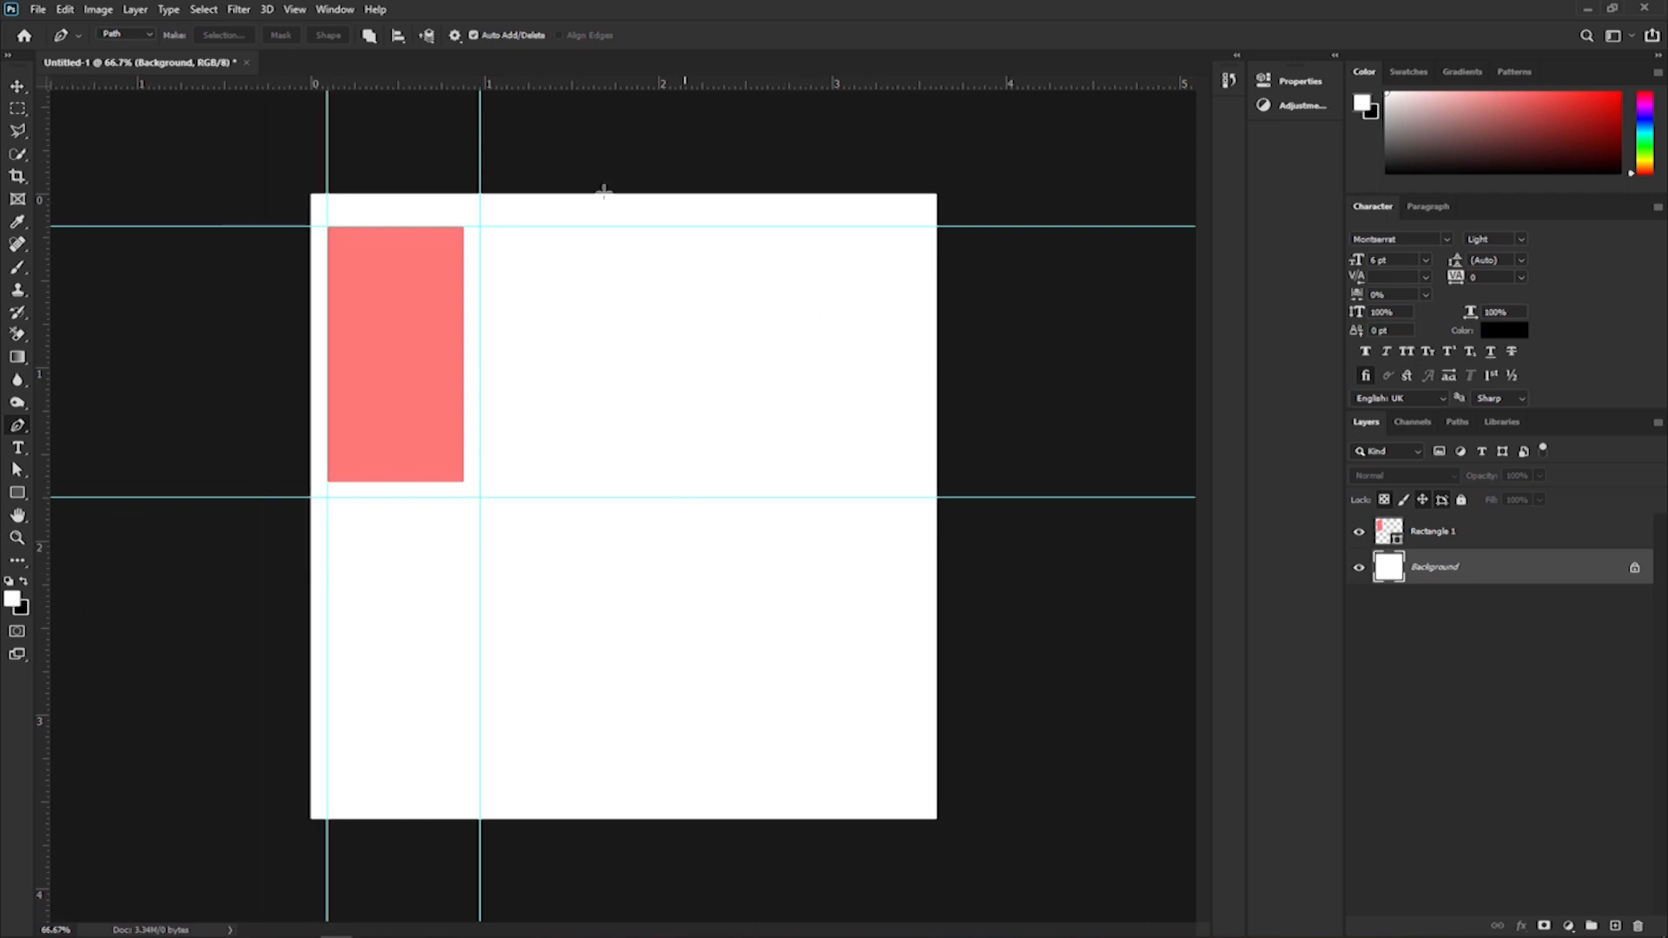
Place a vertical guide near the page's right edge to mark the right margin.
{"action": "left_click_drag", "start_coordinate": [48, 637], "coordinate": [904, 686]}
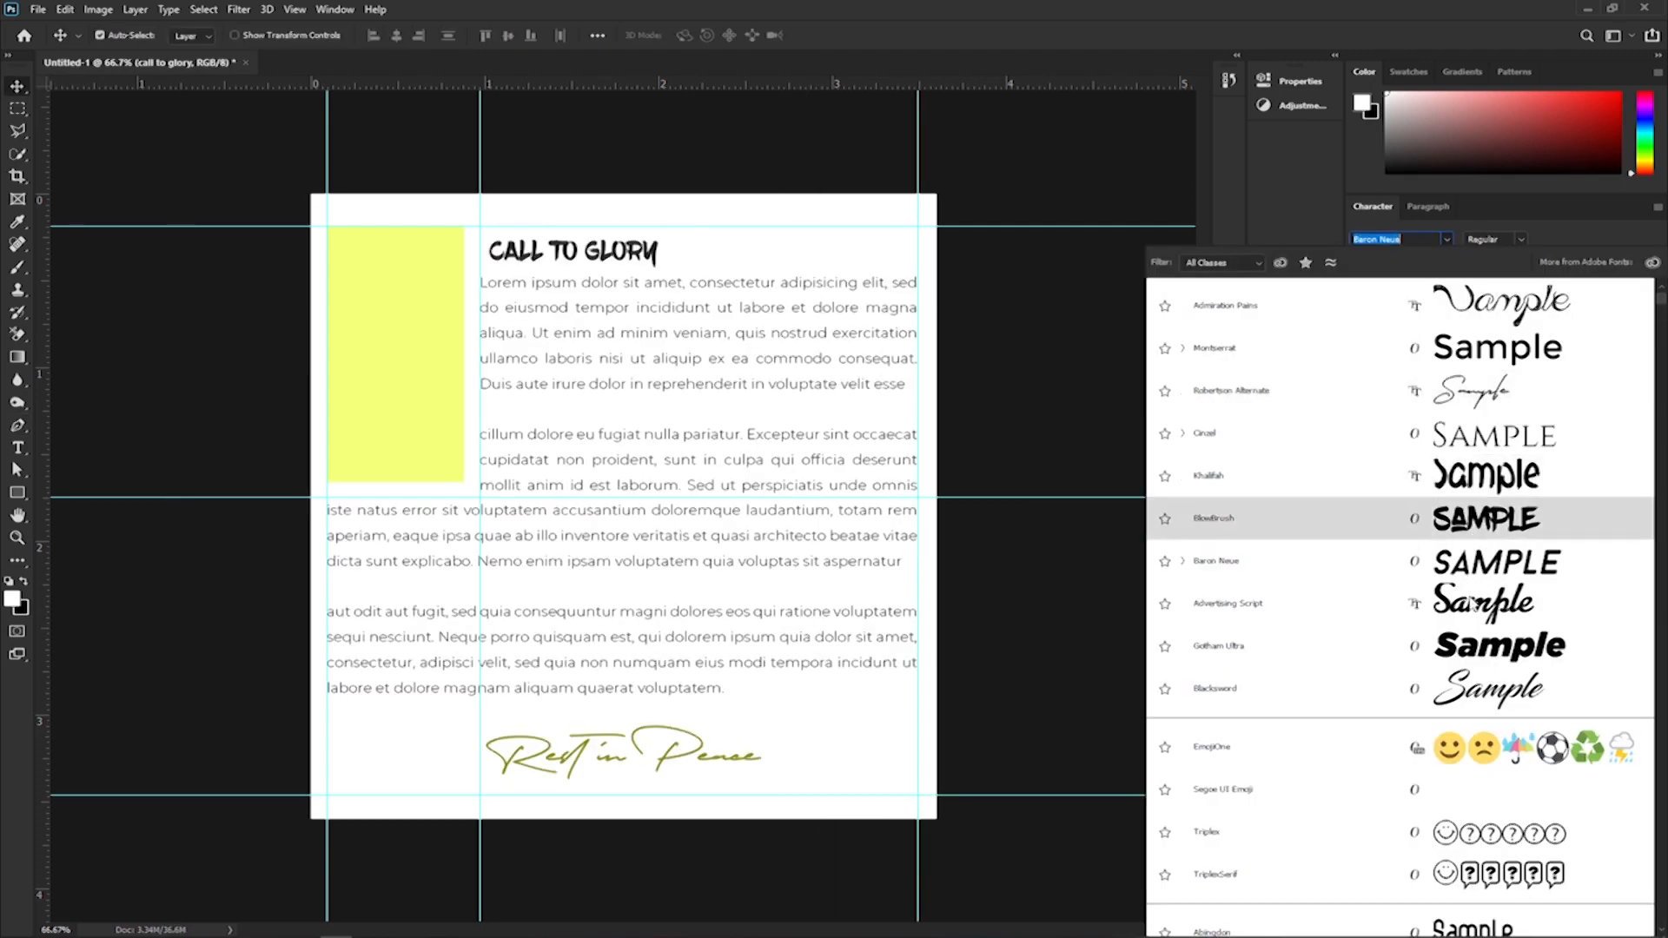
{"action": "left_click", "coordinate": [1433, 570]}
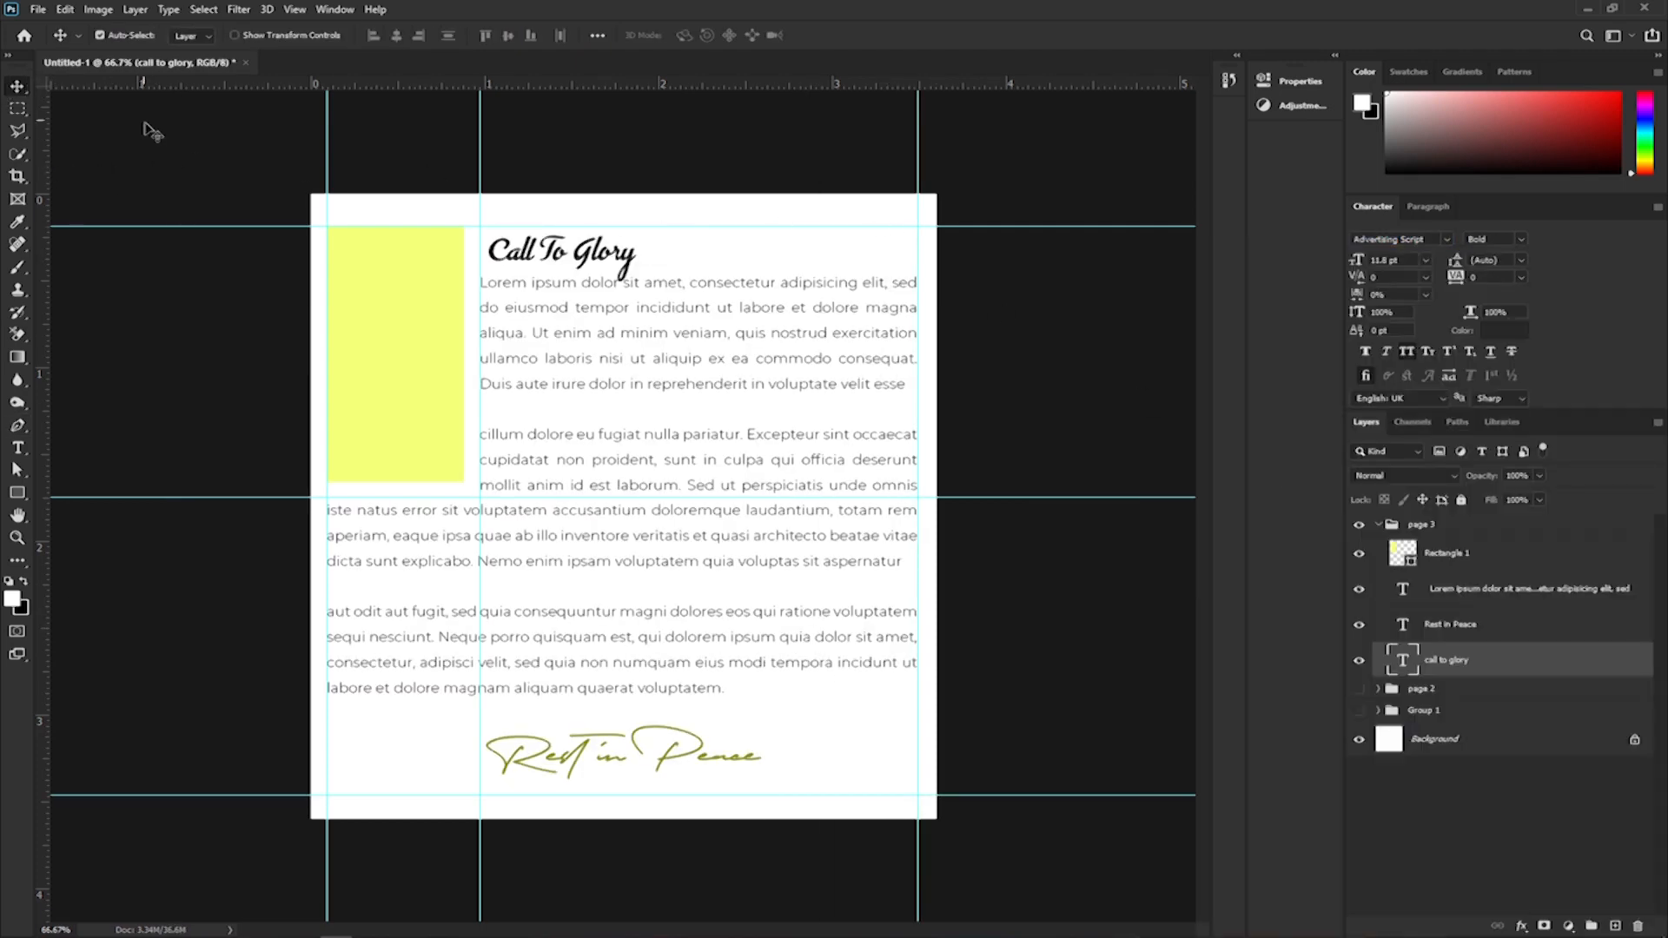
Collapse the page 3 group and toggle the page groups' visibility to compare the page 3 and page 2 designs.
{"action": "left_click", "coordinate": [207, 146]}
{"action": "left_click", "coordinate": [1377, 525]}
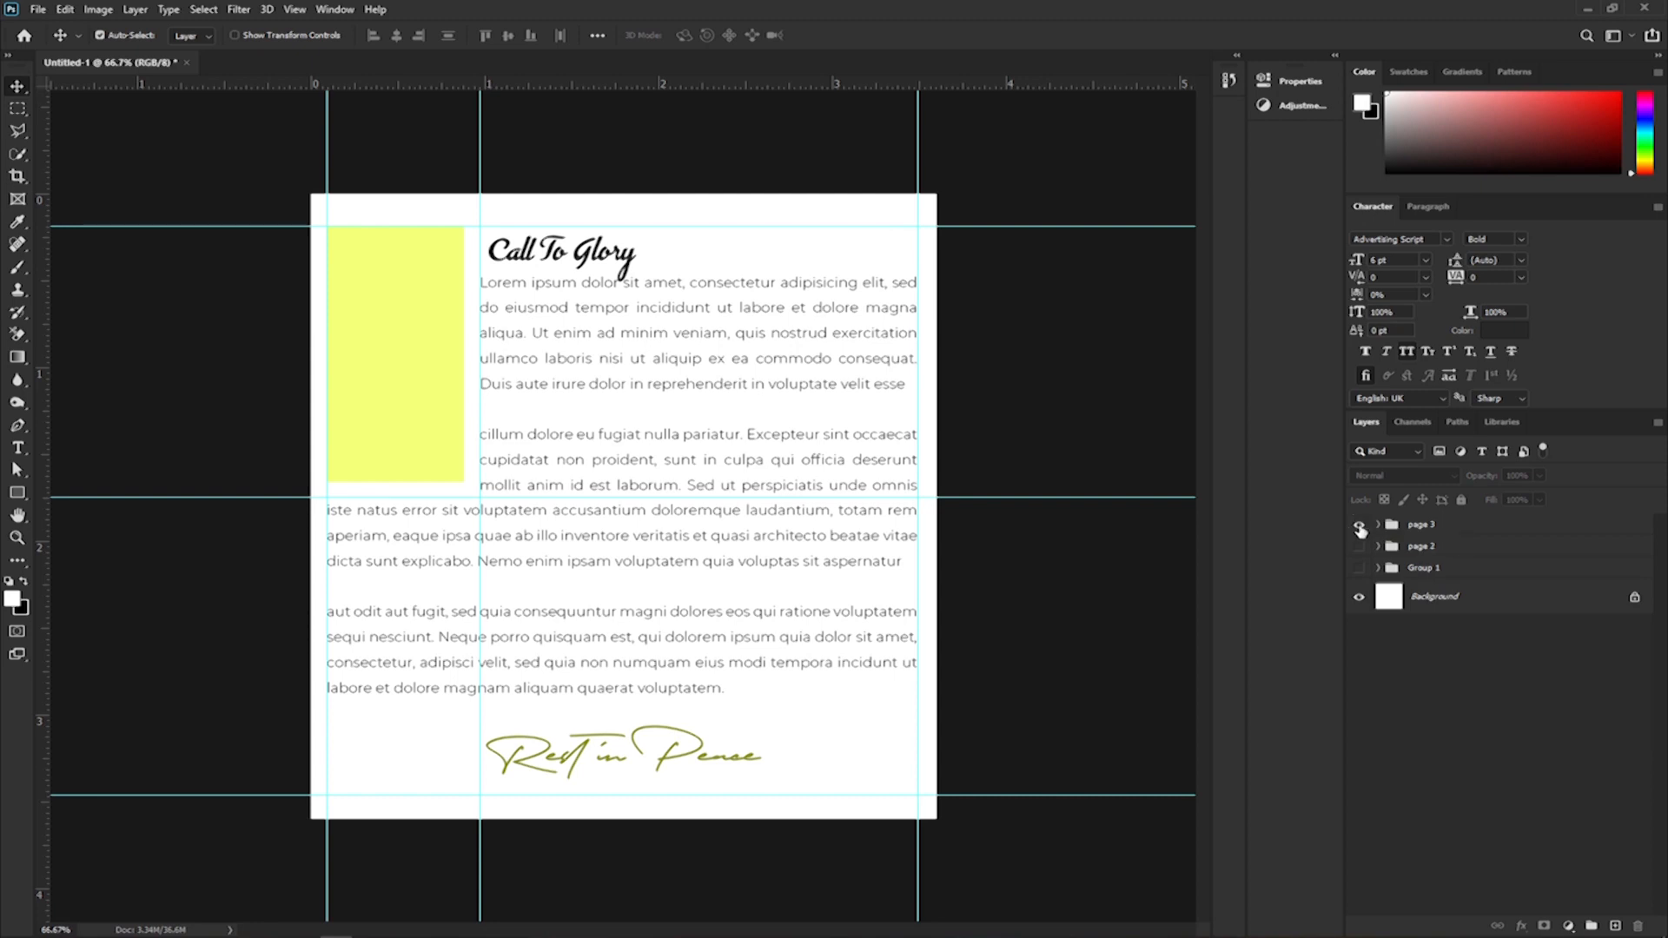
{"action": "left_click", "coordinate": [1358, 524]}
{"action": "left_click", "coordinate": [1360, 569]}
{"action": "left_click", "coordinate": [1360, 568]}
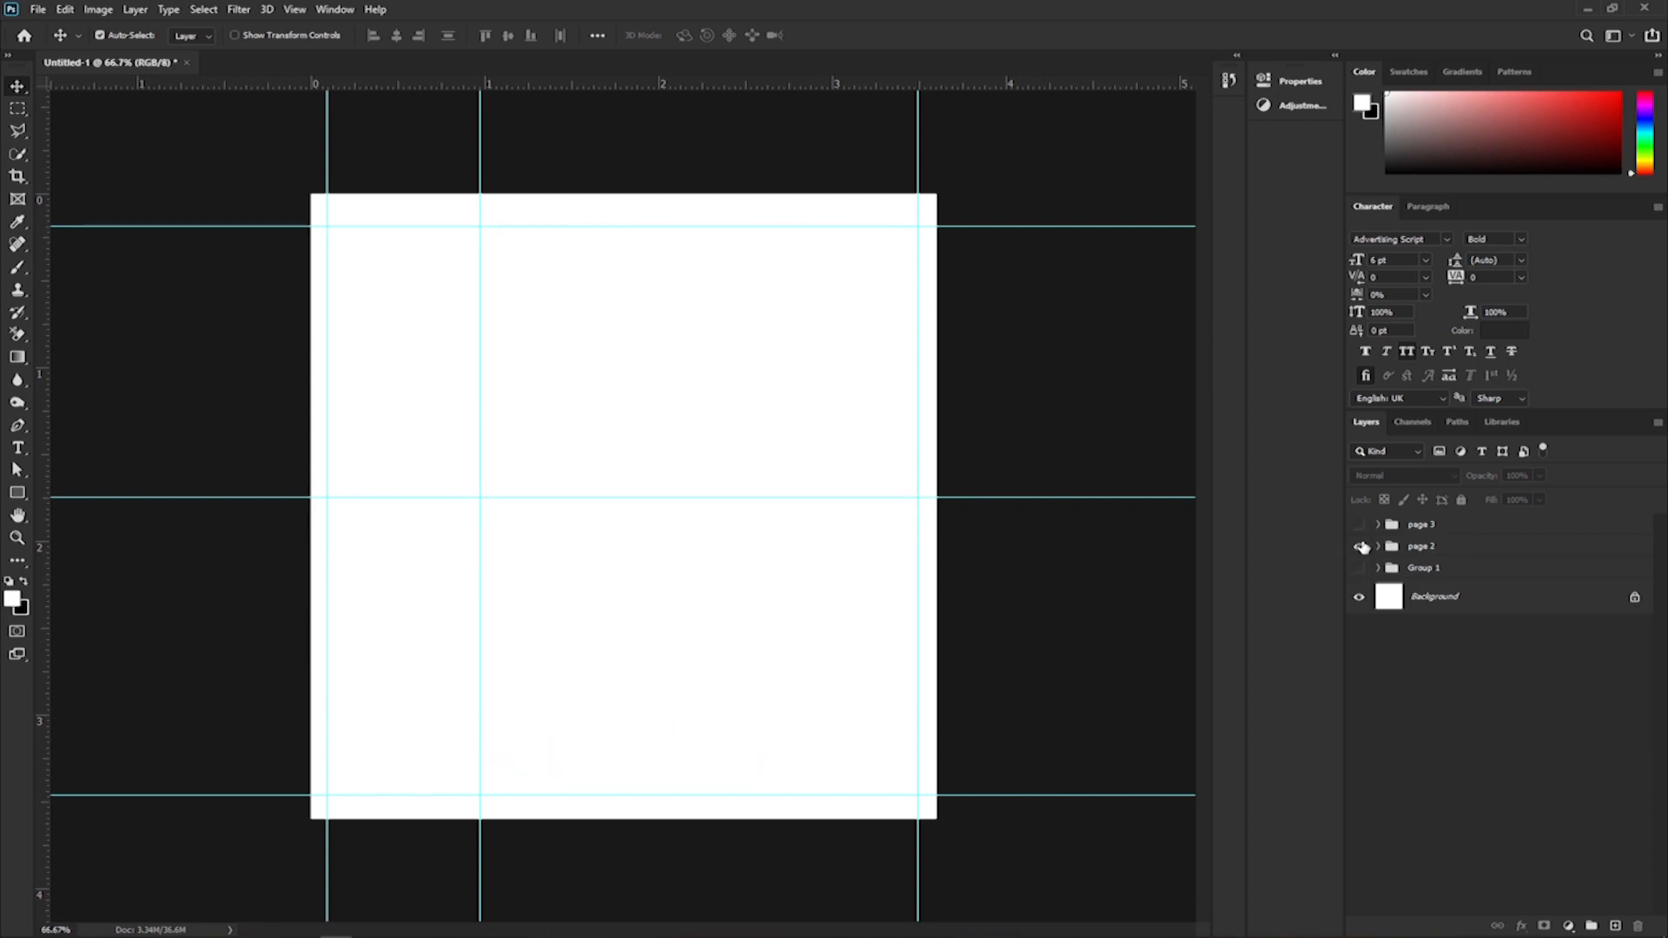
{"action": "left_click", "coordinate": [1358, 547]}
{"action": "left_click", "coordinate": [1360, 526]}
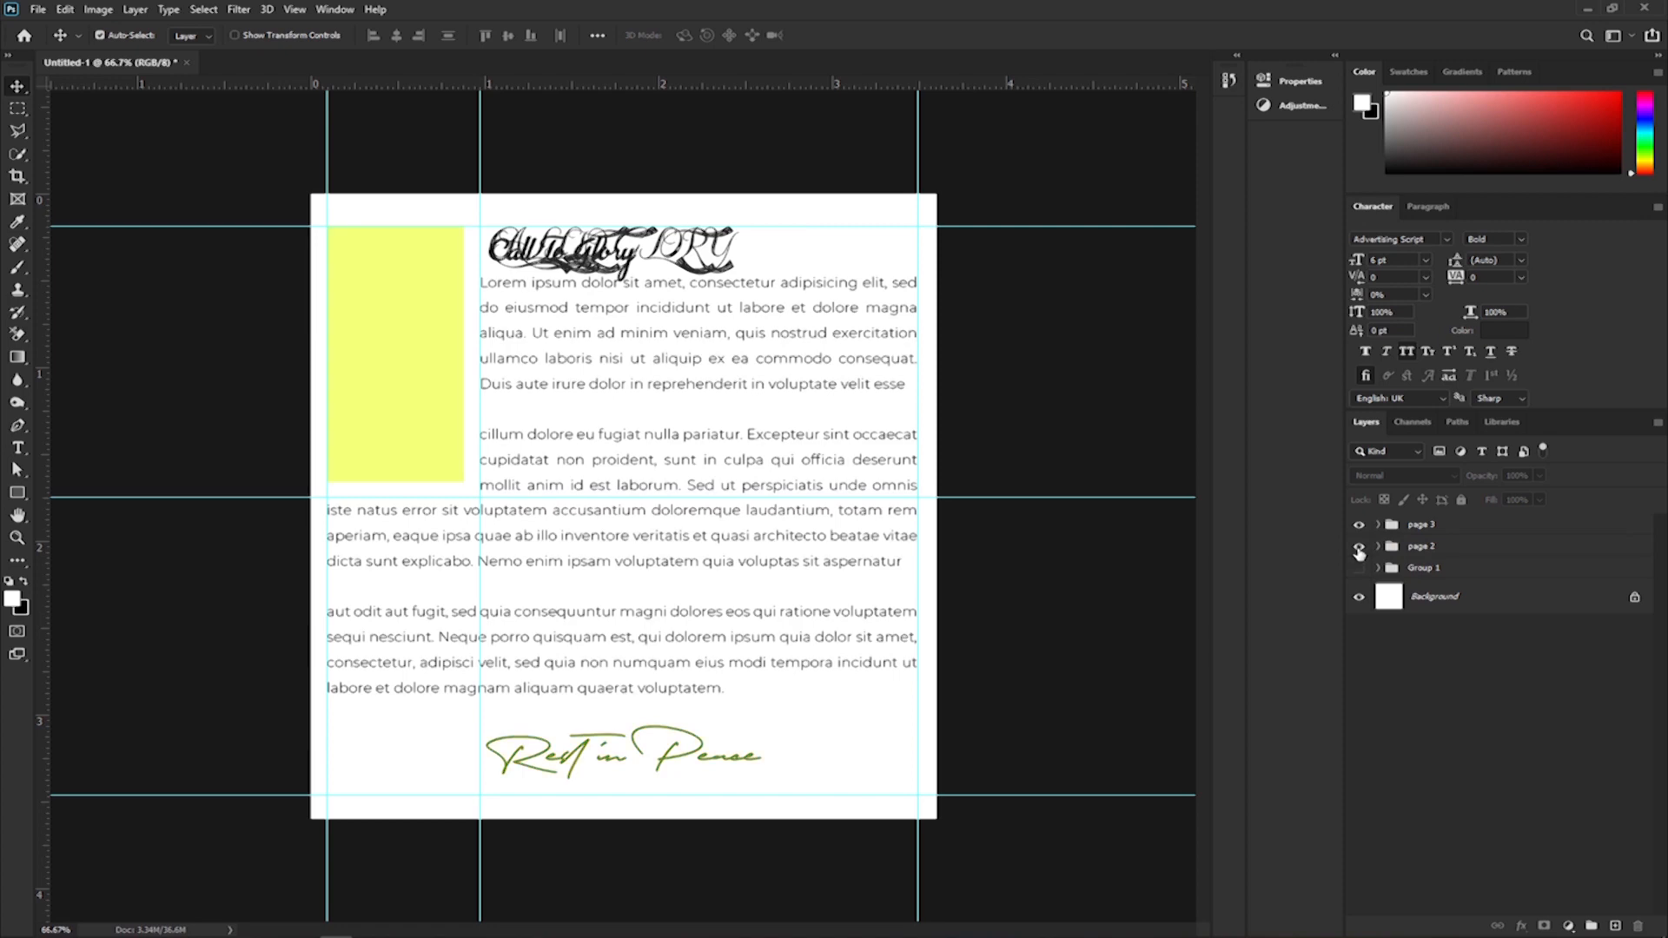
{"action": "left_click", "coordinate": [1358, 548]}
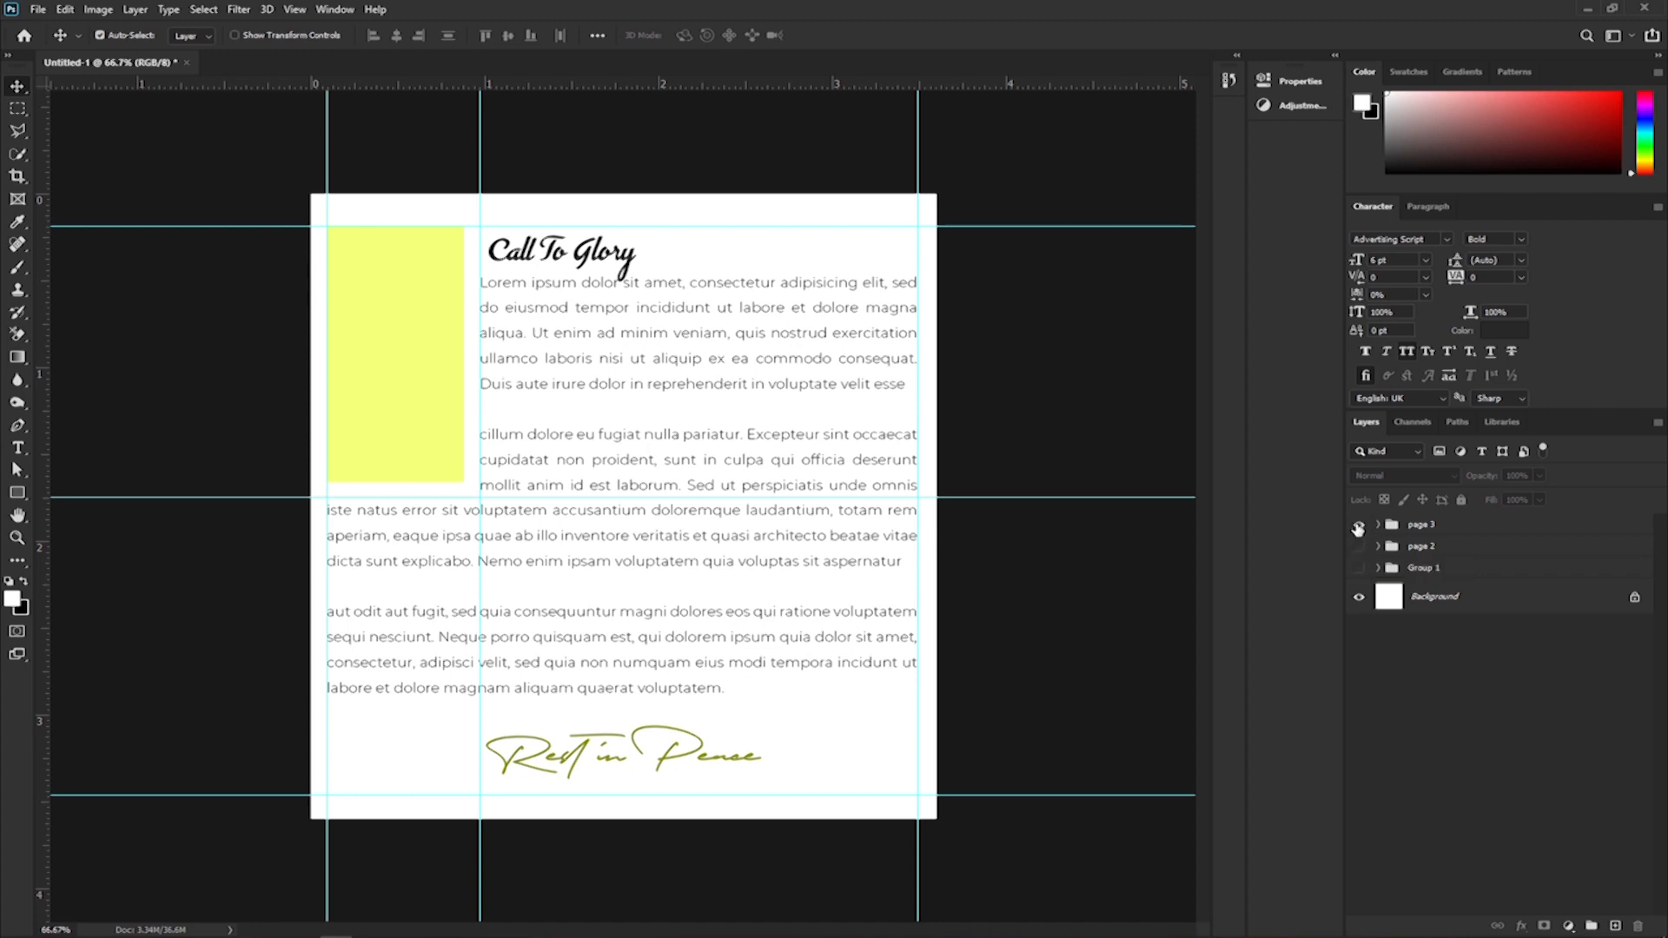
{"action": "left_click", "coordinate": [1357, 525]}
{"action": "left_click", "coordinate": [1358, 546]}
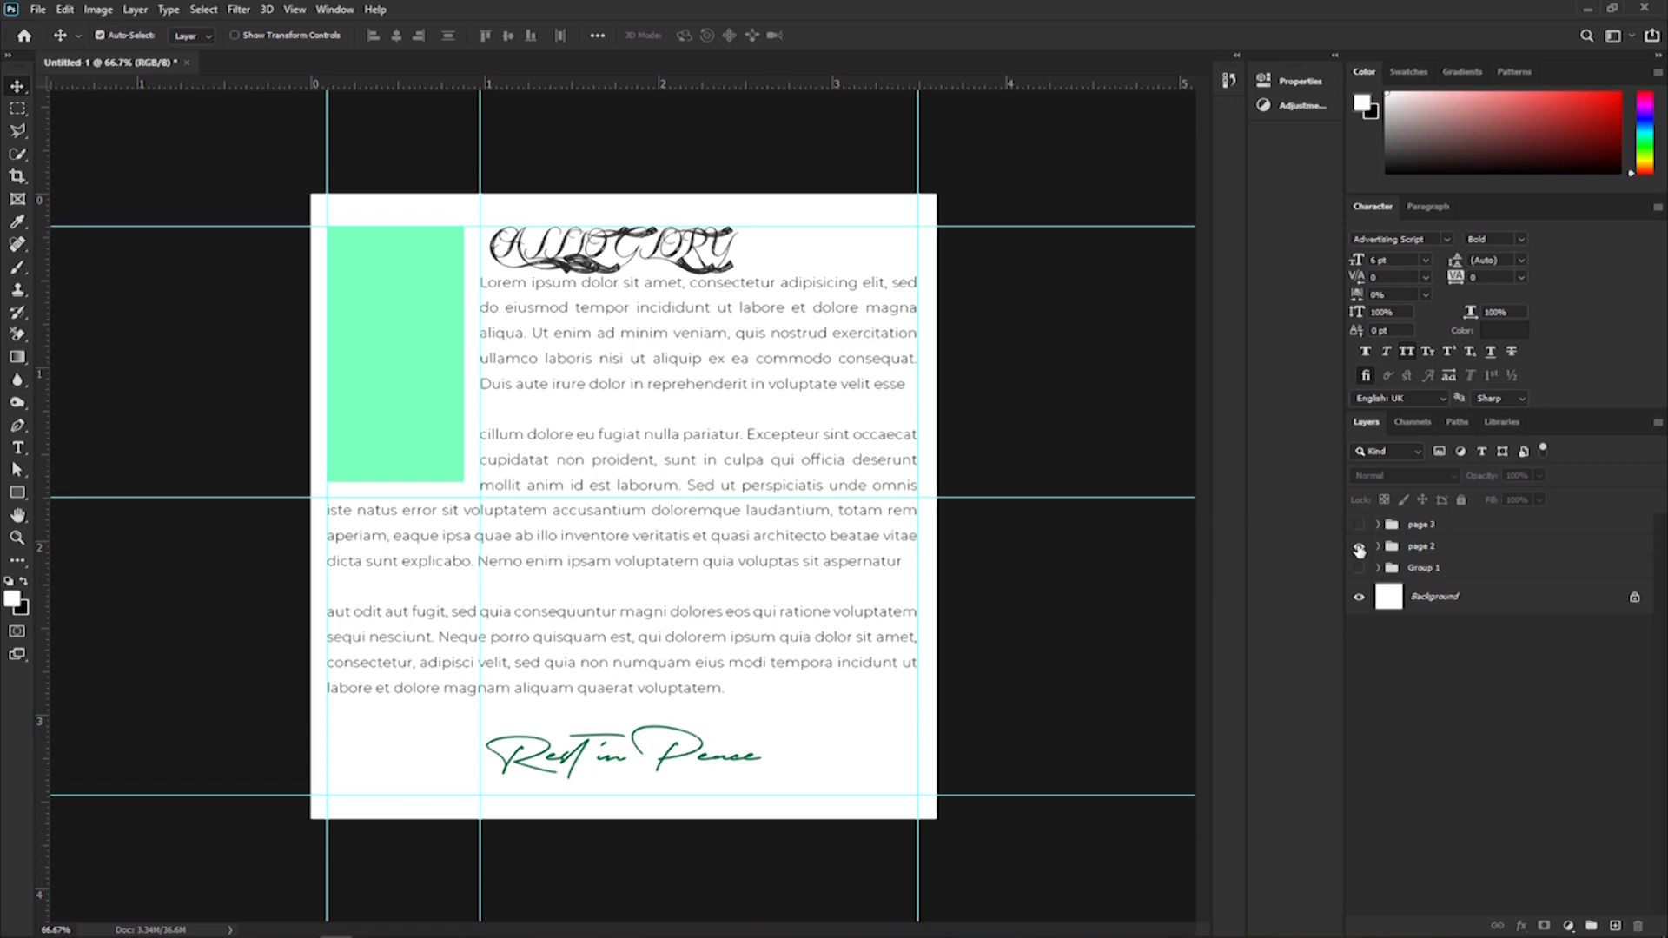
Create a new 1080 x 1080 px document at 300 ppi with artboards enabled, and collapse Artboard 1.
{"action": "key", "text": "ctrl"}
{"action": "key", "text": "ctrl+n"}
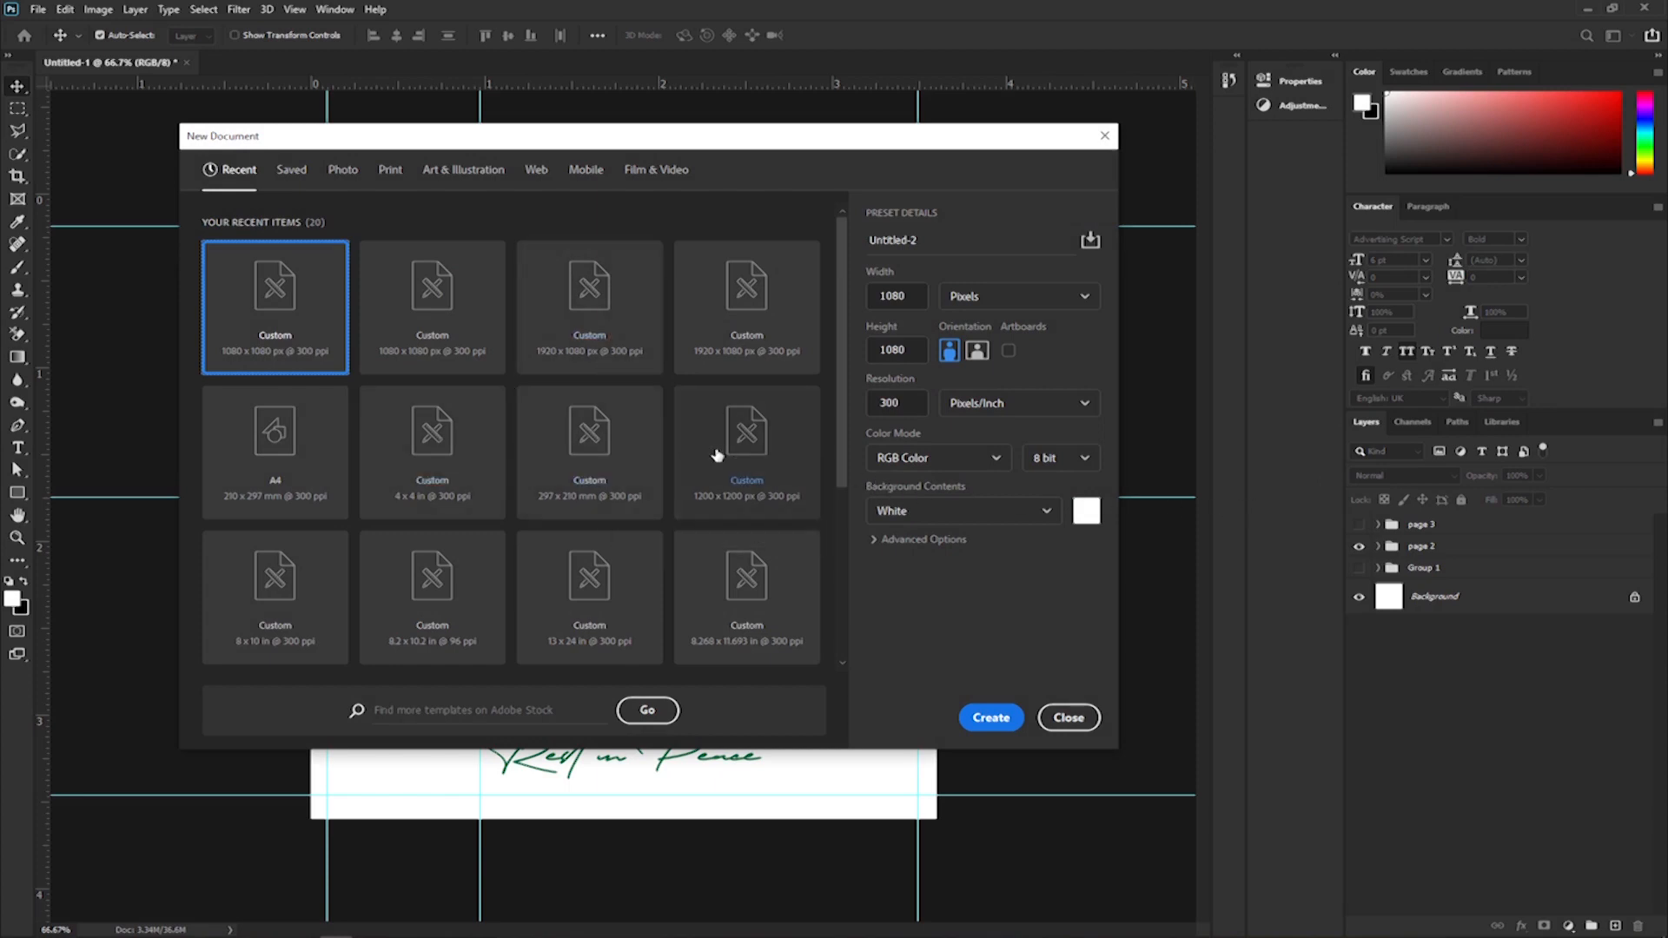
{"action": "left_click", "coordinate": [1005, 350]}
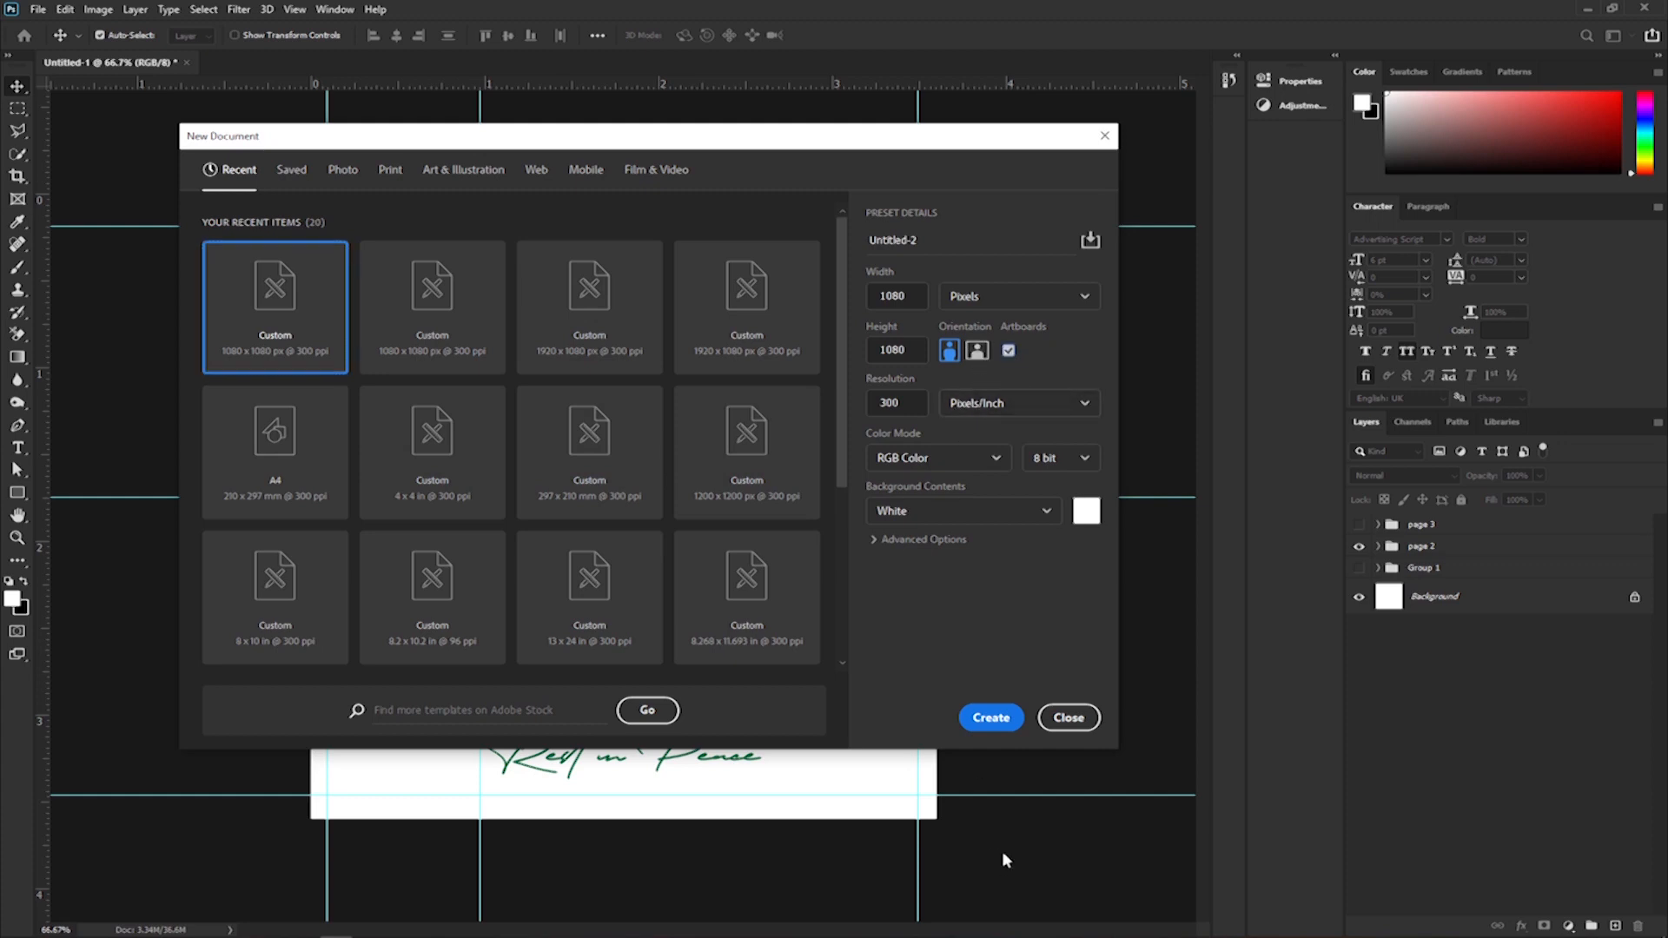
{"action": "left_click", "coordinate": [990, 718]}
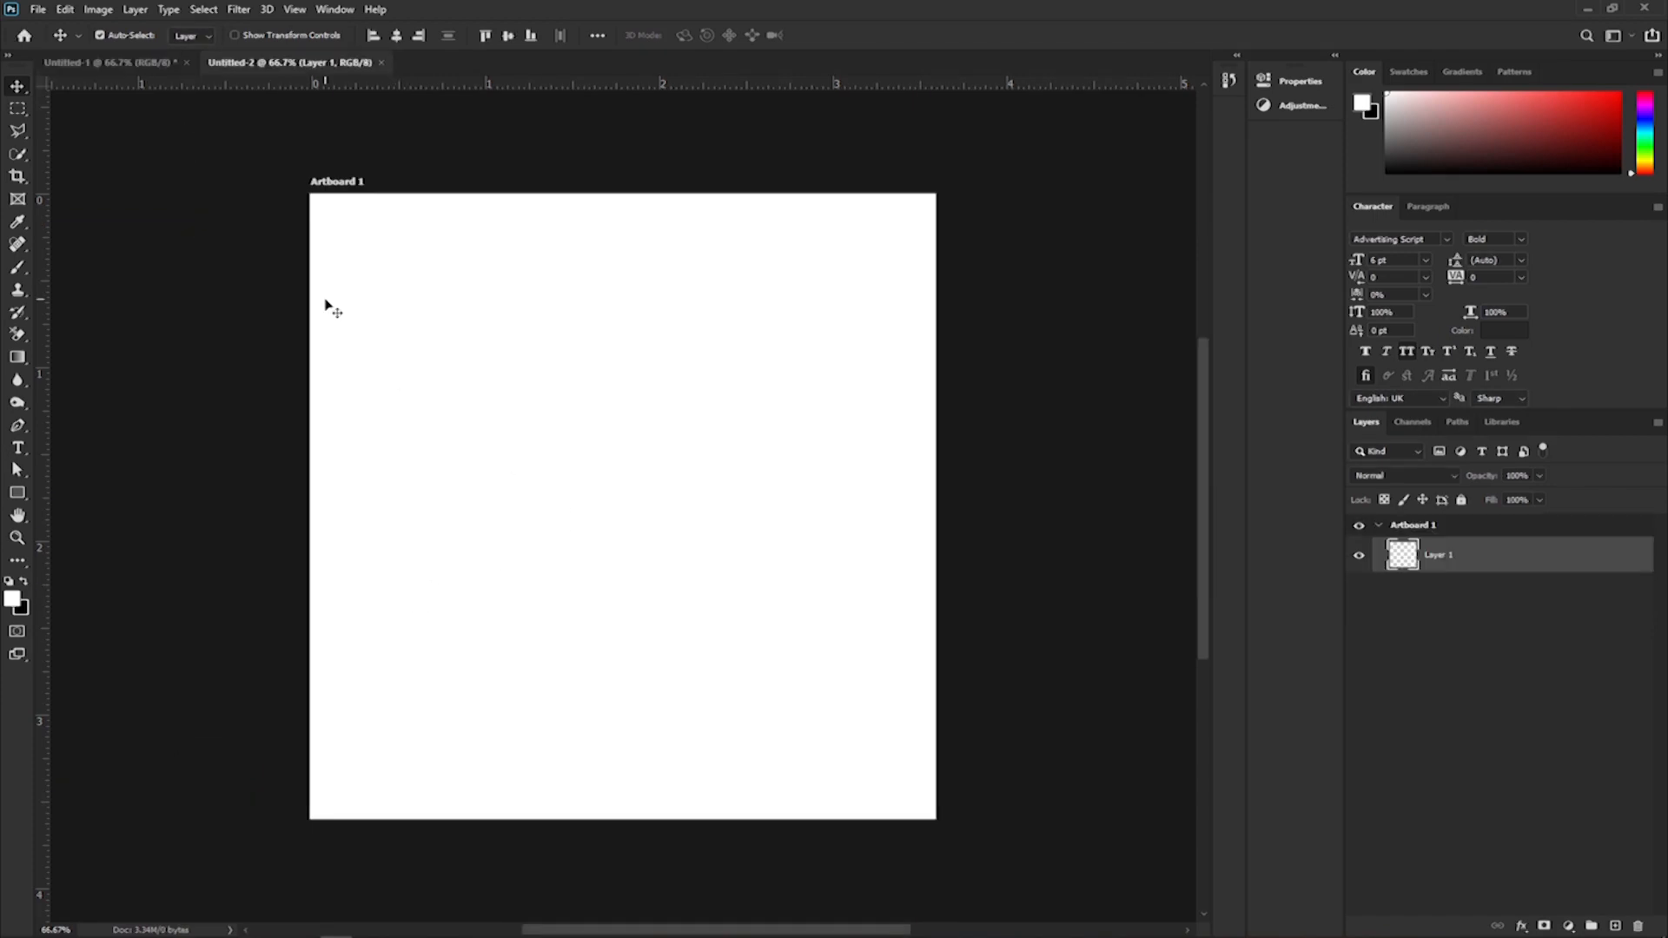
{"action": "left_click", "coordinate": [1377, 527]}
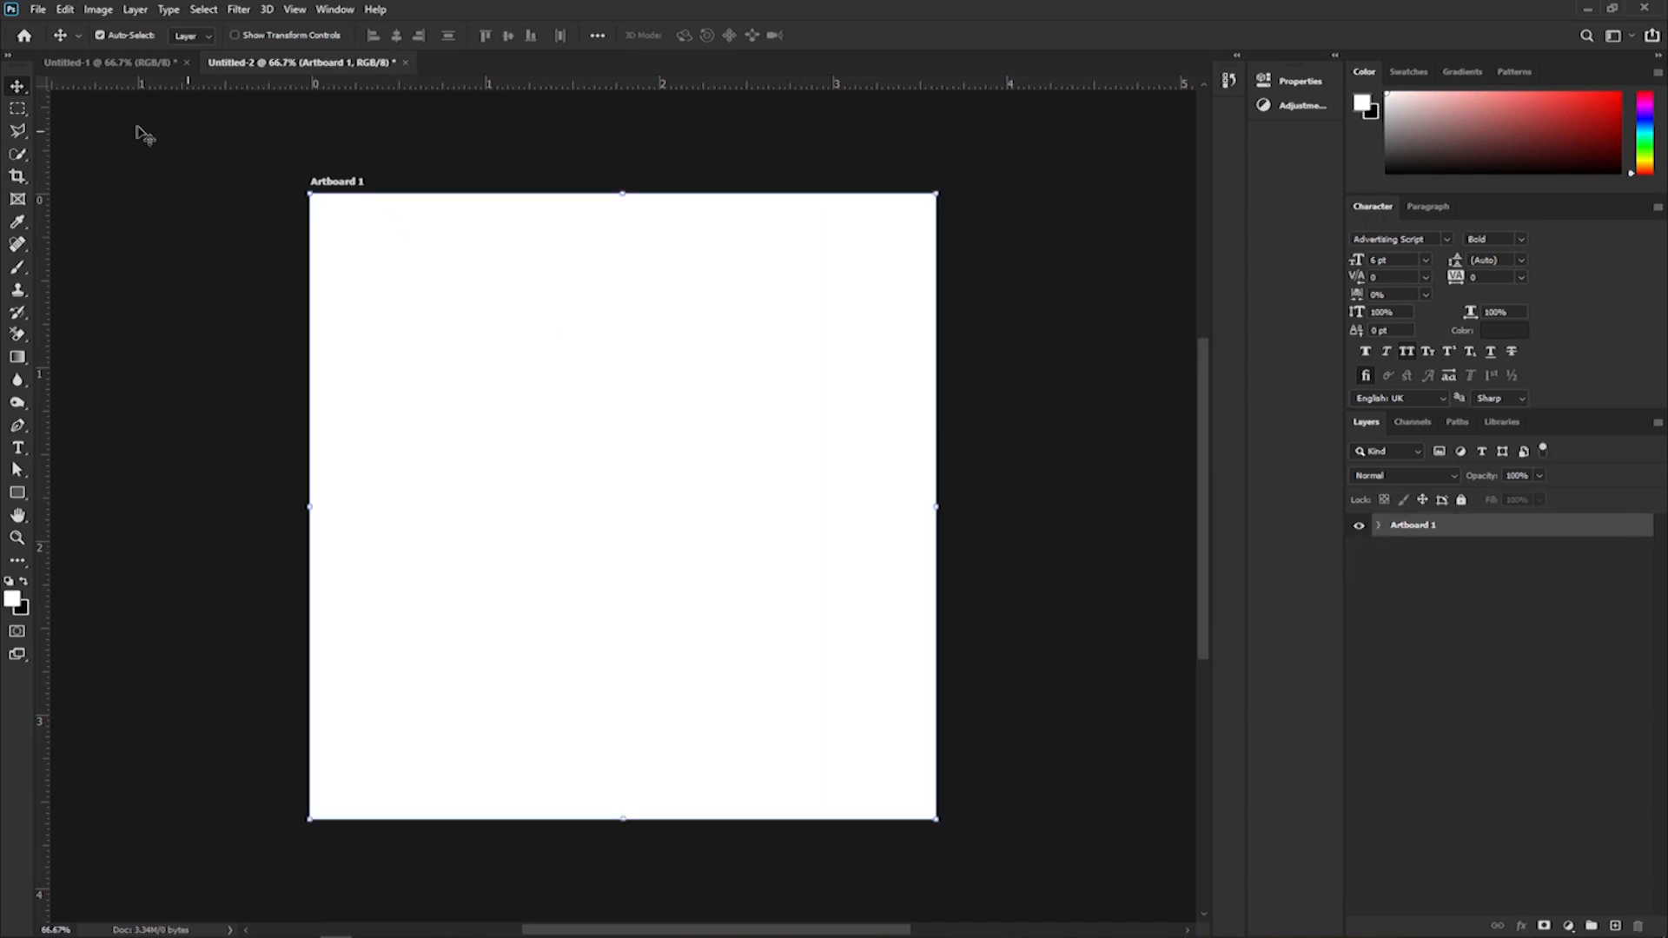
Return to the Untitled-1 document, hide the page 2 group and select Group 1.
{"action": "left_click", "coordinate": [113, 62]}
{"action": "left_click", "coordinate": [1359, 547]}
{"action": "left_click", "coordinate": [1376, 568]}
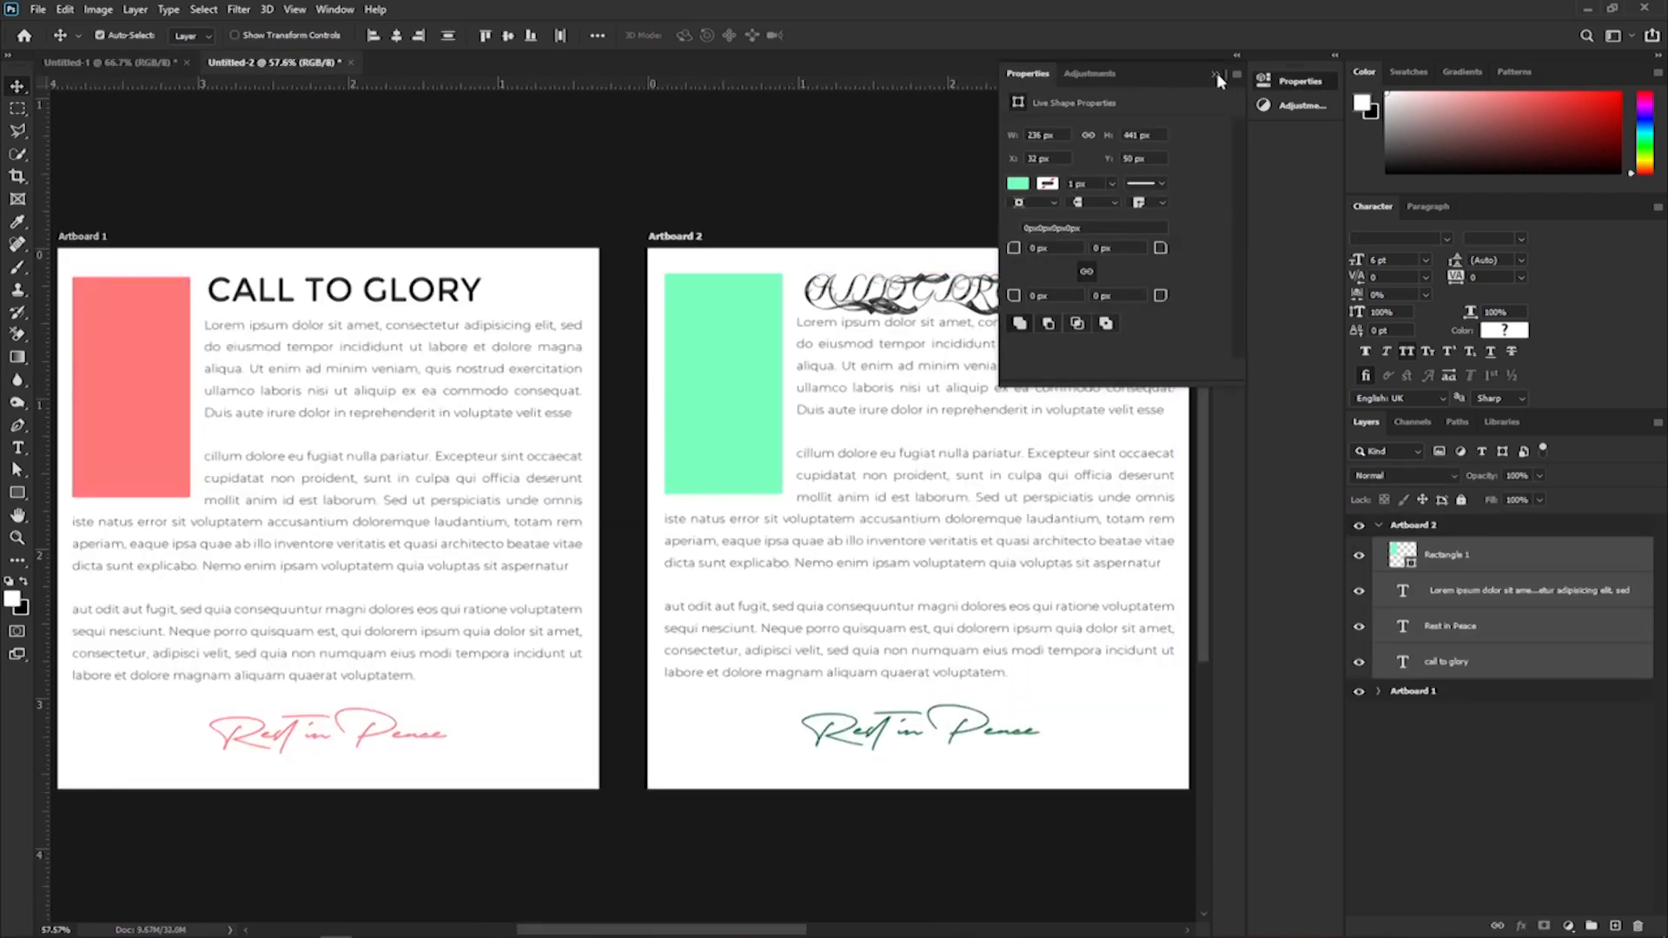
{"action": "left_click", "coordinate": [1216, 72]}
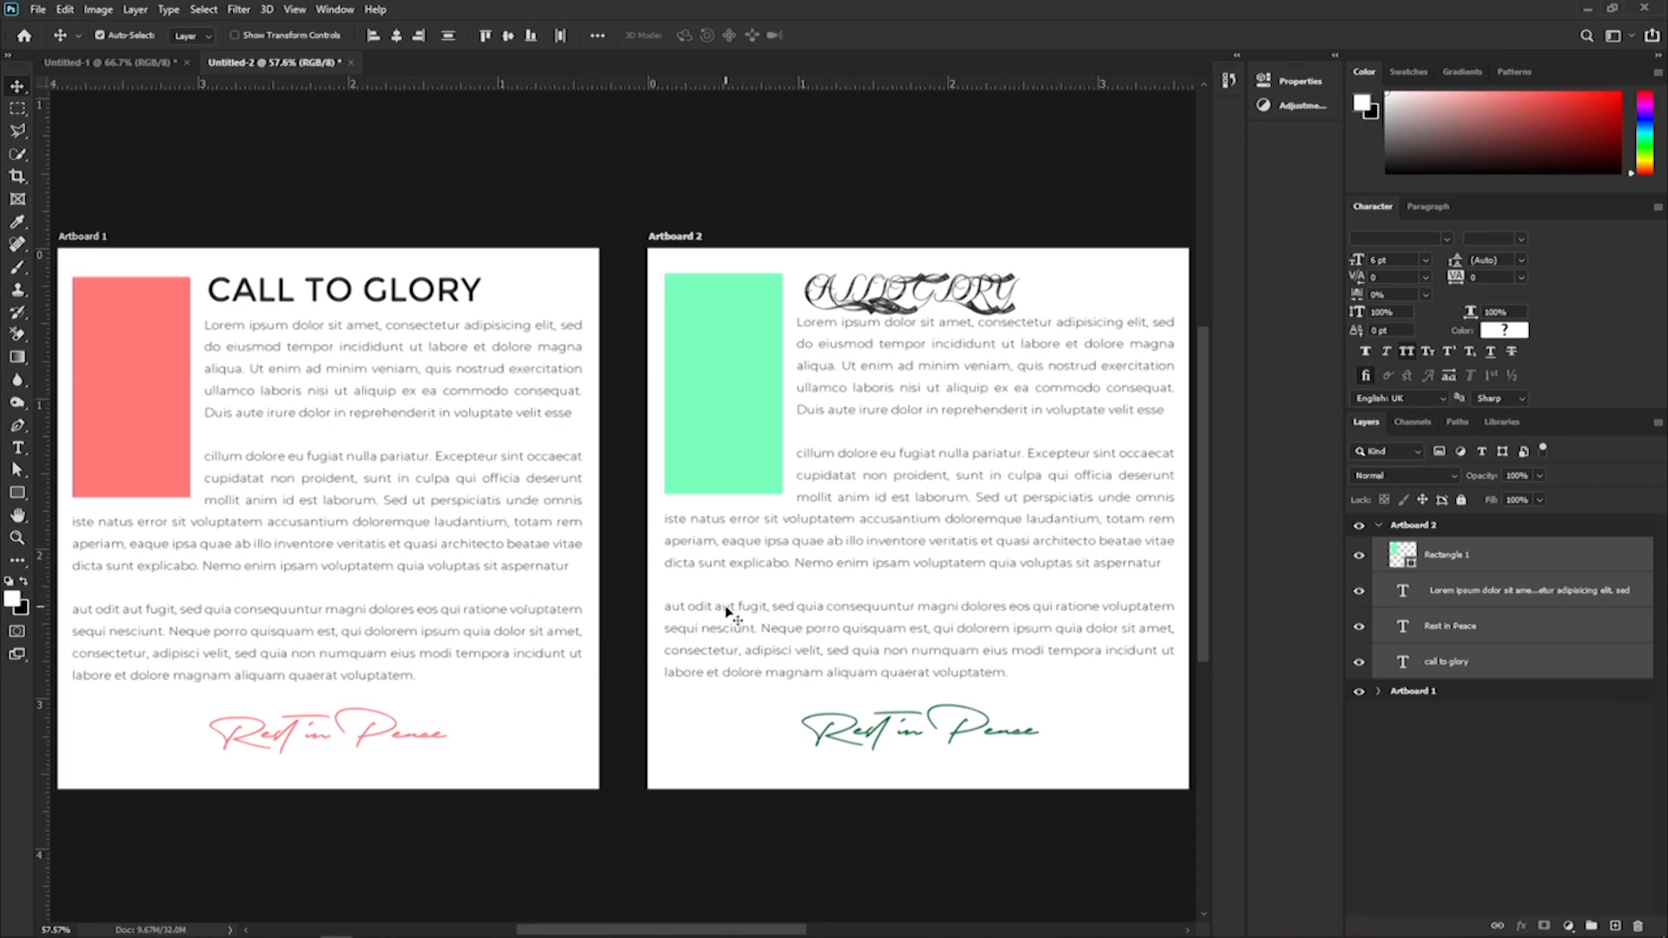
{"action": "scroll", "coordinate": [734, 615], "scroll_direction": "down", "scroll_amount": 1}
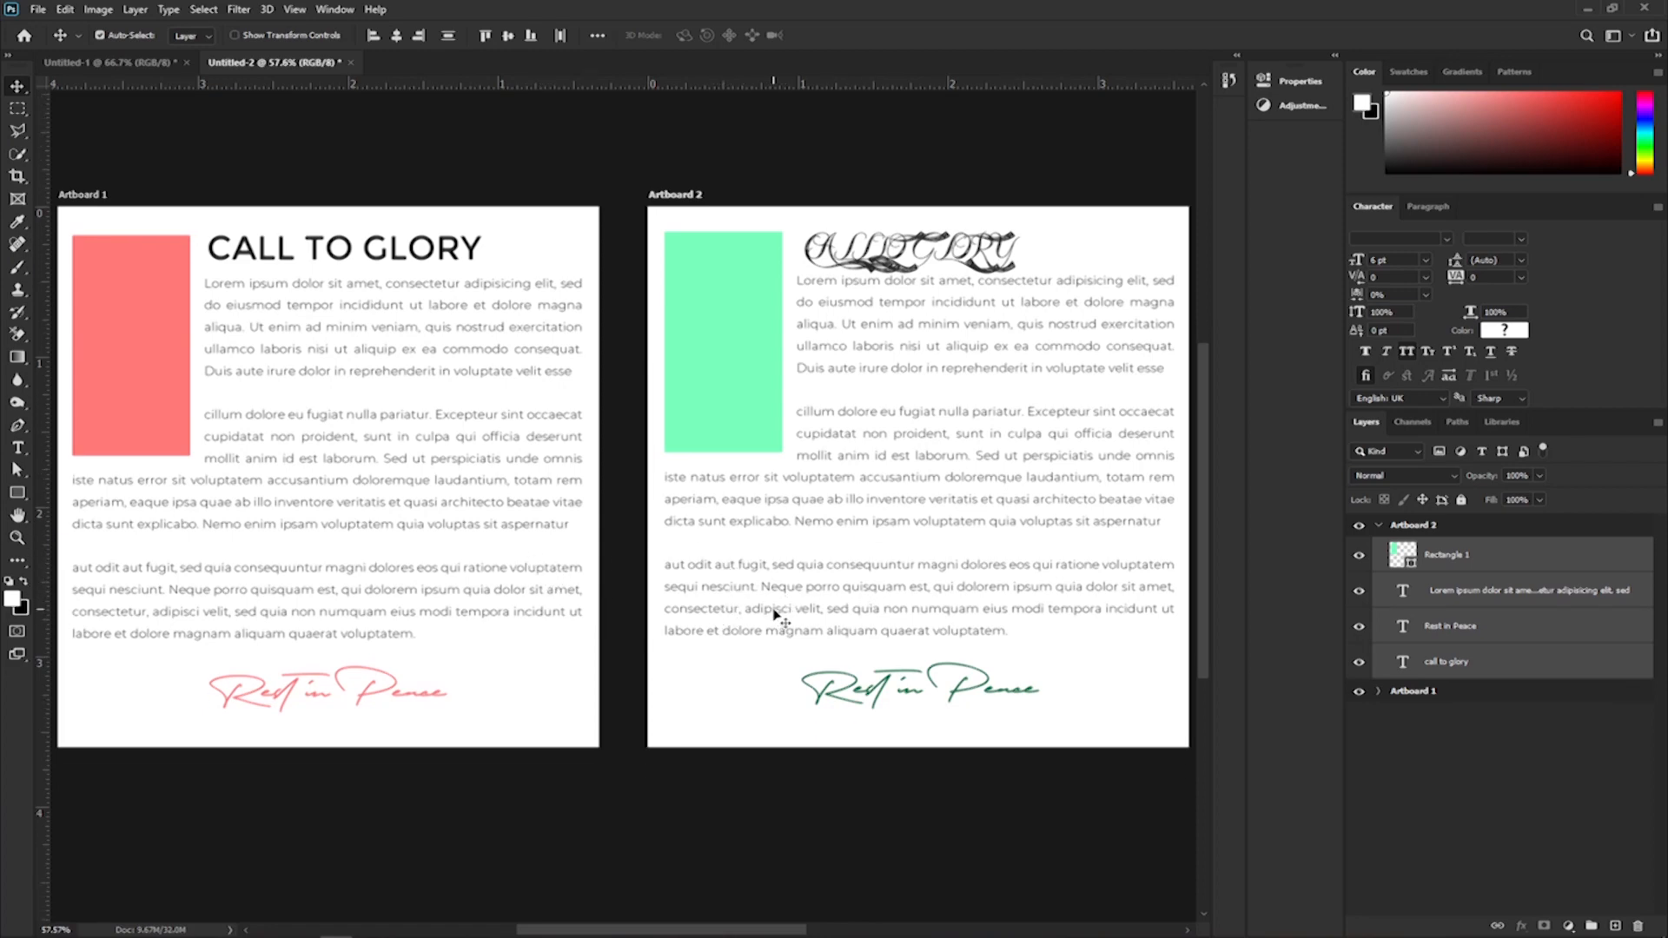
{"action": "key", "text": "ctrl+minus"}
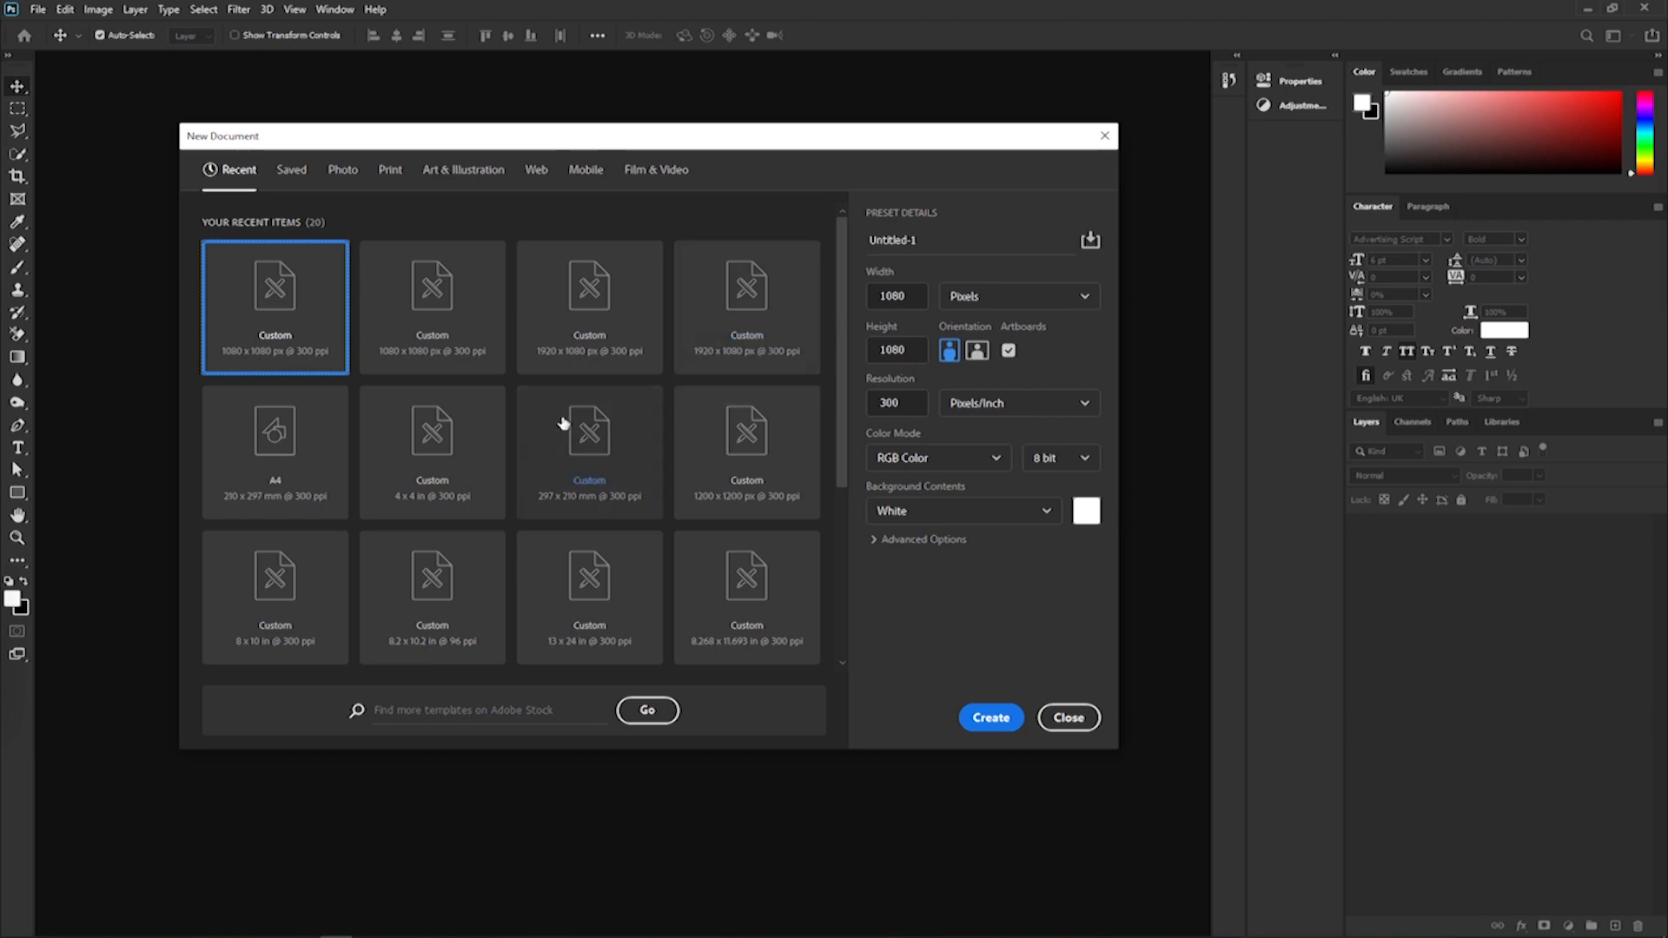
Choose the A4 preset (210 x 297 mm, 300 ppi) for a new document and name it "f broch".
{"action": "left_click", "coordinate": [284, 477]}
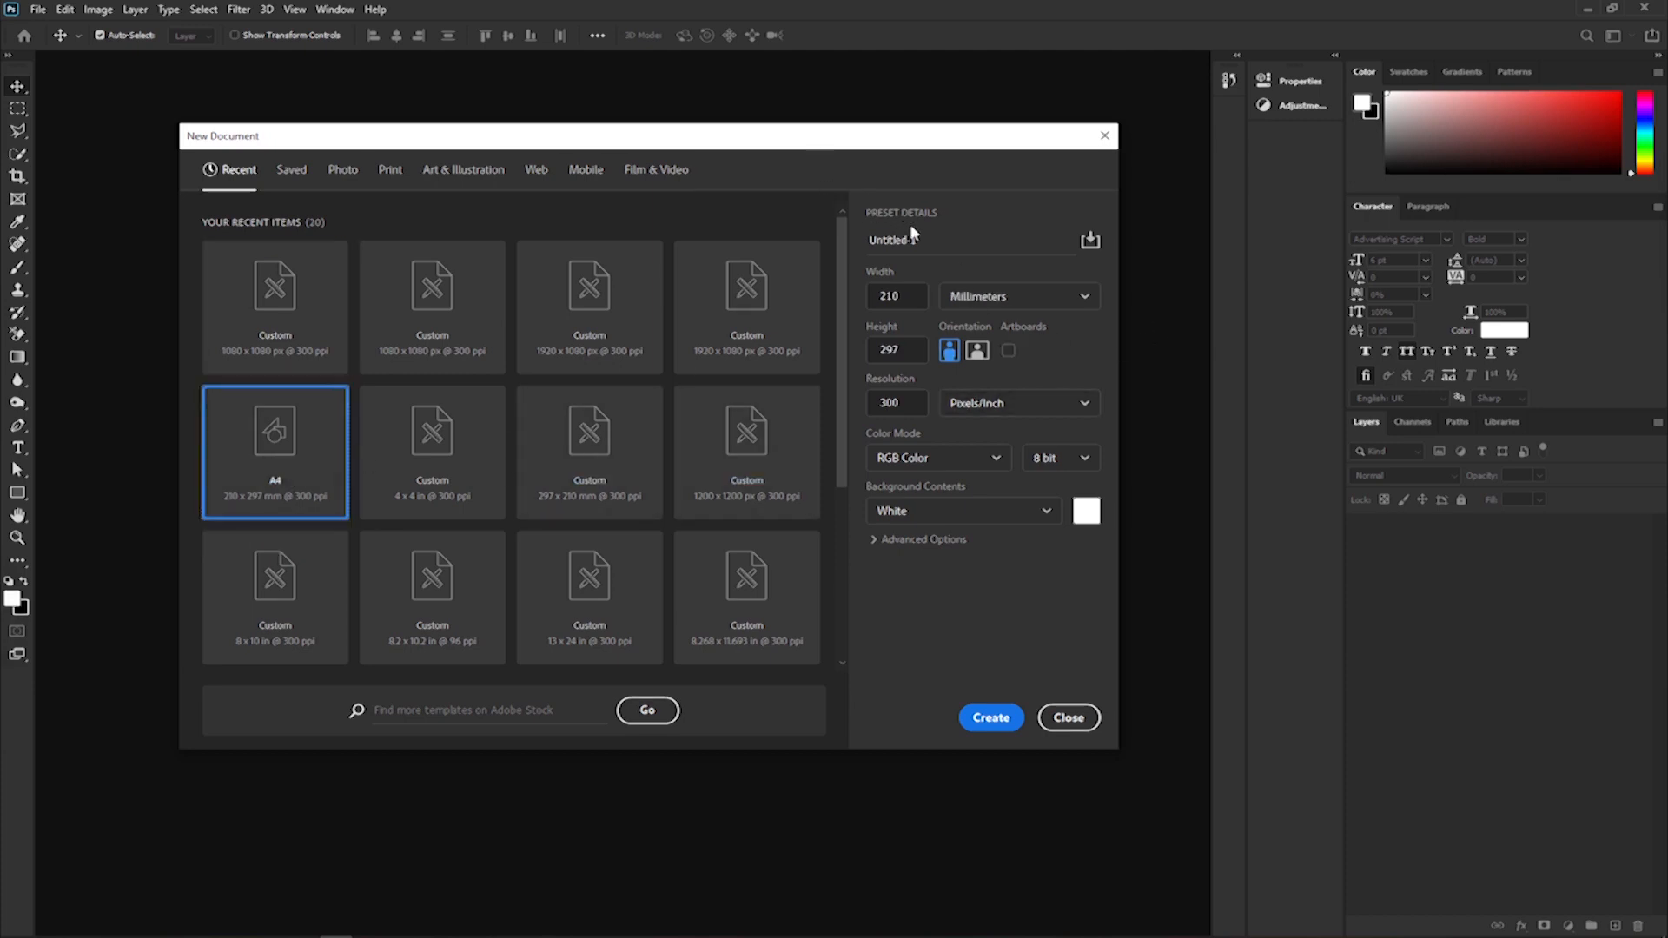
{"action": "left_click", "coordinate": [924, 240]}
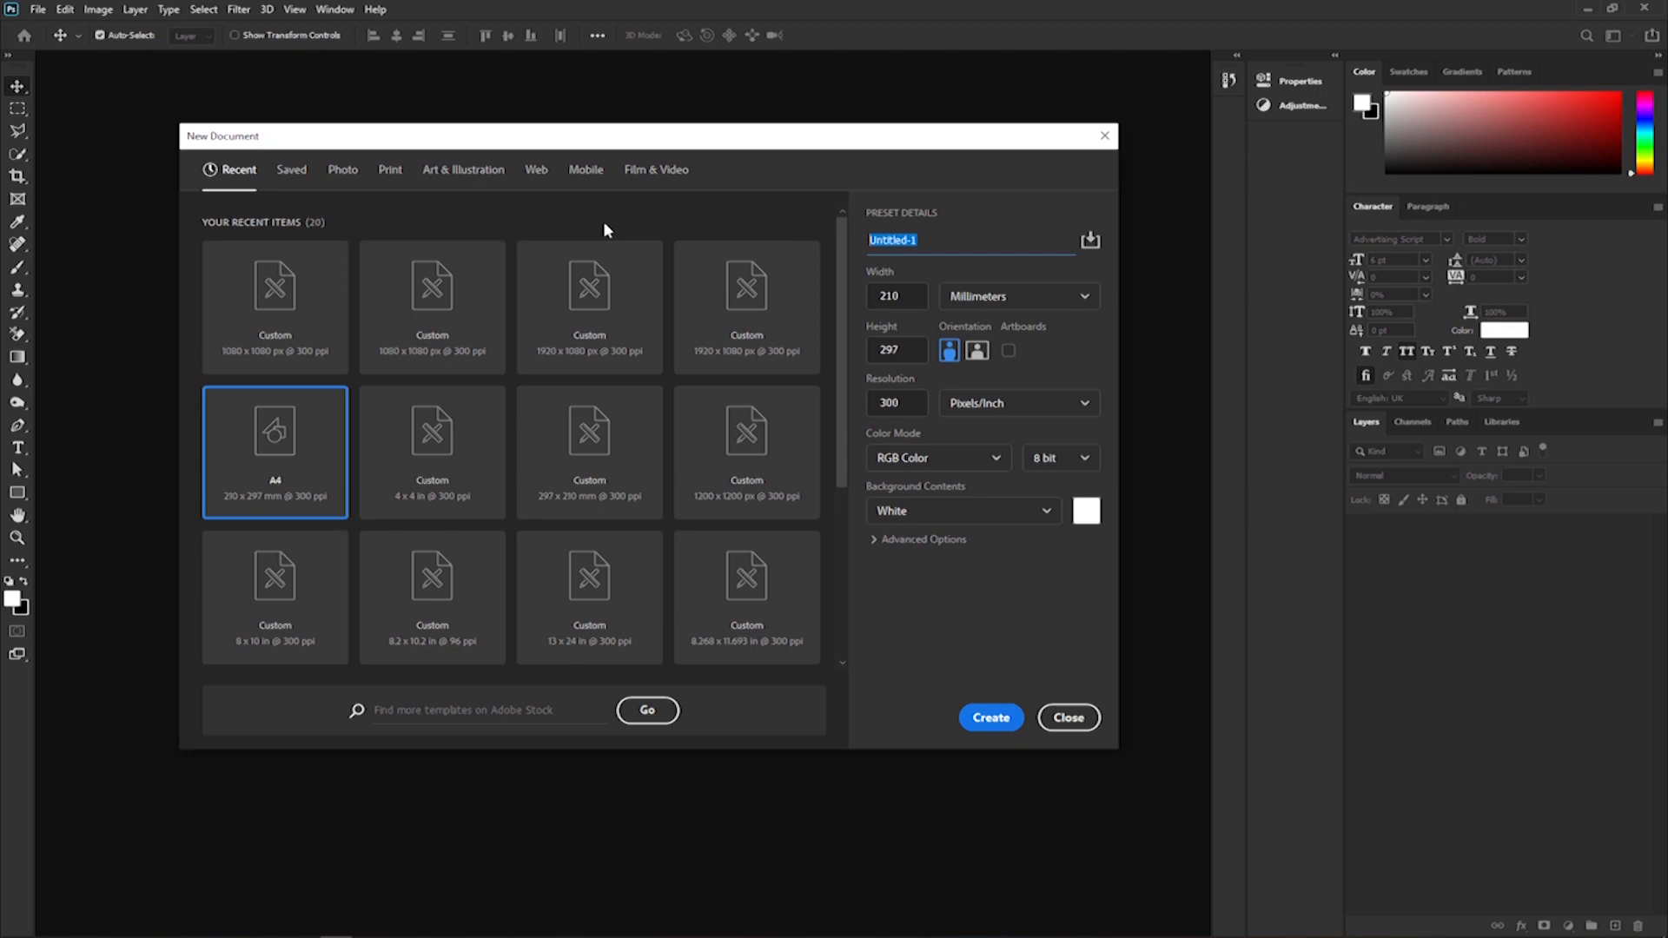
{"action": "type", "text": "fbroch"}
Keep the RGB color mode, enable artboards and create the A4 document.
{"action": "left_click", "coordinate": [945, 462]}
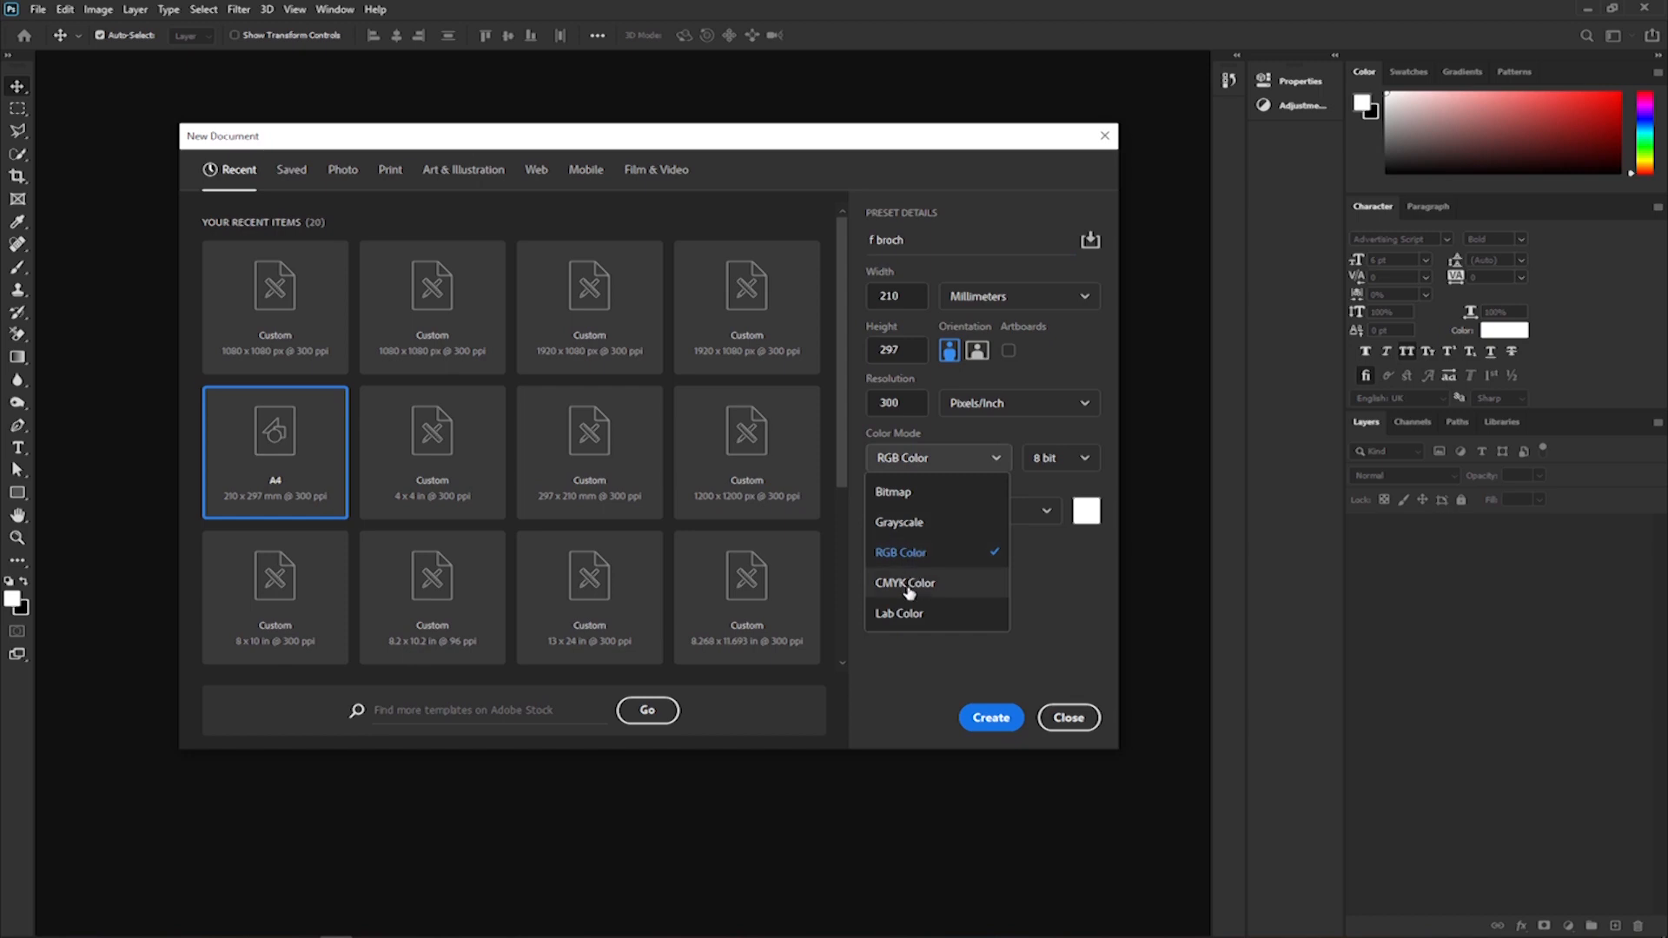
{"action": "left_click", "coordinate": [904, 645]}
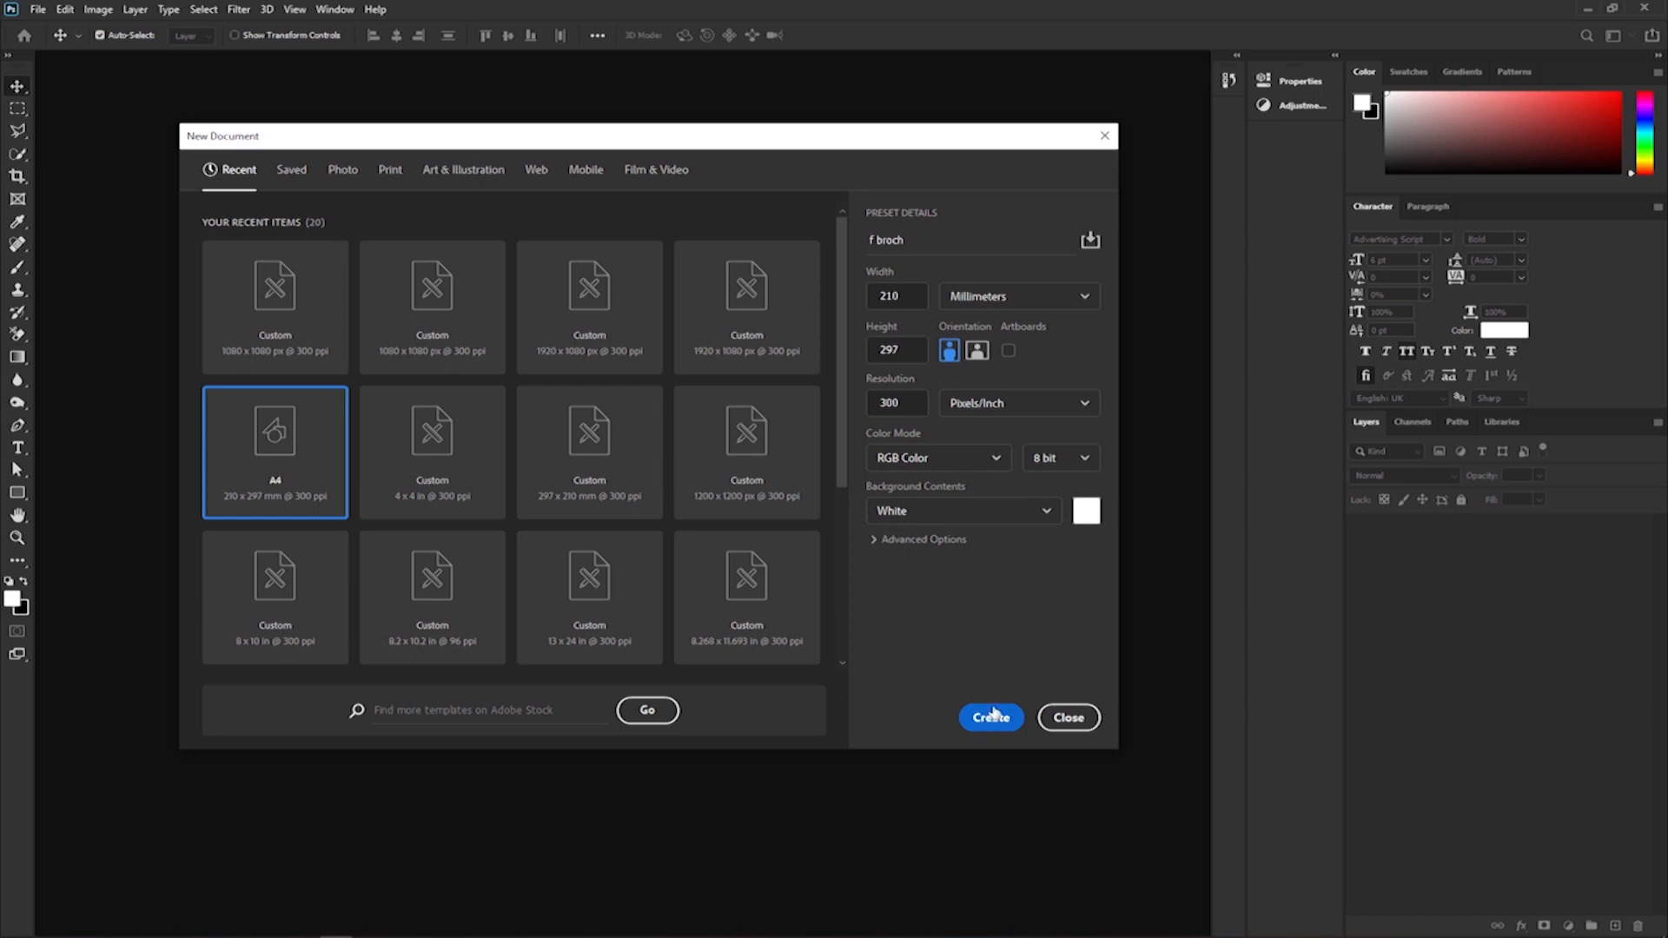
{"action": "left_click", "coordinate": [1008, 351]}
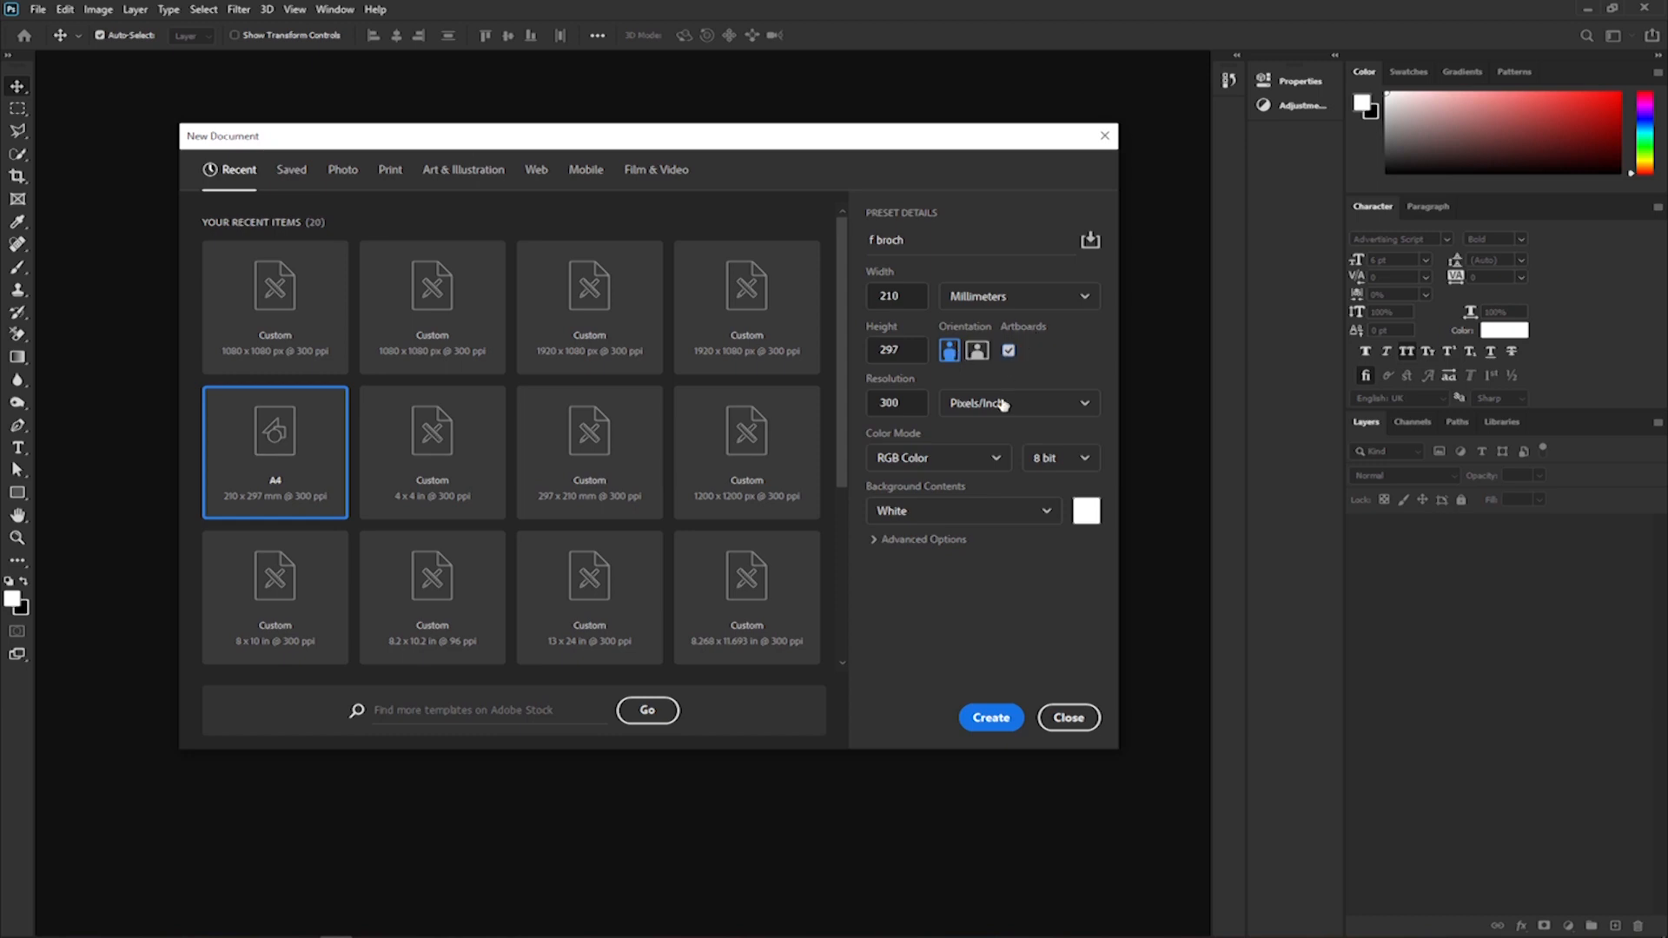
{"action": "left_click", "coordinate": [991, 719]}
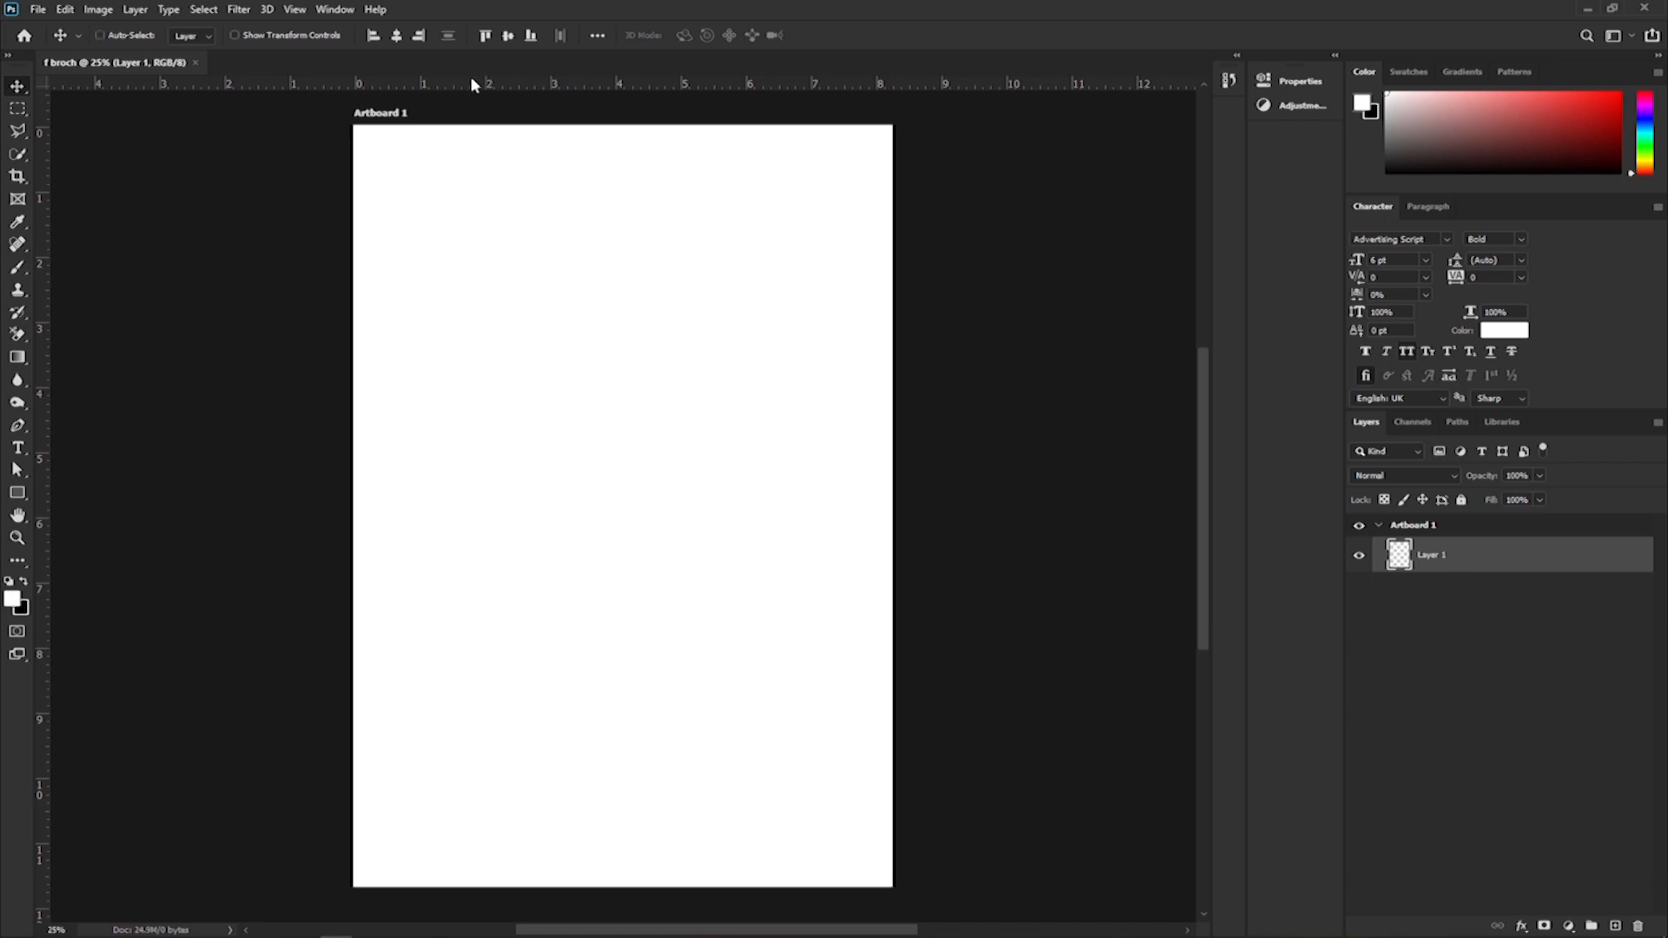
Hide the rulers and show them again.
{"action": "key", "text": "ctrl+r"}
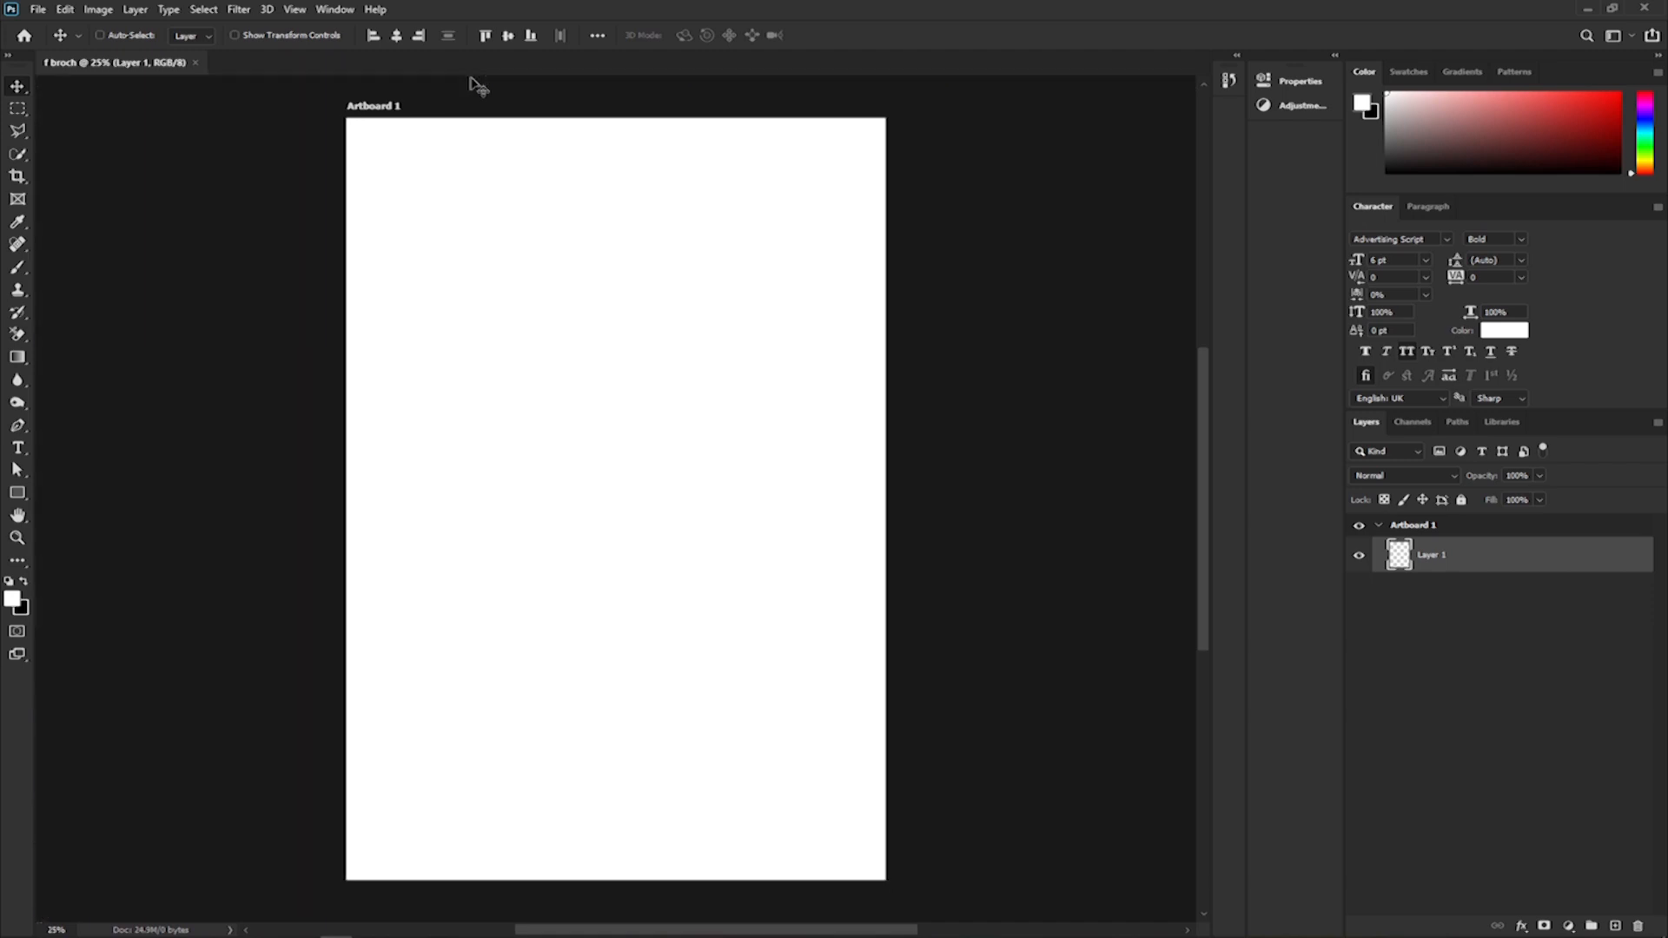
{"action": "key", "text": "ctrl+r"}
{"action": "key", "text": "ctrl+r"}
{"action": "key", "text": "ctrl+r"}
{"action": "key", "text": "ctrl+r"}
{"action": "key", "text": "ctrl+r"}
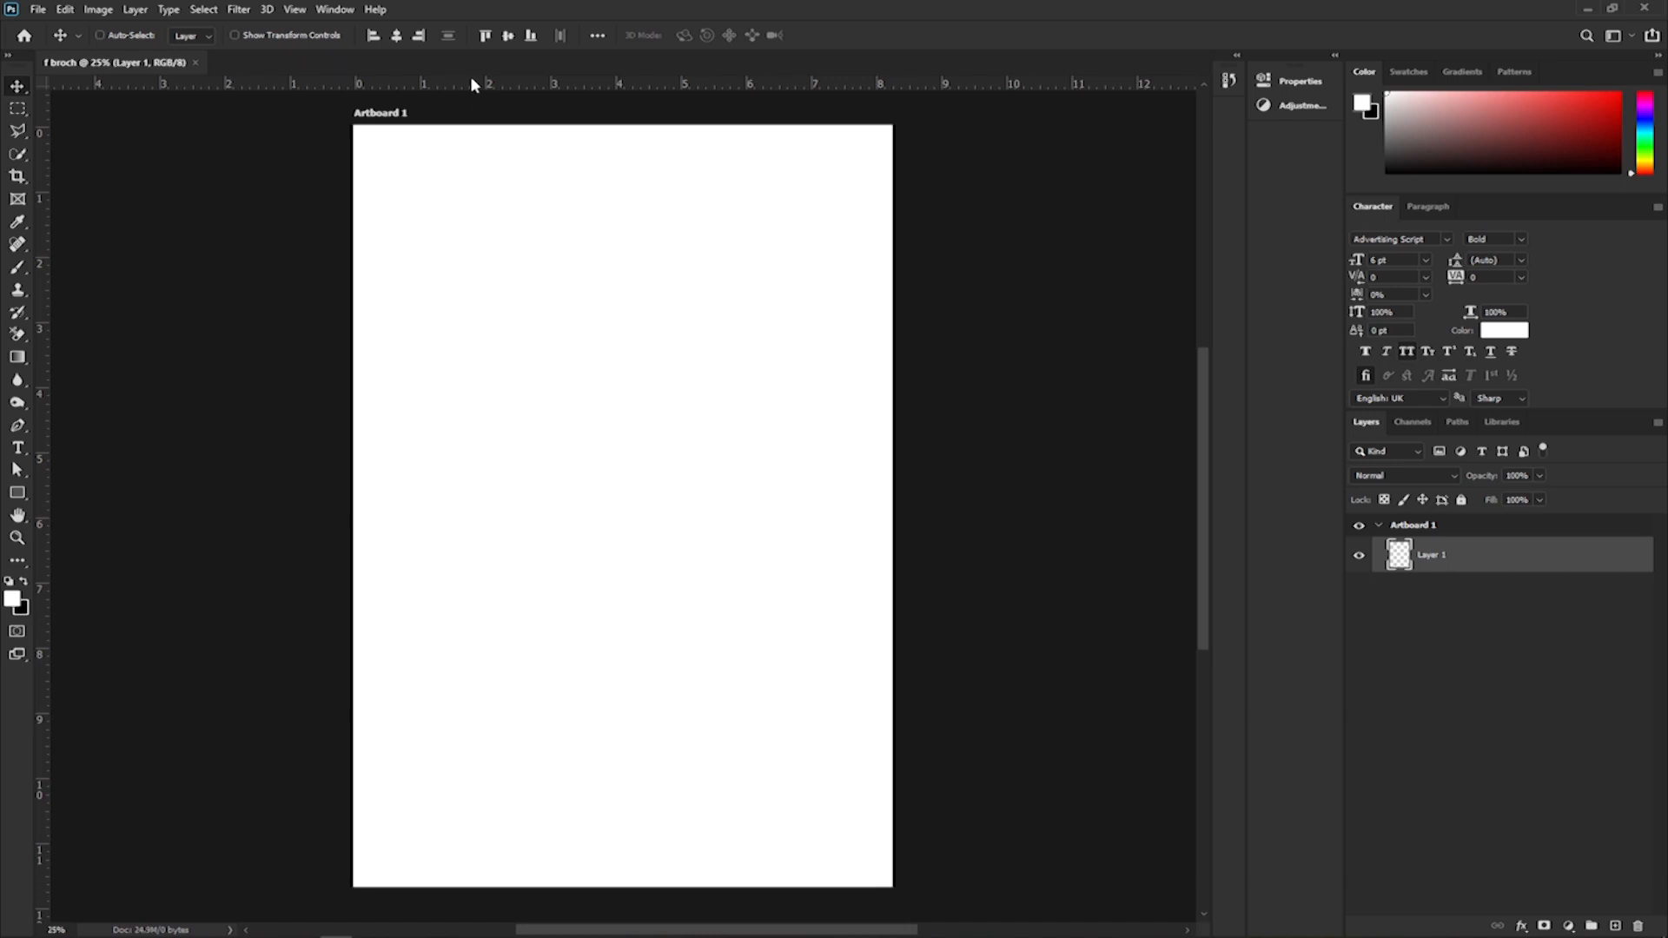
{"action": "key", "text": "ctrl+r"}
{"action": "key", "text": "ctrl+r"}
Set the ruler units to millimeters and place a vertical guide on the artboard's left edge.
{"action": "right_click", "coordinate": [489, 87]}
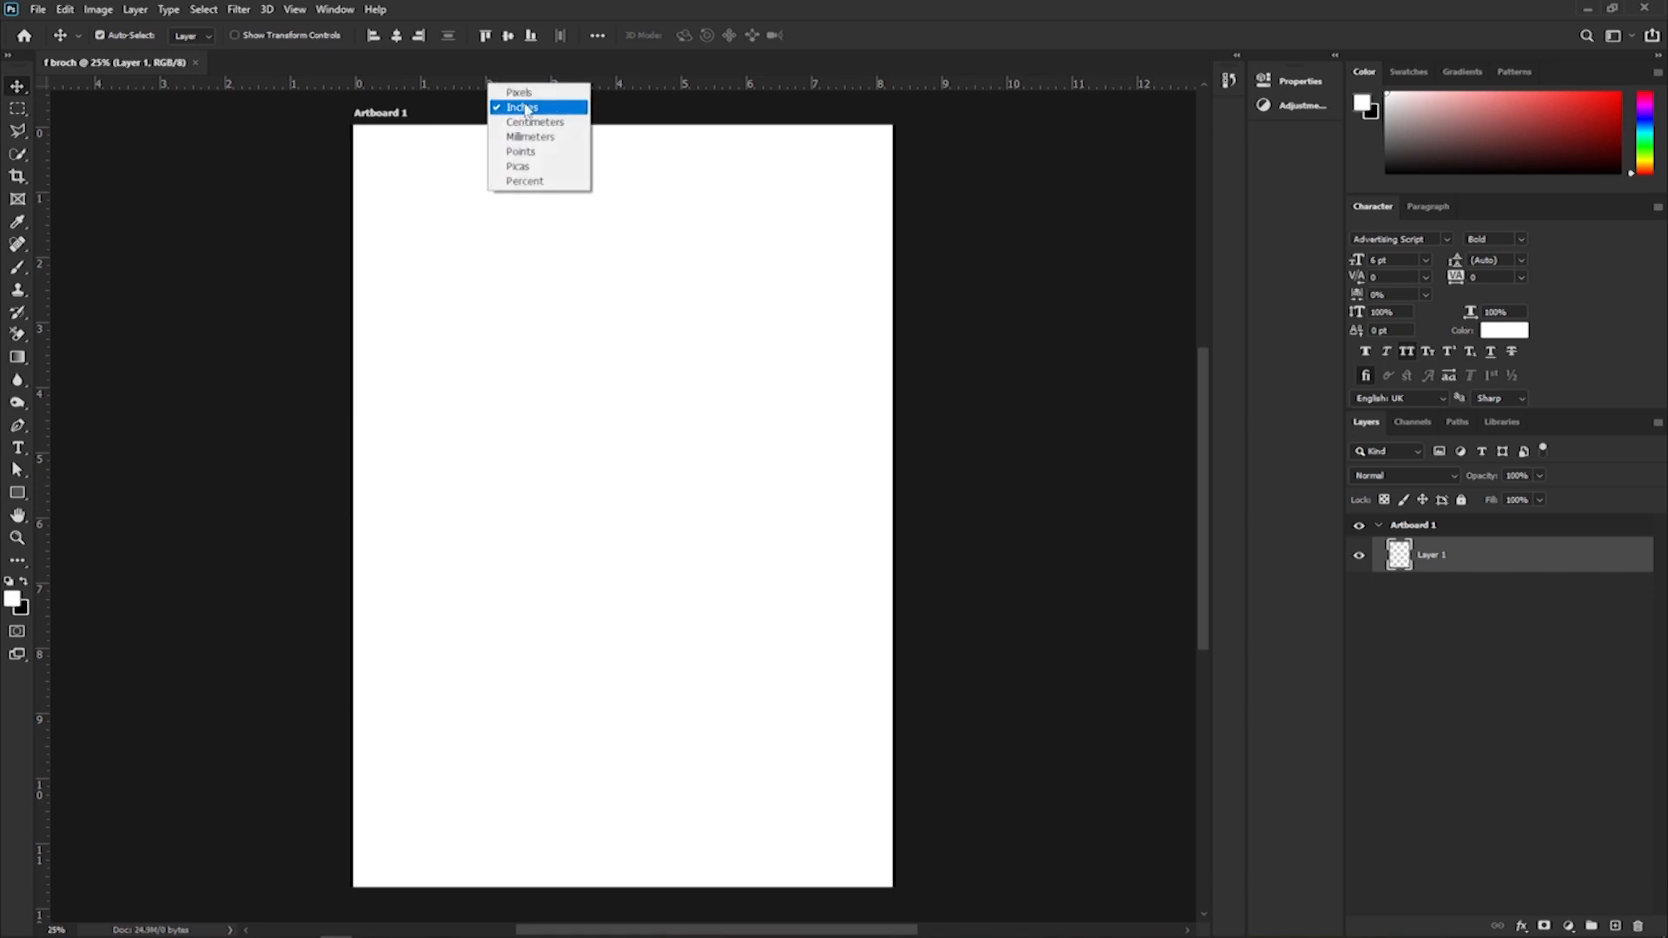
{"action": "left_click", "coordinate": [452, 80]}
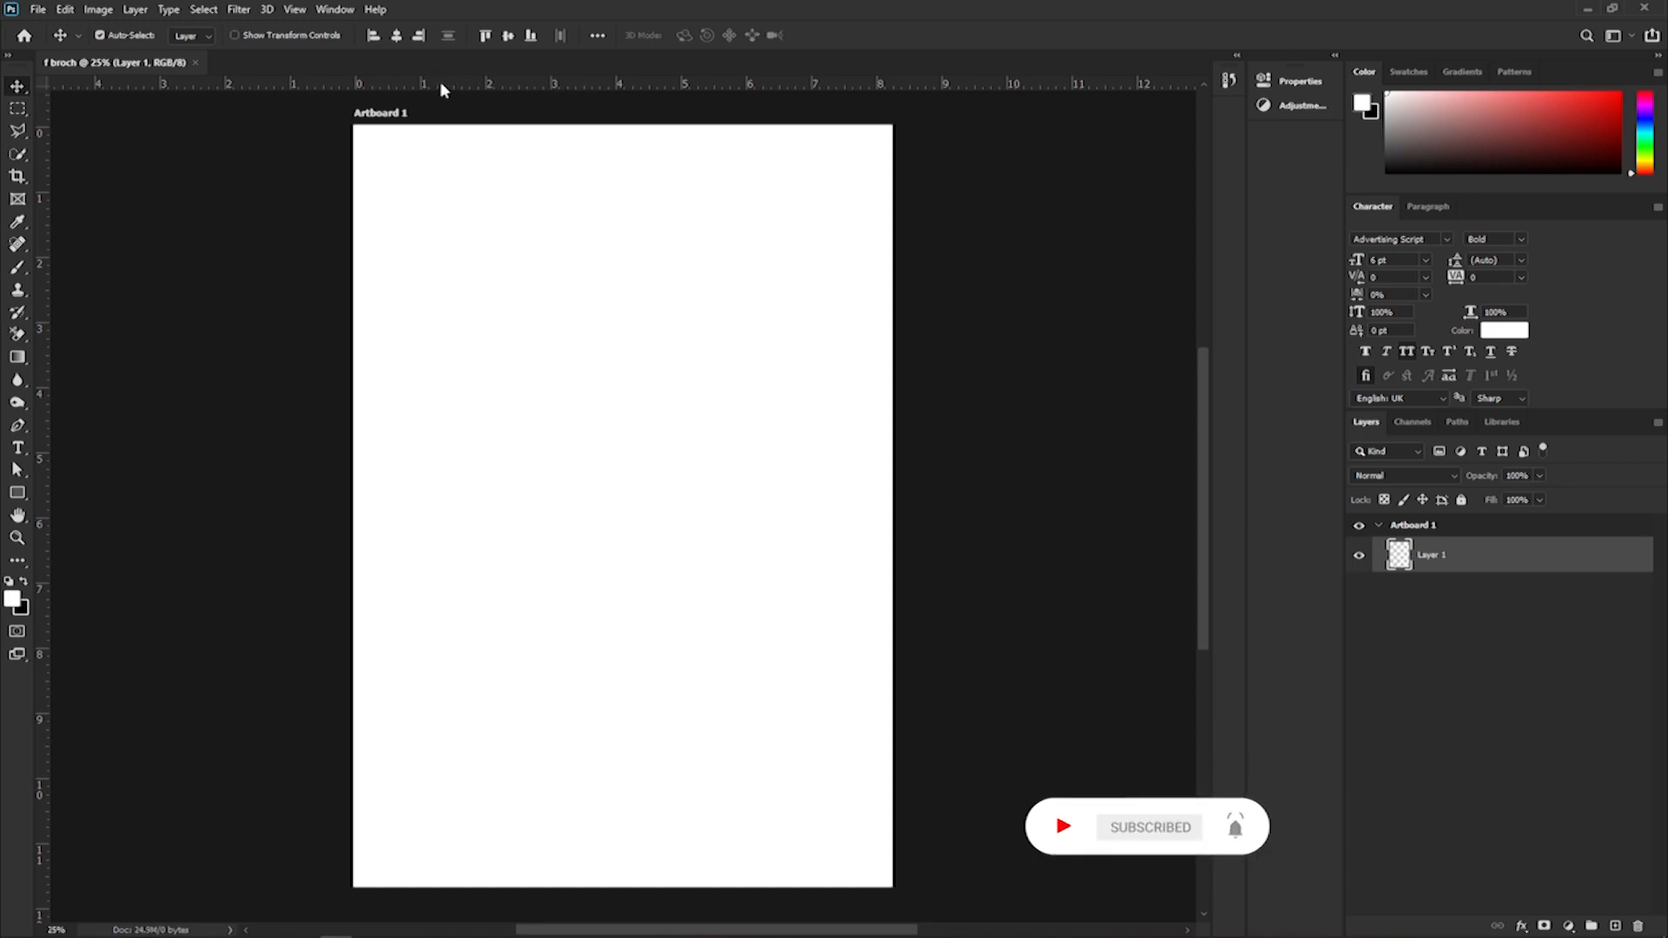
{"action": "right_click", "coordinate": [445, 80]}
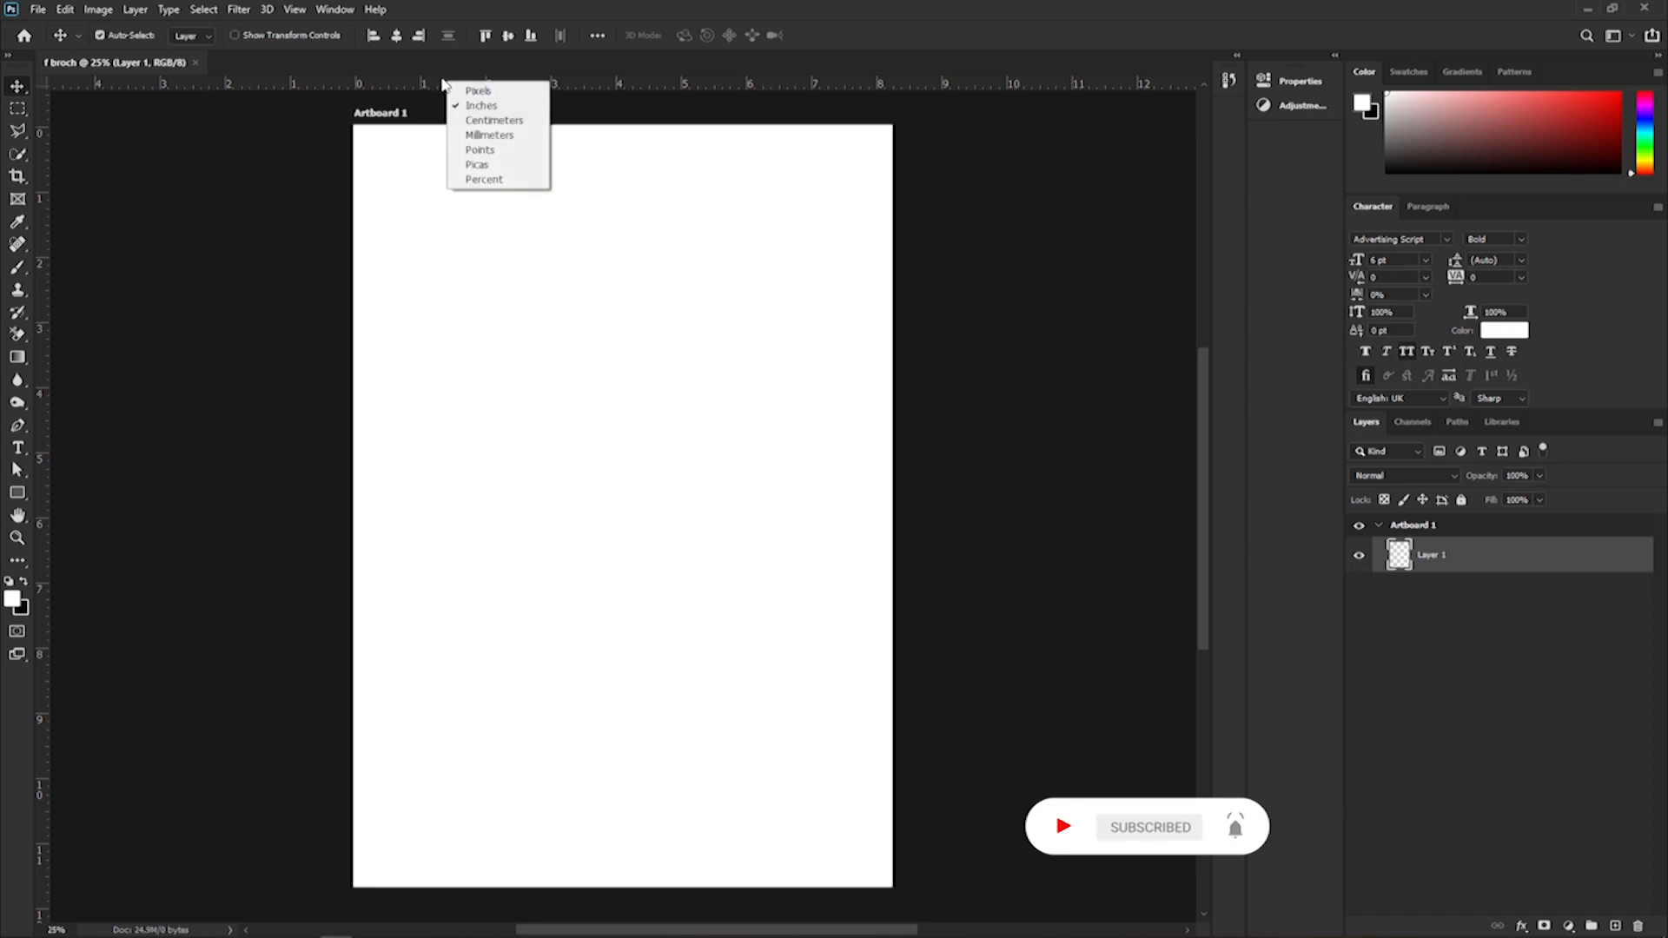
{"action": "left_click", "coordinate": [459, 137]}
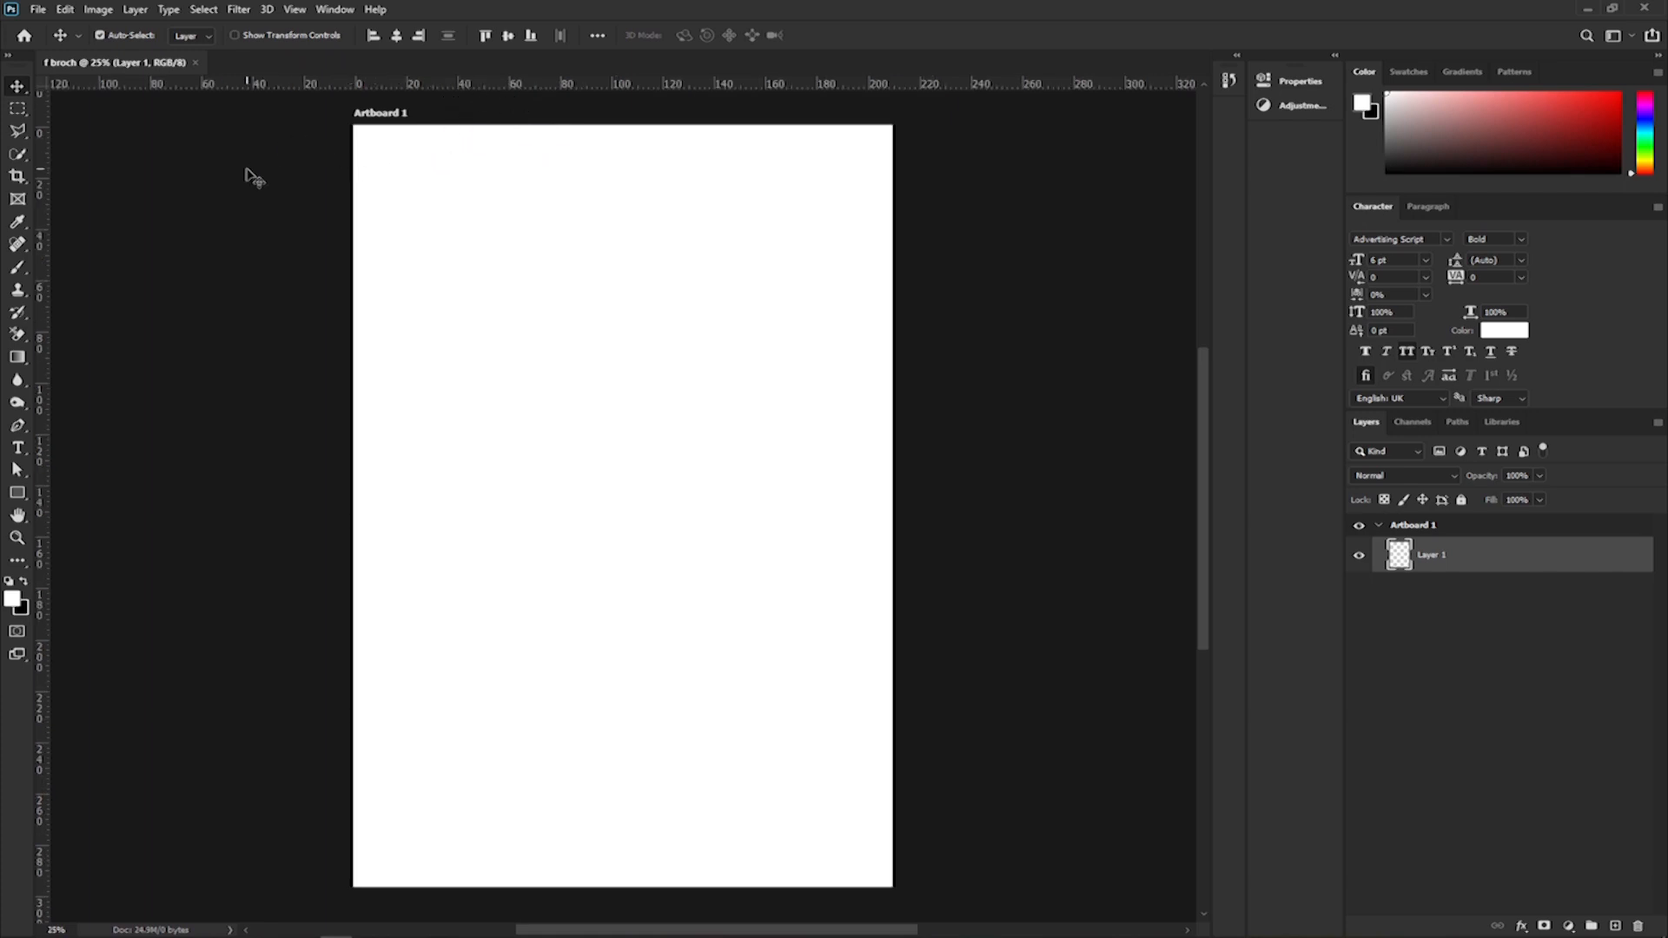
{"action": "left_click_drag", "start_coordinate": [44, 231], "coordinate": [351, 248]}
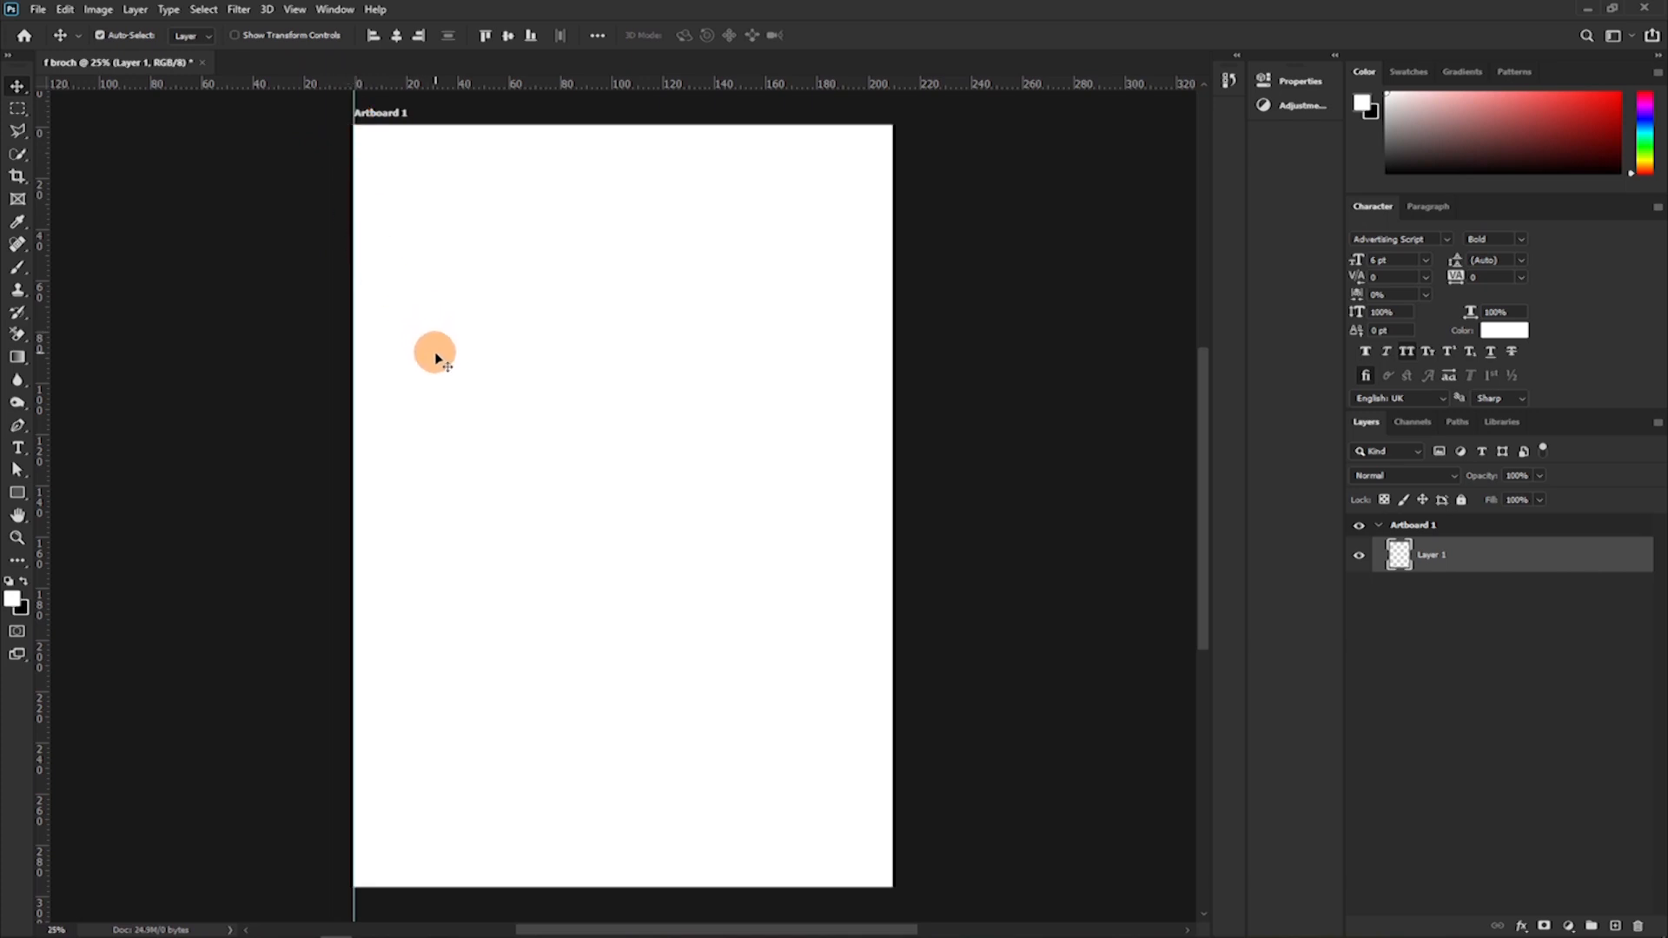
Draw a rectangle of about 1194 x 1266 px in the upper middle of the artboard.
{"action": "left_click", "coordinate": [17, 493]}
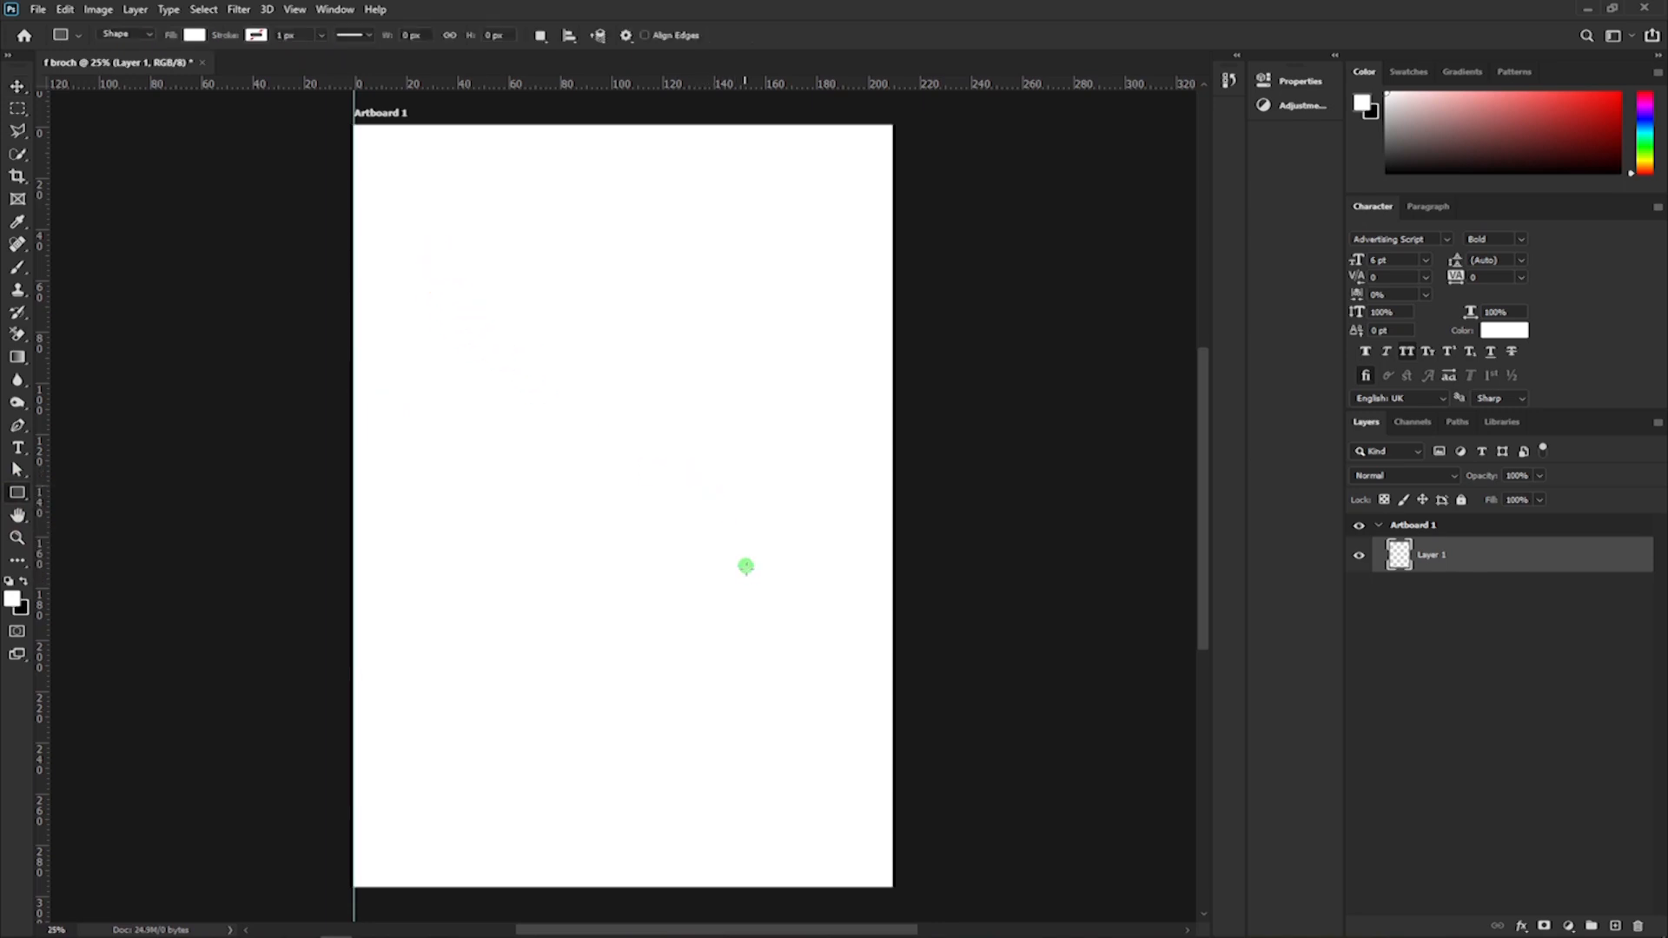
{"action": "left_click_drag", "start_coordinate": [778, 593], "coordinate": [694, 501]}
{"action": "left_click_drag", "start_coordinate": [474, 305], "coordinate": [734, 580]}
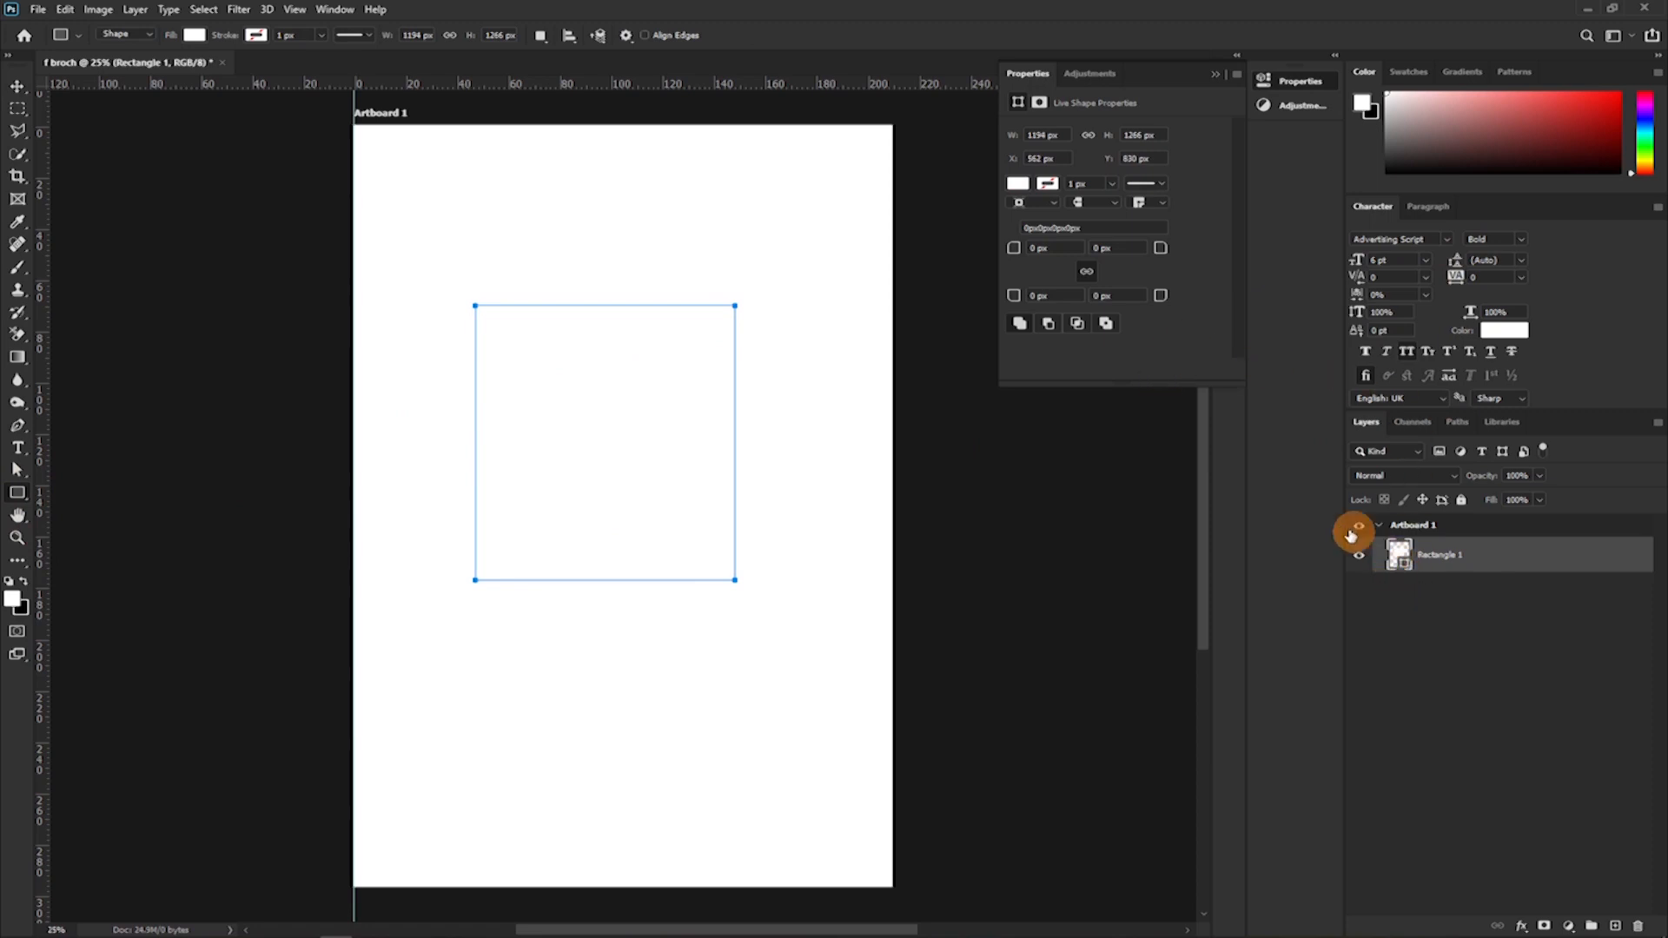
Fill the rectangle with cyan 20fff7 and place a vertical guide across its left half.
{"action": "double_click", "coordinate": [1399, 562]}
{"action": "left_click", "coordinate": [1447, 333]}
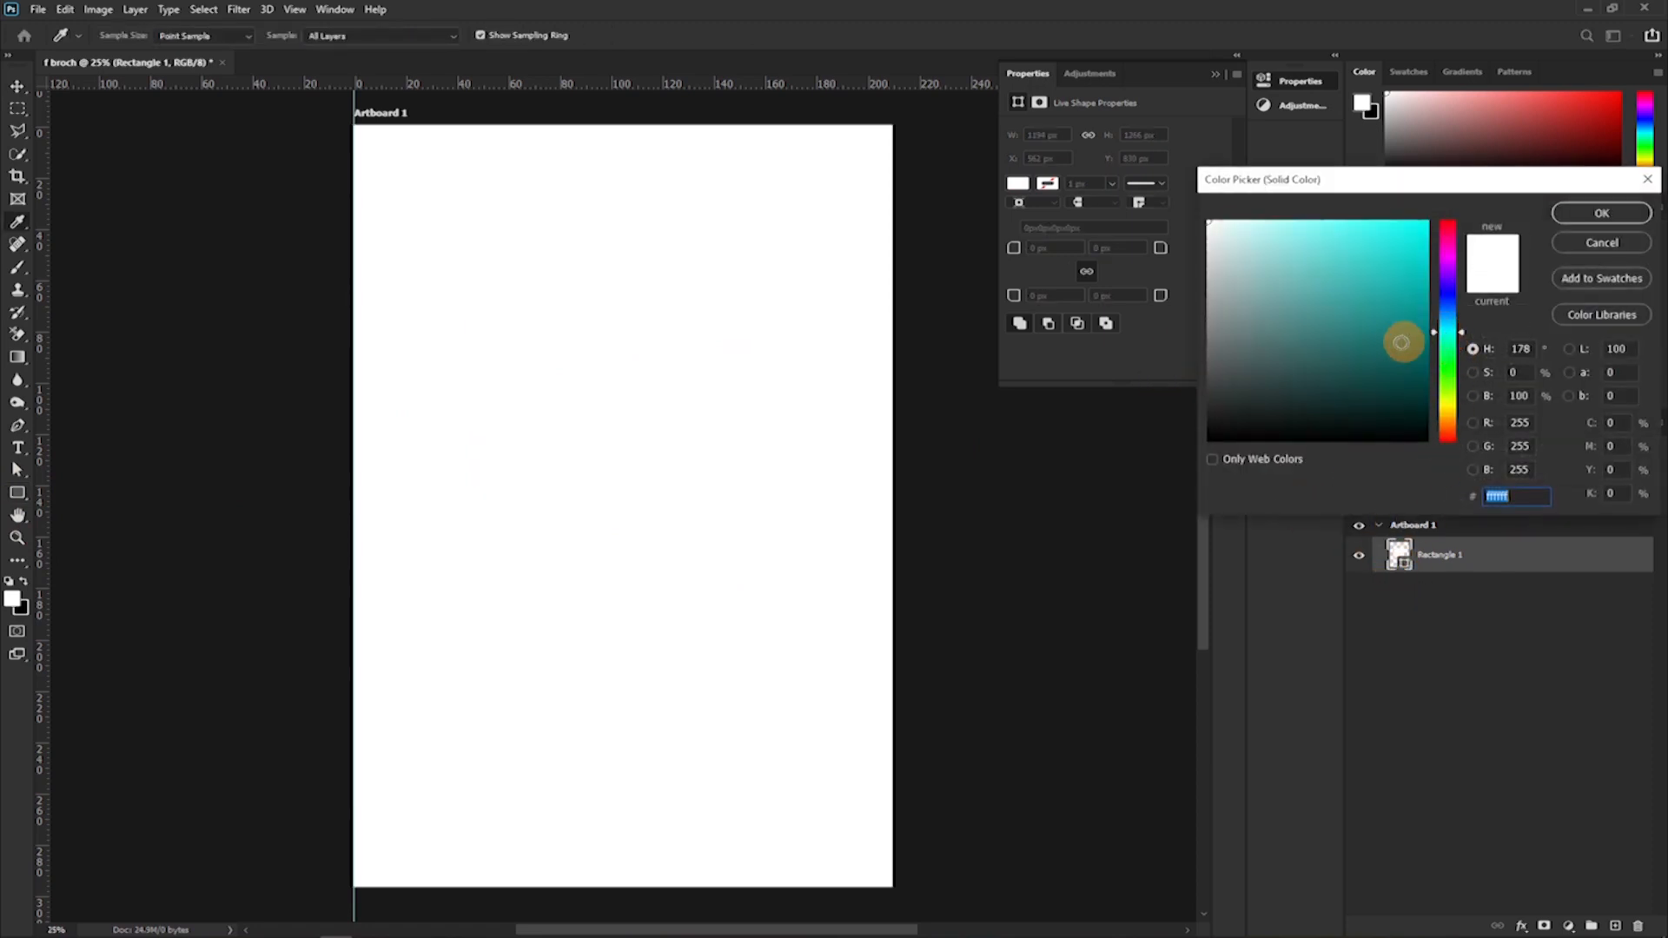
{"action": "left_click_drag", "start_coordinate": [1392, 244], "coordinate": [1400, 211]}
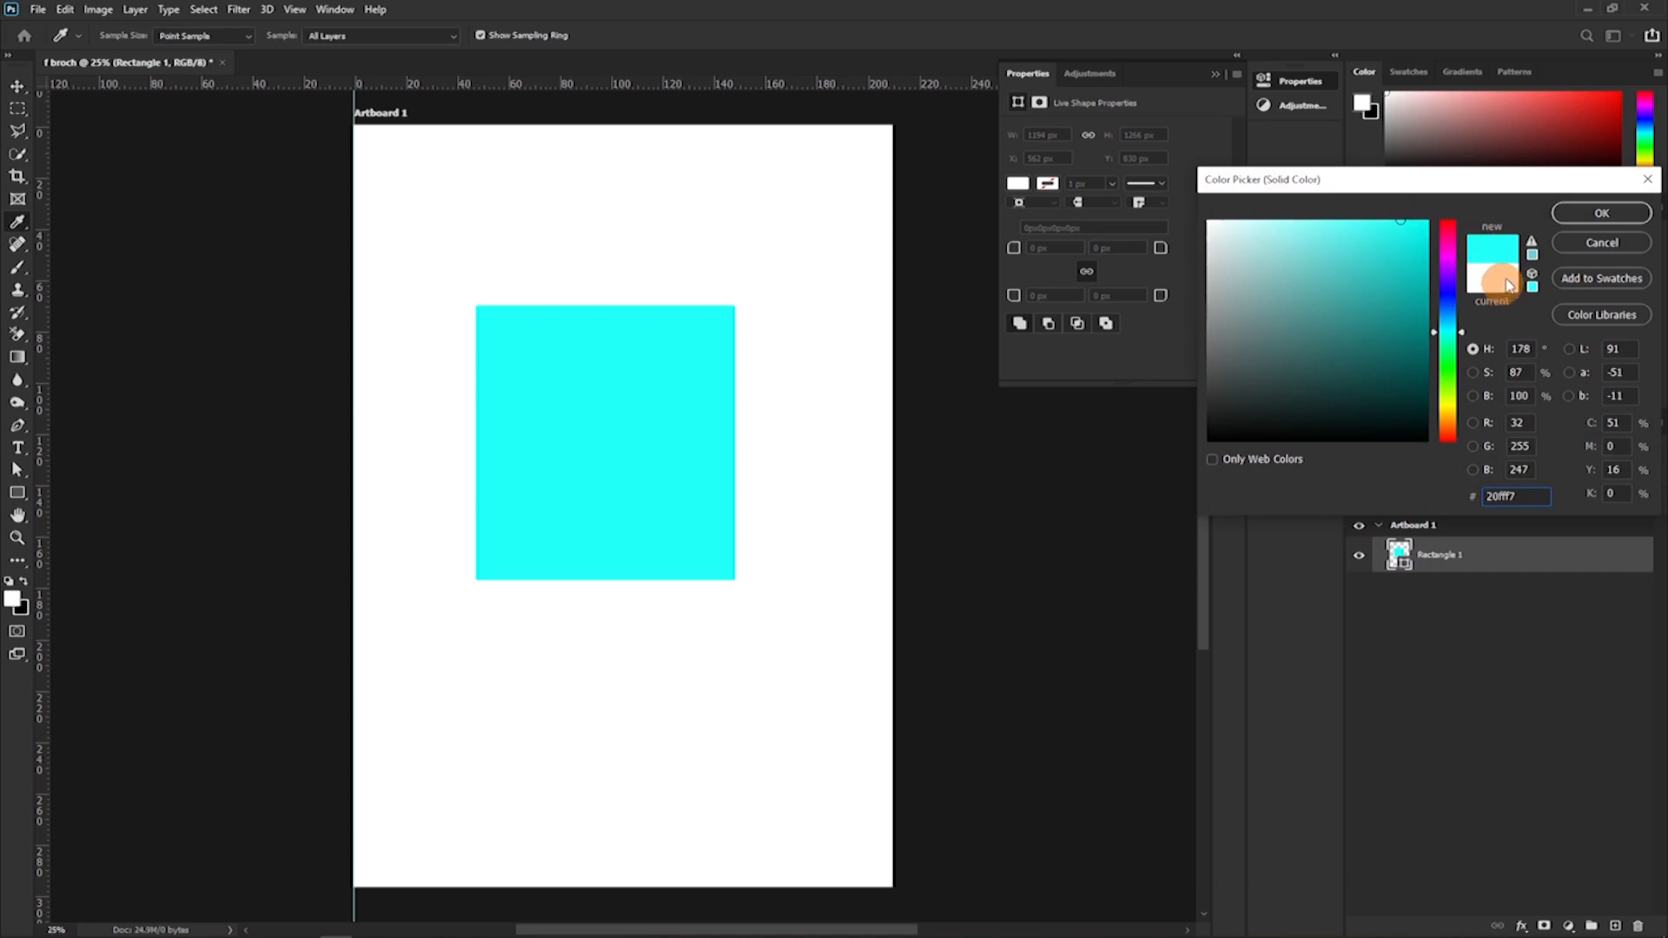
{"action": "left_click", "coordinate": [1582, 220]}
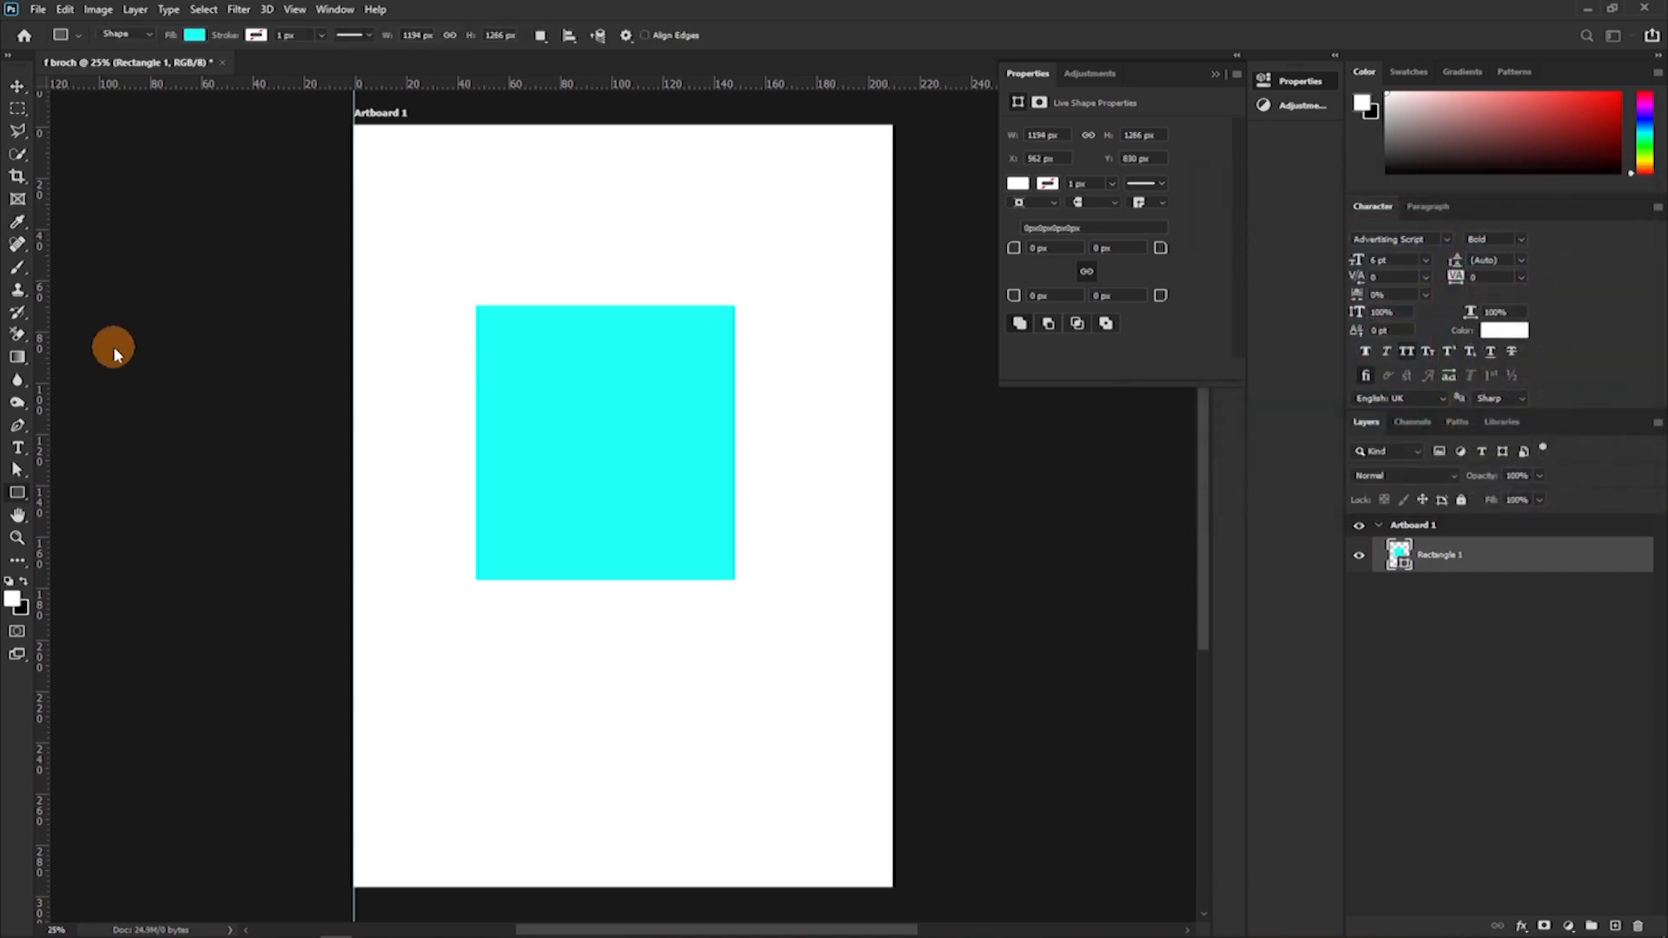
{"action": "left_click_drag", "start_coordinate": [41, 349], "coordinate": [550, 401]}
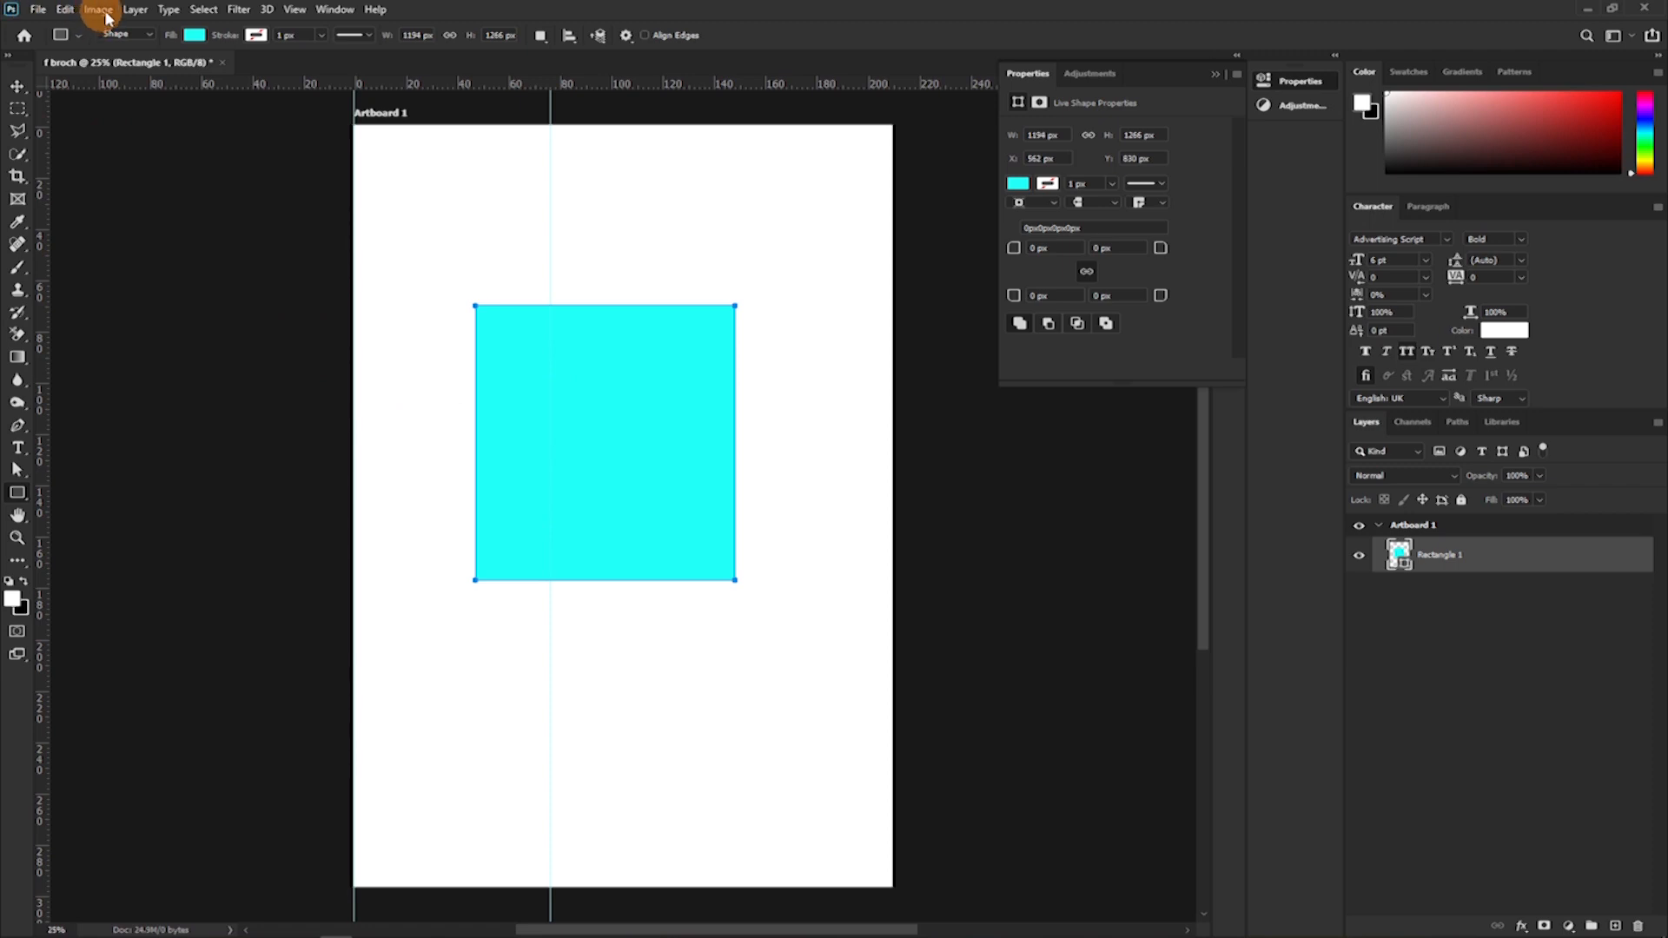
Open the Guides, Grid & Slices preferences and view the colour choices for the canvas and artboard guides.
{"action": "left_click", "coordinate": [38, 10]}
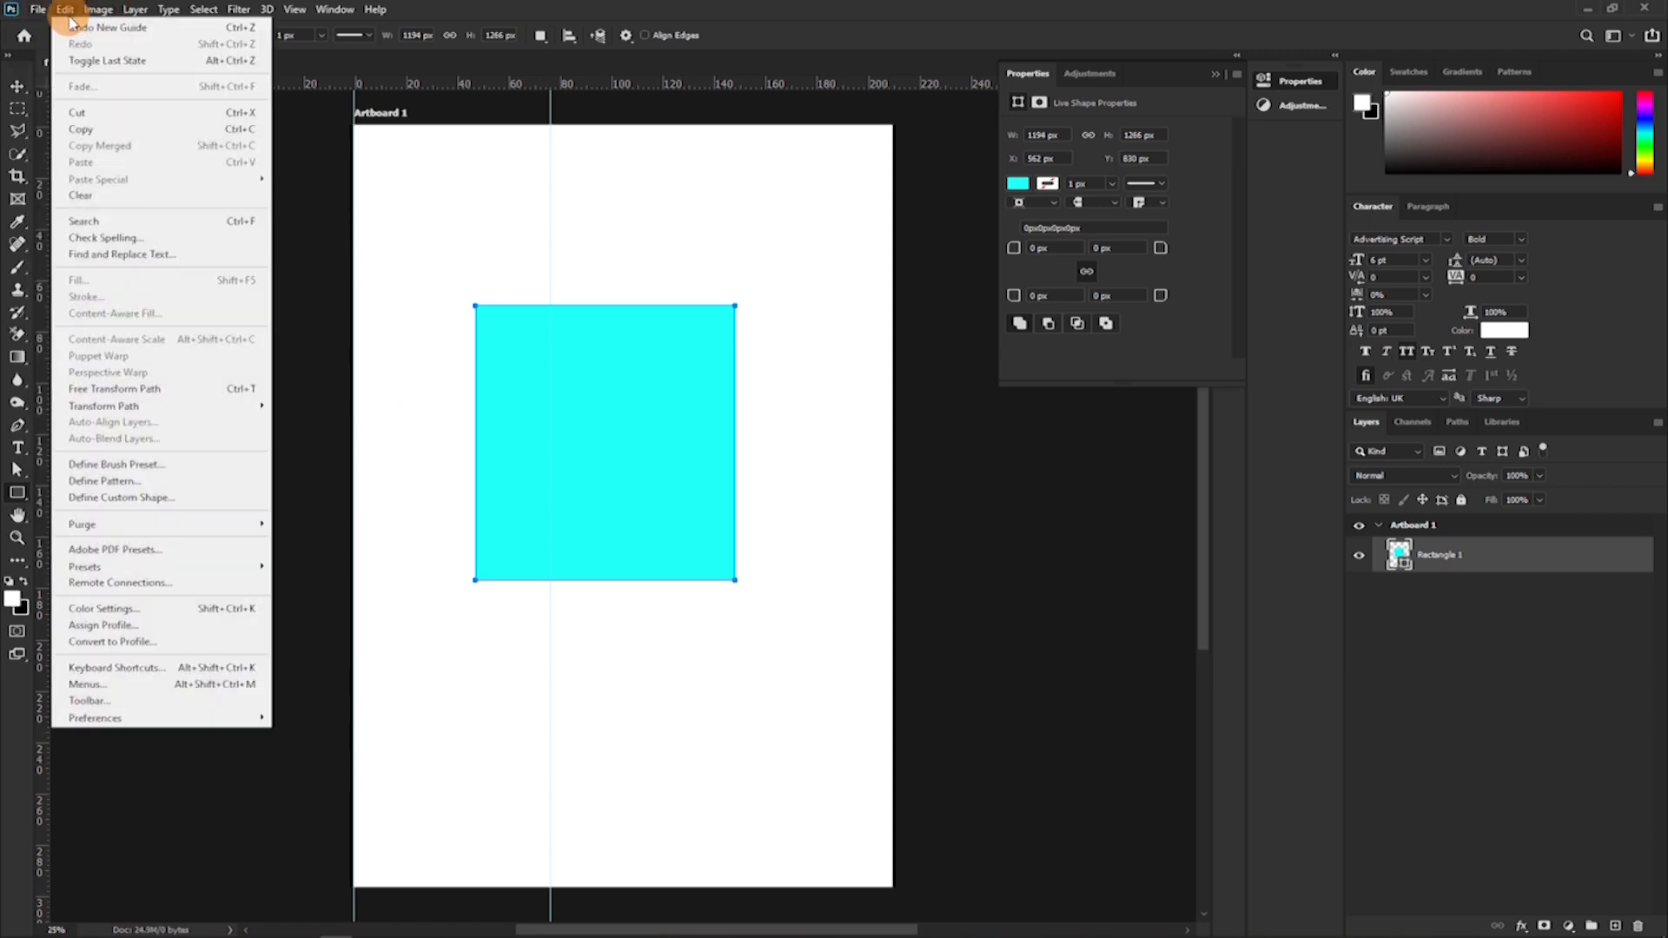
{"action": "mouse_move", "coordinate": [178, 721]}
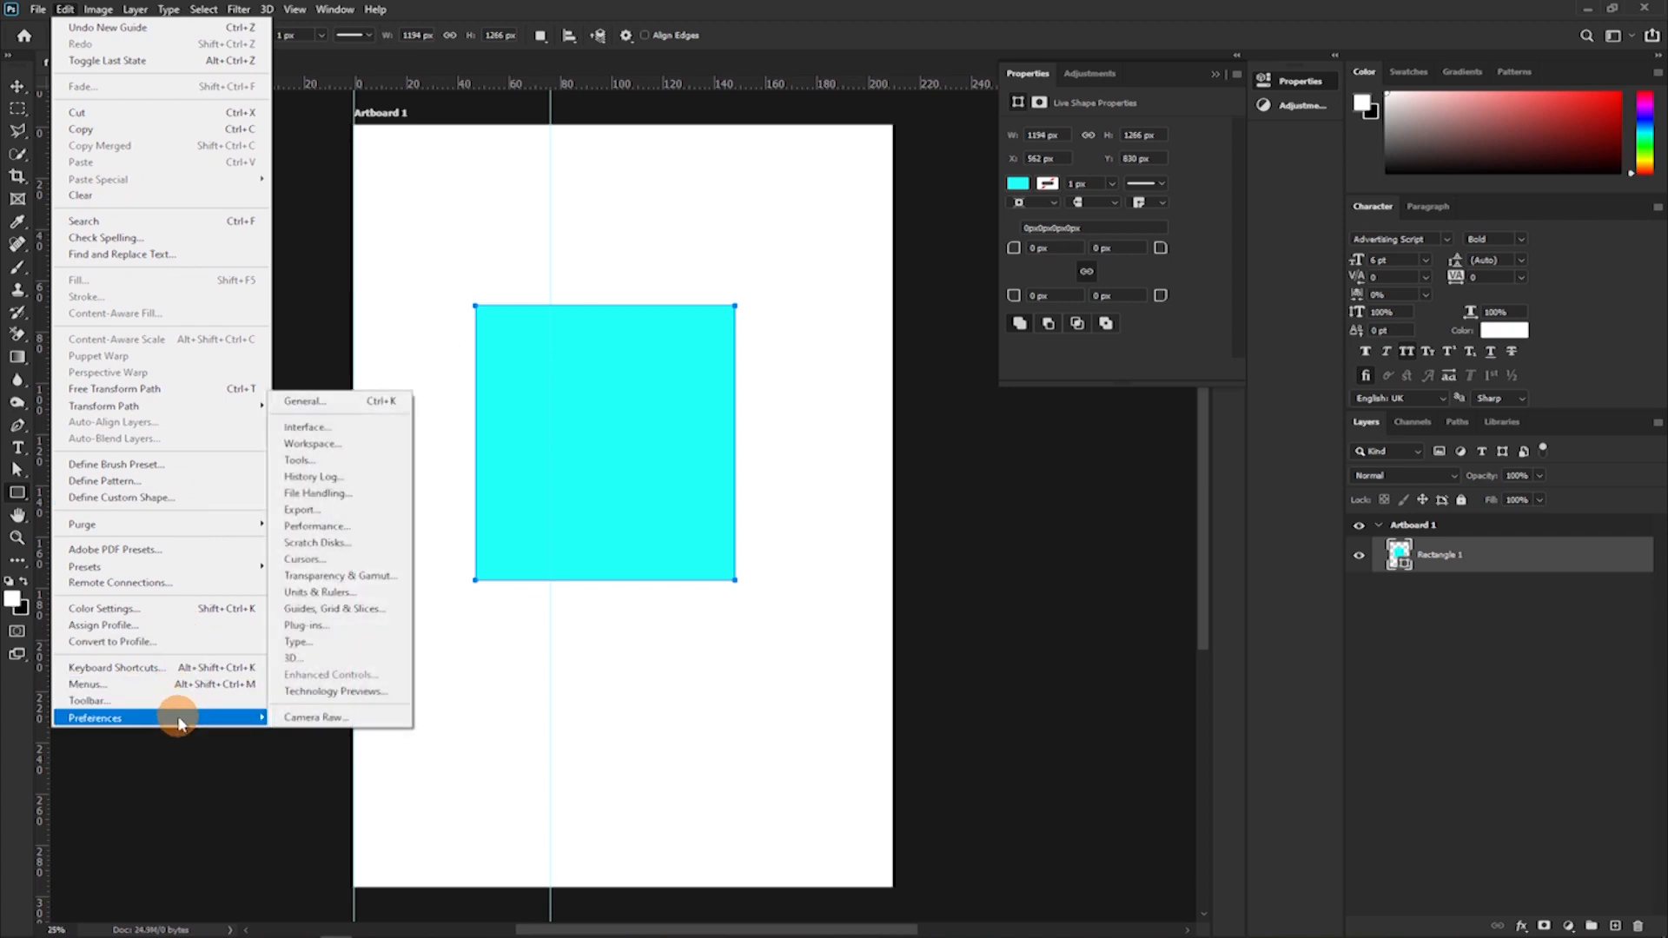
{"action": "left_click", "coordinate": [323, 610]}
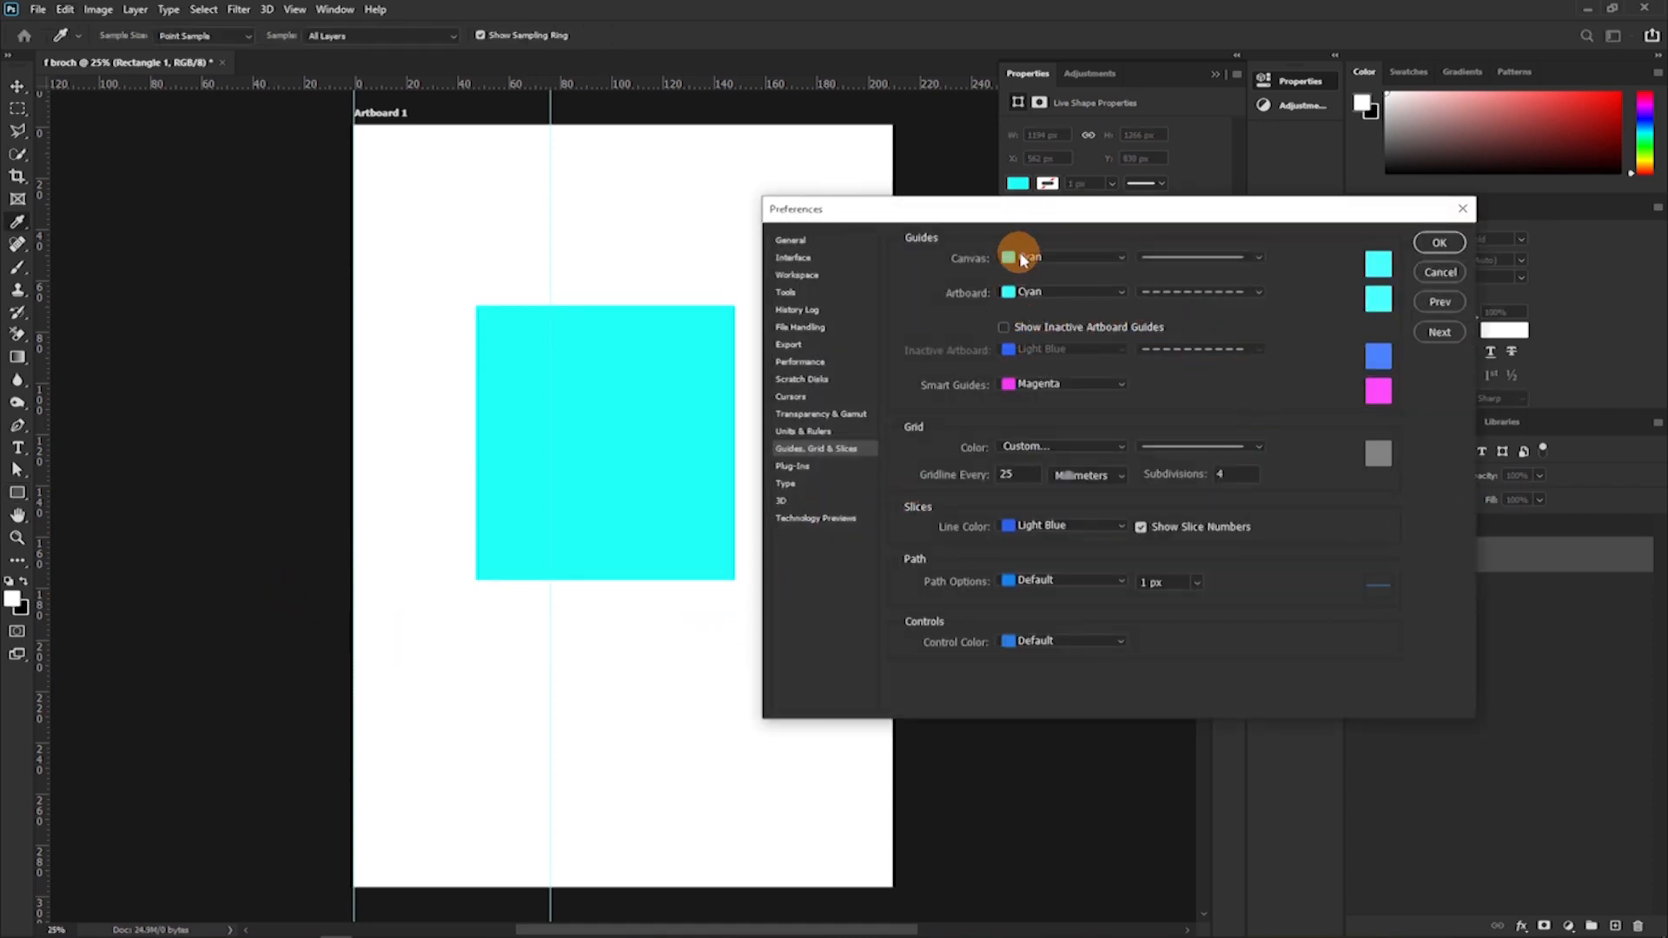
{"action": "left_click", "coordinate": [1120, 257]}
{"action": "left_click", "coordinate": [1120, 257]}
{"action": "left_click", "coordinate": [1116, 264]}
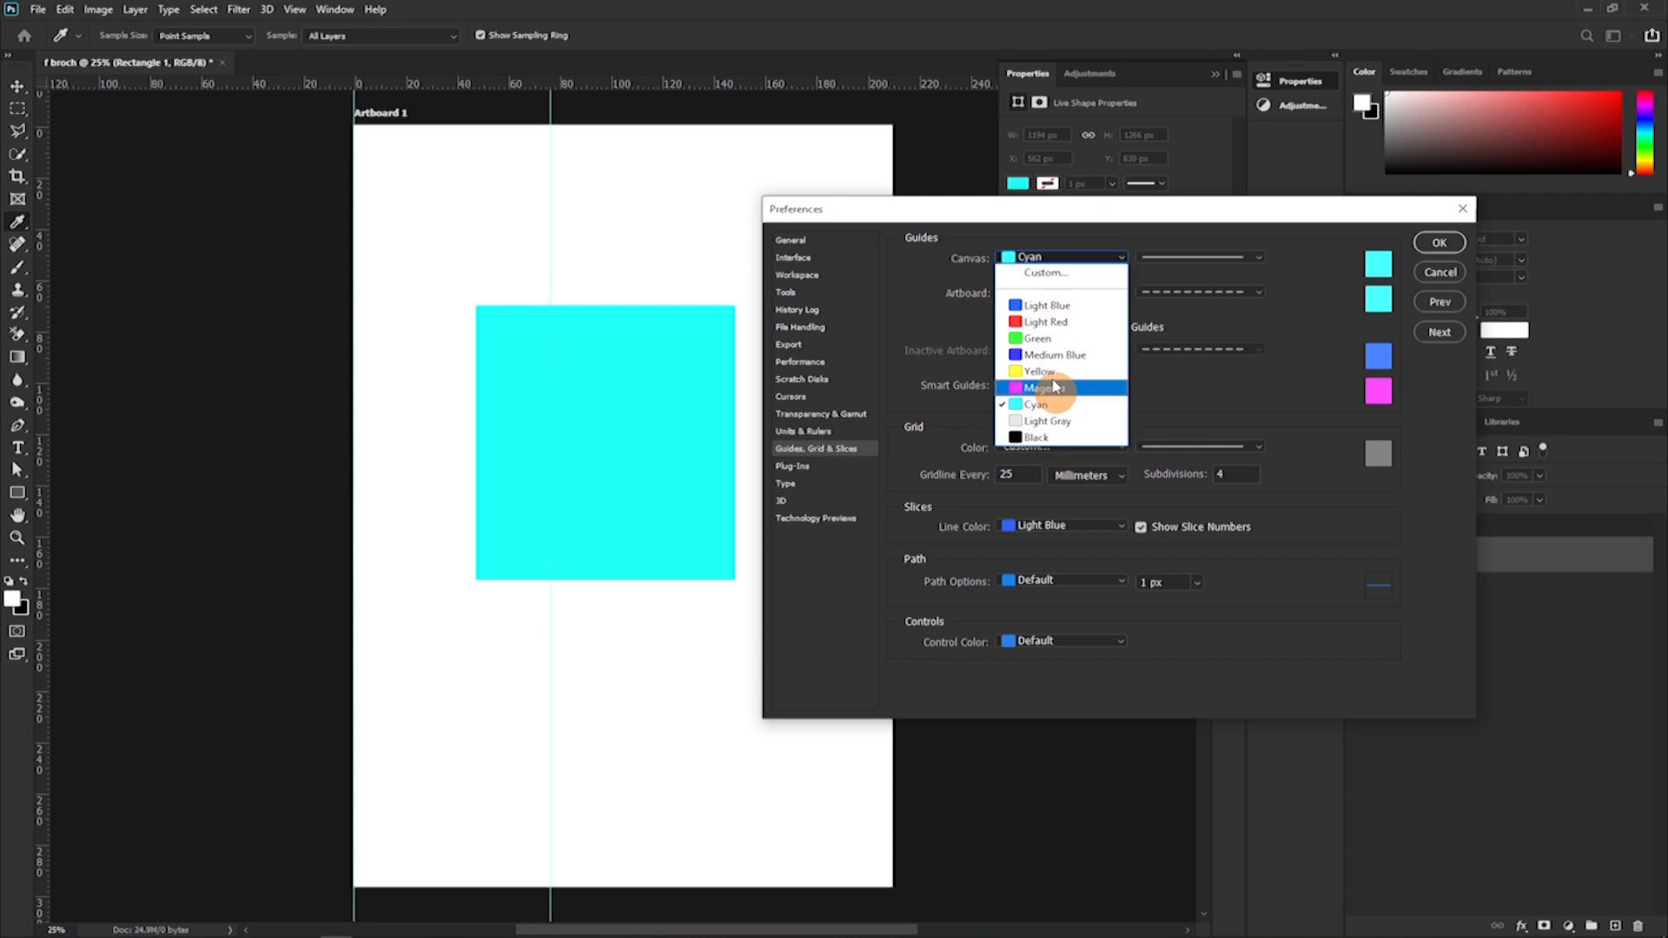
{"action": "left_click", "coordinate": [1060, 213]}
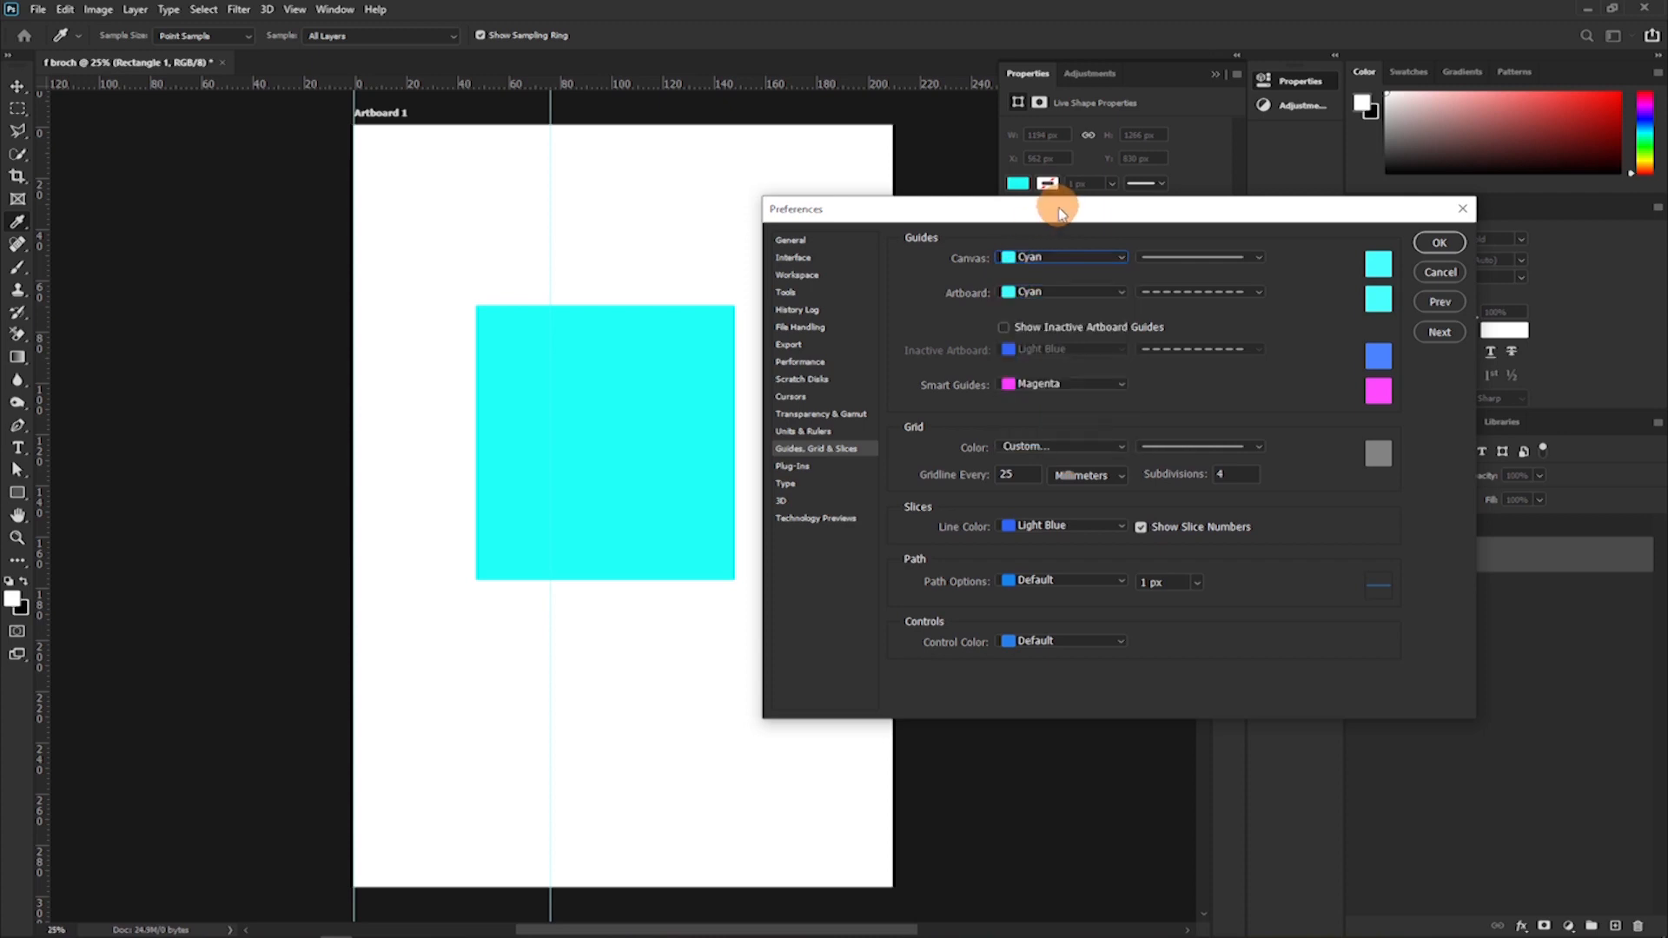
{"action": "left_click", "coordinate": [1122, 294]}
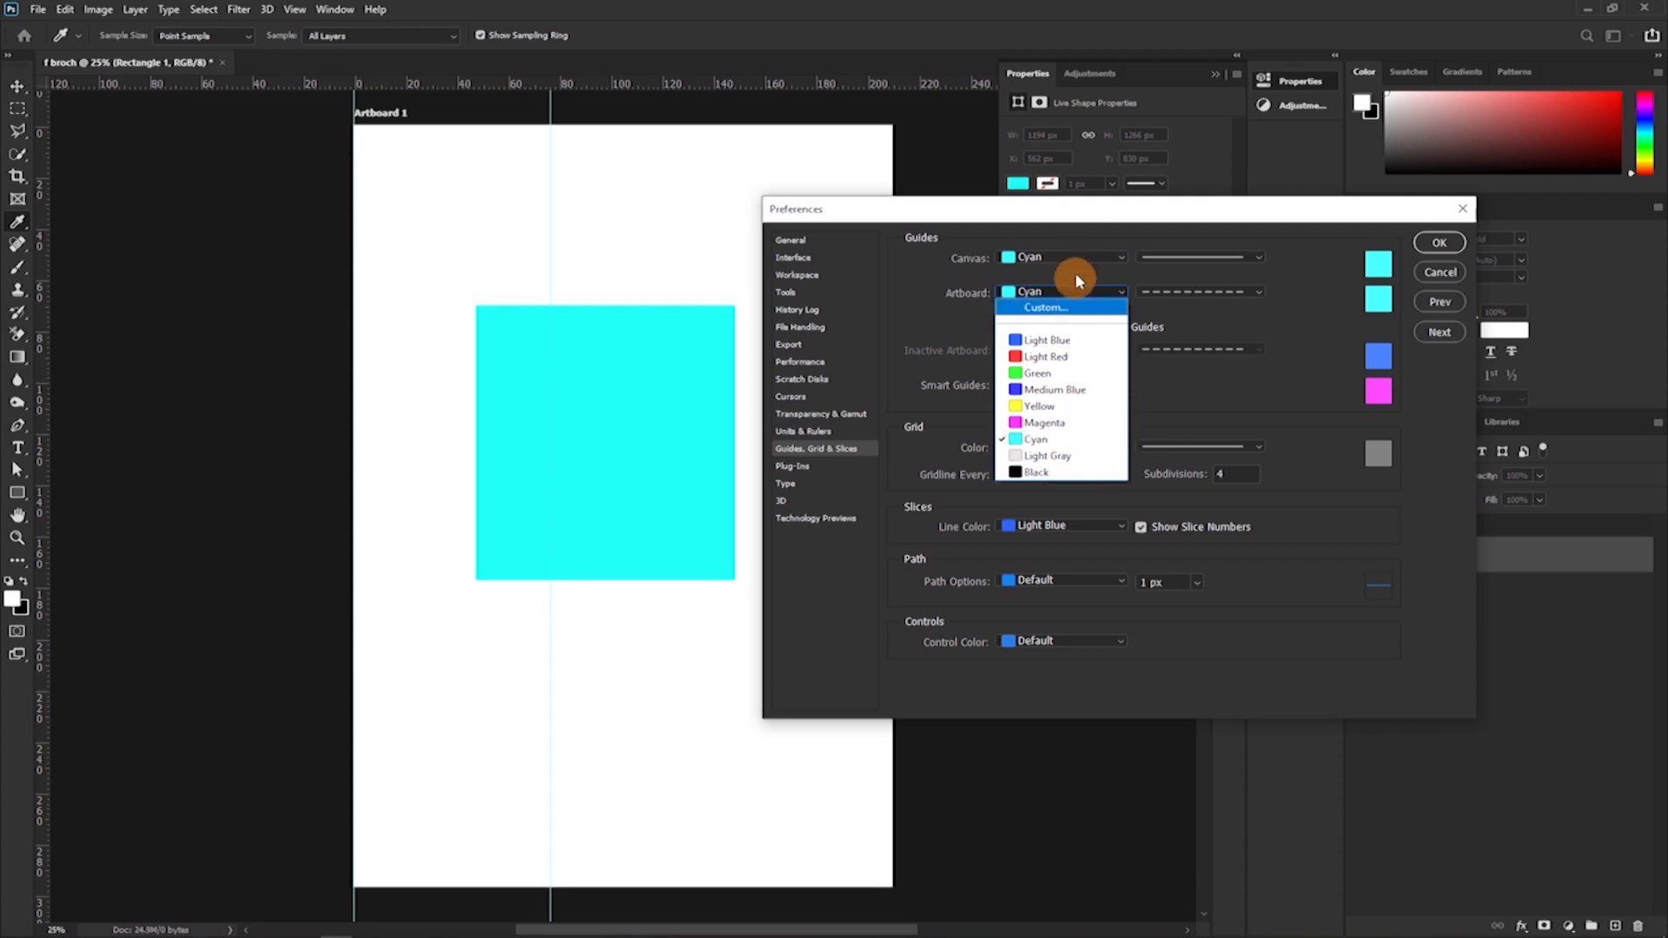
{"action": "left_click", "coordinate": [1081, 228]}
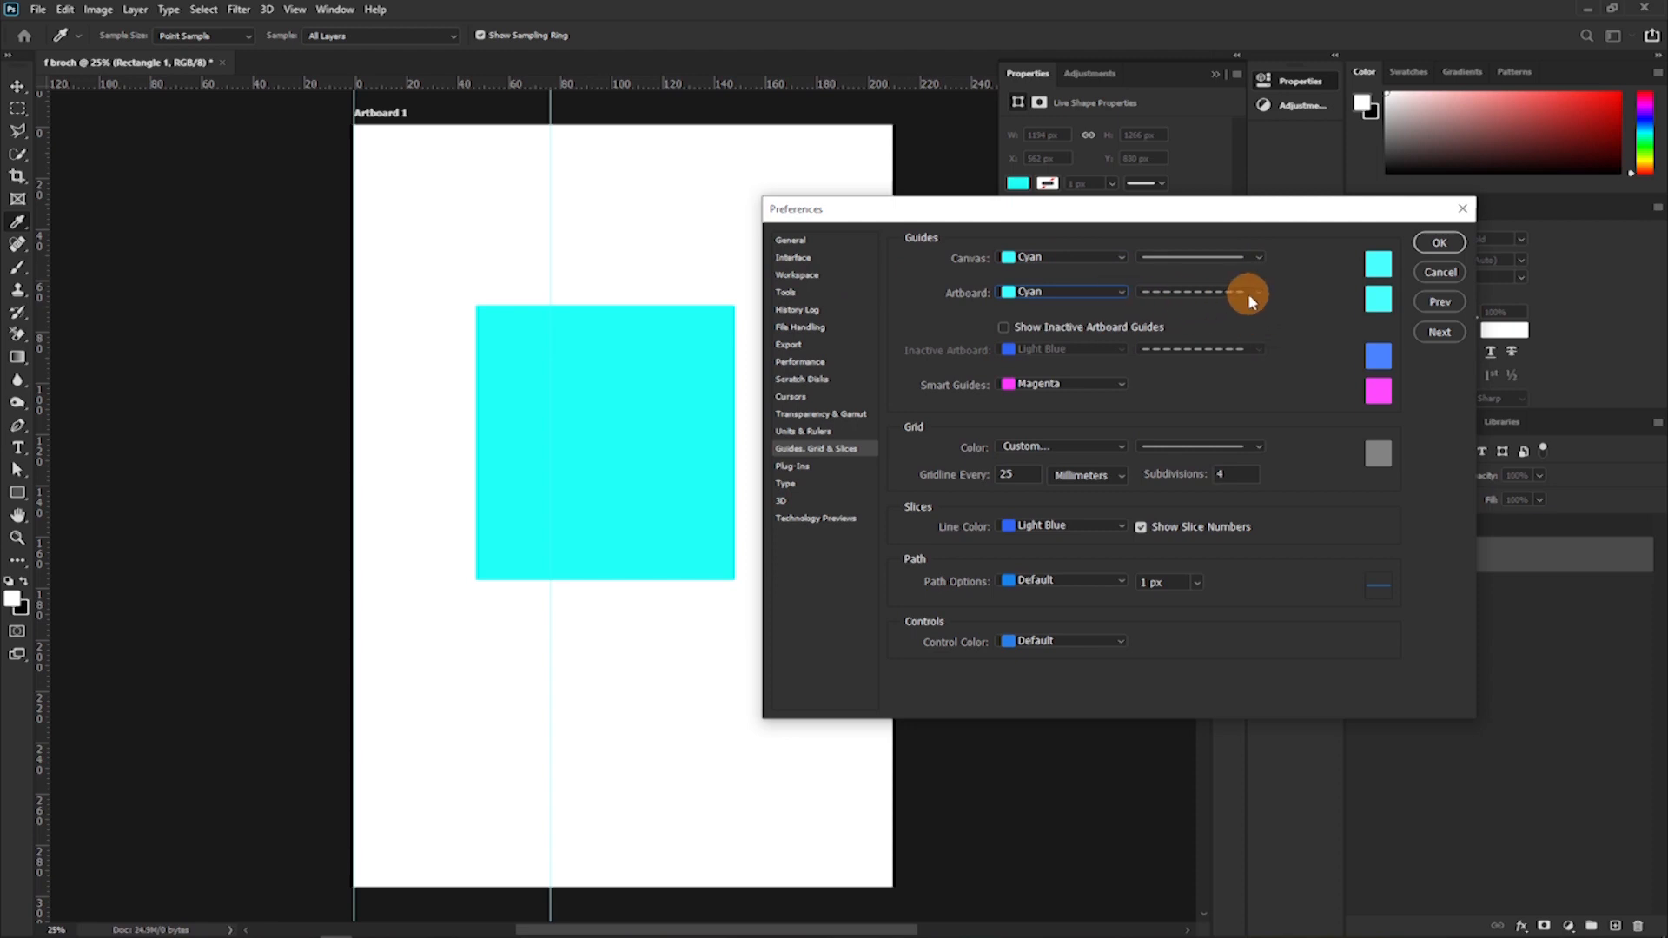
Set the artboard guides to a solid line and inspect the guide below the rectangle and beyond the artboard's edge.
{"action": "left_click", "coordinate": [1251, 296]}
{"action": "left_click", "coordinate": [1187, 314]}
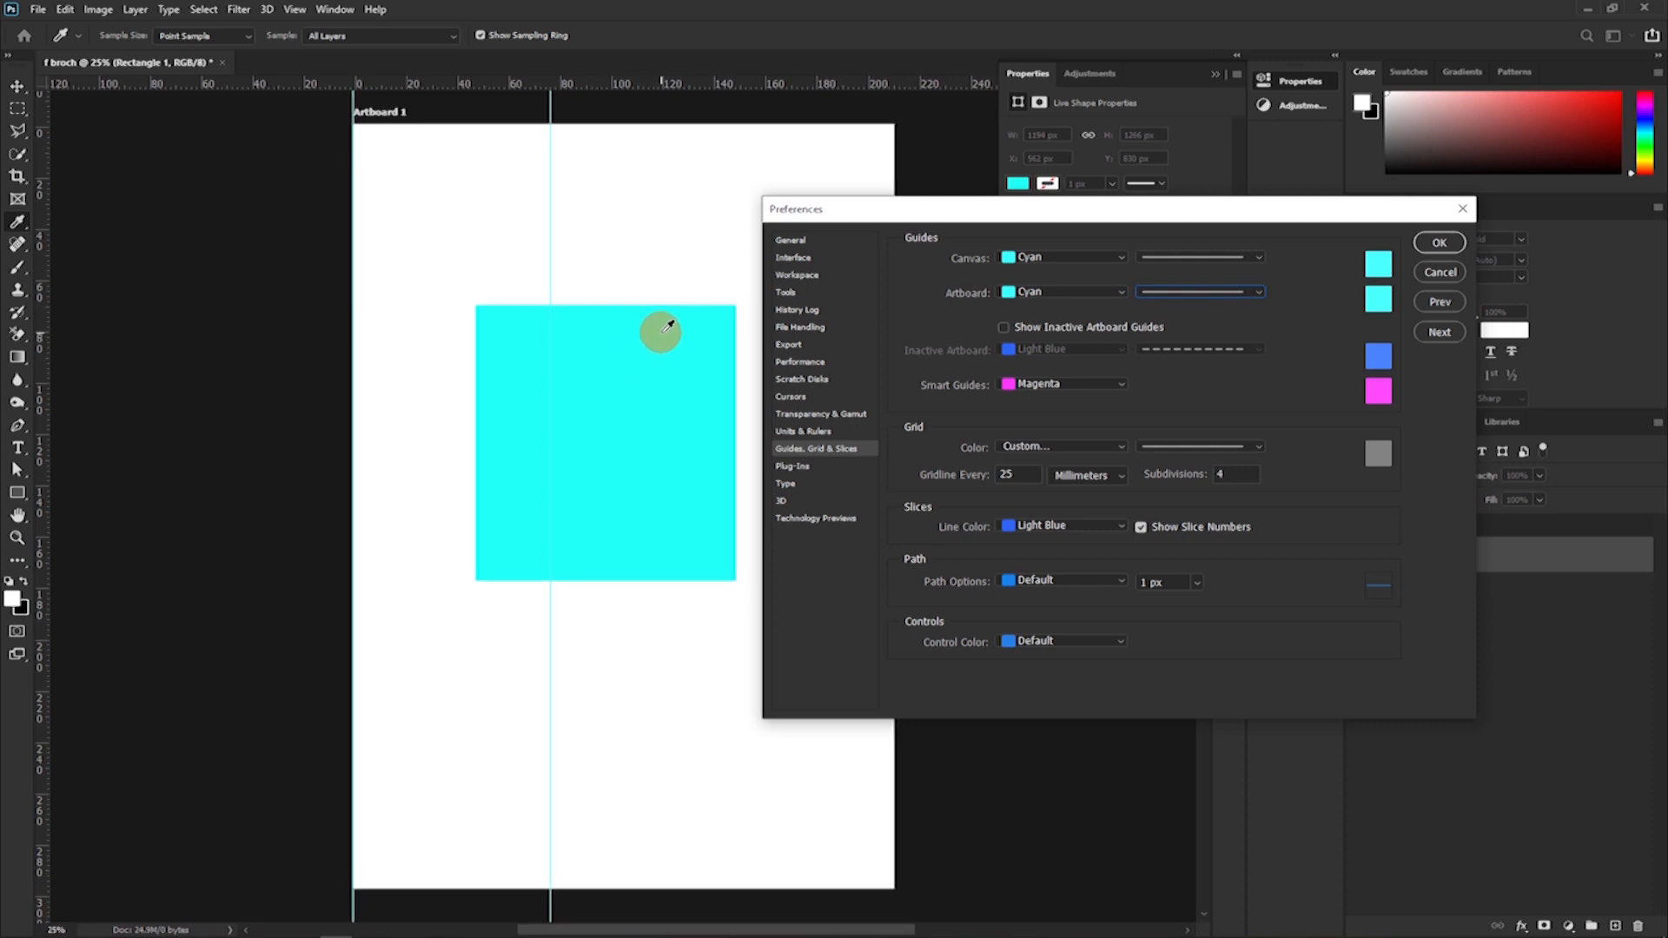
{"action": "key", "text": "ctrl+plus"}
{"action": "key", "text": "ctrl+plus"}
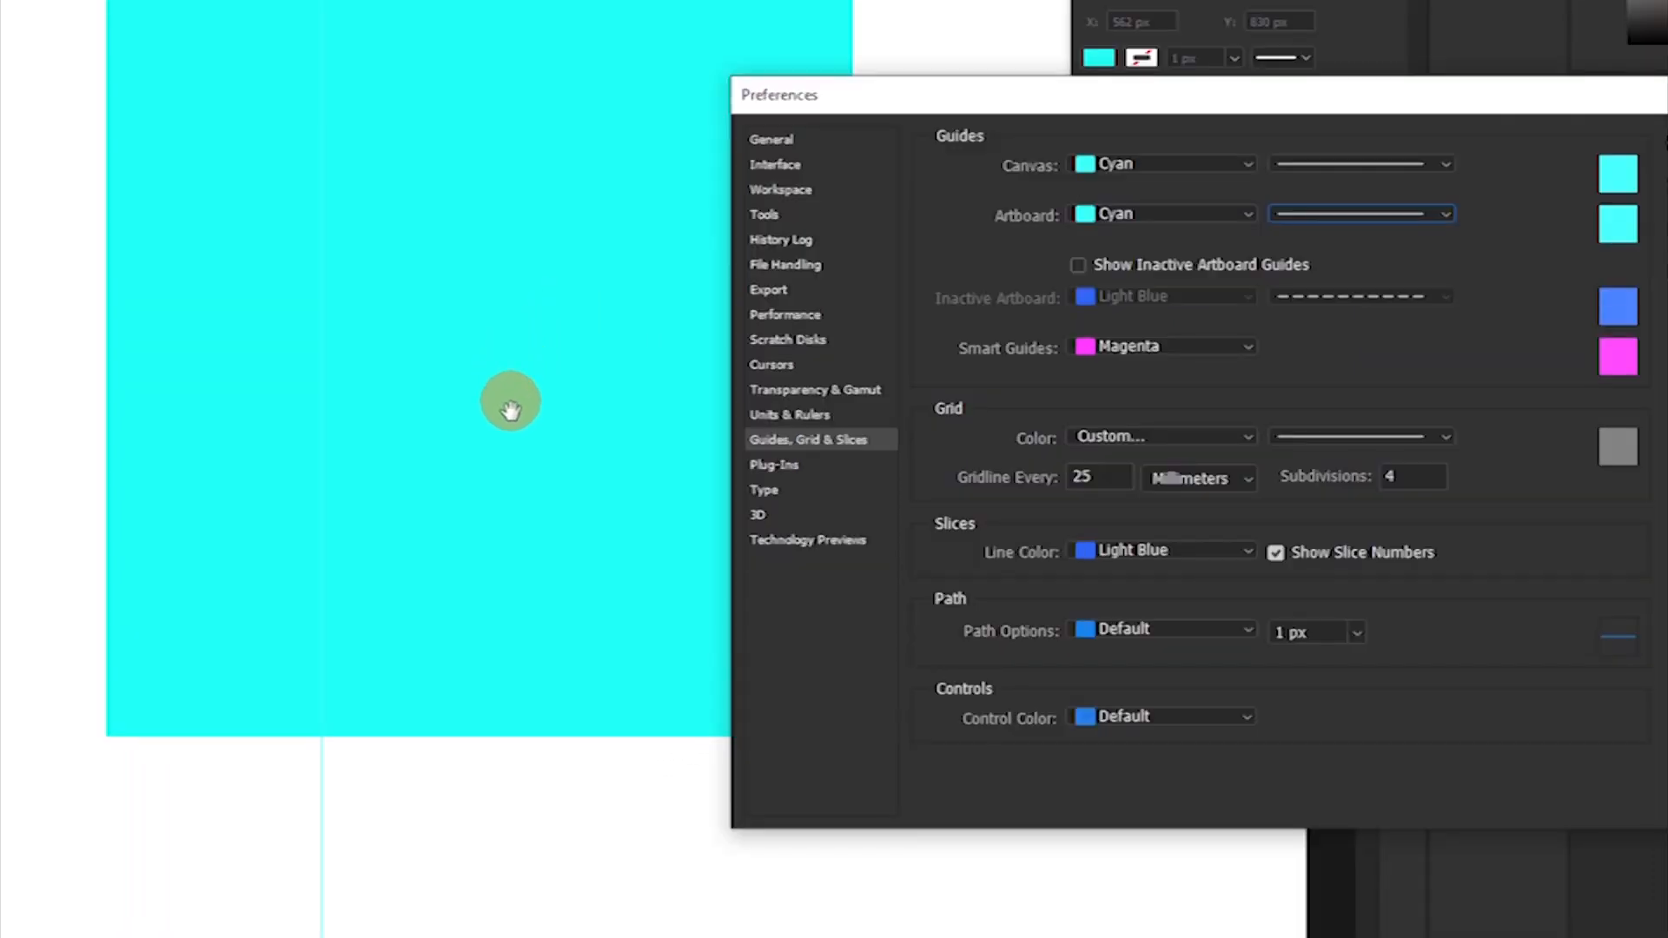
{"action": "left_click_drag", "start_coordinate": [609, 422], "coordinate": [625, 149]}
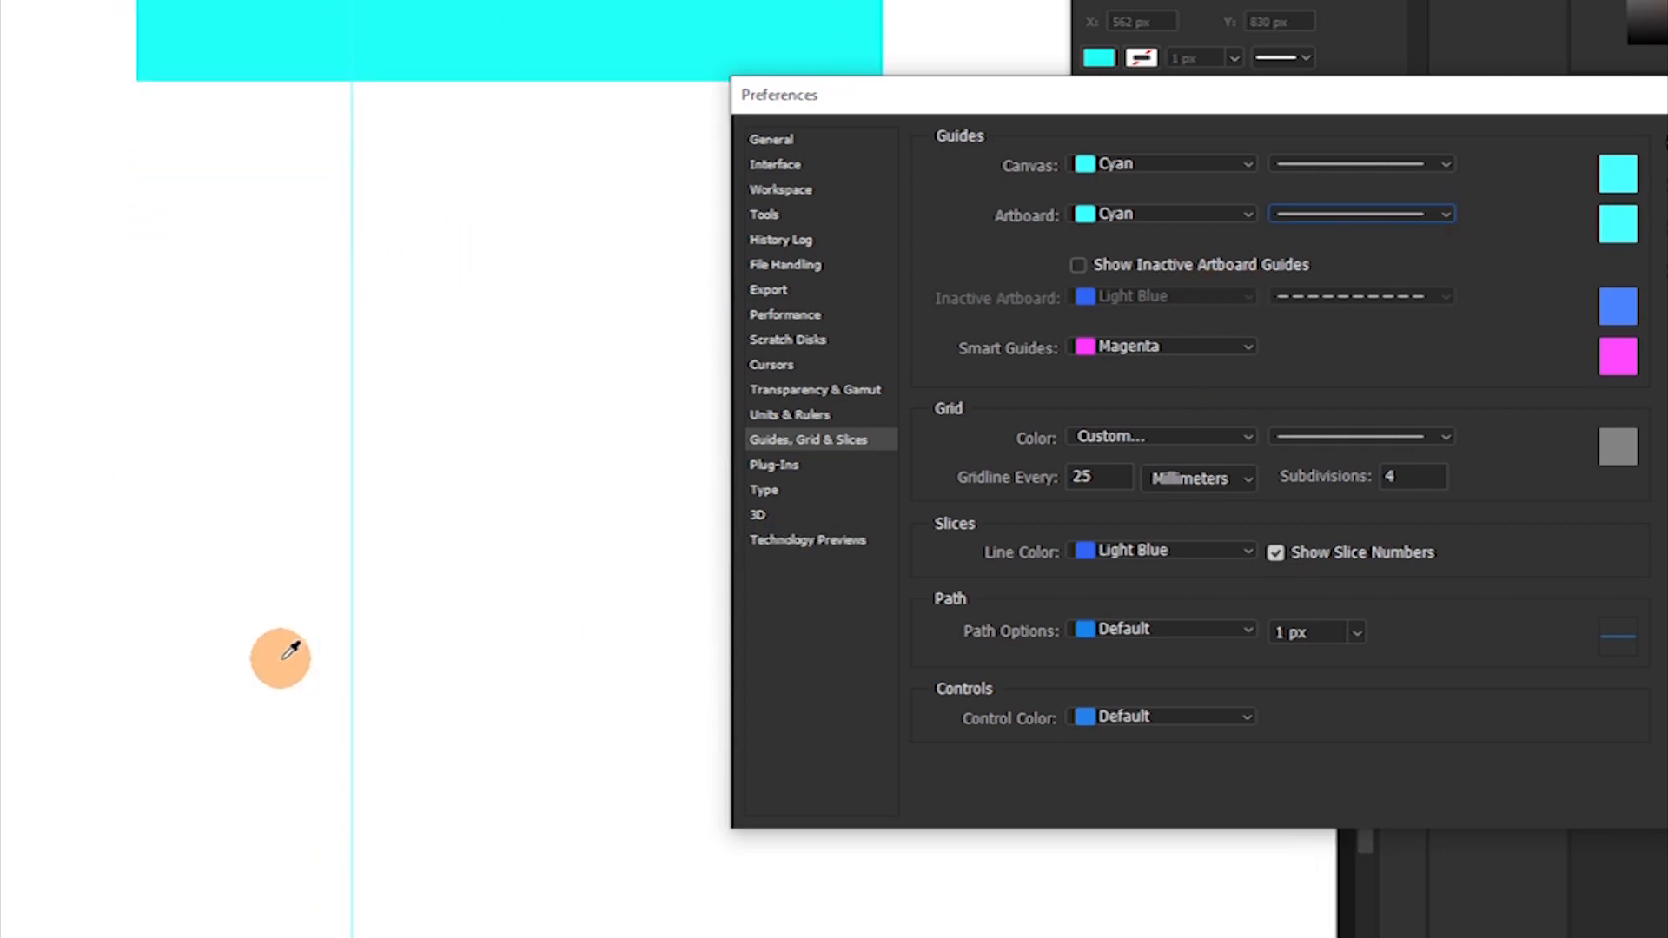
{"action": "left_click_drag", "start_coordinate": [366, 628], "coordinate": [306, 389]}
{"action": "scroll", "coordinate": [323, 368], "scroll_direction": "right", "scroll_amount": 5}
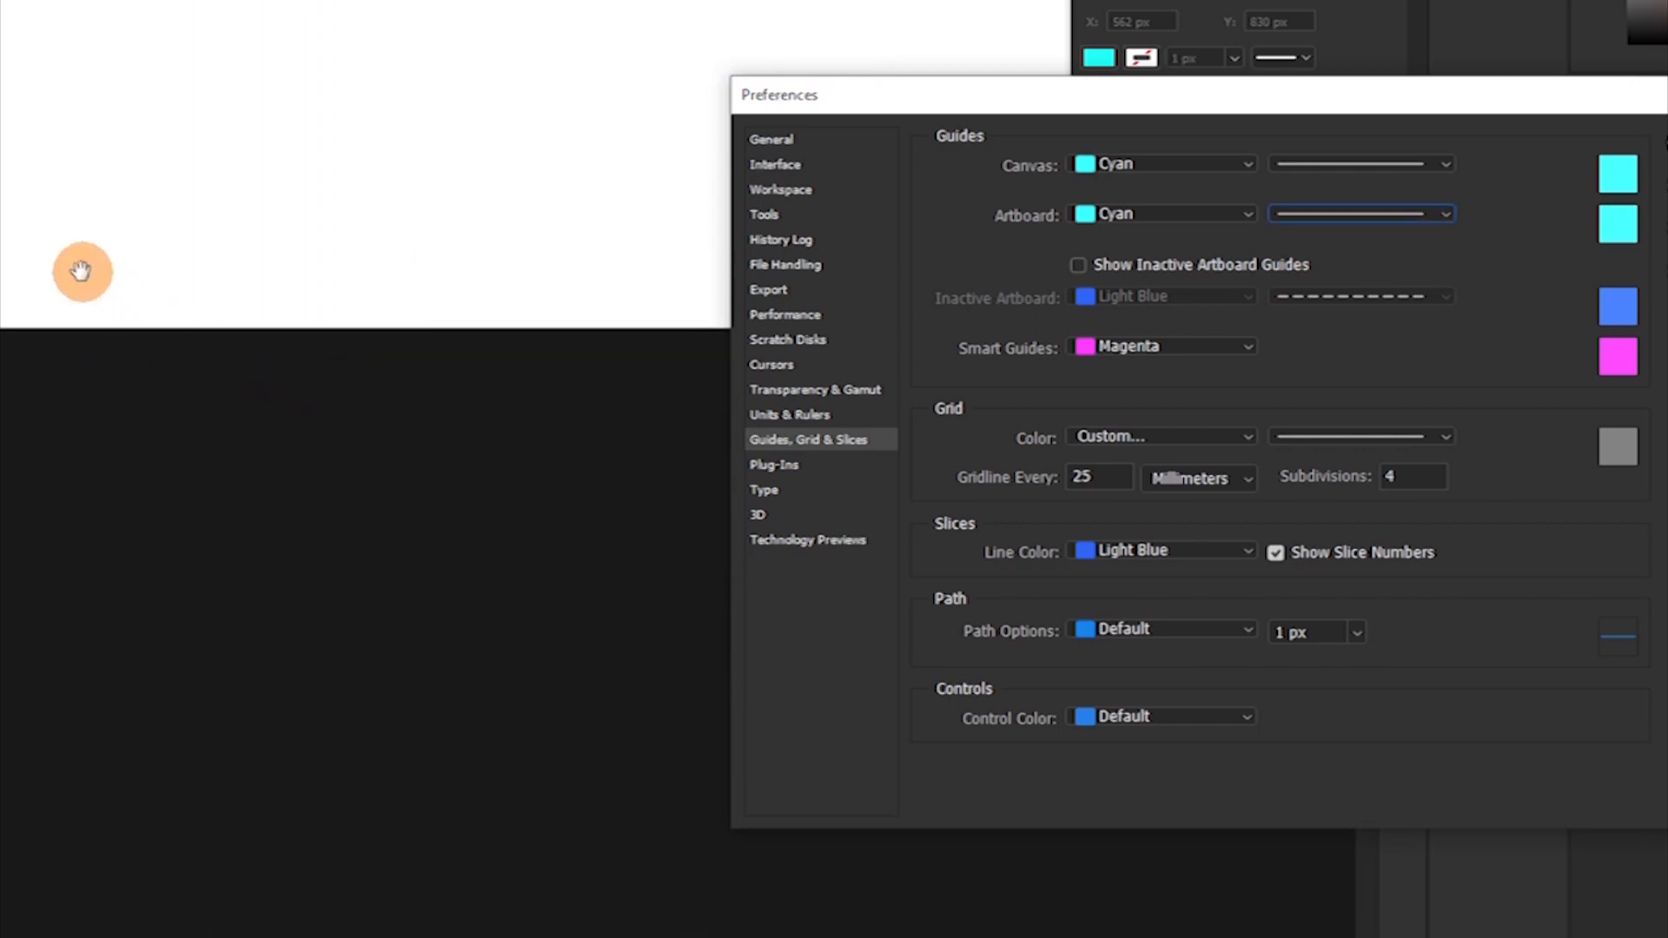
{"action": "left_click_drag", "start_coordinate": [98, 245], "coordinate": [652, 145]}
{"action": "left_click_drag", "start_coordinate": [512, 215], "coordinate": [93, 115]}
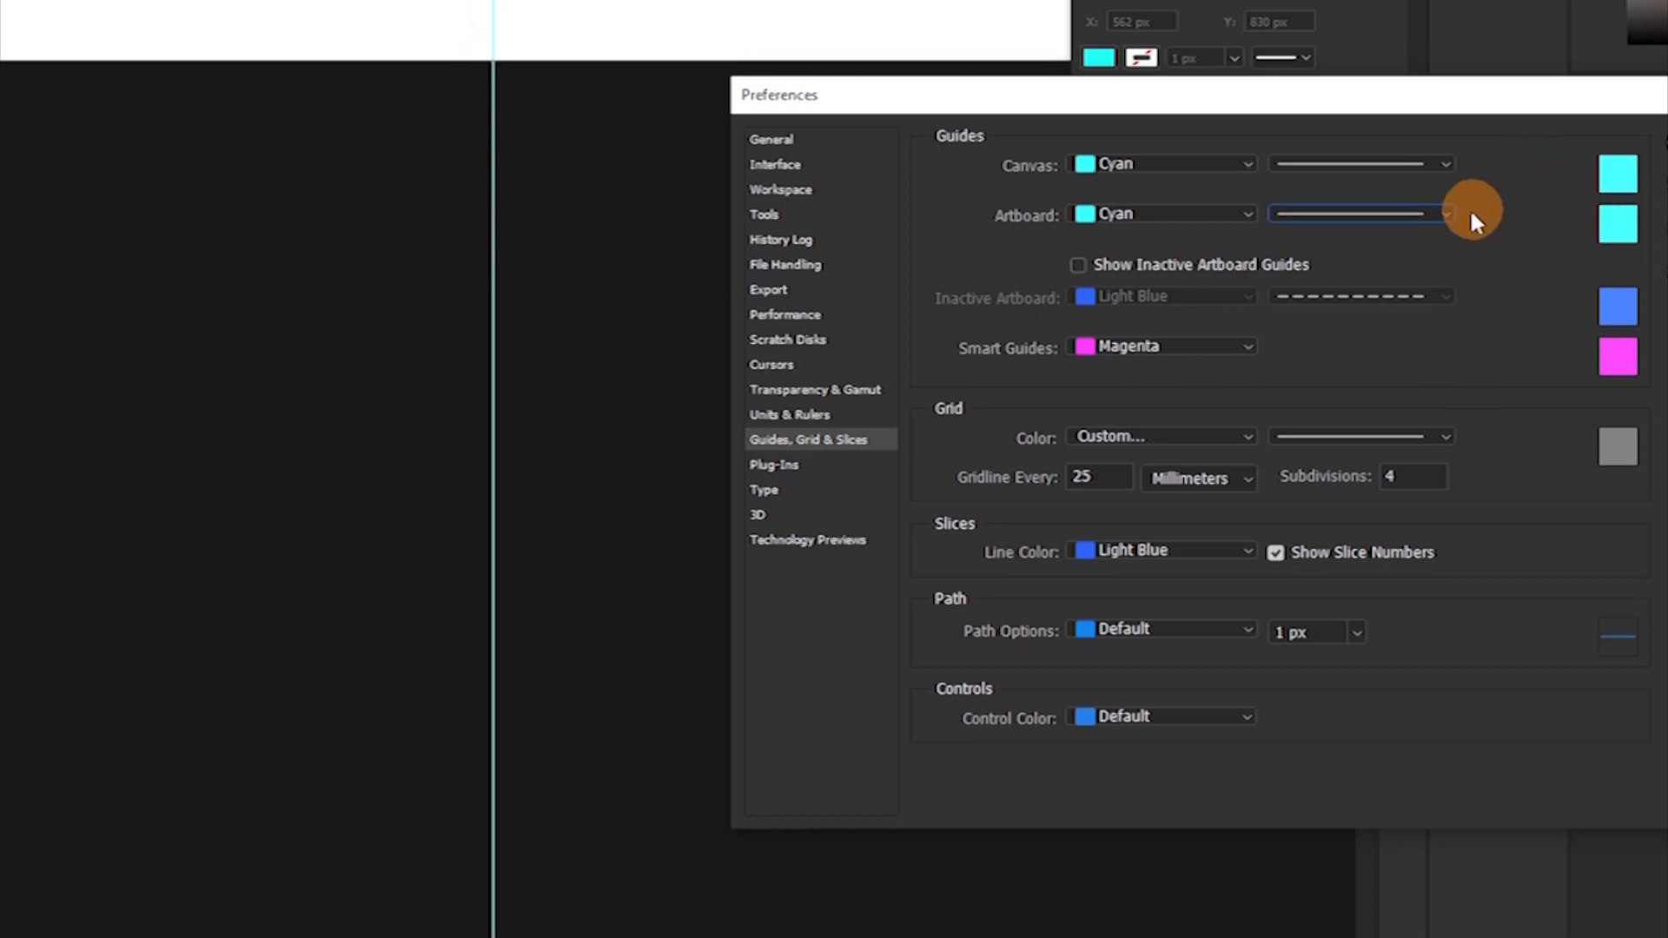
Set the artboard guides to a dashed line in Light Red.
{"action": "left_click", "coordinate": [1439, 215]}
{"action": "left_click", "coordinate": [1396, 254]}
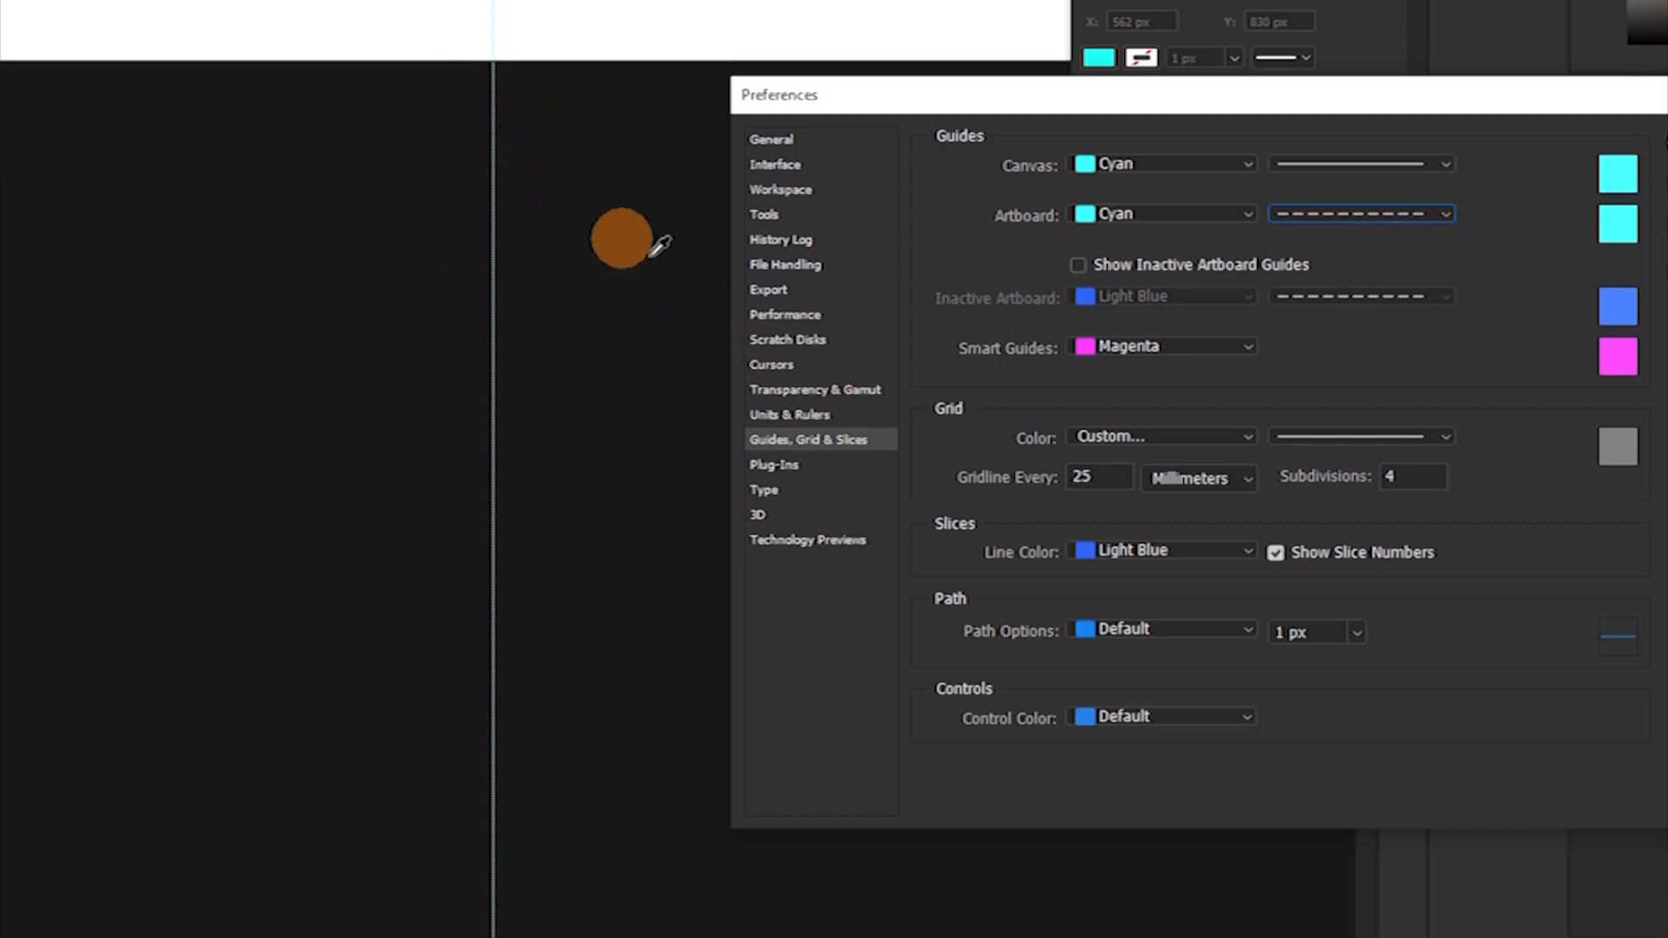
{"action": "left_click", "coordinate": [1250, 227]}
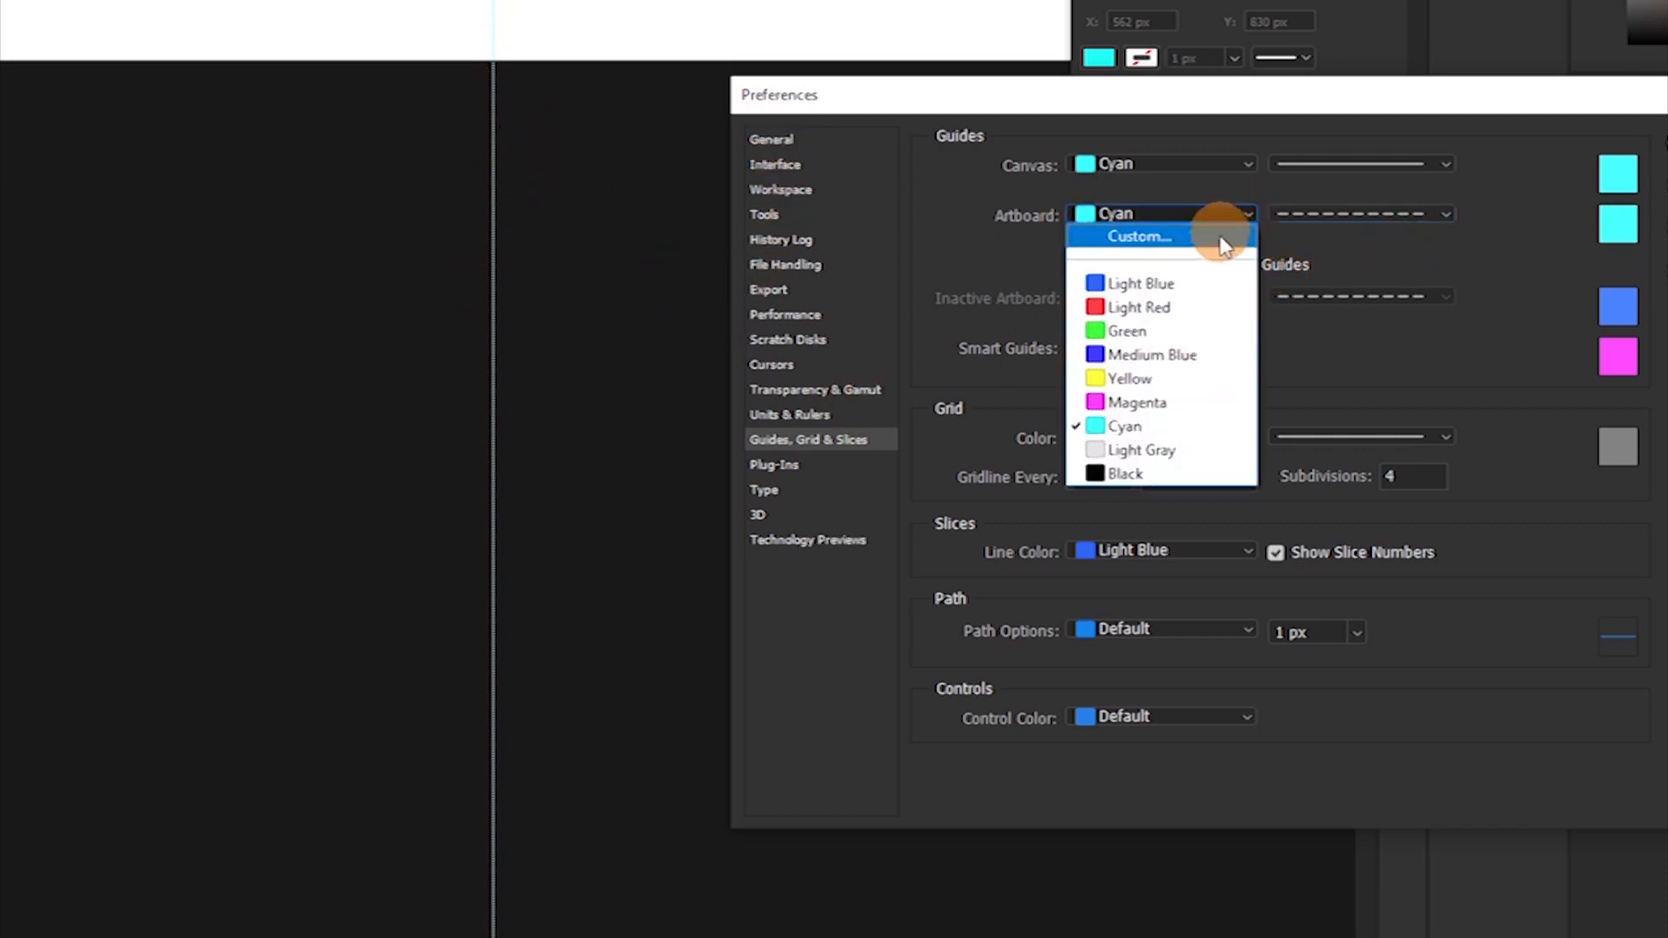
{"action": "left_click", "coordinate": [1090, 307]}
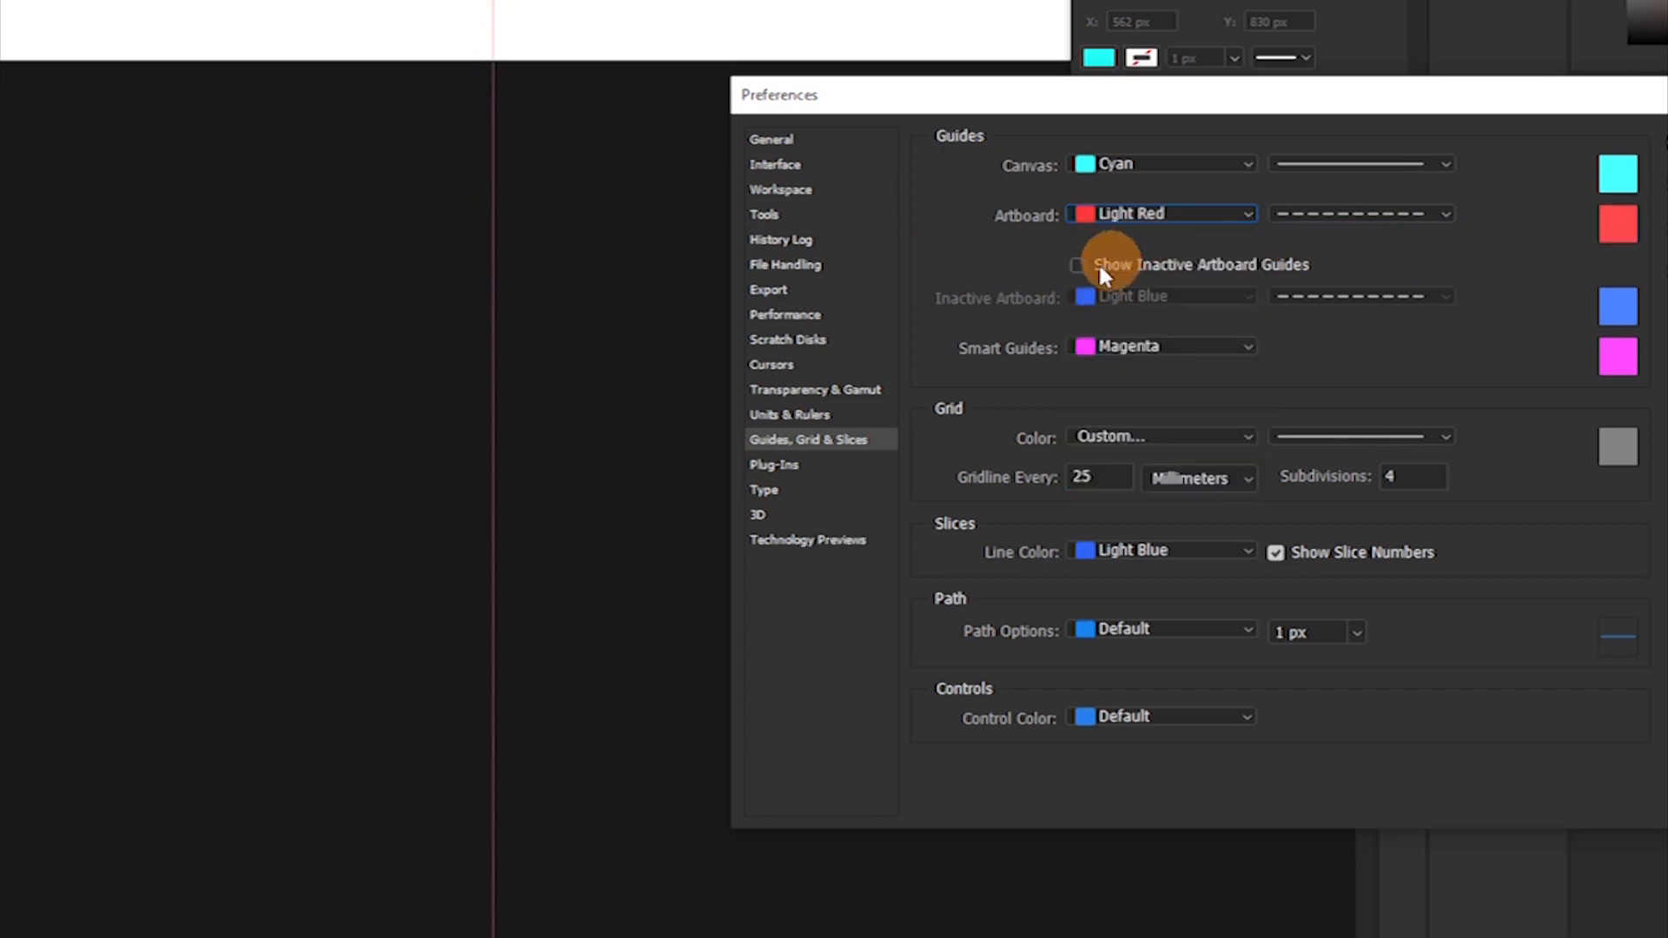
Check the guide against the cyan rectangle and change the artboard guide colour to Yellow.
{"action": "left_click_drag", "start_coordinate": [486, 90], "coordinate": [430, 486]}
{"action": "left_click_drag", "start_coordinate": [512, 191], "coordinate": [407, 460]}
{"action": "left_click_drag", "start_coordinate": [386, 365], "coordinate": [341, 695]}
{"action": "left_click_drag", "start_coordinate": [334, 234], "coordinate": [391, 795]}
{"action": "left_click", "coordinate": [274, 345]}
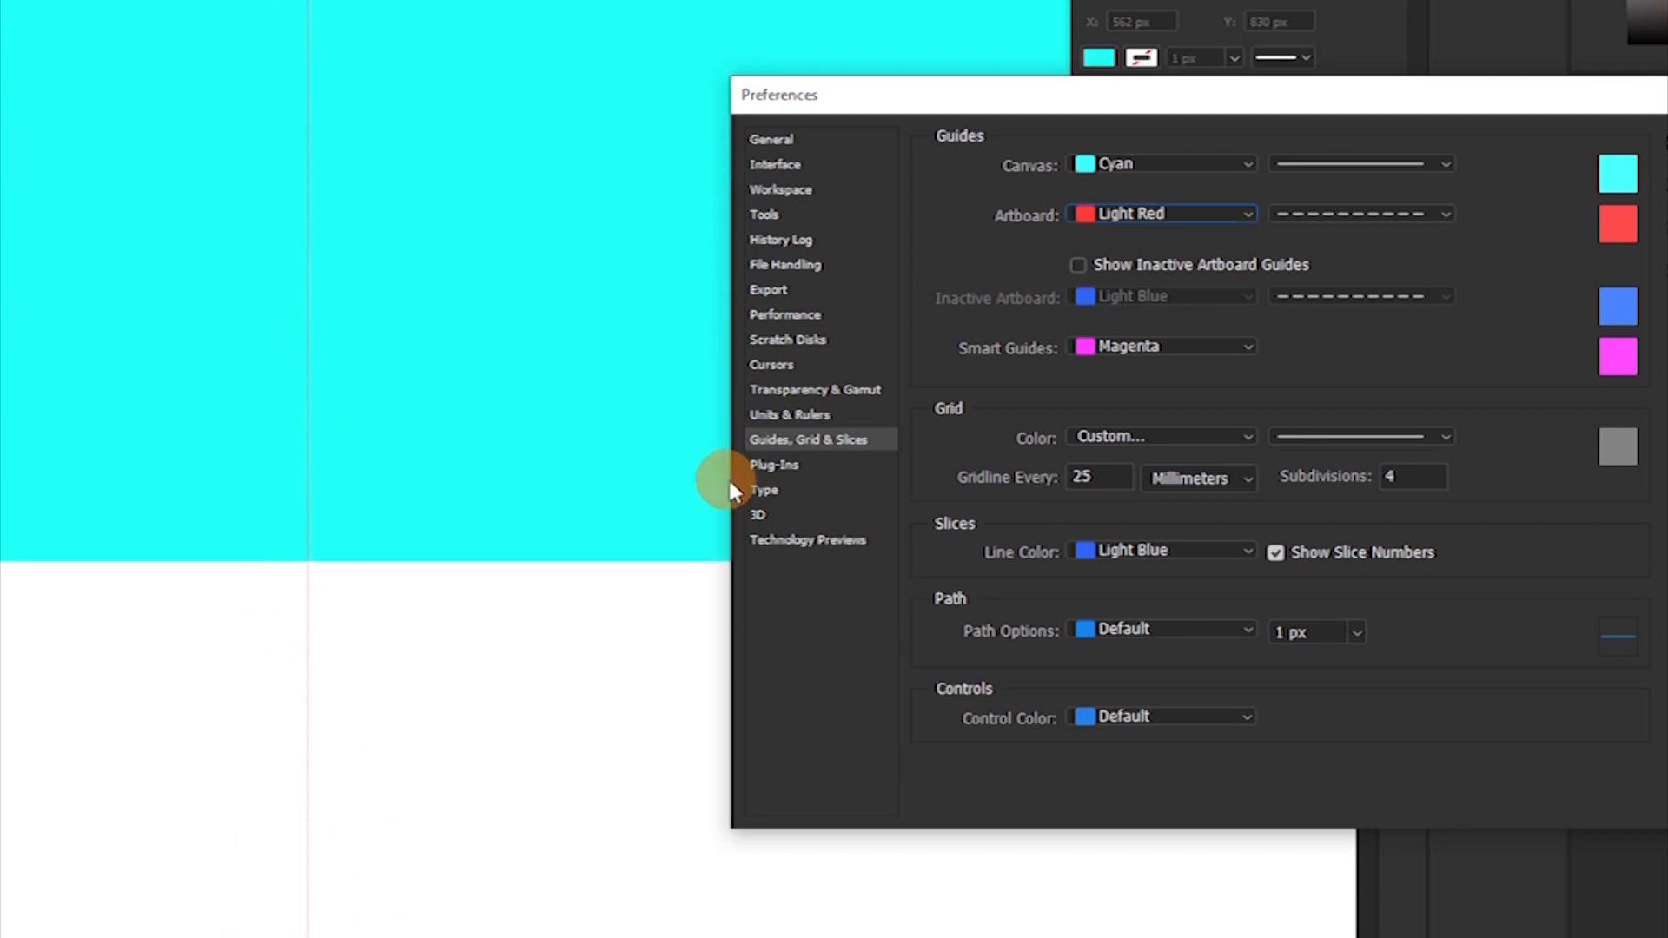
{"action": "left_click", "coordinate": [1234, 218]}
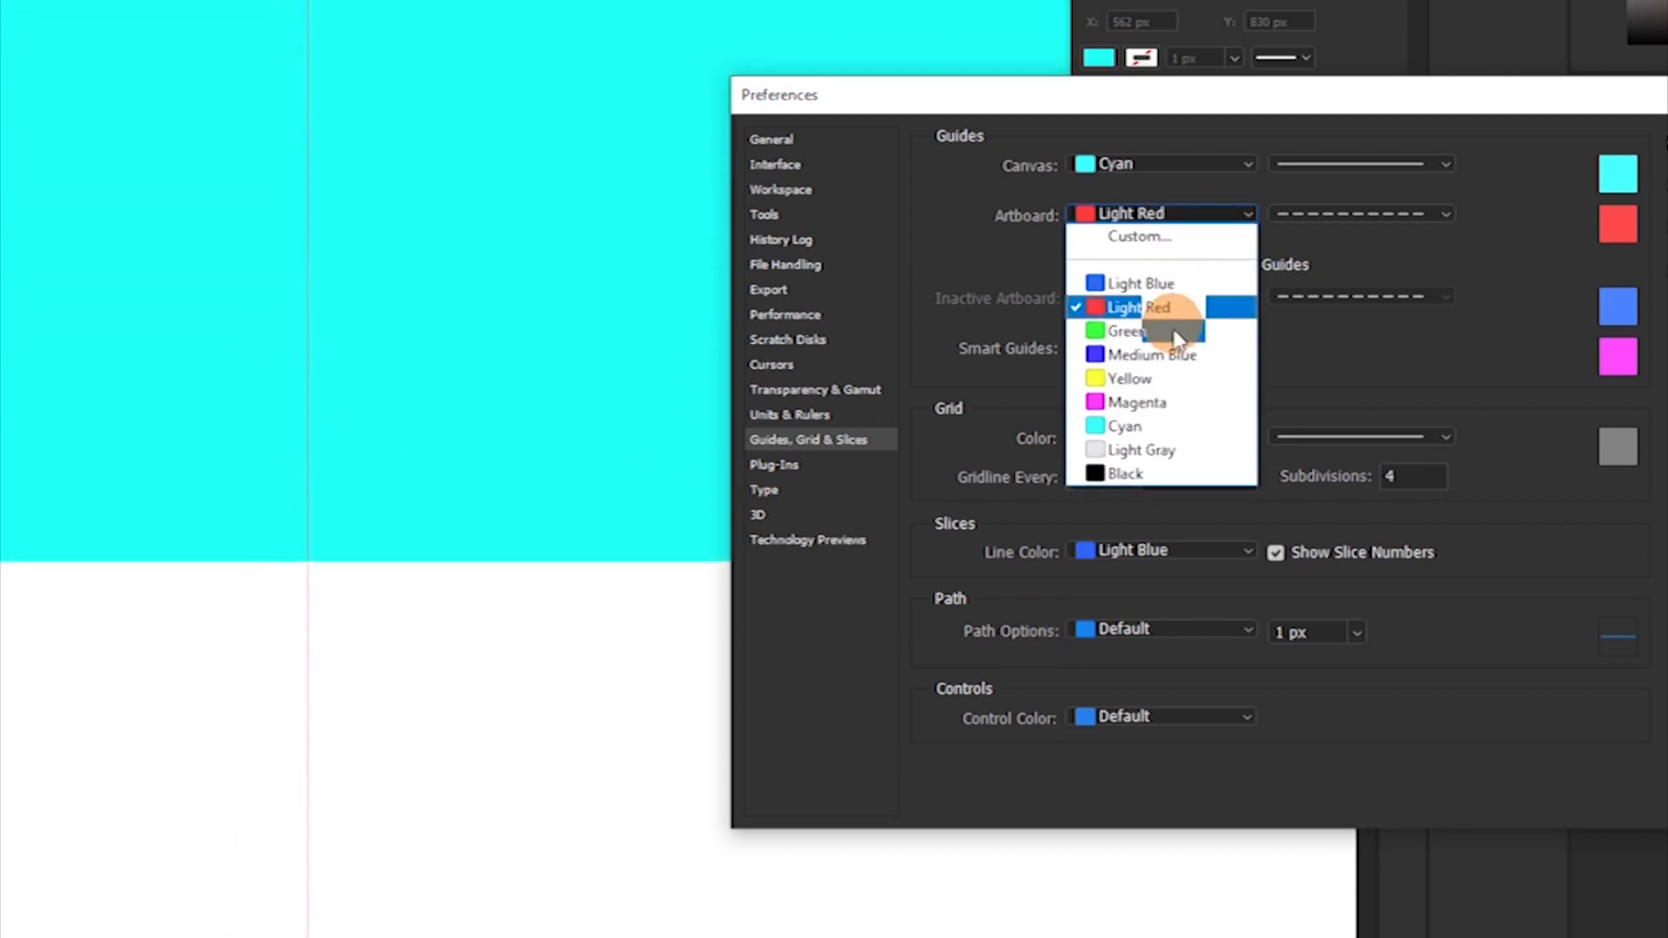
{"action": "left_click", "coordinate": [1132, 378]}
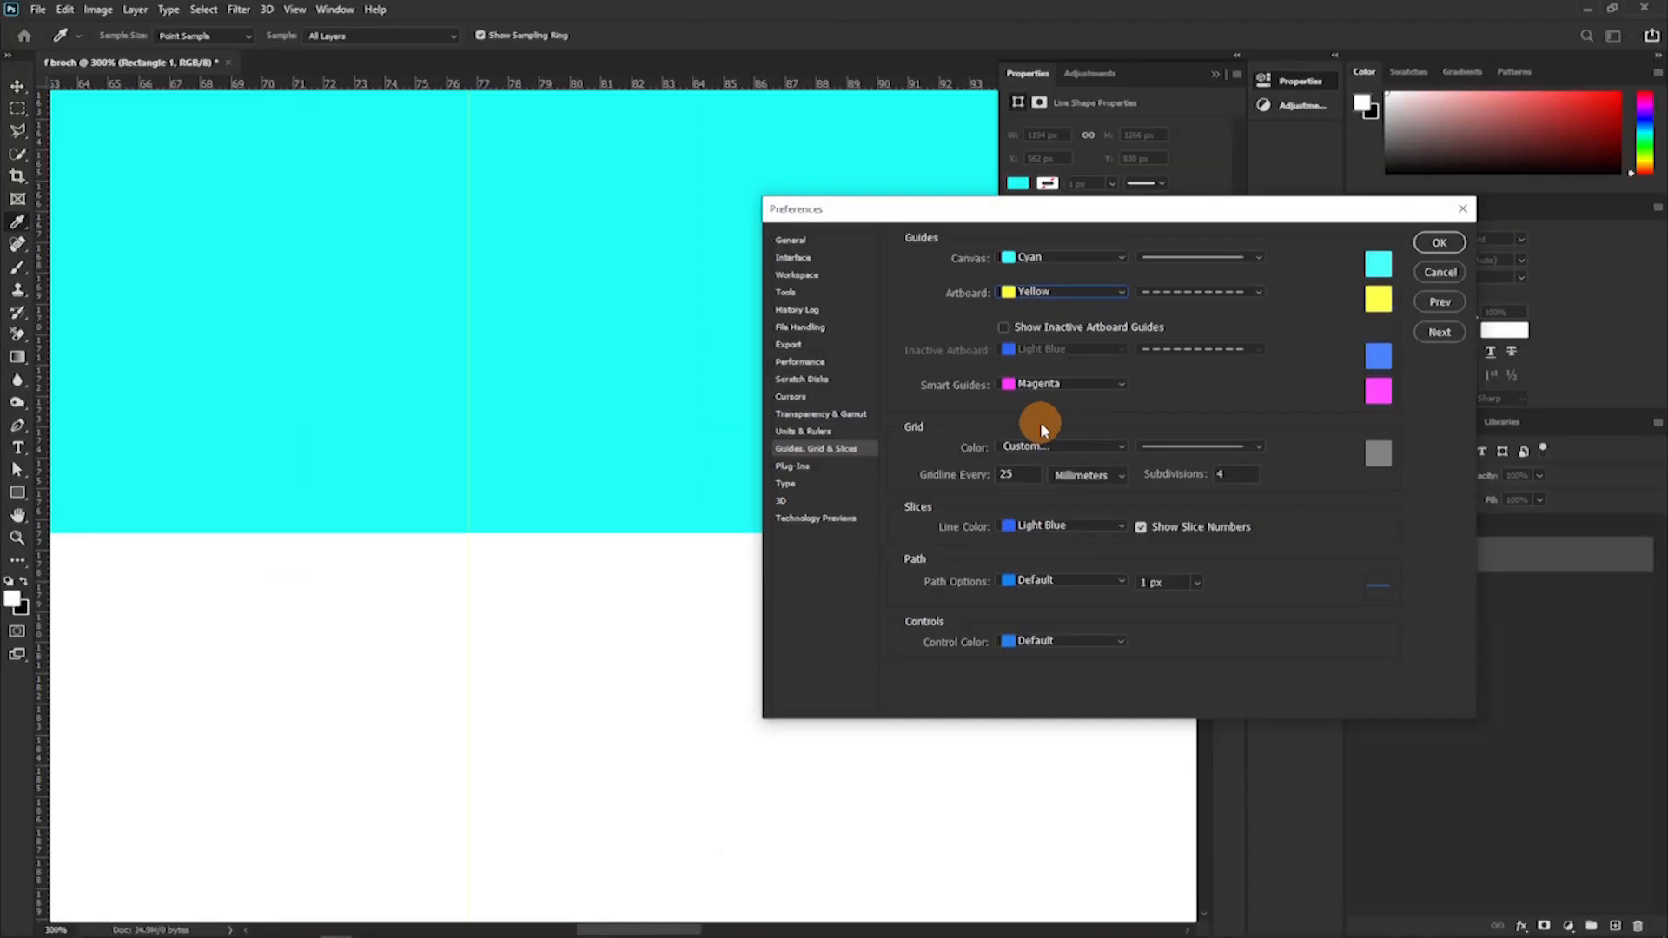
Set the artboard guides to Cyan with a solid line and apply the preferences.
{"action": "left_click", "coordinate": [1119, 289]}
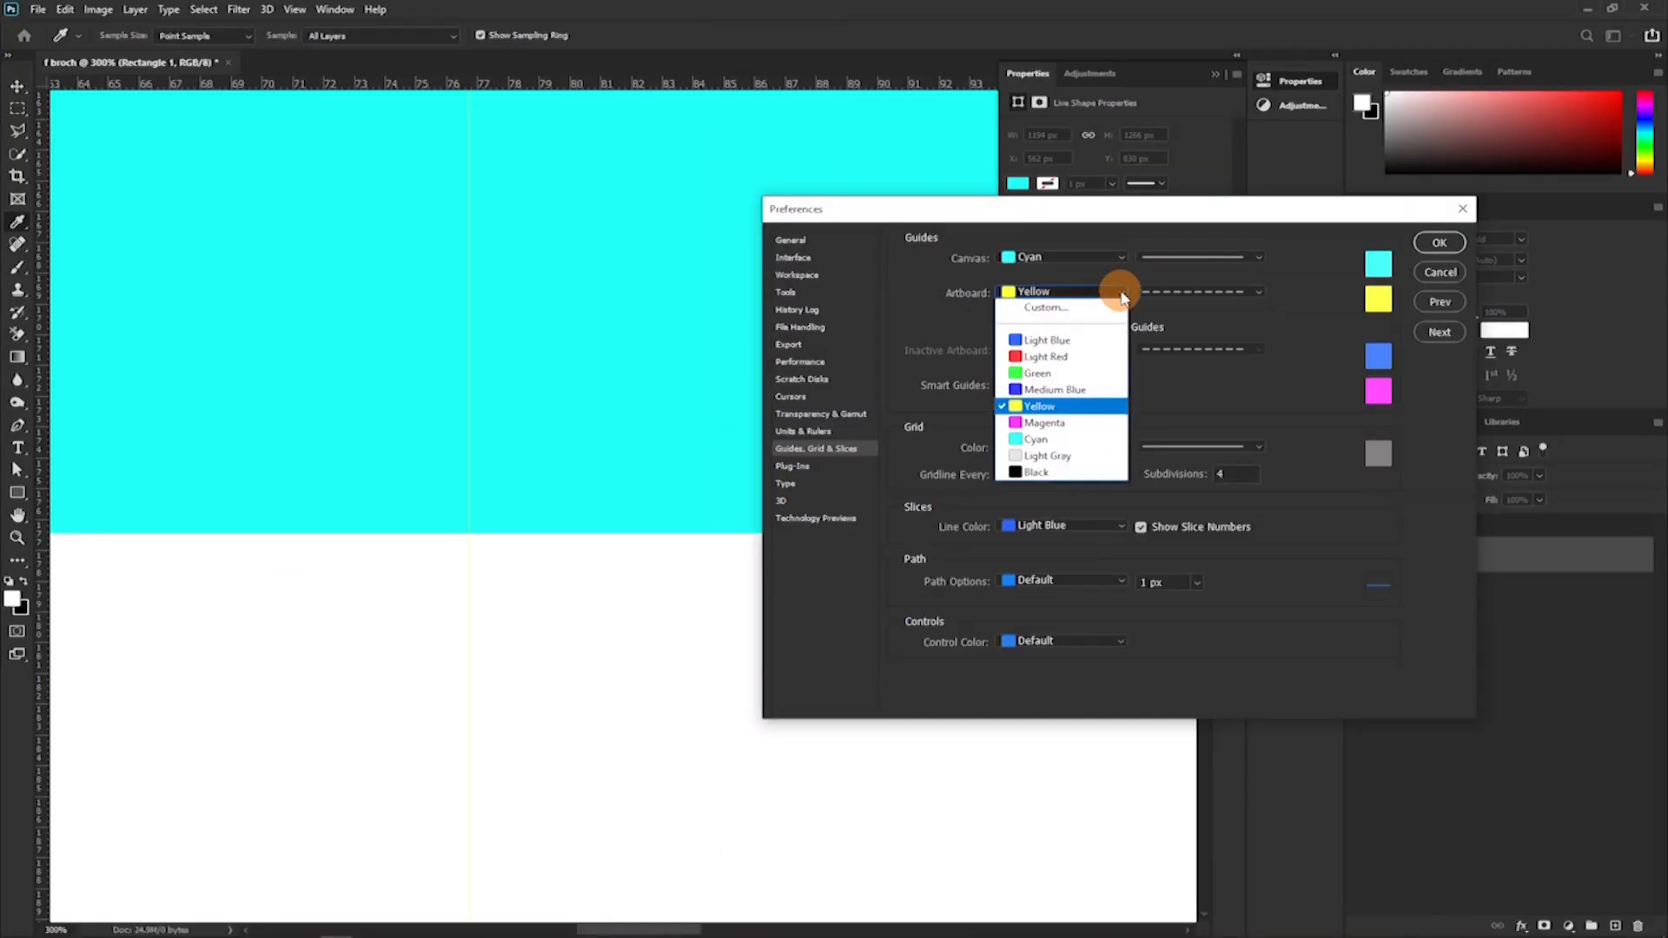
{"action": "left_click", "coordinate": [1028, 440]}
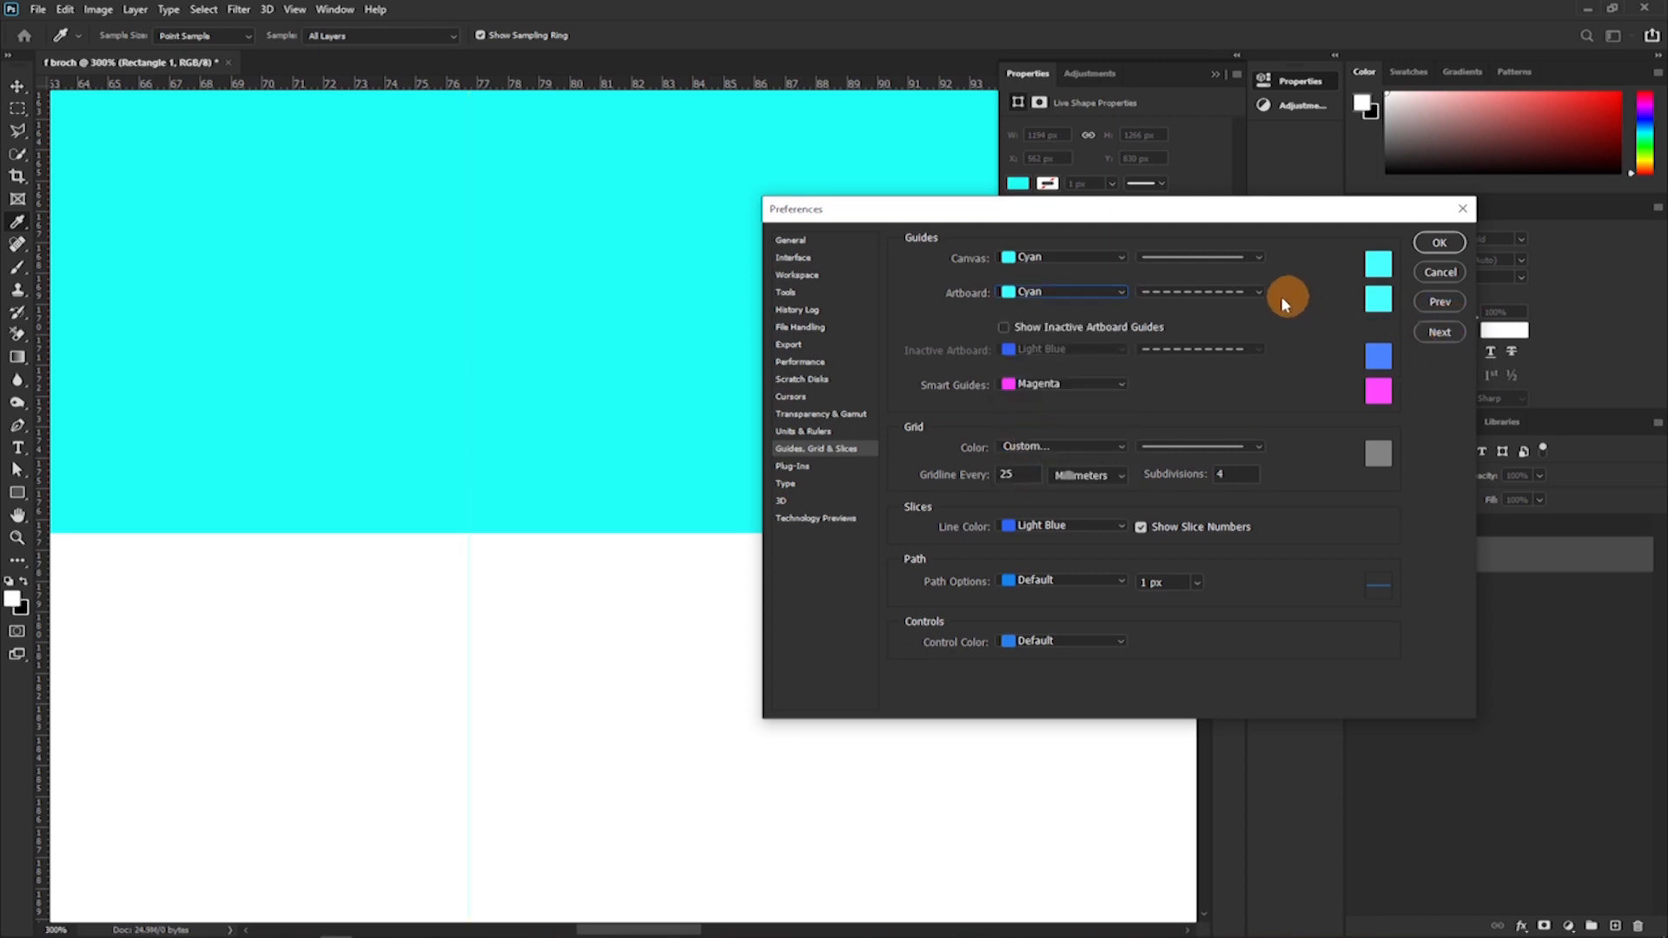
{"action": "left_click", "coordinate": [1249, 294]}
{"action": "left_click", "coordinate": [1440, 245]}
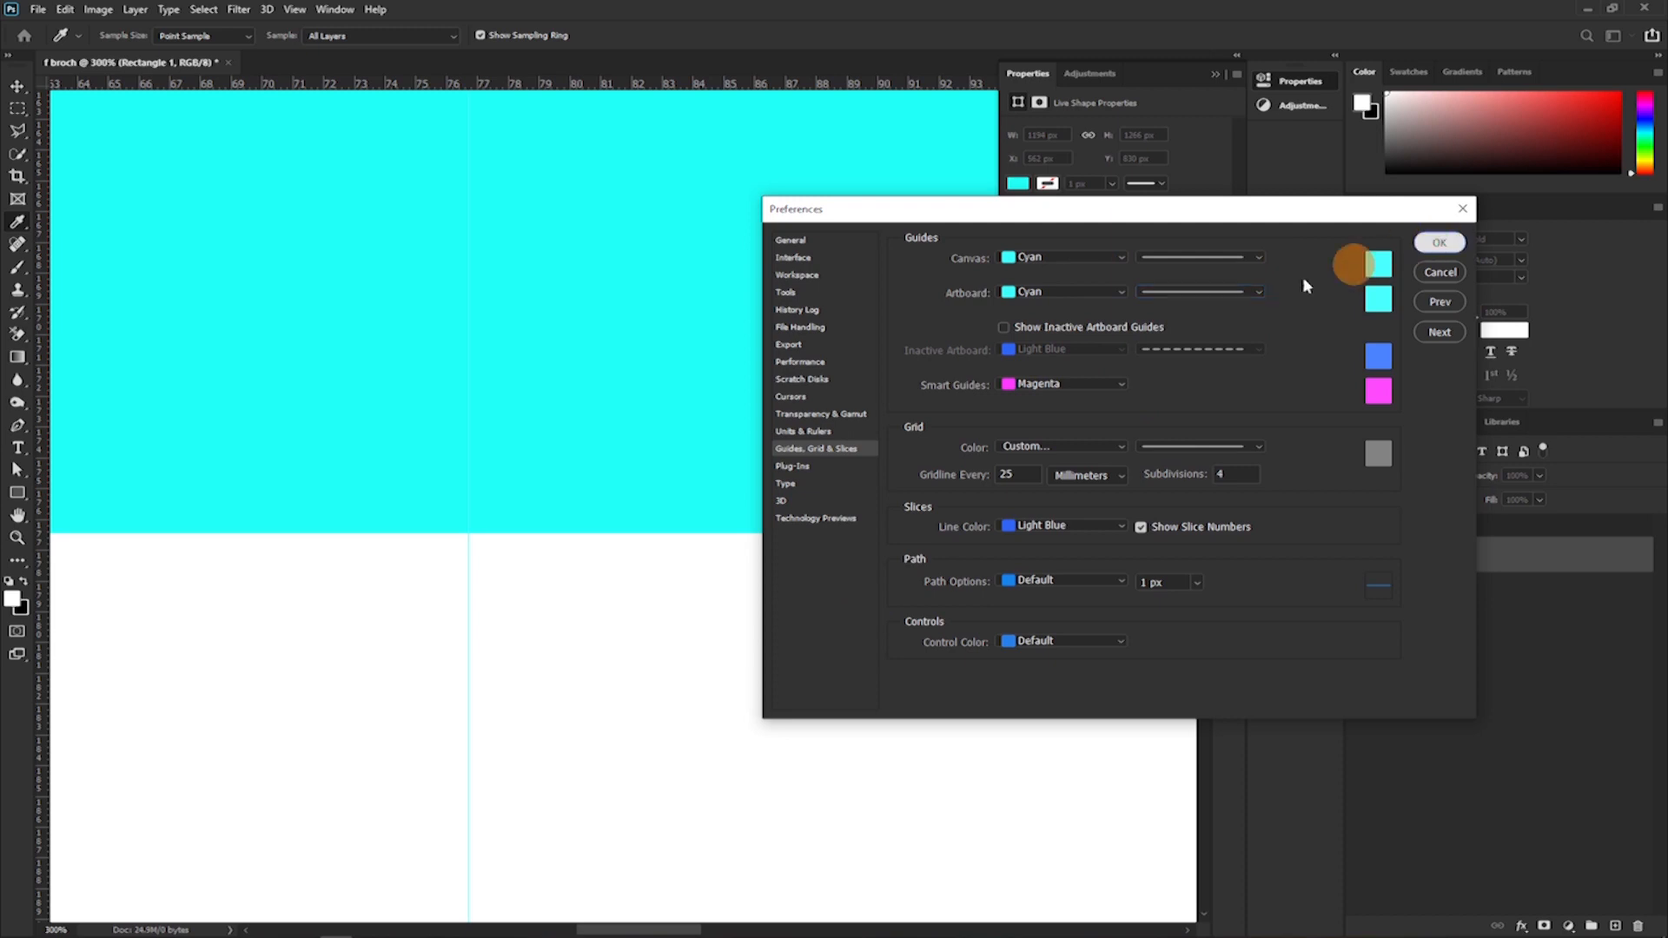
Delete the cyan rectangle from the artboard.
{"action": "key", "text": "u"}
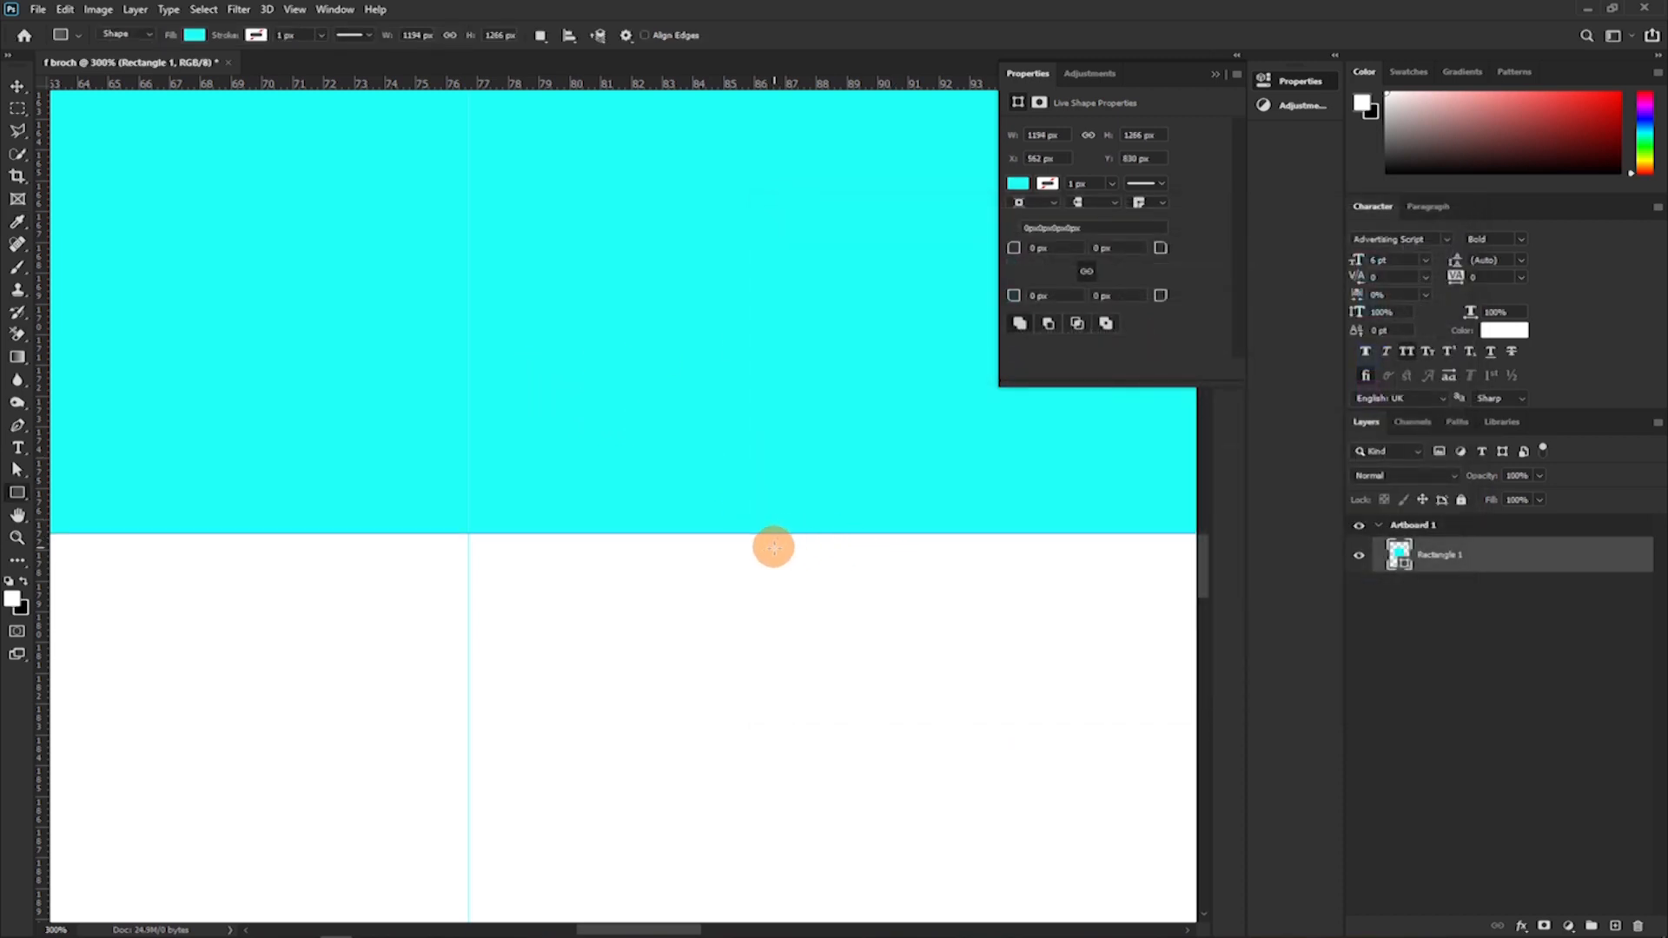
{"action": "key", "text": "Delete"}
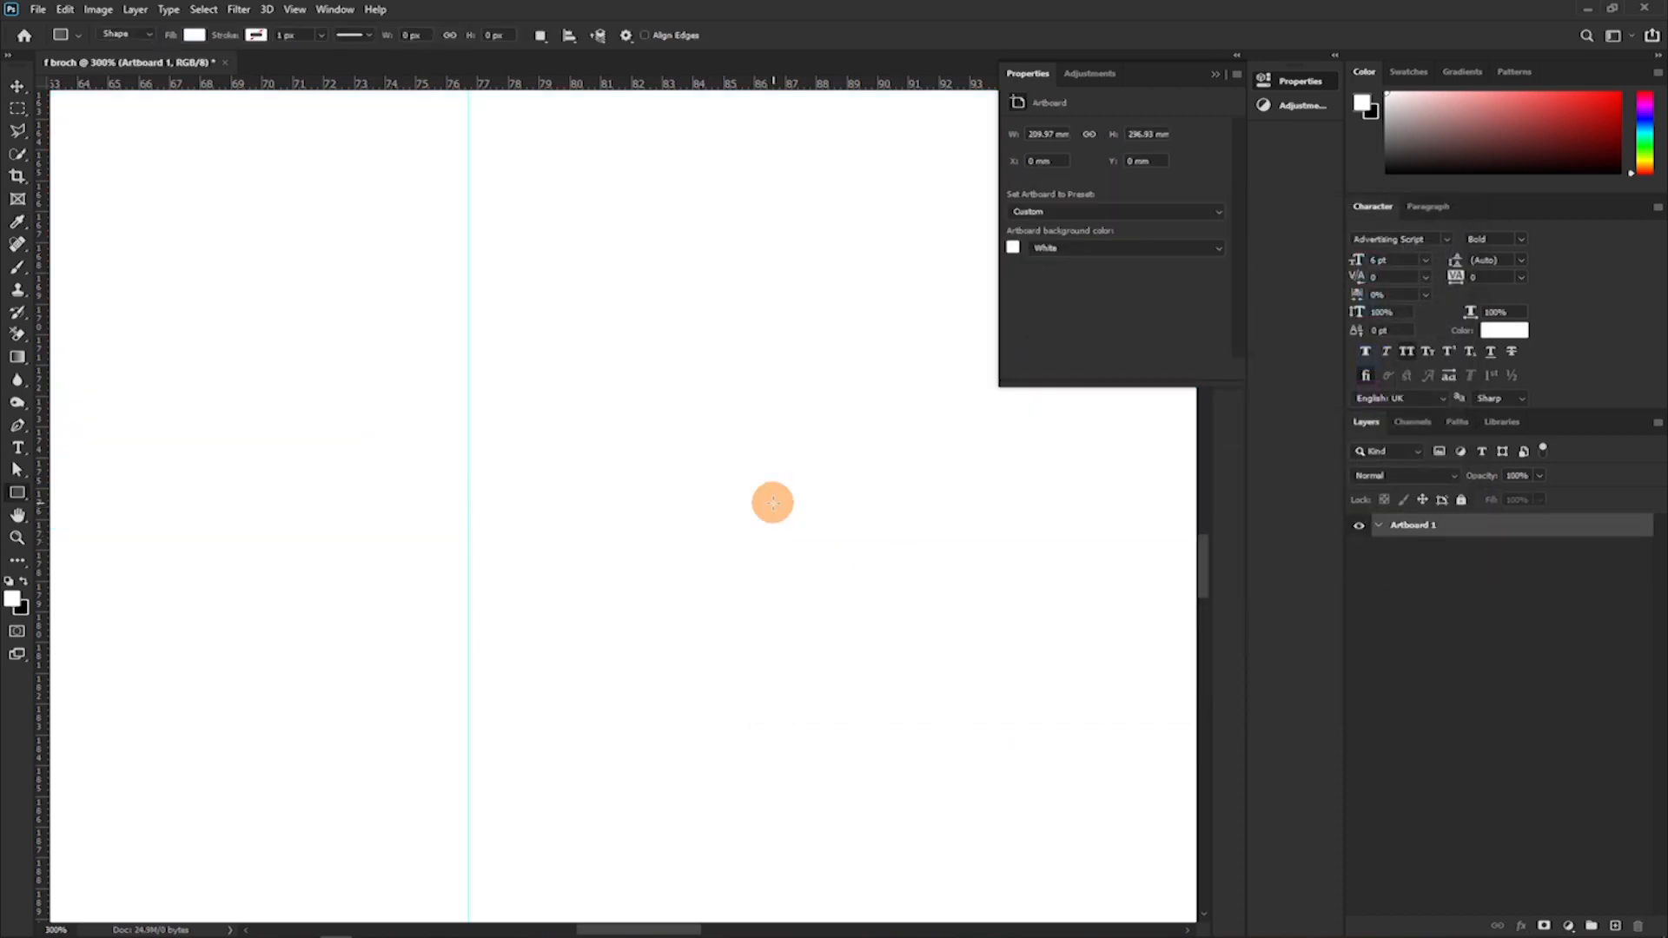
{"action": "scroll", "coordinate": [770, 497], "scroll_direction": "down", "scroll_amount": 7}
{"action": "scroll", "coordinate": [624, 347], "scroll_direction": "down", "scroll_amount": 1}
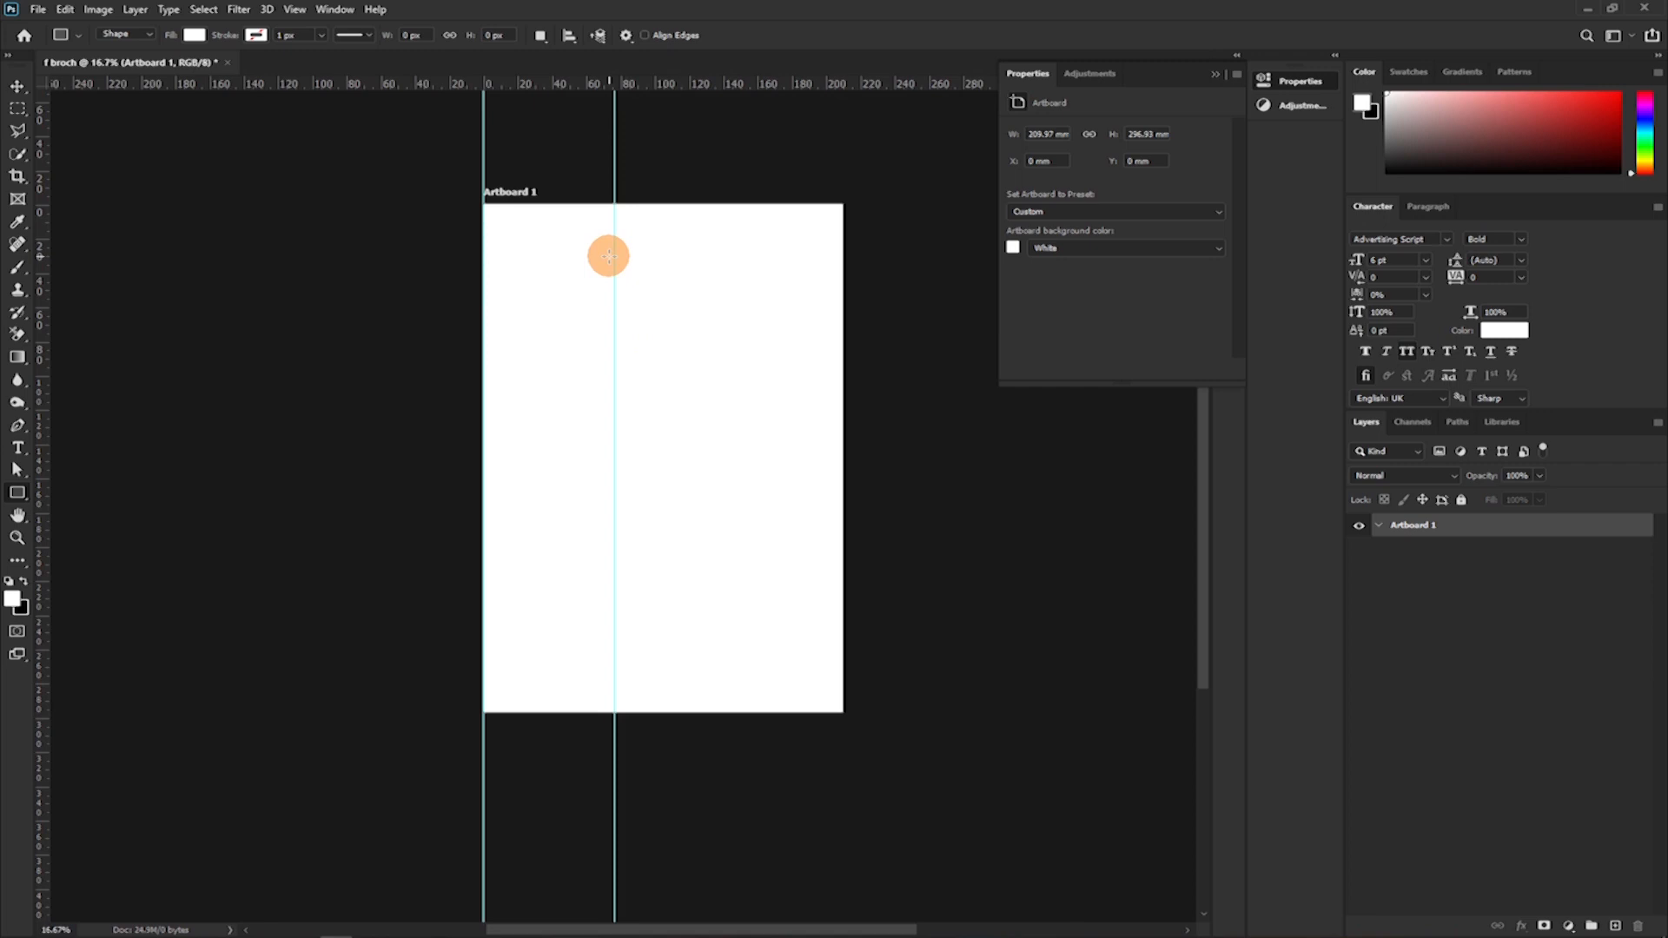
Examine how the two vertical guides look over the empty artboard at different zoom levels.
{"action": "scroll", "coordinate": [609, 260], "scroll_direction": "down", "scroll_amount": 1}
{"action": "scroll", "coordinate": [609, 260], "scroll_direction": "up", "scroll_amount": 1}
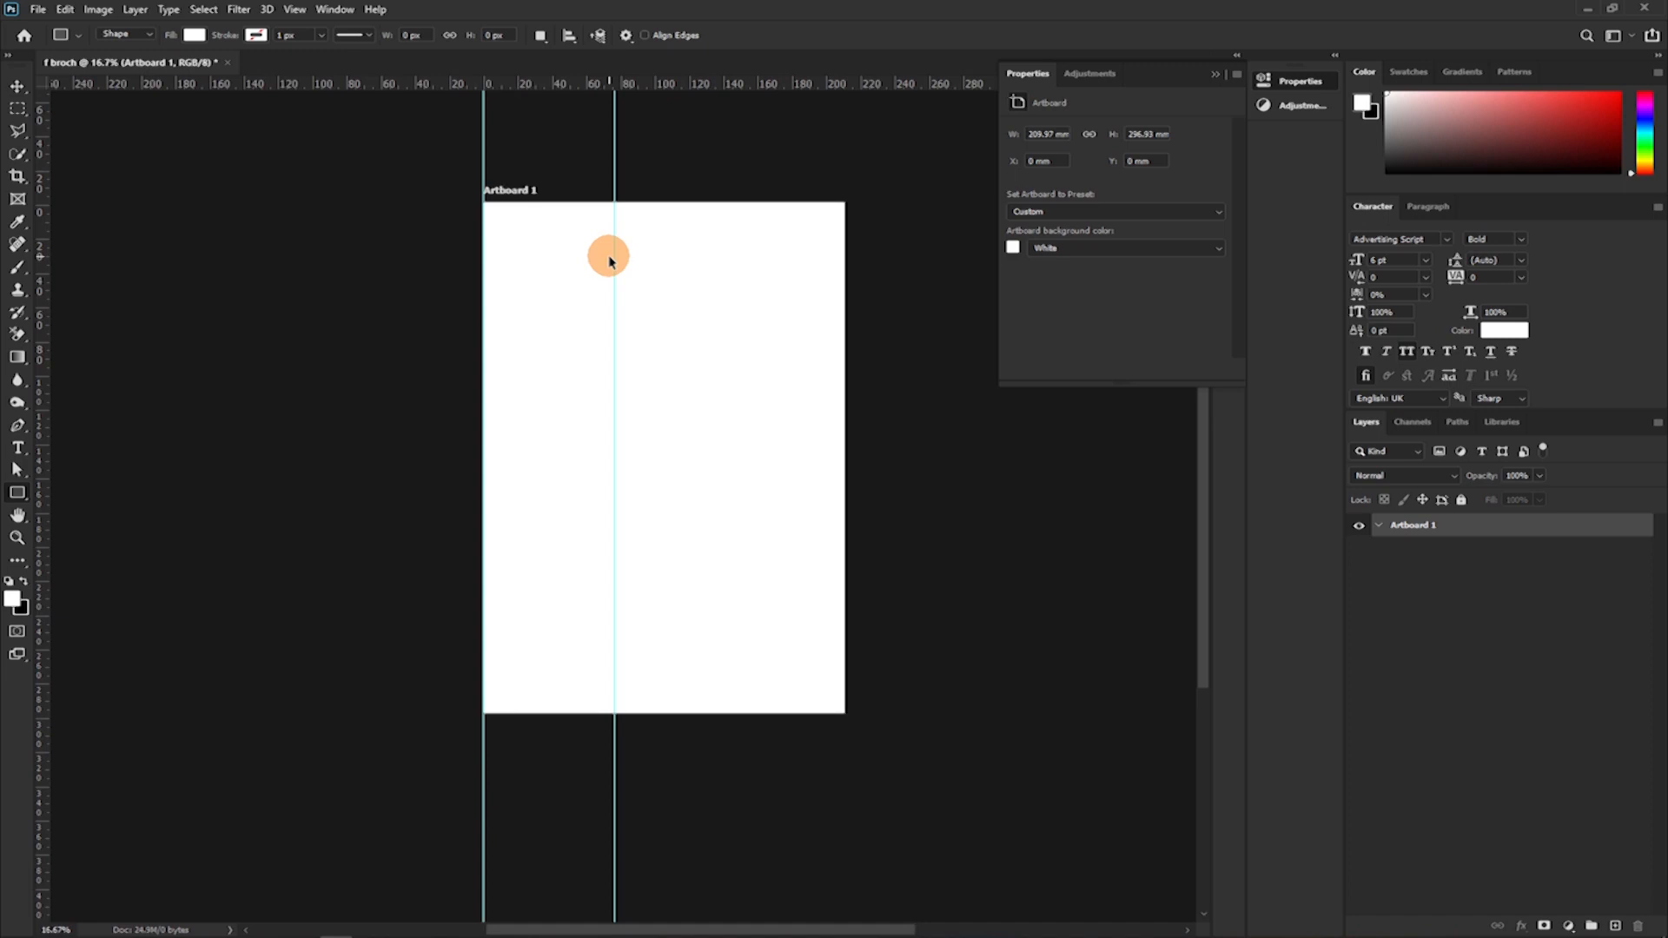
{"action": "scroll", "coordinate": [609, 257], "scroll_direction": "up", "scroll_amount": 1}
{"action": "scroll", "coordinate": [608, 257], "scroll_direction": "down", "scroll_amount": 1}
{"action": "scroll", "coordinate": [608, 257], "scroll_direction": "up", "scroll_amount": 1}
{"action": "scroll", "coordinate": [608, 257], "scroll_direction": "down", "scroll_amount": 1}
{"action": "scroll", "coordinate": [621, 284], "scroll_direction": "up", "scroll_amount": 1}
{"action": "scroll", "coordinate": [621, 280], "scroll_direction": "up", "scroll_amount": 1}
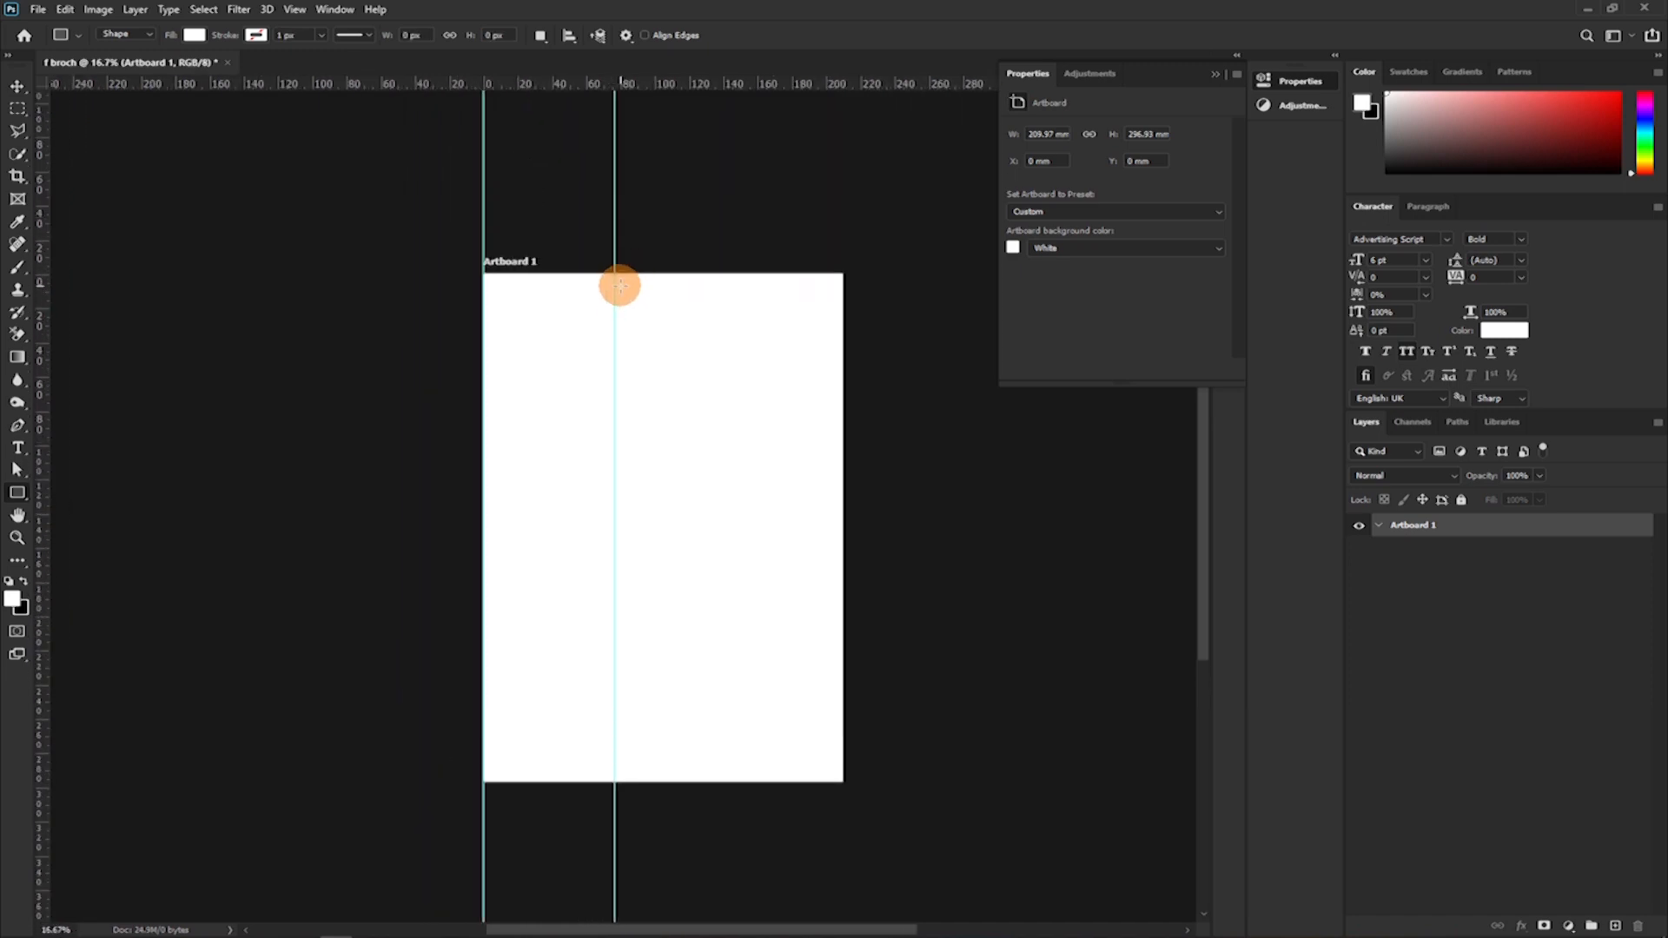
{"action": "scroll", "coordinate": [621, 289], "scroll_direction": "up", "scroll_amount": 1}
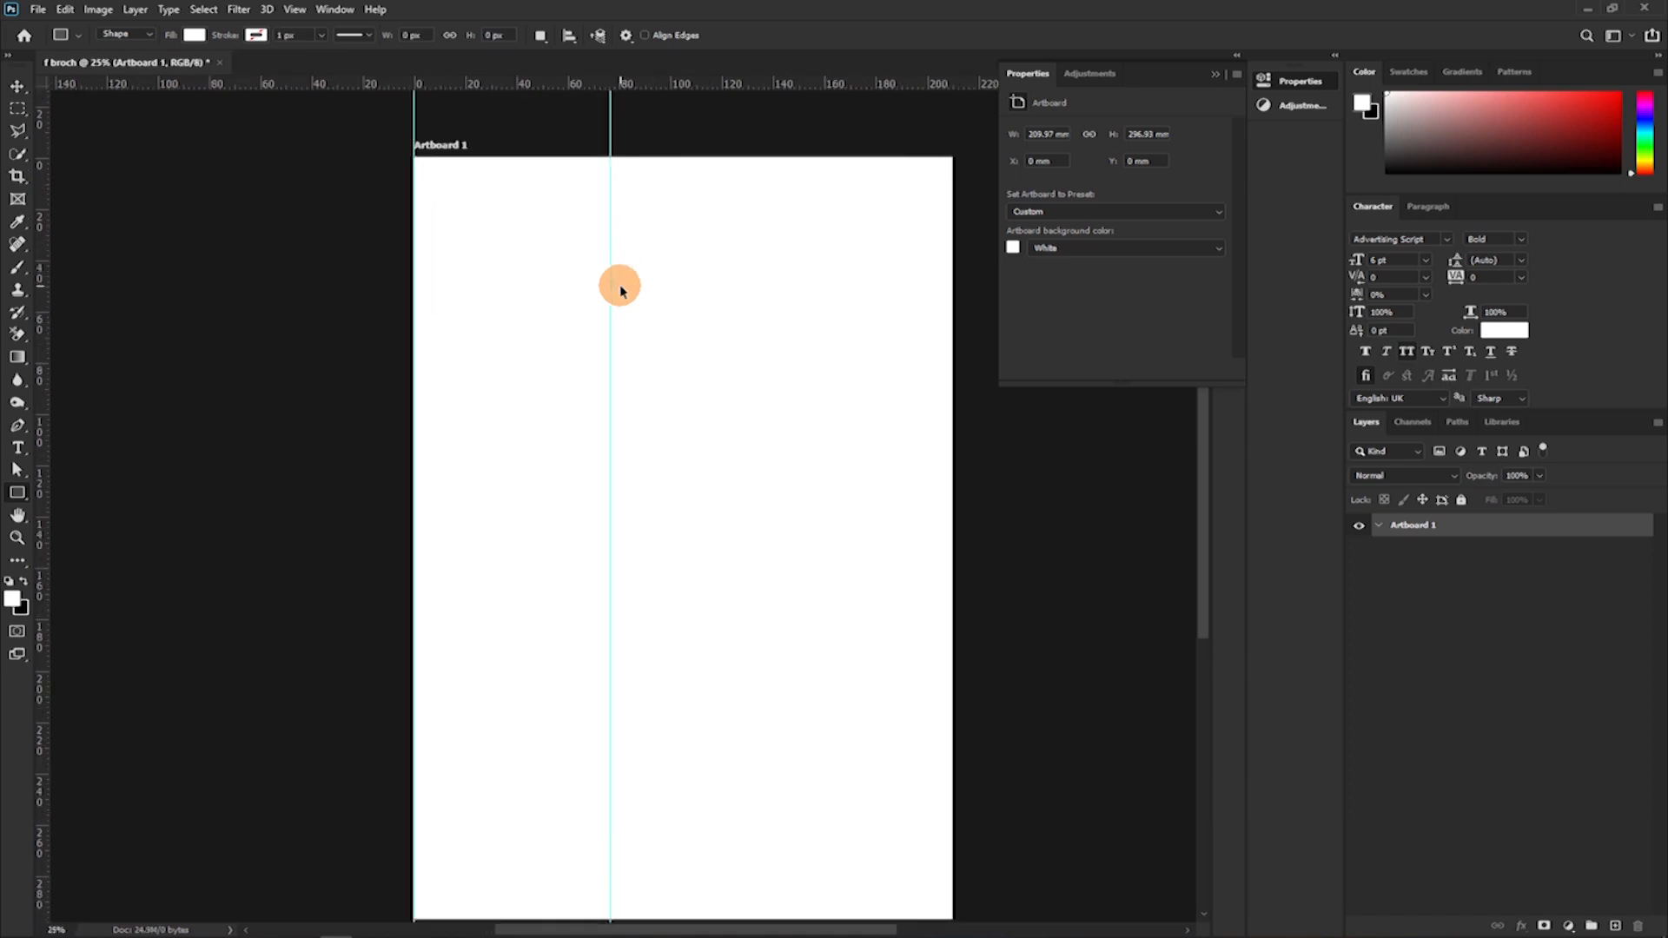
{"action": "scroll", "coordinate": [621, 289], "scroll_direction": "down", "scroll_amount": 1}
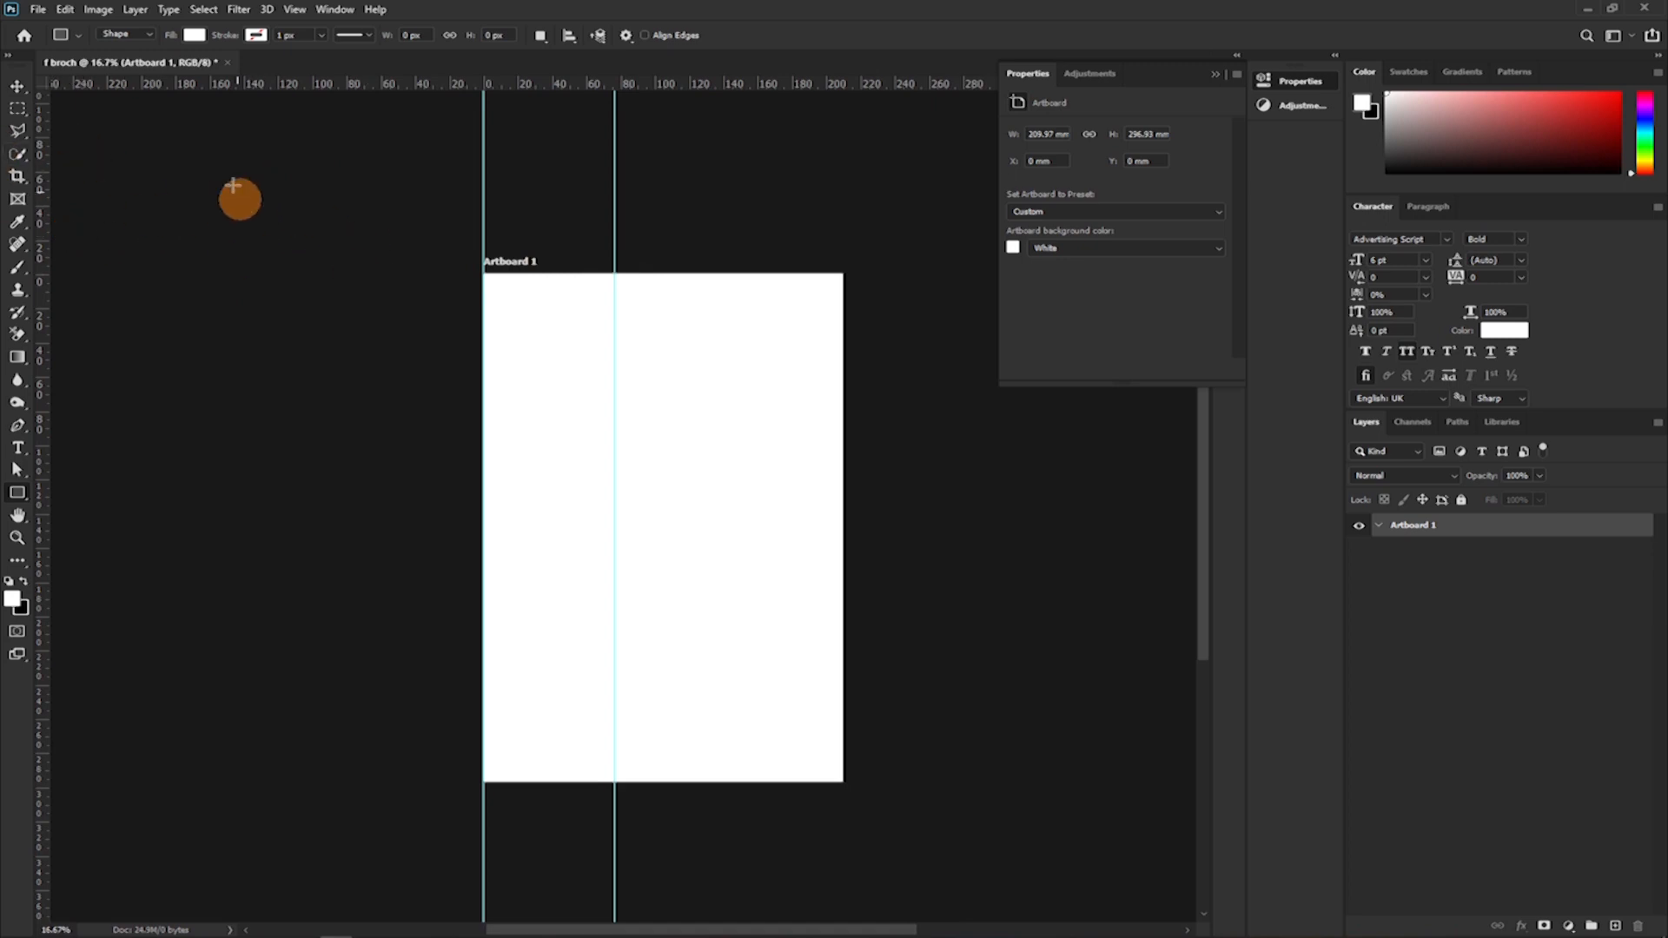
Move the inner vertical guide to the artboard's right edge and add horizontal guides along its top and bottom edges.
{"action": "left_click", "coordinate": [17, 86]}
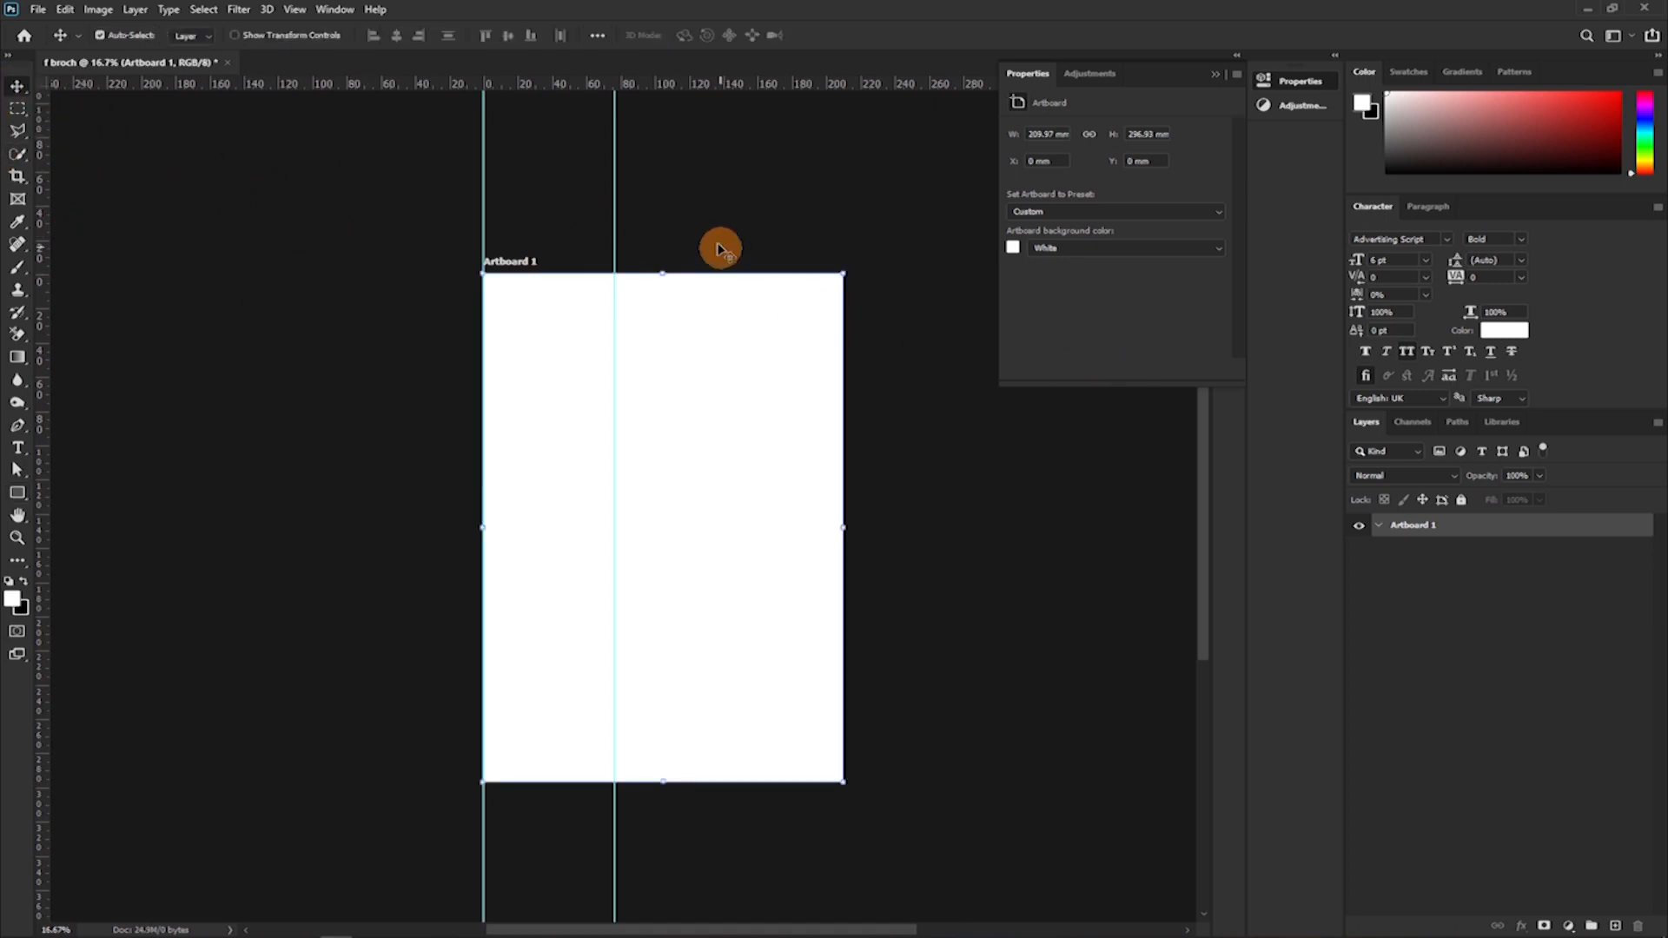
{"action": "left_click_drag", "start_coordinate": [614, 188], "coordinate": [842, 261]}
{"action": "left_click_drag", "start_coordinate": [738, 93], "coordinate": [738, 276]}
{"action": "left_click_drag", "start_coordinate": [706, 87], "coordinate": [700, 778]}
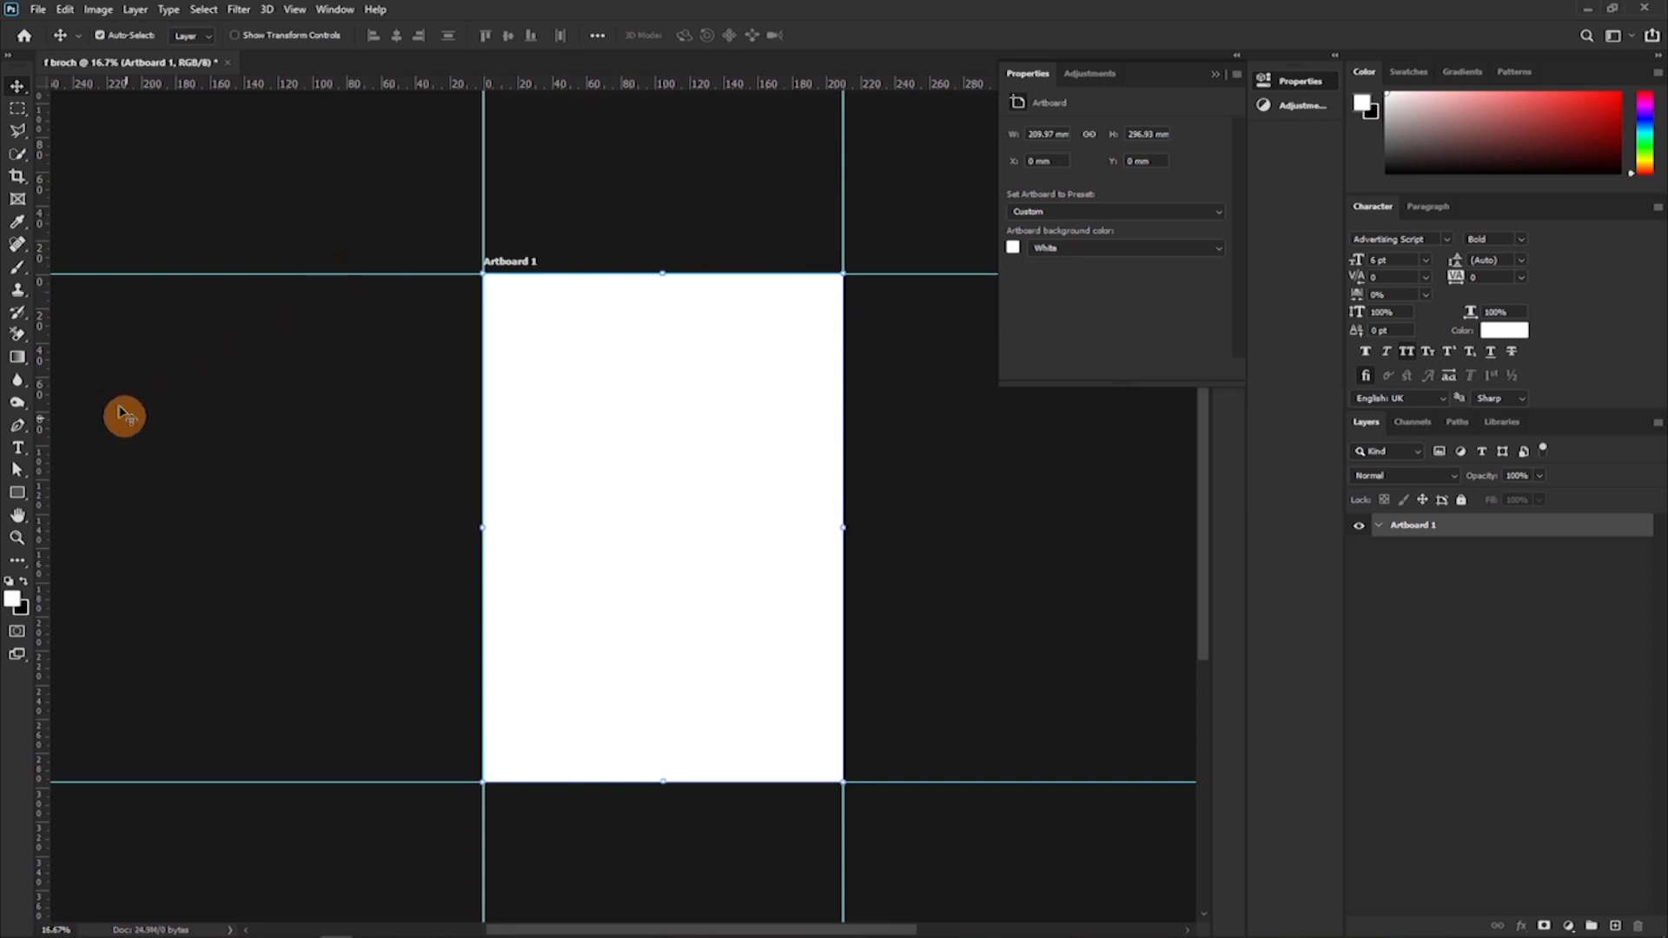
Place a vertical margin guide about 5 mm inside the artboard's left edge.
{"action": "left_click_drag", "start_coordinate": [45, 375], "coordinate": [497, 399]}
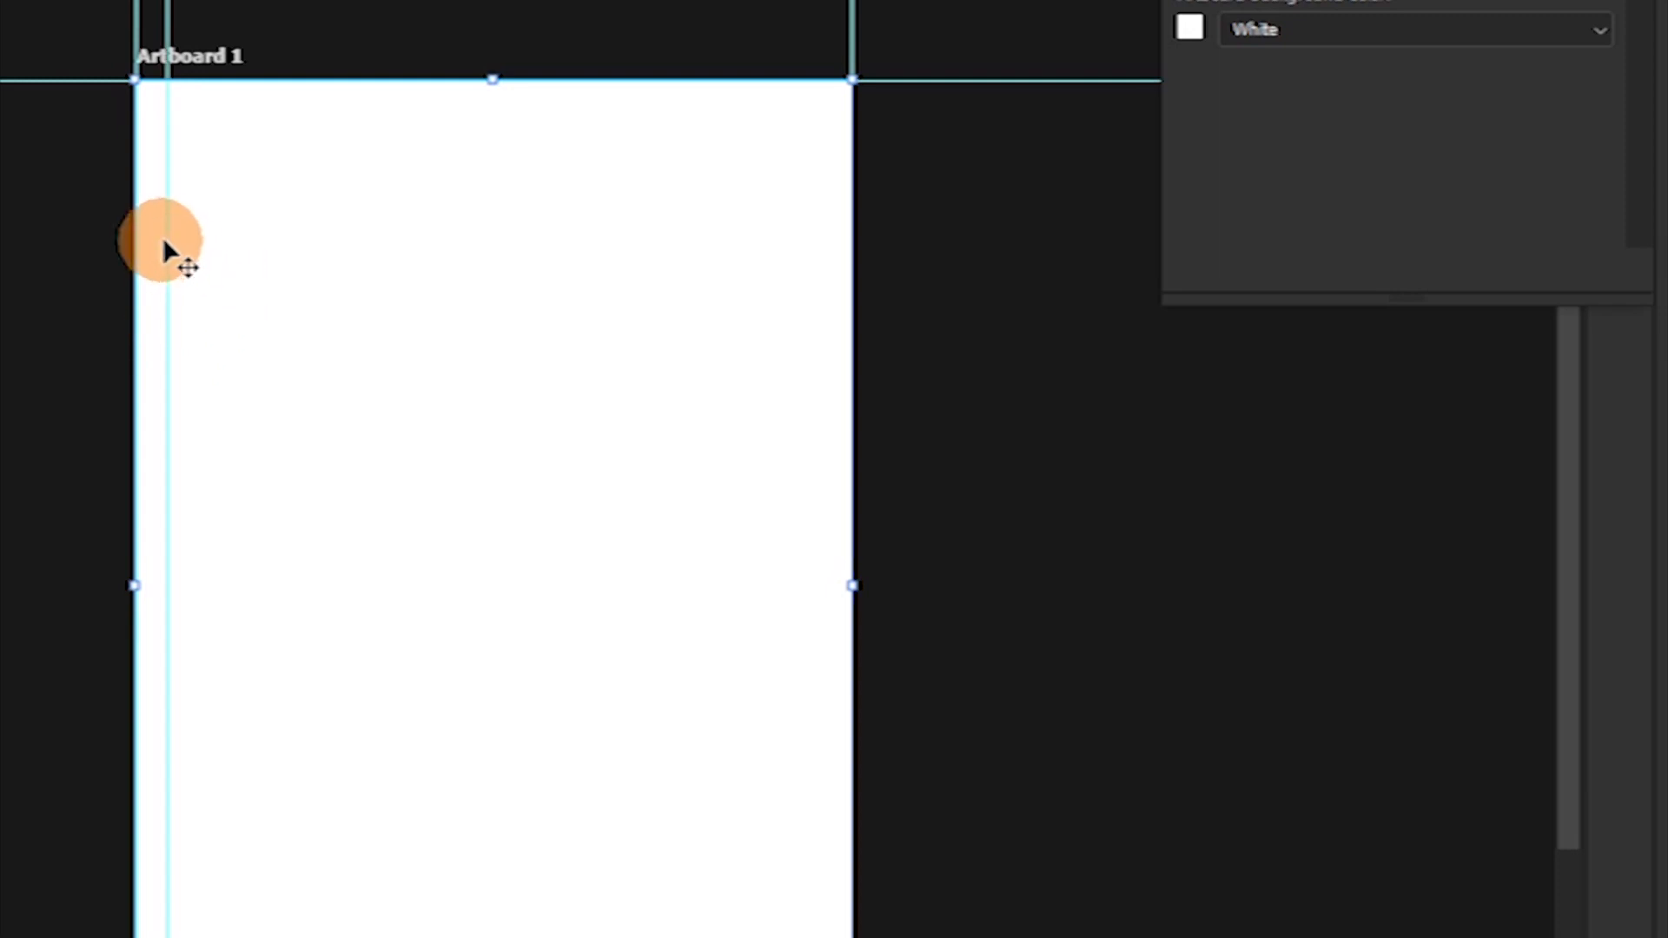
{"action": "mouse_move", "coordinate": [168, 234]}
{"action": "left_mouse_down"}
{"action": "mouse_move", "coordinate": [418, 240]}
{"action": "mouse_move", "coordinate": [153, 241]}
{"action": "left_mouse_up"}
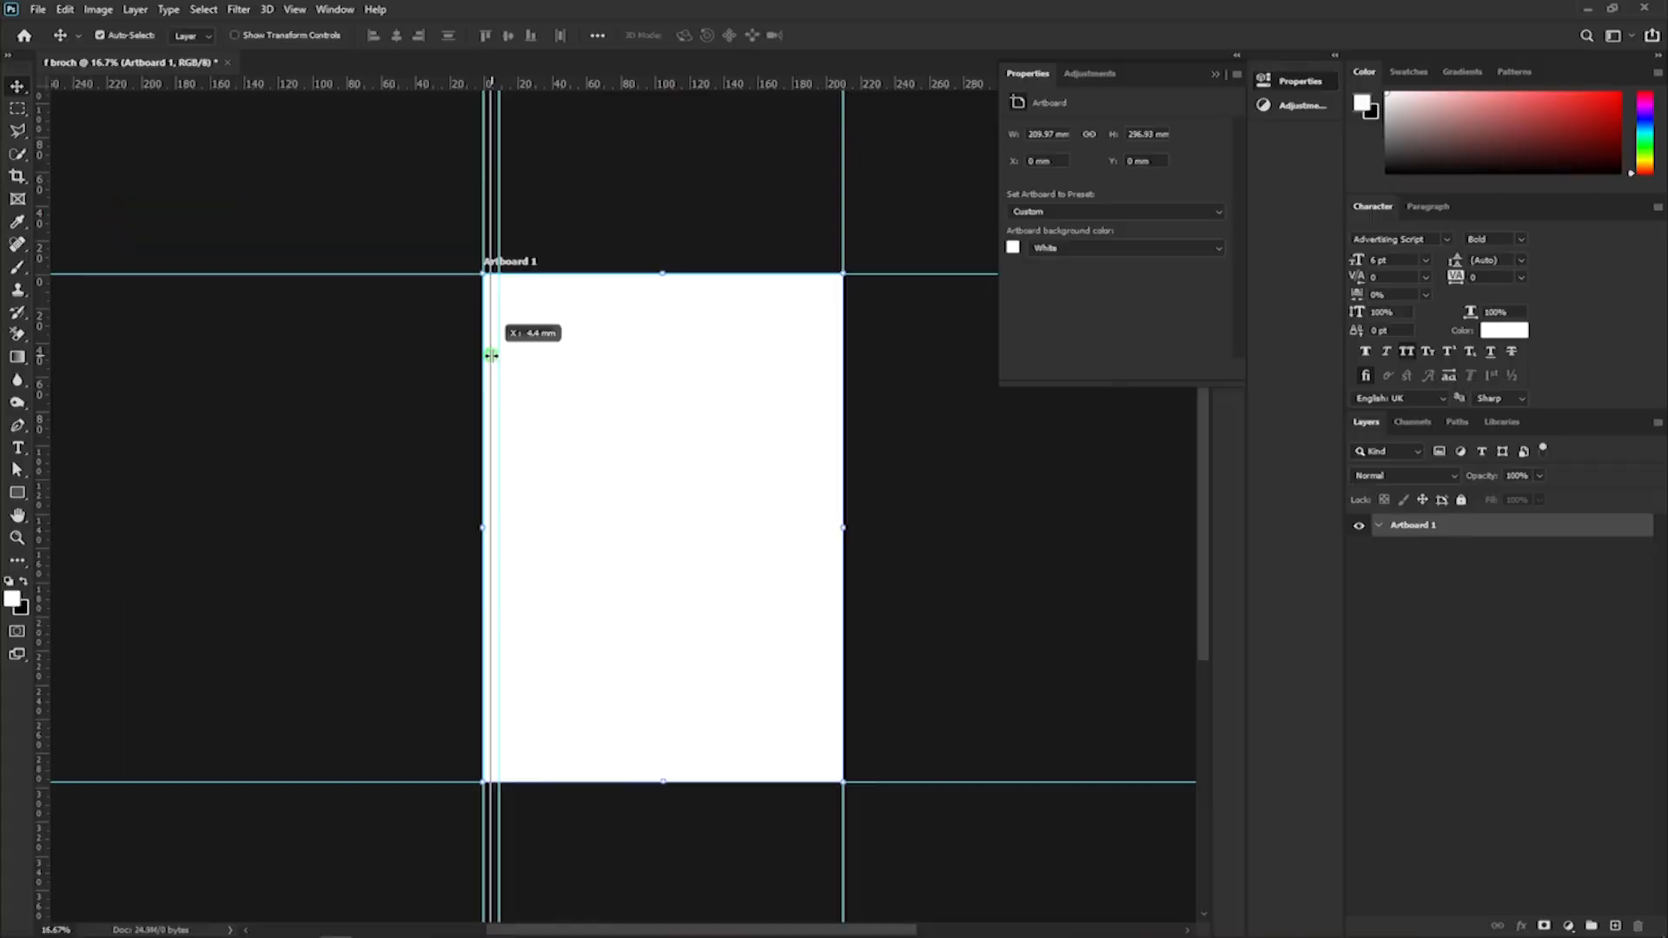
{"action": "left_click_drag", "start_coordinate": [491, 355], "coordinate": [491, 356]}
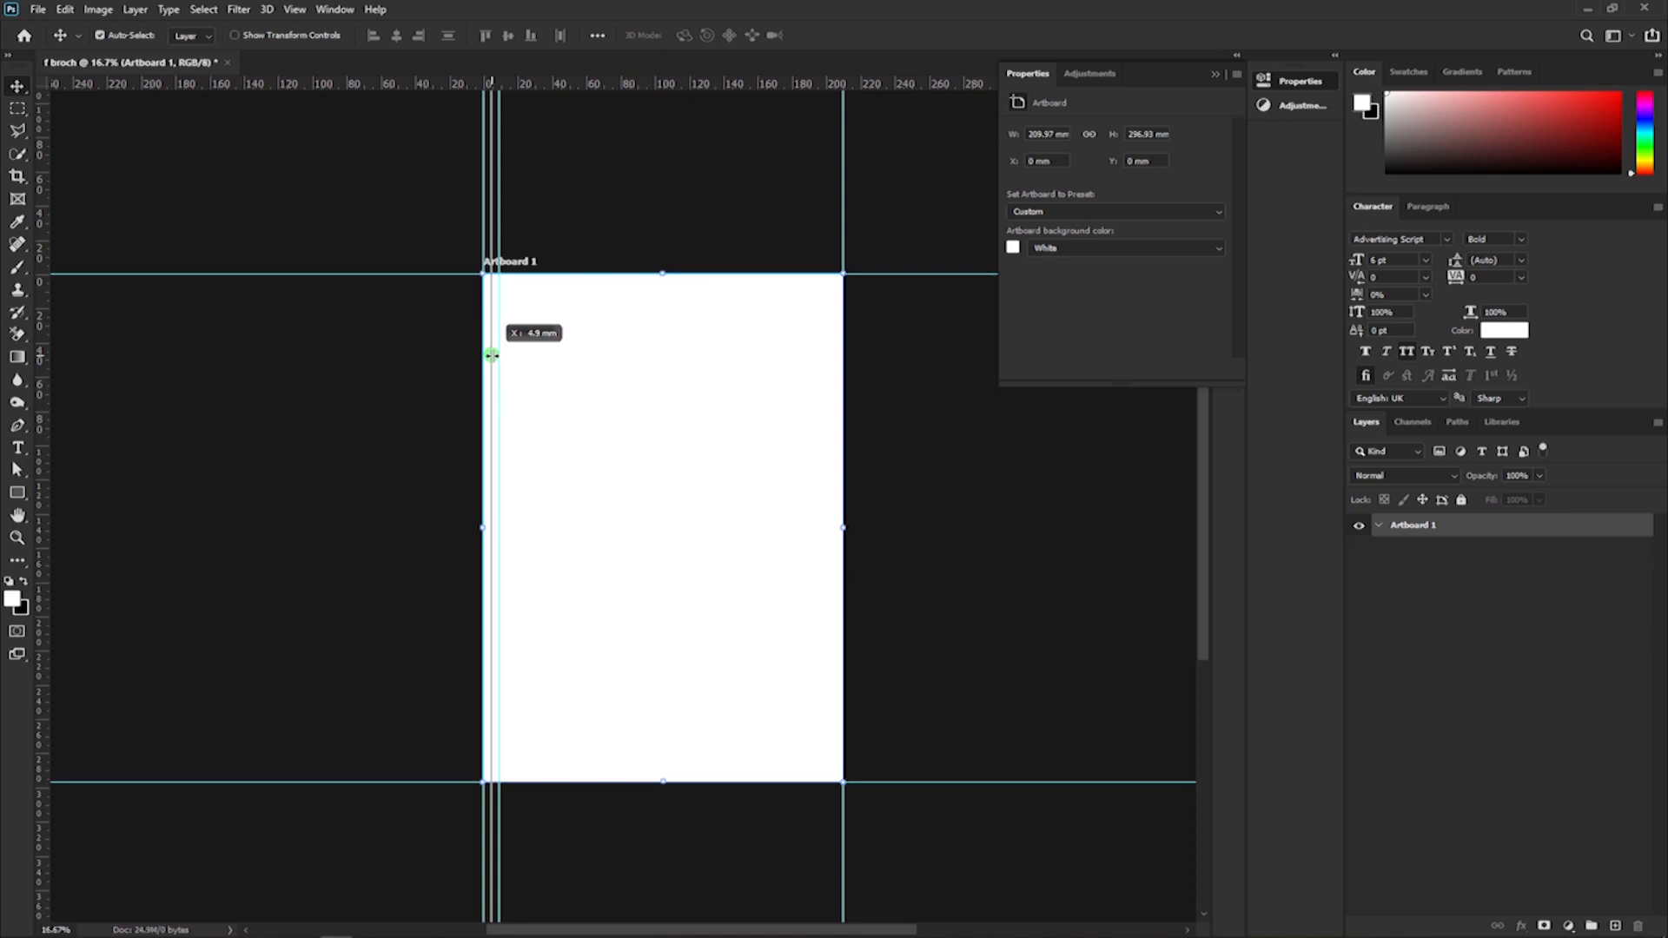
{"action": "left_click_drag", "start_coordinate": [492, 355], "coordinate": [491, 368]}
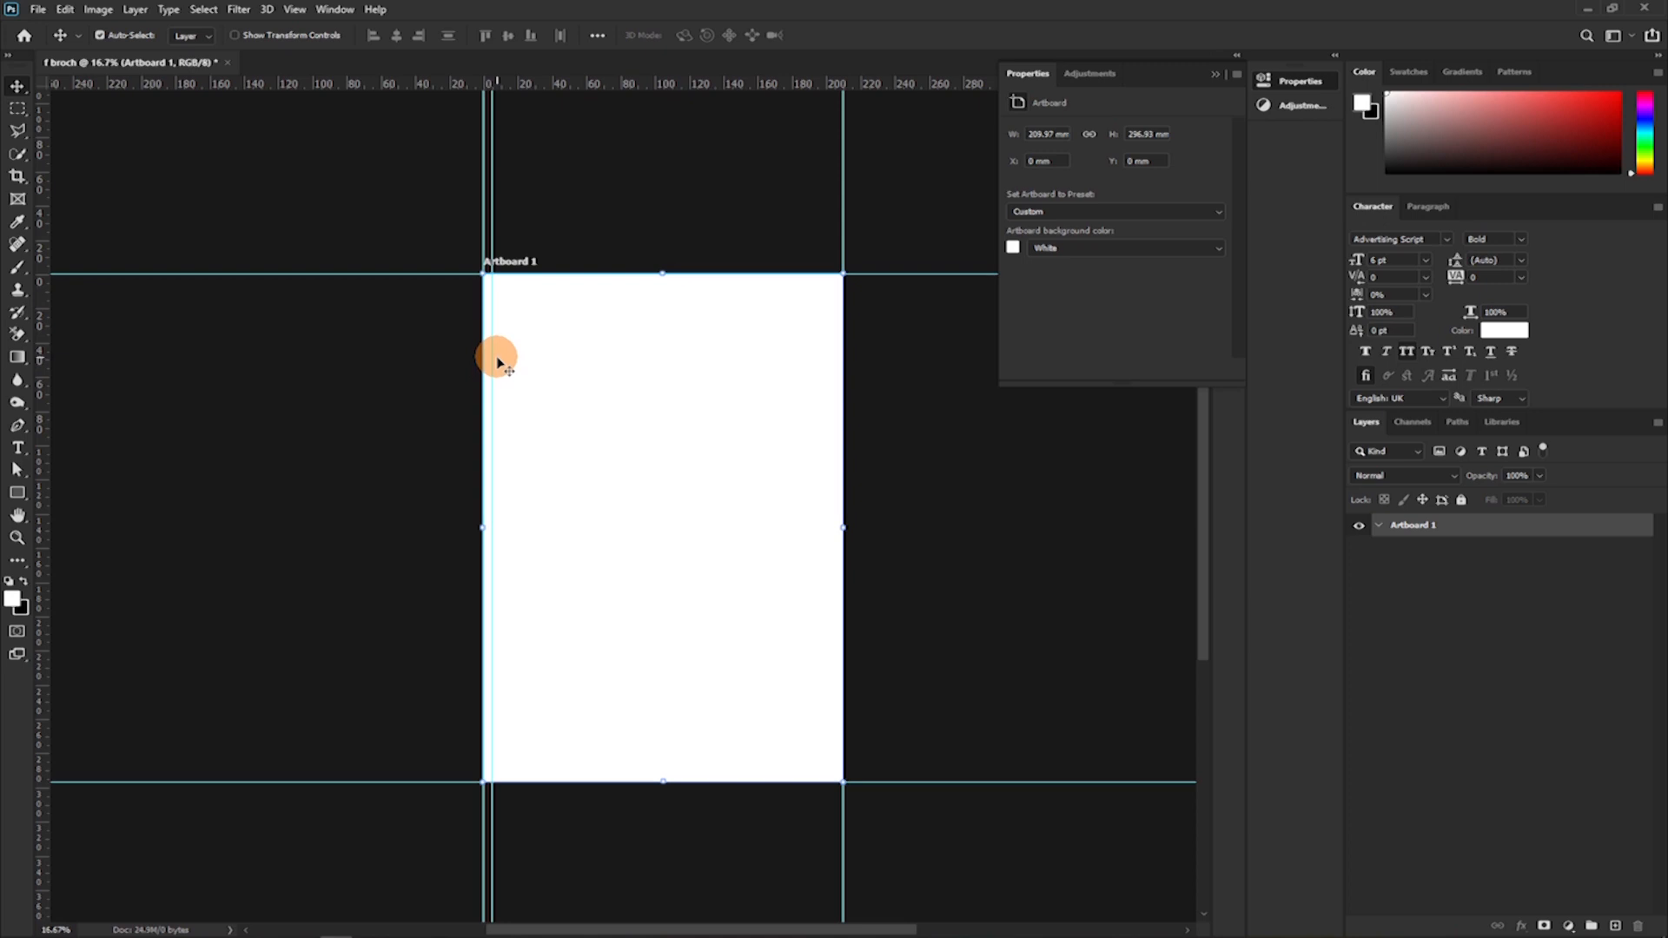
{"action": "key", "text": "ctrl+plus"}
{"action": "key", "text": "ctrl+plus"}
{"action": "key", "text": "ctrl+plus"}
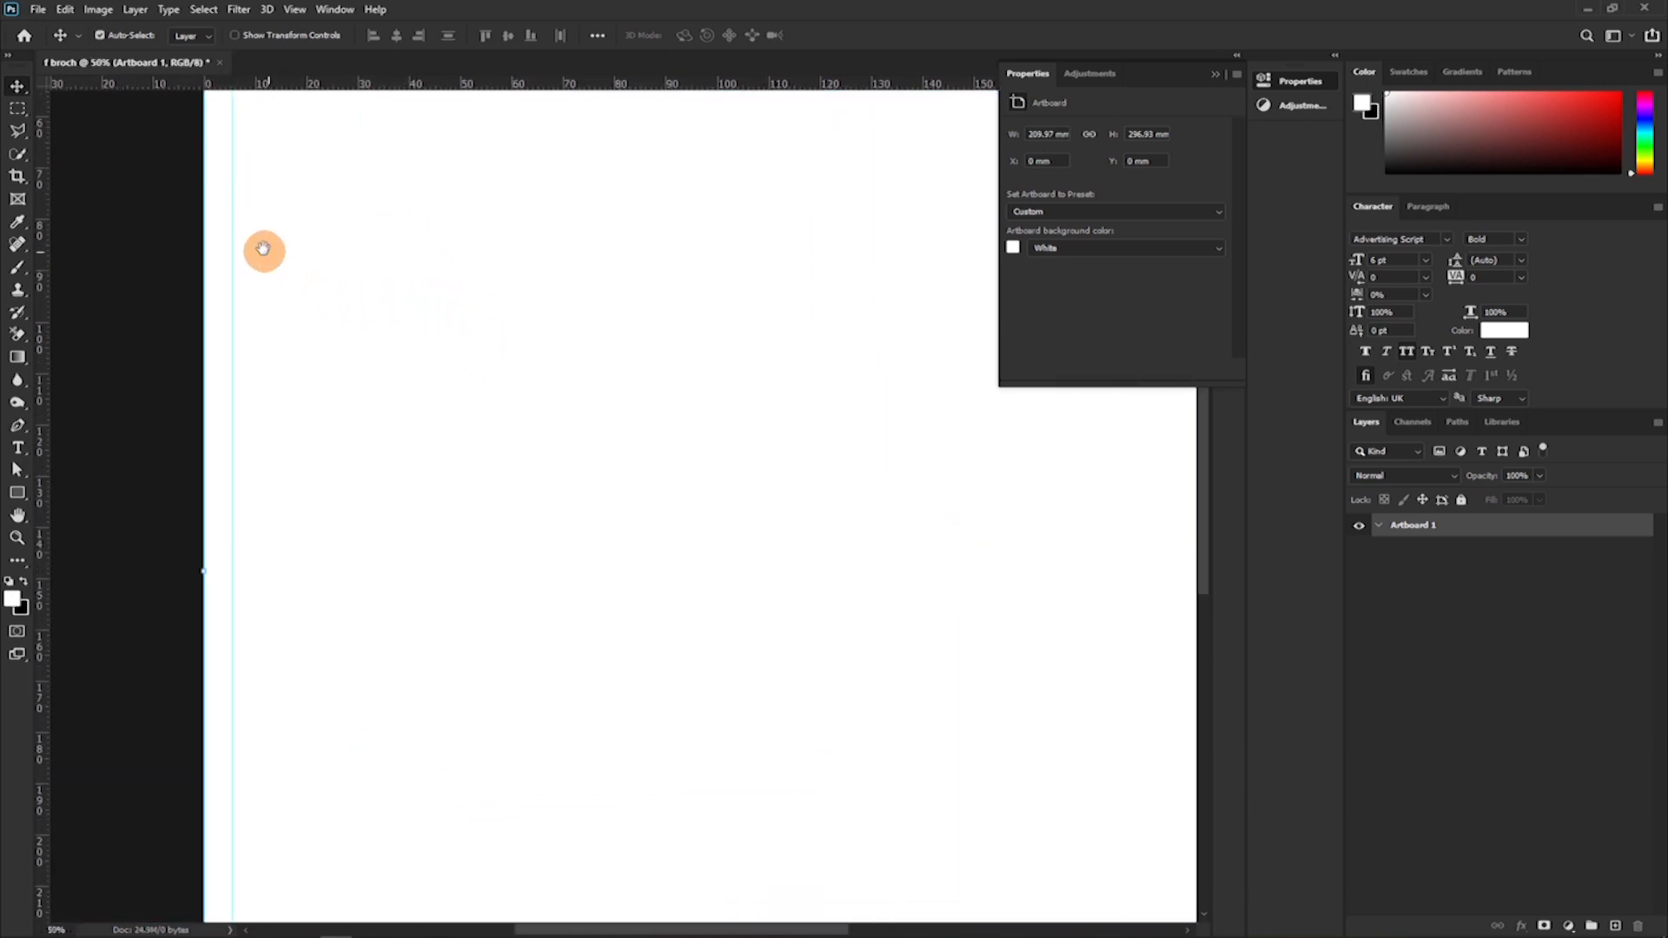
{"action": "left_click_drag", "start_coordinate": [273, 252], "coordinate": [418, 556]}
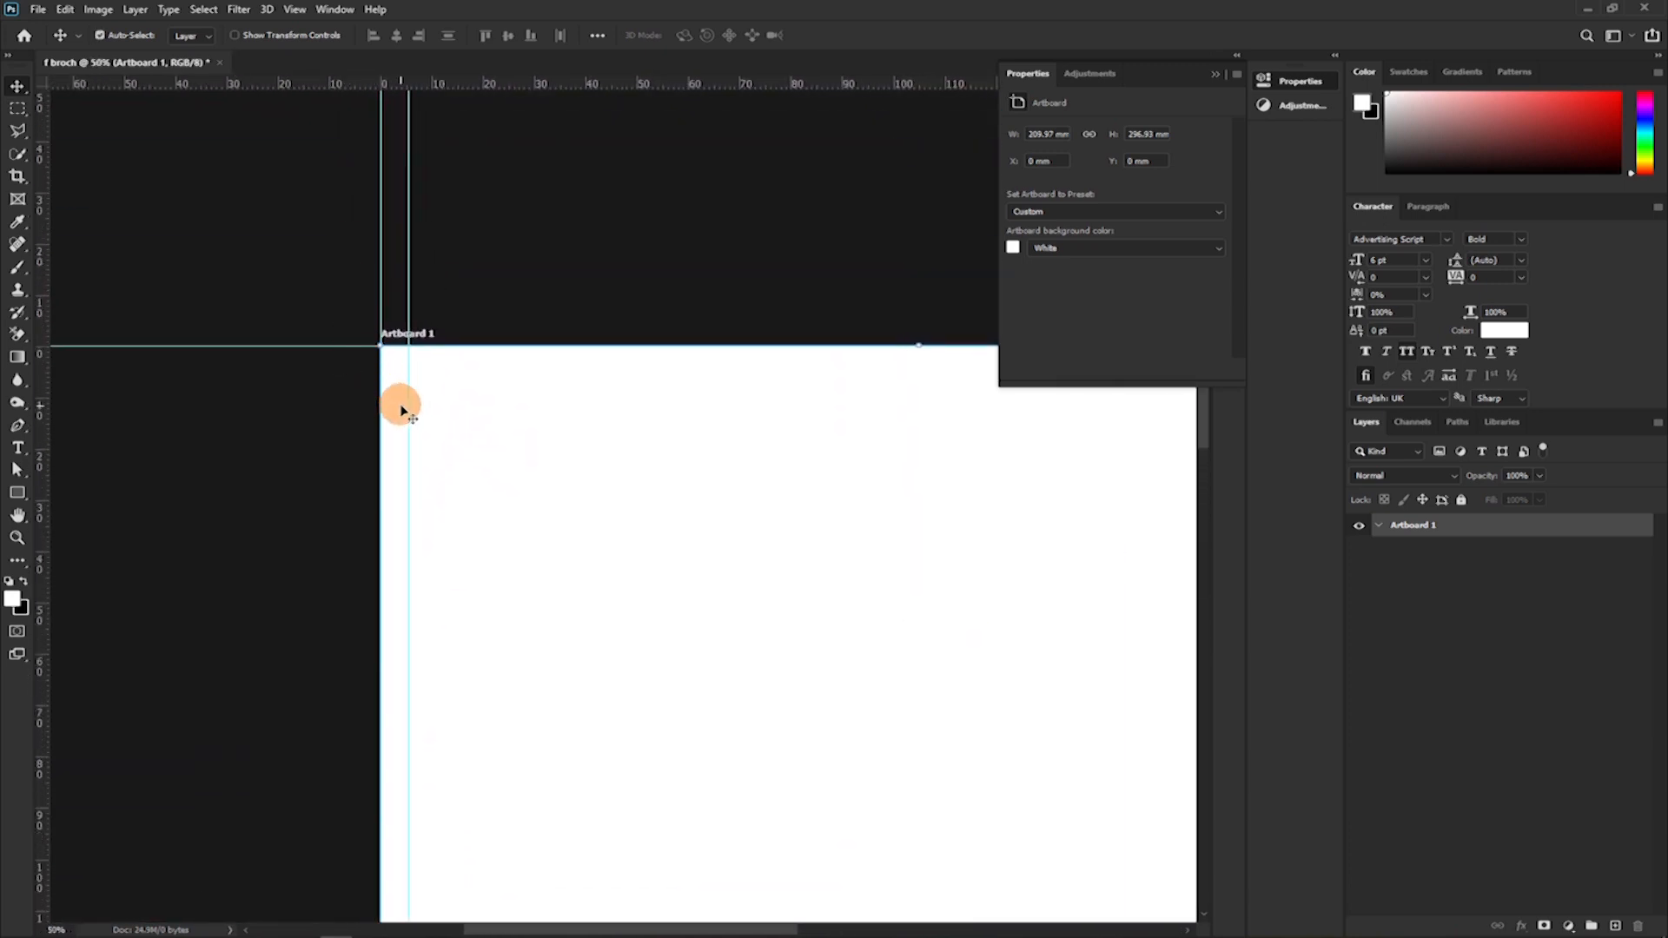
Refine the vertical margin guide's position to exactly 5.0 mm from the artboard's left edge.
{"action": "left_click_drag", "start_coordinate": [411, 407], "coordinate": [311, 367]}
{"action": "key", "text": "ctrl+plus"}
{"action": "key", "text": "ctrl+plus"}
{"action": "key", "text": "ctrl+plus"}
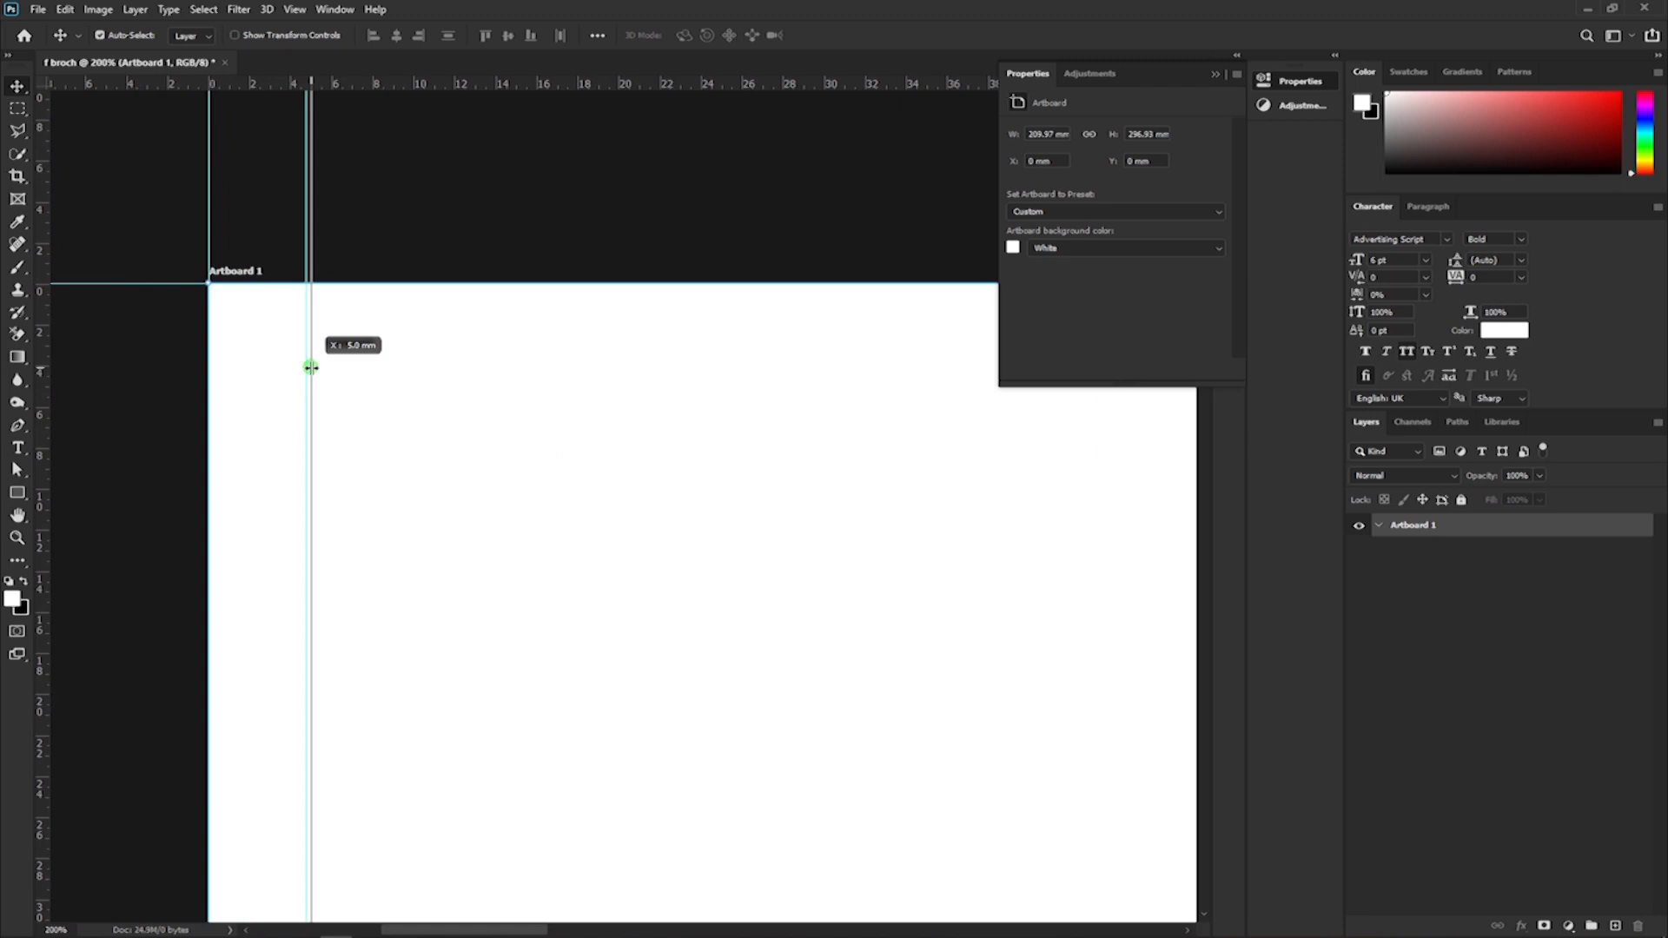
{"action": "left_click_drag", "start_coordinate": [311, 368], "coordinate": [311, 368]}
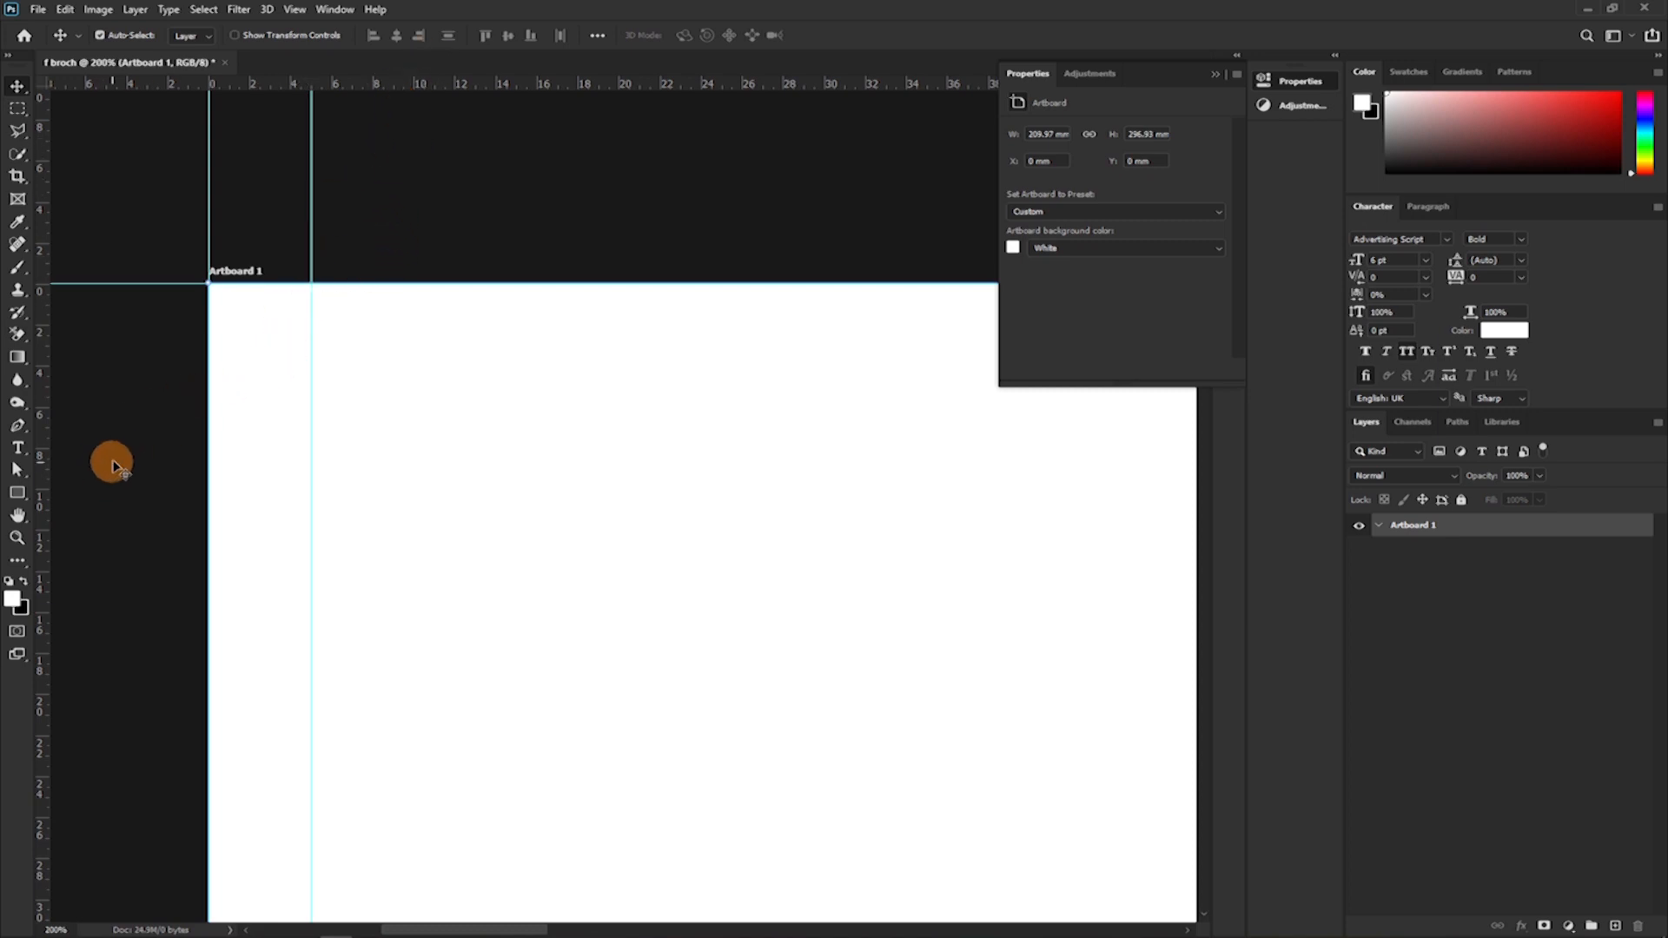
Draw a rectangle about 60 × 62 px between the artboard's left edge and the margin guide, and fill it with black (000000).
{"action": "left_click", "coordinate": [19, 495]}
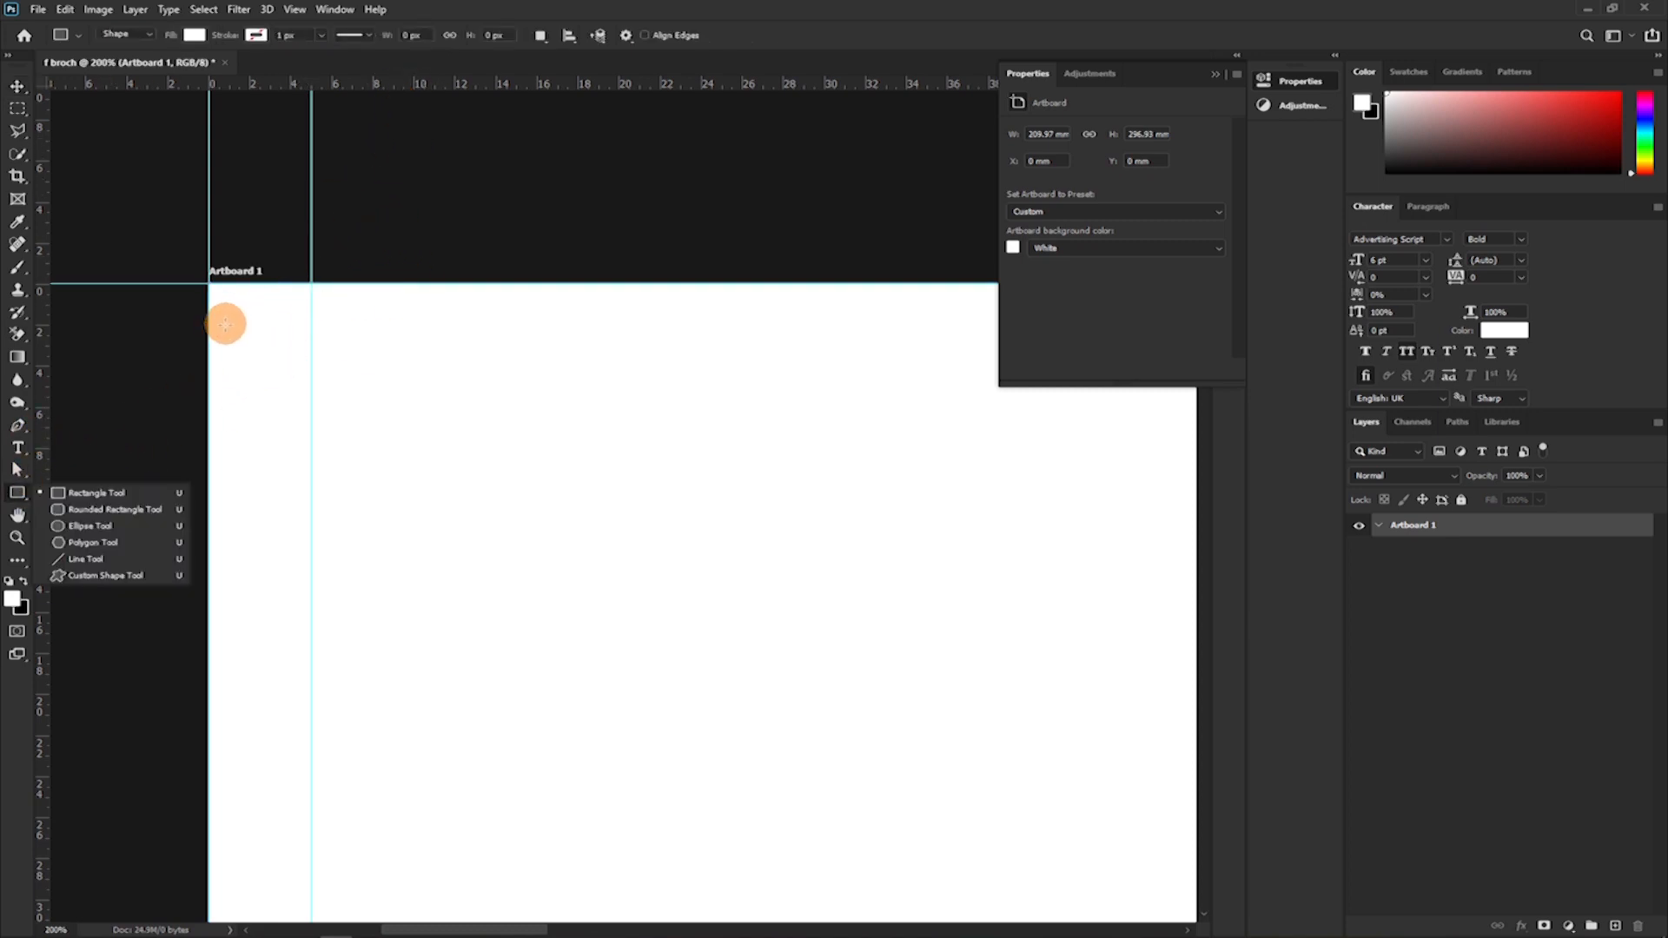
{"action": "left_click_drag", "start_coordinate": [212, 323], "coordinate": [313, 428]}
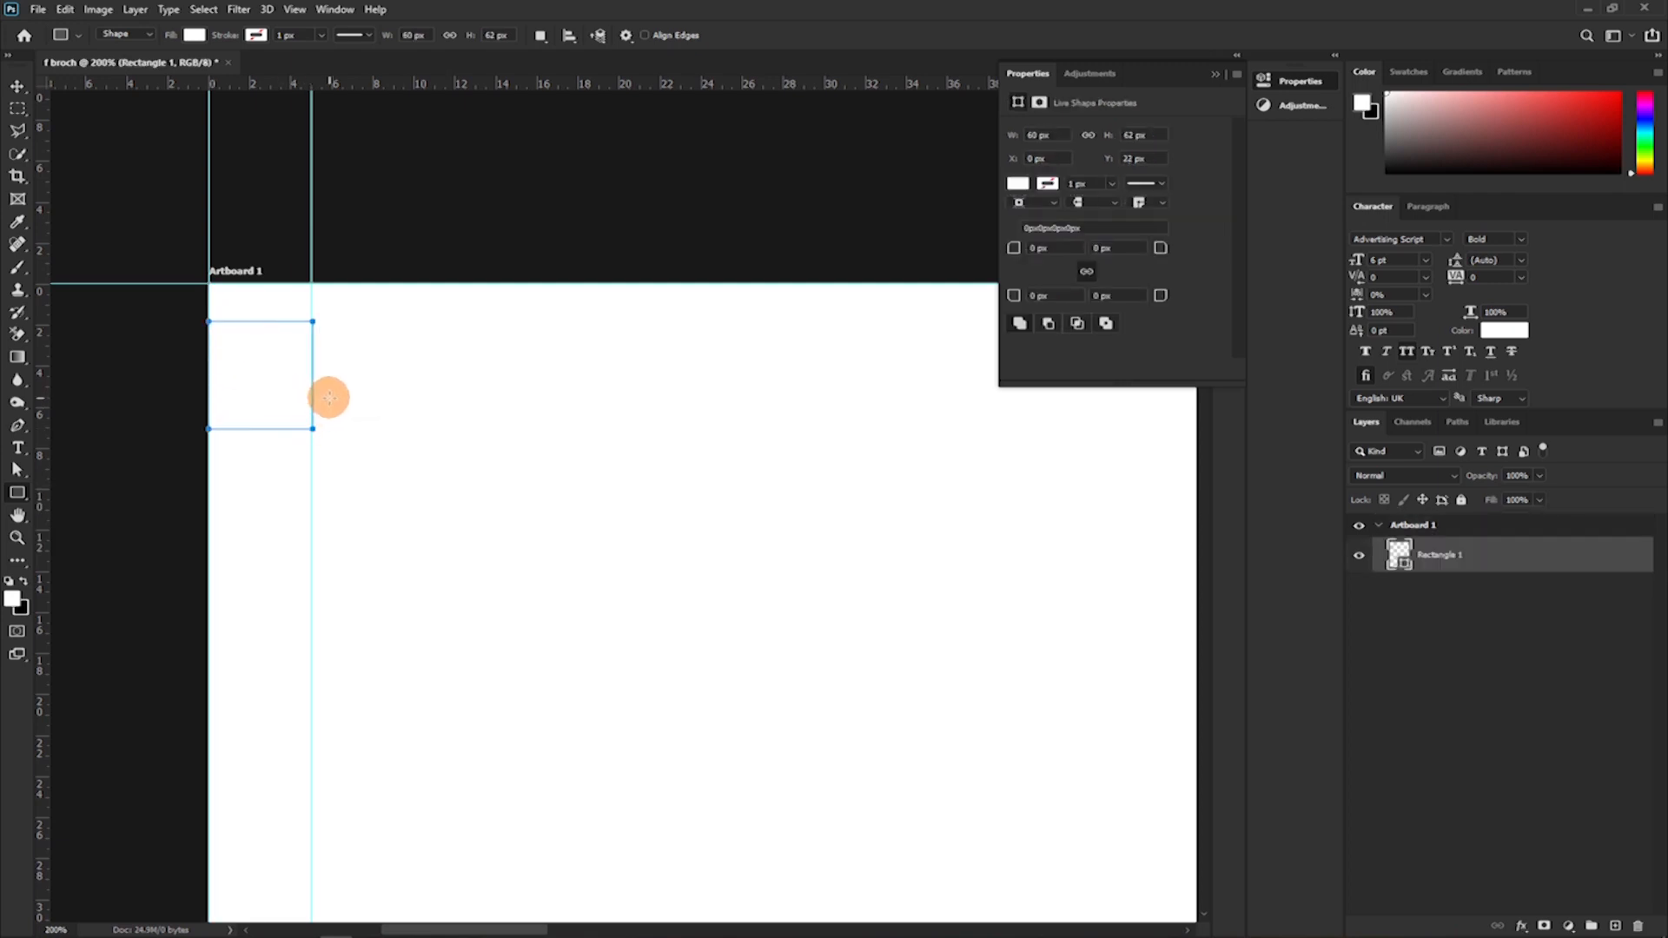
{"action": "double_click", "coordinate": [1399, 554]}
{"action": "left_click", "coordinate": [1309, 379]}
{"action": "left_click_drag", "start_coordinate": [887, 529], "coordinate": [868, 530]}
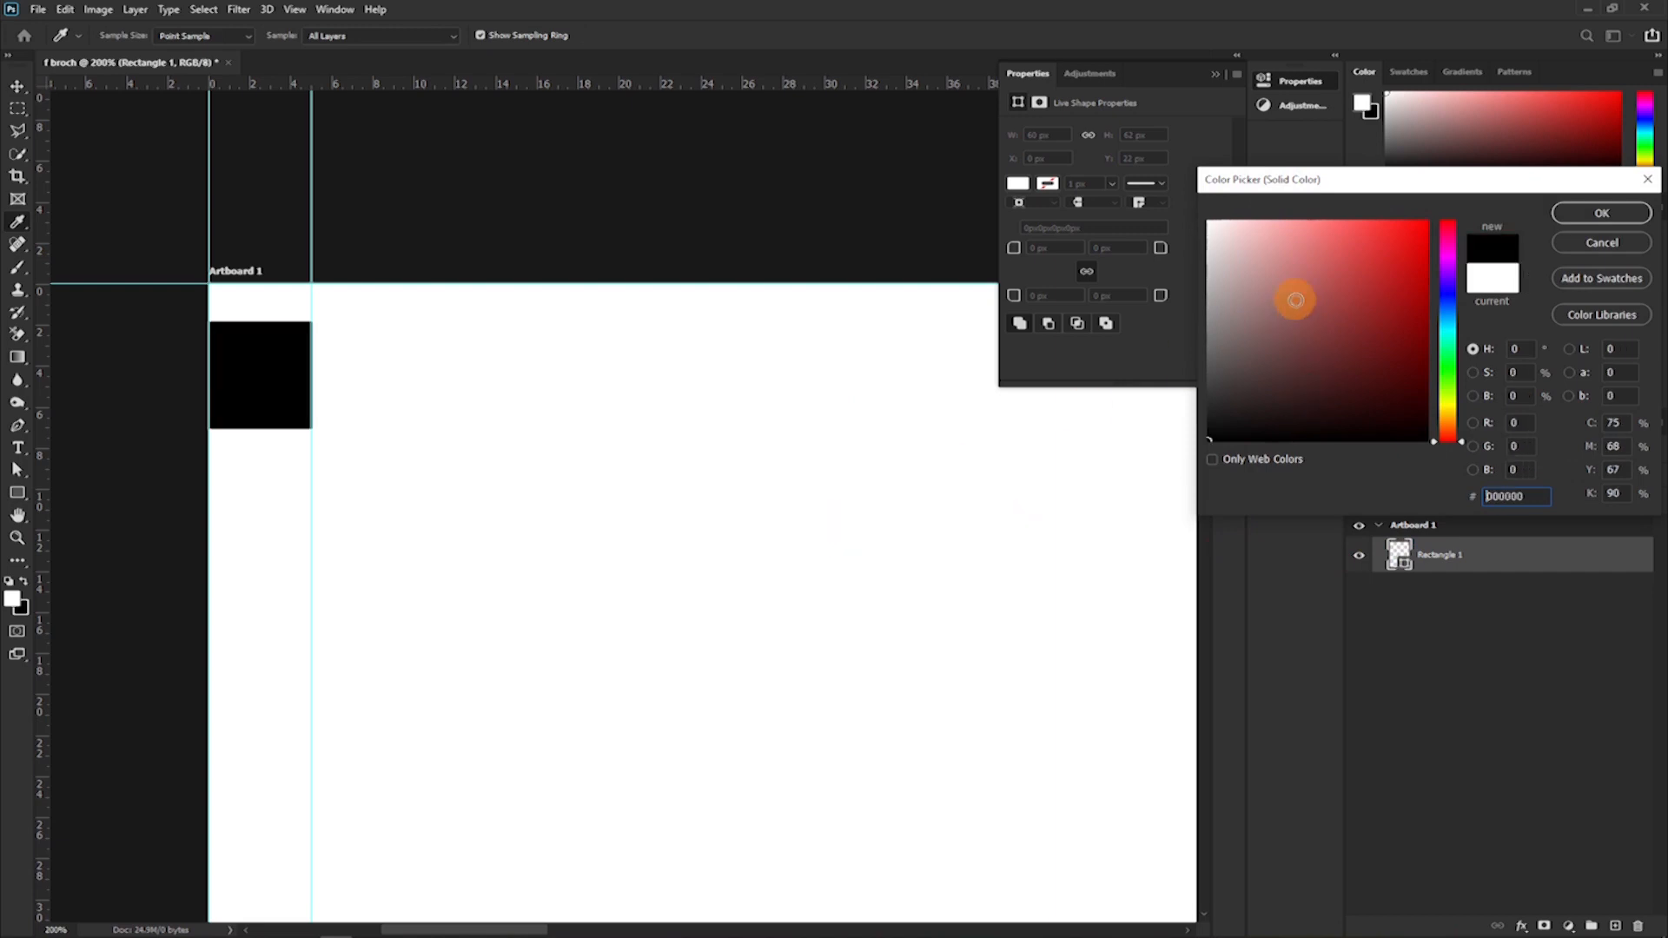
{"action": "left_click", "coordinate": [1619, 215]}
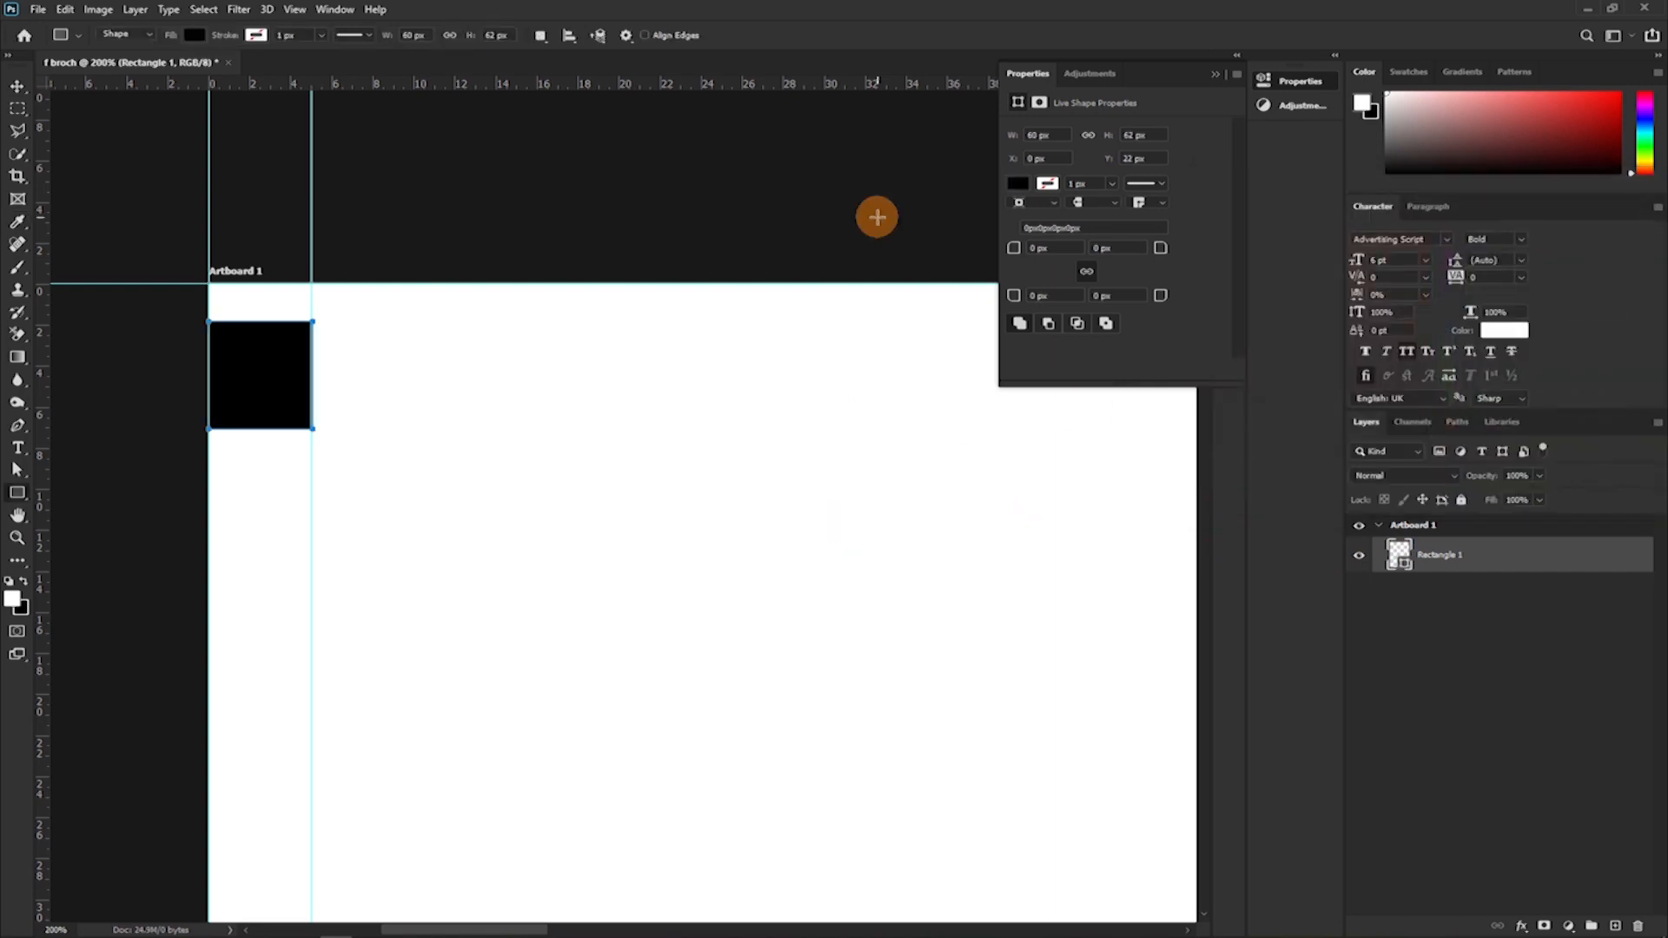
Rotate the black rectangle 90° and place it in the artboard's top-left corner.
{"action": "key", "text": "v"}
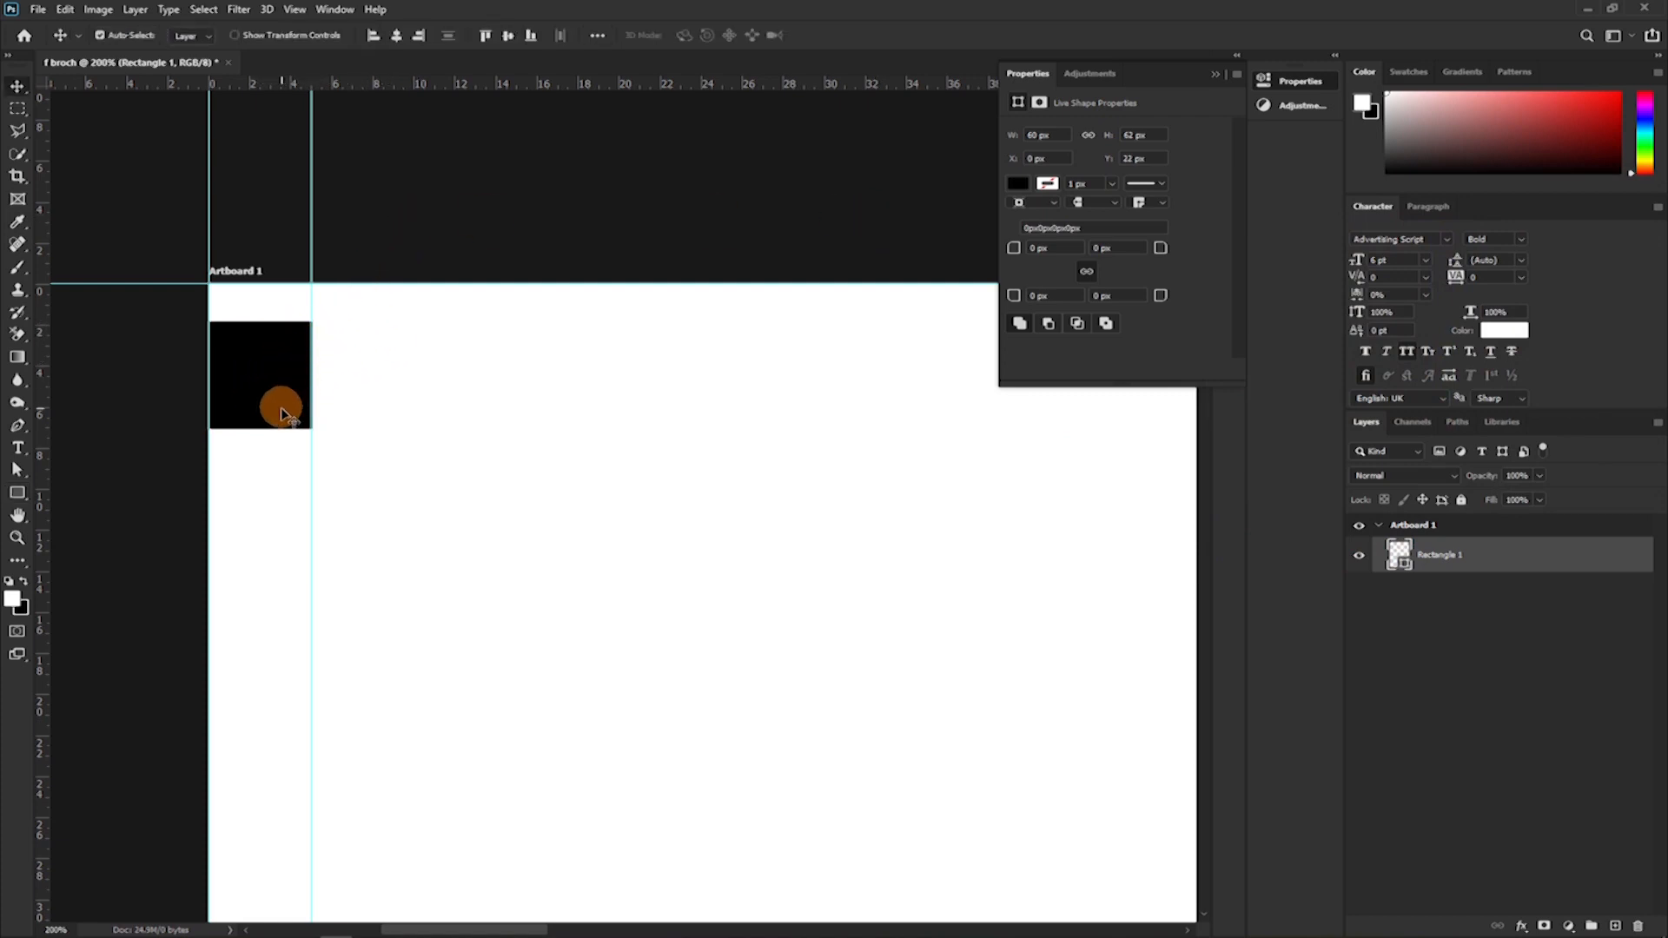
{"action": "key", "text": "ctrl+t"}
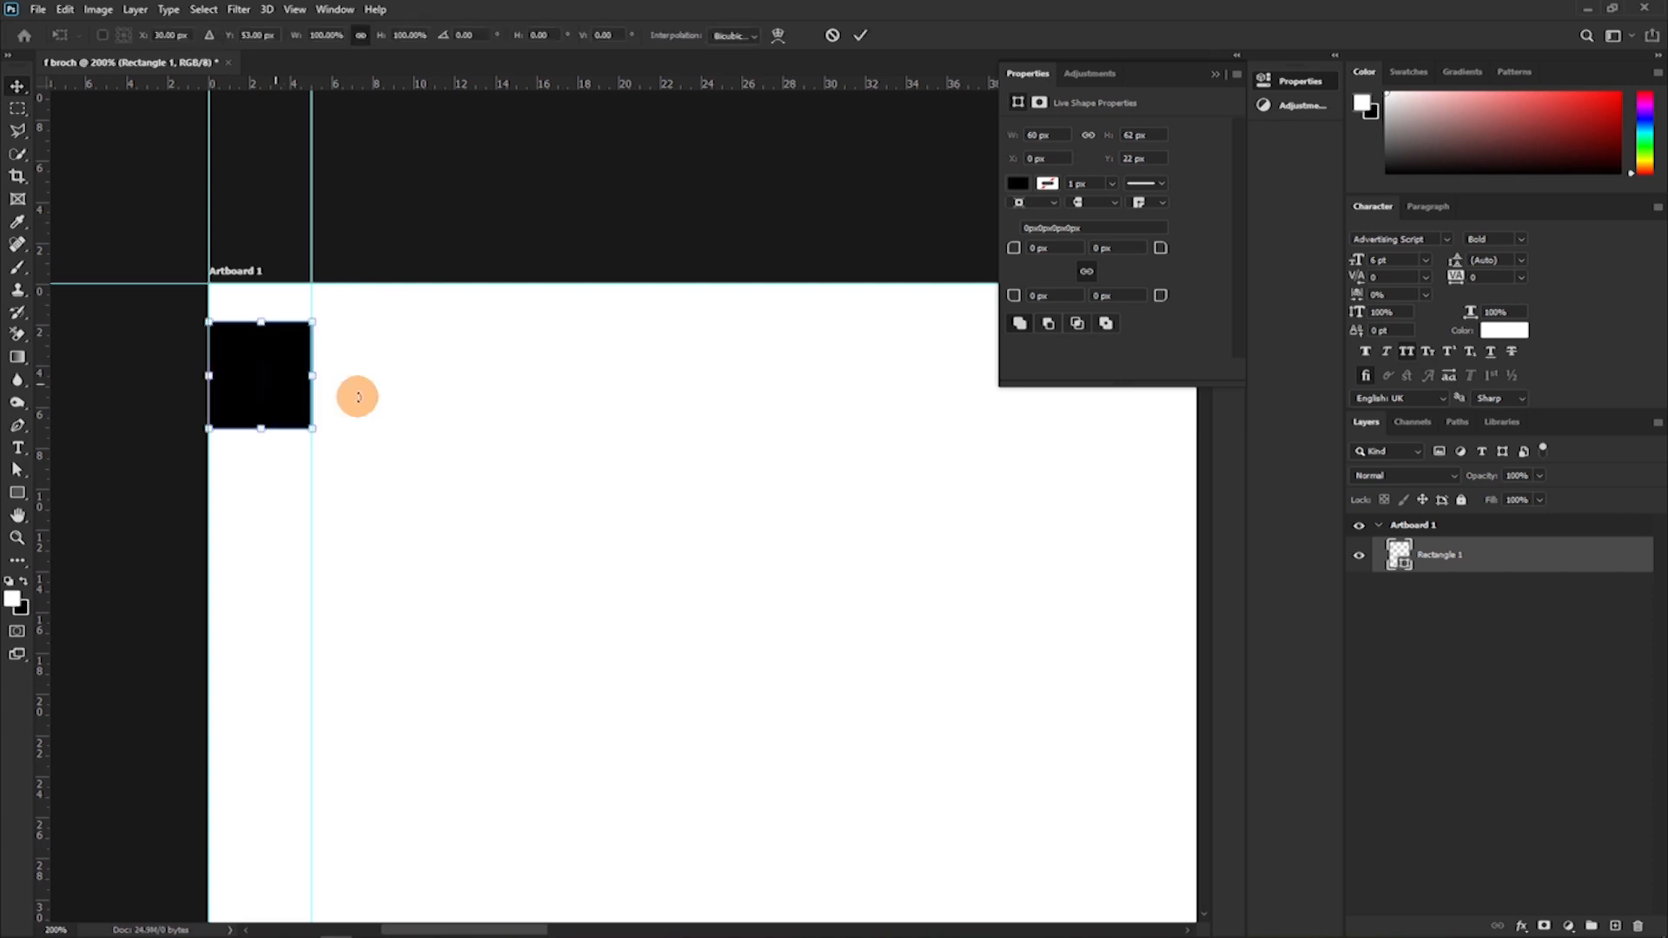
{"action": "left_click_drag", "start_coordinate": [347, 374], "coordinate": [252, 431]}
{"action": "left_click_drag", "start_coordinate": [257, 368], "coordinate": [266, 328]}
Add a horizontal margin guide along the black rectangle's lower edge and apply the rectangle's transform.
{"action": "left_click_drag", "start_coordinate": [358, 83], "coordinate": [370, 385]}
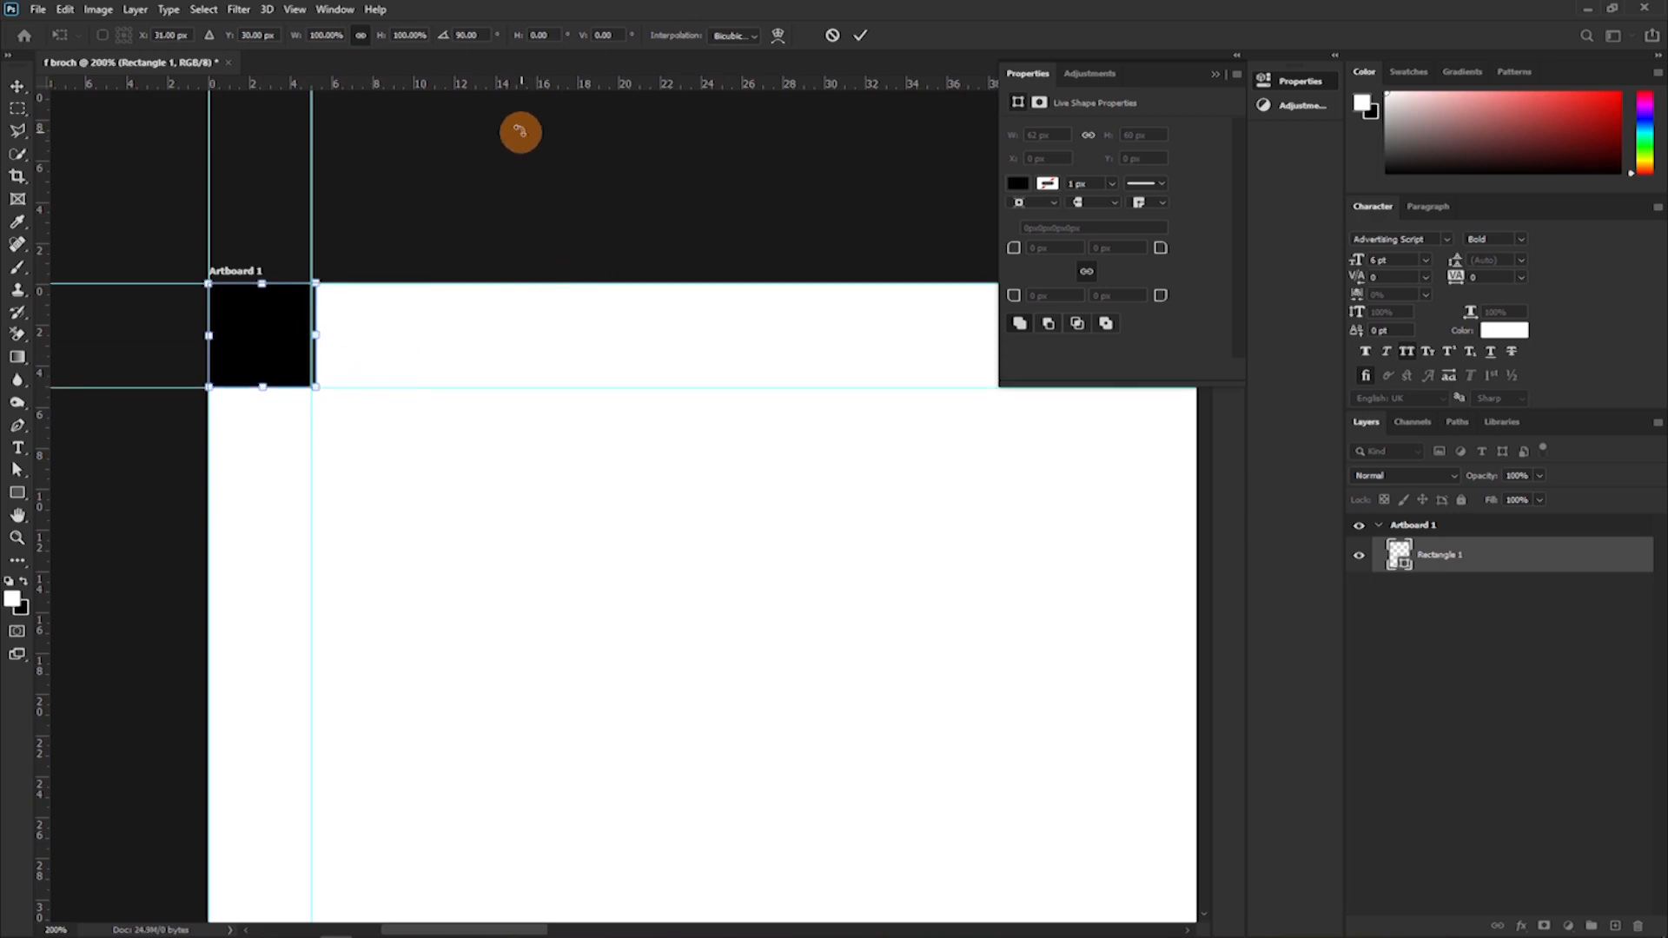
{"action": "key", "text": "ctrl+plus"}
{"action": "key", "text": "ctrl+plus"}
{"action": "key", "text": "ctrl+plus"}
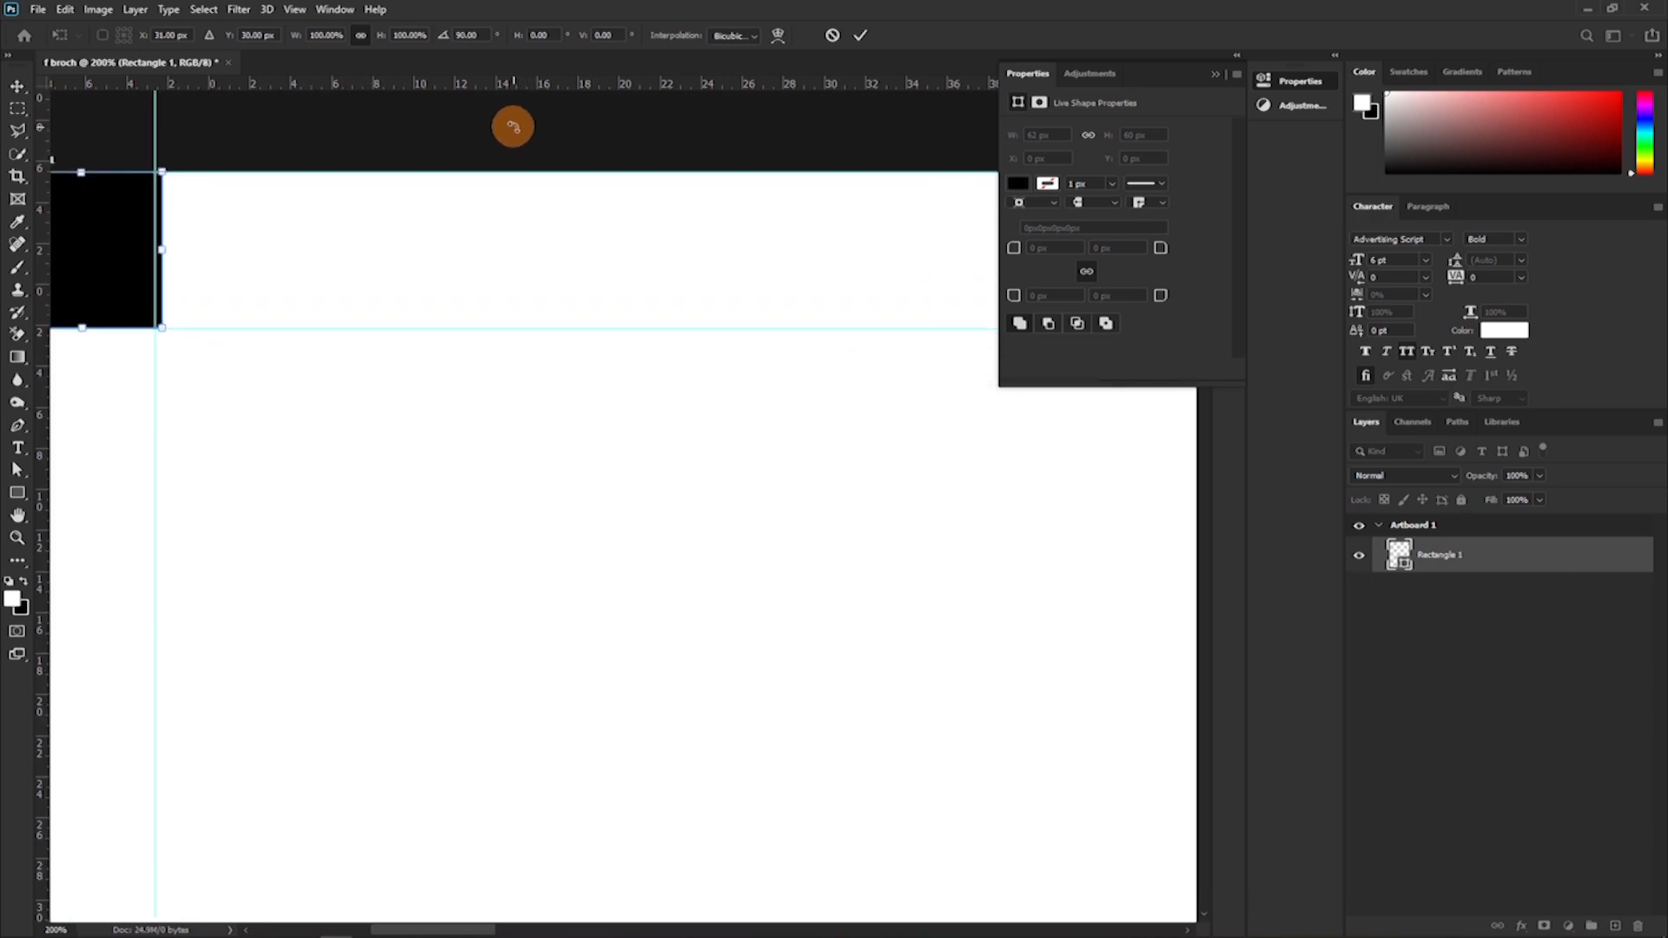
{"action": "left_click_drag", "start_coordinate": [241, 174], "coordinate": [694, 547]}
{"action": "left_click_drag", "start_coordinate": [348, 247], "coordinate": [659, 279]}
{"action": "left_click_drag", "start_coordinate": [603, 562], "coordinate": [601, 557]}
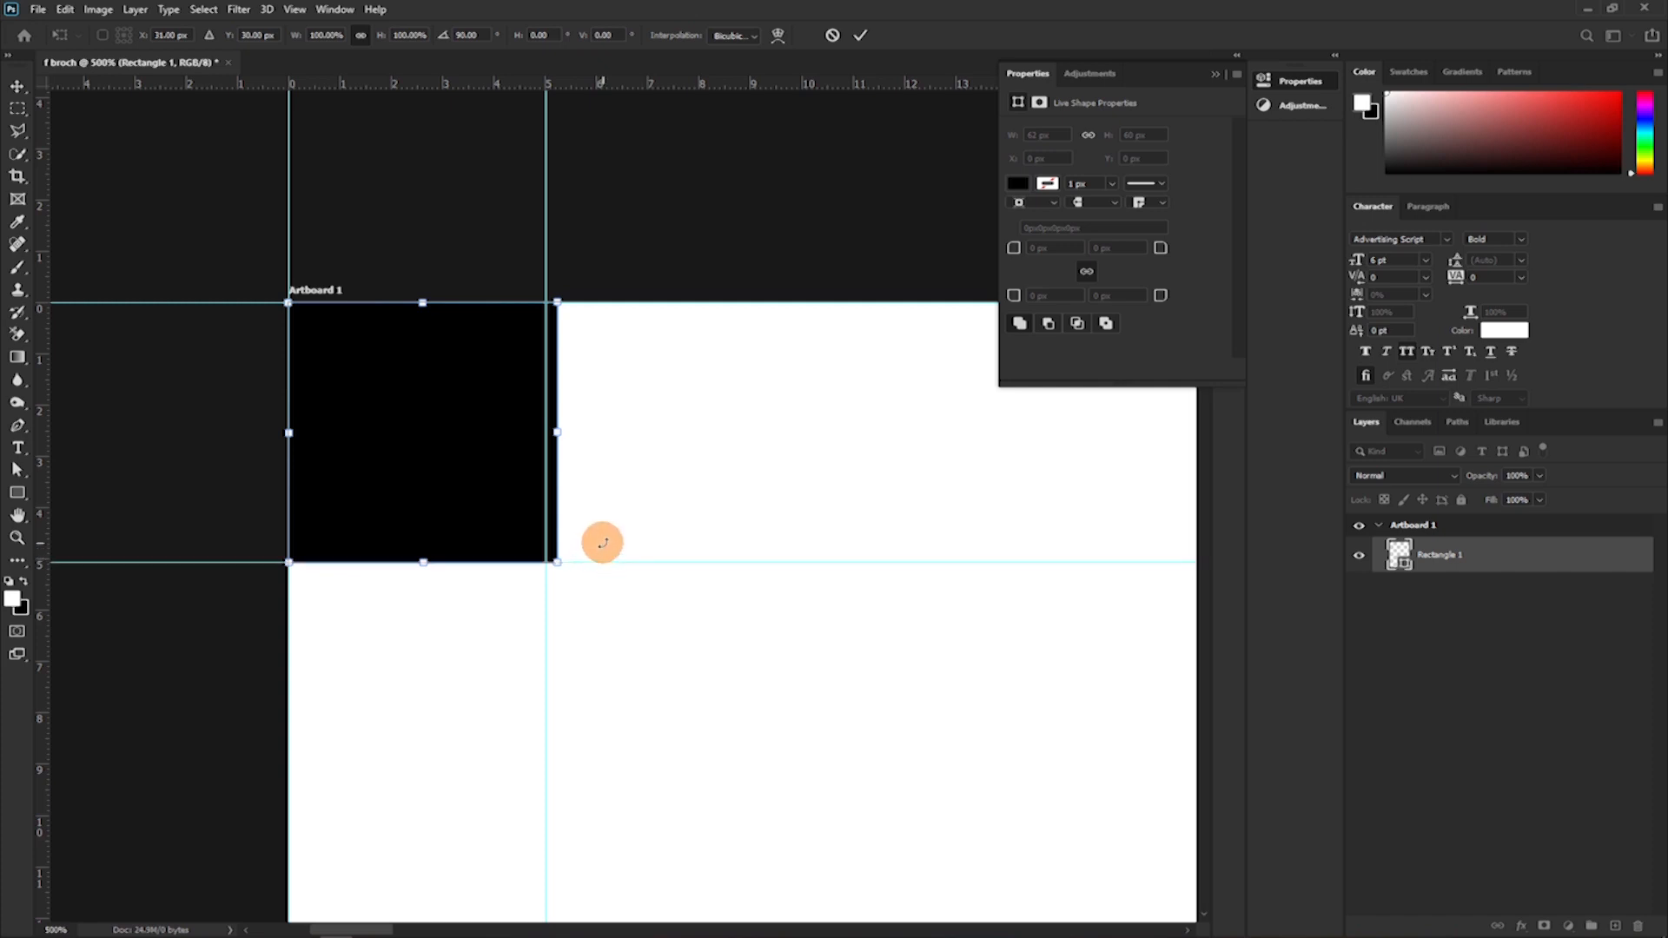
{"action": "key", "text": "Return"}
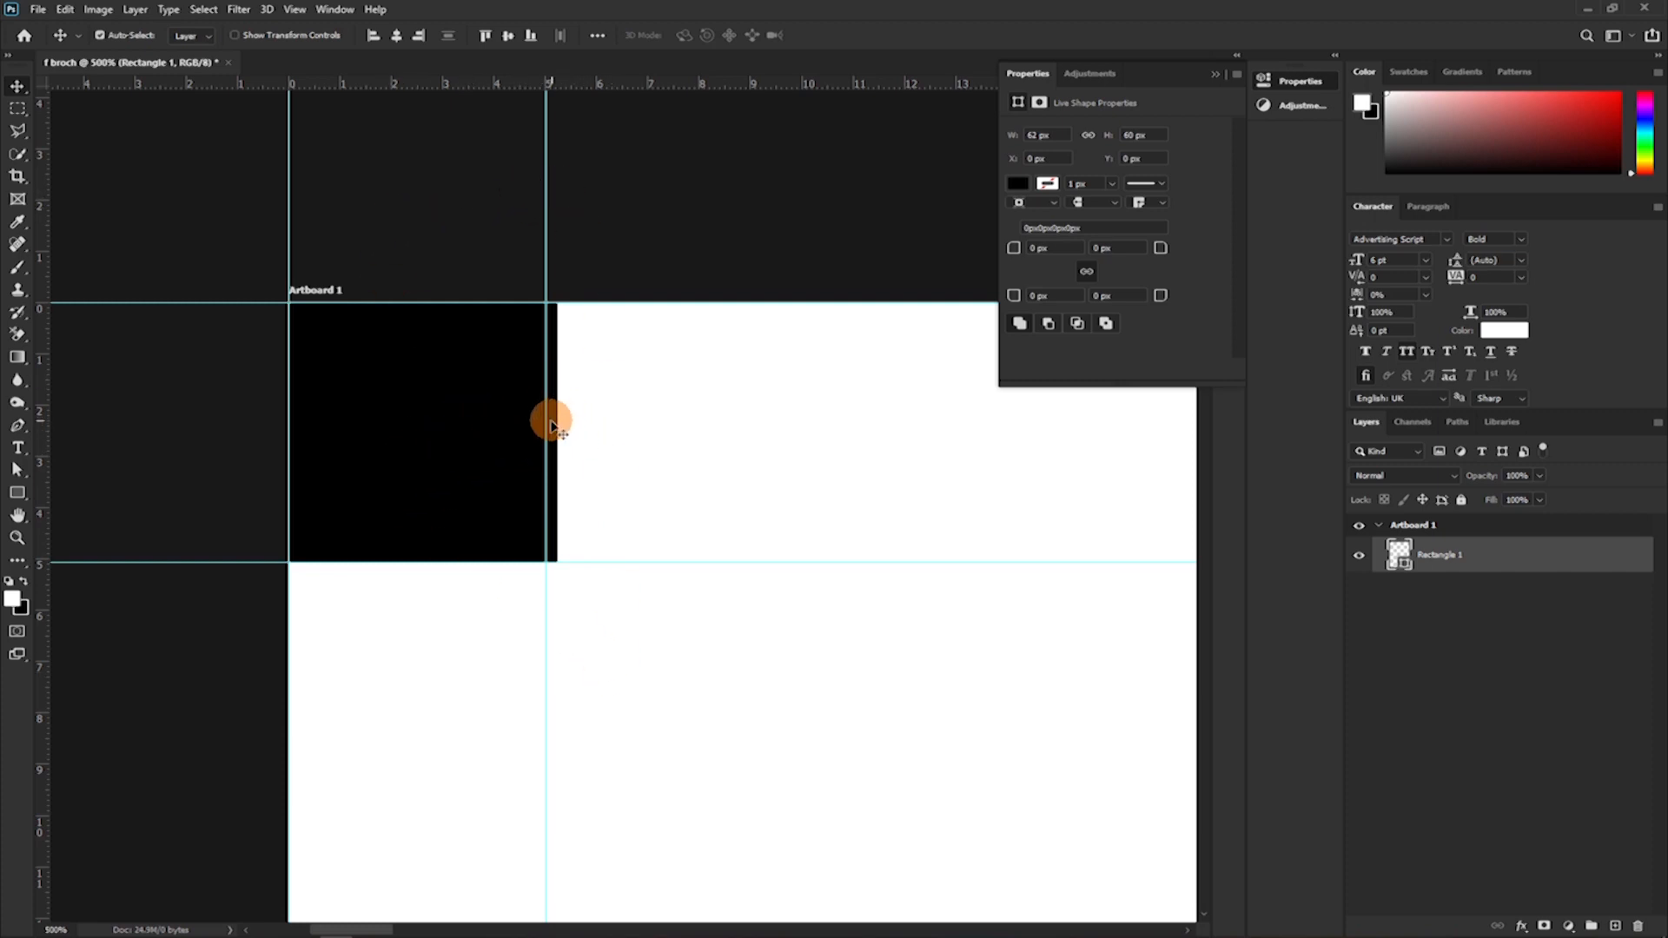
Move the black rectangle into the artboard's top-right corner and rotate it a further 90°.
{"action": "scroll", "coordinate": [544, 410], "scroll_direction": "down", "scroll_amount": 3}
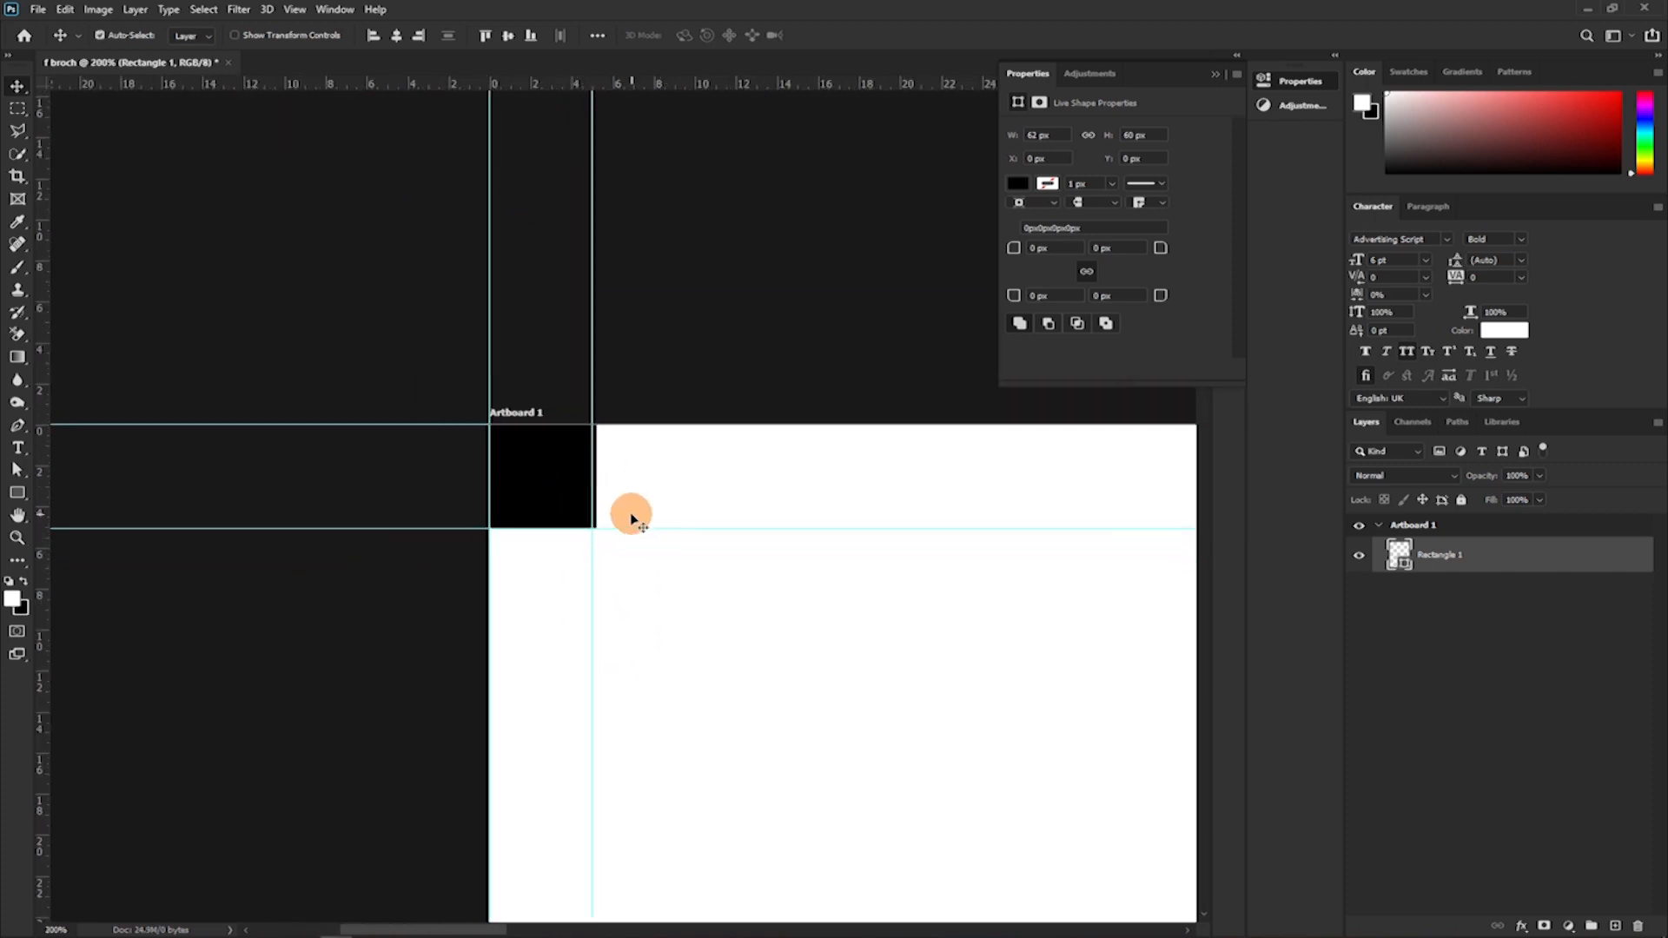
{"action": "left_click_drag", "start_coordinate": [516, 446], "coordinate": [443, 409]}
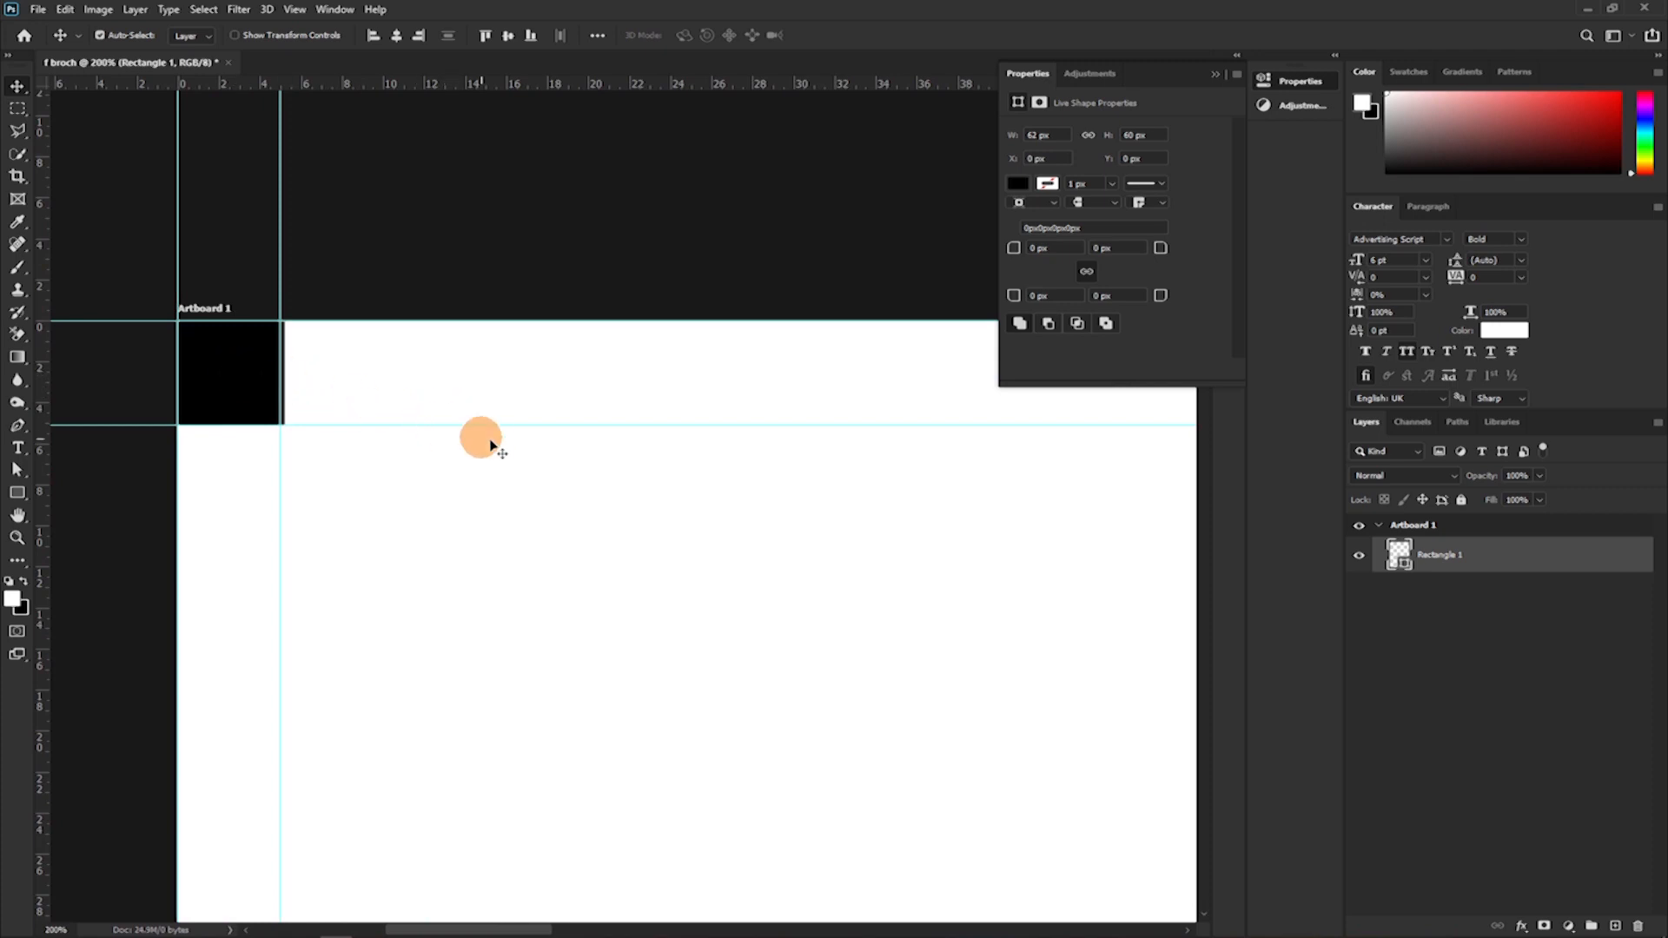
{"action": "scroll", "coordinate": [491, 449], "scroll_direction": "down", "scroll_amount": 4}
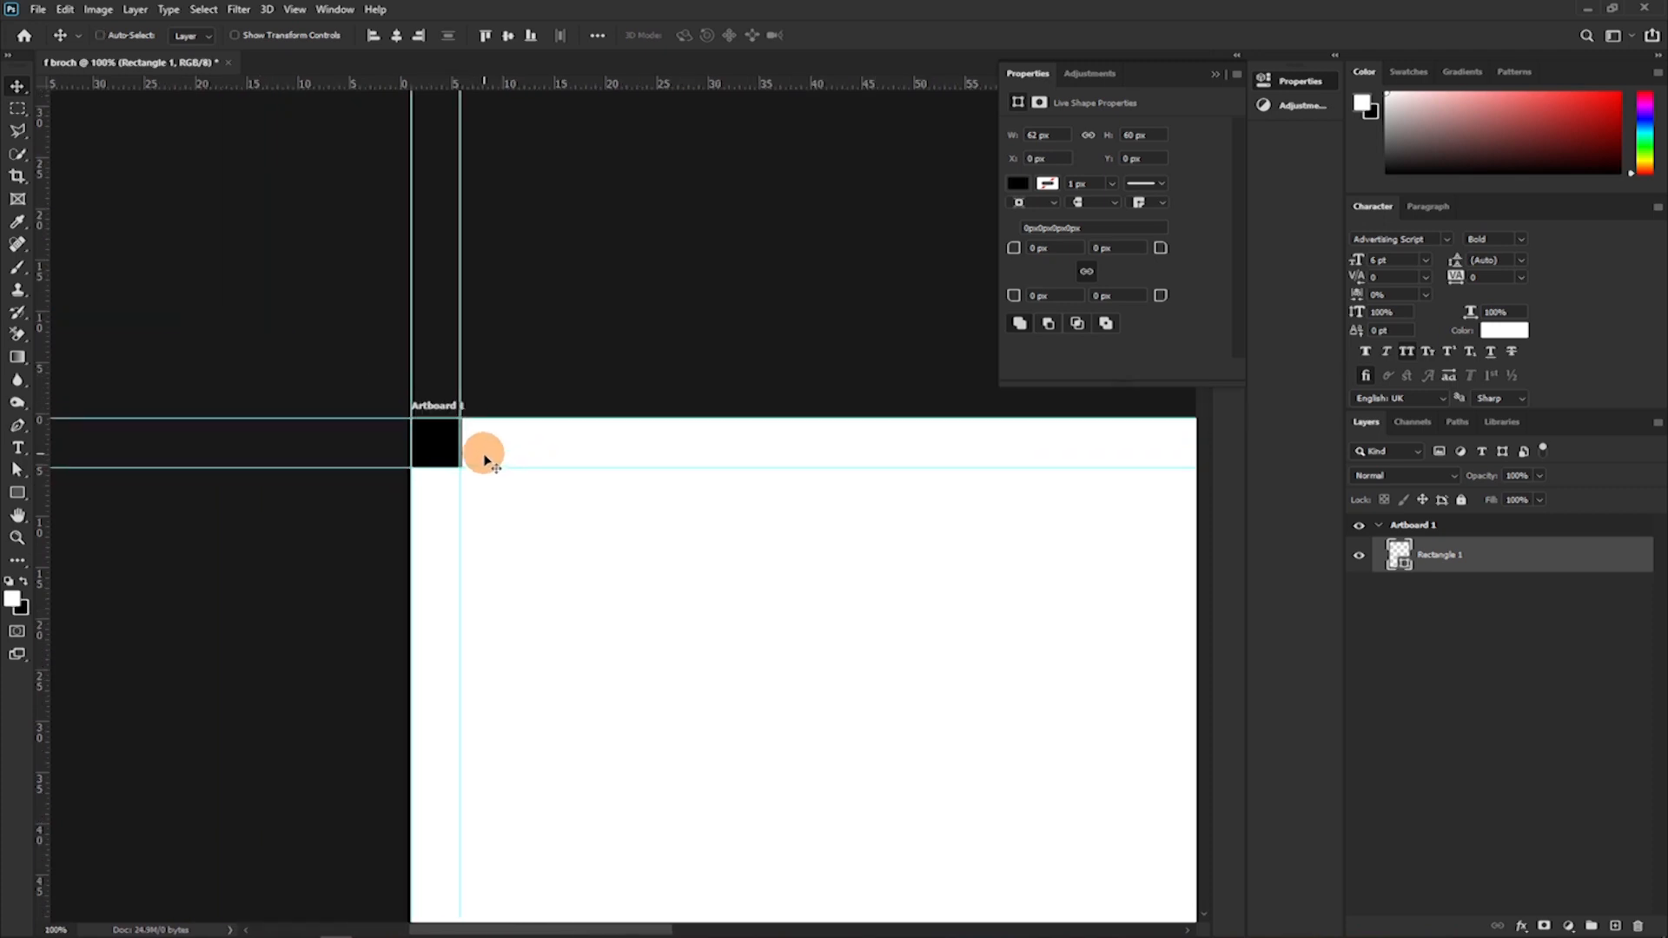
{"action": "left_click_drag", "start_coordinate": [822, 603], "coordinate": [368, 524]}
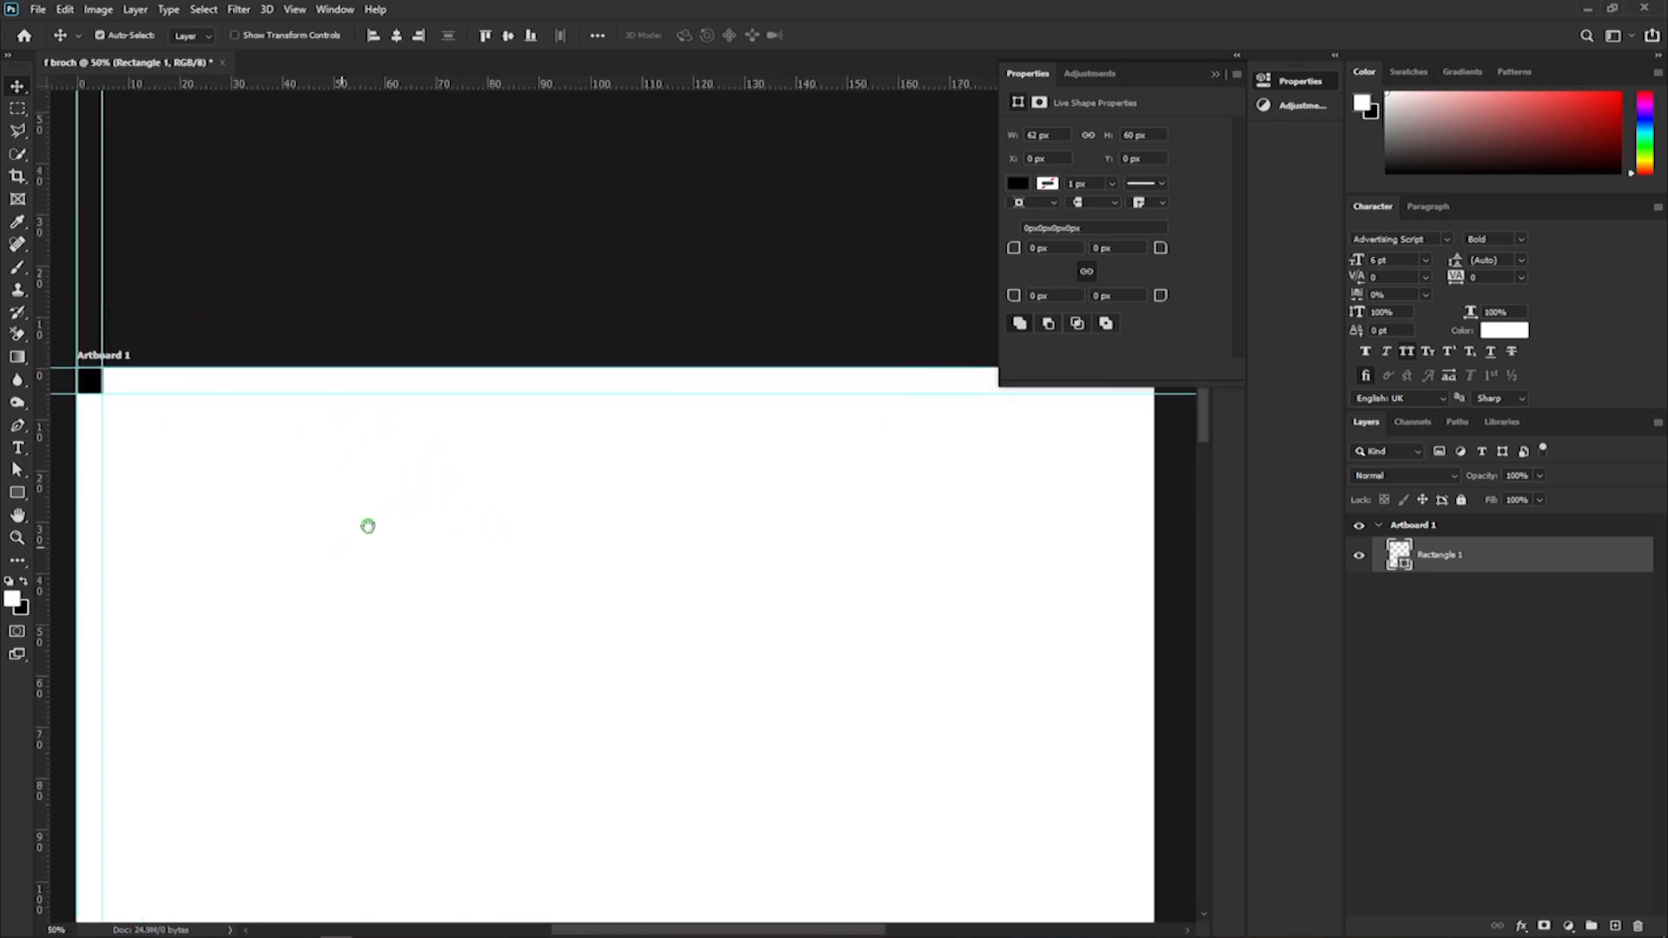
{"action": "left_click_drag", "start_coordinate": [93, 383], "coordinate": [832, 693]}
{"action": "mouse_move", "coordinate": [914, 624]}
{"action": "left_mouse_down"}
{"action": "mouse_move", "coordinate": [935, 608]}
{"action": "mouse_move", "coordinate": [942, 637]}
{"action": "mouse_move", "coordinate": [864, 674]}
{"action": "mouse_move", "coordinate": [823, 644]}
{"action": "mouse_move", "coordinate": [938, 603]}
{"action": "left_mouse_up"}
{"action": "key", "text": "ctrl+t"}
Add a vertical margin guide along the black rectangle's left edge and apply the rectangle's transform.
{"action": "left_click_drag", "start_coordinate": [52, 507], "coordinate": [929, 654]}
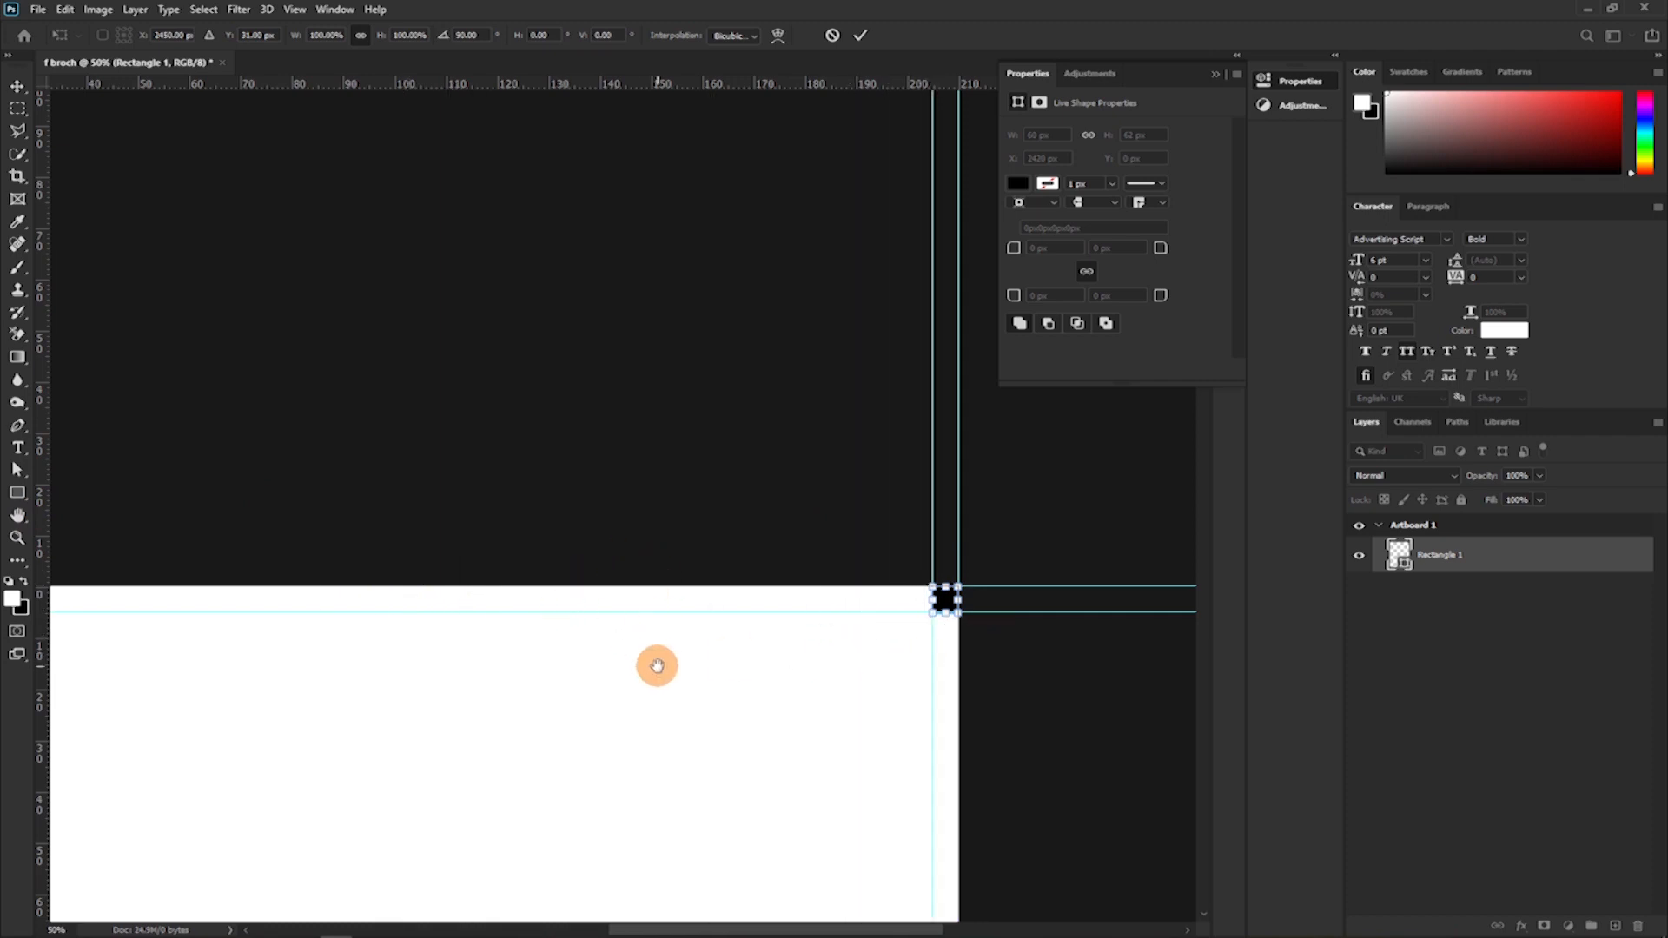
{"action": "left_click_drag", "start_coordinate": [658, 667], "coordinate": [662, 523]}
{"action": "left_click_drag", "start_coordinate": [575, 479], "coordinate": [544, 423]}
{"action": "left_click_drag", "start_coordinate": [756, 446], "coordinate": [349, 578]}
{"action": "left_click_drag", "start_coordinate": [748, 256], "coordinate": [365, 755]}
{"action": "left_click_drag", "start_coordinate": [588, 626], "coordinate": [600, 744]}
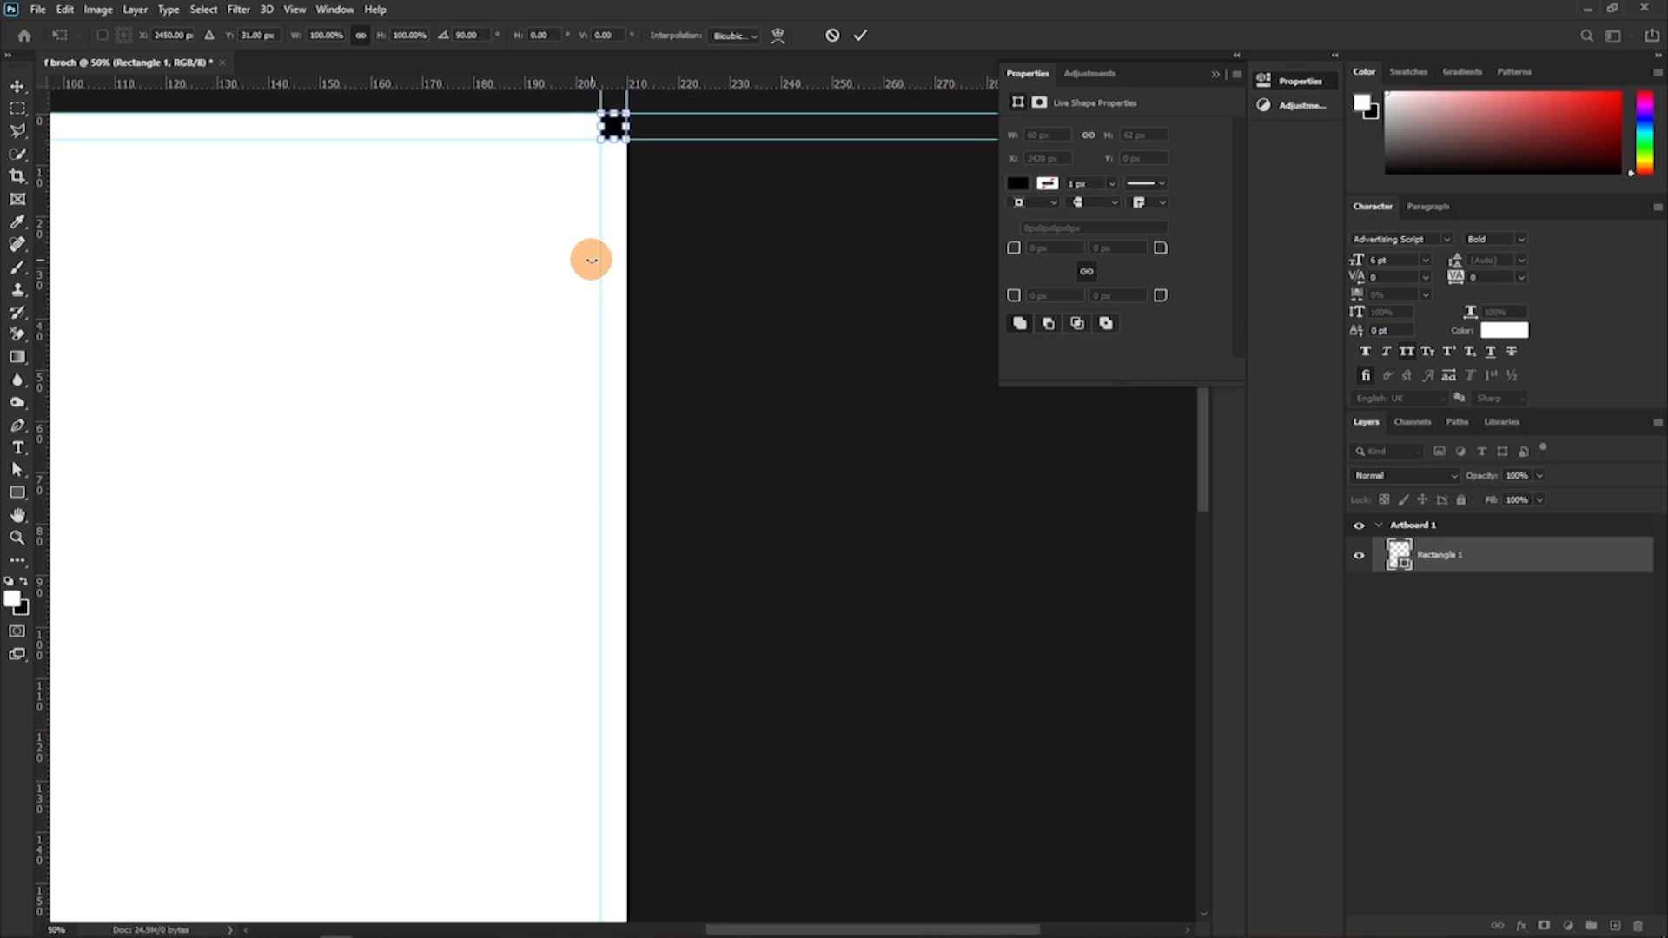
{"action": "key", "text": "Return"}
Move the black rectangle straight down to the artboard's bottom-right corner and add a horizontal margin guide along its upper edge.
{"action": "left_click_drag", "start_coordinate": [620, 134], "coordinate": [620, 864]}
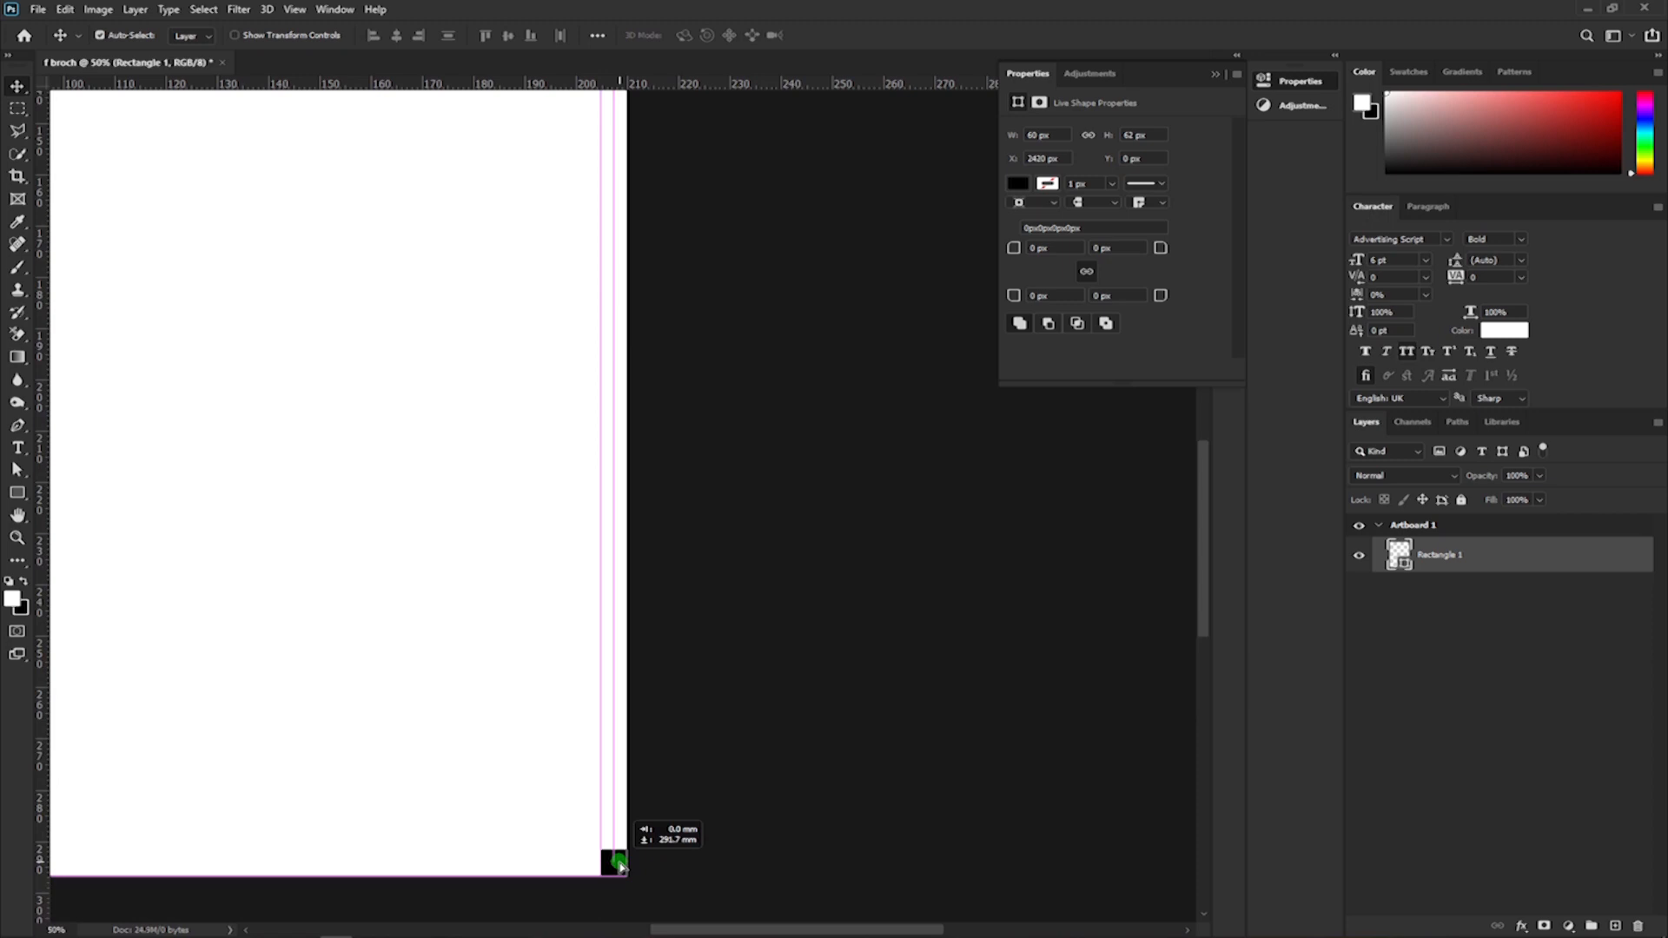
{"action": "left_click_drag", "start_coordinate": [620, 864], "coordinate": [617, 858]}
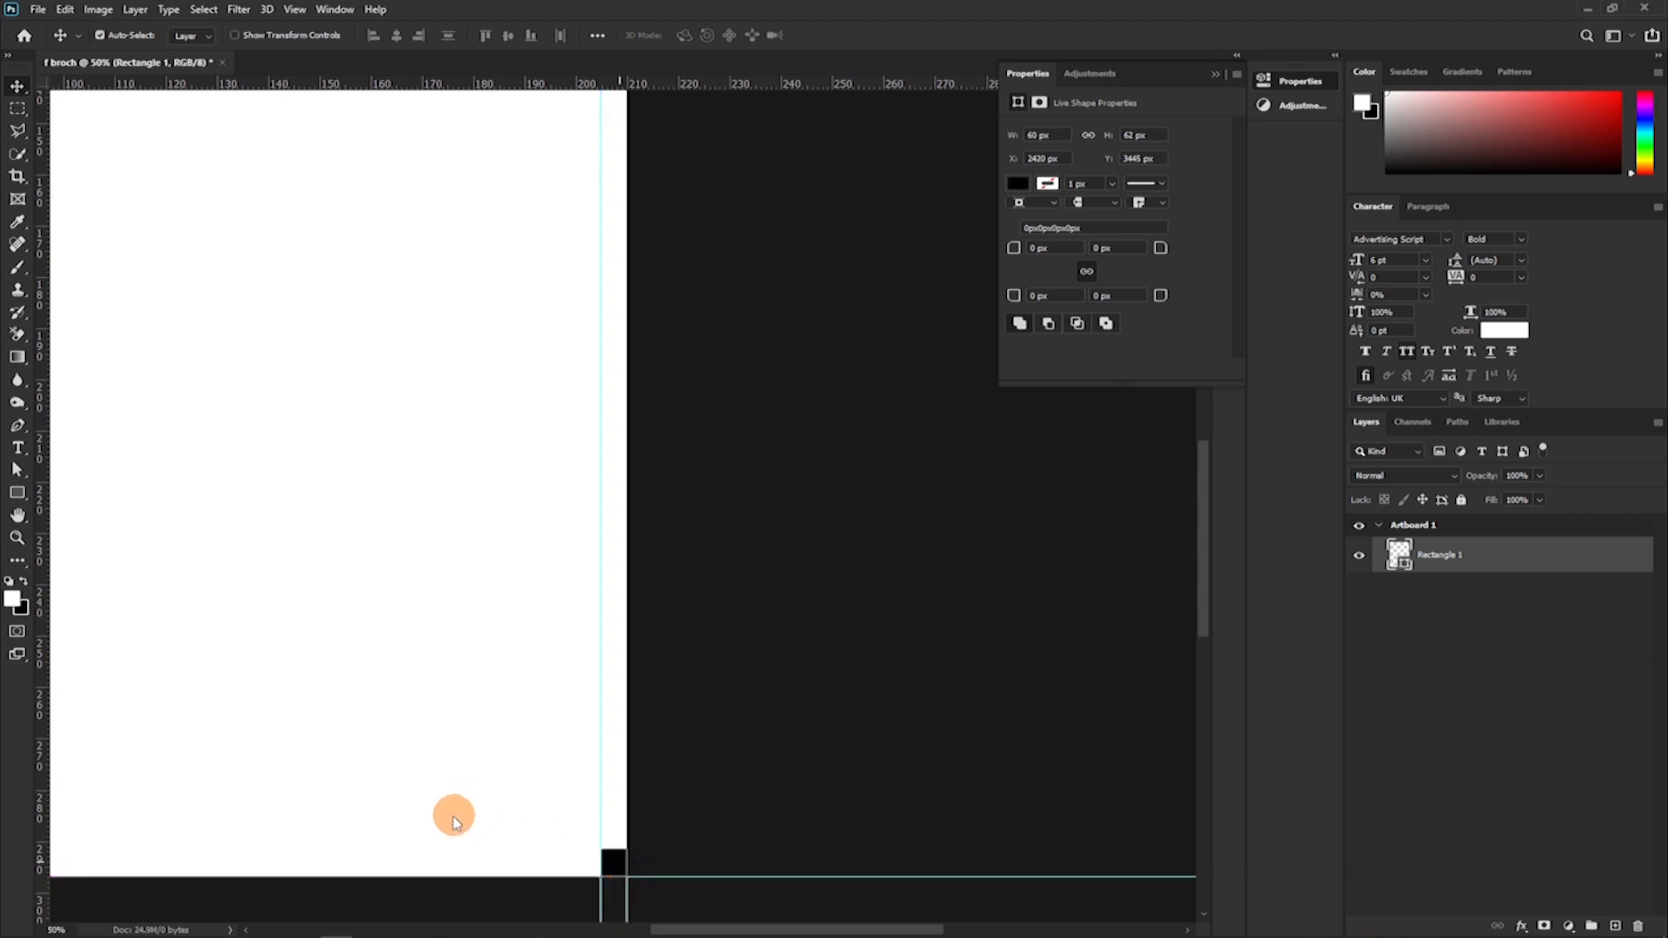
{"action": "left_click_drag", "start_coordinate": [547, 83], "coordinate": [635, 848]}
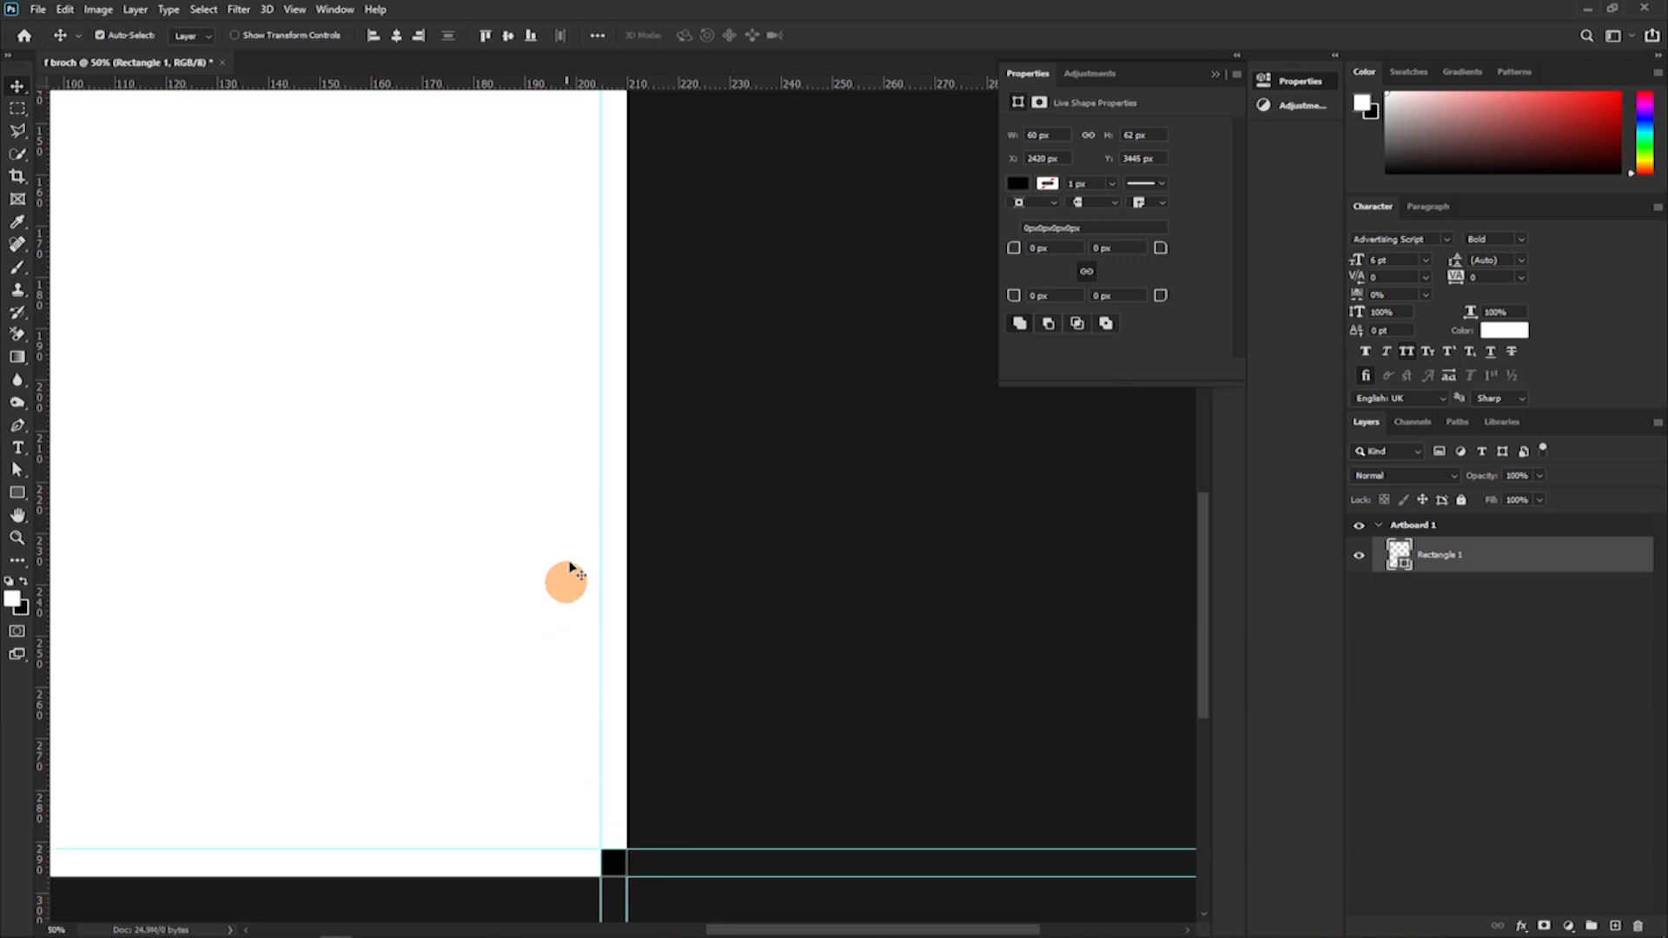
Delete the black measuring rectangle from the artboard.
{"action": "key", "text": "Delete"}
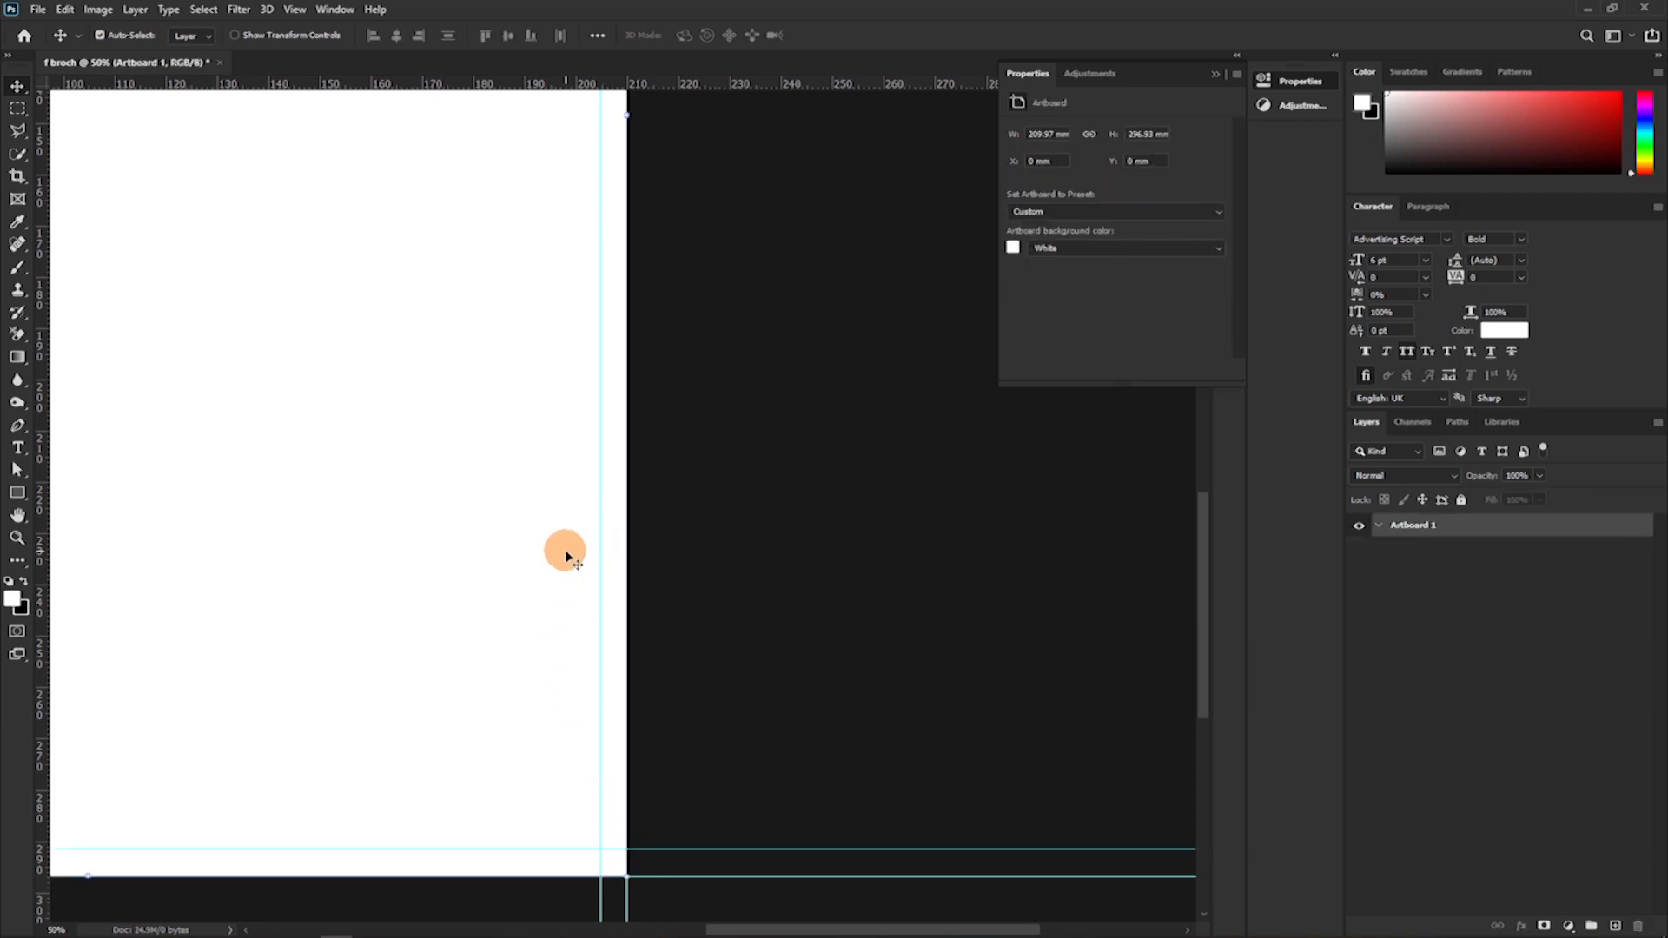
{"action": "key", "text": "ctrl+minus"}
{"action": "key", "text": "ctrl+minus"}
{"action": "key", "text": "ctrl+minus"}
{"action": "key", "text": "ctrl+minus"}
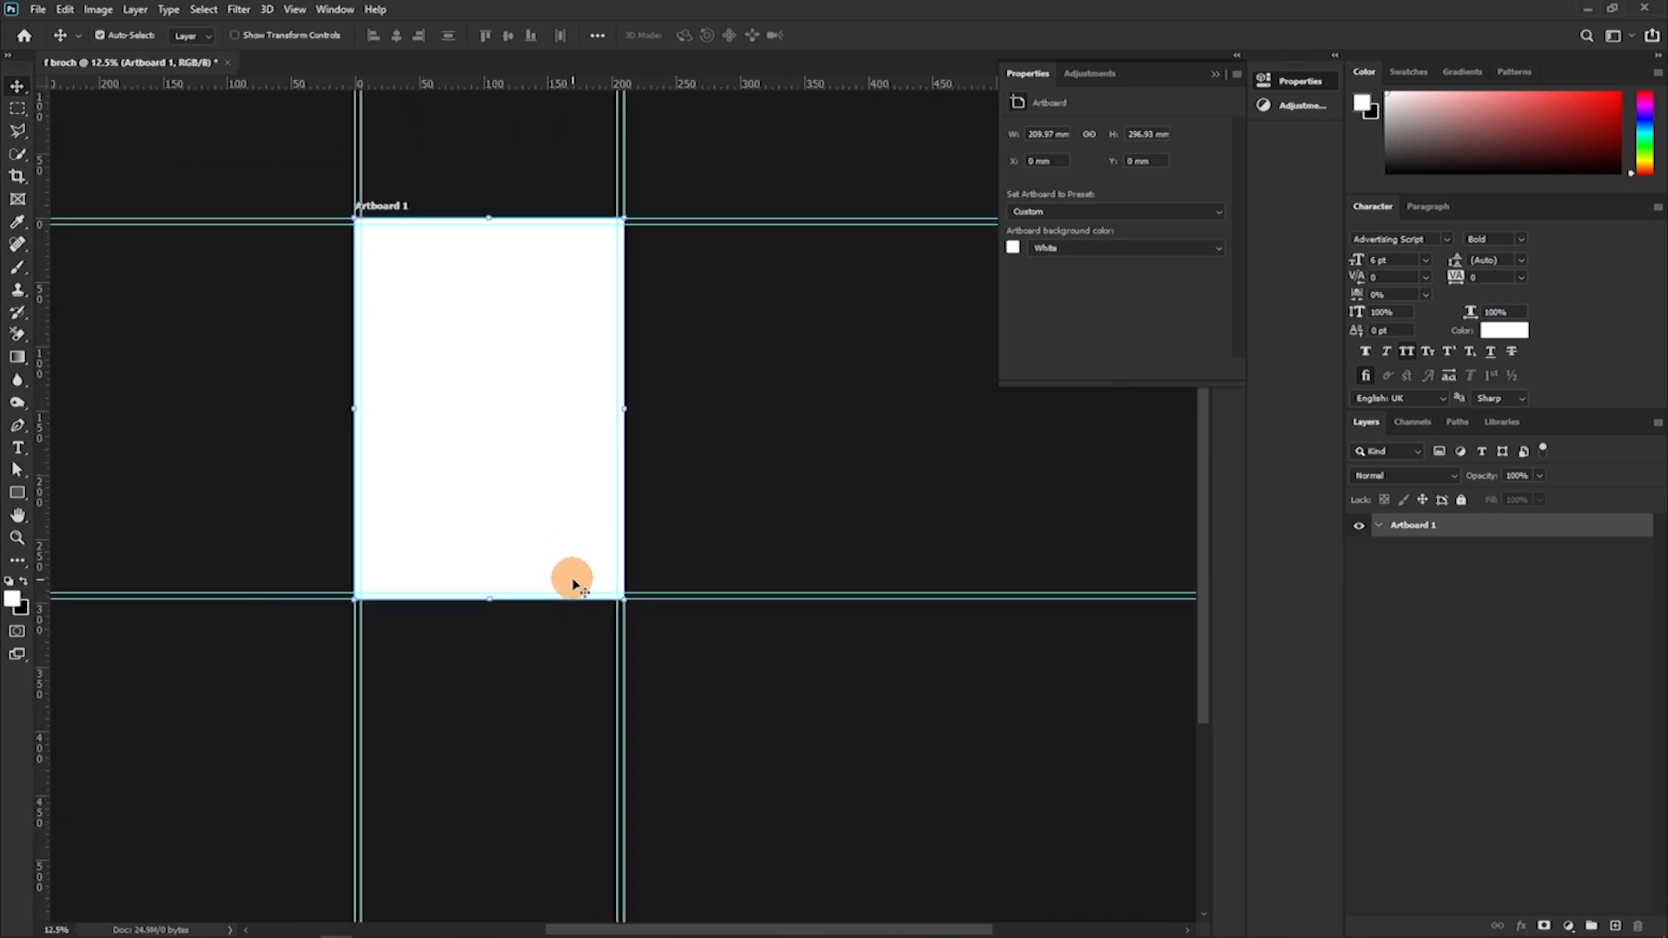
Add a second artboard of the same size to the right of Artboard 1.
{"action": "key", "text": "shift+v"}
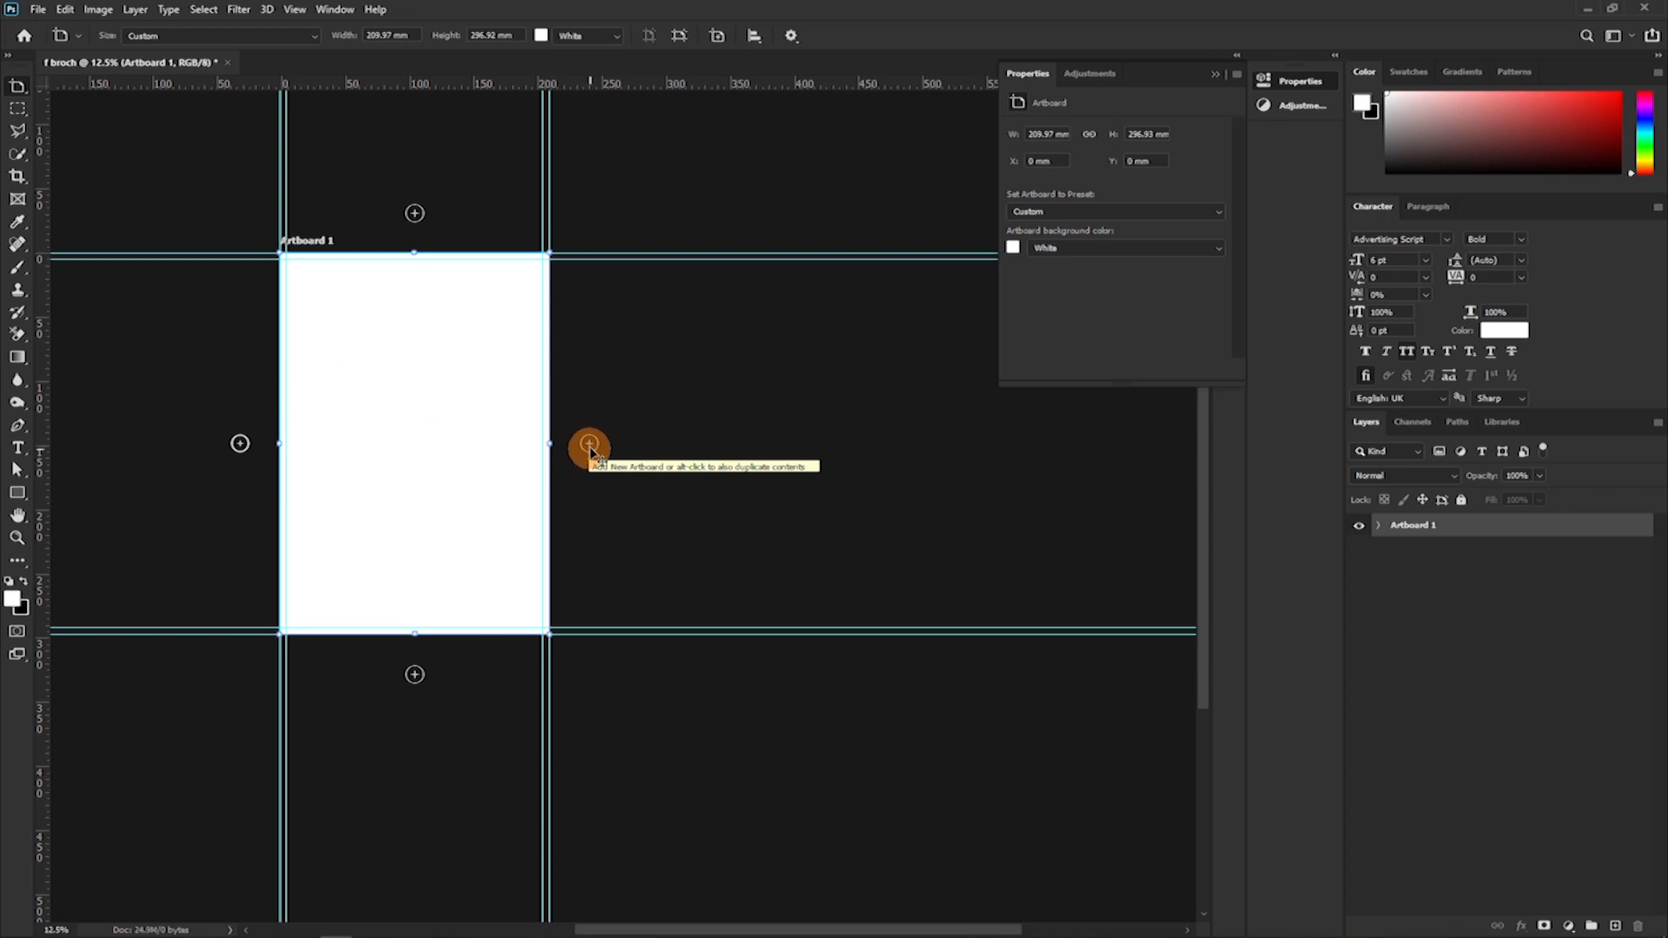
{"action": "left_click", "coordinate": [588, 445]}
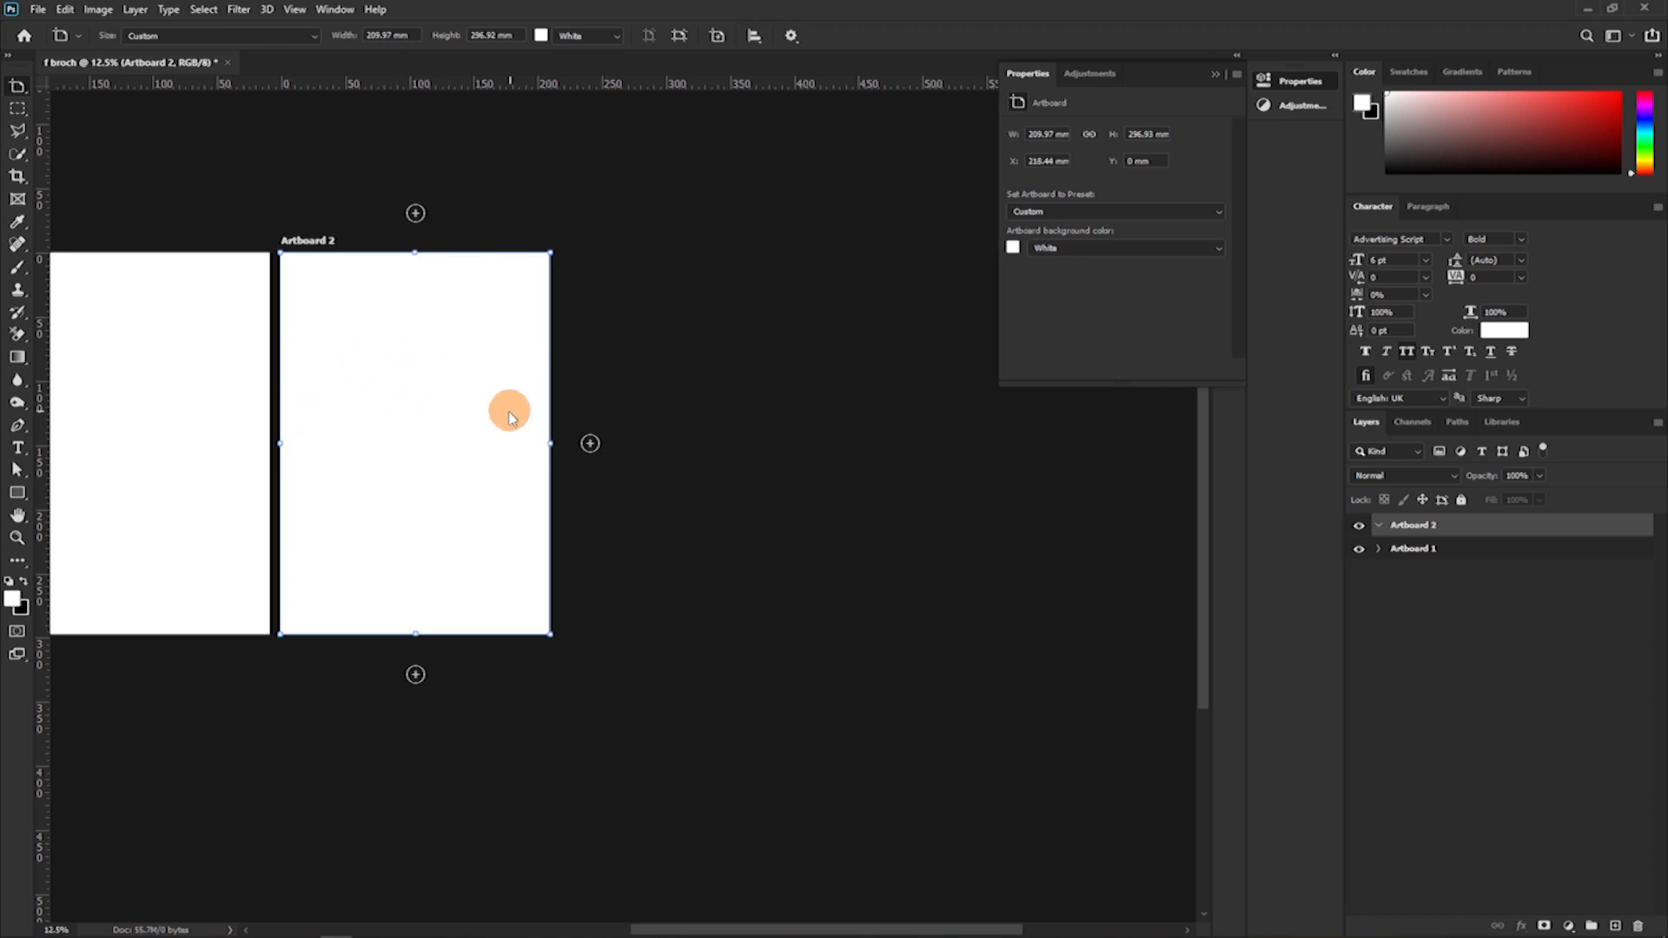
{"action": "left_click_drag", "start_coordinate": [153, 380], "coordinate": [357, 354]}
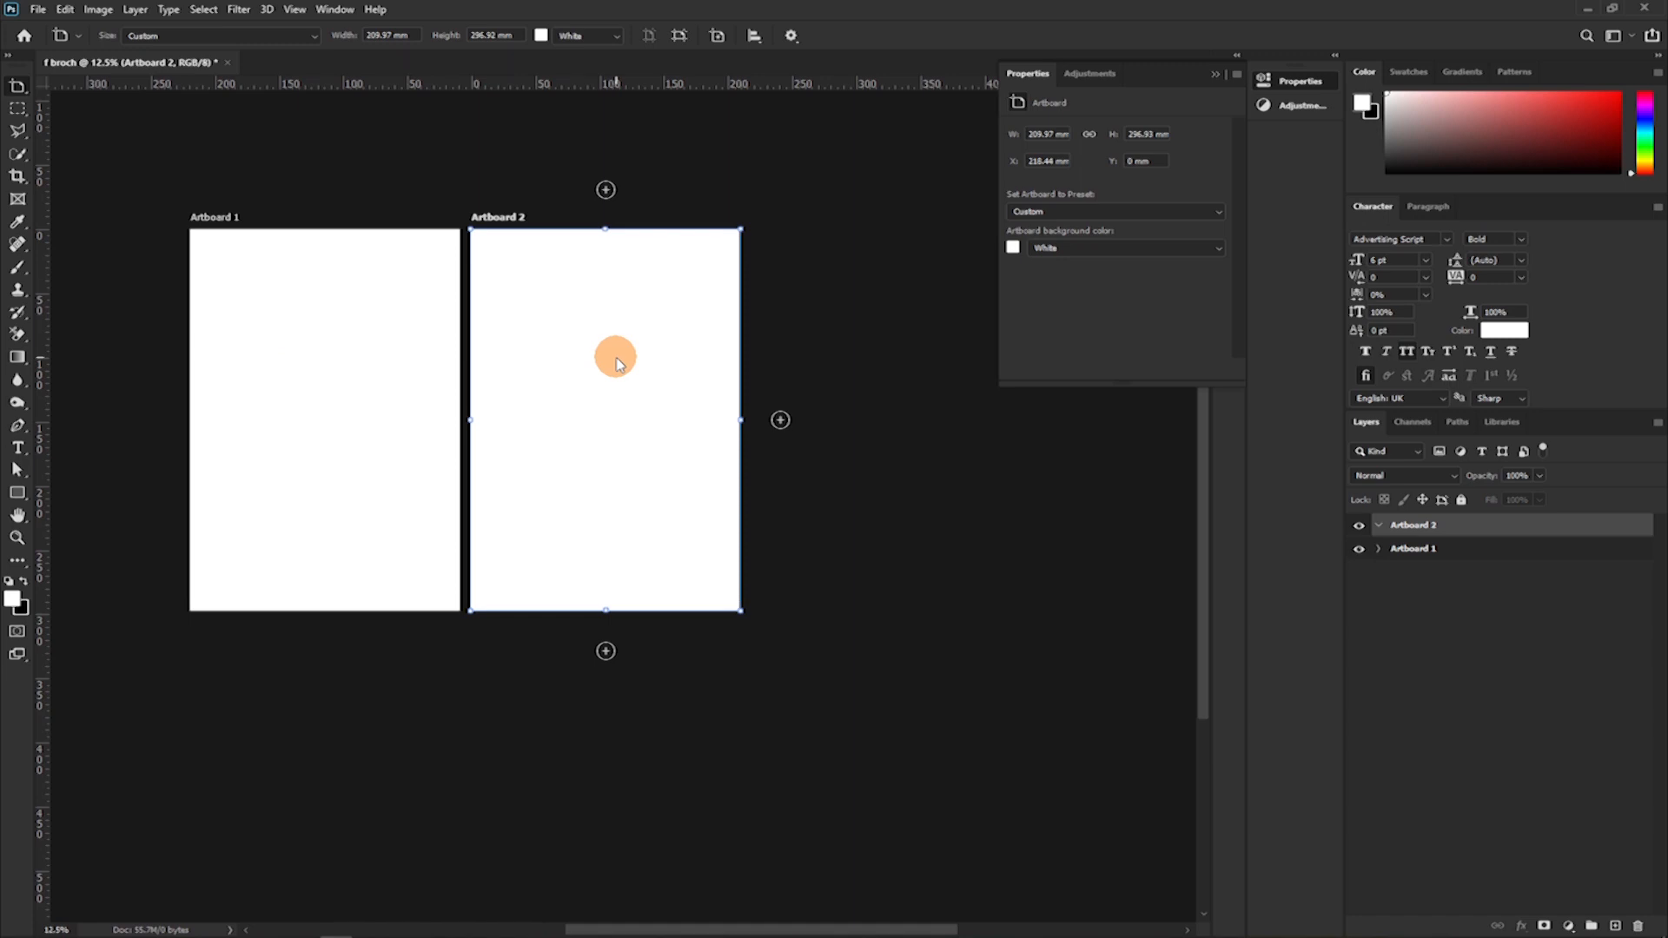
Add a new artboard below Artboard 1 and another one to the right of that new artboard.
{"action": "key", "text": "v"}
{"action": "left_click", "coordinate": [293, 606]}
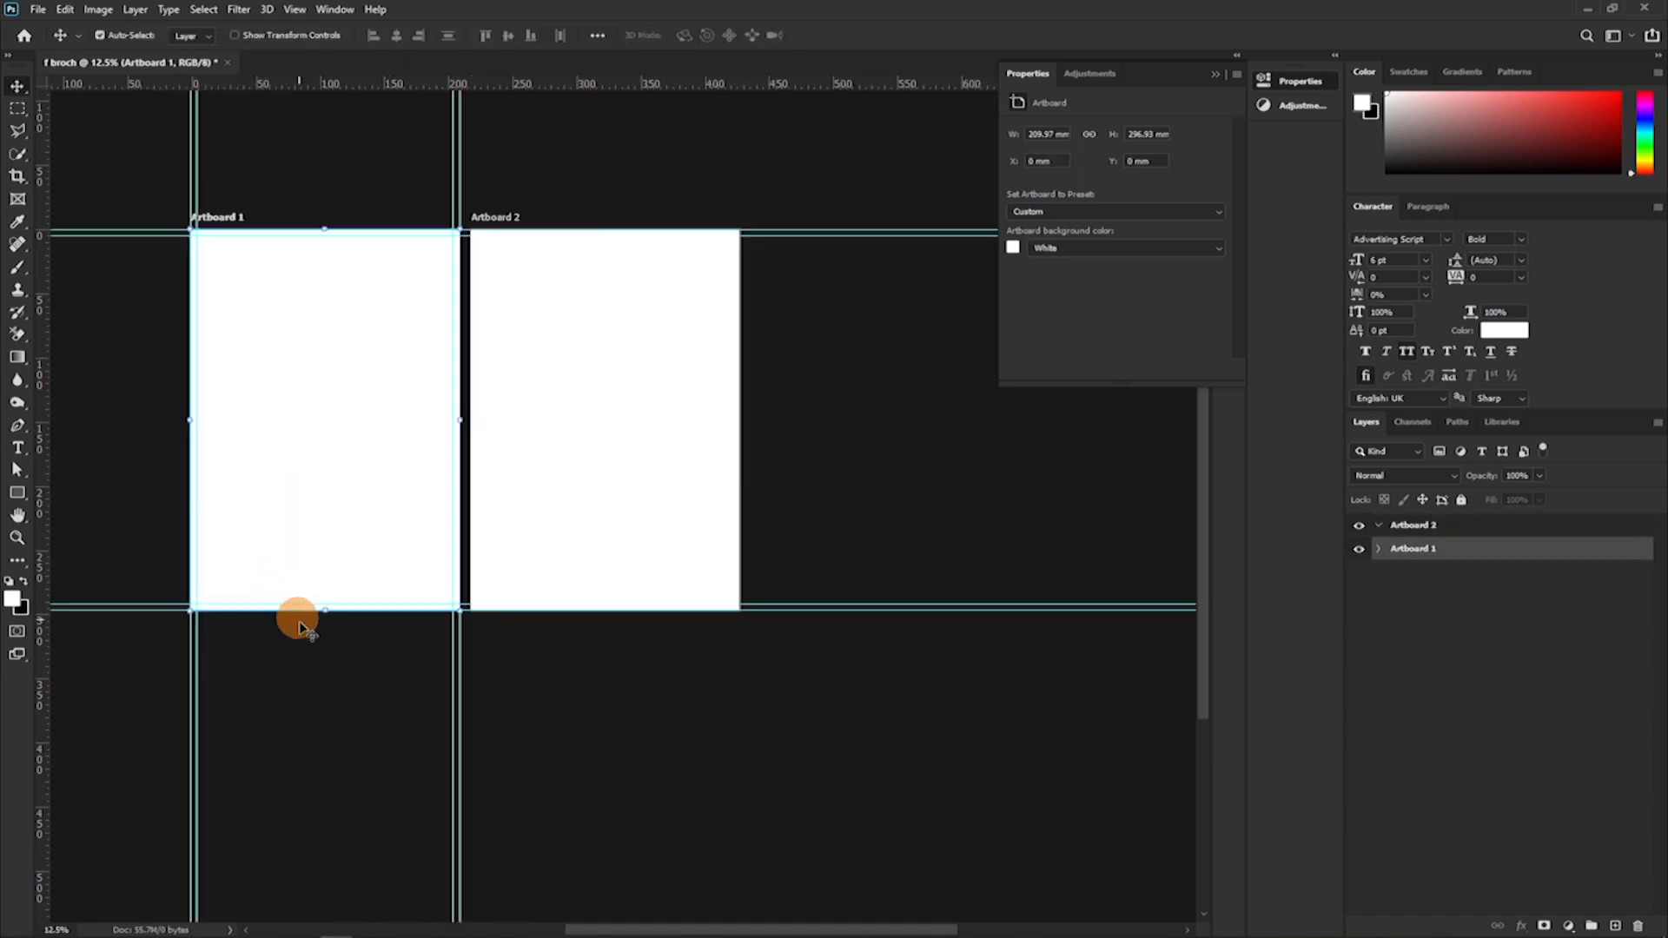
{"action": "key", "text": "ctrl+r"}
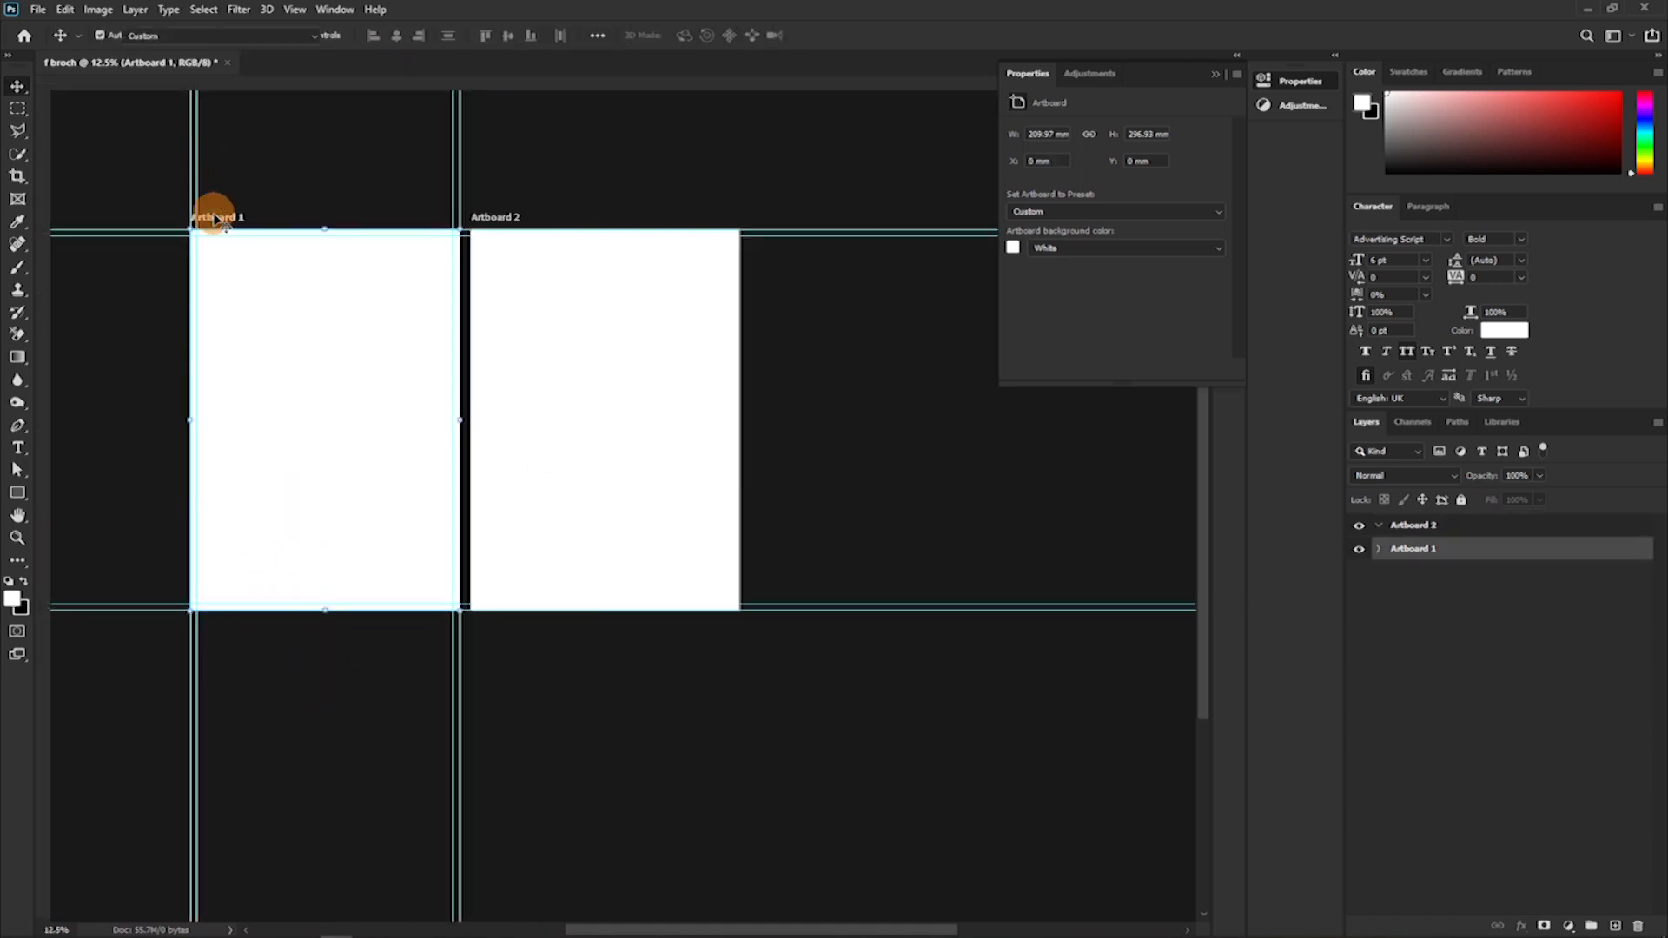
{"action": "left_click", "coordinate": [214, 217]}
{"action": "left_click", "coordinate": [323, 652]}
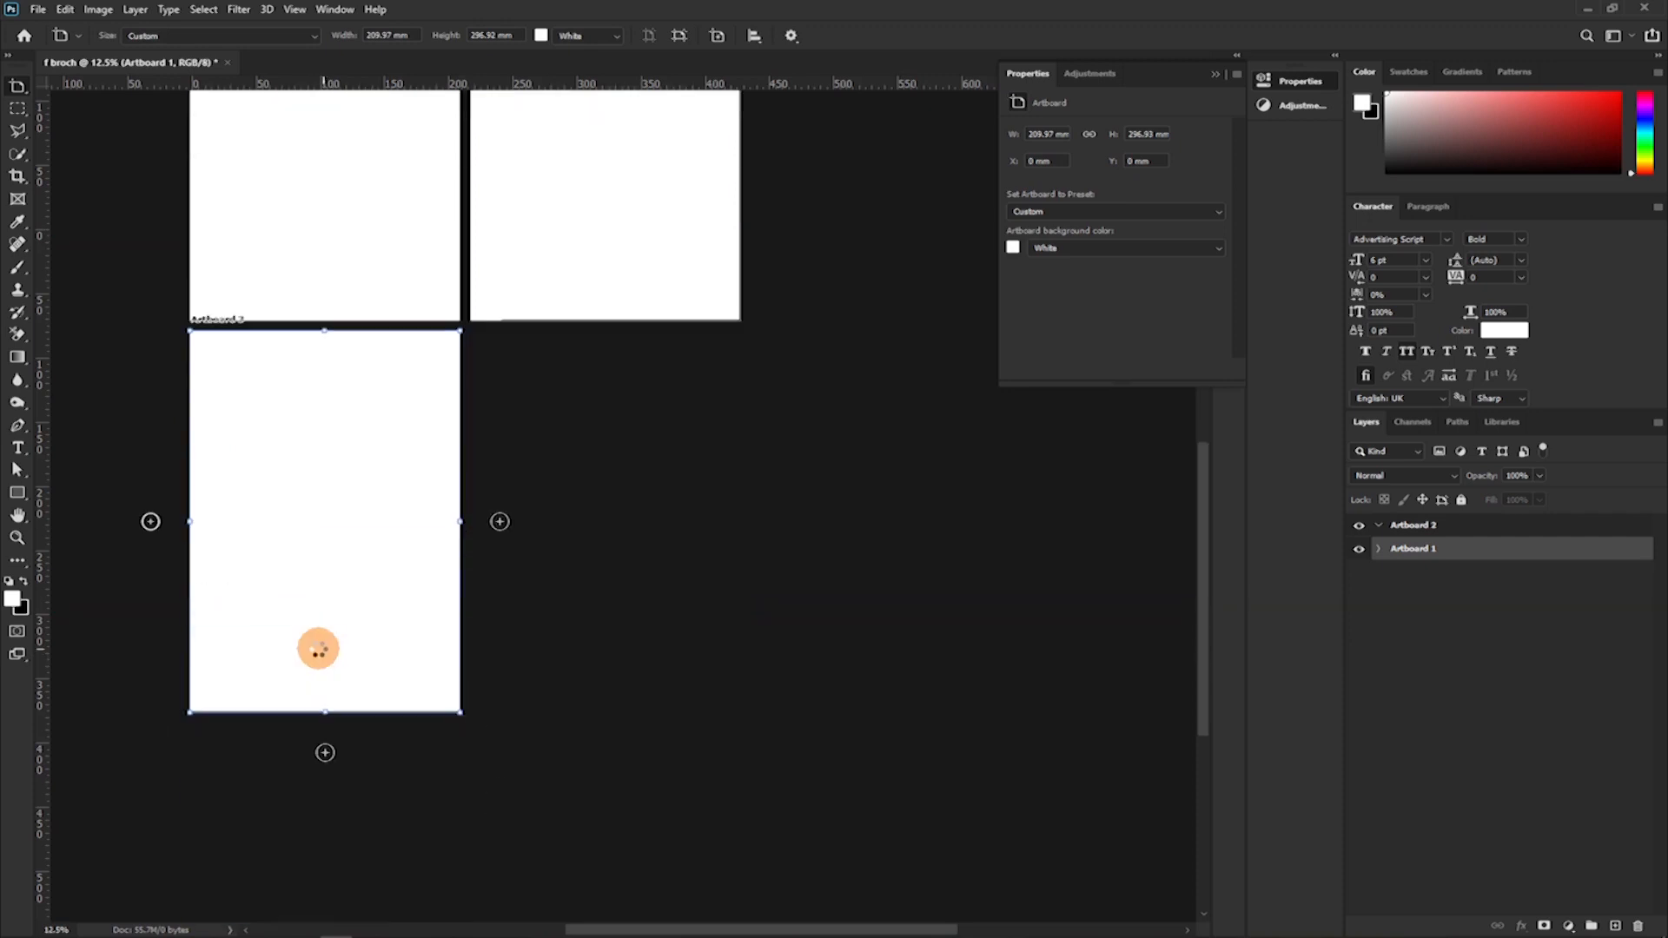
{"action": "left_click", "coordinate": [496, 417]}
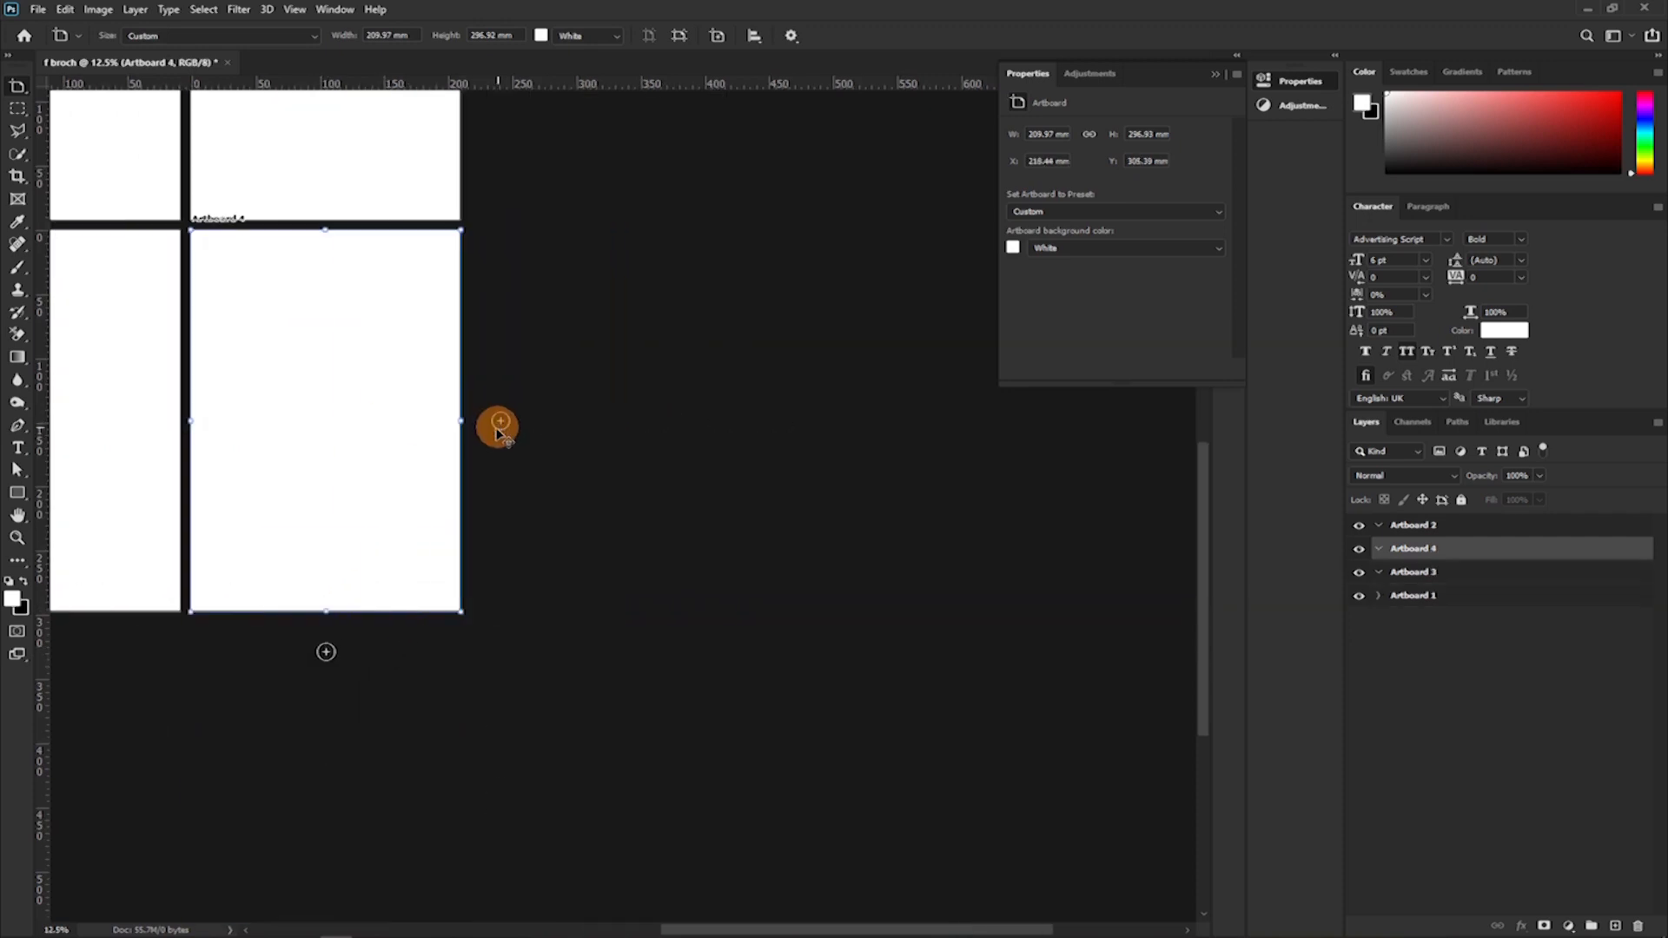
Add a new artboard below Artboard 3 and another beside it, below Artboard 4.
{"action": "left_click_drag", "start_coordinate": [252, 493], "coordinate": [513, 370]}
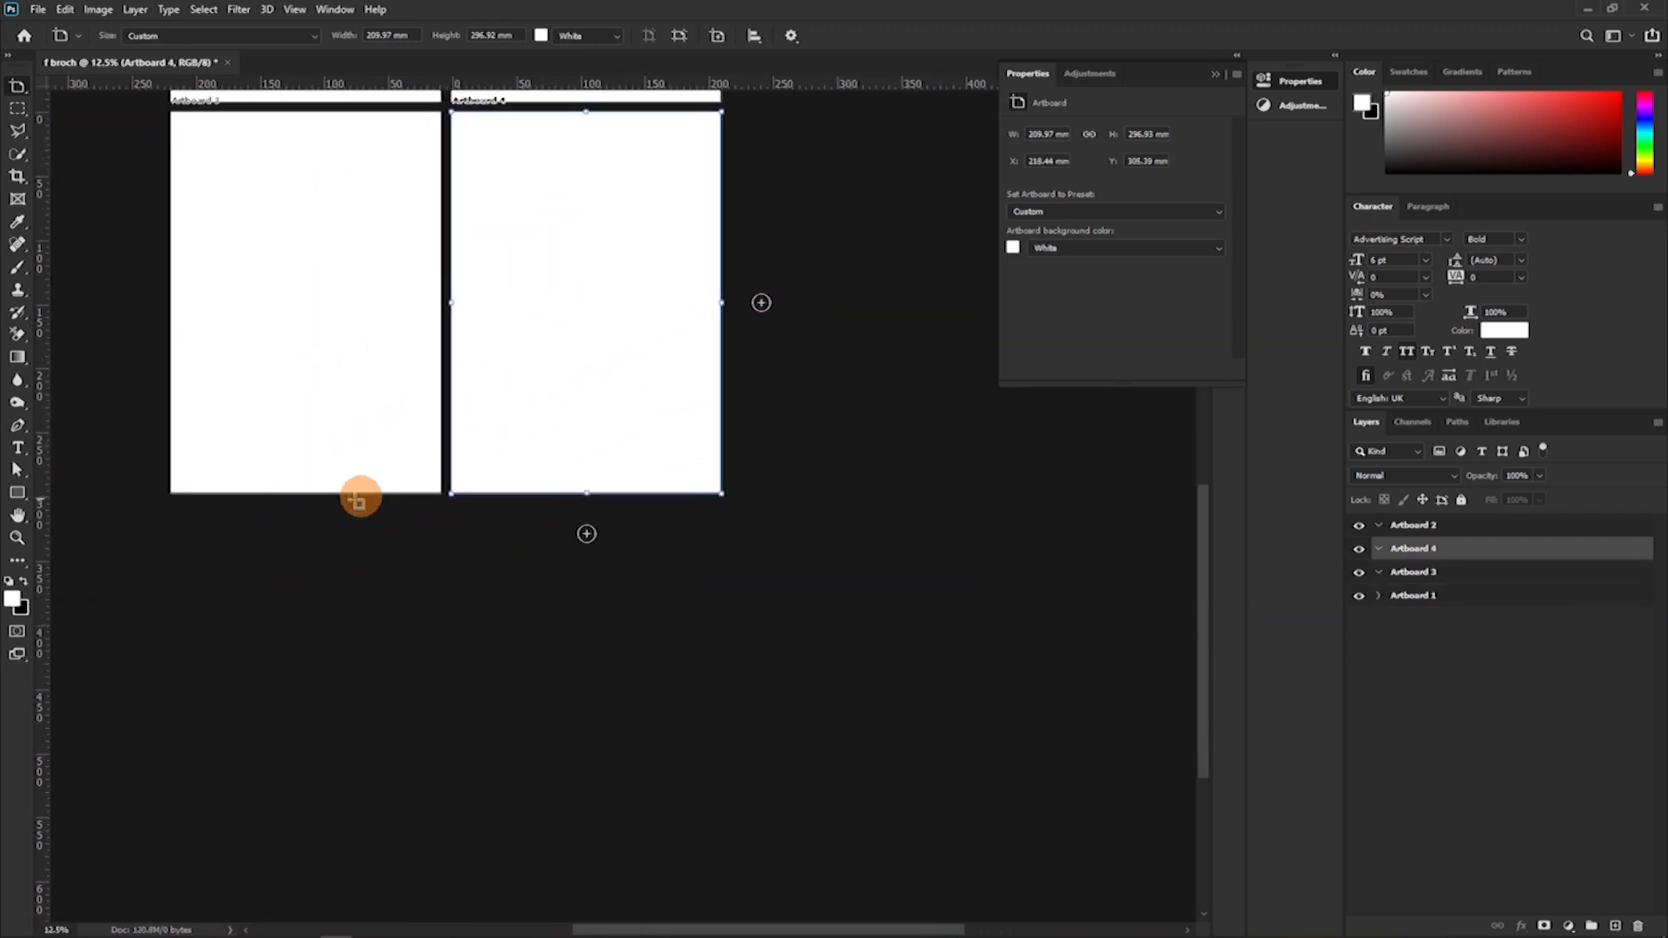
{"action": "left_click", "coordinate": [182, 103]}
{"action": "left_click", "coordinate": [253, 432]}
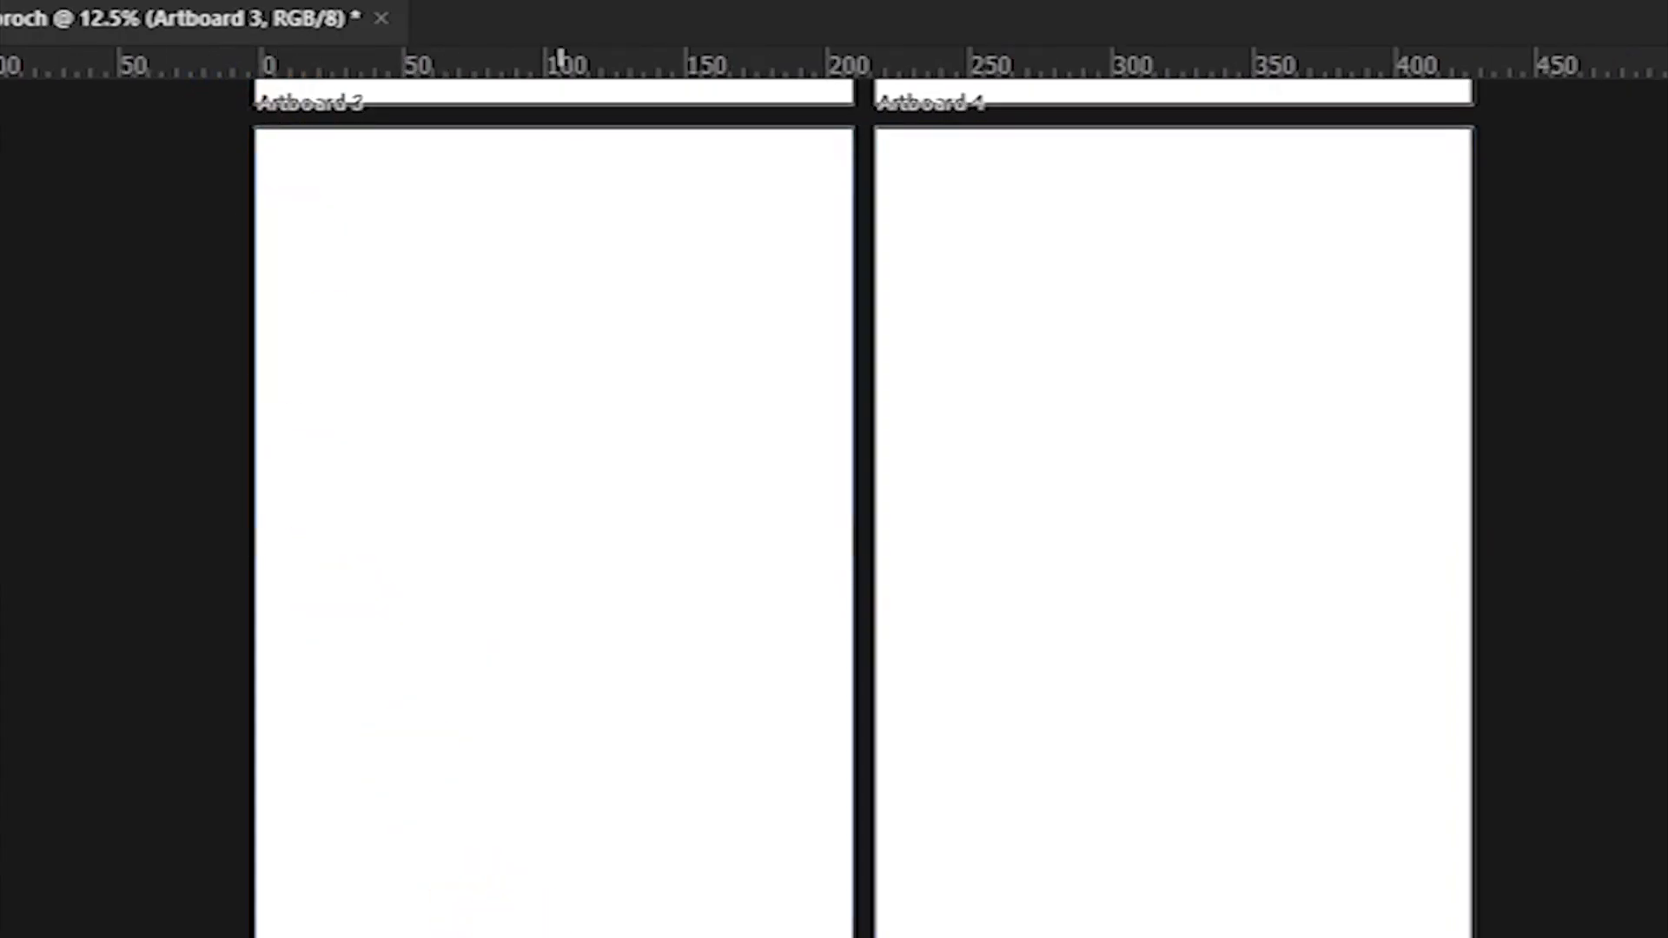
{"action": "left_click", "coordinate": [938, 549]}
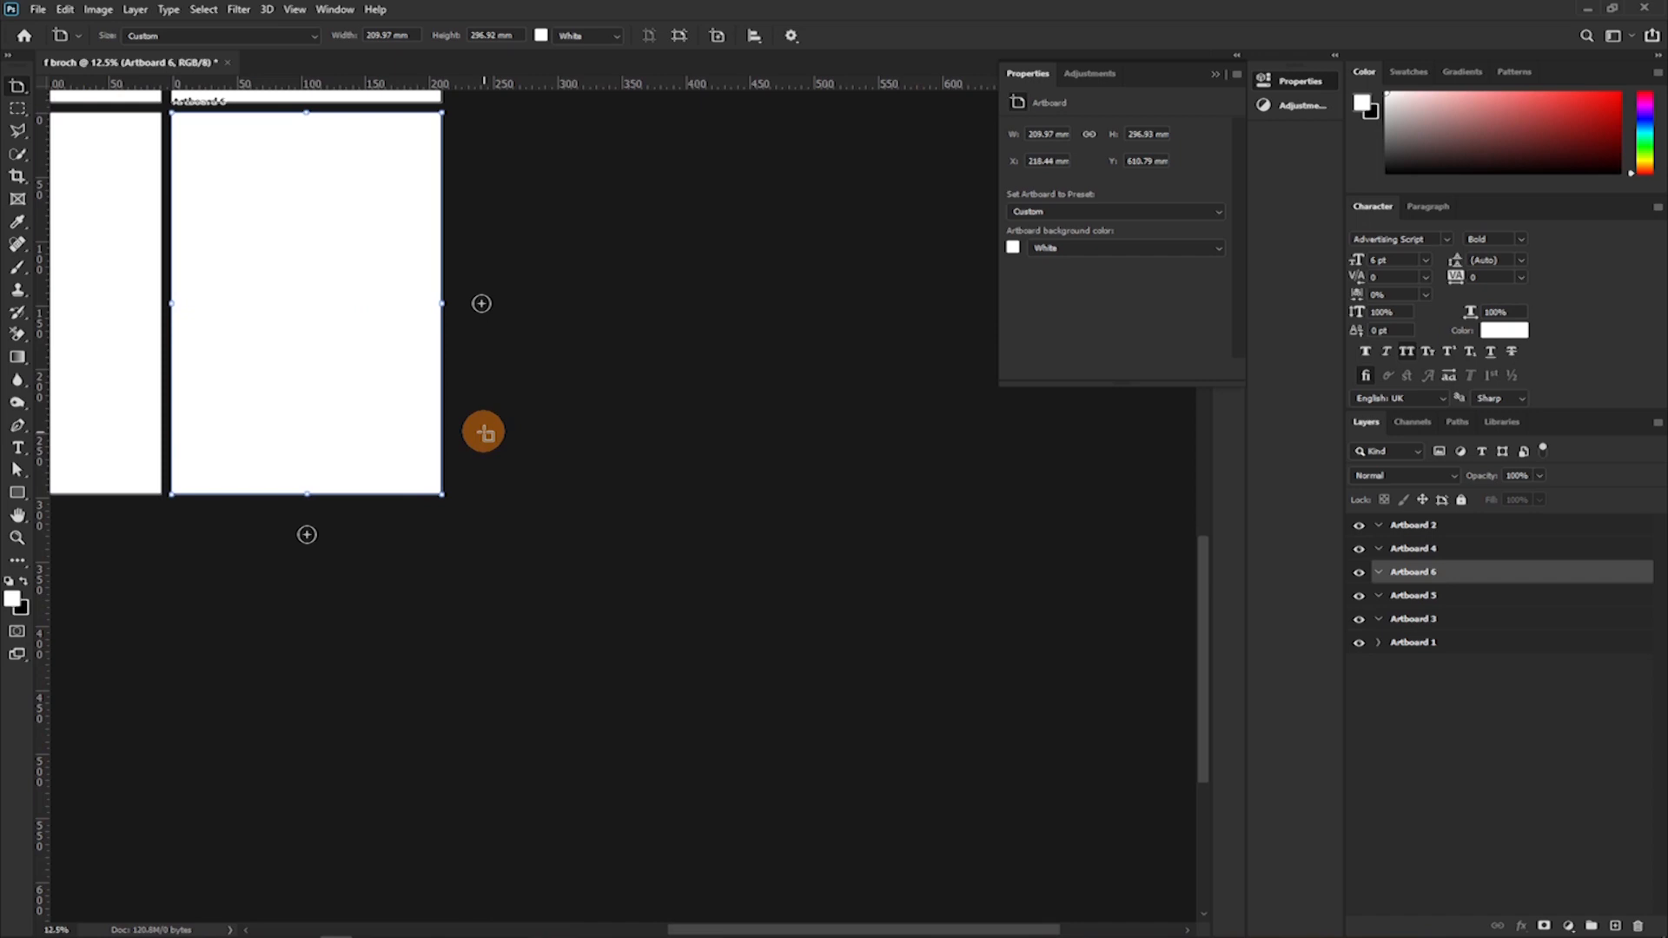
{"action": "scroll", "coordinate": [484, 432], "scroll_direction": "down", "scroll_amount": 8}
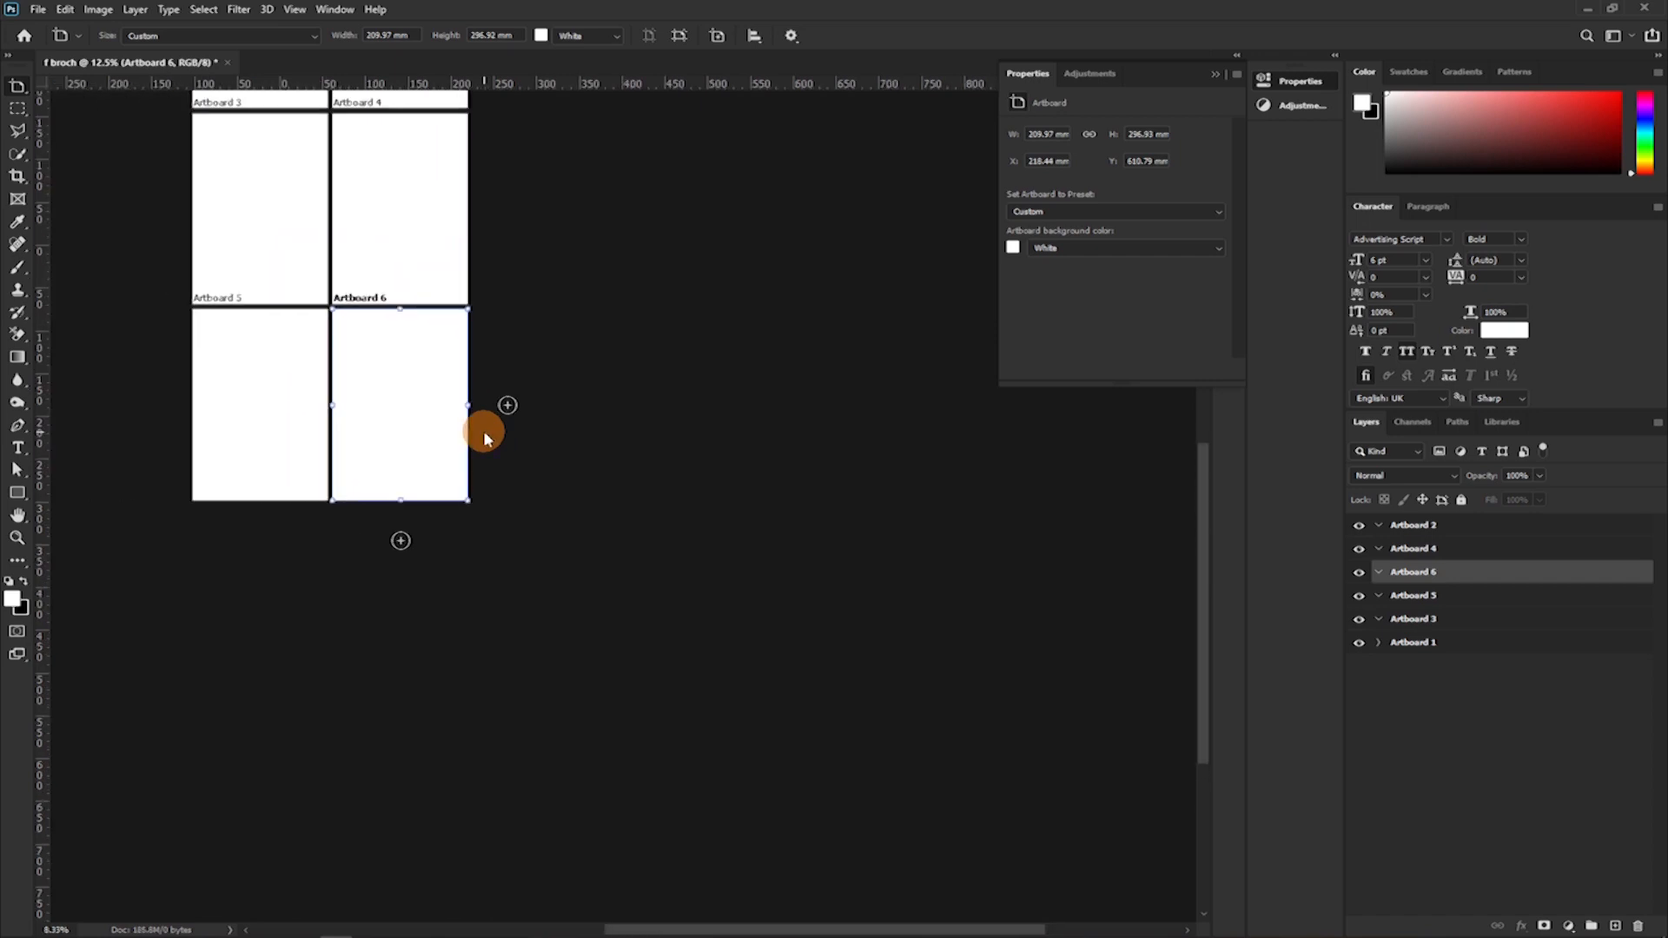
{"action": "left_click_drag", "start_coordinate": [386, 326], "coordinate": [547, 599]}
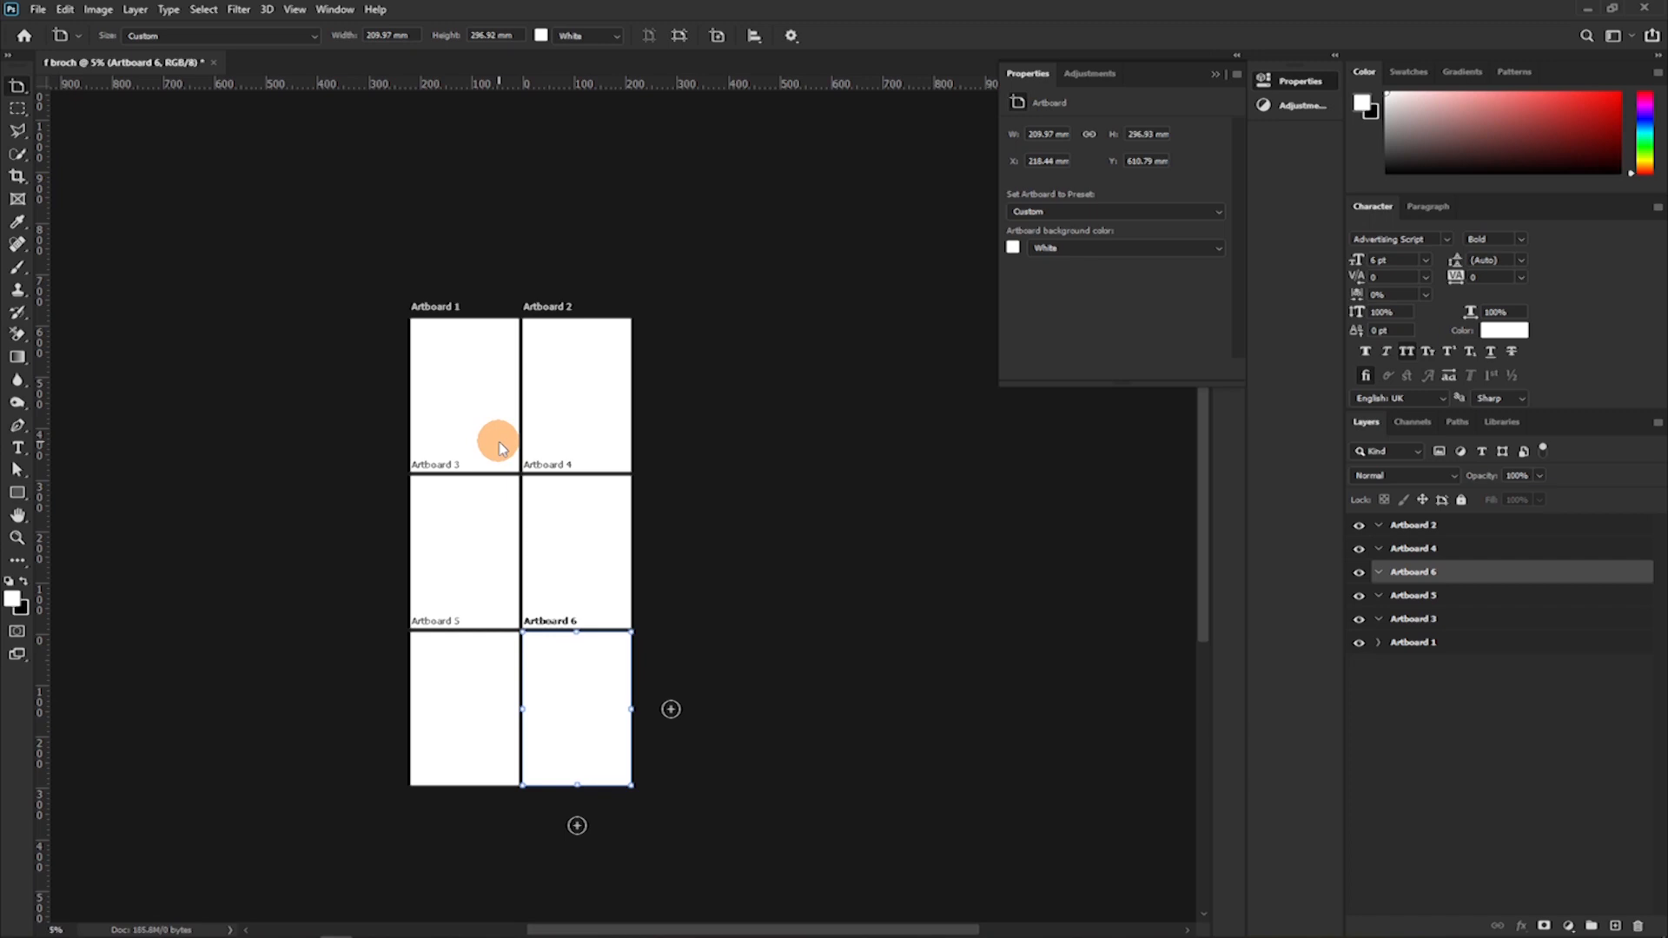
Delete Artboard 2 from the six-artboard grid.
{"action": "key", "text": "ctrl+plus"}
{"action": "key", "text": "ctrl+plus"}
{"action": "key", "text": "ctrl+plus"}
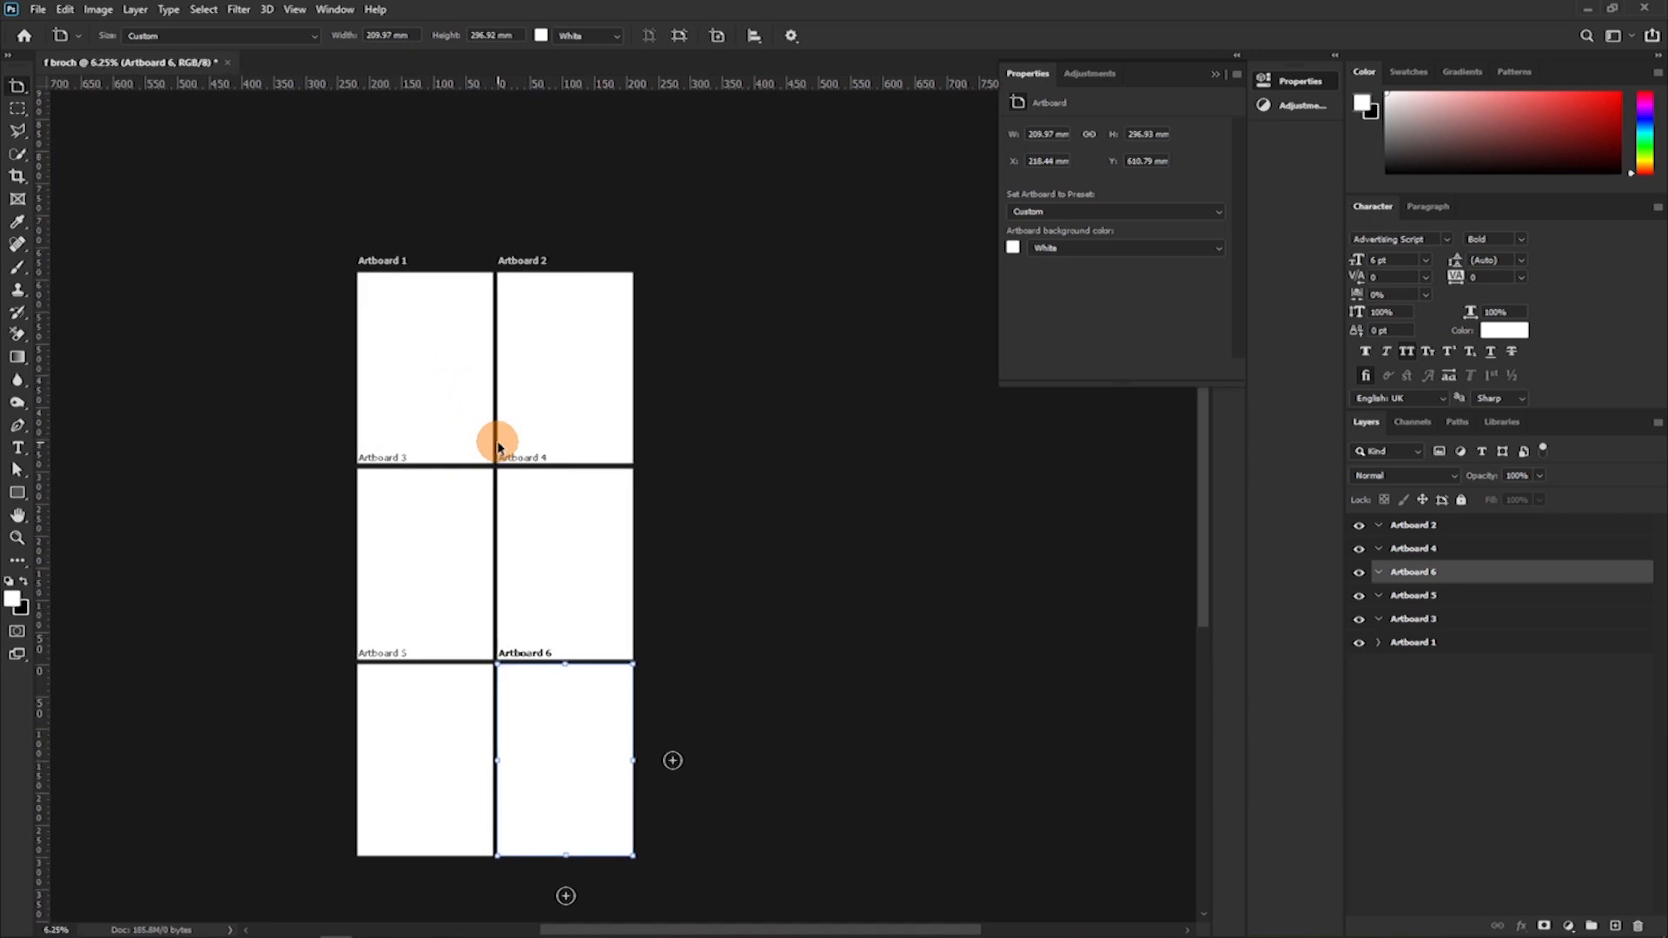
{"action": "left_click_drag", "start_coordinate": [469, 387], "coordinate": [665, 480]}
{"action": "scroll", "coordinate": [695, 405], "scroll_direction": "up", "scroll_amount": 1}
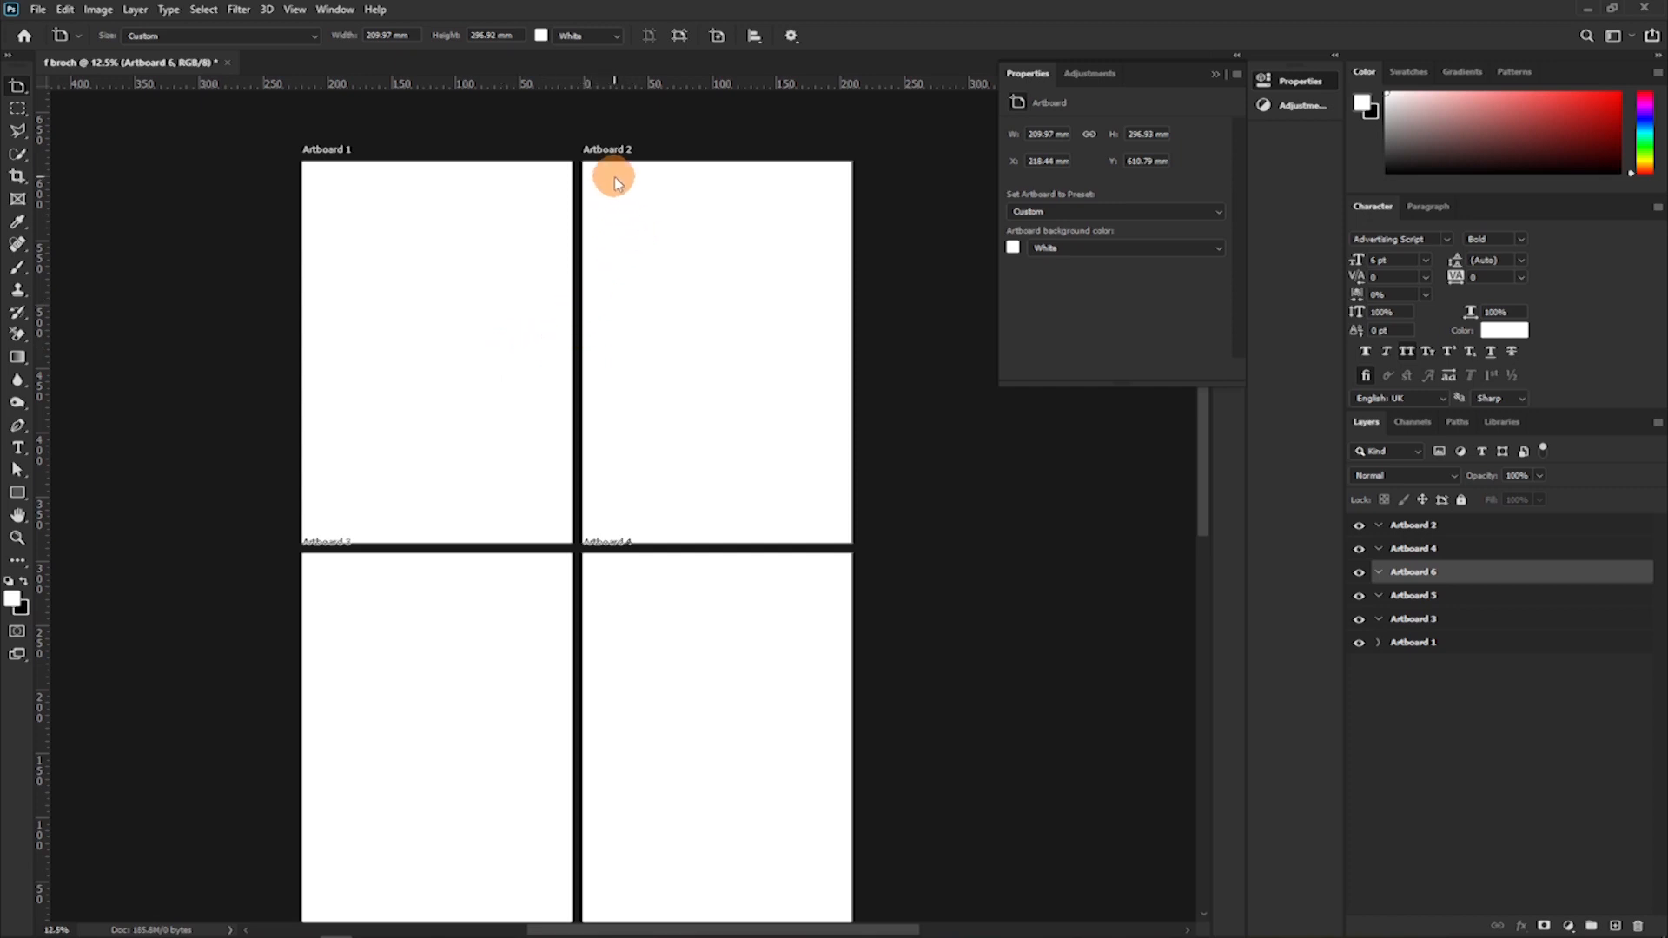
{"action": "left_click", "coordinate": [607, 146]}
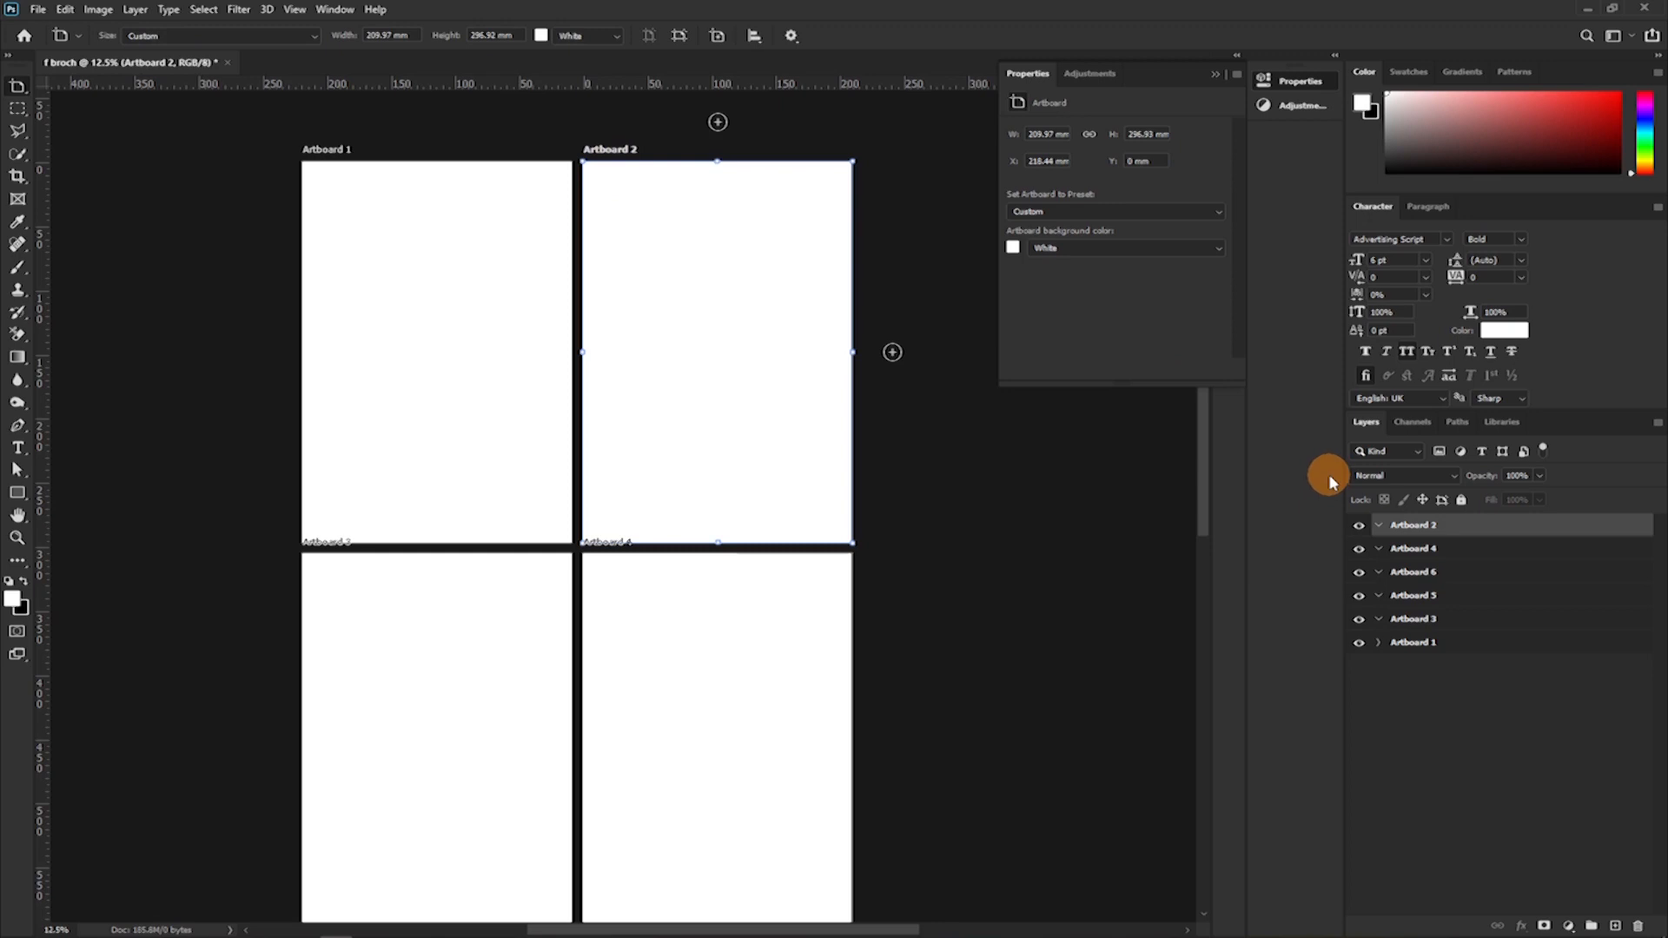
{"action": "key", "text": "Delete"}
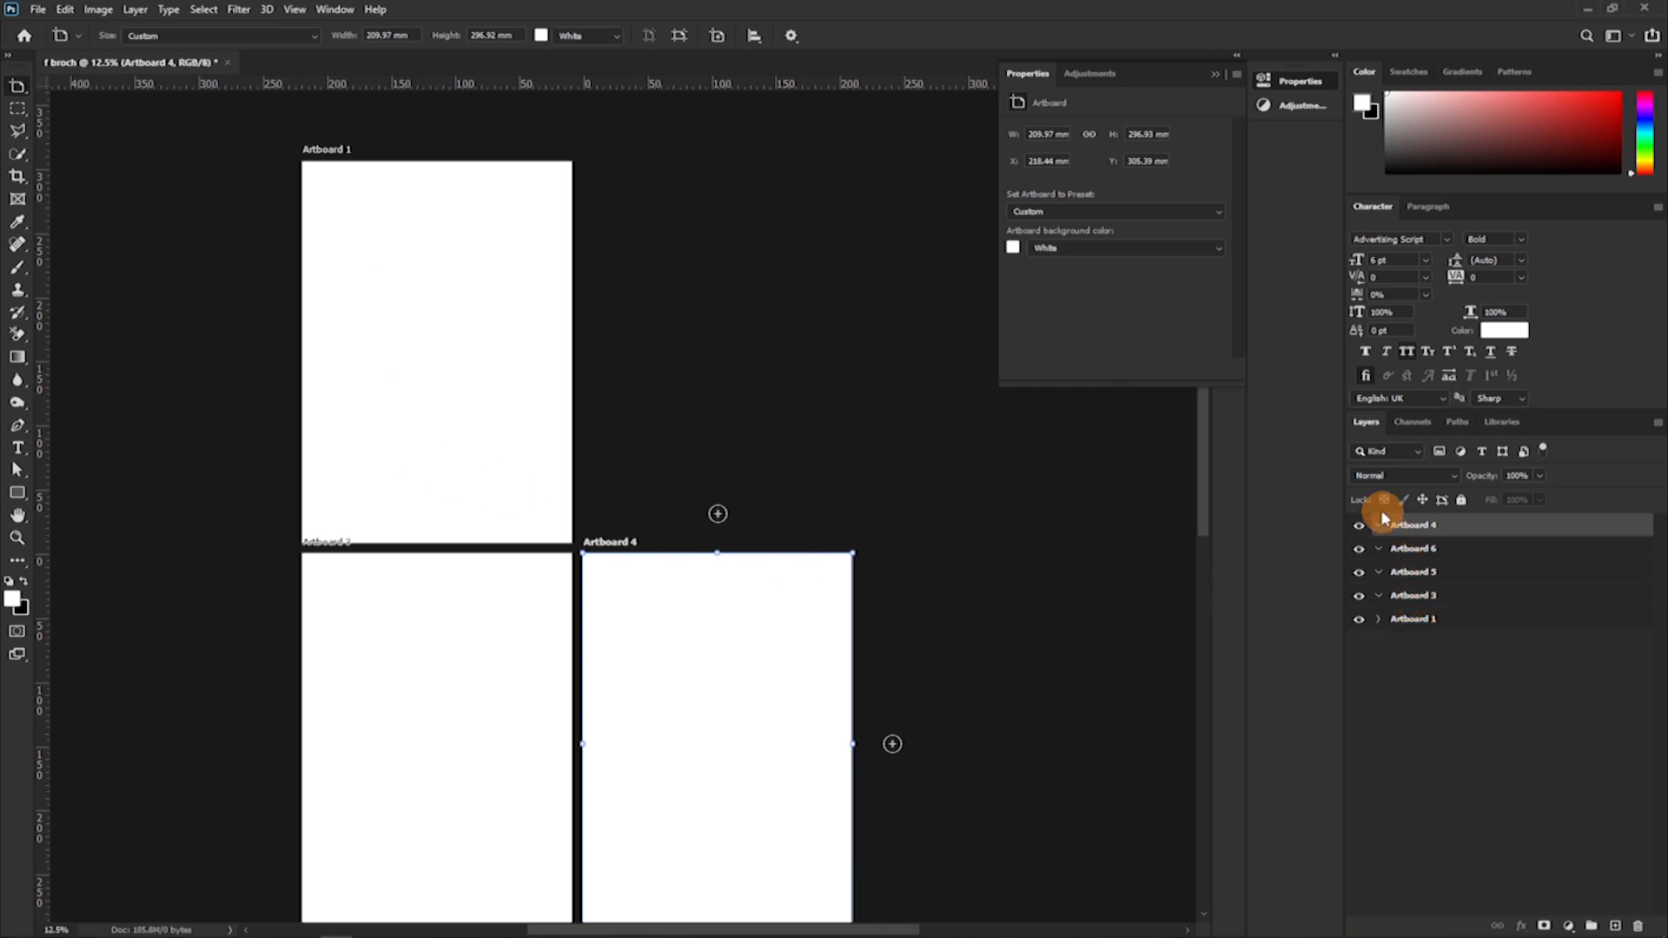
Add a new artboard of the same size directly below Artboard 6.
{"action": "scroll", "coordinate": [786, 428], "scroll_direction": "down", "scroll_amount": 5}
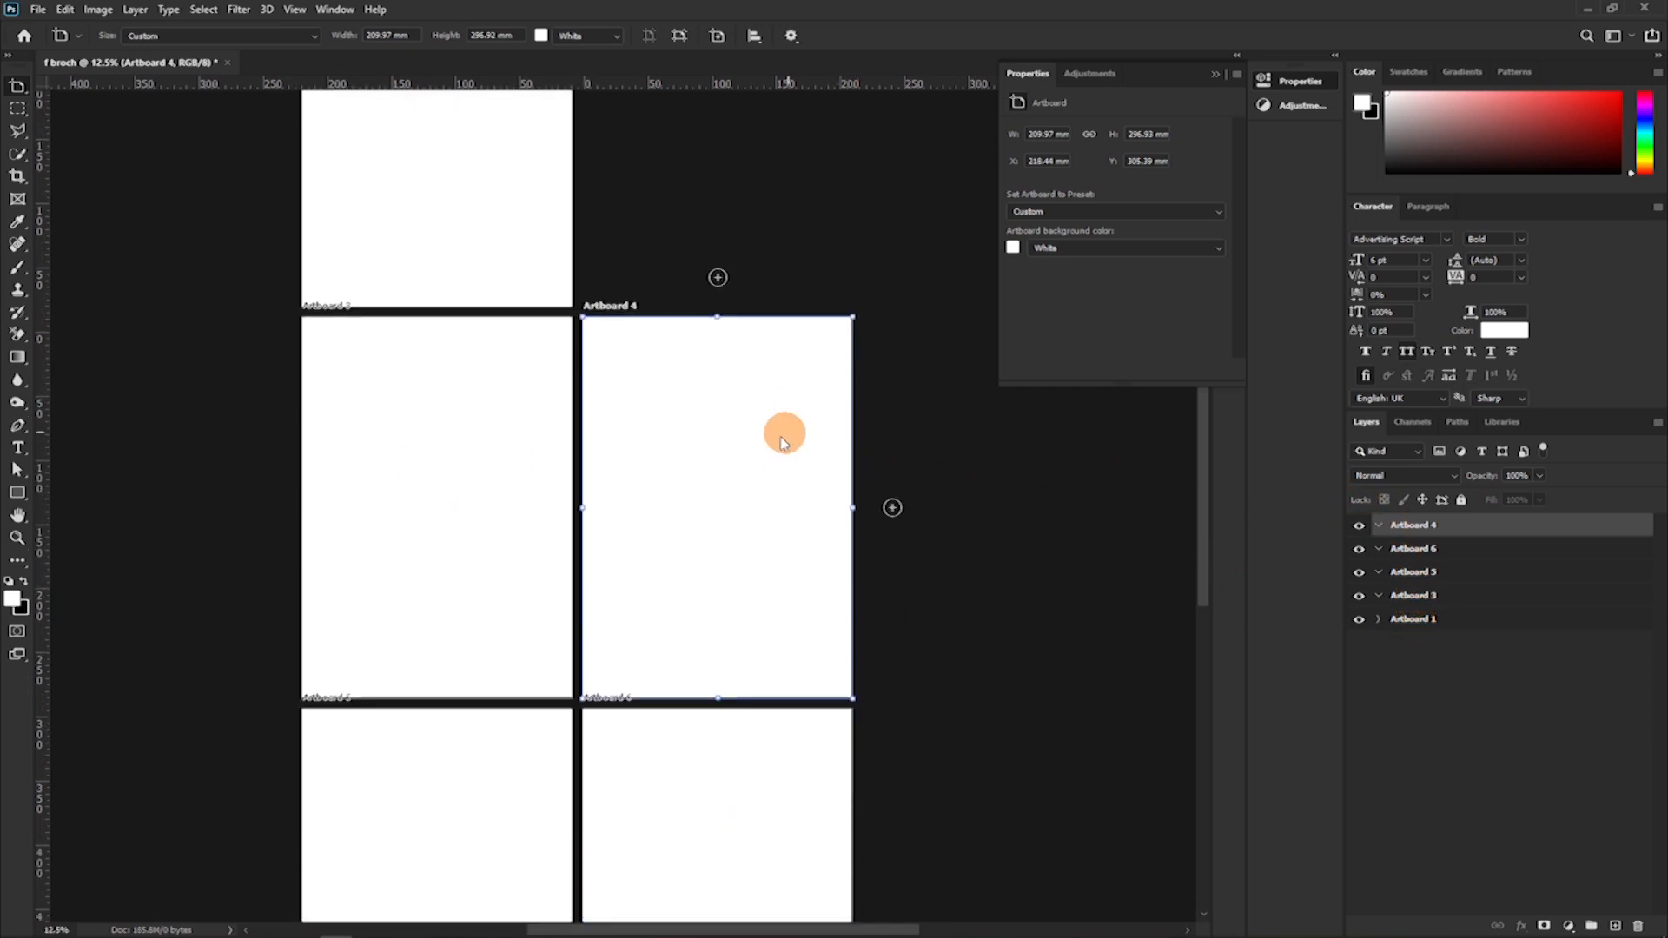
{"action": "scroll", "coordinate": [782, 504], "scroll_direction": "down", "scroll_amount": 1}
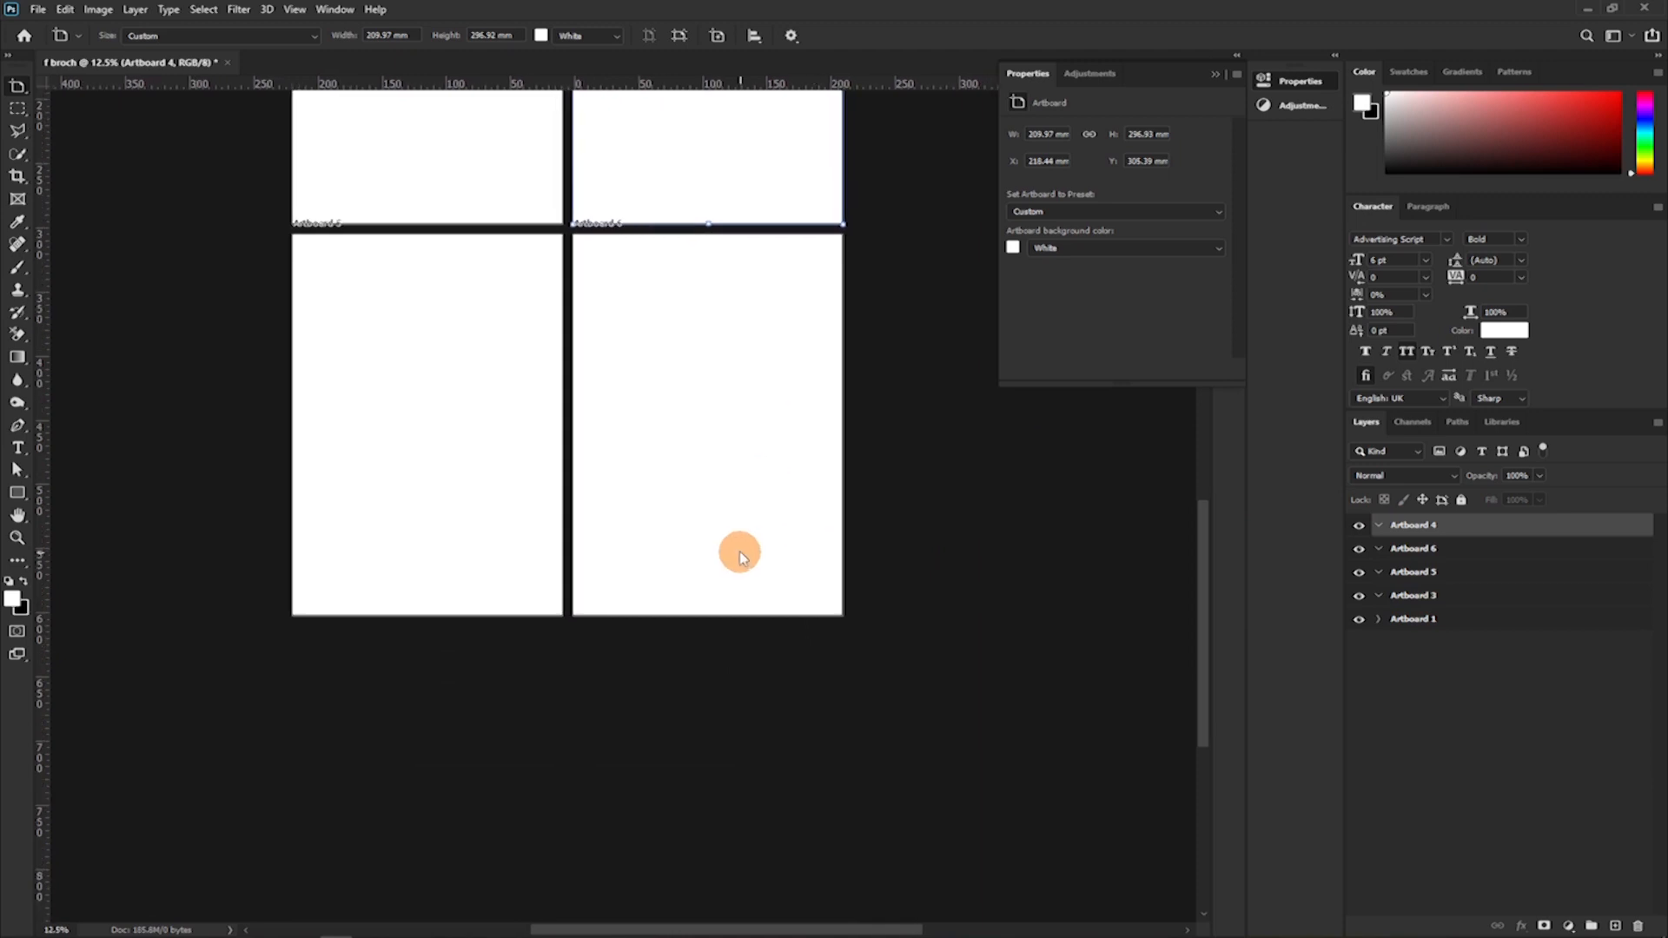
{"action": "key", "text": "v"}
{"action": "left_click", "coordinate": [737, 551]}
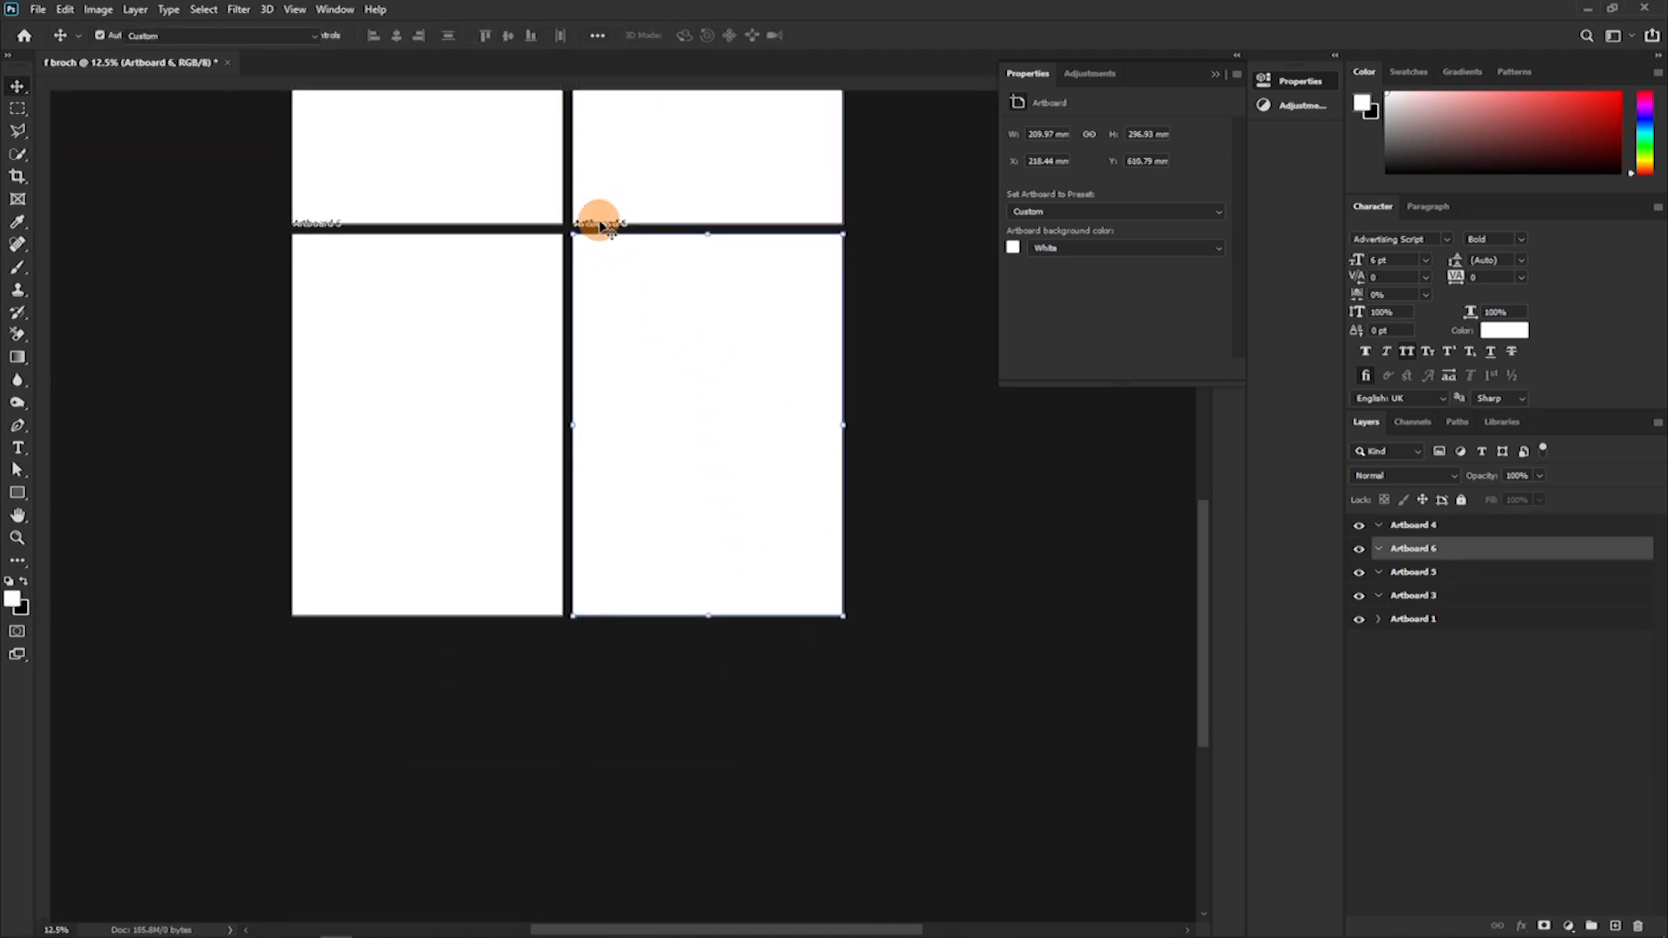
{"action": "key", "text": "shift+v"}
{"action": "left_click", "coordinate": [705, 657]}
{"action": "scroll", "coordinate": [690, 708], "scroll_direction": "down", "scroll_amount": 7}
{"action": "scroll", "coordinate": [687, 705], "scroll_direction": "down", "scroll_amount": 1}
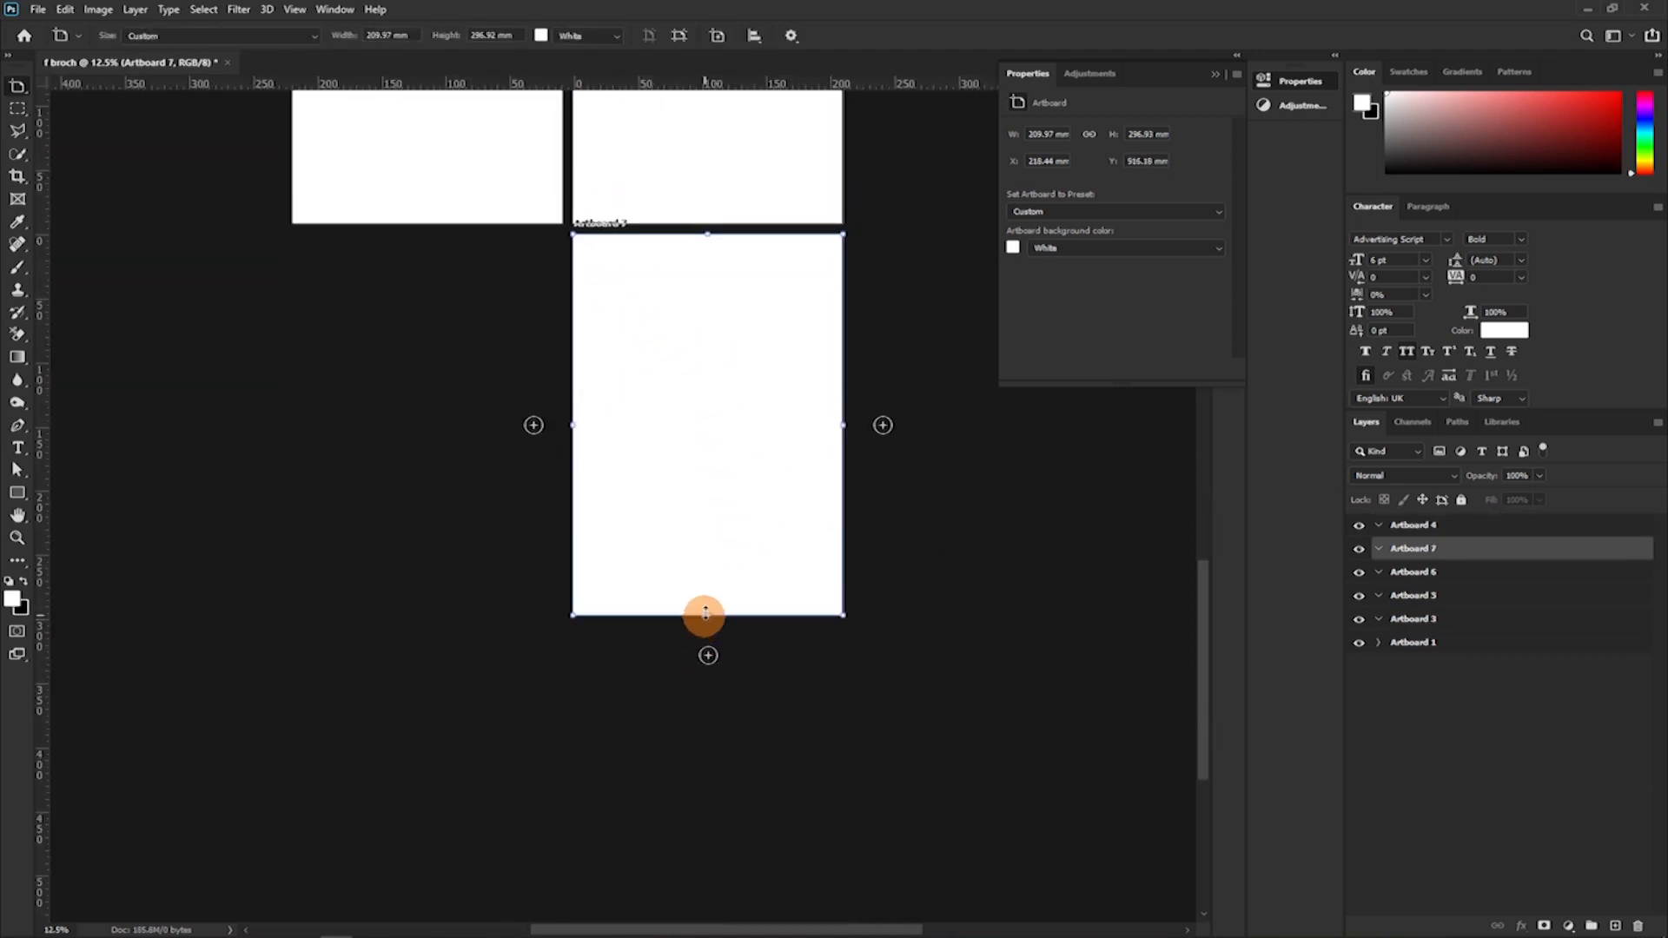
{"action": "scroll", "coordinate": [701, 596], "scroll_direction": "down", "scroll_amount": 3}
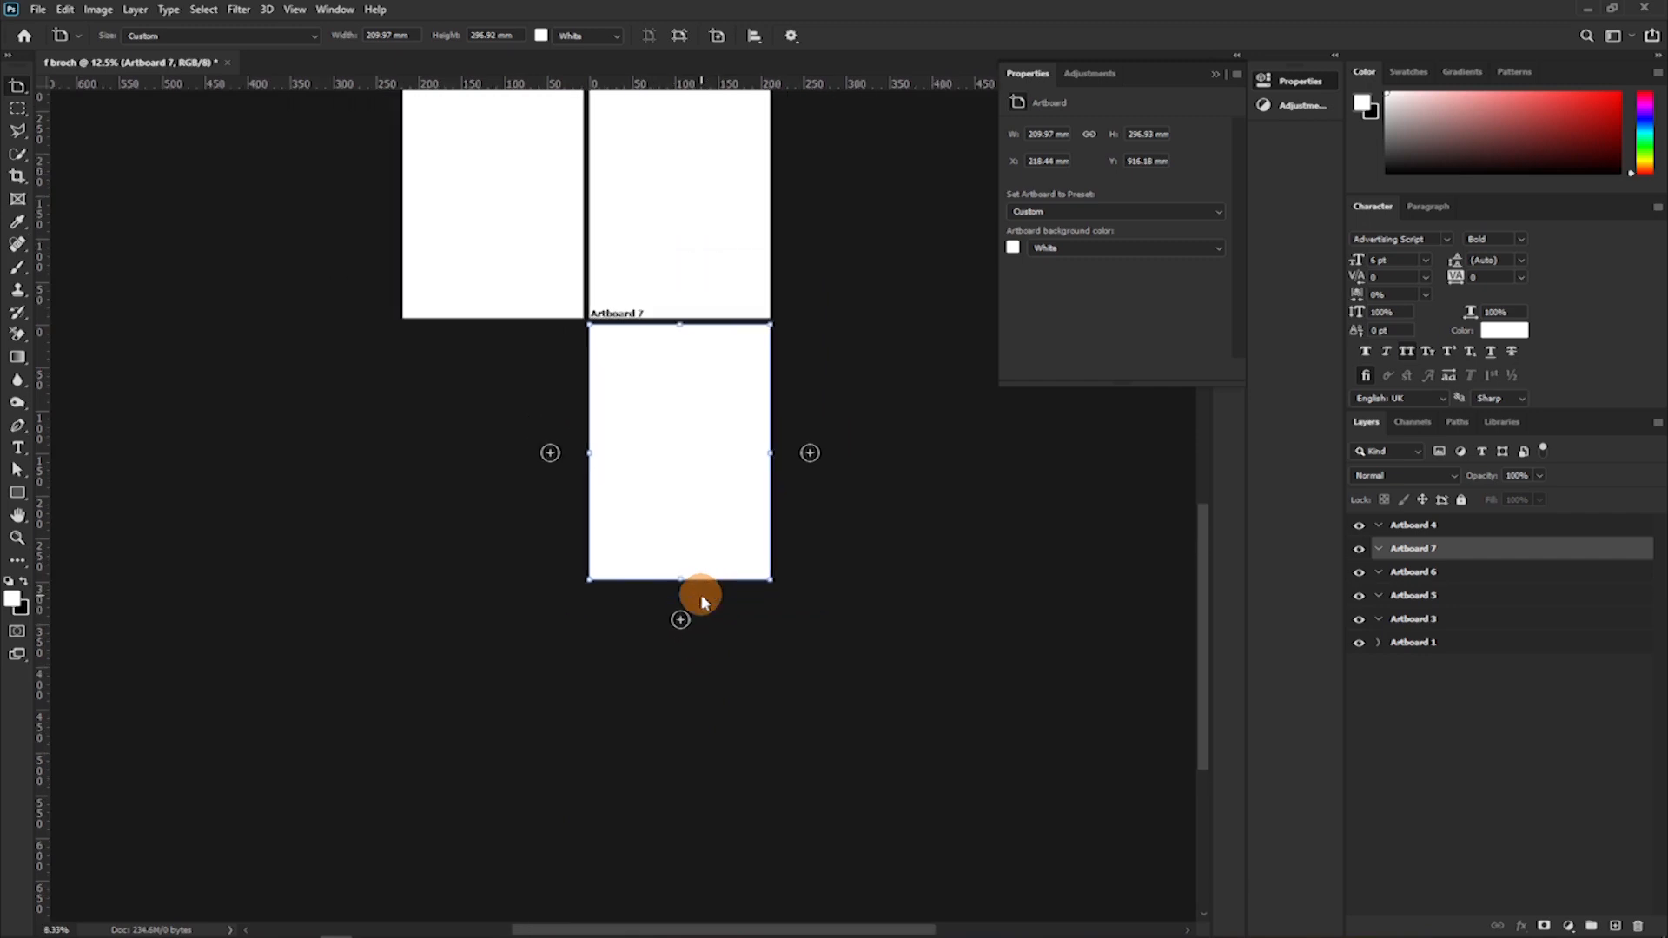
{"action": "scroll", "coordinate": [694, 553], "scroll_direction": "down", "scroll_amount": 1}
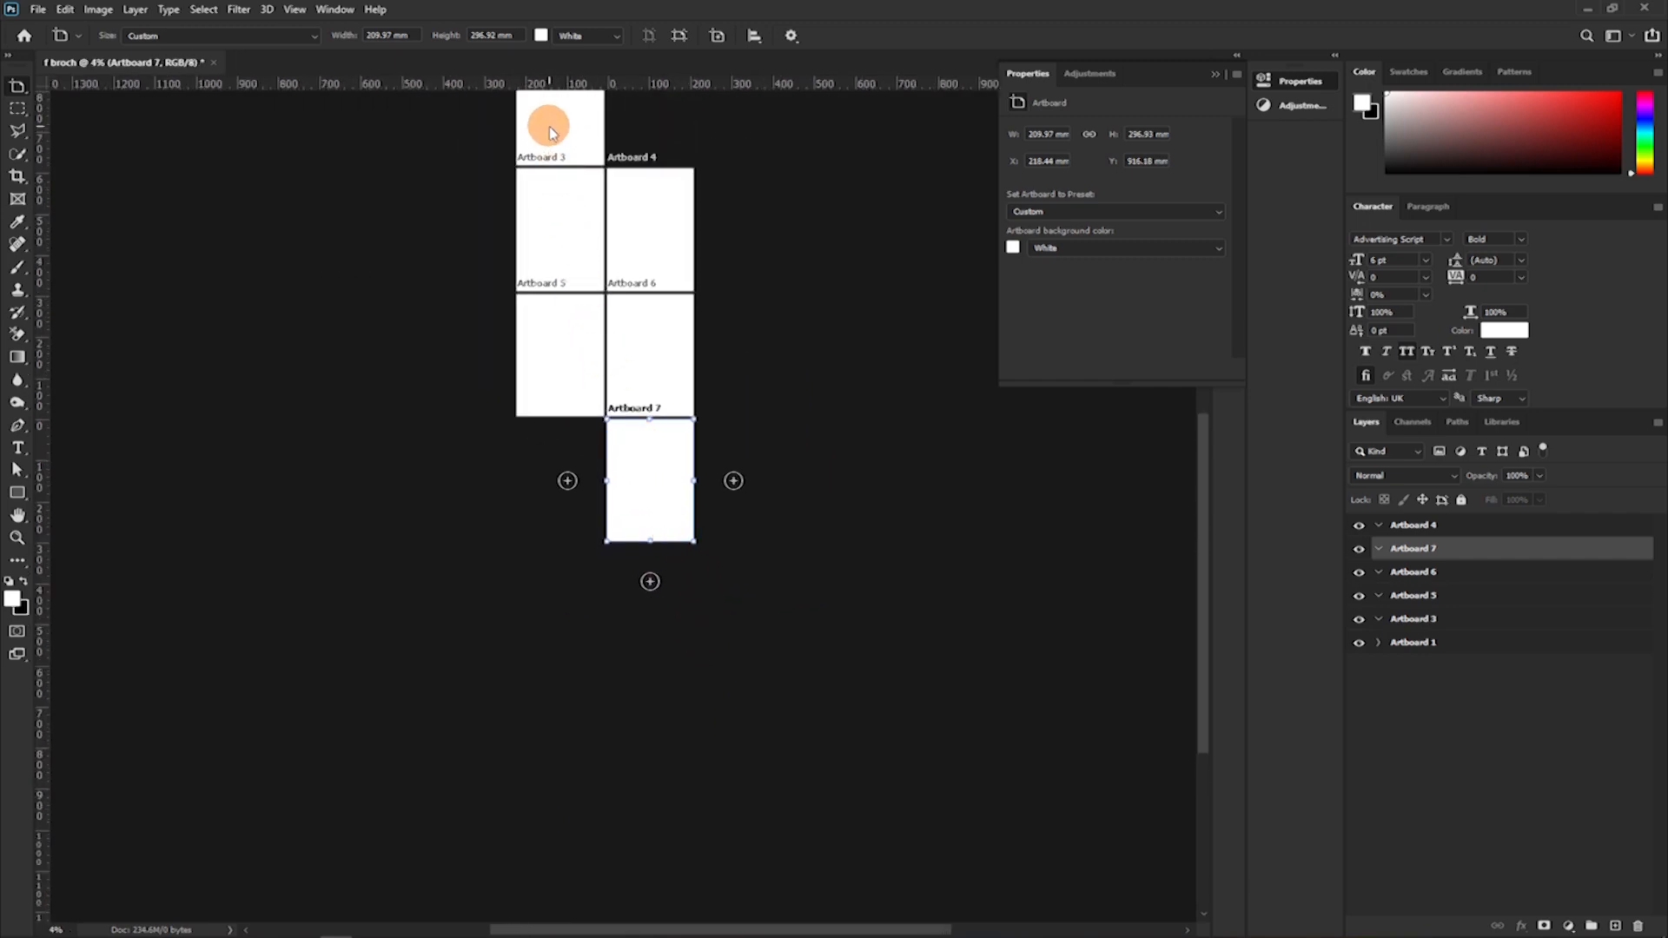
{"action": "scroll", "coordinate": [636, 547], "scroll_direction": "up", "scroll_amount": 2}
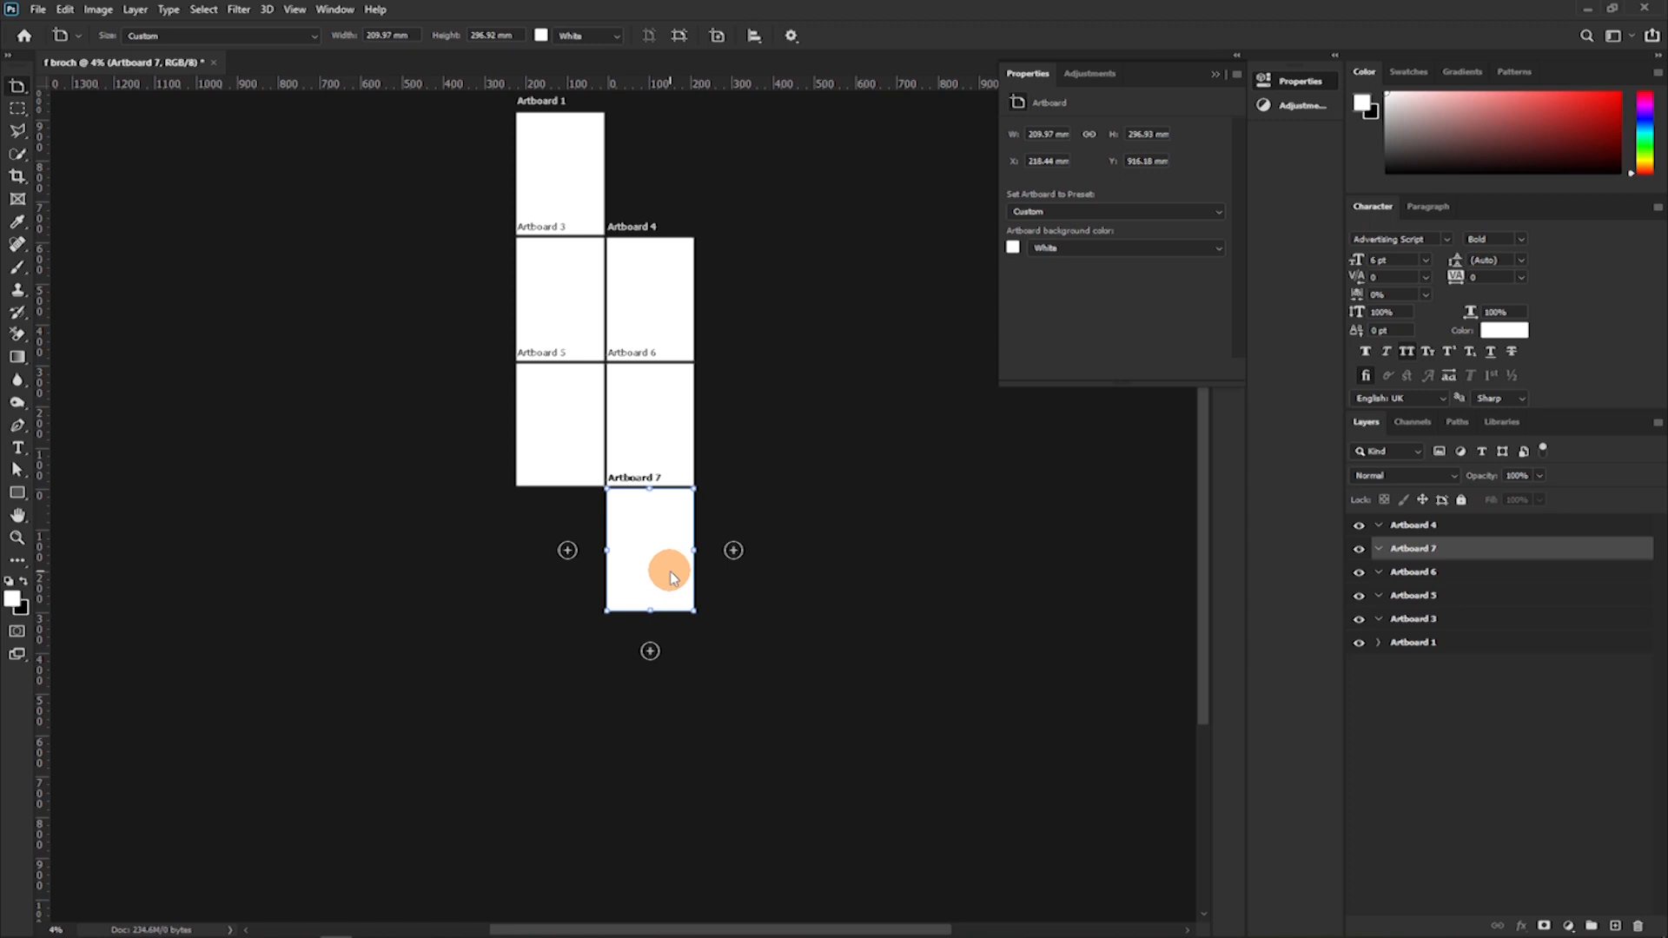
Undo the artboard deletion and all artboard additions until only Artboard 1 with its guides is left.
{"action": "key", "text": "ctrl+z"}
{"action": "key", "text": "ctrl+z"}
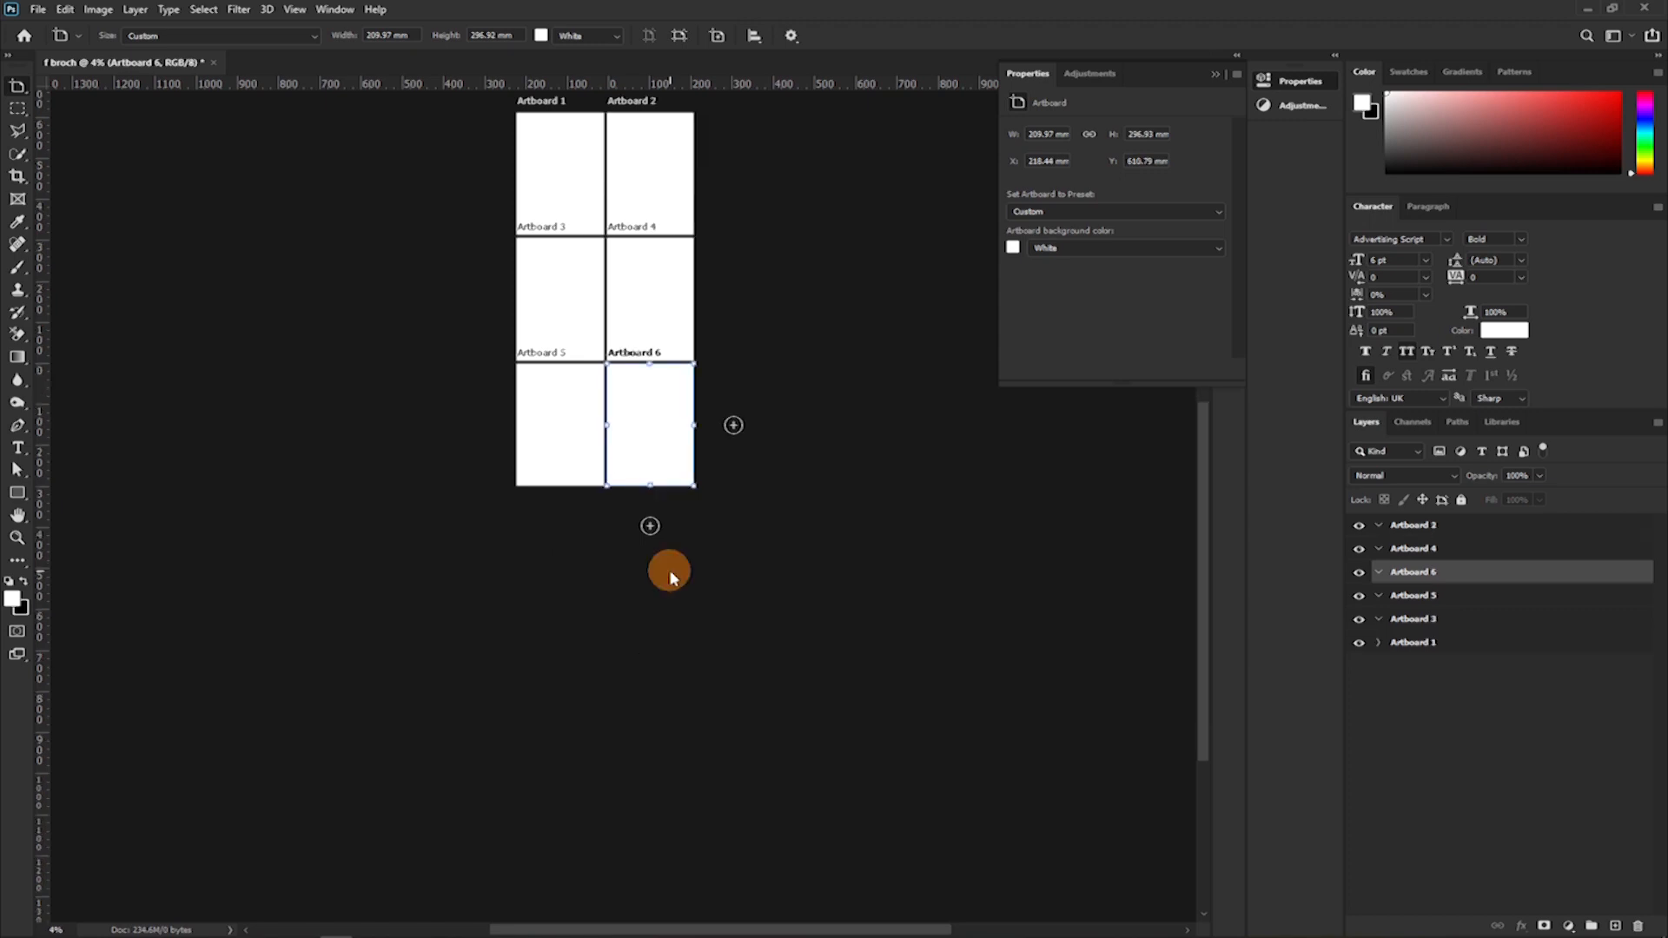
{"action": "key", "text": "ctrl+z"}
{"action": "key", "text": "ctrl+z"}
{"action": "key", "text": "ctrl+z"}
{"action": "key", "text": "ctrl+z"}
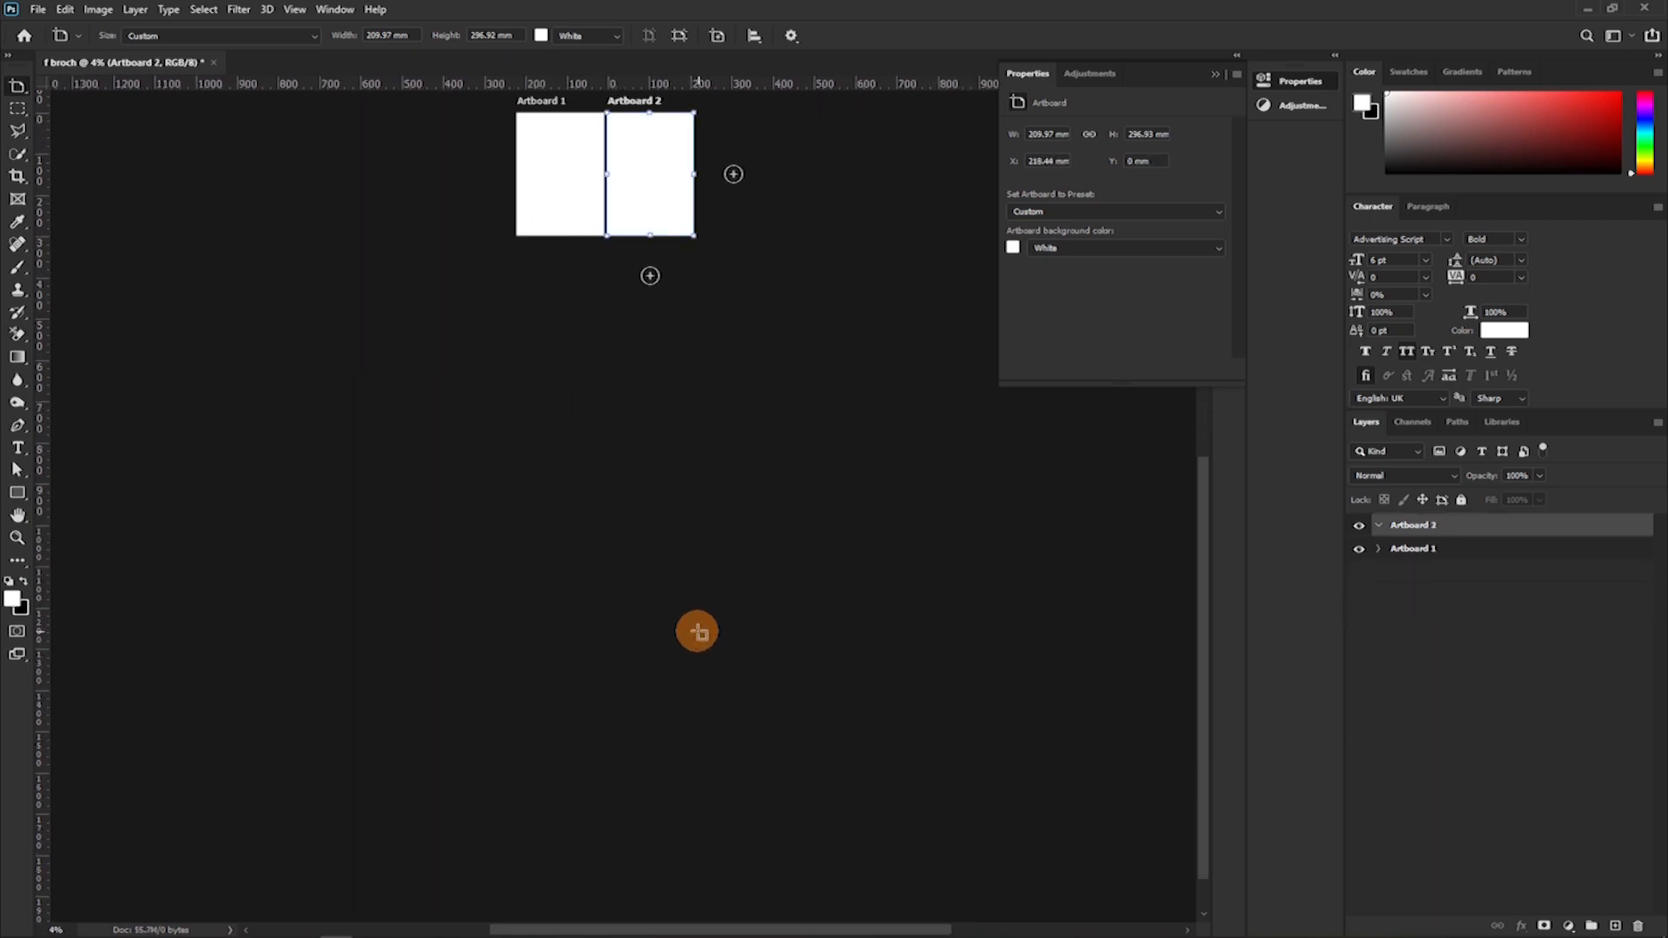
{"action": "key", "text": "ctrl+z"}
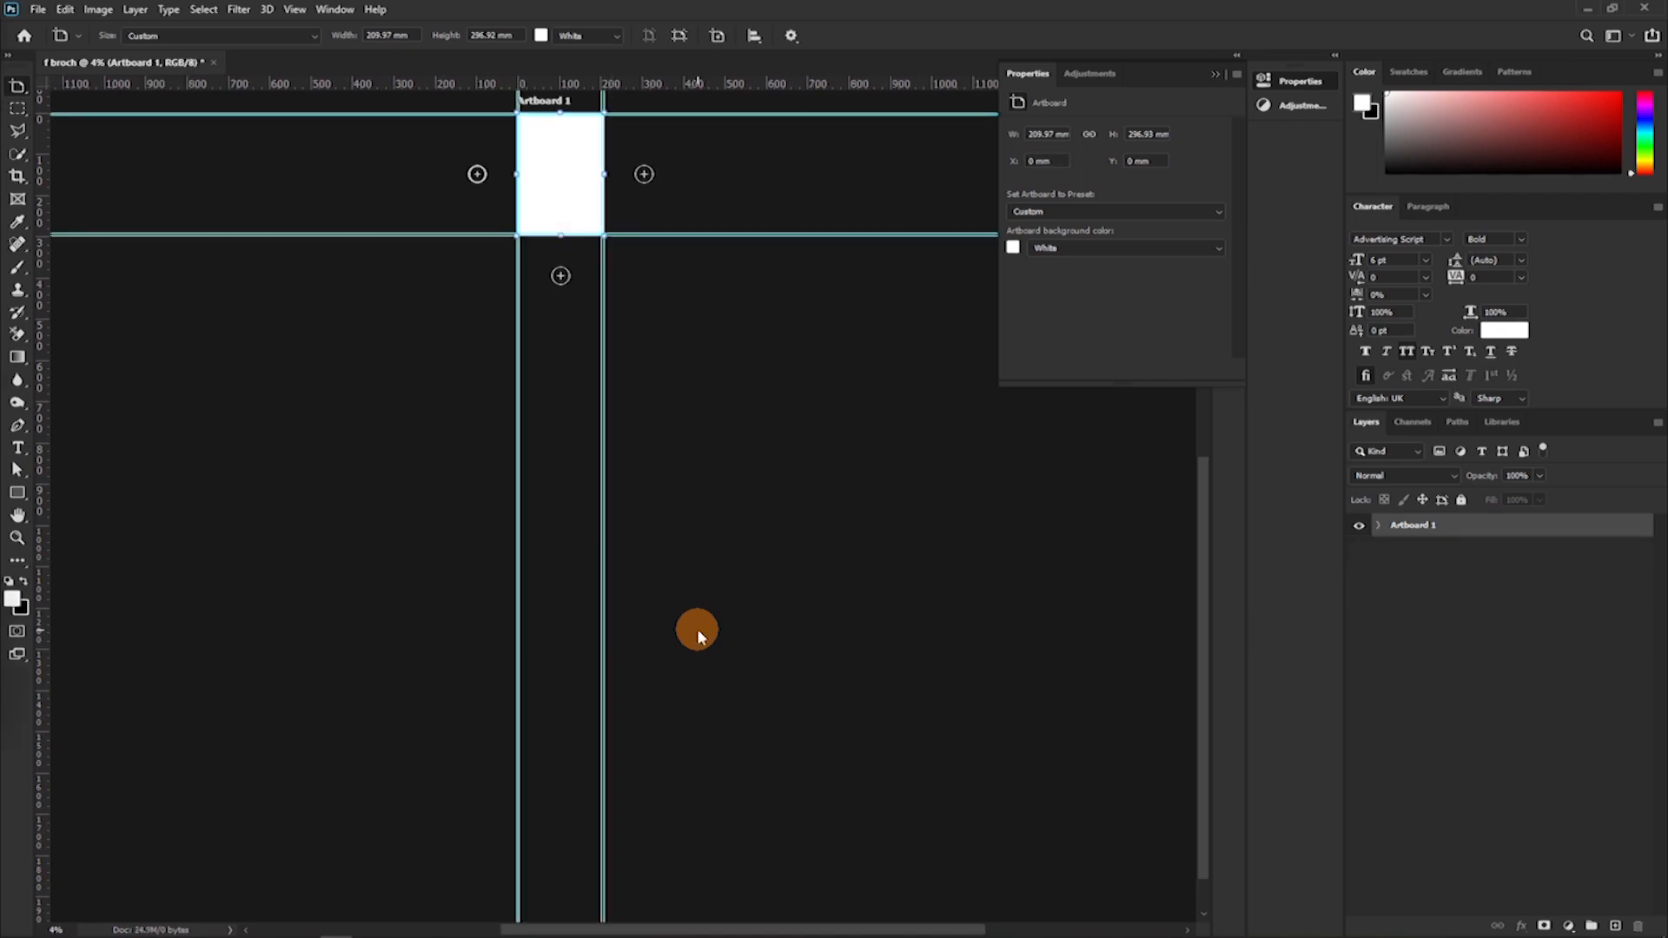
Draw a white rectangle shape of about 2594 × 3556 px over Artboard 1, extending it slightly past the top edge.
{"action": "key", "text": "ctrl+plus"}
{"action": "key", "text": "ctrl+plus"}
{"action": "key", "text": "ctrl+plus"}
{"action": "key", "text": "ctrl+plus"}
{"action": "key", "text": "ctrl+plus"}
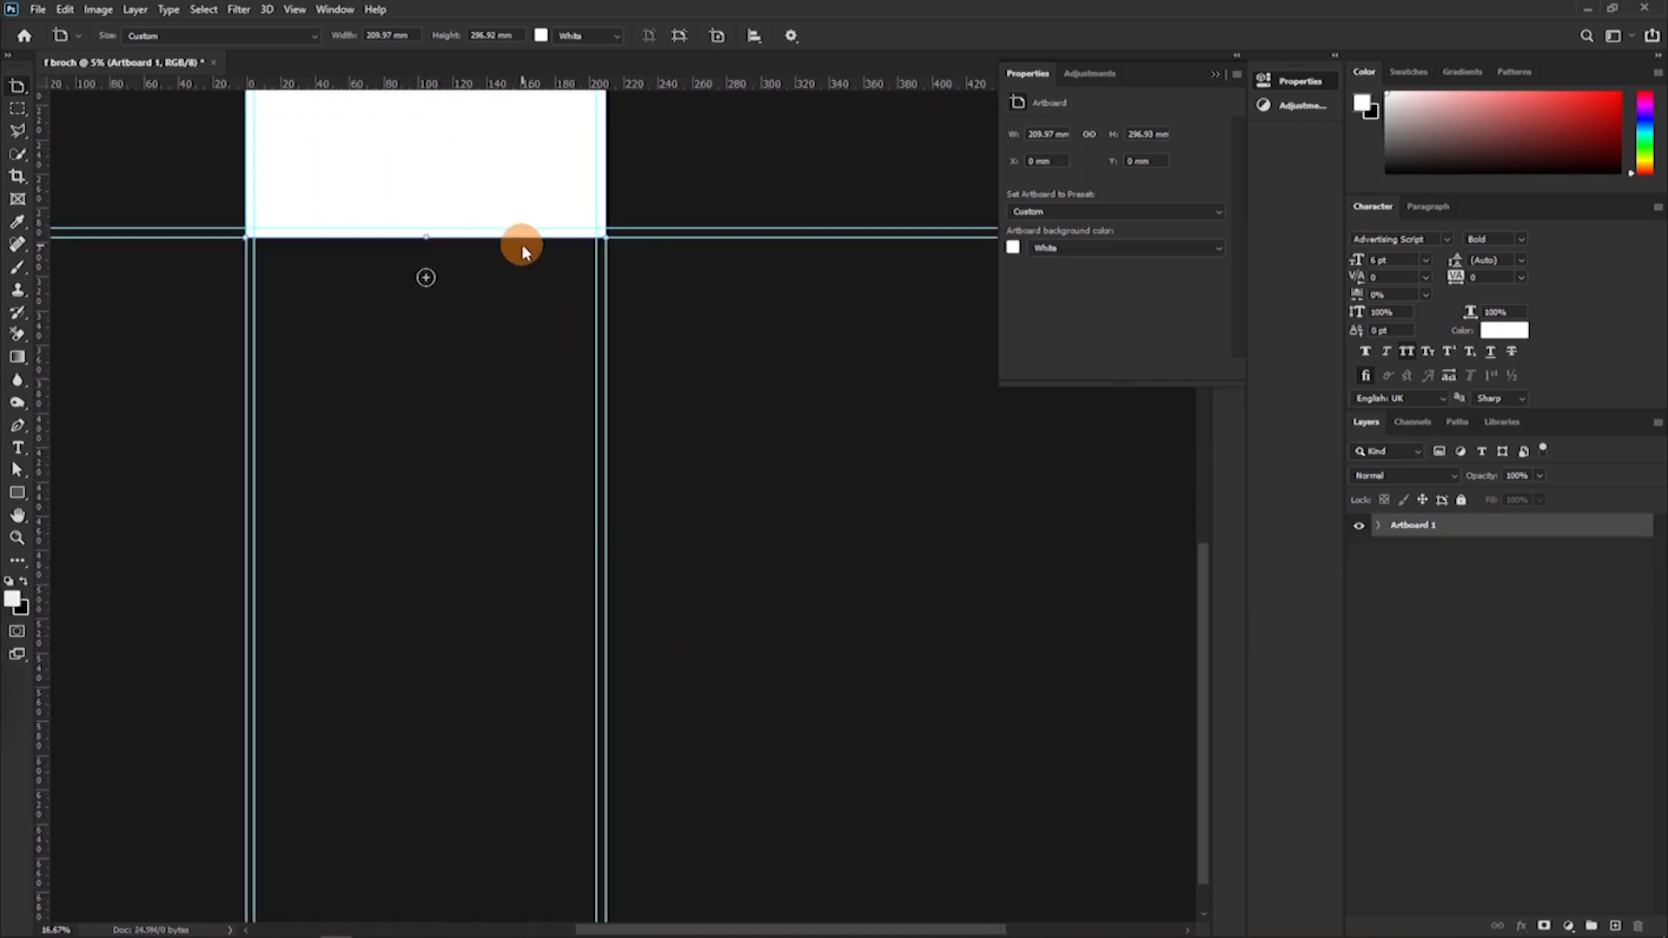
{"action": "key", "text": "ctrl+0"}
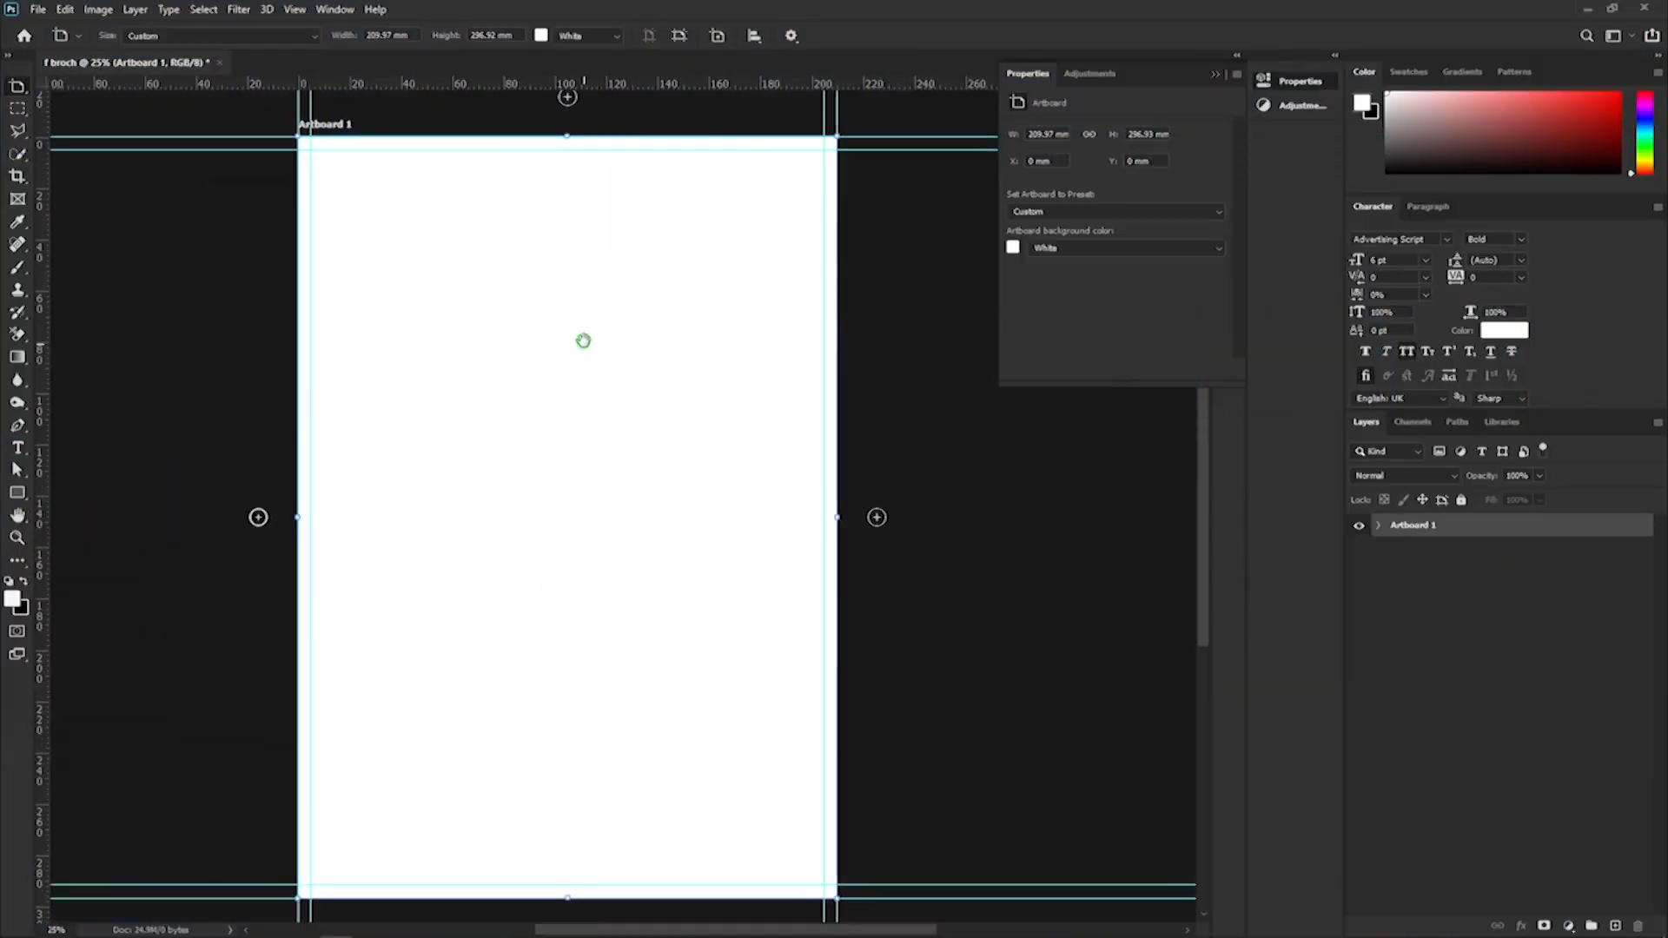
{"action": "scroll", "coordinate": [582, 341], "scroll_direction": "down", "scroll_amount": 1}
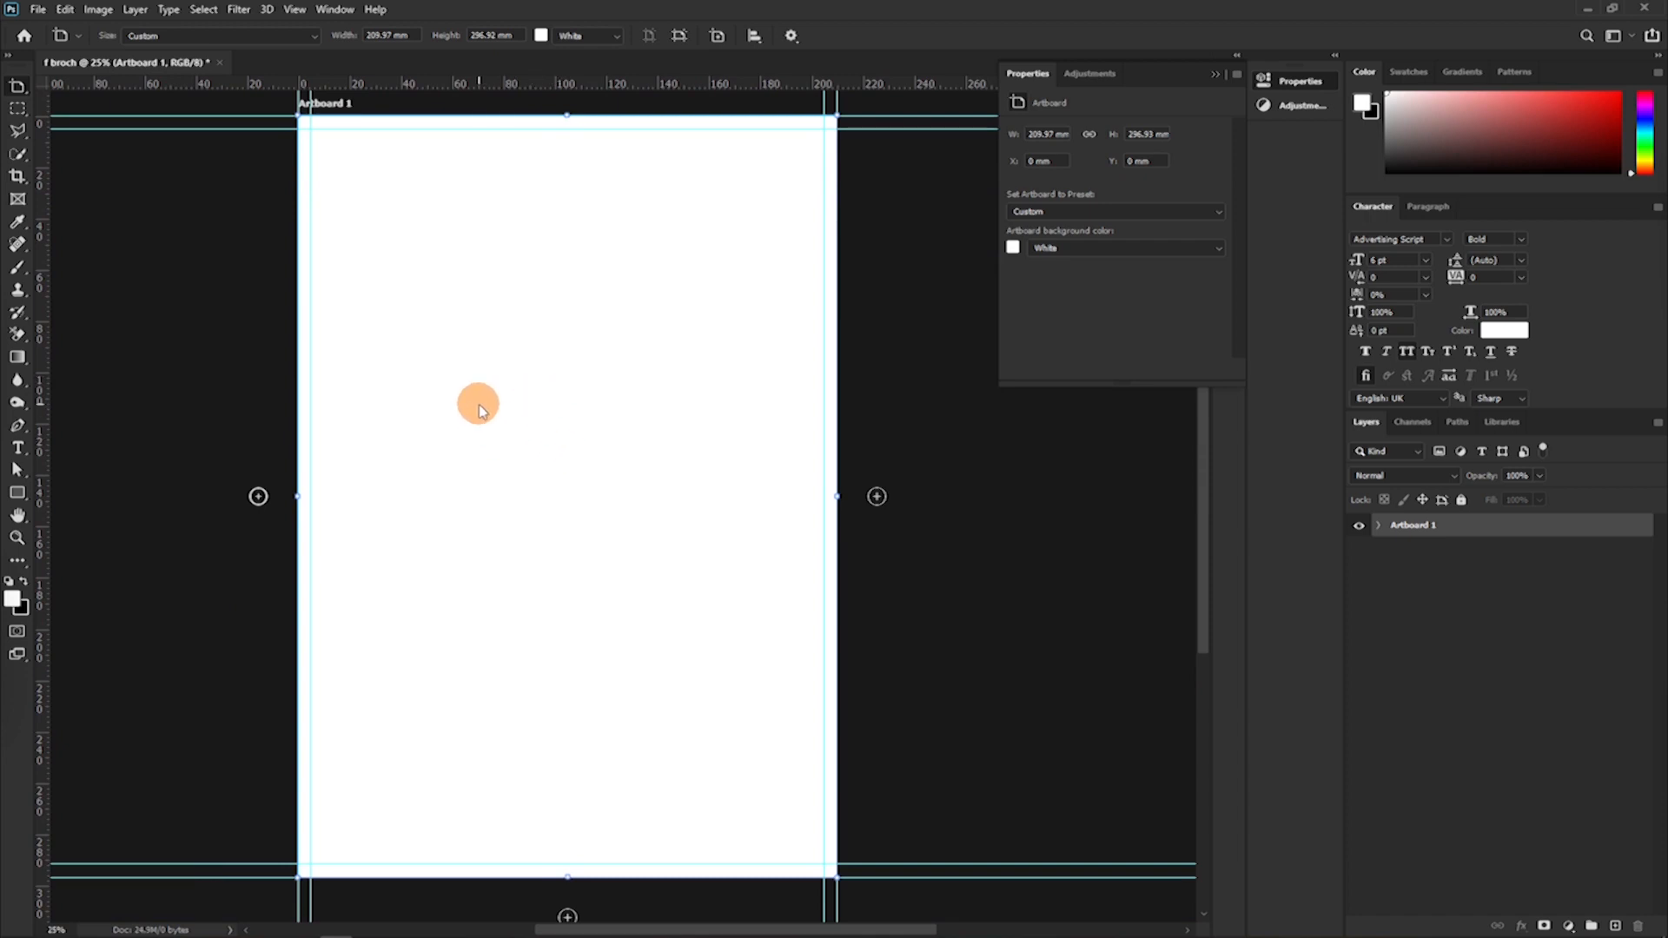
{"action": "left_click", "coordinate": [17, 498]}
{"action": "left_click_drag", "start_coordinate": [289, 108], "coordinate": [849, 873]}
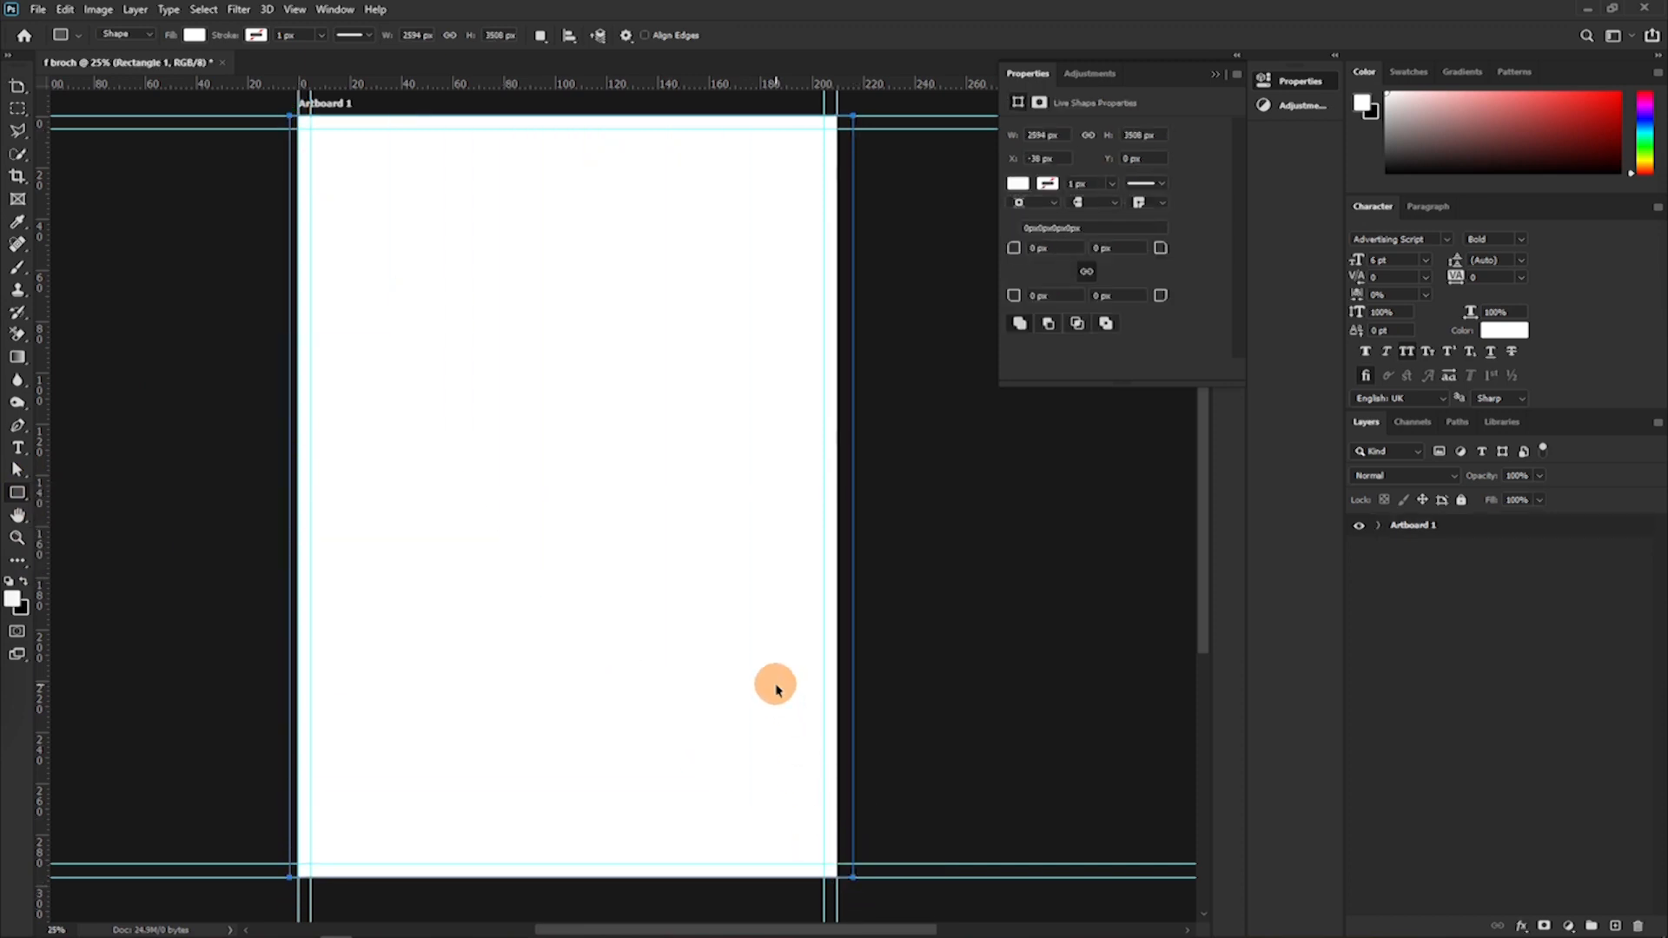
{"action": "left_click_drag", "start_coordinate": [575, 114], "coordinate": [573, 105]}
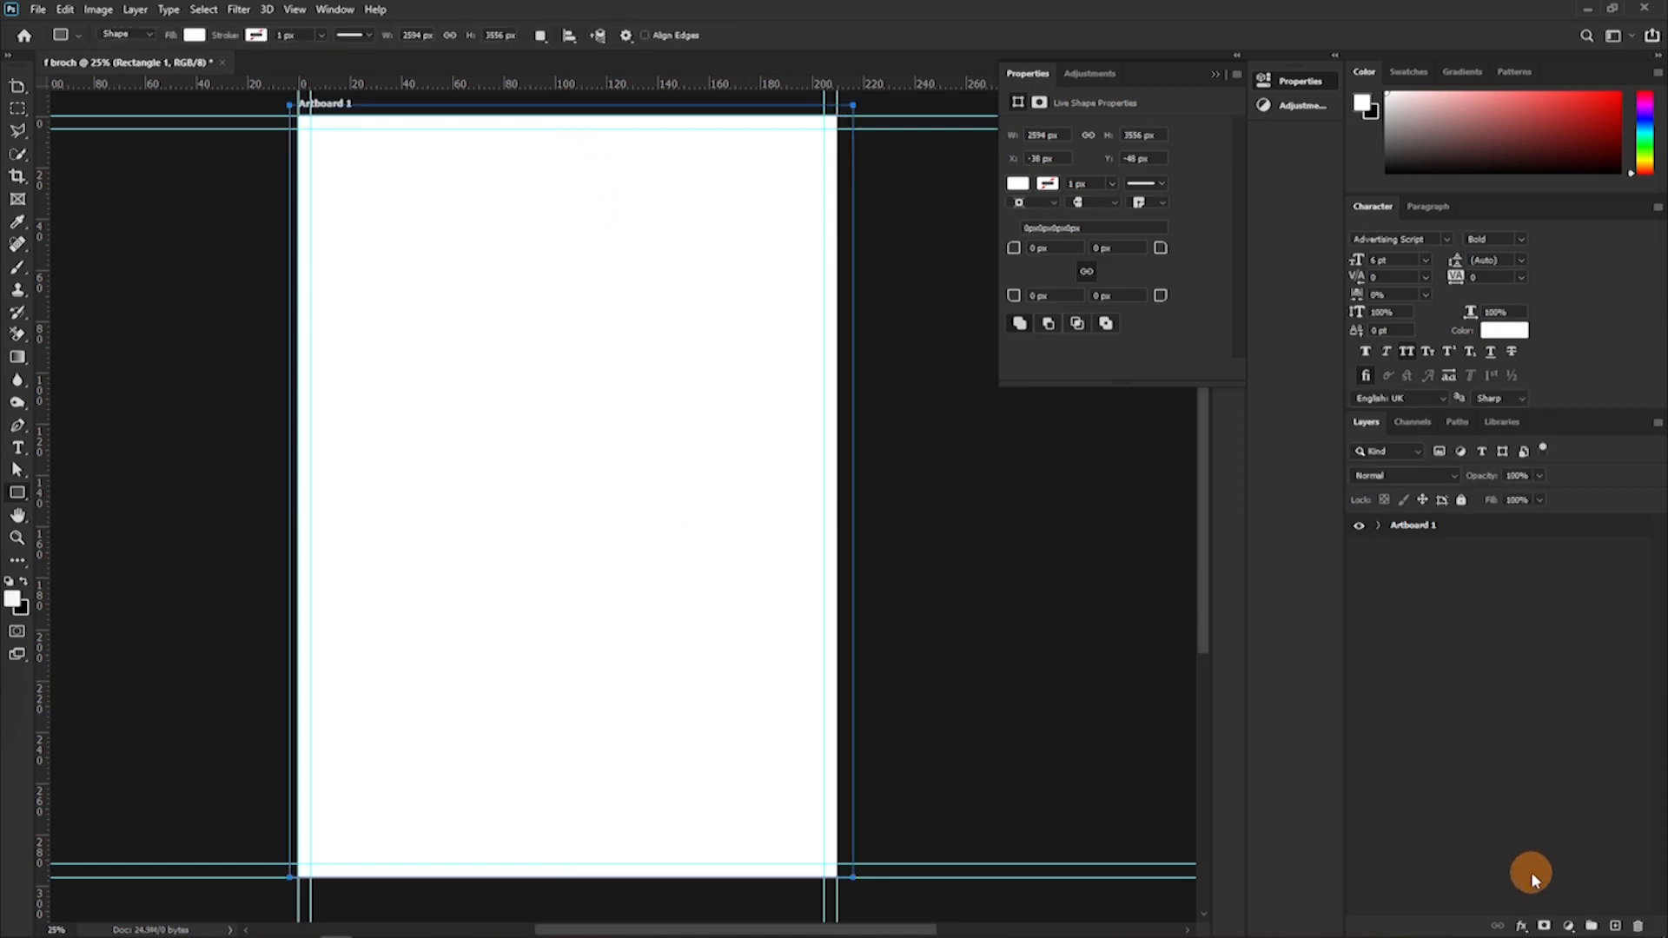
Add a Solid Color fill layer in near-black 0e0e0e above the rectangle on Artboard 1.
{"action": "left_click", "coordinate": [1567, 926]}
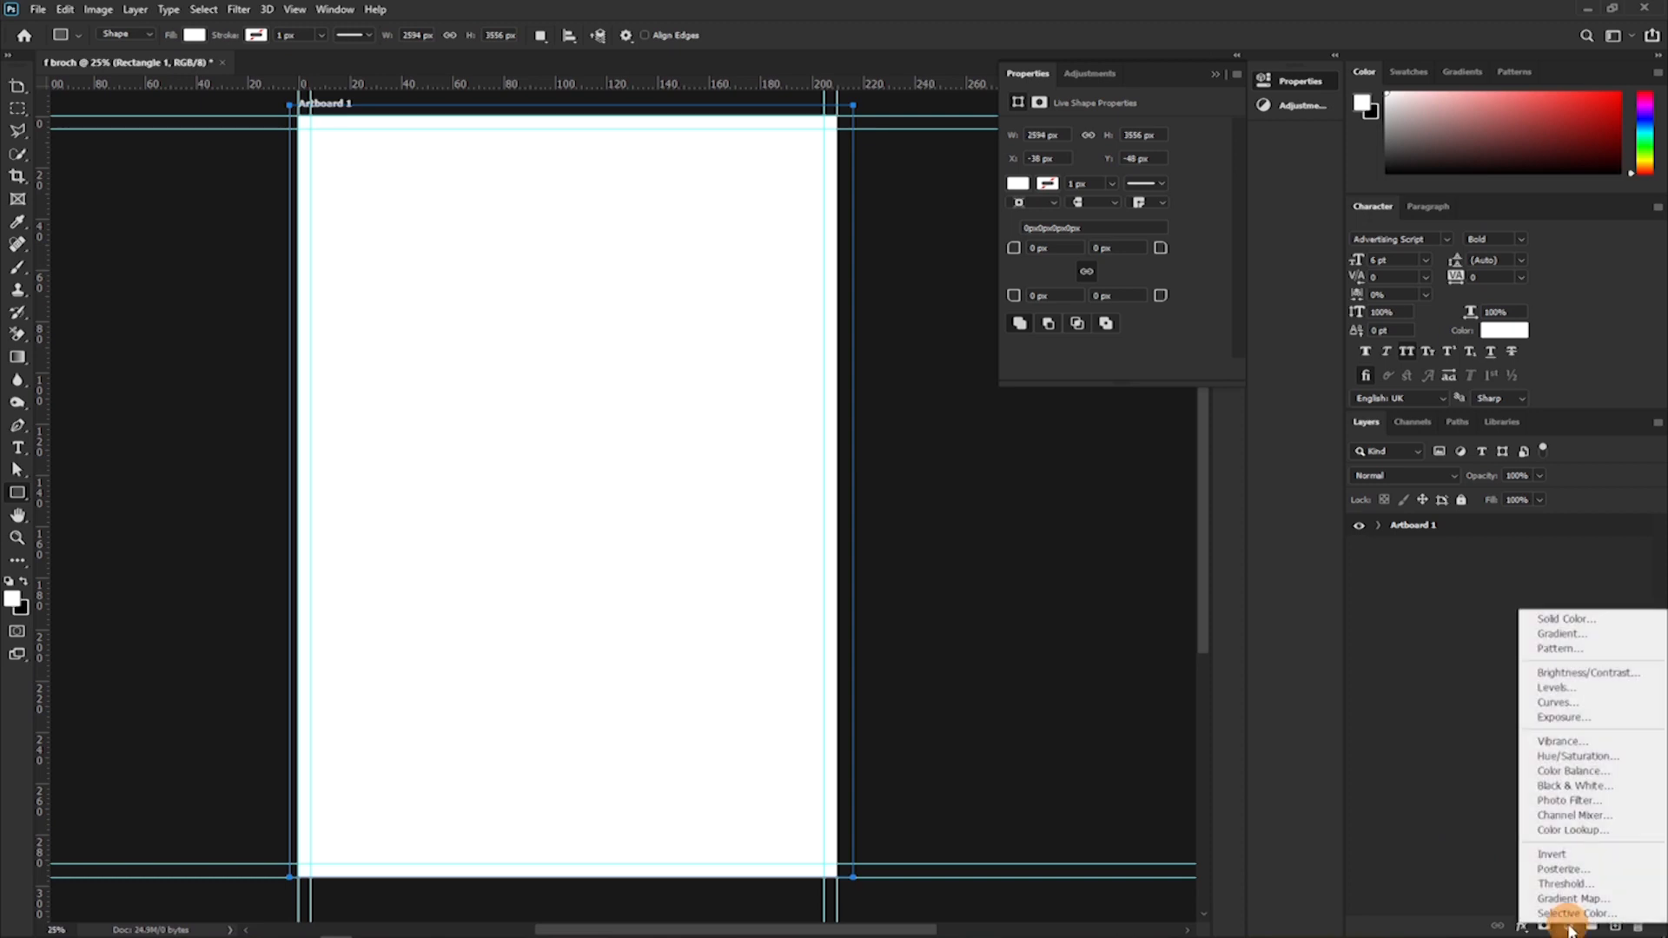
{"action": "left_click", "coordinate": [1553, 619]}
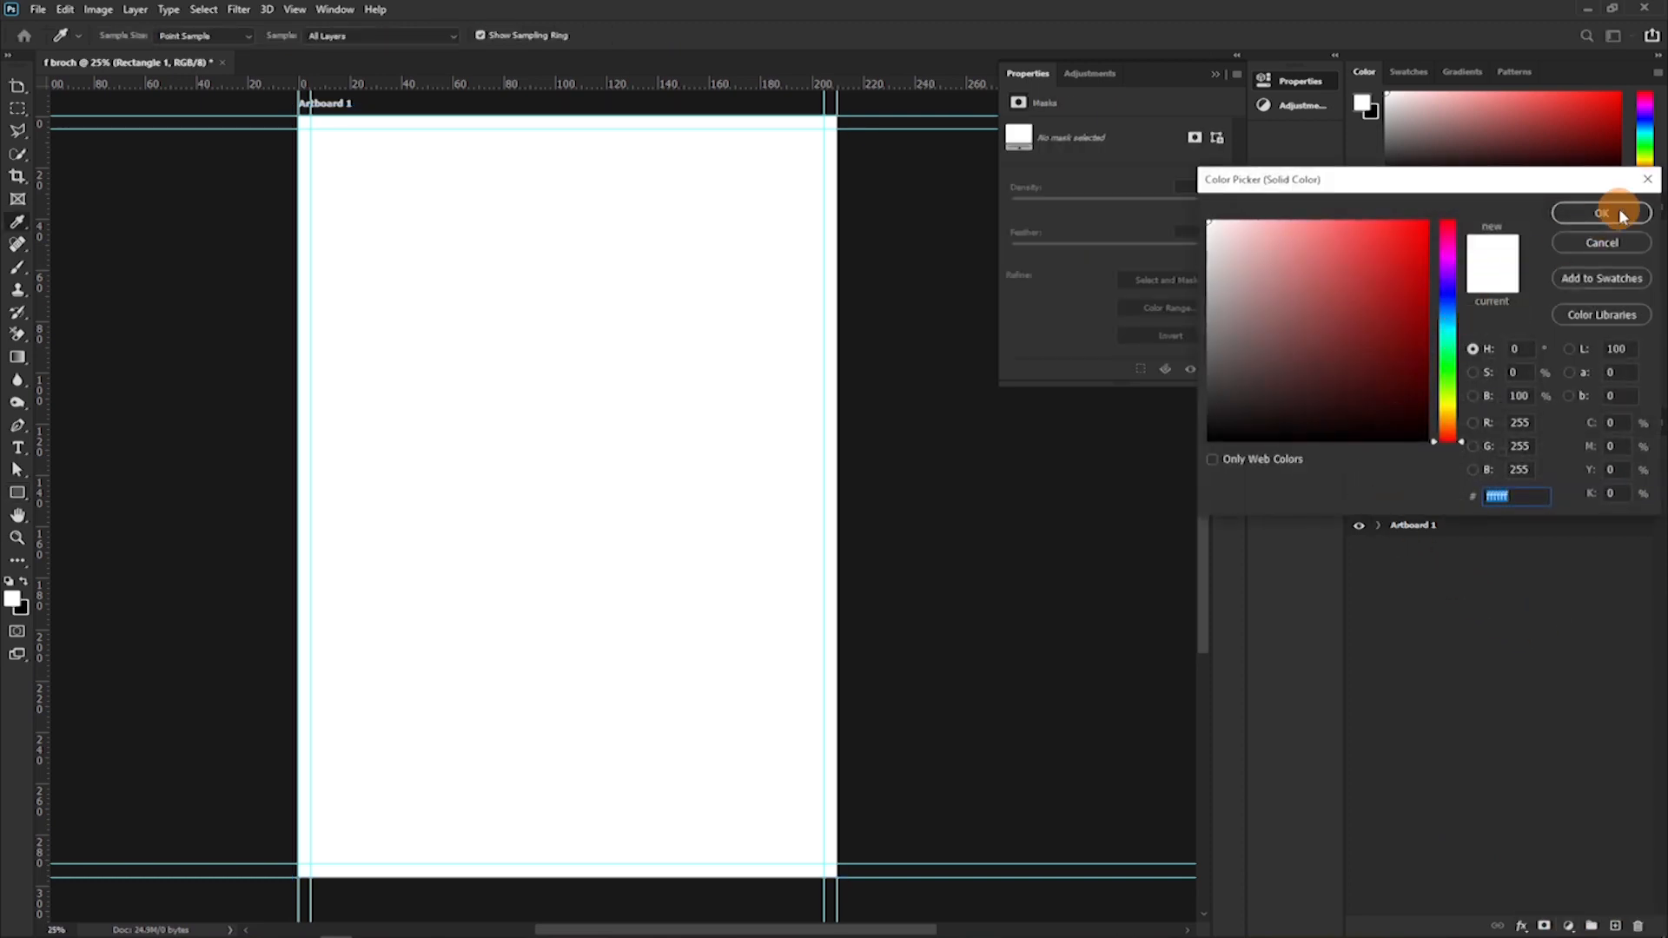
{"action": "left_click_drag", "start_coordinate": [1328, 343], "coordinate": [1191, 429]}
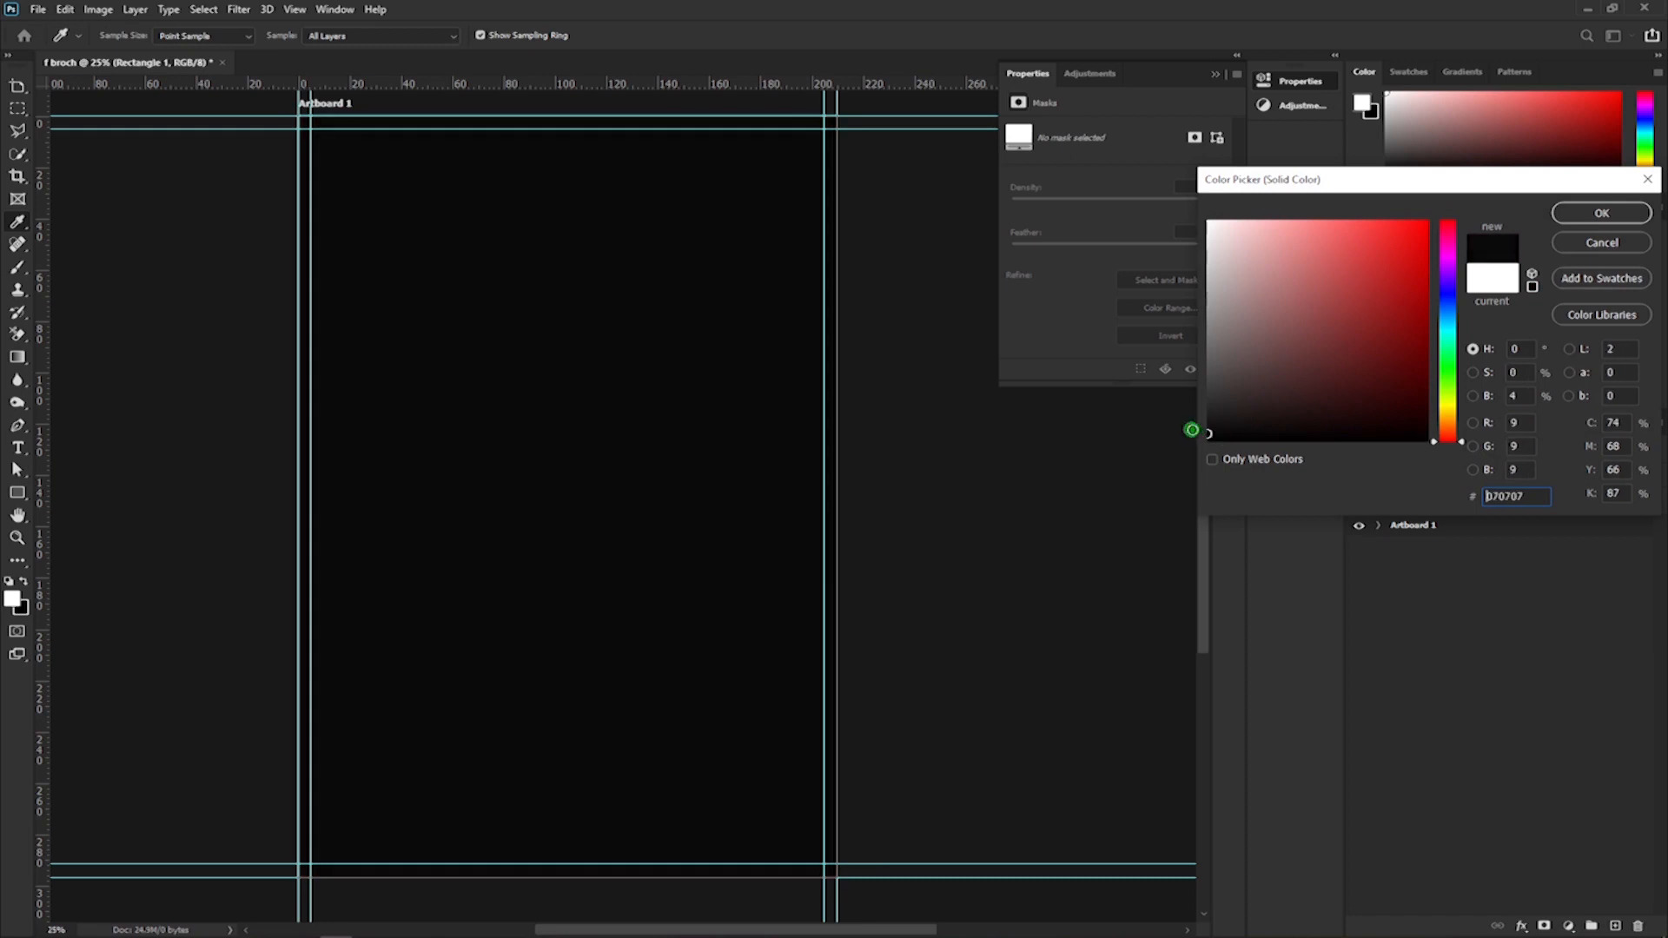
{"action": "left_click", "coordinate": [1593, 212]}
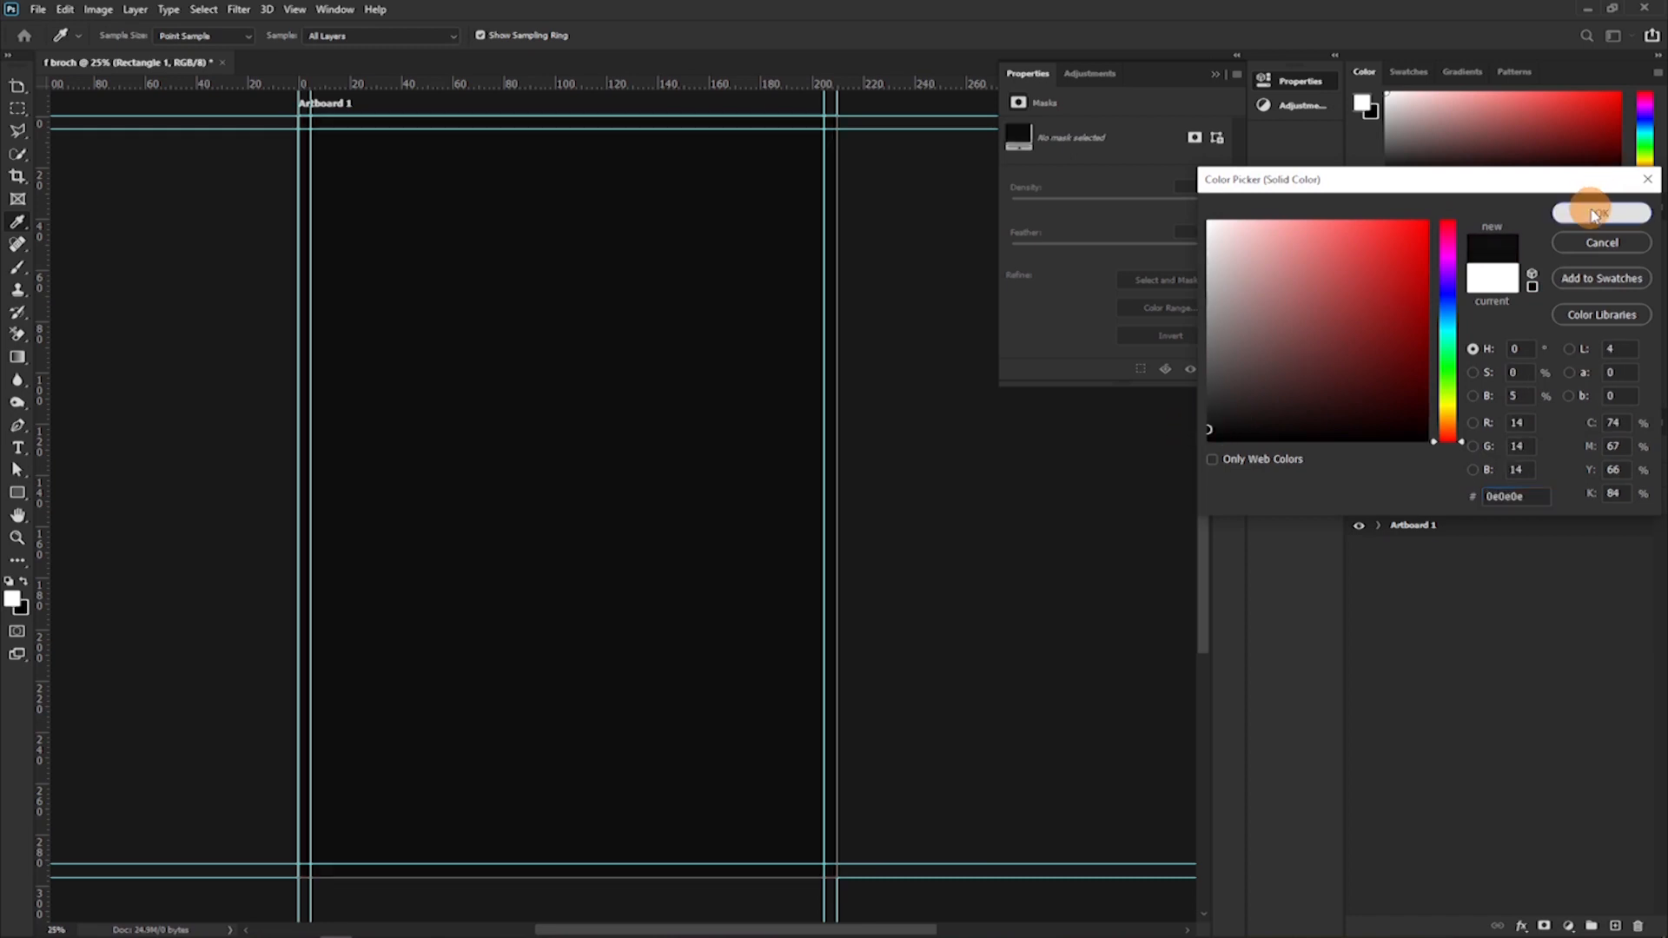
Expand Artboard 1's layers, hide Color Fill 1 and change the Rectangle 1 fill to dark red.
{"action": "left_click", "coordinate": [1377, 524]}
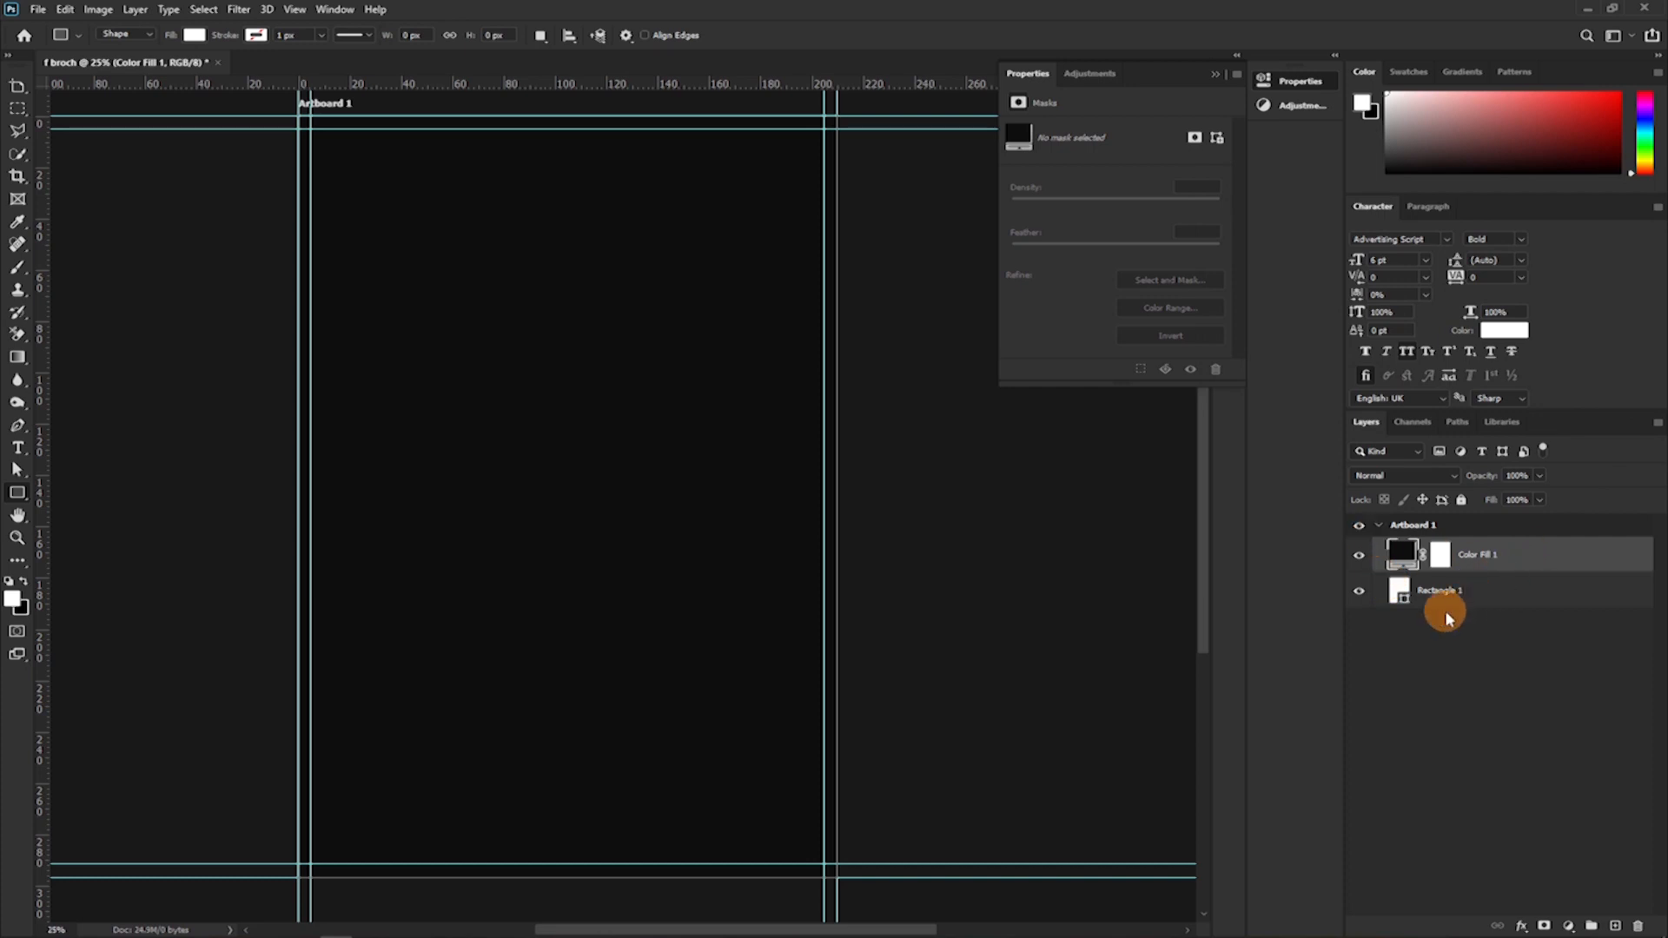
{"action": "left_click", "coordinate": [1475, 598]}
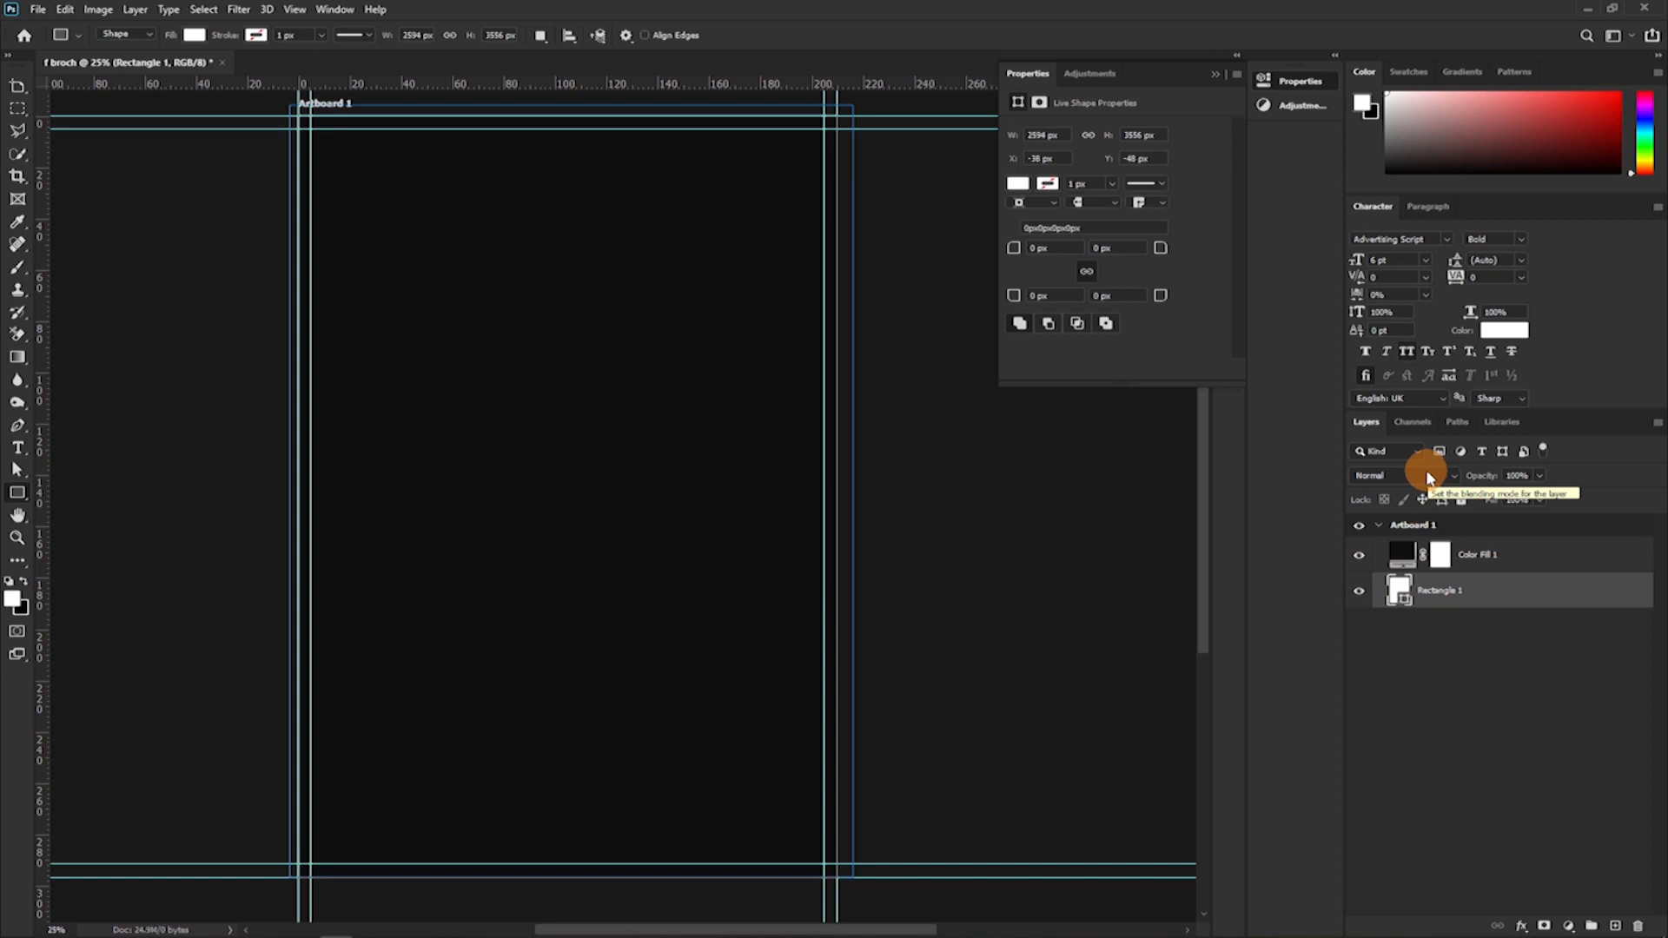
{"action": "left_click", "coordinate": [1358, 554]}
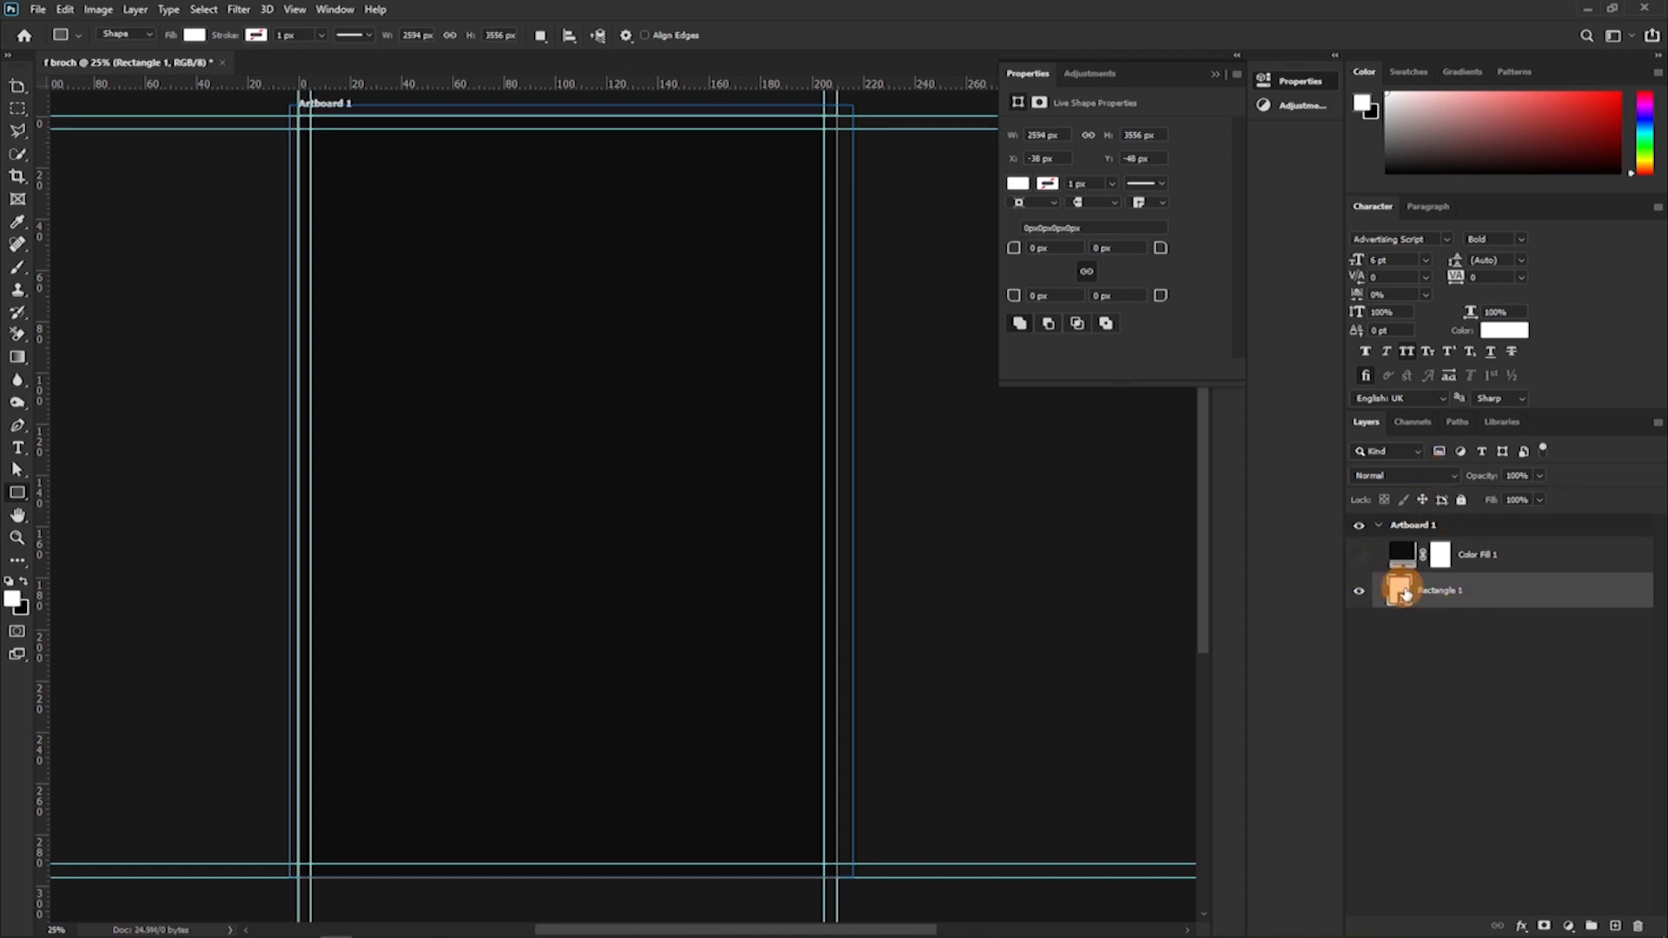
{"action": "double_click", "coordinate": [1401, 593]}
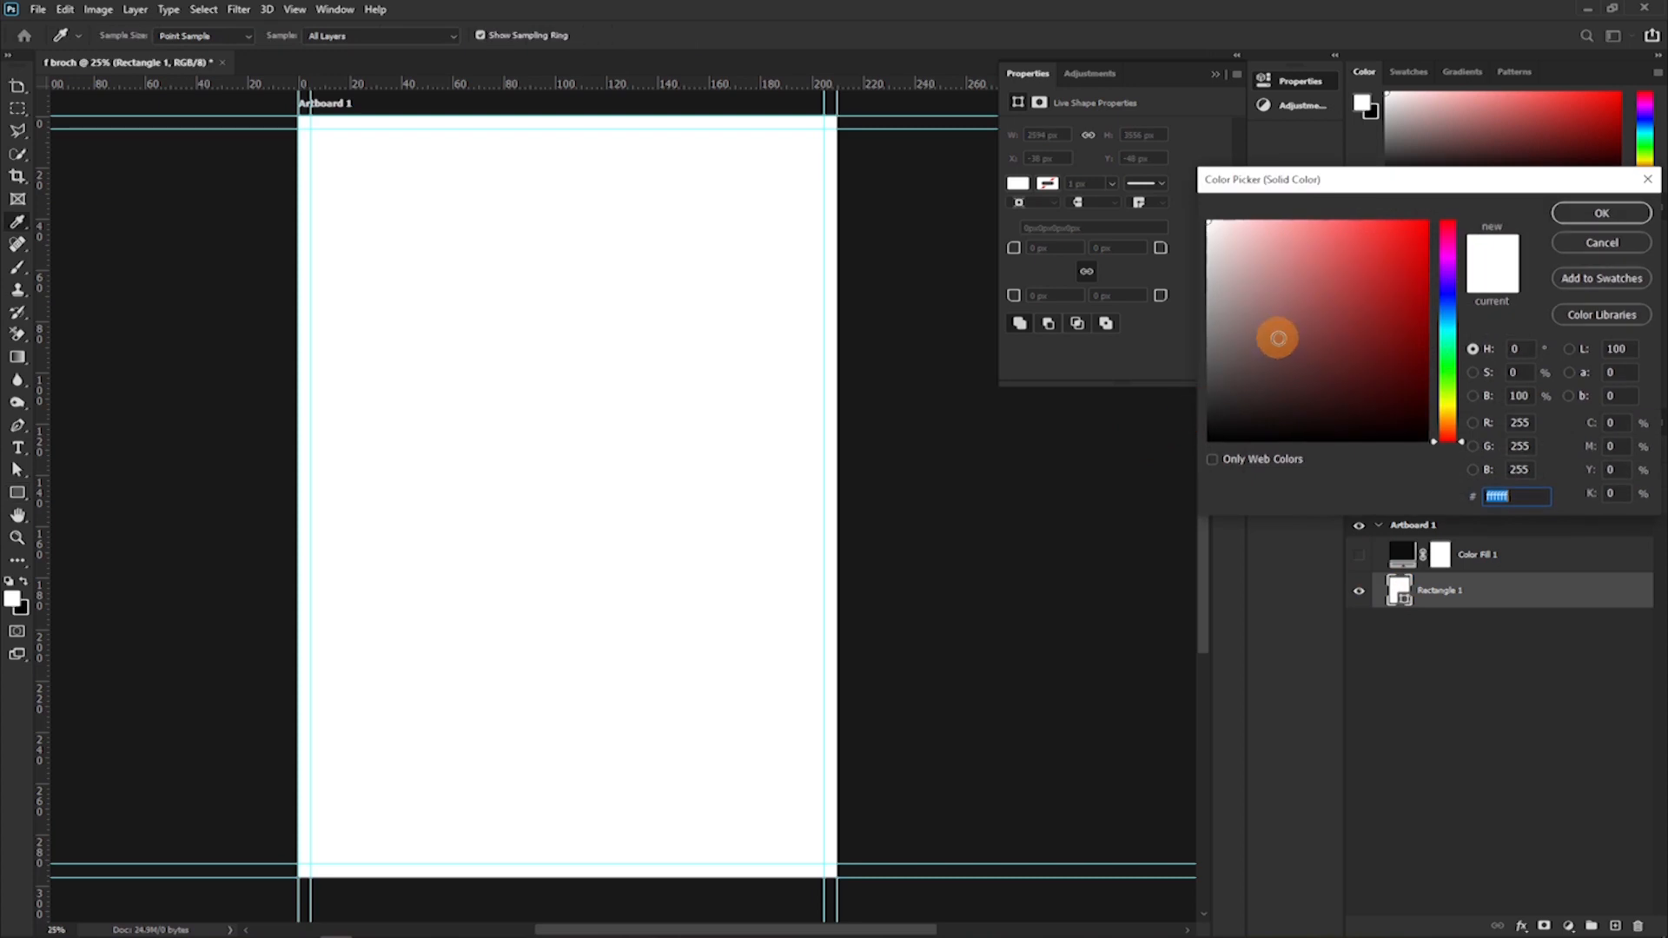
{"action": "left_click", "coordinate": [1381, 302]}
{"action": "left_click", "coordinate": [1613, 218]}
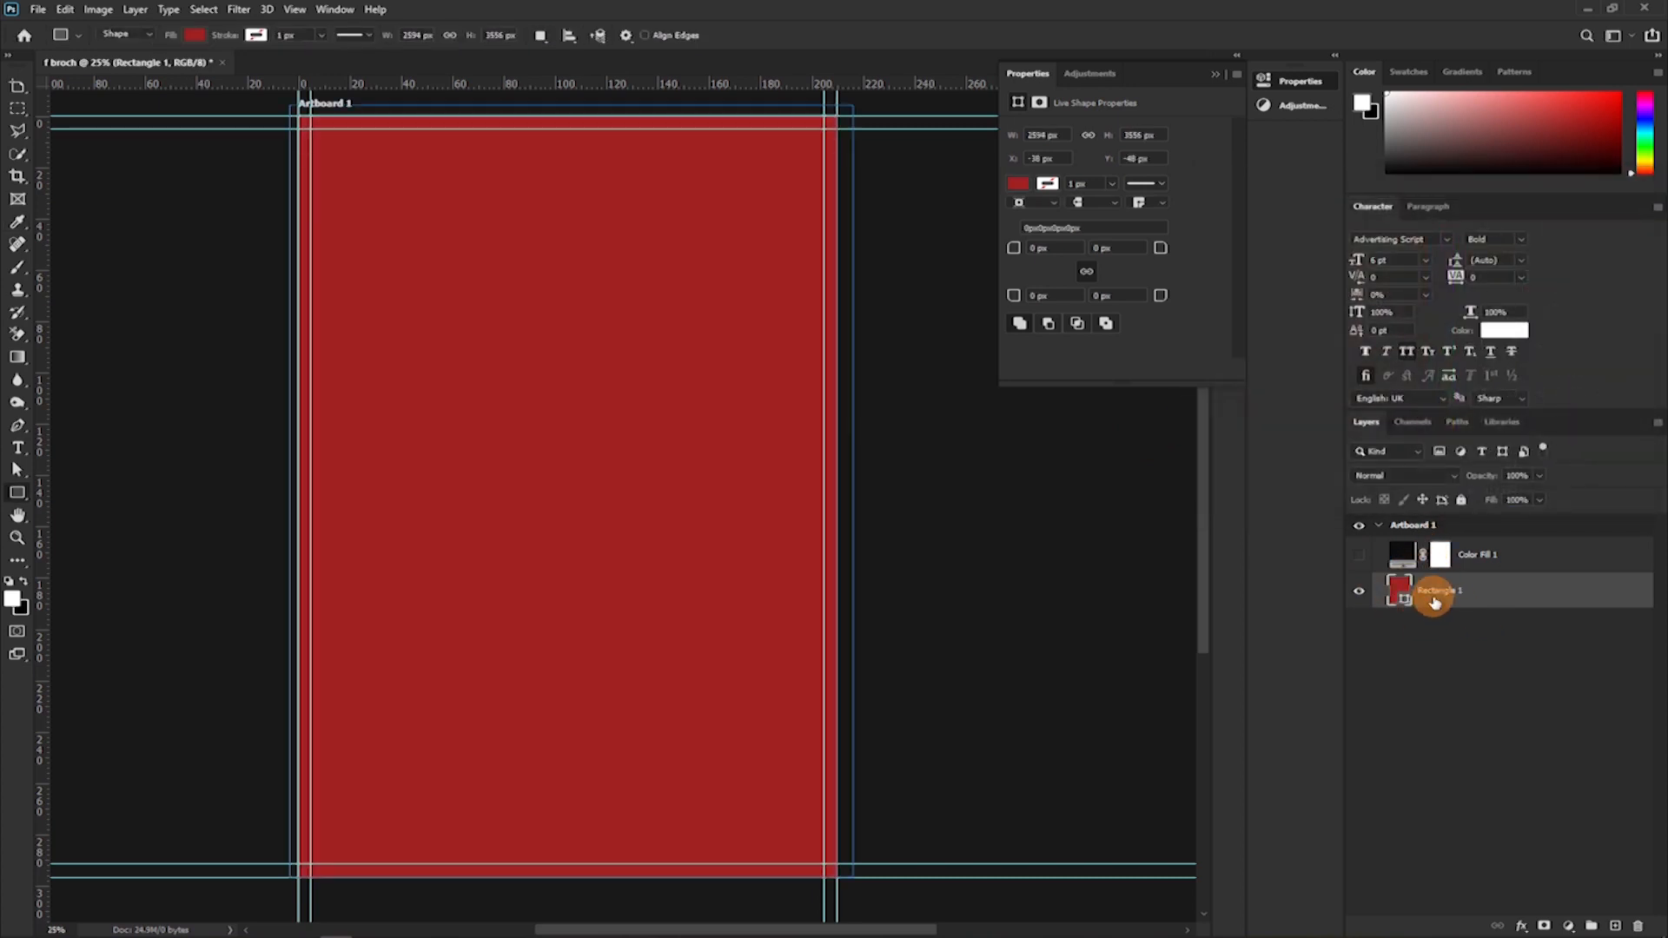
Hide Rectangle 1, show Color Fill 1 again and set its colour to pure black 000000.
{"action": "left_click", "coordinate": [1360, 592]}
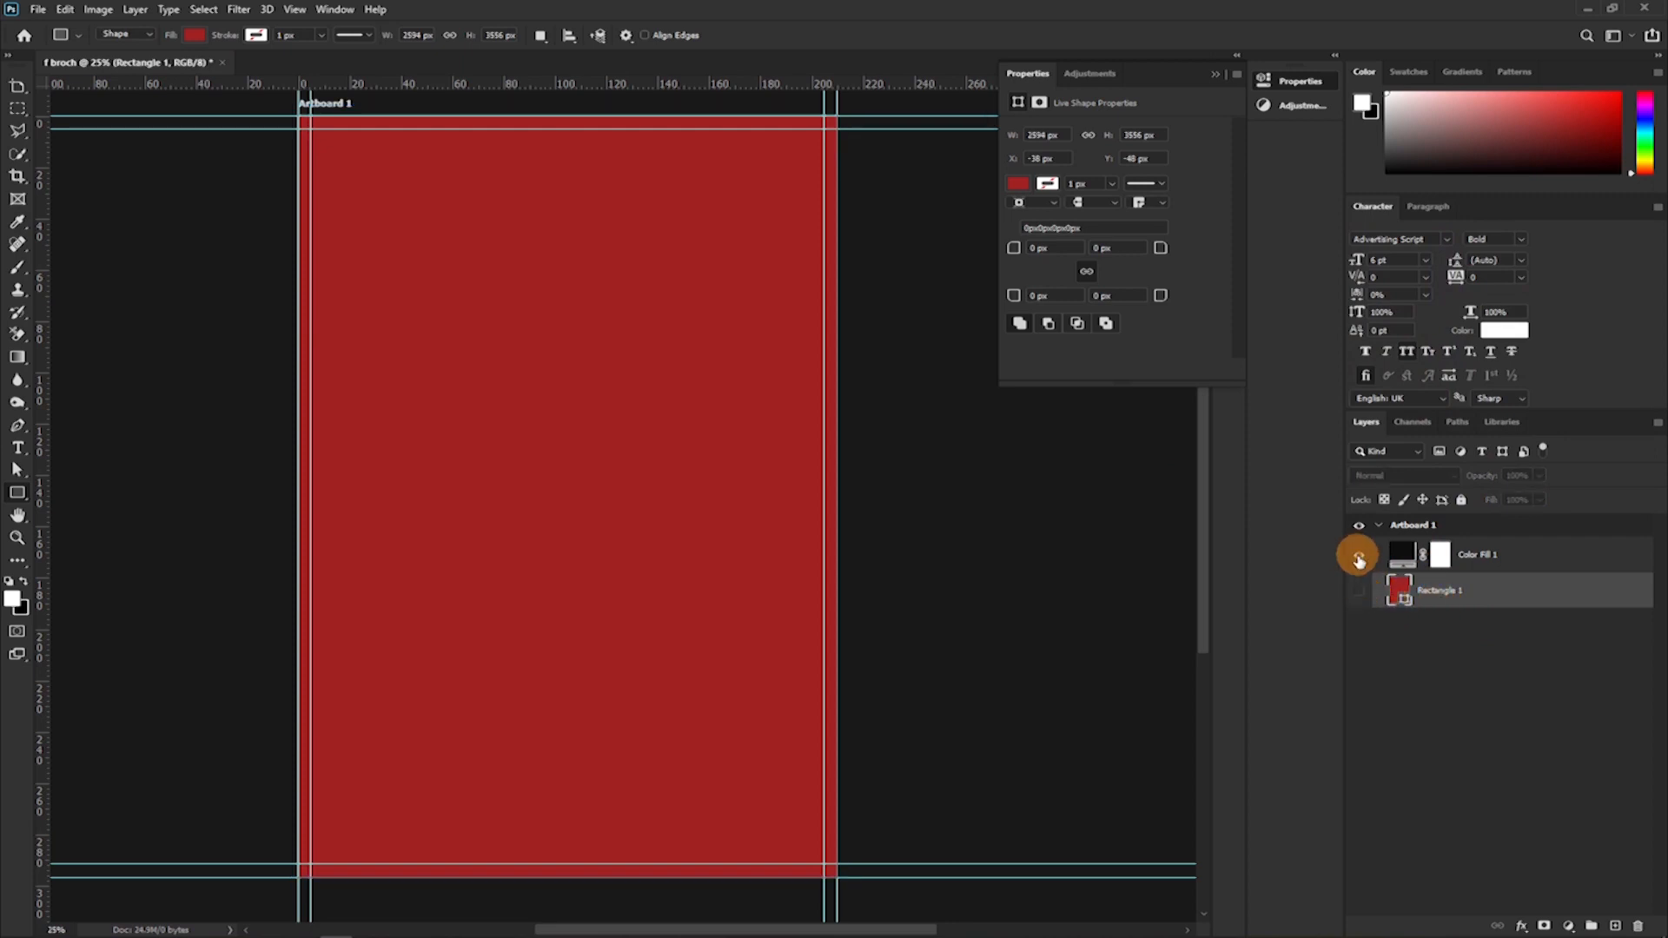
{"action": "left_click", "coordinate": [1358, 558]}
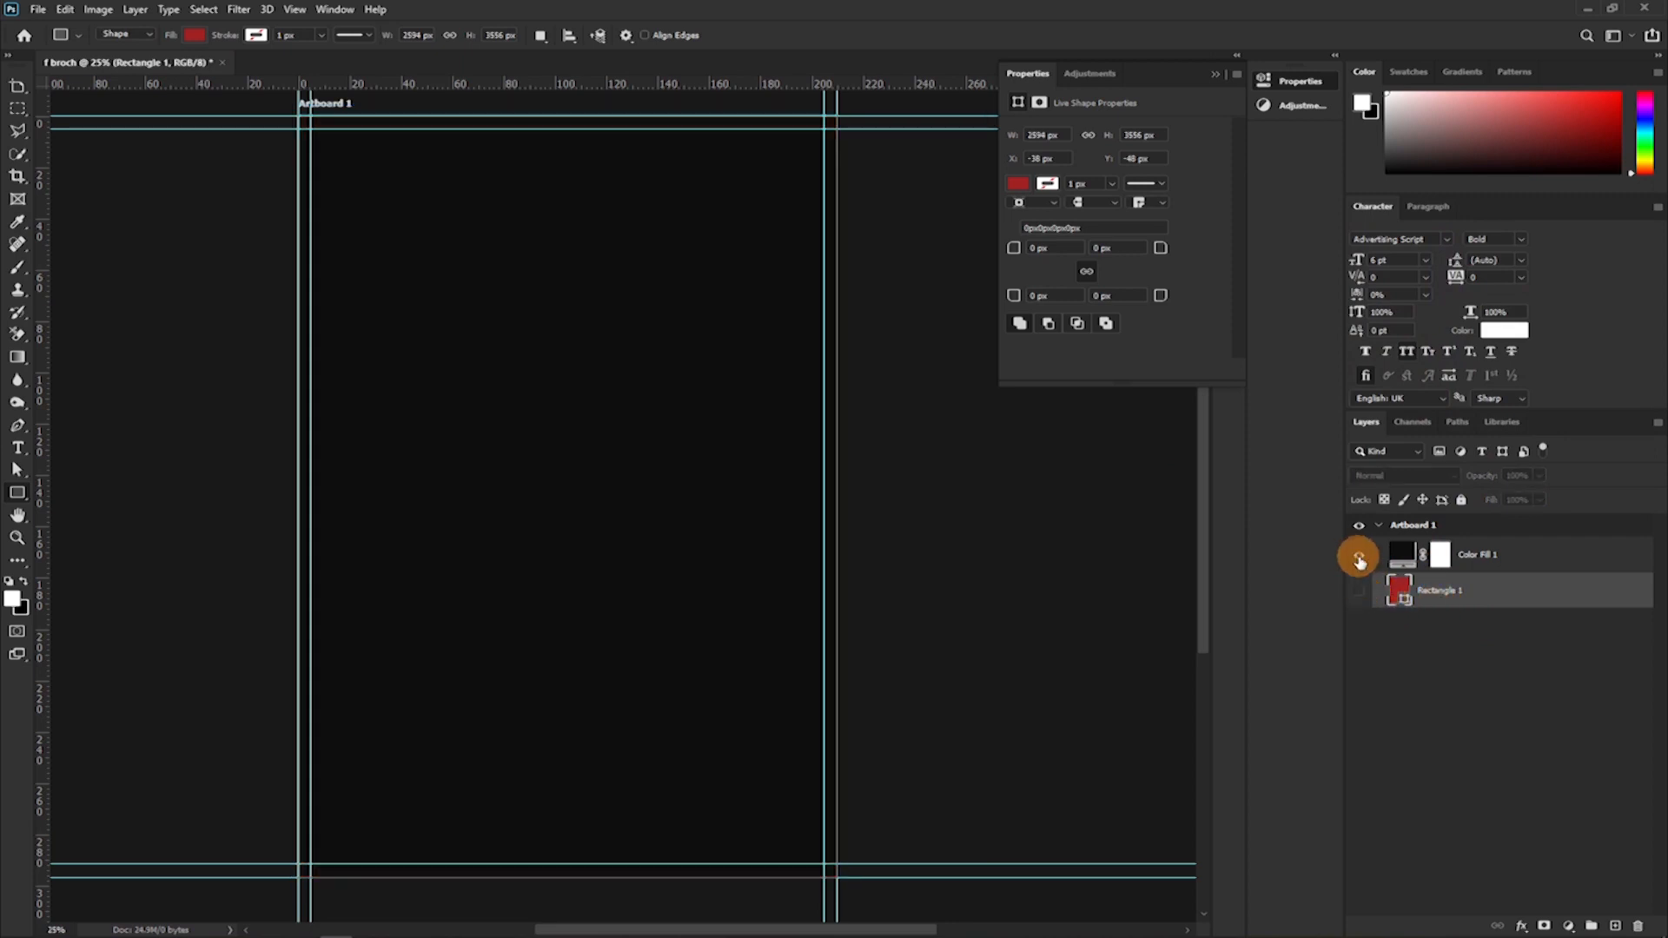
{"action": "double_click", "coordinate": [1404, 560]}
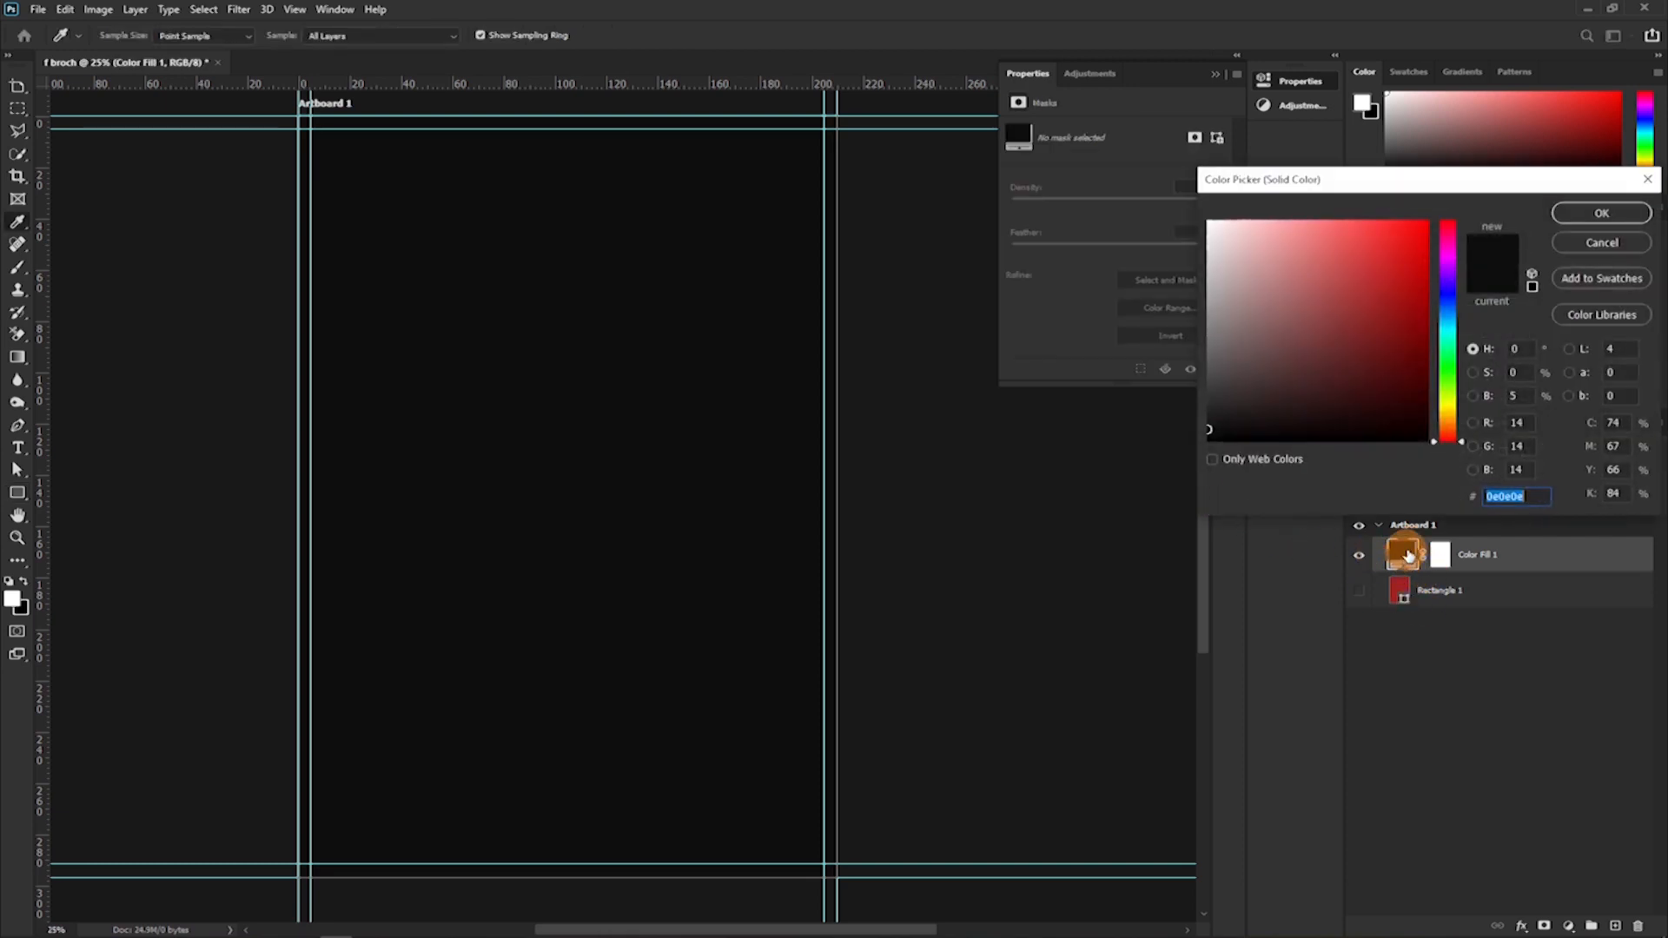
{"action": "type", "text": "bb2222"}
{"action": "mouse_move", "coordinate": [1324, 259]}
{"action": "left_mouse_down"}
{"action": "mouse_move", "coordinate": [1277, 361]}
{"action": "mouse_move", "coordinate": [1054, 450]}
{"action": "left_mouse_up"}
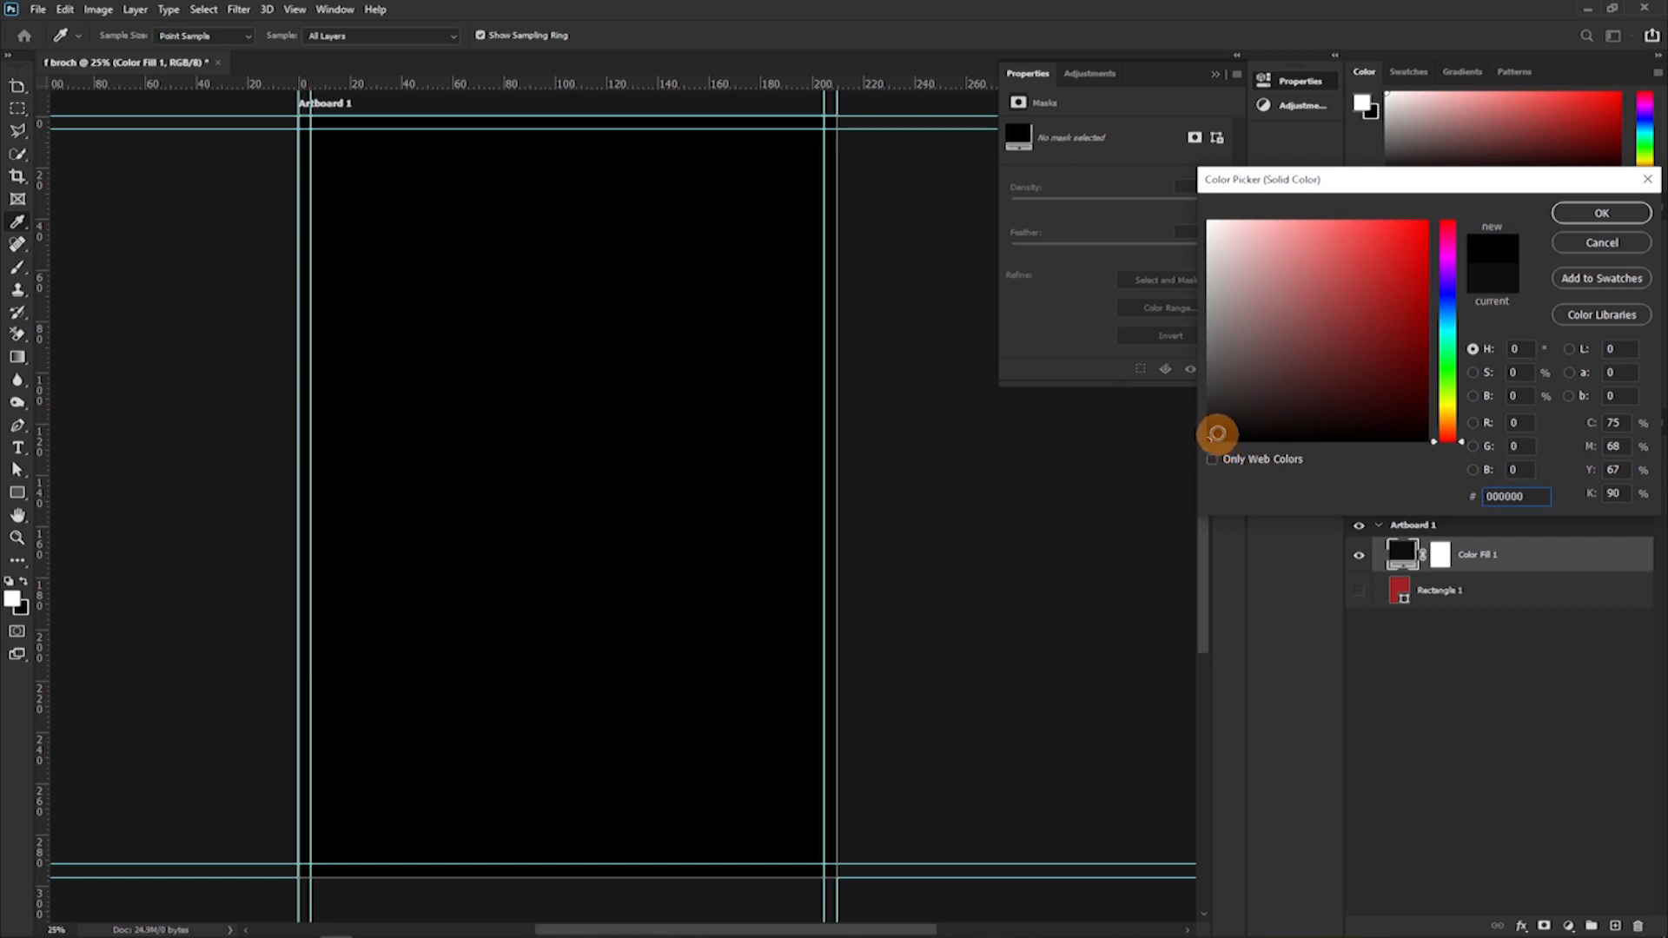
{"action": "left_click", "coordinate": [1572, 219]}
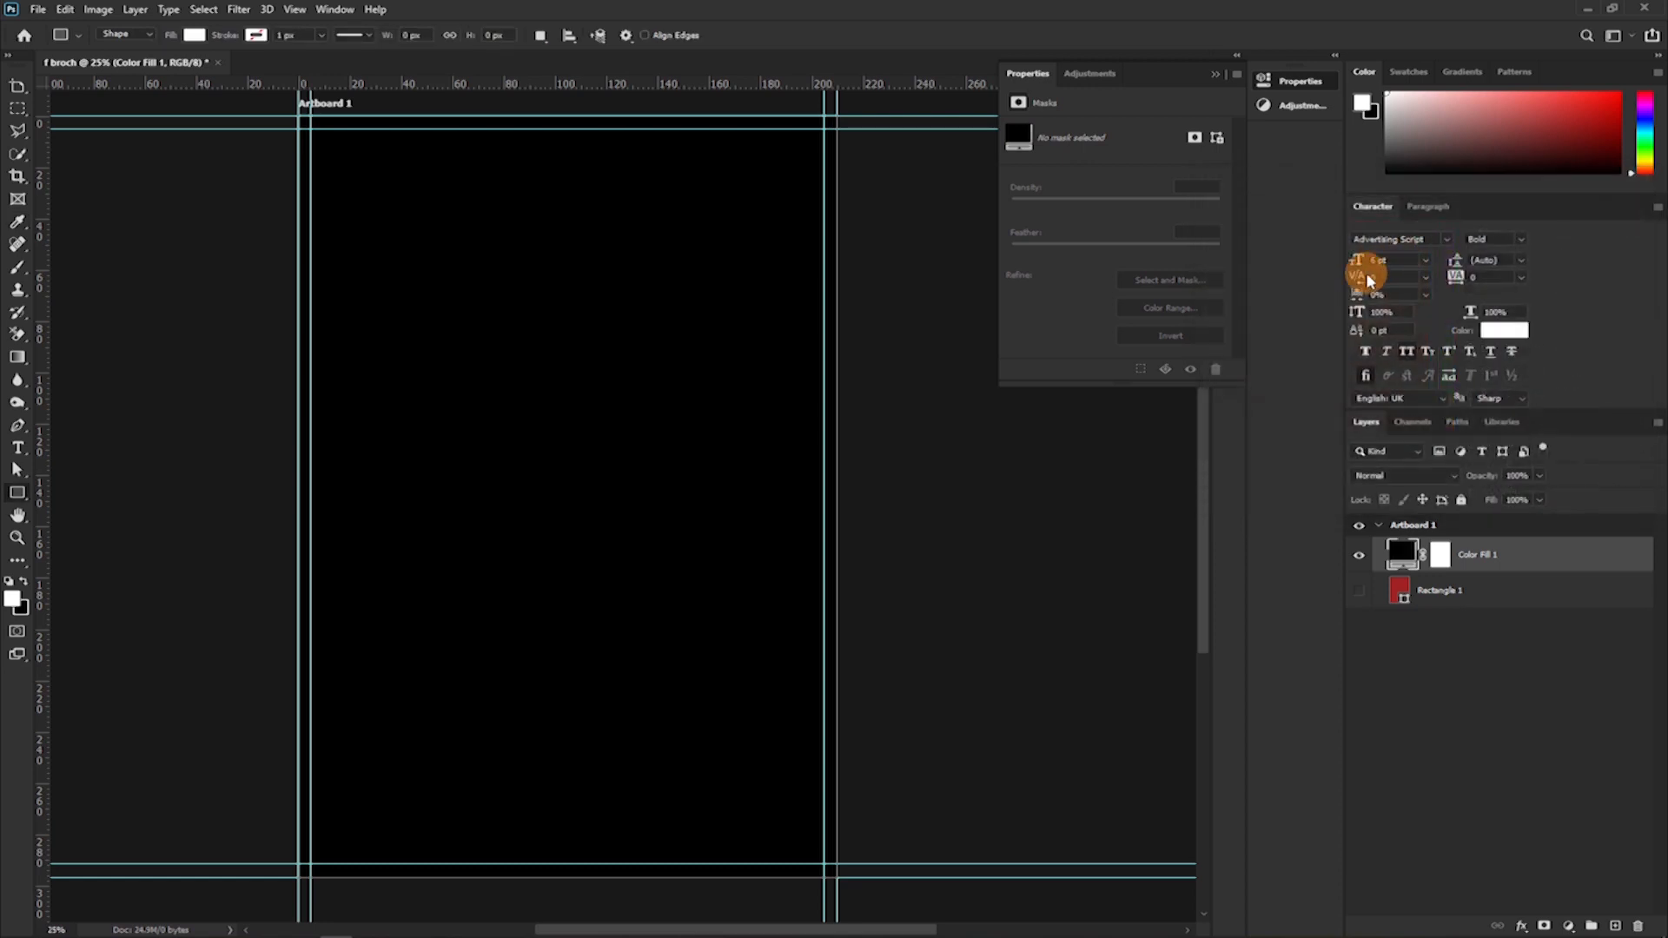
Delete the hidden dark red Rectangle 1 layer from Artboard 1.
{"action": "left_click", "coordinate": [865, 409]}
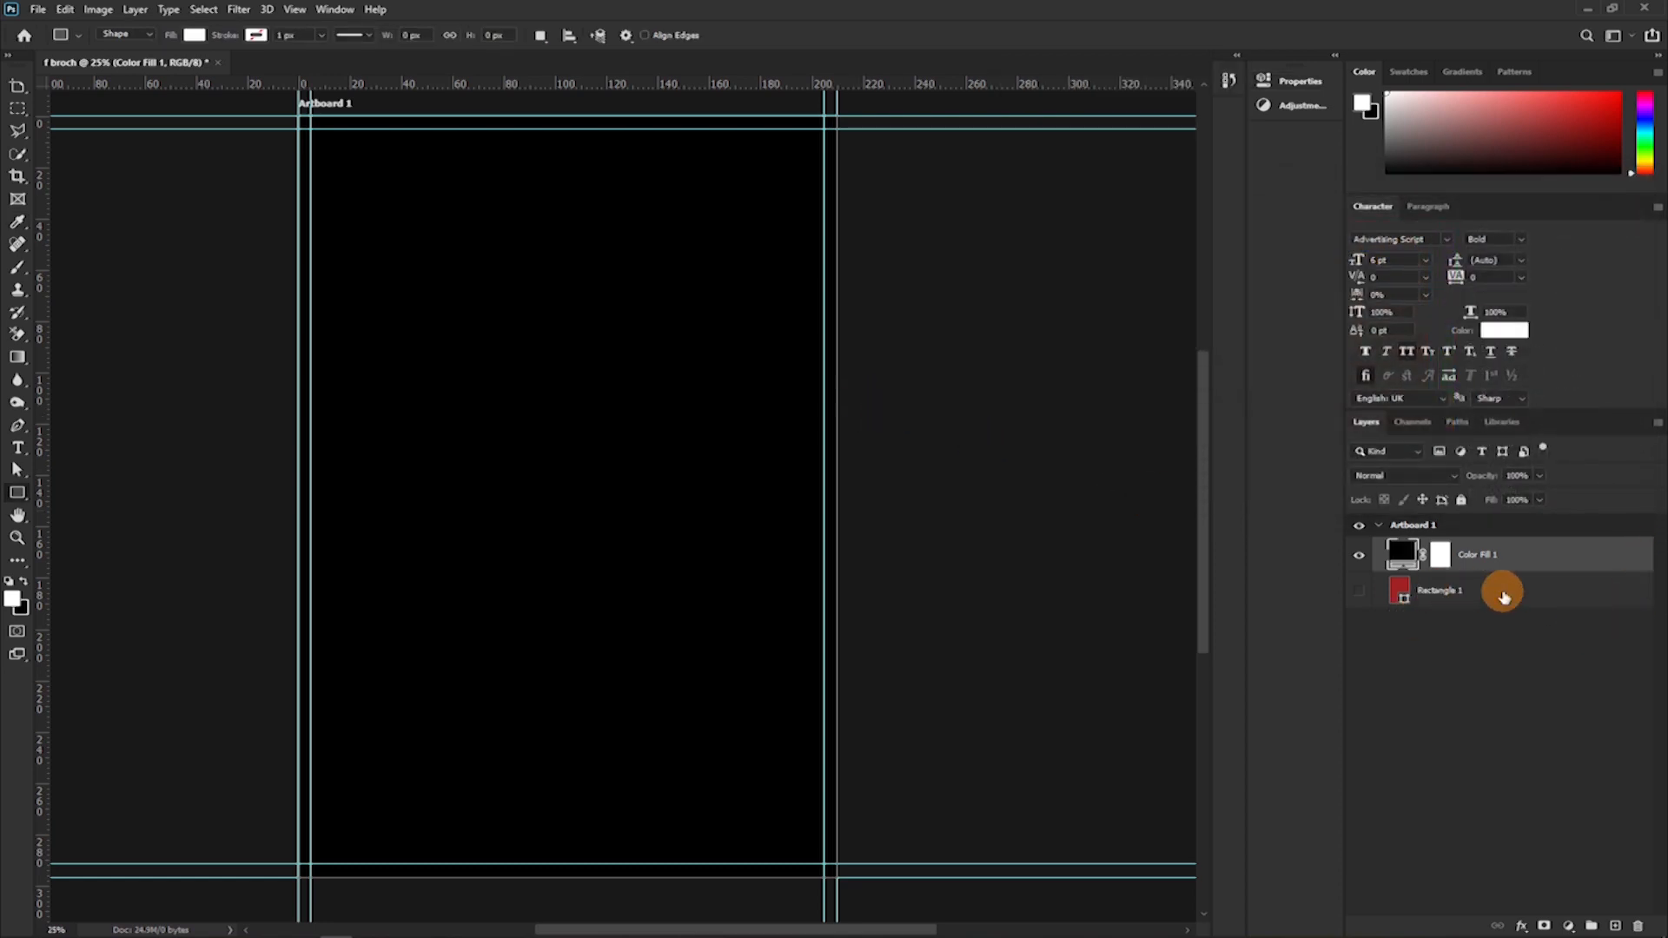
{"action": "left_click", "coordinate": [1490, 599]}
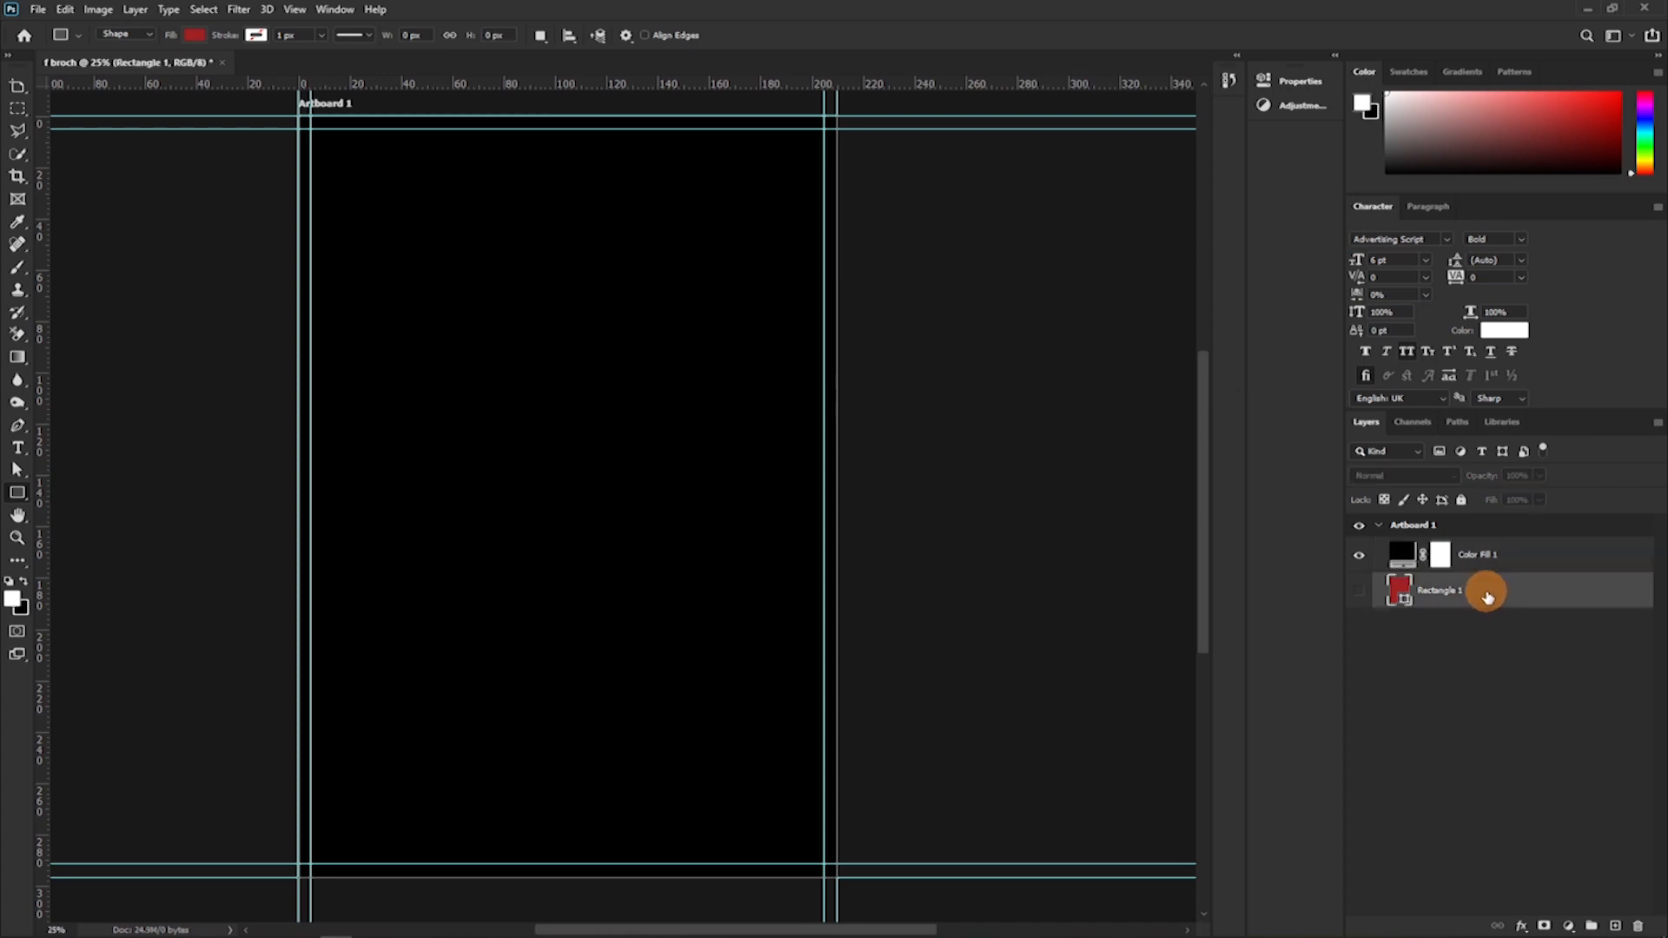
{"action": "key", "text": "Delete"}
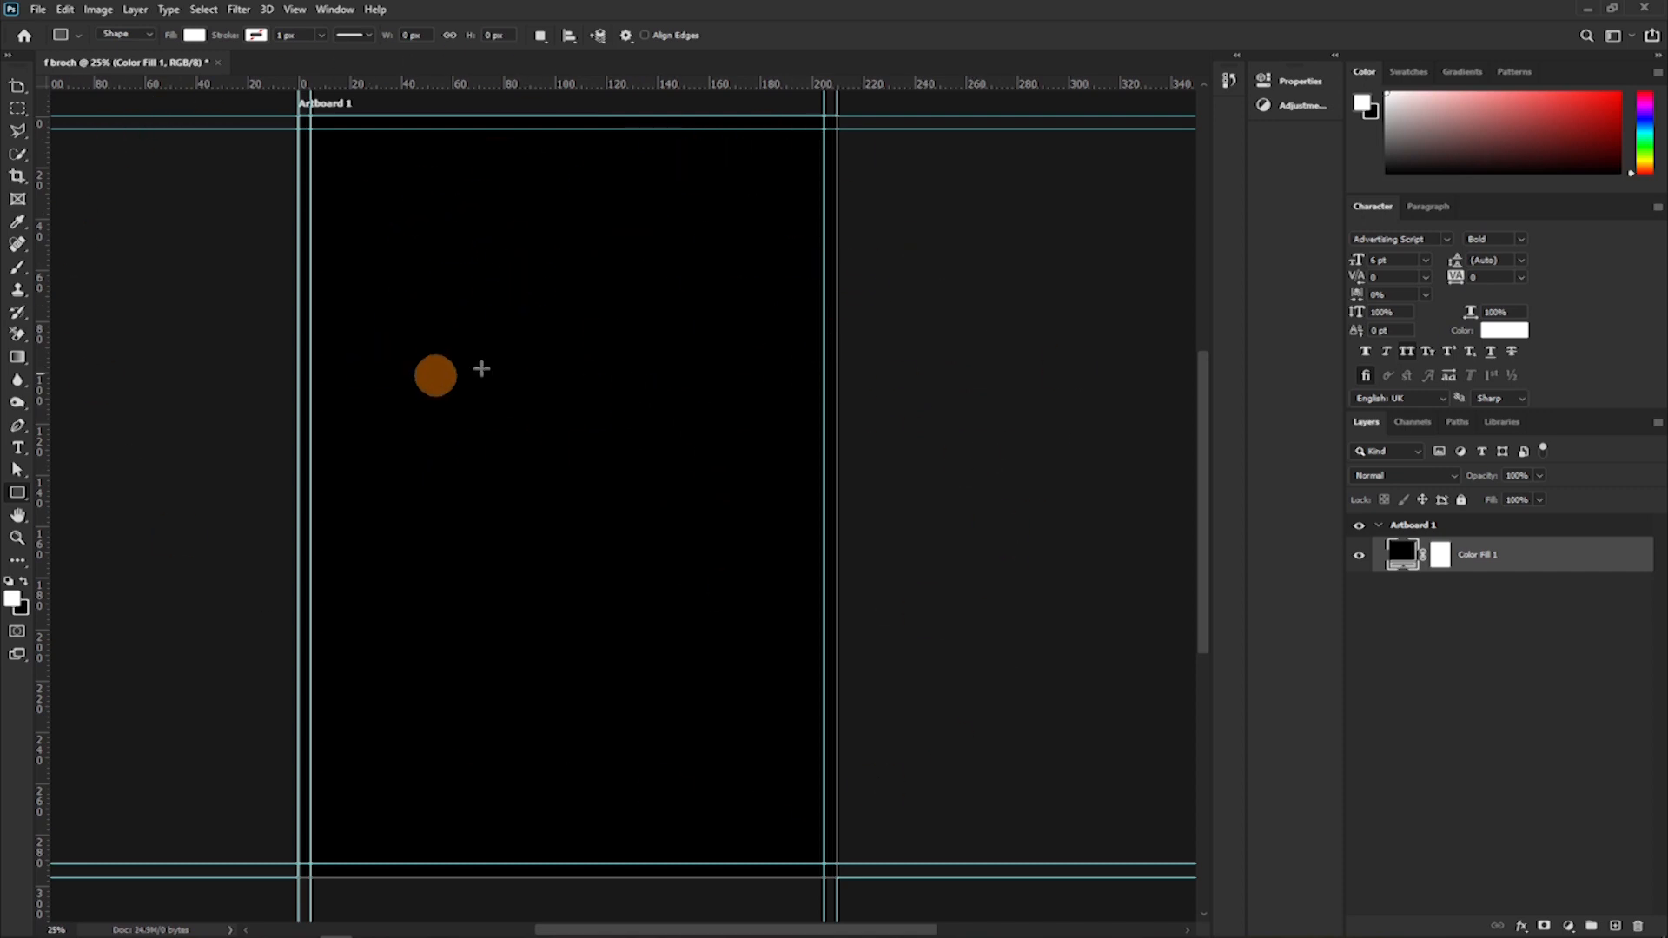
Try the Black, Dark Gray, Medium Gray, Light Gray and Custom presets for the canvas surround around Artboard 1.
{"action": "scroll", "coordinate": [563, 324], "scroll_direction": "up", "scroll_amount": 2}
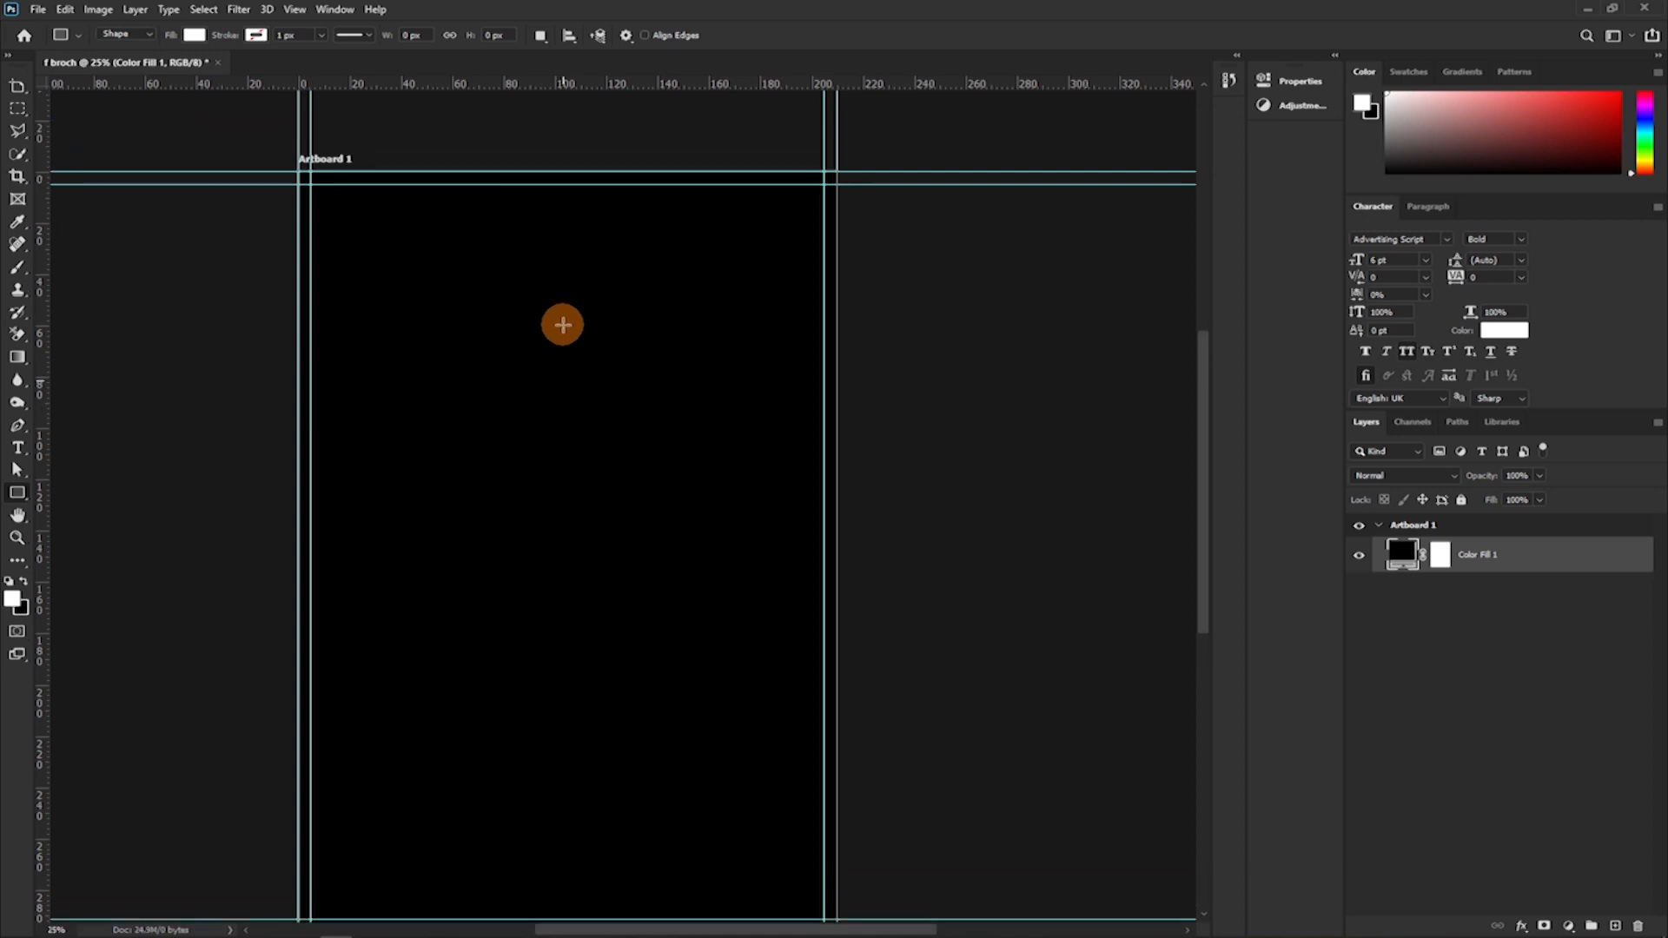
{"action": "scroll", "coordinate": [564, 324], "scroll_direction": "down", "scroll_amount": 1}
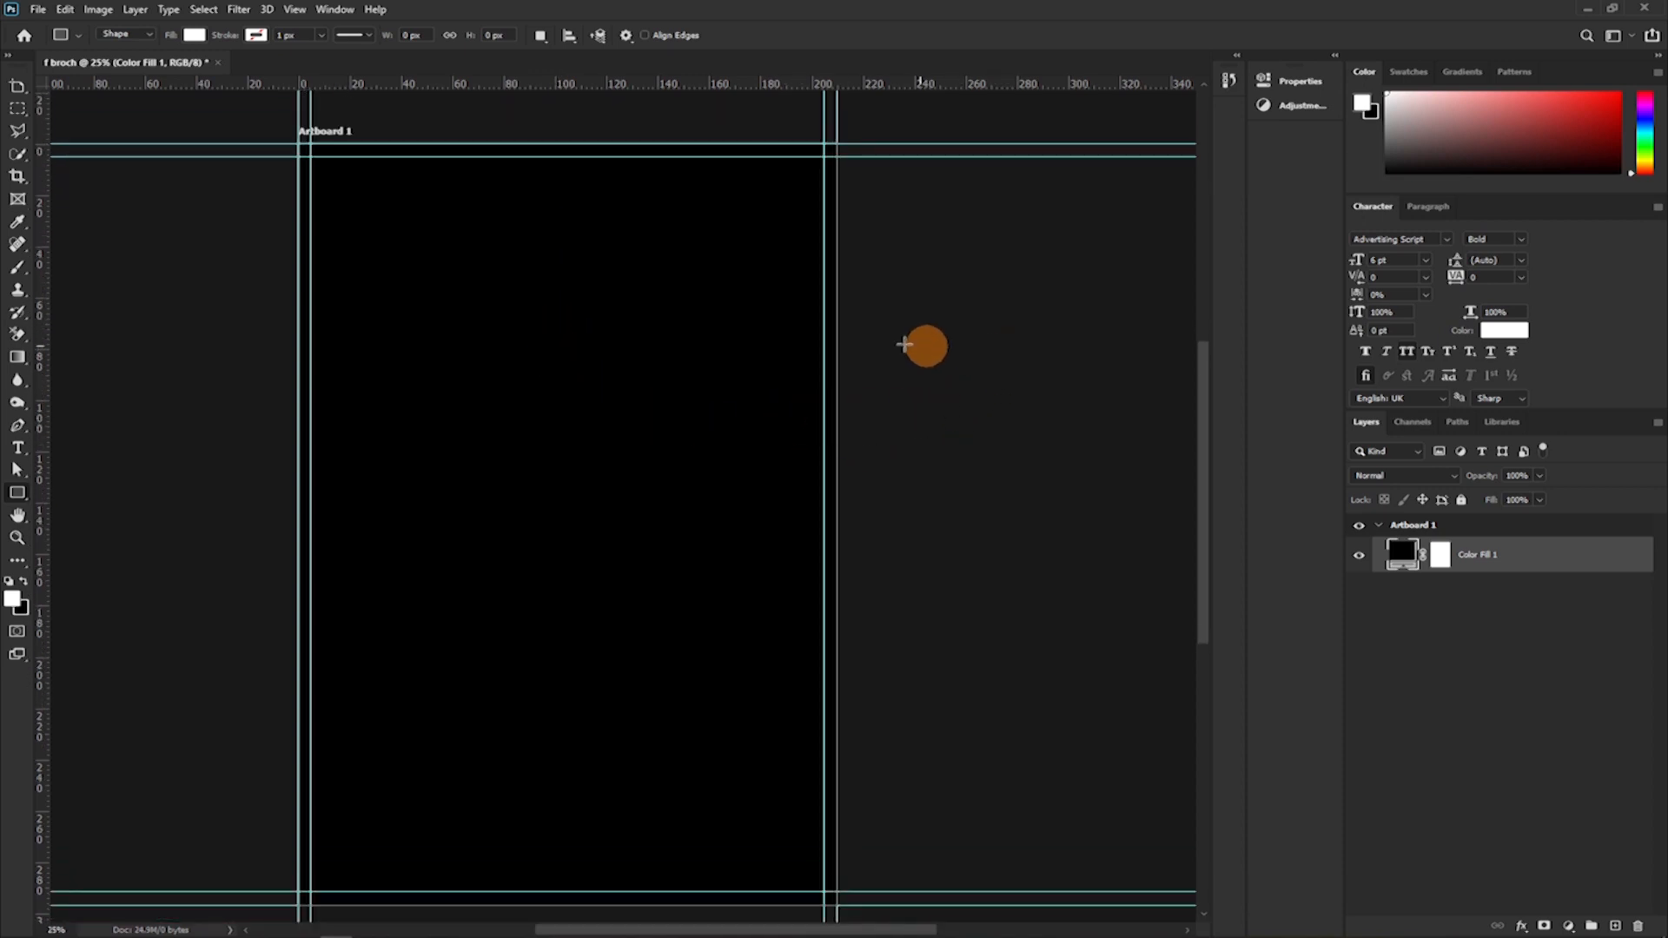
{"action": "right_click", "coordinate": [936, 320]}
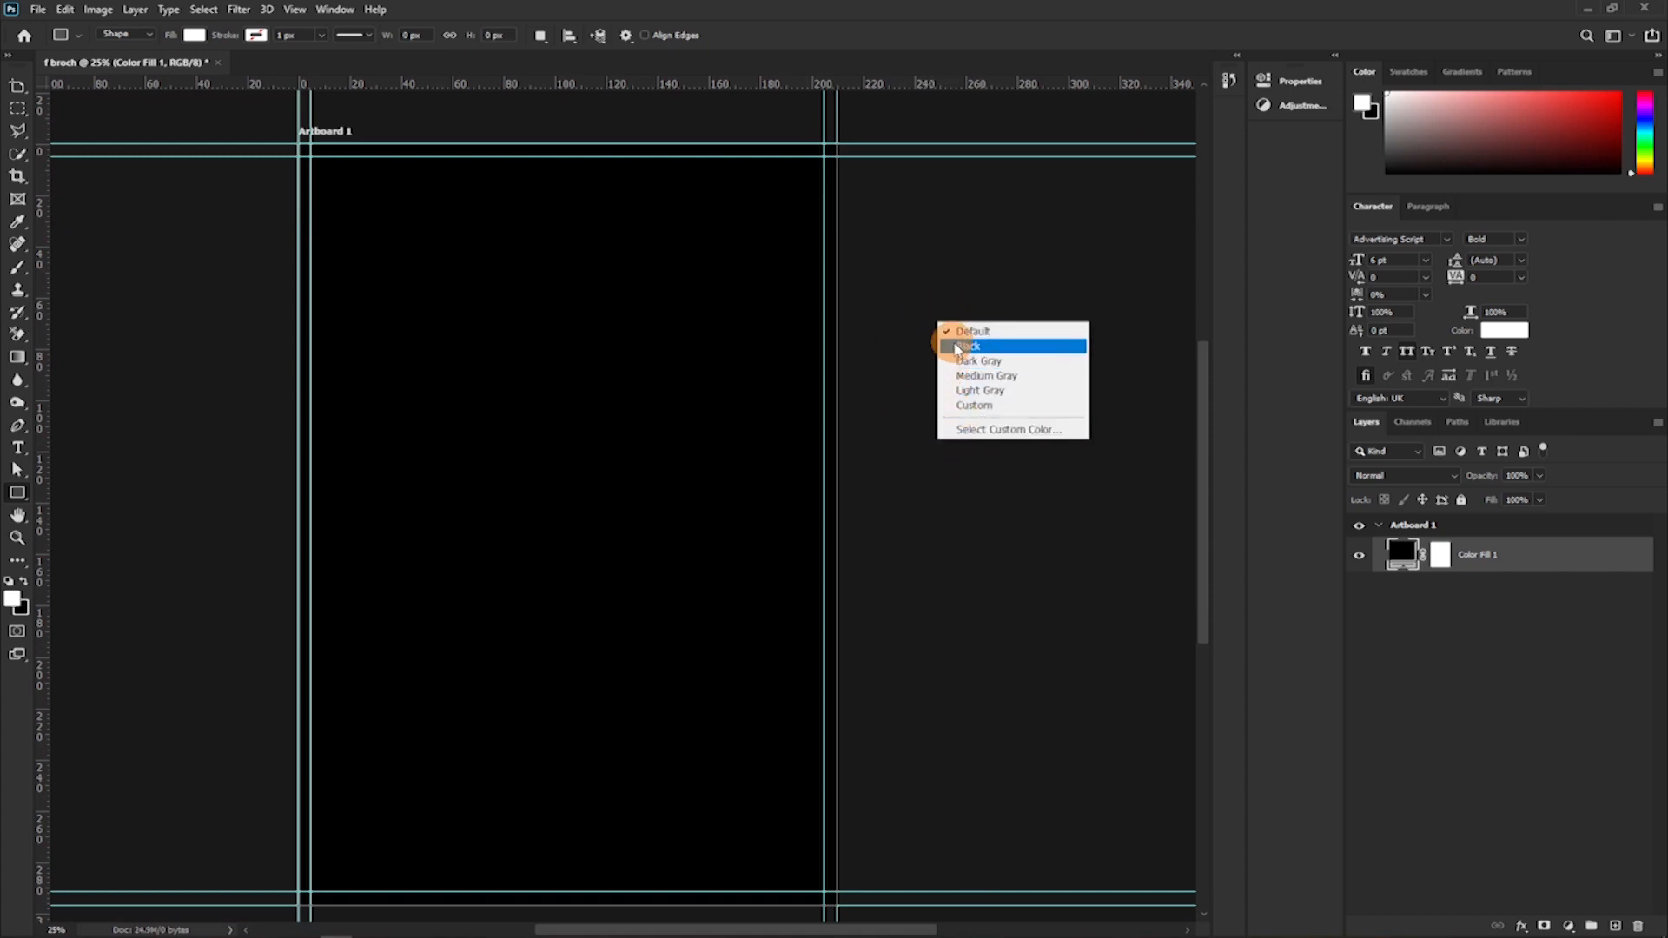
{"action": "left_click", "coordinate": [961, 347]}
{"action": "right_click", "coordinate": [962, 349]}
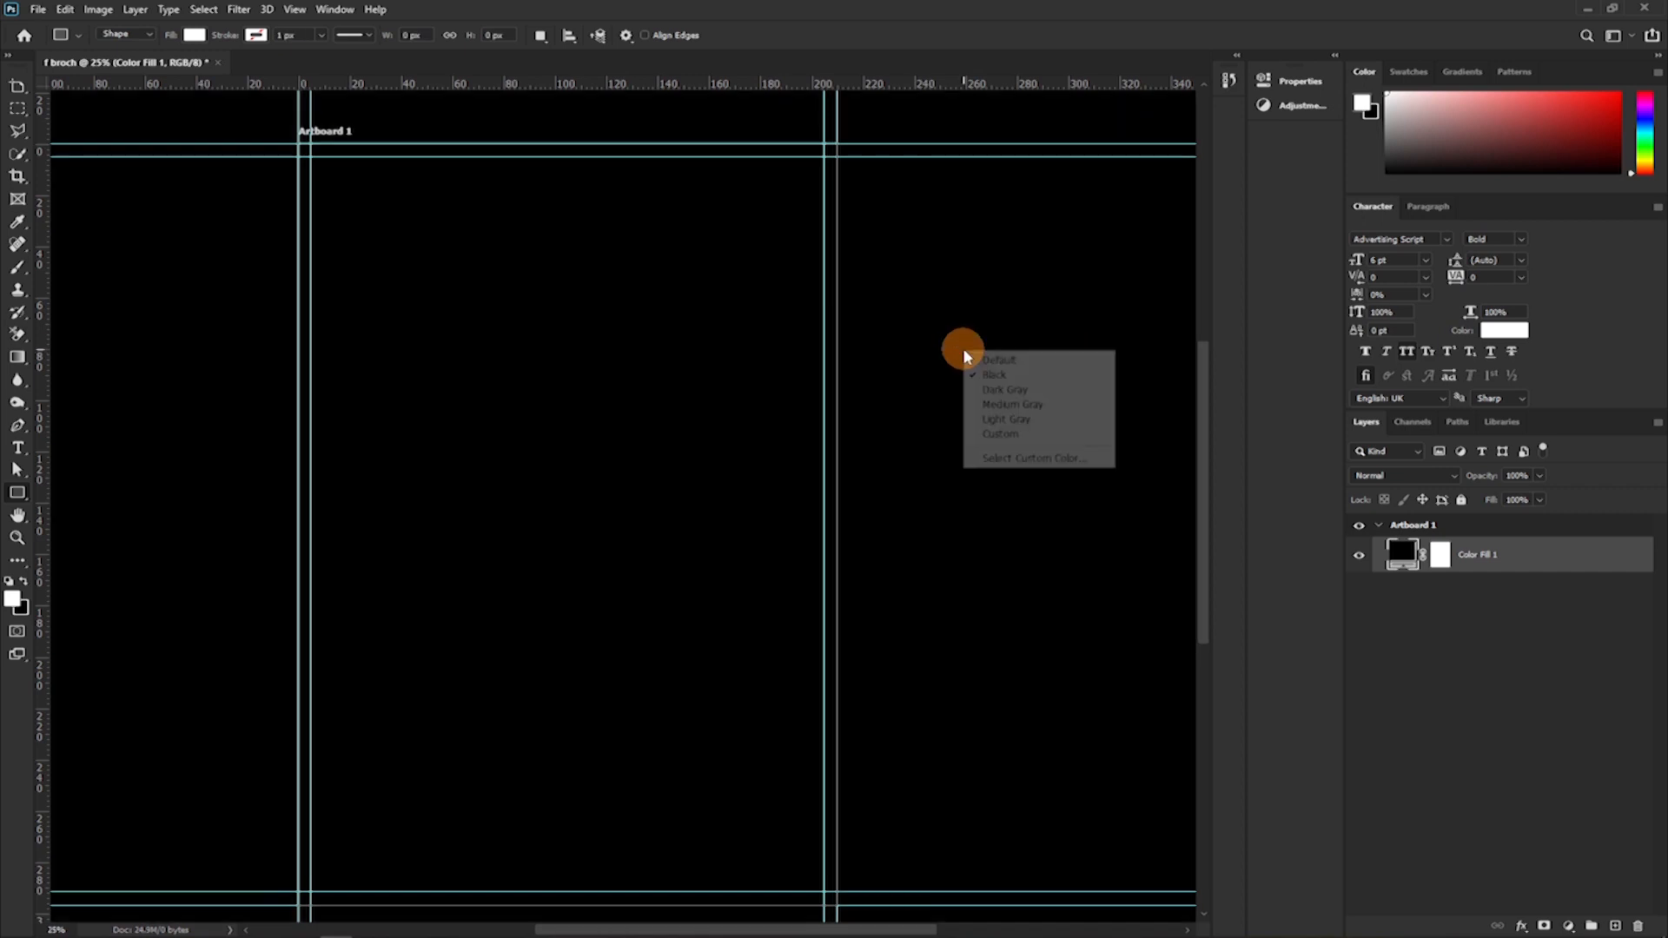
{"action": "left_click", "coordinate": [979, 386]}
{"action": "right_click", "coordinate": [977, 375]}
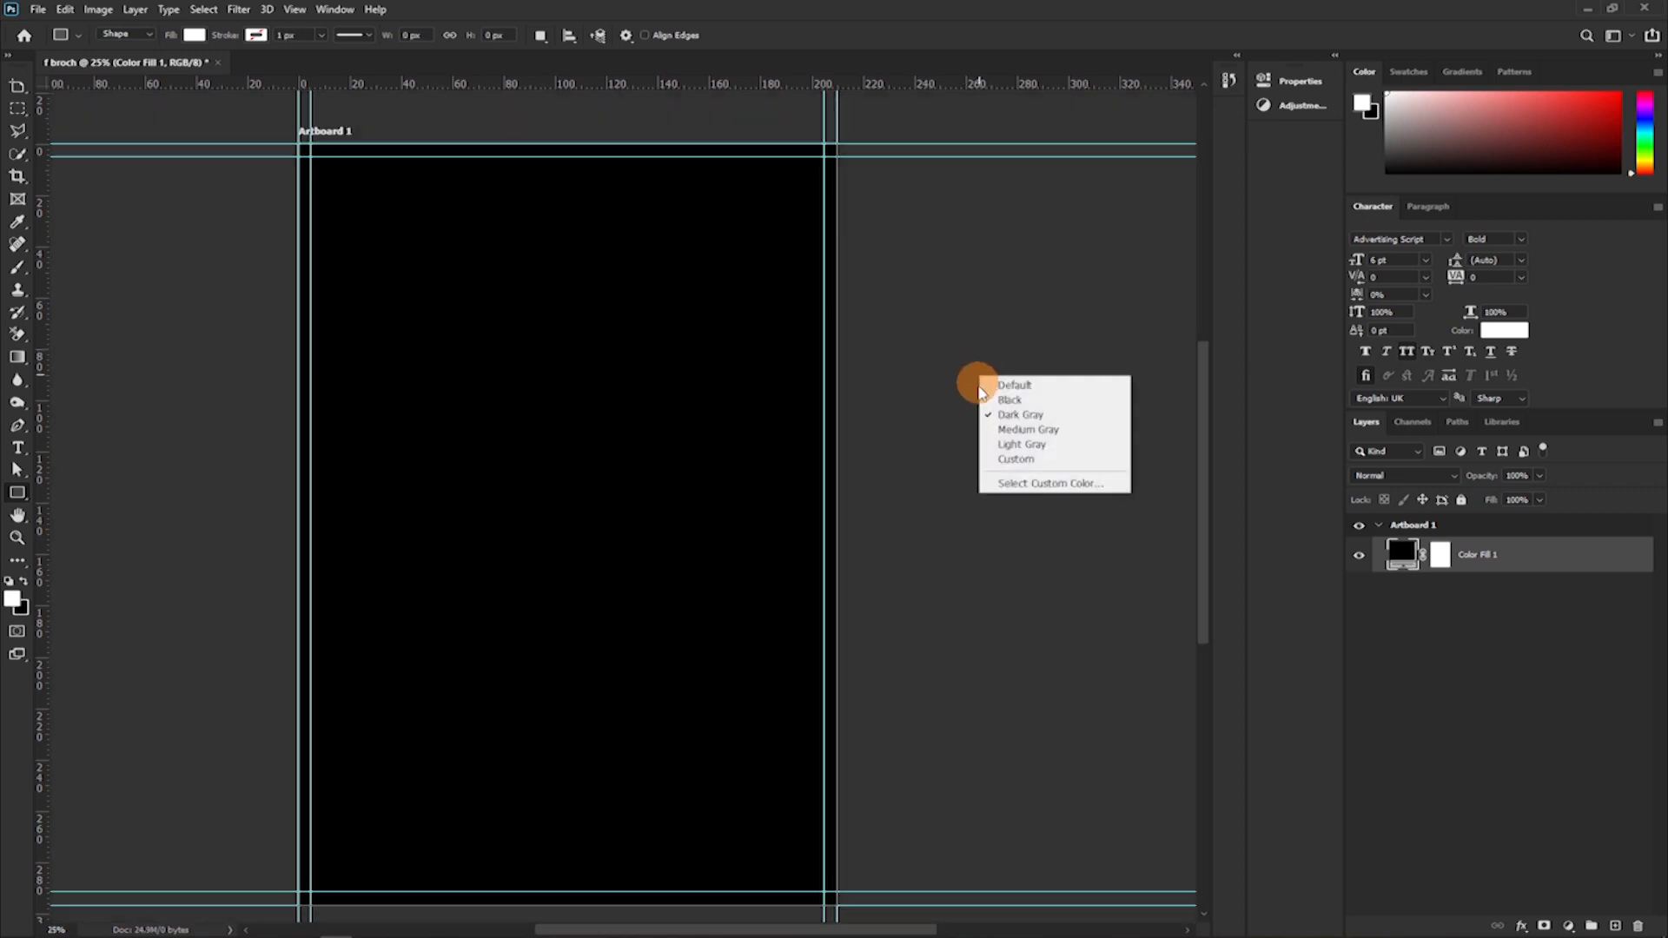
{"action": "left_click", "coordinate": [995, 429]}
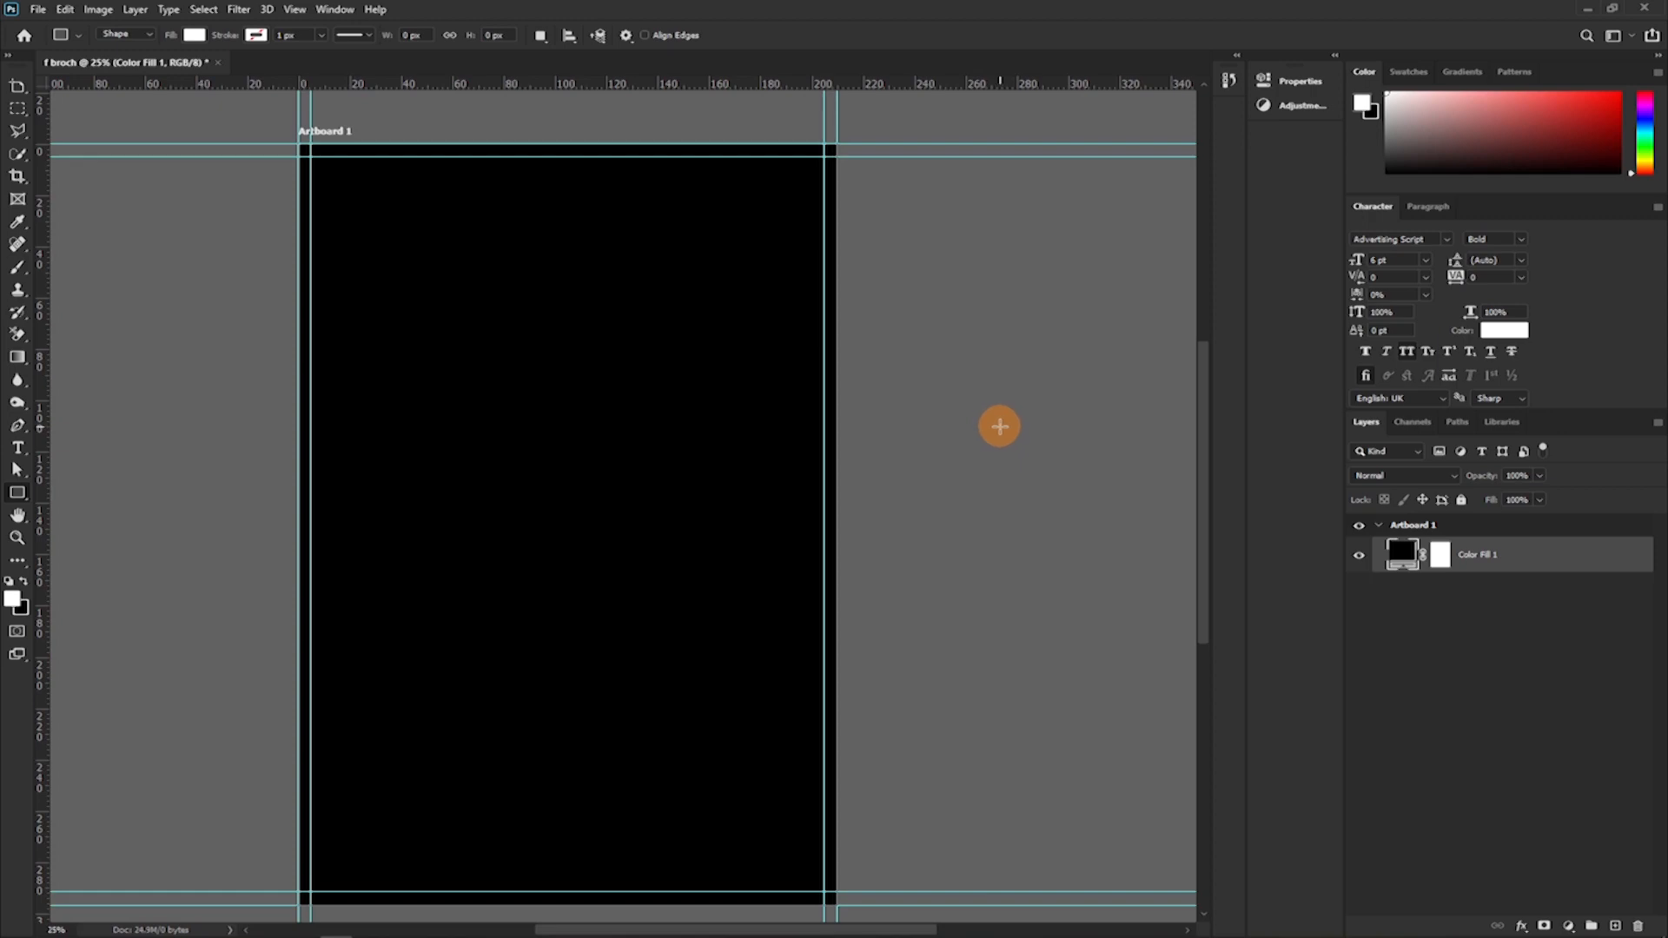
{"action": "right_click", "coordinate": [999, 426]}
{"action": "left_click", "coordinate": [1030, 488]}
{"action": "right_click", "coordinate": [985, 395]}
{"action": "left_click", "coordinate": [1016, 477]}
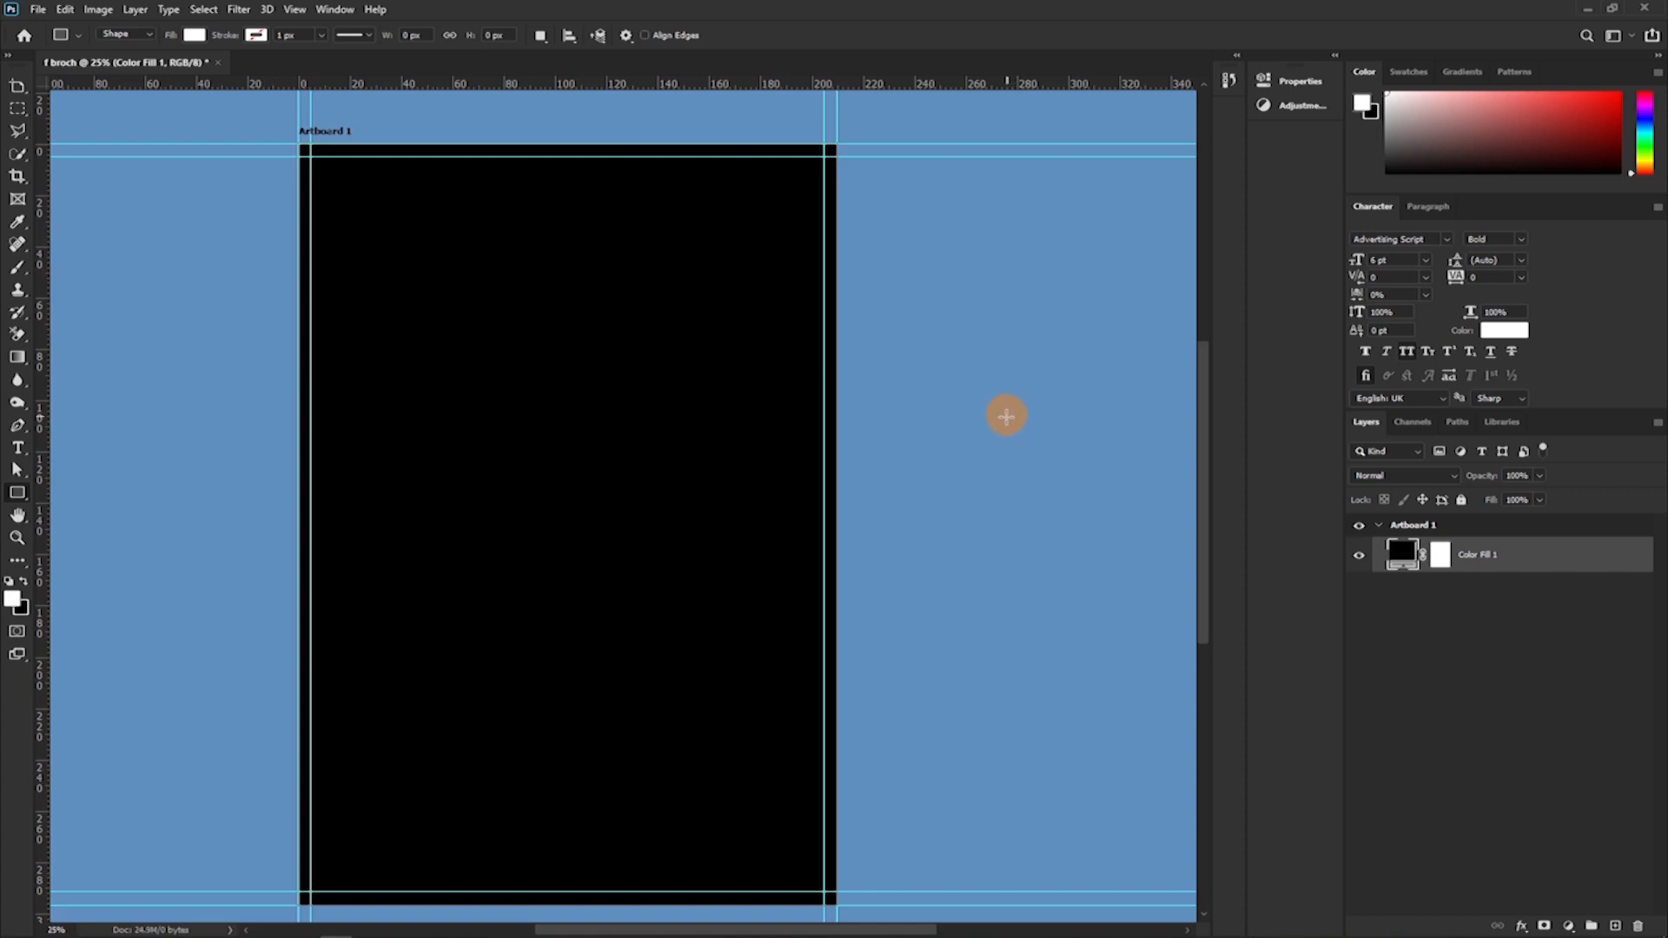
Try the yellow-green custom colour b6c31f for the area surrounding Artboard 1.
{"action": "right_click", "coordinate": [1007, 419]}
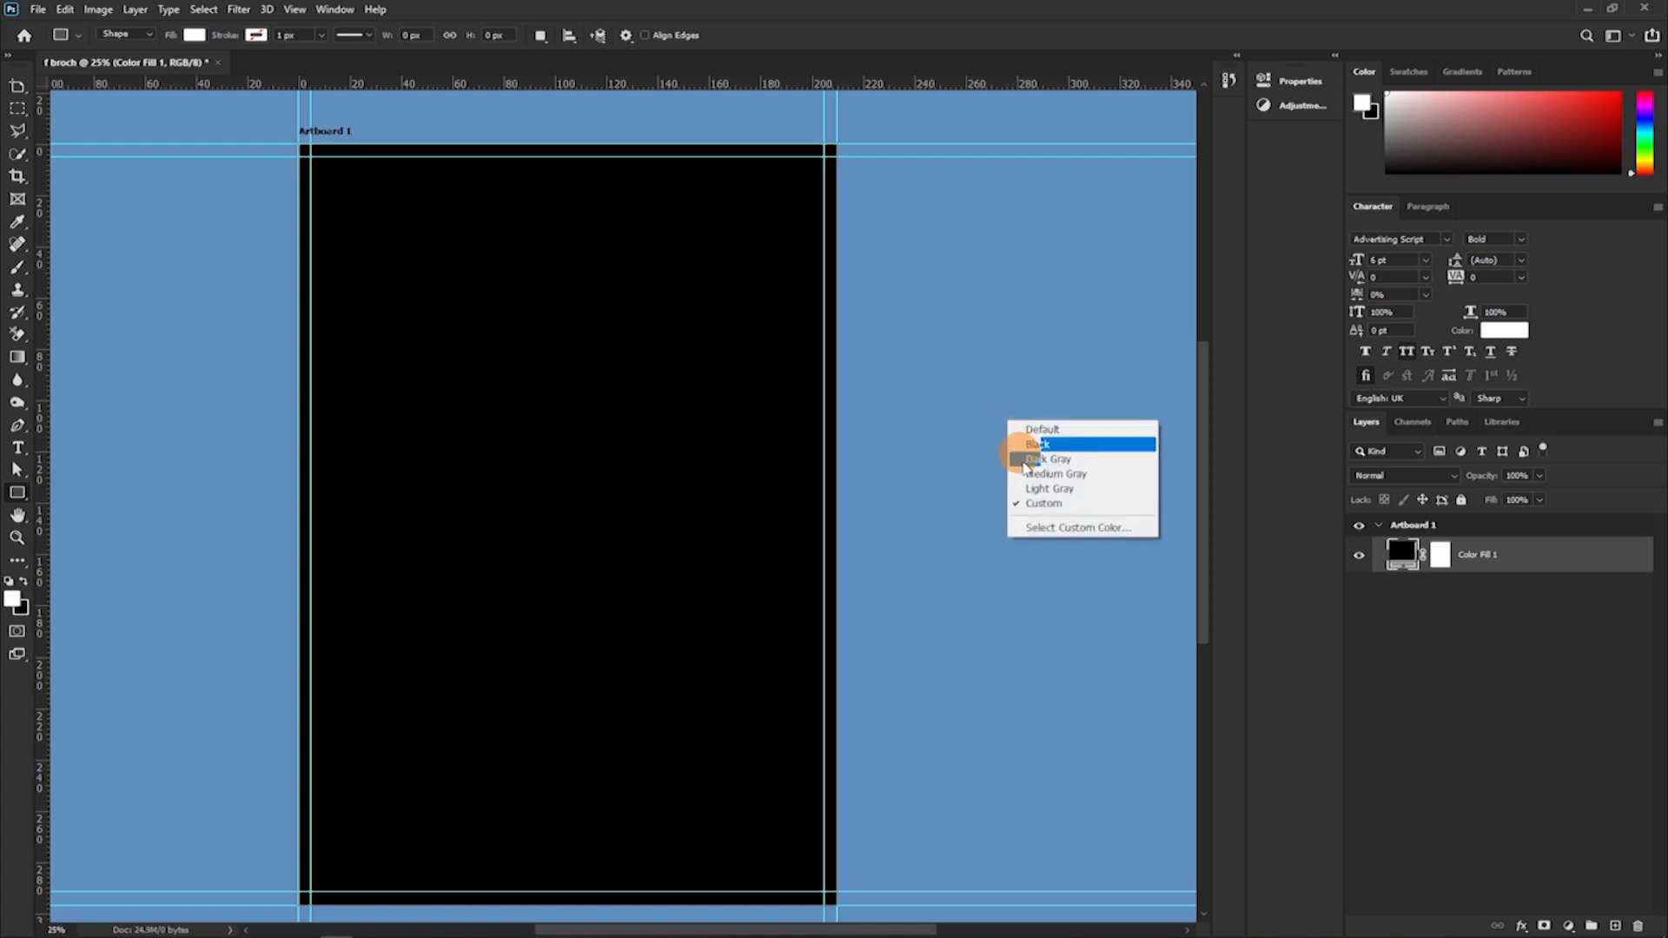
{"action": "left_click", "coordinate": [1051, 524]}
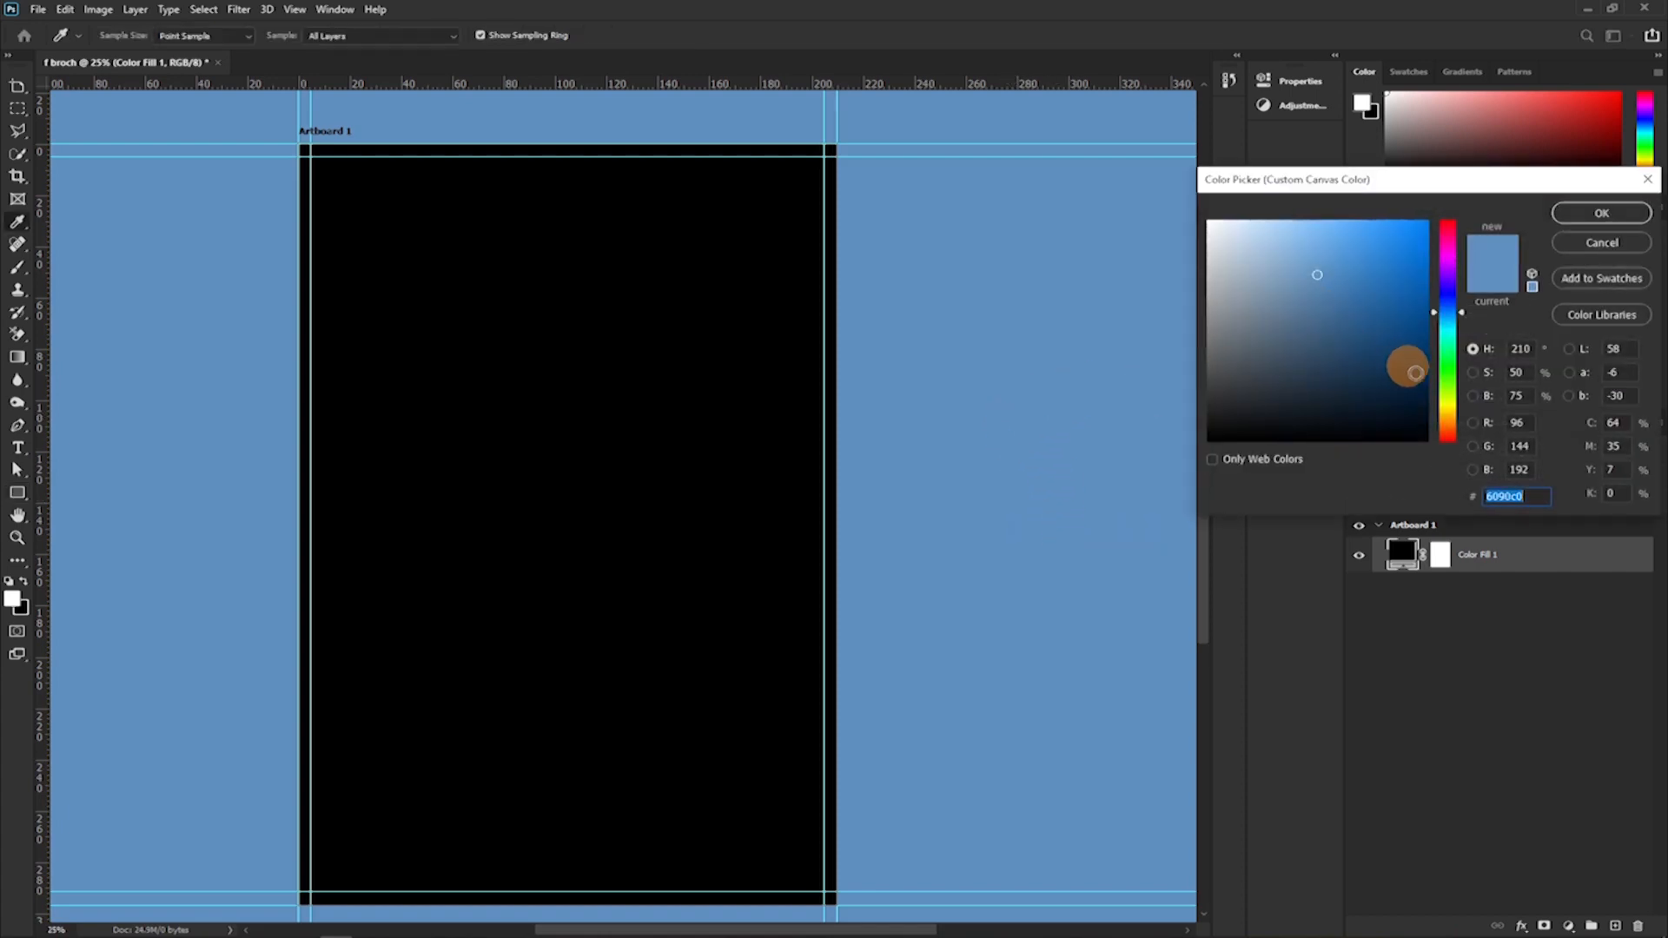
{"action": "left_click", "coordinate": [1442, 399]}
{"action": "left_click", "coordinate": [1391, 270]}
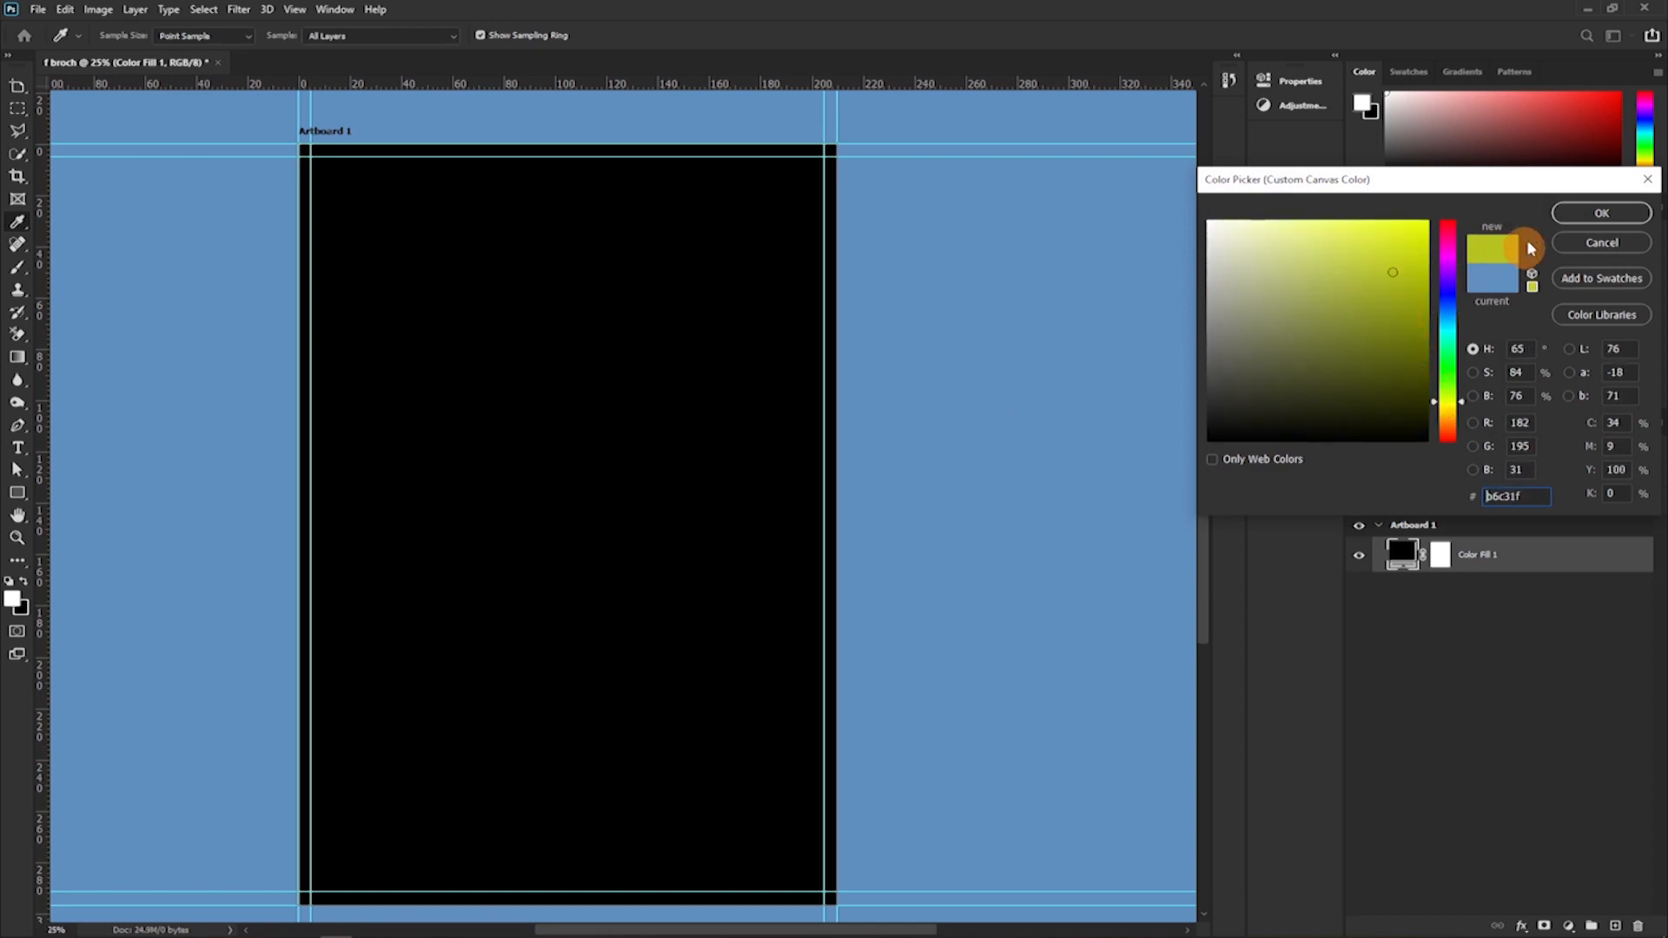
{"action": "left_click", "coordinate": [1560, 215]}
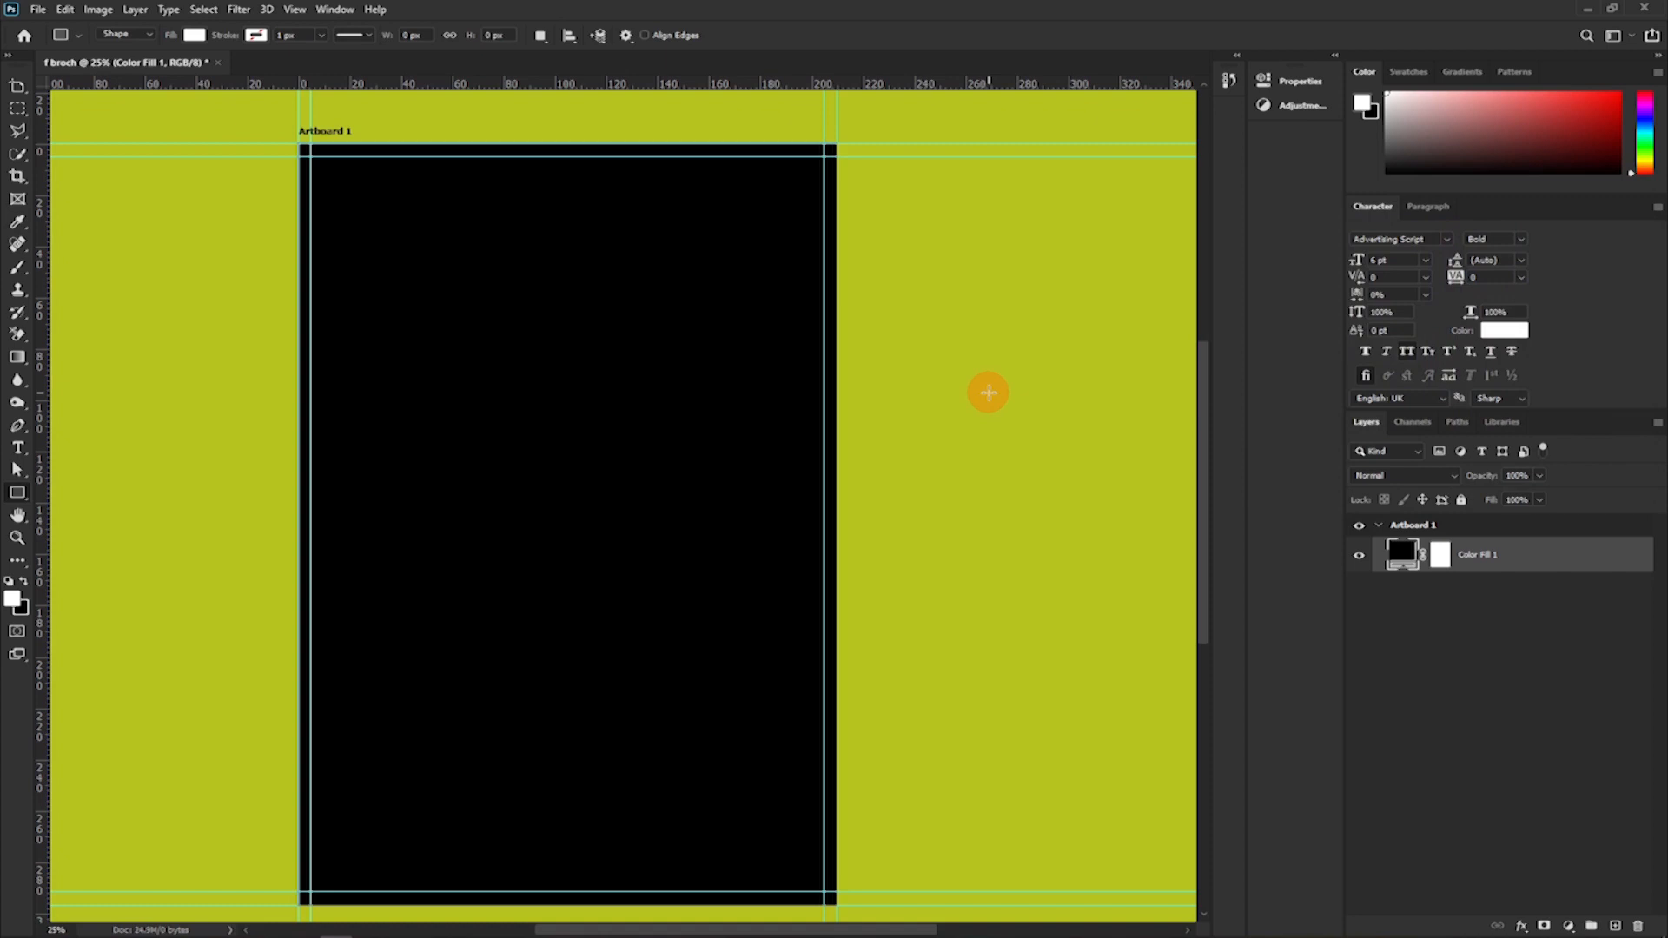
Reset the canvas surround to Default and change it to Dark Gray.
{"action": "right_click", "coordinate": [978, 393]}
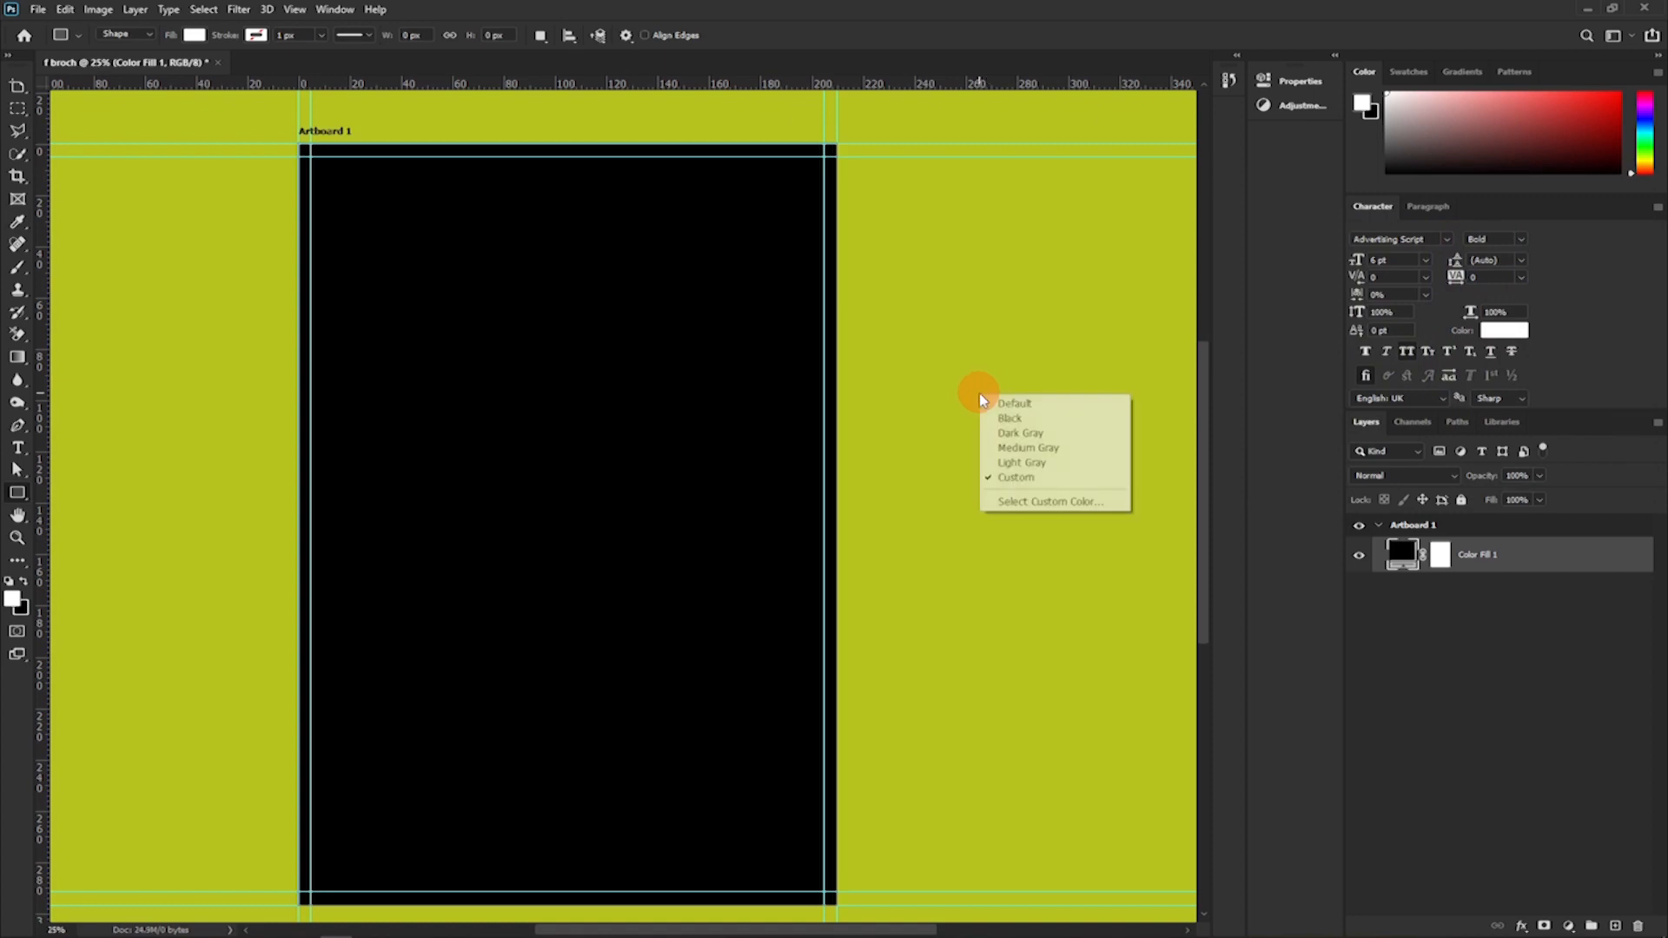
{"action": "left_click", "coordinate": [1029, 404]}
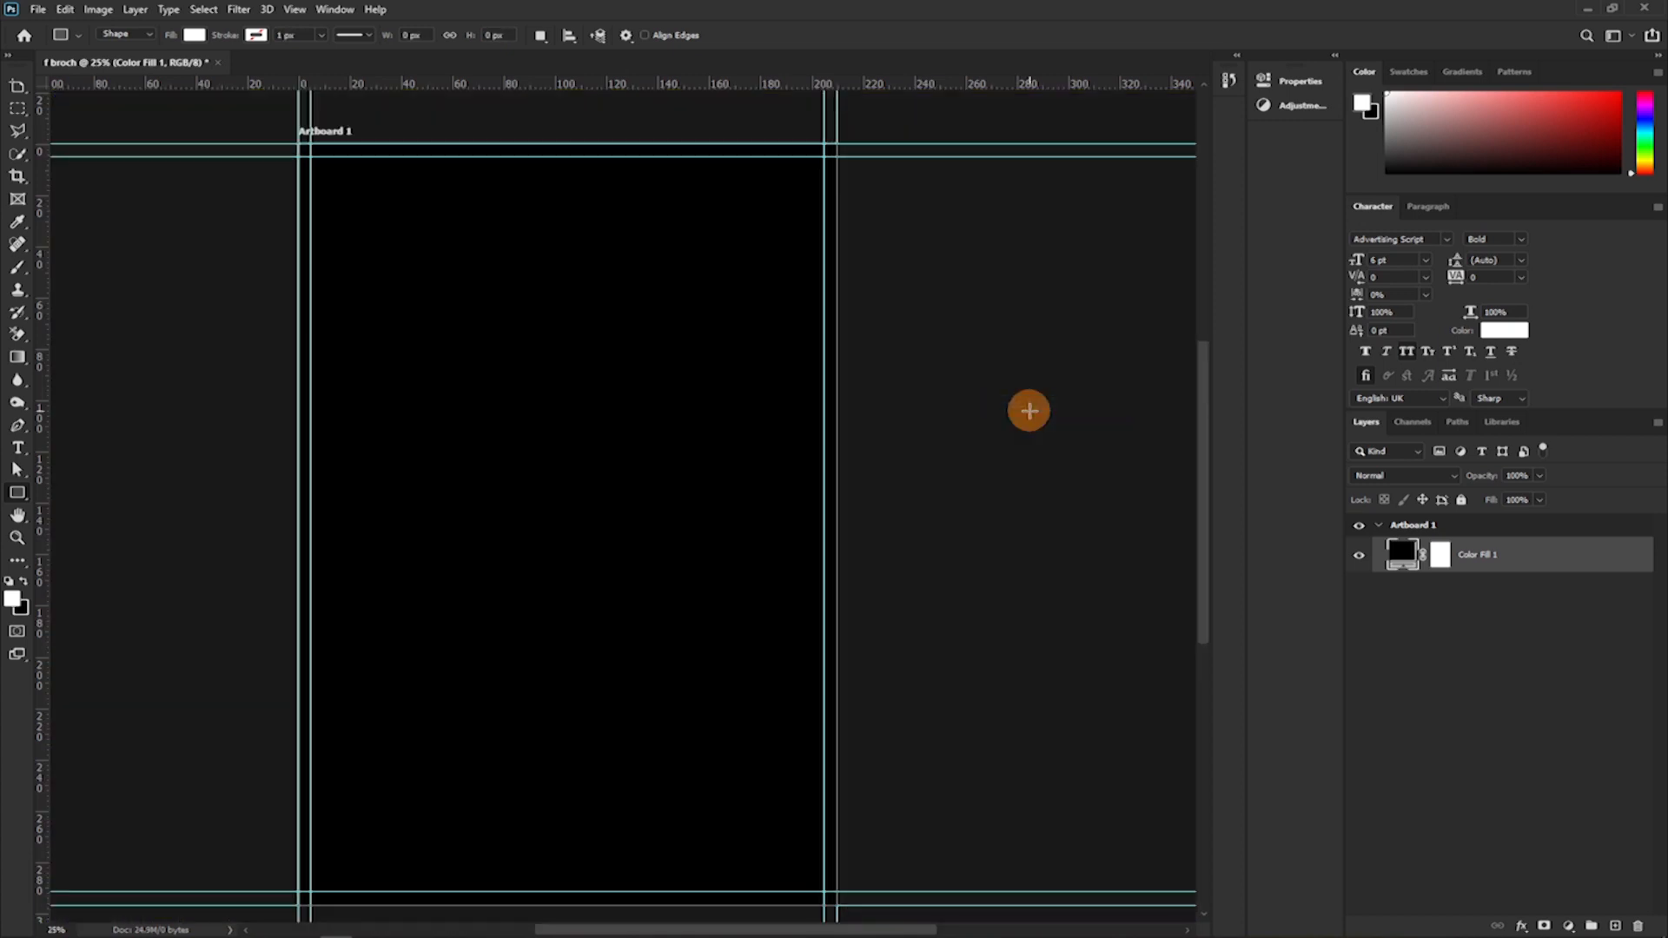
{"action": "right_click", "coordinate": [1028, 411]}
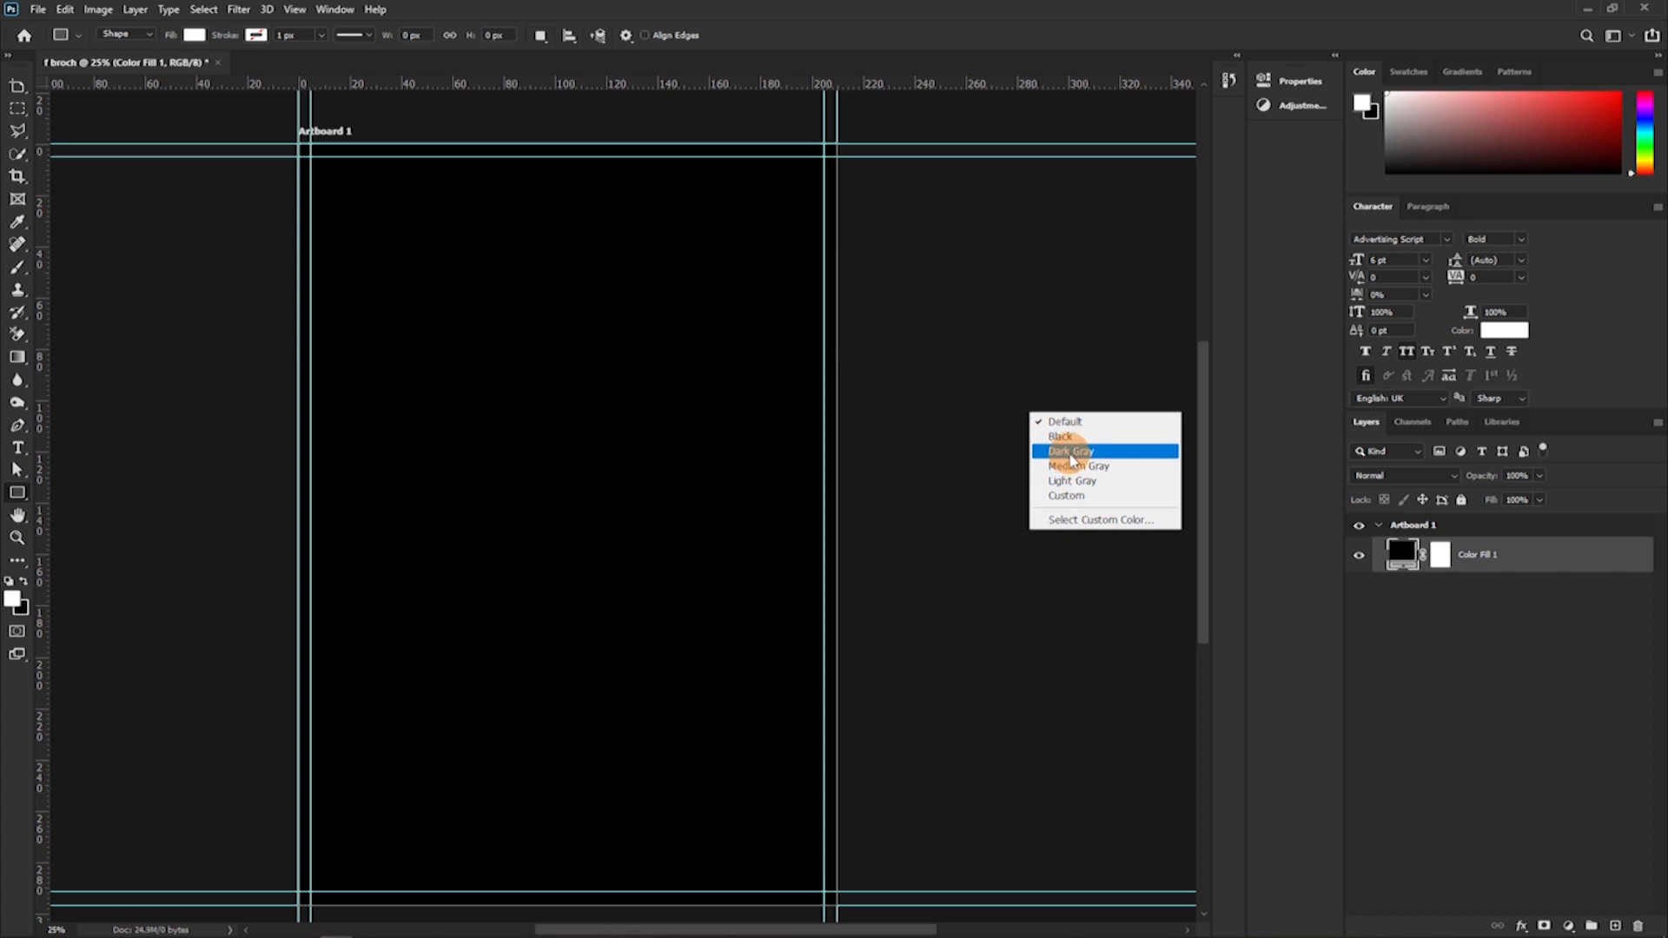
{"action": "left_click", "coordinate": [1055, 451]}
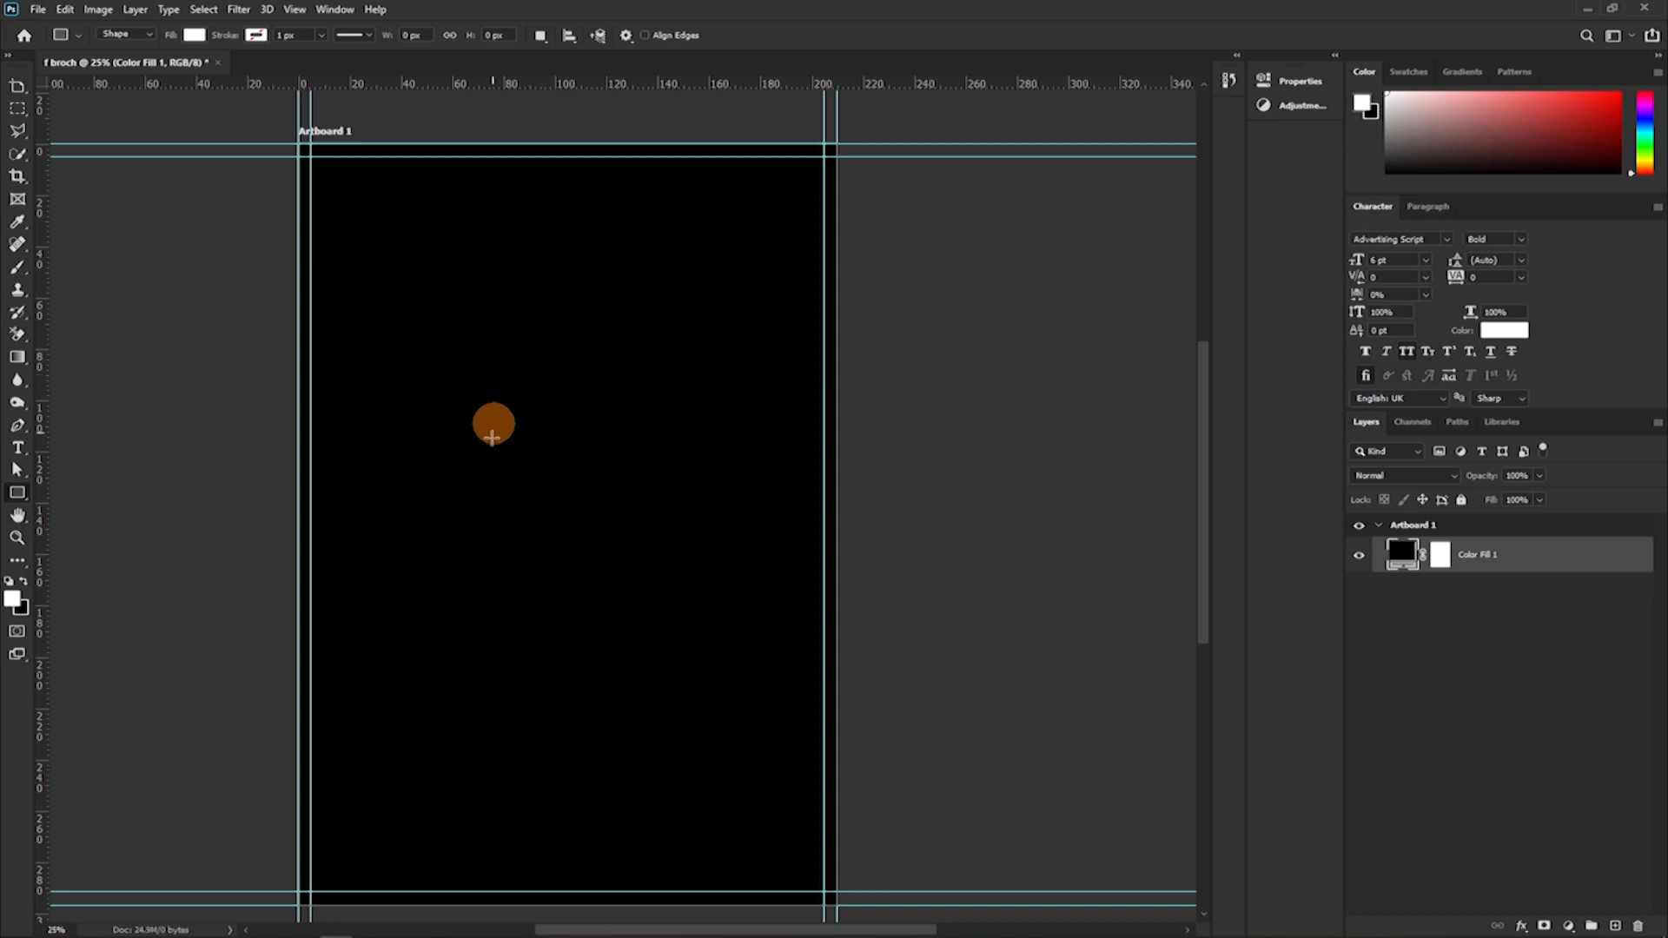
Switch to Illustrator and bring the four-petal flower symbol into Artboard 1 of the Photoshop brochure as a vector smart object.
{"action": "key", "text": "ctrl+plus"}
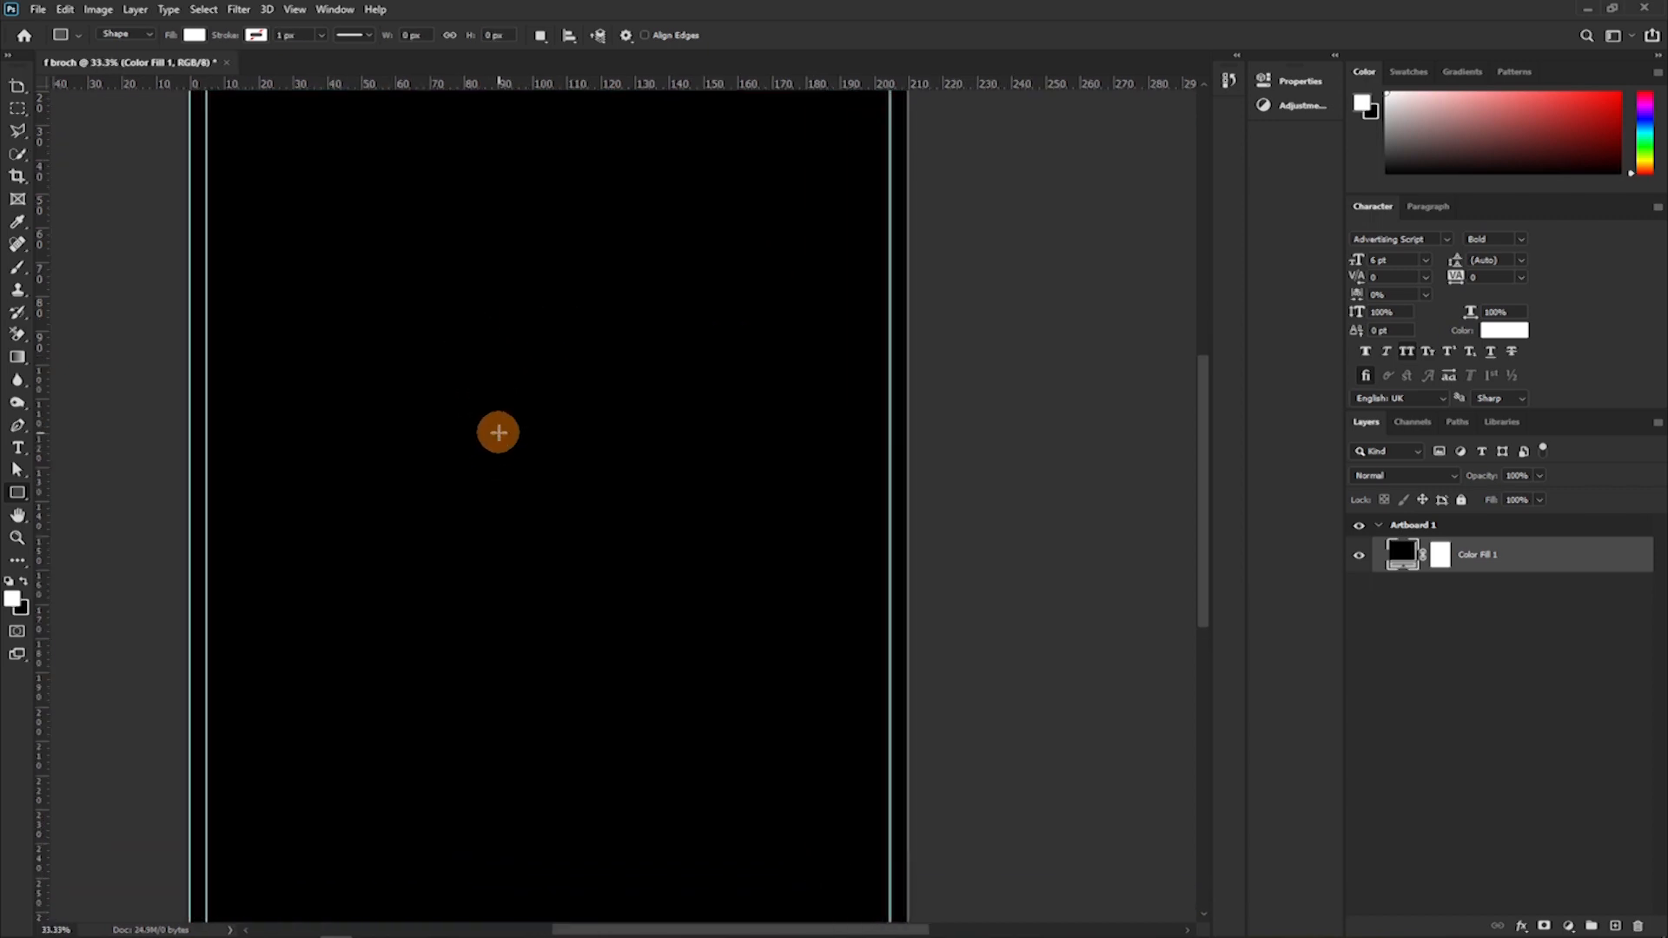
{"action": "key", "text": "ctrl+minus"}
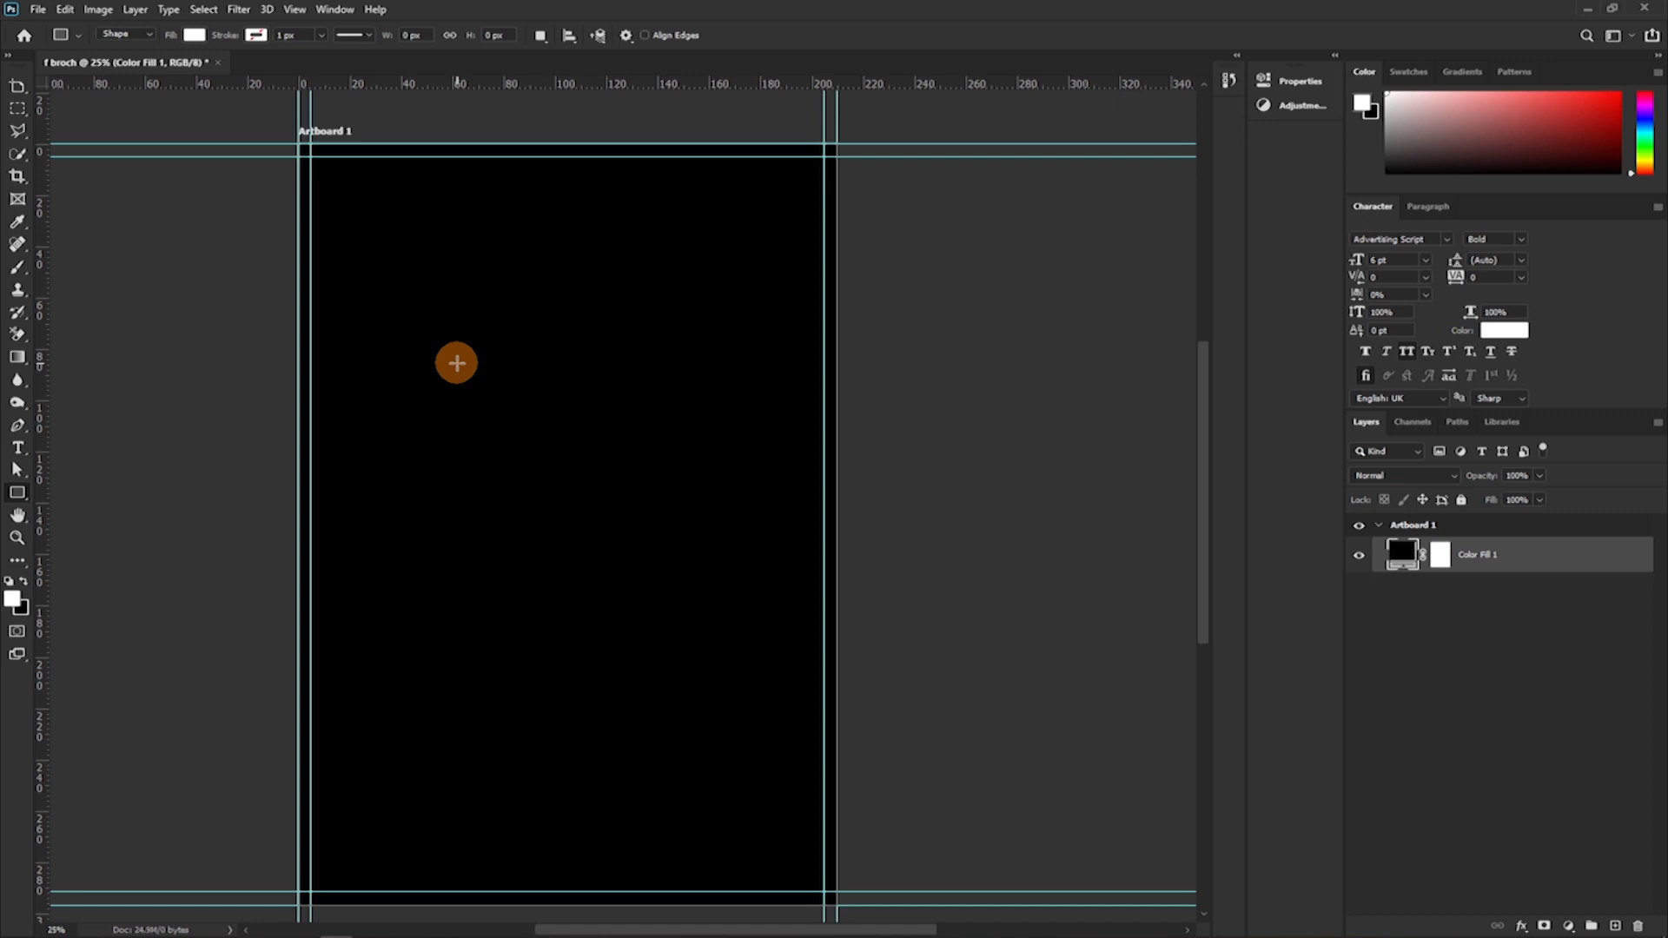
{"action": "left_click", "coordinate": [369, 923]}
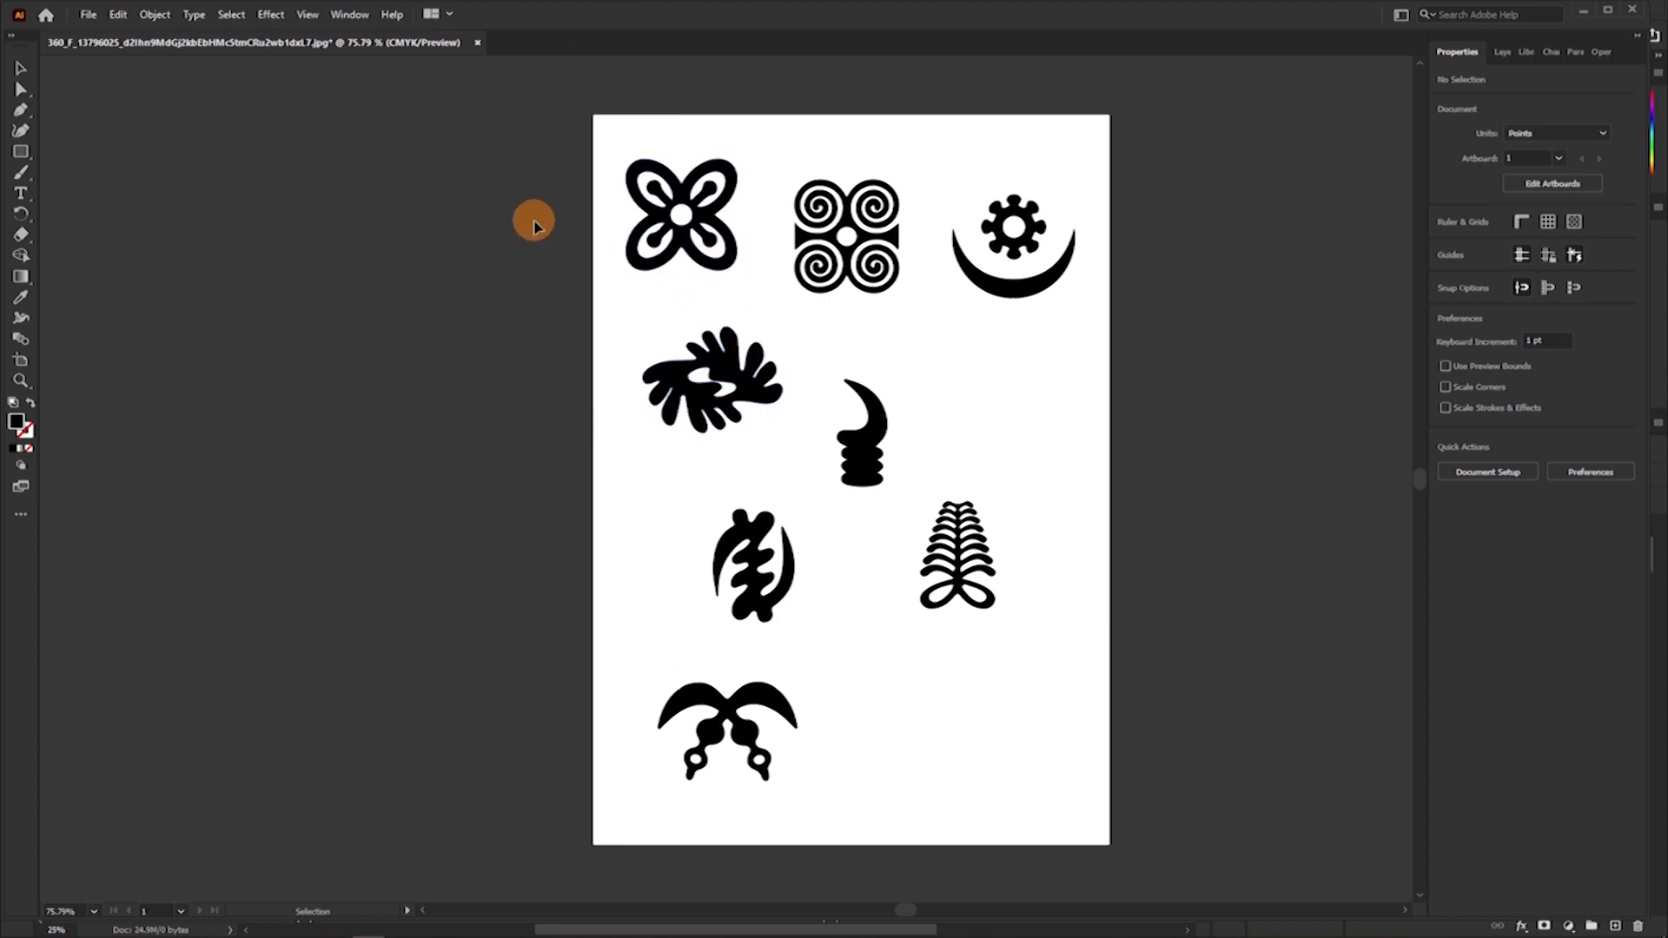
{"action": "mouse_move", "coordinate": [722, 260]}
{"action": "left_mouse_down"}
{"action": "mouse_move", "coordinate": [543, 269]}
{"action": "mouse_move", "coordinate": [785, 270]}
{"action": "mouse_move", "coordinate": [726, 282]}
{"action": "mouse_move", "coordinate": [728, 252]}
{"action": "left_mouse_up"}
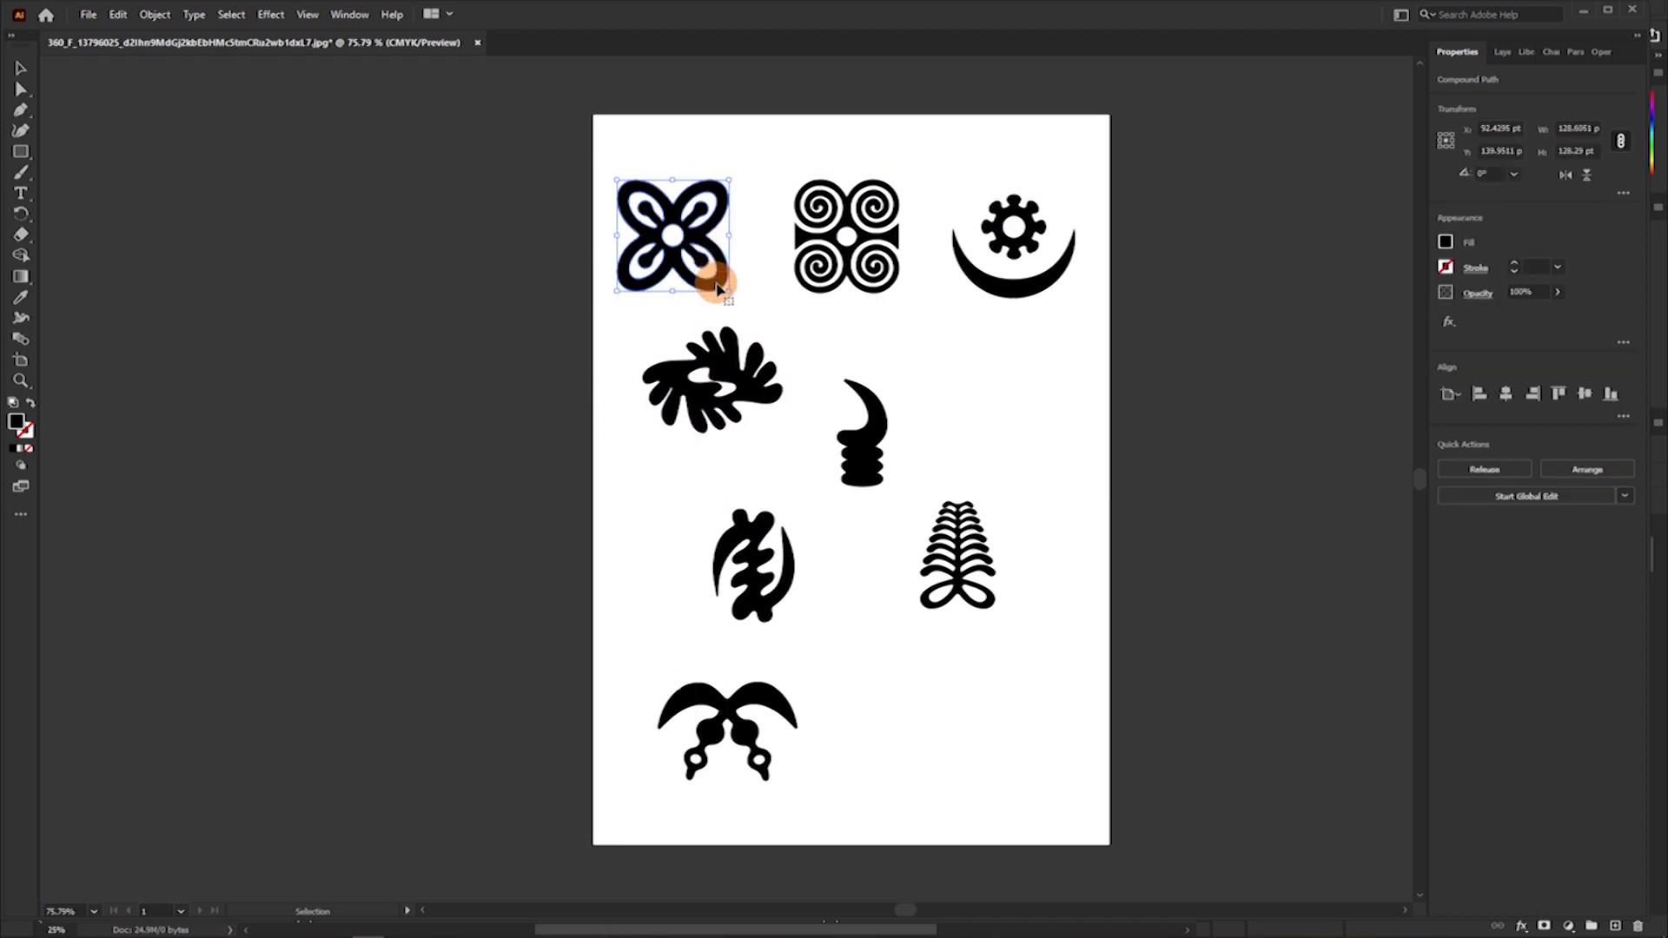
{"action": "left_click_drag", "start_coordinate": [718, 286], "coordinate": [495, 482]}
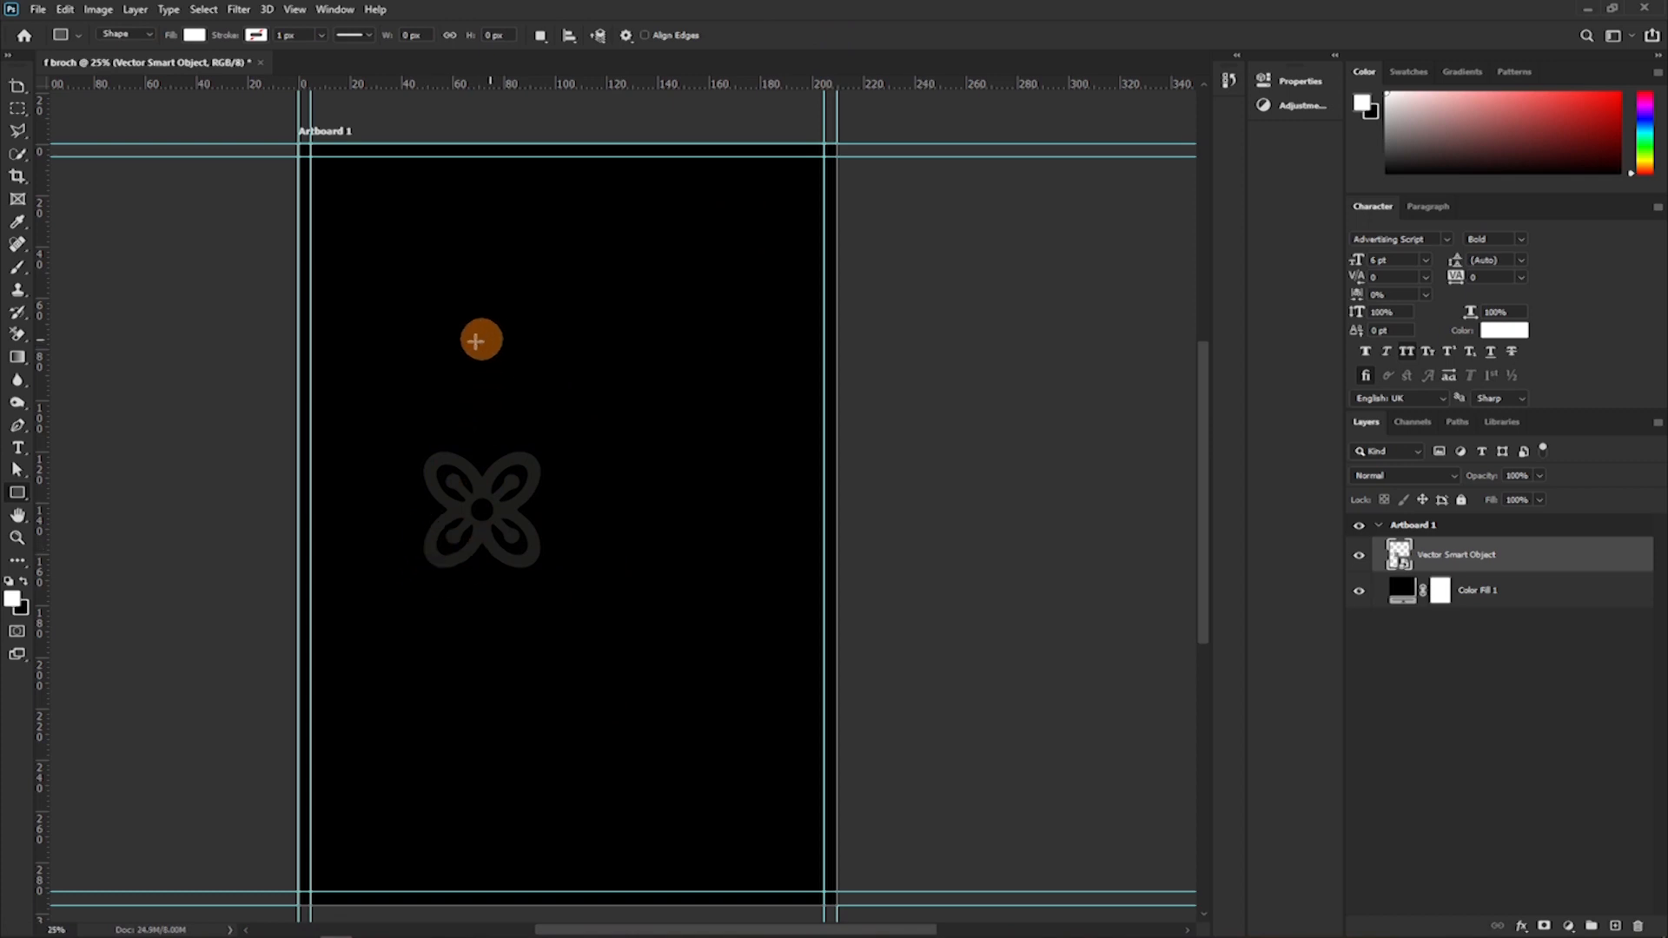
Add a Color Overlay effect to the flower symbol's Vector Smart Object layer.
{"action": "left_click", "coordinate": [16, 538]}
{"action": "left_click_drag", "start_coordinate": [320, 441], "coordinate": [391, 494]}
{"action": "left_click_drag", "start_coordinate": [810, 516], "coordinate": [477, 279]}
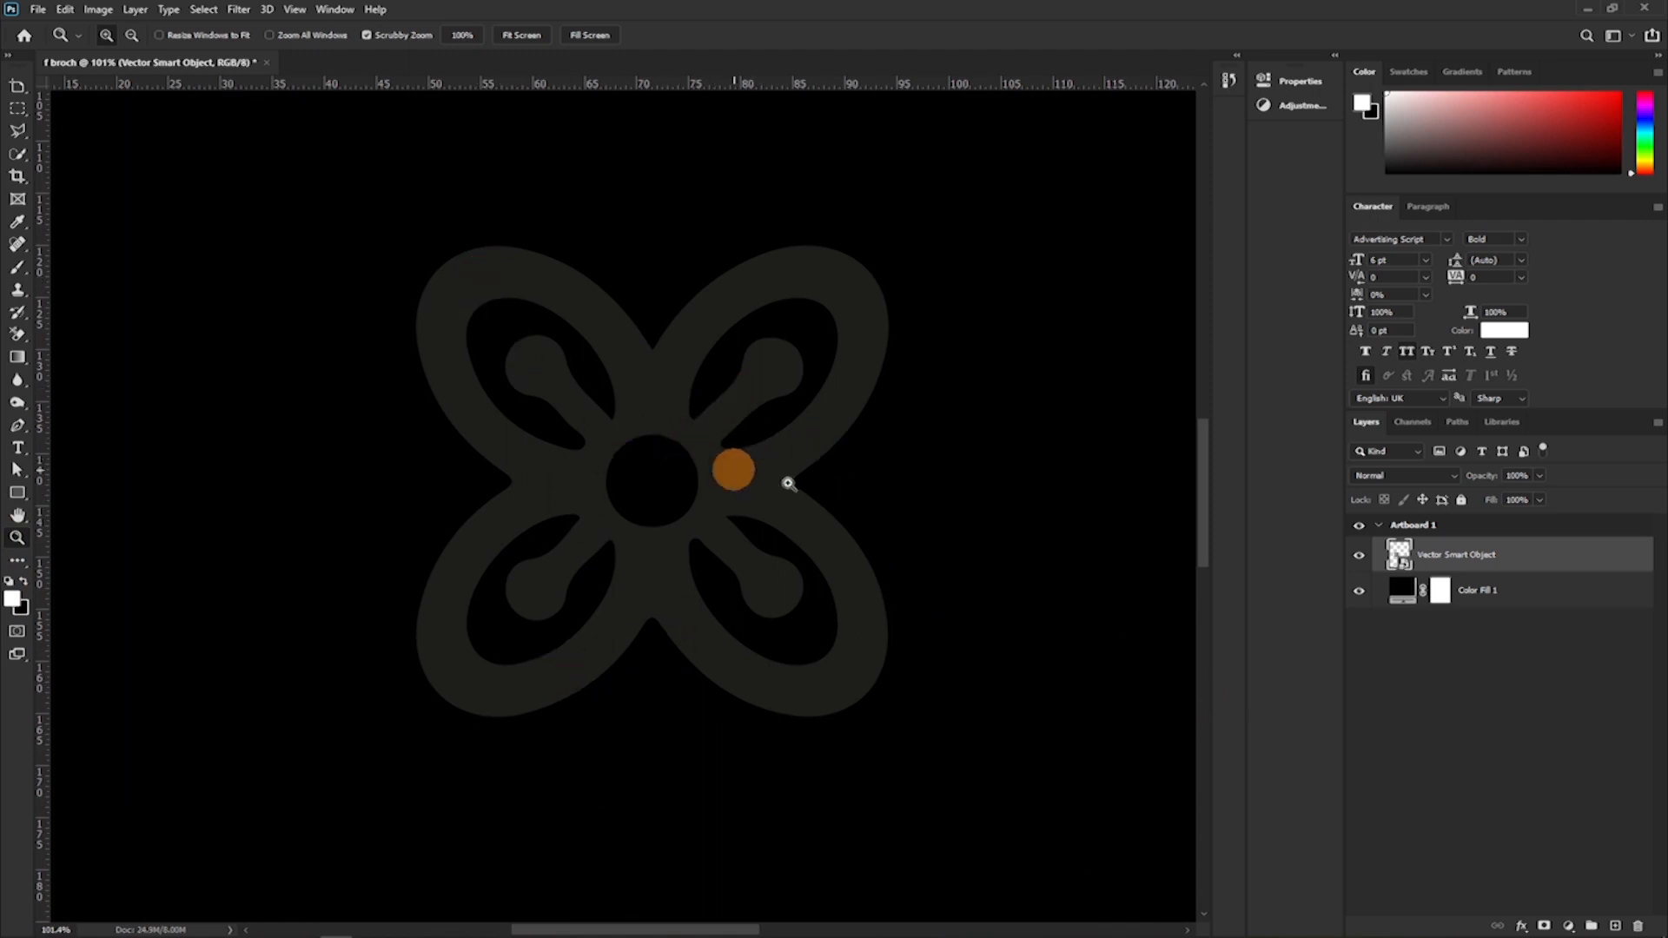
{"action": "double_click", "coordinate": [1579, 561]}
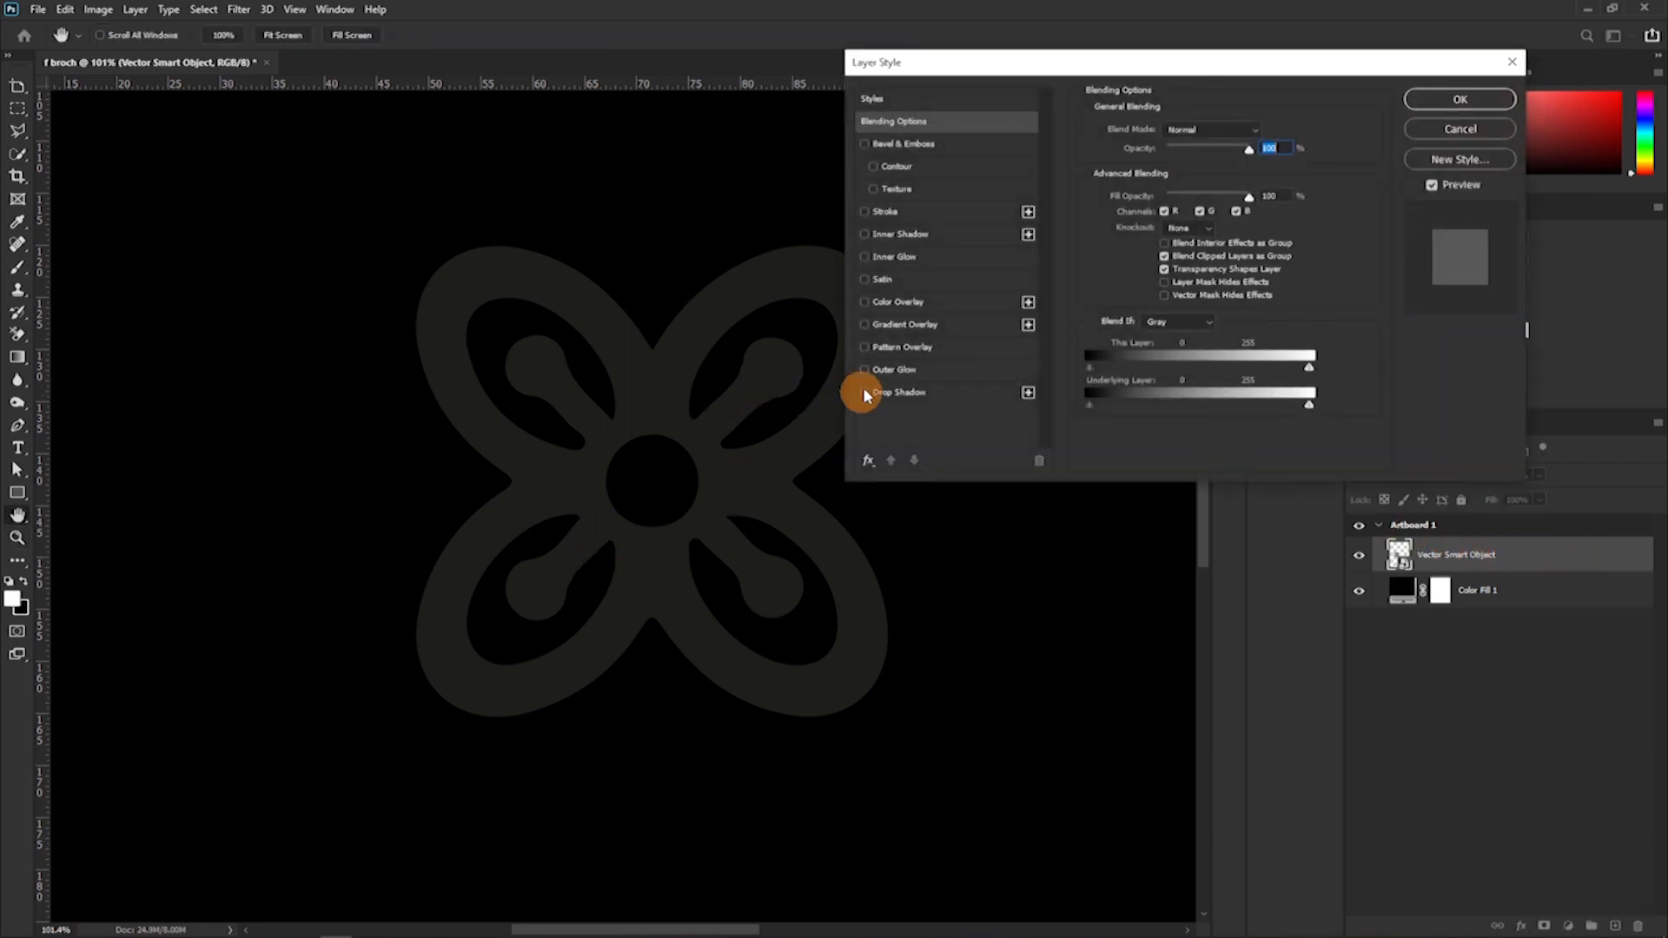
{"action": "left_click", "coordinate": [864, 303]}
{"action": "left_click", "coordinate": [896, 304]}
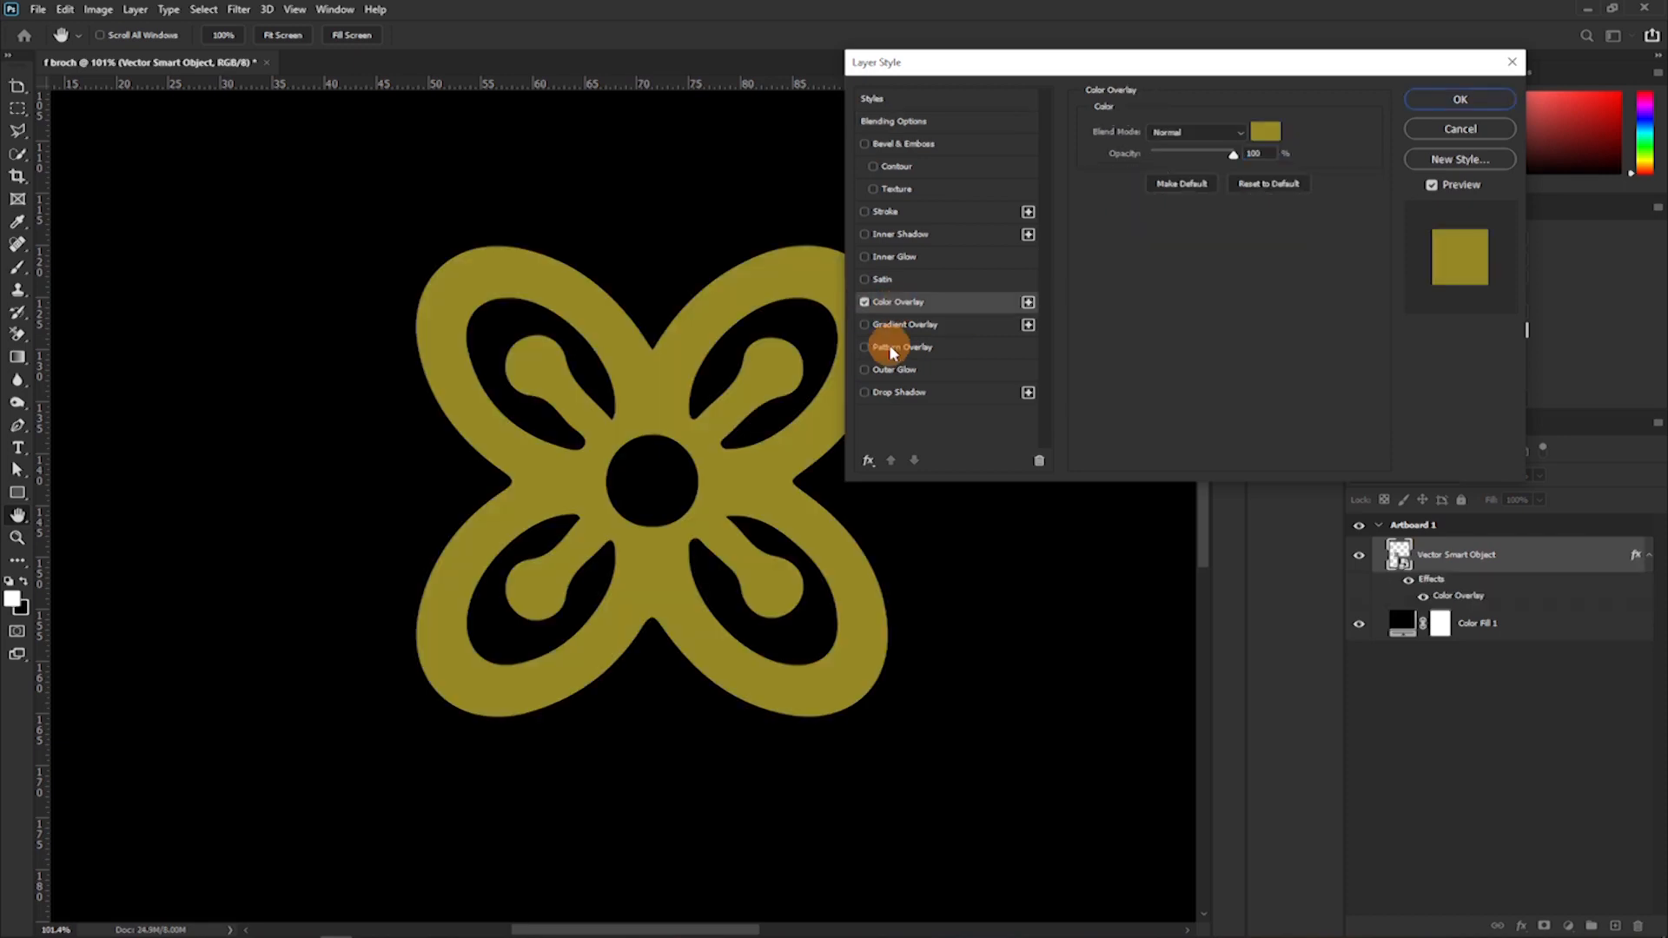
Set the flower symbol's overlay colour to grey with CMYK 0, 0, 0, 70 and apply the layer style.
{"action": "left_click", "coordinate": [1264, 131]}
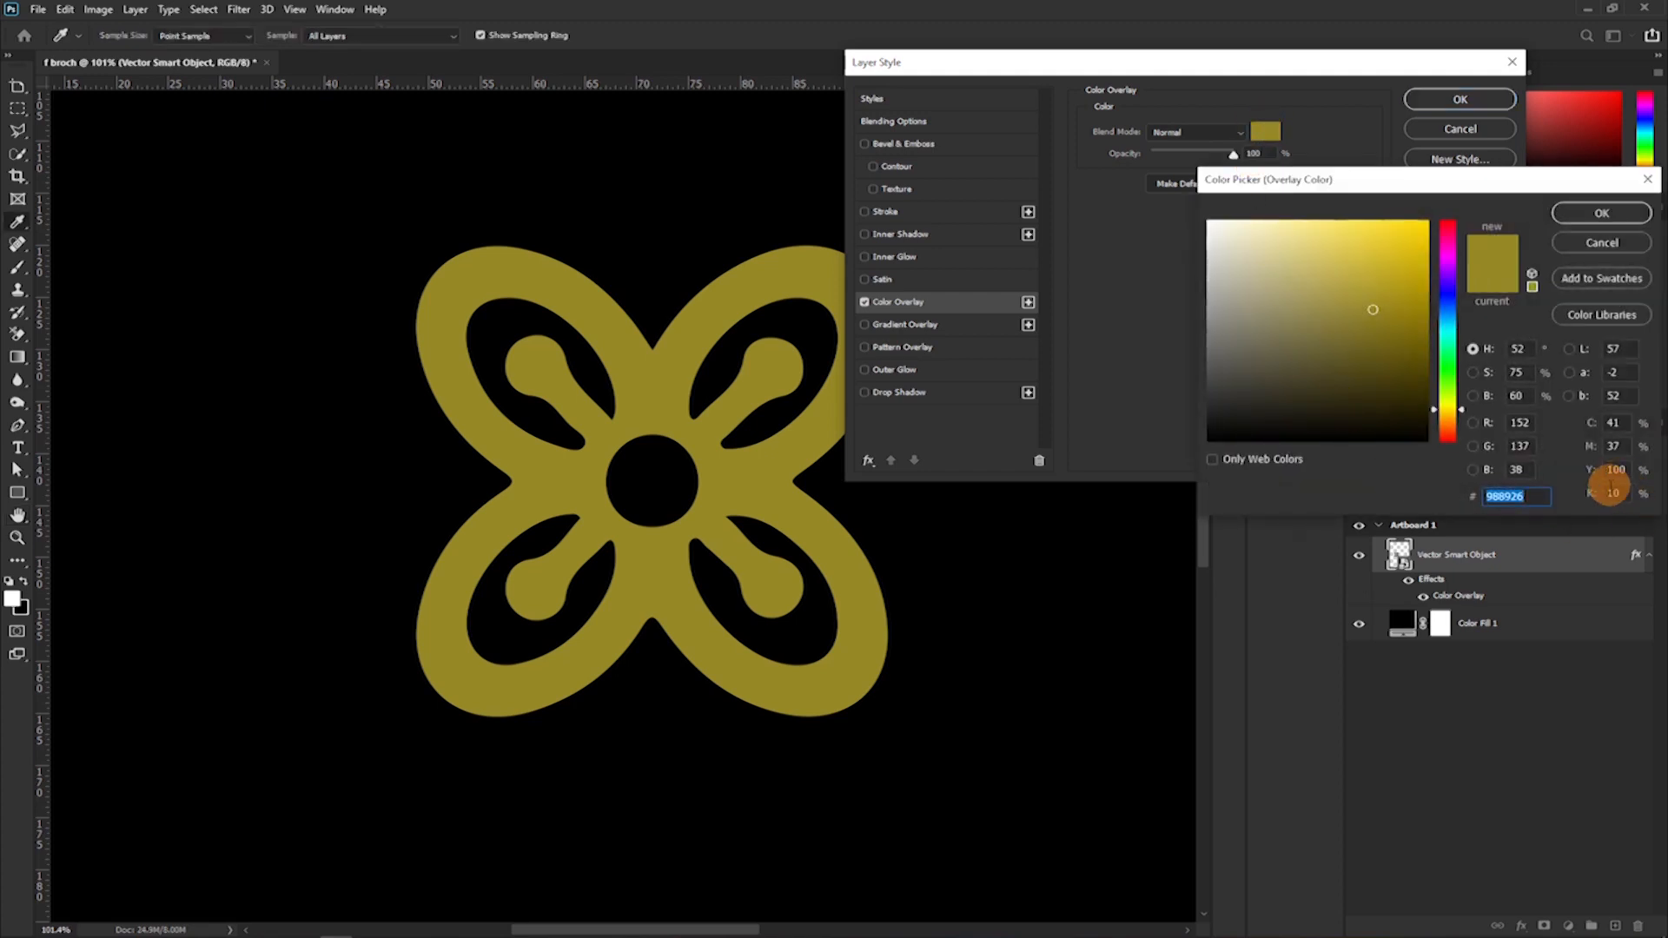
{"action": "left_click", "coordinate": [1619, 469]}
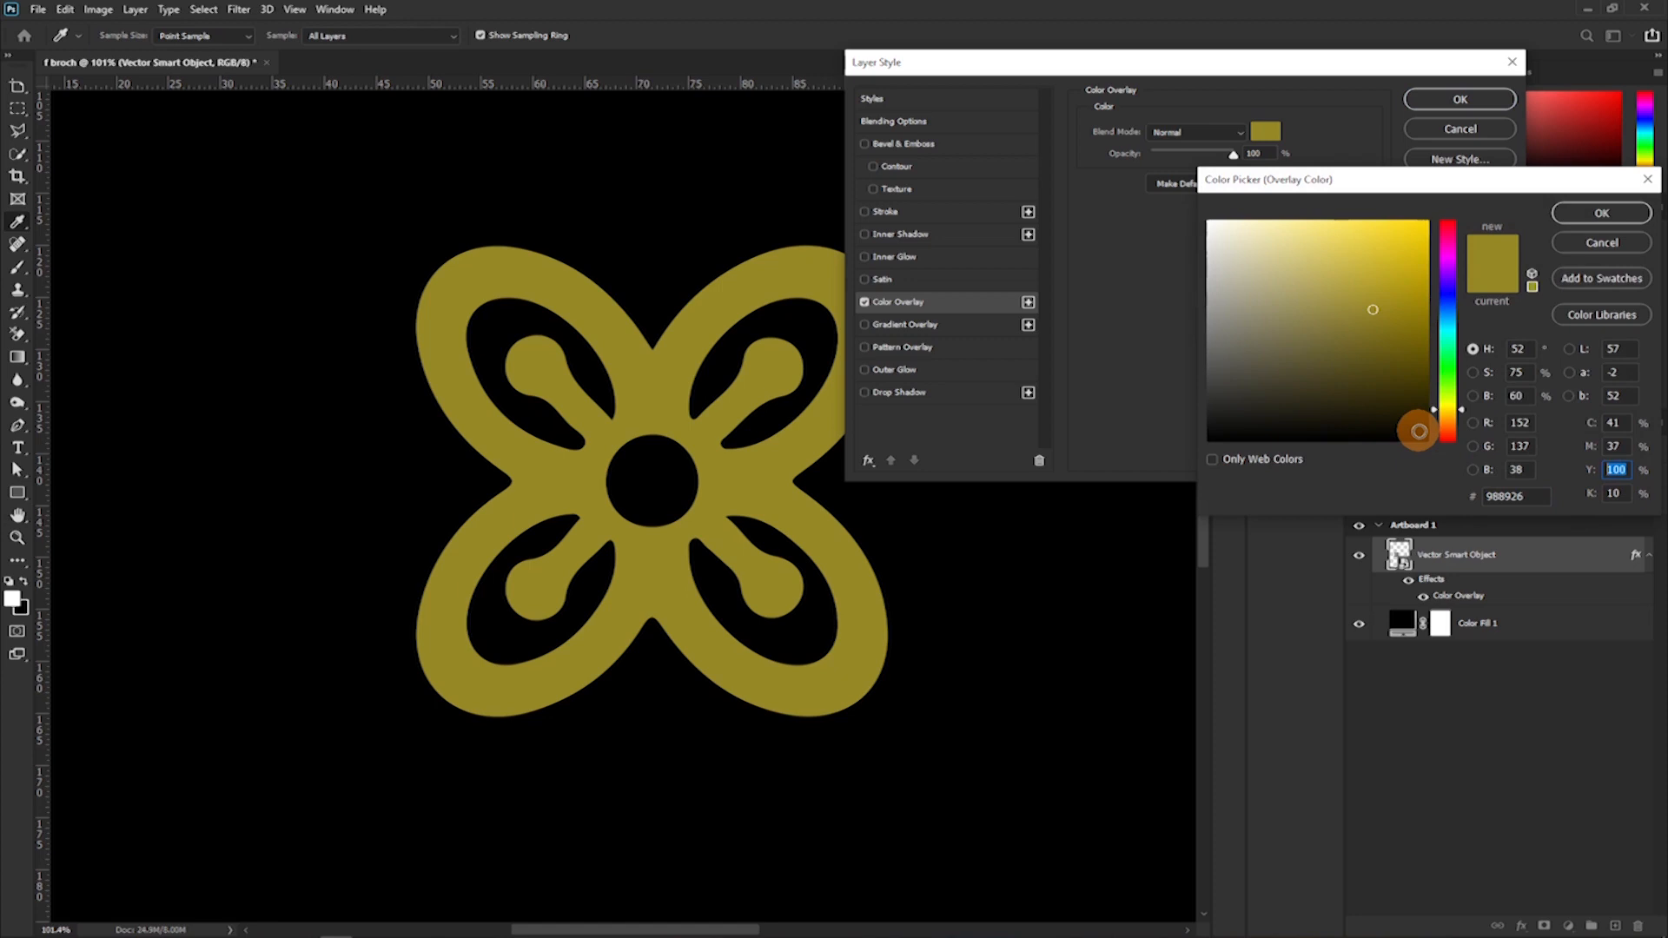
{"action": "type", "text": "0"}
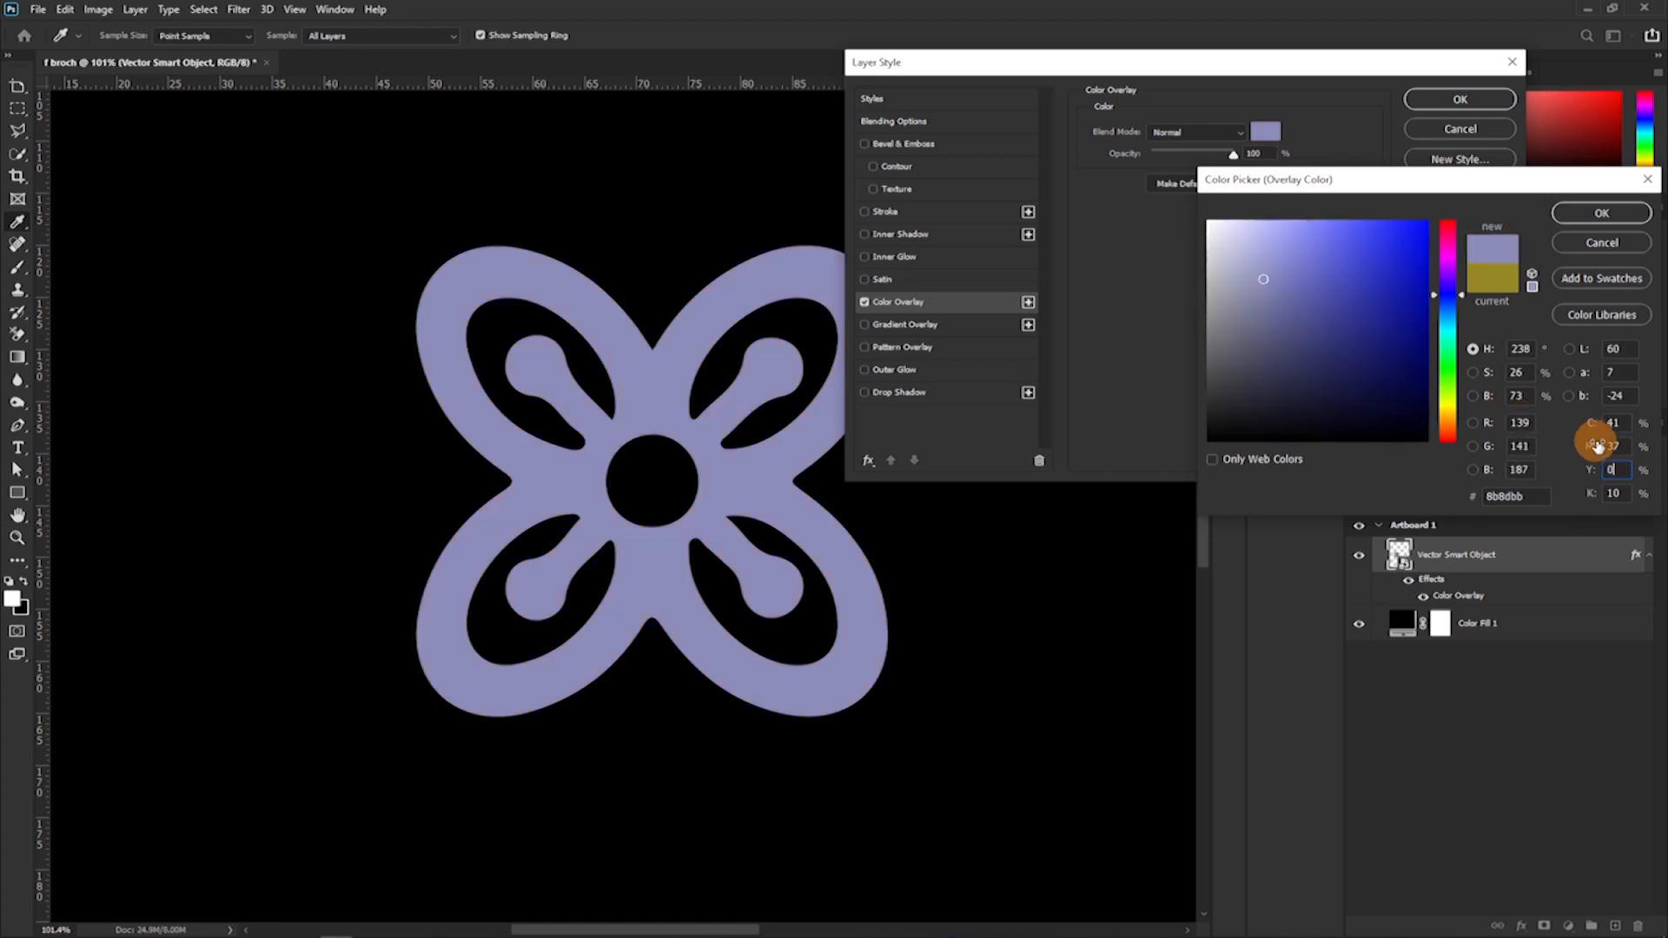
{"action": "key", "text": "shift+Tab"}
{"action": "type", "text": "0"}
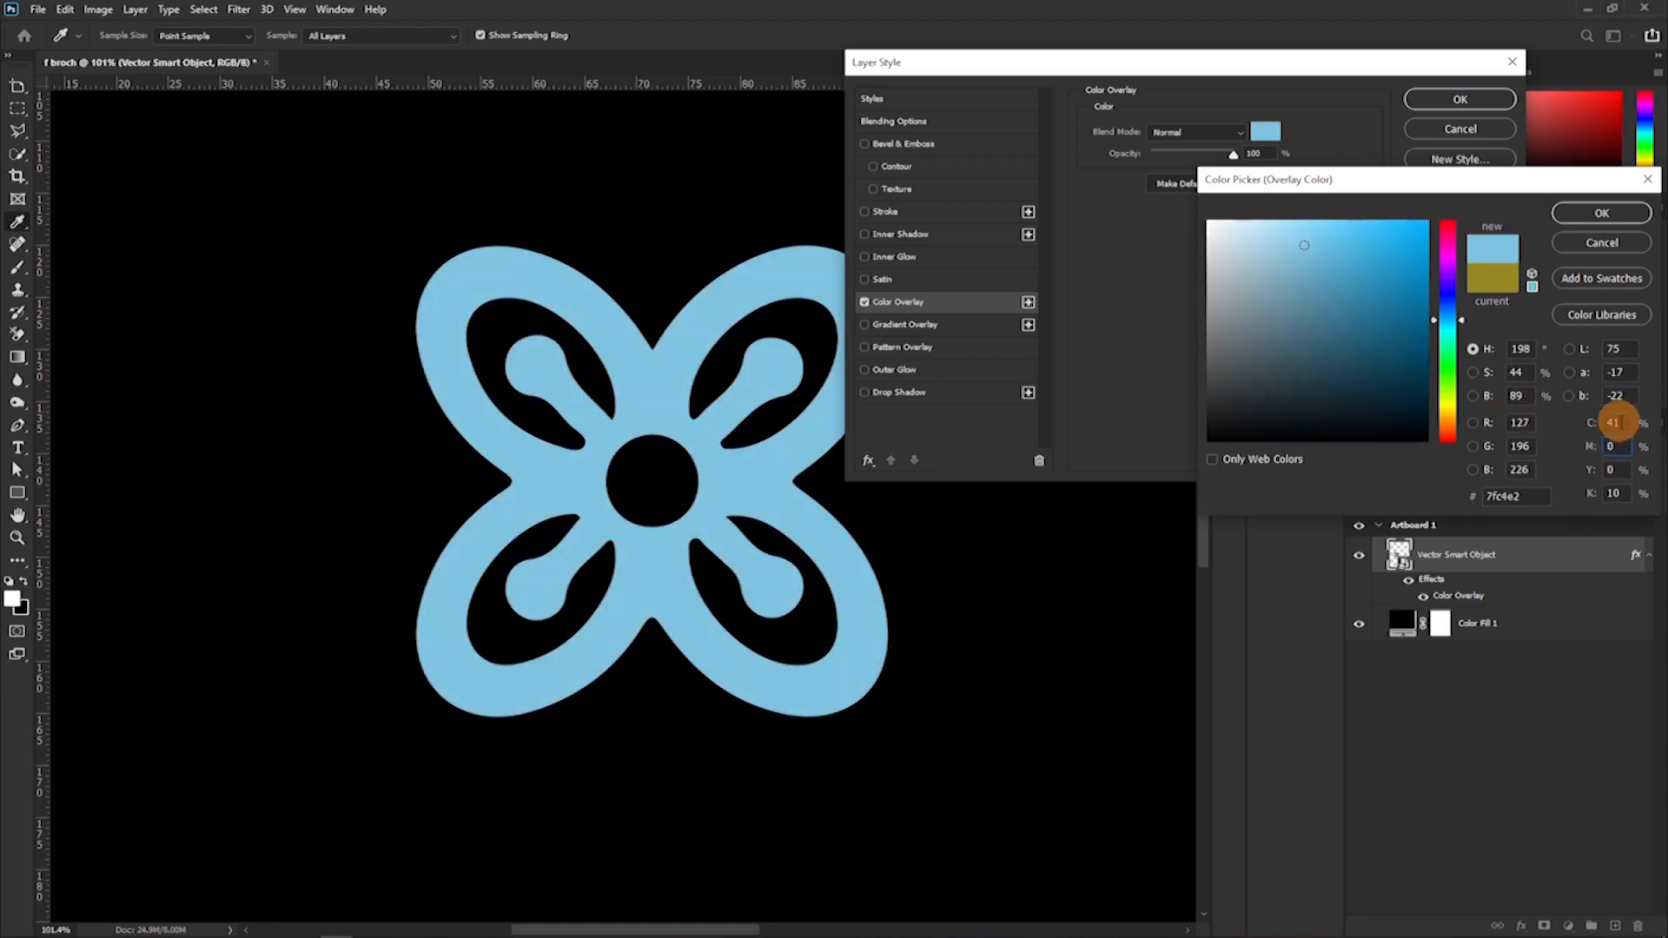
{"action": "left_click", "coordinate": [1614, 422]}
{"action": "type", "text": "0"}
{"action": "left_click", "coordinate": [1615, 492]}
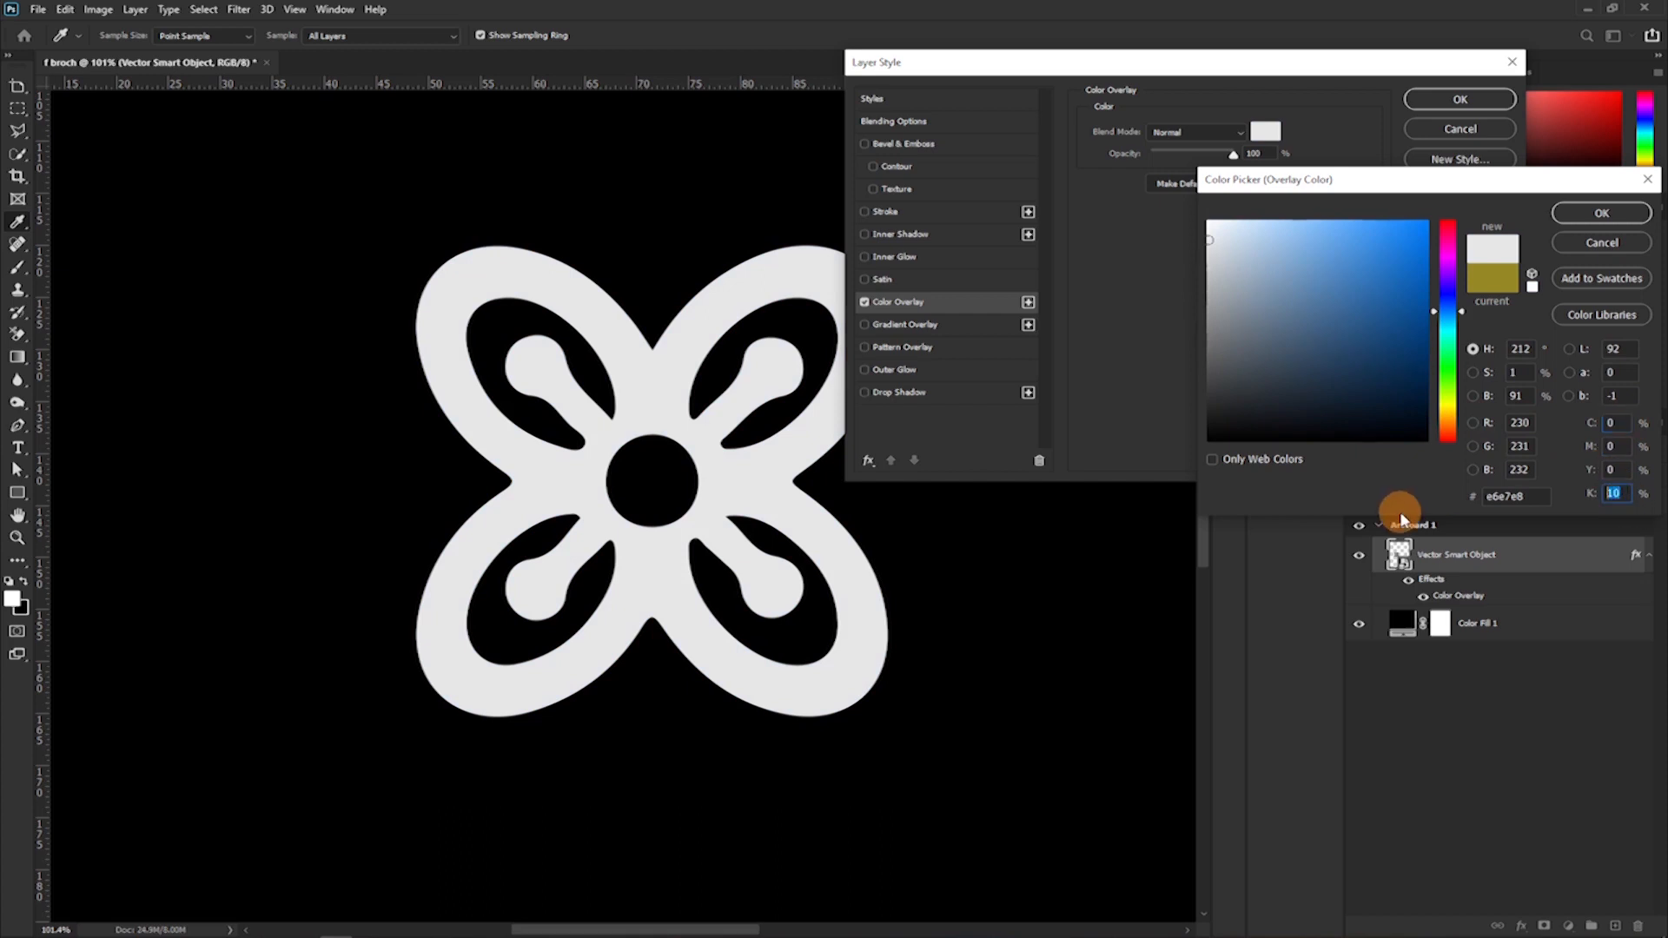
{"action": "type", "text": "70"}
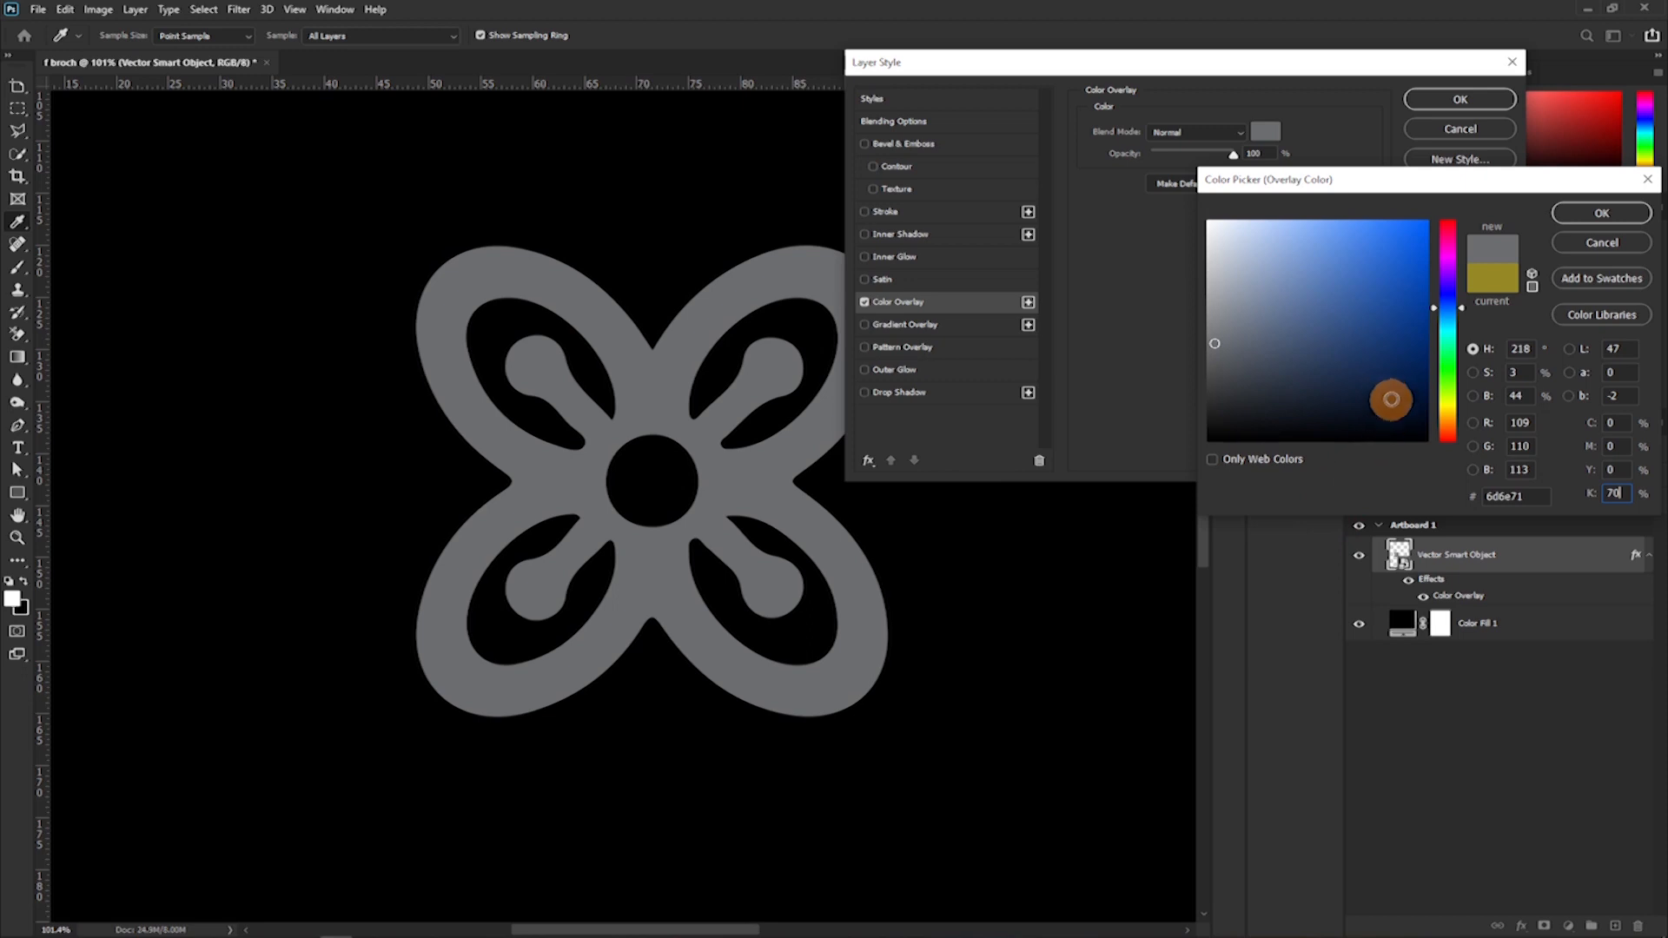
{"action": "left_click", "coordinate": [1601, 217]}
{"action": "left_click", "coordinate": [1446, 100]}
Move the grey flower symbol into the bottom-right corner of Artboard 1, along the outer edge guides.
{"action": "key", "text": "z"}
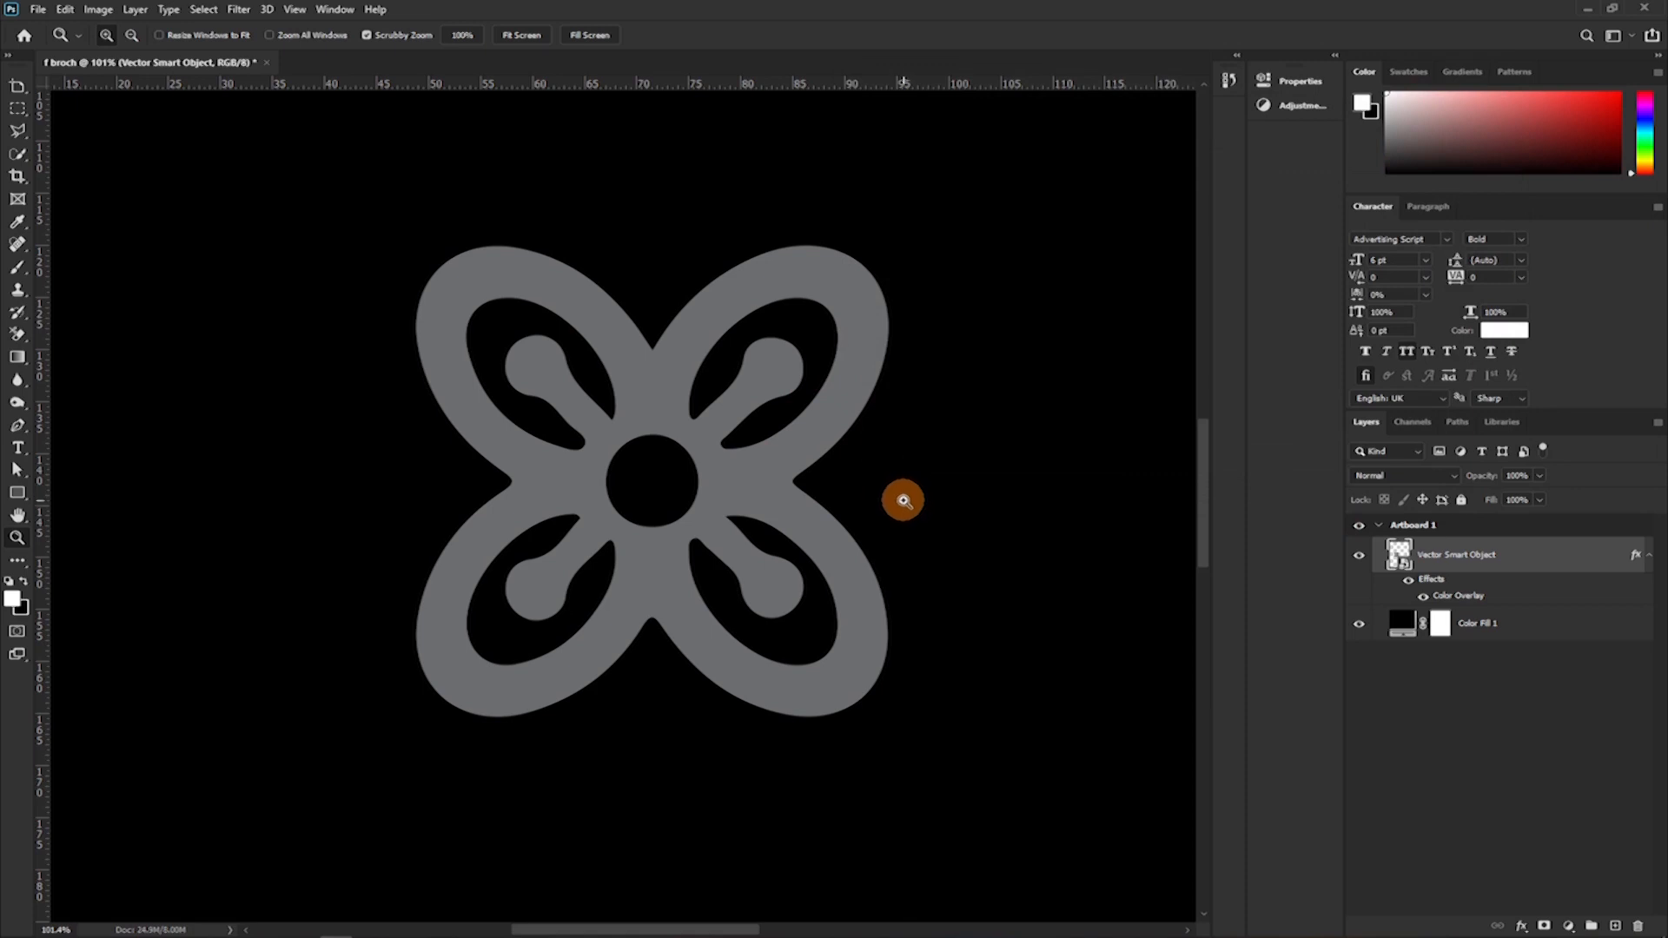
{"action": "left_click_drag", "start_coordinate": [905, 512], "coordinate": [707, 521]}
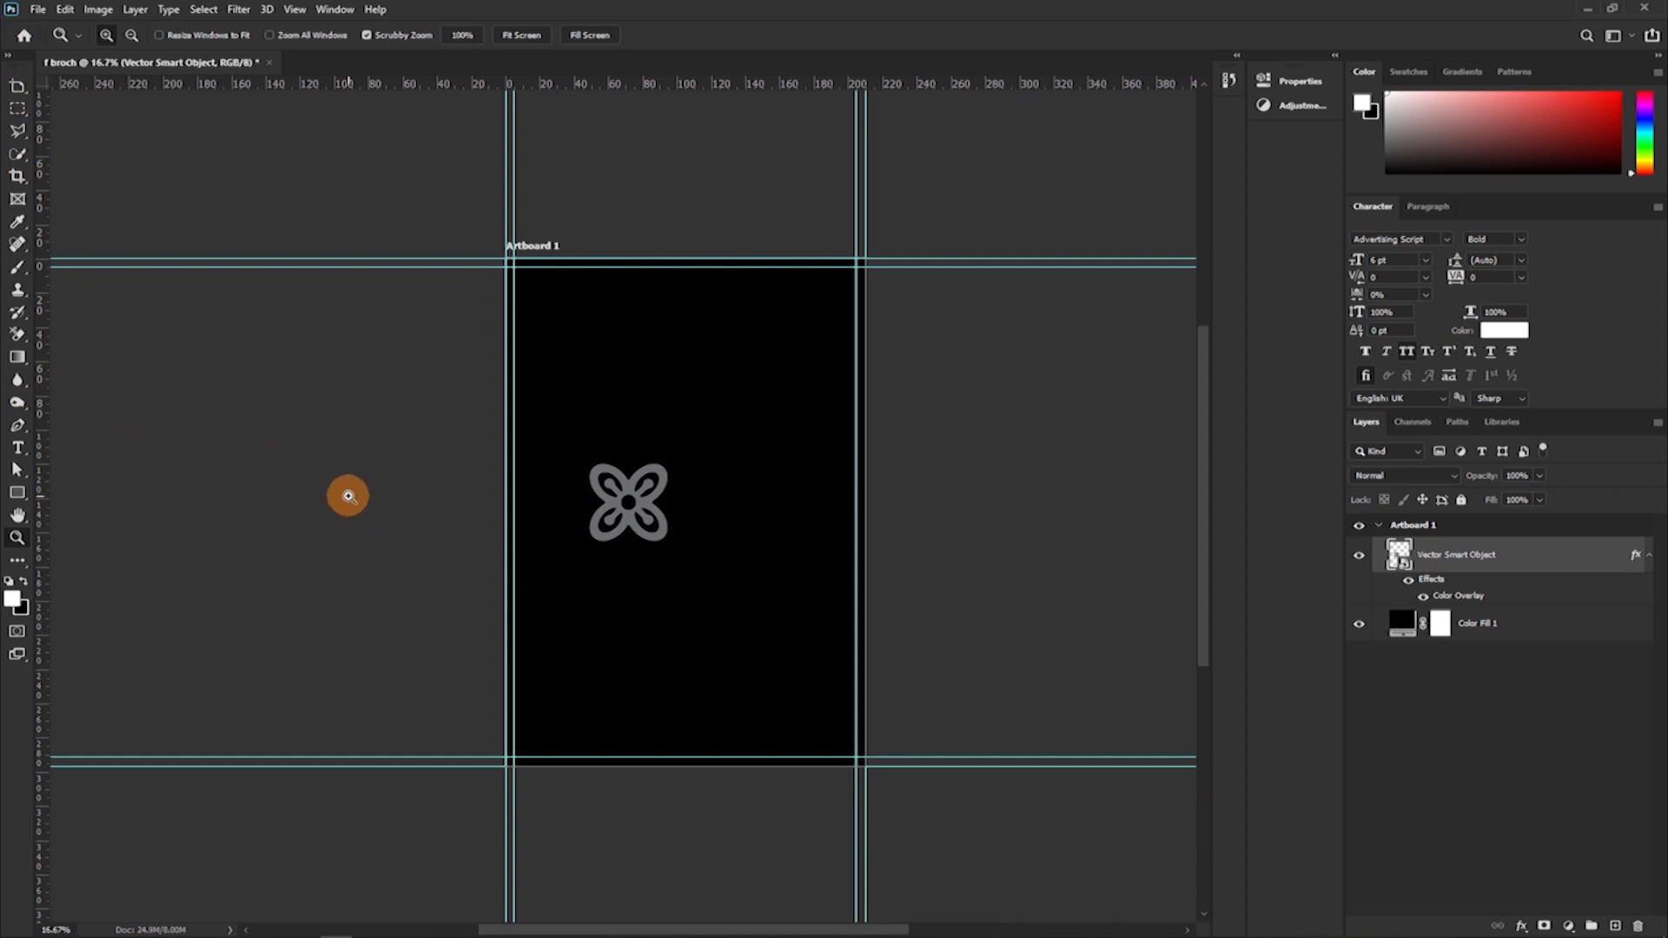
{"action": "key", "text": "v"}
{"action": "left_click_drag", "start_coordinate": [662, 538], "coordinate": [872, 767]}
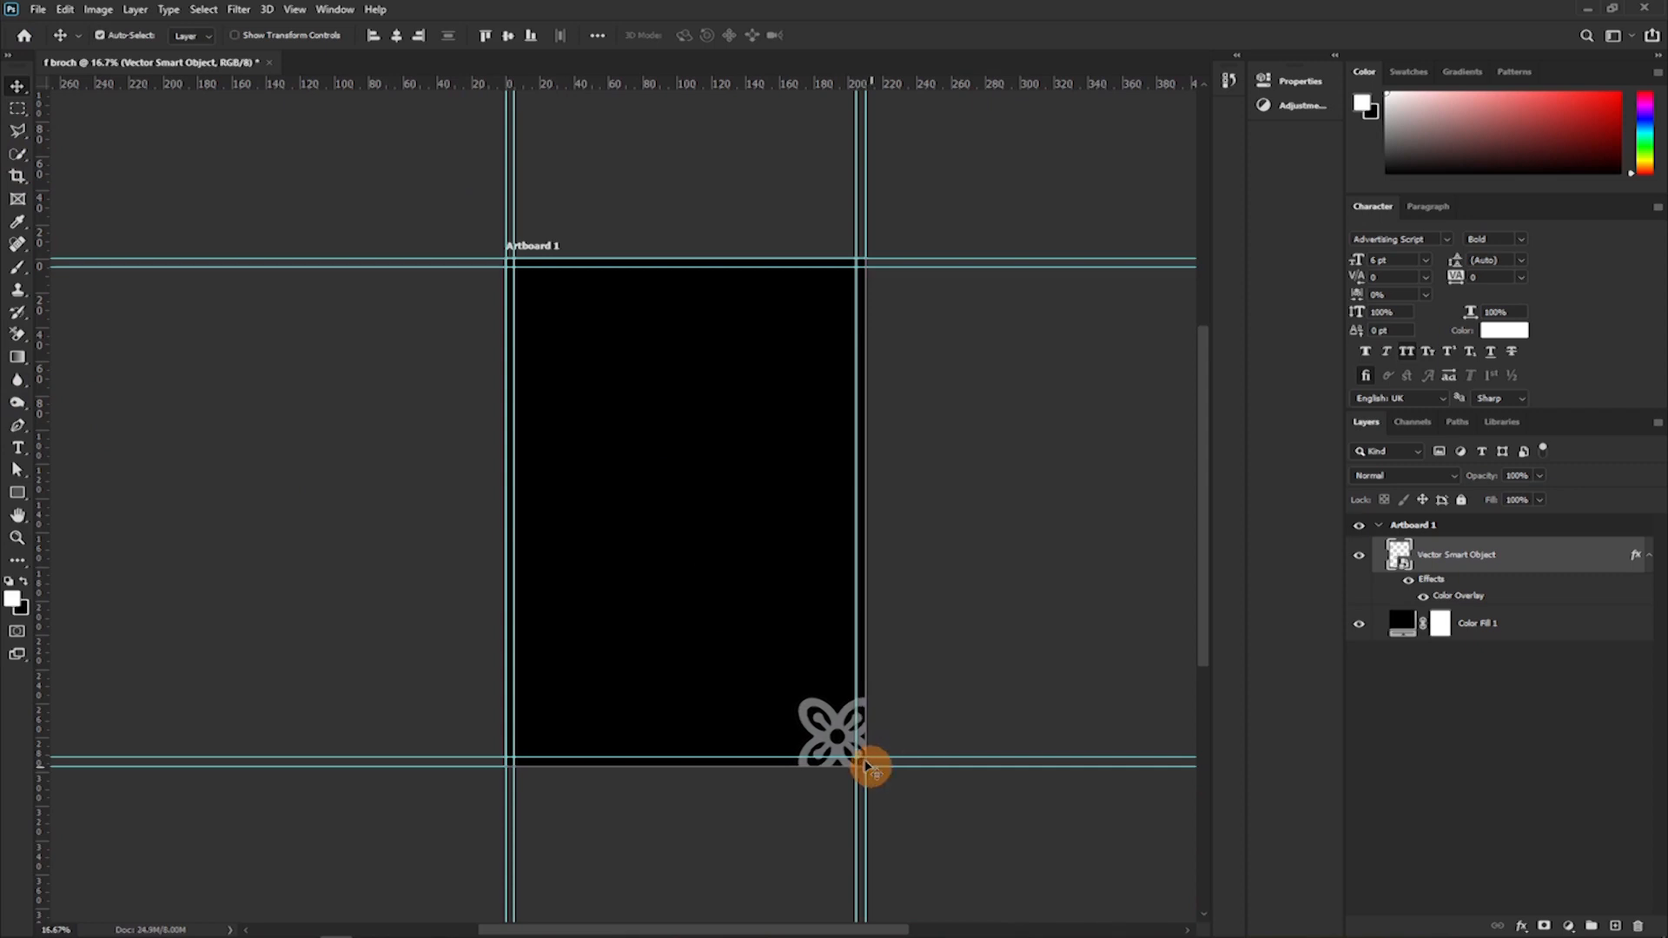
Move the grey flower symbol to Artboard 1's top-left corner and enlarge it to about 139%, overlapping the artboard's edges.
{"action": "left_click_drag", "start_coordinate": [832, 721], "coordinate": [513, 276]}
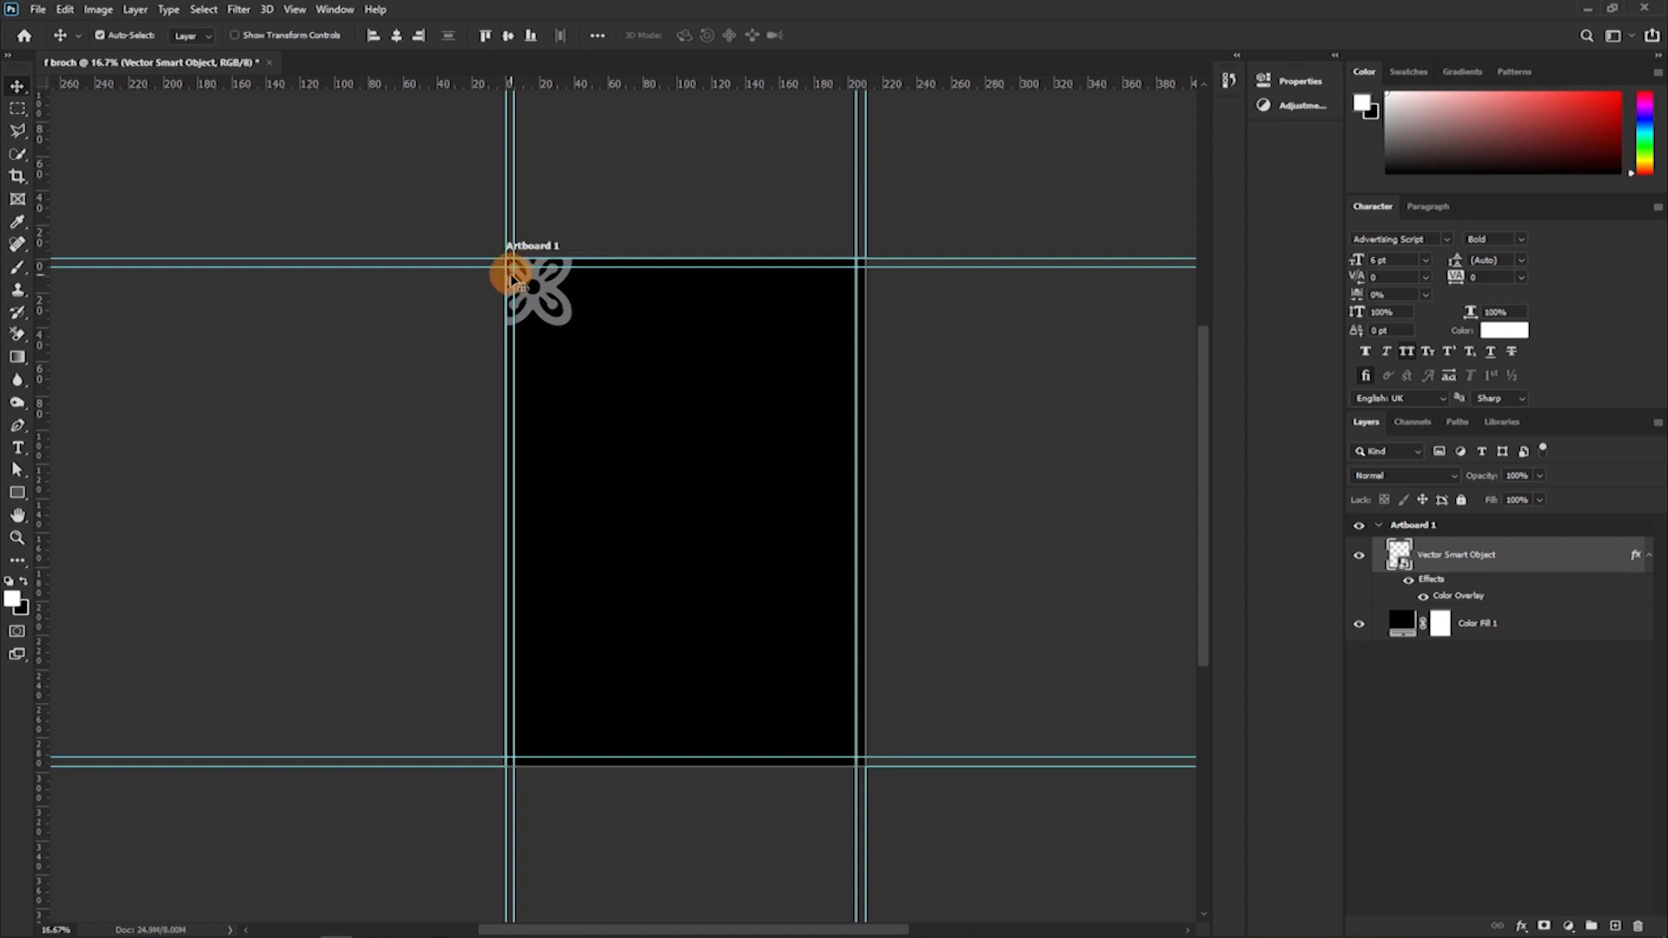
{"action": "key", "text": "ctrl+t"}
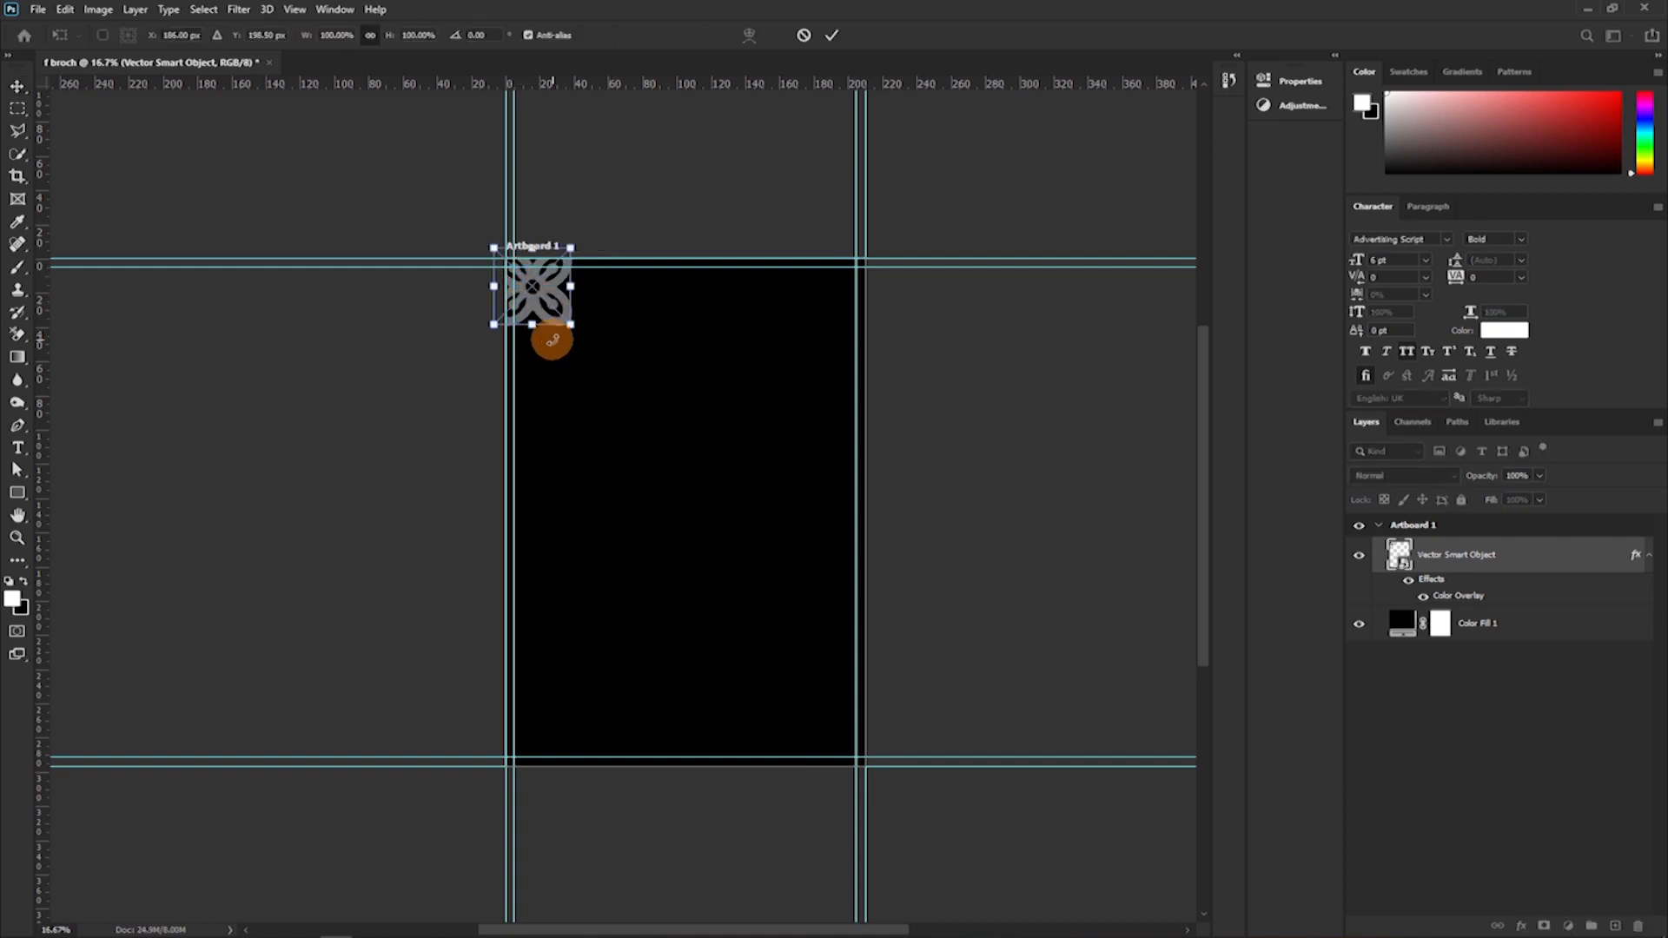
{"action": "left_click_drag", "start_coordinate": [573, 327], "coordinate": [612, 367]}
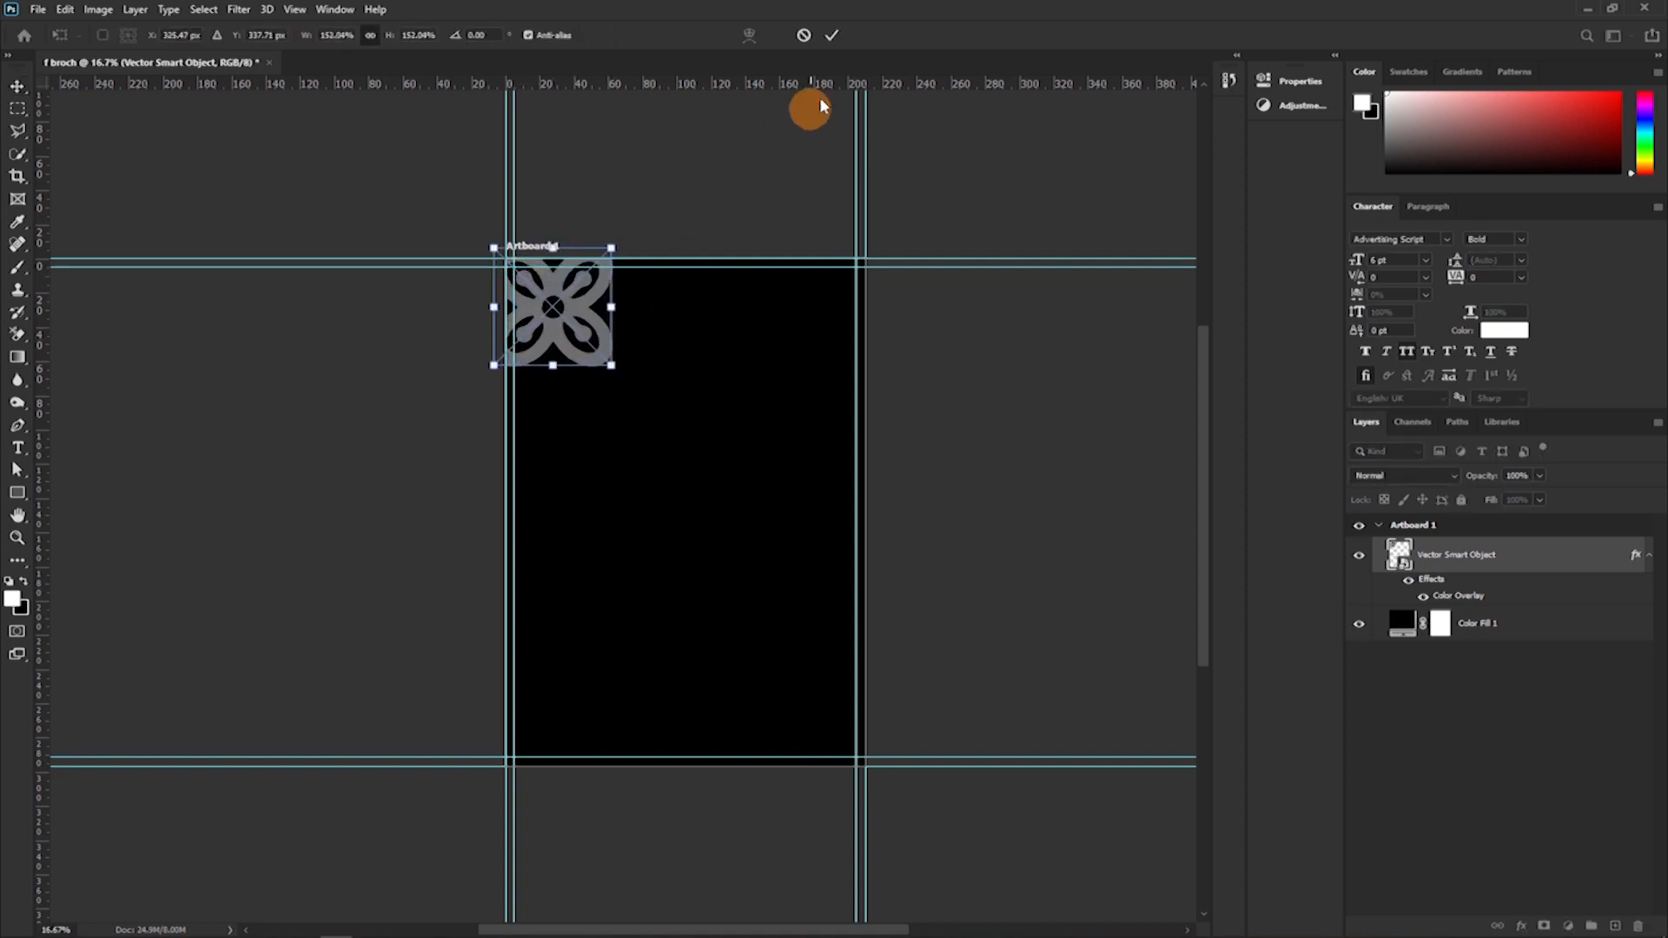
{"action": "left_click_drag", "start_coordinate": [606, 356], "coordinate": [599, 345]}
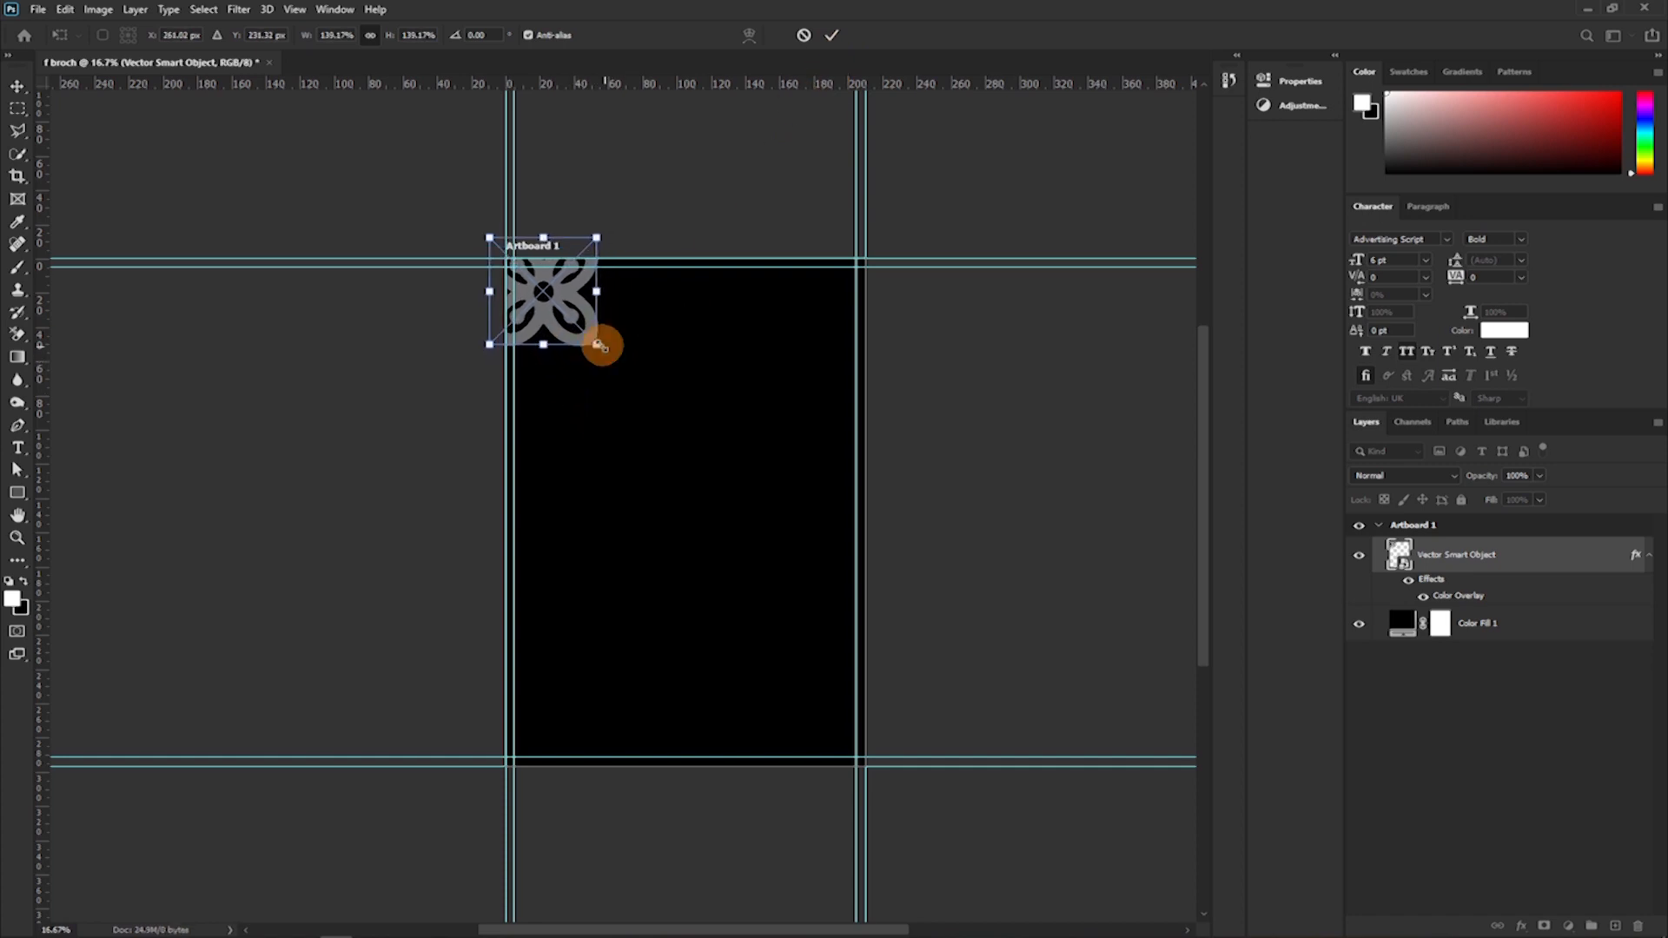
{"action": "left_click", "coordinate": [830, 39]}
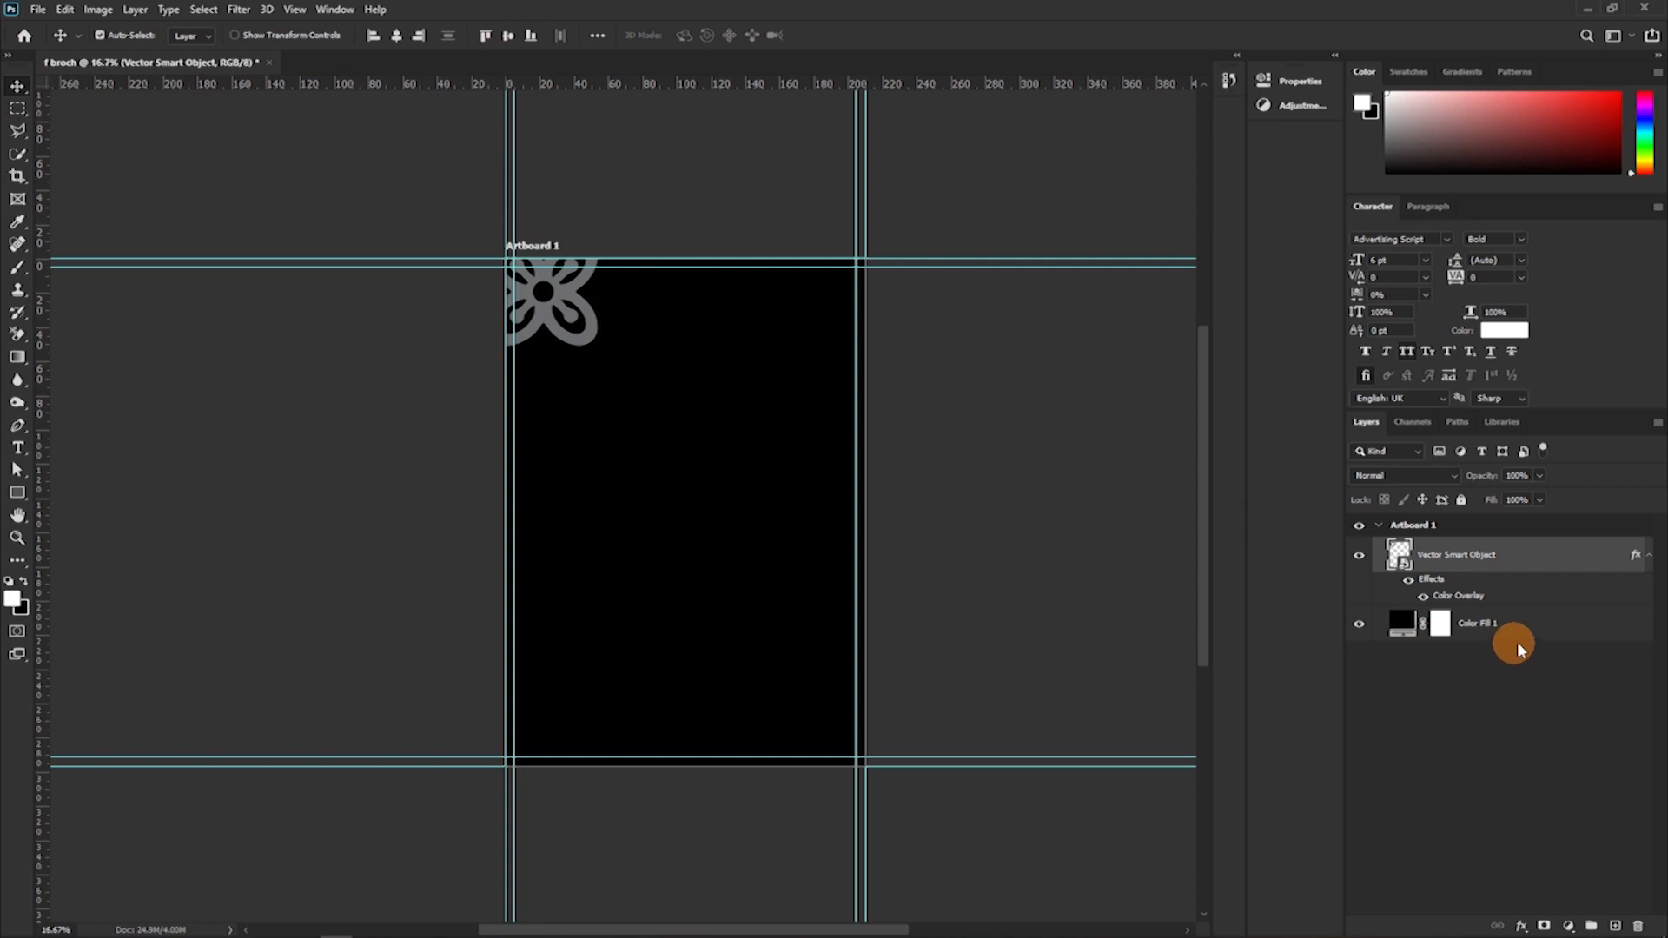
Duplicate the flower symbol's Vector Smart Object layer and move the copy to the upper middle of Artboard 1.
{"action": "left_click", "coordinate": [1476, 627]}
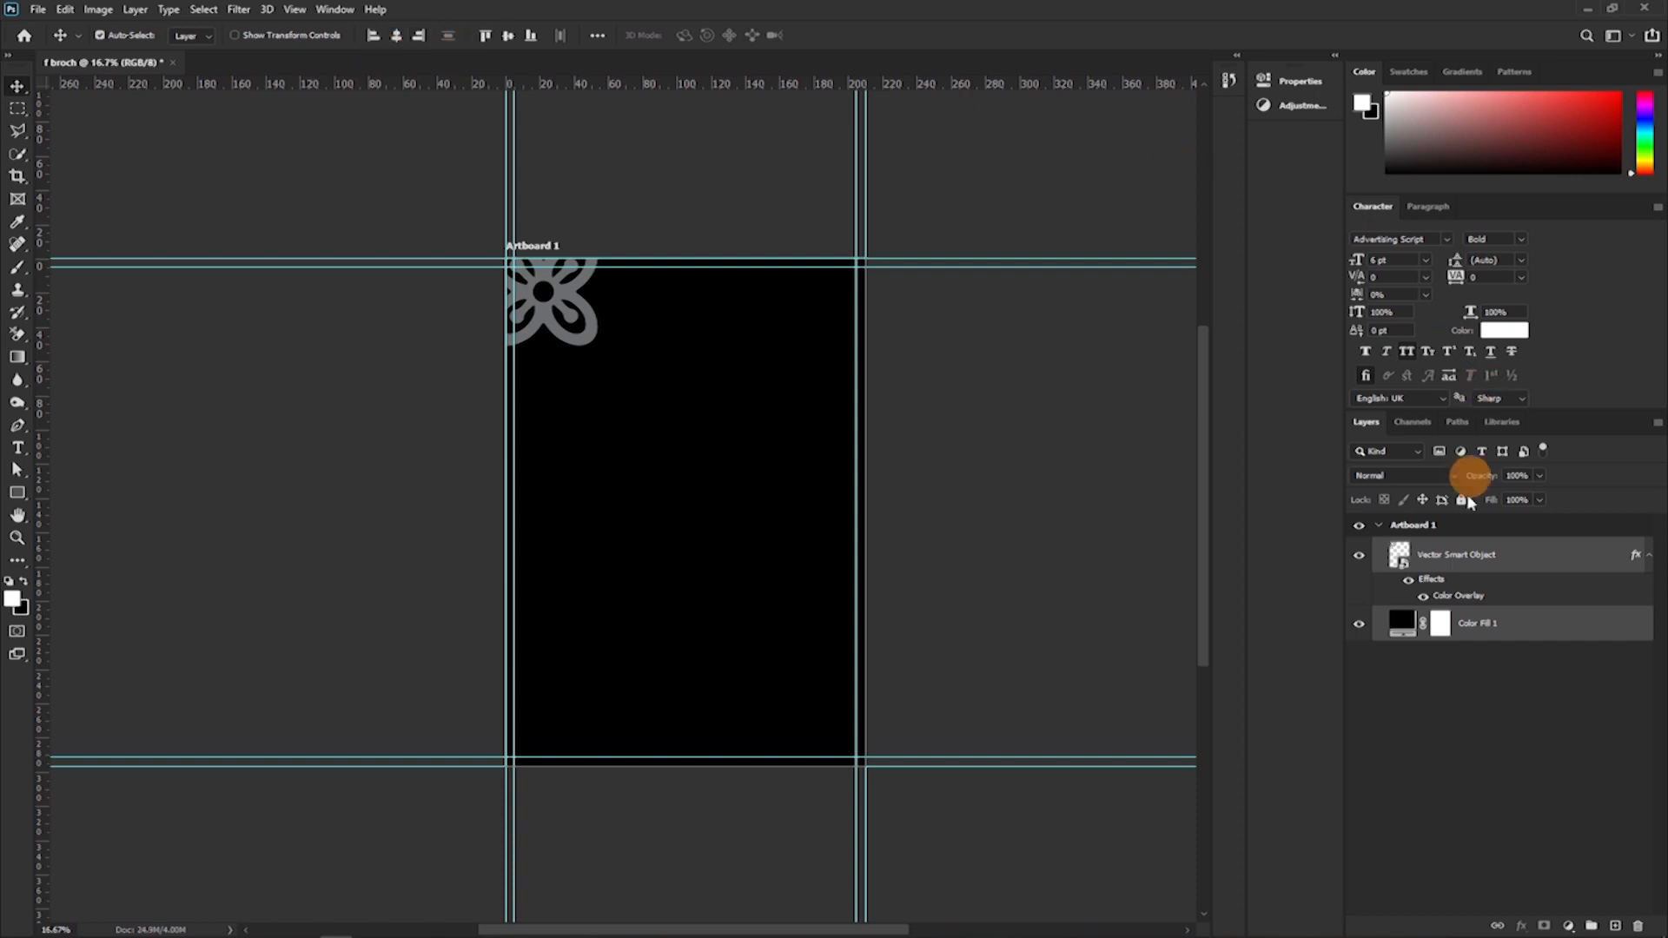
{"action": "left_click", "coordinate": [1532, 632]}
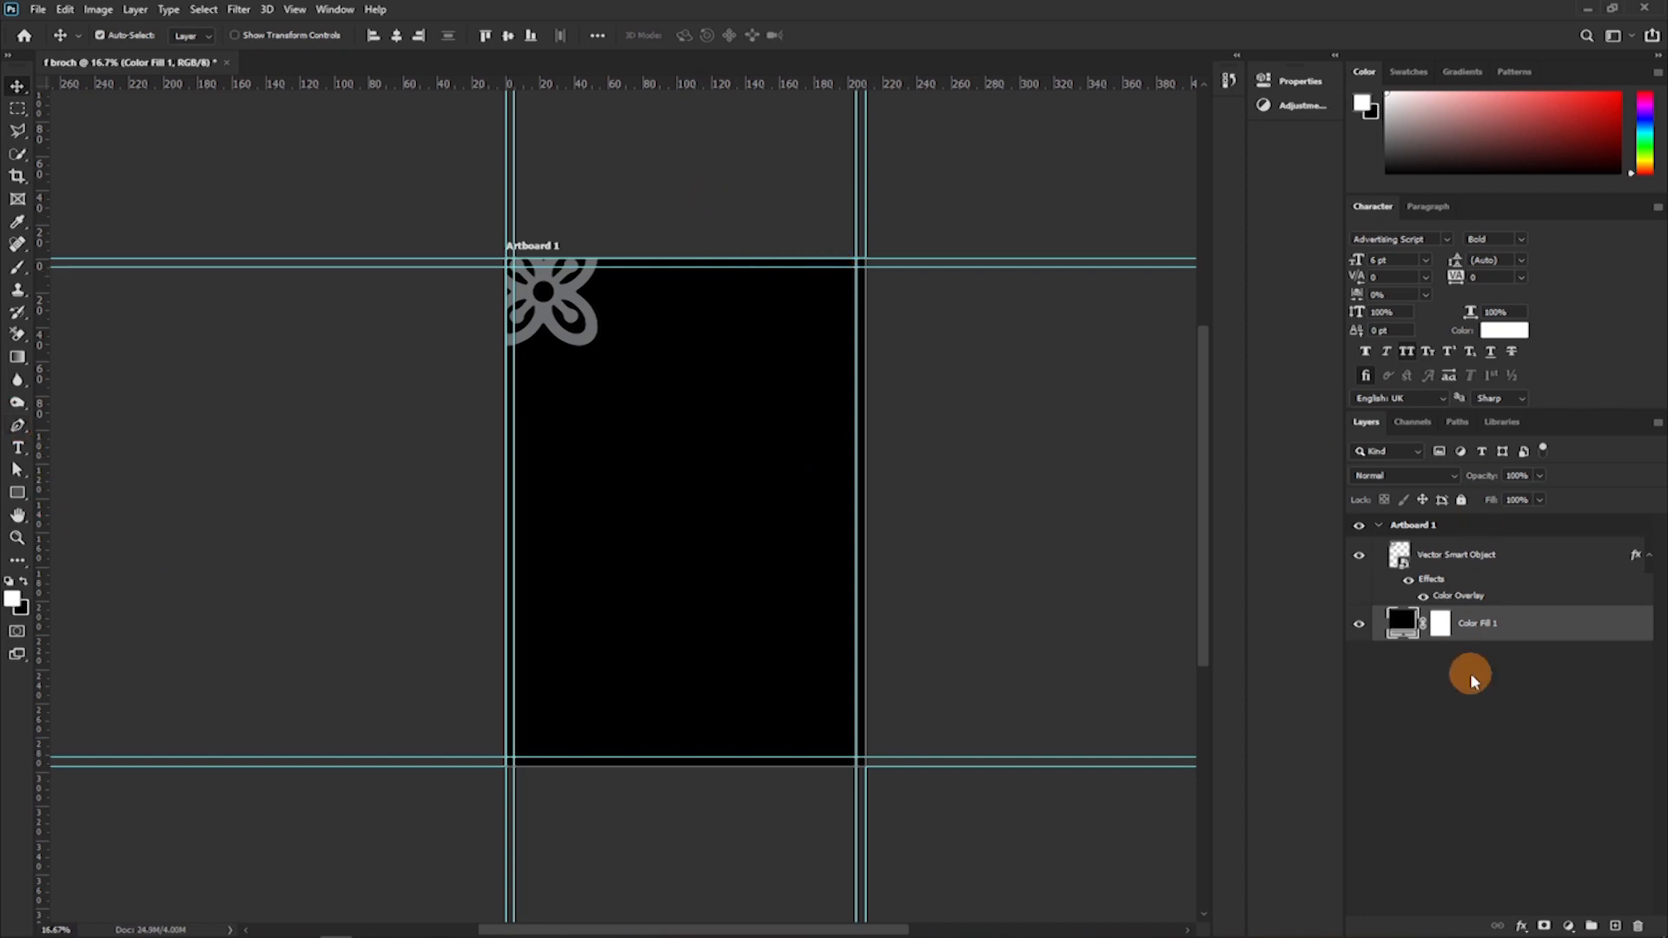
{"action": "left_click", "coordinate": [1502, 558]}
{"action": "key", "text": "ctrl+j"}
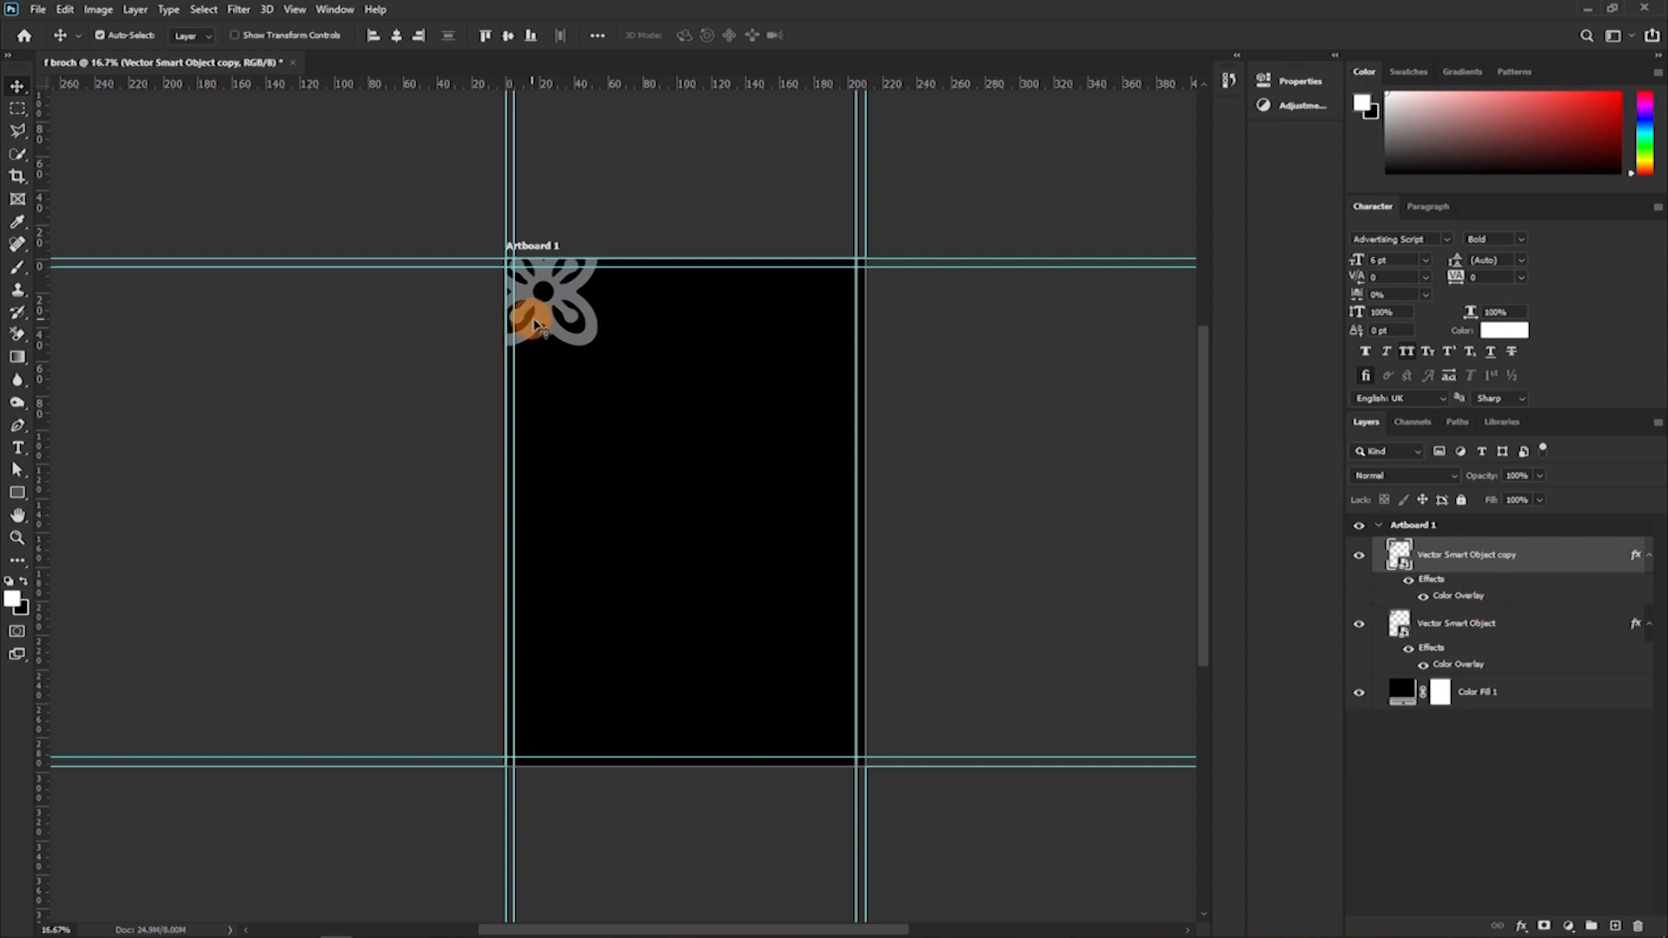
{"action": "left_click_drag", "start_coordinate": [541, 314], "coordinate": [668, 480]}
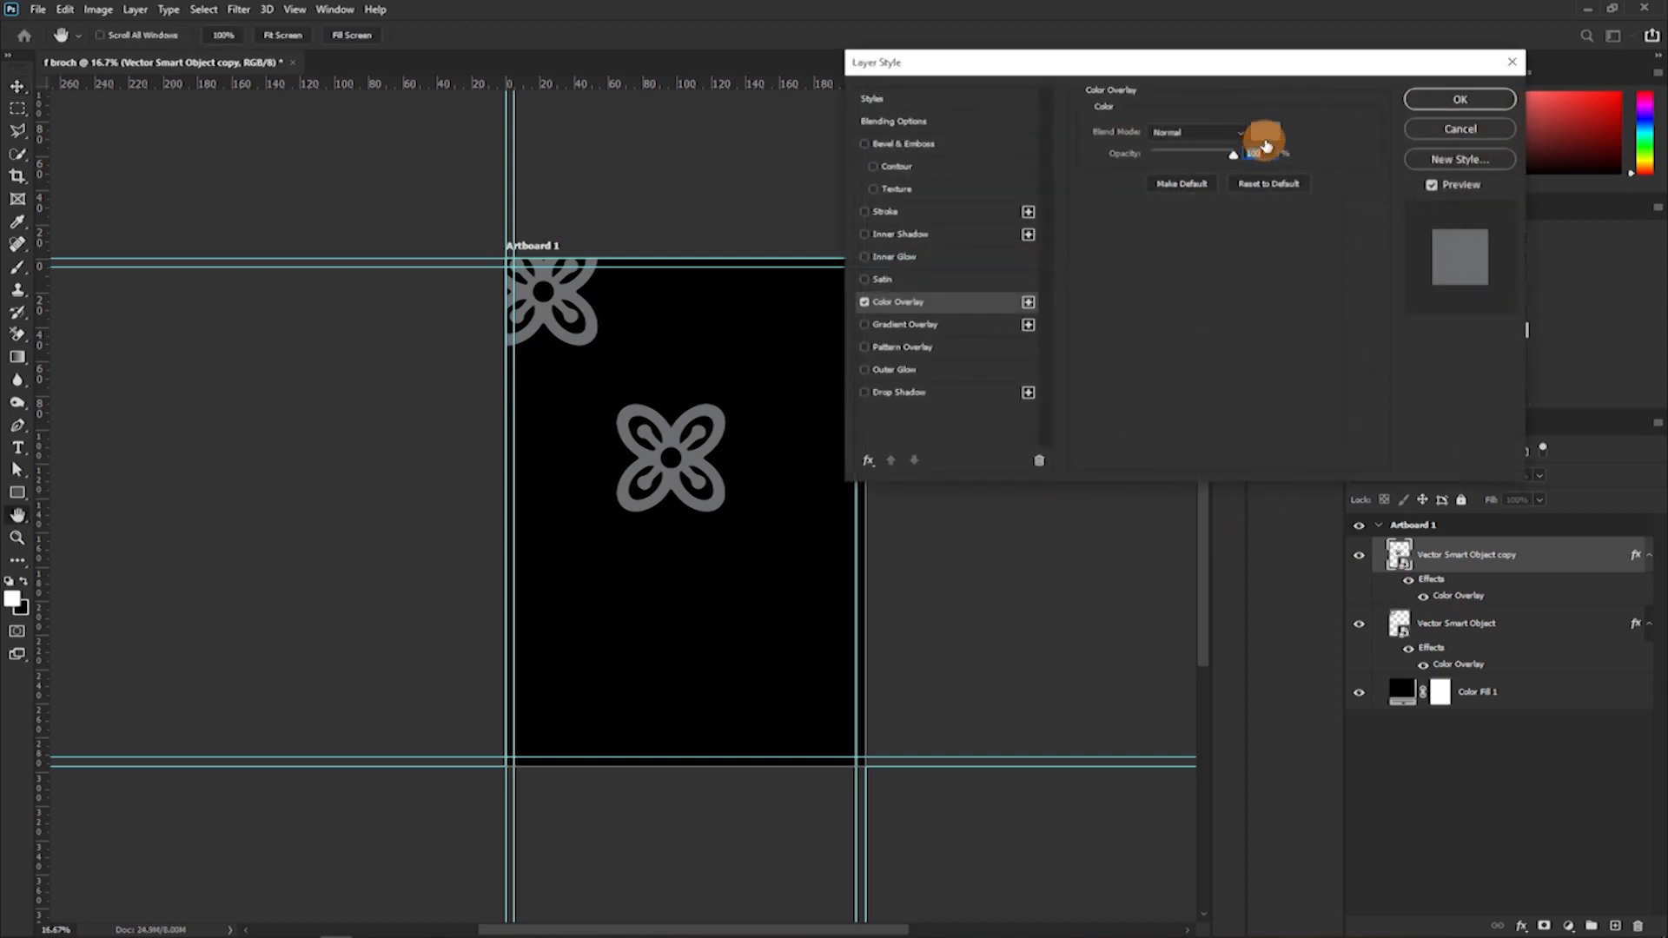
Set the flower copy's Color Overlay to blue 4f6997 and apply the layer style.
{"action": "left_click", "coordinate": [1265, 146]}
{"action": "left_click", "coordinate": [1312, 310]}
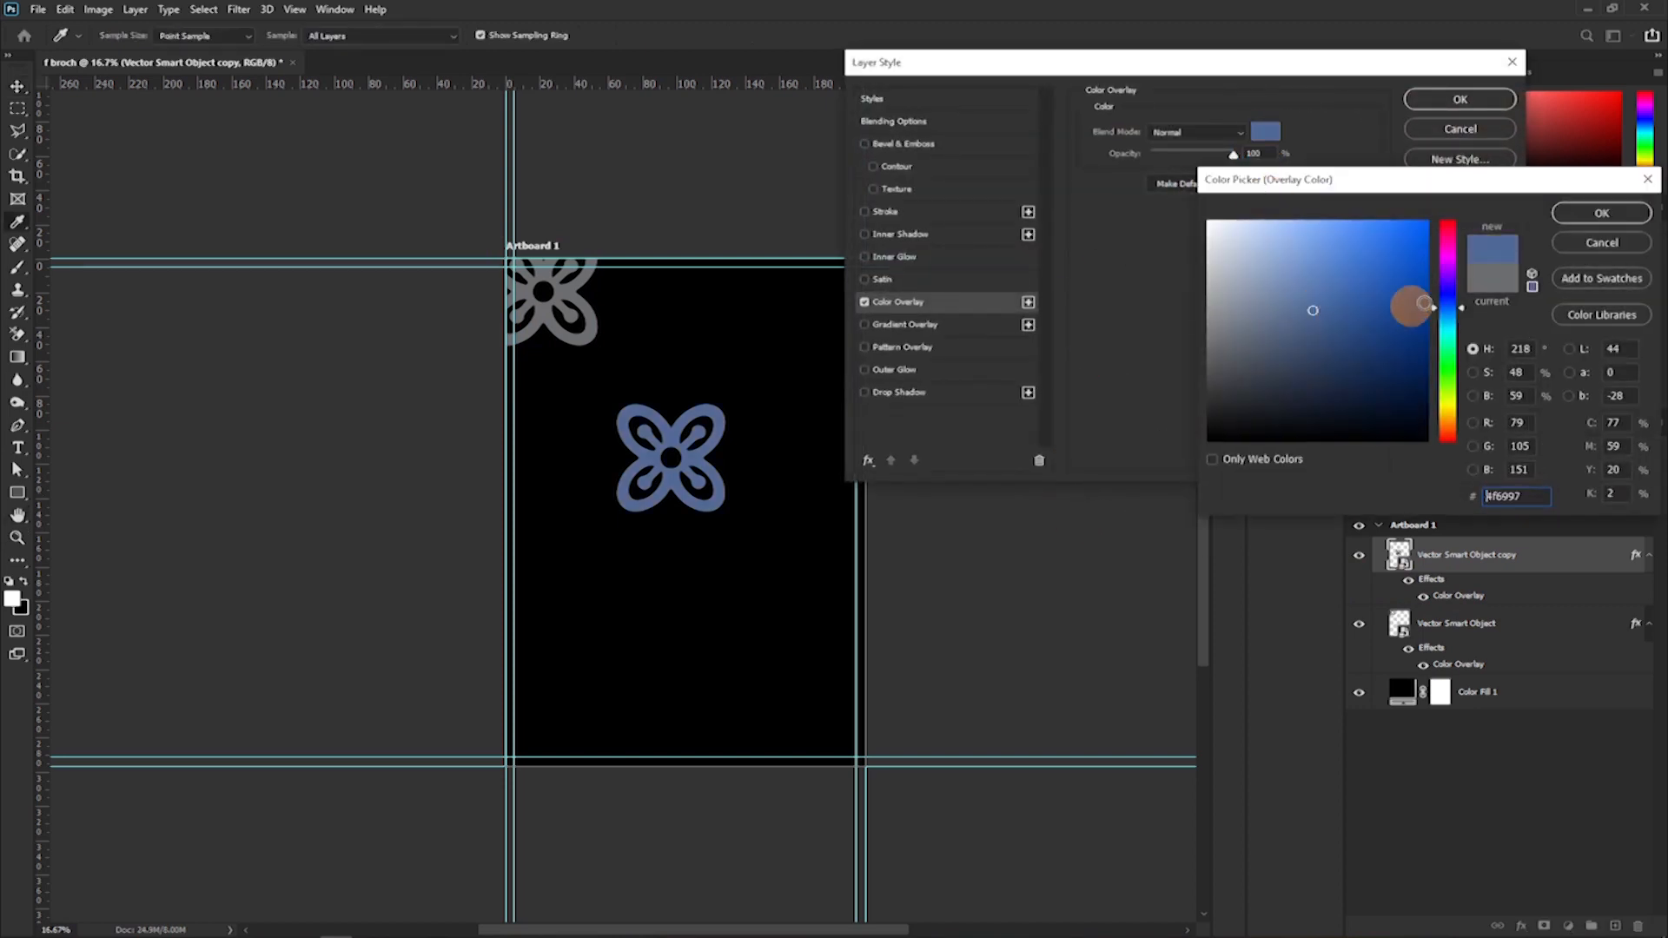
{"action": "left_click", "coordinate": [1589, 213]}
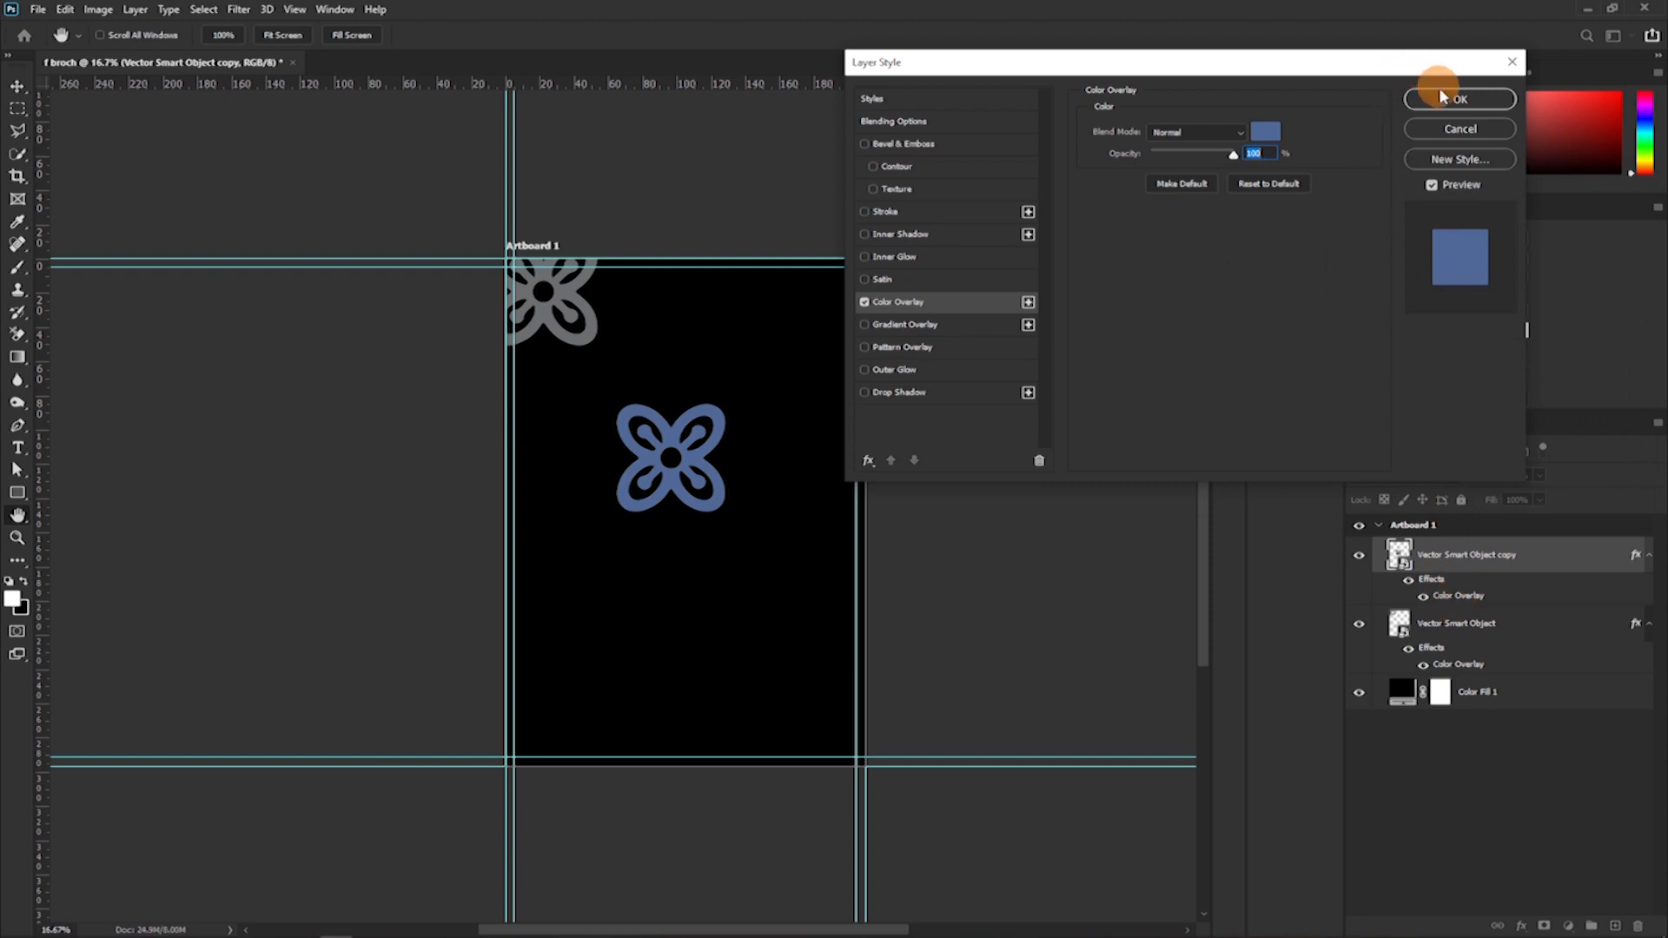
{"action": "left_click", "coordinate": [1459, 99]}
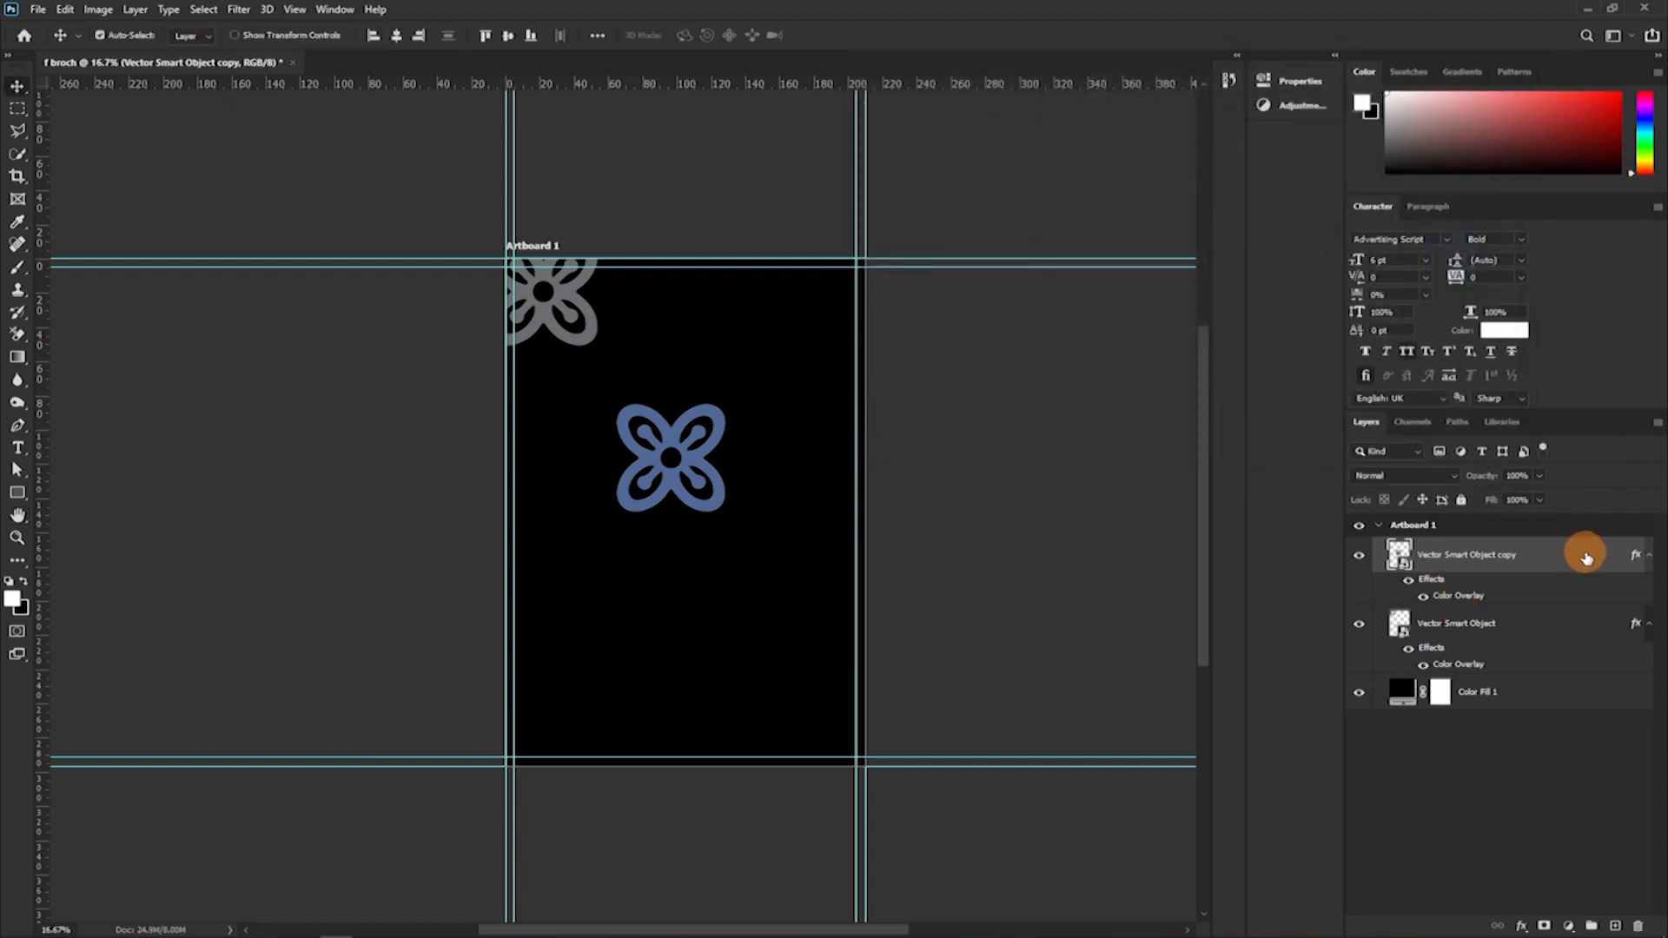
Change the flower copy's Color Overlay to a fully saturated bright green and apply the layer style.
{"action": "double_click", "coordinate": [1586, 558]}
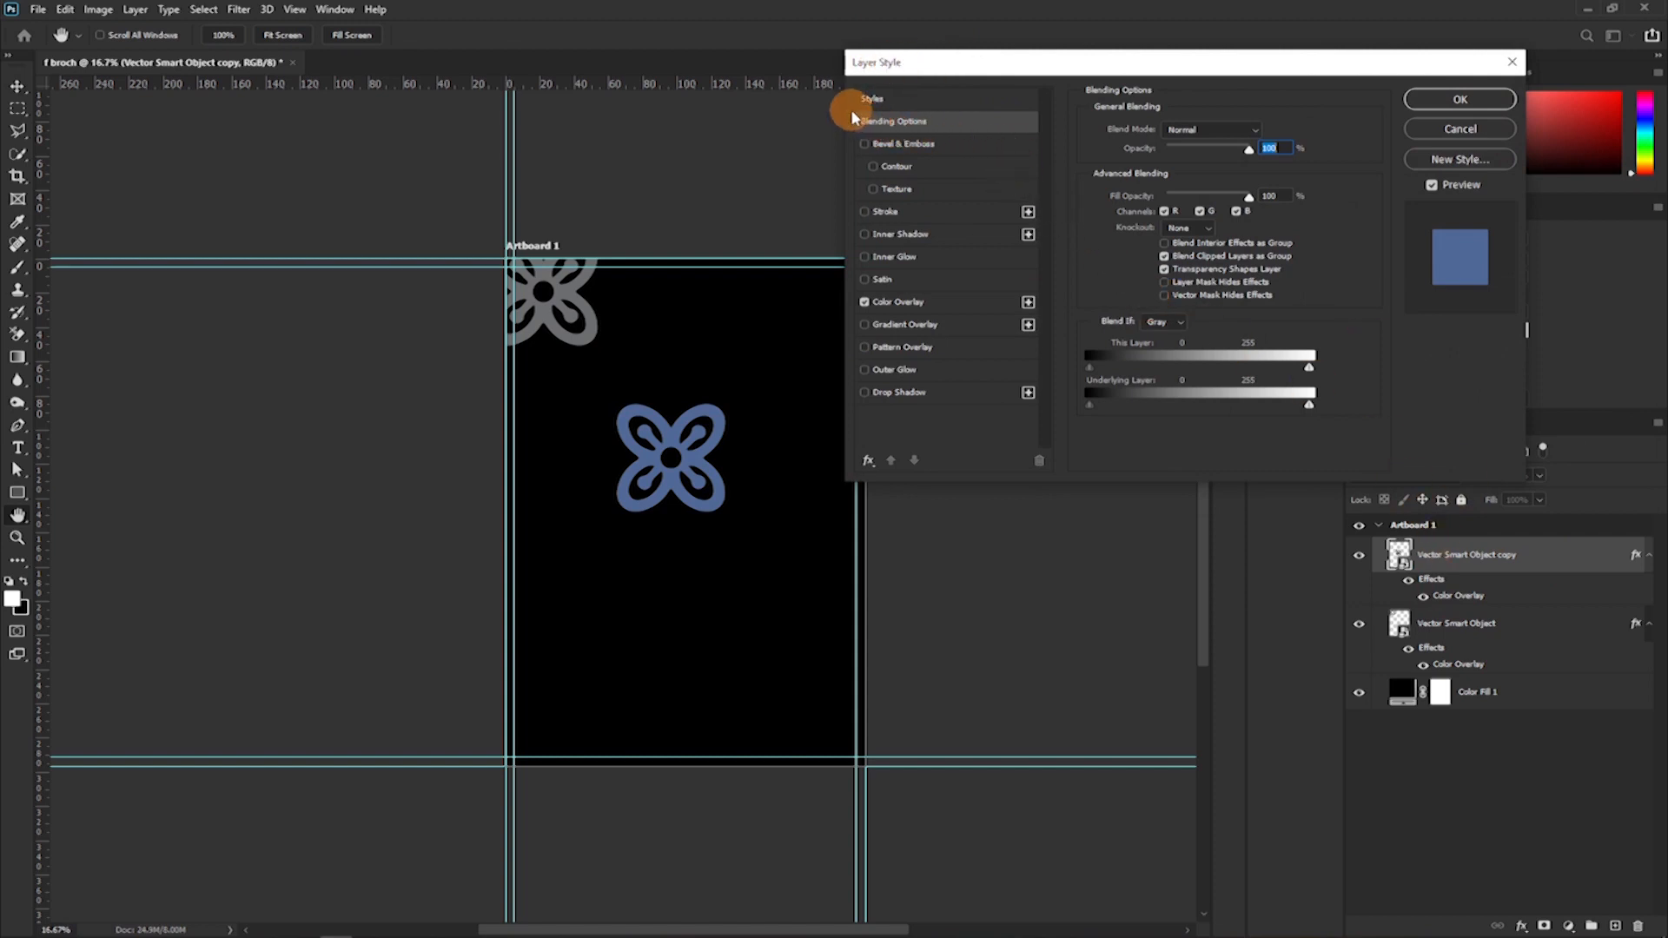
{"action": "left_click", "coordinate": [894, 304]}
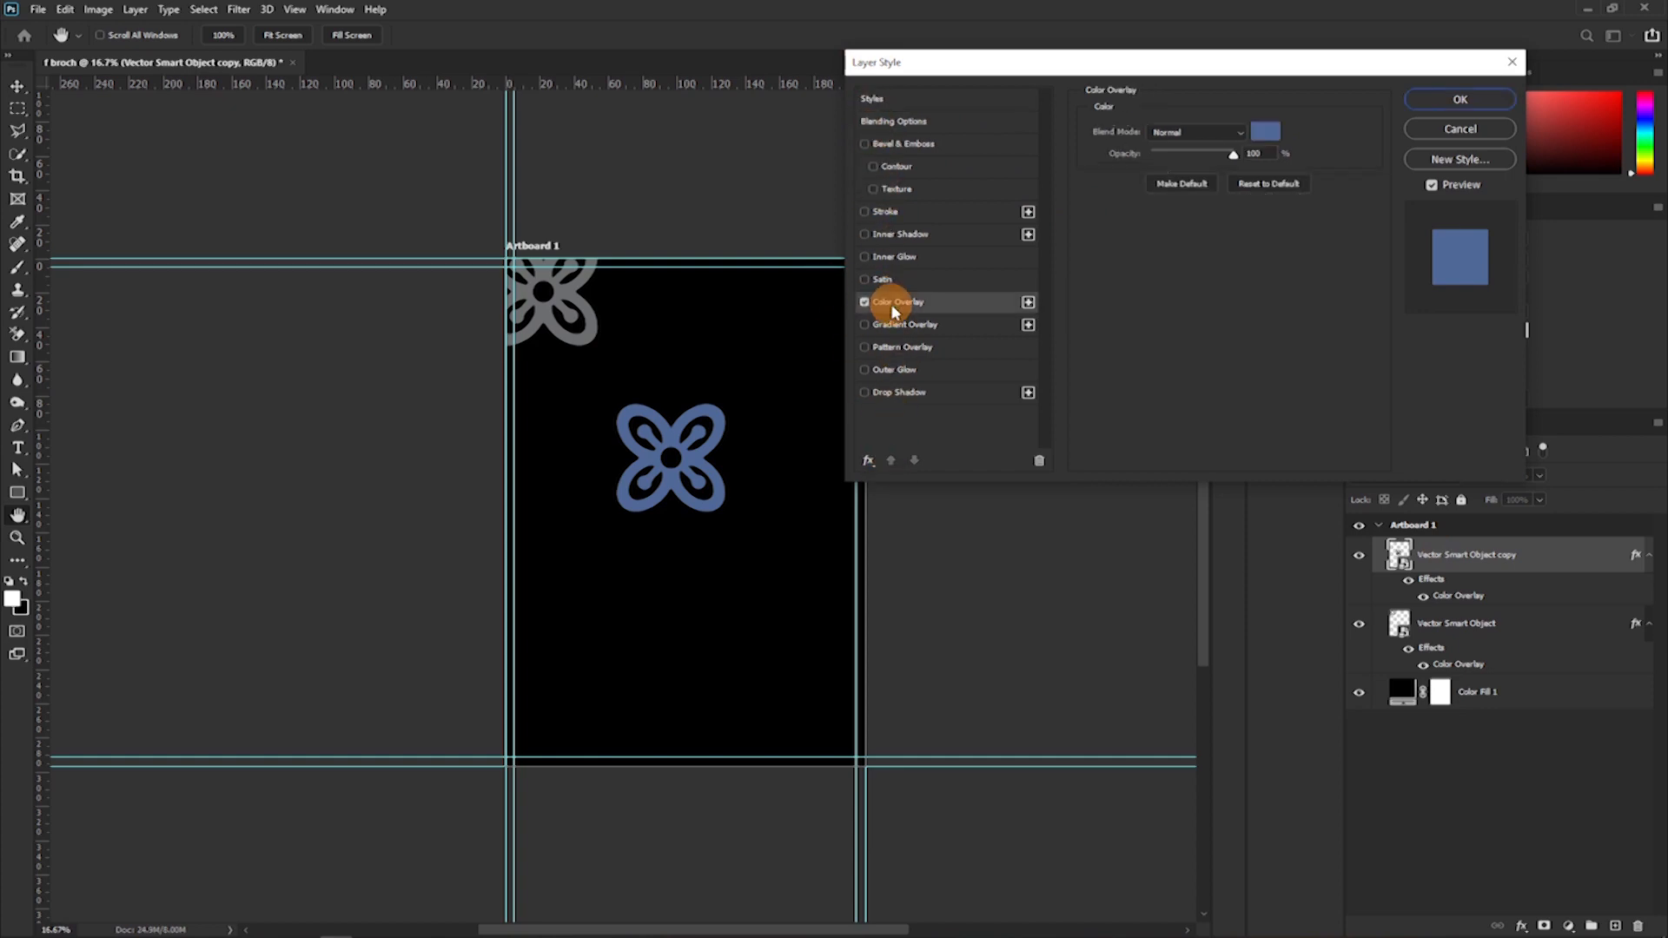
{"action": "left_click", "coordinate": [1264, 146]}
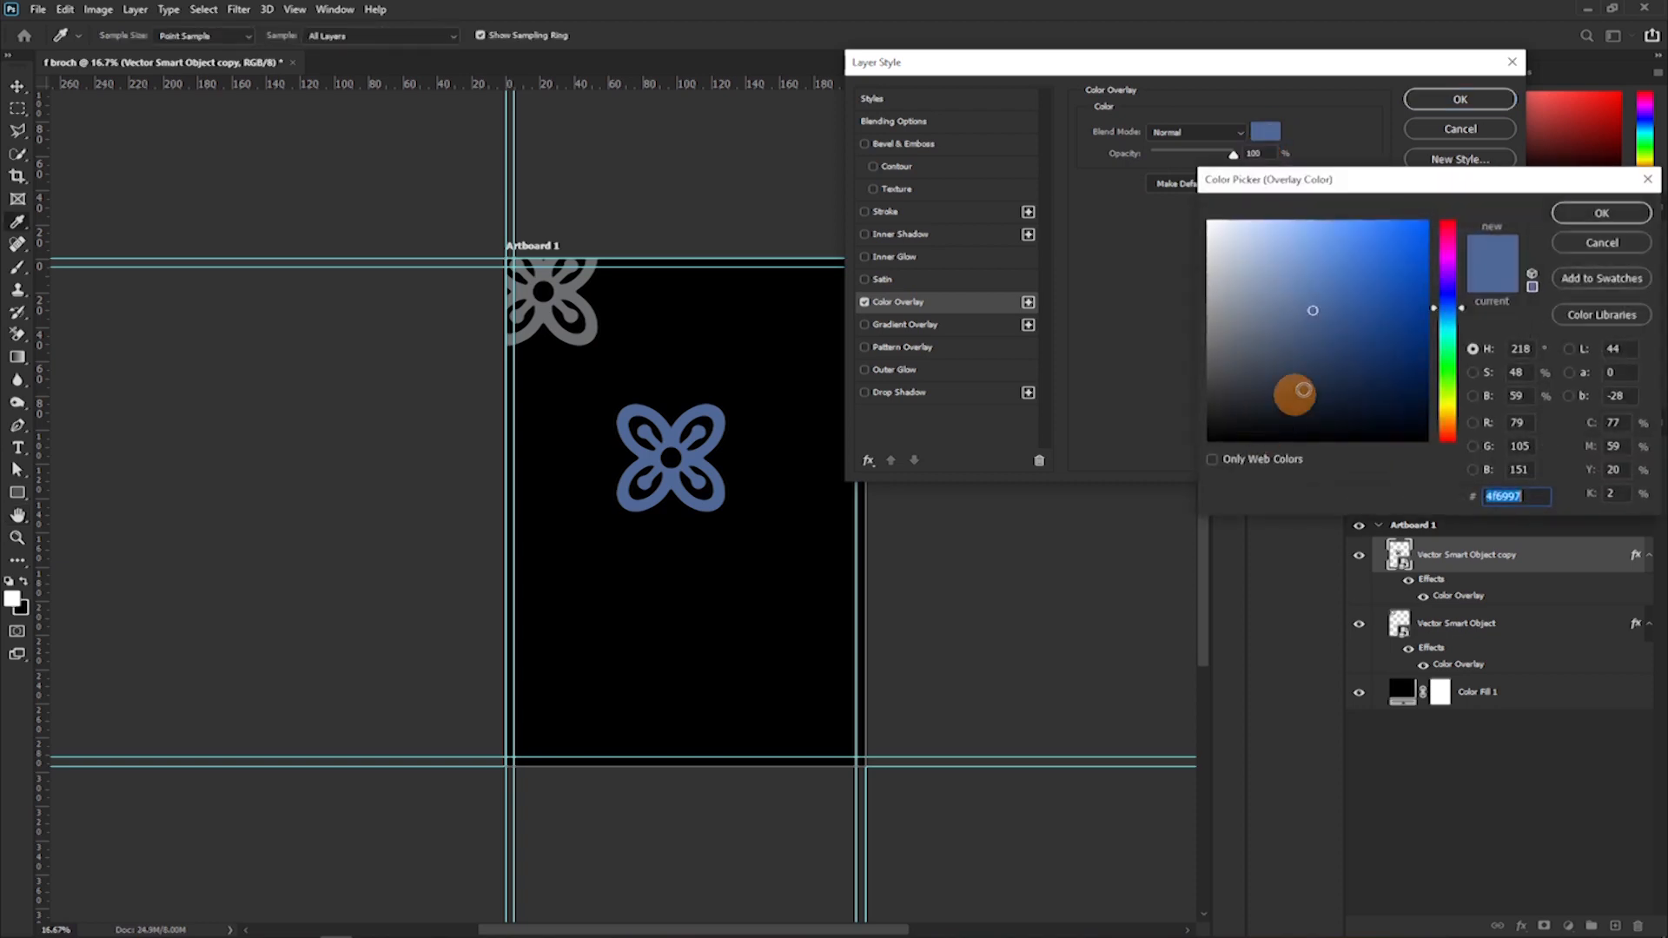
{"action": "left_click", "coordinate": [1447, 379]}
{"action": "left_click", "coordinate": [1426, 222]}
{"action": "left_click", "coordinate": [1601, 212]}
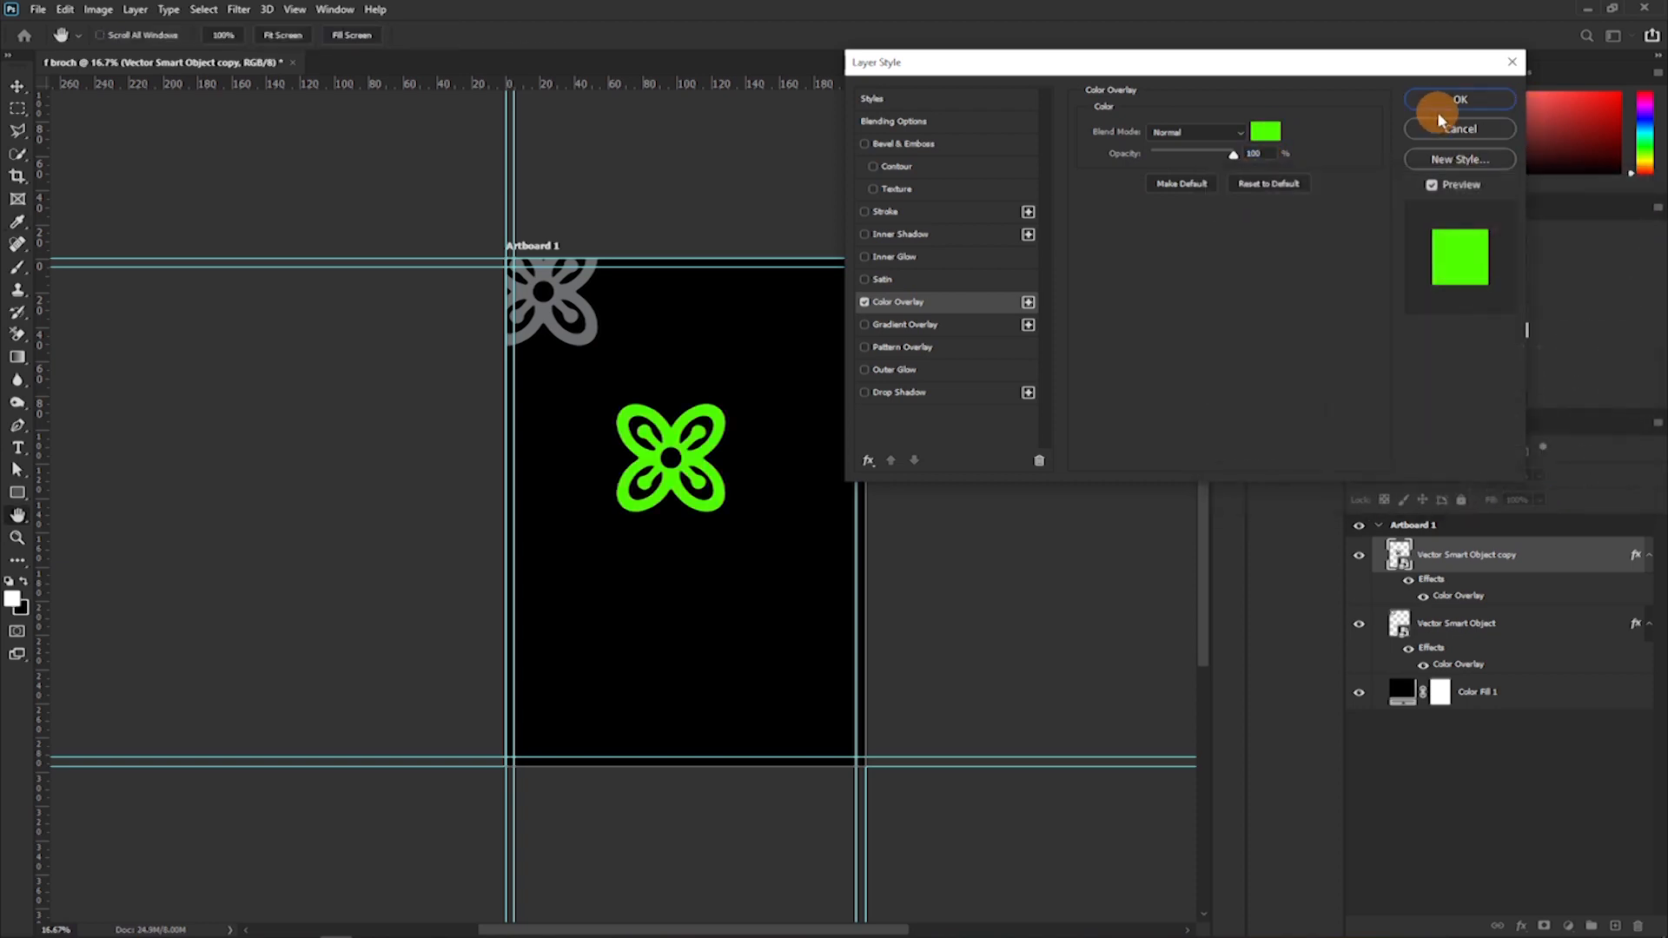
{"action": "left_click", "coordinate": [1457, 101]}
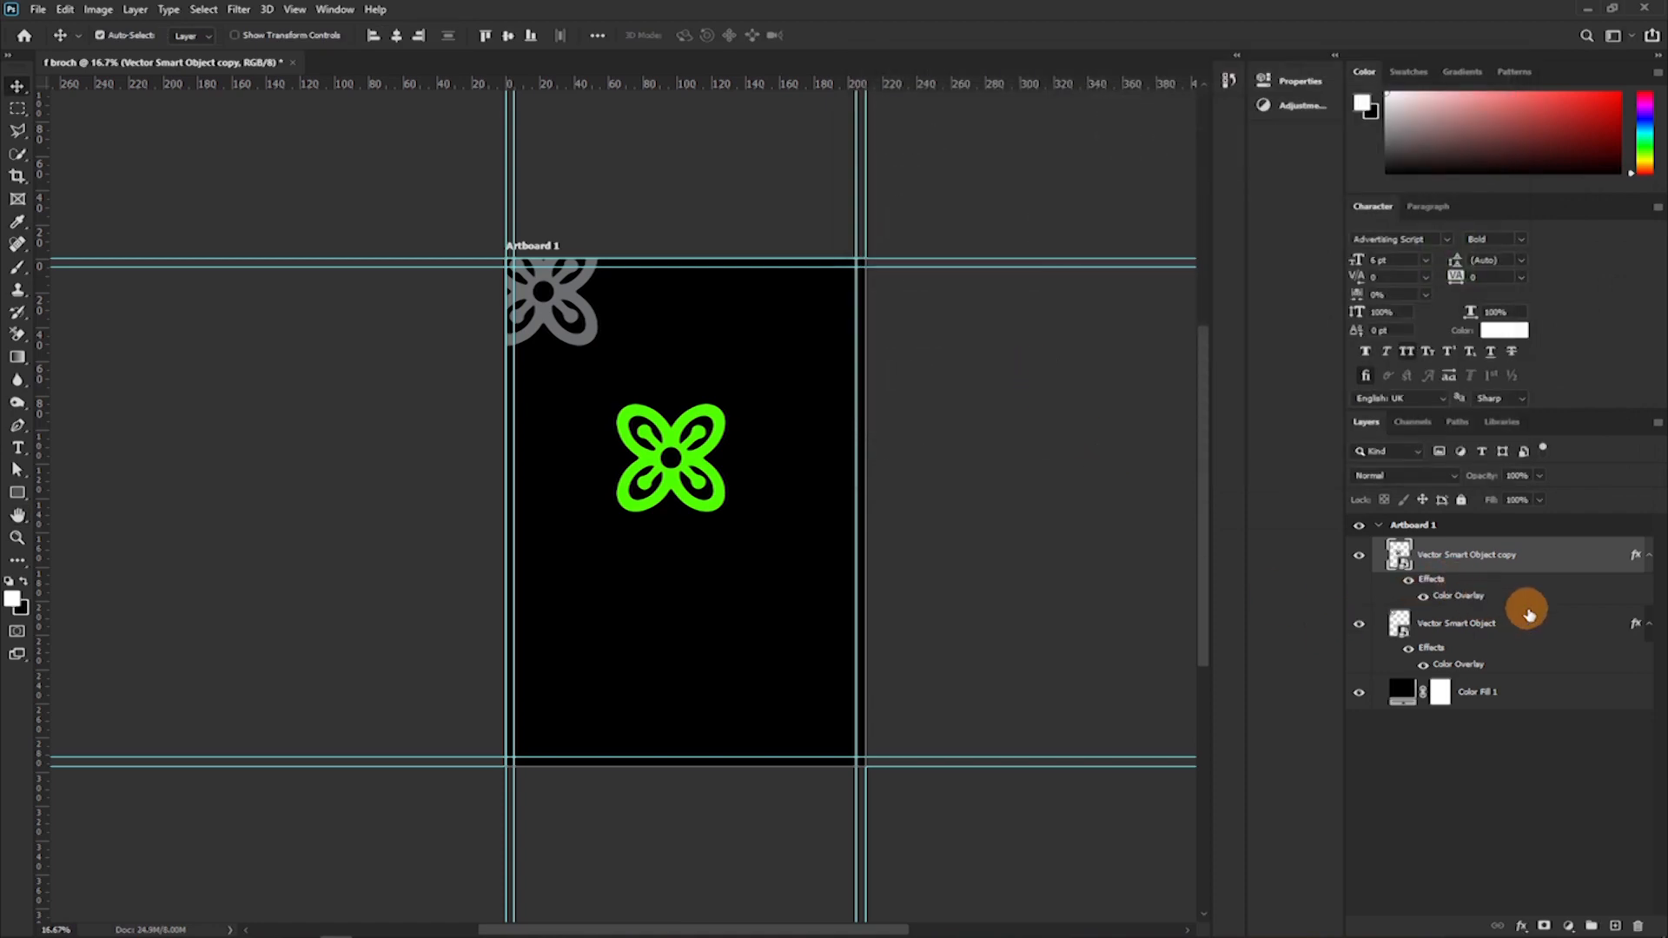
Align the grey flower and its green copy on their horizontal and vertical centres so that they overlap.
{"action": "left_click", "coordinate": [1550, 622], "text": "shift"}
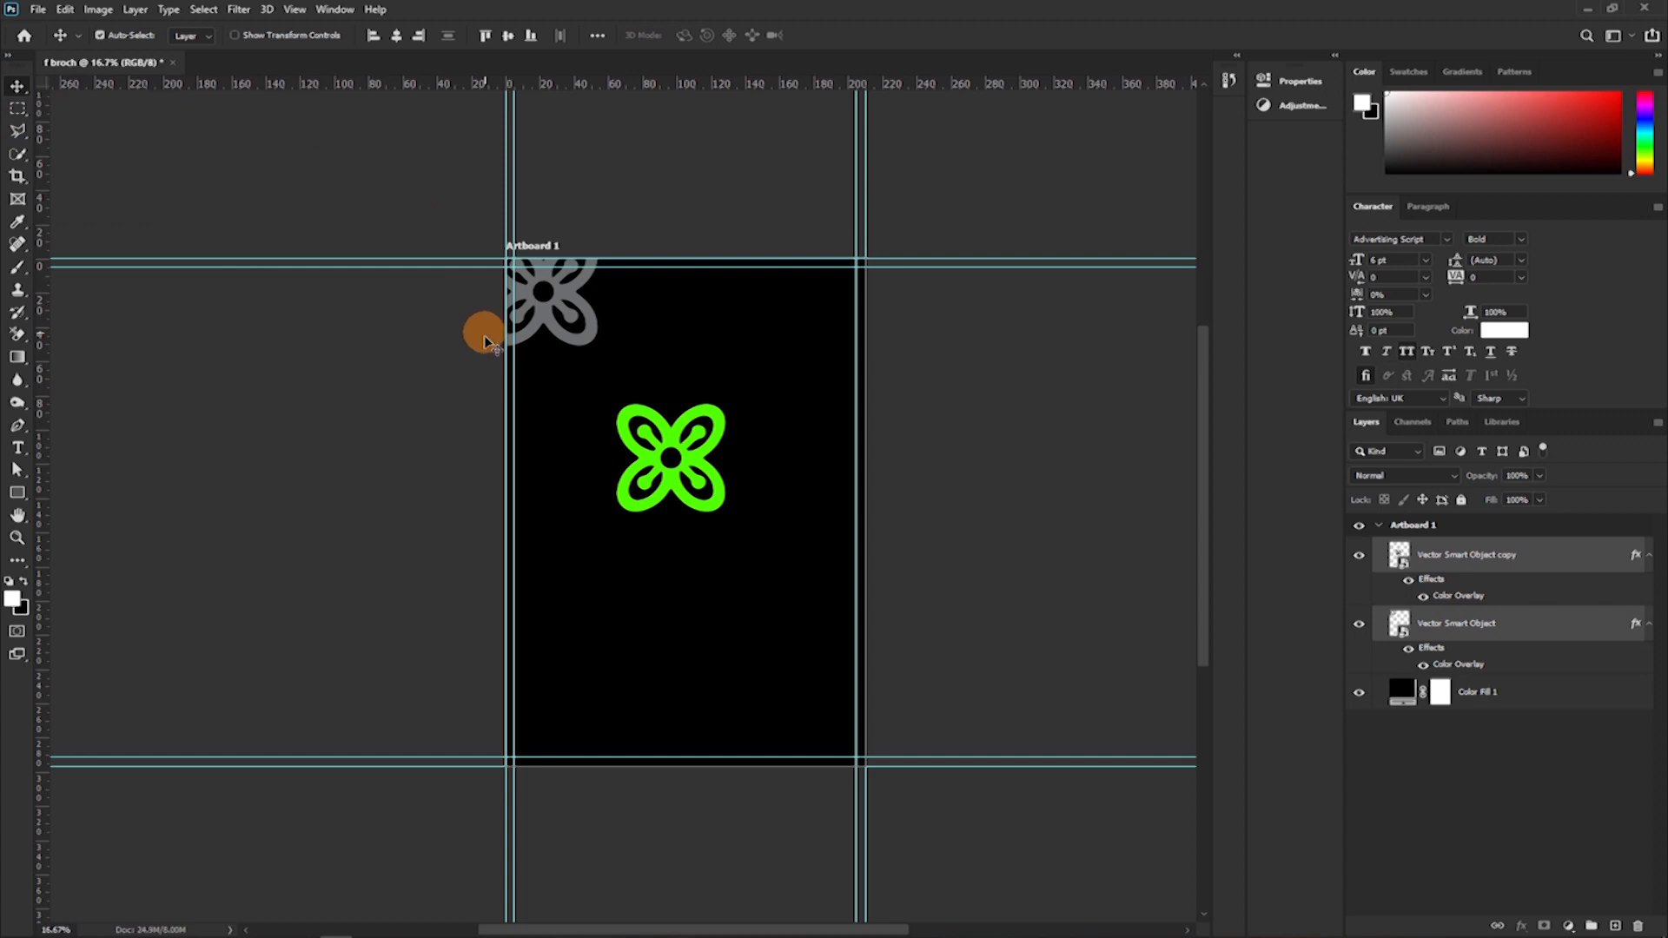
{"action": "left_click", "coordinate": [397, 37]}
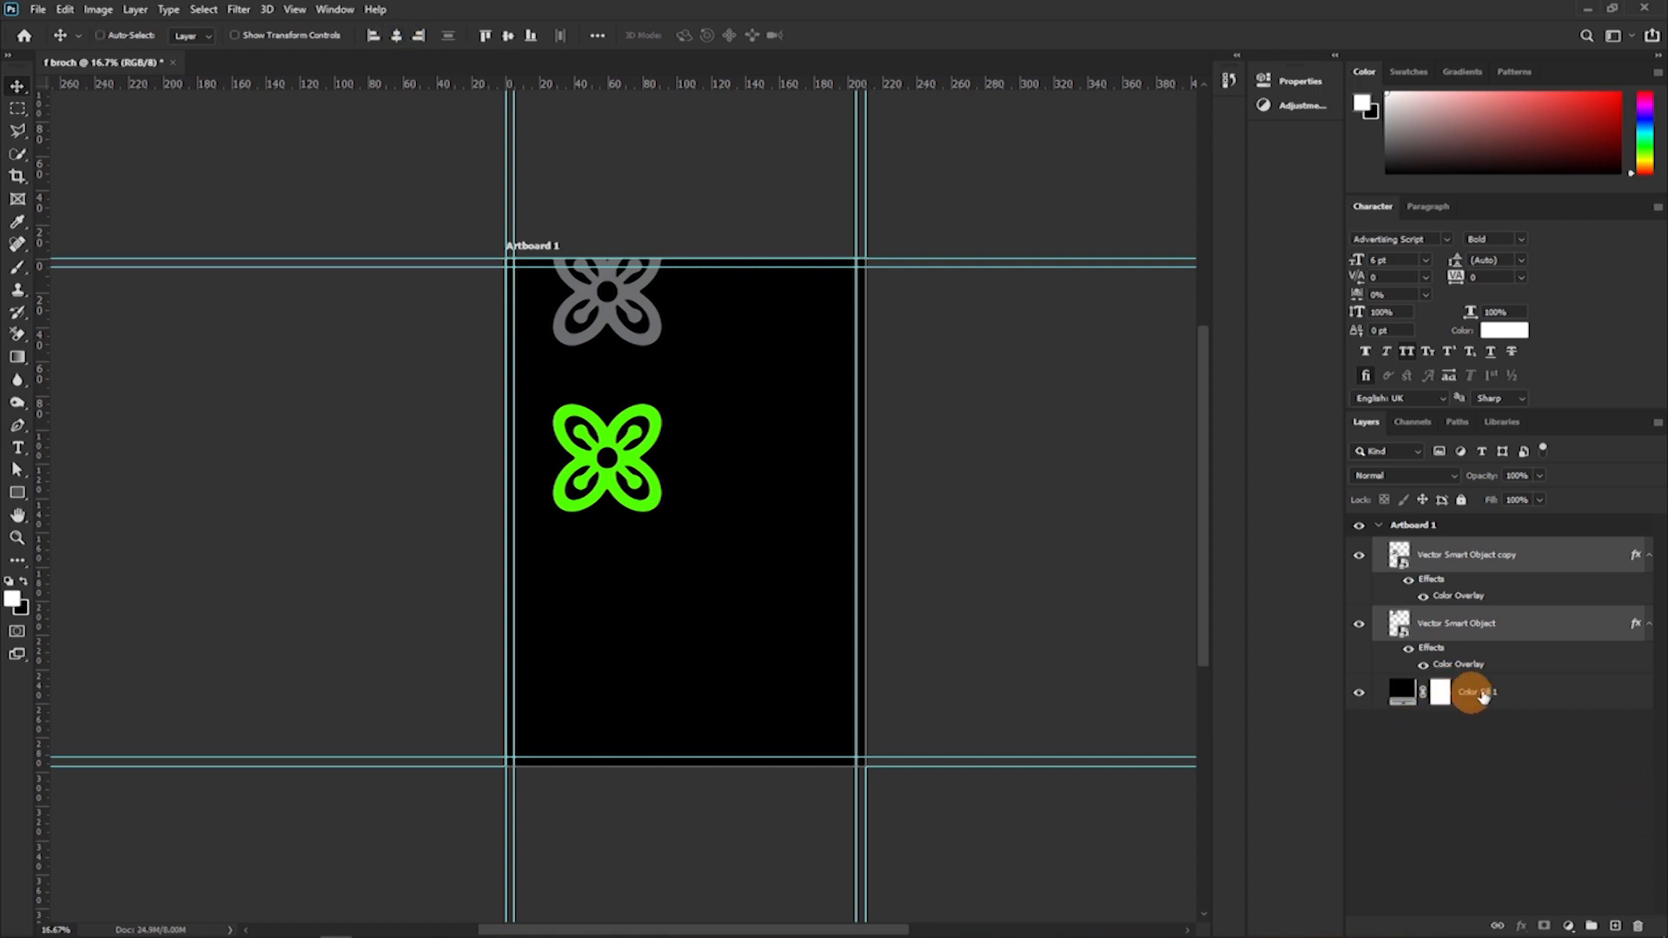
{"action": "left_click", "coordinate": [1483, 695], "text": "ctrl"}
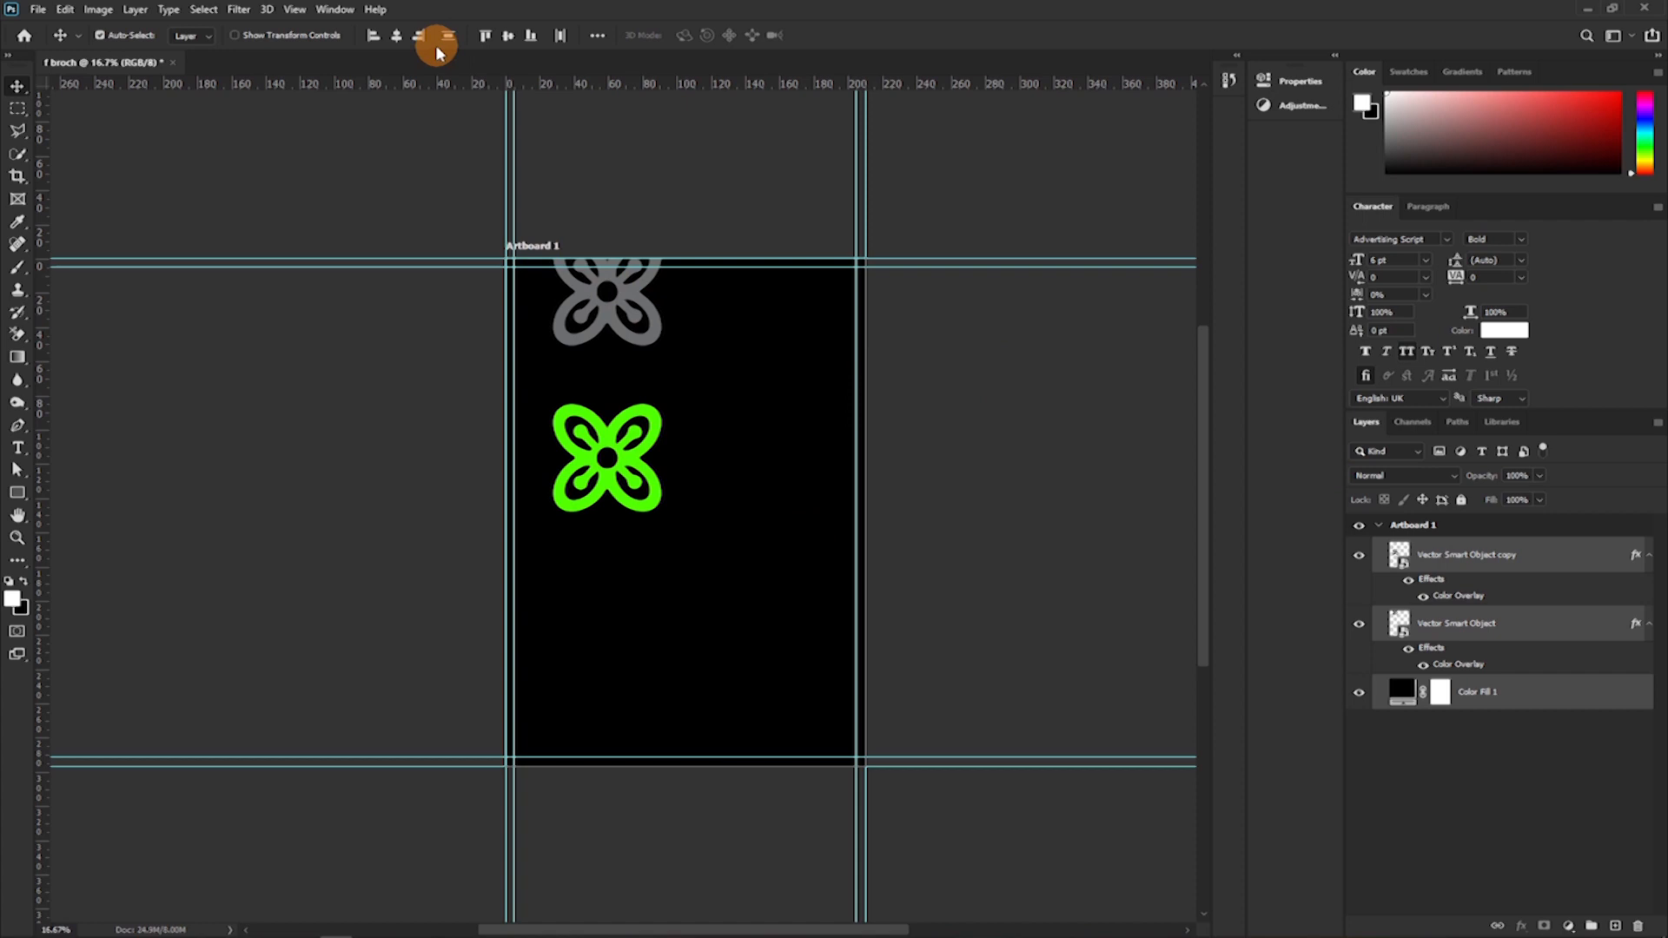
{"action": "left_click", "coordinate": [508, 37]}
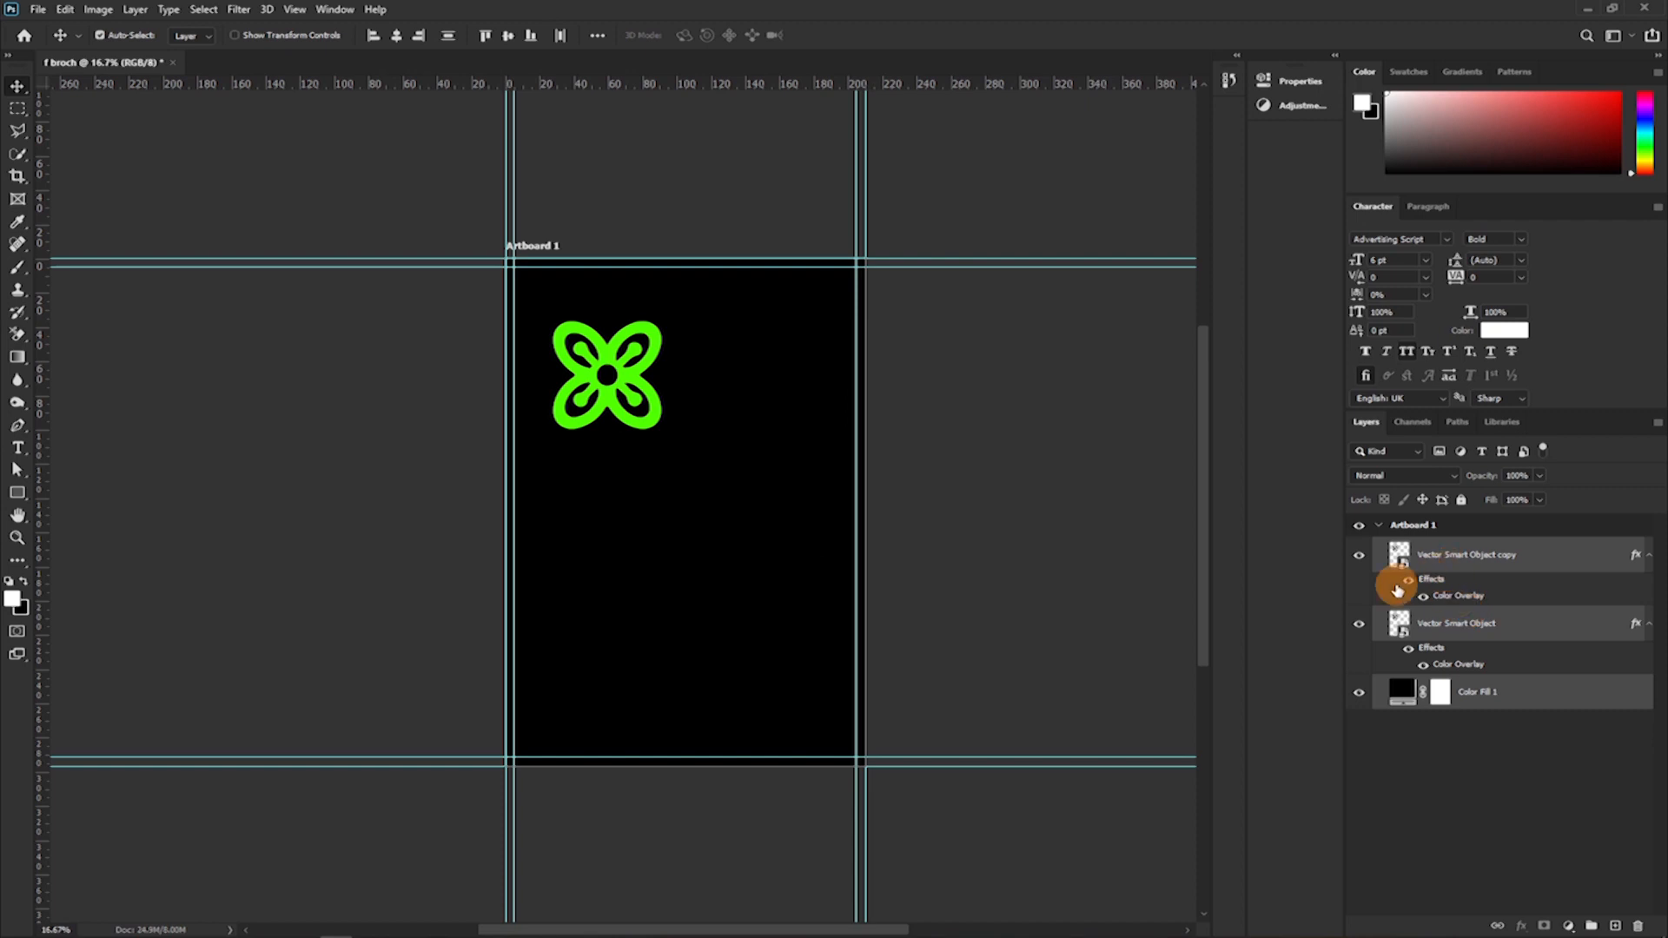
Toggle the visibility of the two stacked flower layers, leaving the green copy shown and the grey original hidden.
{"action": "left_click", "coordinate": [1359, 556]}
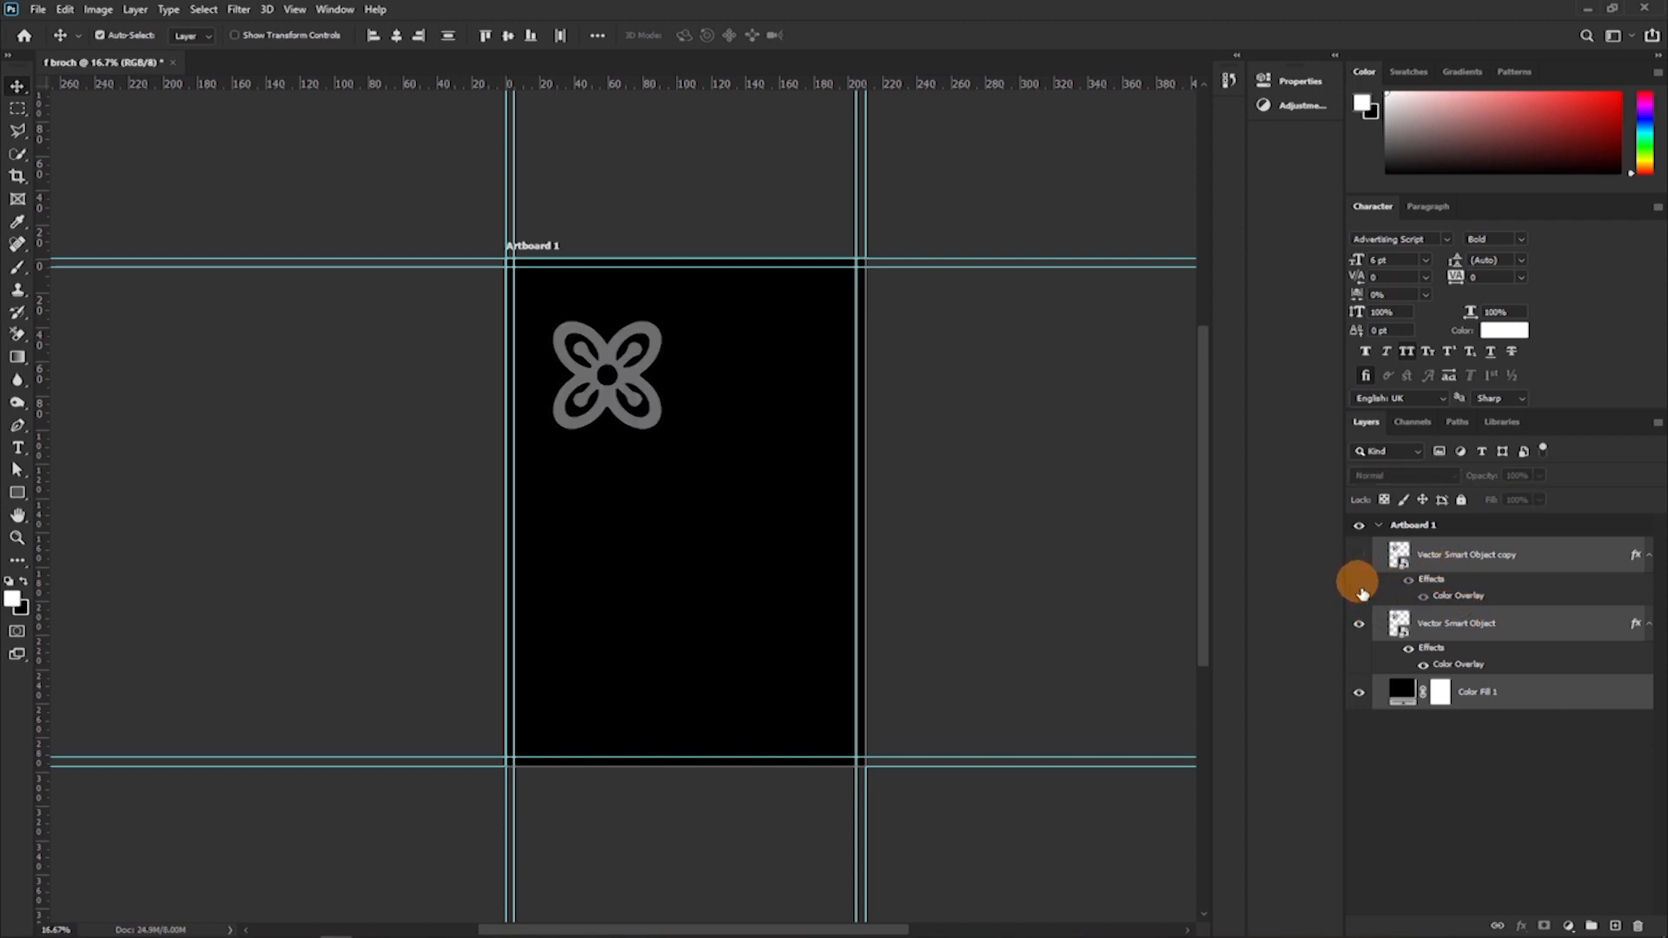
{"action": "left_click", "coordinate": [1358, 624]}
{"action": "left_click", "coordinate": [1358, 555]}
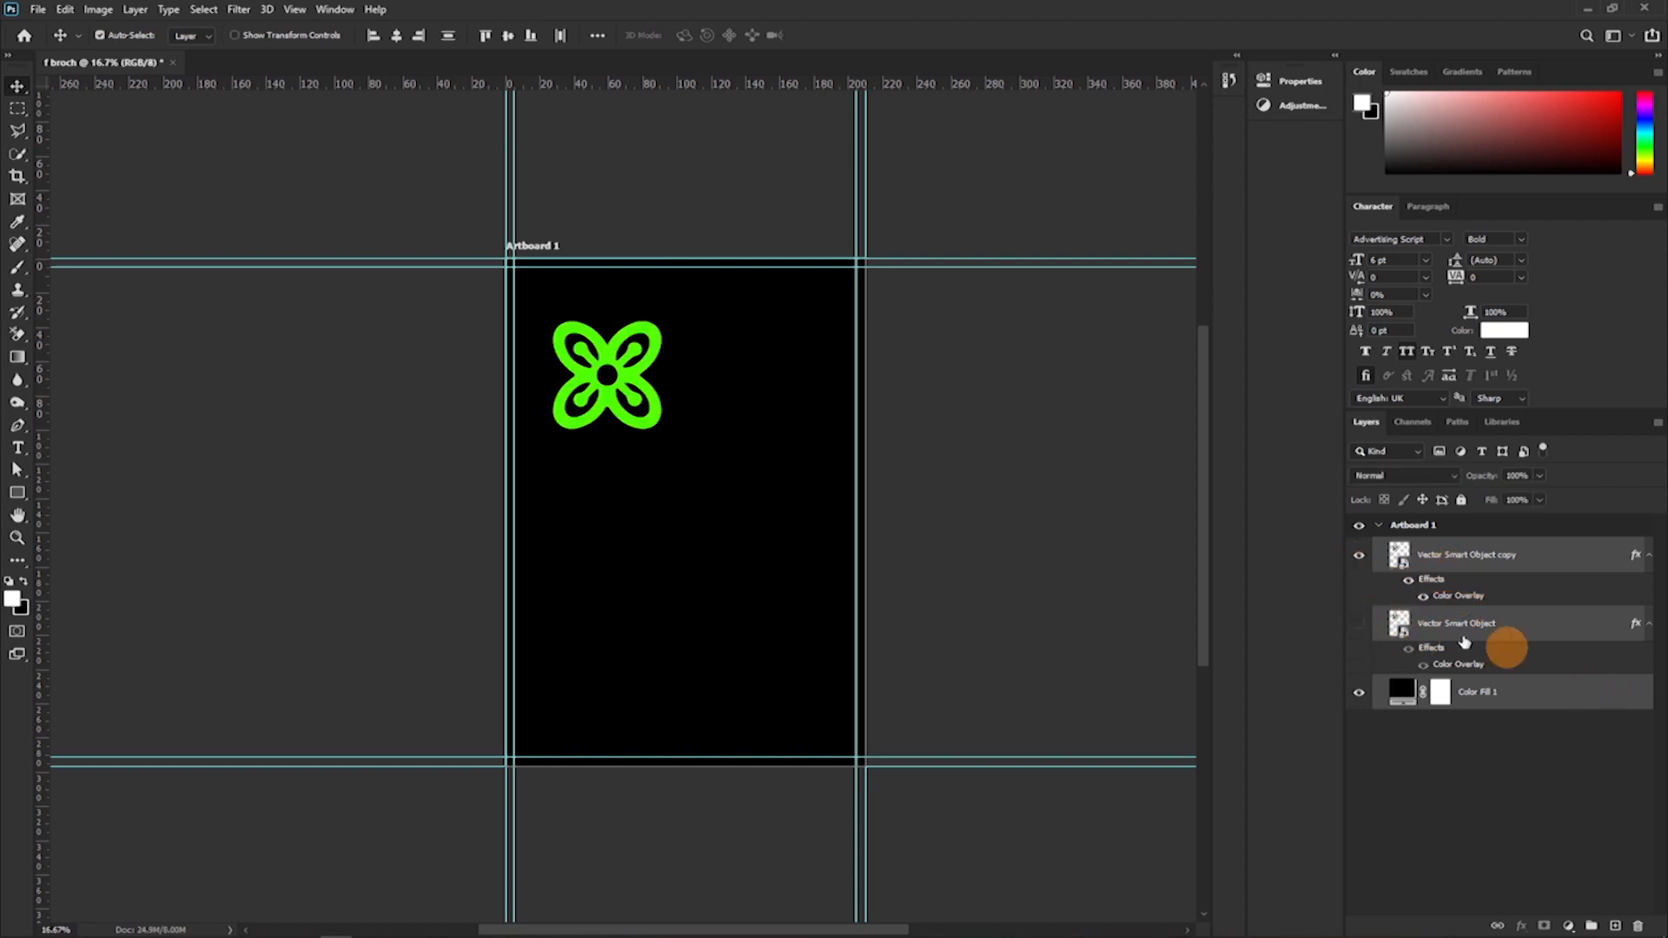
{"action": "left_click", "coordinate": [1555, 698]}
{"action": "left_click", "coordinate": [1516, 563], "text": "ctrl"}
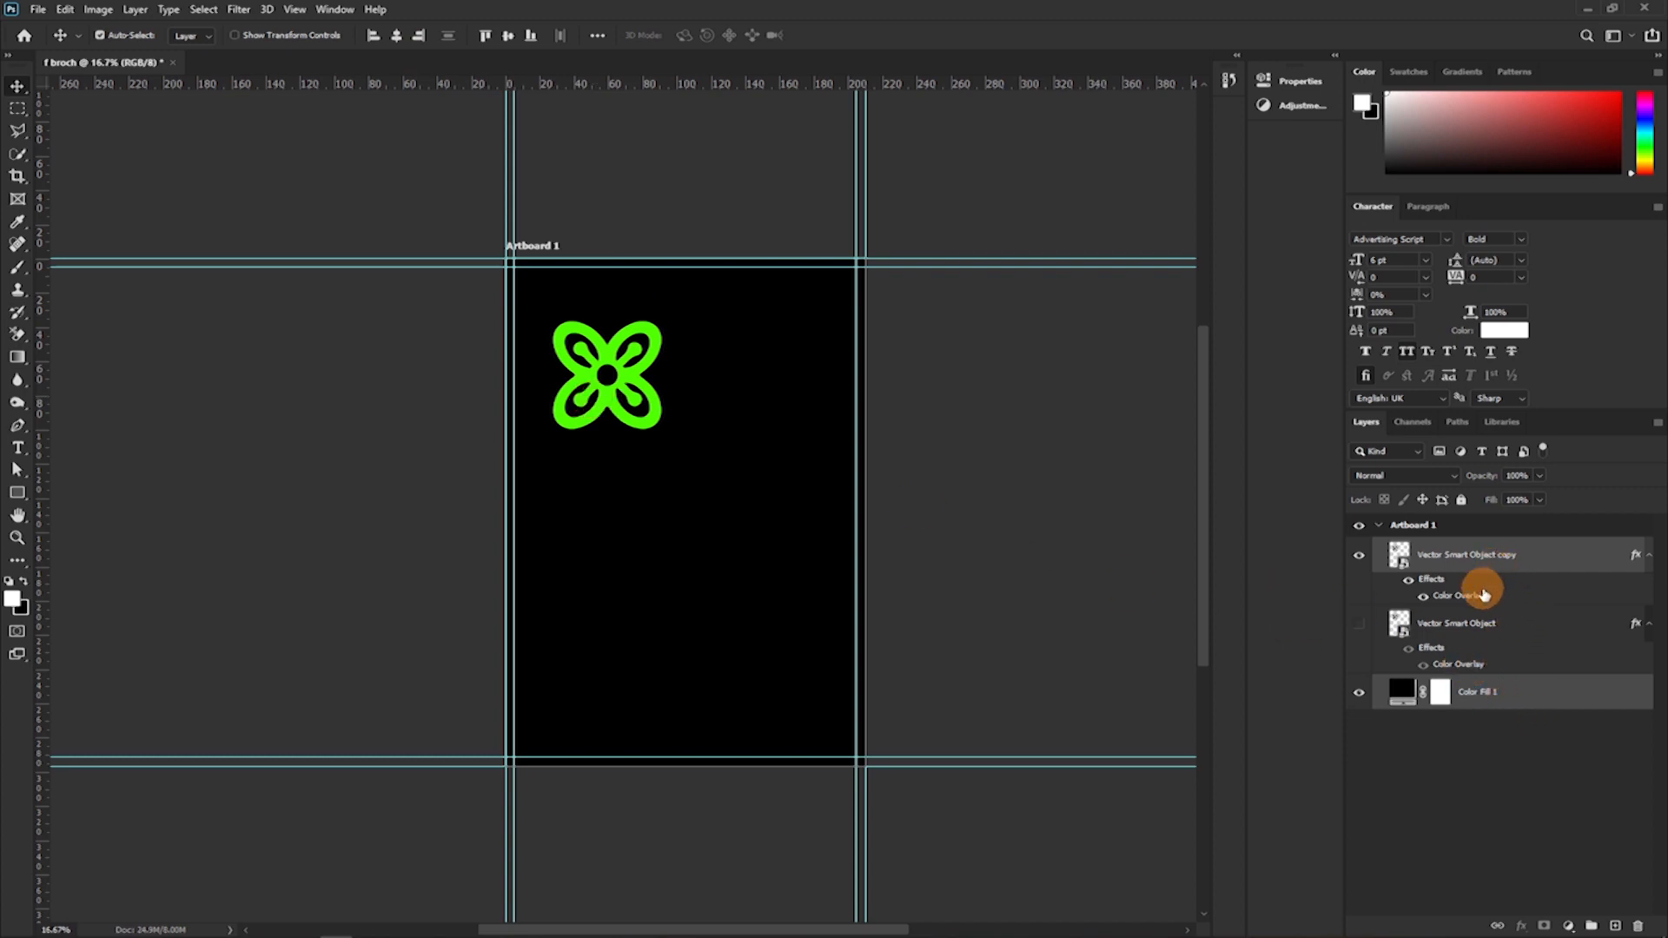
{"action": "key", "text": "Delete"}
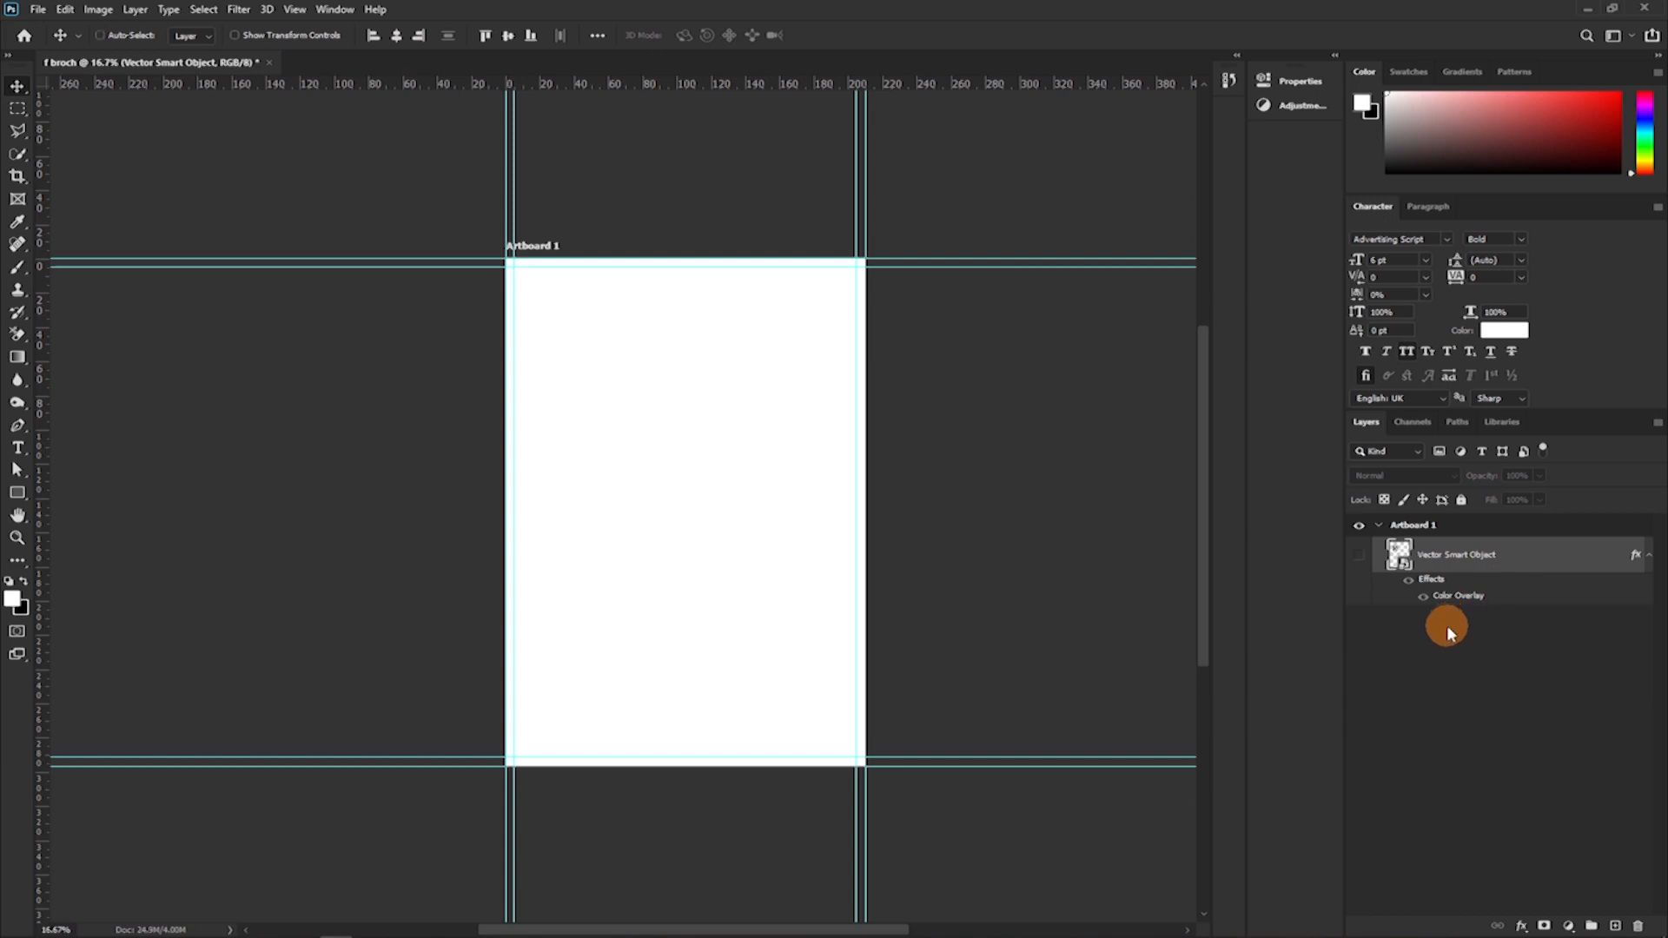
{"action": "key", "text": "ctrl+z"}
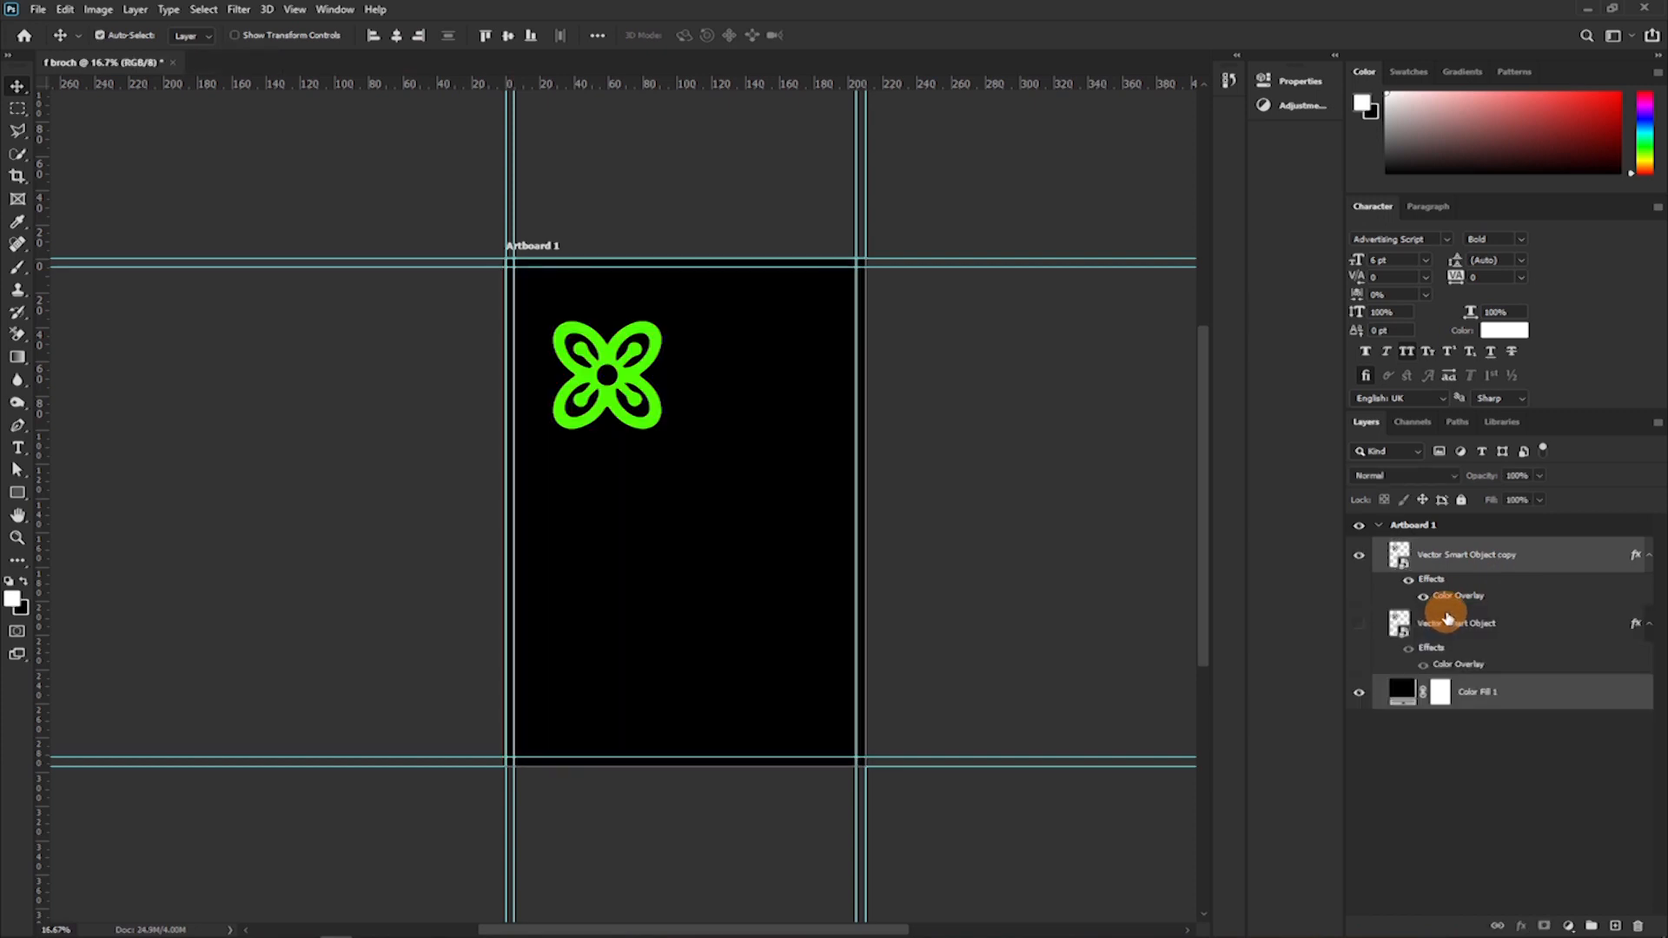
Delete the green flower copy and bring the hidden grey flower back into Artboard 1's top-left corner.
{"action": "left_click", "coordinate": [1472, 556]}
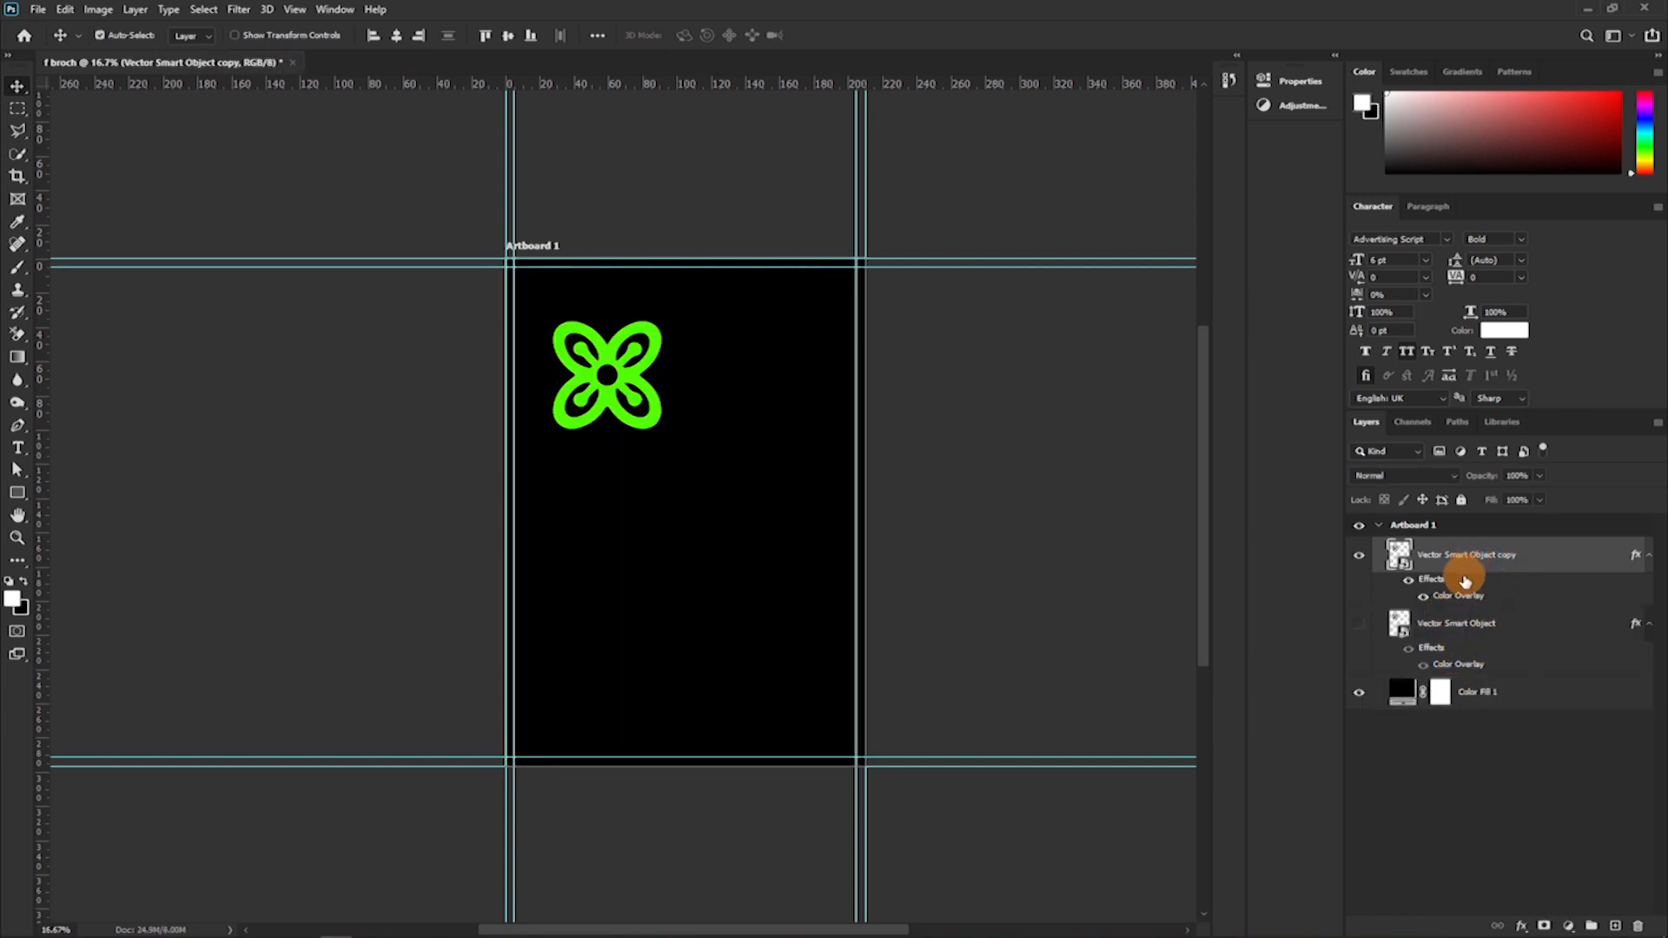
{"action": "key", "text": "Delete"}
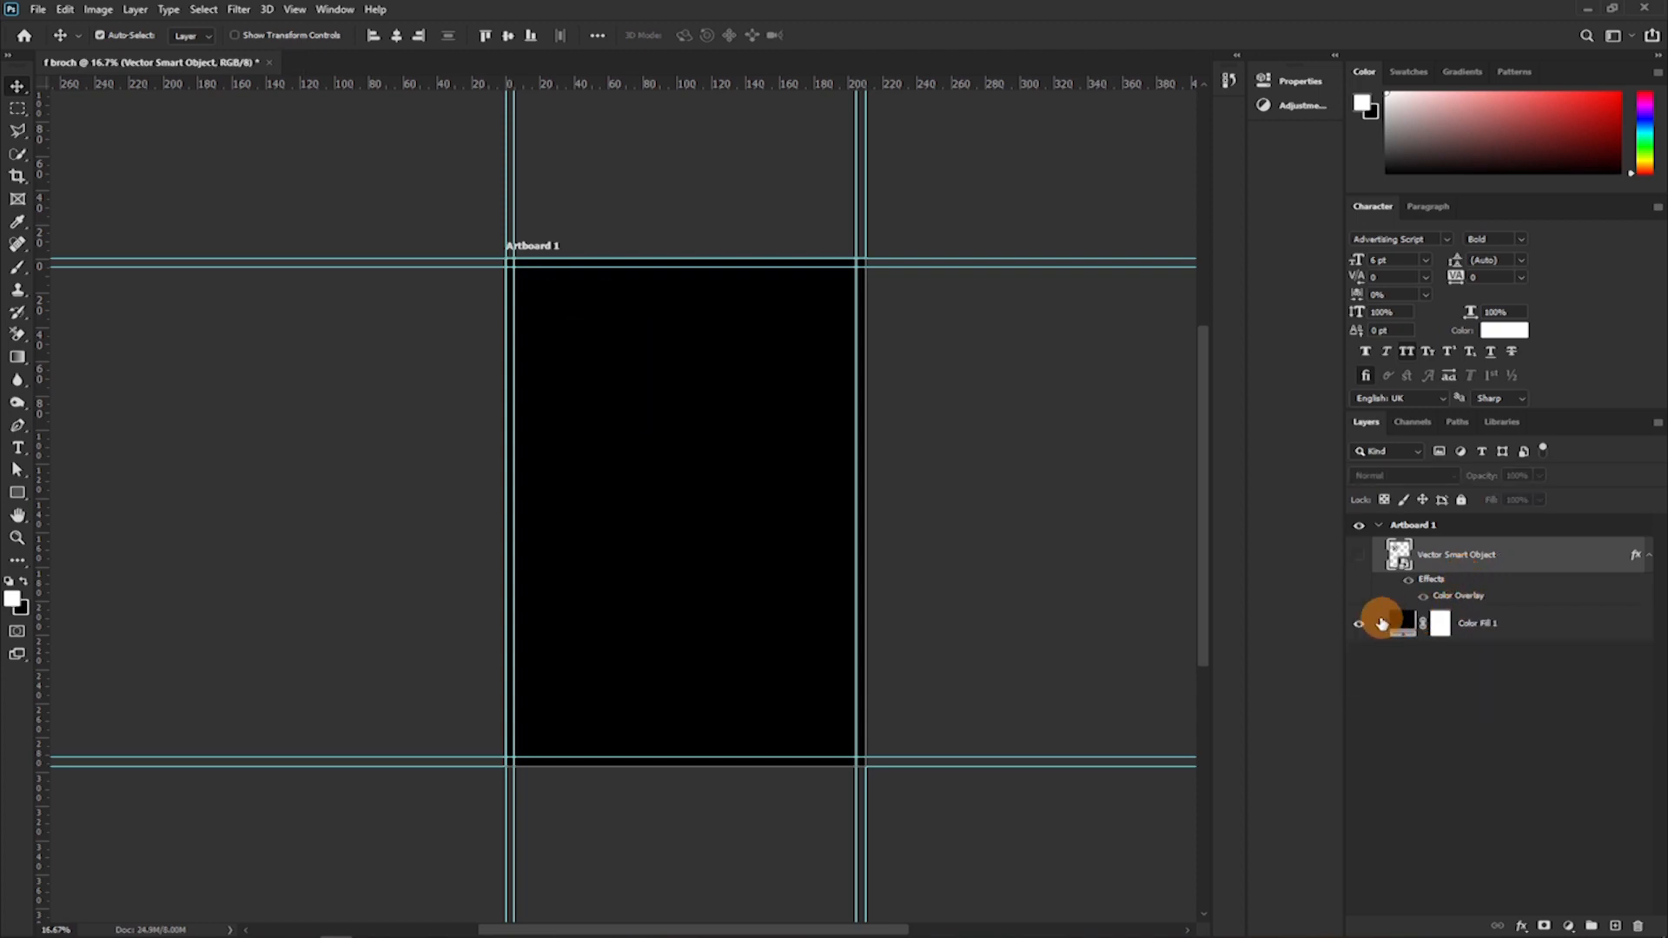
{"action": "left_click", "coordinate": [1356, 556]}
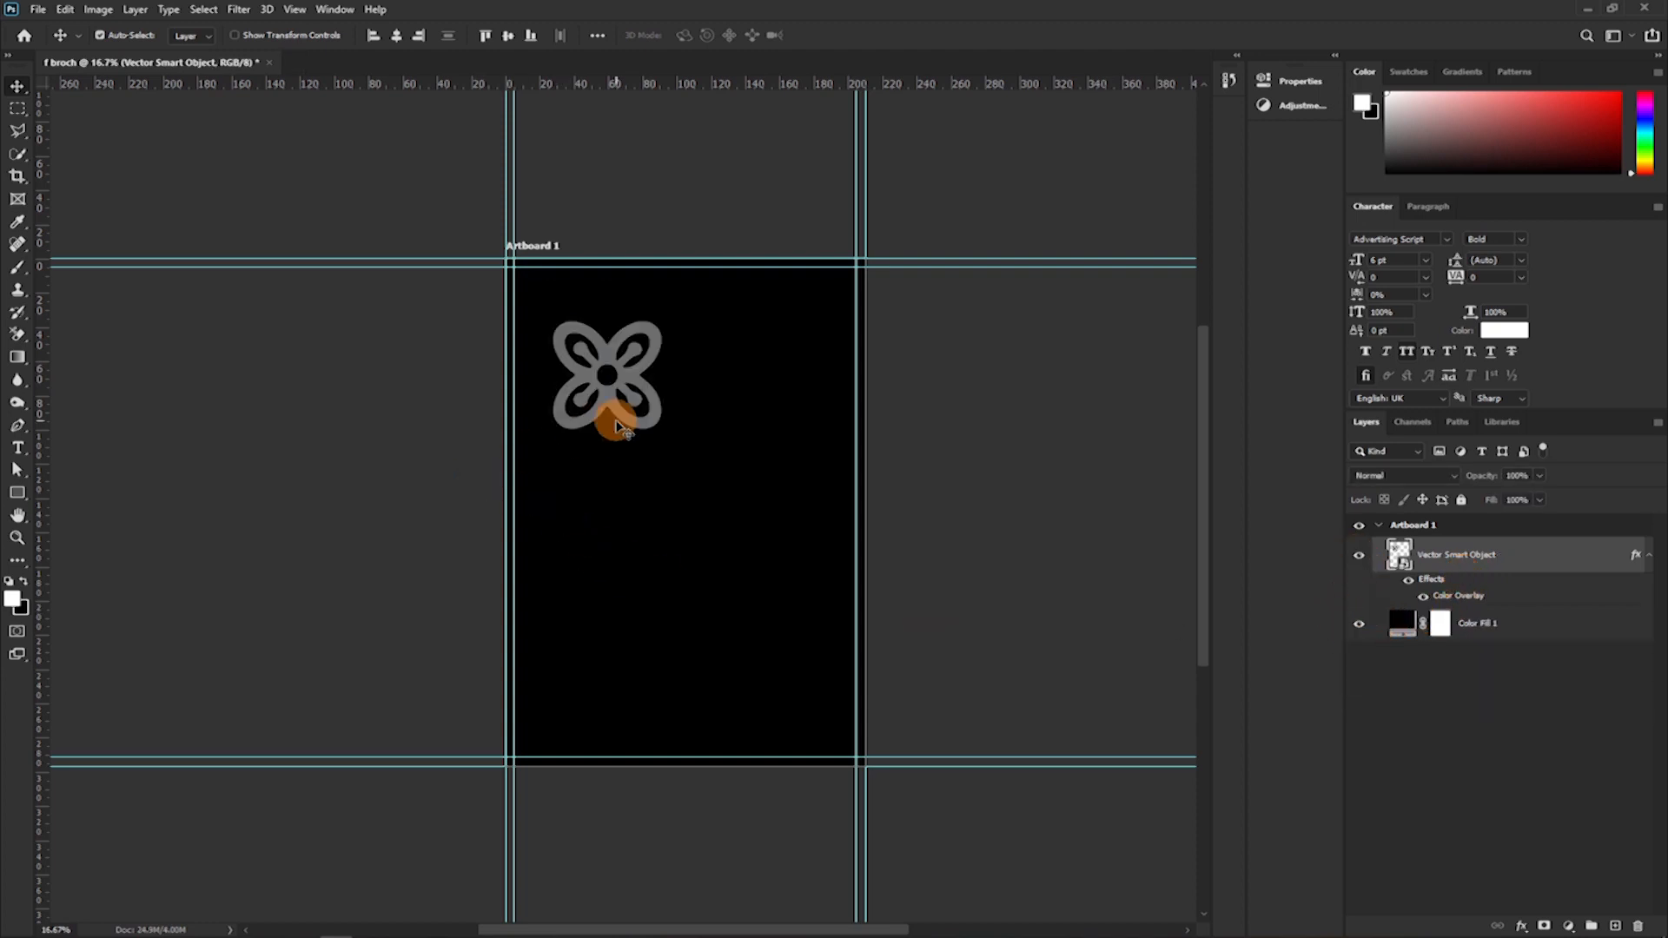
{"action": "left_click_drag", "start_coordinate": [606, 408], "coordinate": [546, 327]}
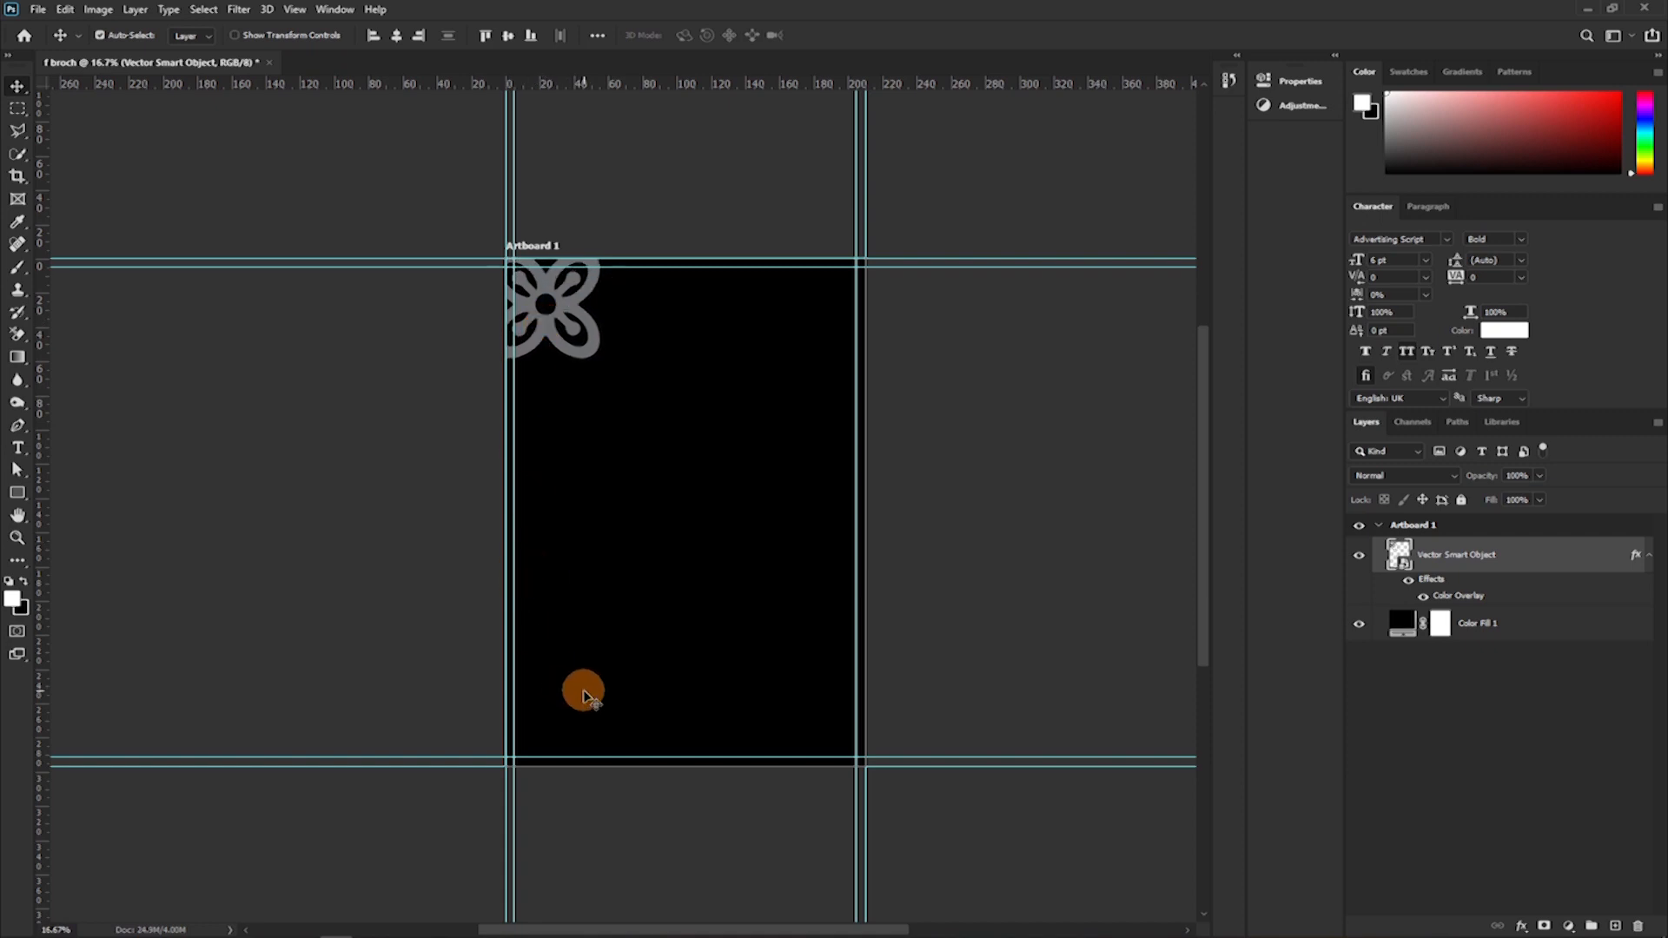
Hide the guides to examine how the grey flower is cropped at Artboard 1's top-left corner.
{"action": "key", "text": "ctrl+plus"}
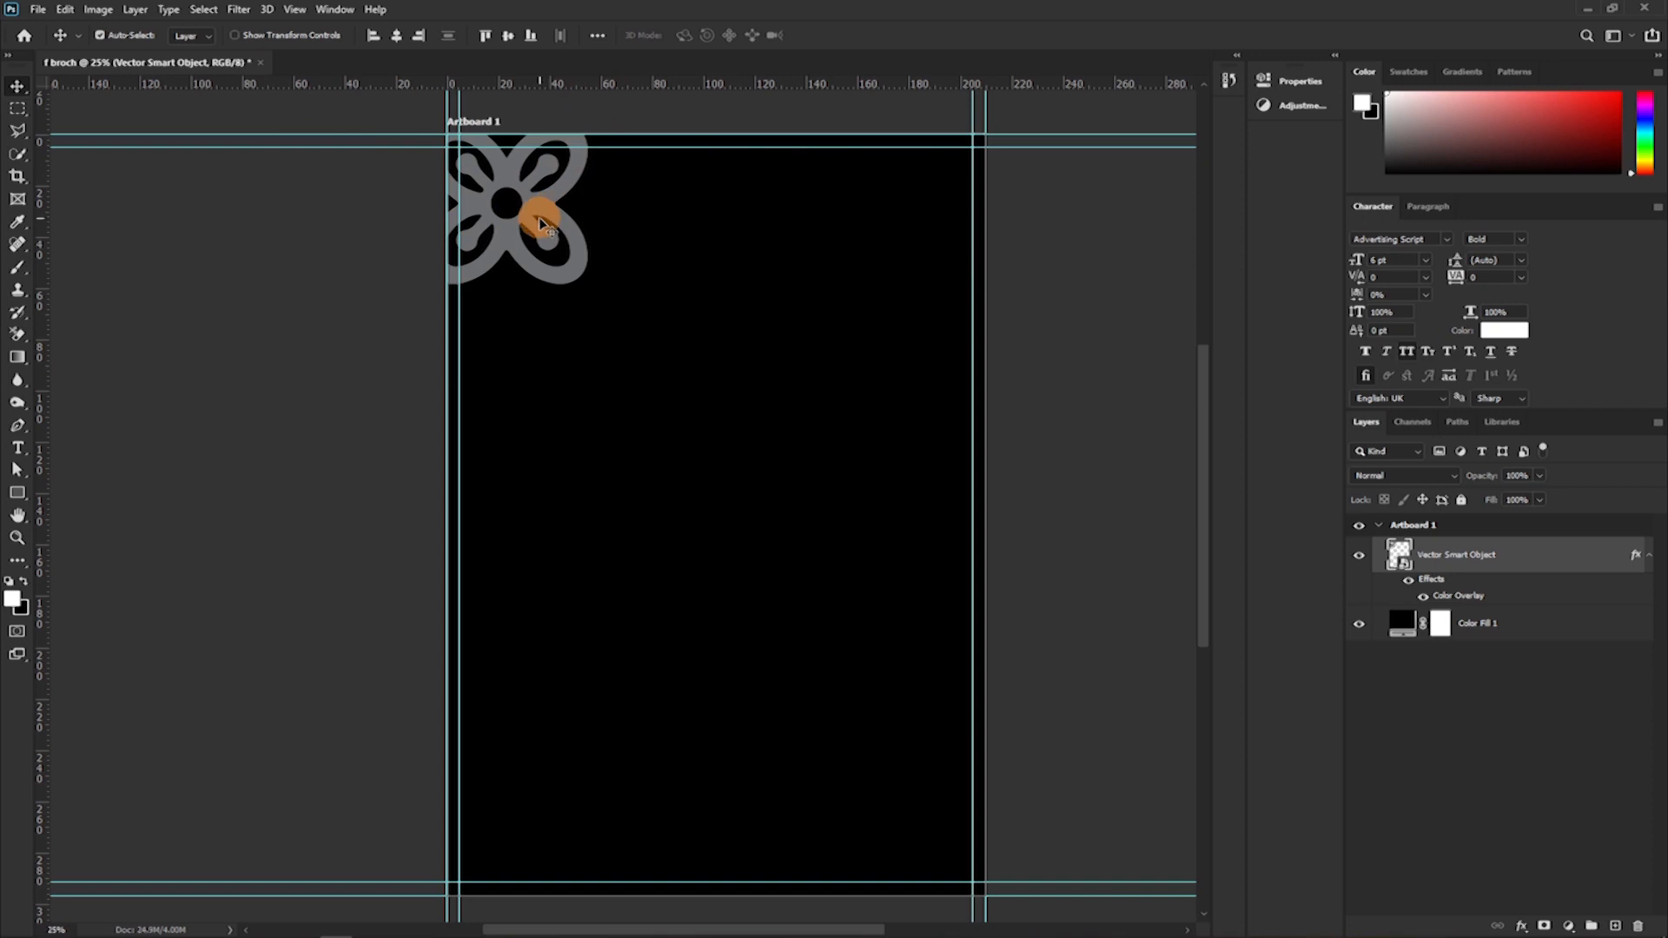
{"action": "scroll", "coordinate": [539, 231], "scroll_direction": "up", "scroll_amount": 2}
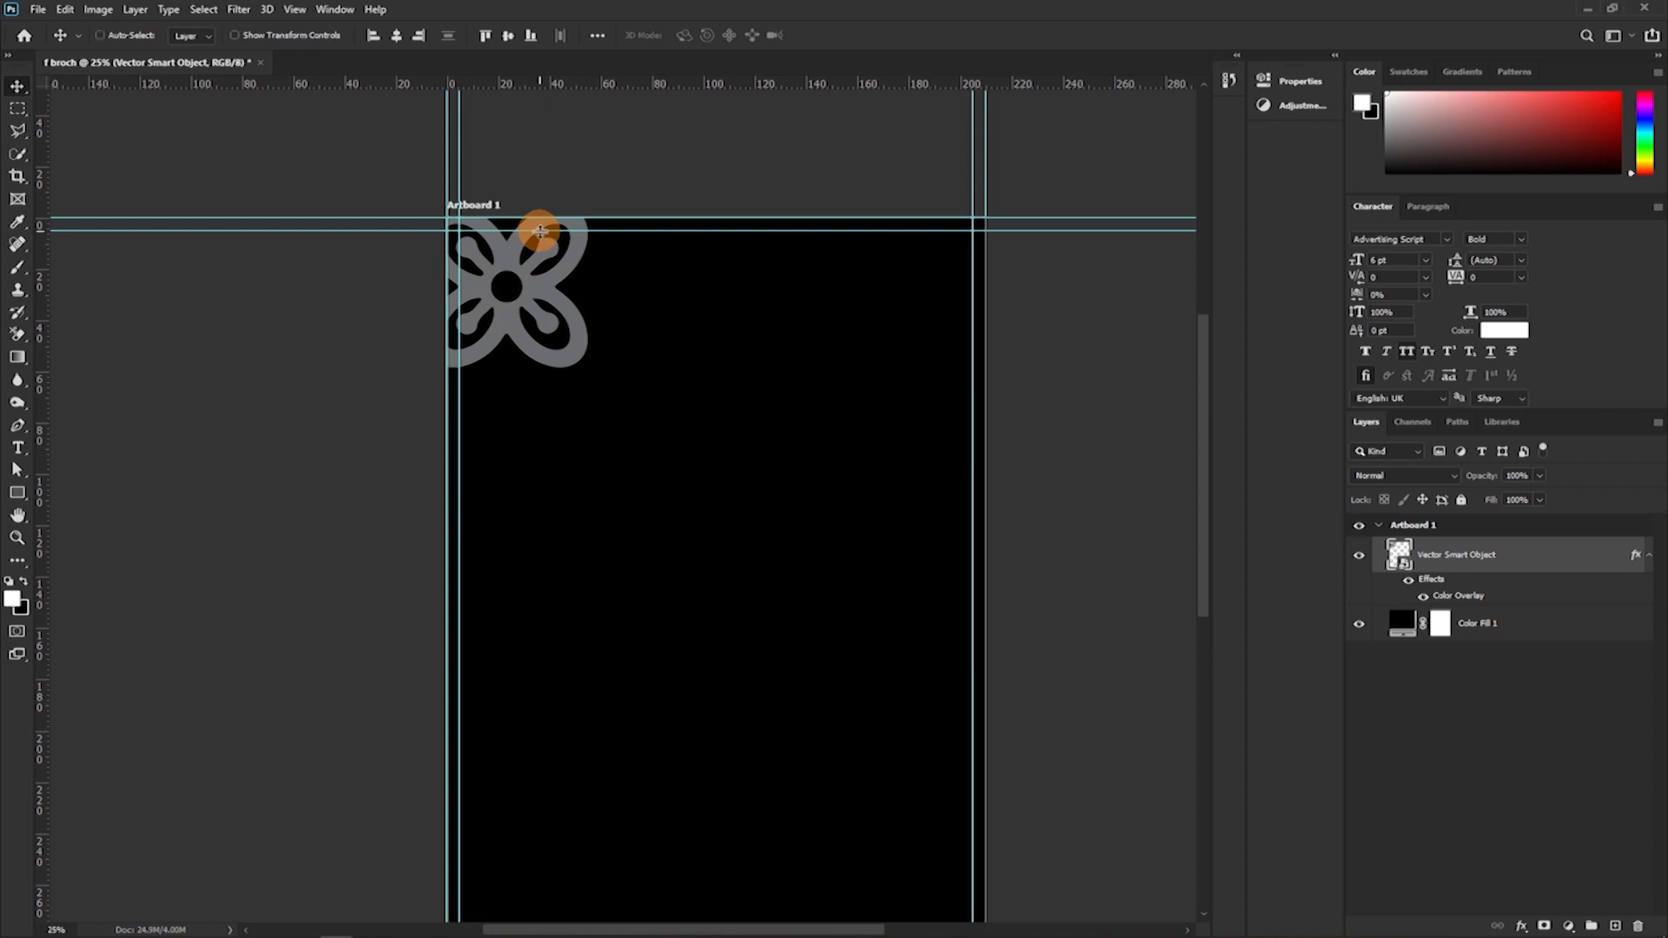
{"action": "key", "text": "ctrl+semicolon"}
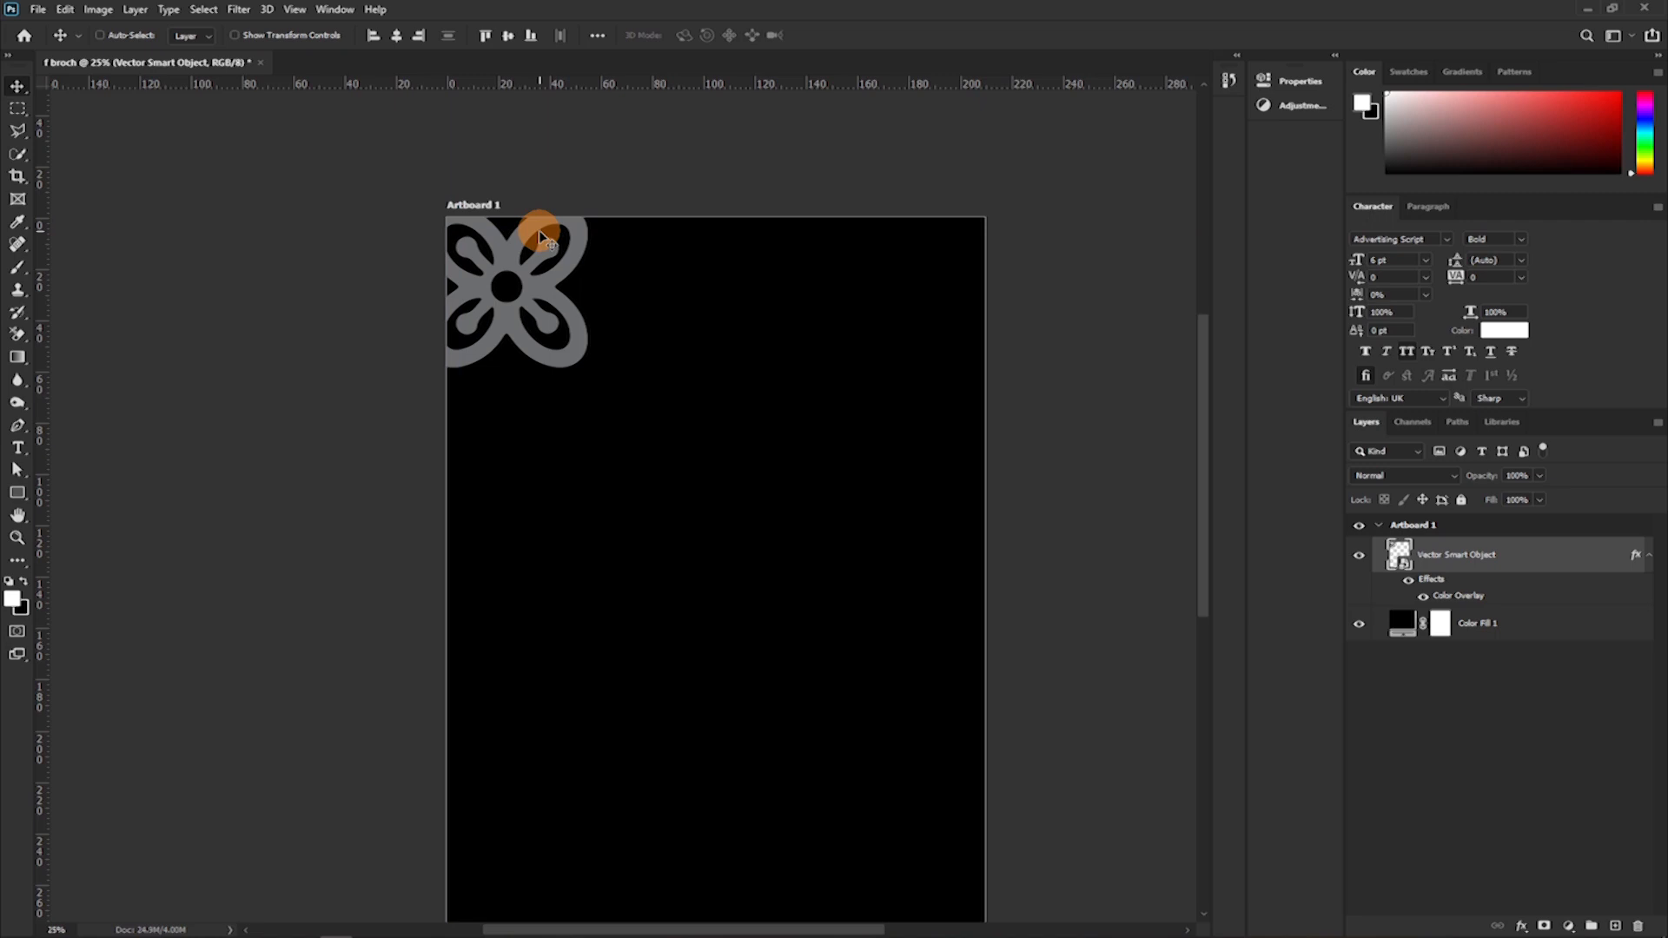
{"action": "scroll", "coordinate": [610, 584], "scroll_direction": "down", "scroll_amount": 3}
{"action": "scroll", "coordinate": [611, 581], "scroll_direction": "up", "scroll_amount": 2}
{"action": "key", "text": "ctrl+semicolon"}
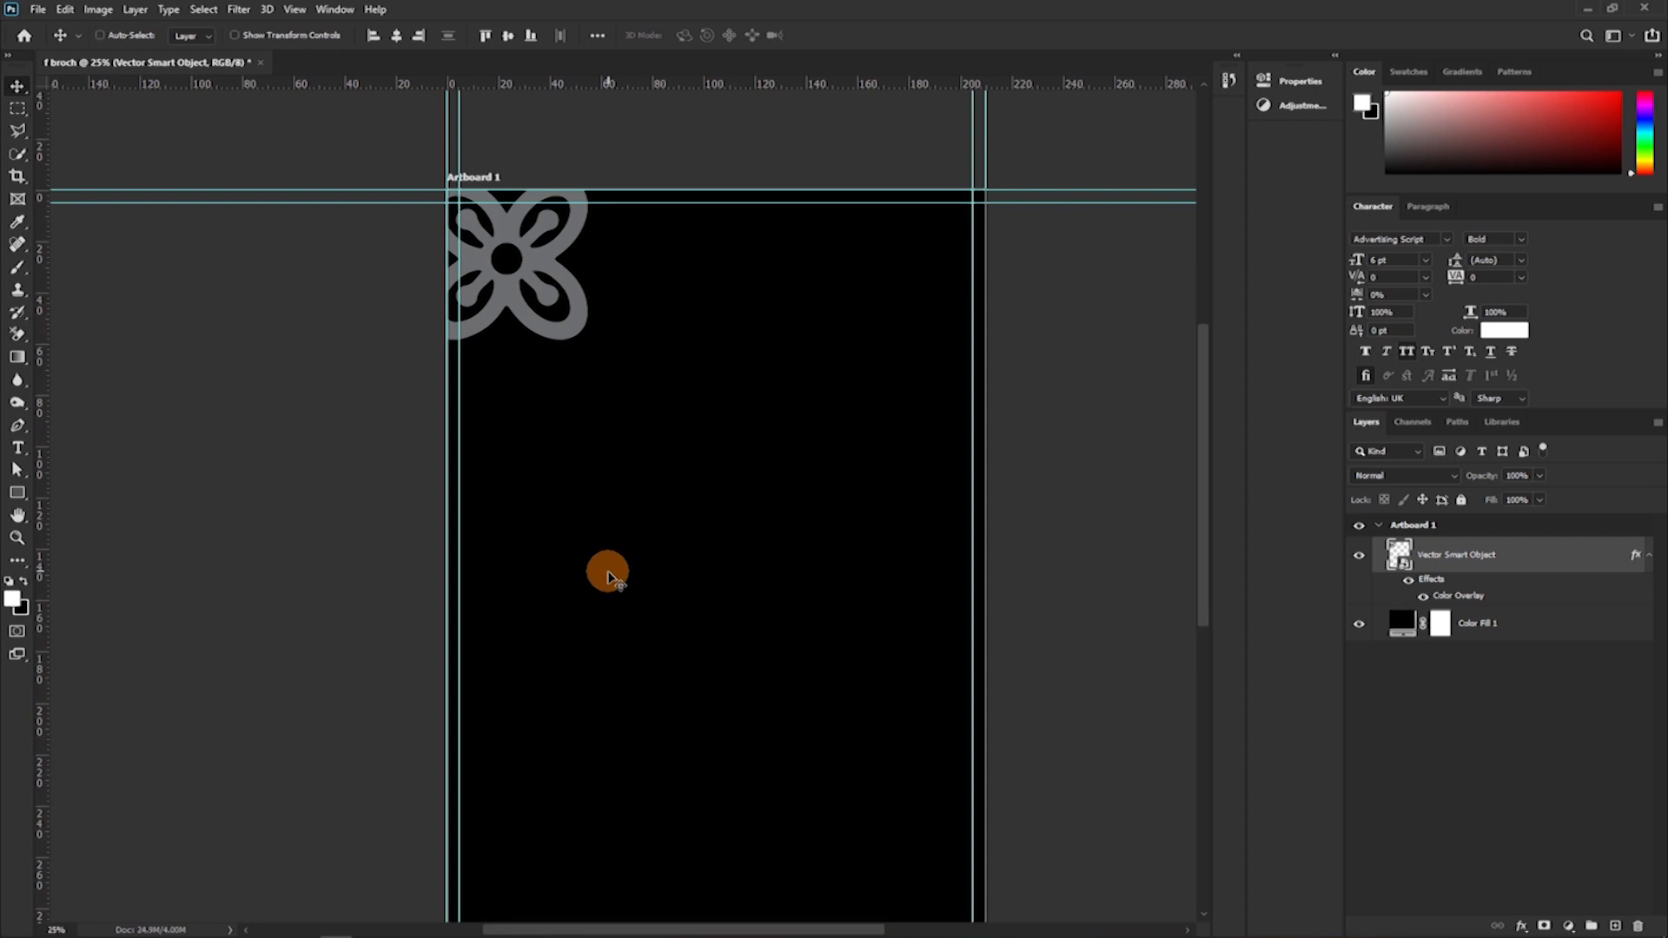
{"action": "key", "text": "ctrl+semicolon"}
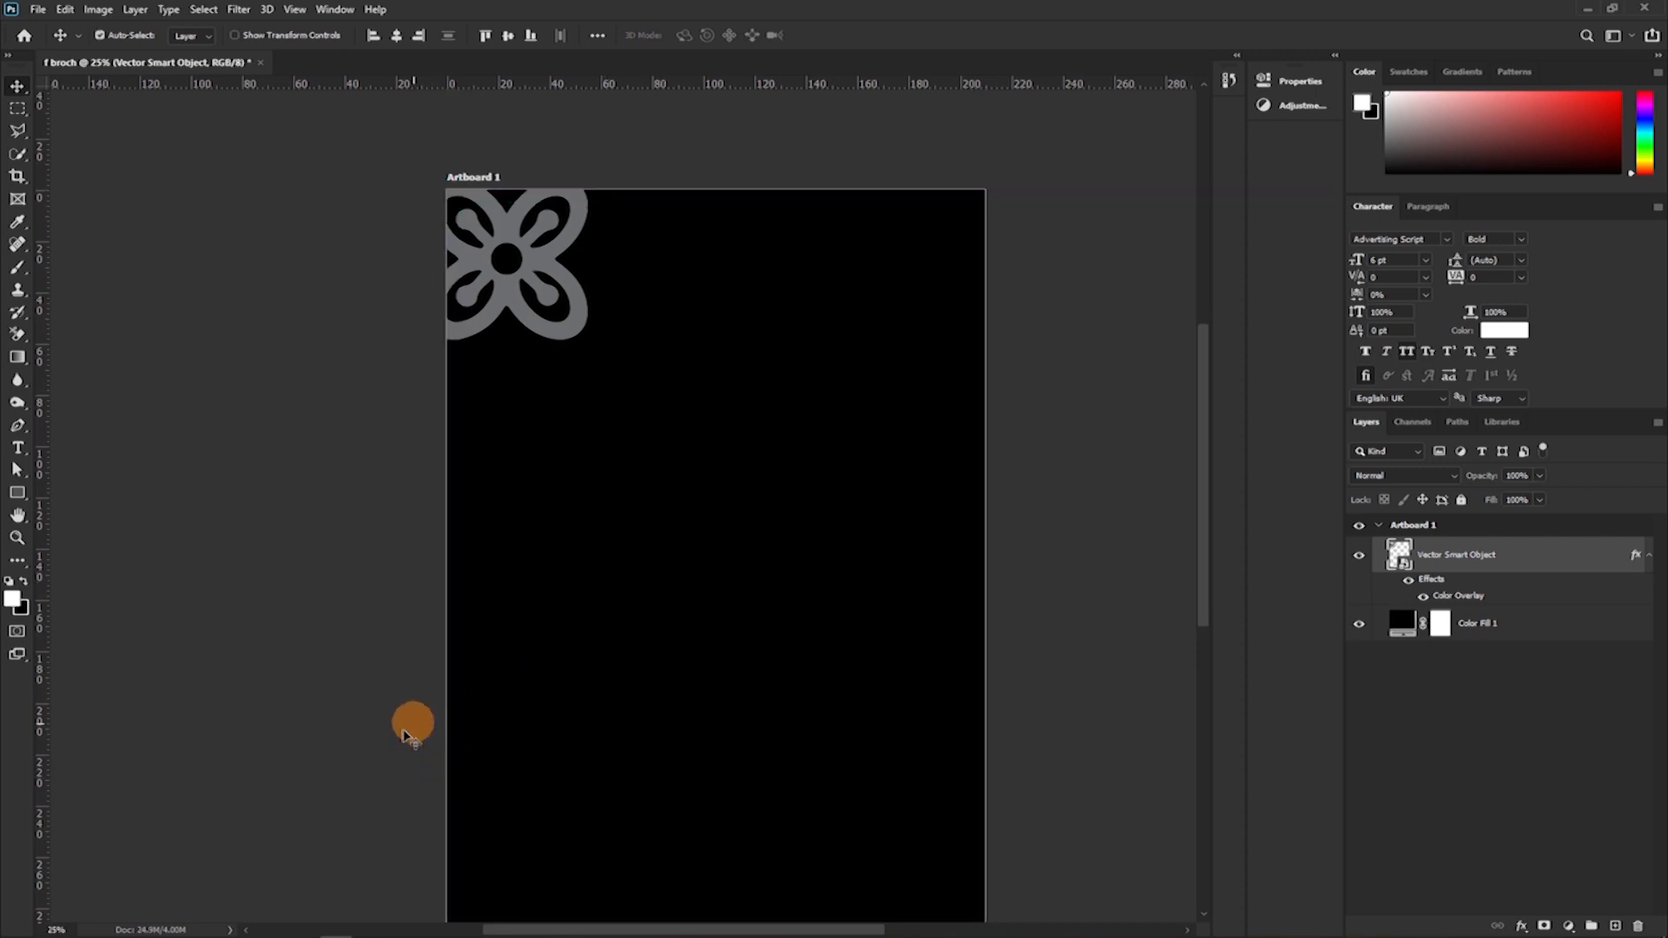
Switch to Illustrator and bring the black crossed-swords symbol from its artboard into Photoshop's Artboard 1.
{"action": "mouse_move", "coordinate": [503, 928]}
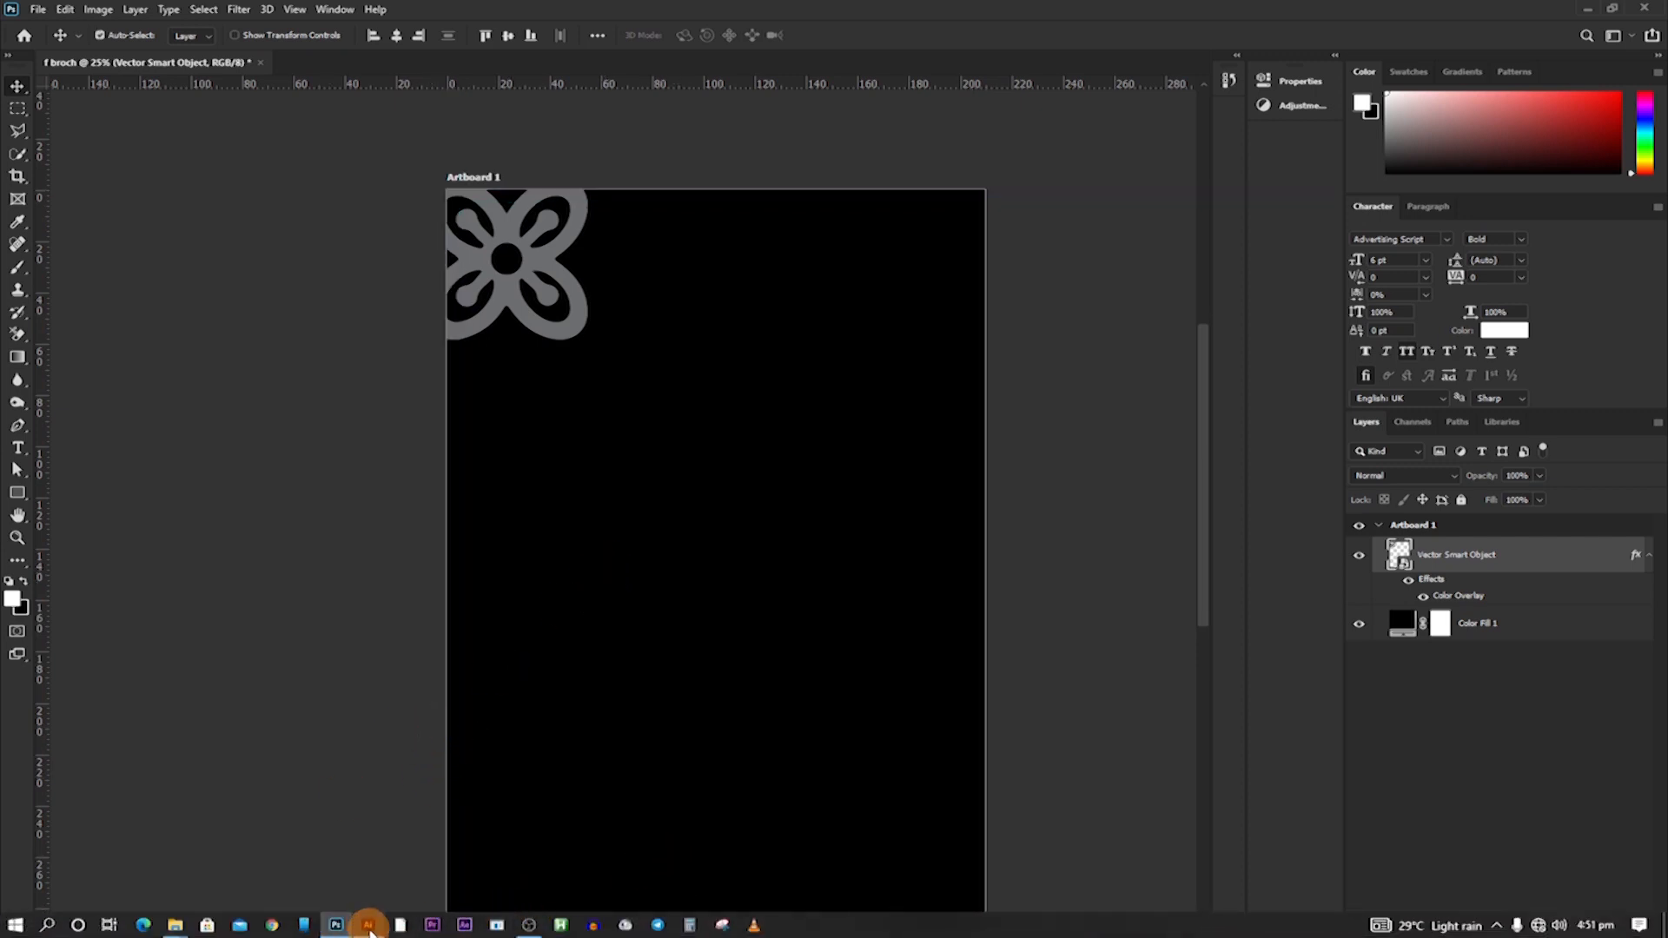
{"action": "left_click", "coordinate": [369, 927]}
{"action": "left_click_drag", "start_coordinate": [786, 357], "coordinate": [693, 436]}
{"action": "left_click_drag", "start_coordinate": [764, 726], "coordinate": [759, 890]}
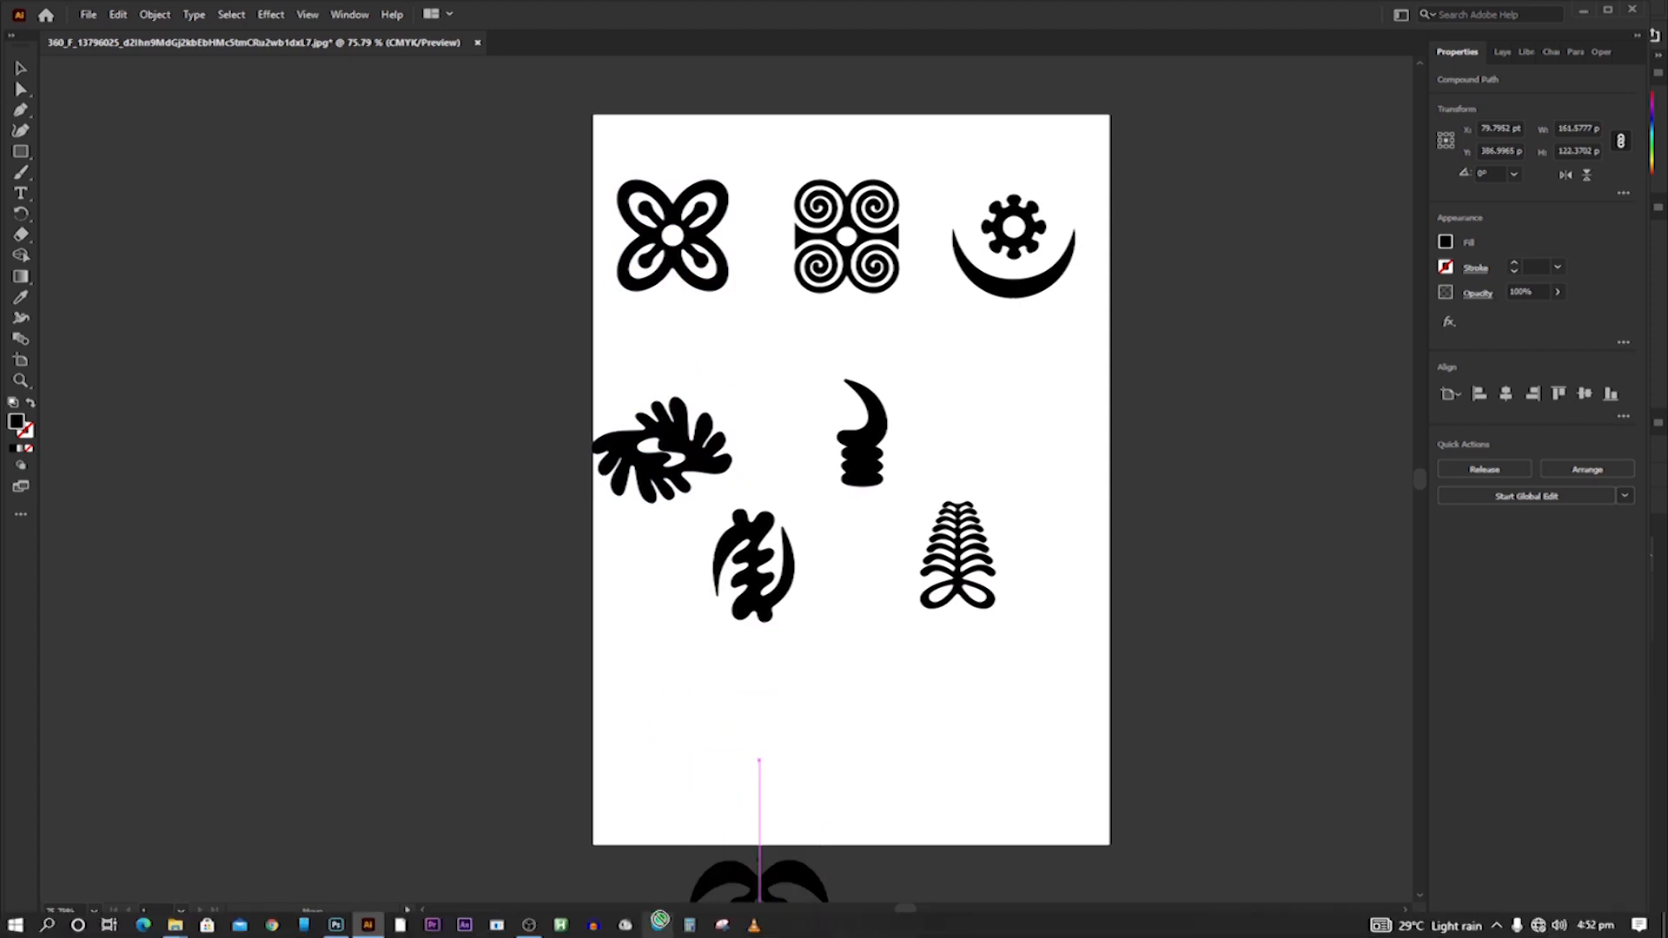
{"action": "left_click_drag", "start_coordinate": [660, 929], "coordinate": [619, 453]}
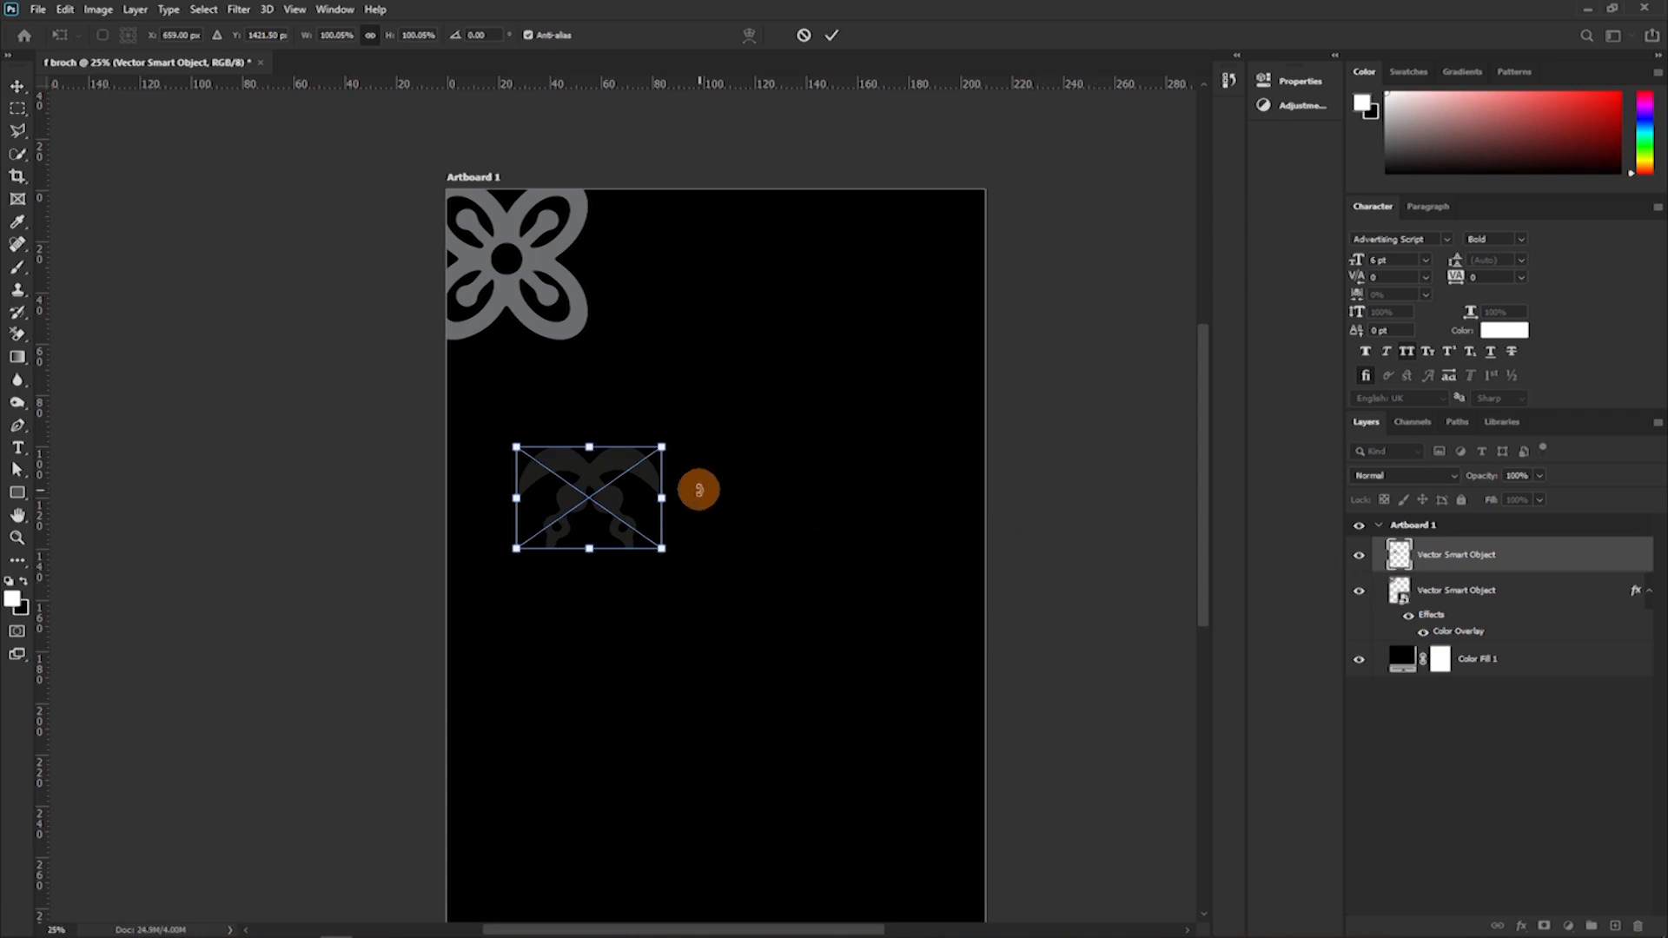
Scale the crossed-swords symbol to about 76%, rotate it about 70°, and place it below the flower at Artboard 1's left edge.
{"action": "left_click_drag", "start_coordinate": [692, 498], "coordinate": [591, 577]}
{"action": "left_click_drag", "start_coordinate": [626, 521], "coordinate": [524, 466]}
{"action": "left_click_drag", "start_coordinate": [585, 573], "coordinate": [499, 402]}
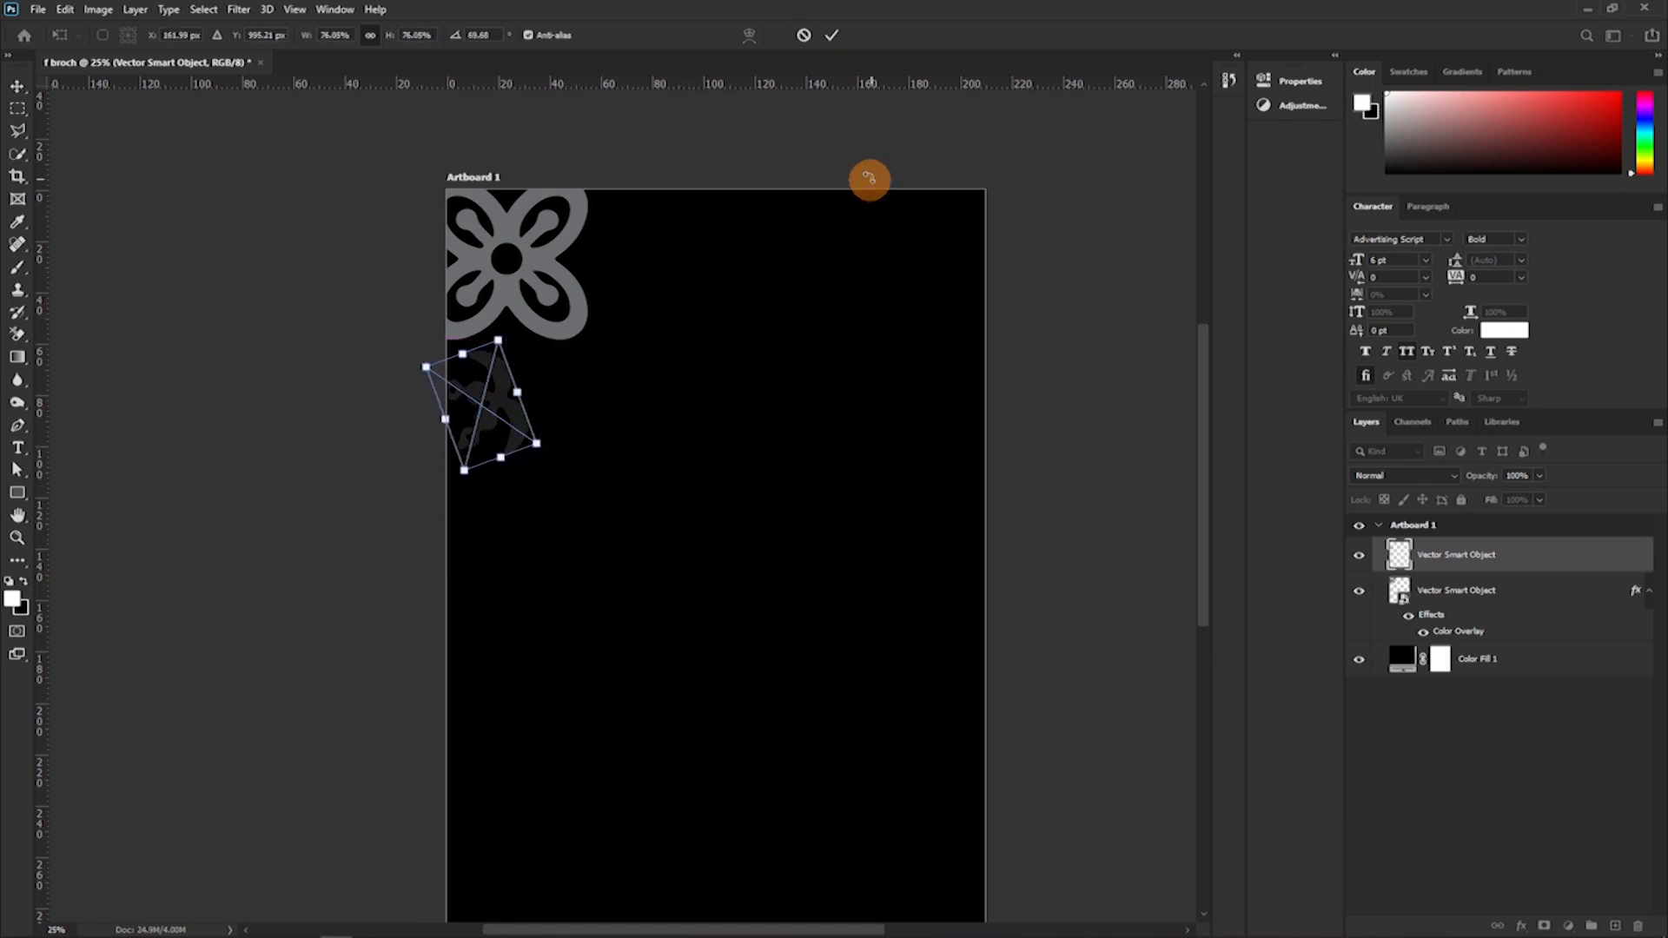
{"action": "left_click", "coordinate": [831, 35]}
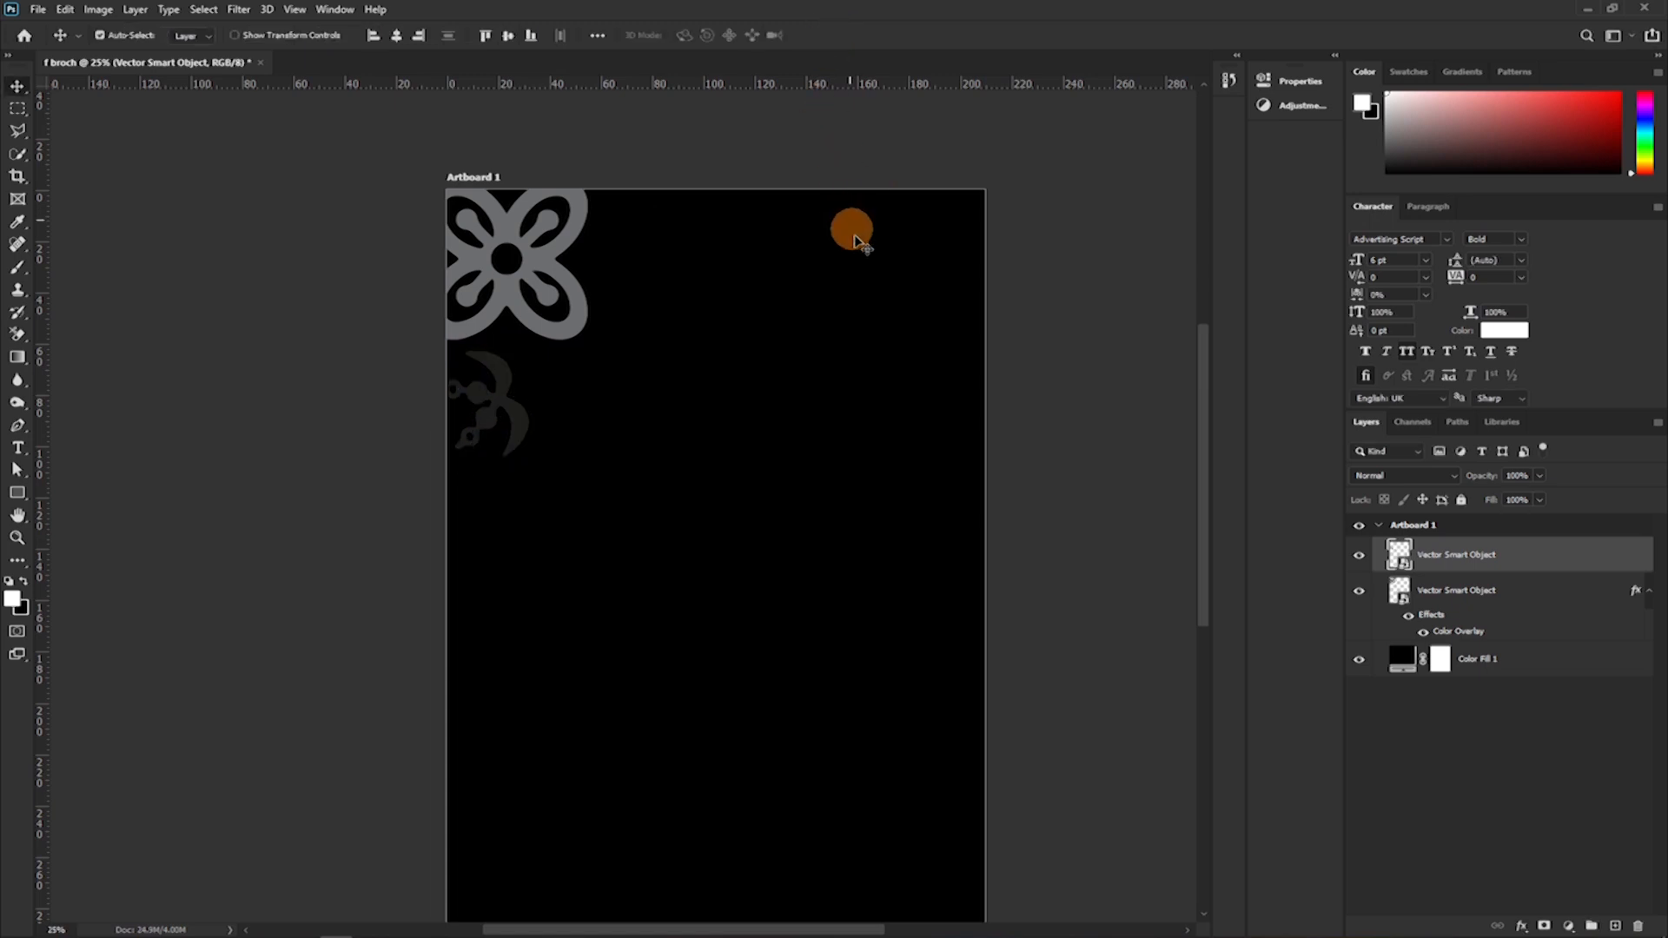
Switch to Illustrator and bring the curved symbol with the notched central column into Photoshop's Artboard 1.
{"action": "mouse_move", "coordinate": [447, 925]}
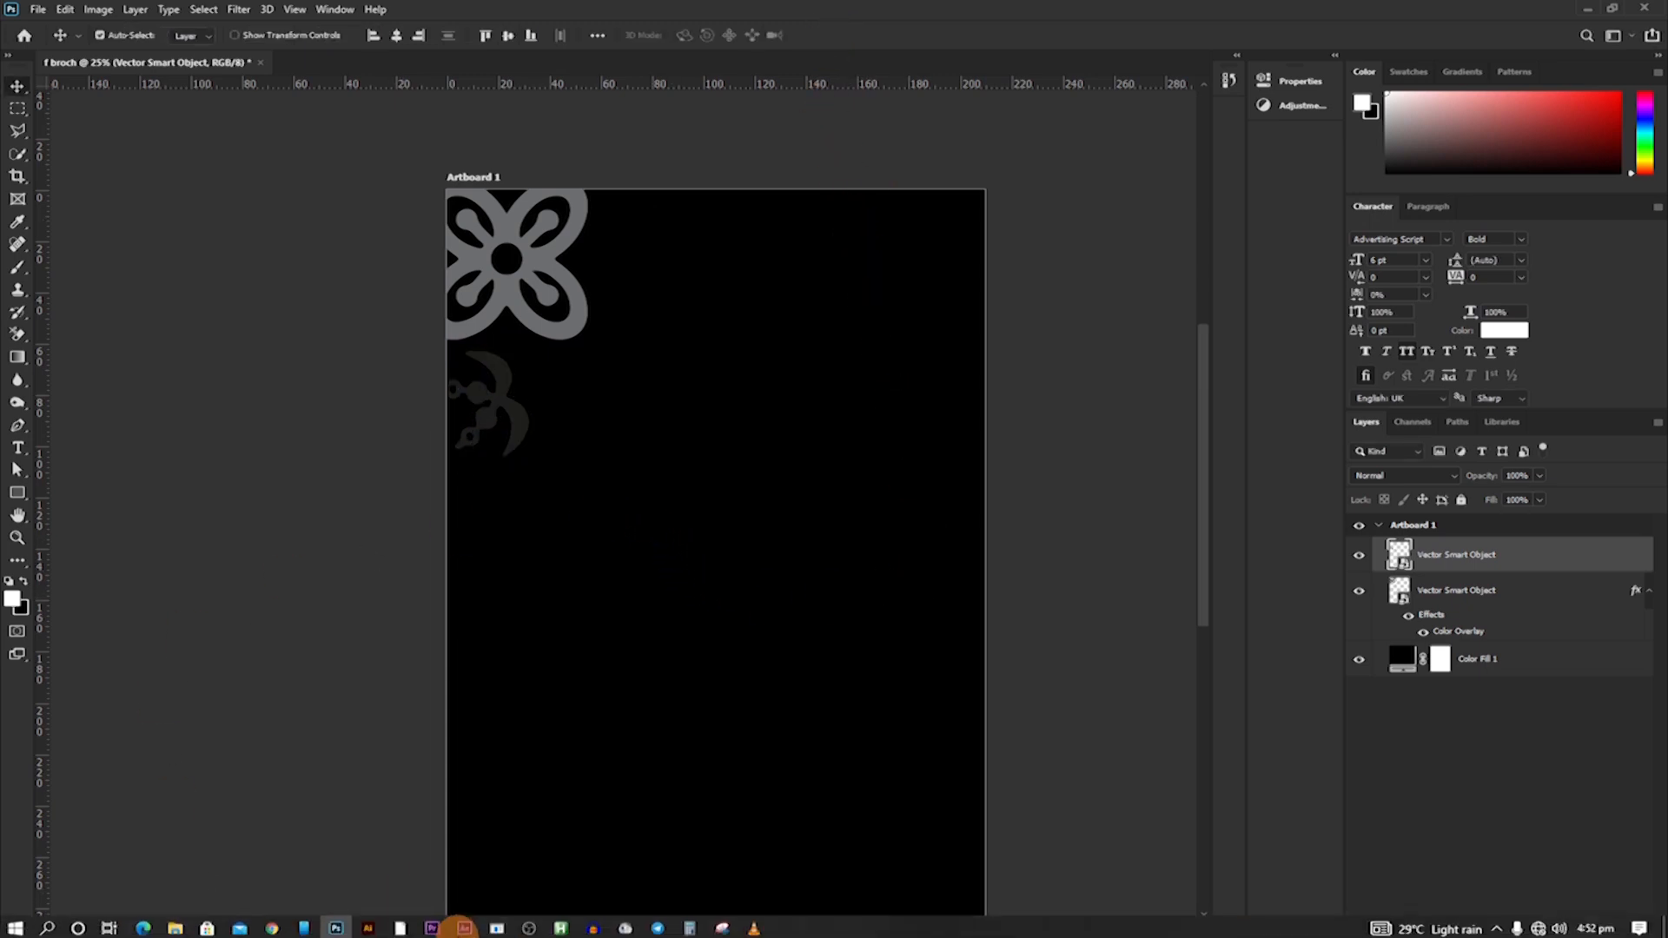
{"action": "mouse_move", "coordinate": [363, 928]}
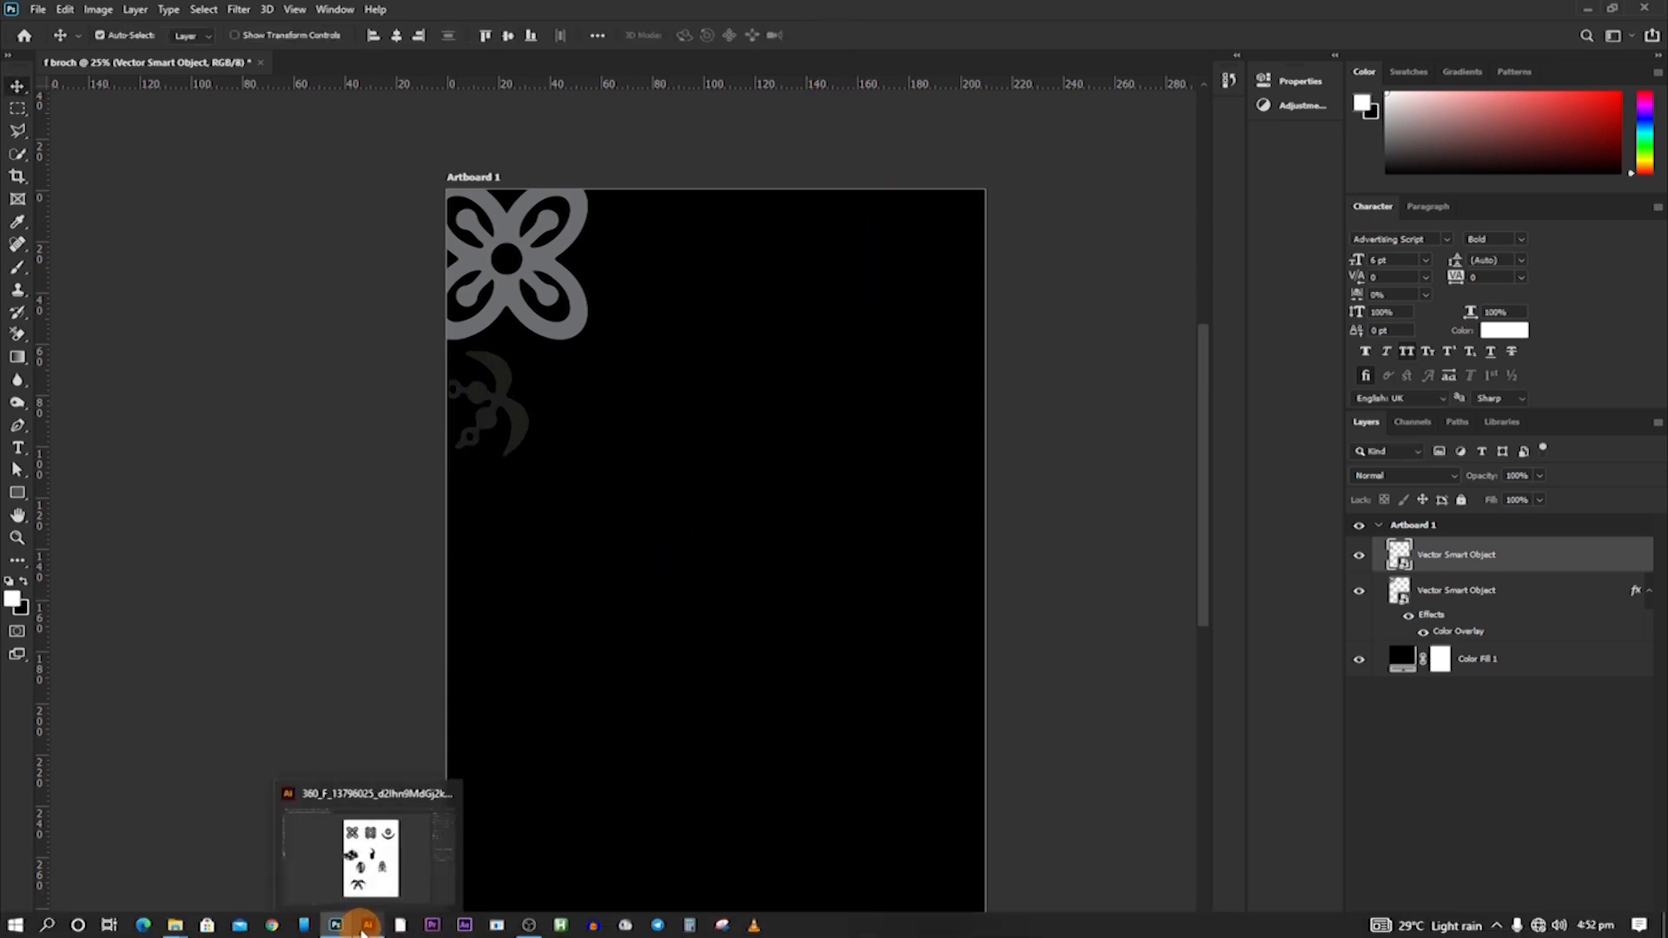
{"action": "left_click", "coordinate": [380, 855]}
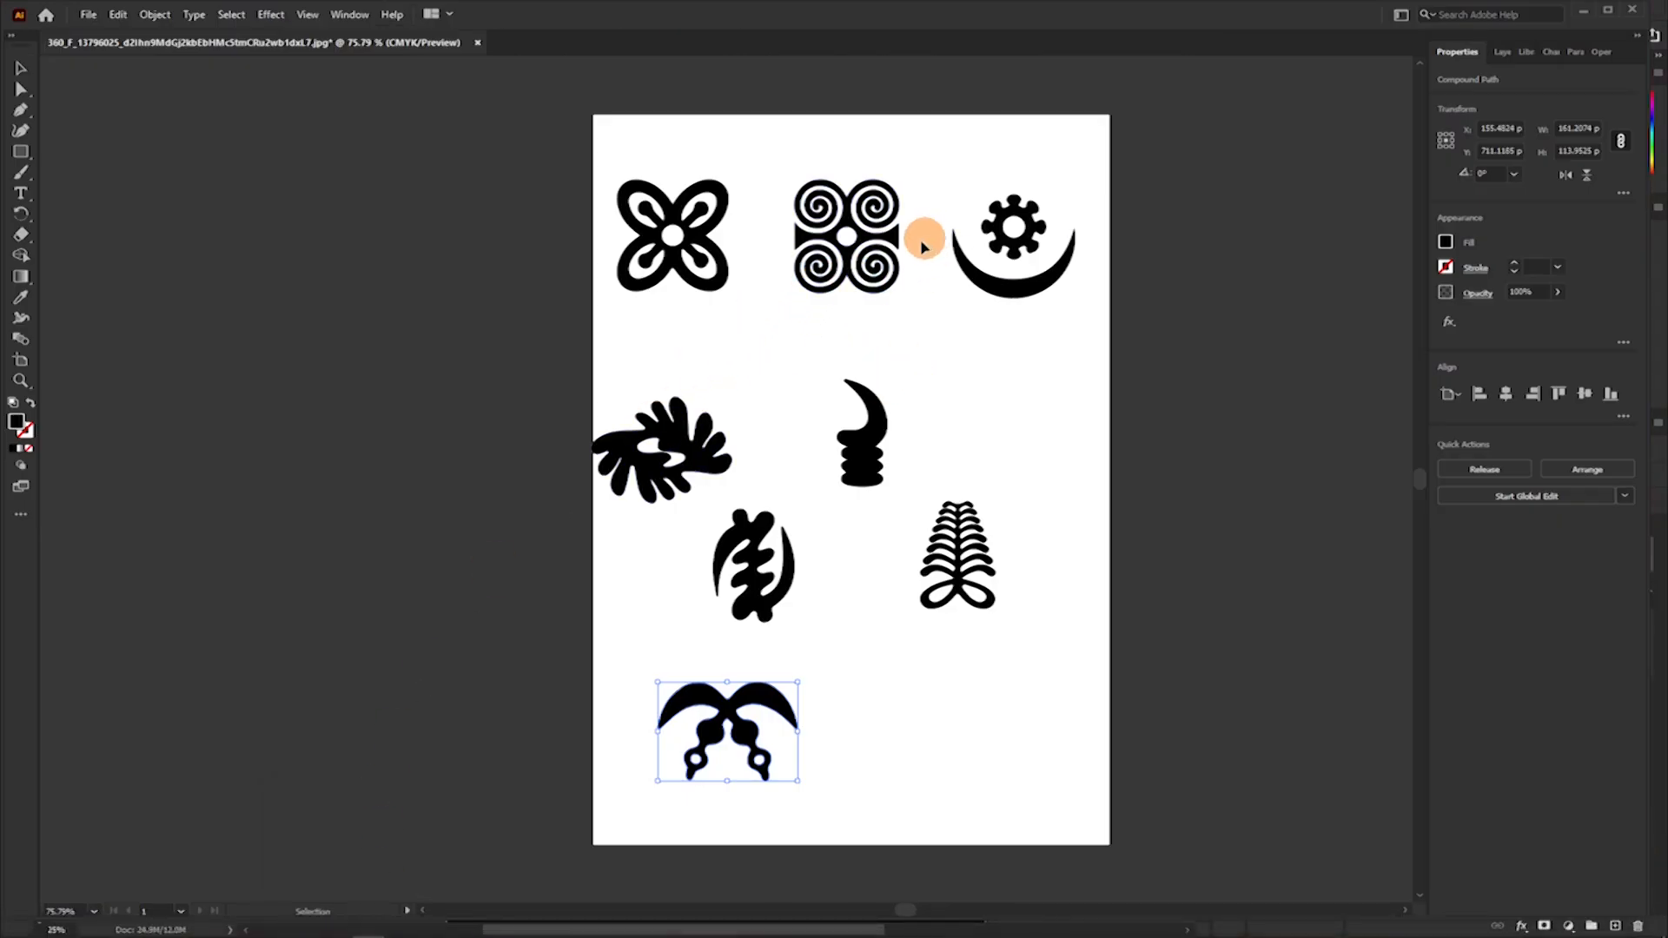
{"action": "left_click_drag", "start_coordinate": [899, 241], "coordinate": [840, 309]}
{"action": "left_click_drag", "start_coordinate": [779, 582], "coordinate": [703, 380]}
Scale the notched-column symbol to 71.5%, rotate it 21.8°, and place it beside the flower's right petals.
{"action": "left_click_drag", "start_coordinate": [633, 290], "coordinate": [641, 261]}
{"action": "left_click_drag", "start_coordinate": [672, 324], "coordinate": [678, 269]}
{"action": "left_click", "coordinate": [831, 35]}
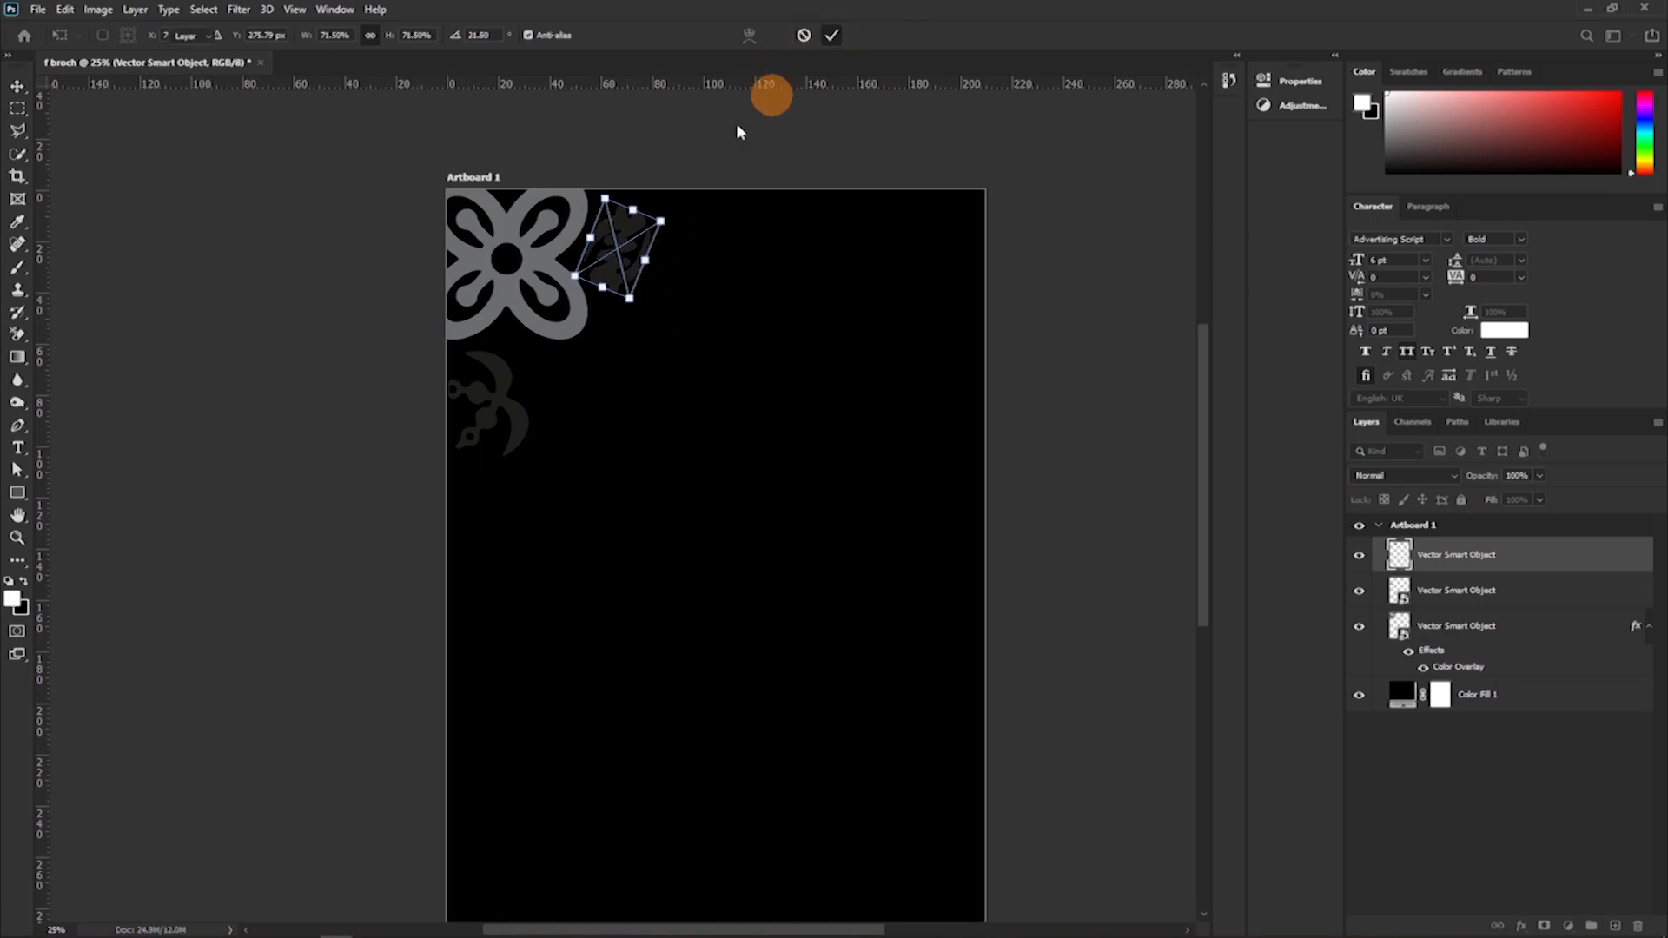
Nudge the crossed-swords symbol inward, then enlarge the notched-column symbol to about 84% against Artboard 1's top edge.
{"action": "left_click_drag", "start_coordinate": [526, 417], "coordinate": [533, 409]}
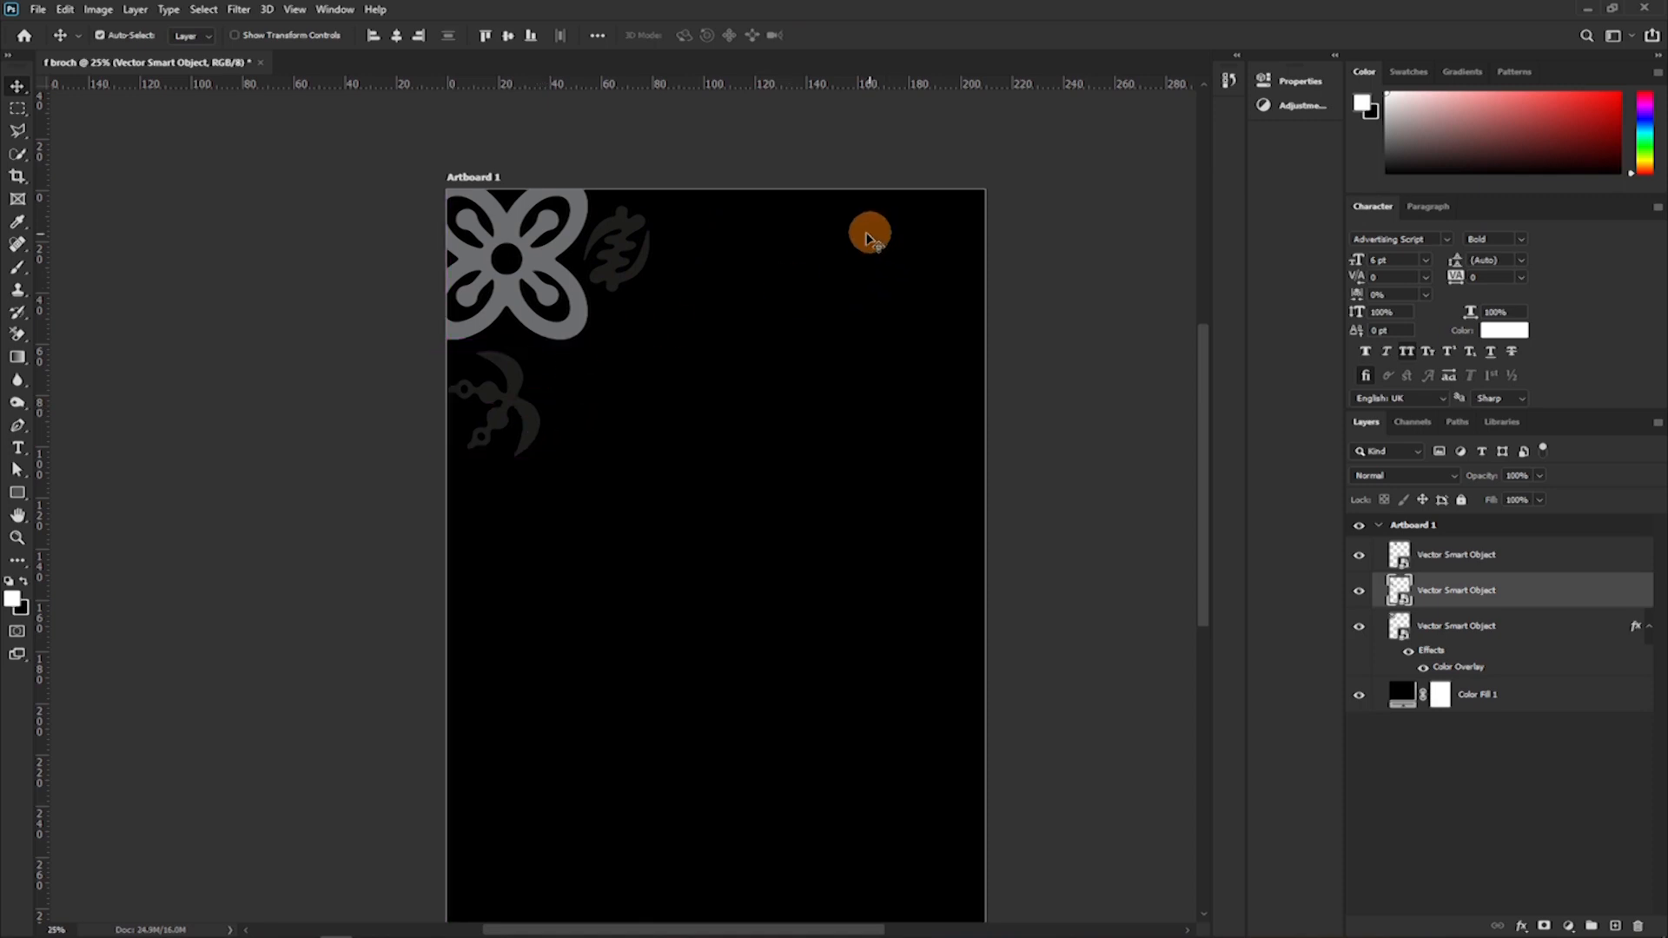
{"action": "left_click_drag", "start_coordinate": [622, 278], "coordinate": [615, 274]}
{"action": "key", "text": "ctrl+t"}
{"action": "left_click_drag", "start_coordinate": [647, 213], "coordinate": [620, 253]}
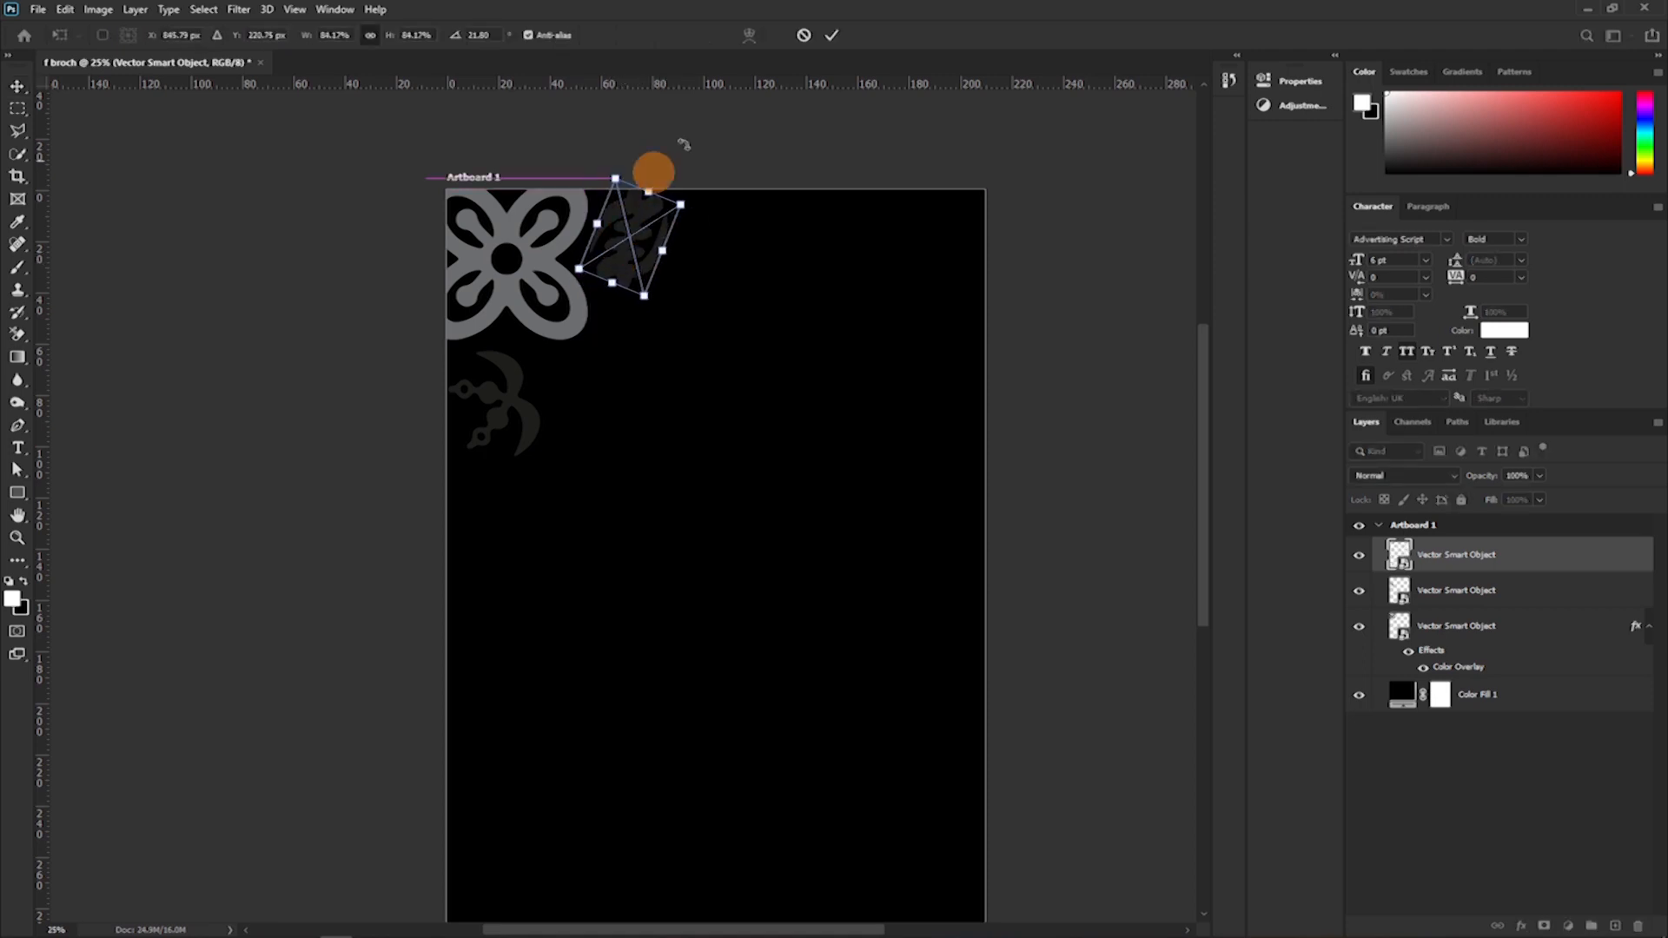
{"action": "left_click", "coordinate": [836, 36]}
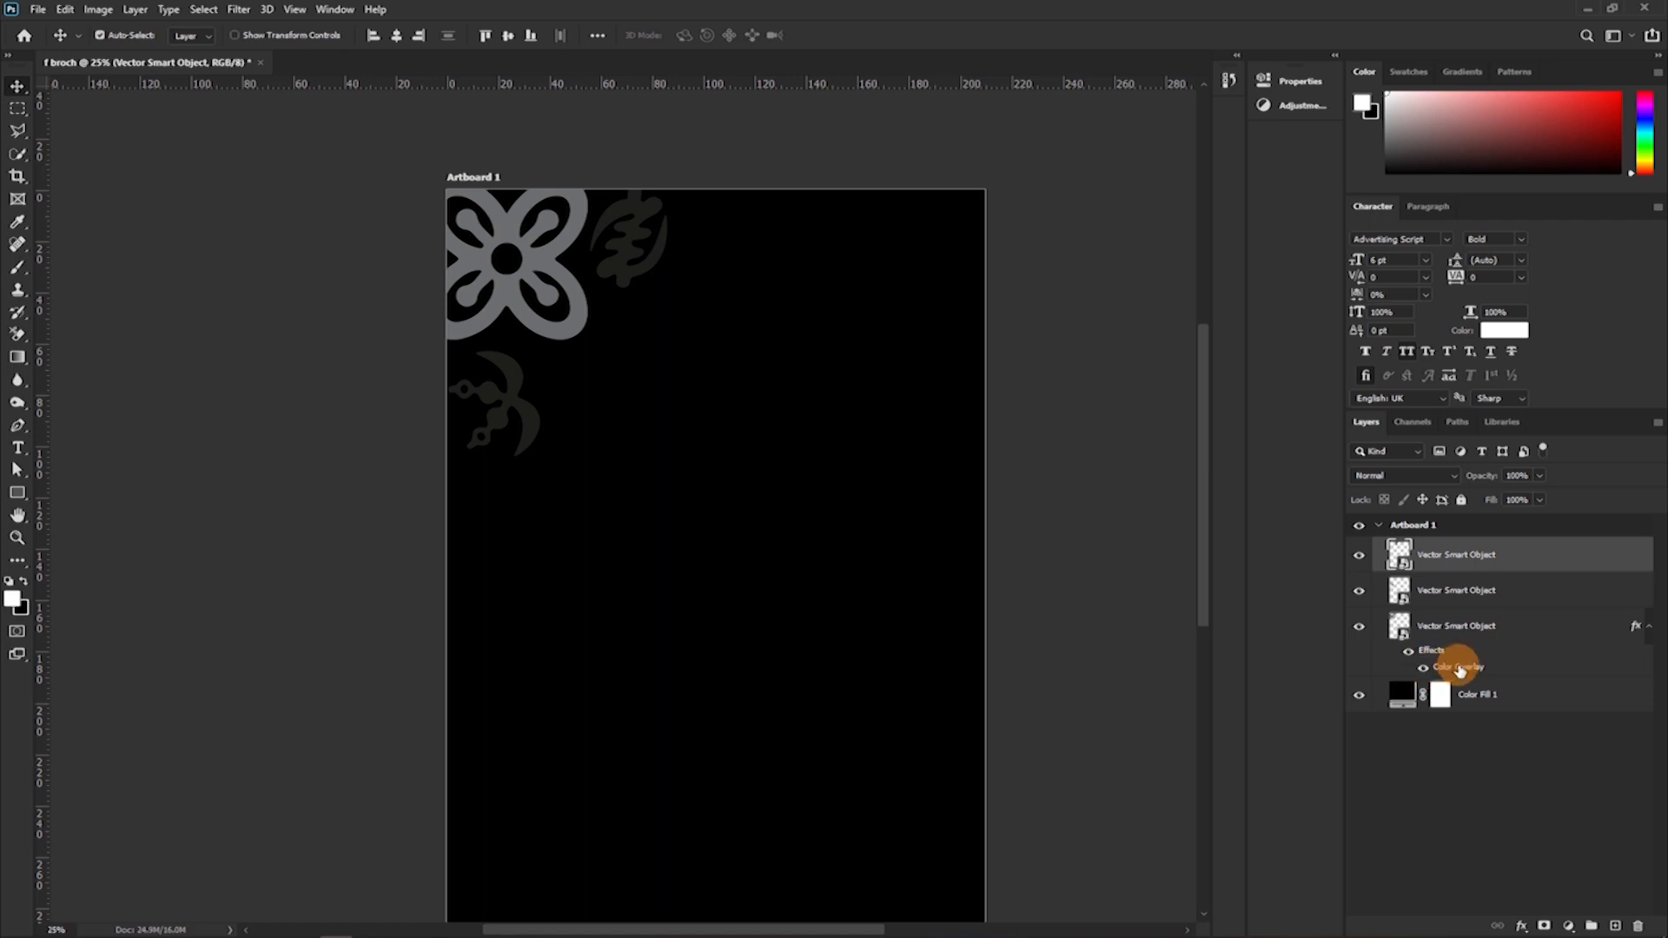
Copy the grey flower's Color Overlay layer style and paste it onto both newly placed symbol layers.
{"action": "right_click", "coordinate": [1458, 667]}
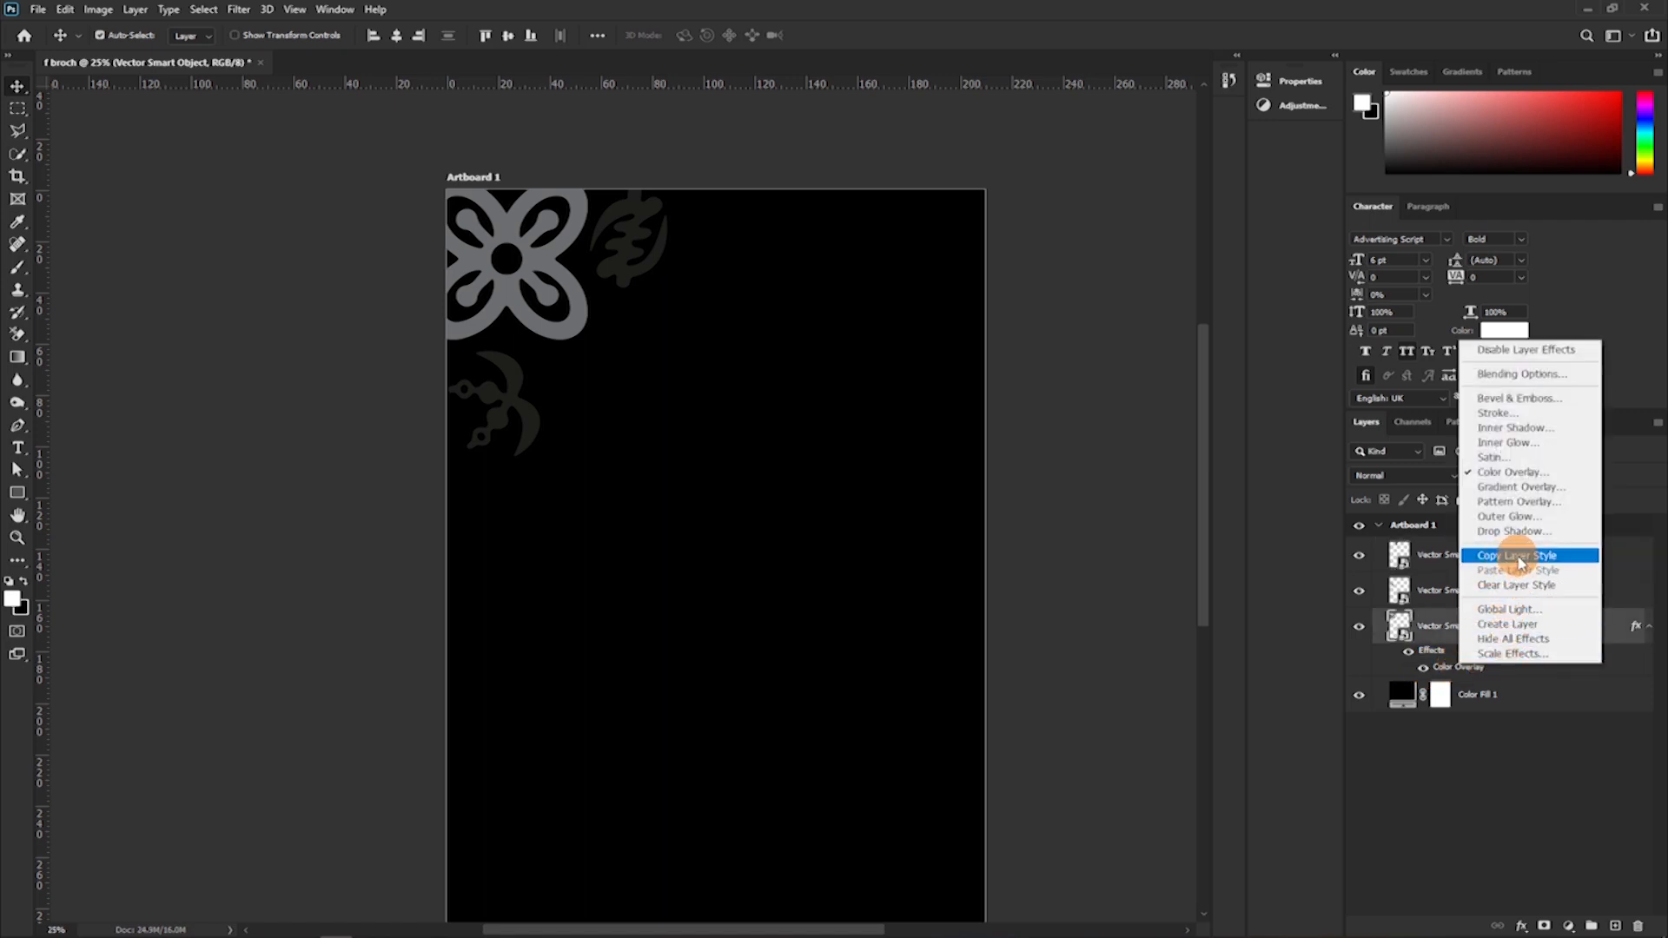
{"action": "left_click", "coordinate": [1520, 560]}
{"action": "left_click", "coordinate": [1483, 593]}
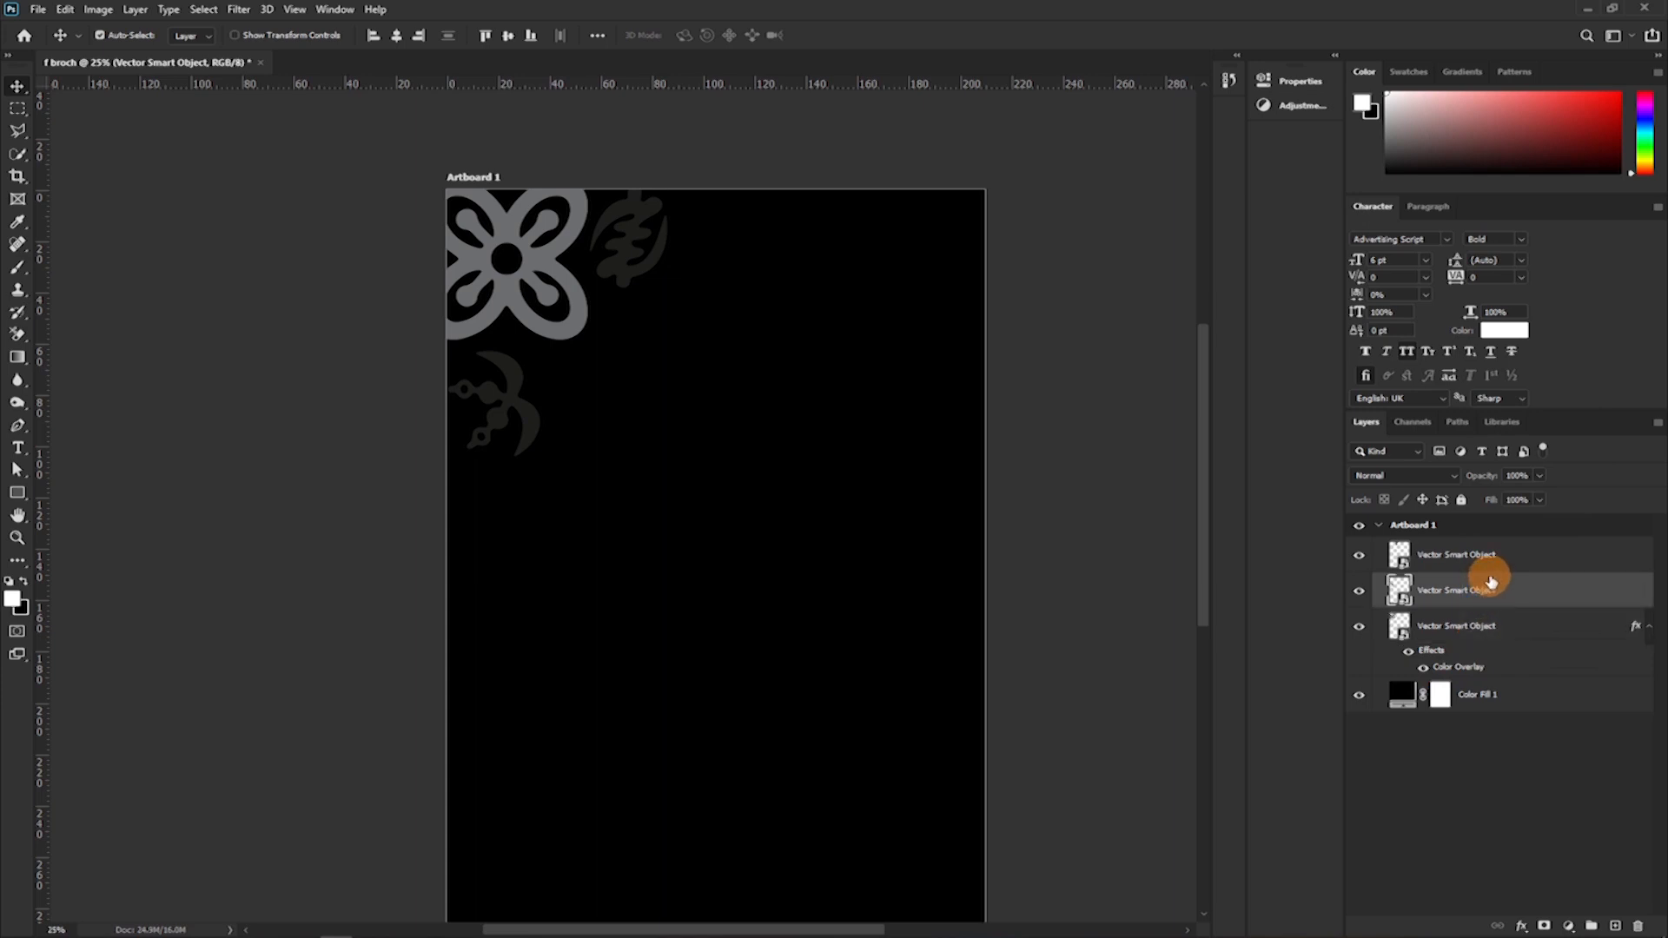
{"action": "left_click", "coordinate": [1494, 563], "text": "ctrl"}
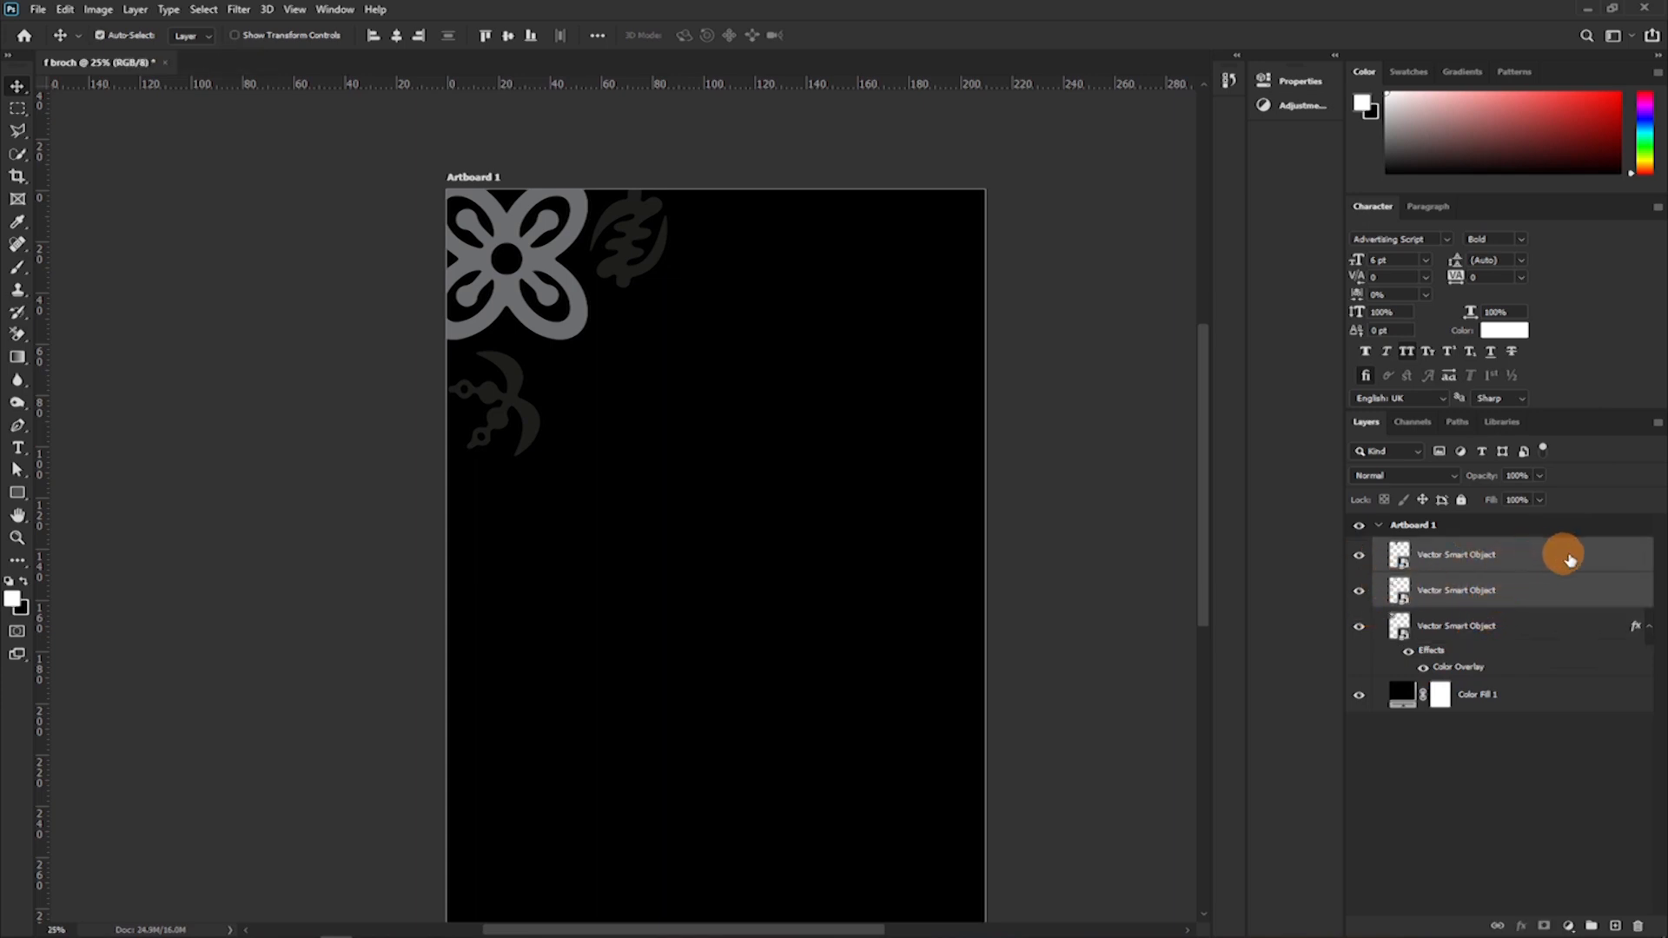
{"action": "right_click", "coordinate": [1568, 559]}
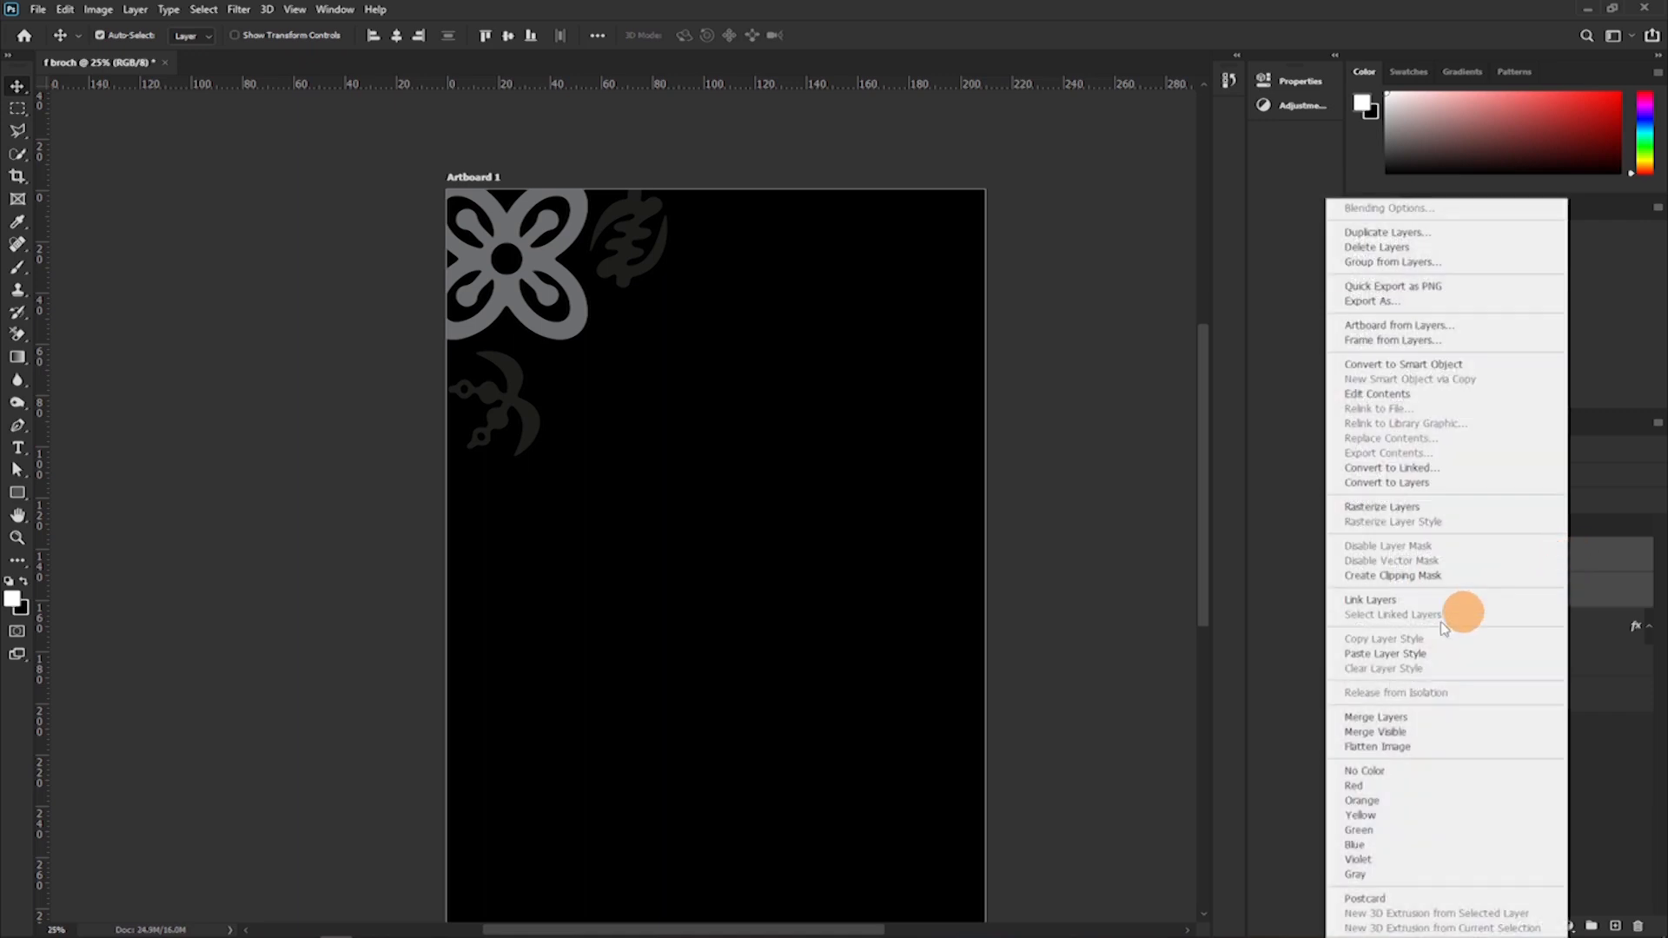
{"action": "left_click", "coordinate": [1389, 661]}
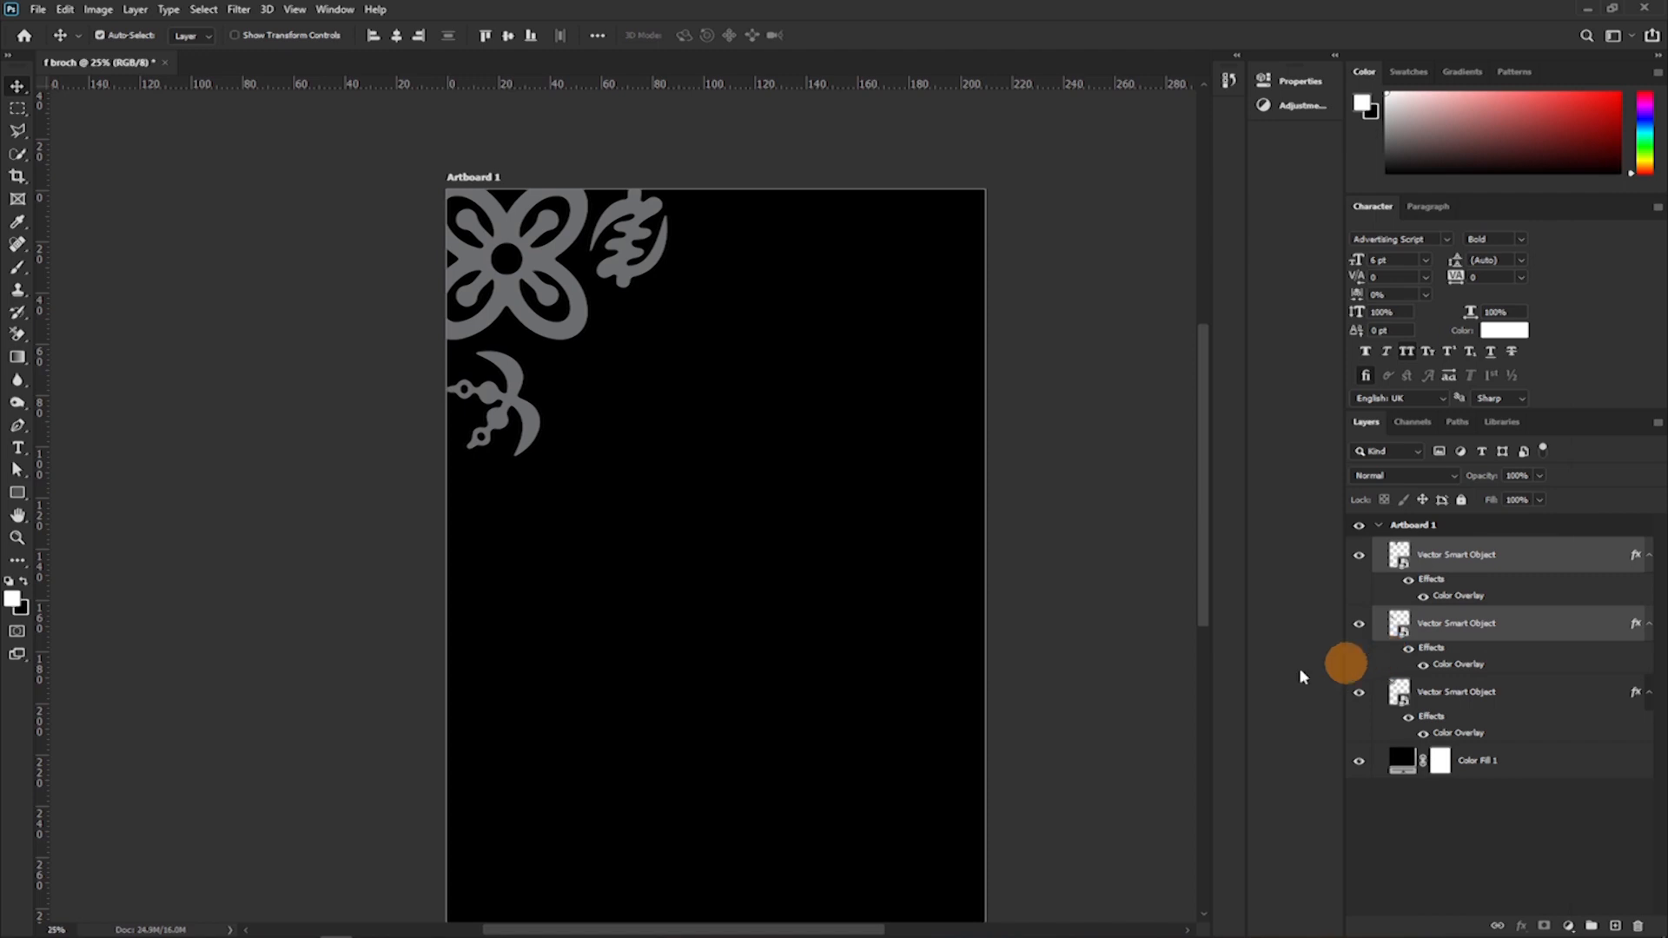
Move the grey crossed-swords symbol slightly upward, closer to the flower at Artboard 1's left edge.
{"action": "scroll", "coordinate": [882, 398], "scroll_direction": "down", "scroll_amount": 2}
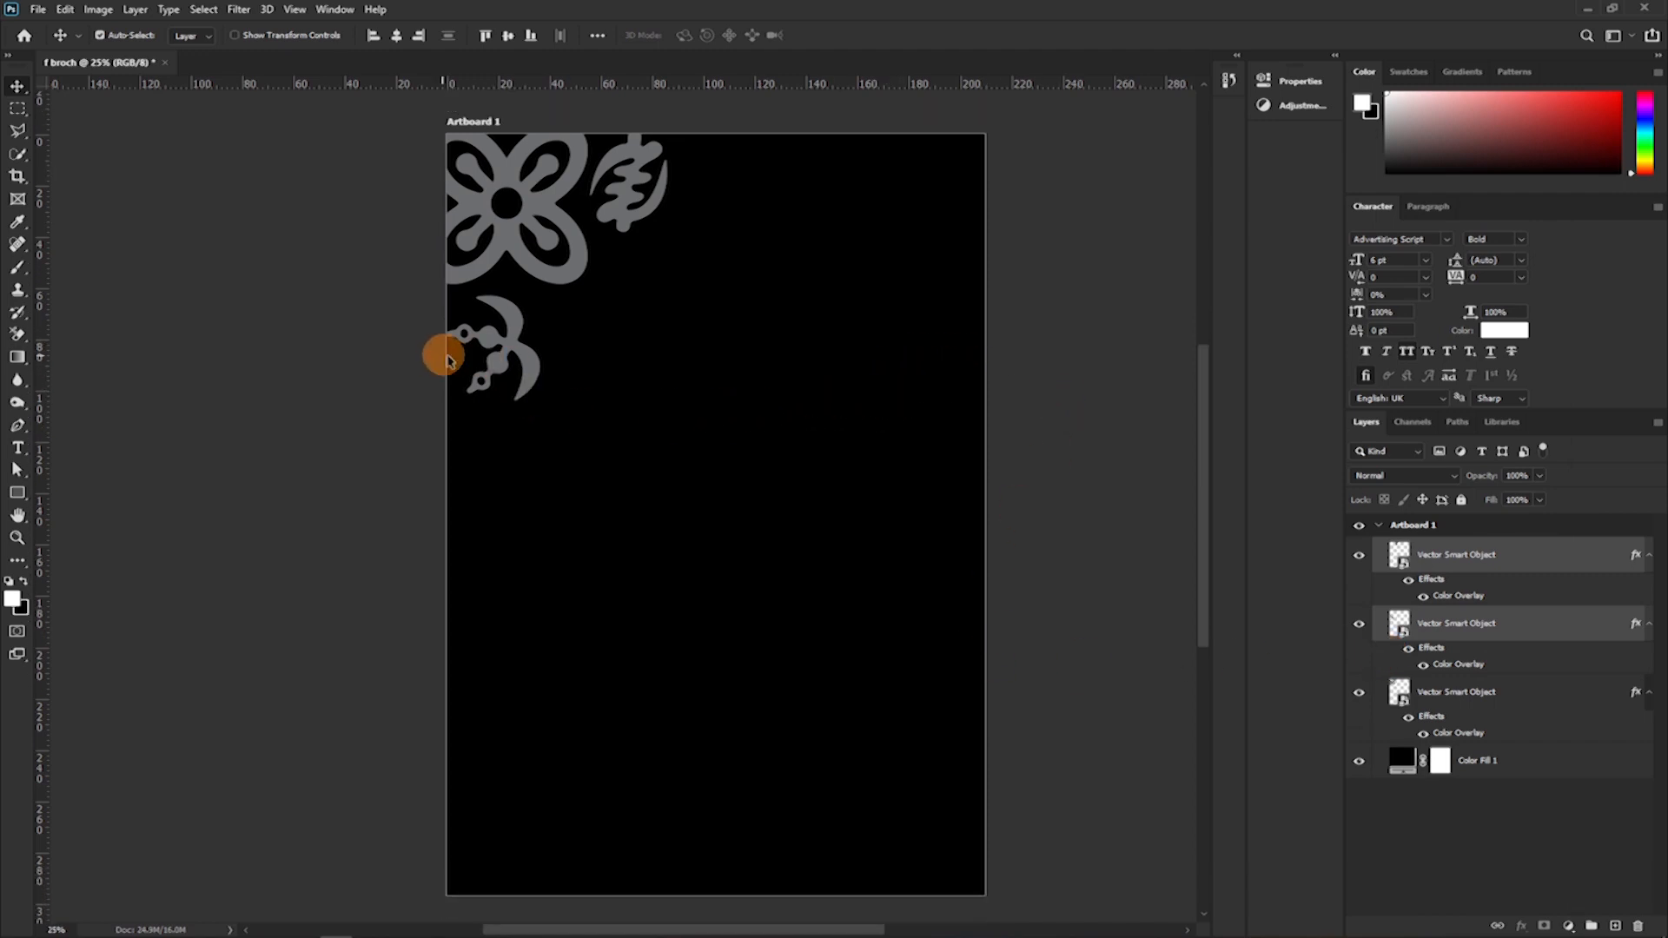
{"action": "left_click_drag", "start_coordinate": [497, 363], "coordinate": [532, 352]}
{"action": "left_click", "coordinate": [366, 357]}
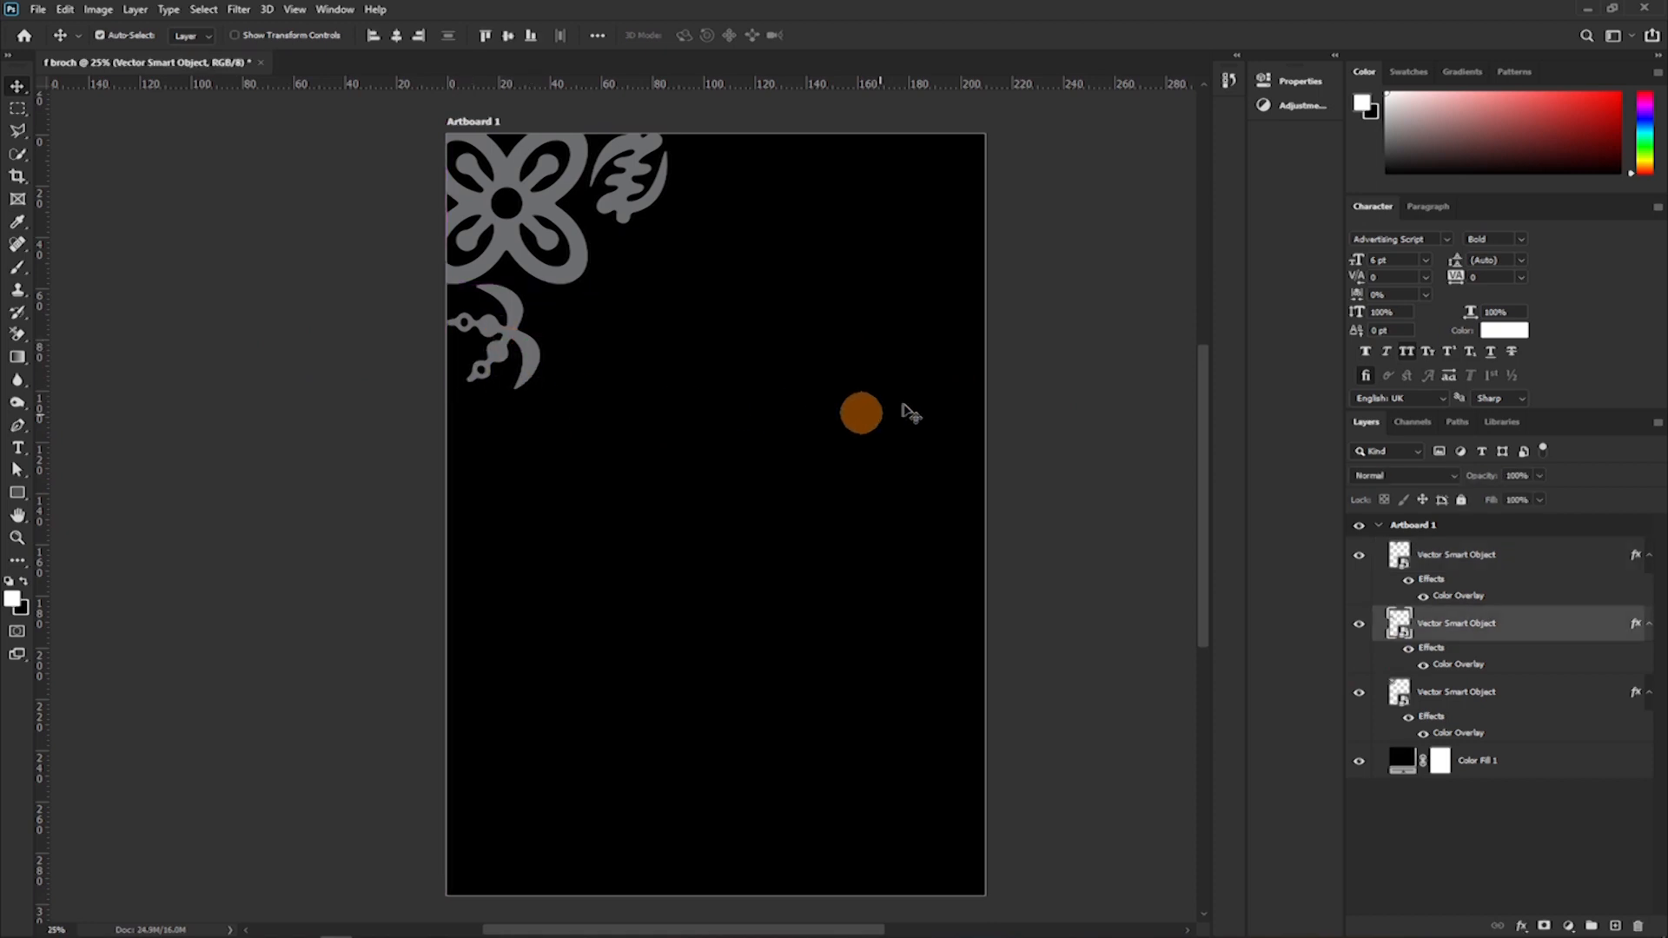
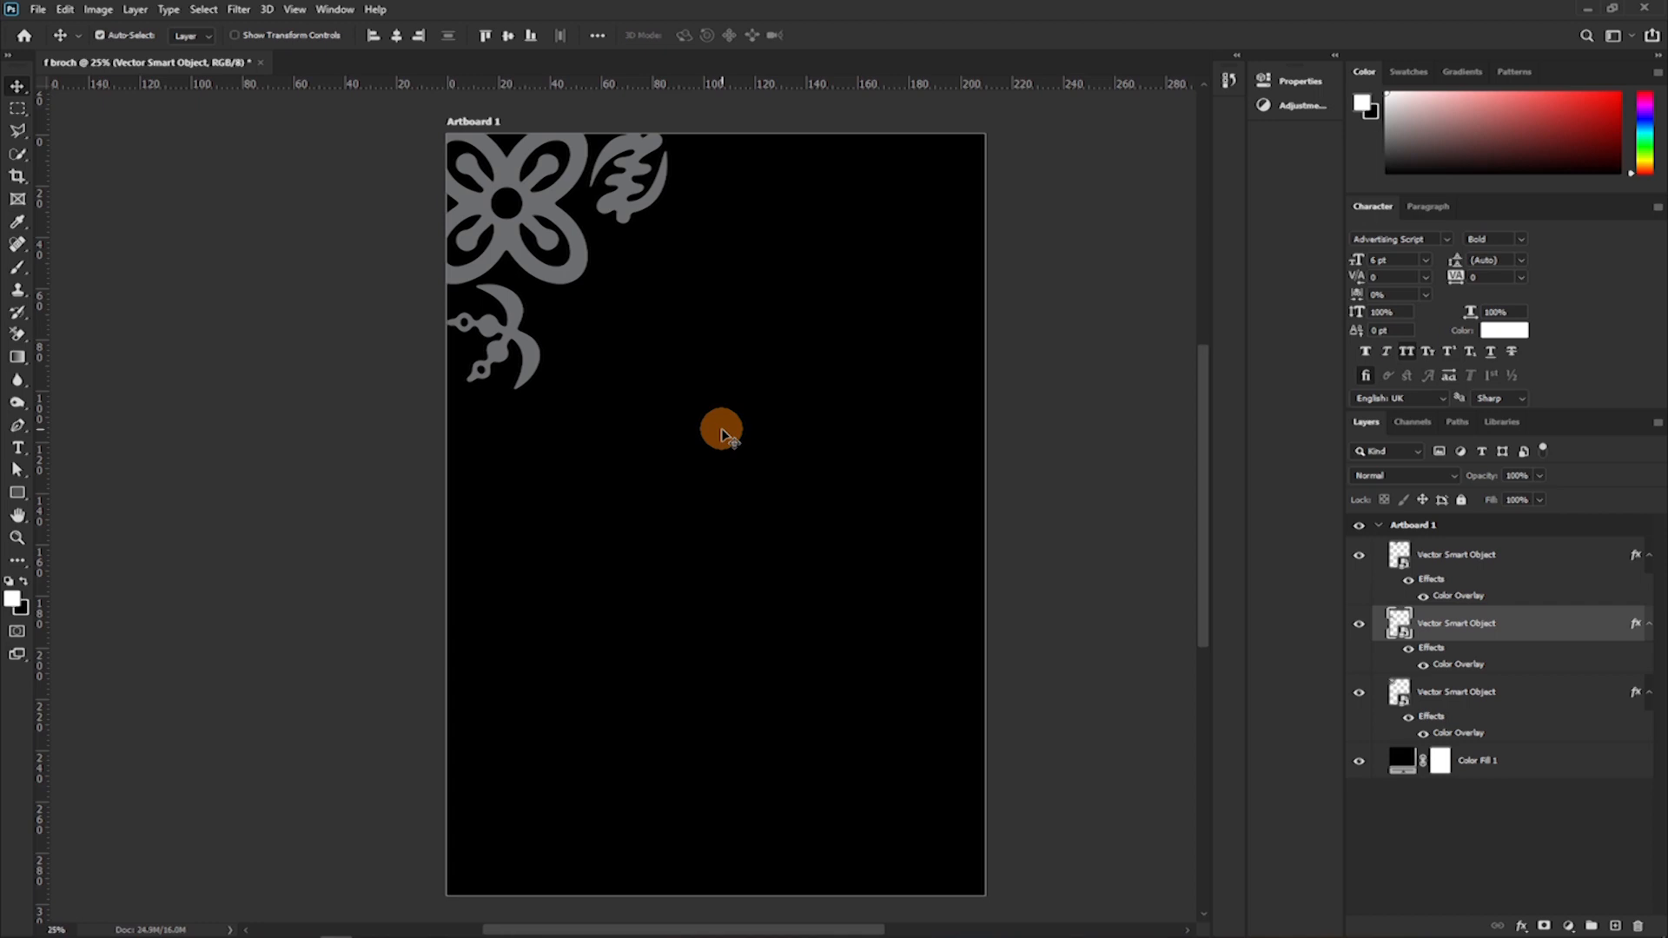
Collapse the effects lists of the three symbol layers and start a text line just below Artboard 1's centre.
{"action": "key", "text": "t"}
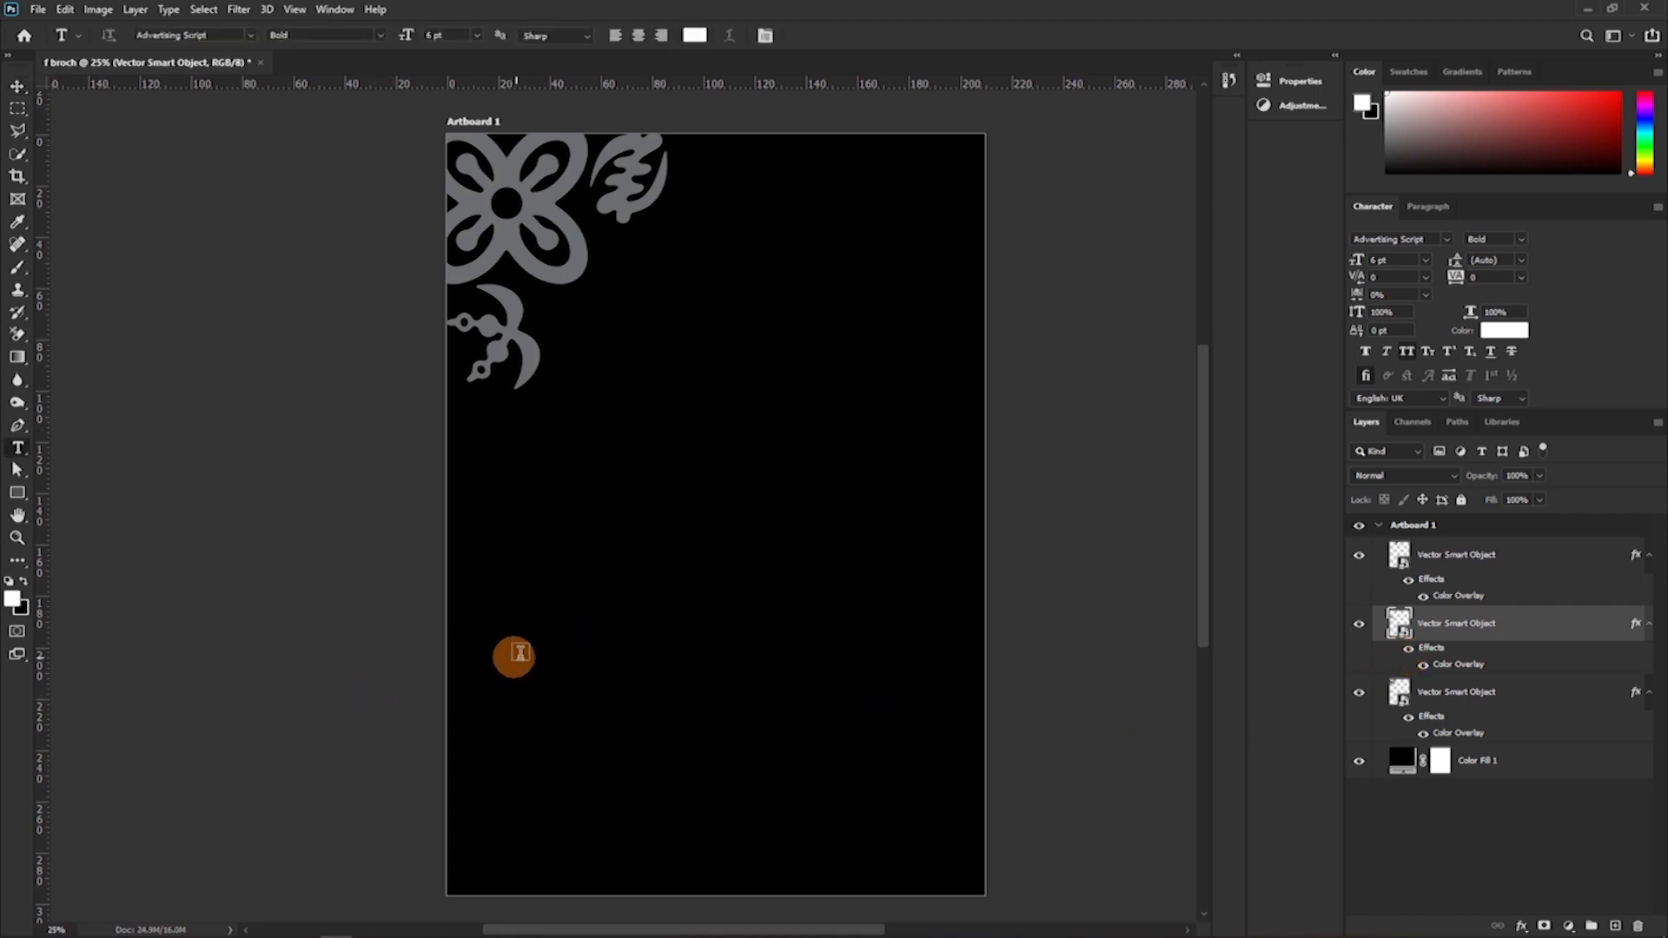
{"action": "left_click", "coordinate": [1463, 567]}
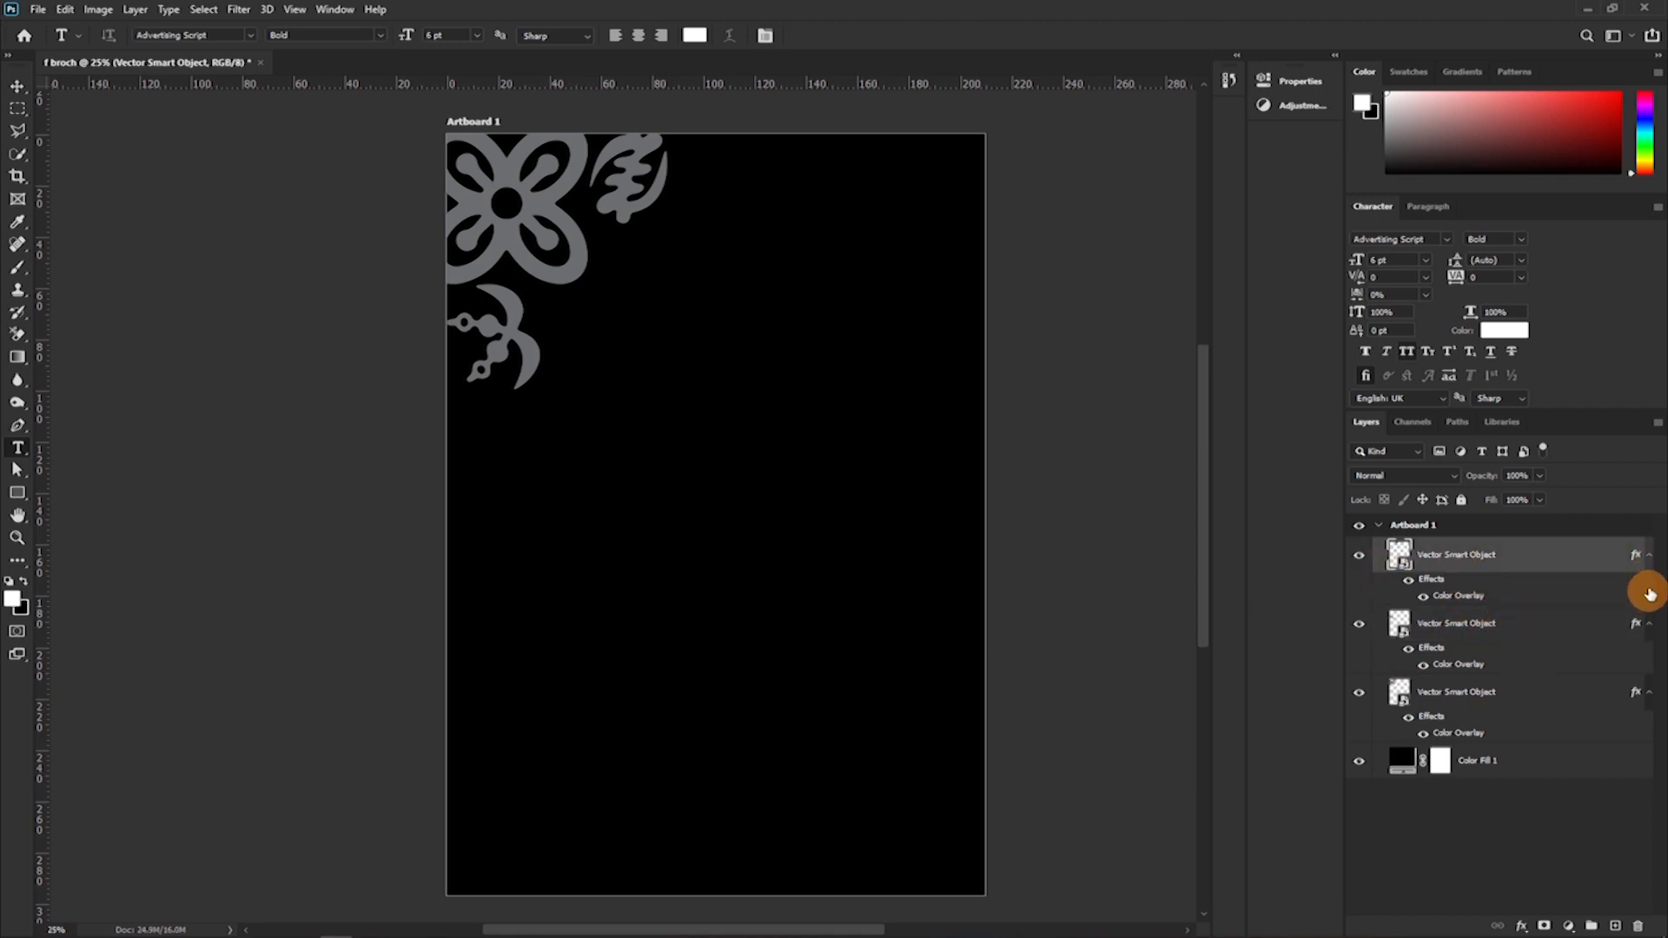
{"action": "left_click", "coordinate": [1647, 560]}
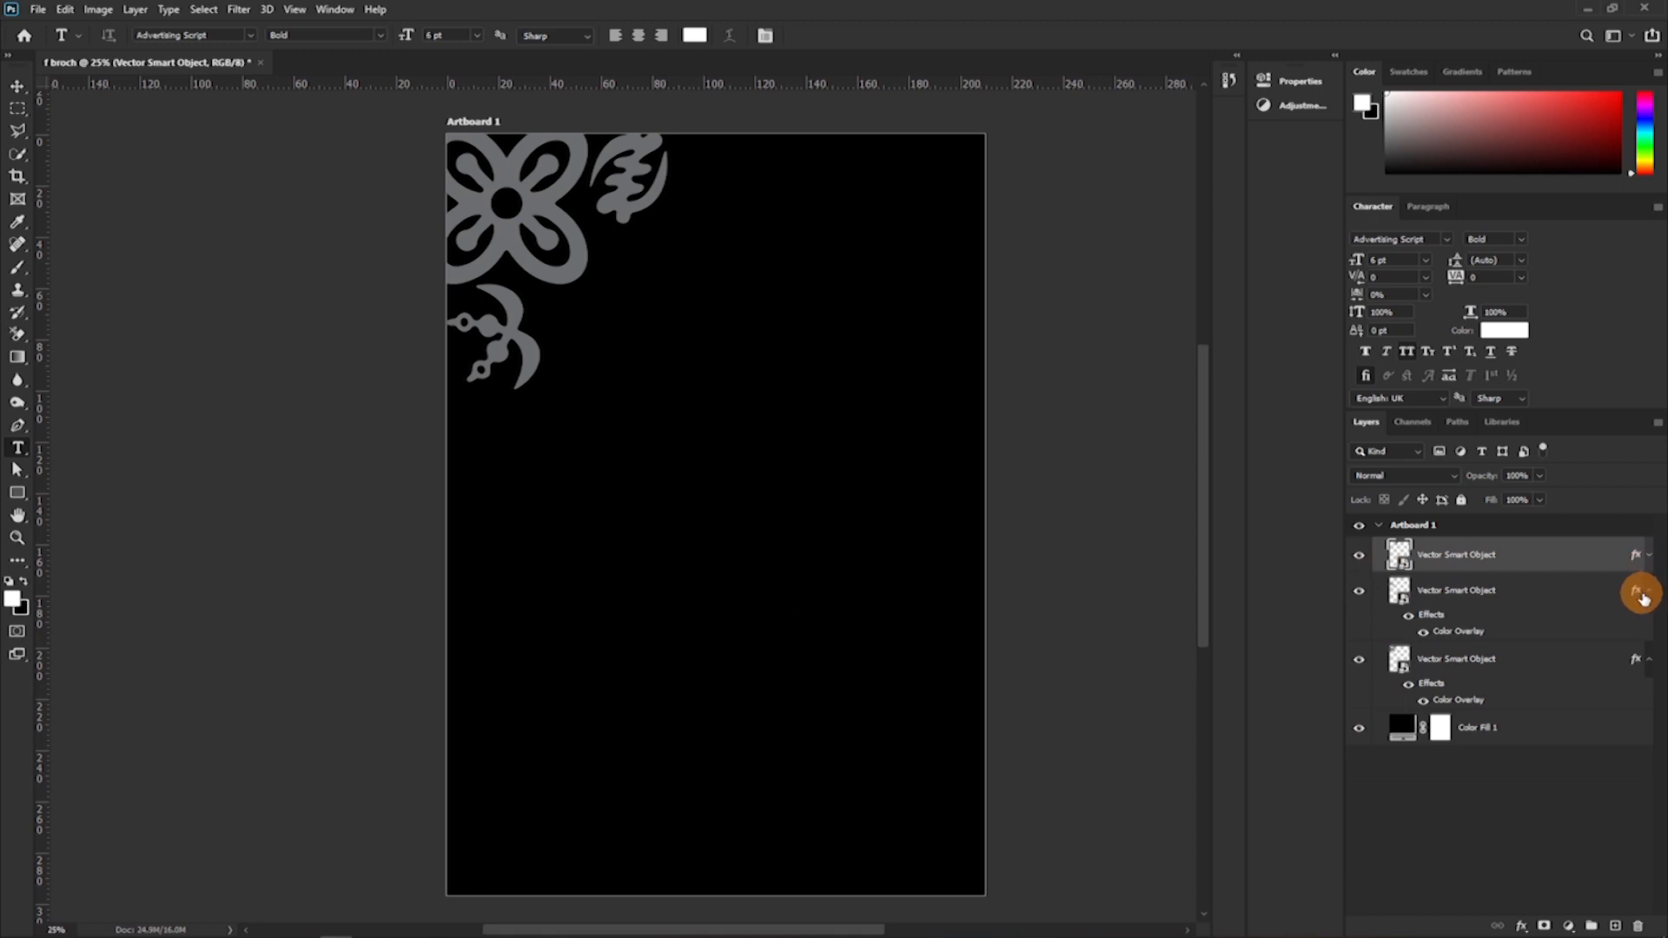
{"action": "left_click", "coordinate": [1648, 594]}
{"action": "left_click", "coordinate": [1648, 628]}
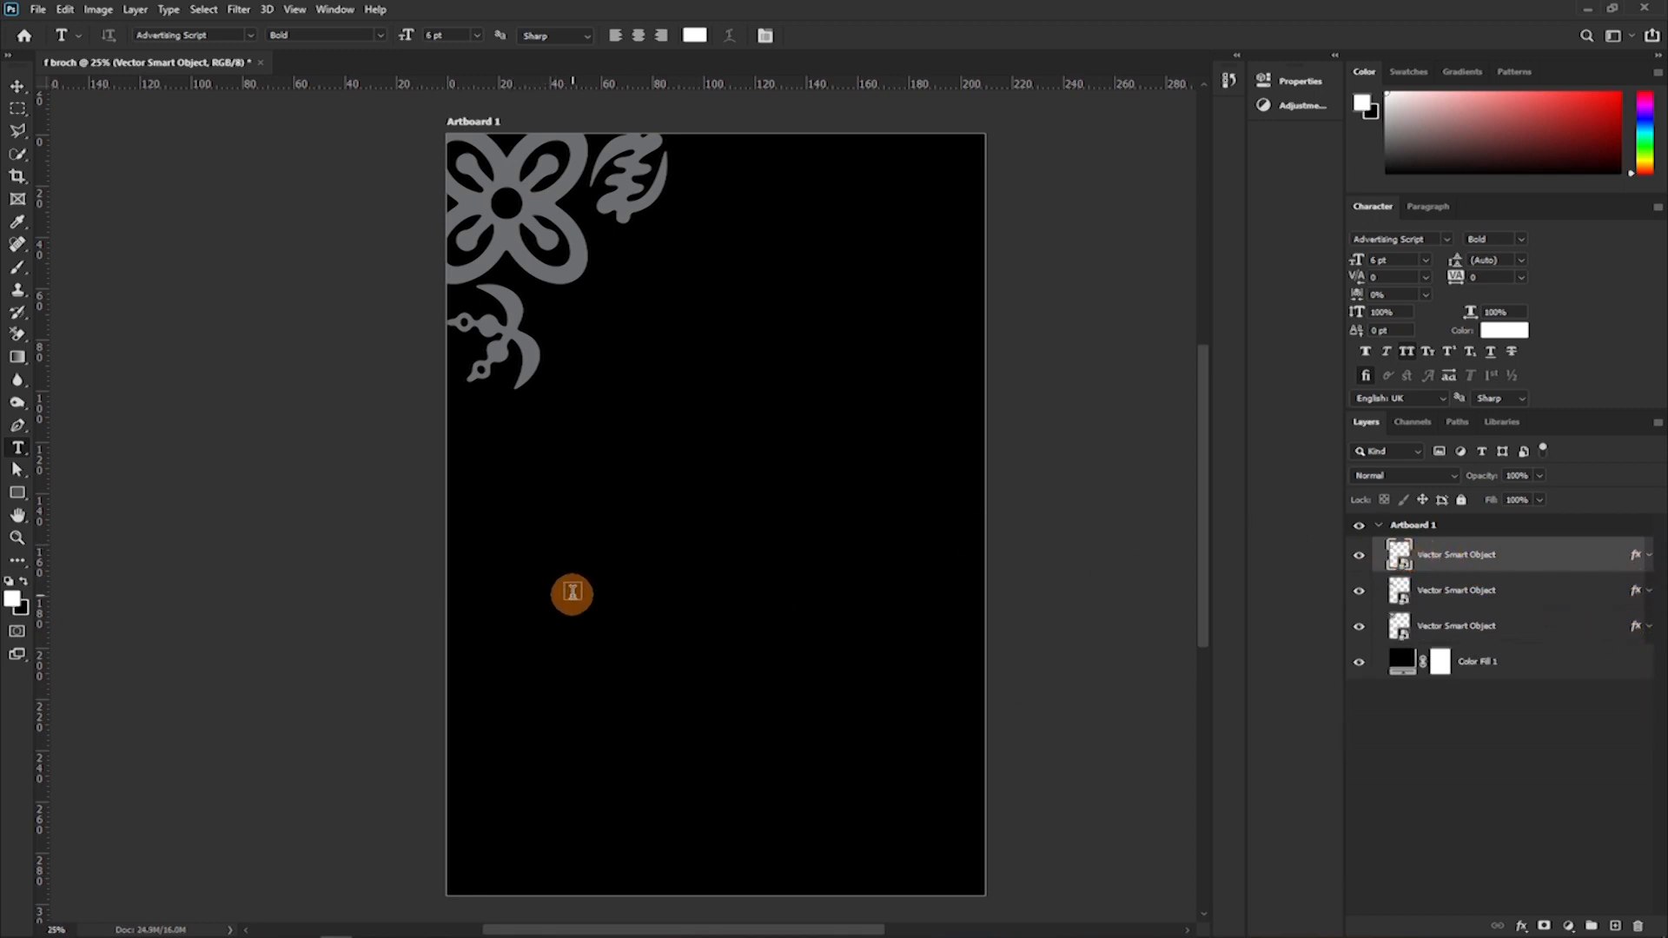
{"action": "left_click", "coordinate": [572, 594]}
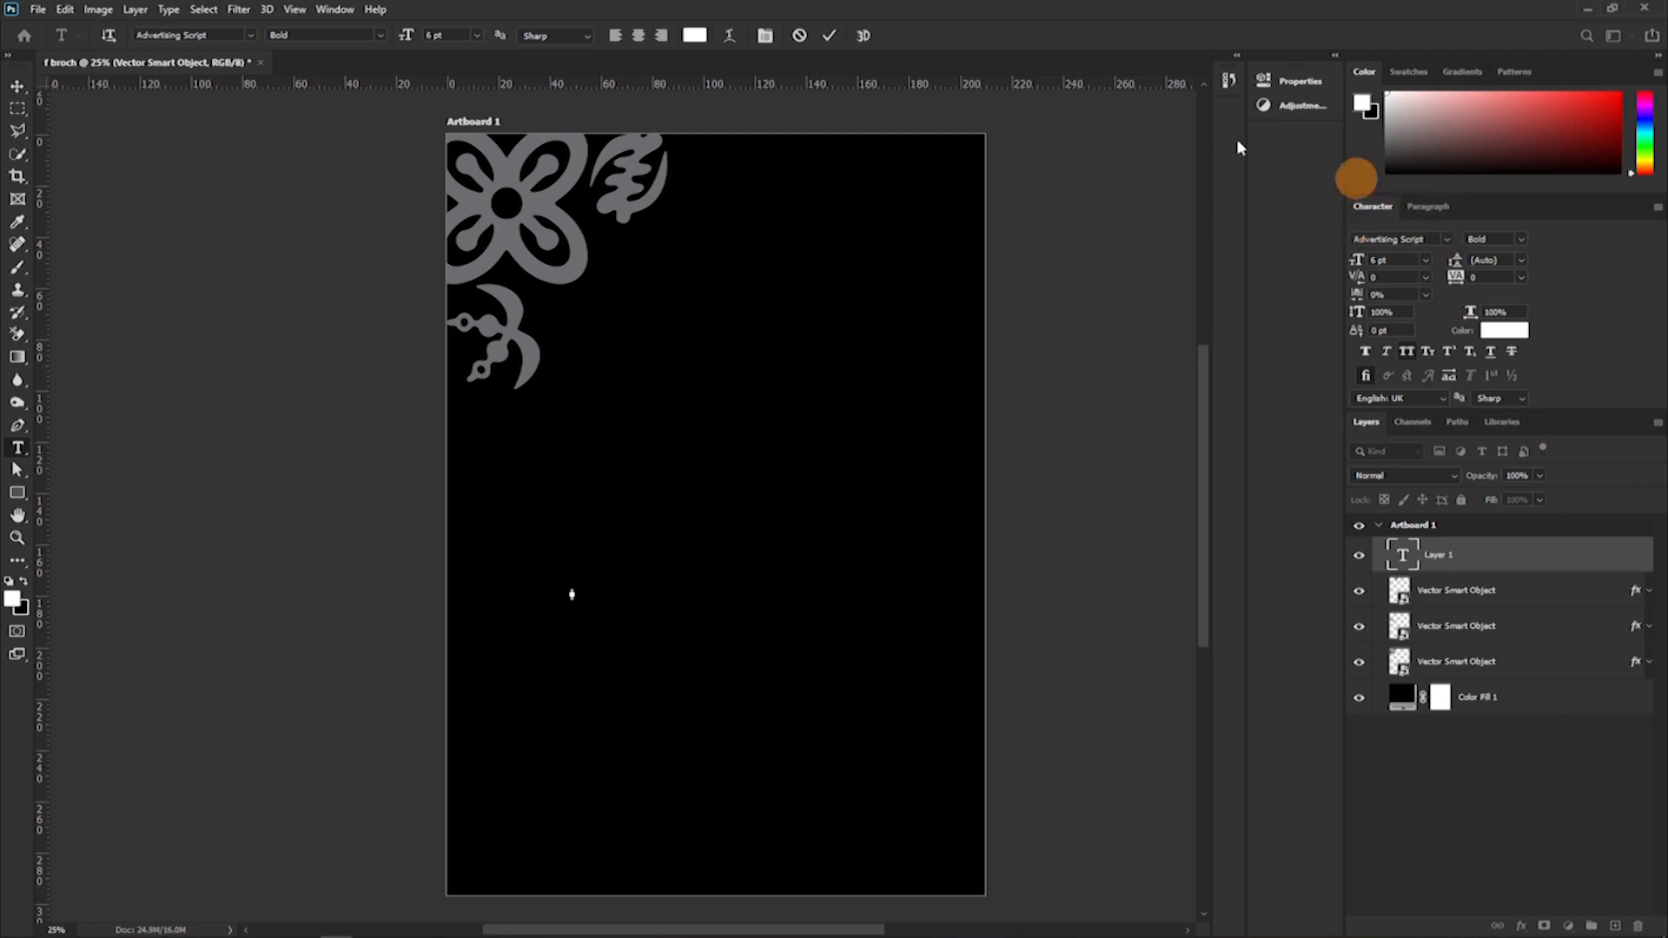
{"action": "left_click", "coordinate": [335, 10]}
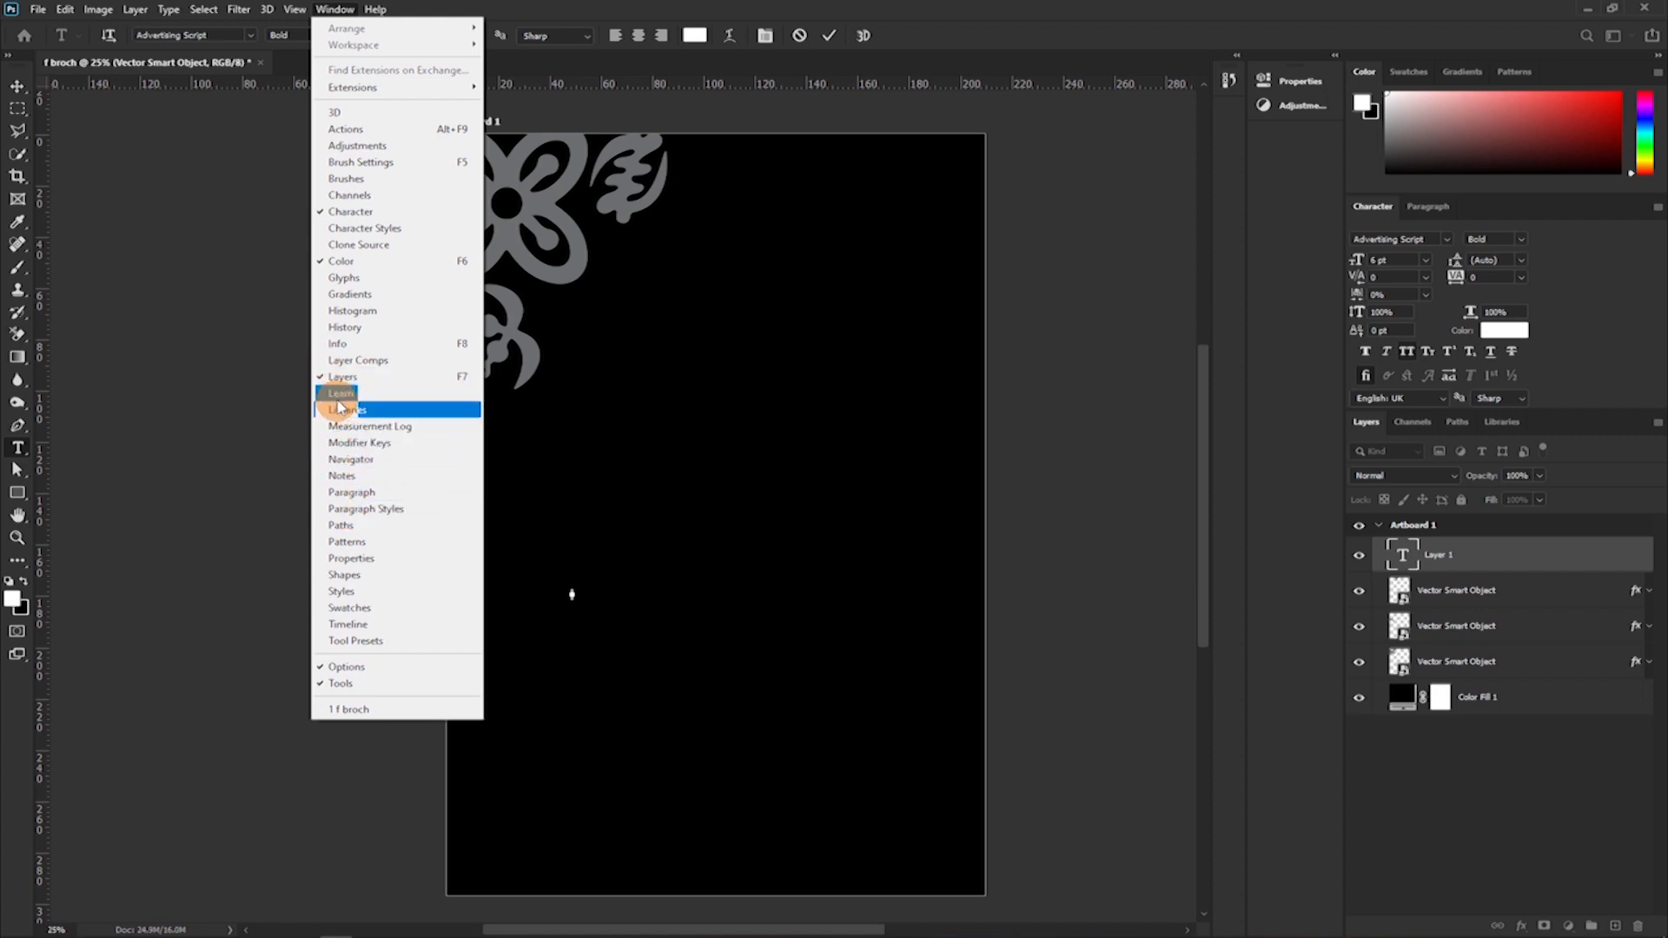
{"action": "left_click", "coordinate": [366, 564]}
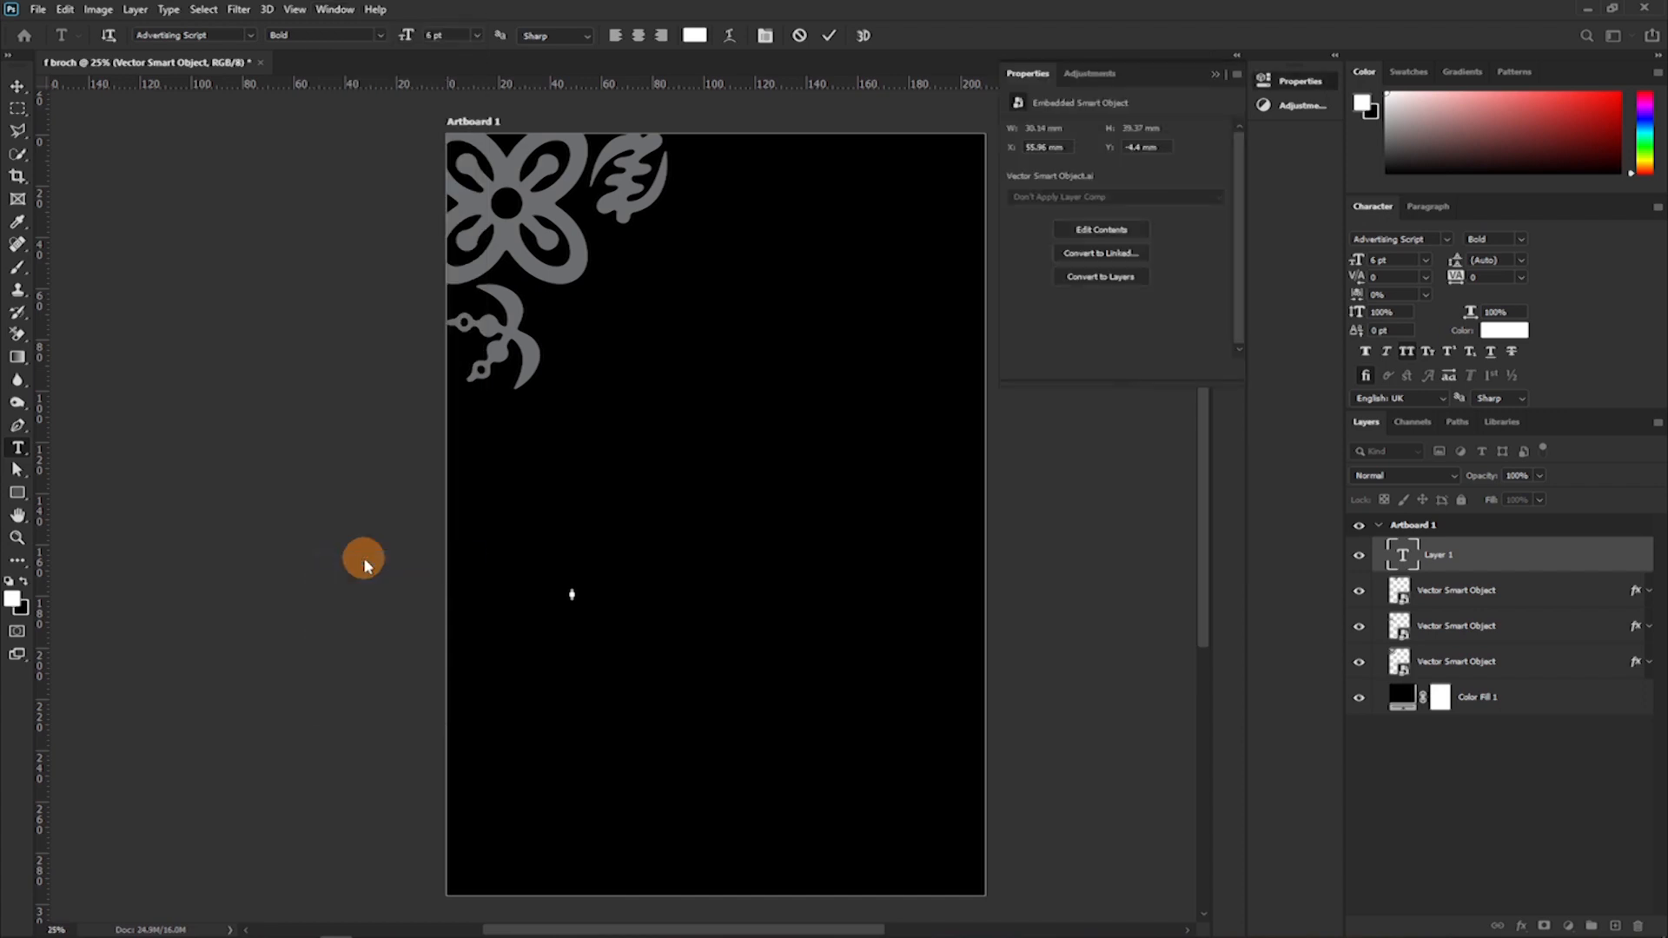
{"action": "left_click", "coordinate": [1213, 78]}
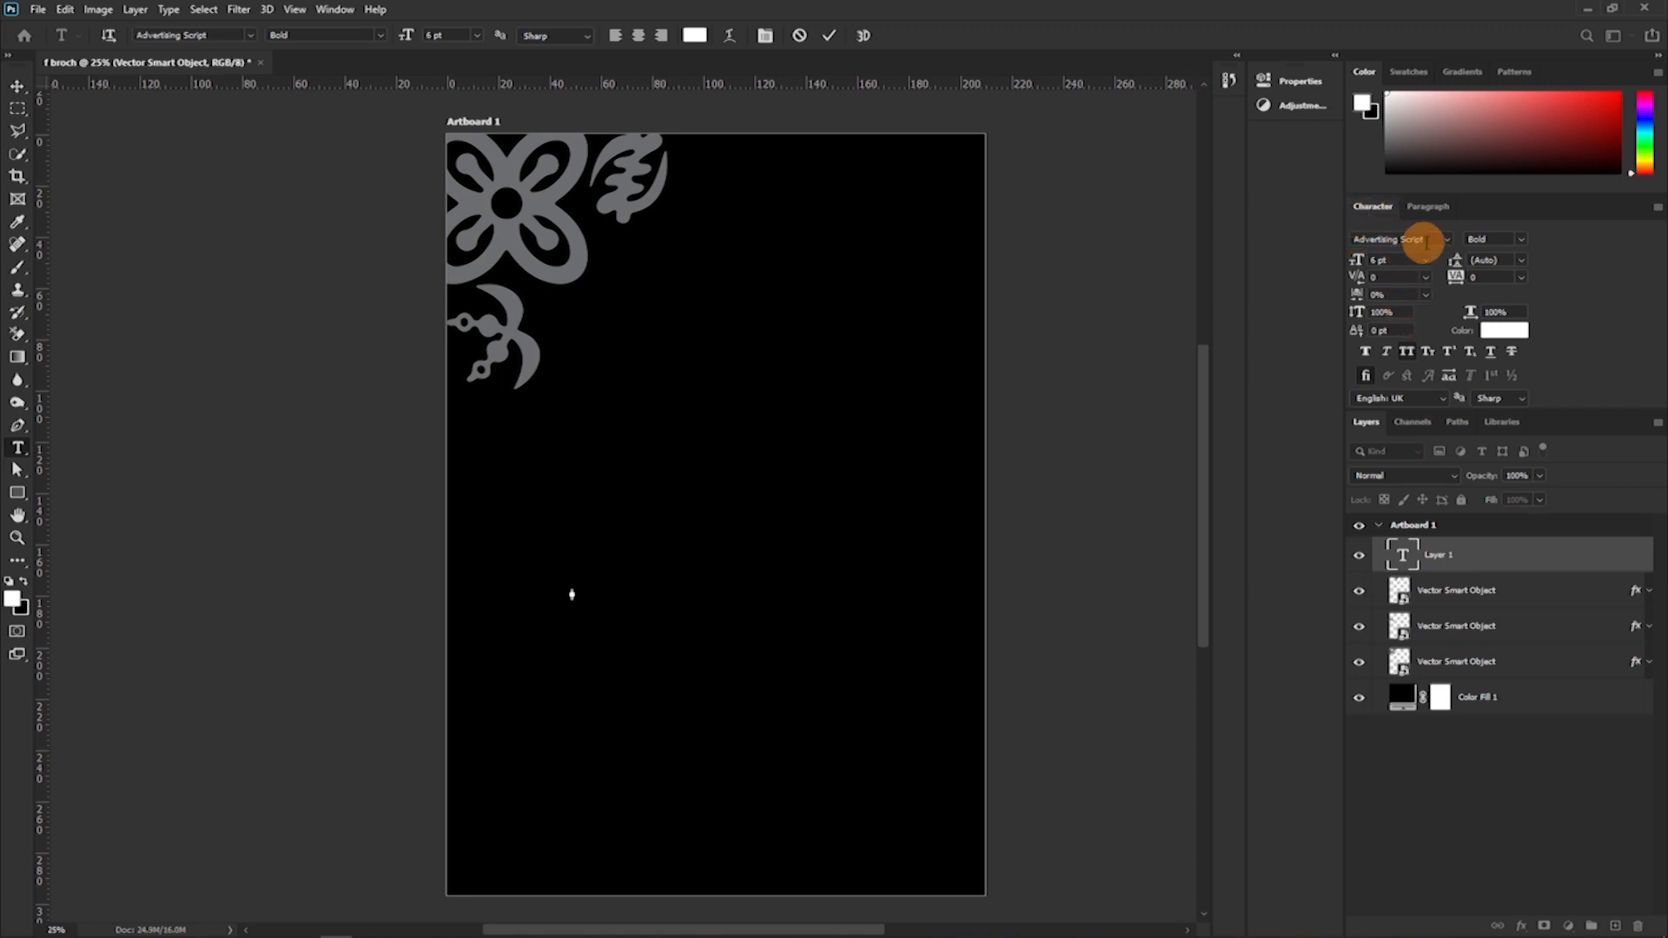
Set the new text line to Cinzel Bold, 65 pt, in white (ffffff).
{"action": "type", "text": "ci"}
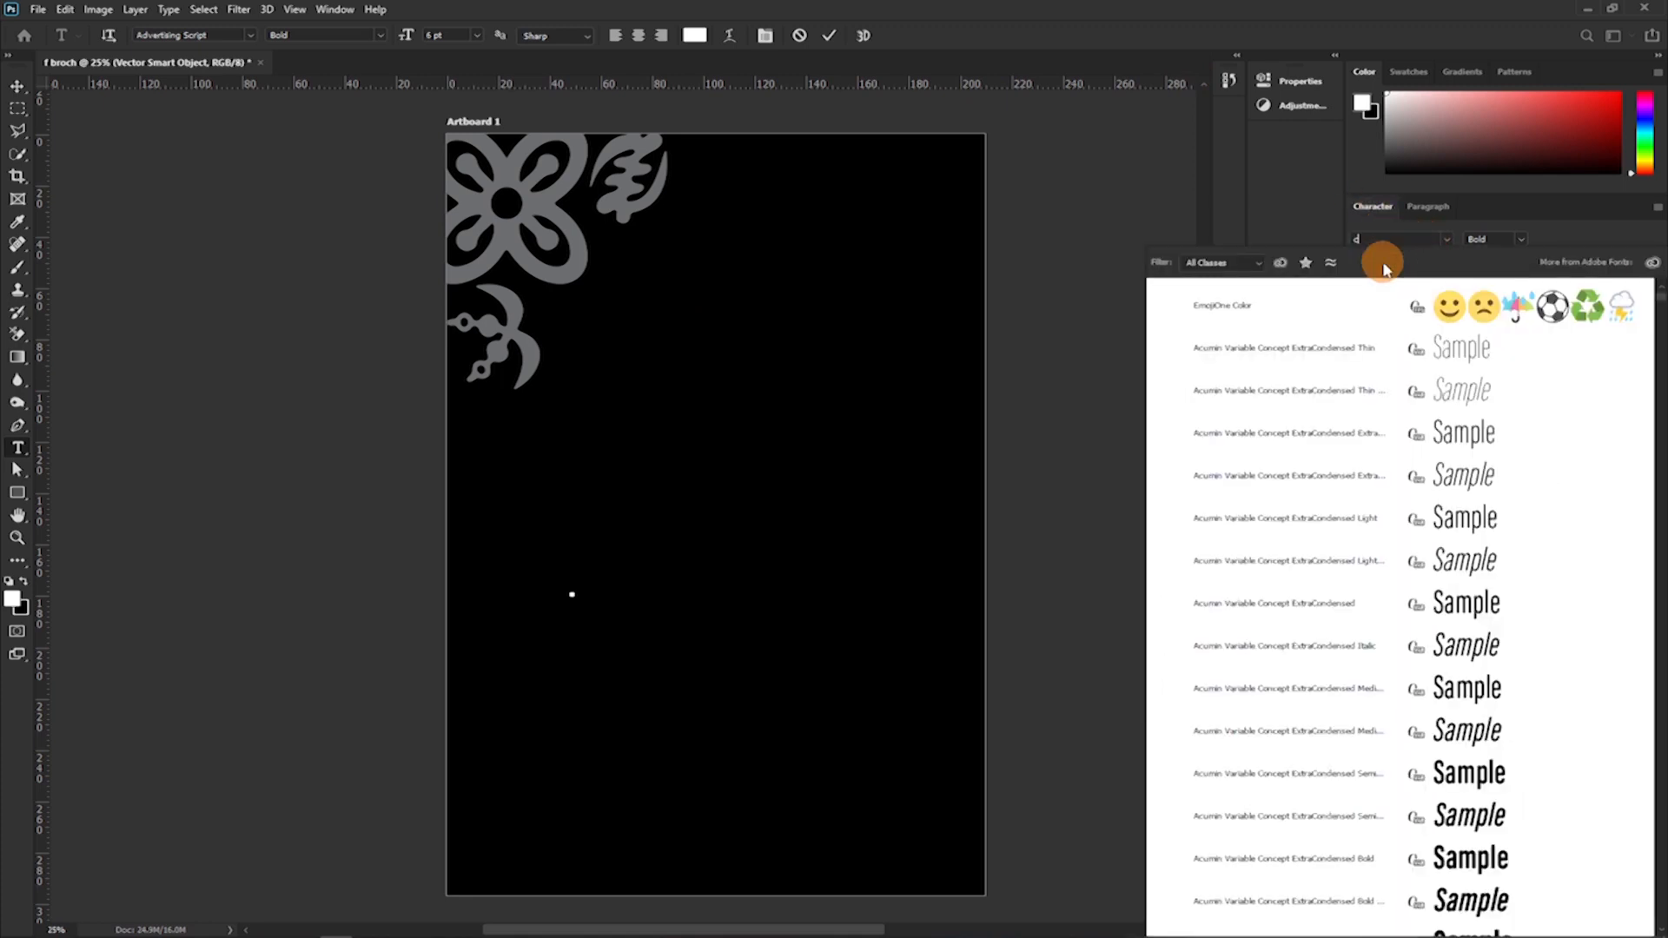
{"action": "type", "text": "nzel"}
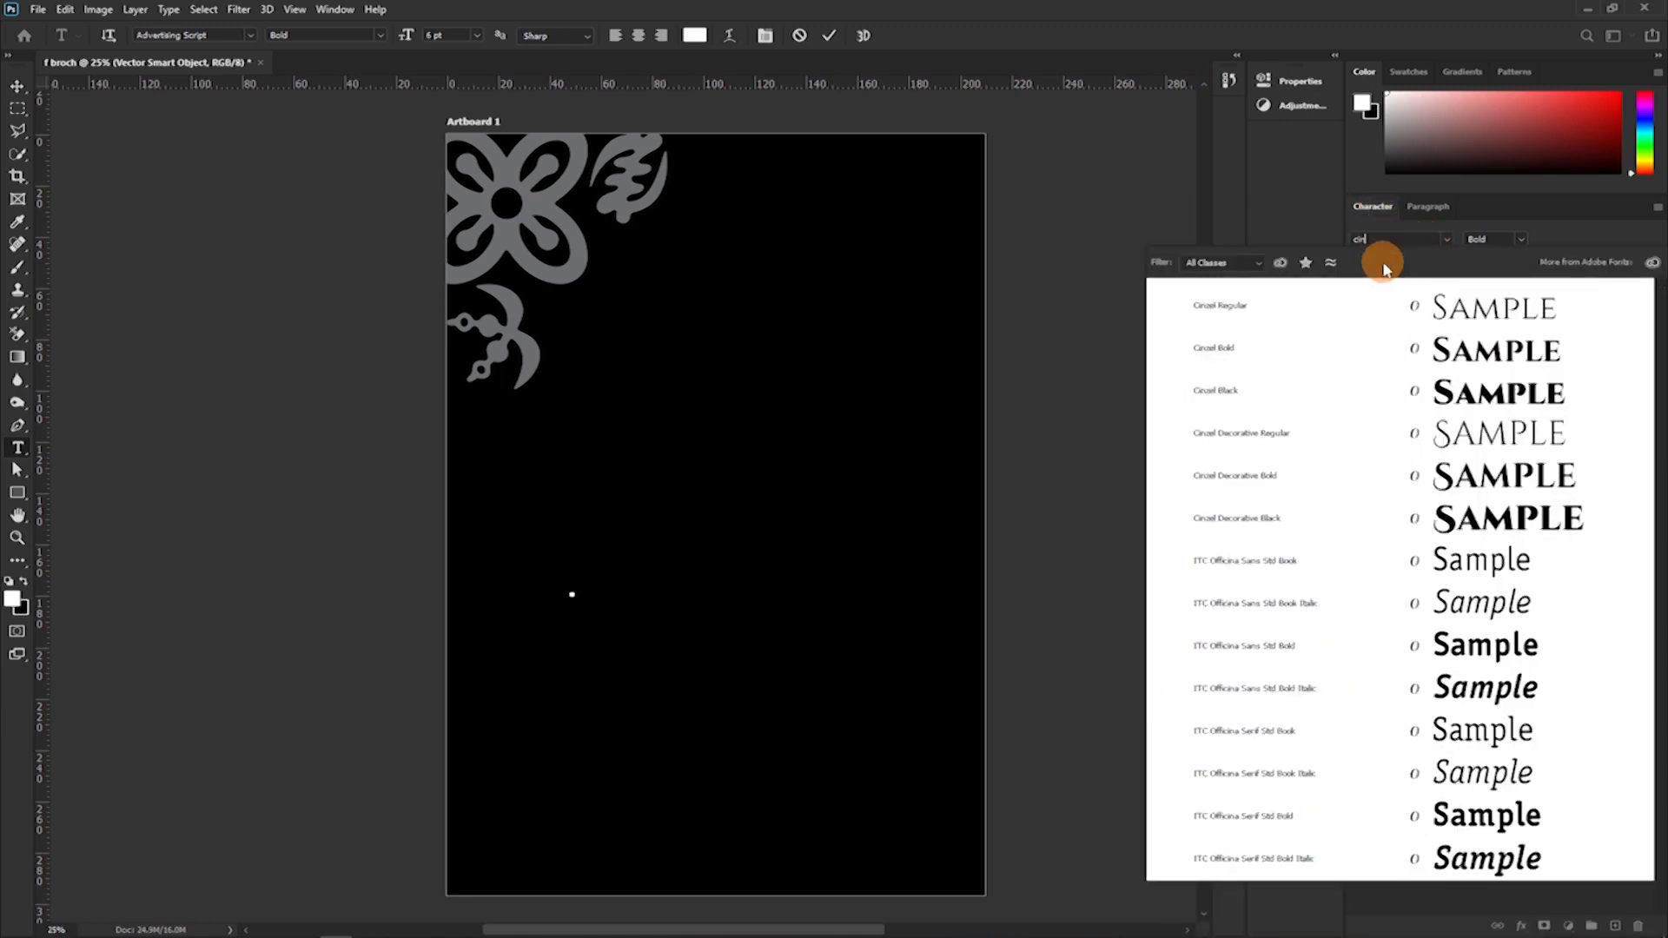
{"action": "left_click", "coordinate": [1522, 362]}
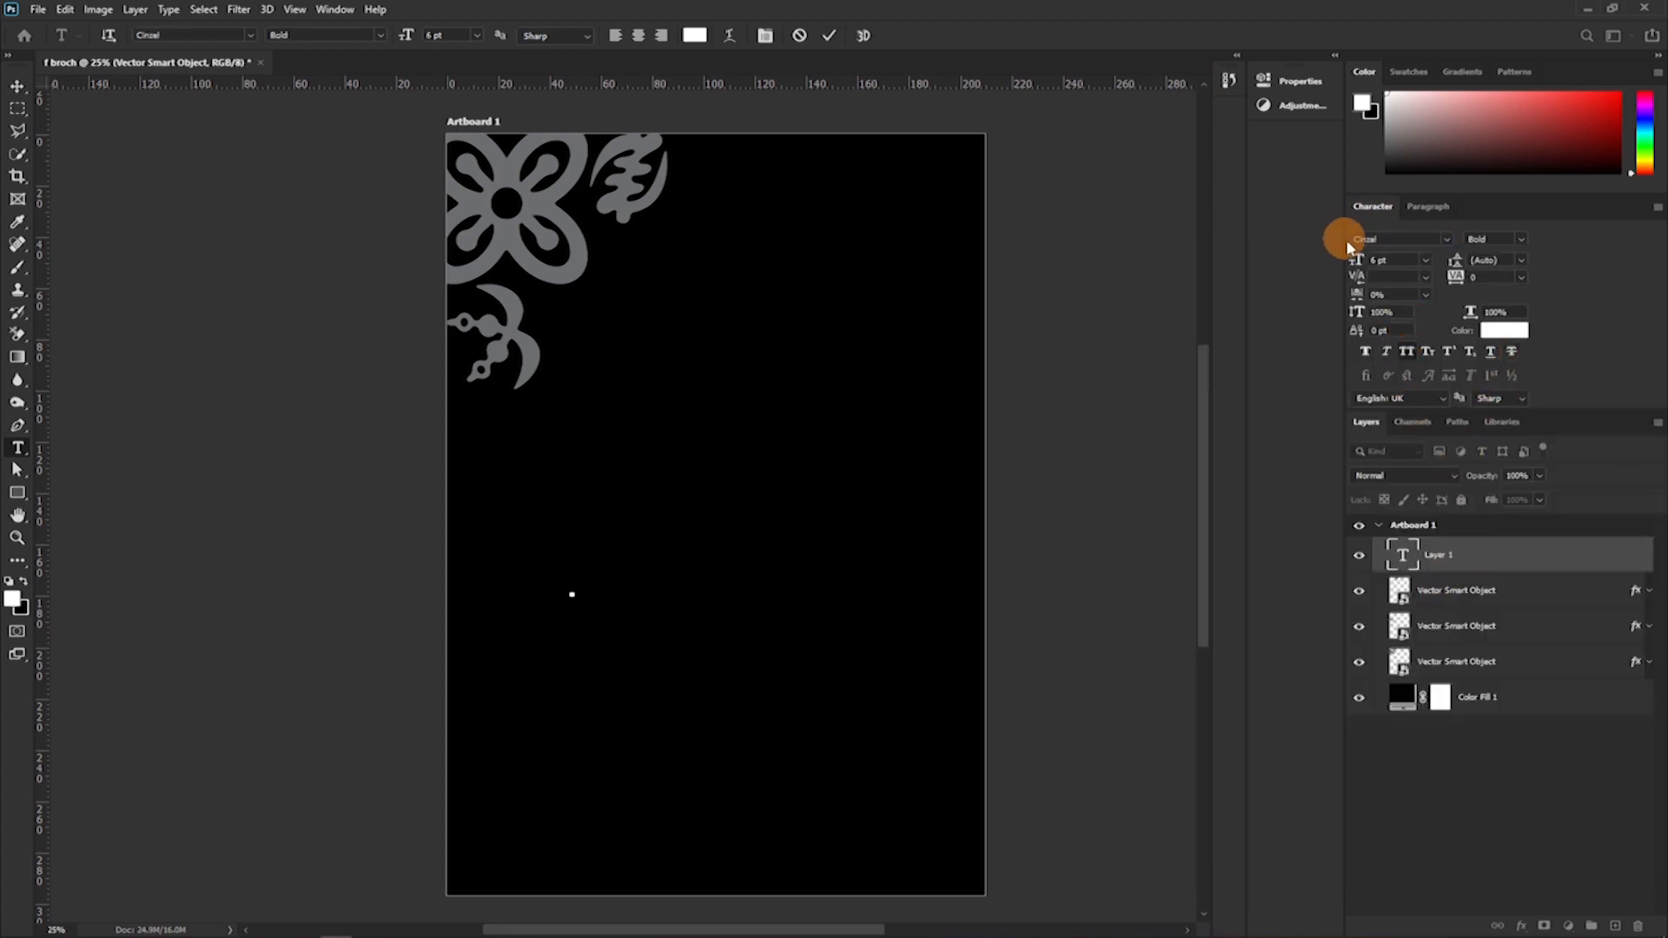
{"action": "left_click_drag", "start_coordinate": [1358, 262], "coordinate": [1411, 271]}
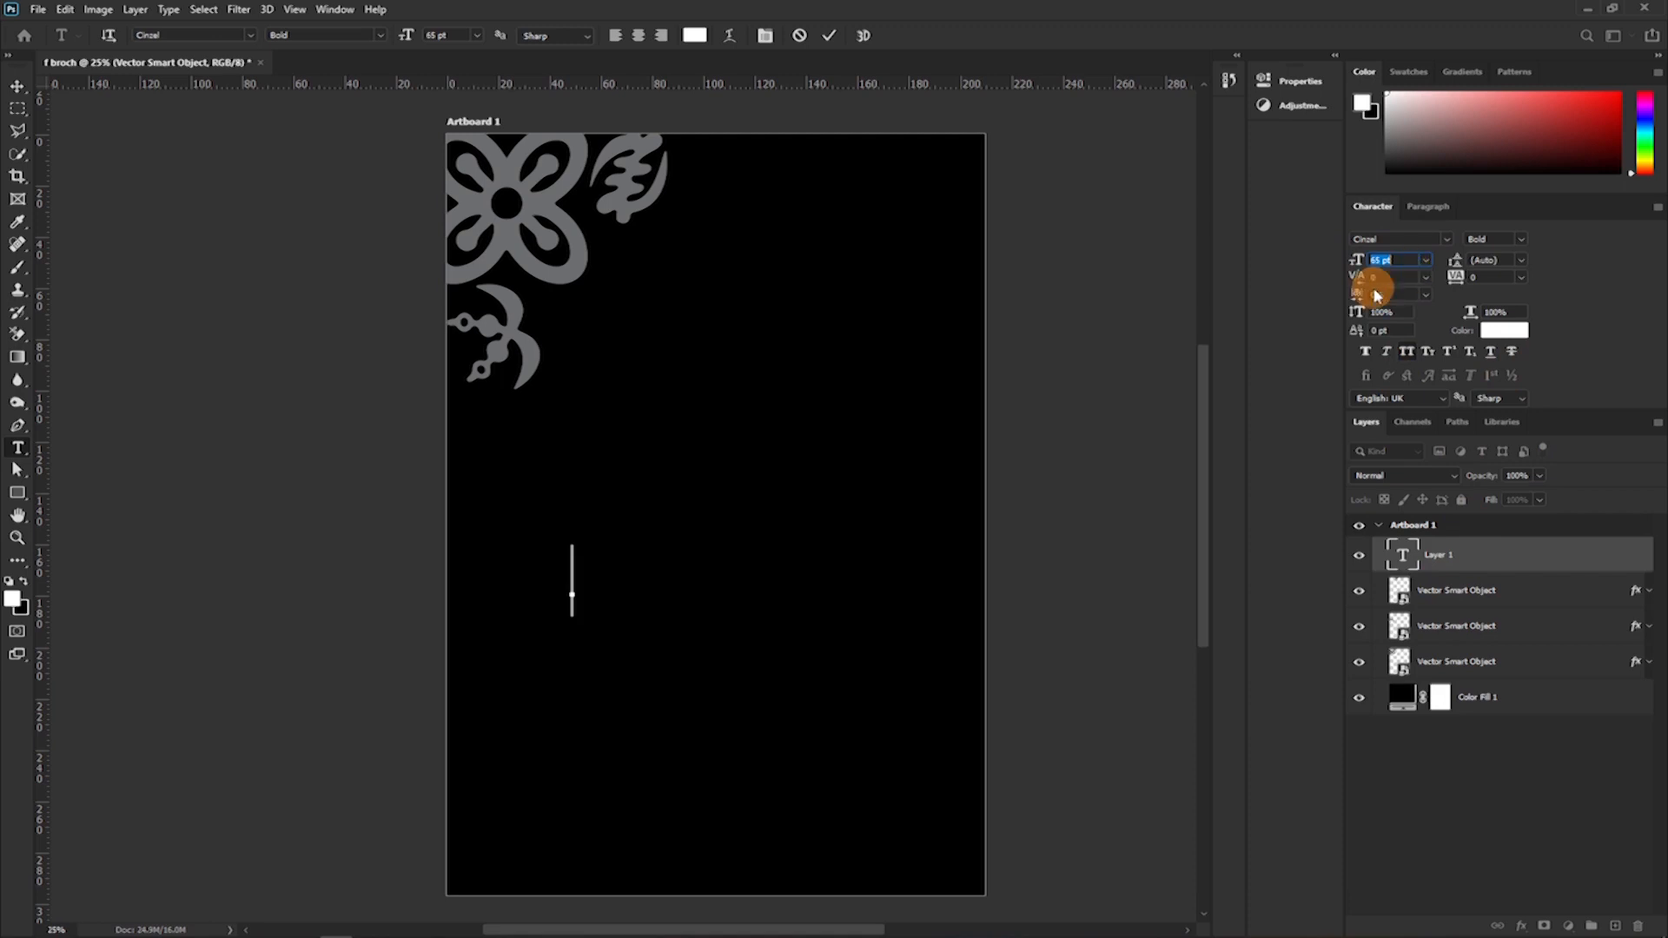
{"action": "left_click", "coordinate": [1508, 333]}
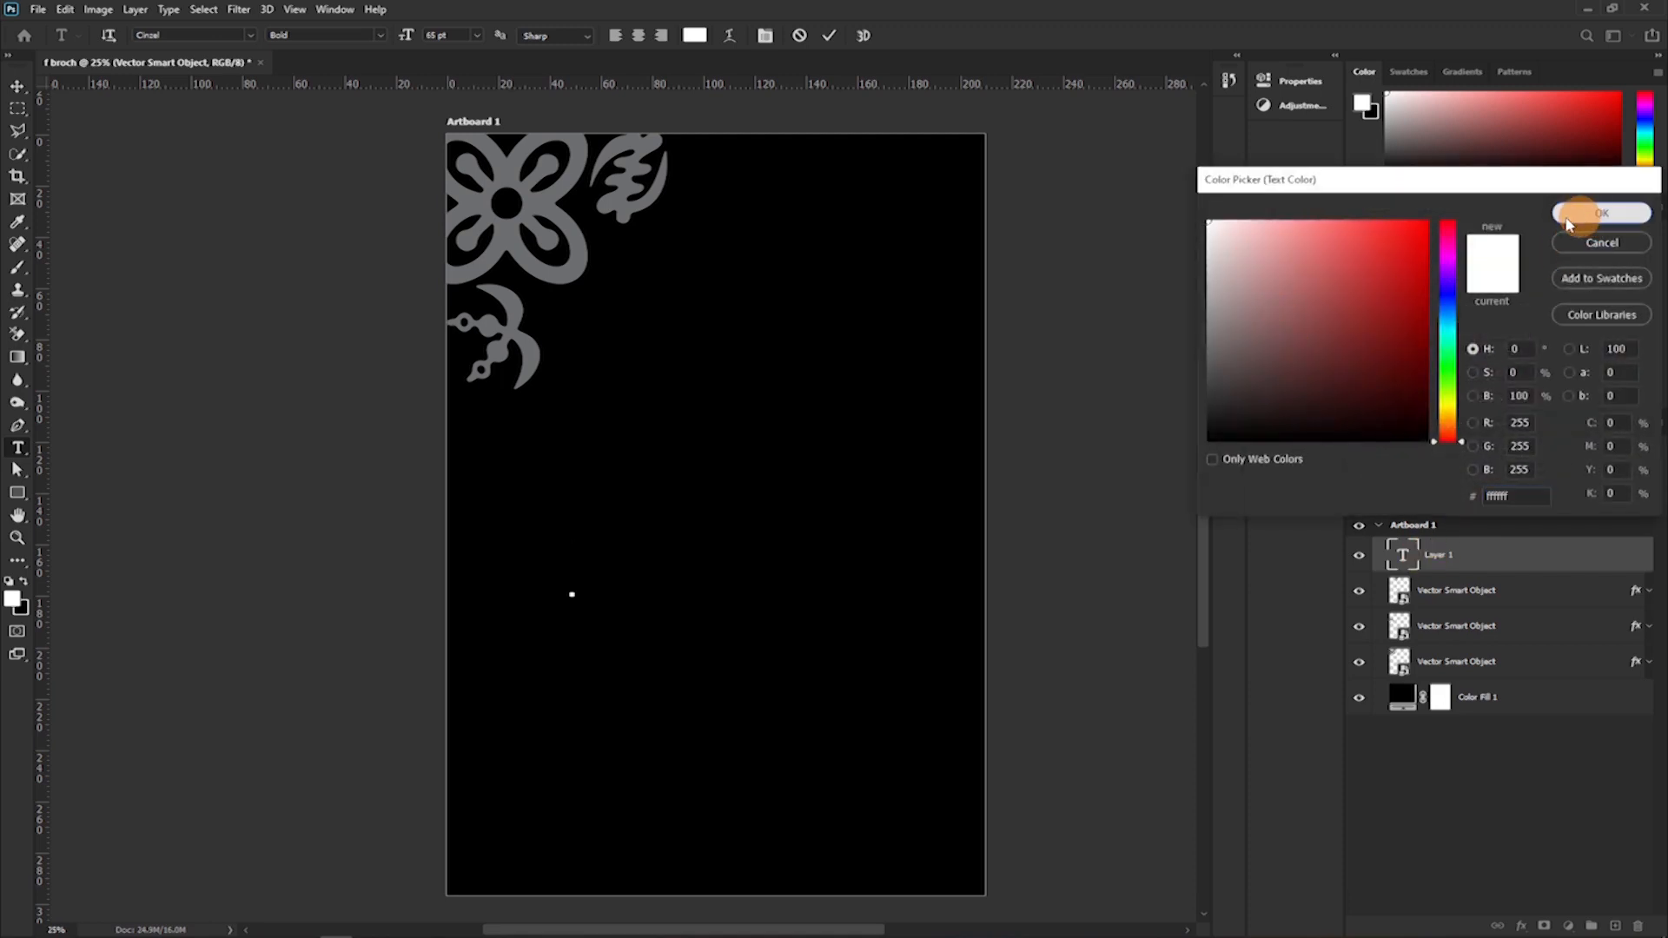
{"action": "left_click", "coordinate": [1600, 213]}
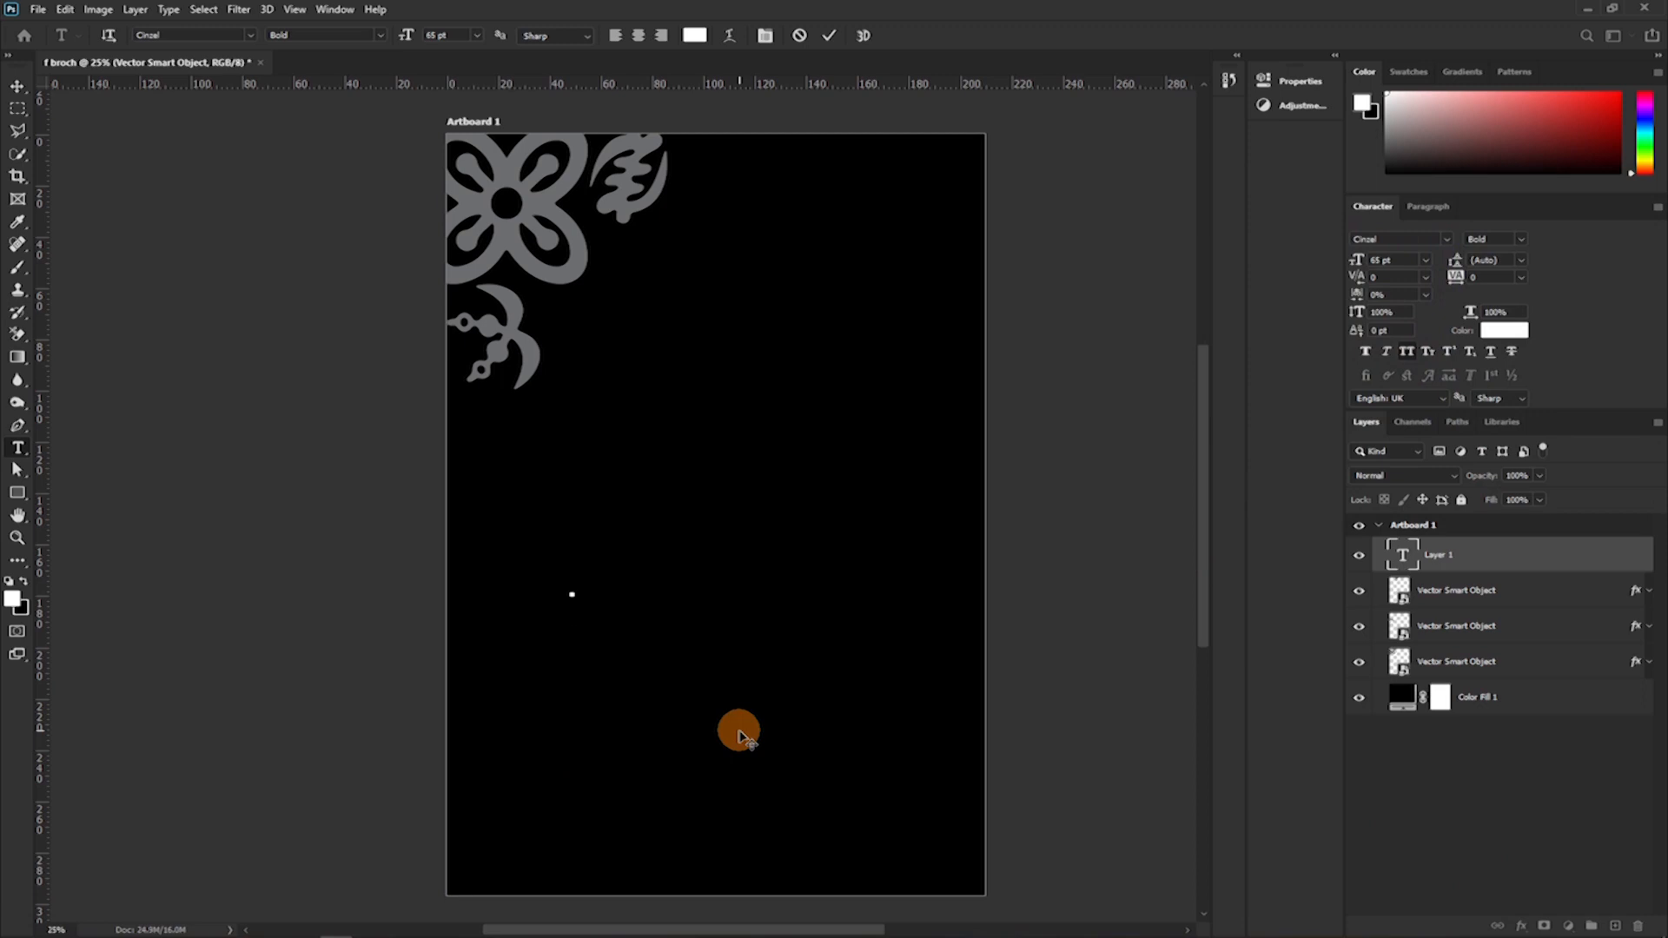
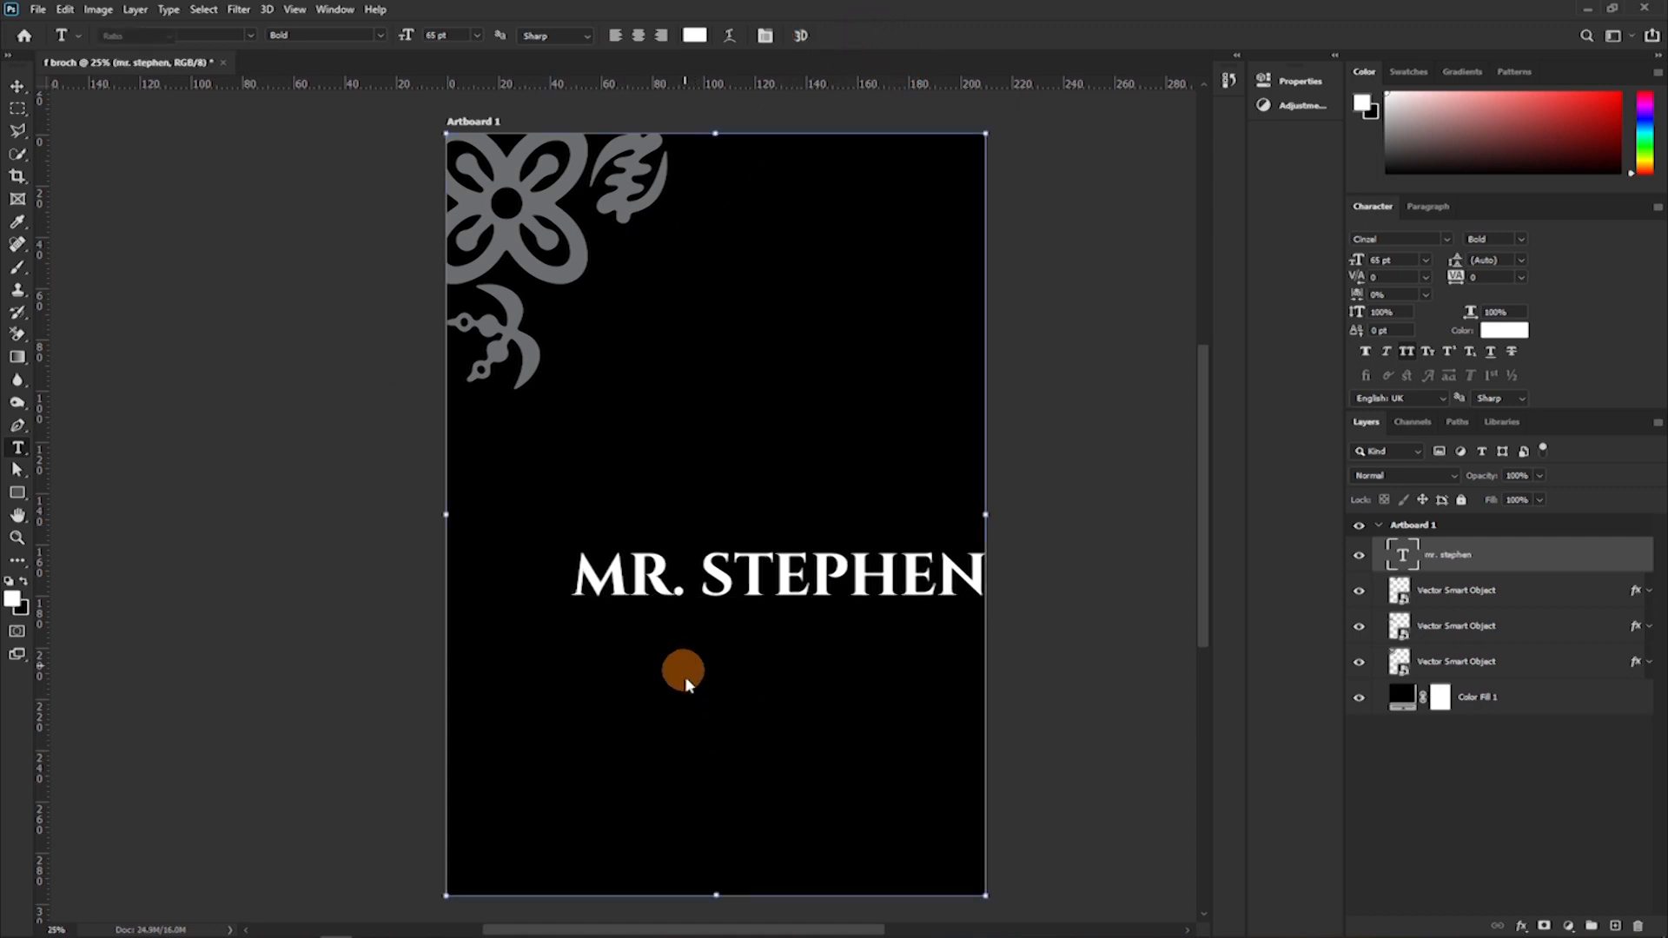
Enter the honoree's title and first name as the text line.
{"action": "key", "text": "c"}
{"action": "left_click_drag", "start_coordinate": [750, 585], "coordinate": [704, 627]}
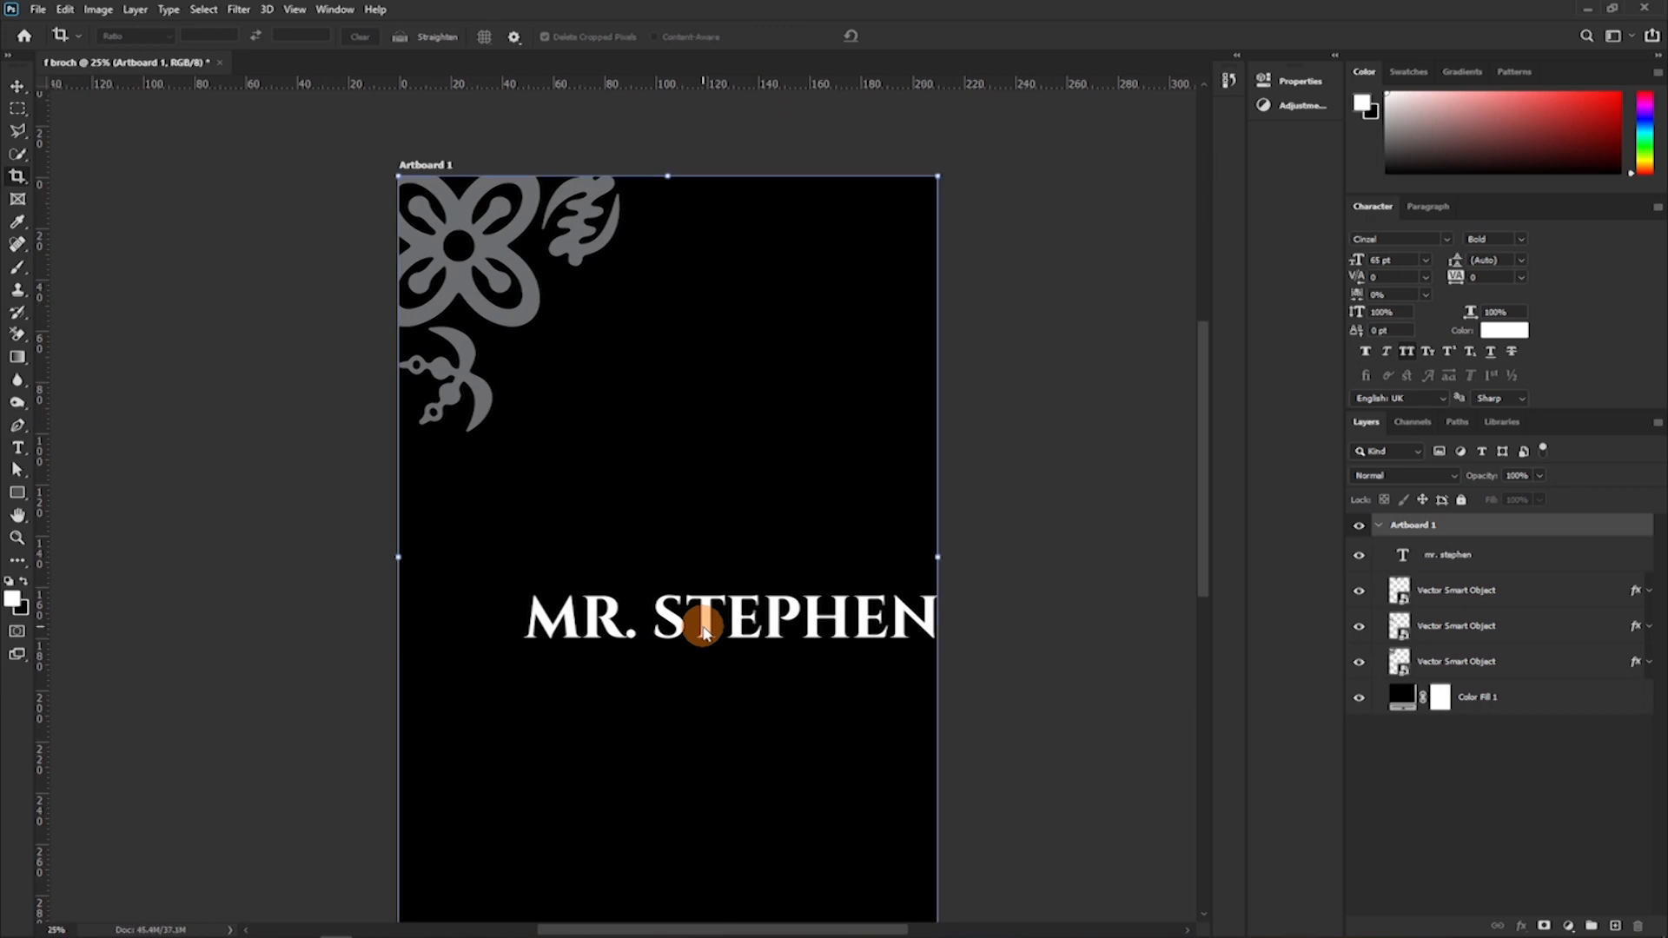
{"action": "key", "text": "ctrl+z"}
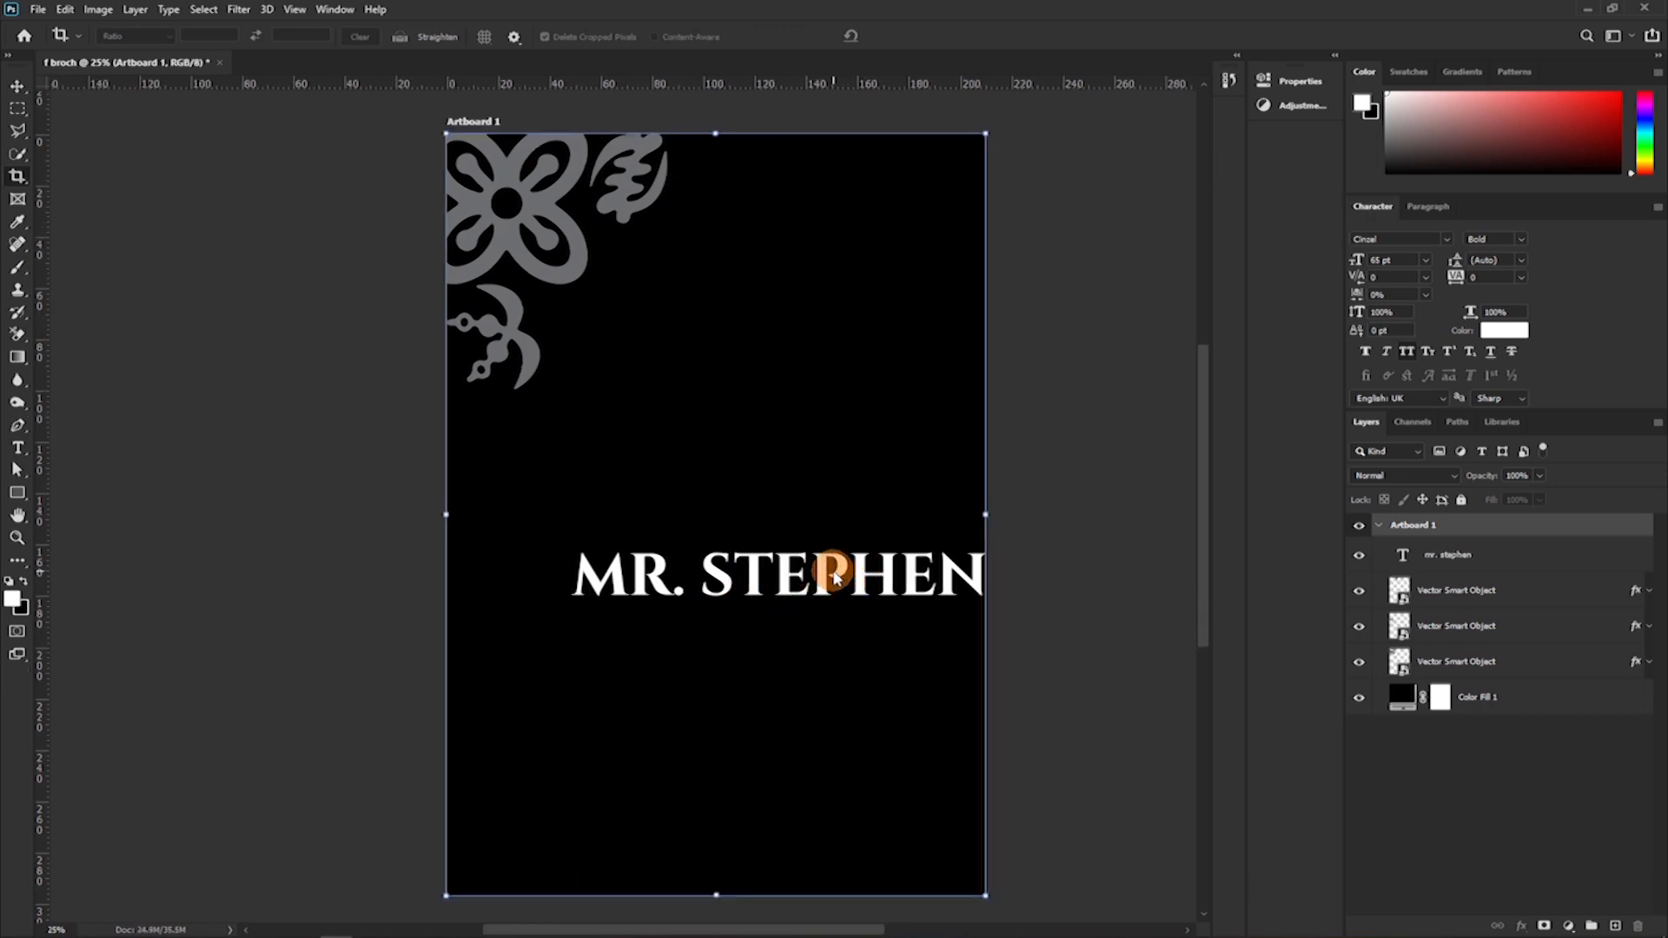
Move the title-and-first-name text to the lower centre of Artboard 1 and scale it down to about 75.6%.
{"action": "left_click", "coordinate": [843, 581]}
{"action": "left_click_drag", "start_coordinate": [841, 571], "coordinate": [685, 480]}
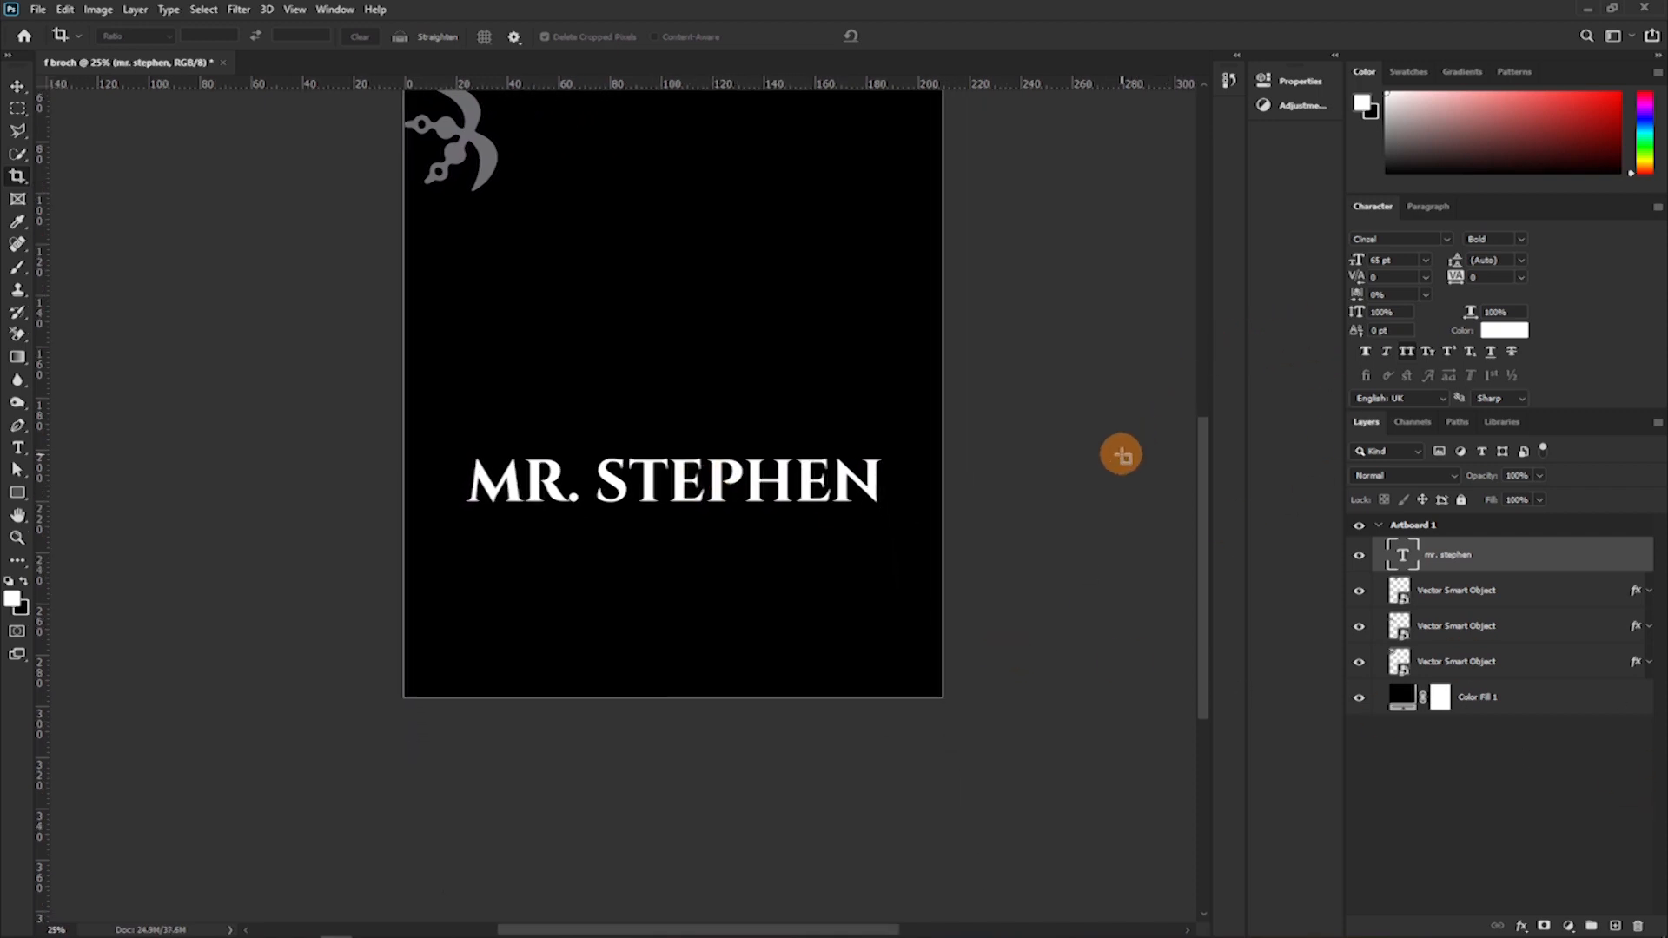
{"action": "key", "text": "ctrl+t"}
{"action": "left_click_drag", "start_coordinate": [674, 523], "coordinate": [671, 509]}
{"action": "key", "text": "Return"}
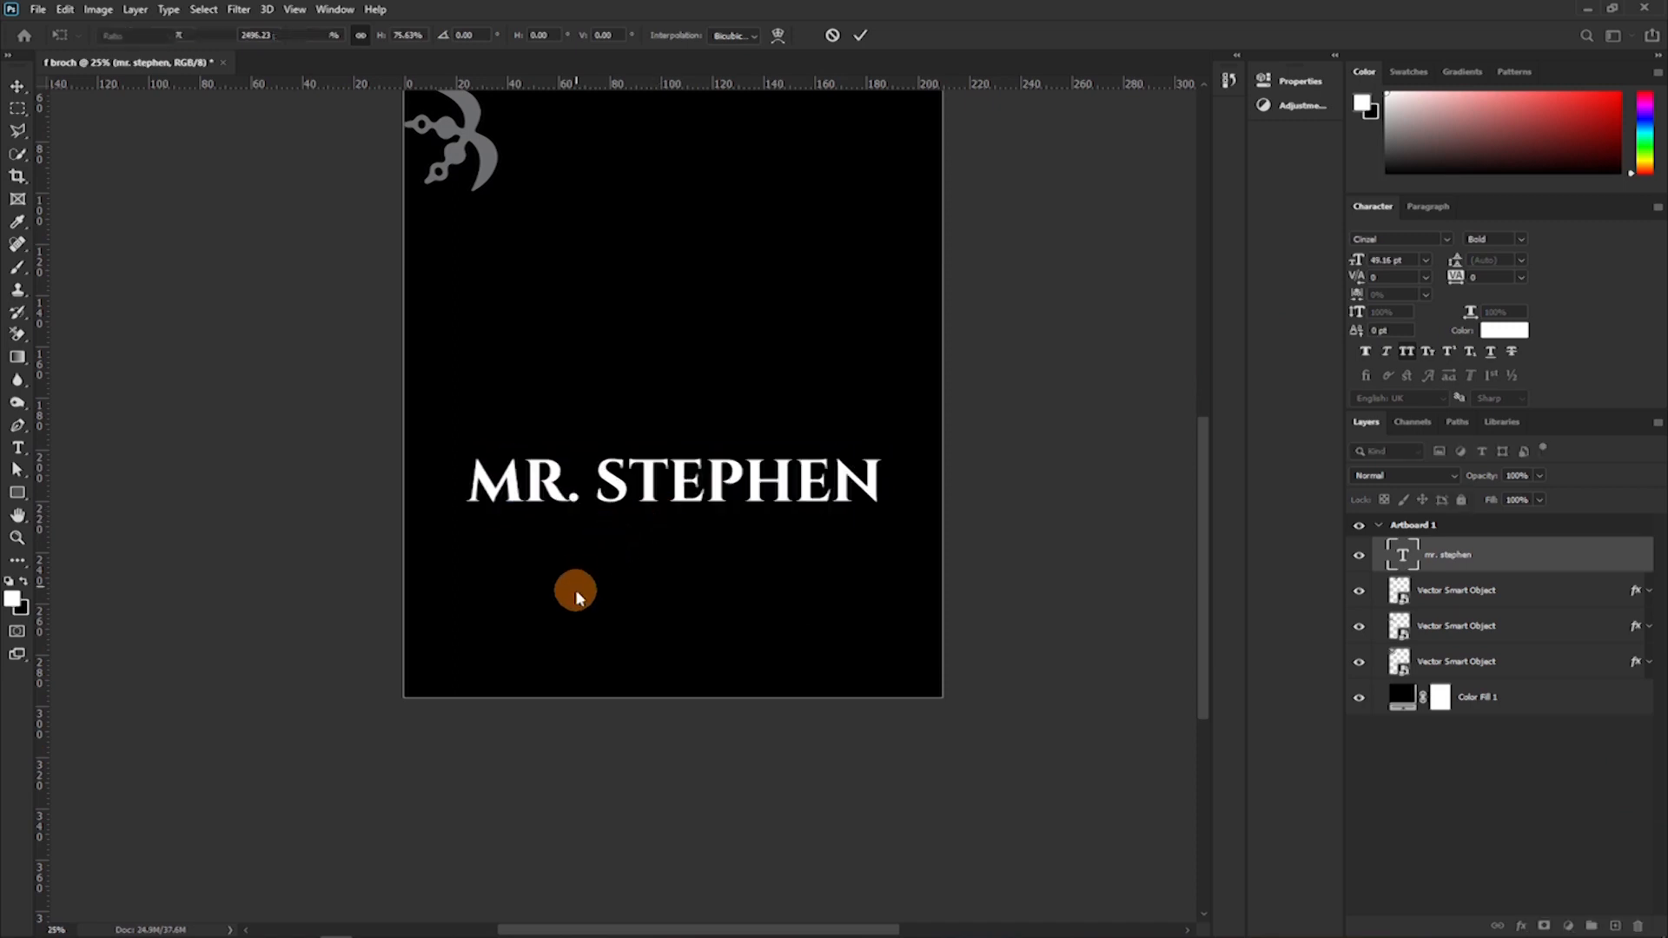
Add the honoree's middle name as separate 65 pt text under the first name line and duplicate it alongside.
{"action": "key", "text": "t"}
{"action": "left_click", "coordinate": [540, 592]}
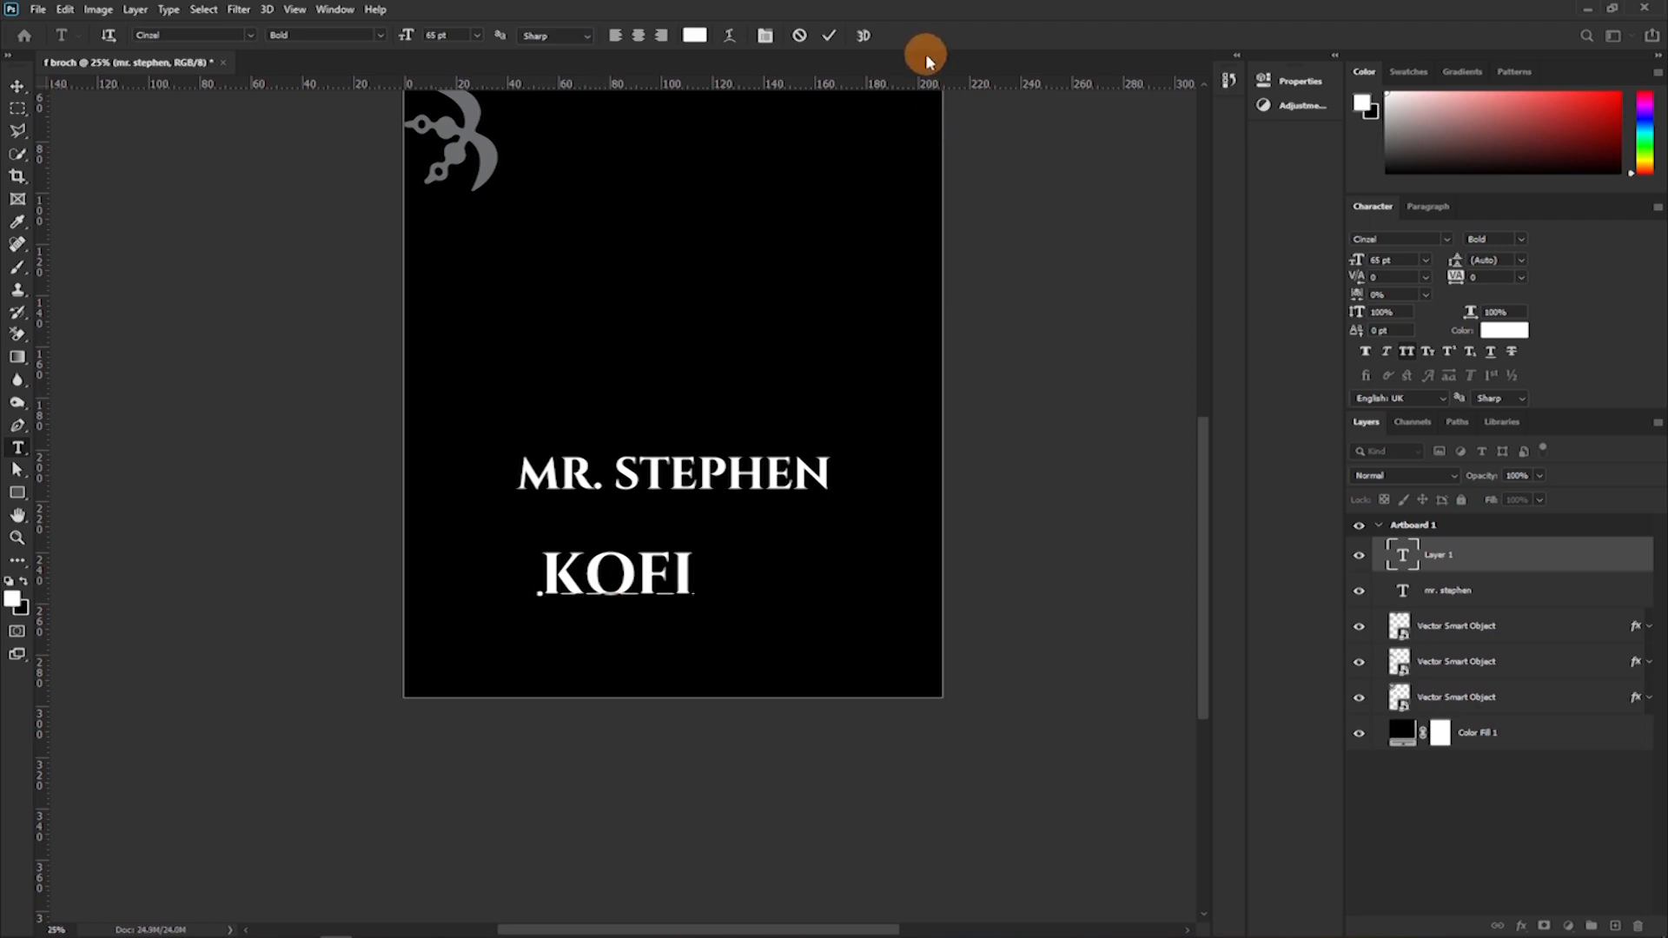
{"action": "left_click", "coordinate": [830, 37]}
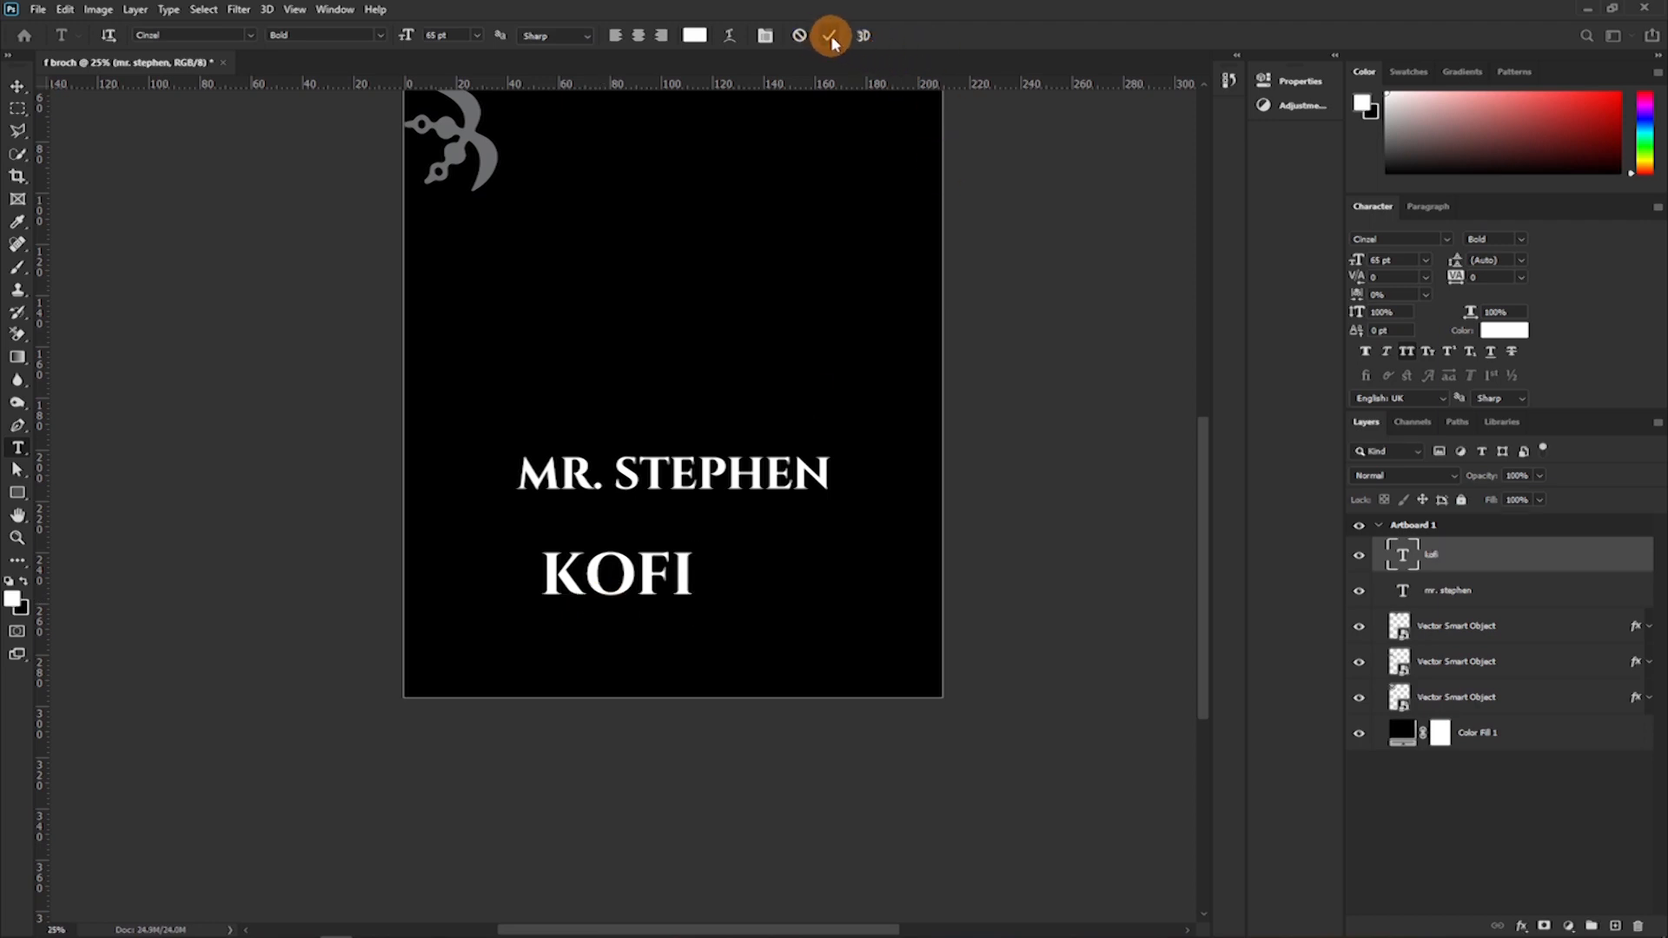
{"action": "key", "text": "v"}
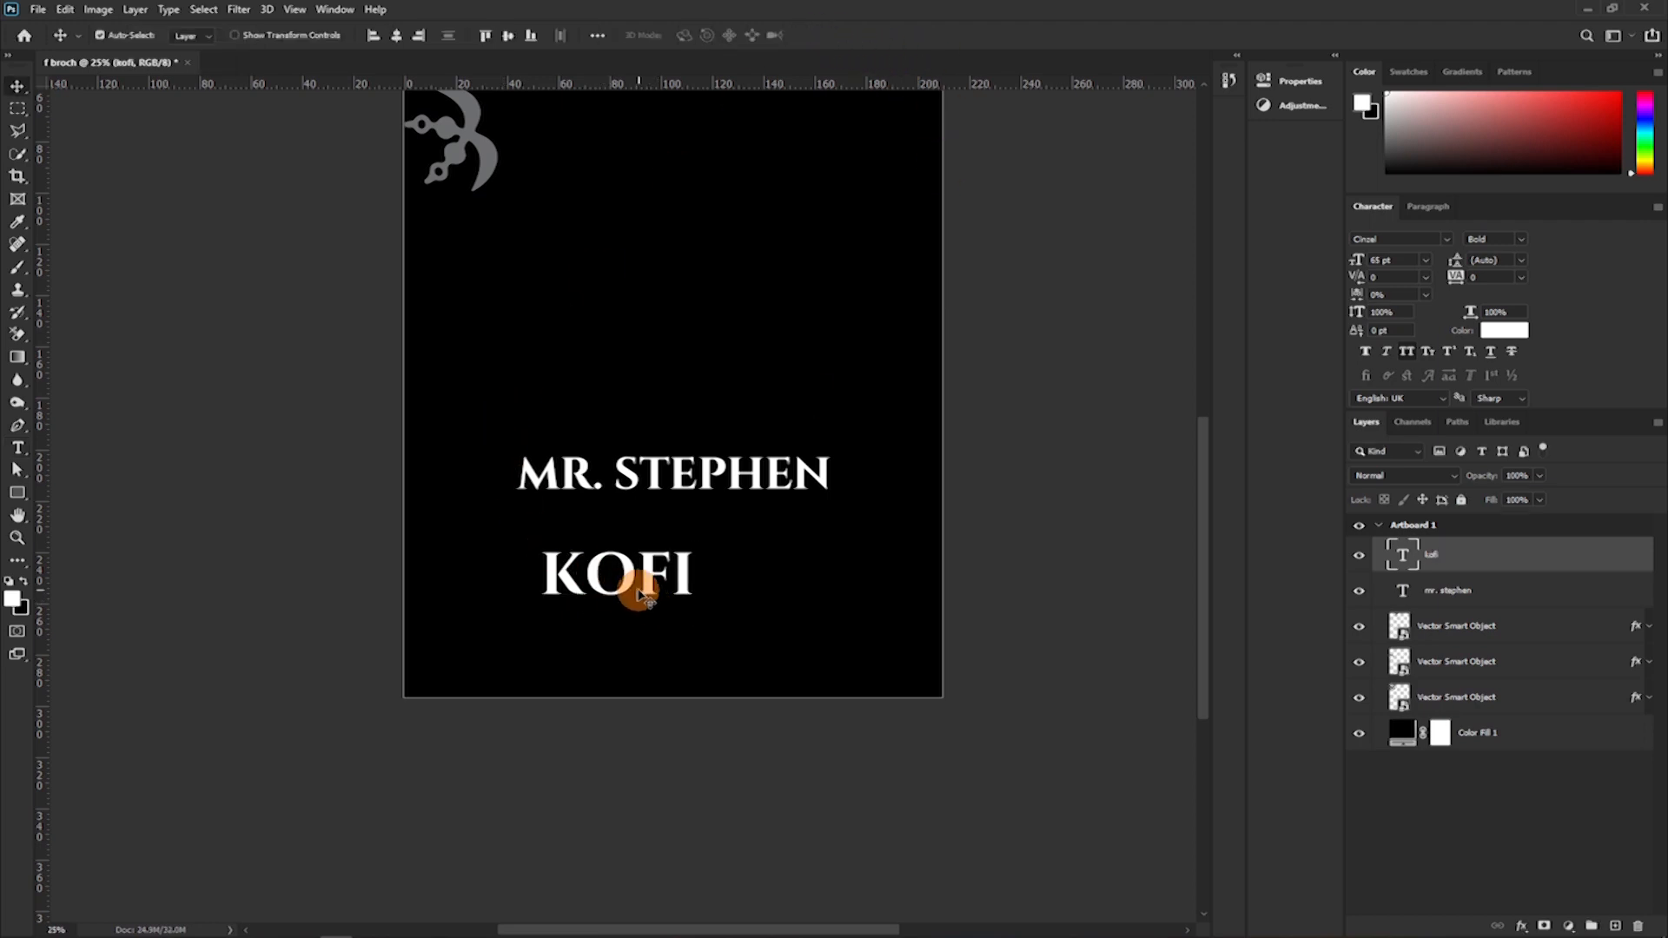
{"action": "left_click_drag", "start_coordinate": [627, 584], "coordinate": [770, 543]}
Replace the duplicated text with the honoree's surname and nudge it slightly right to align with the line above.
{"action": "key", "text": "t"}
{"action": "left_click", "coordinate": [718, 543]}
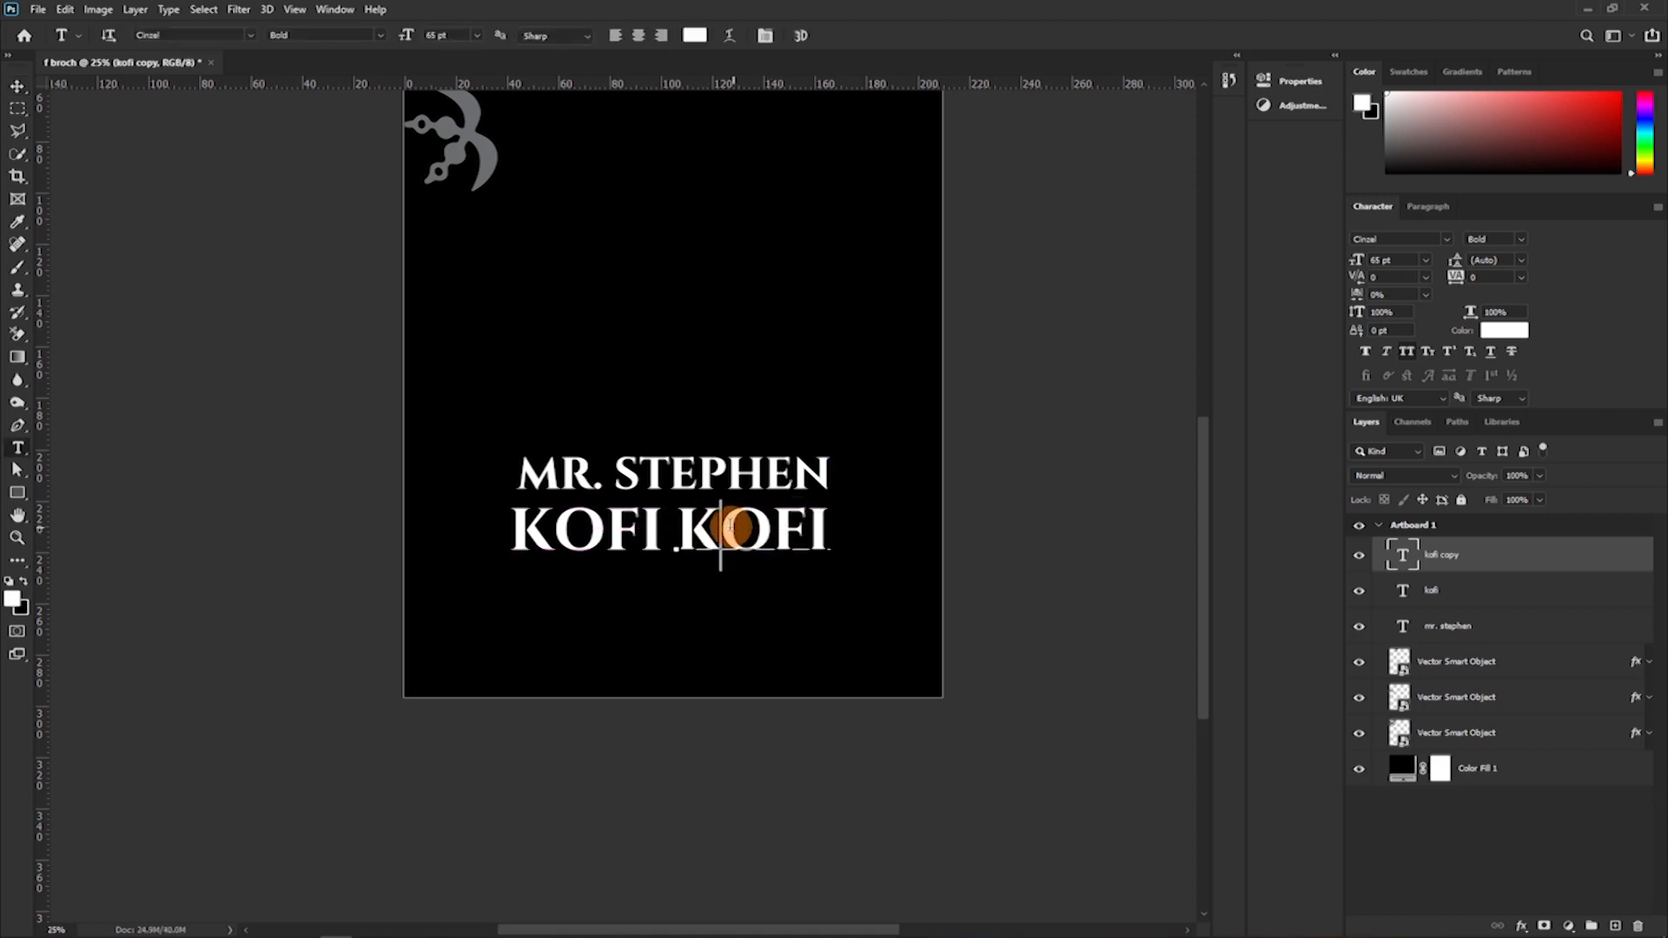
{"action": "key", "text": "ctrl+a"}
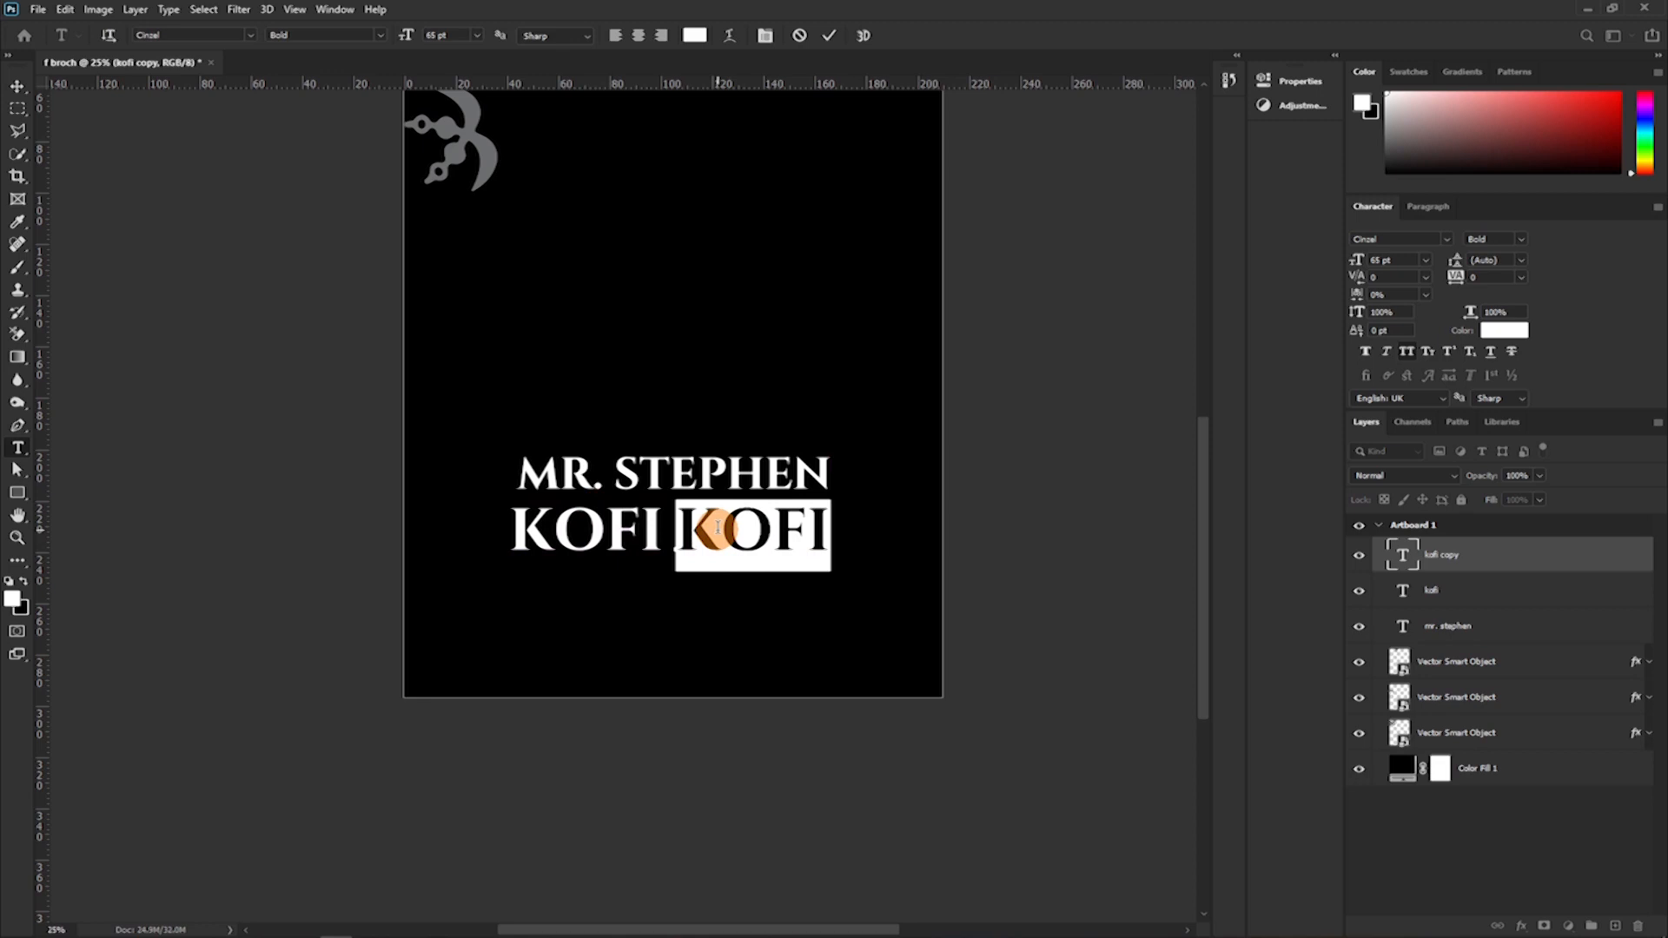
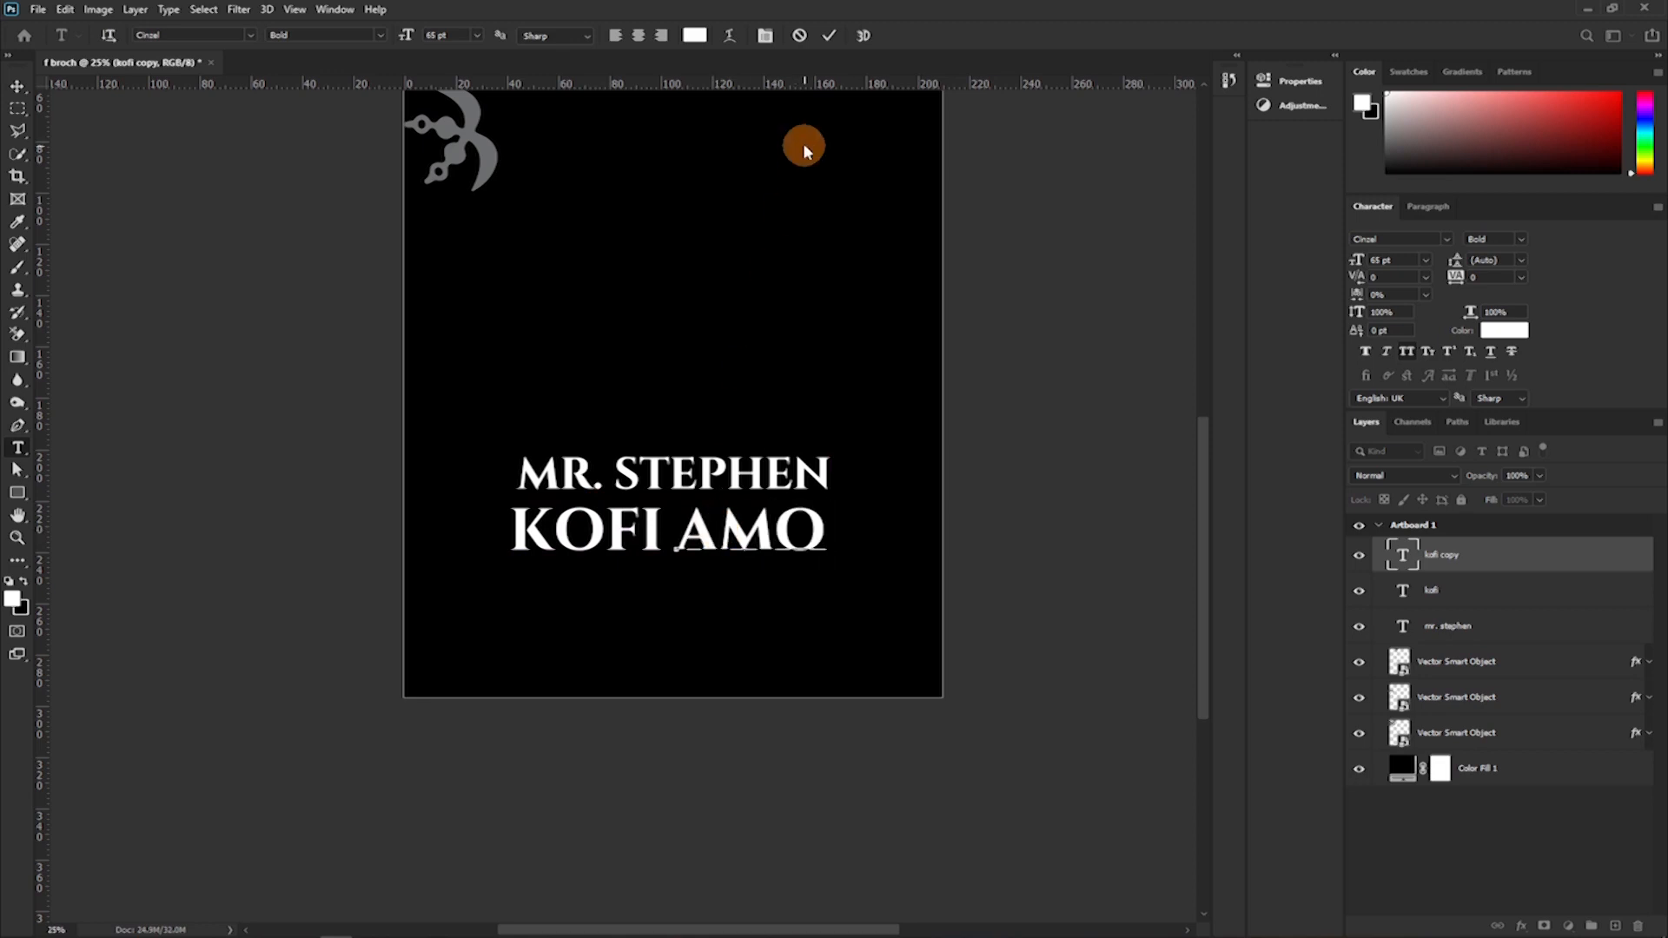
{"action": "left_click", "coordinate": [830, 38]}
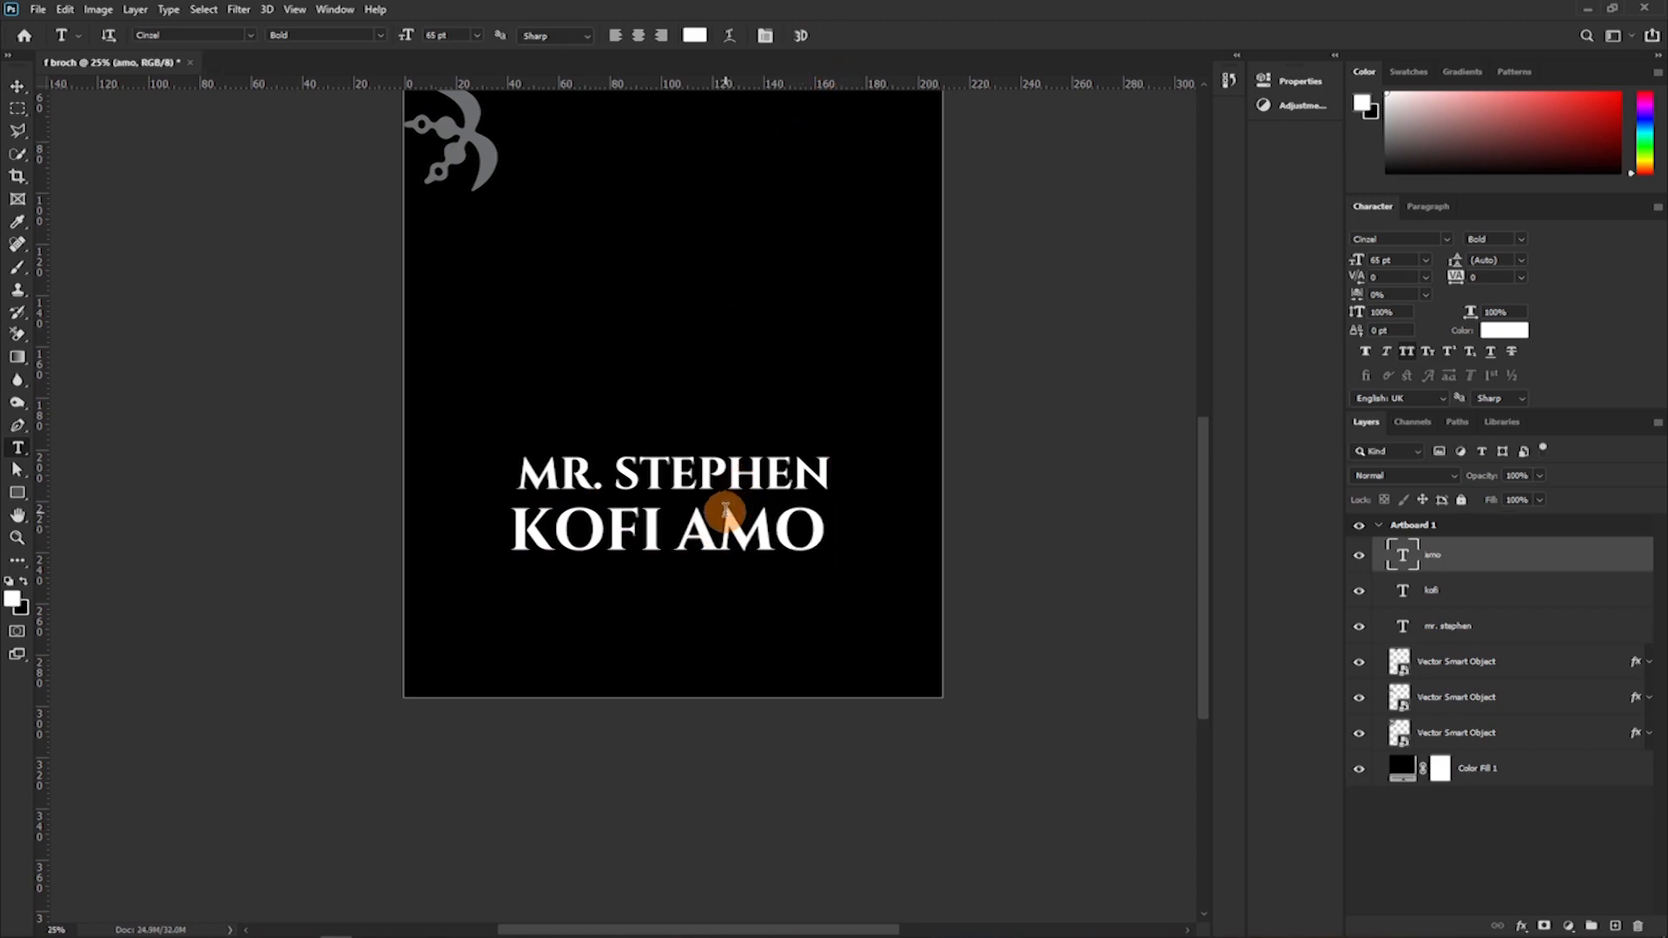
{"action": "key", "text": "v"}
{"action": "left_click_drag", "start_coordinate": [726, 520], "coordinate": [730, 521]}
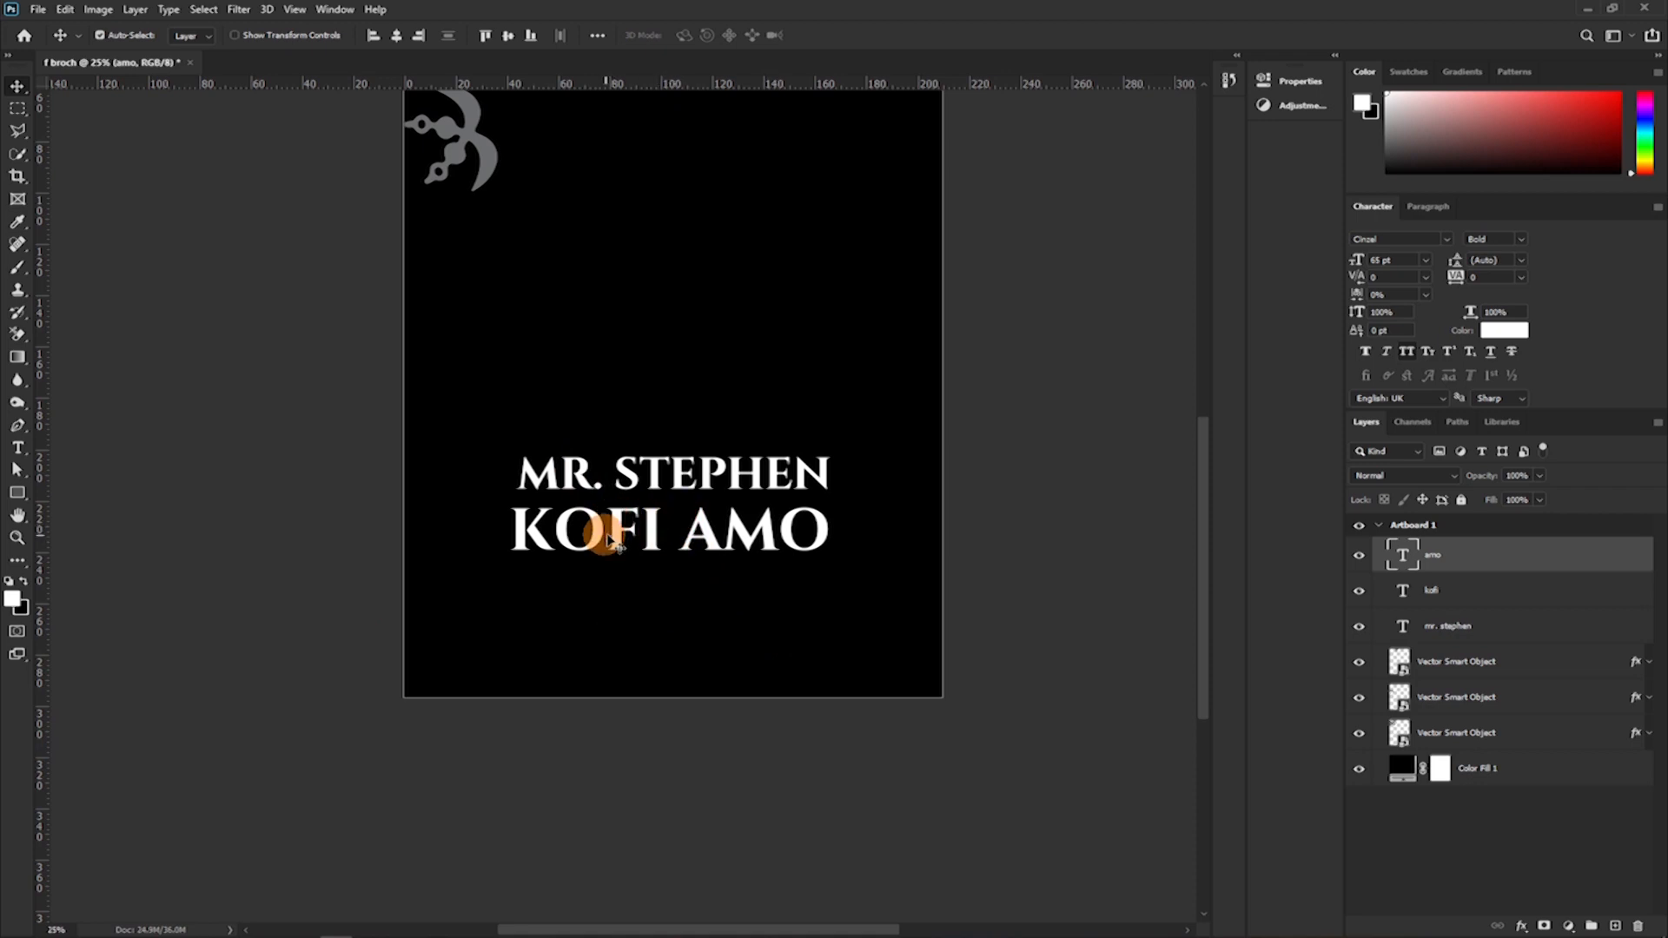
Bring the four-heart cross symbol from Illustrator into Photoshop and shrink it into the gap between the middle name and surname.
{"action": "mouse_move", "coordinate": [356, 935]}
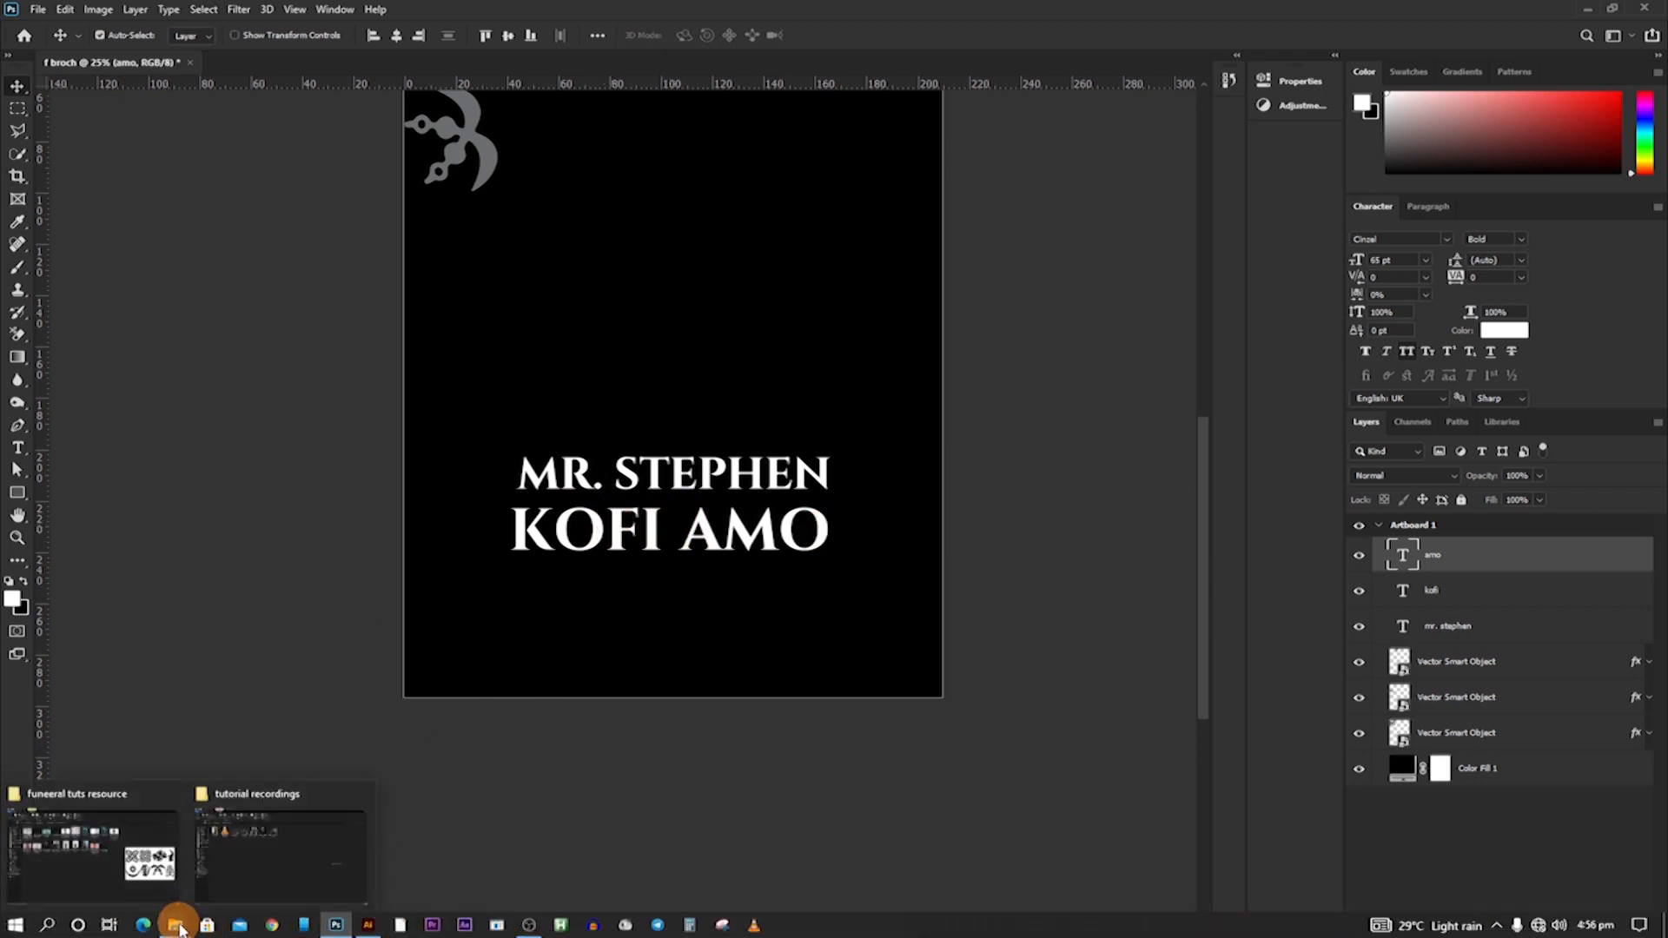
{"action": "left_click", "coordinate": [368, 925]}
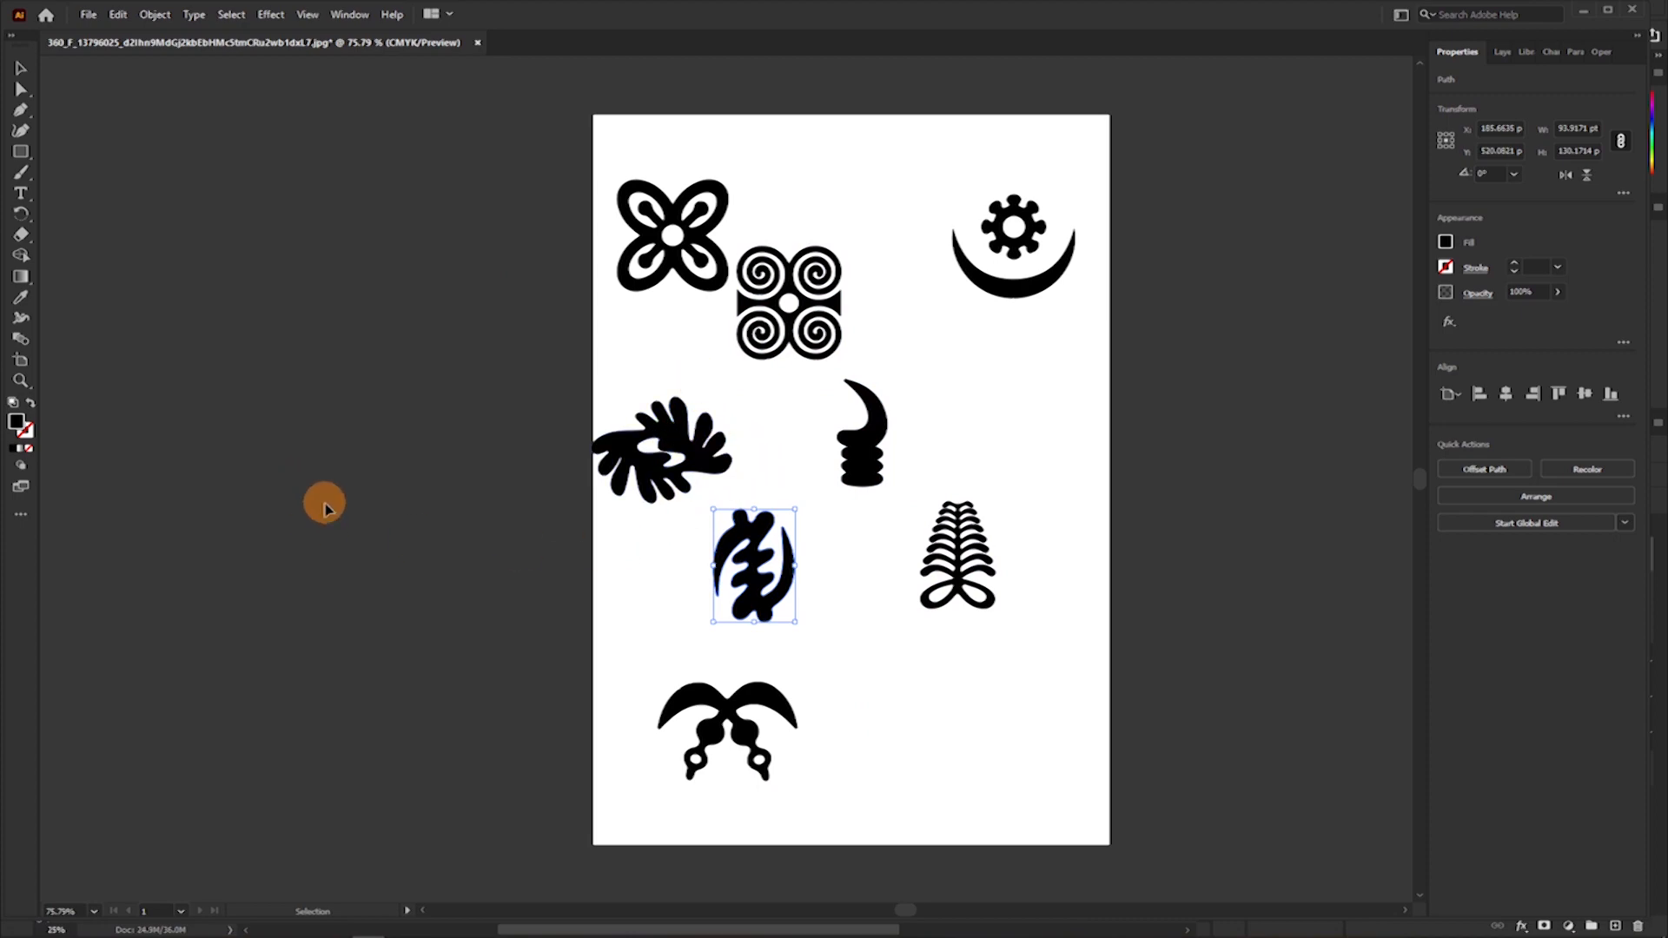
{"action": "key", "text": "alt+Tab"}
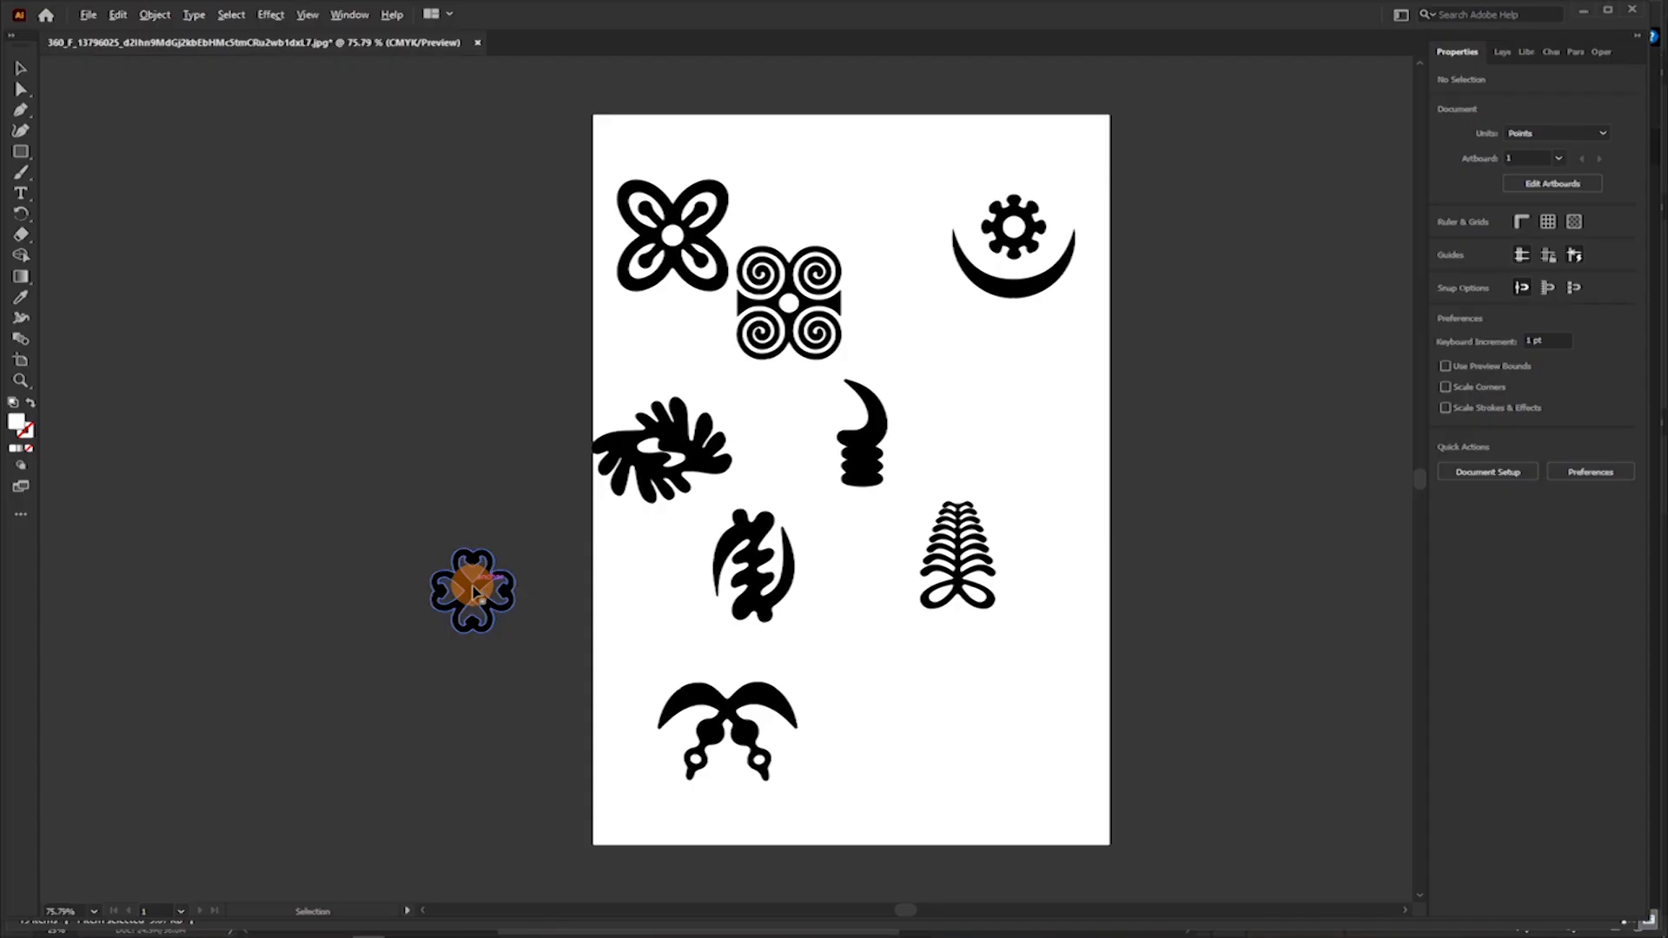
{"action": "left_click_drag", "start_coordinate": [474, 598], "coordinate": [658, 599]}
{"action": "left_click_drag", "start_coordinate": [676, 508], "coordinate": [679, 483]}
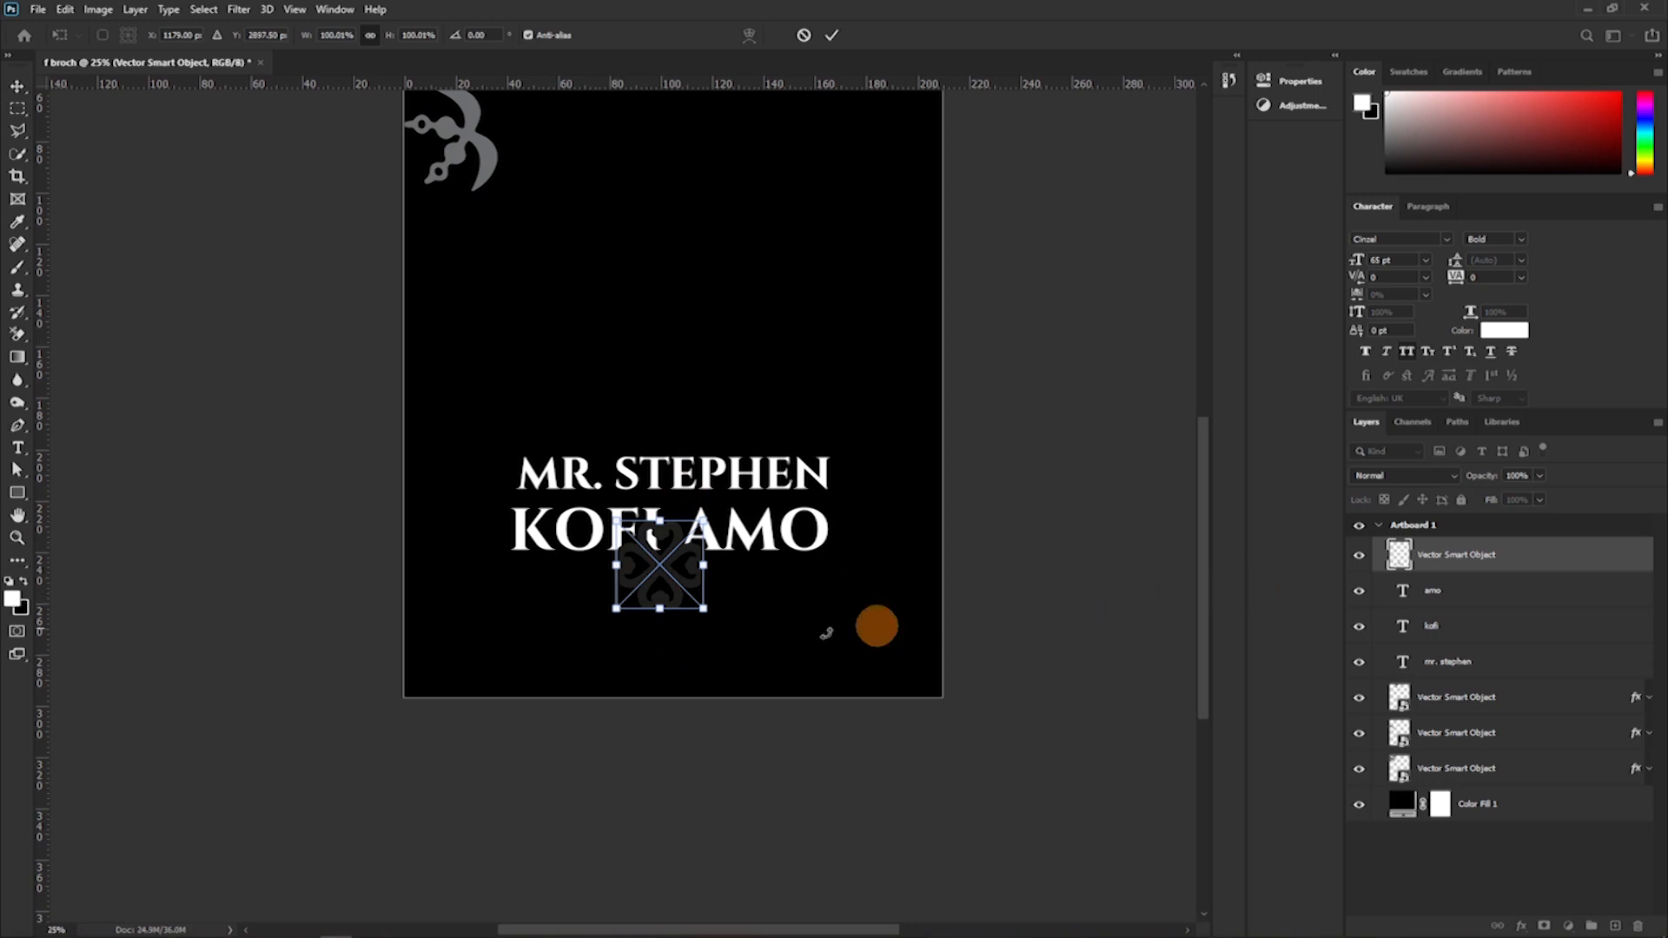
{"action": "left_click_drag", "start_coordinate": [659, 614], "coordinate": [663, 563]}
{"action": "key", "text": "Return"}
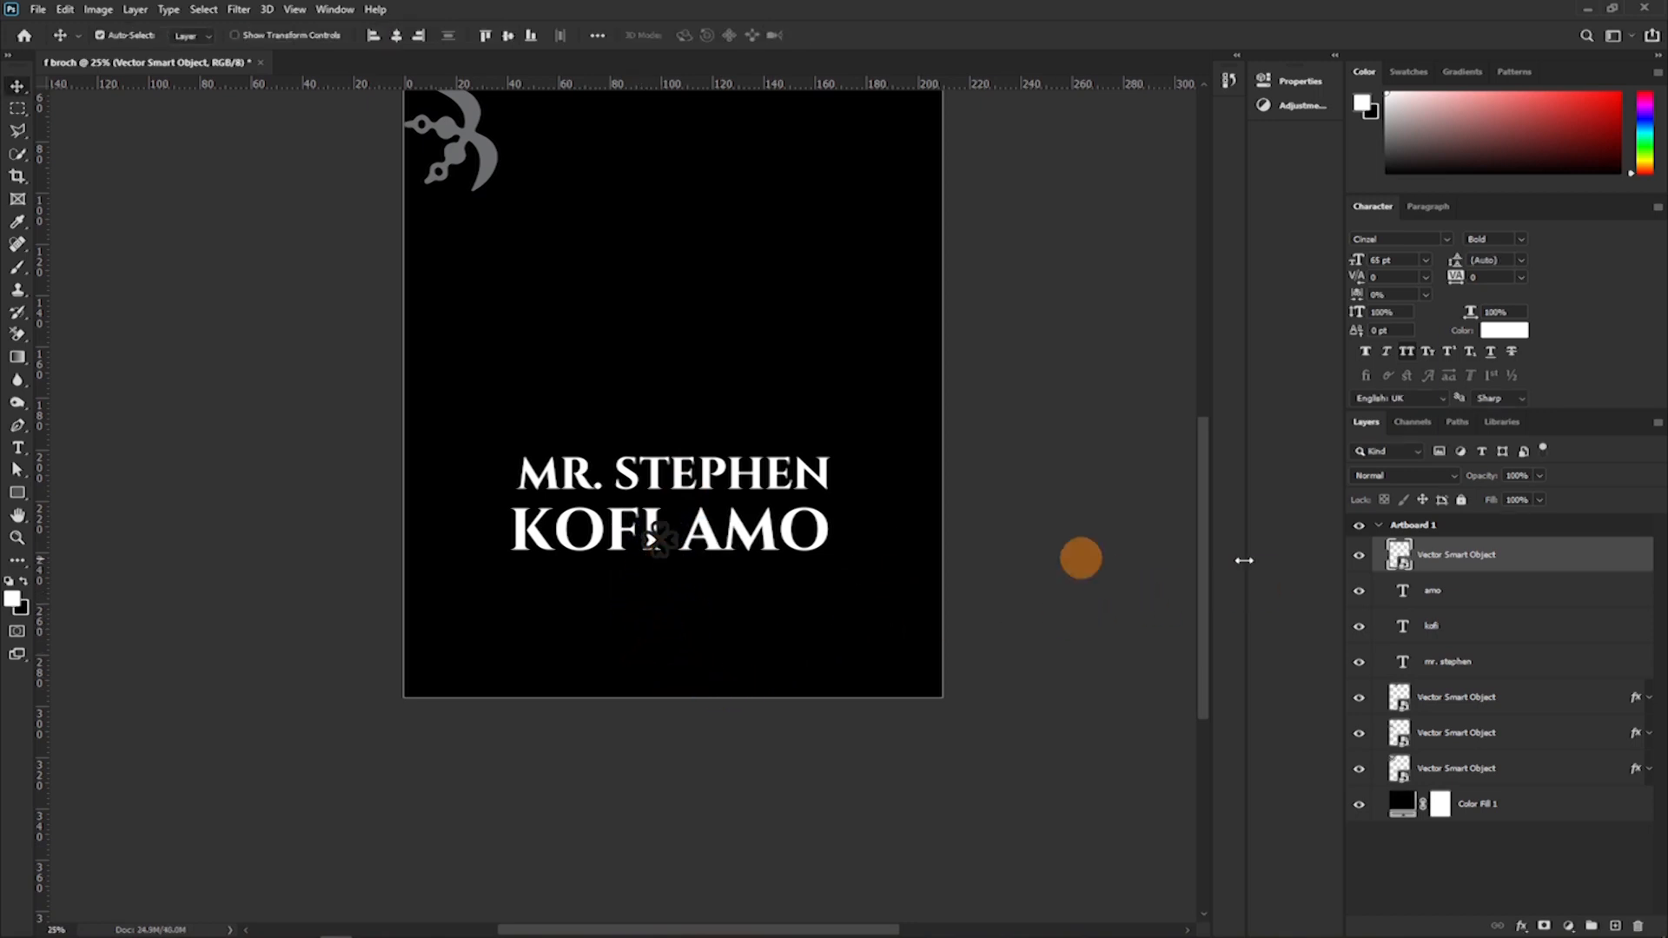
Paste the copied grey layer style onto the four-heart symbol between the middle name and surname, and collapse its effects list.
{"action": "right_click", "coordinate": [1548, 561]}
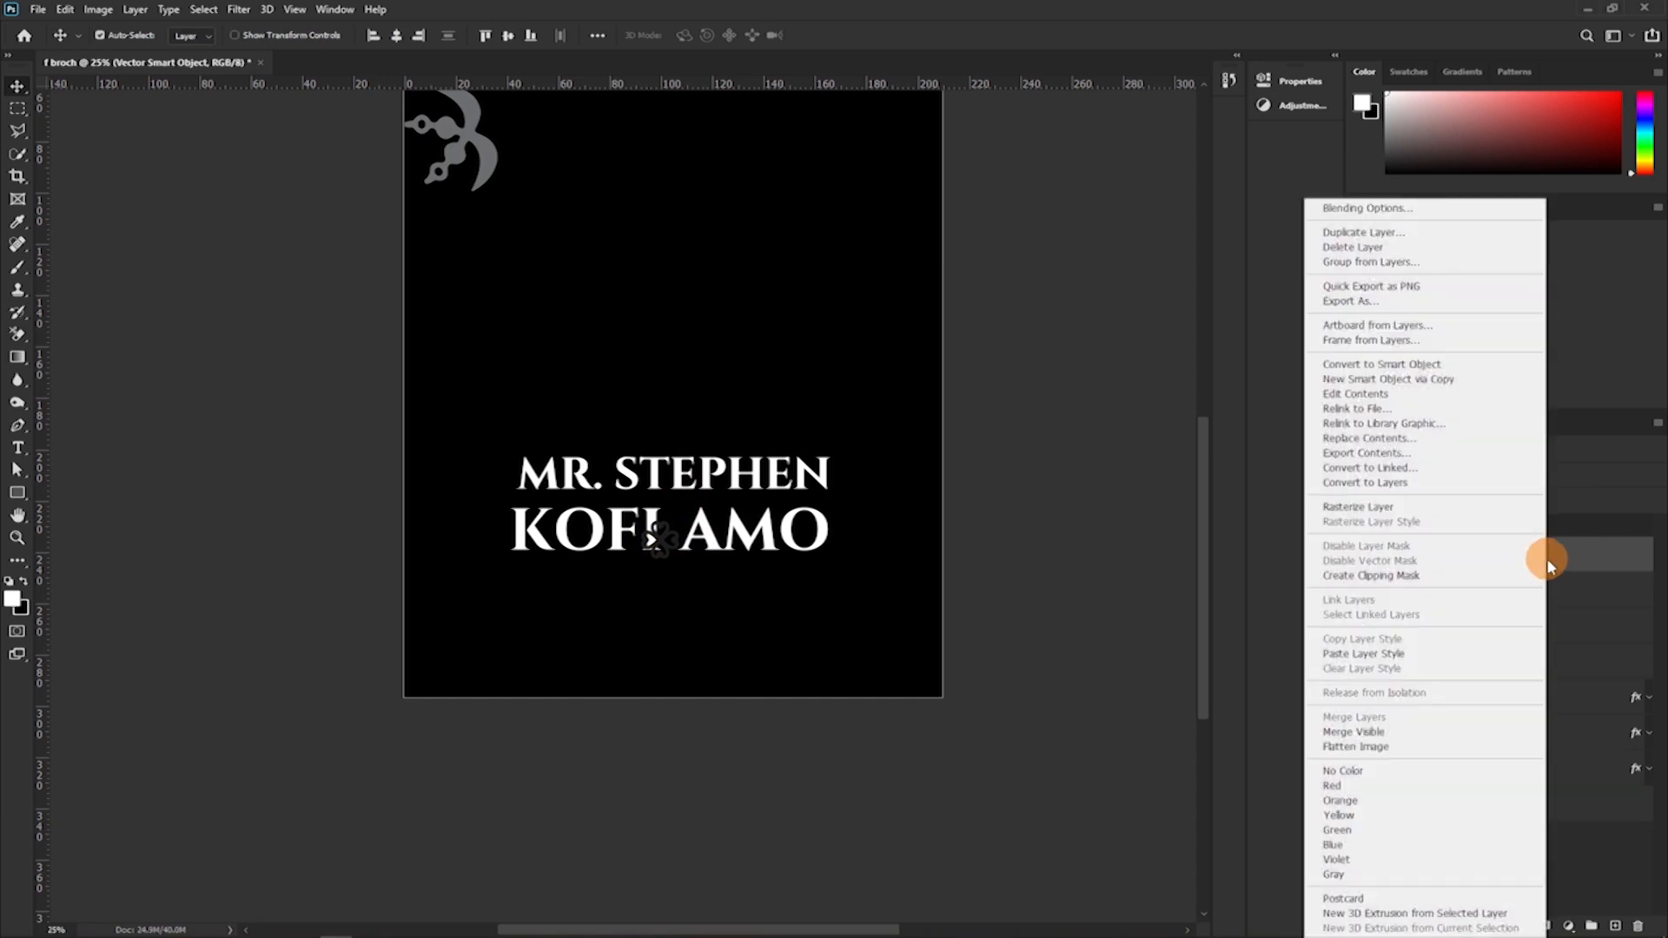
{"action": "left_click", "coordinate": [1547, 558]}
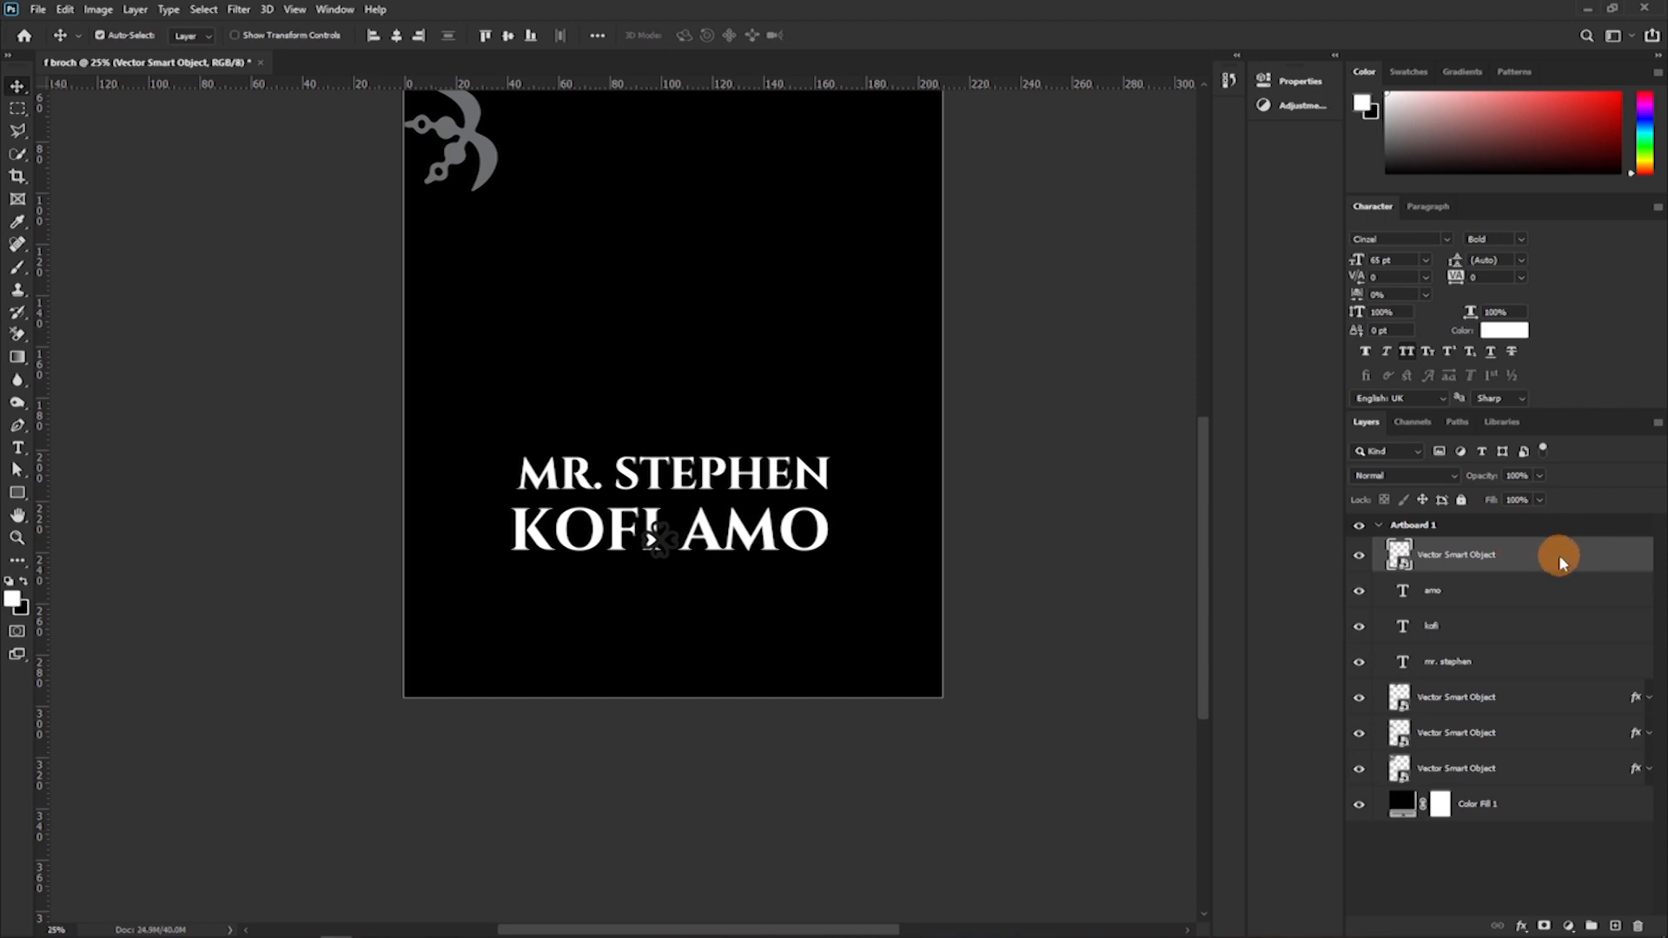
{"action": "right_click", "coordinate": [1558, 554]}
{"action": "left_click", "coordinate": [1384, 647]}
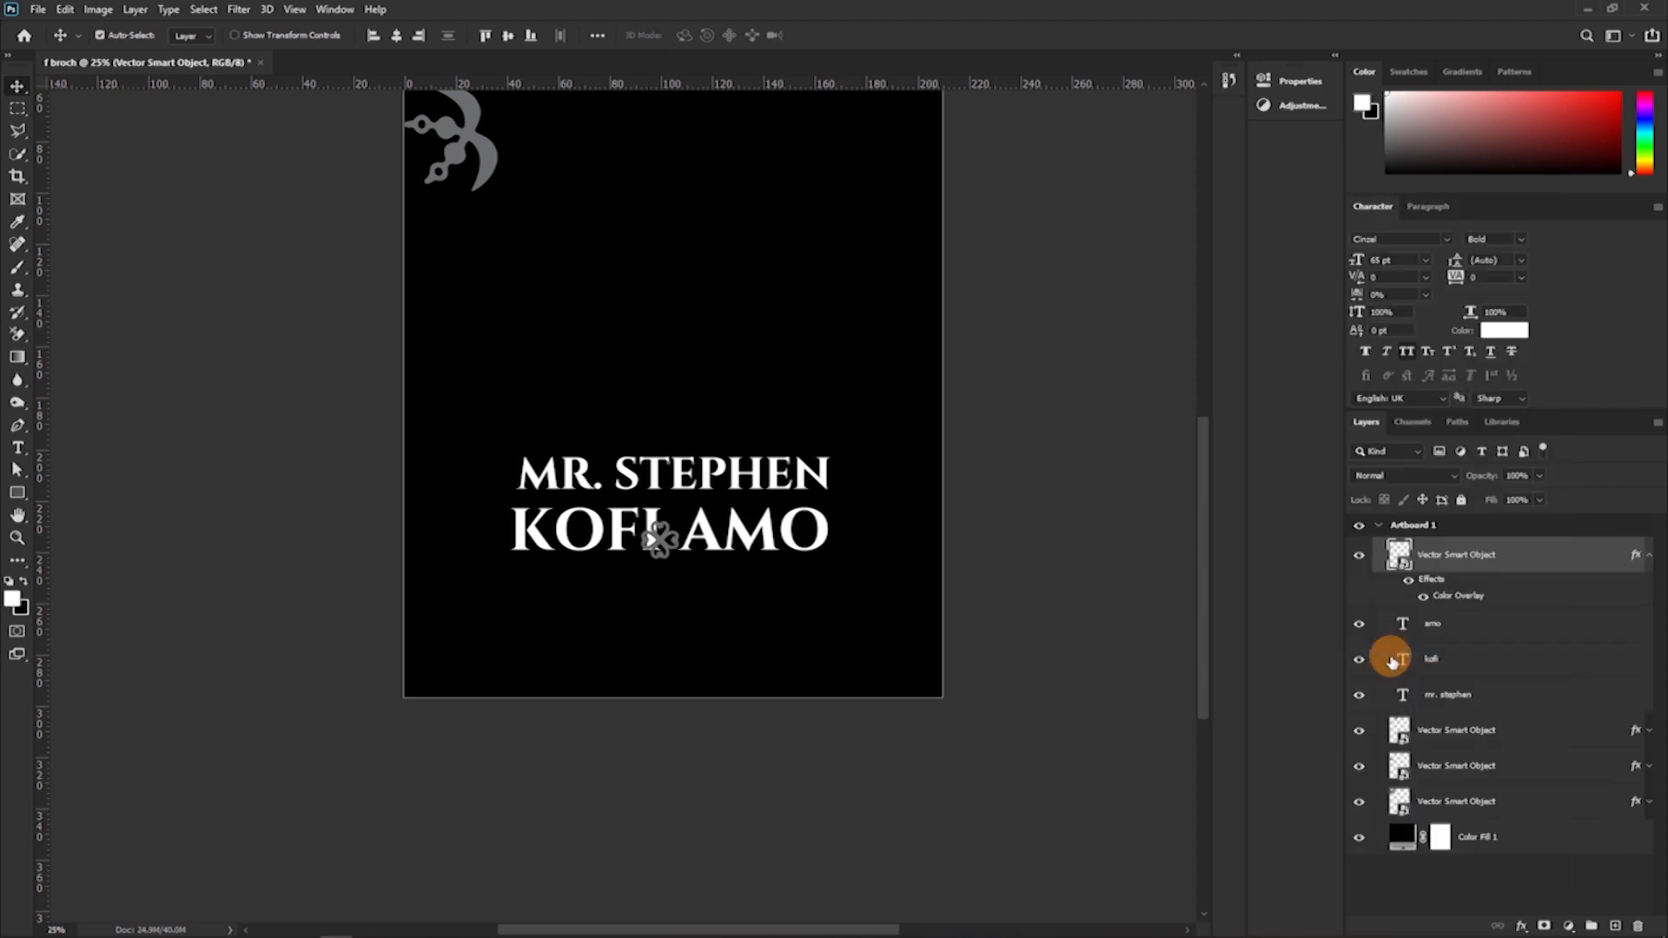
{"action": "key", "text": "ctrl+plus"}
{"action": "key", "text": "ctrl+plus"}
{"action": "key", "text": "ctrl+plus"}
{"action": "key", "text": "ctrl+plus"}
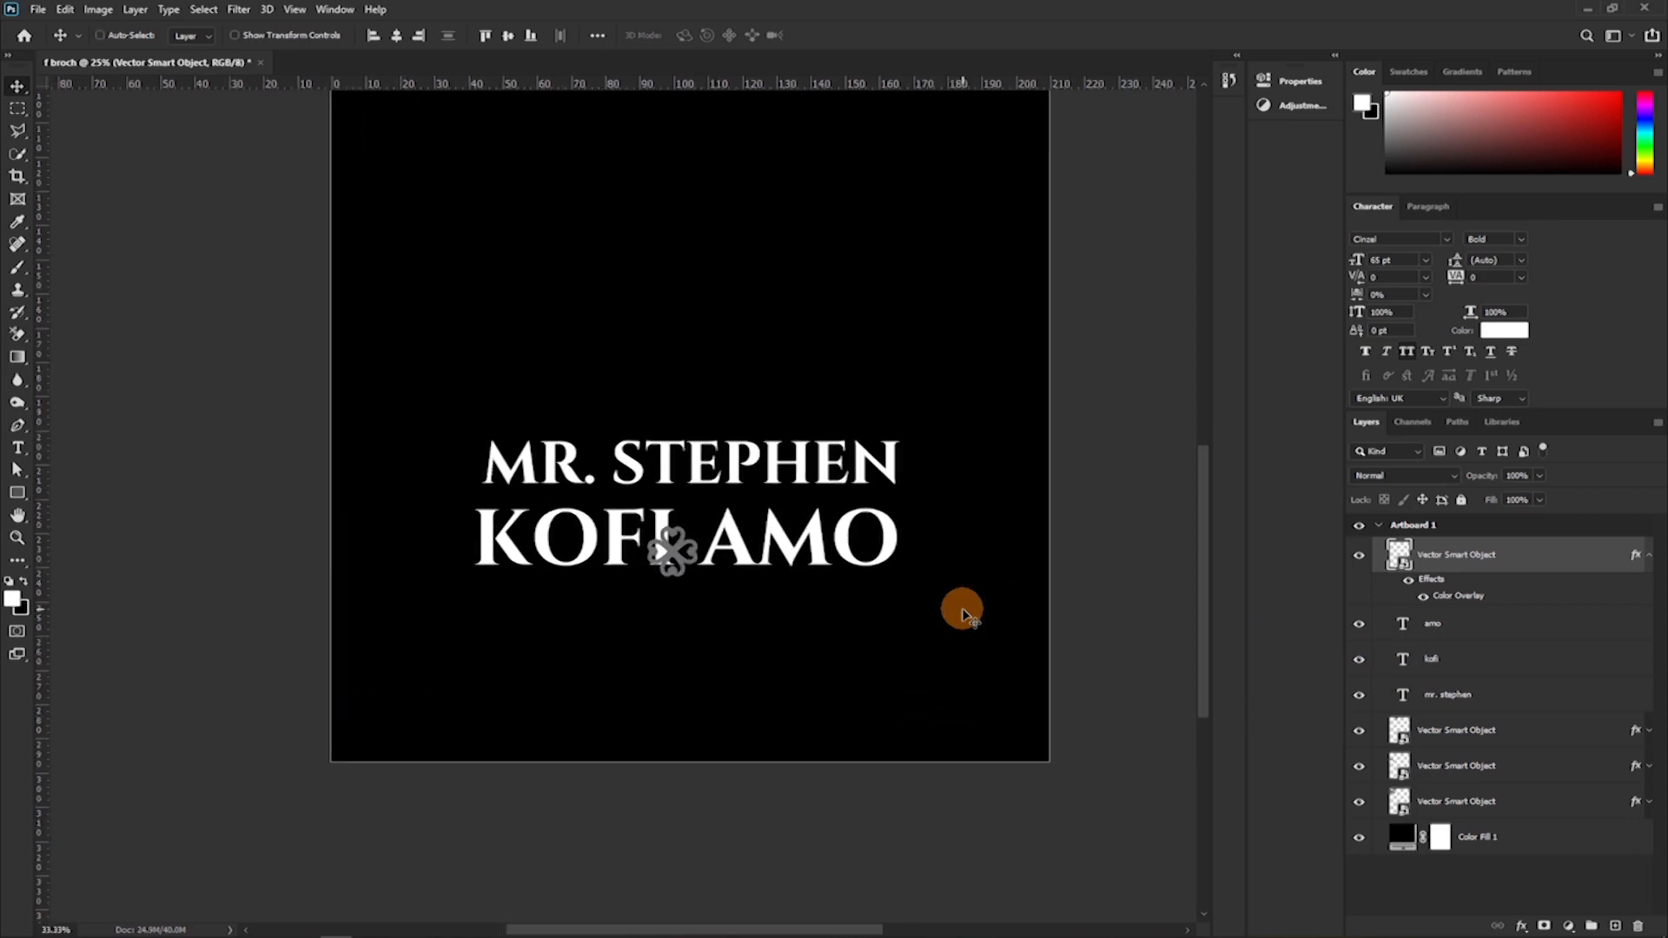
{"action": "left_click_drag", "start_coordinate": [857, 581], "coordinate": [743, 480]}
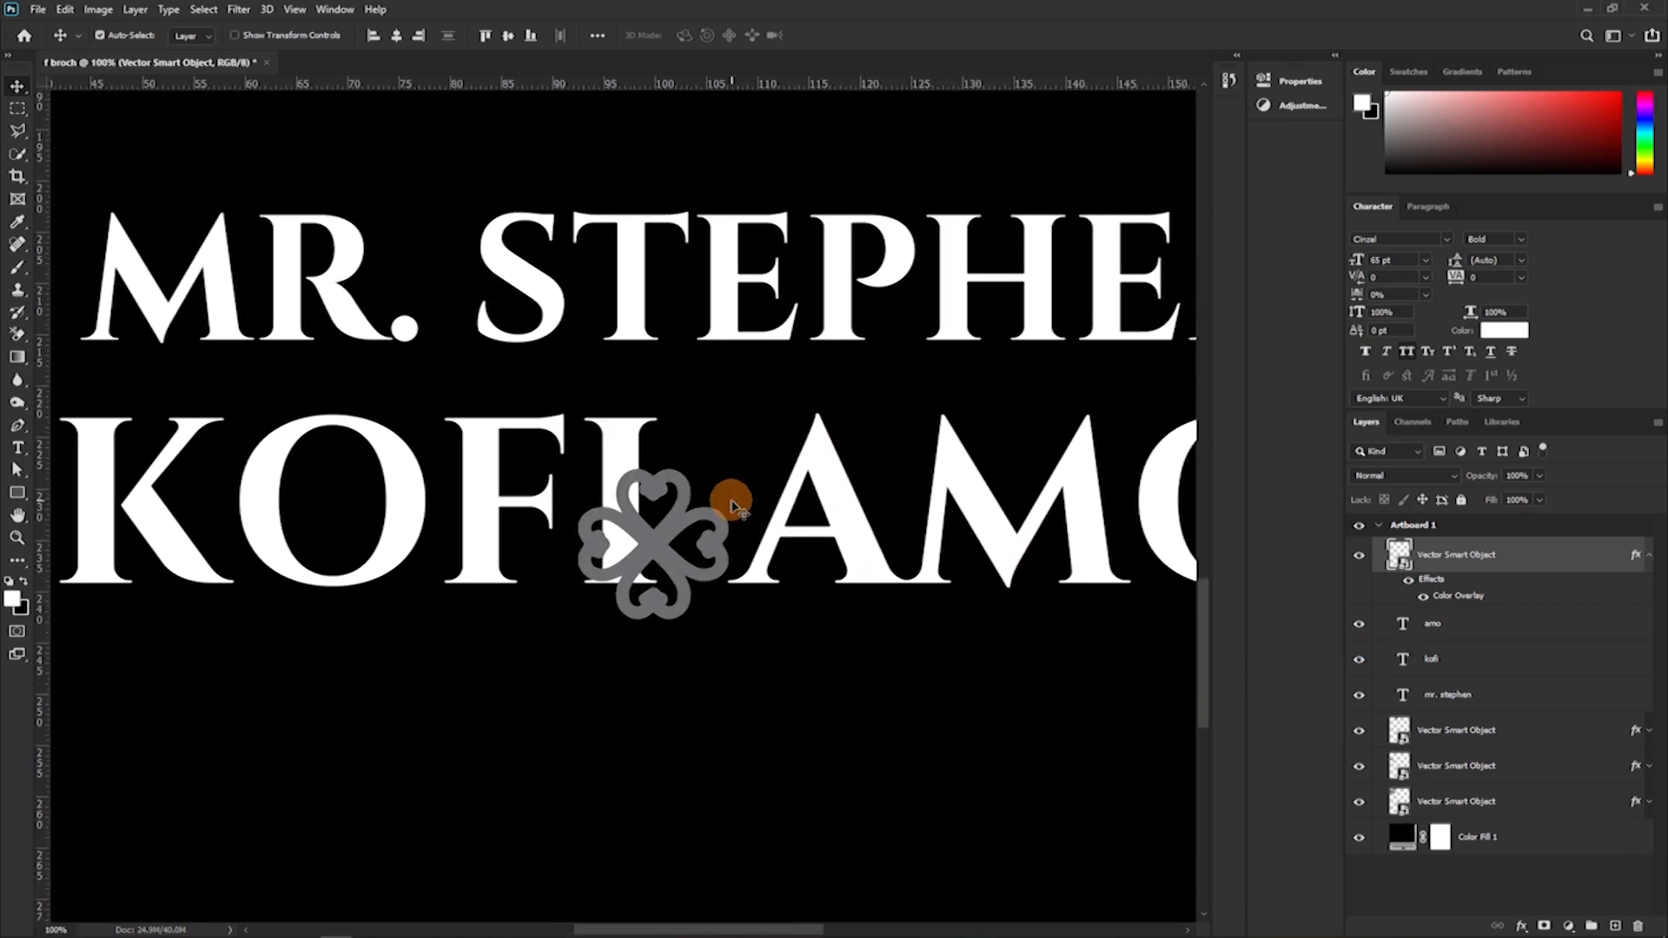
{"action": "key", "text": "ctrl+minus"}
{"action": "key", "text": "ctrl+minus"}
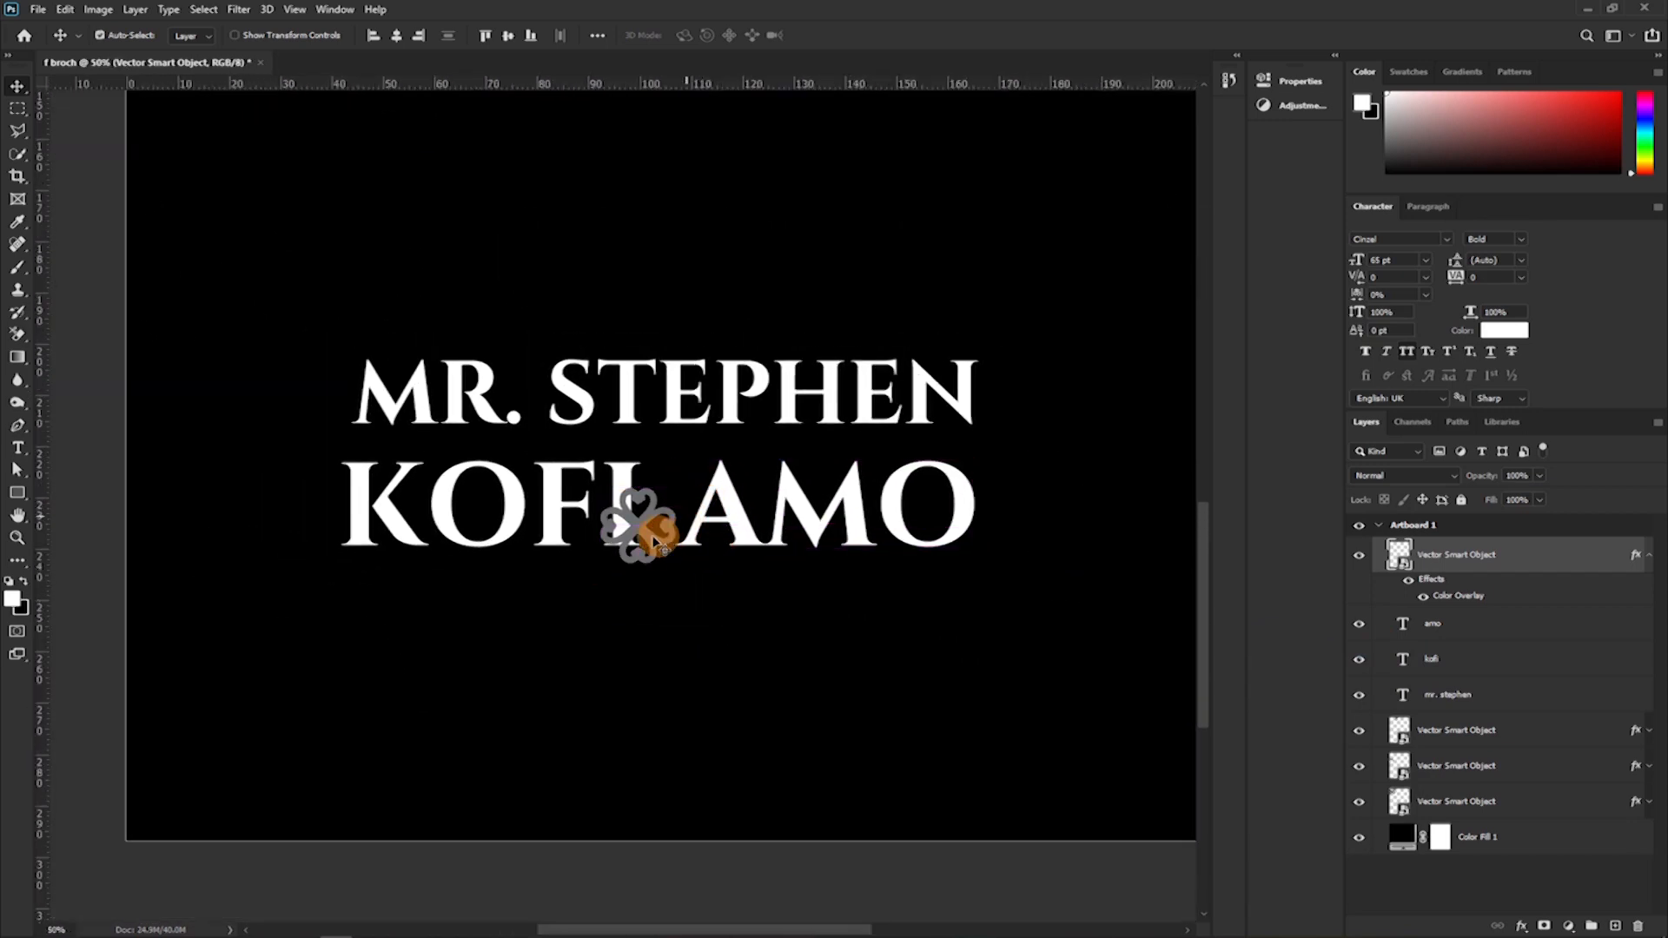
{"action": "left_click", "coordinate": [1646, 558]}
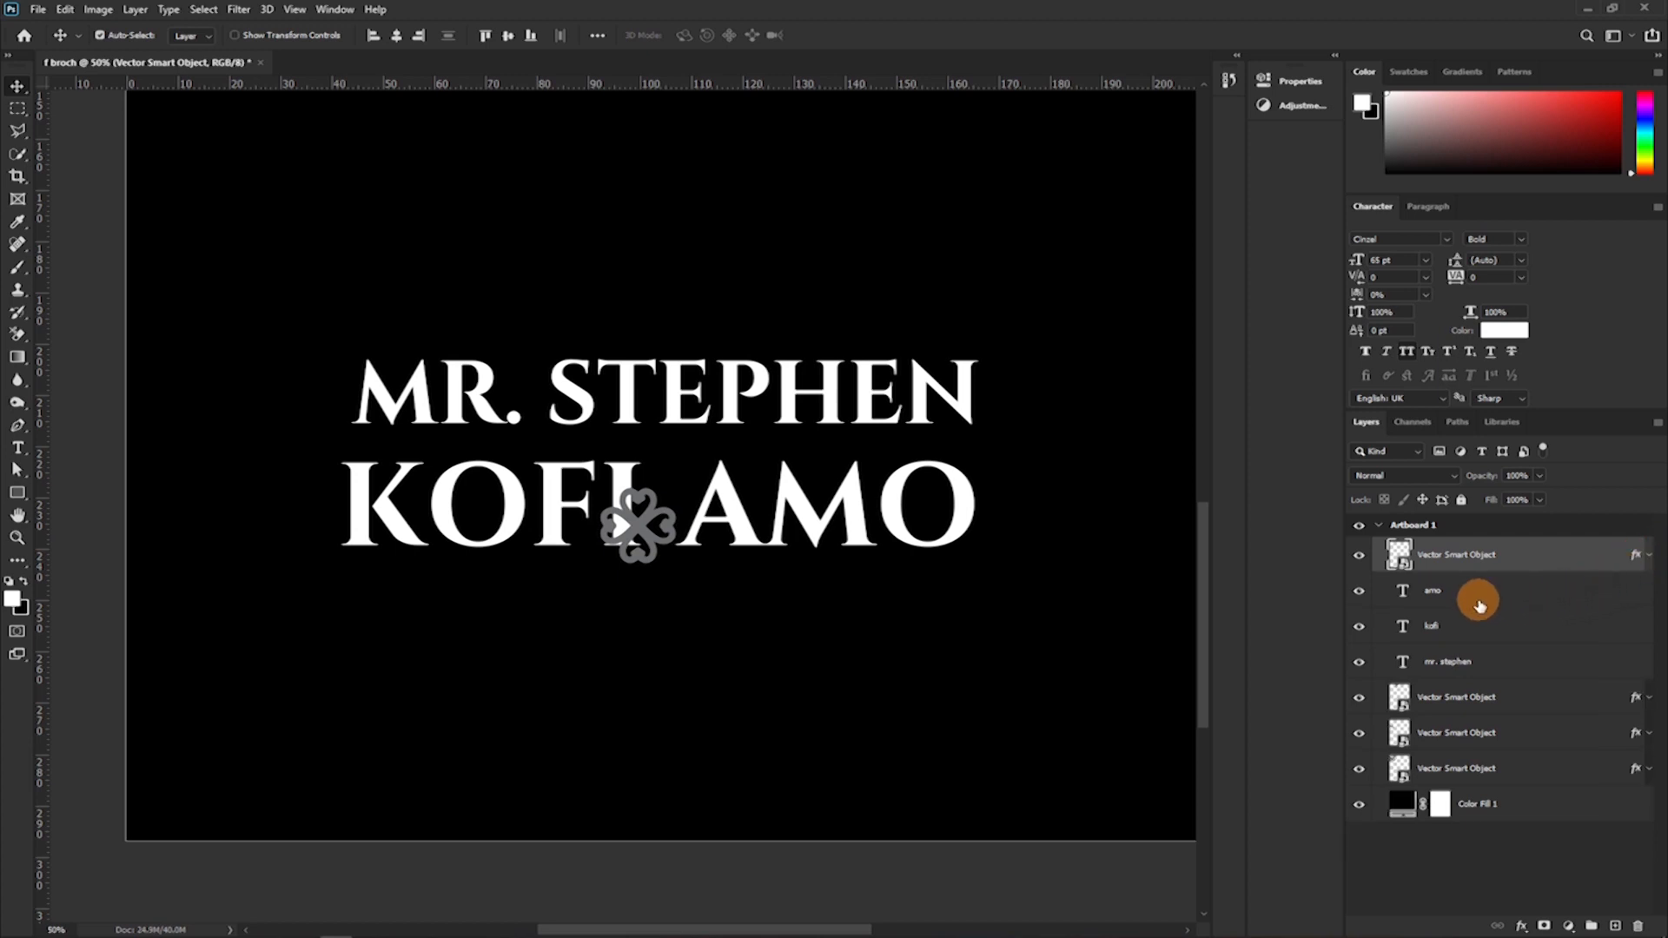
Align the middle name, symbol and surname on their vertical centres, and space the symbol and surname out to the right.
{"action": "left_click", "coordinate": [1486, 625], "text": "shift"}
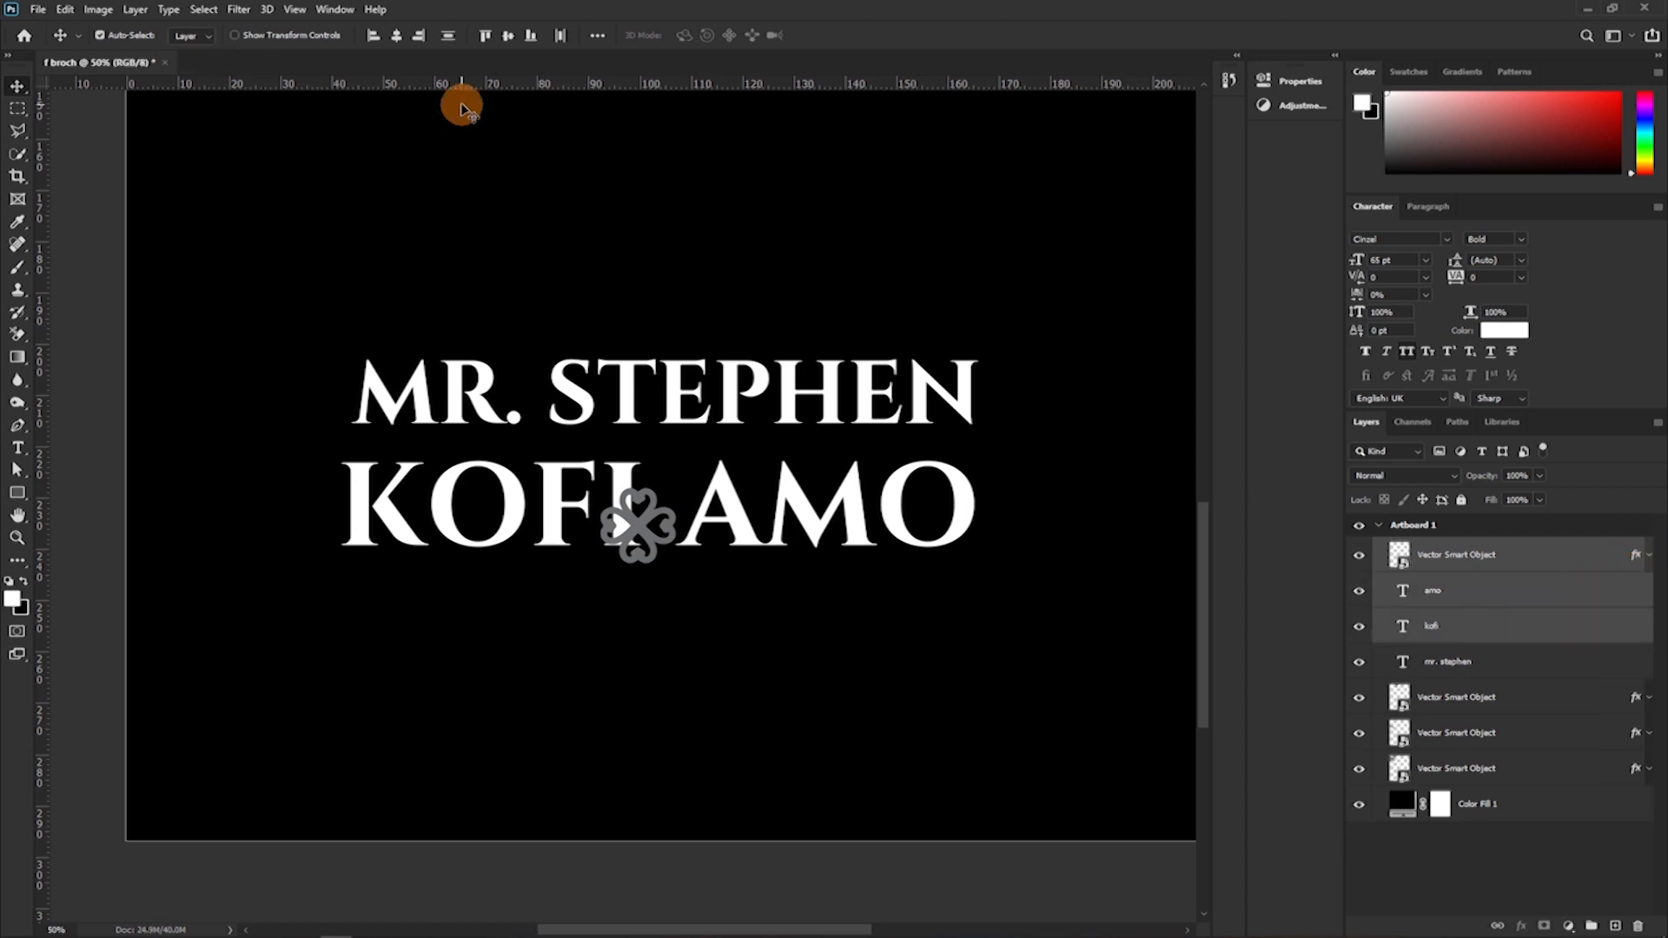
{"action": "left_click", "coordinate": [506, 36]}
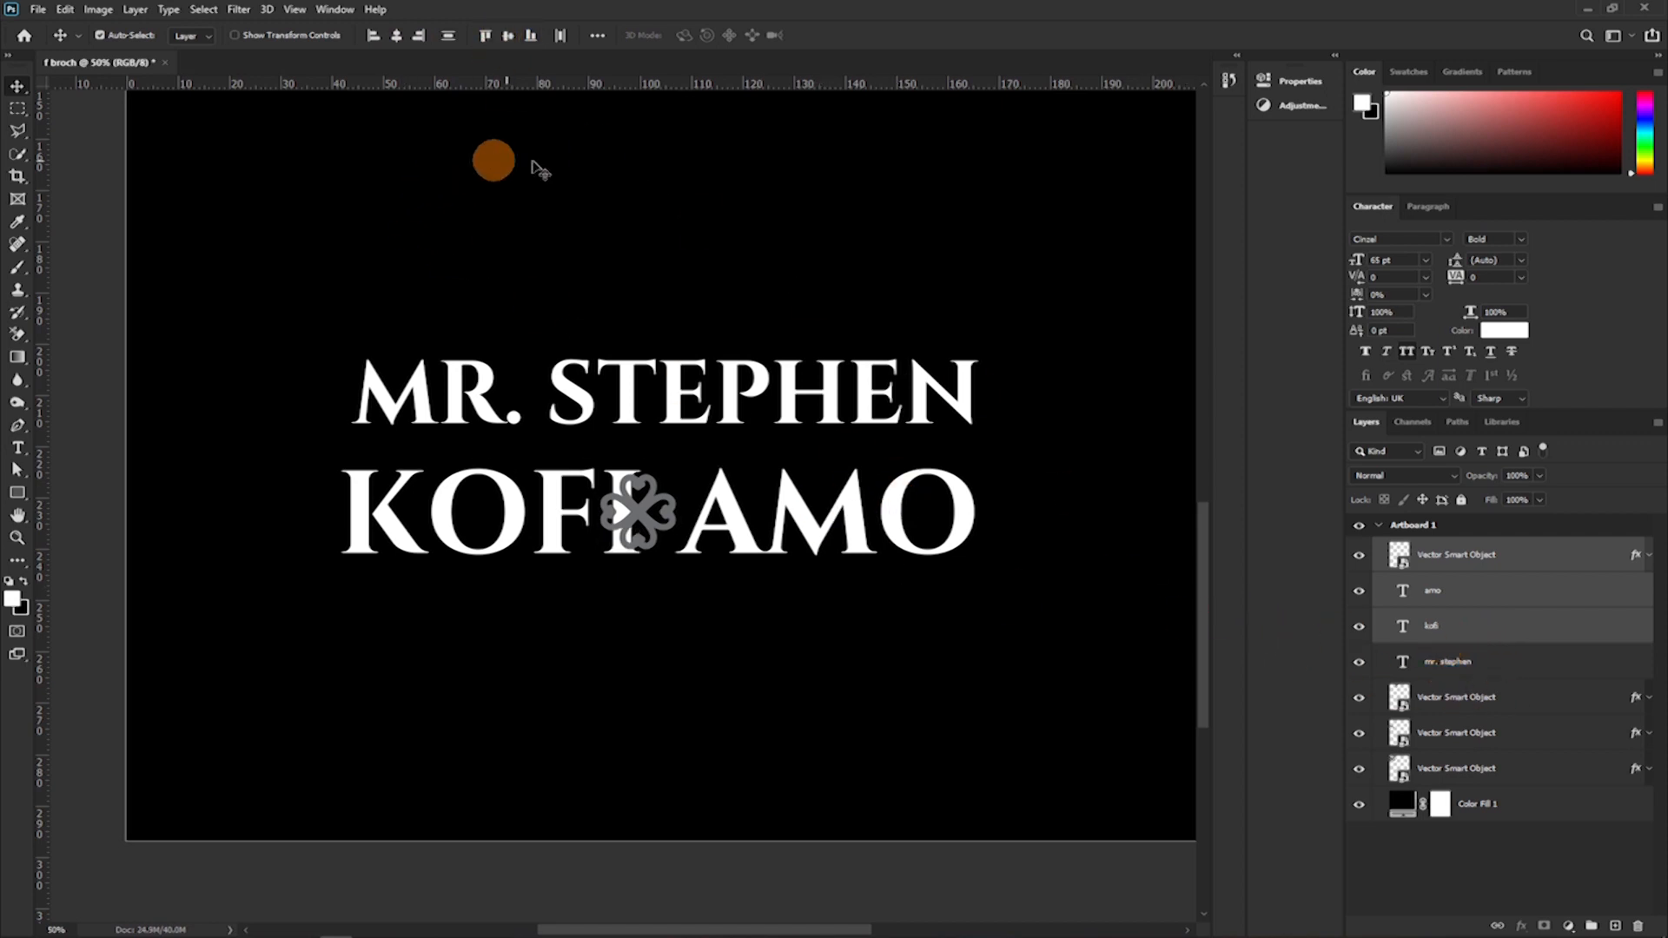
{"action": "left_click", "coordinate": [1468, 618]}
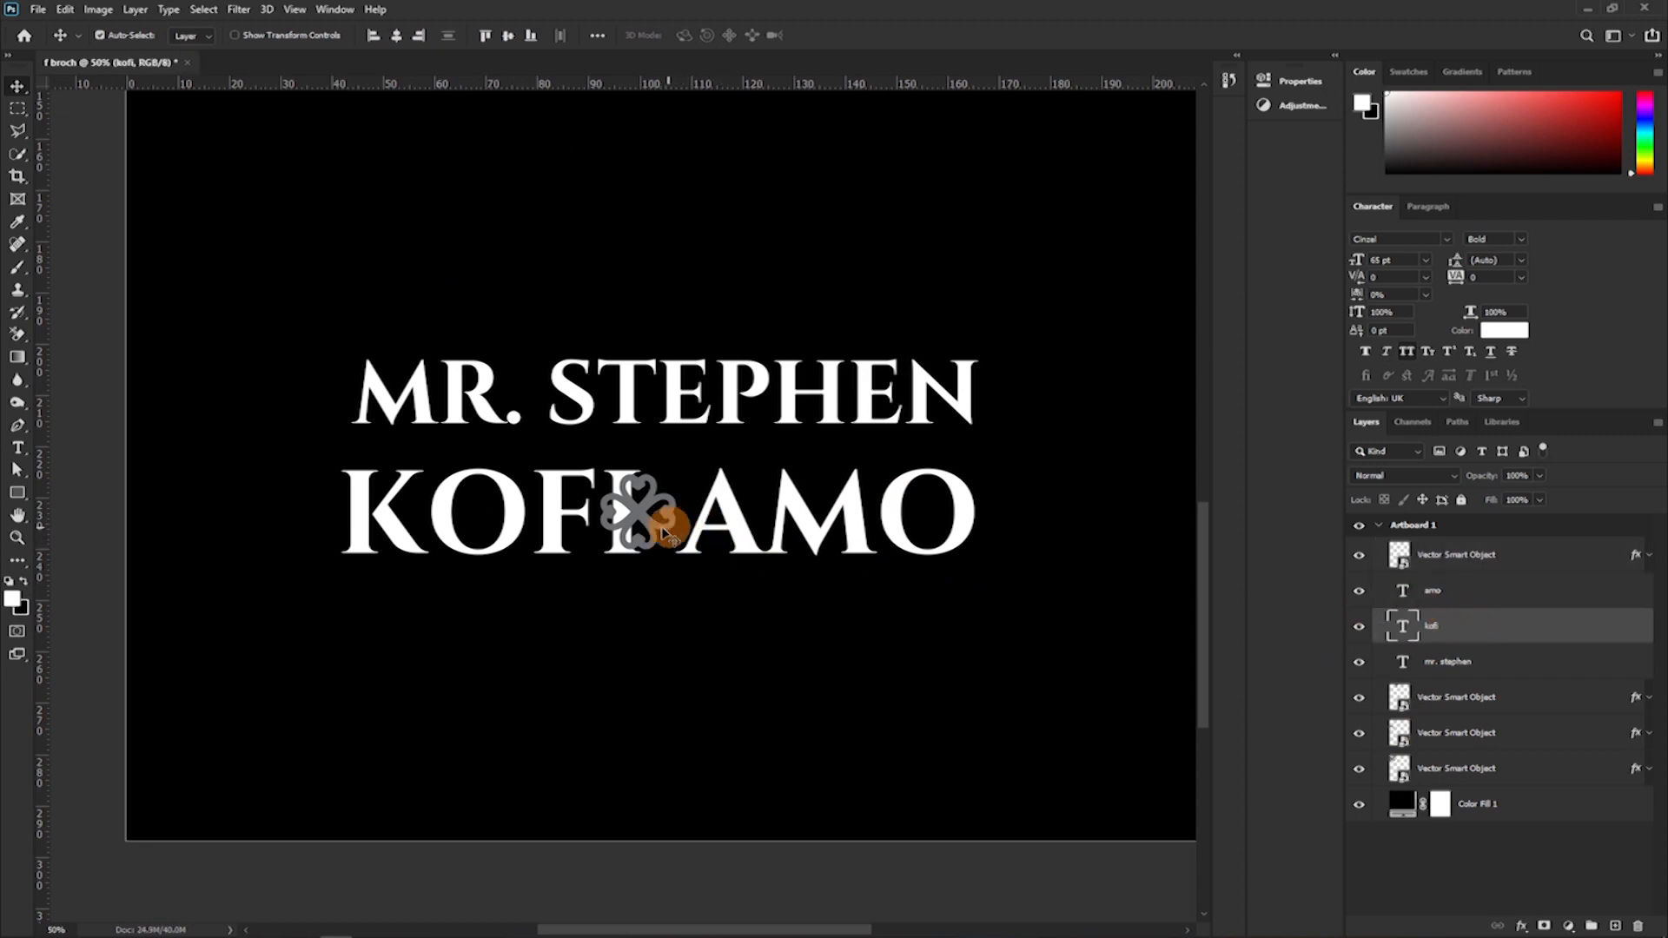
{"action": "left_click_drag", "start_coordinate": [668, 520], "coordinate": [797, 545]}
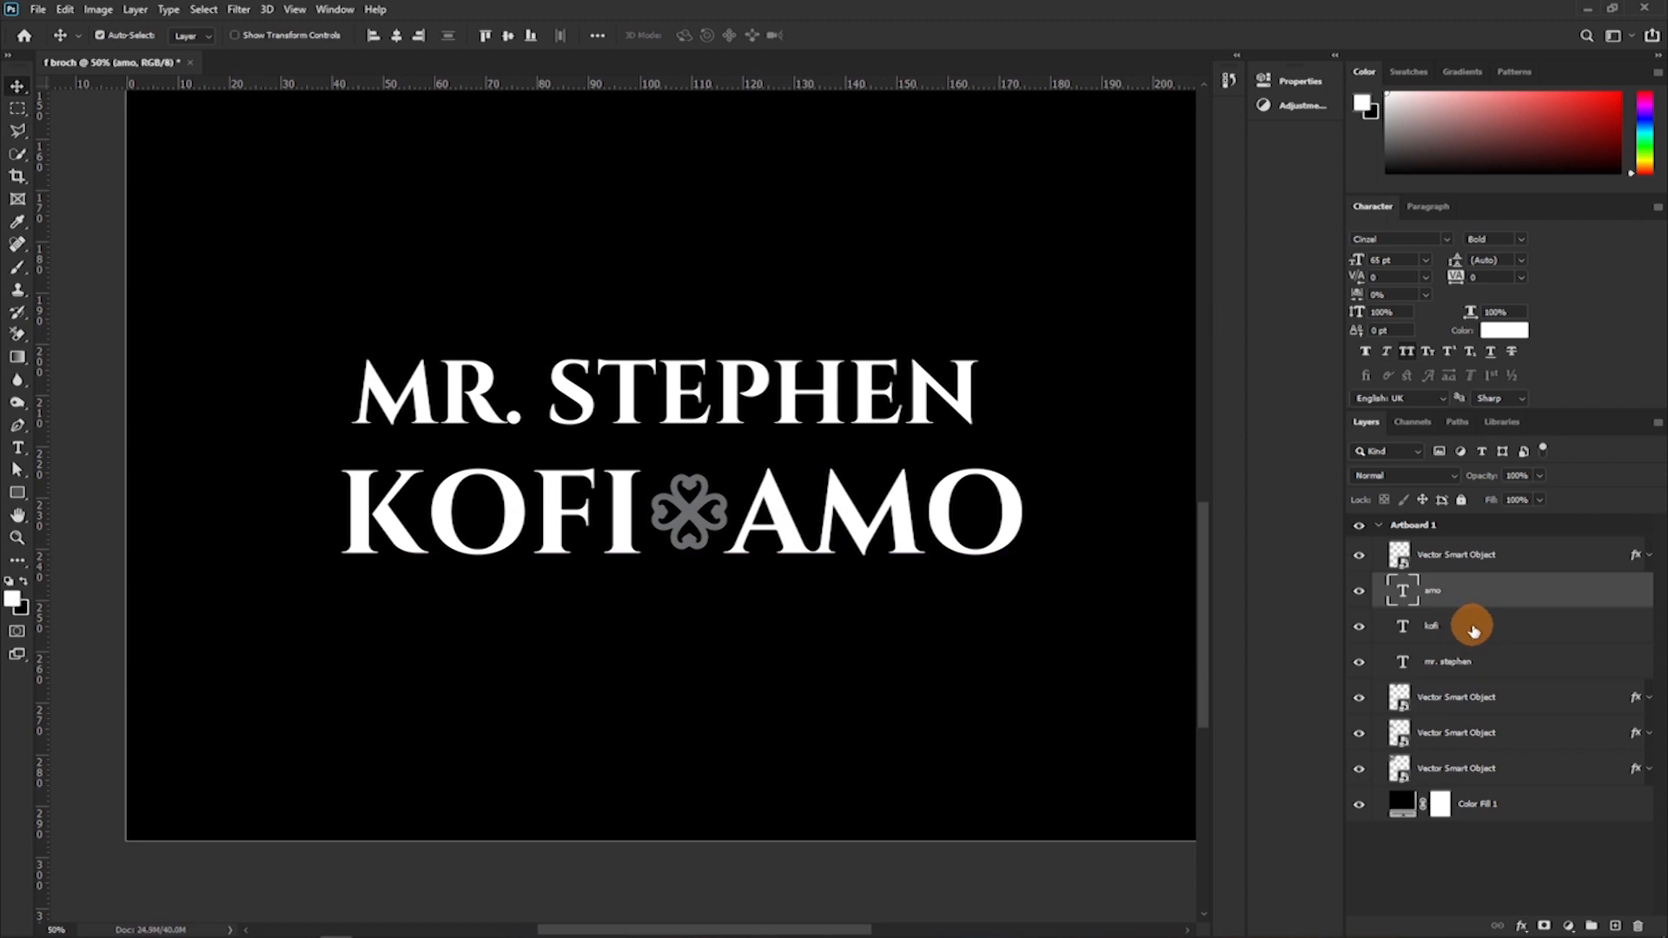
Try to distribute the middle name, symbol and surname horizontally, and undo the distribution.
{"action": "left_click", "coordinate": [1473, 620], "text": "shift"}
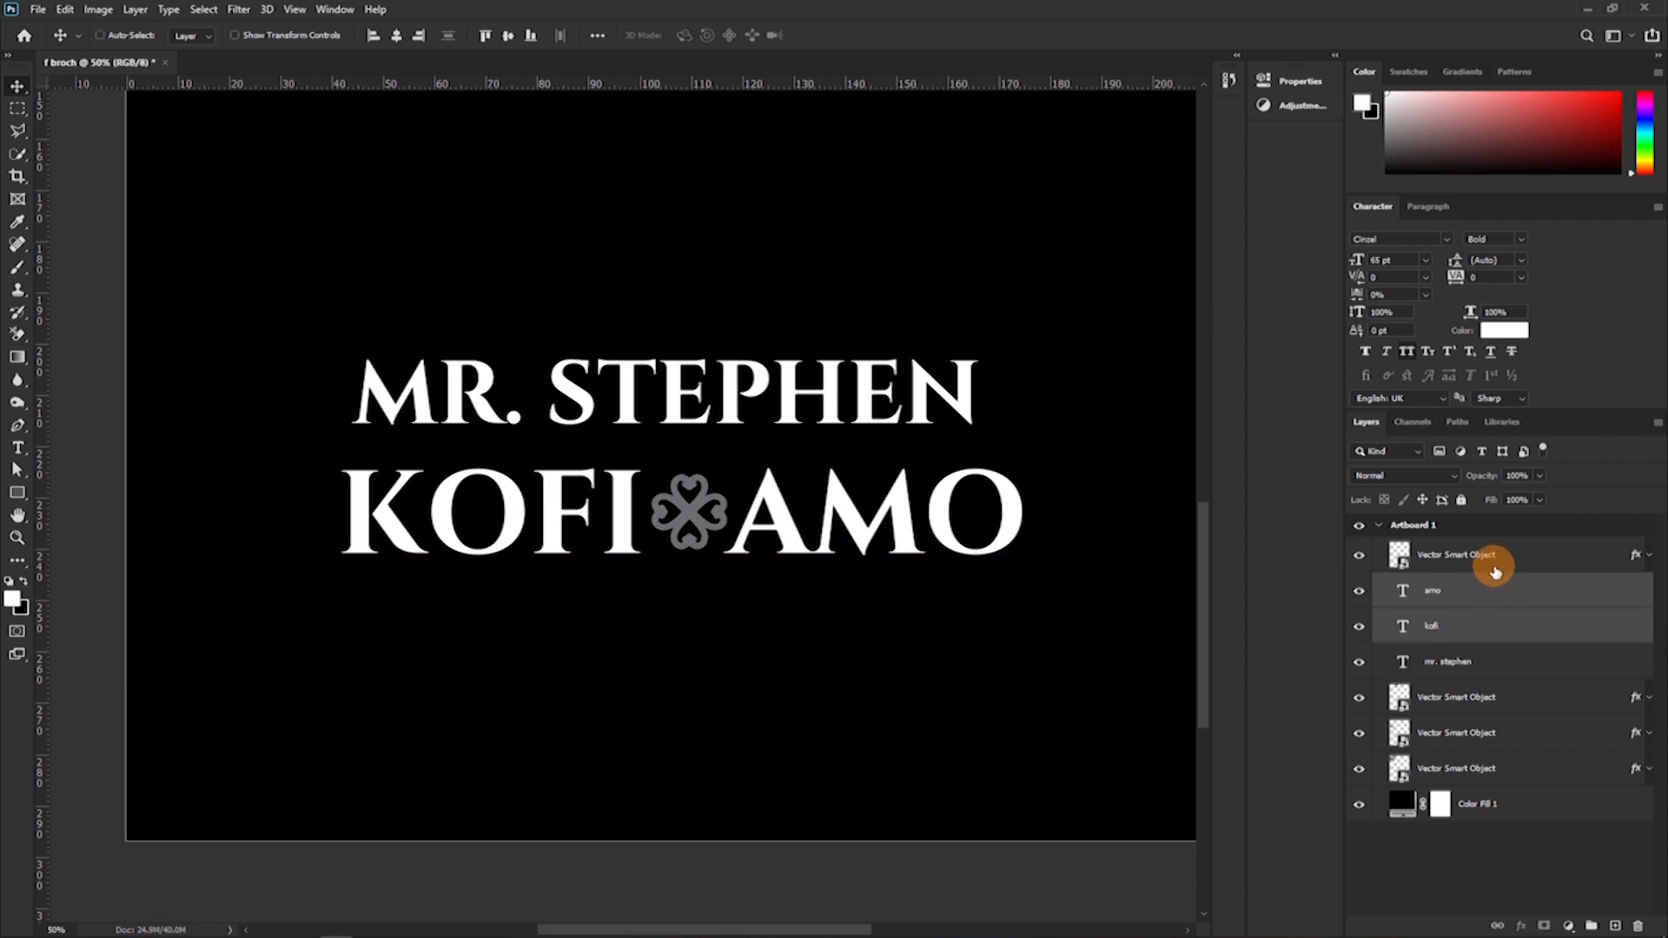
{"action": "left_click", "coordinate": [1493, 565], "text": "shift"}
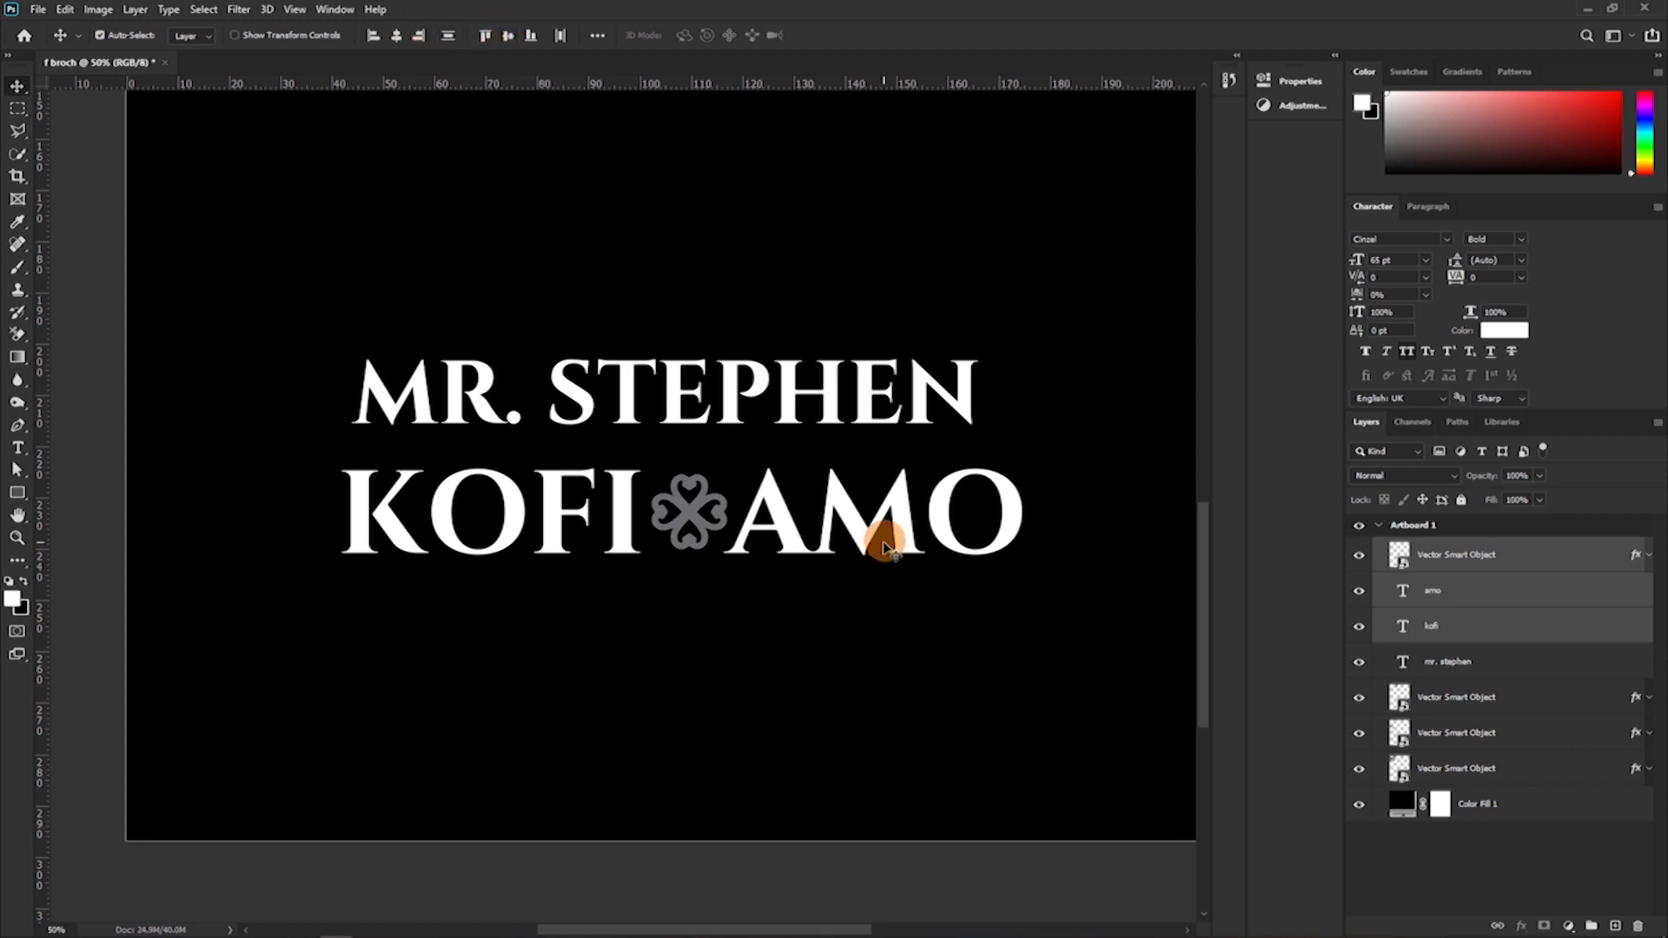
{"action": "left_click", "coordinate": [560, 36]}
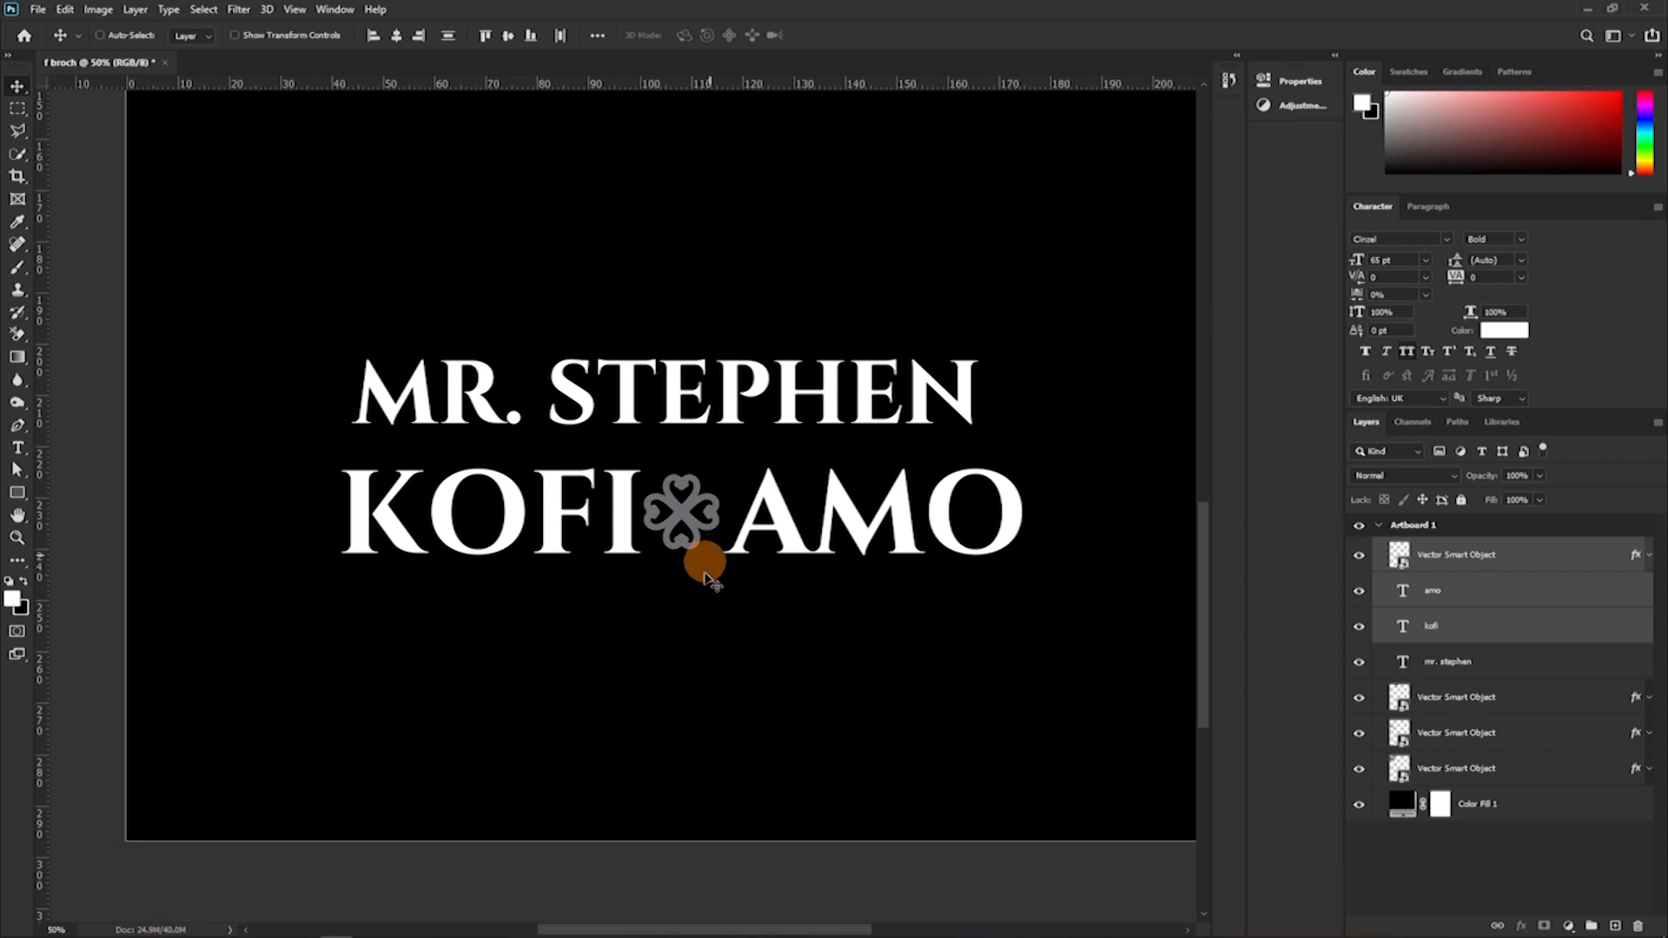
{"action": "key", "text": "ctrl+z"}
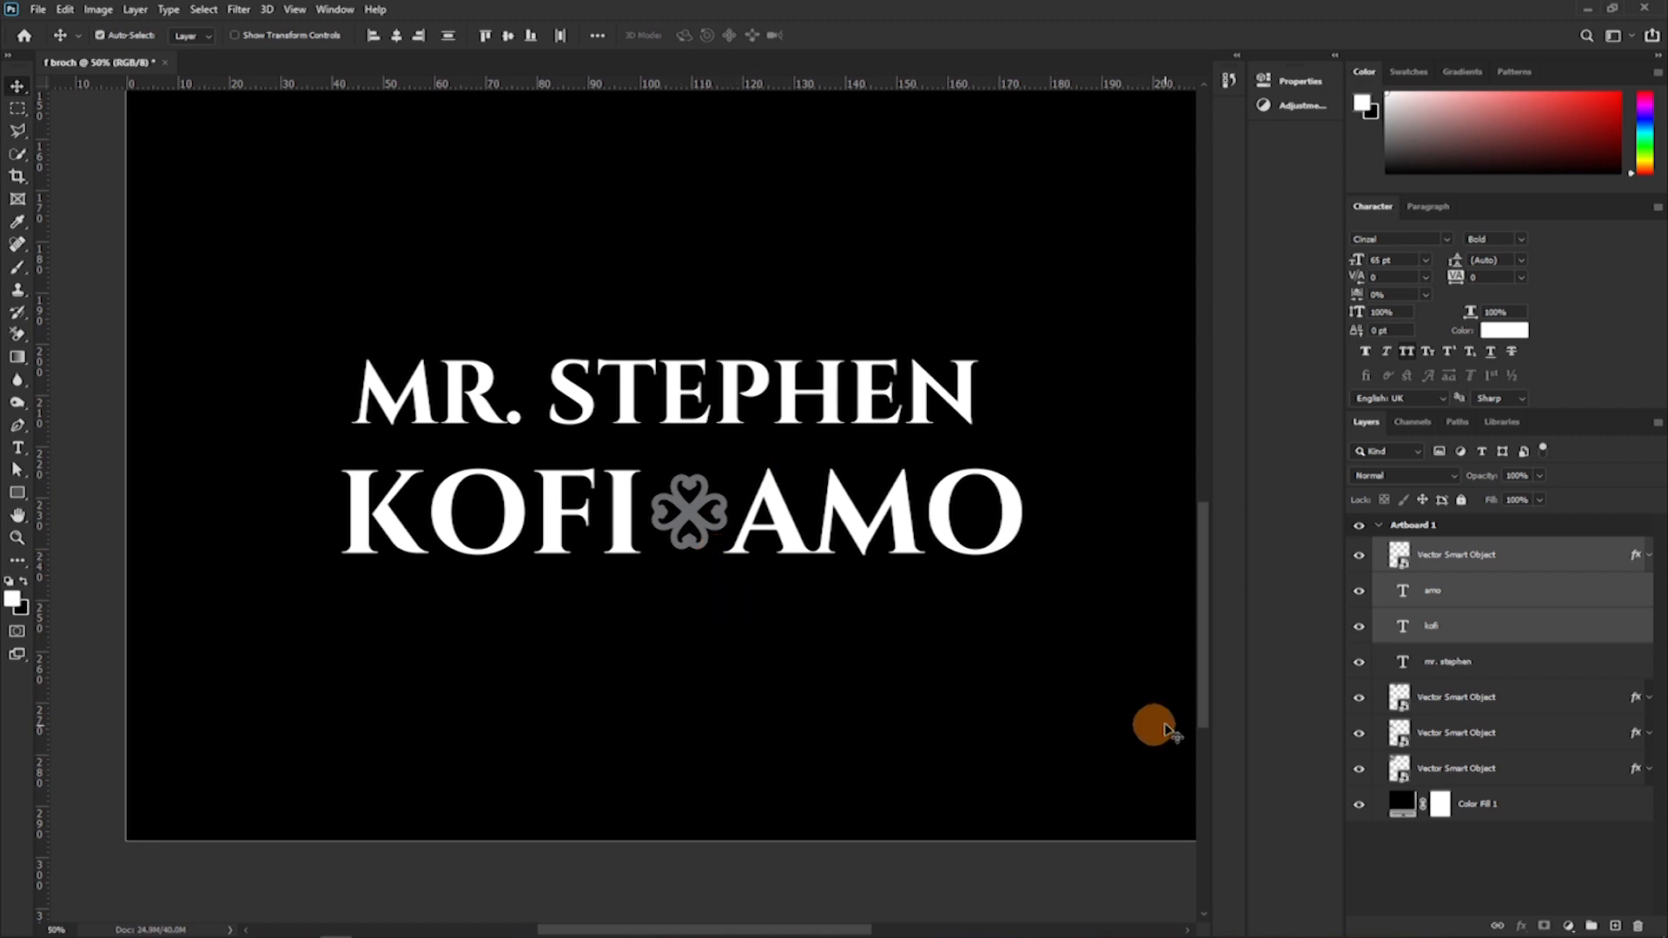
Enlarge the selected middle name, symbol and surname together to about 115%, and link their three layers.
{"action": "key", "text": "ctrl+t"}
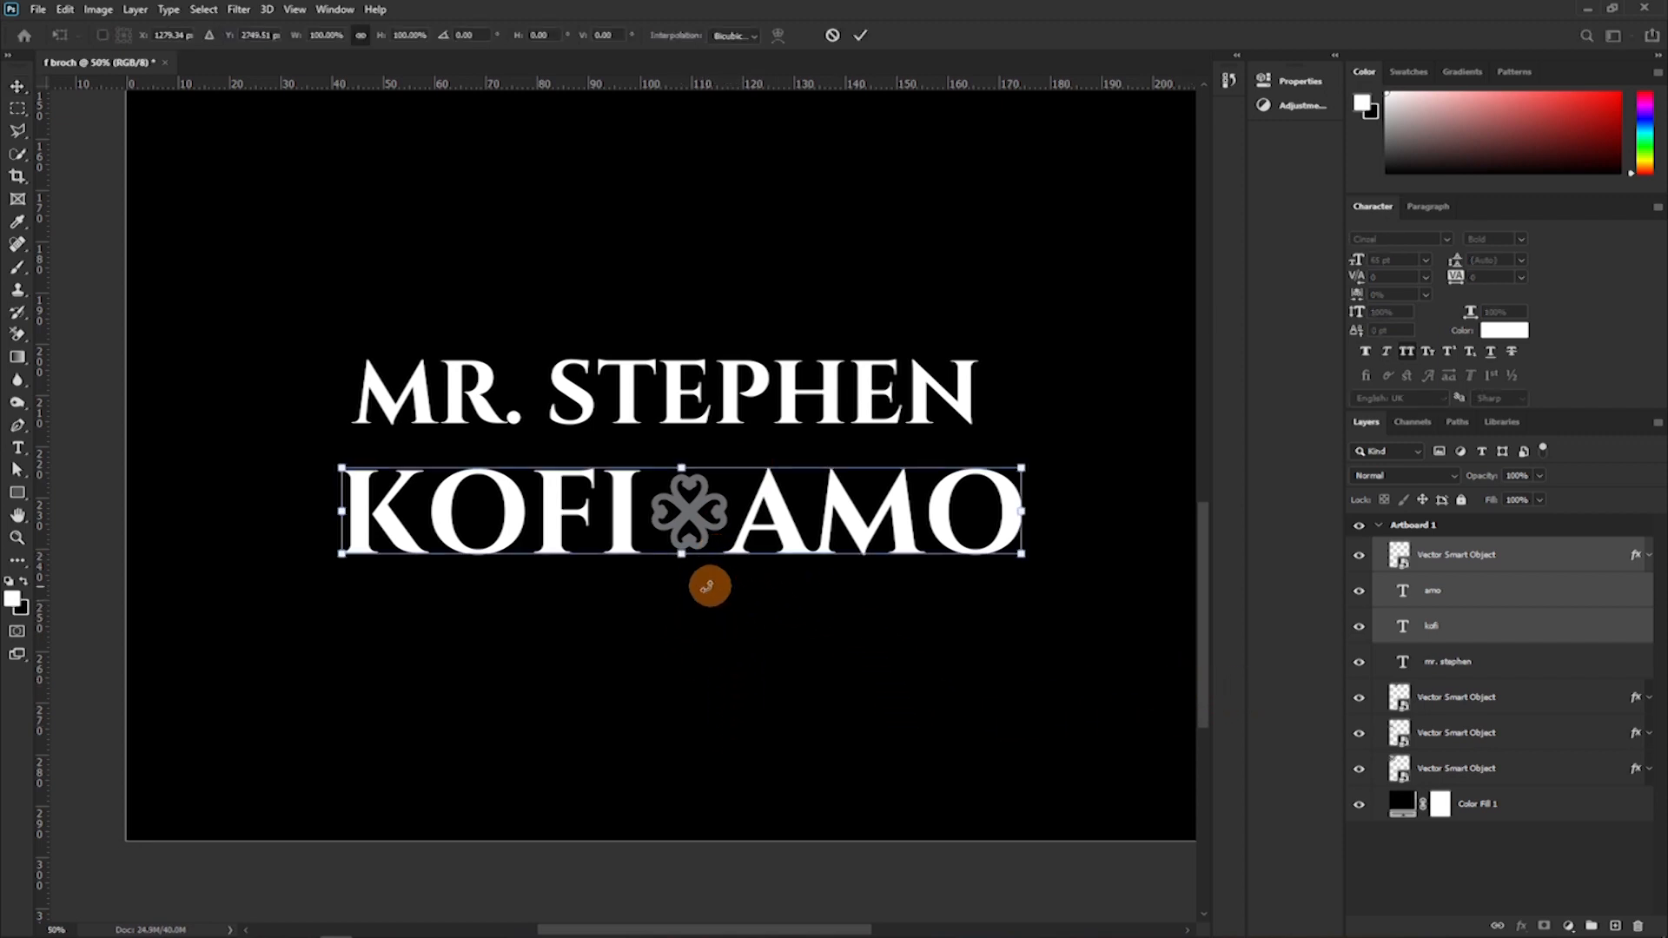
{"action": "left_click_drag", "start_coordinate": [675, 553], "coordinate": [673, 567]}
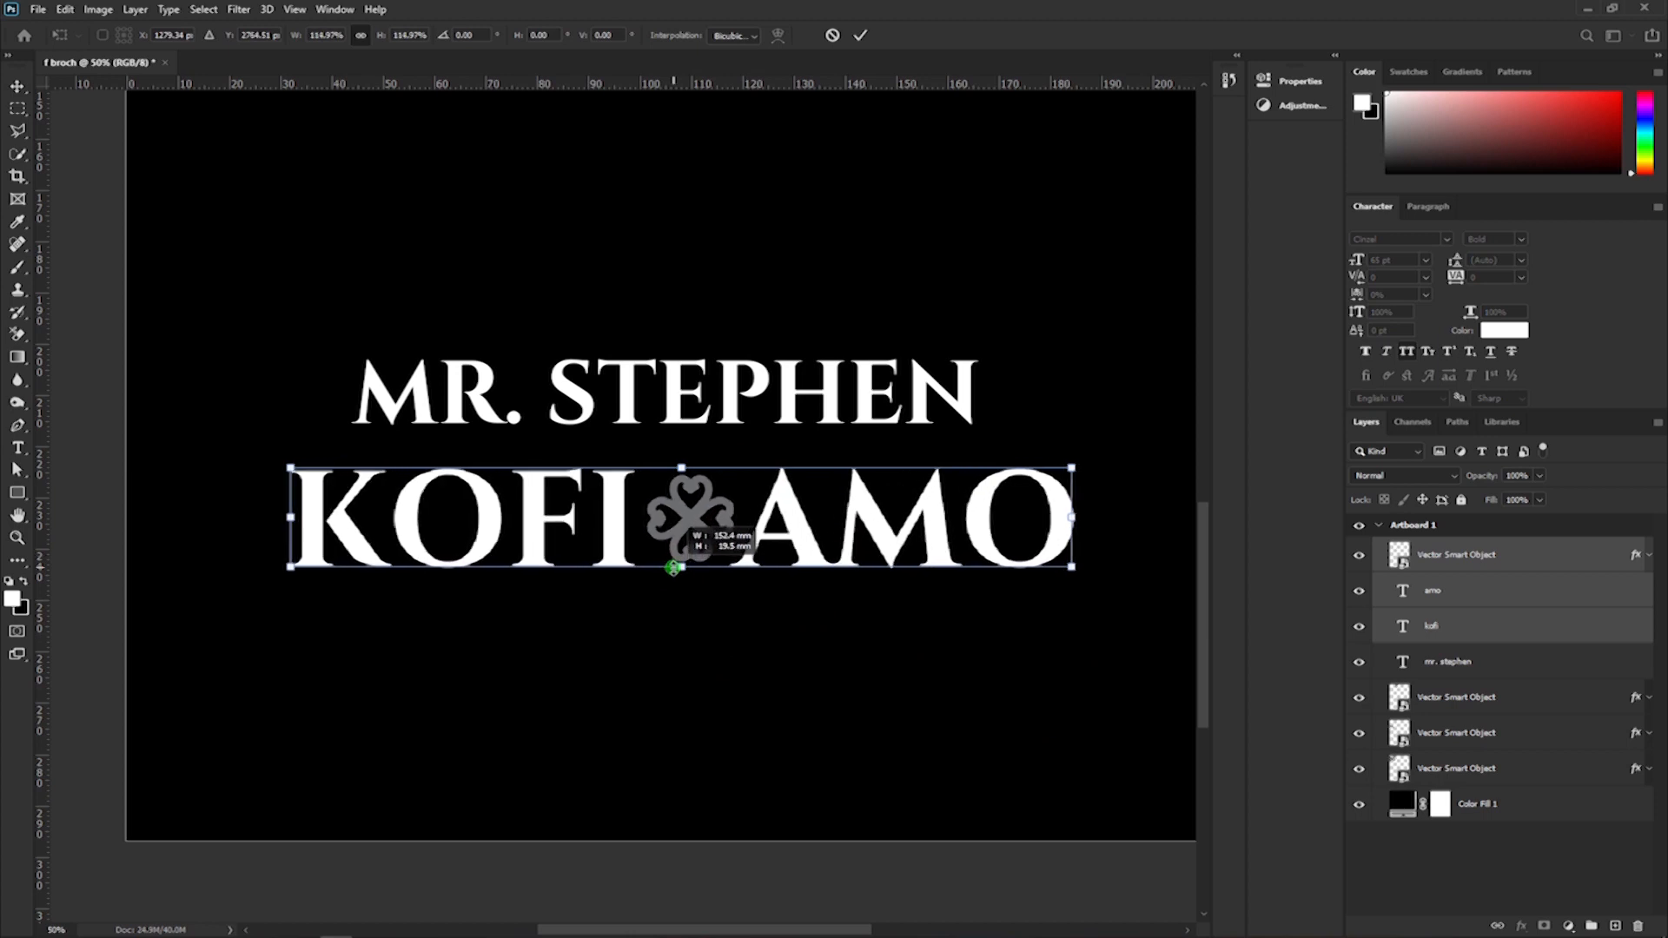
{"action": "key", "text": "Return"}
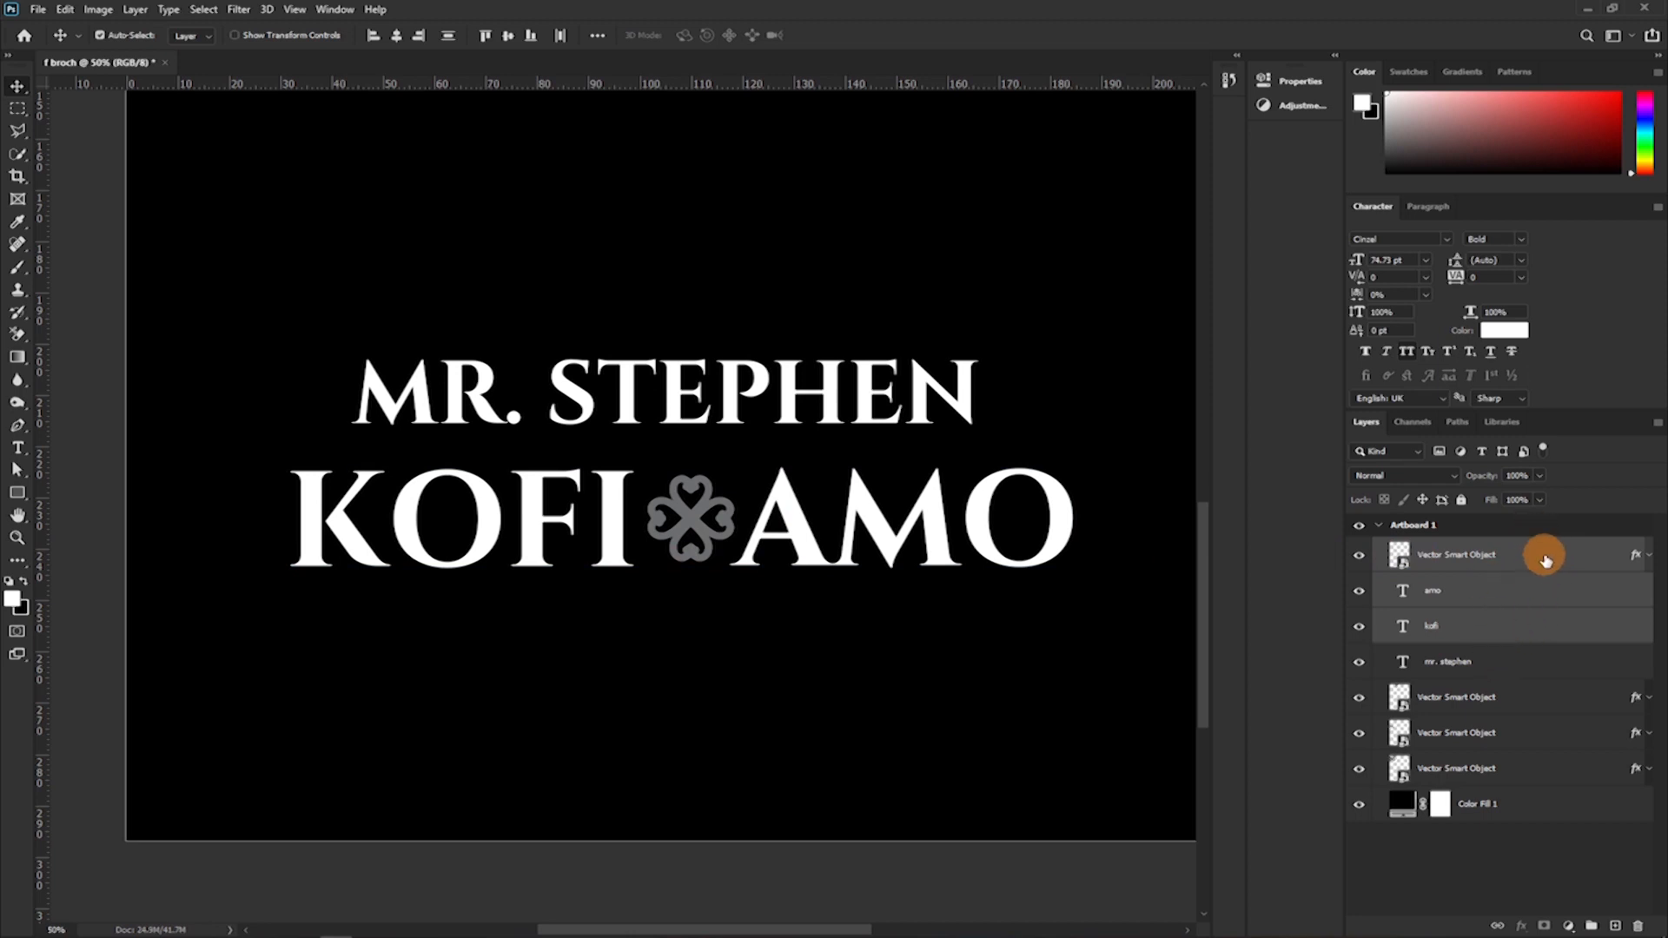
{"action": "right_click", "coordinate": [1549, 557]}
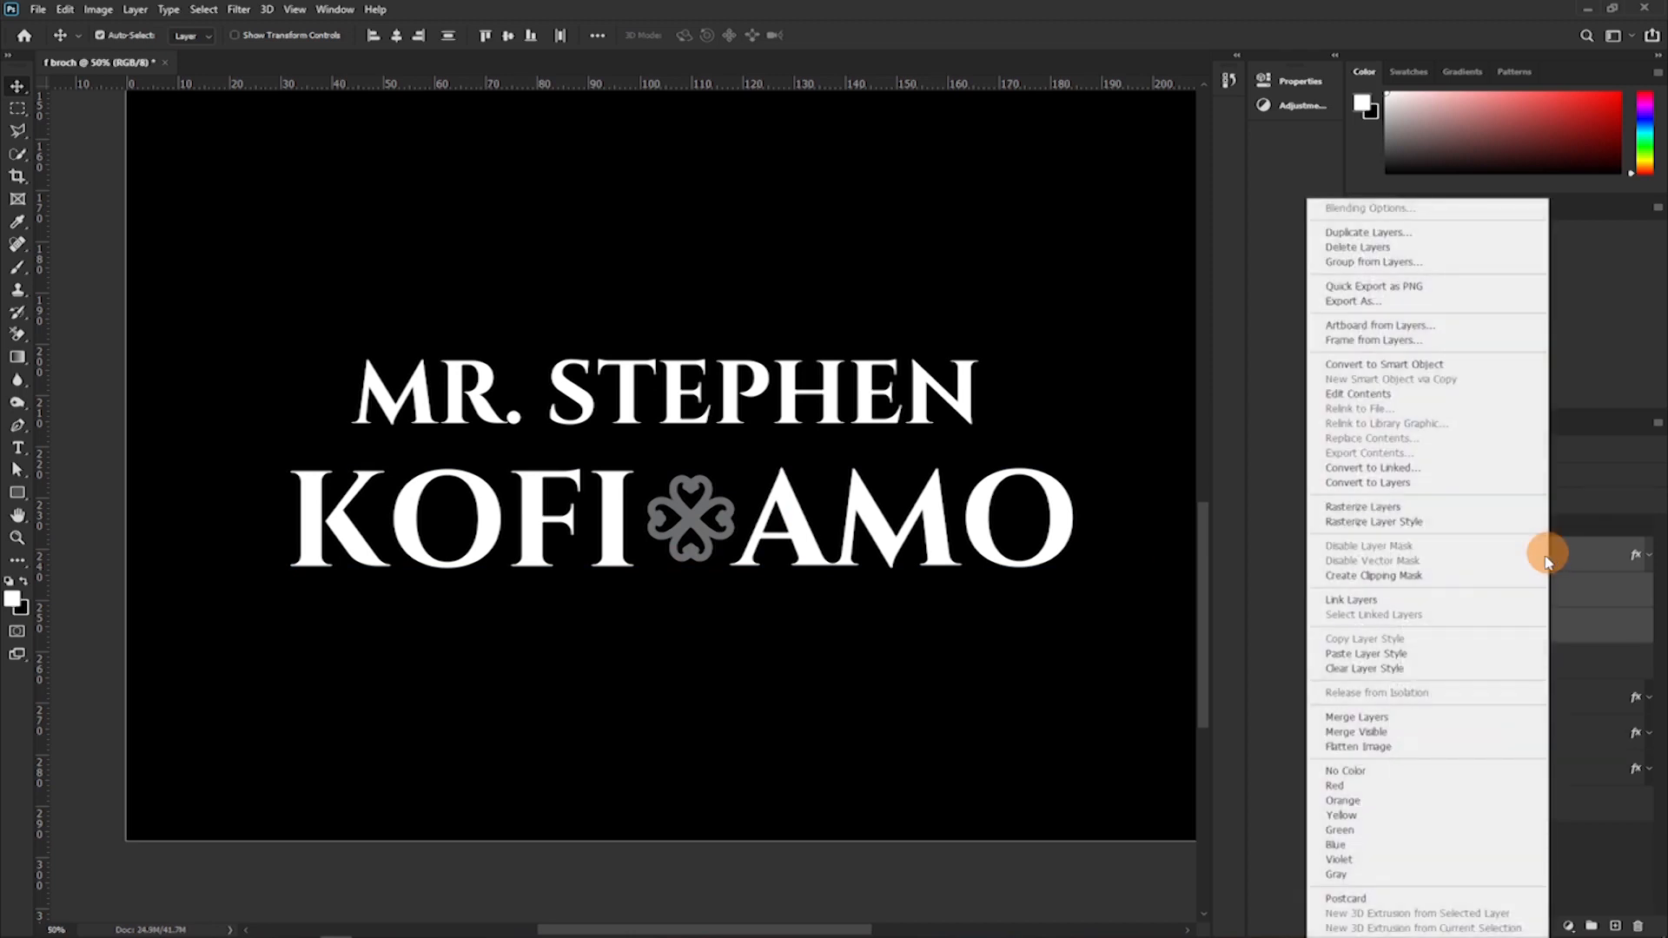
{"action": "left_click", "coordinate": [1368, 601]}
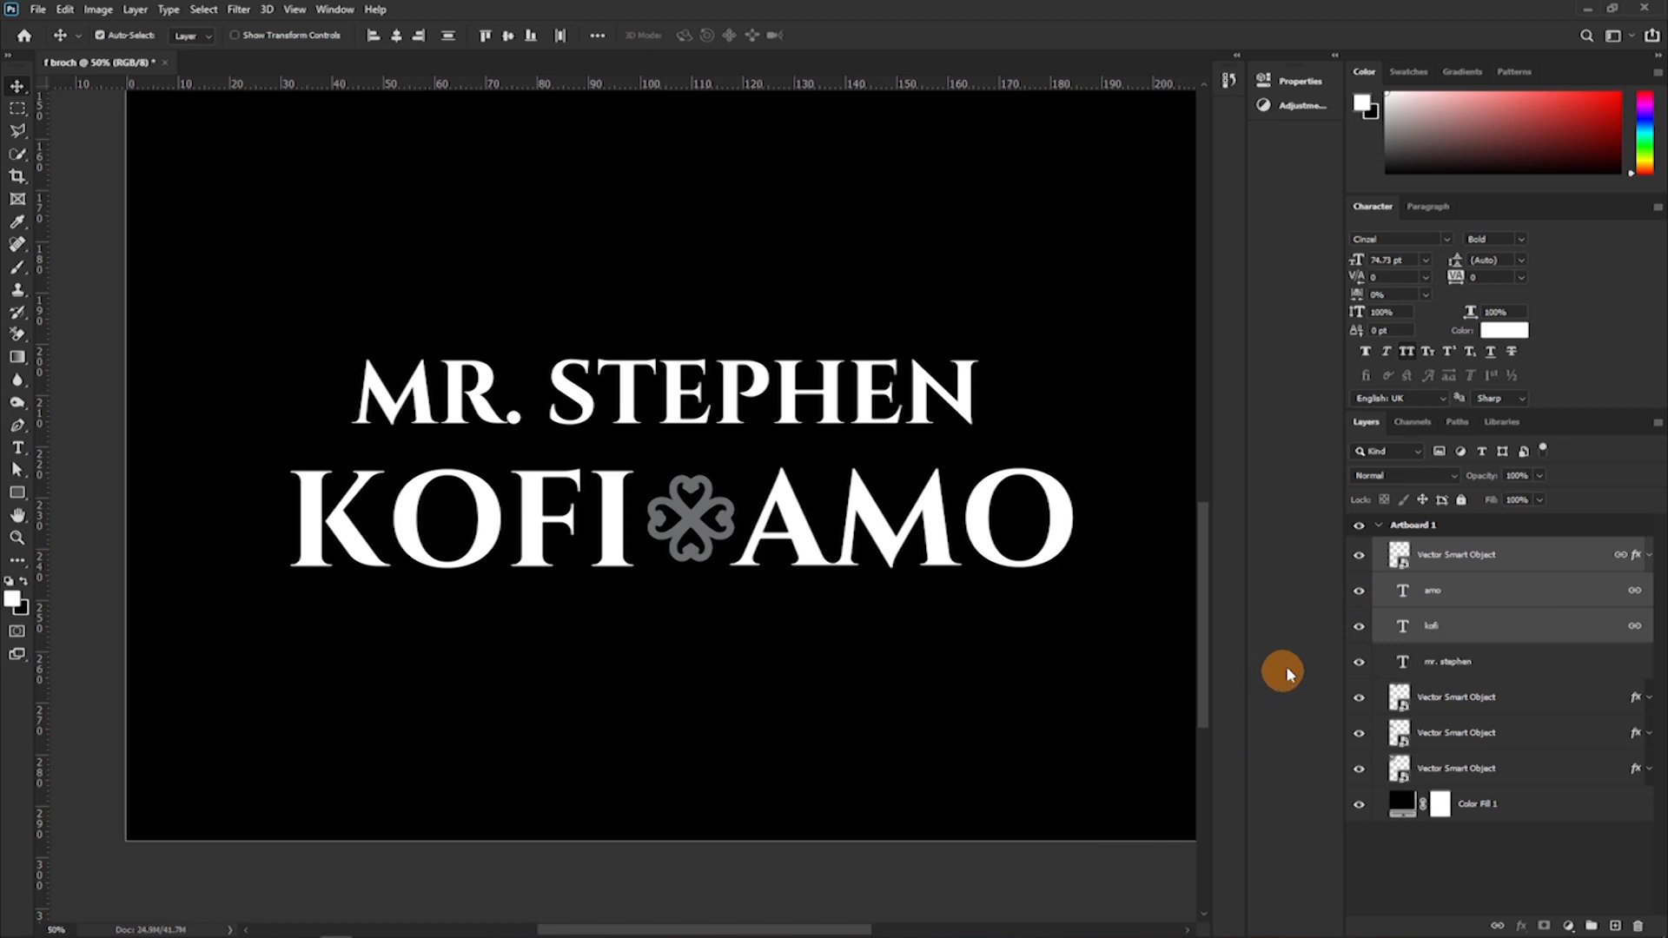
Try moving the linked middle-name and surname line up and slightly left, and undo the move.
{"action": "left_click", "coordinate": [926, 549]}
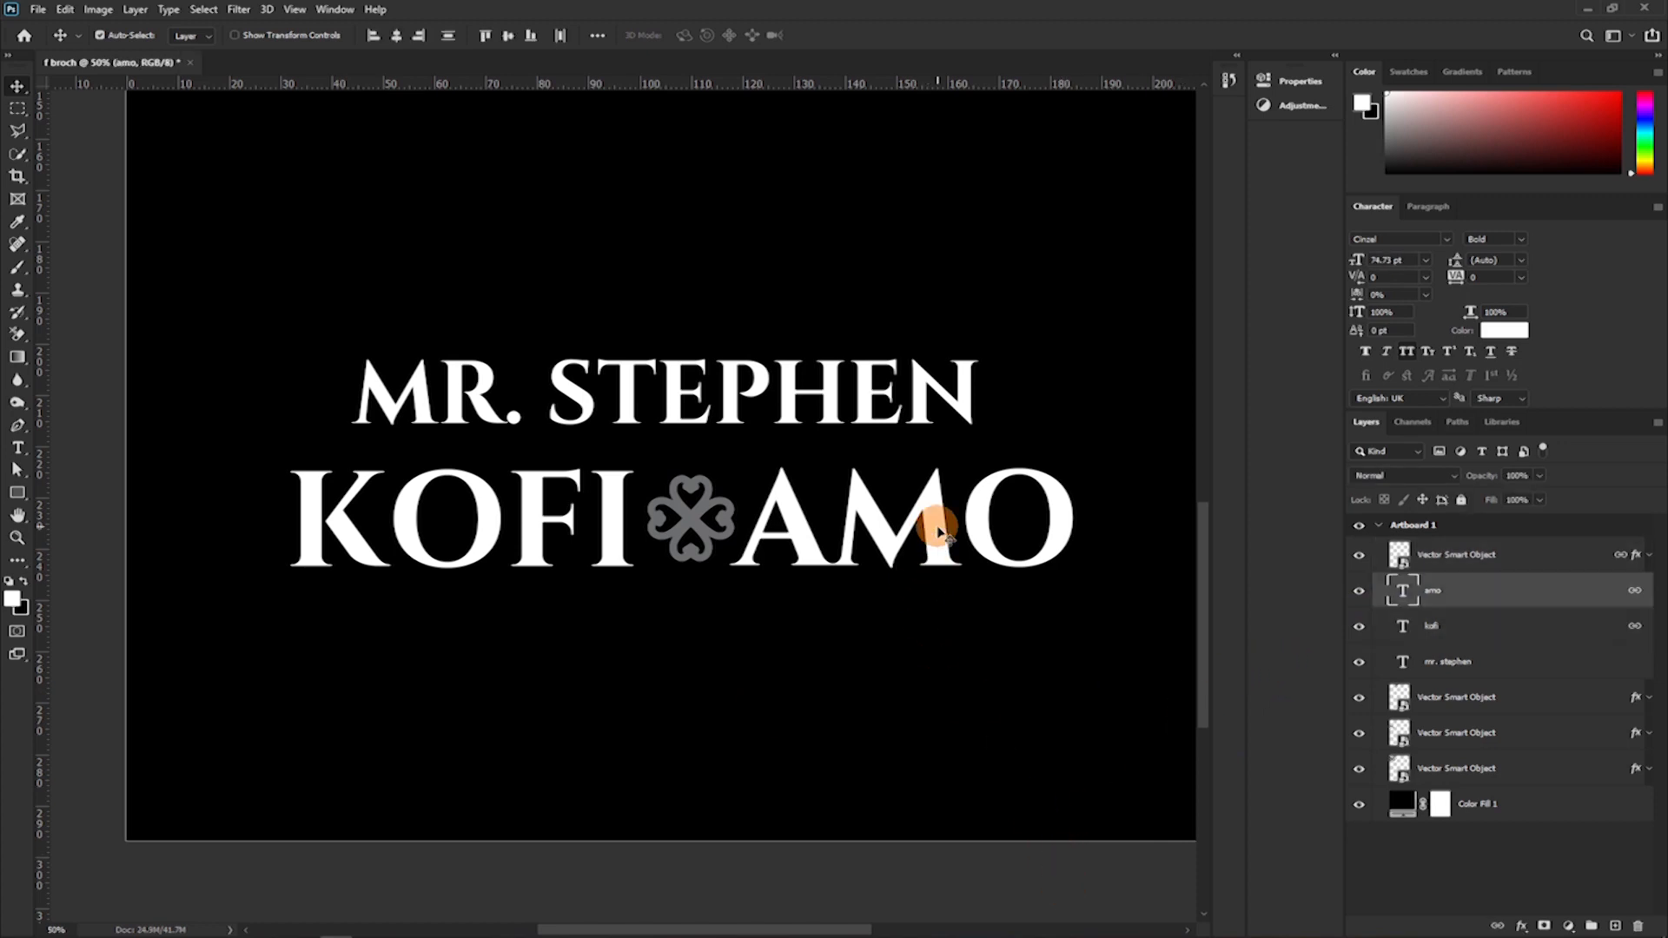
{"action": "left_click_drag", "start_coordinate": [938, 530], "coordinate": [910, 500]}
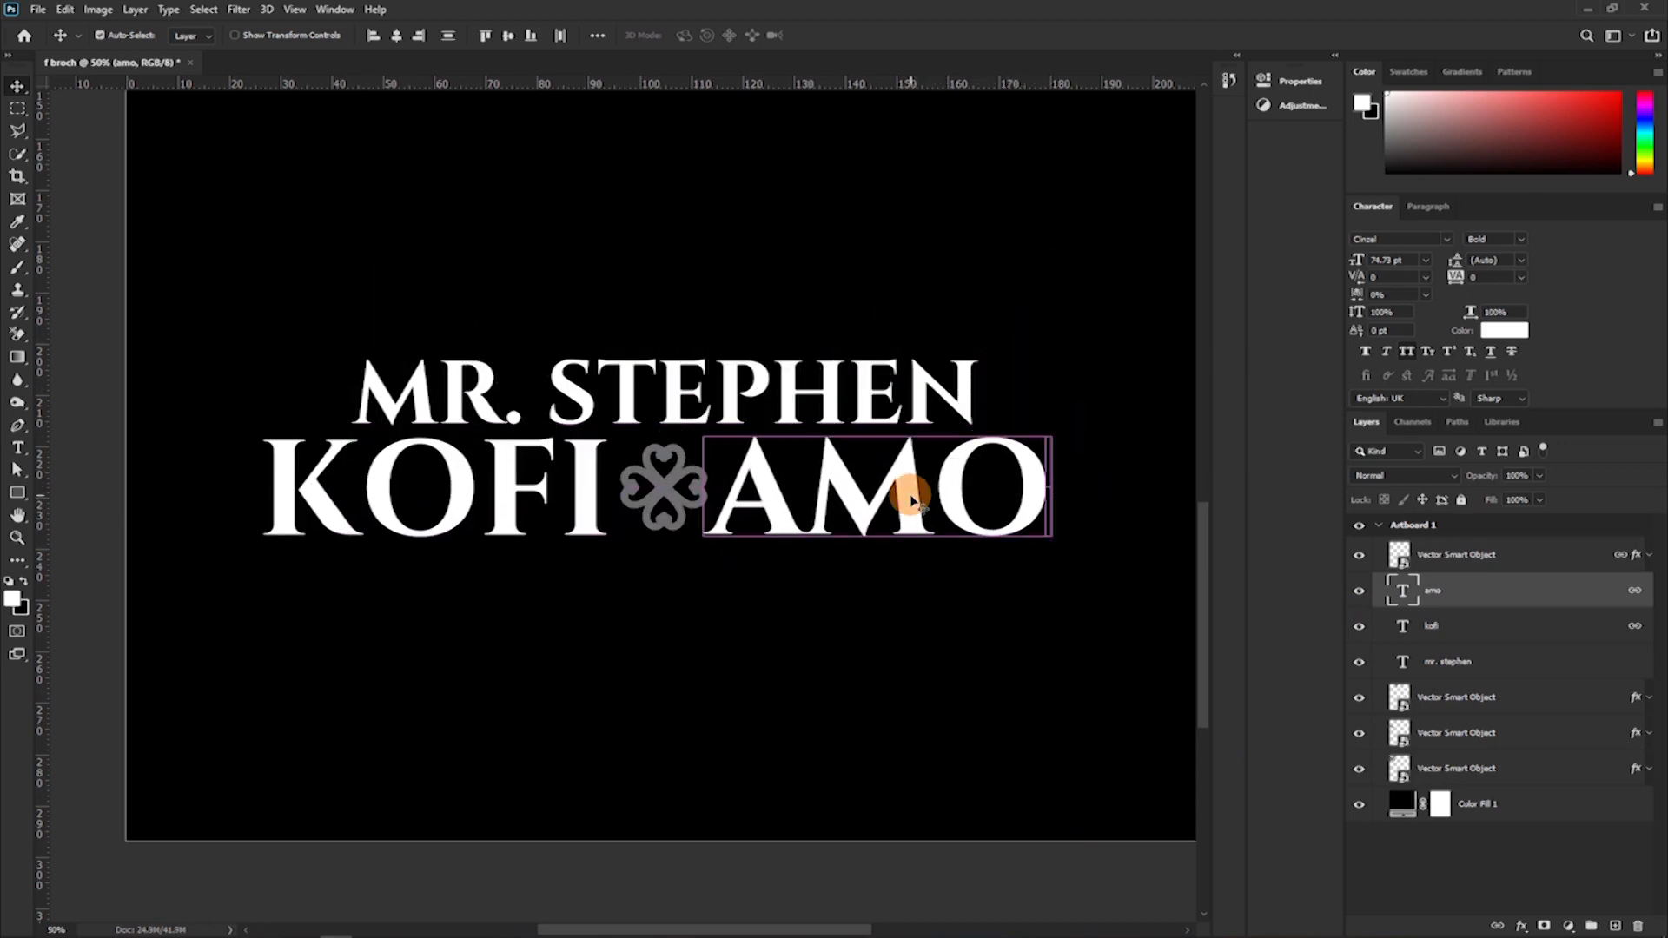
{"action": "key", "text": "ctrl+z"}
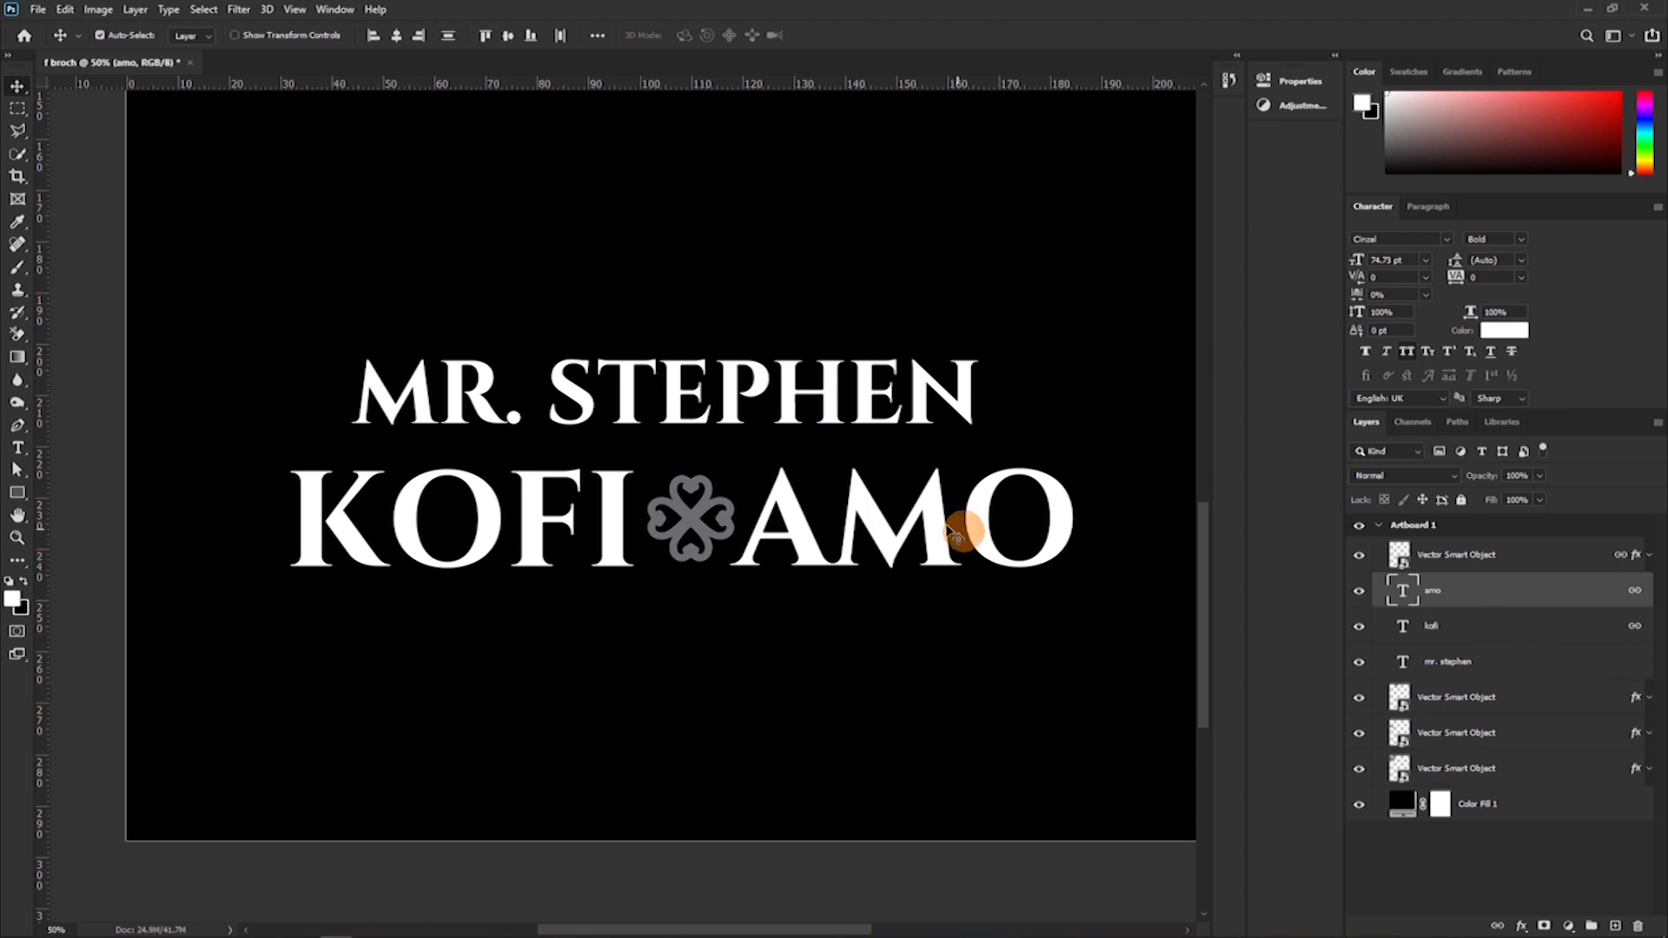
Shift the title-and-first-name line right and slightly down so it sits centred and closer above the second name line.
{"action": "left_click_drag", "start_coordinate": [781, 405], "coordinate": [813, 409]}
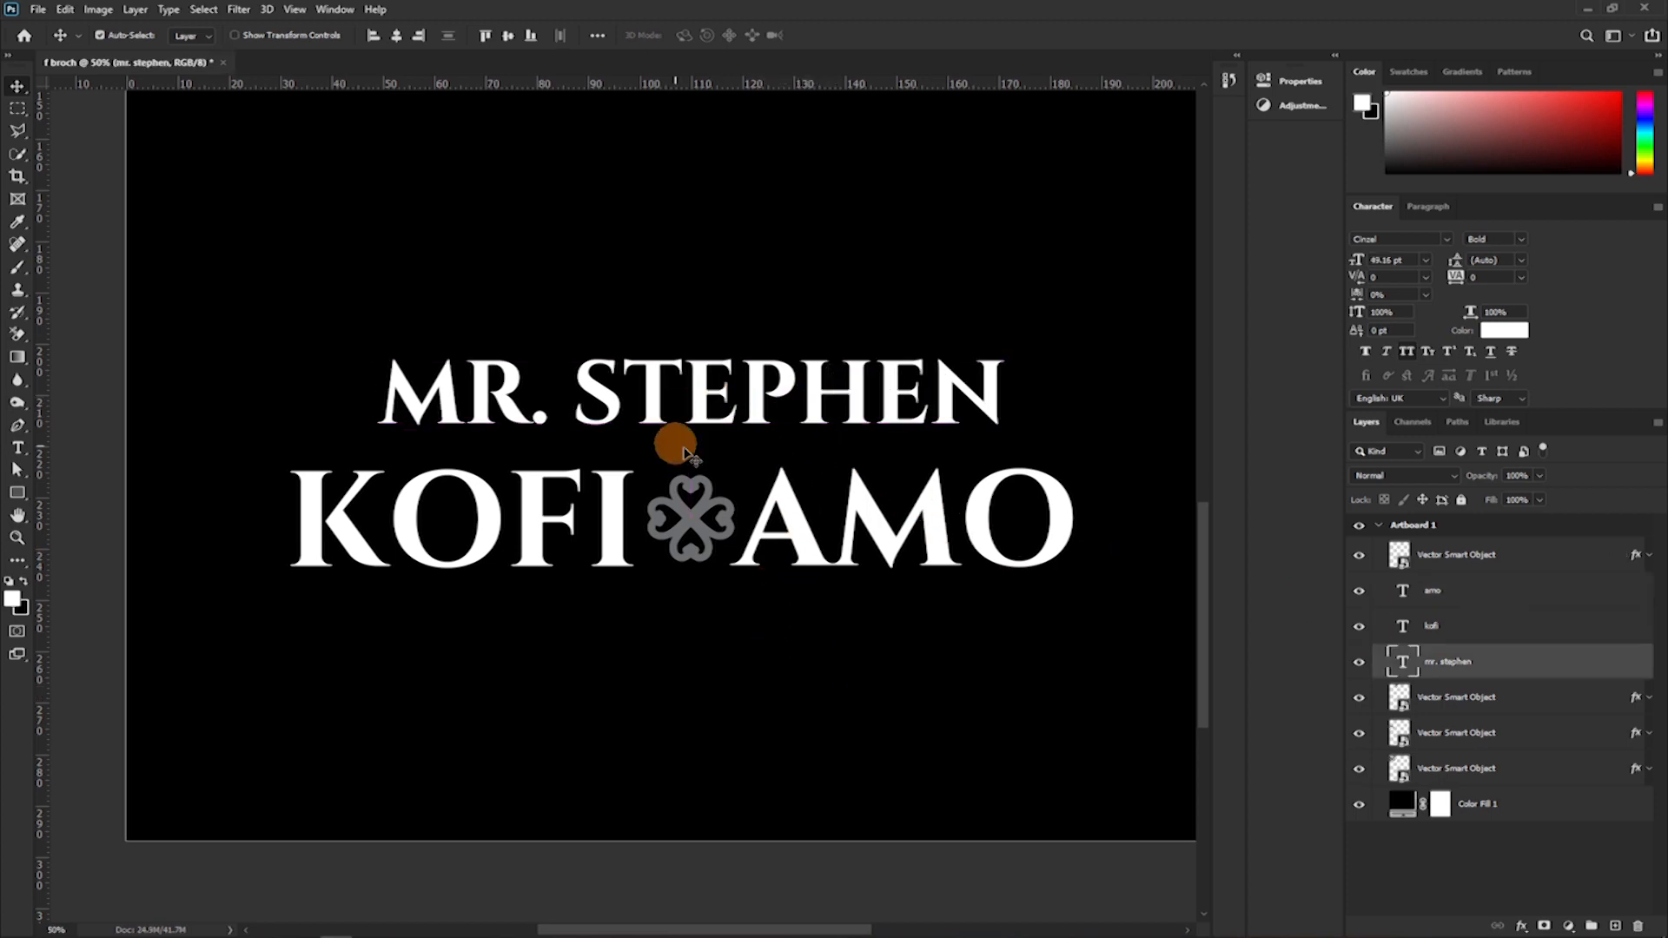
{"action": "left_click_drag", "start_coordinate": [756, 391], "coordinate": [758, 408]}
Add a new text line reading "A CALL TO ETERNIYT" above the title-and-first-name line.
{"action": "key", "text": "t"}
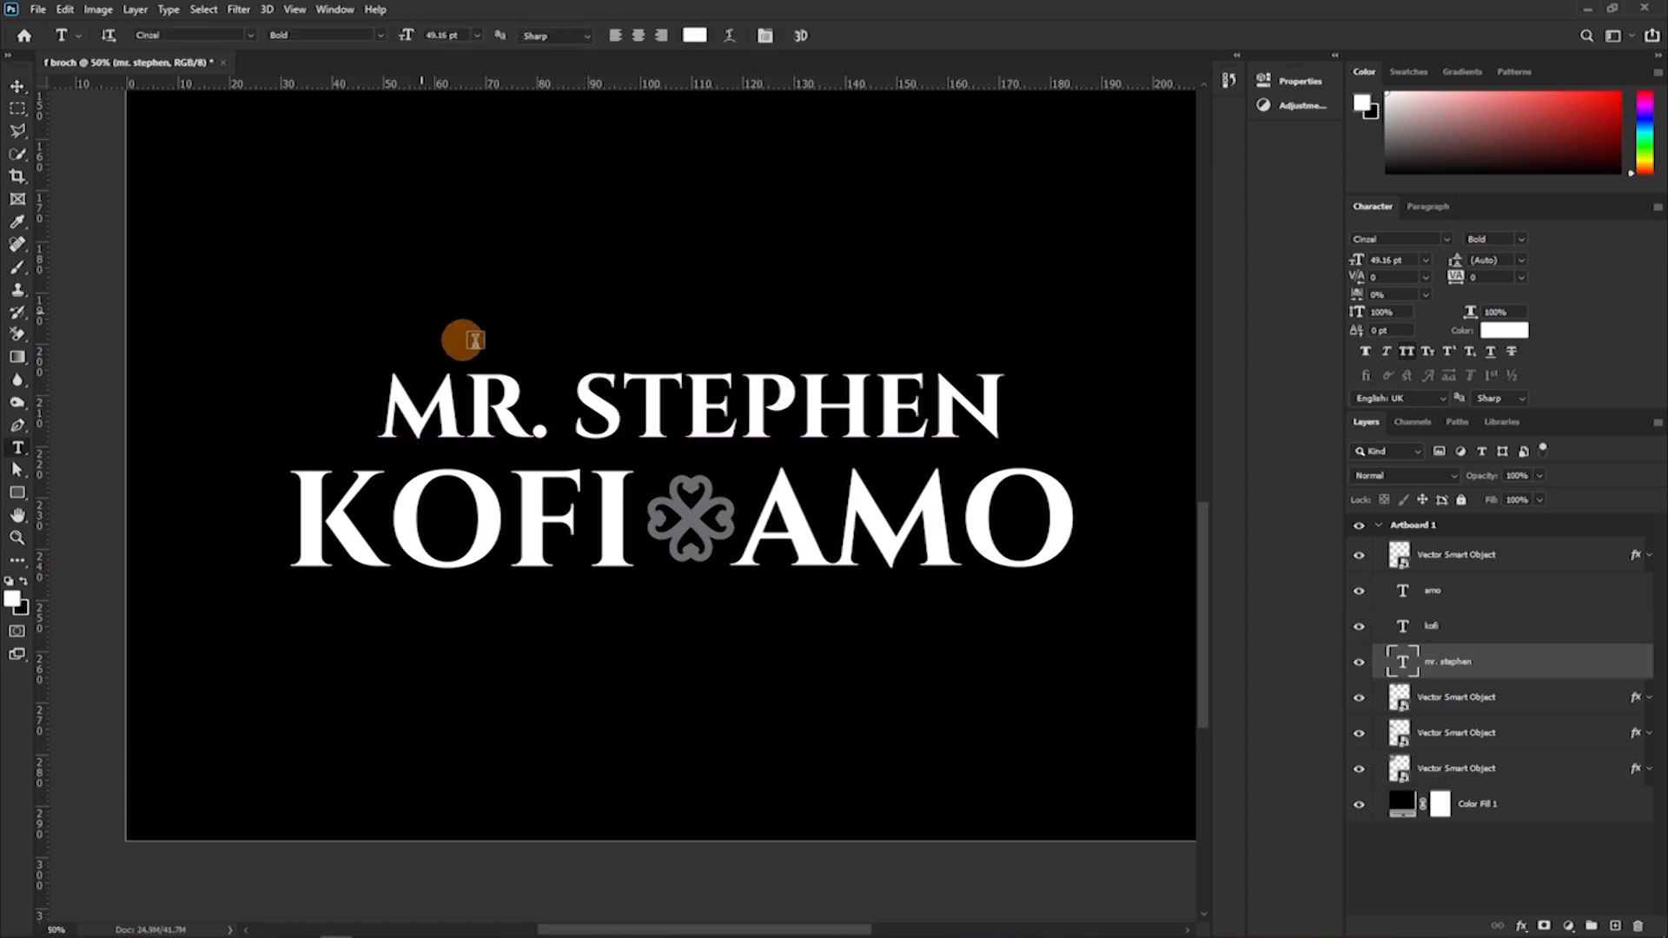
{"action": "left_click", "coordinate": [519, 317]}
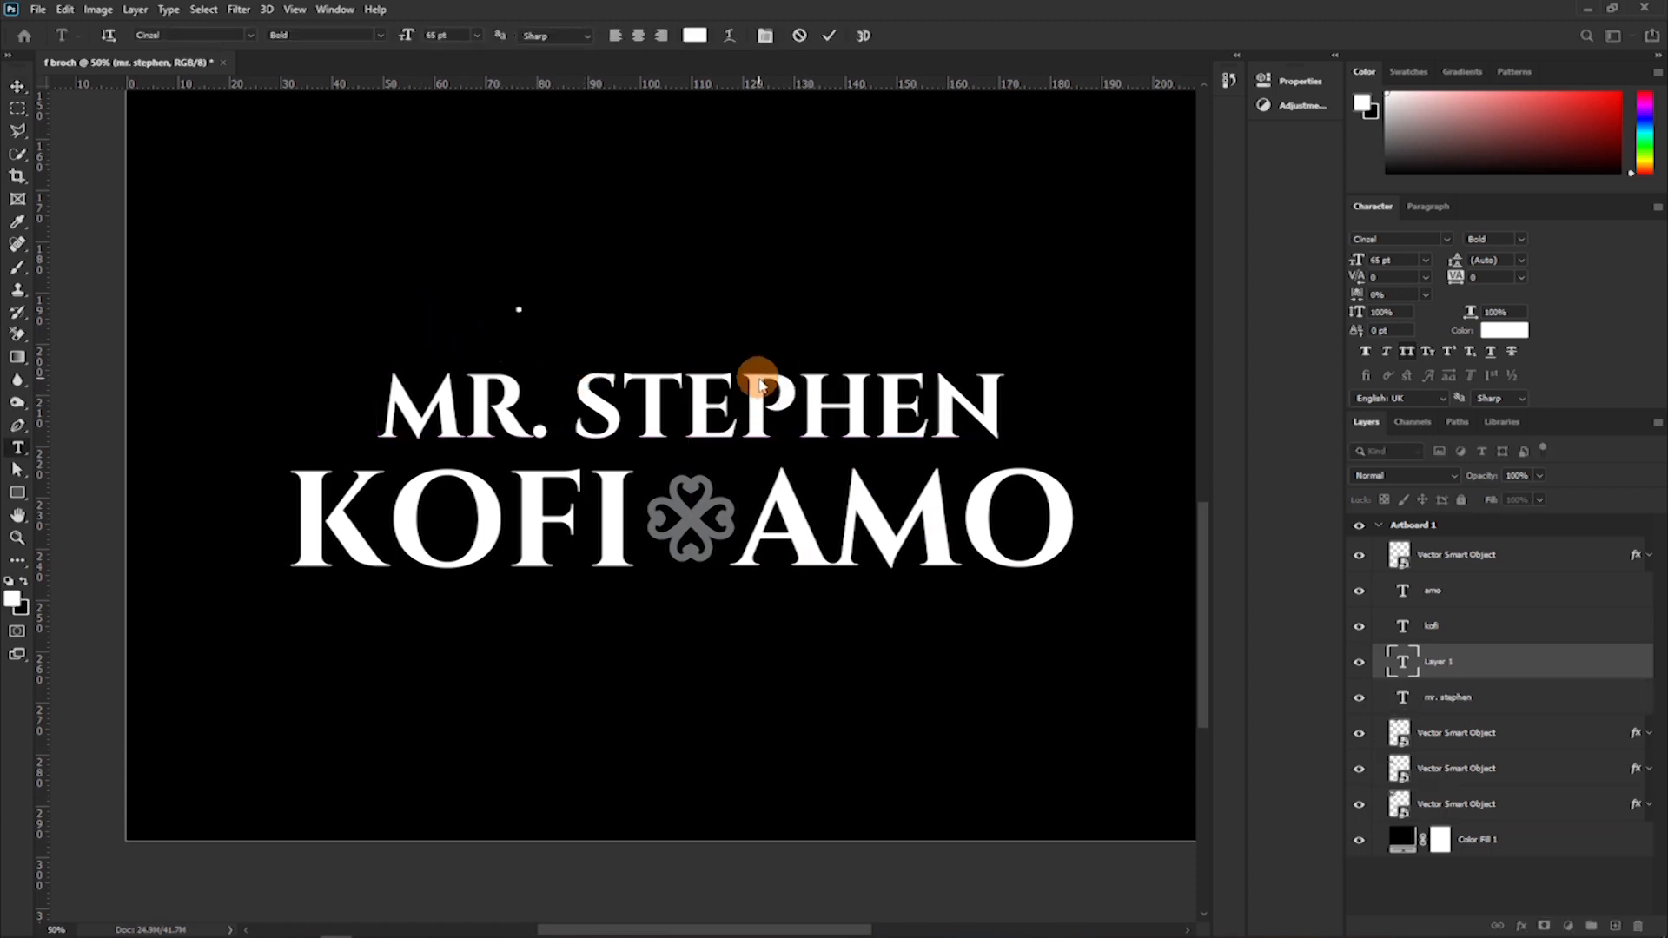
{"action": "type", "text": "A CALL;"}
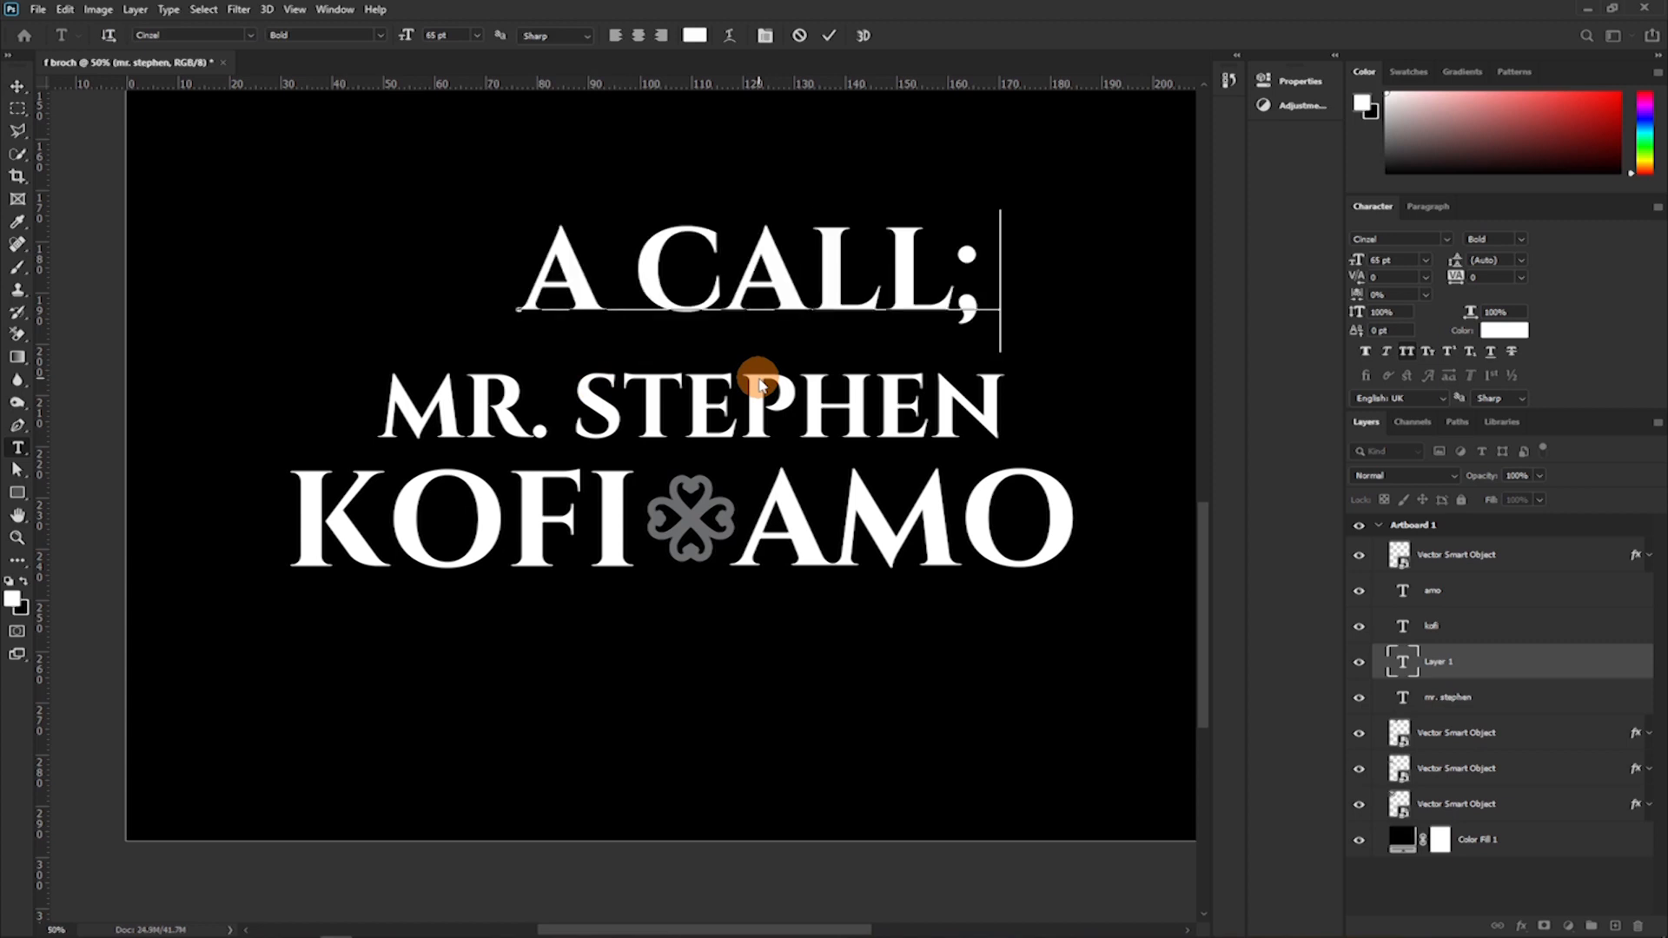
{"action": "key", "text": "BackSpace"}
{"action": "type", "text": " TO"}
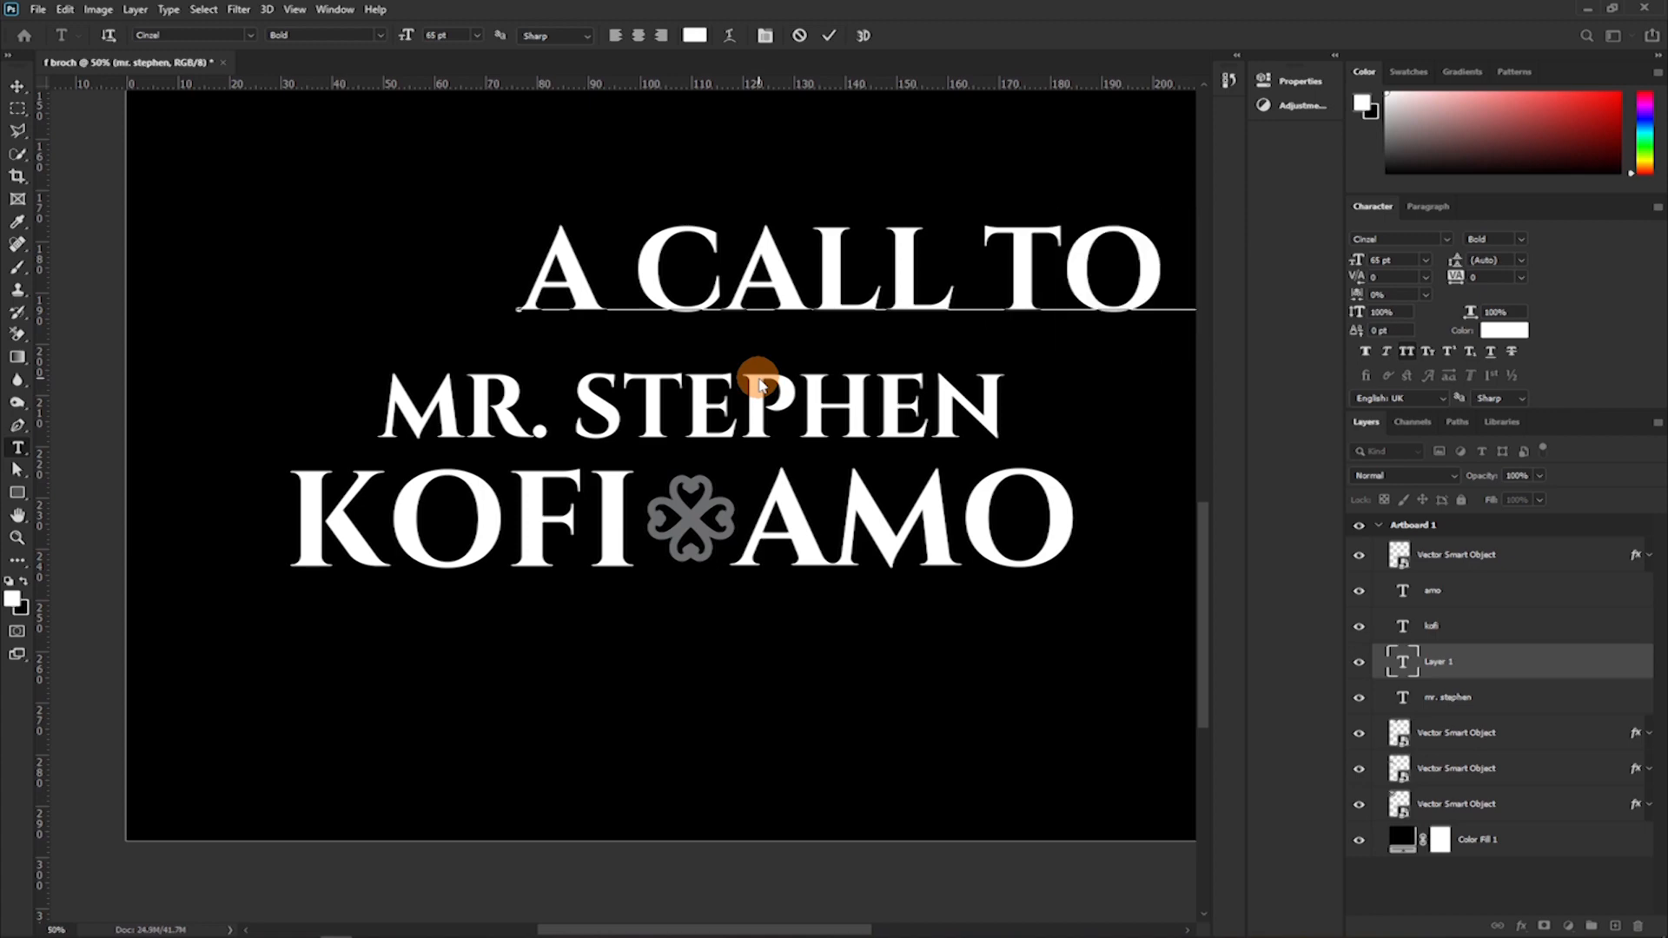
Set the whole "A CALL TO" line in Montserrat Regular and reduce its size to about 19 pt.
{"action": "key", "text": "ctrl+a"}
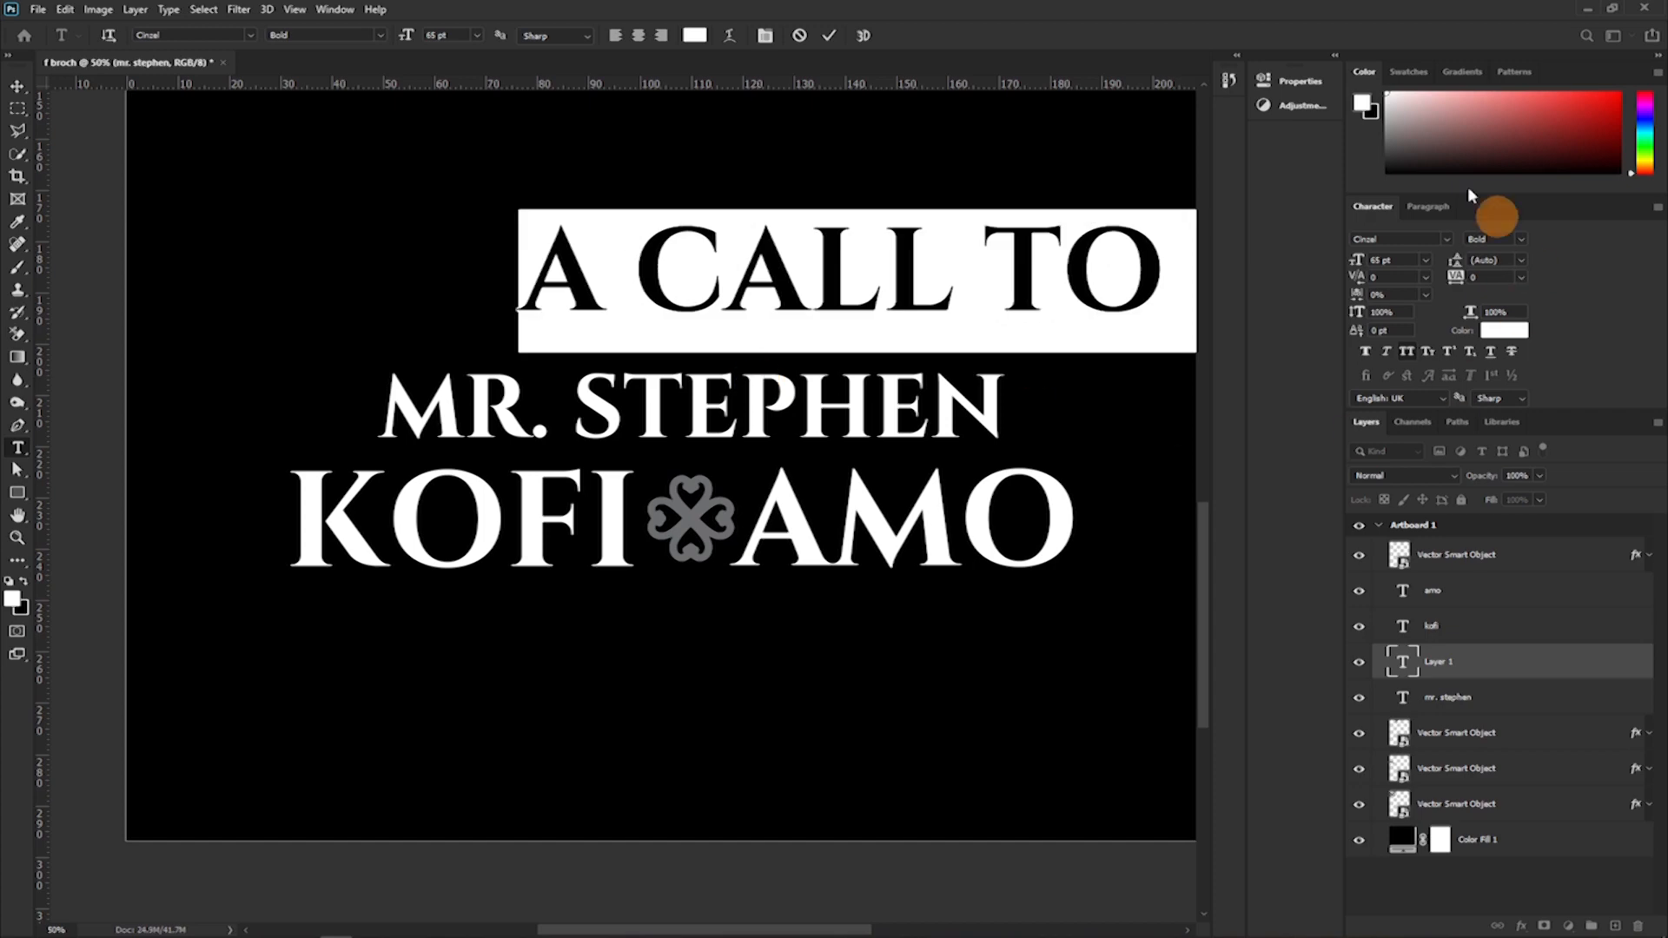
{"action": "left_click", "coordinate": [1400, 240]}
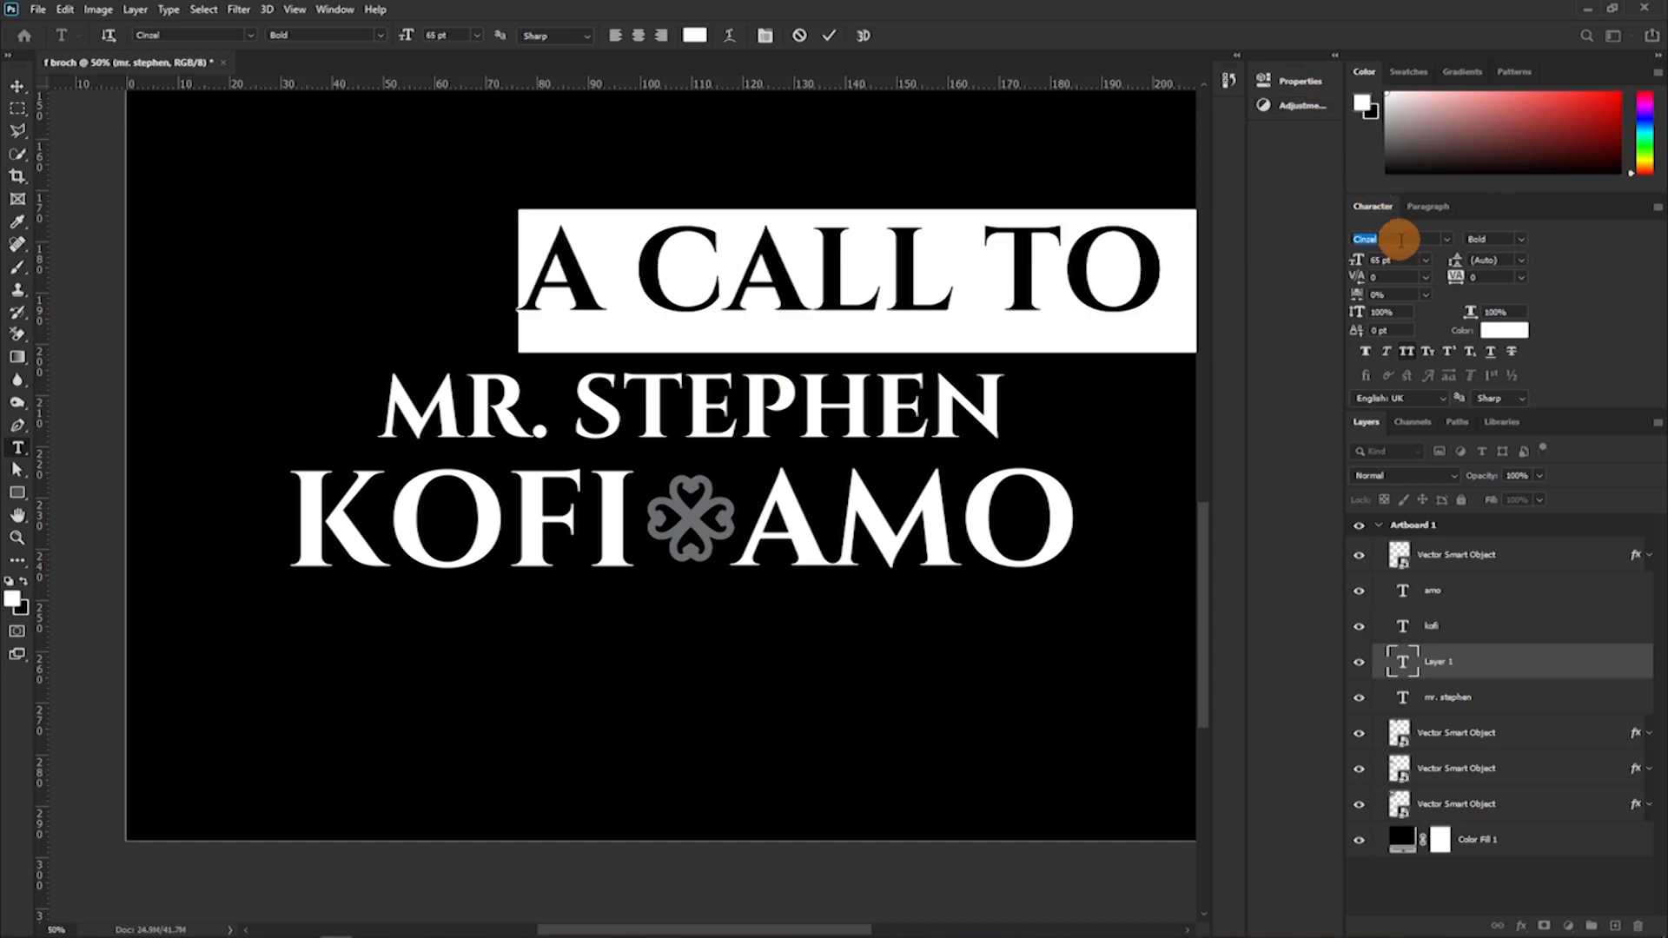
{"action": "type", "text": "montez"}
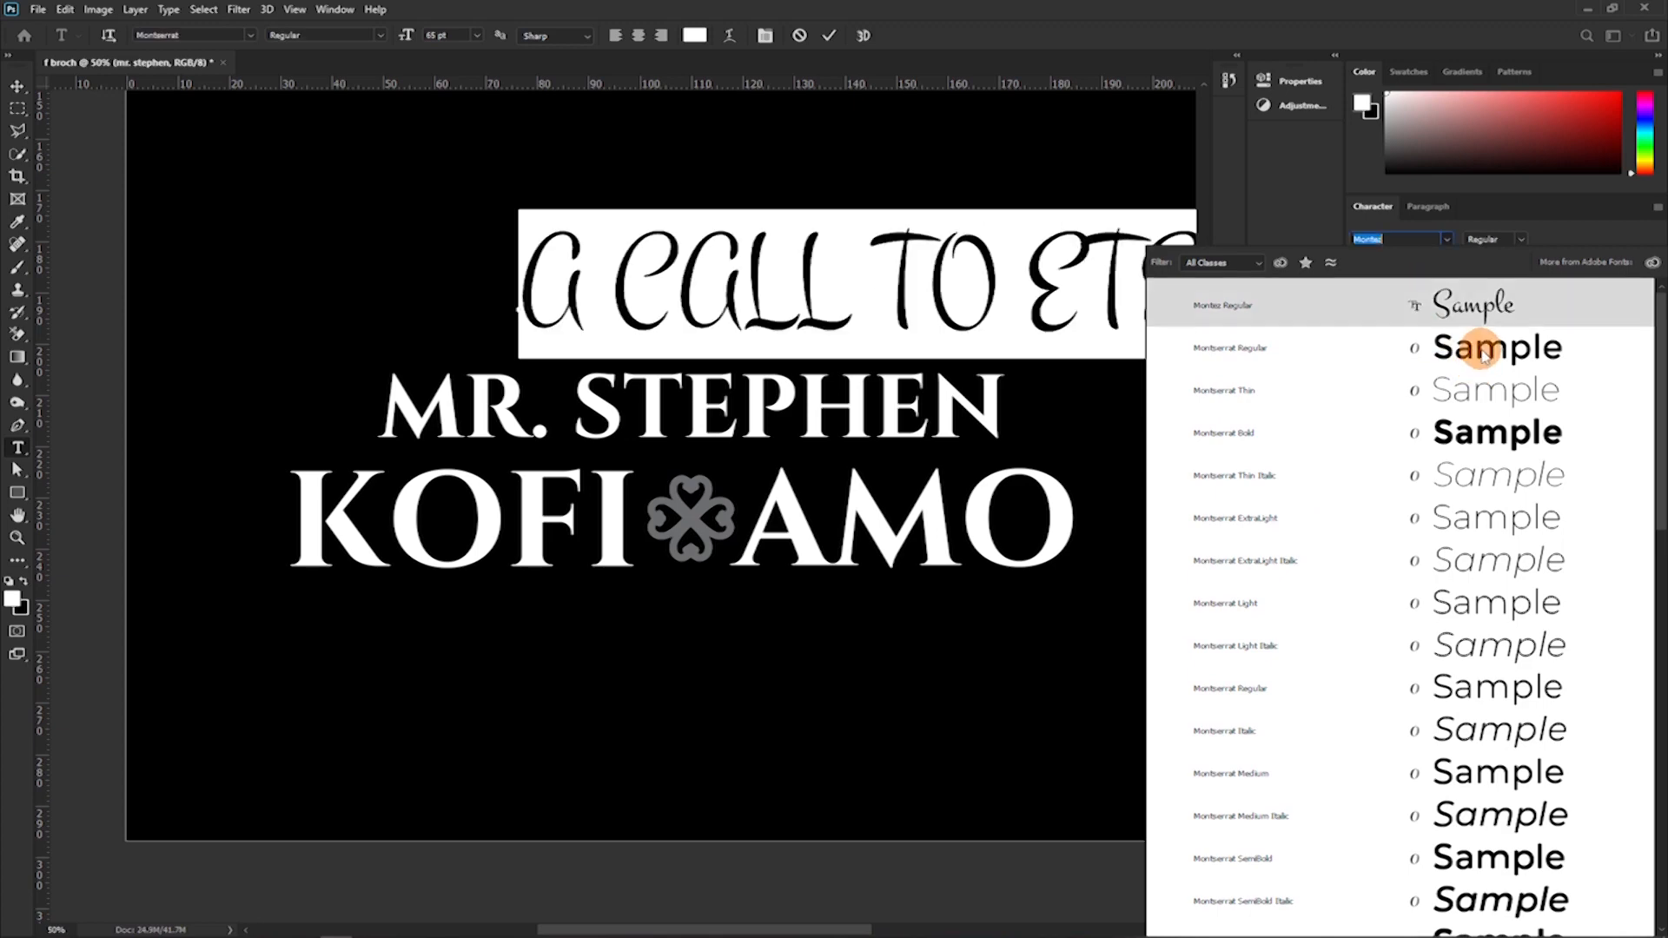
{"action": "left_click", "coordinate": [1482, 350]}
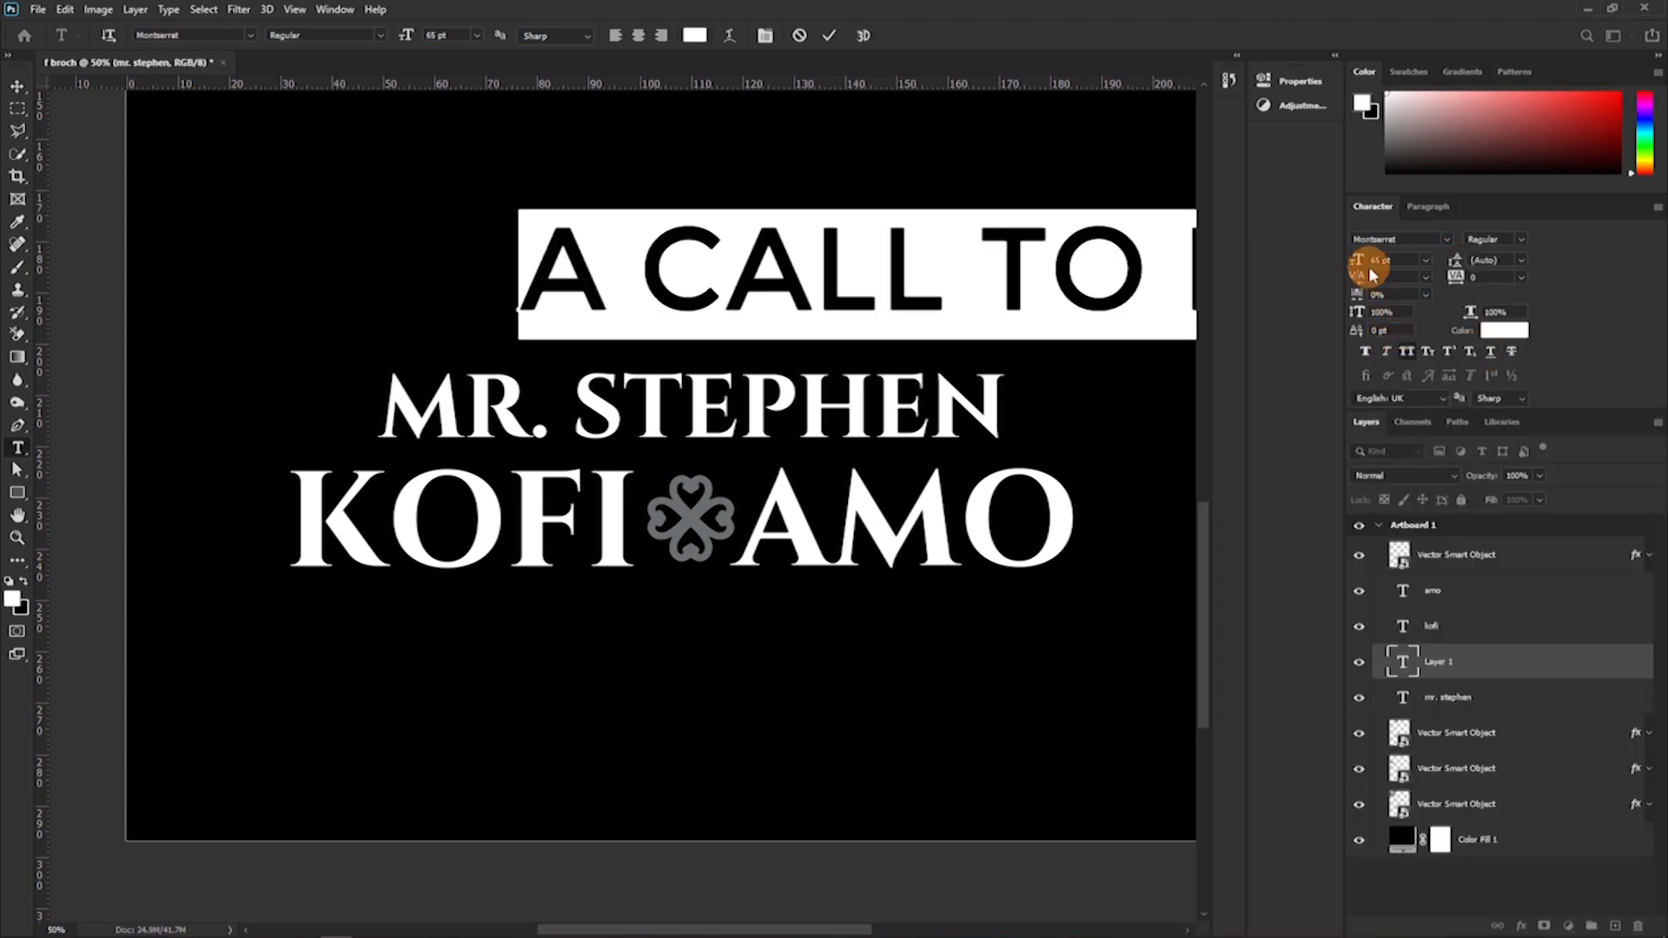
{"action": "left_click_drag", "start_coordinate": [1357, 261], "coordinate": [1266, 283]}
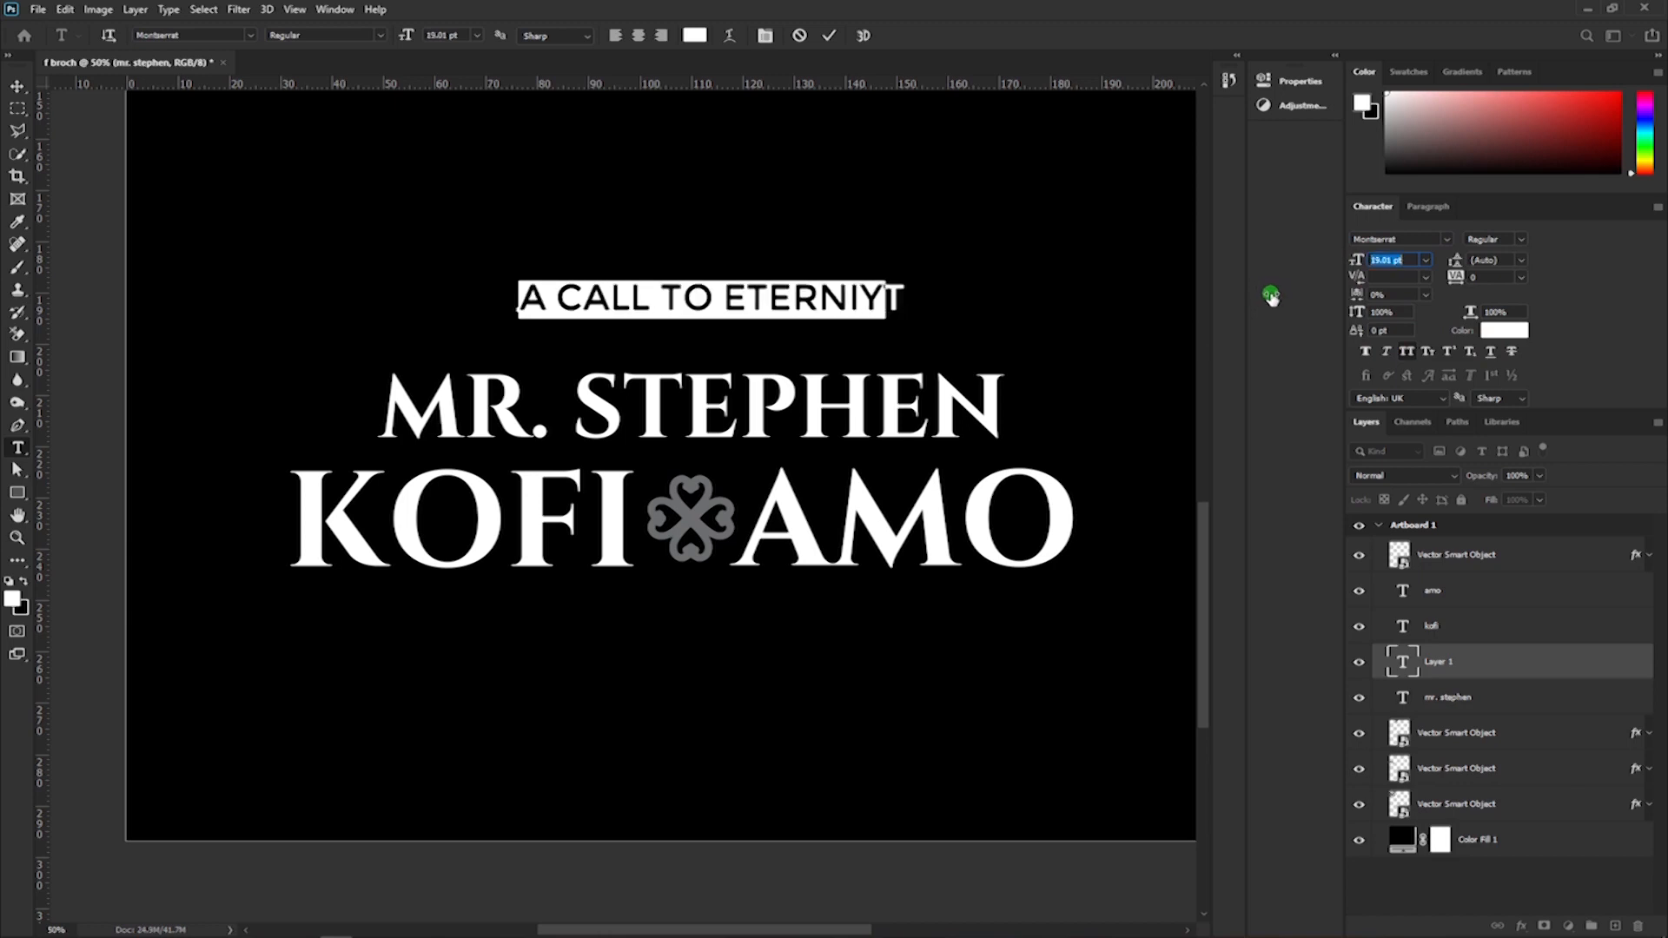
Try retyping the misspelled ending of the small heading as "TY", and undo the edit.
{"action": "left_click", "coordinate": [838, 300]}
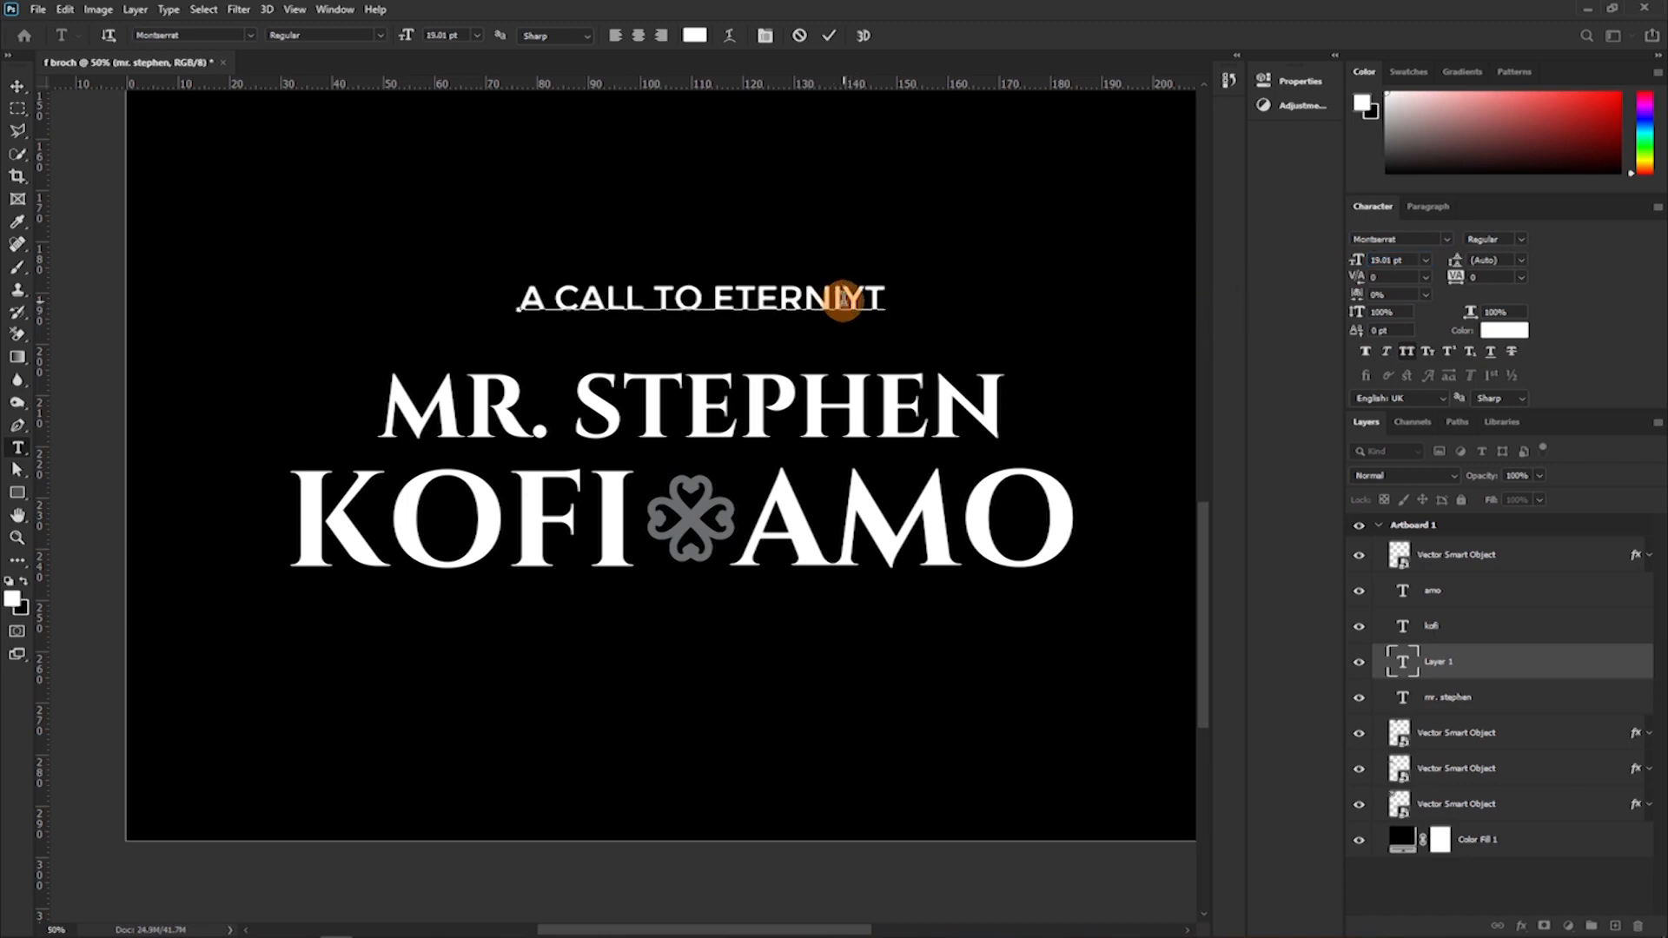
{"action": "left_click_drag", "start_coordinate": [844, 298], "coordinate": [904, 293]}
{"action": "type", "text": "TY"}
{"action": "key", "text": "ctrl+z"}
Spell-check the small heading, change all occurrences of the misspelled word to "eternity", and commit the text.
{"action": "left_click", "coordinate": [801, 291]}
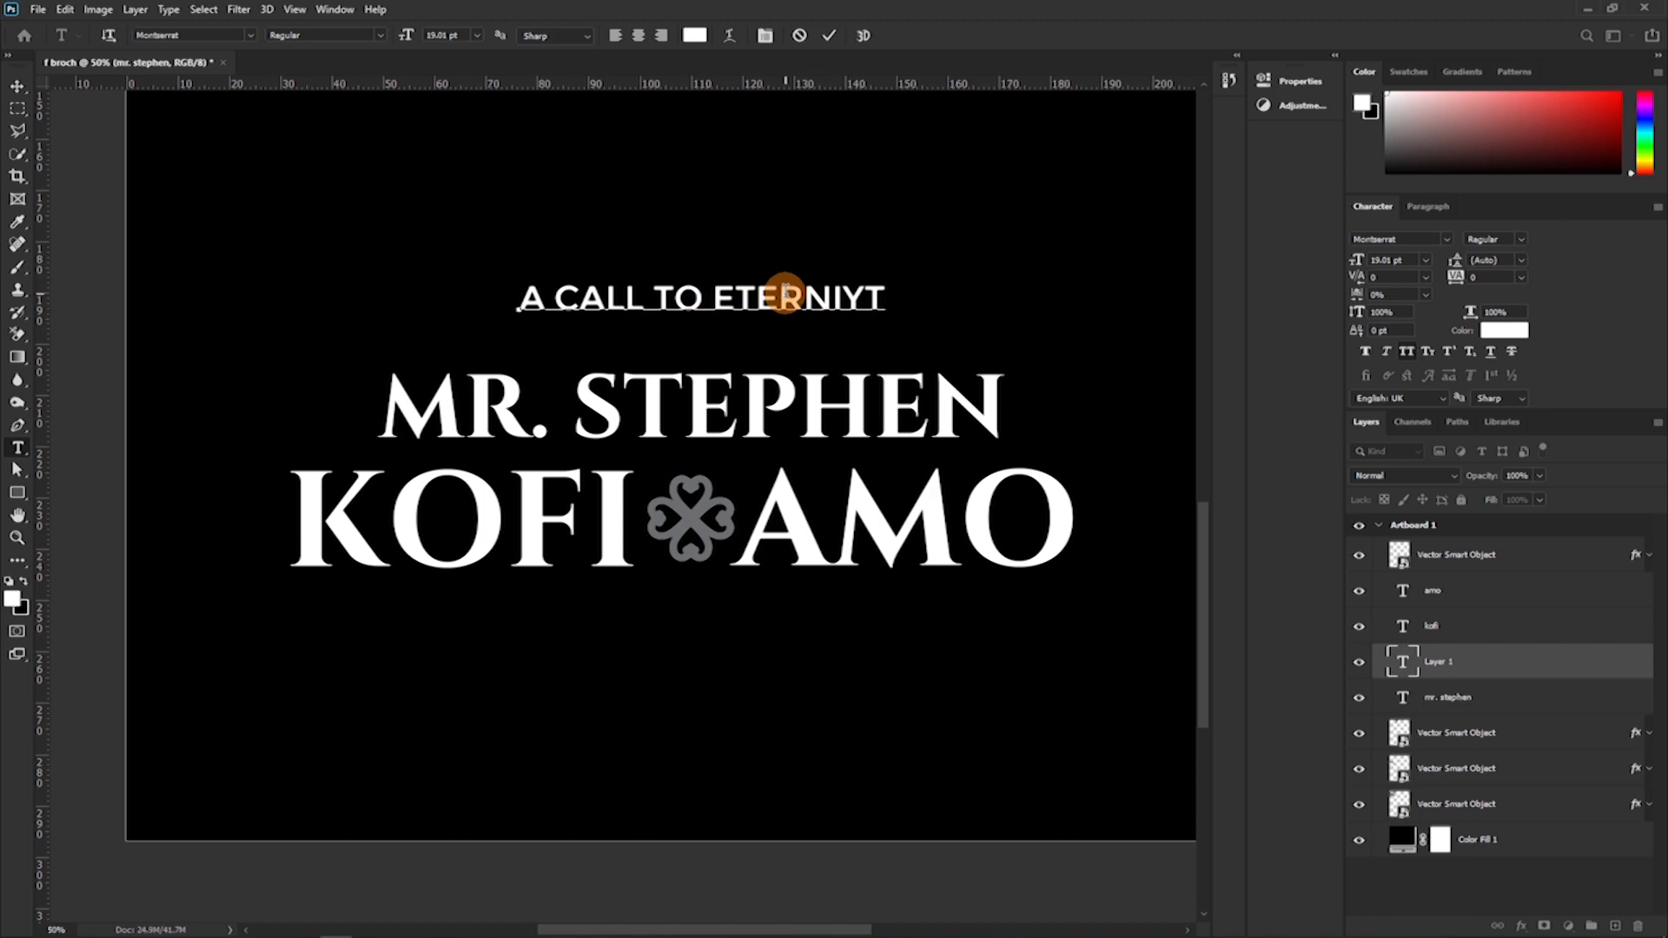
{"action": "right_click", "coordinate": [786, 302]}
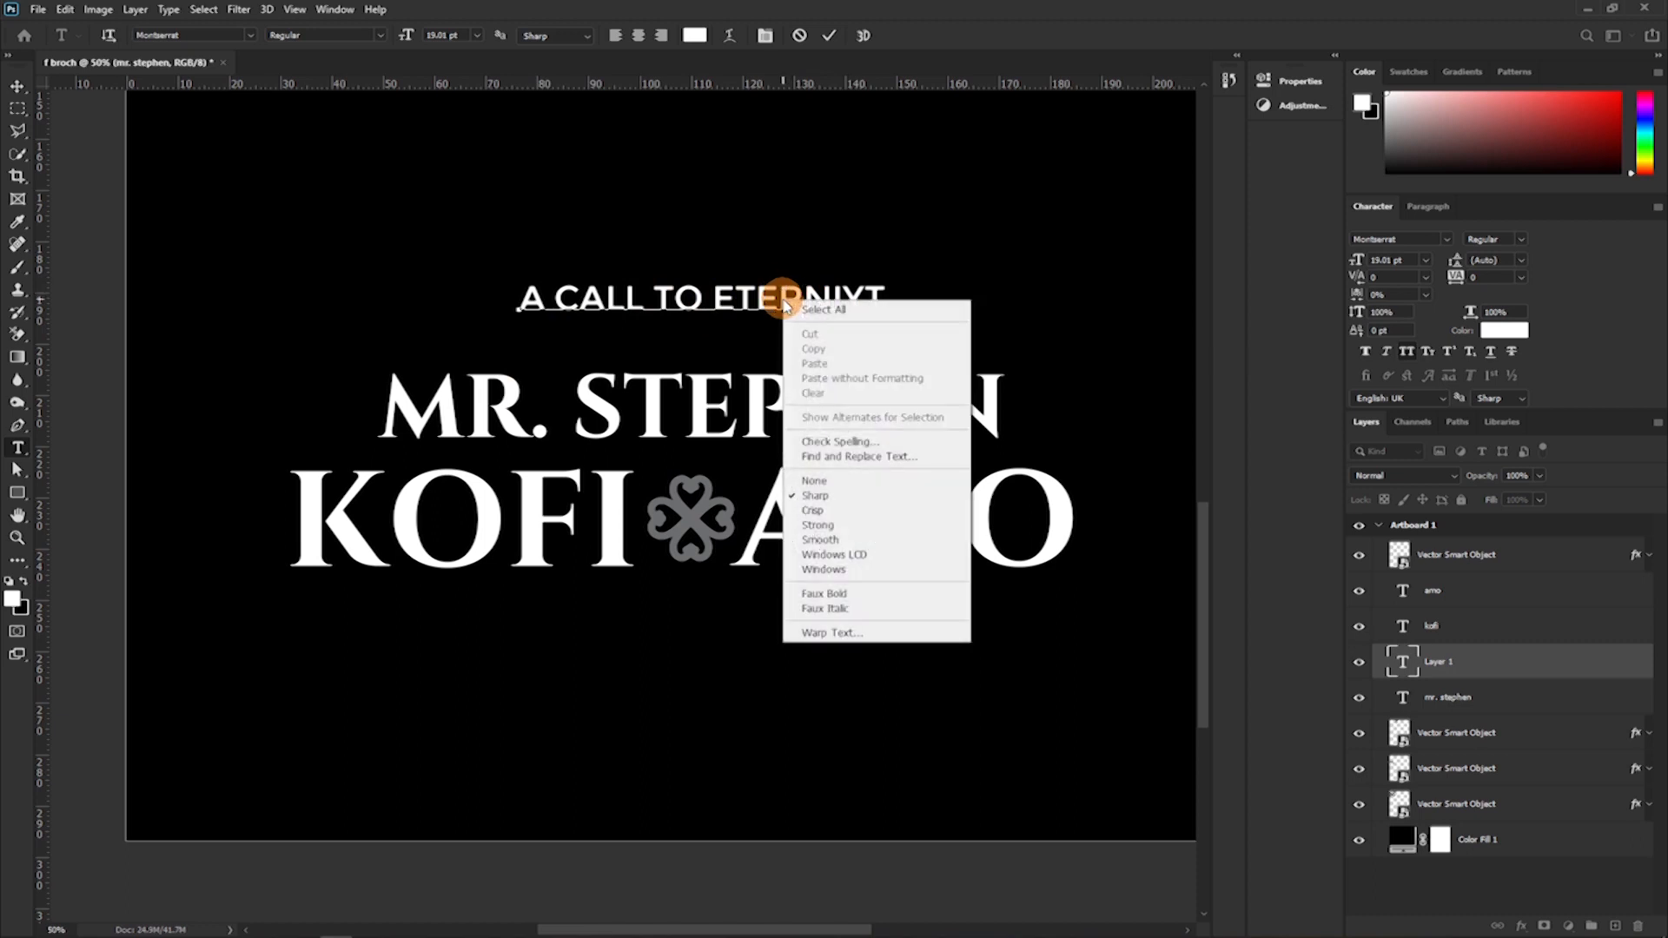
{"action": "left_click", "coordinate": [839, 442]}
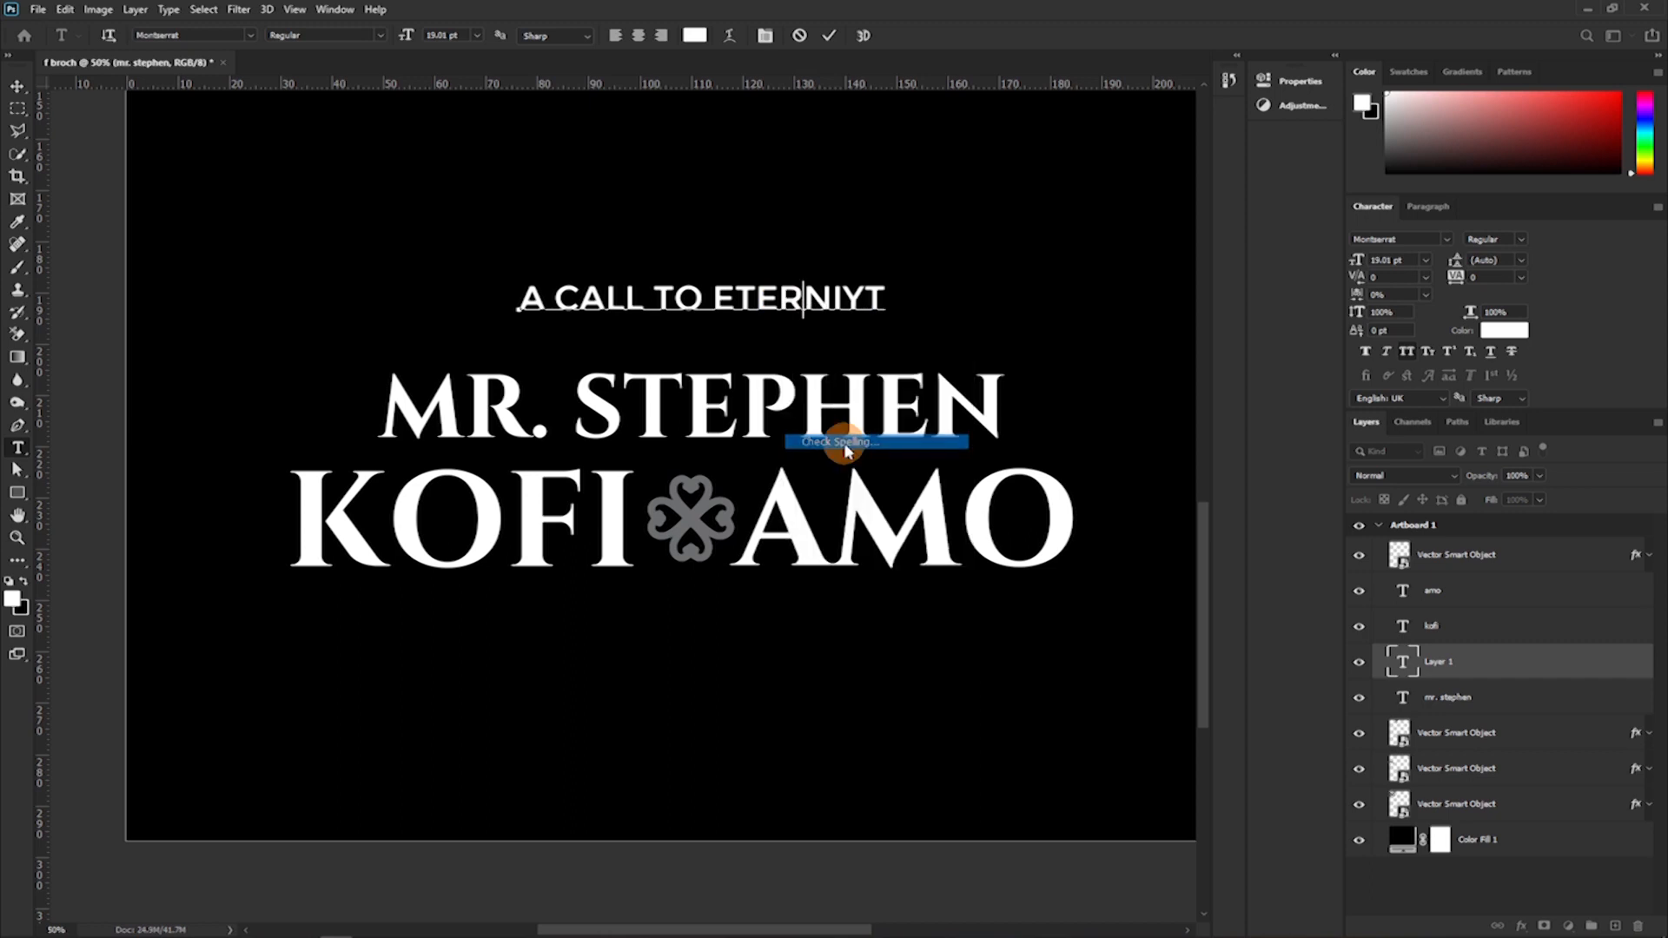
{"action": "left_click_drag", "start_coordinate": [885, 176], "coordinate": [1140, 135]}
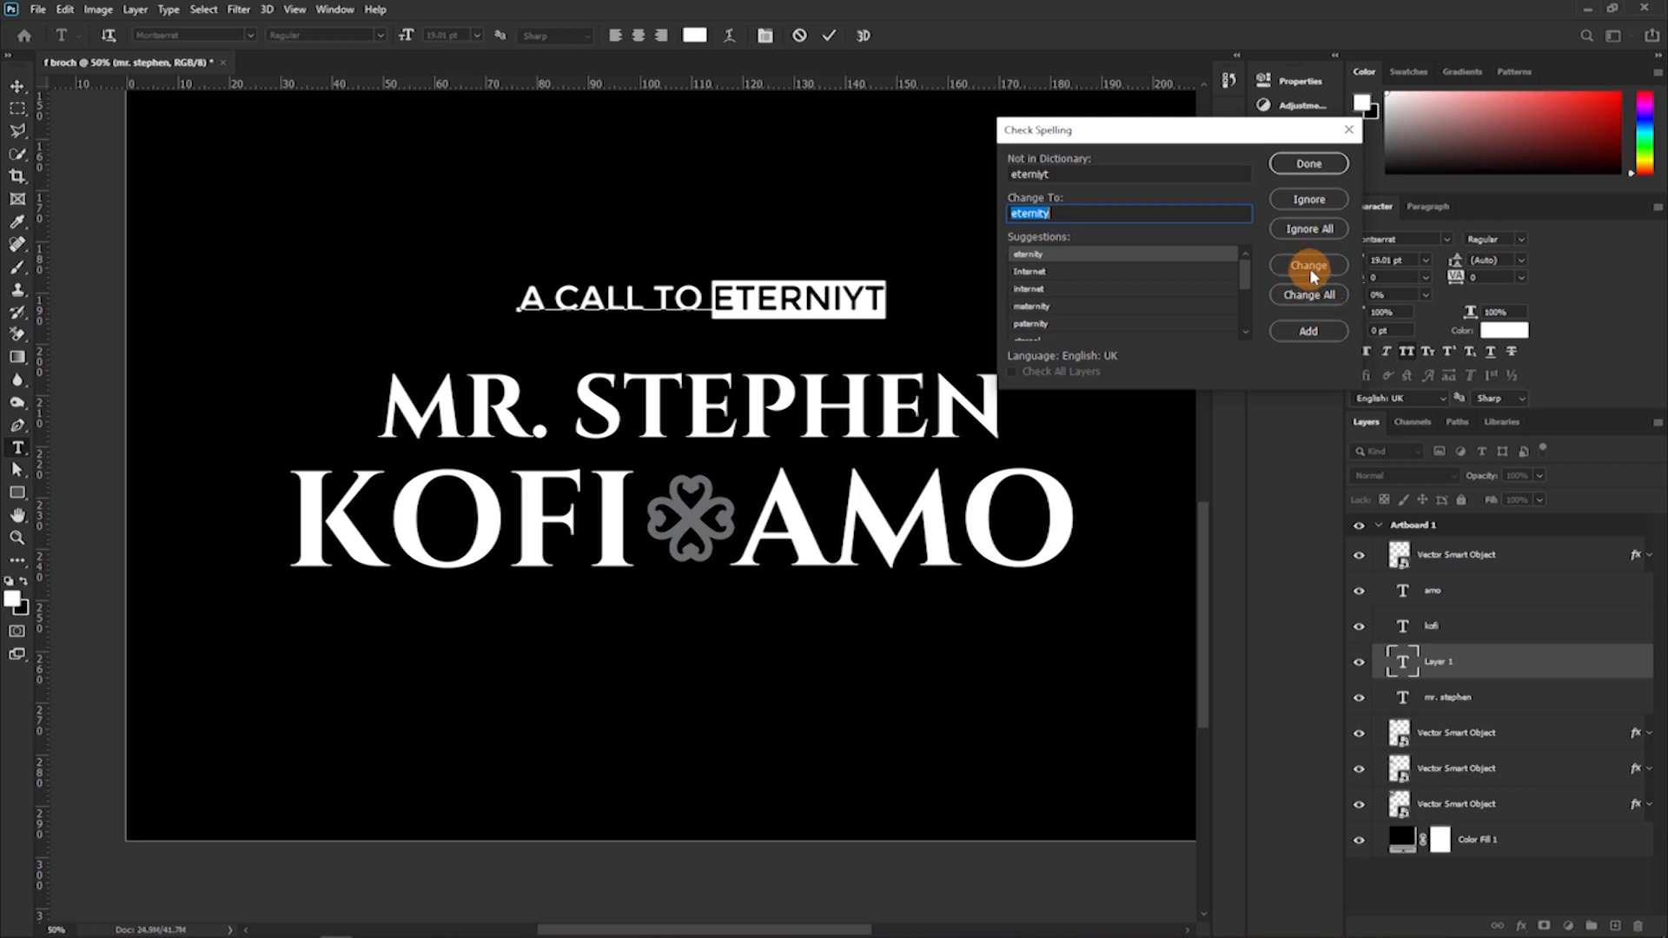
{"action": "left_click", "coordinate": [1306, 296]}
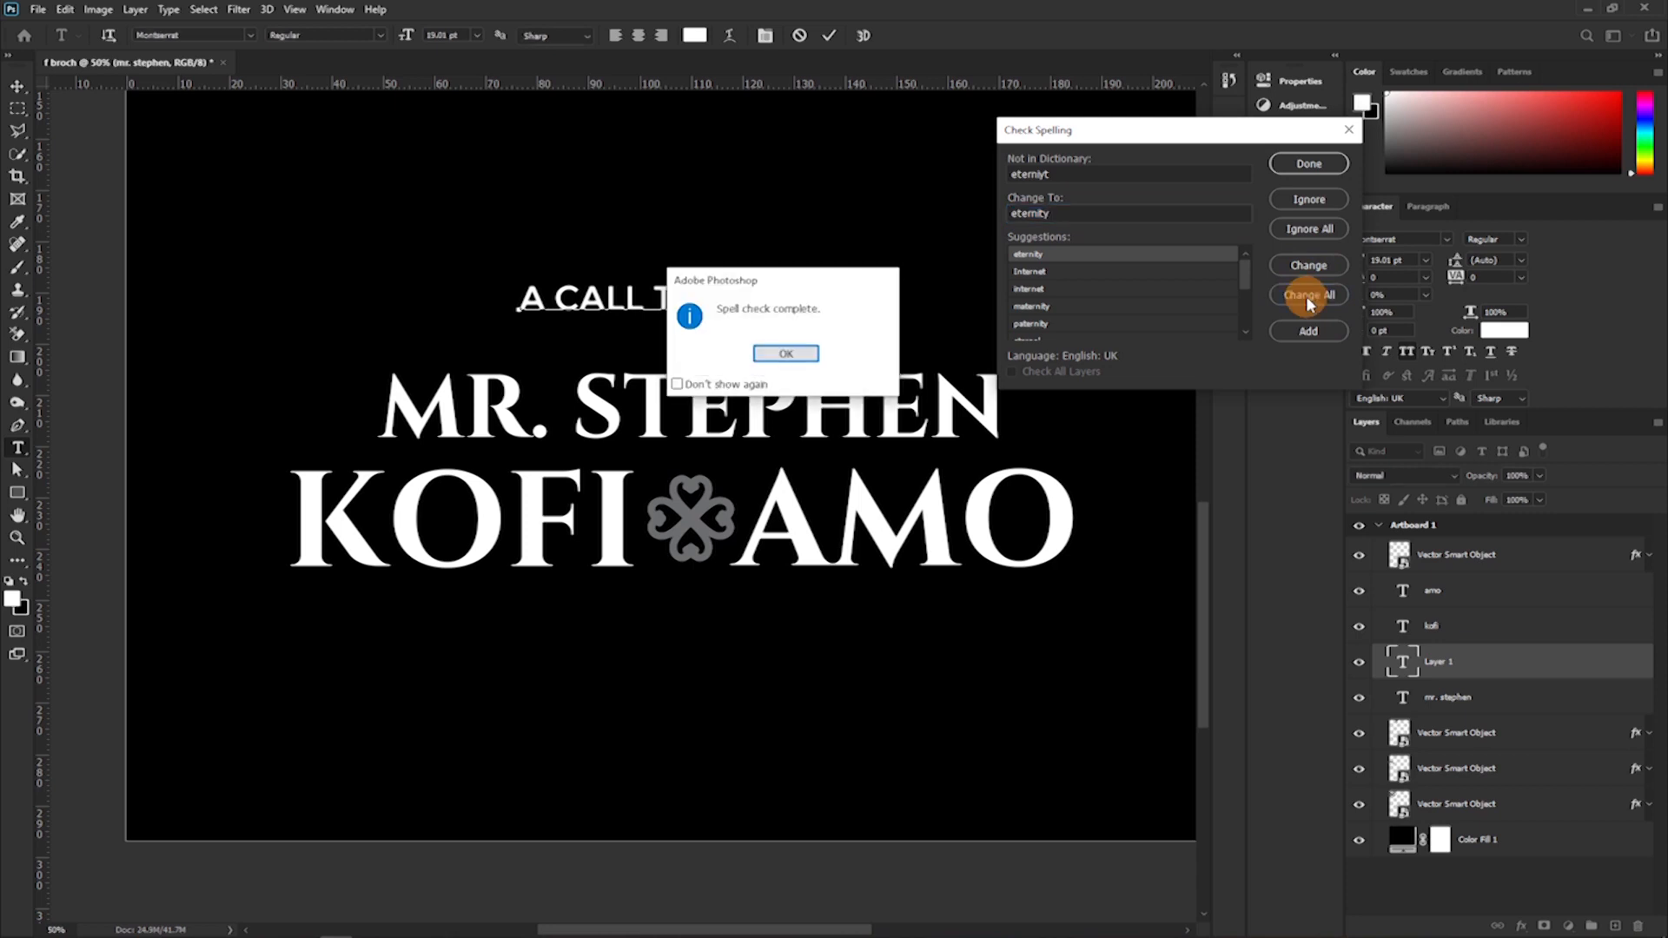
{"action": "left_click", "coordinate": [785, 354]}
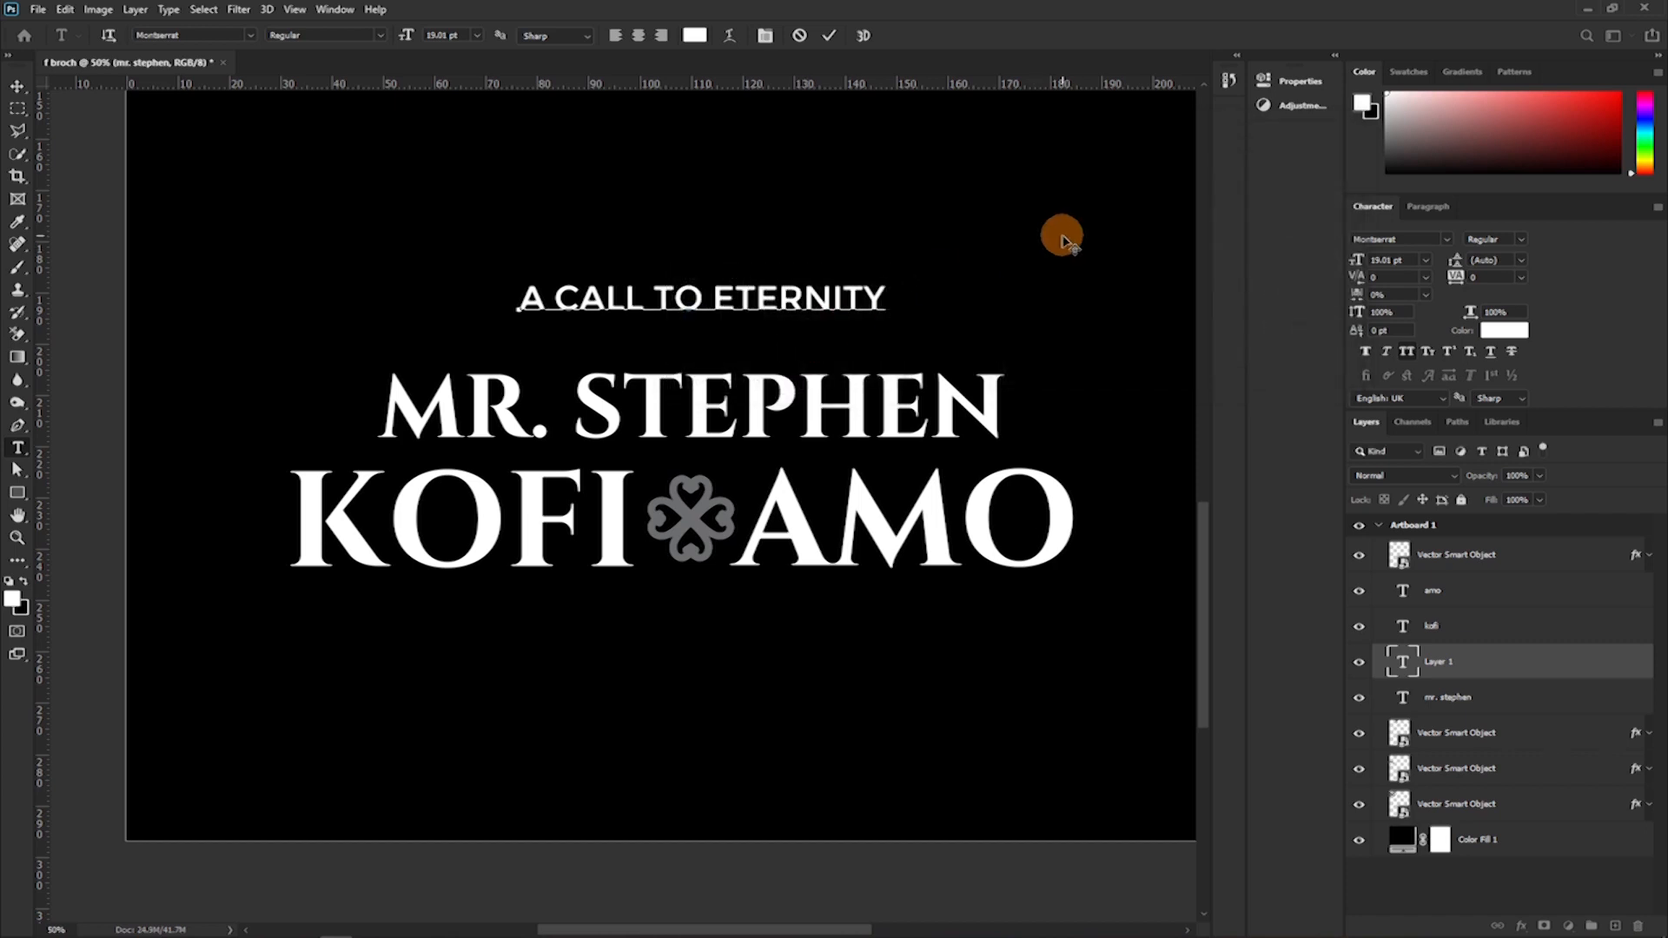
{"action": "left_click", "coordinate": [827, 36]}
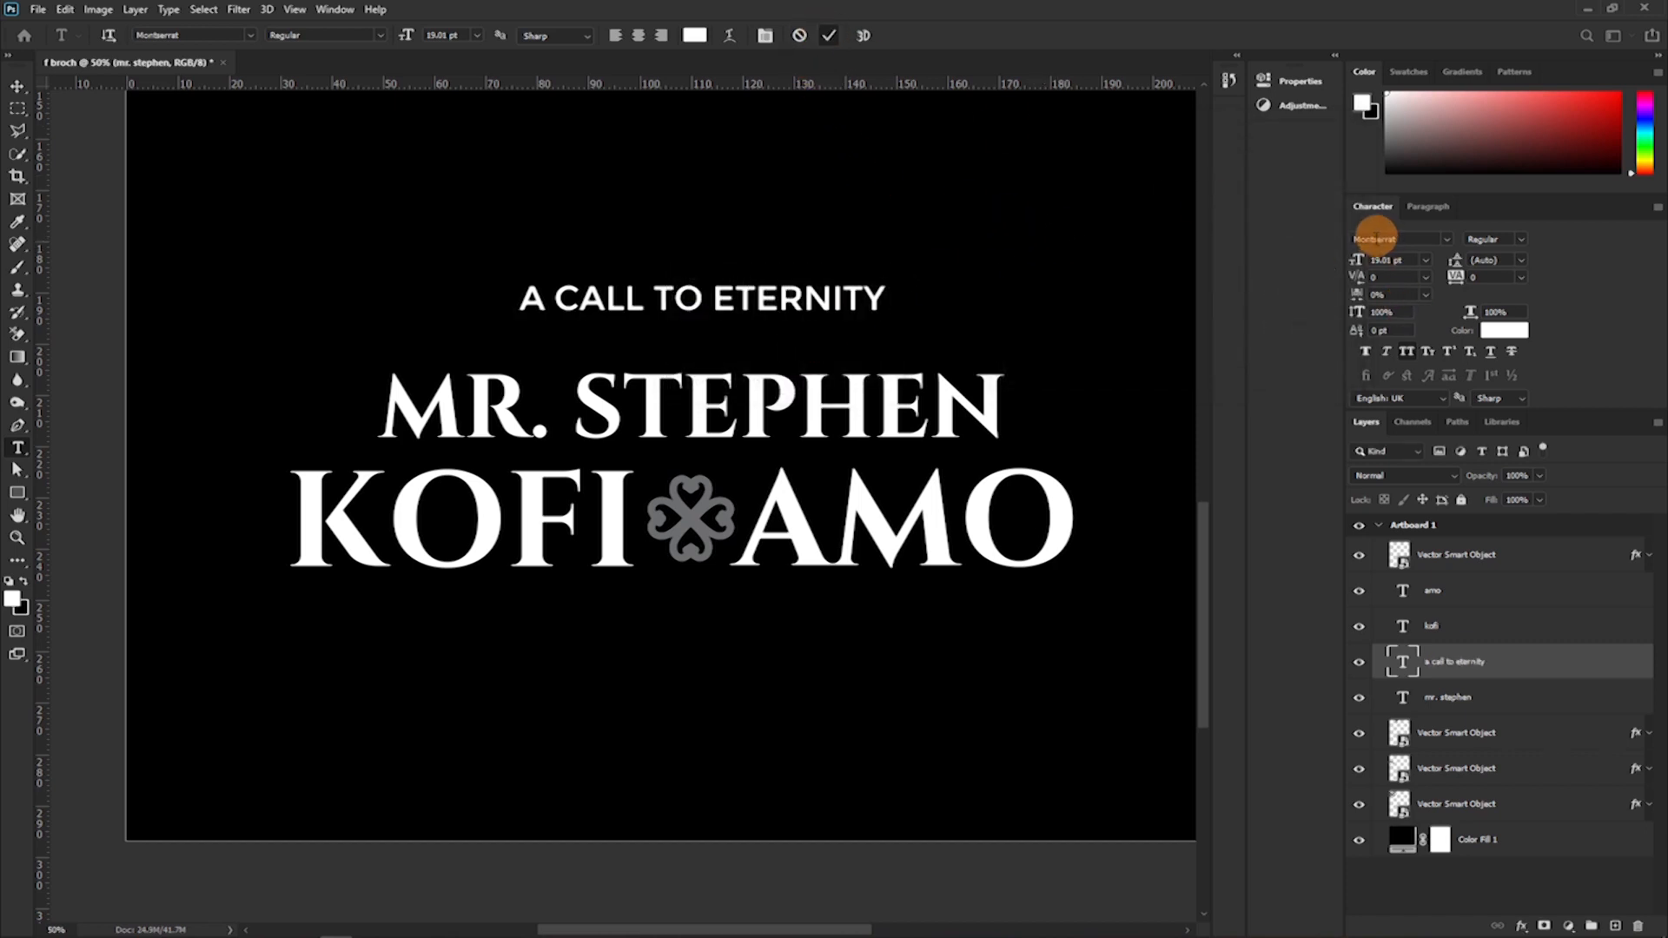
Set the heading to 12 pt with 580 tracking and move it centred, closer above the title-and-first-name line.
{"action": "left_click", "coordinate": [1424, 260]}
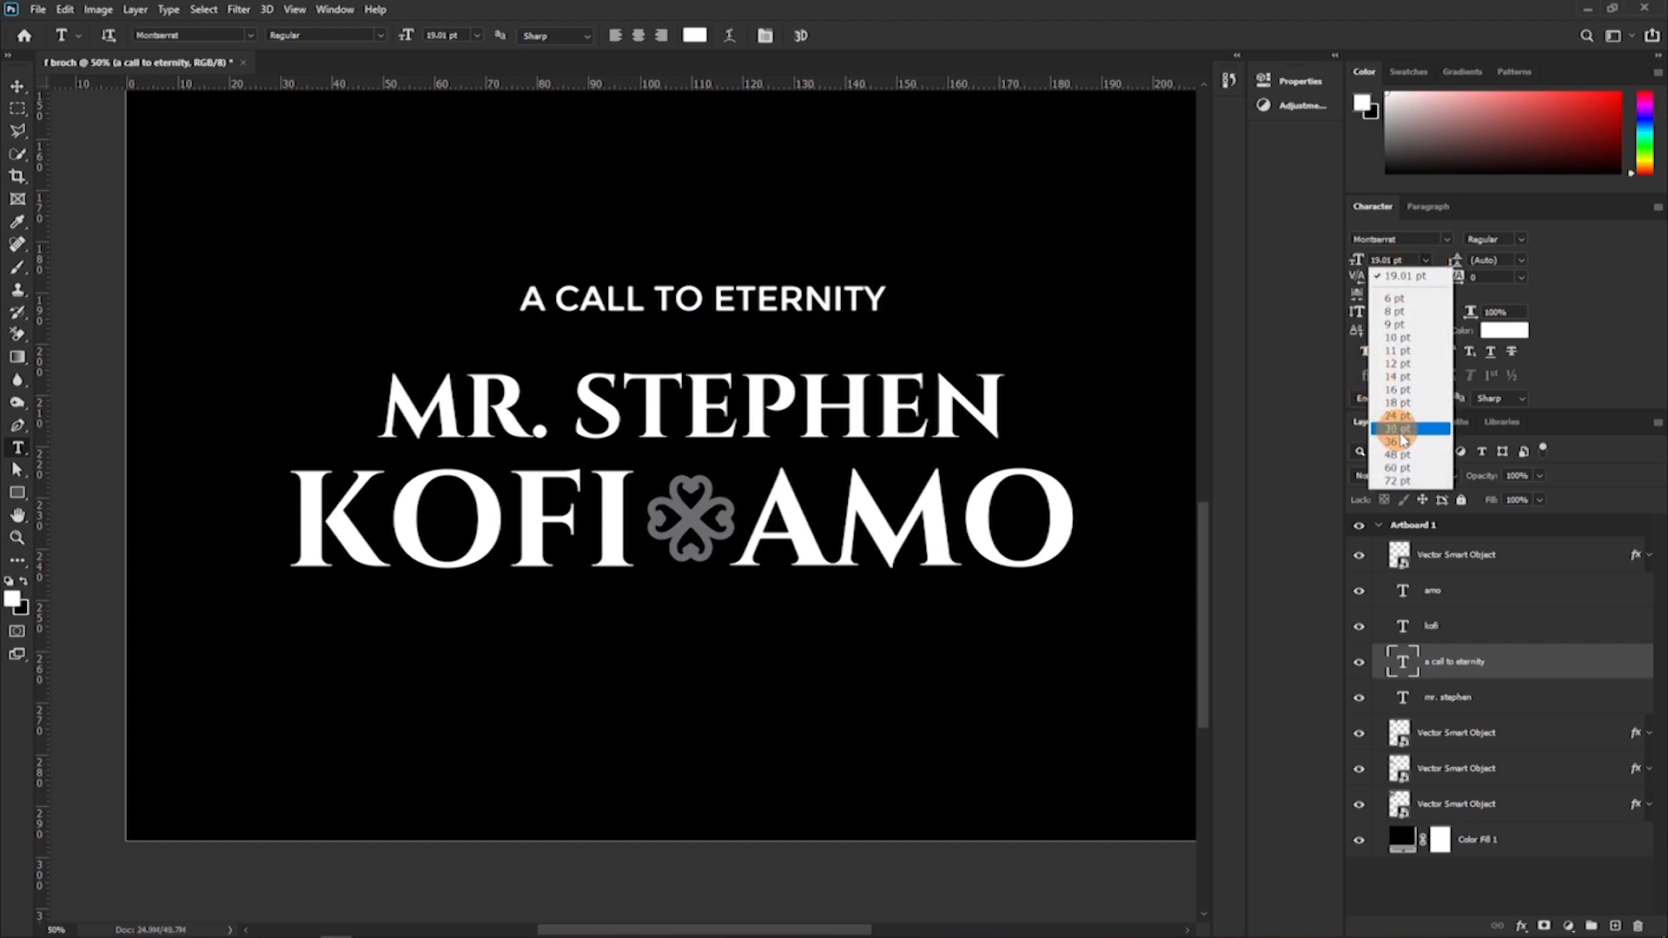
{"action": "left_click", "coordinate": [1398, 363]}
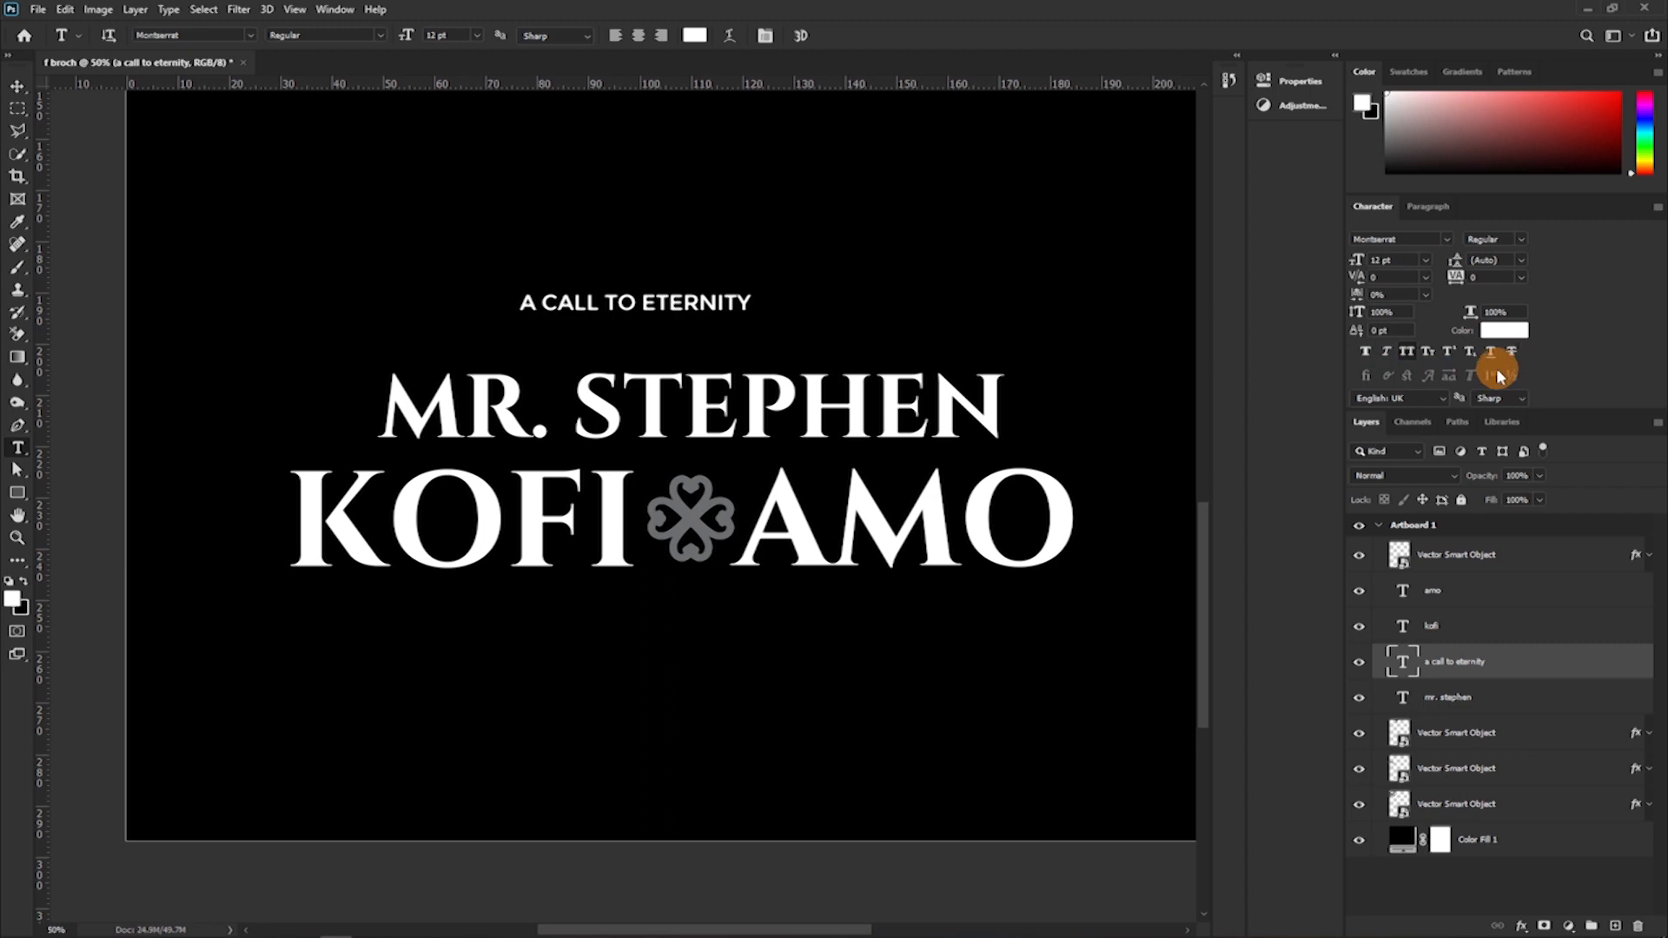
{"action": "left_click", "coordinate": [1519, 277]}
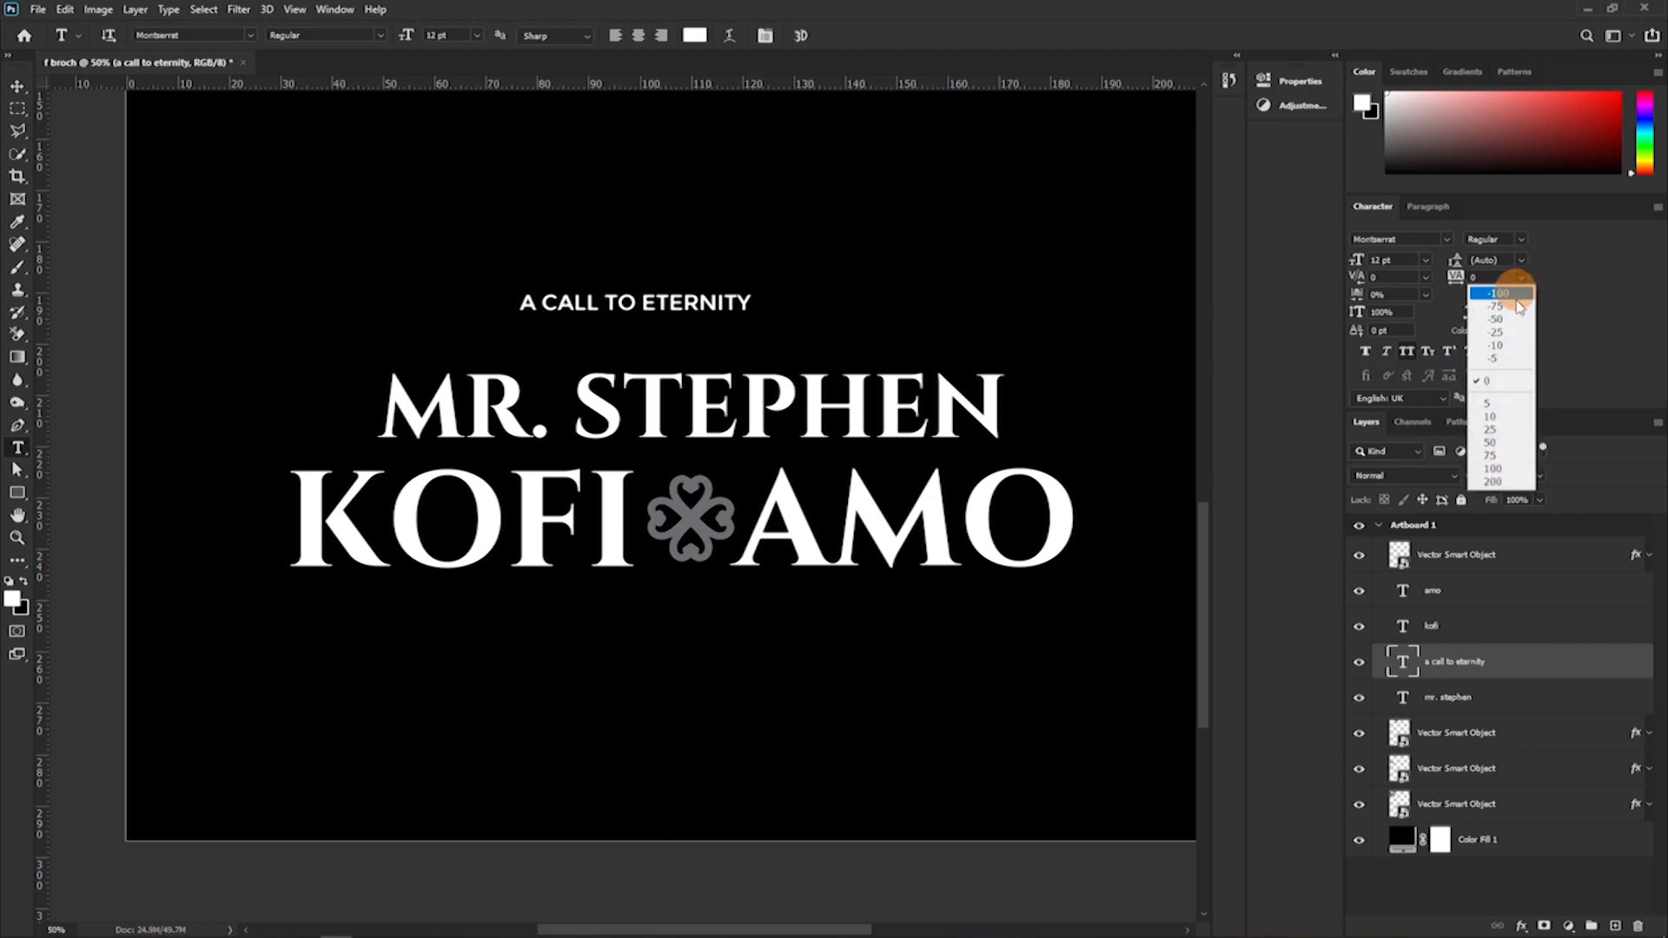
{"action": "left_click", "coordinate": [1511, 481]}
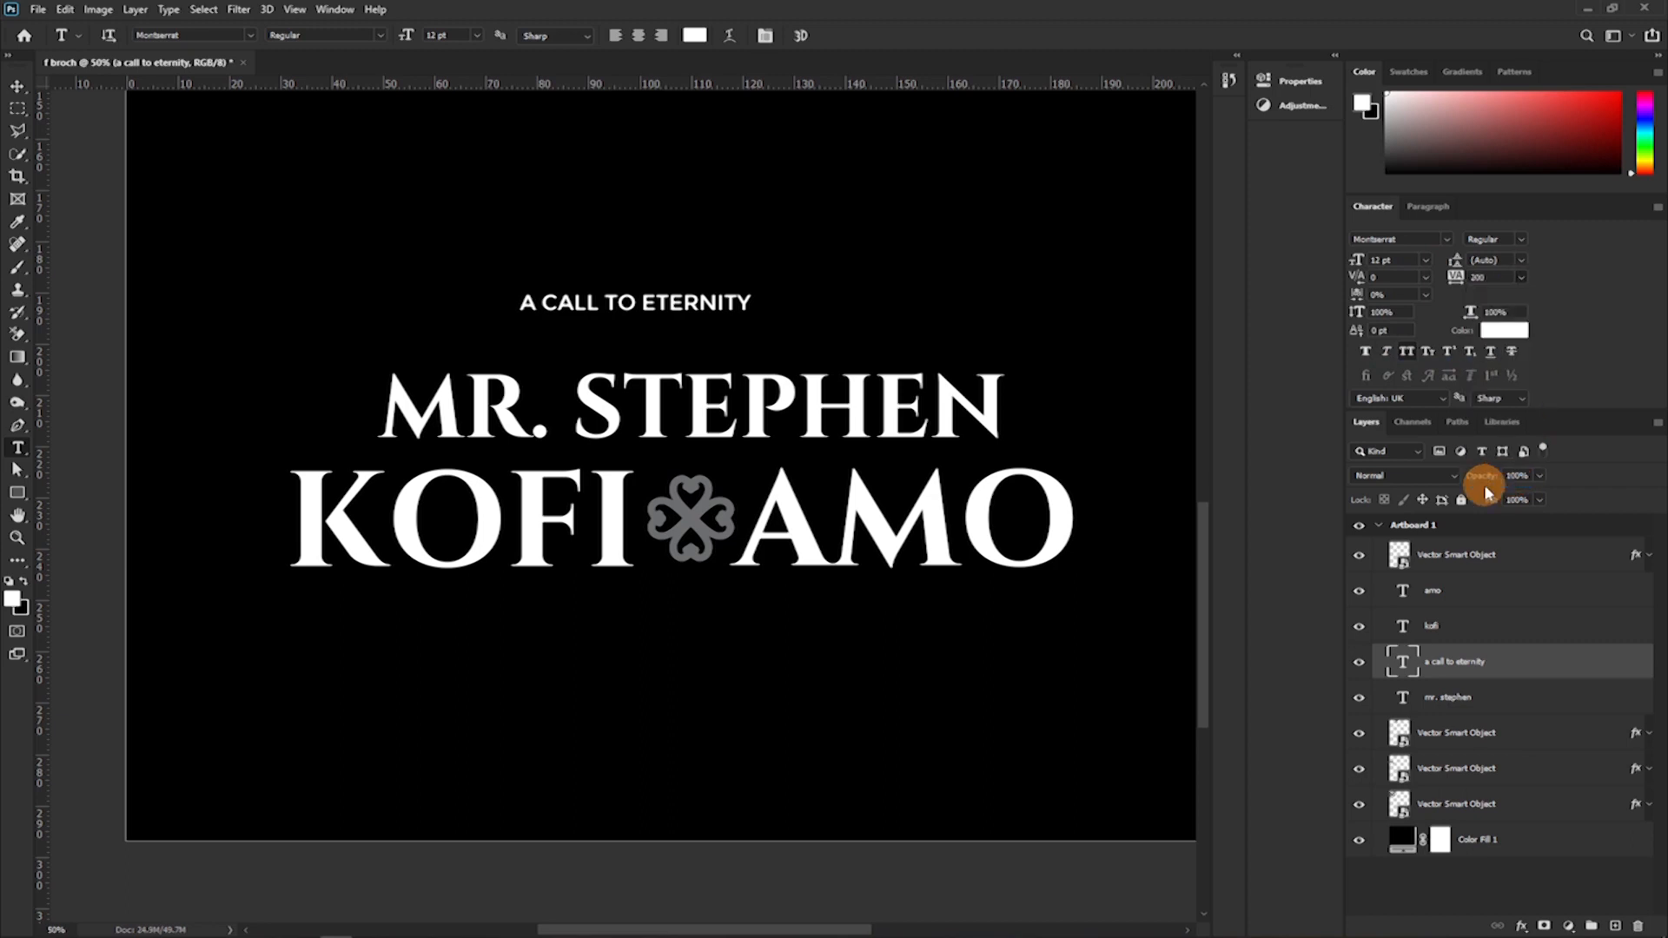
{"action": "left_click_drag", "start_coordinate": [1455, 280], "coordinate": [1446, 324]}
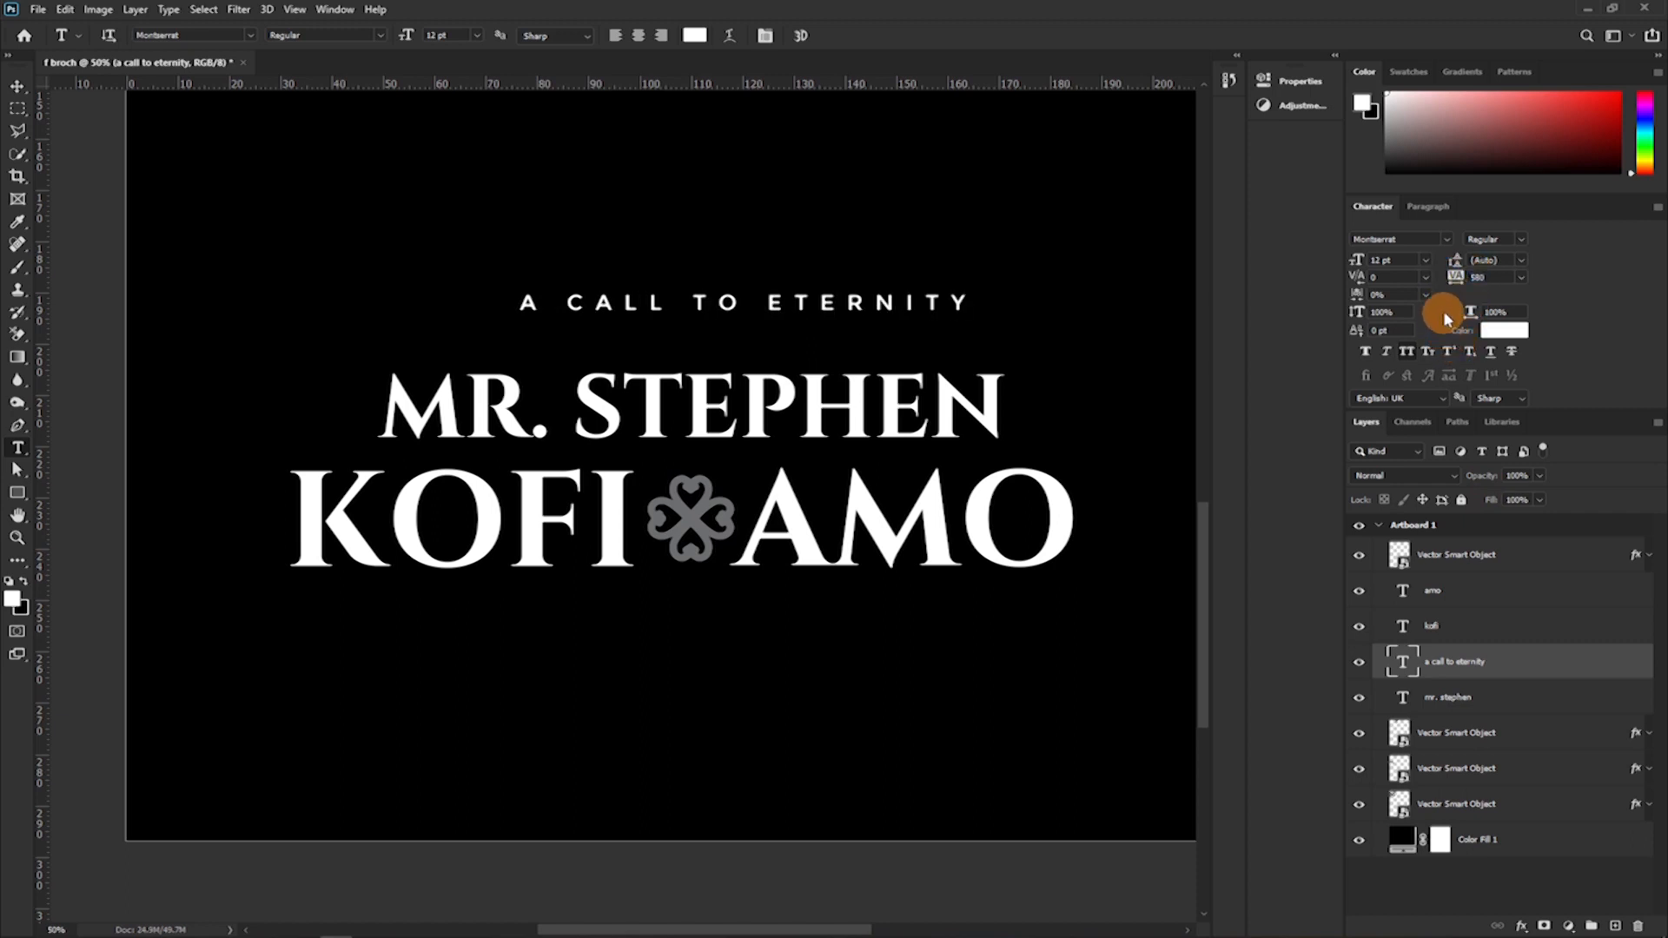
{"action": "left_click", "coordinate": [18, 86]}
{"action": "left_click_drag", "start_coordinate": [728, 305], "coordinate": [665, 341]}
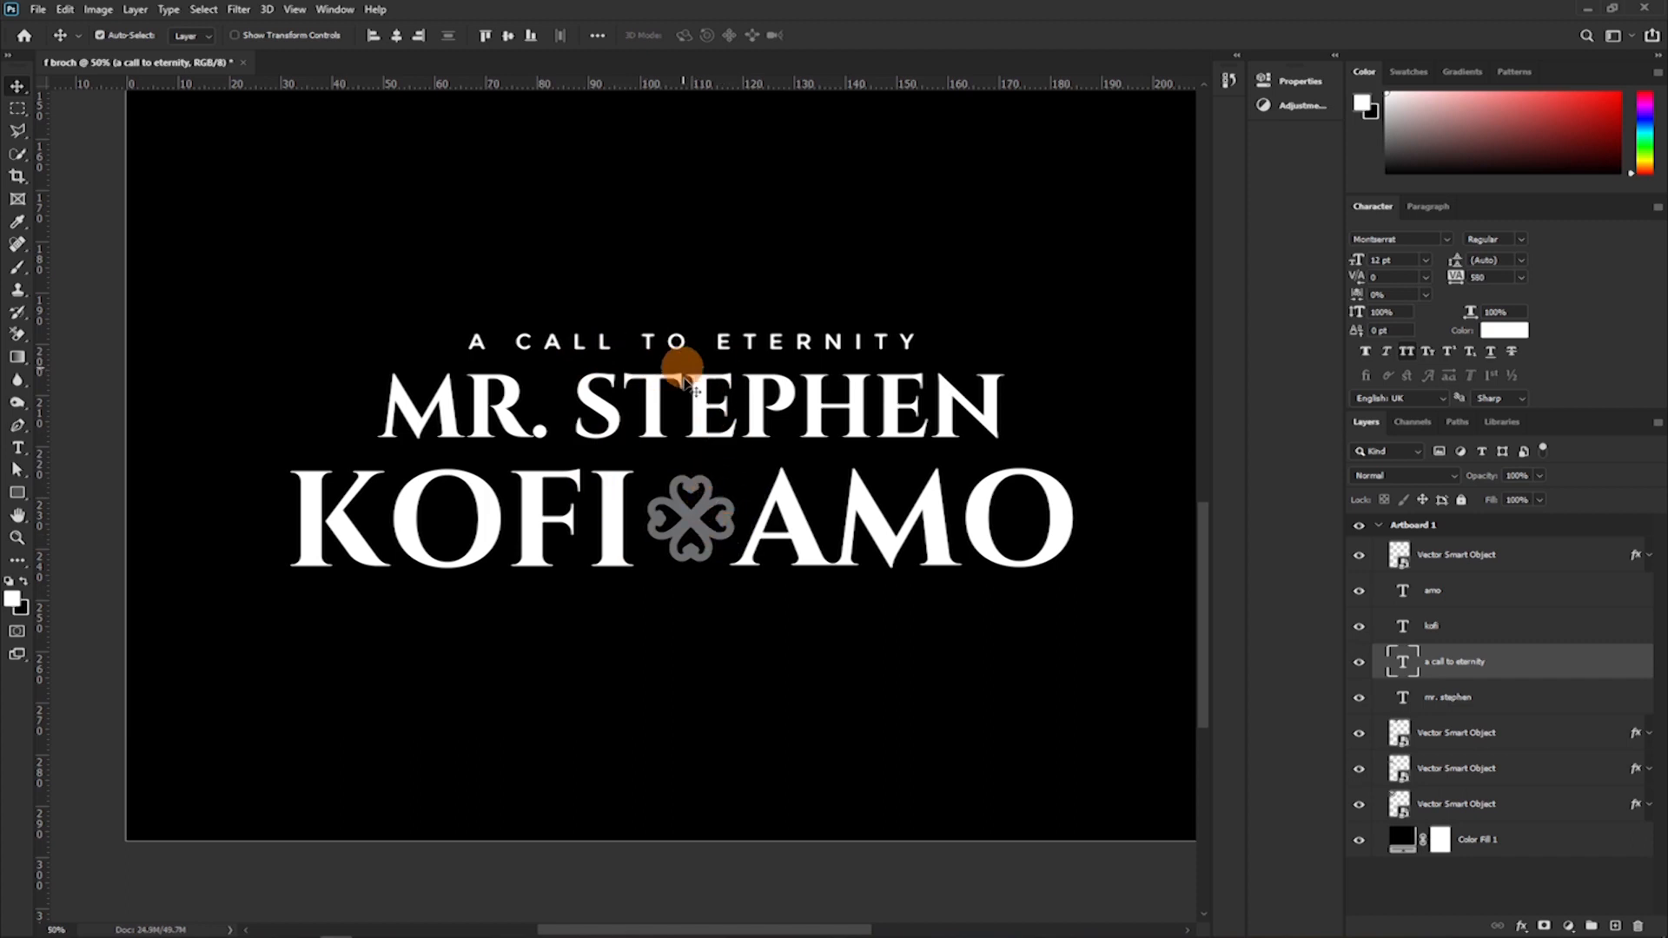
Try moving the linked second name line slightly up and the heading slightly down, and undo both moves.
{"action": "left_click", "coordinate": [812, 554]}
{"action": "left_click_drag", "start_coordinate": [812, 553], "coordinate": [812, 549]}
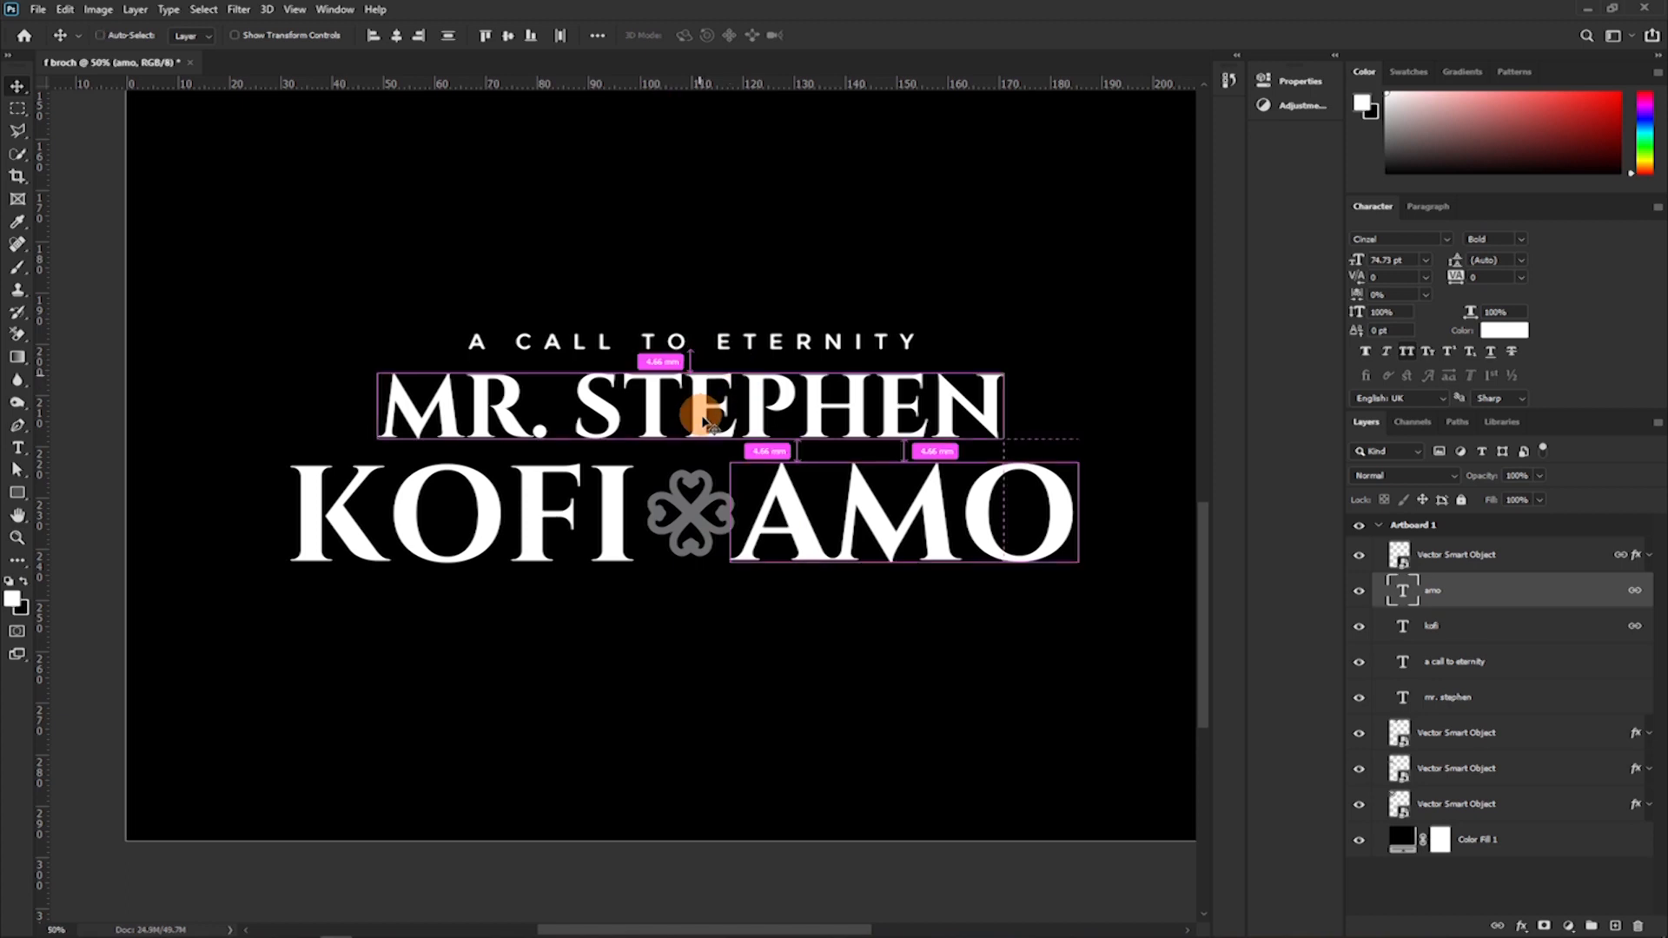
{"action": "left_click_drag", "start_coordinate": [721, 343], "coordinate": [710, 352]}
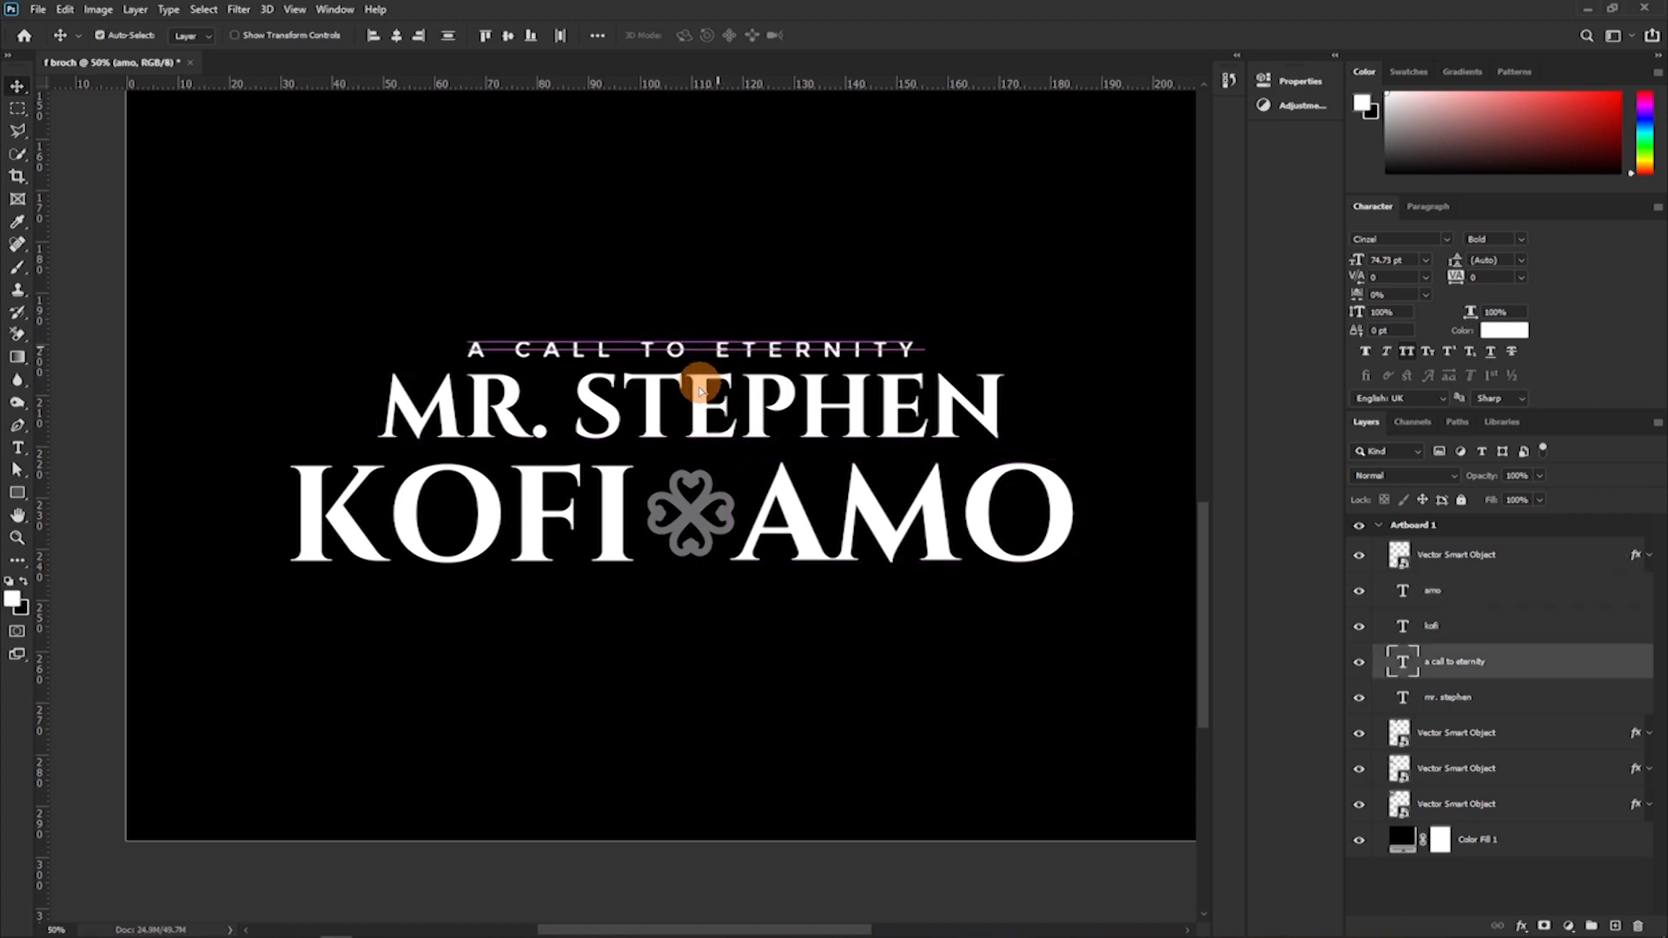
{"action": "key", "text": "z"}
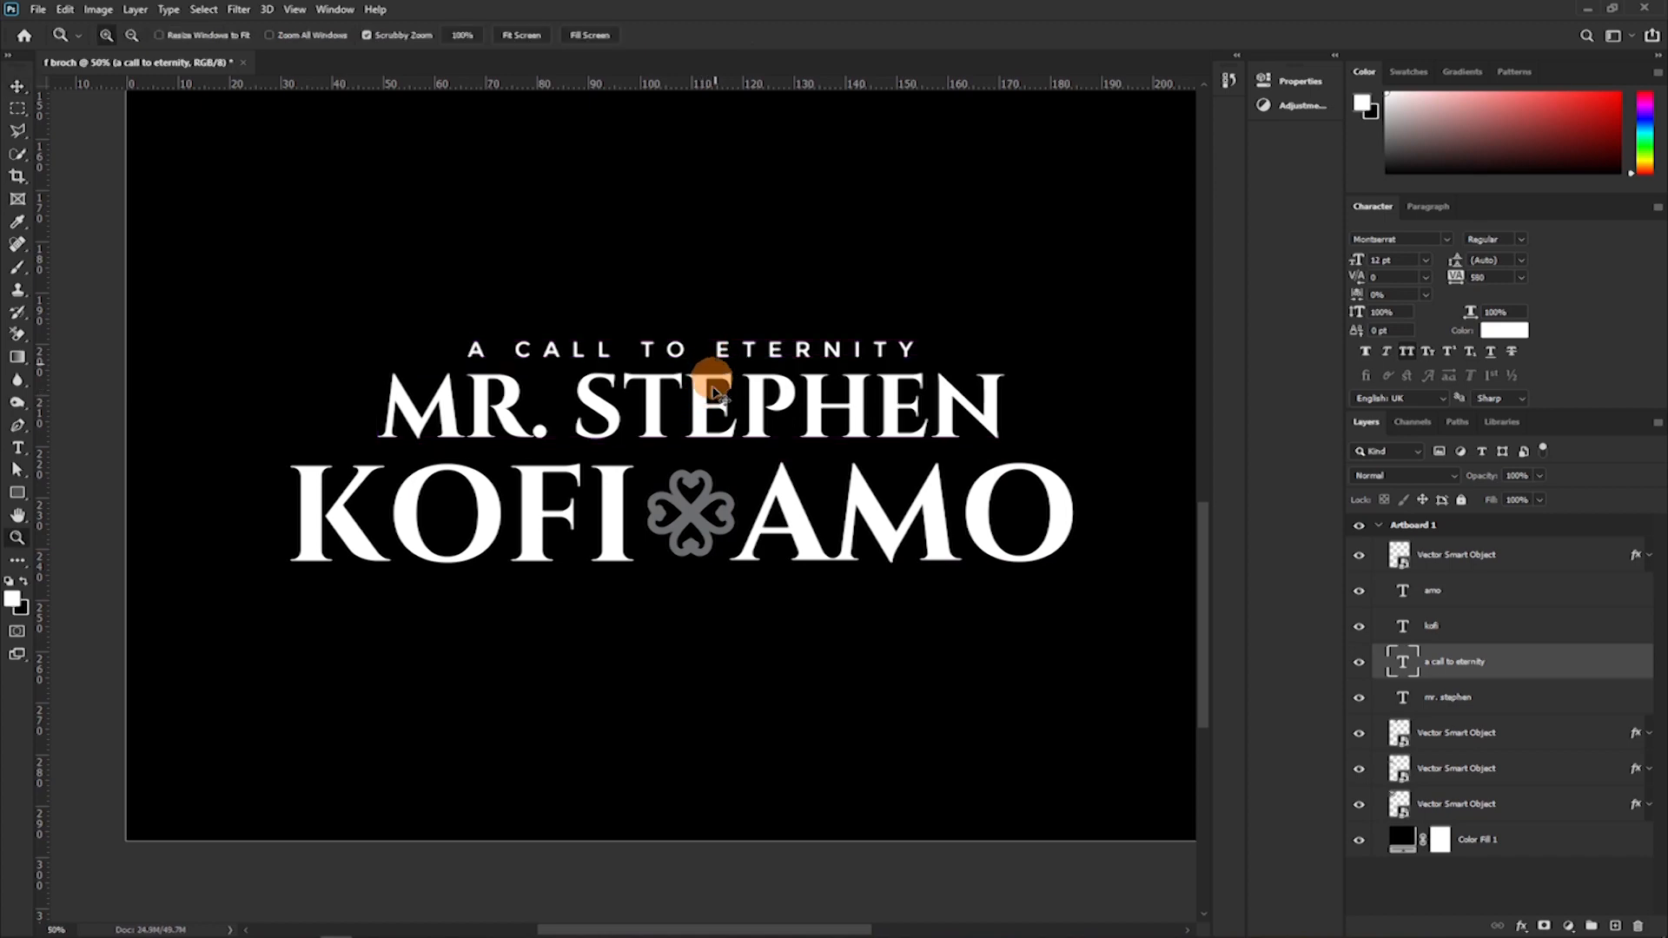
{"action": "key", "text": "ctrl+z"}
{"action": "key", "text": "v"}
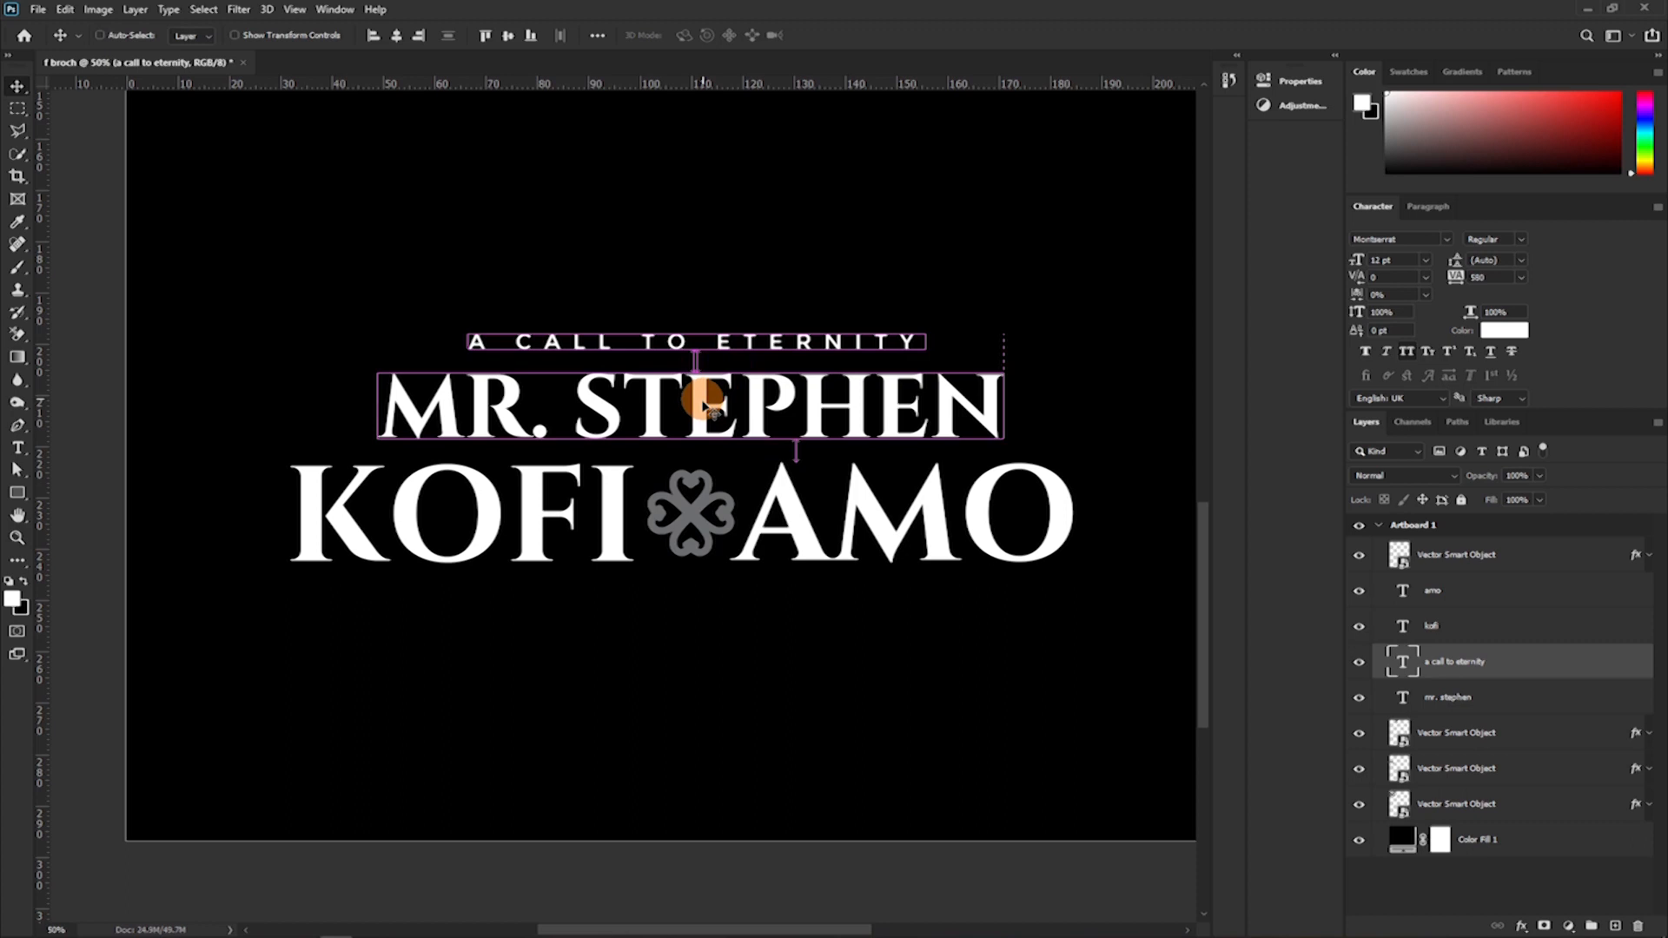
{"action": "key", "text": "ctrl+z"}
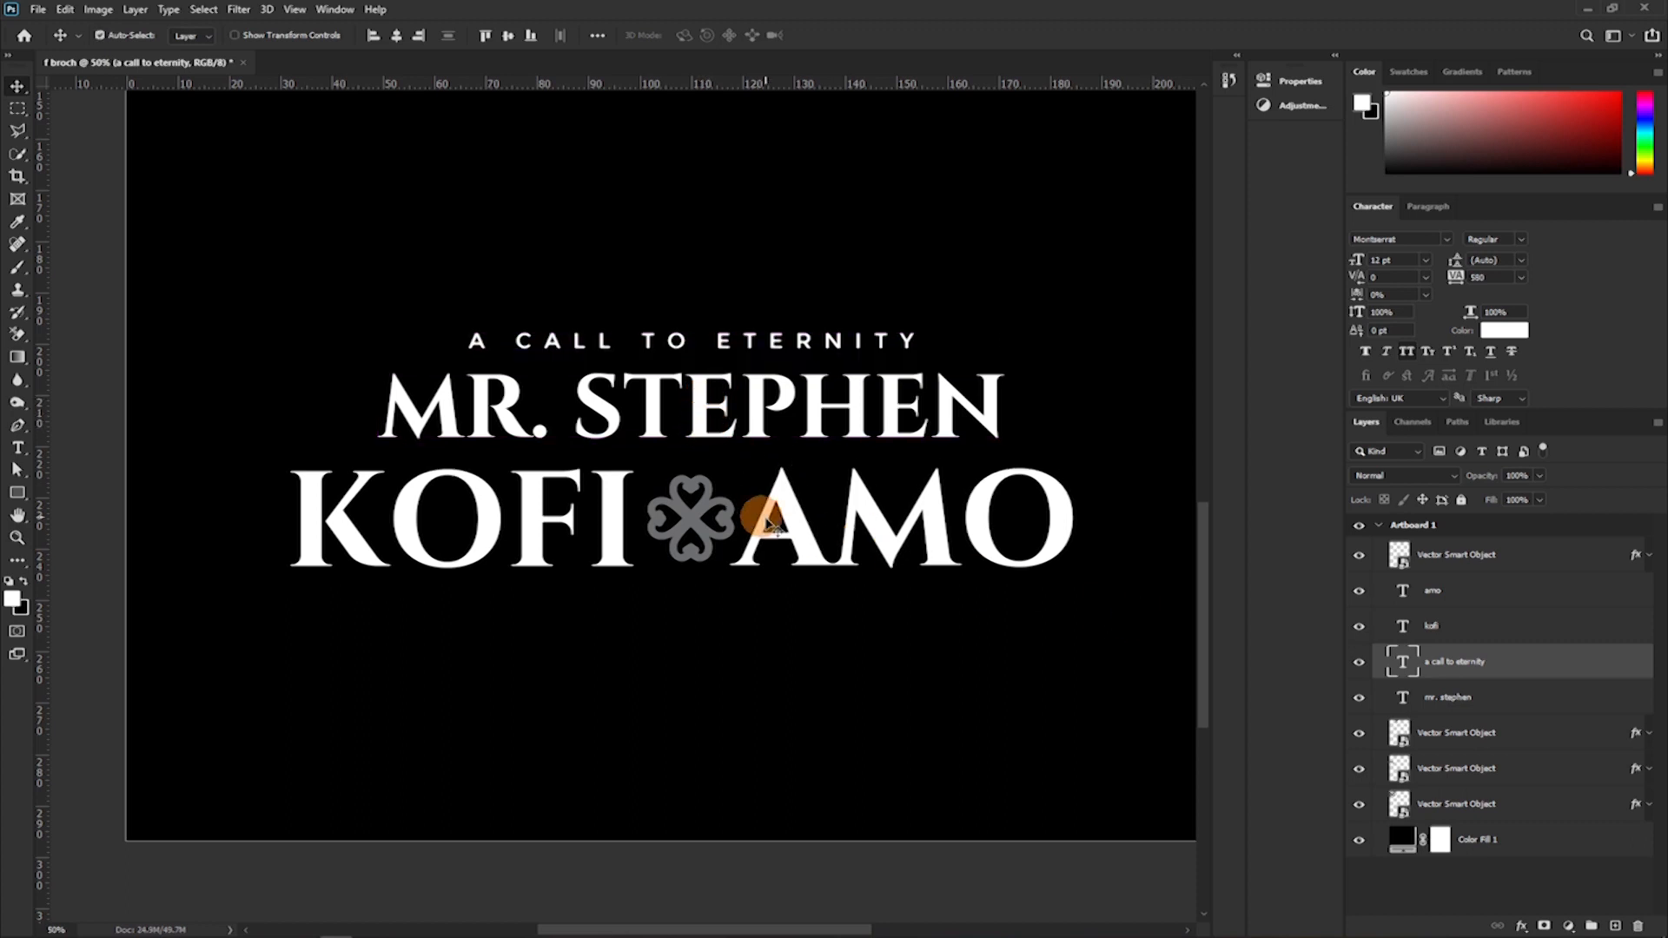
Nudge the linked middle-name and surname line up slightly, closer to the title-and-first-name line.
{"action": "left_click", "coordinate": [792, 525]}
{"action": "key", "text": "Up"}
{"action": "key", "text": "Up"}
{"action": "key", "text": "Up"}
{"action": "key", "text": "Up"}
{"action": "key", "text": "Up"}
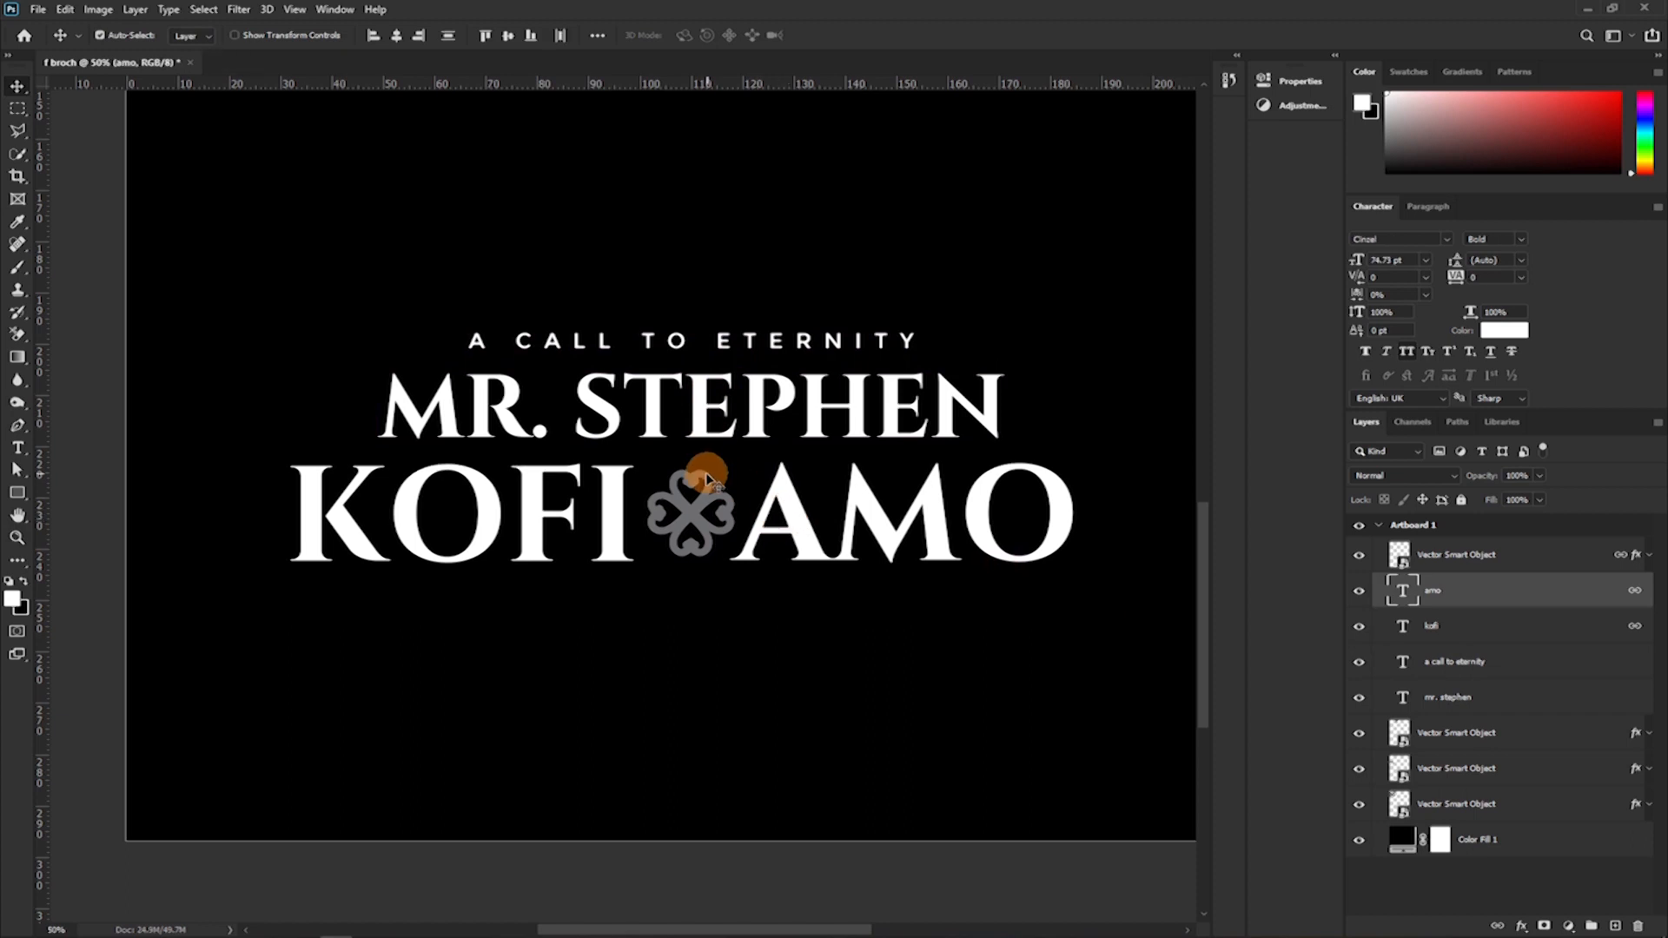
Try moving the linked middle-name and surname line well down and to the left, and undo the move.
{"action": "left_click", "coordinate": [700, 412]}
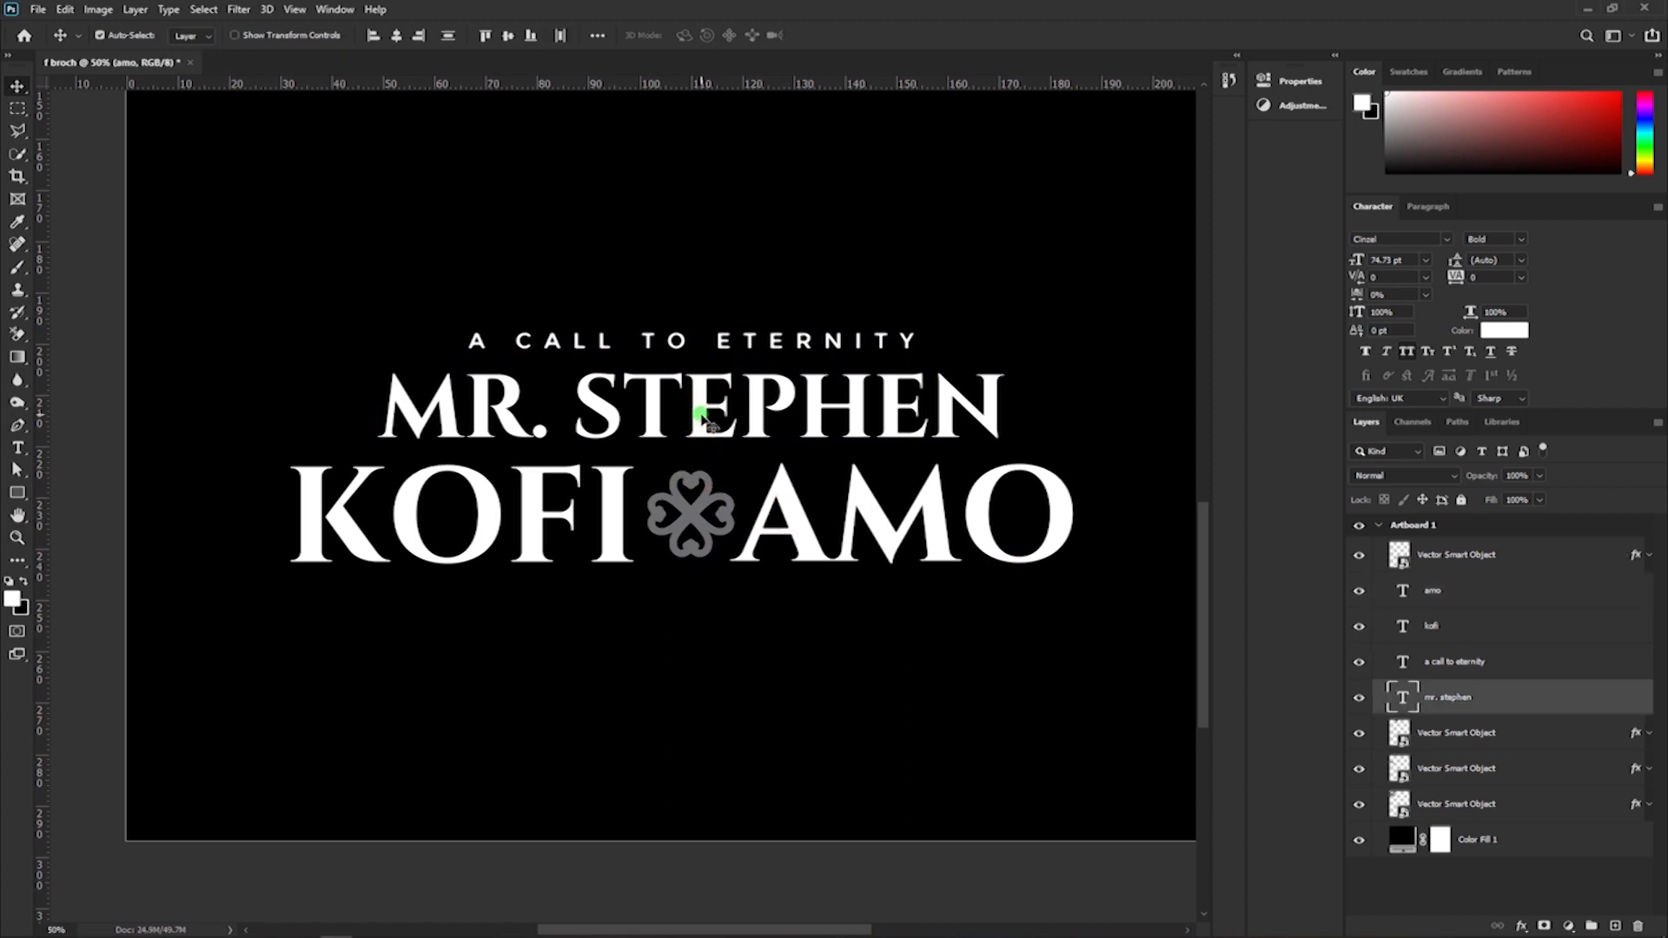
{"action": "left_click", "coordinate": [717, 346], "text": "shift"}
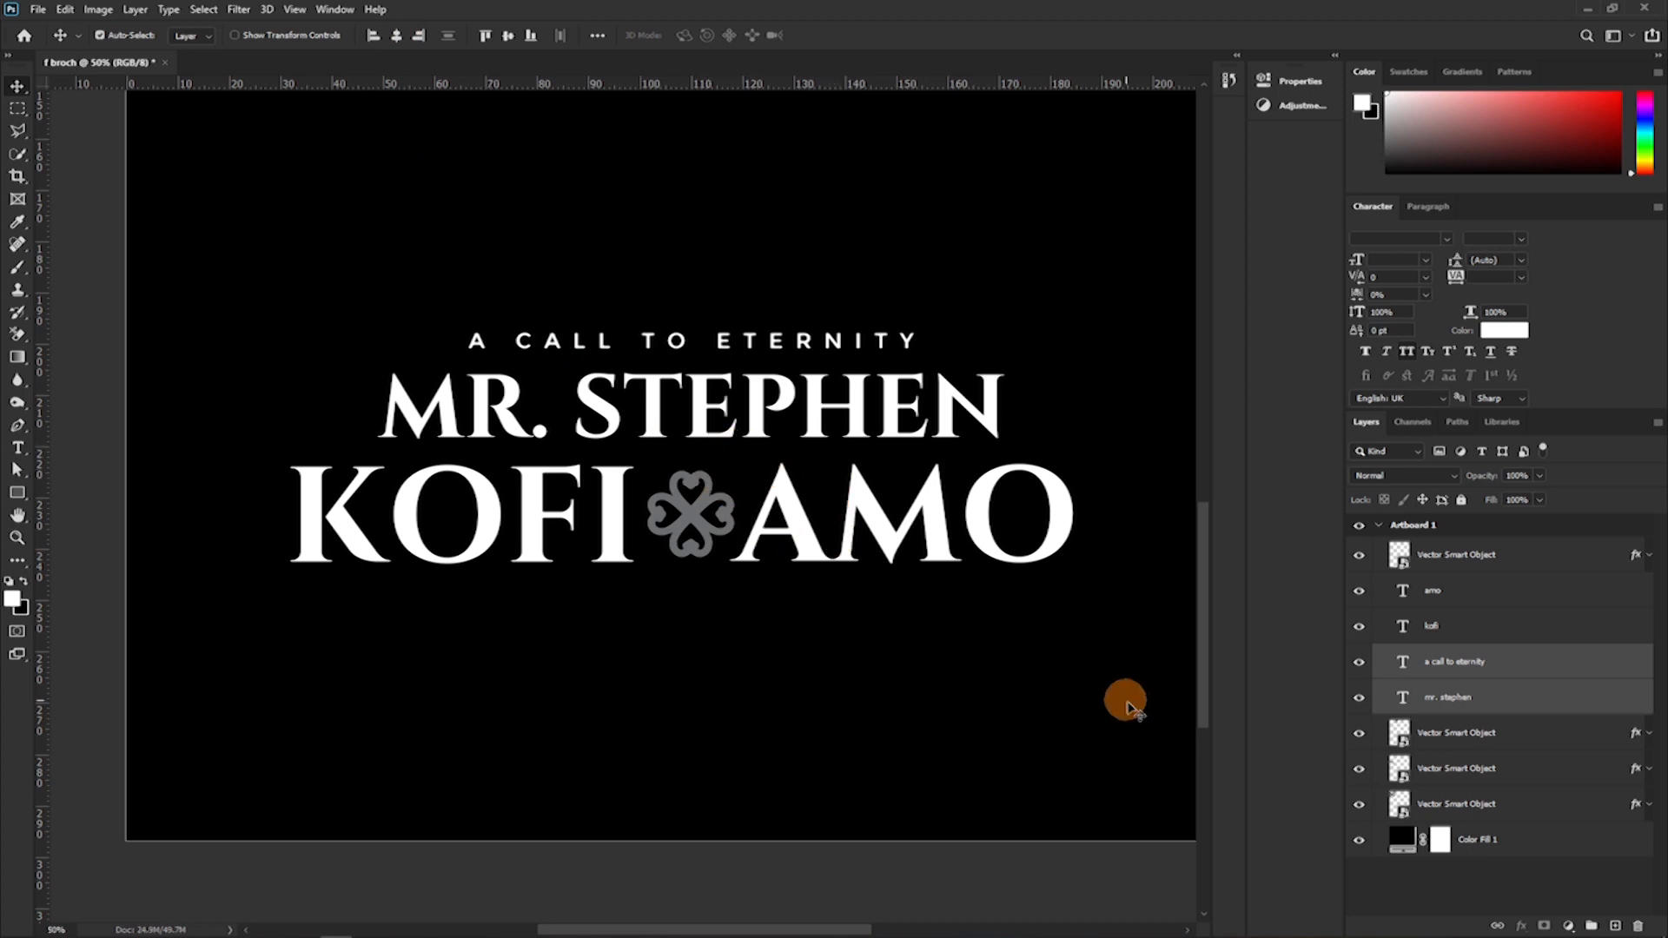
{"action": "left_click", "coordinate": [888, 551]}
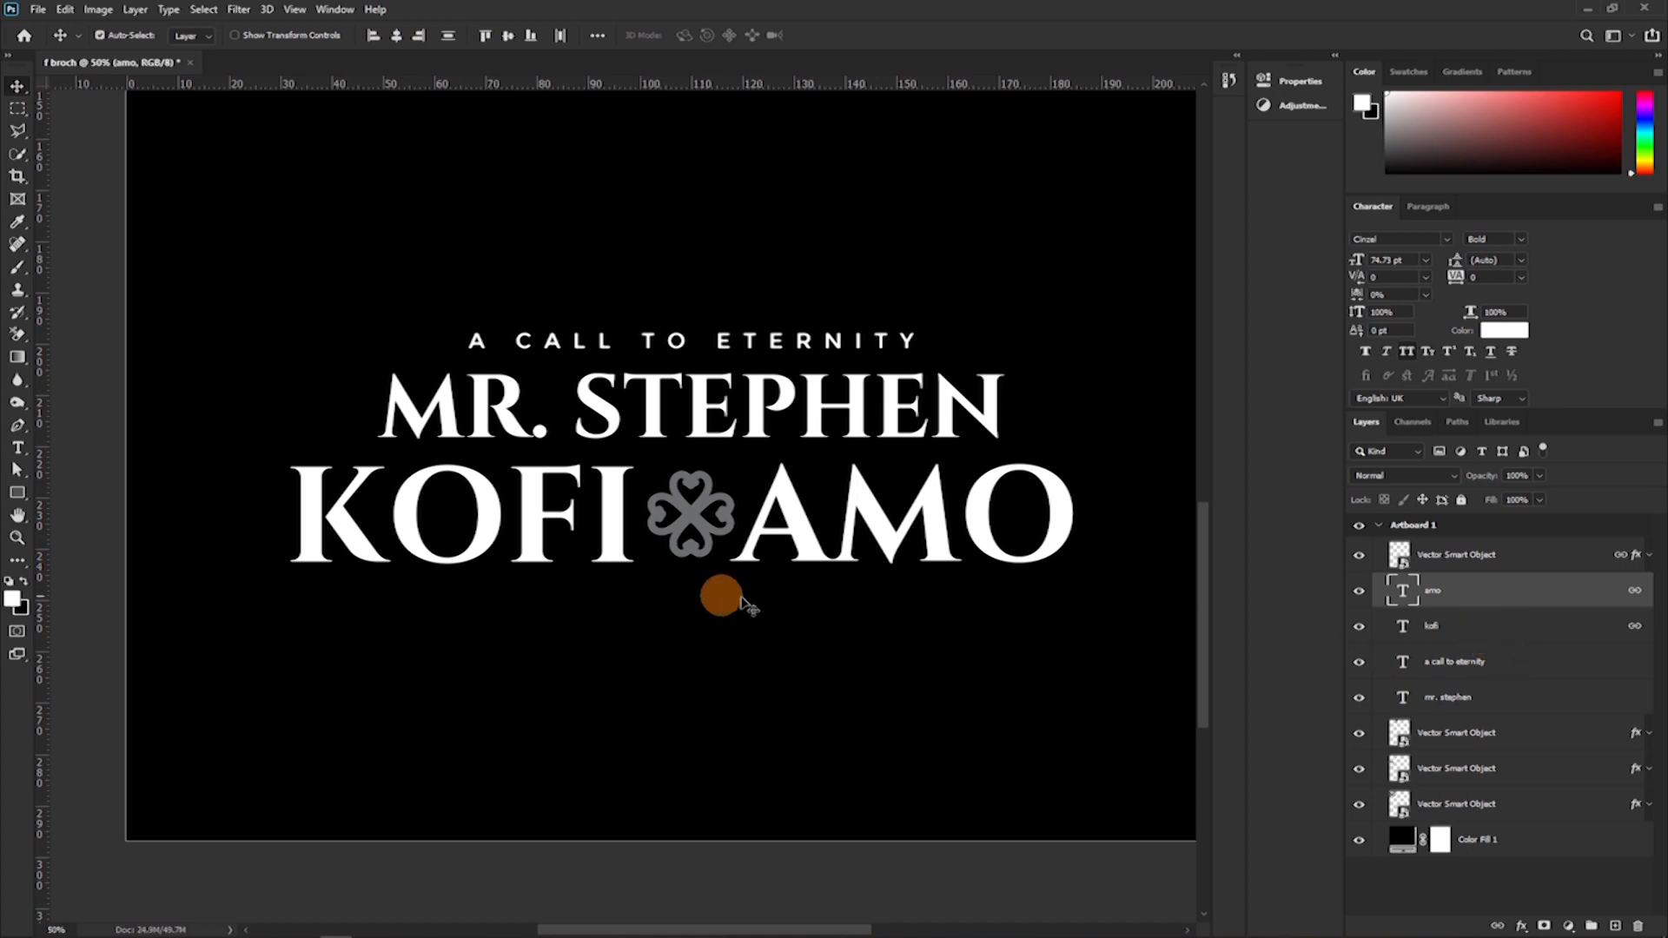
{"action": "left_click_drag", "start_coordinate": [956, 532], "coordinate": [887, 657]}
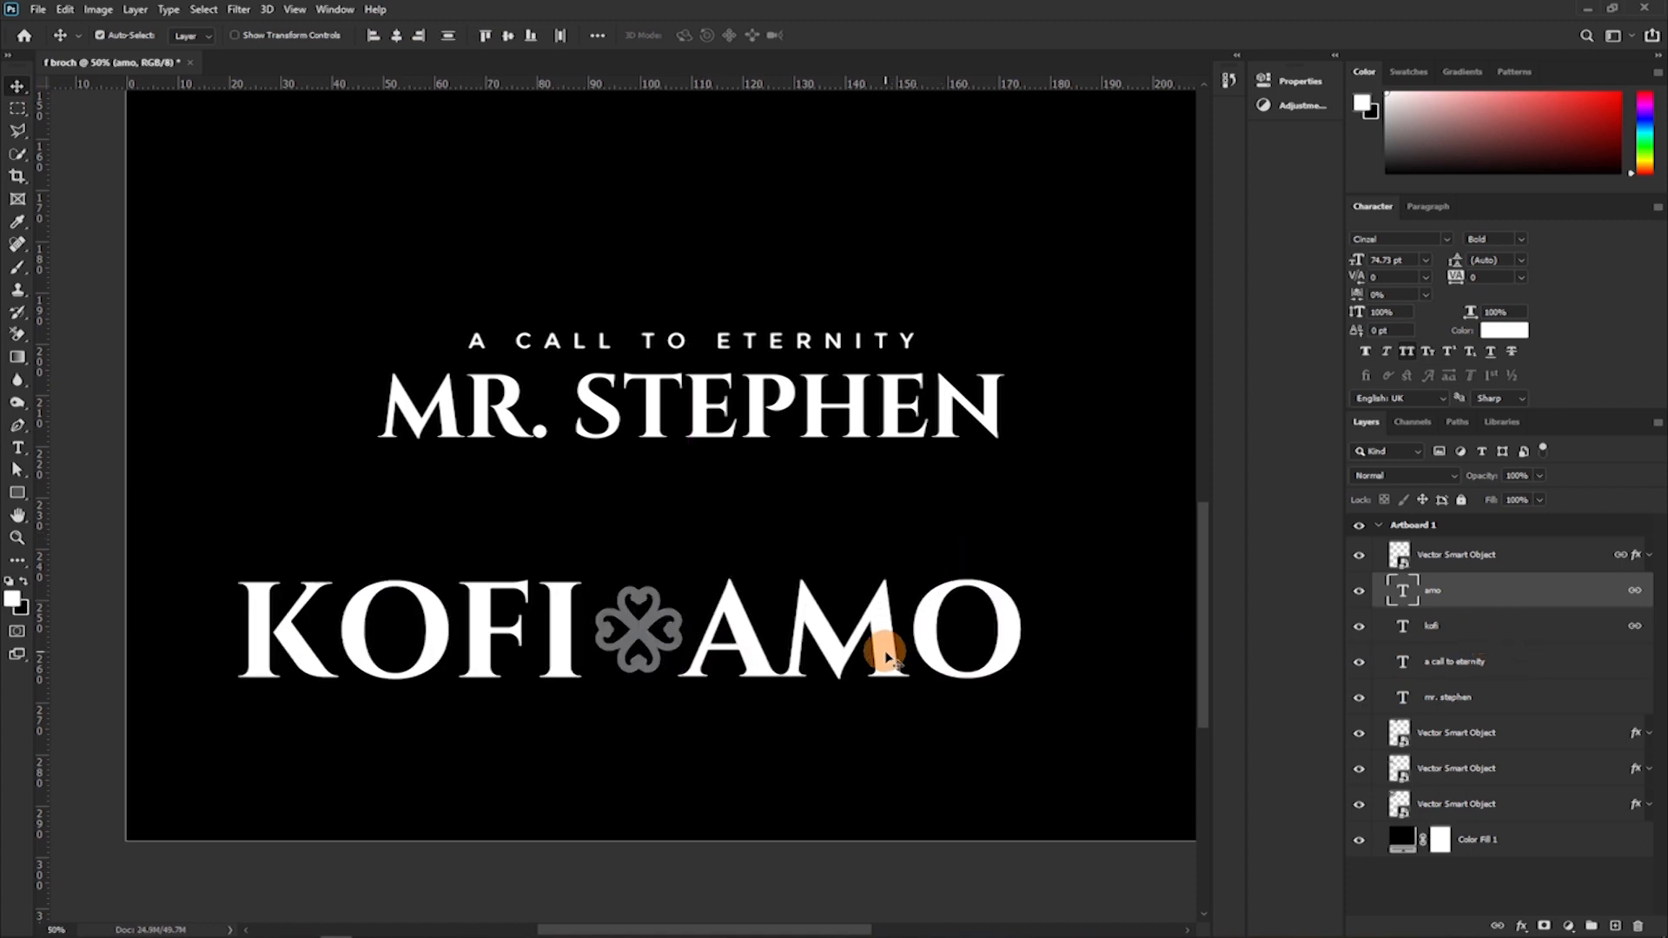
{"action": "key", "text": "ctrl+z"}
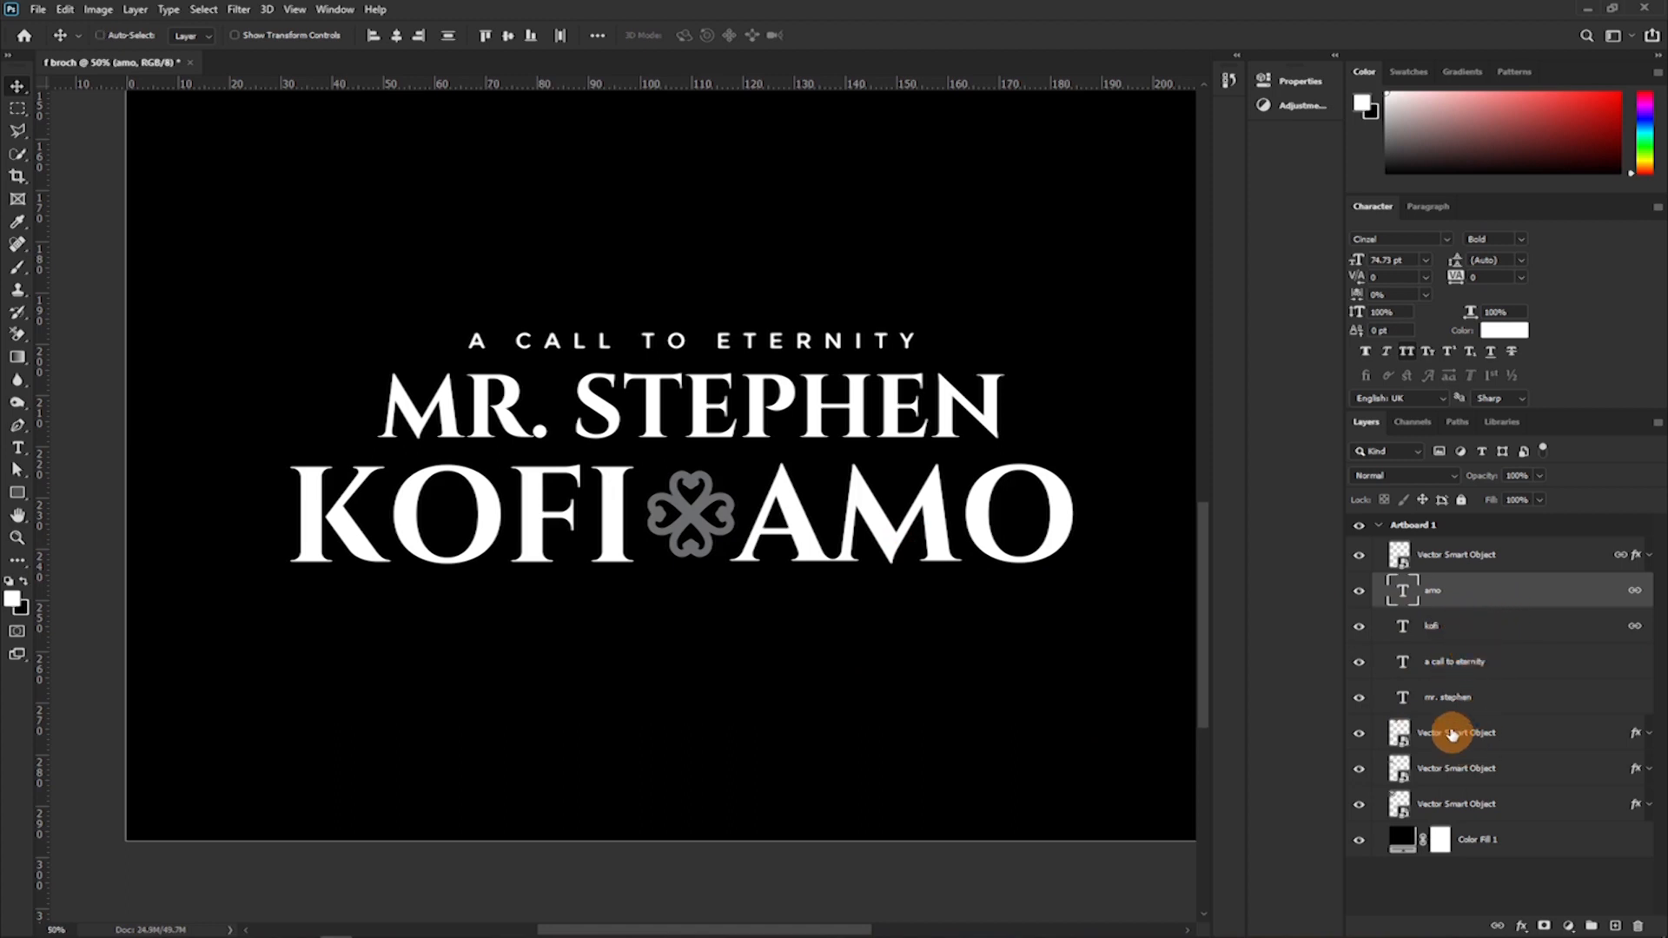
Try aligning the horizontal centres of the surname and heading layers, and undo the alignment.
{"action": "left_click", "coordinate": [1487, 668], "text": "ctrl"}
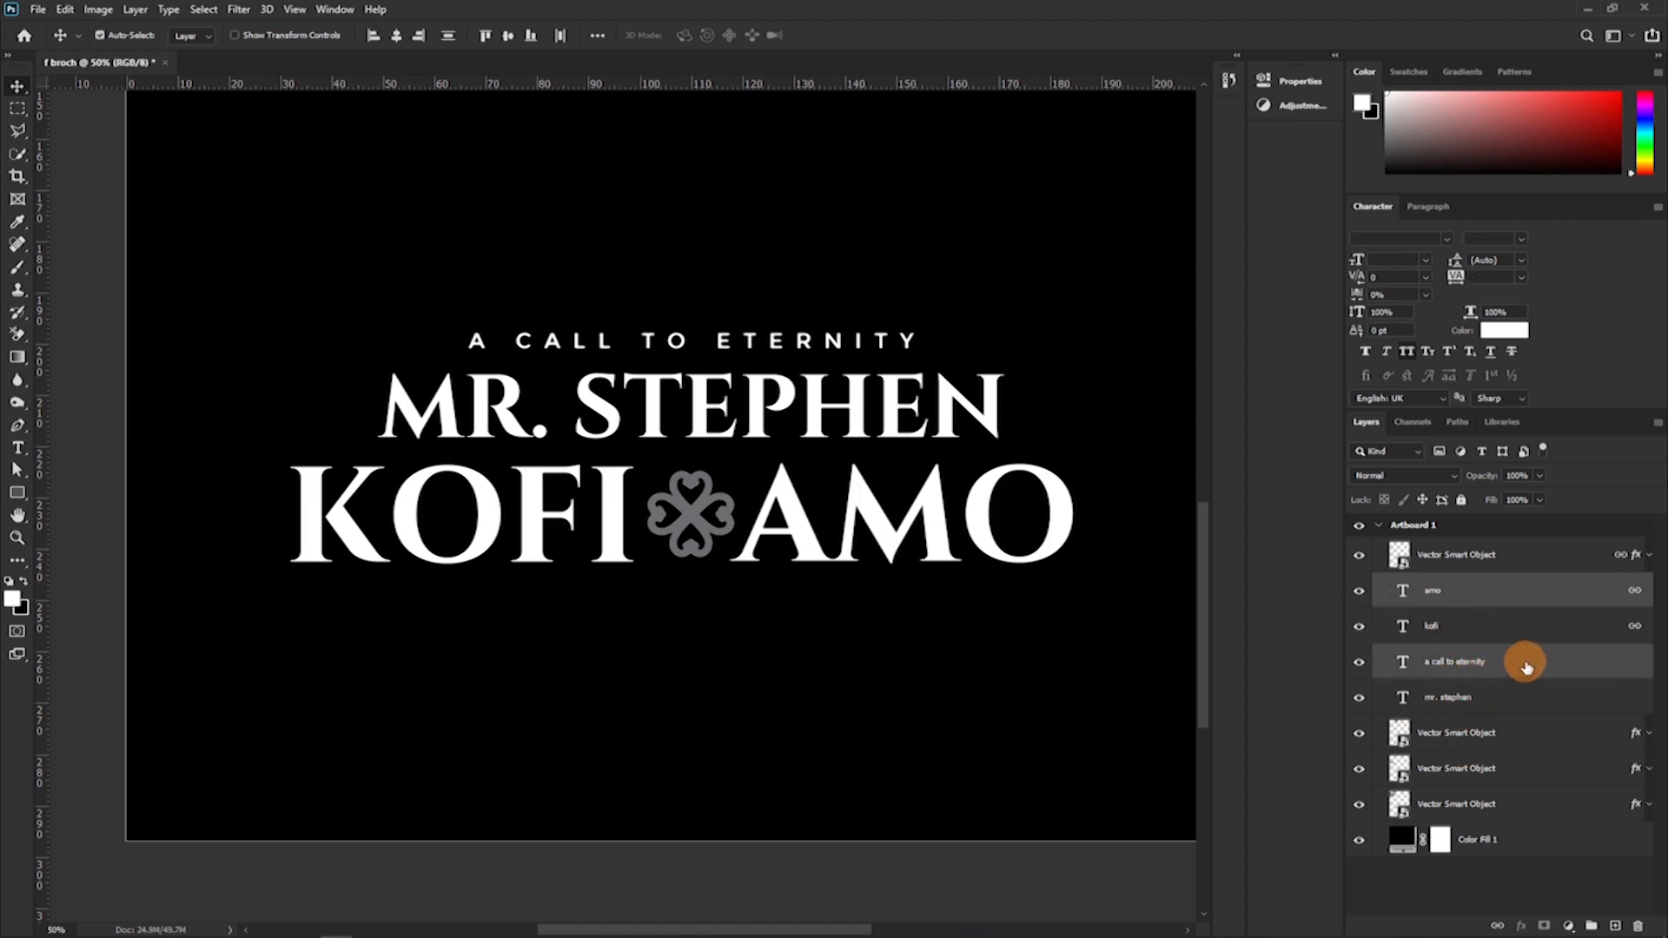
{"action": "left_click", "coordinate": [395, 38]}
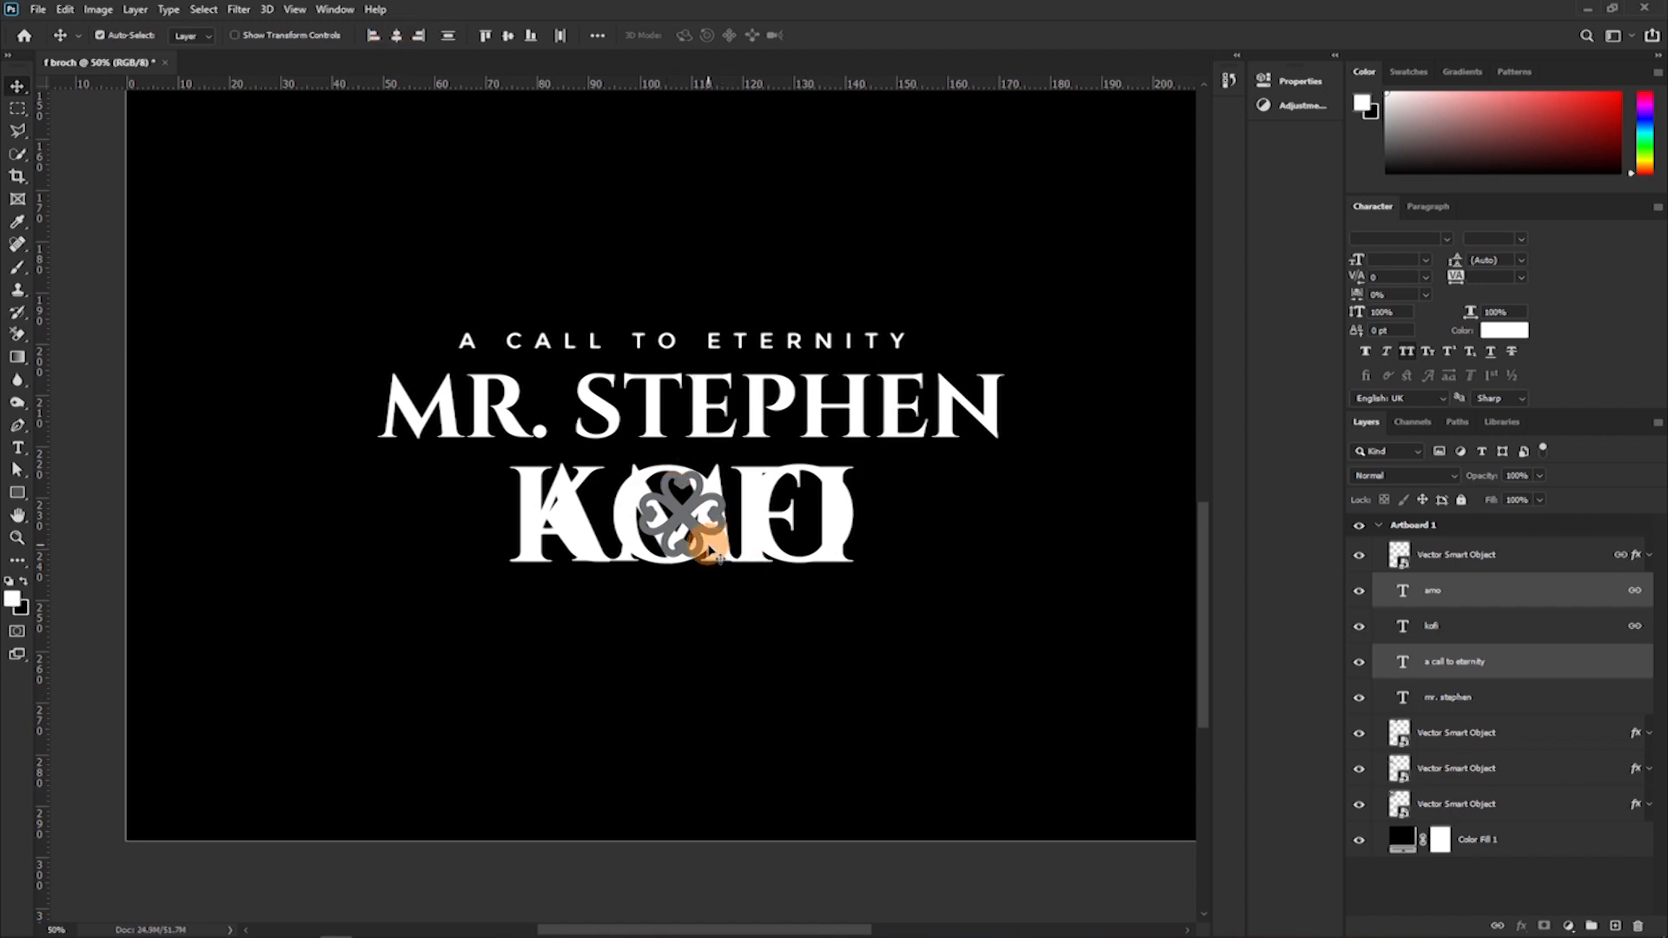
{"action": "key", "text": "ctrl+z"}
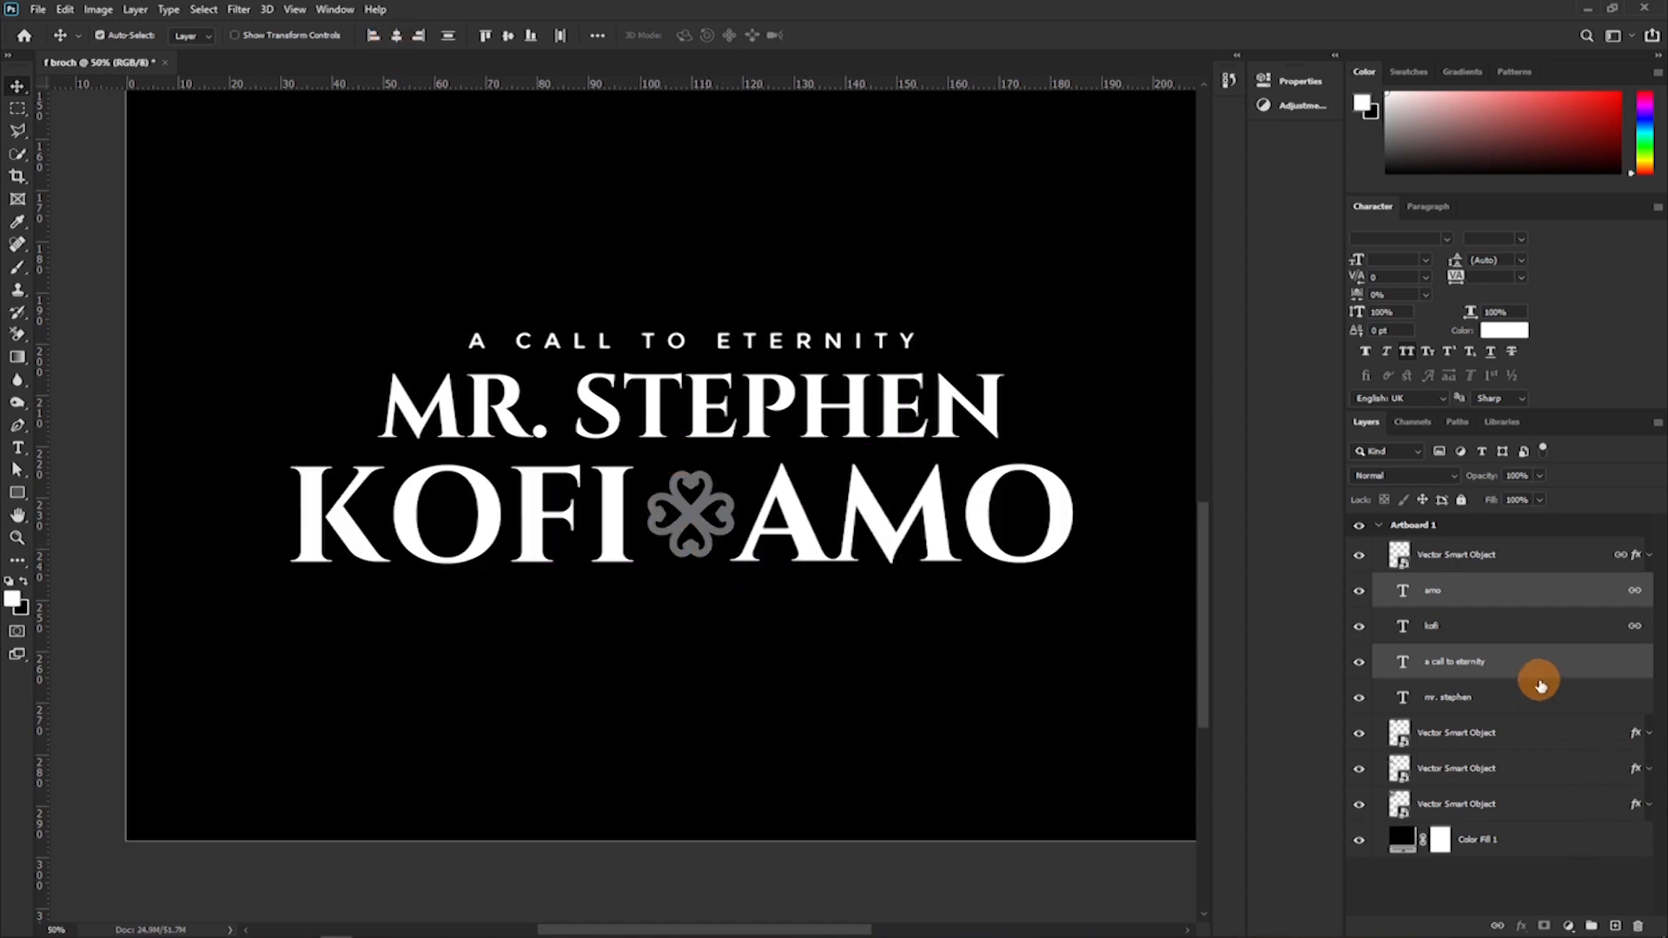
Group the middle-name, surname and linked symbol layers into one group.
{"action": "left_click", "coordinate": [1522, 627]}
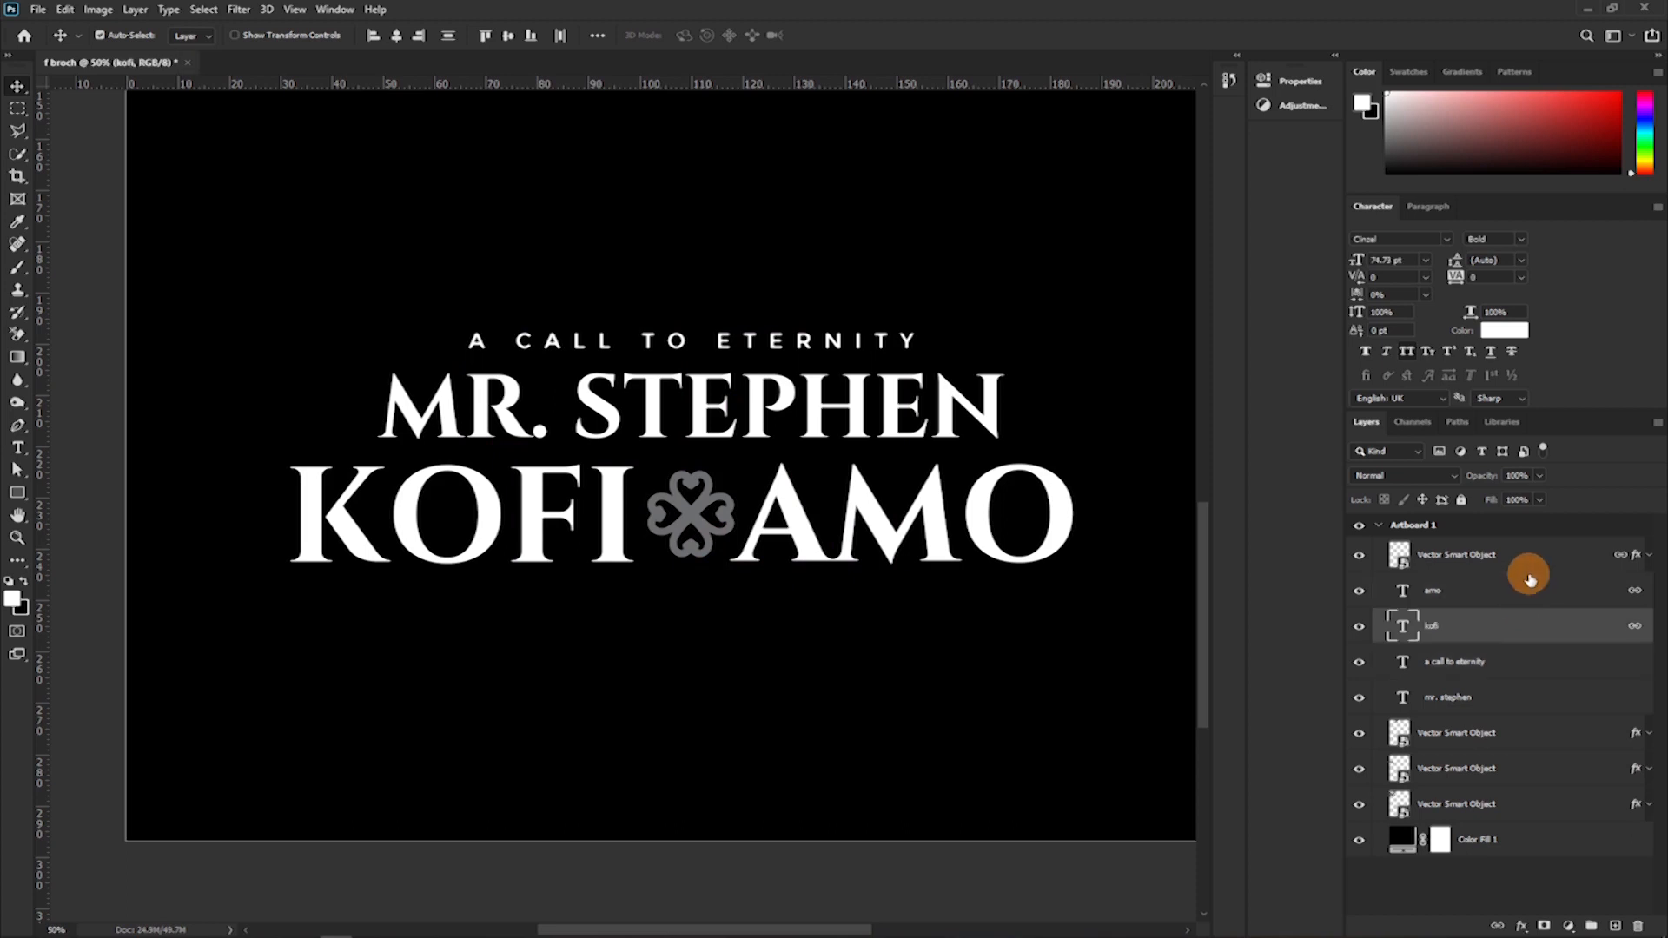
{"action": "left_click", "coordinate": [1521, 561], "text": "shift"}
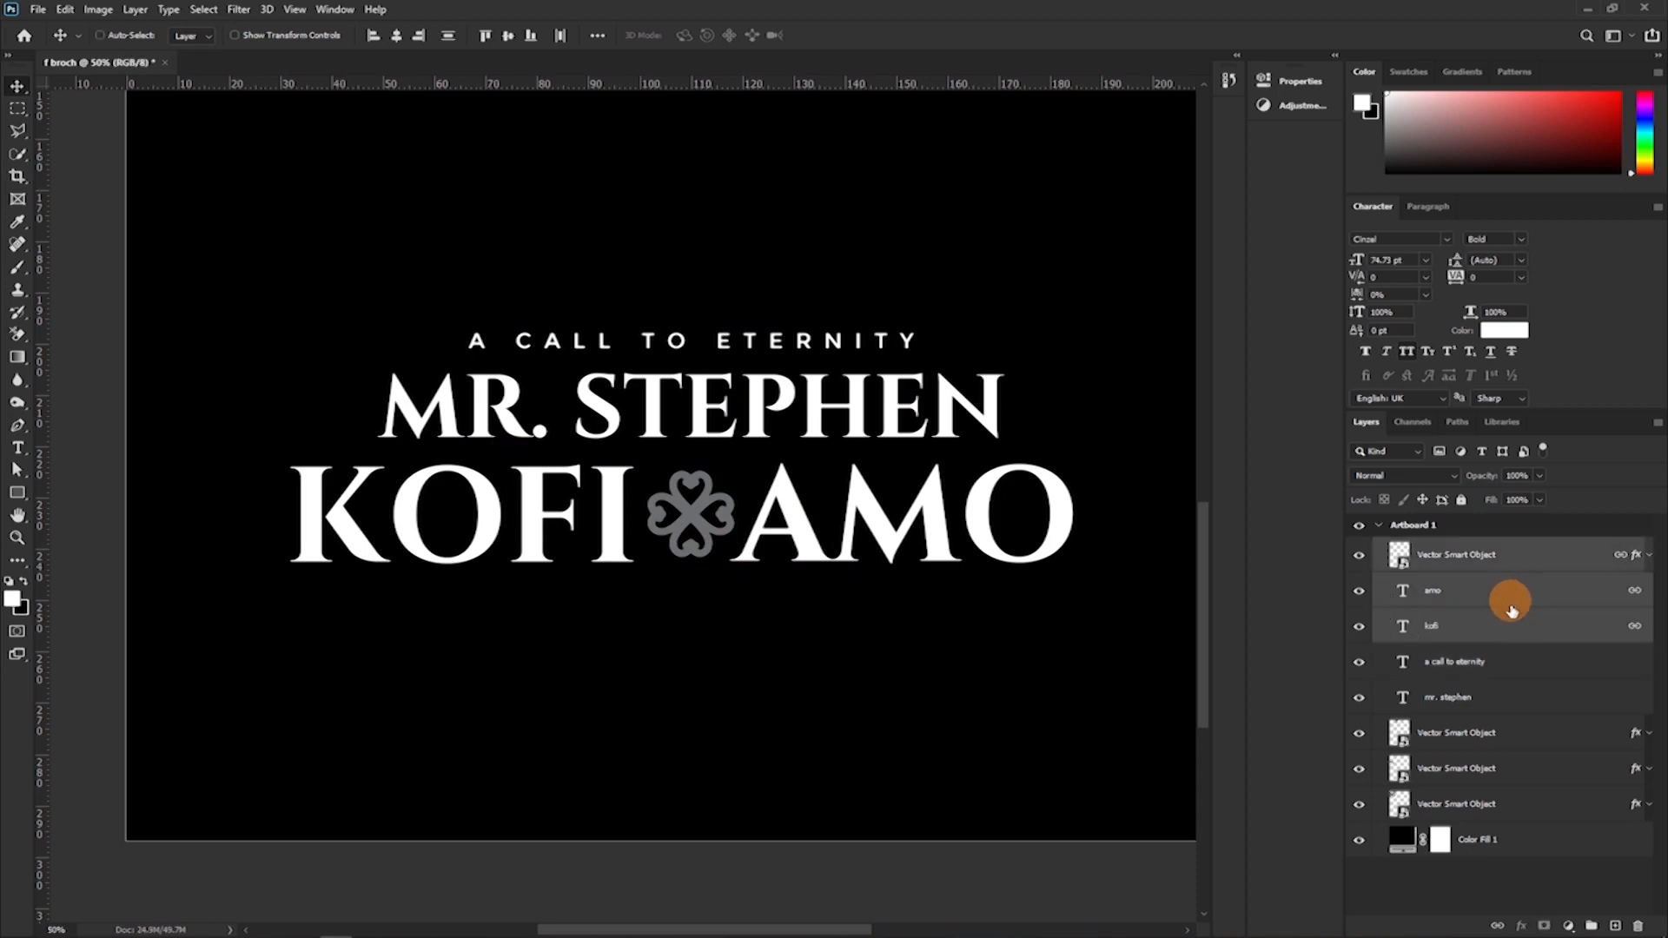
{"action": "key", "text": "ctrl+g"}
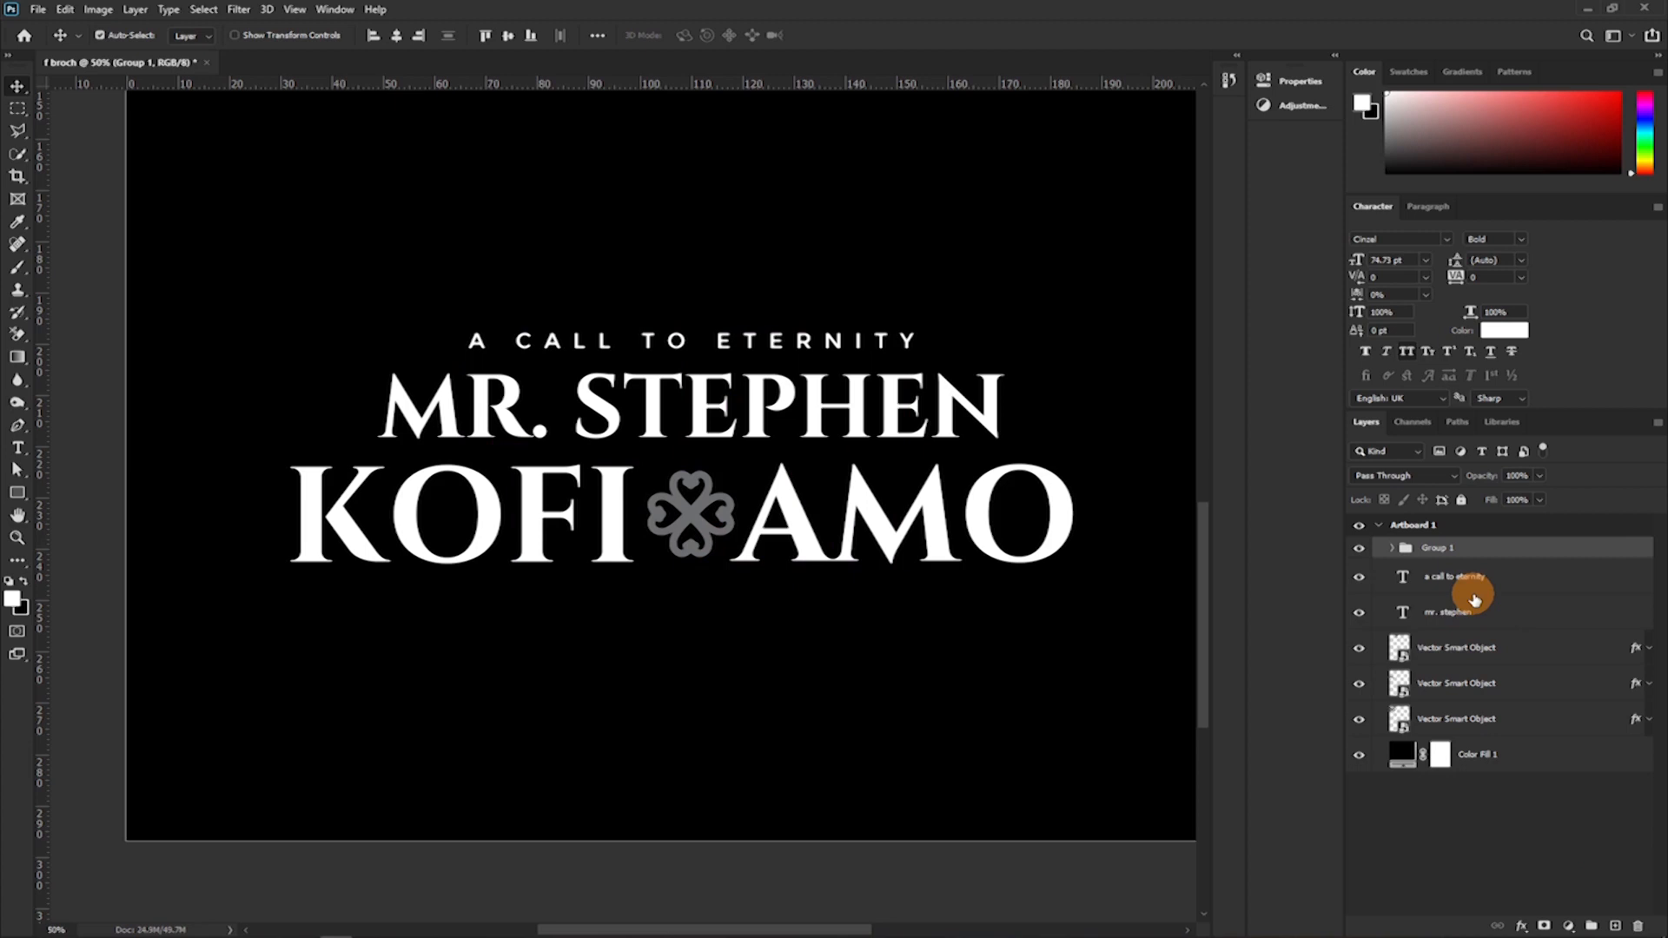
Try aligning the horizontal centres of the name group, heading and title-and-first-name layers, and undo the alignment.
{"action": "left_click", "coordinate": [1453, 612], "text": "shift"}
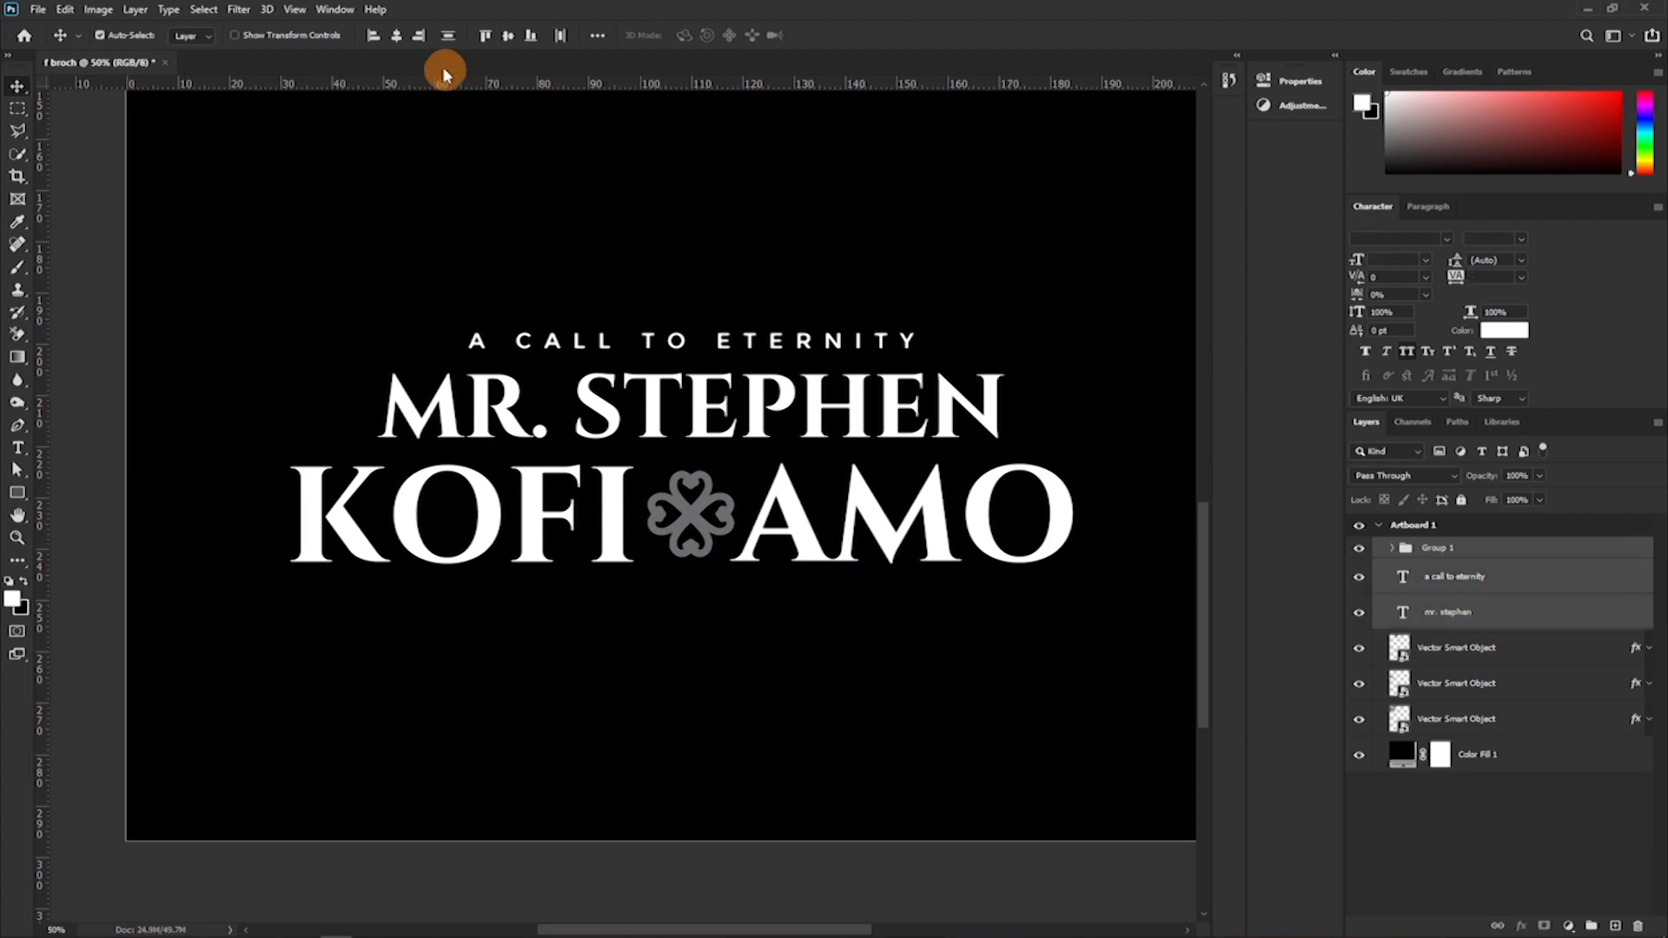
{"action": "left_click", "coordinate": [396, 35]}
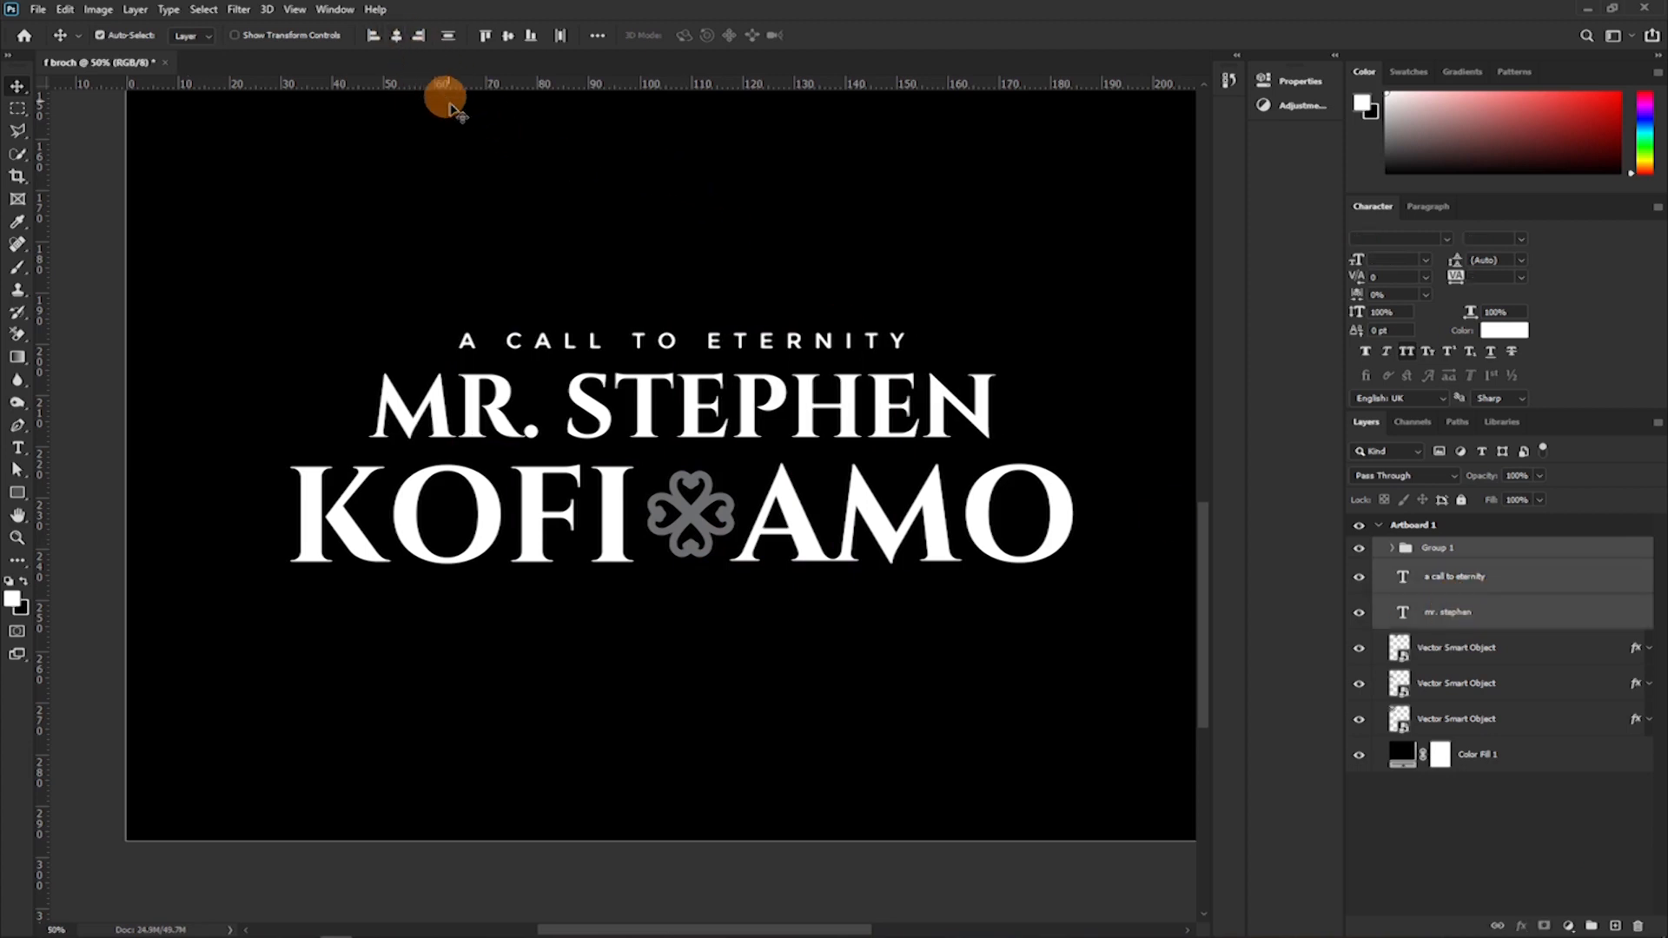
{"action": "key", "text": "ctrl+z"}
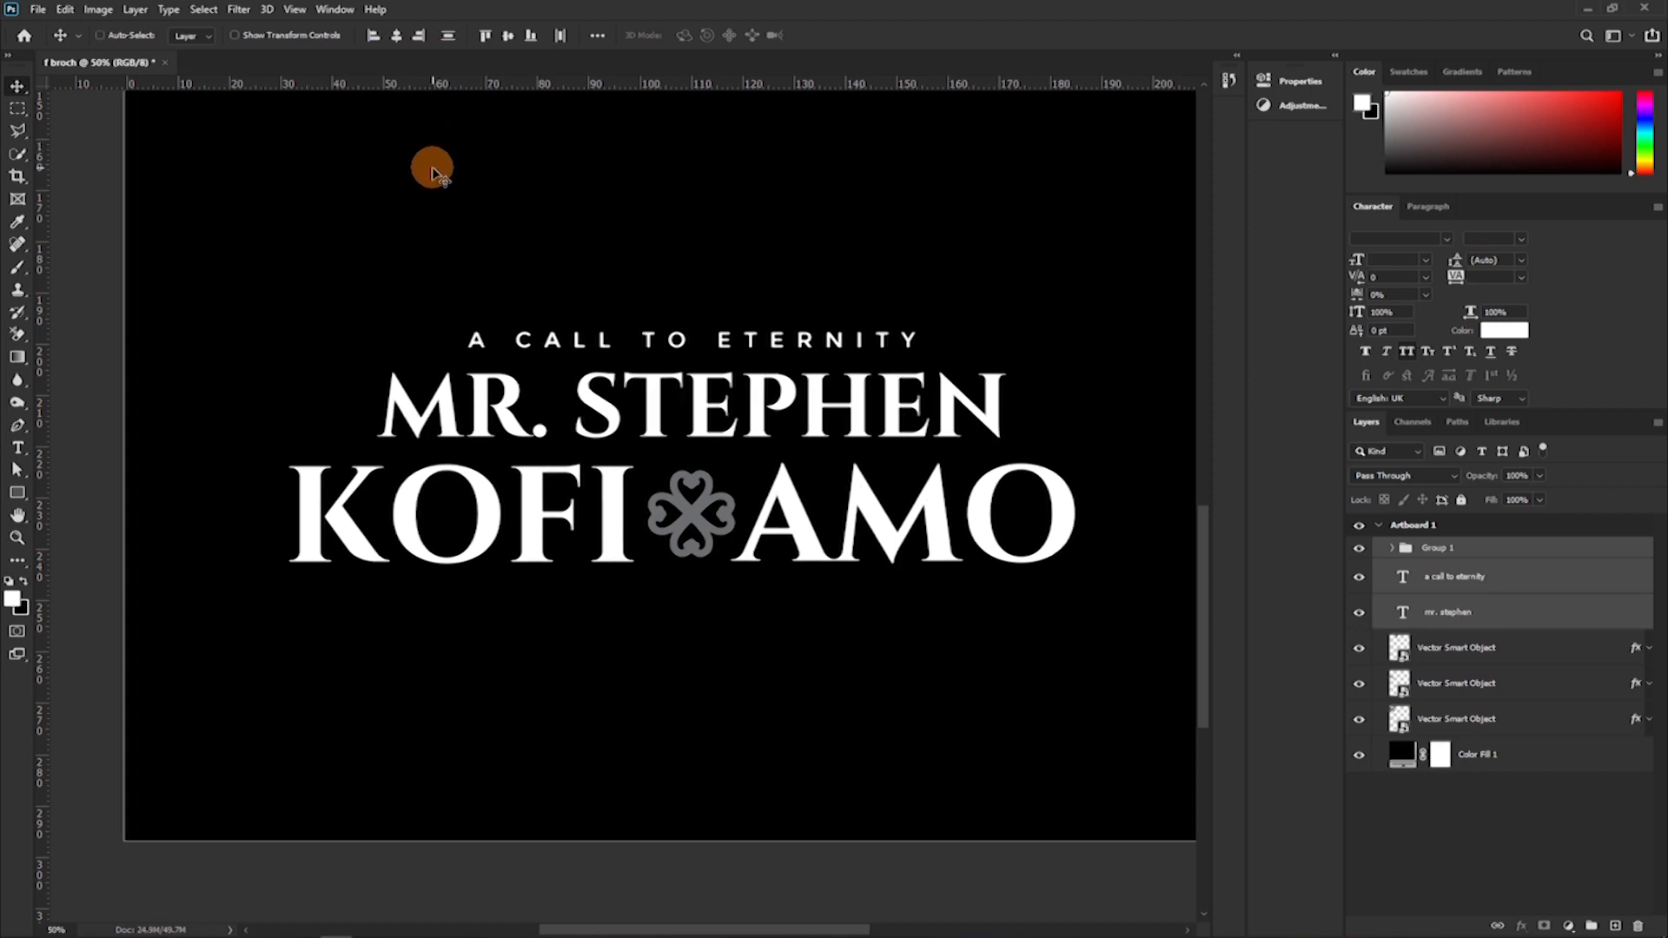
Align the horizontal centres of the heading, the title-and-first-name line and the name group.
{"action": "key", "text": "ctrl+plus"}
{"action": "left_click_drag", "start_coordinate": [943, 361], "coordinate": [843, 370]}
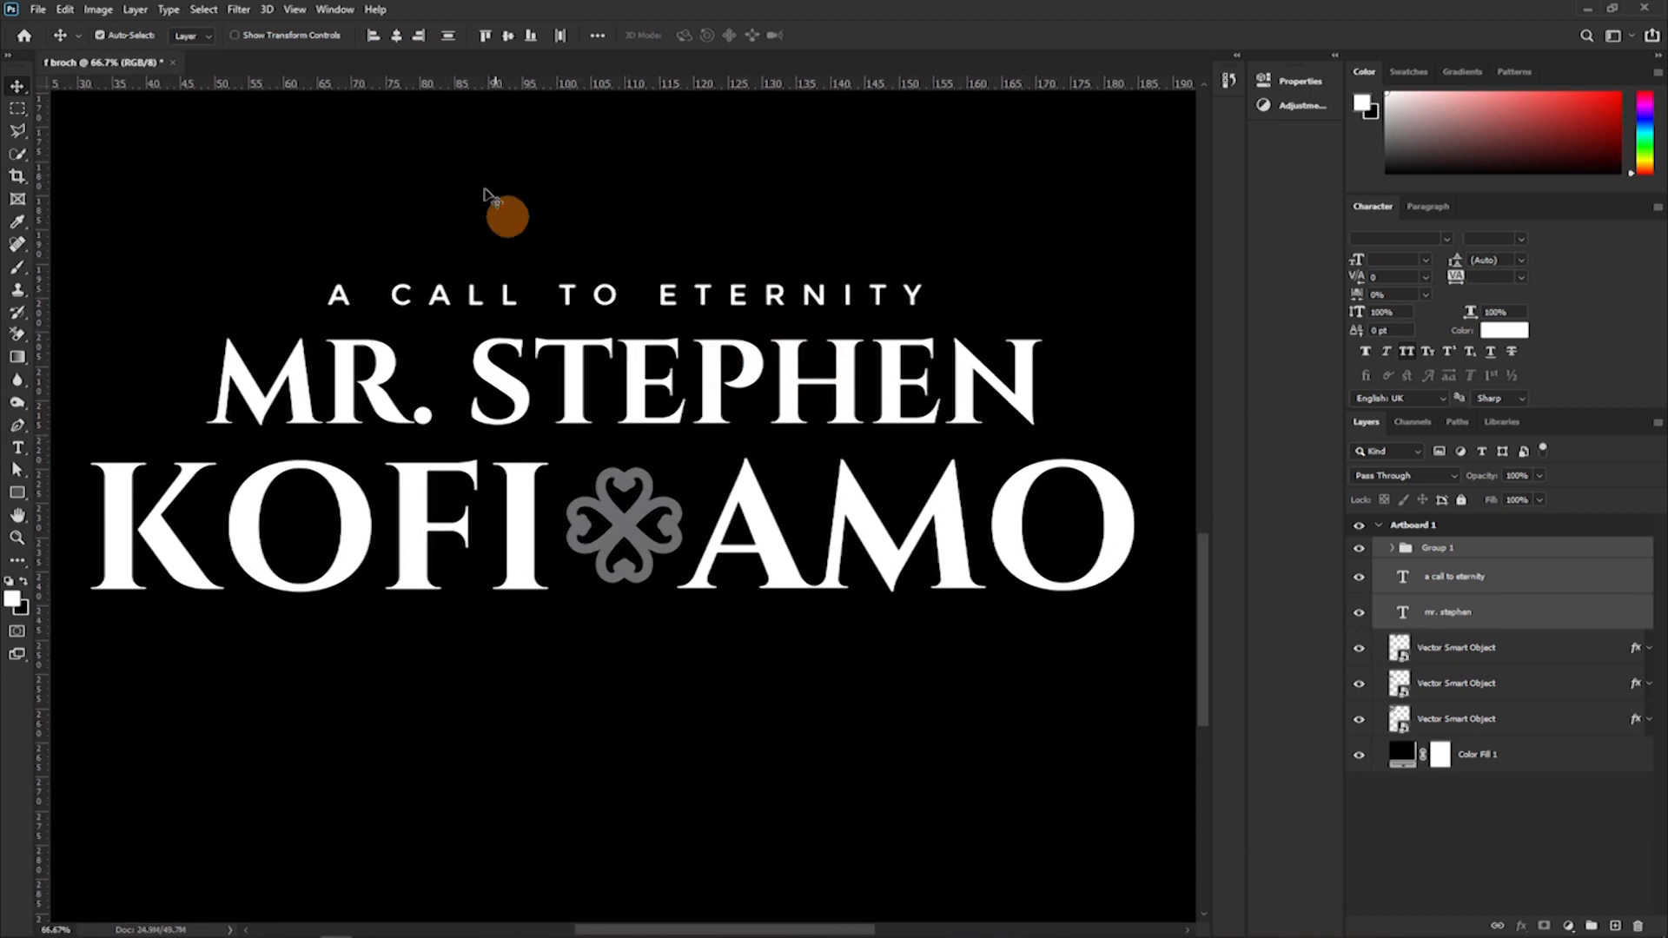
{"action": "left_click", "coordinate": [396, 36]}
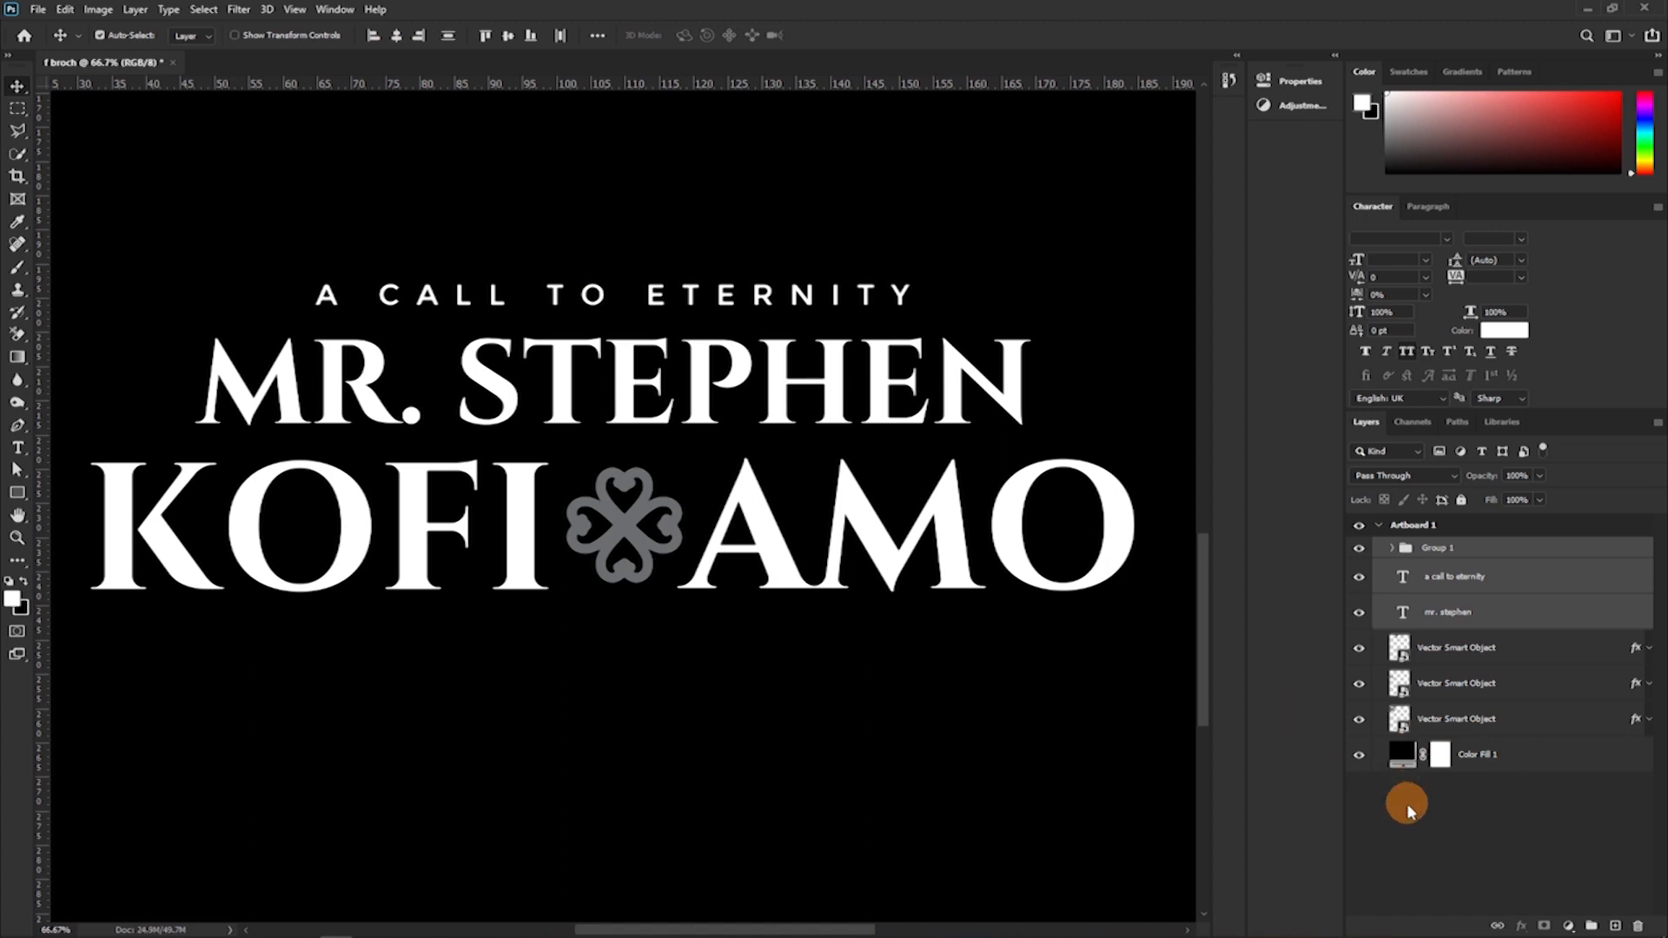
Examine how the heading and name lines sit against the full cover and its background fill, from close up and at full-page view.
{"action": "left_click", "coordinate": [1515, 755], "text": "ctrl"}
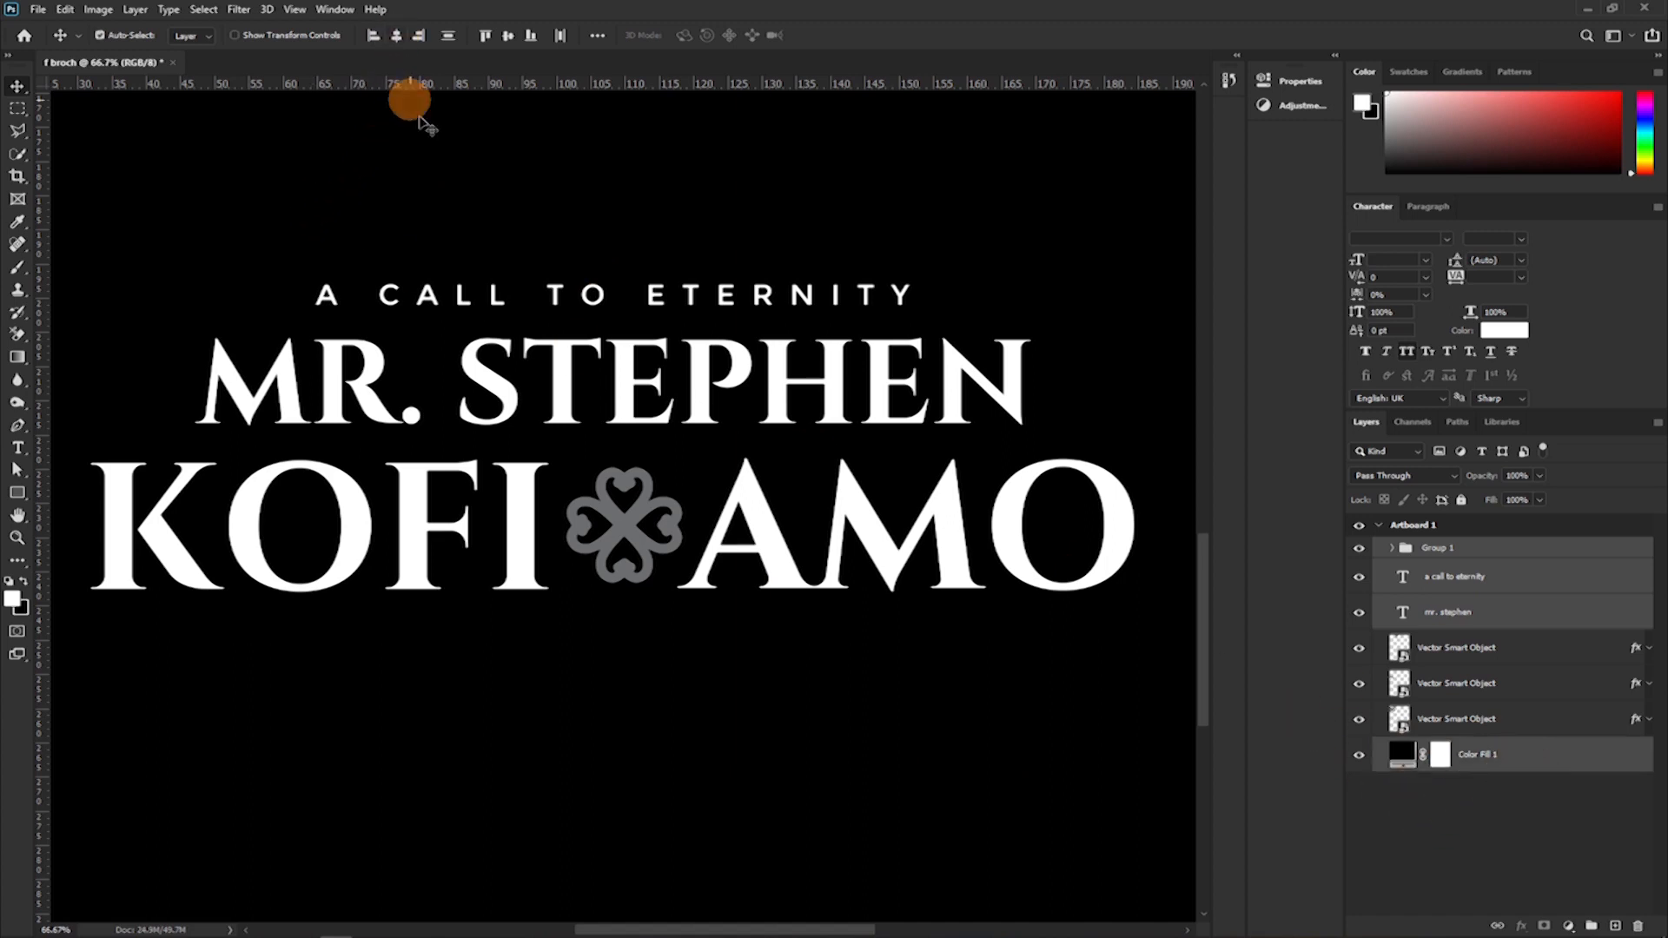
{"action": "key", "text": "ctrl+minus"}
{"action": "key", "text": "ctrl+minus"}
{"action": "key", "text": "ctrl+minus"}
{"action": "key", "text": "ctrl+minus"}
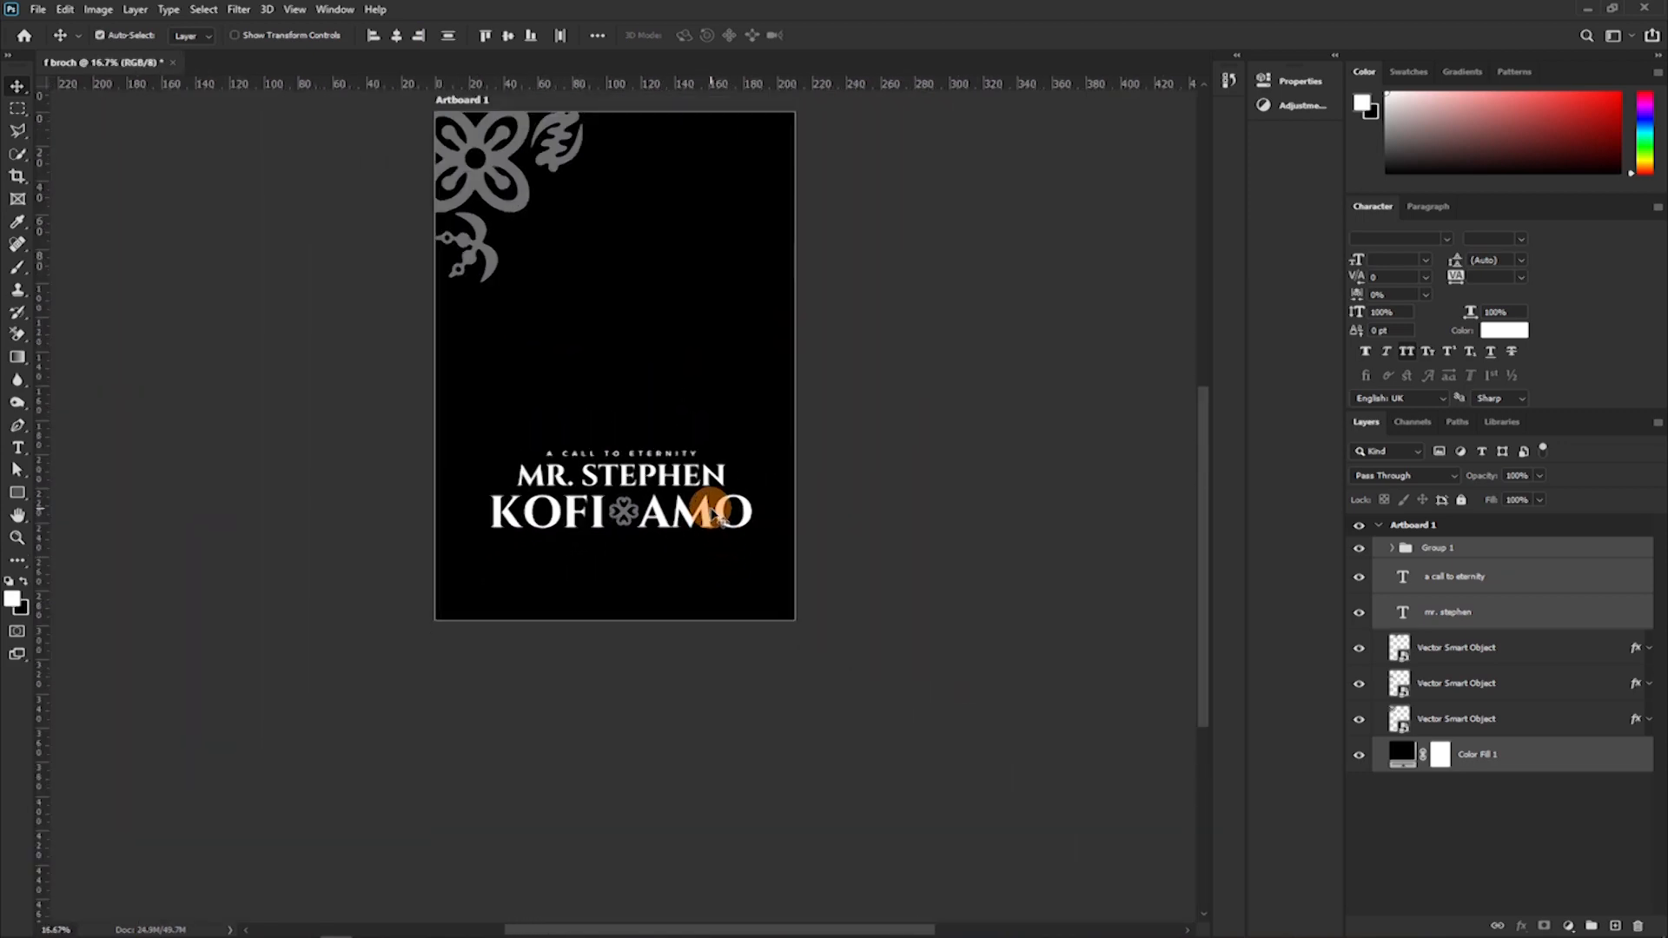
{"action": "key", "text": "ctrl+plus"}
{"action": "key", "text": "ctrl+plus"}
{"action": "key", "text": "ctrl+plus"}
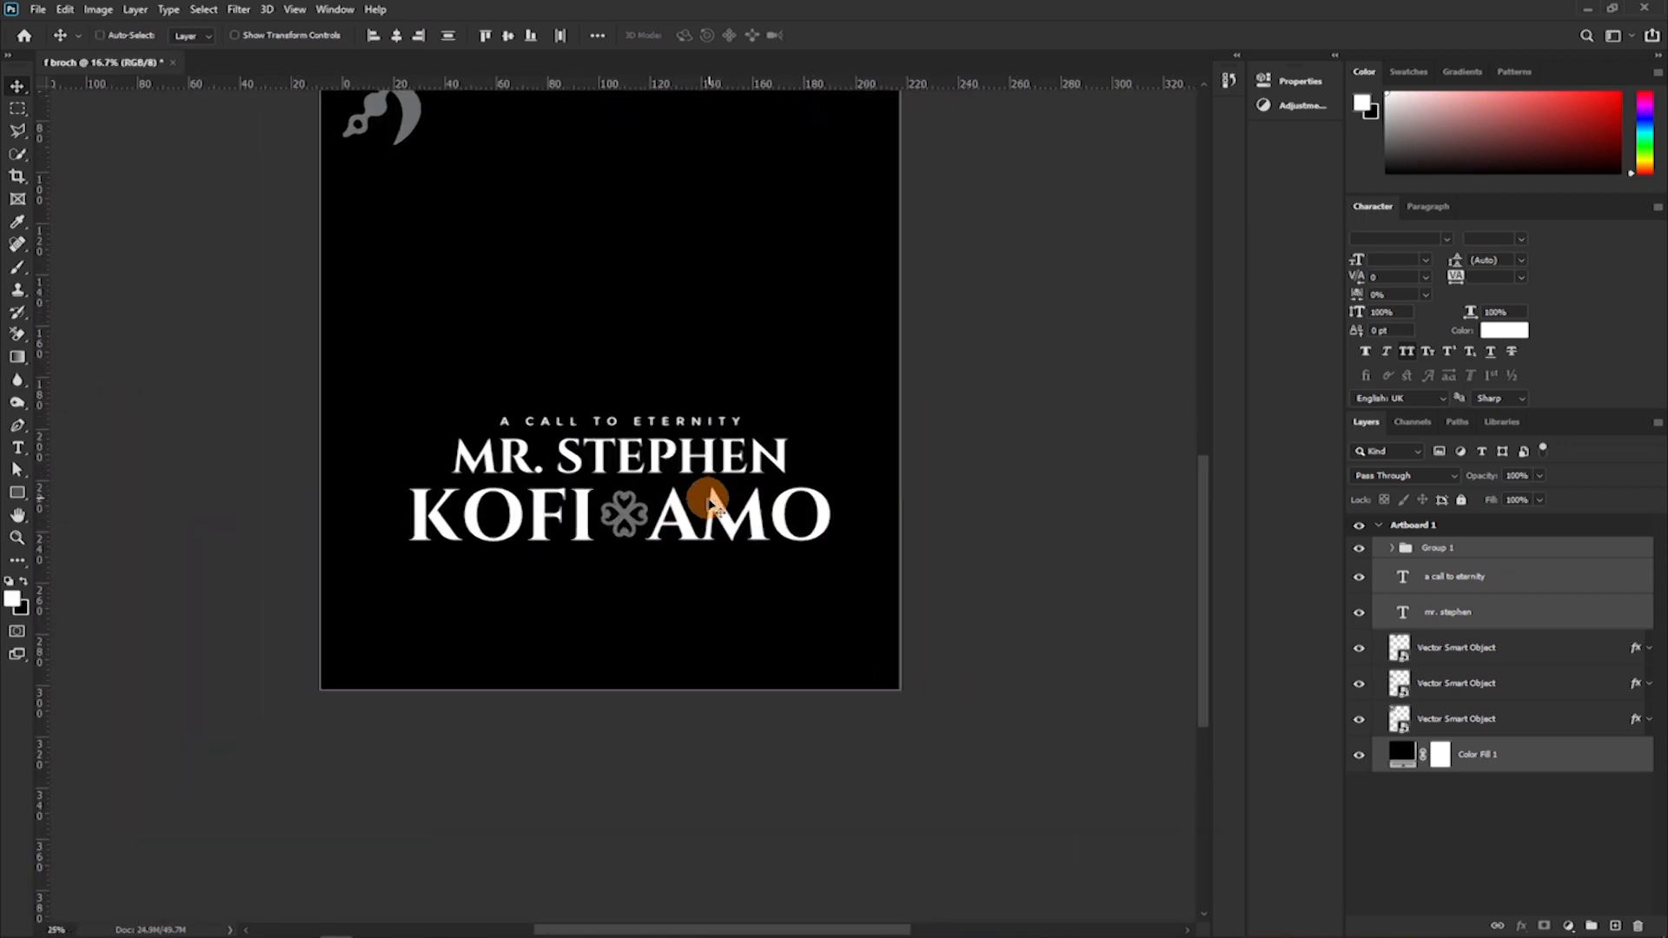
{"action": "left_click_drag", "start_coordinate": [691, 532], "coordinate": [706, 484]}
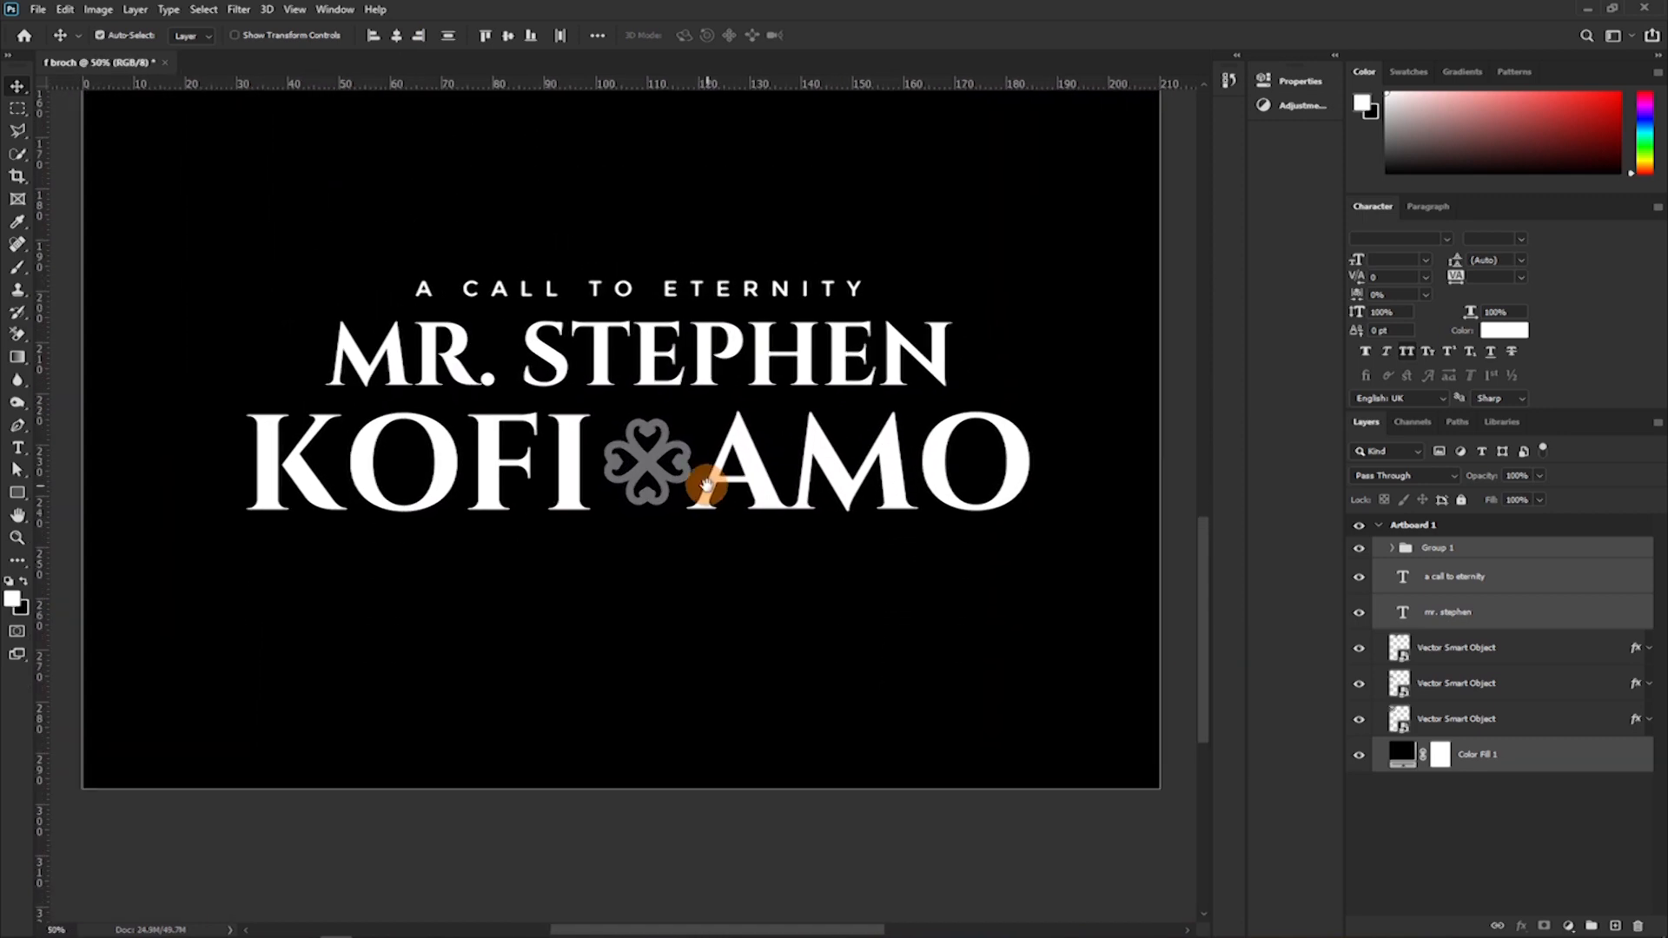
{"action": "key", "text": "ctrl+plus"}
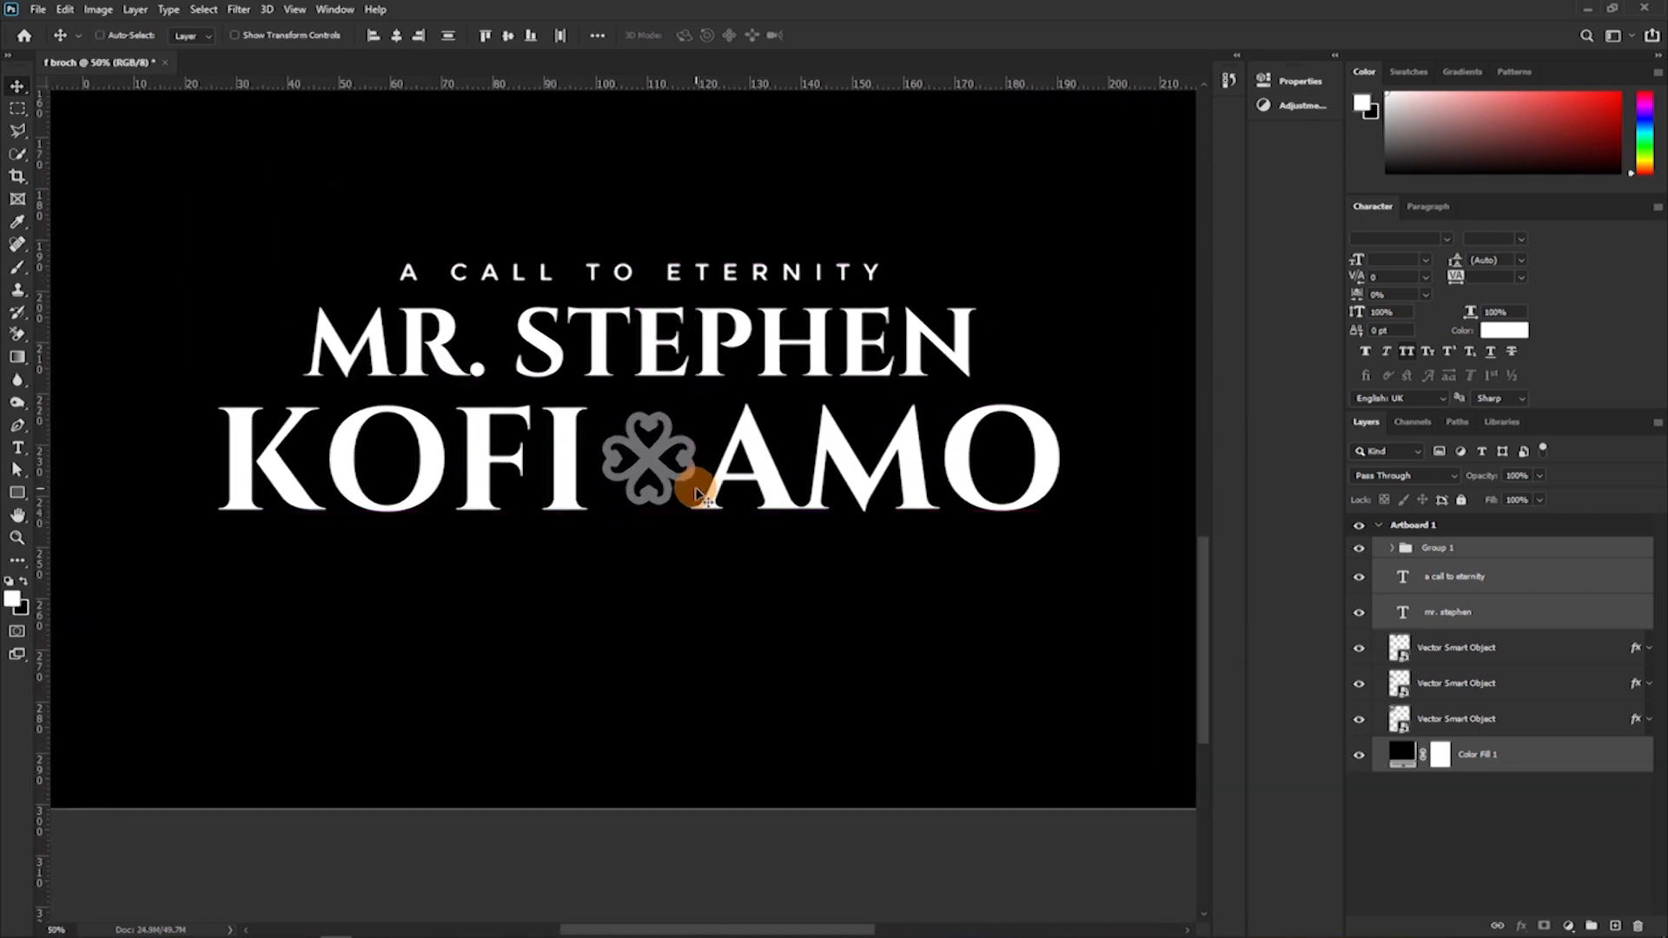
{"action": "key", "text": "ctrl+0"}
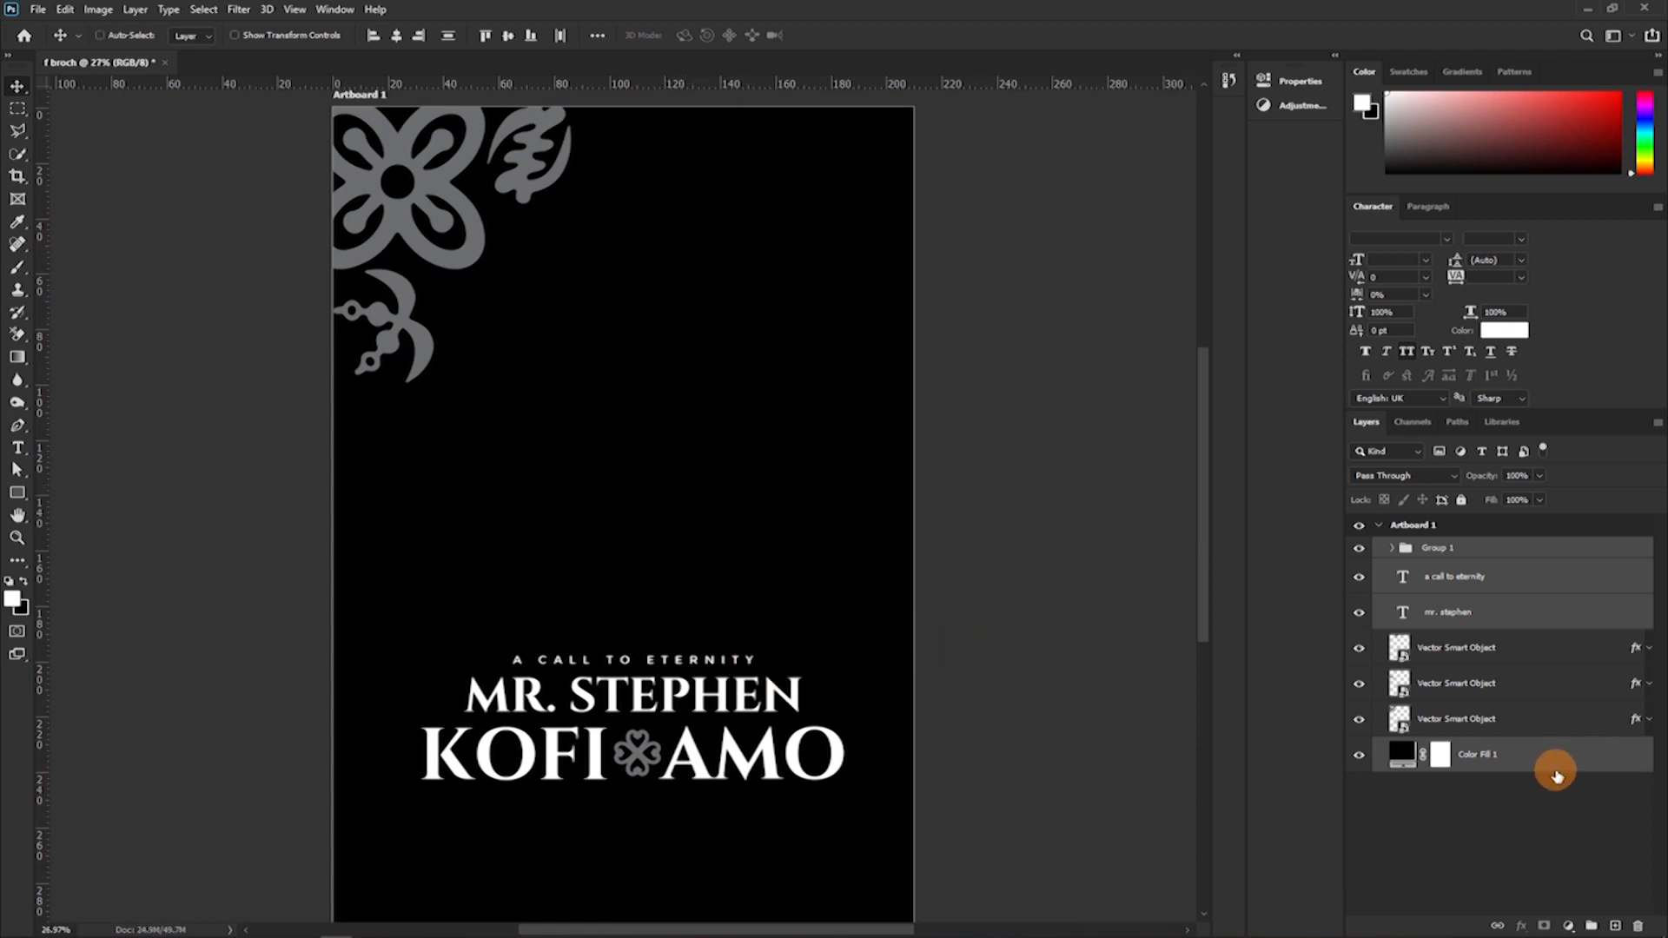
Move the heading, title-and-first-name line and name group up the cover together, leaving the Color Fill 1 background layer out.
{"action": "left_click", "coordinate": [1555, 768], "text": "ctrl"}
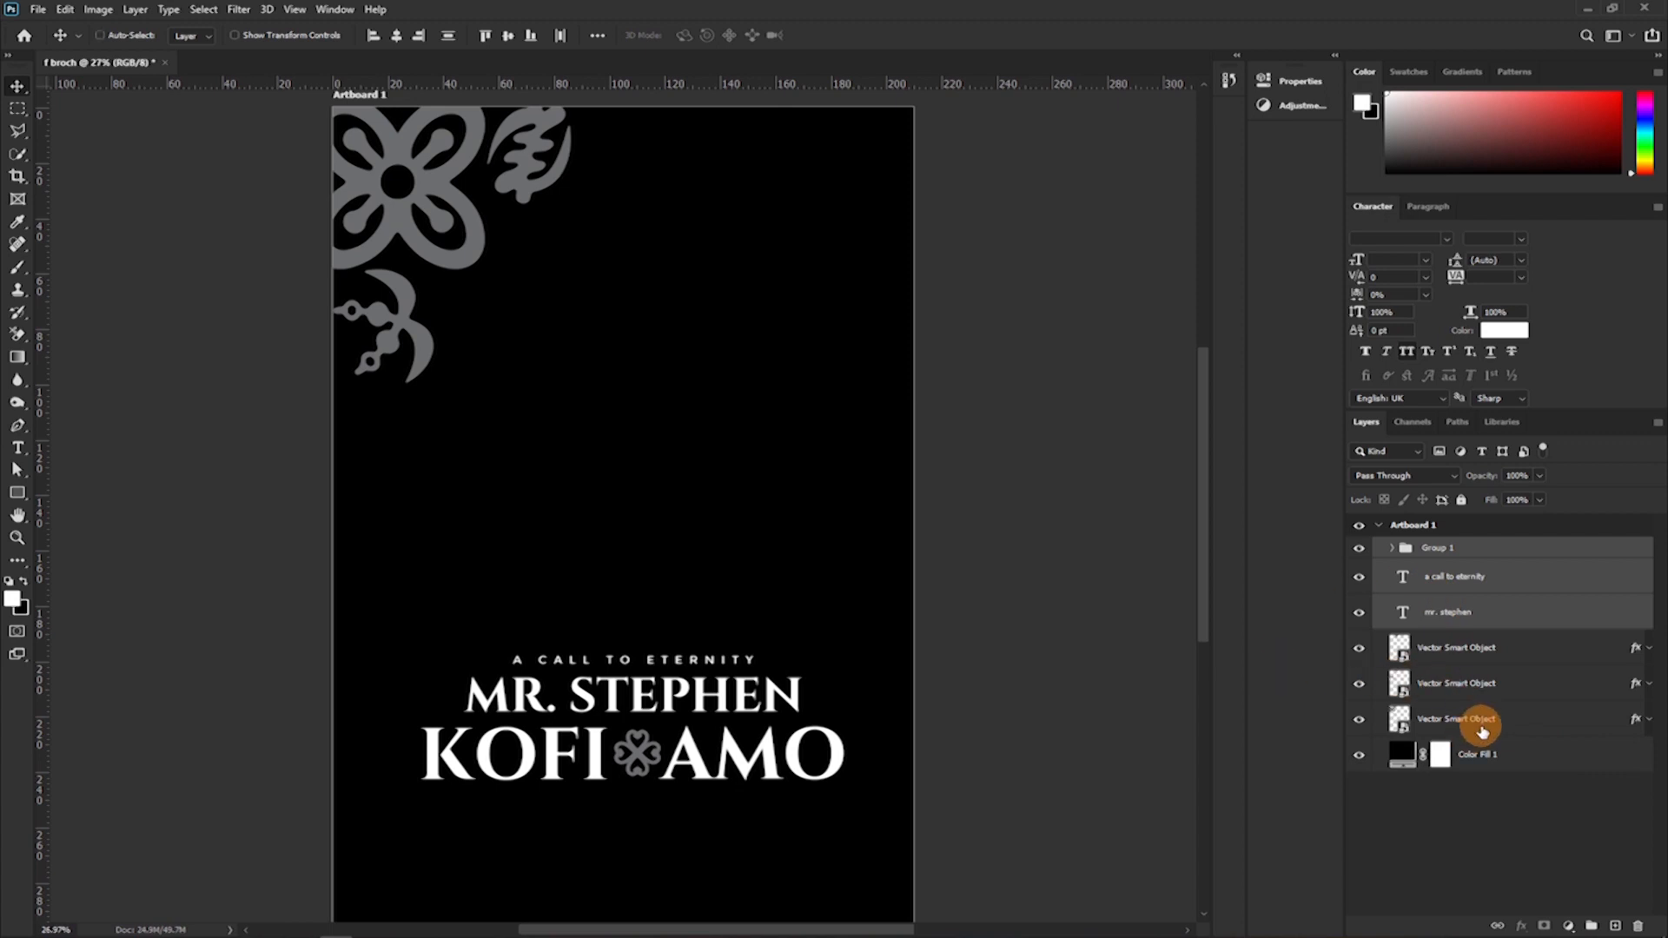
{"action": "left_click_drag", "start_coordinate": [678, 664], "coordinate": [671, 578]}
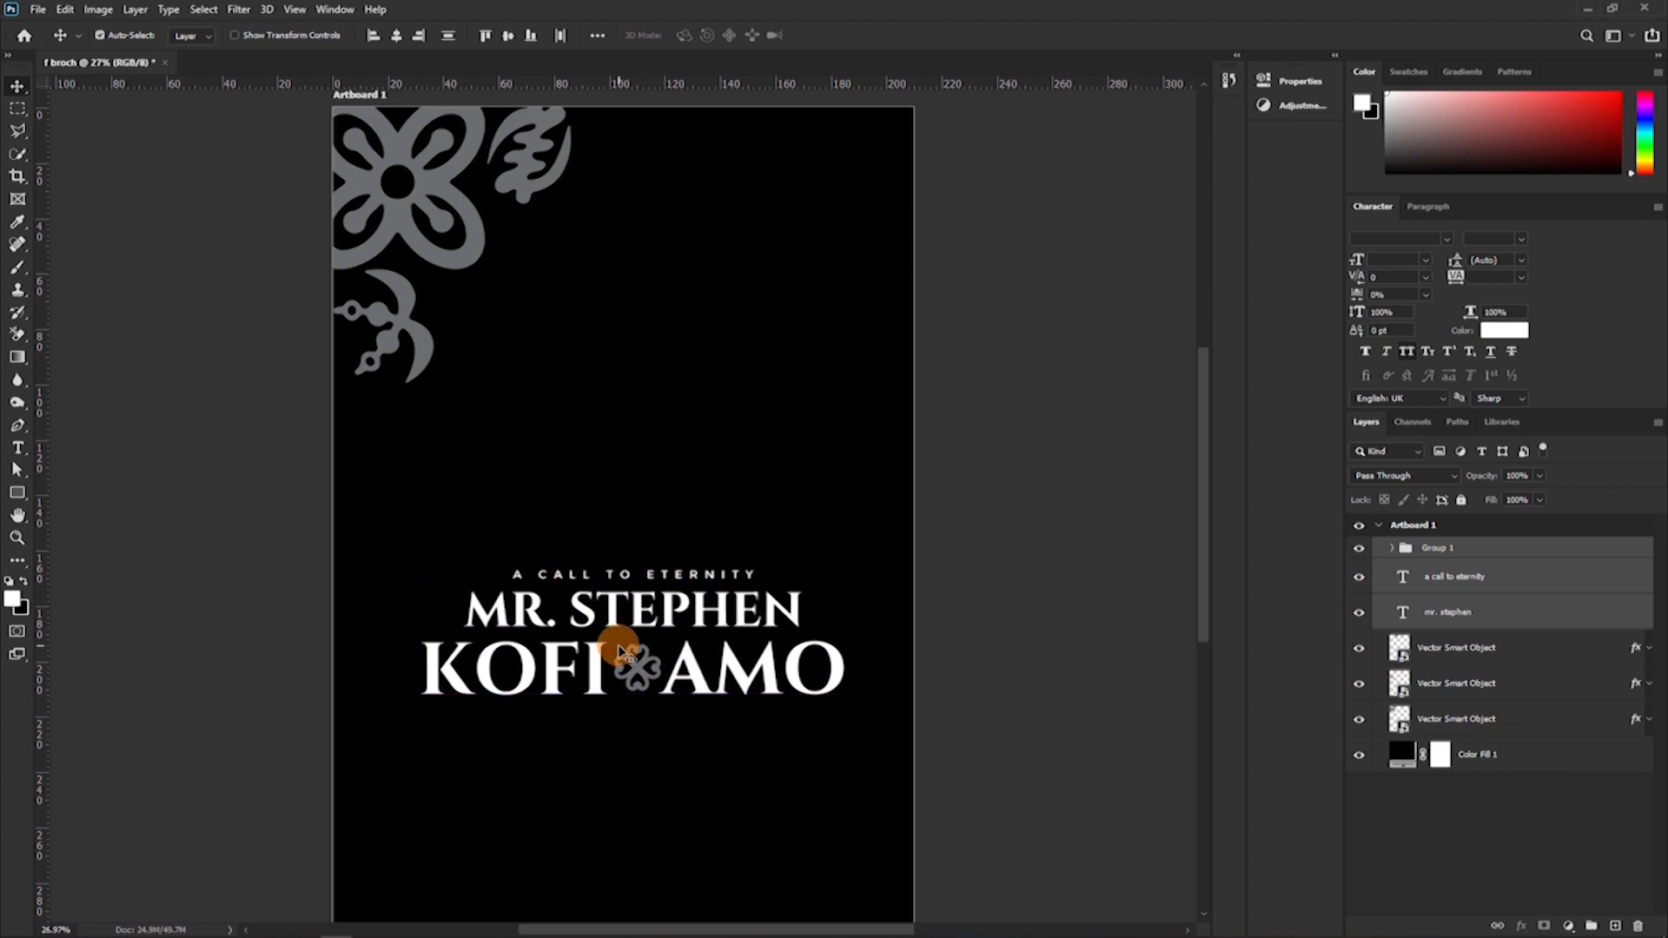
{"action": "key", "text": "ctrl+plus"}
{"action": "key", "text": "ctrl+plus"}
{"action": "key", "text": "alt+Tab"}
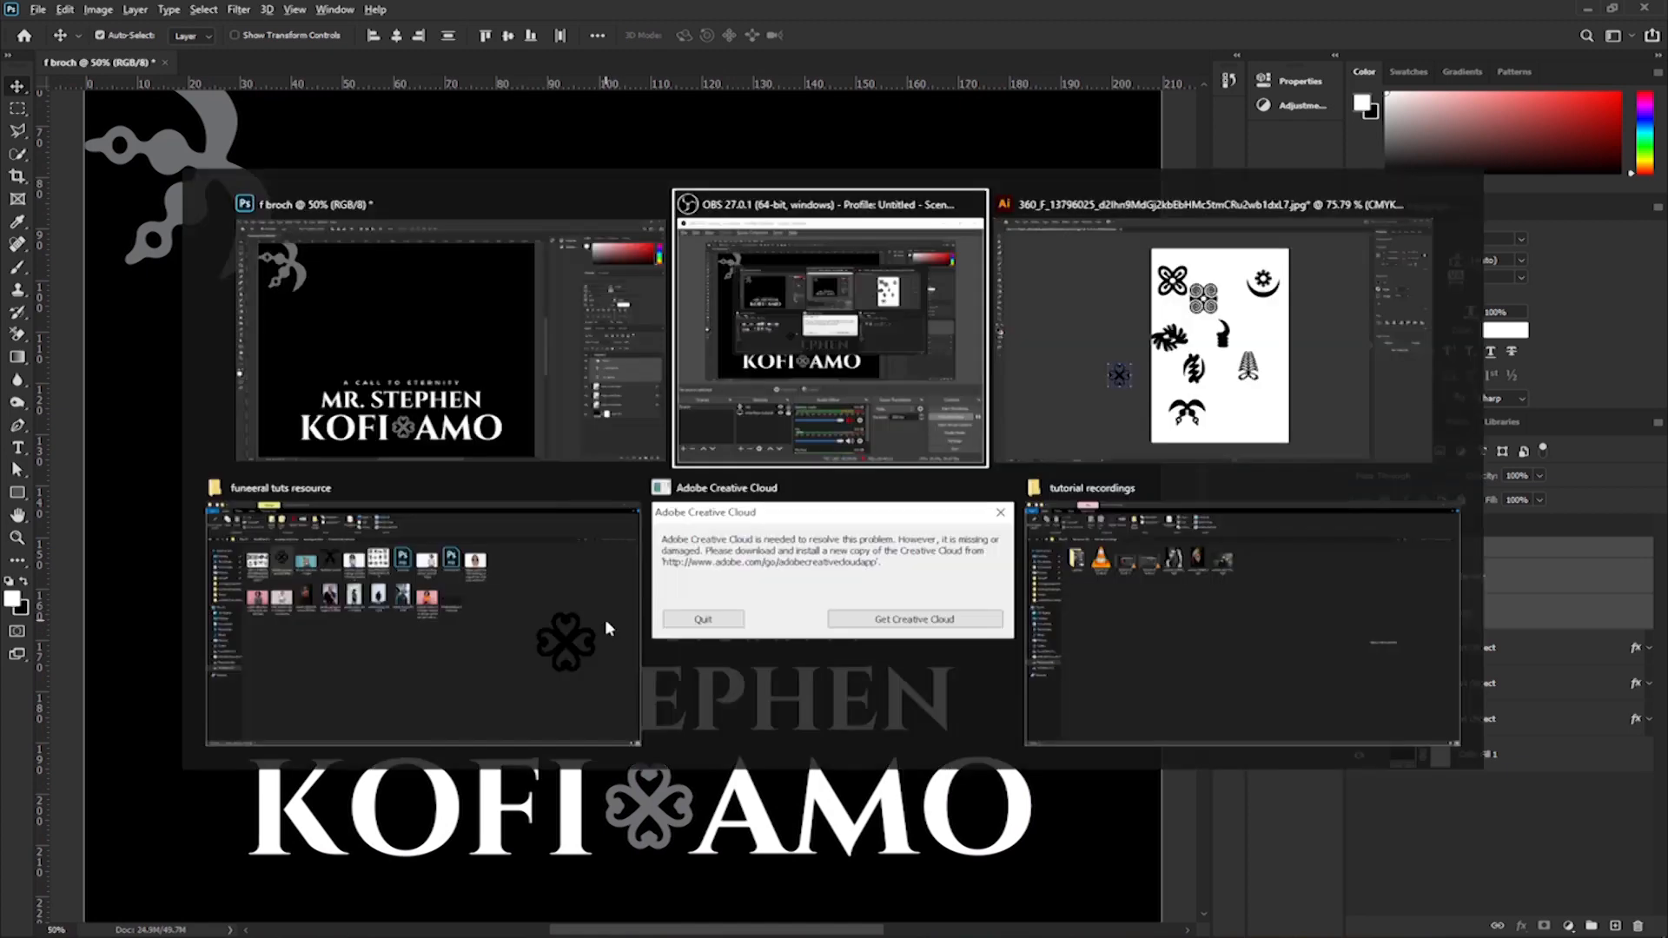
{"action": "key", "text": "alt+Tab"}
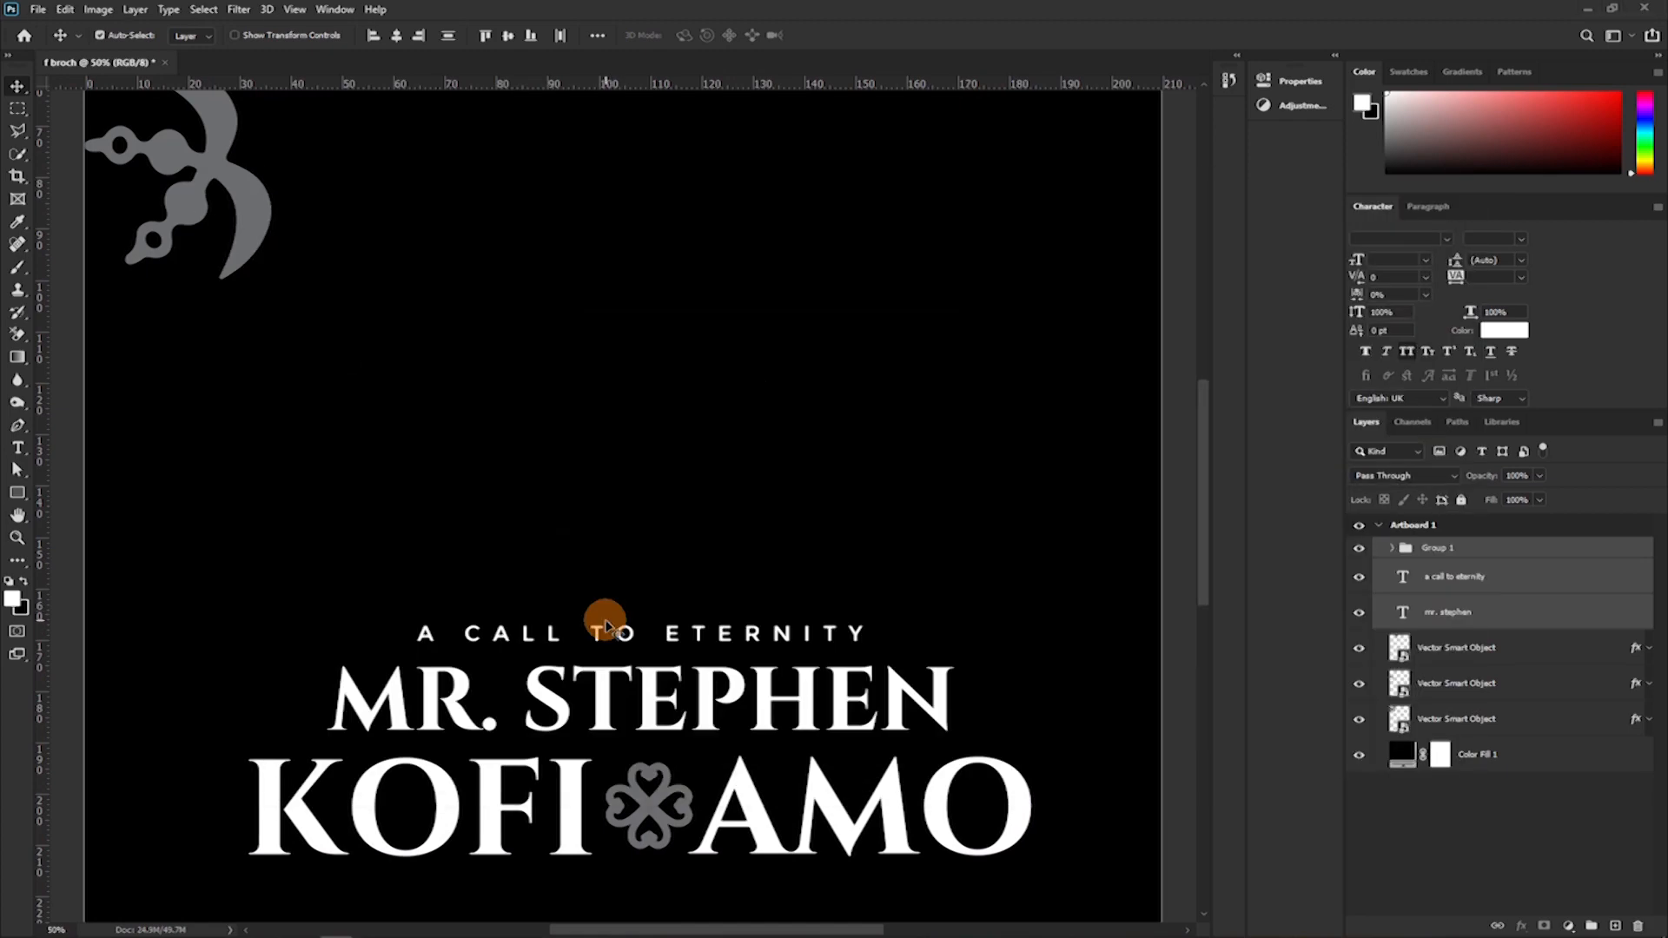
Add a new text line below the surname line with "AKA" followed by the honoree's alias.
{"action": "key", "text": "ctrl+plus"}
{"action": "left_click_drag", "start_coordinate": [685, 600], "coordinate": [708, 157]}
{"action": "left_click_drag", "start_coordinate": [700, 486], "coordinate": [625, 576]}
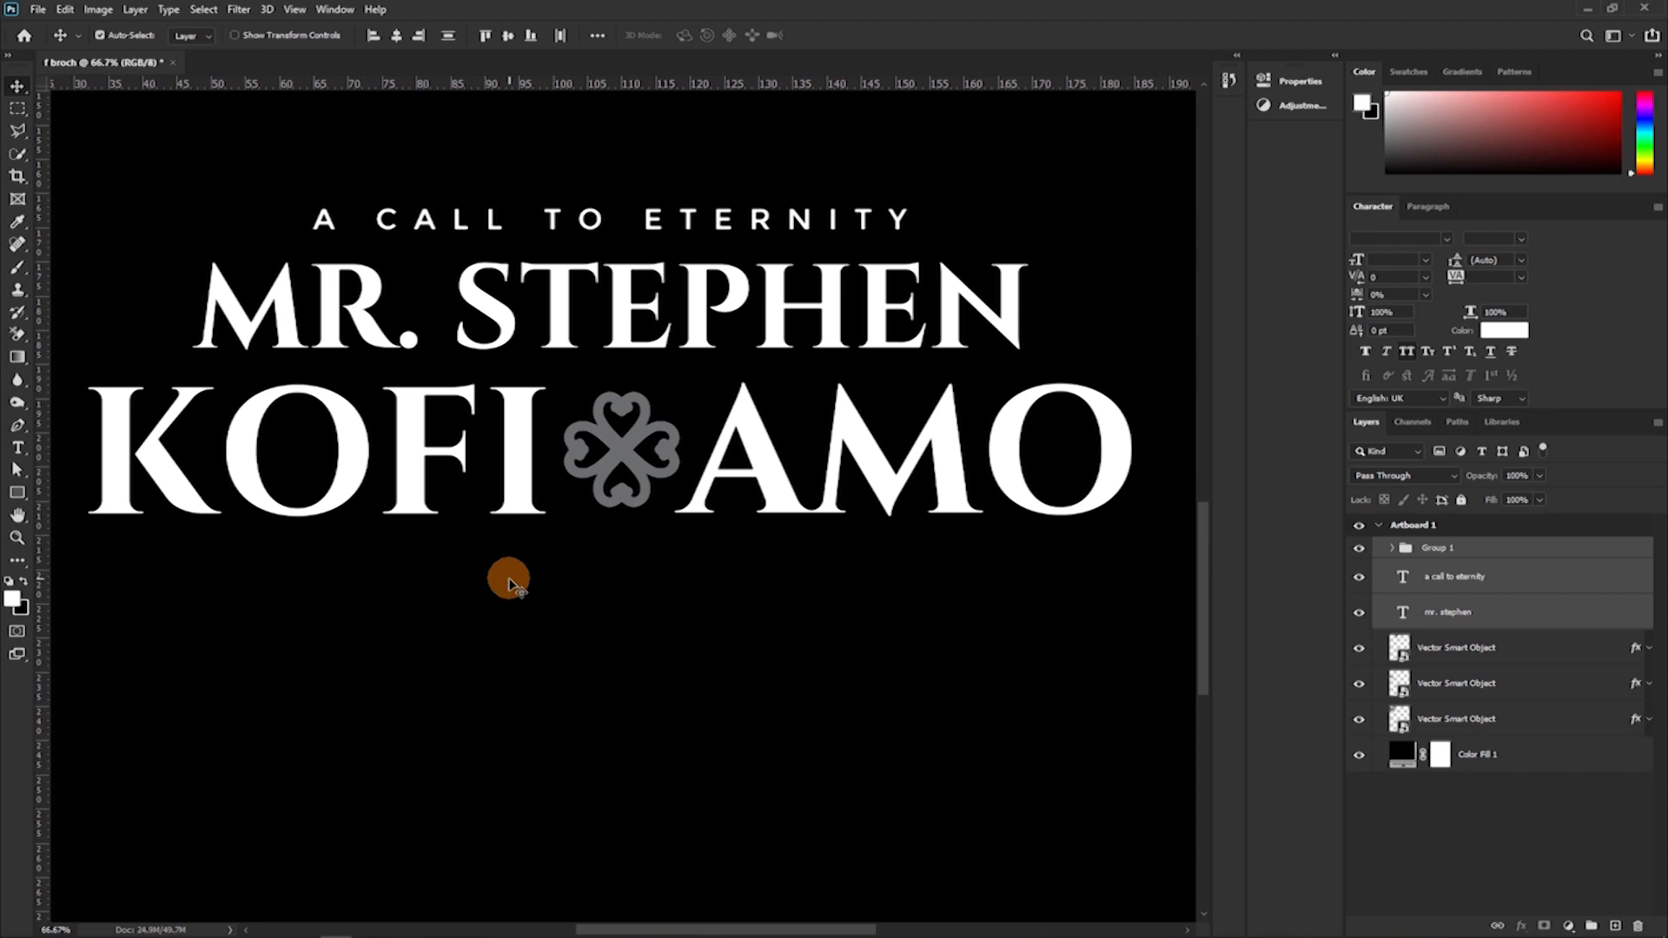
{"action": "key", "text": "t"}
{"action": "left_click", "coordinate": [445, 644]}
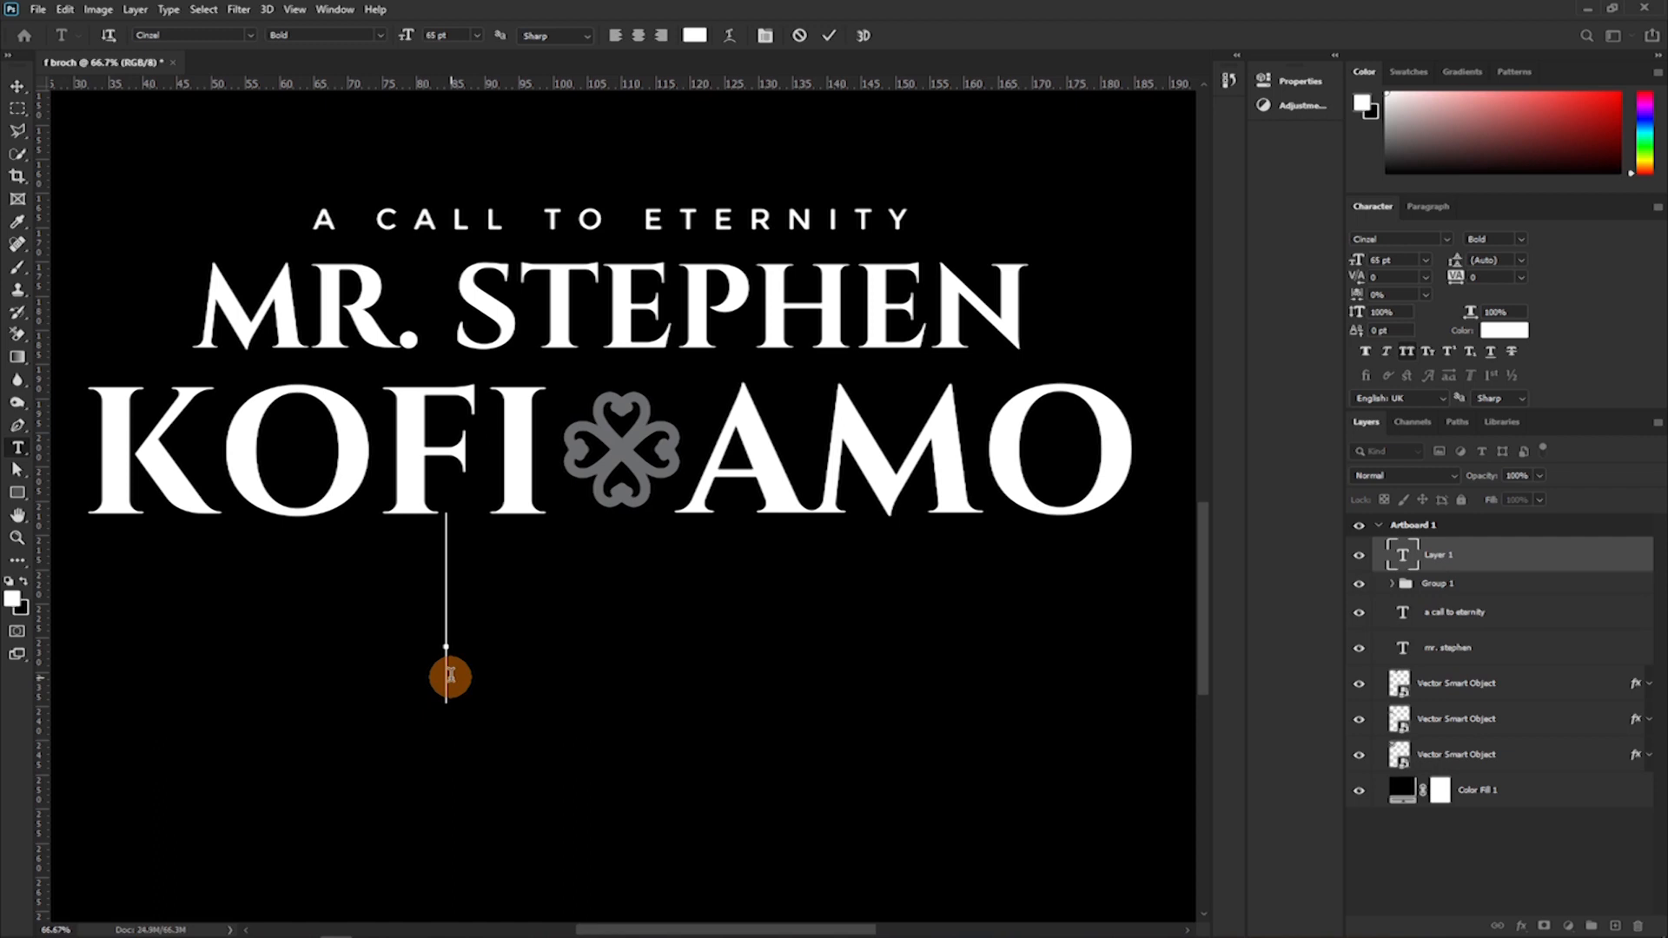
{"action": "type", "text": "AKA"}
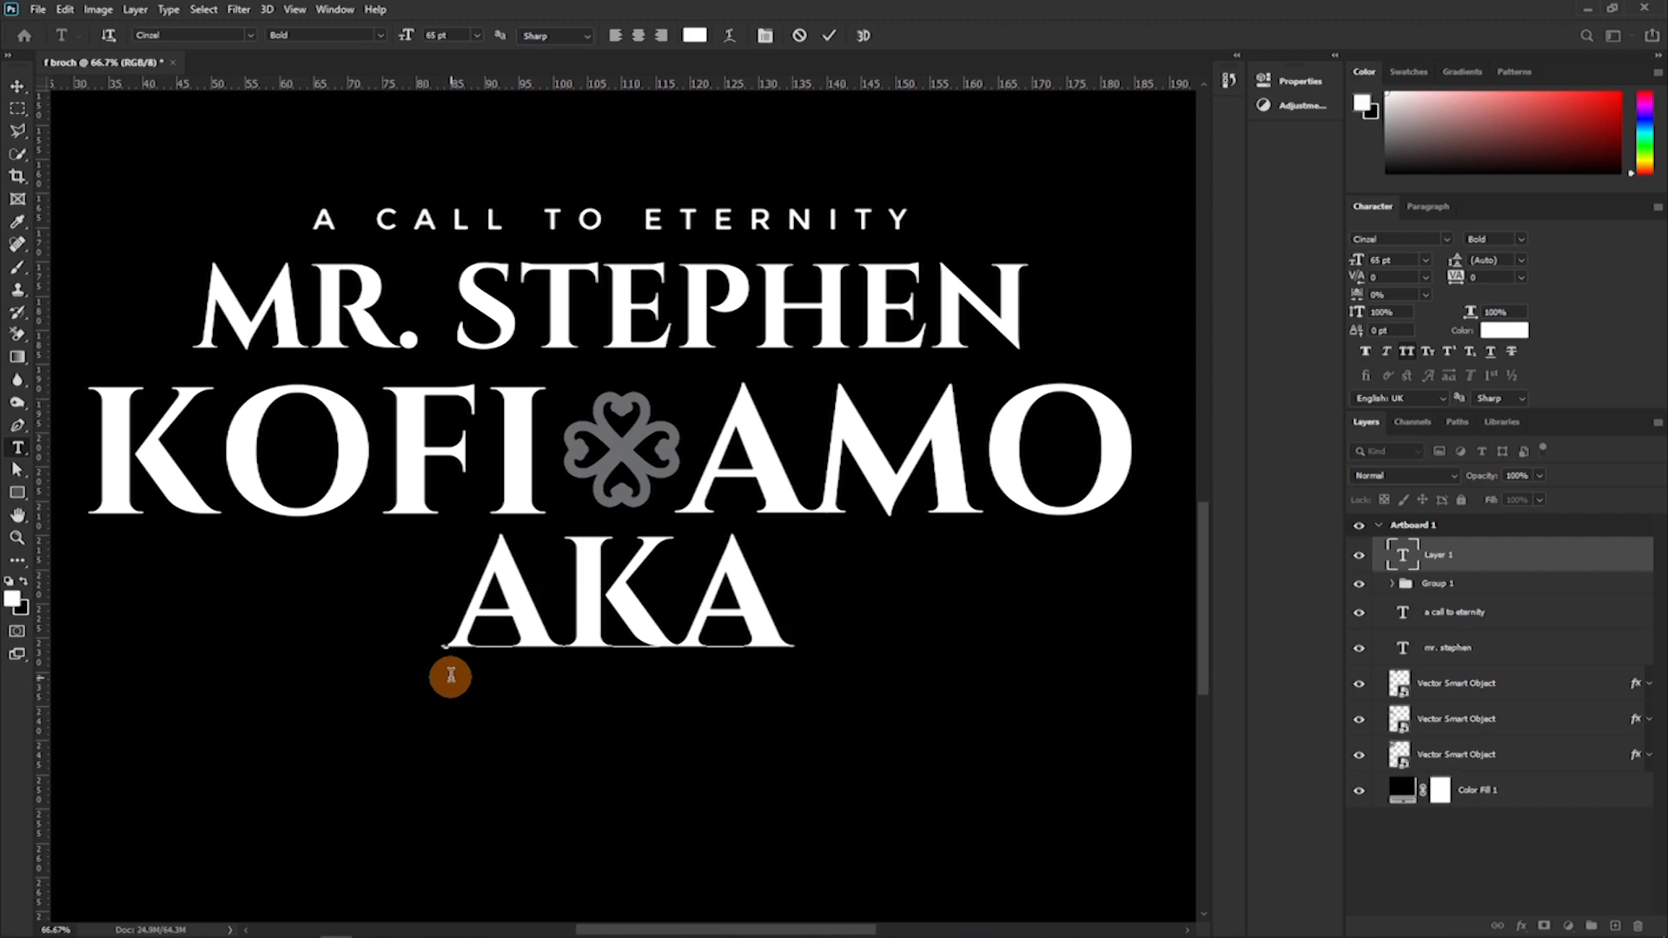
{"action": "type", "text": "W"}
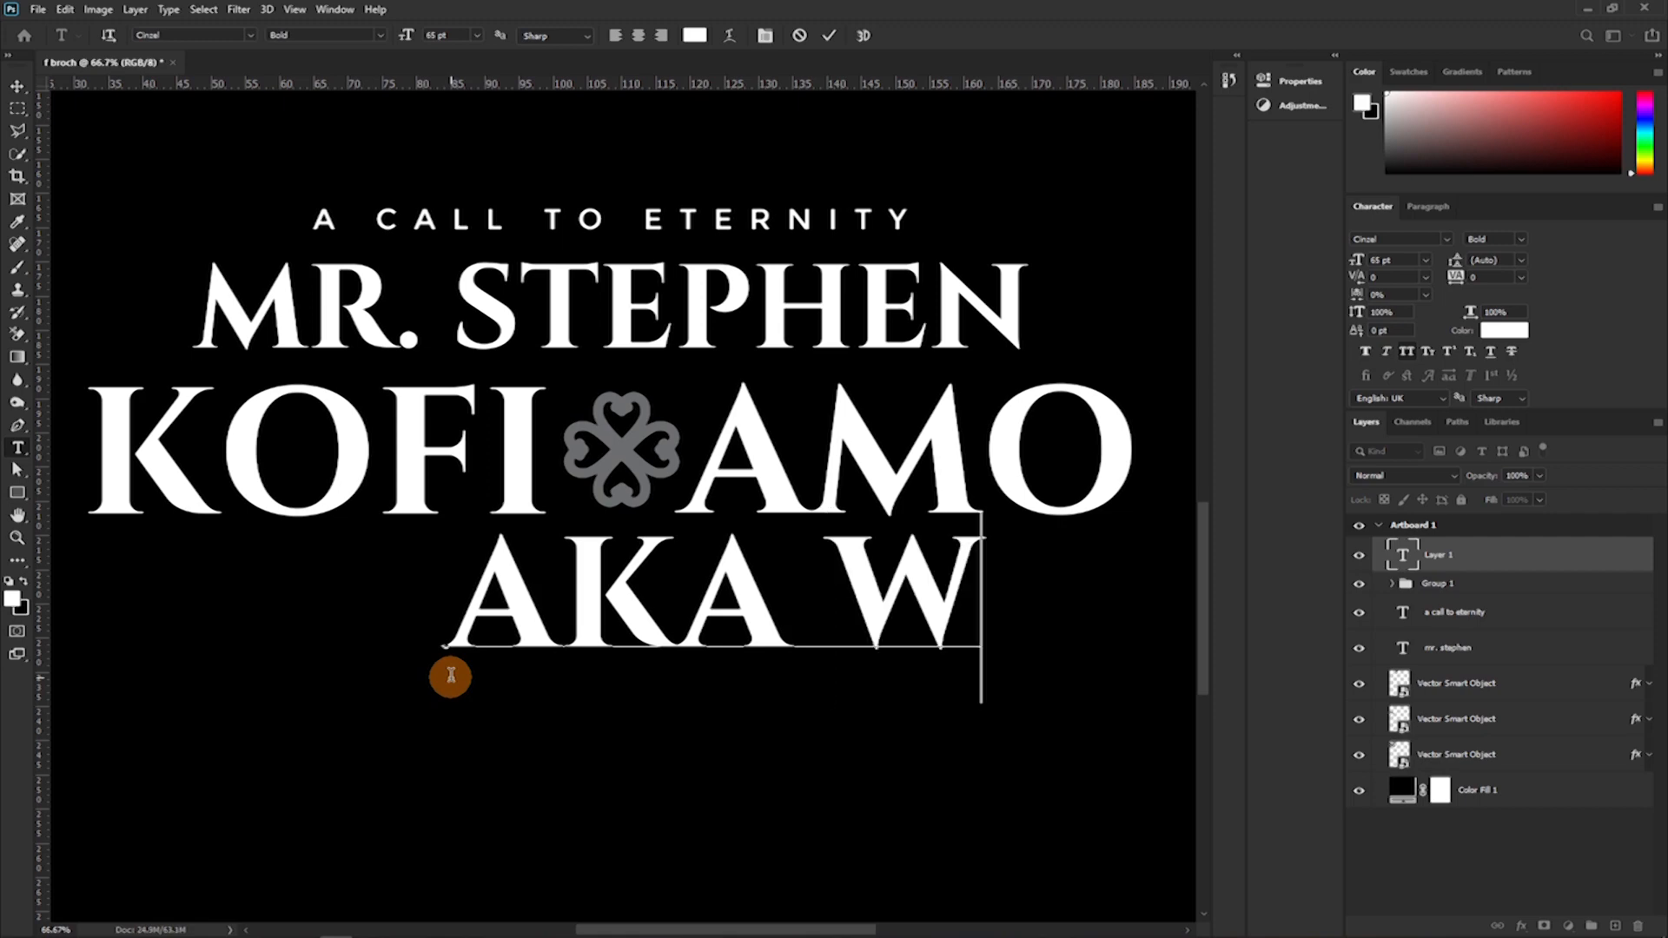
{"action": "type", "text": "OR"}
Set the word "aka" in the alias line in a script font and turn off its All Caps.
{"action": "double_click", "coordinate": [451, 676]}
{"action": "left_click", "coordinate": [1446, 240]}
{"action": "left_click", "coordinate": [1433, 476]}
{"action": "left_click", "coordinate": [1407, 352]}
{"action": "left_click", "coordinate": [829, 35]}
Scale the alias line down to 22.41 pt and place it roughly centred just below the surname line.
{"action": "key", "text": "ctrl+minus"}
{"action": "key", "text": "ctrl+minus"}
{"action": "key", "text": "ctrl+t"}
{"action": "left_click_drag", "start_coordinate": [1087, 554], "coordinate": [724, 554]}
{"action": "key", "text": "ctrl+plus"}
{"action": "left_click_drag", "start_coordinate": [633, 581], "coordinate": [693, 515]}
{"action": "left_click_drag", "start_coordinate": [694, 515], "coordinate": [674, 492]}
{"action": "left_click", "coordinate": [860, 36]}
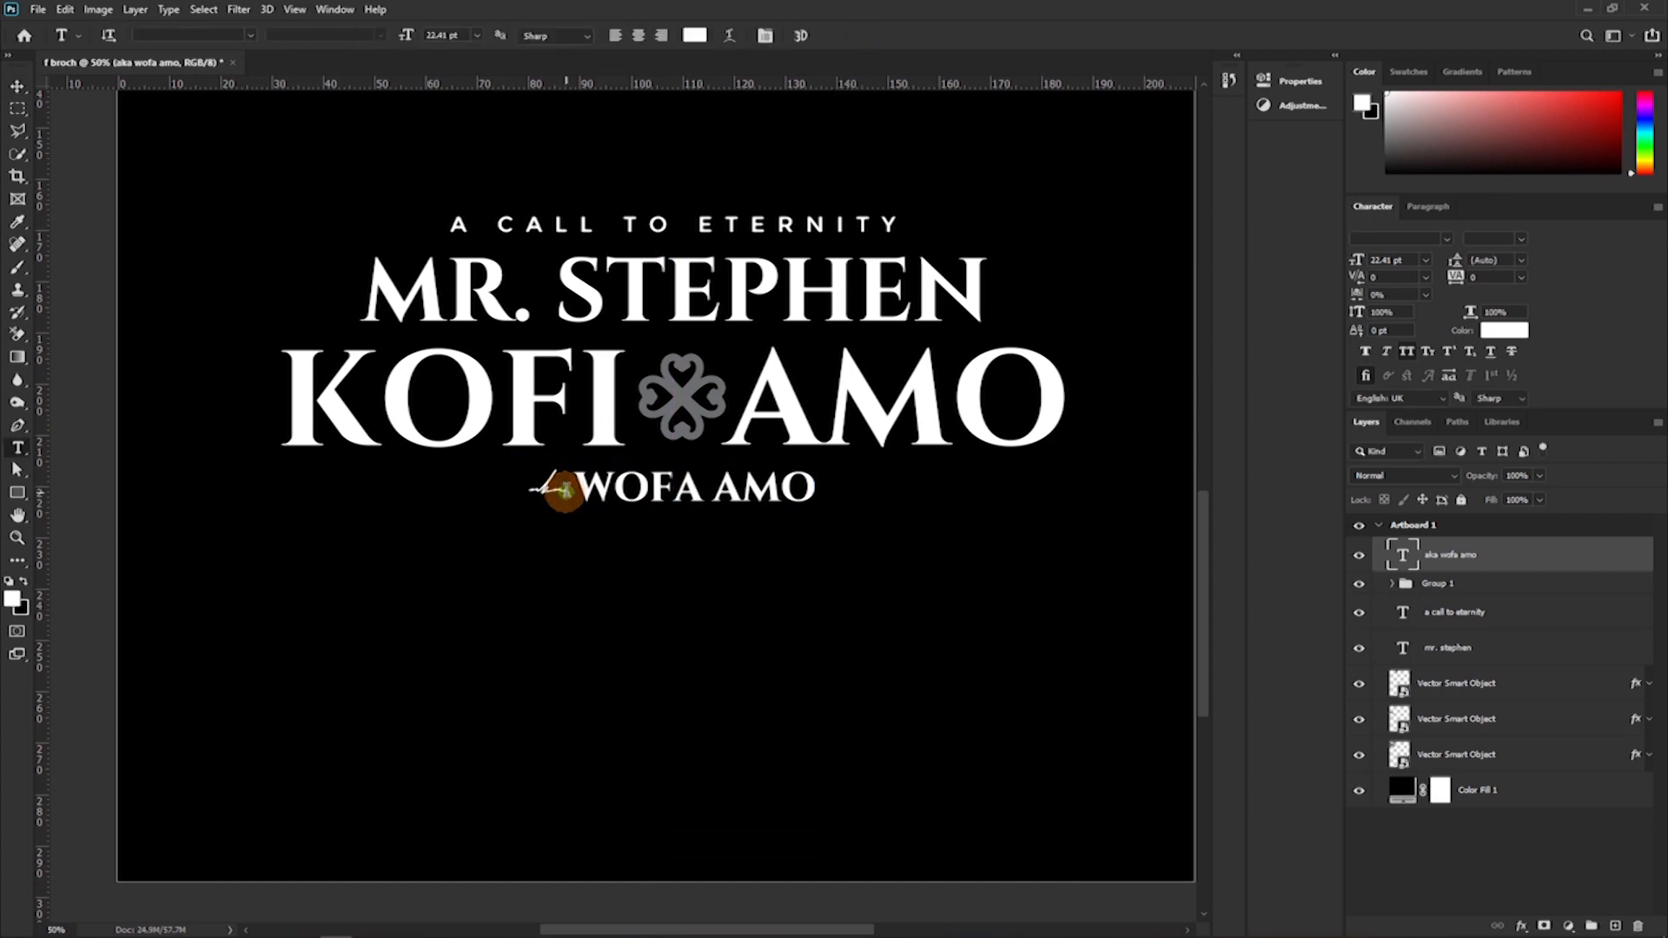
Change the word "aka" to the Arizonia font and reposition the alias line beneath the surname line.
{"action": "double_click", "coordinate": [560, 490]}
{"action": "left_click", "coordinate": [1446, 240]}
{"action": "scroll", "coordinate": [1477, 540], "scroll_direction": "down", "scroll_amount": 12}
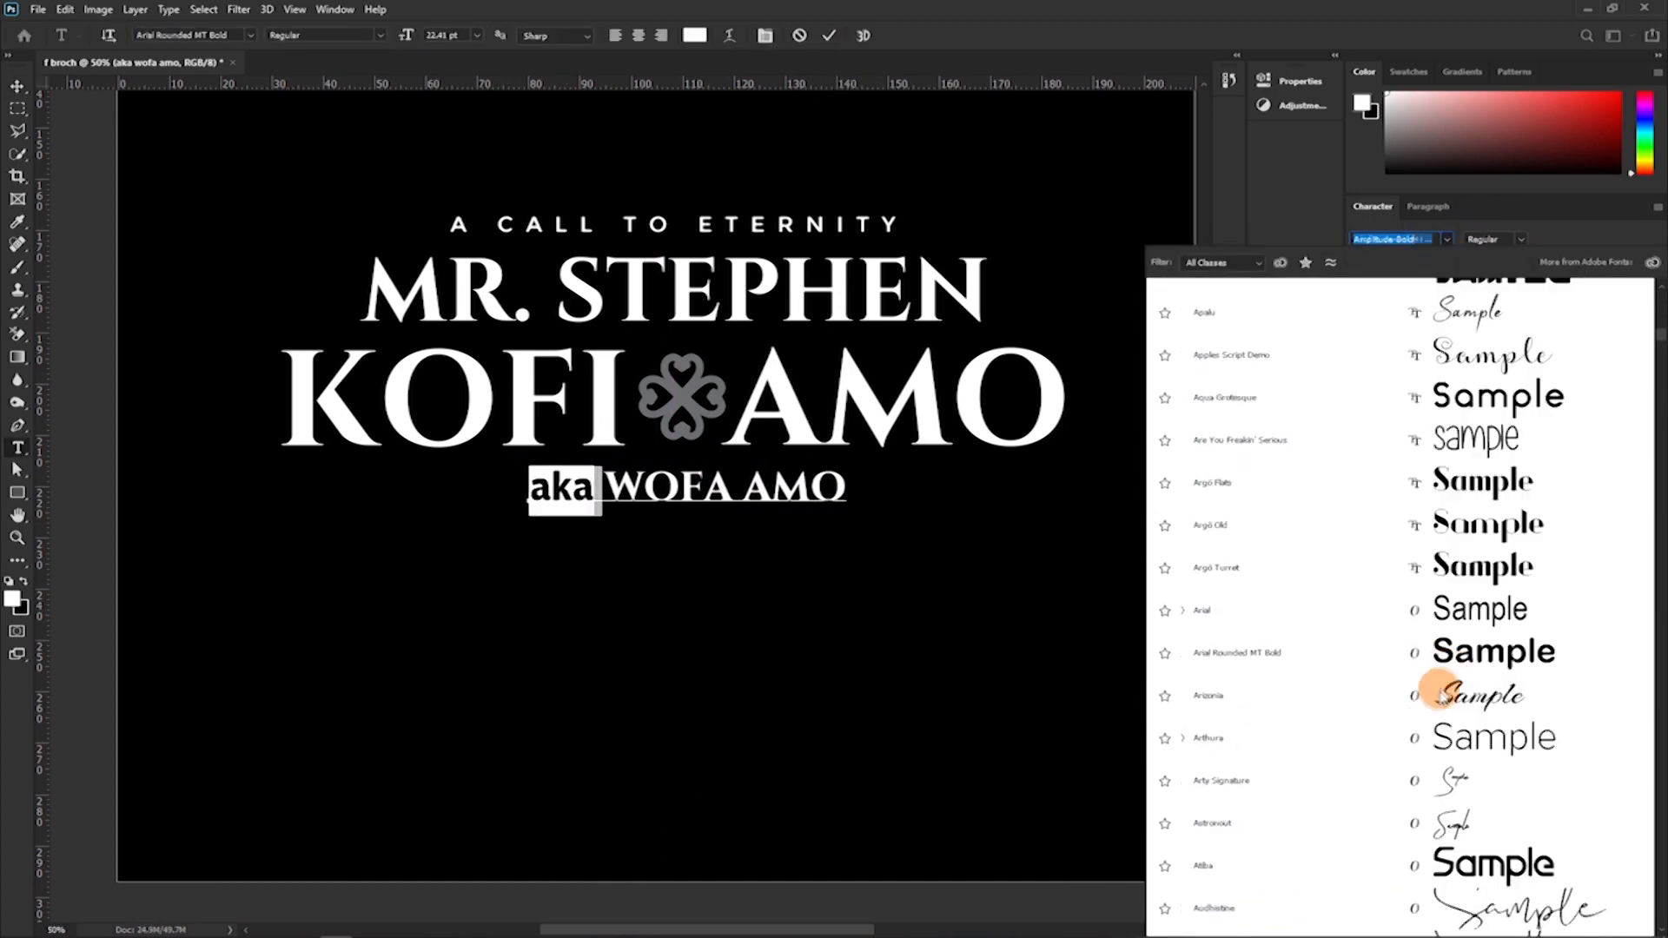
{"action": "left_click", "coordinate": [1455, 700]}
{"action": "left_click", "coordinate": [829, 35]}
{"action": "key", "text": "v"}
{"action": "left_click_drag", "start_coordinate": [699, 513], "coordinate": [707, 496]}
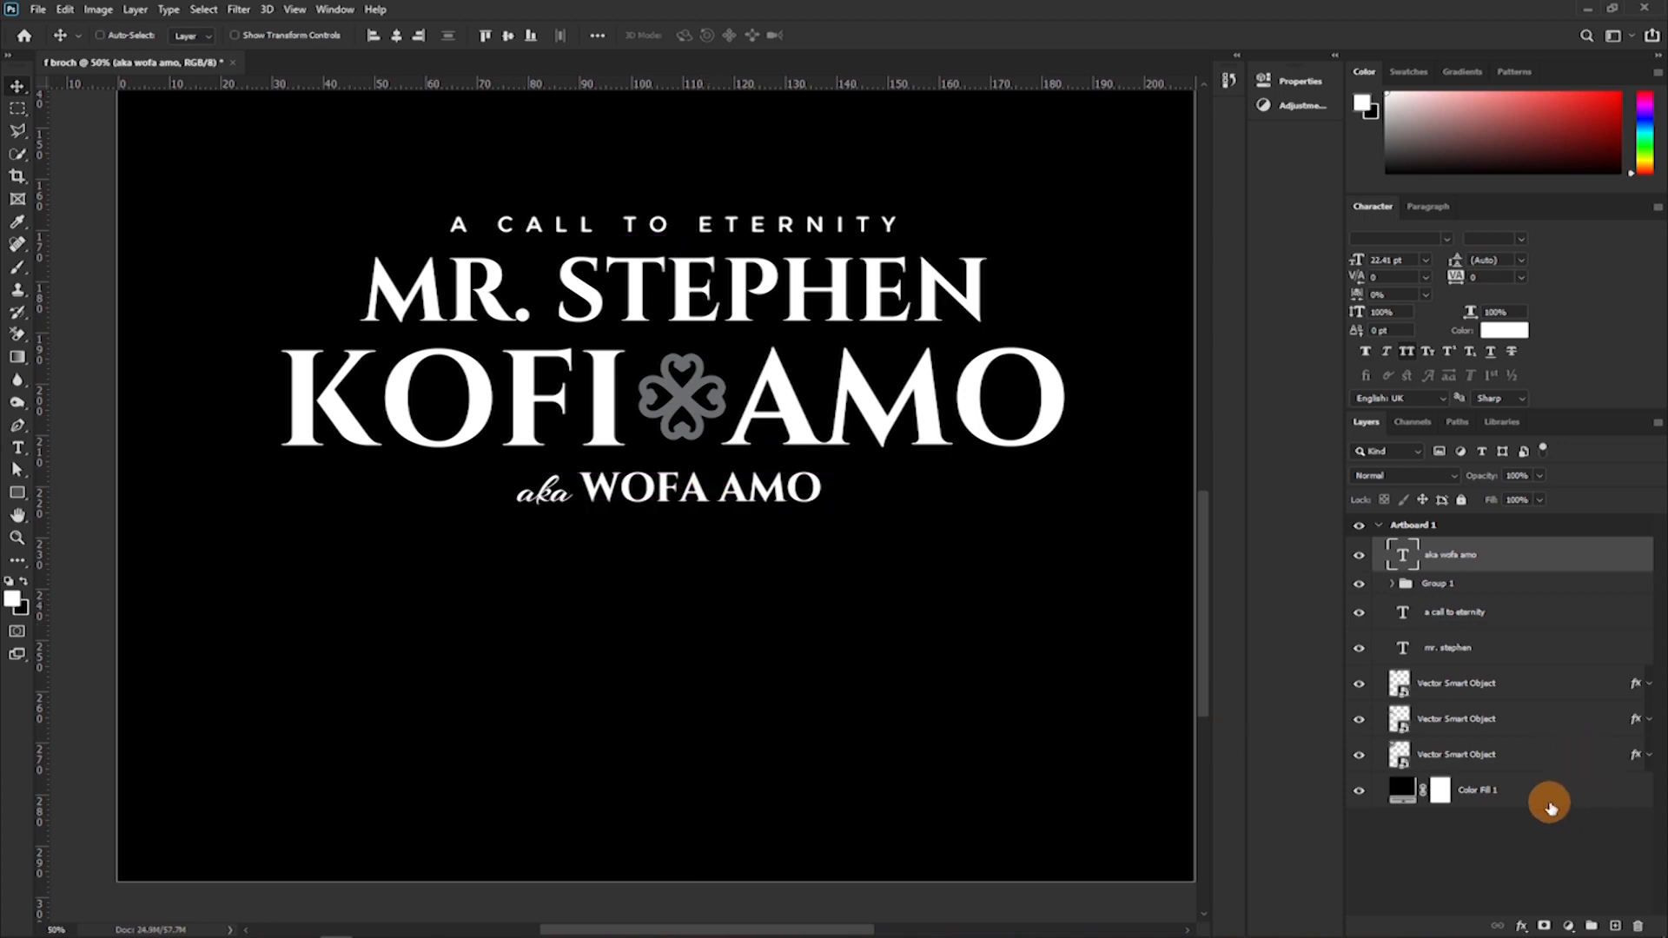
Align the horizontal centres of the alias line, Group 1 and the Color Fill 1 layer.
{"action": "left_click", "coordinate": [1472, 786], "text": "ctrl"}
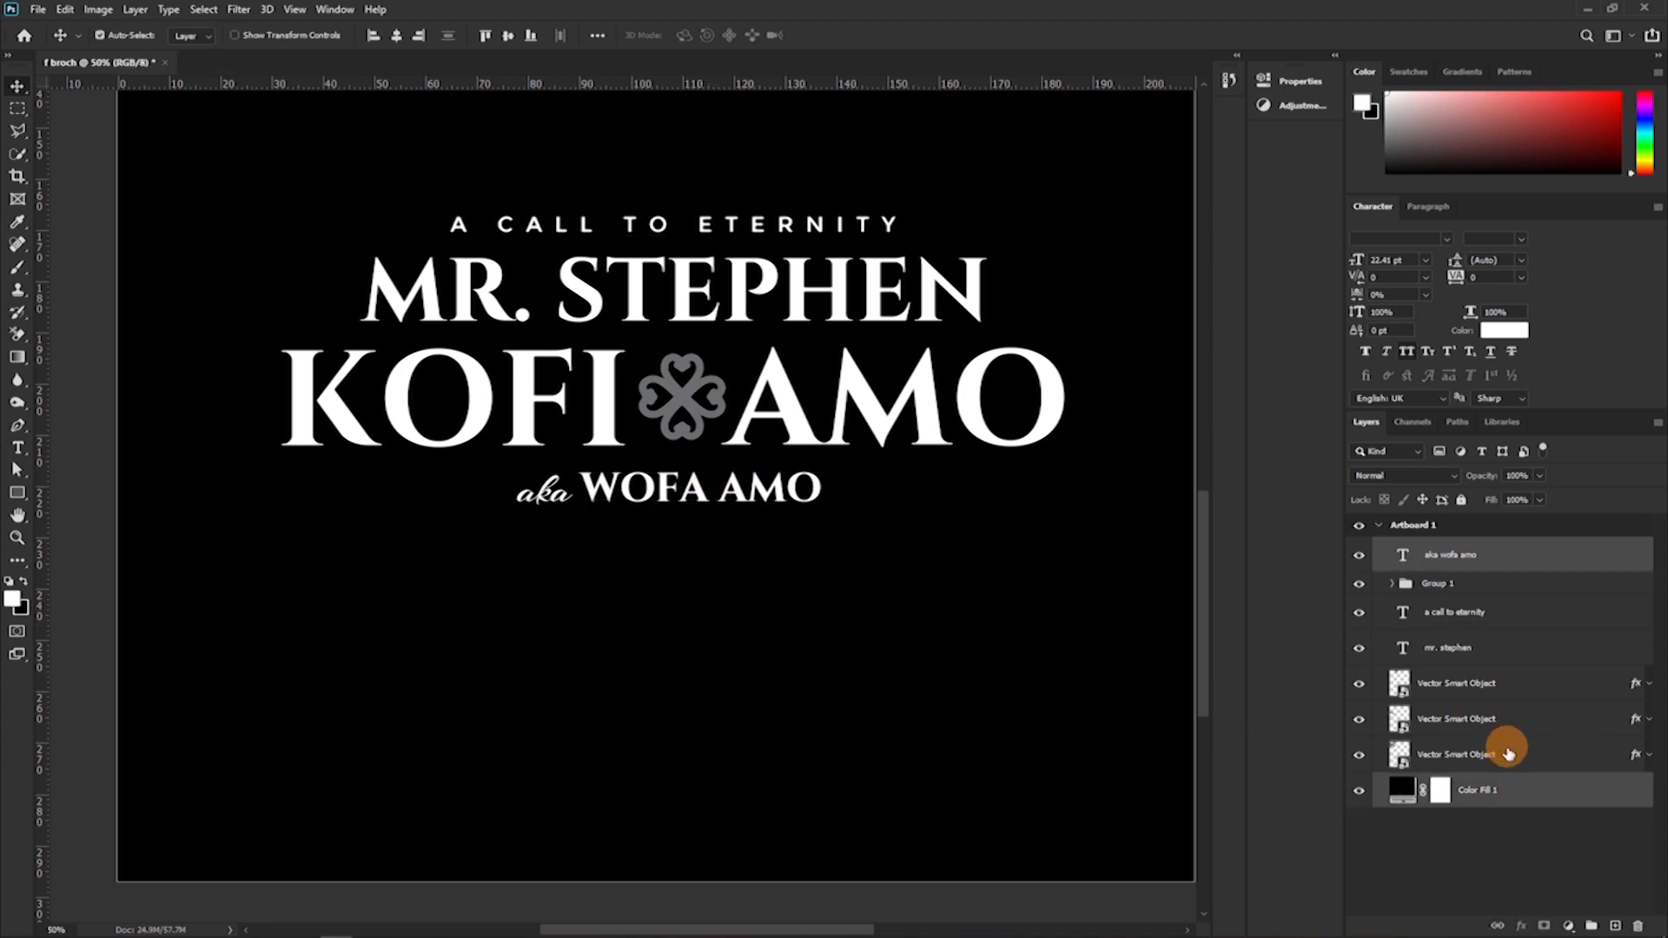
{"action": "left_click", "coordinate": [1459, 583], "text": "ctrl"}
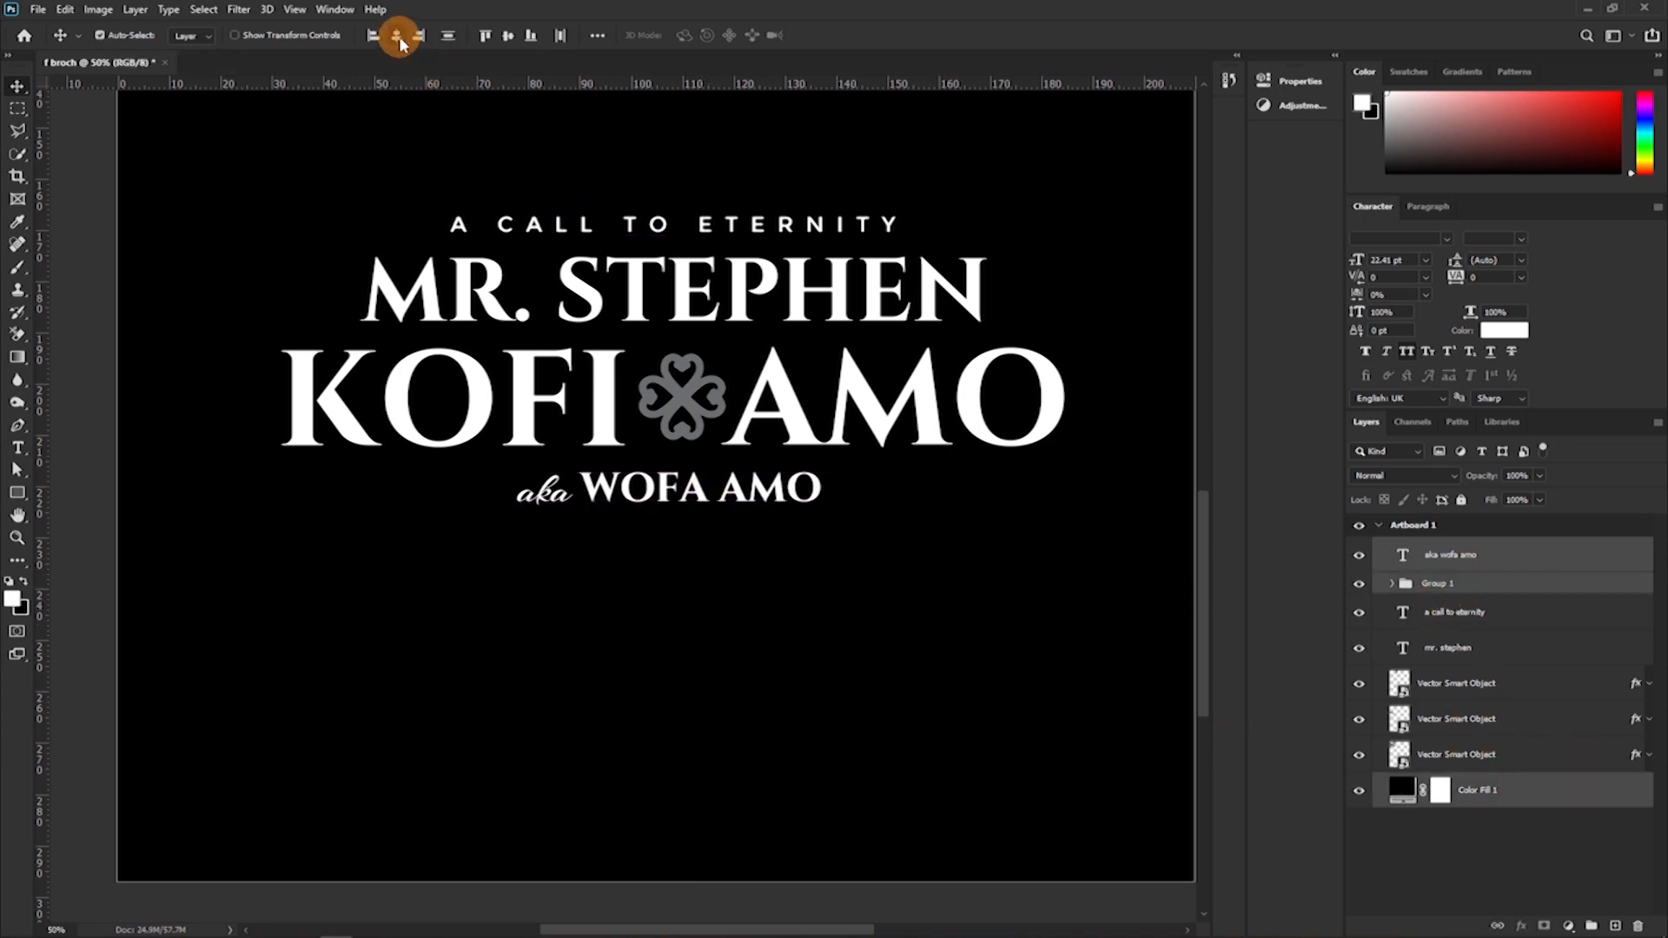
{"action": "left_click", "coordinate": [396, 35]}
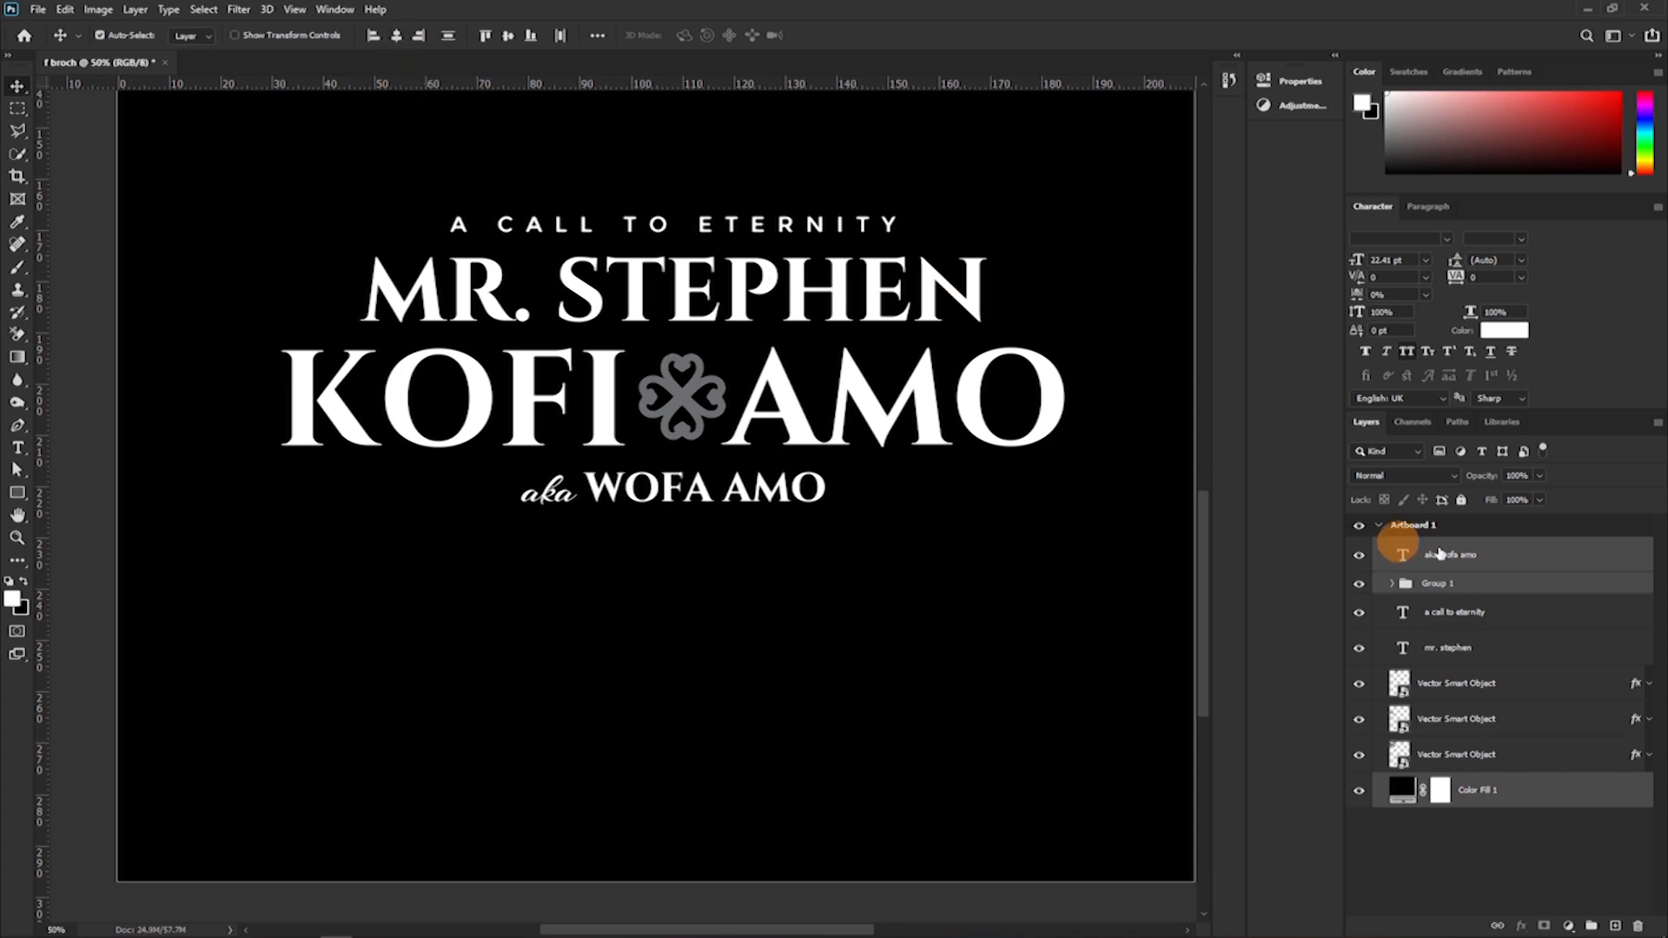
Scale the alias line down to 15.29 pt and move it slightly closer to the surname line.
{"action": "left_click", "coordinate": [1481, 560]}
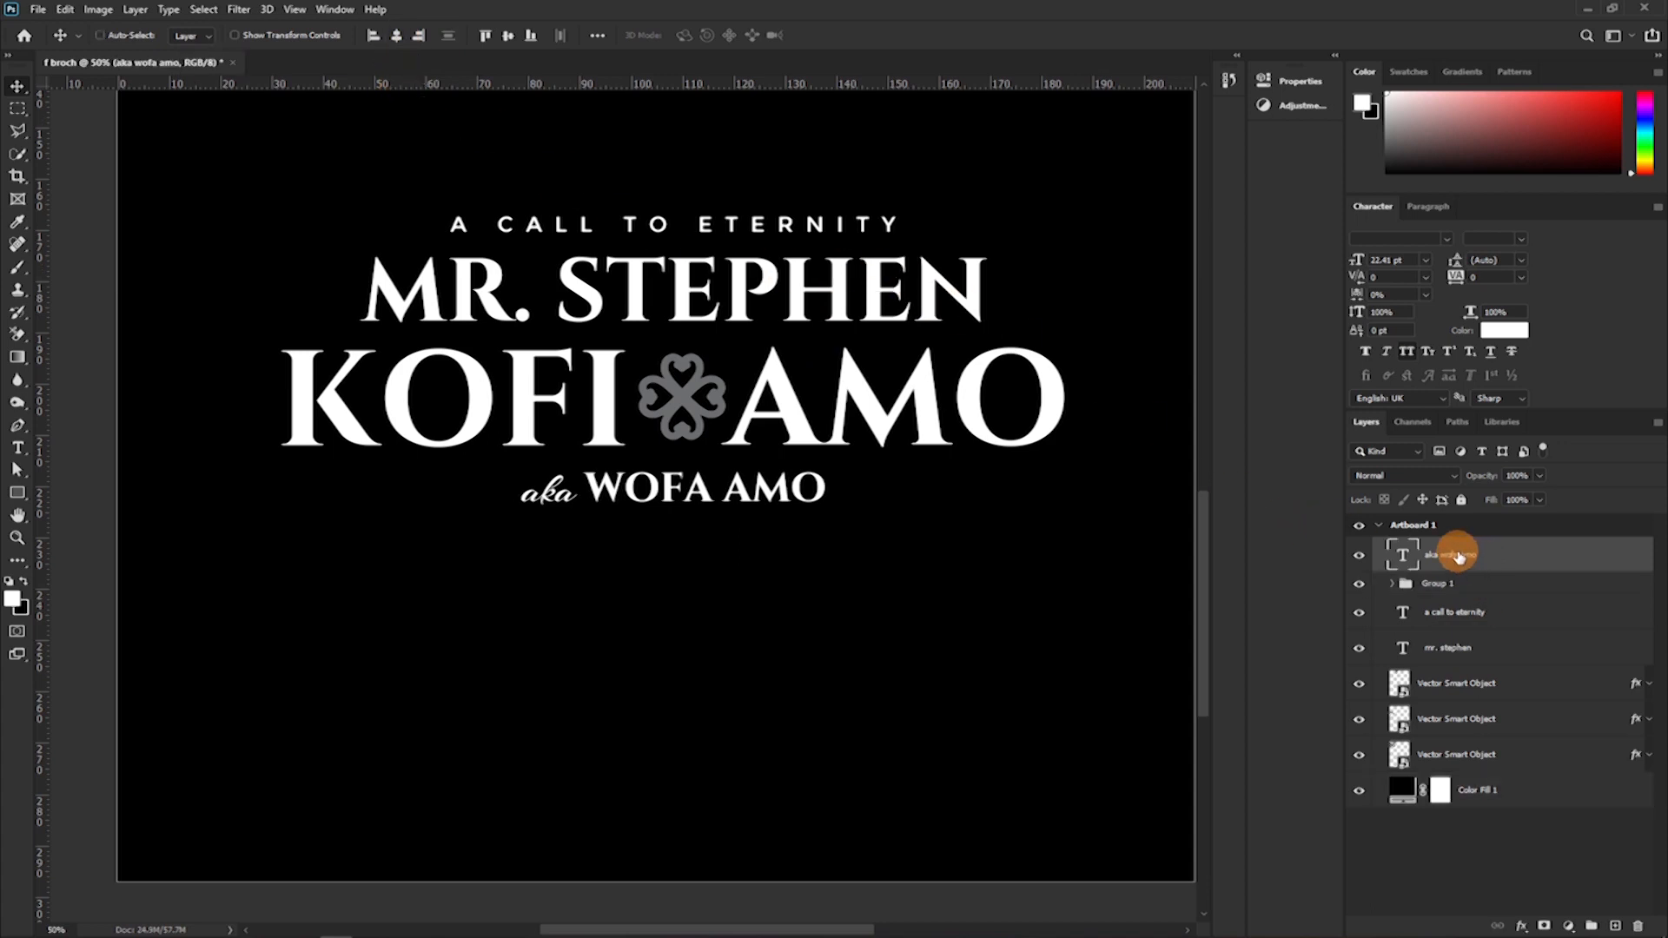
{"action": "key", "text": "ctrl+t"}
{"action": "left_click_drag", "start_coordinate": [676, 522], "coordinate": [675, 507]}
{"action": "left_click", "coordinate": [864, 36]}
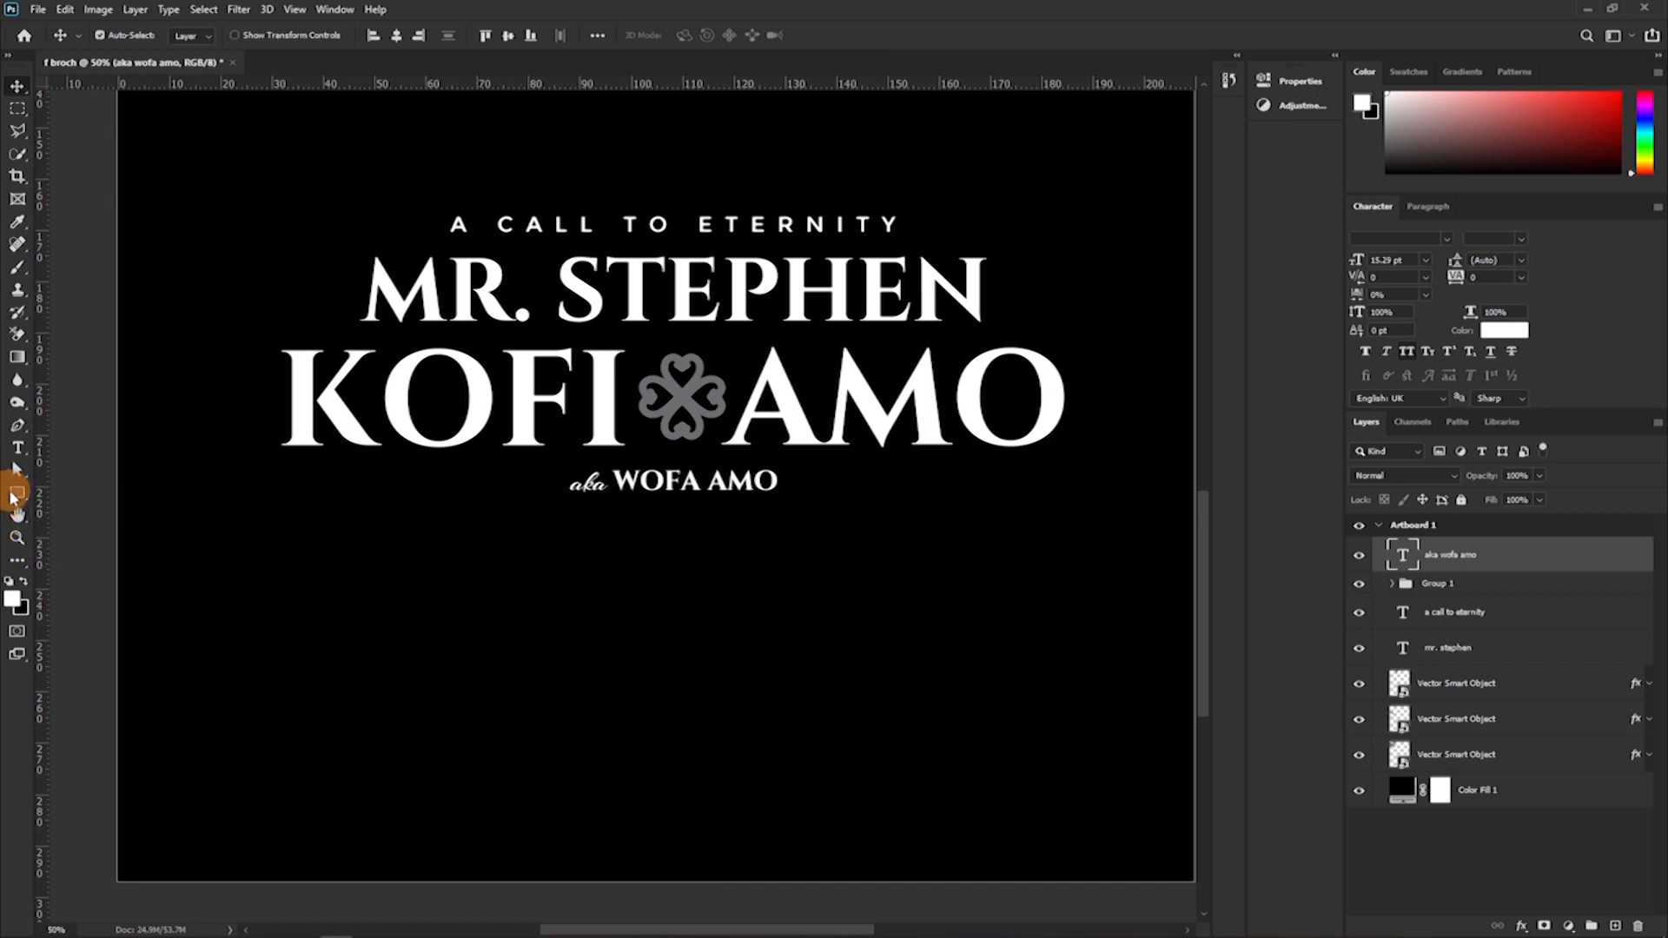
Draw a thin rectangle about 118.1 mm wide and 0.5 mm high across the alias line, and fill it with the symbol's grey, 6d6e71.
{"action": "key", "text": "u"}
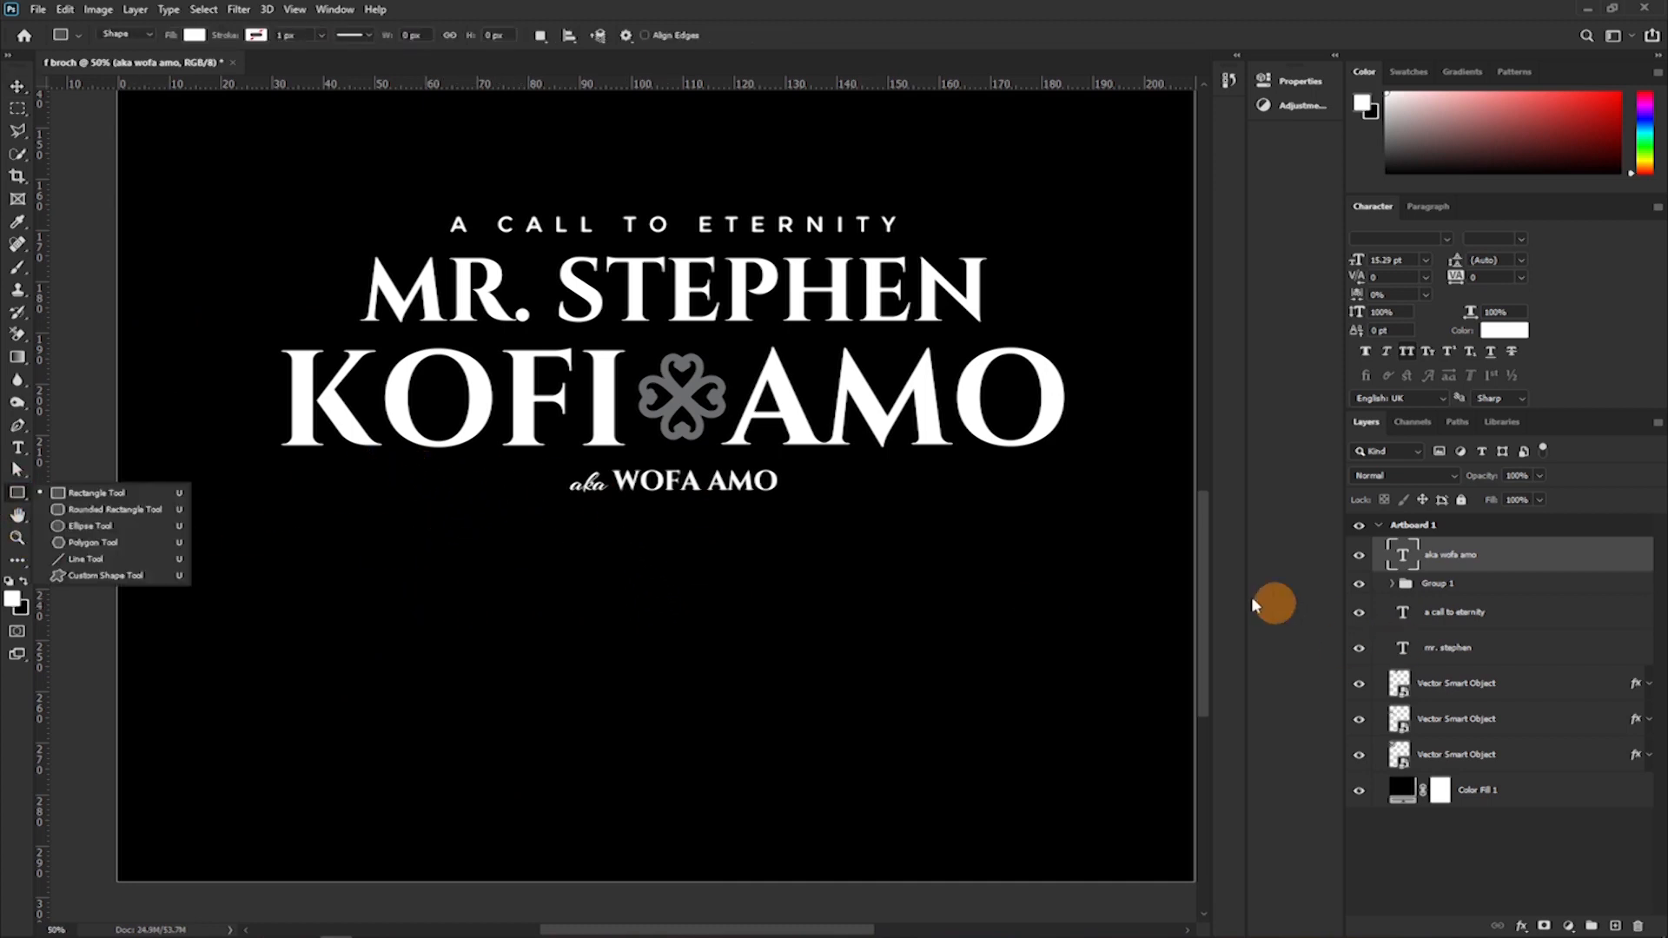
{"action": "left_click_drag", "start_coordinate": [391, 477], "coordinate": [997, 478]}
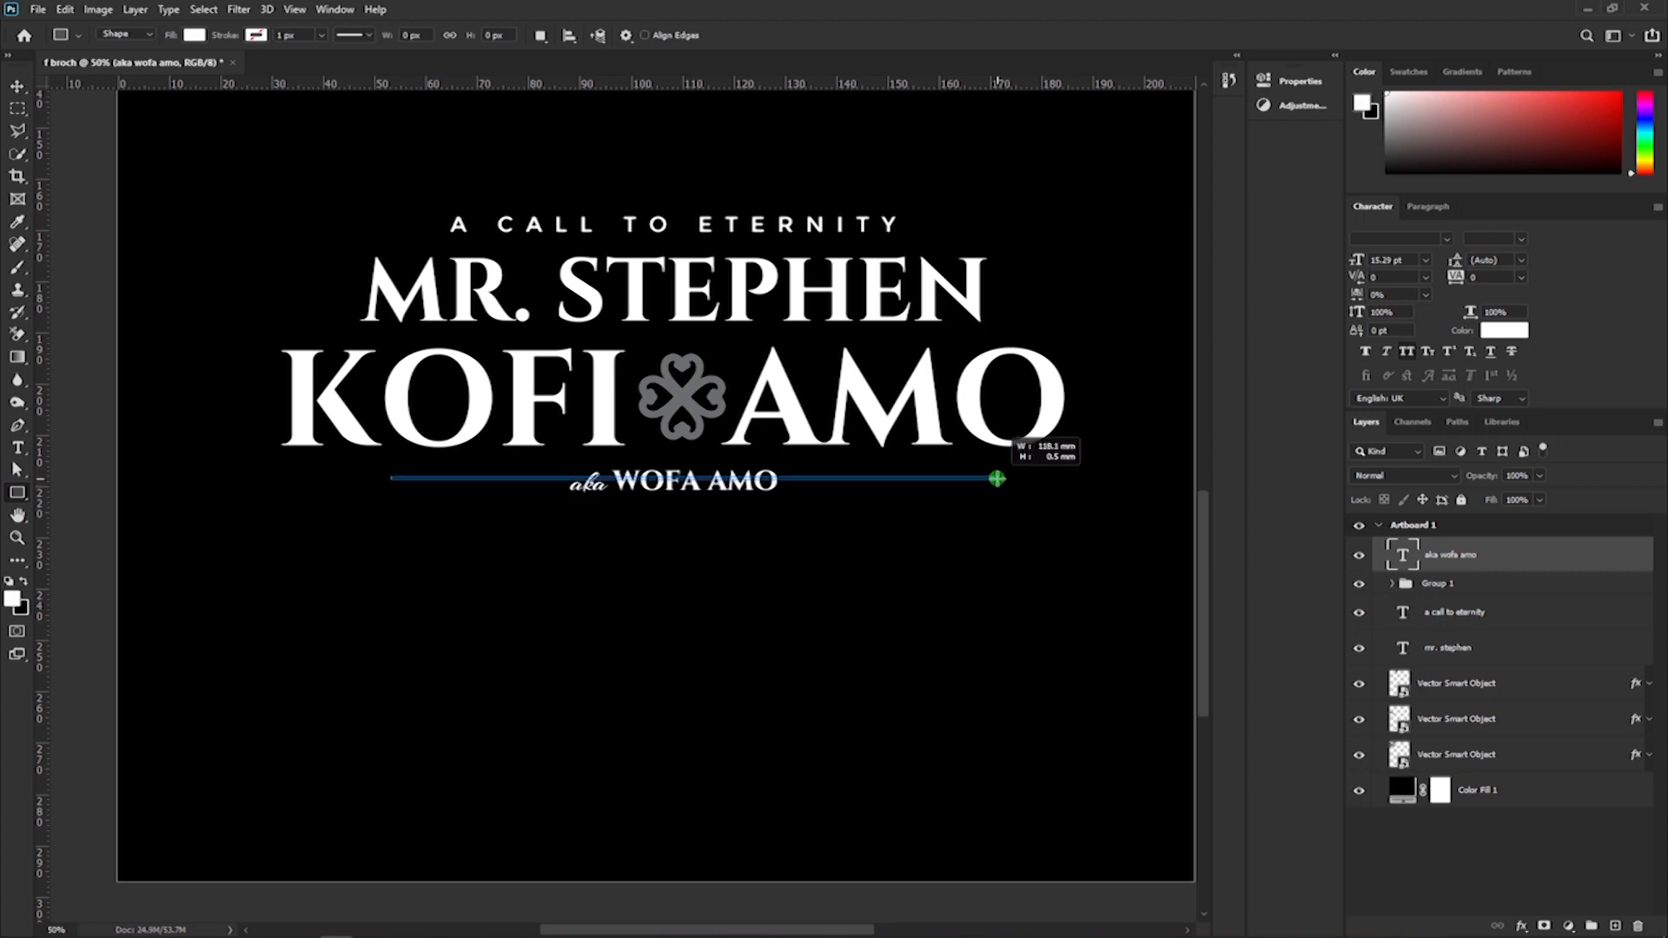
{"action": "left_click", "coordinate": [1408, 566]}
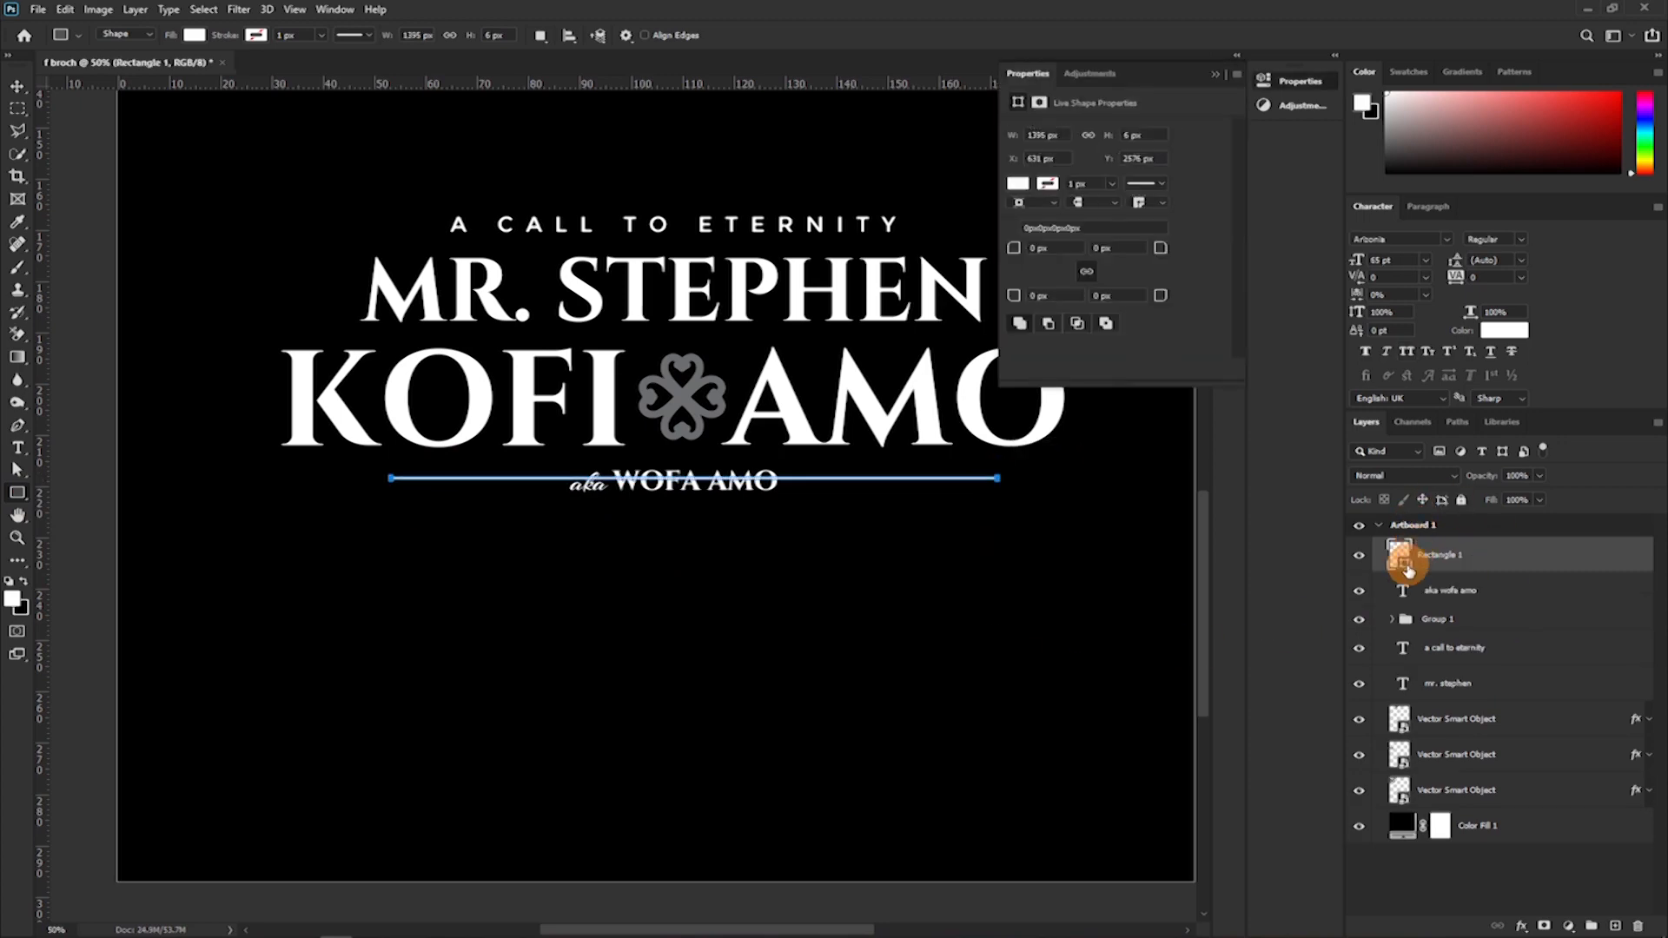
{"action": "double_click", "coordinate": [1400, 556]}
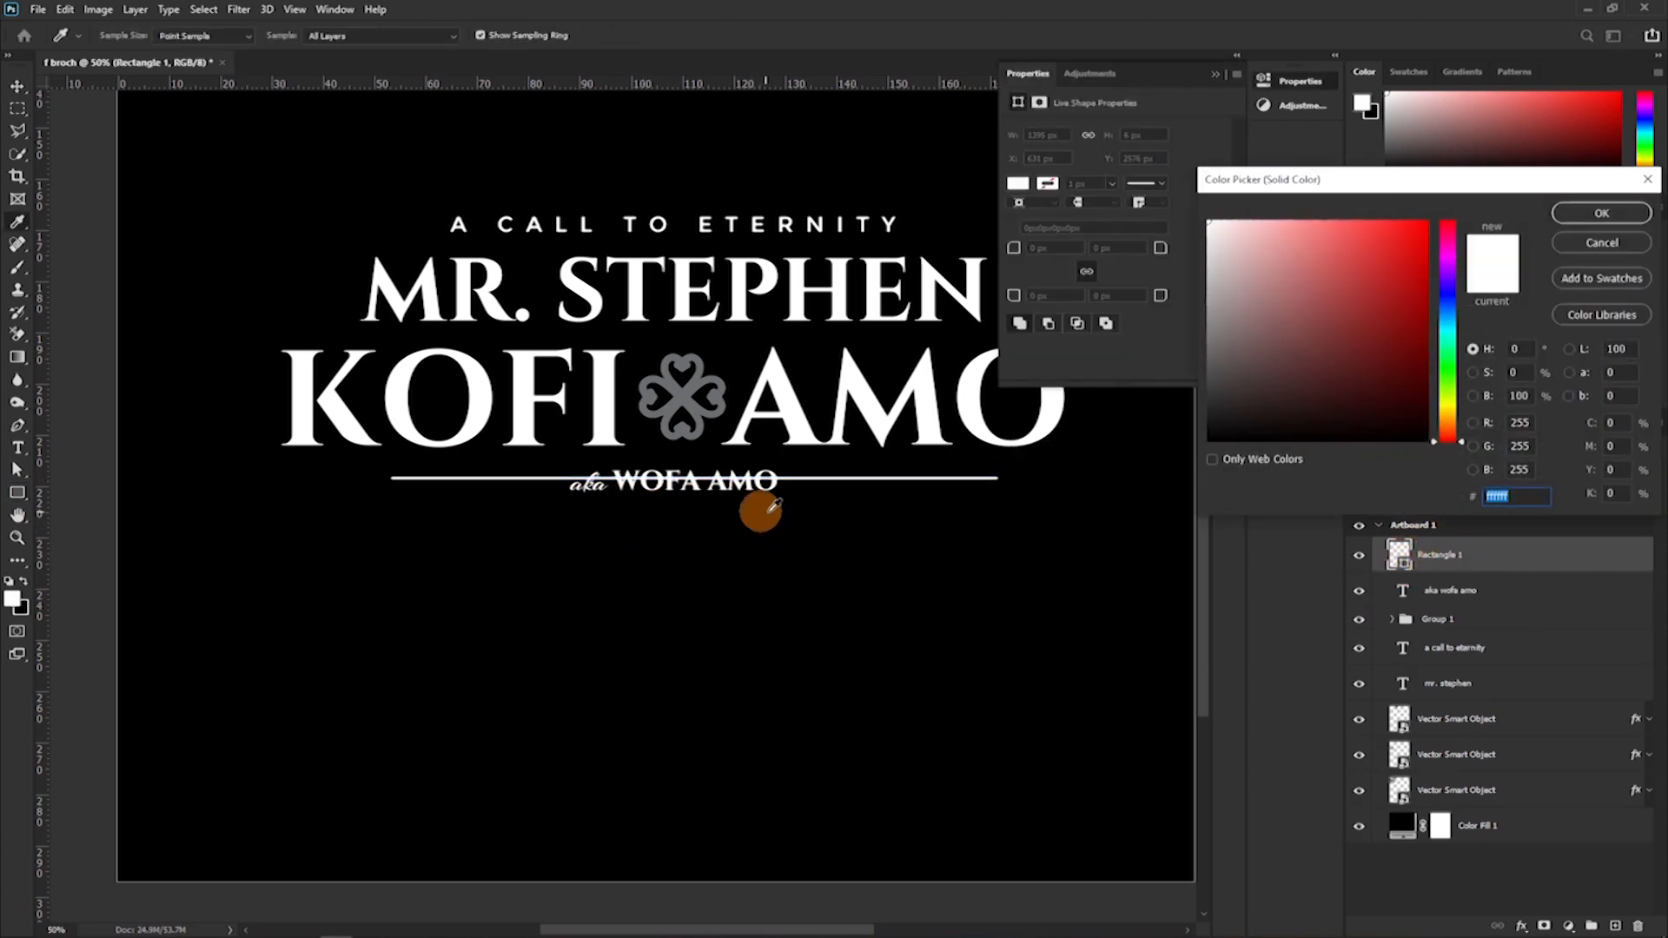
{"action": "left_click", "coordinate": [687, 398]}
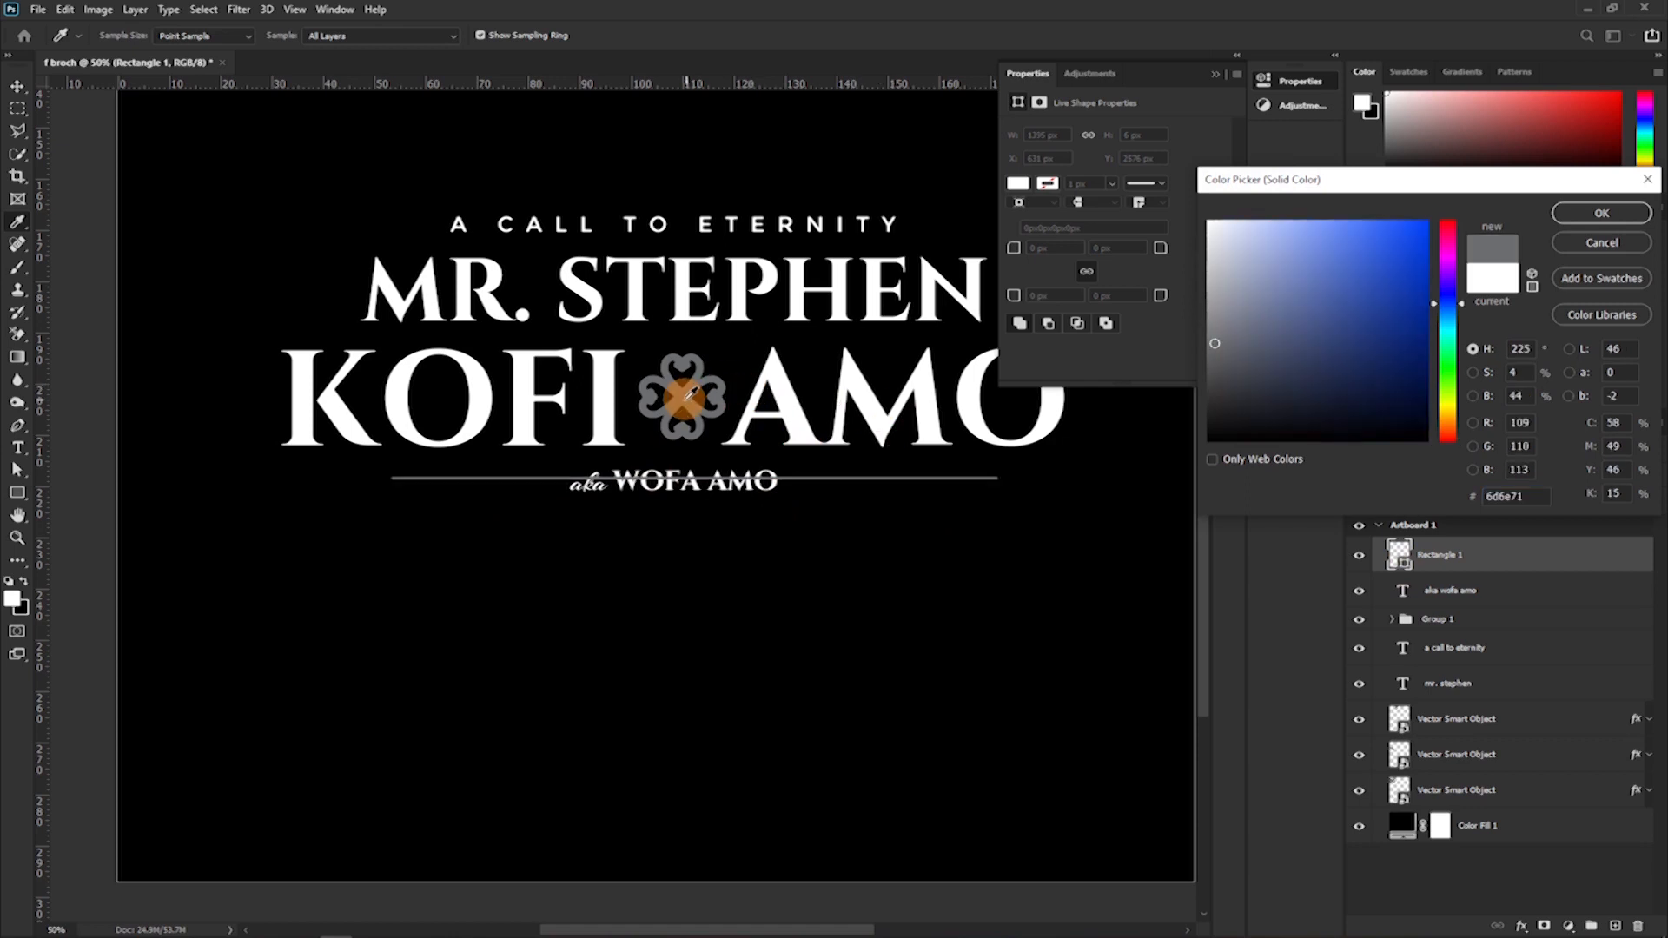
{"action": "left_click", "coordinate": [1596, 216]}
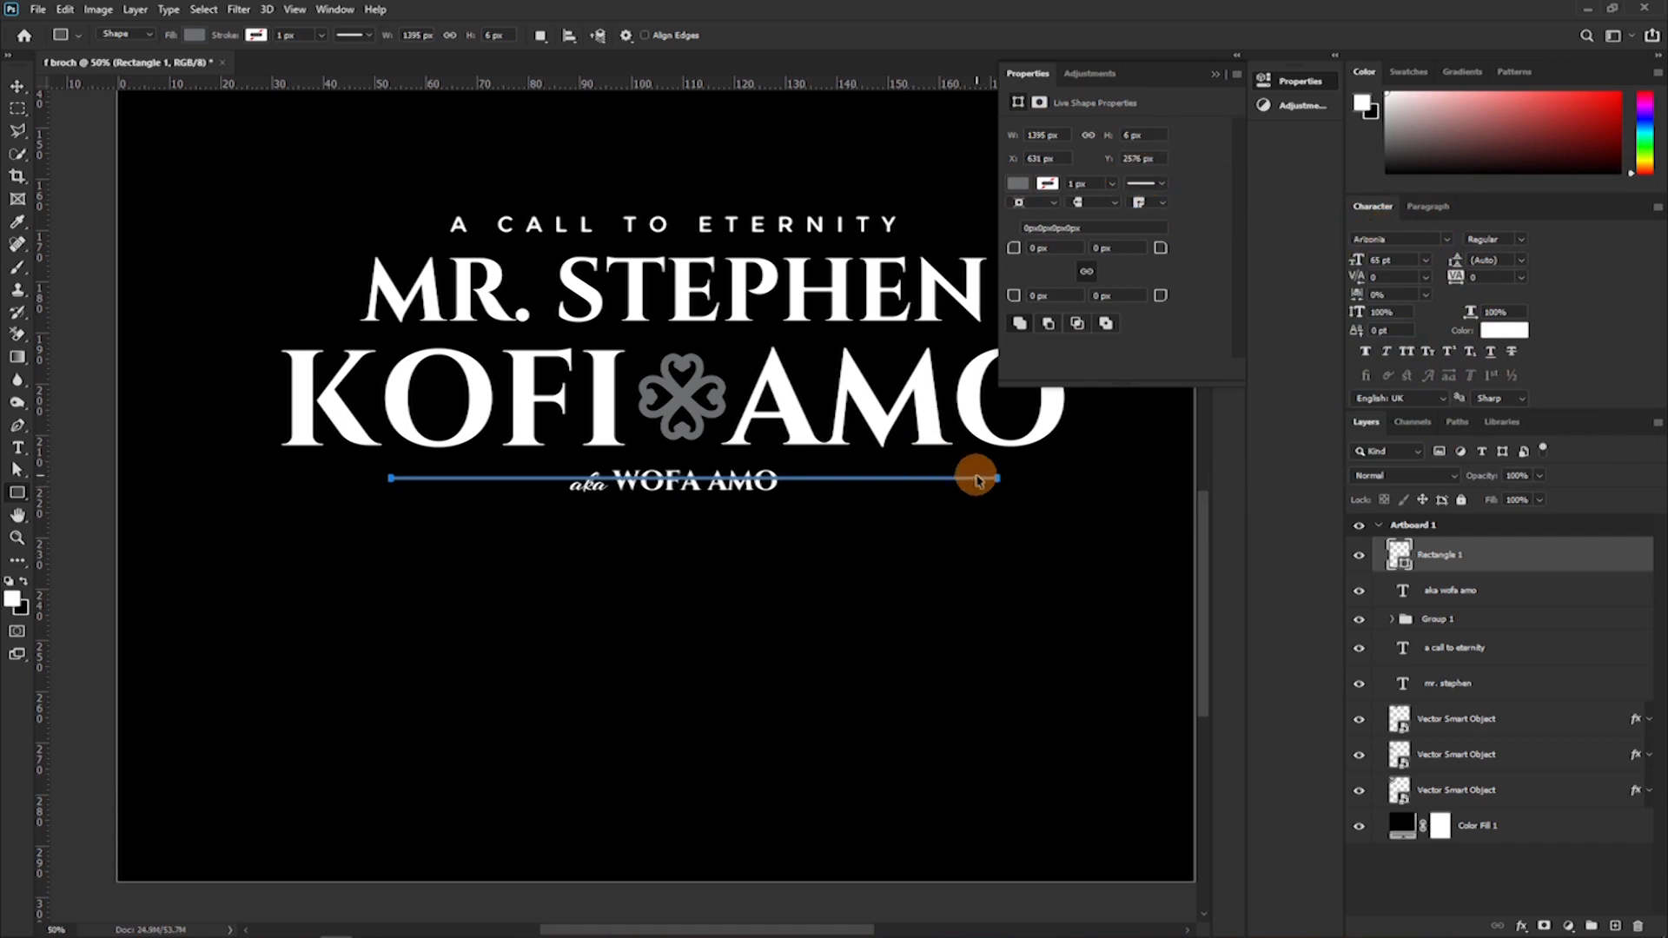
Try a height of 1 px for the thin rectangle across the alias line.
{"action": "key", "text": "ctrl+plus"}
{"action": "left_click_drag", "start_coordinate": [805, 447], "coordinate": [676, 557]}
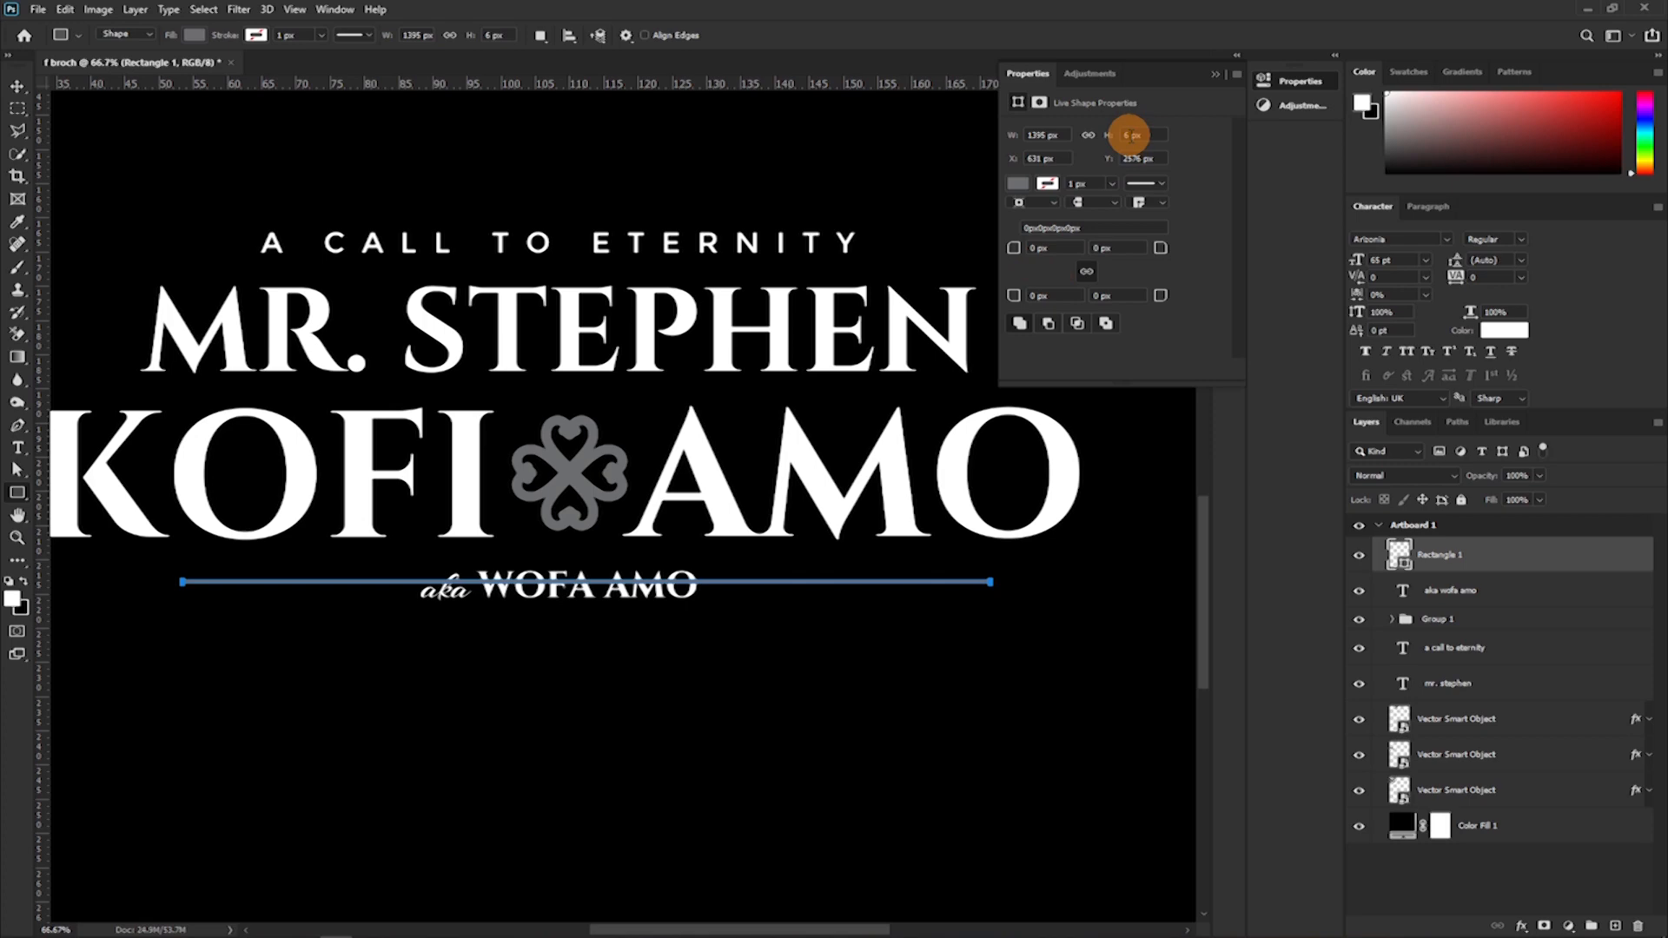
{"action": "left_click_drag", "start_coordinate": [1130, 133], "coordinate": [832, 170]}
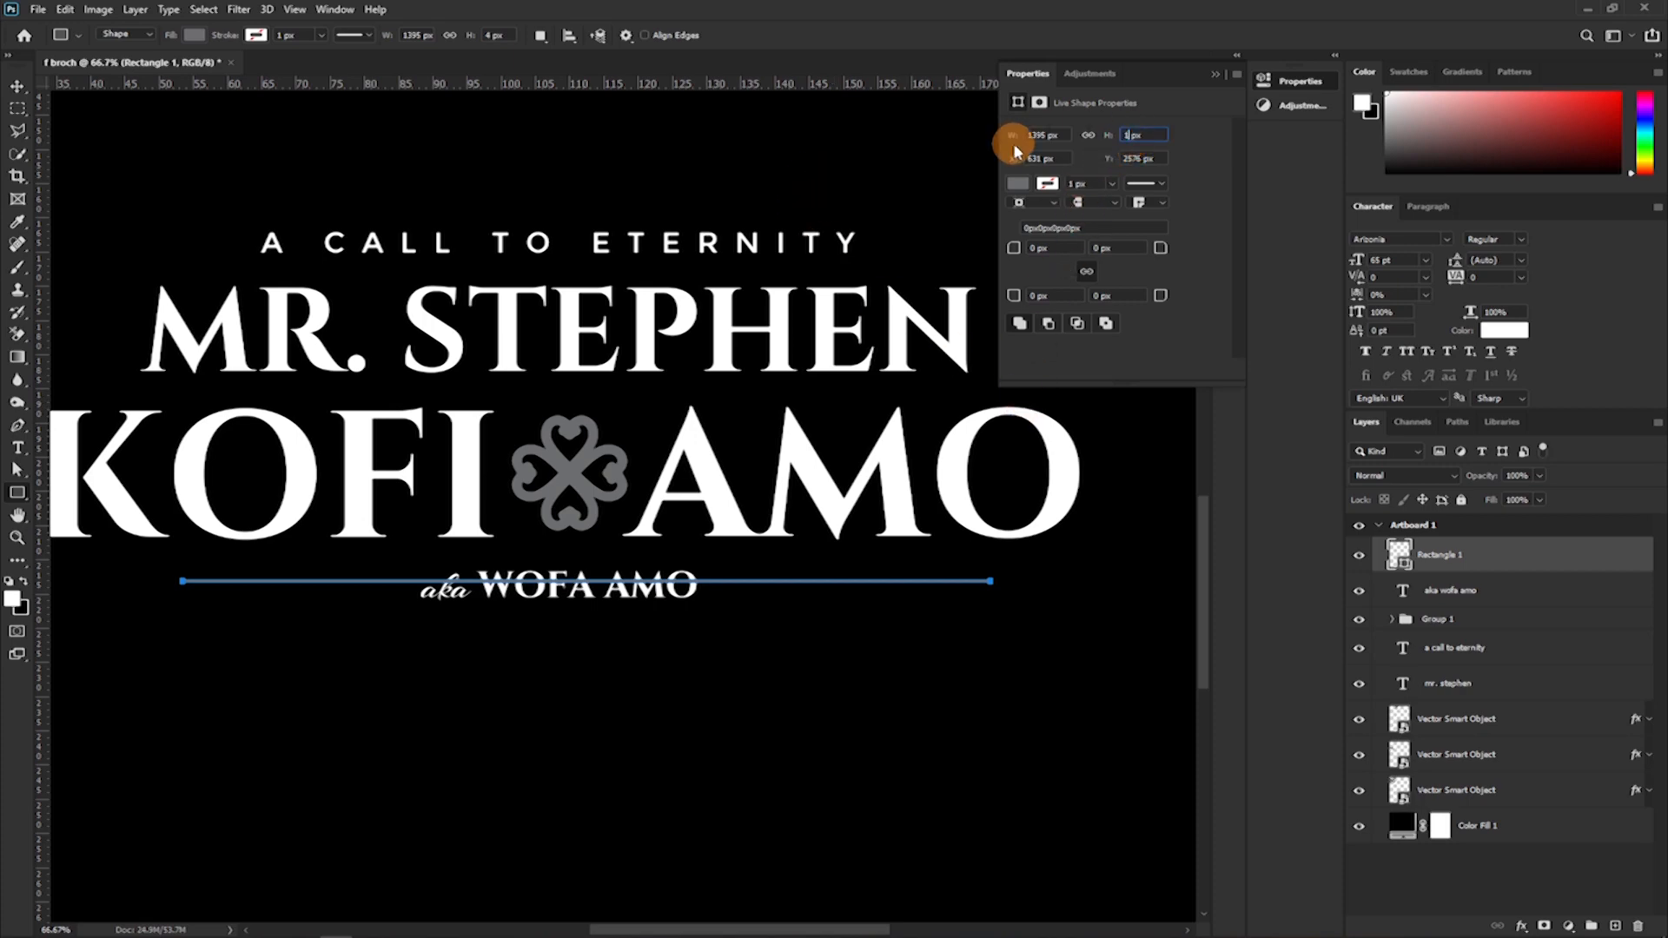
{"action": "key", "text": "Return"}
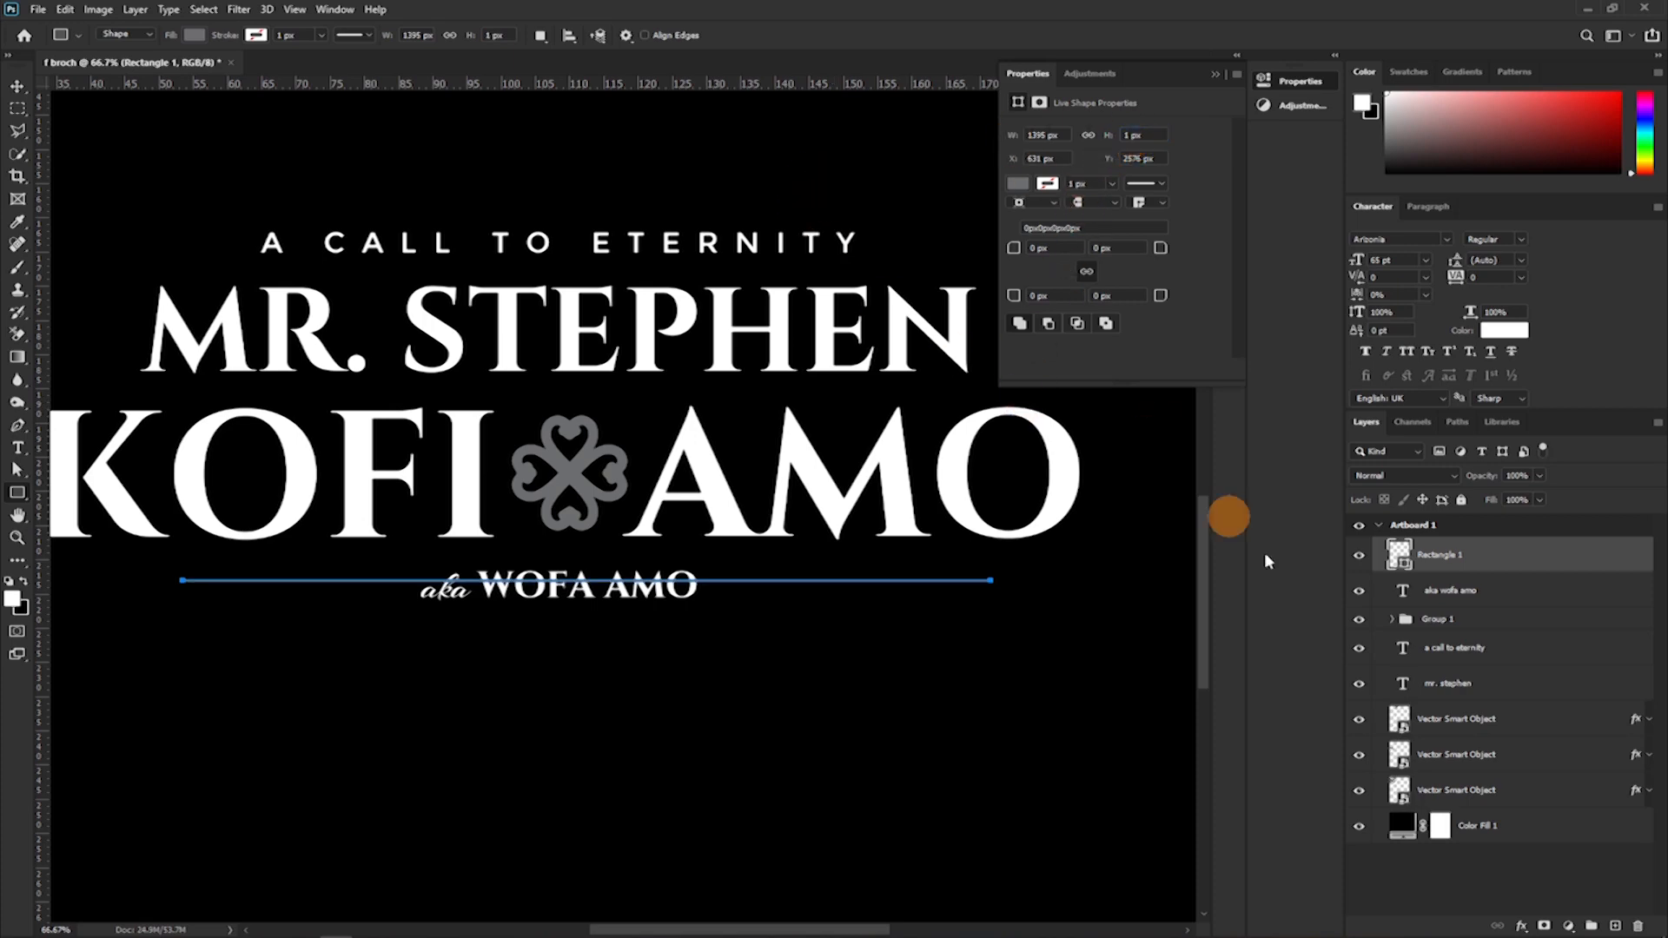
{"action": "left_click", "coordinate": [1461, 598]}
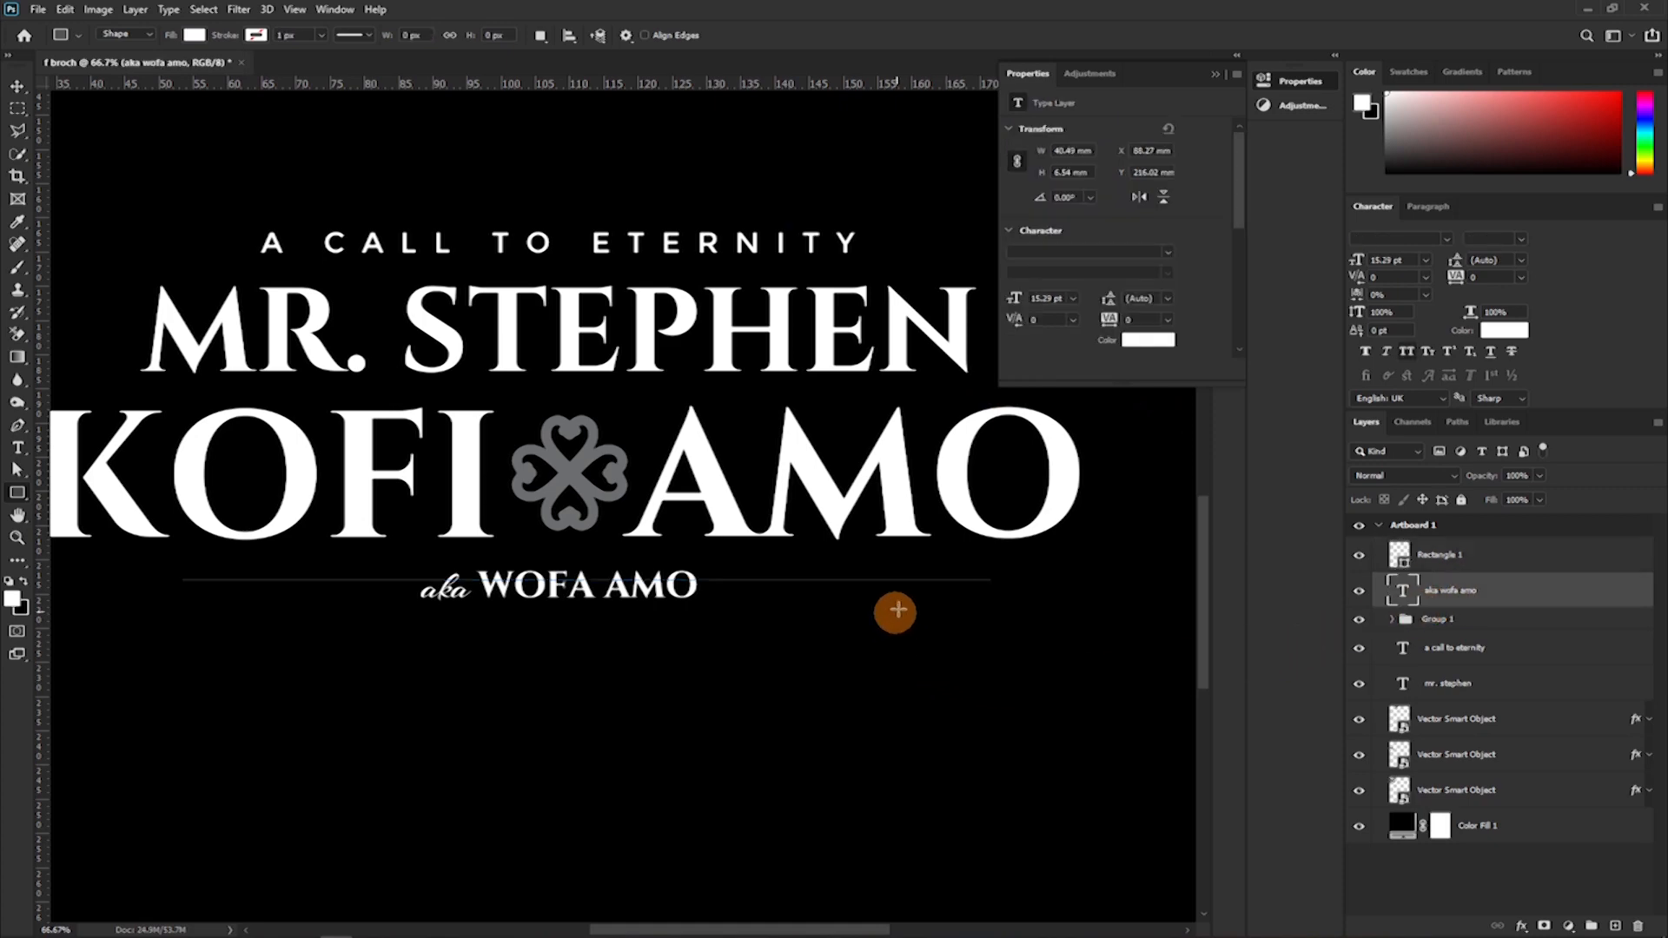
{"action": "key", "text": "ctrl+plus"}
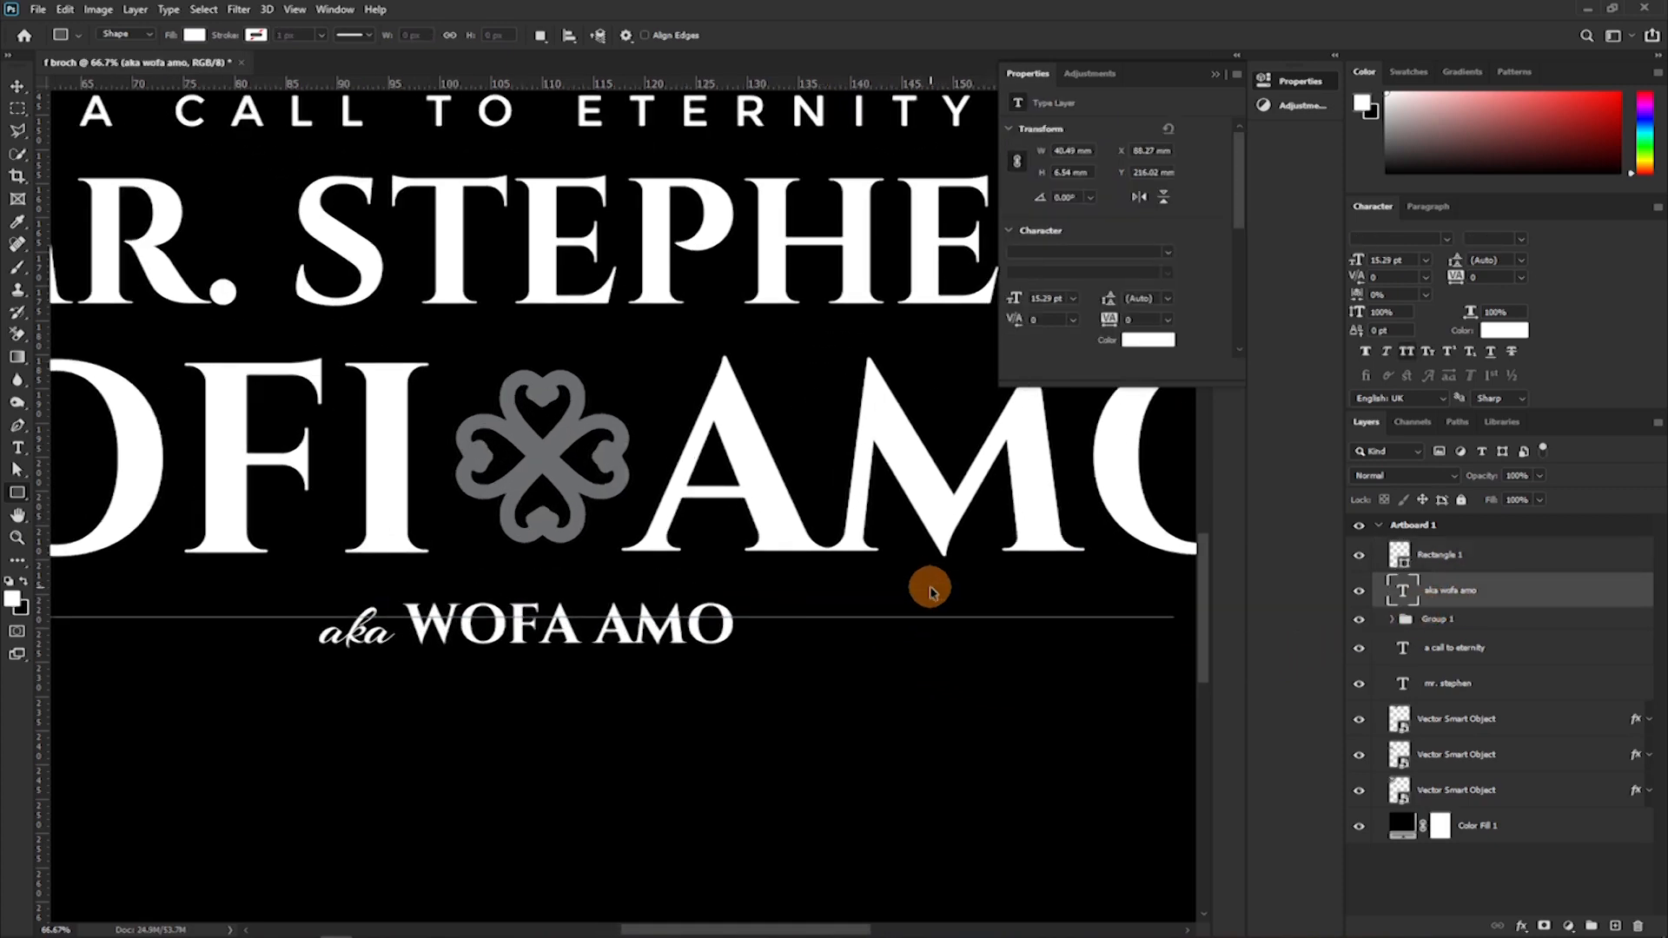
Set the height of the Rectangle 1 line to 4 px.
{"action": "left_click", "coordinate": [1459, 555]}
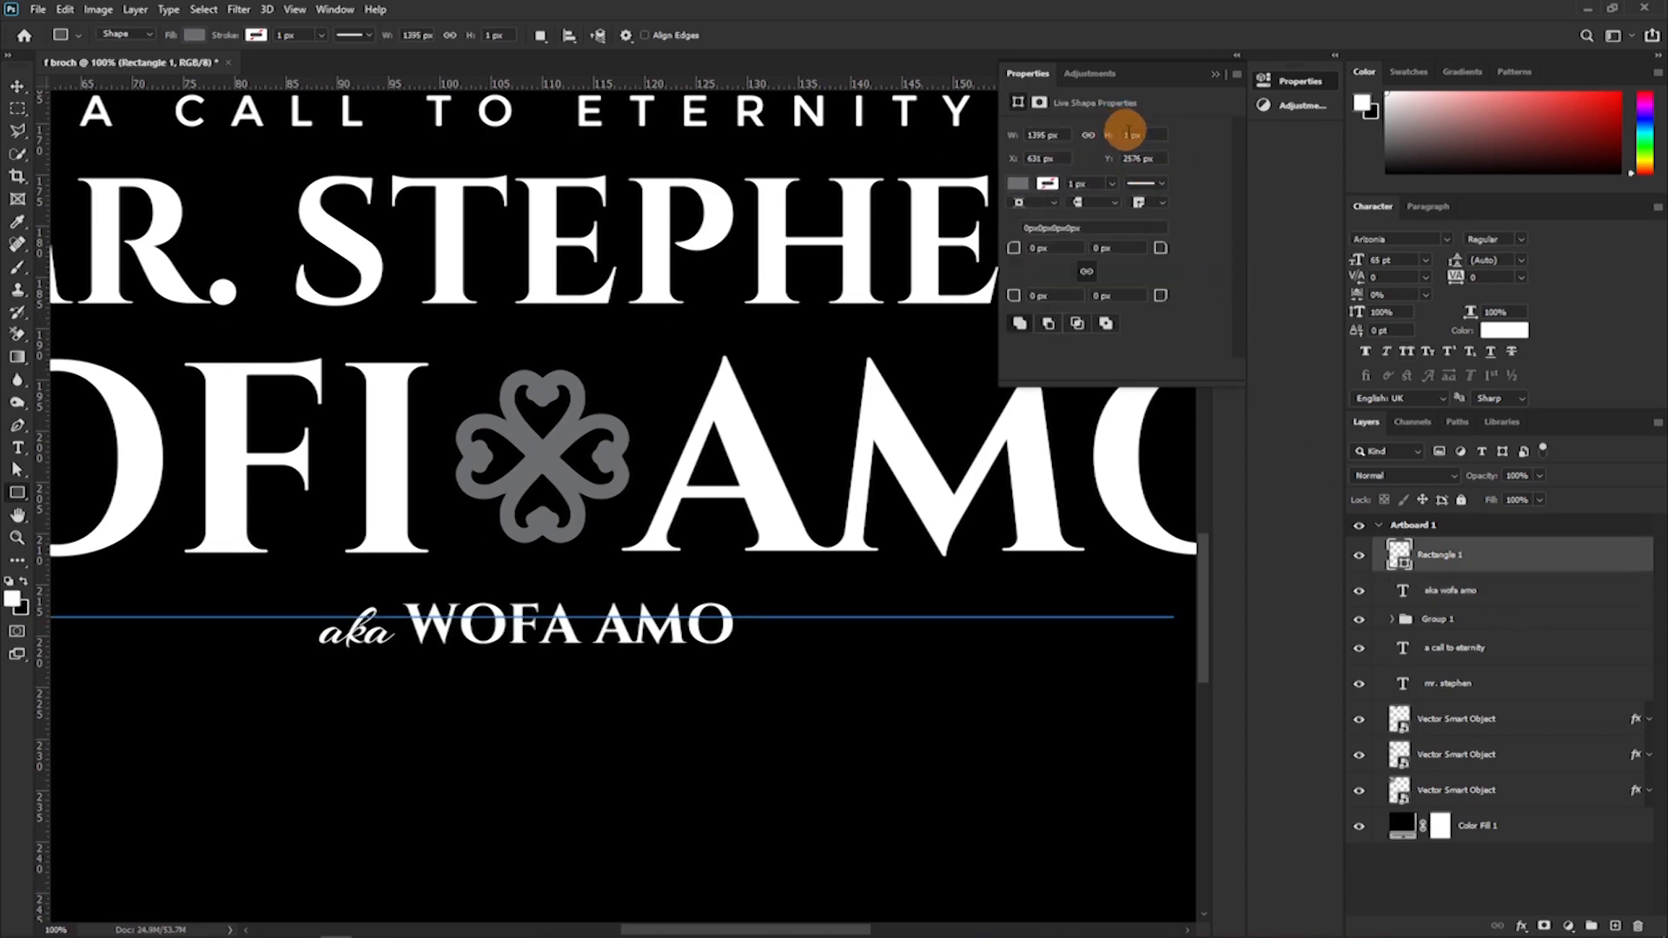
{"action": "left_click", "coordinate": [1129, 135]}
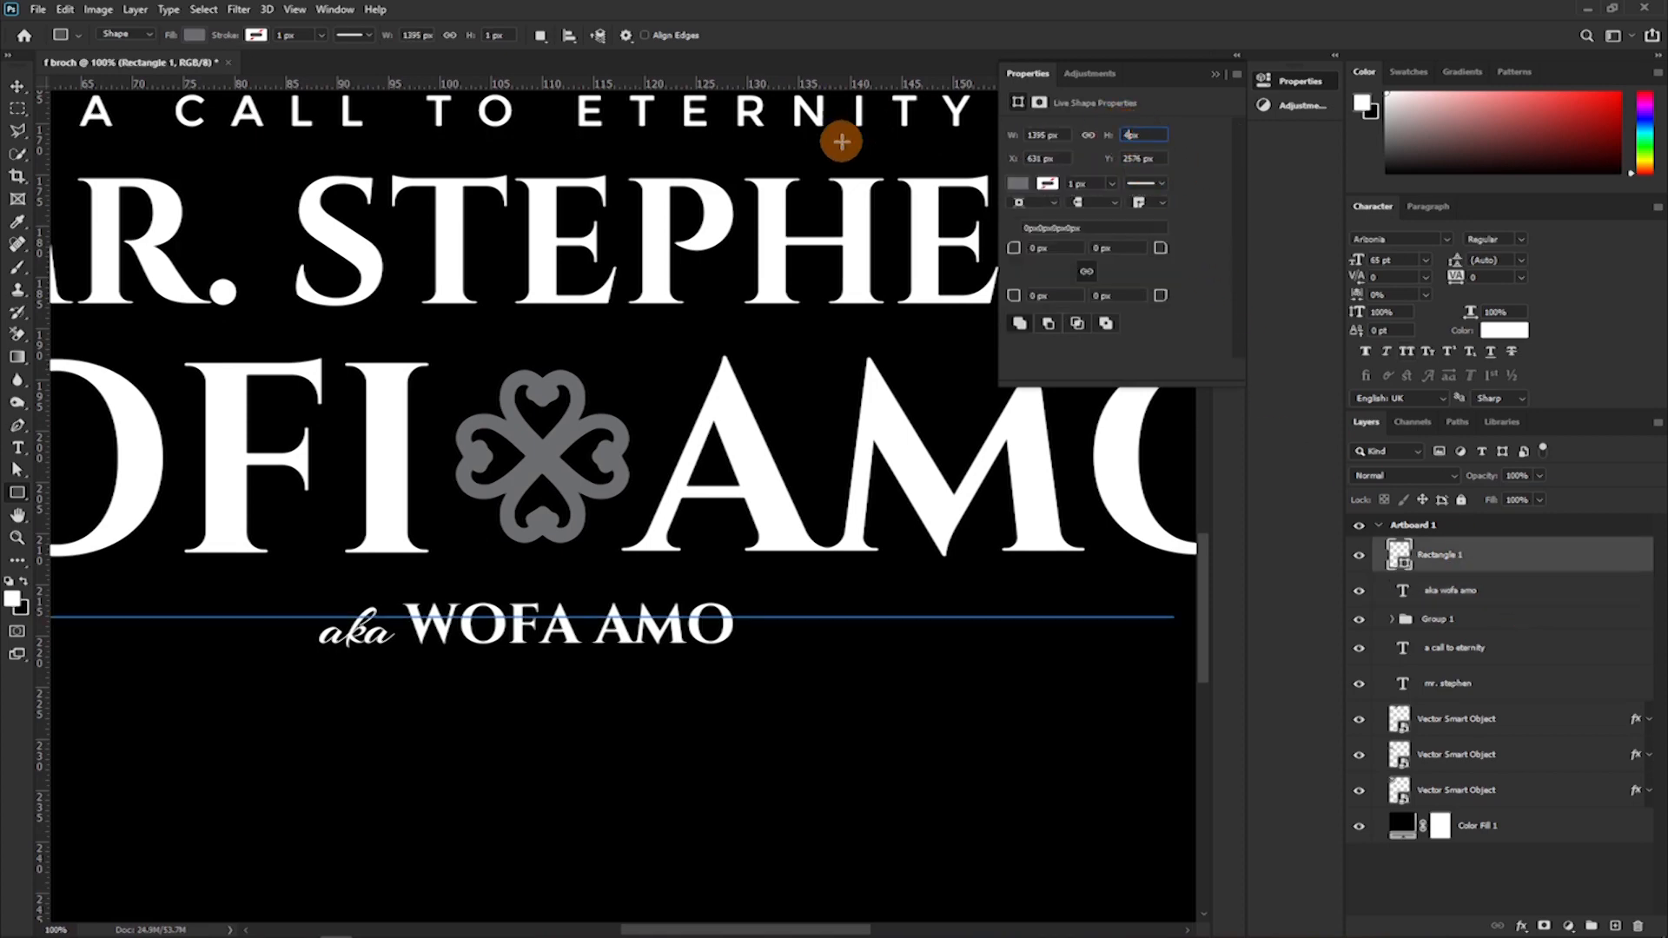
{"action": "type", "text": "4px"}
{"action": "key", "text": "Return"}
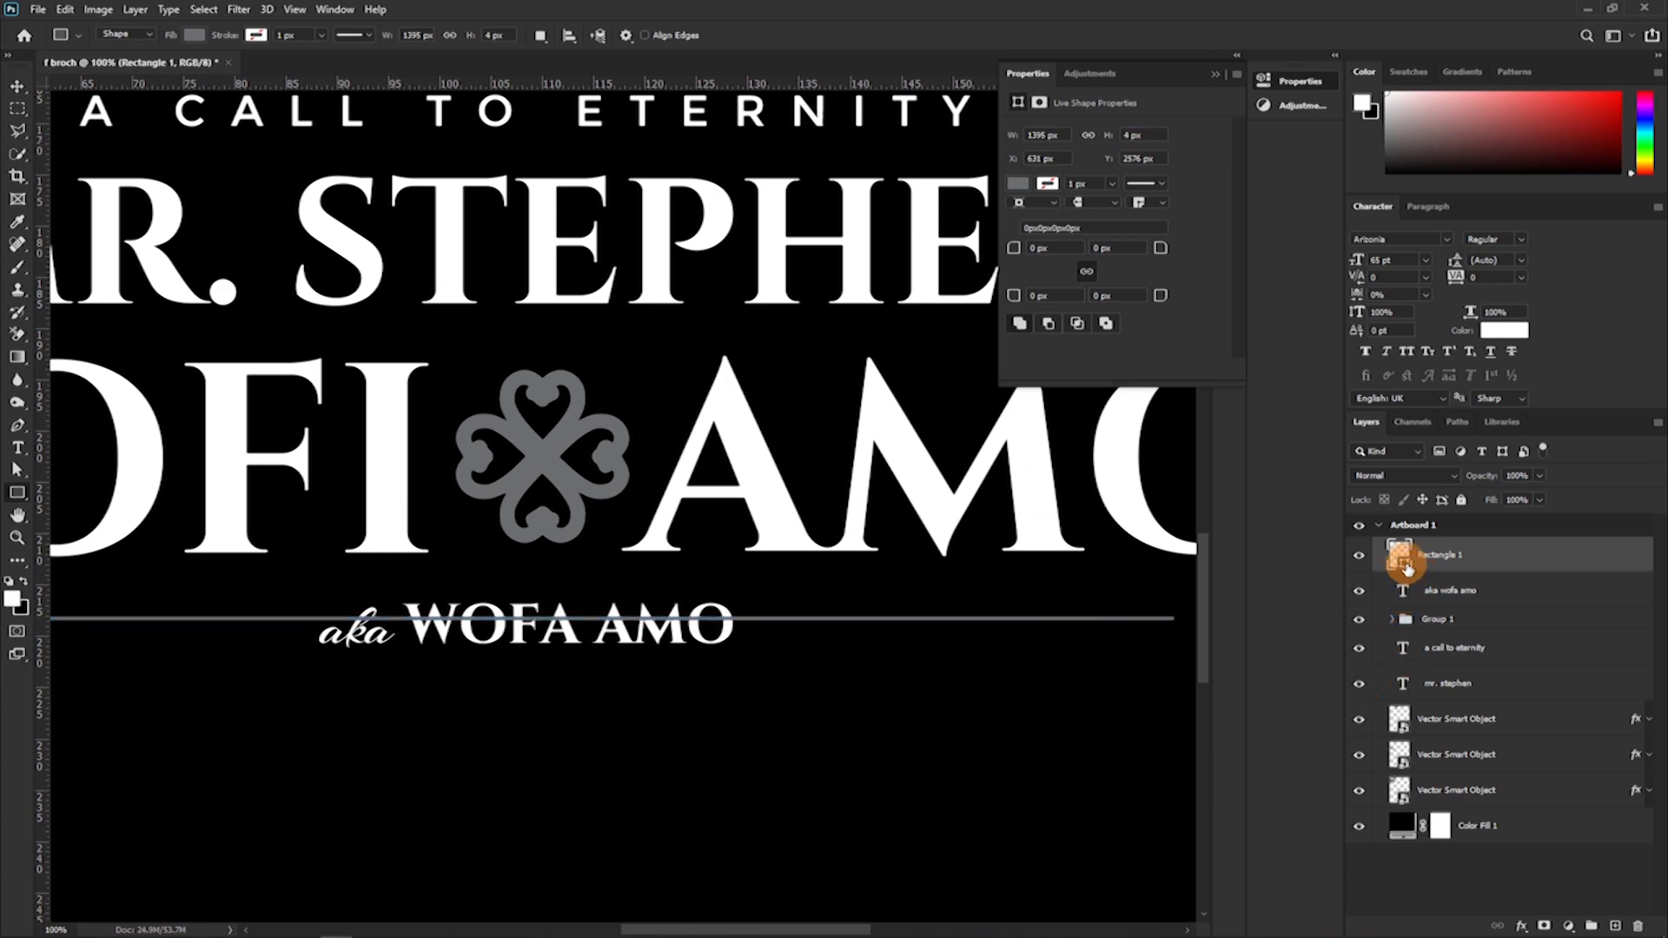
Recolour the rectangle across the alias line to white and set its height to 3 px.
{"action": "double_click", "coordinate": [1404, 565]}
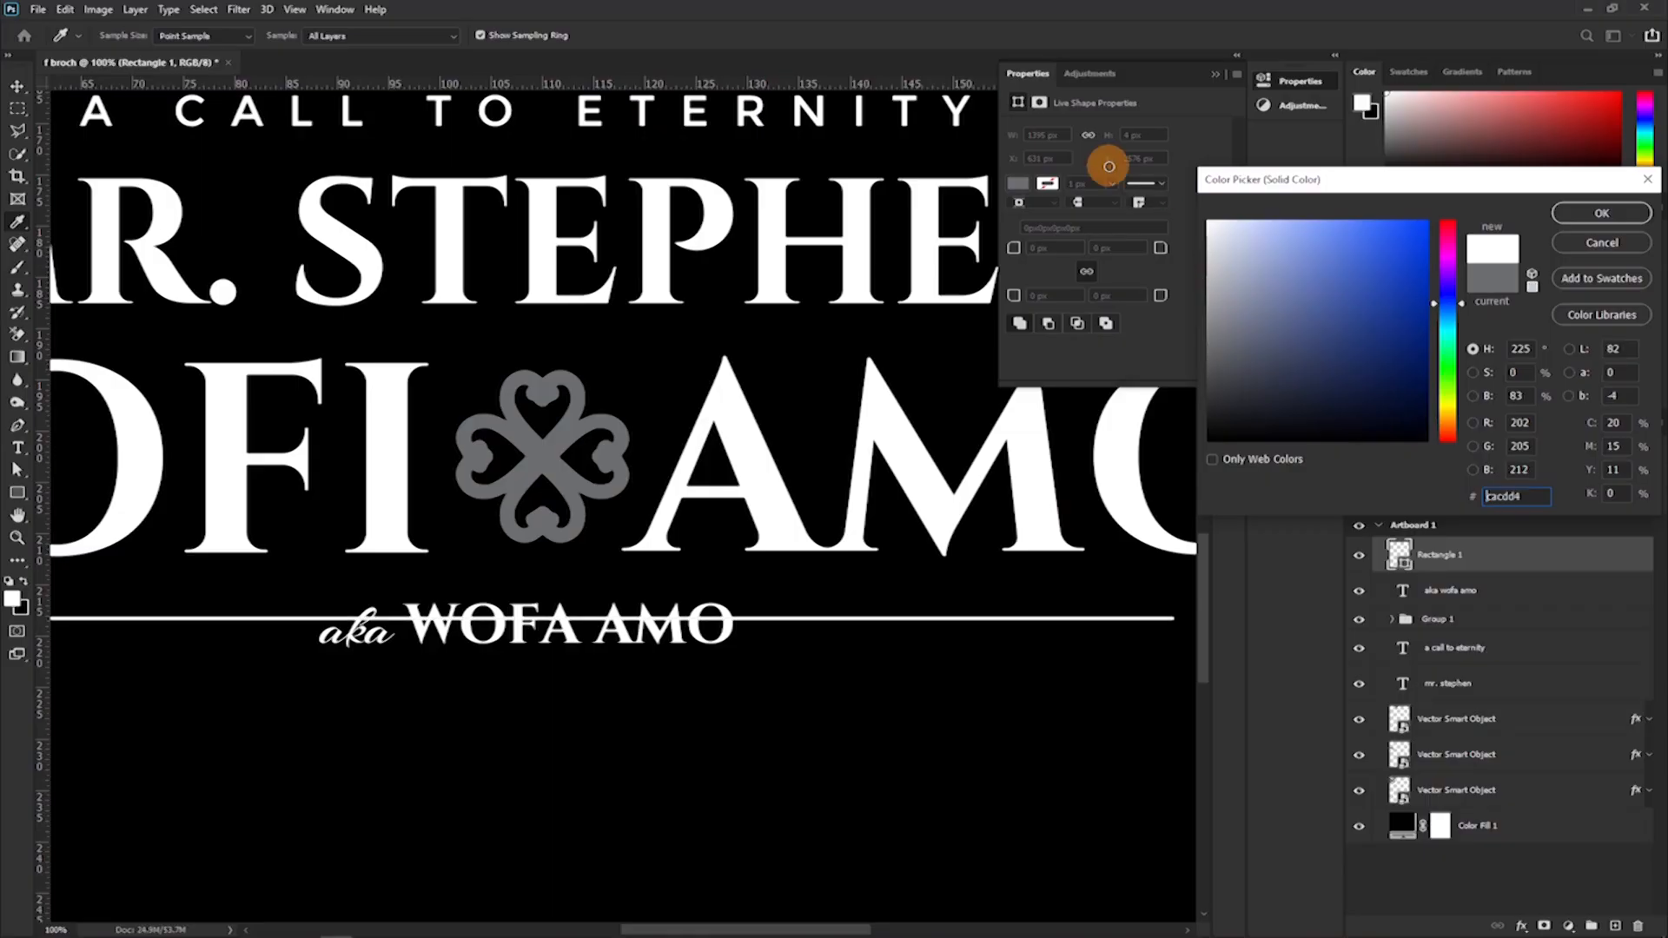
{"action": "left_click", "coordinate": [1581, 227]}
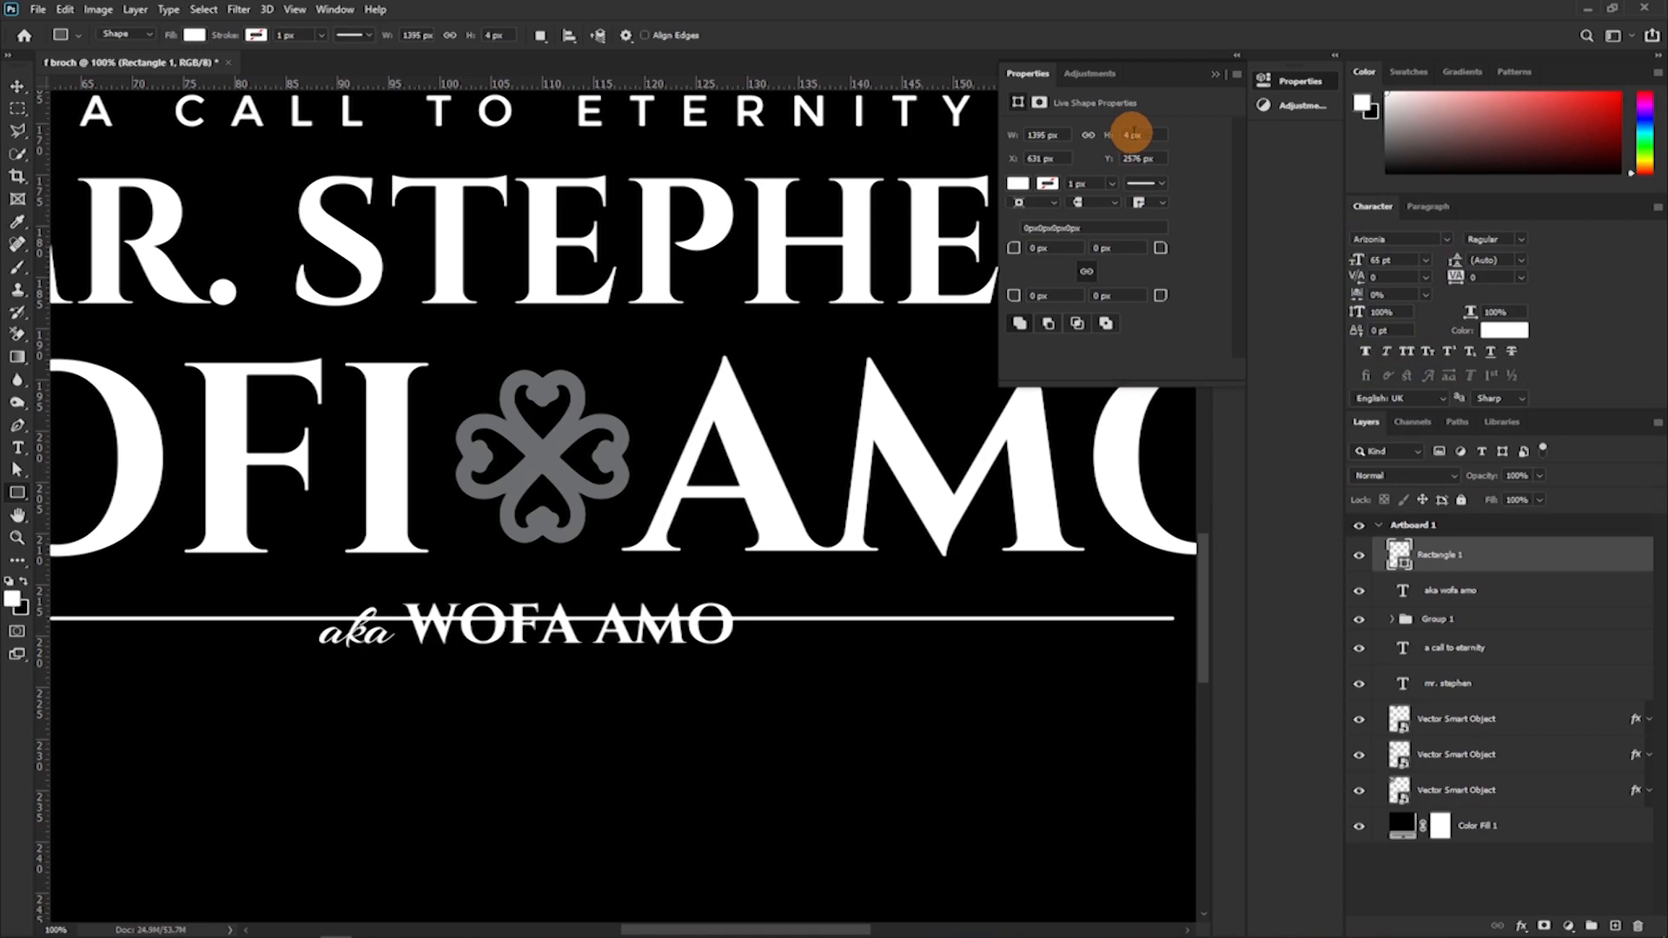
{"action": "left_click", "coordinate": [1130, 135]}
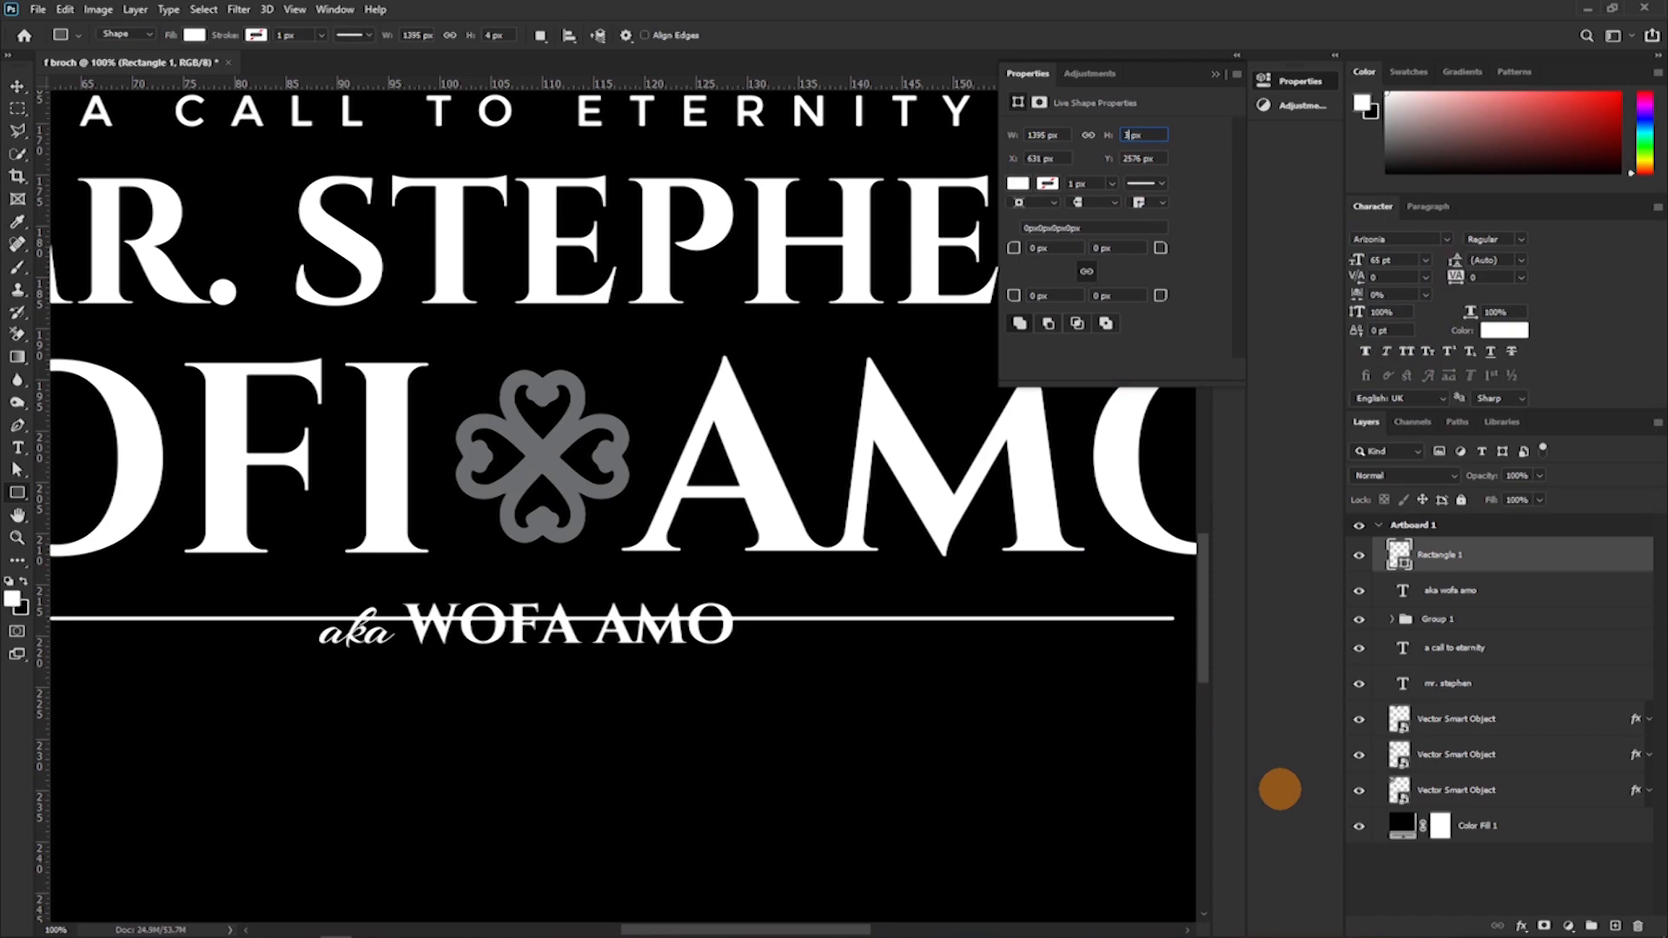
{"action": "key", "text": "Return"}
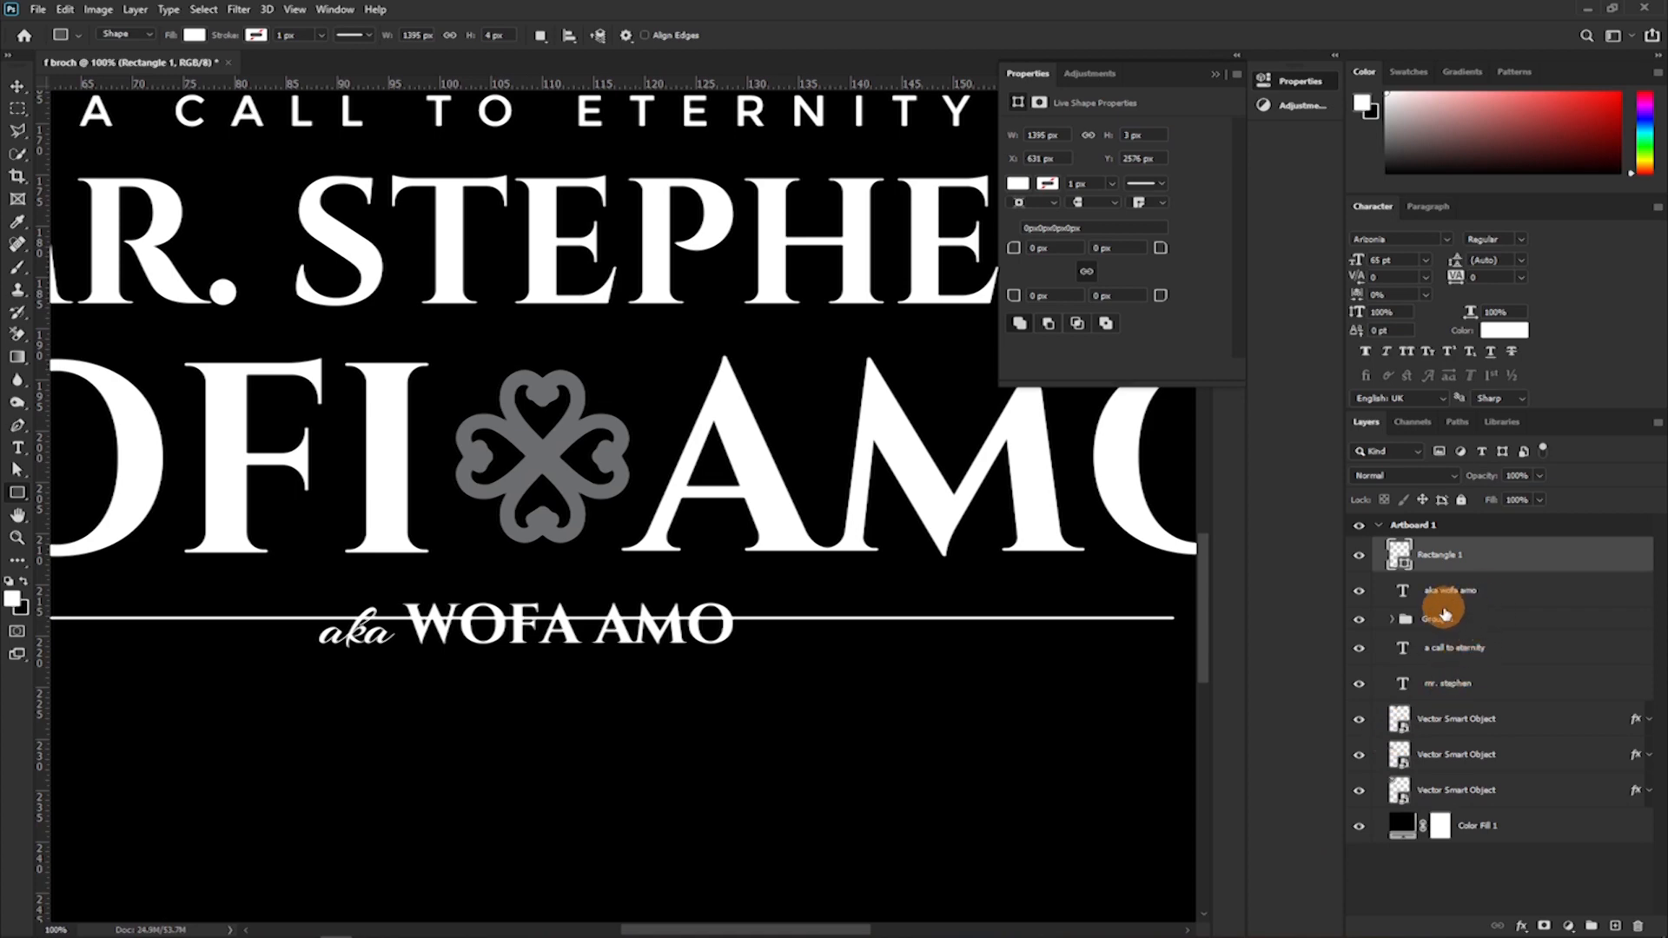
Align the vertical centres of the Rectangle 1 line and the alias text.
{"action": "left_click", "coordinate": [1481, 592], "text": "shift"}
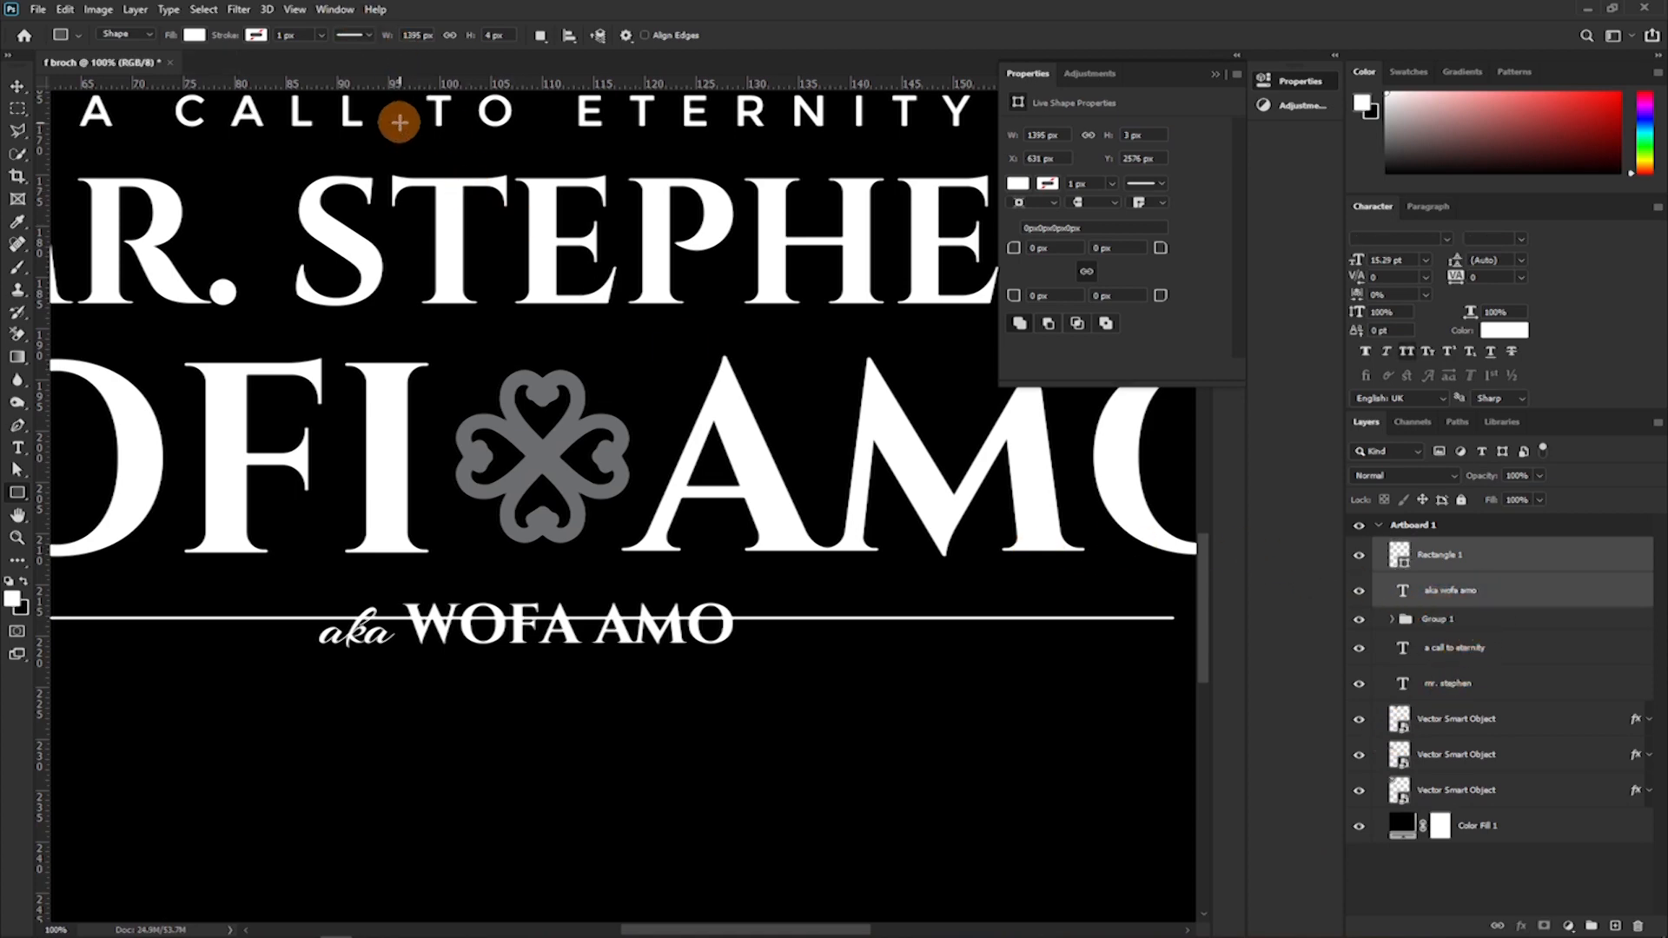
{"action": "key", "text": "v"}
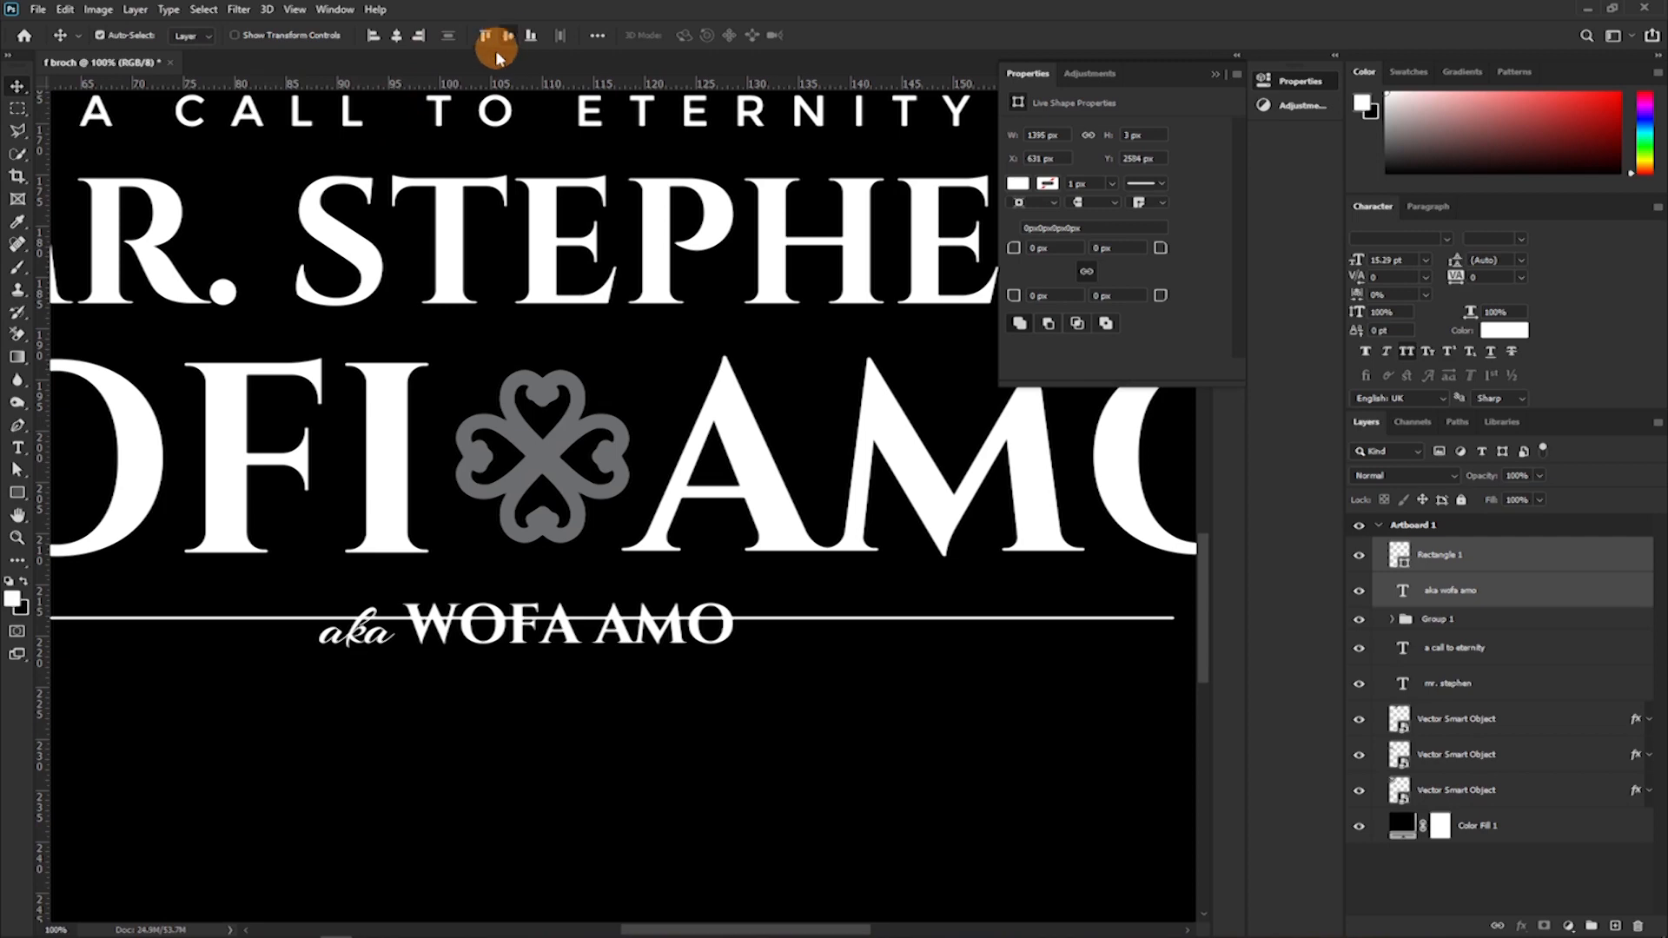
{"action": "left_click", "coordinate": [508, 35]}
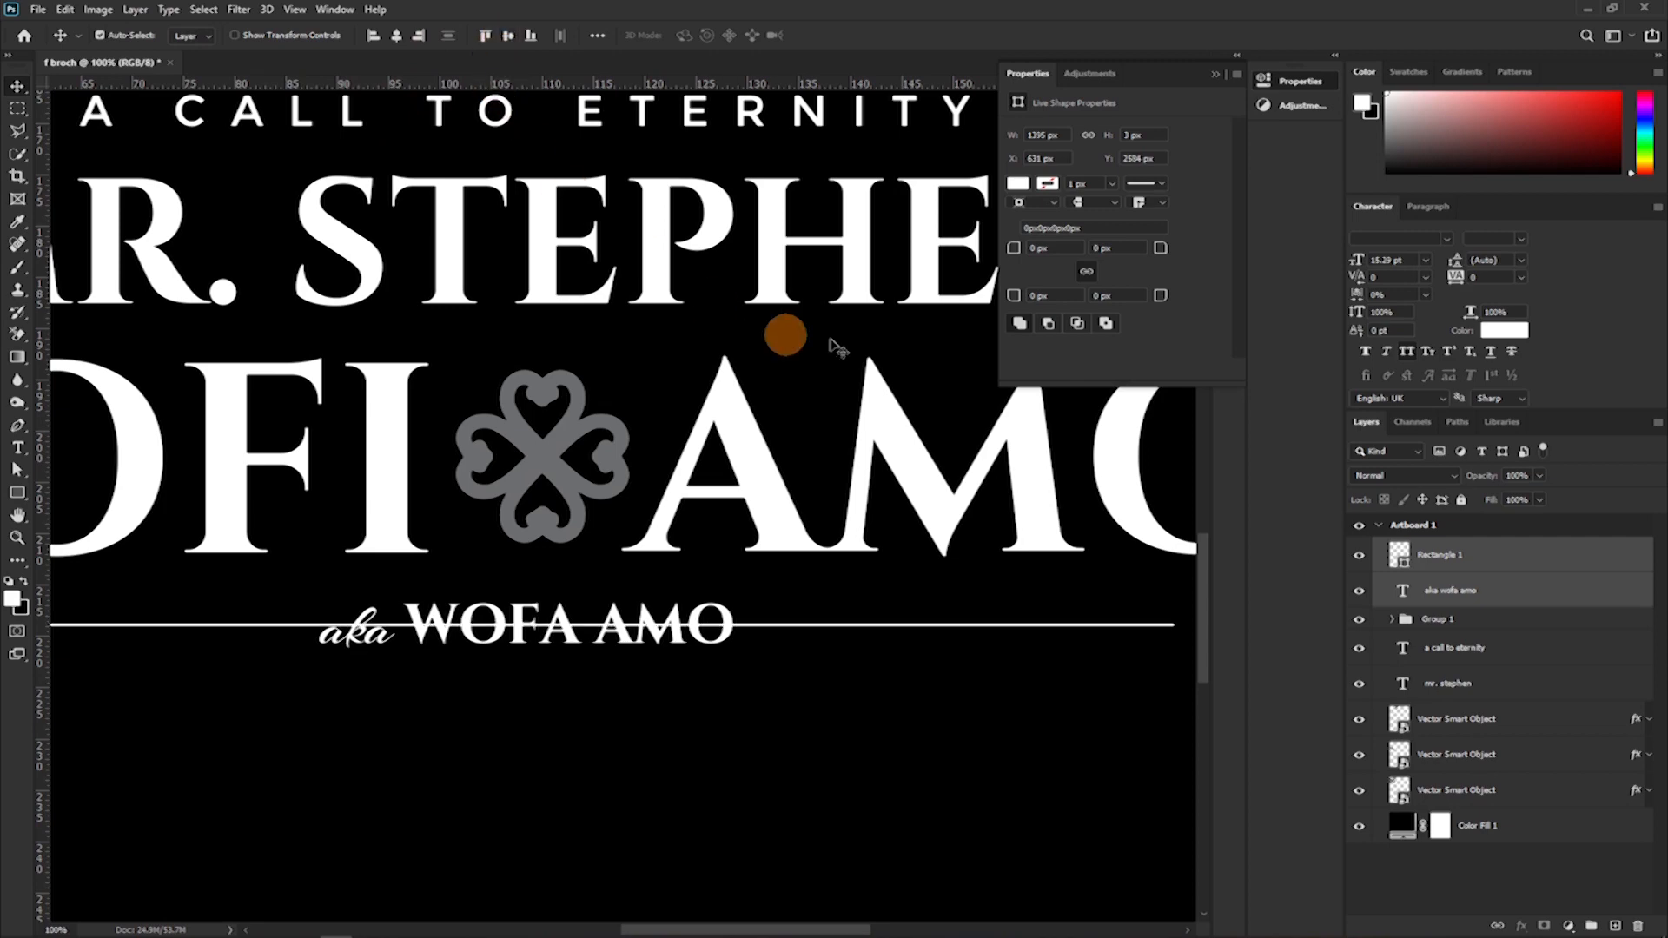
Check the alias line with Rectangle 1 hidden and shown, and add a layer mask to Rectangle 1.
{"action": "left_click", "coordinate": [1497, 558]}
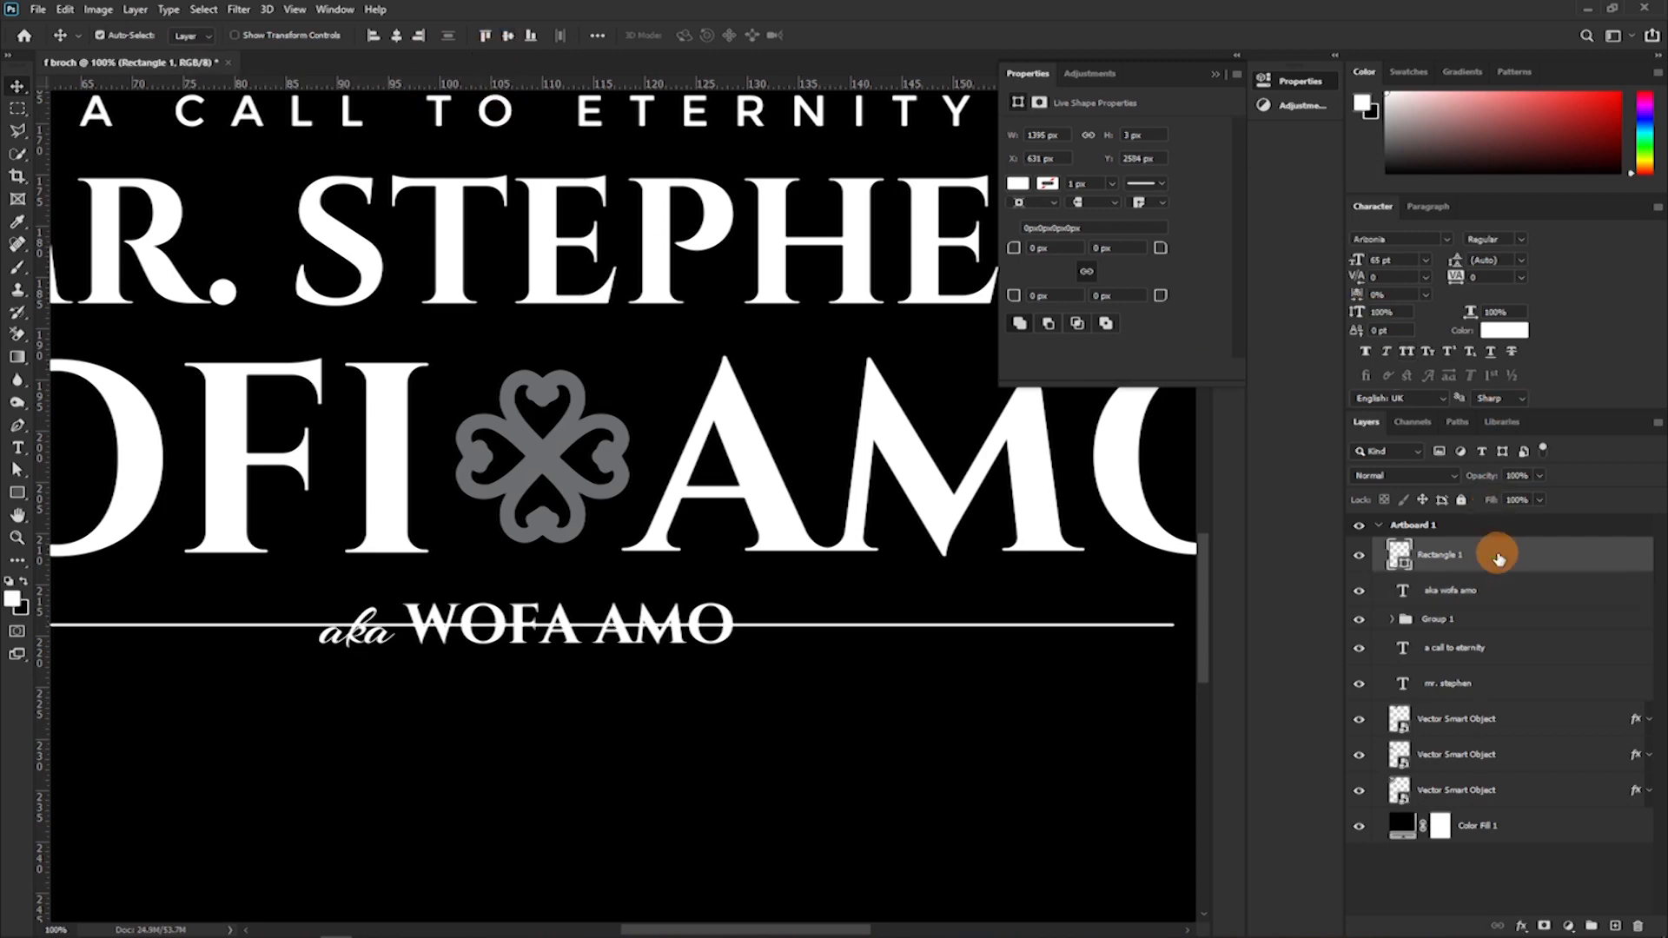
{"action": "left_click", "coordinate": [1359, 558]}
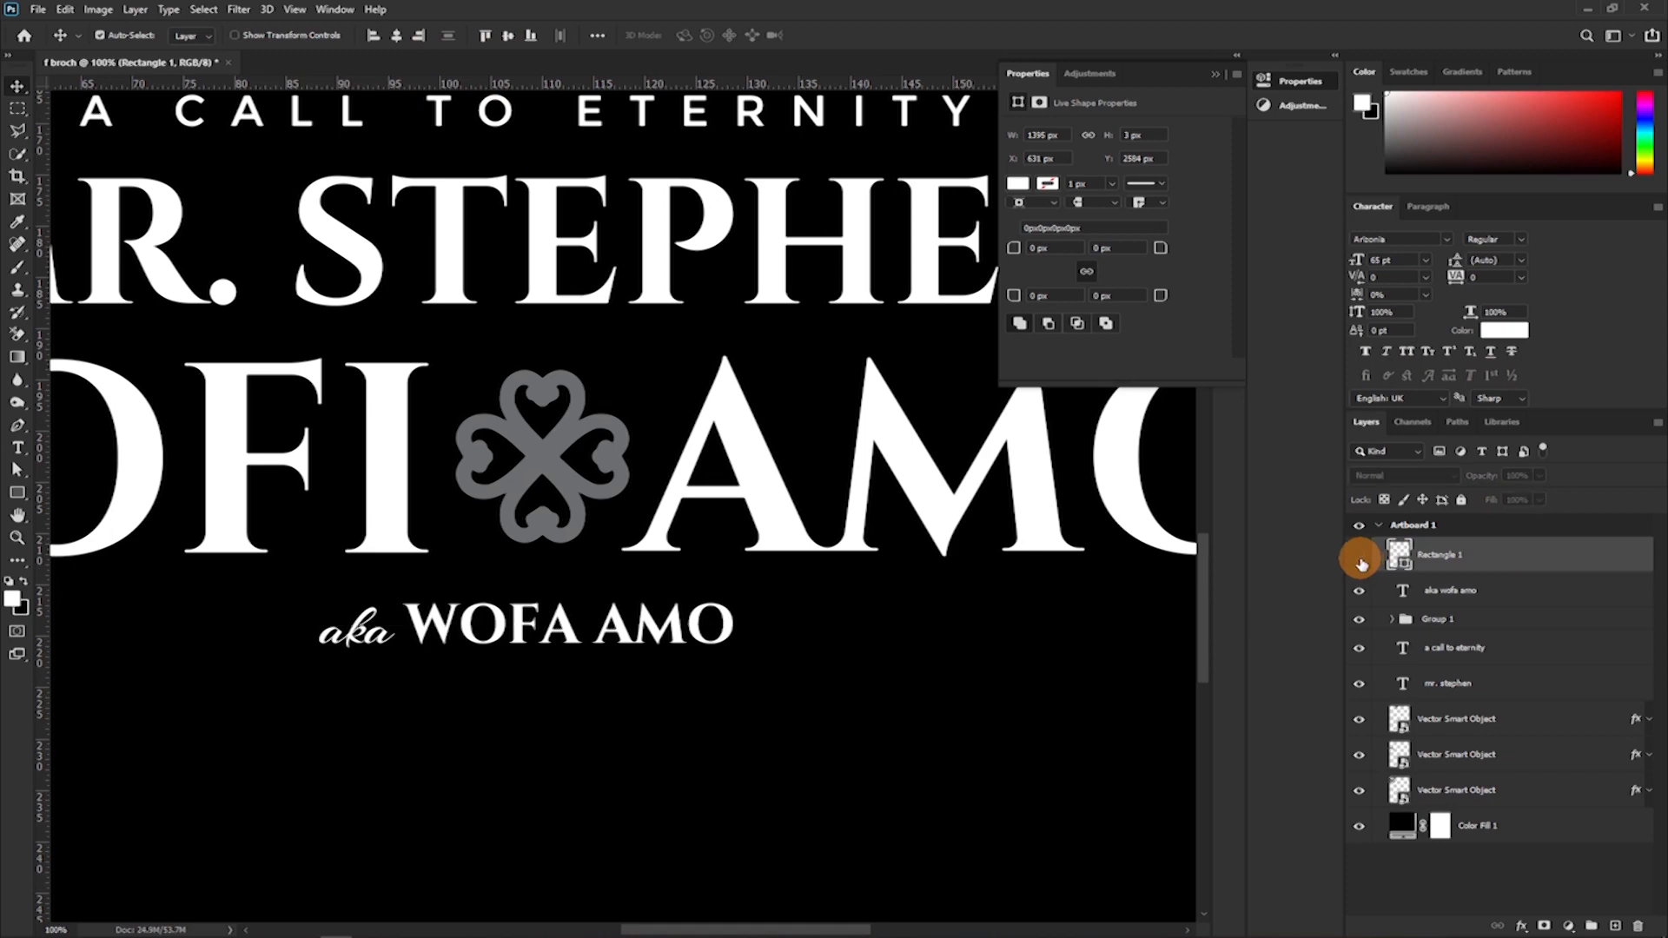
{"action": "left_click", "coordinate": [1359, 558]}
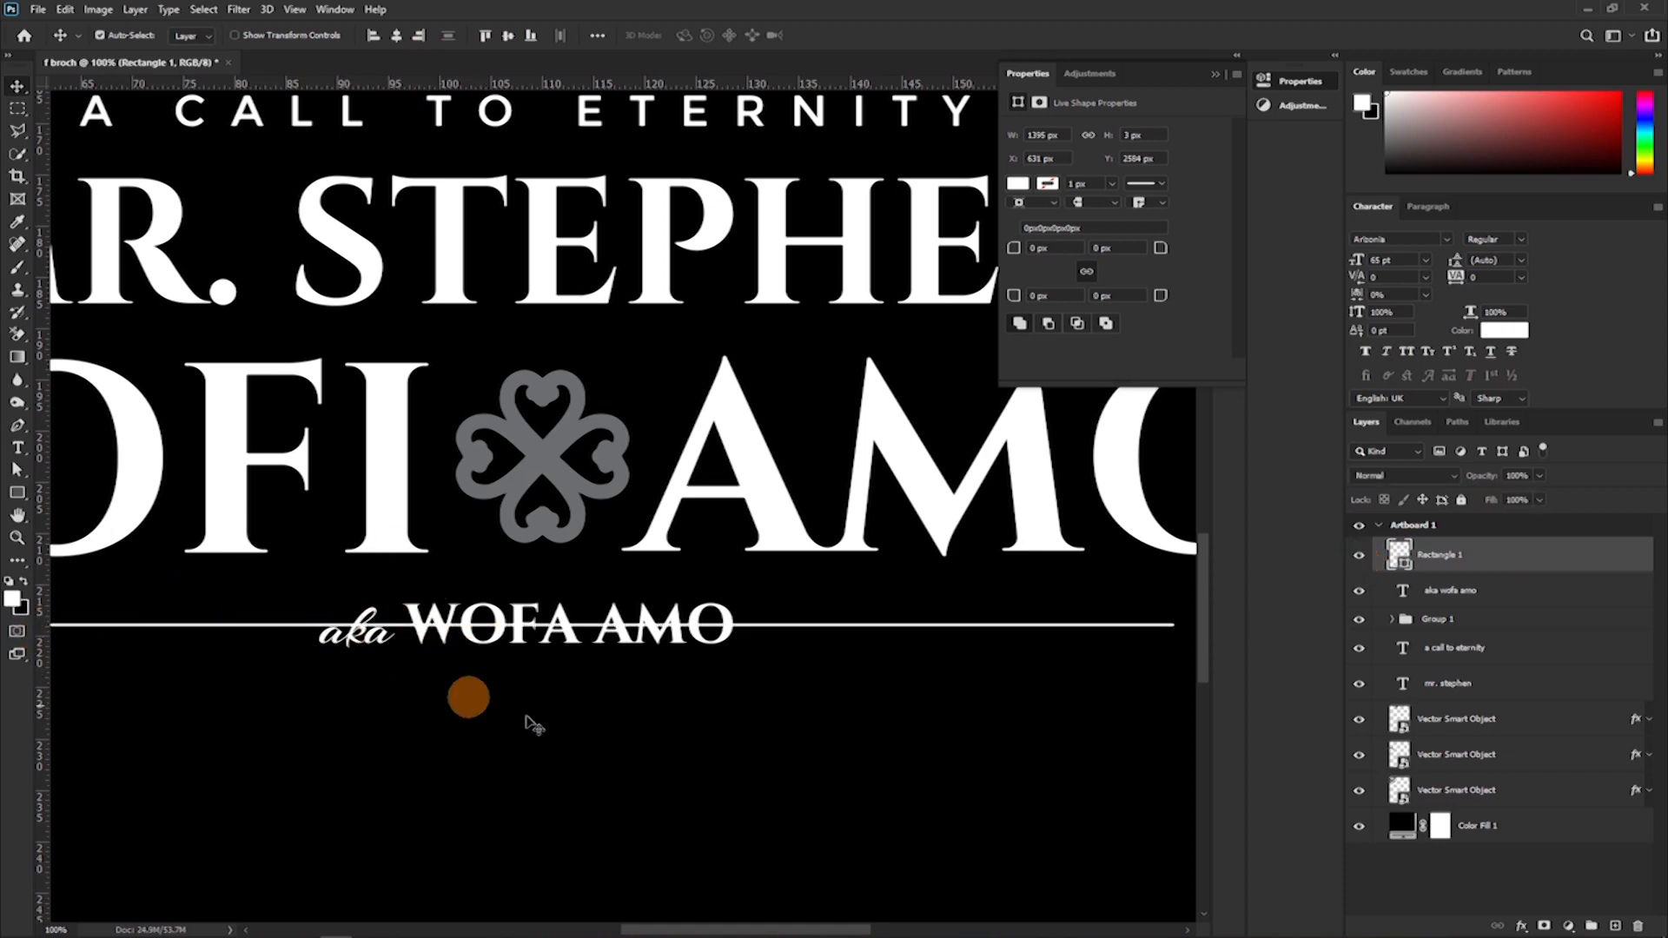
{"action": "left_click", "coordinate": [1544, 926]}
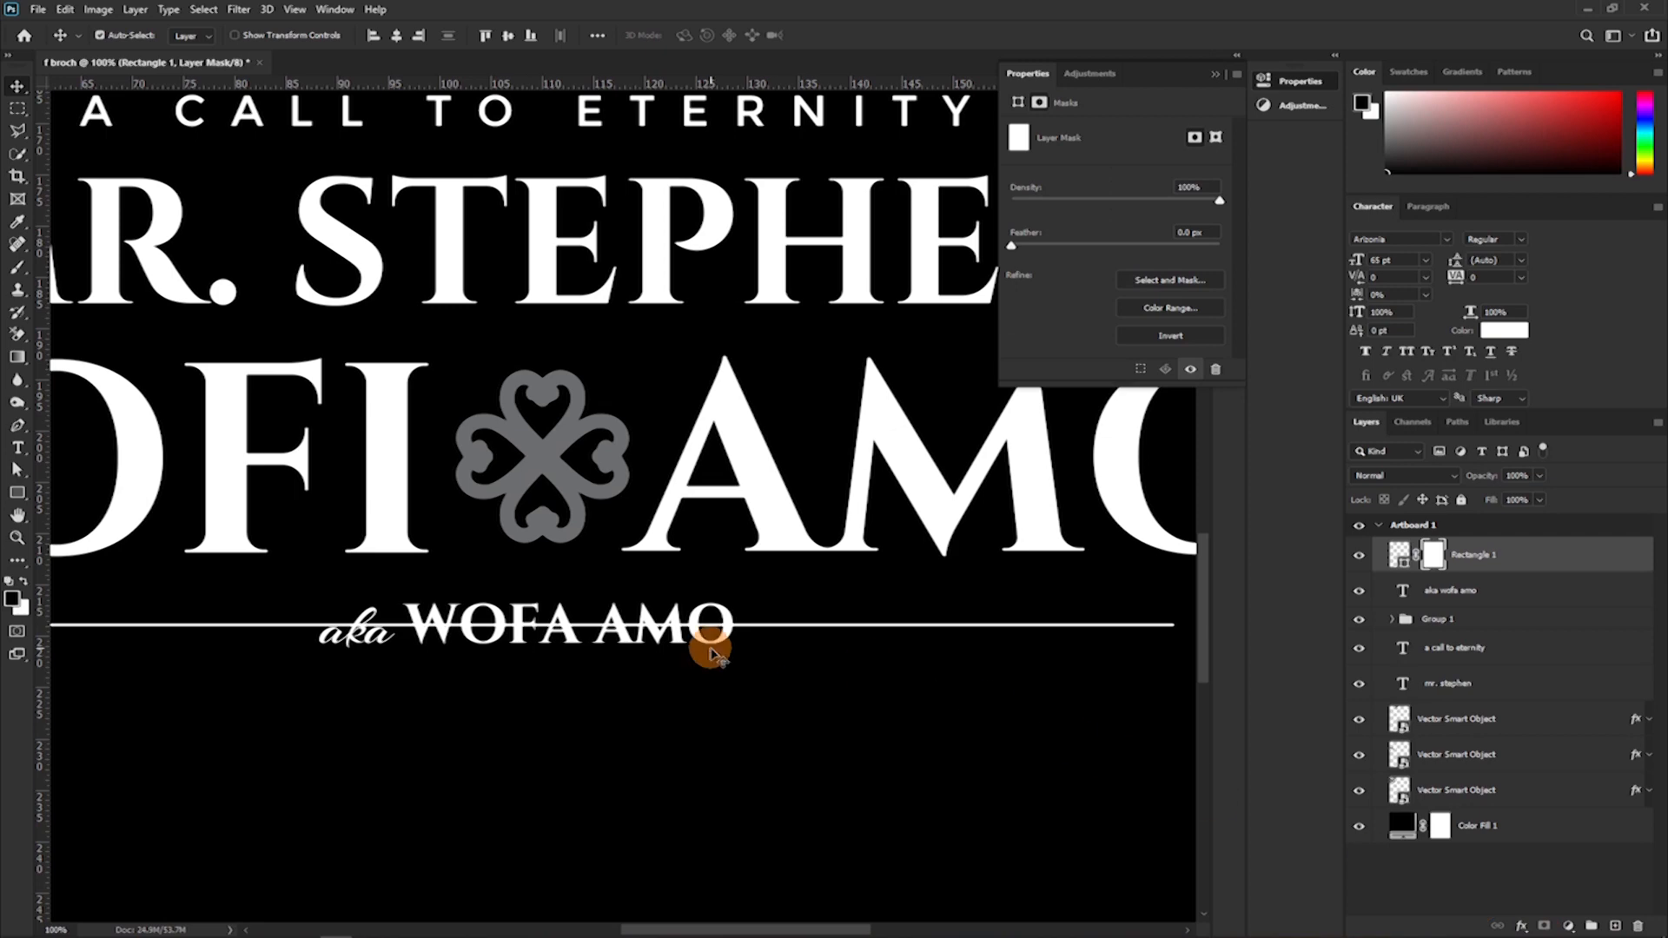
Choose the Hard Round brush from the General Brushes for painting on the Rectangle 1 mask.
{"action": "key", "text": "b"}
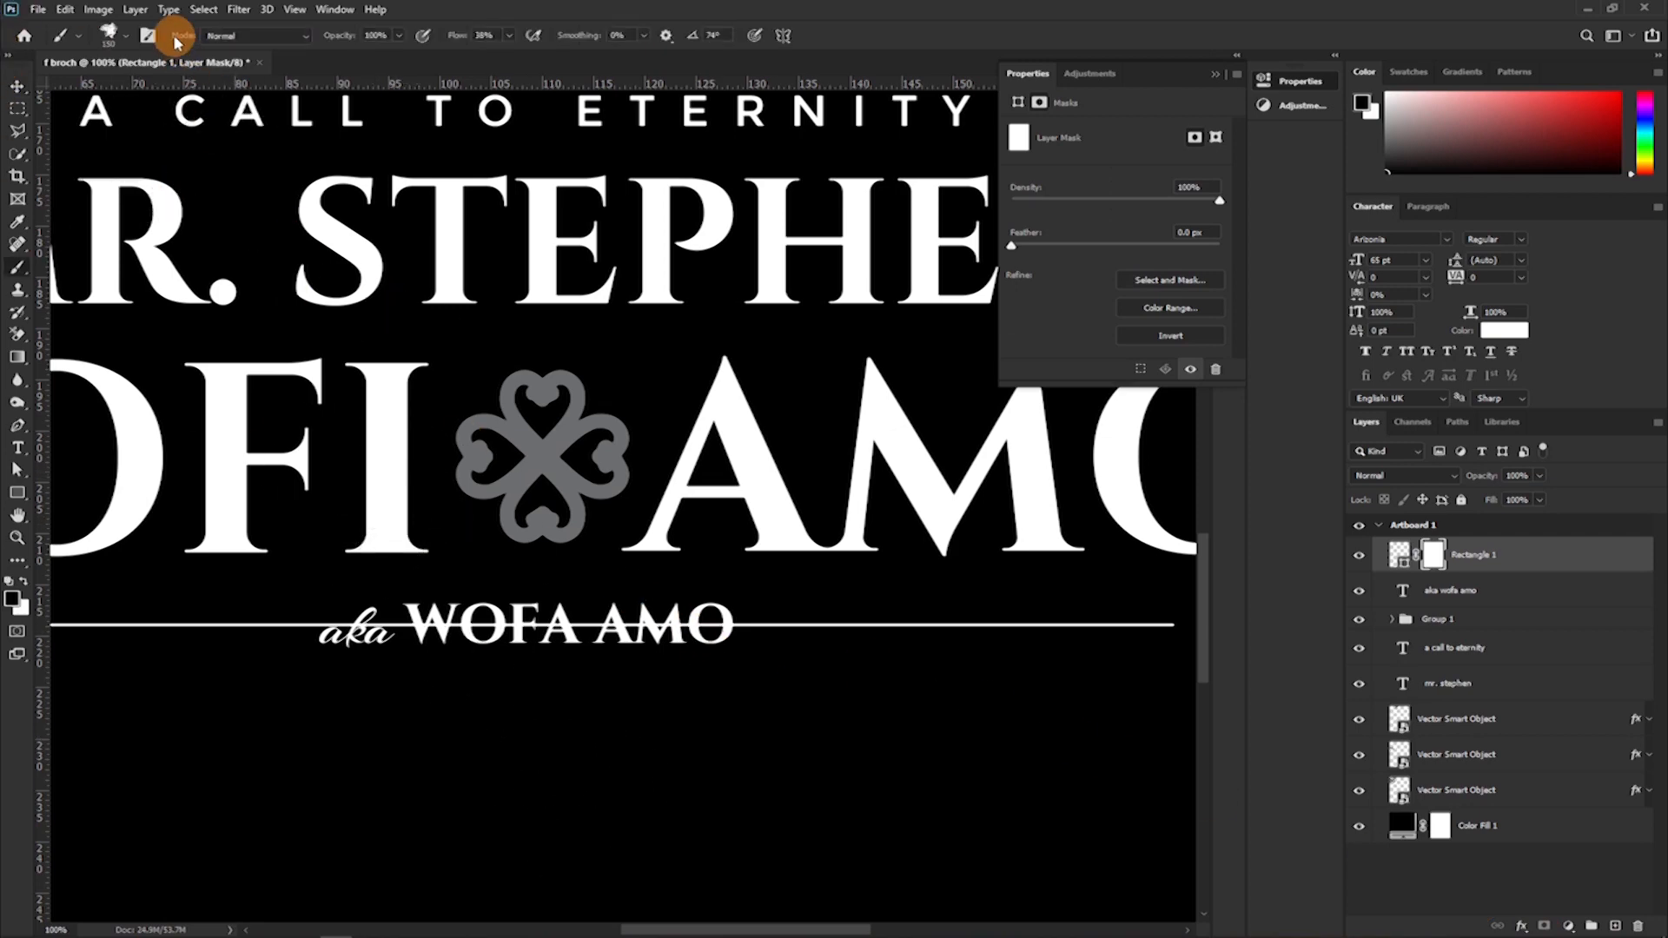
{"action": "left_click", "coordinate": [126, 38]}
{"action": "scroll", "coordinate": [144, 228], "scroll_direction": "up", "scroll_amount": 2}
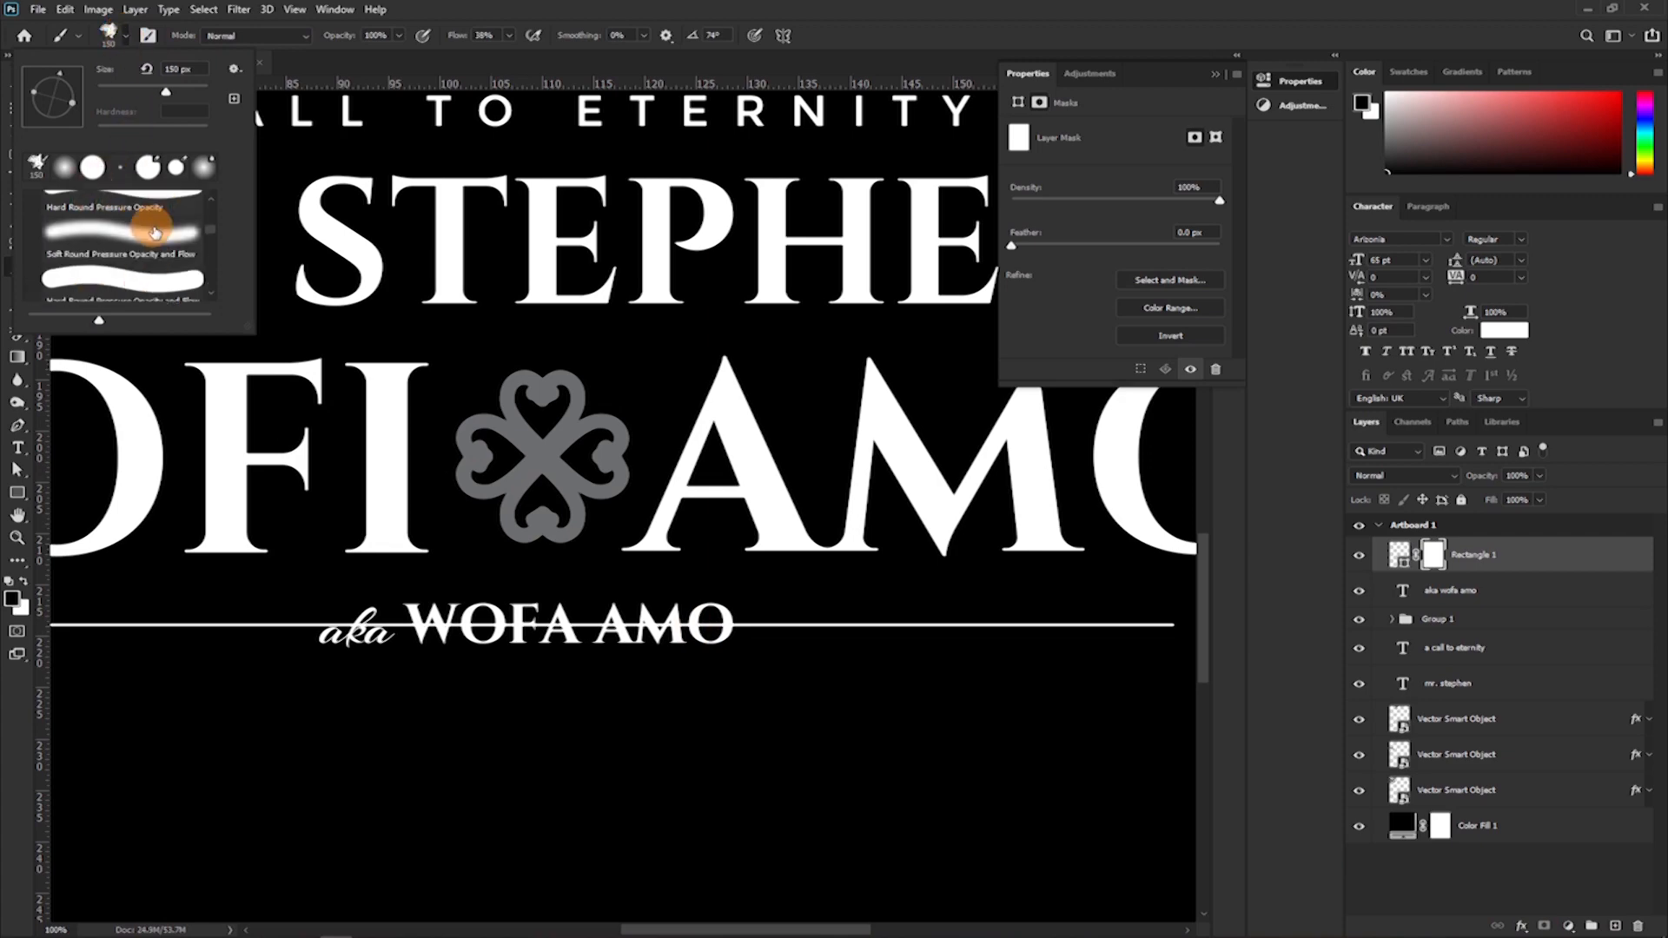
{"action": "left_click_drag", "start_coordinate": [210, 228], "coordinate": [202, 165]}
{"action": "left_click", "coordinate": [101, 298]}
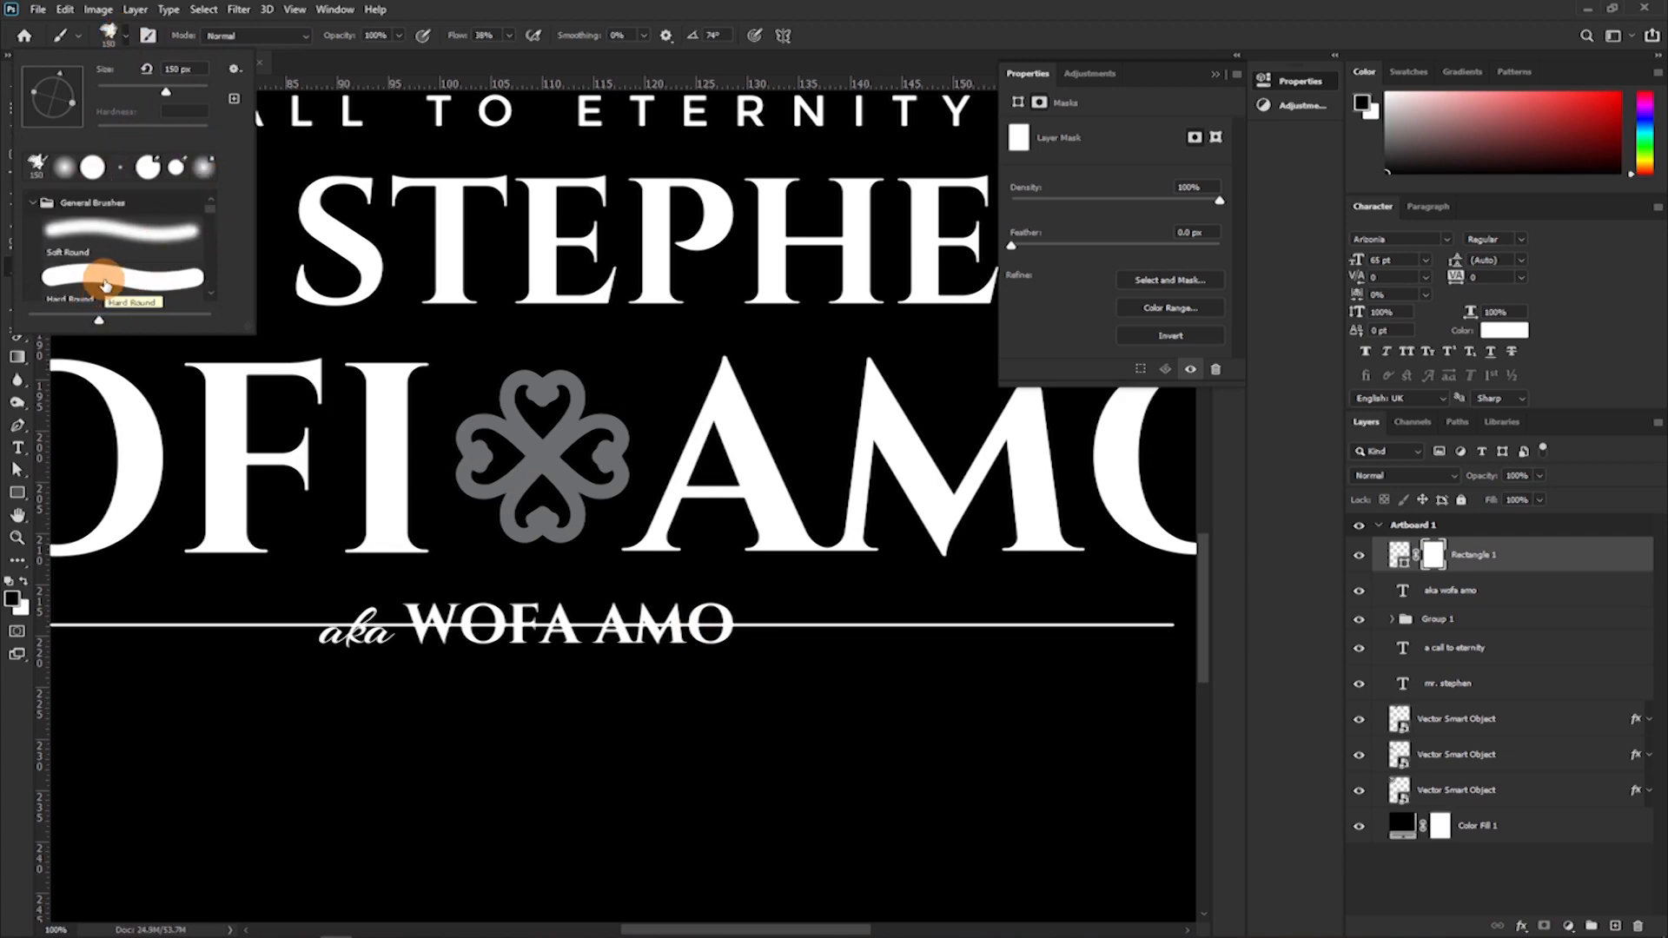
{"action": "left_click", "coordinate": [102, 279]}
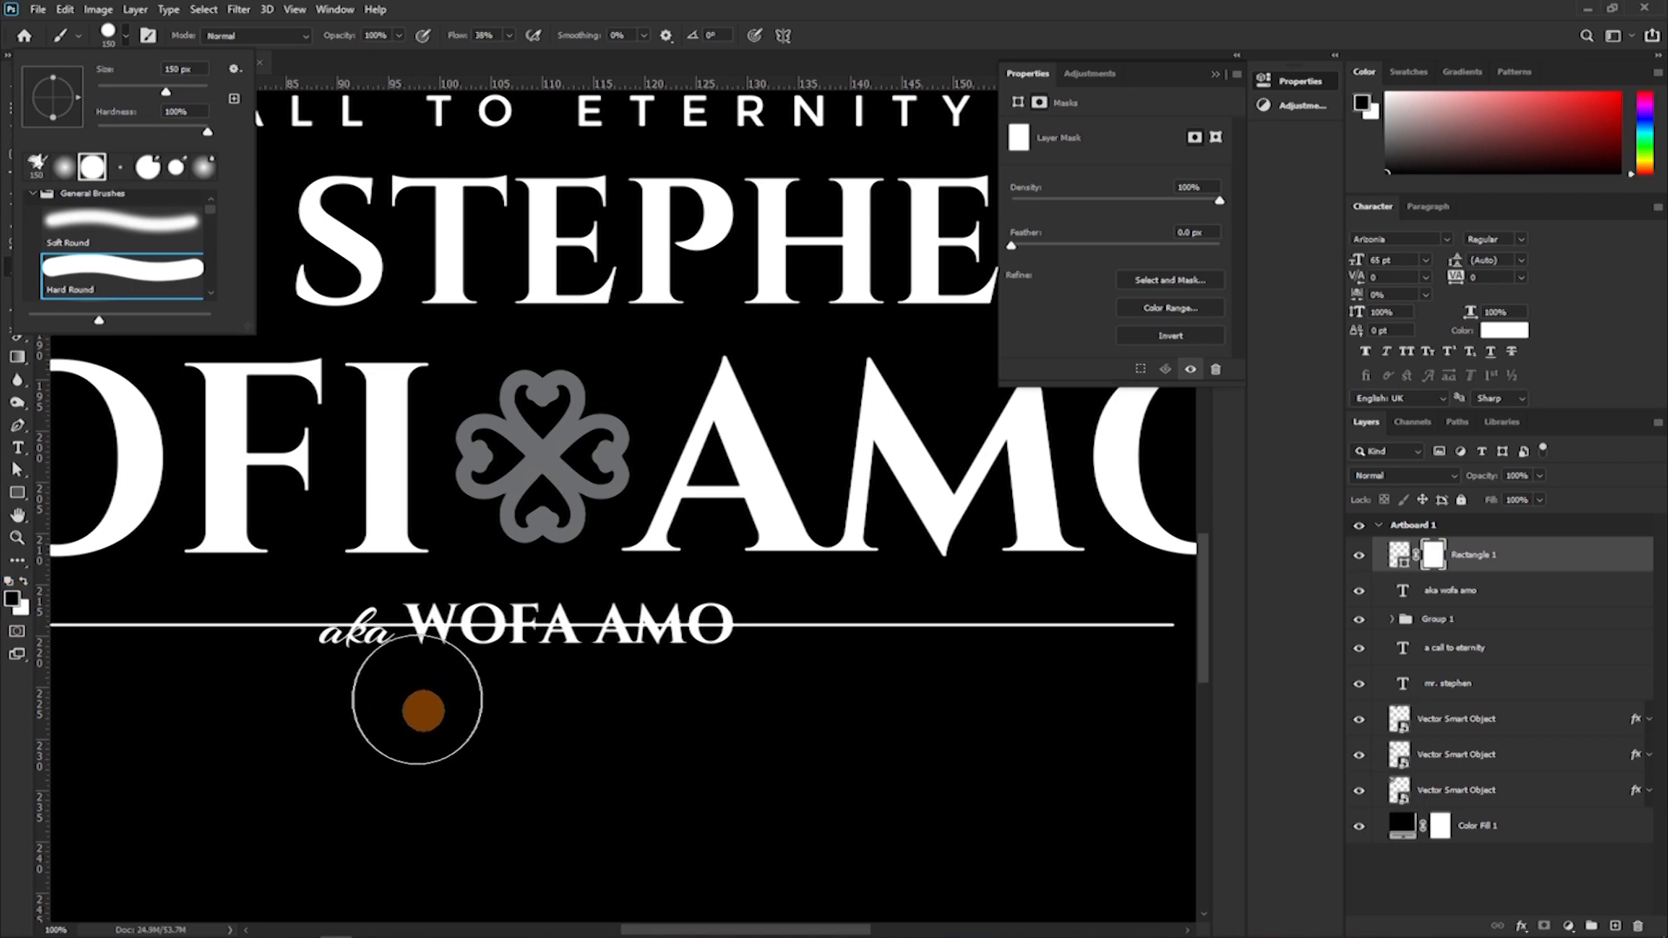
{"action": "left_click", "coordinate": [382, 648]}
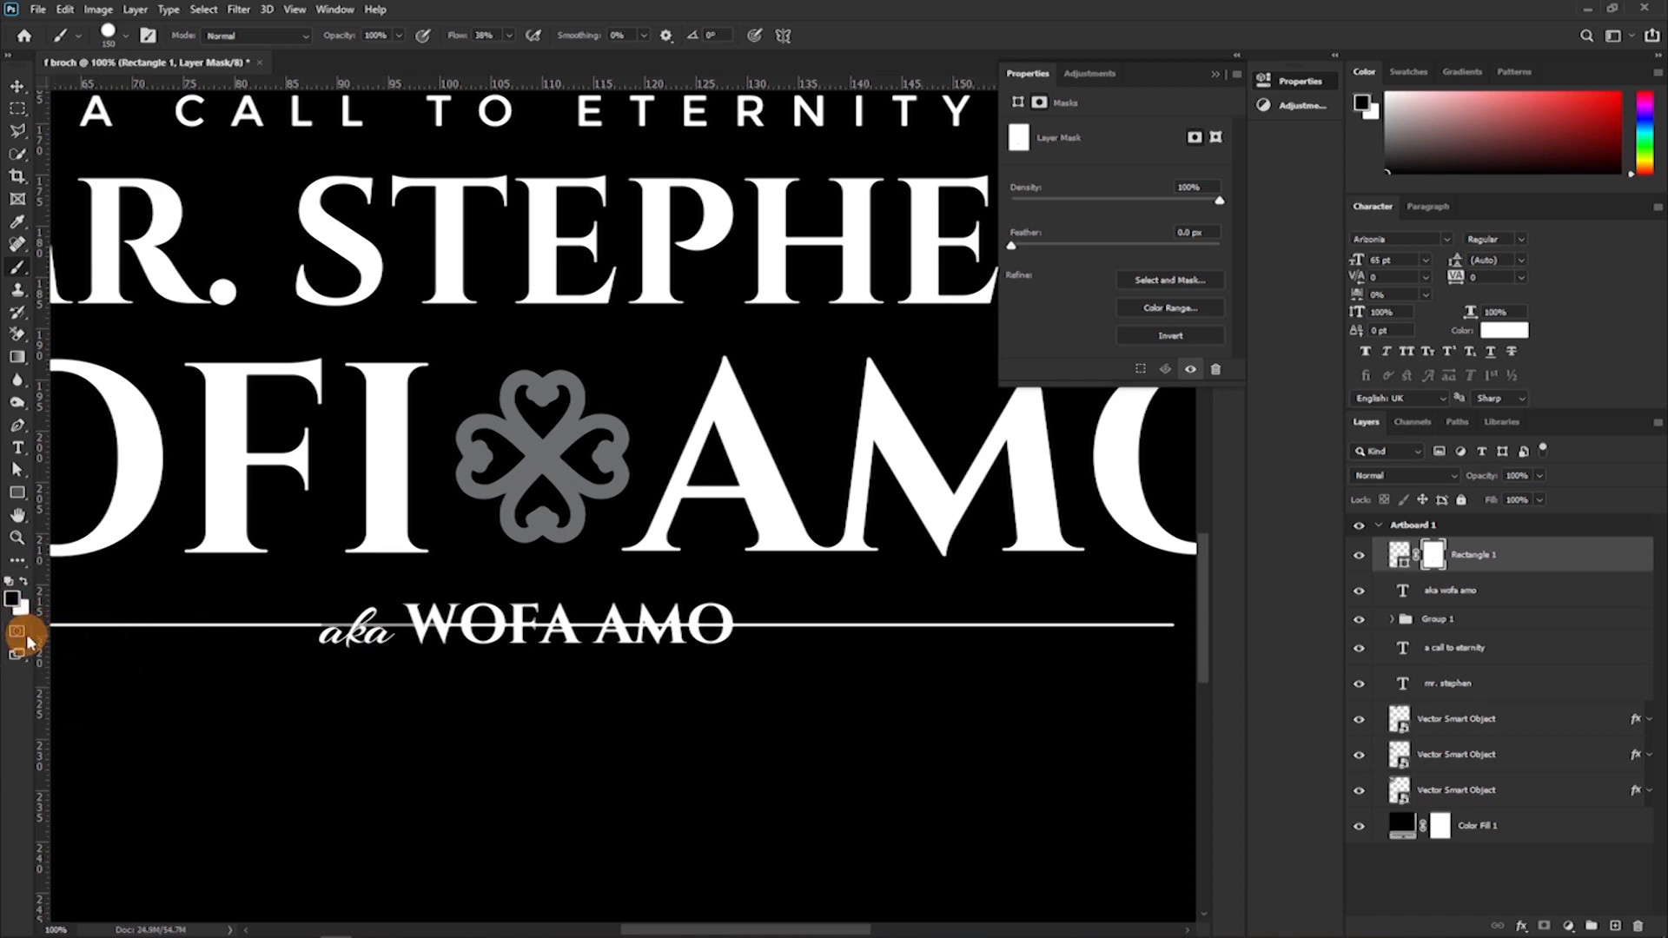
Make black the foreground colour for painting on the mask and set the brush flow to 100%.
{"action": "key", "text": "x"}
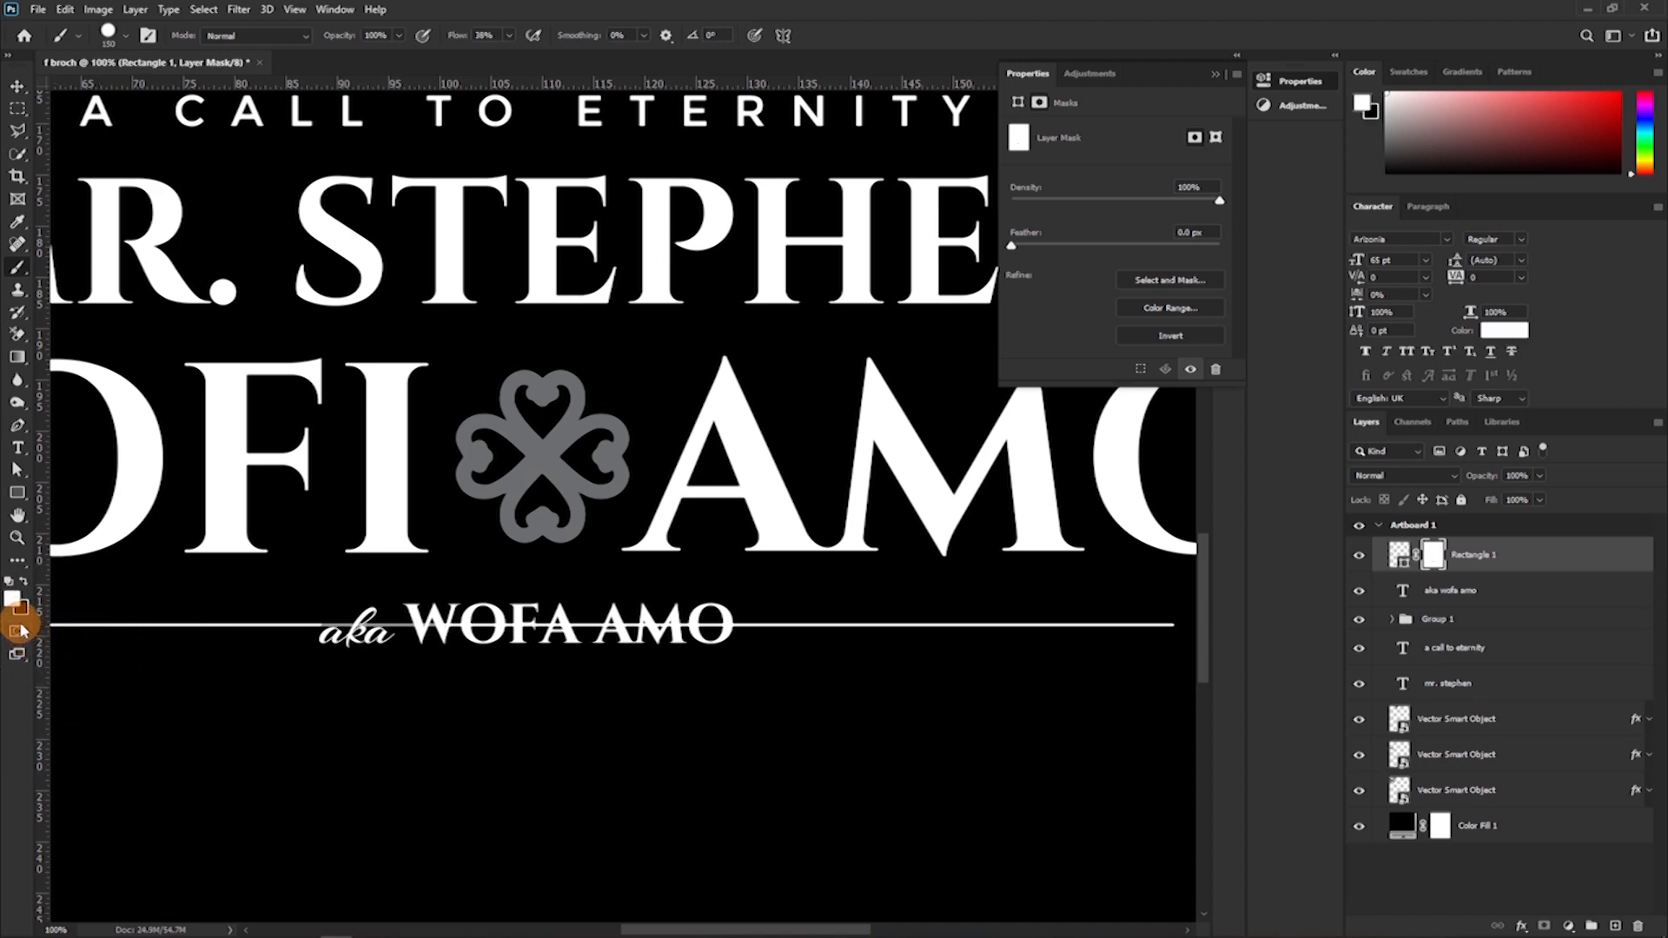
{"action": "key", "text": "x"}
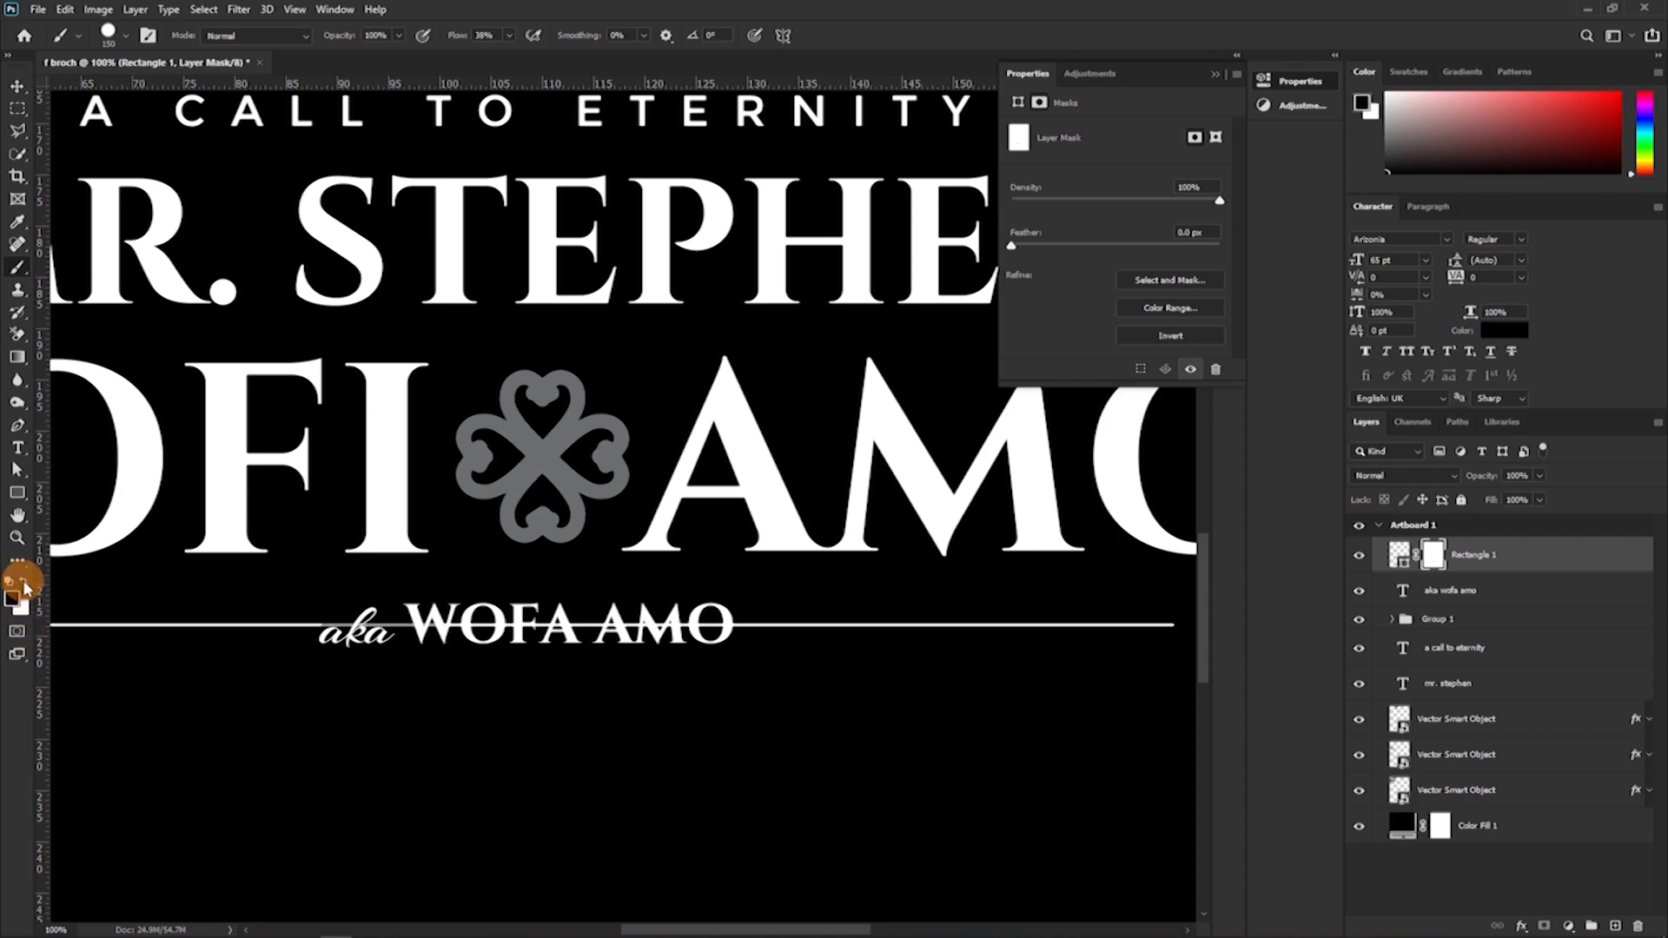
{"action": "left_click", "coordinate": [24, 588]}
{"action": "left_click", "coordinate": [24, 584]}
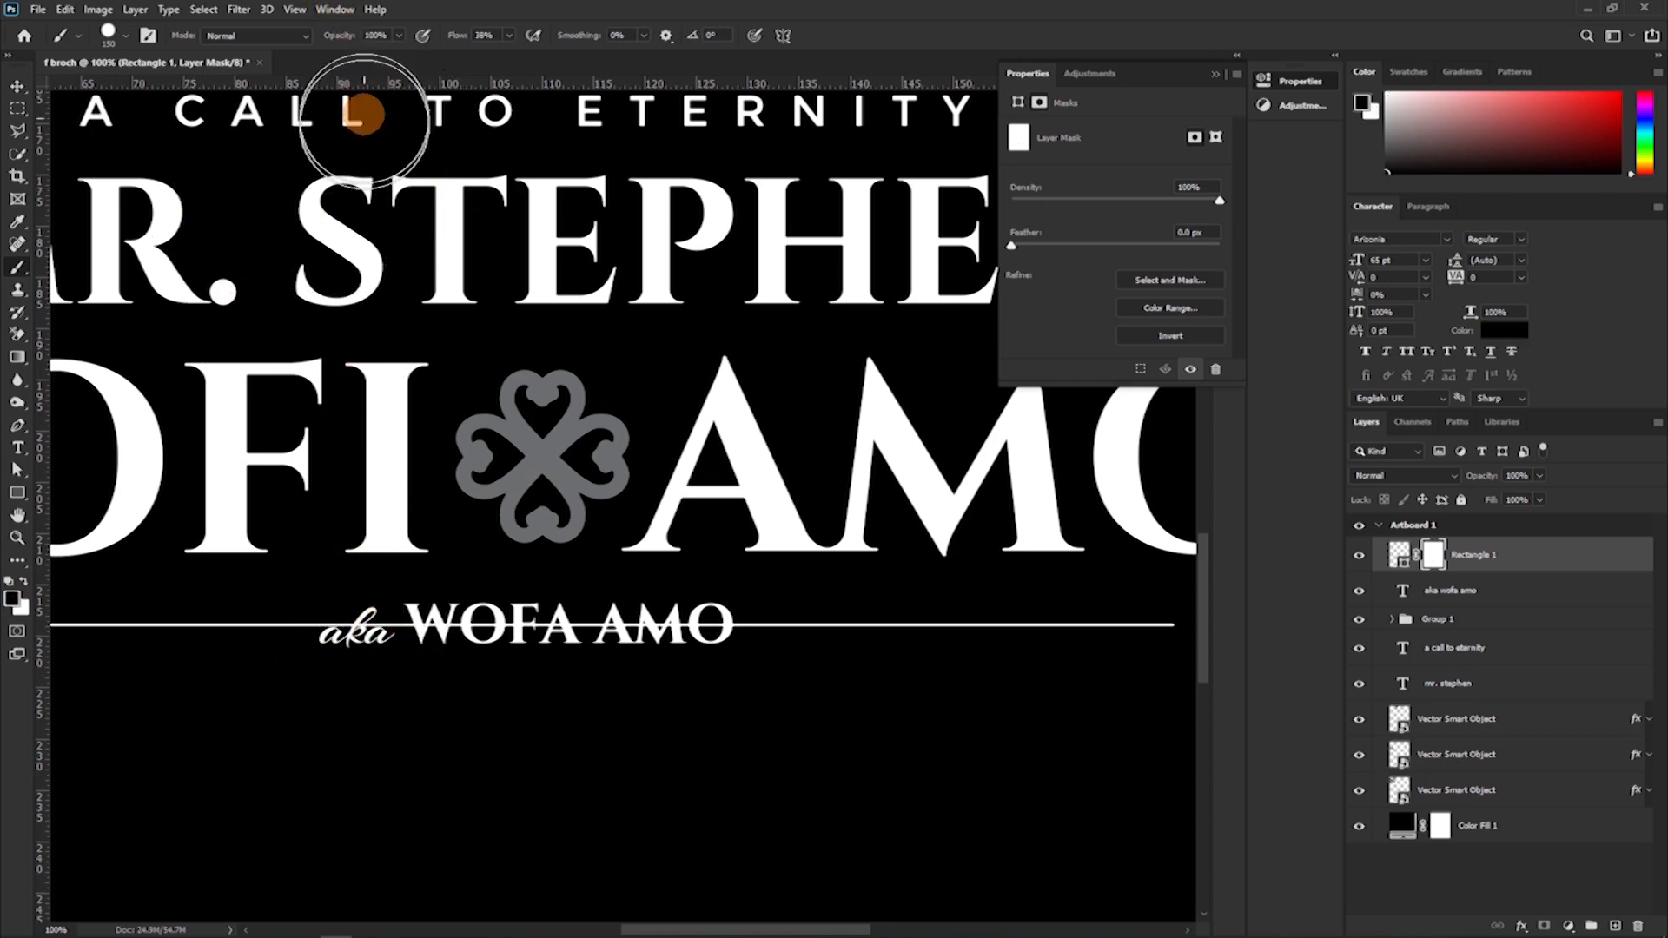
{"action": "left_click_drag", "start_coordinate": [457, 40], "coordinate": [569, 40]}
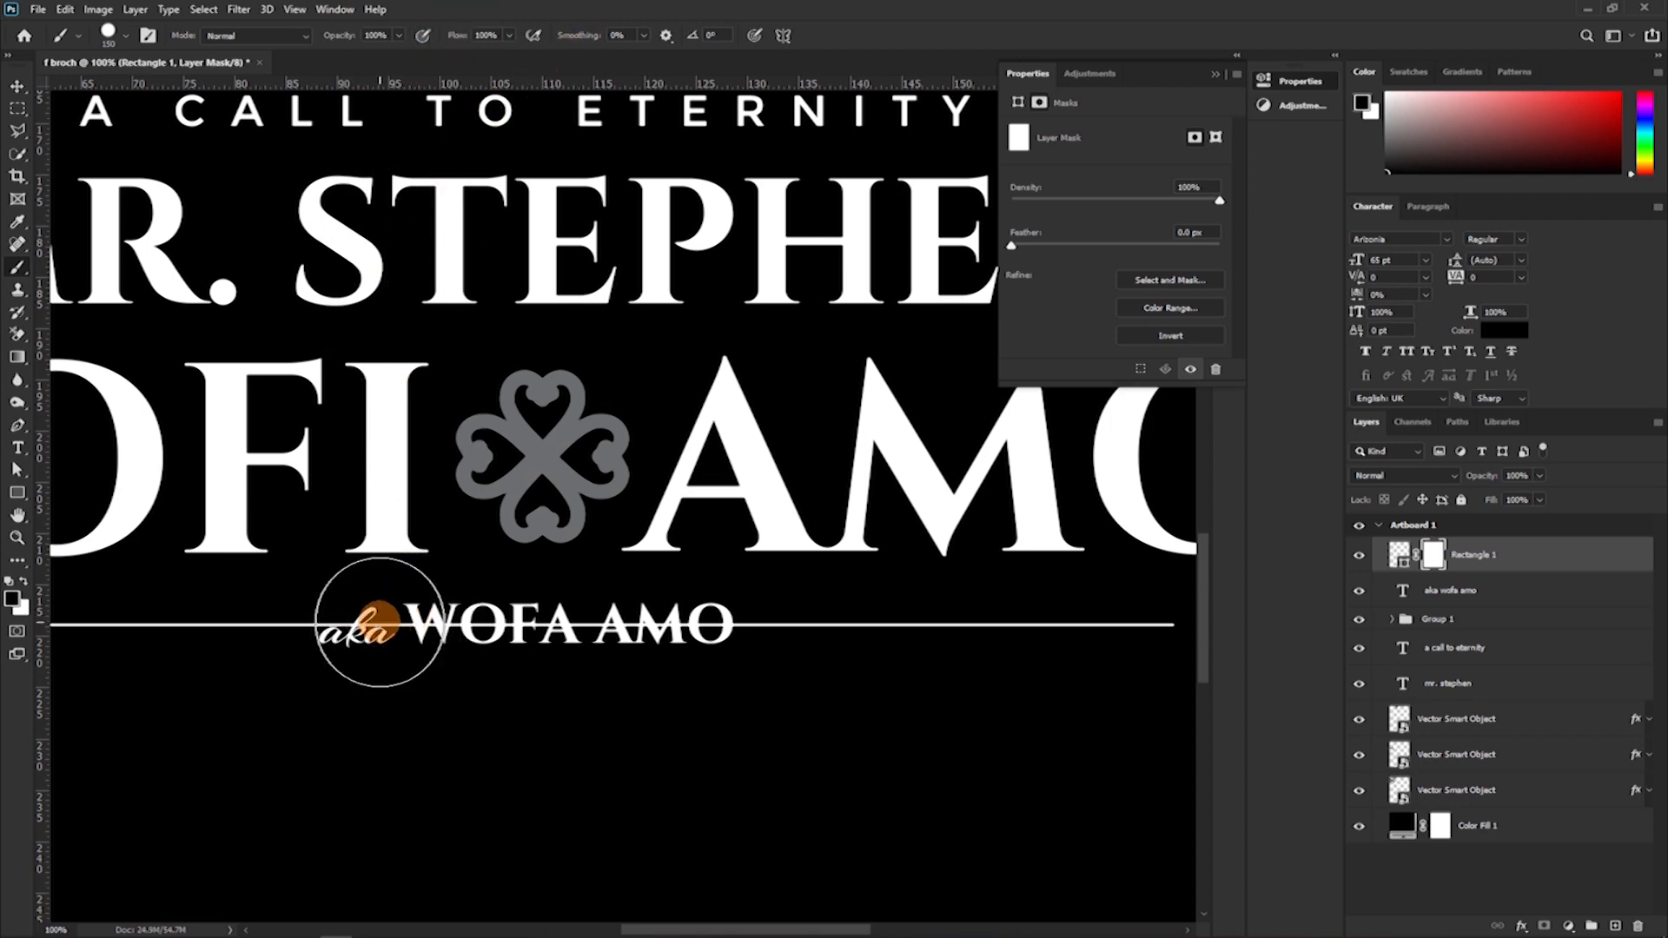
Paint black on the Rectangle 1 mask to hide the line behind the alias text, leaving a small gap at each end.
{"action": "left_click", "coordinate": [378, 626]}
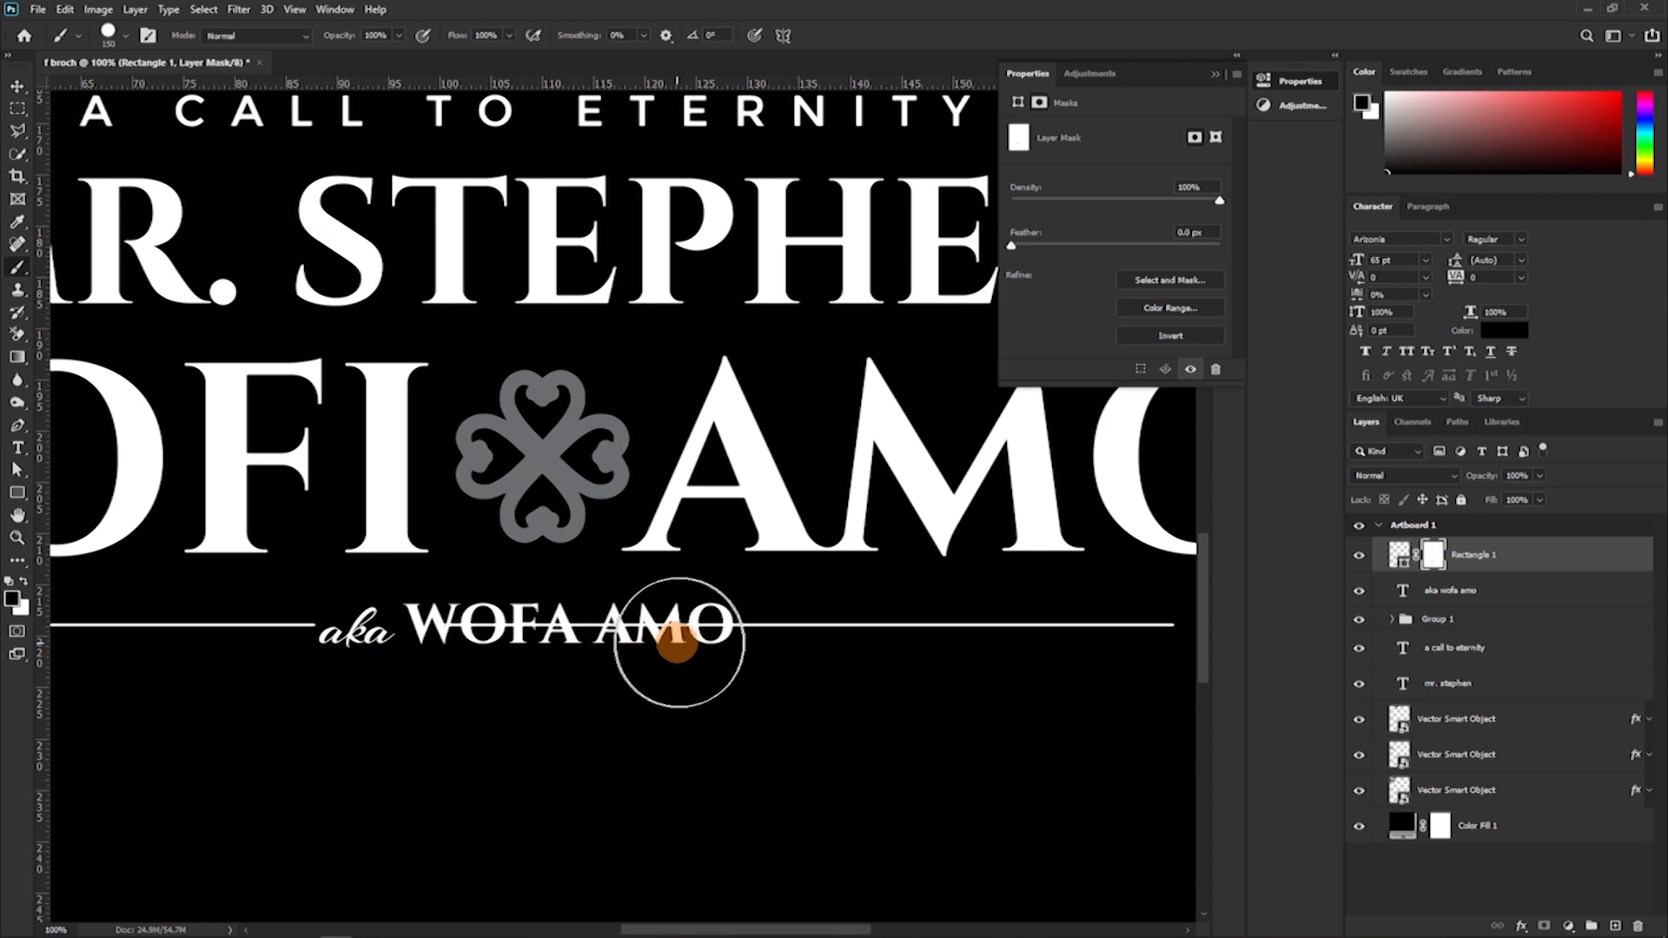
{"action": "left_click_drag", "start_coordinate": [595, 625], "coordinate": [476, 633]}
{"action": "left_click", "coordinate": [358, 633]}
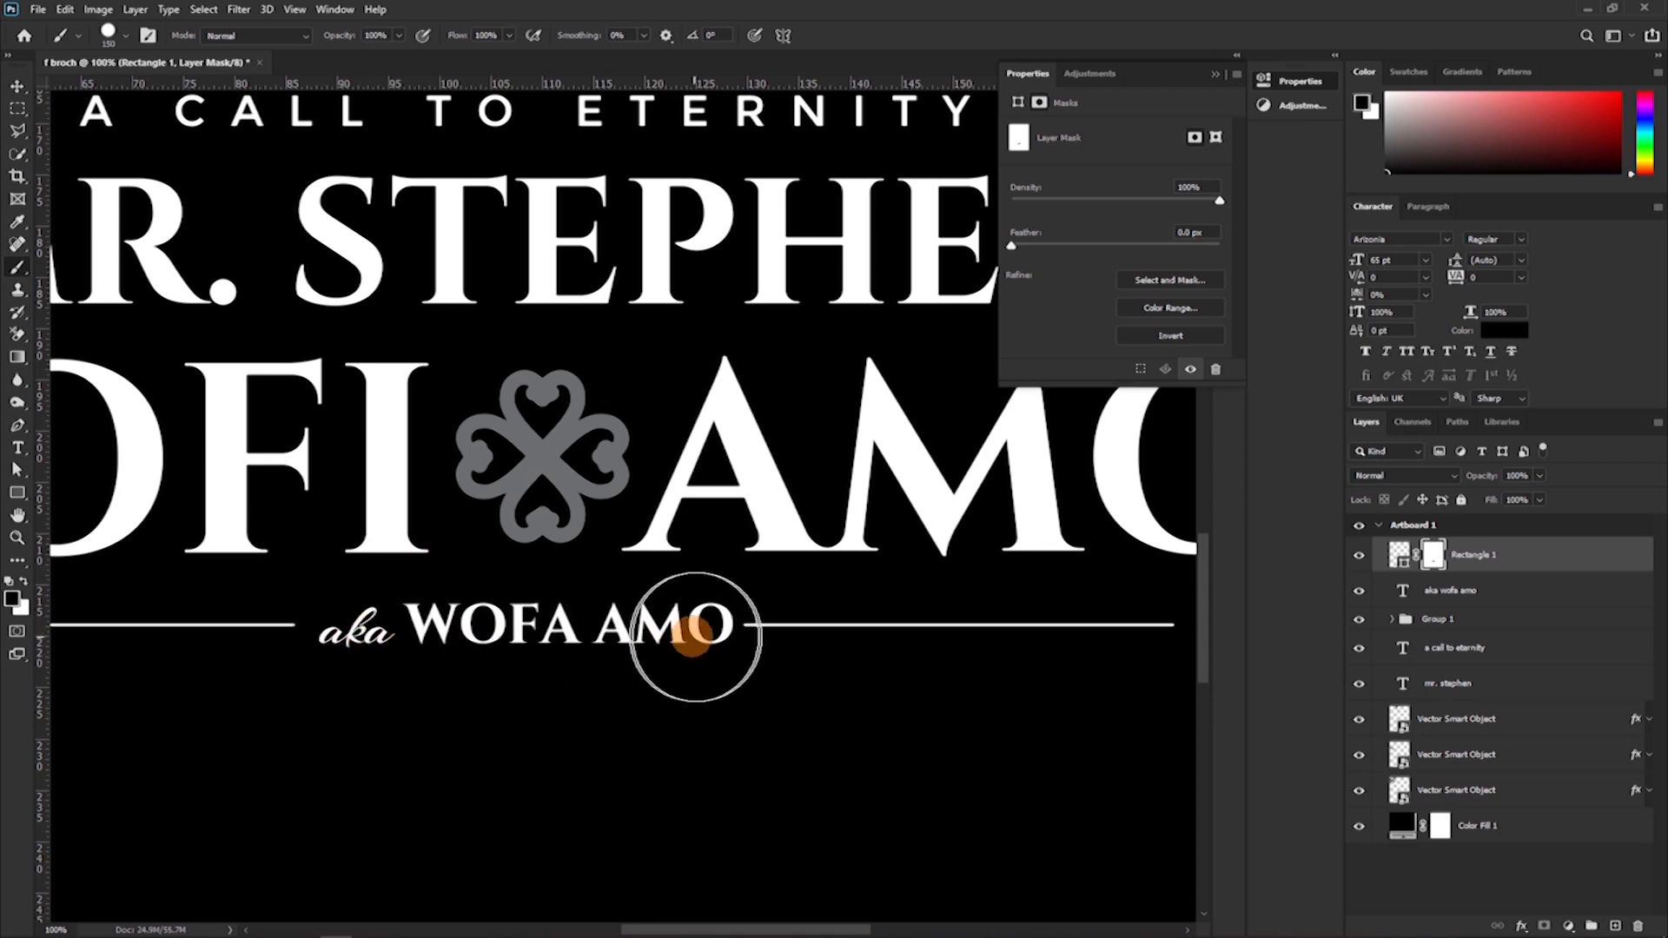
{"action": "left_click", "coordinate": [697, 623]}
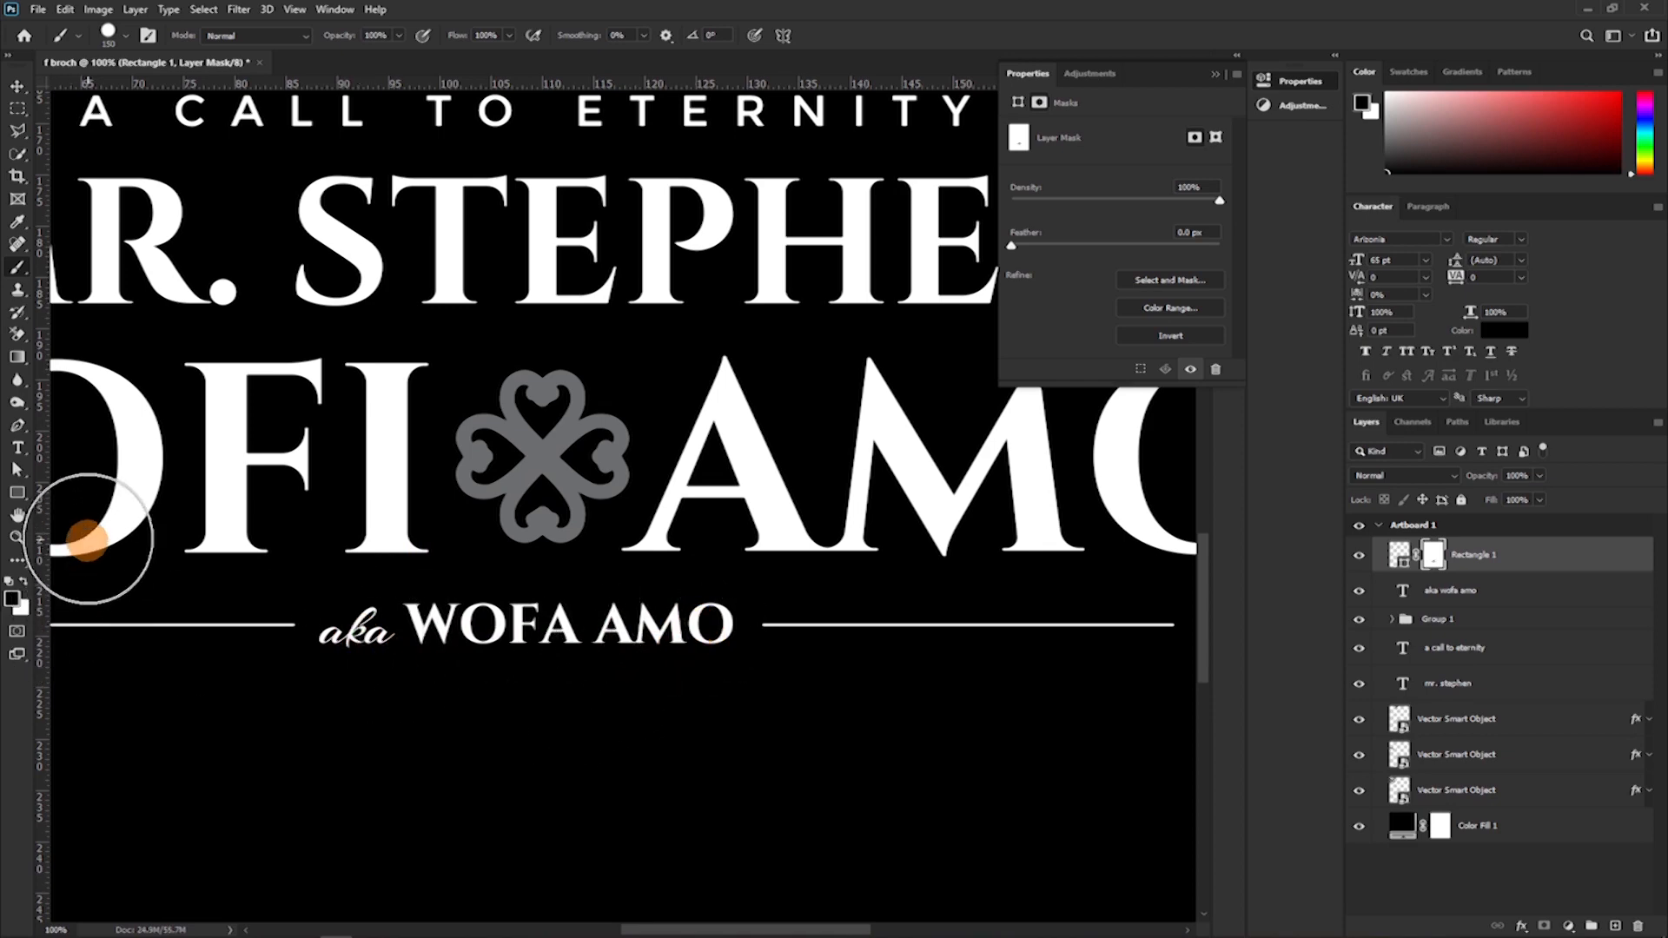
Align the horizontal centres of the Rectangle 1 line and the alias text.
{"action": "key", "text": "v"}
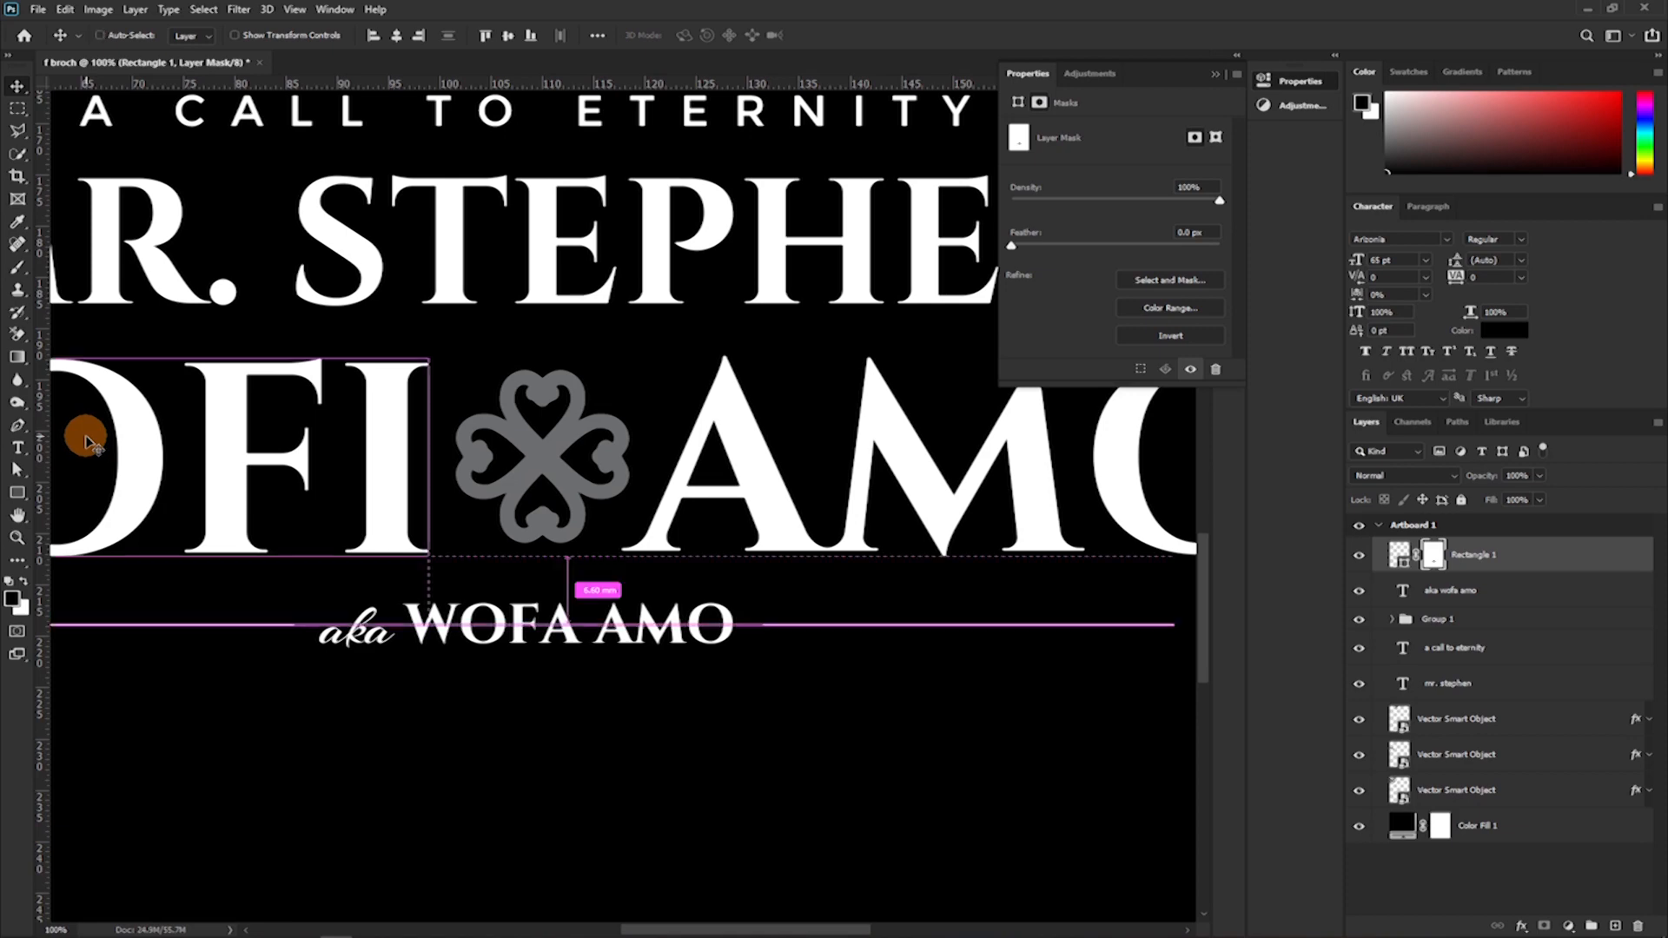
{"action": "key", "text": "ctrl+minus"}
{"action": "key", "text": "ctrl+minus"}
{"action": "key", "text": "ctrl+minus"}
{"action": "key", "text": "ctrl+minus"}
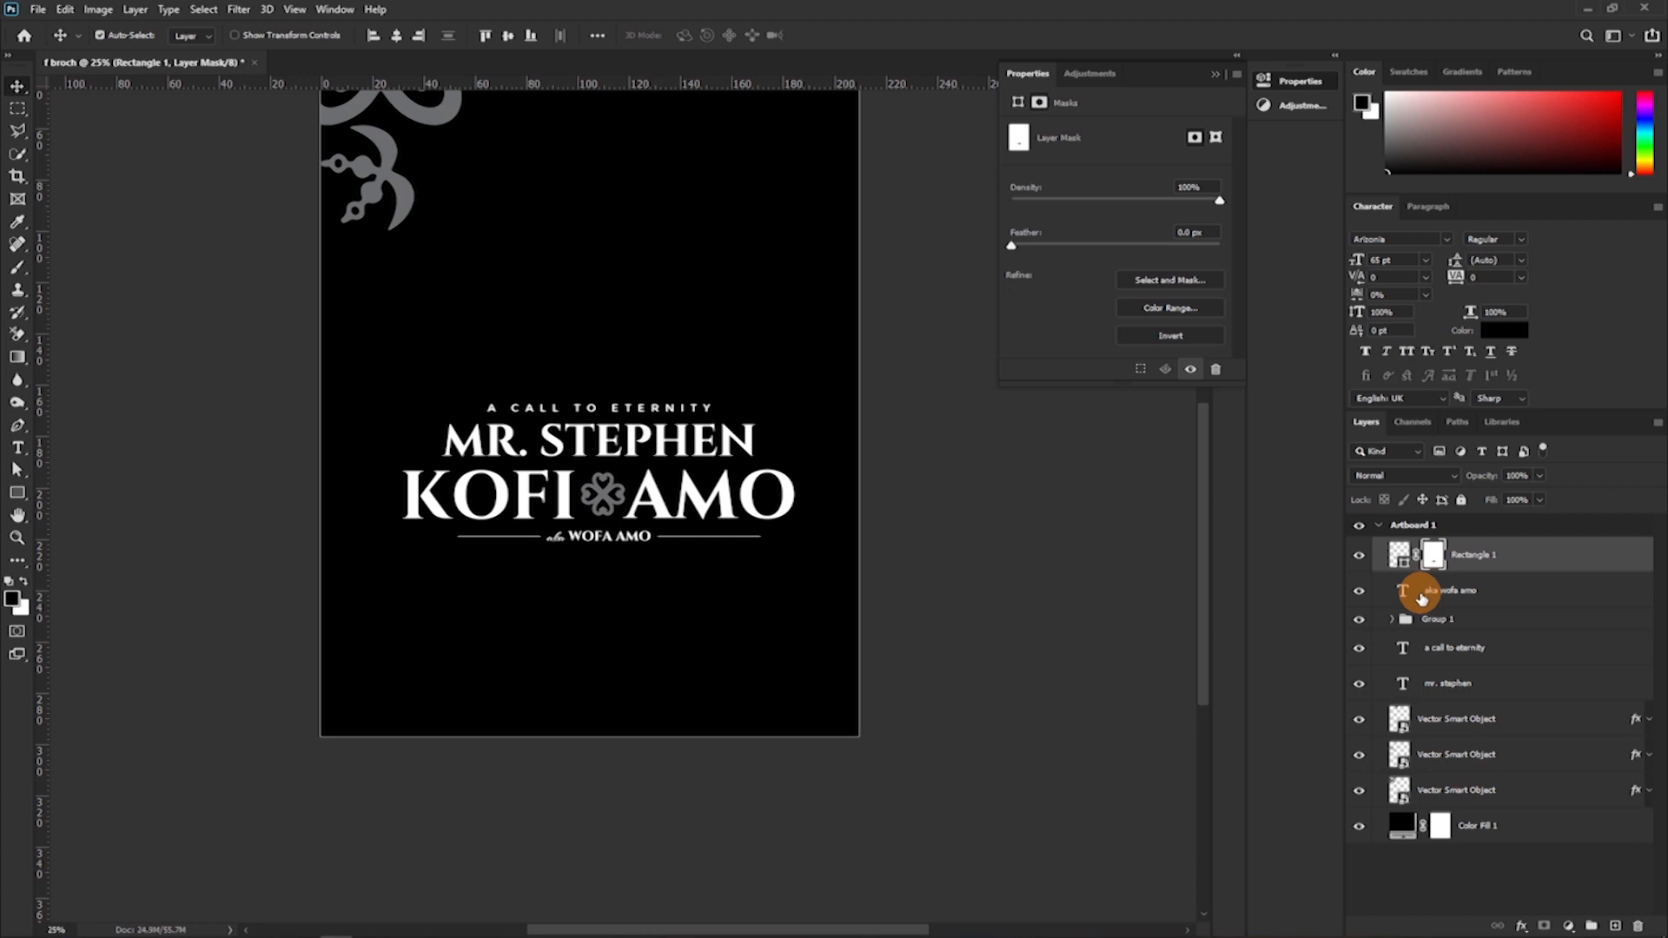
{"action": "left_click", "coordinate": [1511, 601], "text": "ctrl"}
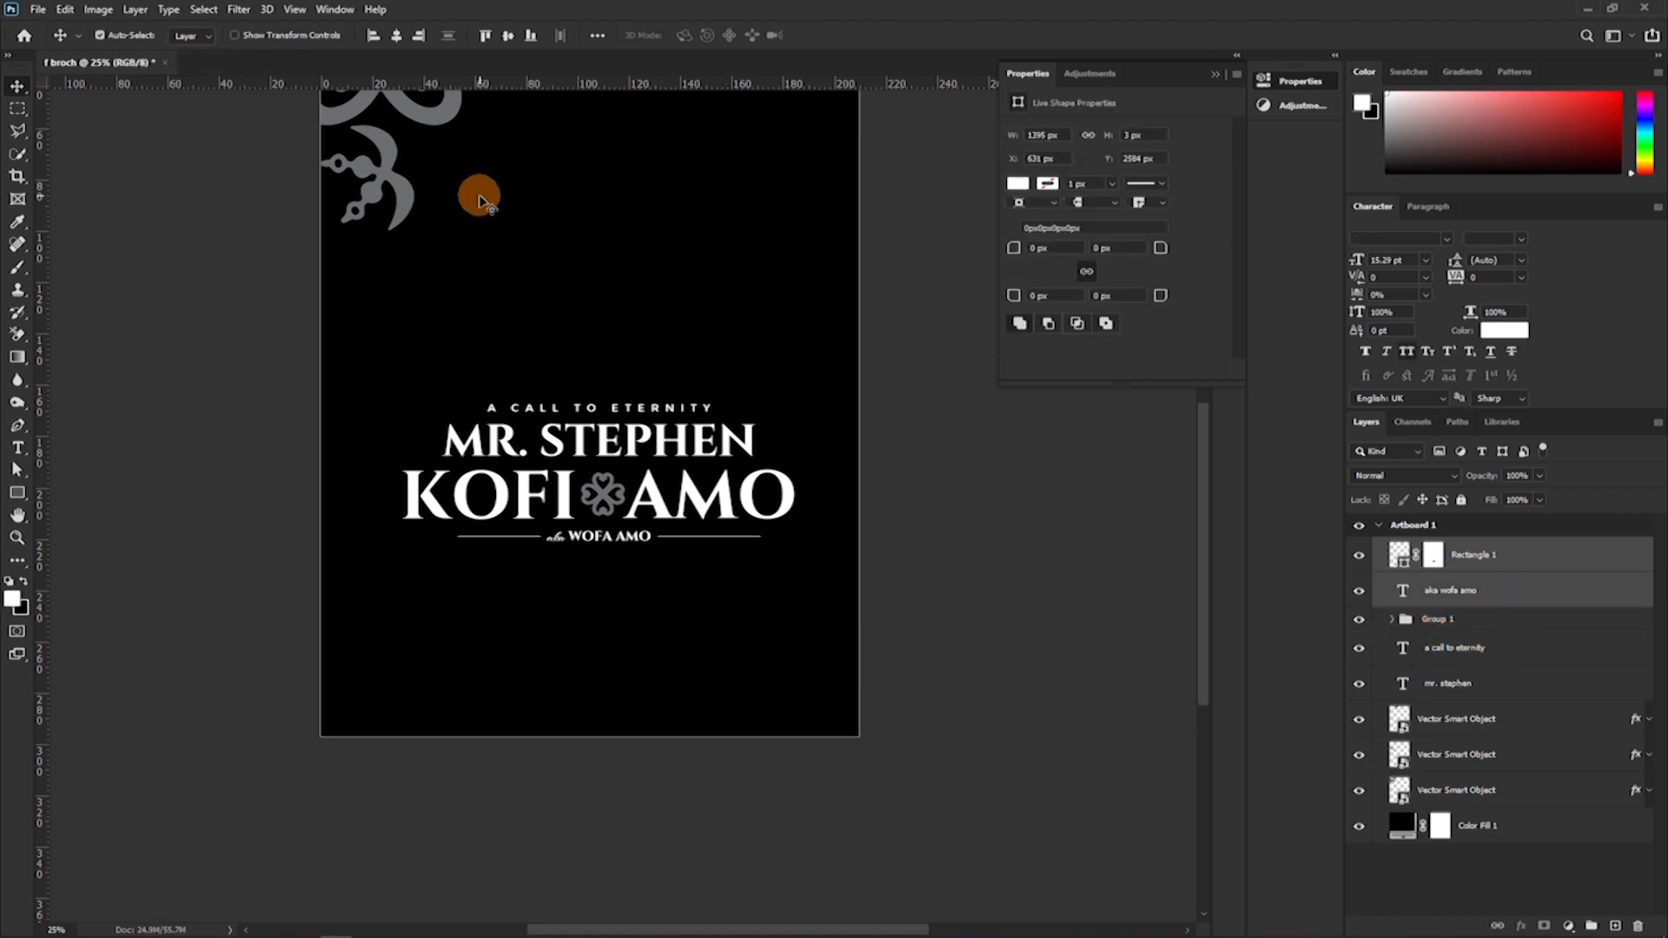
{"action": "left_click", "coordinate": [396, 37]}
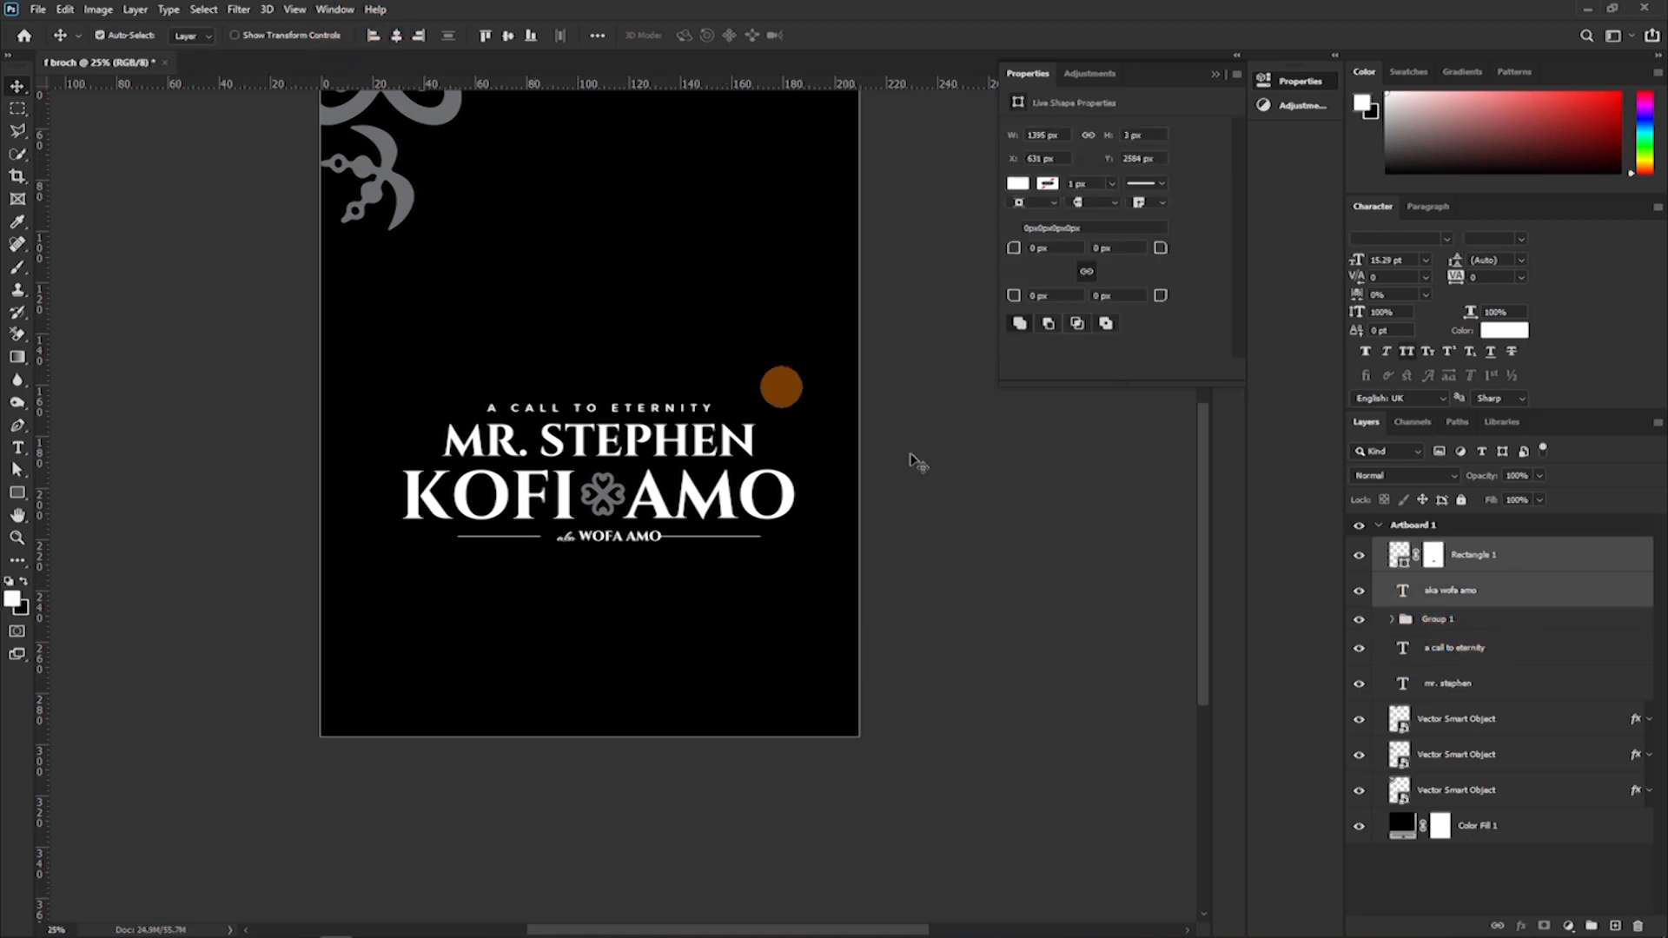
Align the horizontal centres of the Rectangle 1 line, the alias text and Group 1.
{"action": "left_click", "coordinate": [1474, 628], "text": "ctrl"}
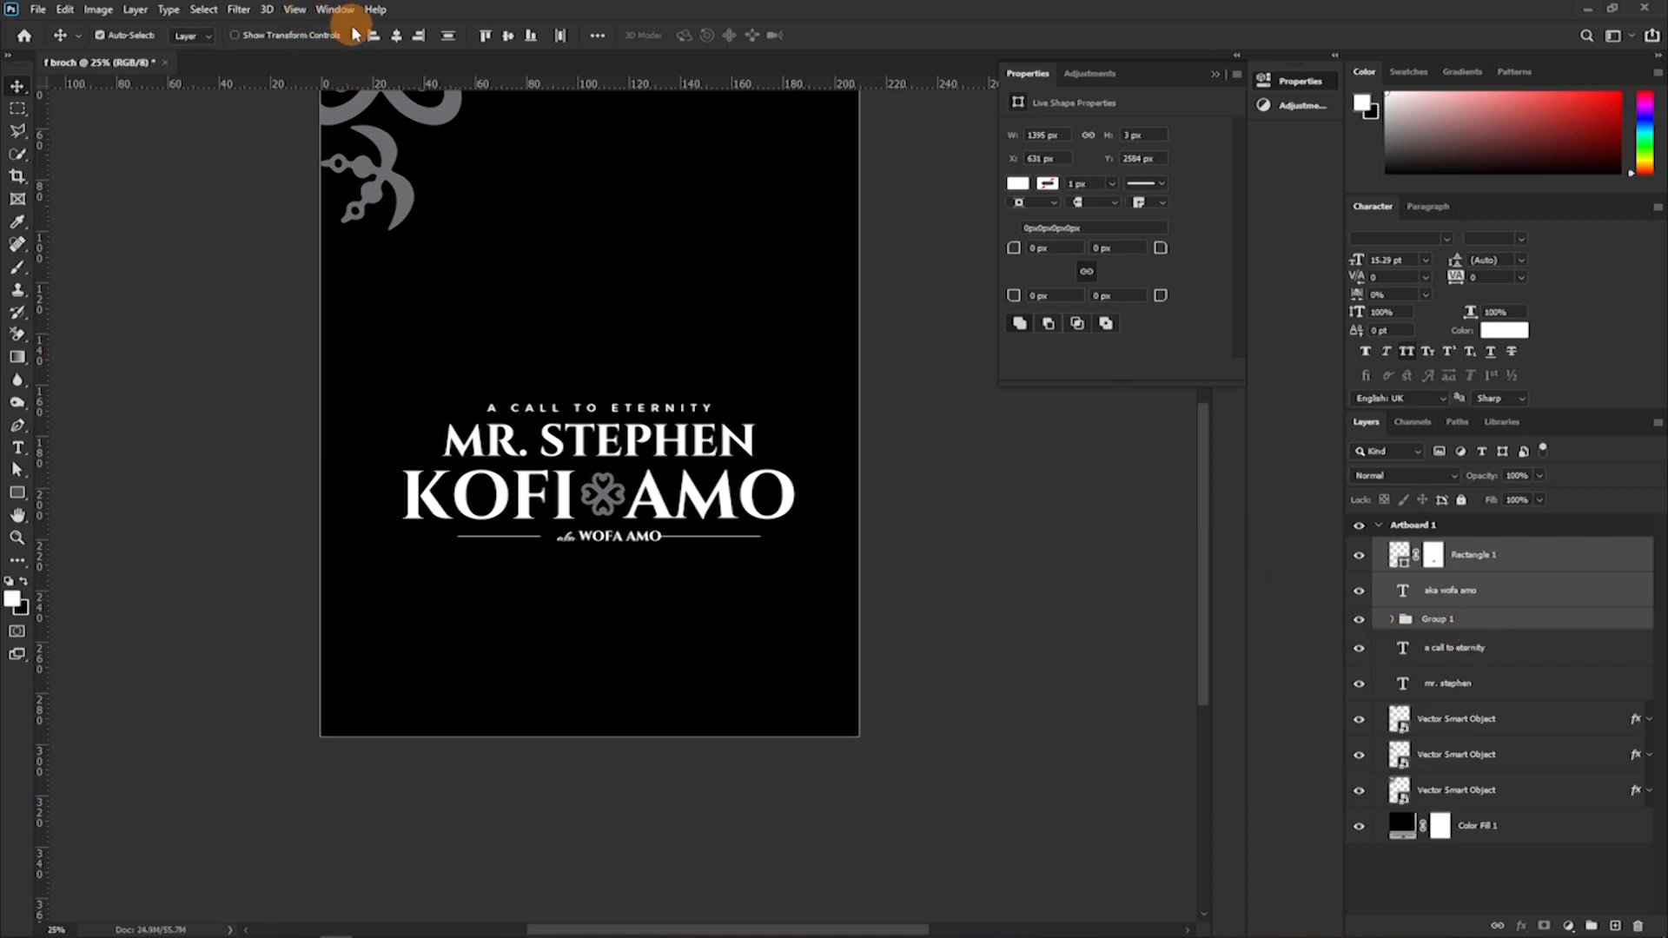
{"action": "left_click", "coordinate": [397, 37]}
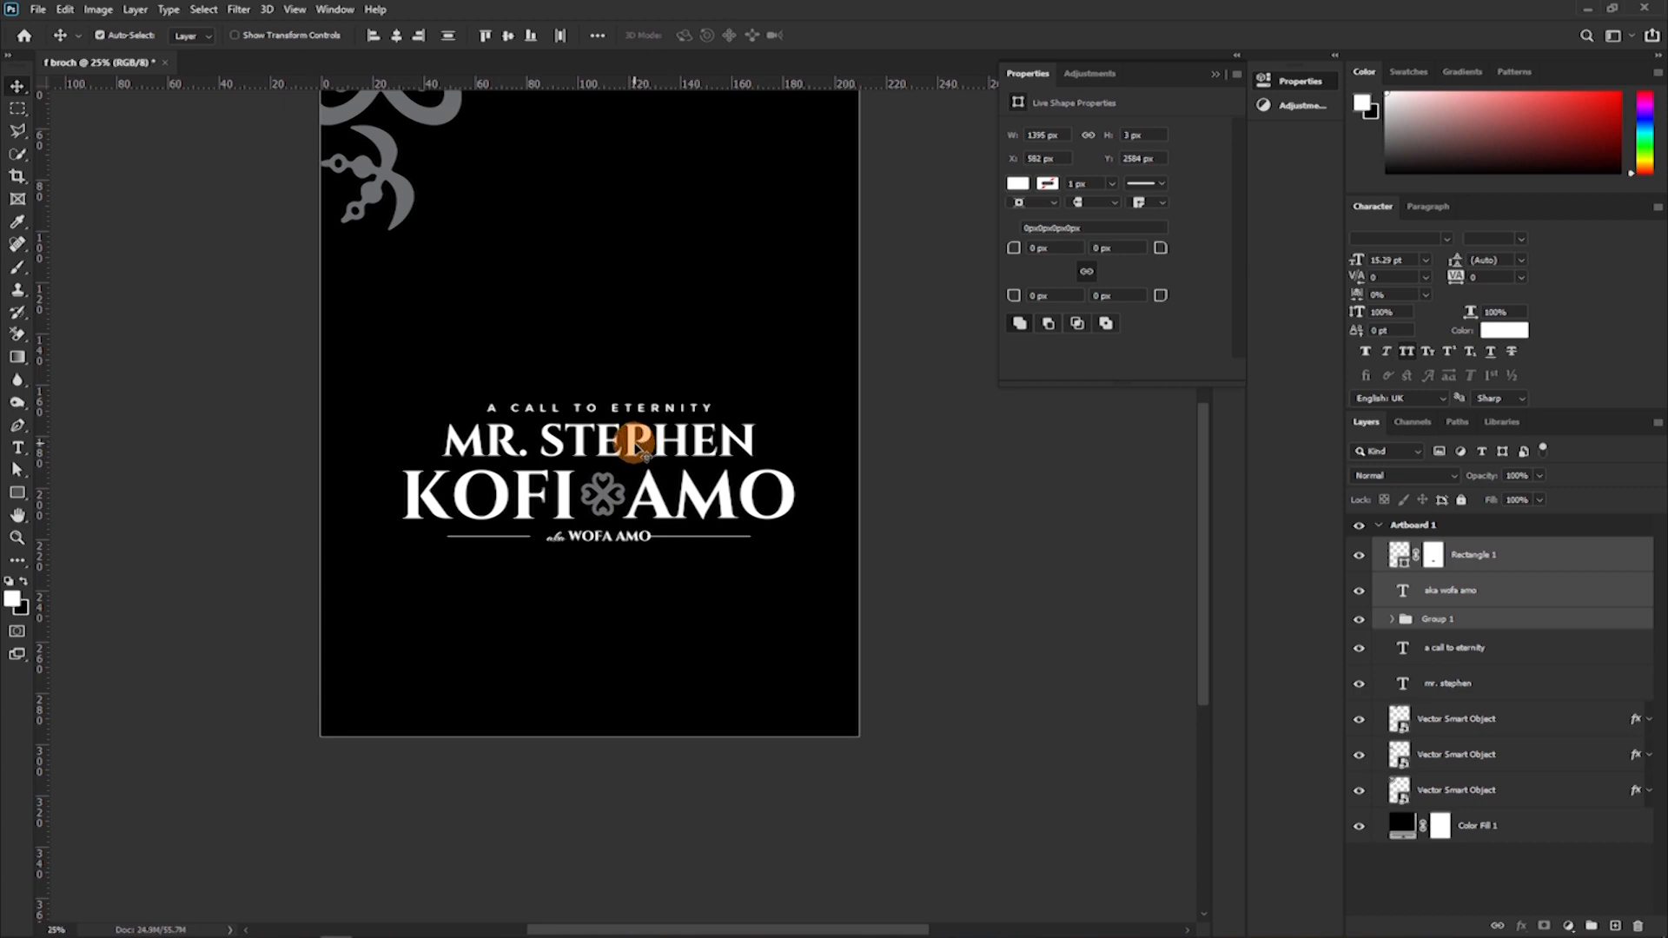
{"action": "key", "text": "ctrl+plus"}
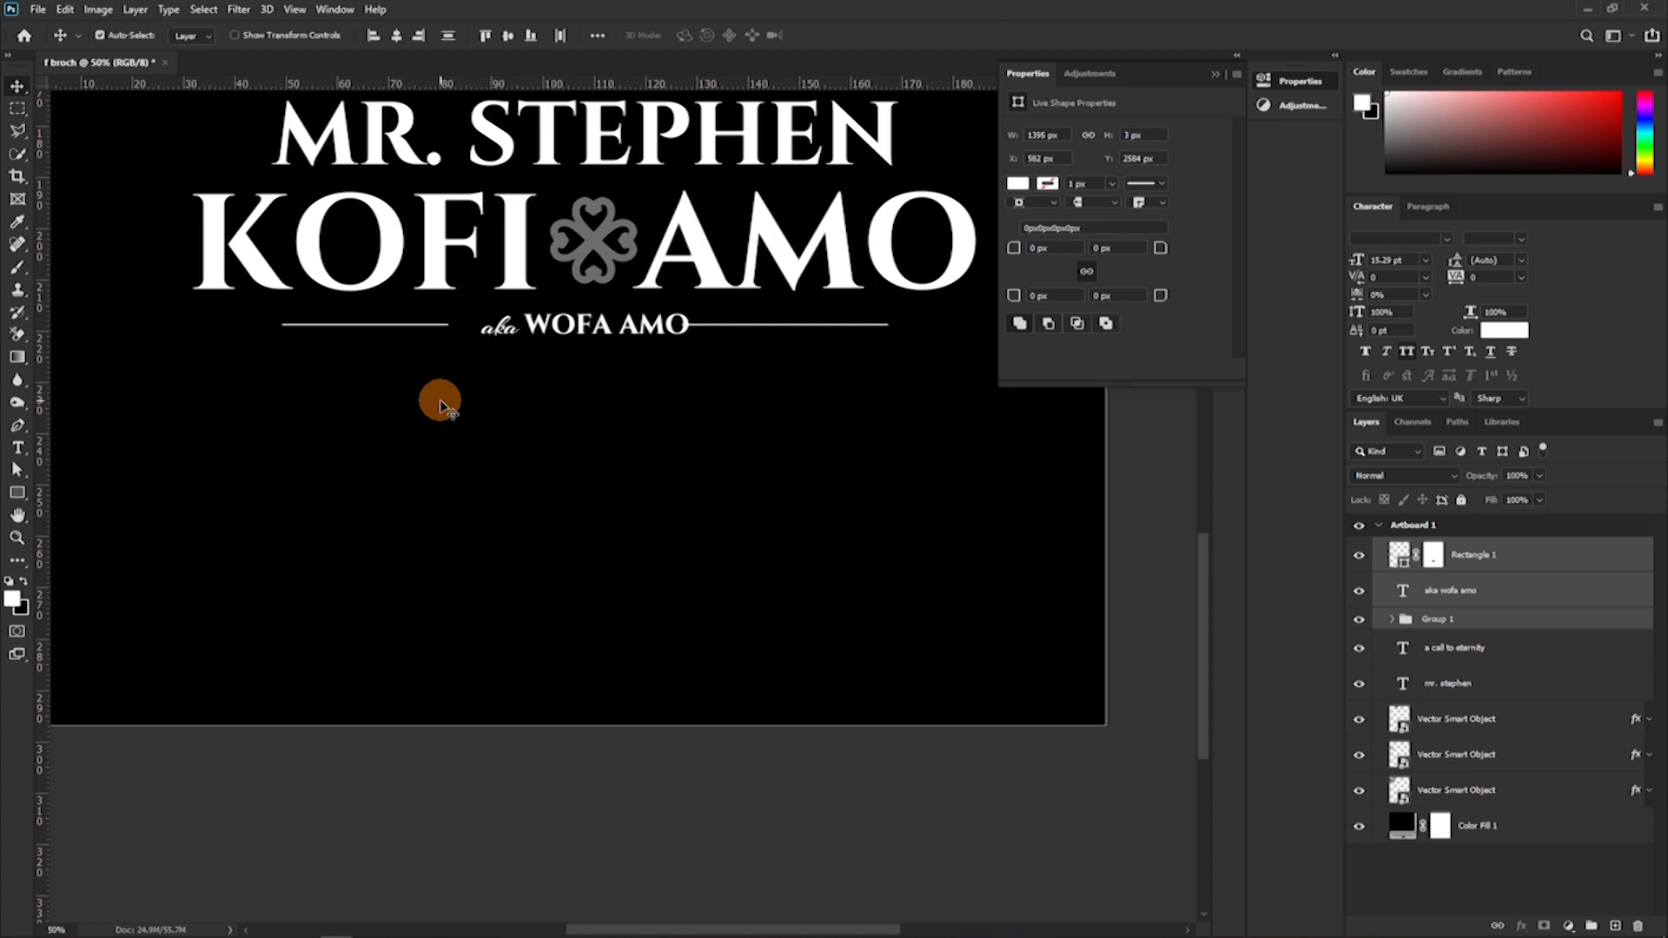
{"action": "key", "text": "ctrl+minus"}
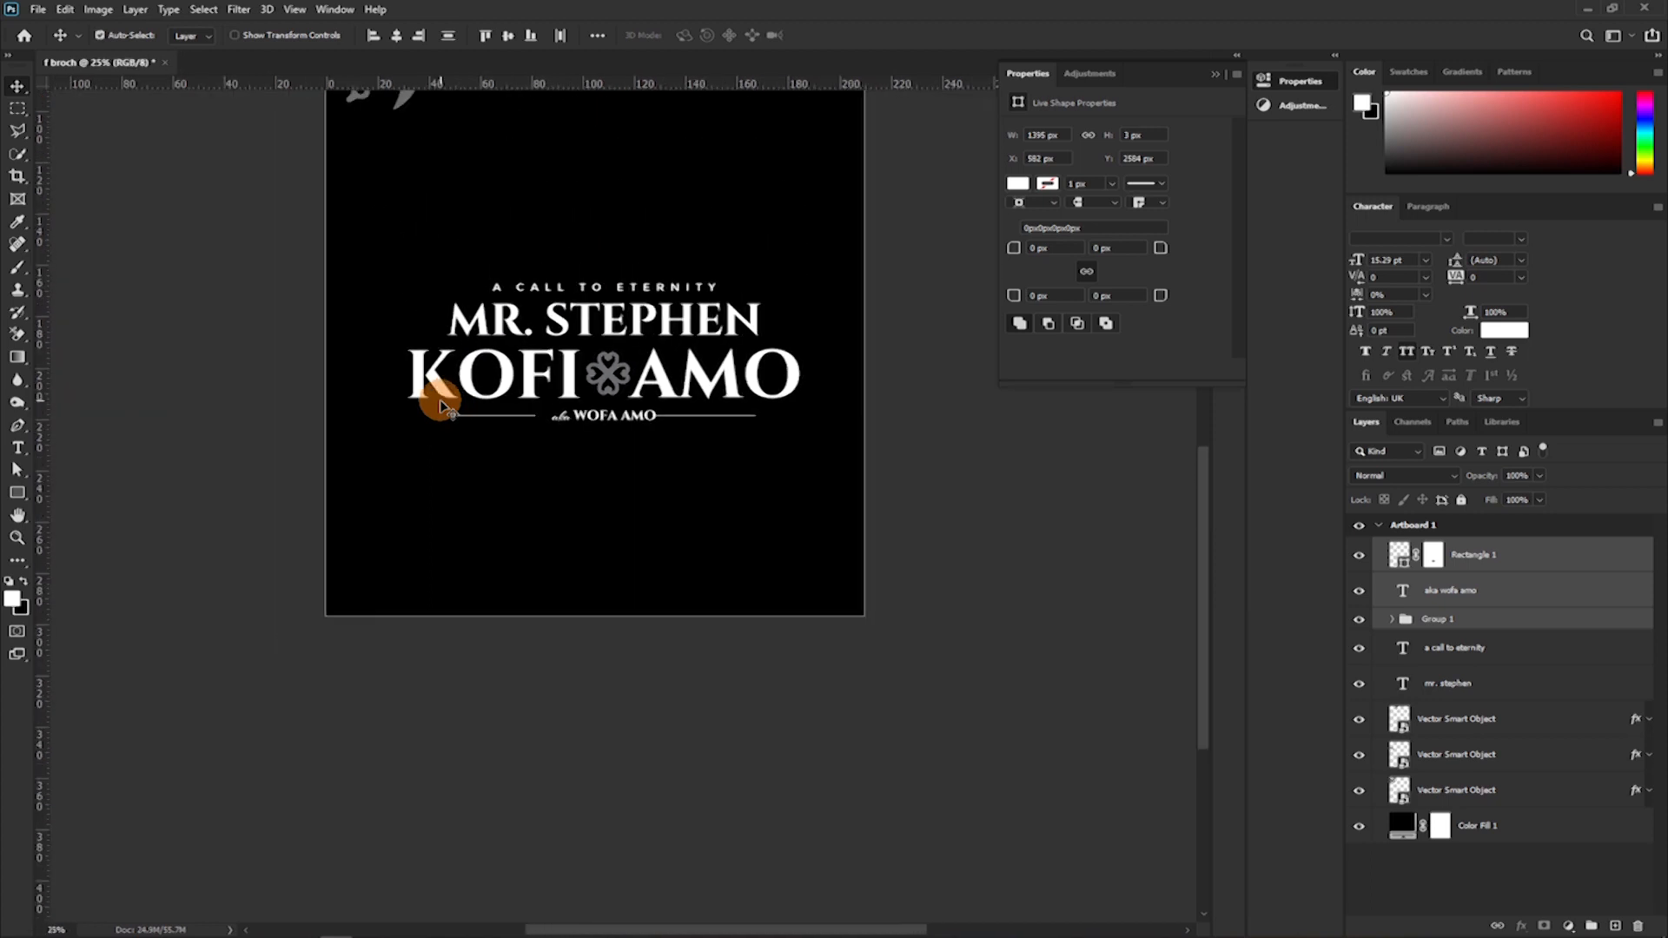
{"action": "scroll", "coordinate": [443, 406], "scroll_direction": "up", "scroll_amount": 3}
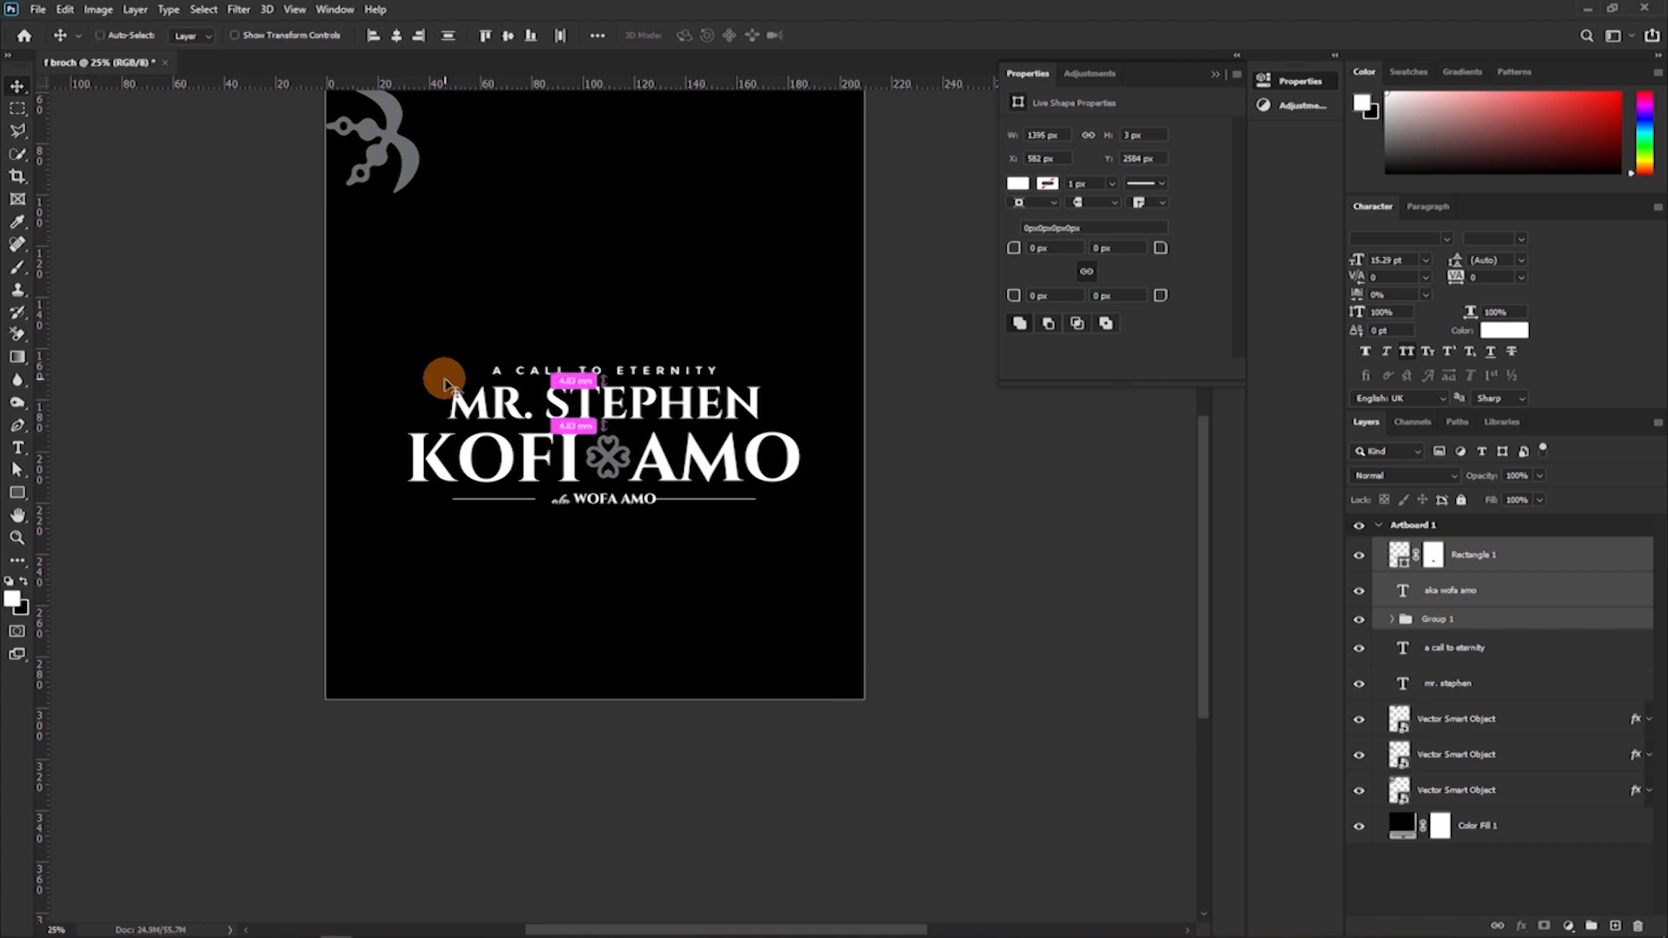
Paint black on the Rectangle 1 mask at the end of the alias text to open a gap before the second rule.
{"action": "key", "text": "ctrl+plus"}
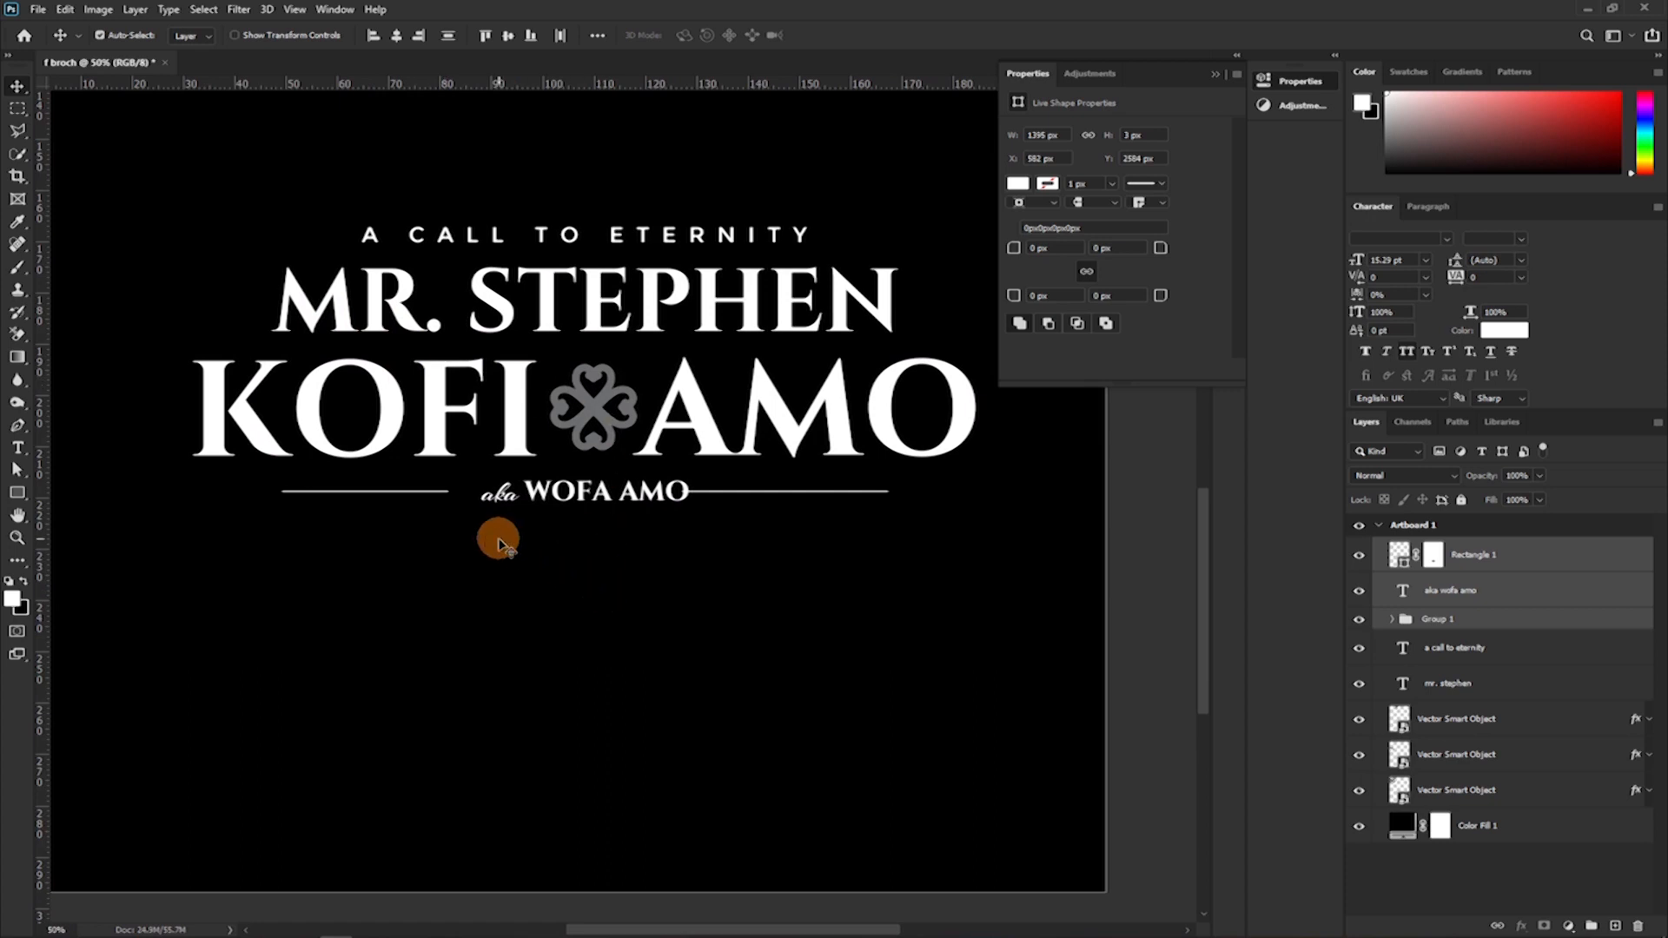
{"action": "key", "text": "ctrl+plus"}
{"action": "scroll", "coordinate": [549, 630], "scroll_direction": "down", "scroll_amount": 3}
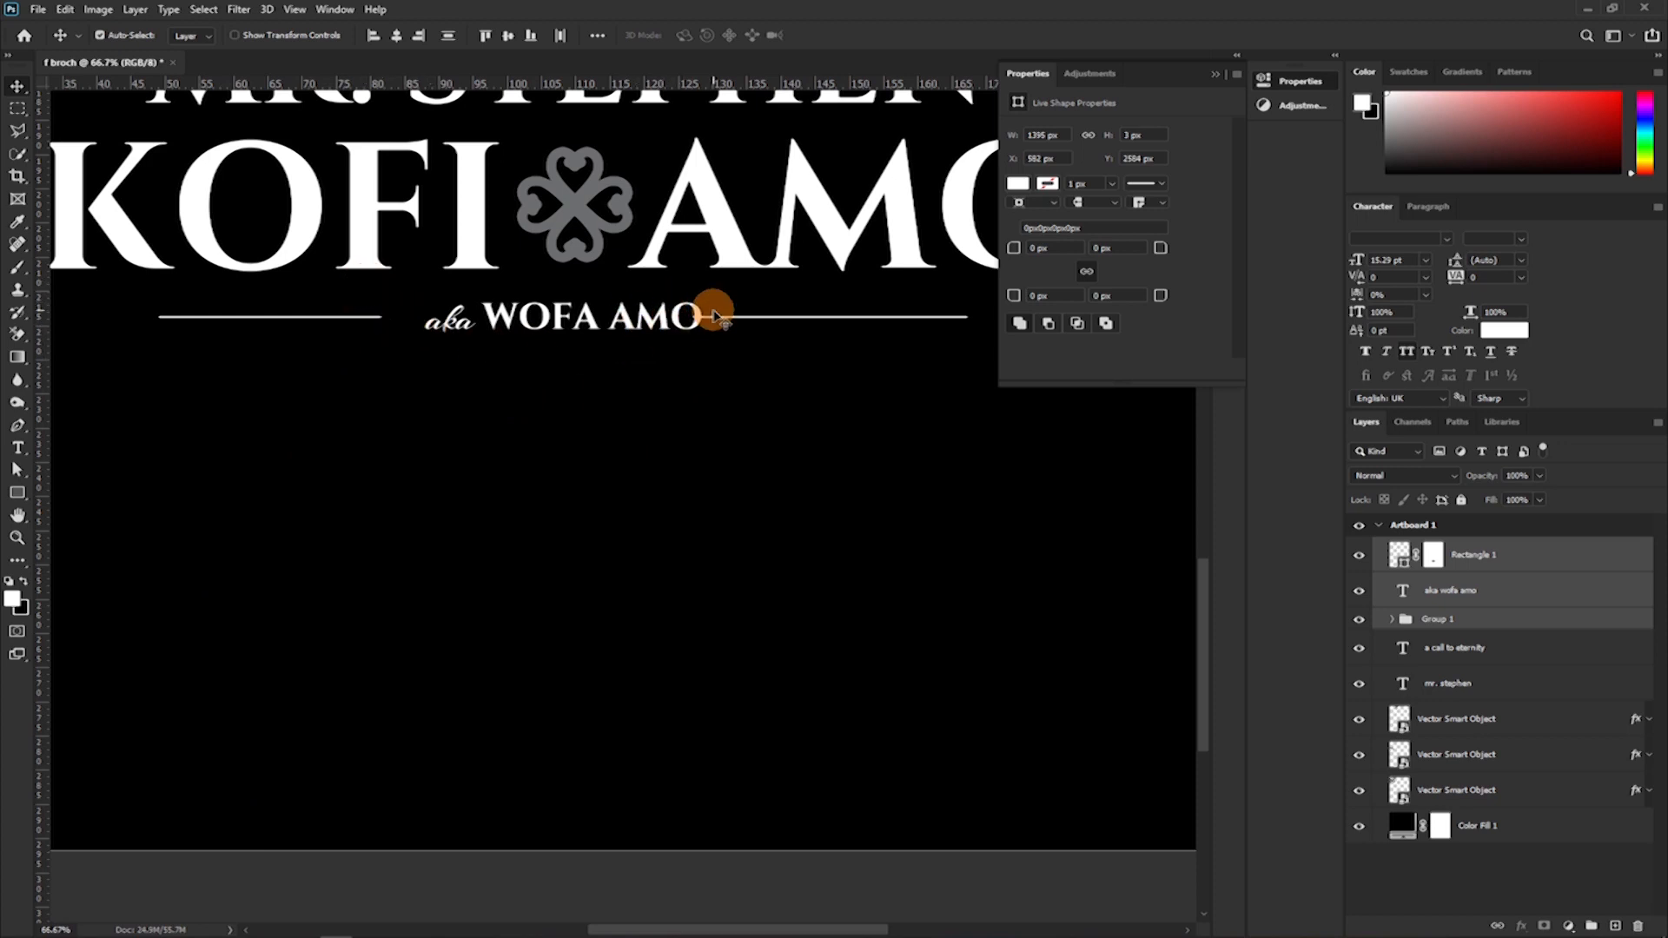
{"action": "left_click", "coordinate": [1433, 556]}
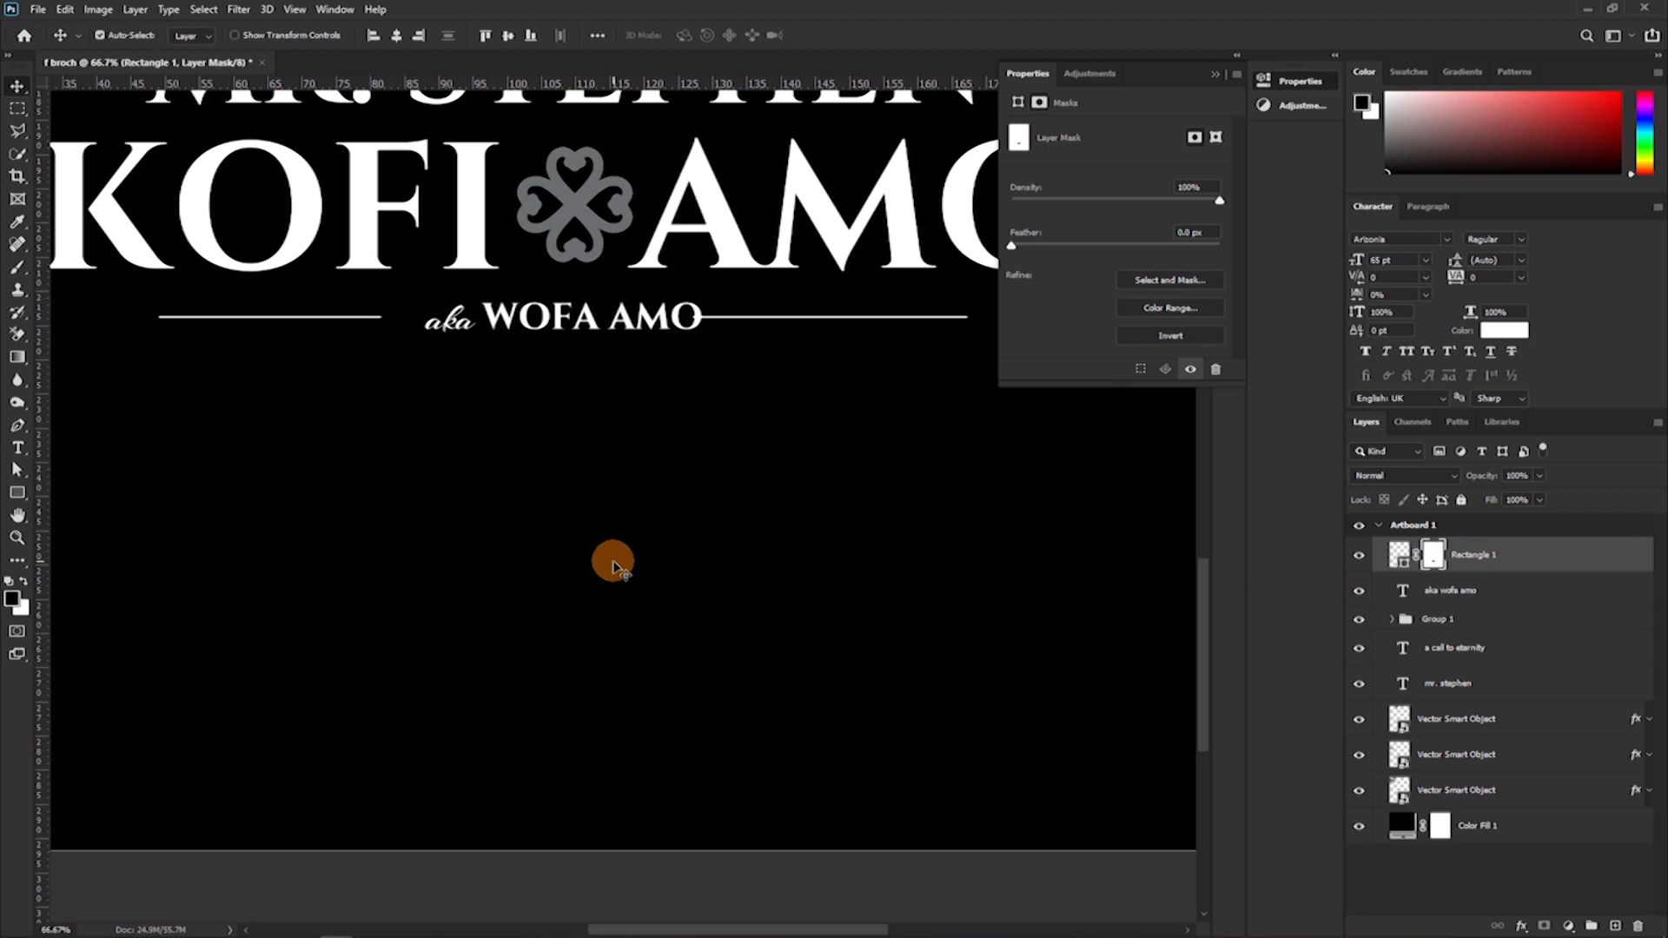
{"action": "key", "text": "b"}
{"action": "key", "text": "x"}
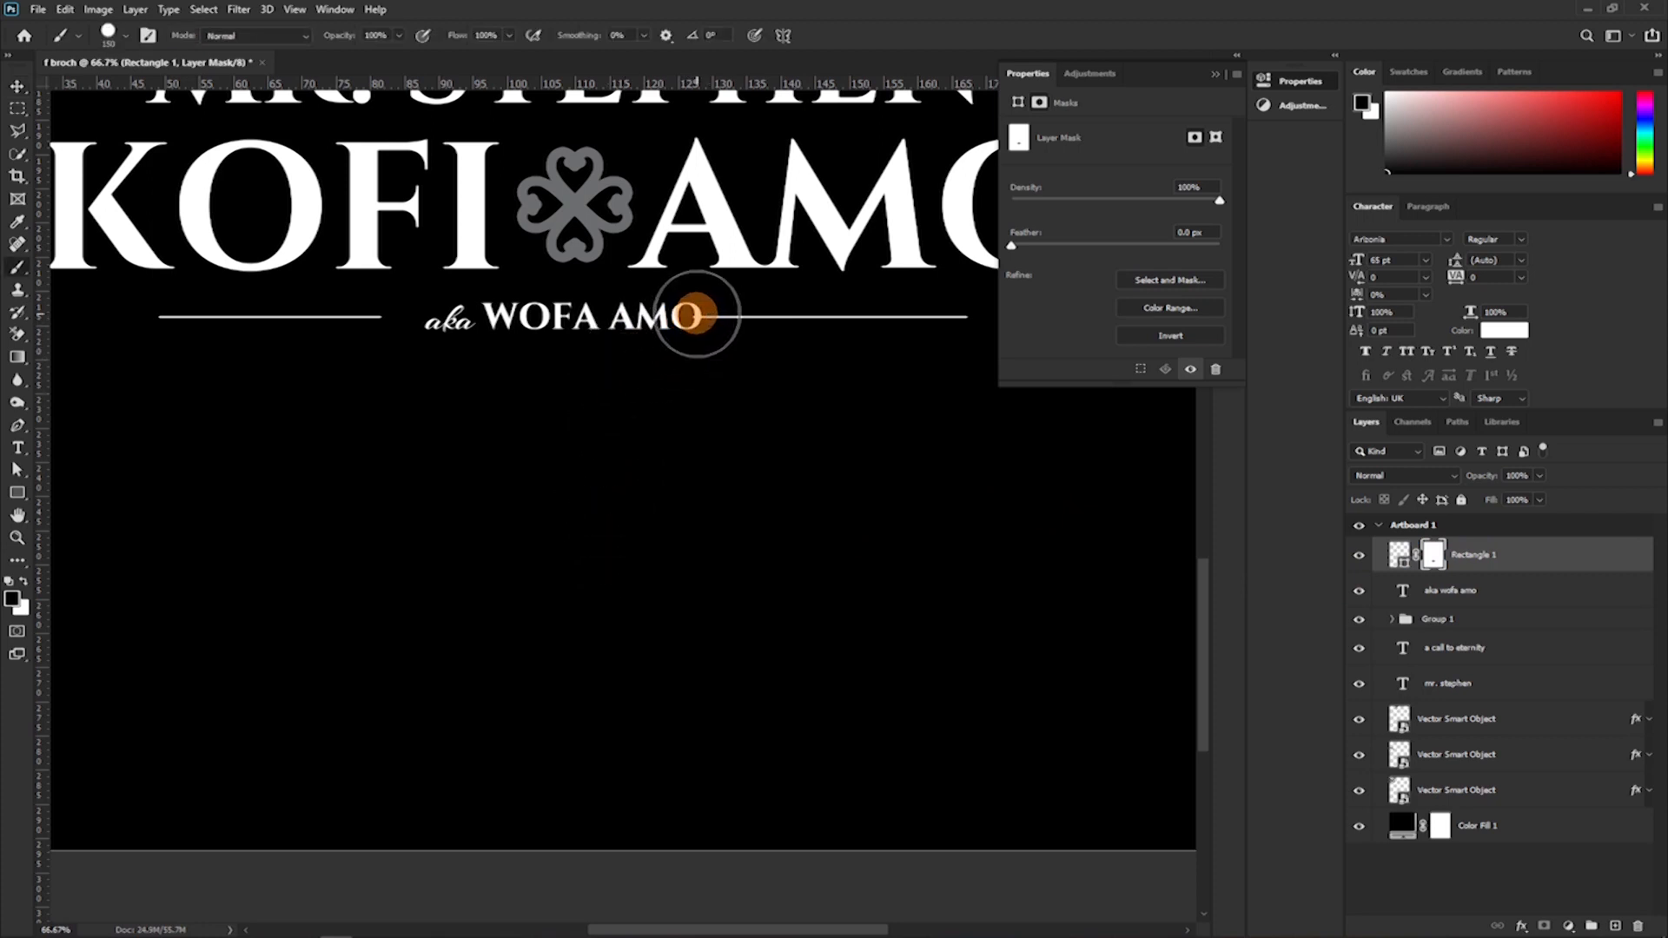
{"action": "mouse_move", "coordinate": [696, 314]}
{"action": "left_mouse_down"}
{"action": "mouse_move", "coordinate": [259, 506]}
{"action": "mouse_move", "coordinate": [341, 728]}
{"action": "mouse_move", "coordinate": [404, 613]}
{"action": "mouse_move", "coordinate": [647, 316]}
{"action": "left_mouse_up"}
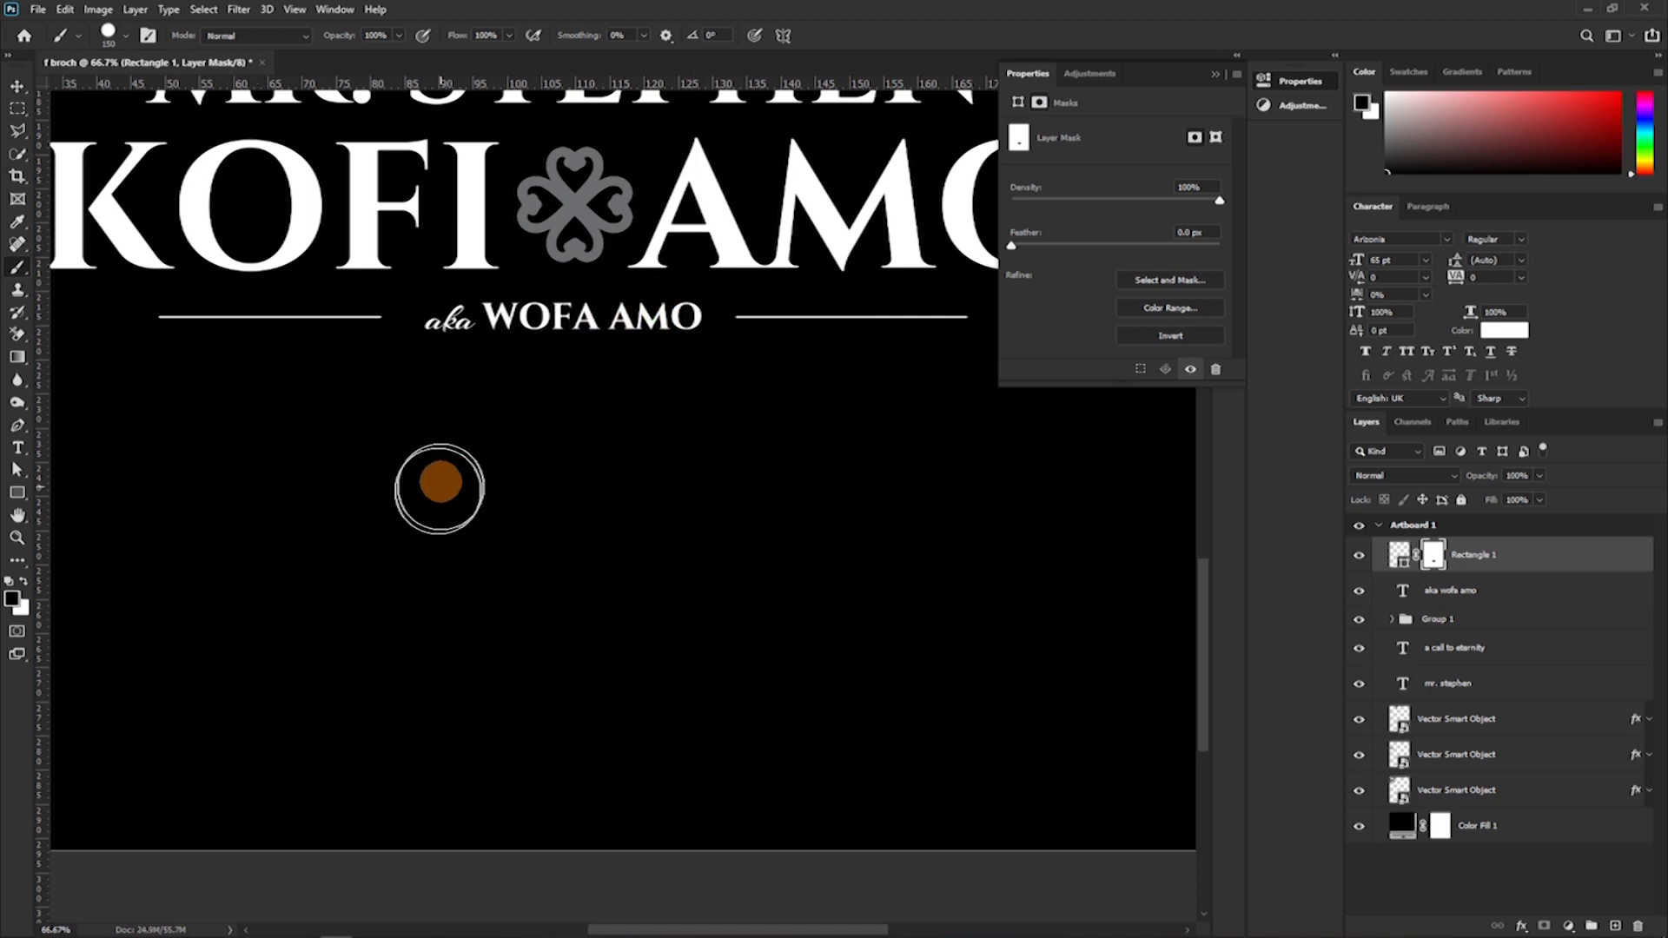
{"action": "key", "text": "v"}
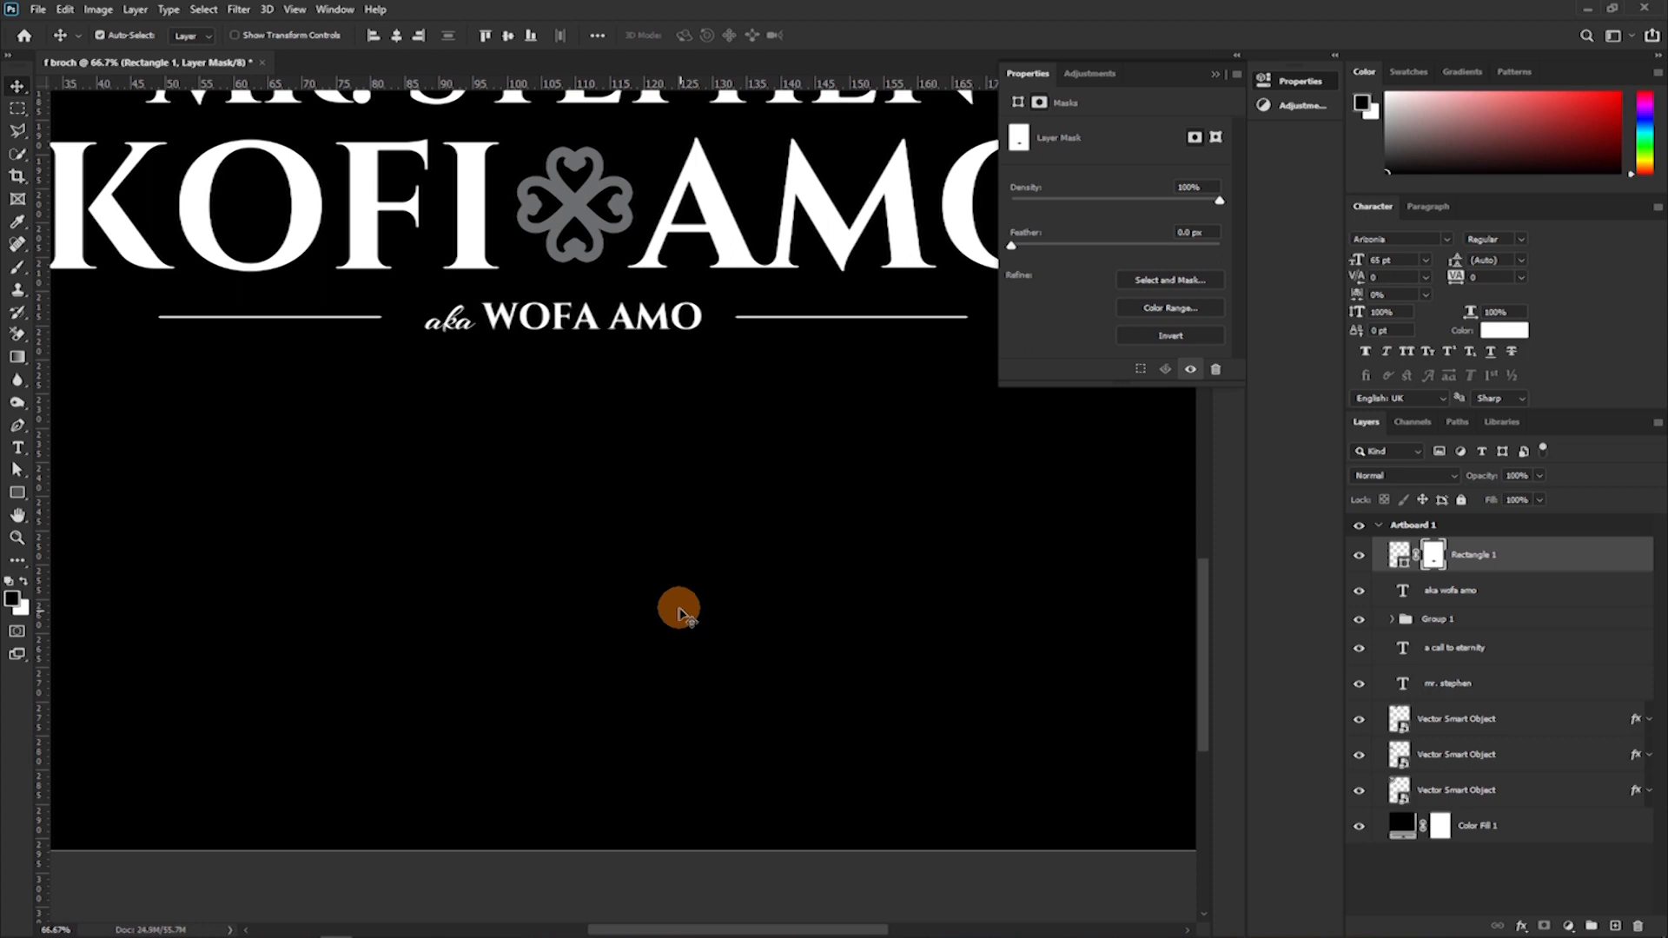
Draw a closed wavy path about 38 mm wide and 8 mm high below the alias text with the Pen tool.
{"action": "key", "text": "p"}
{"action": "left_click", "coordinate": [1489, 595]}
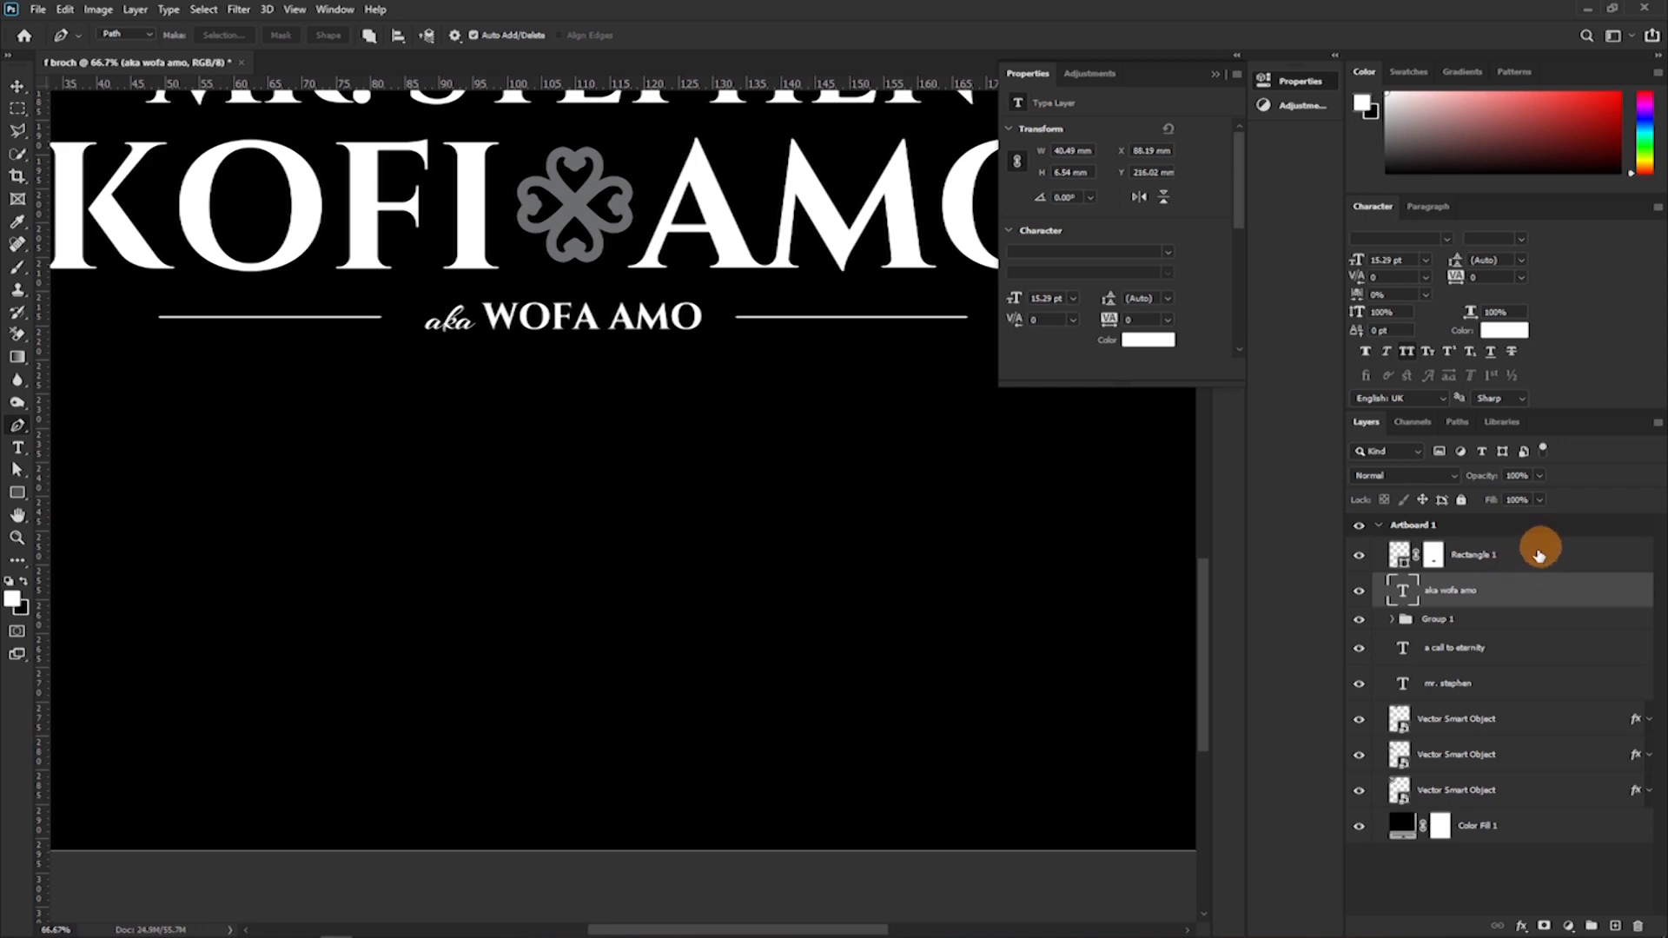
{"action": "left_click", "coordinate": [423, 406]}
{"action": "left_click_drag", "start_coordinate": [491, 375], "coordinate": [535, 391]}
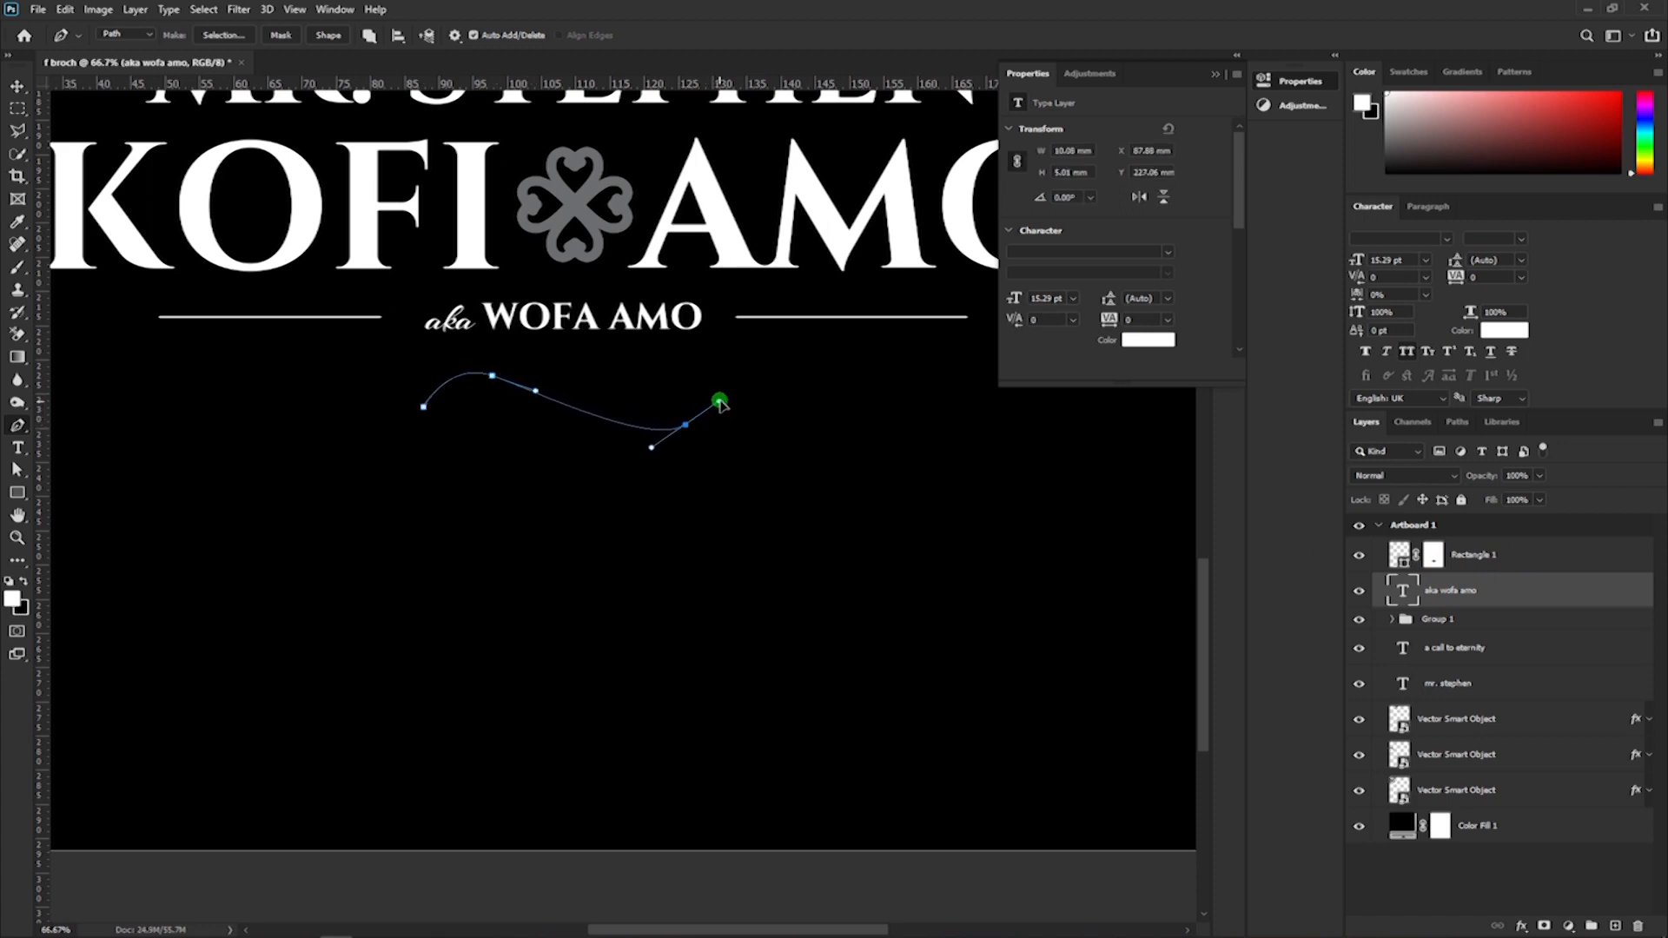
{"action": "left_click_drag", "start_coordinate": [720, 401], "coordinate": [720, 400]}
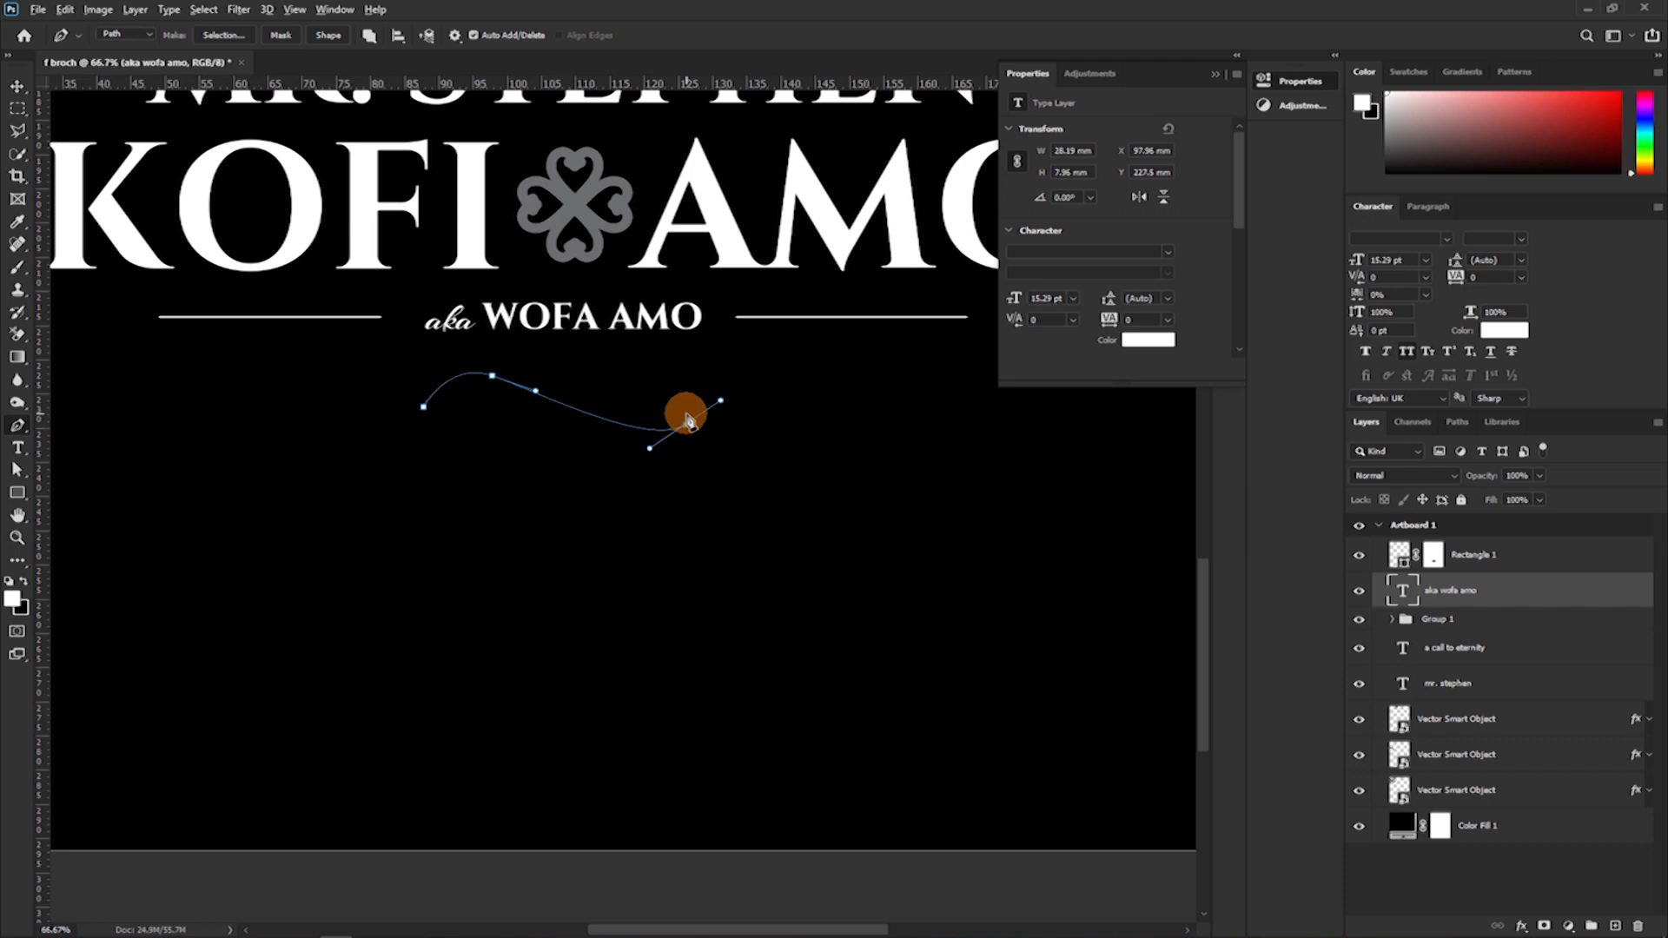
{"action": "left_click", "coordinate": [686, 426]}
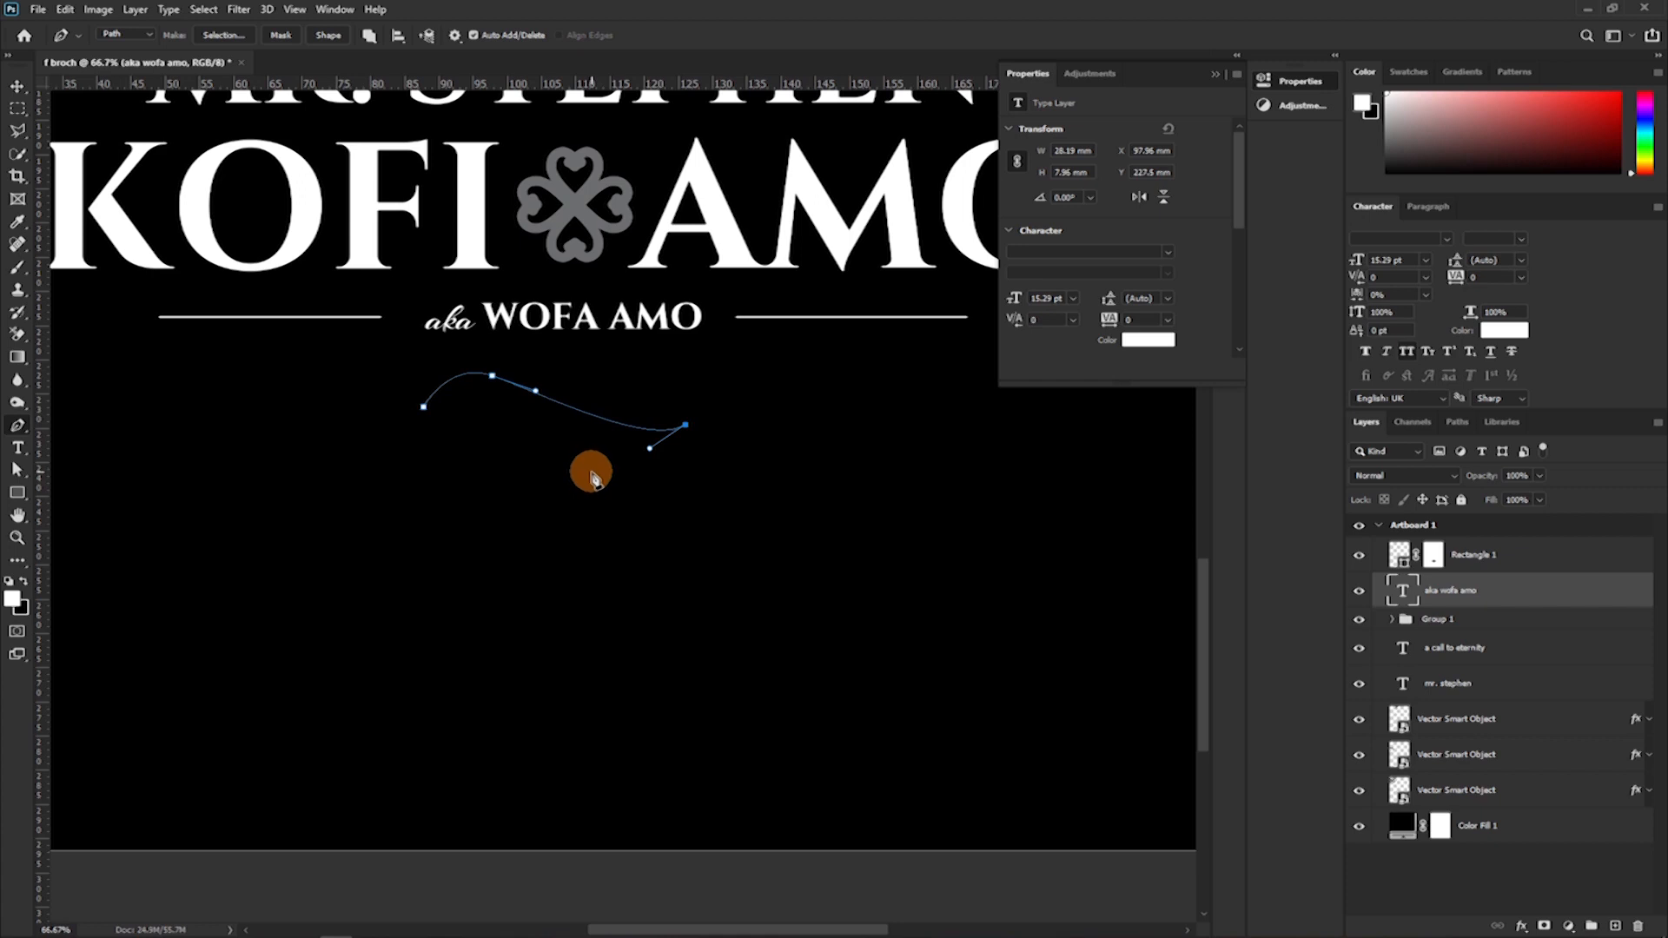
{"action": "left_click_drag", "start_coordinate": [590, 473], "coordinate": [523, 443]}
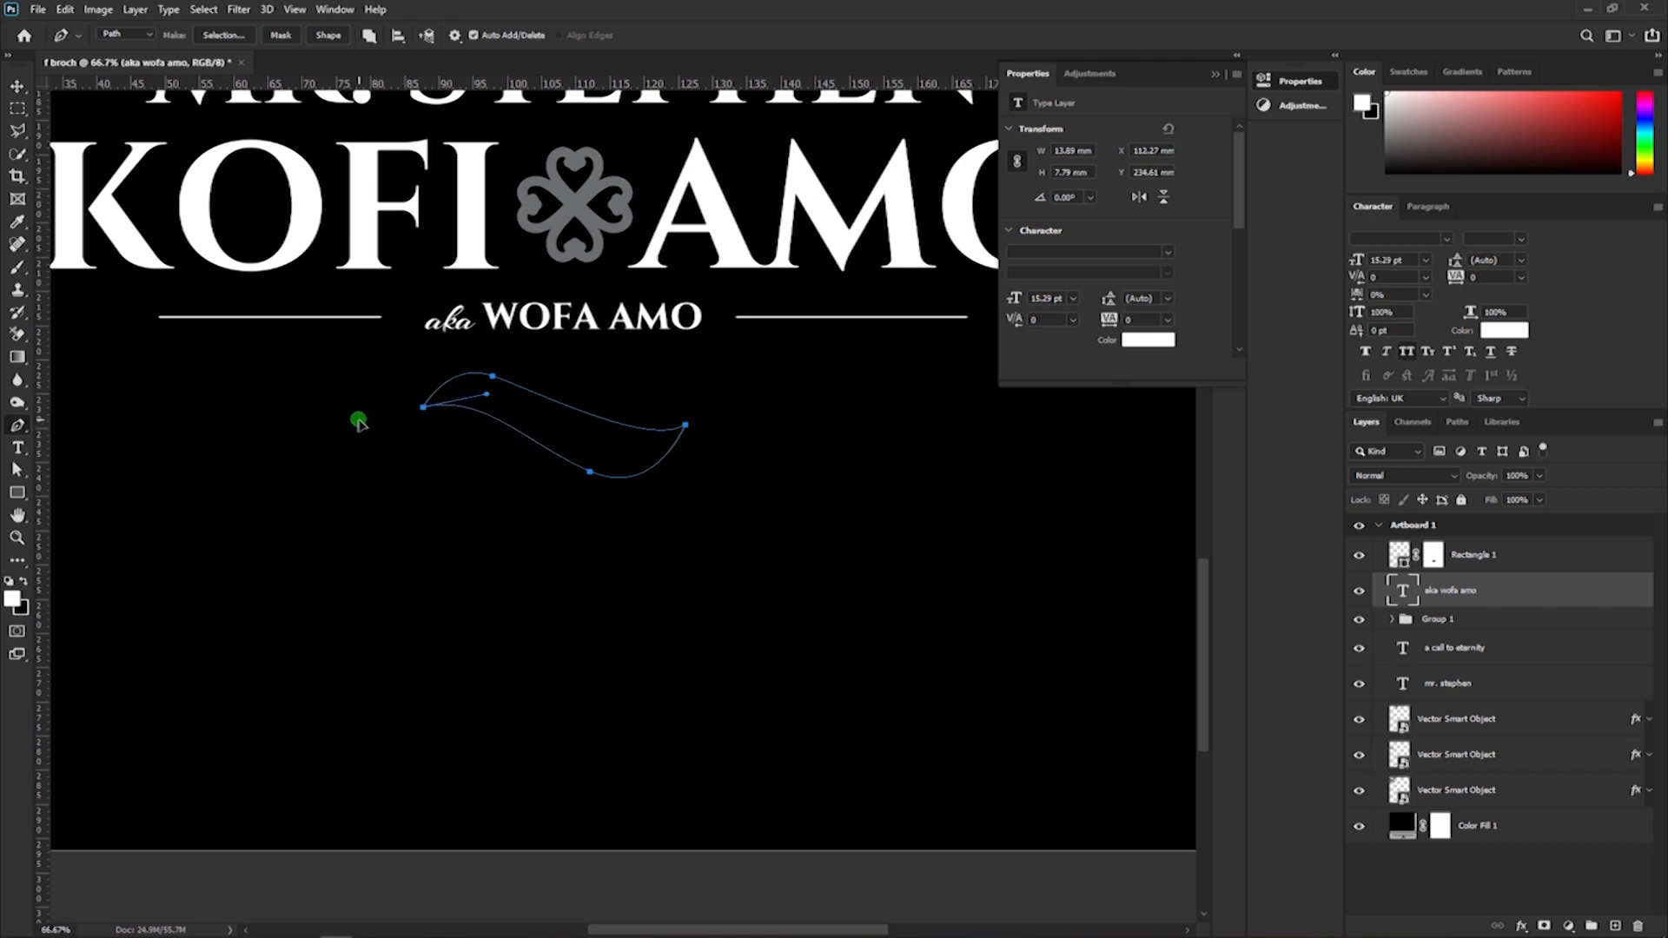
{"action": "left_click_drag", "start_coordinate": [353, 424], "coordinate": [353, 424]}
Raise the anchor point on the wavy path's upper curve so the path is about 11 mm high.
{"action": "key", "text": "a"}
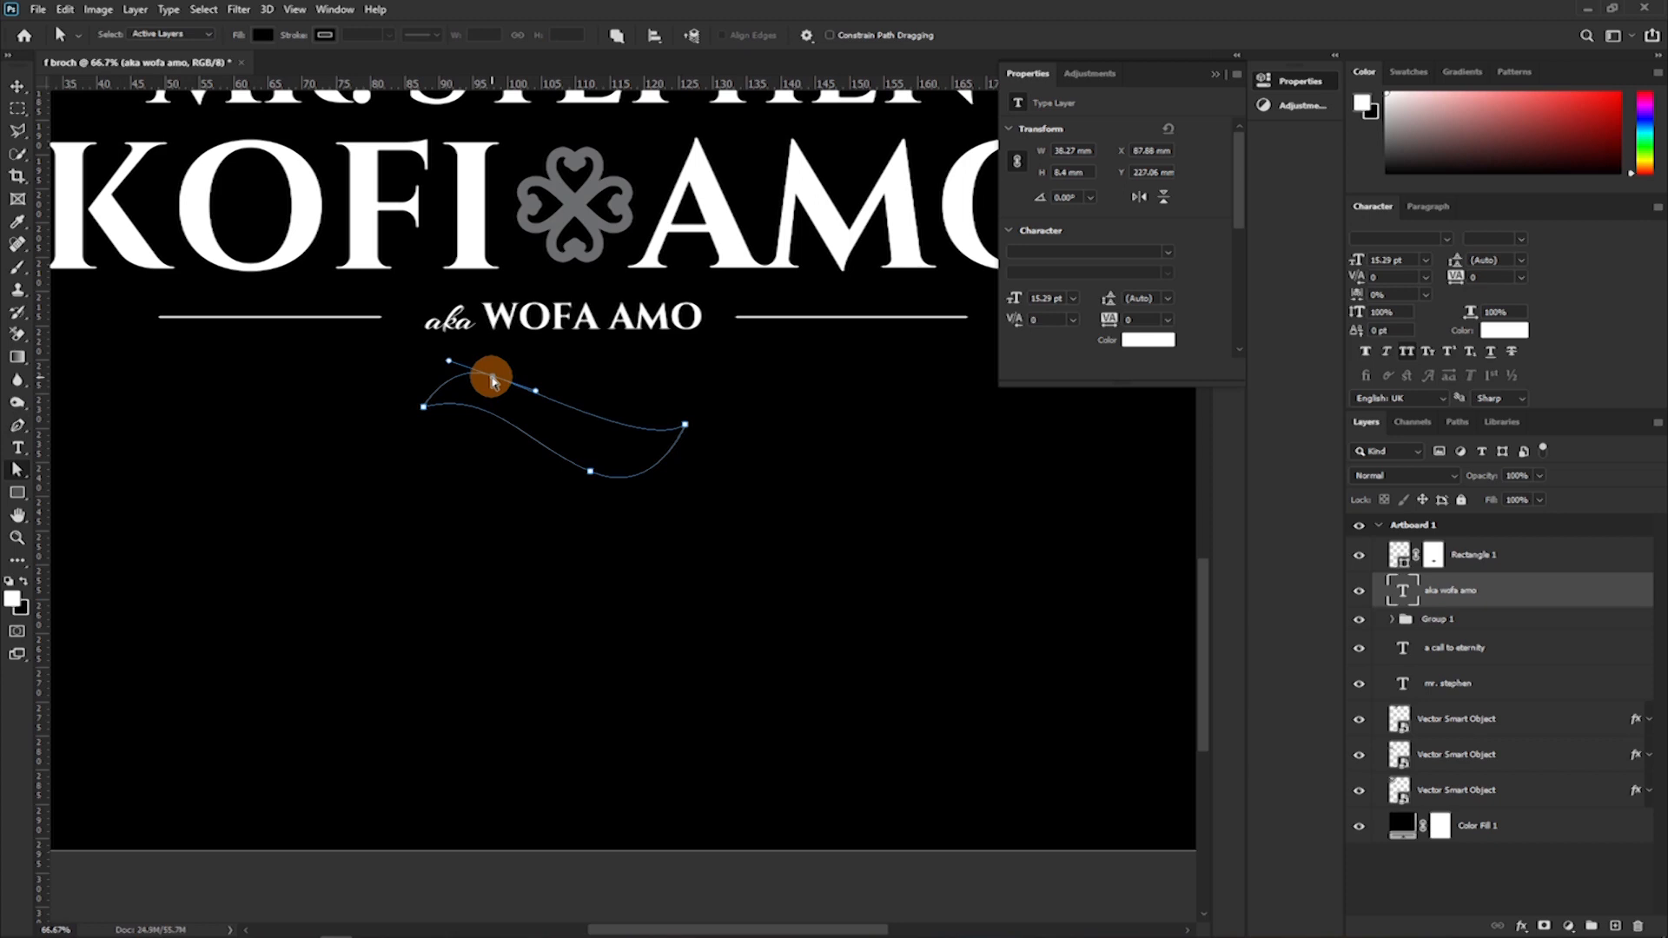
{"action": "mouse_move", "coordinate": [492, 381]}
{"action": "left_mouse_down"}
{"action": "mouse_move", "coordinate": [532, 374]}
{"action": "mouse_move", "coordinate": [483, 399]}
{"action": "left_mouse_up"}
{"action": "left_click_drag", "start_coordinate": [492, 382], "coordinate": [491, 375]}
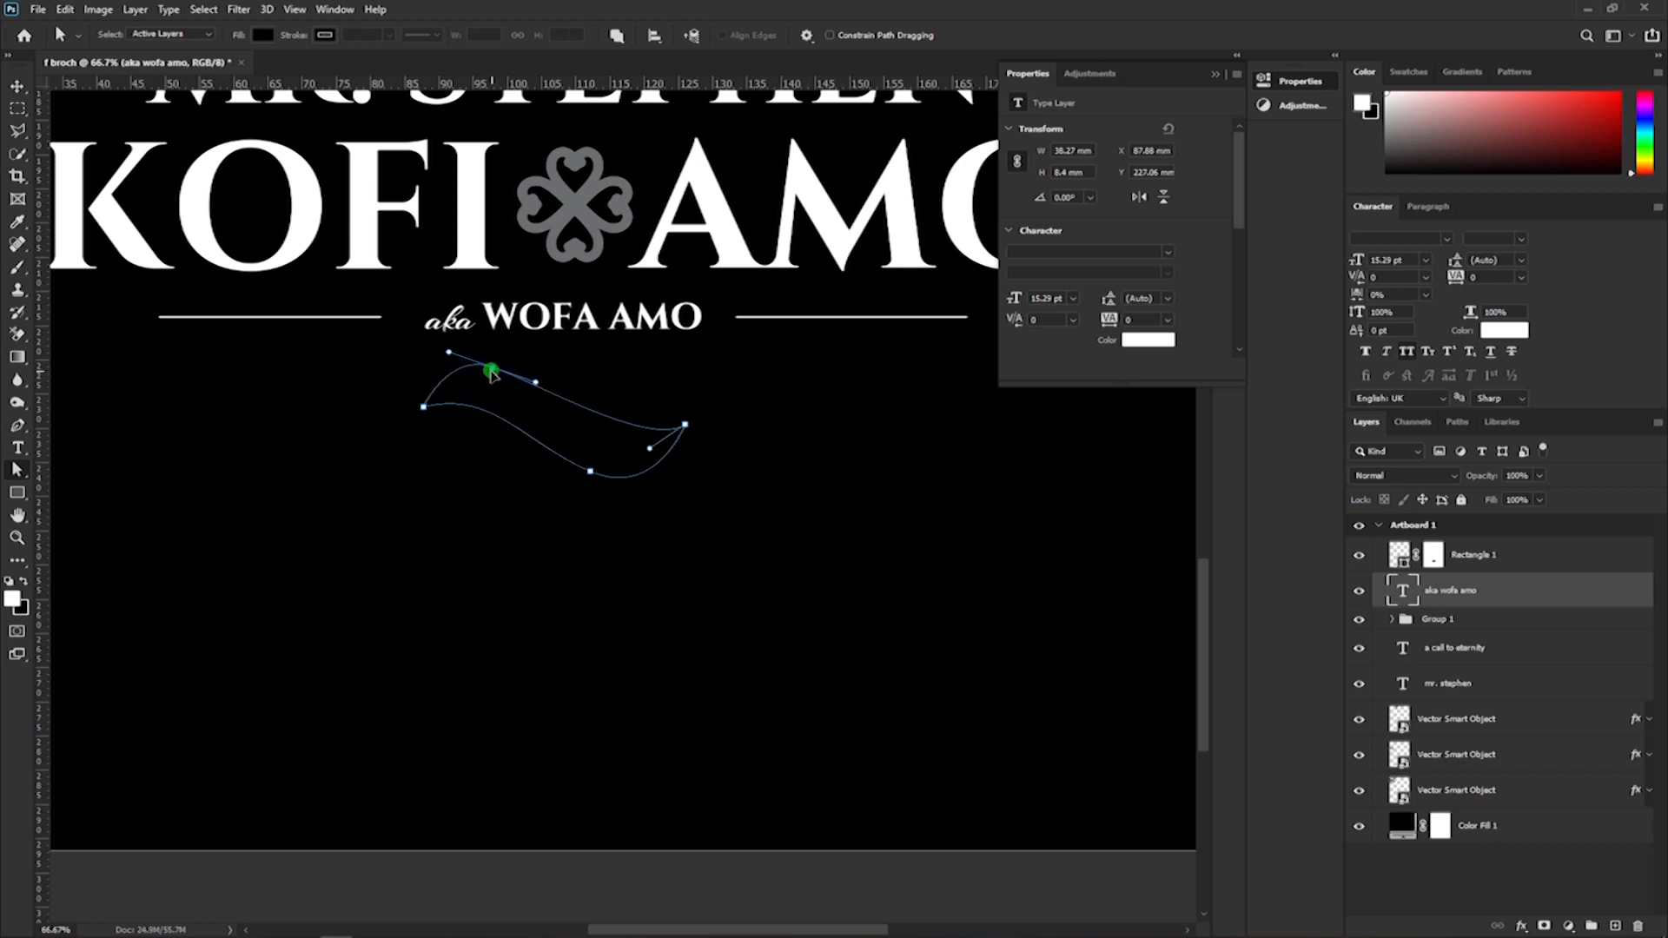
{"action": "left_click_drag", "start_coordinate": [492, 361], "coordinate": [492, 359]}
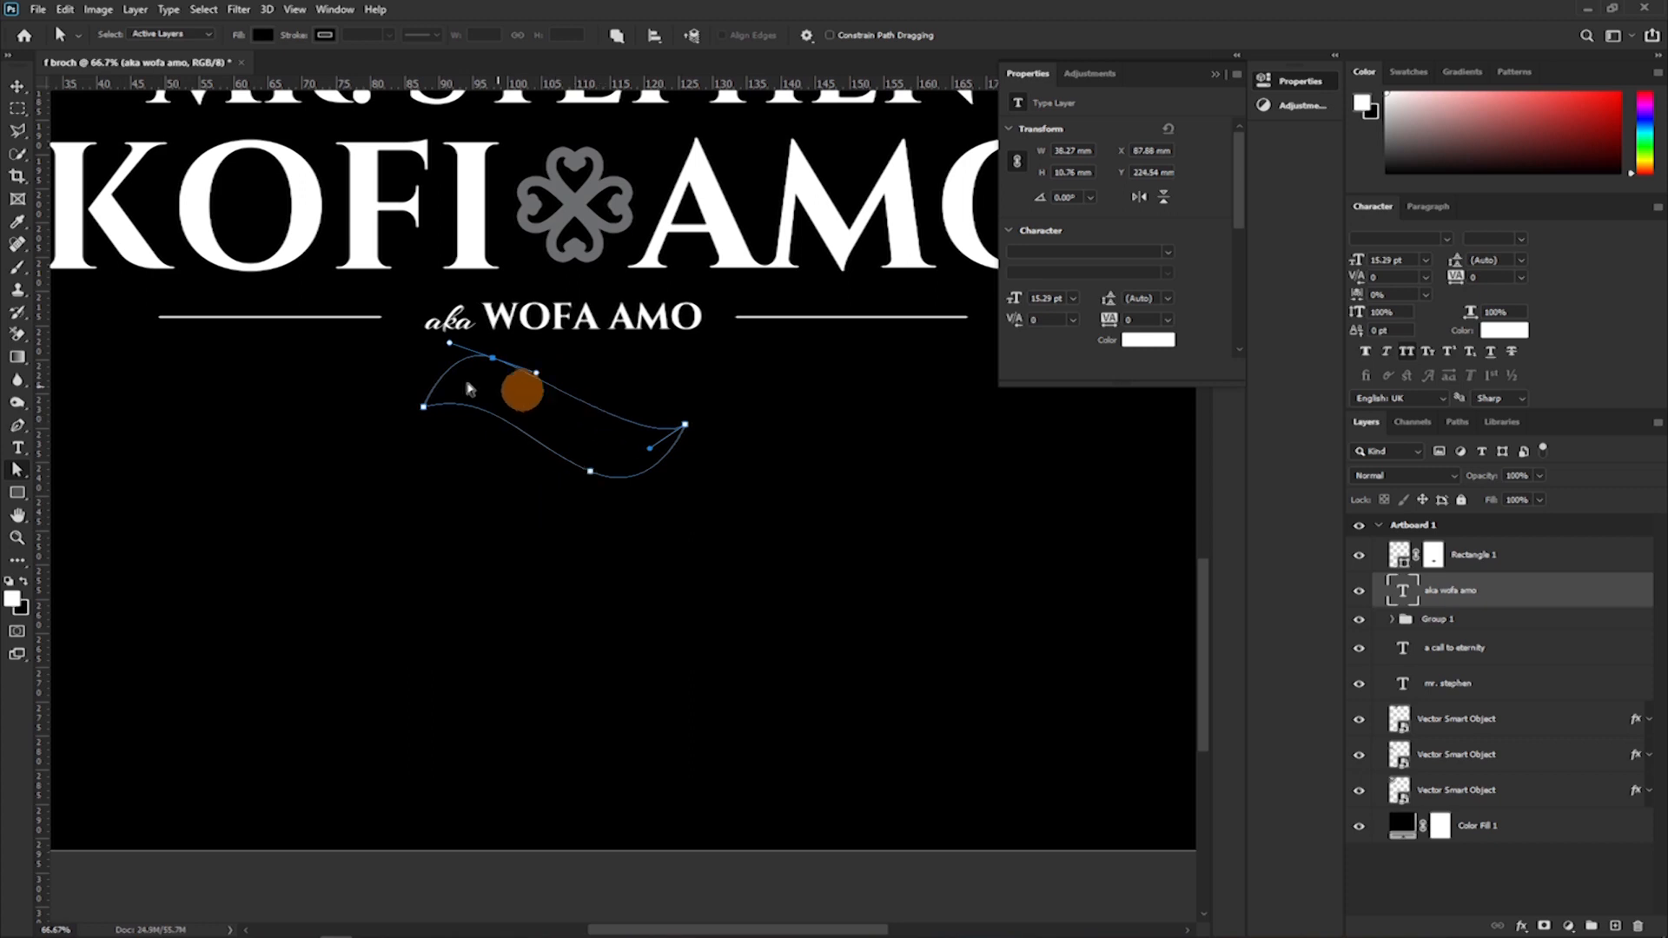
{"action": "left_click_drag", "start_coordinate": [491, 359], "coordinate": [491, 356]}
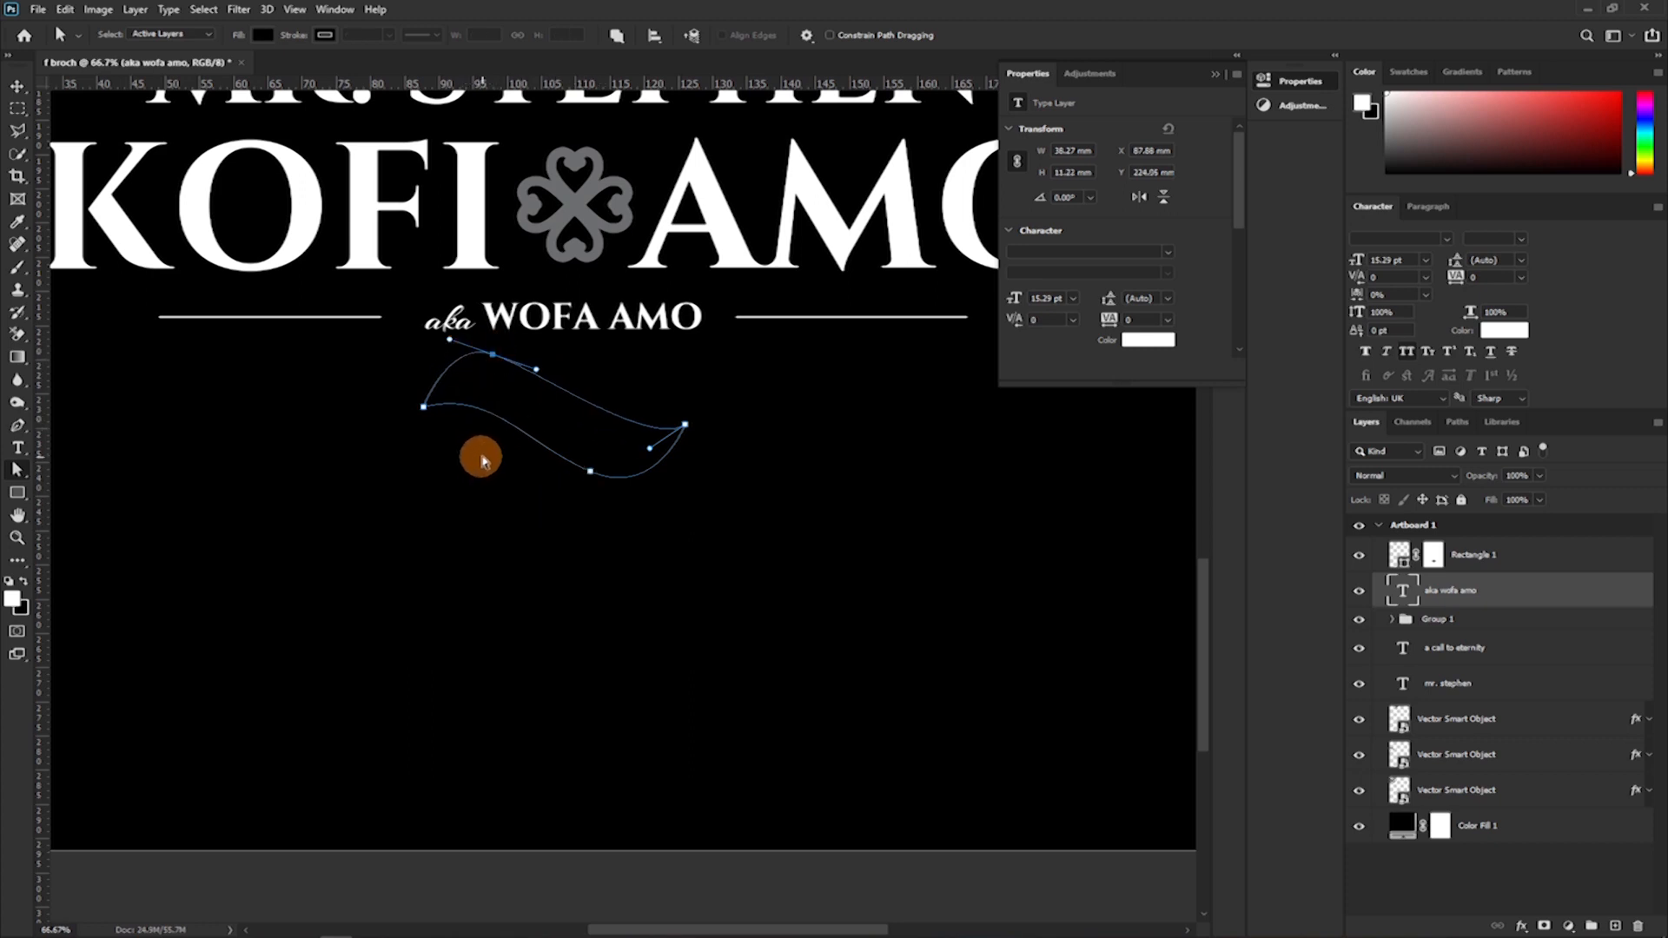
Convert the closed wavy path into a filled white shape, keeping the standard Pen tool in Path mode.
{"action": "left_click_drag", "start_coordinate": [21, 432], "coordinate": [113, 440]}
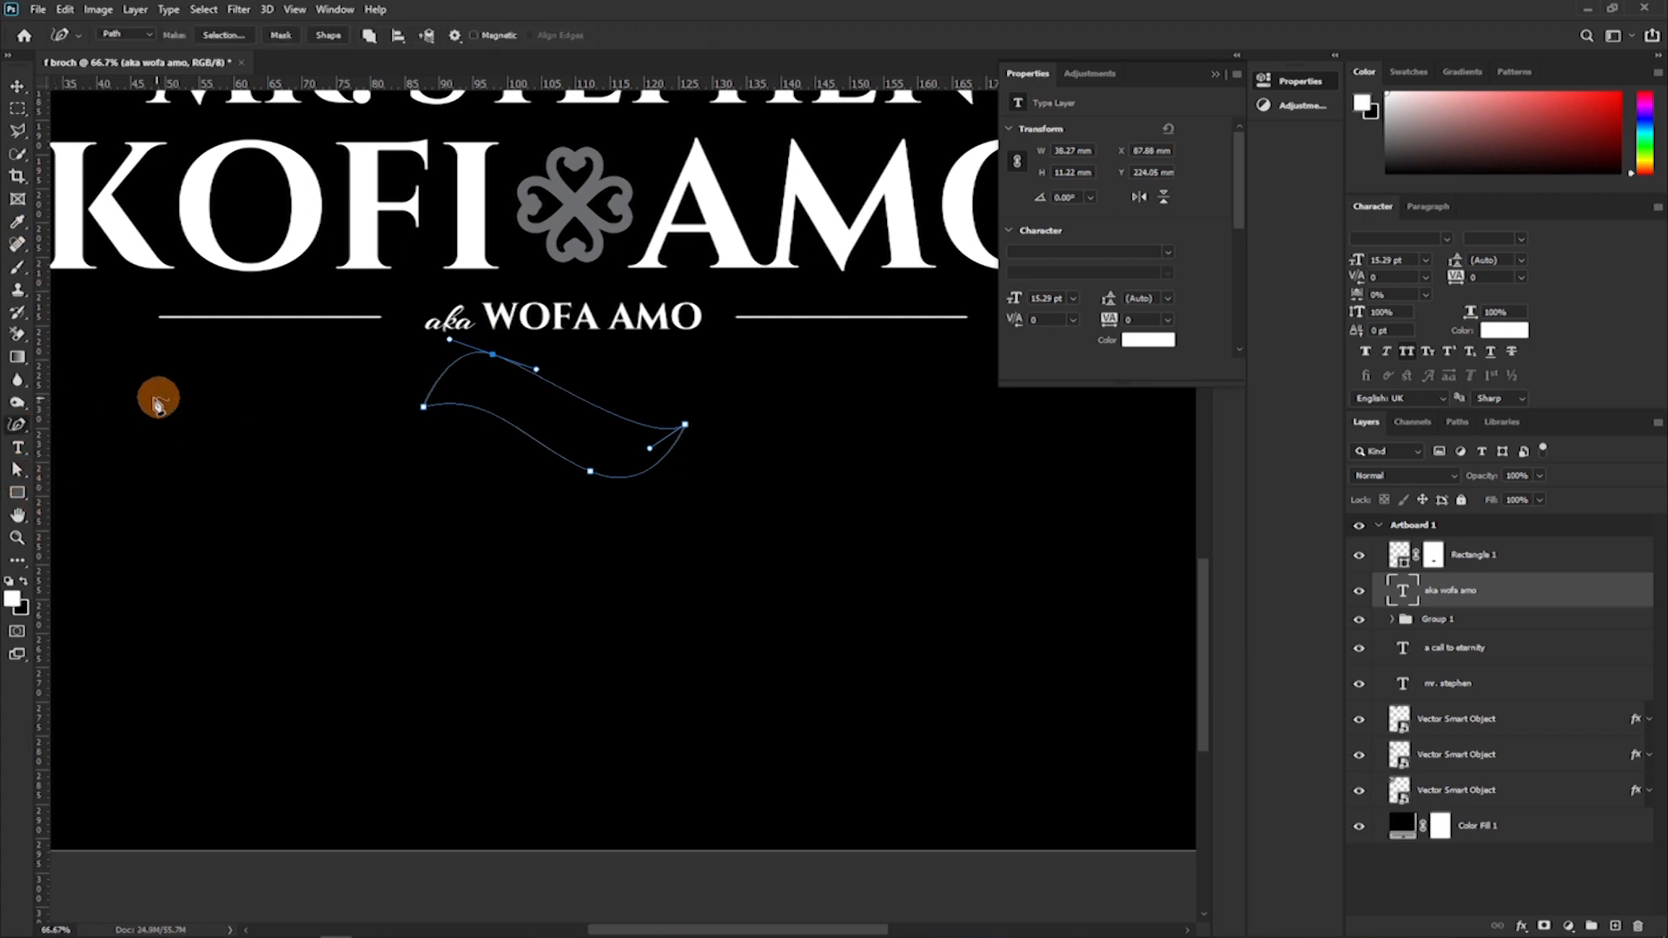
{"action": "left_click", "coordinate": [17, 426]}
{"action": "left_click", "coordinate": [101, 426]}
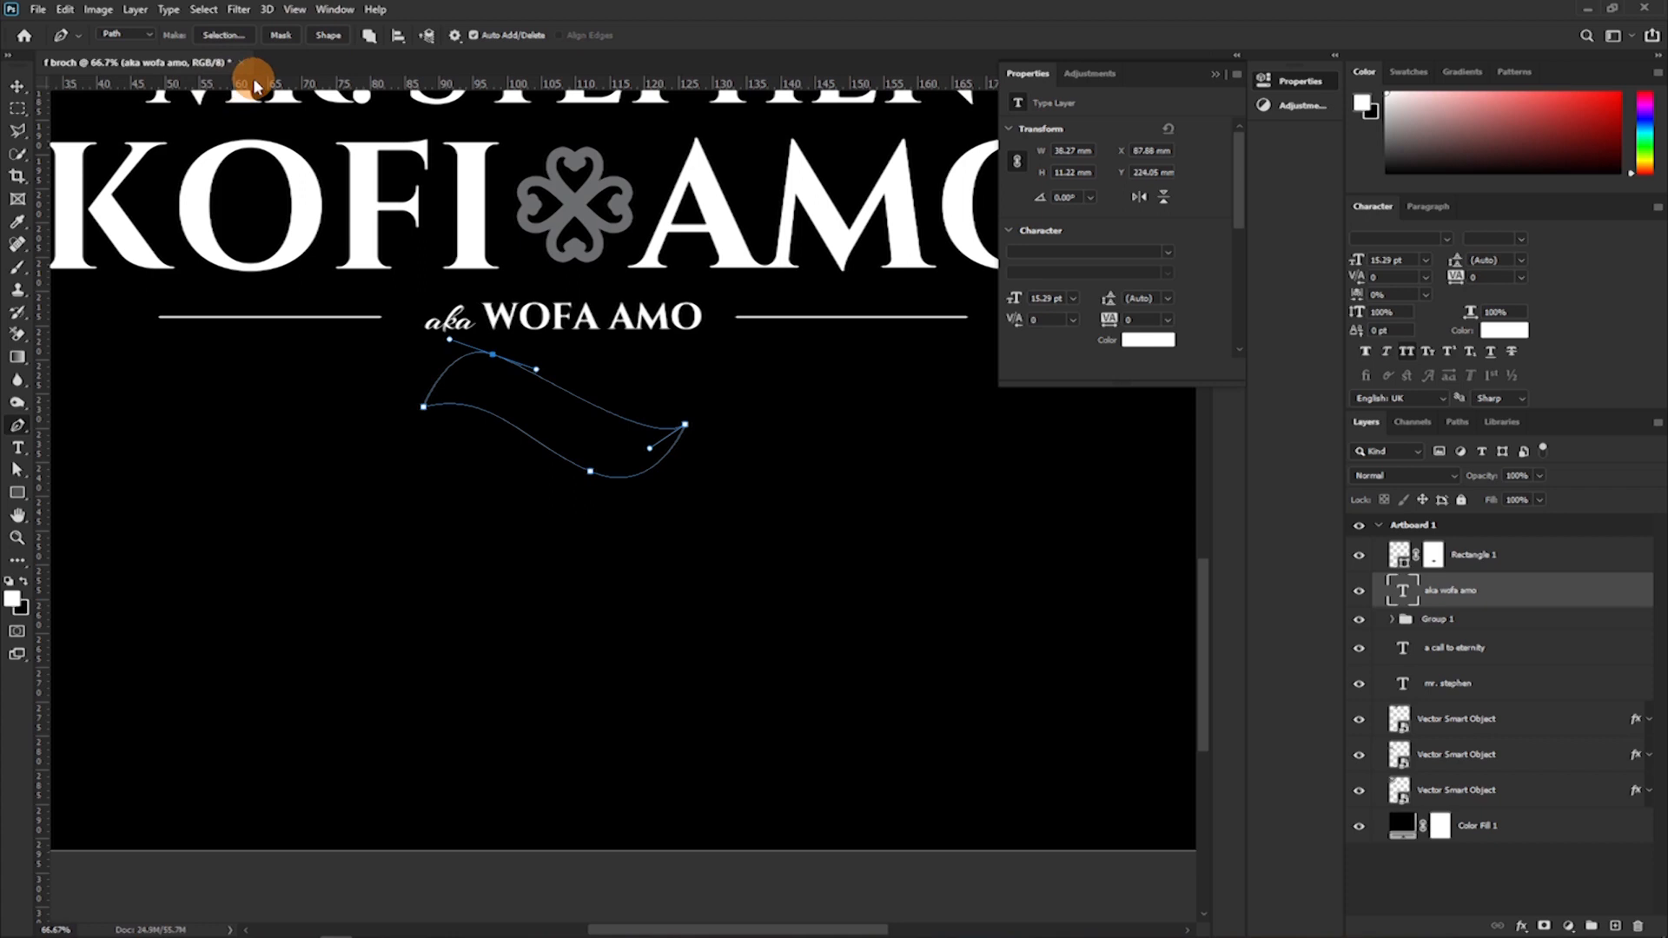
{"action": "left_click", "coordinate": [147, 39]}
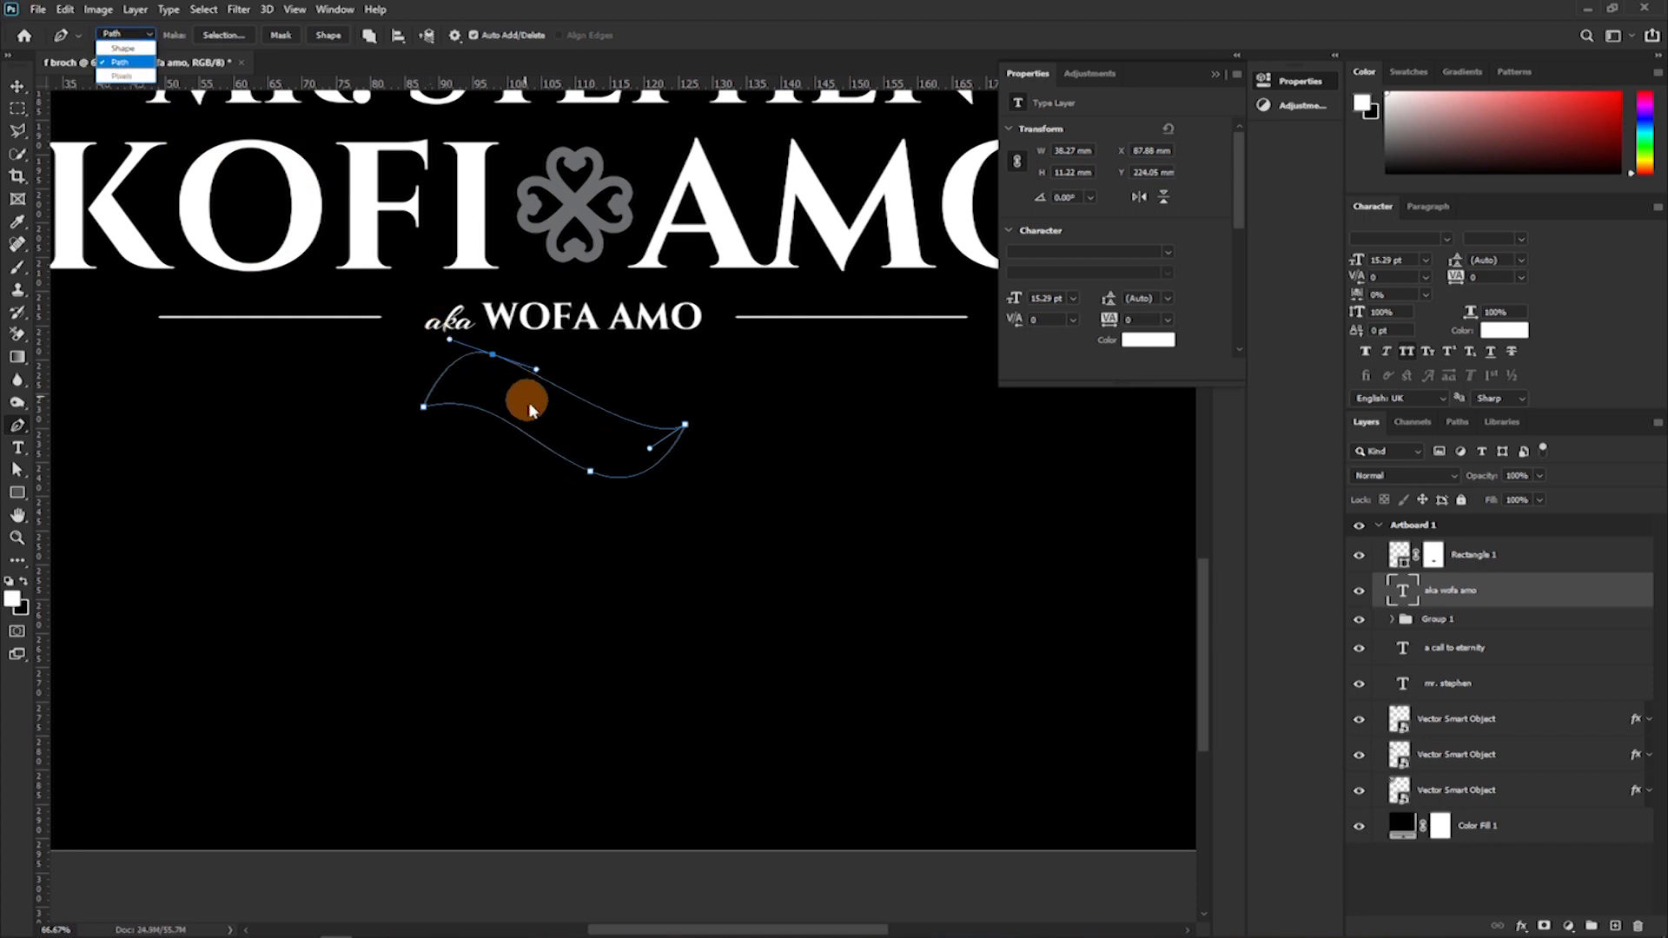
{"action": "left_click", "coordinate": [112, 65]}
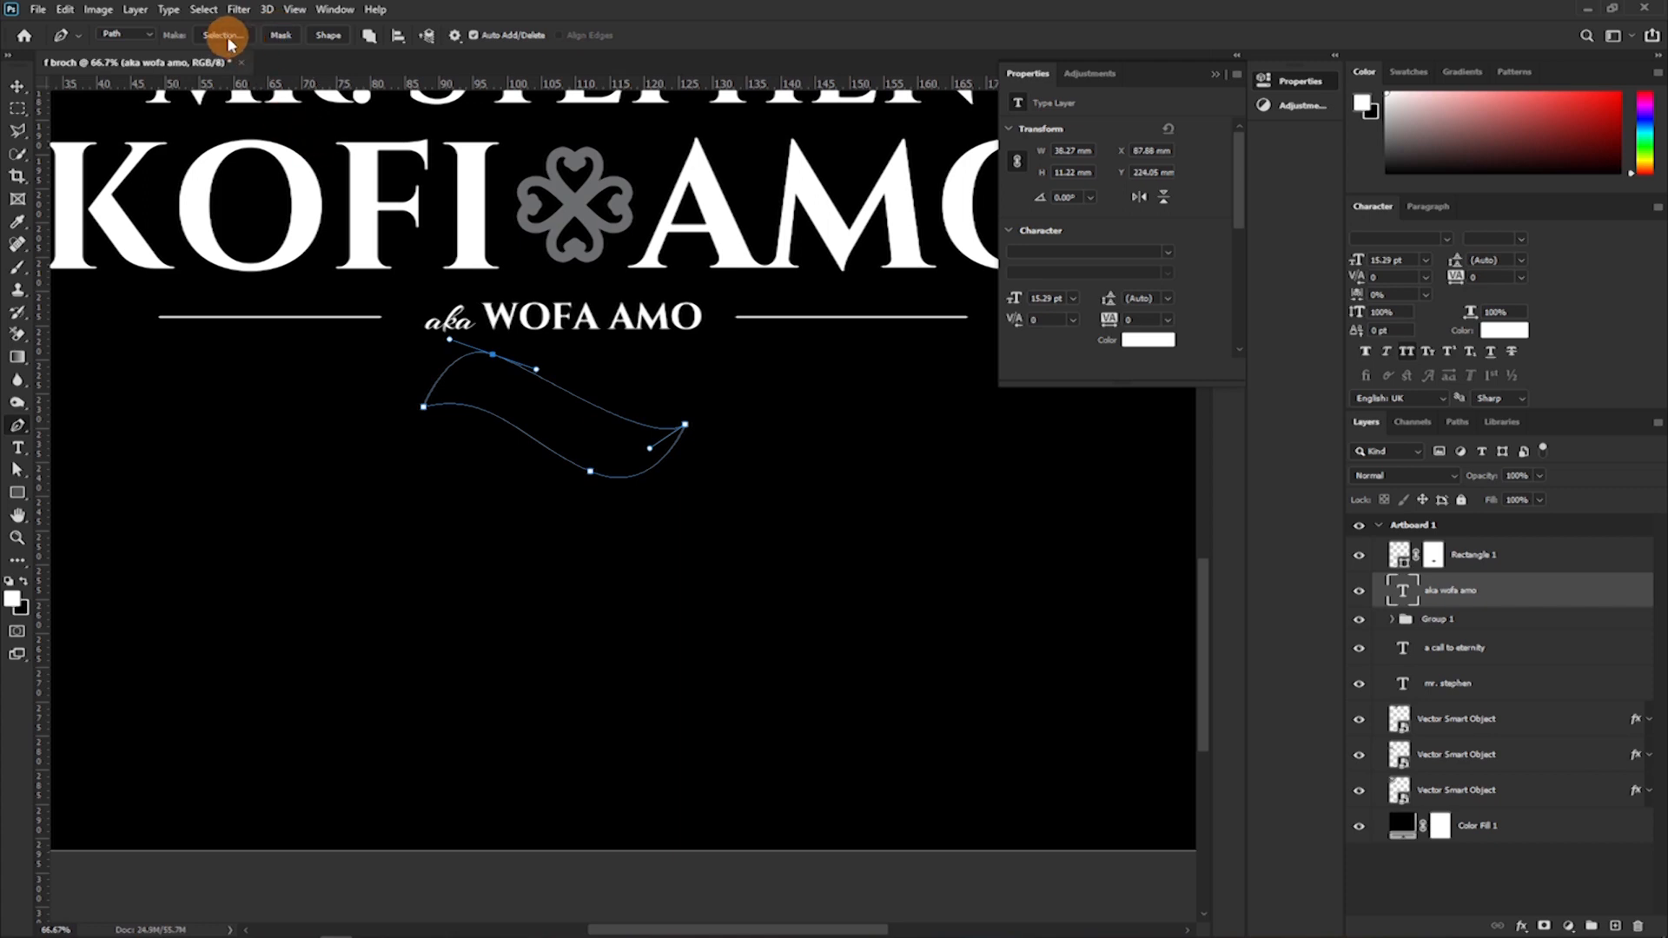
{"action": "left_click", "coordinate": [328, 36]}
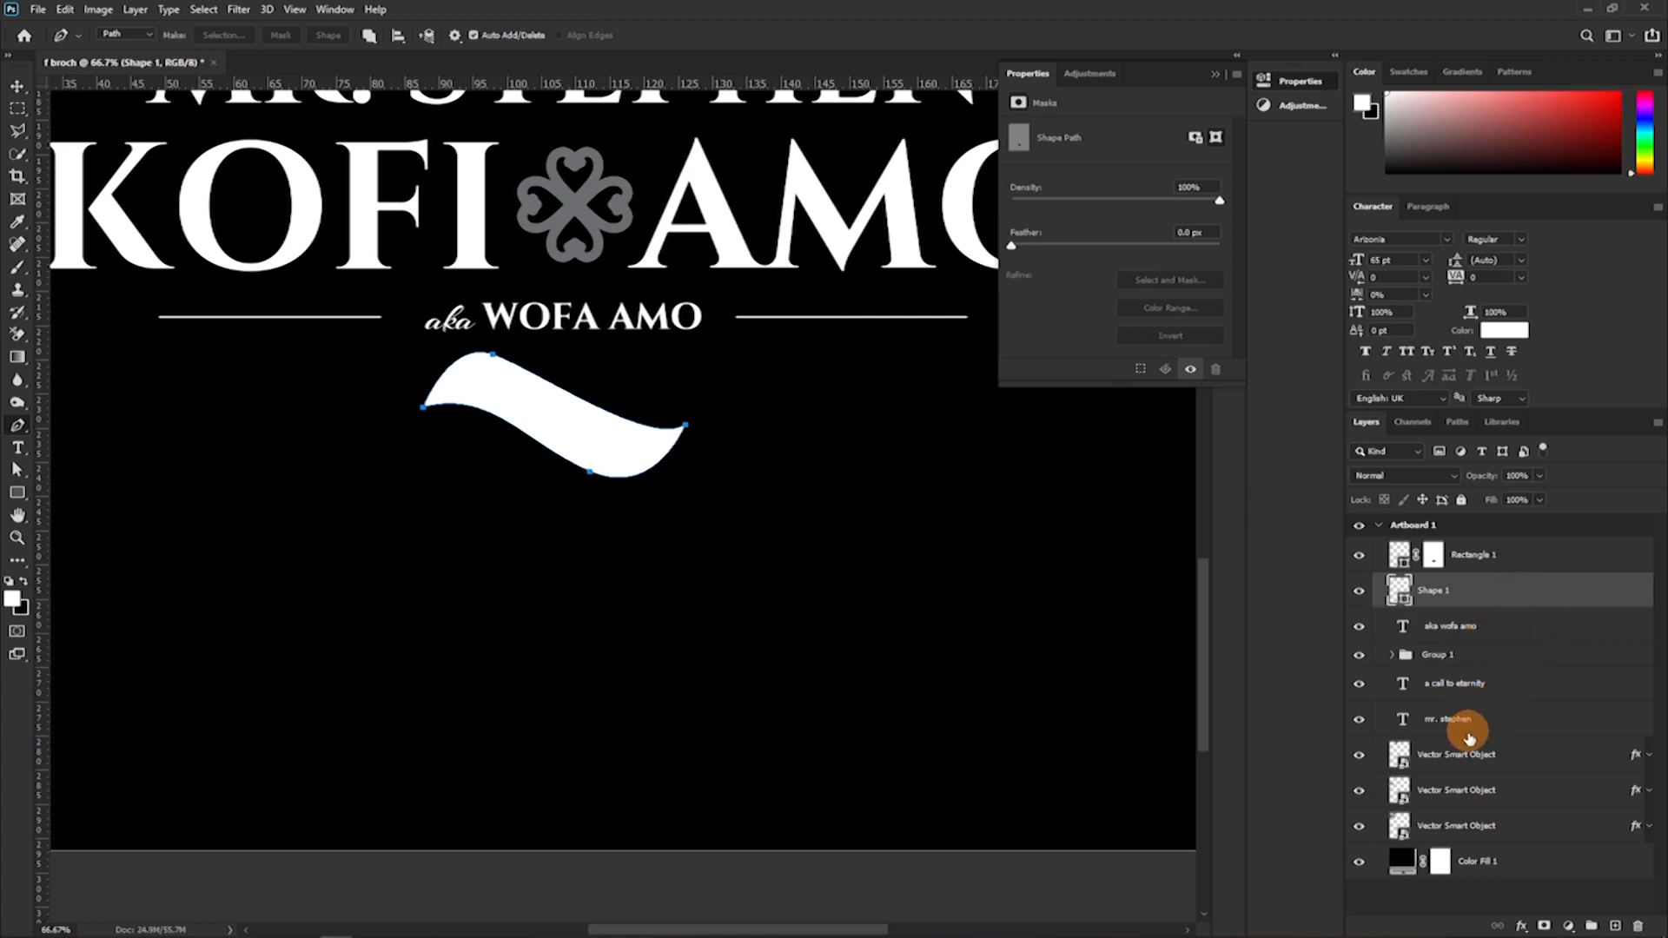
Try drawing a second curved shape about 685 by 360 px below the first in the Pen tool's Shape mode, and delete it.
{"action": "left_click", "coordinate": [1439, 656]}
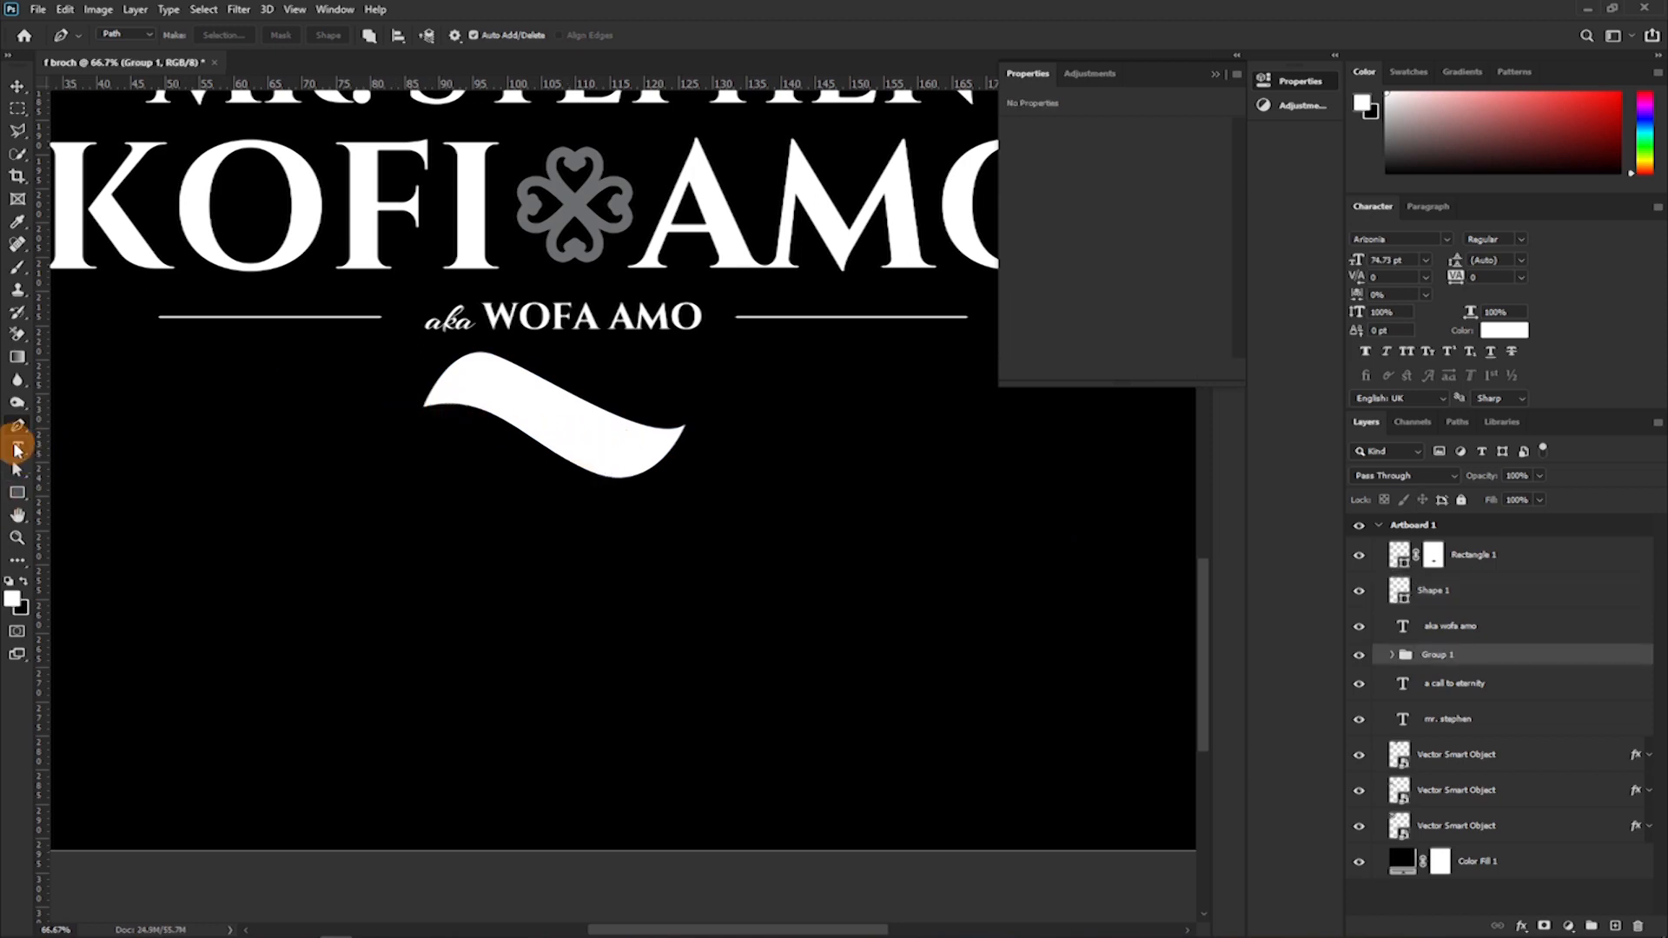
{"action": "left_click", "coordinate": [147, 38]}
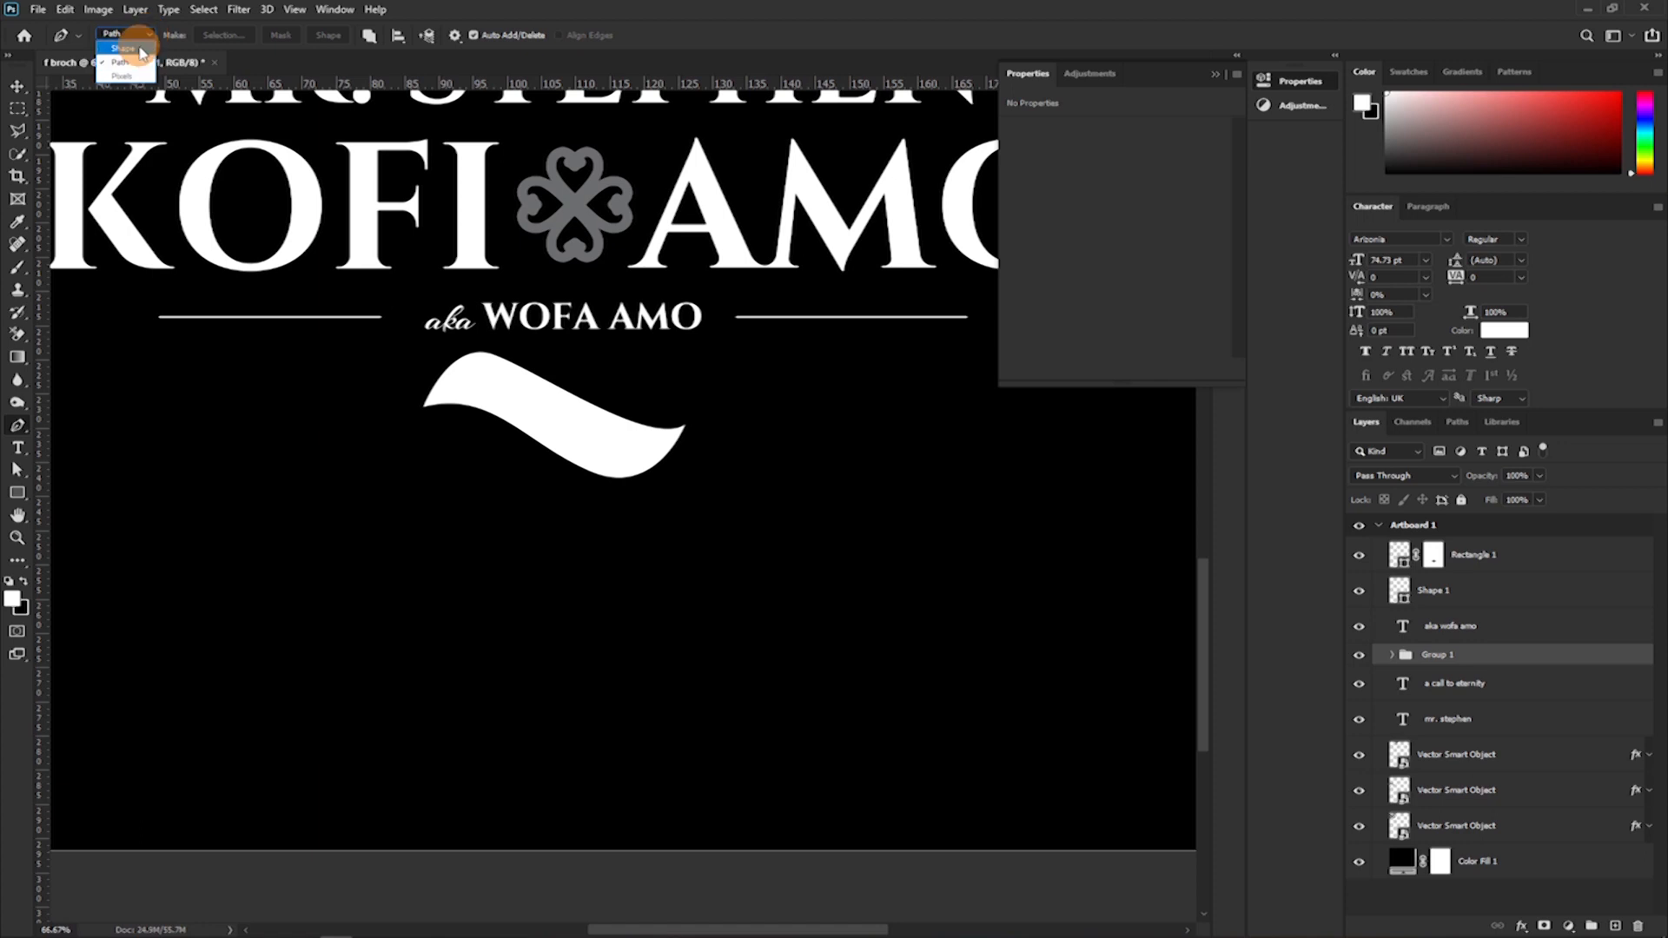
{"action": "left_click", "coordinate": [139, 50]}
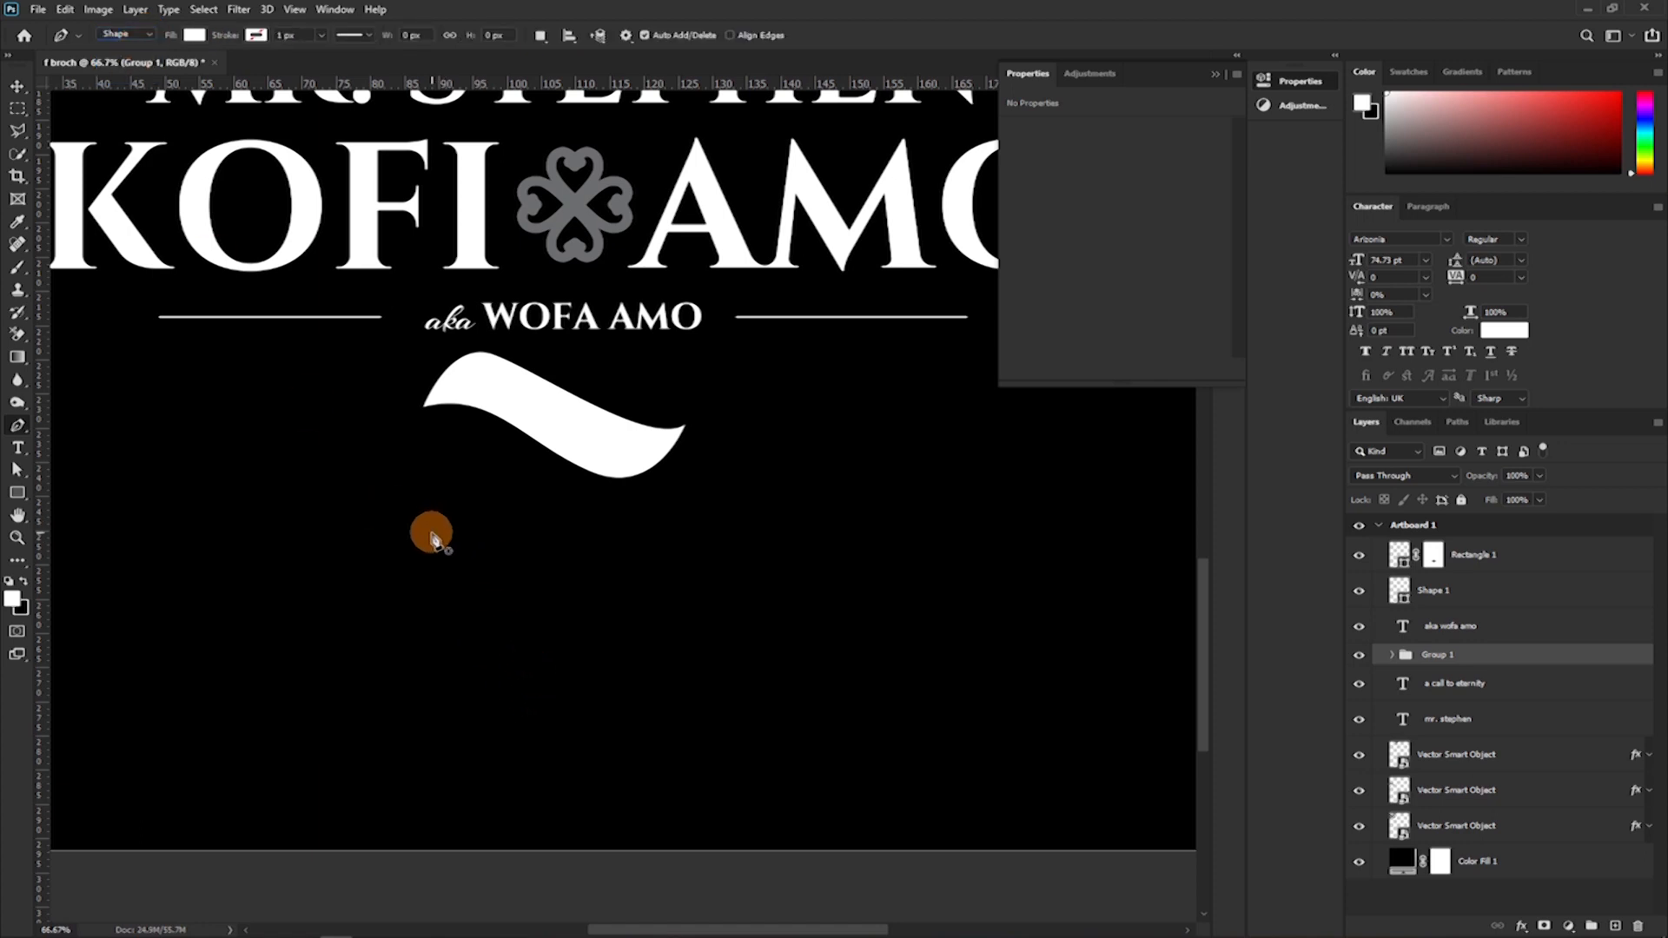
{"action": "left_click", "coordinate": [435, 589]}
{"action": "left_click_drag", "start_coordinate": [580, 532], "coordinate": [692, 614]}
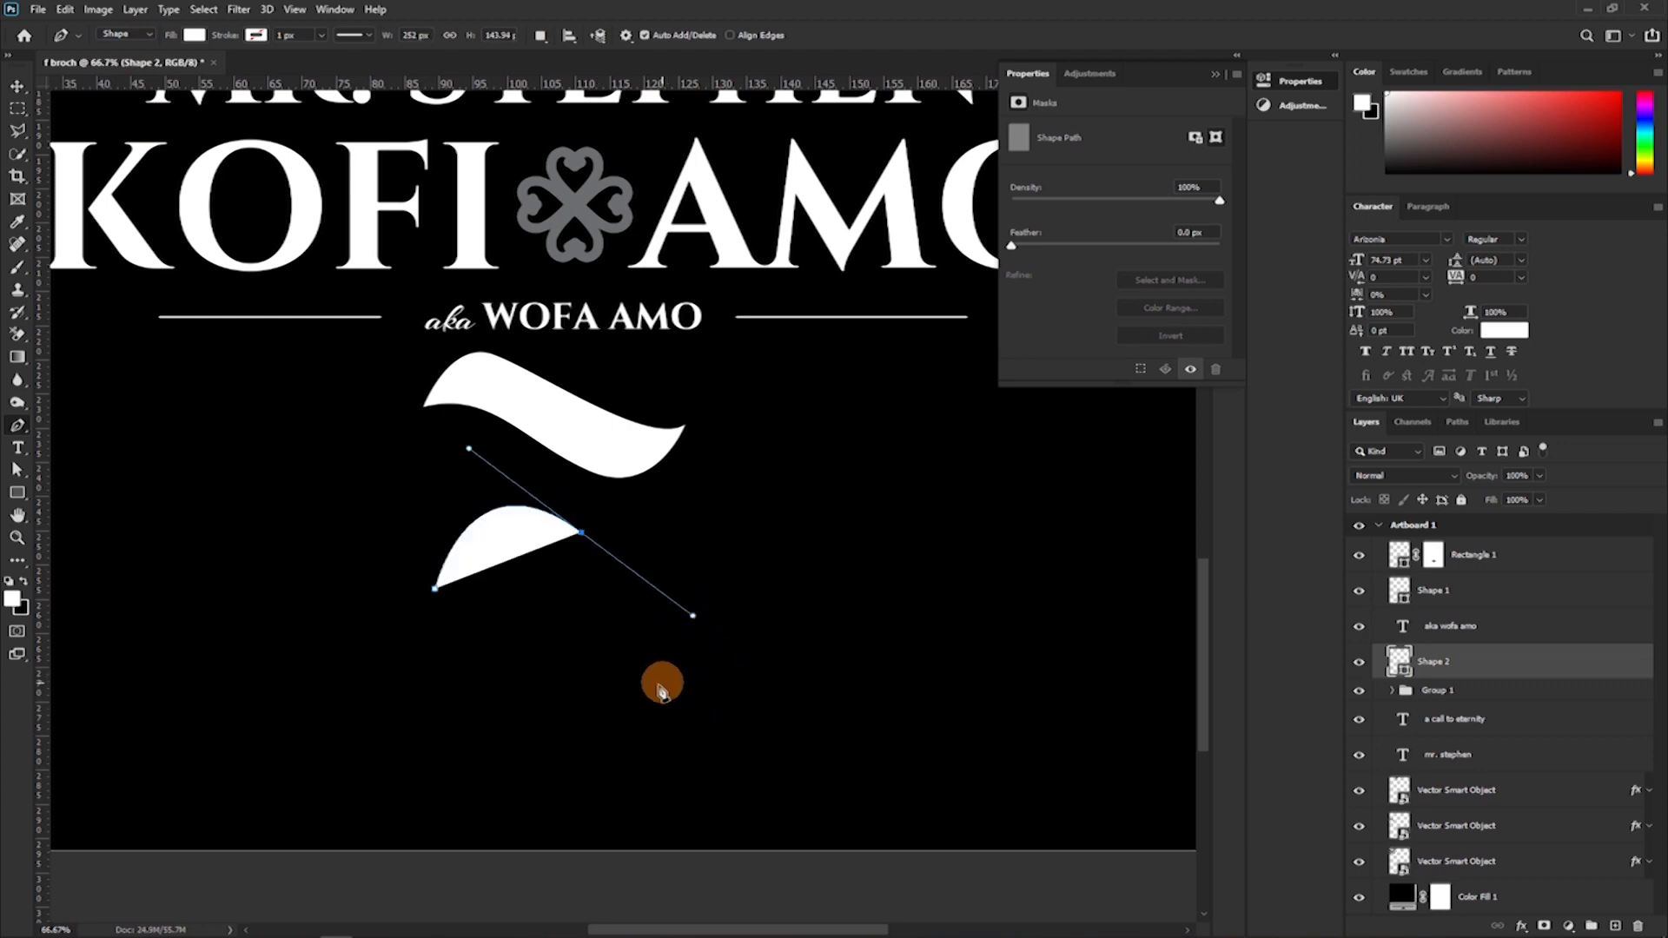
{"action": "left_click_drag", "start_coordinate": [789, 477], "coordinate": [835, 393]}
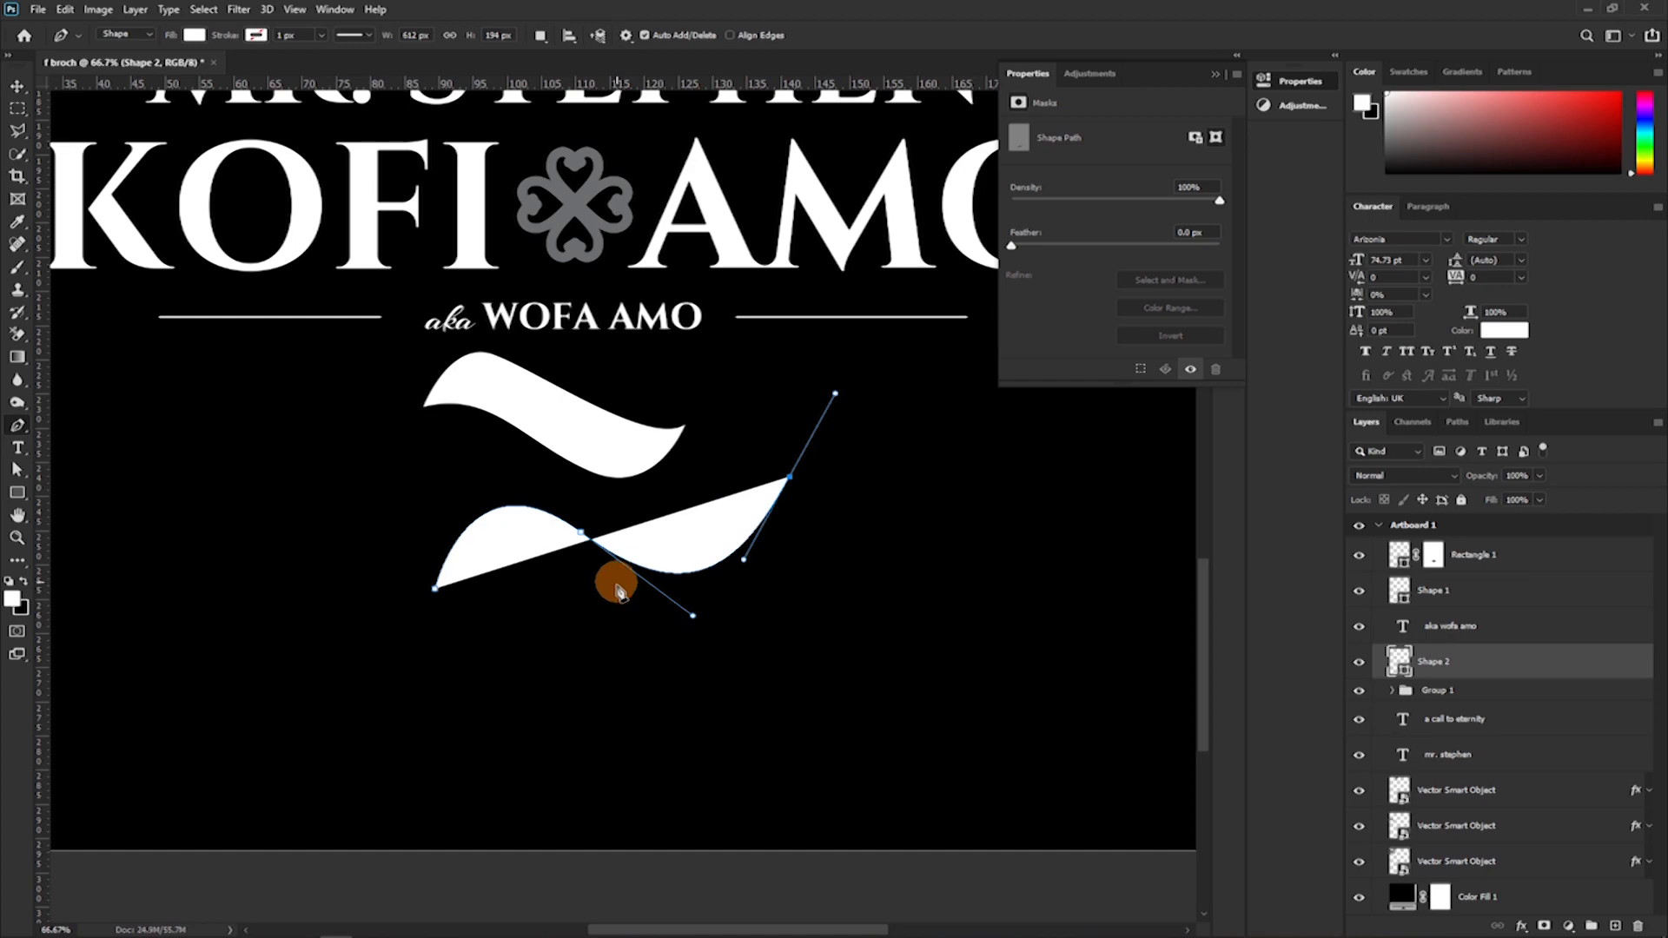
{"action": "left_click_drag", "start_coordinate": [770, 651], "coordinate": [679, 709]}
{"action": "mouse_move", "coordinate": [566, 580]}
{"action": "left_mouse_down"}
{"action": "mouse_move", "coordinate": [521, 577]}
{"action": "mouse_move", "coordinate": [539, 596]}
{"action": "mouse_move", "coordinate": [547, 551]}
{"action": "mouse_move", "coordinate": [509, 598]}
{"action": "left_mouse_up"}
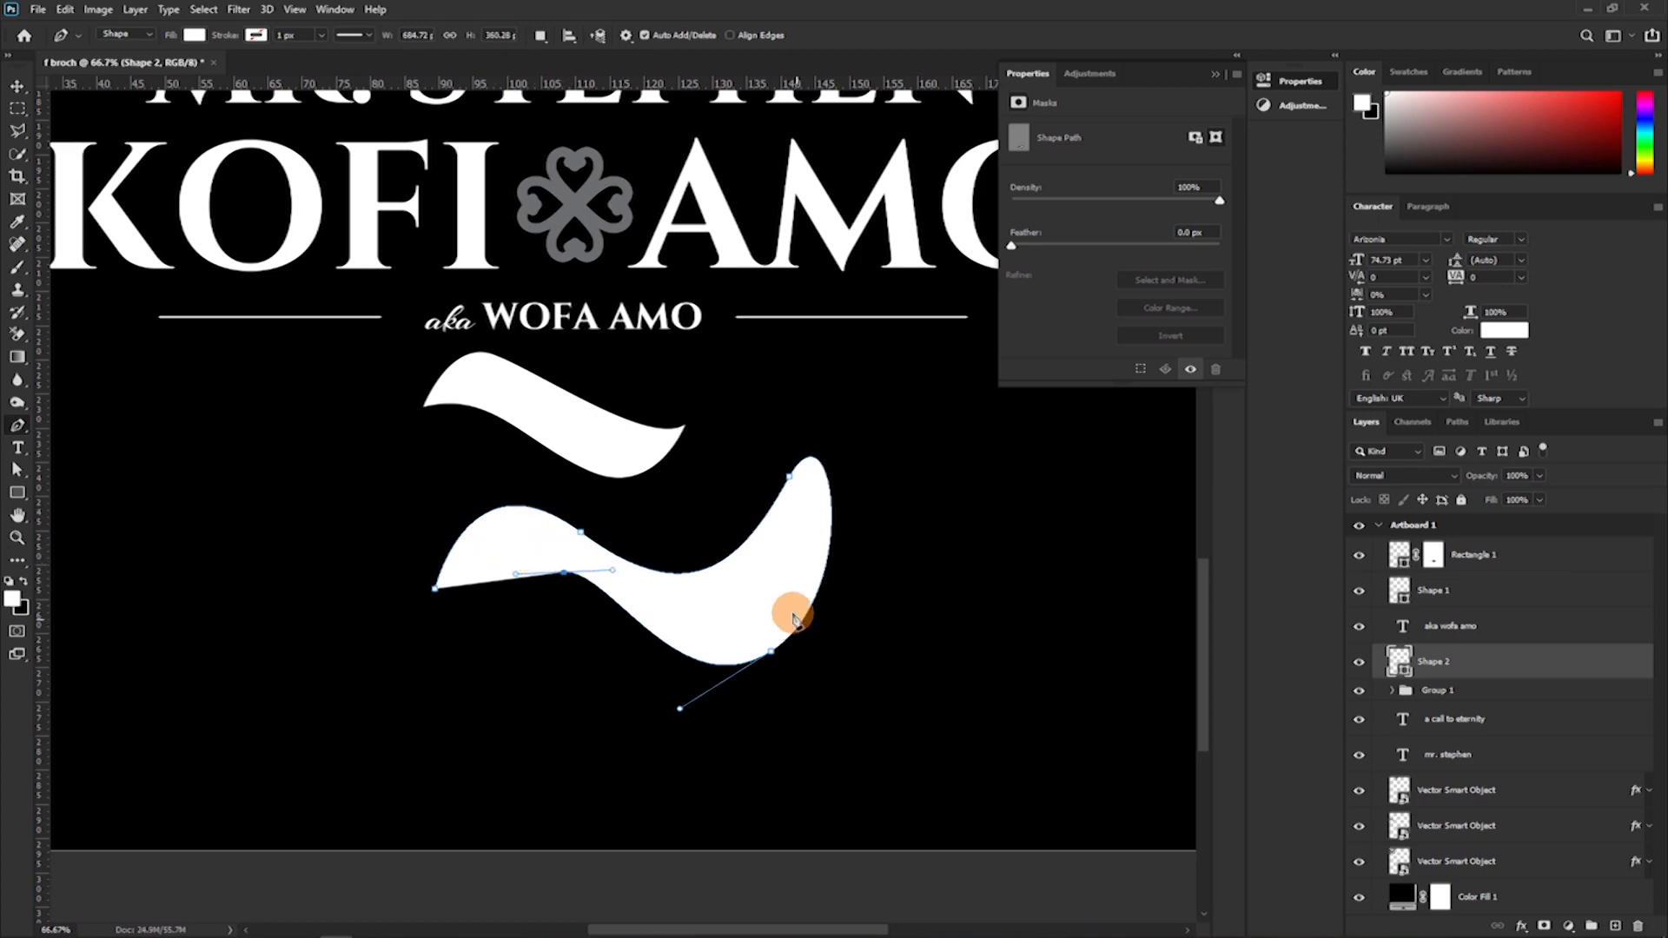
{"action": "left_click_drag", "start_coordinate": [784, 578], "coordinate": [824, 447]}
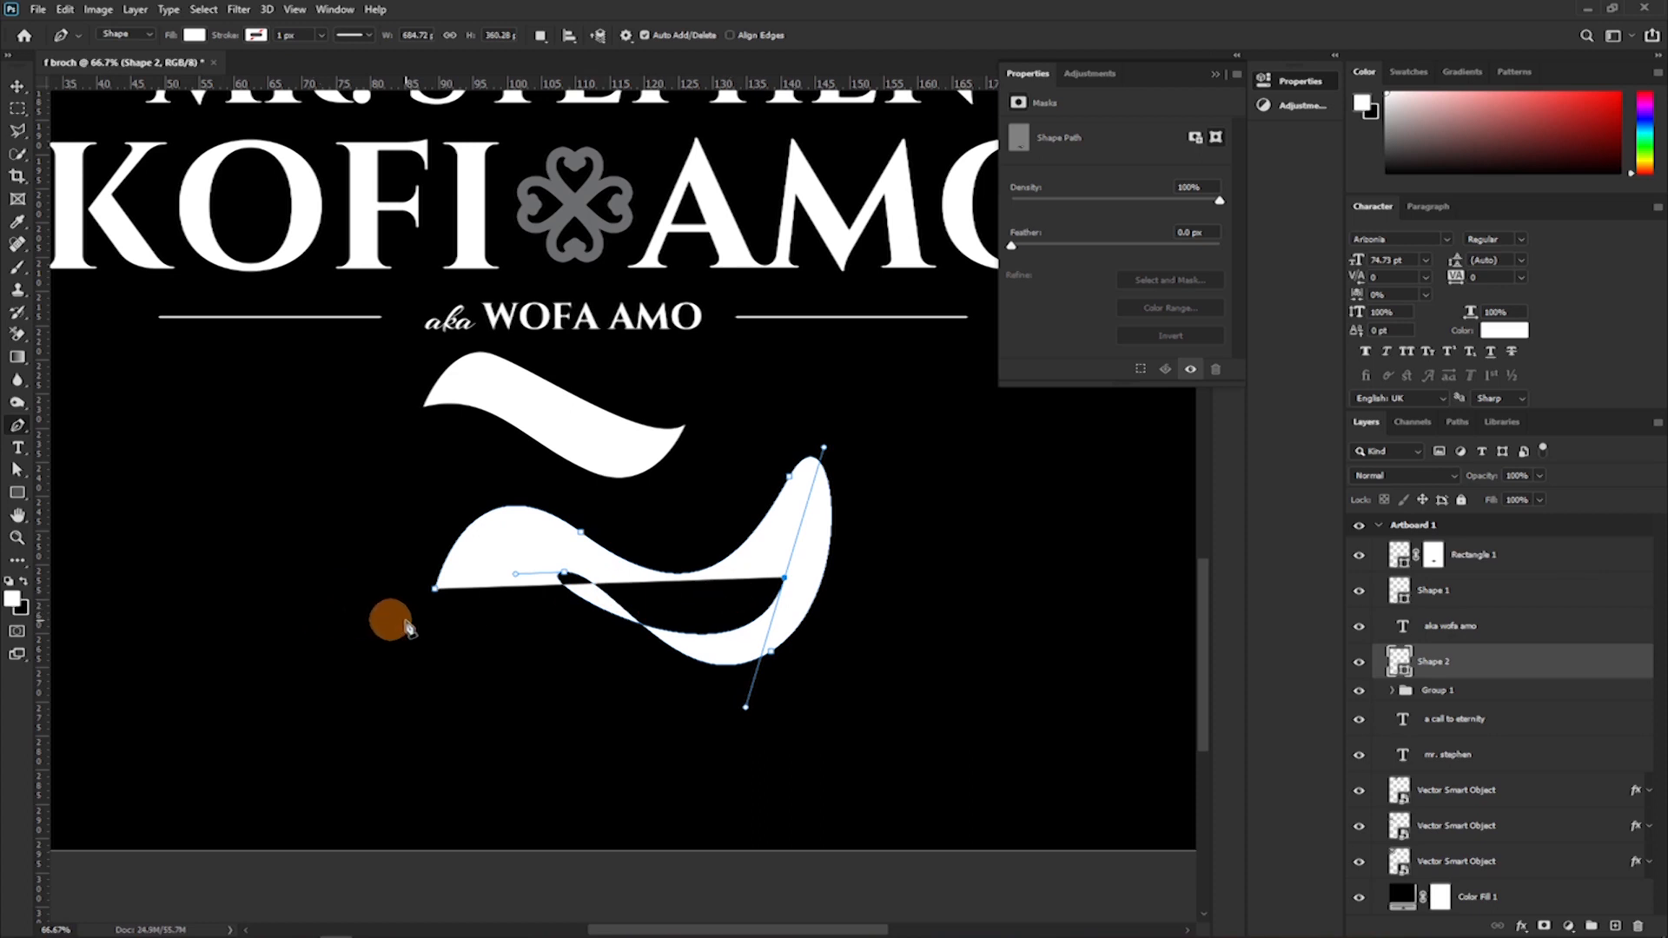
{"action": "mouse_move", "coordinate": [436, 597]}
{"action": "left_mouse_down"}
{"action": "mouse_move", "coordinate": [395, 597]}
{"action": "mouse_move", "coordinate": [463, 599]}
{"action": "left_mouse_up"}
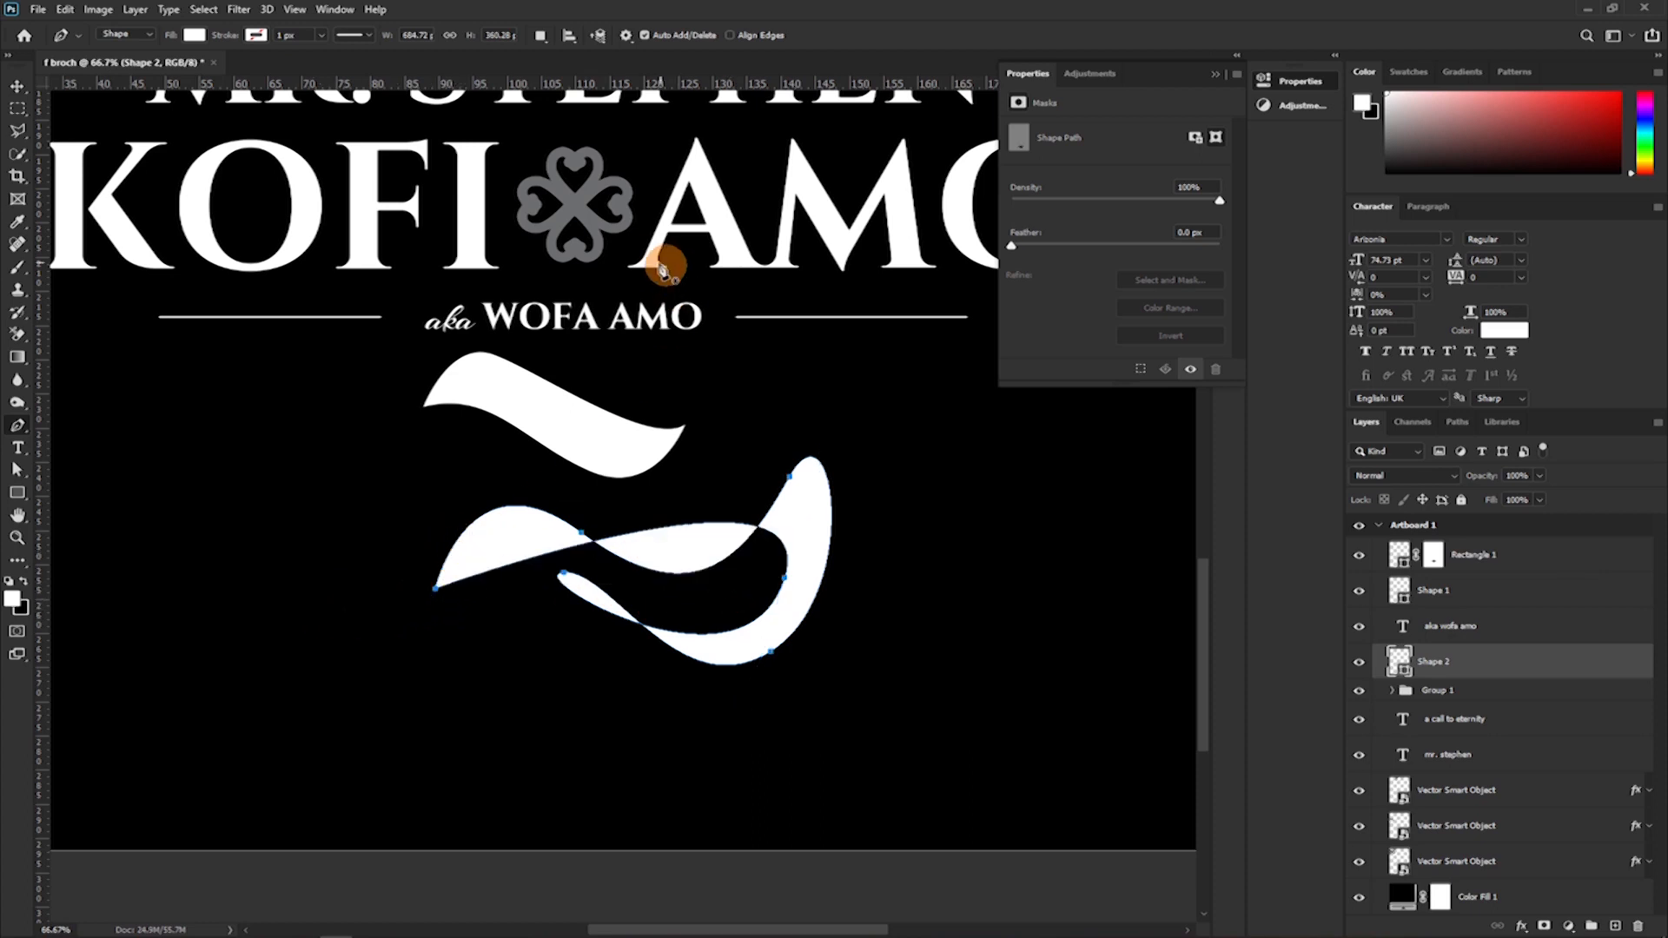
{"action": "key", "text": "Delete"}
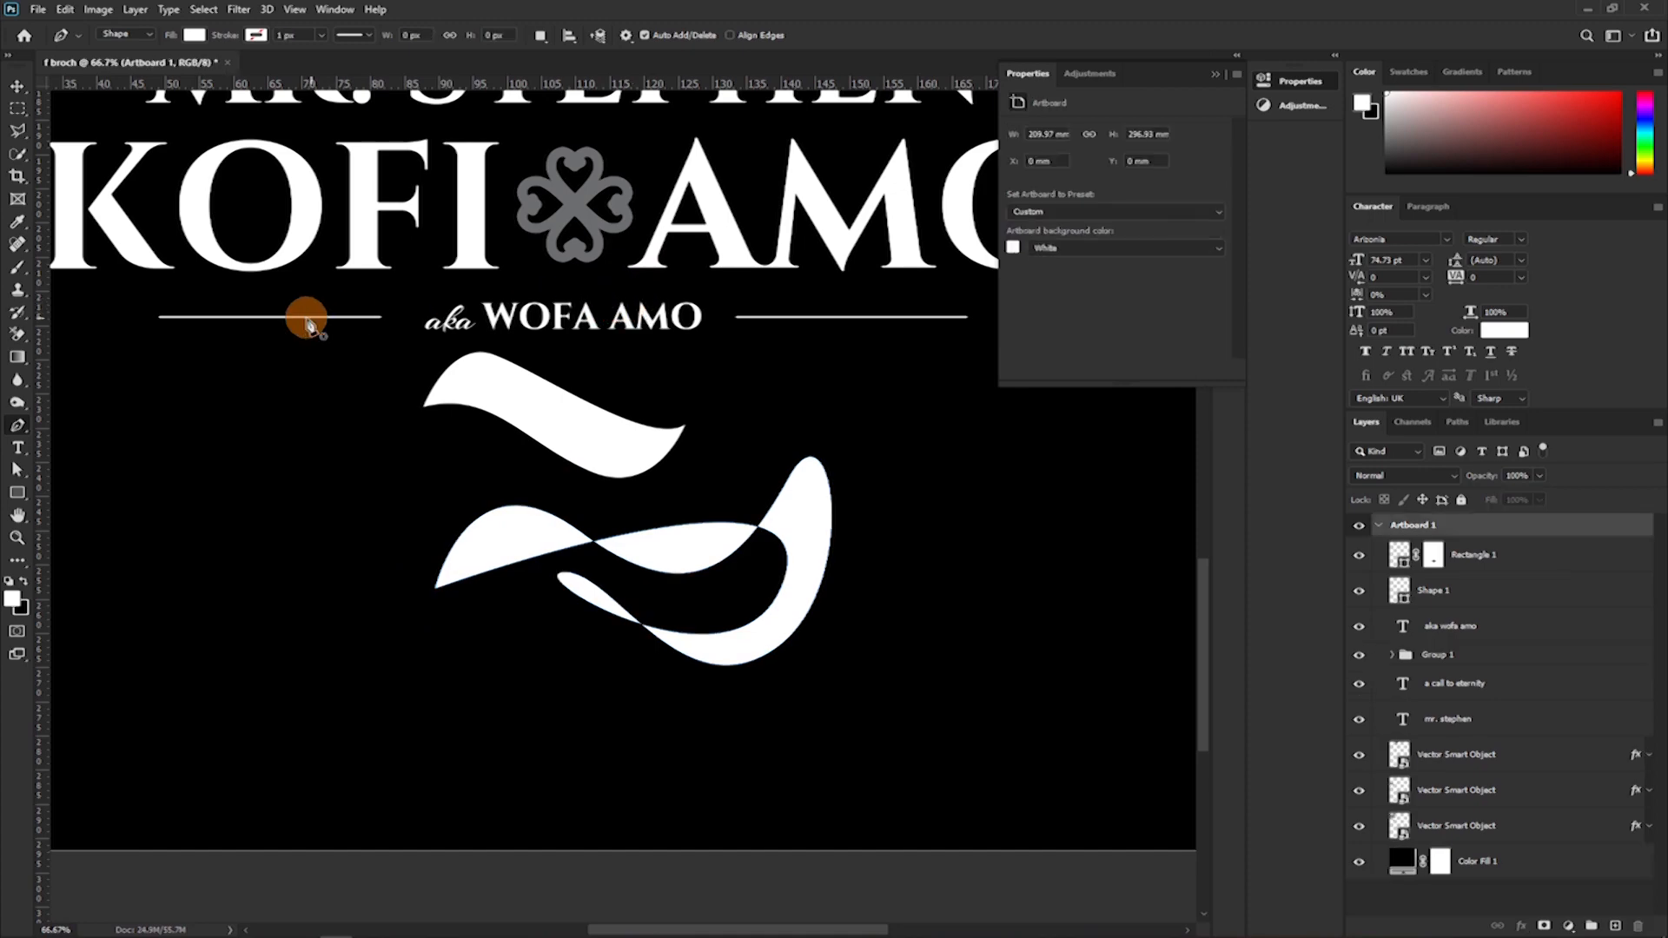
Draw a closed four-point path about 50 mm wide and 30 mm high below the wavy shape with the Pen tool in Path mode.
{"action": "left_click", "coordinate": [145, 36]}
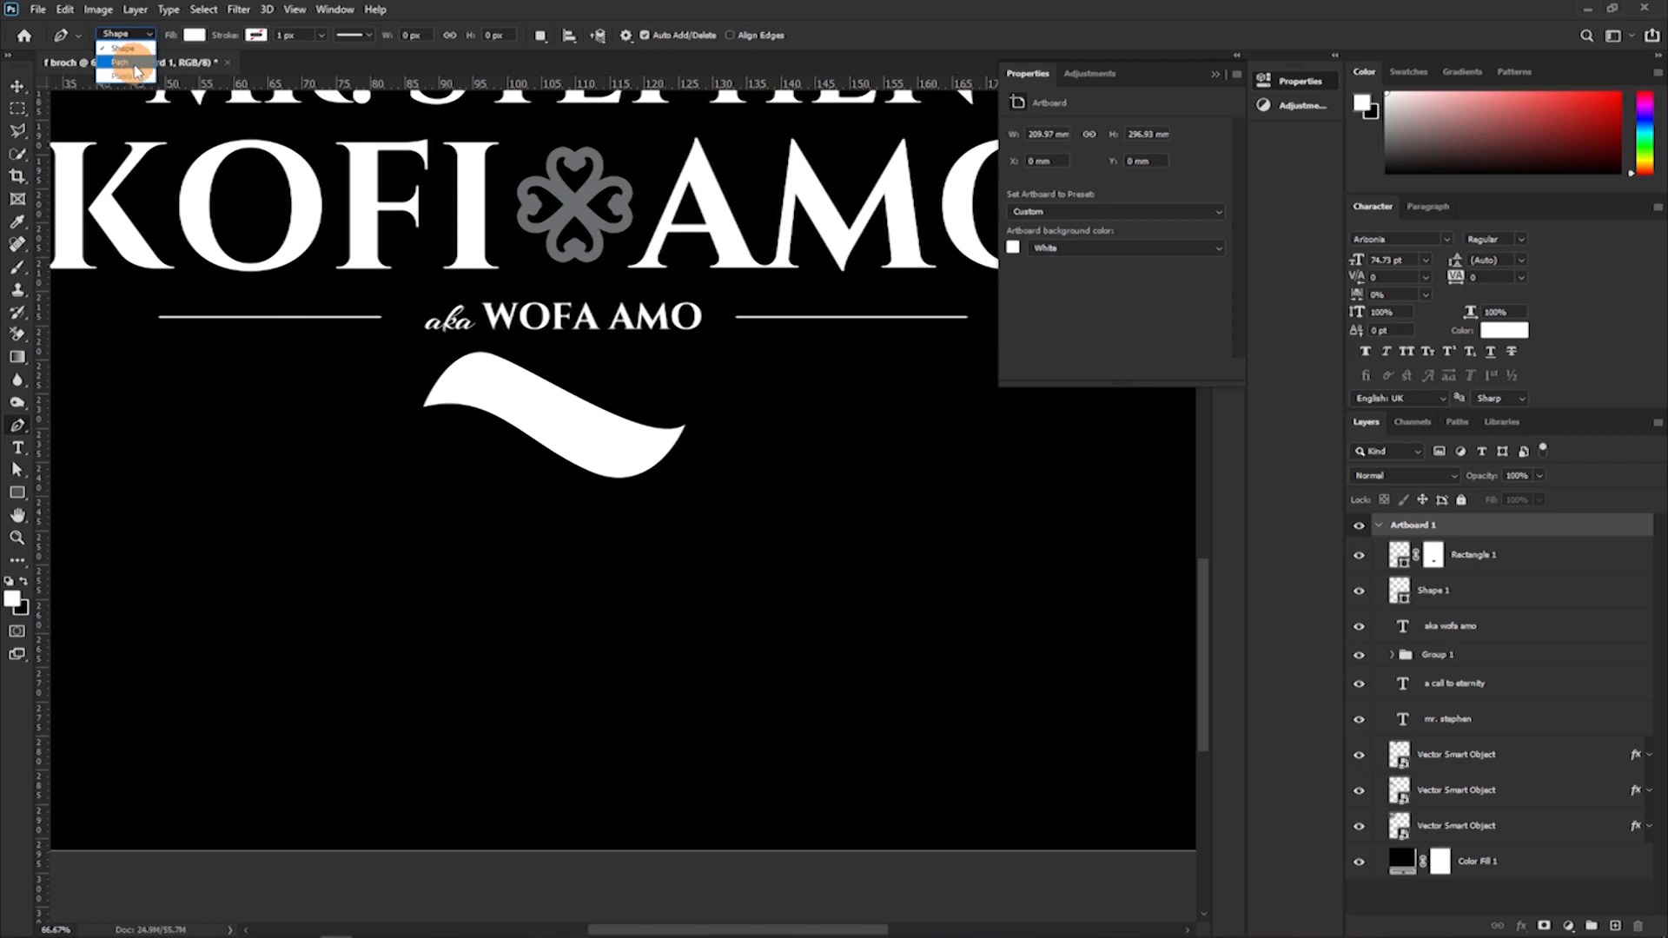
{"action": "left_click", "coordinate": [137, 63]}
{"action": "left_click_drag", "start_coordinate": [433, 577], "coordinate": [509, 596]}
{"action": "left_click", "coordinate": [779, 516]}
{"action": "left_click", "coordinate": [734, 684]}
{"action": "left_click", "coordinate": [554, 724]}
{"action": "left_click", "coordinate": [433, 577]}
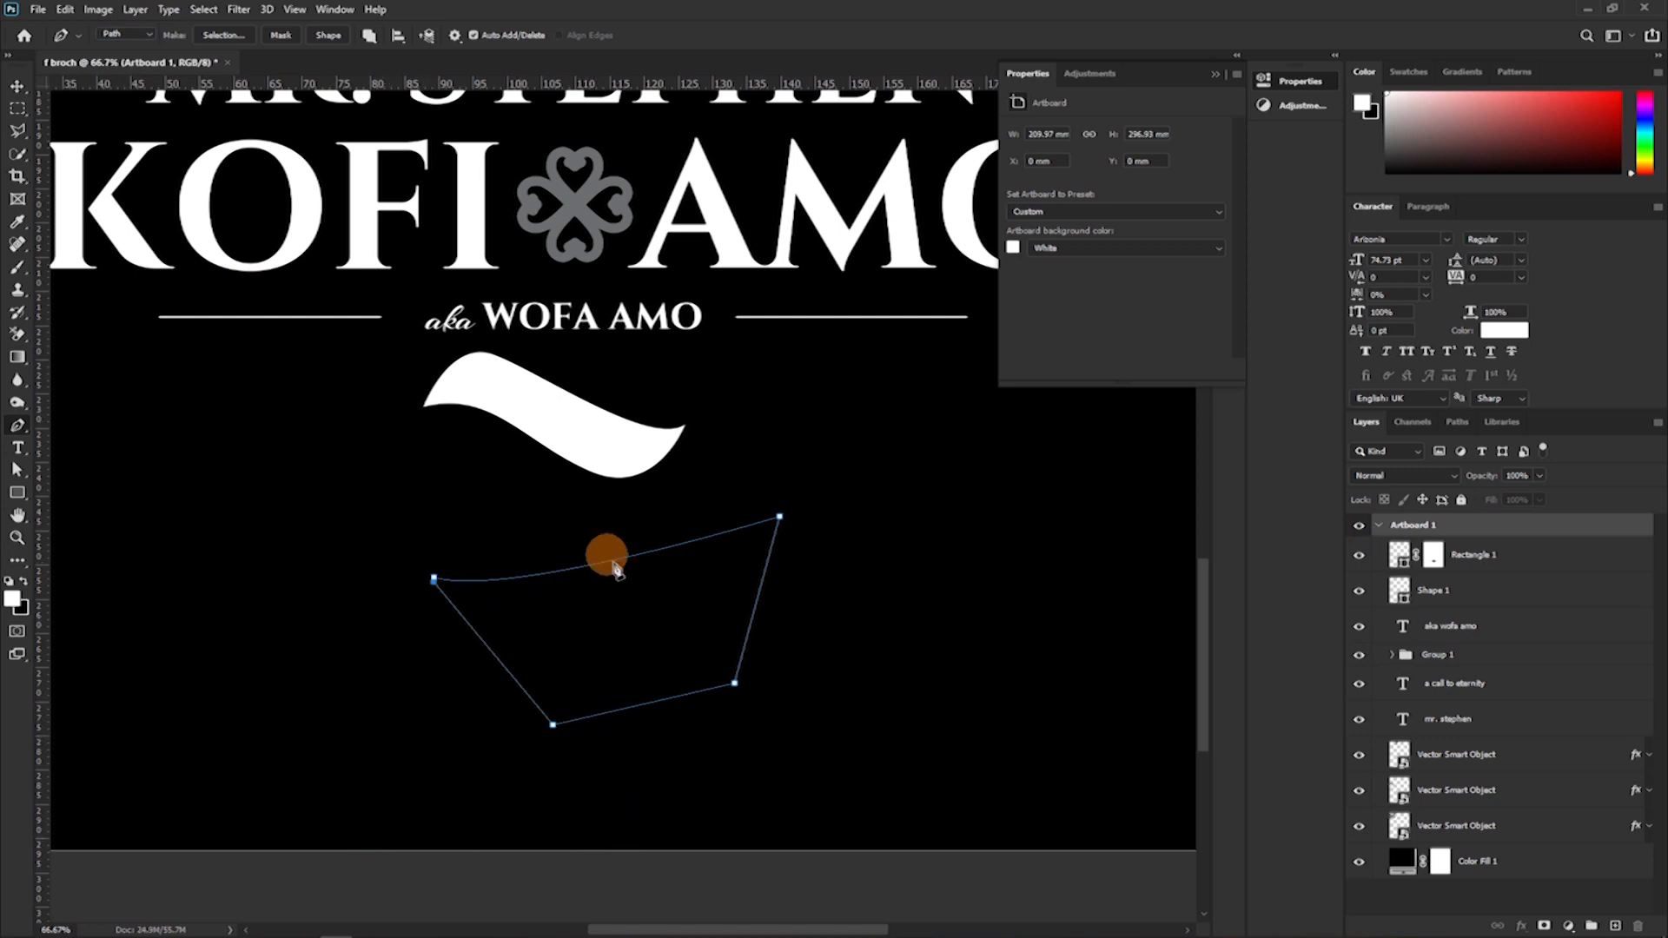
Try converting the four-point path into a selection and into a filled shape, undoing each conversion.
{"action": "left_click", "coordinate": [223, 36]}
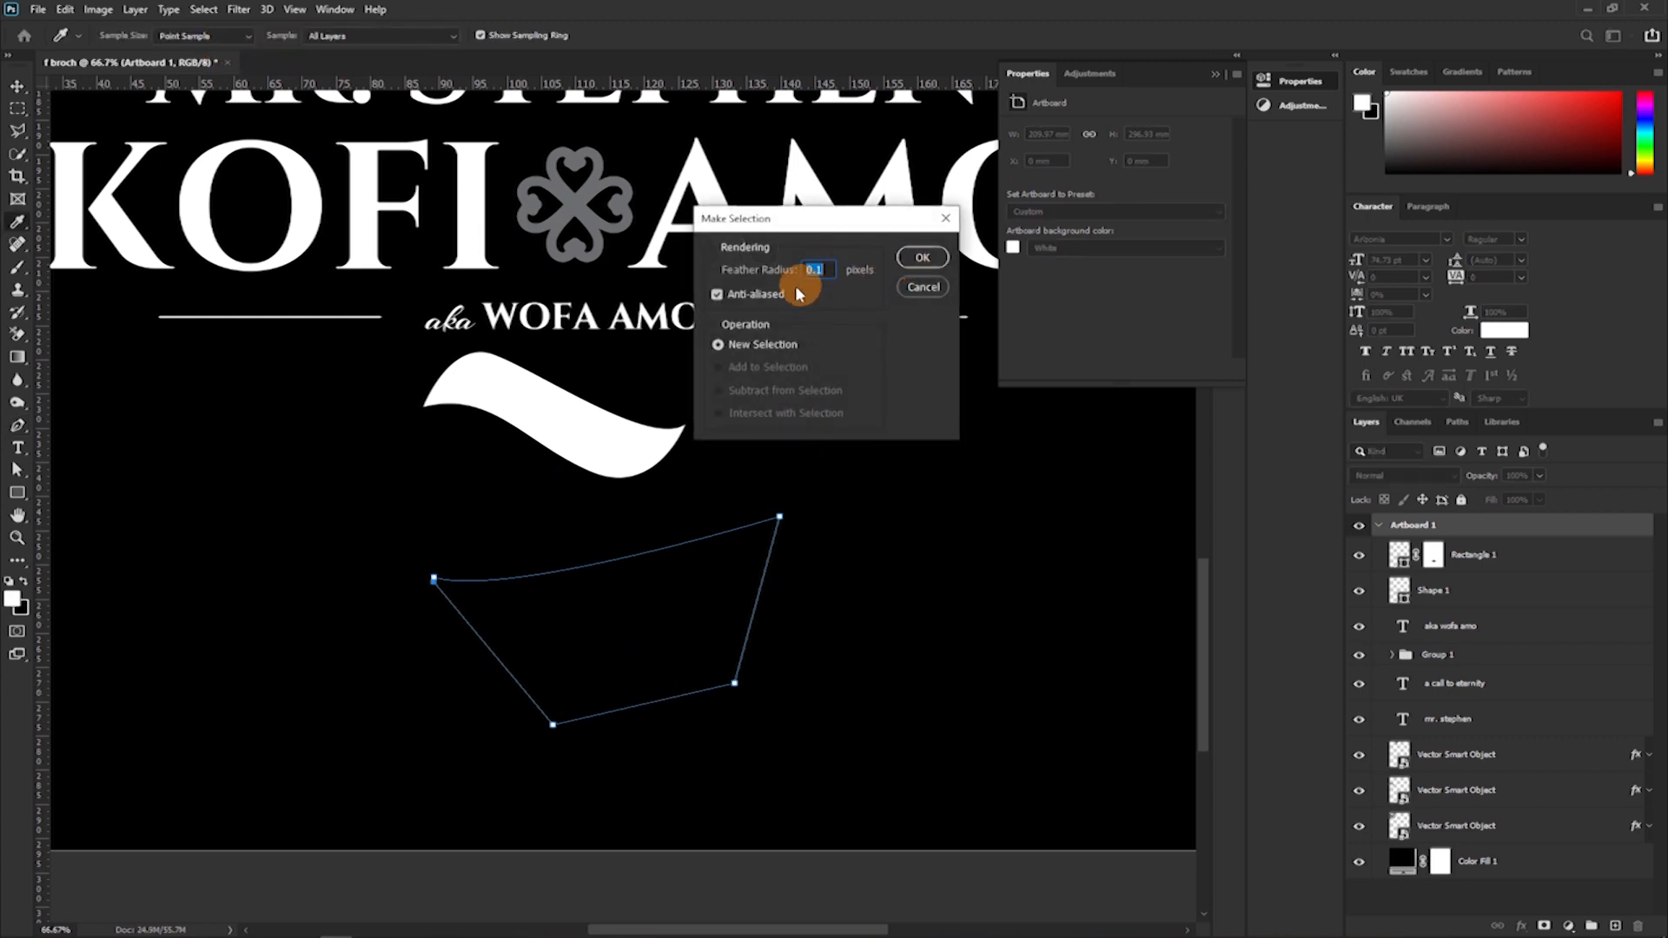
{"action": "left_click", "coordinate": [921, 257]}
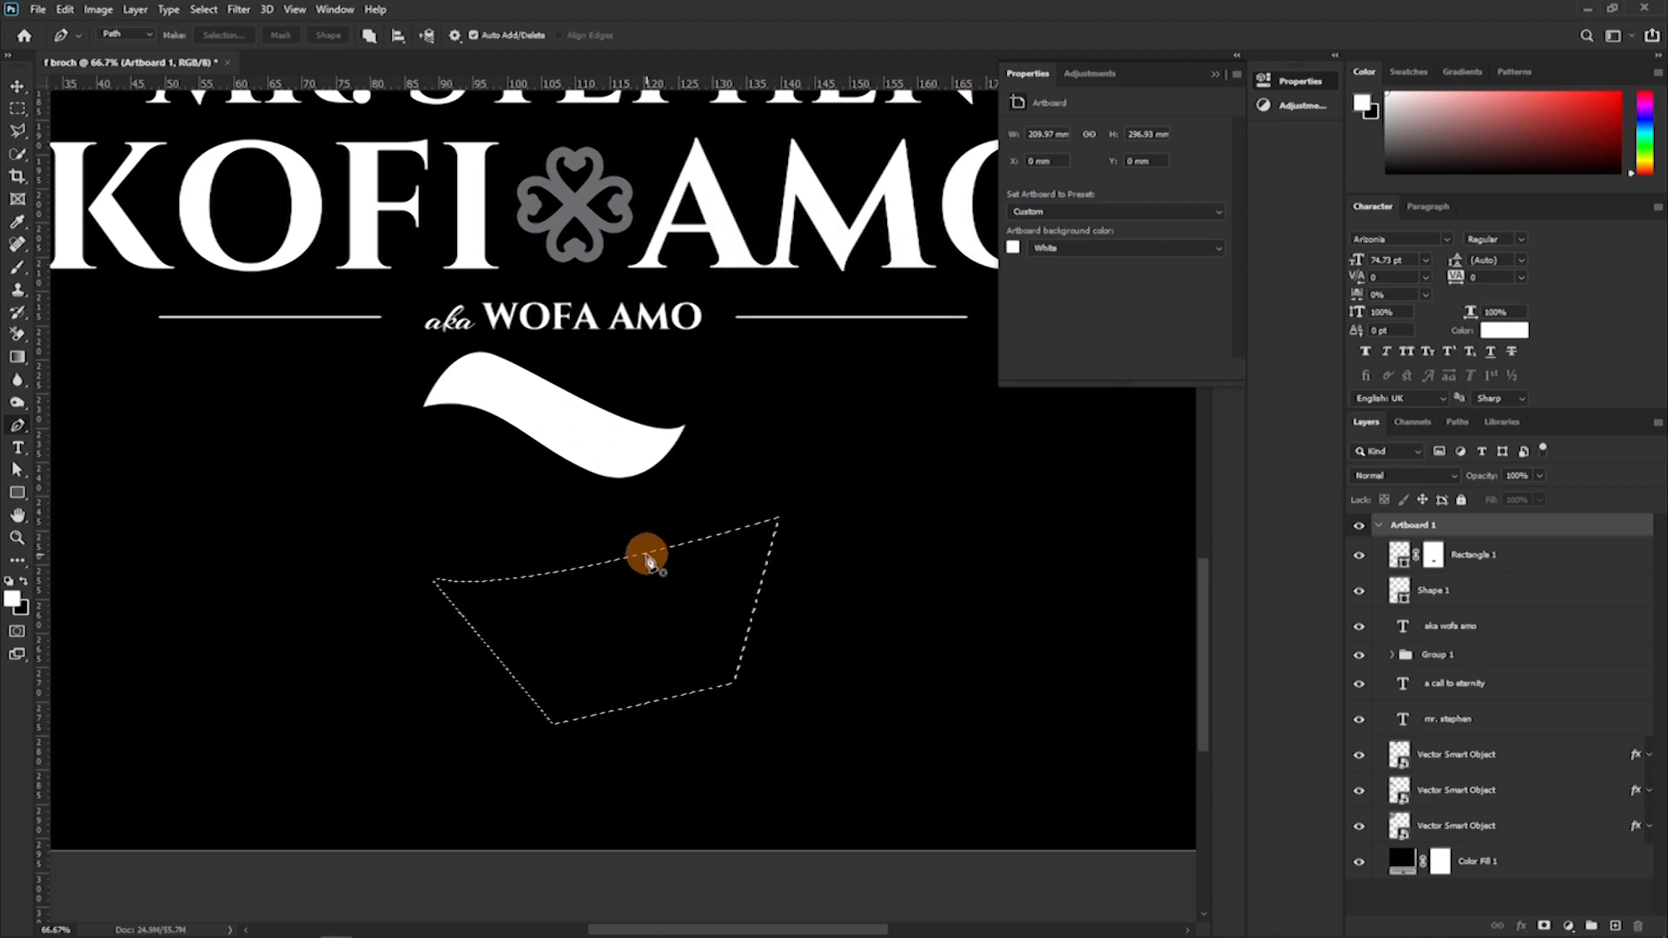
{"action": "key", "text": "ctrl+z"}
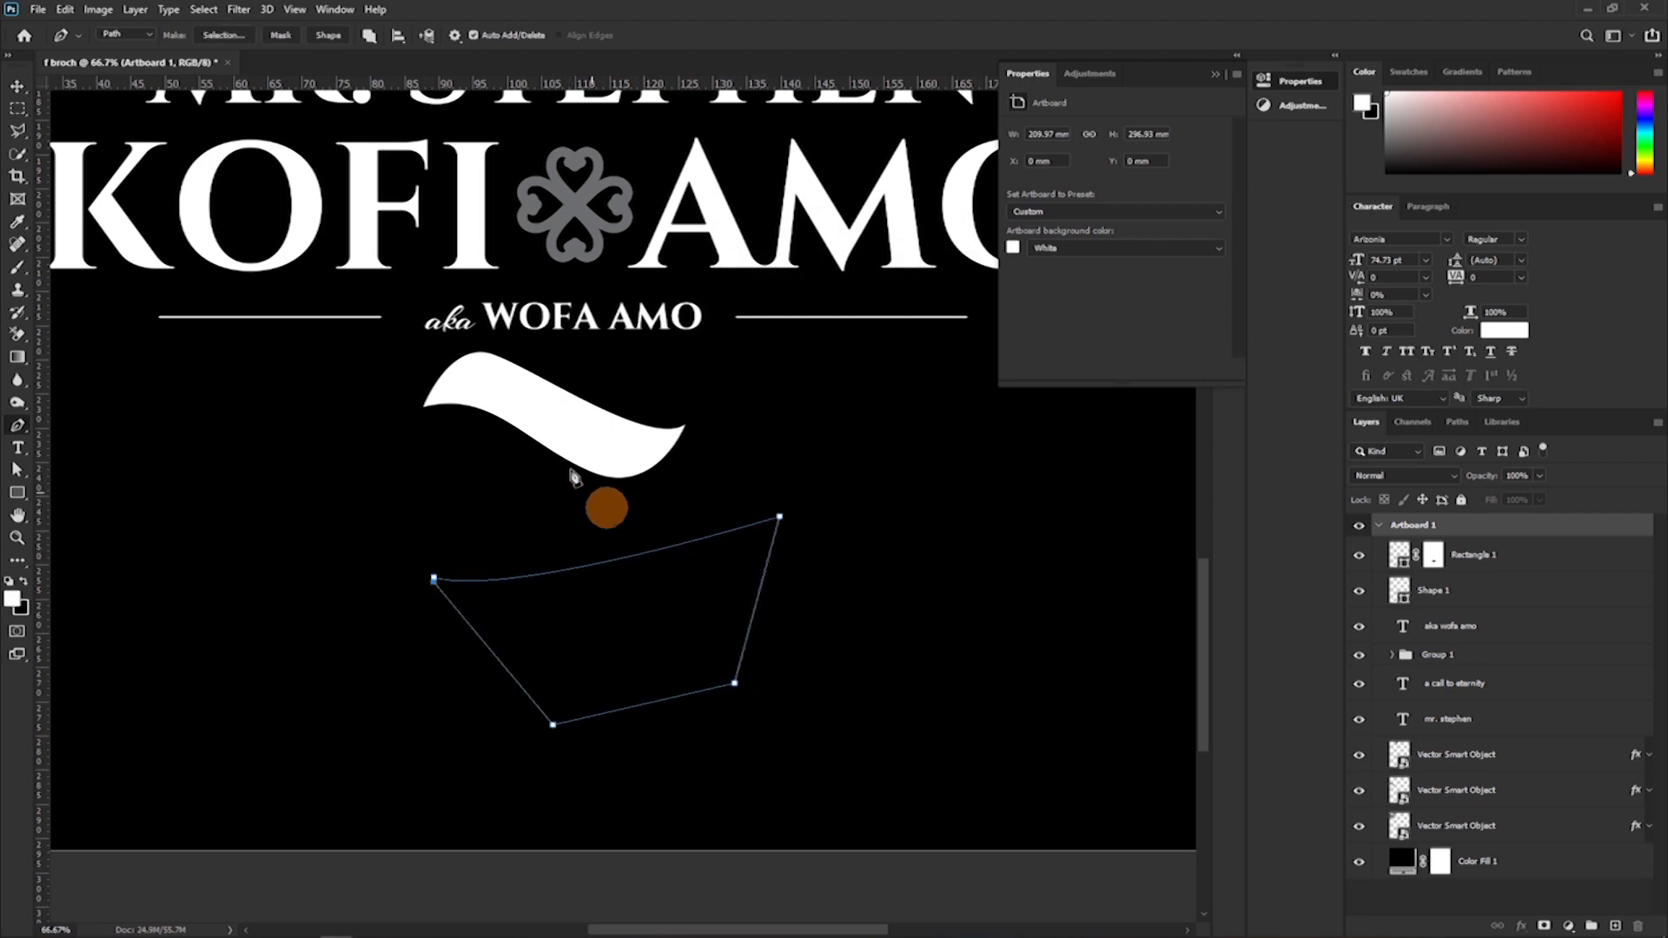
{"action": "left_click", "coordinate": [314, 43]}
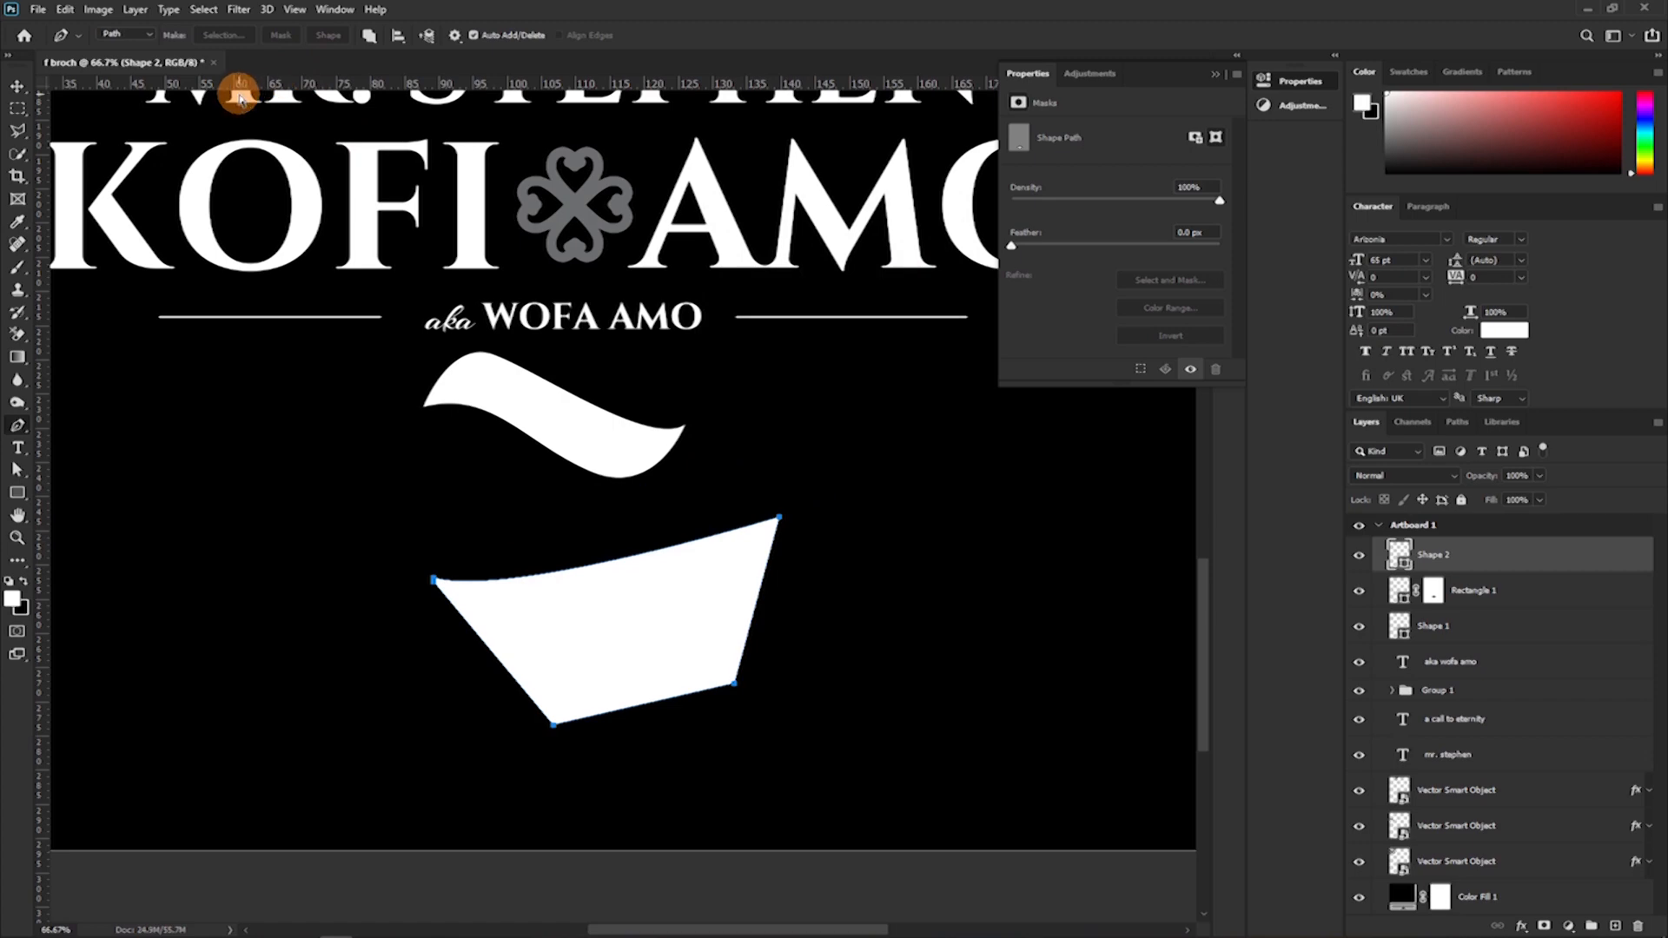
{"action": "key", "text": "ctrl+z"}
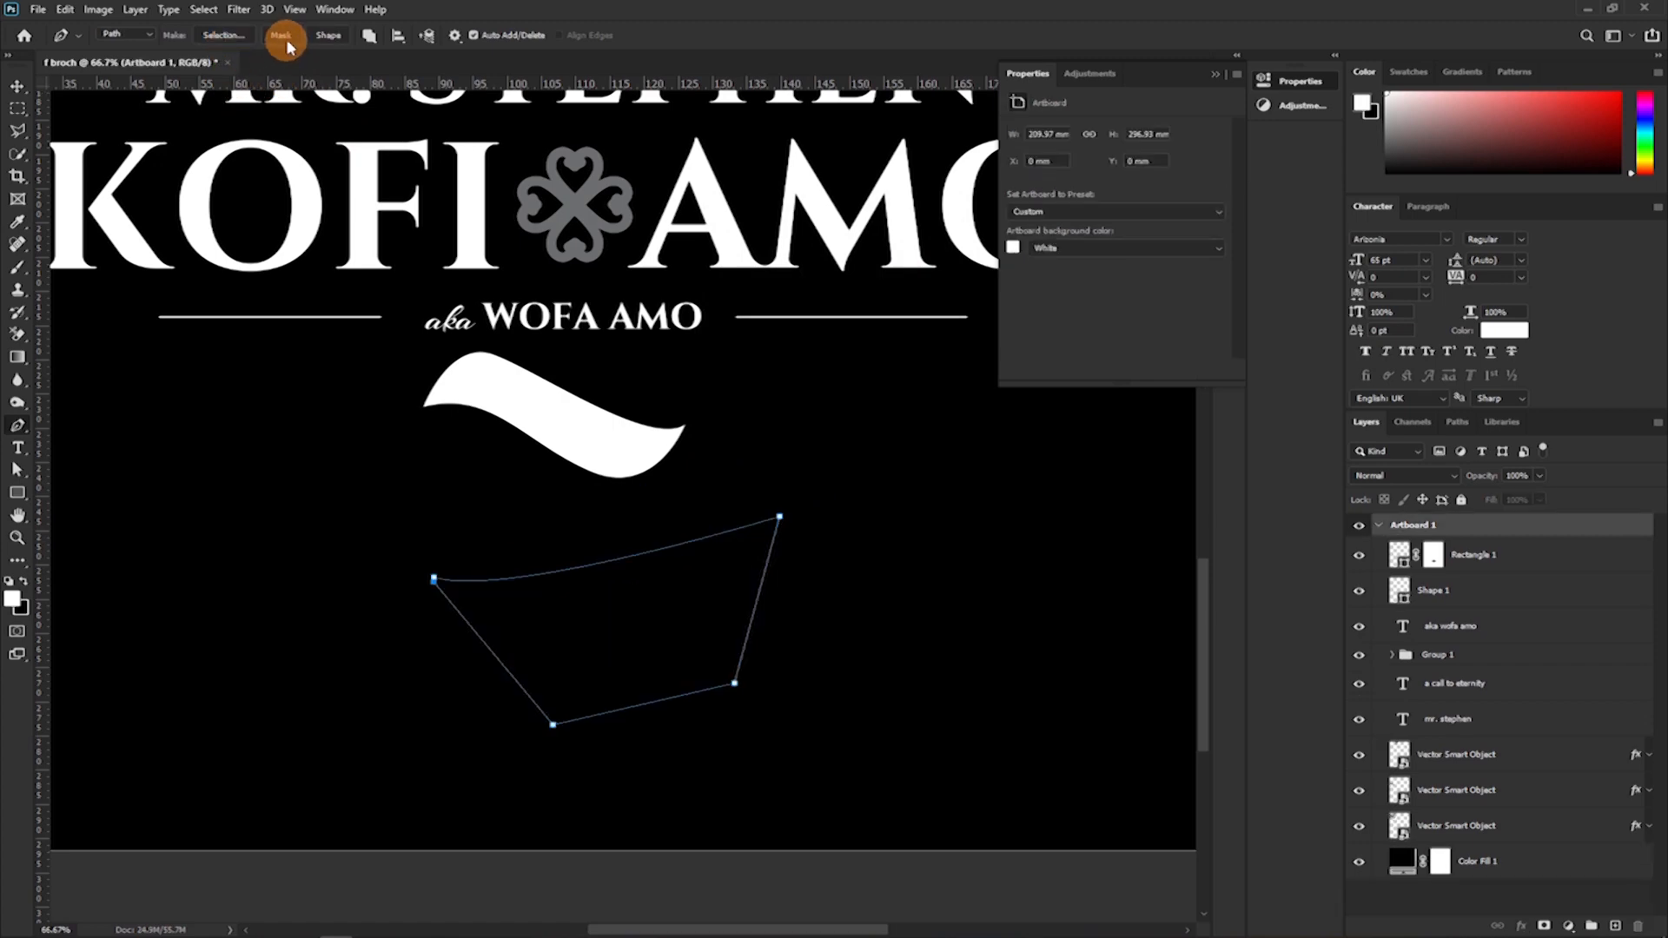
Try applying the four-point path as a mask on the artboard, undo it, and delete the path.
{"action": "left_click", "coordinate": [285, 38]}
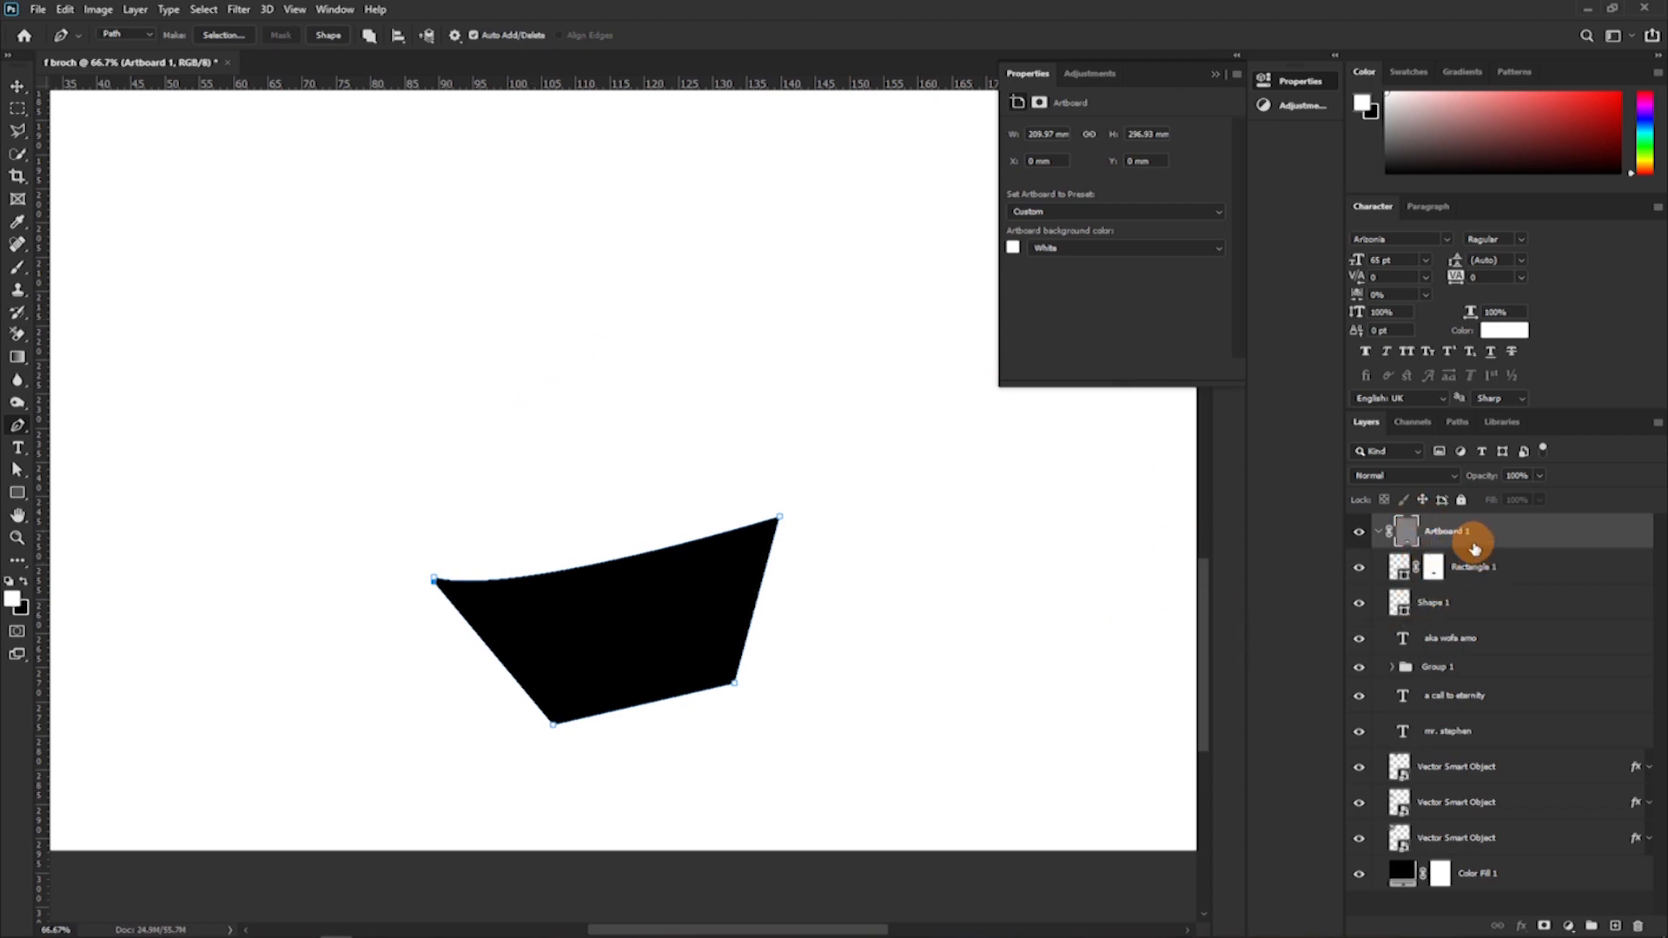
{"action": "key", "text": "ctrl+z"}
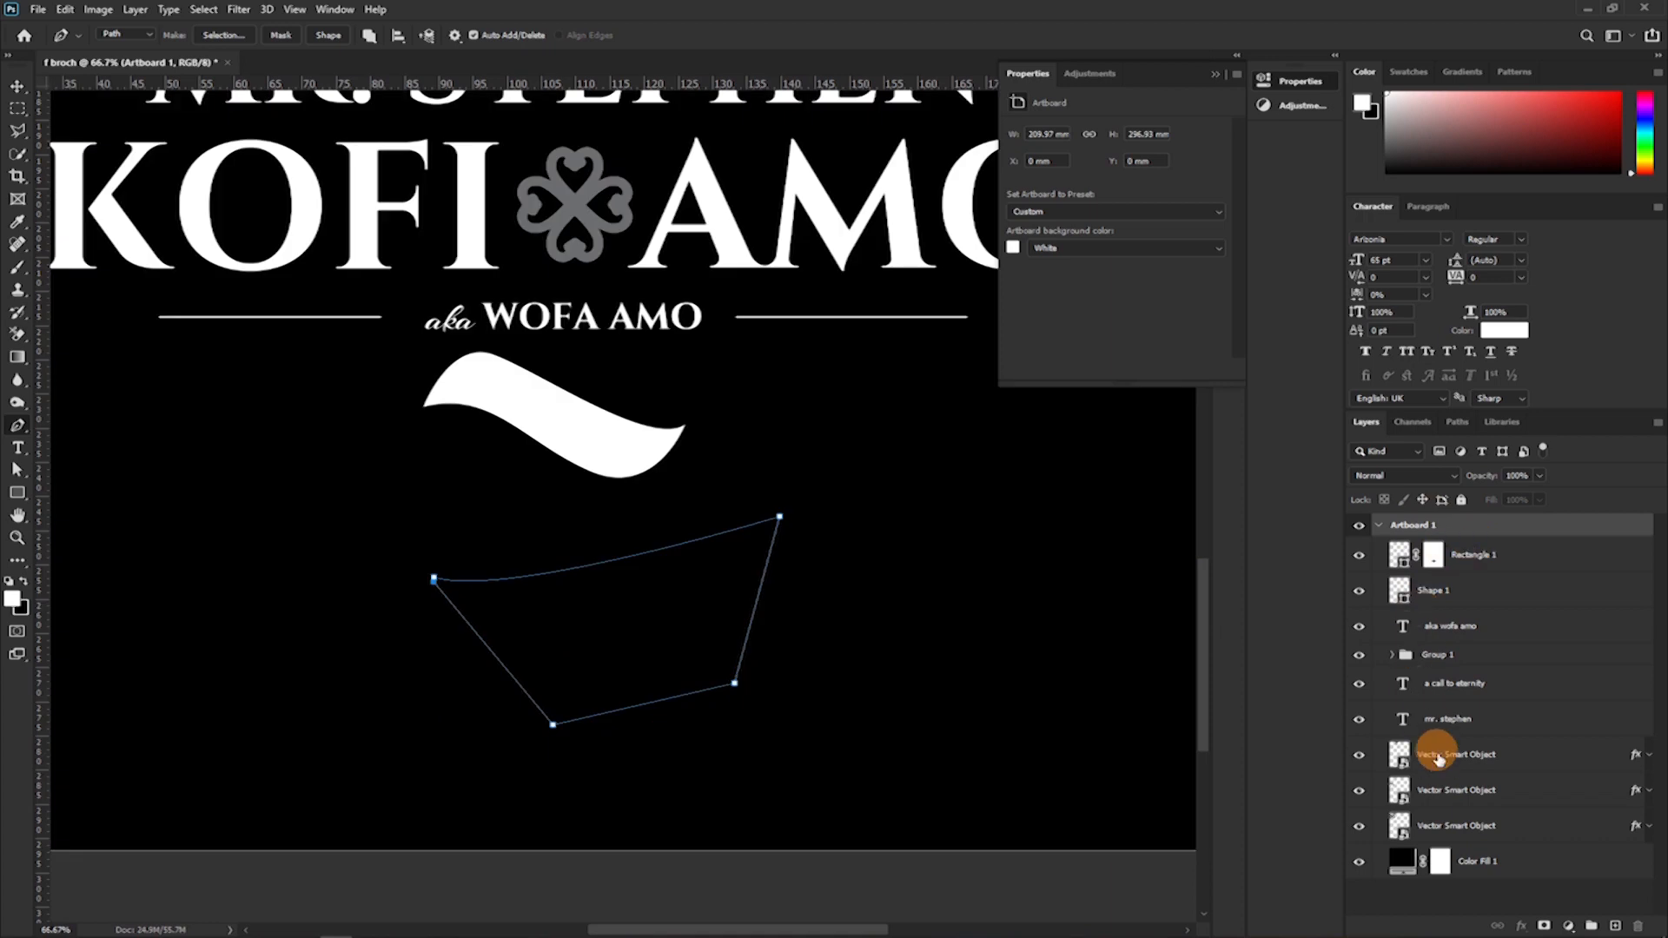
{"action": "key", "text": "ctrl+z"}
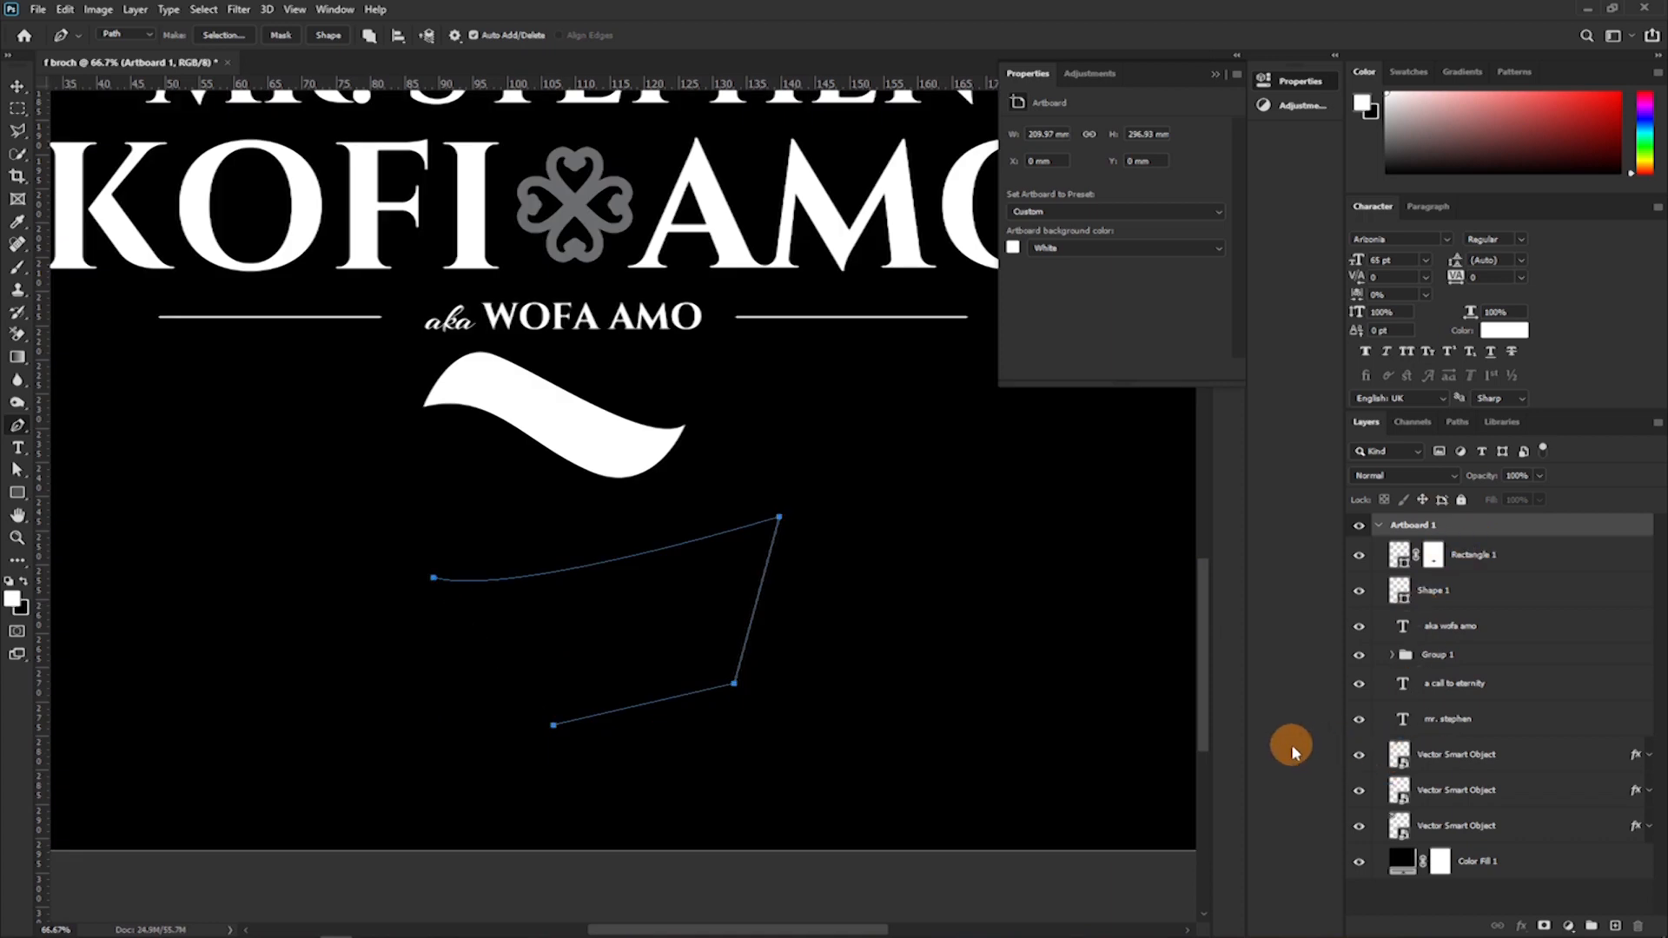
{"action": "key", "text": "Delete"}
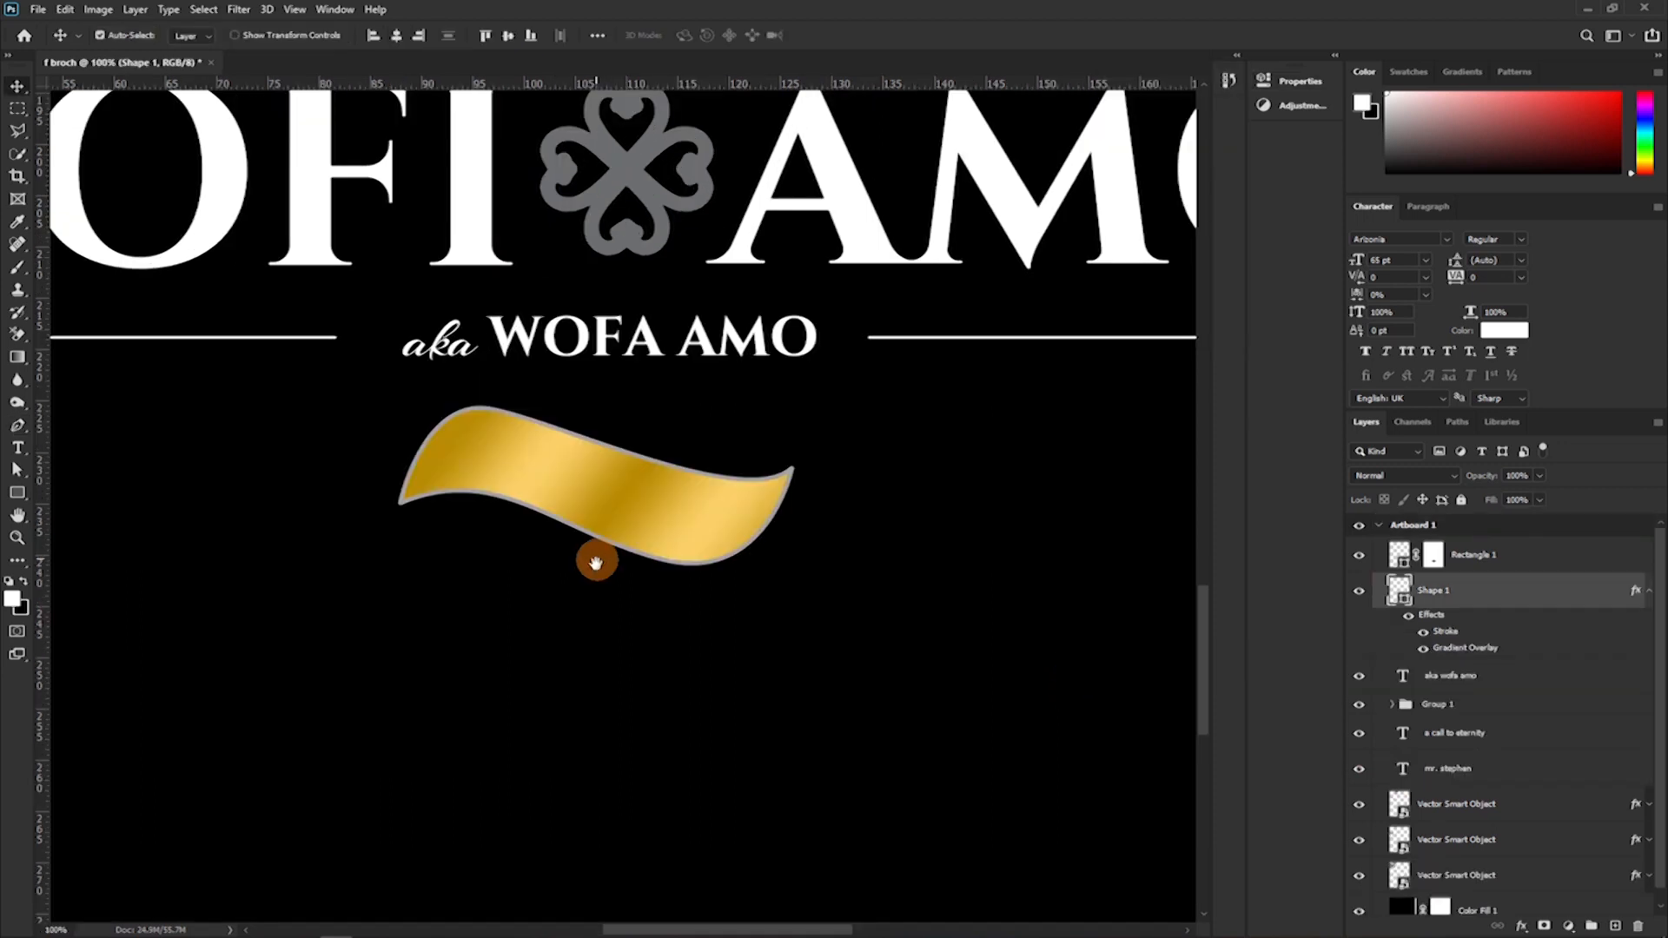
Convert the gold wavy ribbon's shape layer with its effects into a smart object.
{"action": "key", "text": "ctrl"}
{"action": "key", "text": "ctrl+plus"}
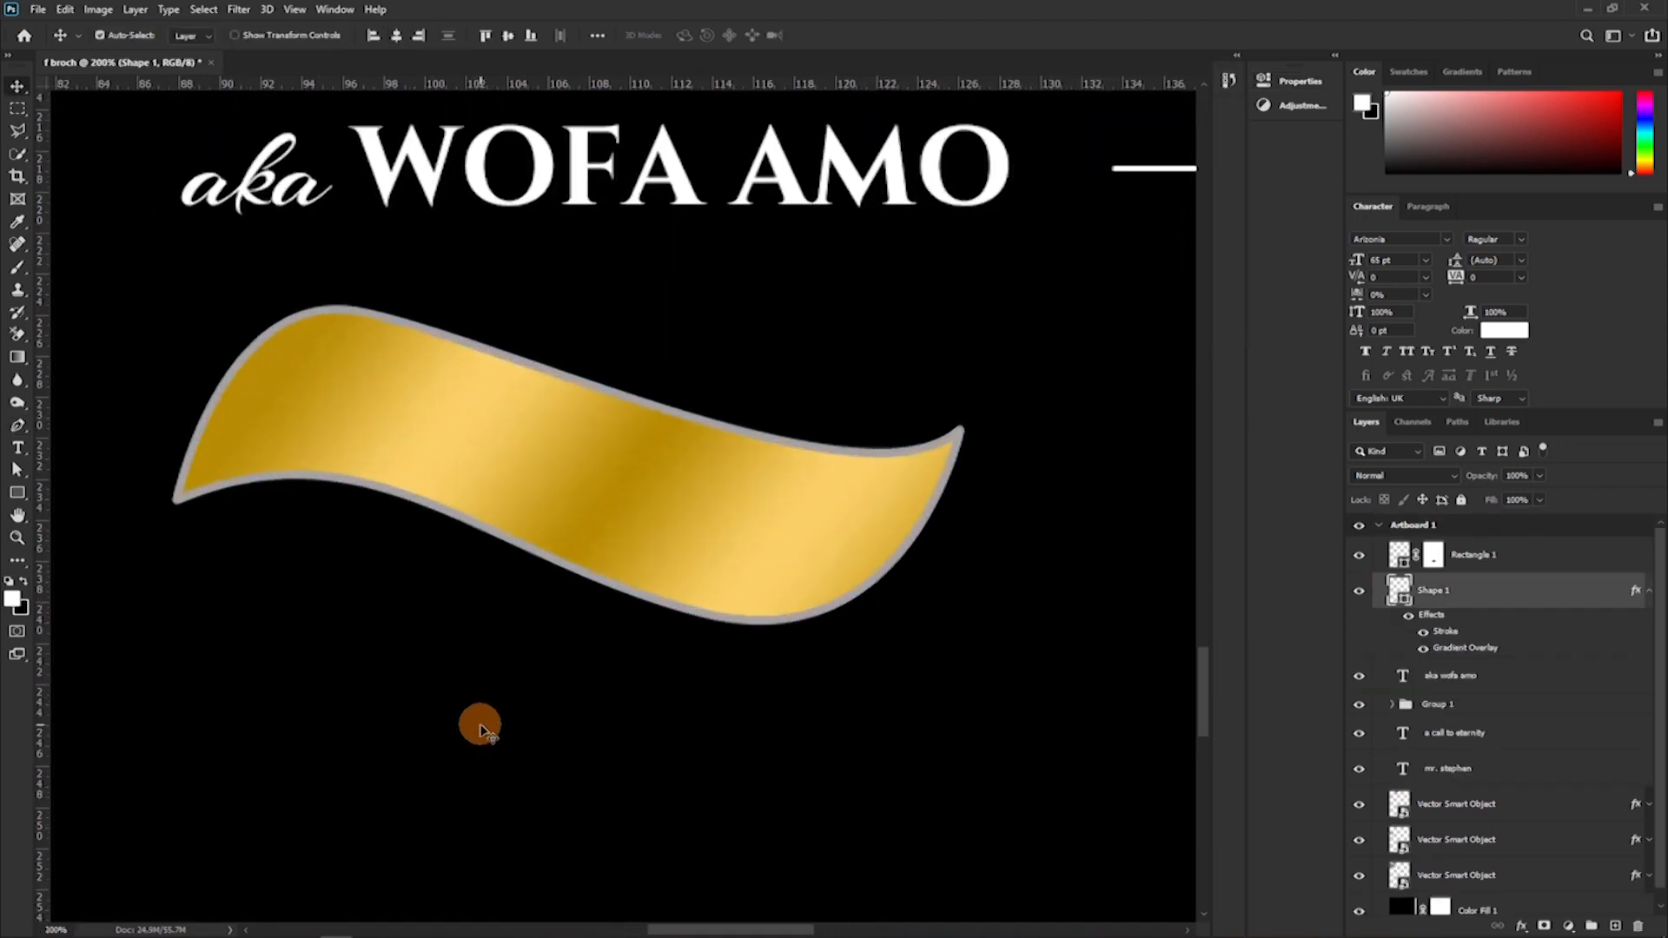
{"action": "left_click_drag", "start_coordinate": [438, 581], "coordinate": [469, 565]}
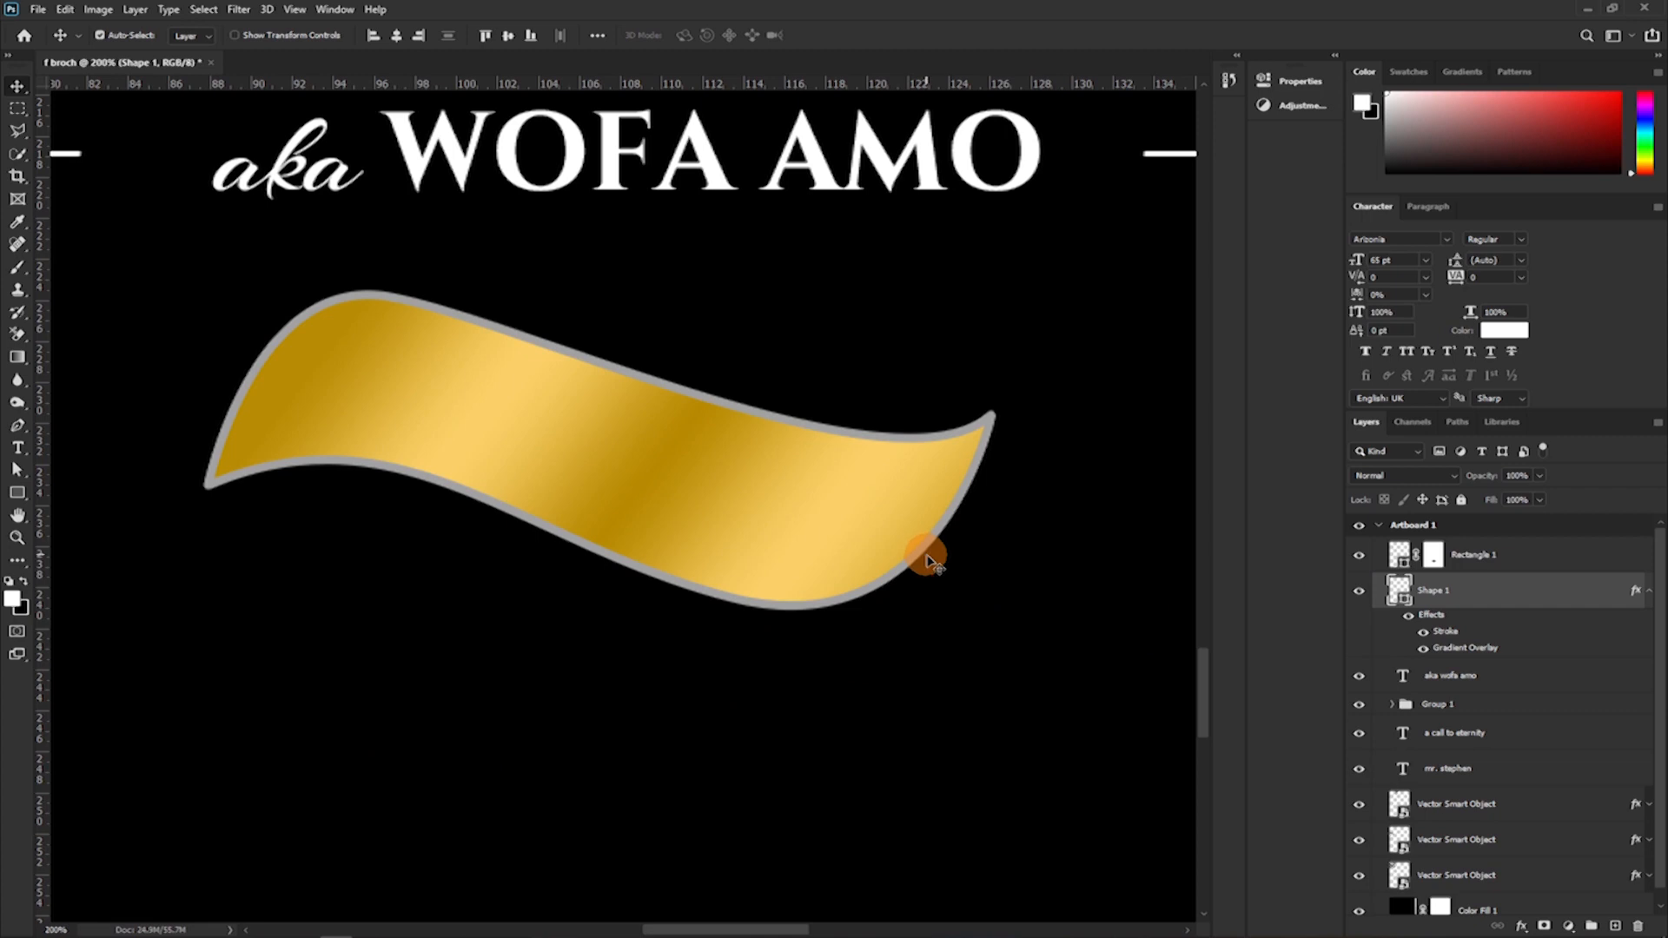
{"action": "right_click", "coordinate": [1555, 587]}
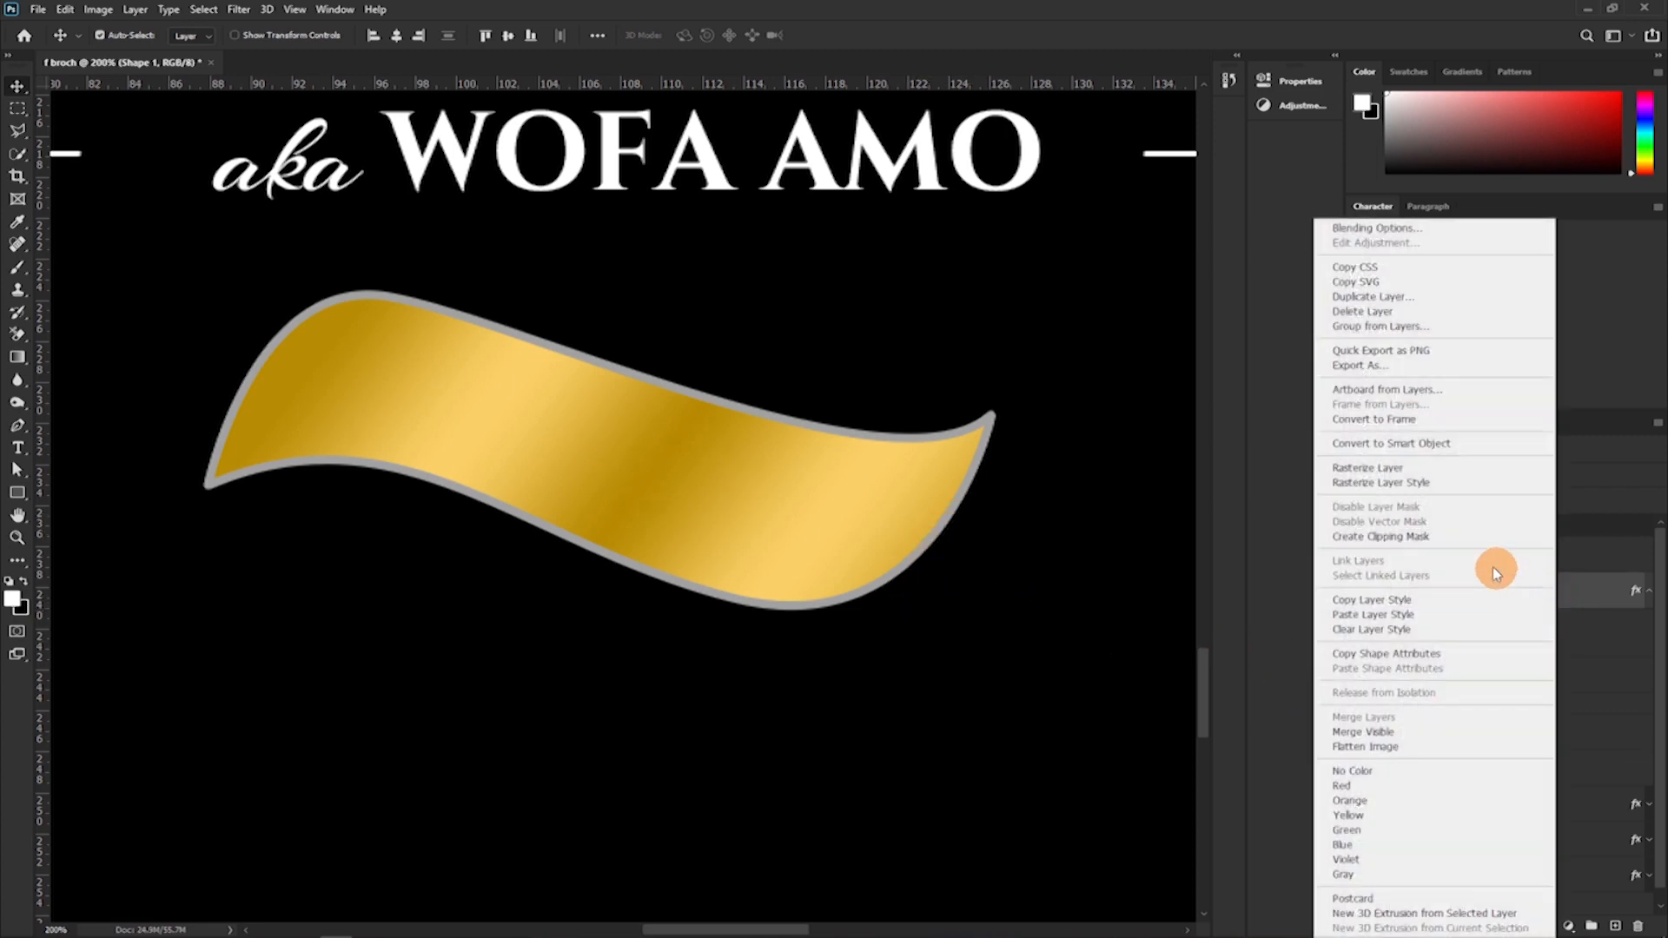
{"action": "left_click", "coordinate": [1374, 444]}
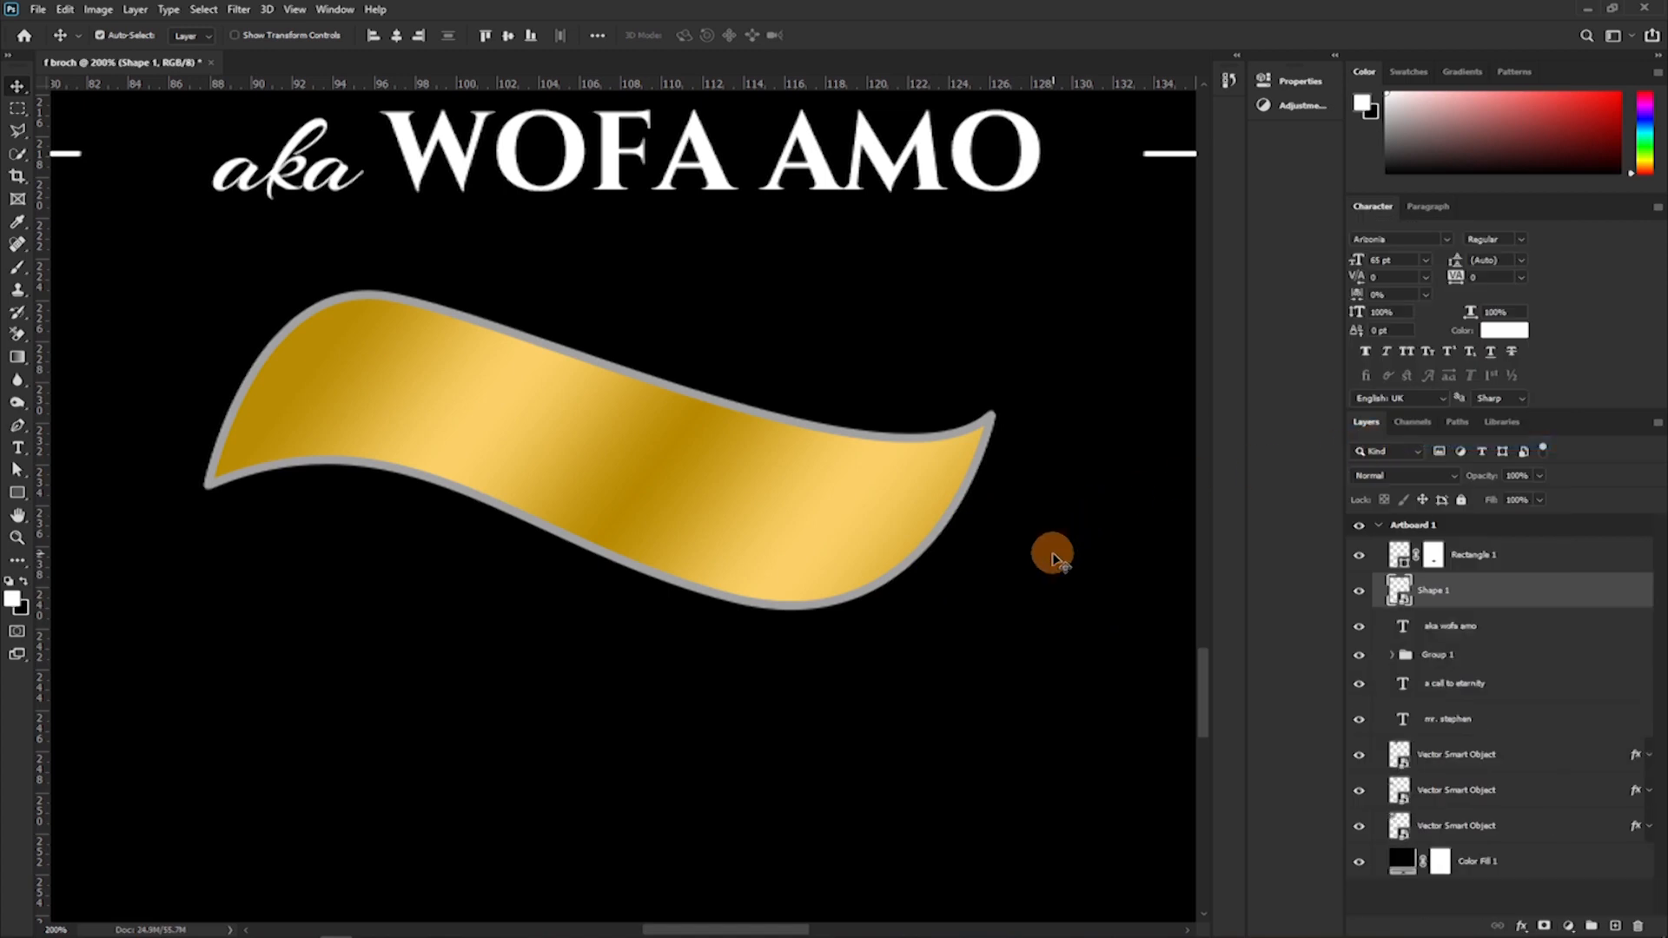
Rotate the gold ribbon counterclockwise by about 4.85 degrees below the alias text.
{"action": "key", "text": "ctrl"}
{"action": "key", "text": "ctrl+t"}
{"action": "left_click_drag", "start_coordinate": [1054, 521], "coordinate": [1053, 477]}
{"action": "mouse_move", "coordinate": [752, 514]}
{"action": "left_mouse_down"}
{"action": "mouse_move", "coordinate": [756, 487]}
{"action": "mouse_move", "coordinate": [756, 524]}
{"action": "left_mouse_up"}
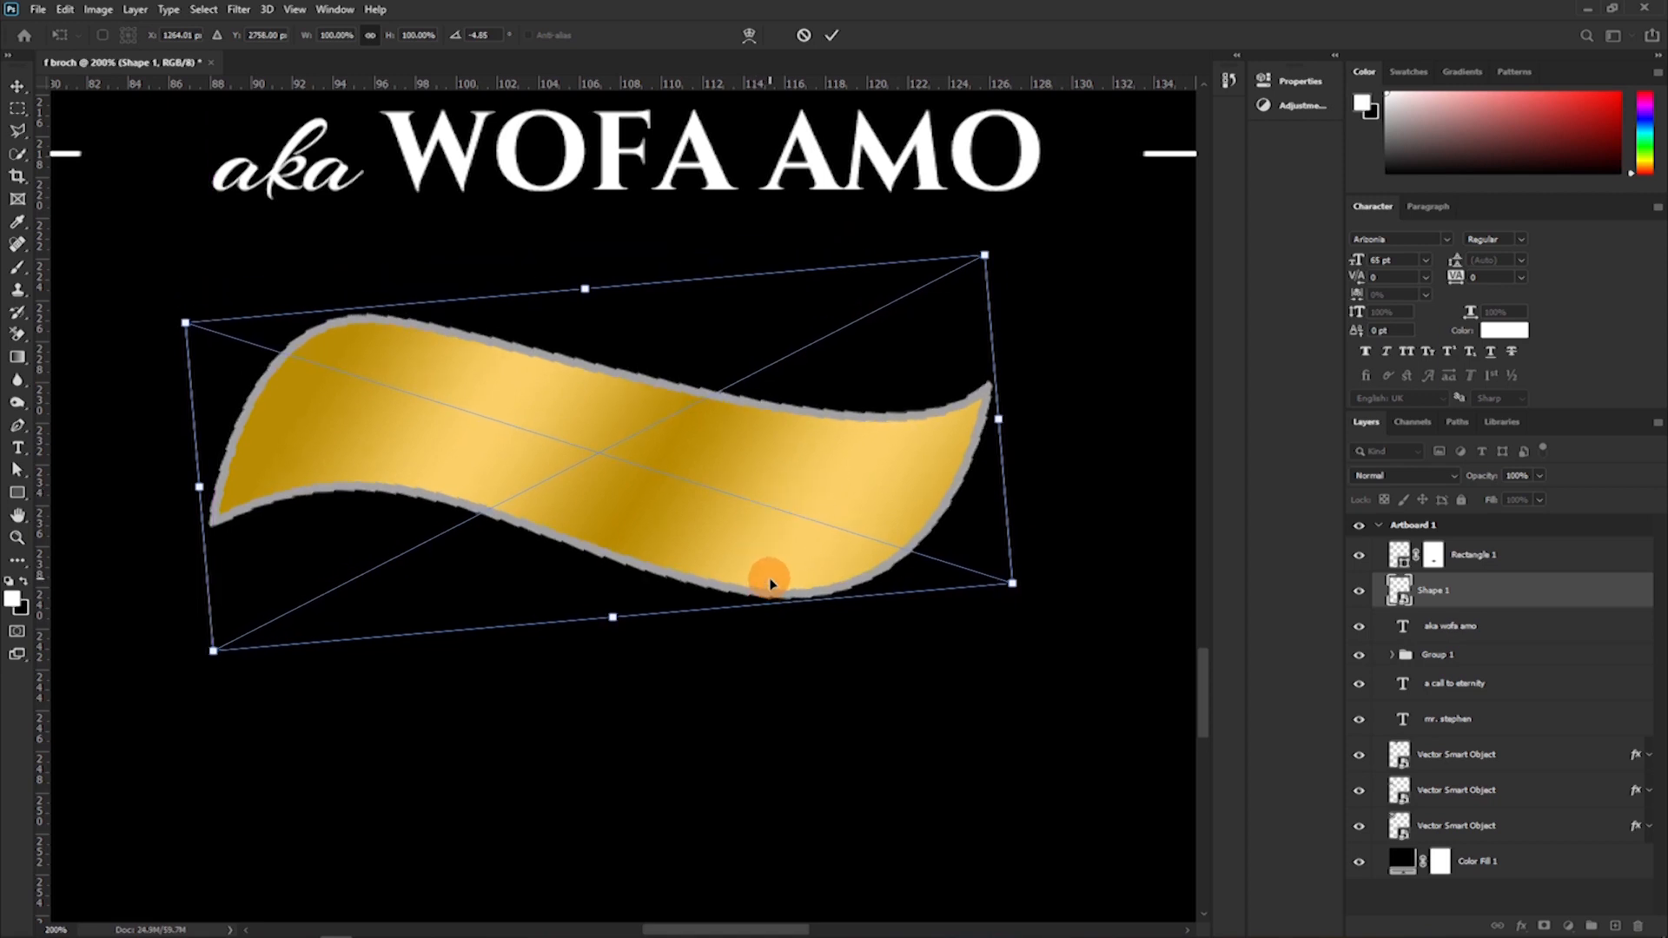
{"action": "key", "text": "Return"}
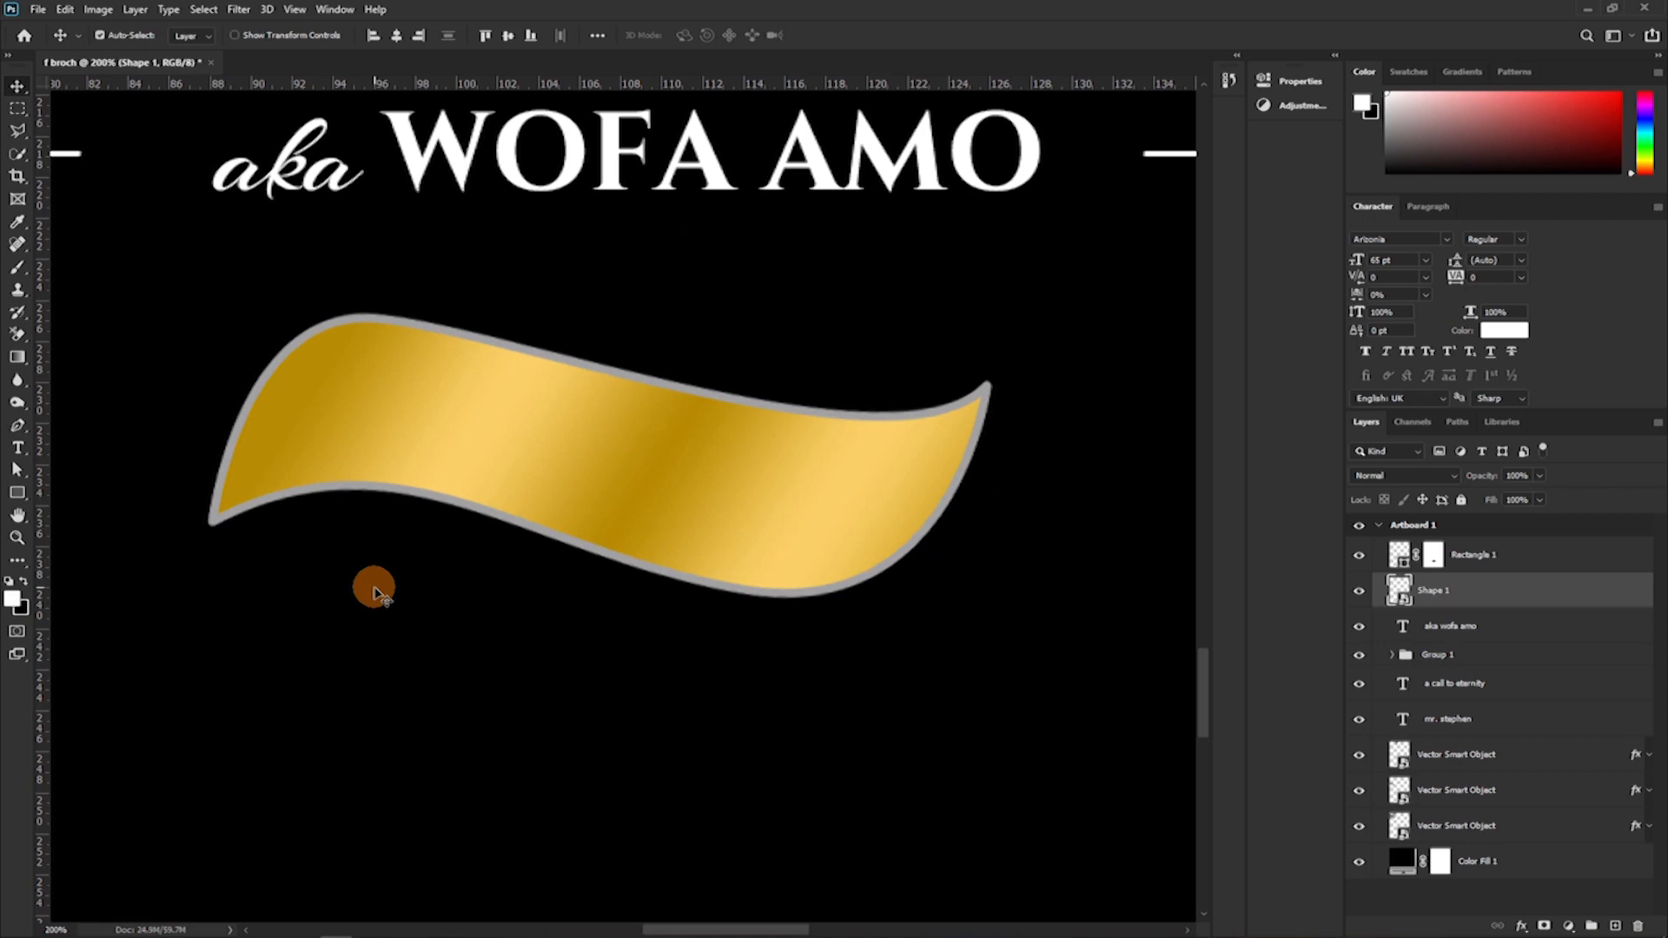
Draw an open curve about 155 by 88 px along the ribbon's lower-left edge and past its tip, and convert it into a shape.
{"action": "key", "text": "p"}
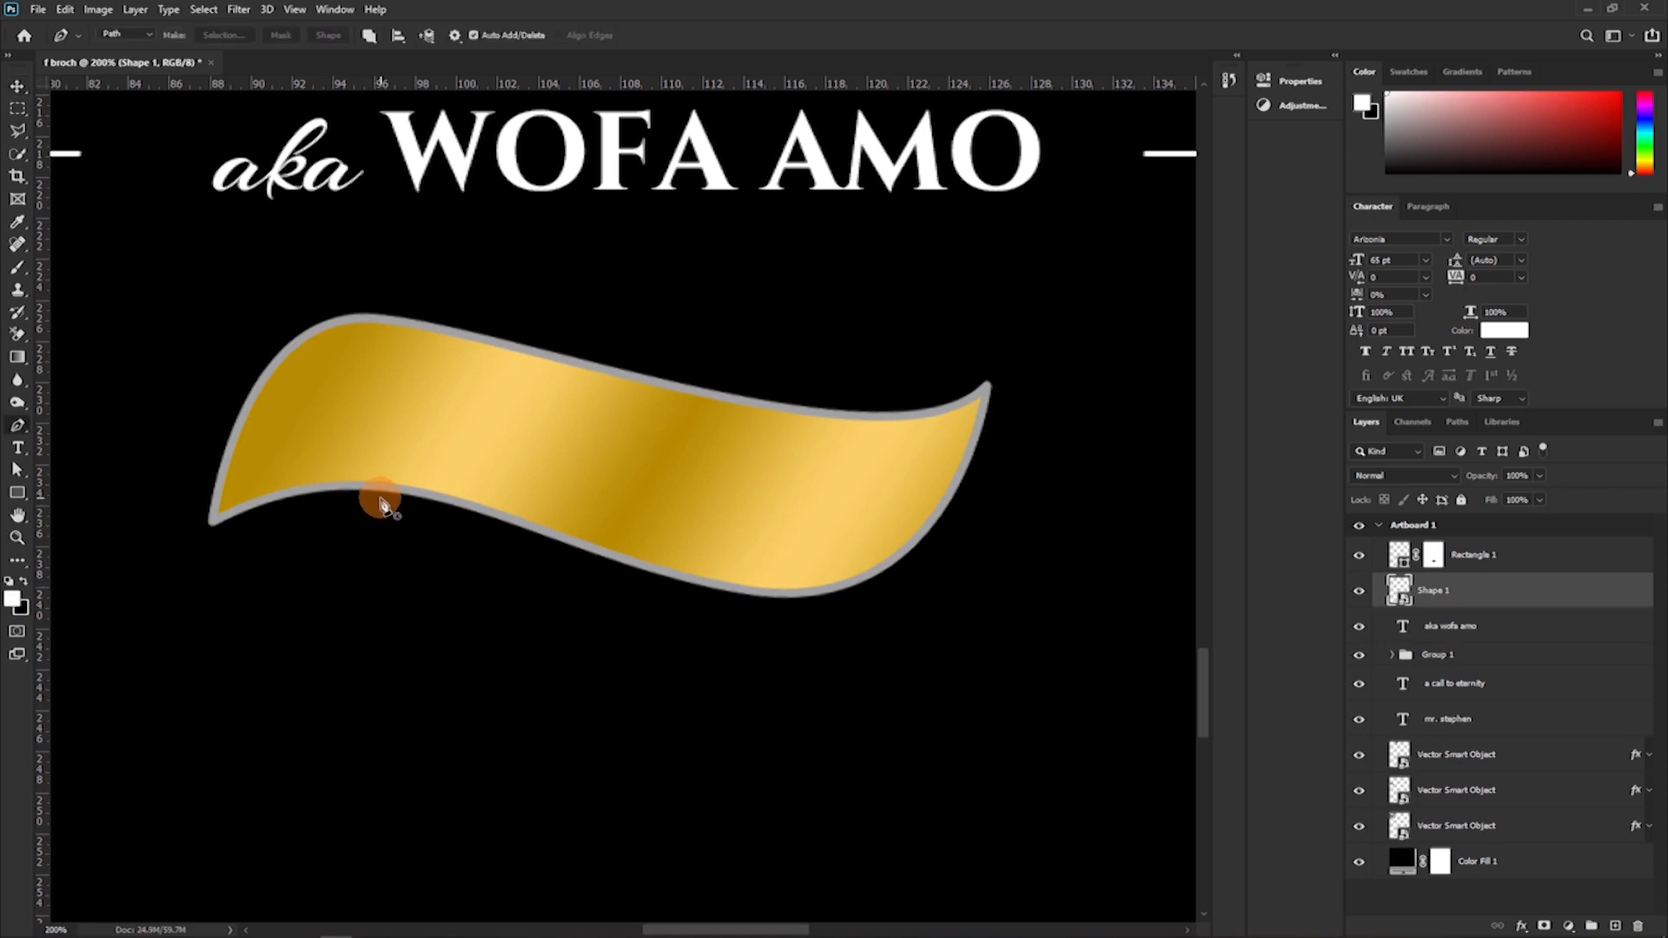
{"action": "left_click", "coordinate": [383, 491]}
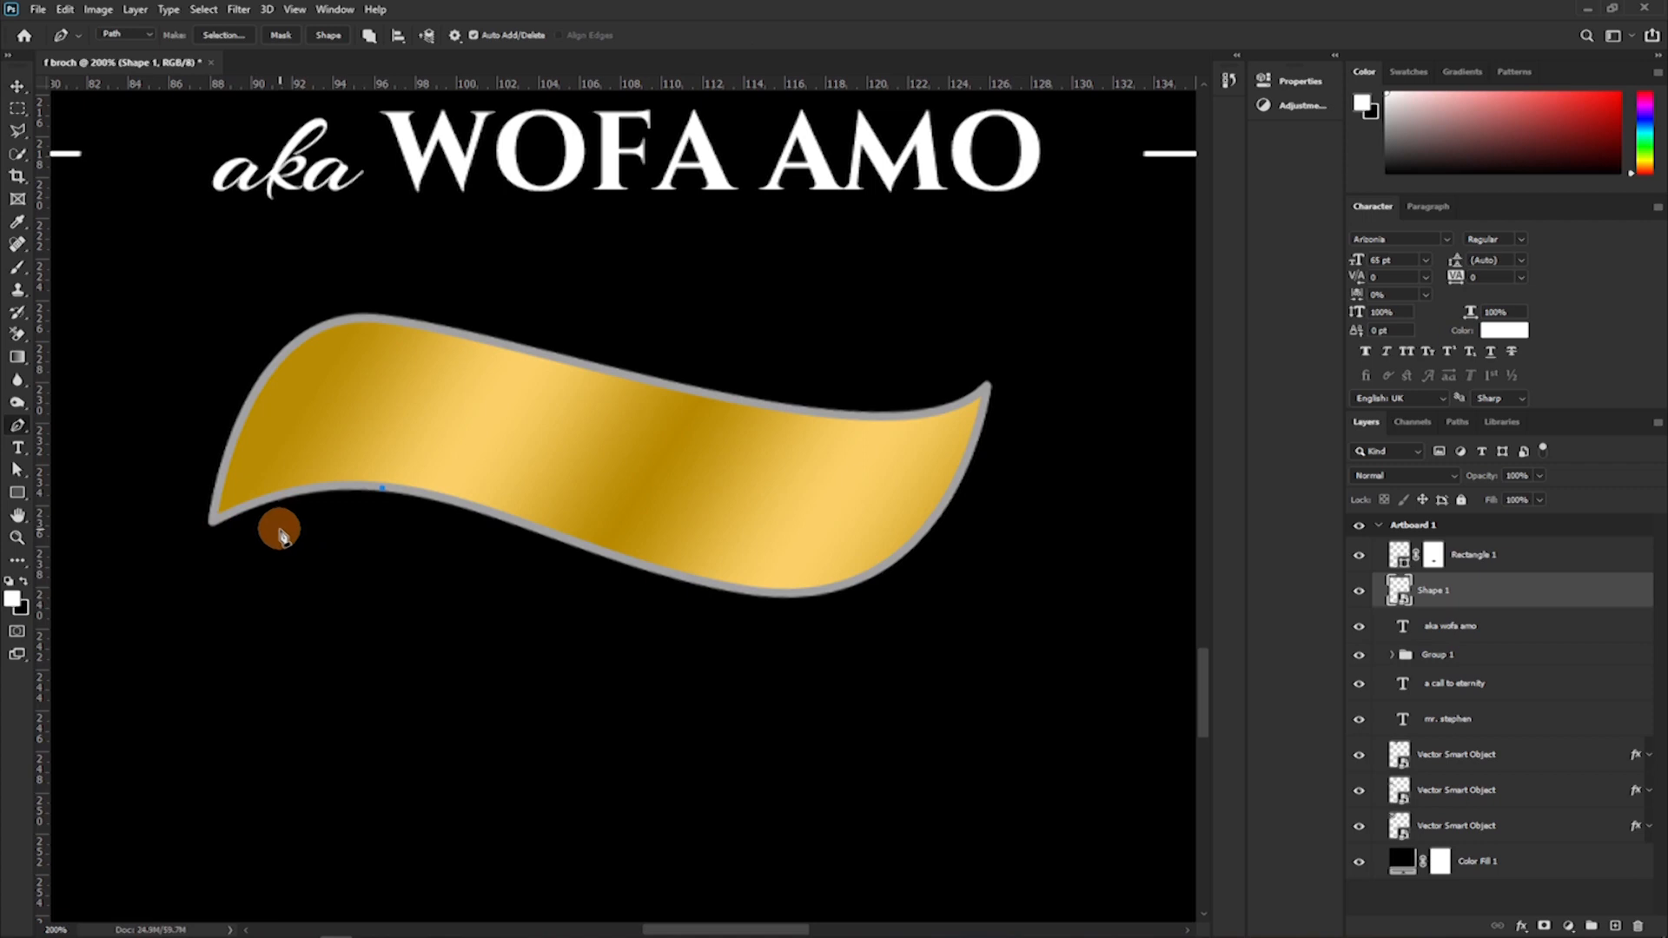
{"action": "scroll", "coordinate": [275, 534], "scroll_direction": "up", "scroll_amount": 1}
{"action": "left_click_drag", "start_coordinate": [399, 443], "coordinate": [711, 376]}
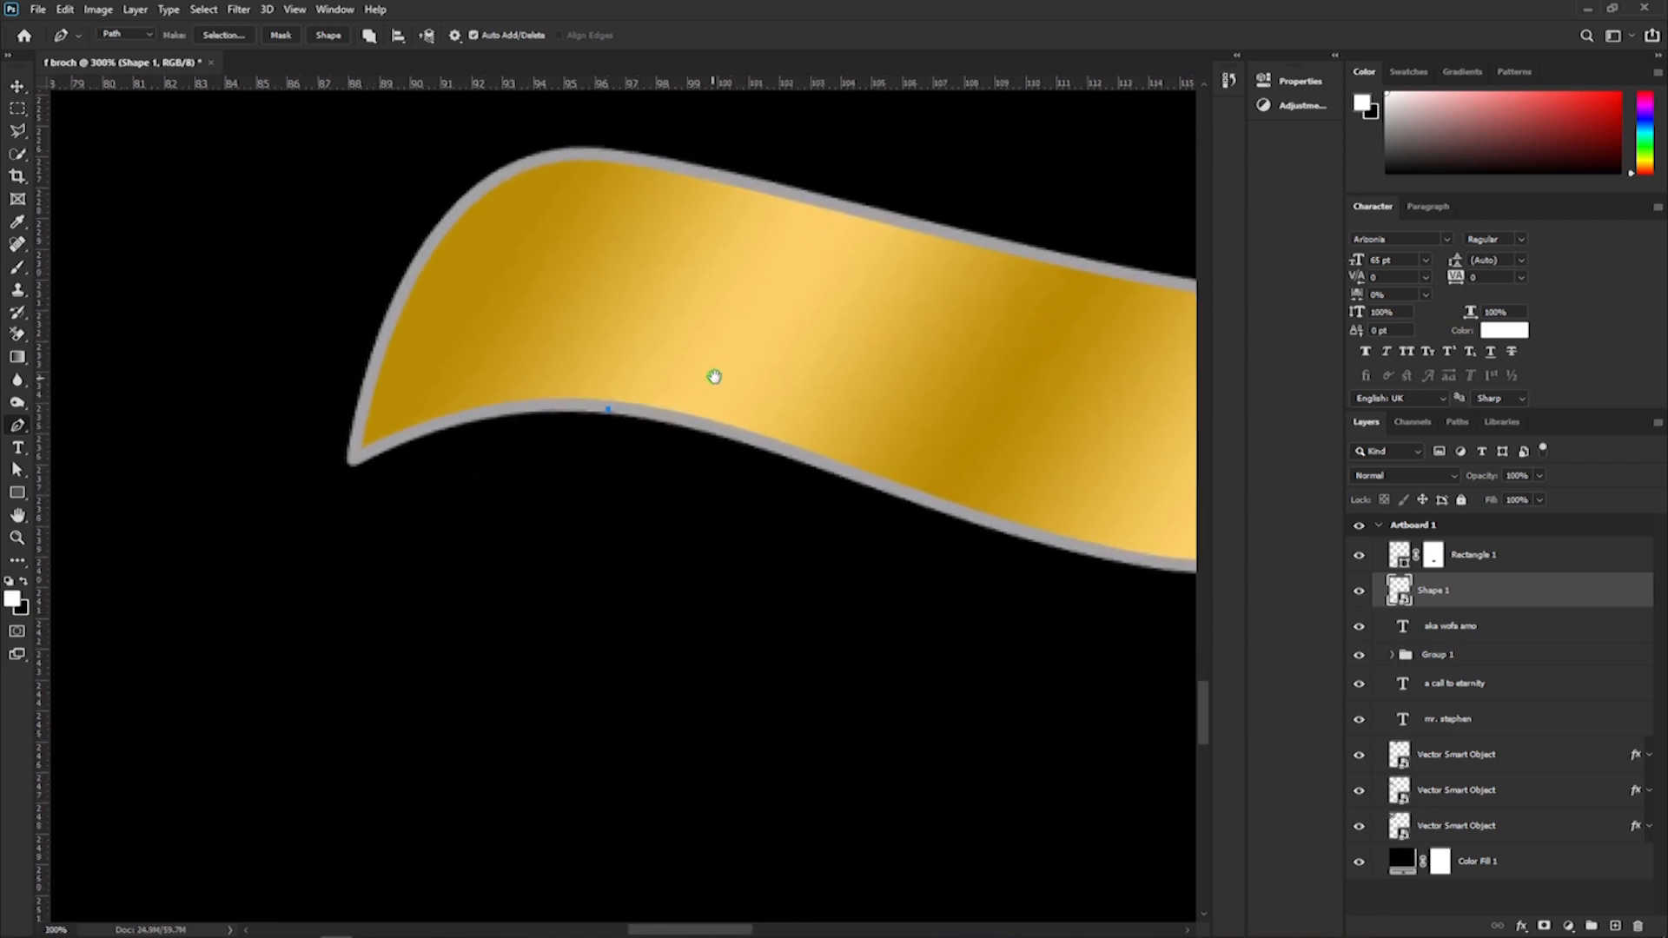
{"action": "left_click_drag", "start_coordinate": [220, 632], "coordinate": [111, 899]}
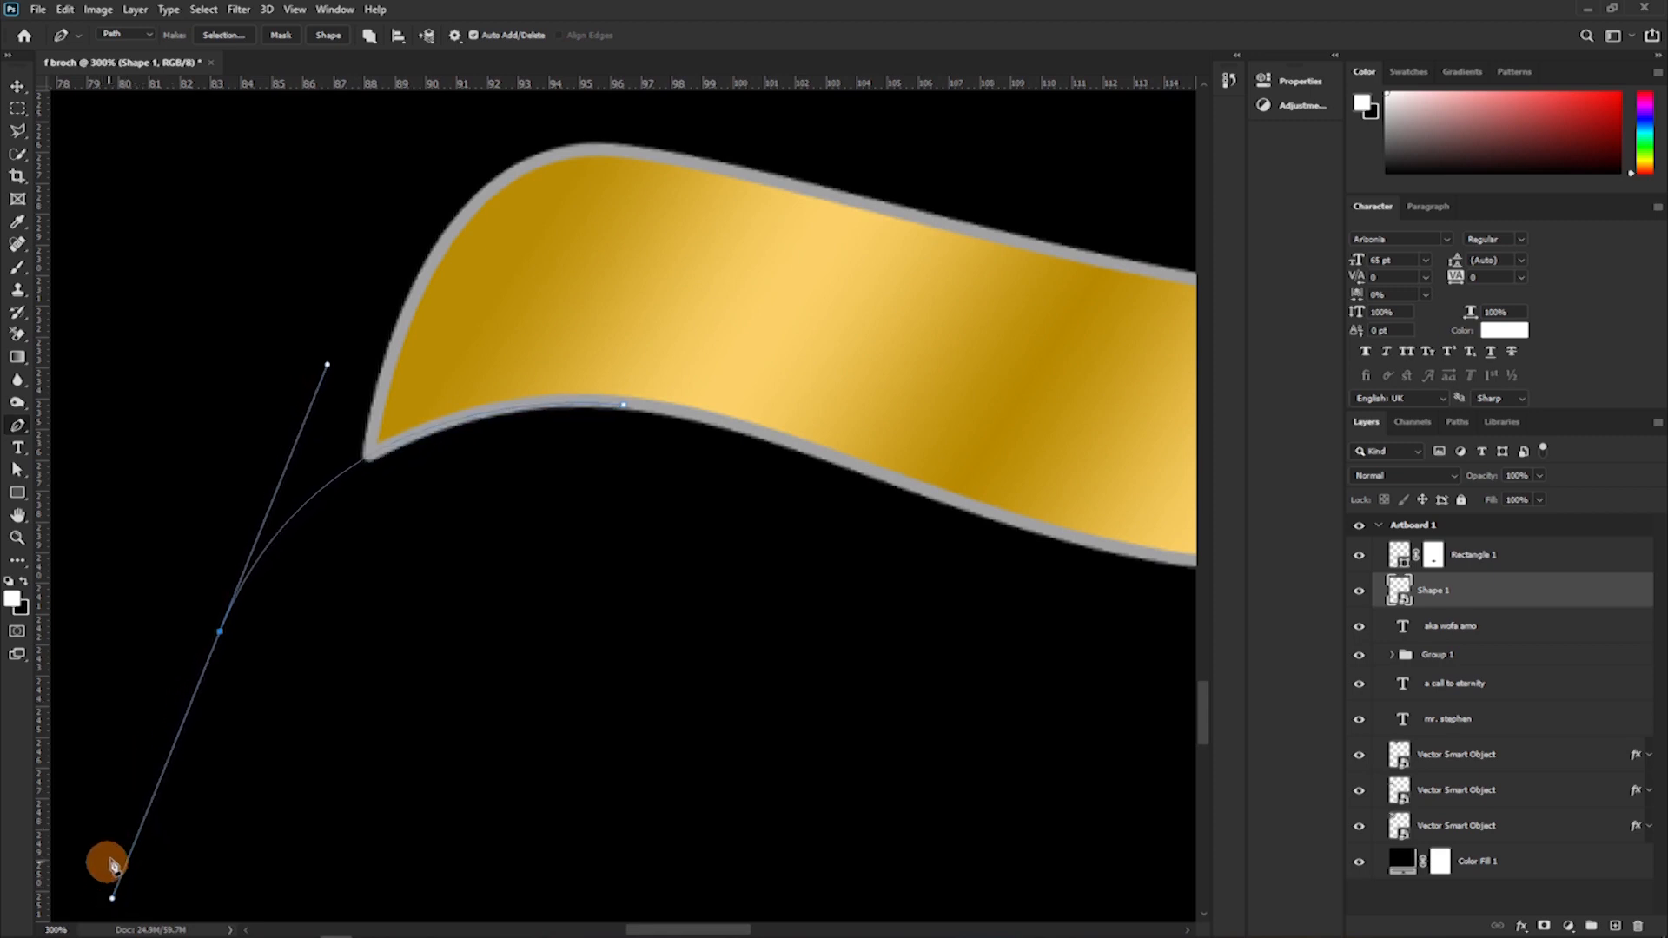
{"action": "left_click", "coordinate": [219, 631]}
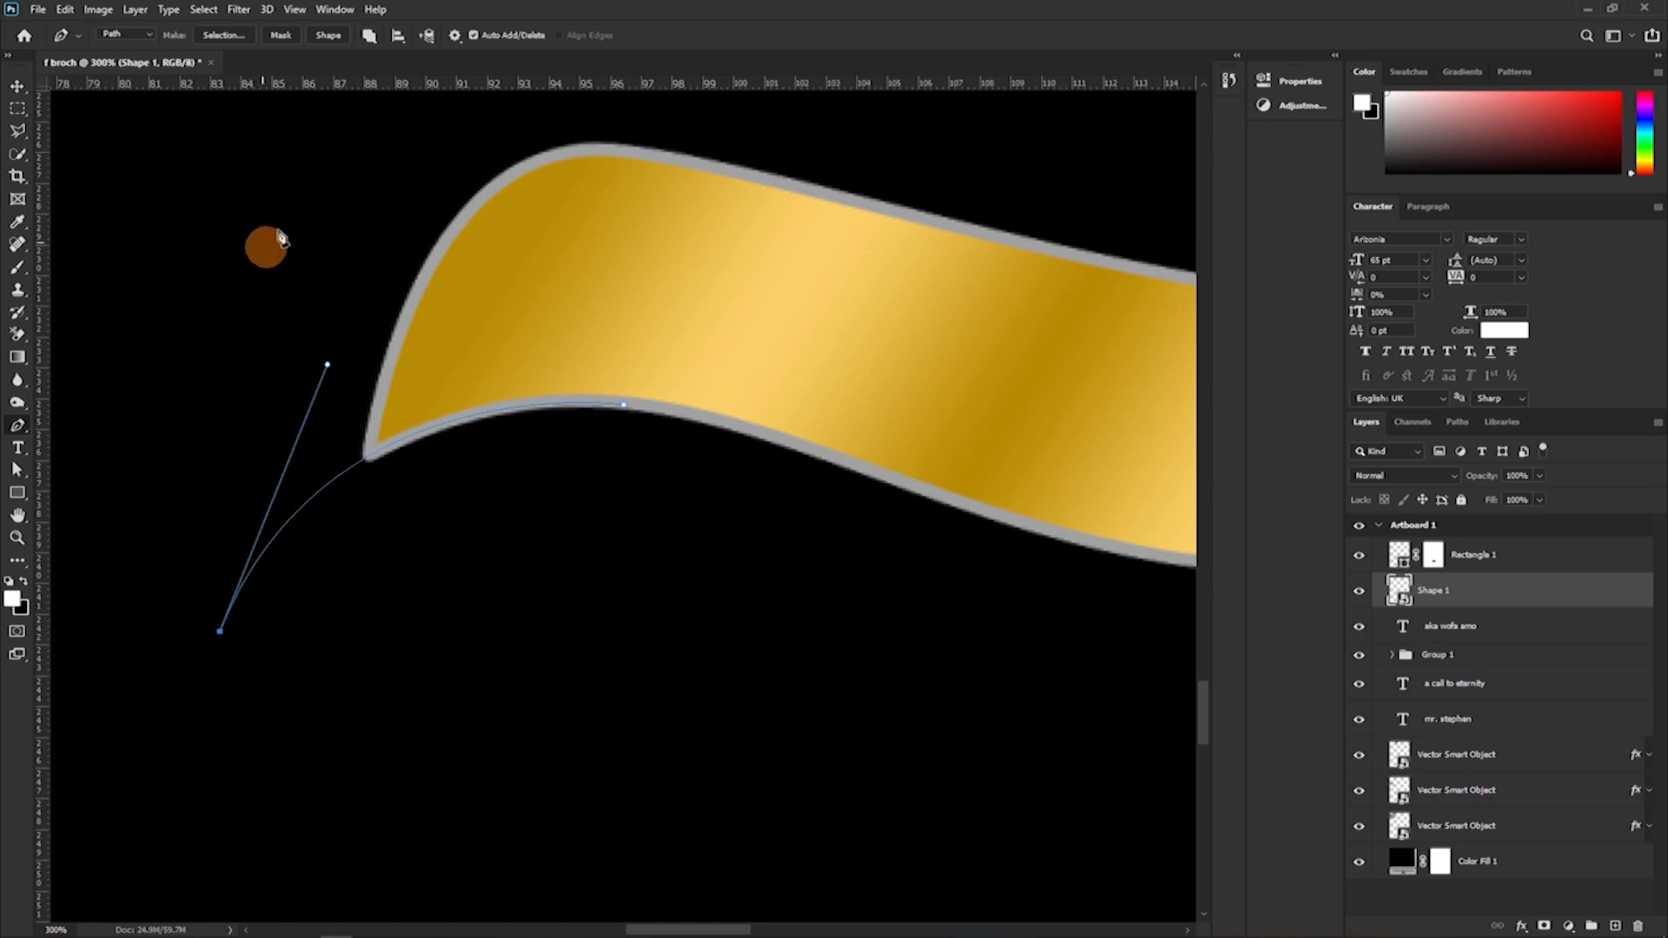
{"action": "left_click", "coordinate": [328, 36]}
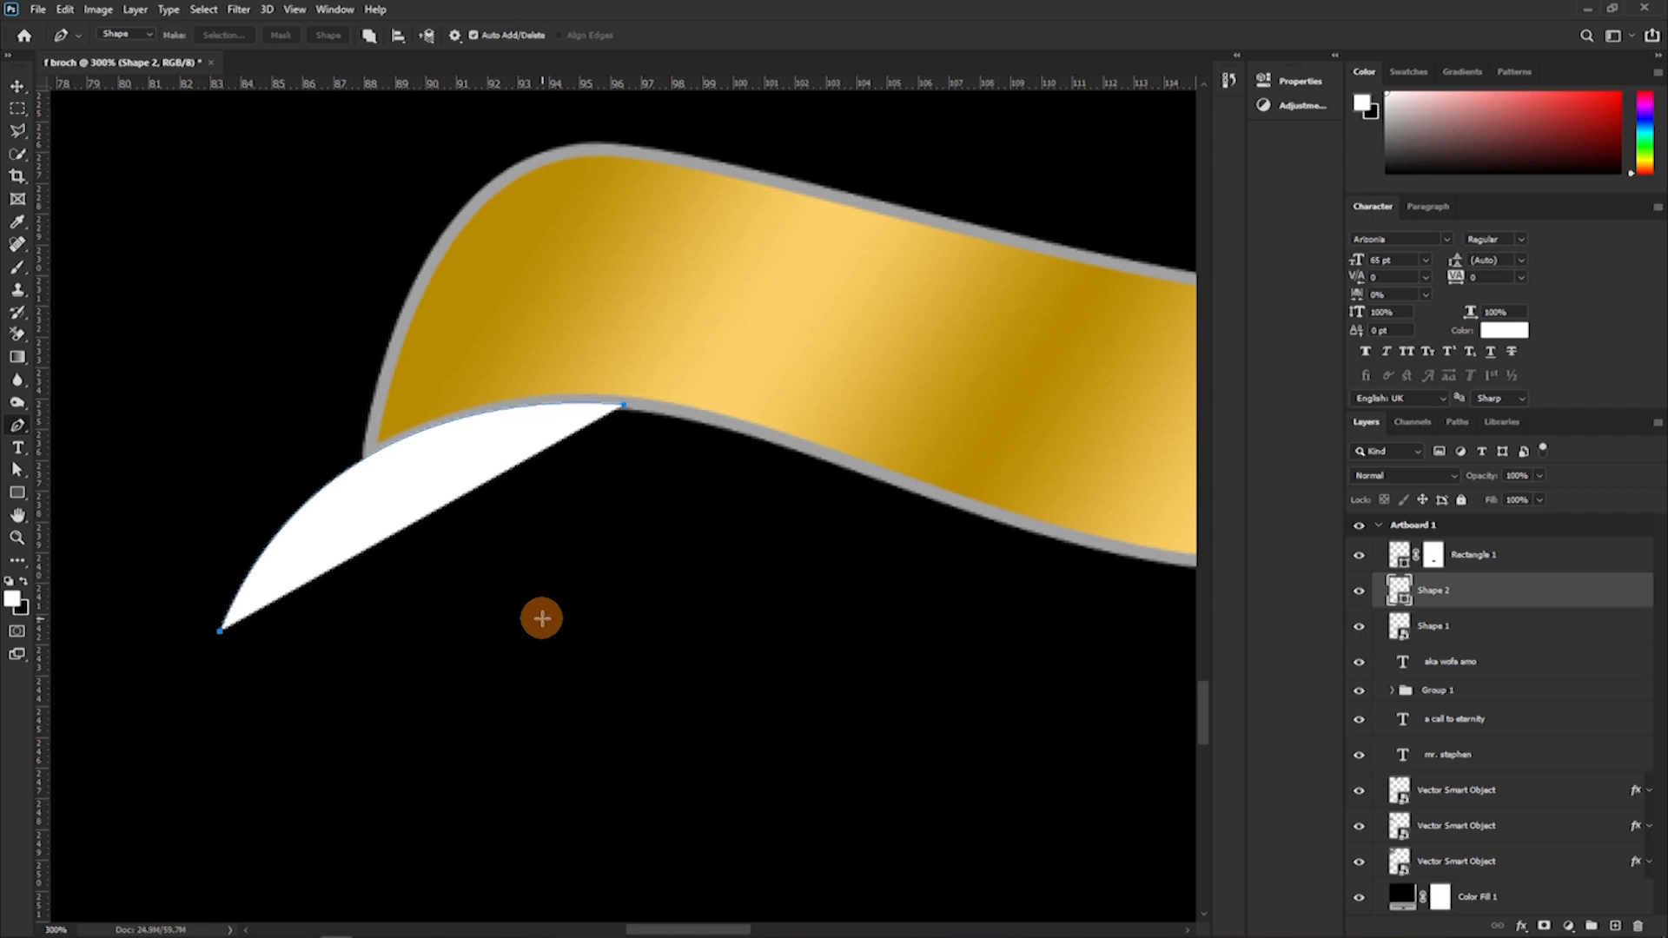
Remove the curve's fill and give it a 5 px light grey stroke matching the ribbon's outline.
{"action": "key", "text": "u"}
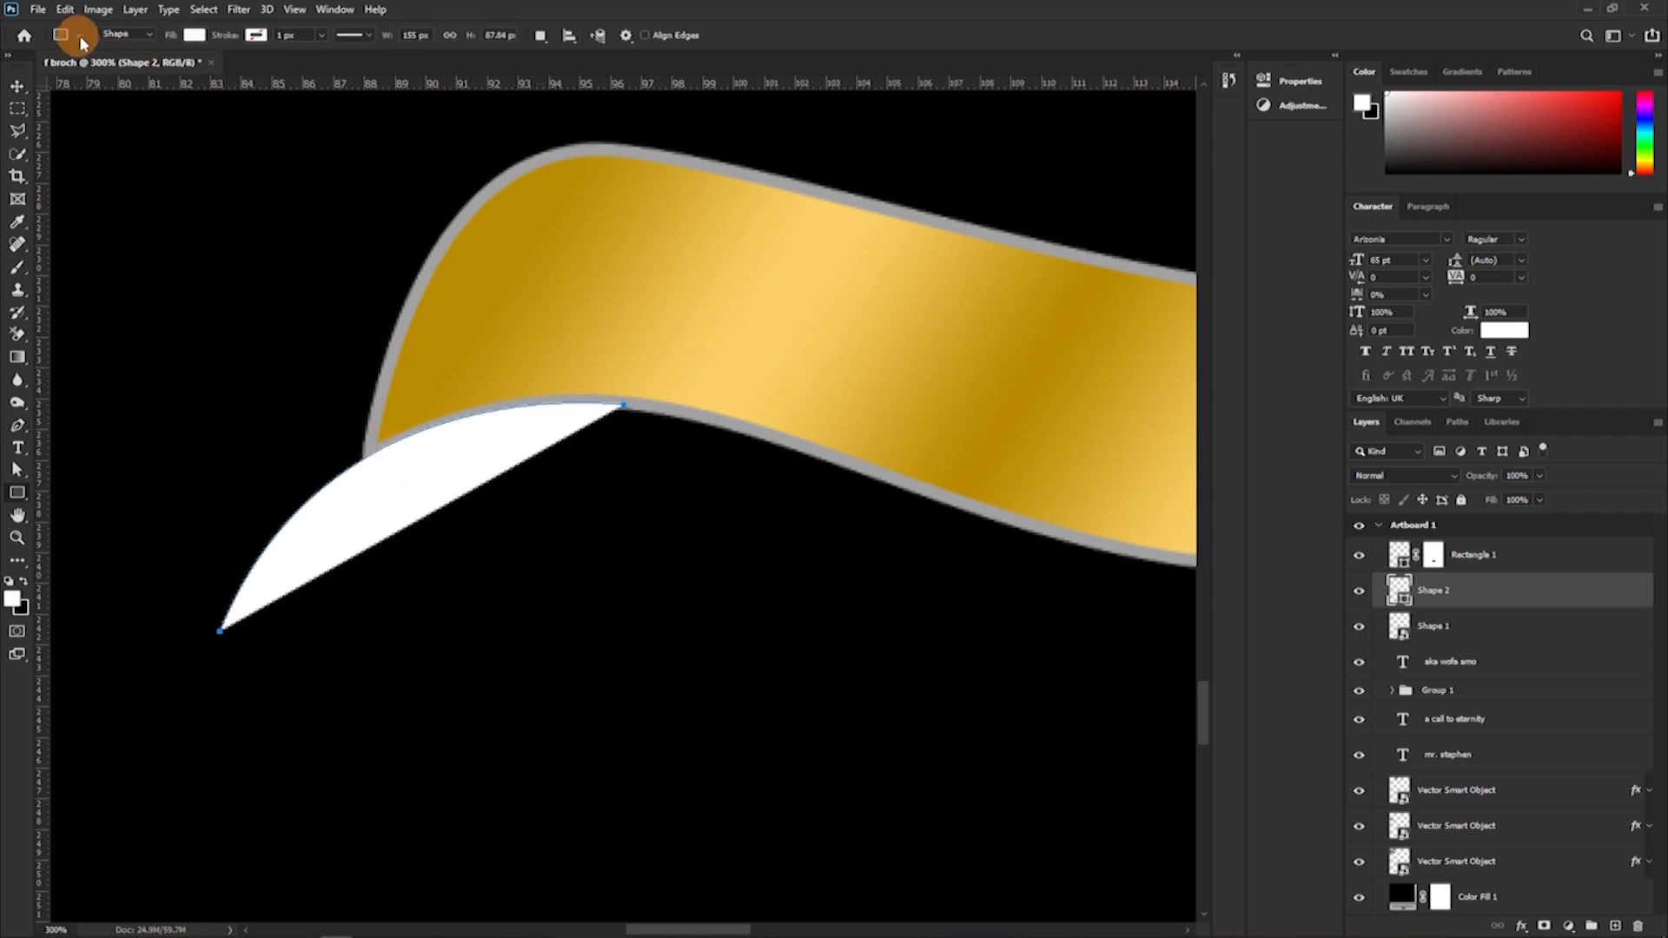
{"action": "left_click", "coordinate": [194, 36]}
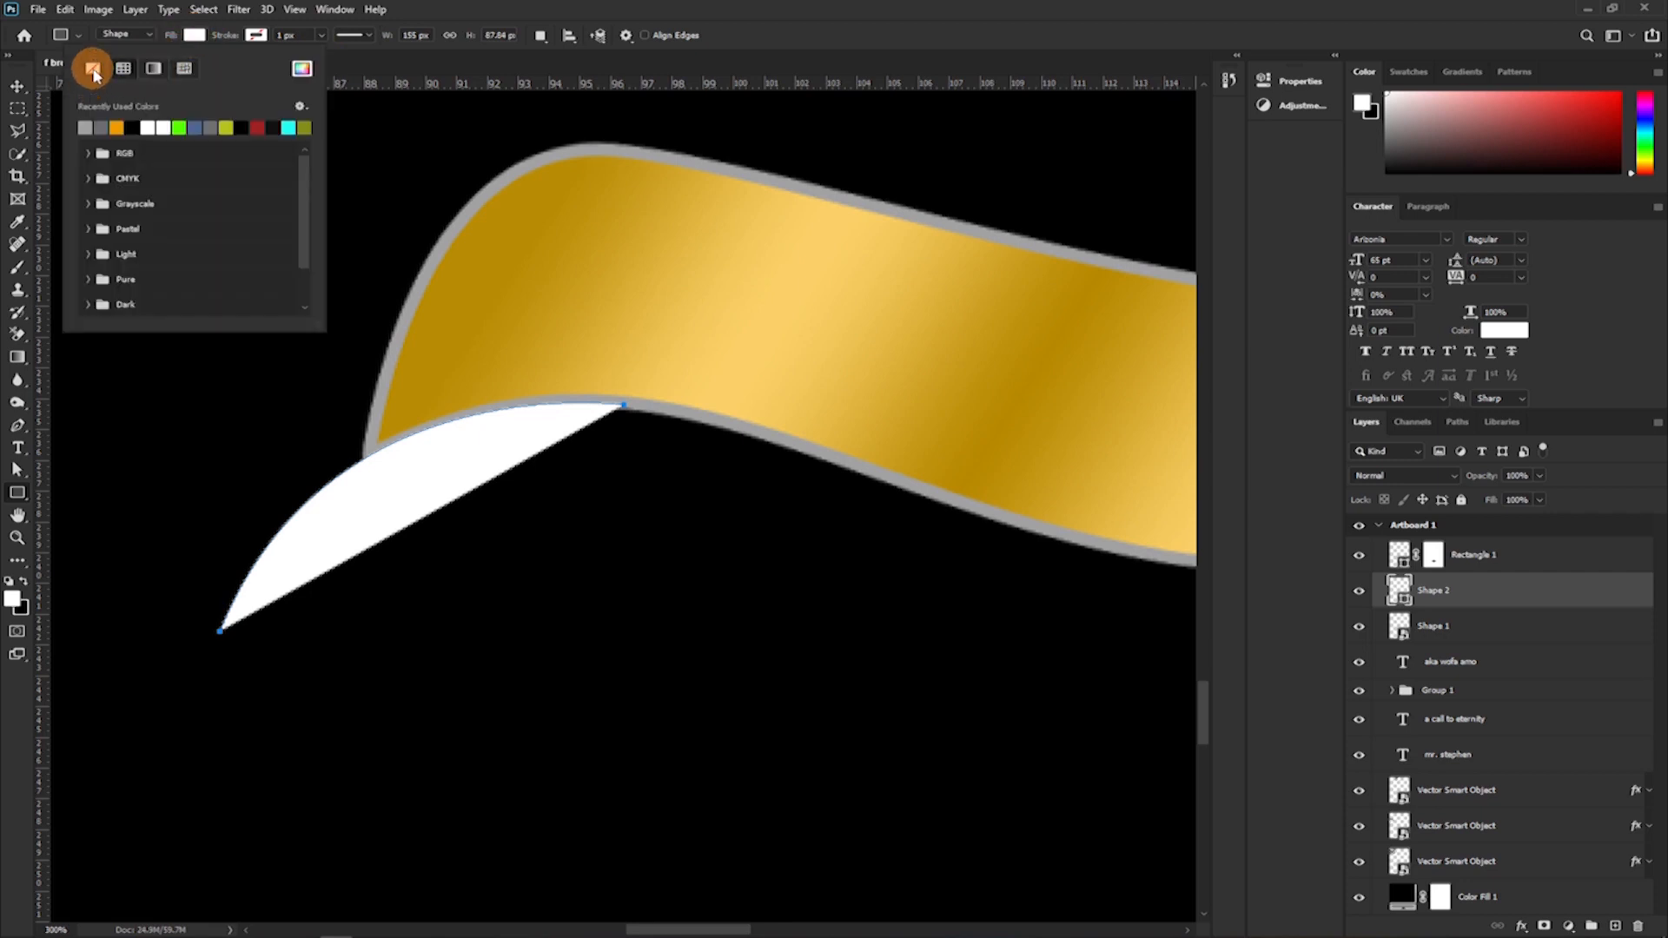
{"action": "left_click", "coordinate": [94, 69]}
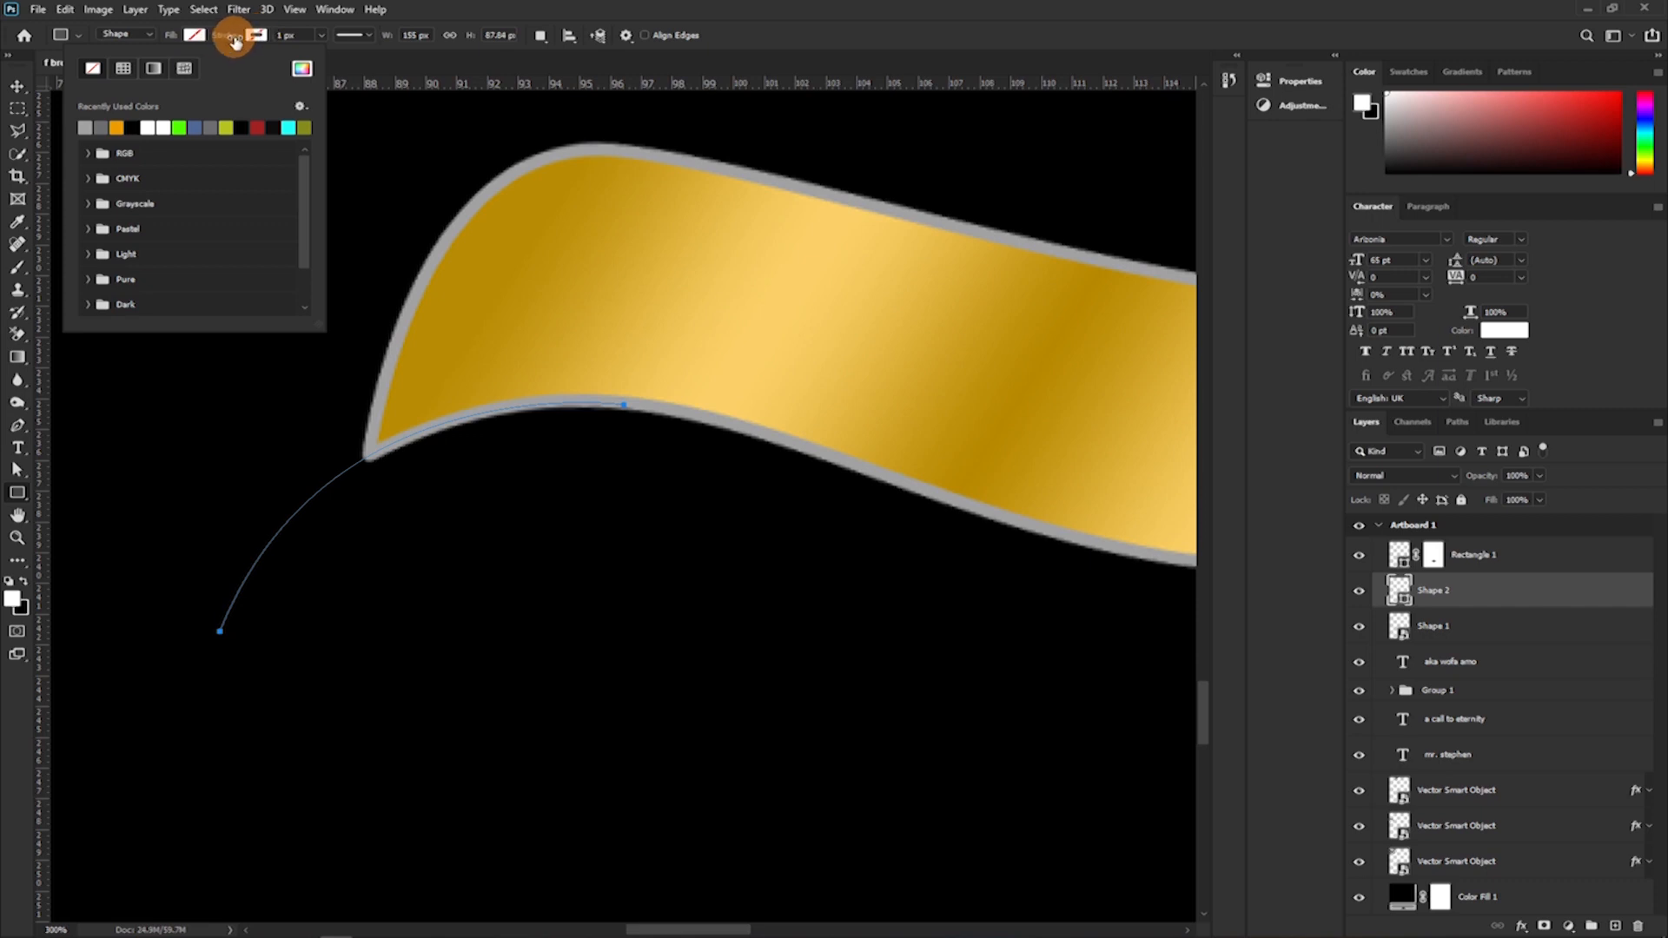
{"action": "left_click", "coordinate": [252, 36]}
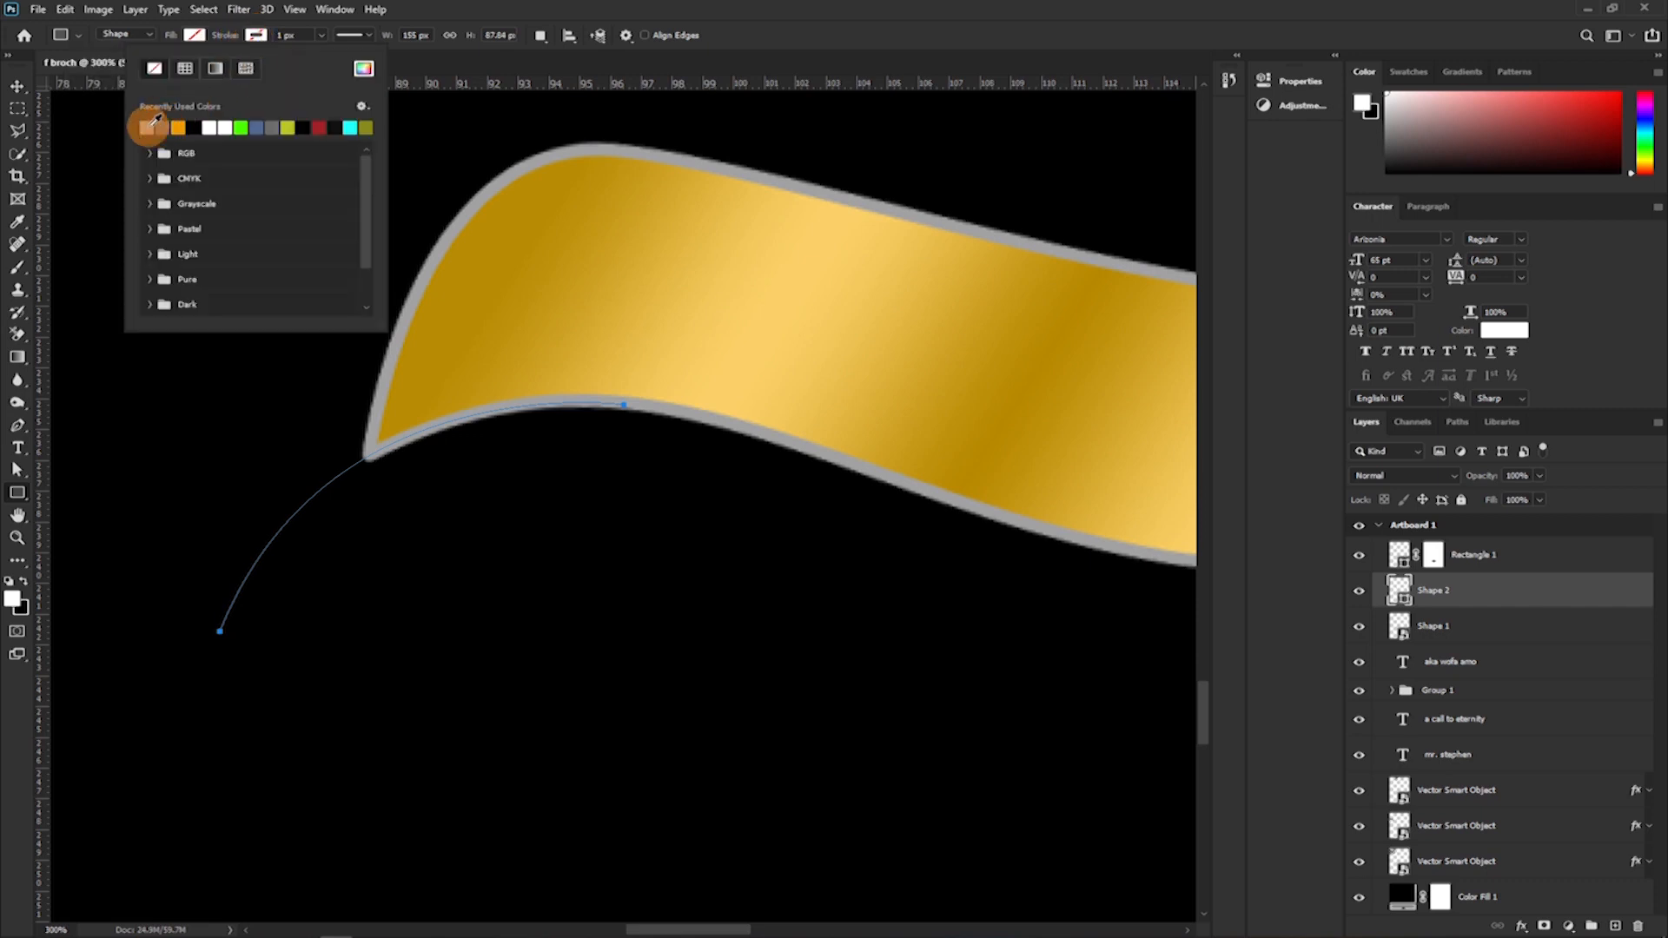
{"action": "left_click", "coordinate": [148, 127]}
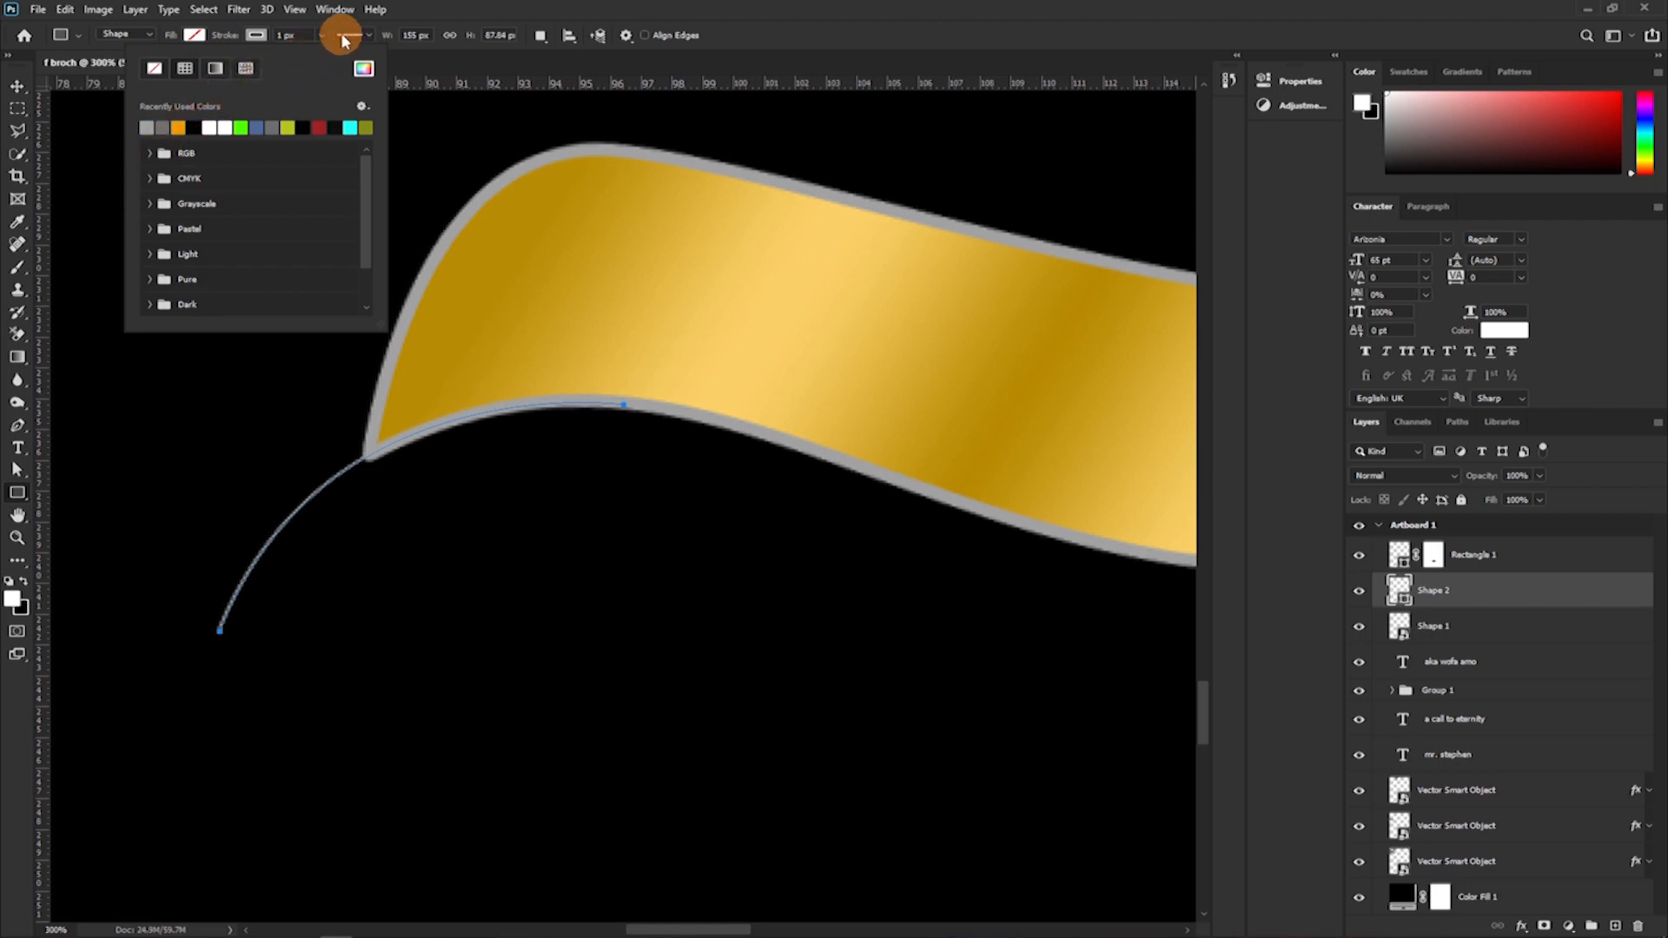
{"action": "left_click", "coordinate": [280, 36]}
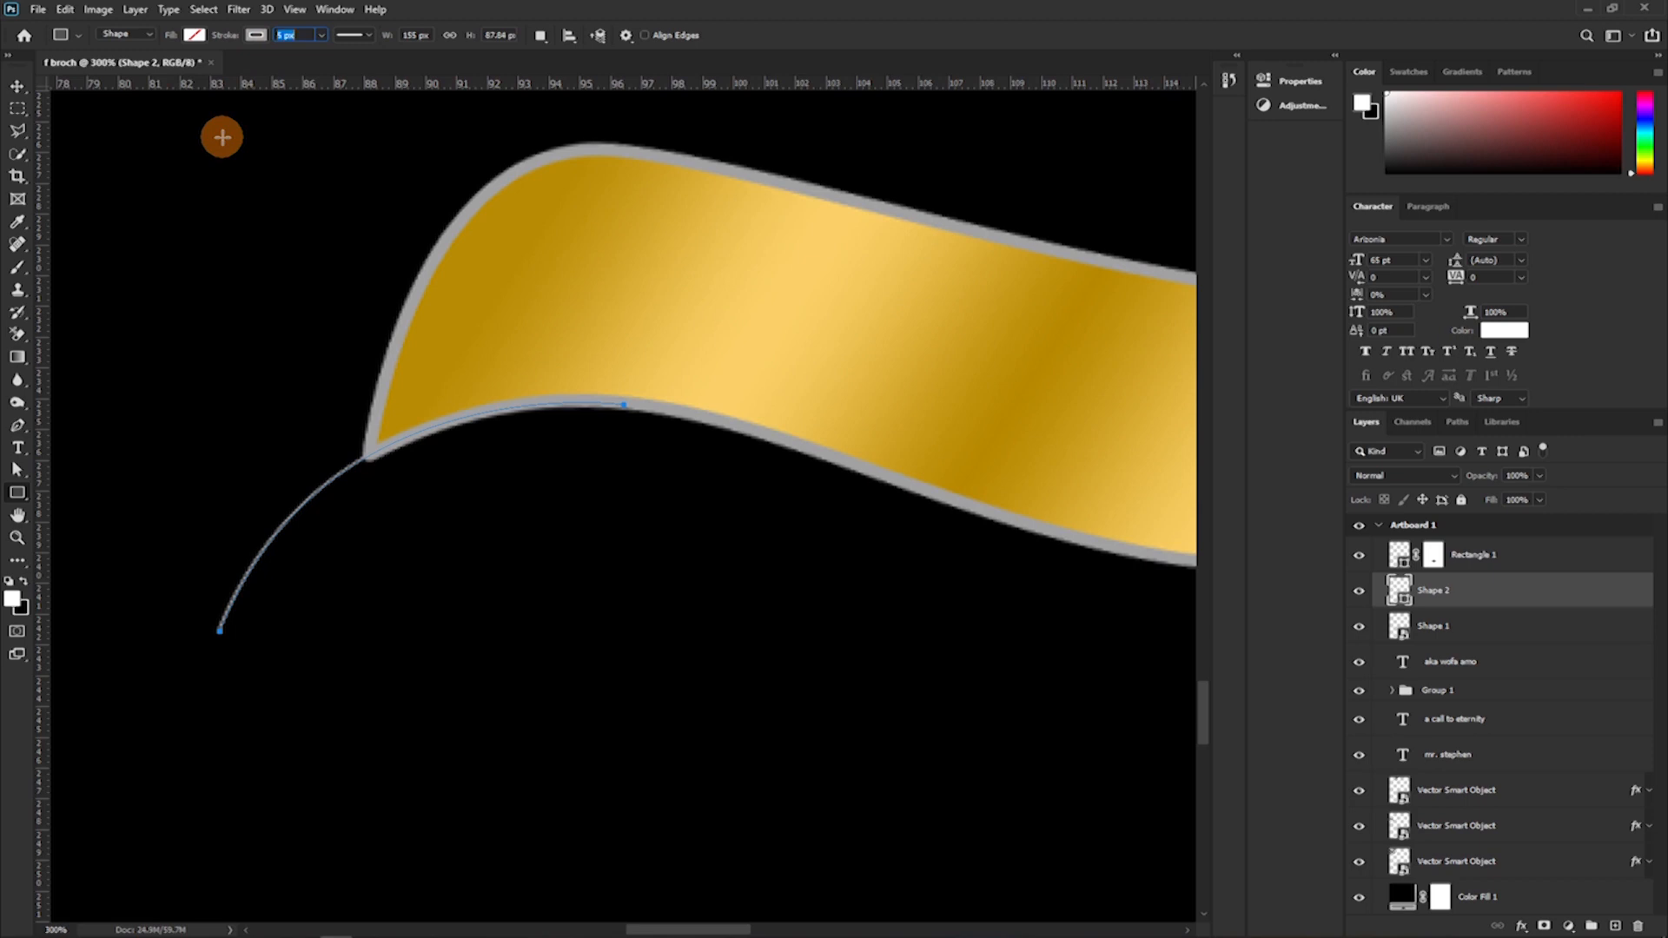
{"action": "key", "text": "Return"}
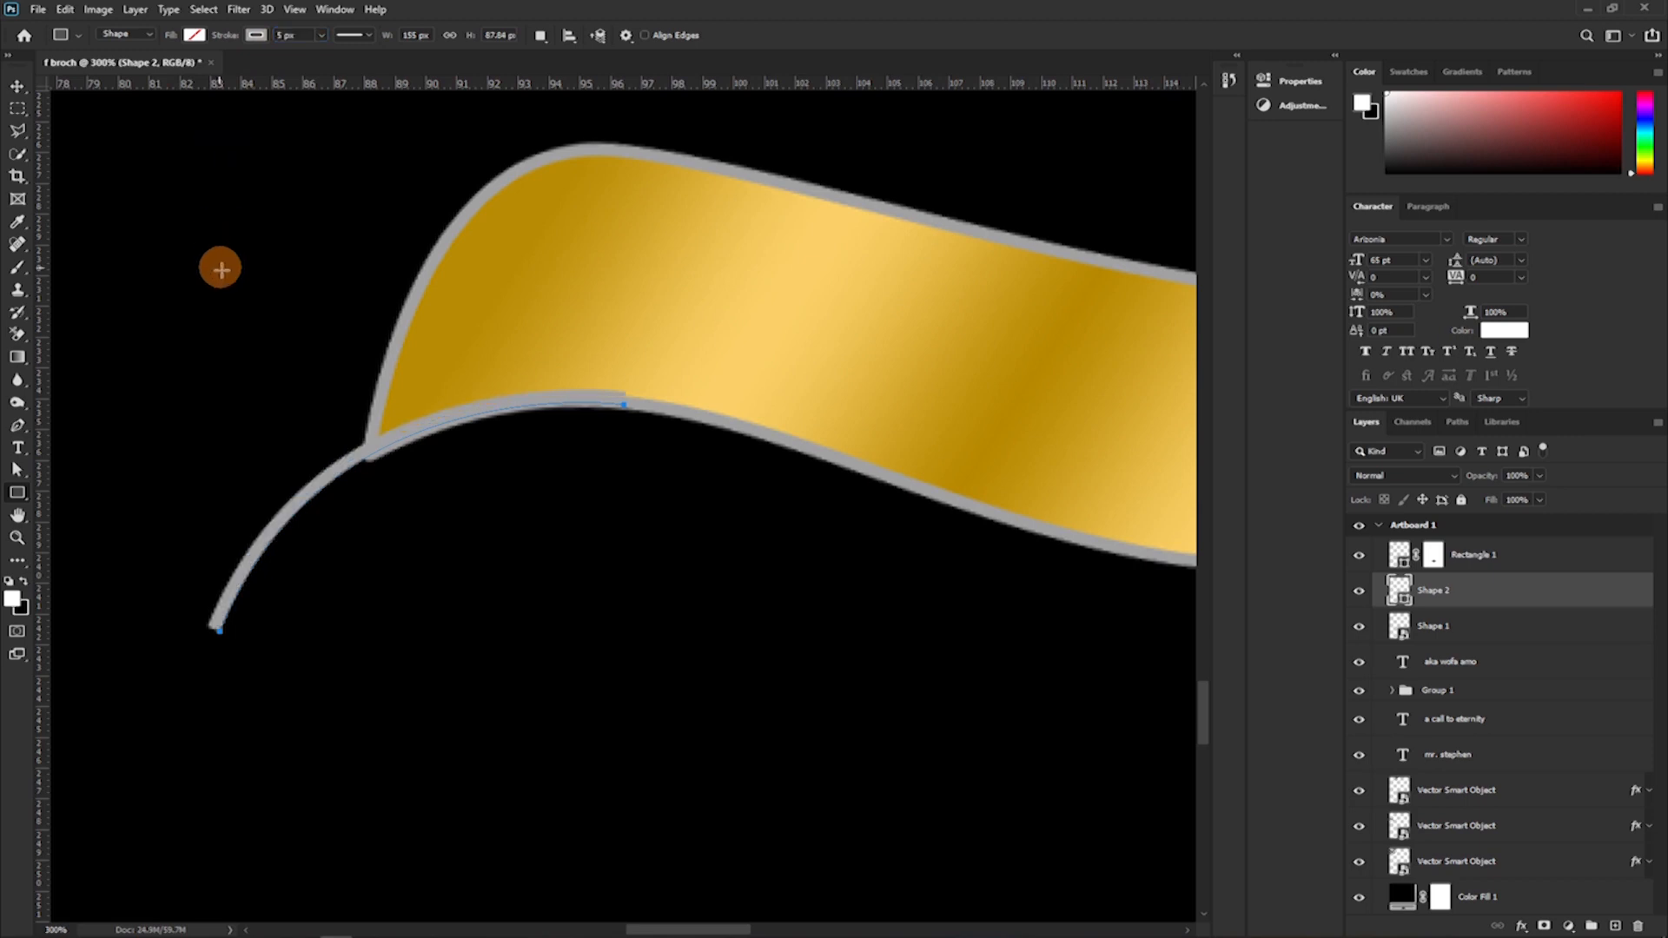
Nudge the grey curve down onto the ribbon's lower outline and rotate it slightly to follow the edge.
{"action": "key", "text": "v"}
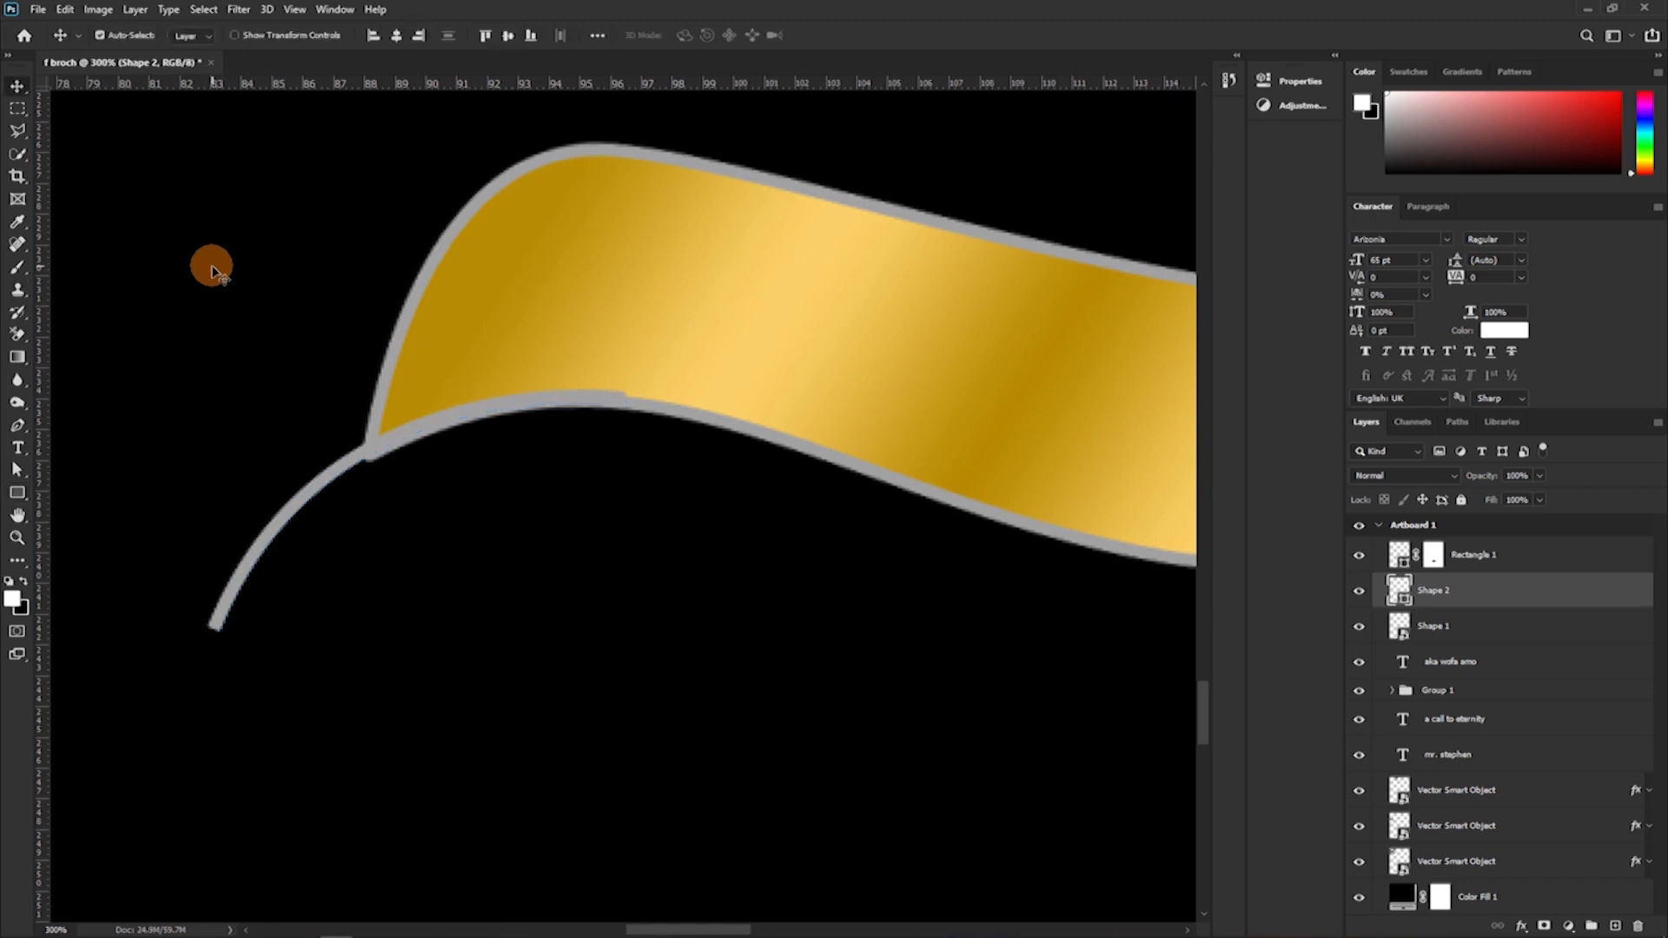
{"action": "key", "text": "Down"}
{"action": "key", "text": "Down"}
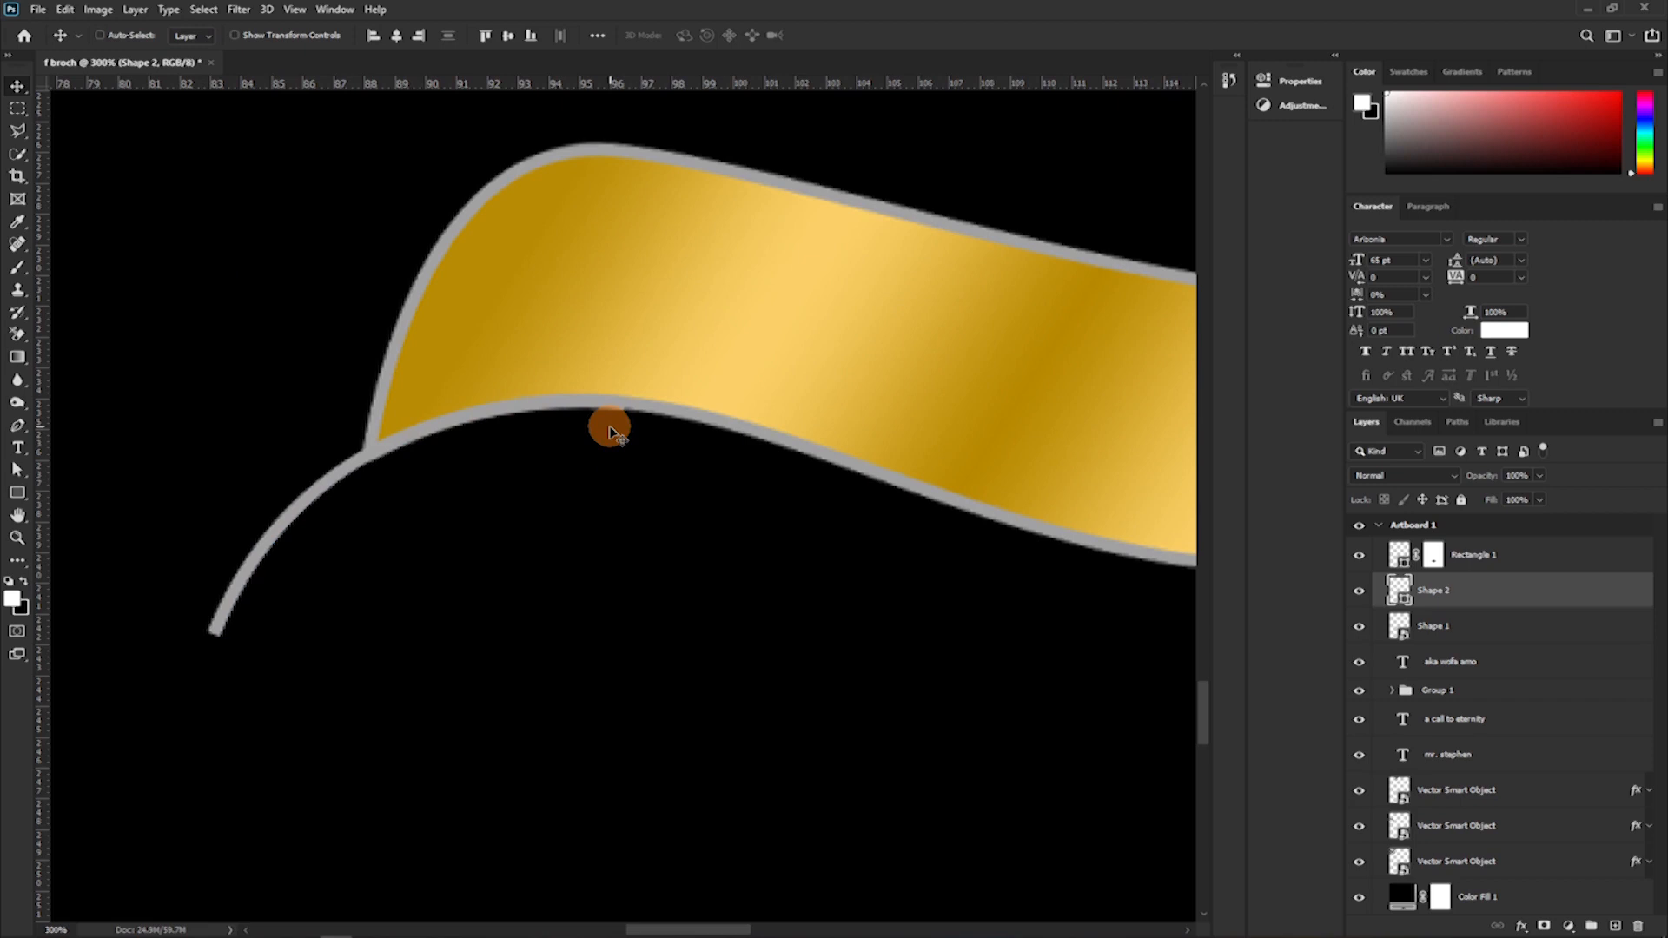
{"action": "key", "text": "ctrl+t"}
{"action": "left_click_drag", "start_coordinate": [681, 470], "coordinate": [681, 465]}
{"action": "key", "text": "Return"}
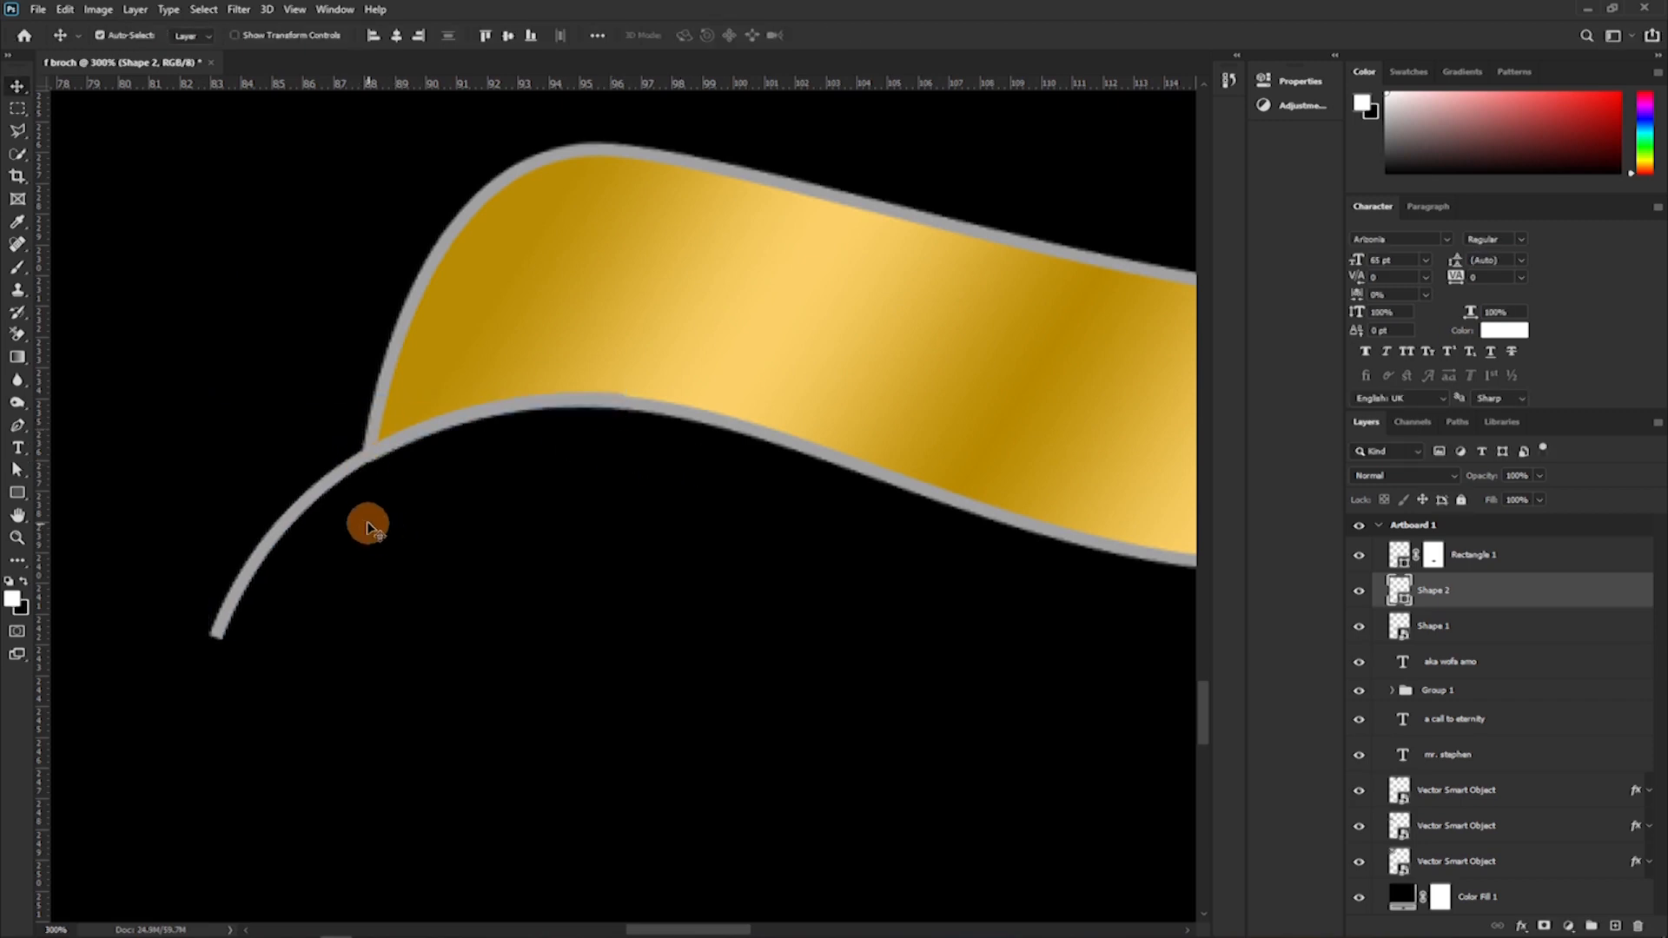
Try round caps on the grey tail curve's stroke and restore the butt caps.
{"action": "key", "text": "p"}
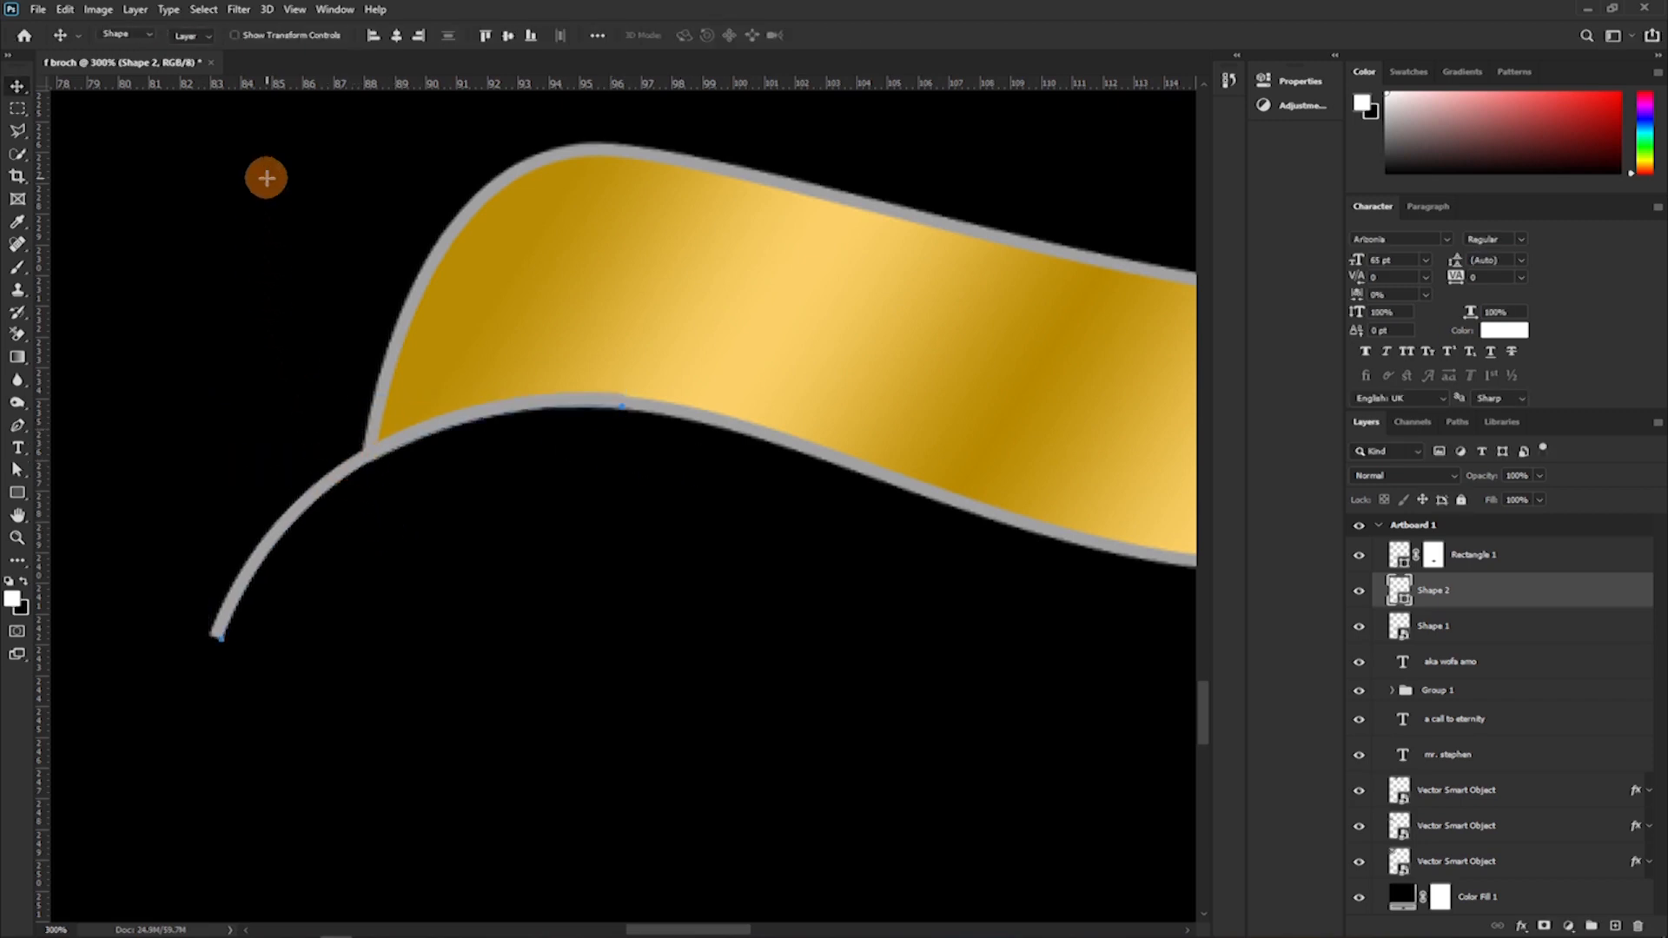
{"action": "key", "text": "u"}
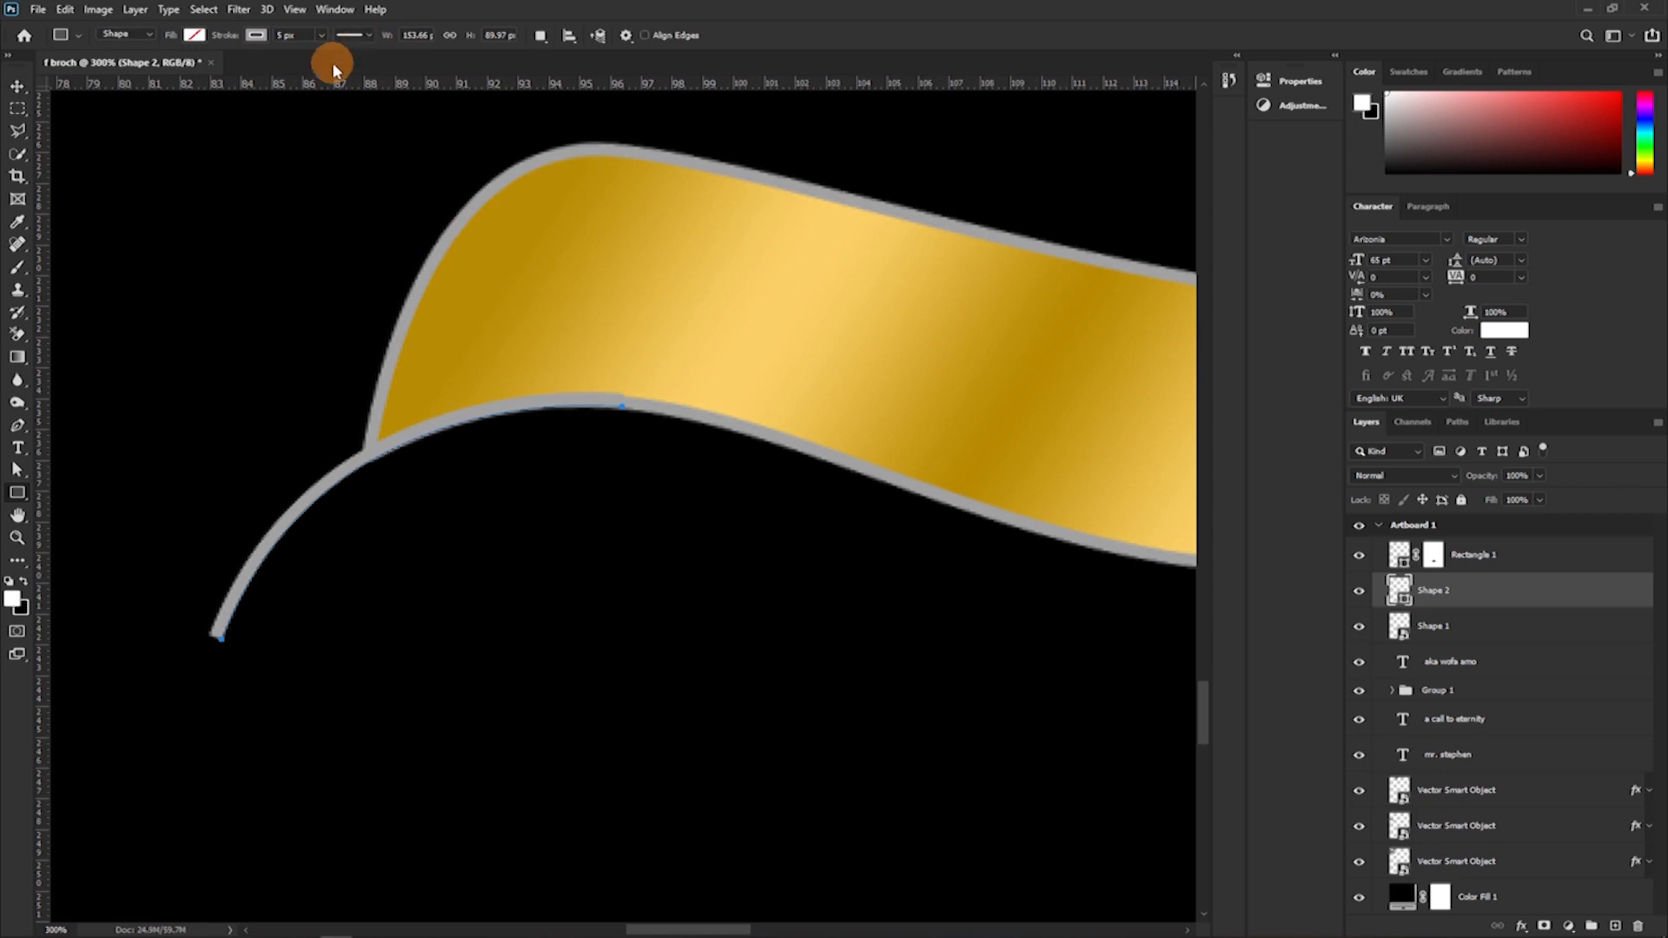
{"action": "left_click", "coordinate": [368, 34]}
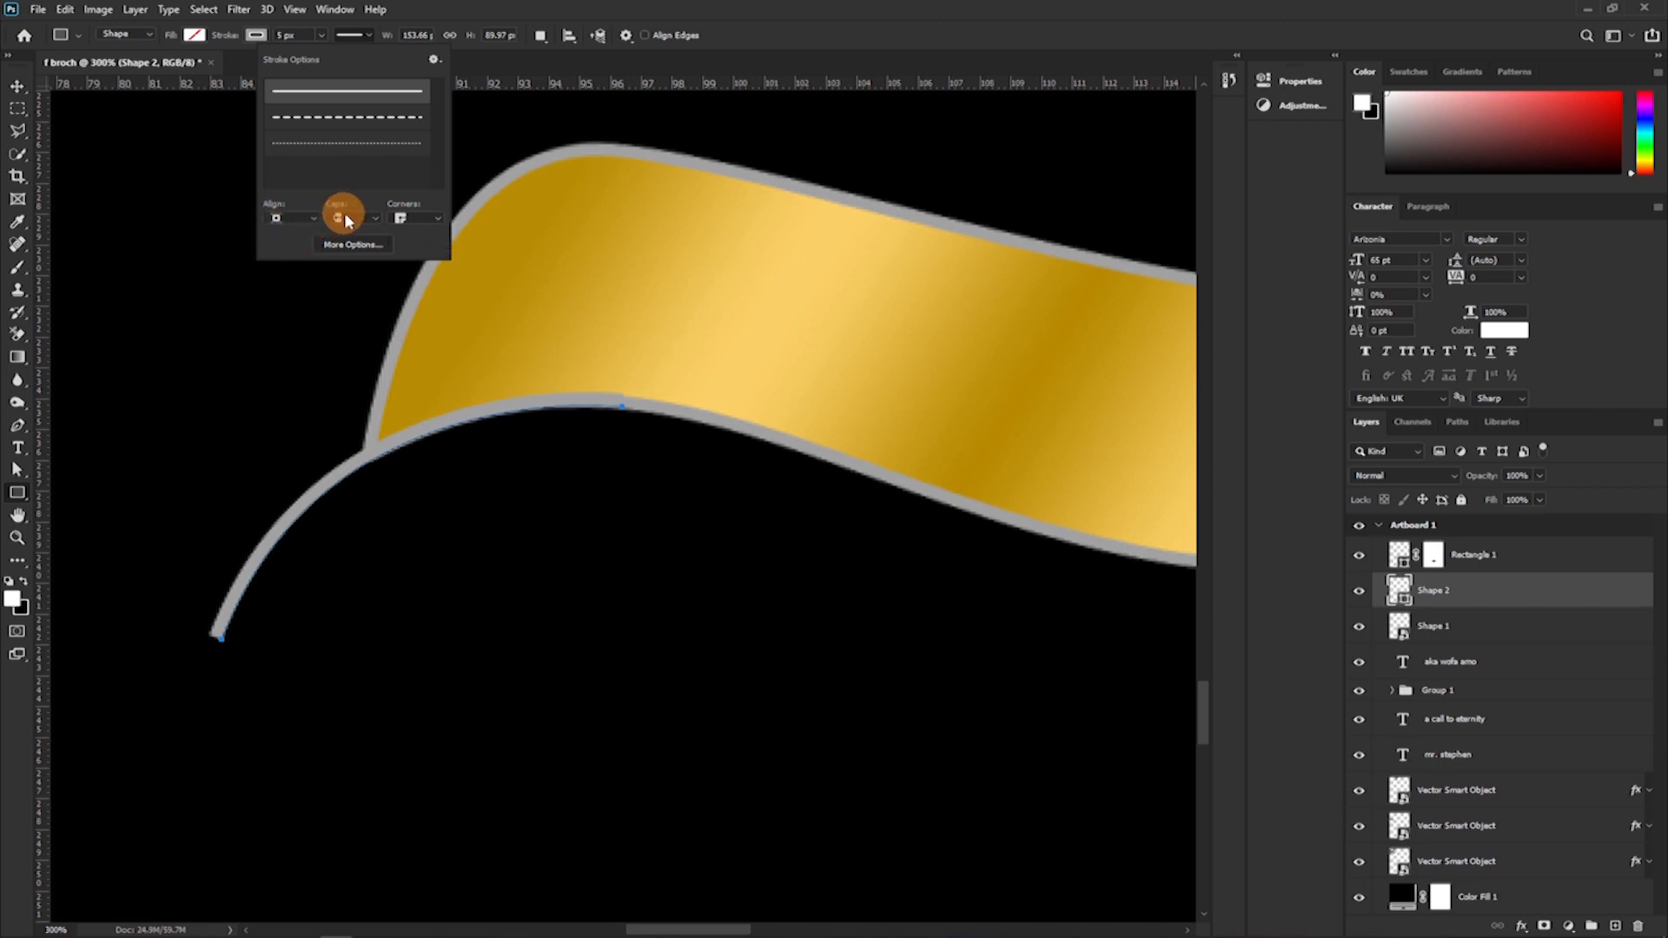
{"action": "left_click", "coordinate": [374, 219]}
{"action": "left_click", "coordinate": [345, 246]}
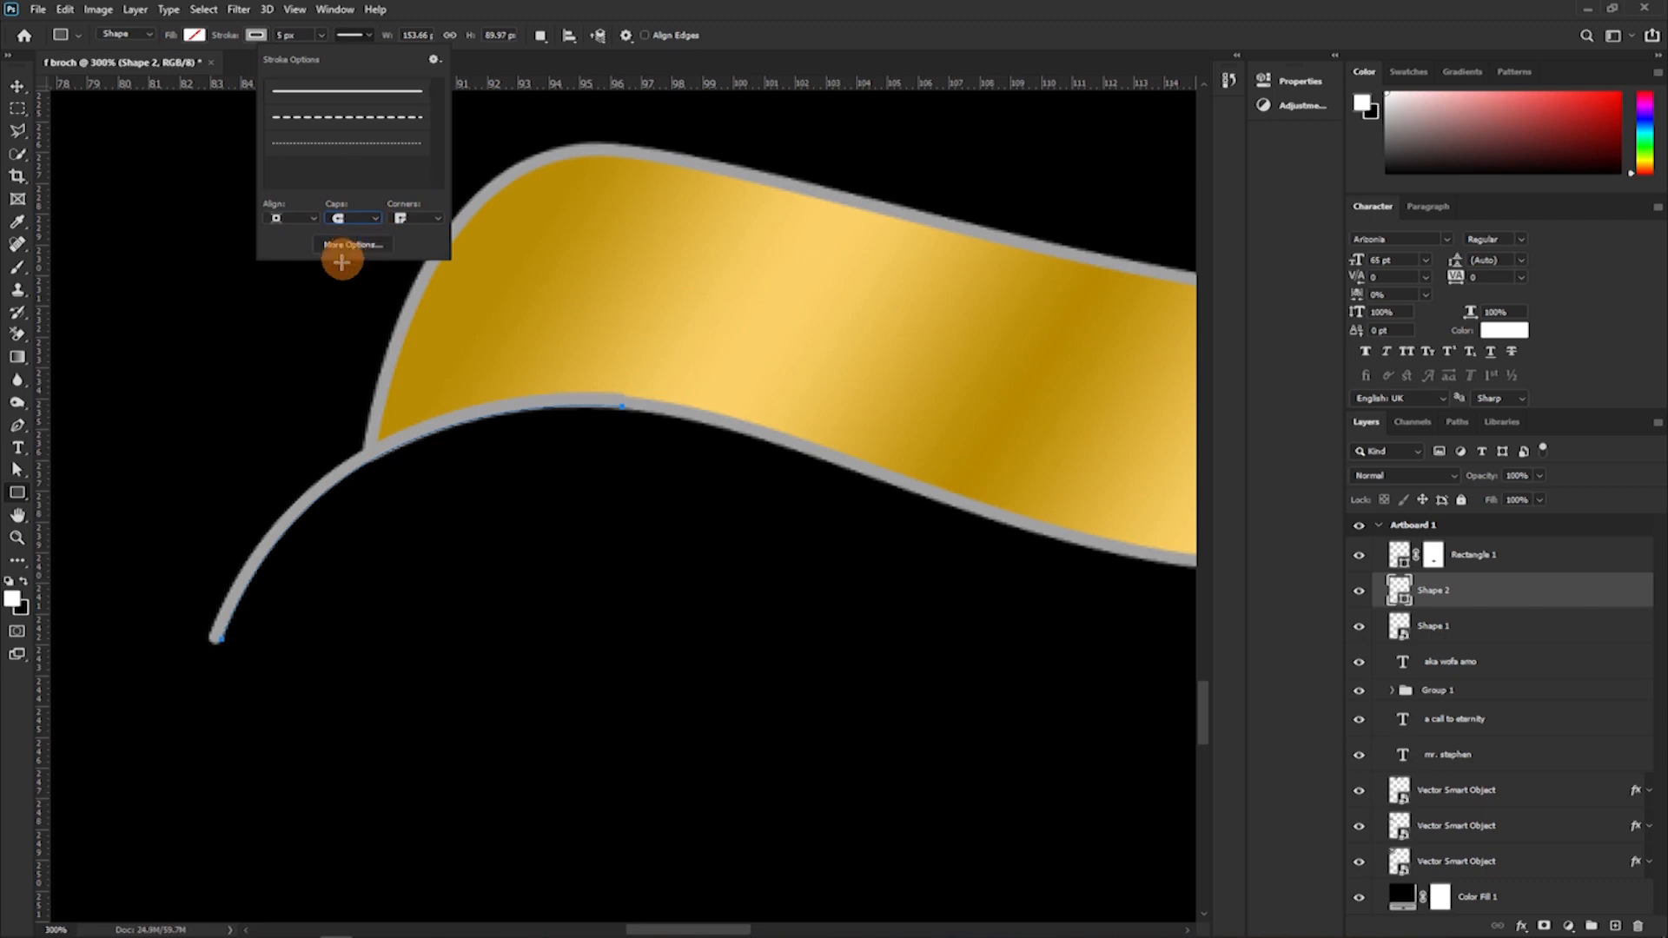
{"action": "left_click", "coordinate": [365, 218]}
{"action": "left_click", "coordinate": [348, 231]}
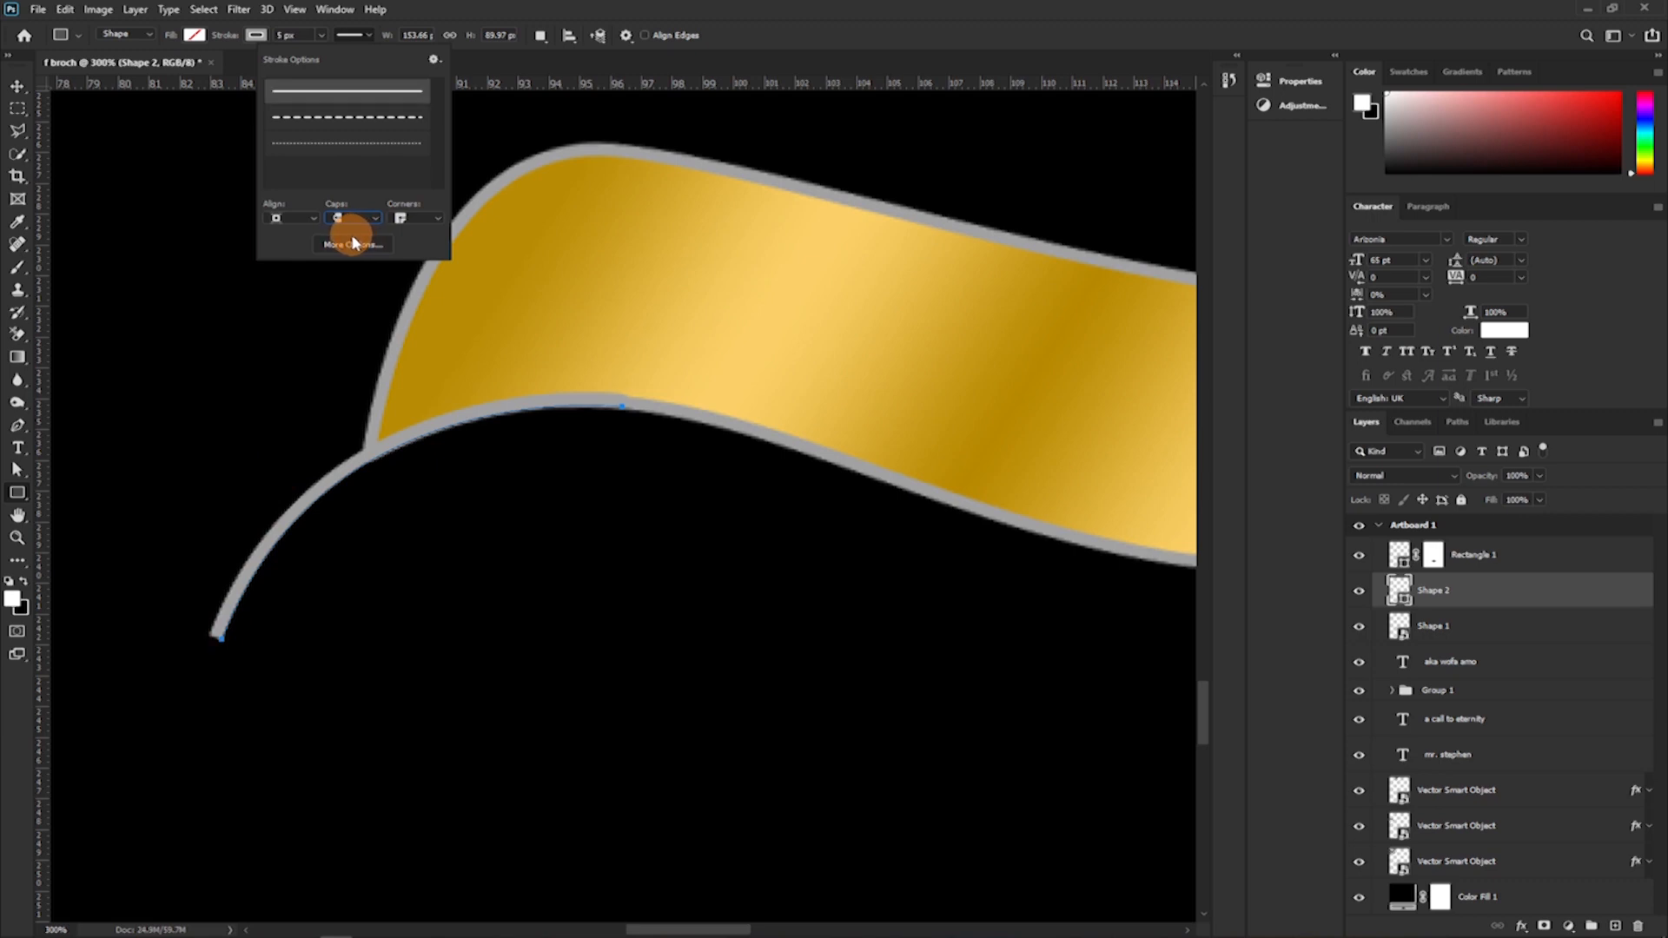
{"action": "left_click", "coordinate": [395, 318]}
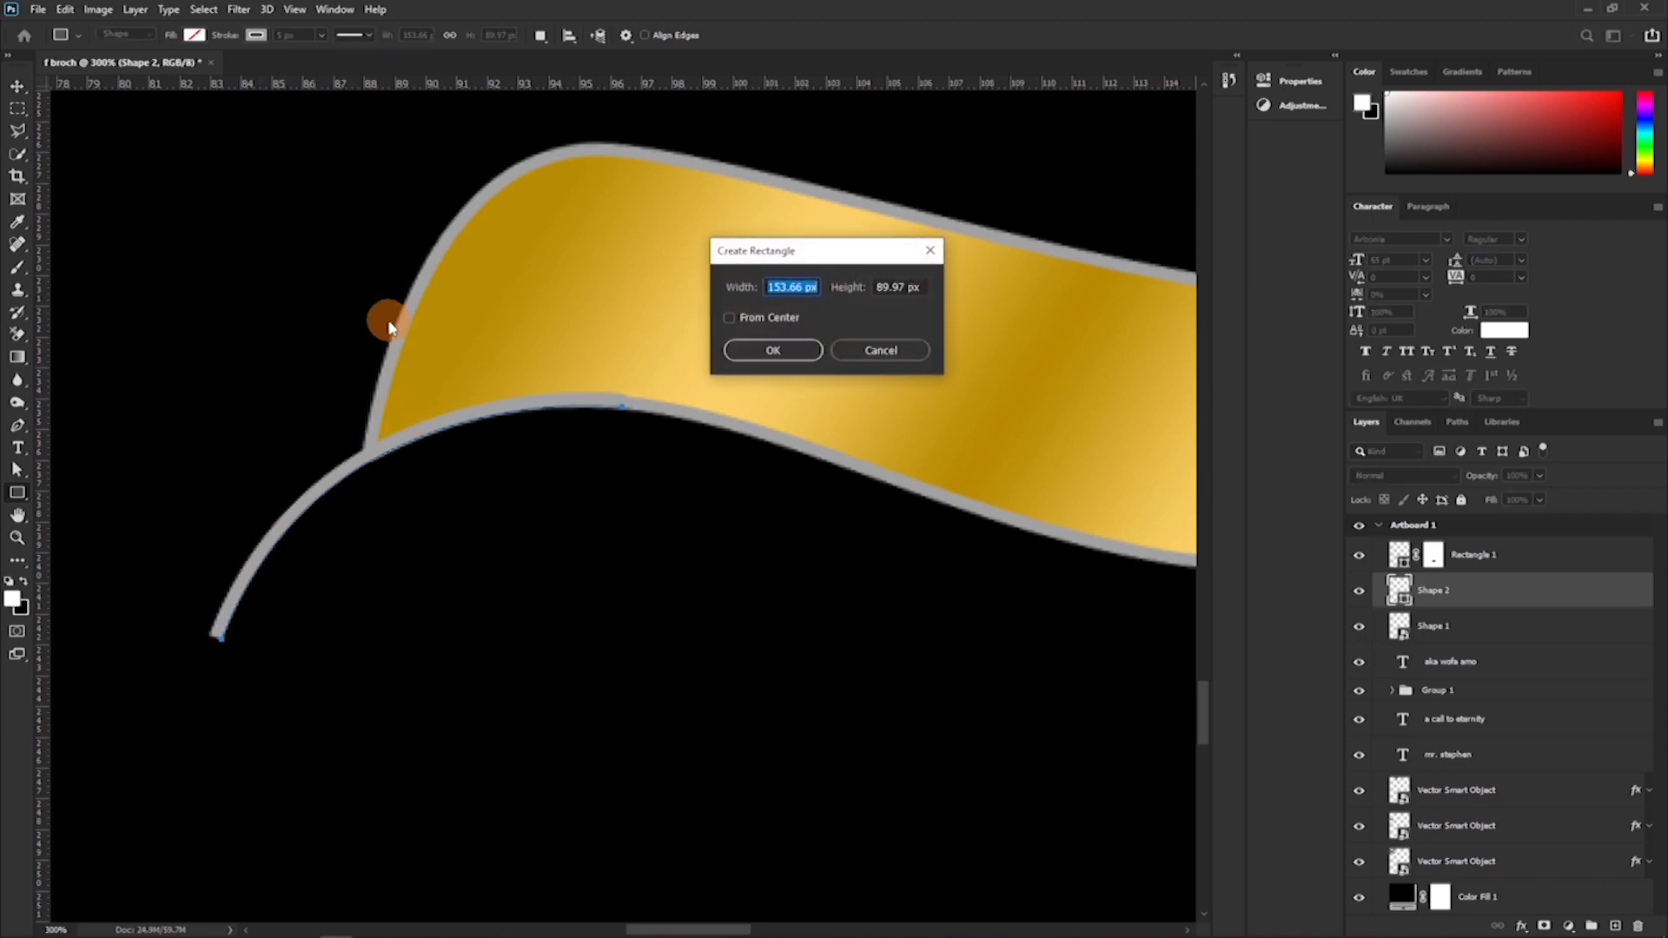
{"action": "left_click", "coordinate": [868, 350]}
Give the grey tail curve's stroke round caps so its free end is rounded.
{"action": "key", "text": "ctrl+equal"}
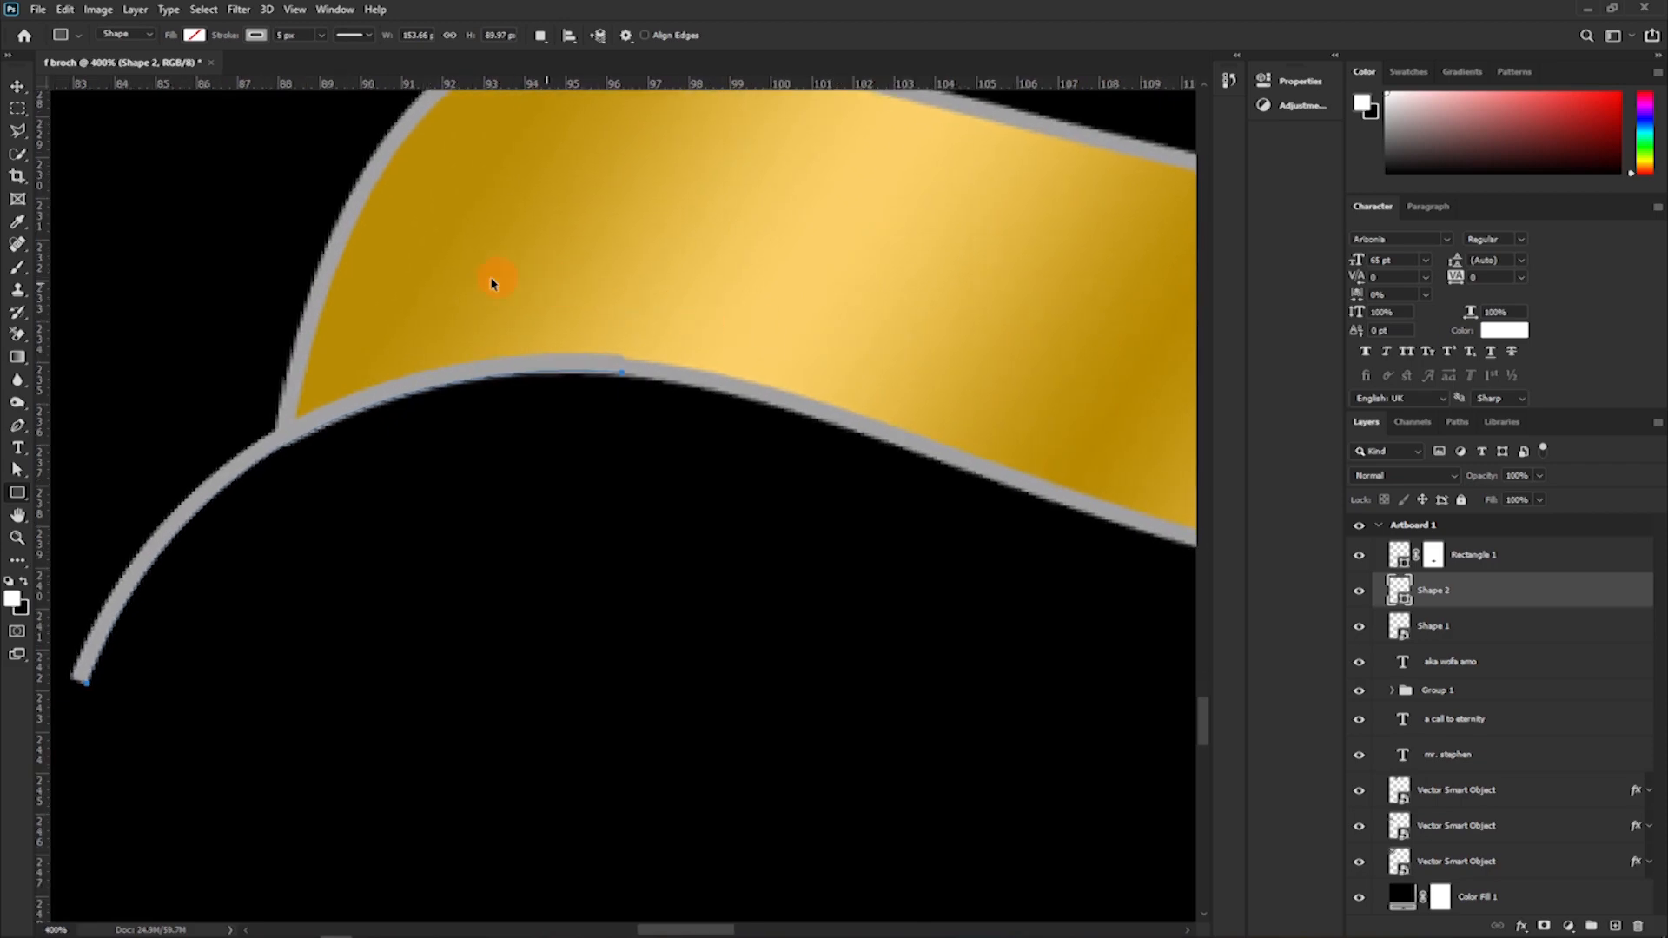
{"action": "key", "text": "ctrl+equal"}
{"action": "left_click_drag", "start_coordinate": [354, 301], "coordinate": [836, 206]}
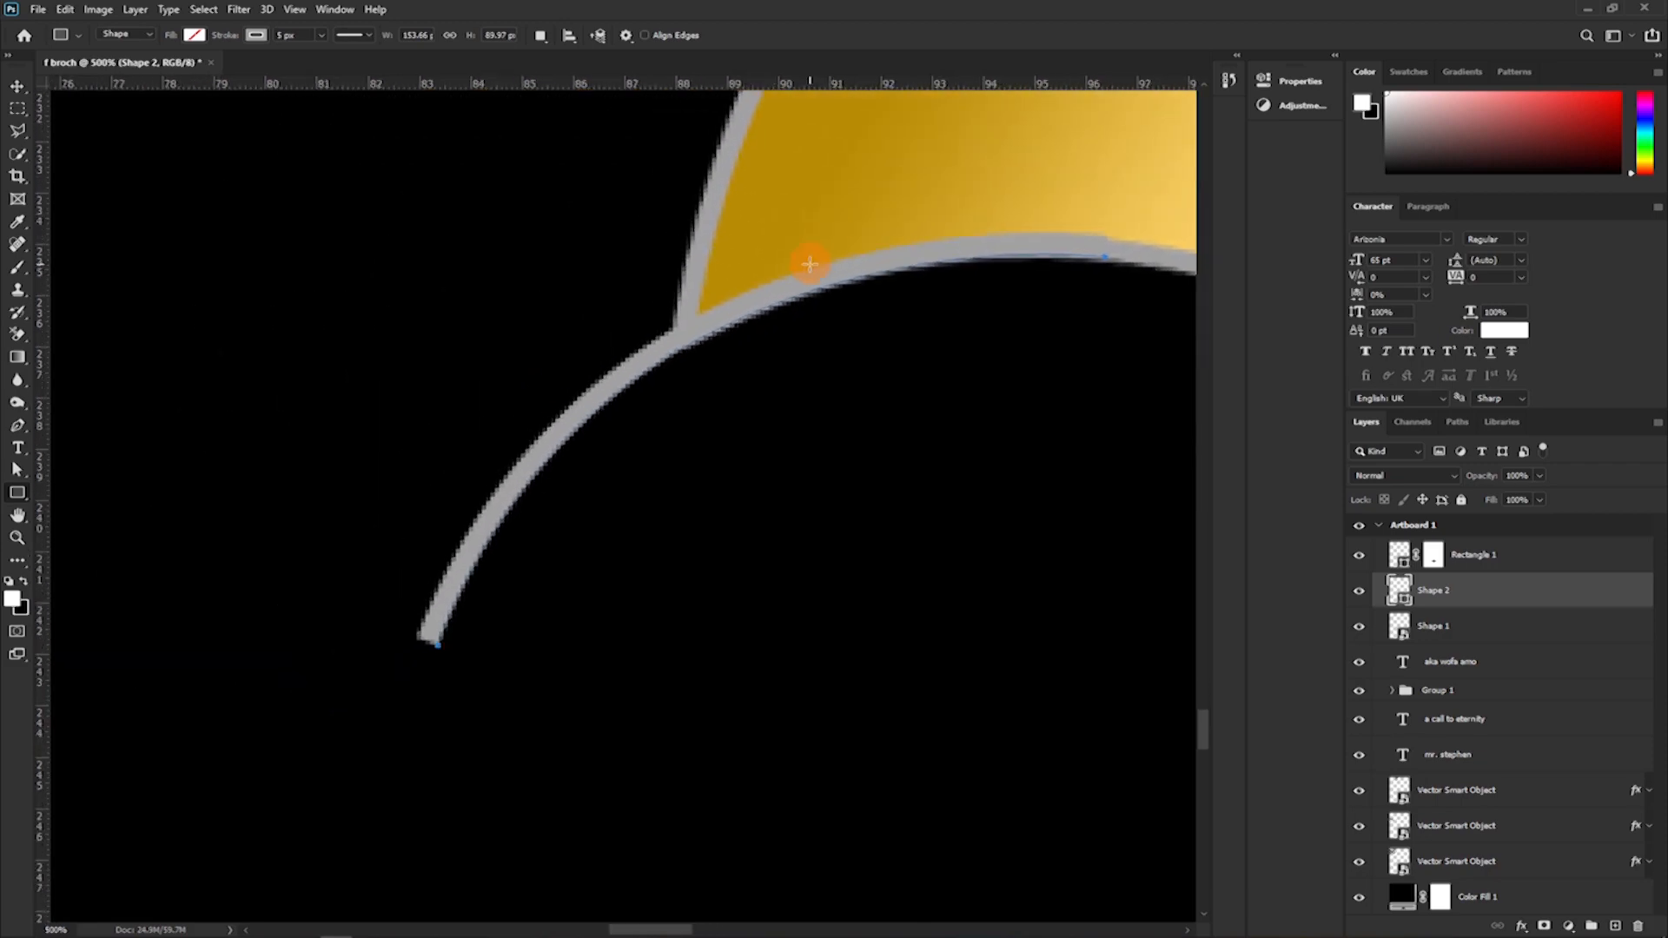
{"action": "key", "text": "ctrl+equal"}
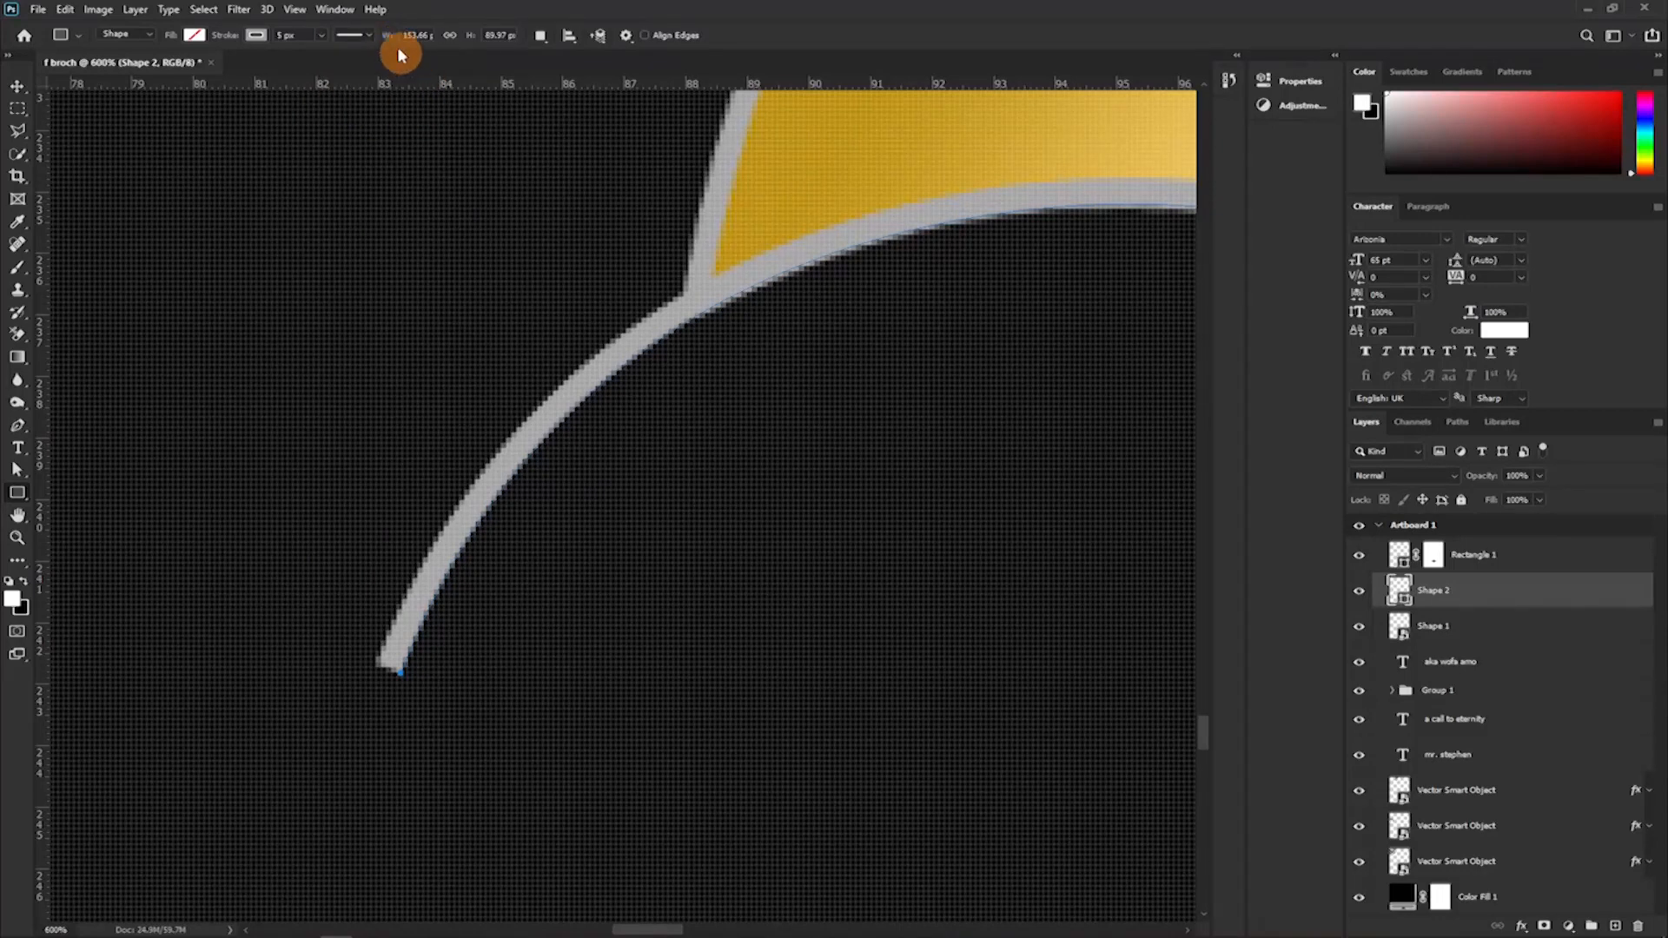
{"action": "key", "text": "ctrl+minus"}
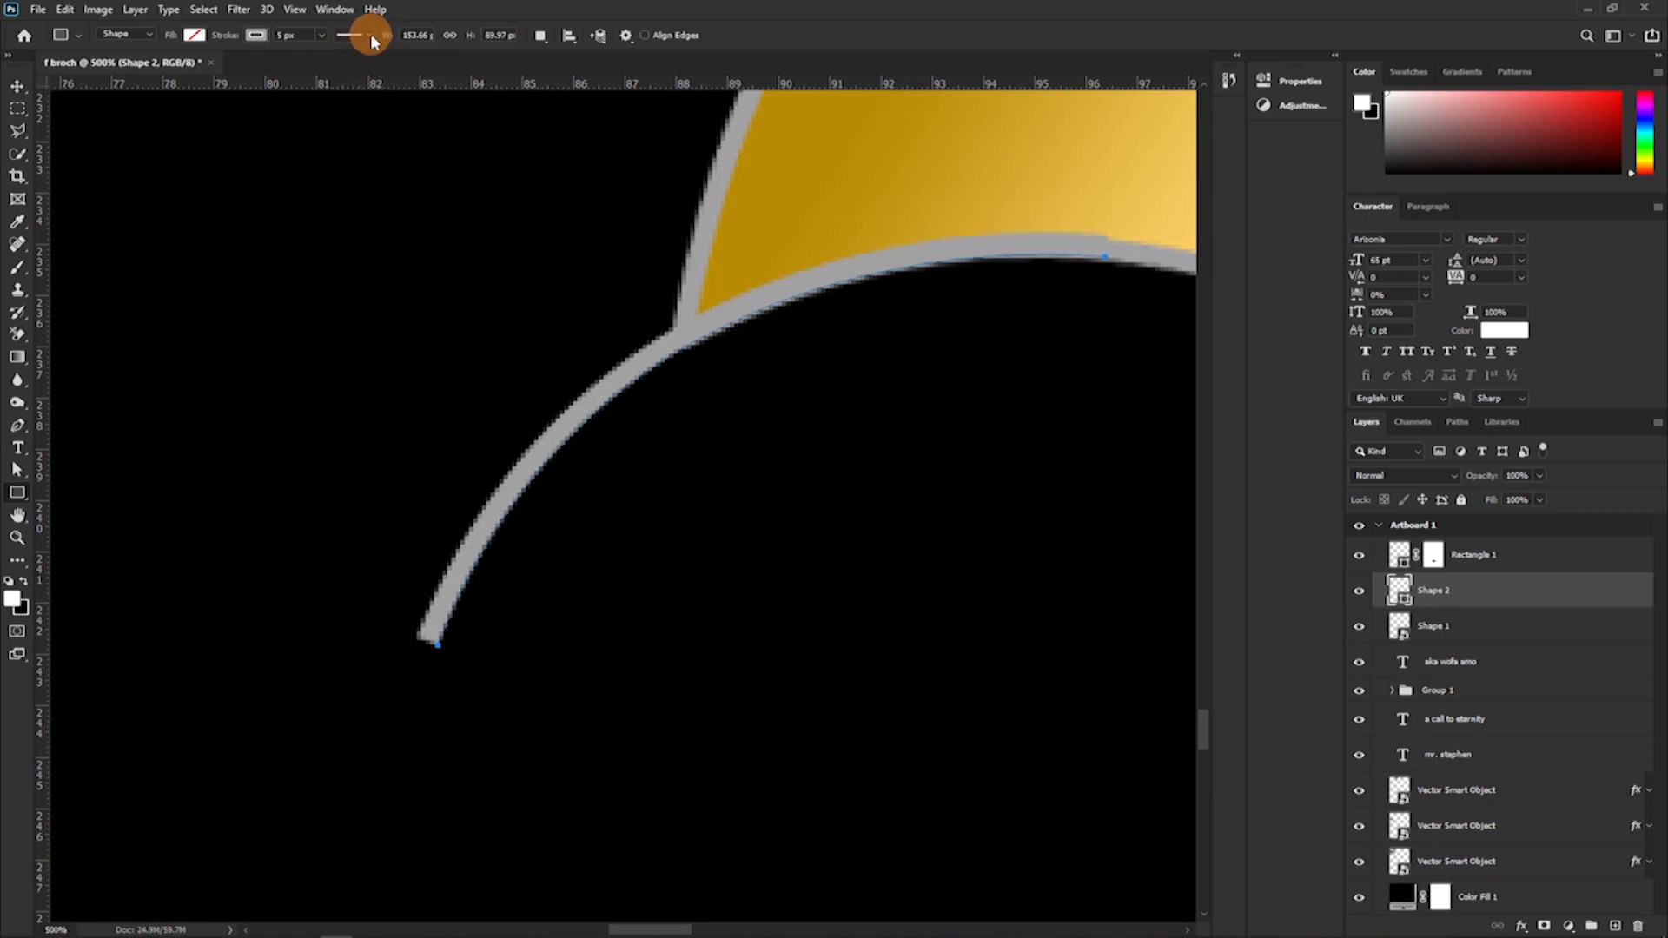
{"action": "left_click", "coordinate": [369, 35]}
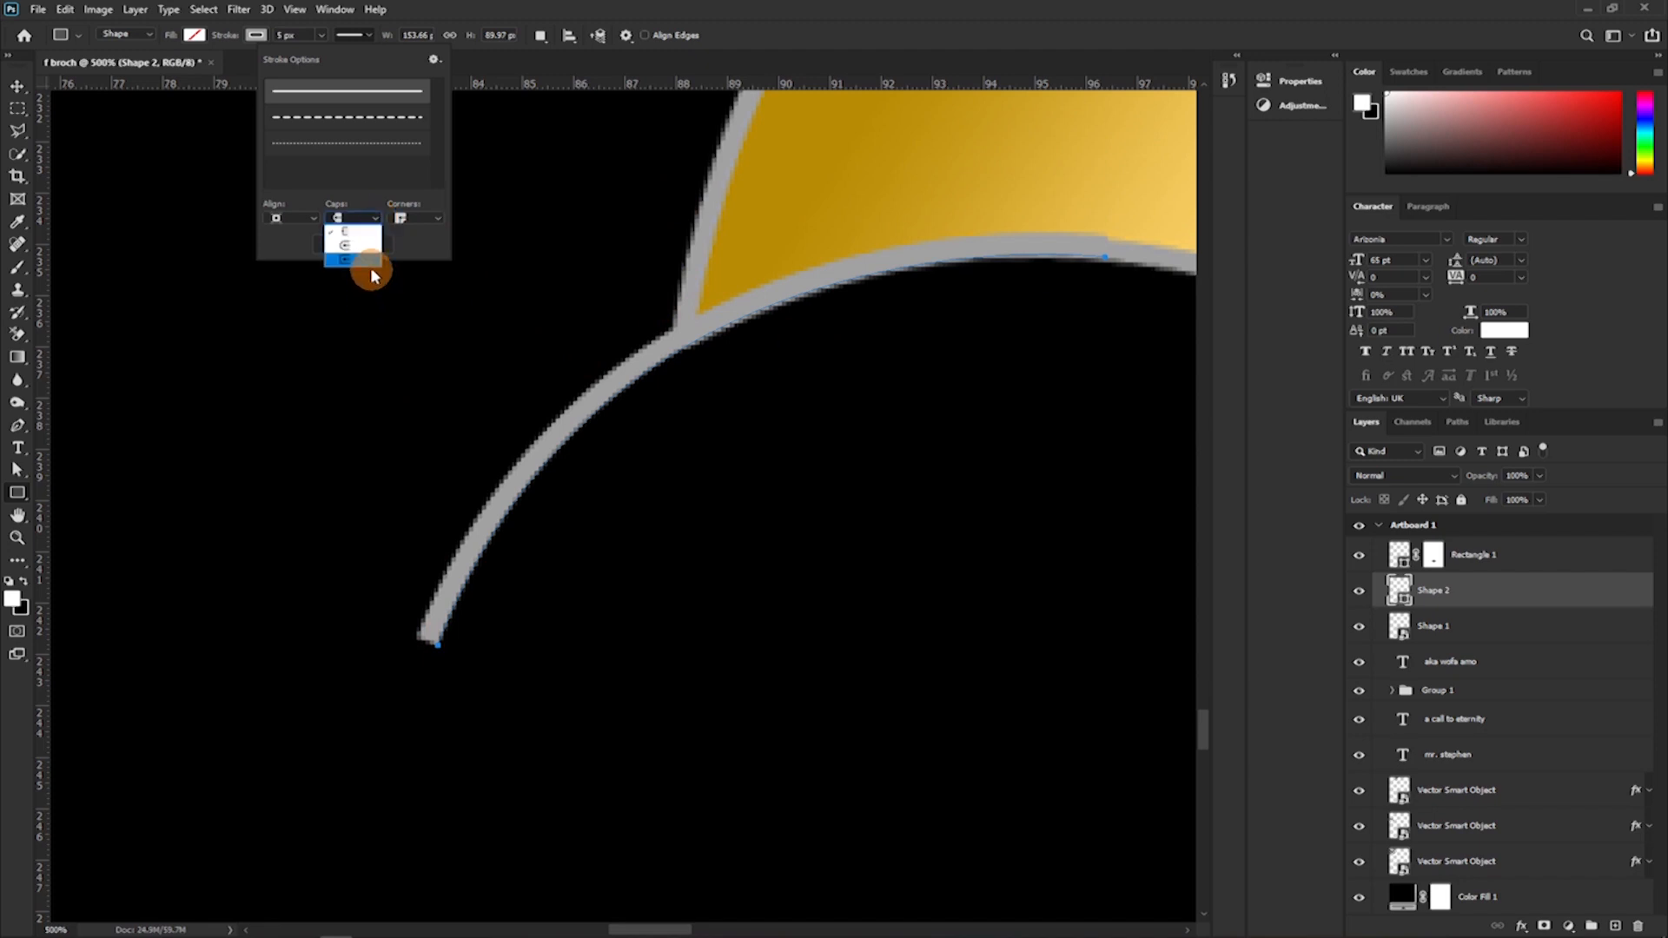
{"action": "left_click", "coordinate": [360, 248]}
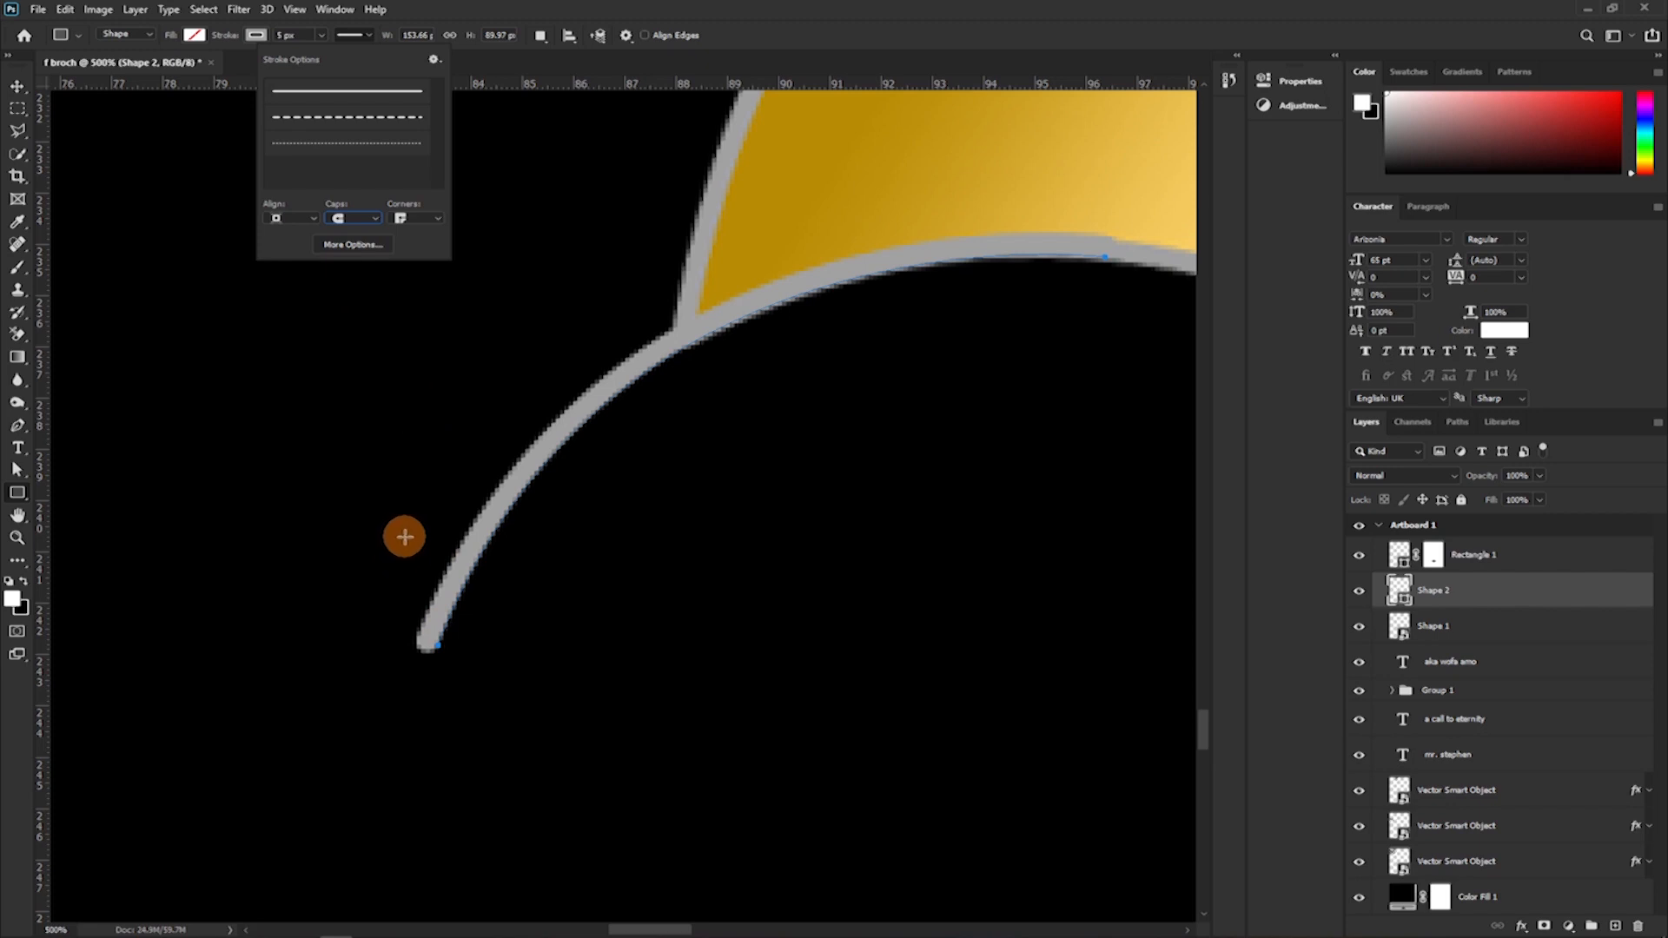
{"action": "left_click", "coordinate": [18, 86]}
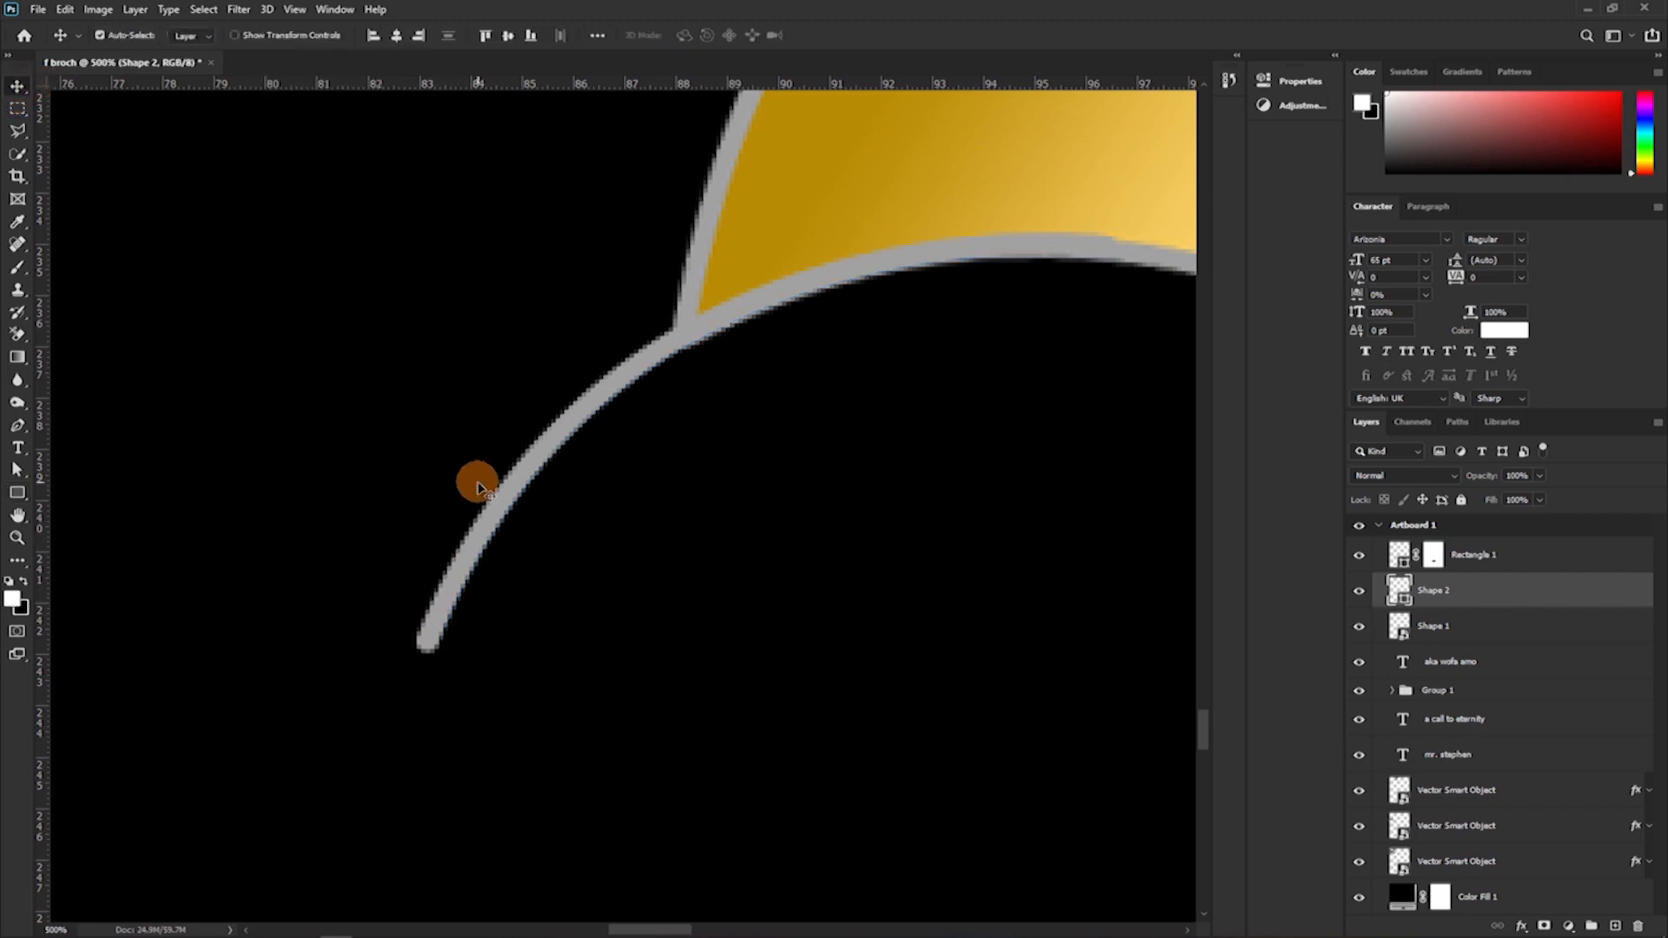
Duplicate the grey tail curve and reorder both curve layers directly below the gold ribbon's layer.
{"action": "key", "text": "ctrl+minus"}
{"action": "key", "text": "ctrl+minus"}
{"action": "key", "text": "ctrl+minus"}
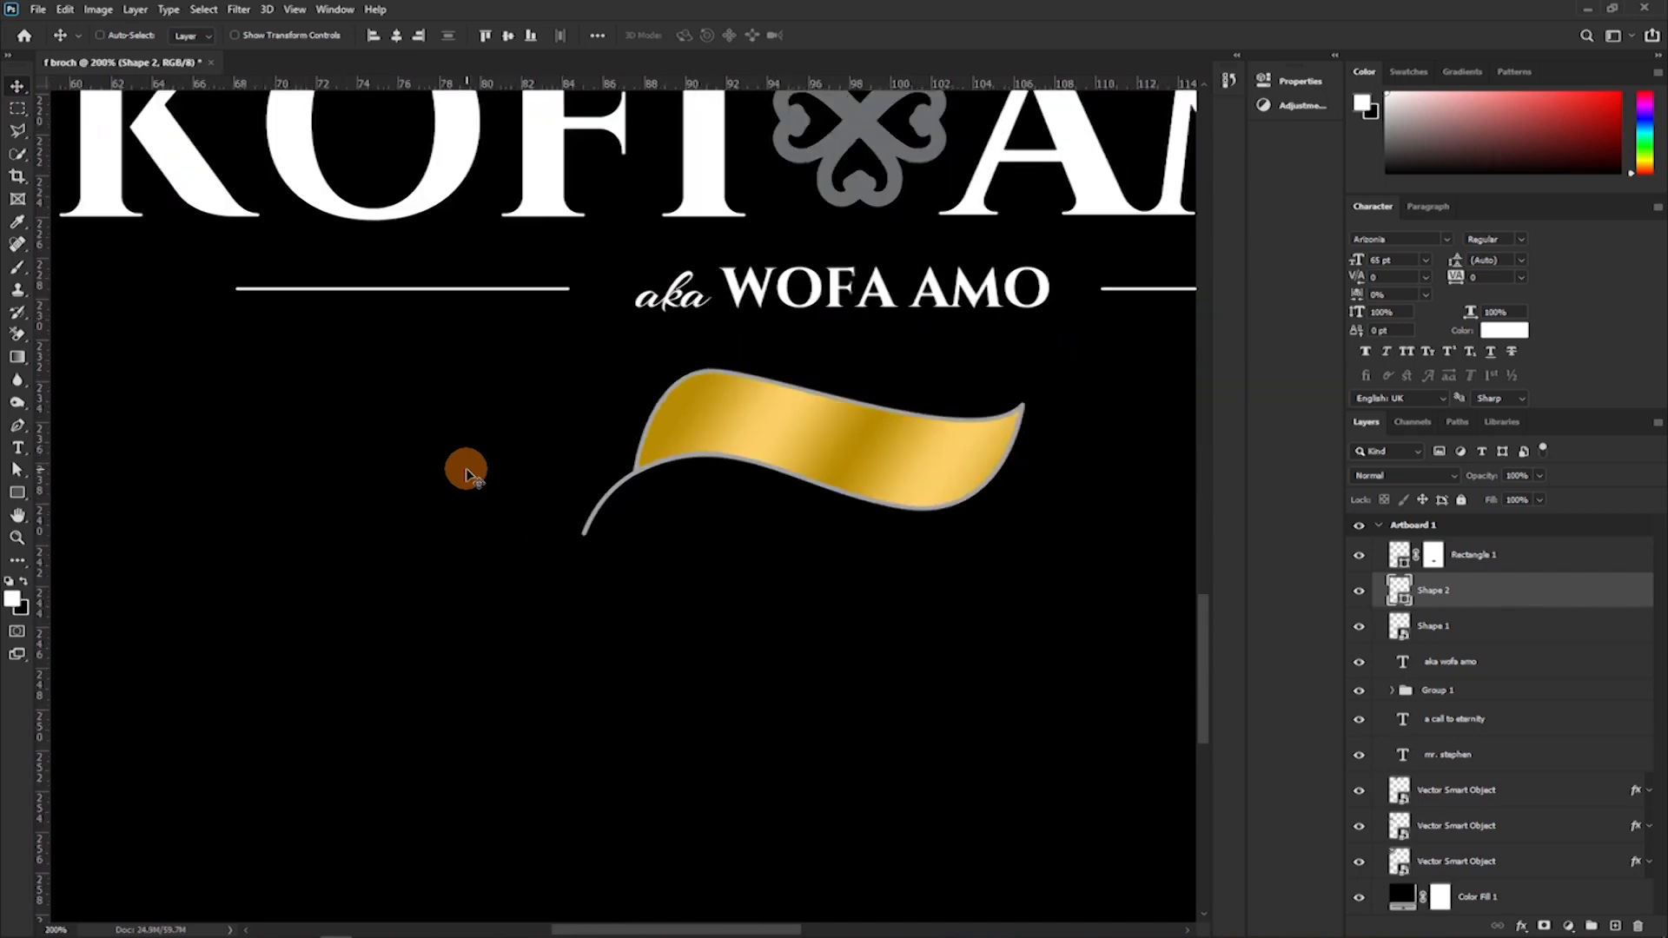
{"action": "key", "text": "ctrl+minus"}
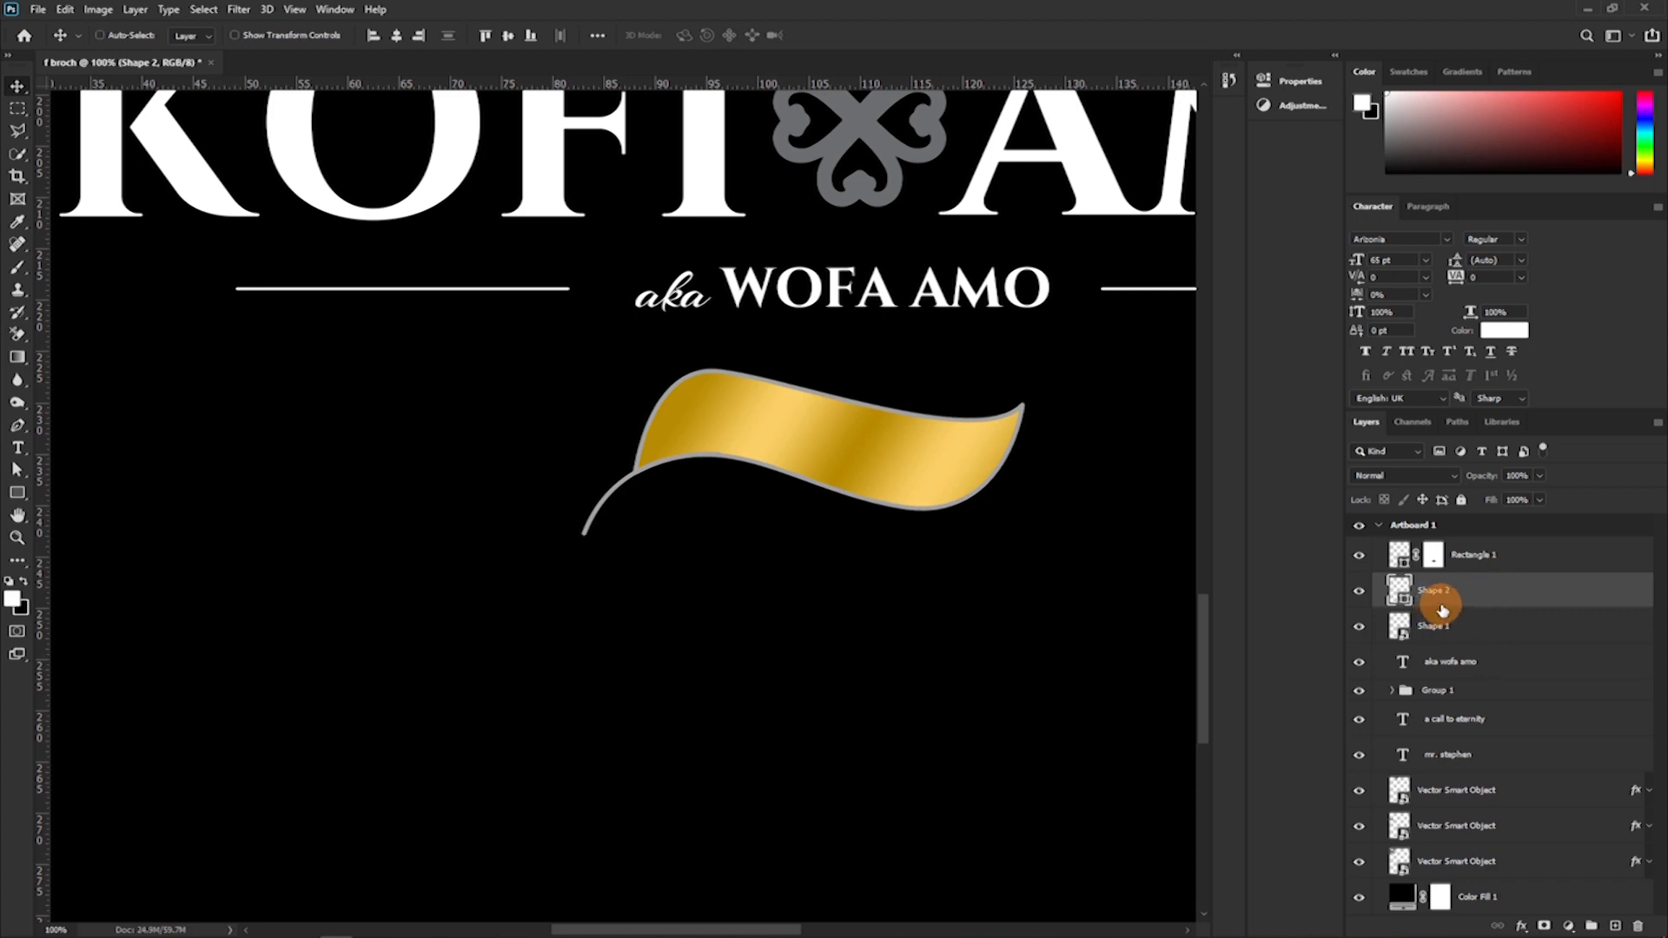
{"action": "key", "text": "ctrl+j"}
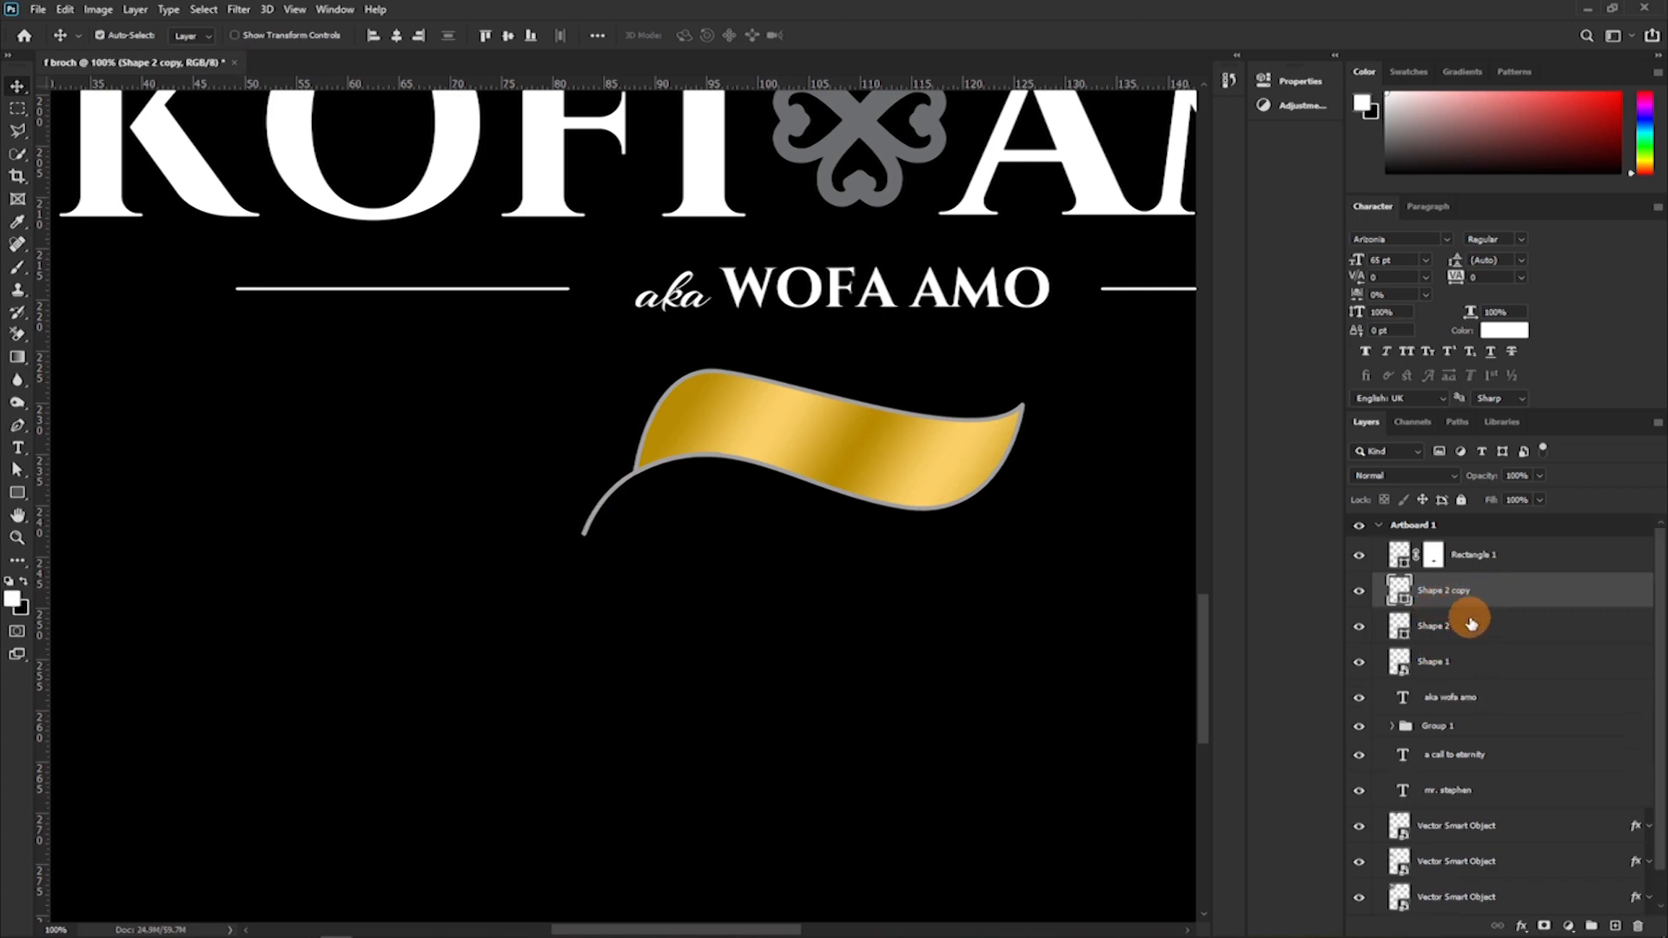
{"action": "left_click", "coordinate": [1471, 622], "text": "shift"}
{"action": "left_click_drag", "start_coordinate": [1474, 627], "coordinate": [1475, 673]}
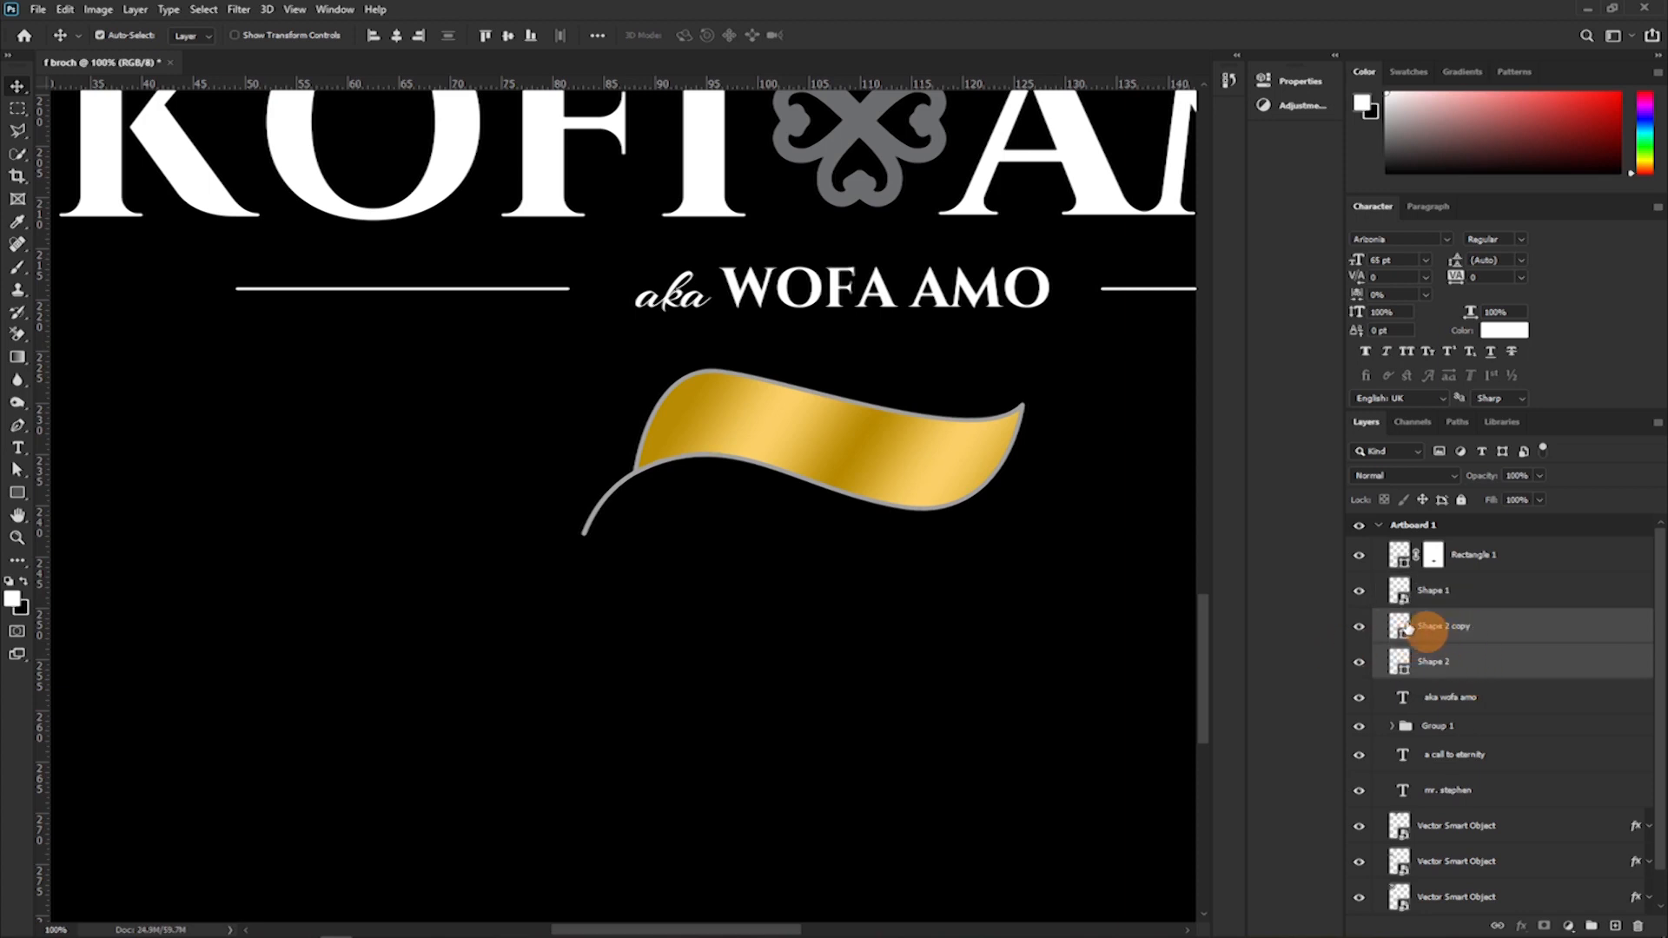
{"action": "left_click", "coordinate": [1433, 639]}
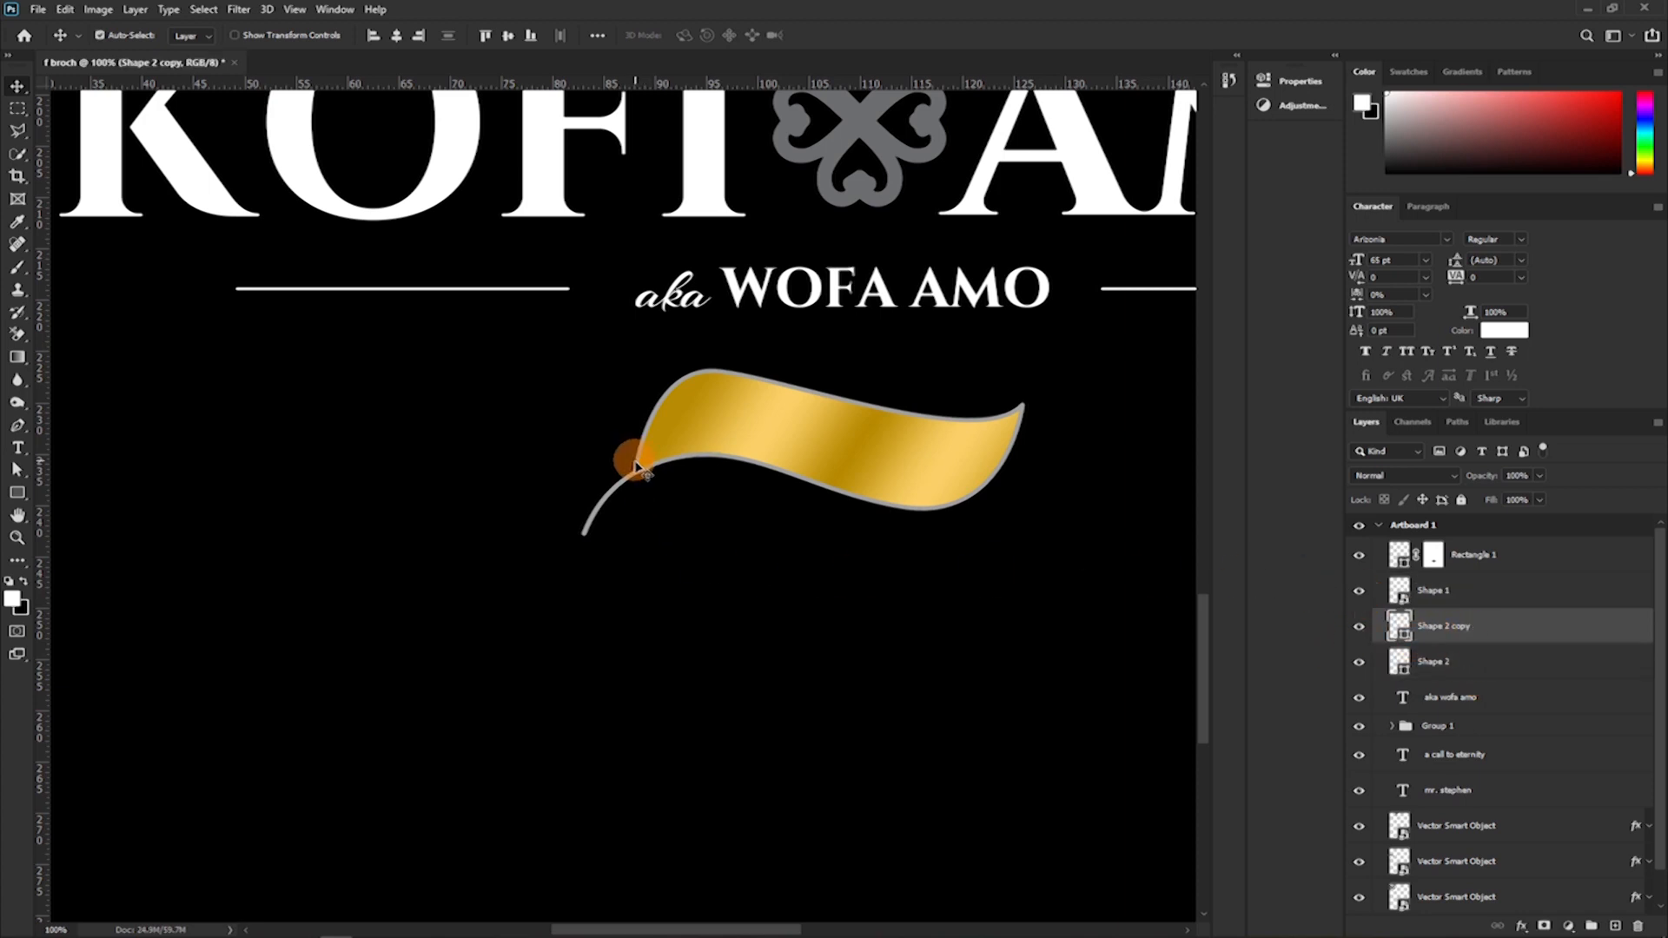
Move the duplicate tail curve to the ribbon's upper-right tip and flip it vertically.
{"action": "mouse_move", "coordinate": [639, 459]}
{"action": "left_mouse_down"}
{"action": "mouse_move", "coordinate": [745, 375]}
{"action": "mouse_move", "coordinate": [1003, 265]}
{"action": "mouse_move", "coordinate": [1039, 320]}
{"action": "mouse_move", "coordinate": [1011, 350]}
{"action": "left_mouse_up"}
{"action": "left_click", "coordinate": [95, 12]}
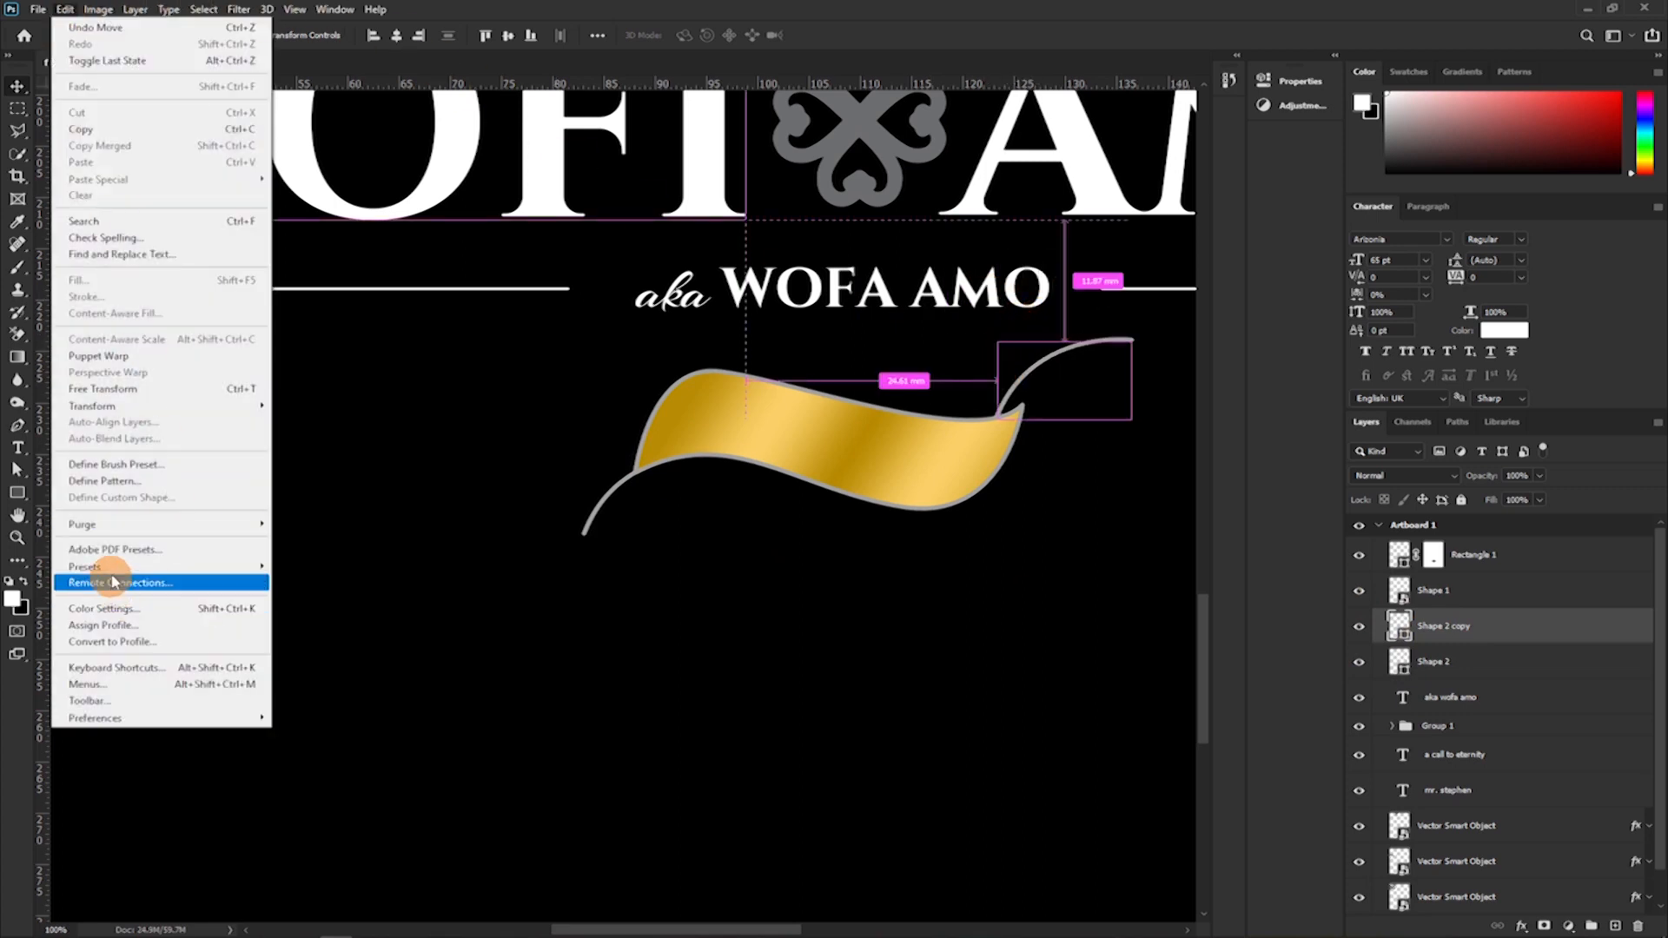
{"action": "mouse_move", "coordinate": [160, 408]}
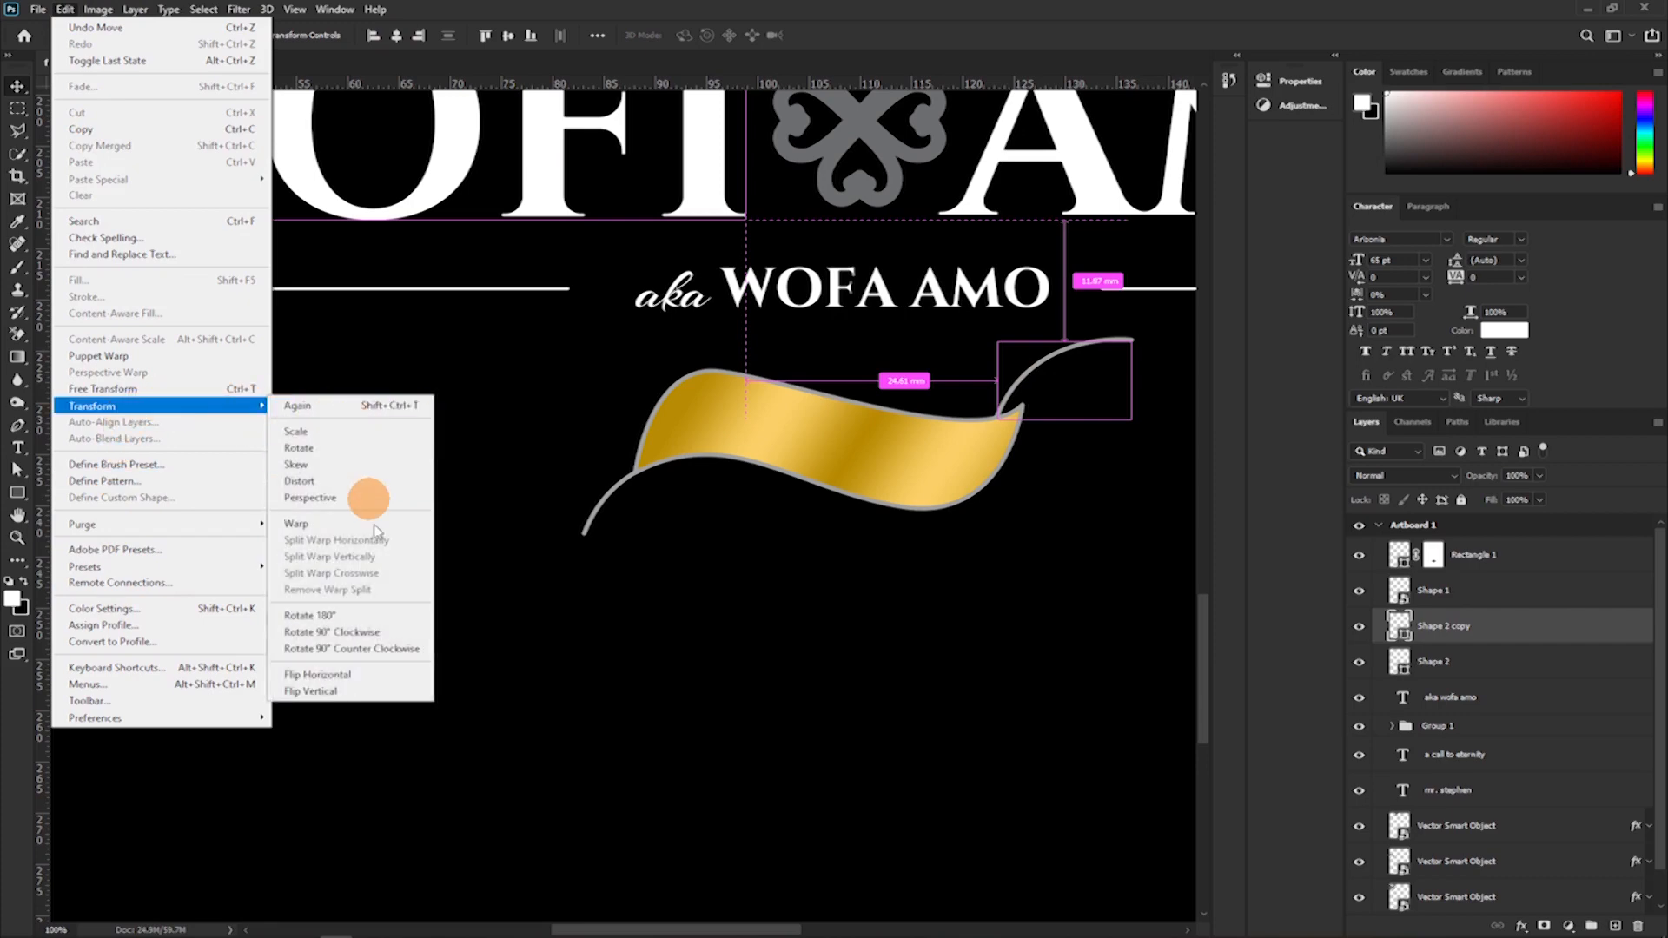
{"action": "left_click", "coordinate": [328, 691]}
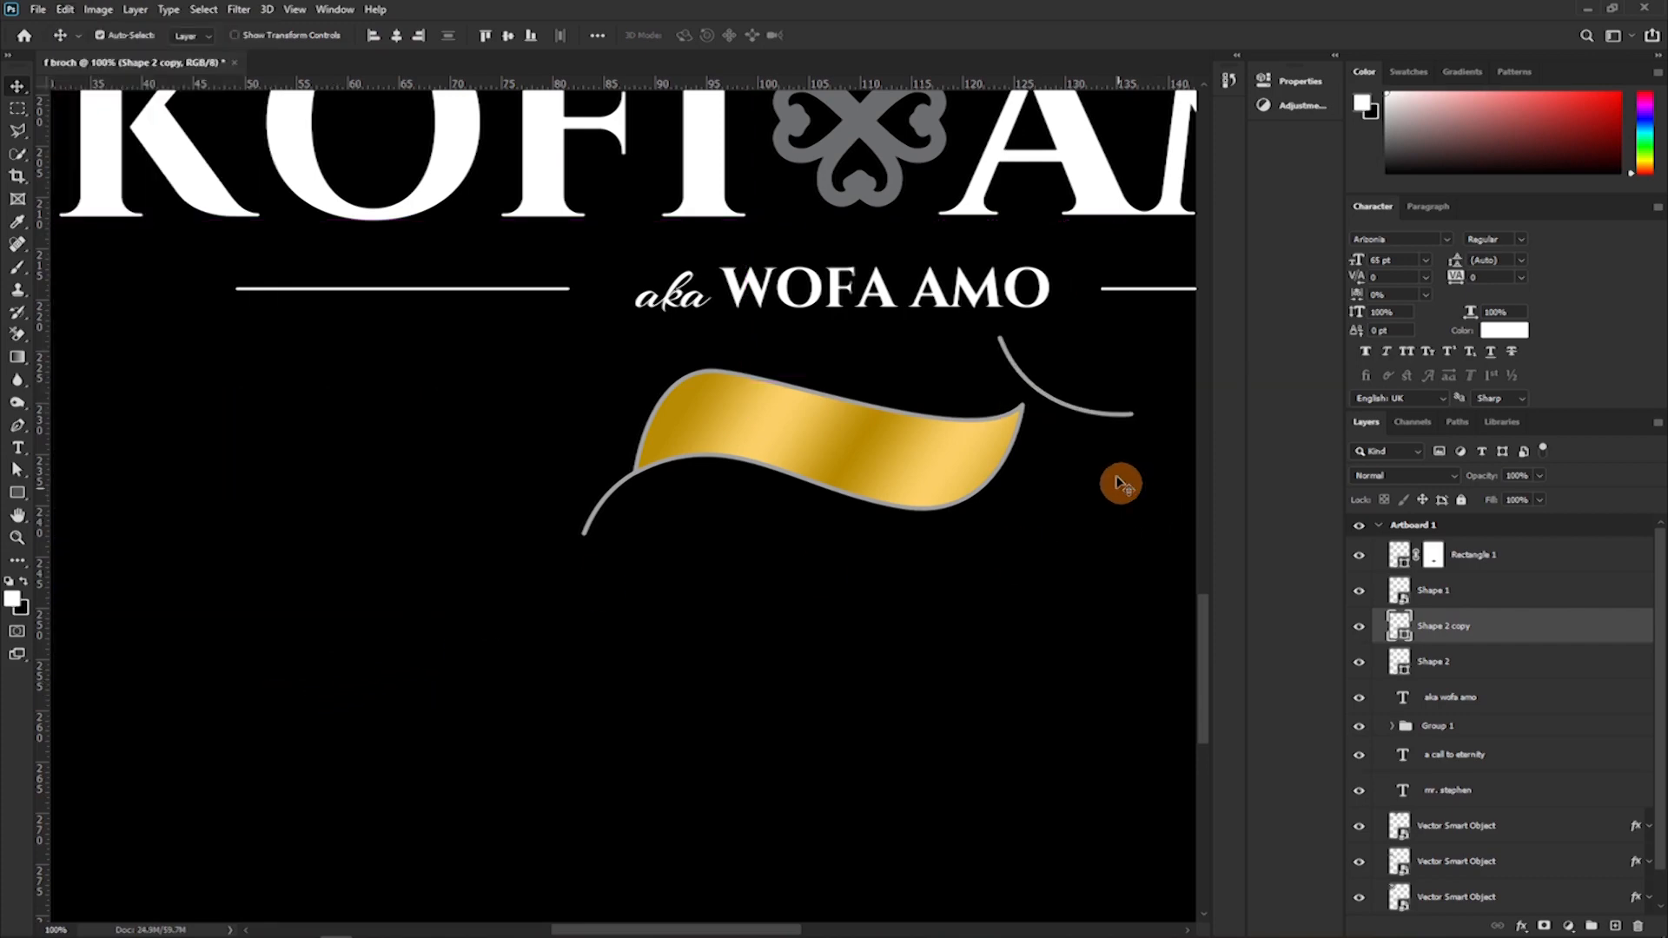
Rotate and position the flipped curve so it follows the ribbon's upper-right edge and extends upward past the tip.
{"action": "key", "text": "ctrl+t"}
{"action": "left_click_drag", "start_coordinate": [1096, 461], "coordinate": [1110, 385]}
{"action": "key", "text": "ctrl+plus"}
{"action": "left_click_drag", "start_coordinate": [1000, 327], "coordinate": [435, 454]}
{"action": "left_click_drag", "start_coordinate": [1007, 206], "coordinate": [591, 372]}
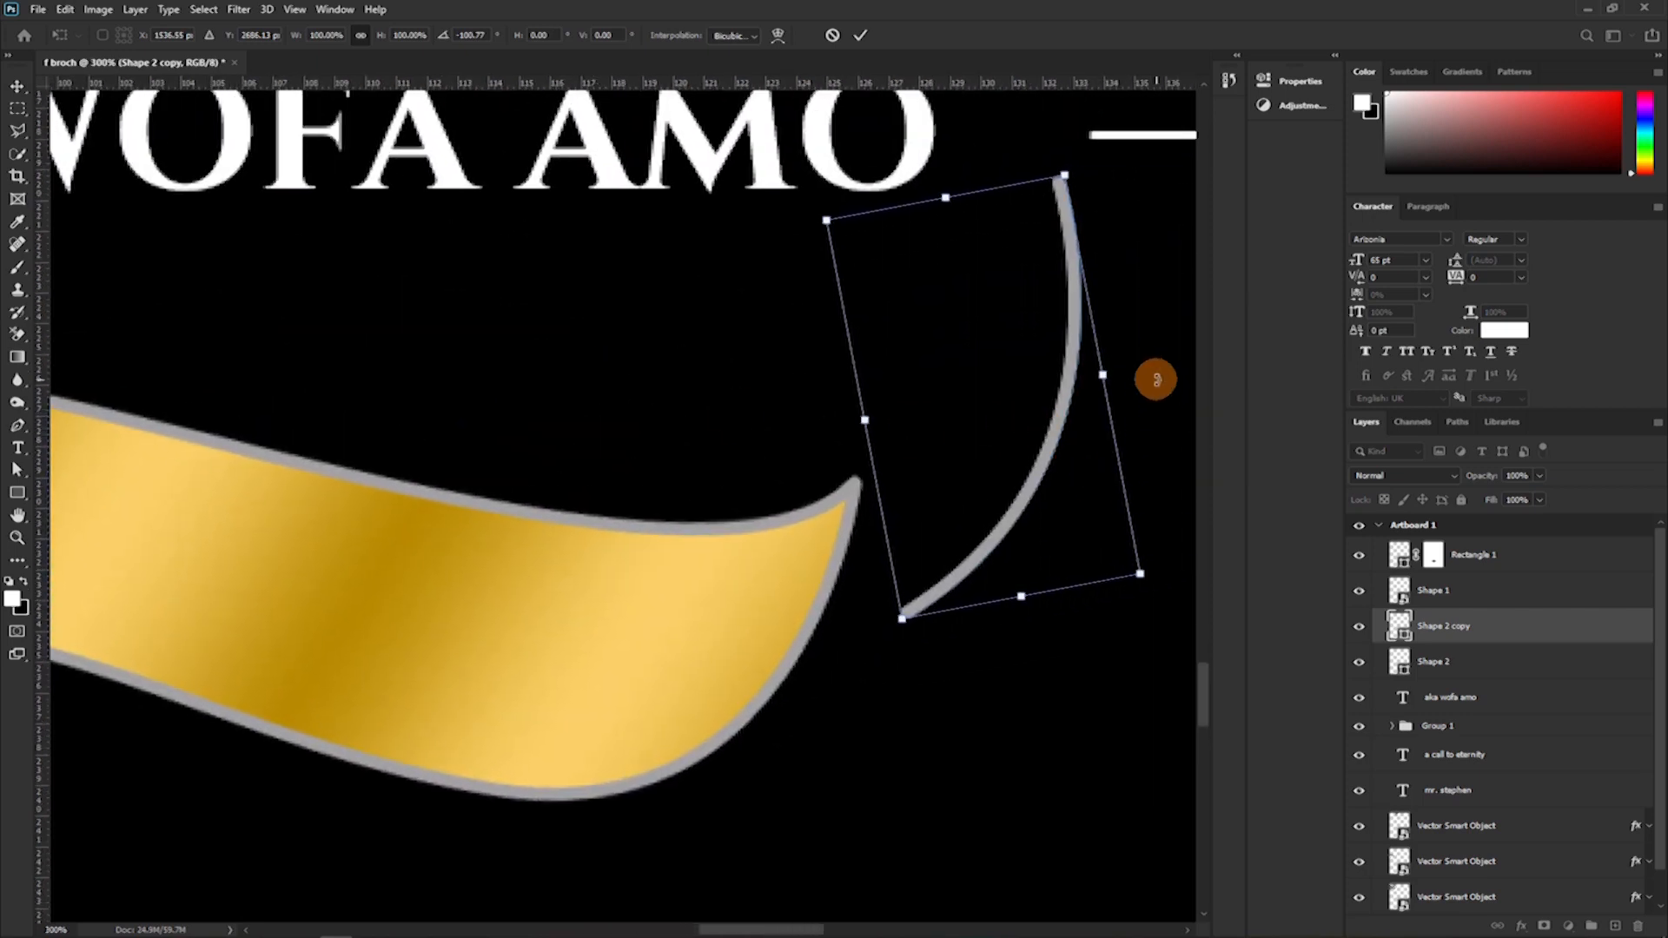
{"action": "left_click_drag", "start_coordinate": [1158, 380], "coordinate": [1112, 438]}
{"action": "left_click_drag", "start_coordinate": [1010, 483], "coordinate": [842, 476]}
{"action": "left_click_drag", "start_coordinate": [1020, 432], "coordinate": [1003, 488]}
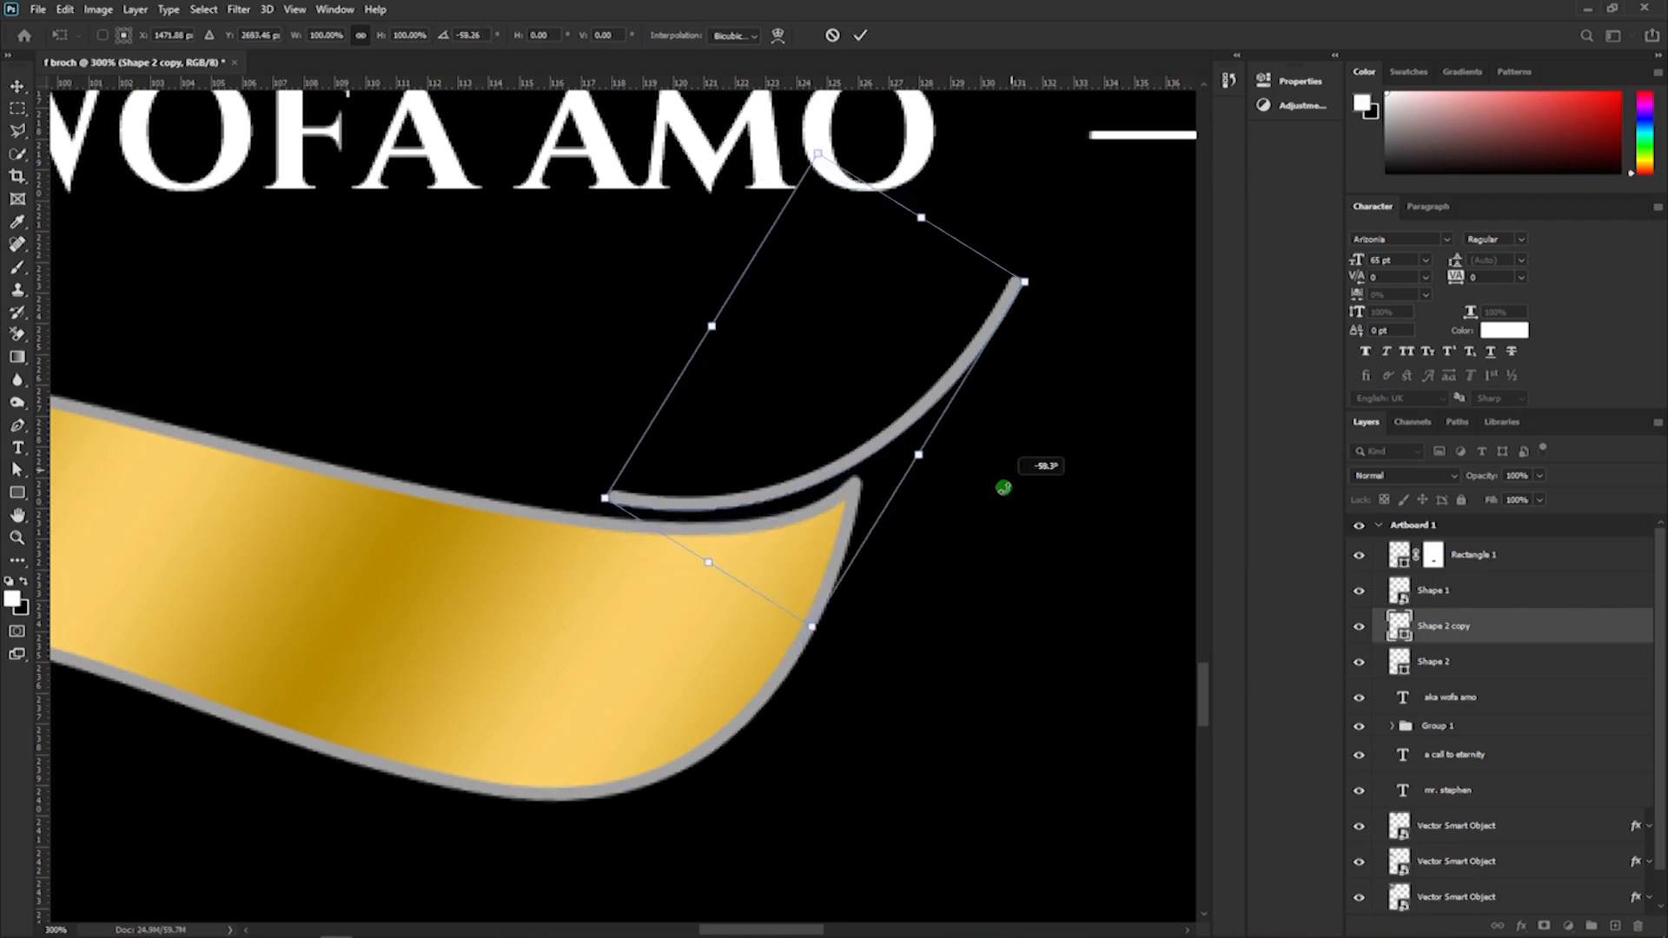
{"action": "left_click_drag", "start_coordinate": [833, 483], "coordinate": [855, 509]}
{"action": "left_click_drag", "start_coordinate": [981, 484], "coordinate": [957, 467]}
{"action": "key", "text": "Return"}
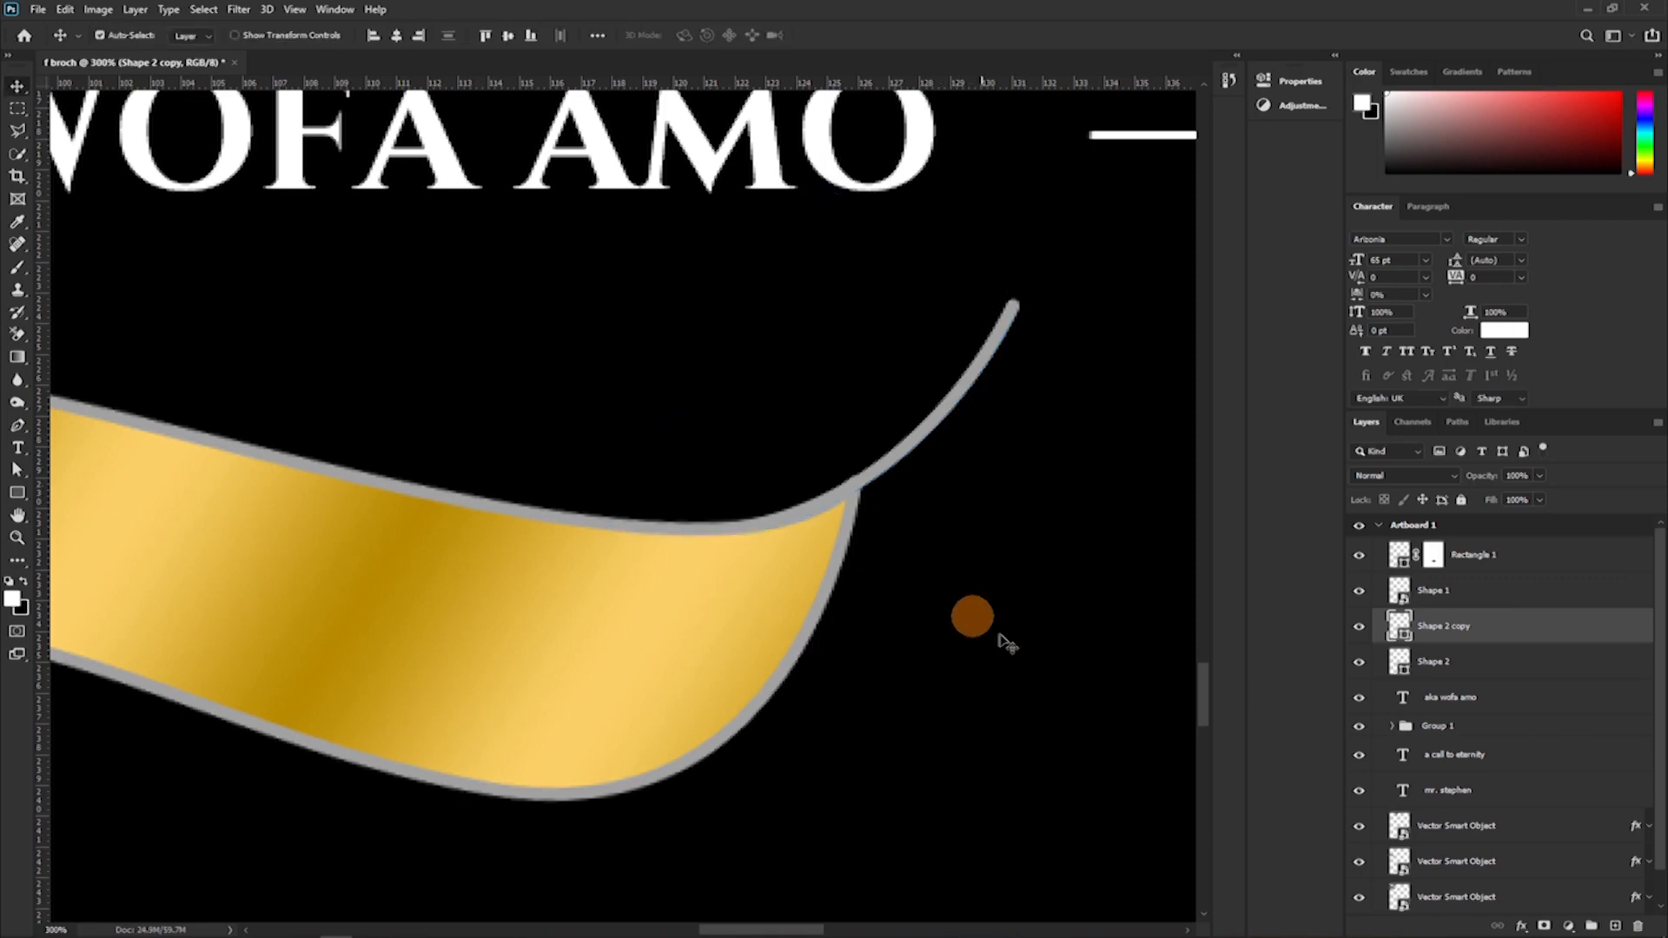
Examine the ribbon and its two tail curves against the whole cover and up close.
{"action": "key", "text": "ctrl+minus"}
{"action": "key", "text": "ctrl+minus"}
{"action": "key", "text": "ctrl+minus"}
{"action": "key", "text": "ctrl+minus"}
{"action": "key", "text": "ctrl+minus"}
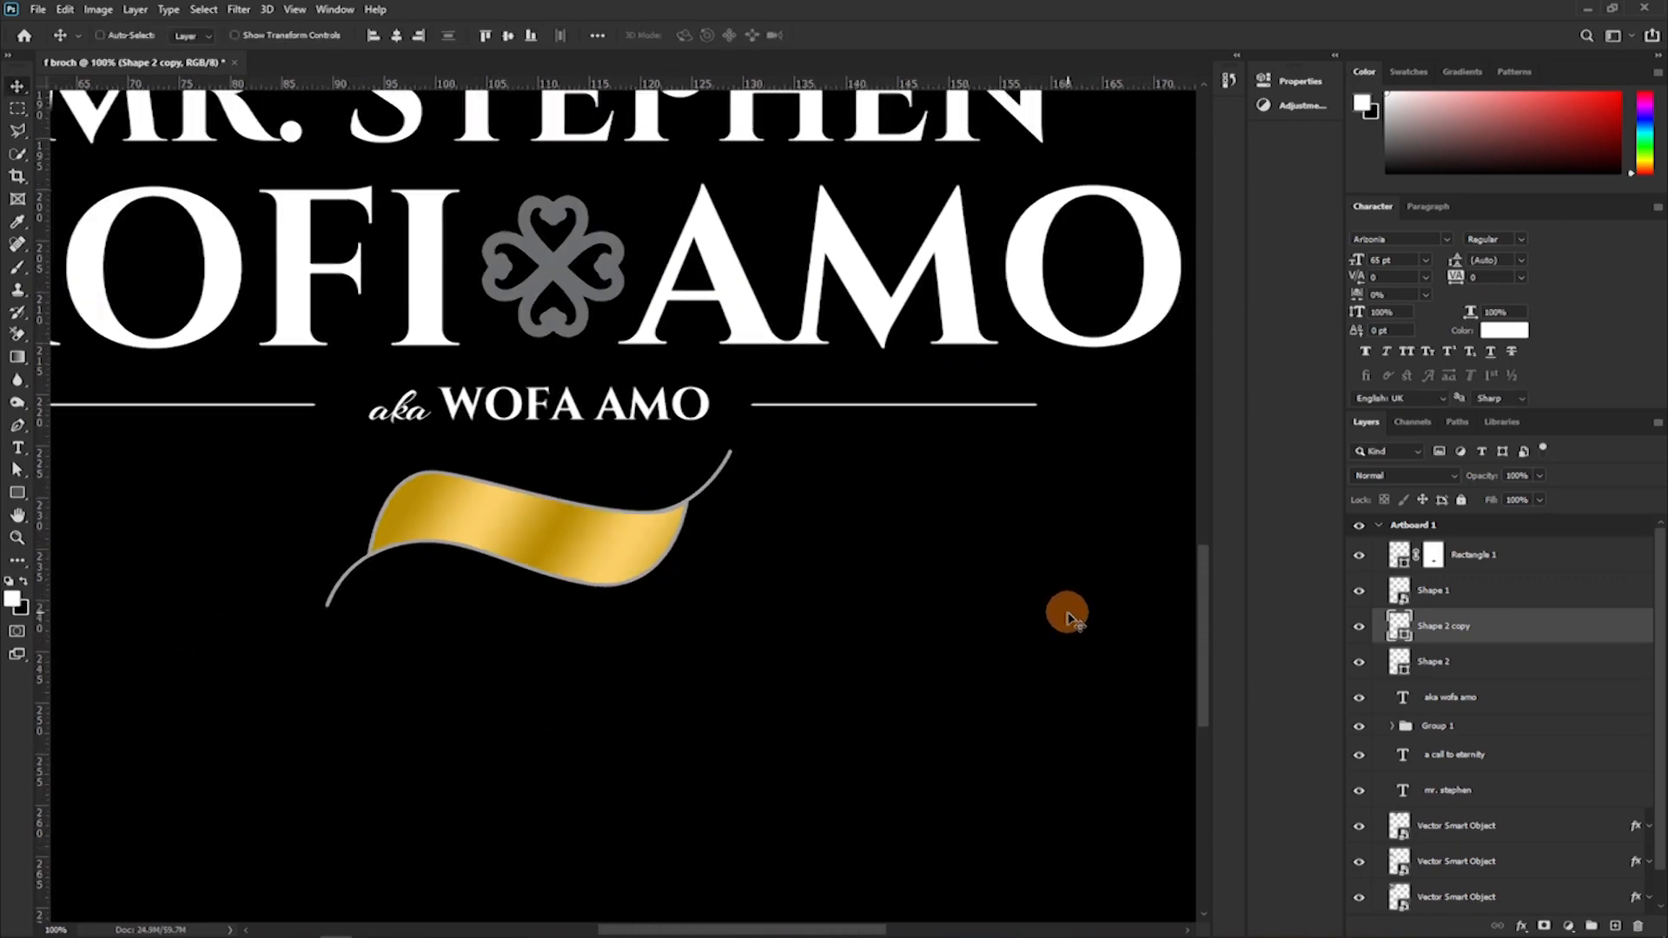
{"action": "key", "text": "ctrl+minus"}
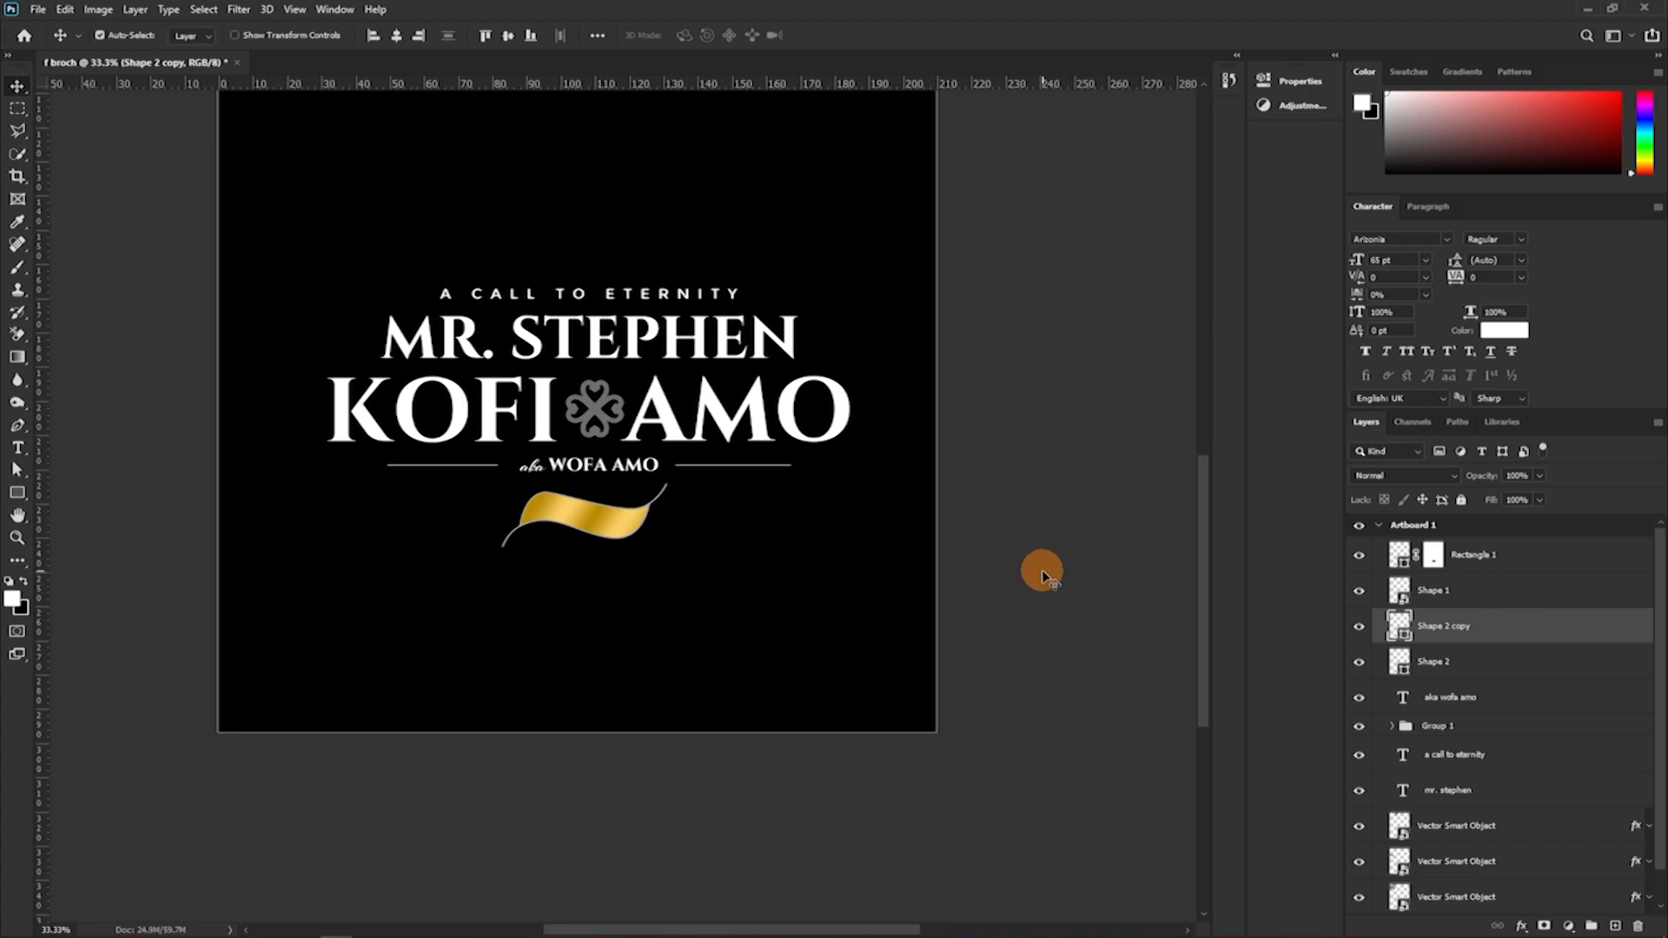
{"action": "key", "text": "ctrl+plus"}
{"action": "key", "text": "ctrl+plus"}
{"action": "key", "text": "ctrl+plus"}
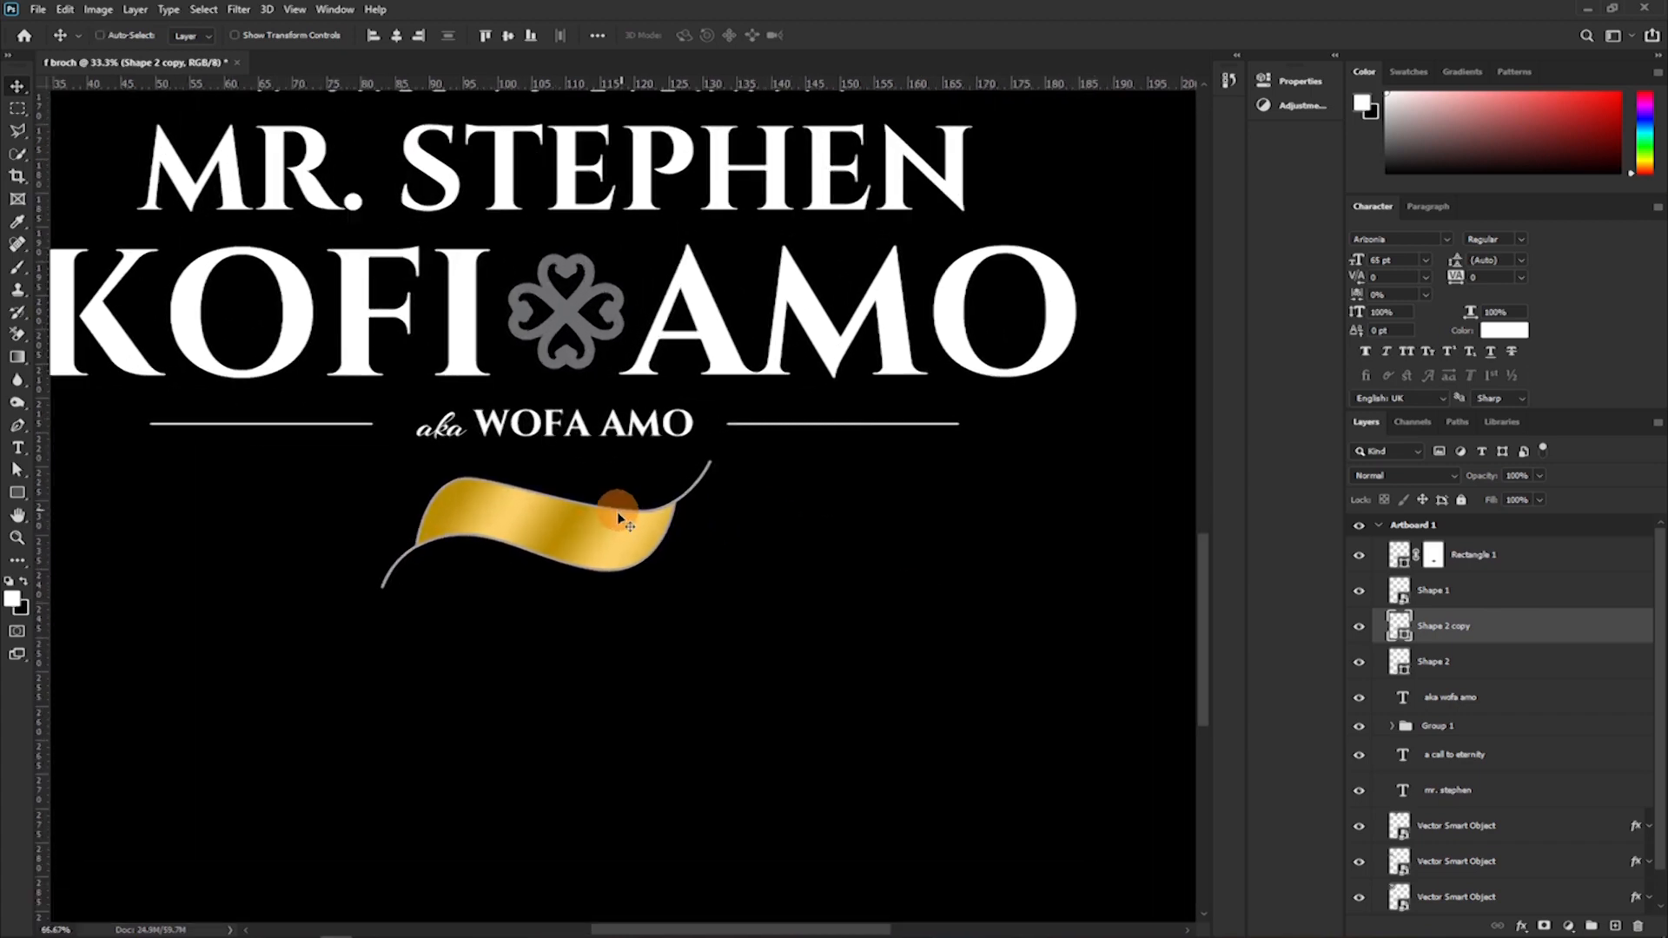
{"action": "key", "text": "ctrl+plus"}
{"action": "left_click_drag", "start_coordinate": [503, 596], "coordinate": [753, 446]}
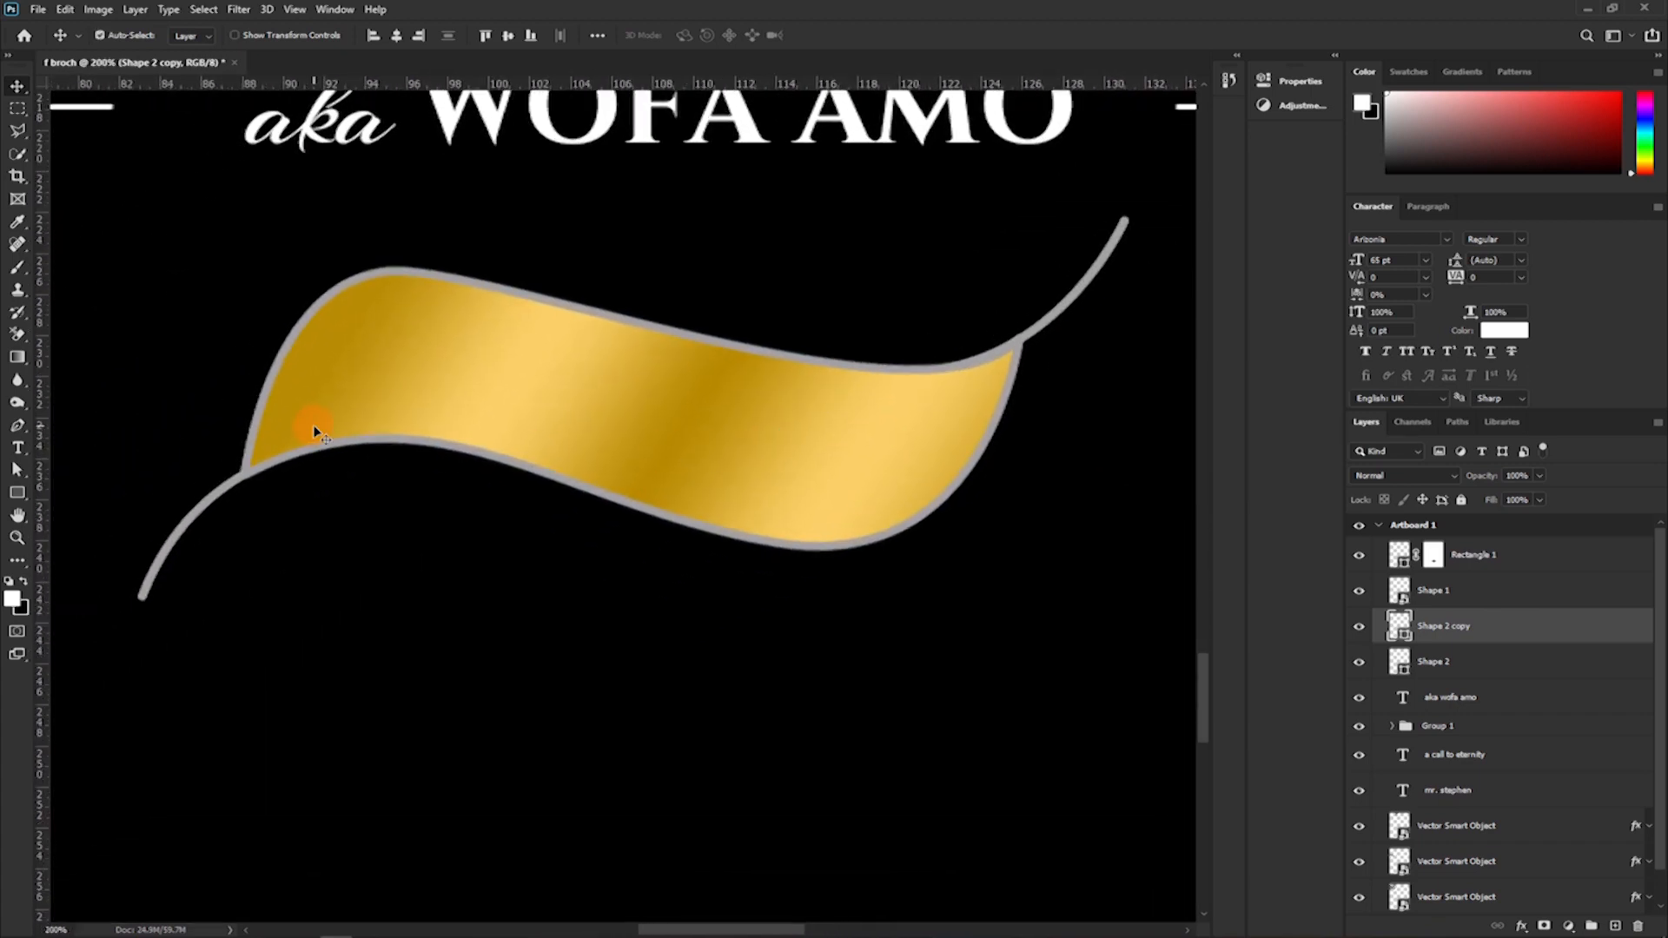
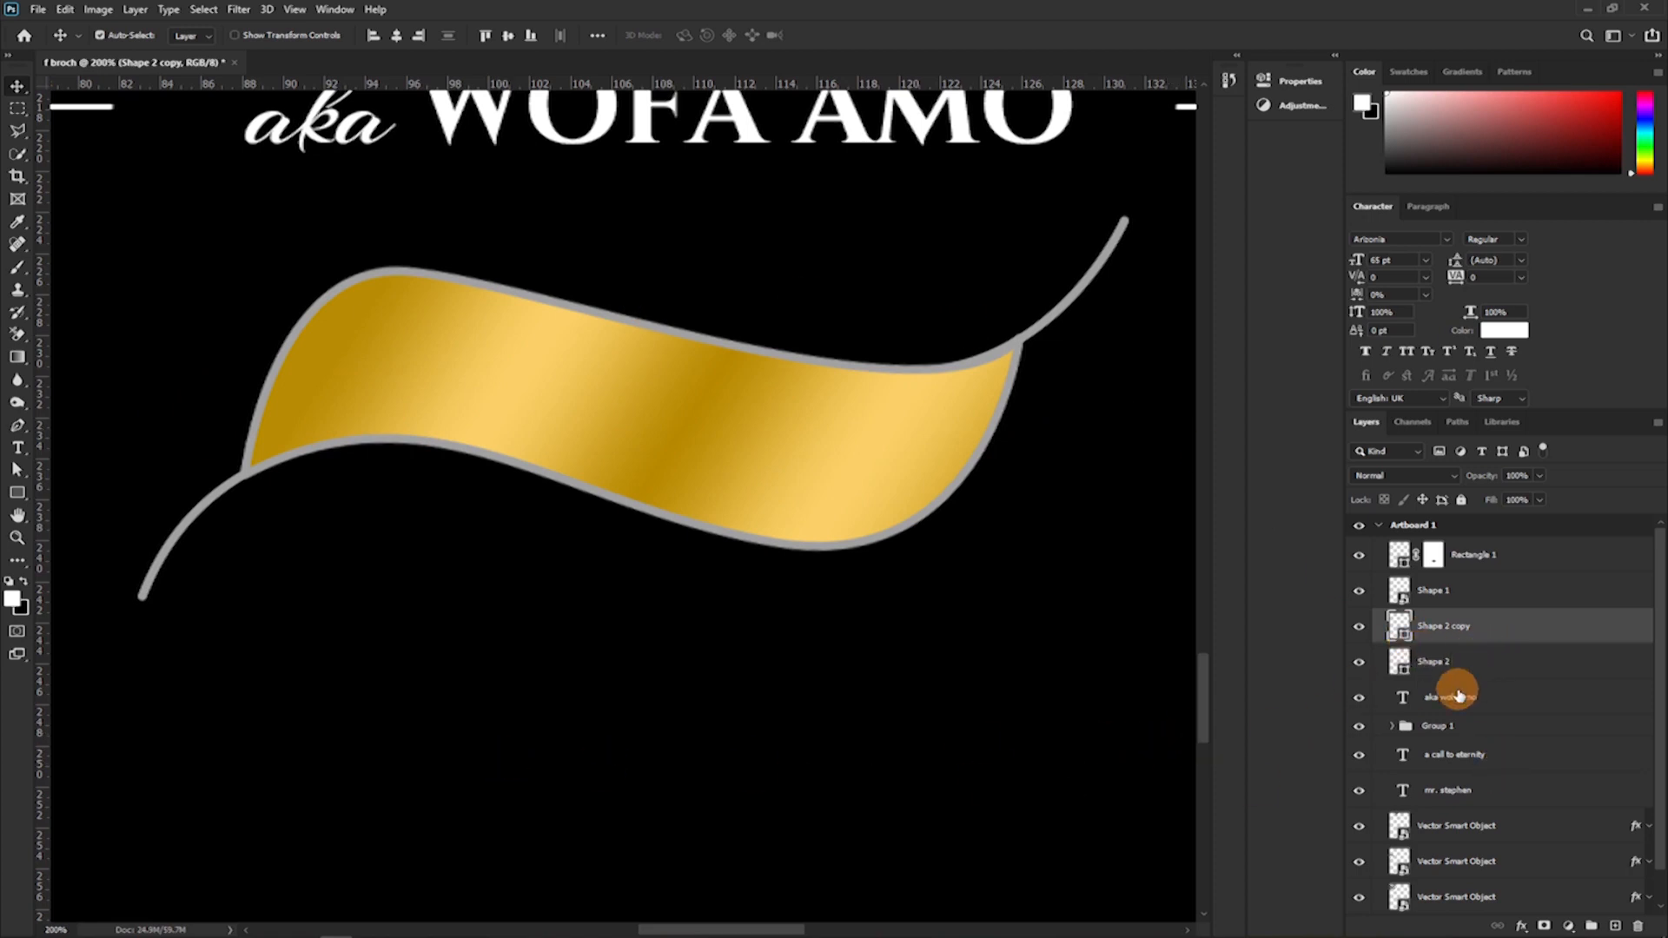
With the gold ribbon's layer active, draw an open S-shaped Pen path across the ribbon, following its wave from end to end.
{"action": "left_click", "coordinate": [1419, 599]}
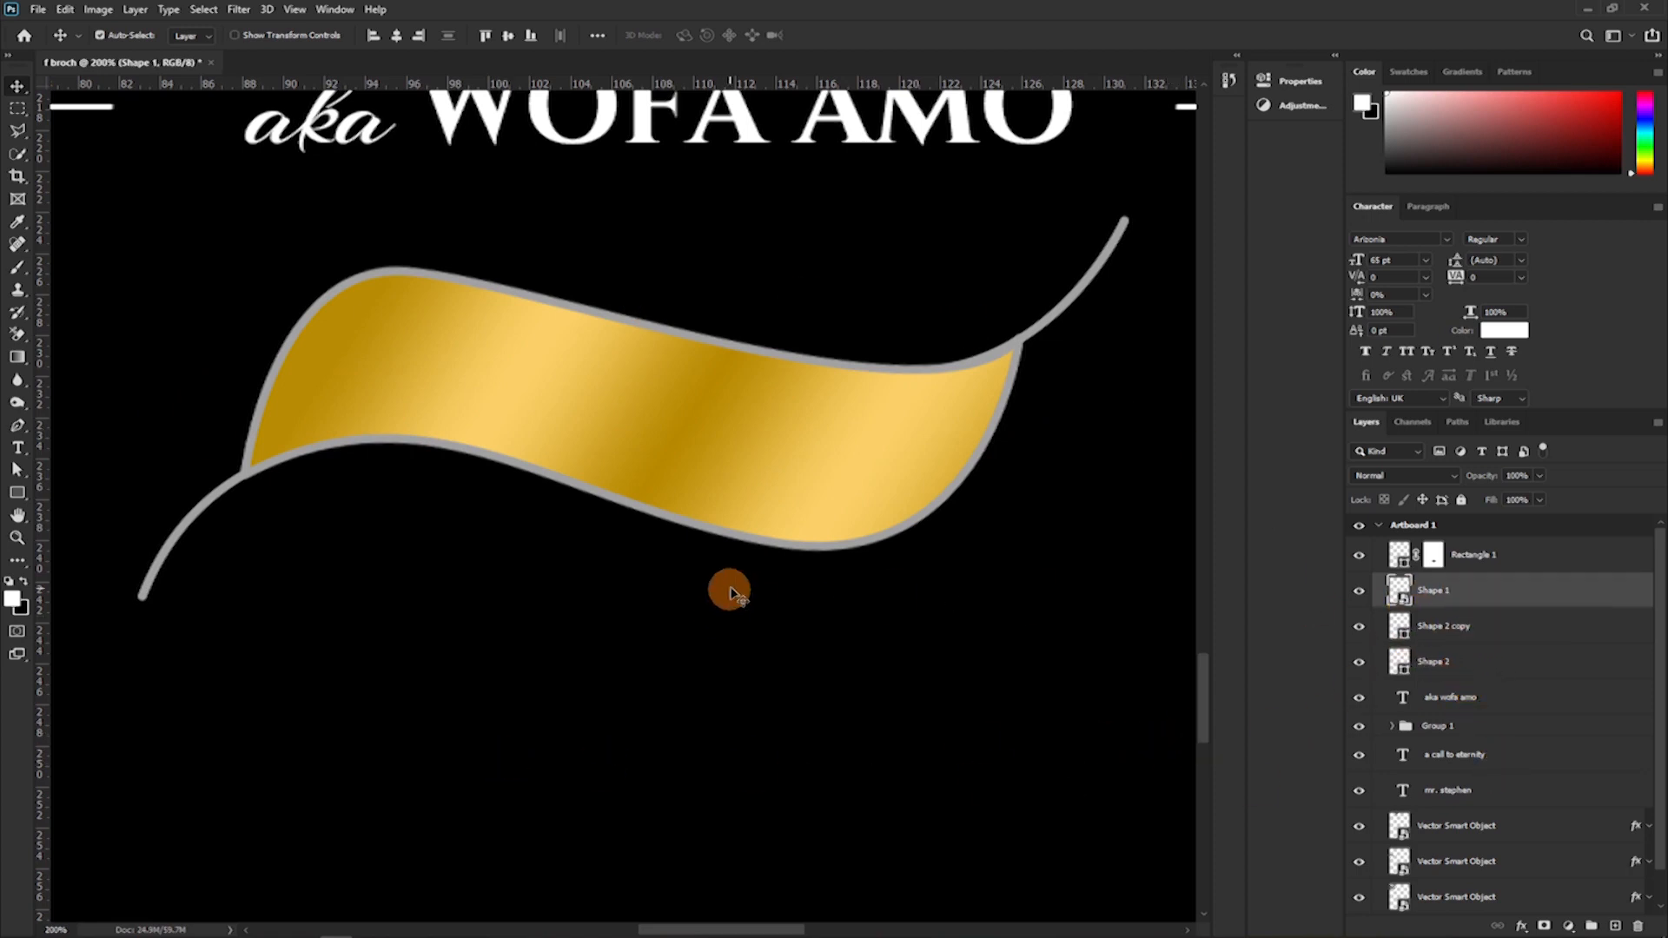
{"action": "key", "text": "p"}
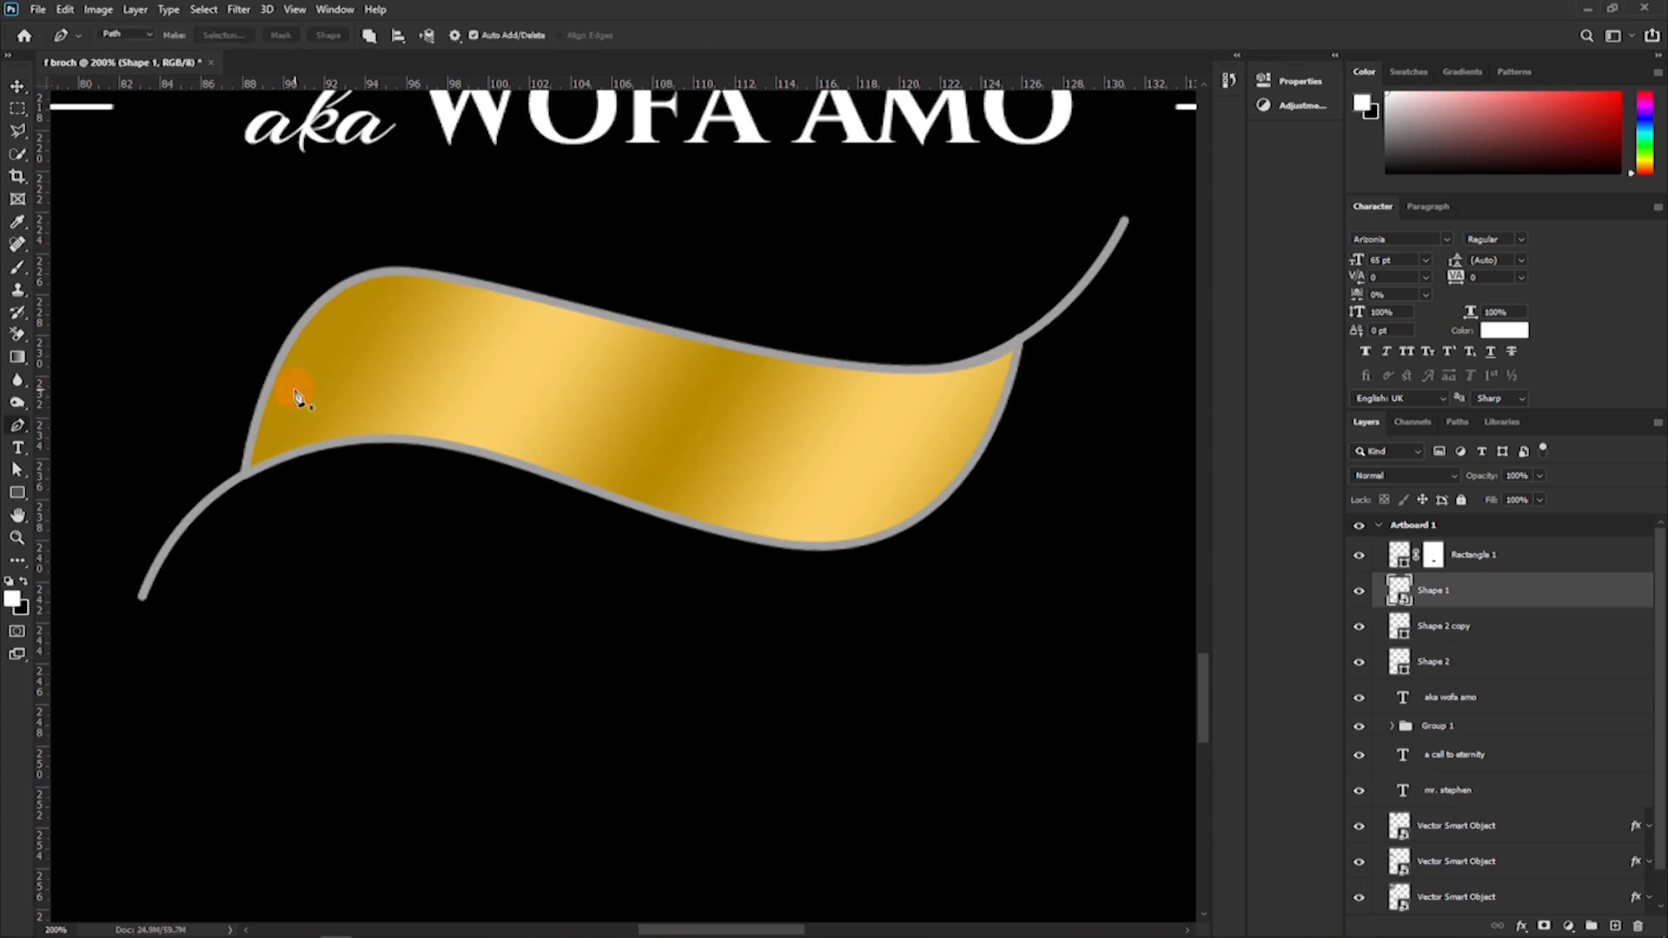
{"action": "left_click", "coordinate": [274, 415]}
{"action": "left_click", "coordinate": [526, 404]}
{"action": "left_click_drag", "start_coordinate": [539, 420], "coordinate": [678, 490]}
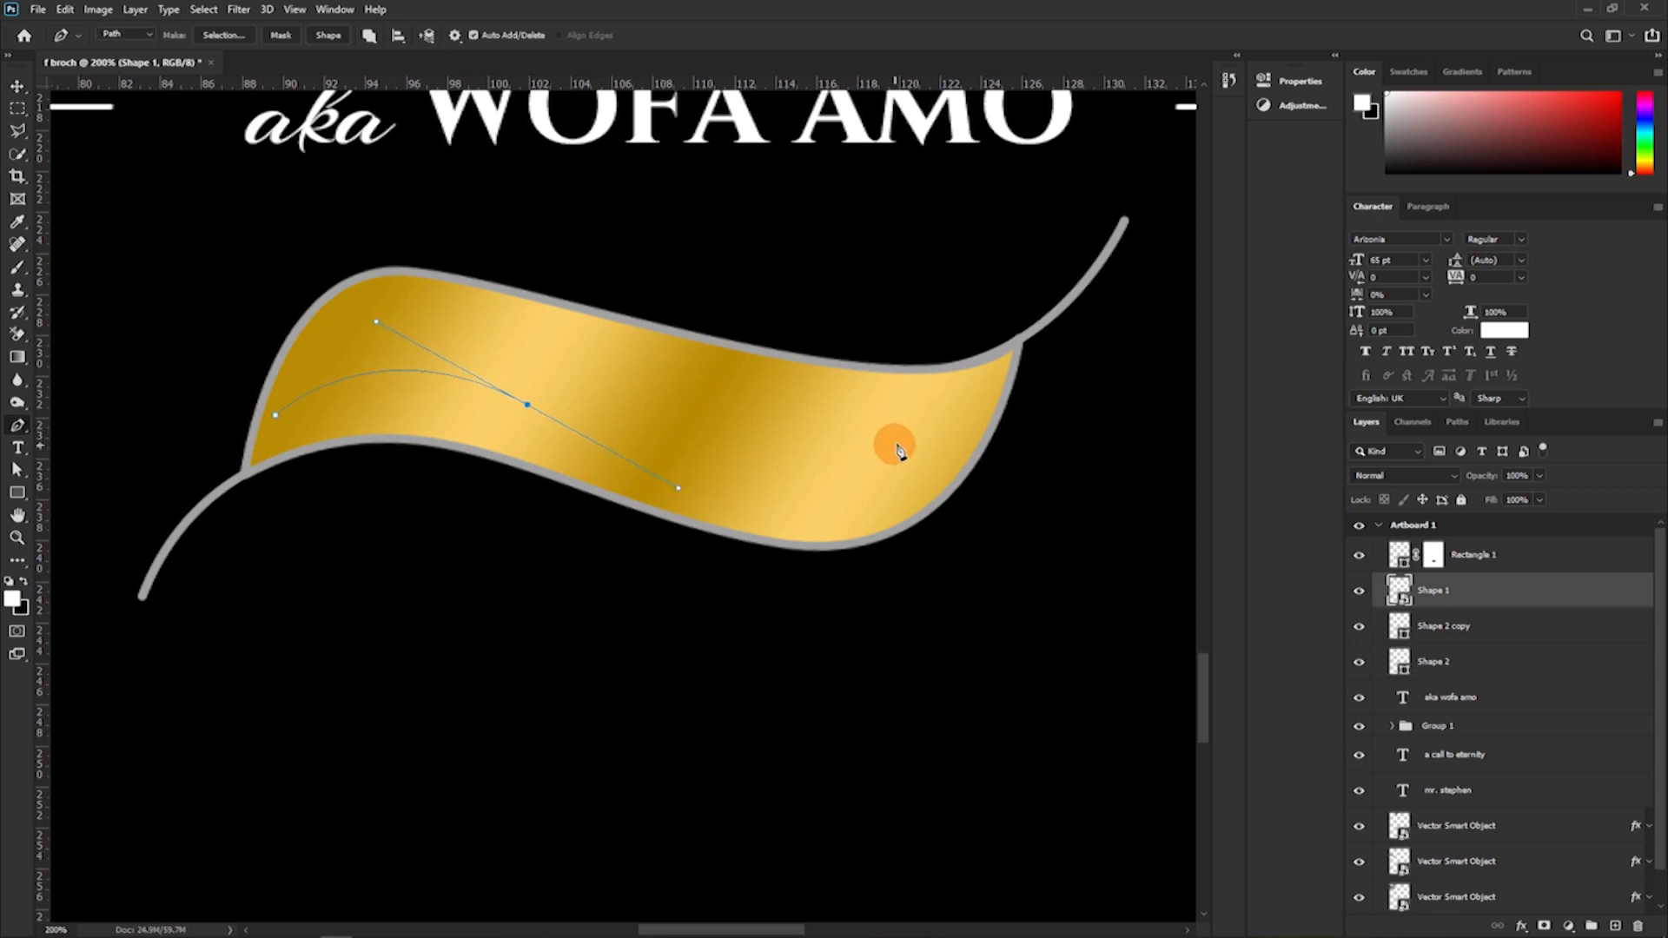
{"action": "left_click_drag", "start_coordinate": [964, 422], "coordinate": [1066, 298]}
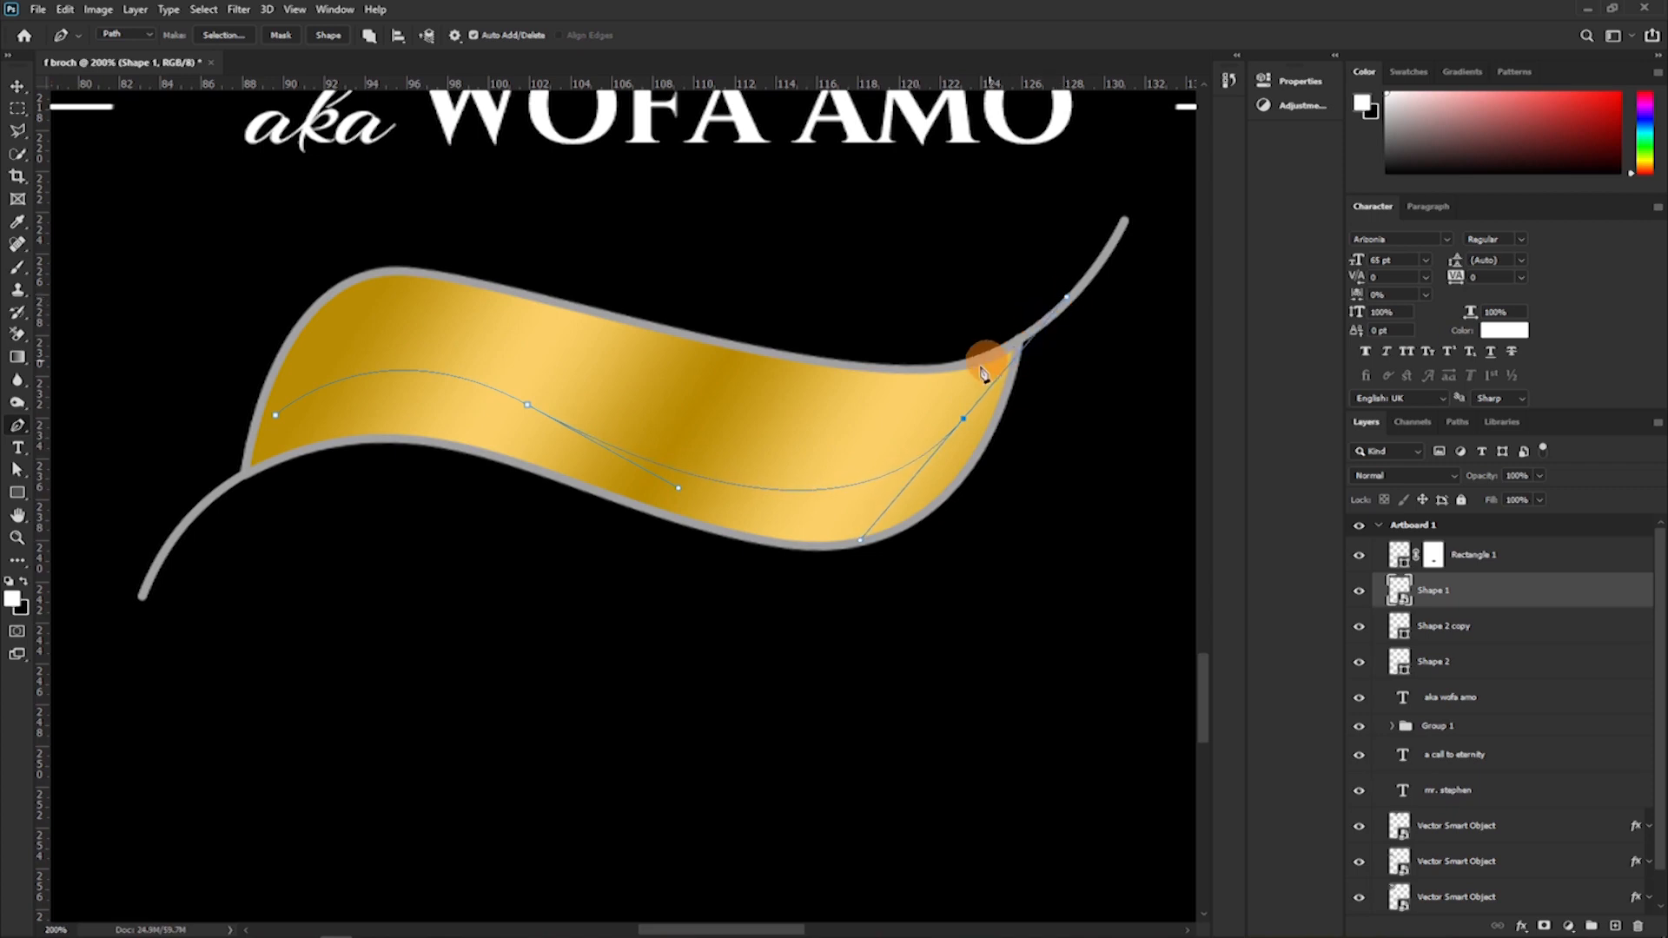
{"action": "left_click", "coordinate": [964, 422]}
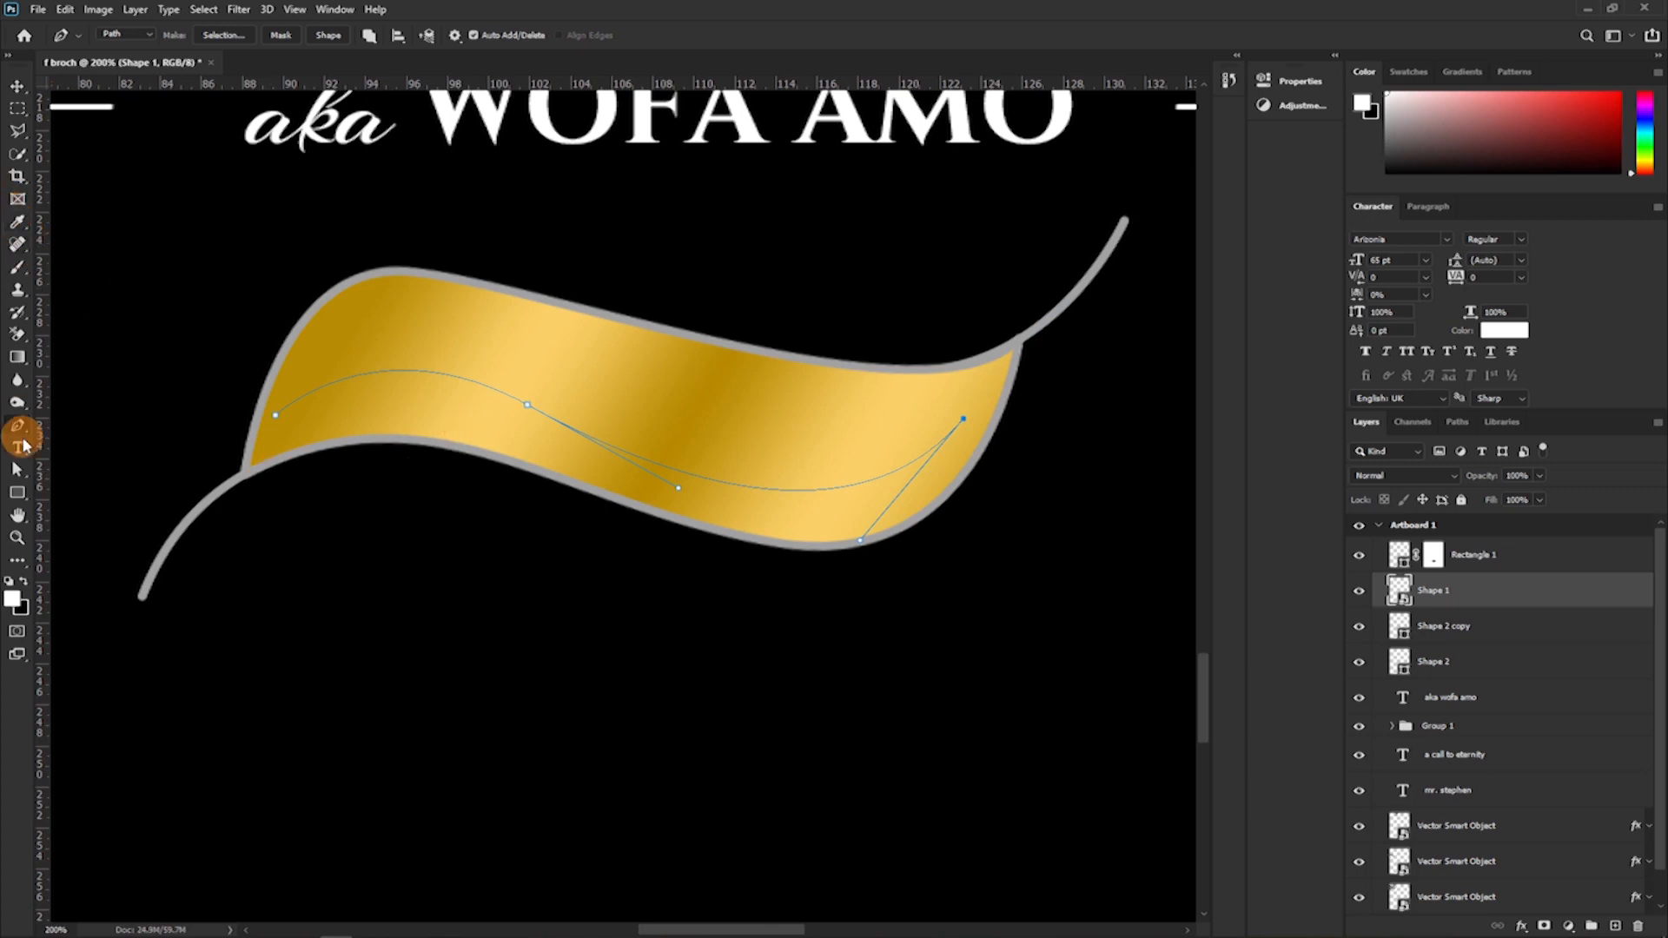
Add type on the wavy path reading "1909 - 2023".
{"action": "left_click", "coordinate": [18, 450]}
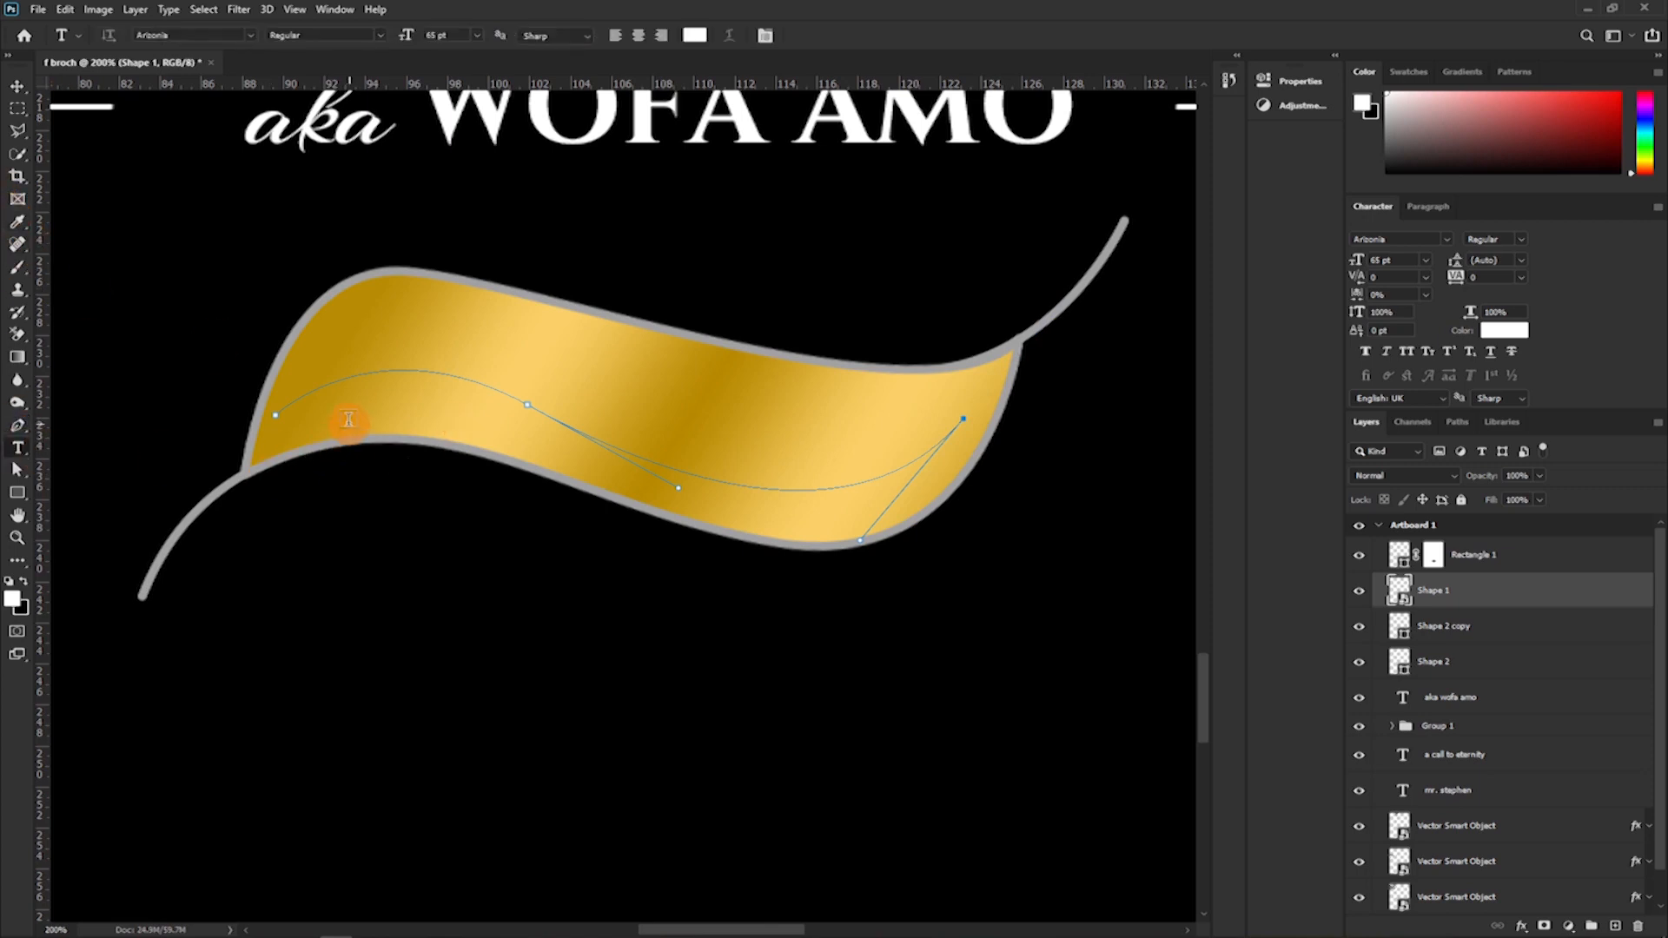
{"action": "left_click", "coordinate": [287, 402]}
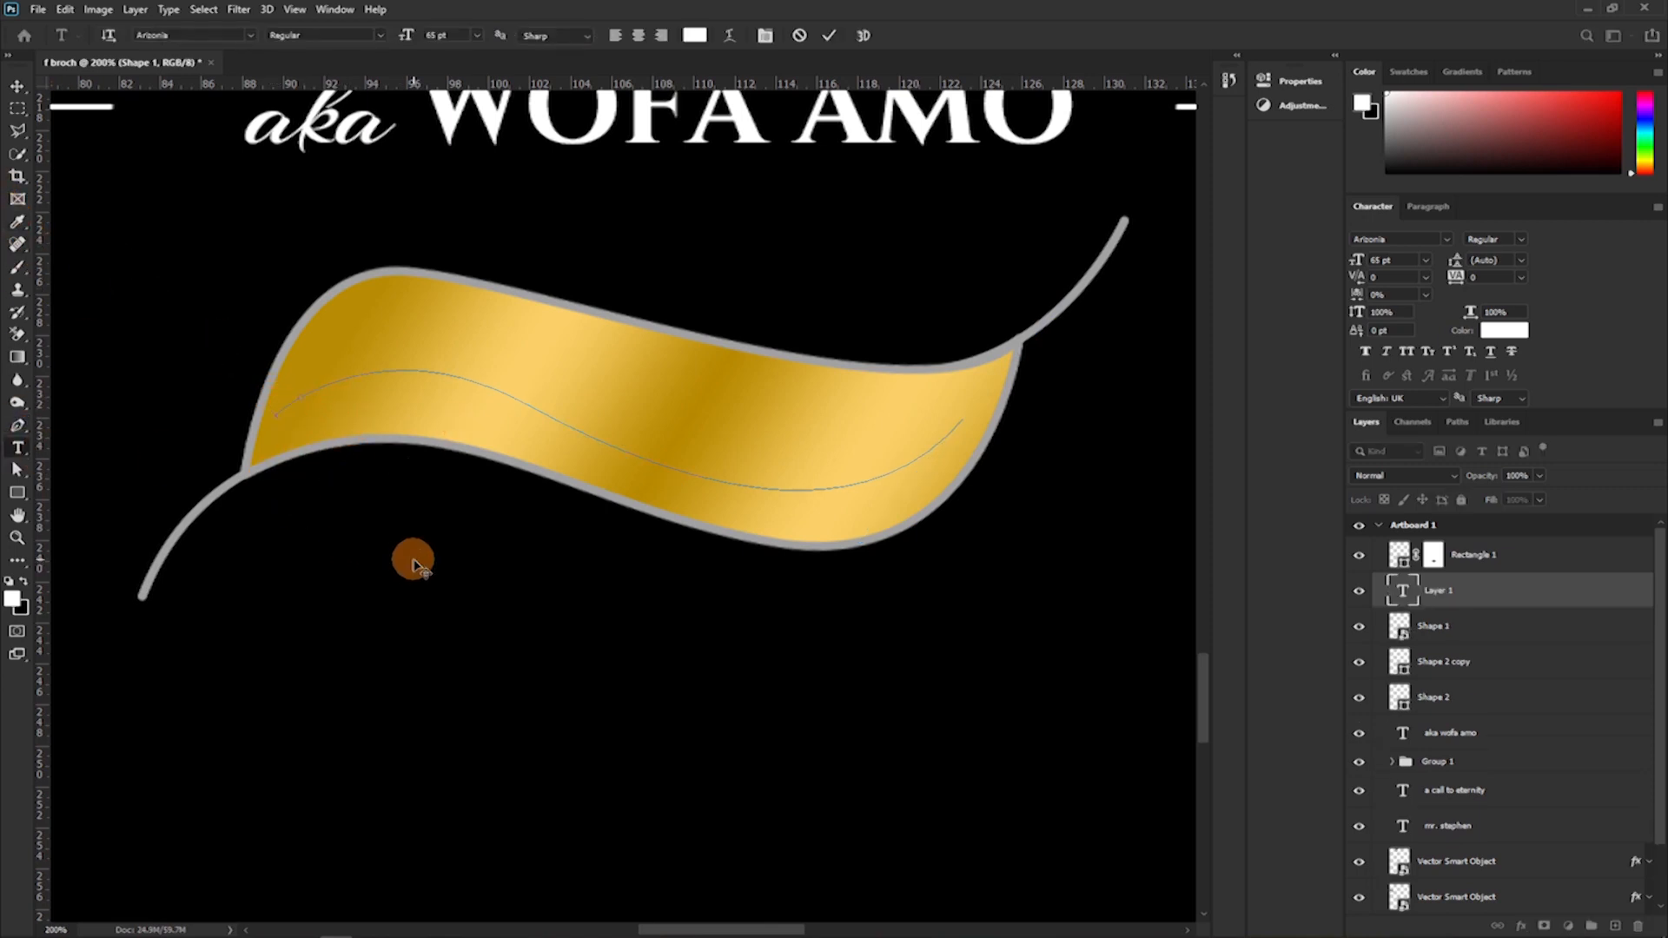
{"action": "left_click", "coordinate": [1426, 261]}
{"action": "left_click", "coordinate": [1412, 298]}
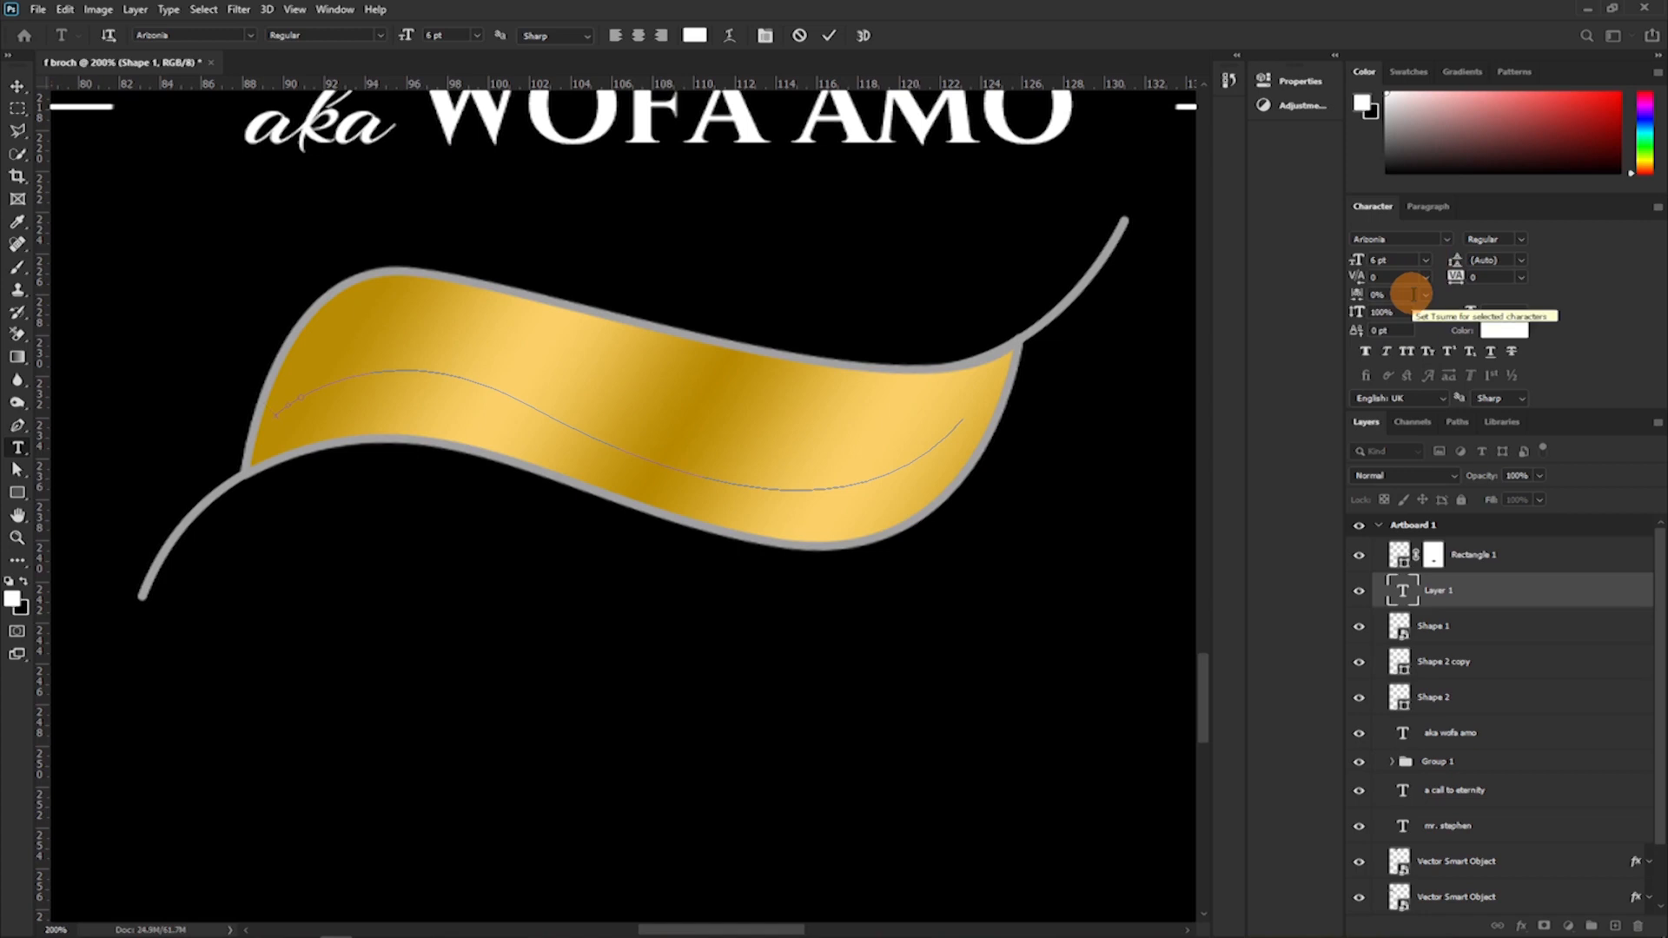
{"action": "left_click", "coordinate": [559, 440]}
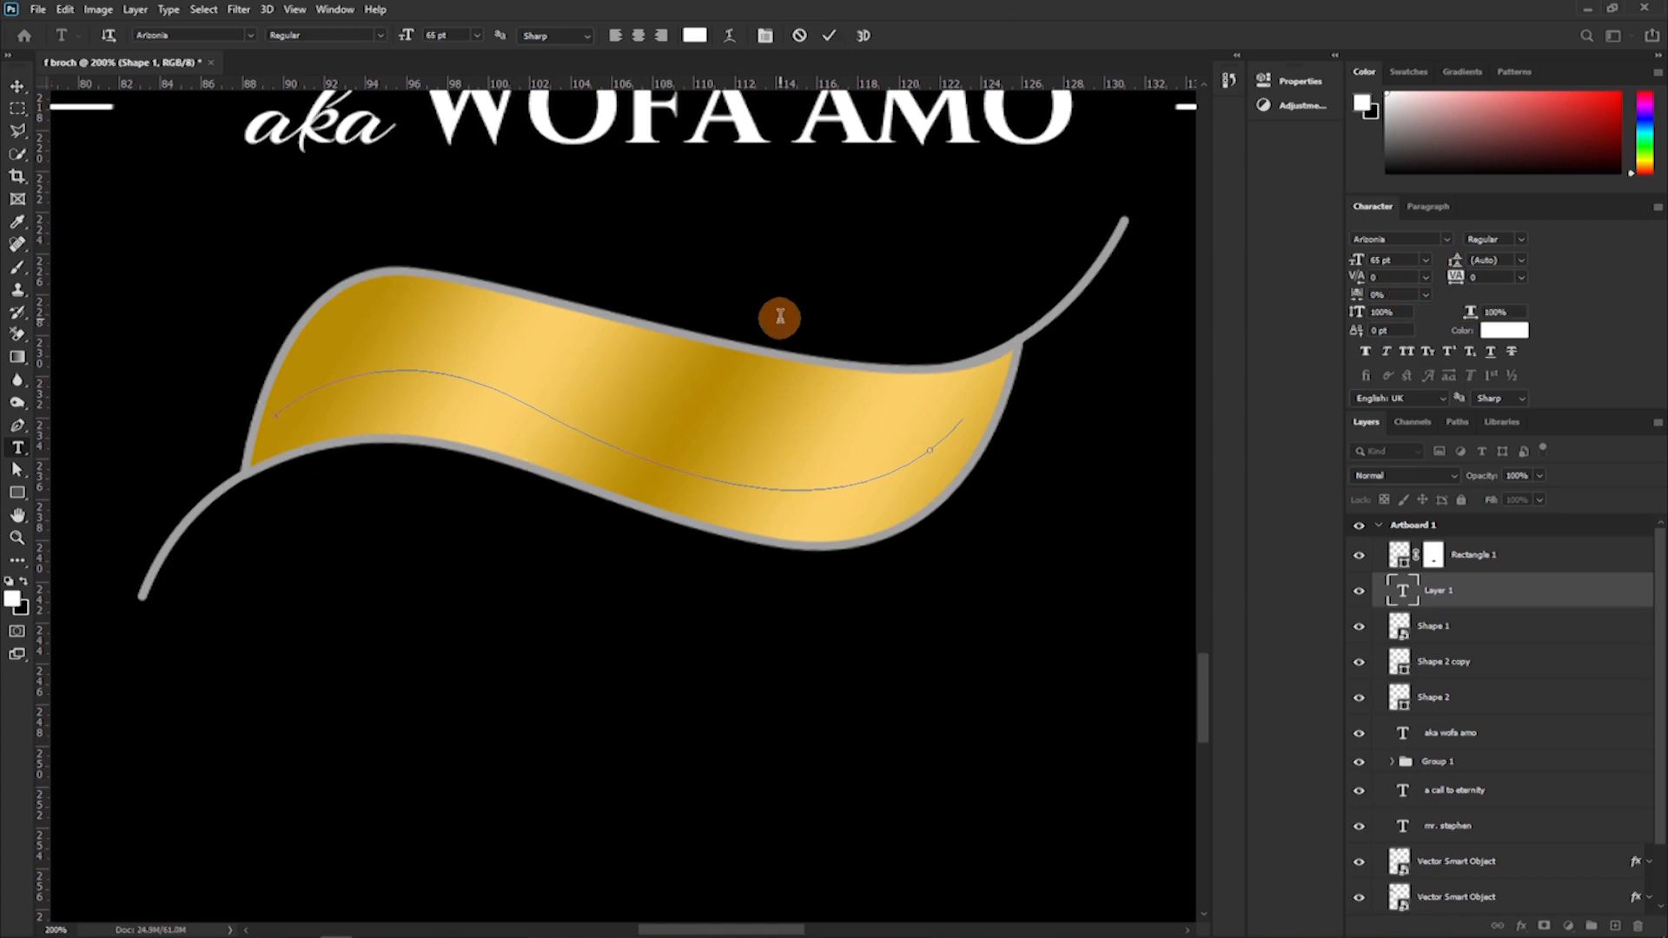
{"action": "type", "text": "120"}
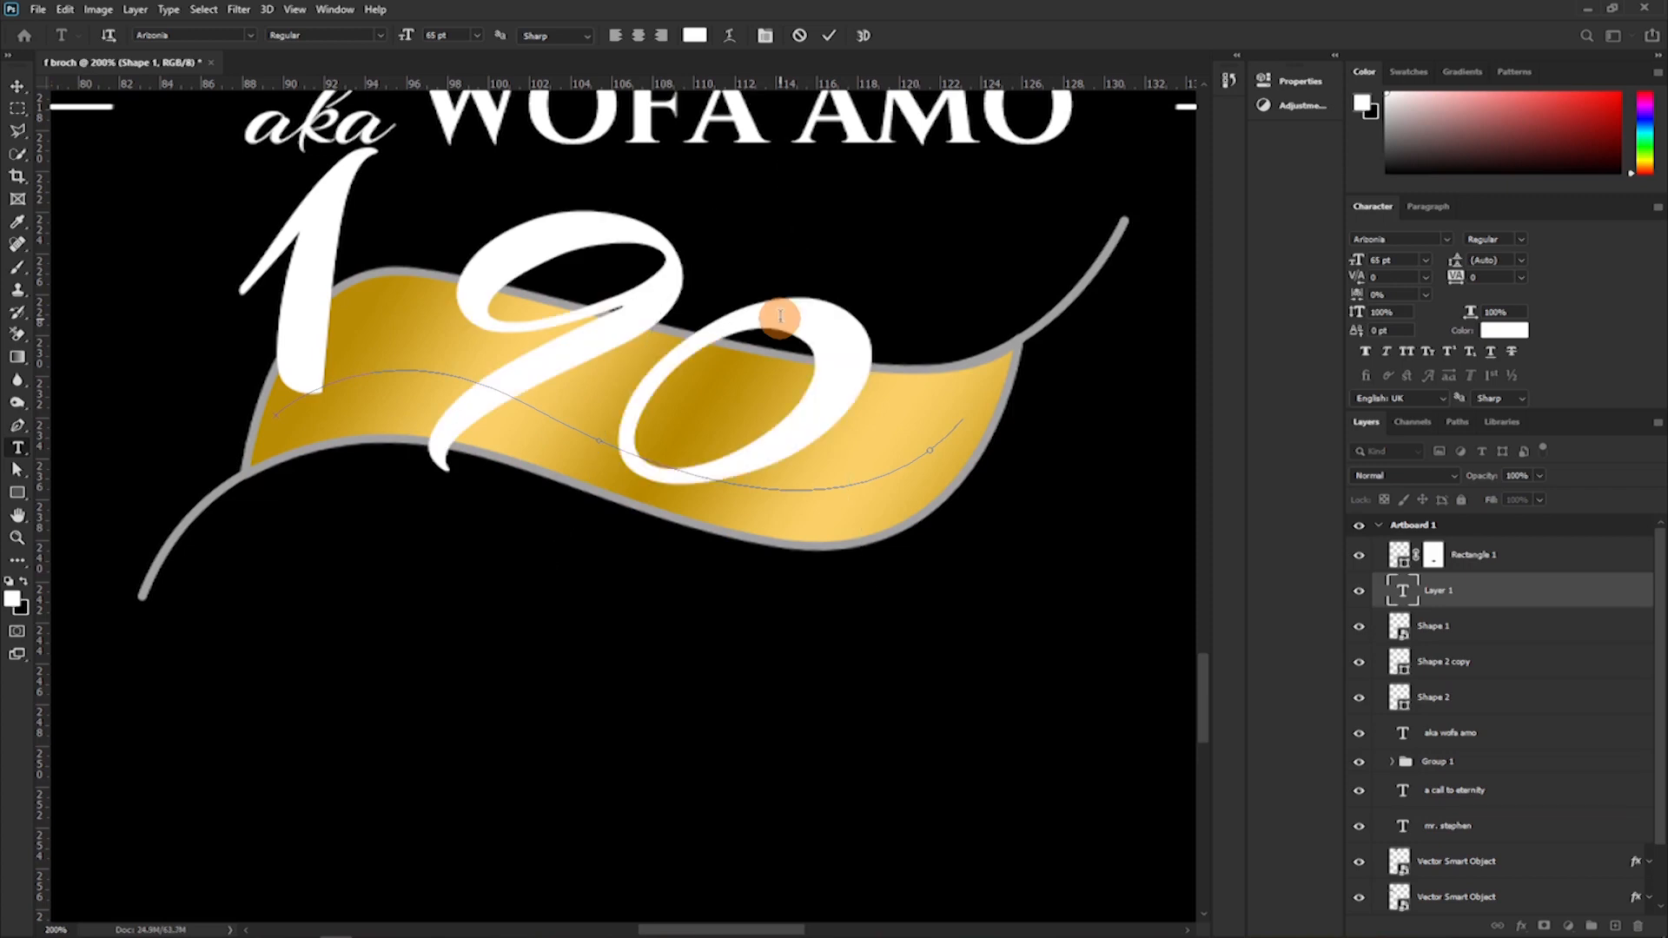
{"action": "type", "text": "0"}
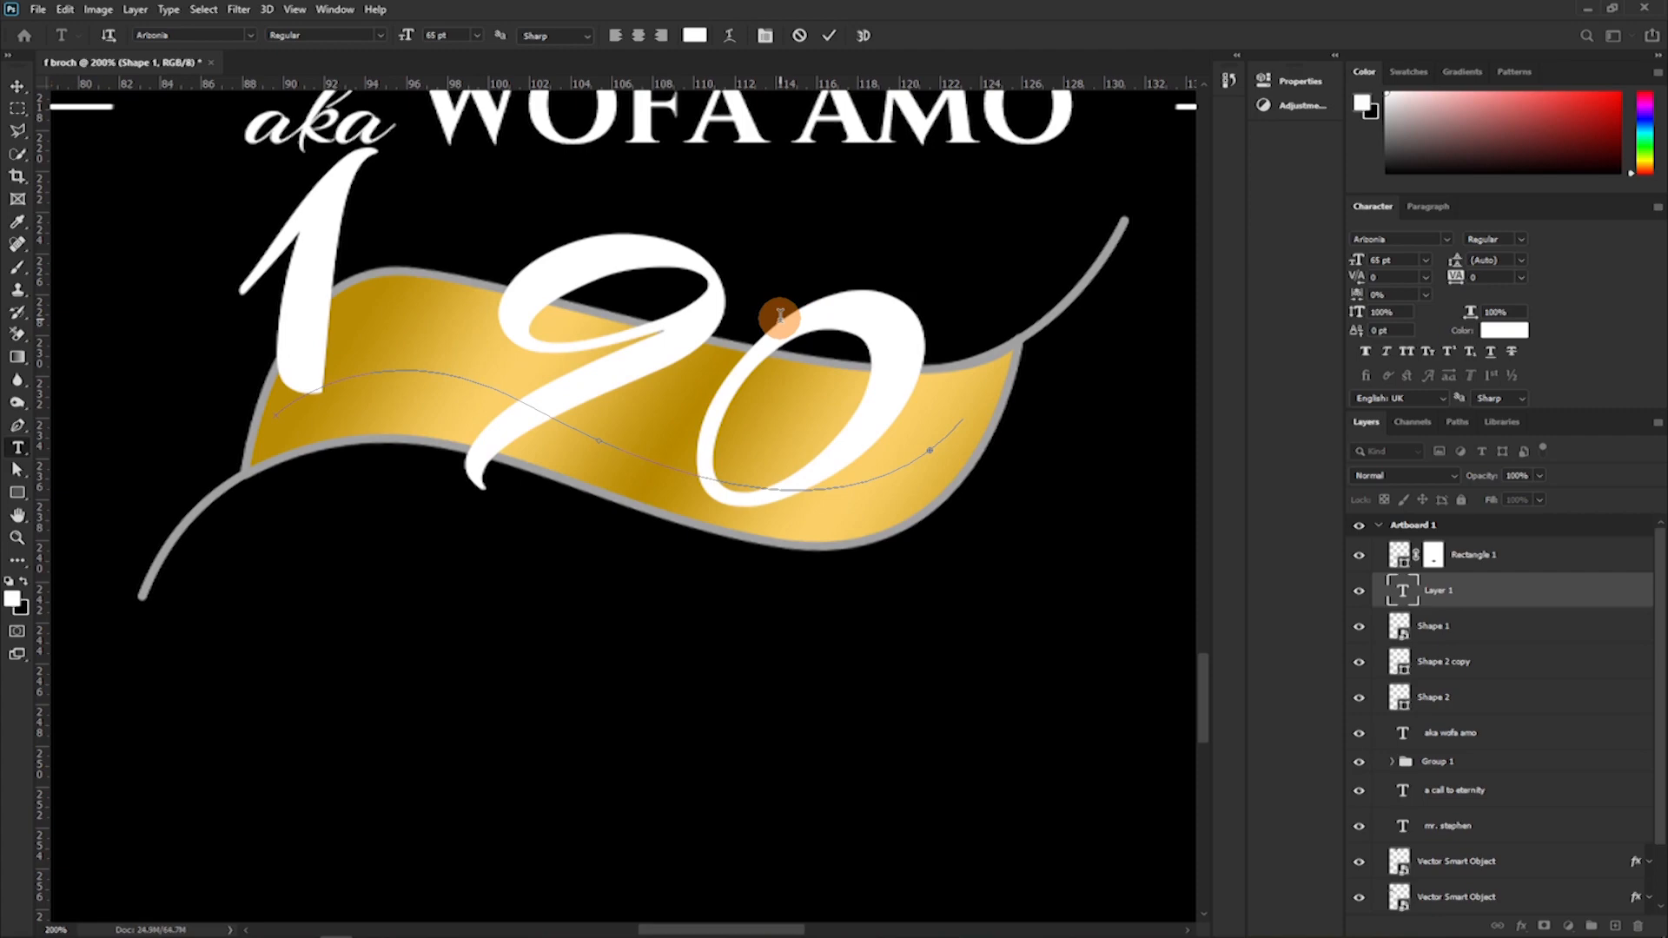
Set all of the date text in Montserrat Regular at 14 pt.
{"action": "key", "text": "ctrl+a"}
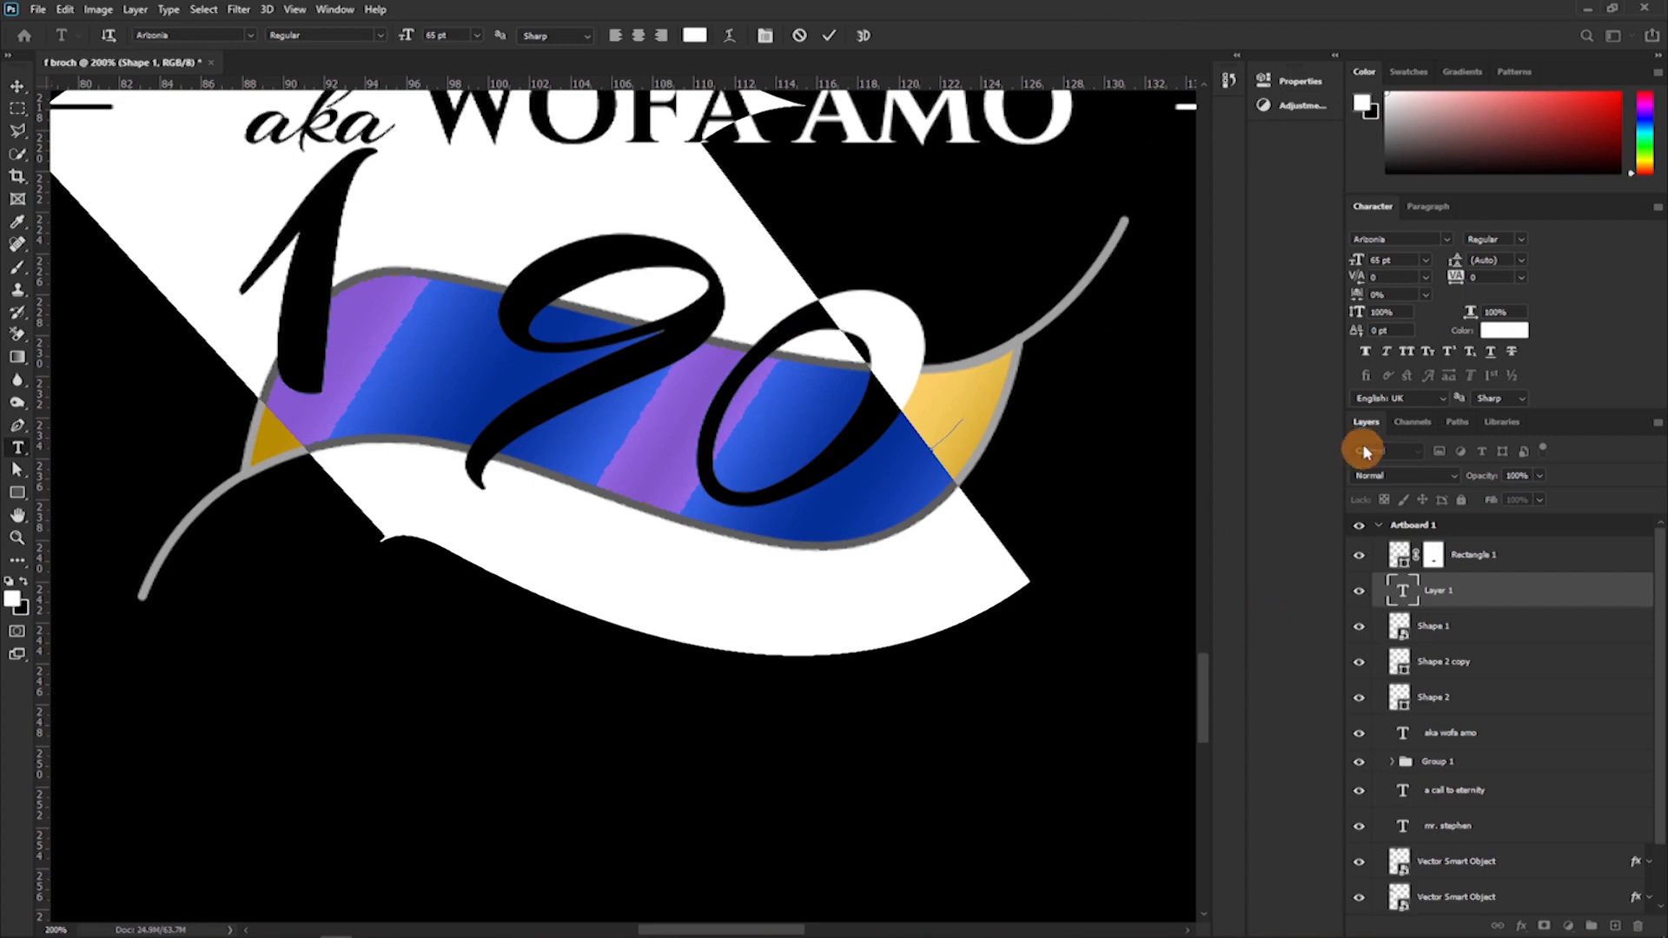
{"action": "left_click_drag", "start_coordinate": [1352, 259], "coordinate": [1316, 258]}
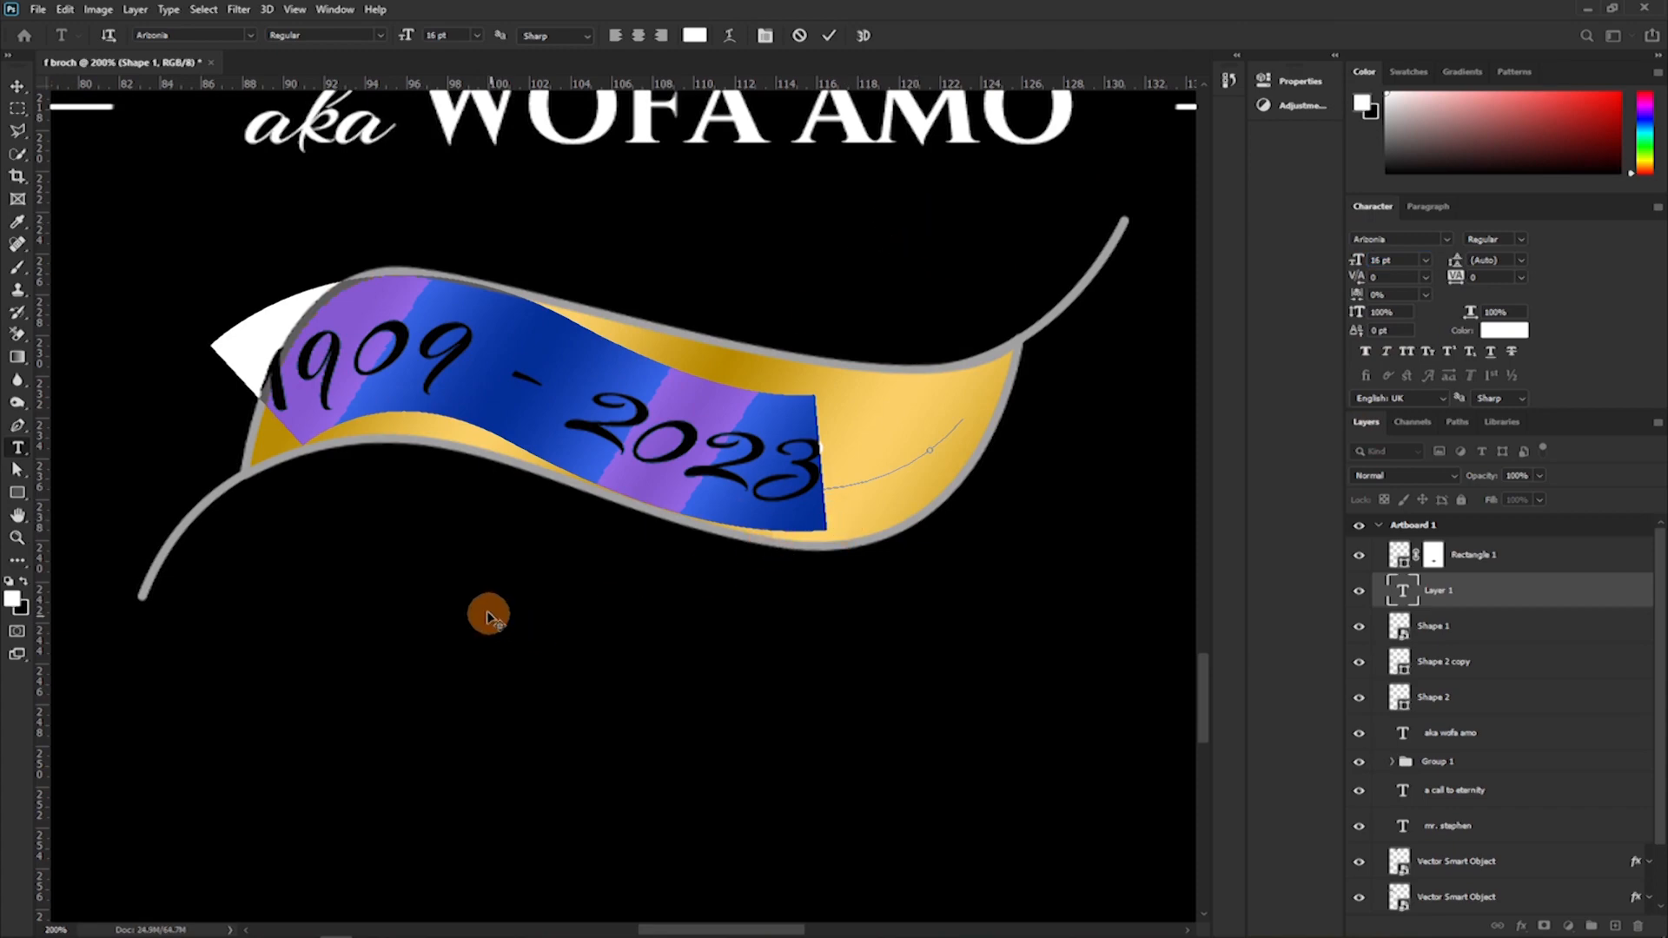
{"action": "scroll", "coordinate": [584, 525], "scroll_direction": "up", "scroll_amount": 5}
{"action": "scroll", "coordinate": [603, 512], "scroll_direction": "up", "scroll_amount": 4}
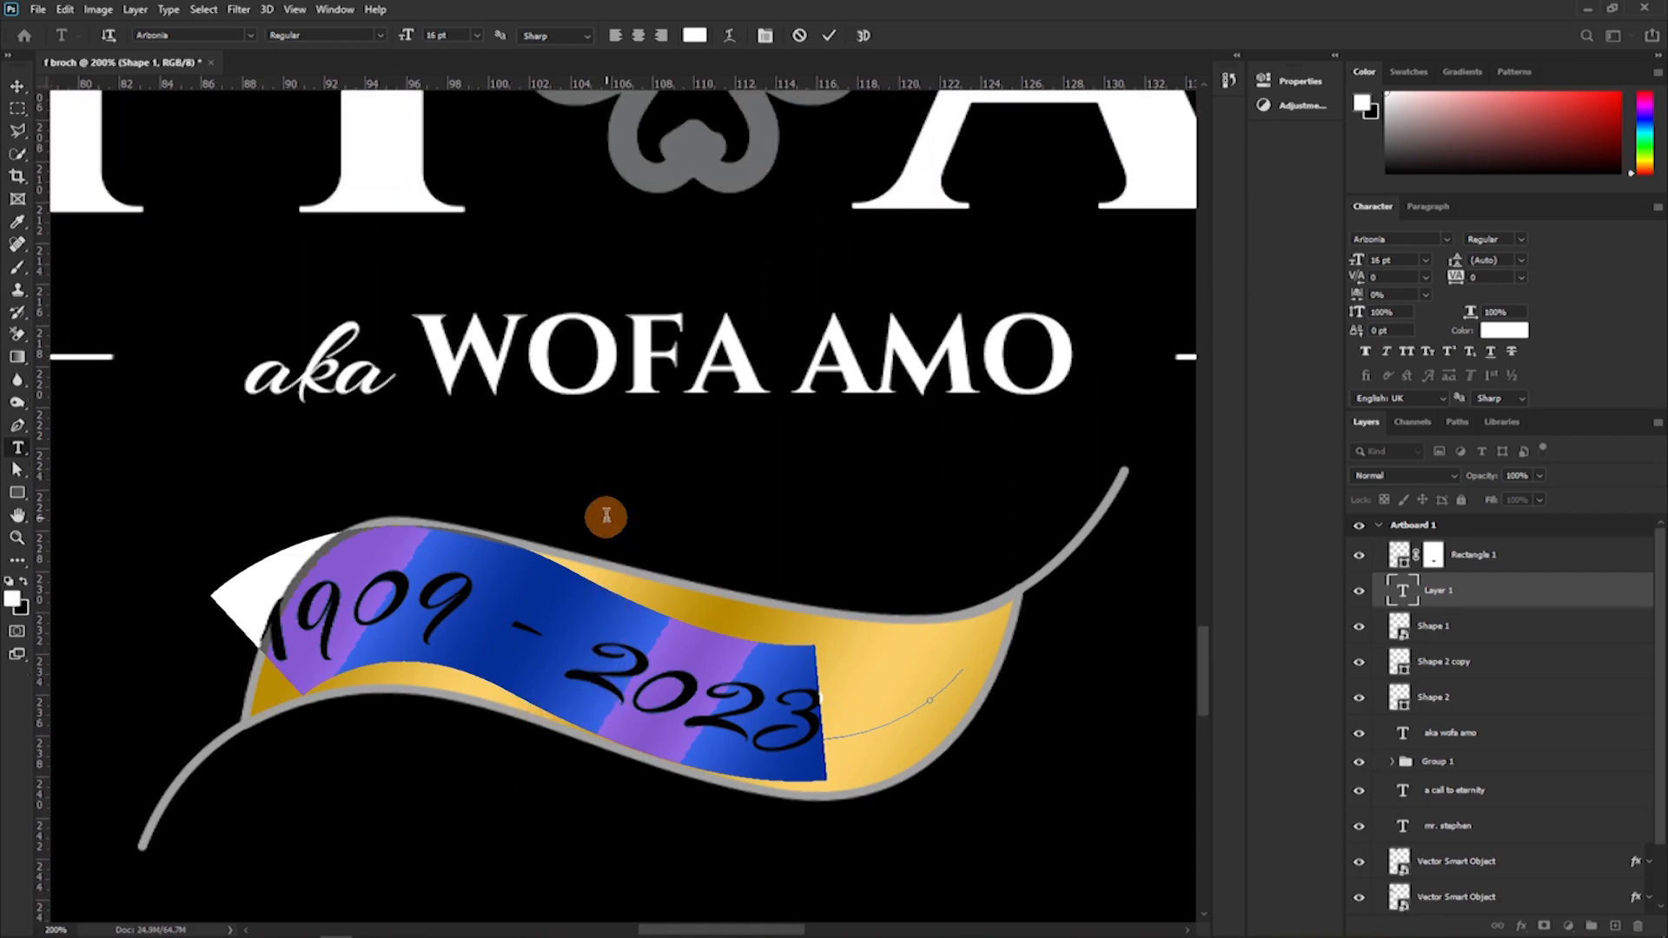
{"action": "scroll", "coordinate": [599, 513], "scroll_direction": "down", "scroll_amount": 3}
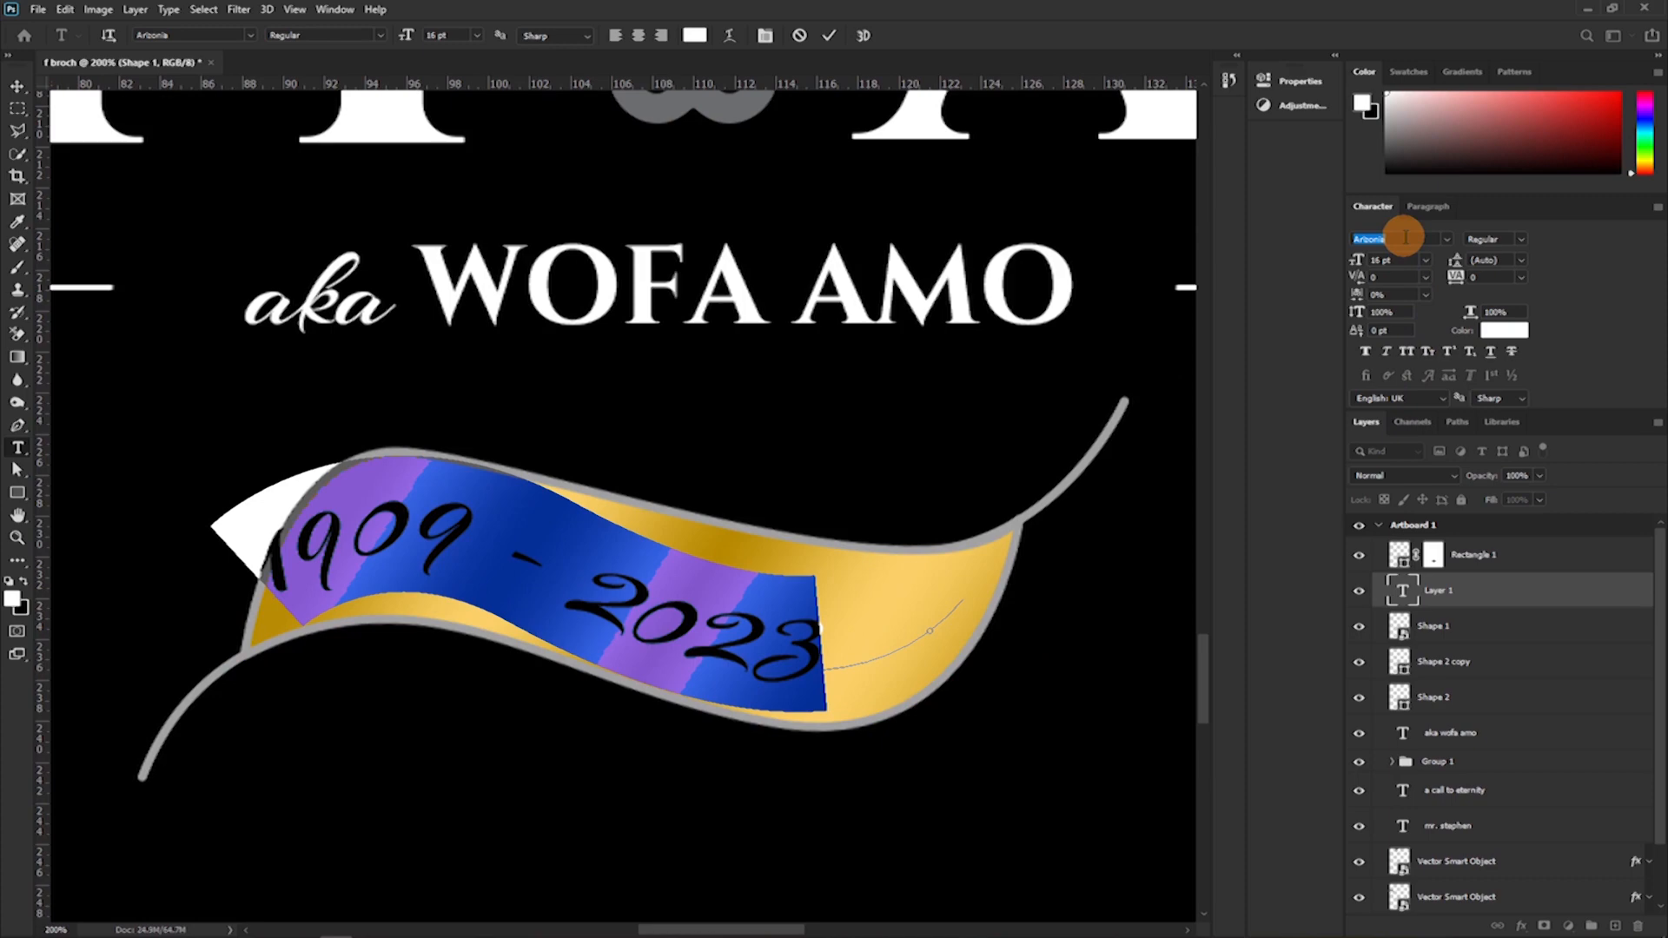
{"action": "type", "text": "montserrat"}
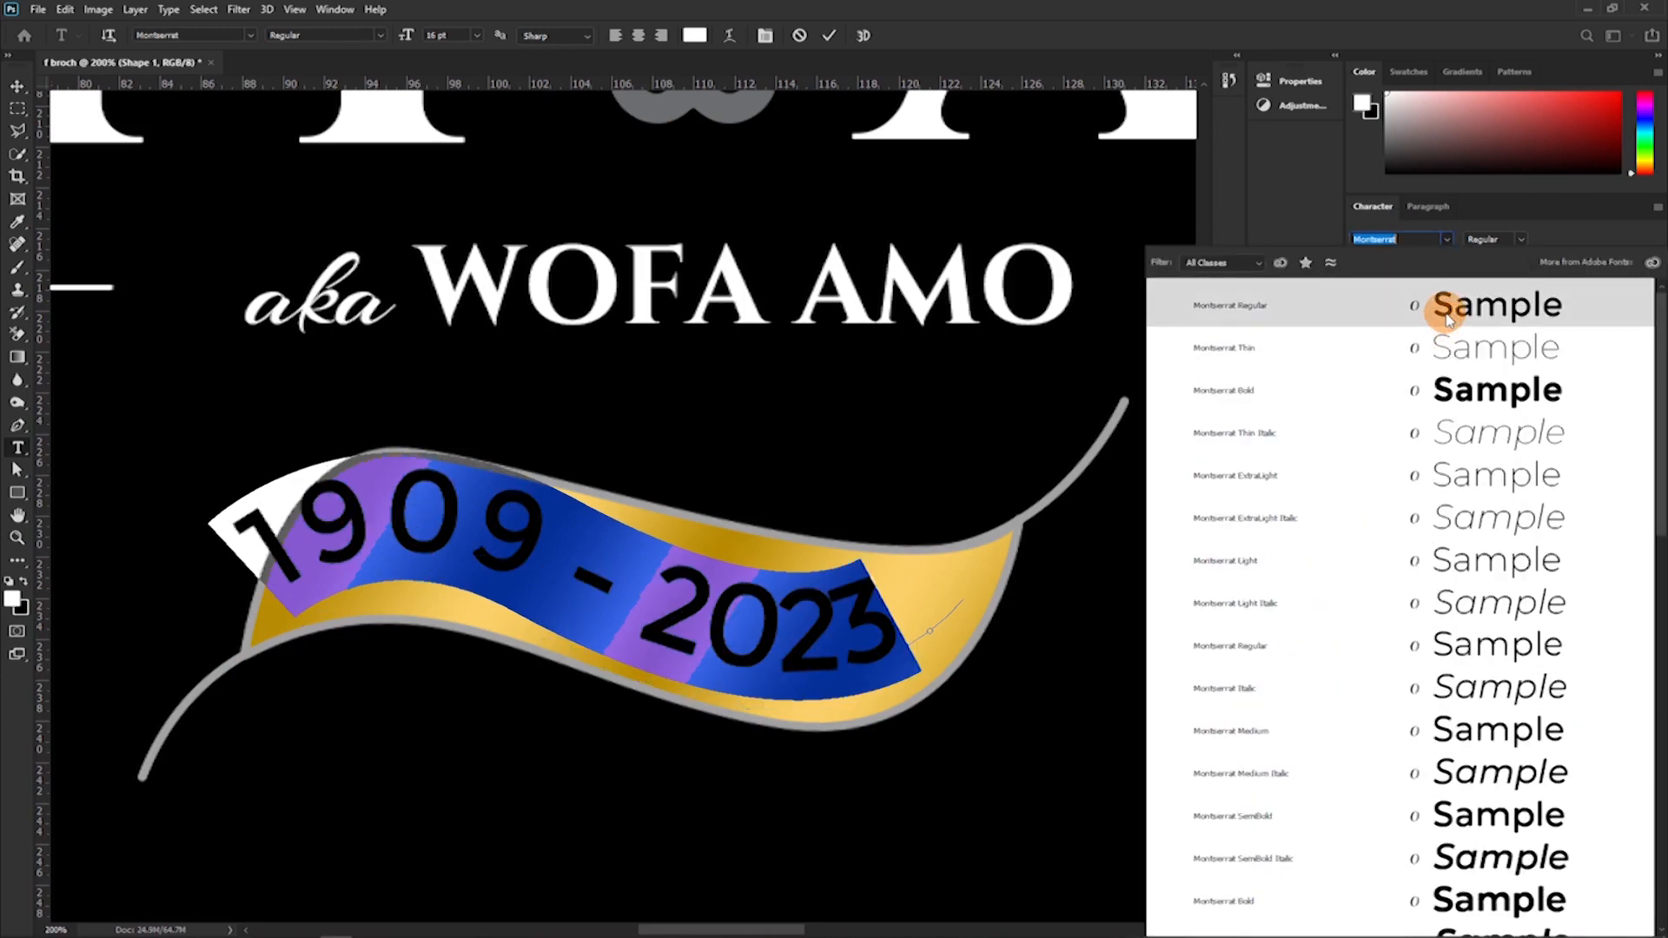
{"action": "left_click", "coordinate": [1437, 311]}
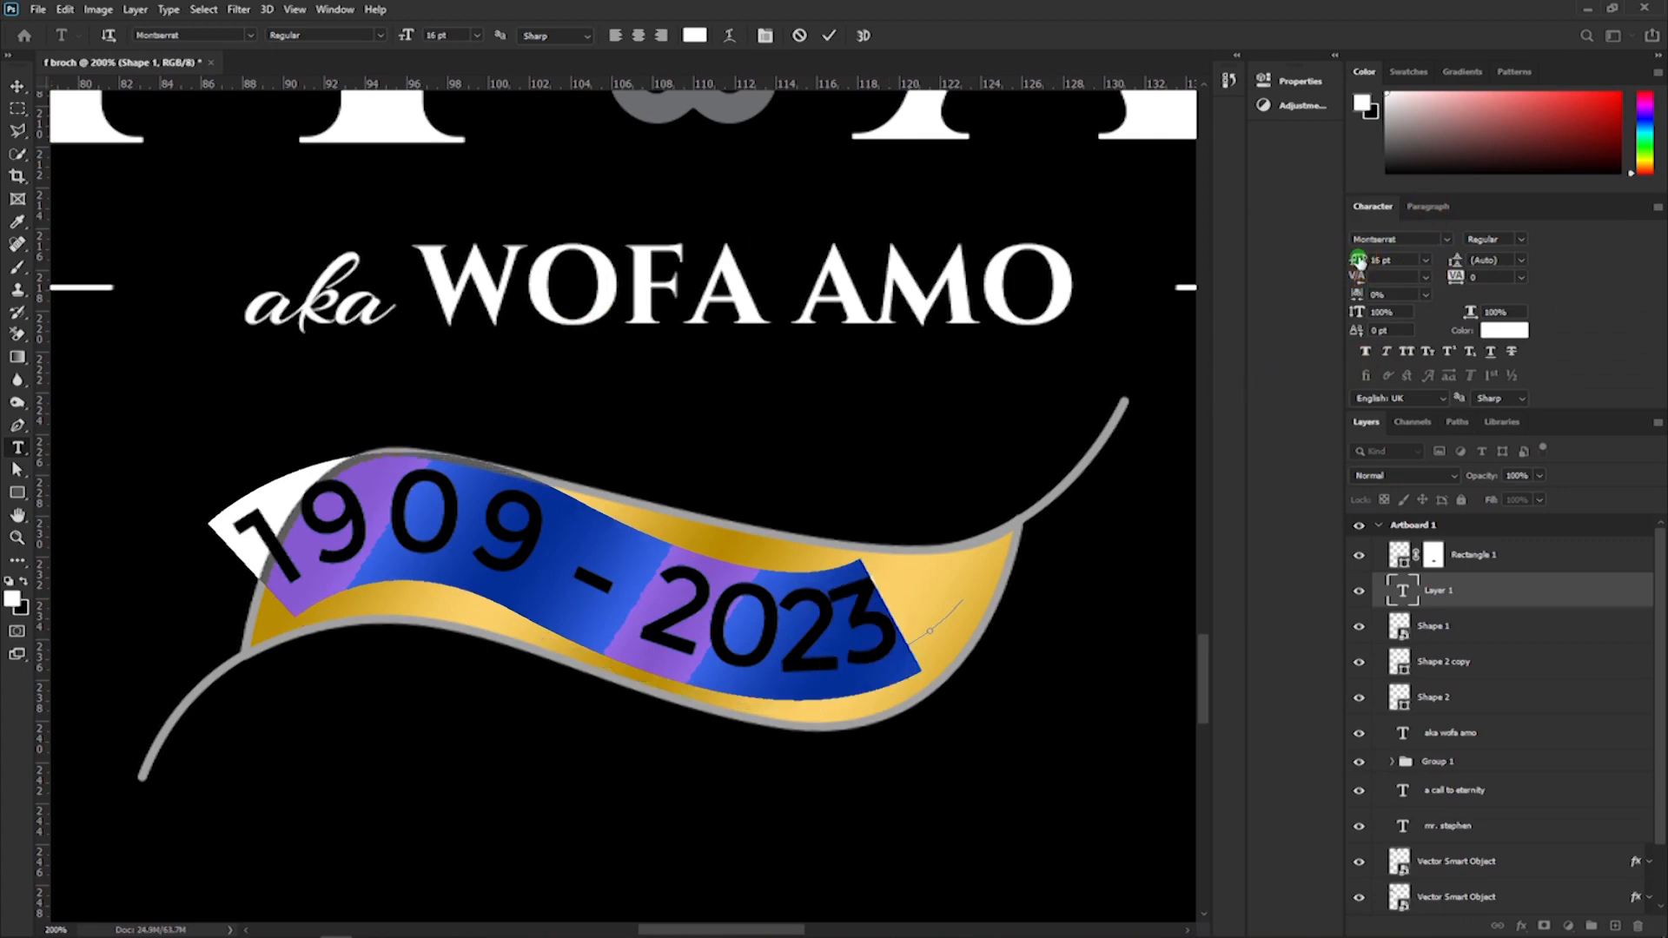
{"action": "left_click_drag", "start_coordinate": [1358, 260], "coordinate": [1338, 261]}
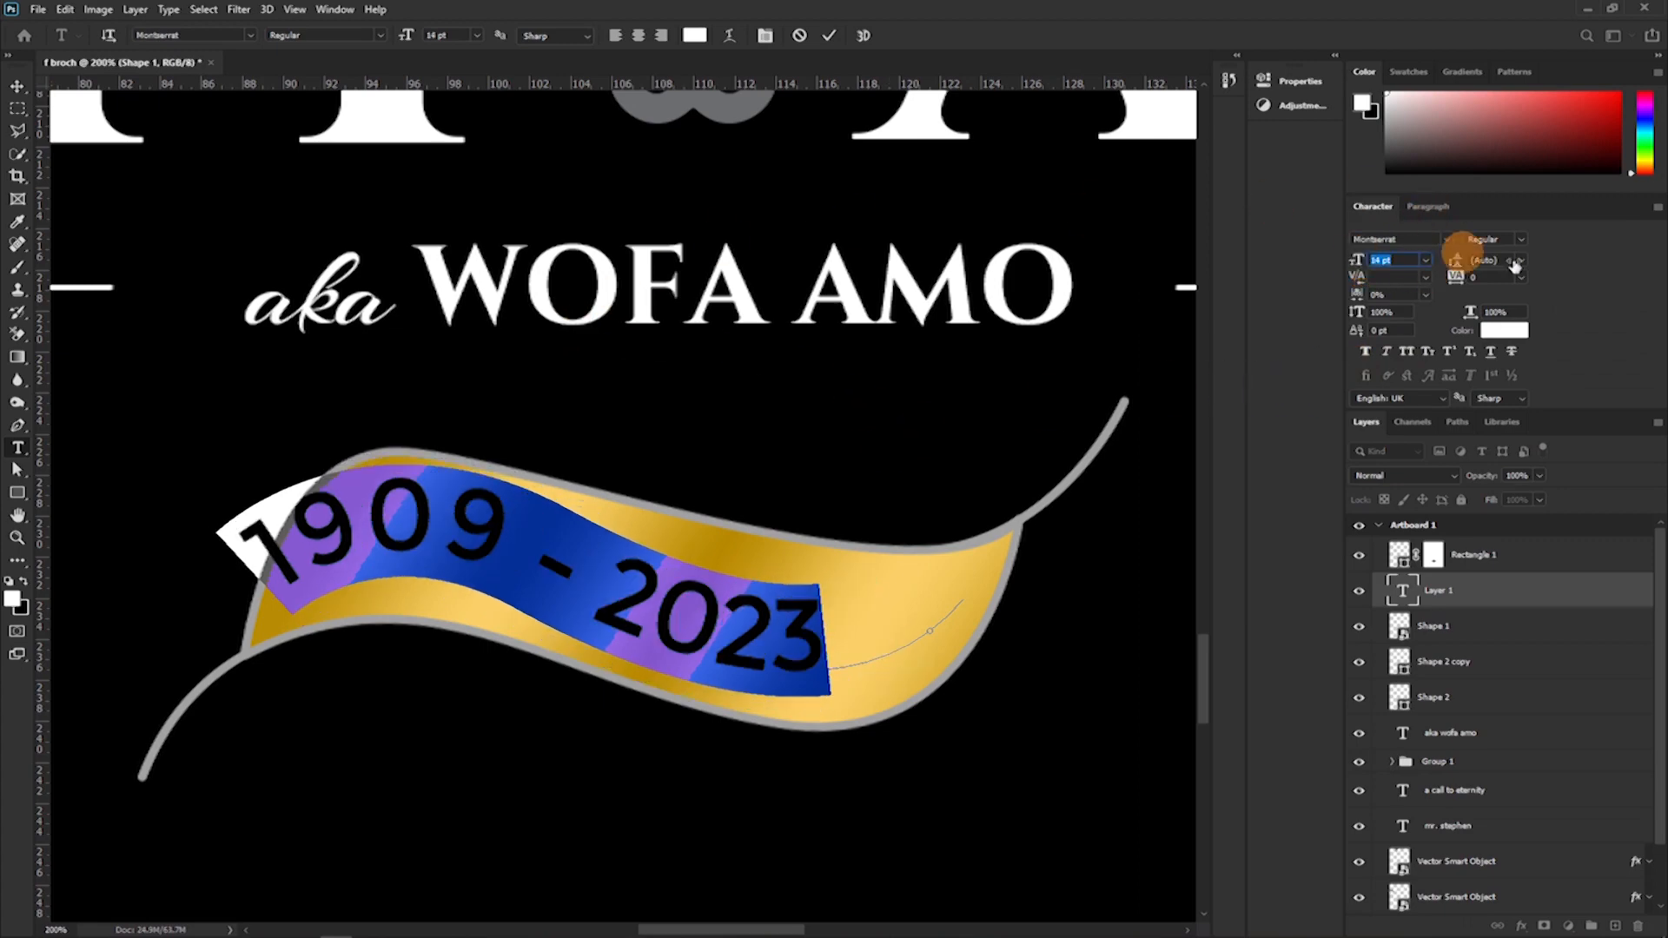
Colour the date text black (#000000), commit it, and move it right and slightly down so every digit lies inside the ribbon.
{"action": "left_click", "coordinate": [1522, 337]}
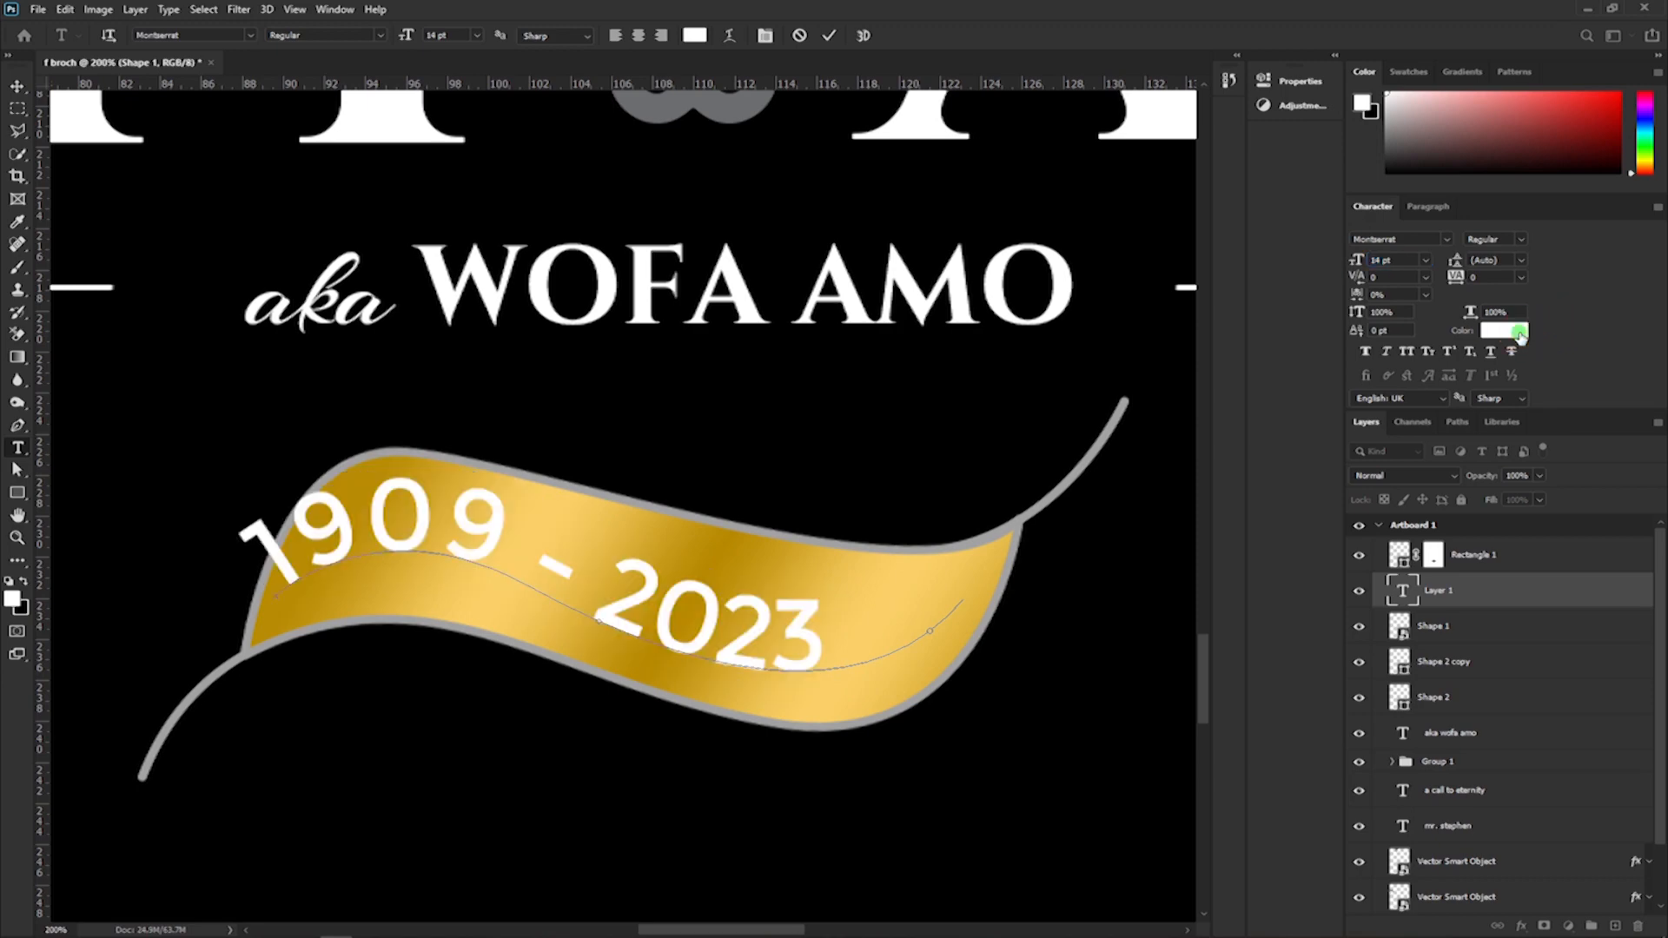
{"action": "left_click", "coordinate": [895, 478]}
{"action": "left_click", "coordinate": [1601, 212]}
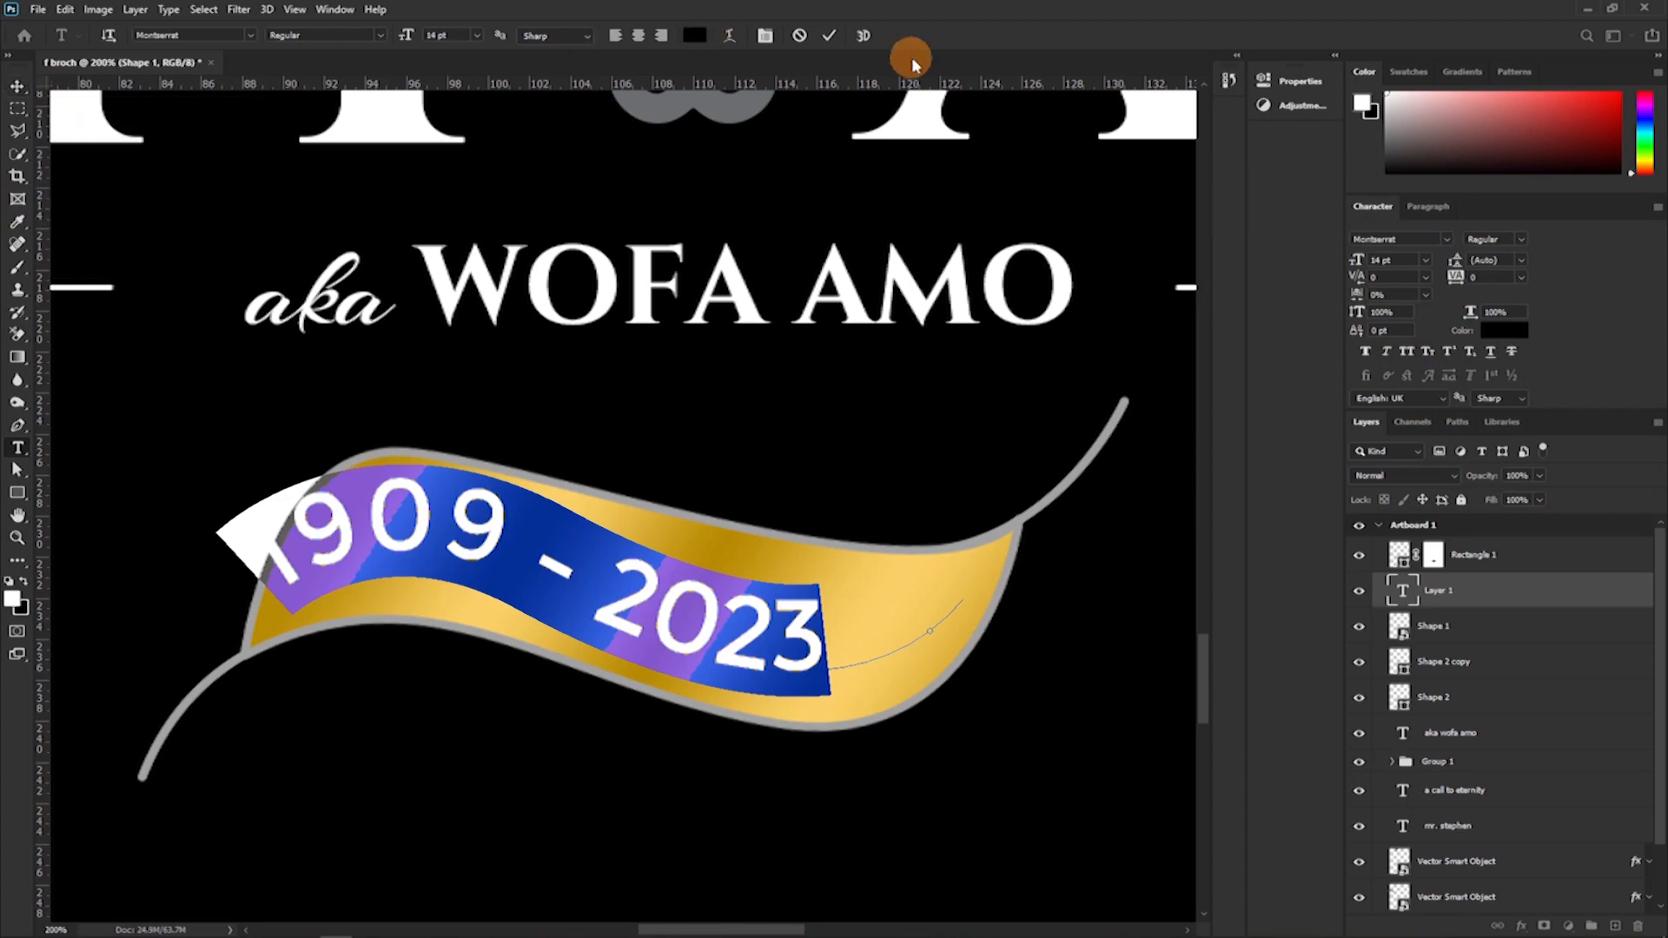
{"action": "left_click", "coordinate": [831, 36]}
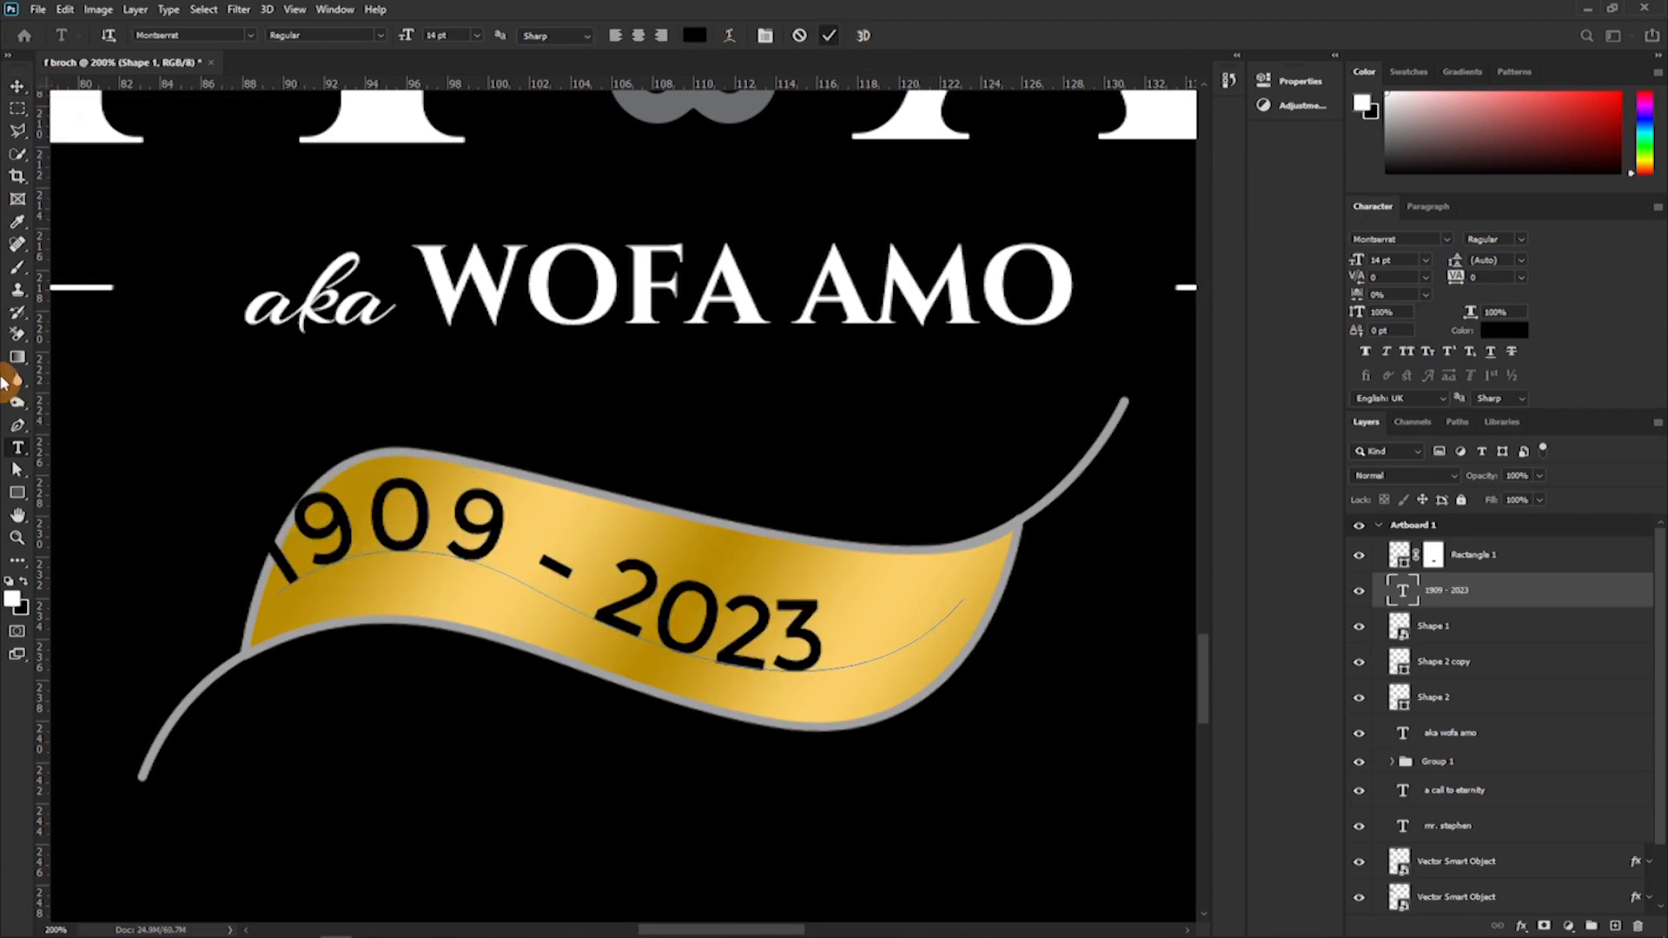
{"action": "left_click", "coordinate": [15, 86]}
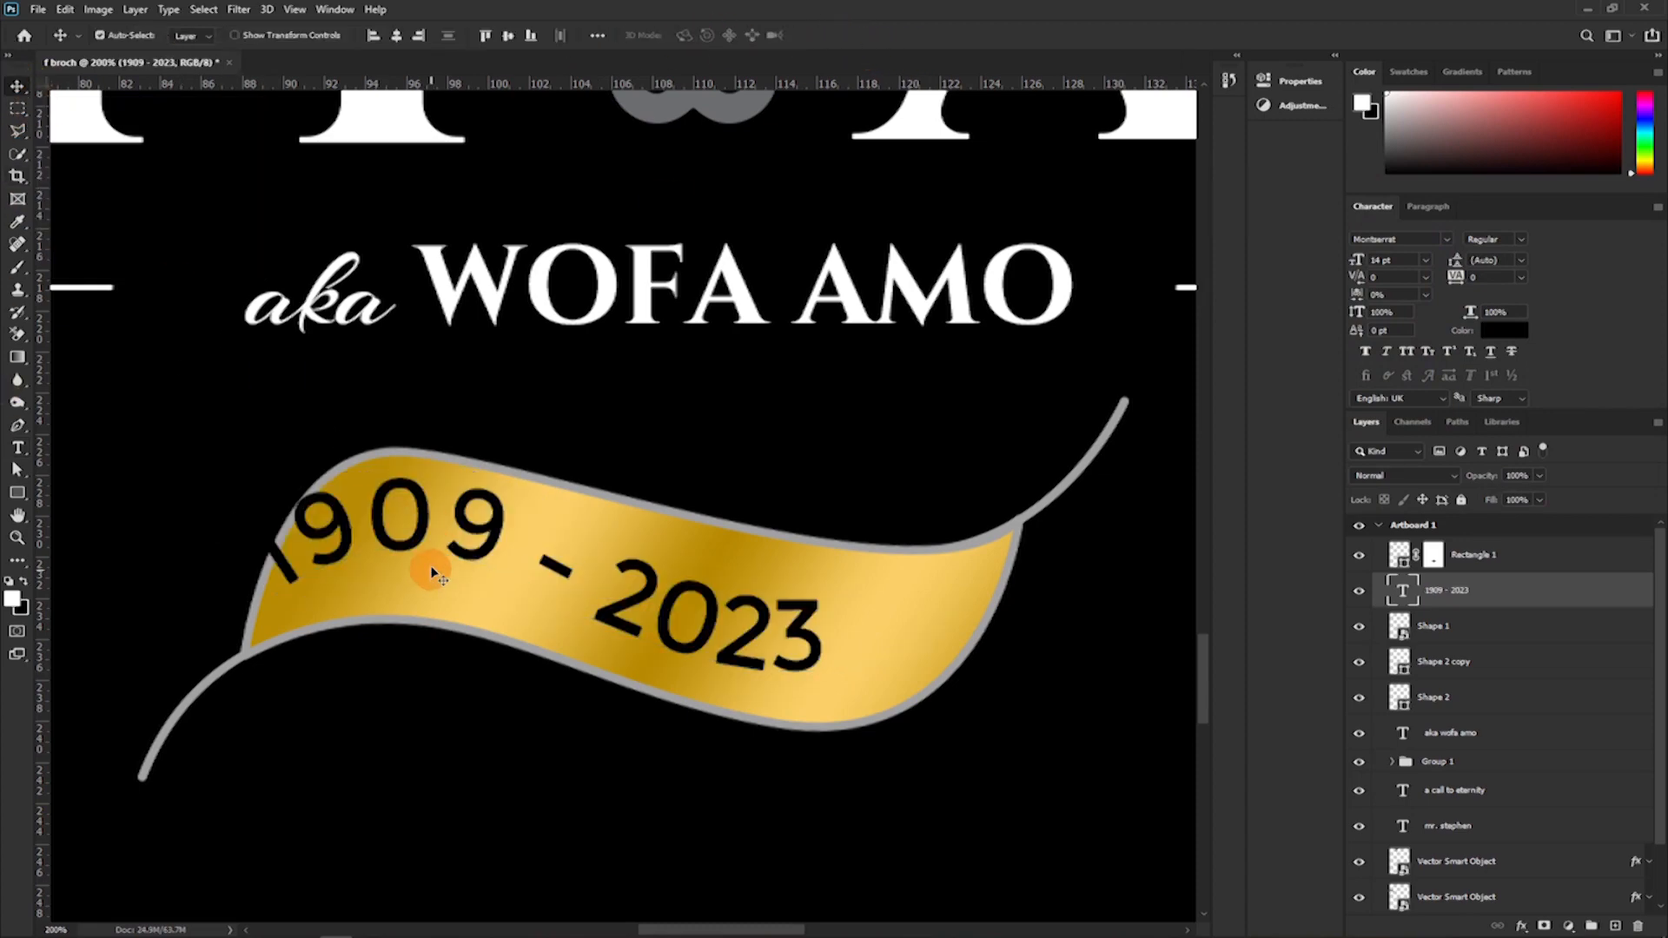
{"action": "left_click_drag", "start_coordinate": [439, 539], "coordinate": [493, 559]}
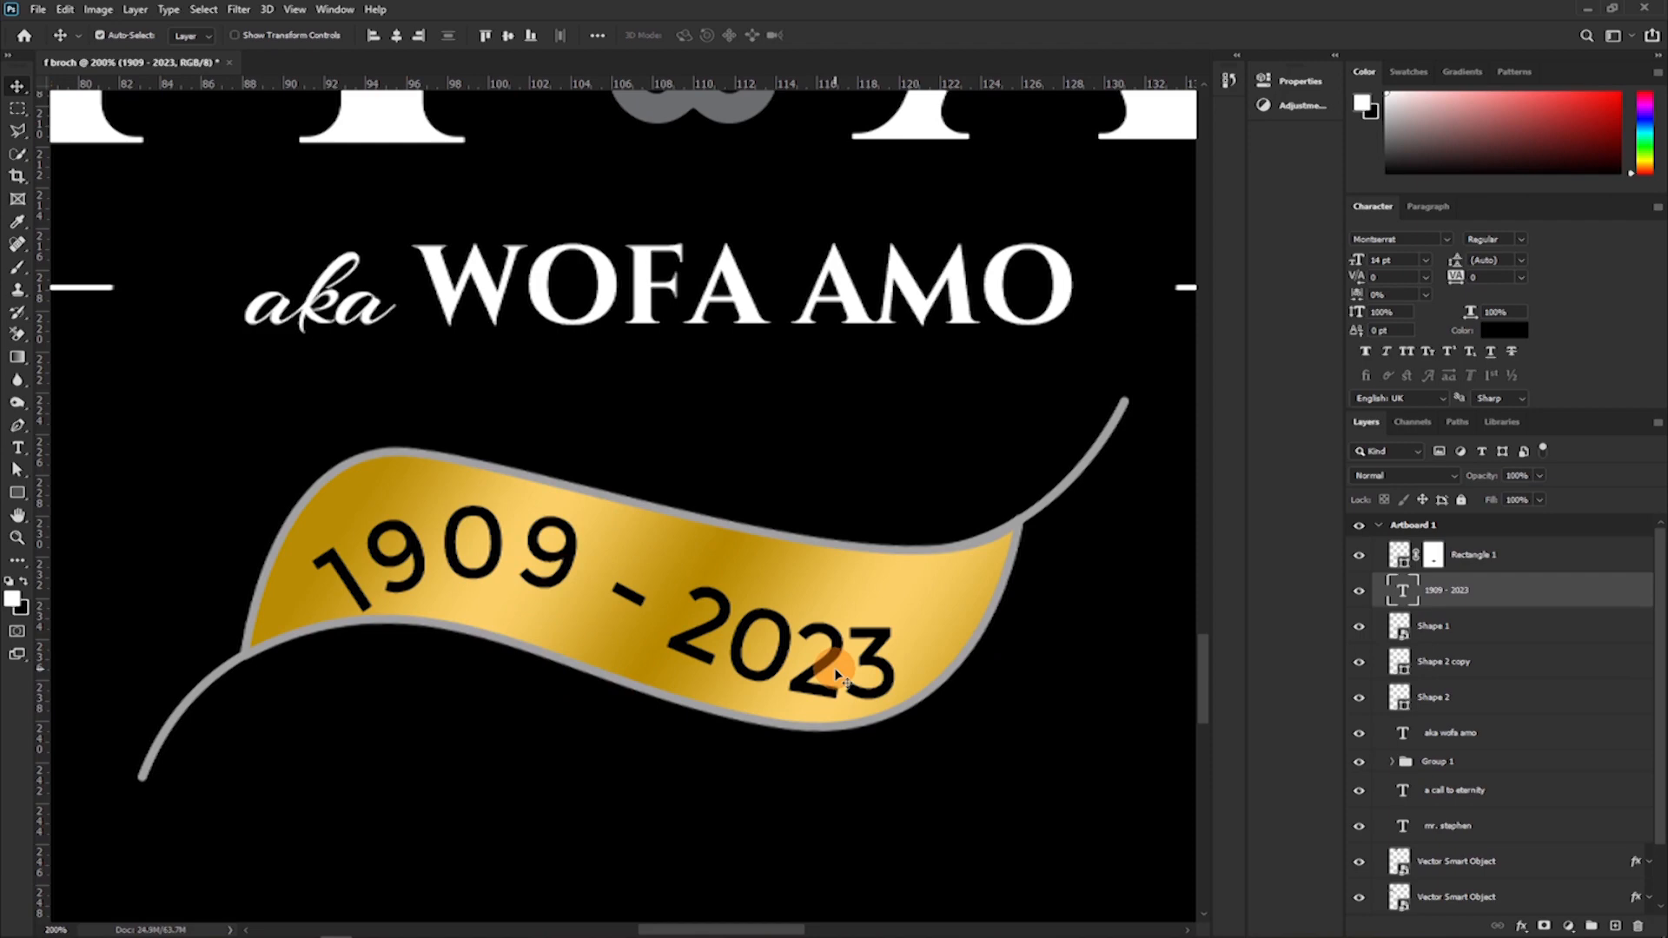
Try to slide the date text's end marker along its curved path.
{"action": "key", "text": "a"}
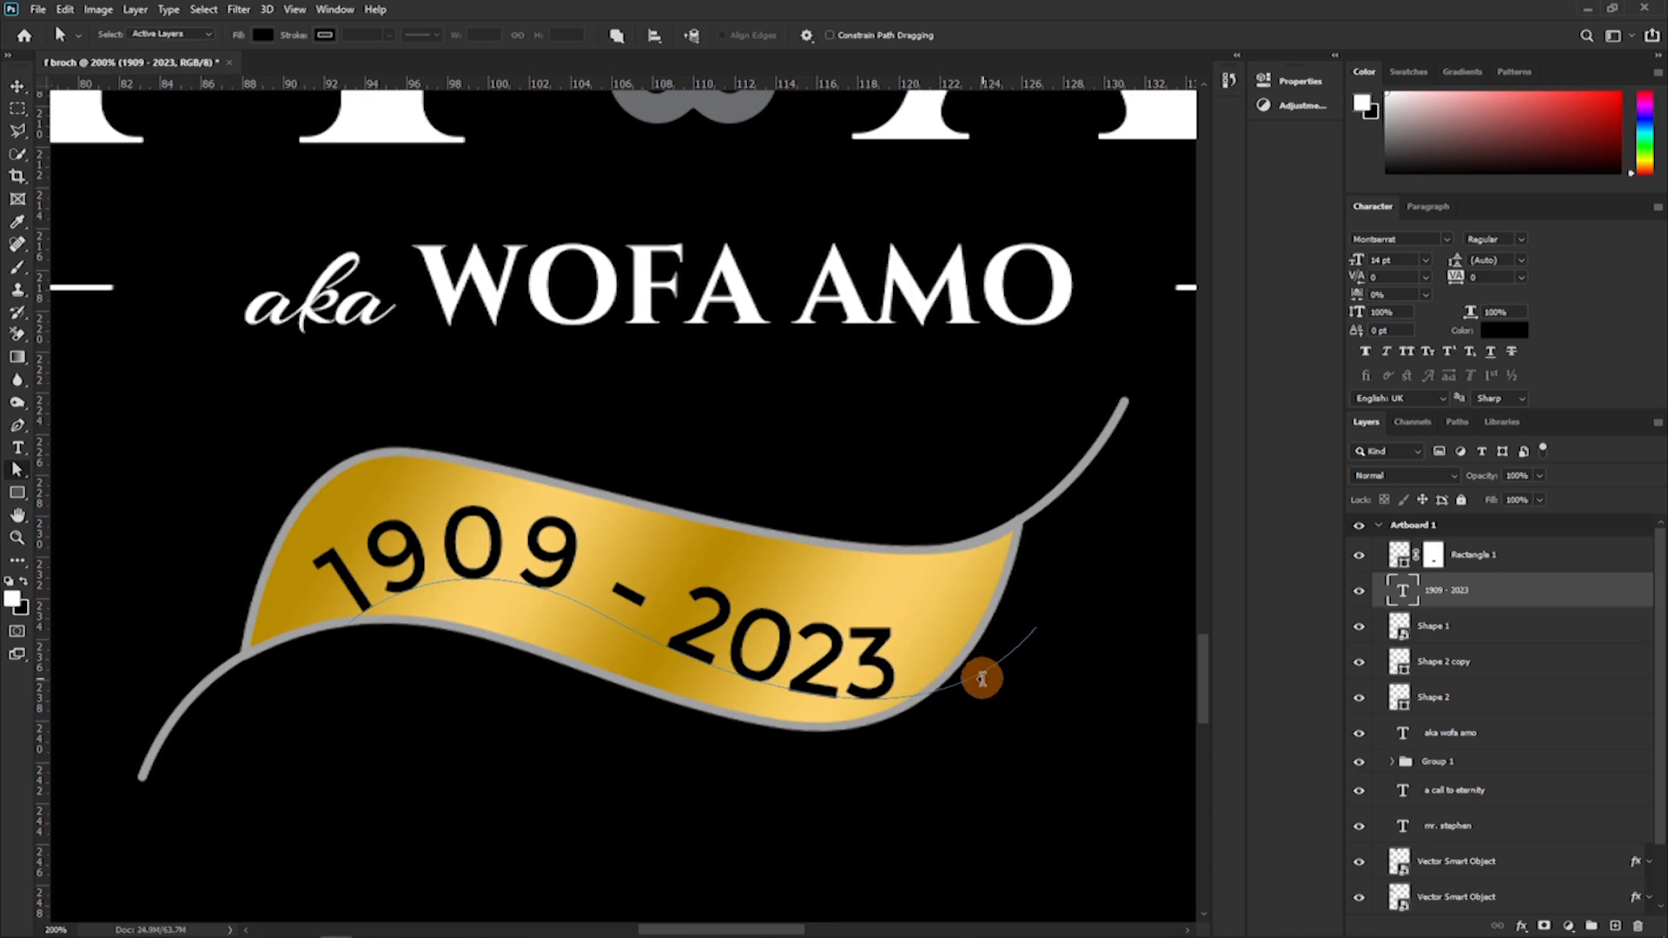
{"action": "left_click", "coordinate": [982, 679]}
{"action": "left_click_drag", "start_coordinate": [982, 703], "coordinate": [964, 738]}
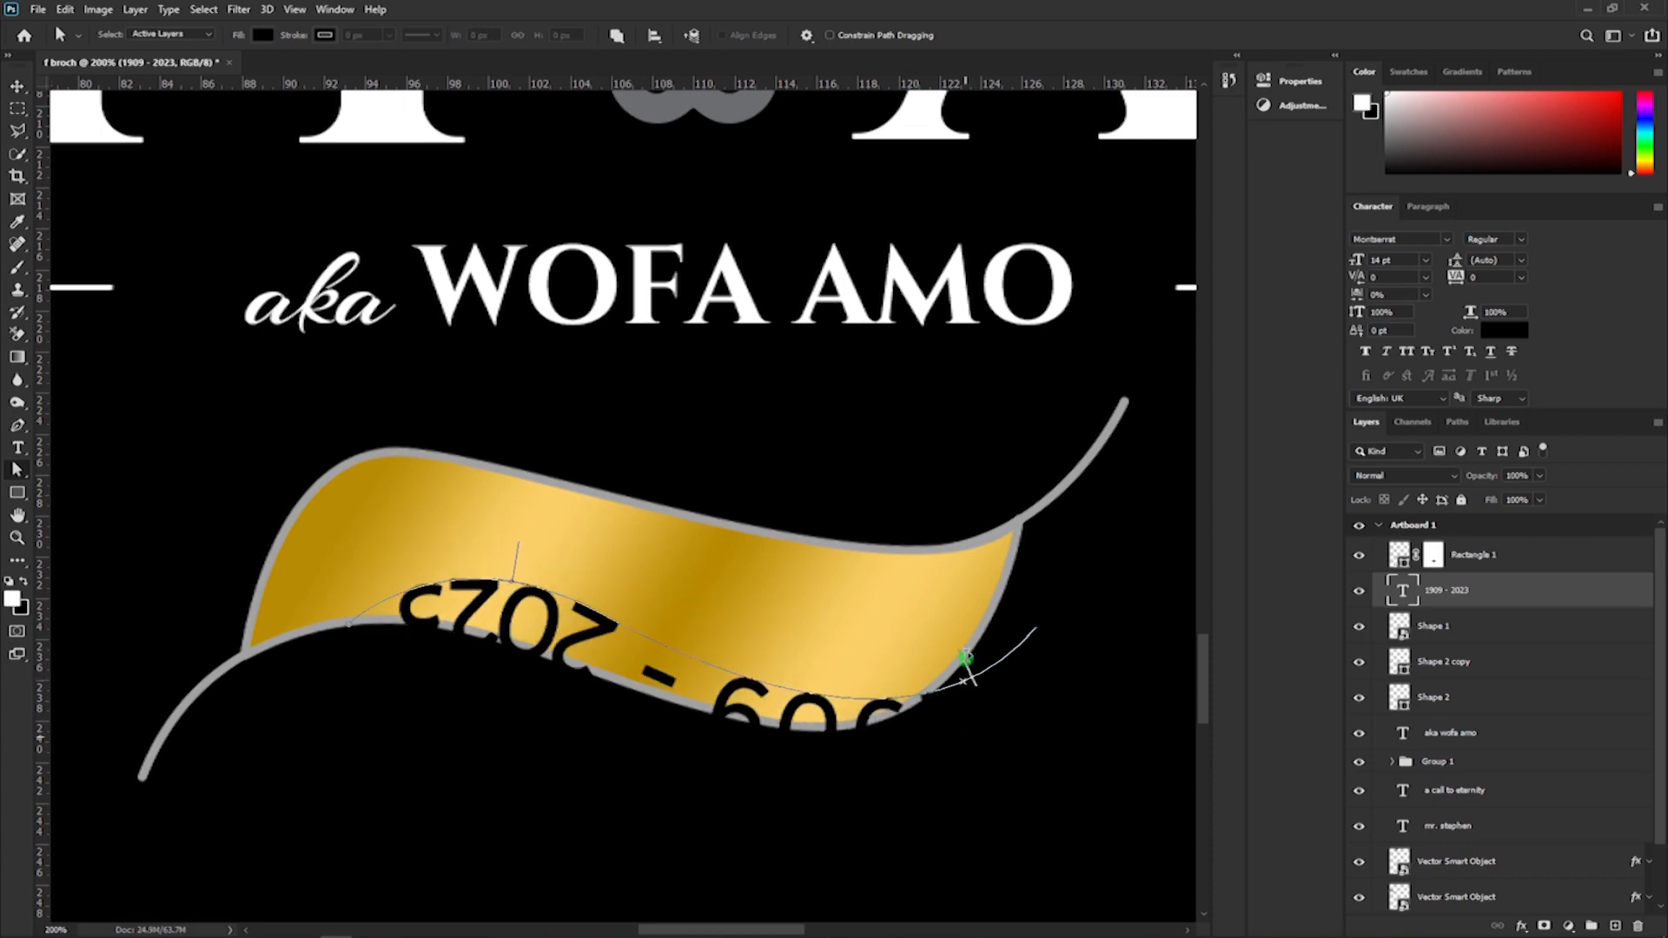
{"action": "left_click_drag", "start_coordinate": [962, 658], "coordinate": [965, 627]}
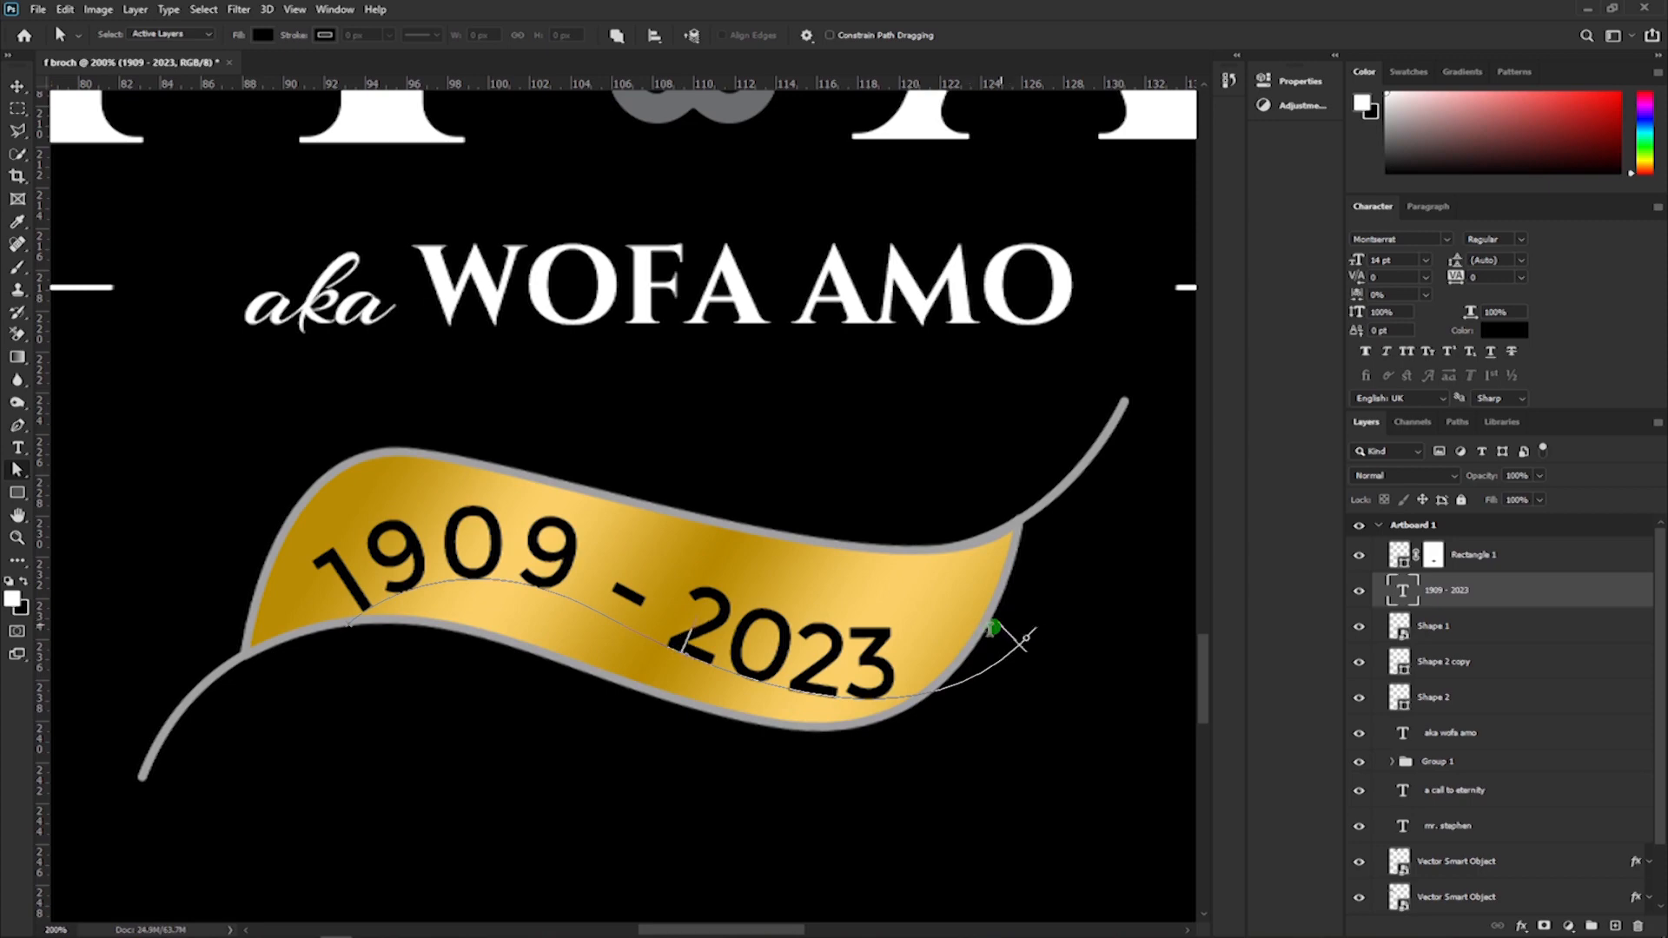
{"action": "left_click_drag", "start_coordinate": [897, 640], "coordinate": [847, 642]}
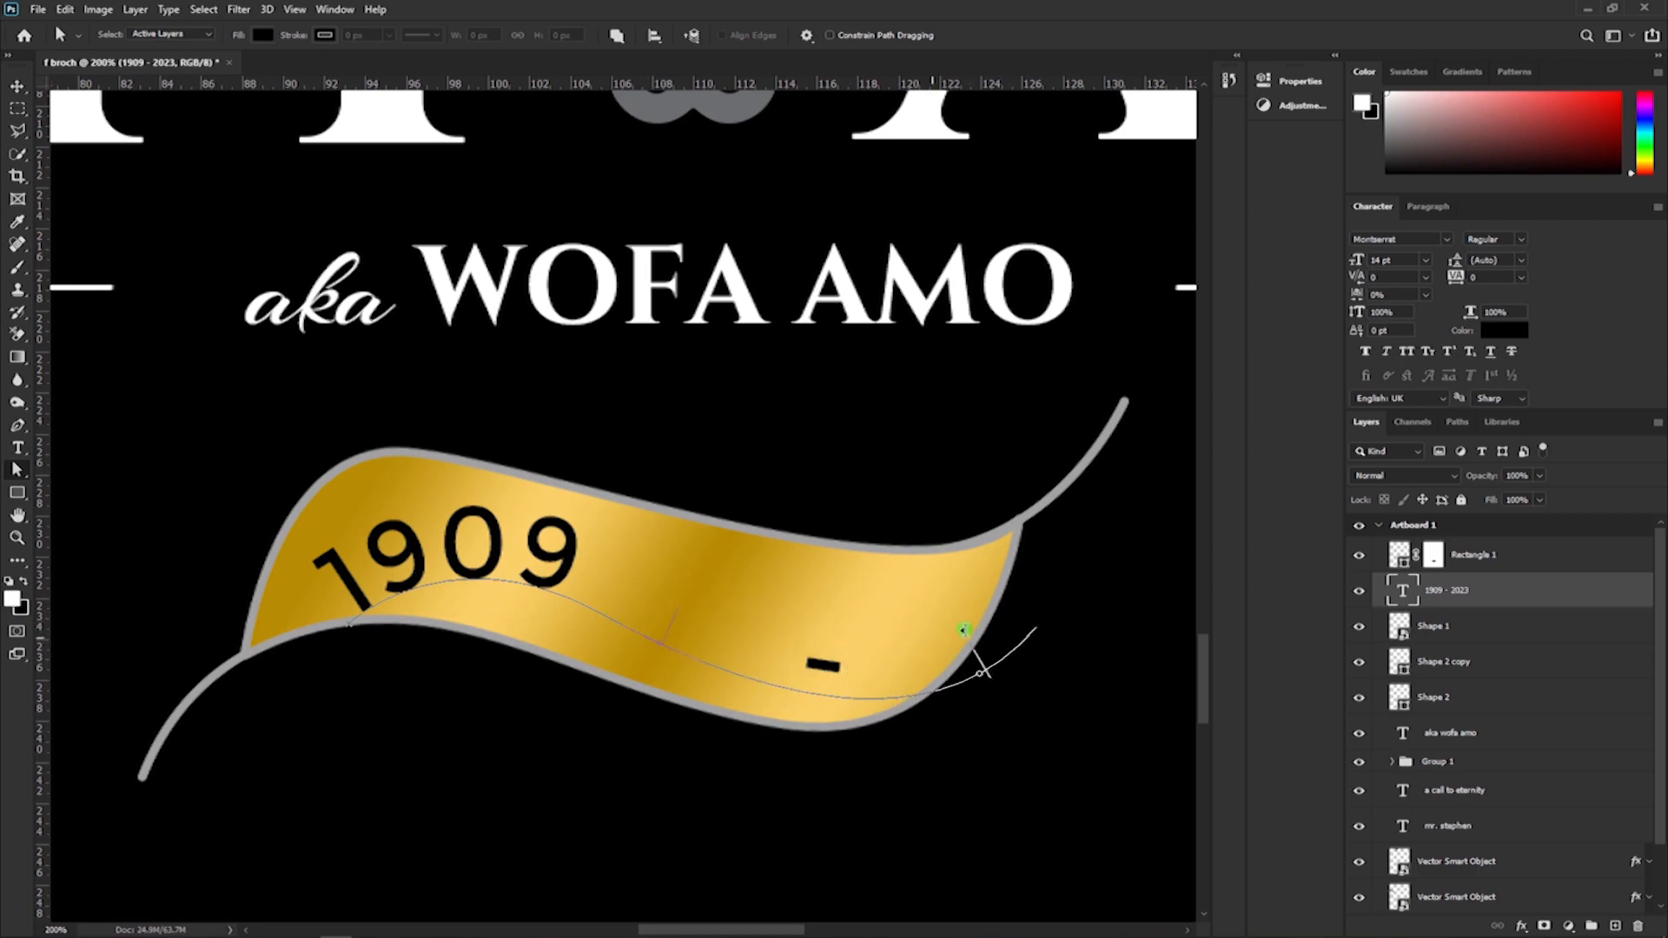
{"action": "left_click_drag", "start_coordinate": [997, 619], "coordinate": [999, 618]}
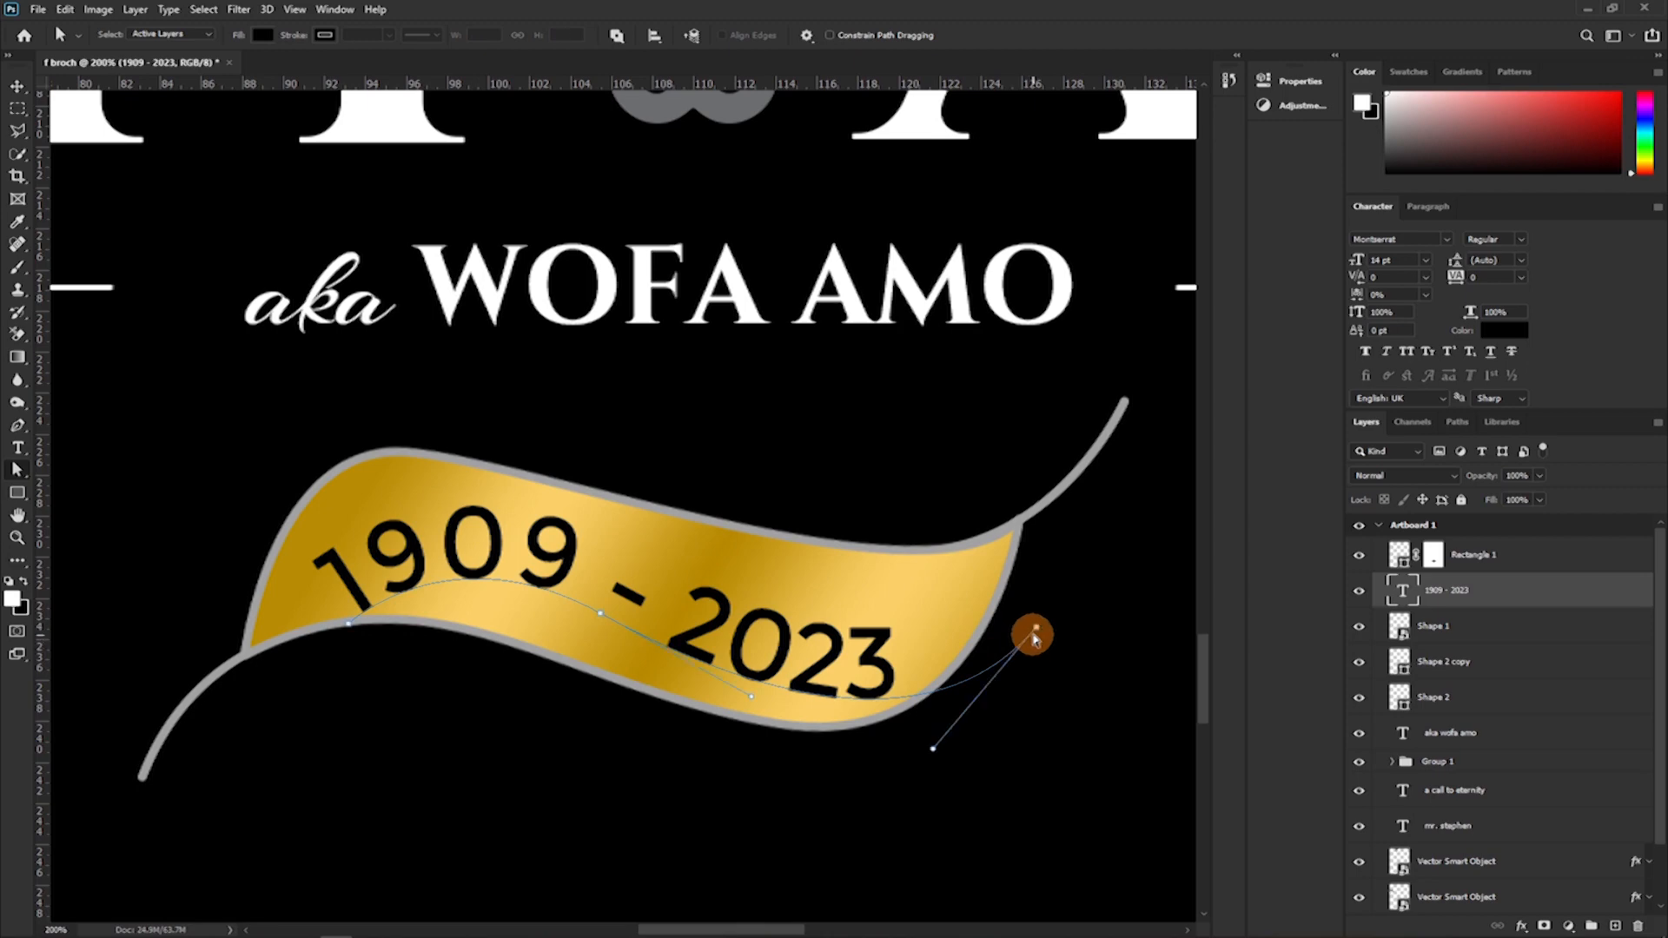
Reshape the text path by raising both end anchors, lowering the middle anchor and softening its curve handle.
{"action": "left_click_drag", "start_coordinate": [1037, 632], "coordinate": [1032, 613]}
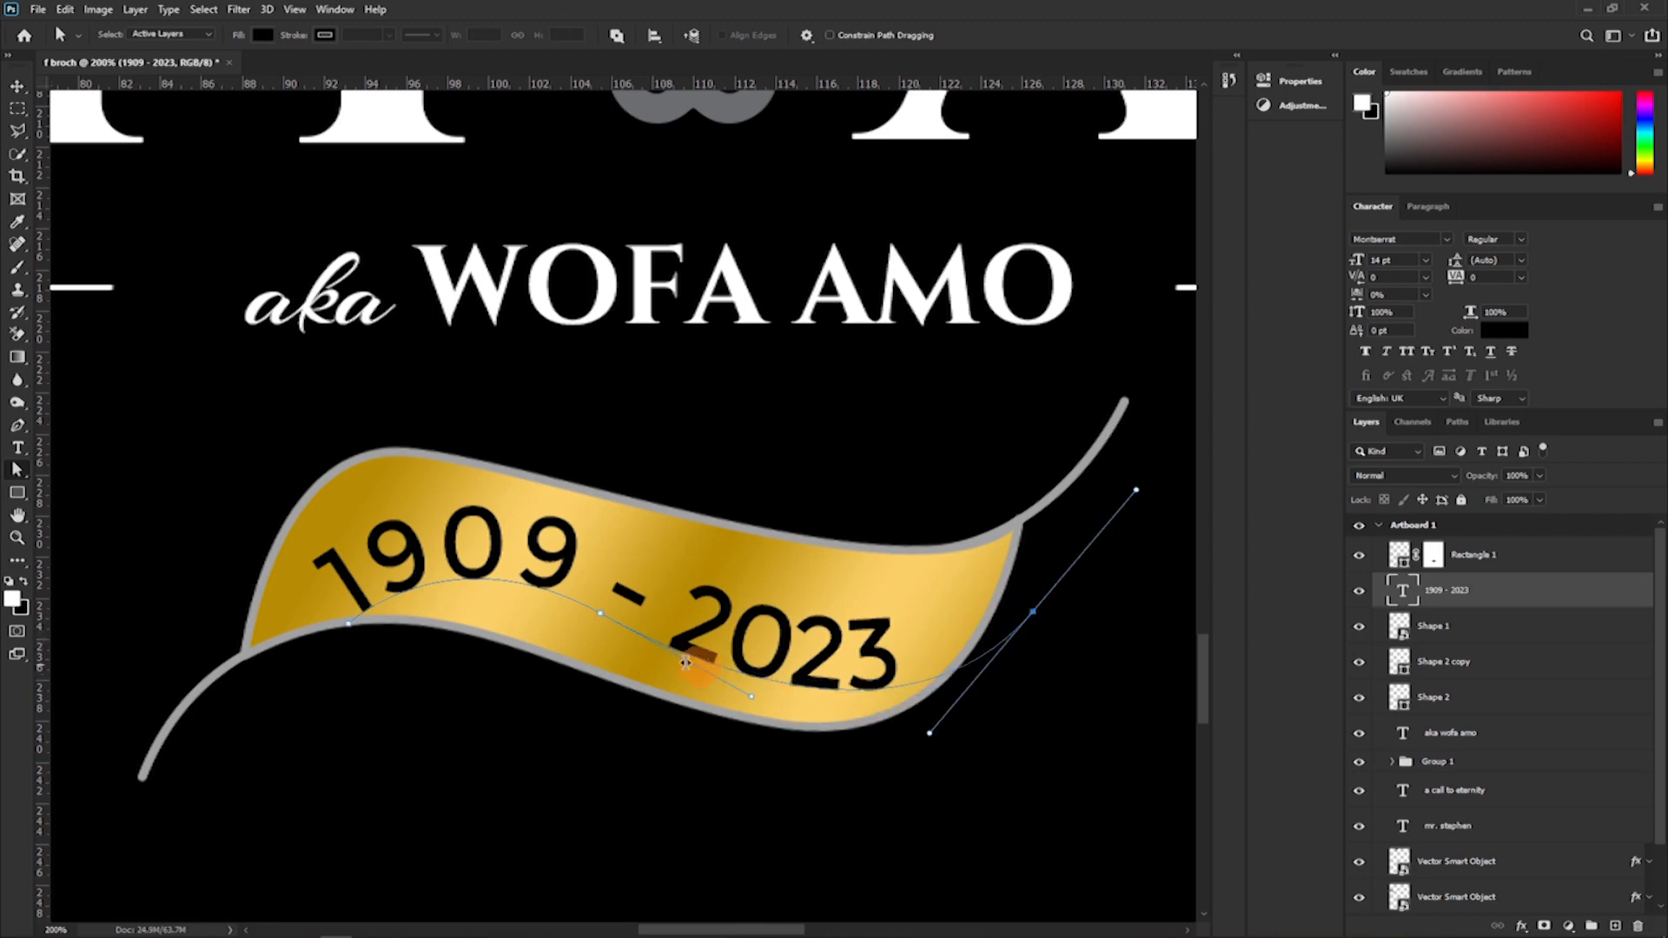
{"action": "left_click_drag", "start_coordinate": [596, 614], "coordinate": [591, 636]}
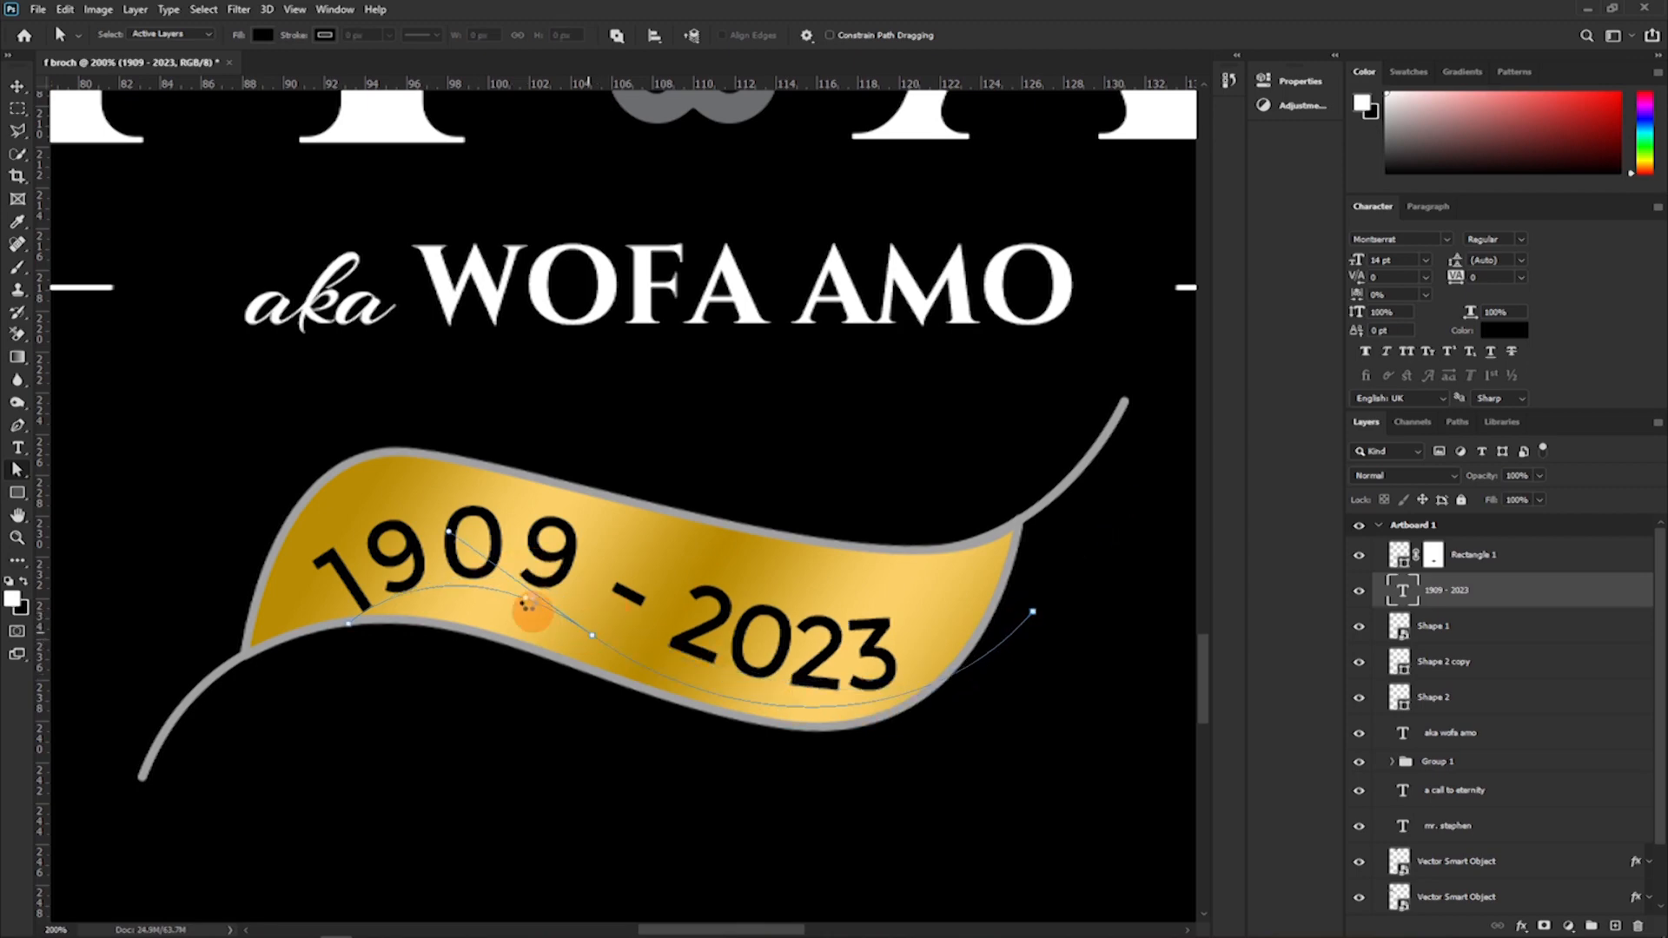
{"action": "left_click_drag", "start_coordinate": [453, 536], "coordinate": [449, 551]}
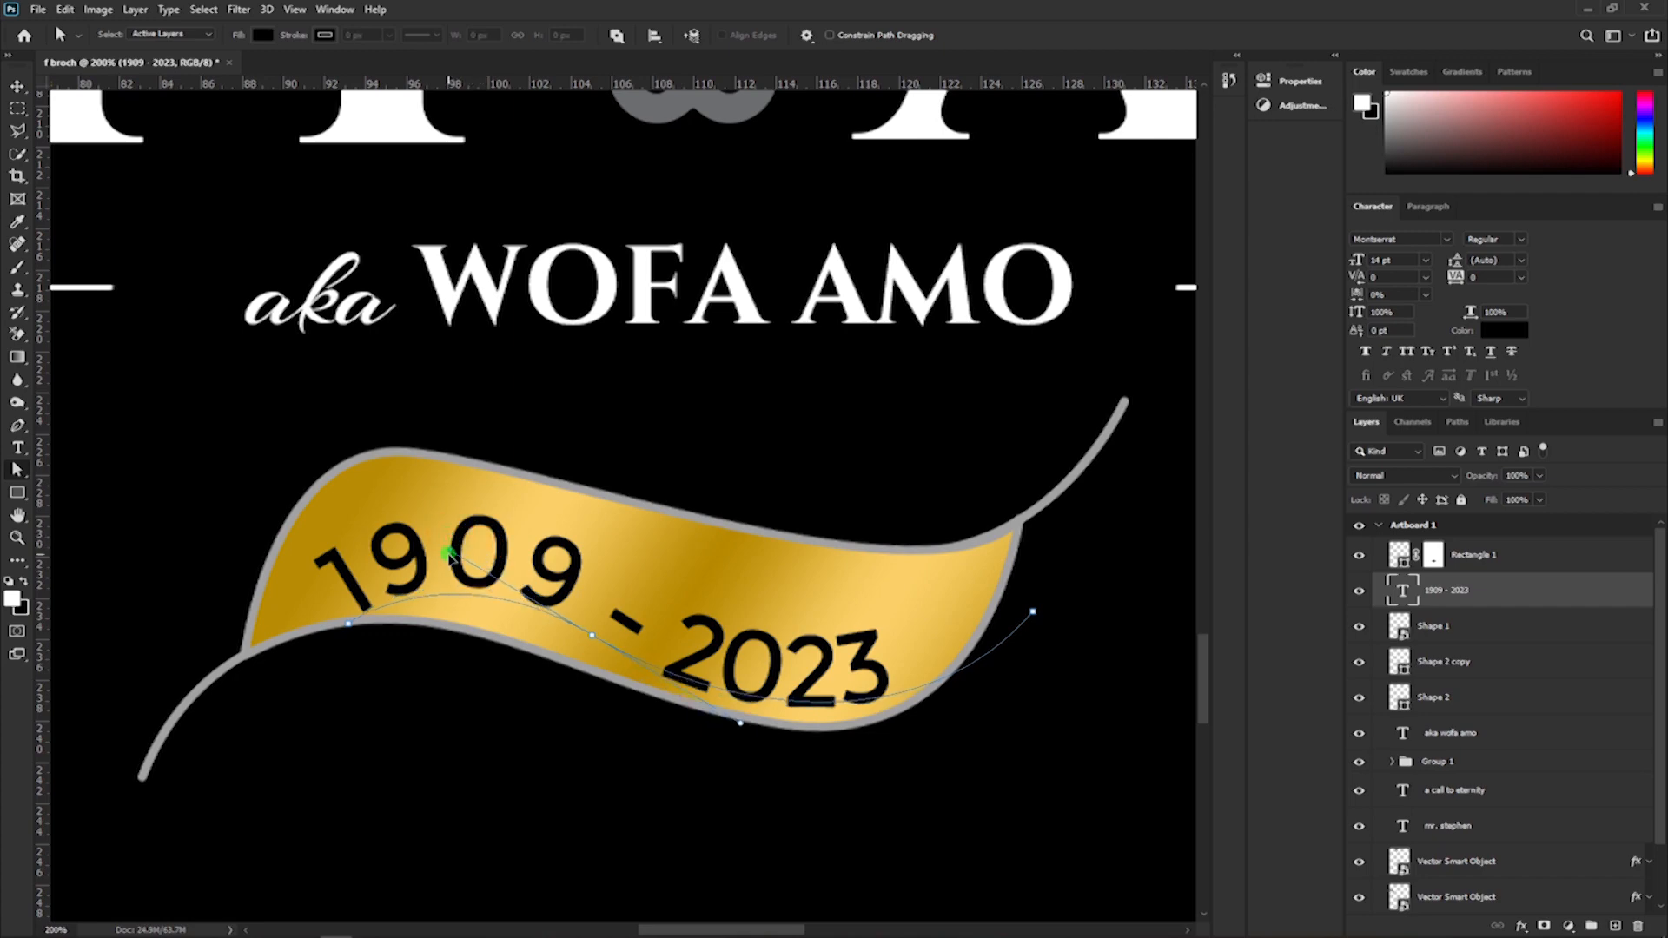
{"action": "left_click_drag", "start_coordinate": [350, 626], "coordinate": [335, 597]}
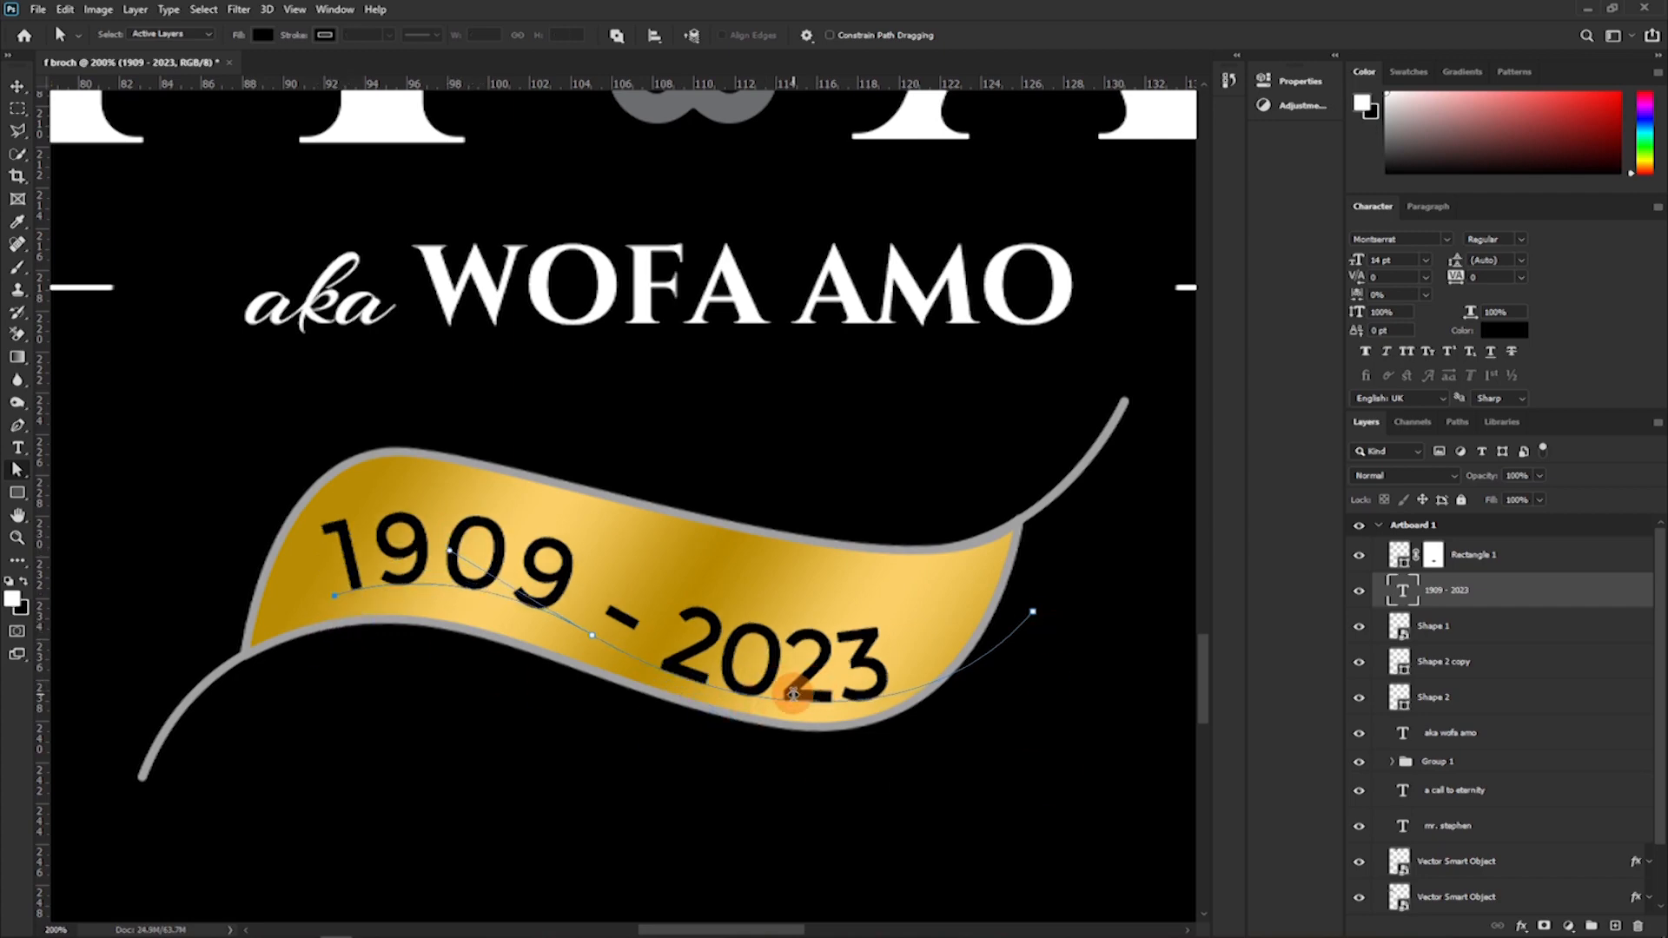
Insert leading space before "1909" to shift the date further along the path.
{"action": "key", "text": "t"}
{"action": "left_click", "coordinate": [347, 572]}
{"action": "left_click", "coordinate": [829, 36]}
Pull the text path's right end anchor and handle up and inward, and nudge the date text slightly left and up.
{"action": "key", "text": "a"}
{"action": "left_click", "coordinate": [1031, 613]}
{"action": "left_click_drag", "start_coordinate": [930, 733], "coordinate": [905, 718]}
{"action": "mouse_move", "coordinate": [1031, 612]}
{"action": "left_mouse_down"}
{"action": "mouse_move", "coordinate": [1028, 568]}
{"action": "mouse_move", "coordinate": [1013, 594]}
{"action": "left_mouse_up"}
{"action": "key", "text": "v"}
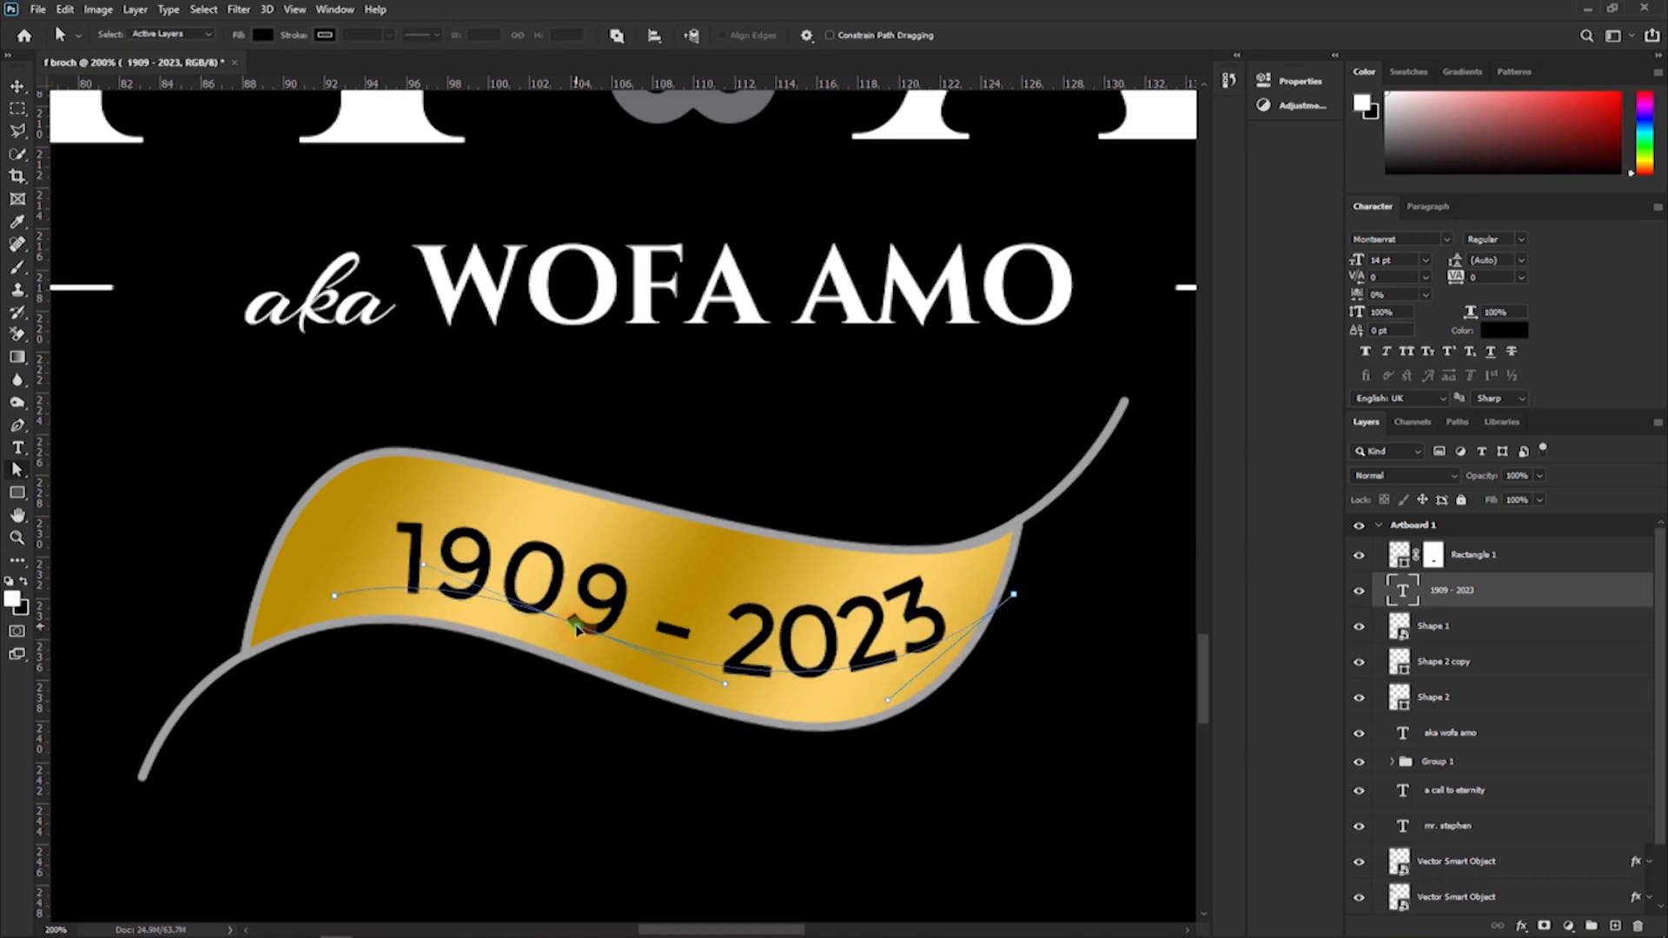
{"action": "left_click_drag", "start_coordinate": [741, 643], "coordinate": [714, 637]}
Flatten the text path's right end and middle curve using their handles, and set the date text's font style to Bold.
{"action": "key", "text": "a"}
{"action": "left_click", "coordinate": [998, 610]}
{"action": "left_click_drag", "start_coordinate": [1102, 498], "coordinate": [1129, 547]}
{"action": "left_click_drag", "start_coordinate": [837, 692], "coordinate": [832, 690]}
{"action": "left_click_drag", "start_coordinate": [685, 670], "coordinate": [680, 650]}
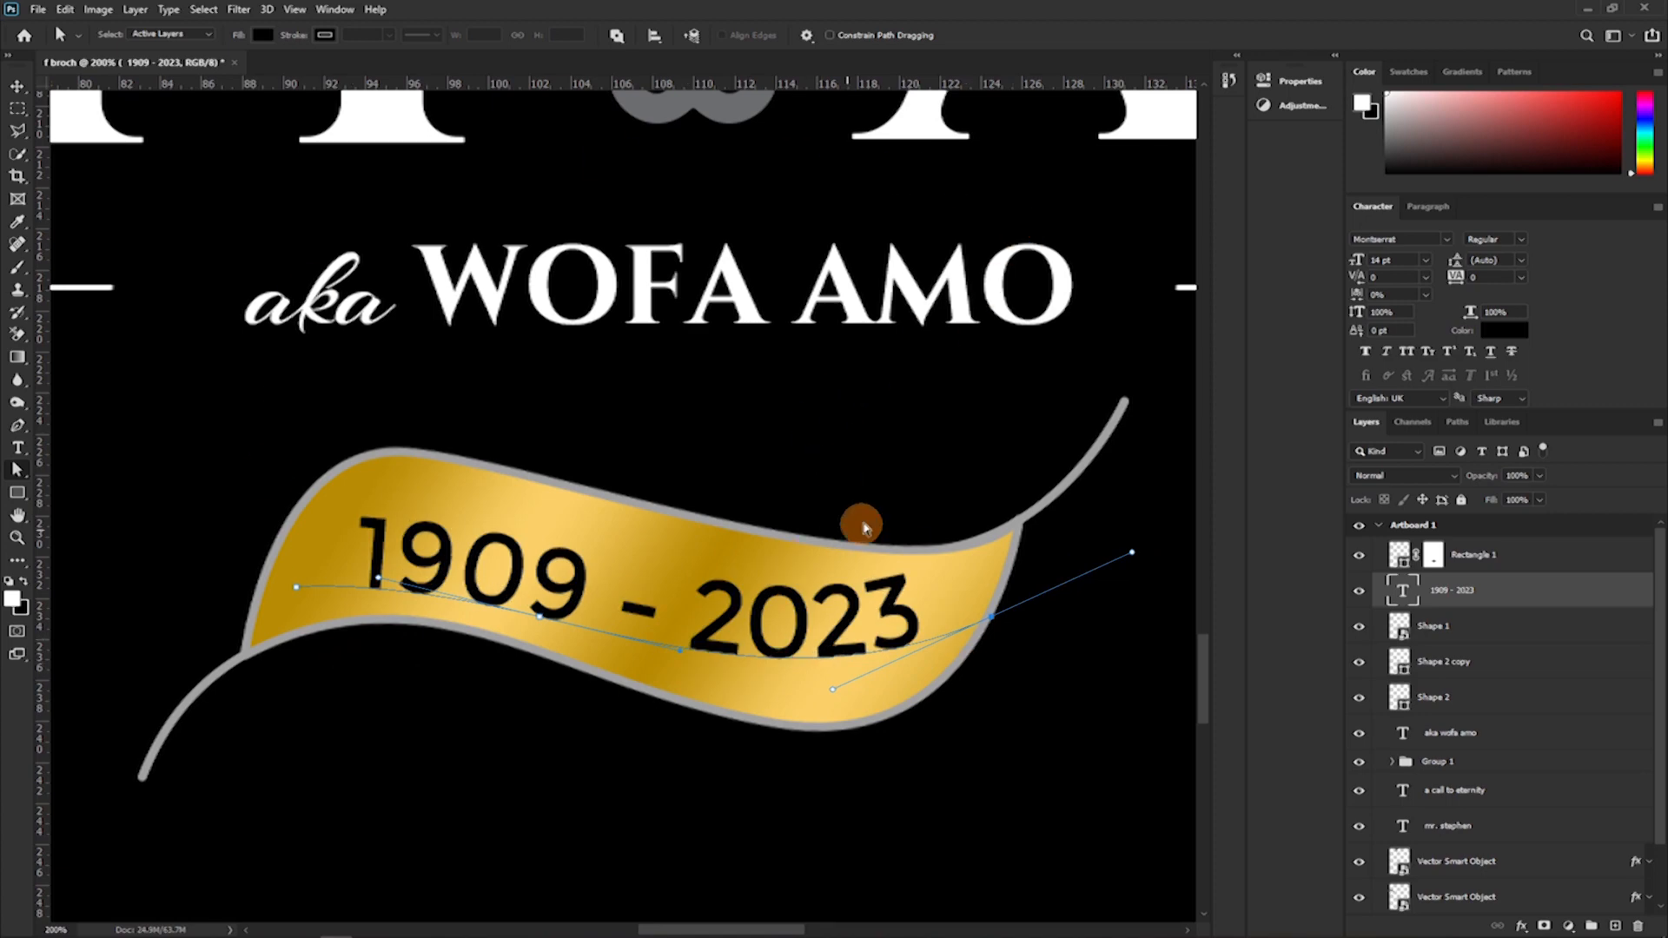
{"action": "left_click", "coordinate": [1522, 239]}
{"action": "left_click", "coordinate": [1549, 324]}
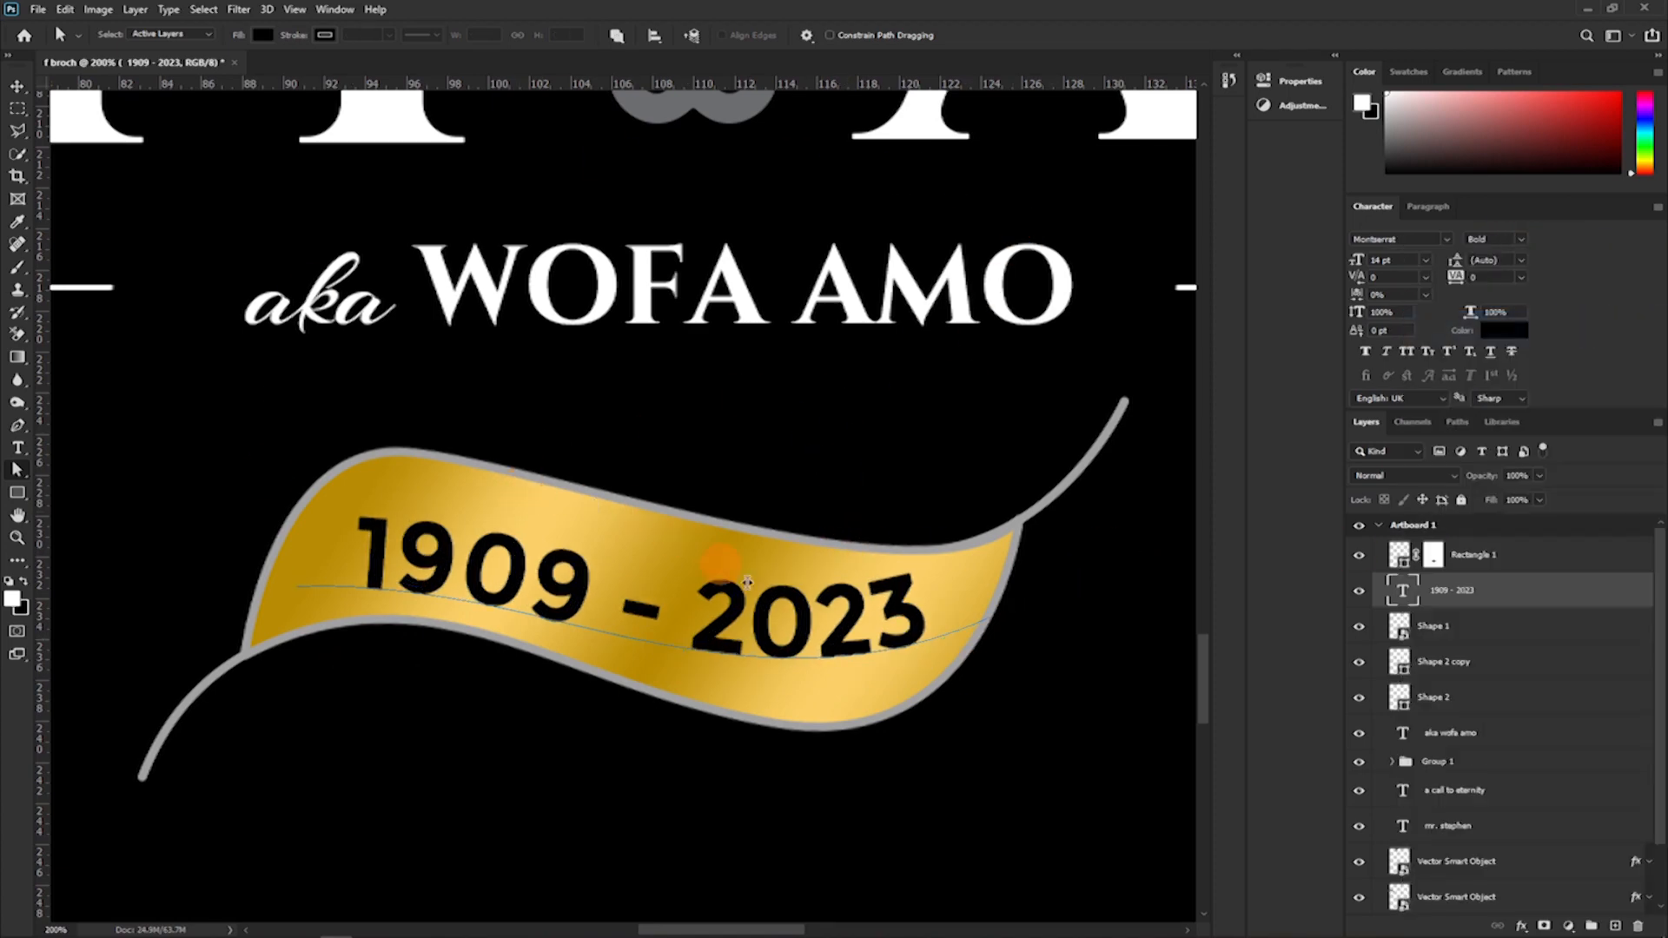
Leave the date text's path editing and clear the active selection along the artboard's edge.
{"action": "left_click", "coordinate": [16, 87]}
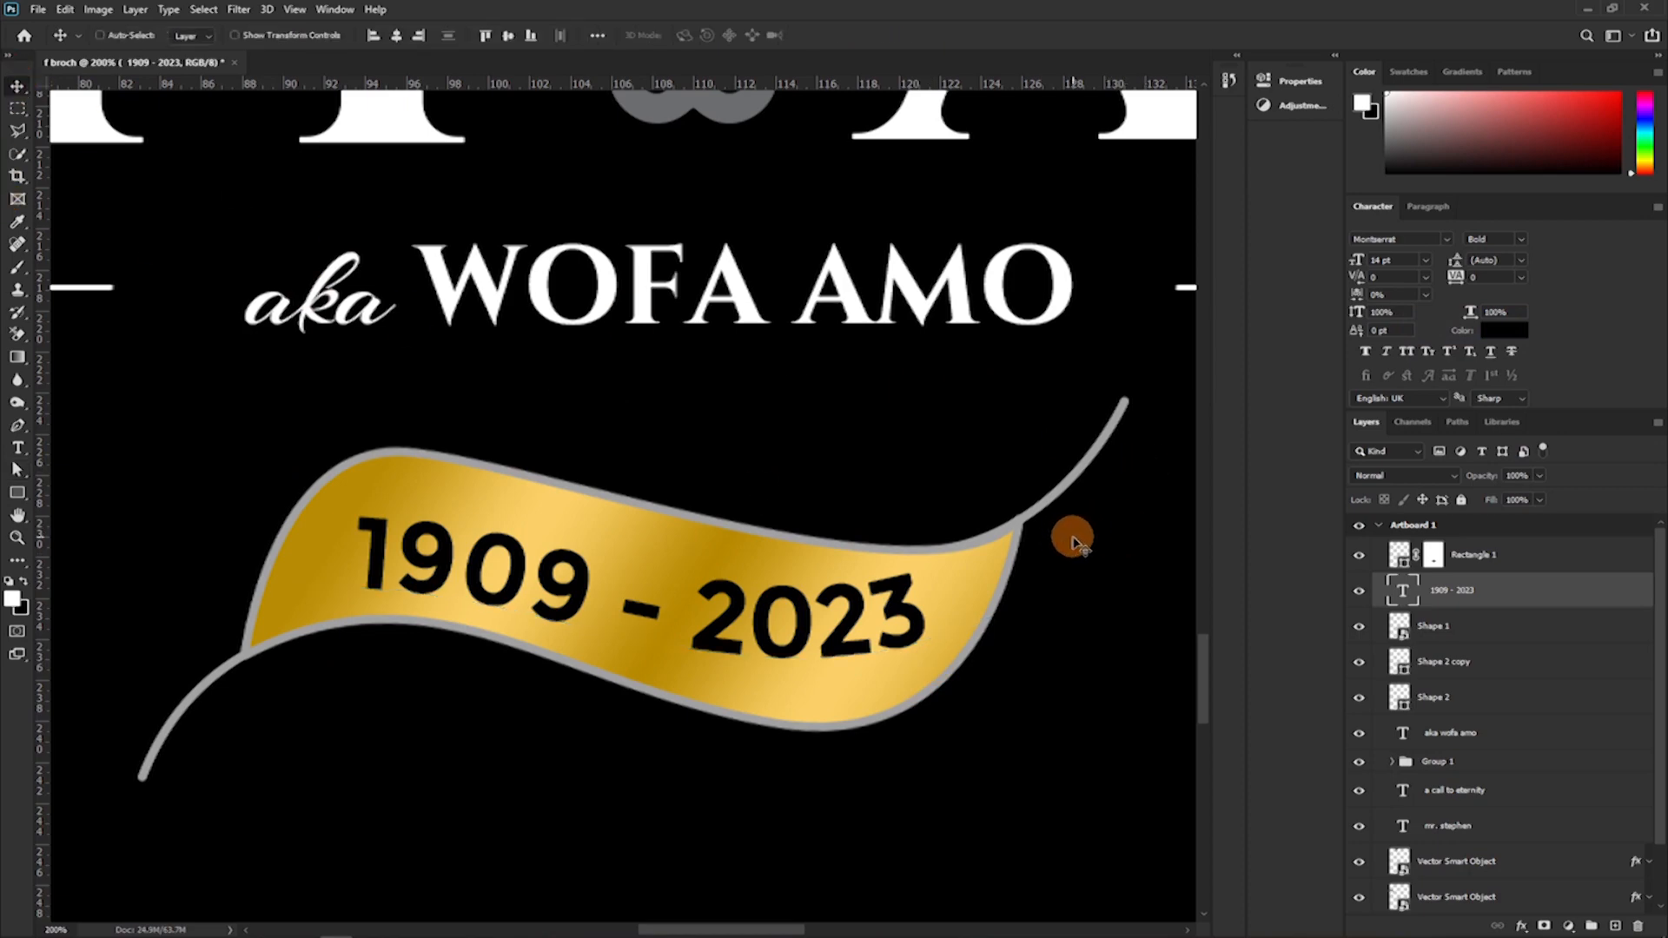
{"action": "key", "text": "ctrl+minus"}
{"action": "key", "text": "ctrl+minus"}
{"action": "key", "text": "ctrl+minus"}
{"action": "key", "text": "ctrl+minus"}
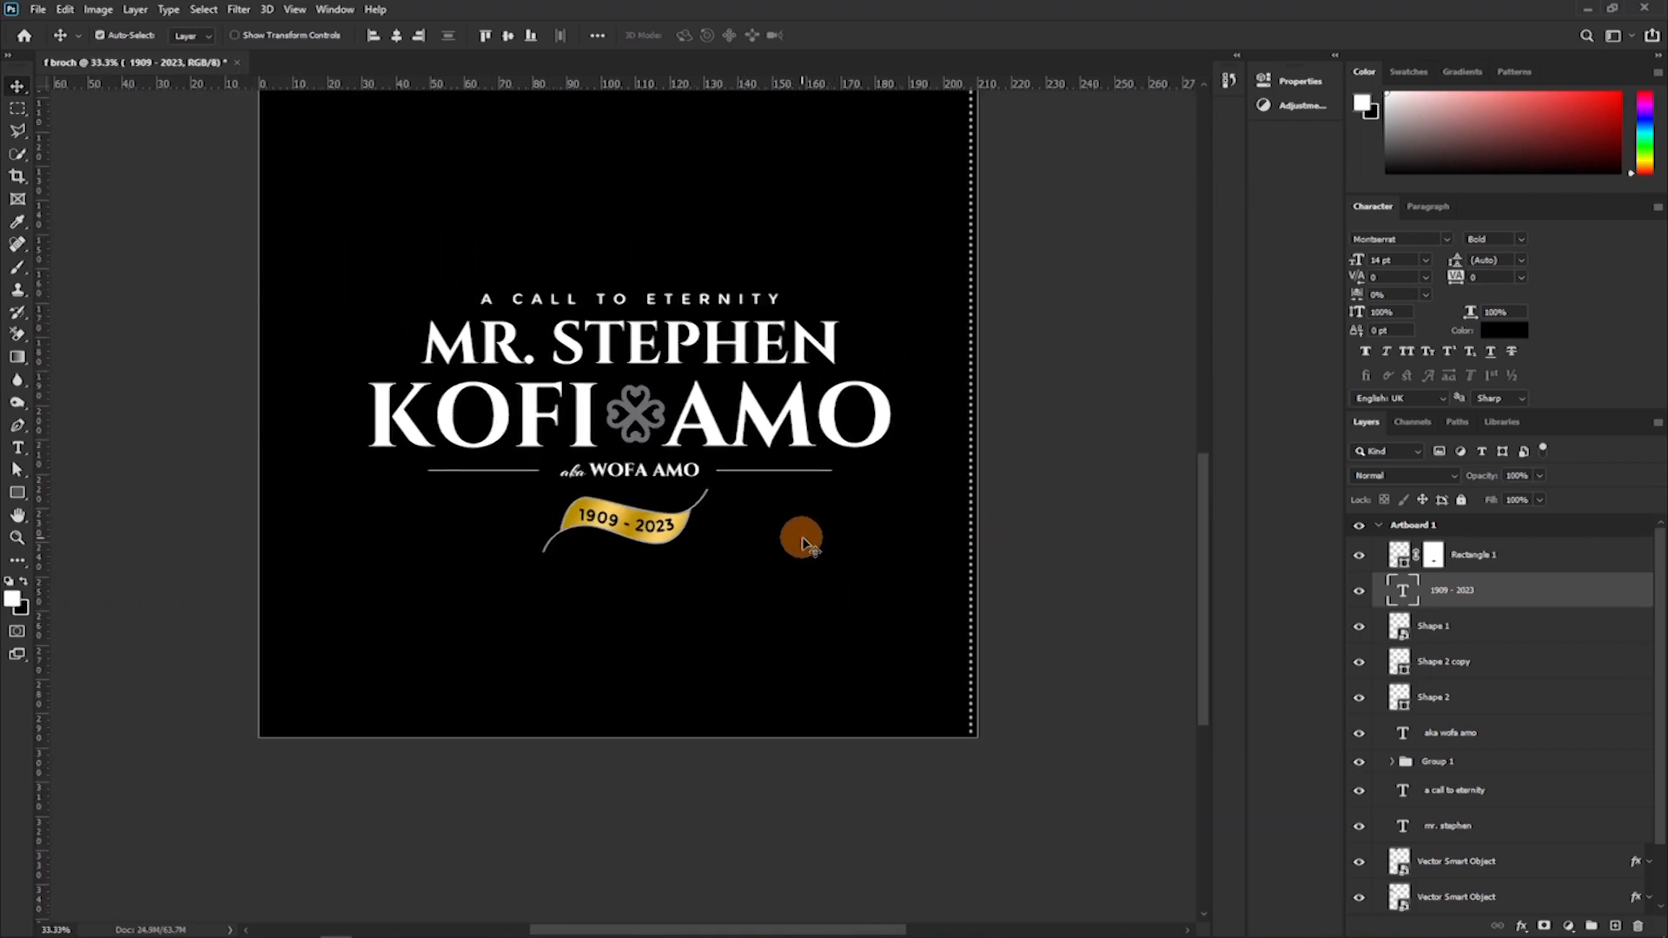
{"action": "key", "text": "Up"}
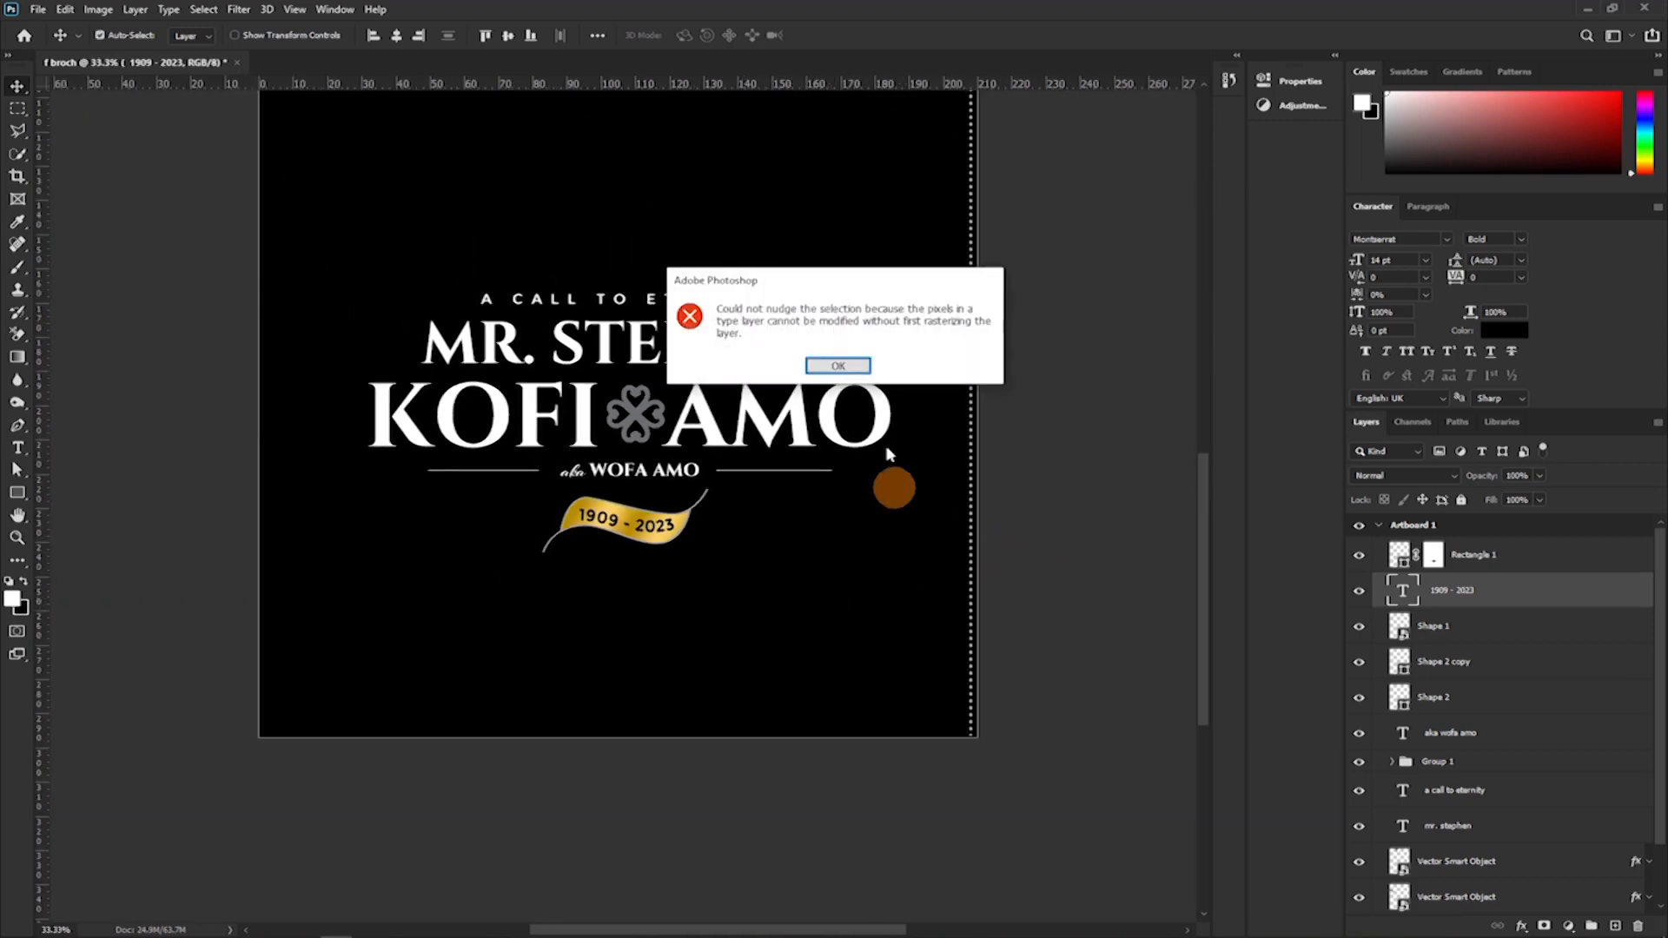
{"action": "left_click", "coordinate": [837, 366]}
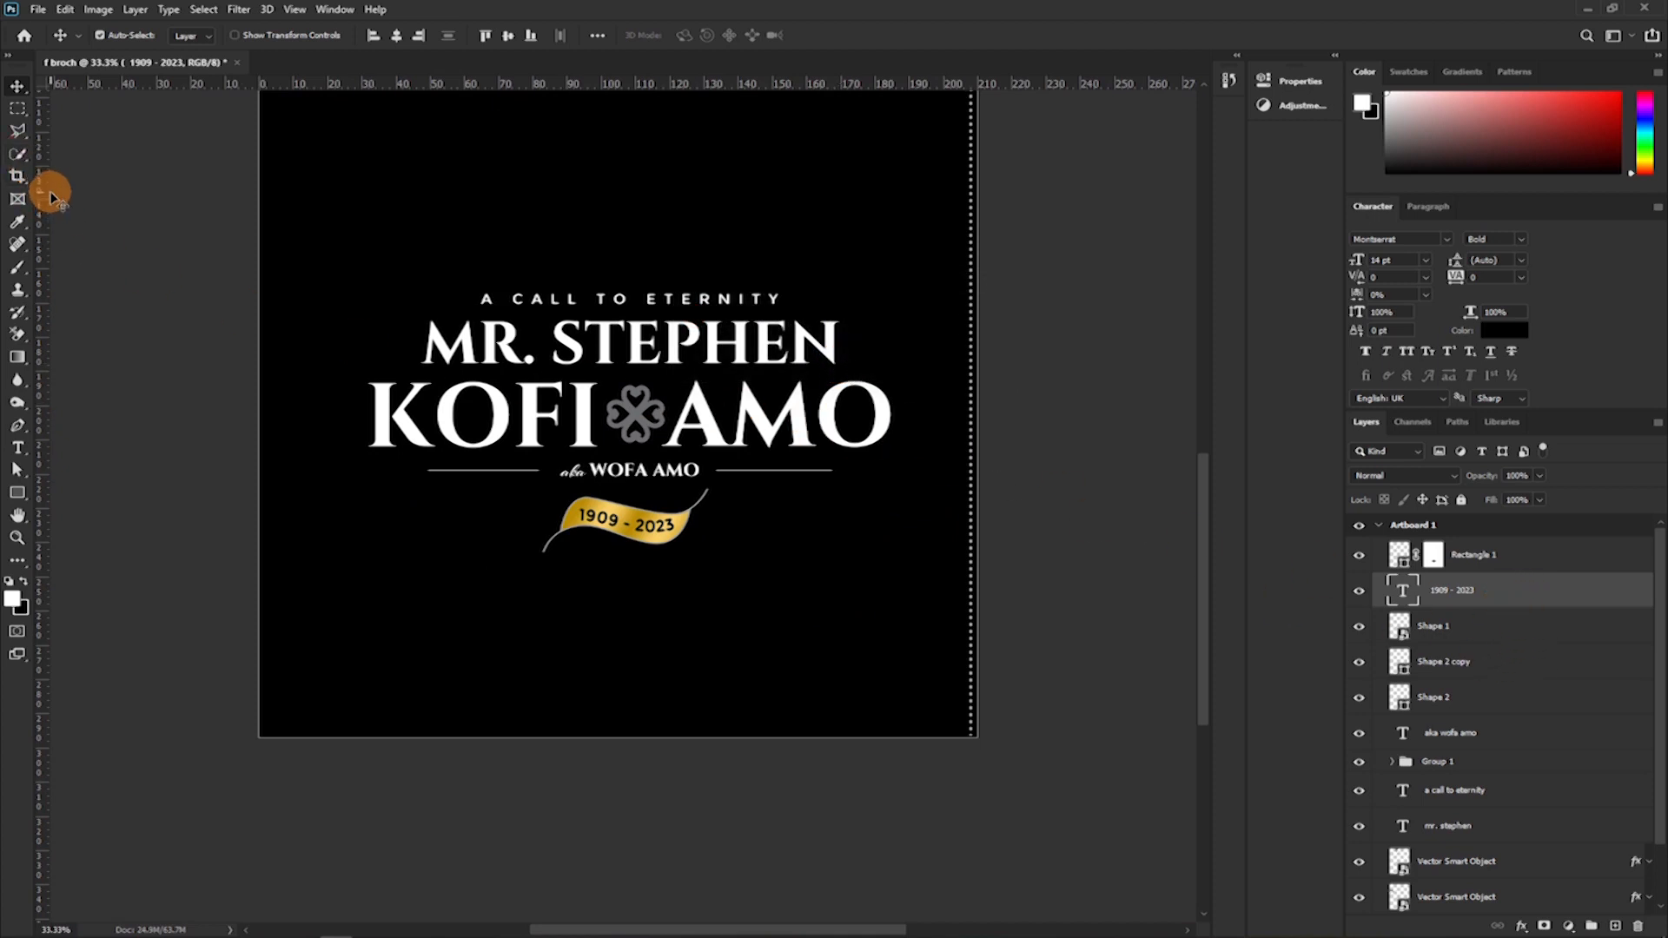
{"action": "key", "text": "ctrl+d"}
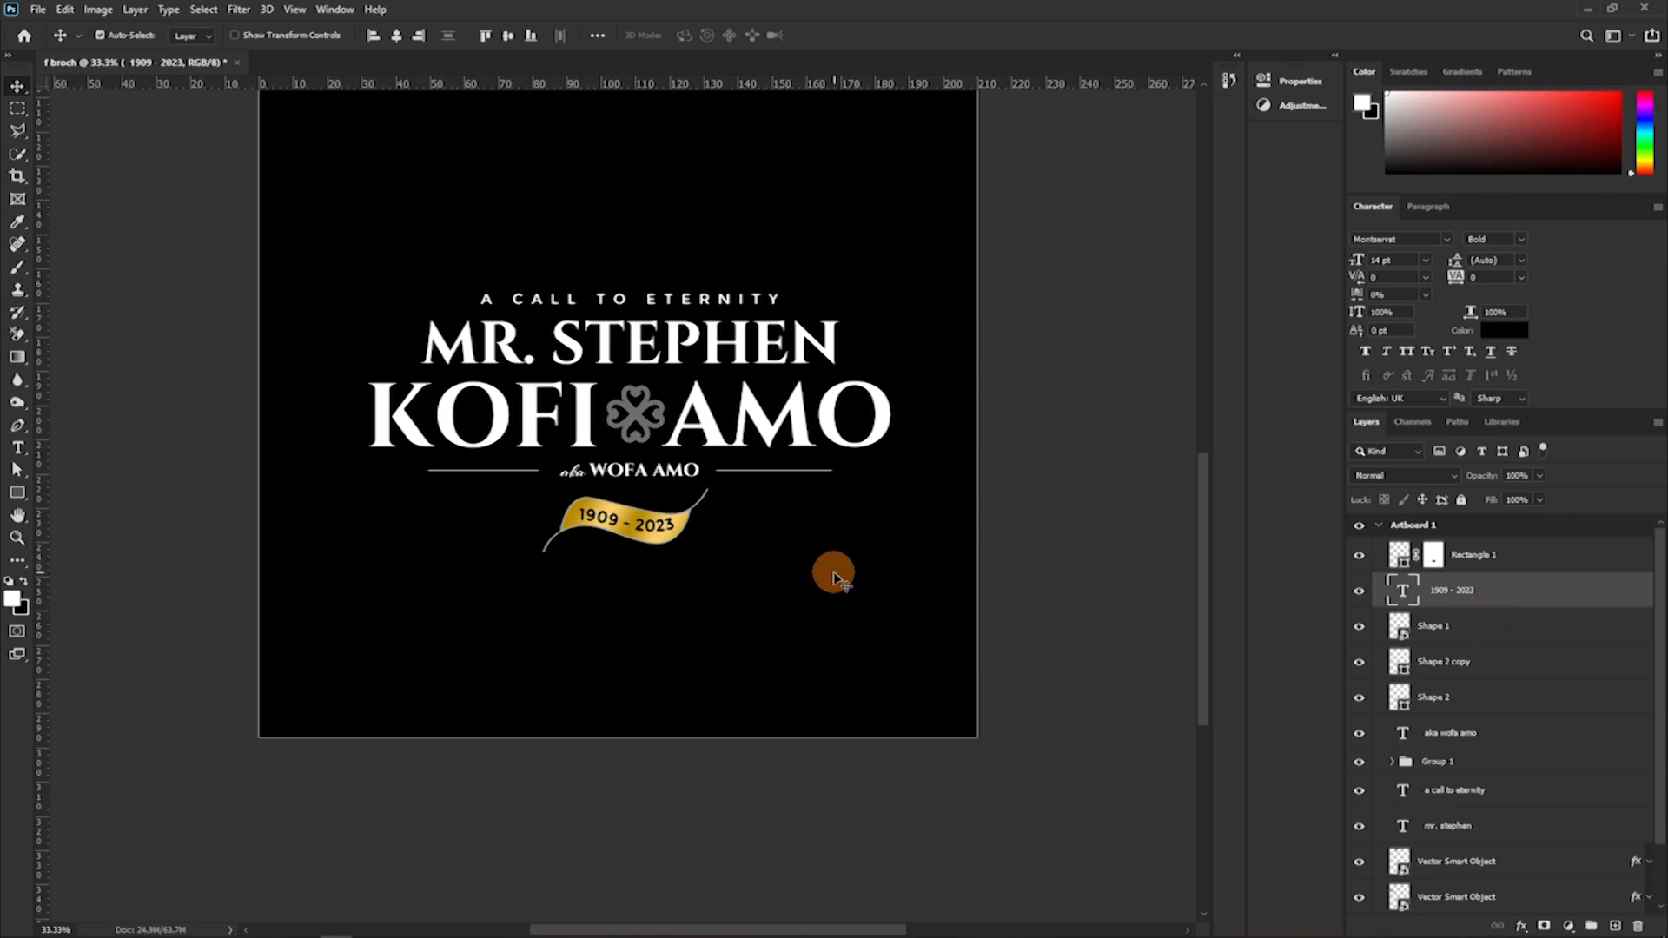
Show the guides across the whole artboard.
{"action": "key", "text": "ctrl+minus"}
{"action": "key", "text": "ctrl+minus"}
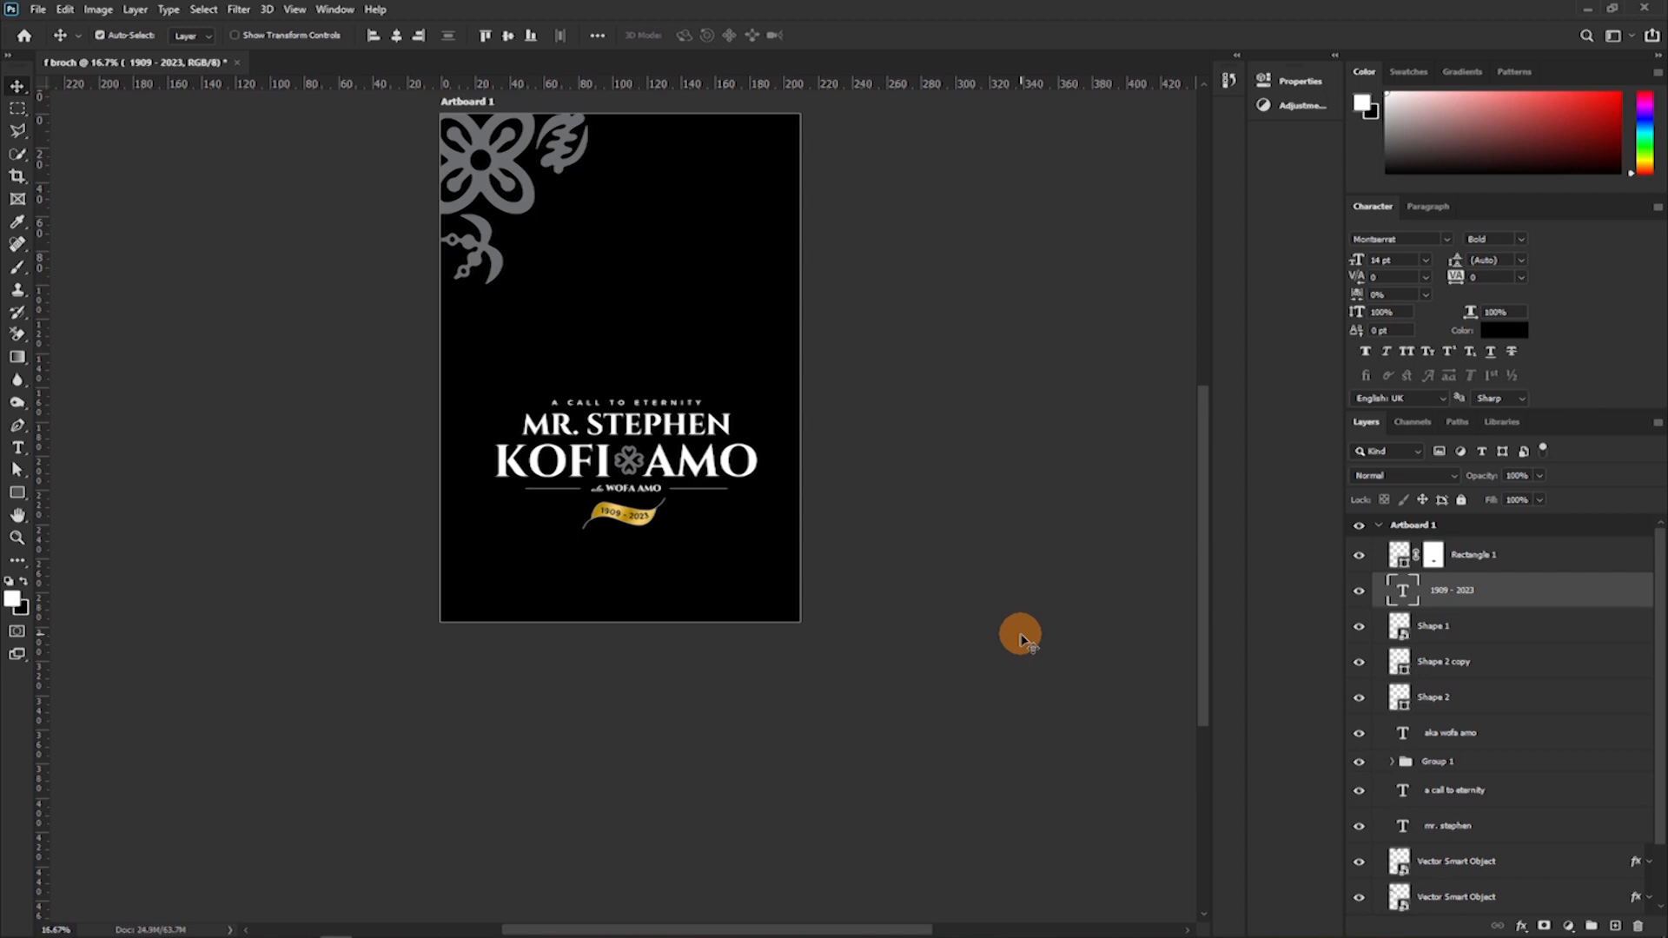
{"action": "key", "text": "ctrl+semicolon"}
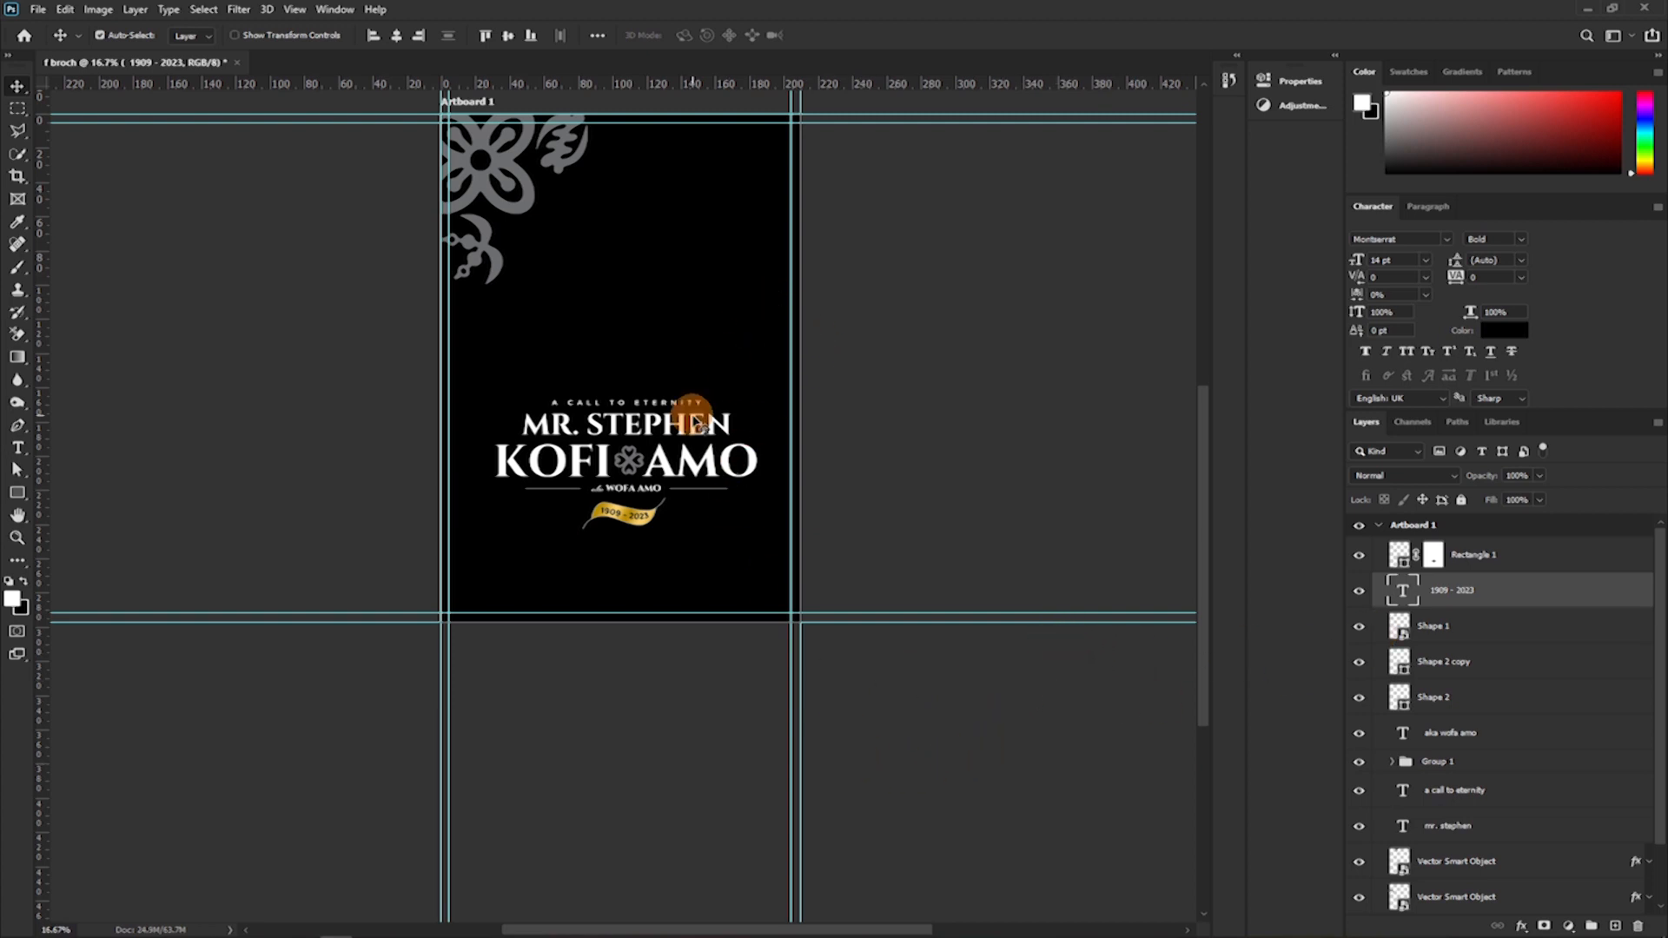
{"action": "left_click", "coordinate": [504, 165]}
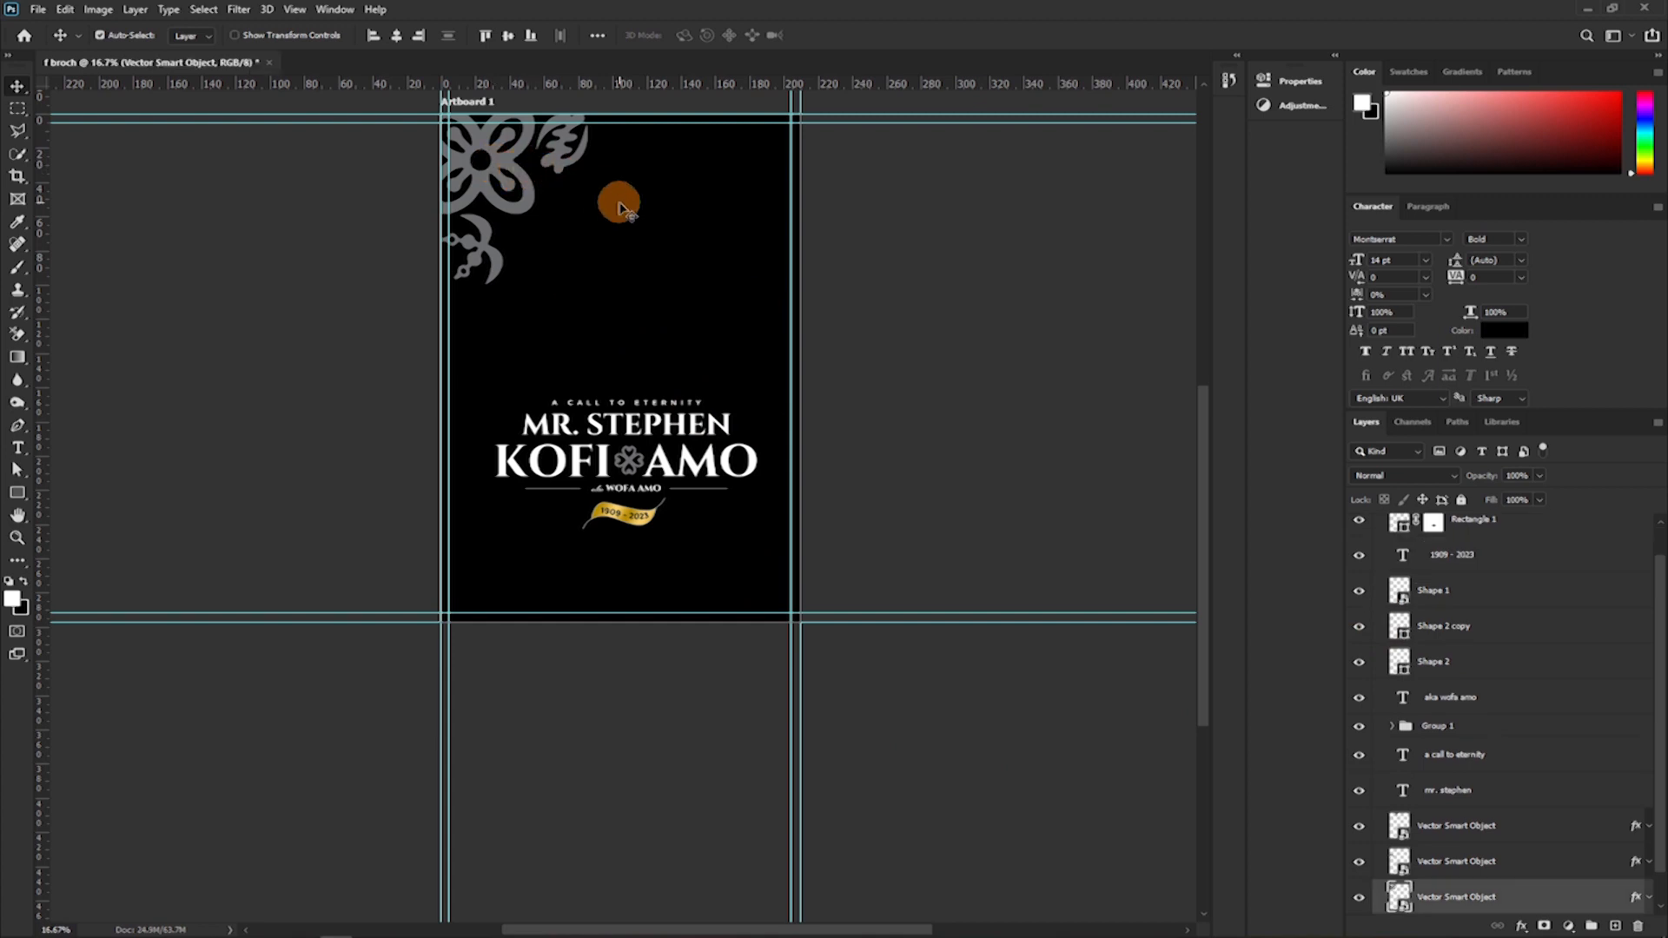
{"action": "left_click", "coordinate": [304, 212]}
{"action": "left_click", "coordinate": [505, 160]}
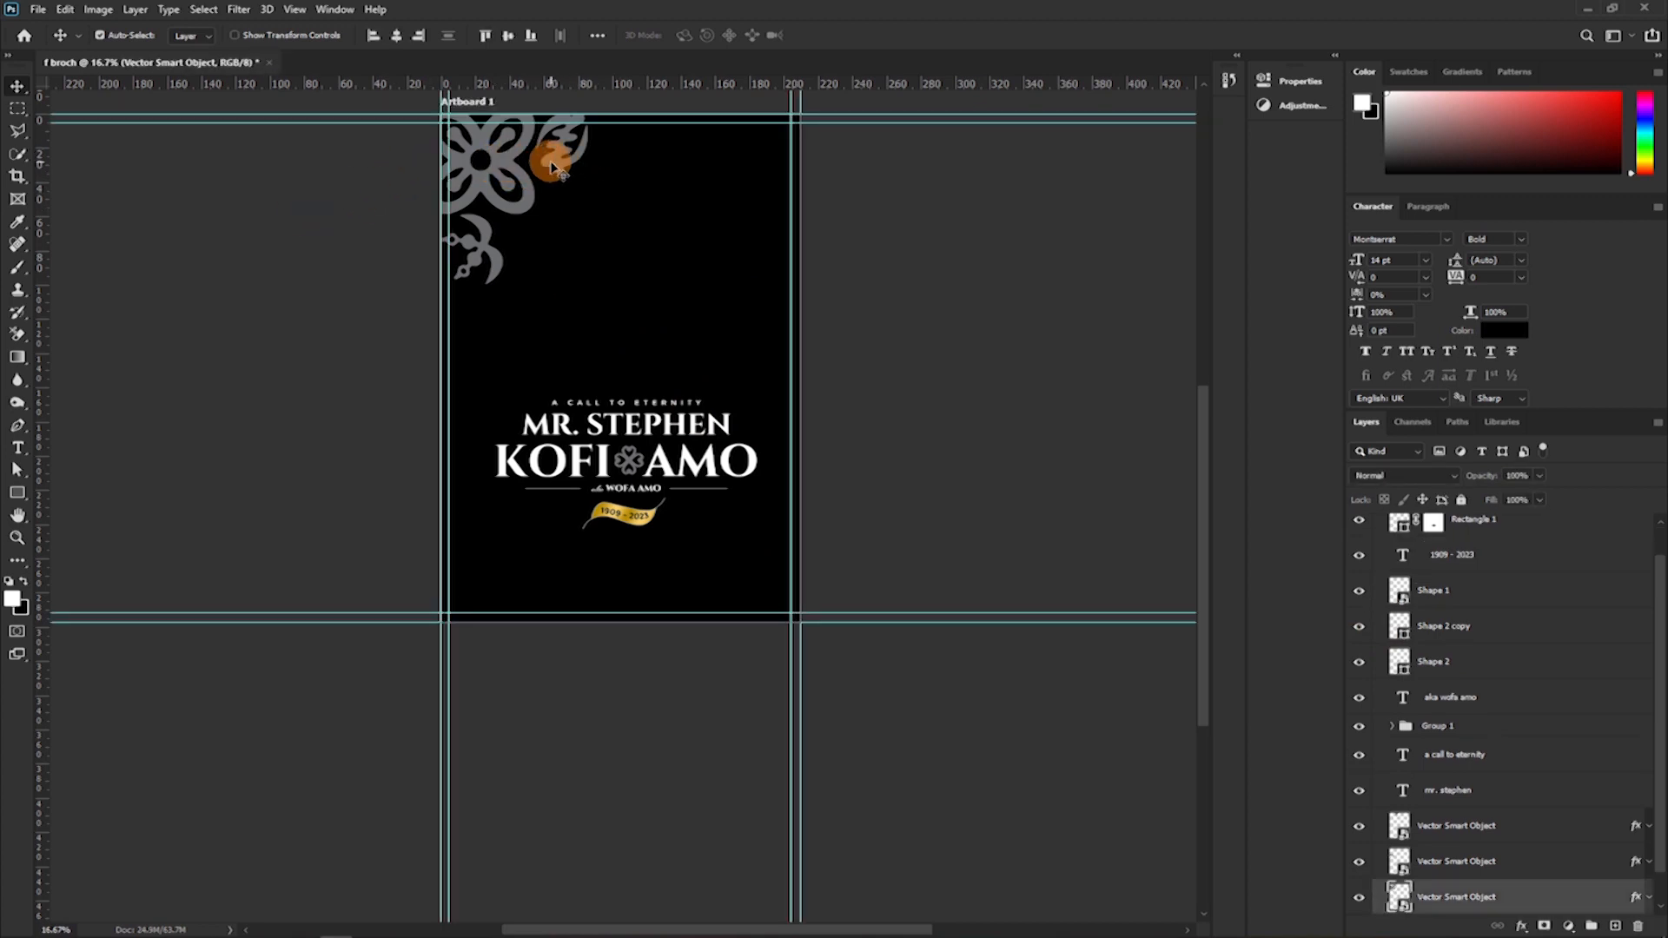
{"action": "key", "text": "ctrl"}
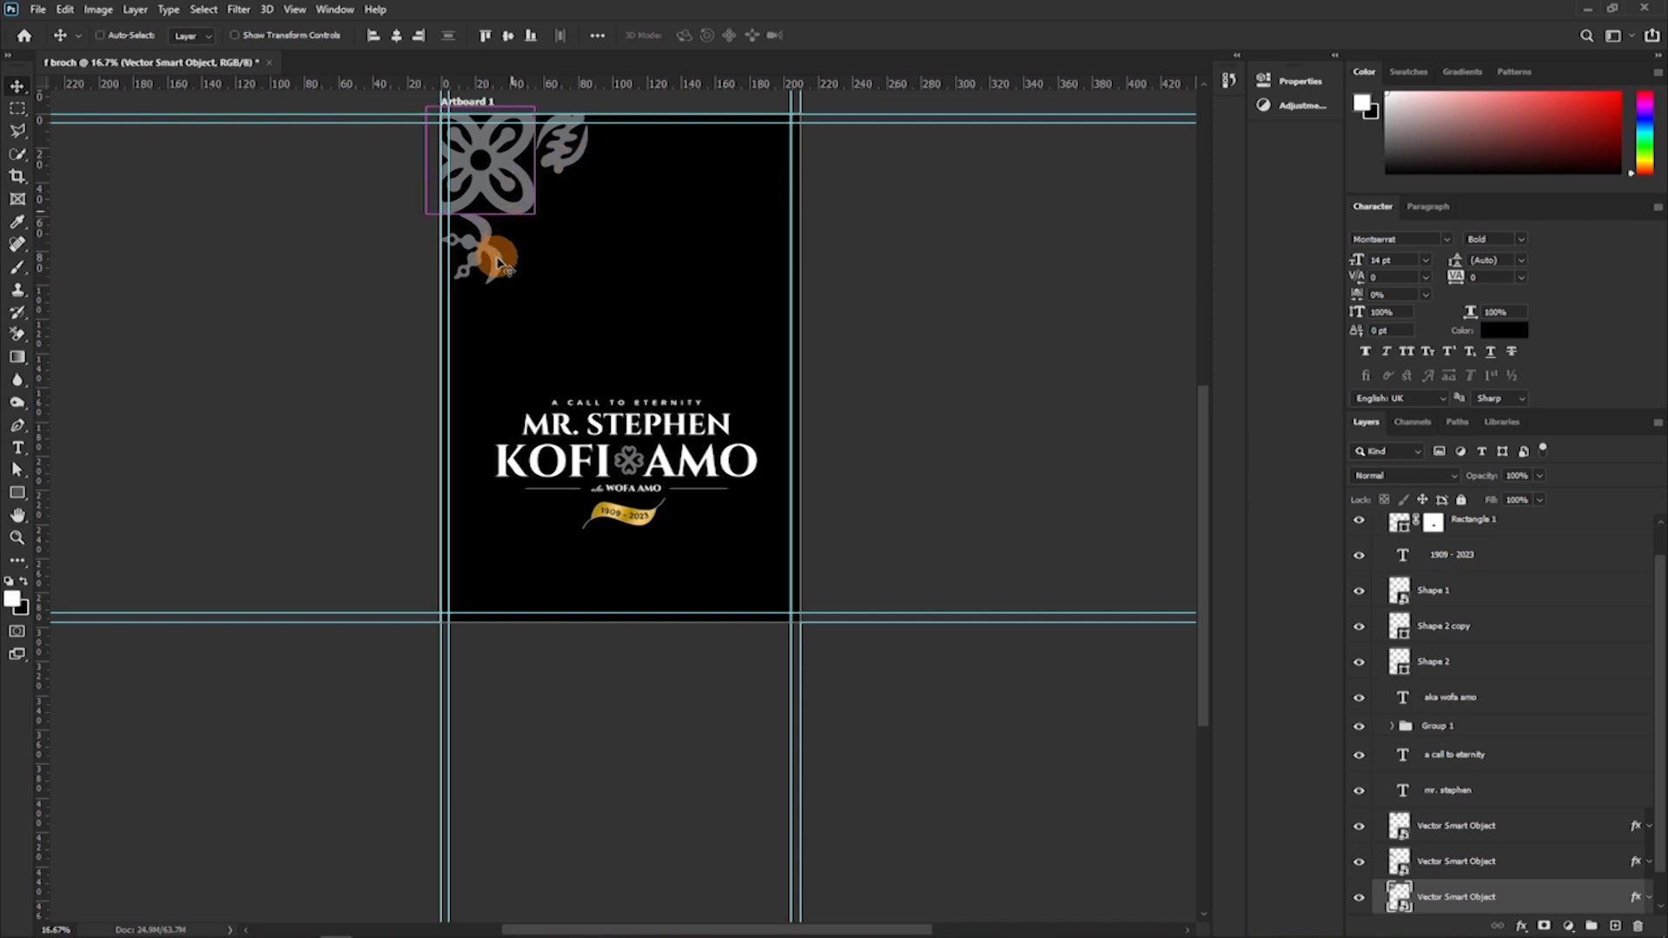
{"action": "key", "text": "ctrl+t"}
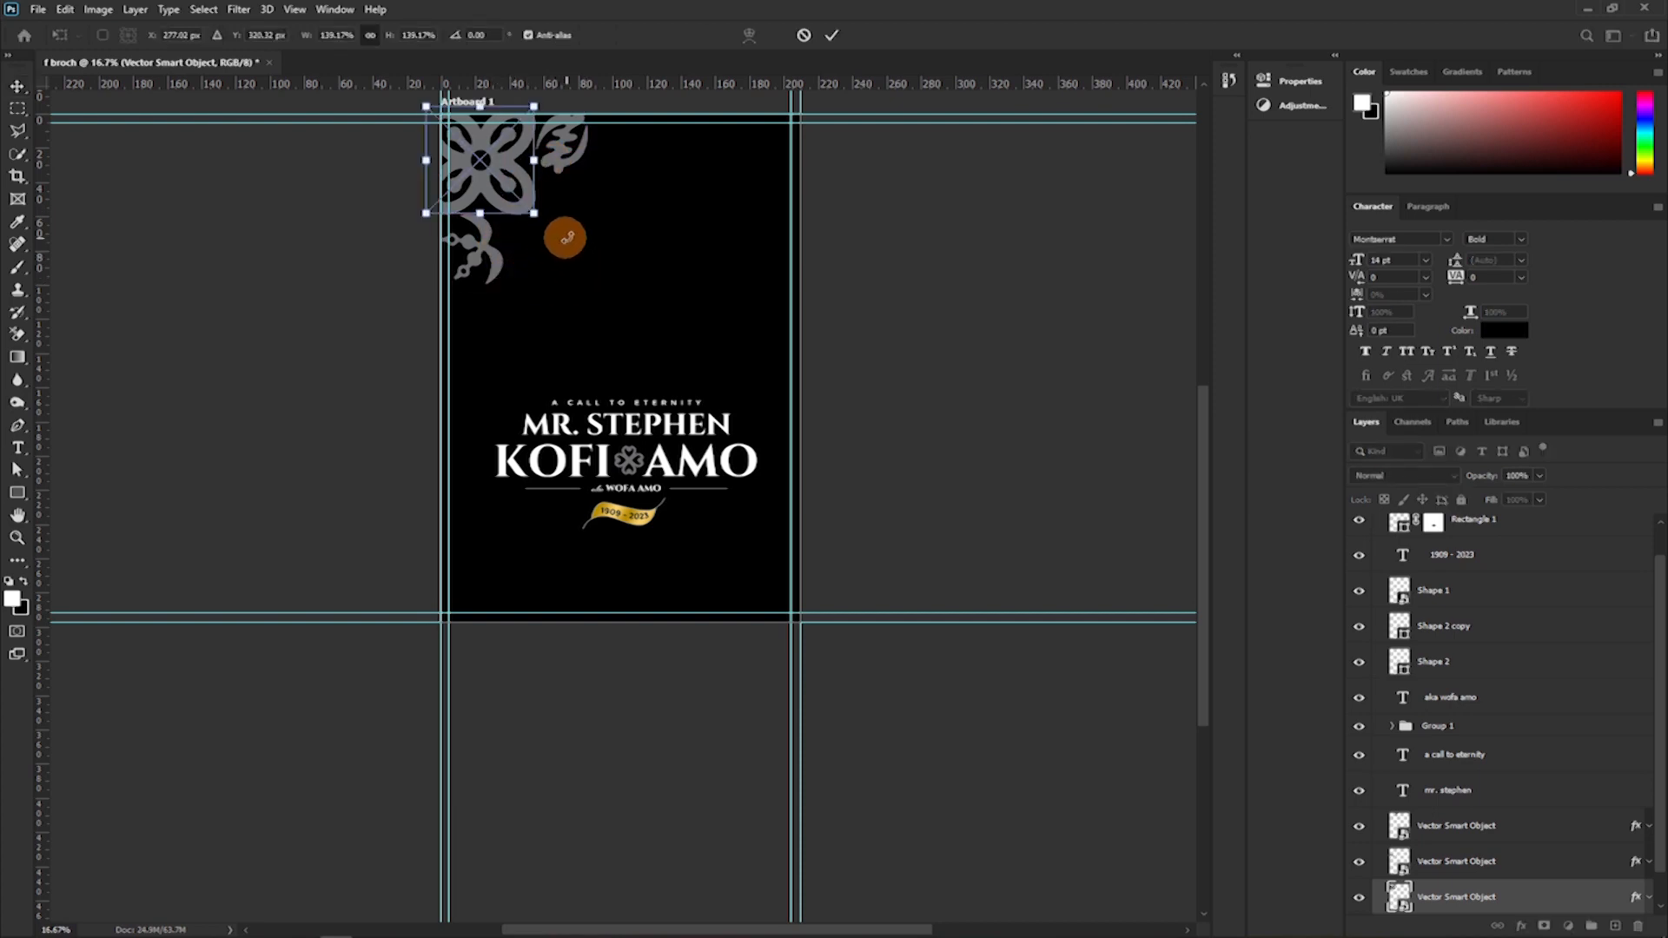
{"action": "key", "text": "Return"}
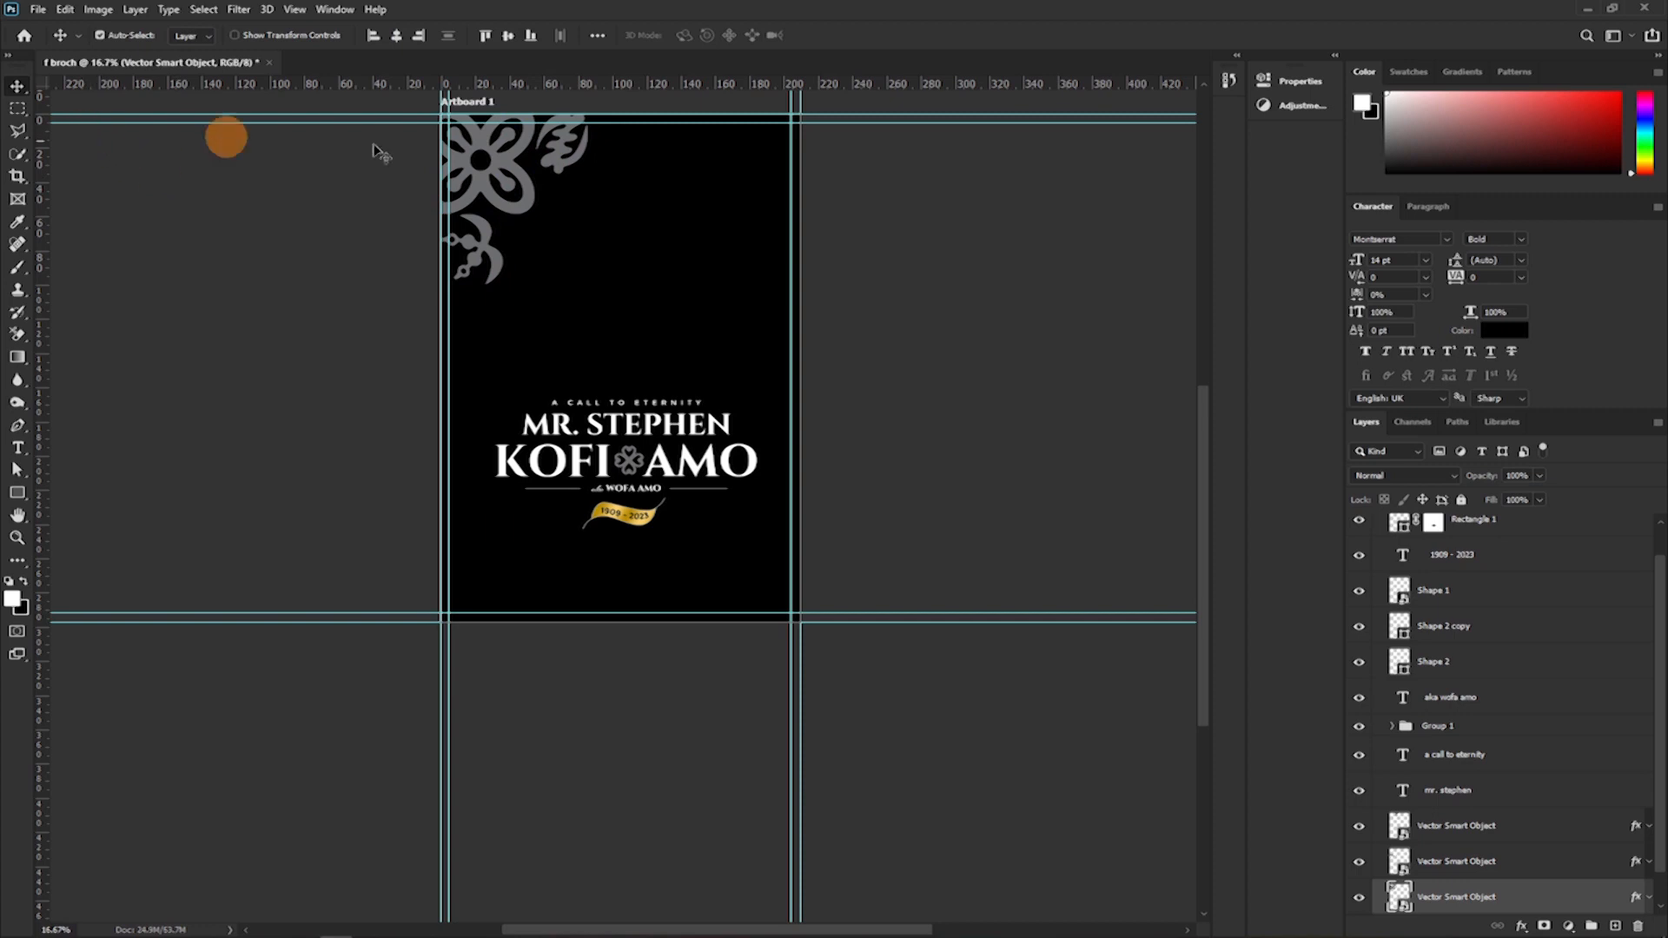
Select the small ornament beside the flower and set the Move tool's auto-select target to Layer.
{"action": "left_click", "coordinate": [556, 167]}
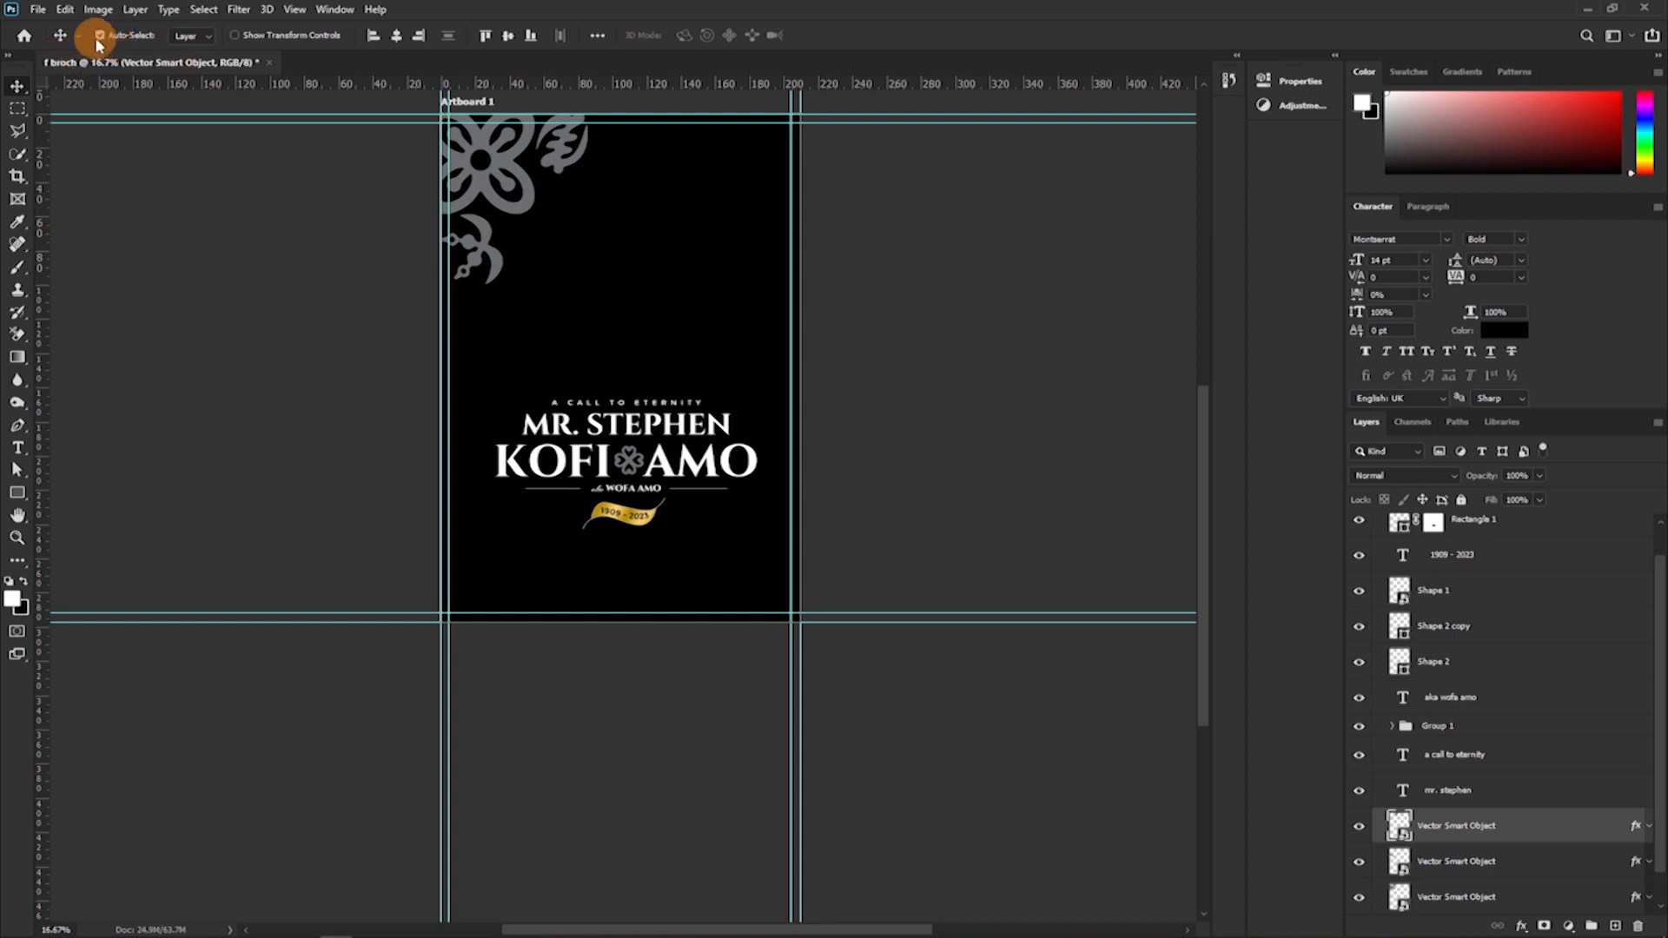
{"action": "left_click", "coordinate": [206, 40]}
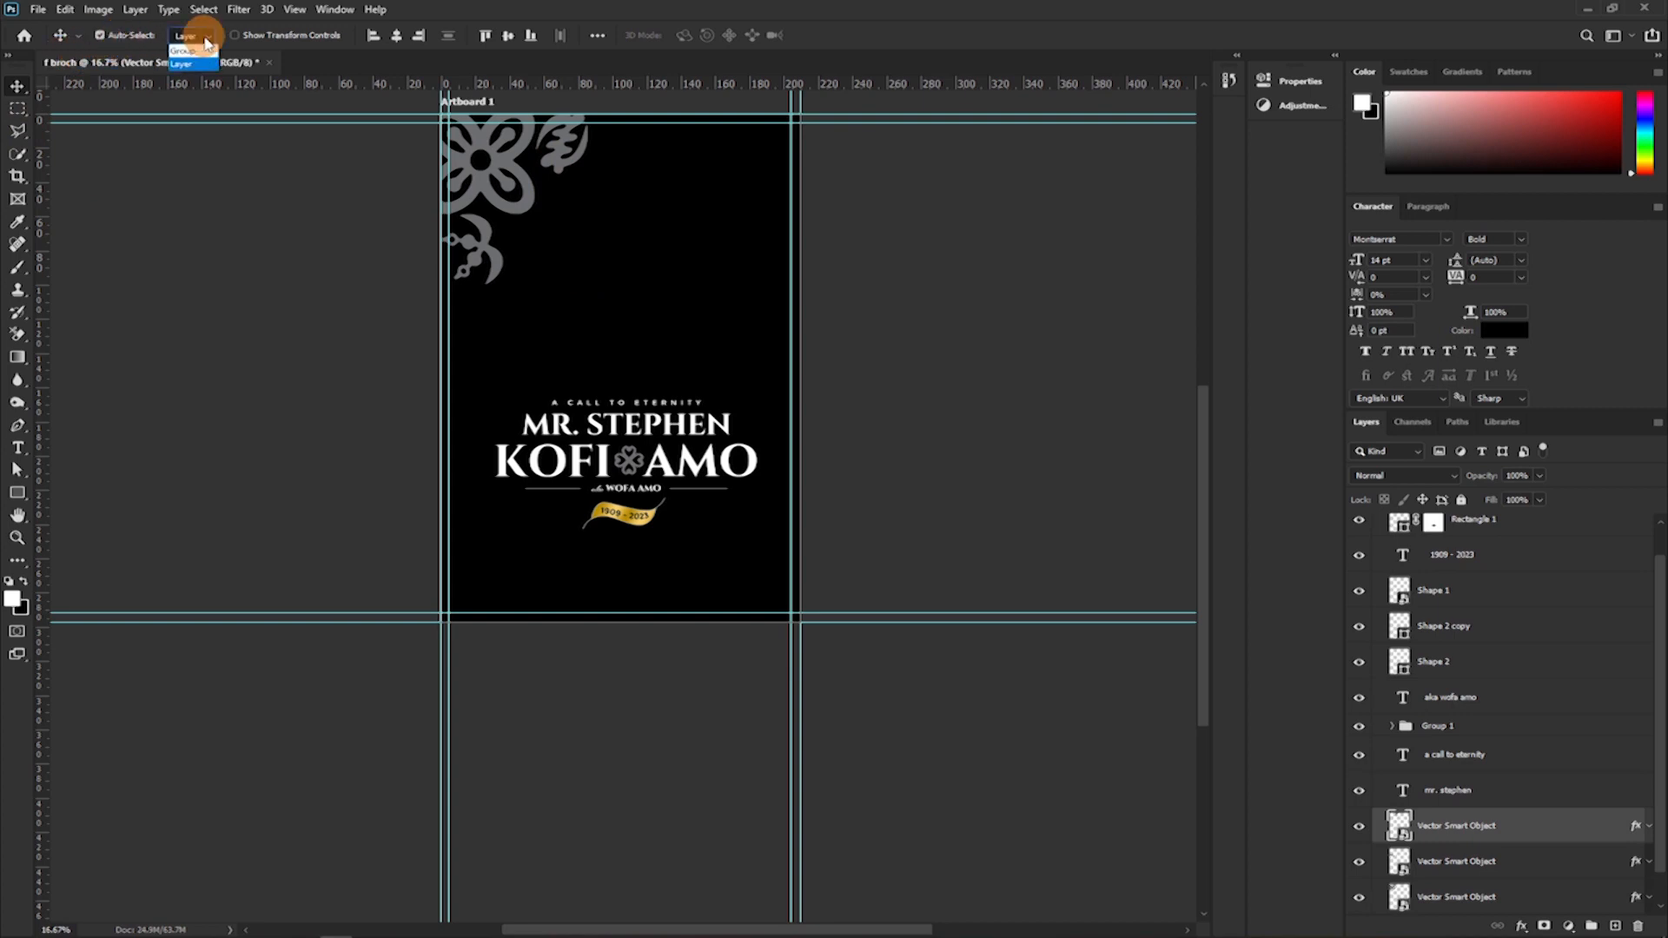
{"action": "left_click", "coordinate": [200, 63]}
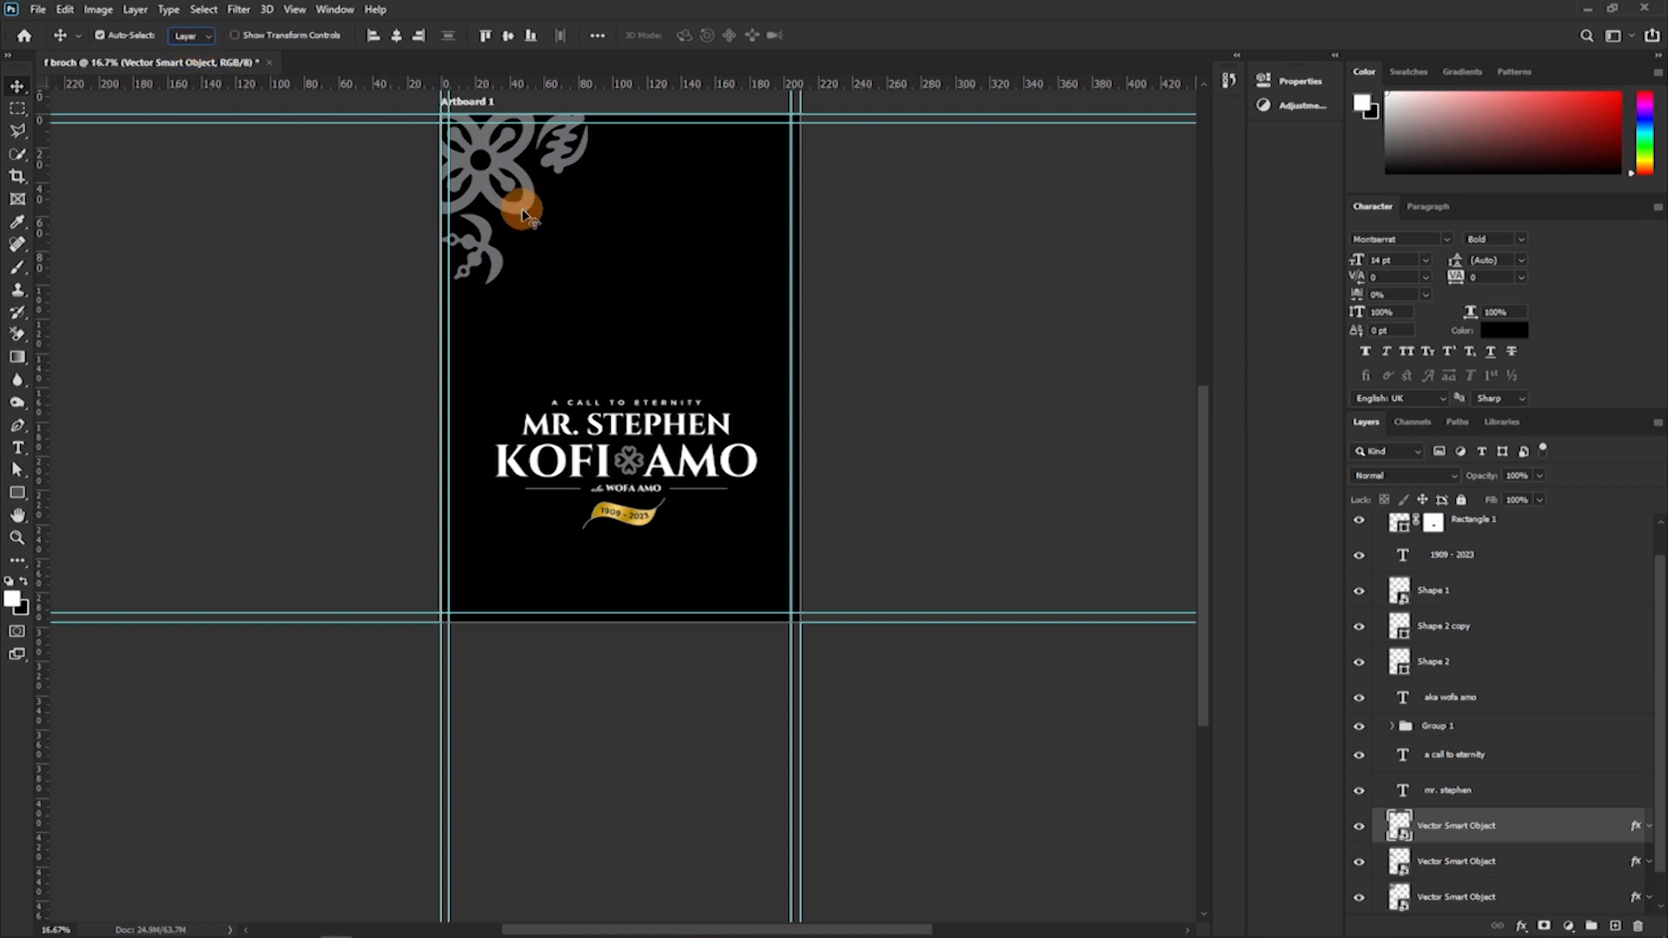
{"action": "key", "text": "ctrl"}
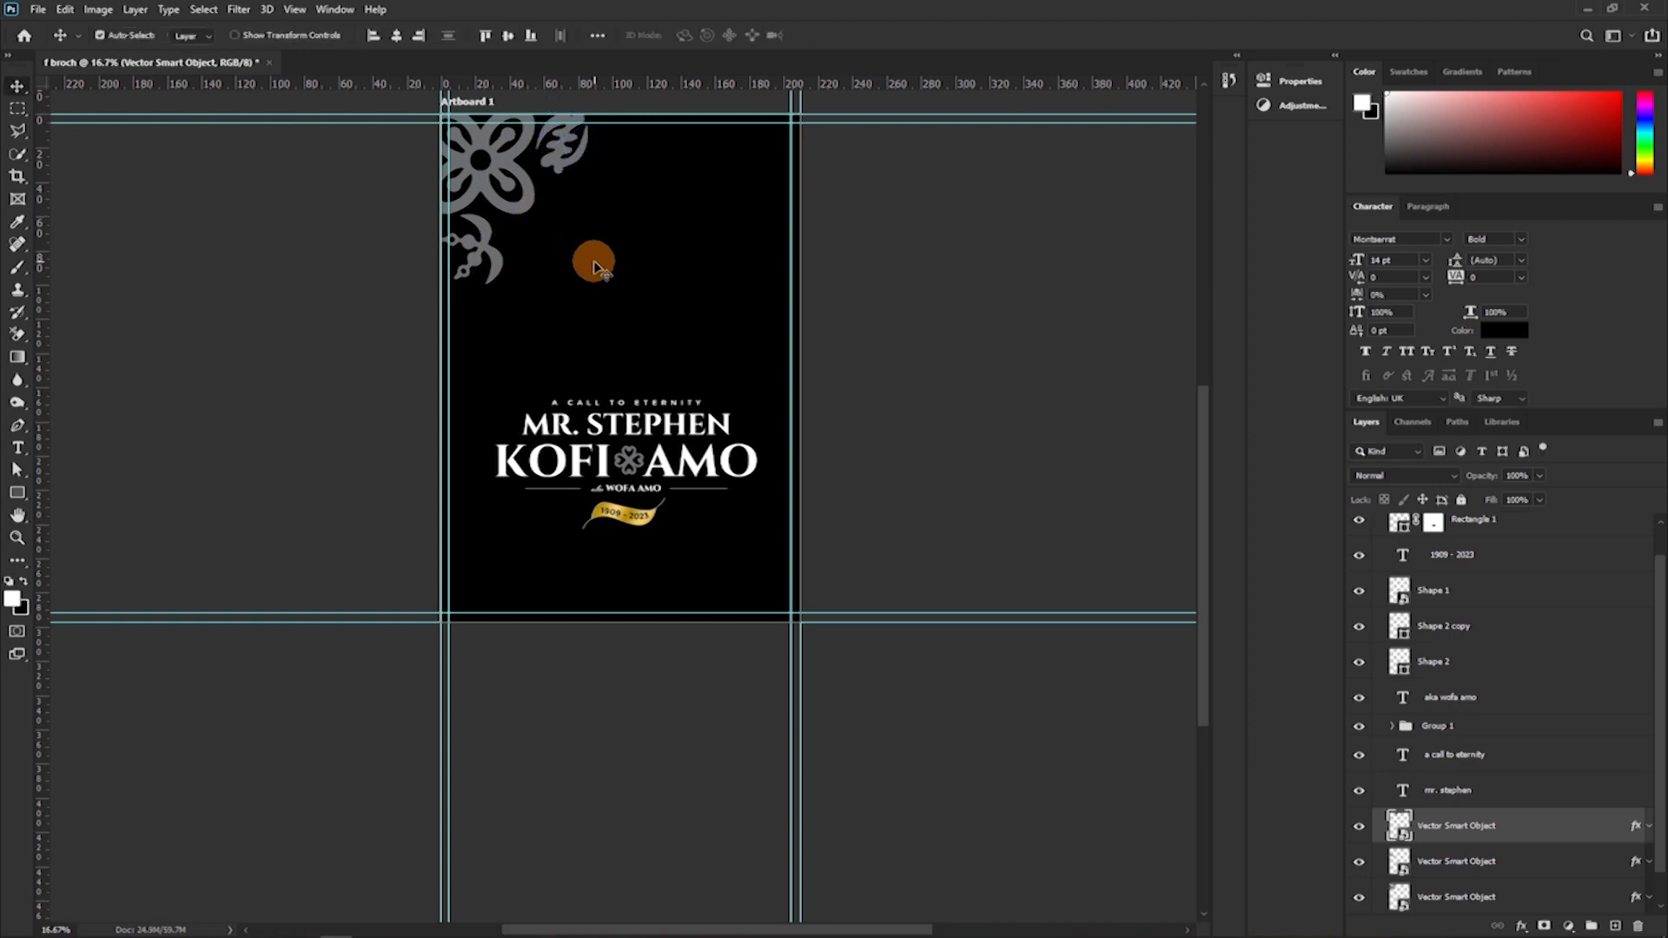
Check the artboard's ornamented corner with guides hidden and shown, and select all three grey ornaments together.
{"action": "key", "text": "ctrl+plus"}
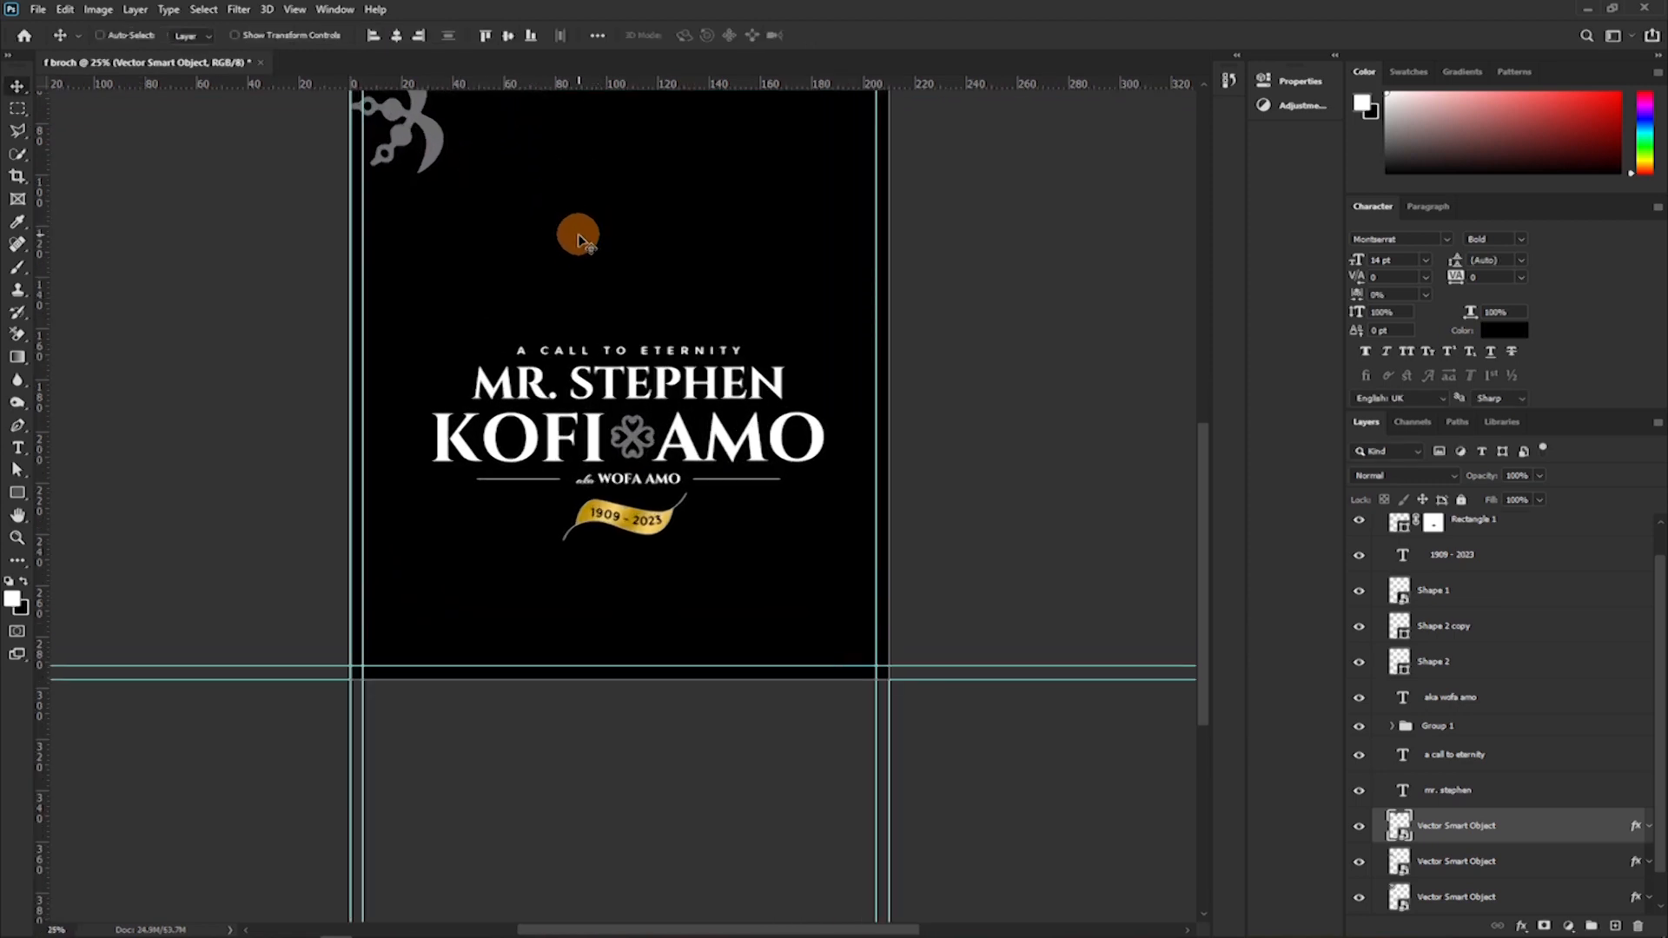
{"action": "key", "text": "ctrl+plus"}
{"action": "key", "text": "ctrl+plus"}
{"action": "left_click_drag", "start_coordinate": [525, 211], "coordinate": [739, 686]}
{"action": "left_click_drag", "start_coordinate": [450, 178], "coordinate": [426, 608]}
{"action": "key", "text": "ctrl+semicolon"}
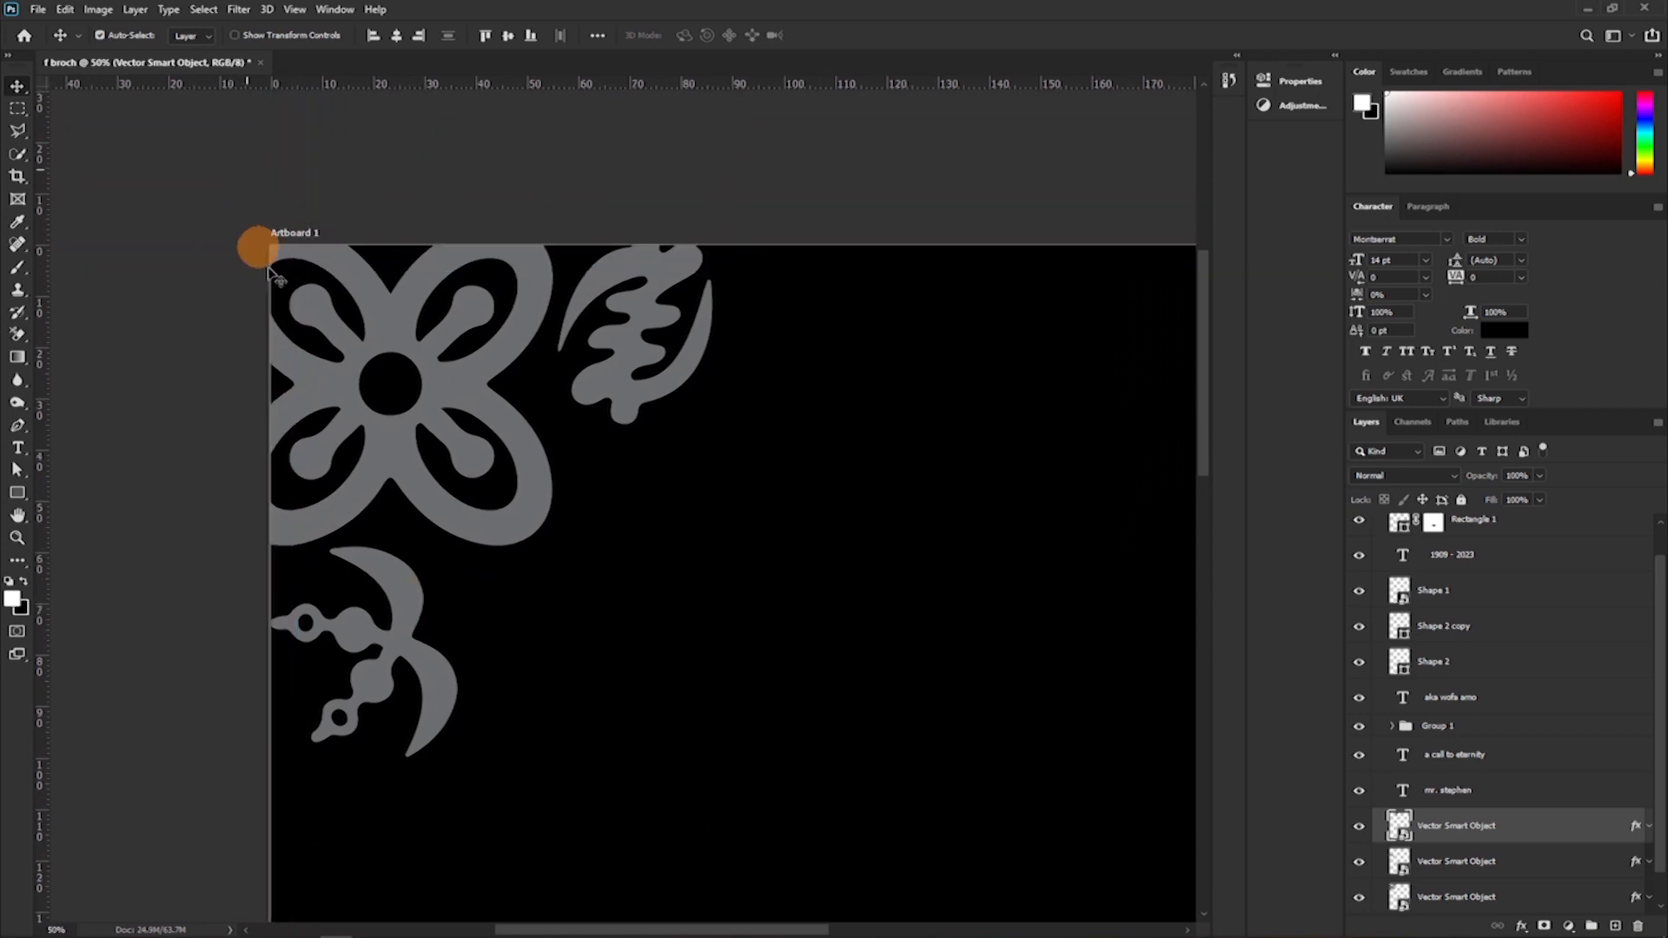
{"action": "left_click", "coordinate": [269, 269]}
{"action": "left_click", "coordinate": [376, 456]}
{"action": "key", "text": "ctrl+semicolon"}
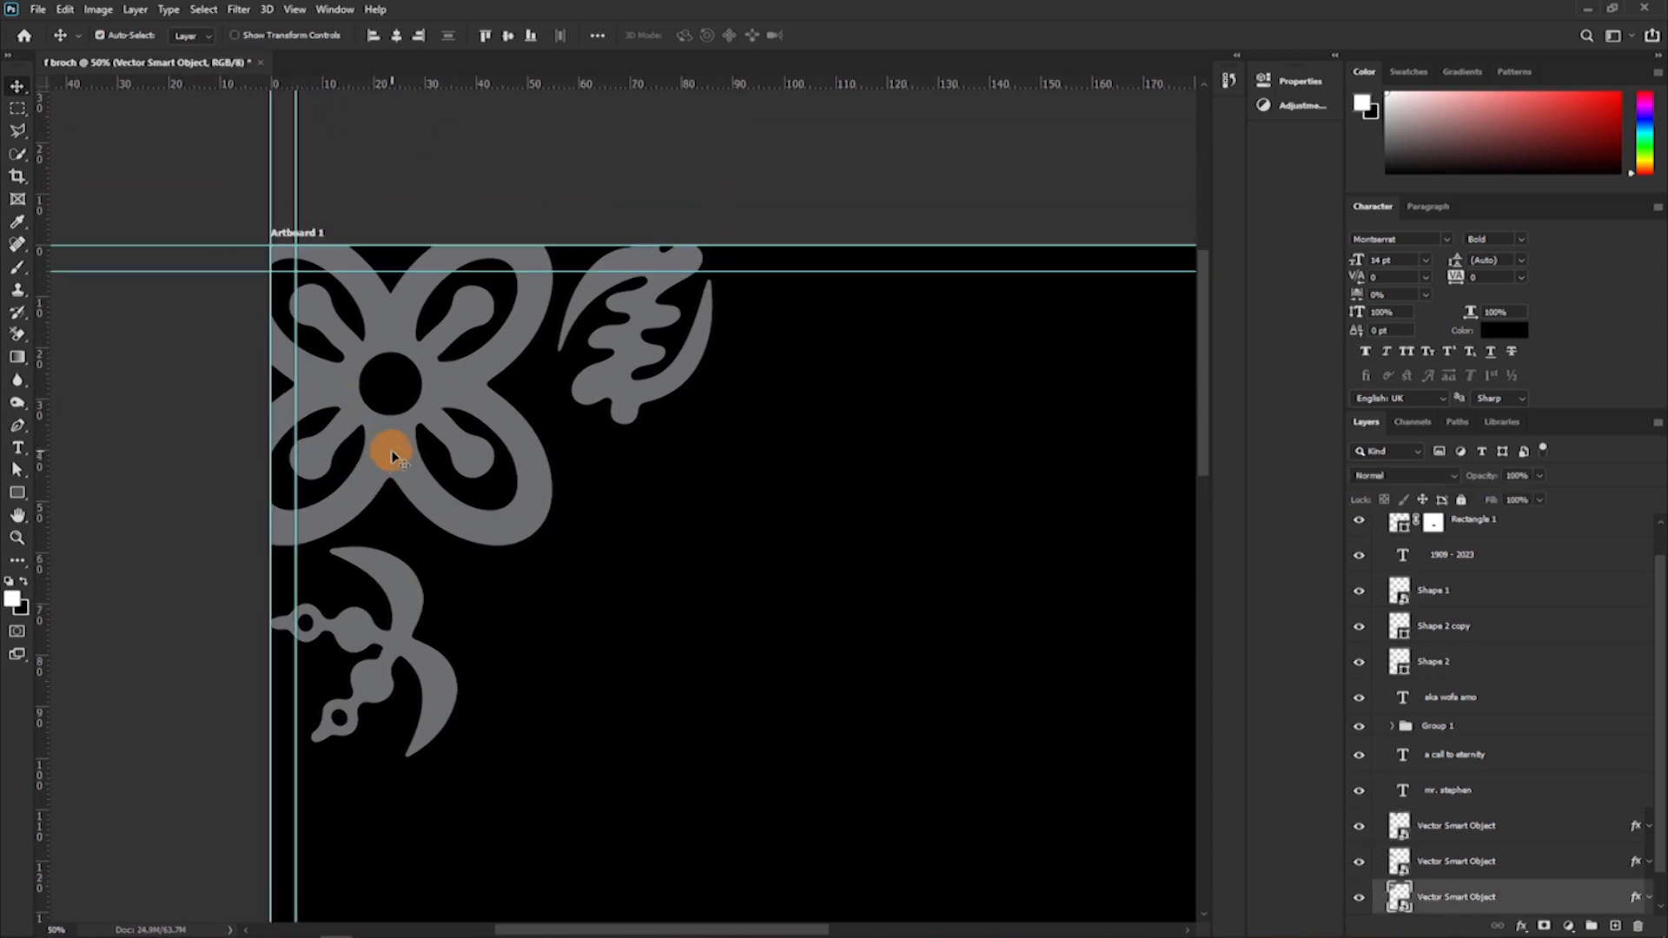
{"action": "left_click", "coordinate": [398, 589], "text": "shift"}
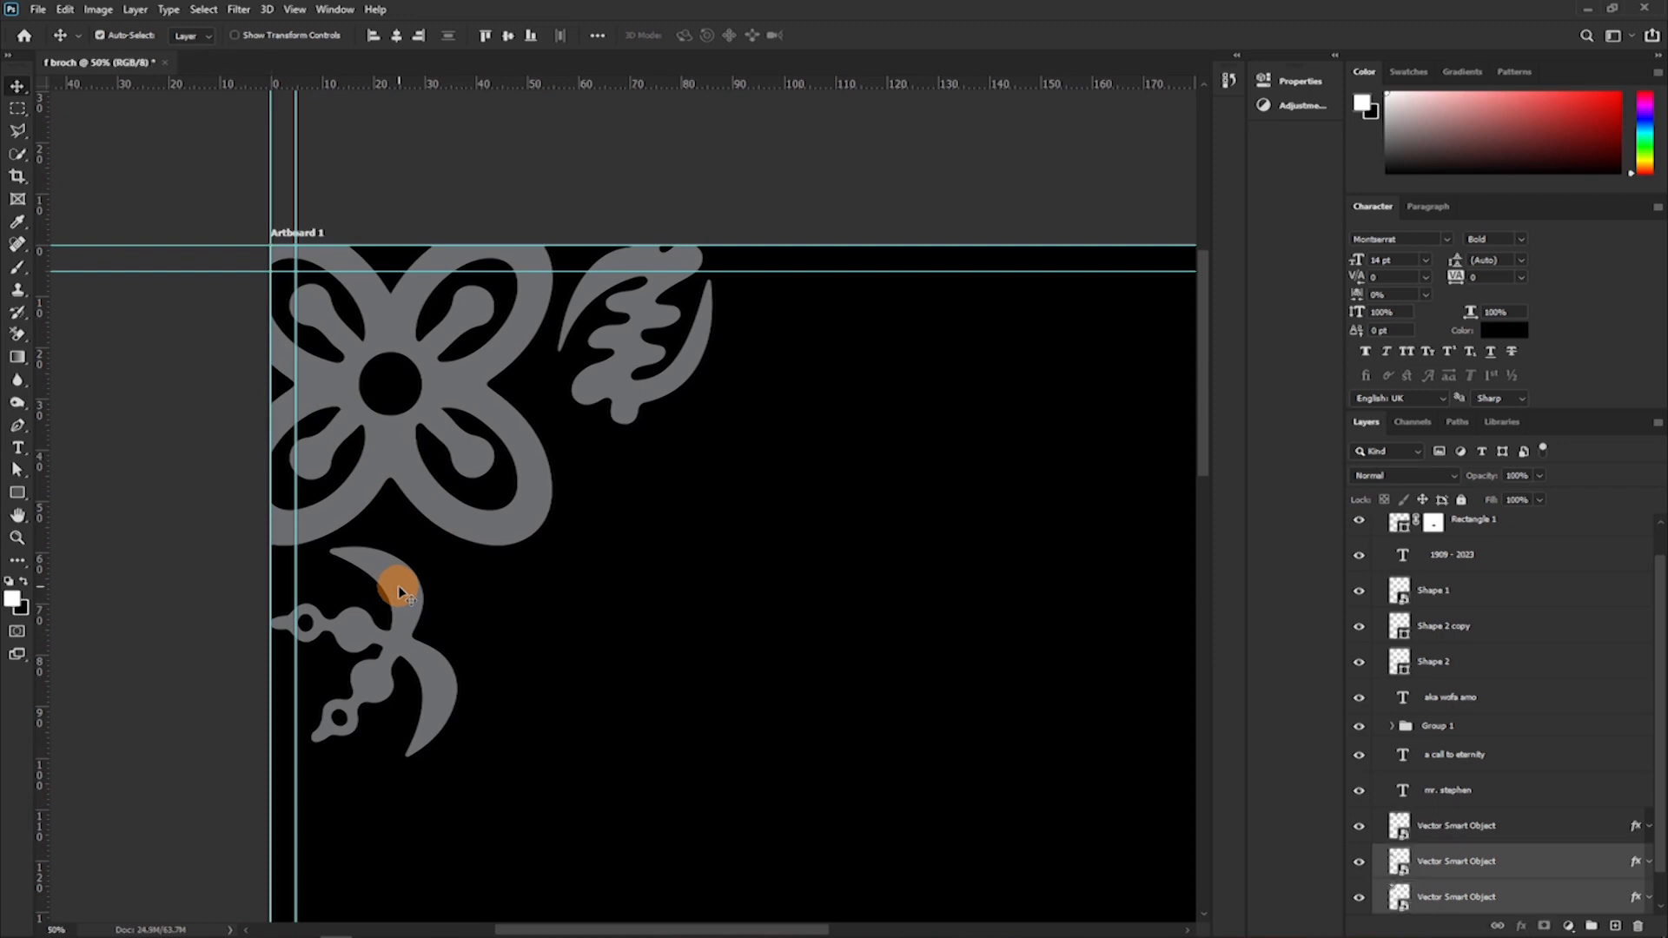
{"action": "left_click", "coordinate": [620, 392], "text": "shift"}
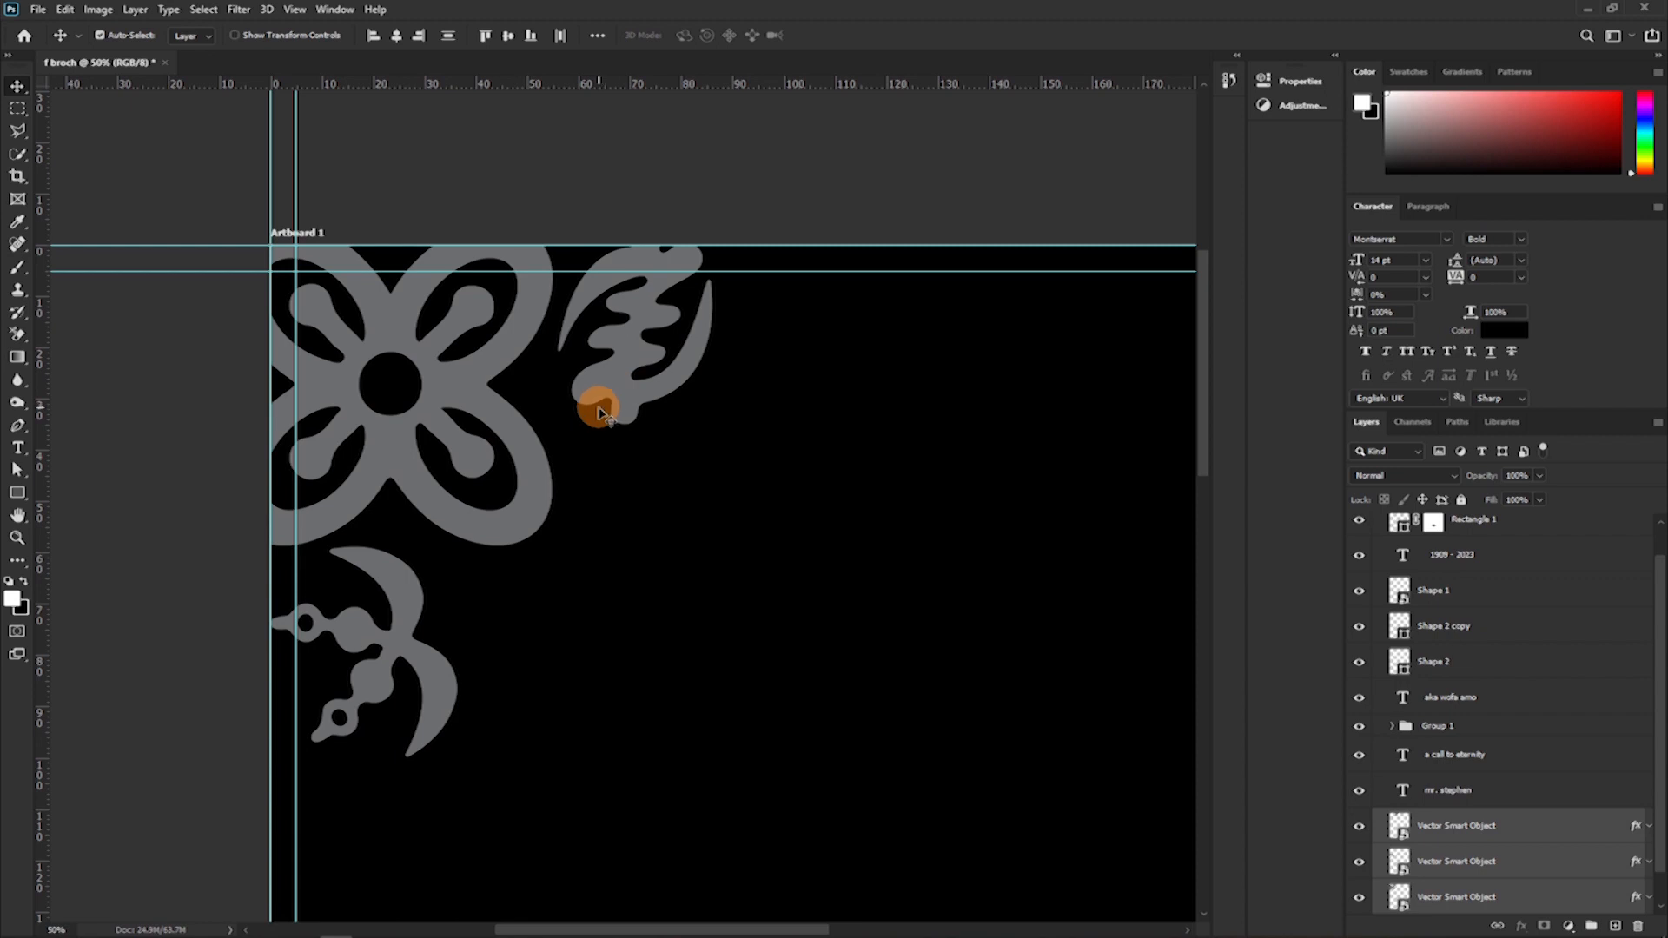
Scale the three corner ornaments proportionally to about 112% and shift them slightly left.
{"action": "key", "text": "ctrl"}
{"action": "key", "text": "ctrl+t"}
{"action": "scroll", "coordinate": [707, 614], "scroll_direction": "down", "scroll_amount": 2}
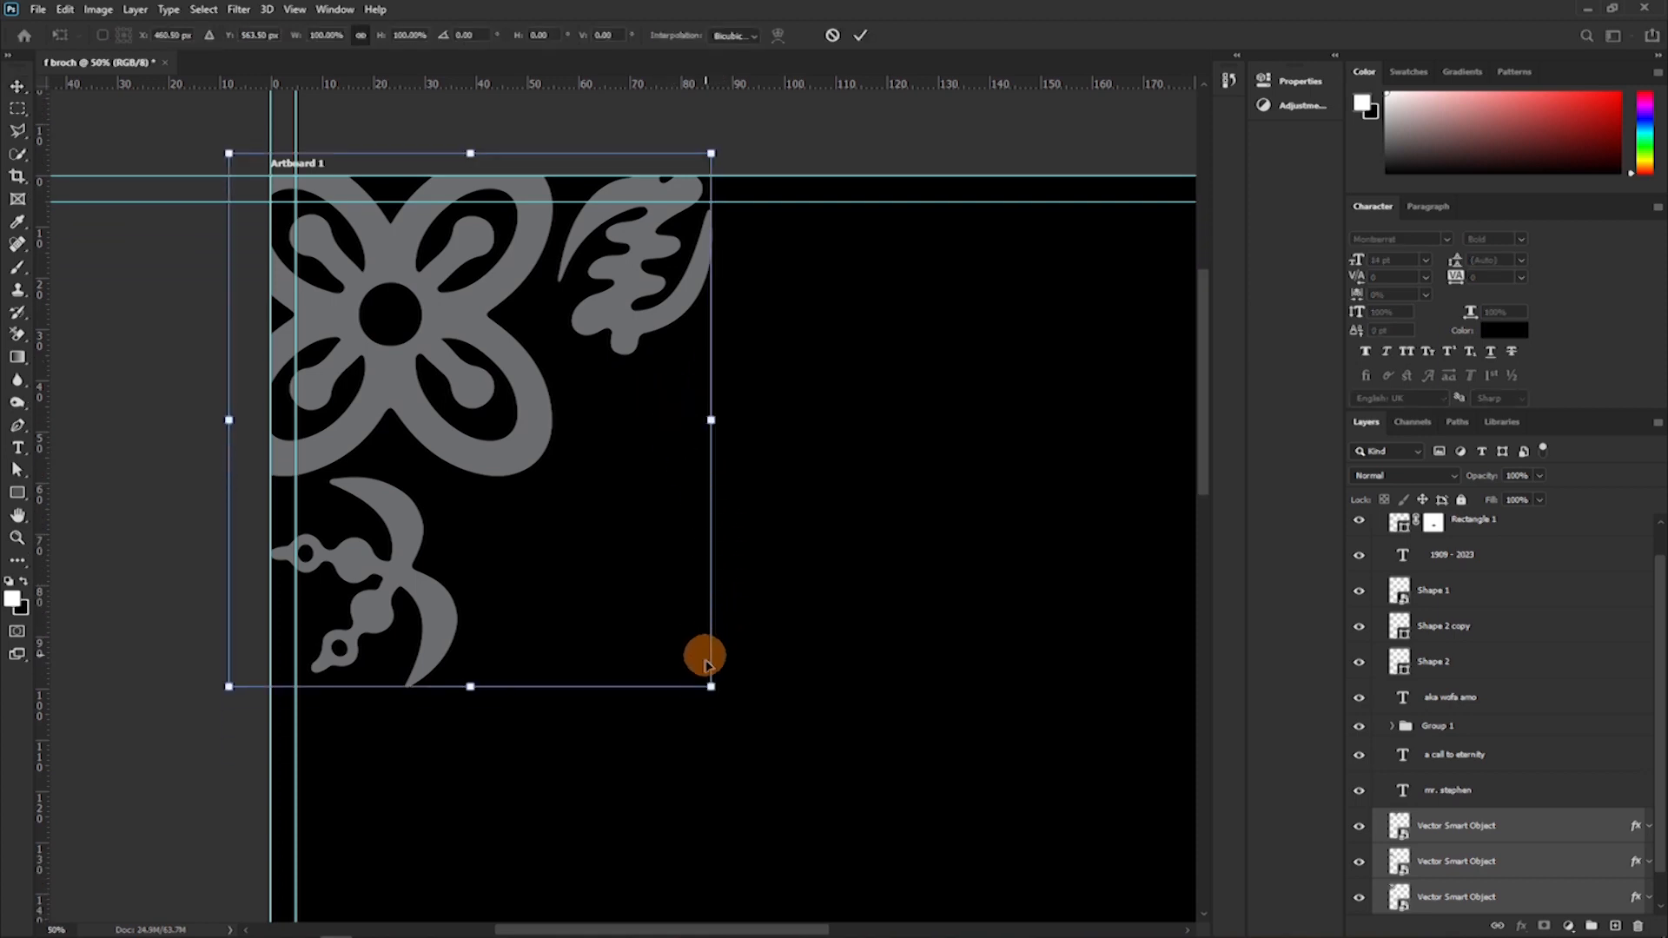
{"action": "left_click_drag", "start_coordinate": [707, 682], "coordinate": [770, 752]}
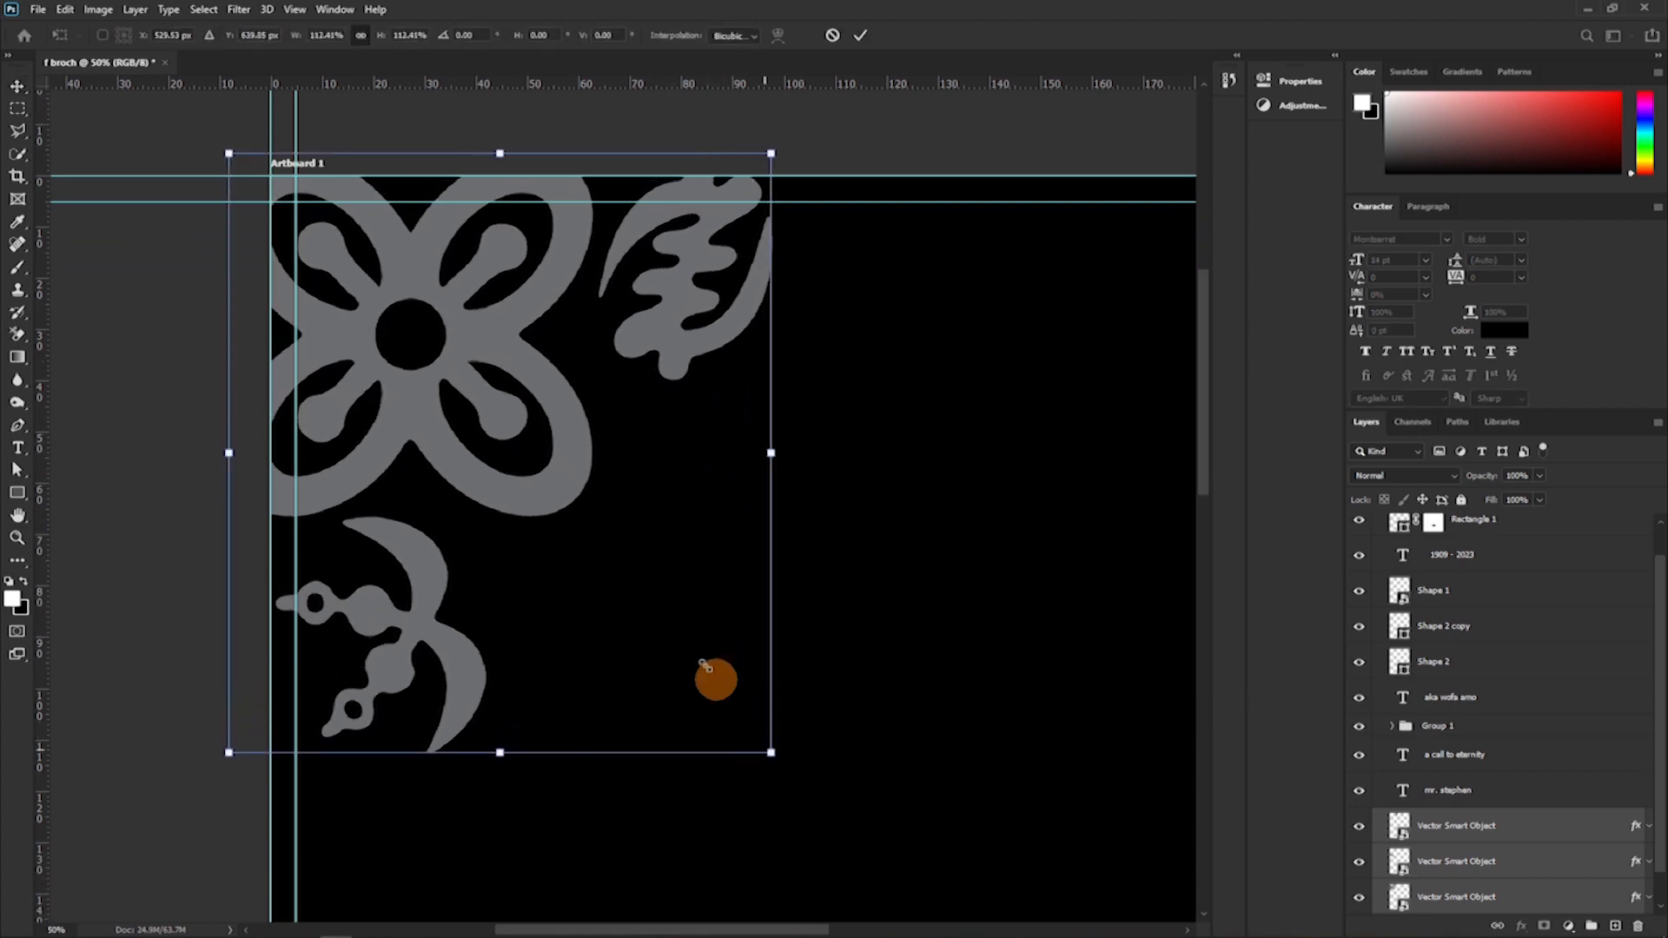
{"action": "left_click_drag", "start_coordinate": [631, 588], "coordinate": [617, 589]}
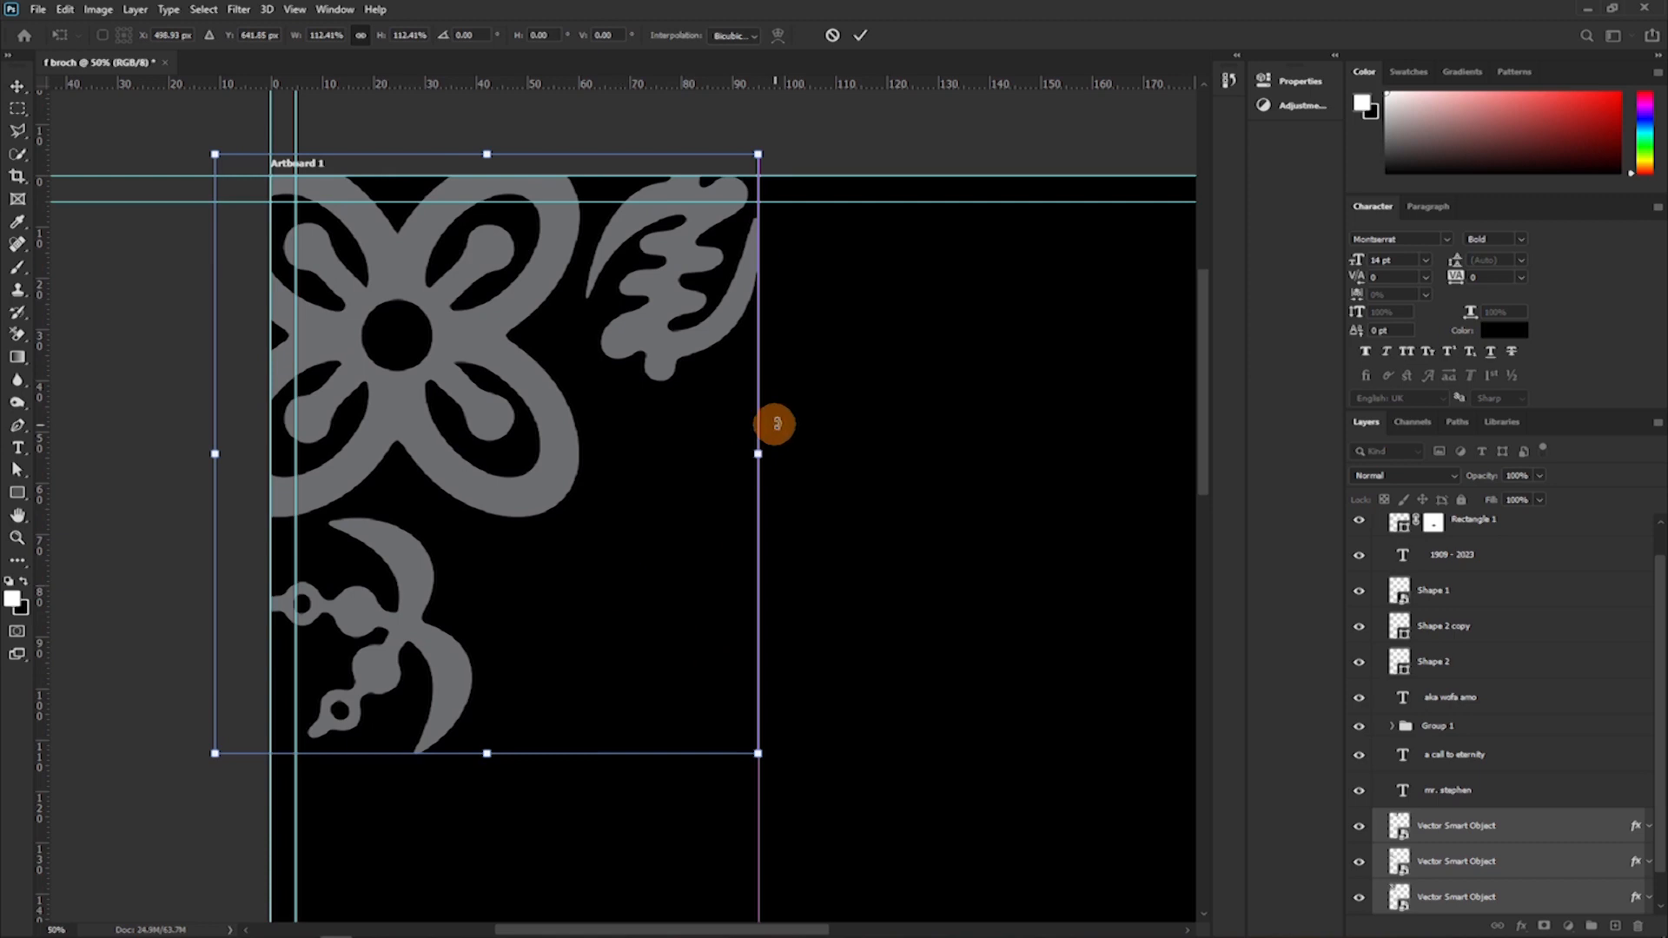
{"action": "left_click_drag", "start_coordinate": [759, 454], "coordinate": [776, 461]}
{"action": "key", "text": "Return"}
Select Artboard 1 and collapse its layer contents.
{"action": "key", "text": "ctrl+minus"}
{"action": "key", "text": "ctrl+minus"}
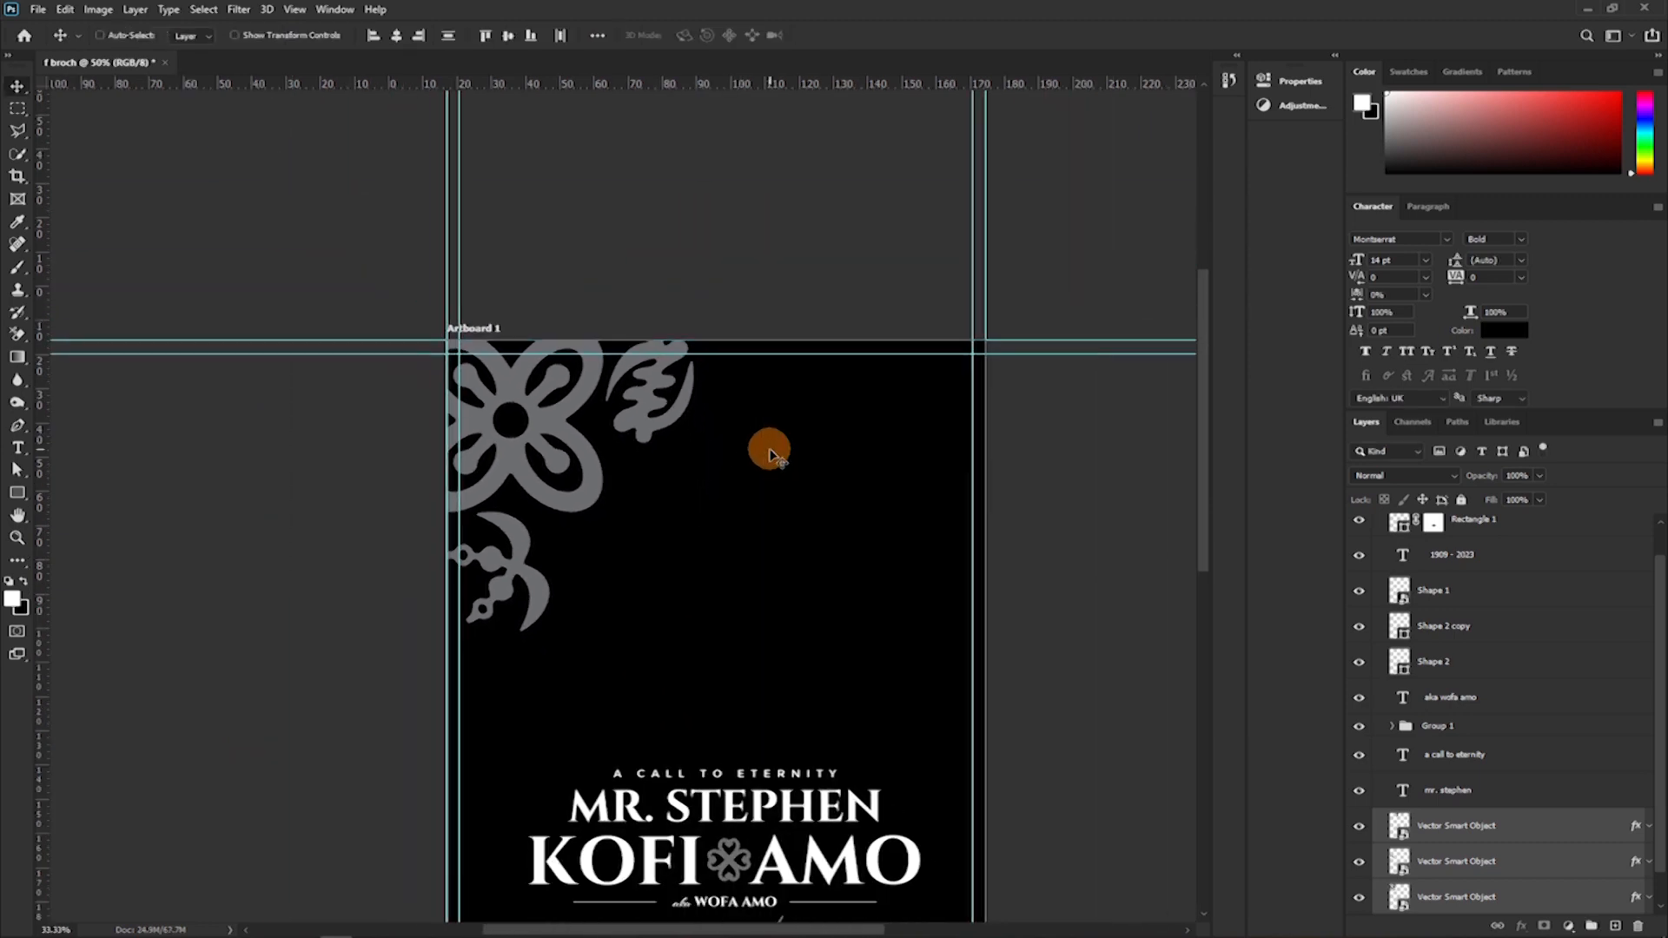
{"action": "key", "text": "ctrl+minus"}
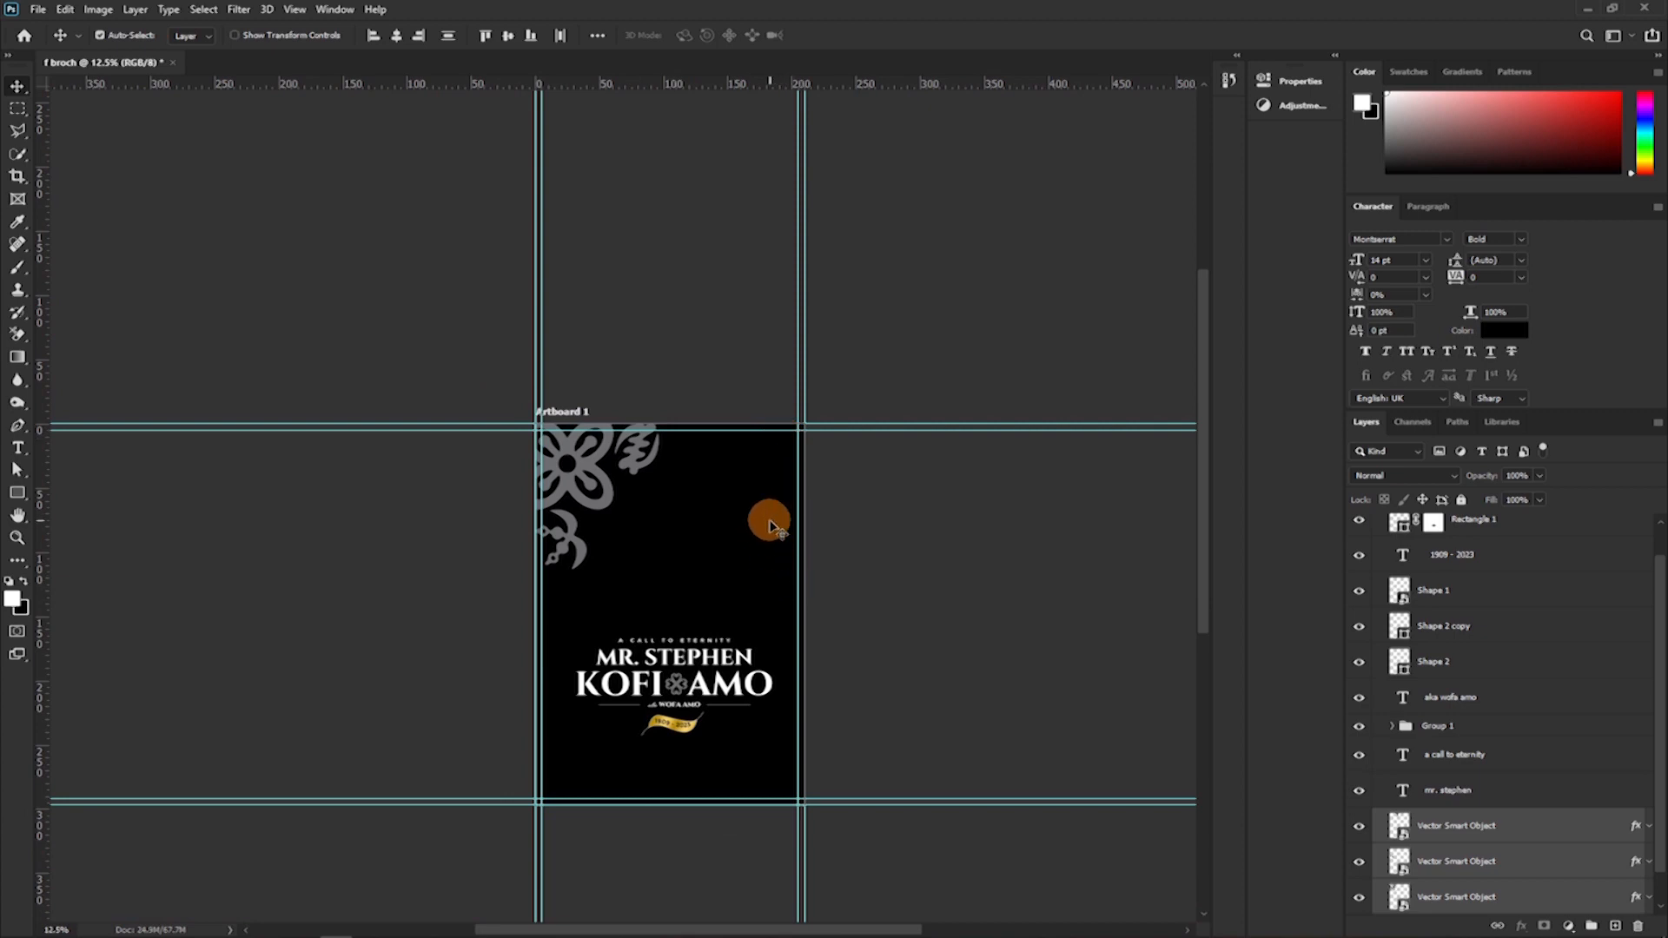
{"action": "key", "text": "ctrl+plus"}
{"action": "scroll", "coordinate": [755, 526], "scroll_direction": "down", "scroll_amount": 4}
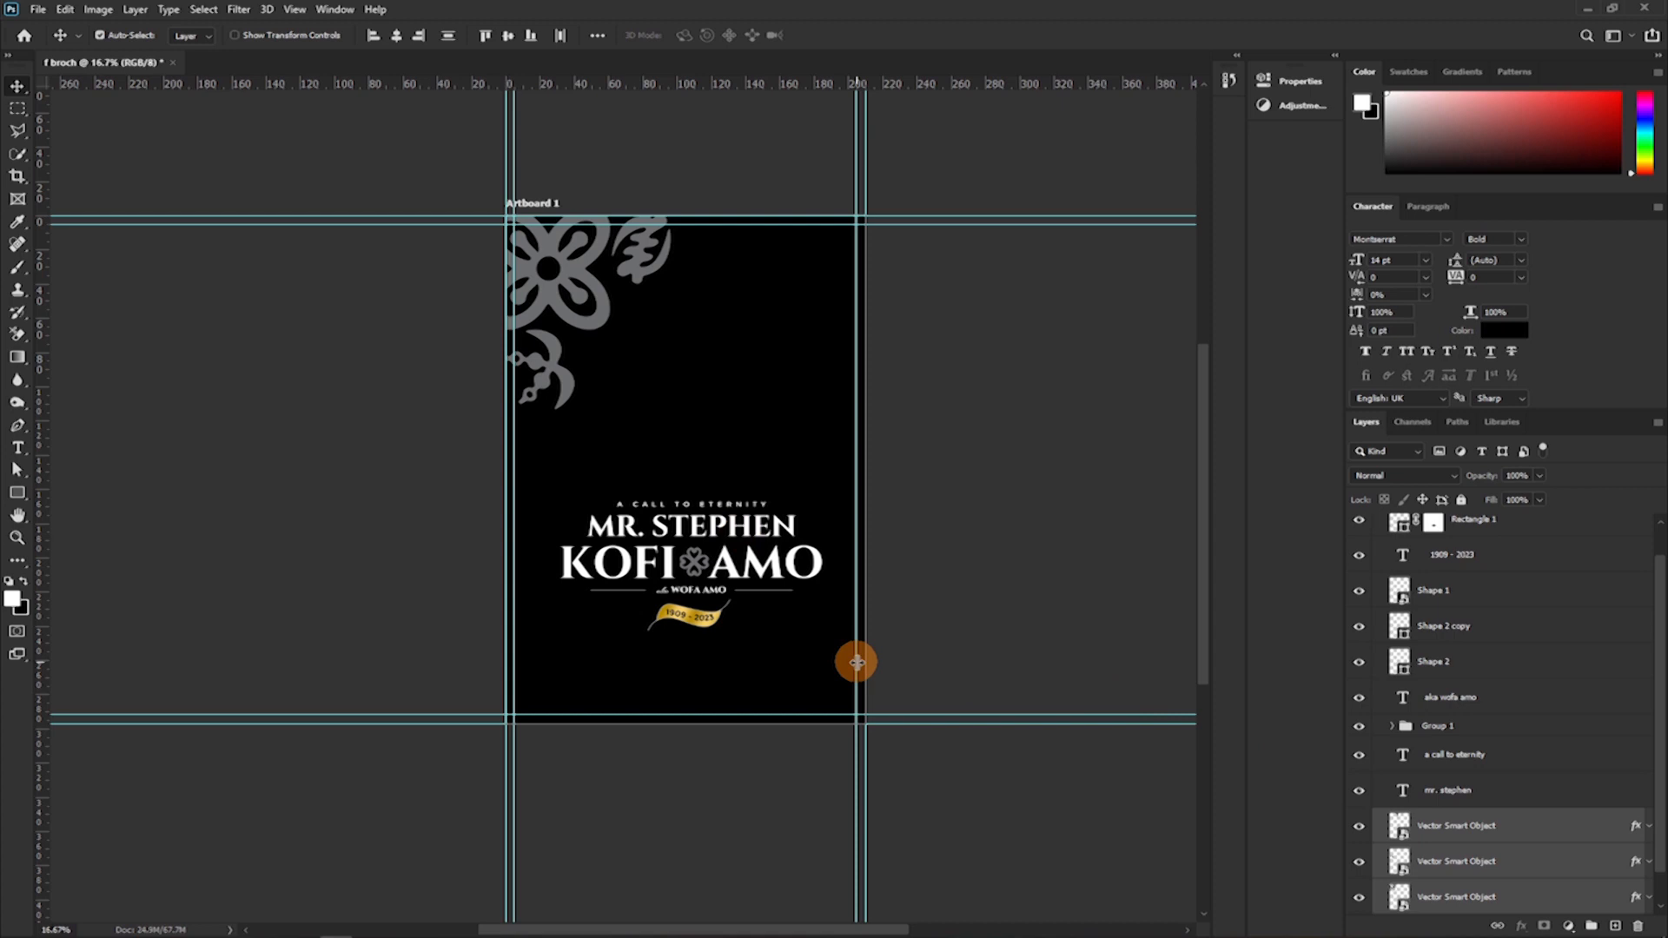
{"action": "key", "text": "ctrl+plus"}
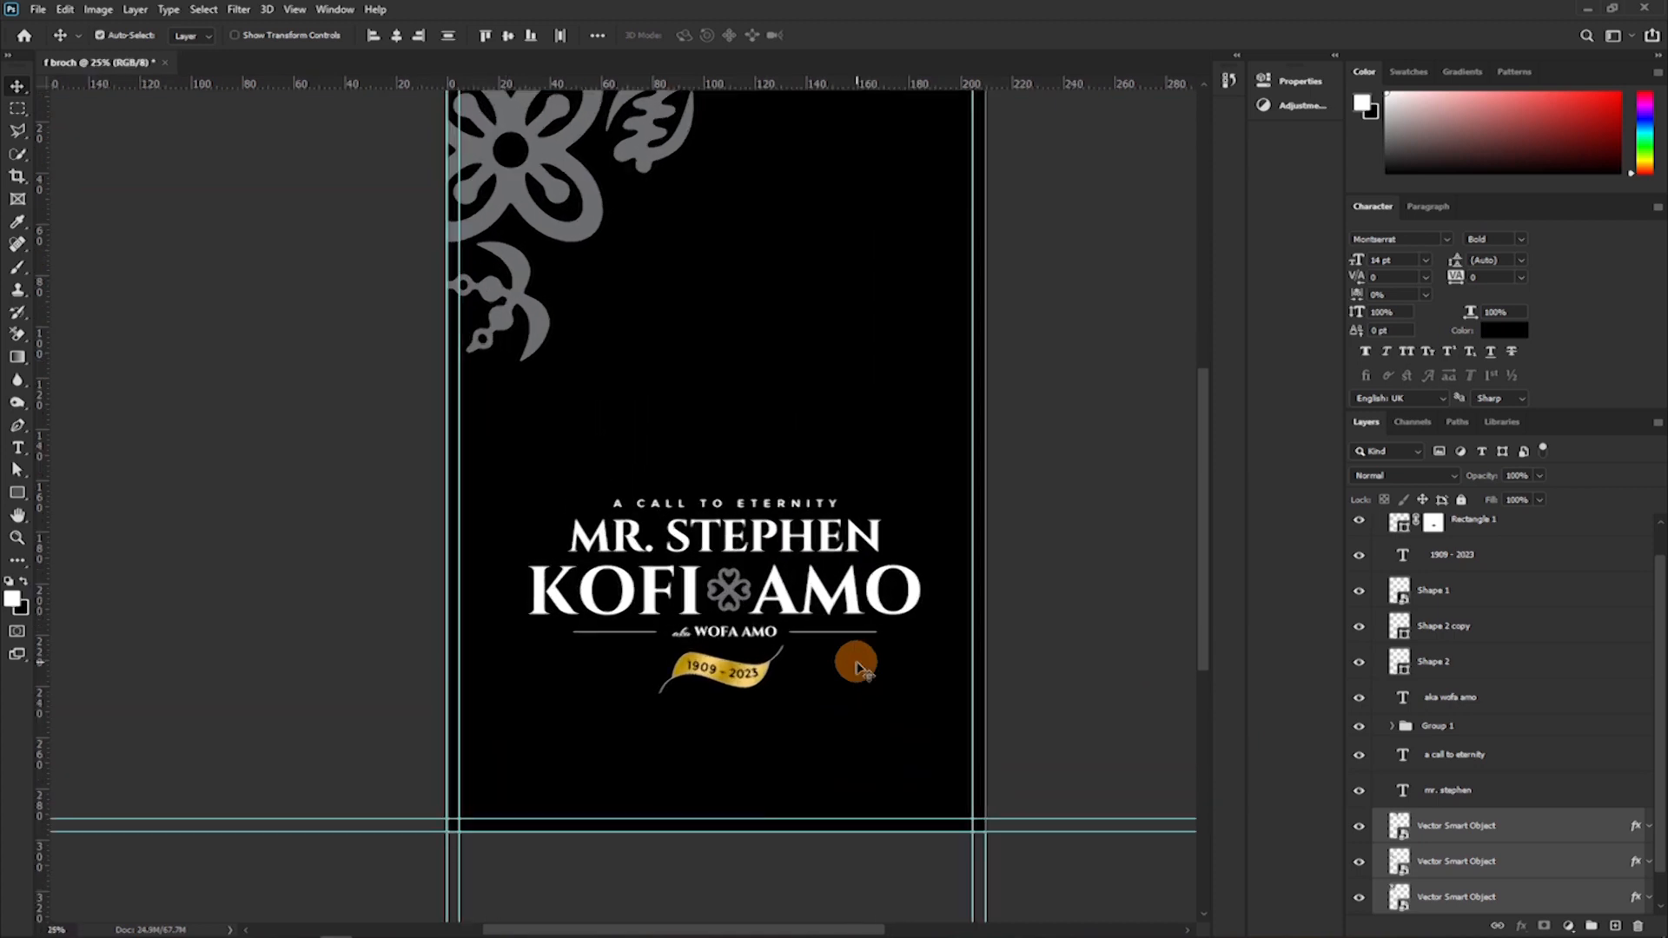
{"action": "scroll", "coordinate": [859, 669], "scroll_direction": "up", "scroll_amount": 3}
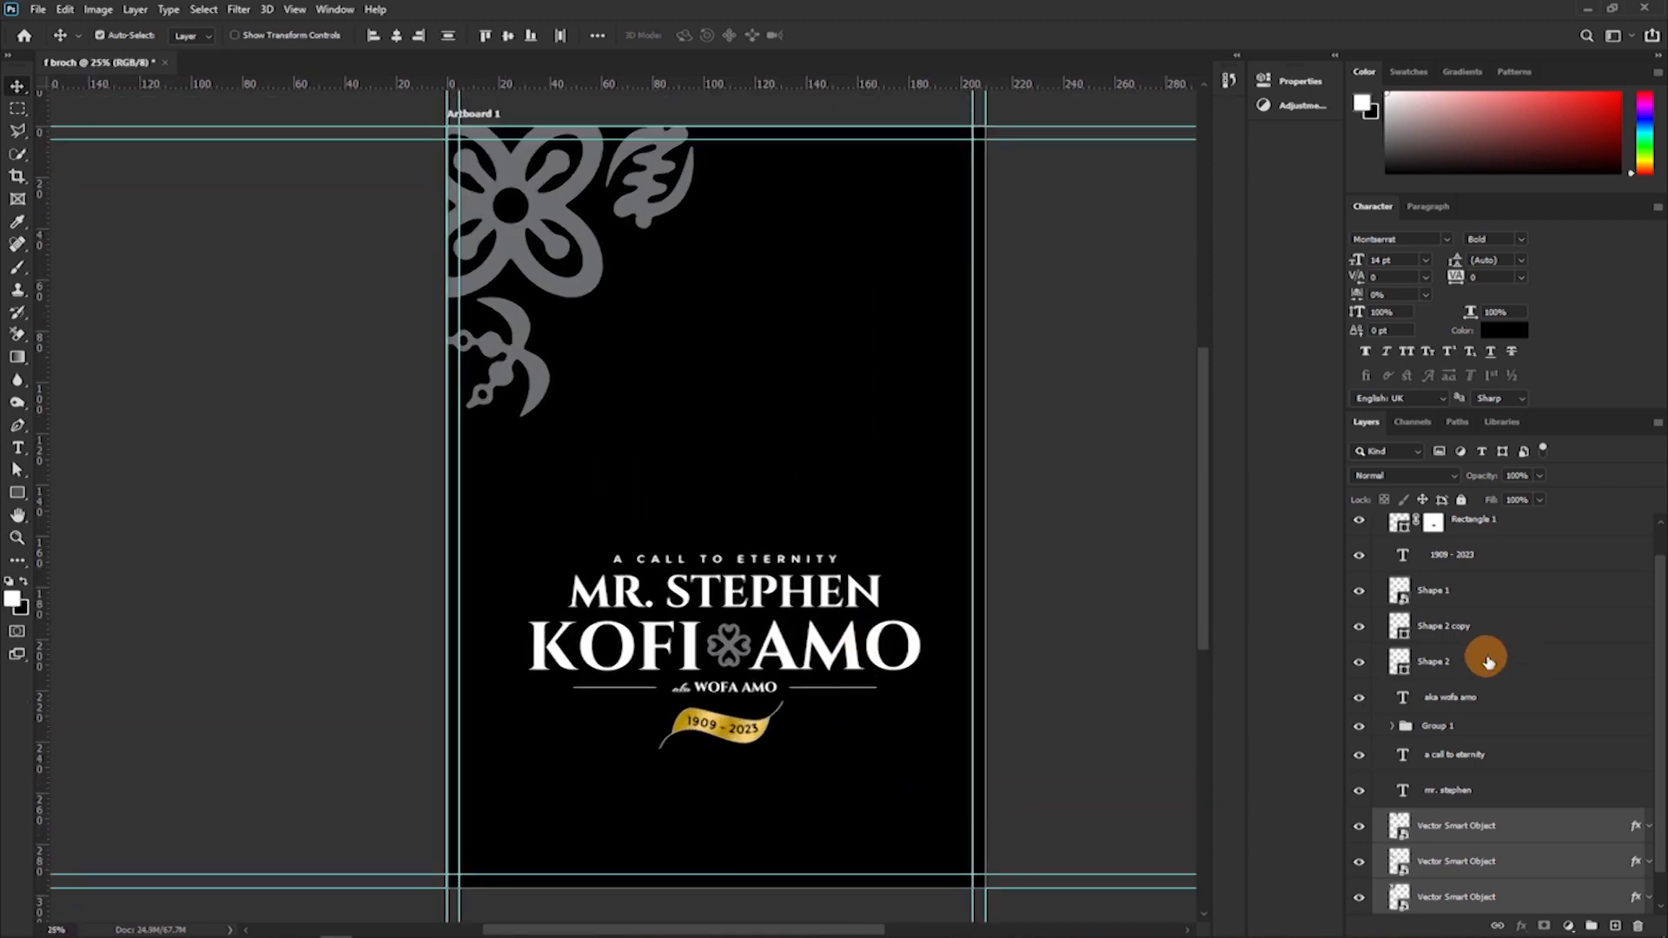
{"action": "scroll", "coordinate": [1485, 660], "scroll_direction": "up", "scroll_amount": 1}
{"action": "left_click", "coordinate": [1381, 526]}
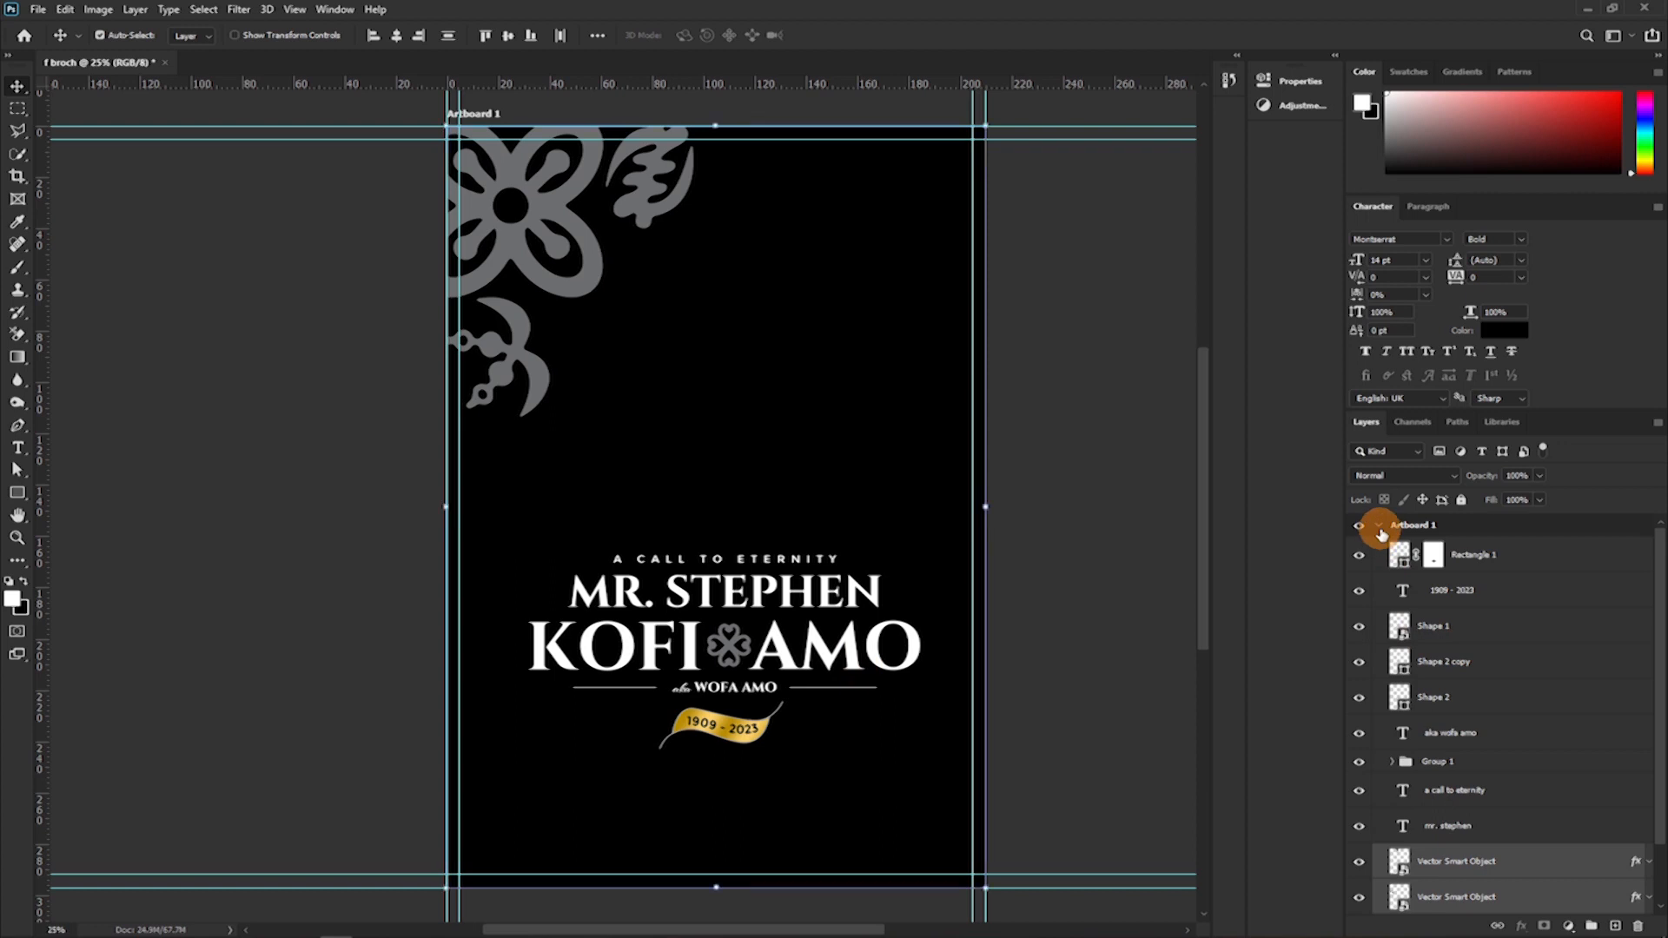
{"action": "left_click", "coordinate": [1380, 528]}
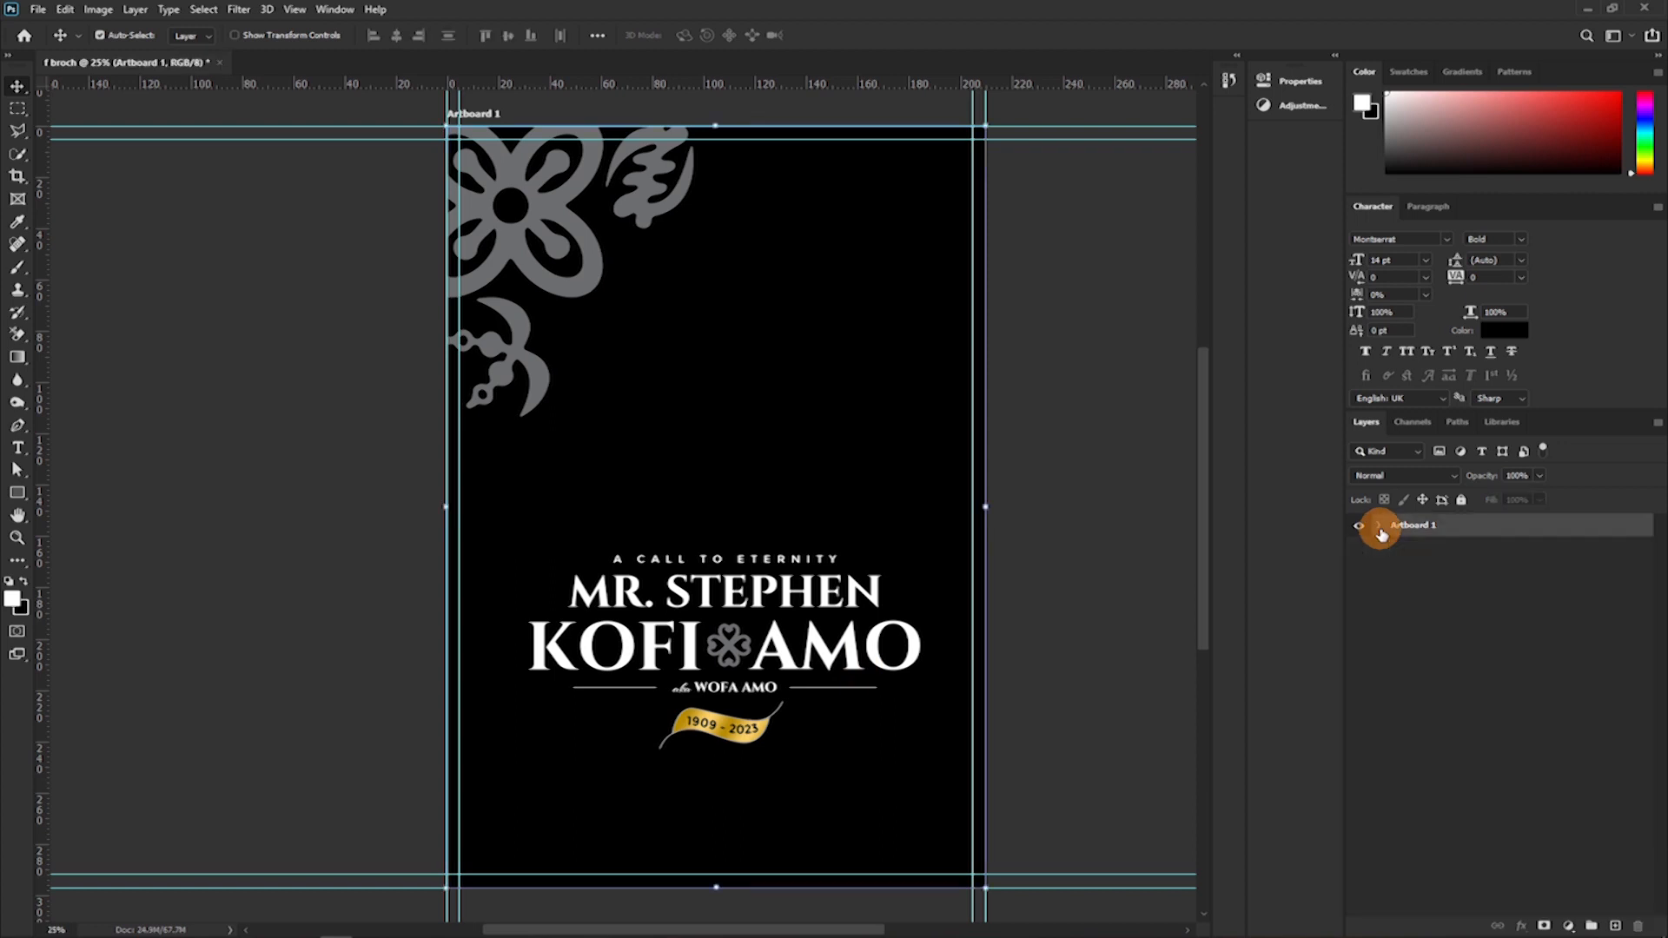
Examine the add-artboard handles around Artboard 1 and the empty canvas below and beside it.
{"action": "key", "text": "shift+v"}
{"action": "scroll", "coordinate": [723, 771], "scroll_direction": "down", "scroll_amount": 4}
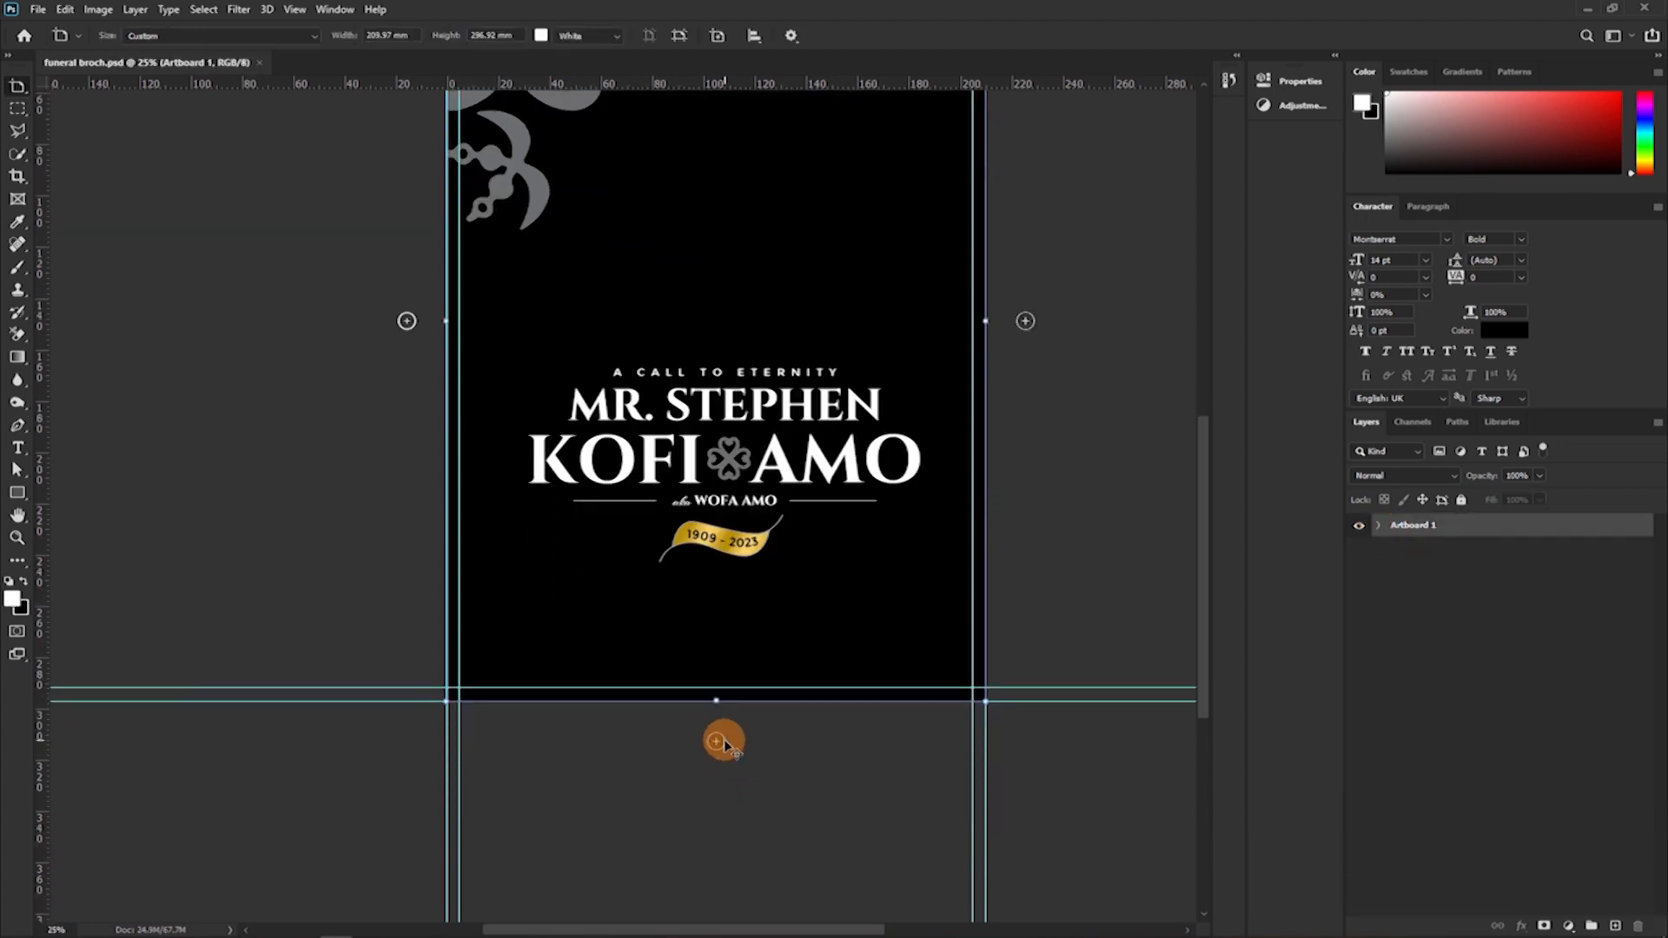
{"action": "scroll", "coordinate": [731, 707], "scroll_direction": "up", "scroll_amount": 4}
{"action": "scroll", "coordinate": [731, 707], "scroll_direction": "down", "scroll_amount": 4}
{"action": "scroll", "coordinate": [732, 707], "scroll_direction": "down", "scroll_amount": 4}
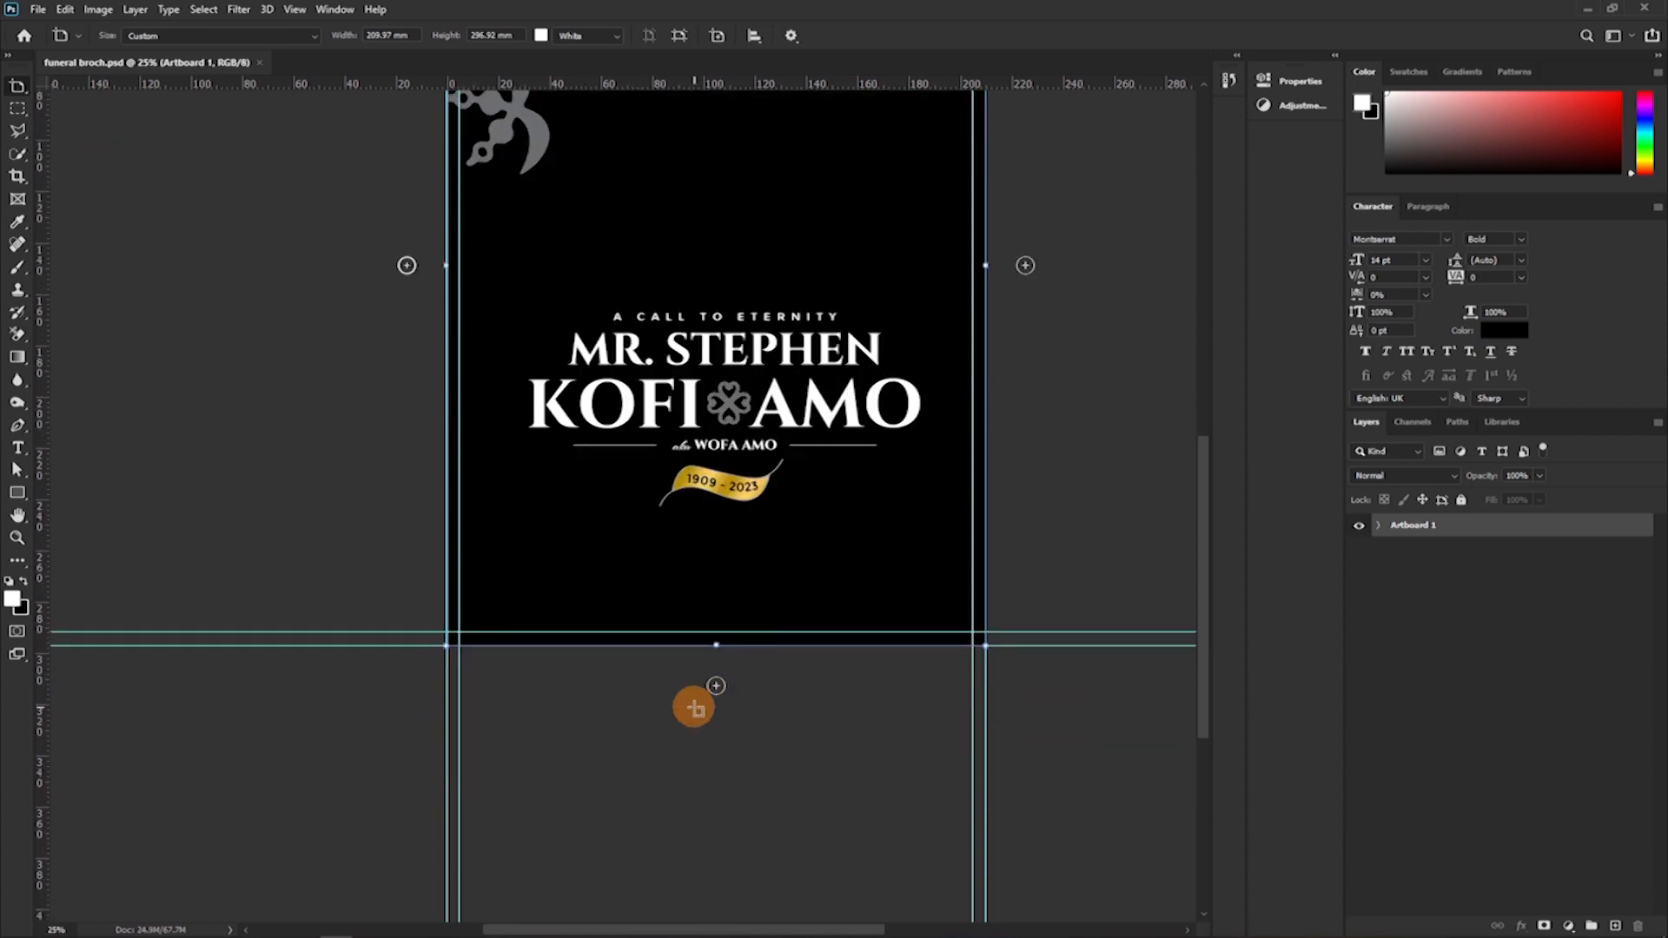
{"action": "scroll", "coordinate": [693, 703], "scroll_direction": "up", "scroll_amount": 2}
{"action": "scroll", "coordinate": [860, 576], "scroll_direction": "up", "scroll_amount": 2}
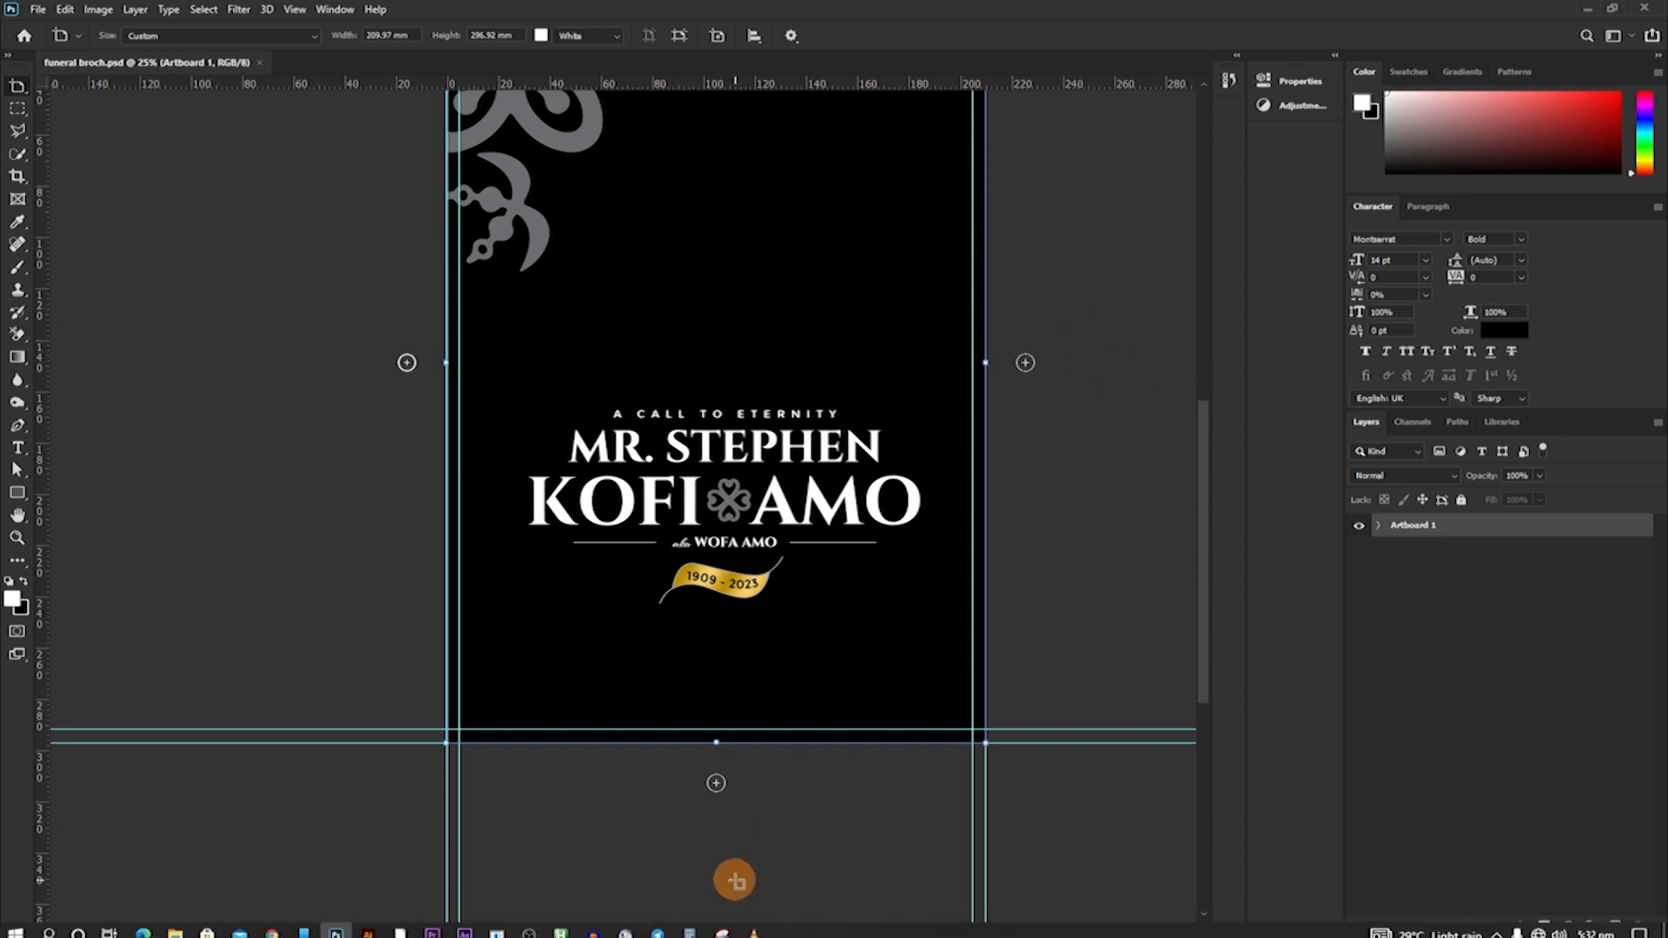
{"action": "scroll", "coordinate": [700, 820], "scroll_direction": "down", "scroll_amount": 3}
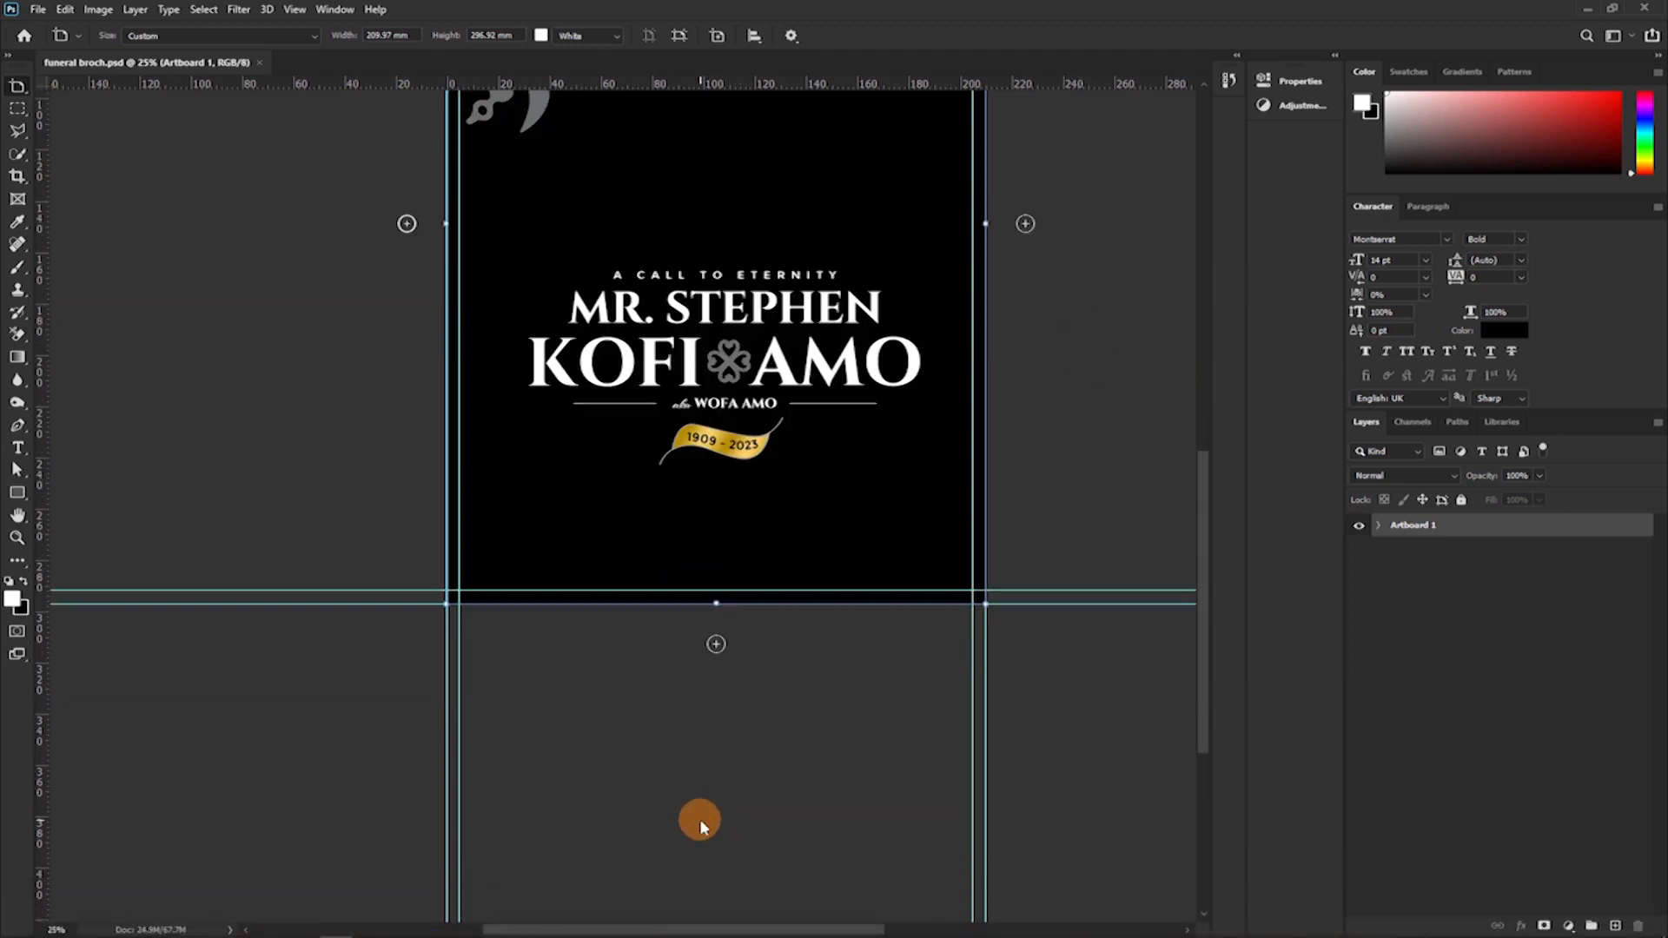
{"action": "key", "text": "ctrl+minus"}
{"action": "left_click_drag", "start_coordinate": [685, 730], "coordinate": [410, 698]}
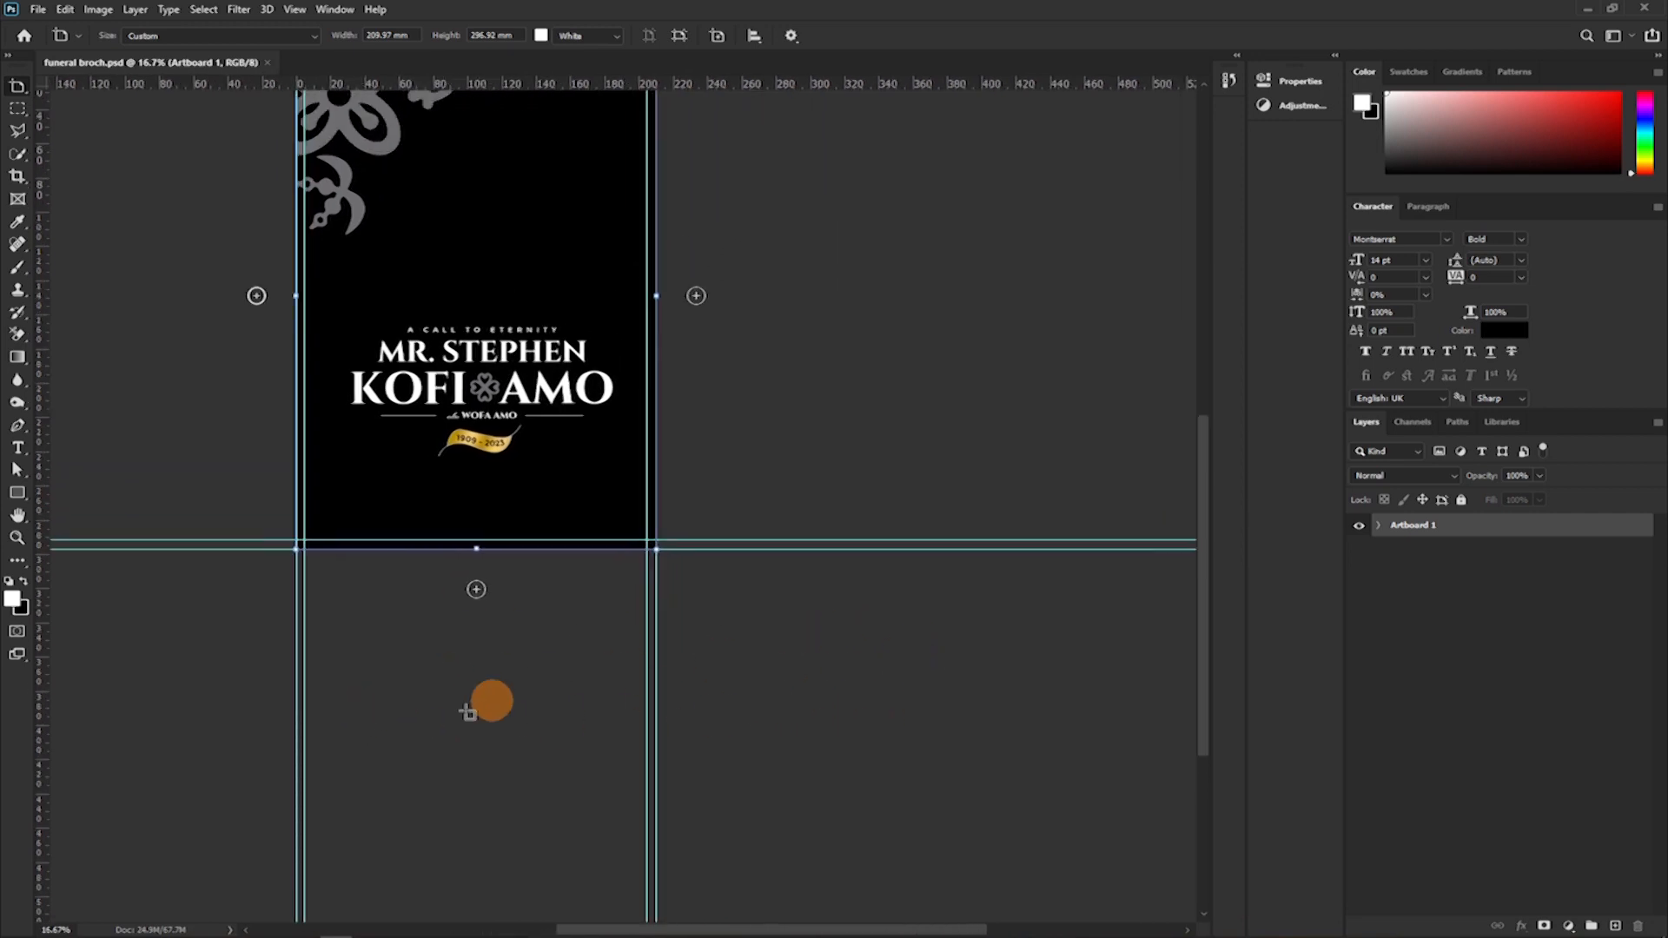
{"action": "scroll", "coordinate": [364, 788], "scroll_direction": "down", "scroll_amount": 5}
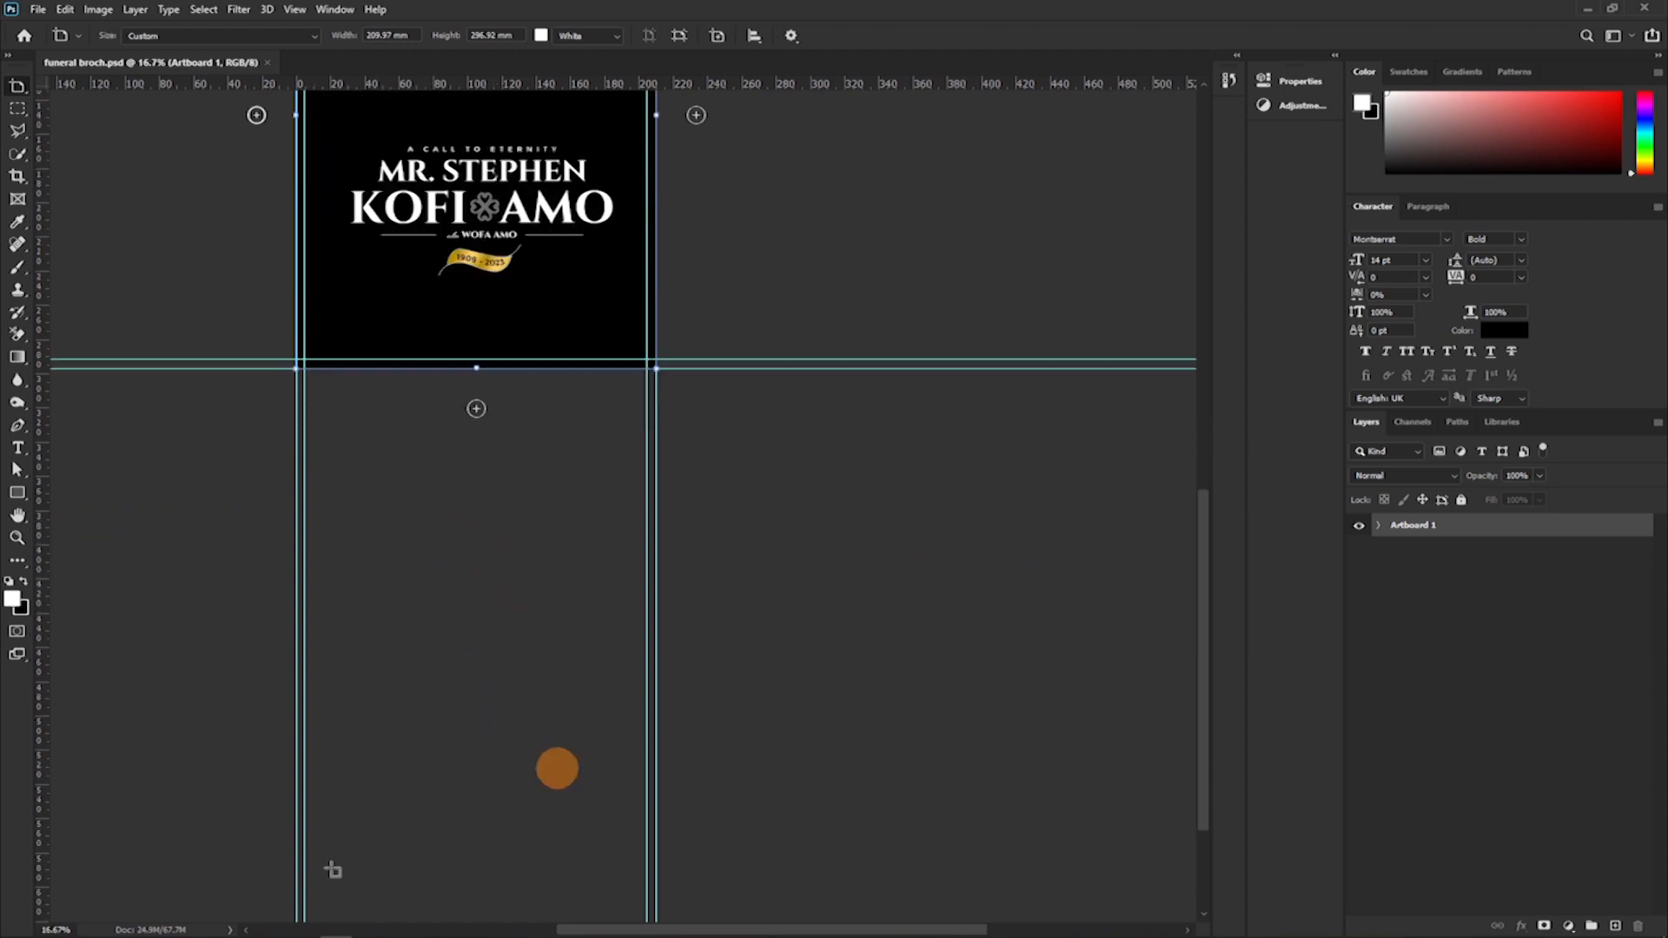
{"action": "mouse_move", "coordinate": [1318, 923]}
{"action": "scroll", "coordinate": [648, 733], "scroll_direction": "up", "scroll_amount": 3}
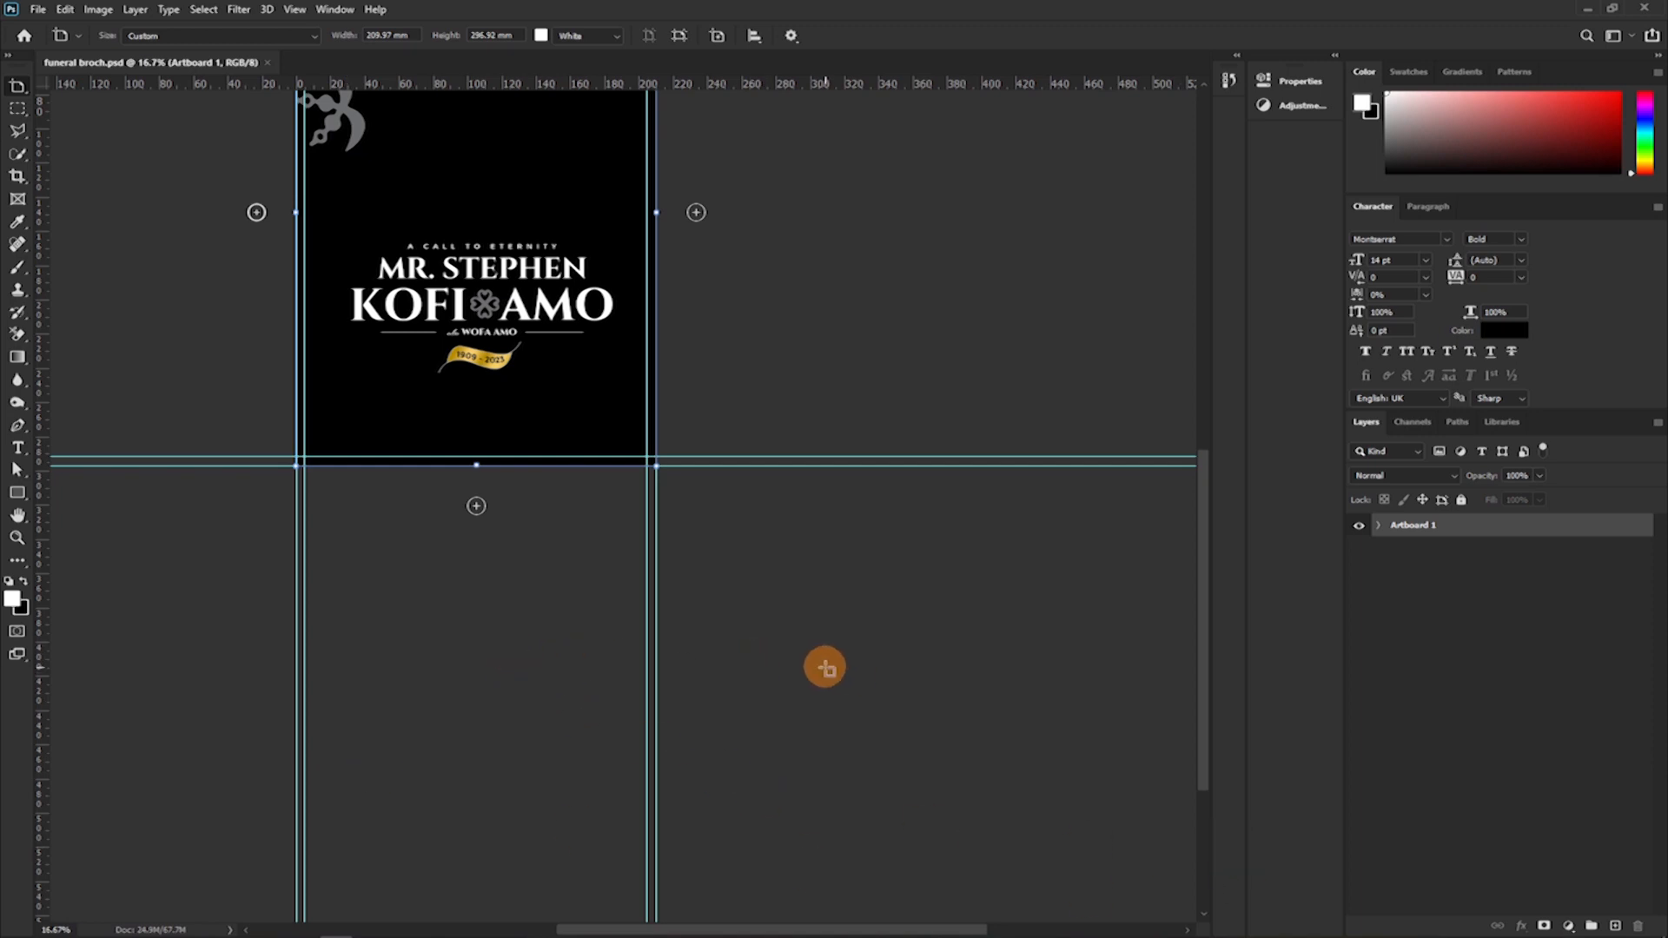
{"action": "scroll", "coordinate": [487, 634], "scroll_direction": "down", "scroll_amount": 5}
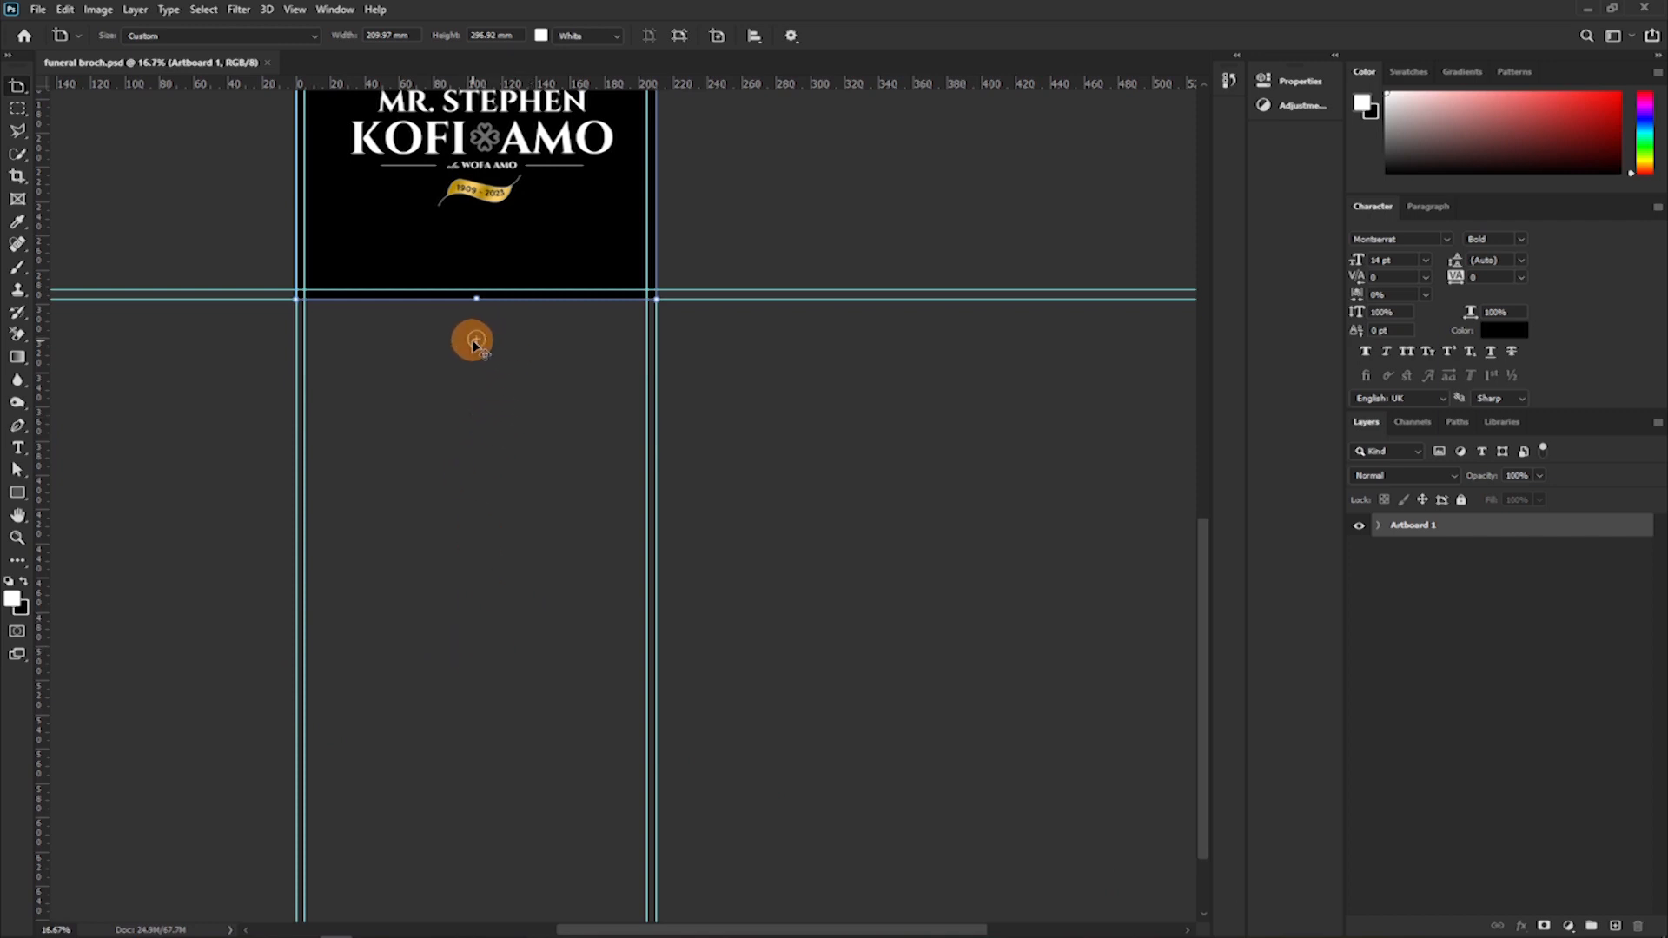
{"action": "scroll", "coordinate": [484, 345], "scroll_direction": "up", "scroll_amount": 12}
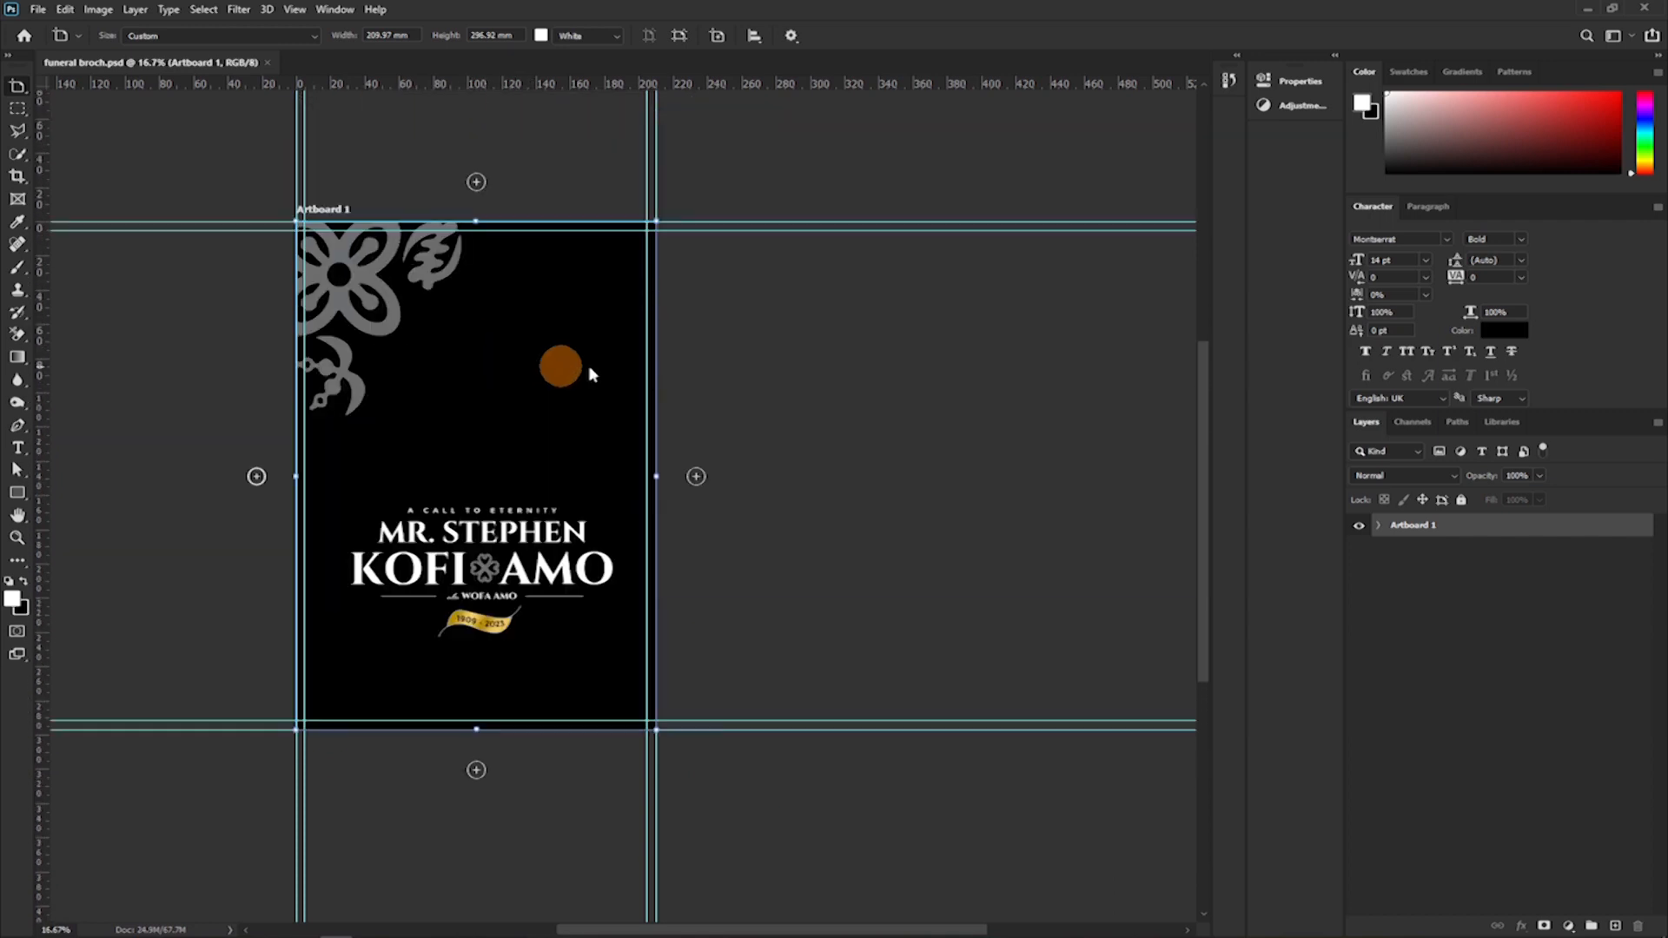
{"action": "left_click_drag", "start_coordinate": [802, 409], "coordinate": [718, 461]}
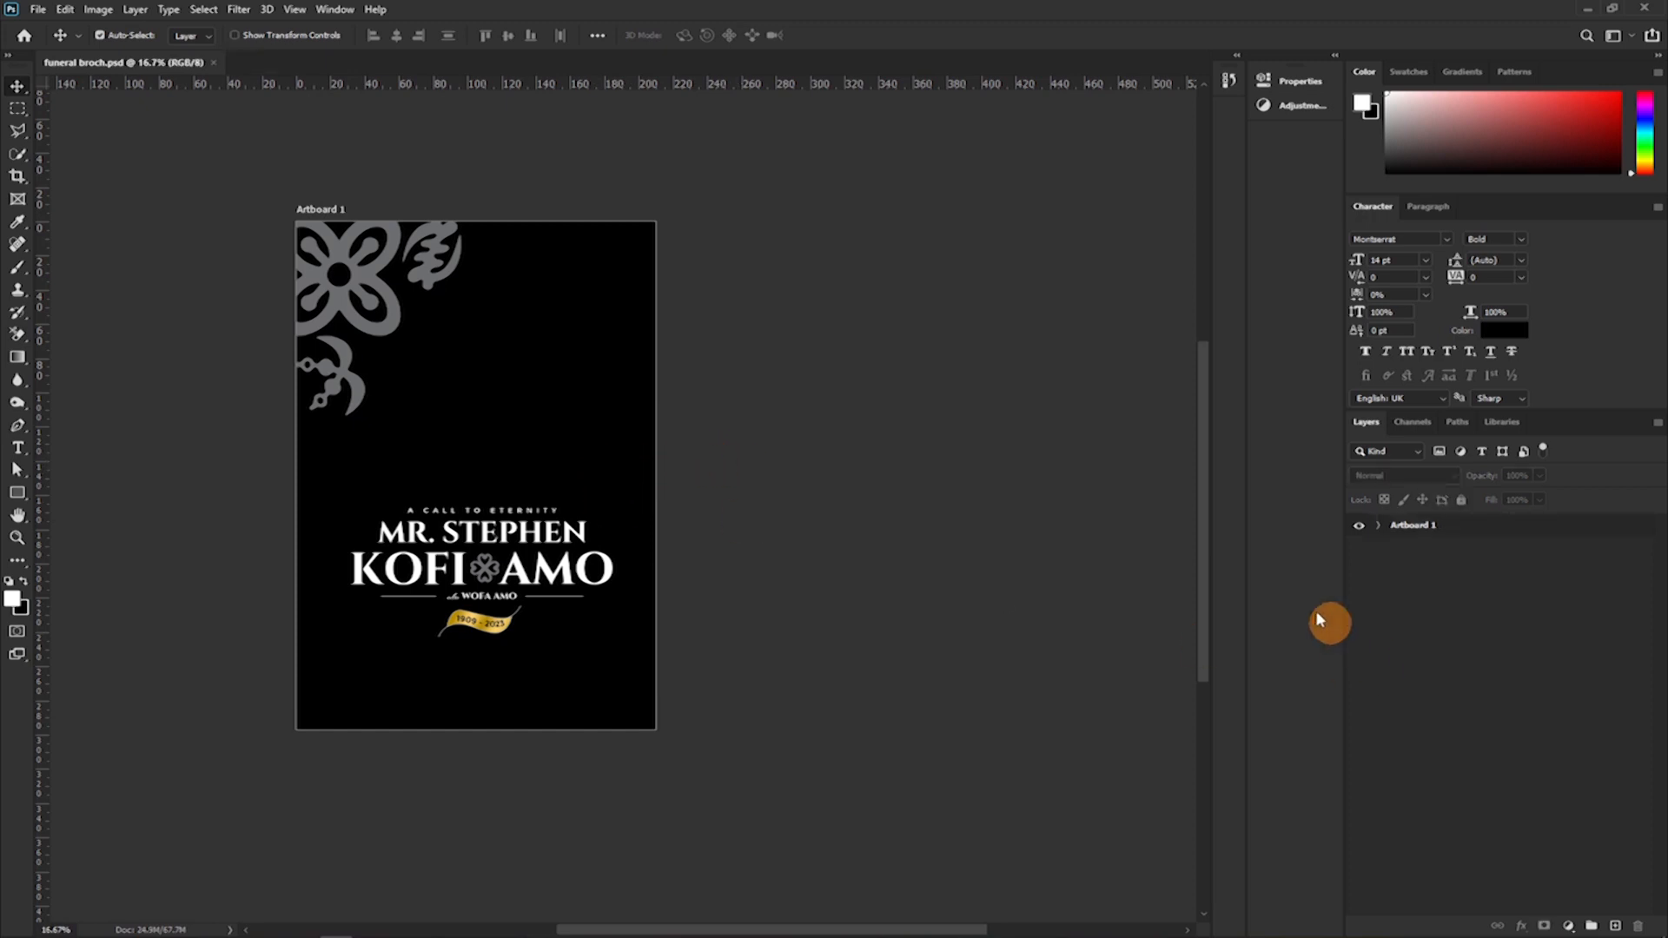
Select Artboard 1 and add a new artboard of the same size directly below it with the Artboard tool.
{"action": "left_click", "coordinate": [1400, 524]}
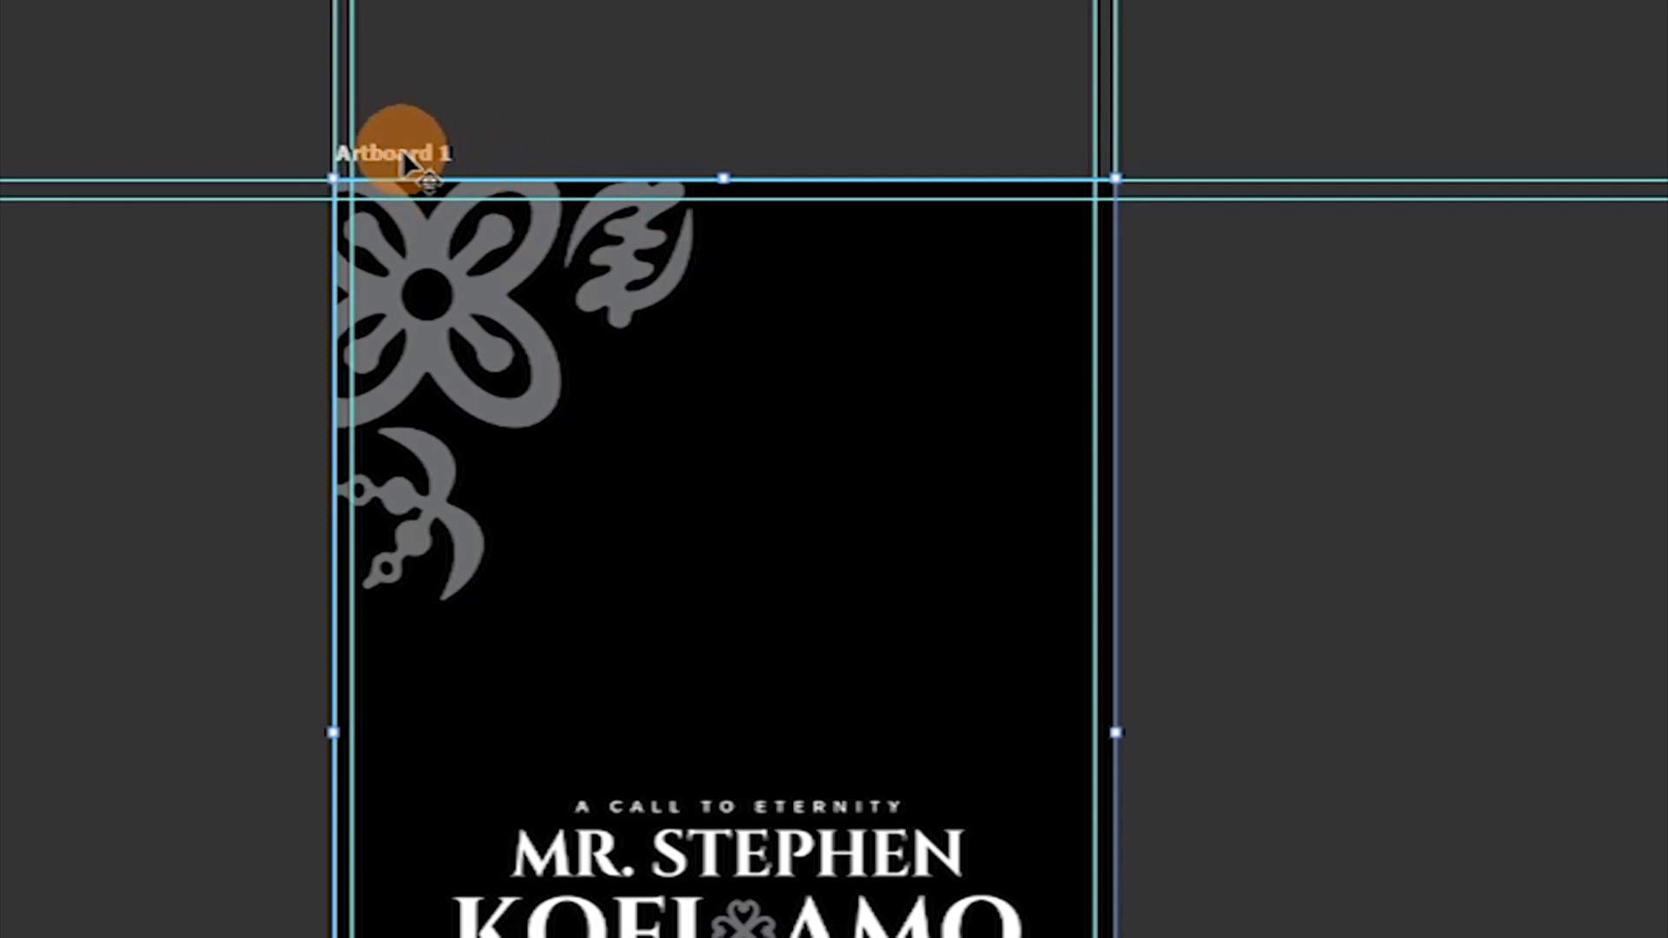
{"action": "left_click", "coordinate": [403, 149]}
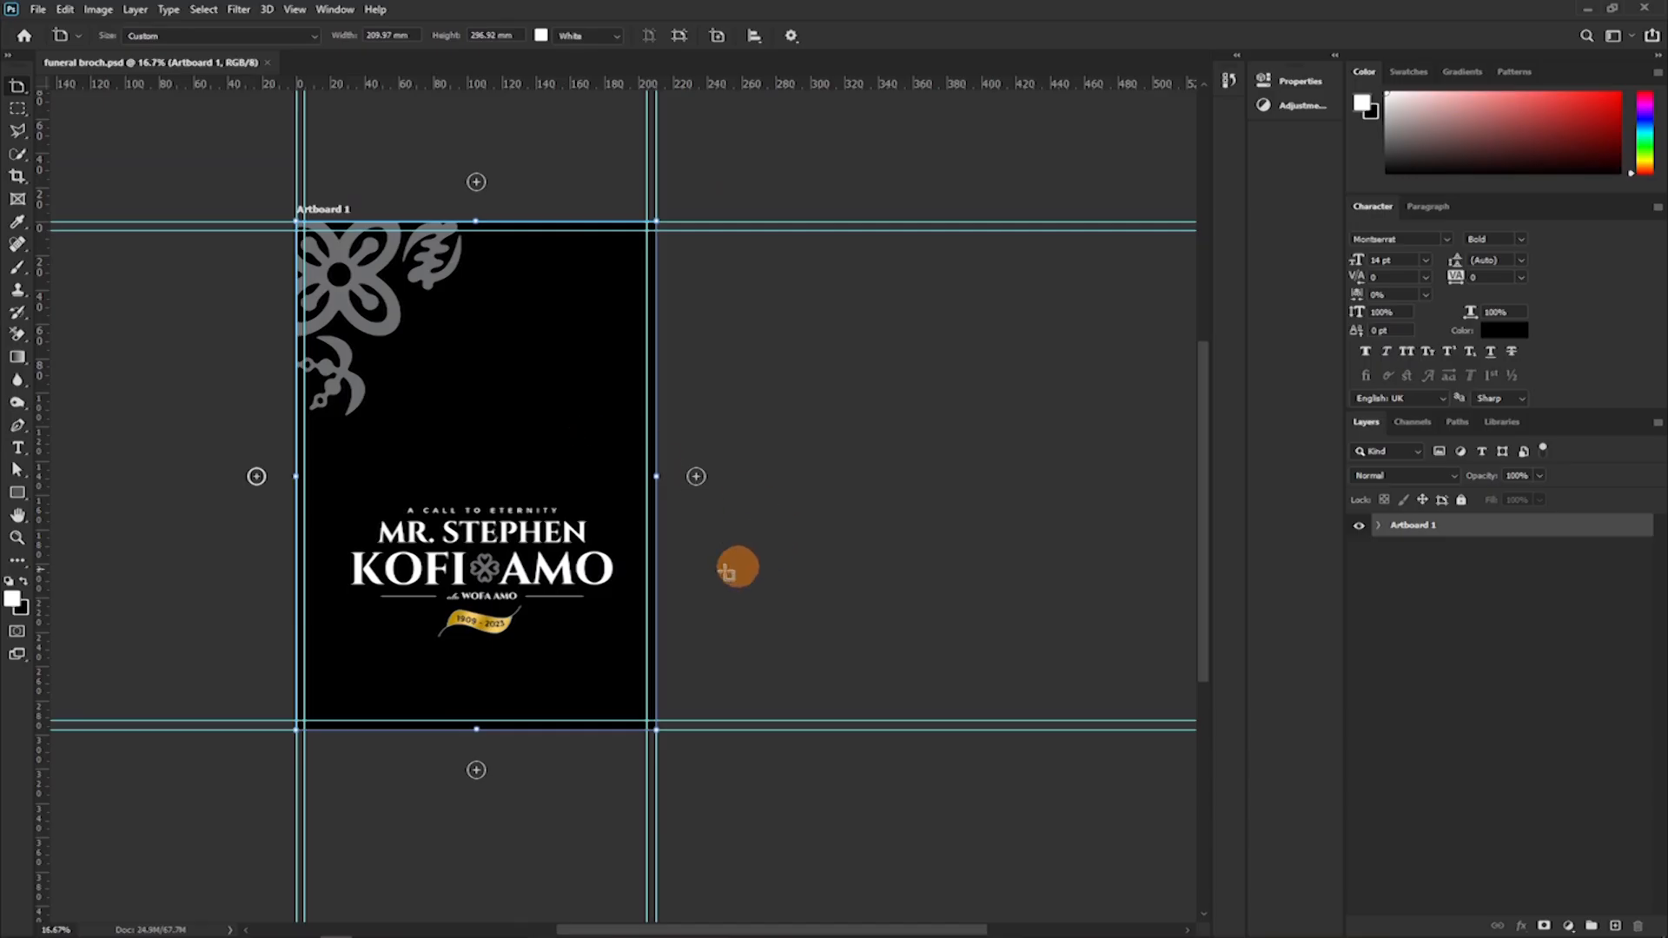
{"action": "scroll", "coordinate": [1170, 923], "scroll_direction": "down", "scroll_amount": 5}
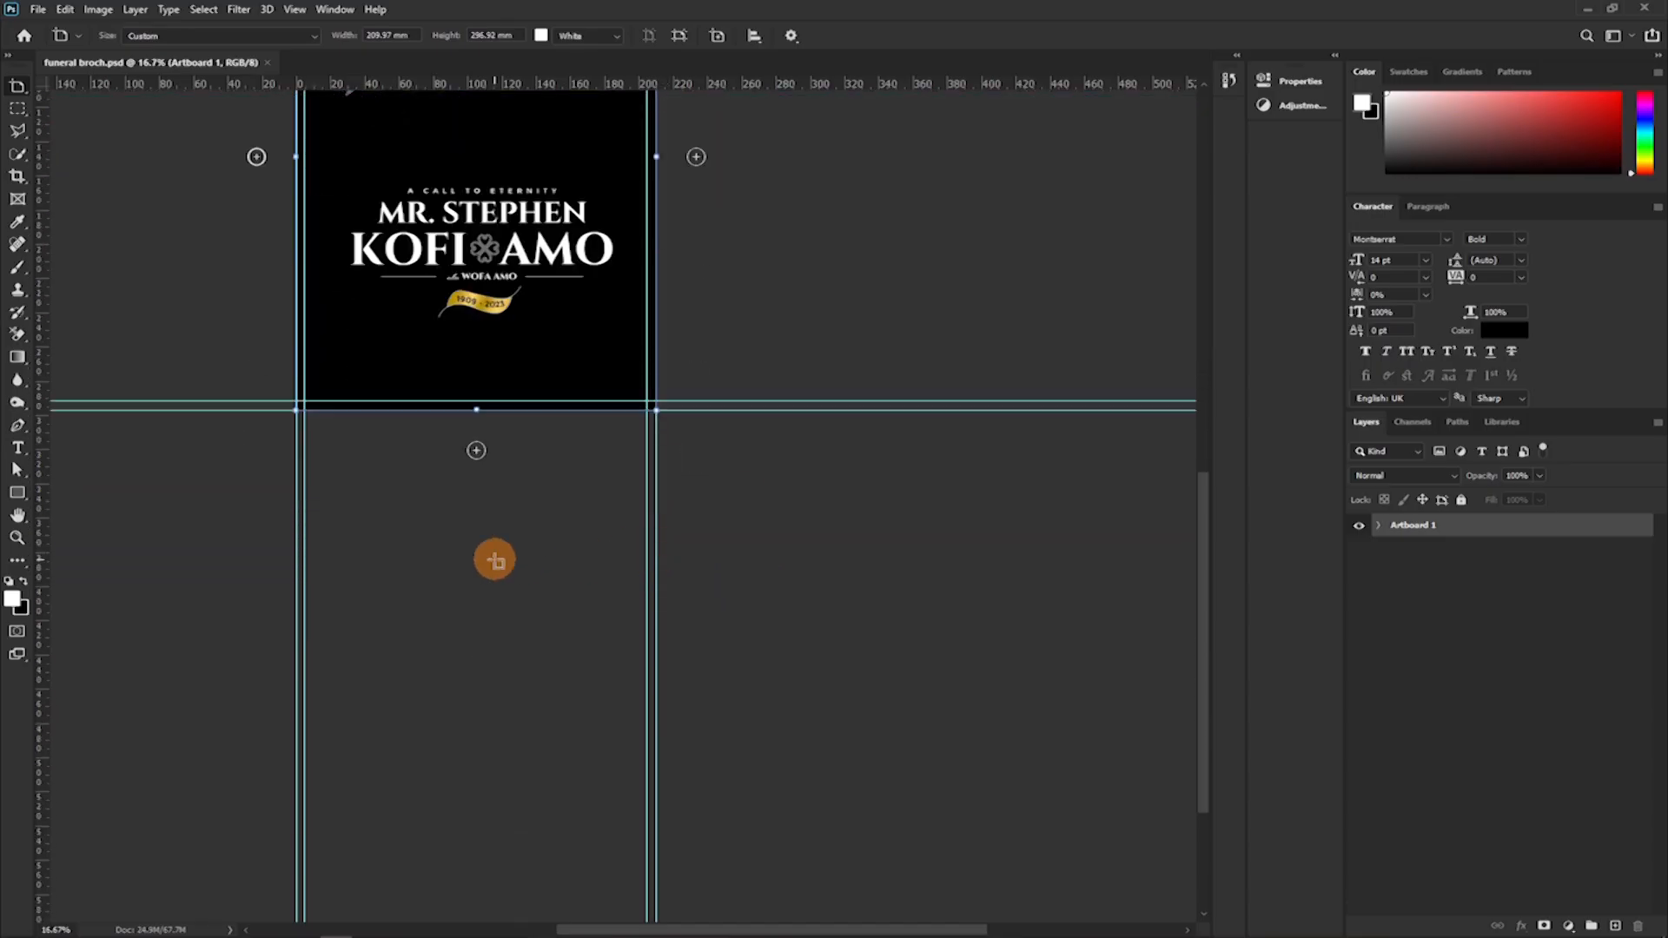
{"action": "left_click", "coordinate": [477, 449]}
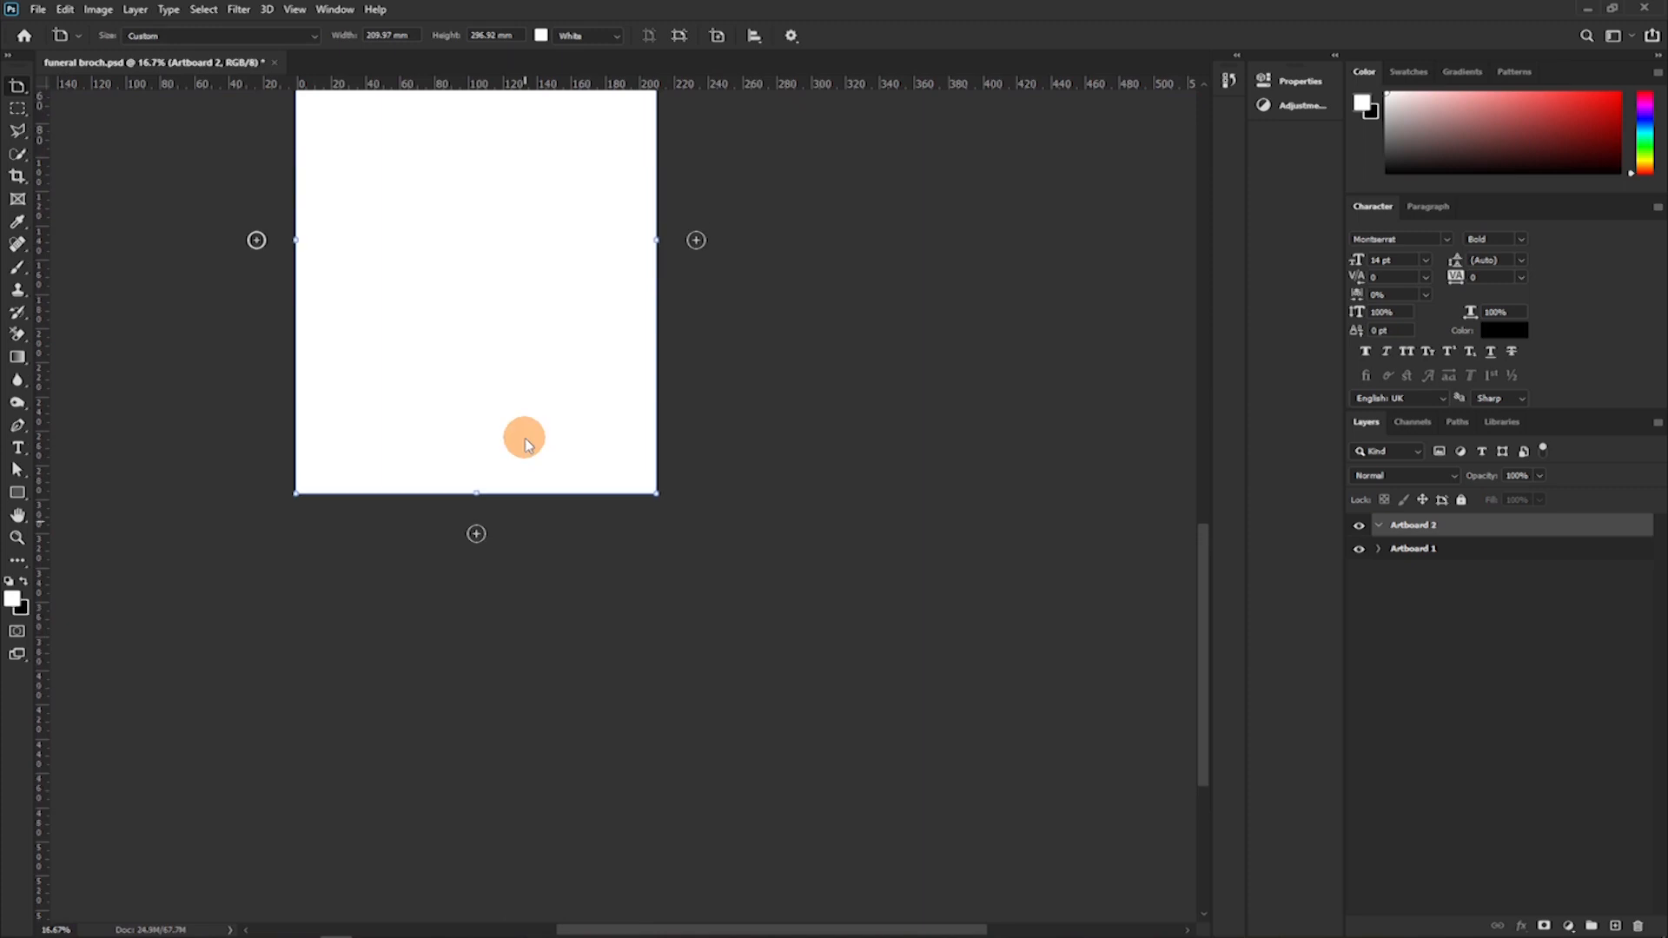
{"action": "scroll", "coordinate": [525, 445], "scroll_direction": "up", "scroll_amount": 2}
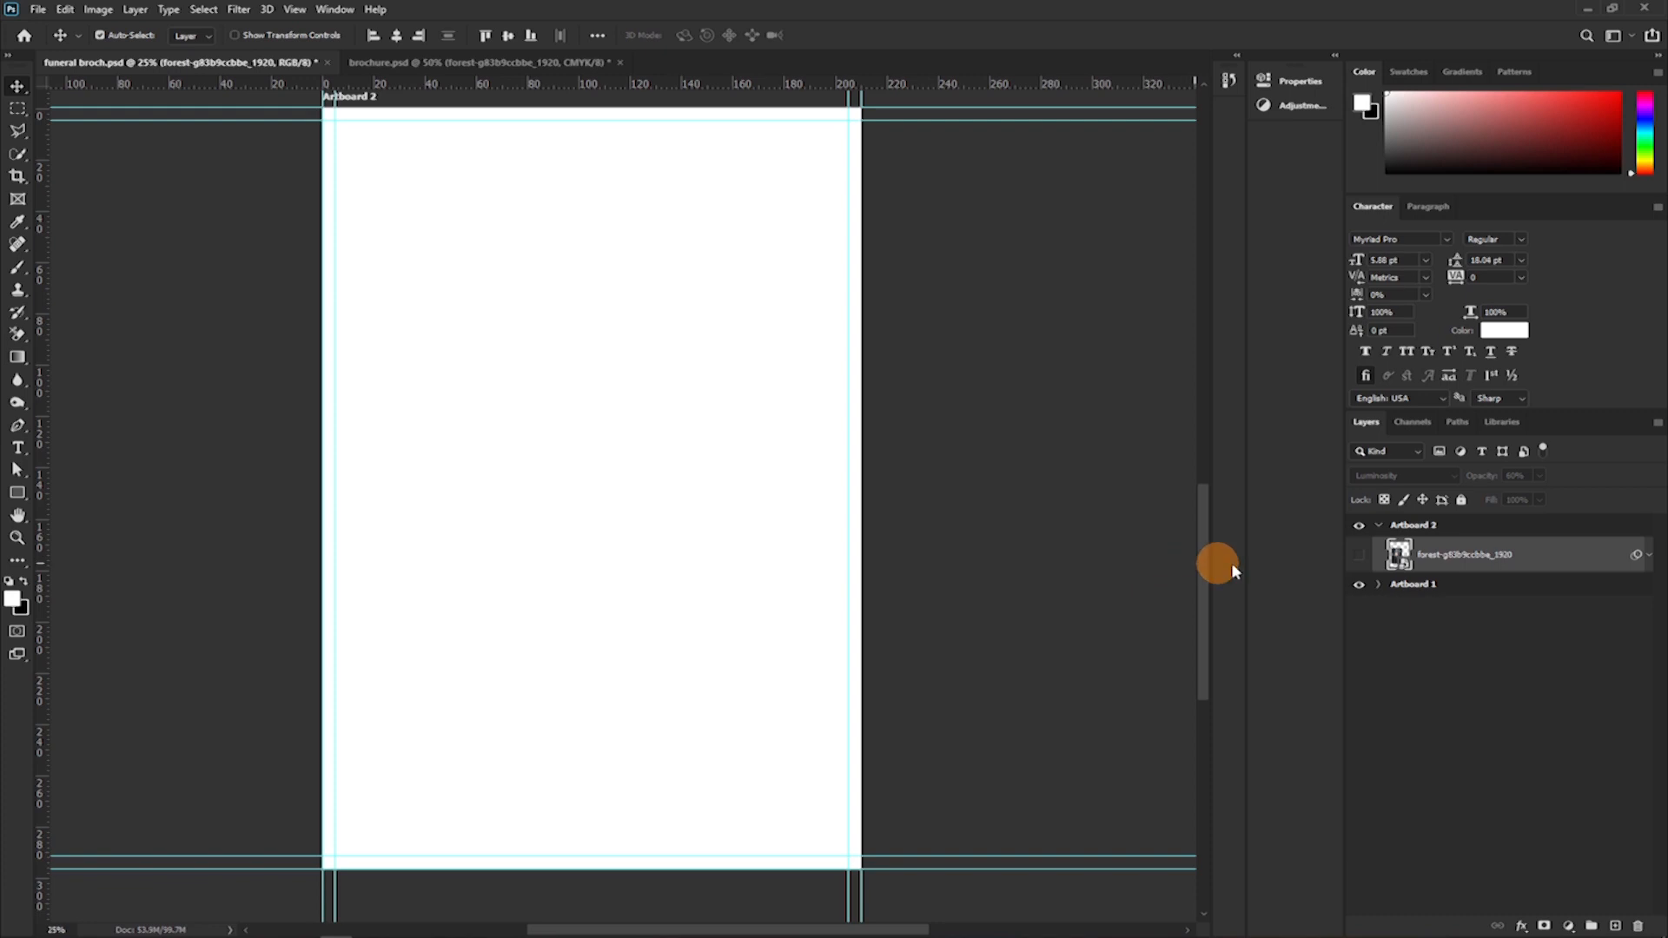
Show the hidden forest image layer on Artboard 2 and set it to Normal blending at 100% opacity.
{"action": "left_click", "coordinate": [1358, 554]}
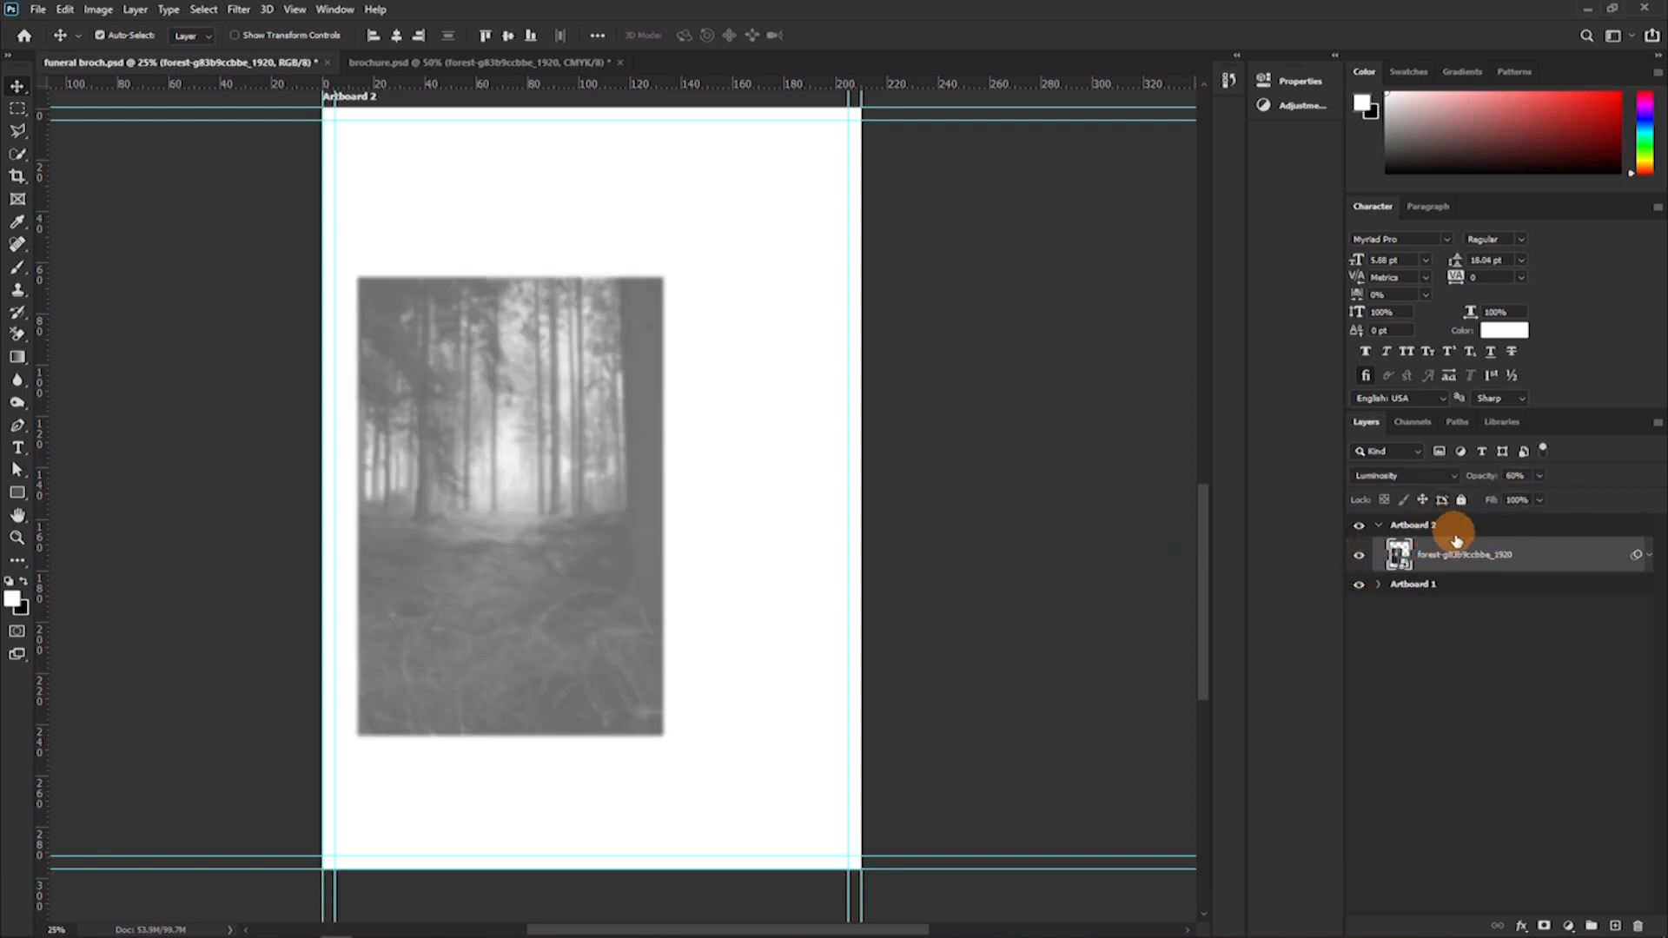
{"action": "left_click", "coordinate": [1381, 483]}
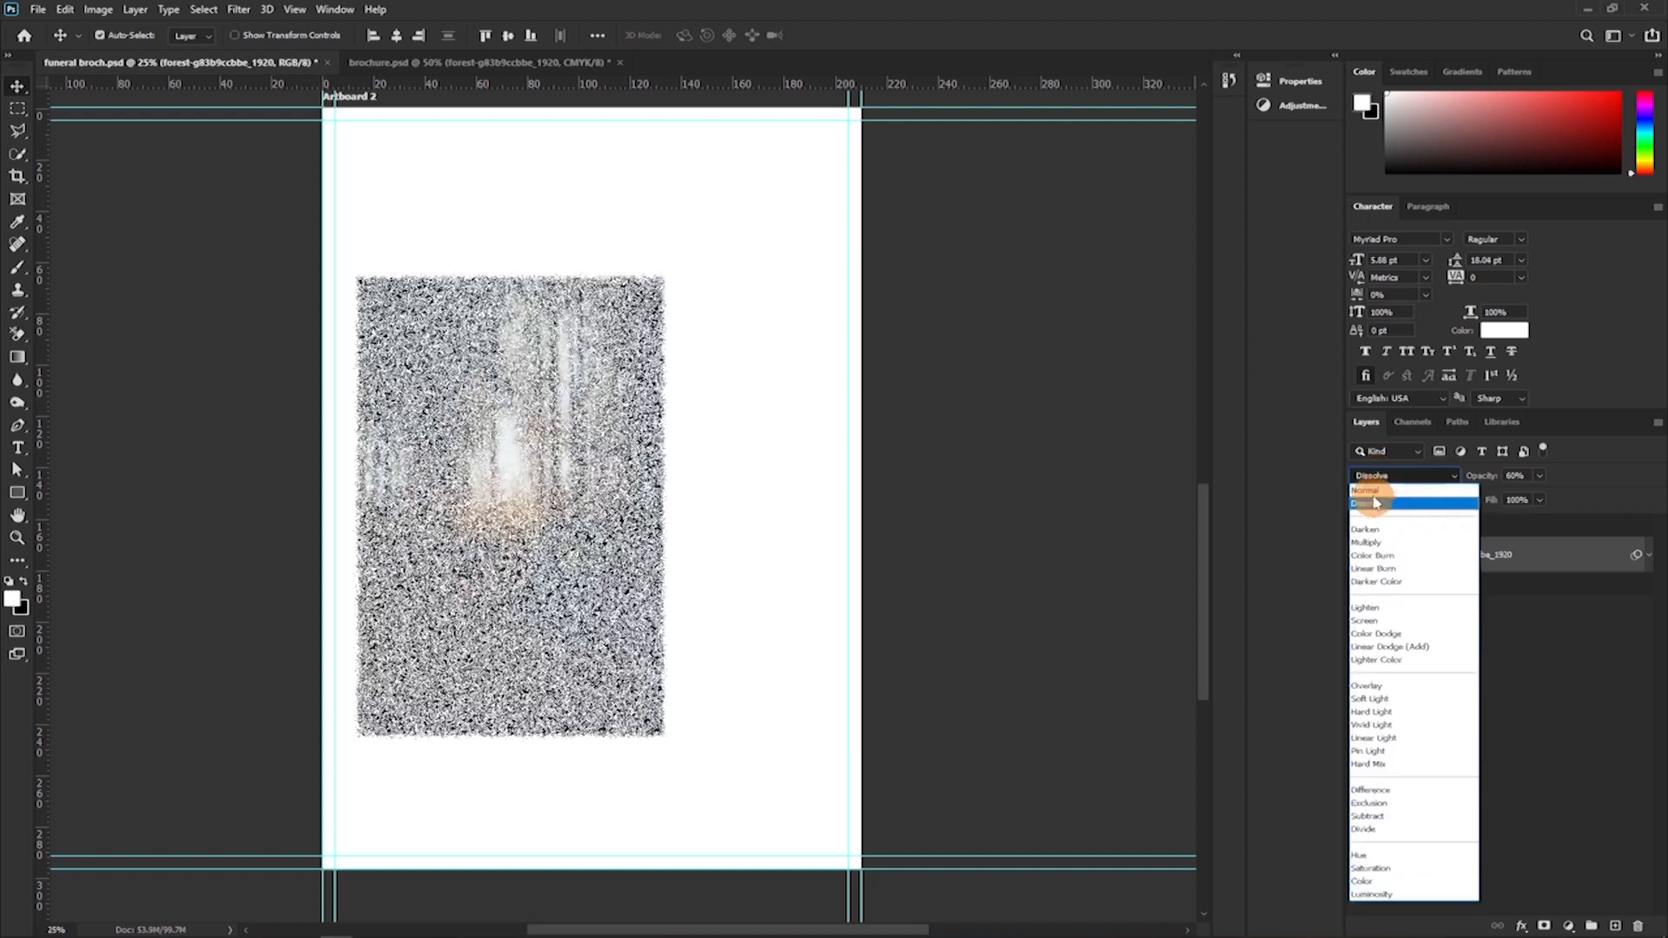
{"action": "left_click", "coordinate": [1370, 479]}
{"action": "left_click_drag", "start_coordinate": [1481, 476], "coordinate": [1647, 454]}
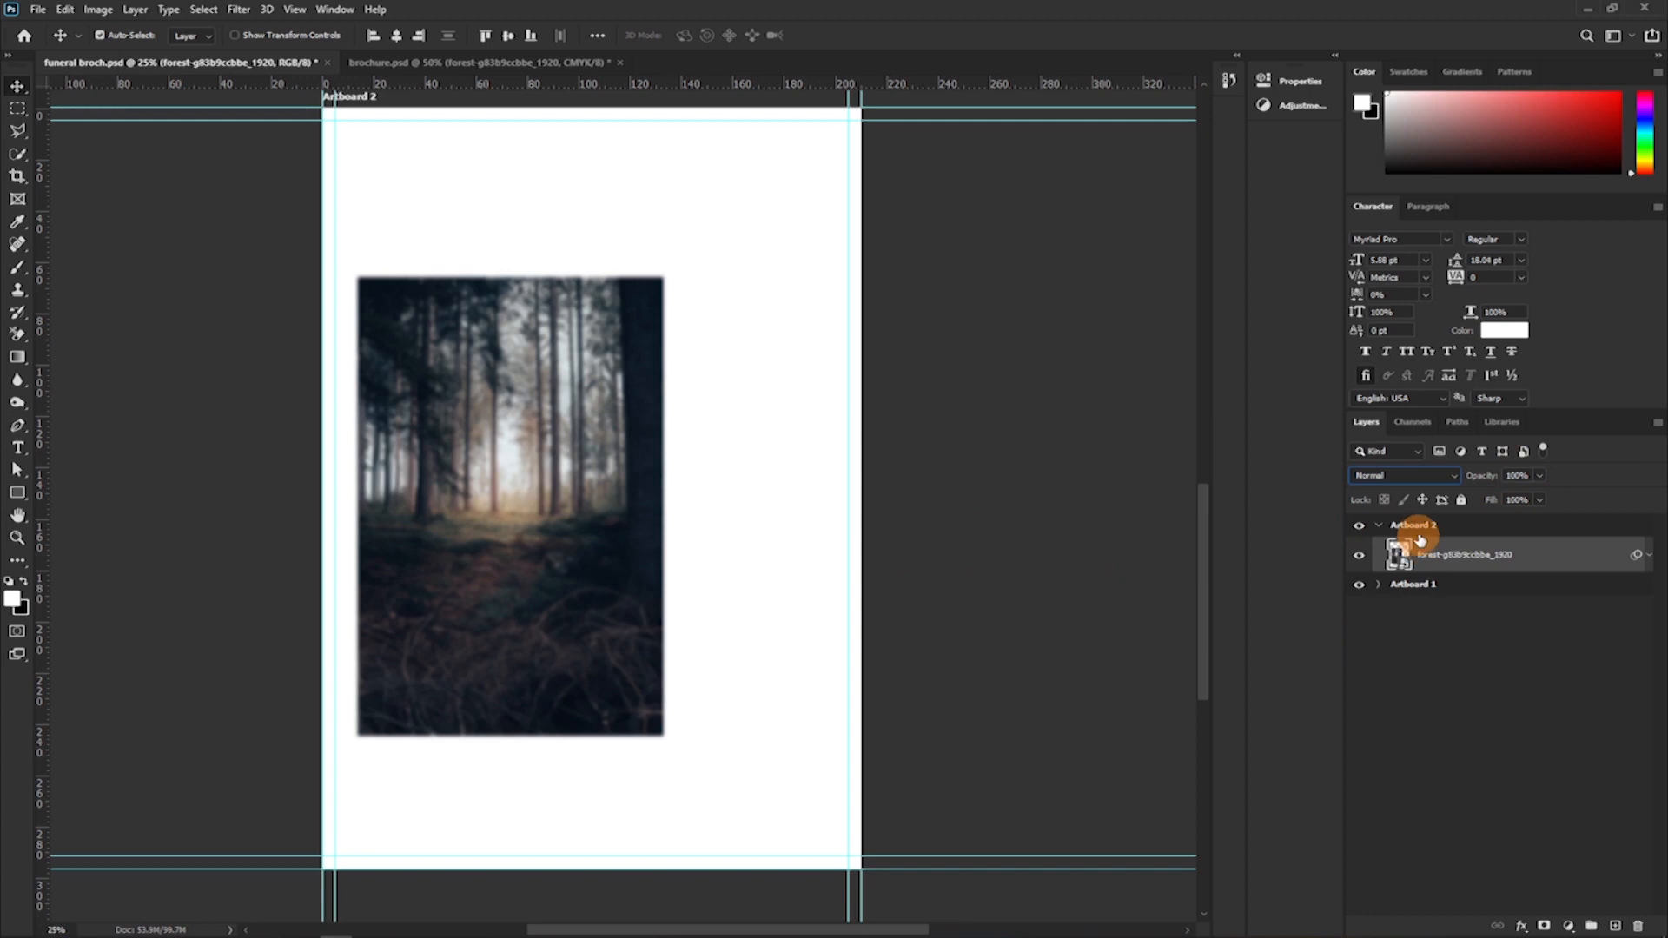
Expand the forest layer's smart filters and compare the image with the Gaussian Blur hidden and shown.
{"action": "left_click", "coordinate": [1646, 555]}
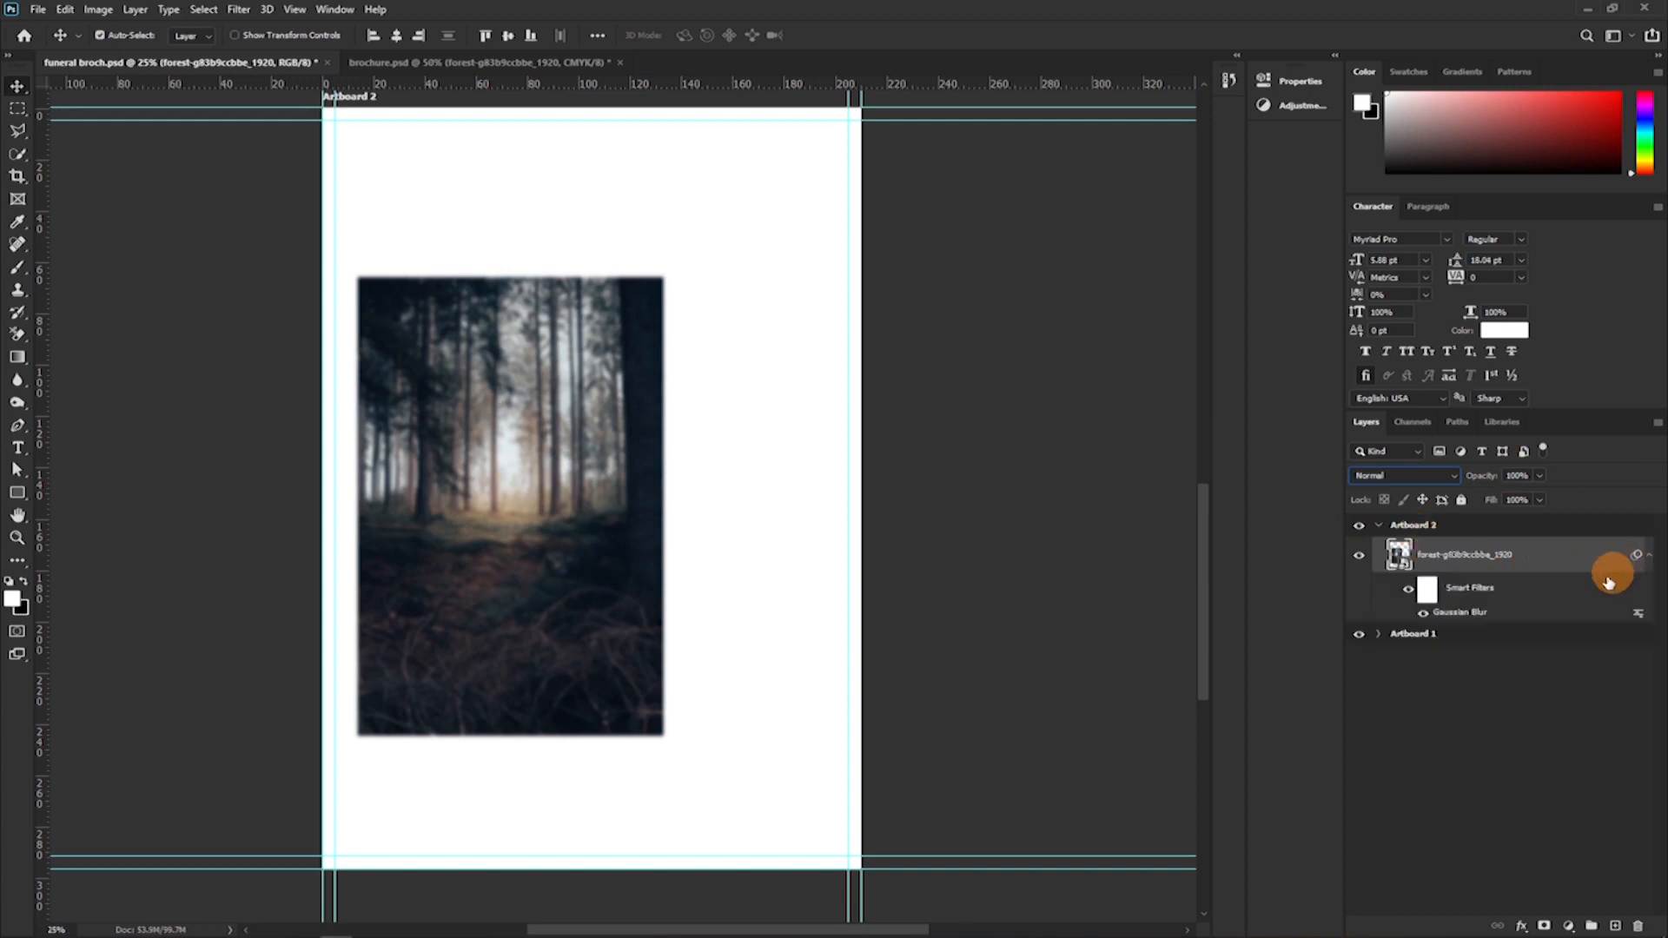
{"action": "left_click", "coordinate": [1408, 590]}
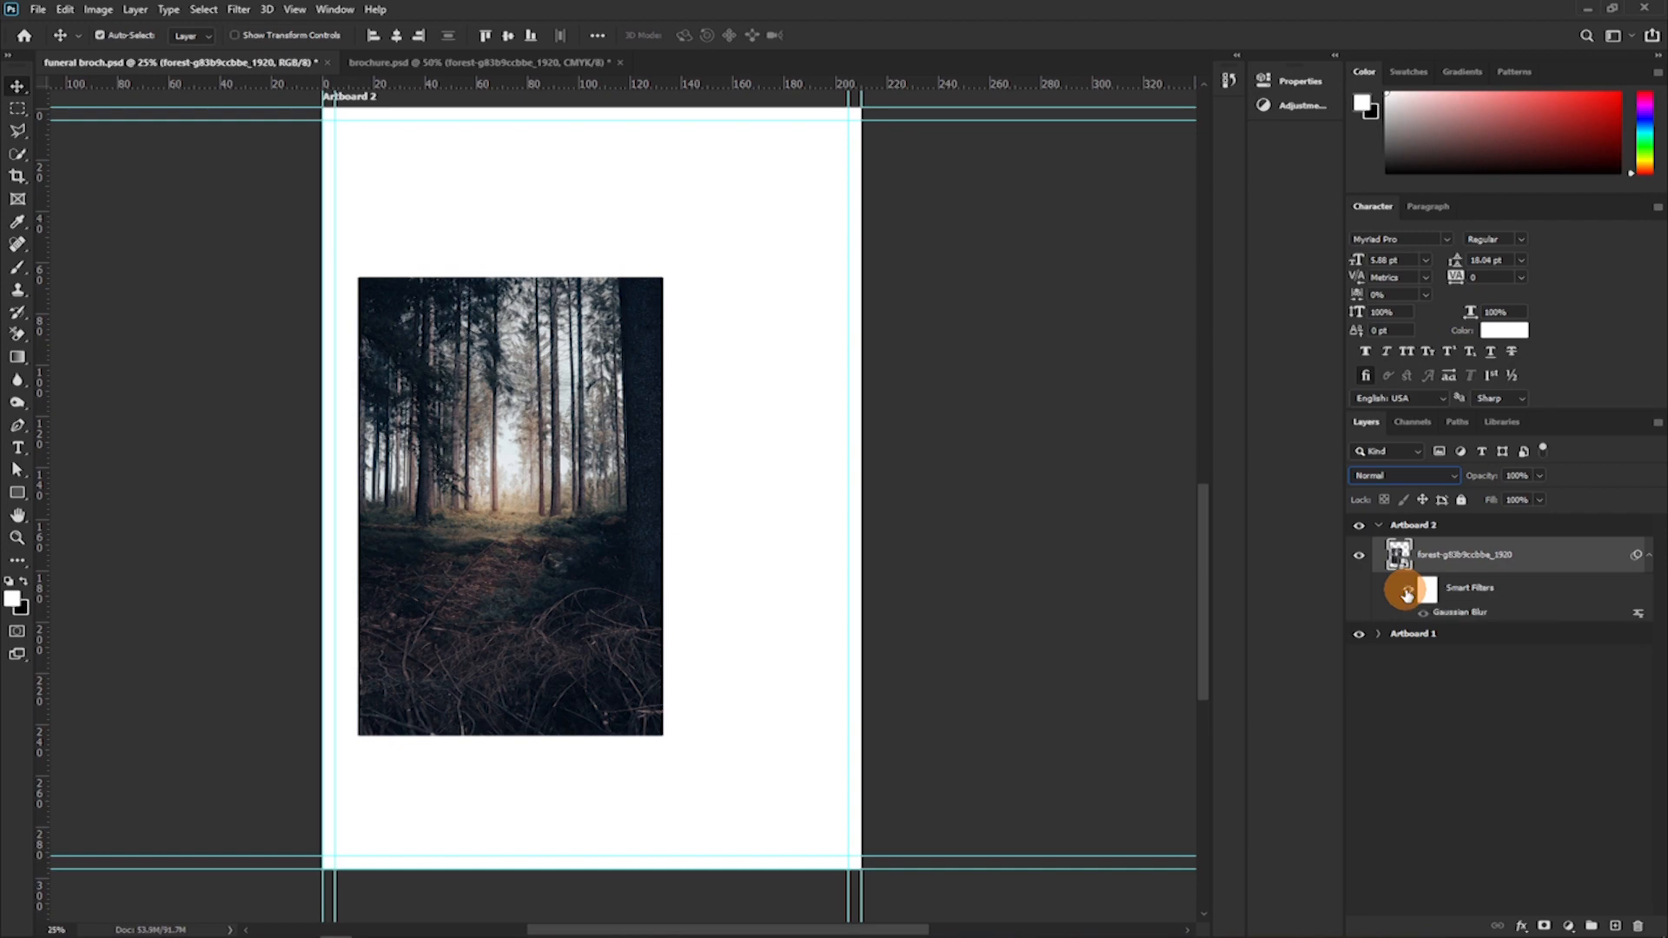
{"action": "left_click", "coordinate": [1407, 591]}
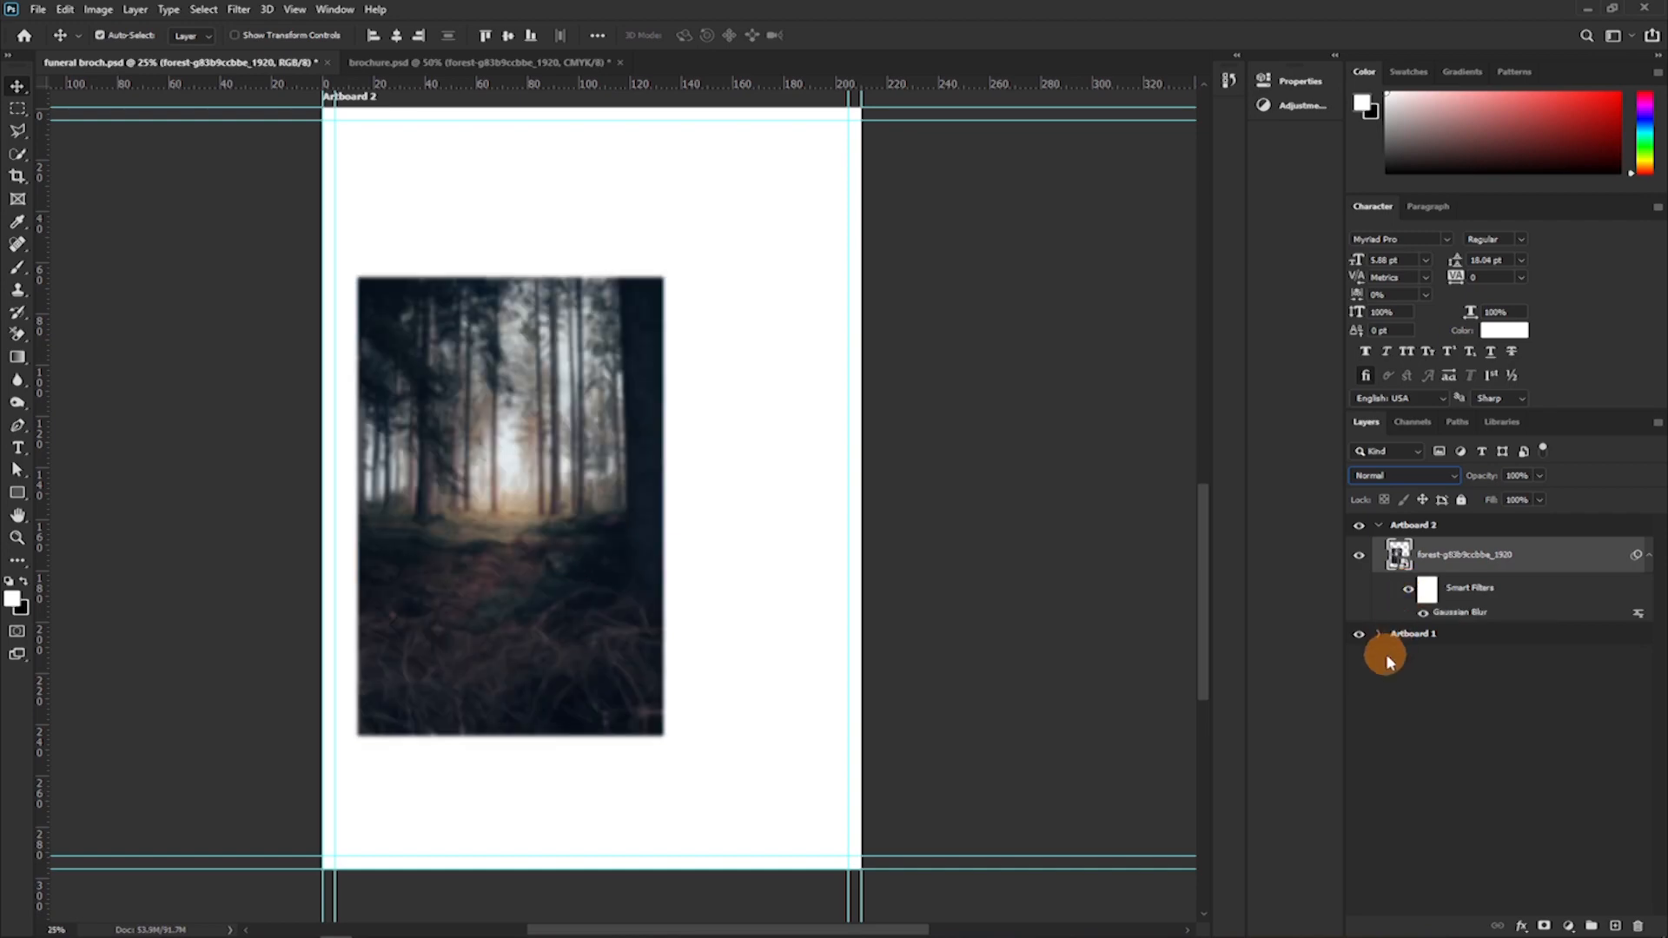
Set the forest layer's blend mode to Luminosity and its opacity to 60%.
{"action": "left_click", "coordinate": [1402, 476]}
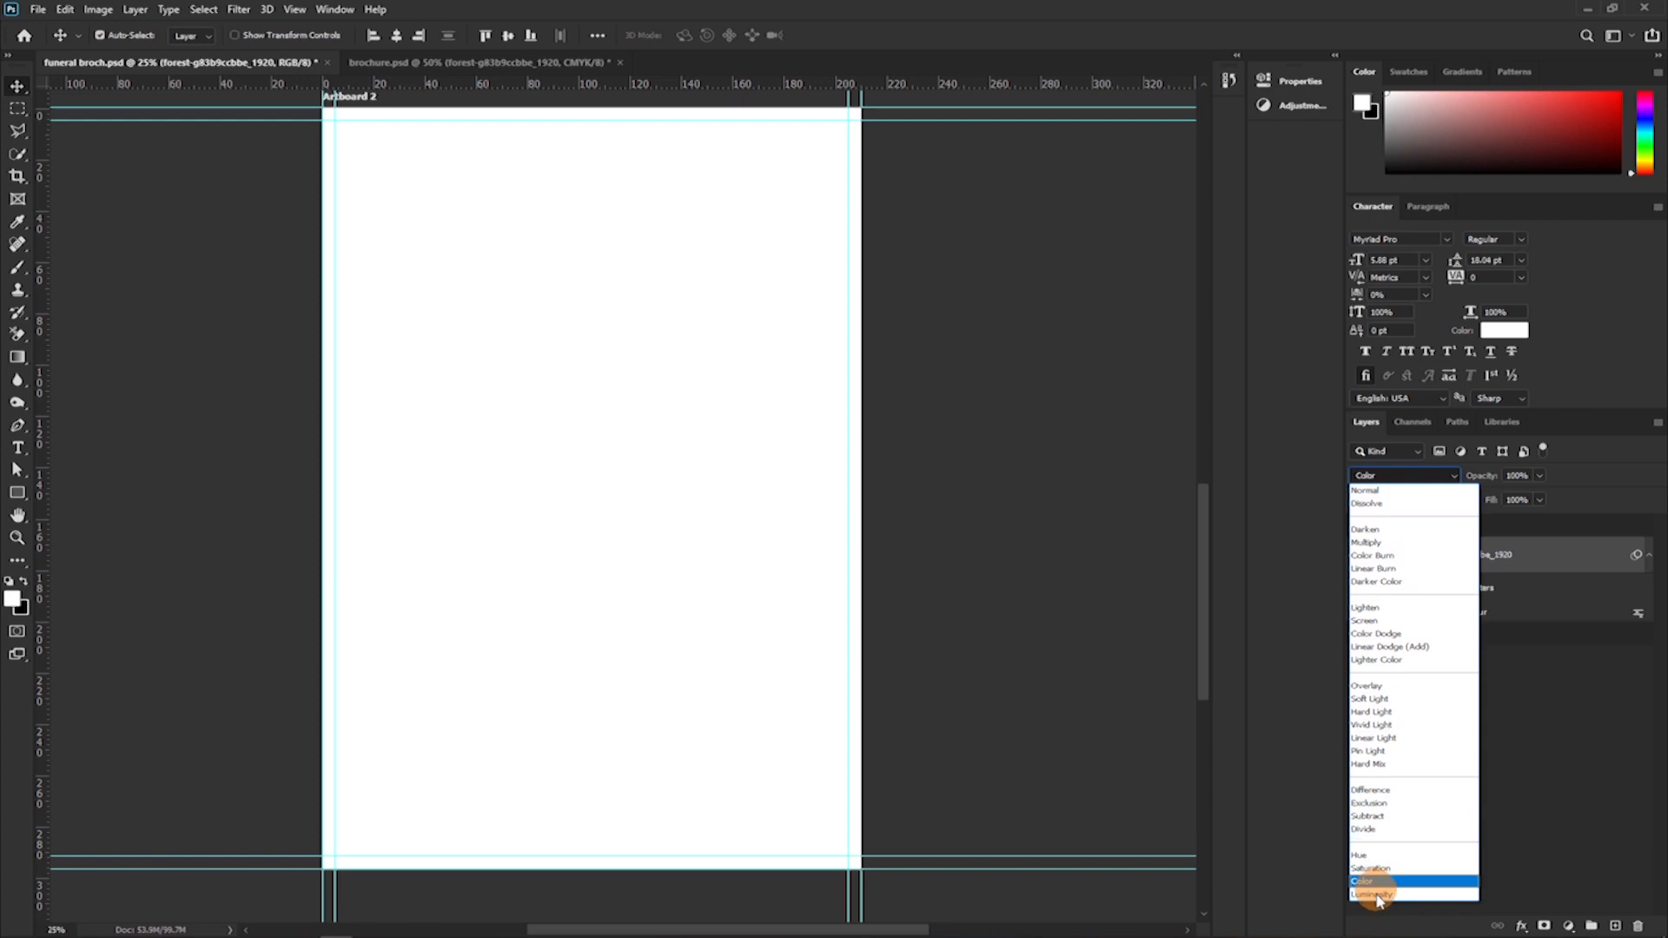
{"action": "left_click", "coordinate": [1380, 894]}
{"action": "left_click_drag", "start_coordinate": [1474, 484], "coordinate": [1400, 540]}
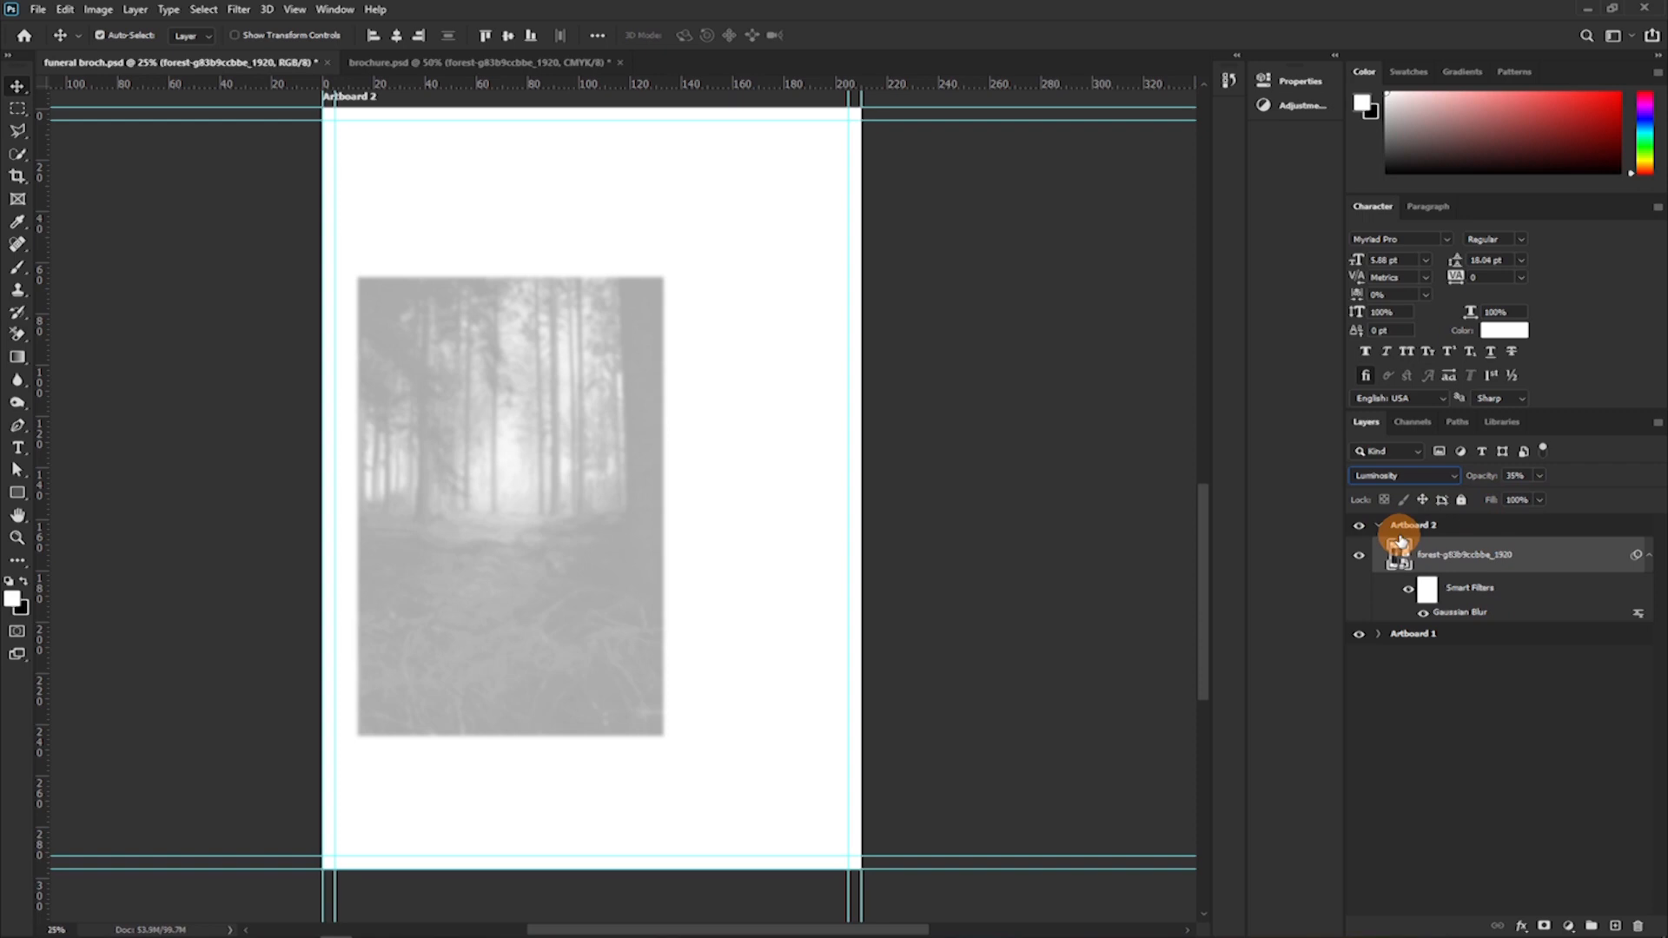
{"action": "left_click", "coordinate": [1512, 477]}
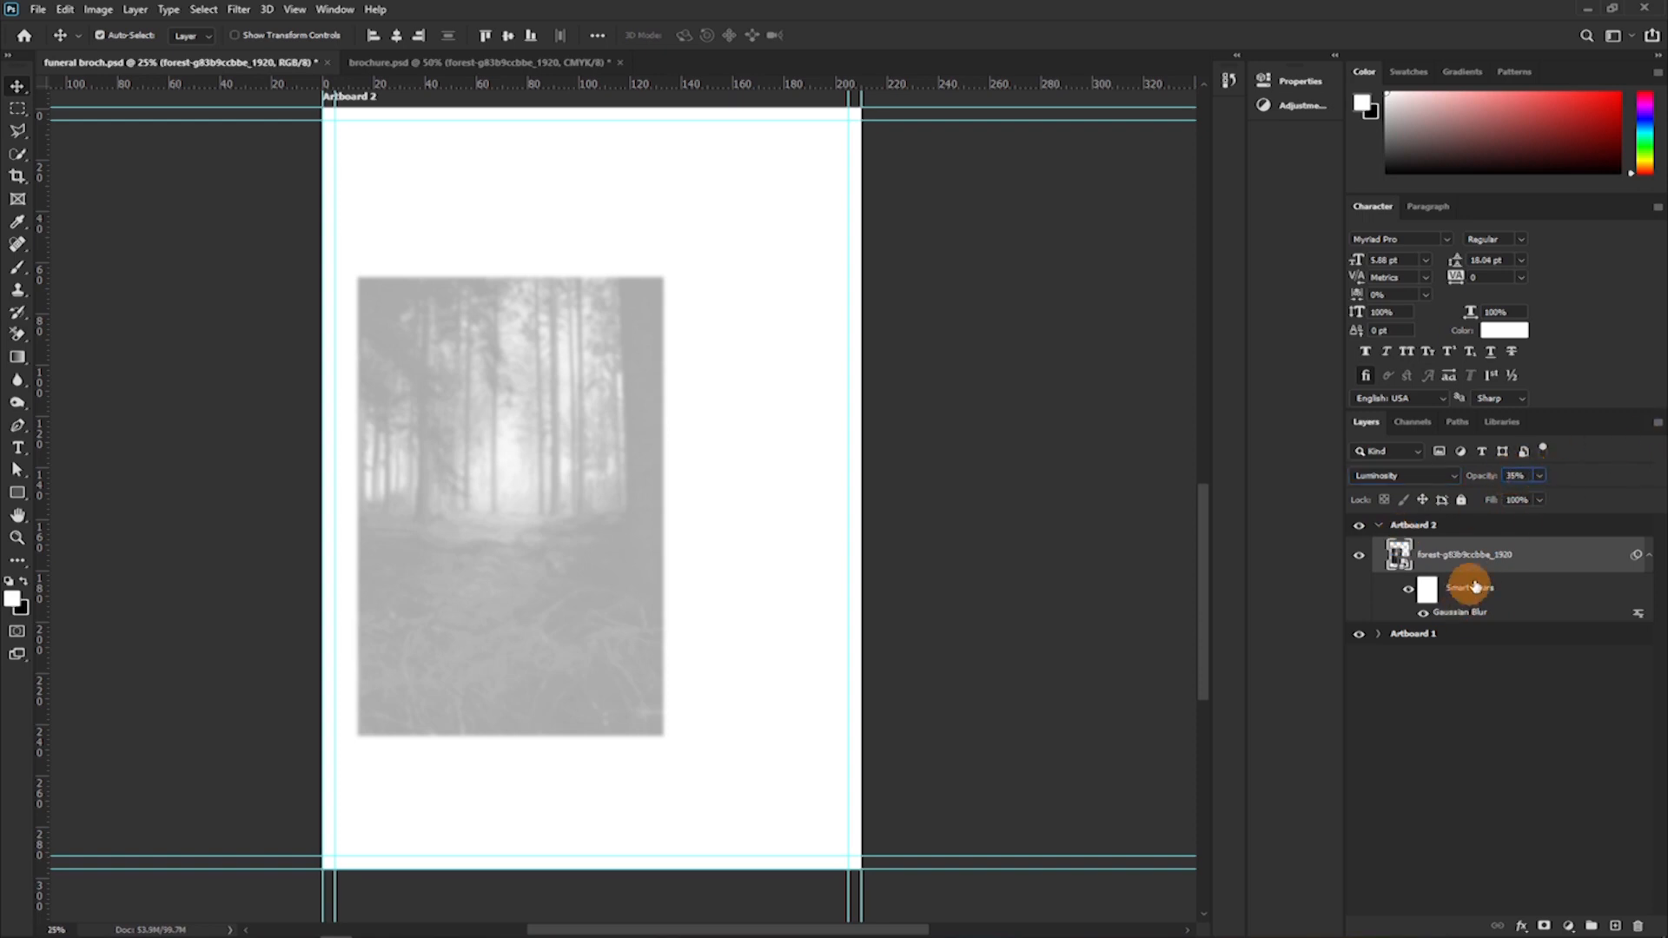
{"action": "type", "text": "5"}
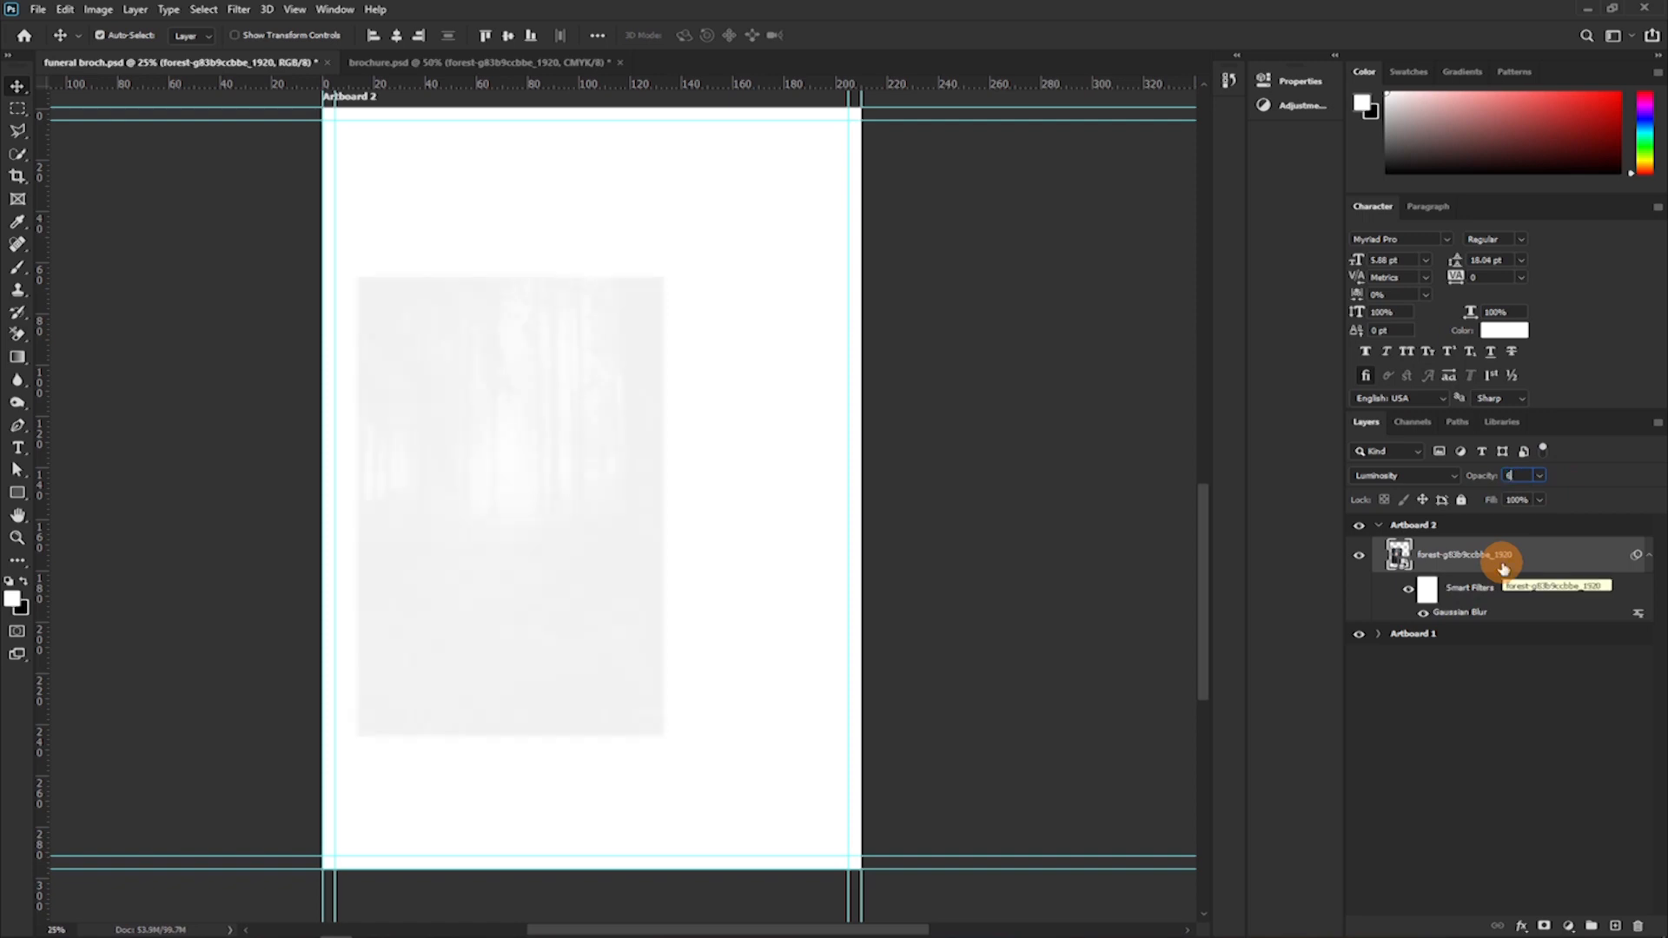
{"action": "type", "text": "0"}
{"action": "key", "text": "Return"}
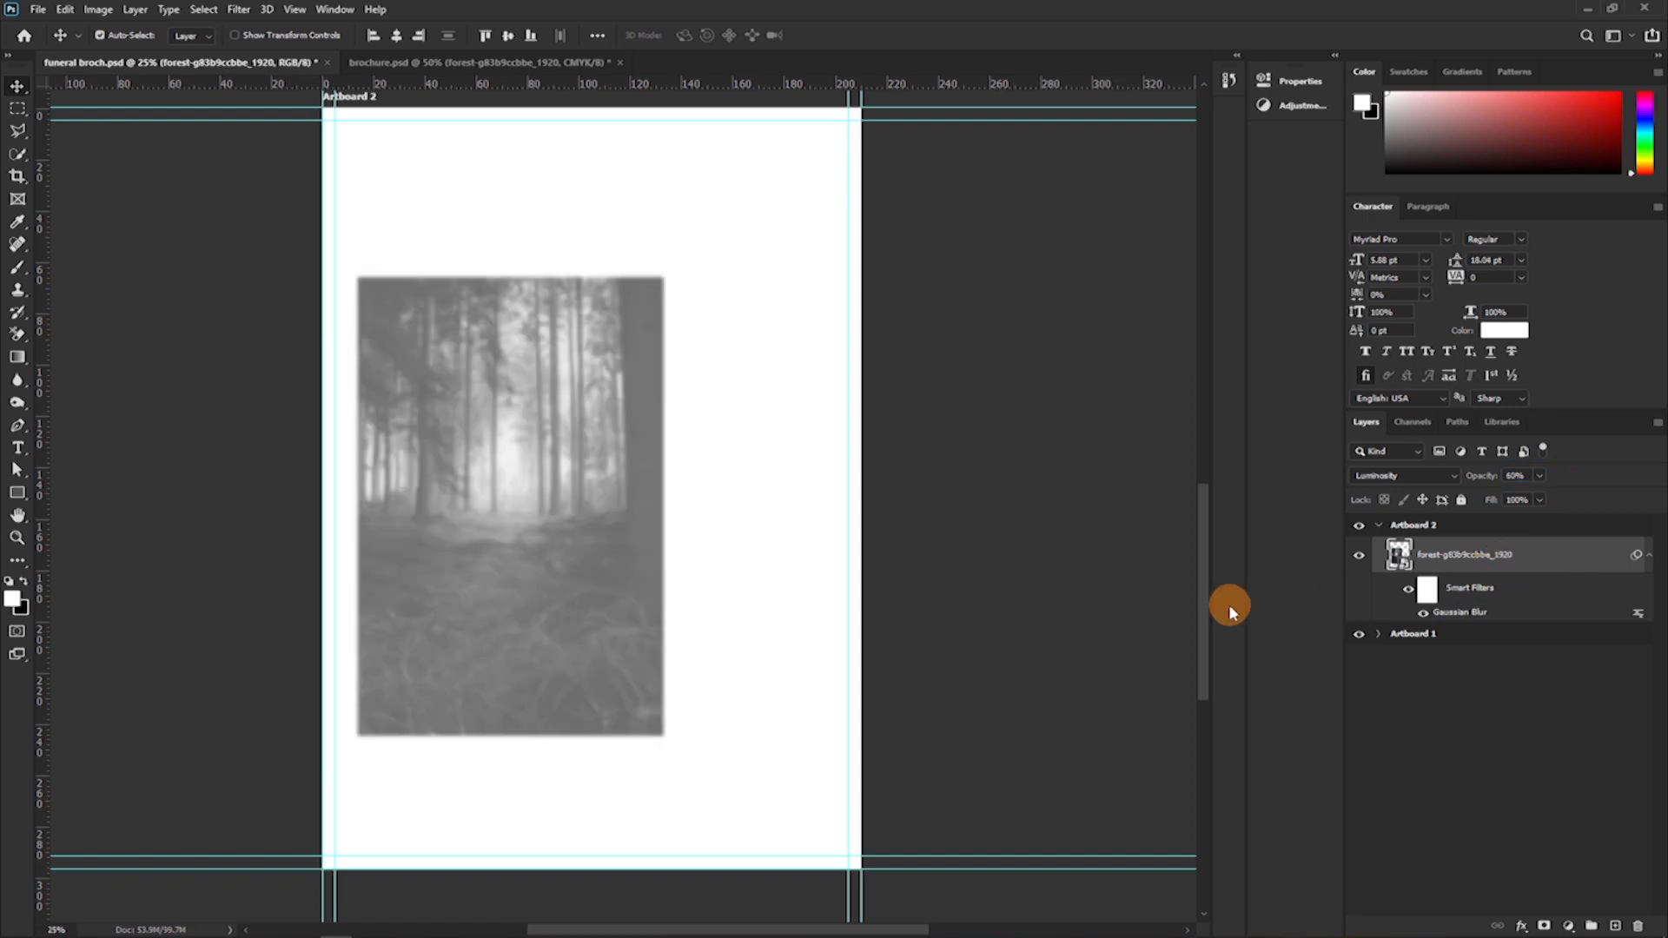
Draw a rectangle about 2516 × 901 px across the lower part of Artboard 2, fill it with #000000 and place the forest layer above it.
{"action": "left_click", "coordinate": [16, 495]}
{"action": "left_click_drag", "start_coordinate": [314, 673], "coordinate": [864, 864]}
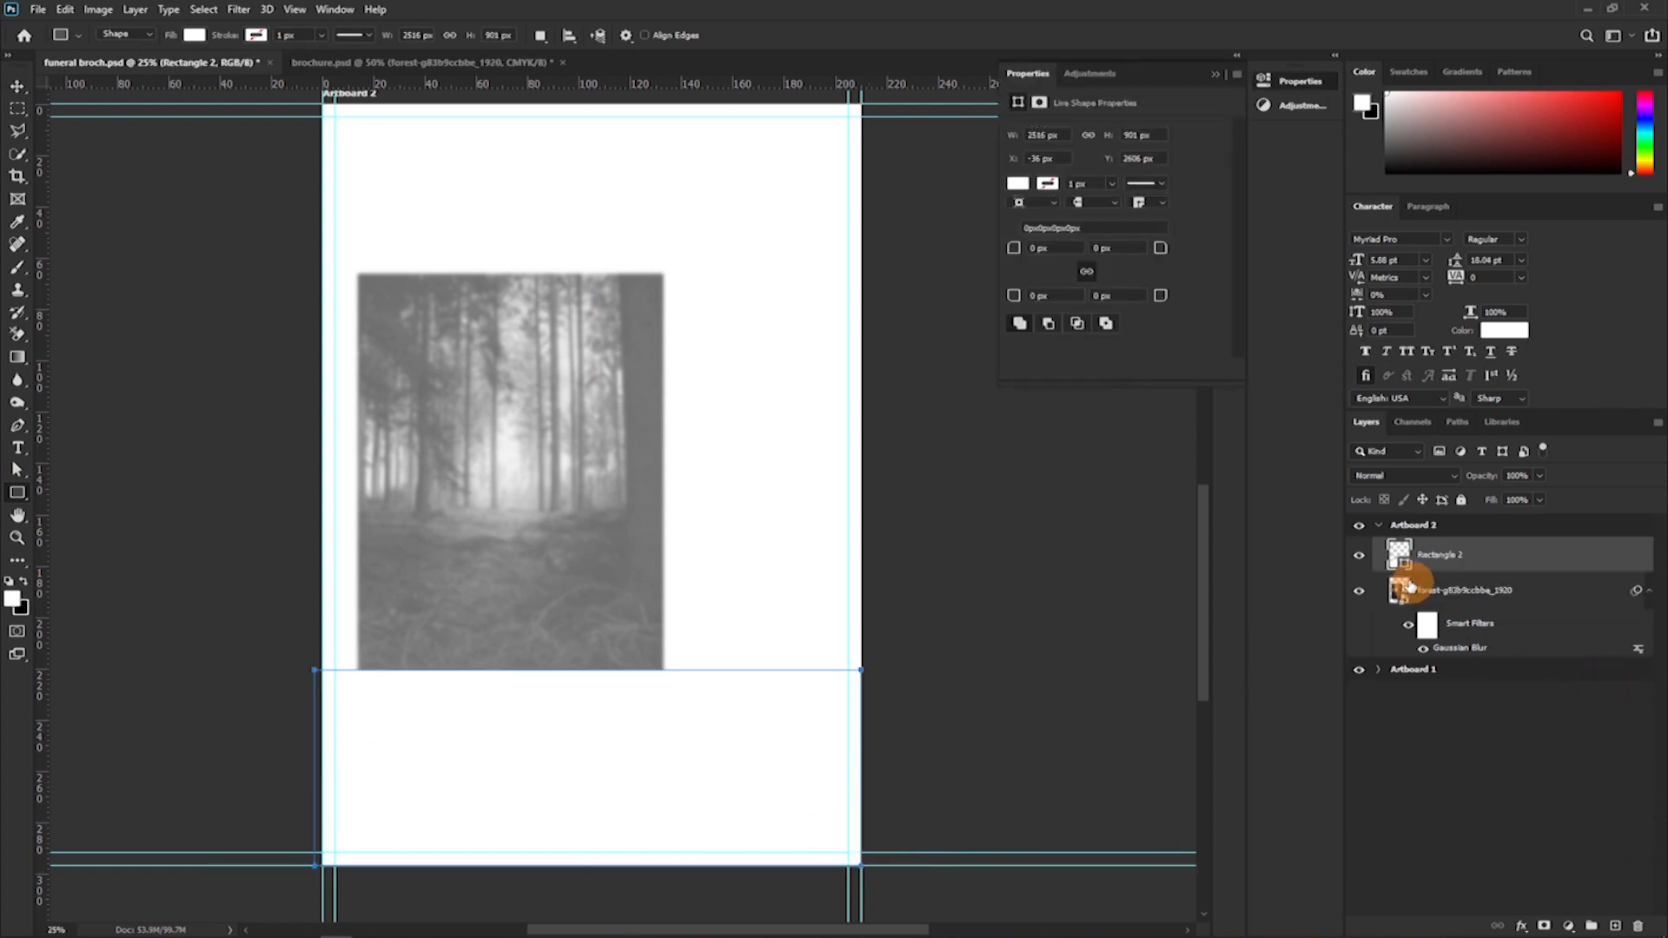
{"action": "double_click", "coordinate": [1402, 563]}
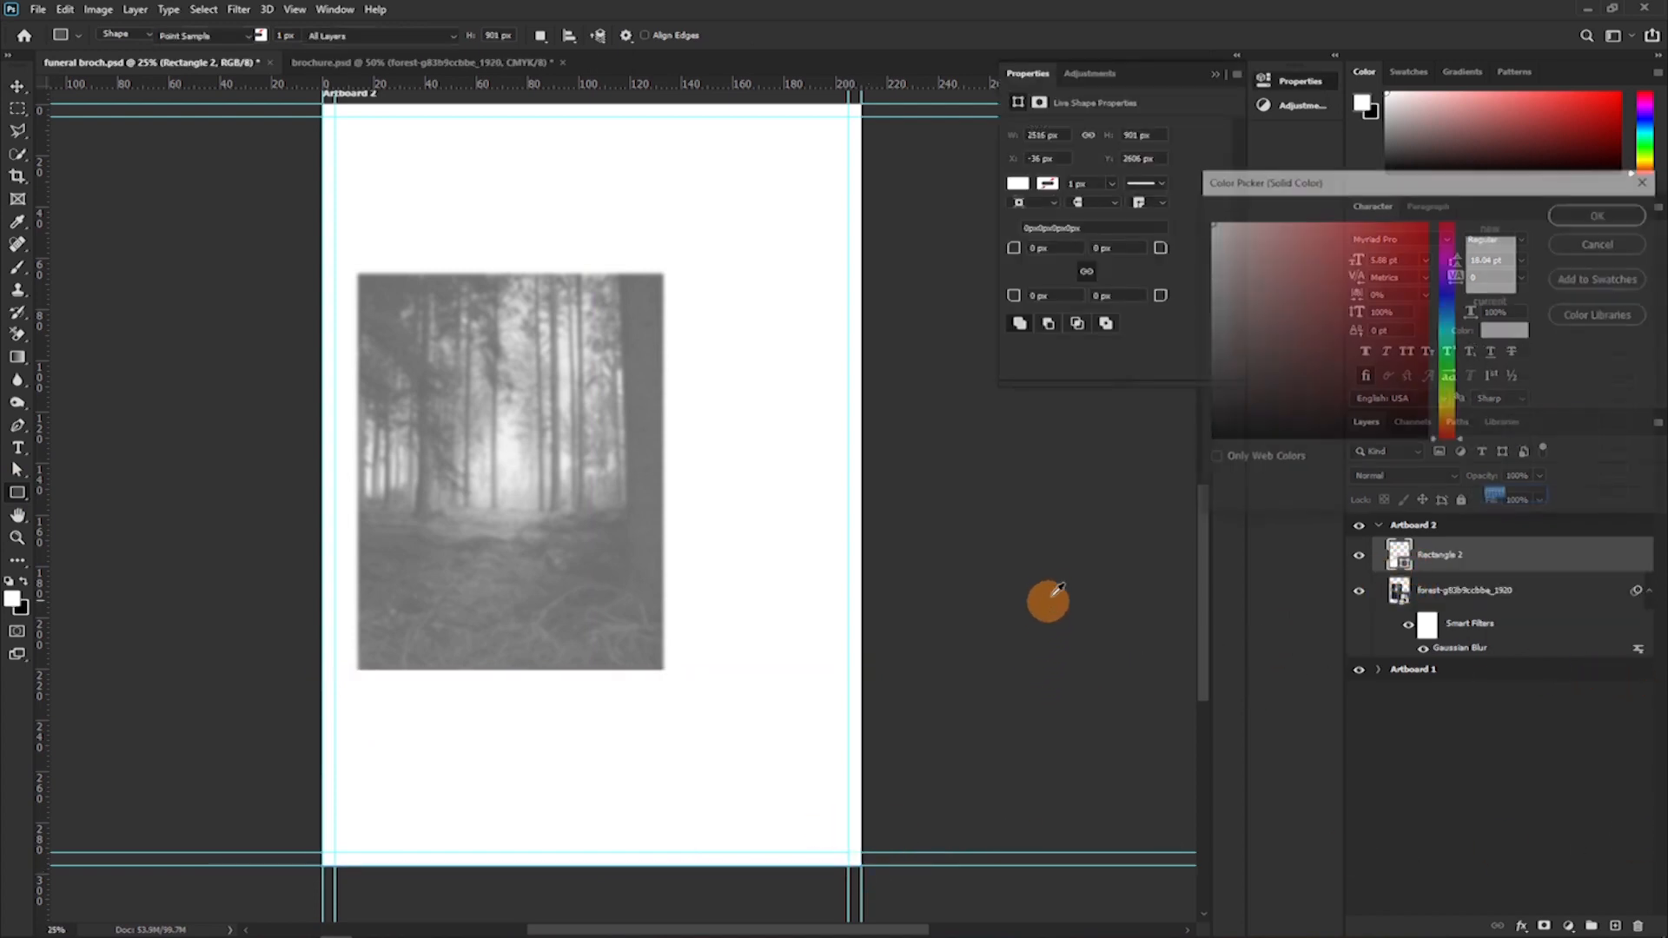
{"action": "mouse_move", "coordinate": [1254, 397]}
{"action": "left_mouse_down"}
{"action": "mouse_move", "coordinate": [1019, 558]}
{"action": "mouse_move", "coordinate": [1327, 486]}
{"action": "left_mouse_up"}
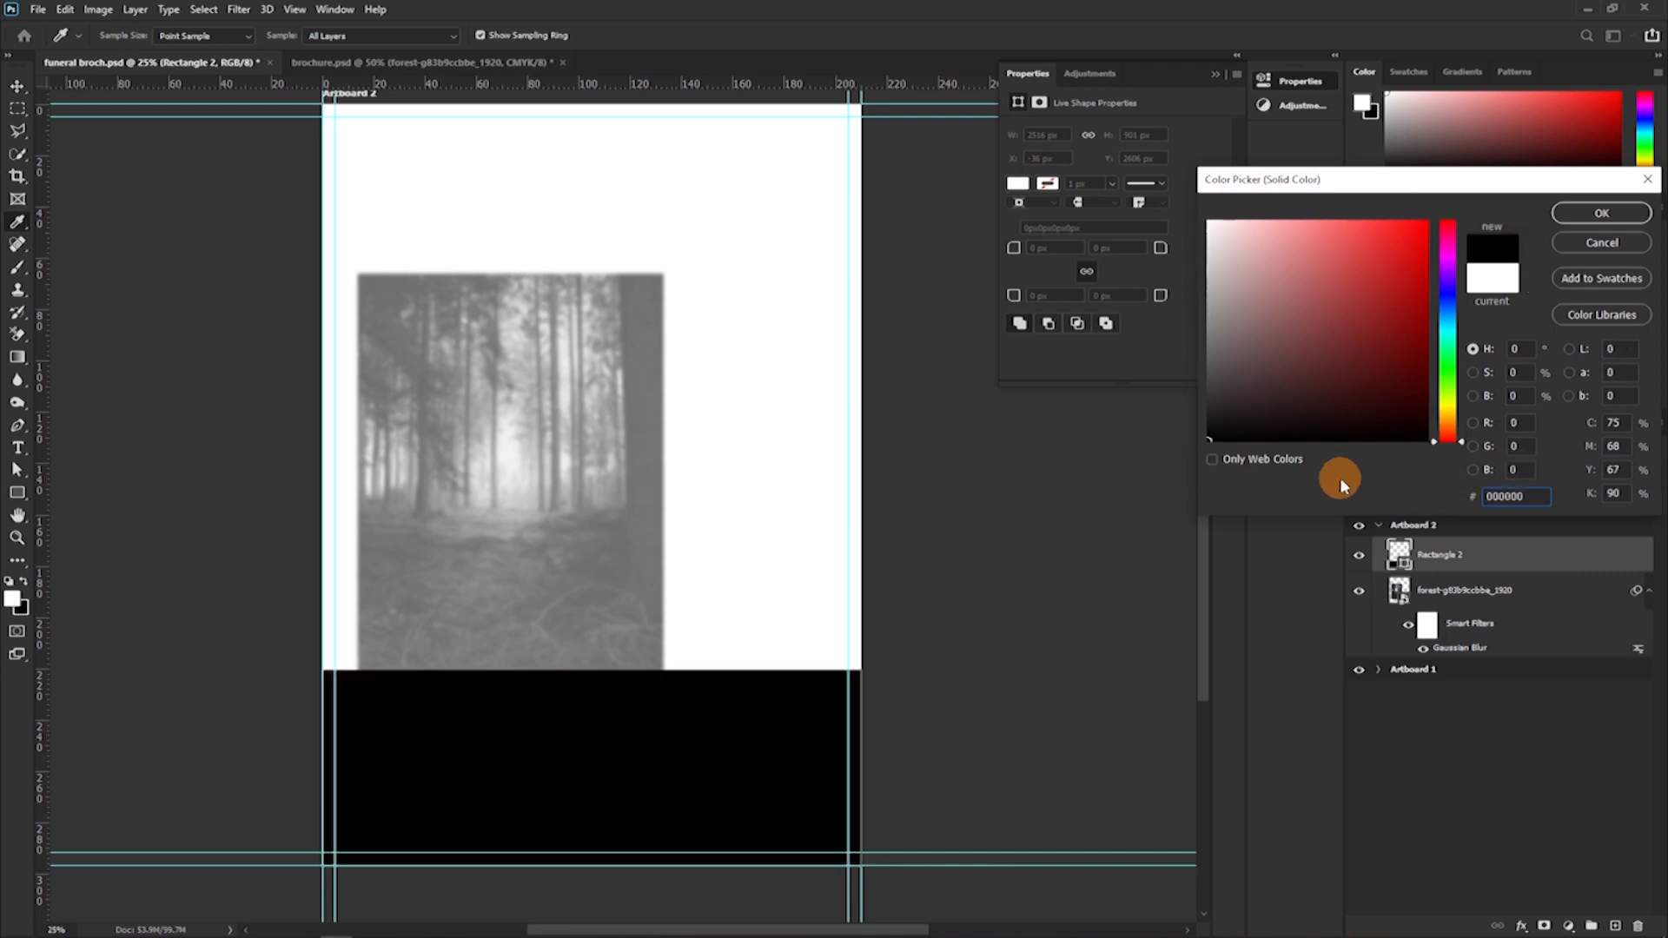
{"action": "left_click", "coordinate": [1600, 213]}
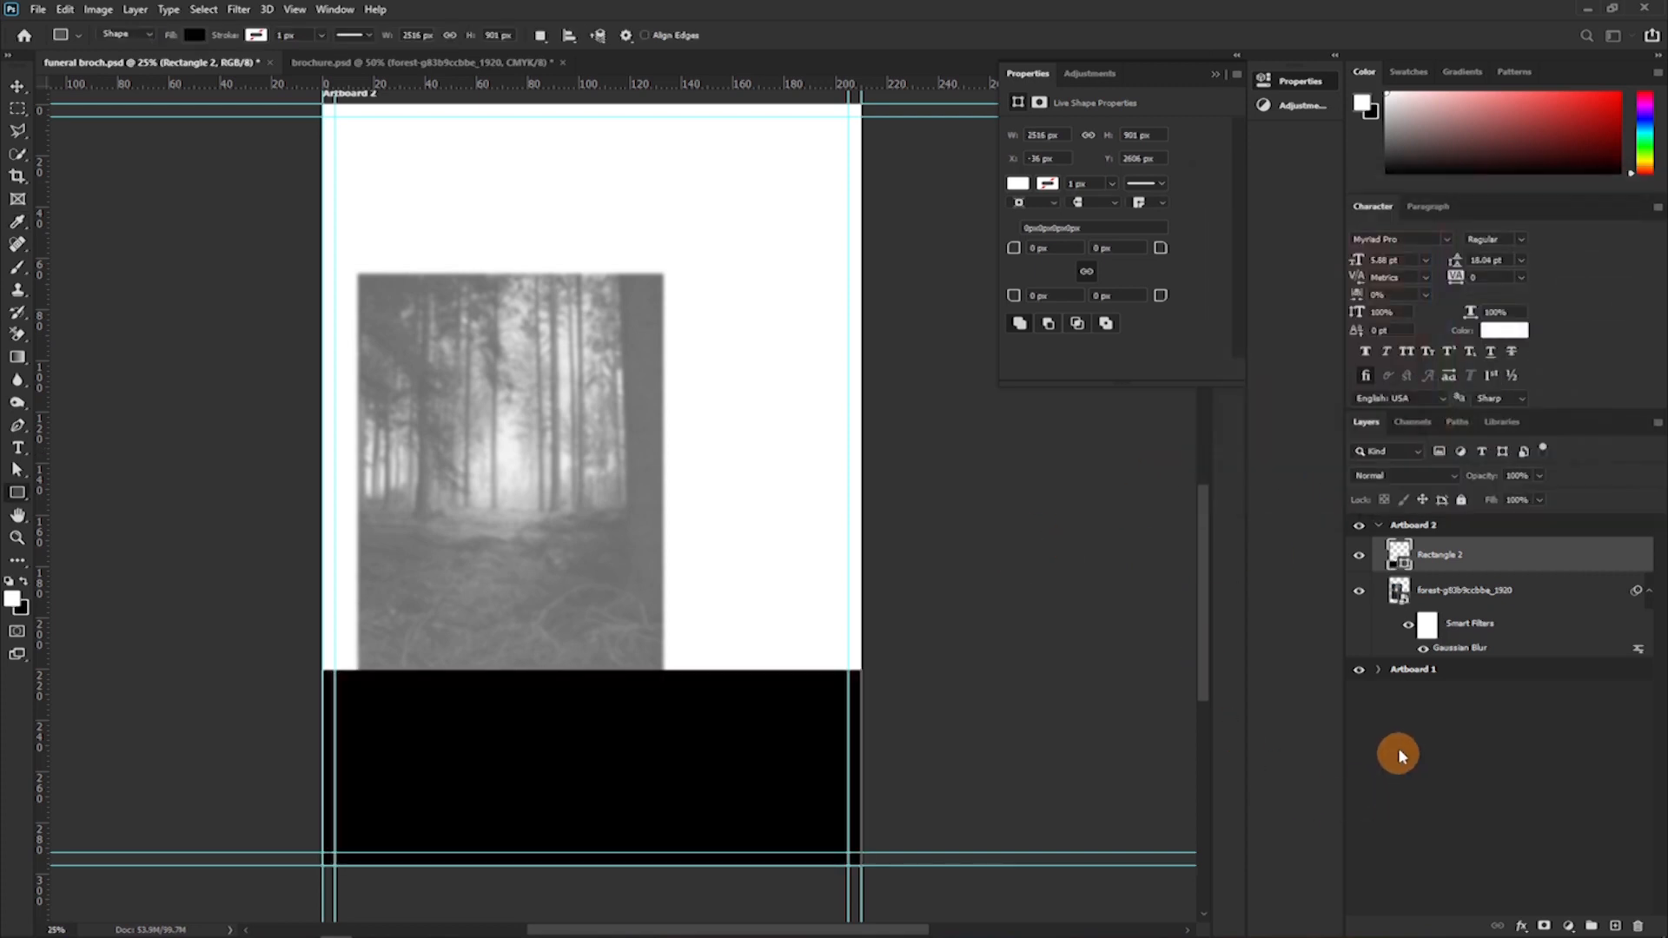
{"action": "left_click_drag", "start_coordinate": [1481, 584], "coordinate": [1474, 537]}
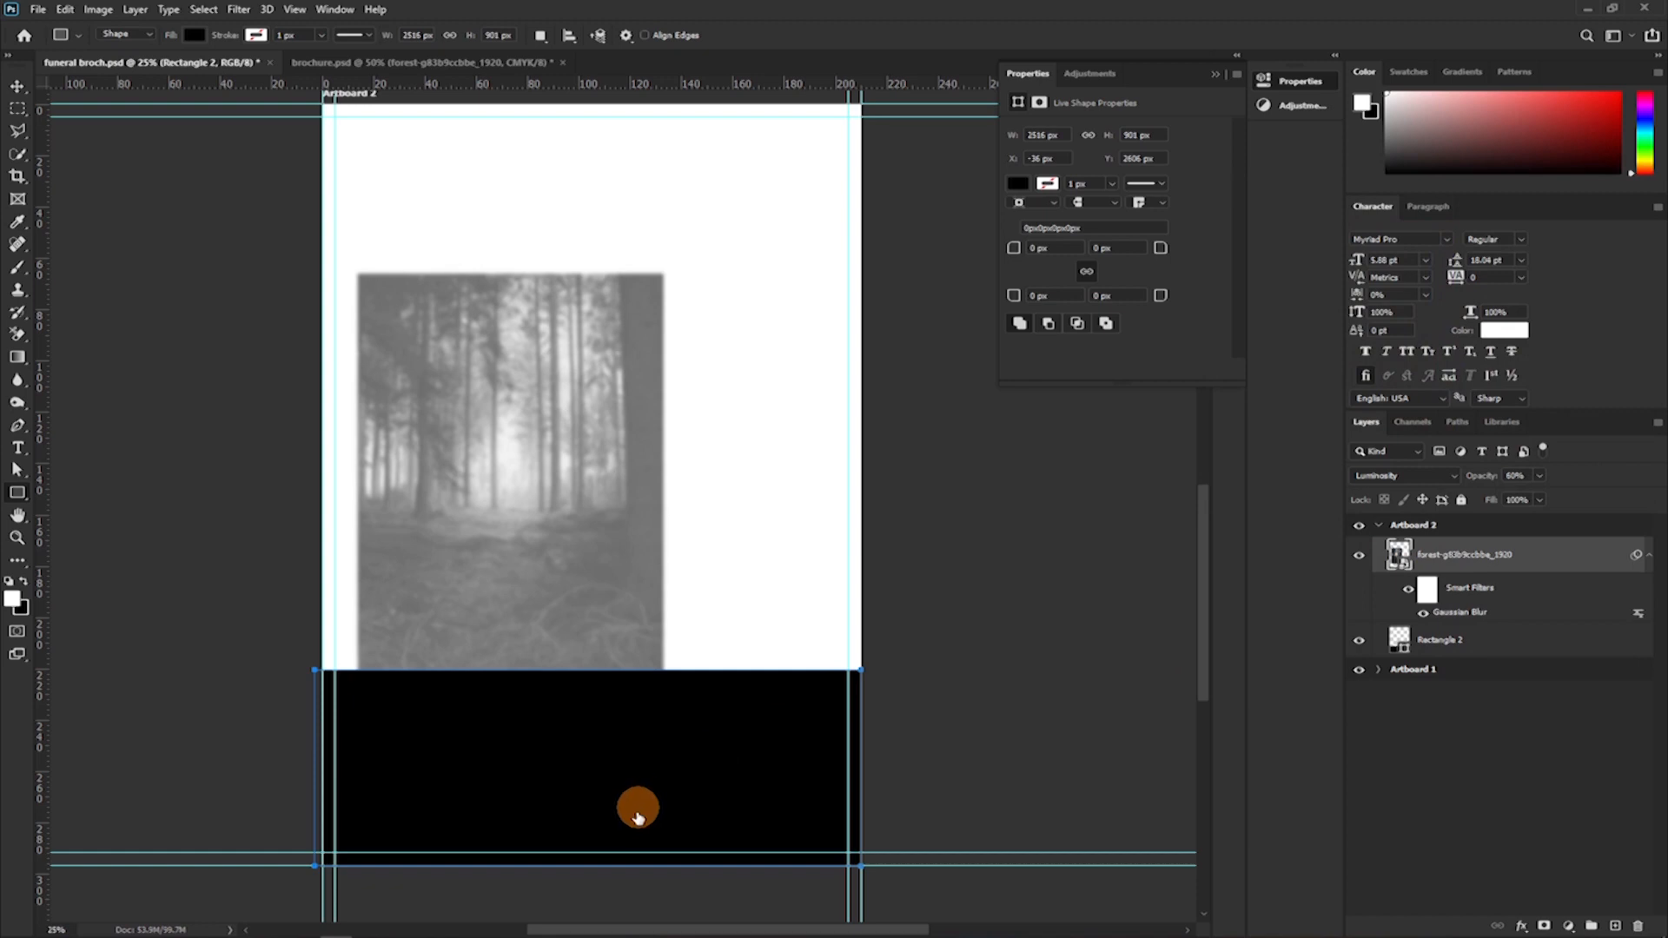
{"action": "key", "text": "v"}
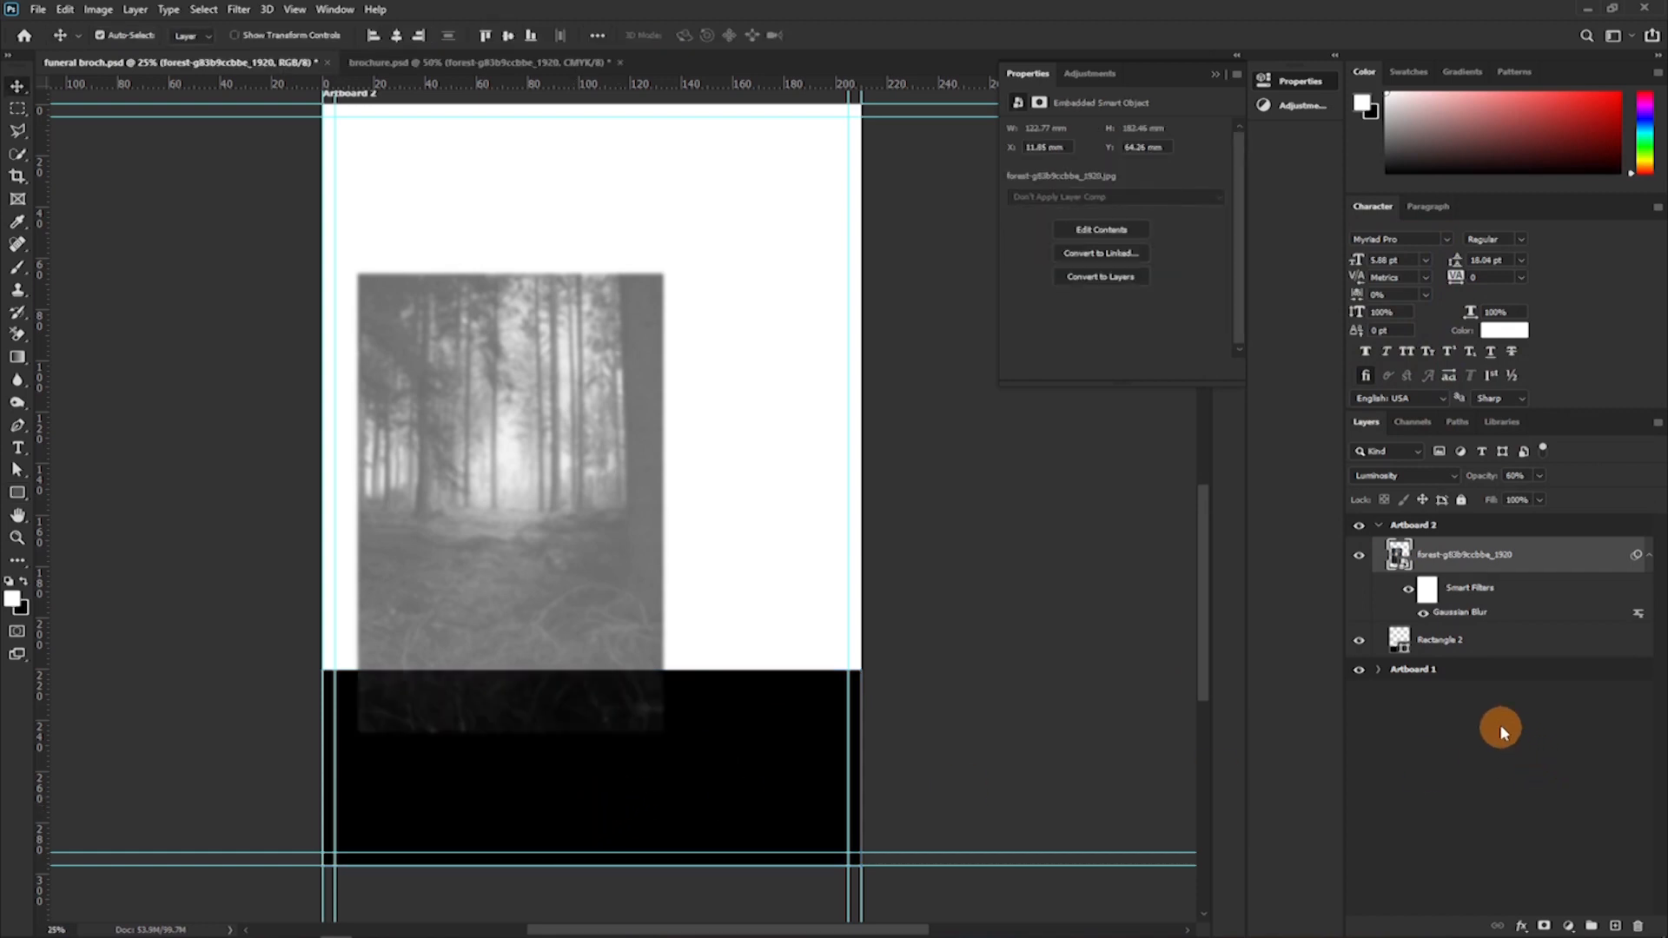
Enlarge the forest image to about 387 mm tall so it spans the artboard's lower part, and clip it to the black rectangle.
{"action": "key", "text": "ctrl+t"}
{"action": "left_click", "coordinate": [848, 366]}
{"action": "left_click_drag", "start_coordinate": [665, 502], "coordinate": [1030, 581]}
{"action": "left_click_drag", "start_coordinate": [723, 373], "coordinate": [618, 660]}
{"action": "mouse_move", "coordinate": [648, 470]}
{"action": "left_mouse_down"}
{"action": "mouse_move", "coordinate": [670, 550]}
{"action": "mouse_move", "coordinate": [663, 495]}
{"action": "left_mouse_up"}
{"action": "double_click", "coordinate": [660, 503]}
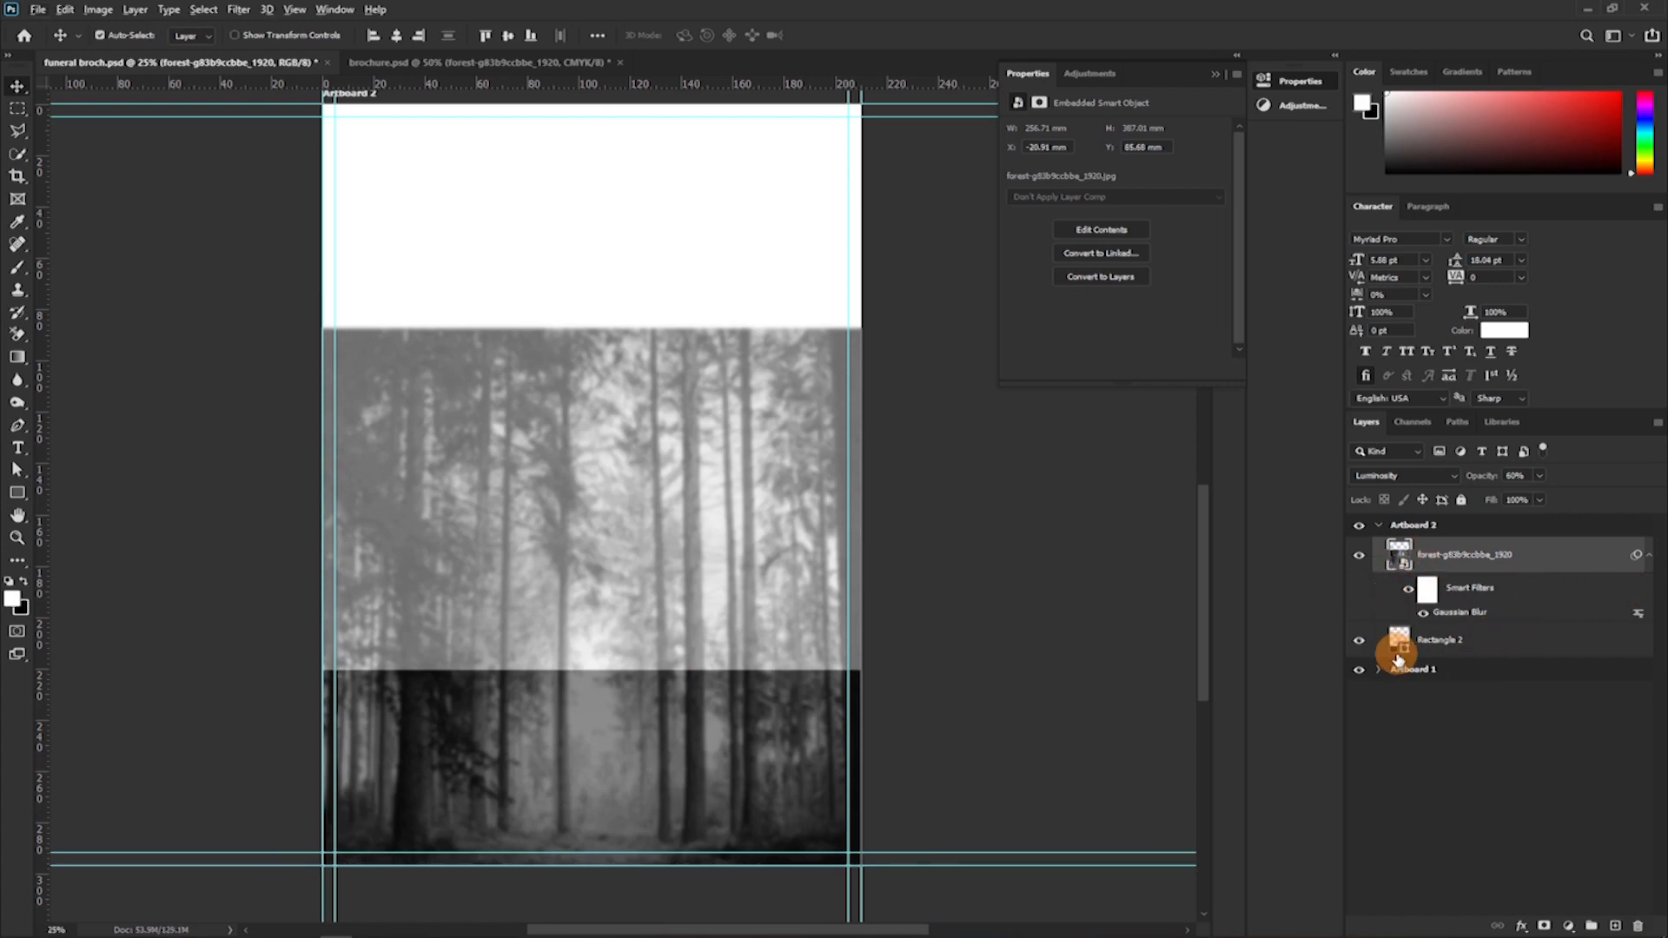
{"action": "left_click_drag", "start_coordinate": [1407, 584], "coordinate": [1396, 621]}
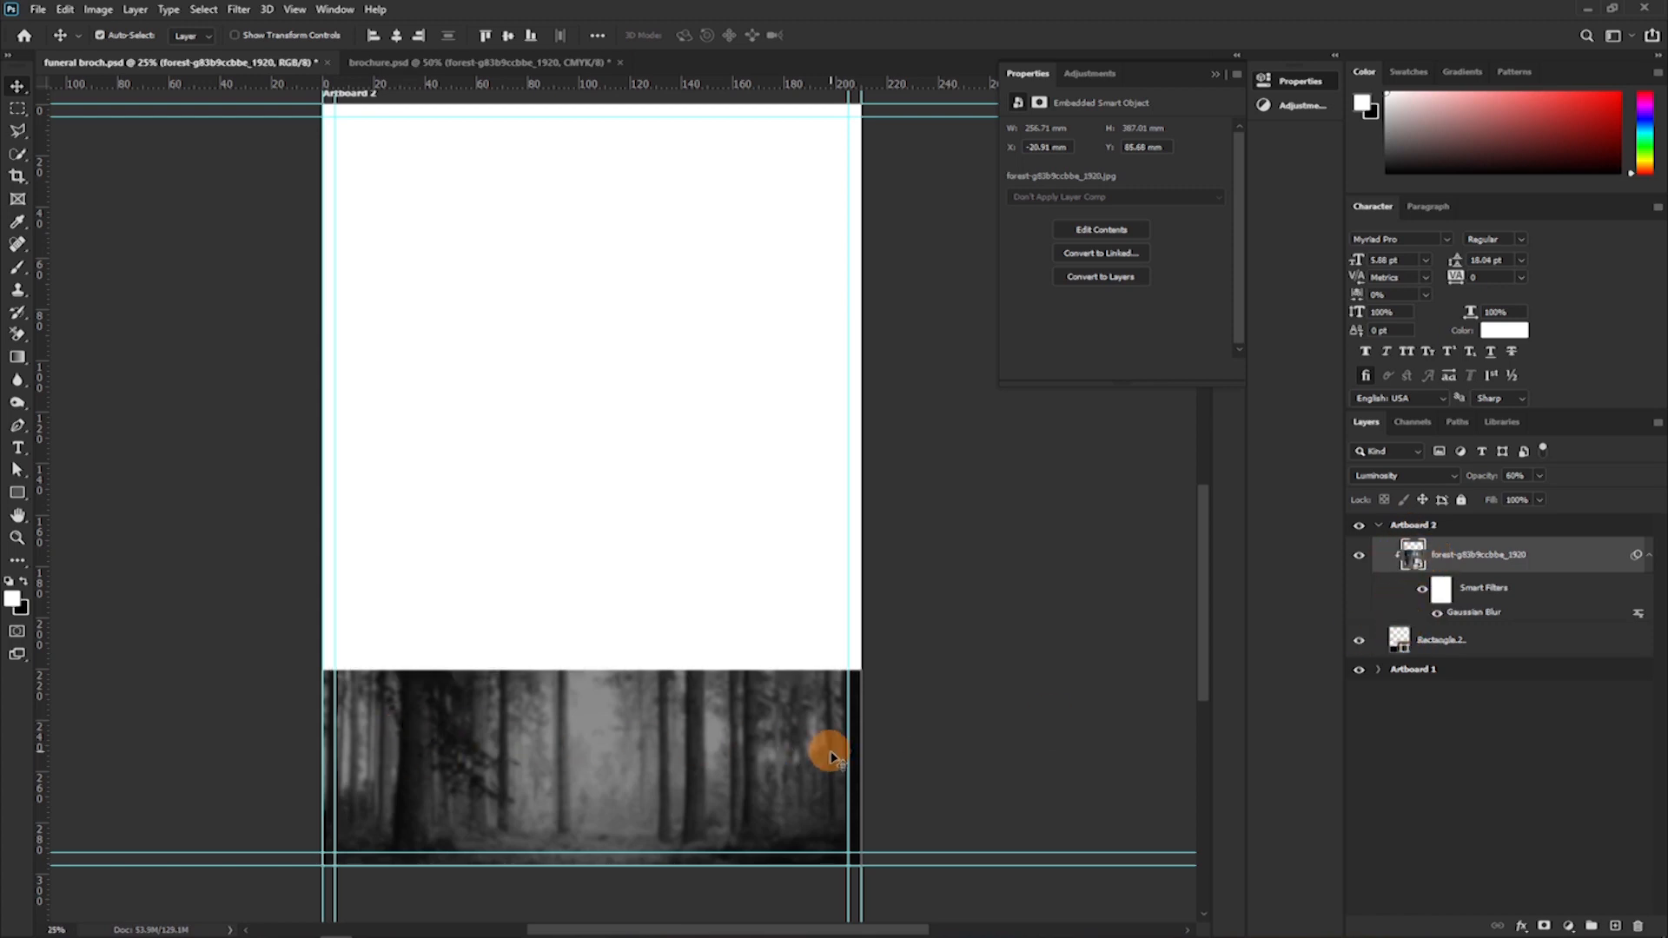
{"action": "scroll", "coordinate": [657, 658], "scroll_direction": "up", "scroll_amount": 2}
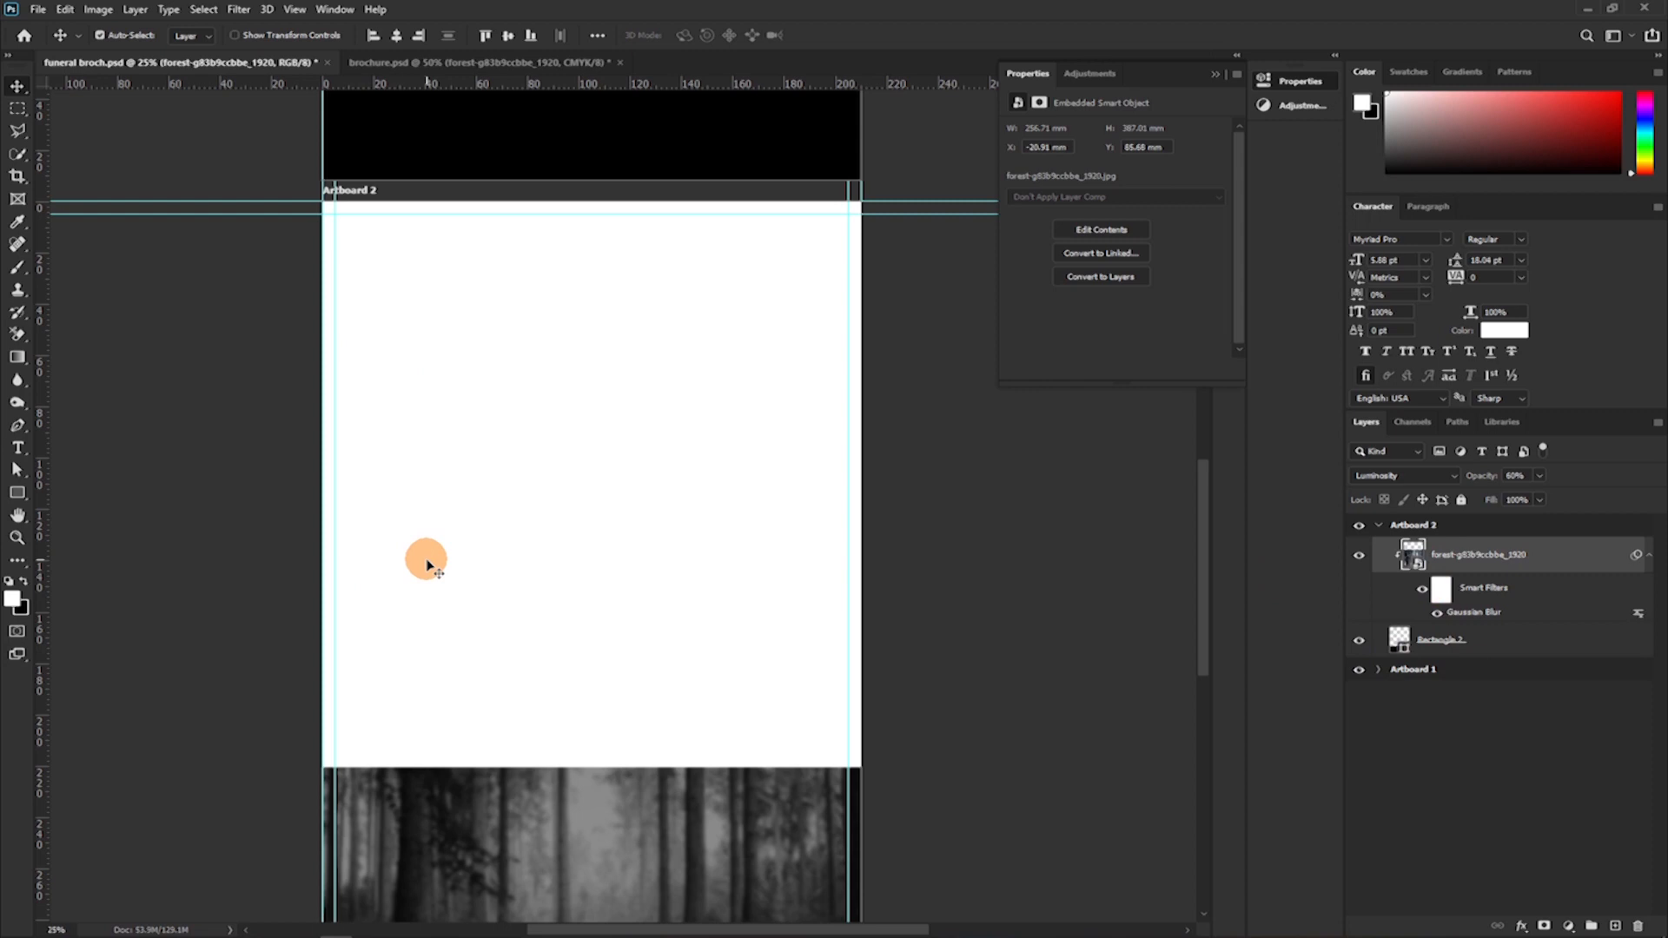
Add the text "order of service" near the upper edge of Artboard 2 and set its colour to #000000.
{"action": "key", "text": "t"}
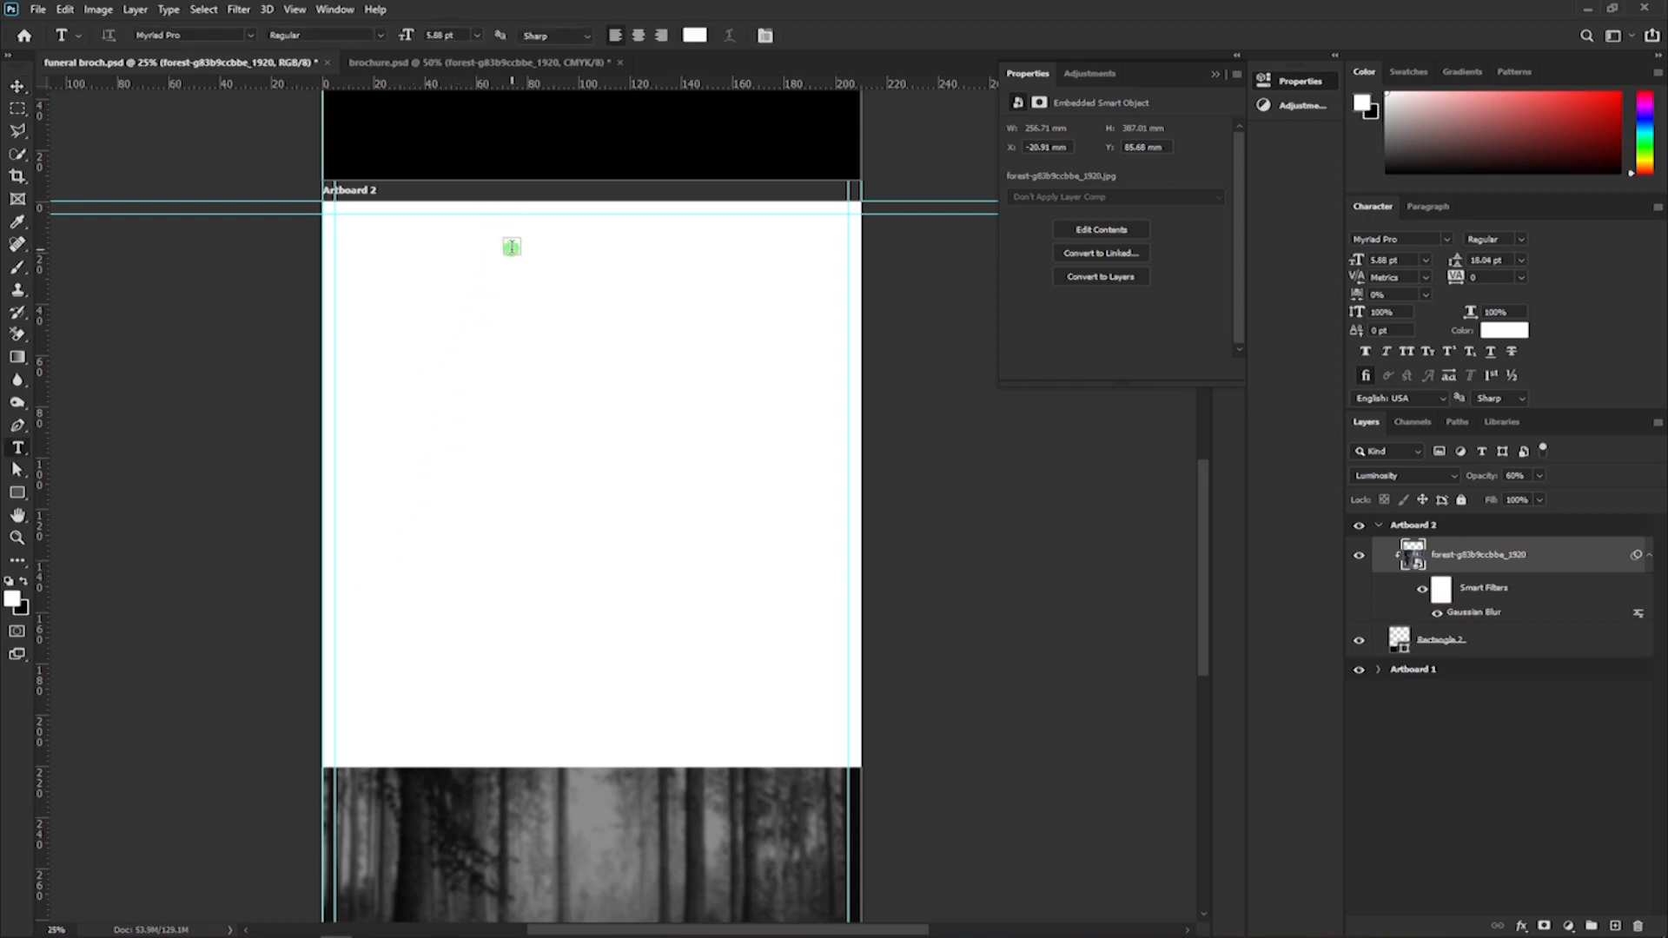
{"action": "left_click", "coordinate": [511, 247]}
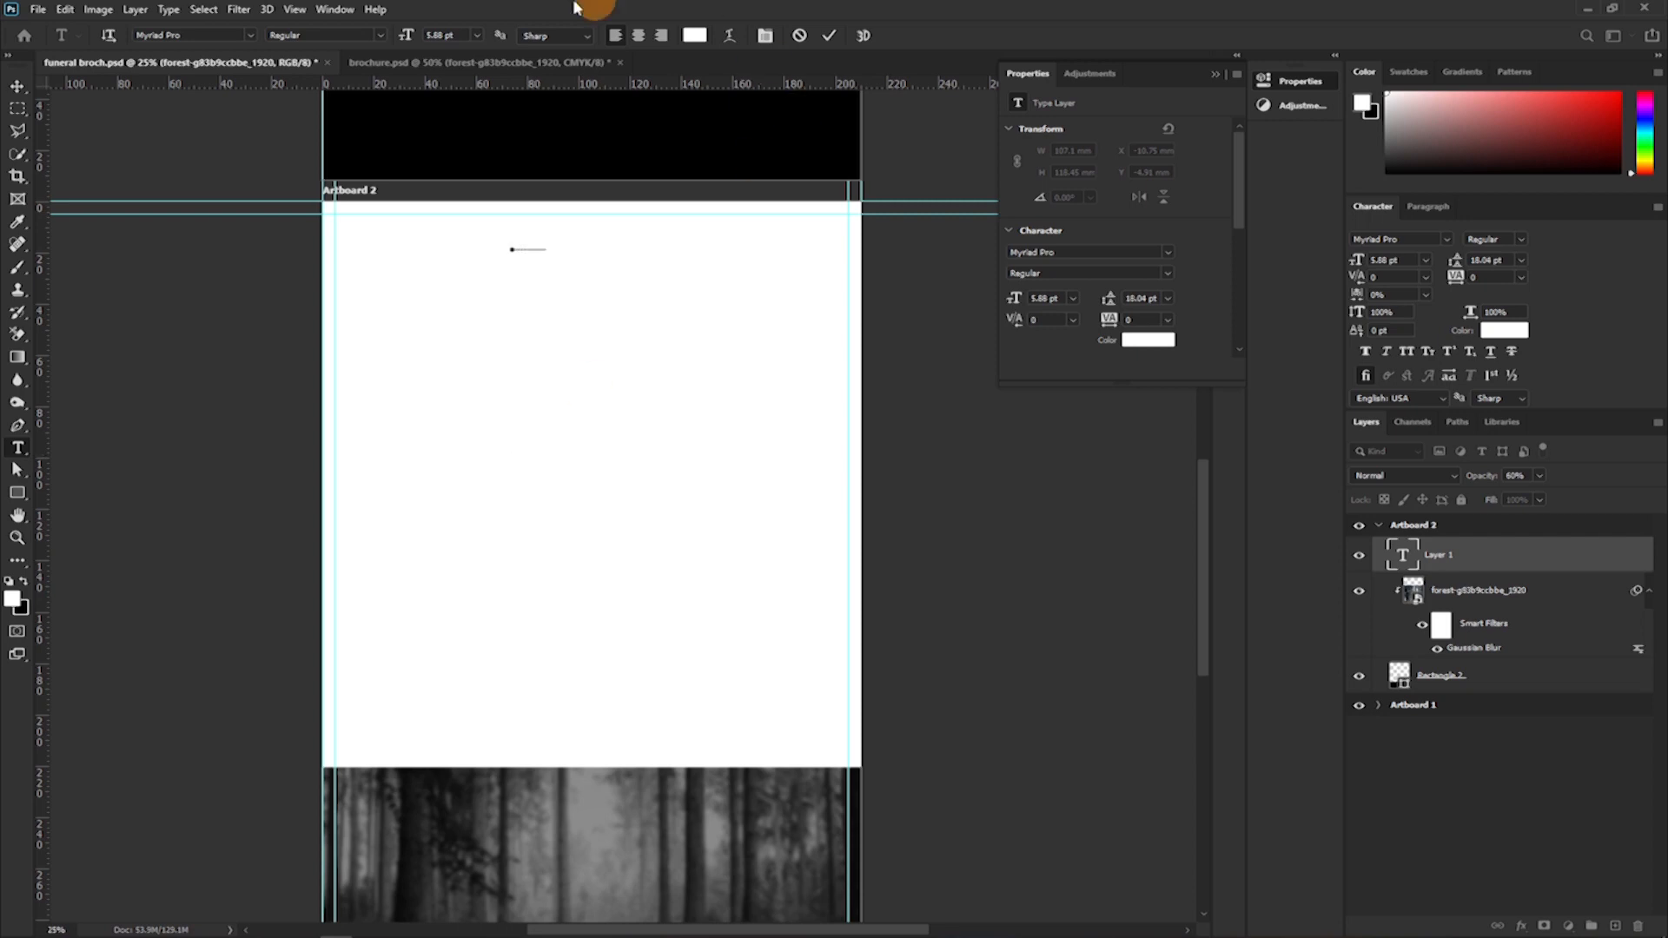
{"action": "left_click", "coordinate": [831, 36]}
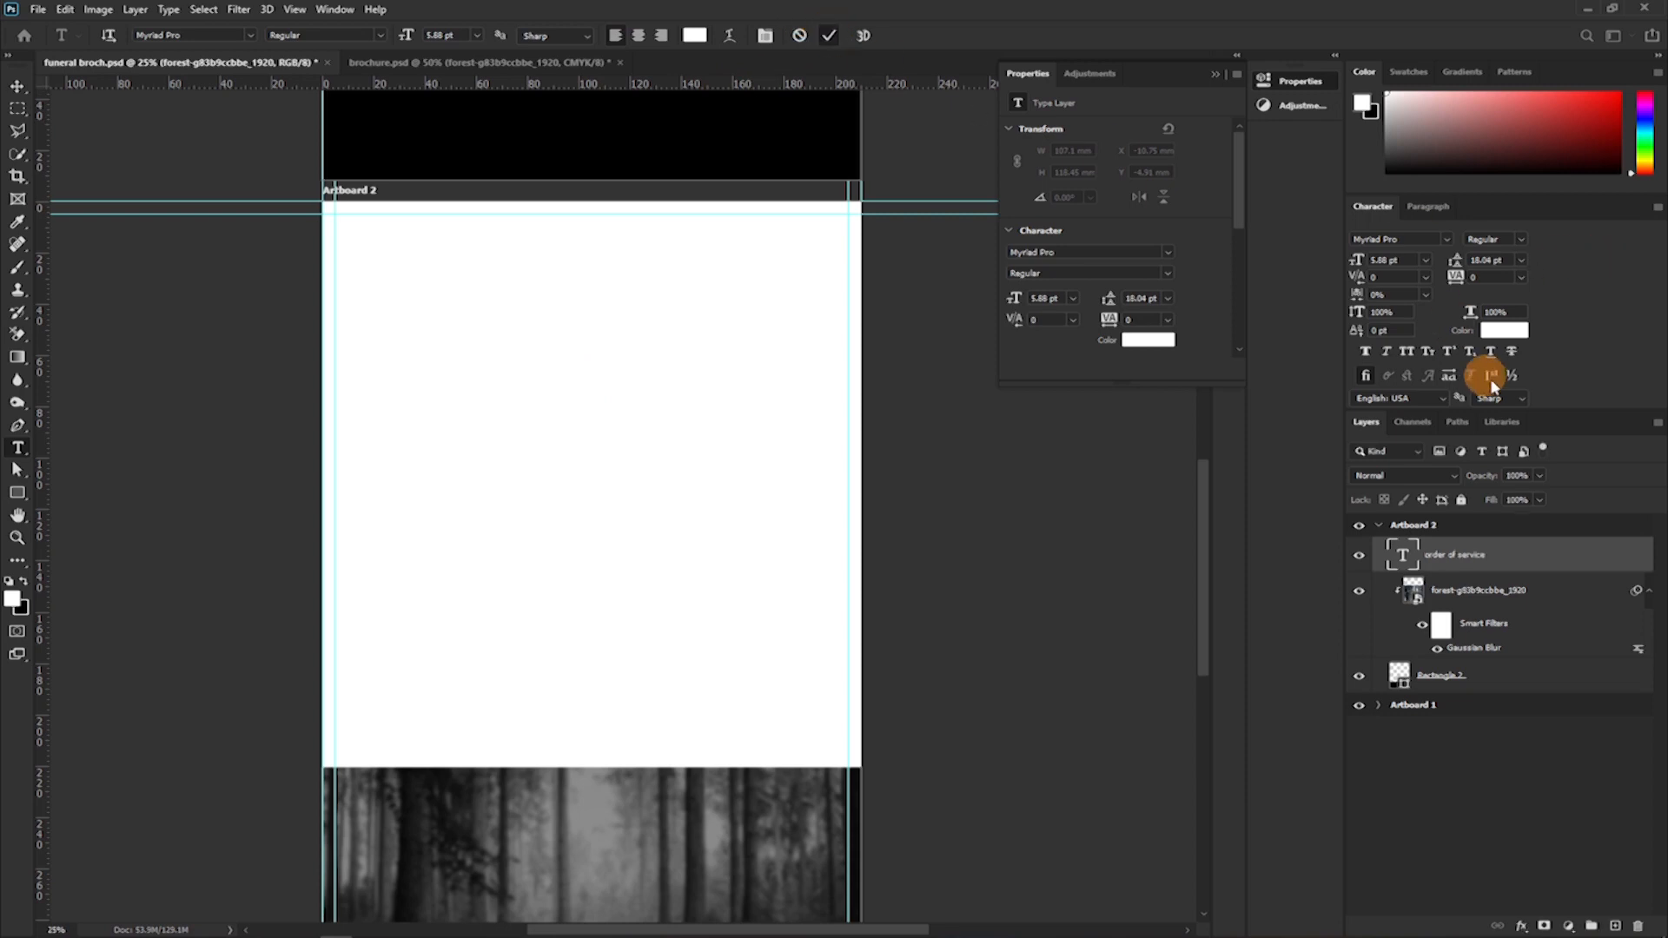
{"action": "left_click", "coordinate": [1497, 332]}
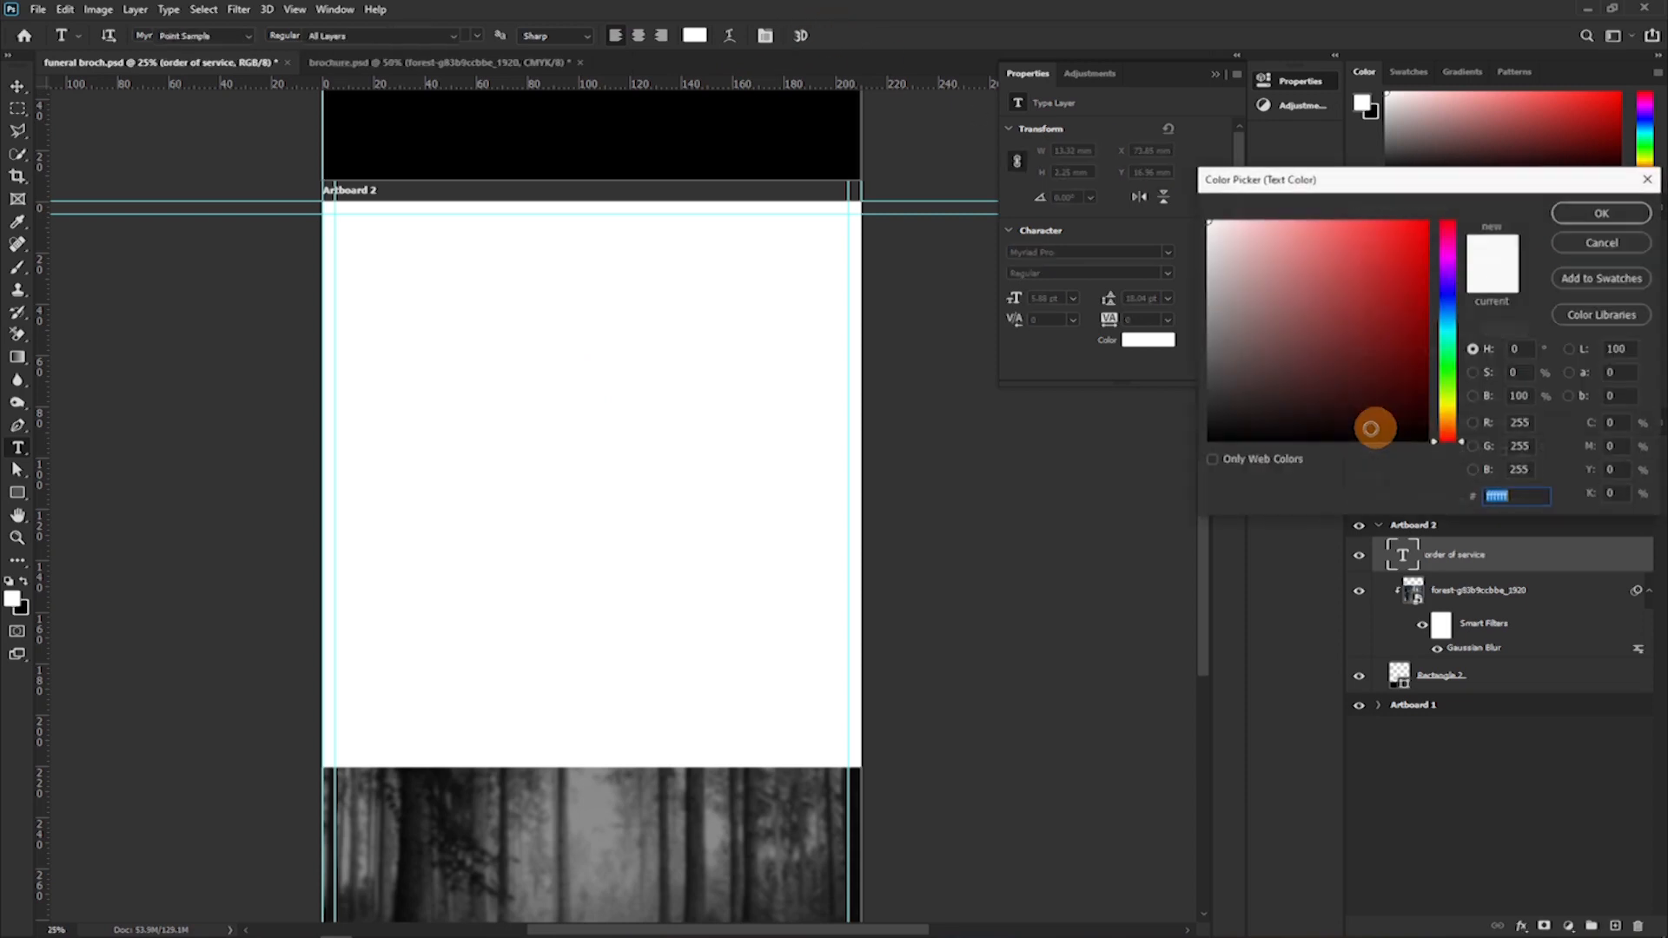
{"action": "left_click_drag", "start_coordinate": [1373, 428], "coordinate": [1236, 421]}
{"action": "left_click", "coordinate": [1601, 214]}
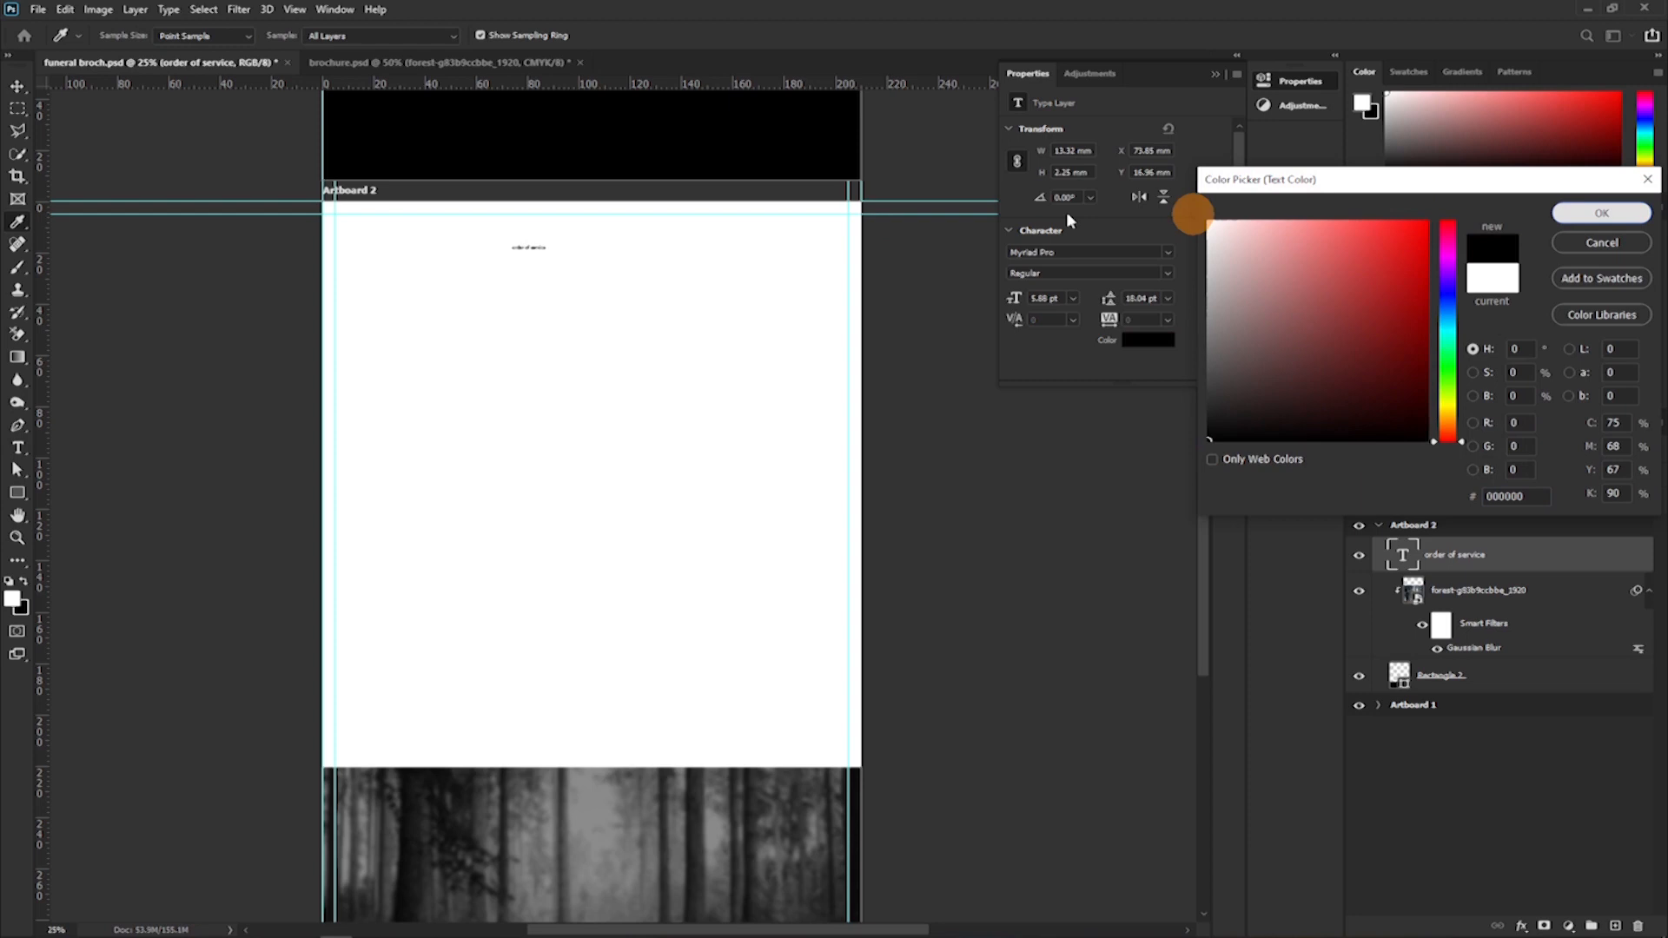
Set the "order of service" text to Montserrat Regular at 72.88 pt in All Caps.
{"action": "left_click", "coordinate": [1425, 238]}
{"action": "type", "text": "monts"}
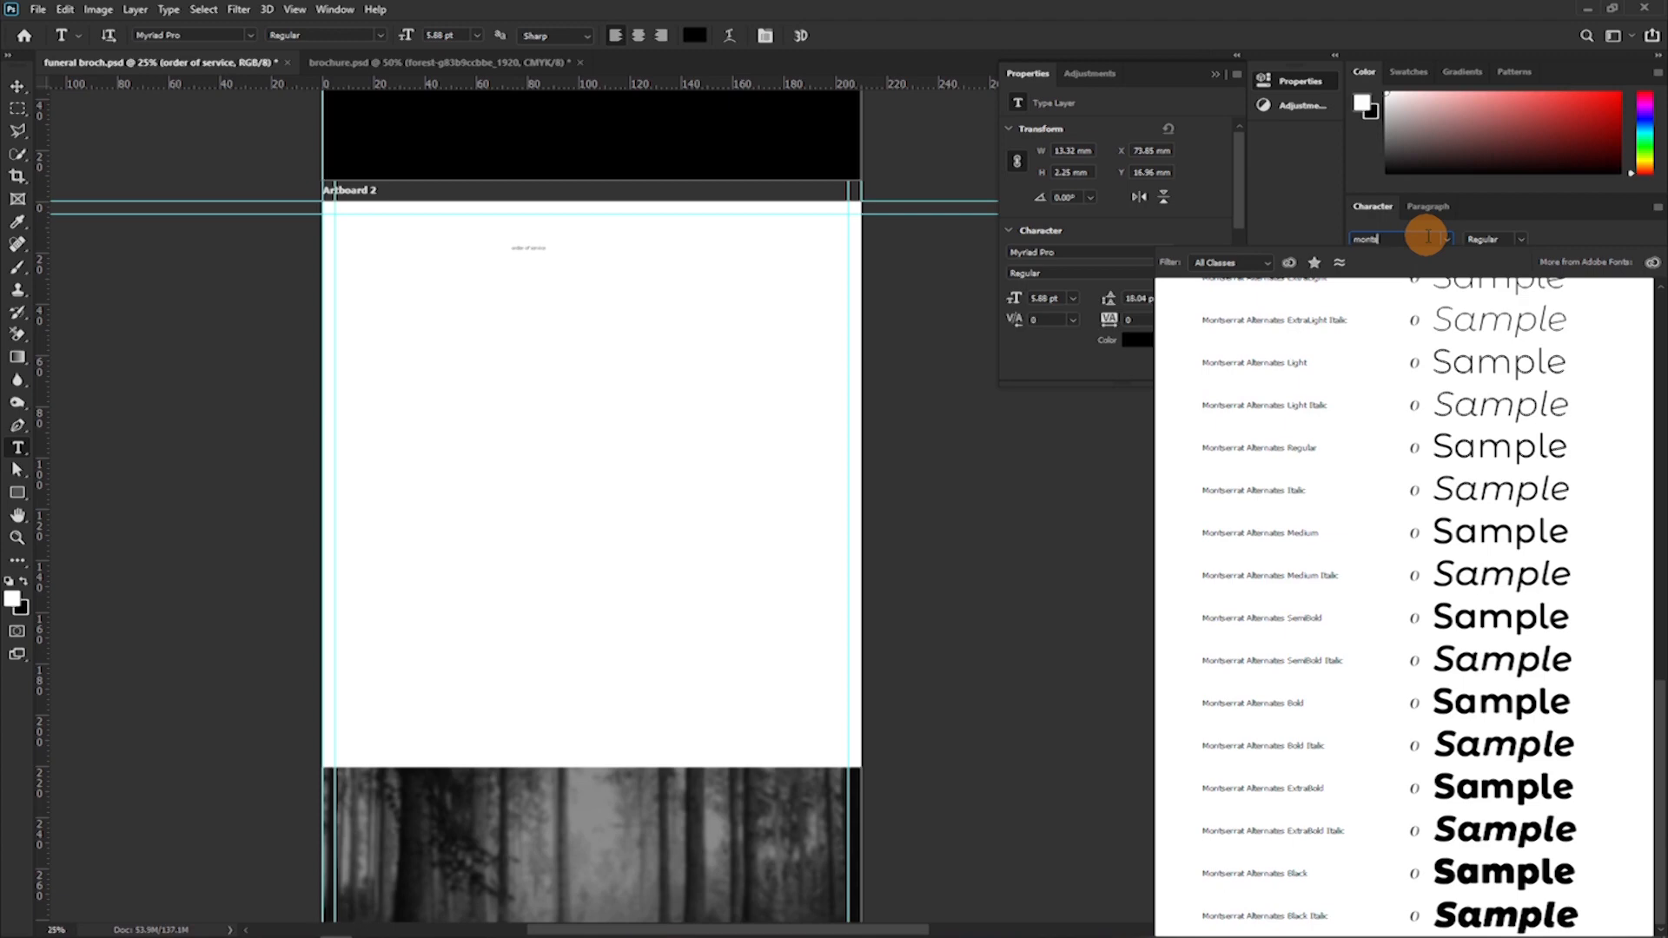
{"action": "scroll", "coordinate": [1491, 553], "scroll_direction": "up", "scroll_amount": 7}
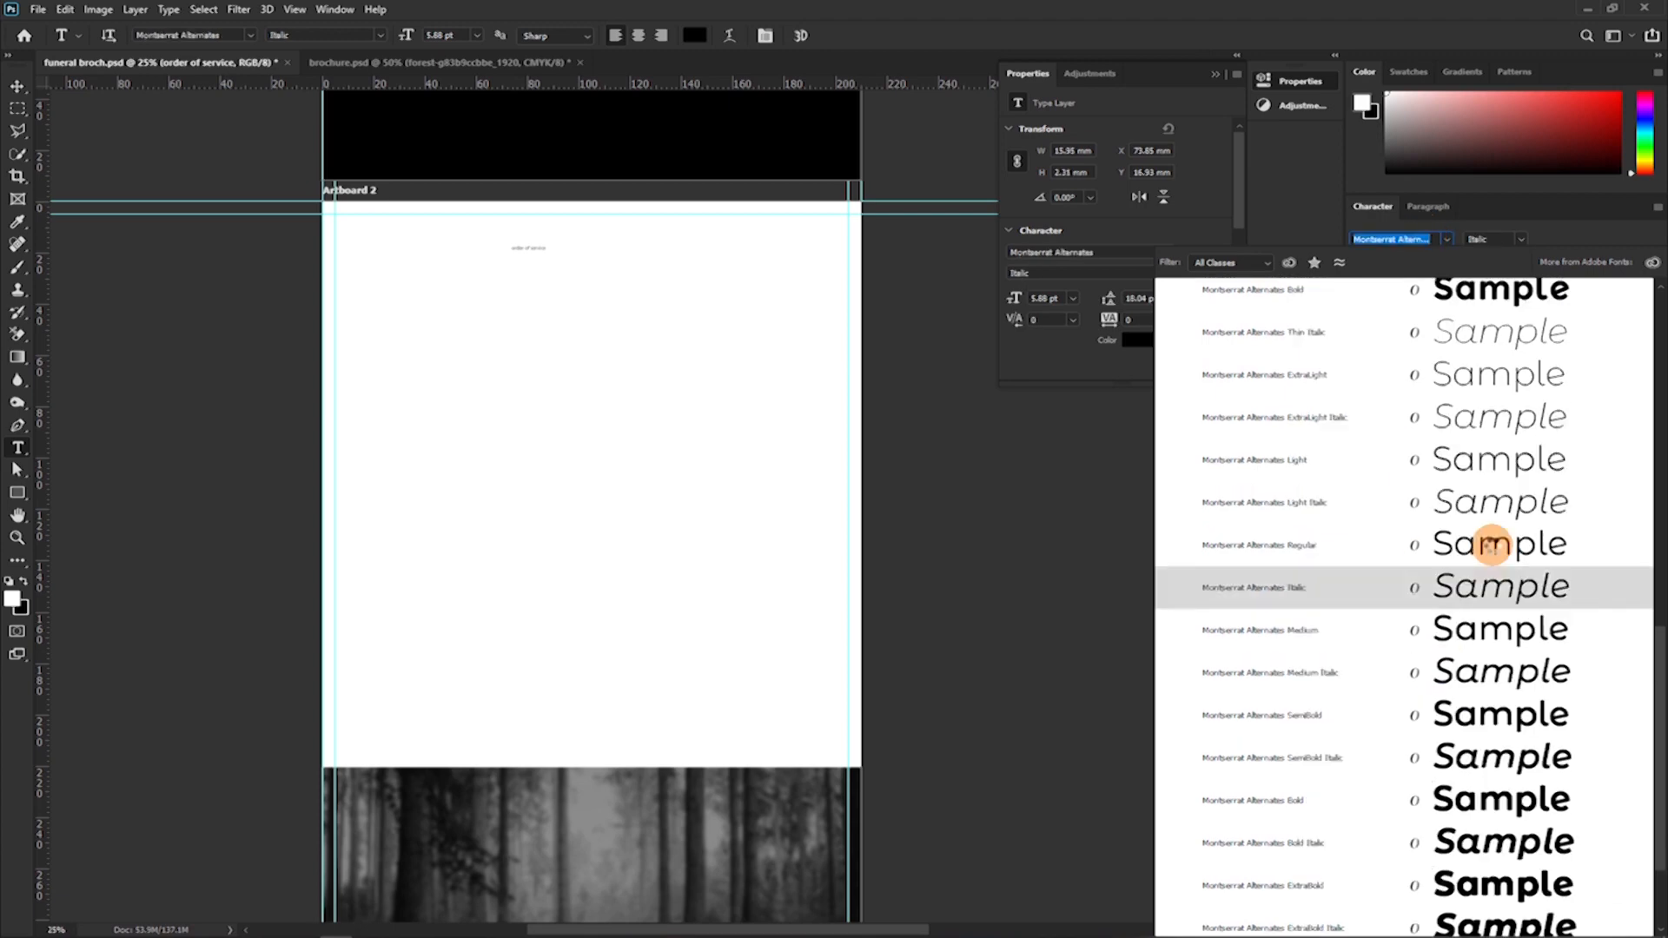
{"action": "scroll", "coordinate": [1470, 483], "scroll_direction": "up", "scroll_amount": 1}
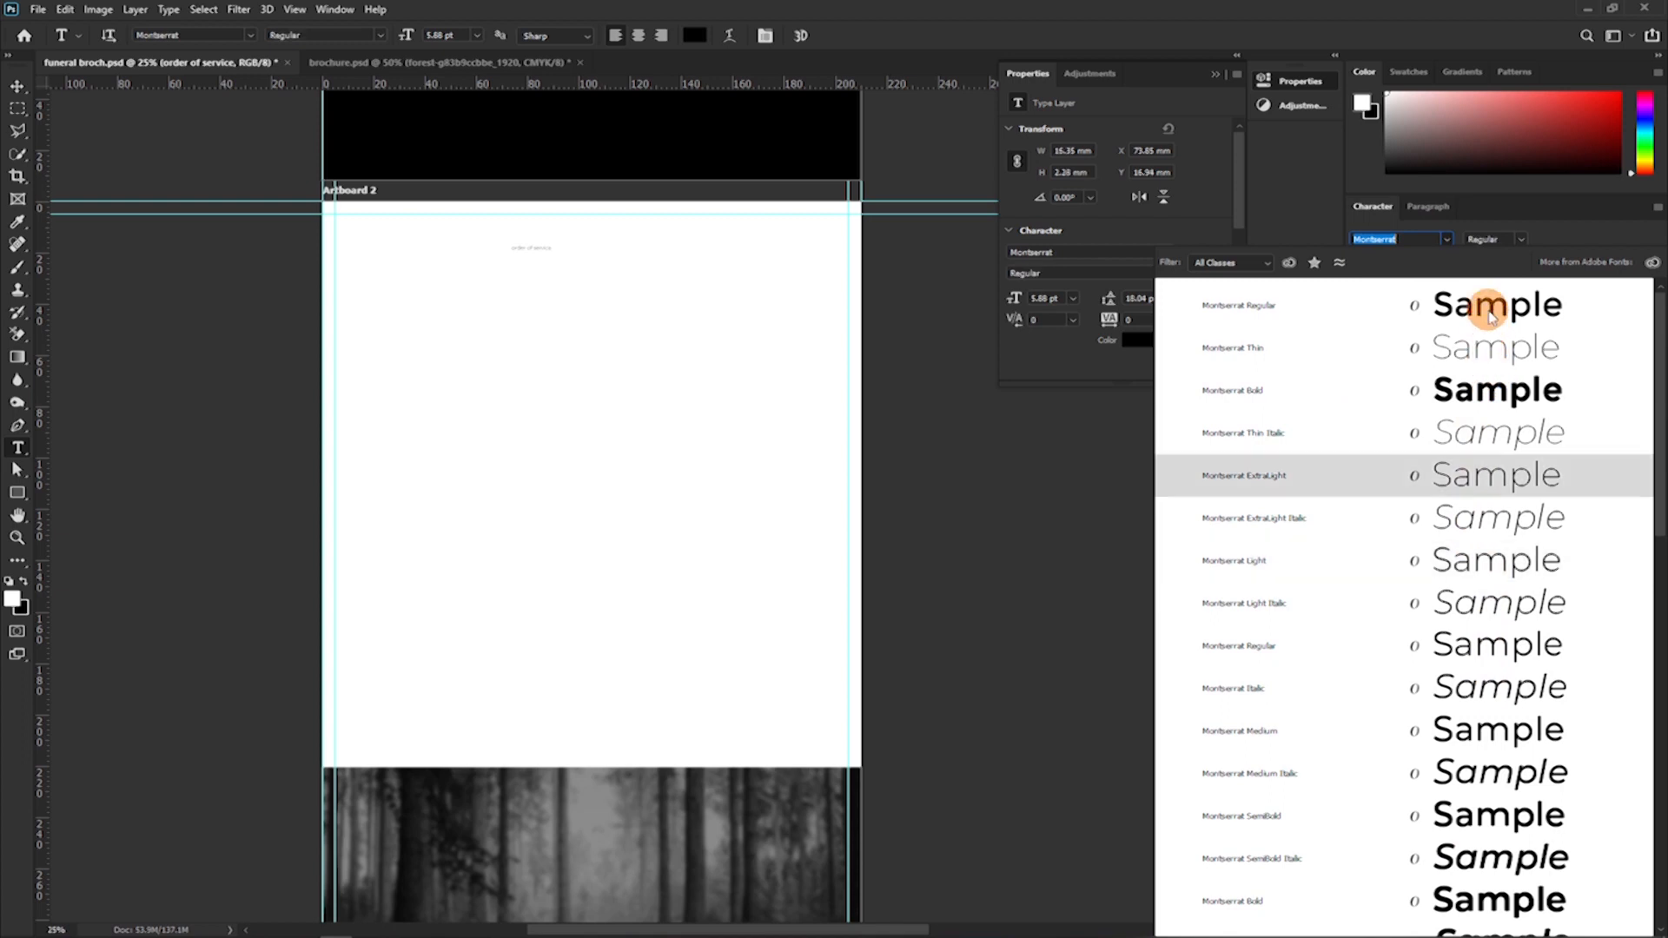
{"action": "left_click", "coordinate": [1455, 317]}
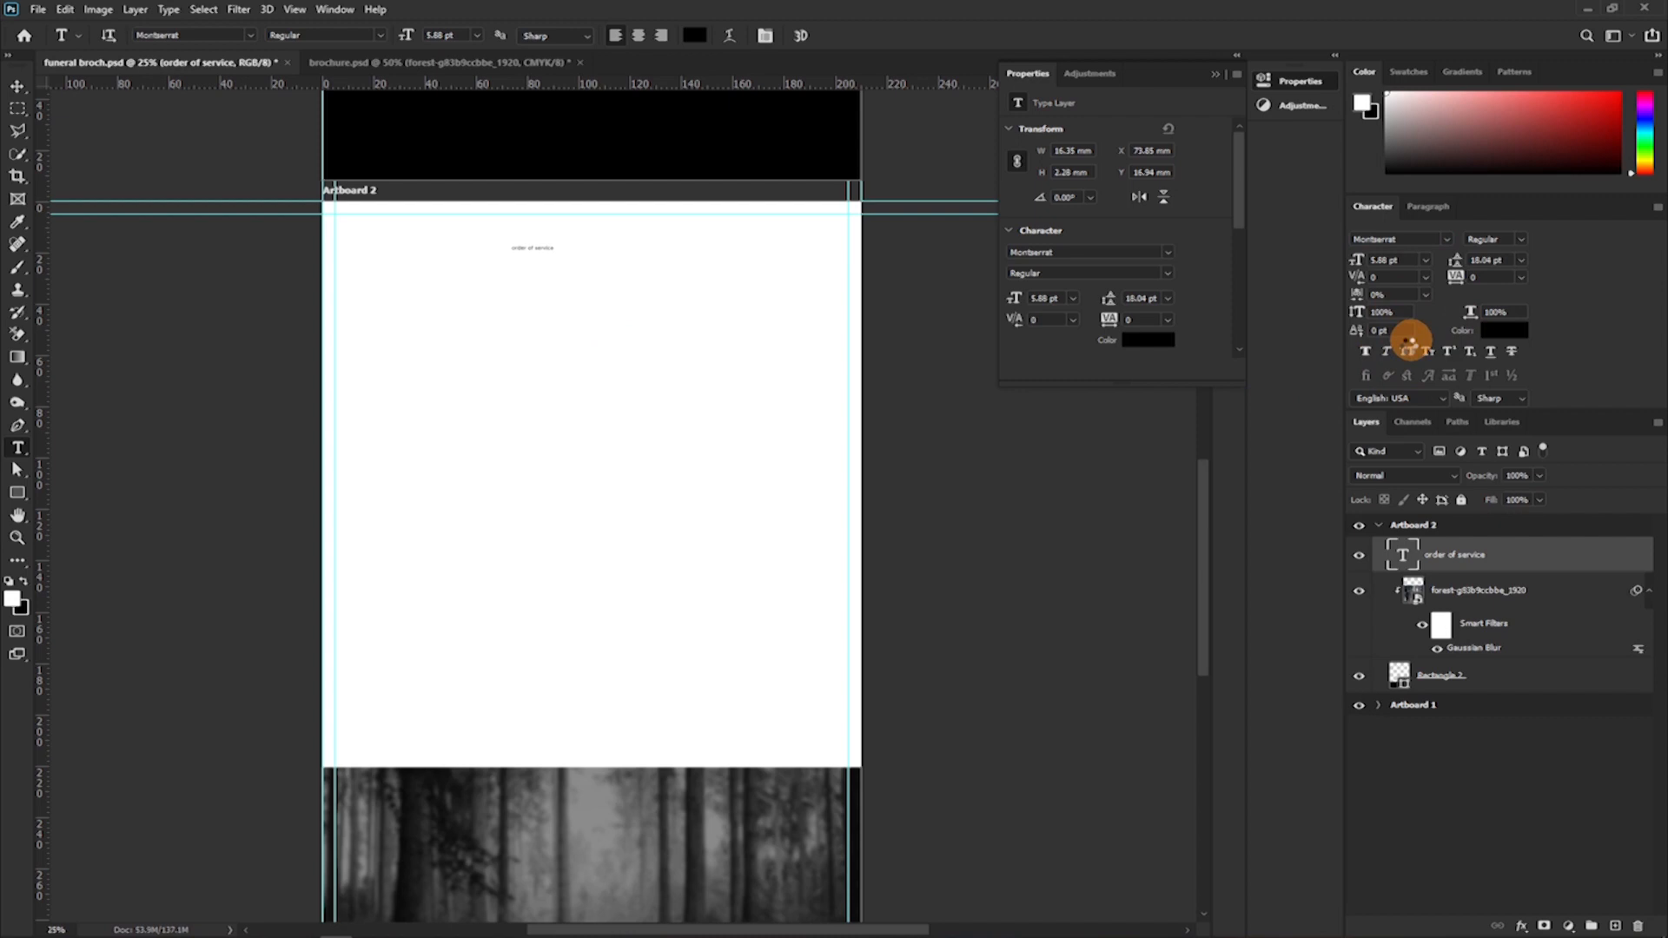
{"action": "left_click_drag", "start_coordinate": [1356, 261], "coordinate": [1370, 264]}
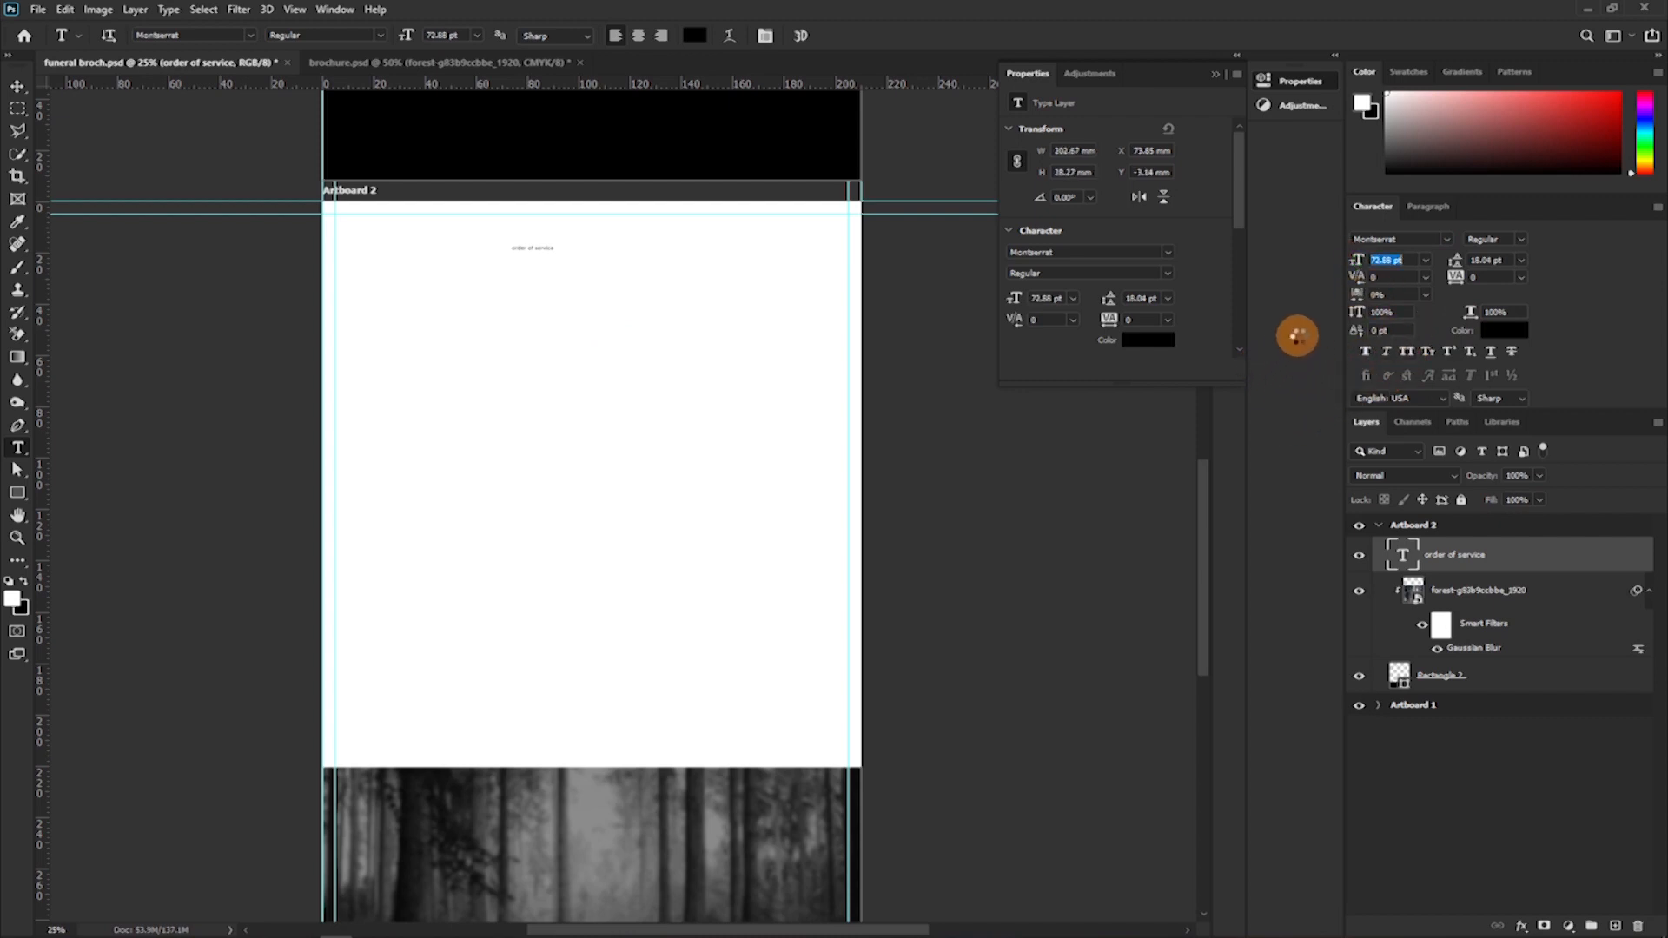
{"action": "left_click", "coordinate": [1406, 352]}
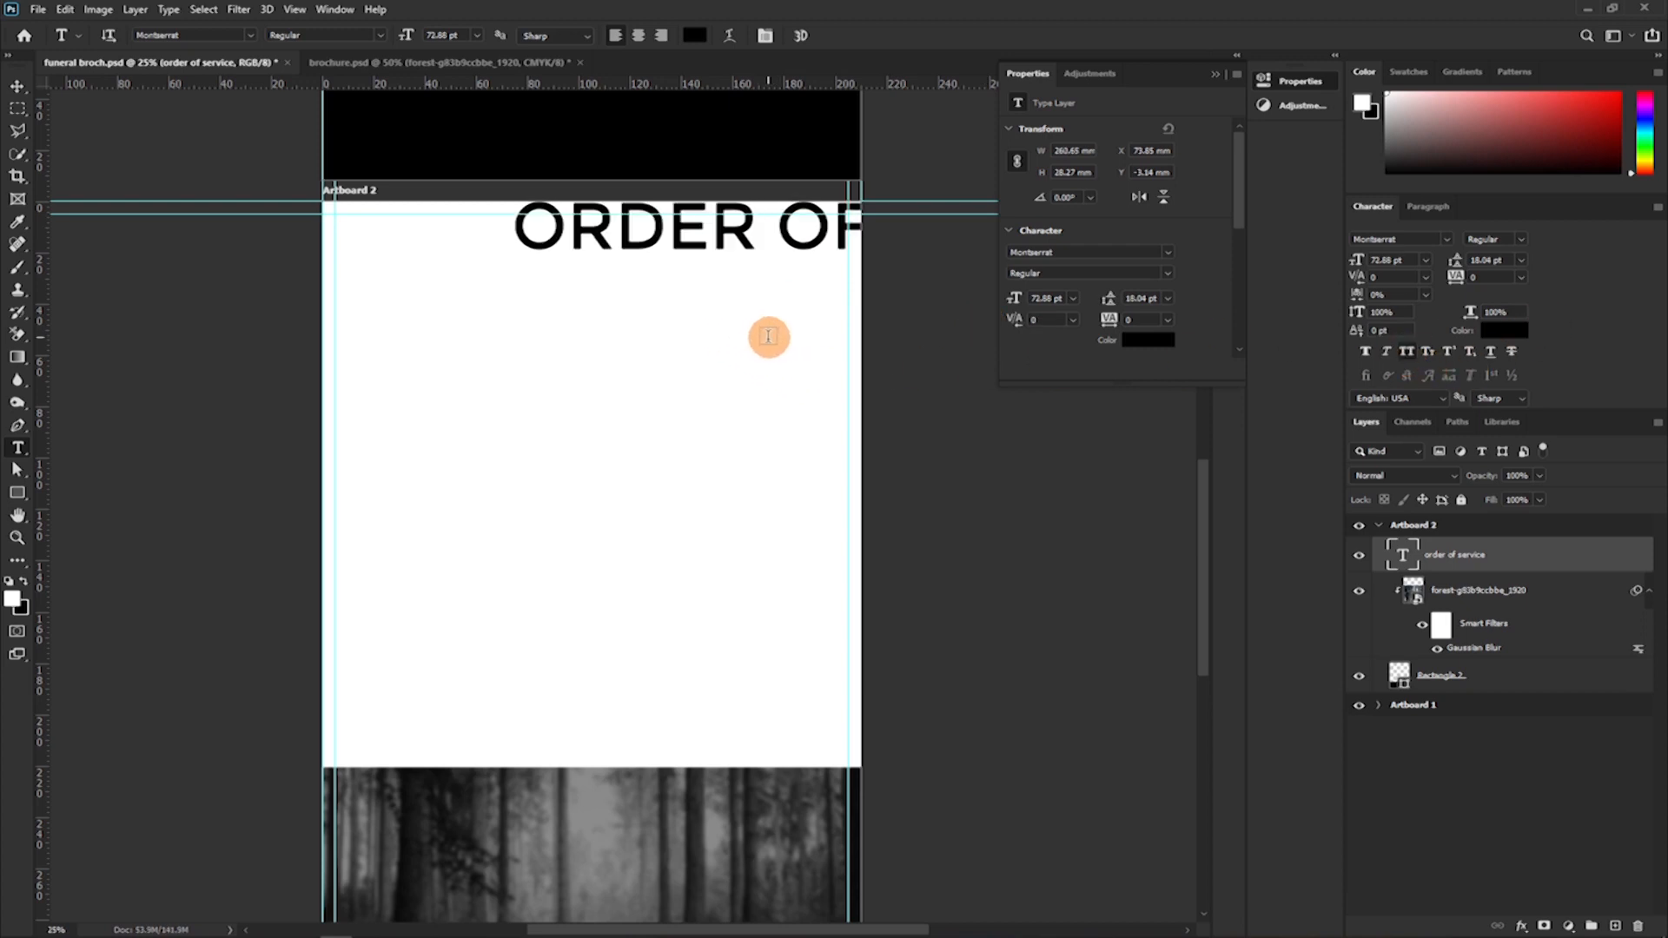
Scale the heading down to about 108 mm wide and place it inside Artboard 2, just below the upper guides.
{"action": "key", "text": "v"}
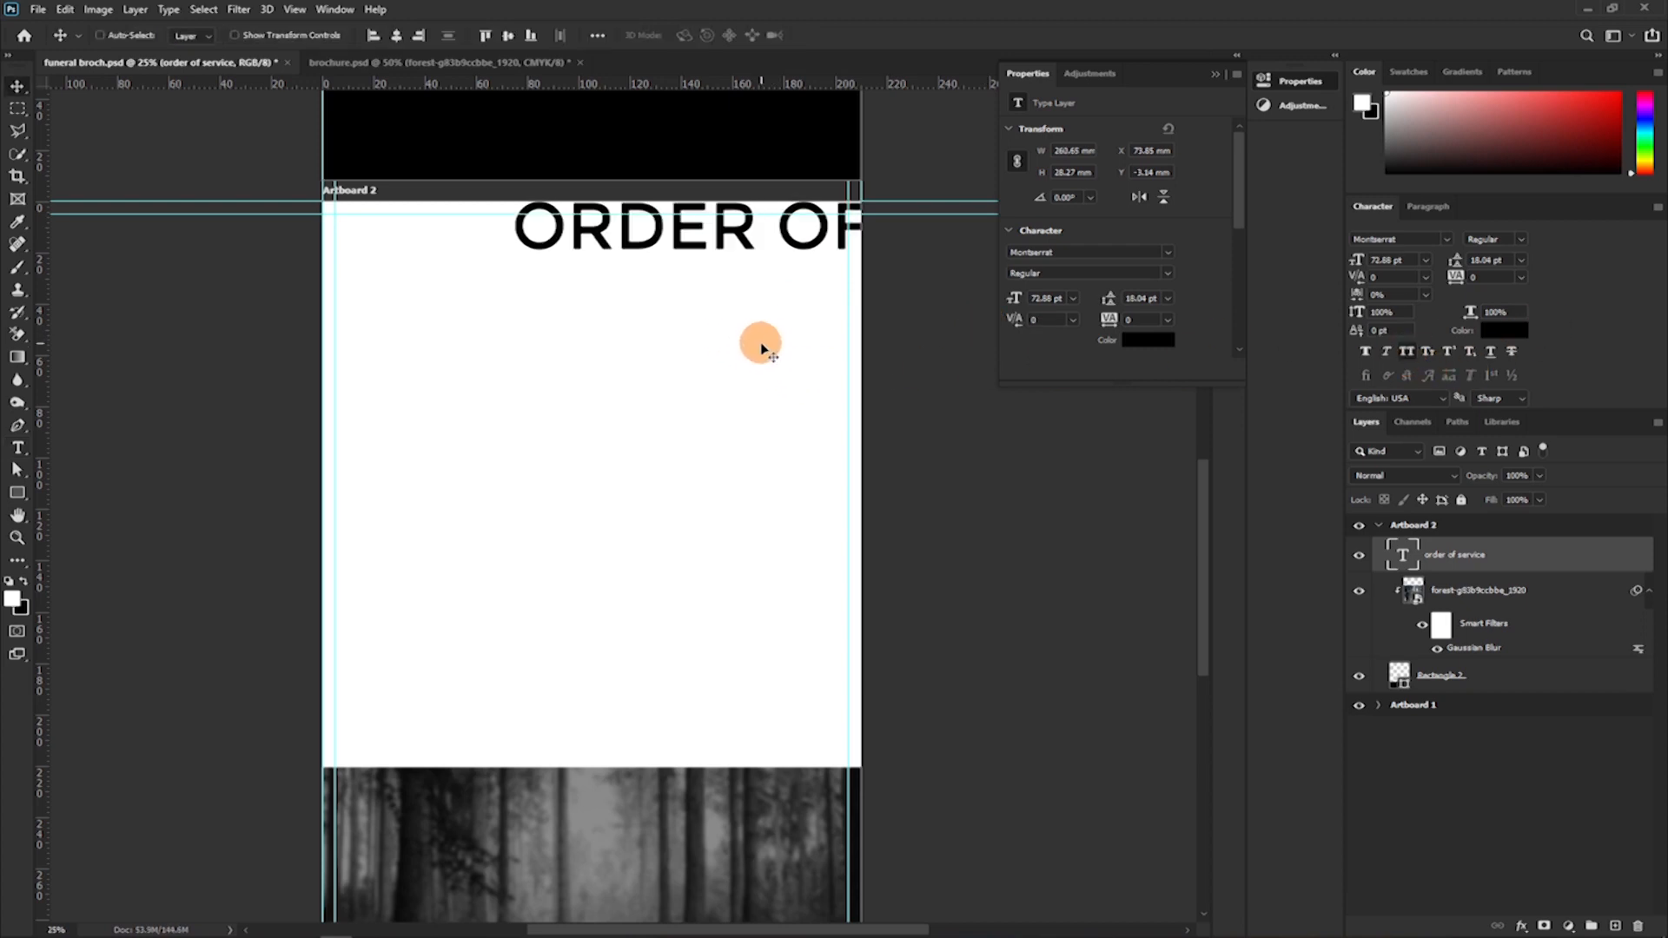
{"action": "key", "text": "ctrl+t"}
{"action": "left_click_drag", "start_coordinate": [848, 267], "coordinate": [583, 249]}
{"action": "key", "text": "Return"}
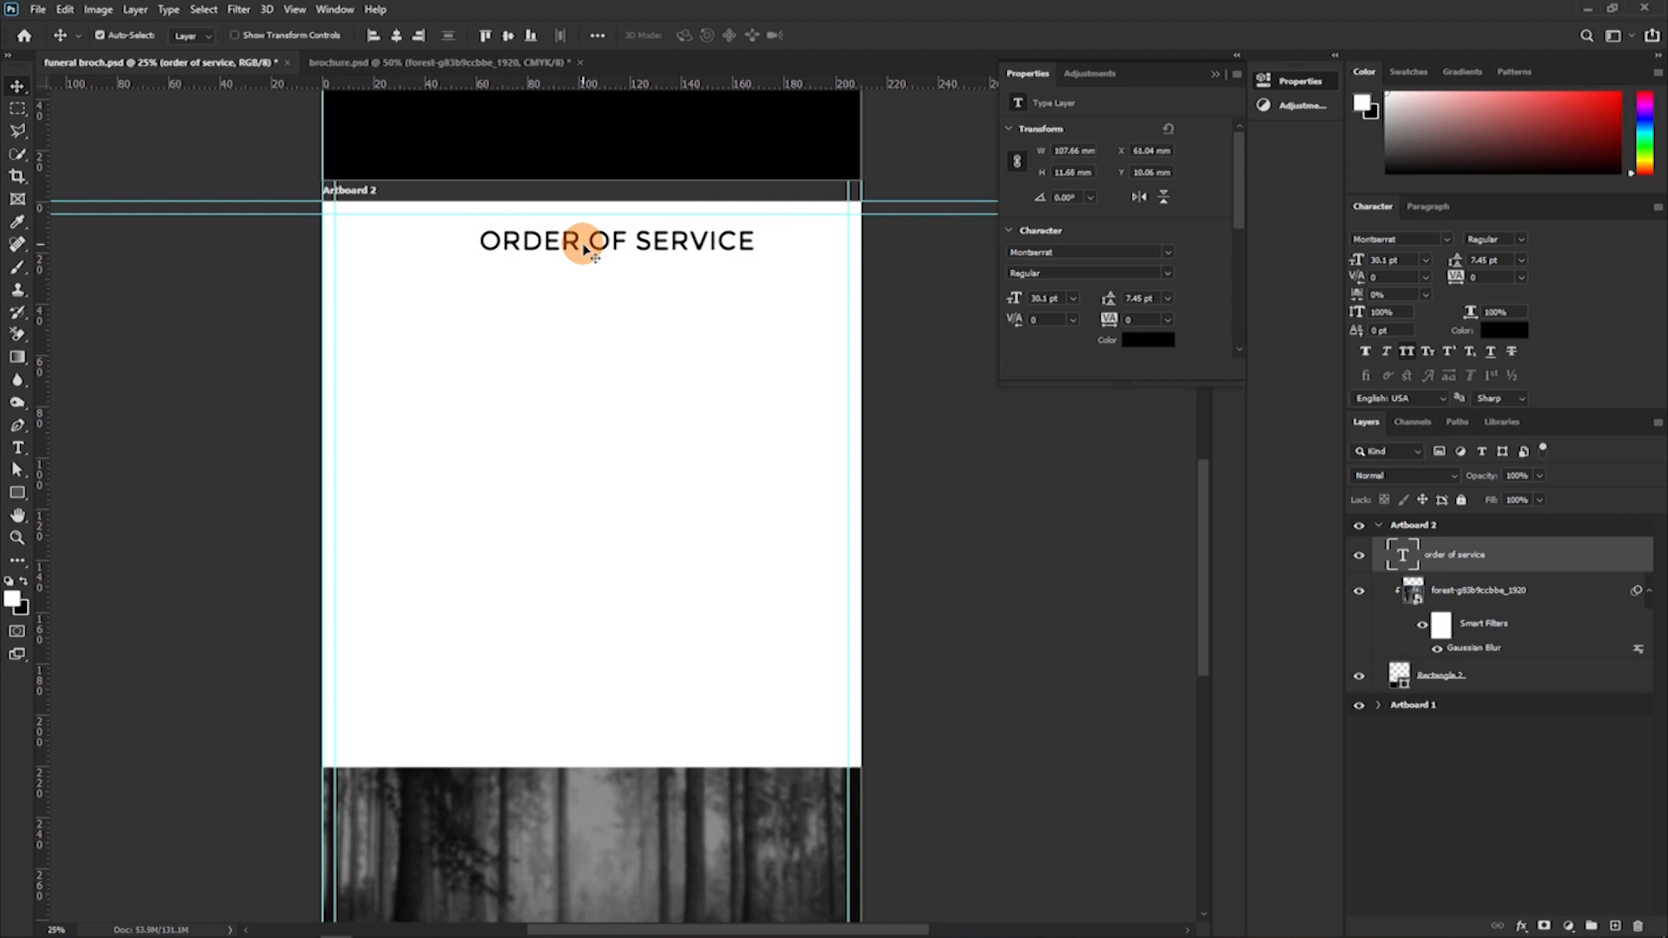
Run a spell check on the "order of service" heading and leave text editing.
{"action": "key", "text": "t"}
{"action": "left_click", "coordinate": [582, 242]}
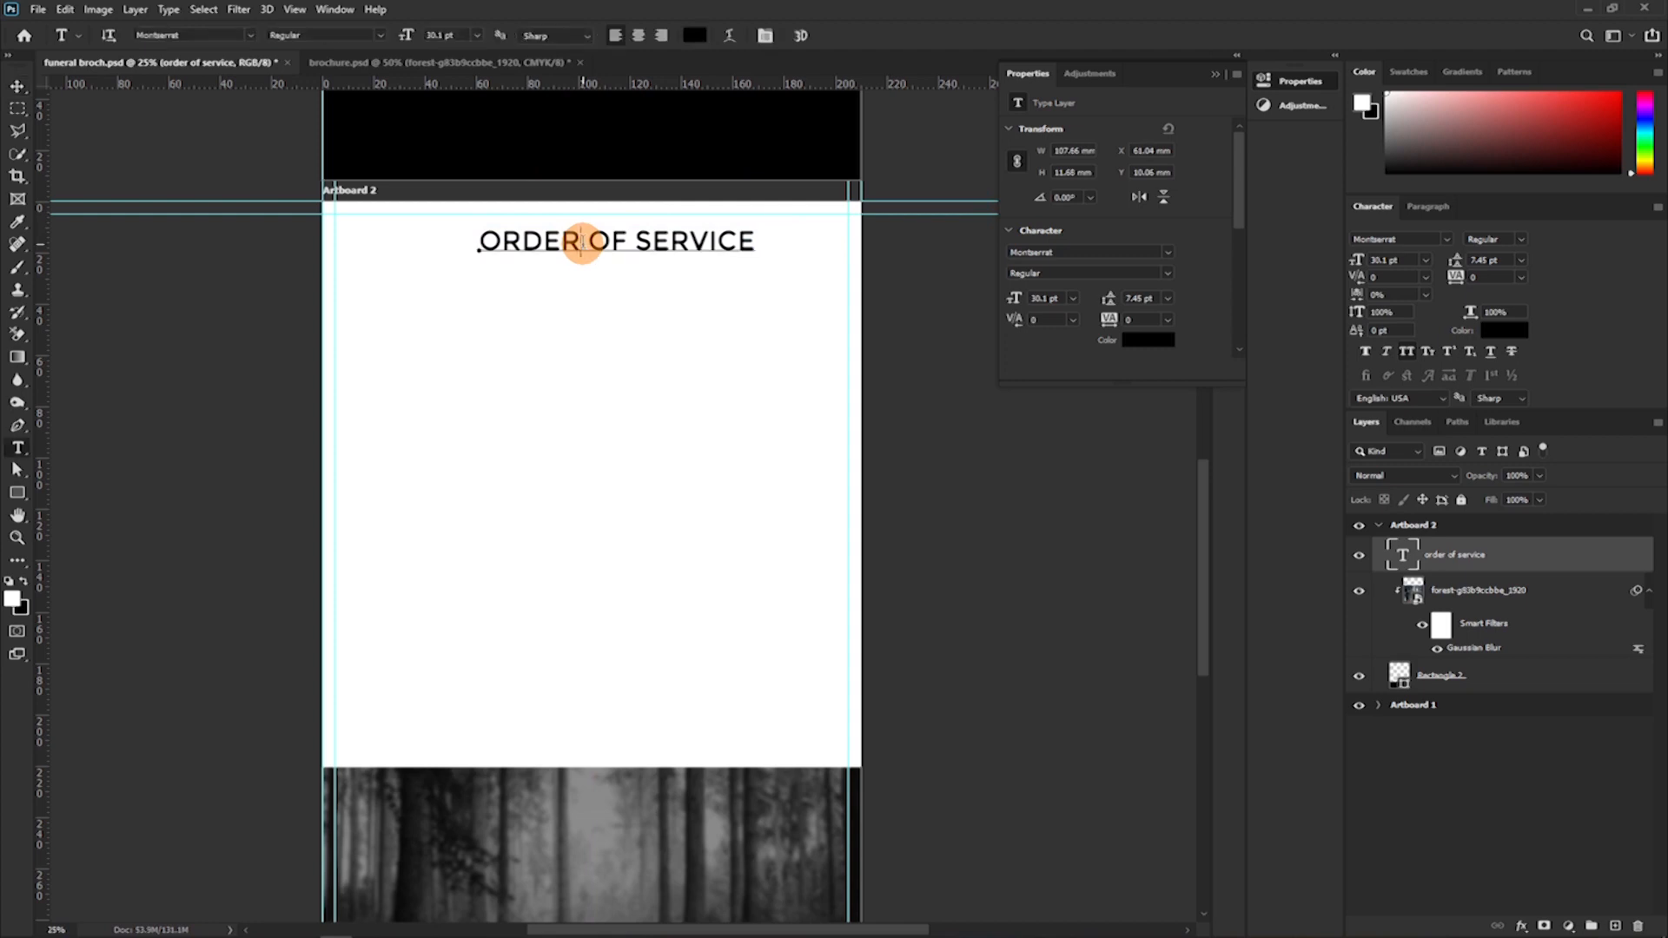
{"action": "right_click", "coordinate": [582, 244]}
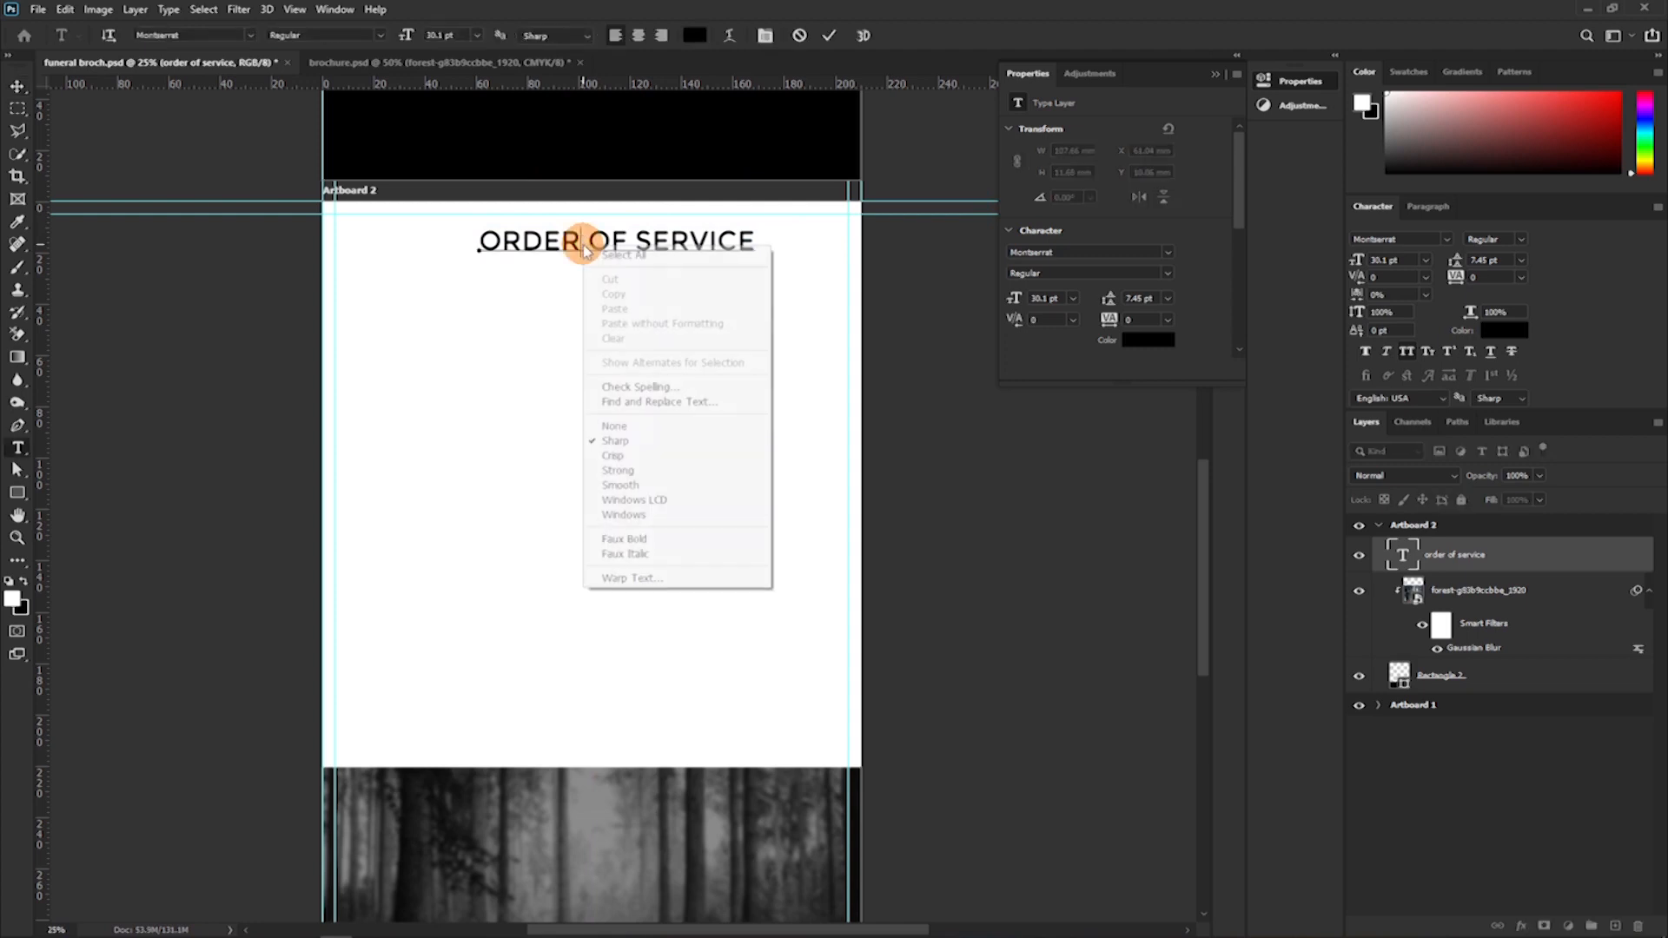
{"action": "left_click", "coordinate": [632, 387]}
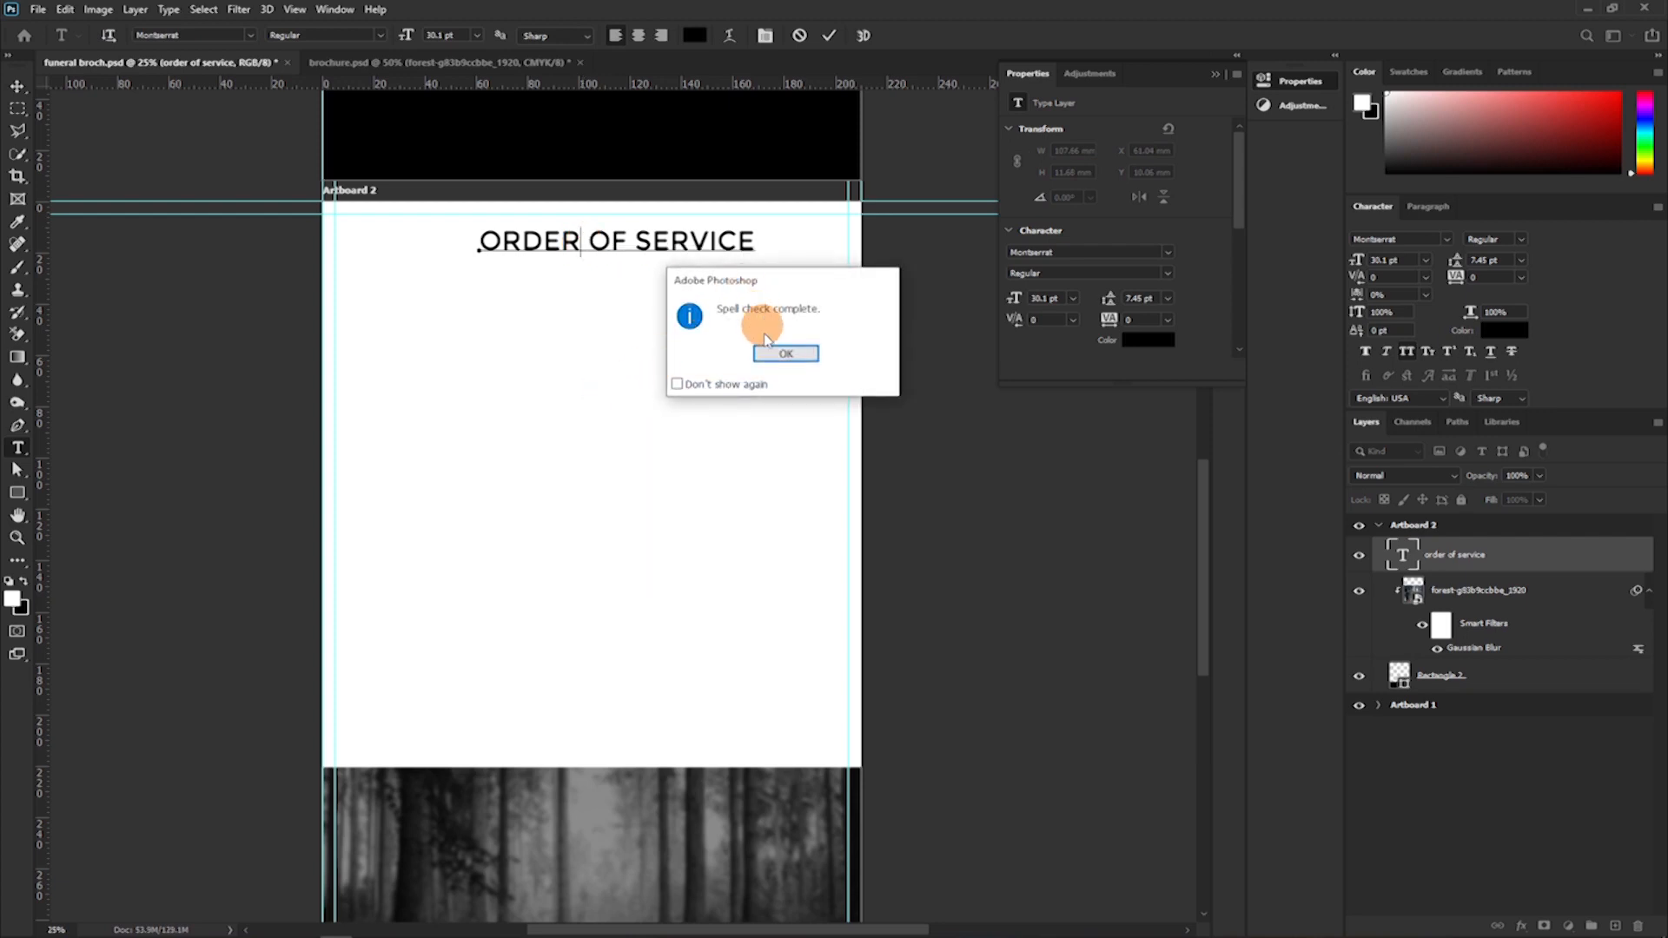
{"action": "left_click", "coordinate": [783, 353]}
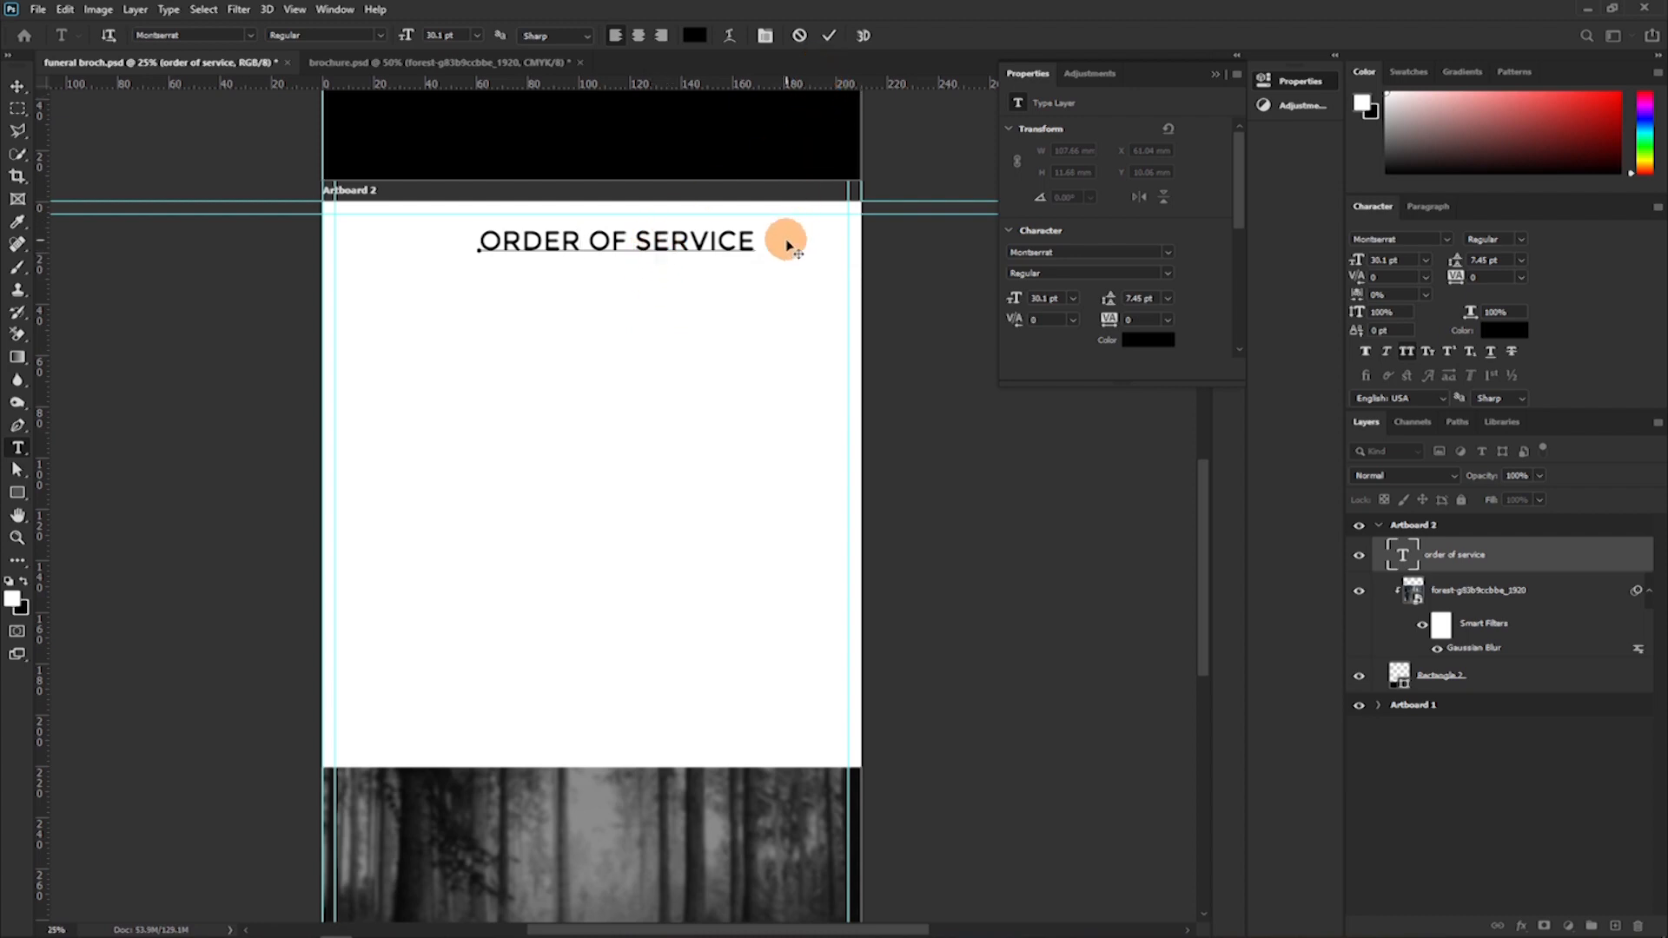
{"action": "left_click", "coordinate": [824, 36]}
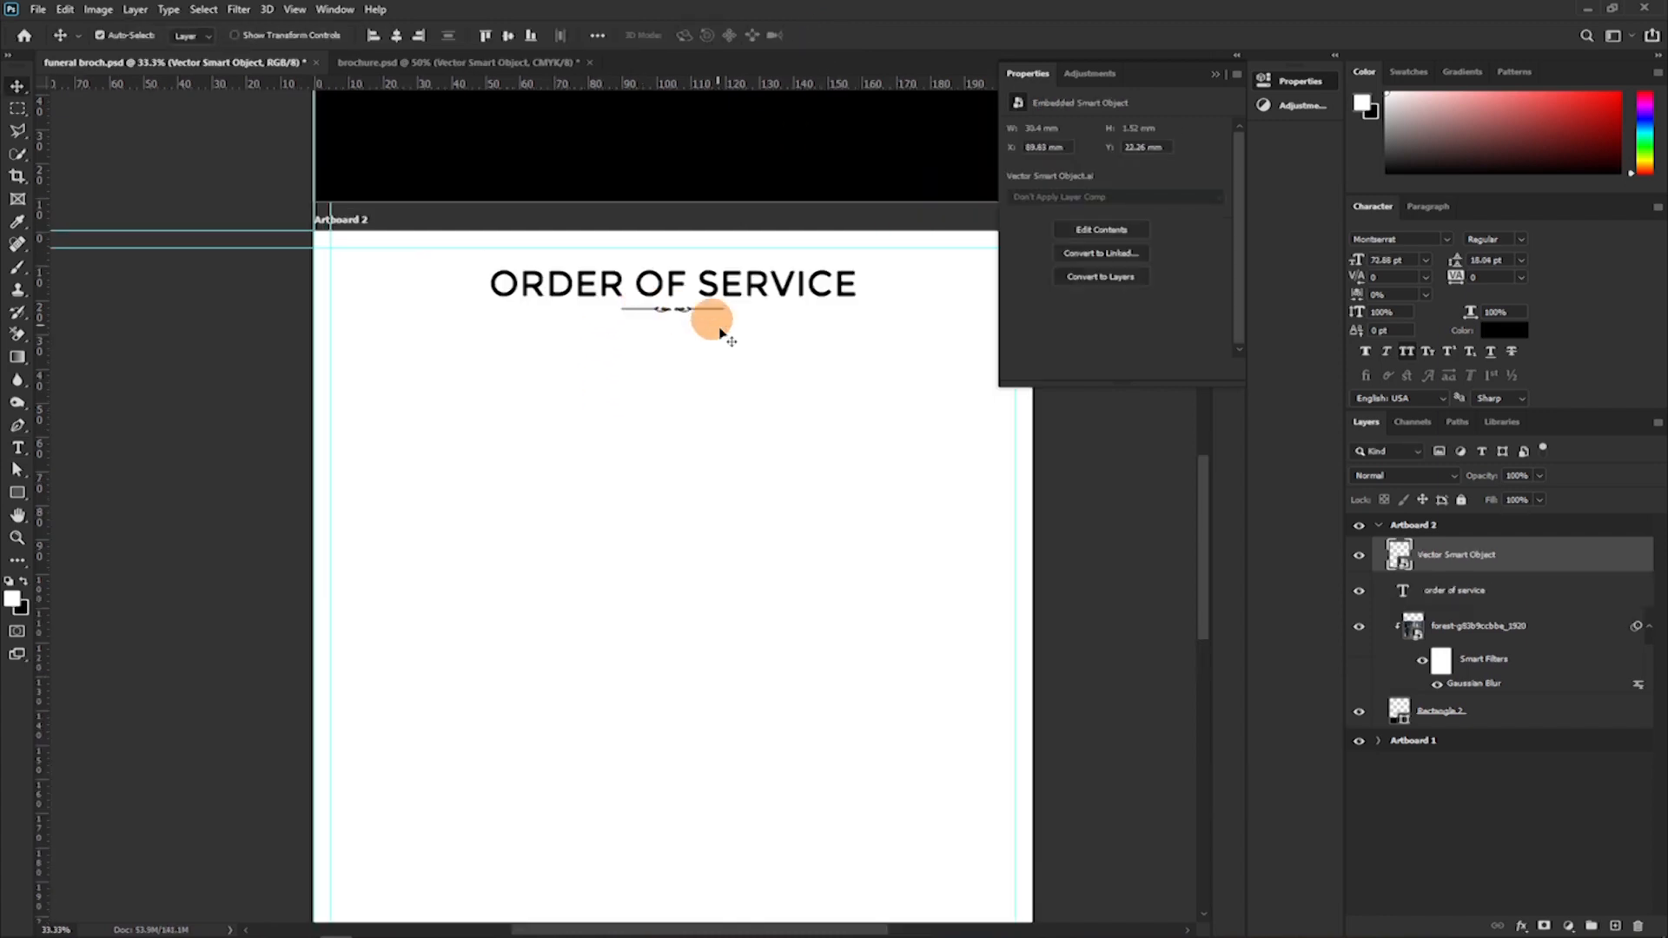
Set the word "SERVICE" in the heading to the Bold style.
{"action": "key", "text": "t"}
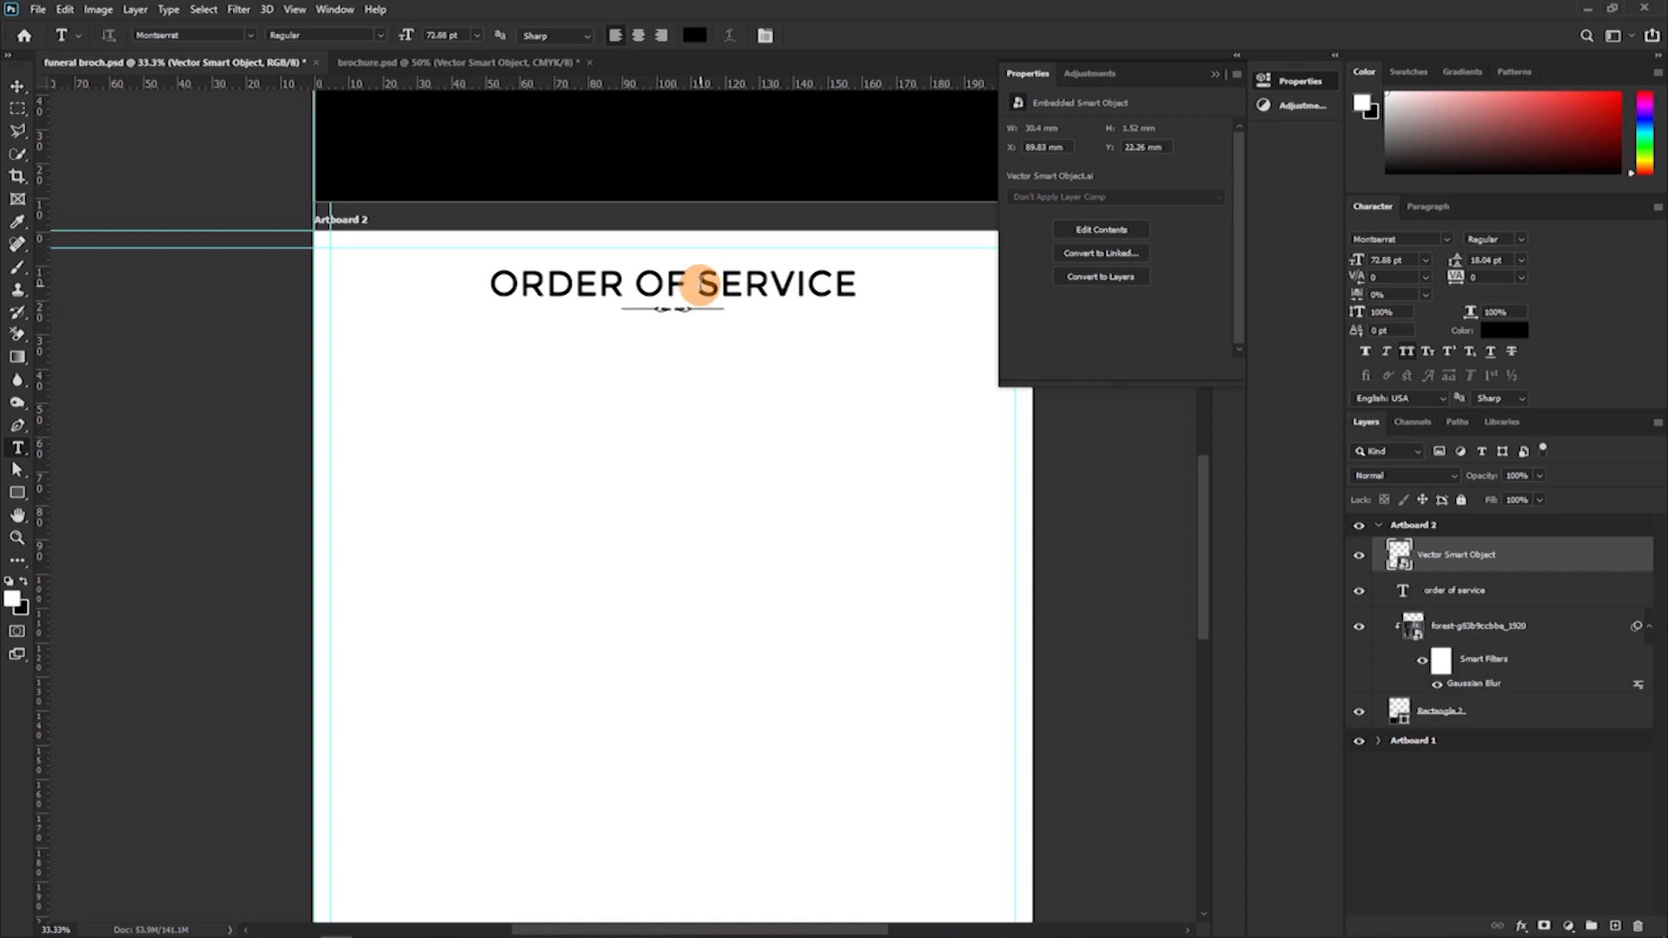
{"action": "left_click_drag", "start_coordinate": [697, 281], "coordinate": [976, 268]}
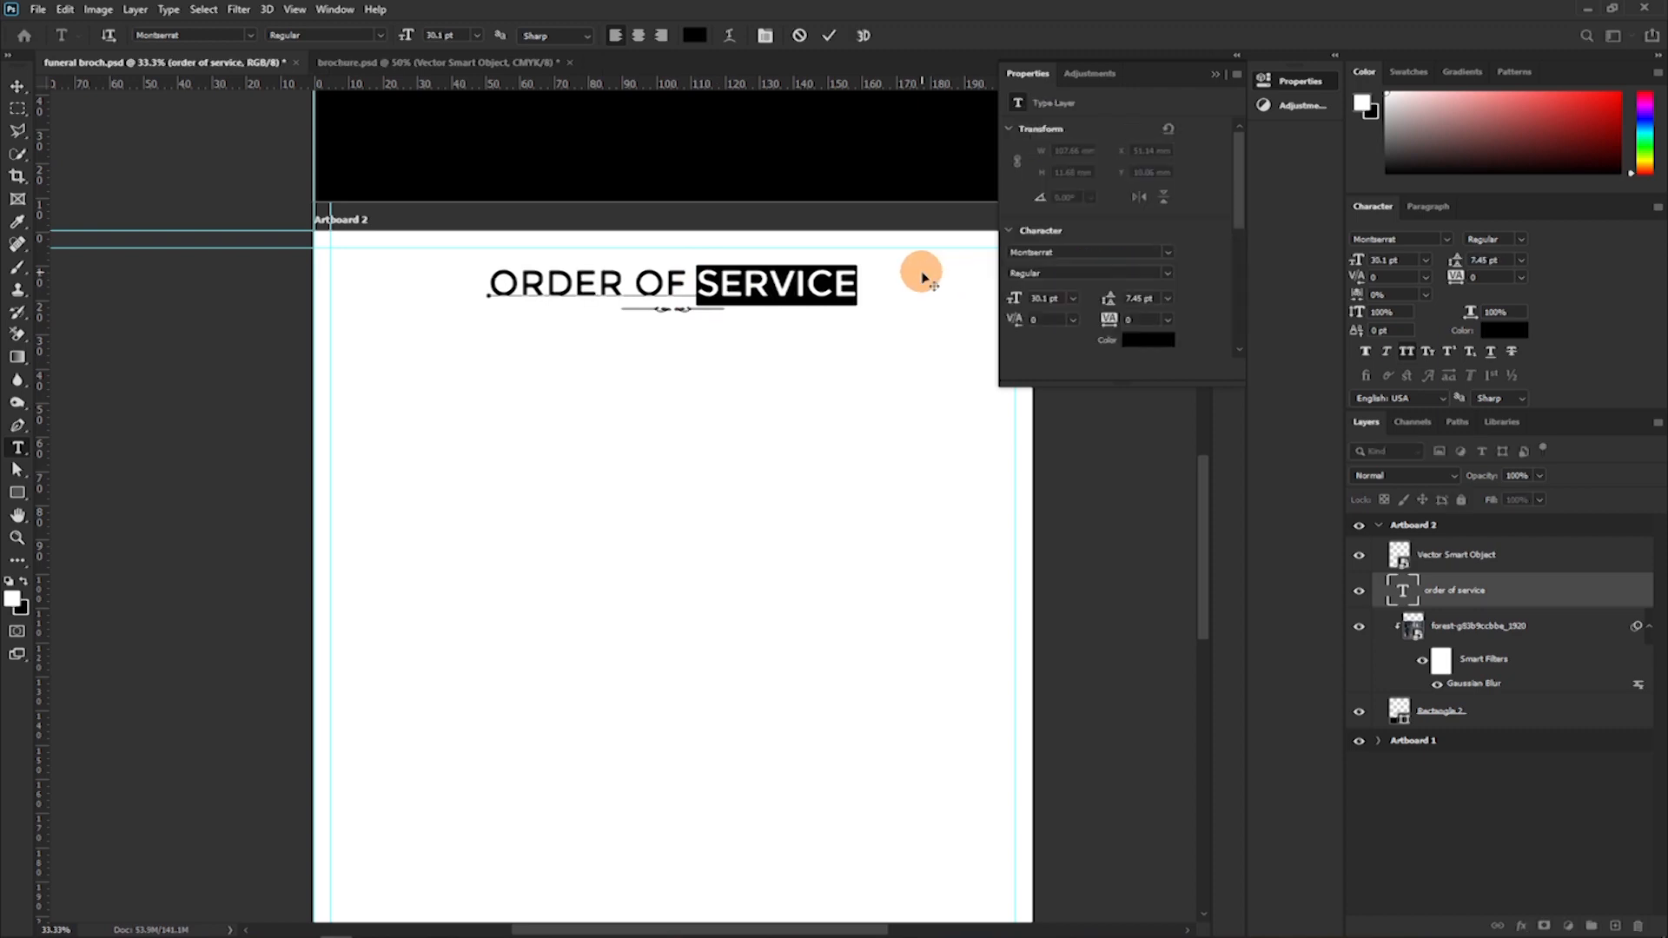
{"action": "left_click", "coordinate": [1520, 247]}
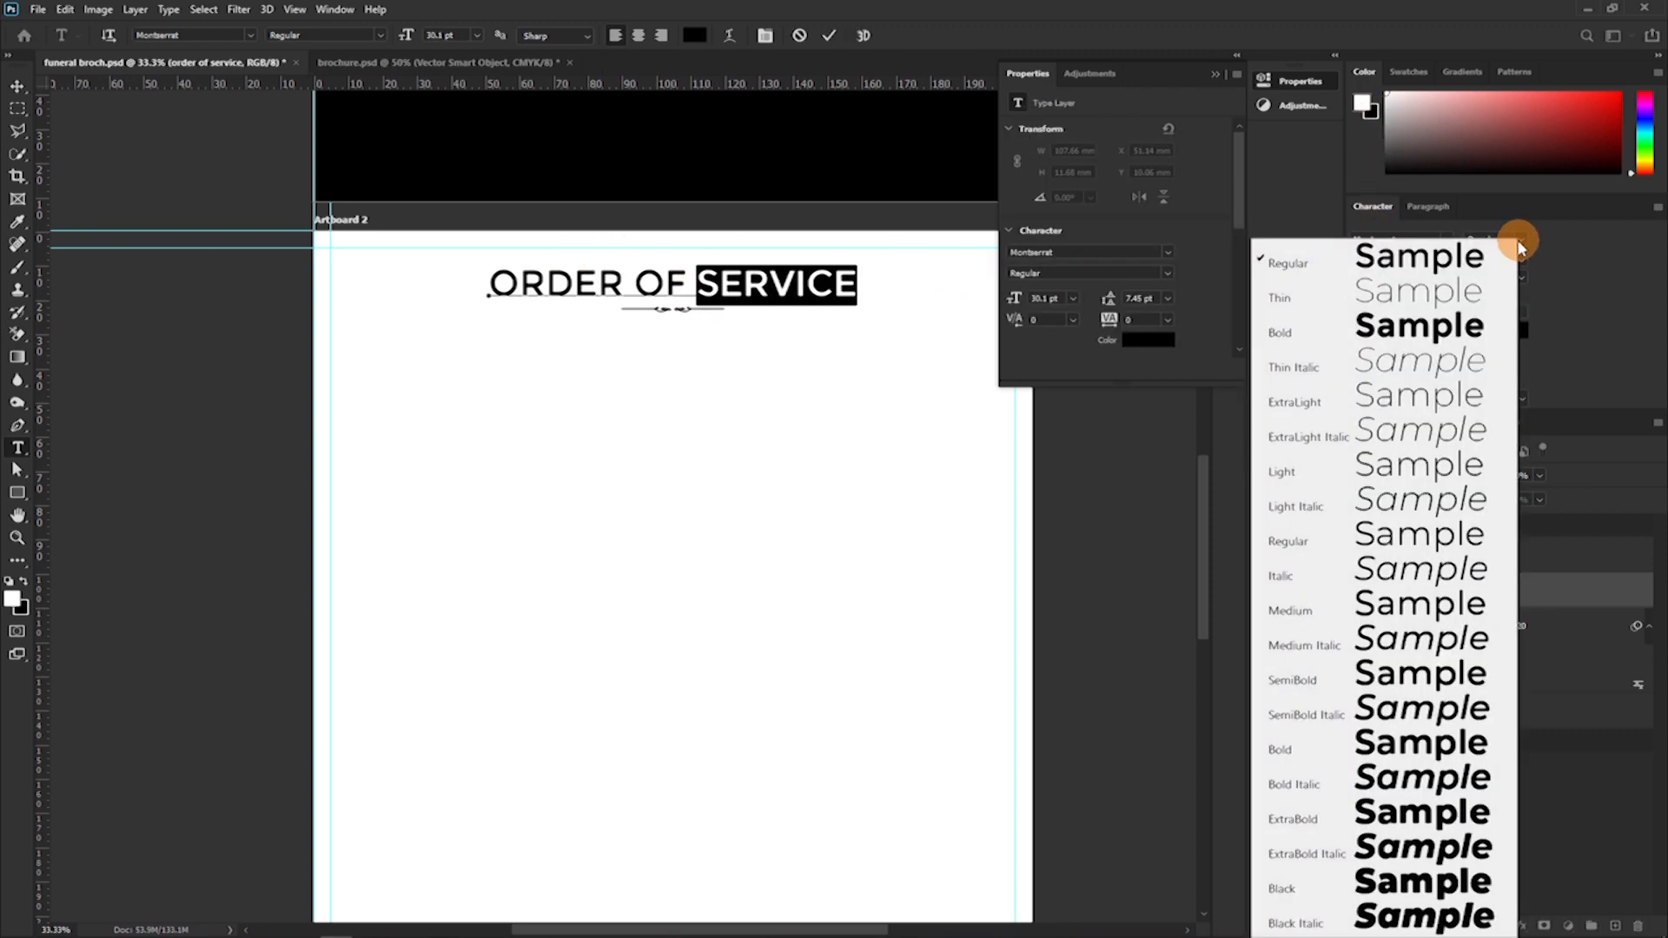
{"action": "left_click", "coordinate": [1426, 334]}
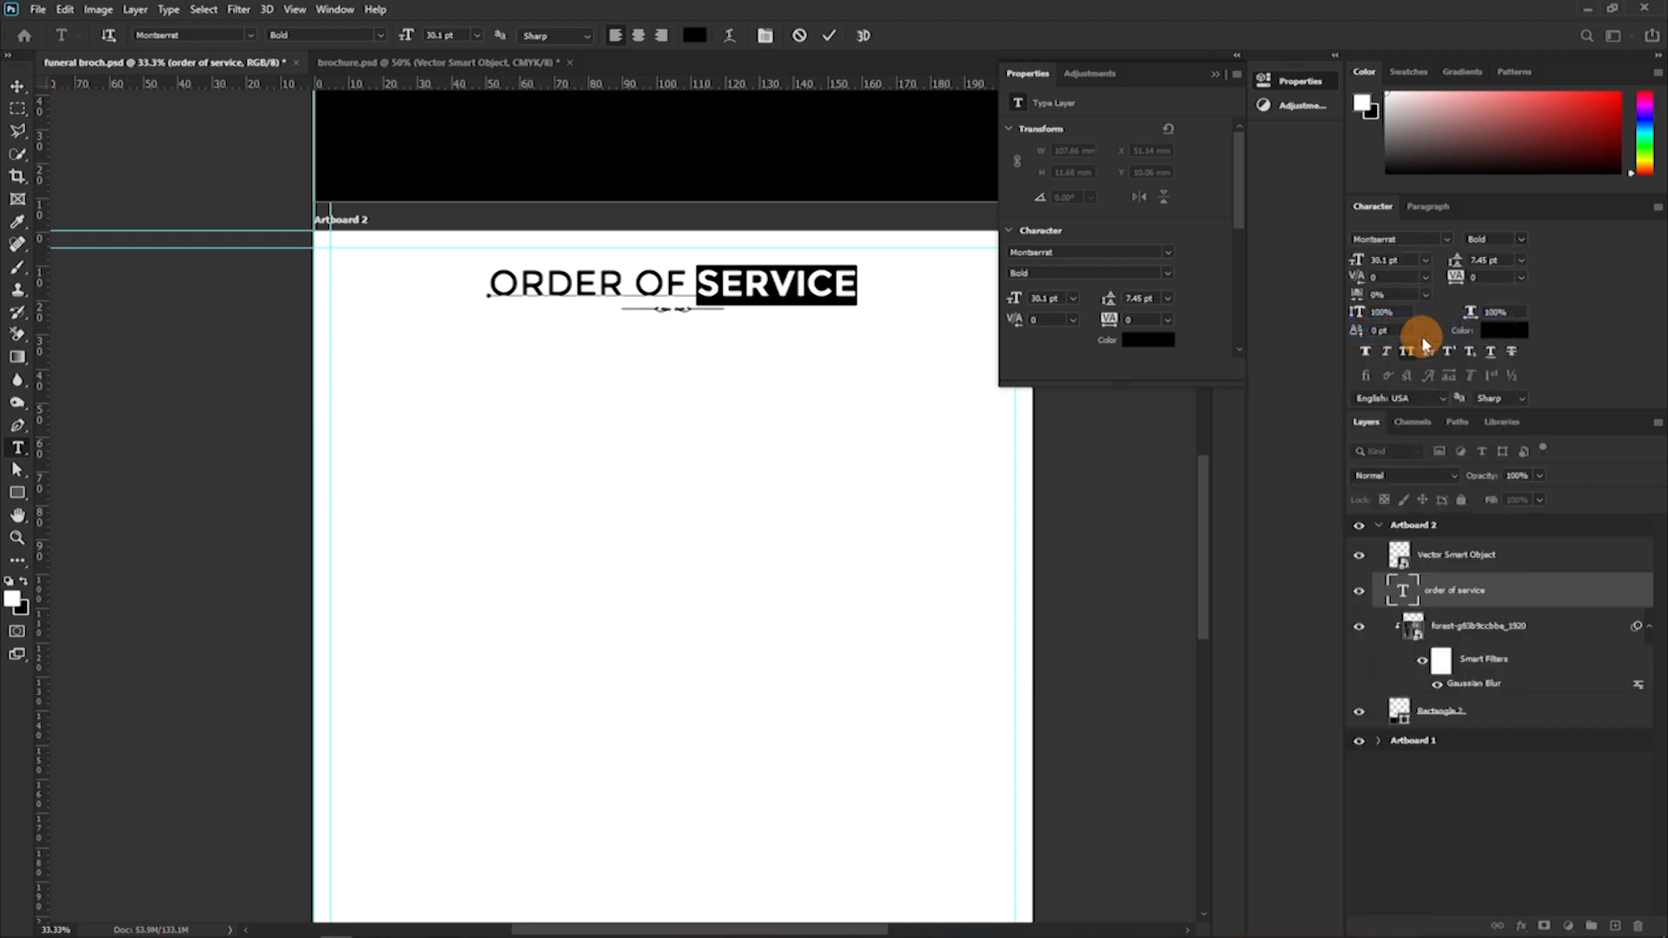
Set the tracking of the entire "ORDER OF SERVICE" heading to -50.
{"action": "key", "text": "ctrl+a"}
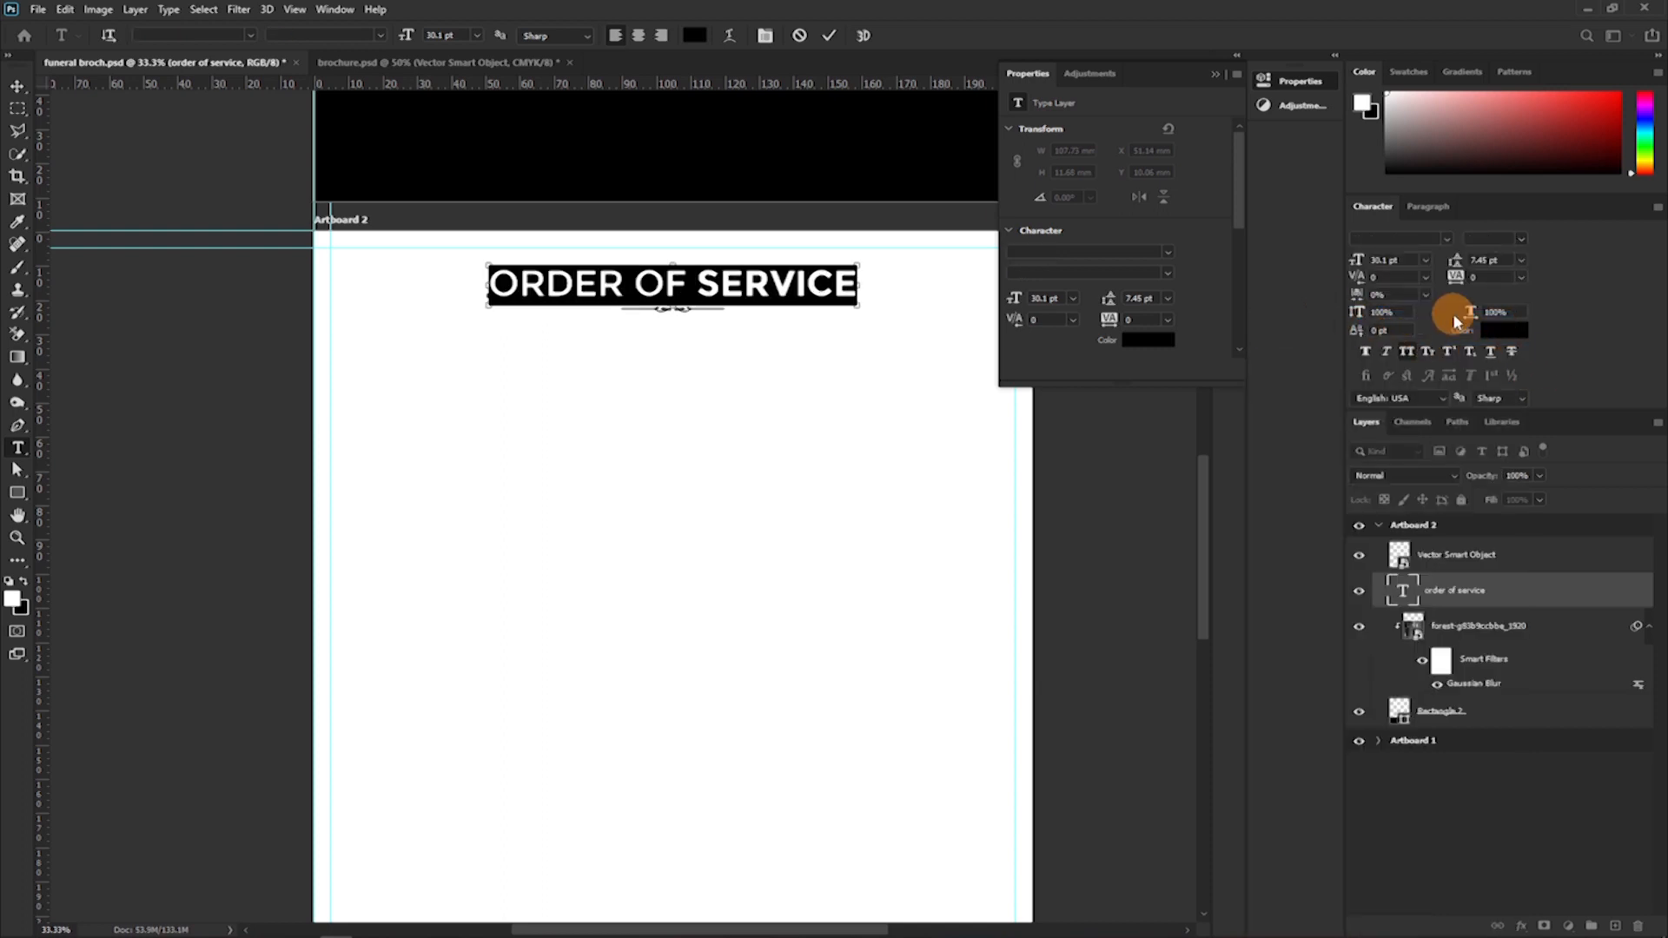
{"action": "left_click", "coordinate": [1518, 278]}
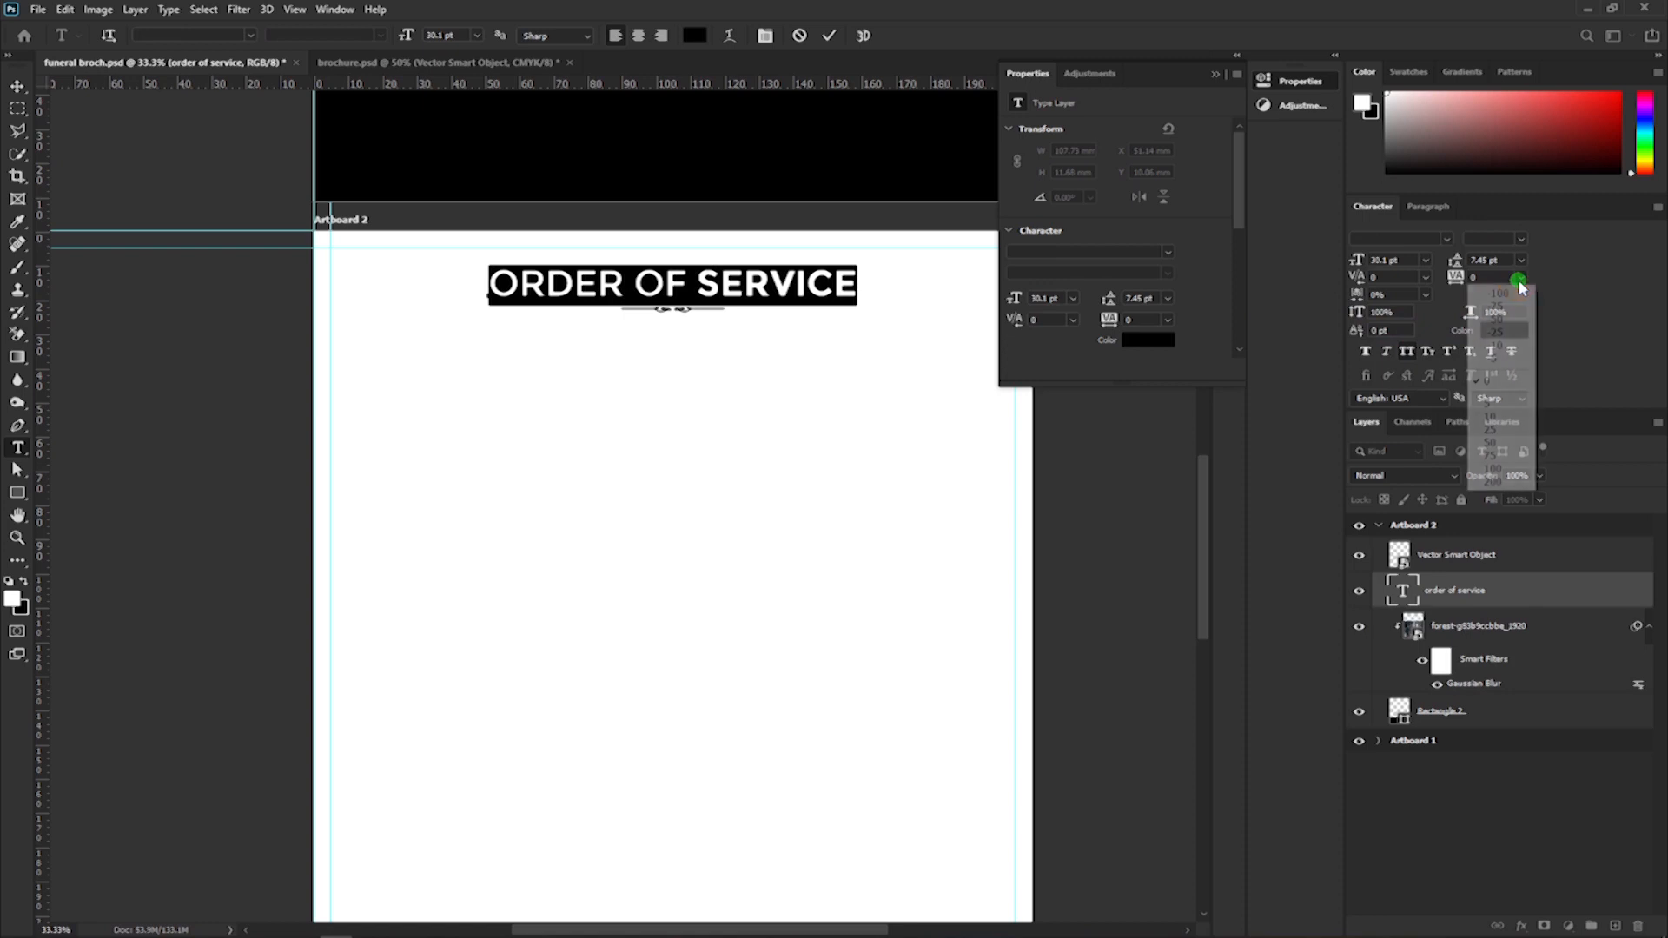
{"action": "left_click", "coordinate": [1502, 331]}
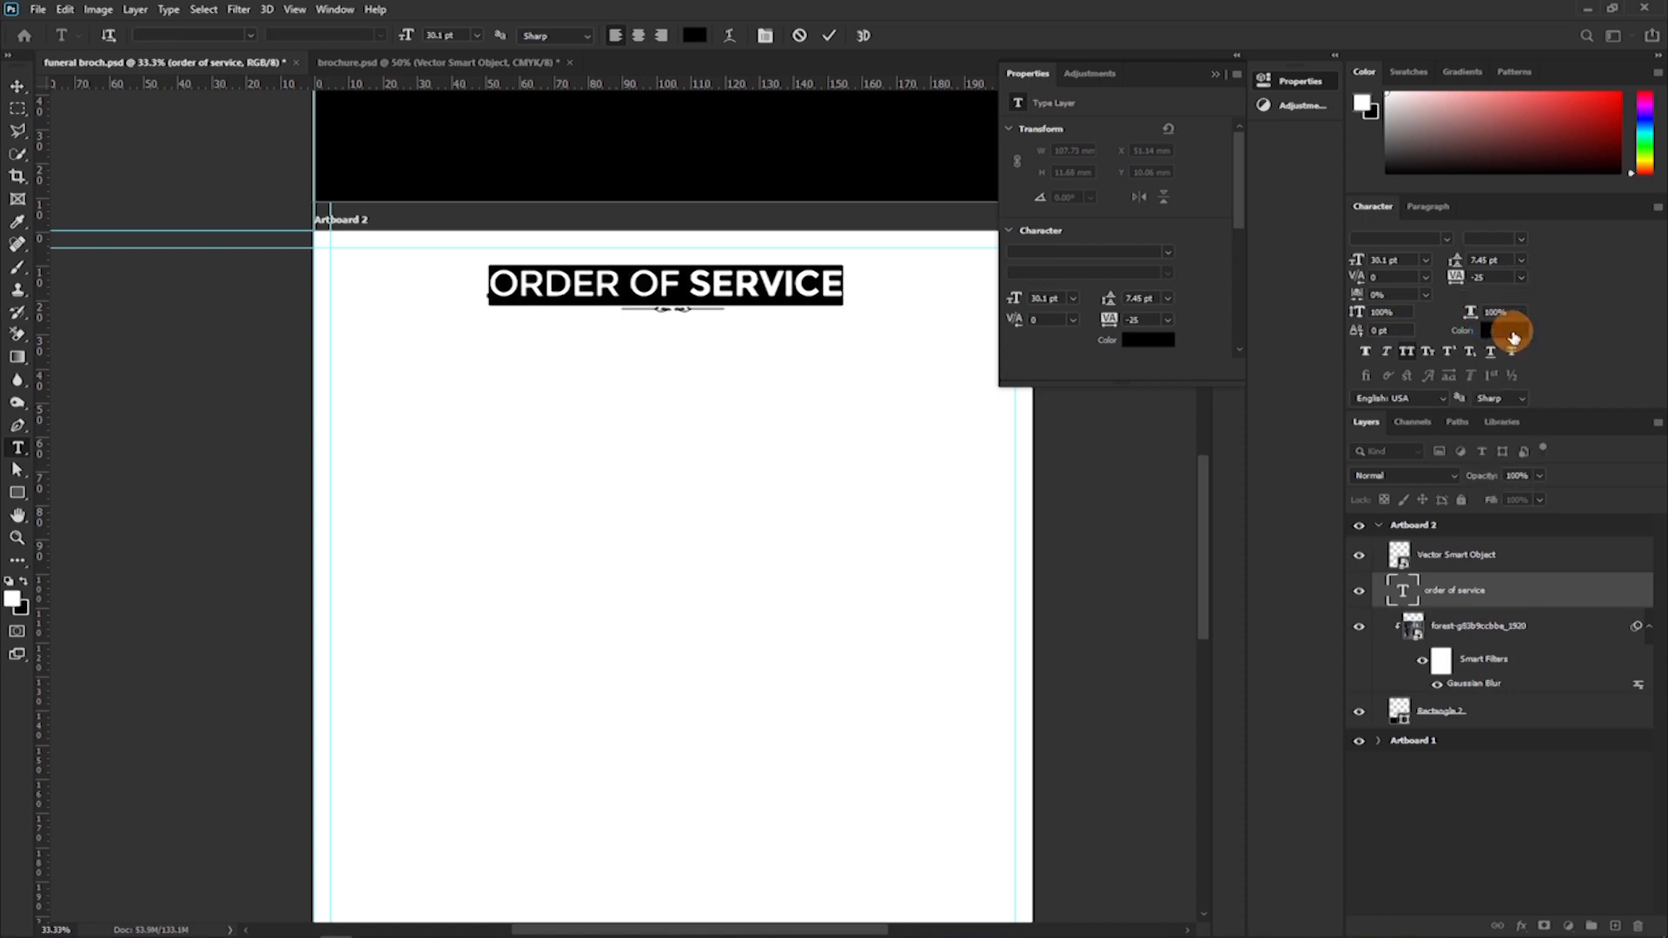
{"action": "left_click", "coordinate": [1520, 279]}
{"action": "left_click", "coordinate": [1505, 320]}
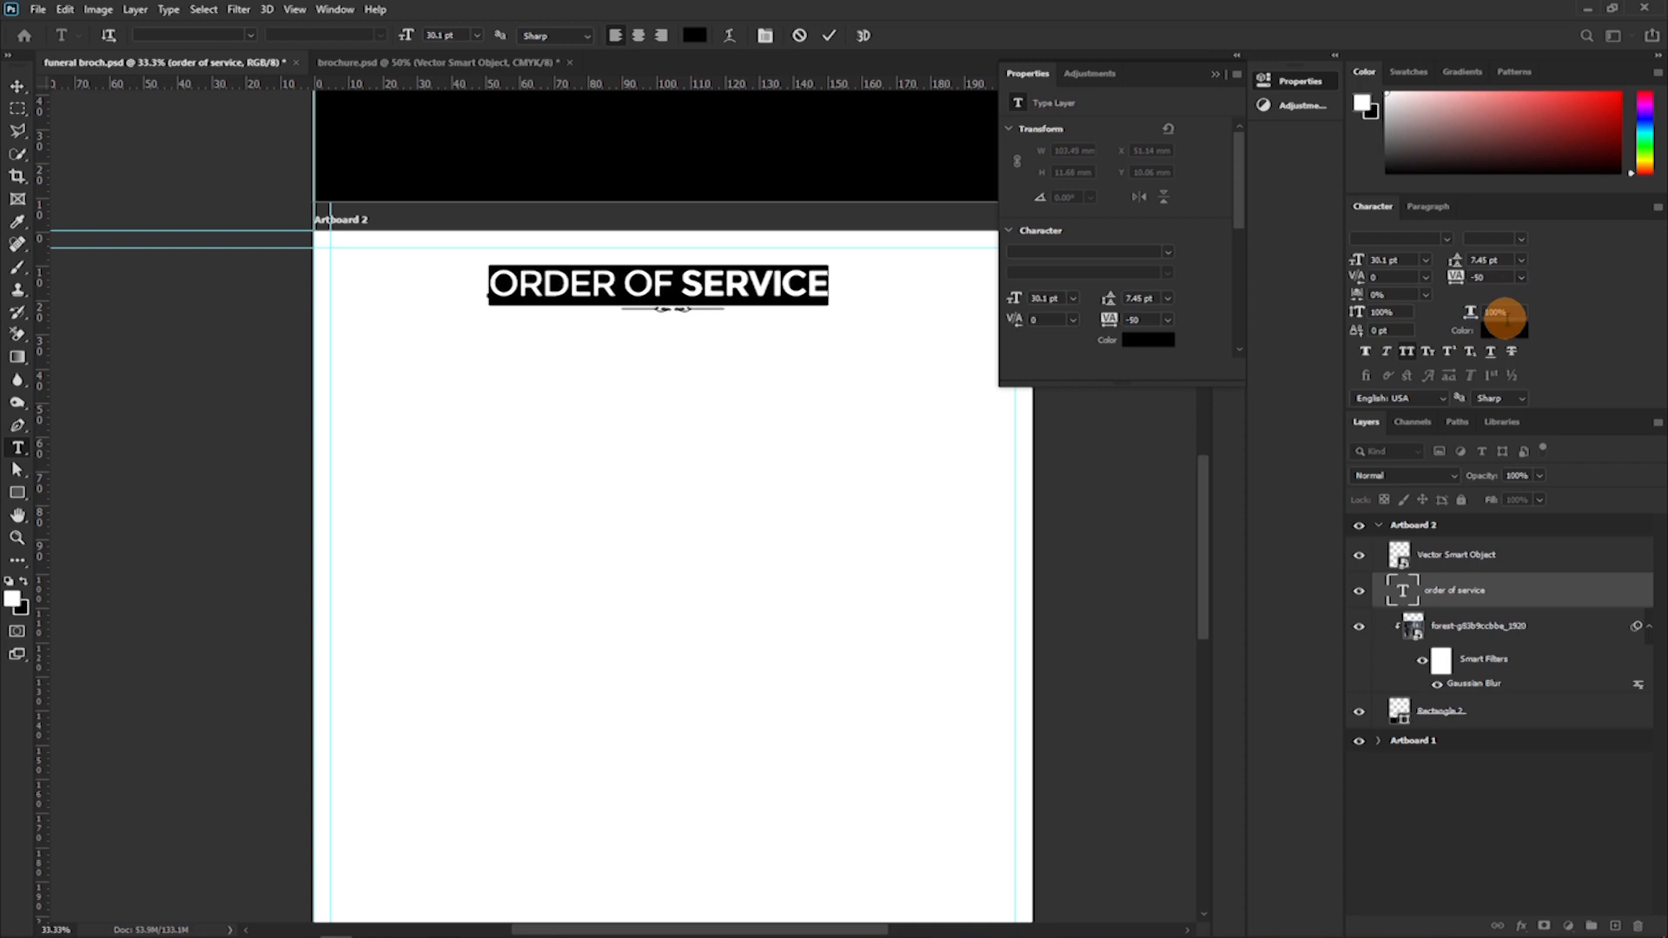
Set the word "SERVICE" in the heading to the ExtraBold style and commit the text edit.
{"action": "left_click", "coordinate": [692, 283]}
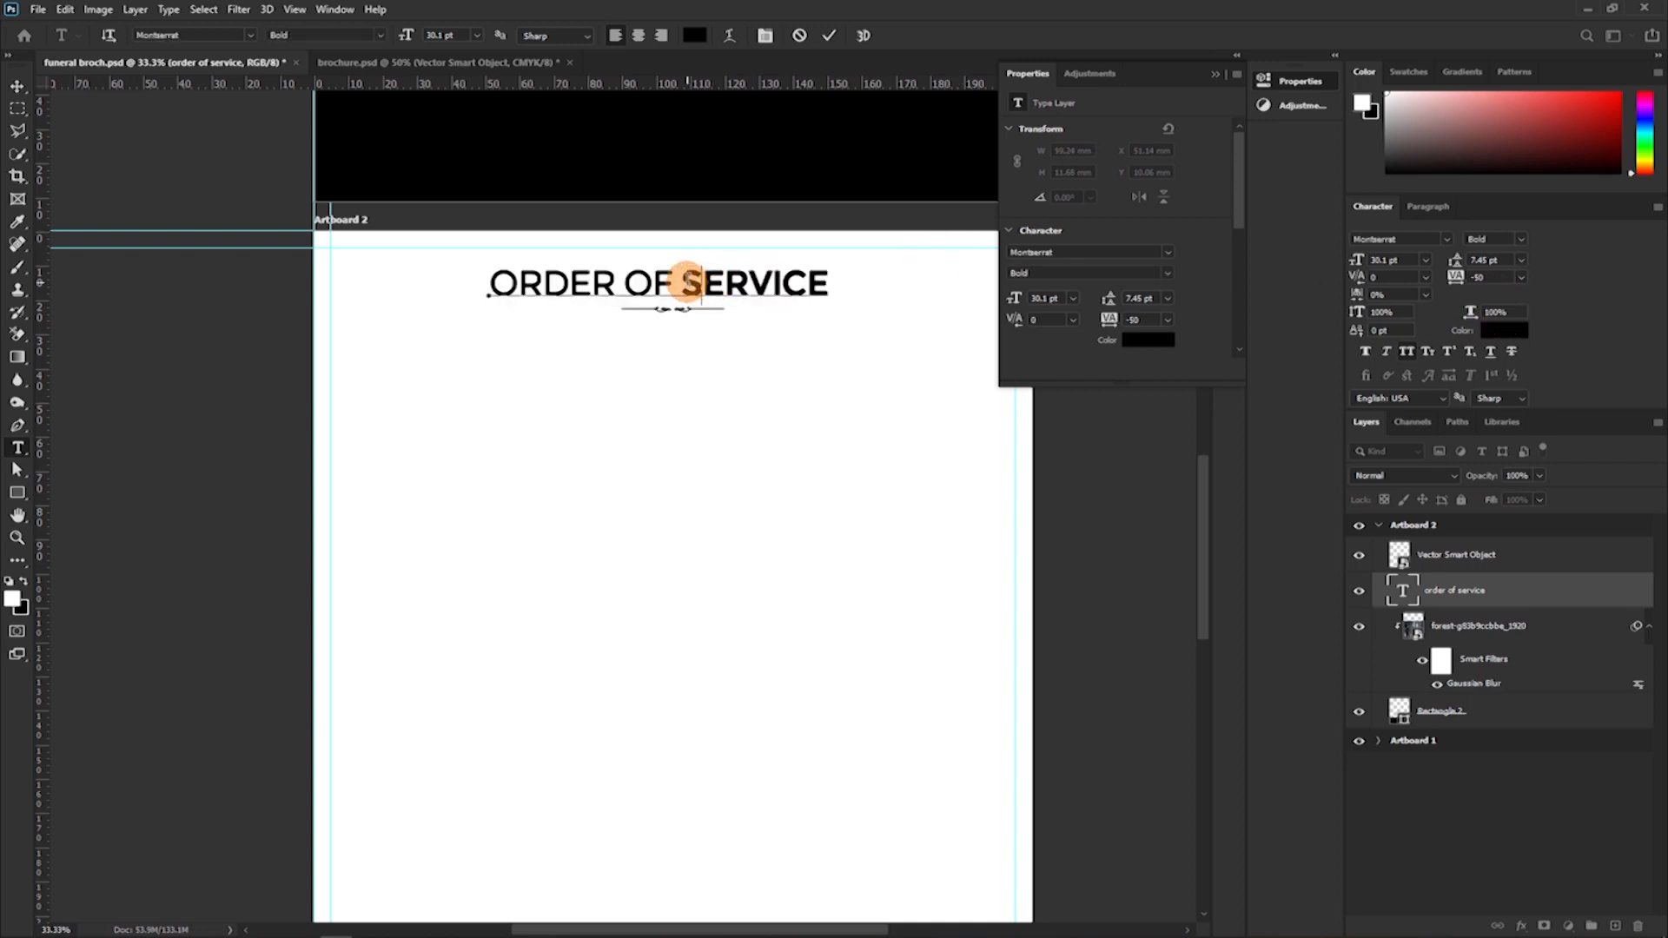
{"action": "left_click_drag", "start_coordinate": [688, 283], "coordinate": [882, 280]}
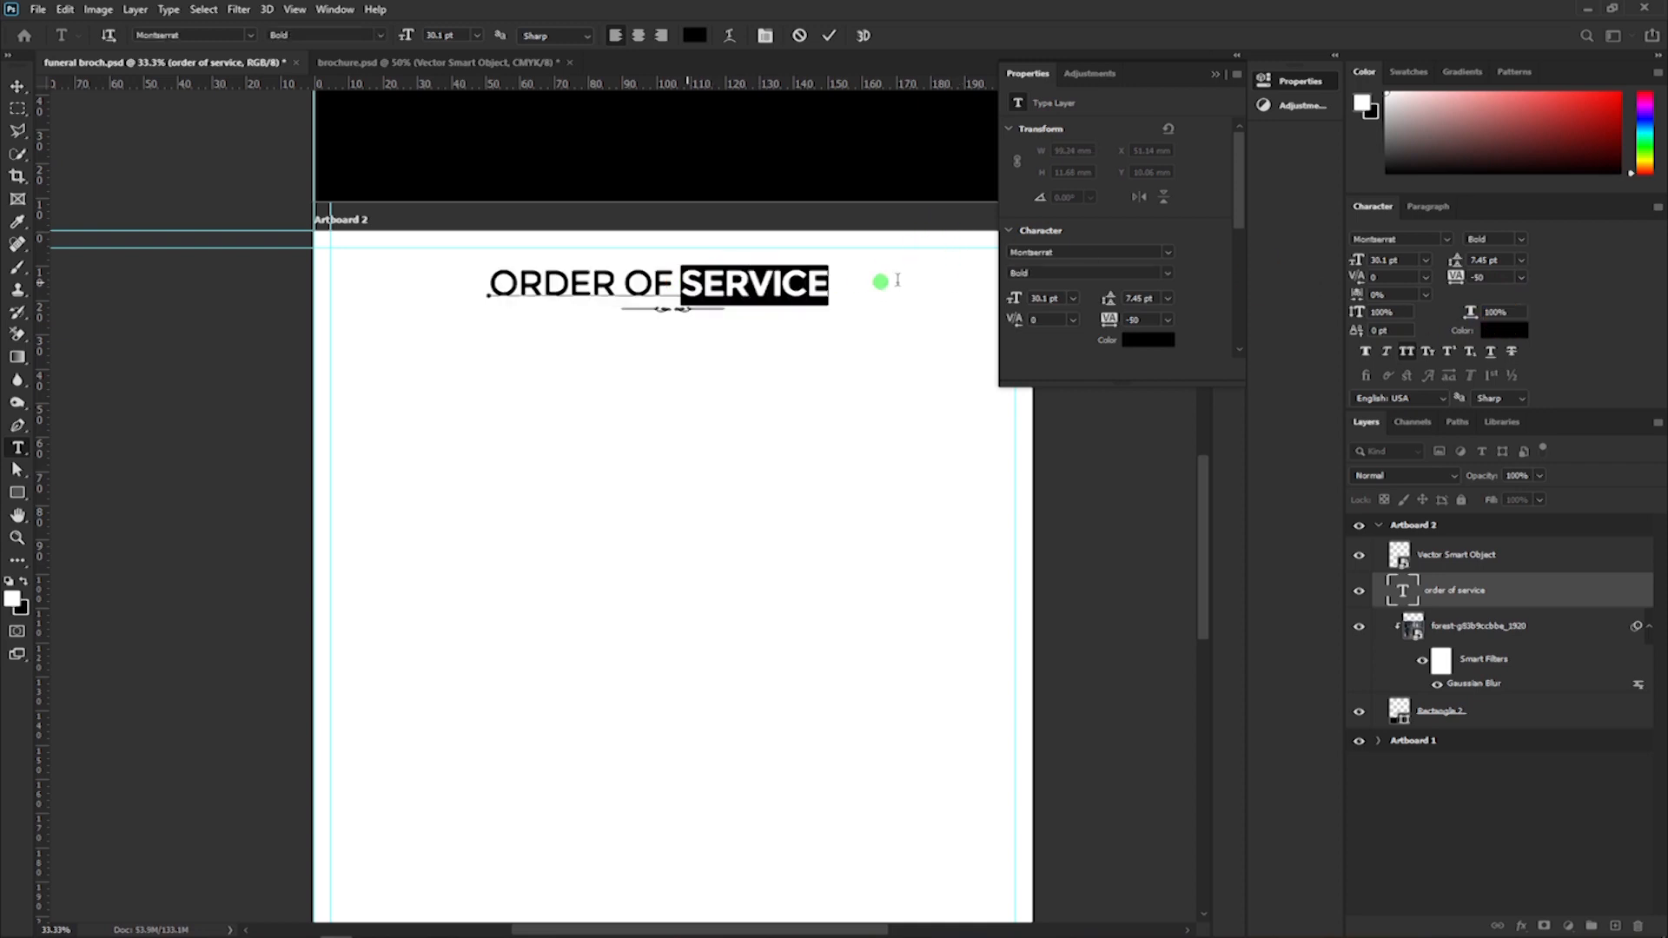
{"action": "left_click", "coordinate": [1498, 248]}
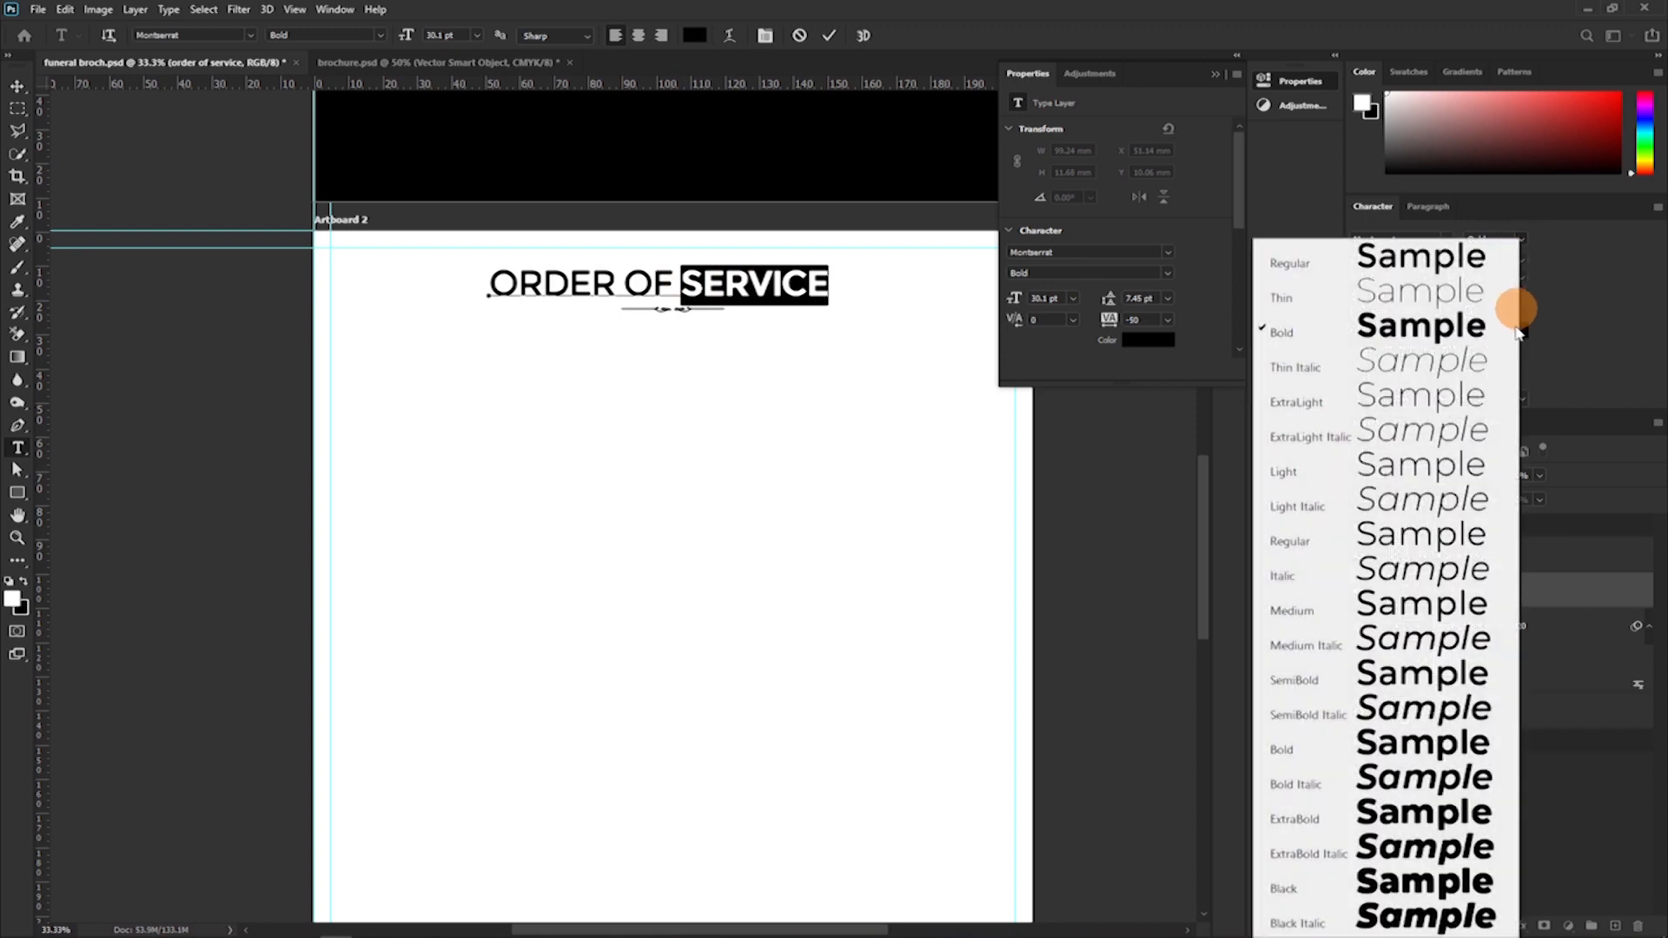
{"action": "left_click", "coordinate": [1388, 817]}
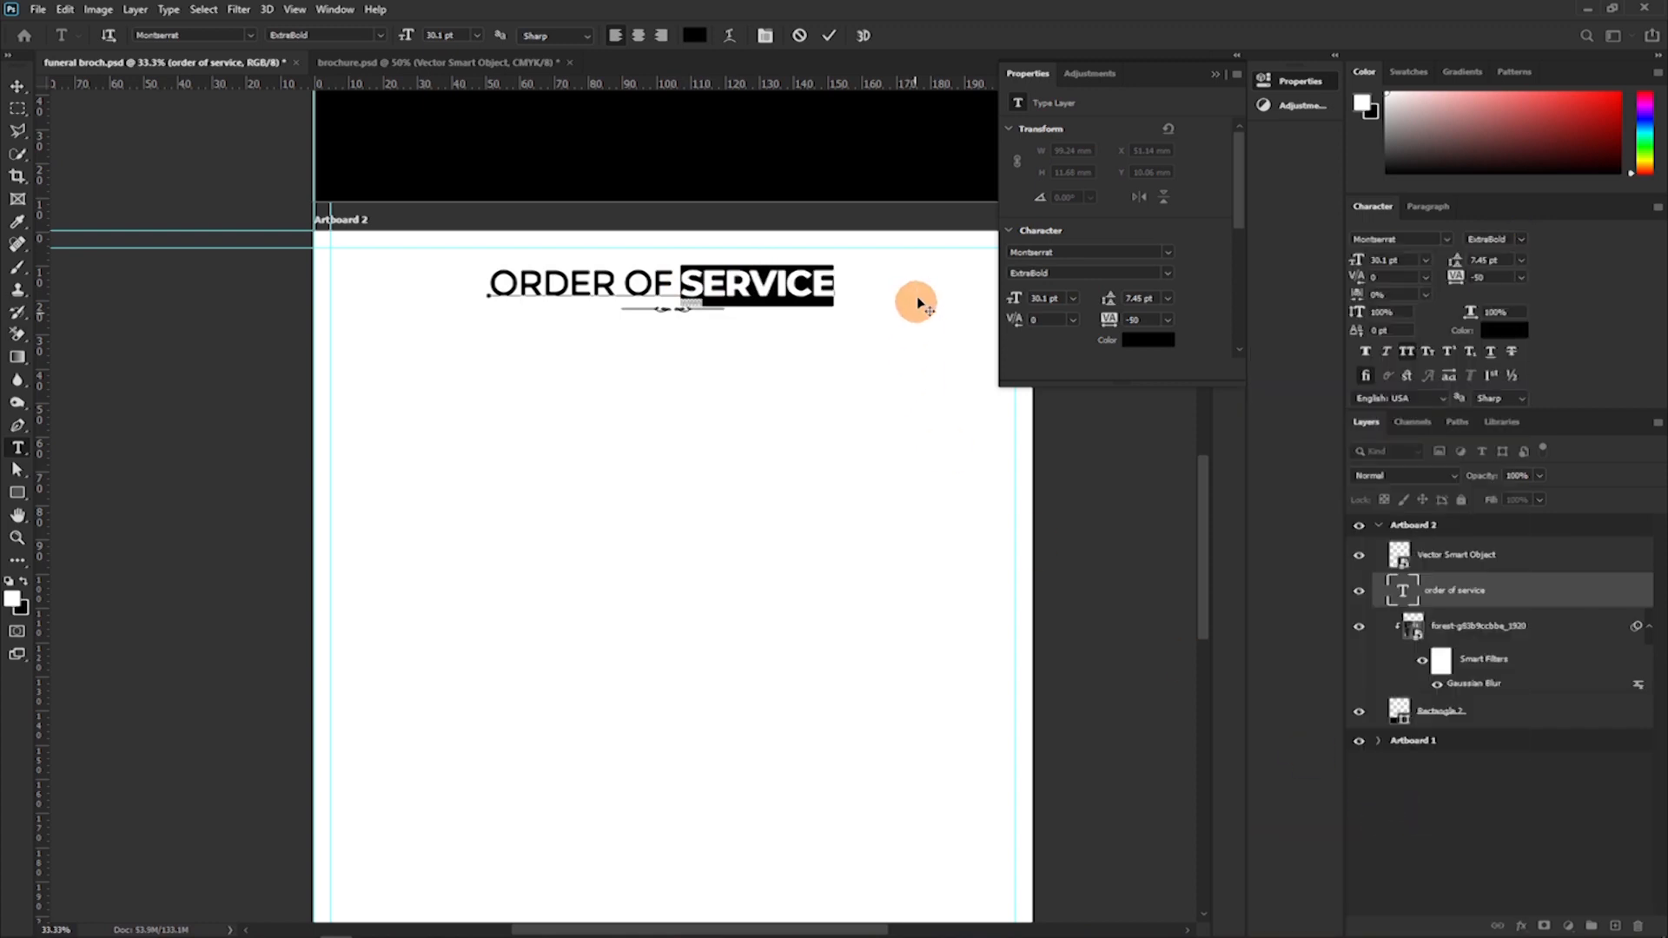
{"action": "left_click", "coordinate": [831, 54]}
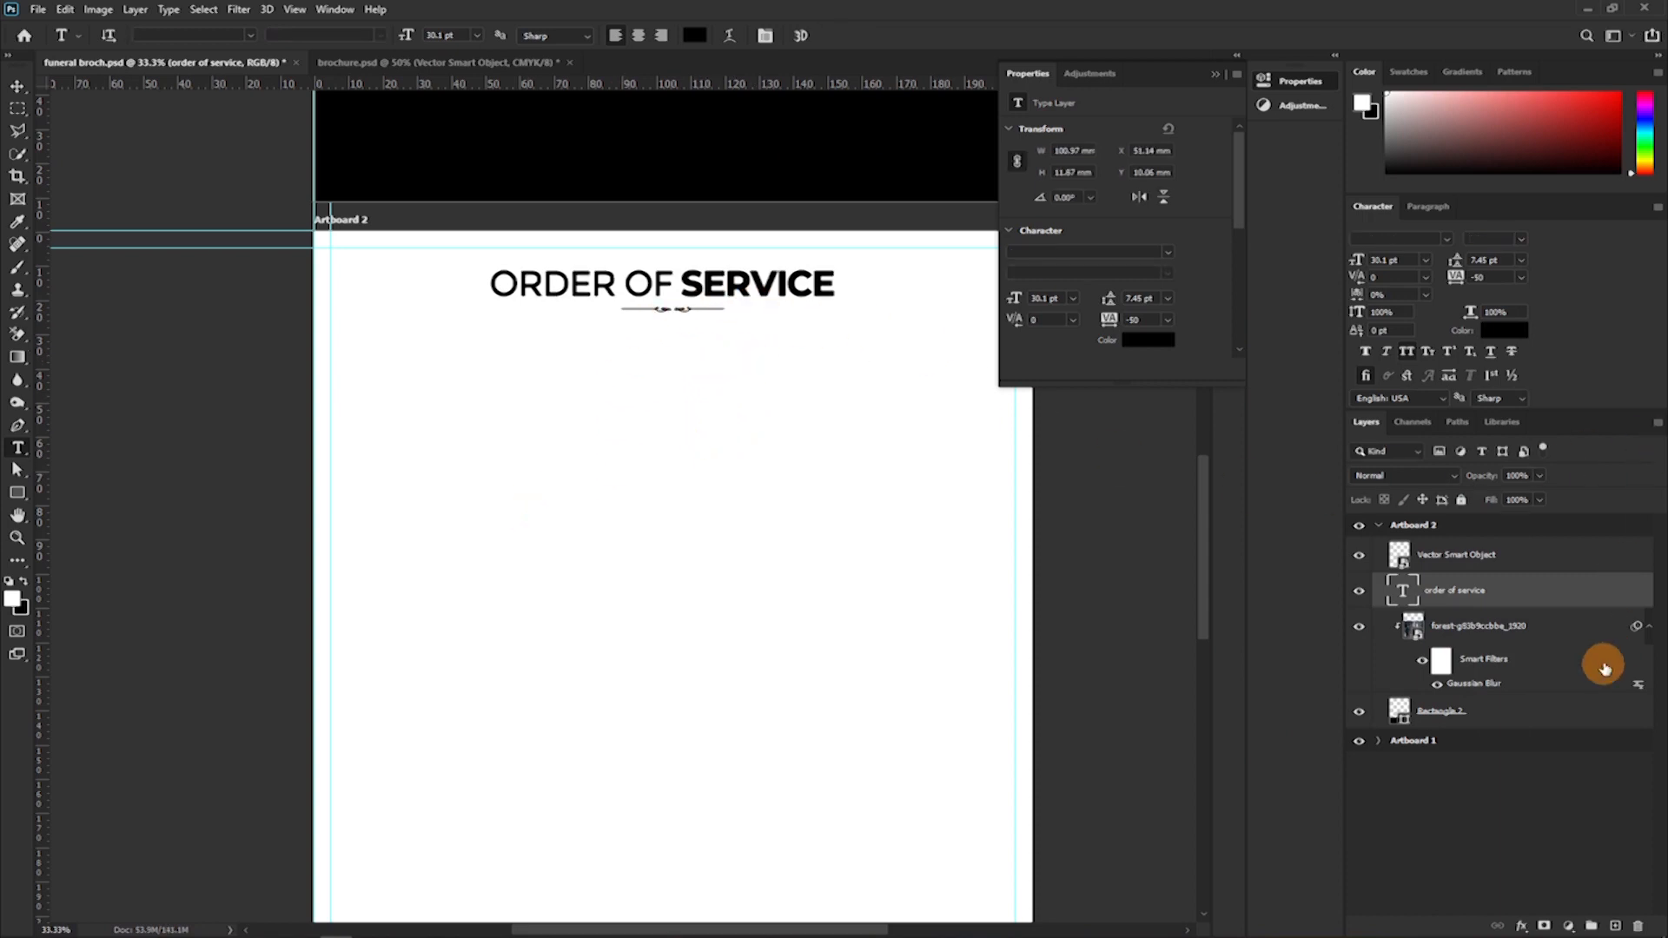
Set the colour of the "ORDER OF SERVICE" heading to dark grey #4e4e4e.
{"action": "left_click", "coordinate": [1510, 333]}
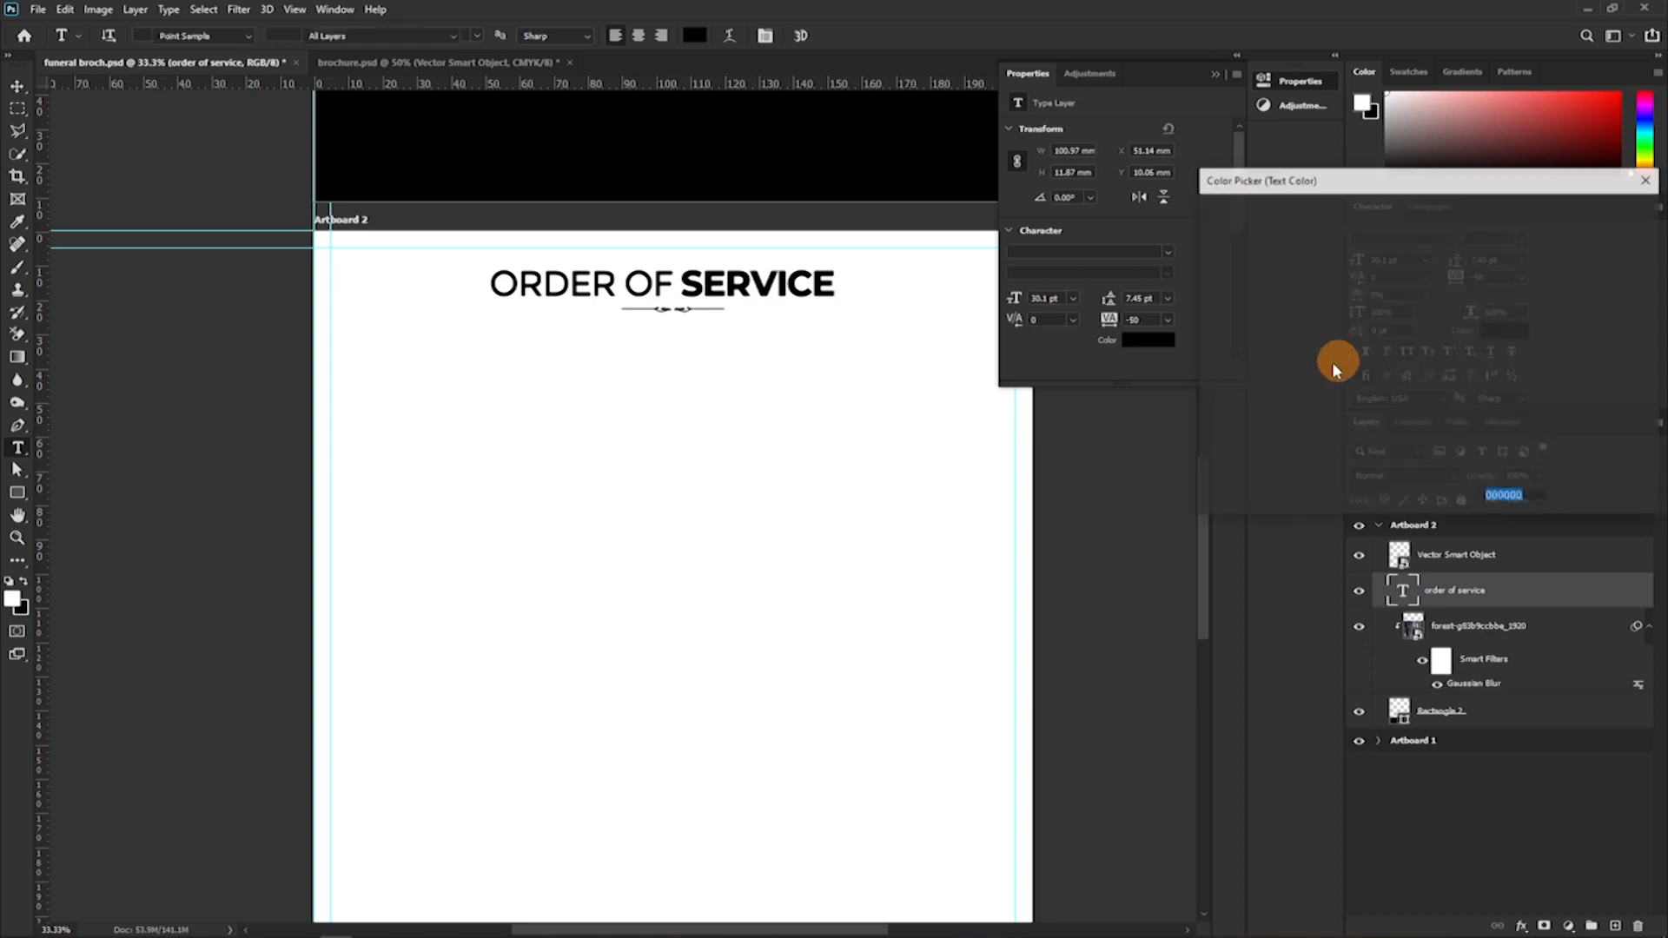
{"action": "left_click_drag", "start_coordinate": [1225, 391], "coordinate": [1201, 379]}
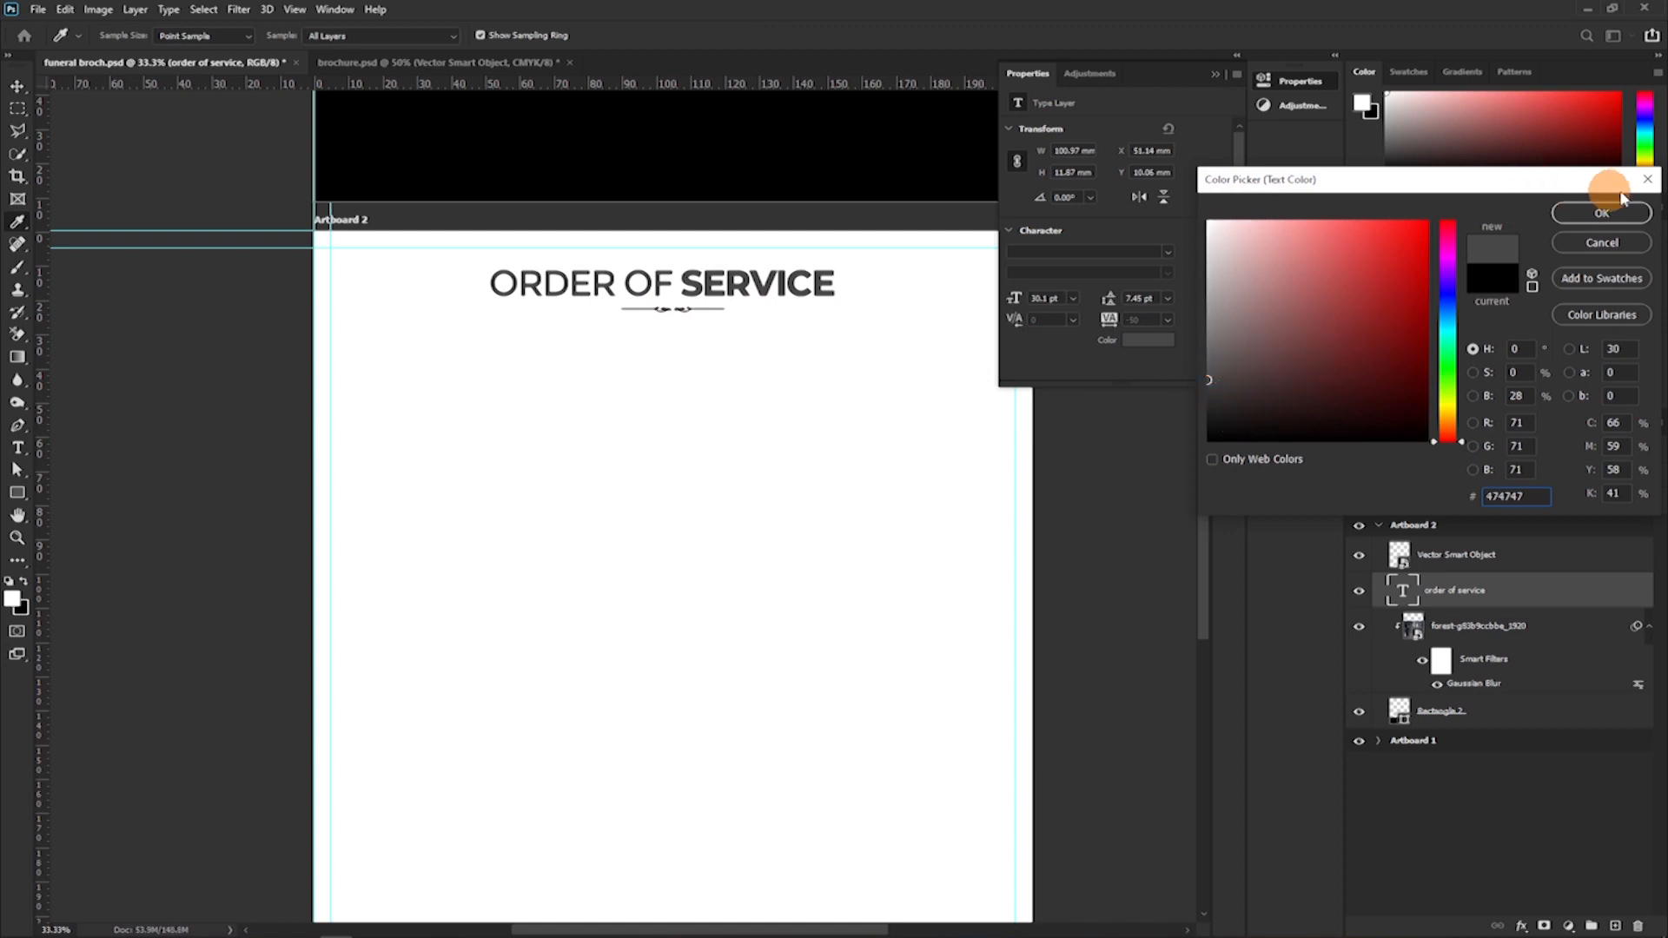
{"action": "left_click_drag", "start_coordinate": [1225, 347], "coordinate": [1195, 373]}
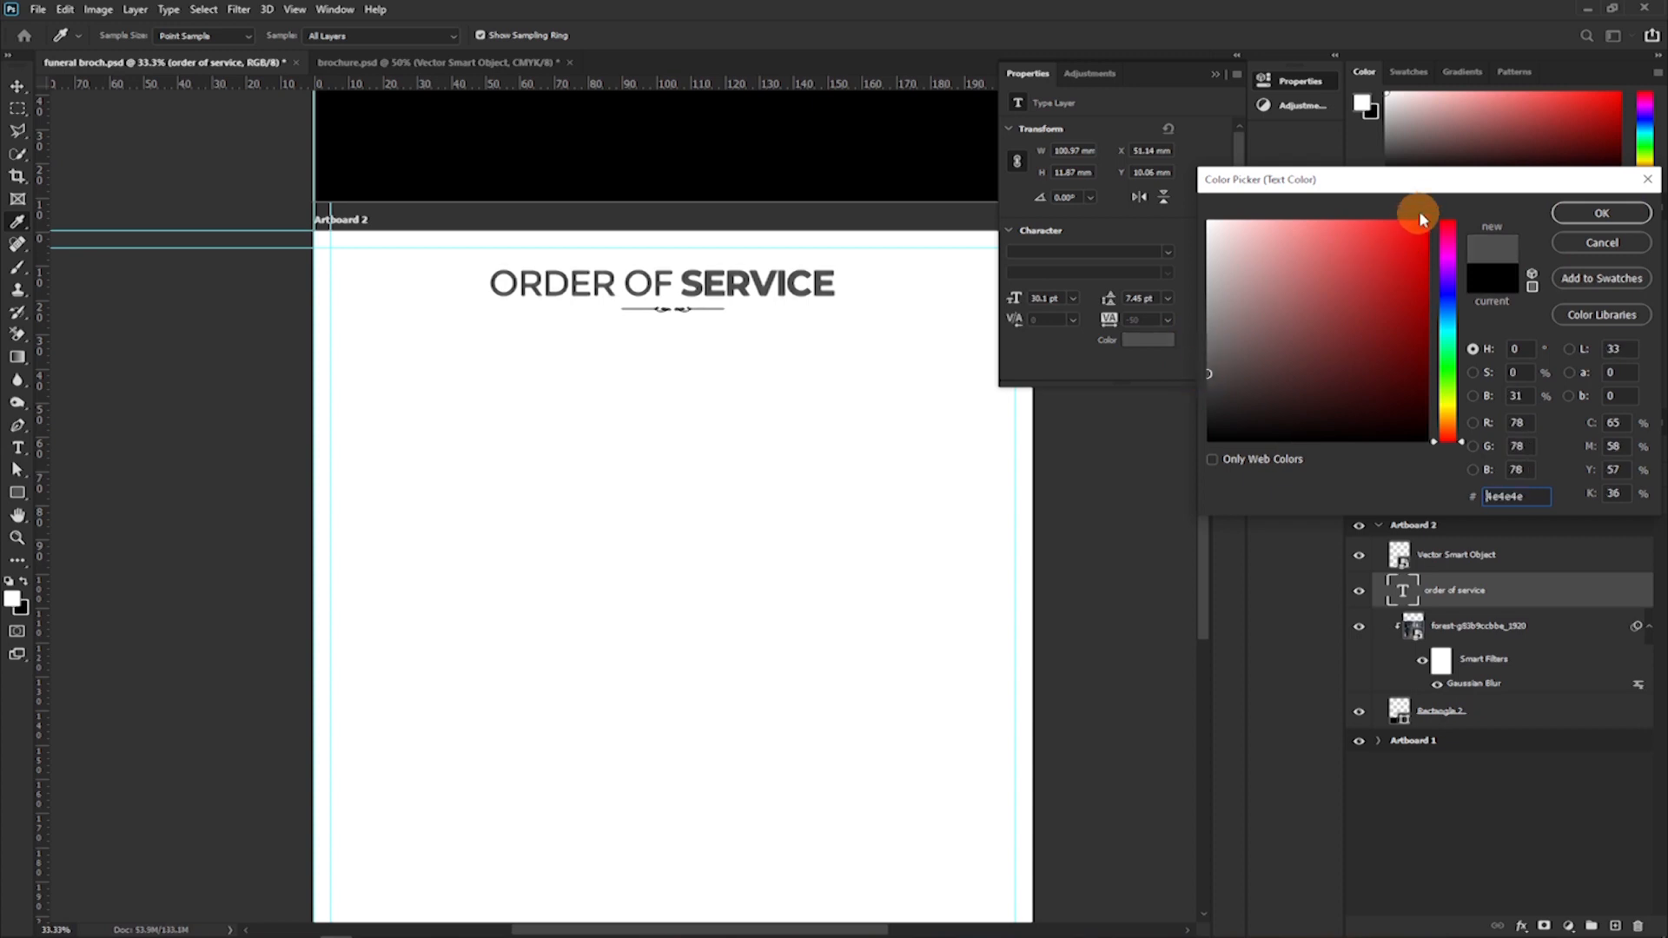
{"action": "left_click", "coordinate": [1605, 212]}
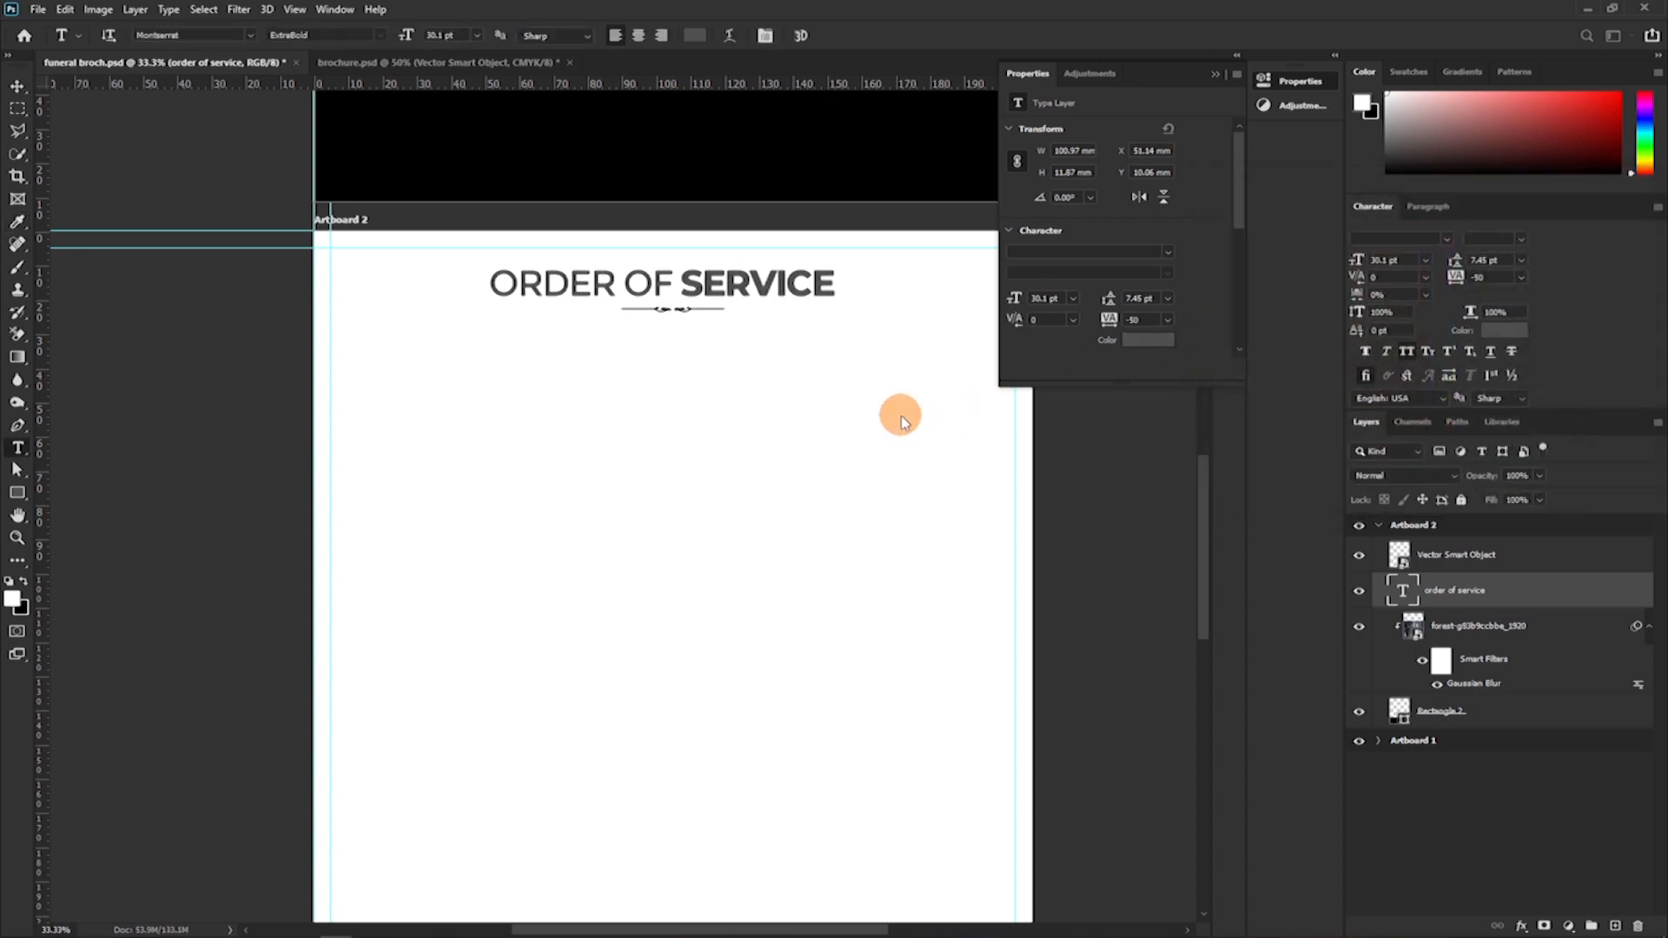
Add a Color Overlay effect to the small divider ornament beneath the "ORDER OF SERVICE" heading.
{"action": "key", "text": "ctrl+minus"}
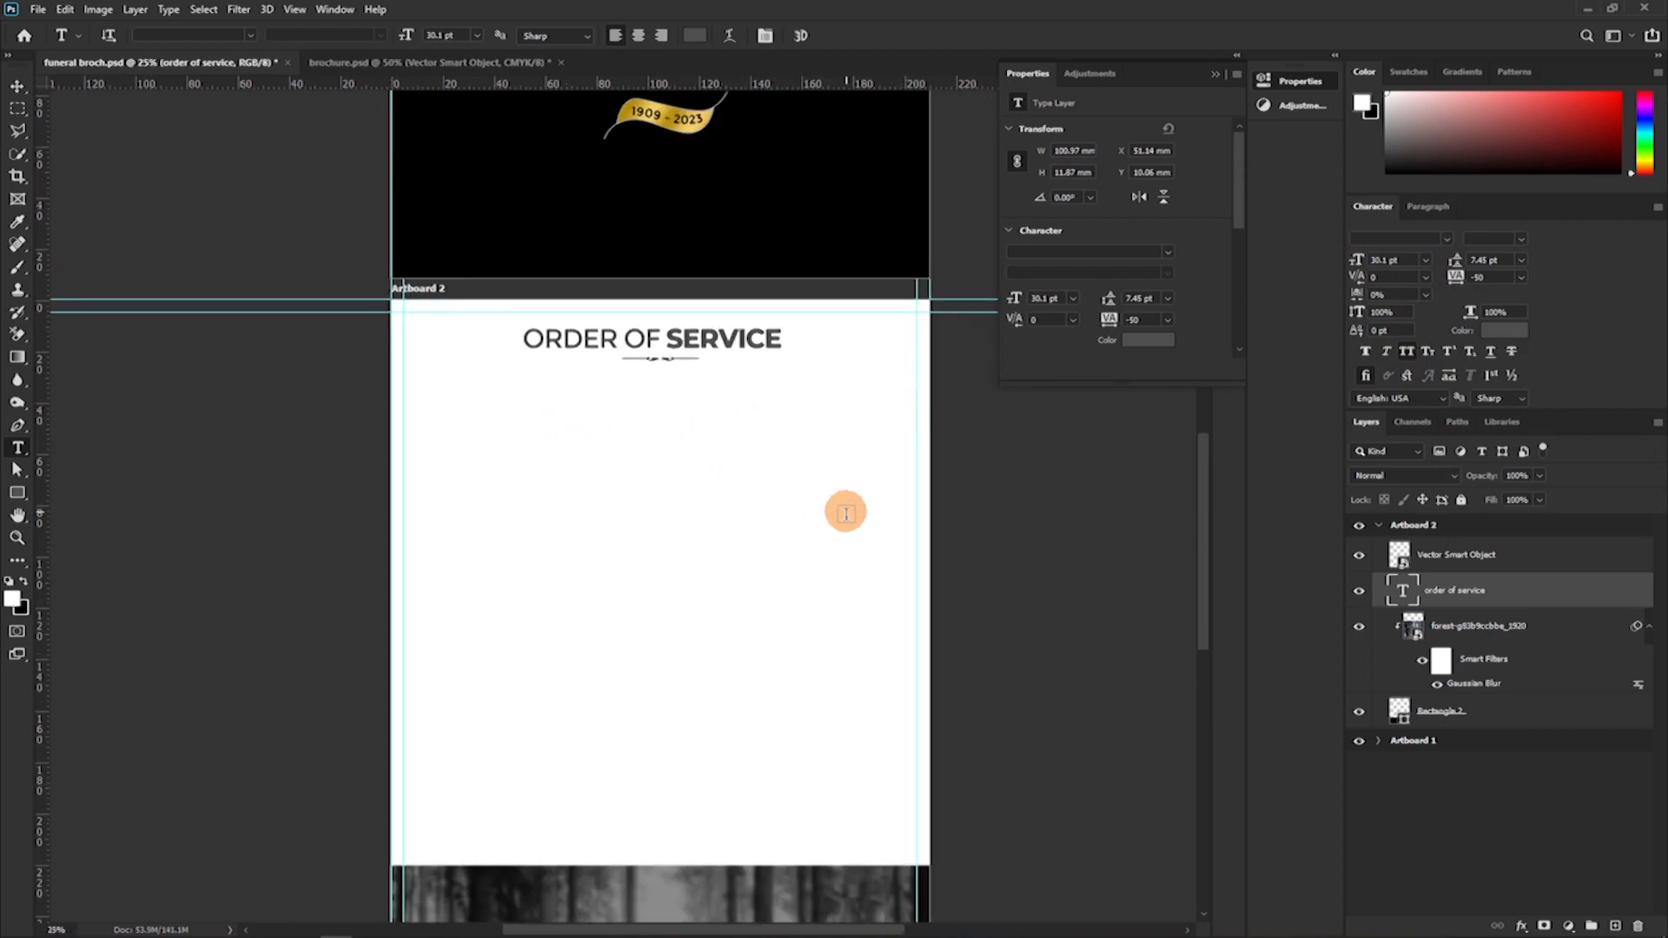
{"action": "key", "text": "ctrl+plus"}
{"action": "key", "text": "ctrl+plus"}
{"action": "key", "text": "ctrl+plus"}
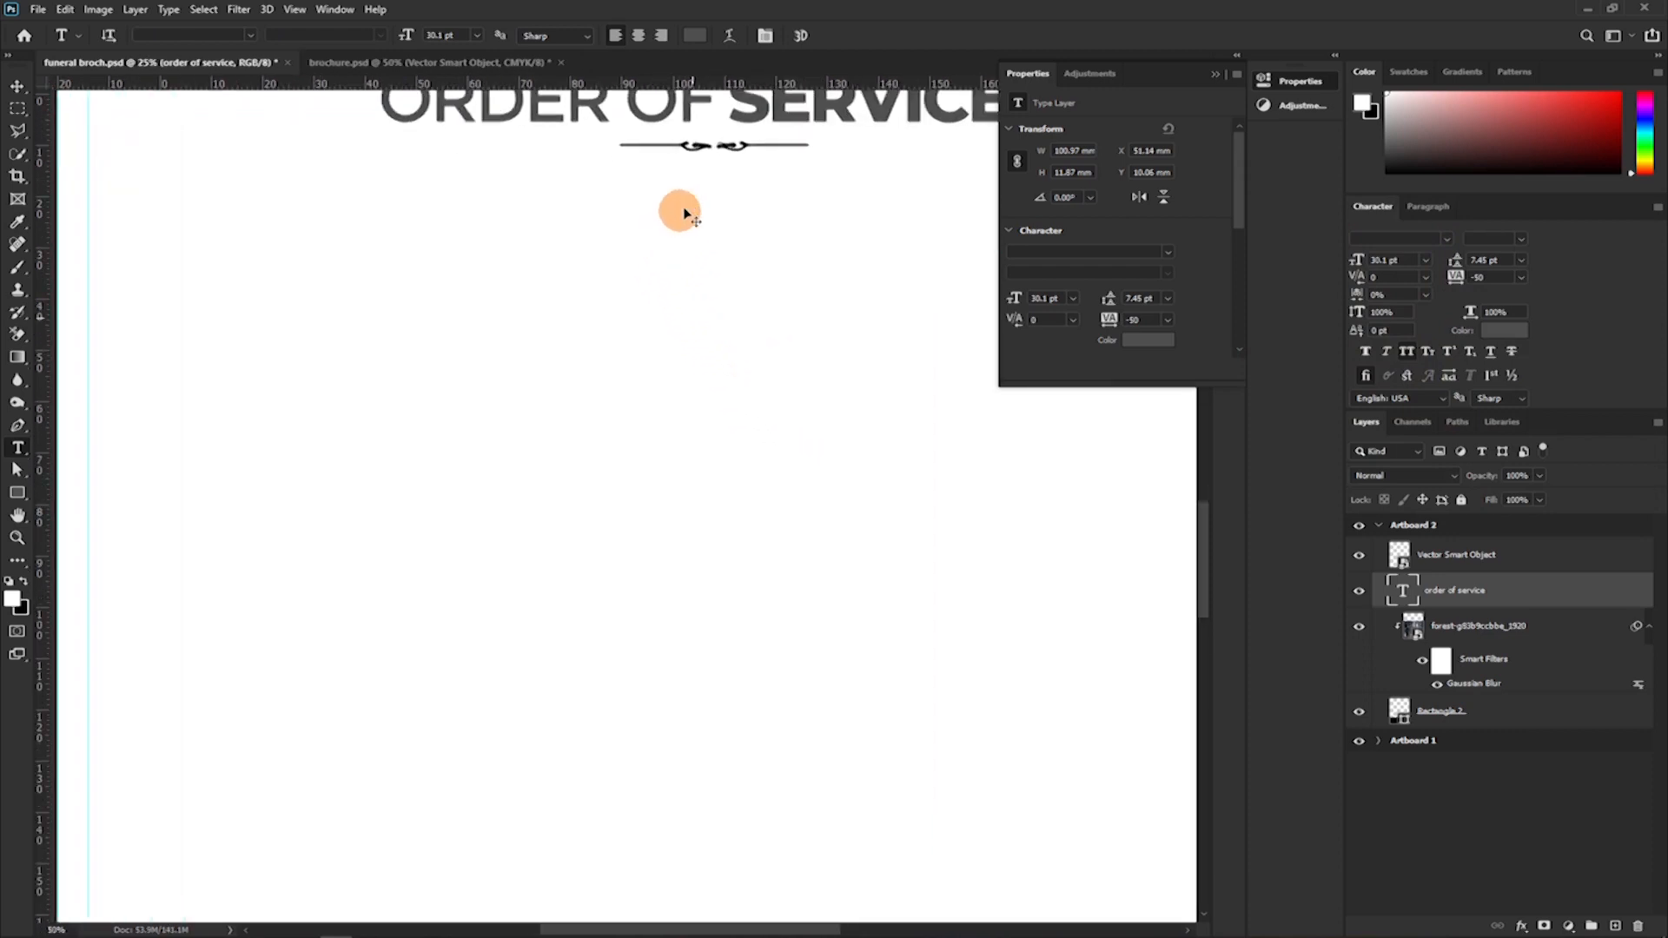
{"action": "left_click_drag", "start_coordinate": [703, 283], "coordinate": [656, 477]}
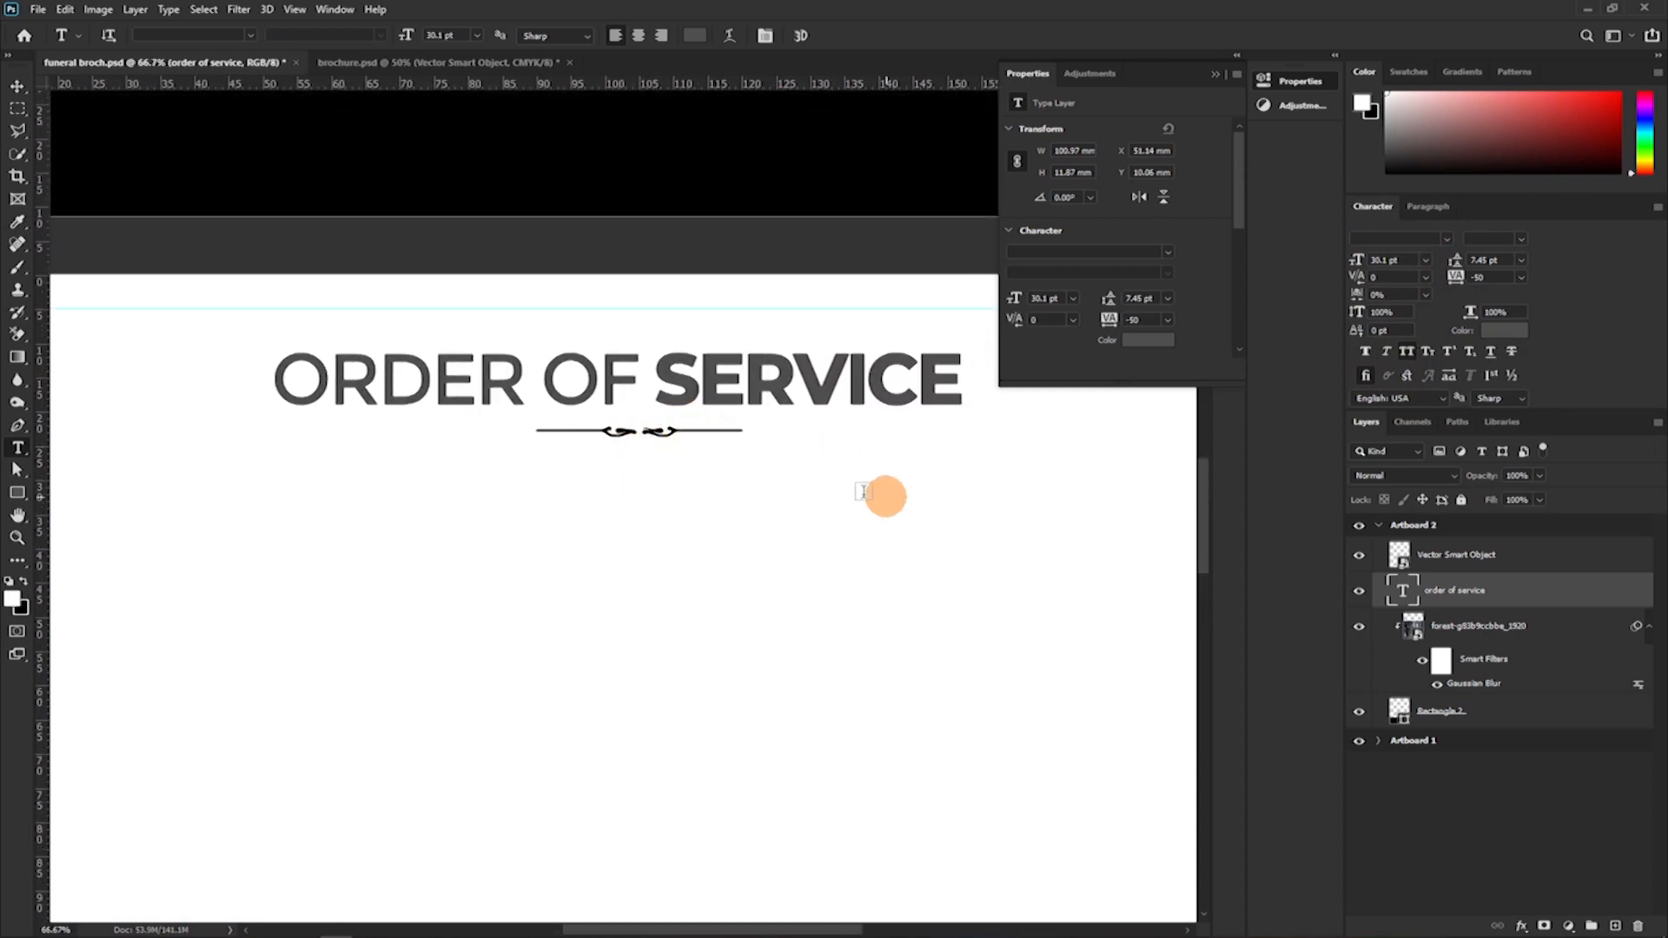
{"action": "key", "text": "v"}
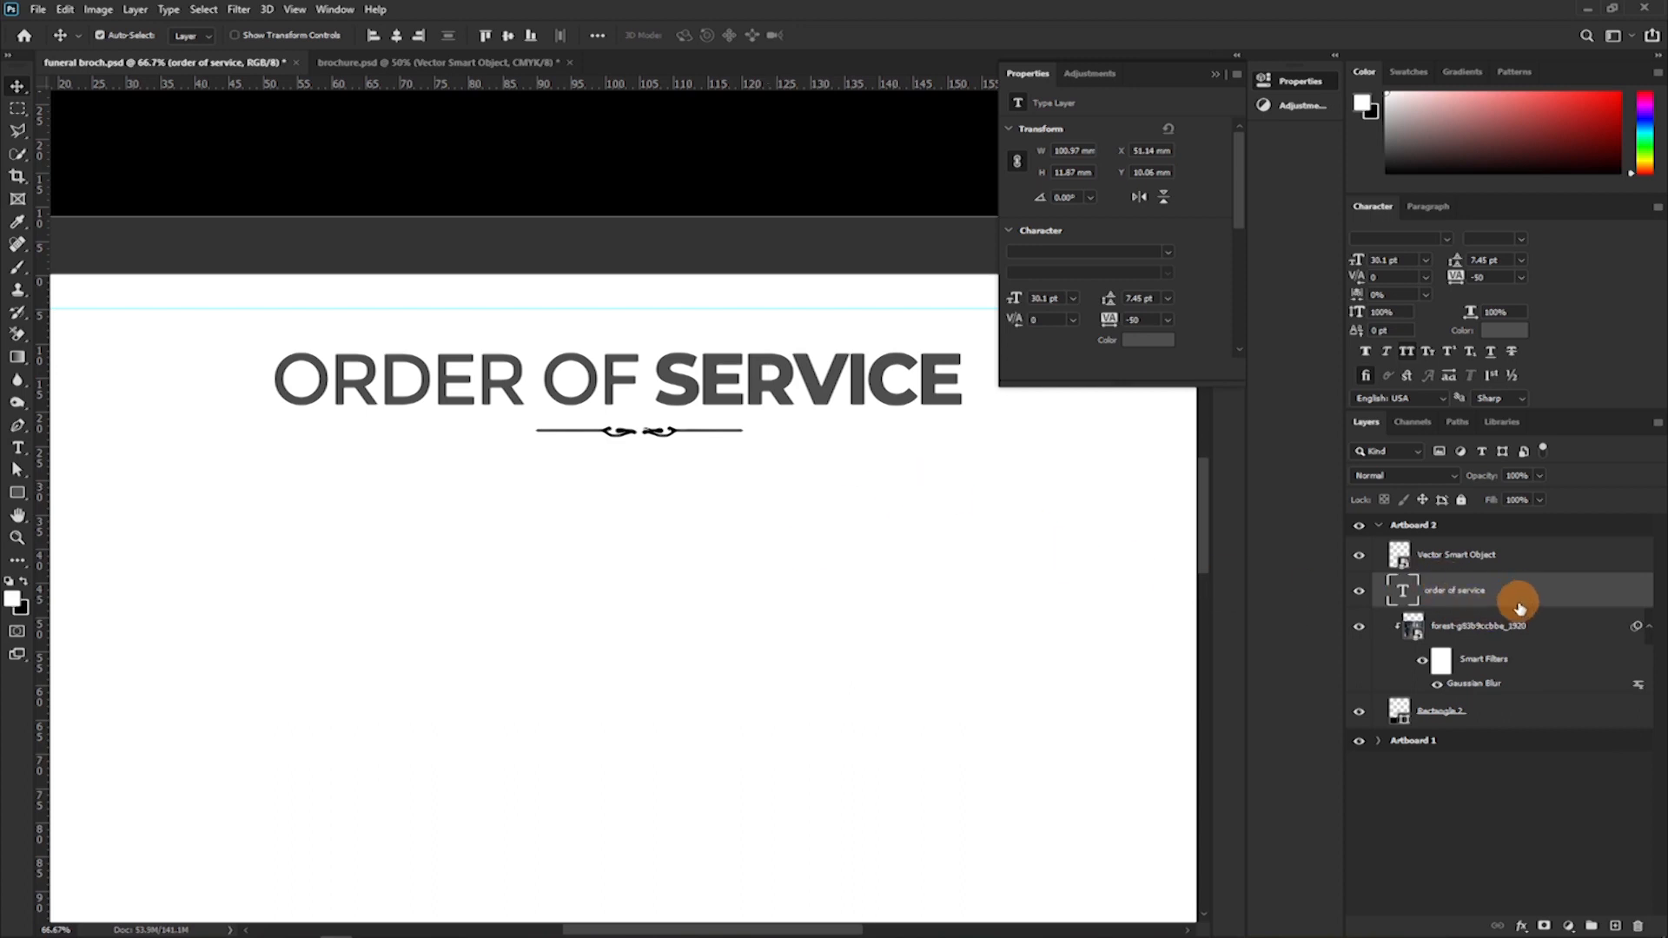
{"action": "left_click", "coordinate": [1561, 569]}
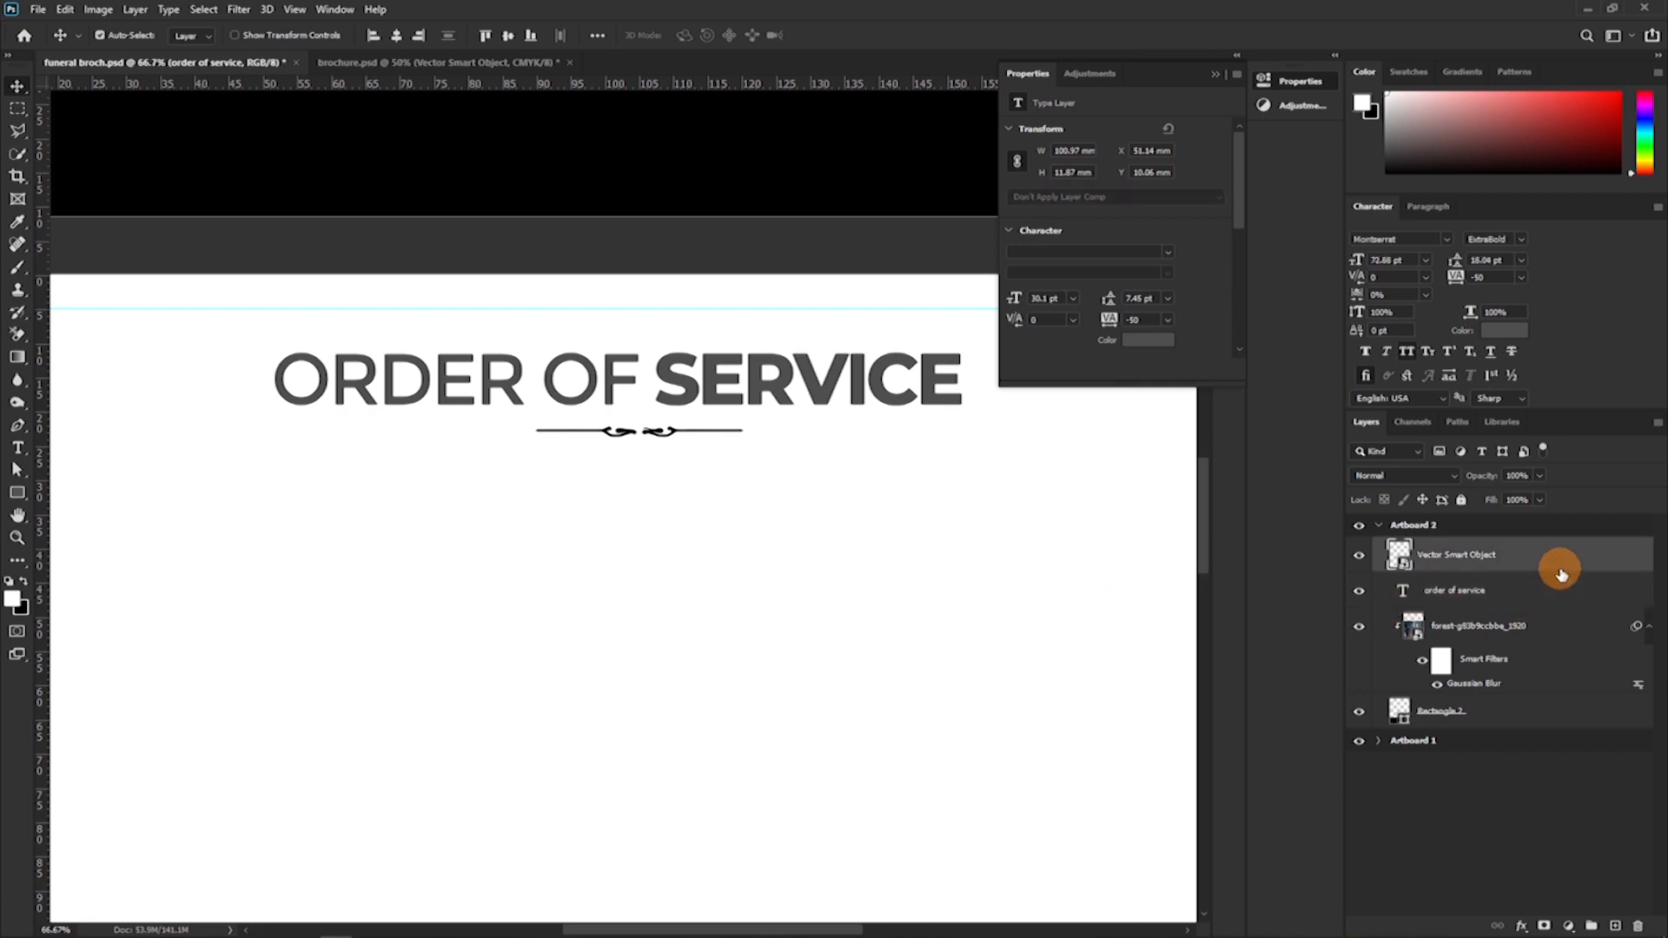
{"action": "double_click", "coordinate": [1561, 569]}
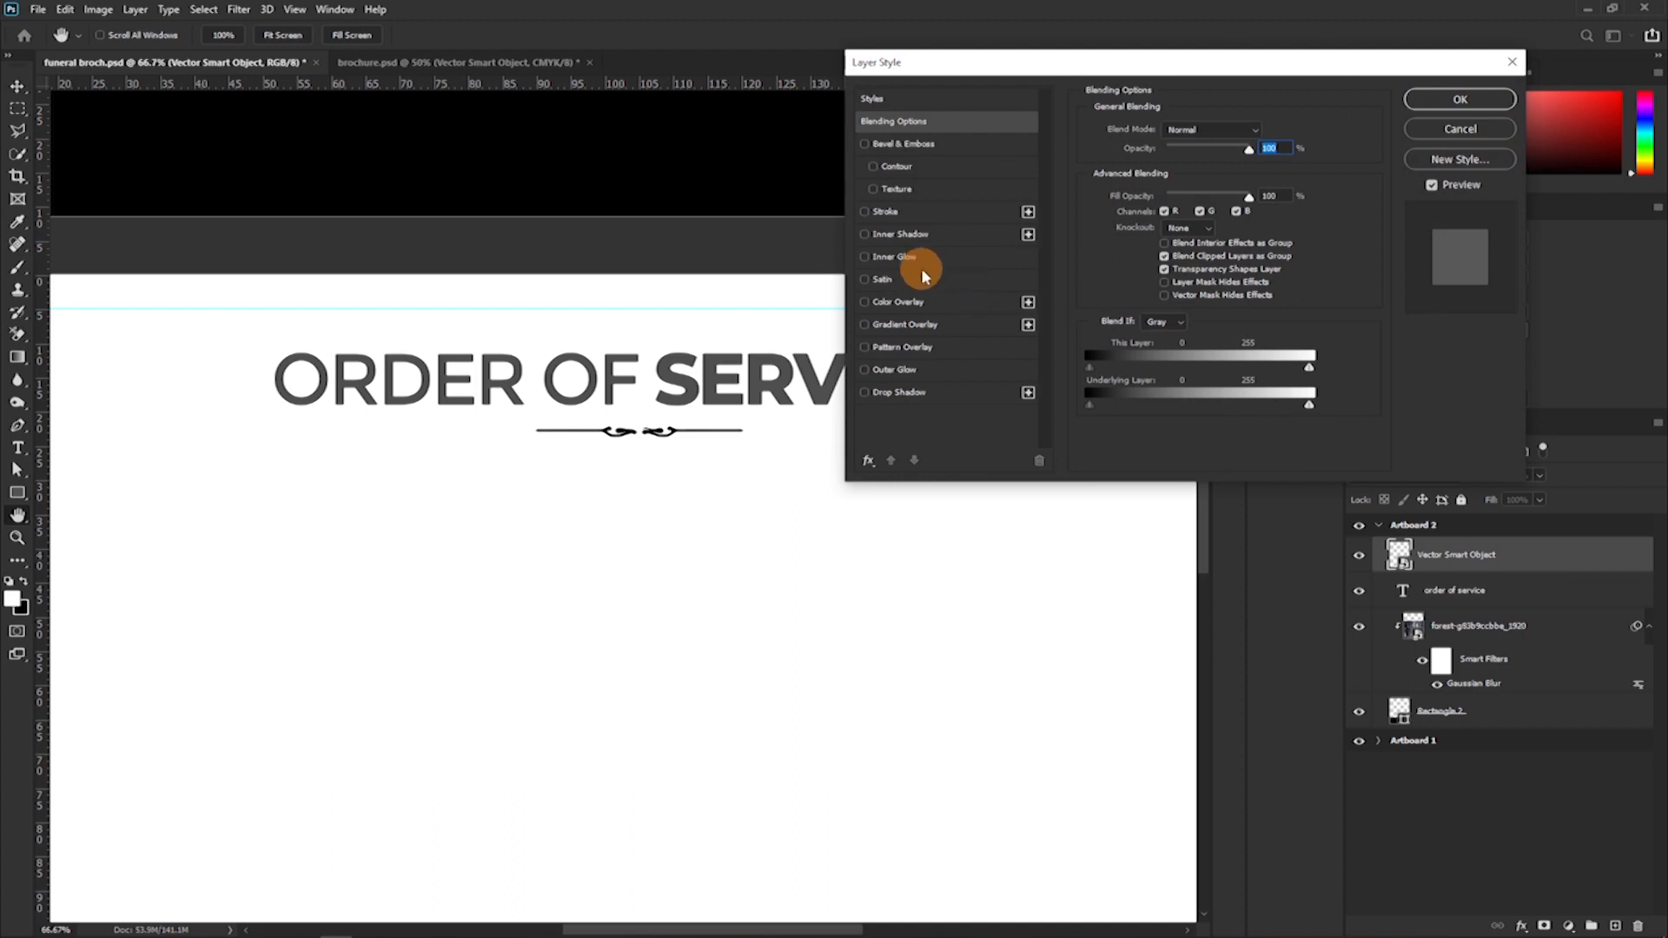
{"action": "left_click", "coordinate": [863, 302]}
{"action": "left_click", "coordinate": [897, 302]}
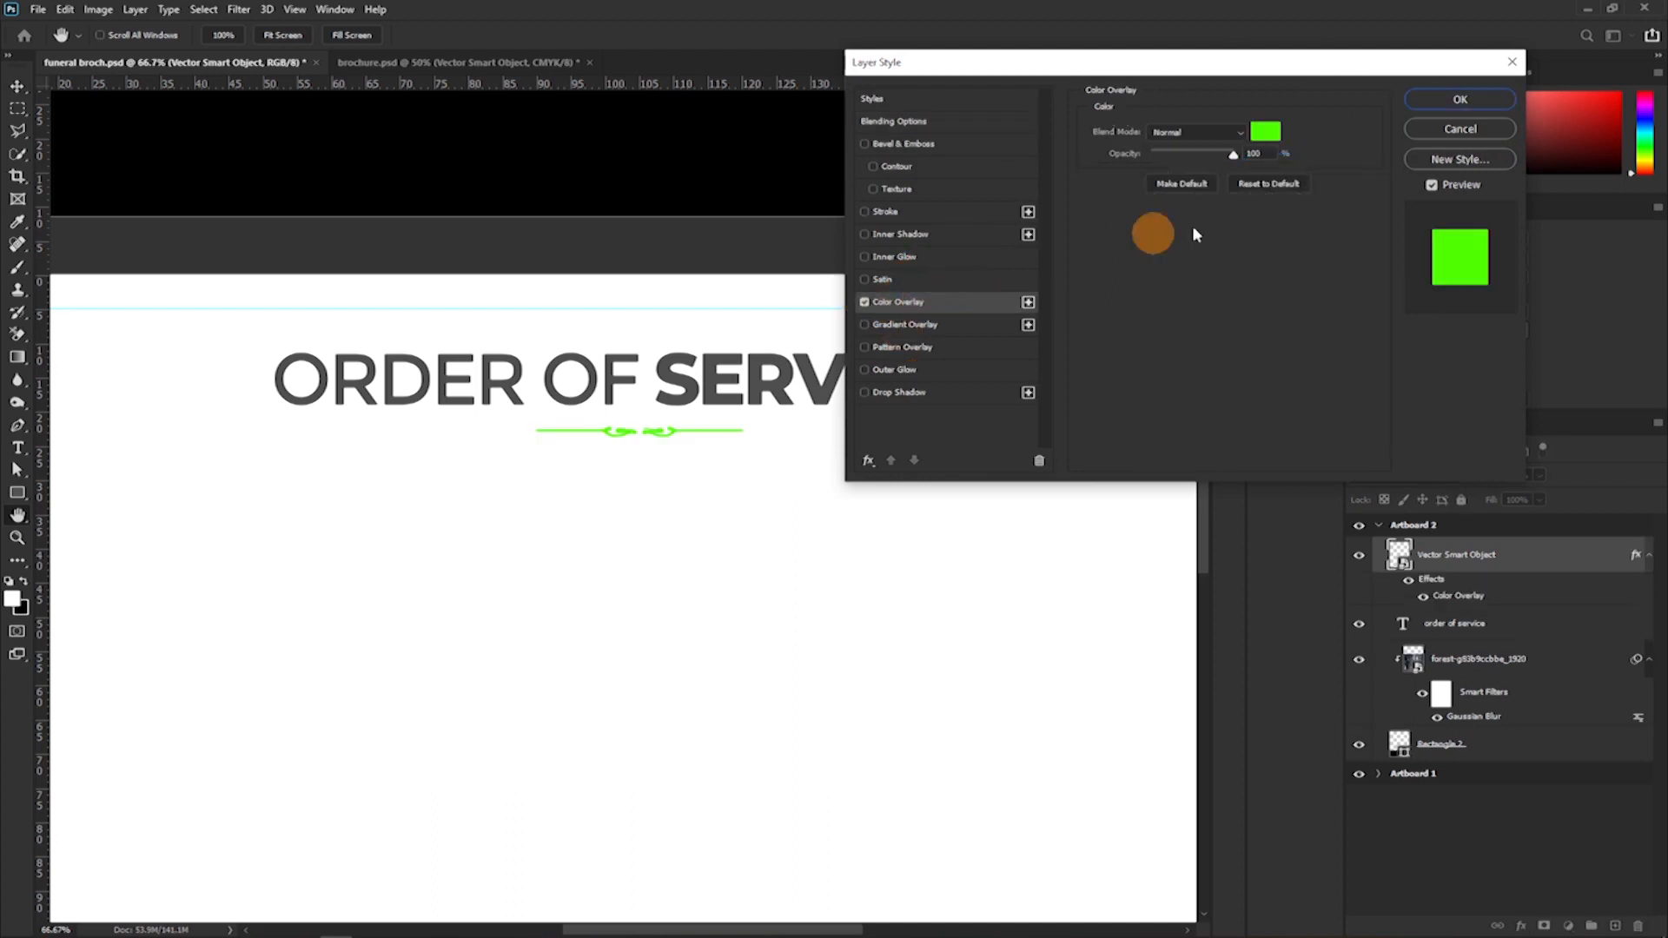
Set the divider's Color Overlay to gold #b19200 and apply the layer style.
{"action": "left_click", "coordinate": [1265, 132]}
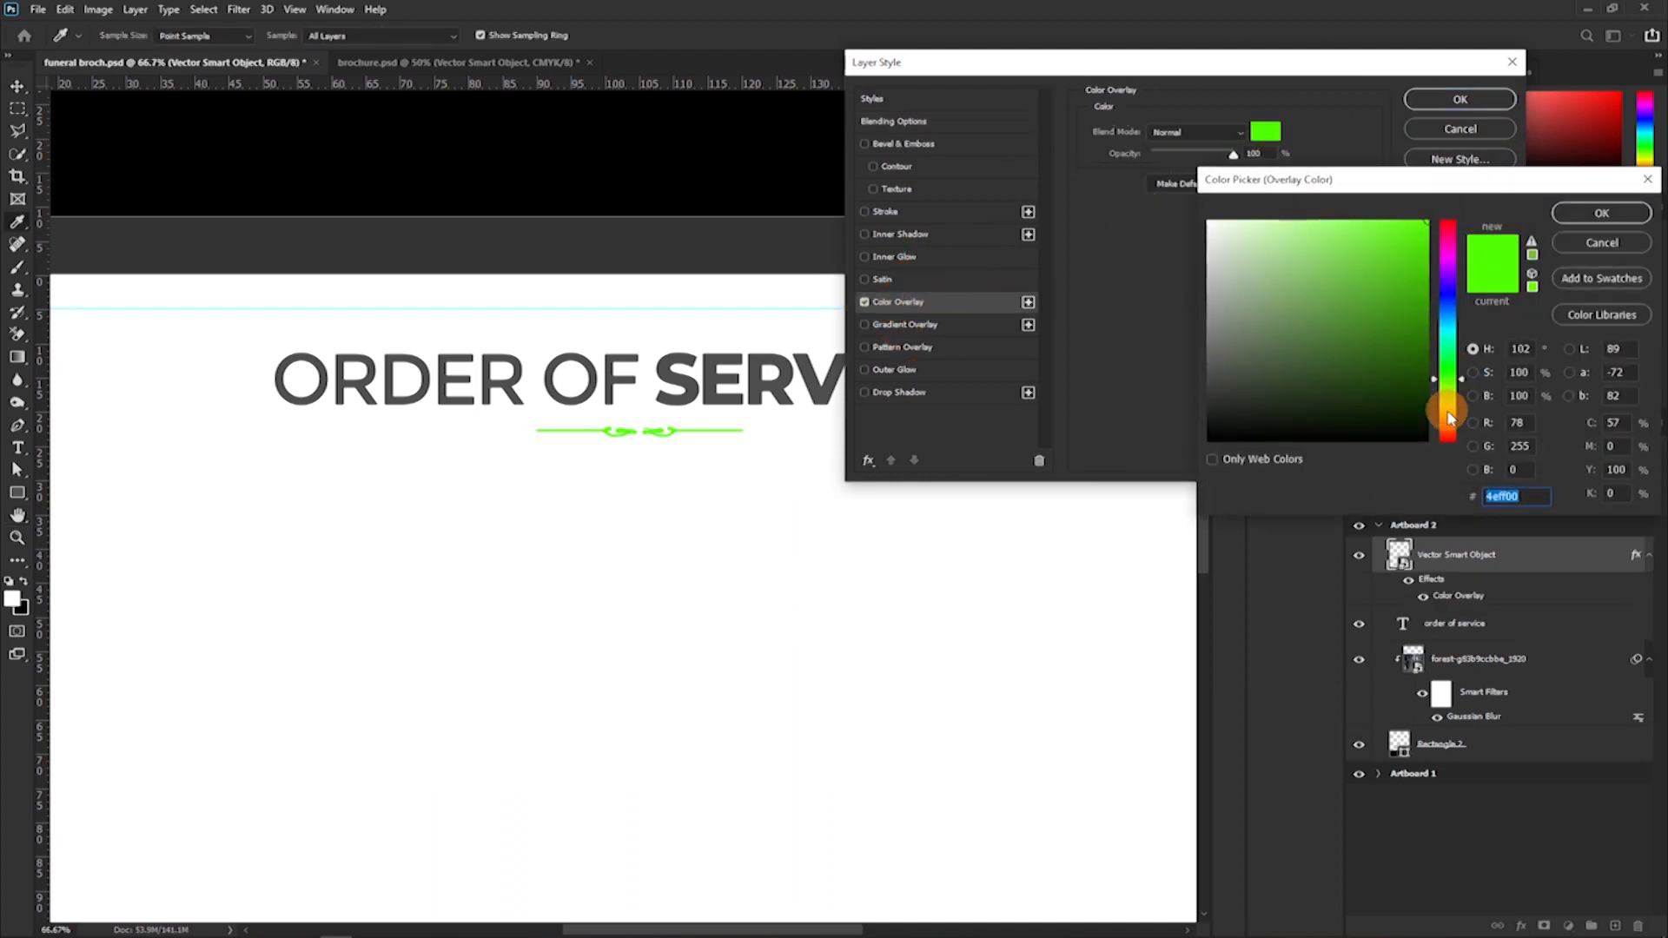
{"action": "left_click", "coordinate": [1447, 409]}
{"action": "left_click_drag", "start_coordinate": [1389, 283], "coordinate": [1407, 311]}
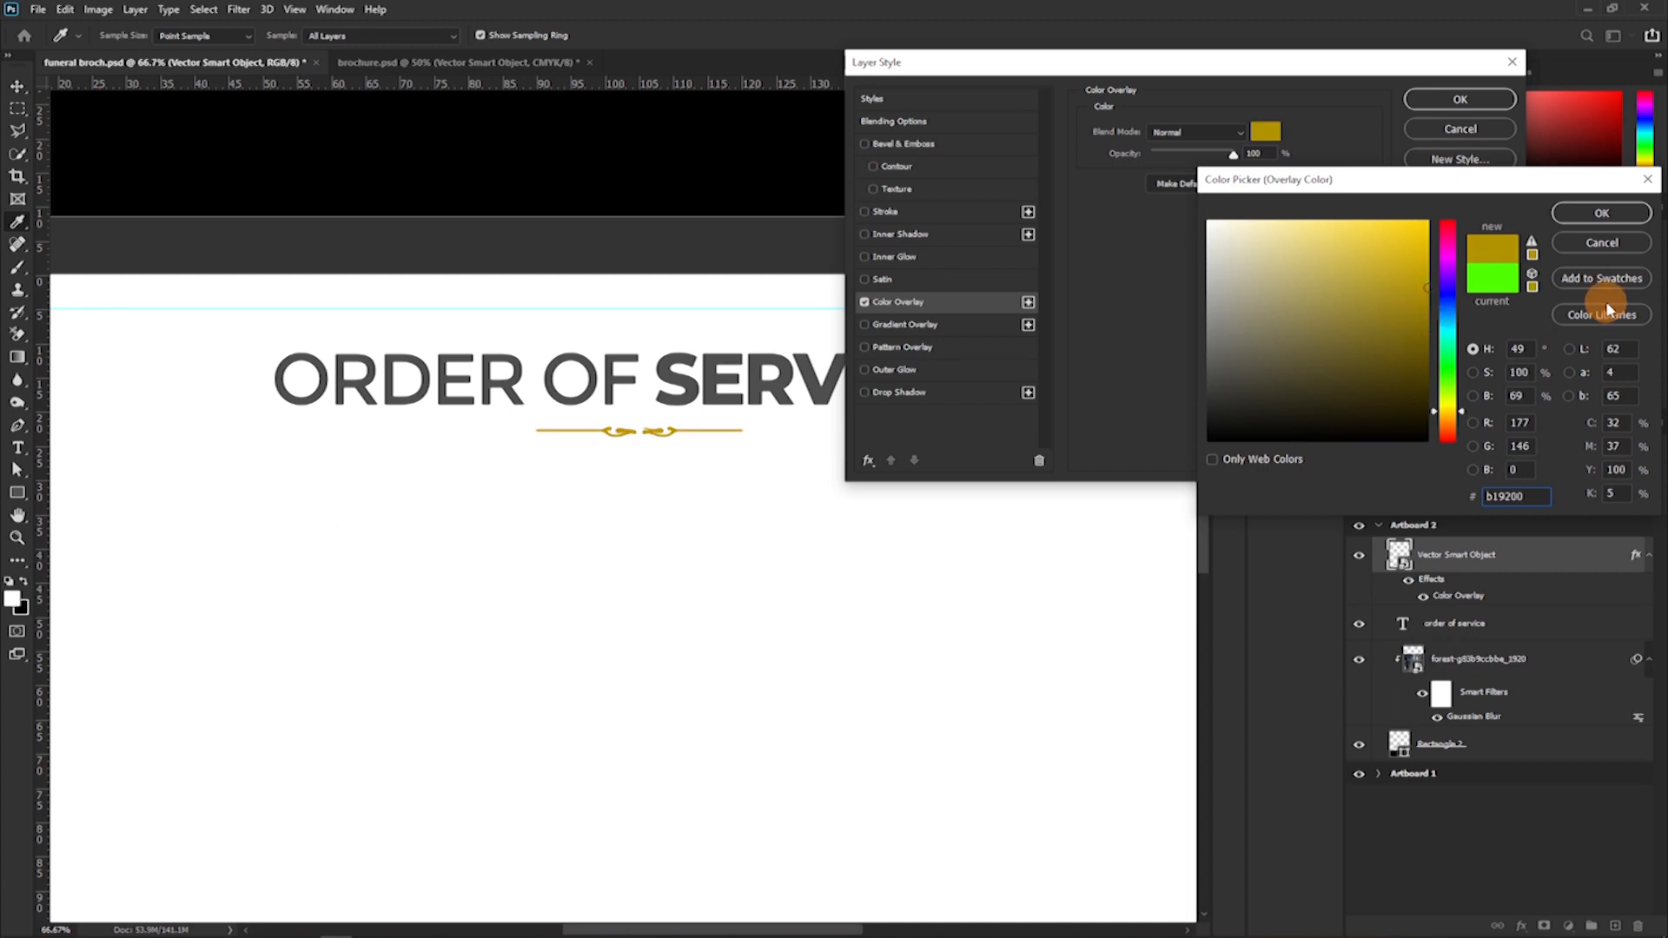
{"action": "left_click", "coordinate": [1602, 215]}
{"action": "left_click", "coordinate": [1455, 100]}
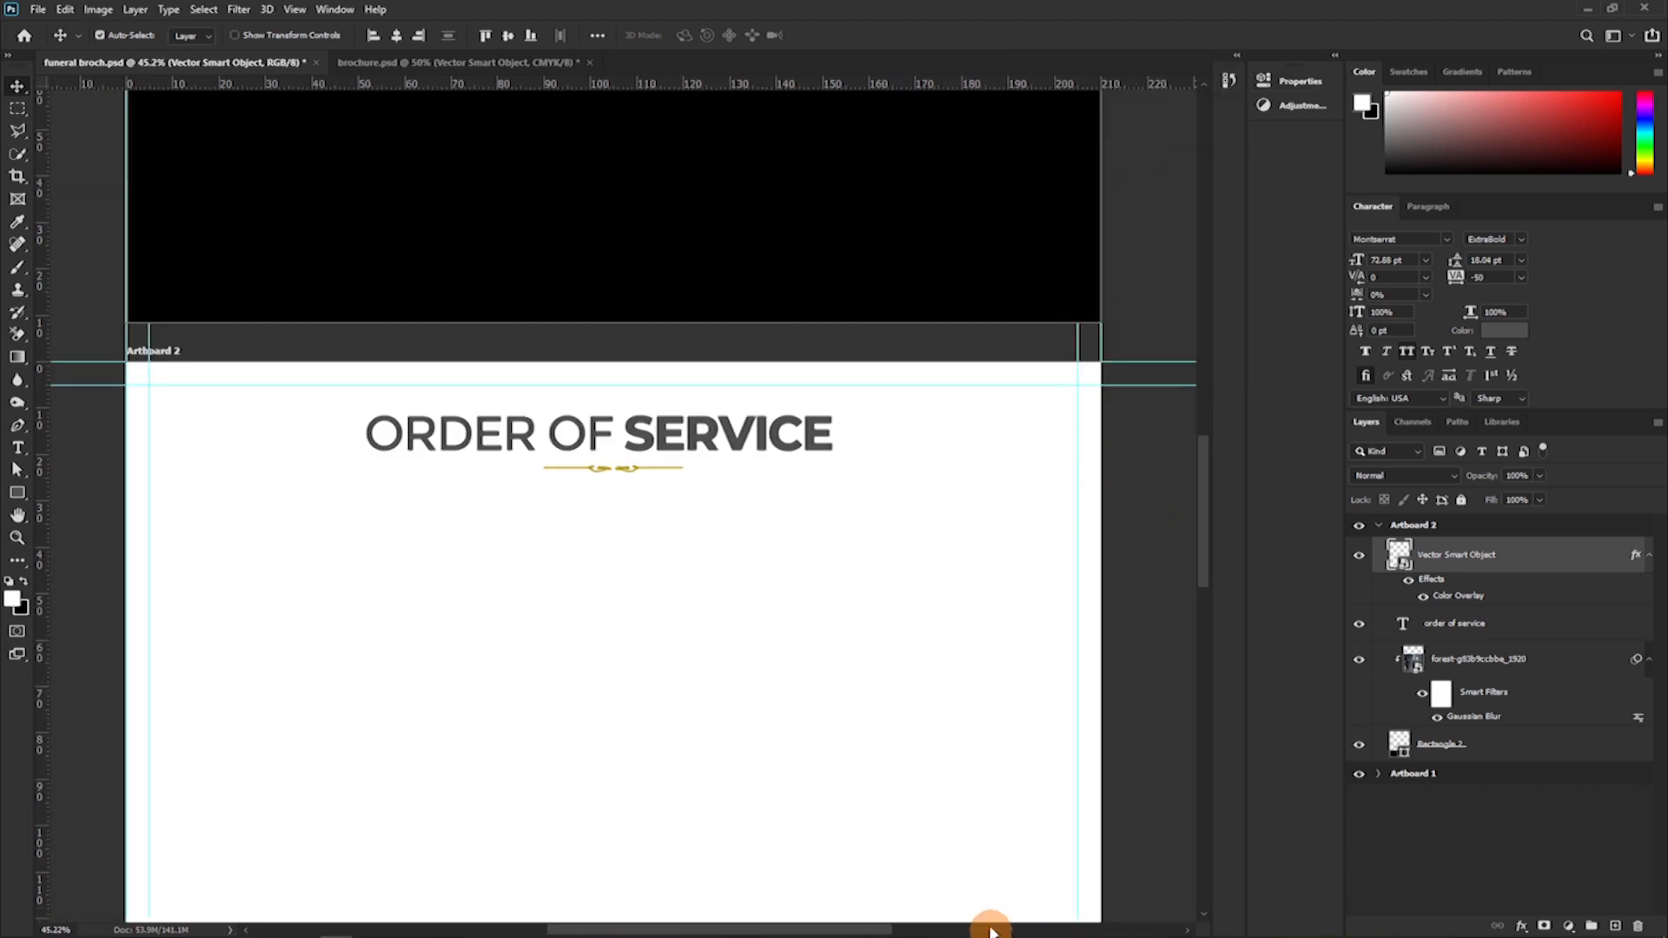
Bring a swirl ornament from Illustrator into Artboard 2, place it below the divider, and paste the copied gold layer style onto it.
{"action": "mouse_move", "coordinate": [508, 936]}
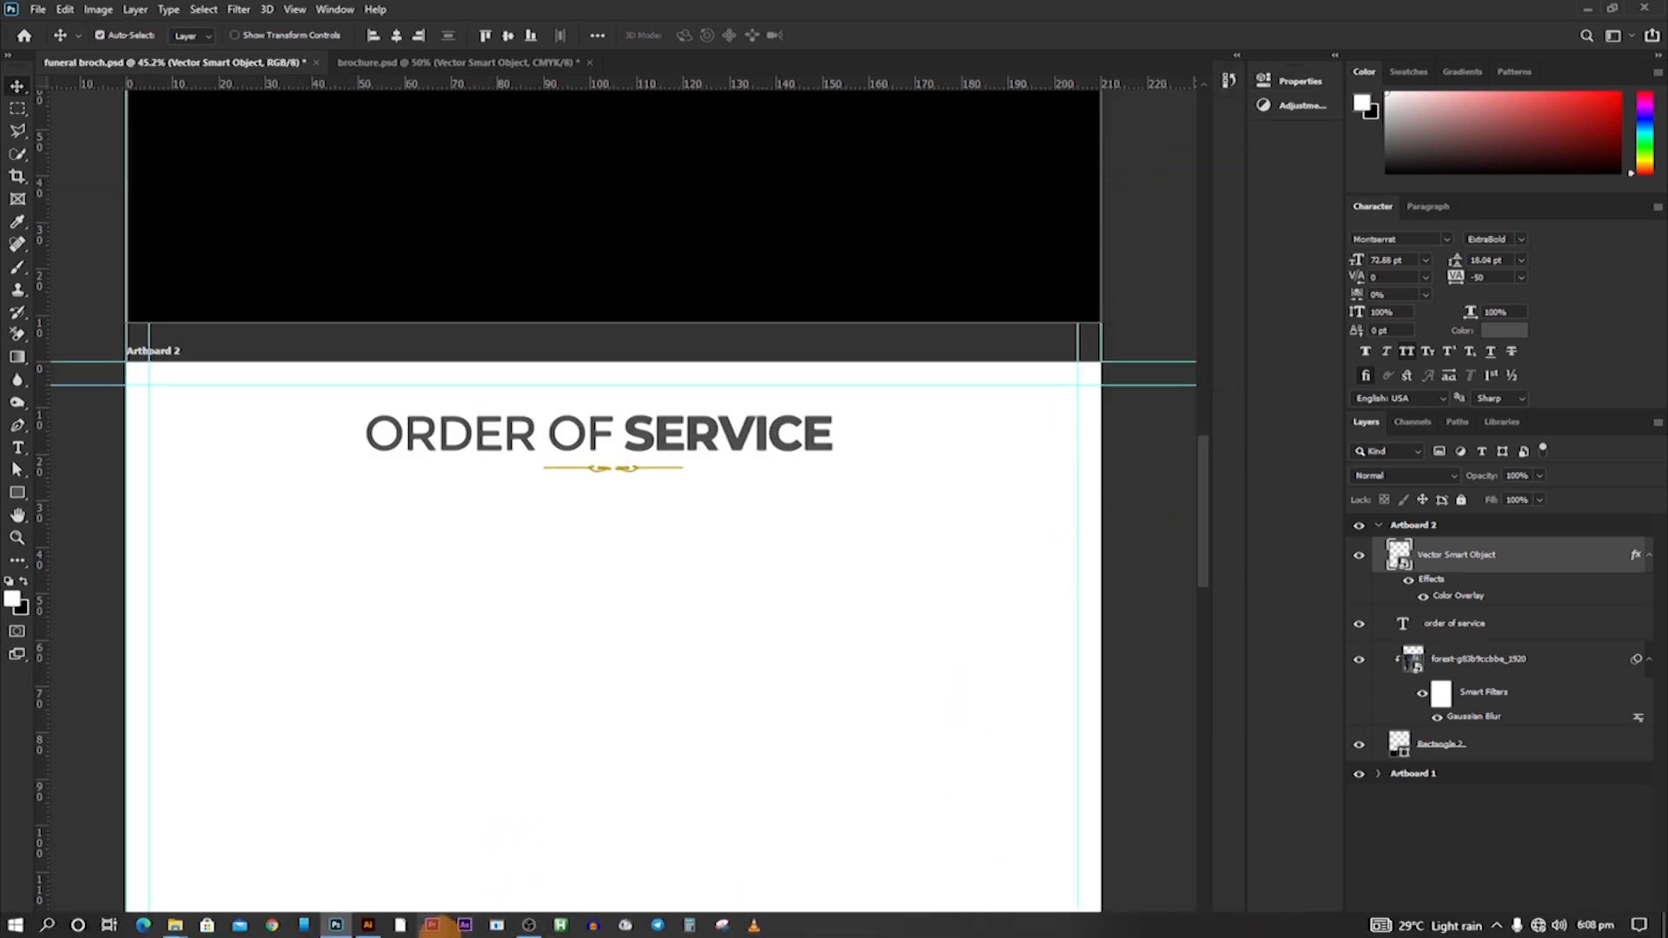
{"action": "left_click", "coordinate": [369, 925]}
{"action": "left_click_drag", "start_coordinate": [689, 358], "coordinate": [658, 526]}
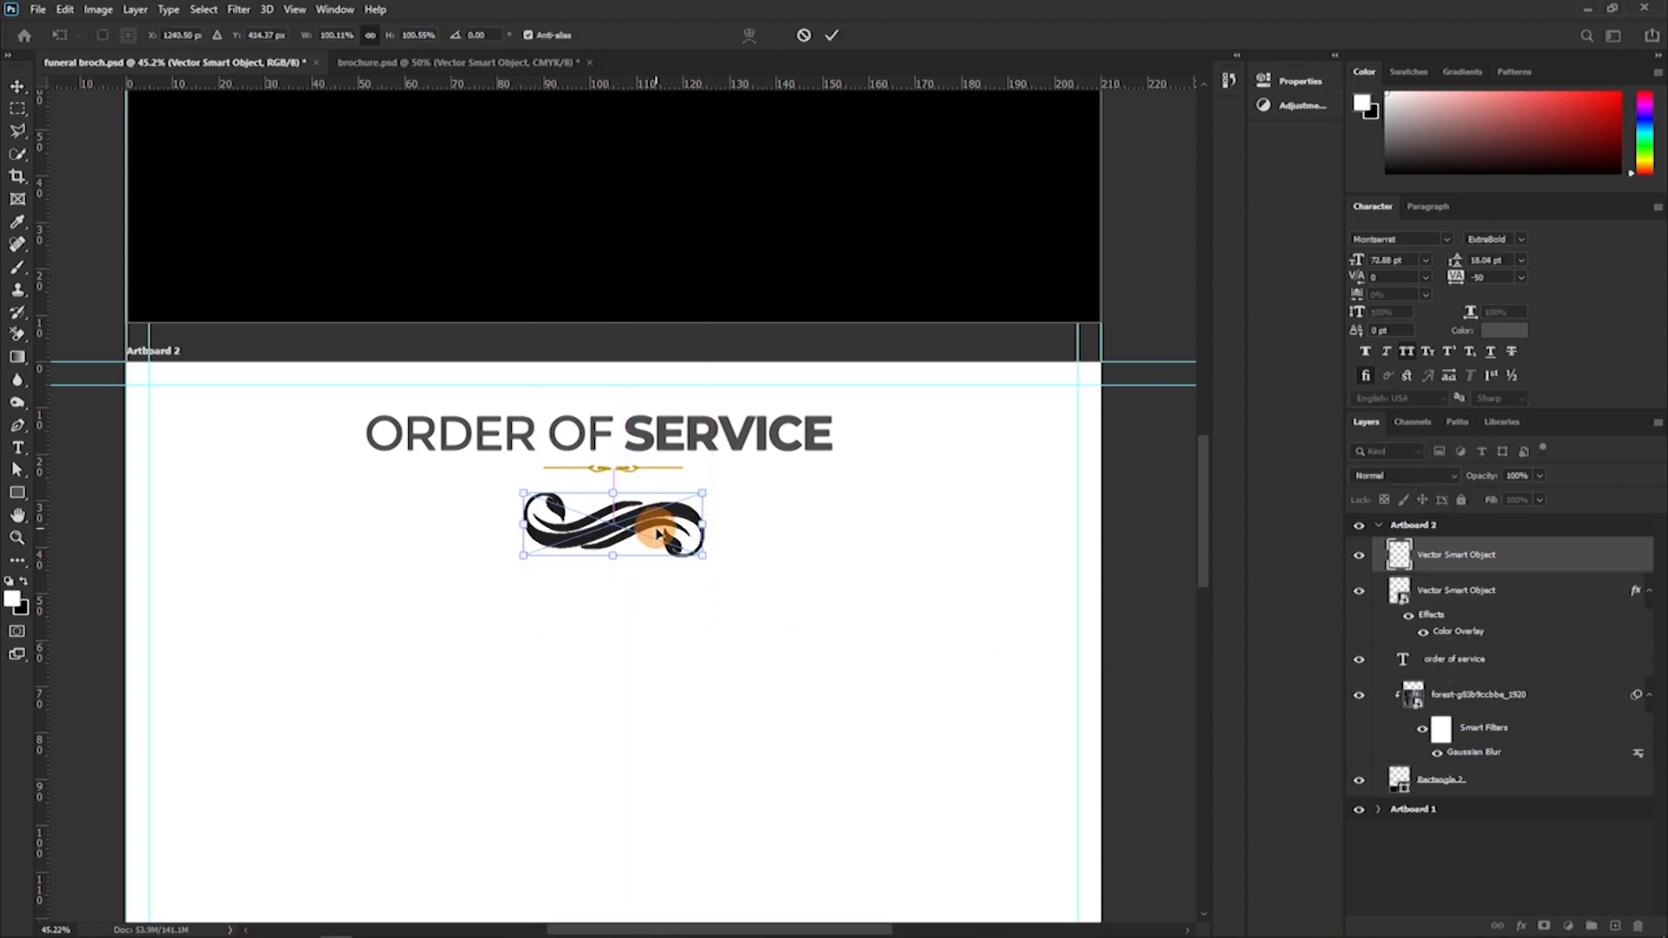
{"action": "left_click", "coordinate": [820, 44]}
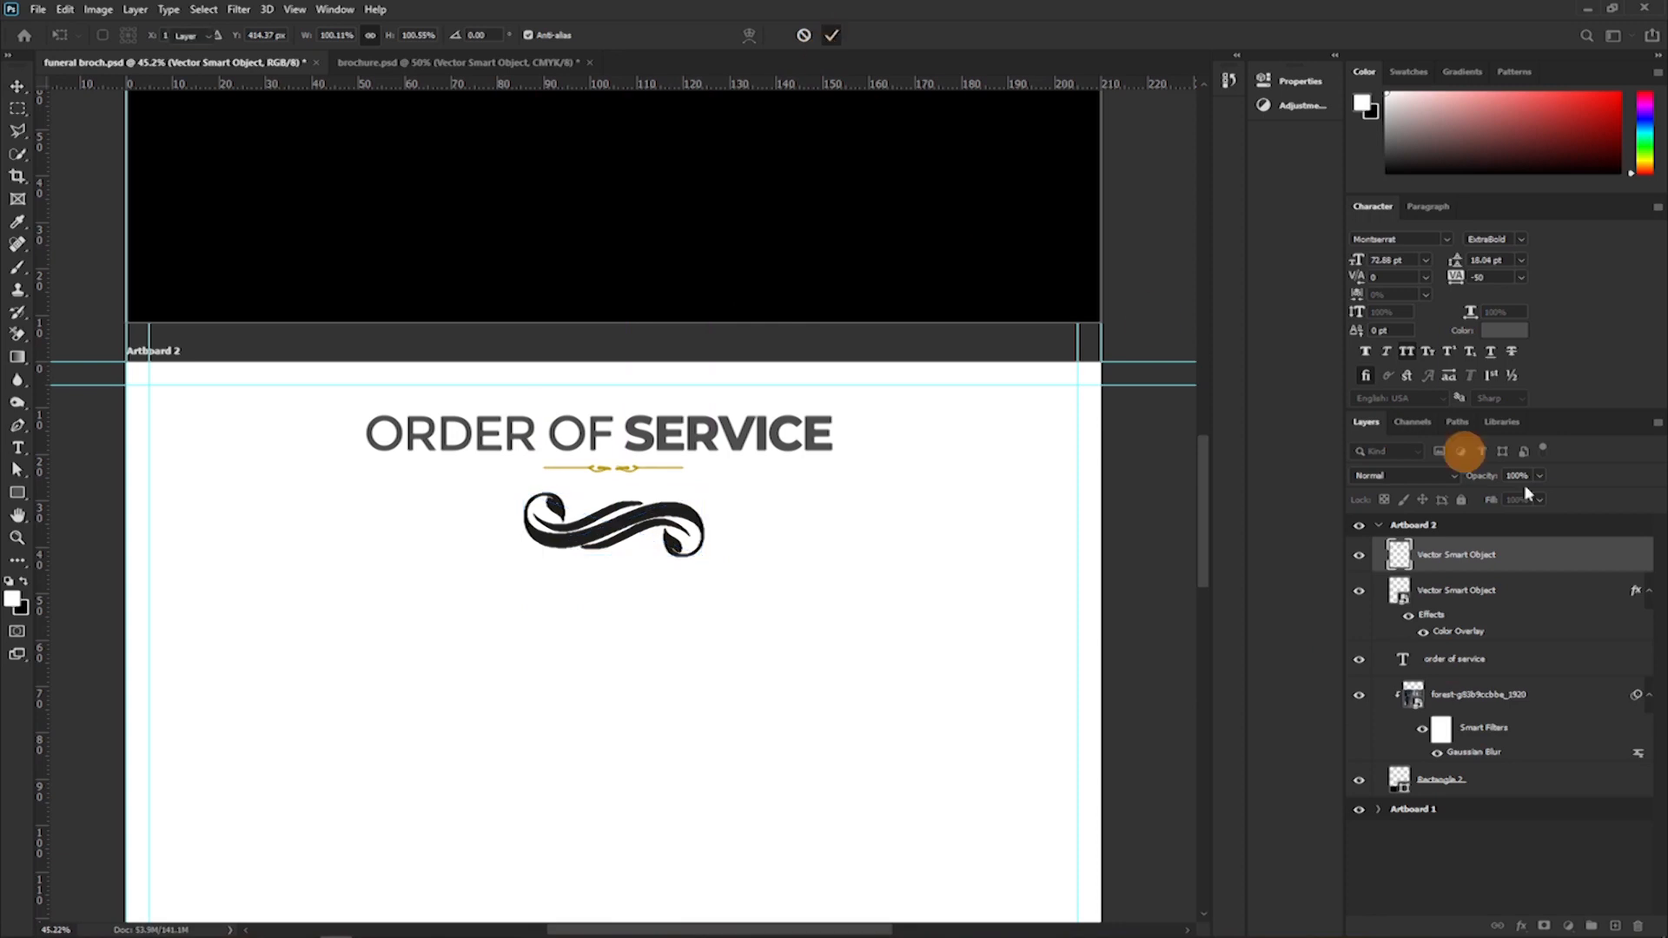
{"action": "right_click", "coordinate": [1556, 563]}
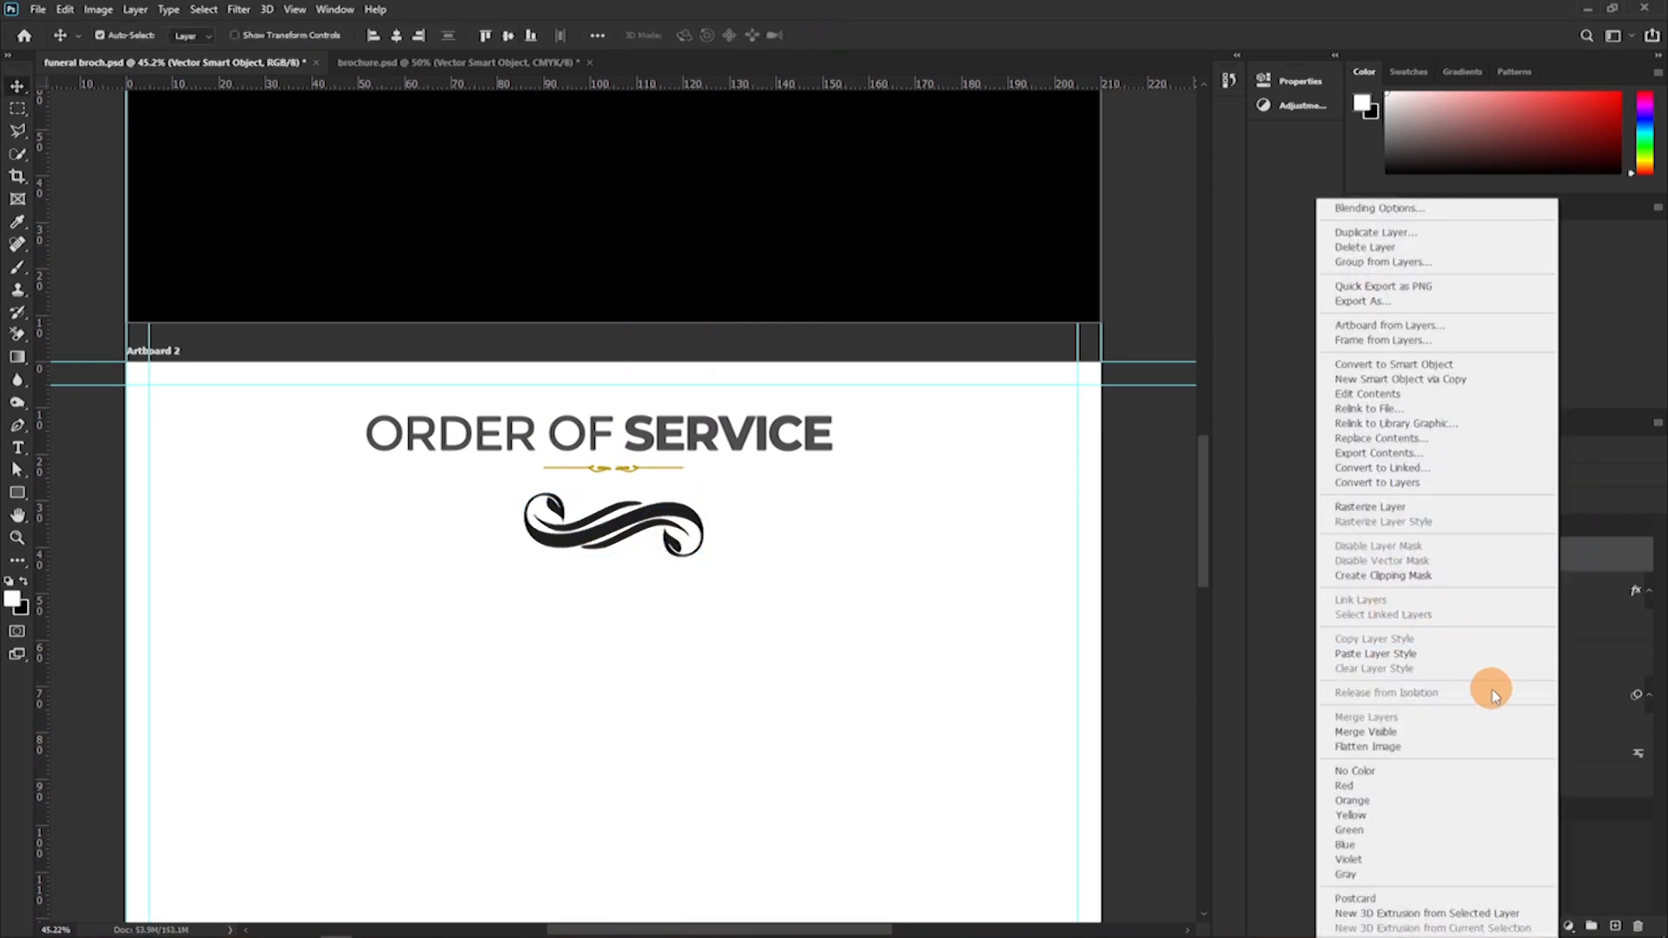
{"action": "left_click", "coordinate": [1372, 654]}
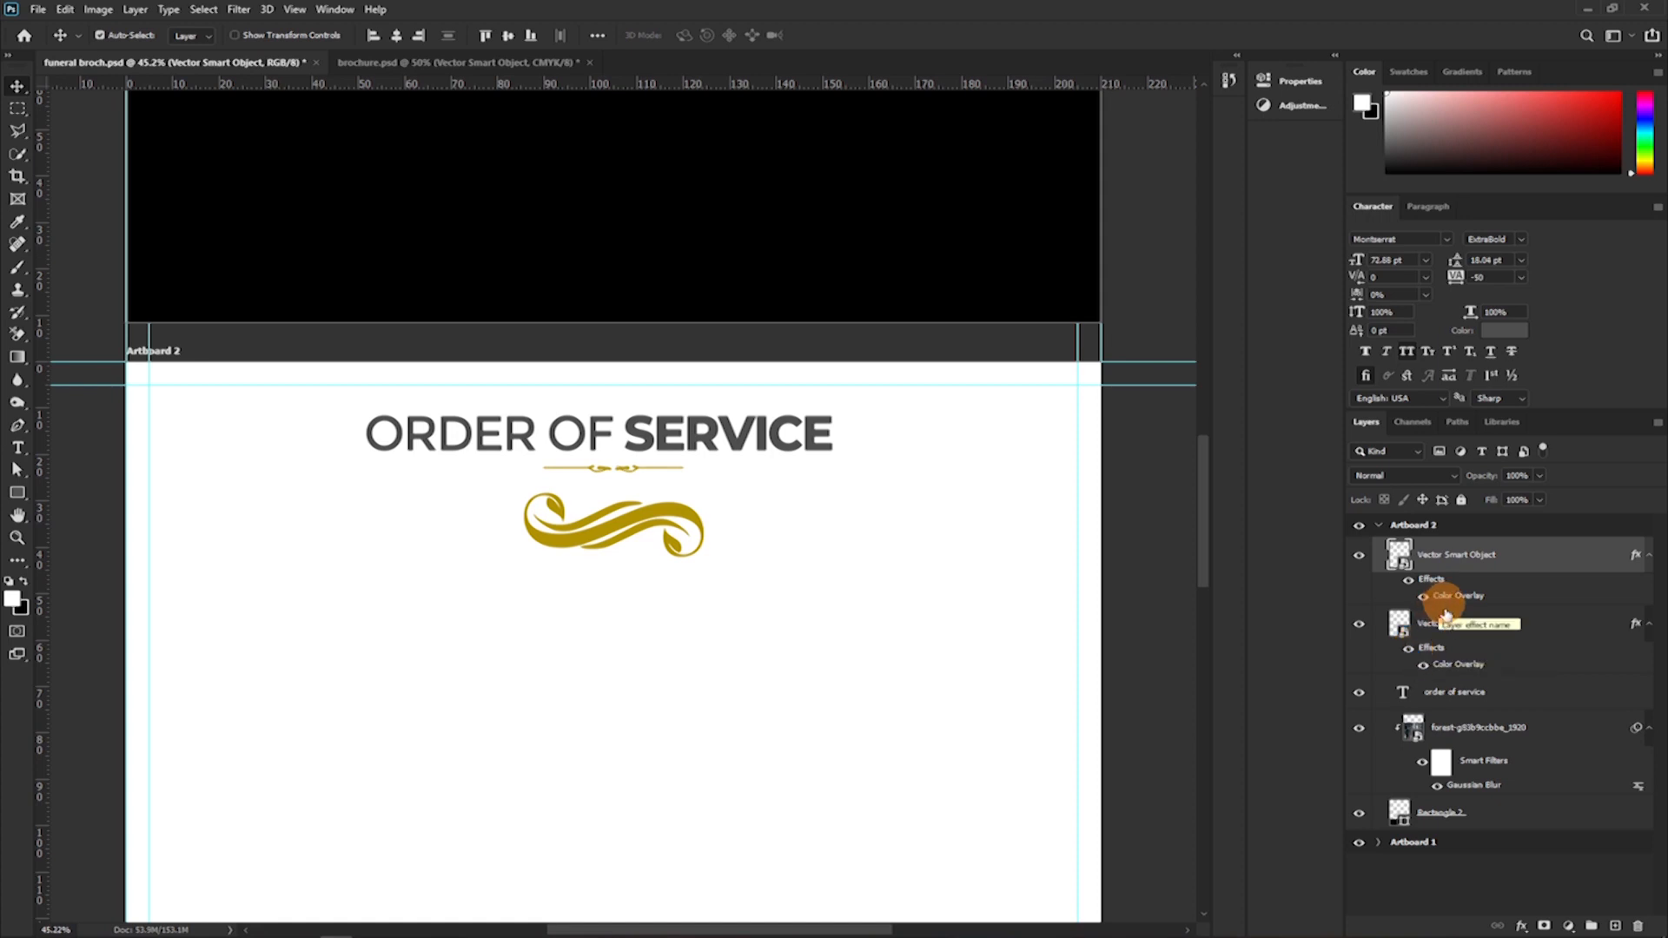
Replace the small divider's Color Overlay with a Gradient Overlay in its layer style.
{"action": "left_click", "coordinate": [1444, 669]}
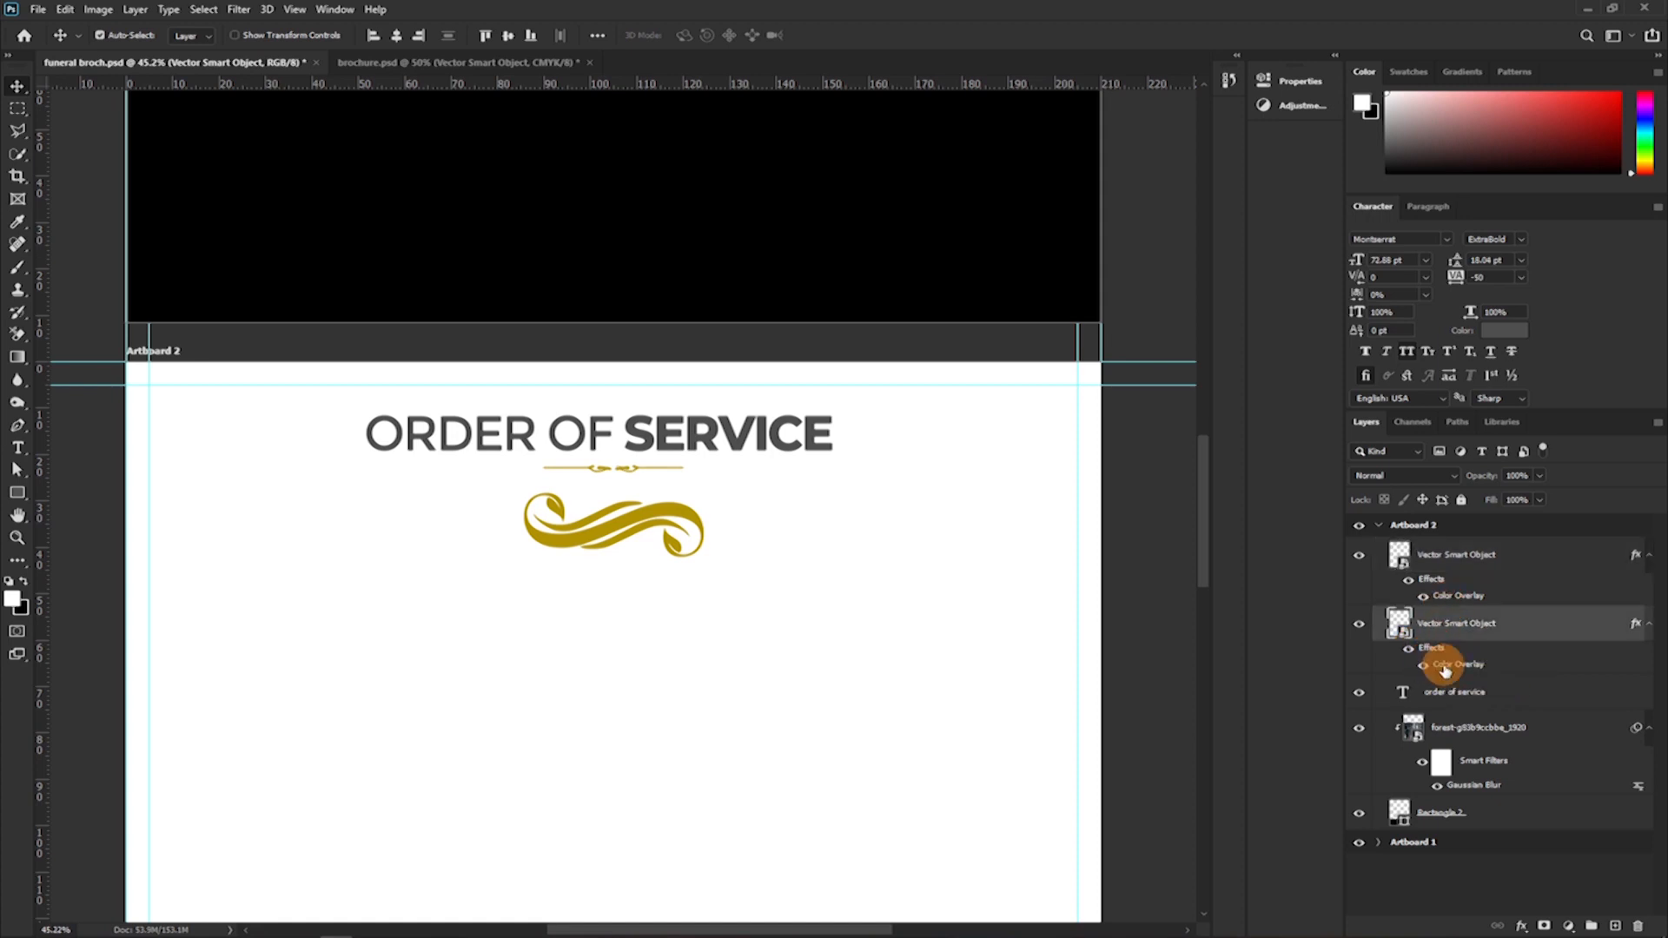
{"action": "double_click", "coordinate": [1445, 669]}
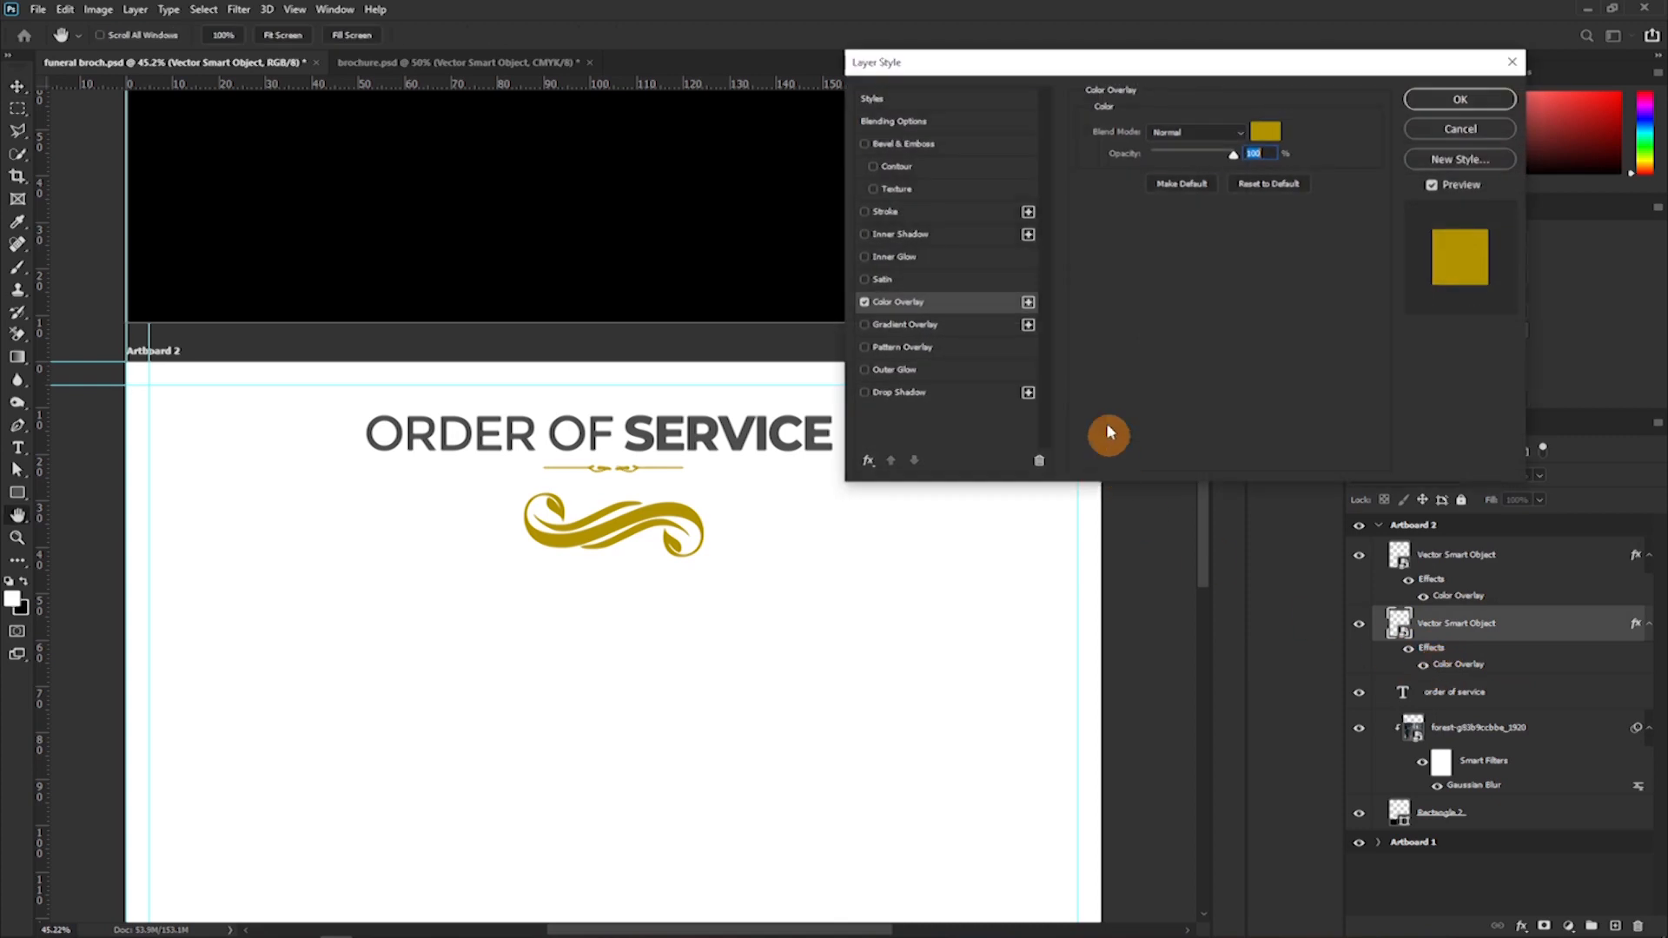
{"action": "left_click", "coordinate": [864, 325]}
{"action": "left_click", "coordinate": [864, 302]}
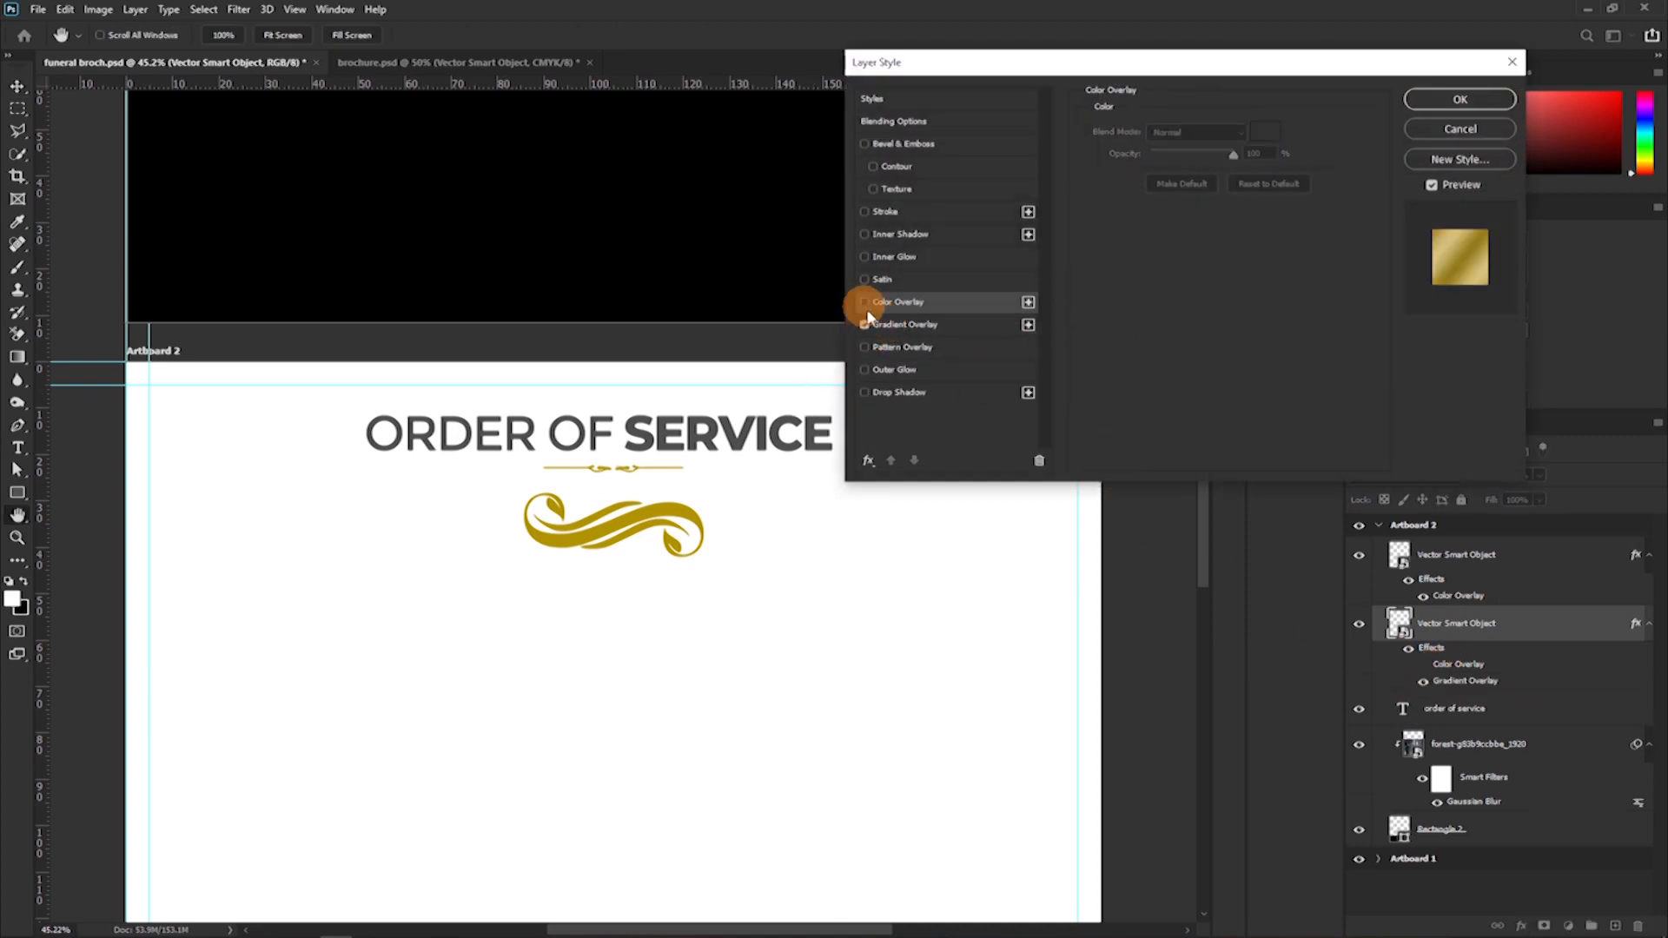
{"action": "left_click", "coordinate": [912, 325]}
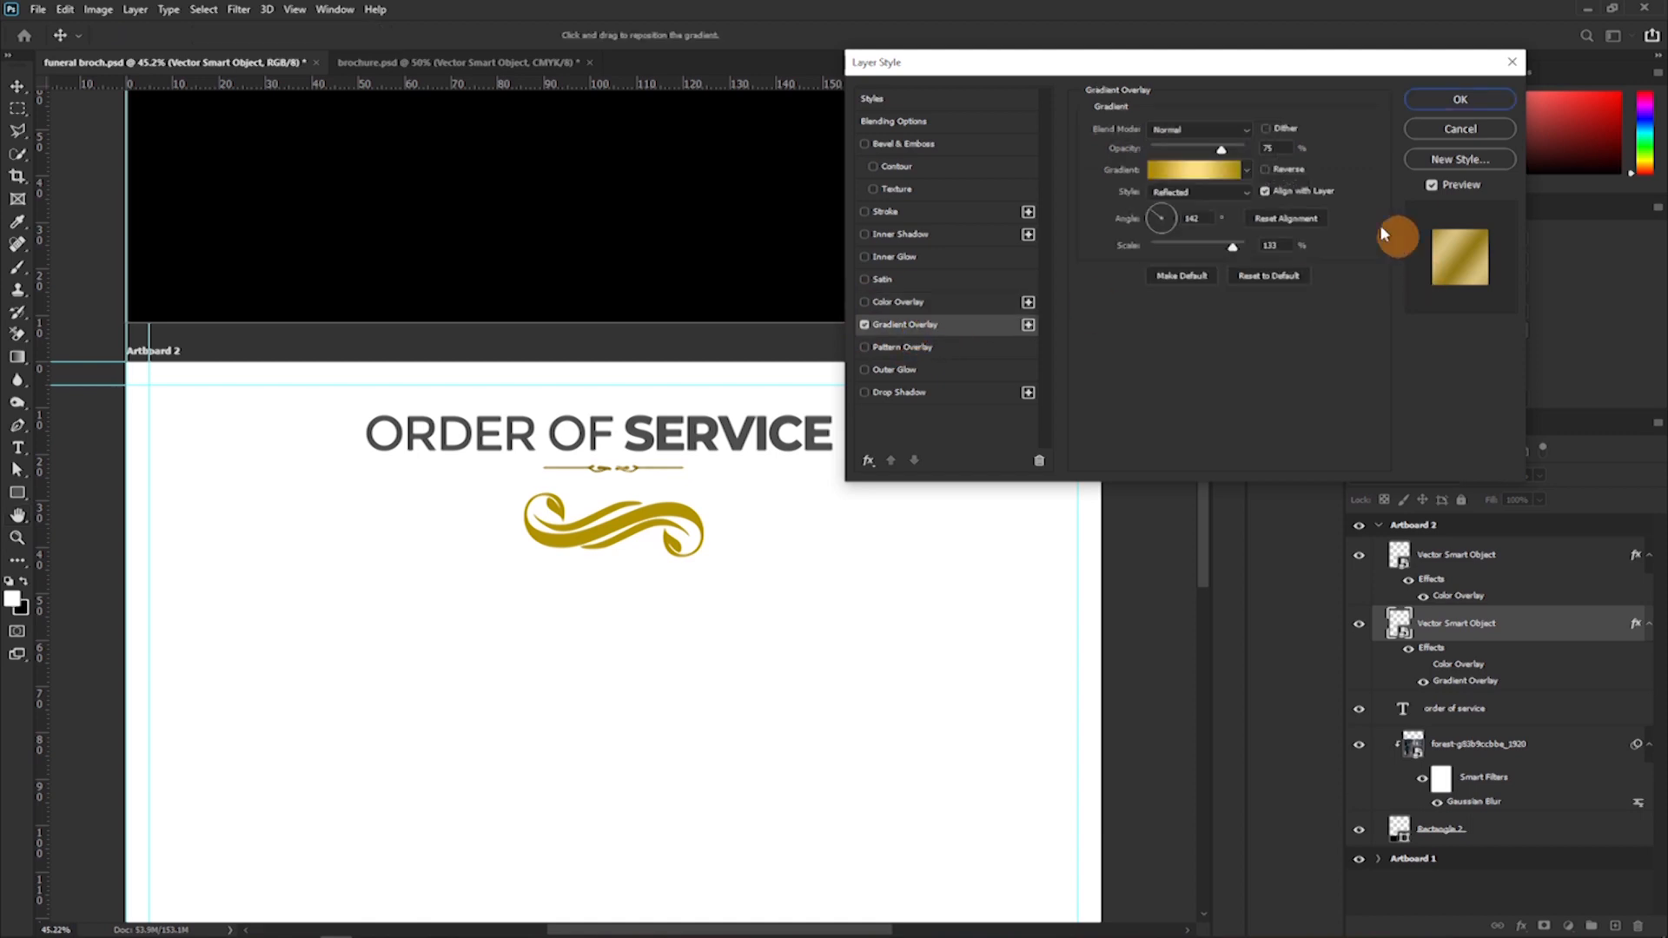
Try several gradient presets for the divider's Gradient Overlay, choose "Blue, Red, Yellow", and apply the layer style.
{"action": "left_click", "coordinate": [1202, 172]}
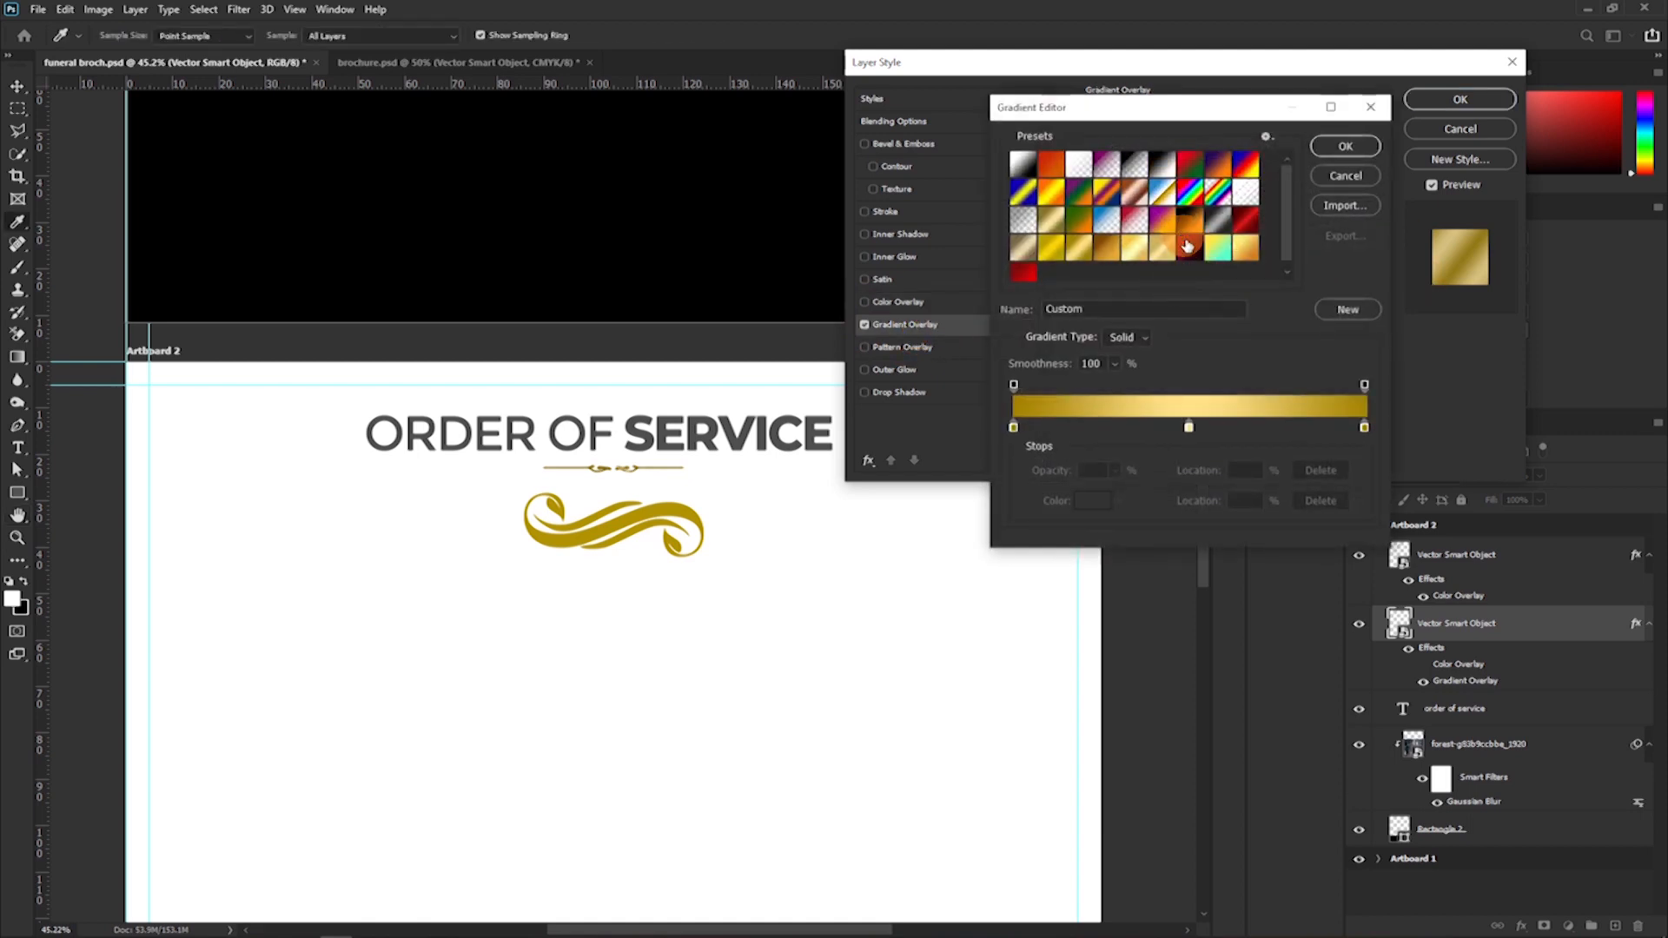
{"action": "left_click", "coordinate": [1190, 248]}
{"action": "left_click", "coordinate": [1247, 220]}
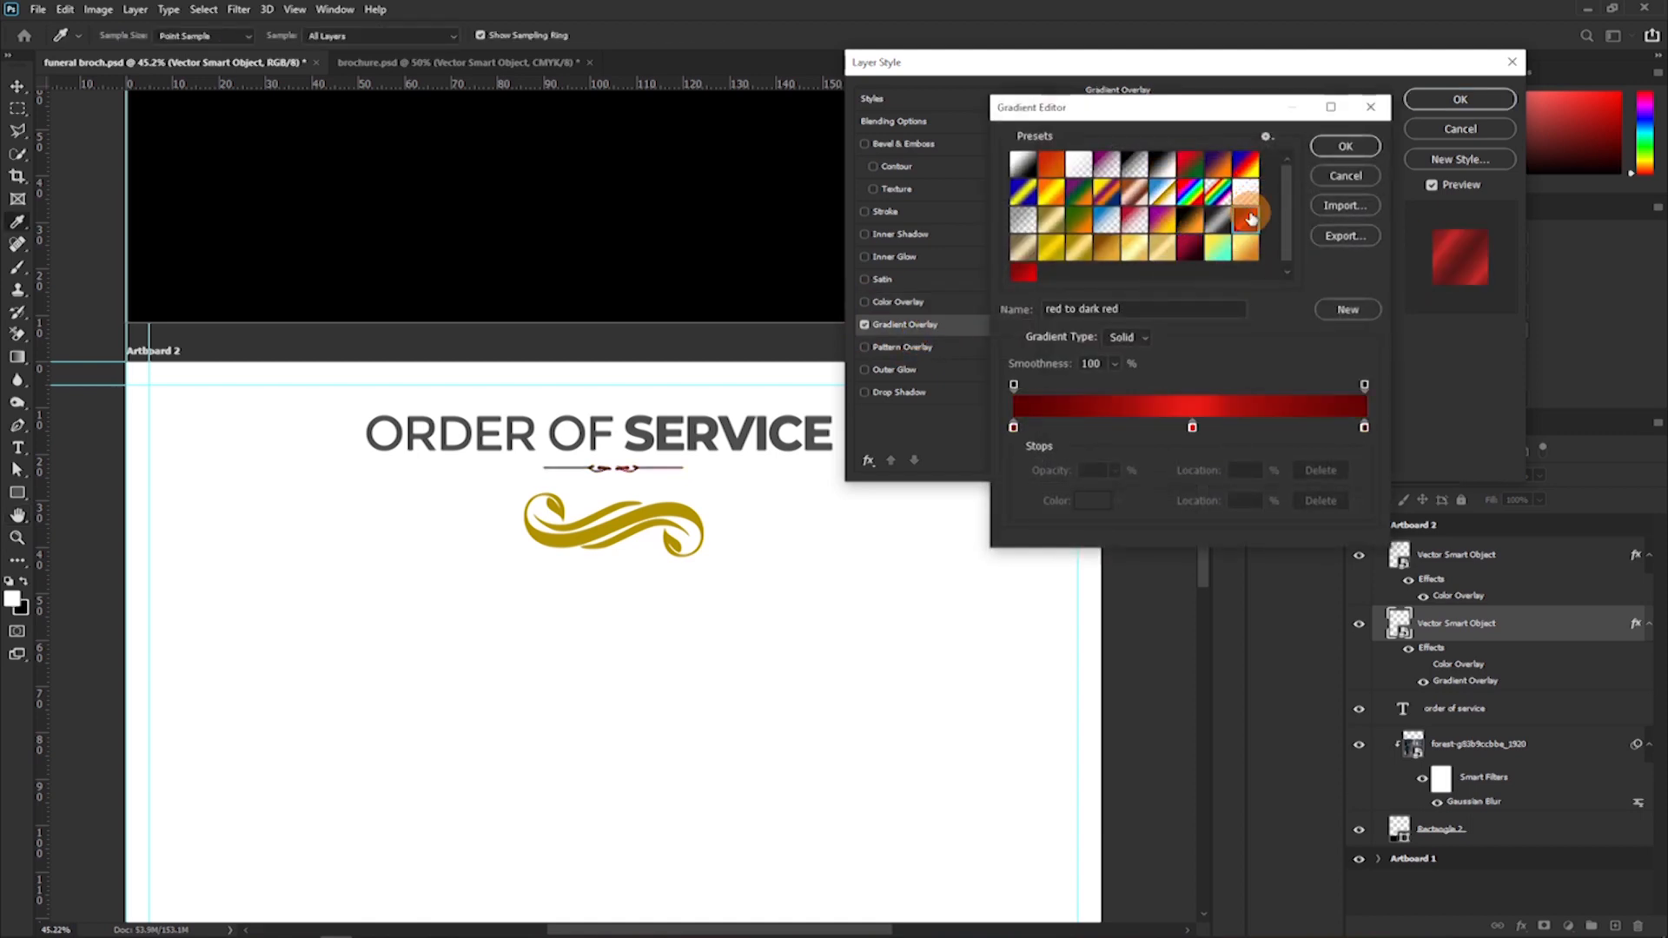
{"action": "left_click", "coordinate": [1247, 167]}
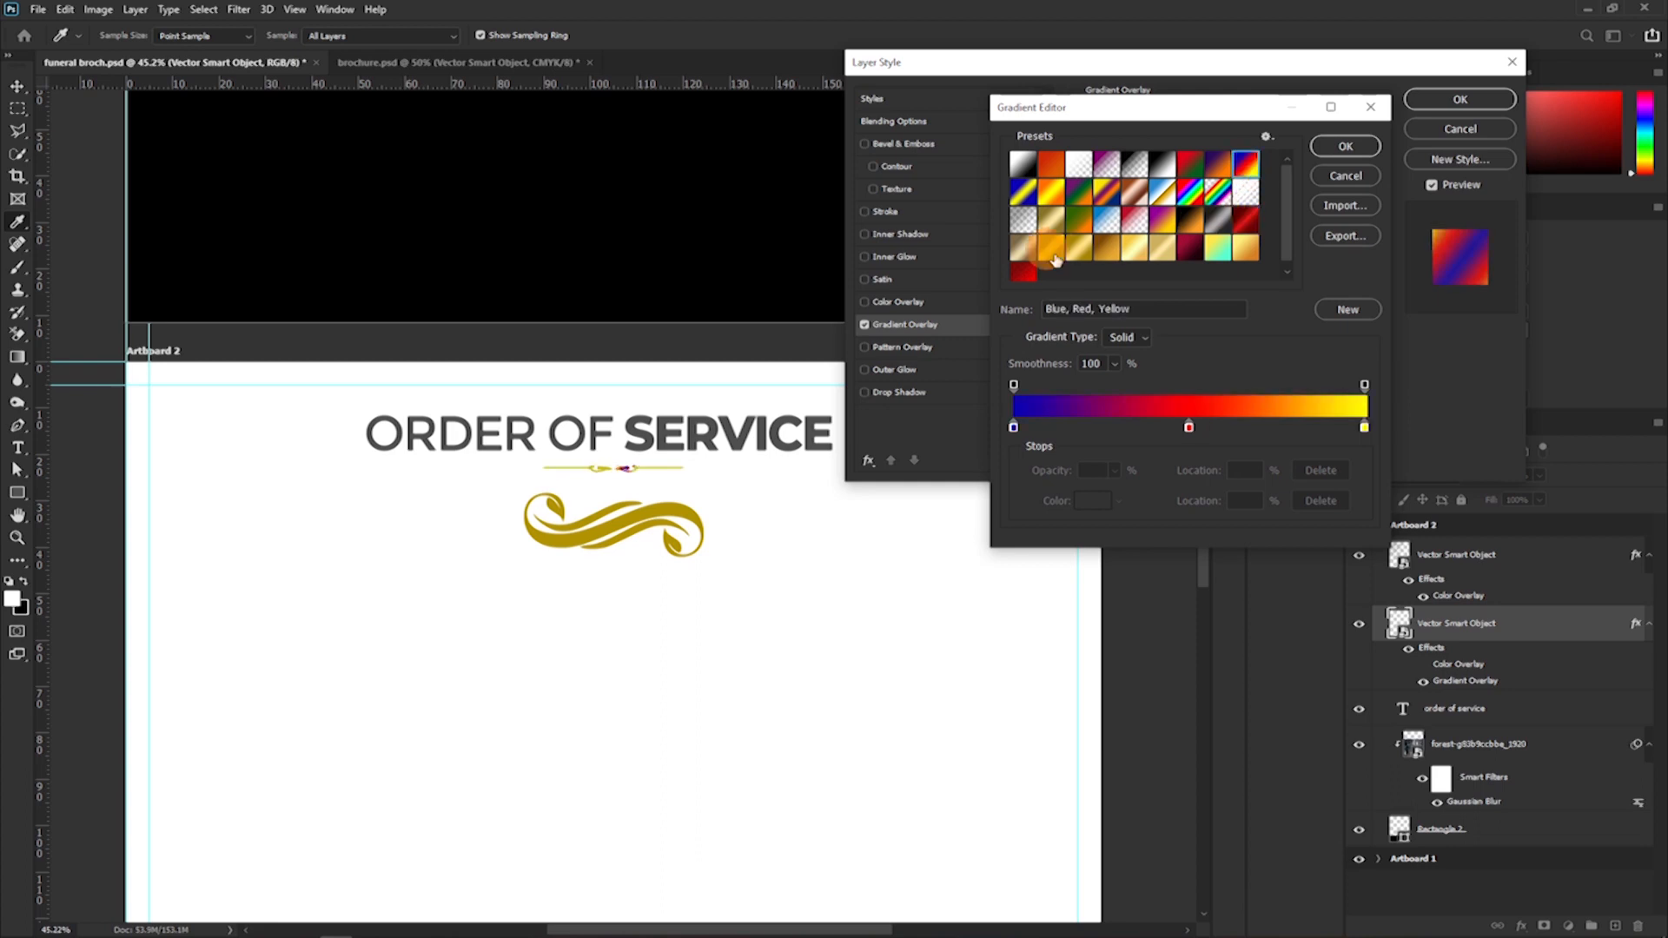
{"action": "left_click", "coordinate": [1352, 146]}
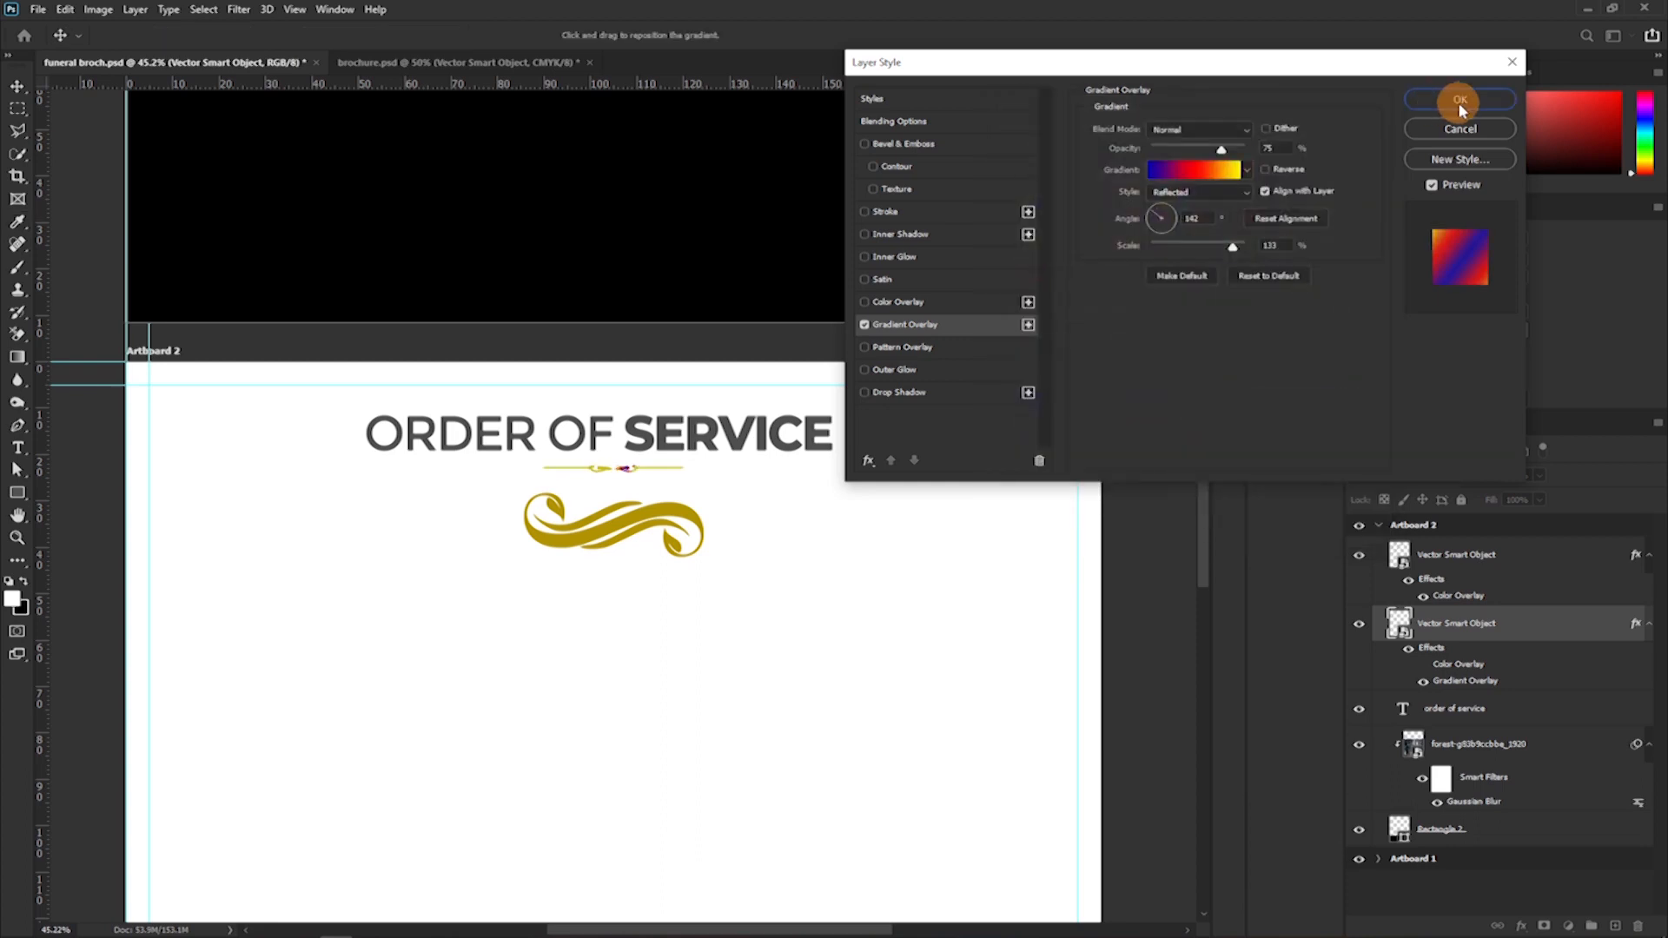
{"action": "left_click", "coordinate": [1460, 102]}
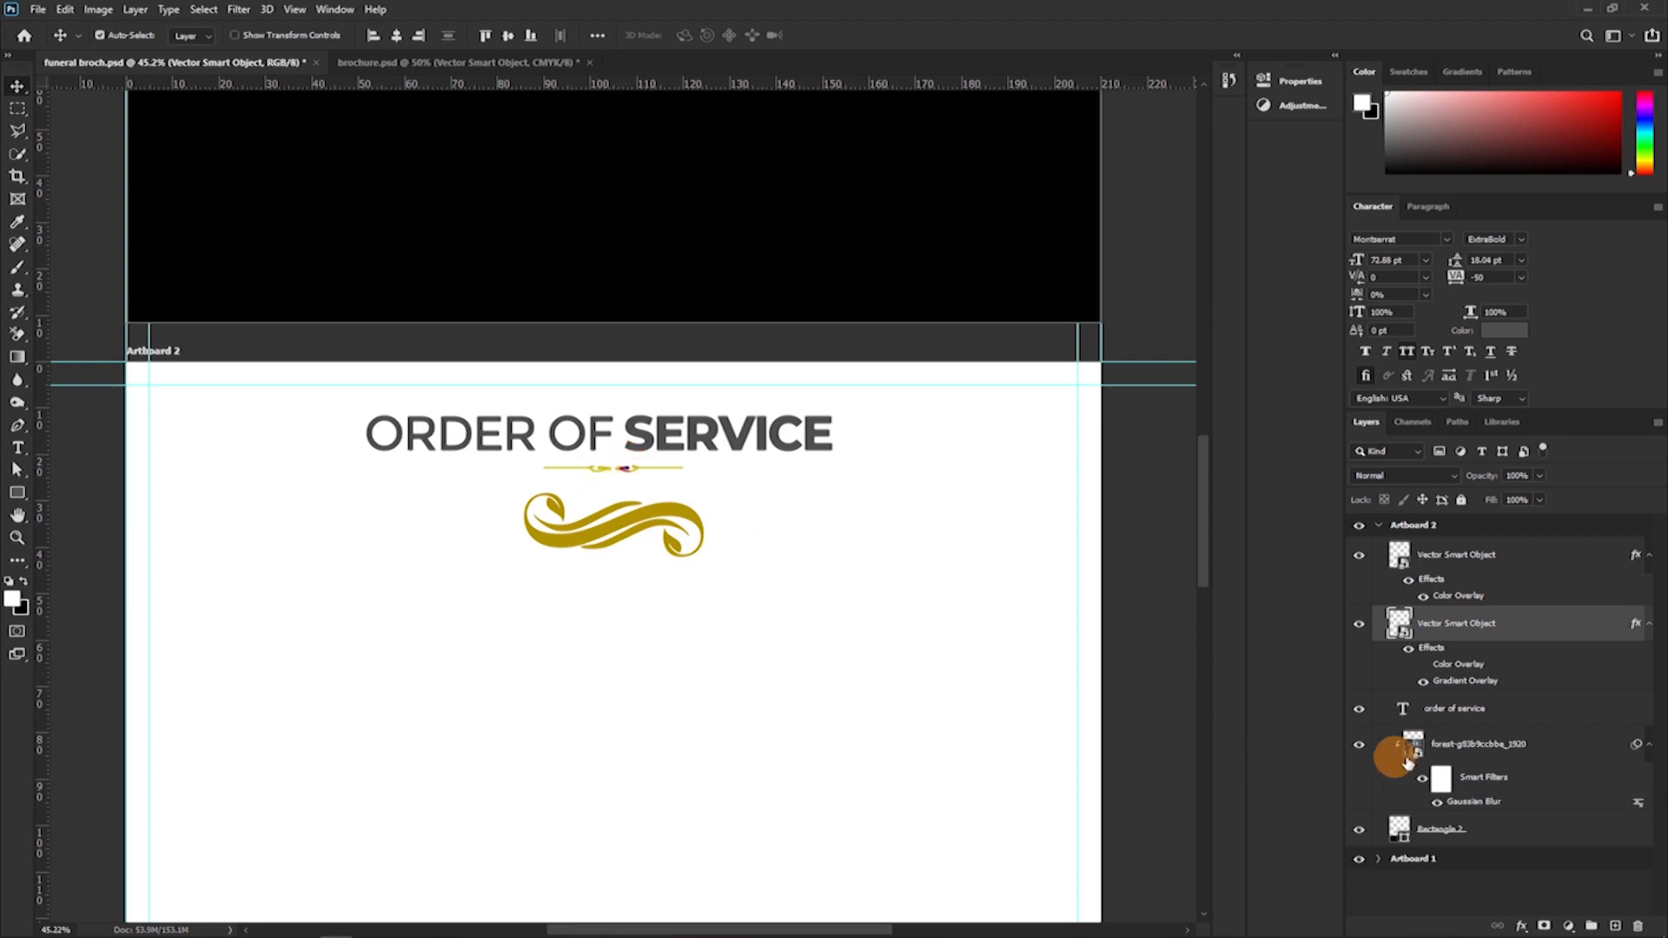
Try pasting the copied gold Color Overlay style onto the "ORDER OF SERVICE" heading layer.
{"action": "right_click", "coordinate": [1477, 714]}
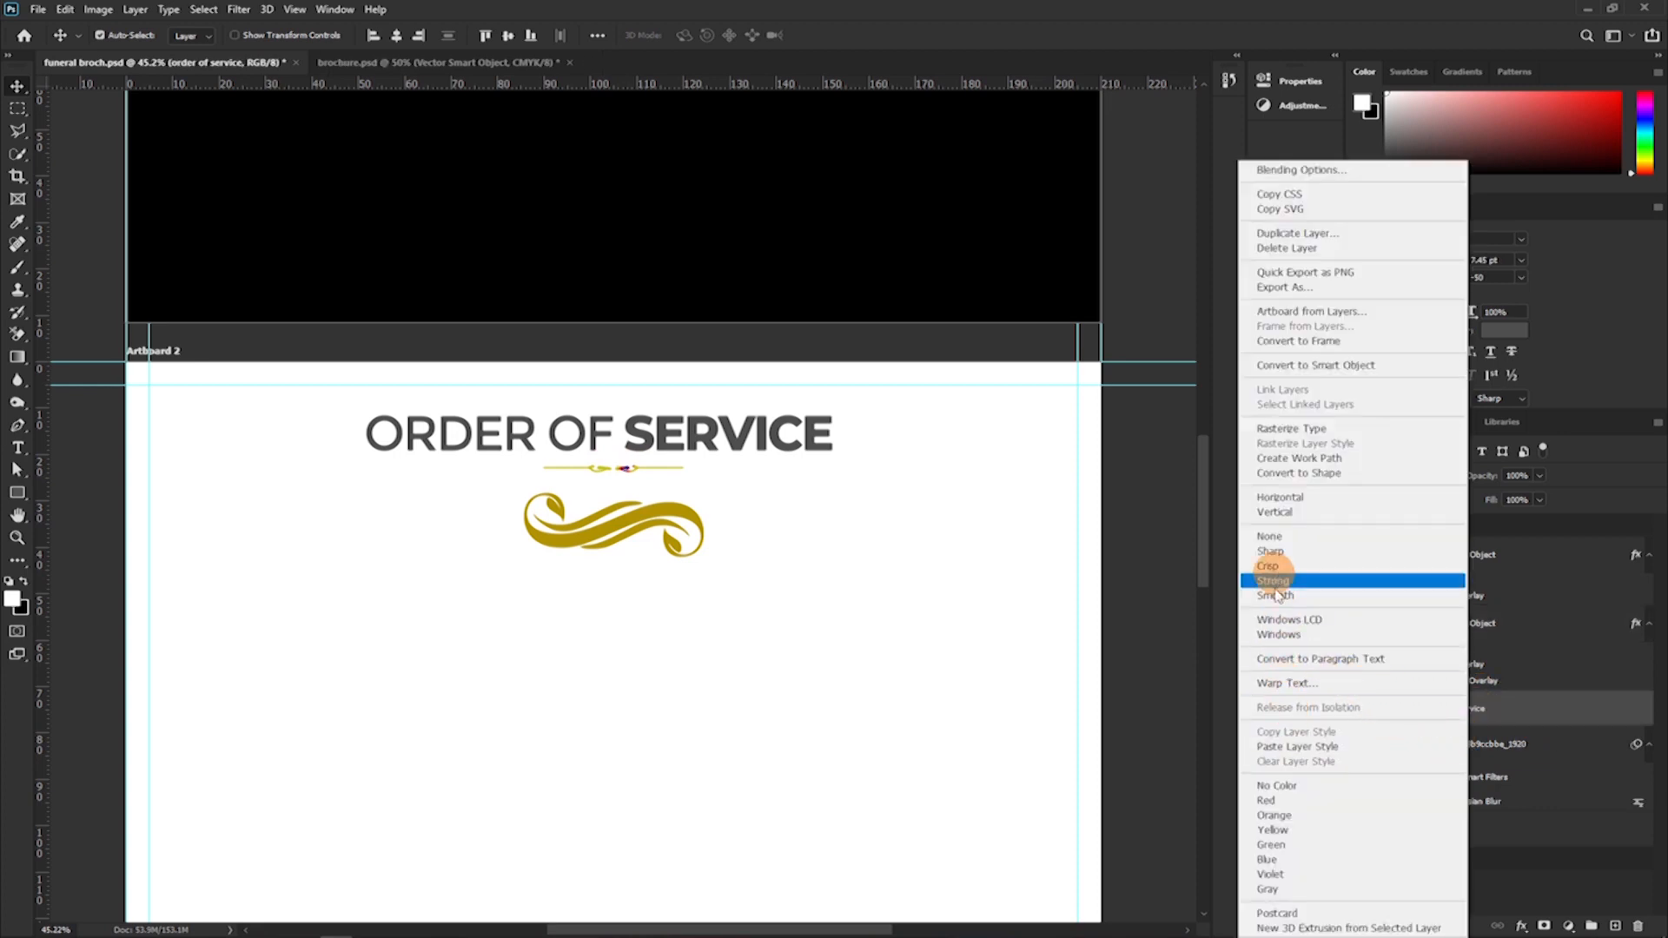
{"action": "right_click", "coordinate": [1544, 711]}
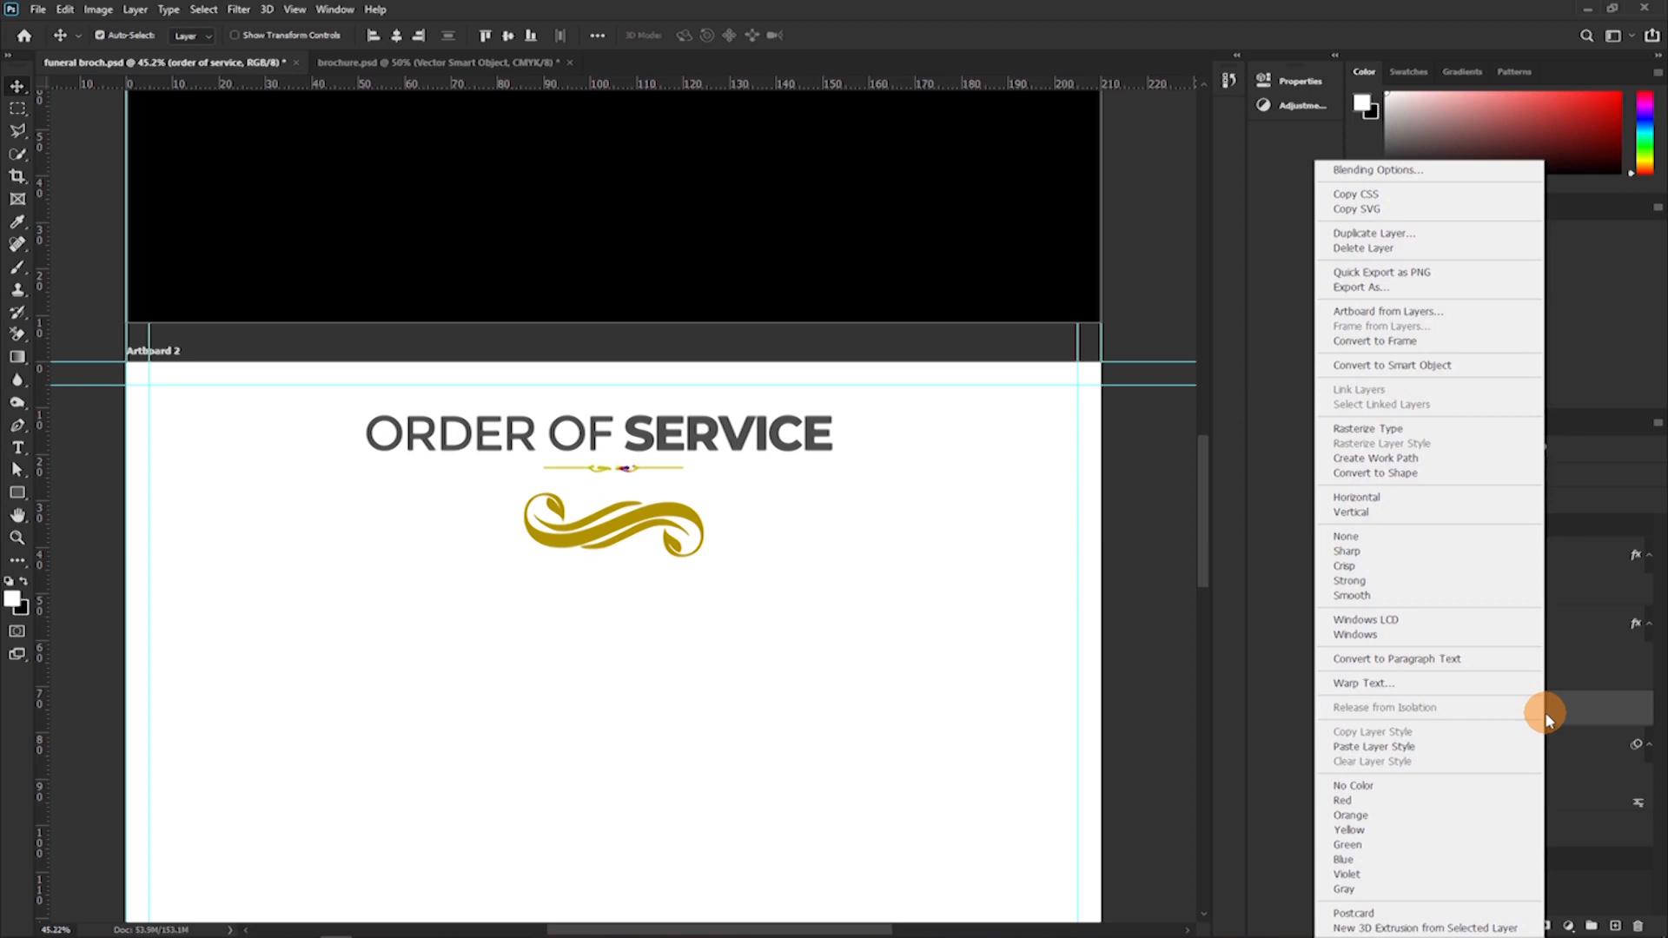
{"action": "right_click", "coordinate": [1583, 708]}
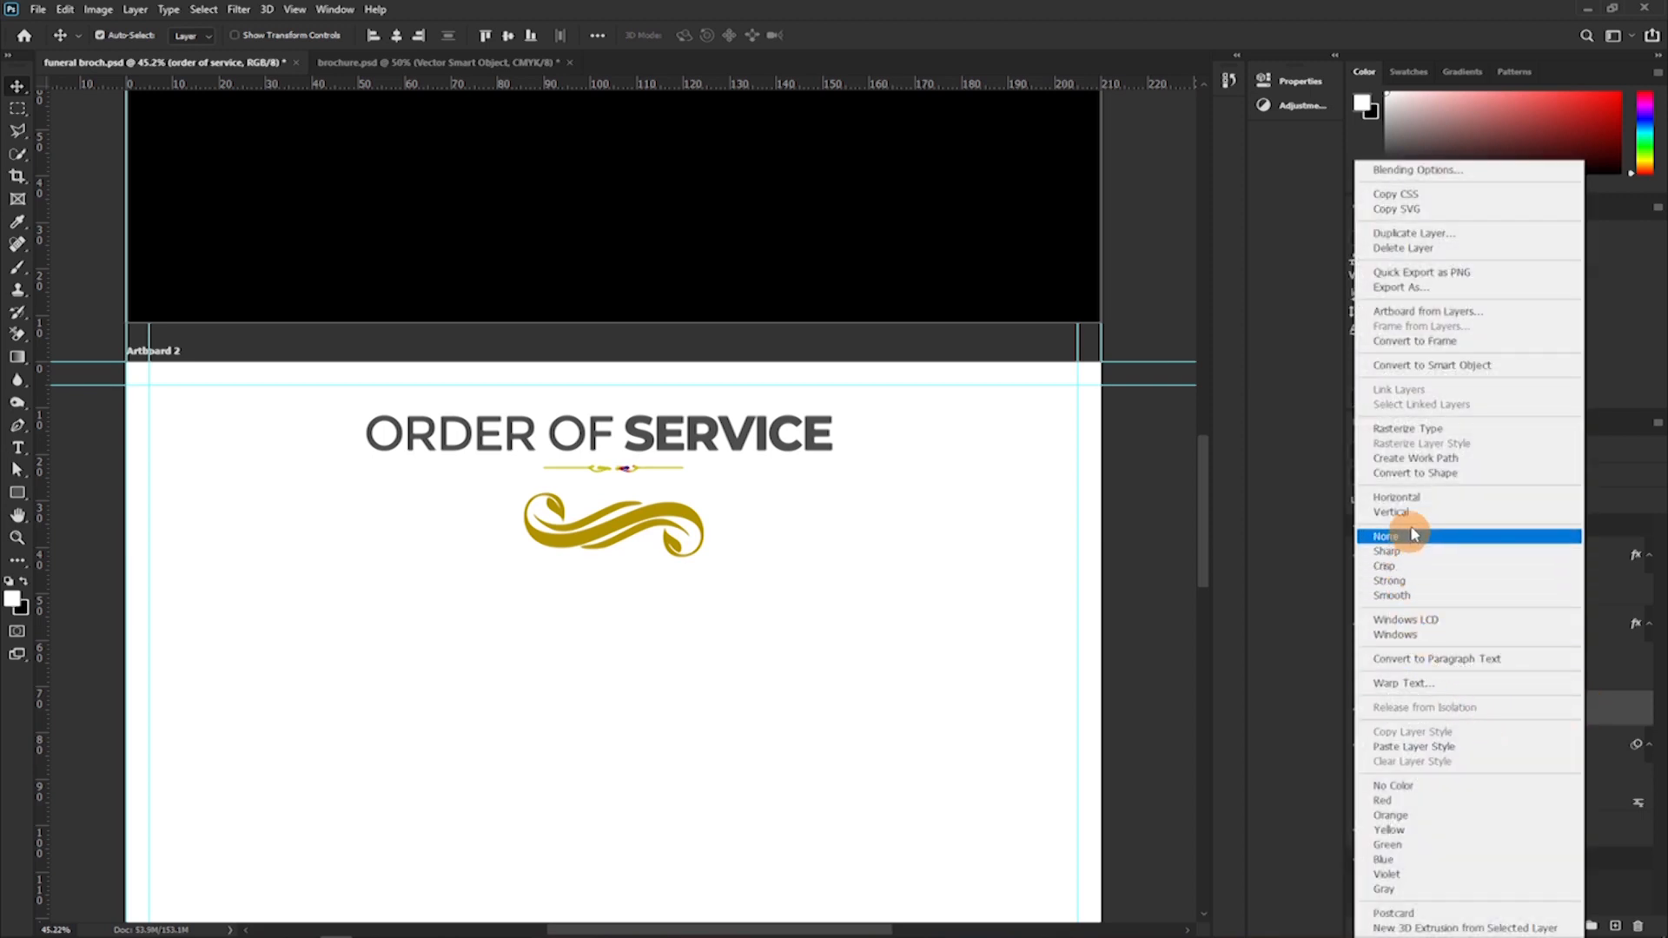
{"action": "left_click", "coordinate": [1408, 747]}
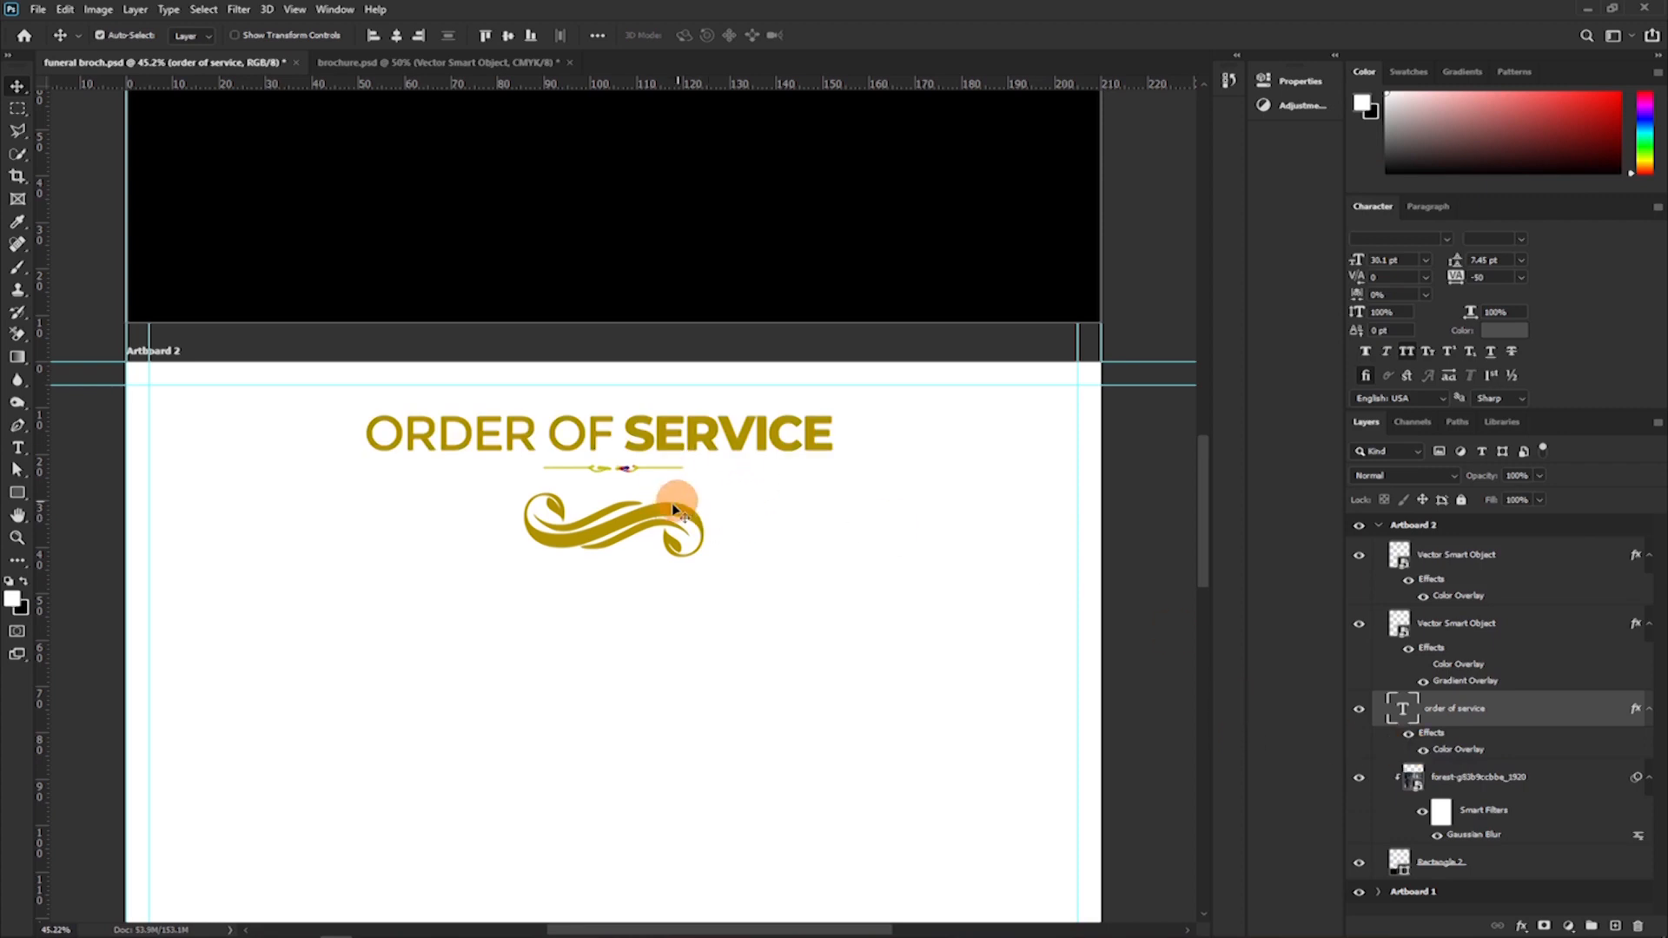
{"action": "left_click_drag", "start_coordinate": [601, 491], "coordinate": [602, 489]}
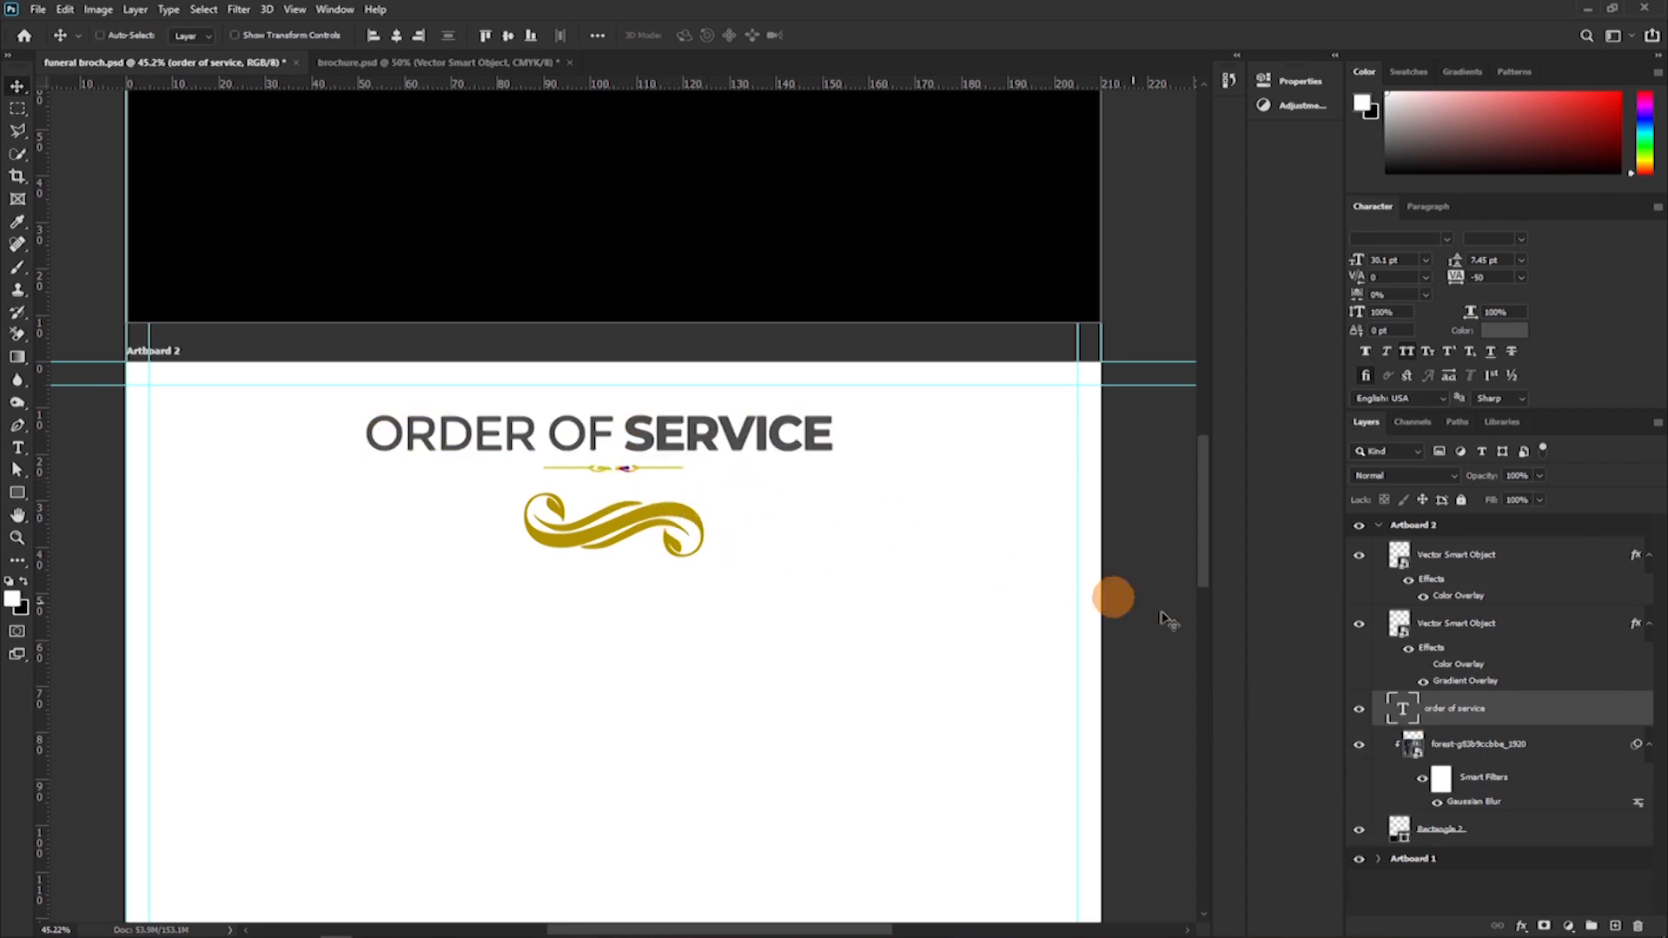
Copy the divider's gradient layer style, try it on the "ORDER OF SERVICE" heading layer, and undo the paste.
{"action": "right_click", "coordinate": [1477, 663]}
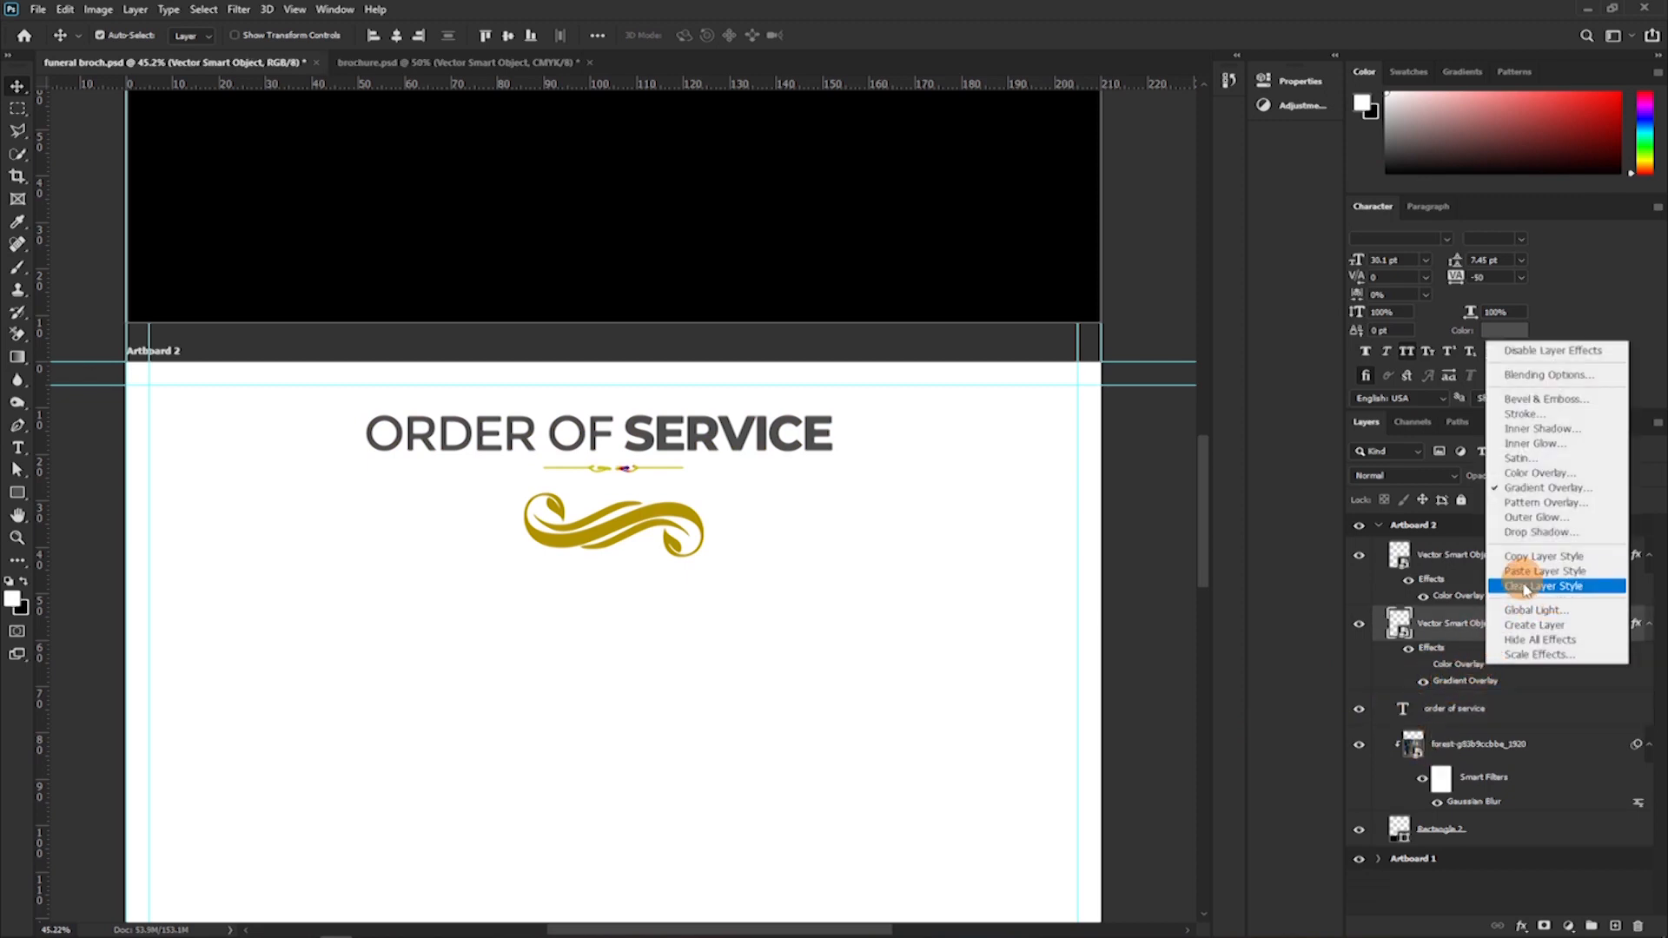
{"action": "left_click", "coordinate": [1522, 556]}
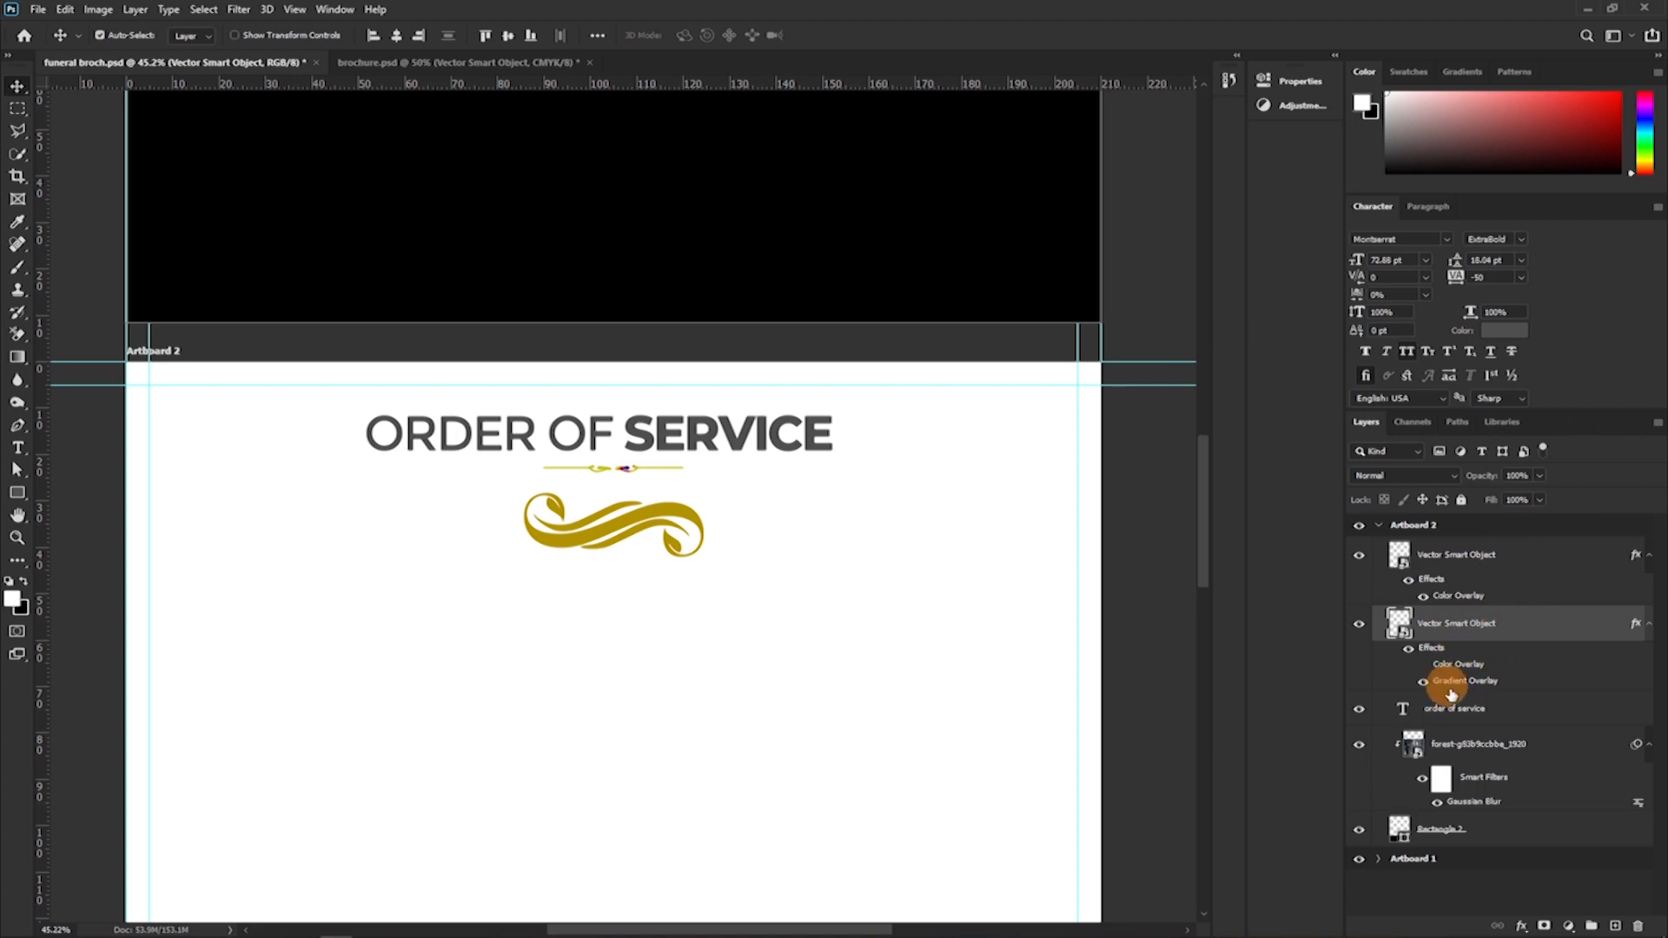
{"action": "right_click", "coordinate": [1516, 709]}
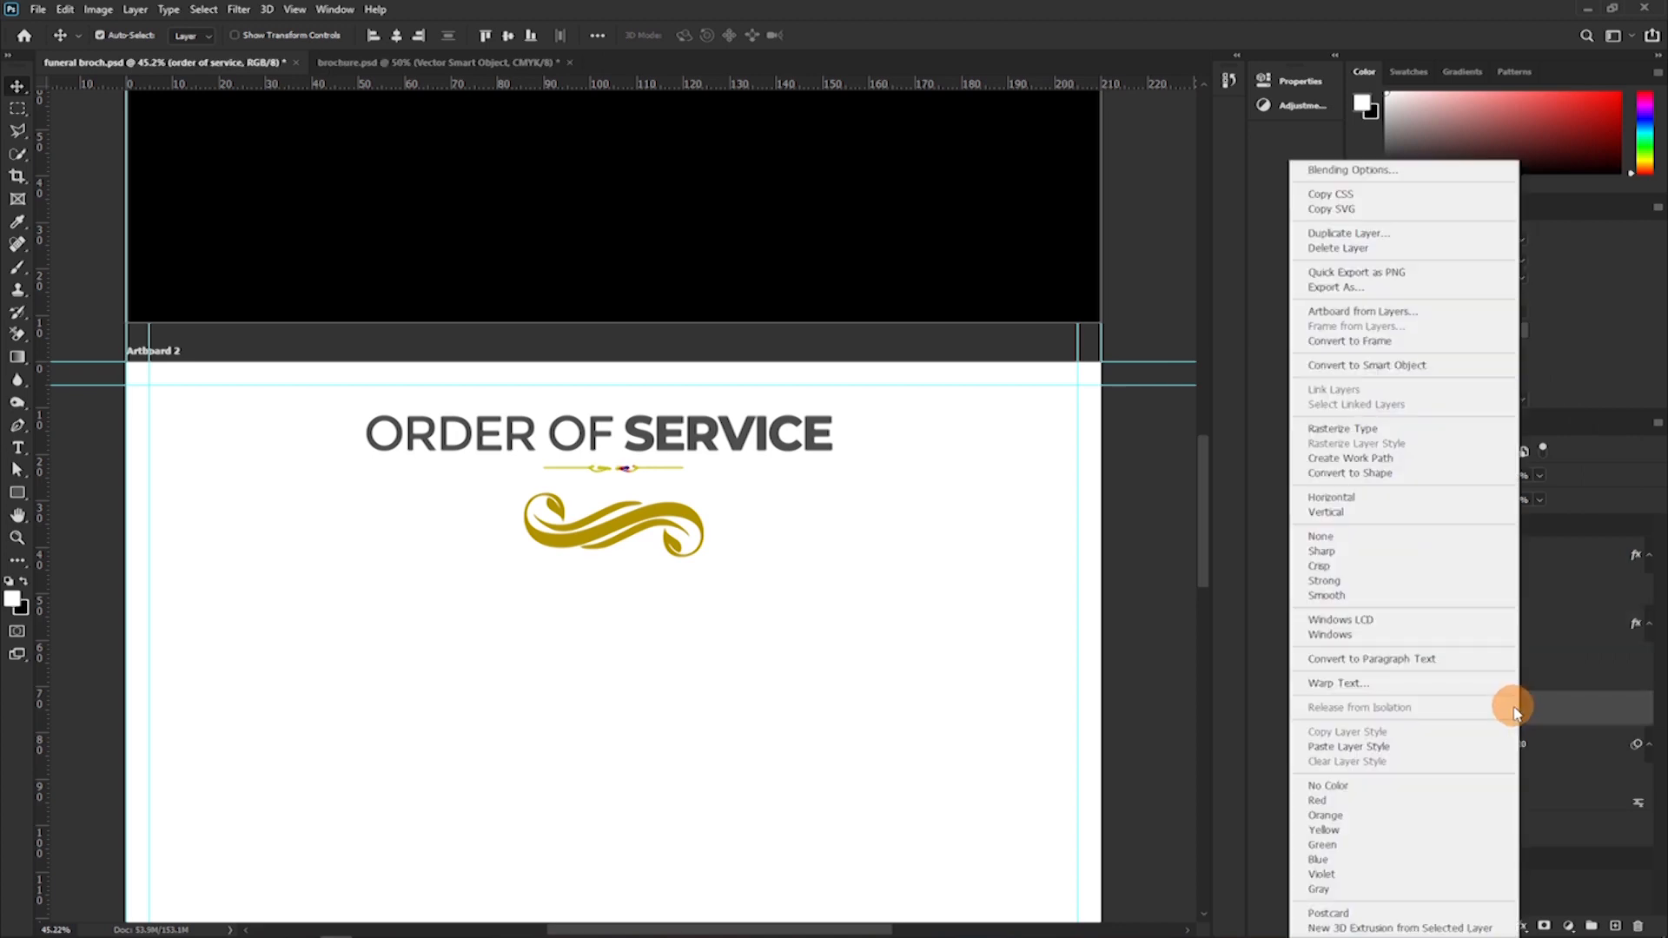
{"action": "left_click", "coordinate": [1351, 746]}
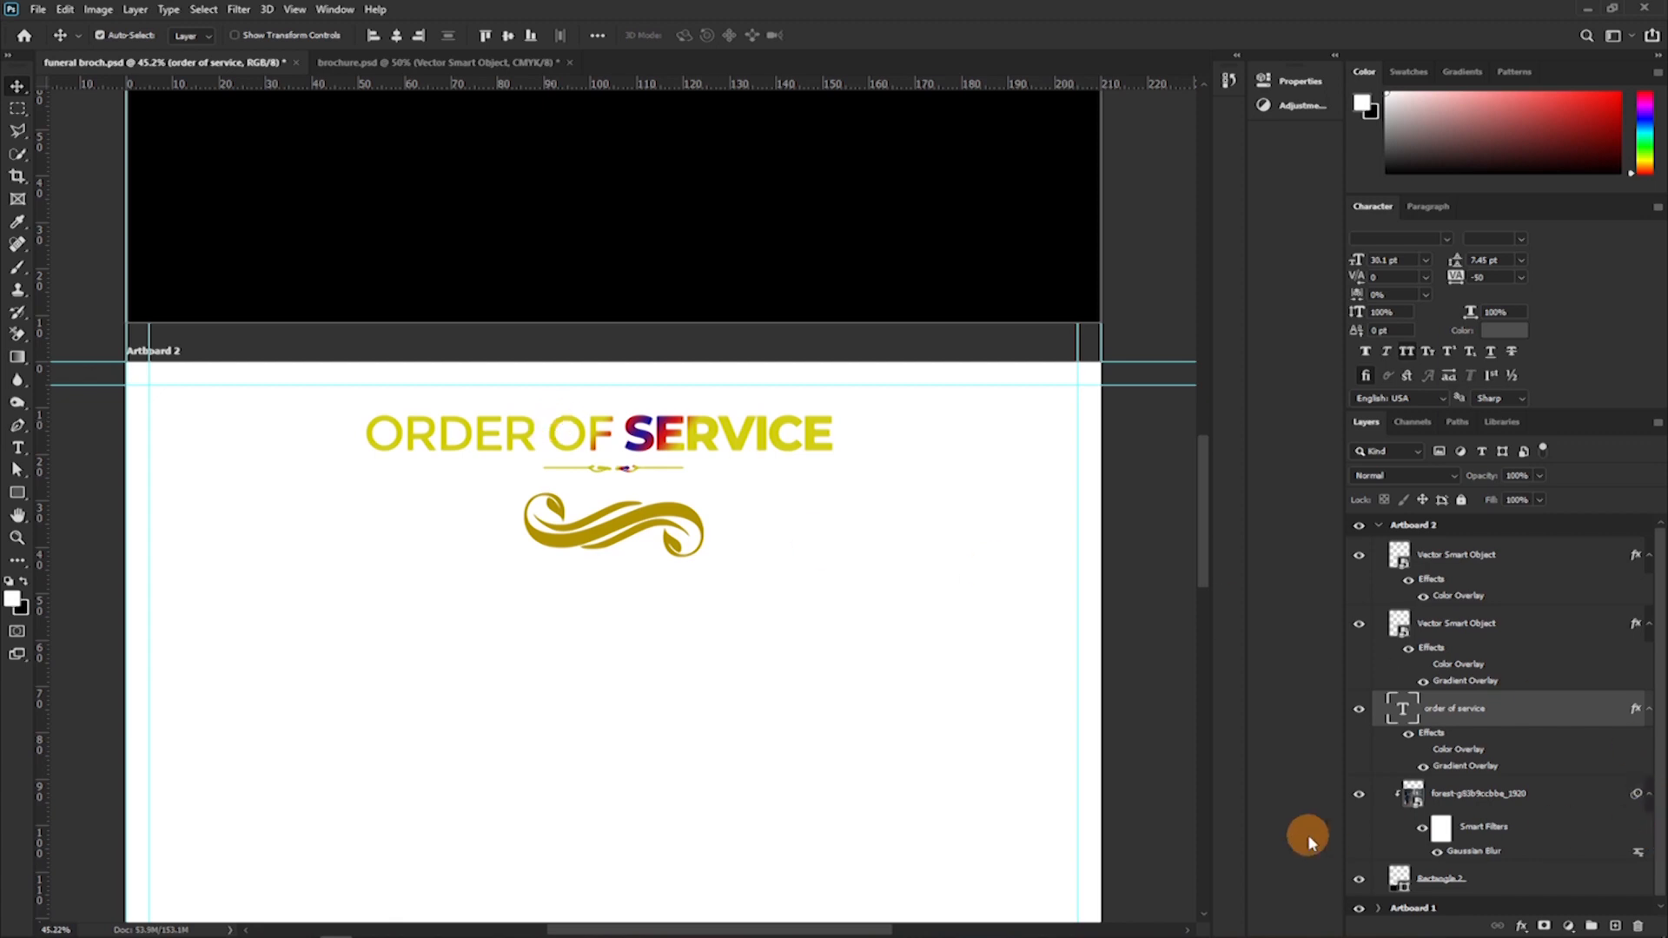
{"action": "key", "text": "ctrl+z"}
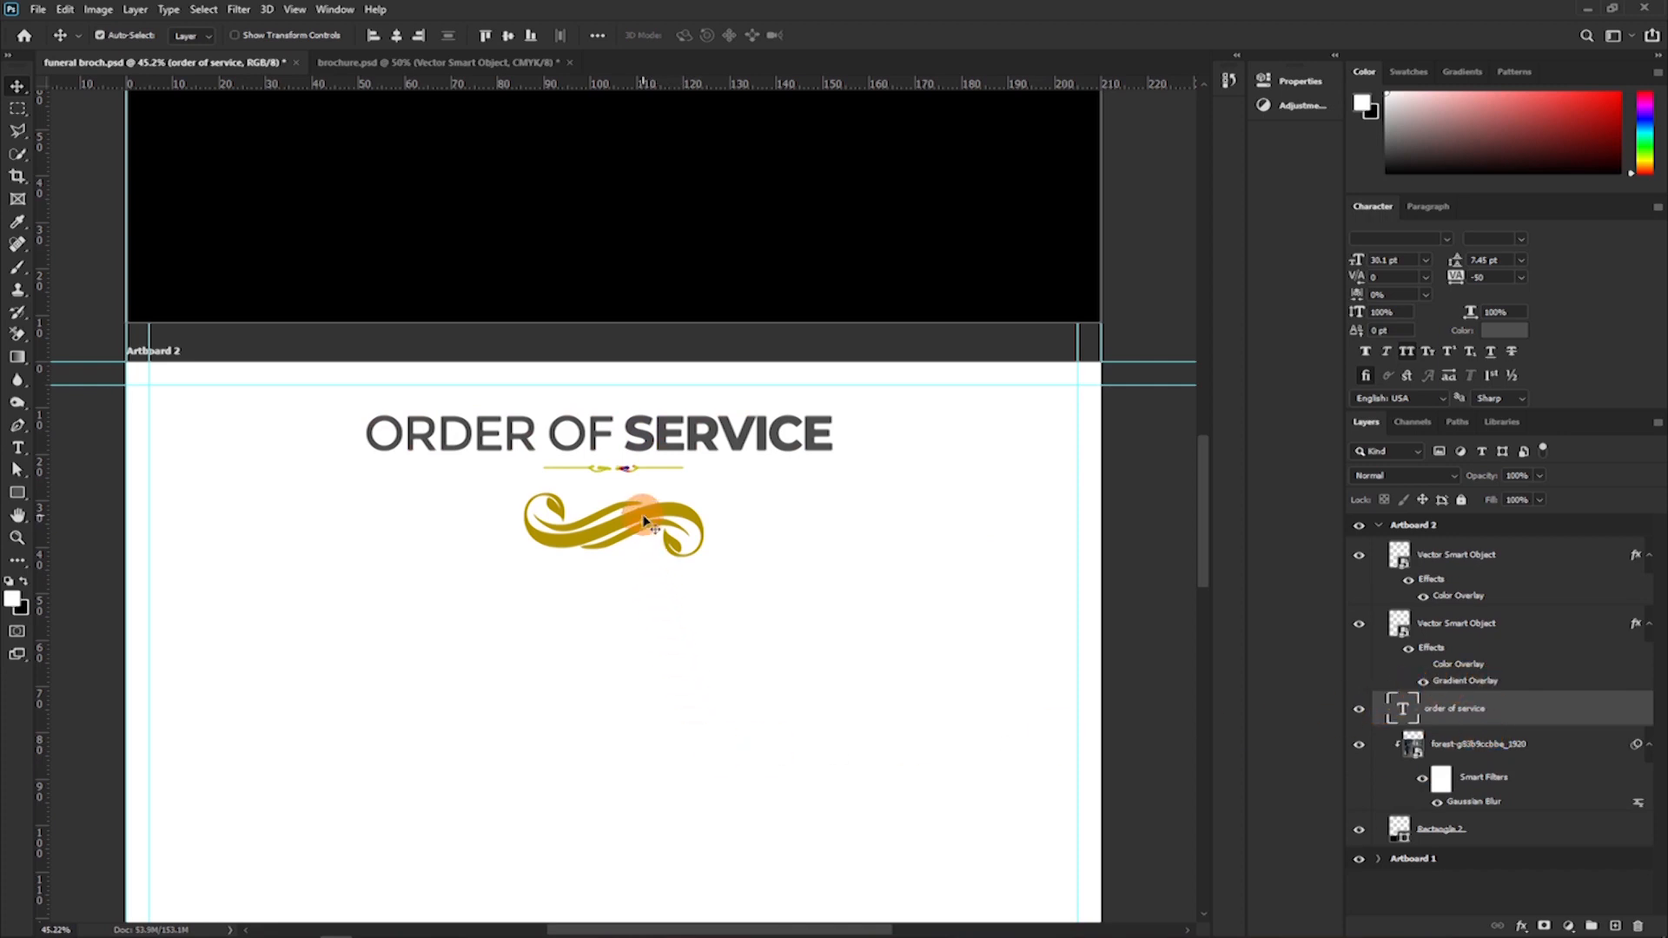
Delete the small gradient divider beneath the "ORDER OF SERVICE" heading and copy the larger gold ornament's layer style.
{"action": "left_click", "coordinate": [1464, 643]}
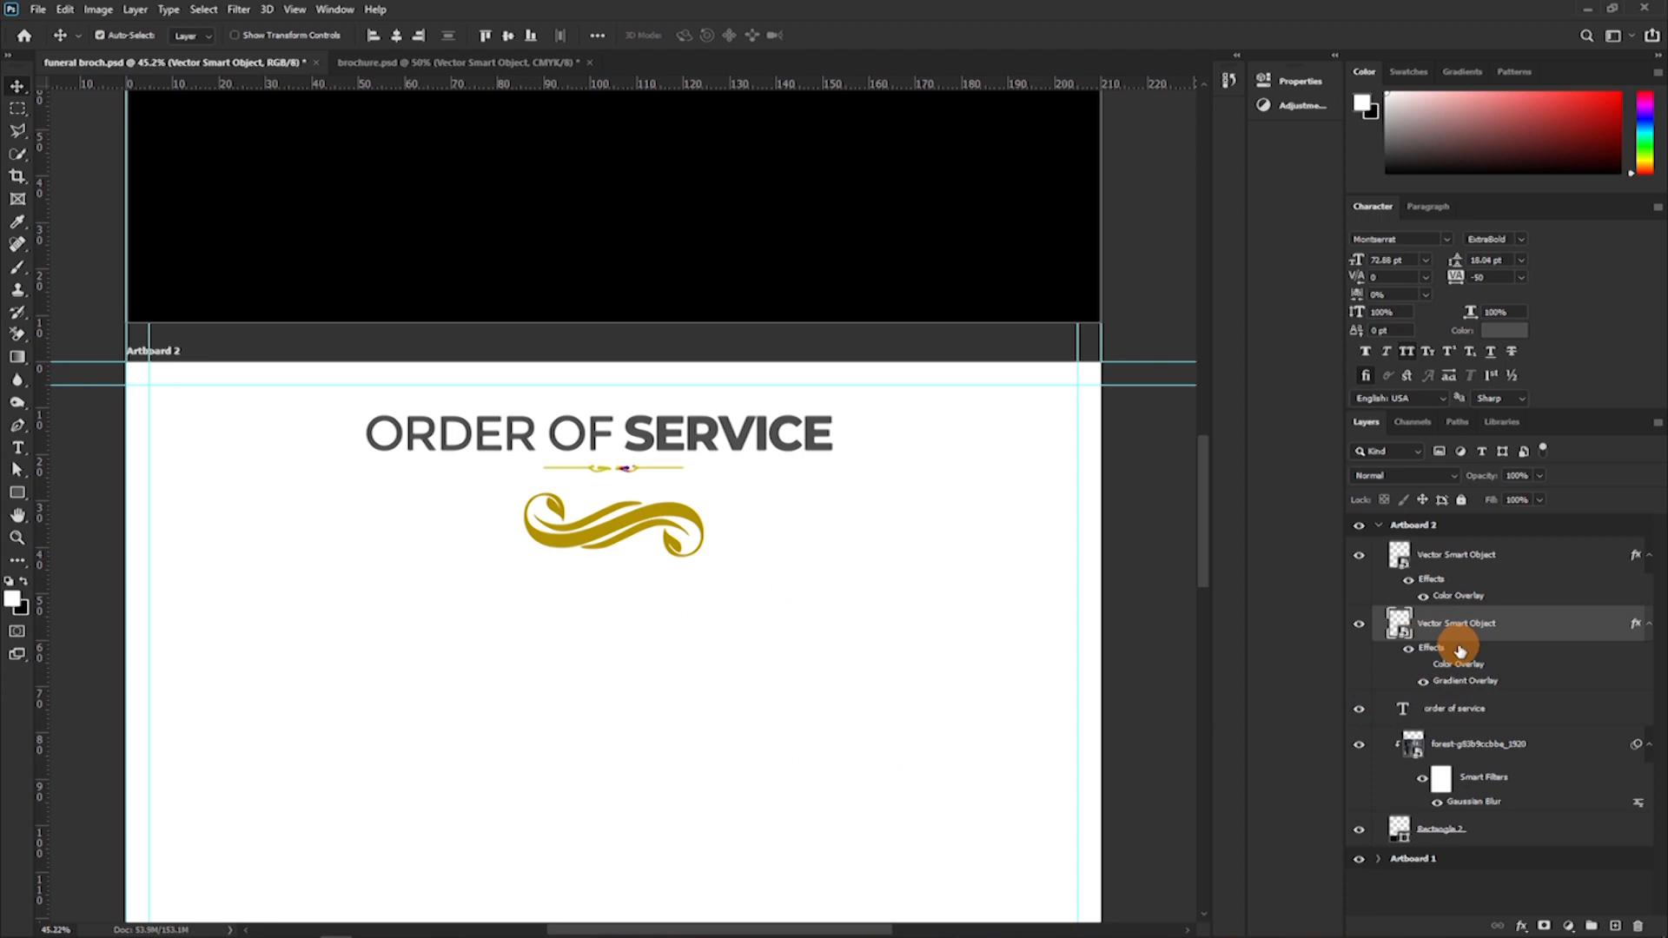
{"action": "key", "text": "Delete"}
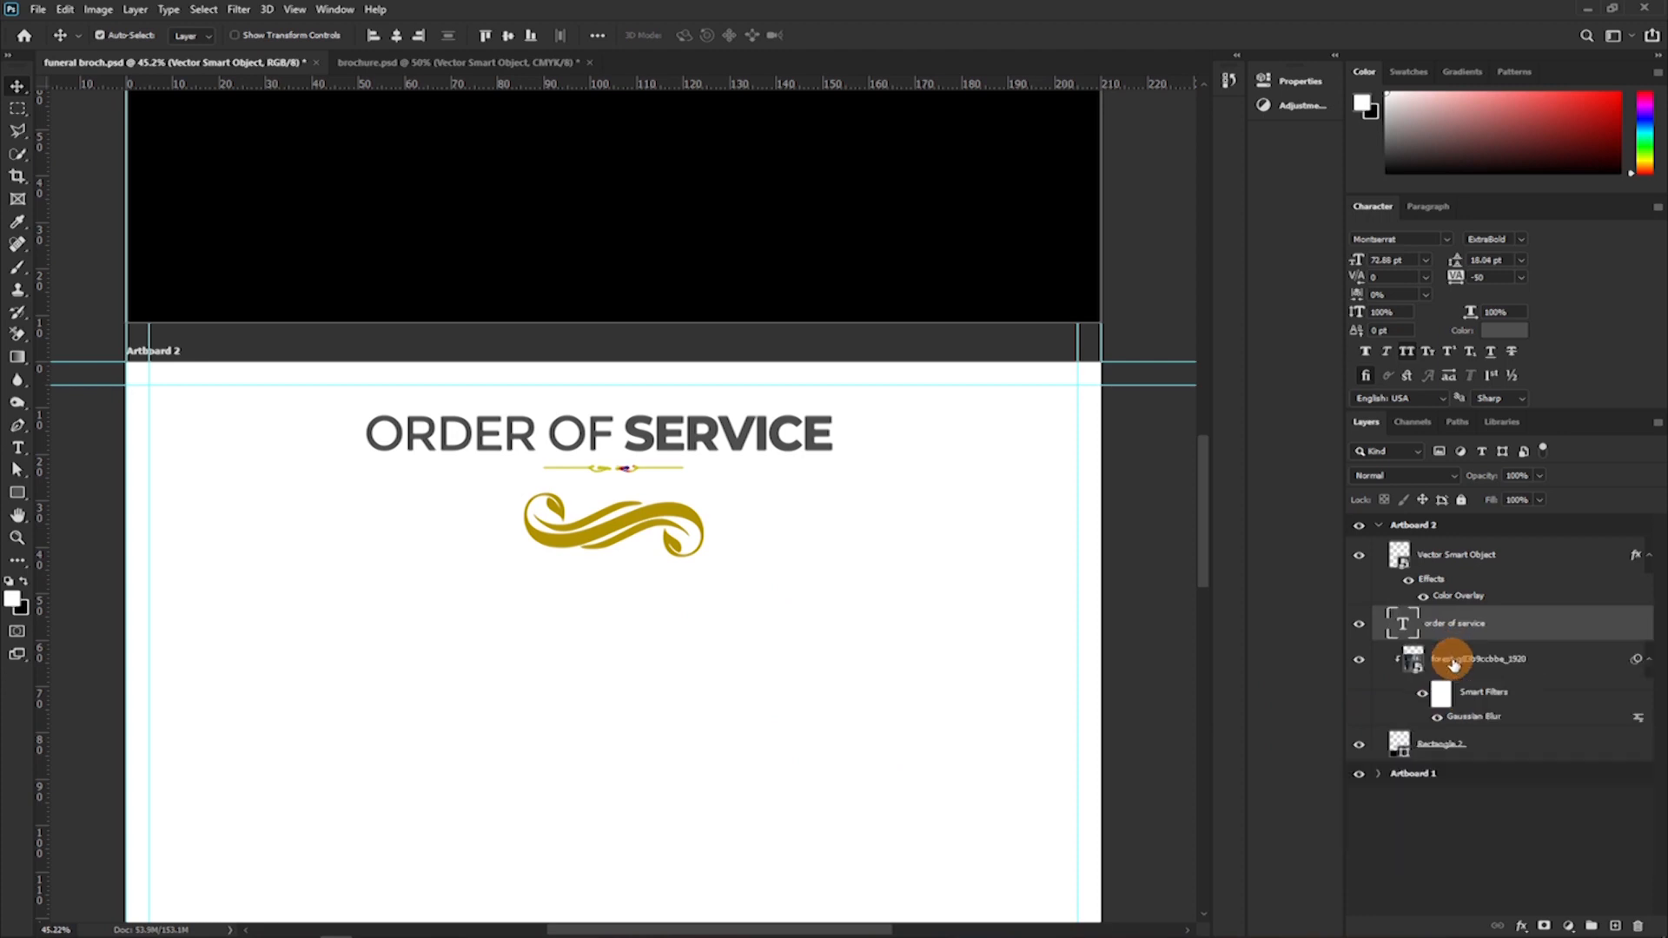
{"action": "left_click", "coordinate": [623, 525]}
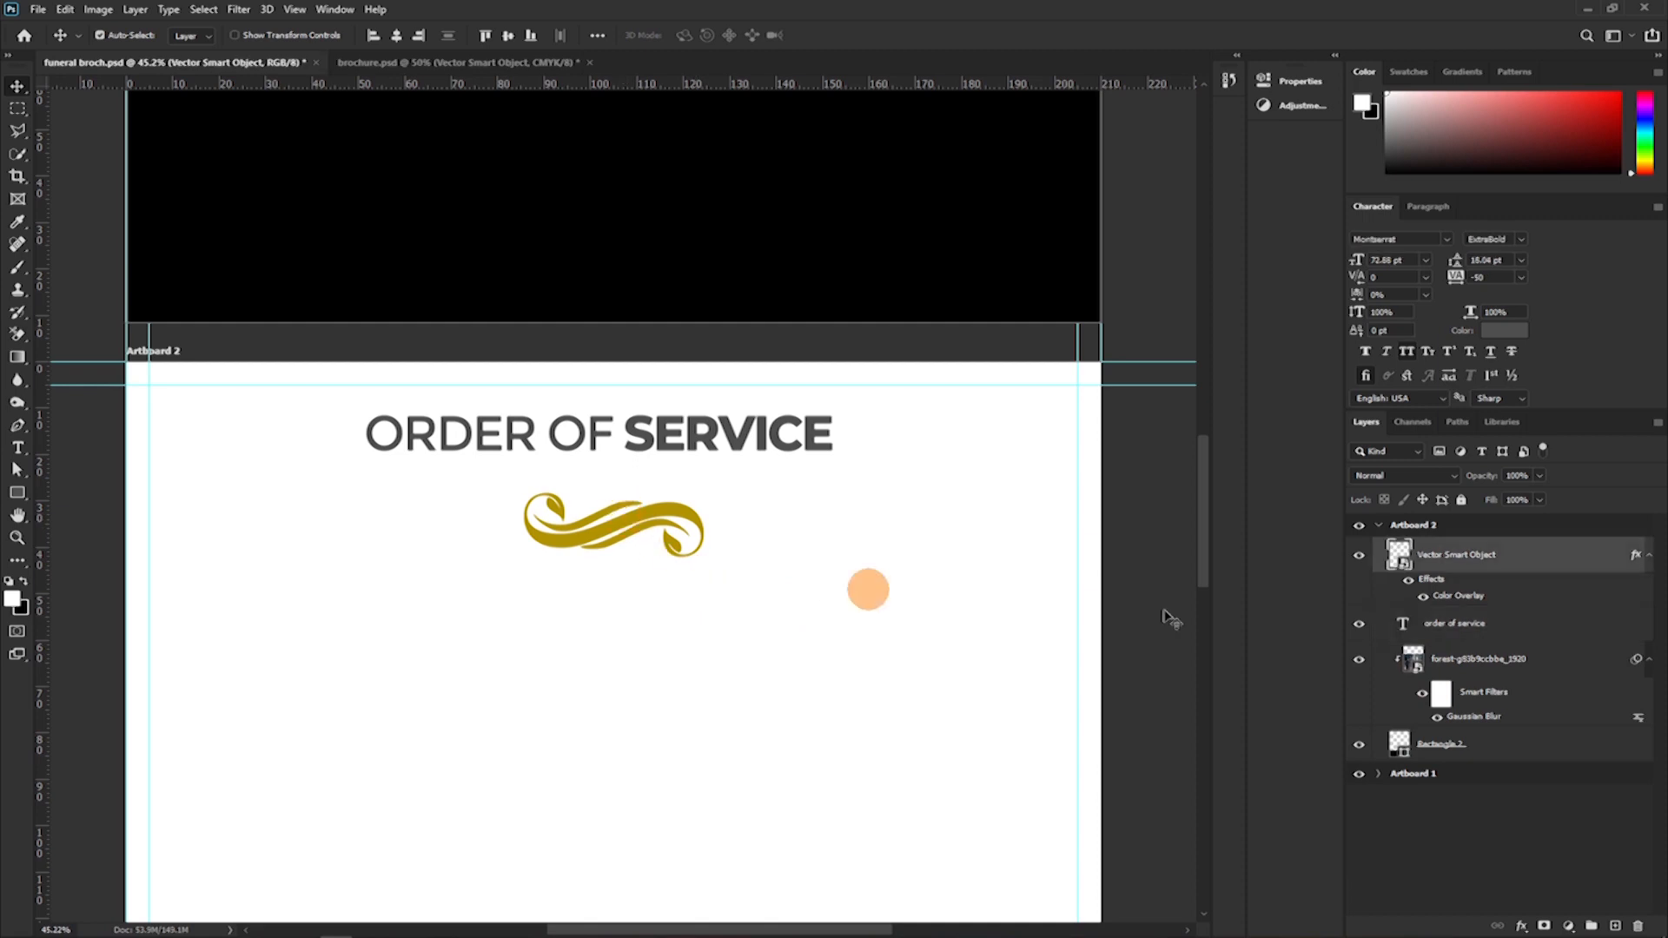
{"action": "right_click", "coordinate": [1557, 564]}
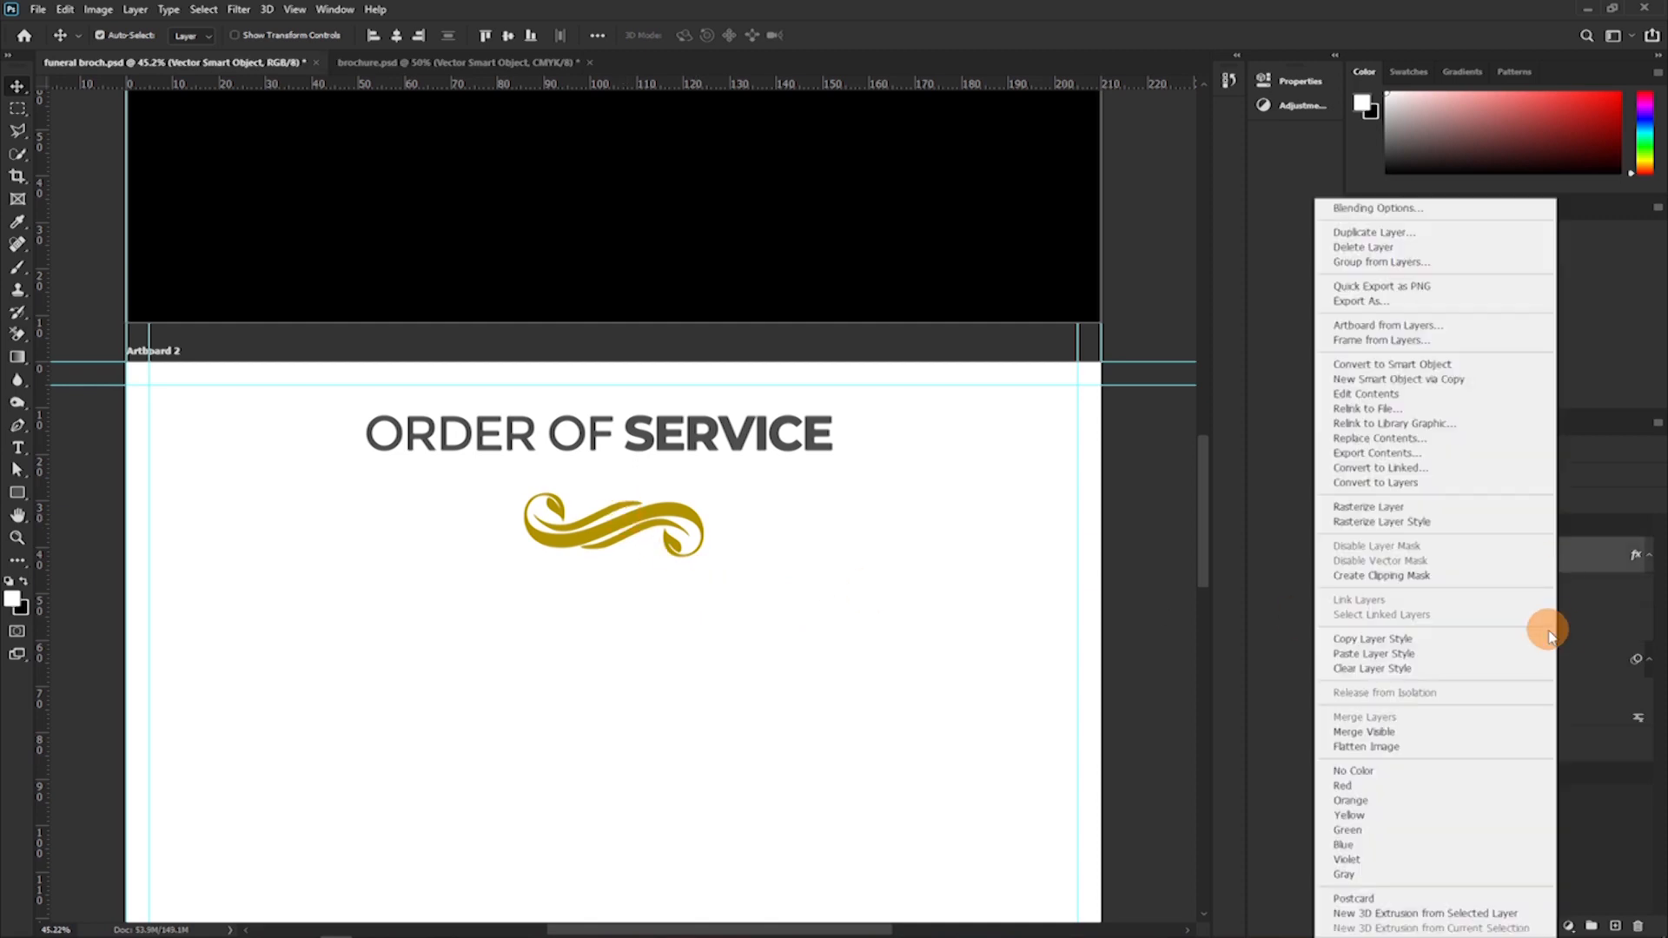
{"action": "left_click", "coordinate": [1381, 640]}
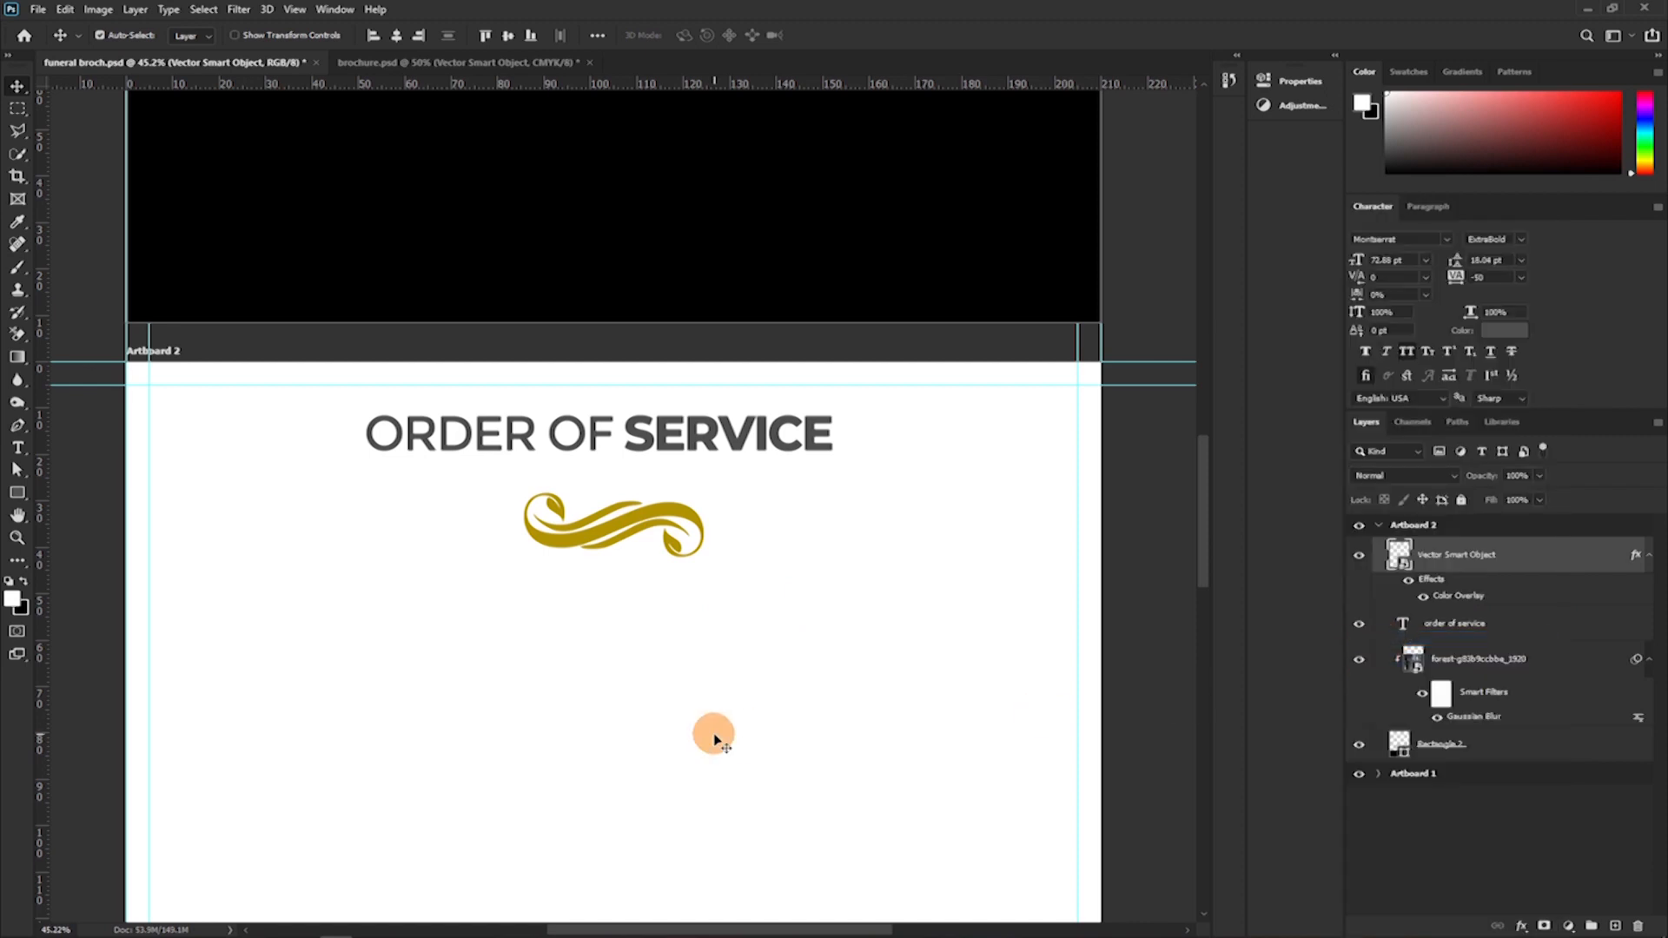
Scale the gold ornament to about 65% and place it directly beneath the "ORDER OF SERVICE" heading.
{"action": "key", "text": "ctrl+t"}
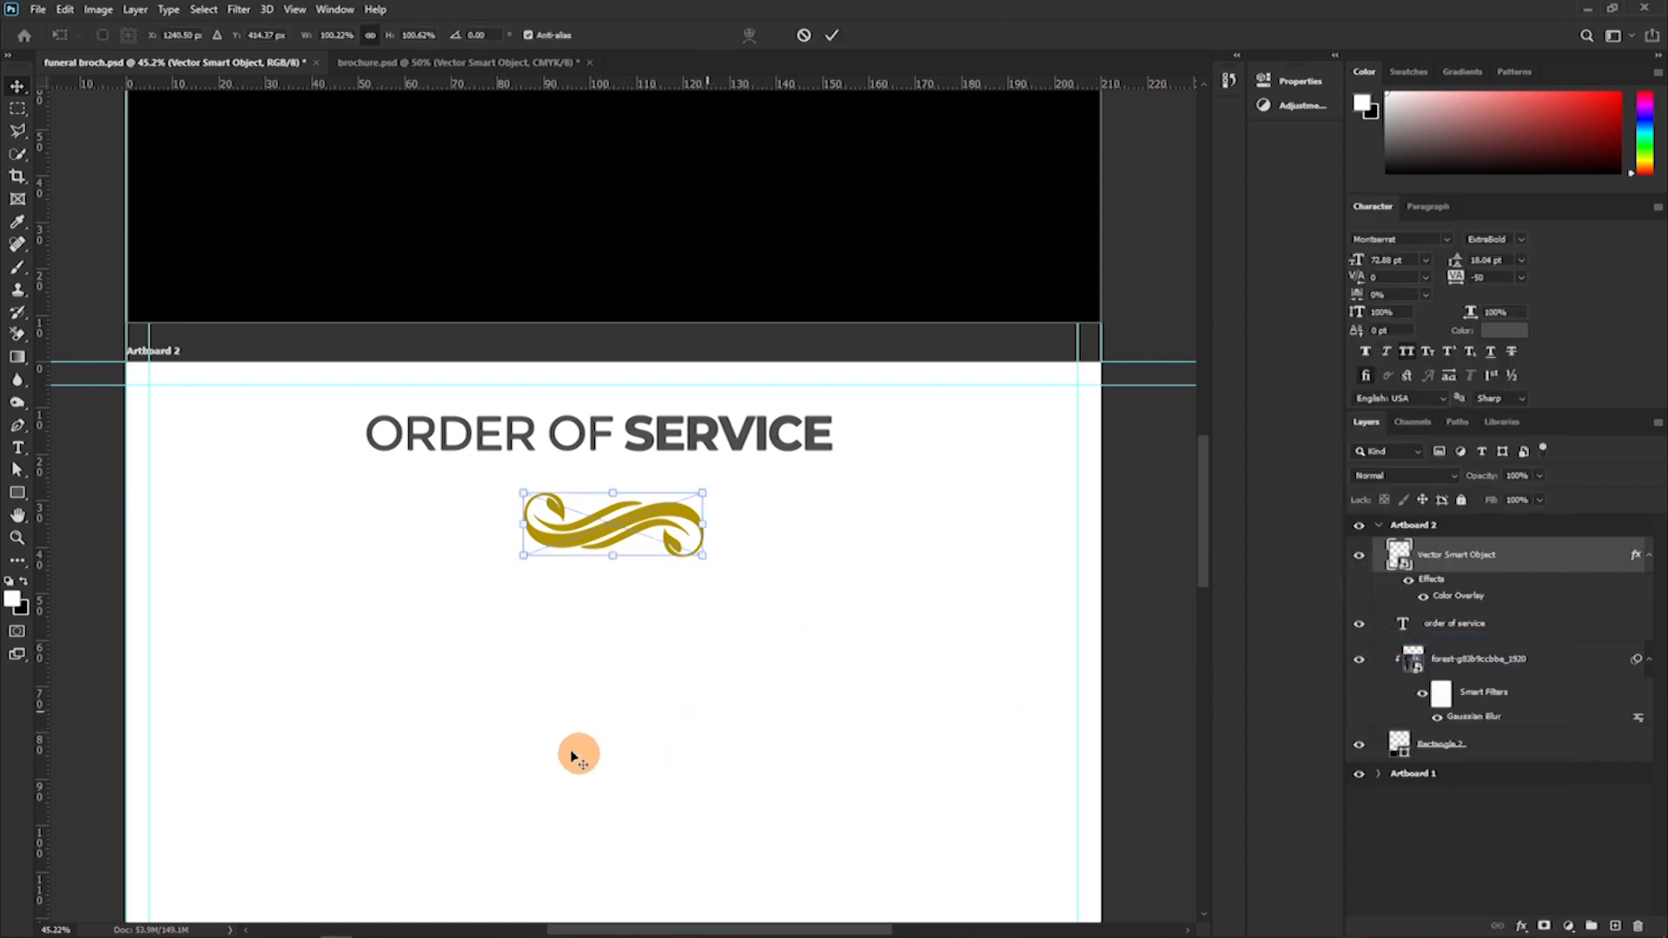
{"action": "left_click_drag", "start_coordinate": [612, 560], "coordinate": [629, 486]}
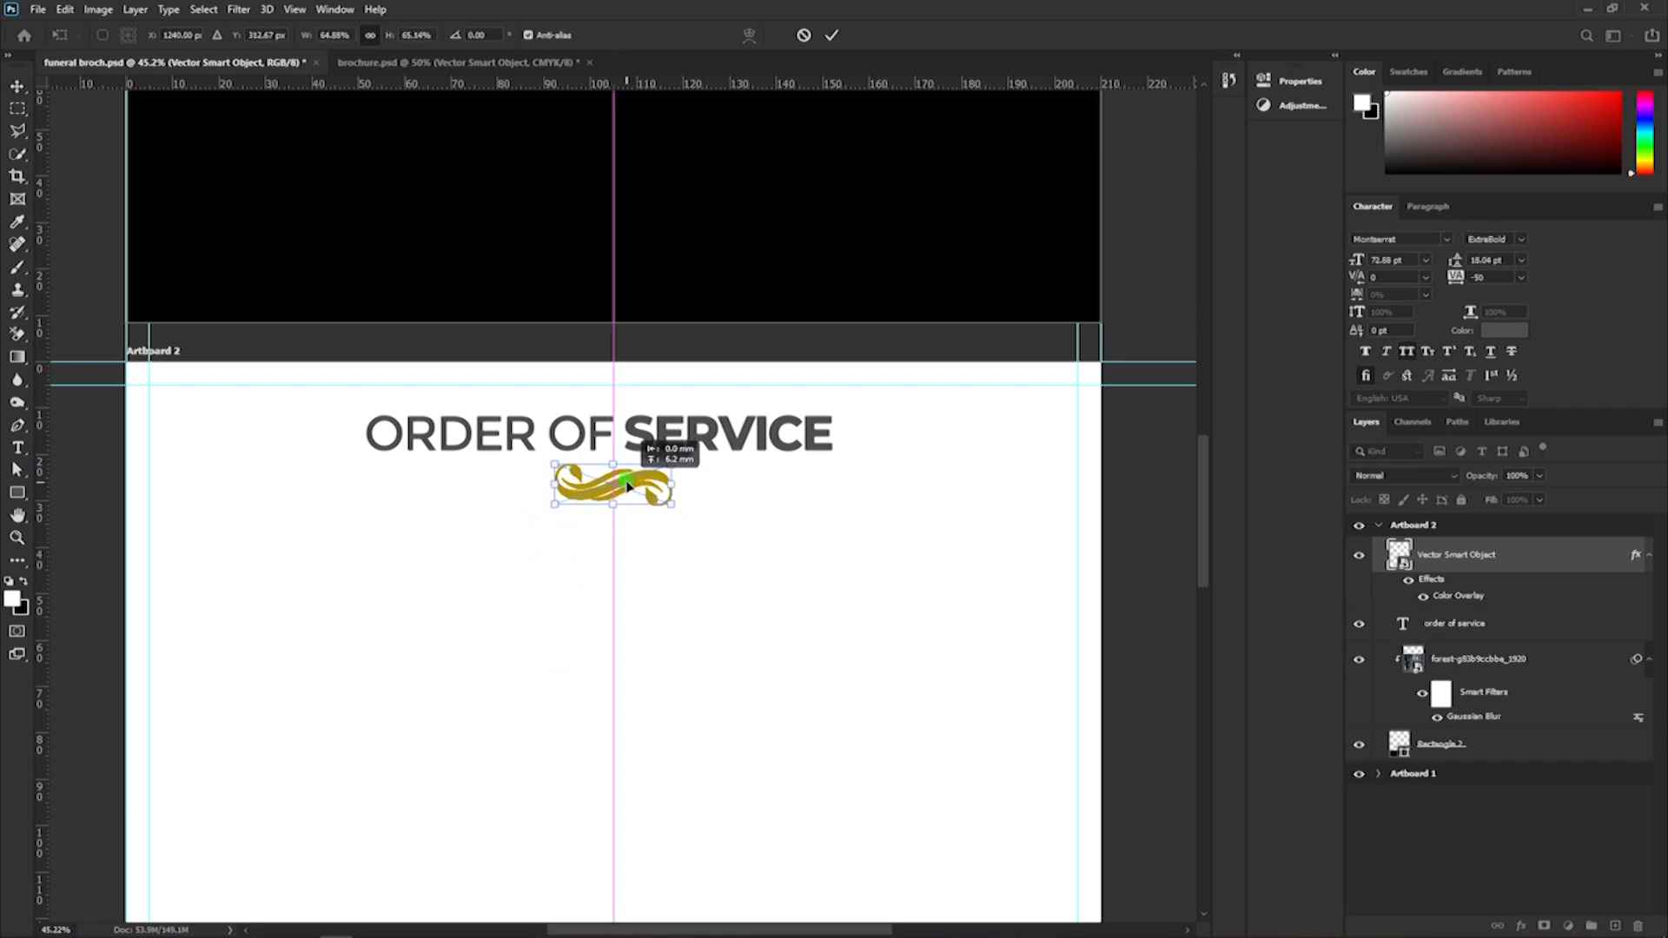
{"action": "left_click", "coordinate": [831, 34]}
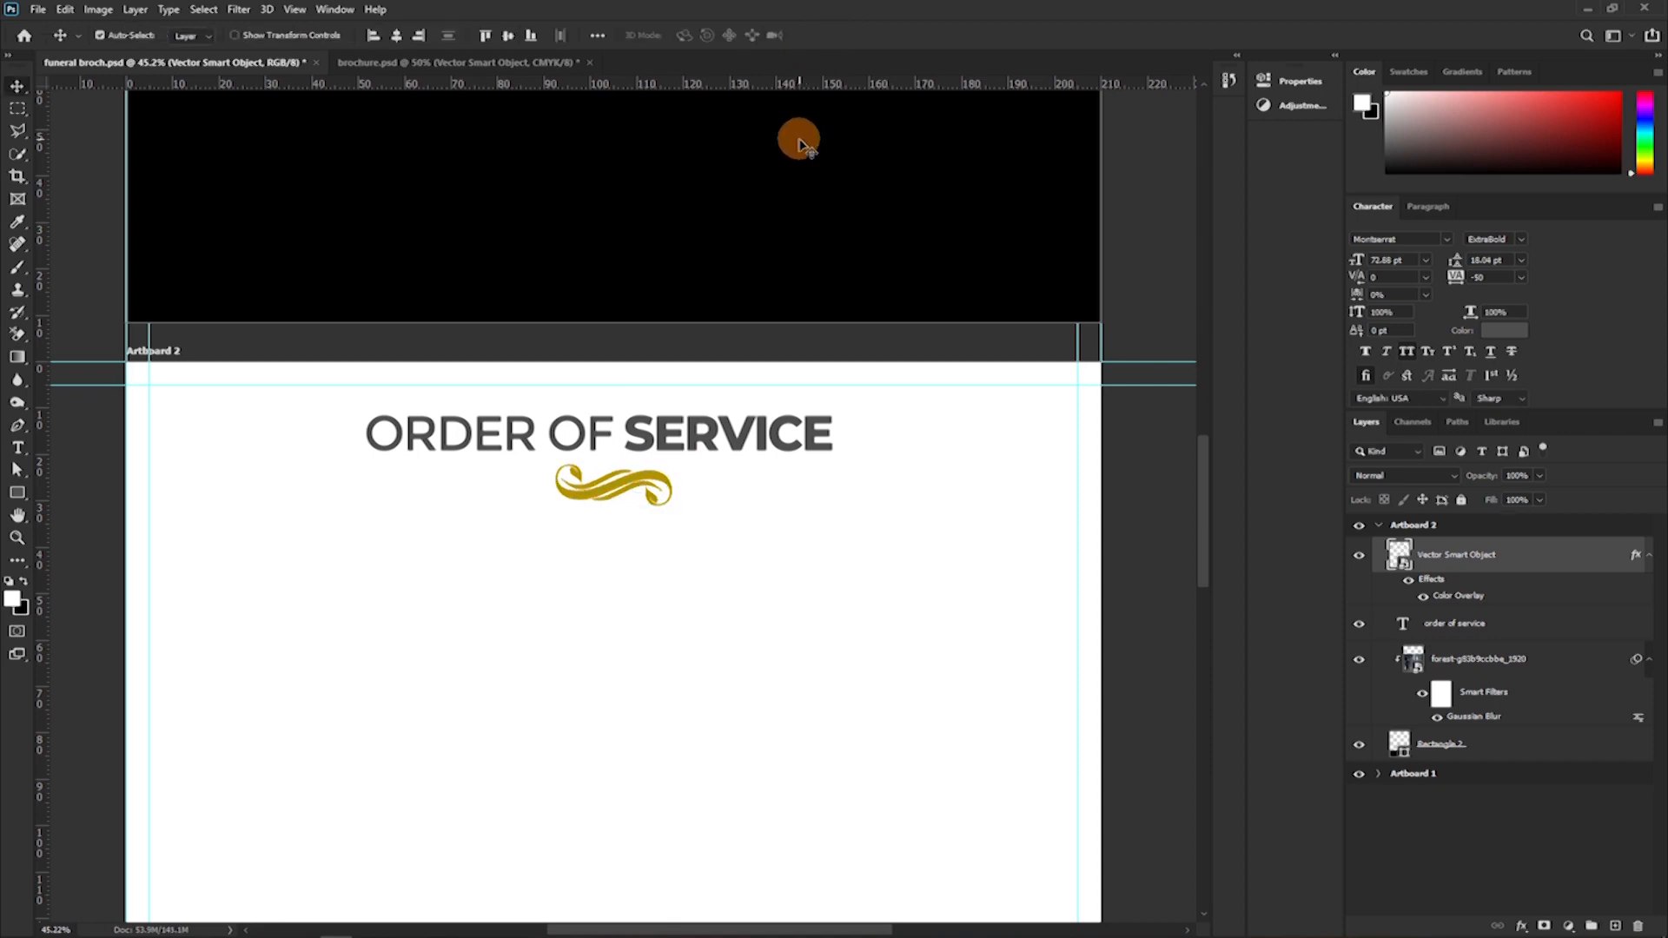
Add a tall text box below the ornament with the programme items from "Opening Prayer" to "Private Burial" in Montserrat Medium, 12 pt.
{"action": "key", "text": "ctrl+minus"}
{"action": "key", "text": "ctrl+minus"}
{"action": "scroll", "coordinate": [771, 146], "scroll_direction": "down", "scroll_amount": 3}
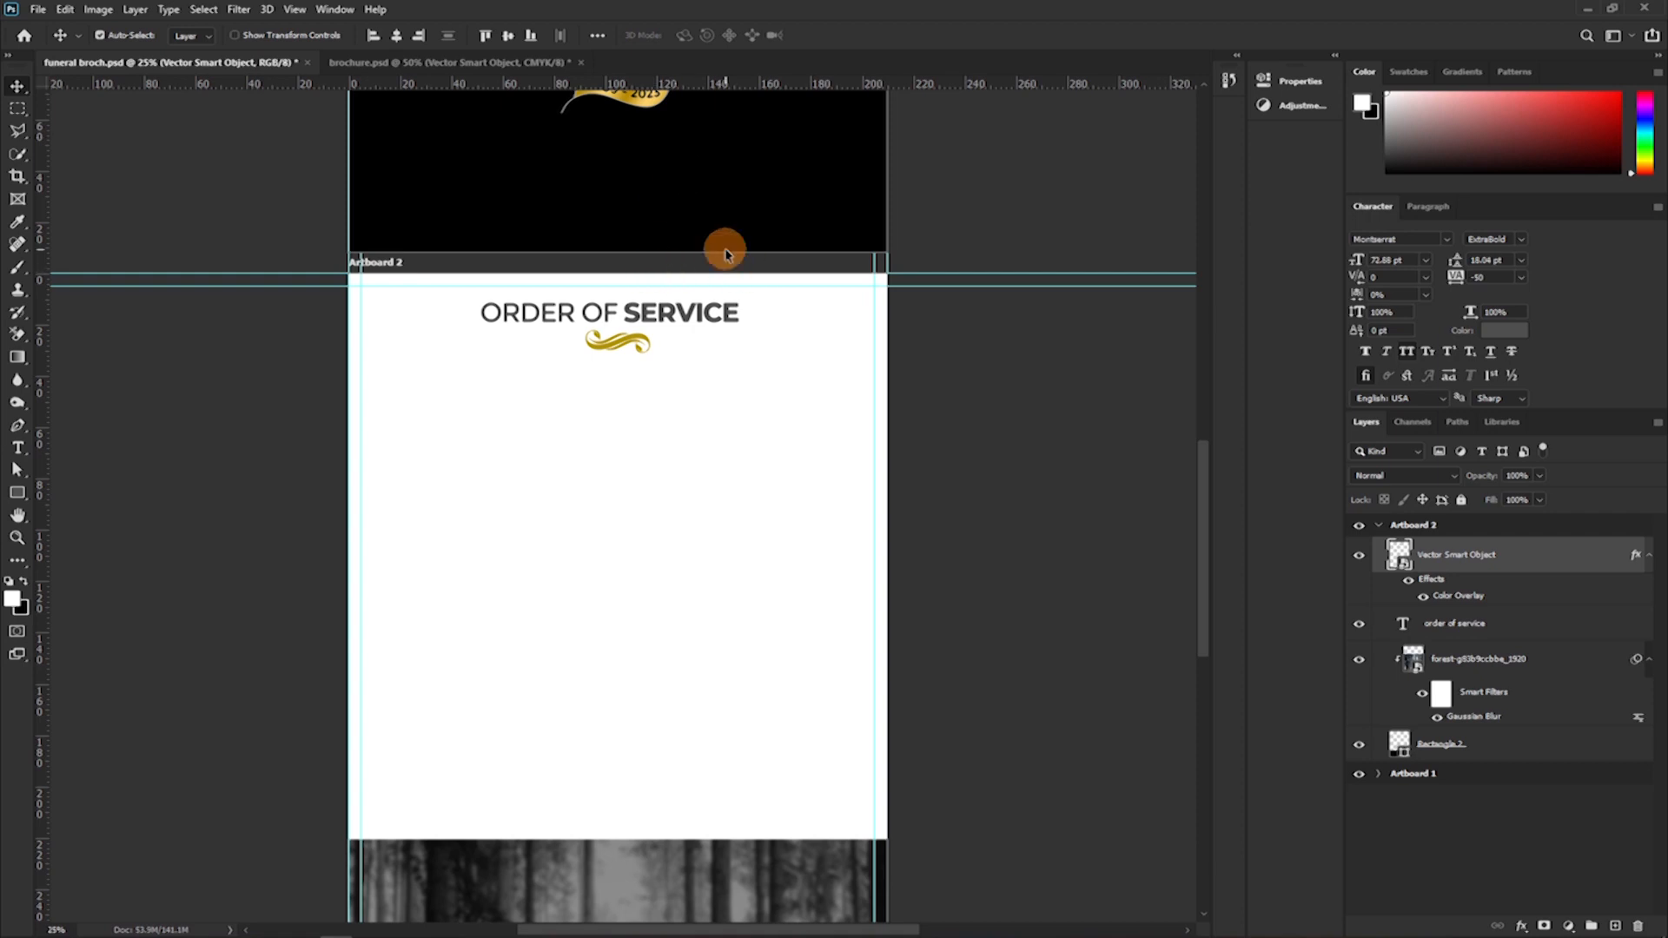
{"action": "left_click", "coordinate": [15, 449]}
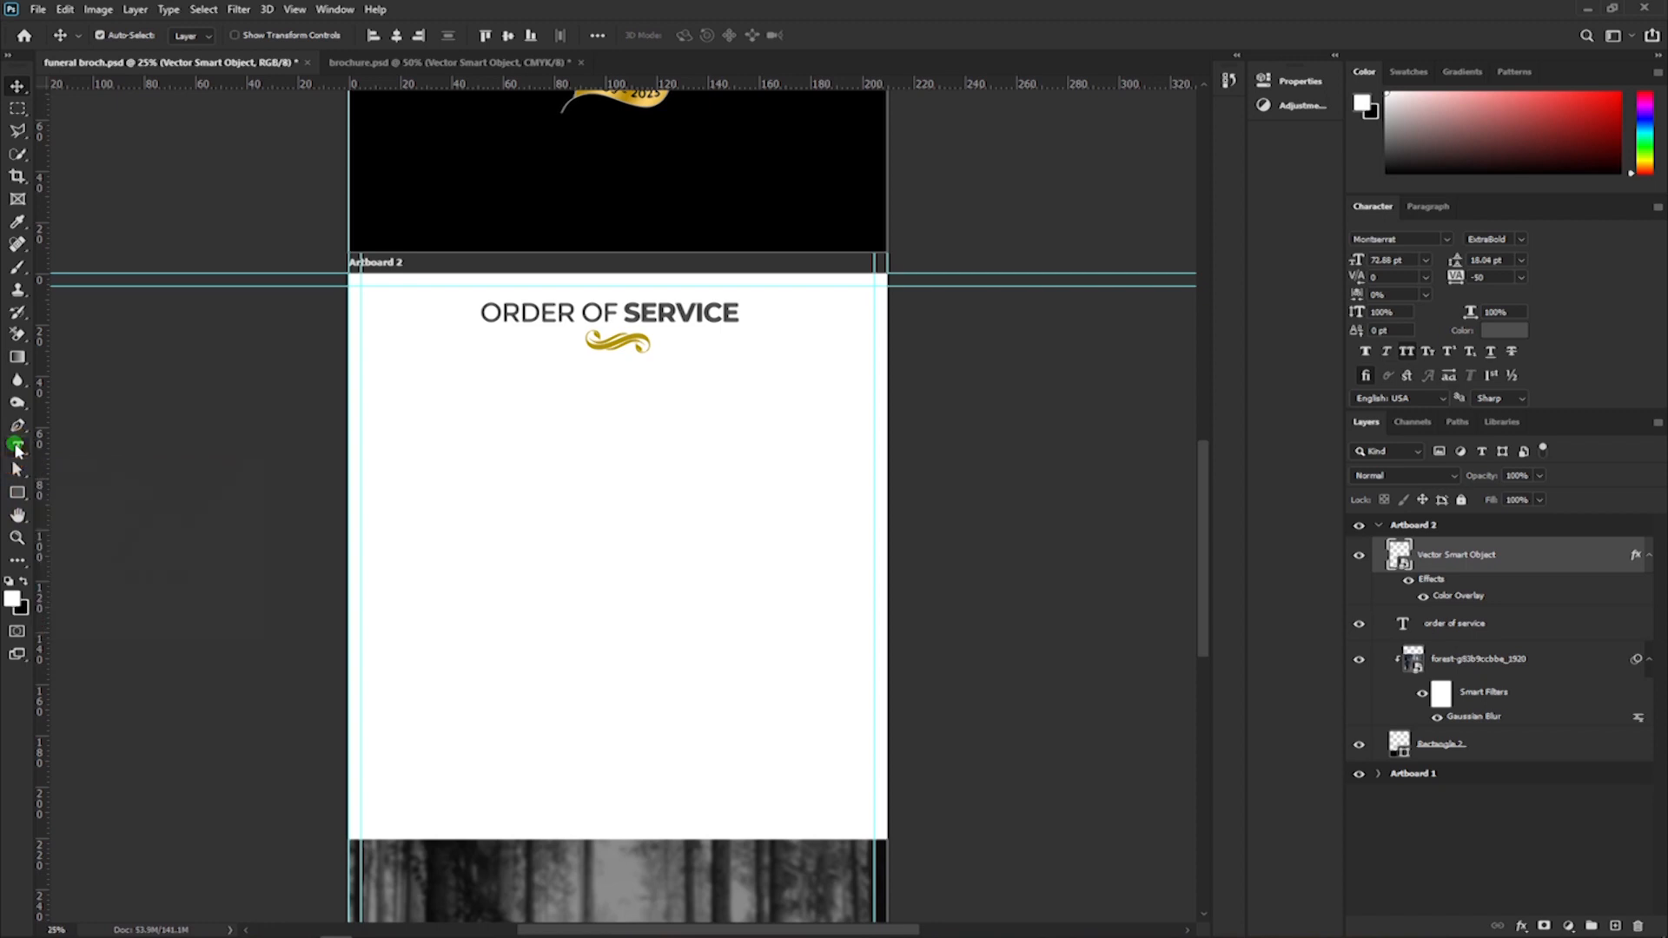
{"action": "left_click_drag", "start_coordinate": [384, 362], "coordinate": [591, 810]}
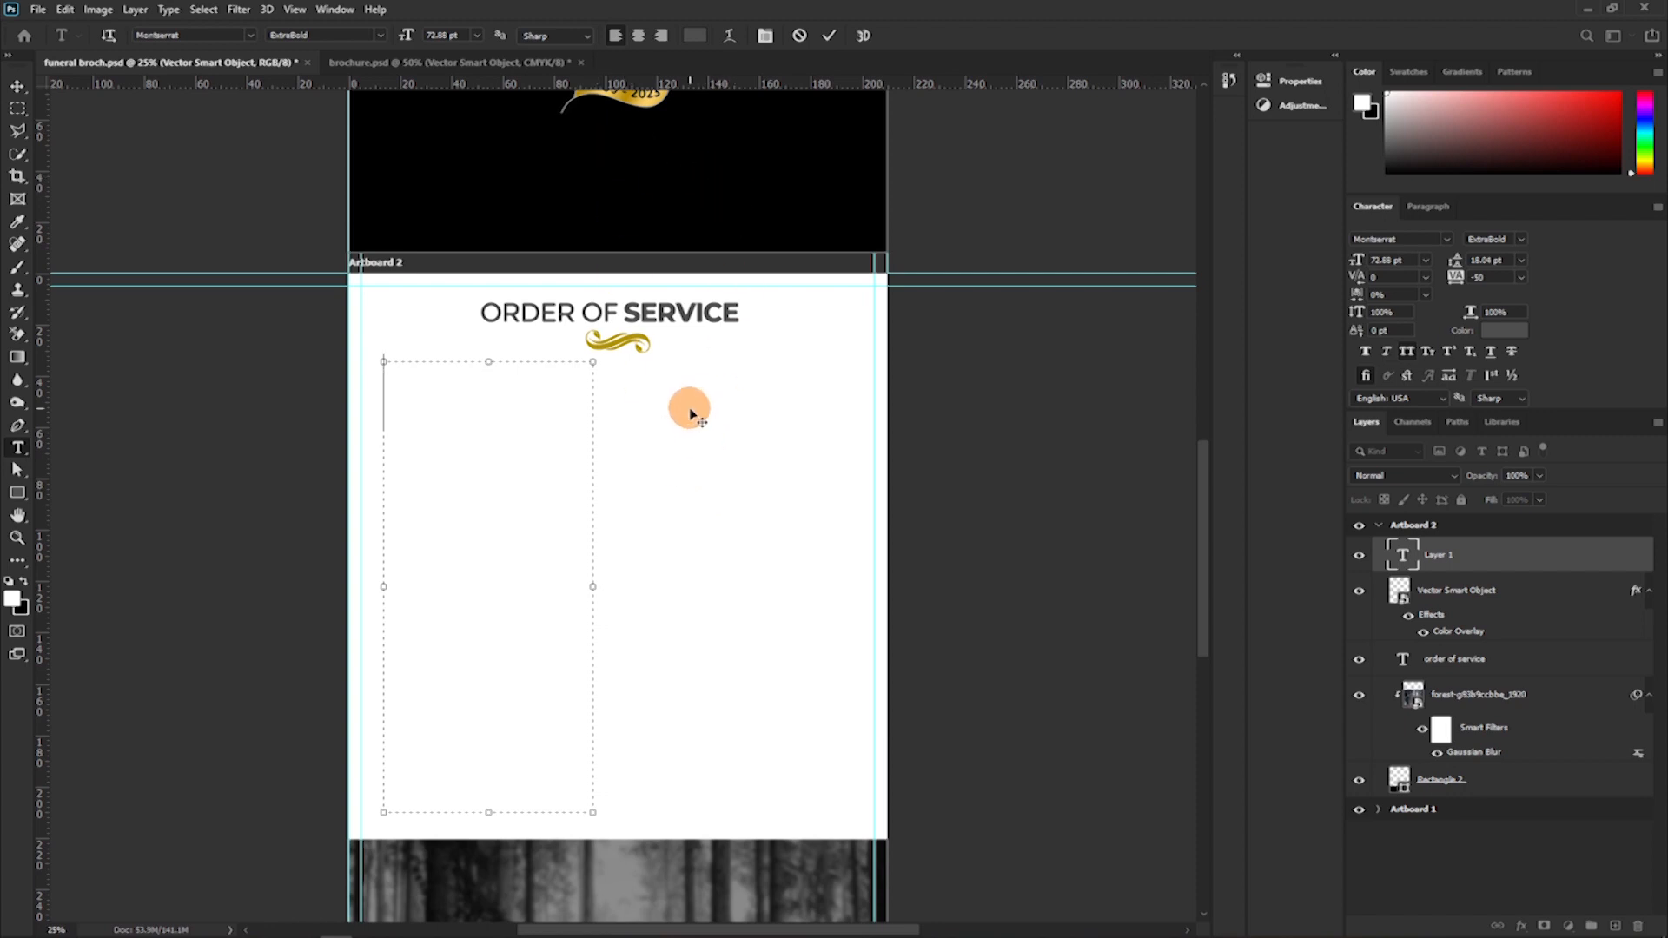
{"action": "type", "text": "A"}
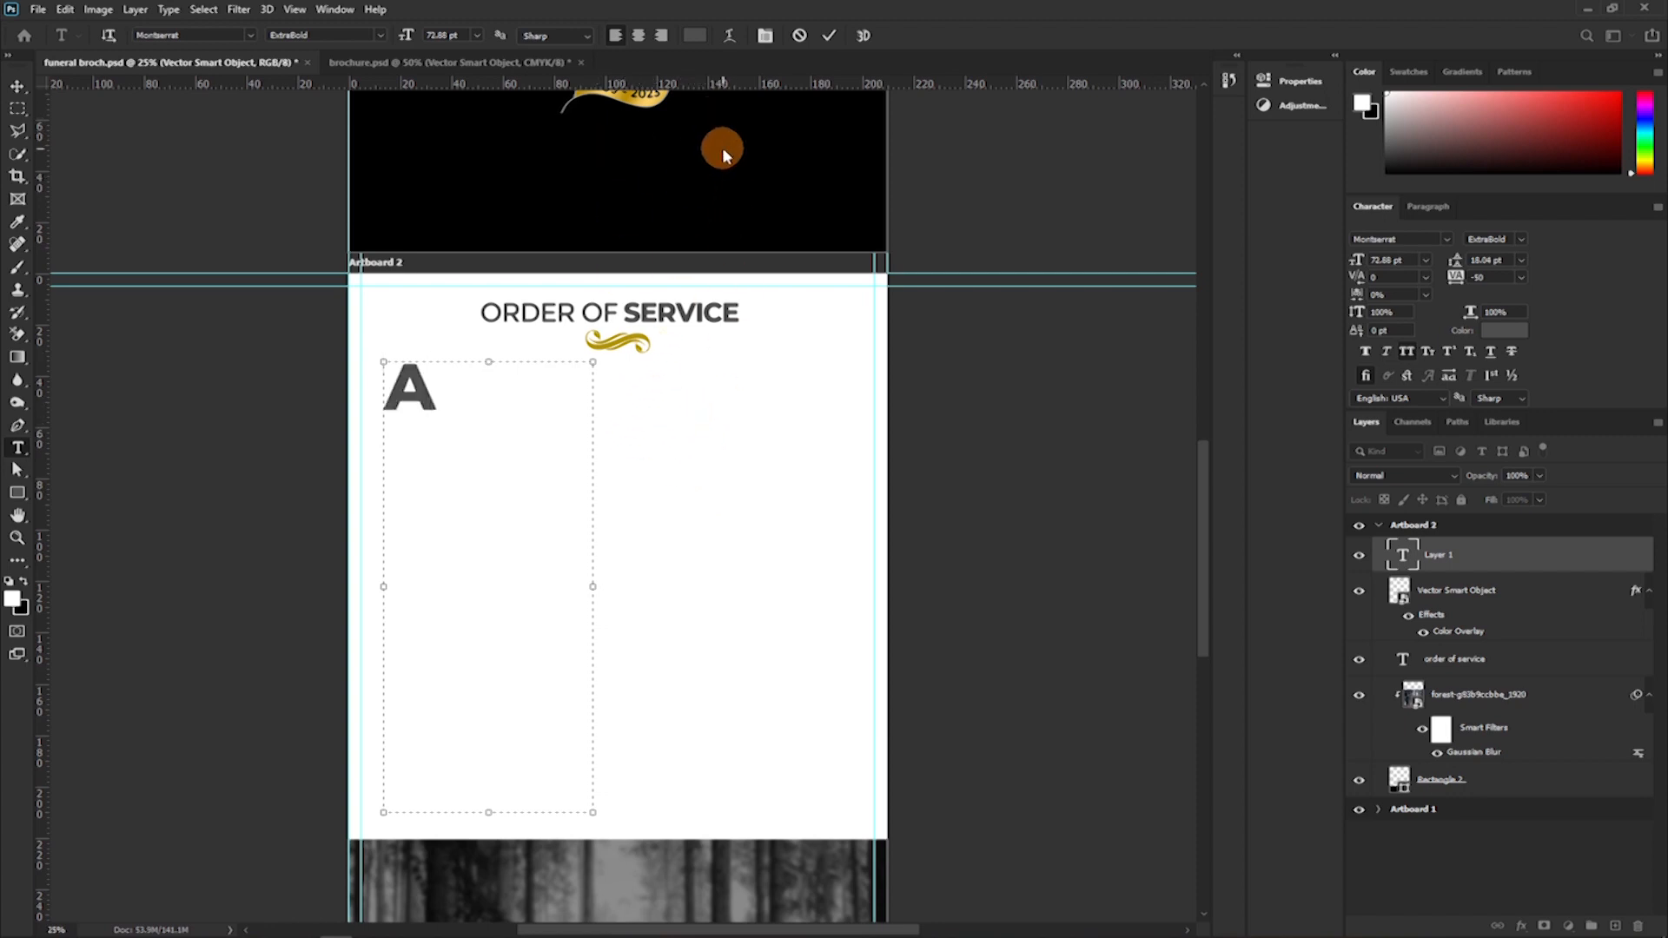
{"action": "left_click", "coordinate": [827, 35]}
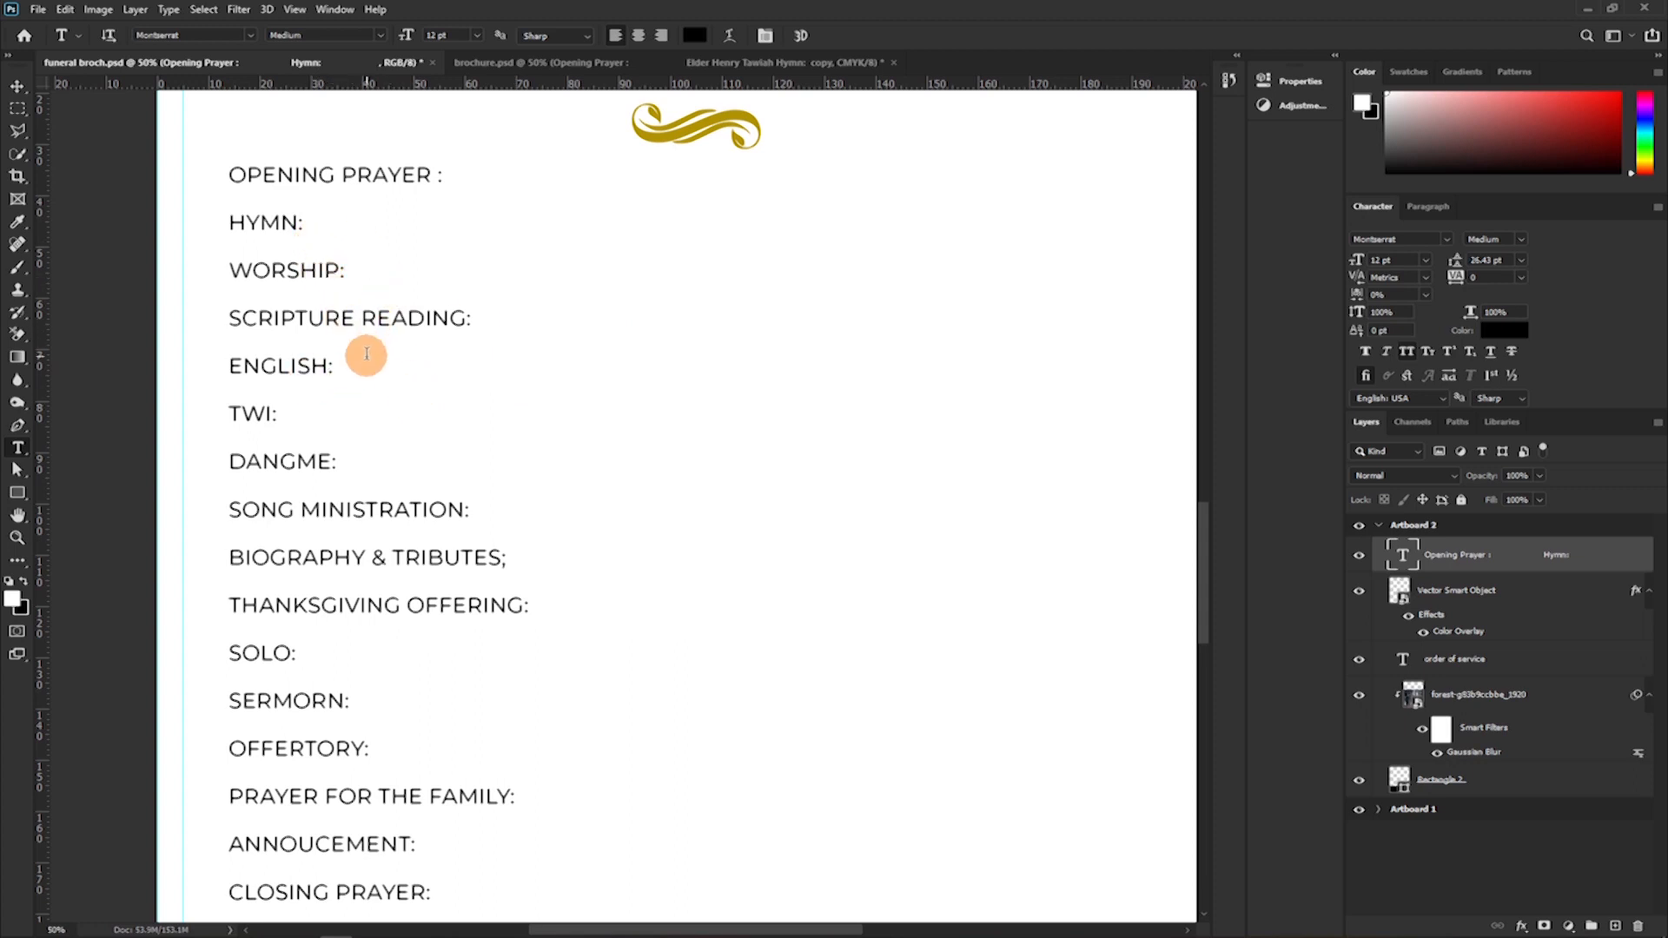
Insert another blank line between "CLOSING PRAYER" and "PRIVATE BURIAL" in the programme list.
{"action": "scroll", "coordinate": [366, 348], "scroll_direction": "down", "scroll_amount": 1}
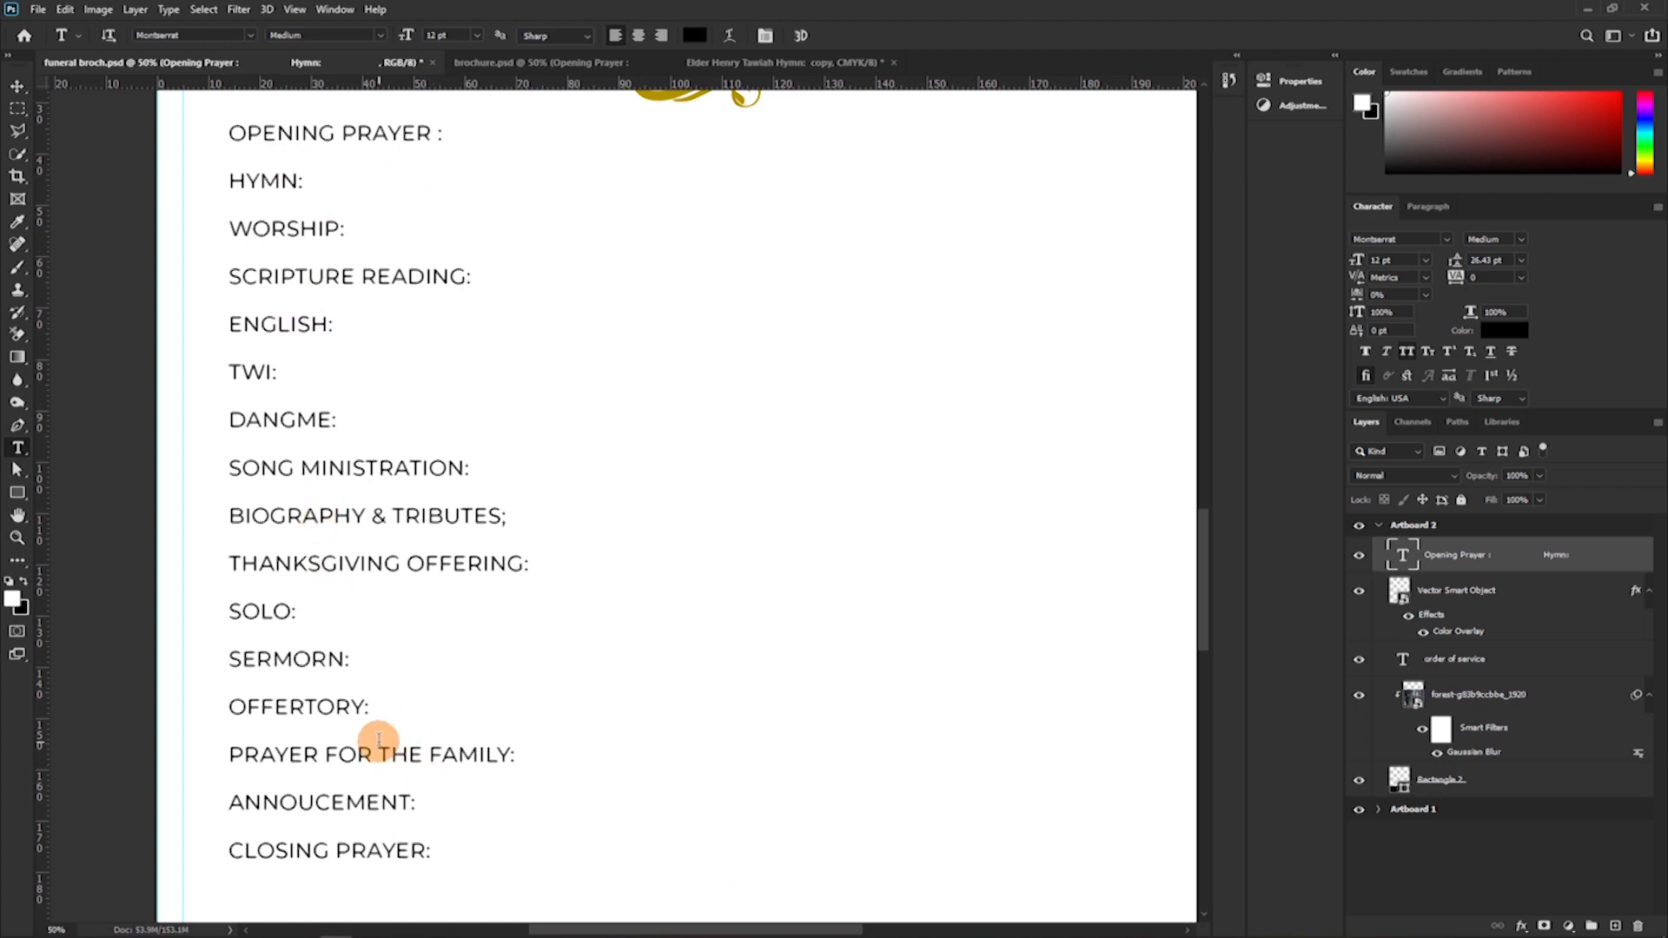
{"action": "scroll", "coordinate": [432, 670], "scroll_direction": "down", "scroll_amount": 4}
{"action": "scroll", "coordinate": [305, 785], "scroll_direction": "down", "scroll_amount": 1}
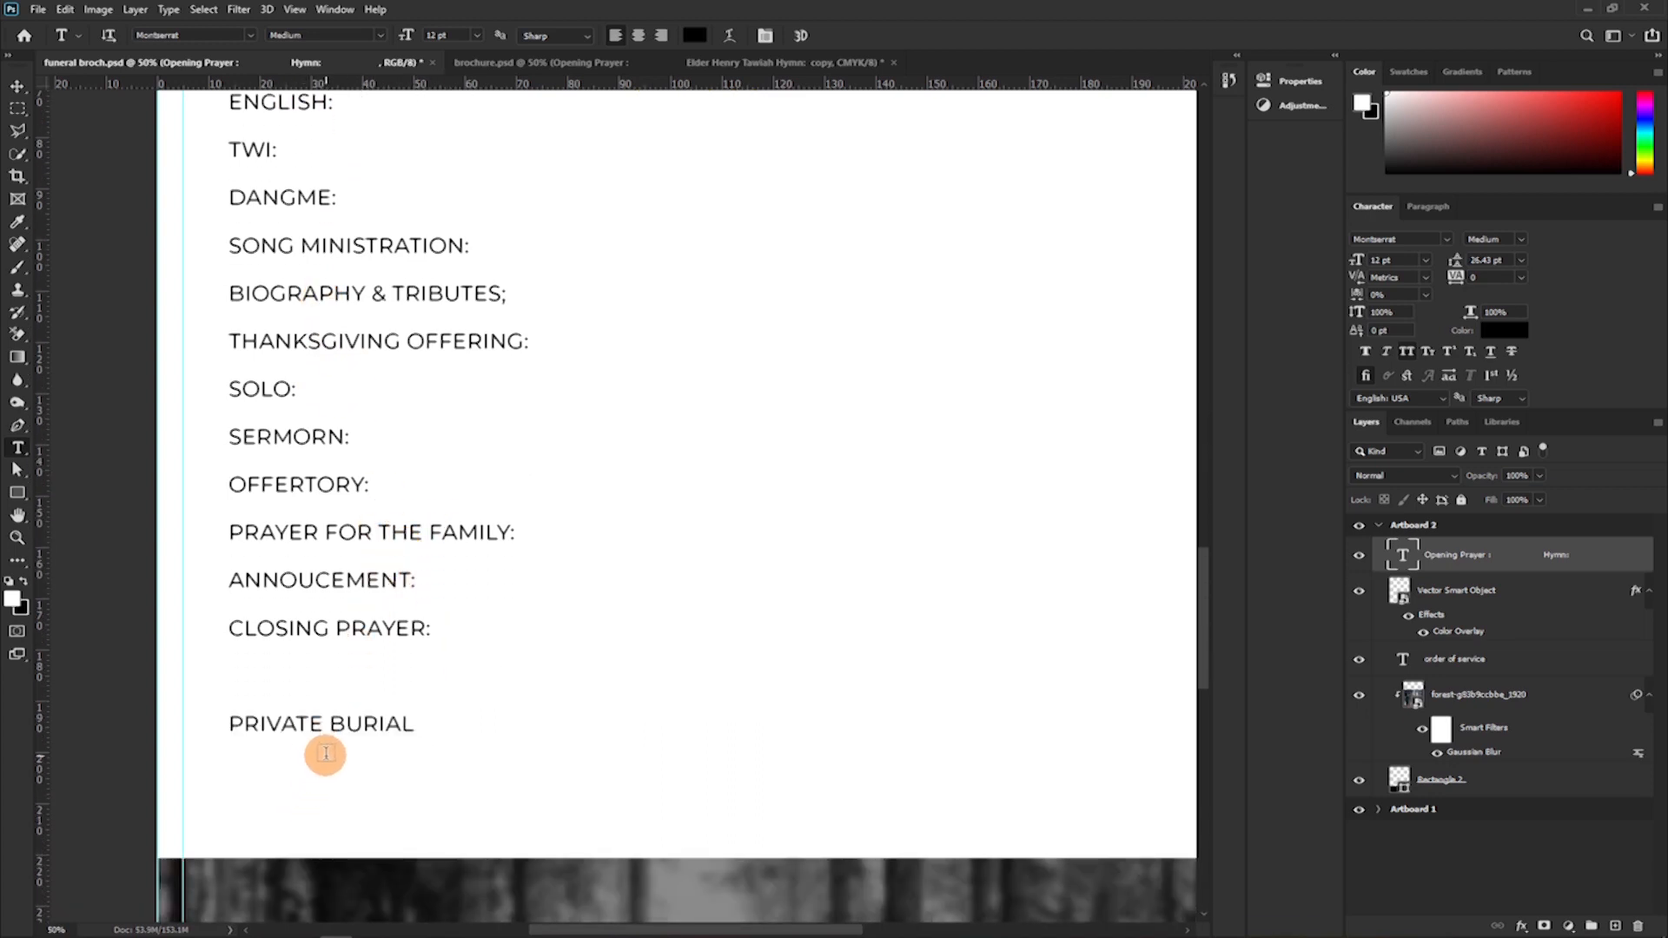
{"action": "left_click", "coordinate": [300, 673]}
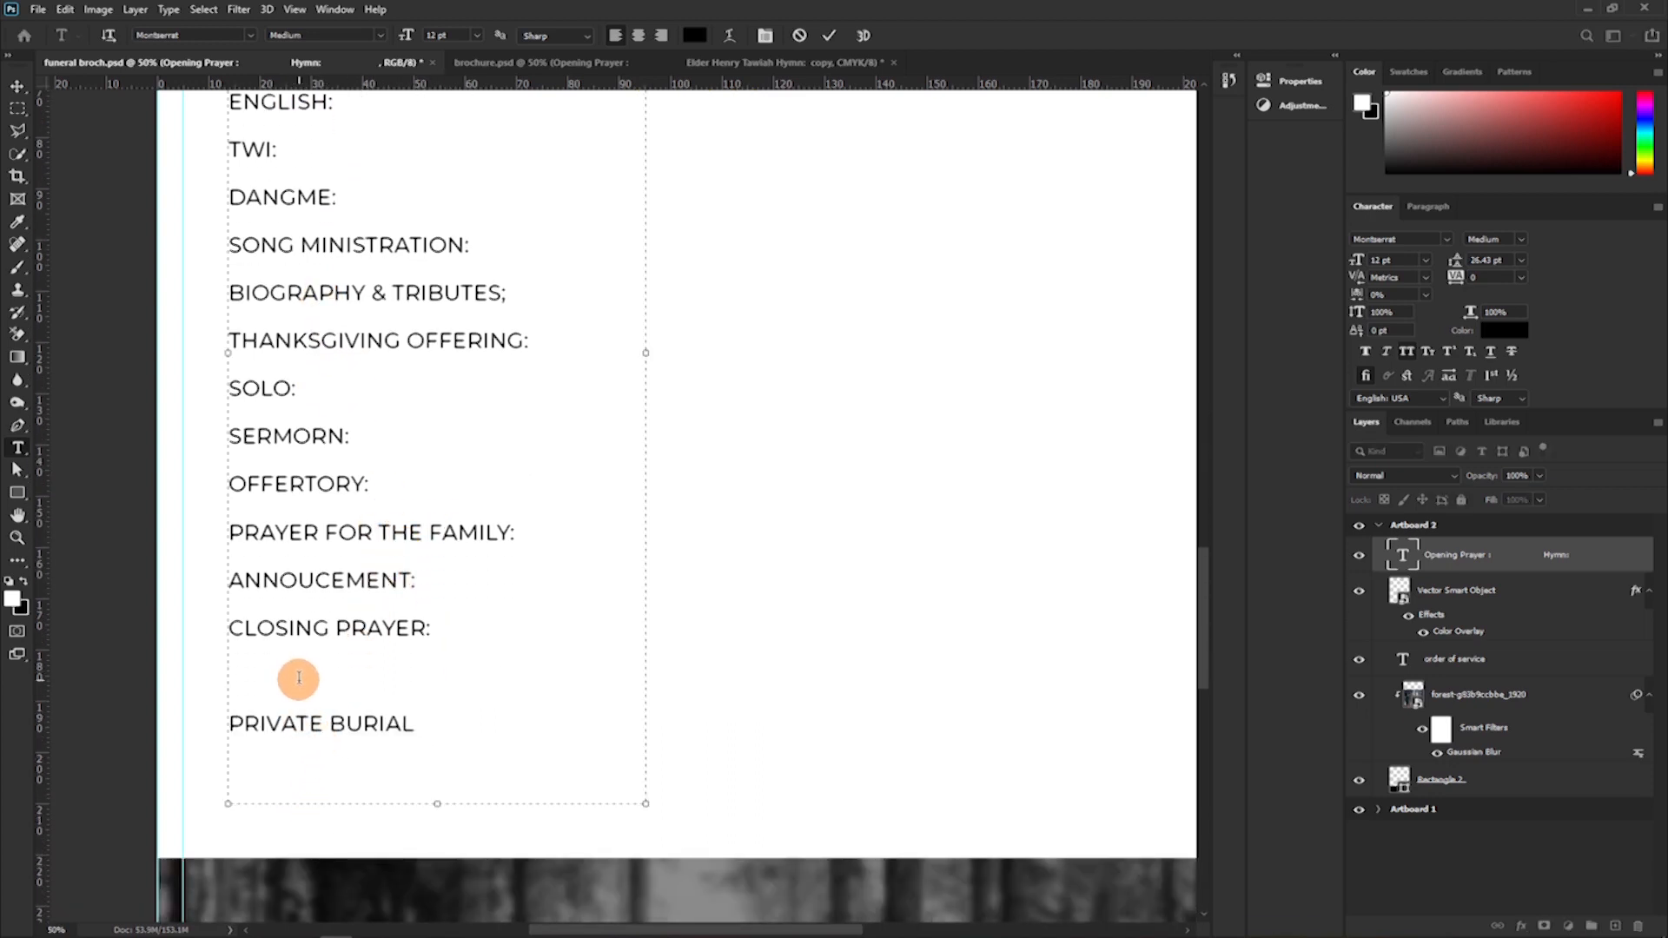
{"action": "key", "text": "Return"}
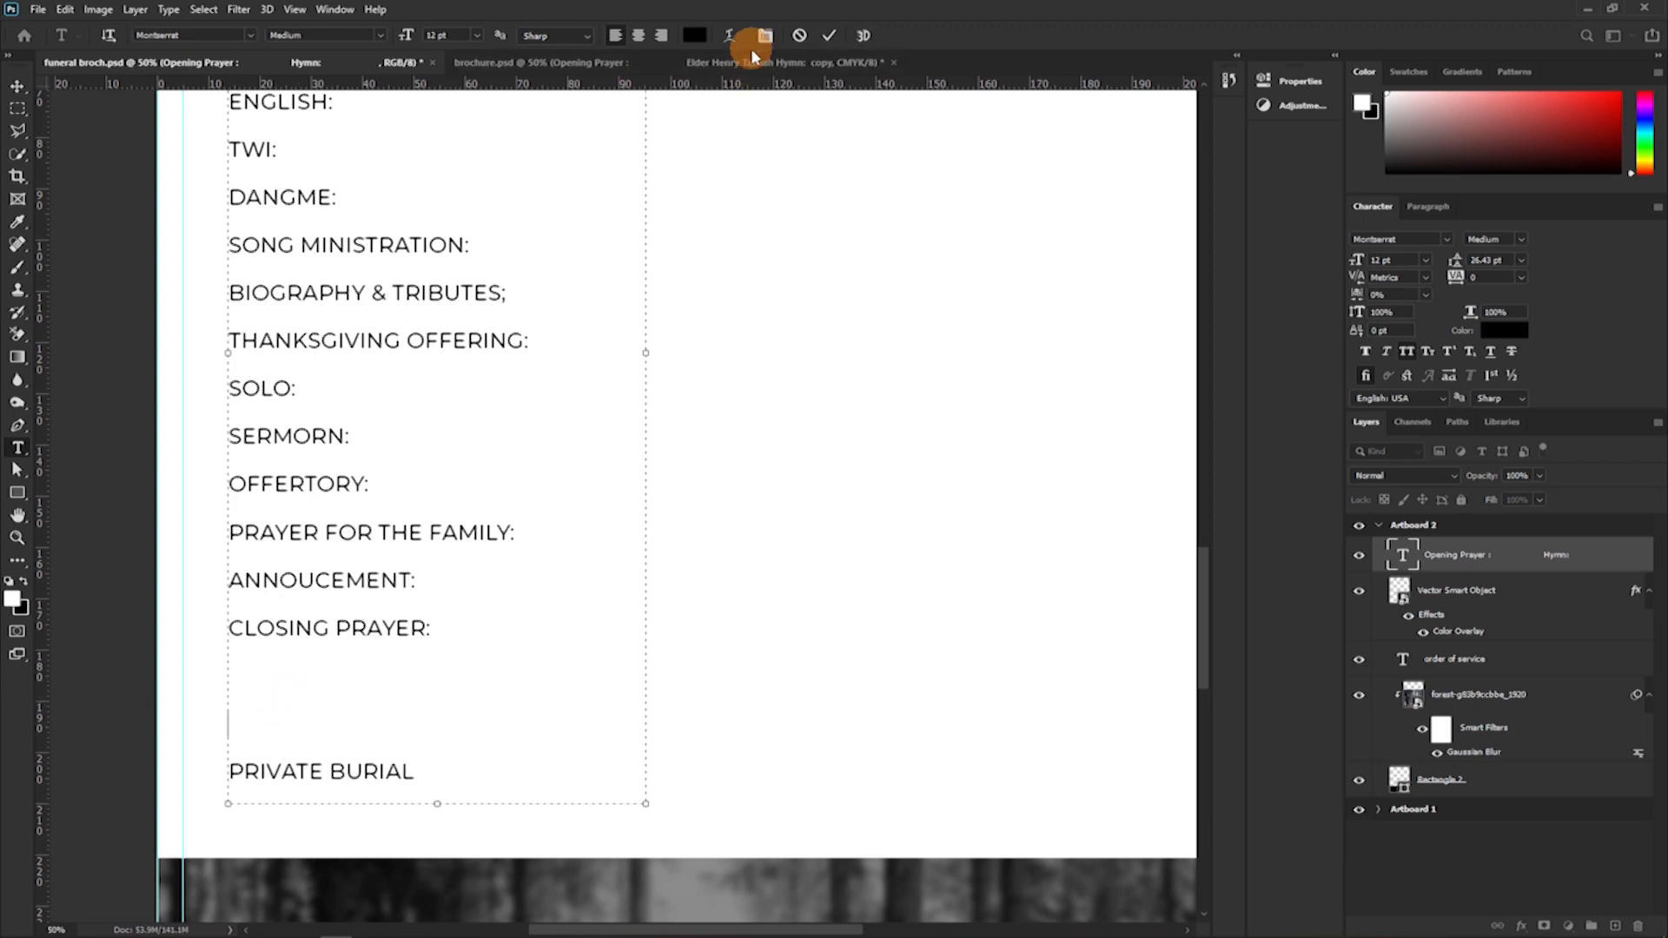
Insert a new first line reading "PART 1" above "OPENING PRAYER" in the programme list.
{"action": "scroll", "coordinate": [372, 249], "scroll_direction": "up", "scroll_amount": 5}
{"action": "left_click", "coordinate": [233, 216]}
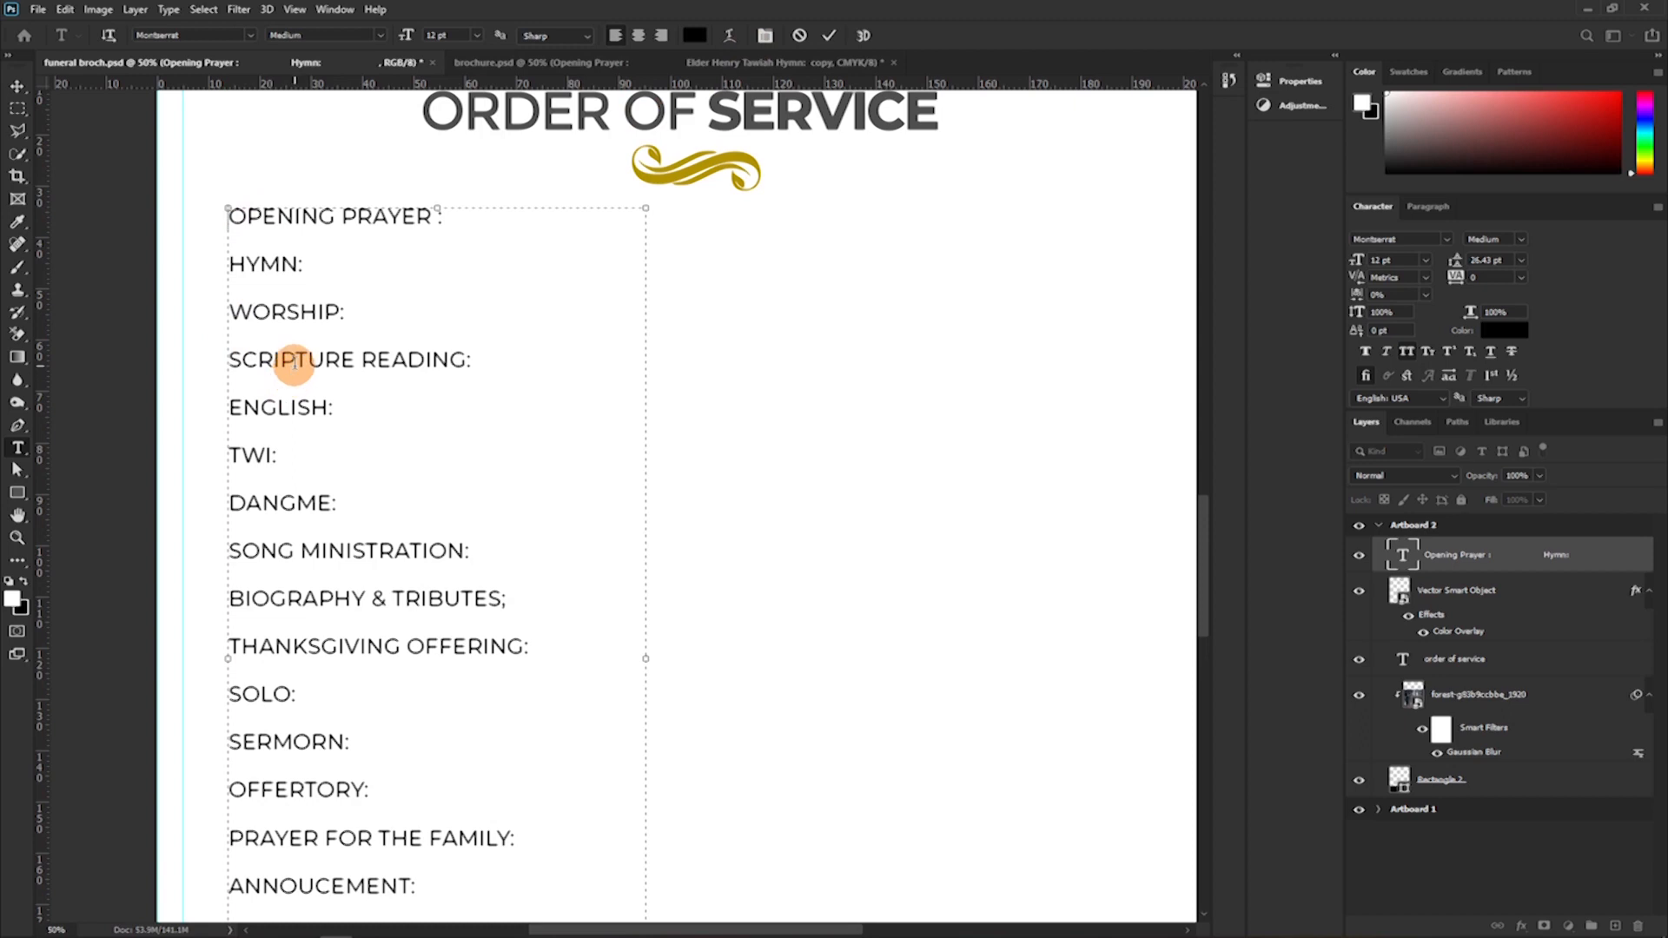
{"action": "key", "text": "Return"}
{"action": "left_click", "coordinate": [280, 225]}
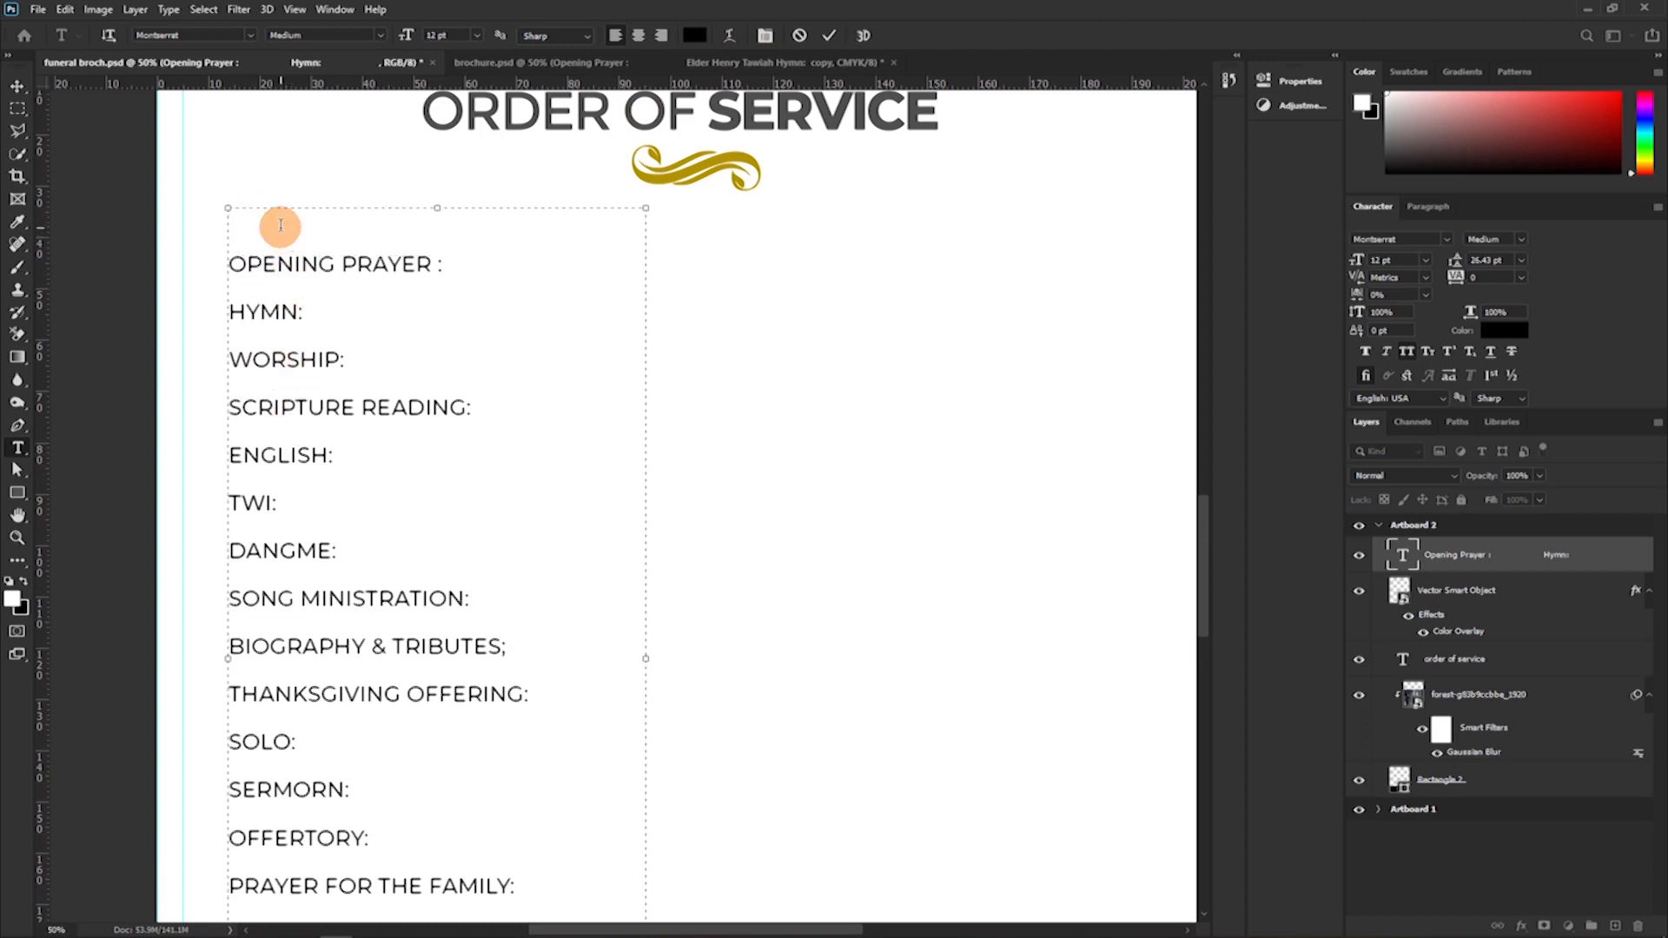
{"action": "type", "text": "PART 1"}
Format "PART 1" in Montserrat Bold and recolor it with the ornament's gold, #b19200.
{"action": "left_click_drag", "start_coordinate": [314, 222], "coordinate": [224, 217]}
{"action": "key", "text": "ctrl+c"}
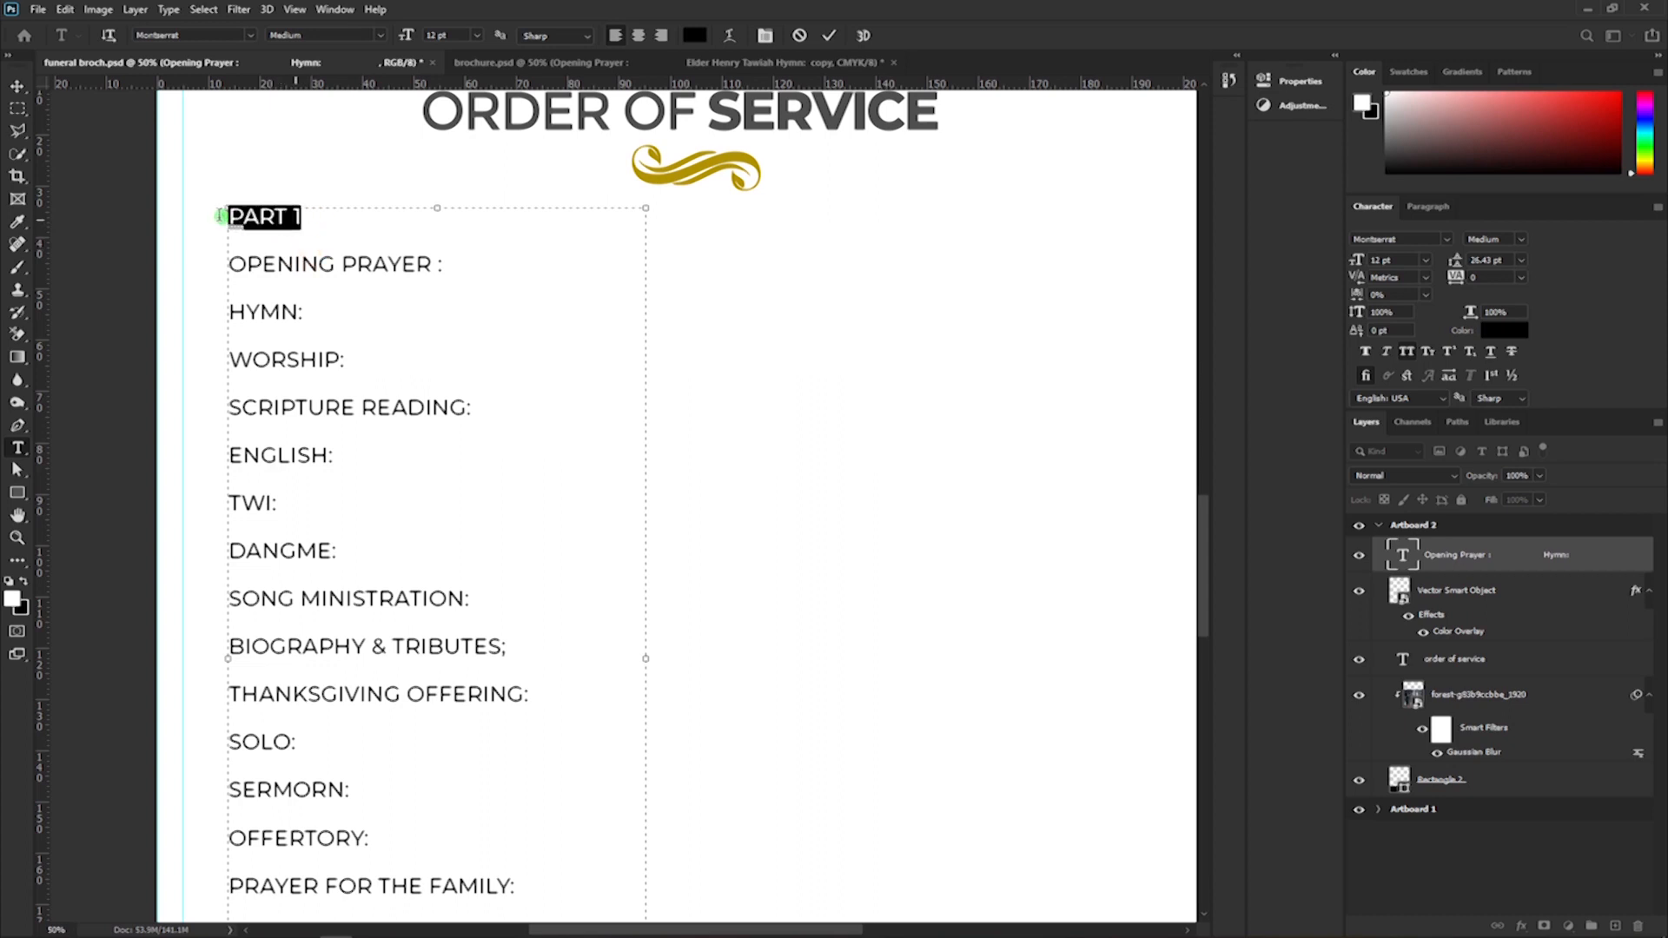
{"action": "left_click", "coordinate": [1494, 263]}
{"action": "left_click", "coordinate": [1518, 241]}
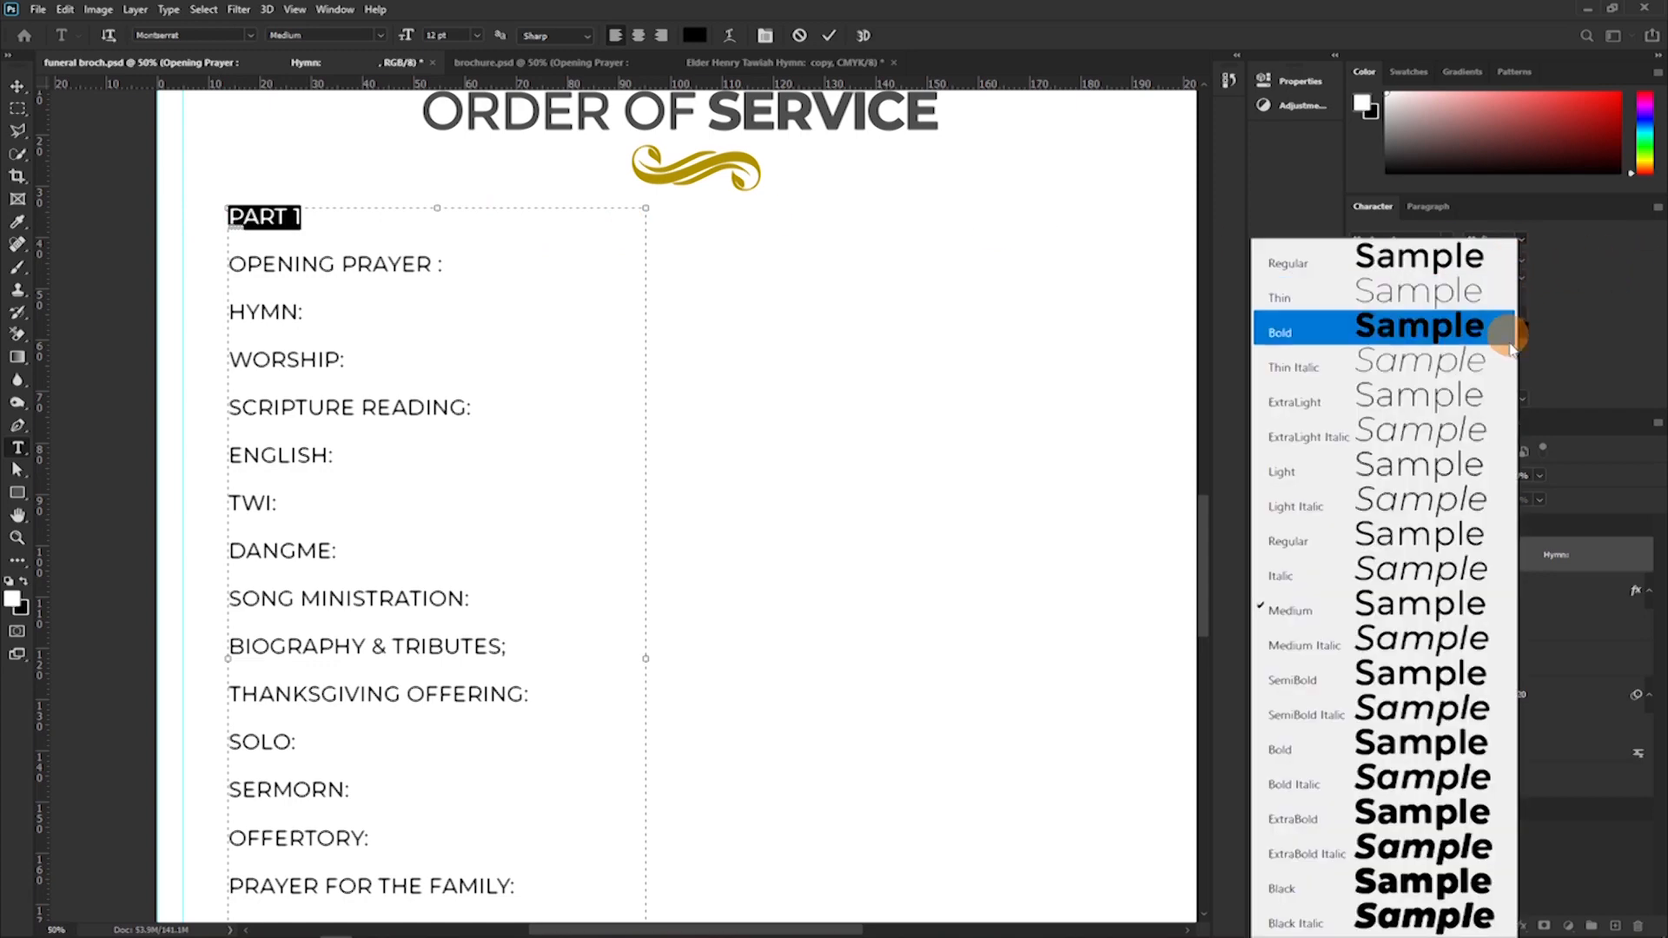
{"action": "left_click", "coordinate": [1425, 744]}
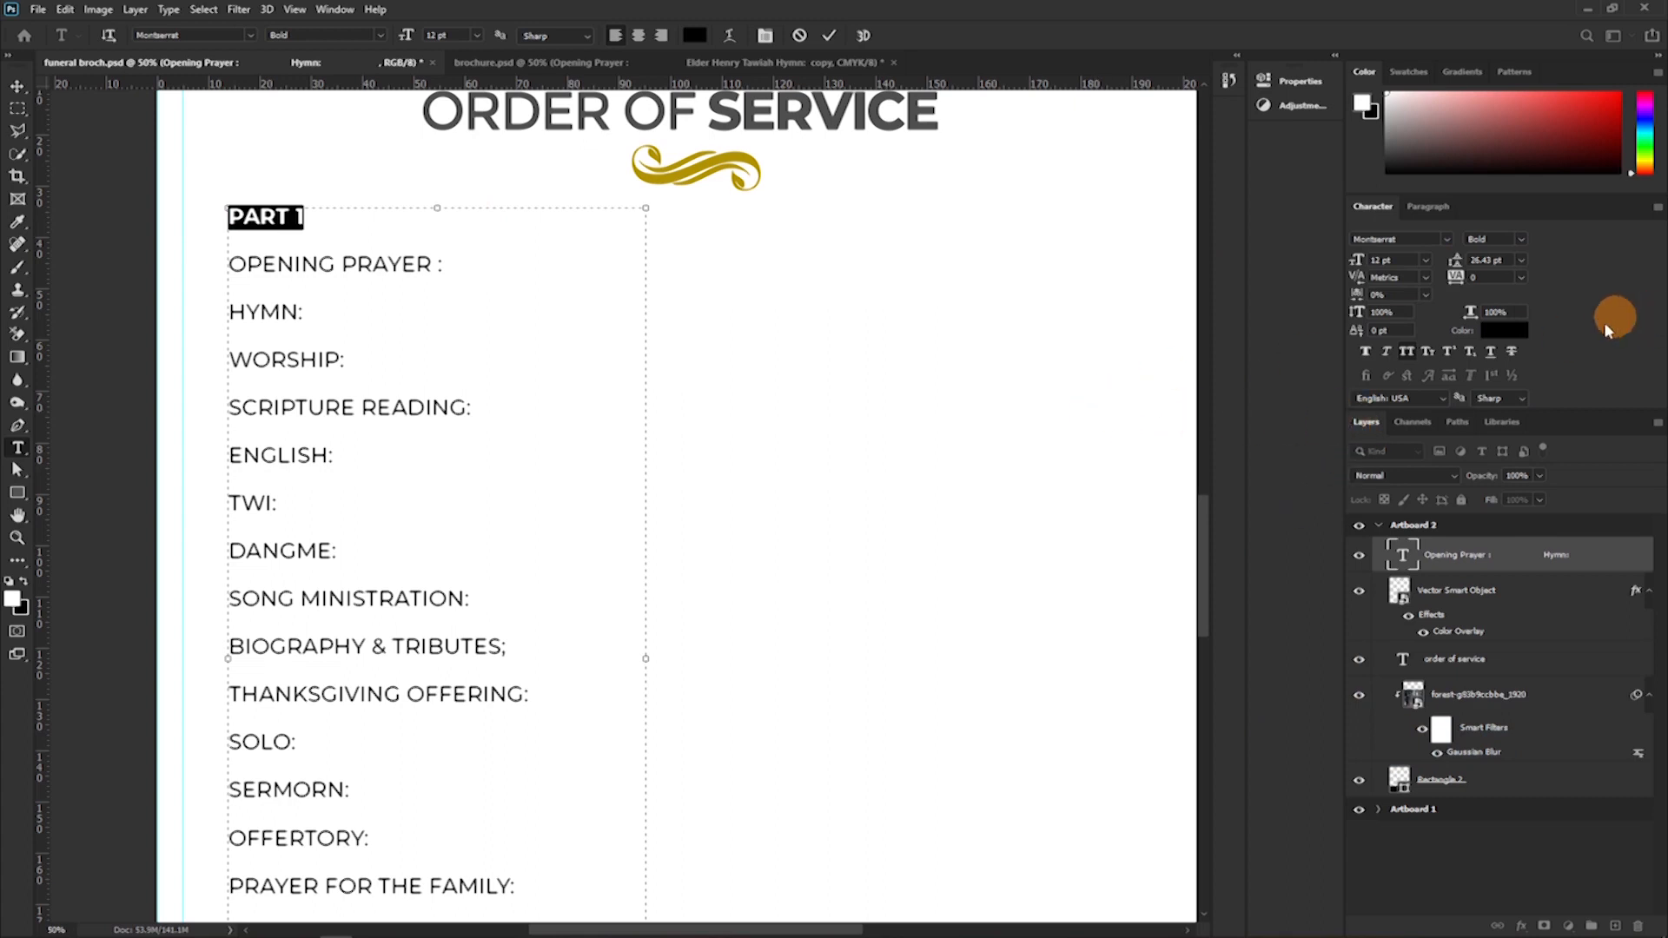
{"action": "left_click", "coordinate": [1500, 331]}
{"action": "left_click_drag", "start_coordinate": [1329, 313], "coordinate": [1176, 357]}
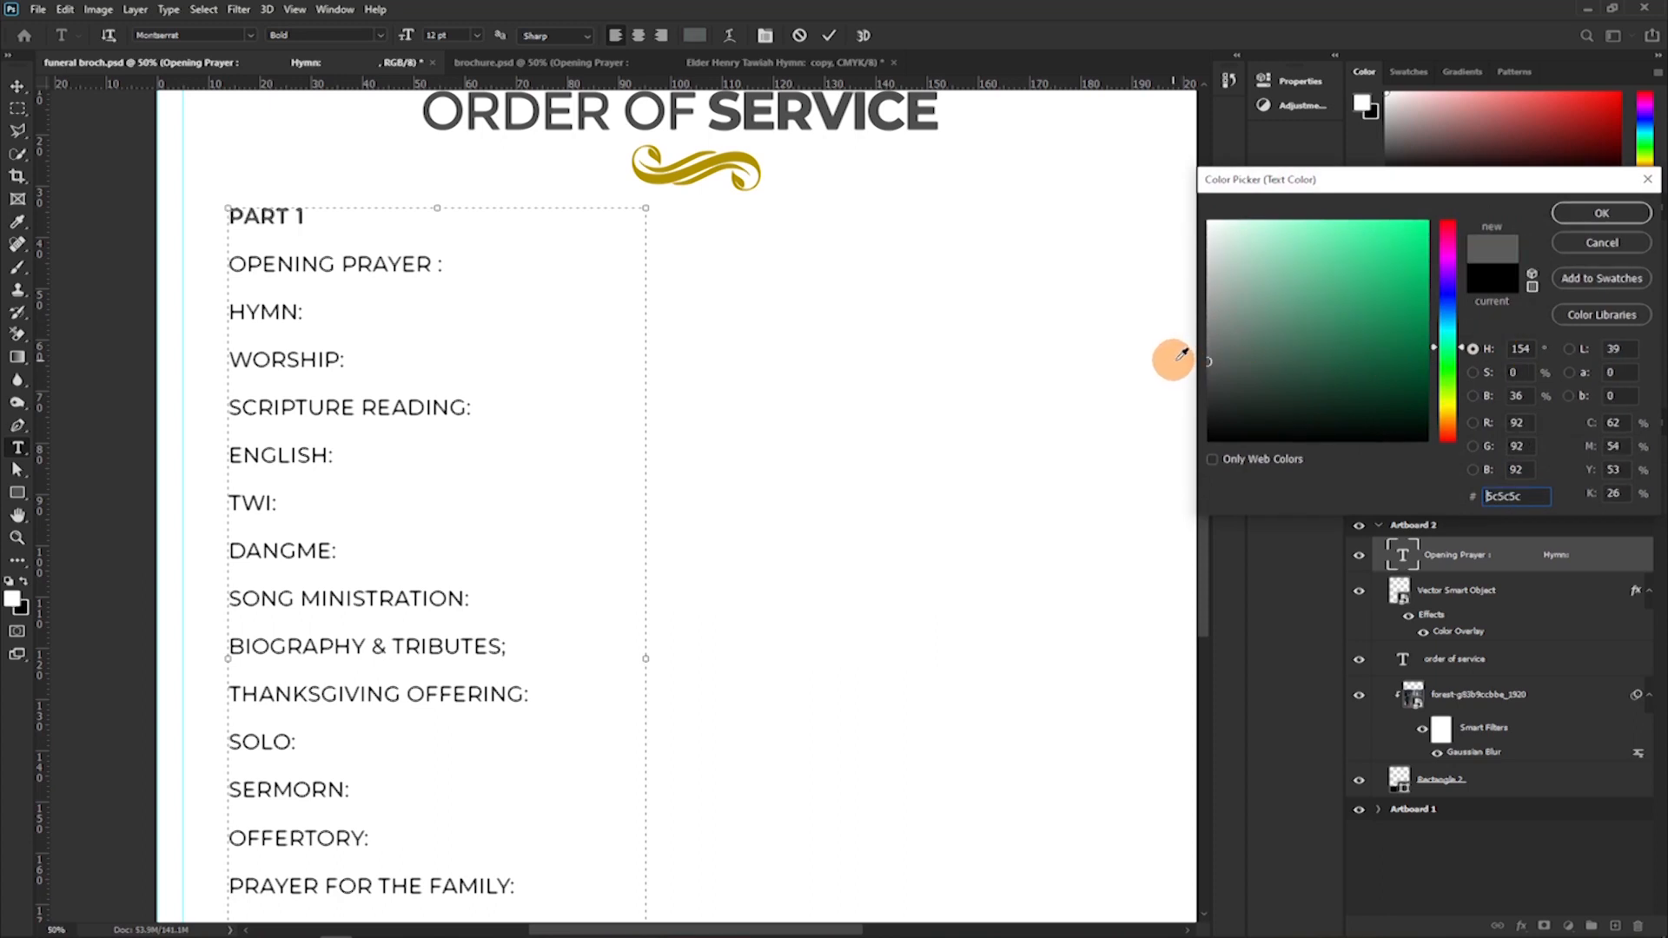
{"action": "left_click", "coordinate": [678, 184]}
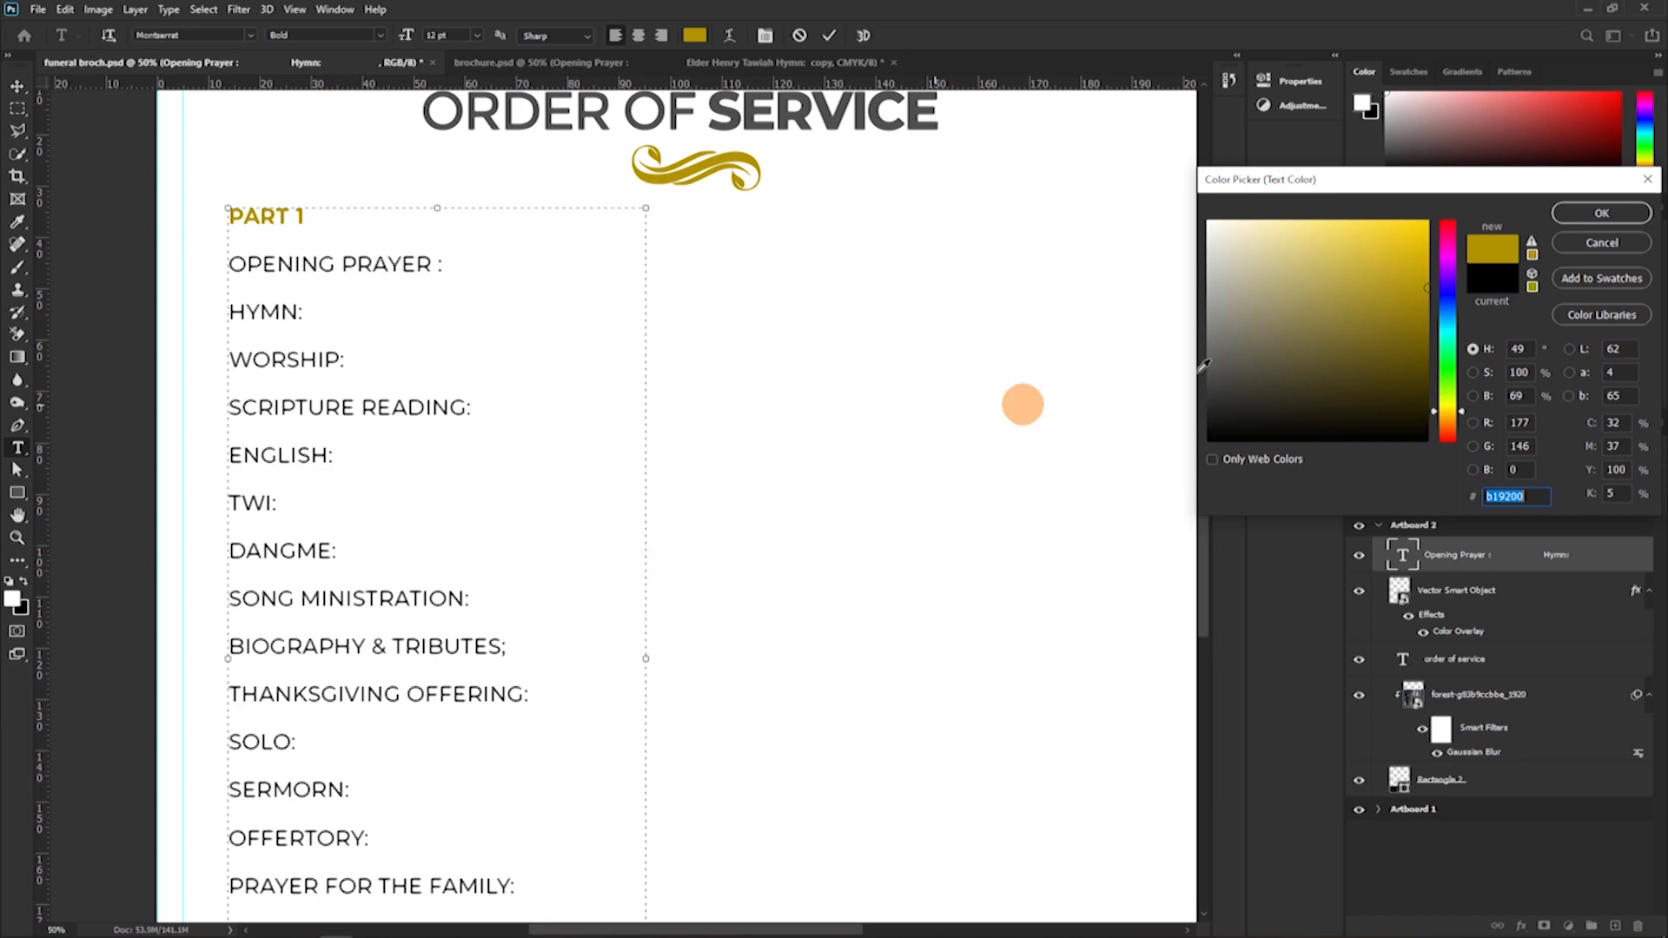
{"action": "left_click", "coordinate": [1604, 217]}
Add a matching bold gold "PART 2" line directly above "PRIVATE BURIAL", removing the surplus blank line.
{"action": "scroll", "coordinate": [375, 612], "scroll_direction": "down", "scroll_amount": 4}
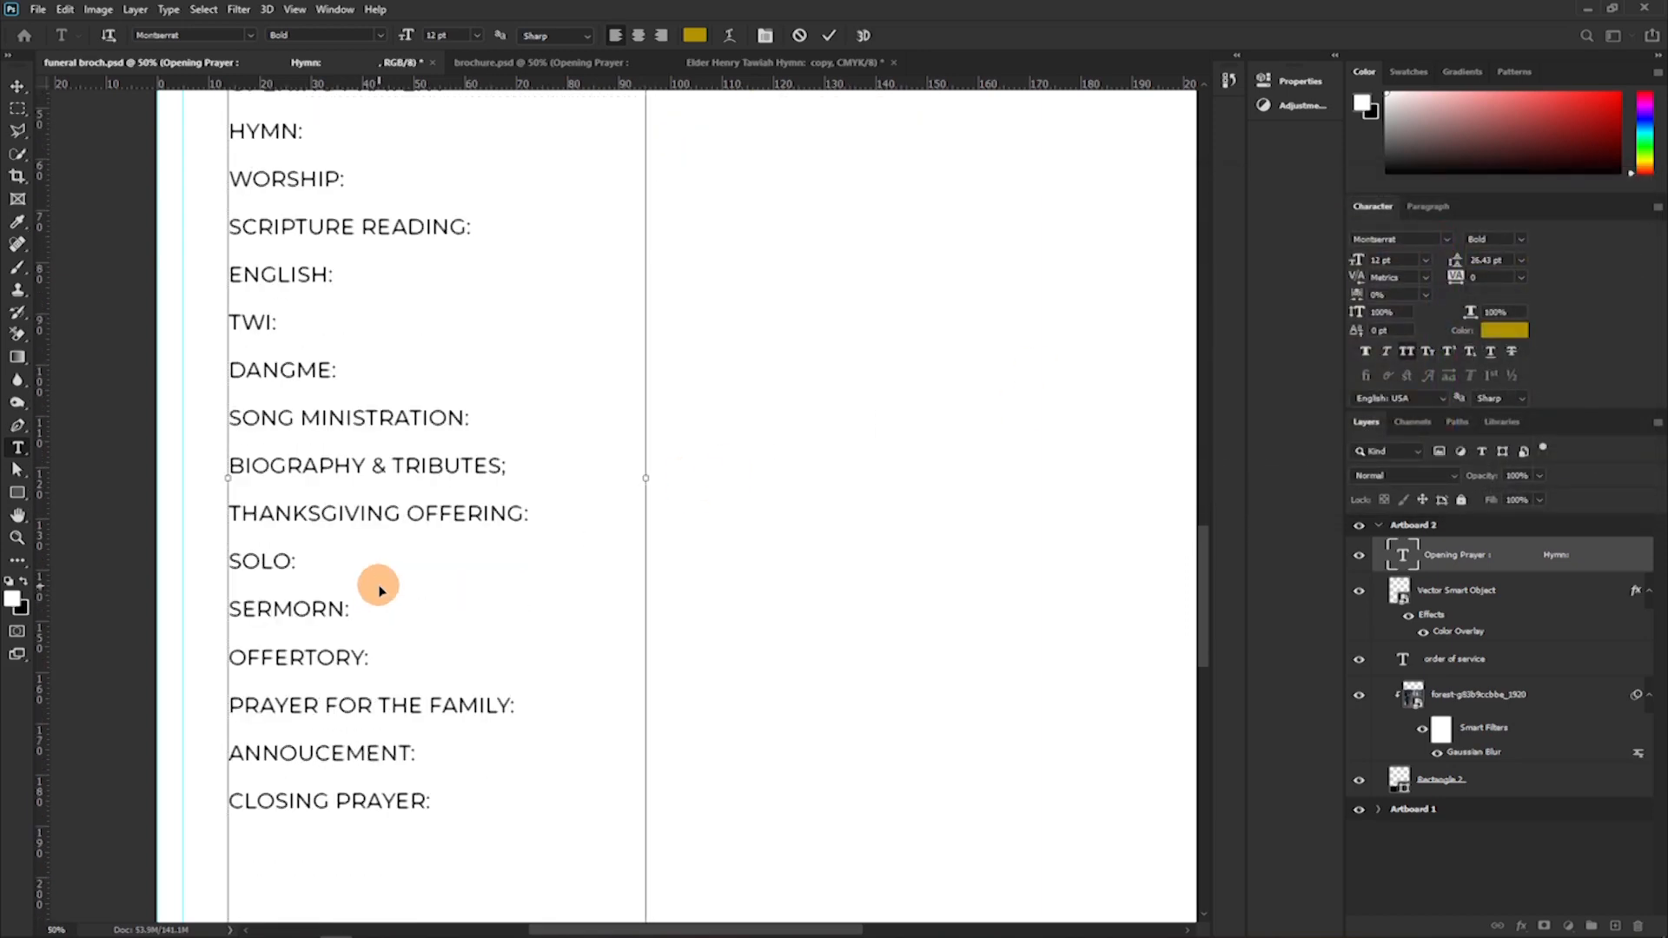
{"action": "scroll", "coordinate": [261, 682], "scroll_direction": "down", "scroll_amount": 4}
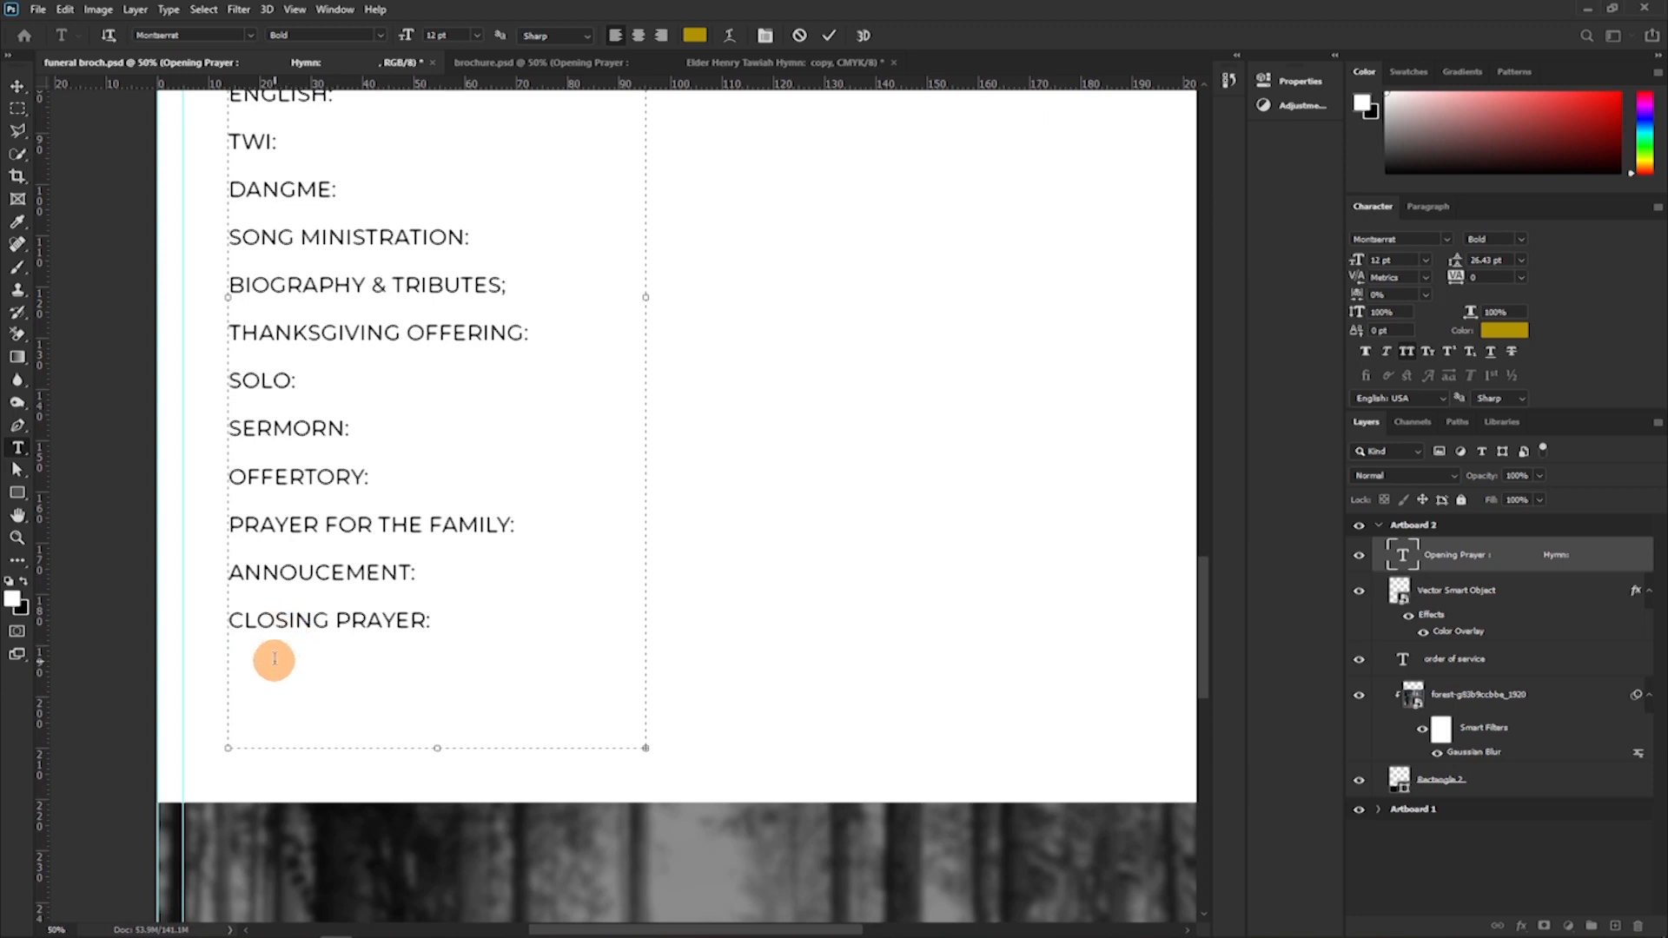
{"action": "left_click", "coordinate": [268, 686]}
{"action": "type", "text": "PRIVATE BURIAL"}
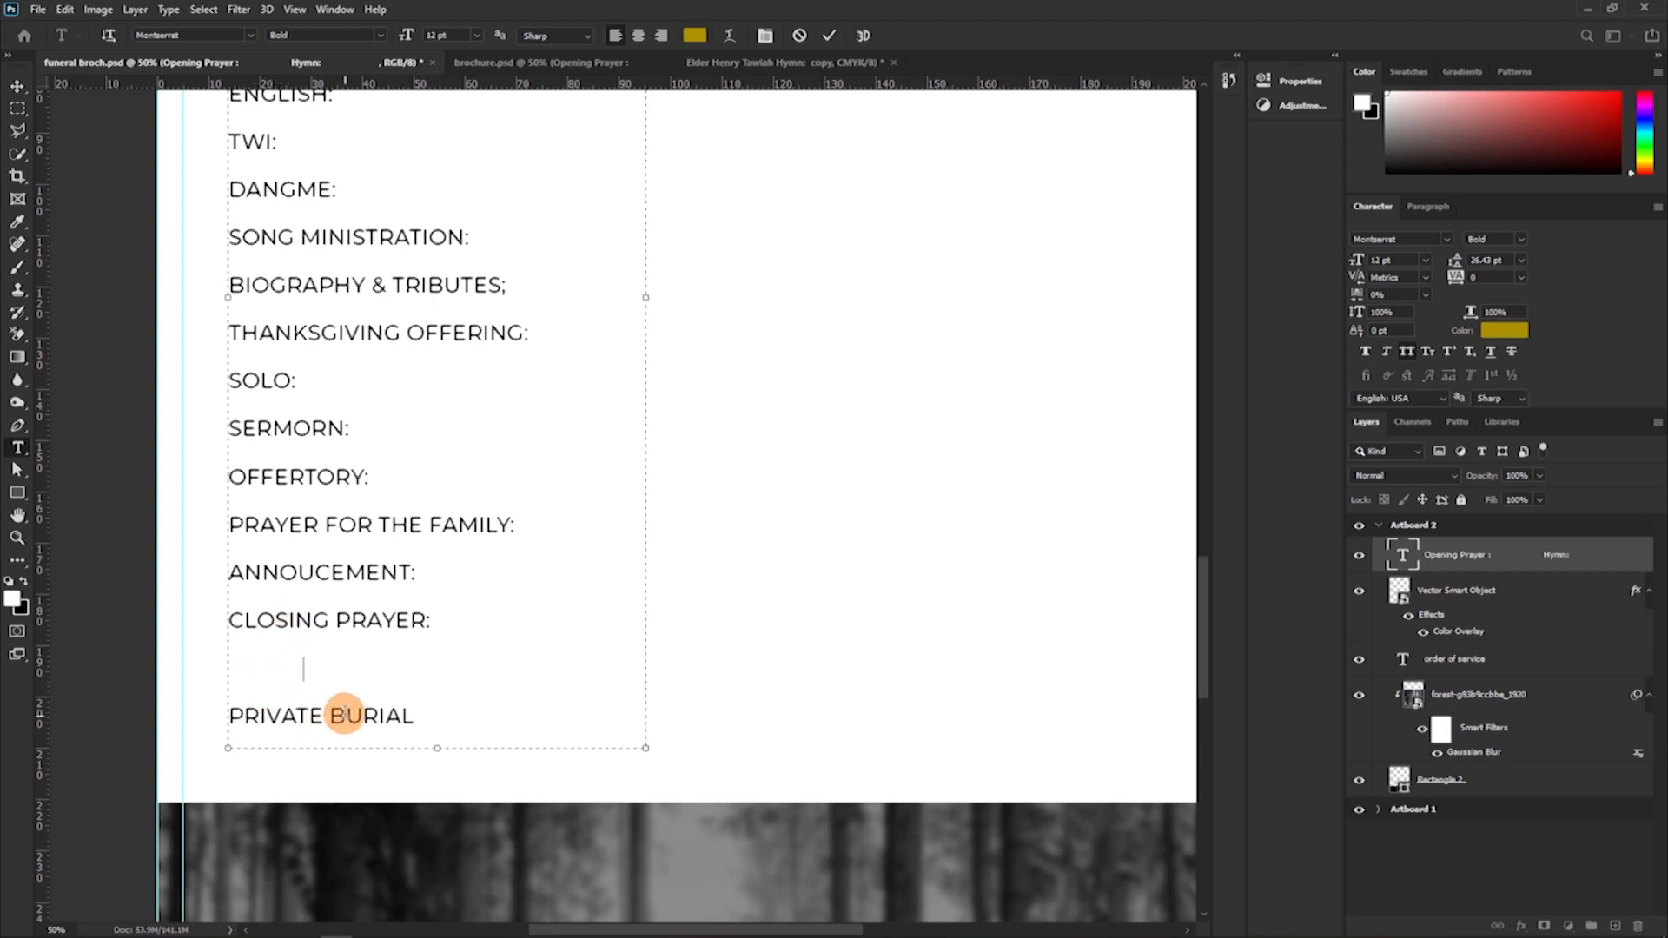
{"action": "key", "text": "ctrl+v"}
{"action": "key", "text": "BackSpace"}
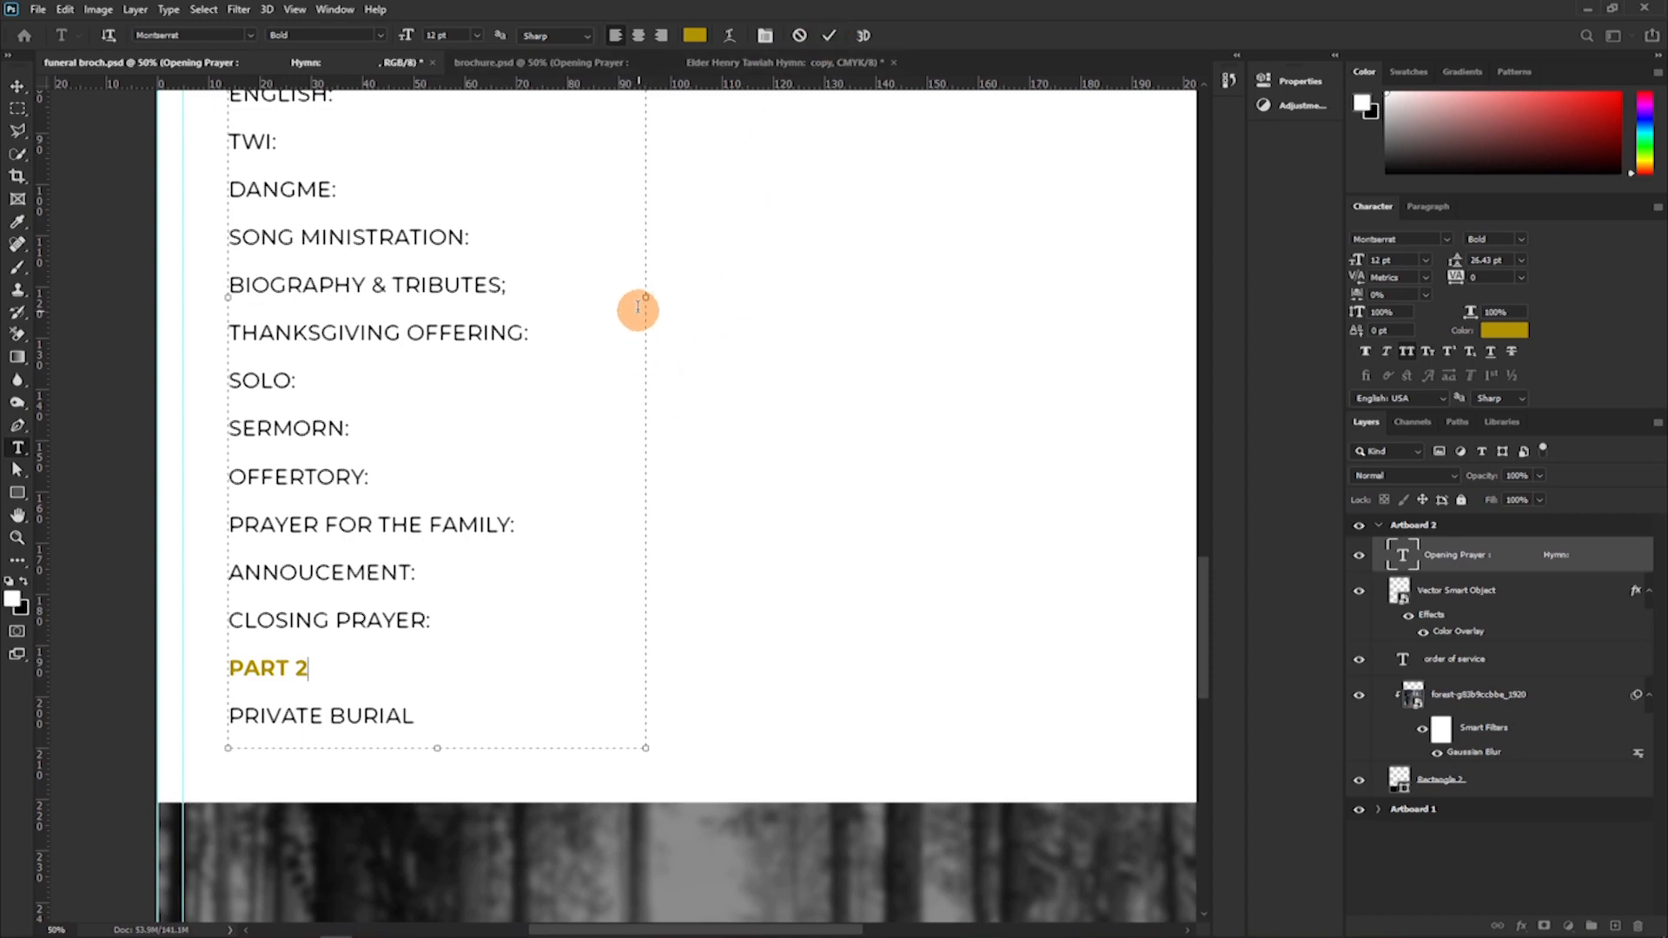
Narrow the programme list's text box to fit its longest line and commit the text edits.
{"action": "scroll", "coordinate": [647, 291], "scroll_direction": "up", "scroll_amount": 1}
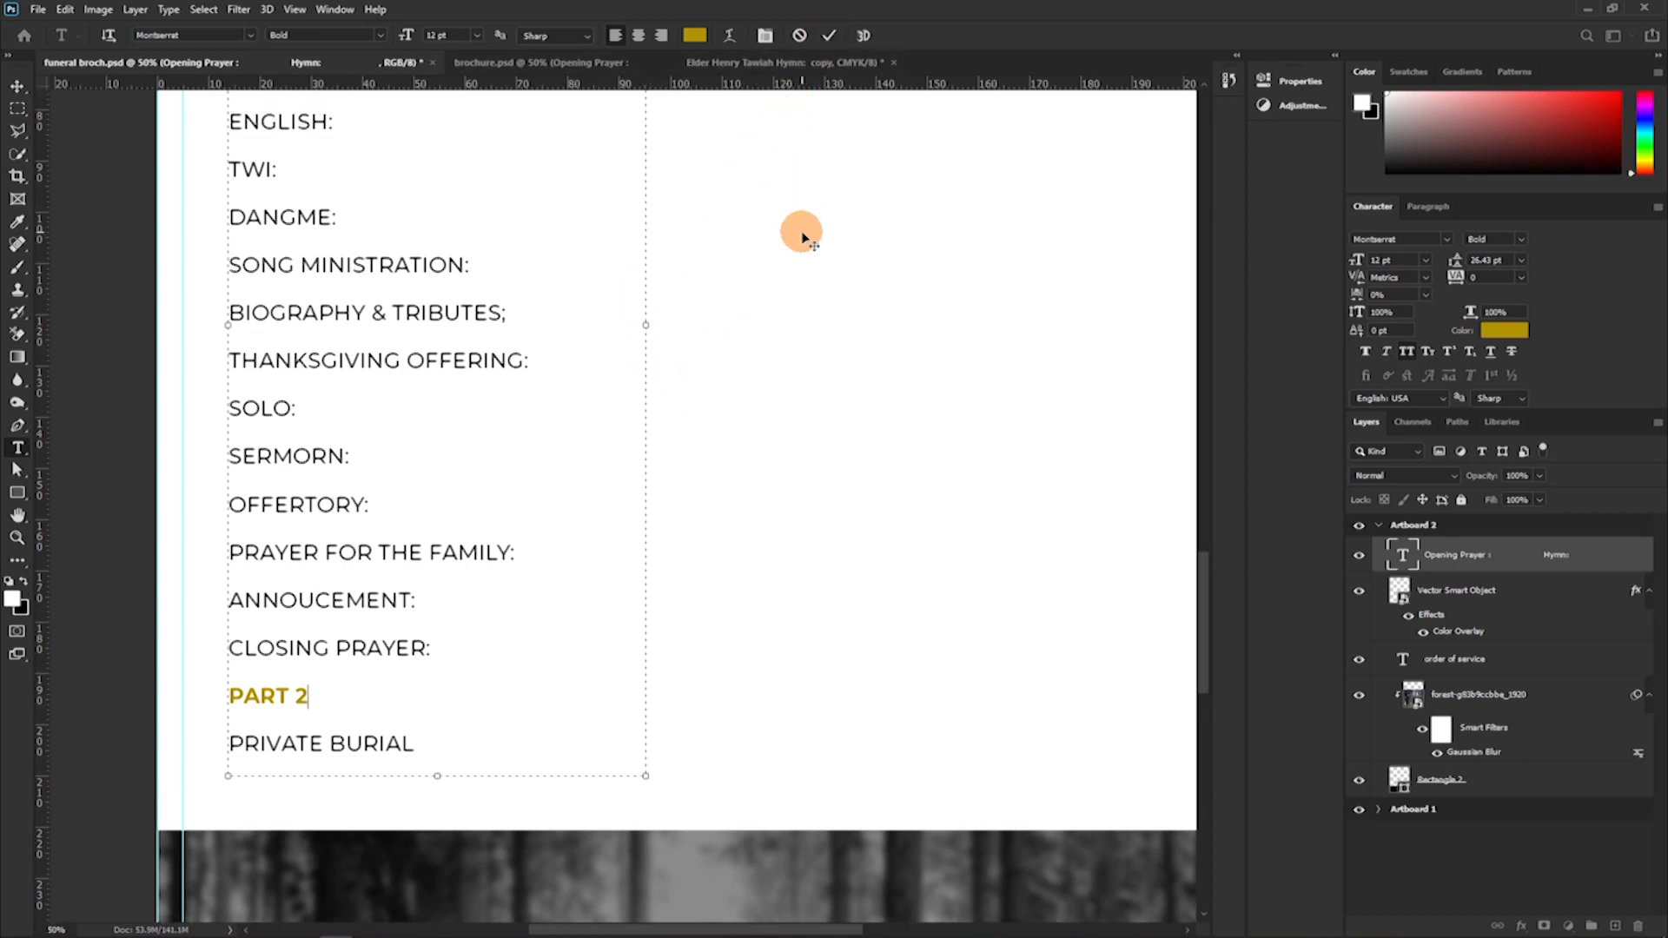
{"action": "key", "text": "ctrl+minus"}
{"action": "key", "text": "ctrl+minus"}
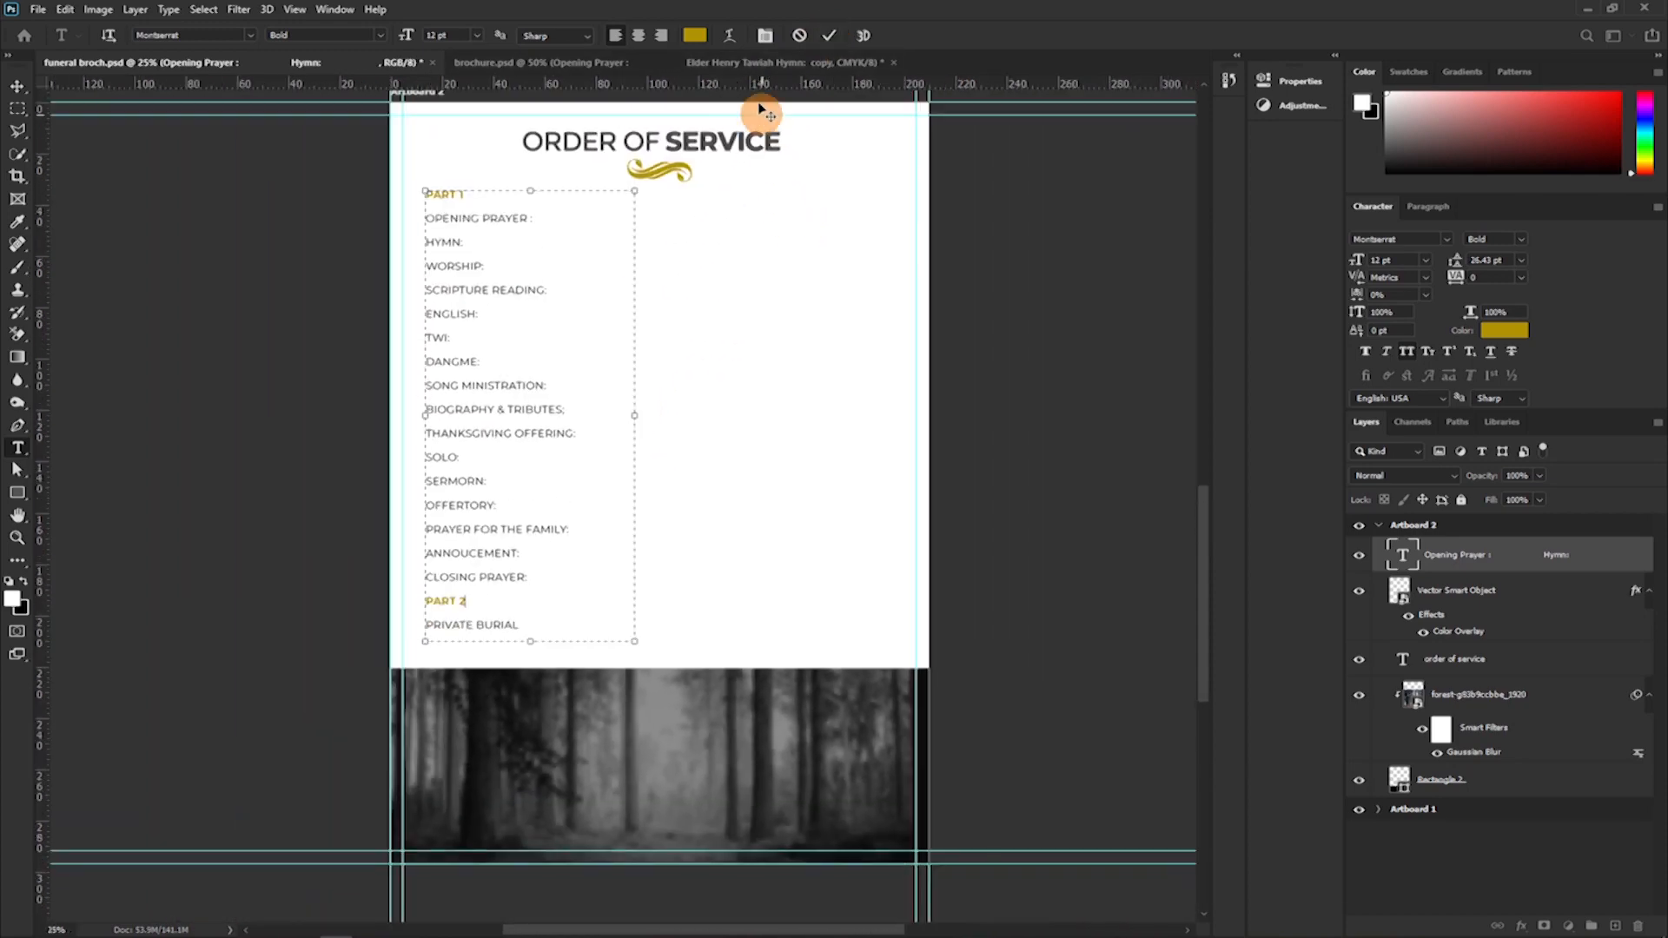
{"action": "left_click_drag", "start_coordinate": [635, 415], "coordinate": [584, 415]}
{"action": "left_click", "coordinate": [827, 36]}
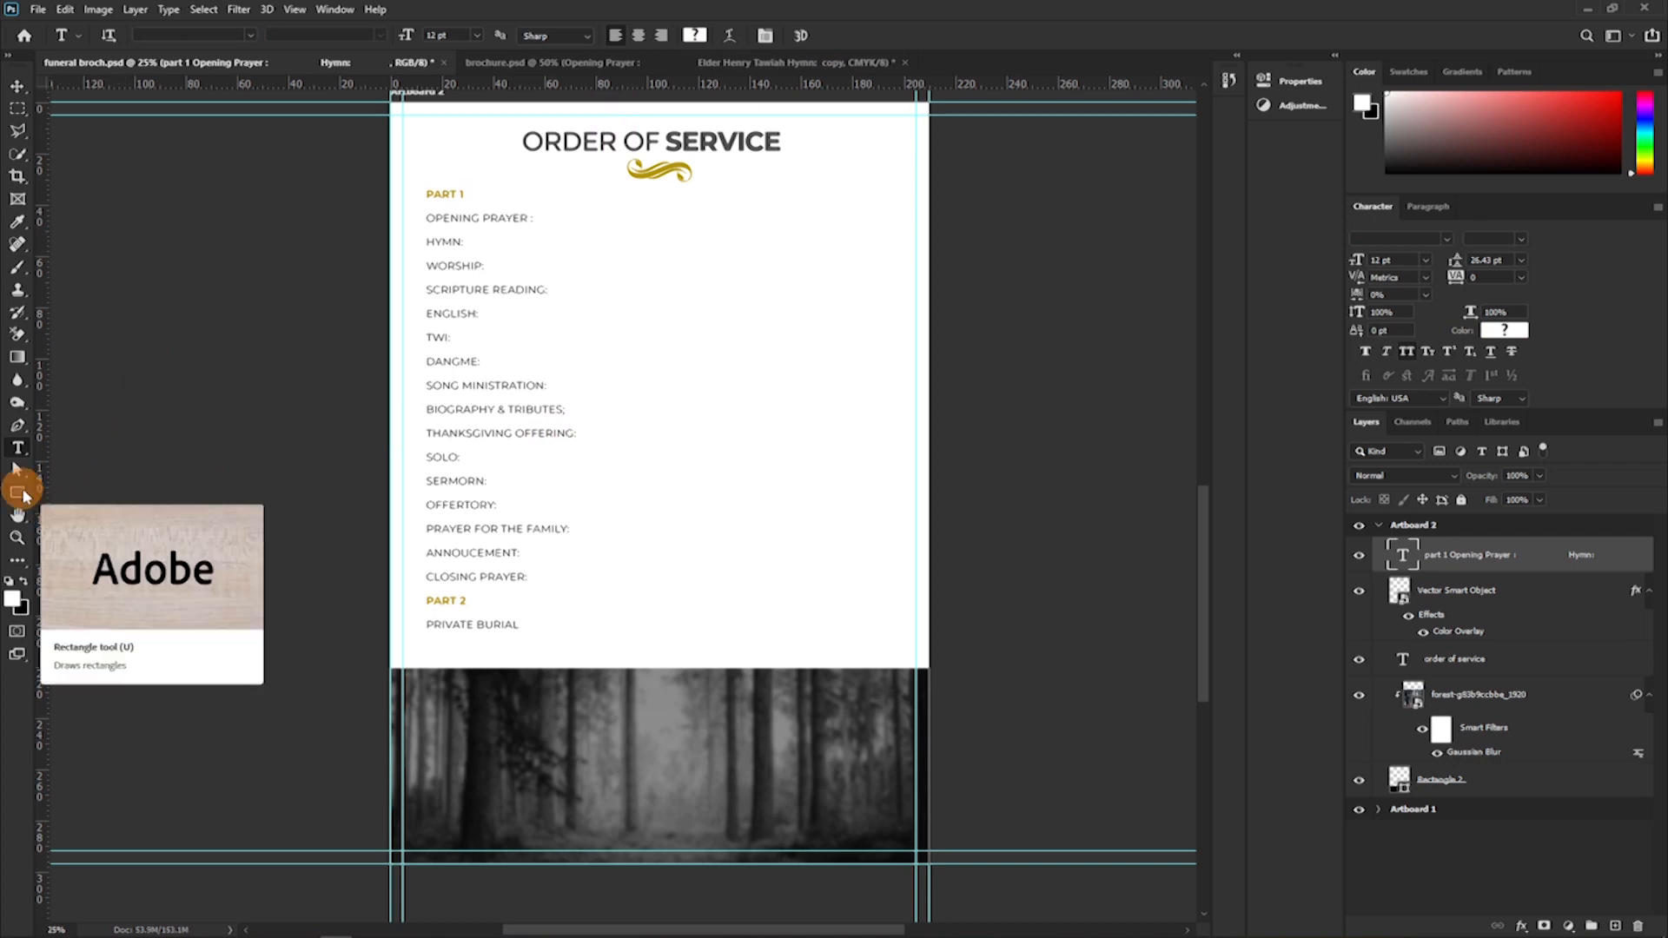
Draw a vertical divider rectangle about 5 px wide and 2117 px high beside the programme list and center it horizontally on Artboard 2.
{"action": "left_click", "coordinate": [20, 494]}
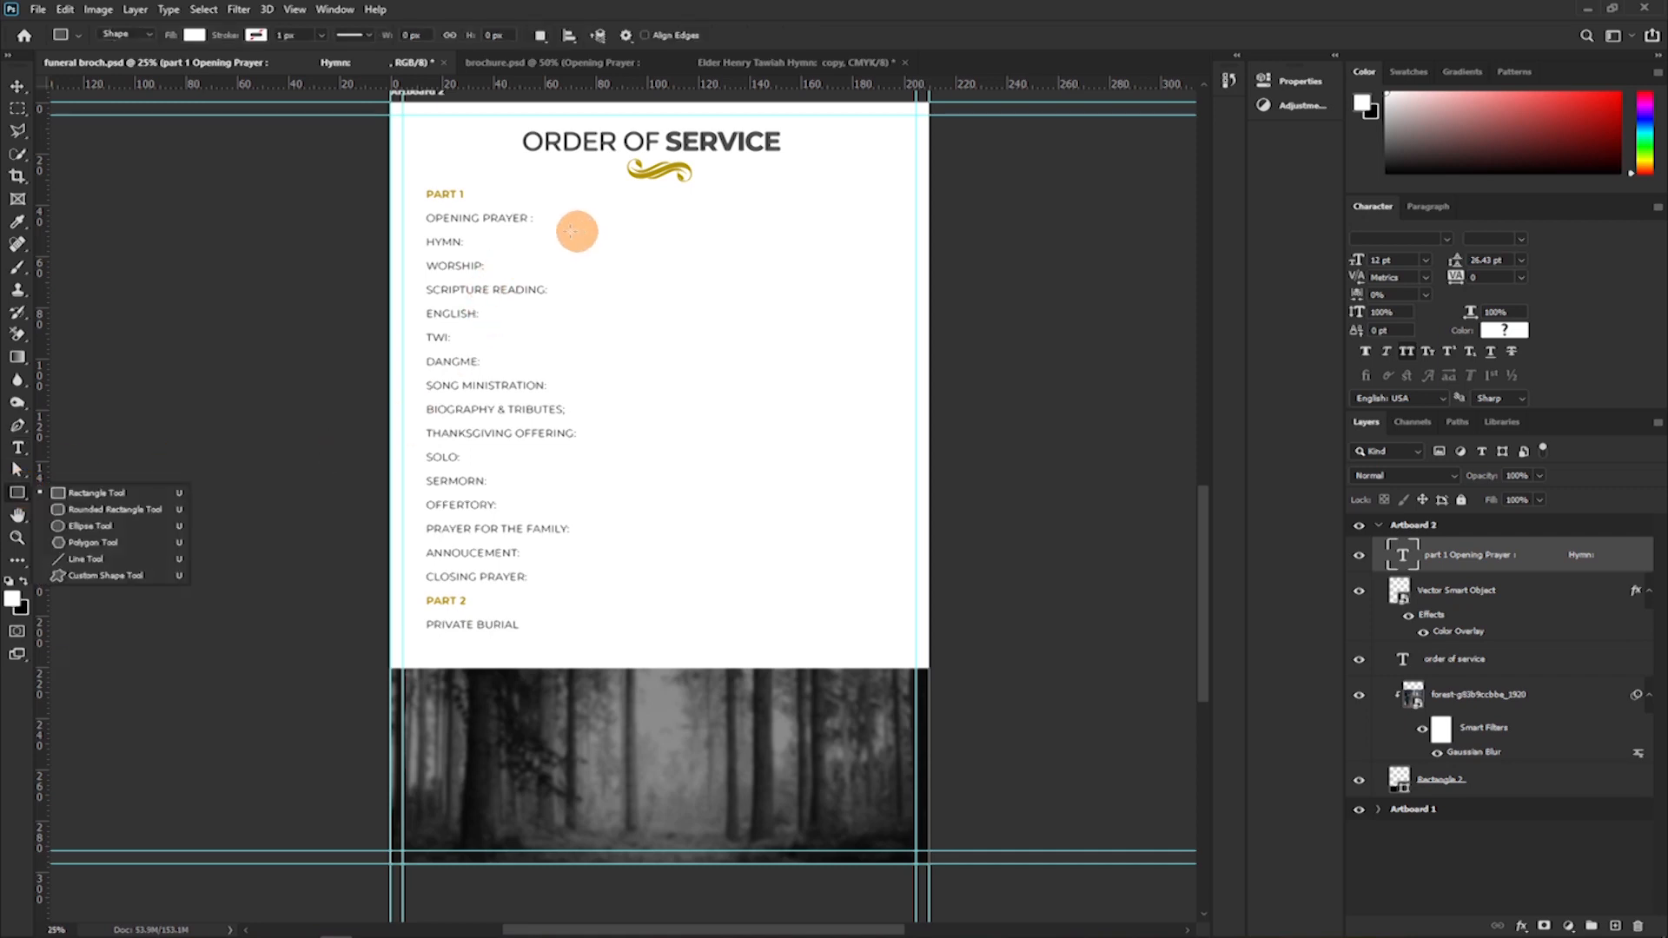
{"action": "left_click_drag", "start_coordinate": [655, 196], "coordinate": [653, 651]}
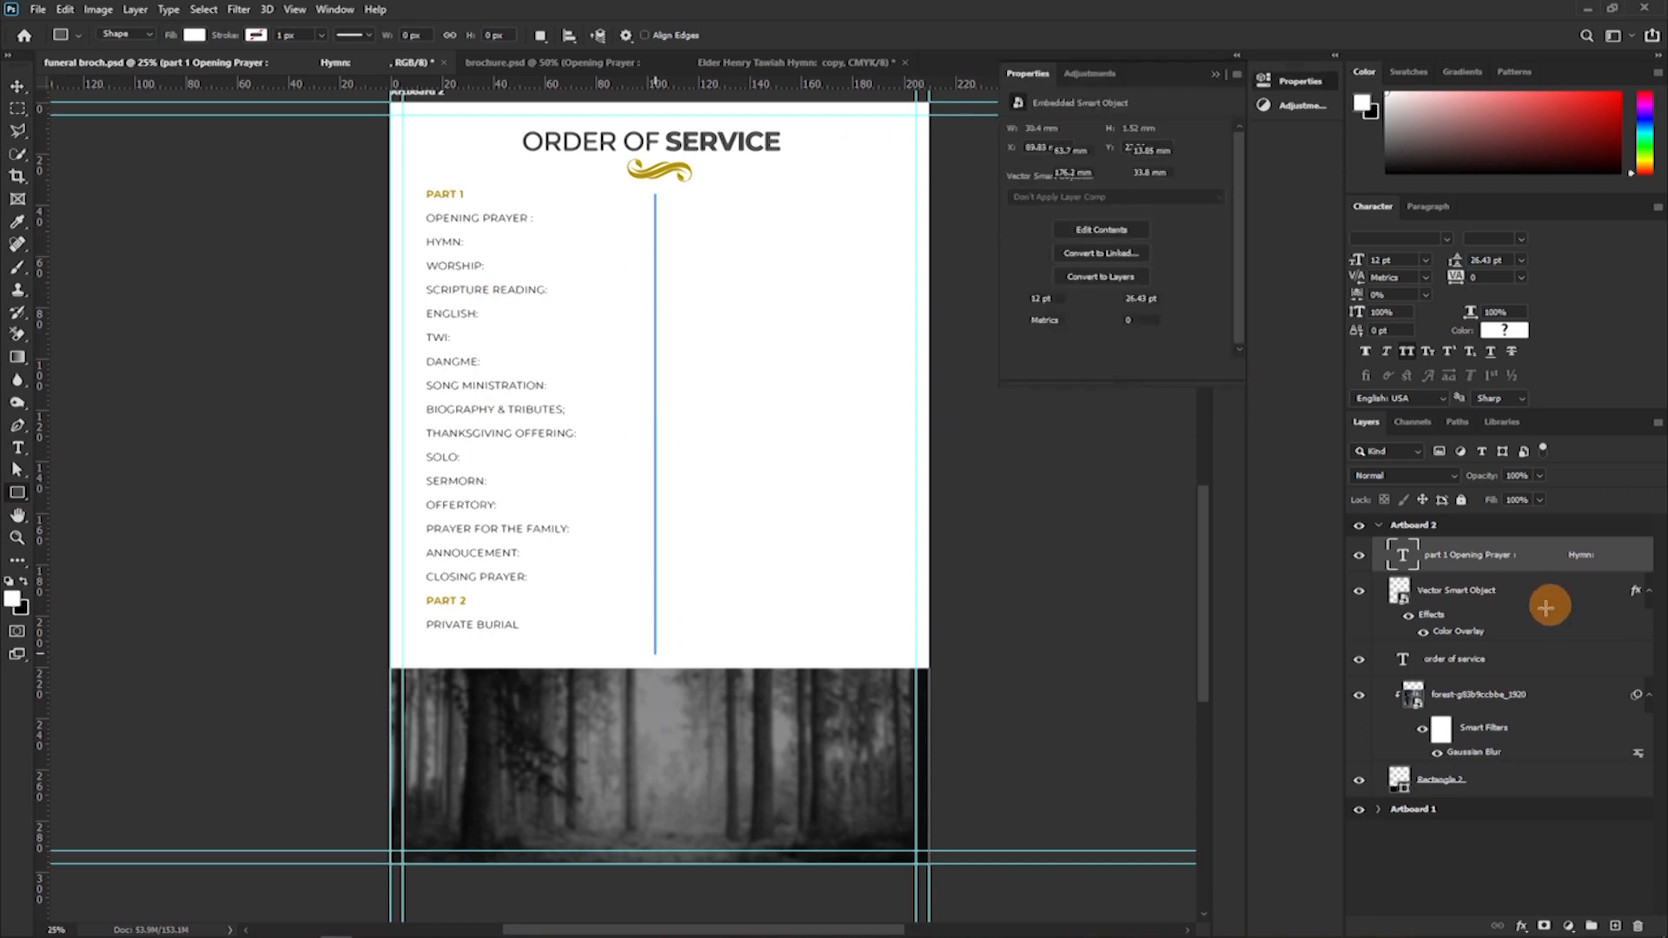
{"action": "left_click", "coordinate": [1422, 524]}
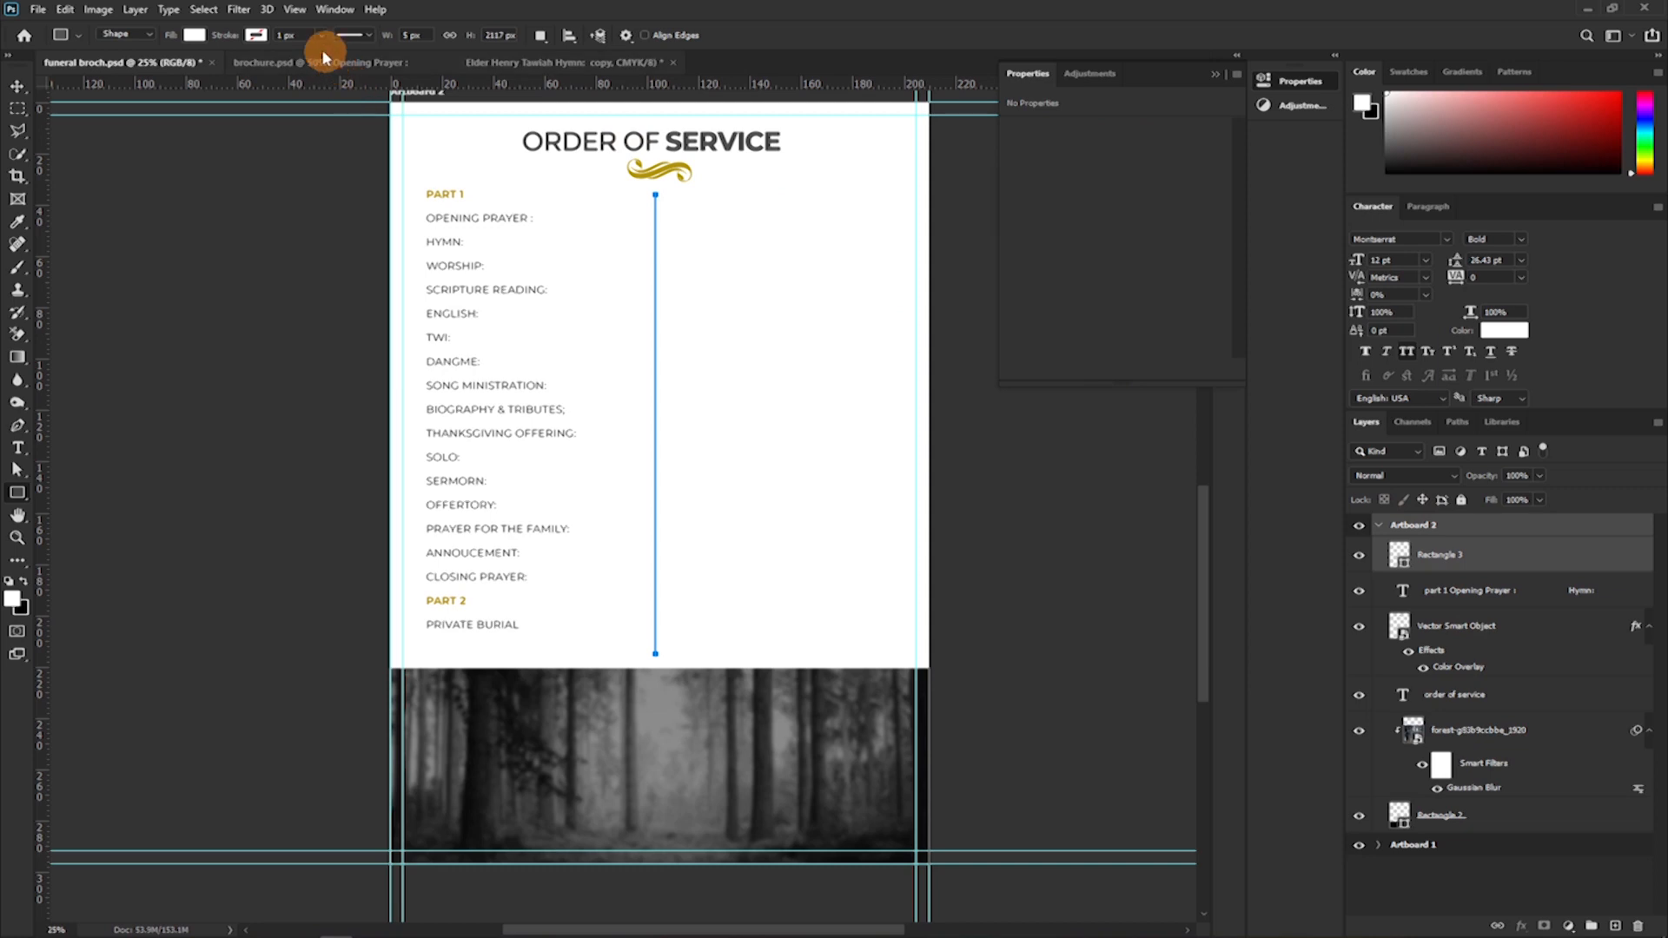
{"action": "key", "text": "v"}
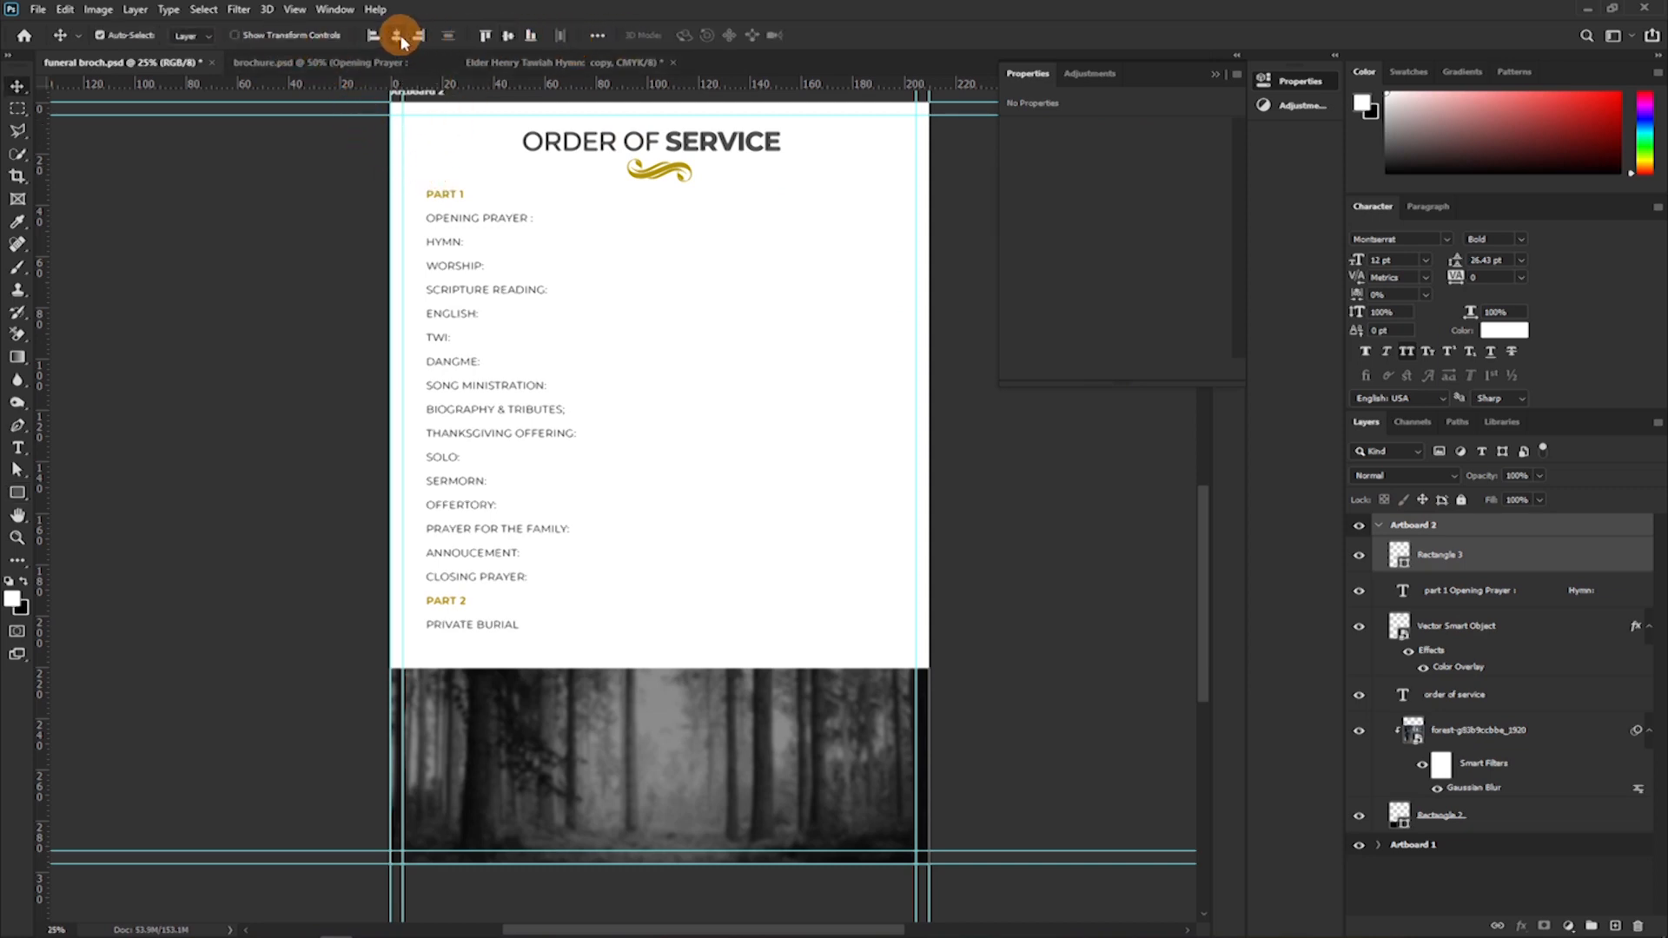
Fill the vertical divider with the gold #b19200 sampled from the ornament under the heading.
{"action": "double_click", "coordinate": [1400, 560]}
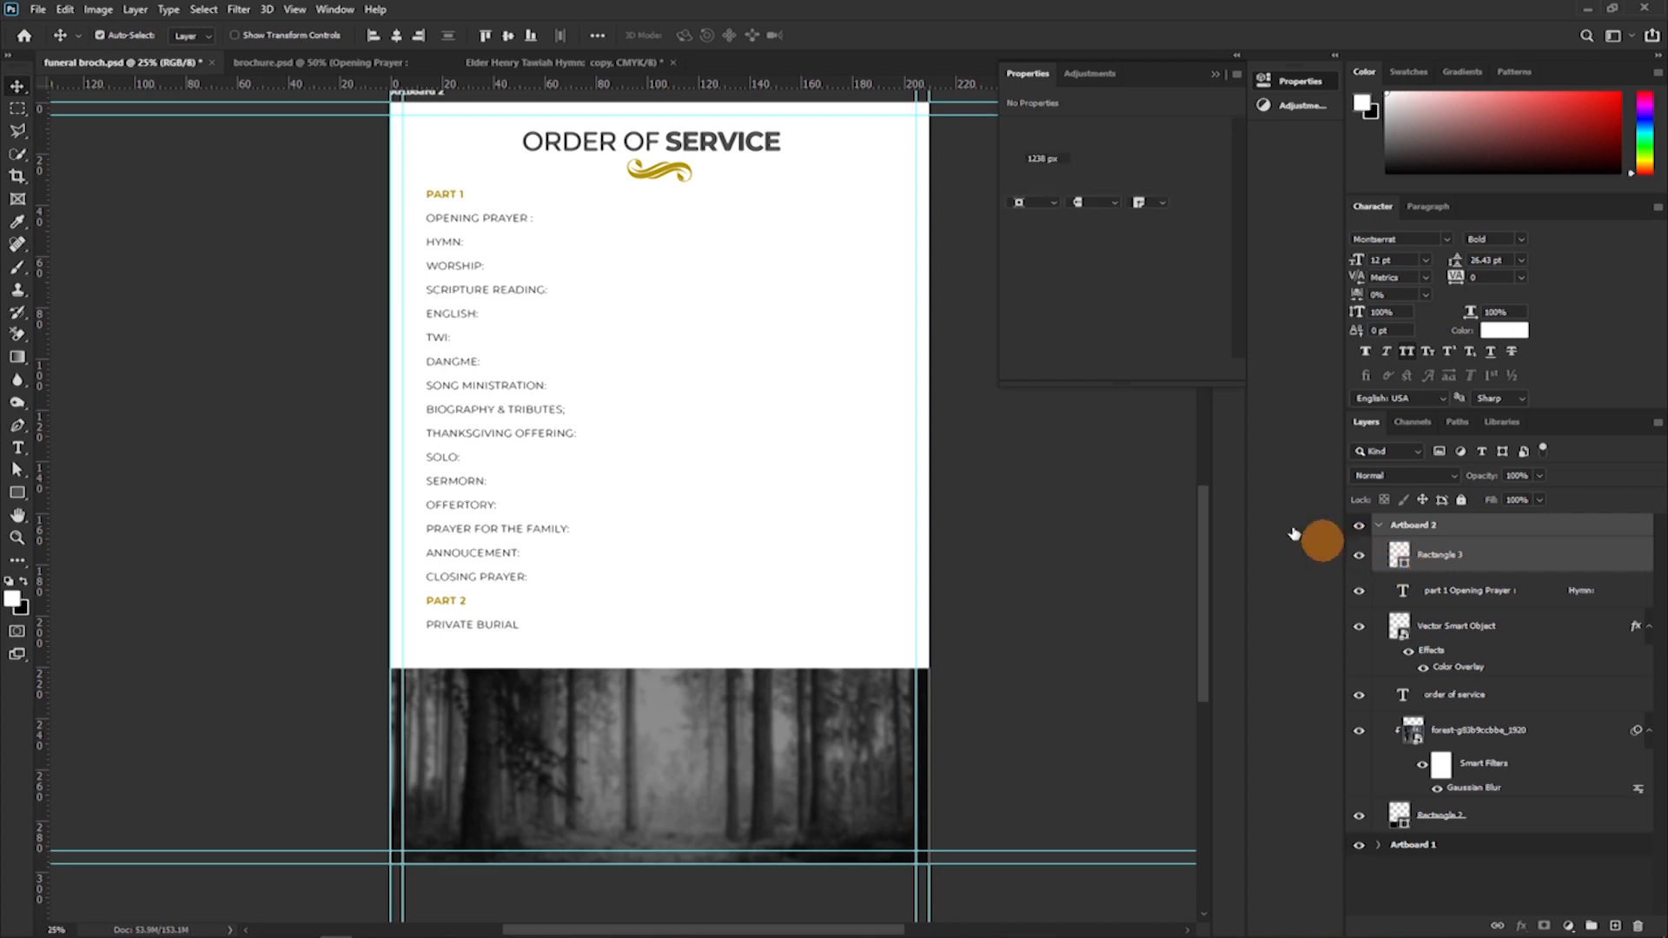
{"action": "left_click", "coordinate": [661, 165]}
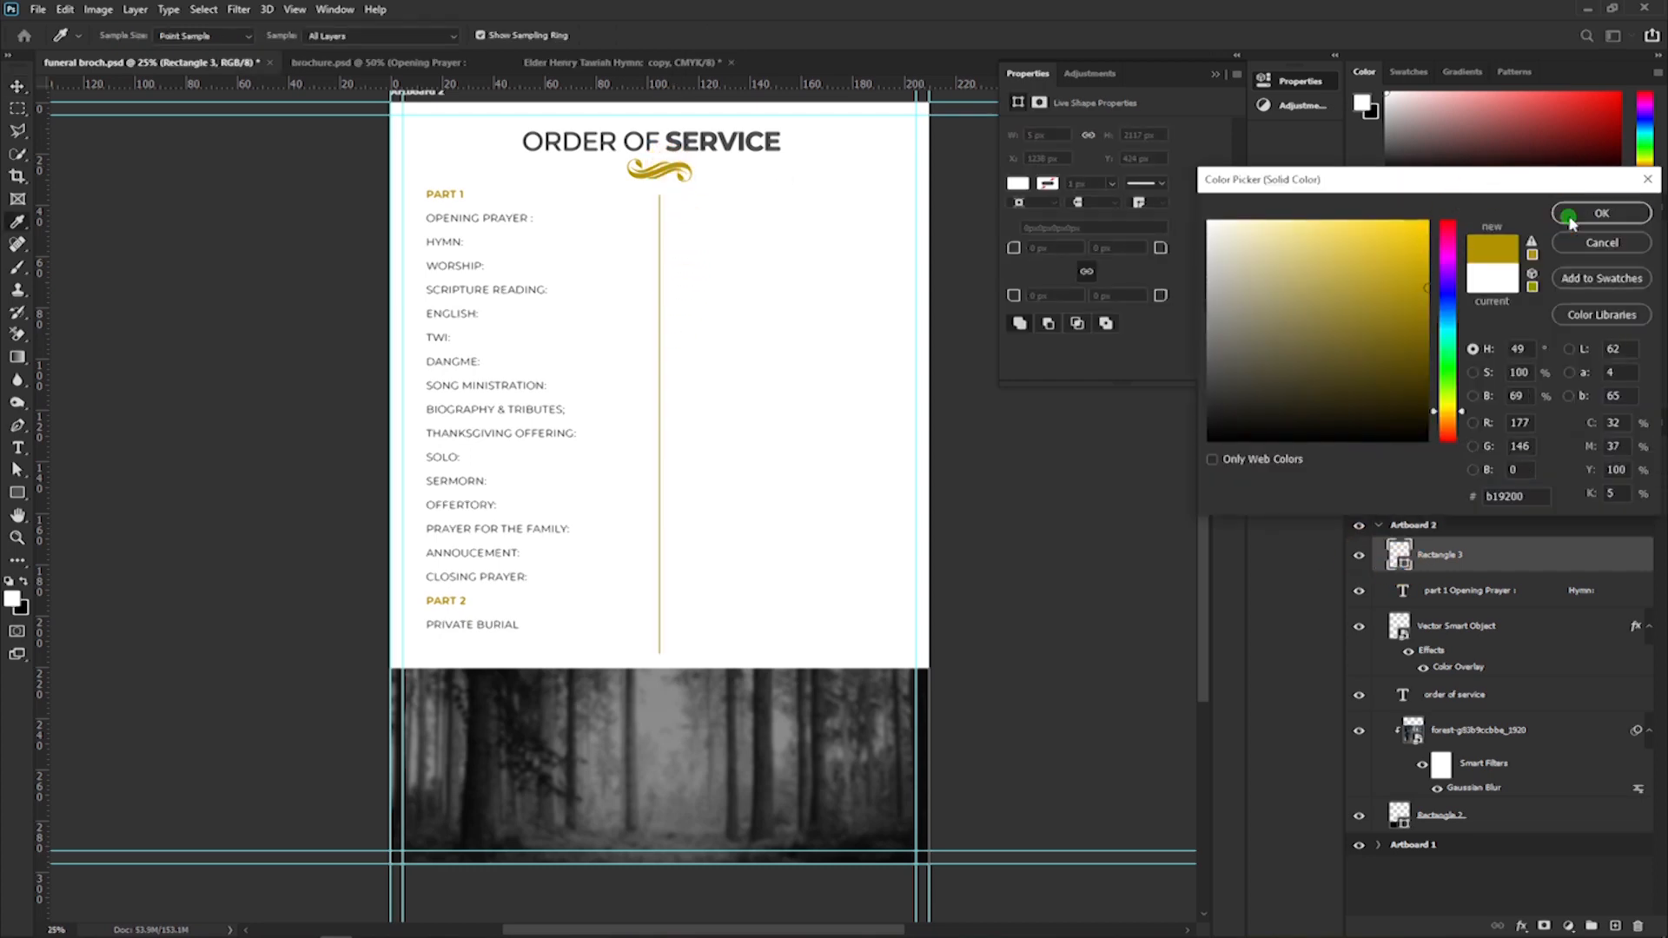
{"action": "left_click", "coordinate": [1601, 212]}
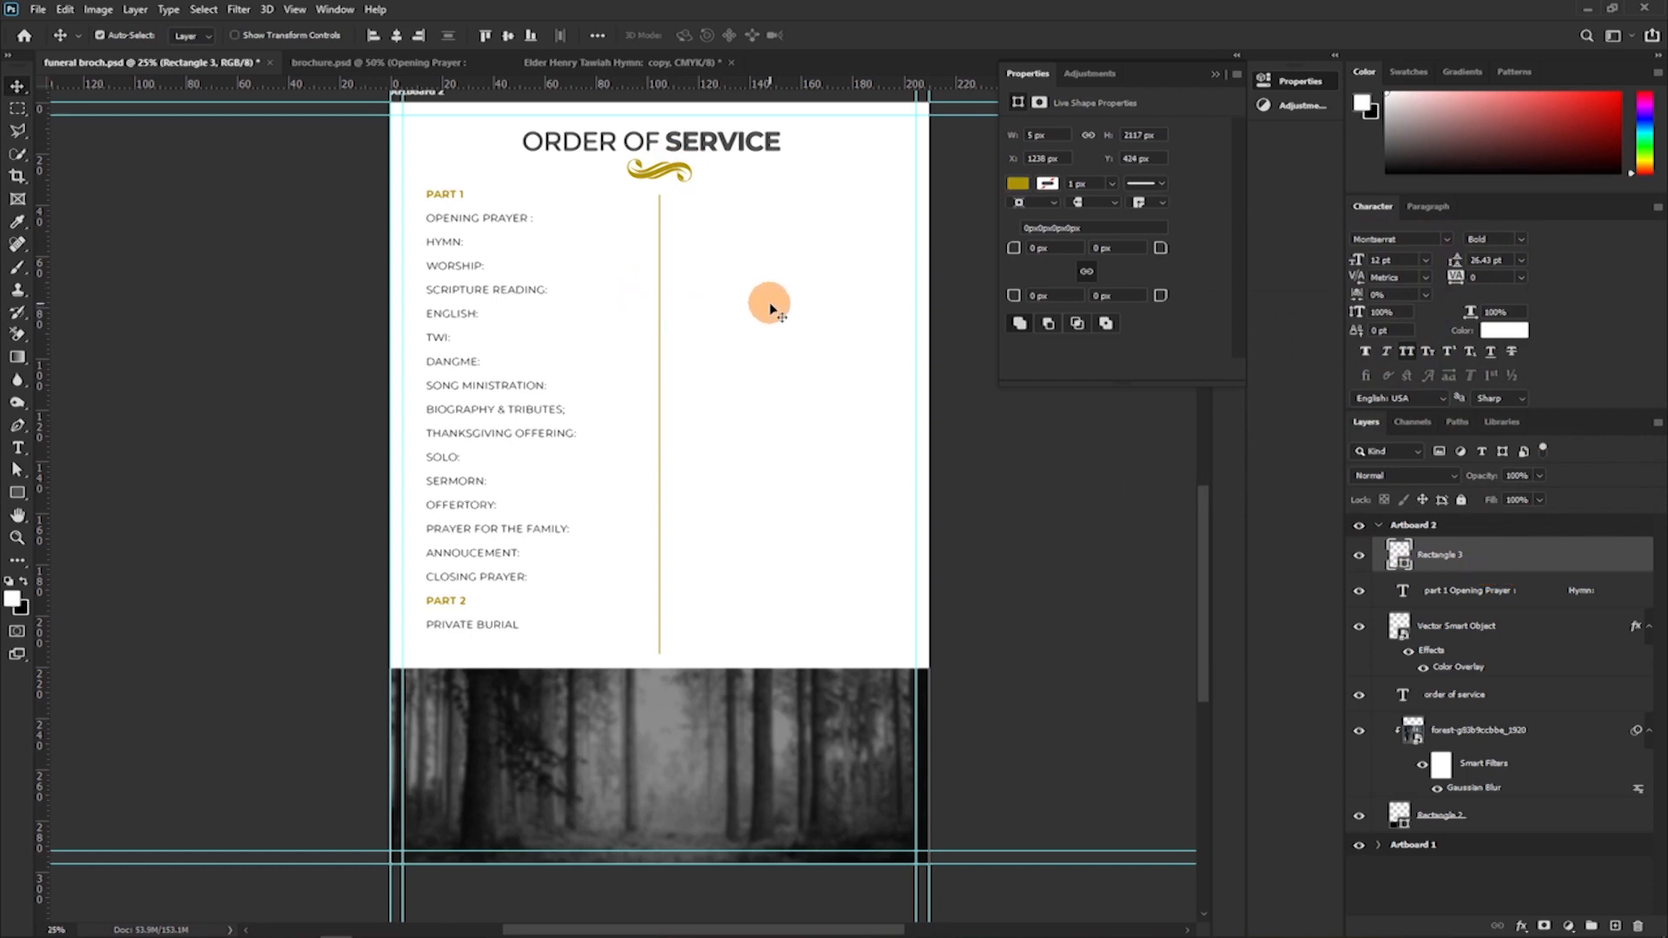
Duplicate the programme list text layer and place the copy level with the original on the other side of the gold divider.
{"action": "left_click", "coordinate": [1435, 591]}
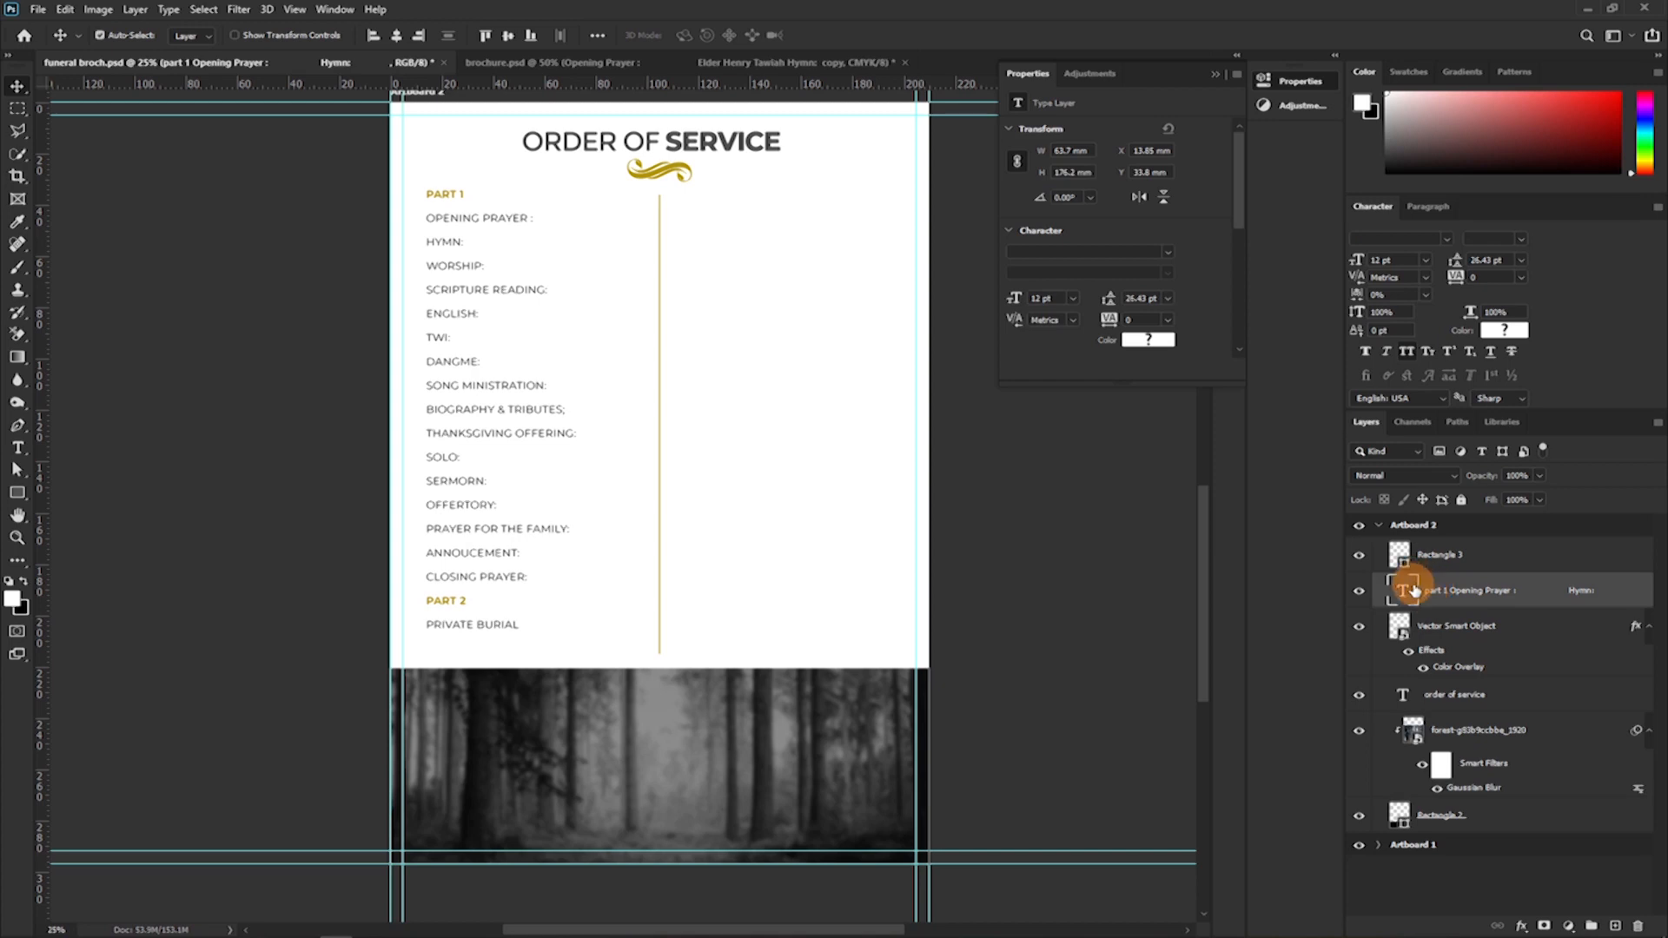
{"action": "key", "text": "ctrl+j"}
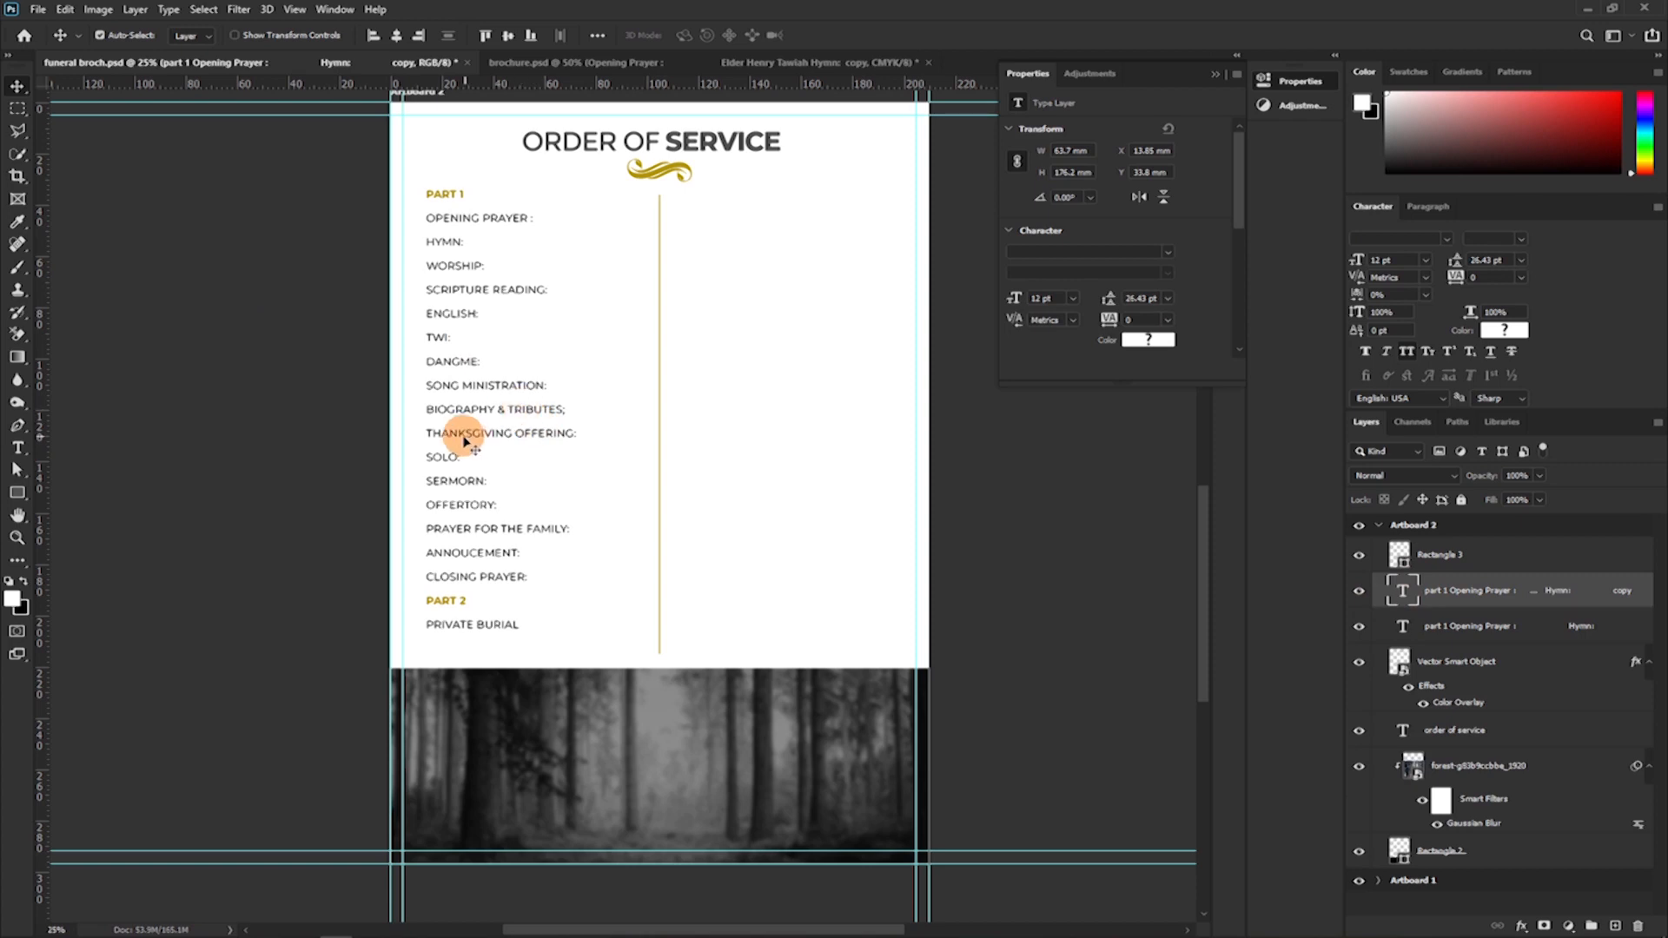
{"action": "left_click_drag", "start_coordinate": [521, 383], "coordinate": [689, 370]}
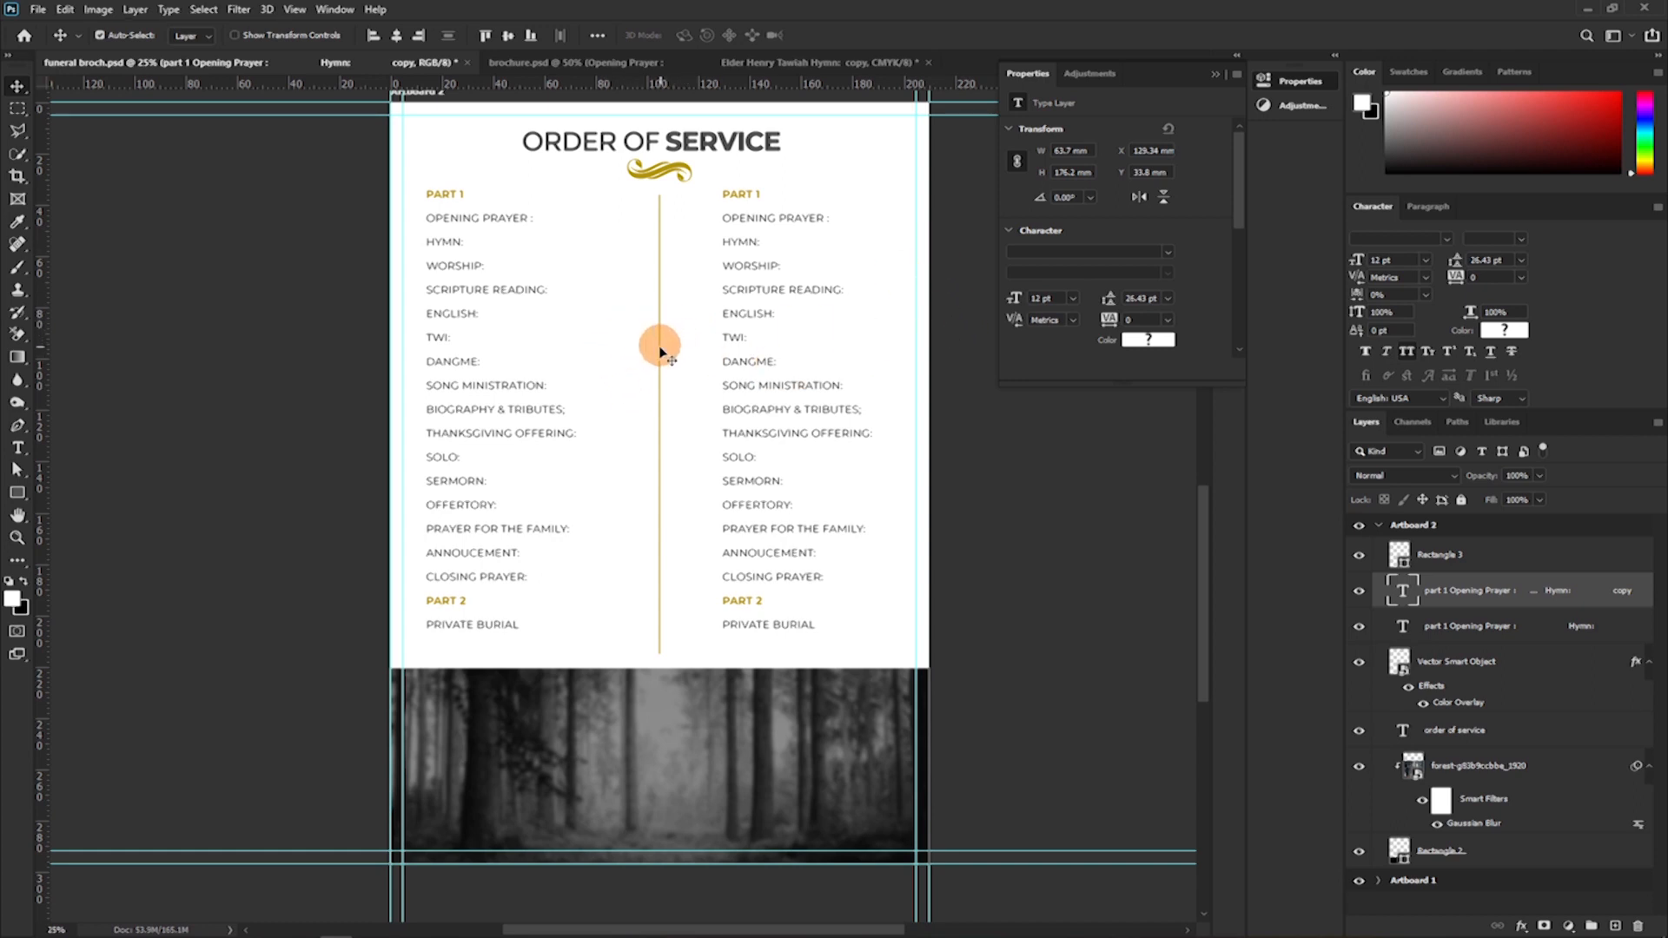
{"action": "key", "text": "t"}
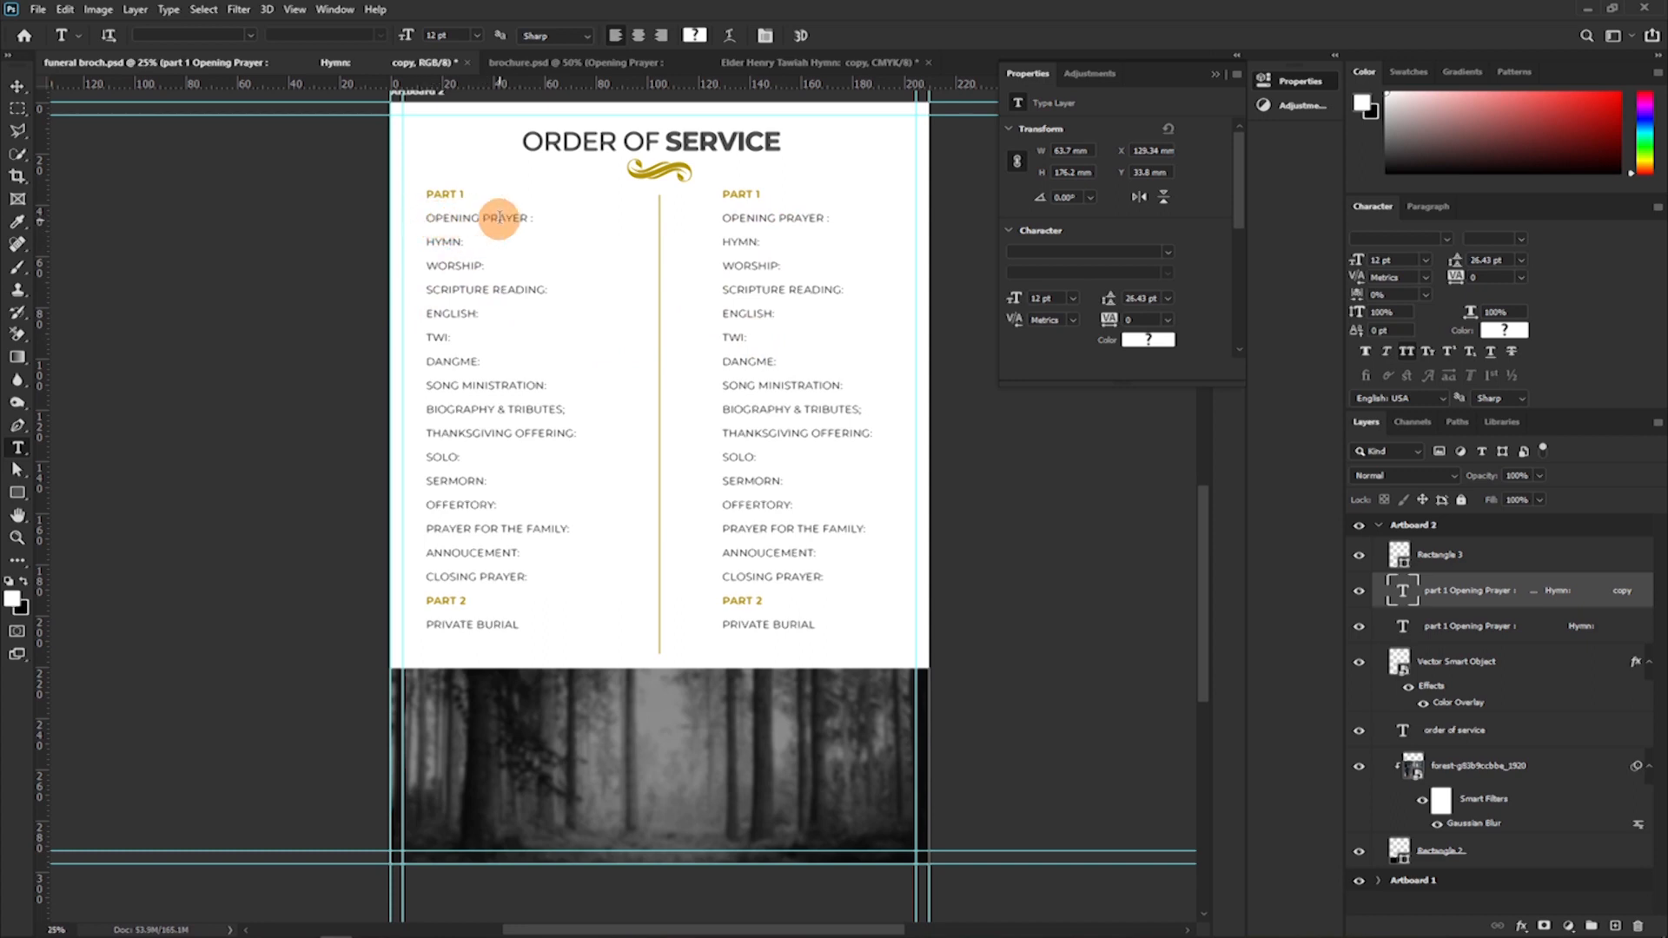
{"action": "left_click_drag", "start_coordinate": [725, 218], "coordinate": [856, 221]}
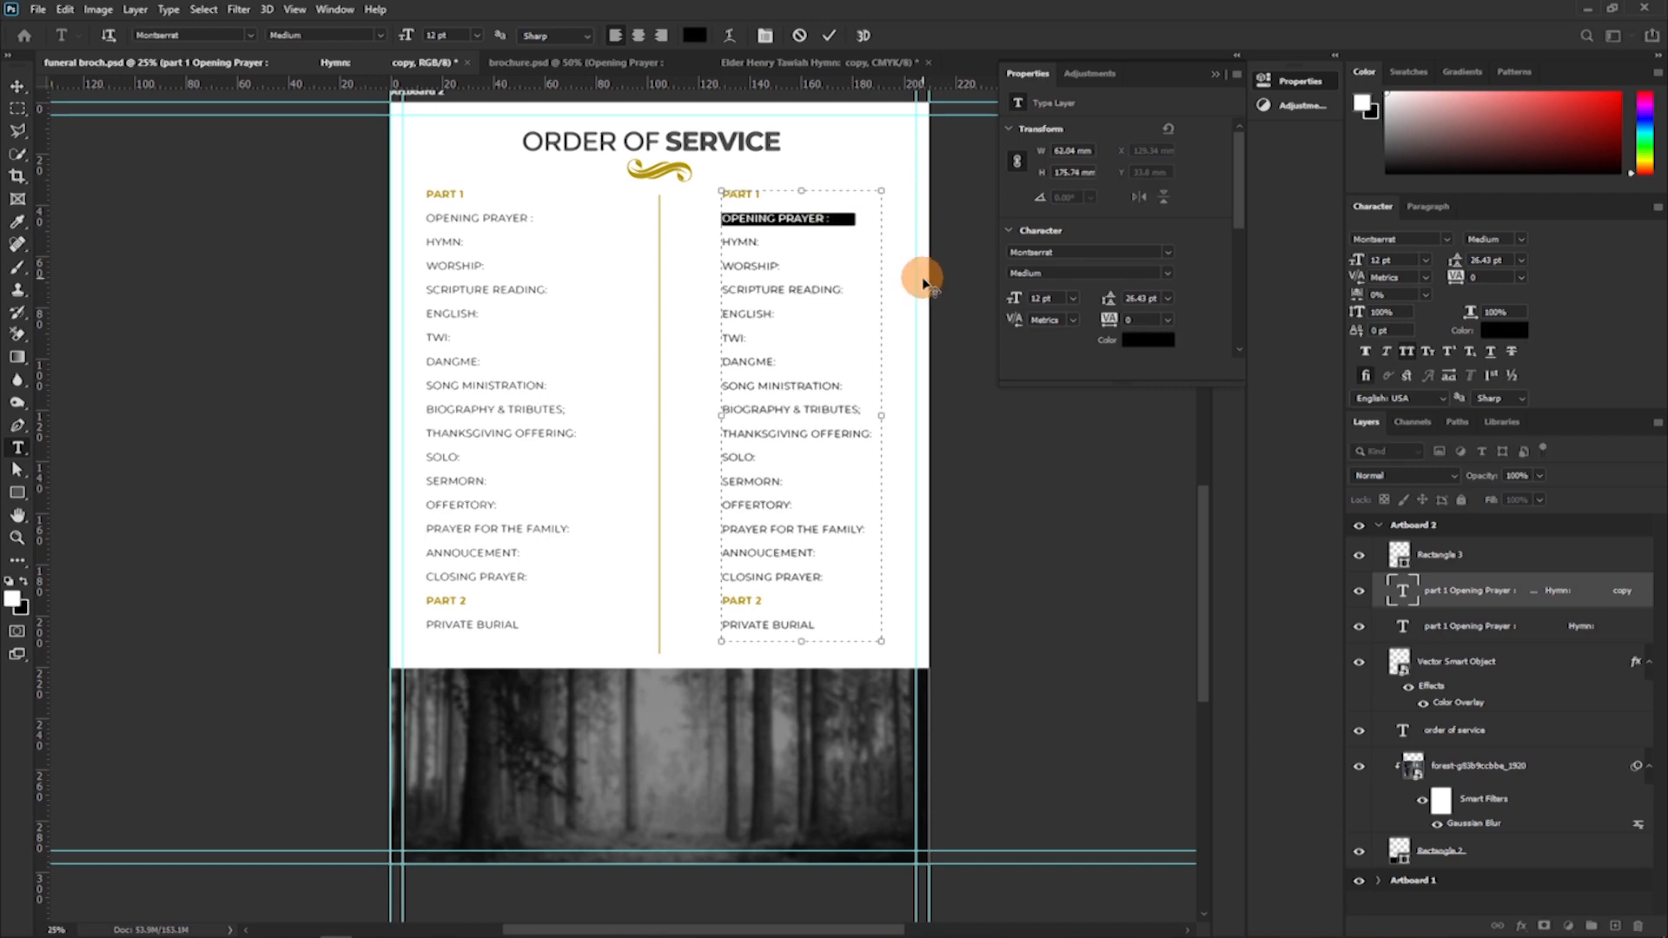
{"action": "type", "text": "E"}
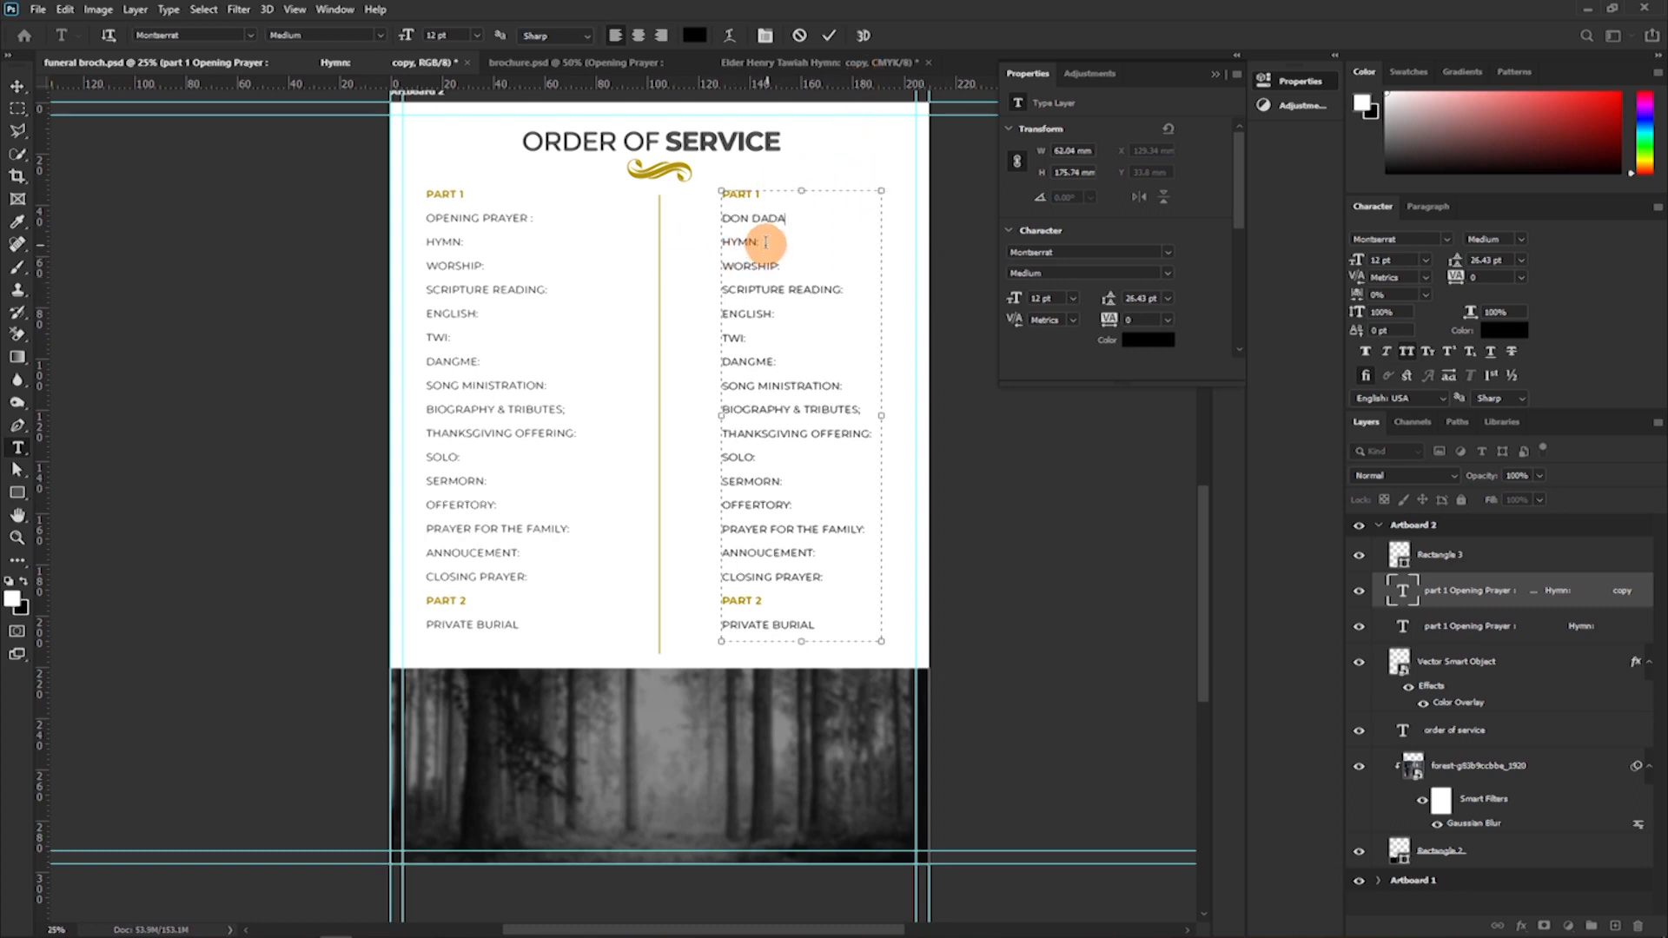
{"action": "left_click_drag", "start_coordinate": [760, 241], "coordinate": [698, 244]}
{"action": "double_click", "coordinate": [775, 242]}
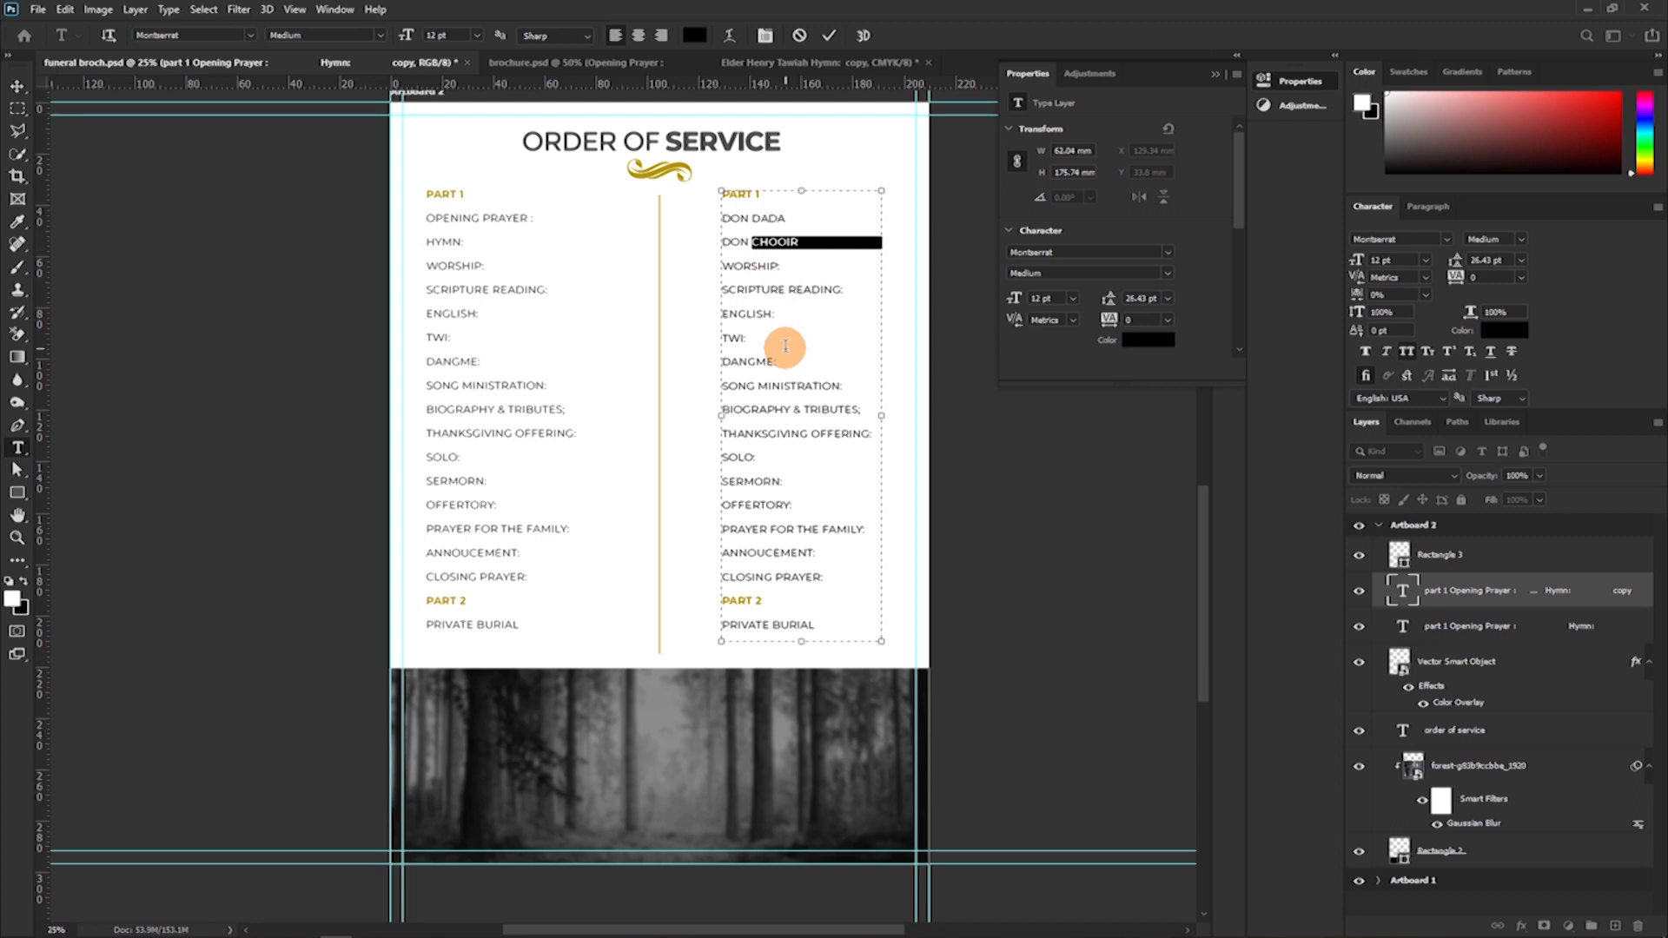
{"action": "key", "text": "BackSpace"}
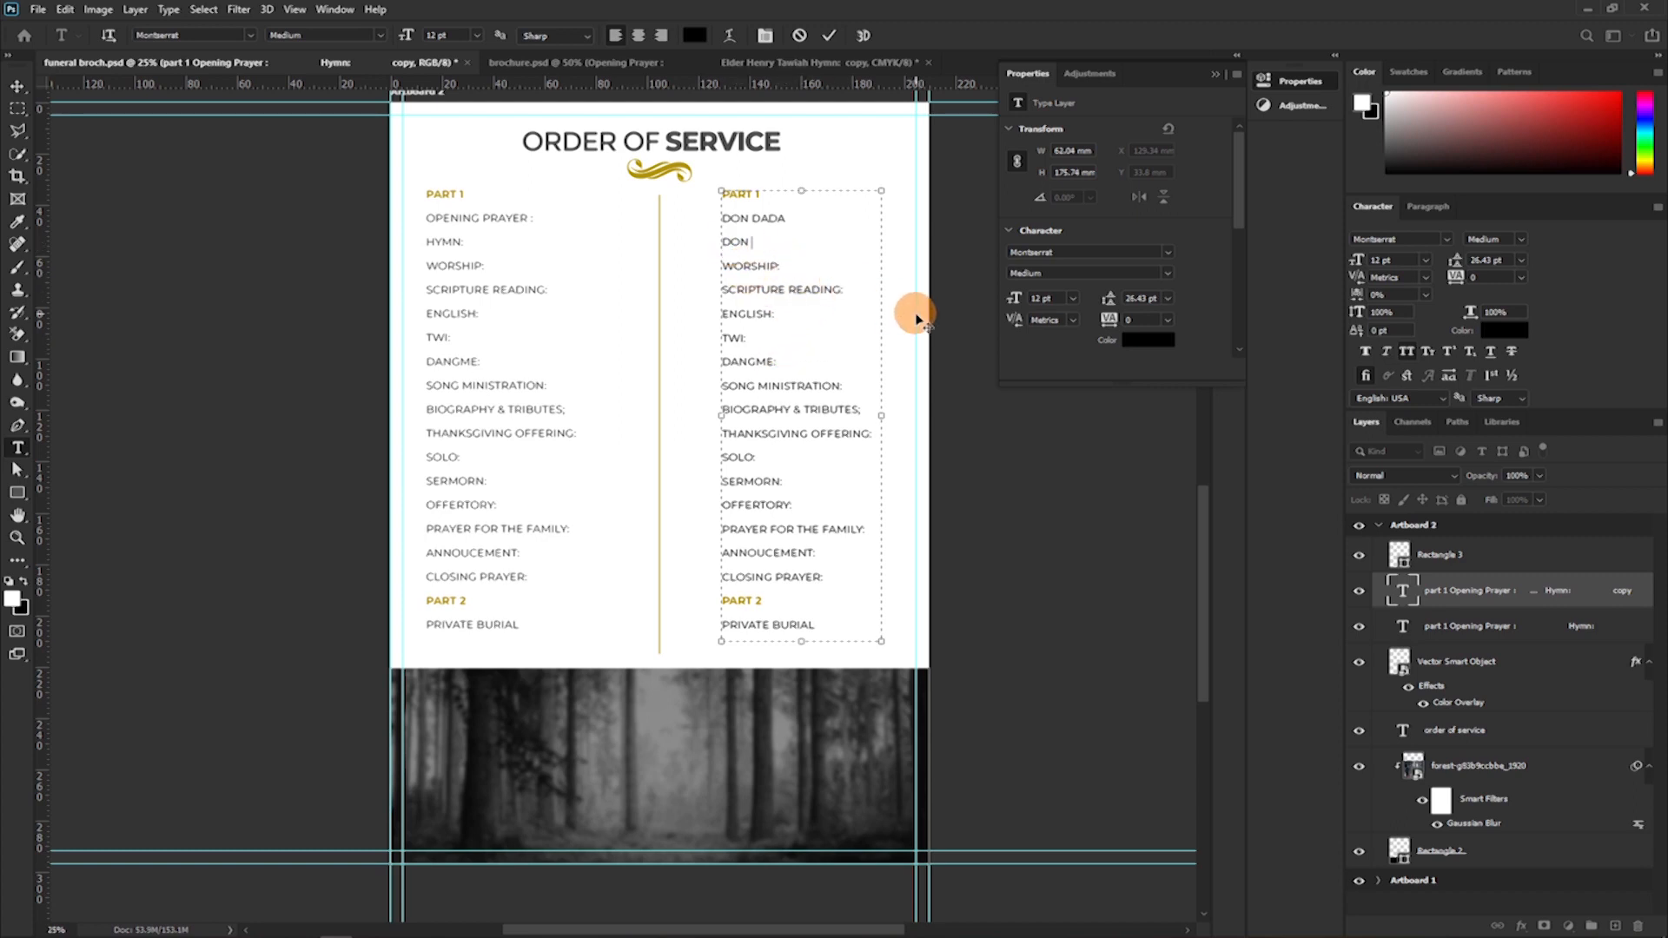
{"action": "key", "text": "ctrl+z"}
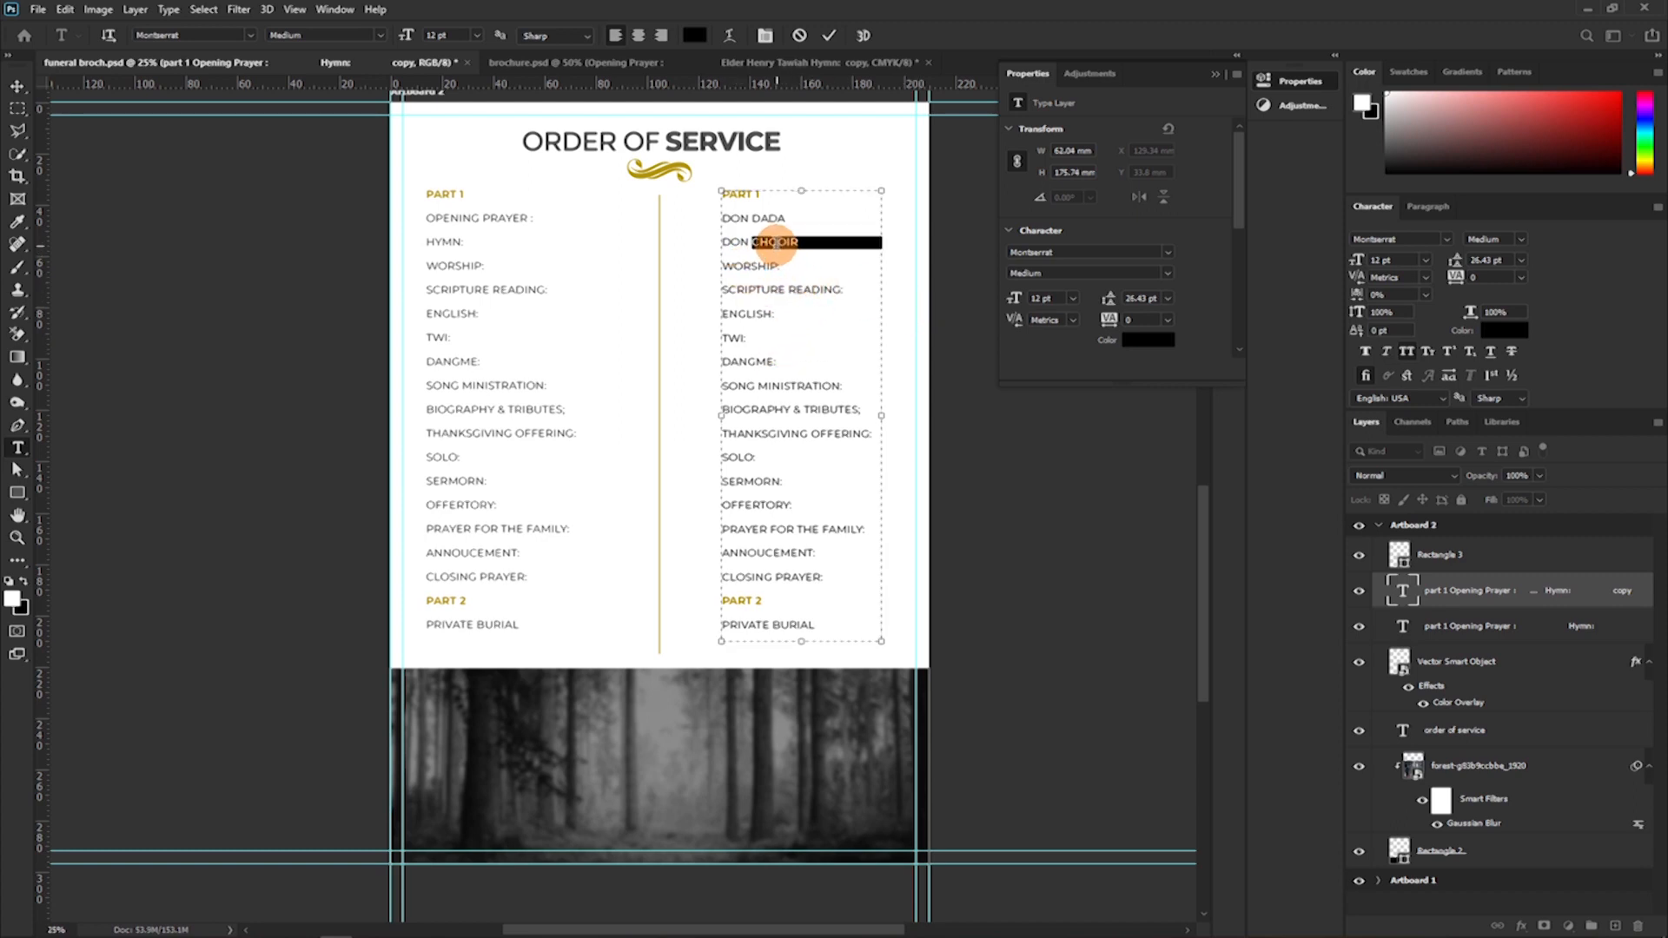
{"action": "left_click", "coordinate": [776, 243]}
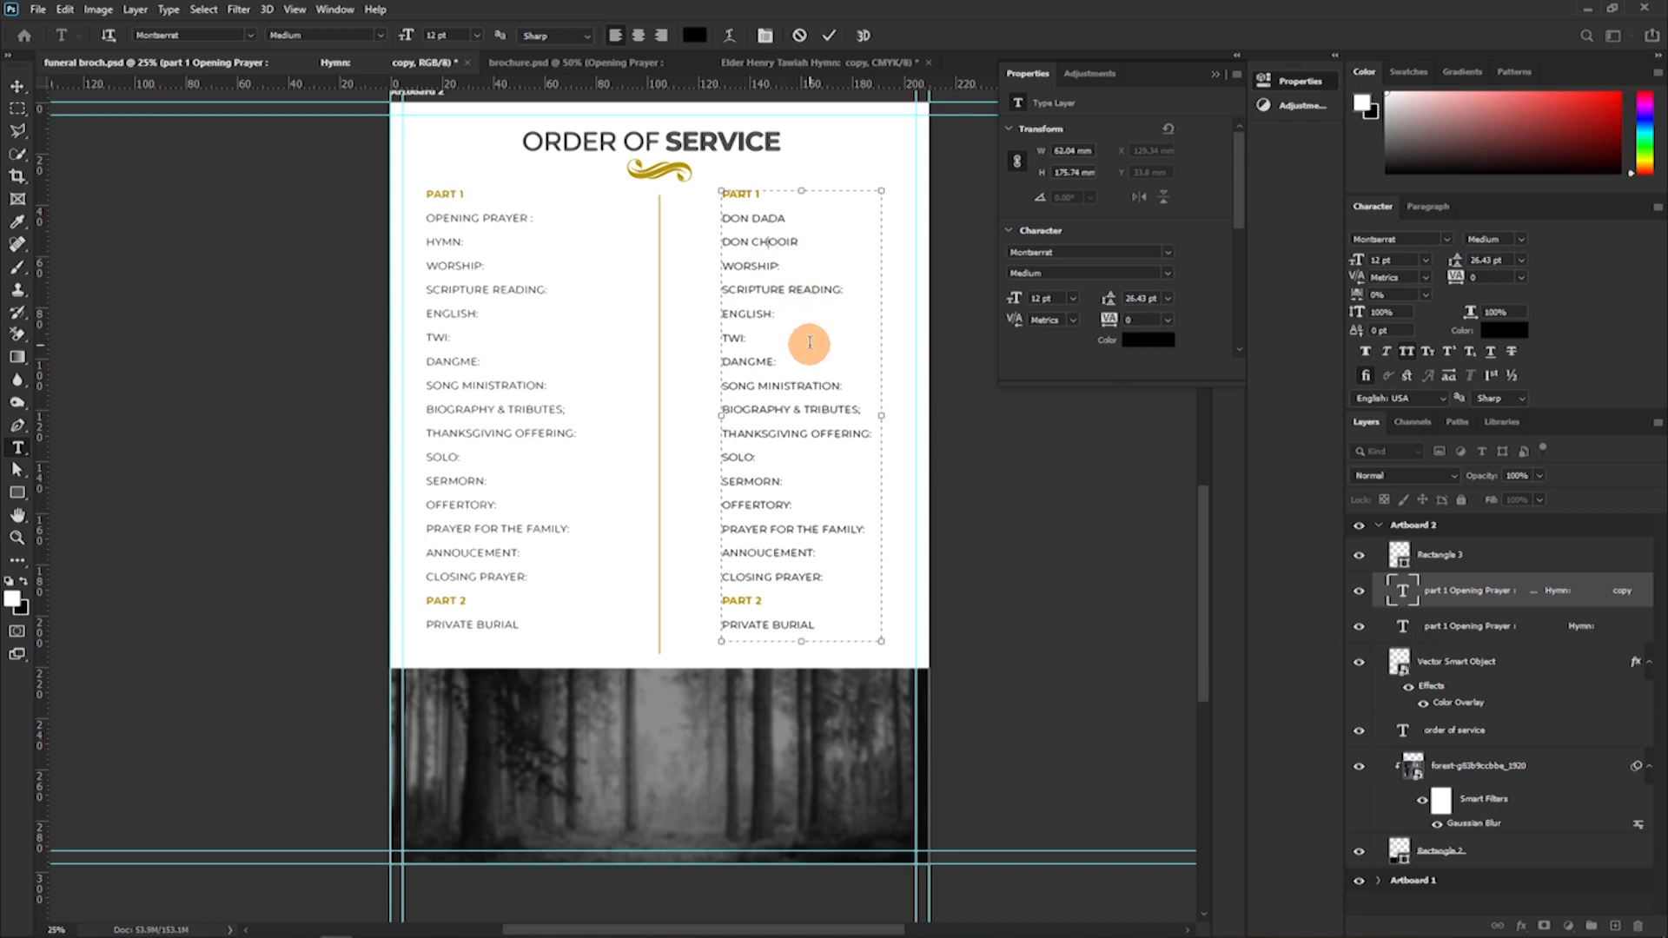
{"action": "key", "text": "Delete"}
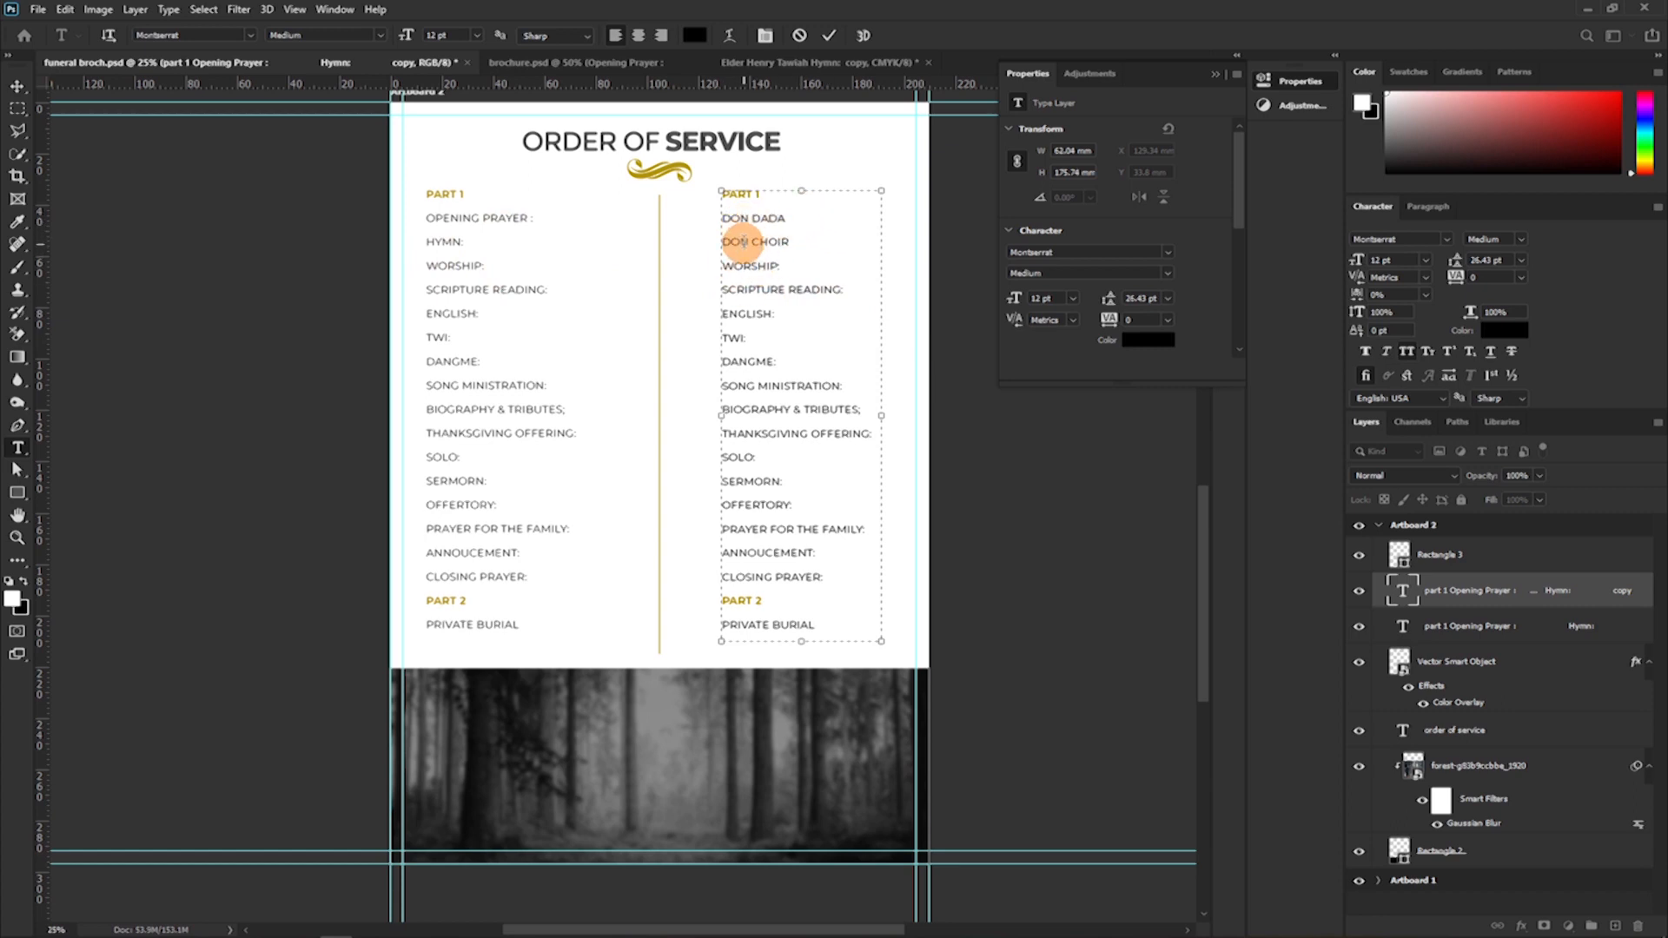
{"action": "left_click_drag", "start_coordinate": [697, 103], "coordinate": [728, 215]}
{"action": "type", "text": "O"}
{"action": "left_click", "coordinate": [796, 34]}
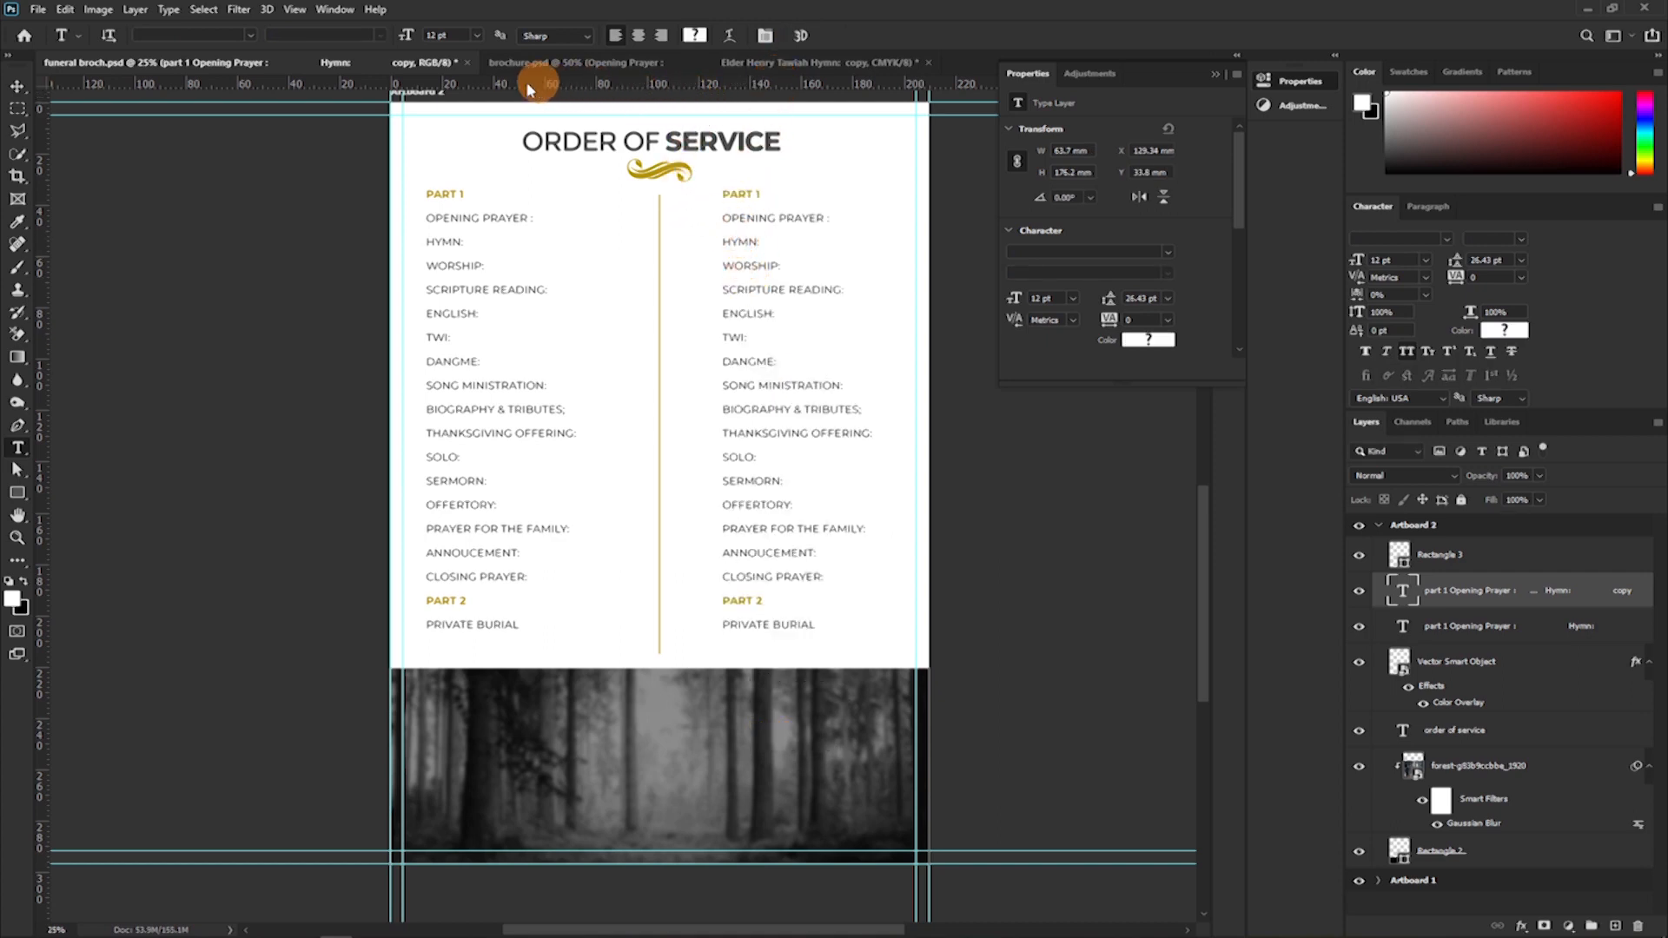
{"action": "left_click_drag", "start_coordinate": [272, 88], "coordinate": [299, 225]}
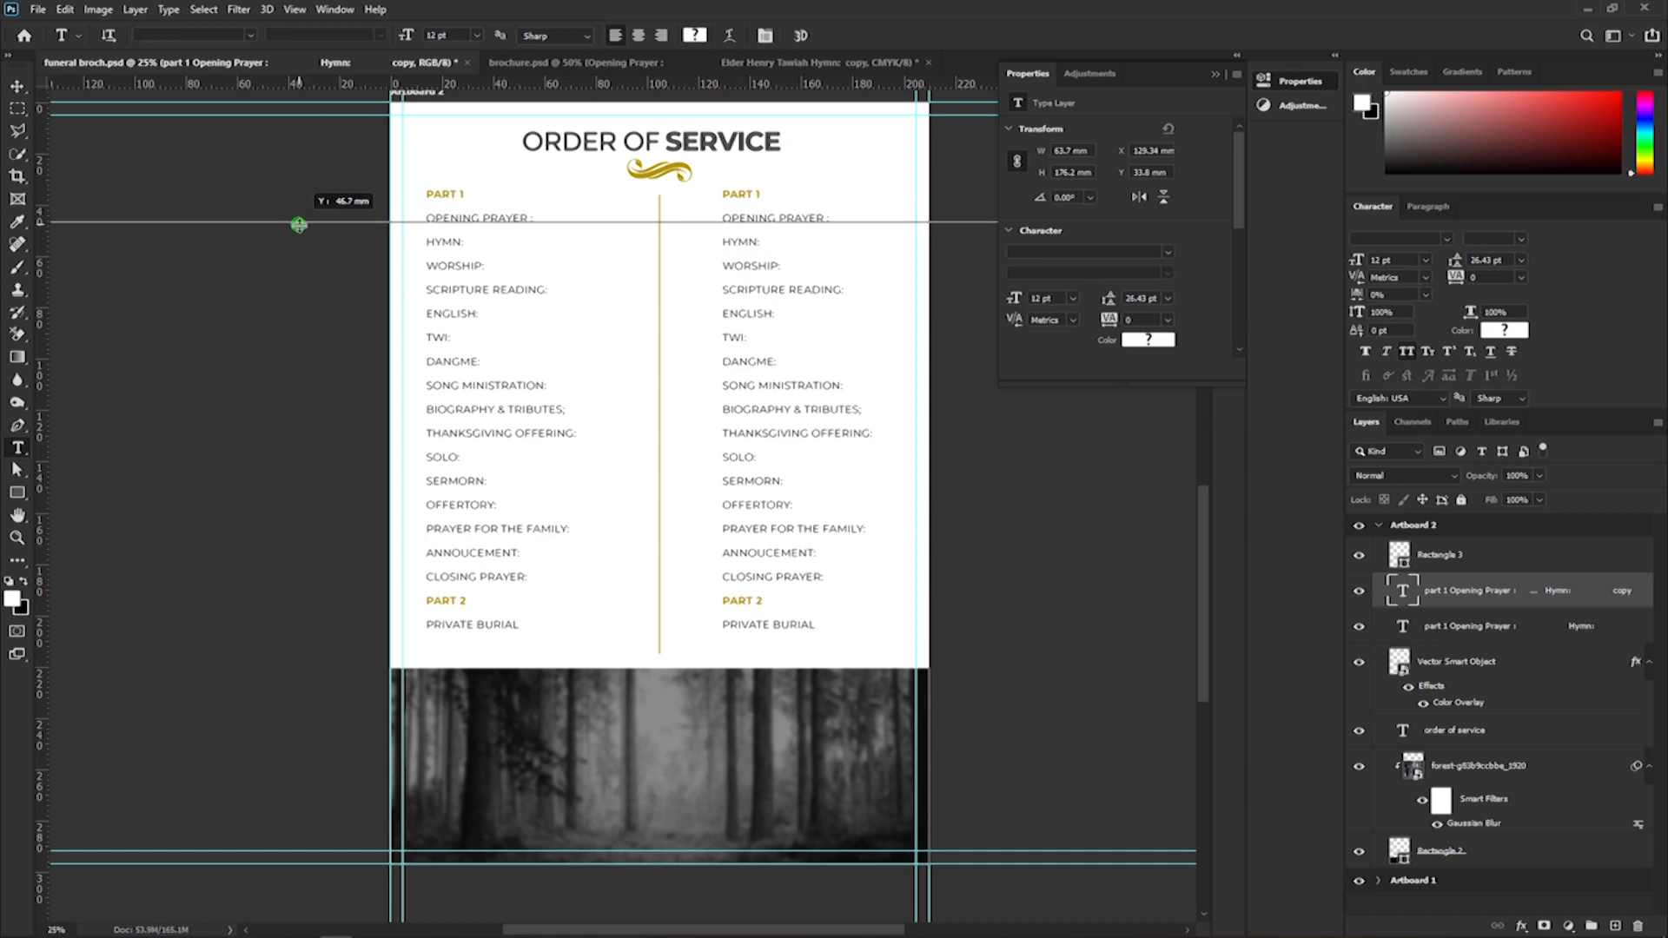
{"action": "left_click_drag", "start_coordinate": [299, 225], "coordinate": [824, 86]}
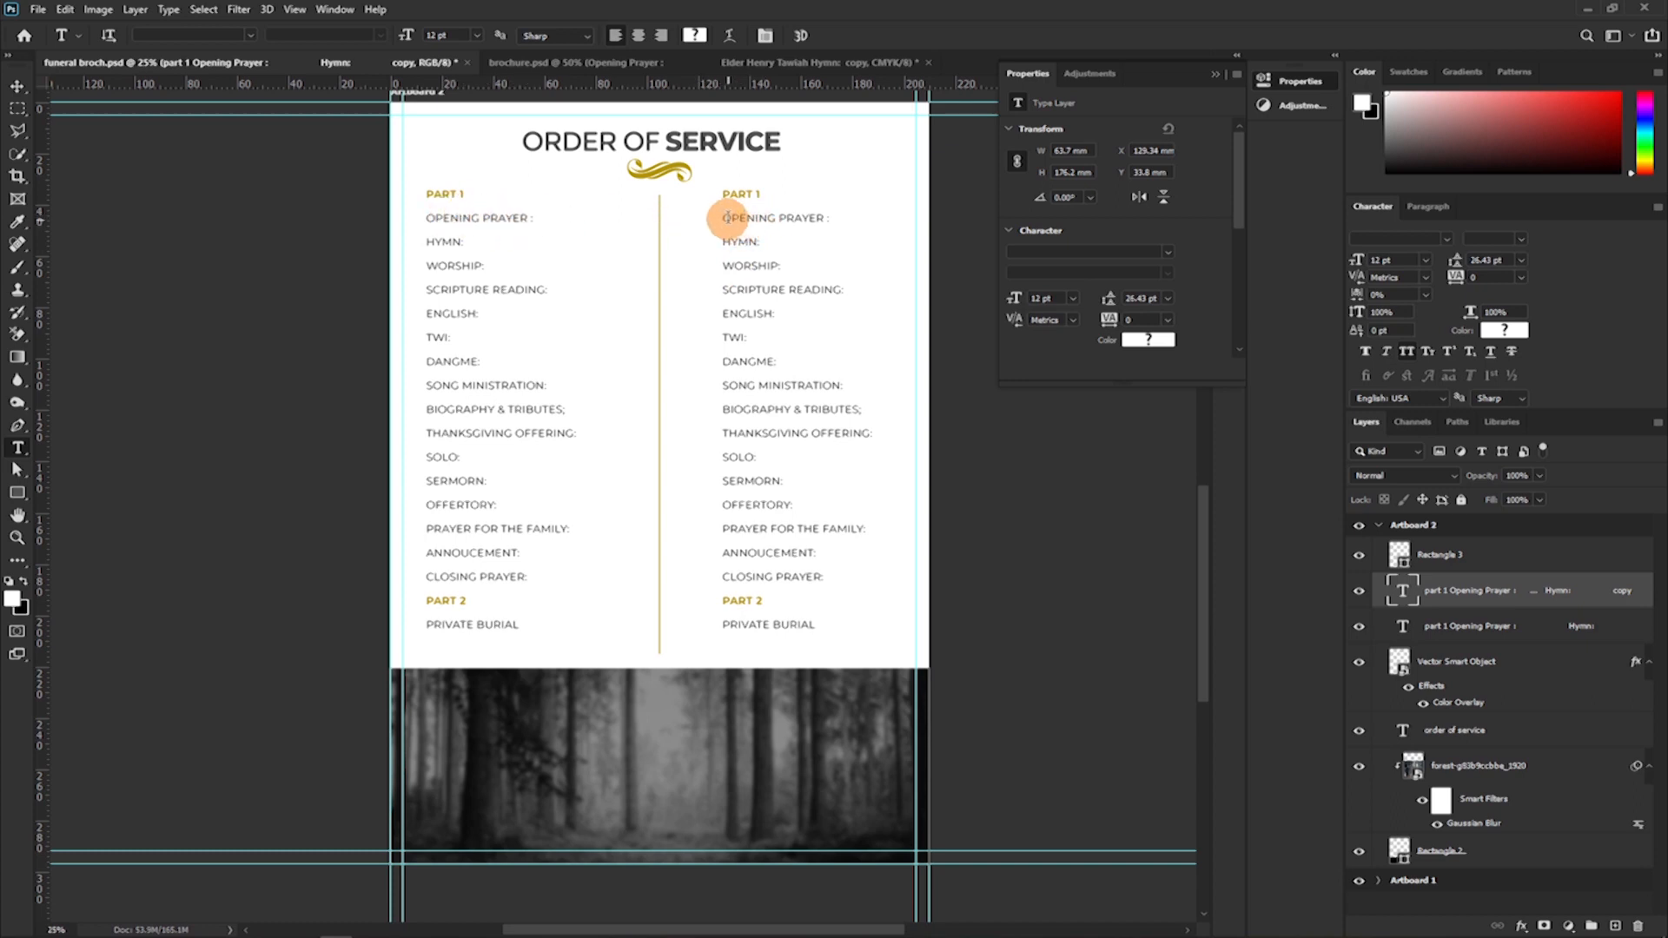
Replace the "OPENING PRAYER :" and "HYMN:" lines in the duplicated programme column with the participants' names.
{"action": "left_click_drag", "start_coordinate": [723, 217], "coordinate": [872, 212]}
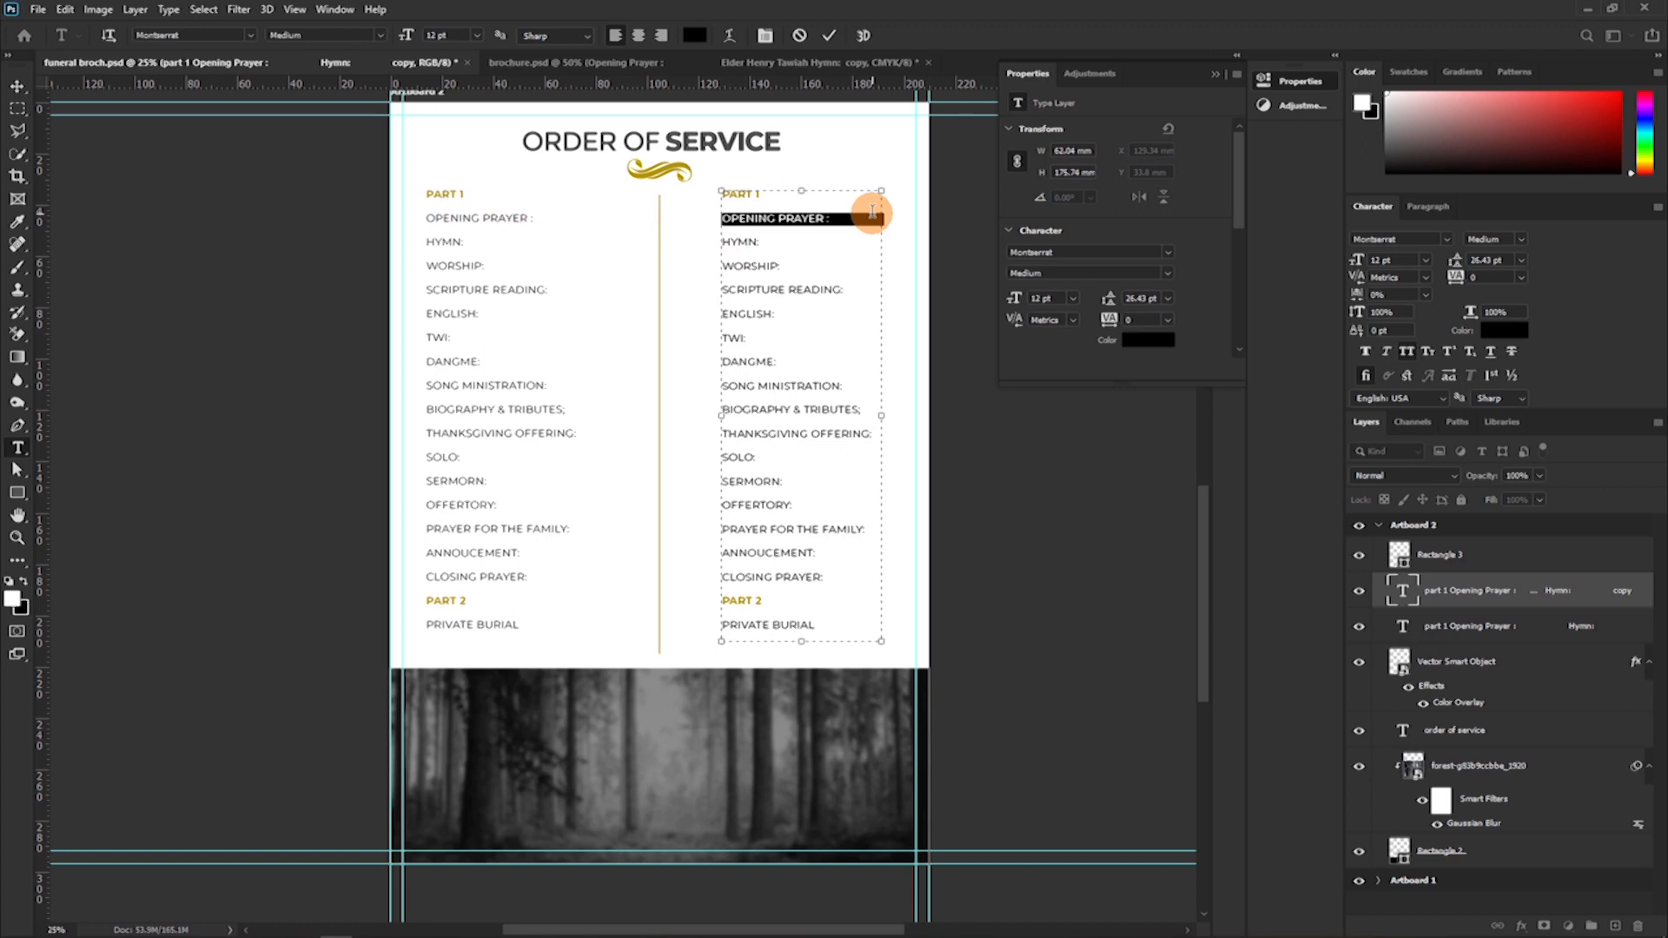
{"action": "left_click", "coordinate": [872, 212]}
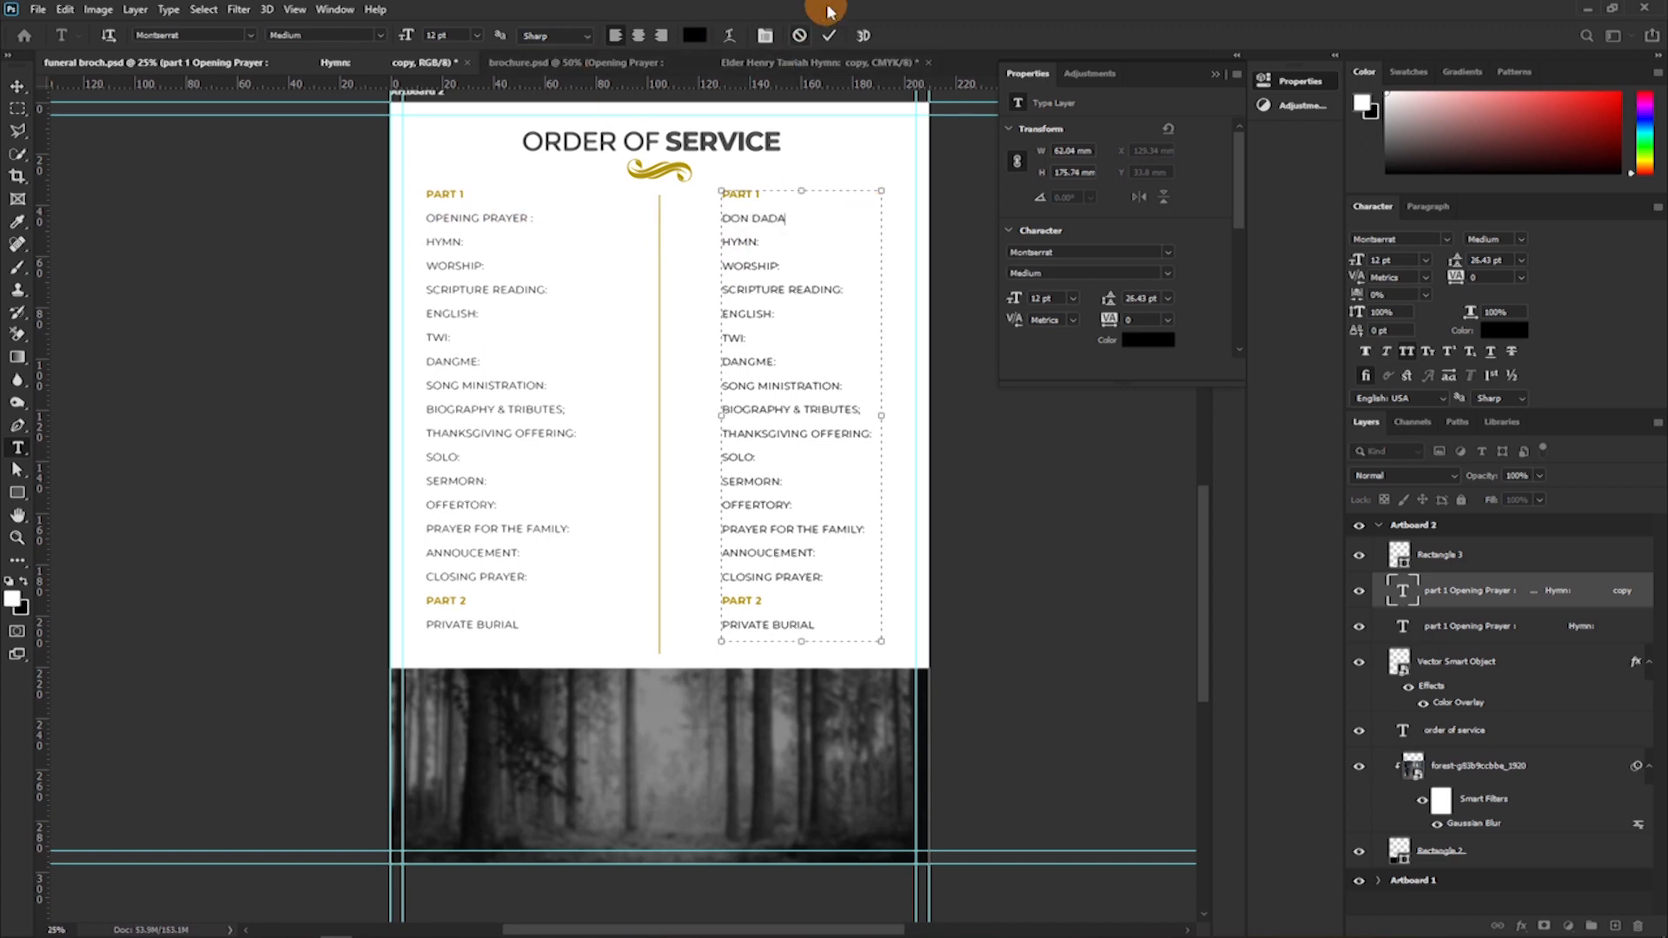
{"action": "left_click", "coordinate": [756, 243]}
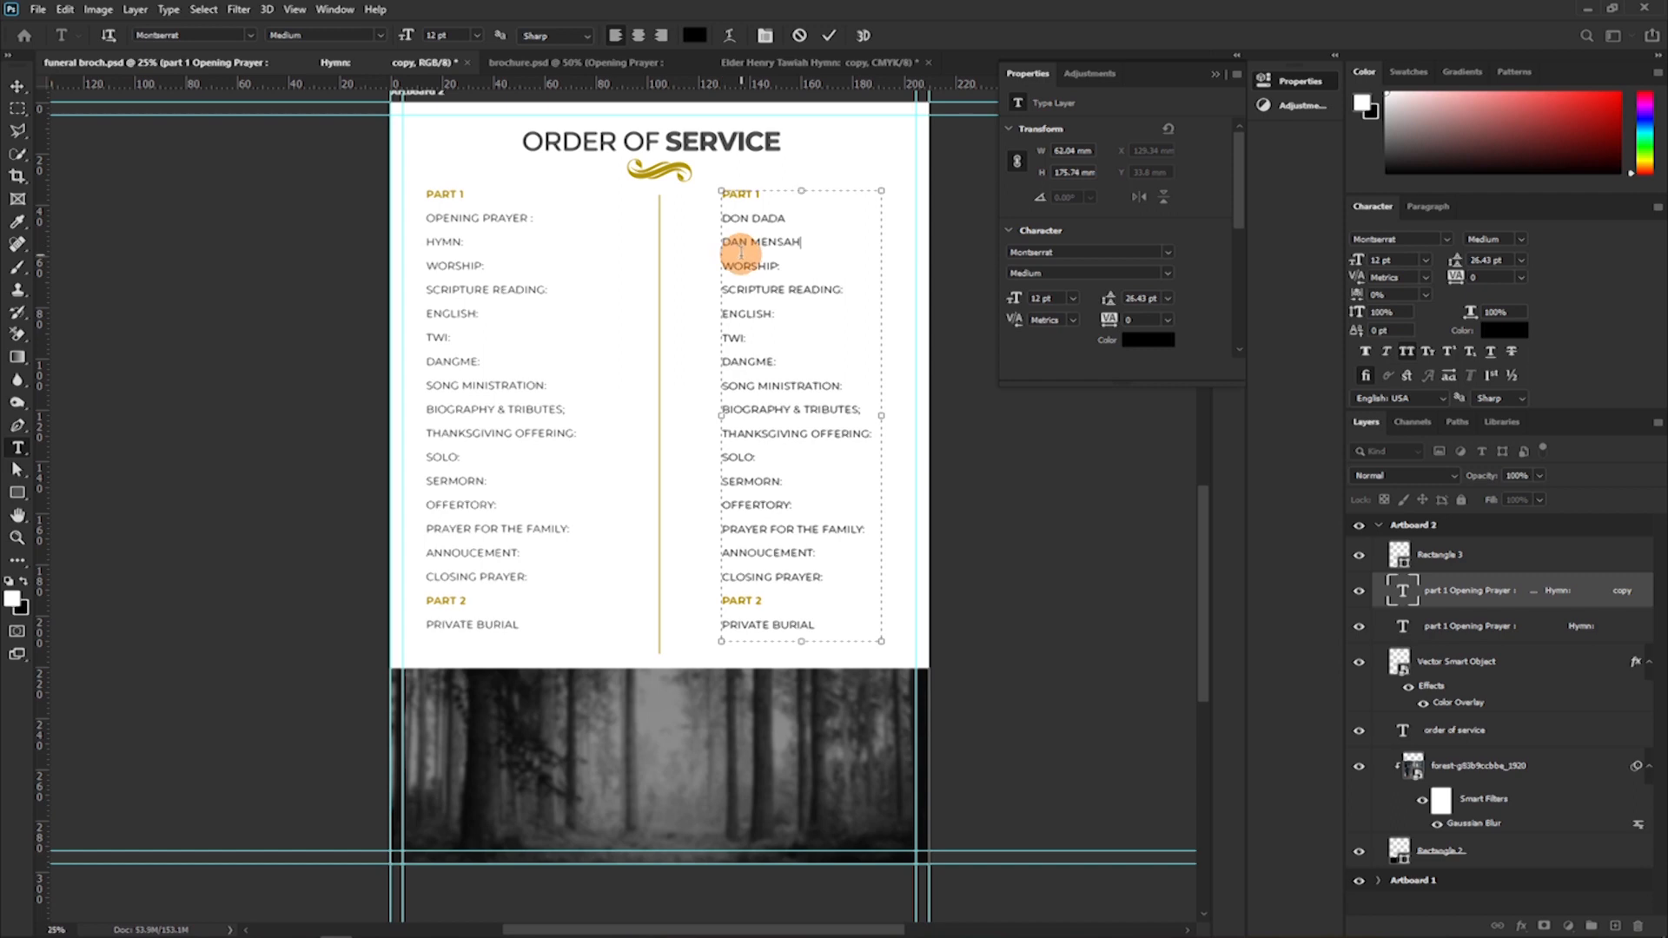
Replace "WORSHIP:" with a choir's name and "SCRIPTURE READING:" with a participant's name in the duplicated column.
{"action": "left_click_drag", "start_coordinate": [782, 267], "coordinate": [721, 264]}
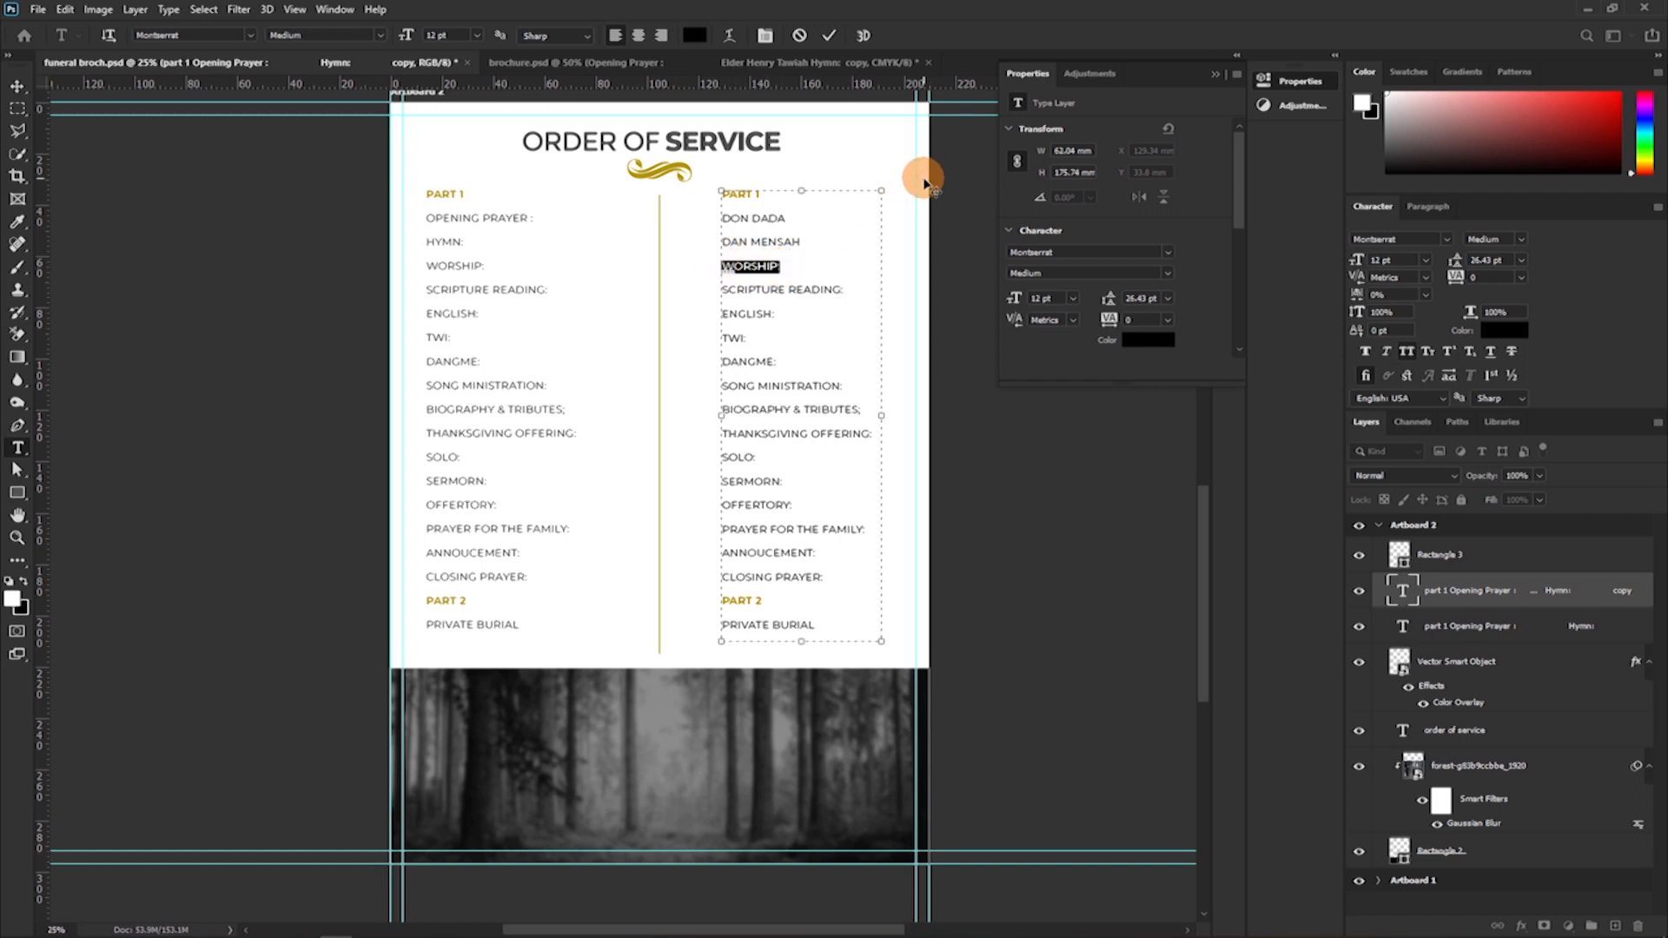
{"action": "type", "text": "d"}
{"action": "left_click_drag", "start_coordinate": [847, 289], "coordinate": [703, 293]}
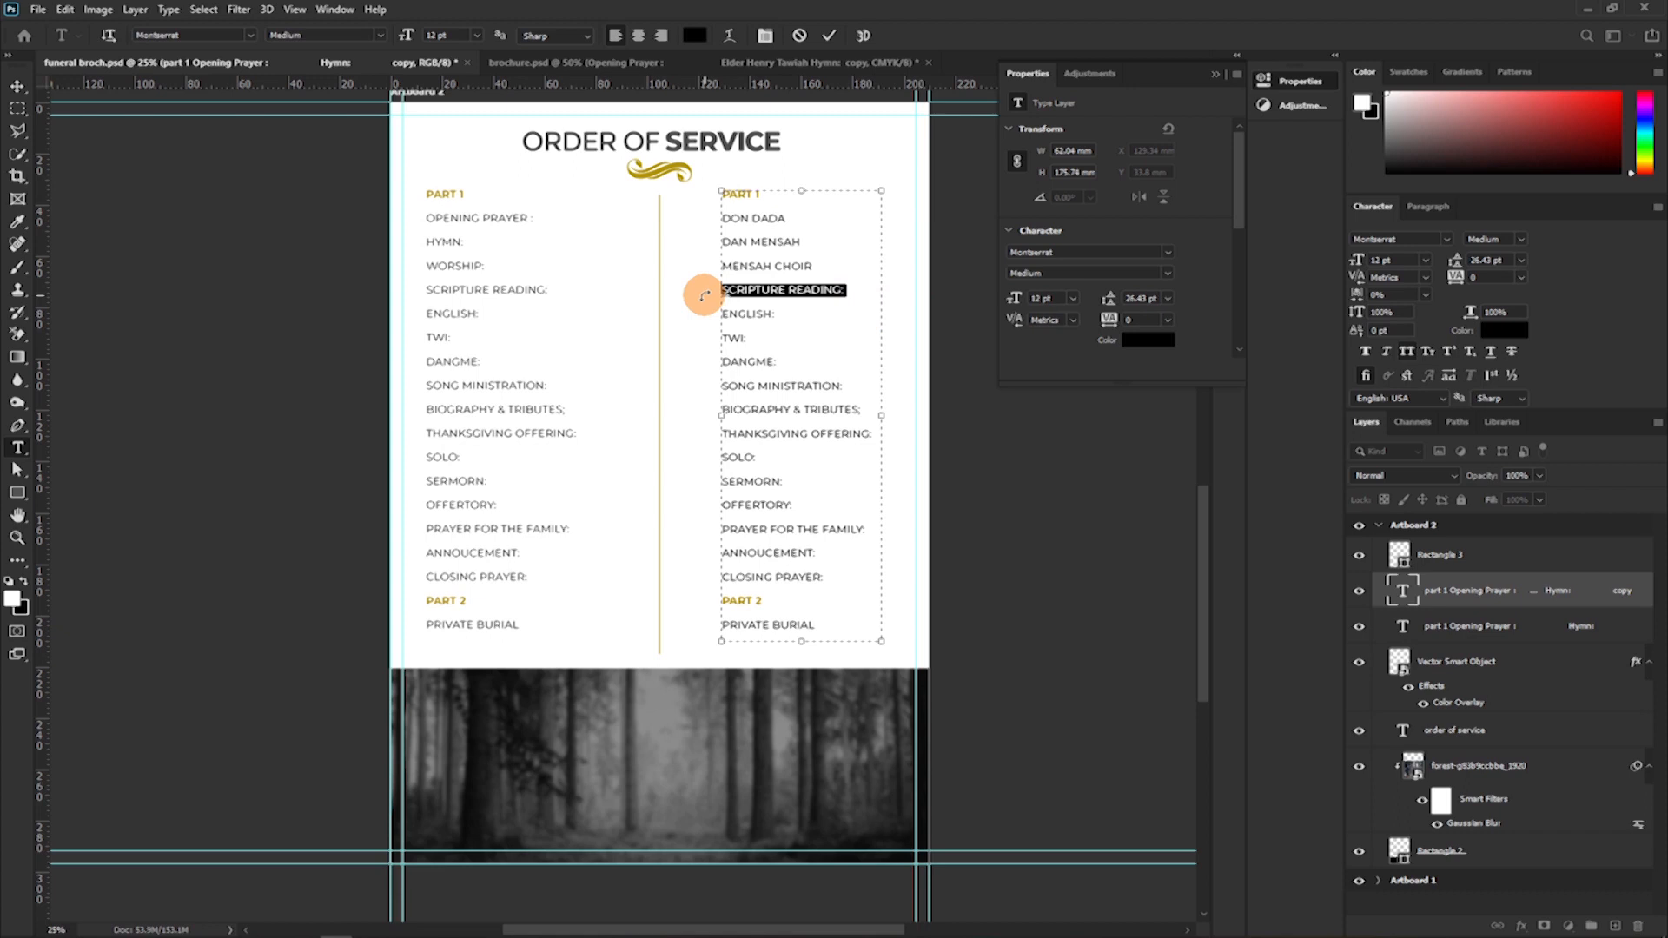
{"action": "key", "text": "BackSpace"}
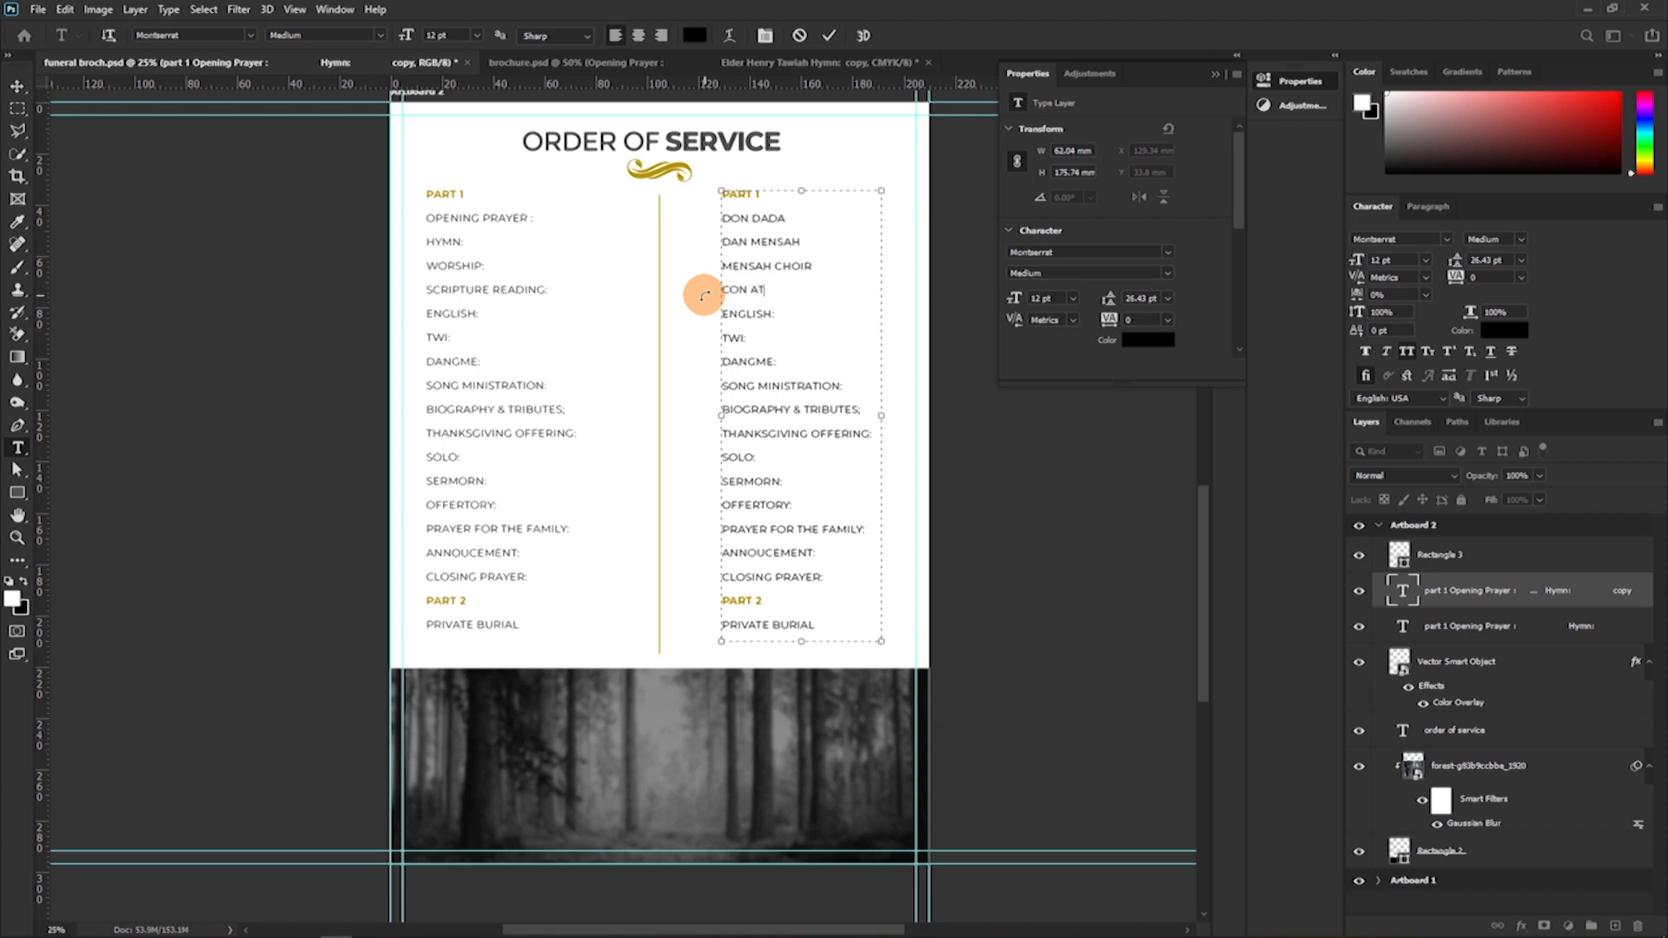
Copy the four name lines under "PART 1" and paste them over the lines from "ENGLISH:" to "SONG MINISTRATION:" in the duplicated column.
{"action": "left_click", "coordinate": [772, 315]}
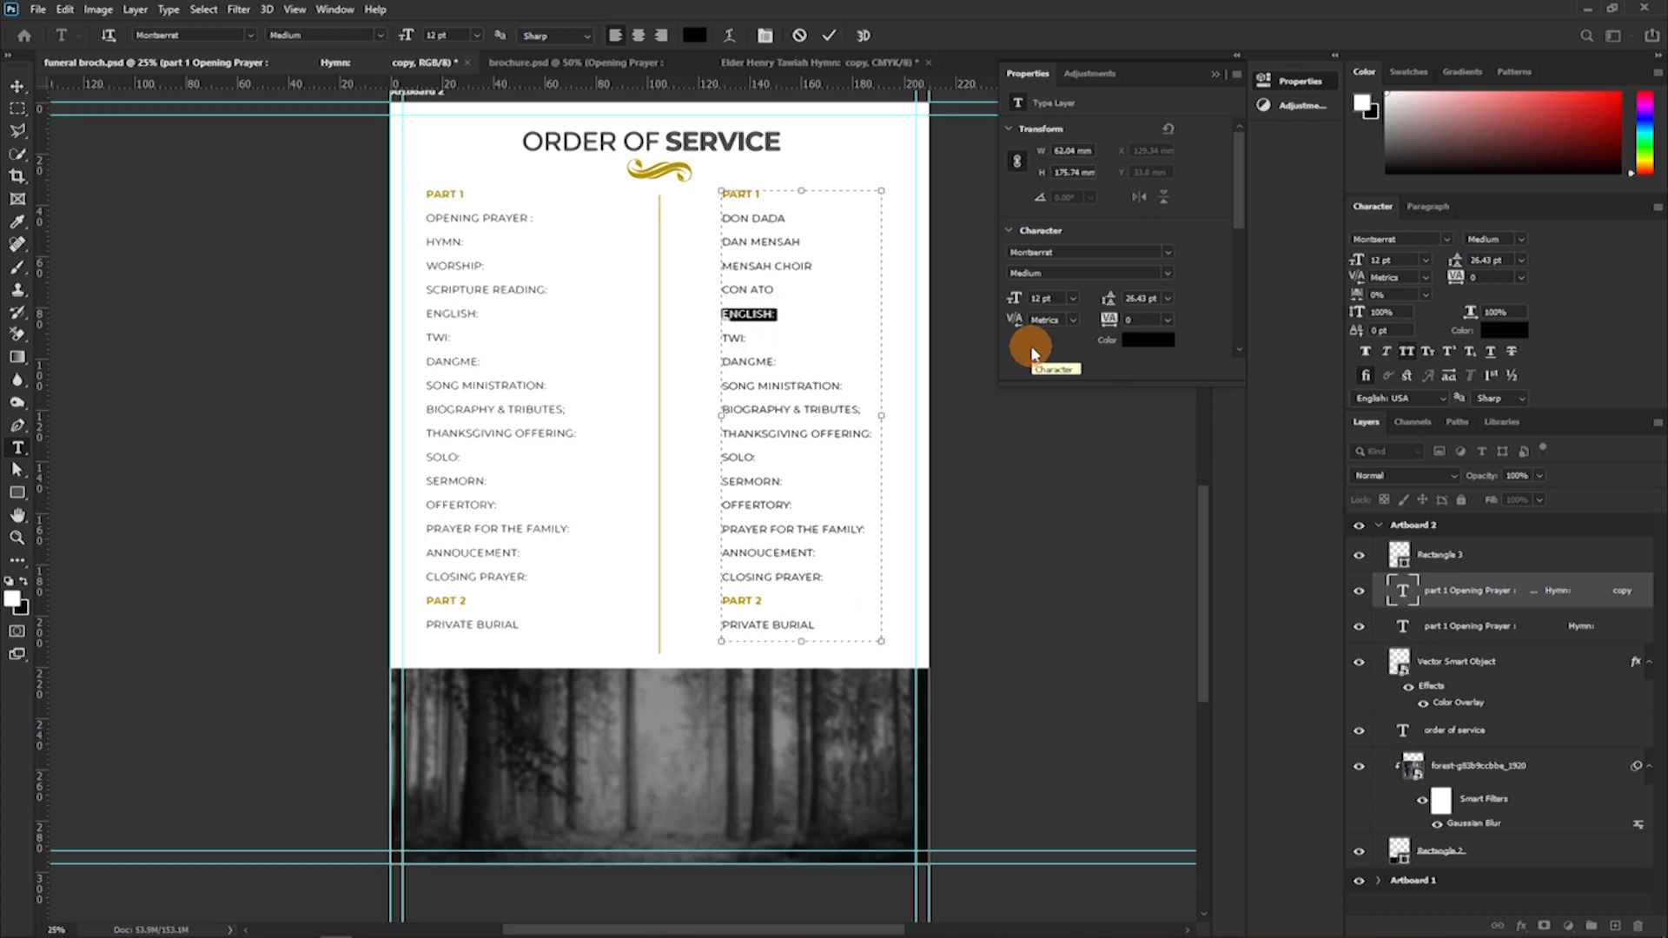
{"action": "left_click_drag", "start_coordinate": [776, 290], "coordinate": [709, 225]}
{"action": "key", "text": "ctrl+c"}
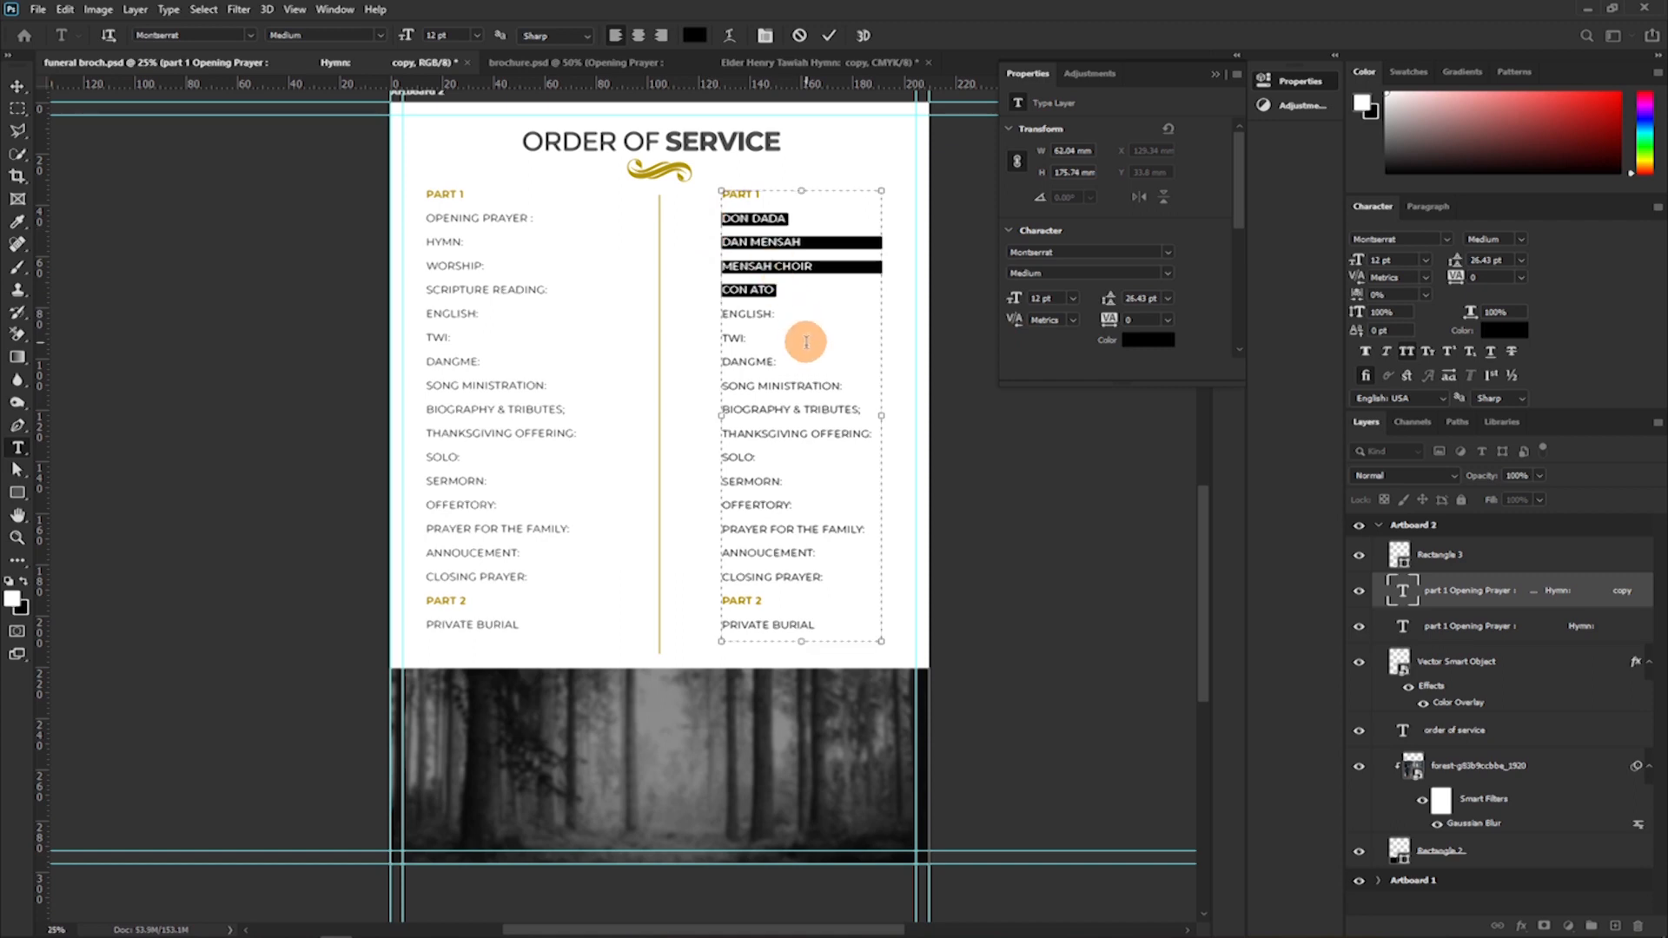
{"action": "left_click_drag", "start_coordinate": [781, 321], "coordinate": [735, 327]}
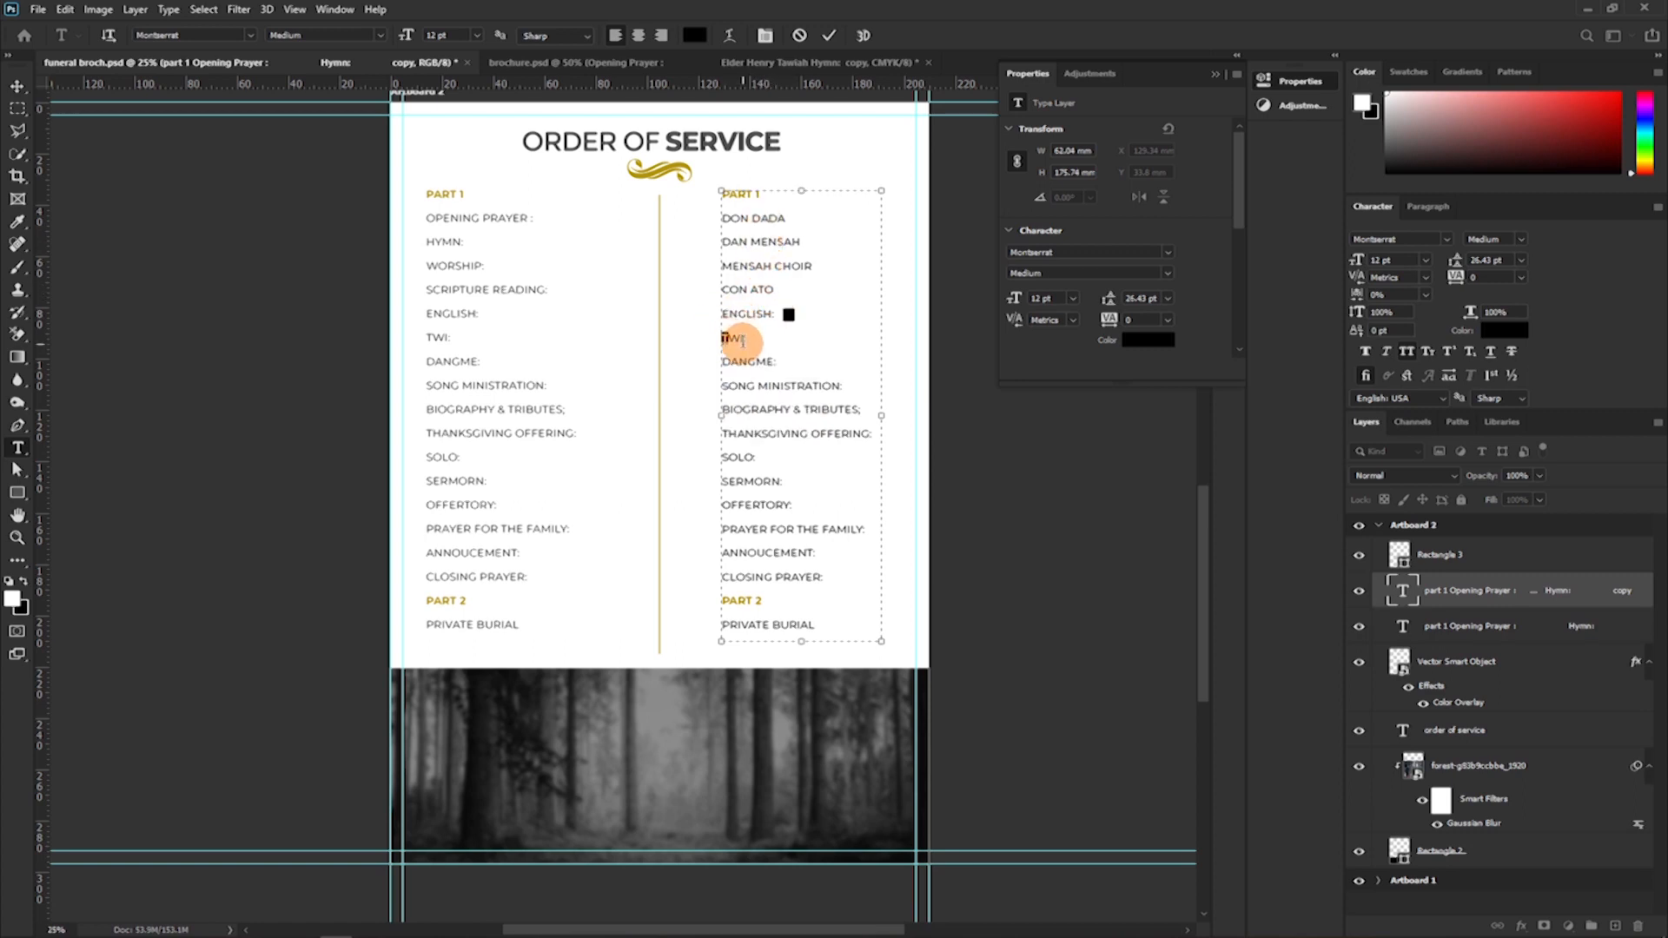
{"action": "left_click", "coordinate": [725, 319]}
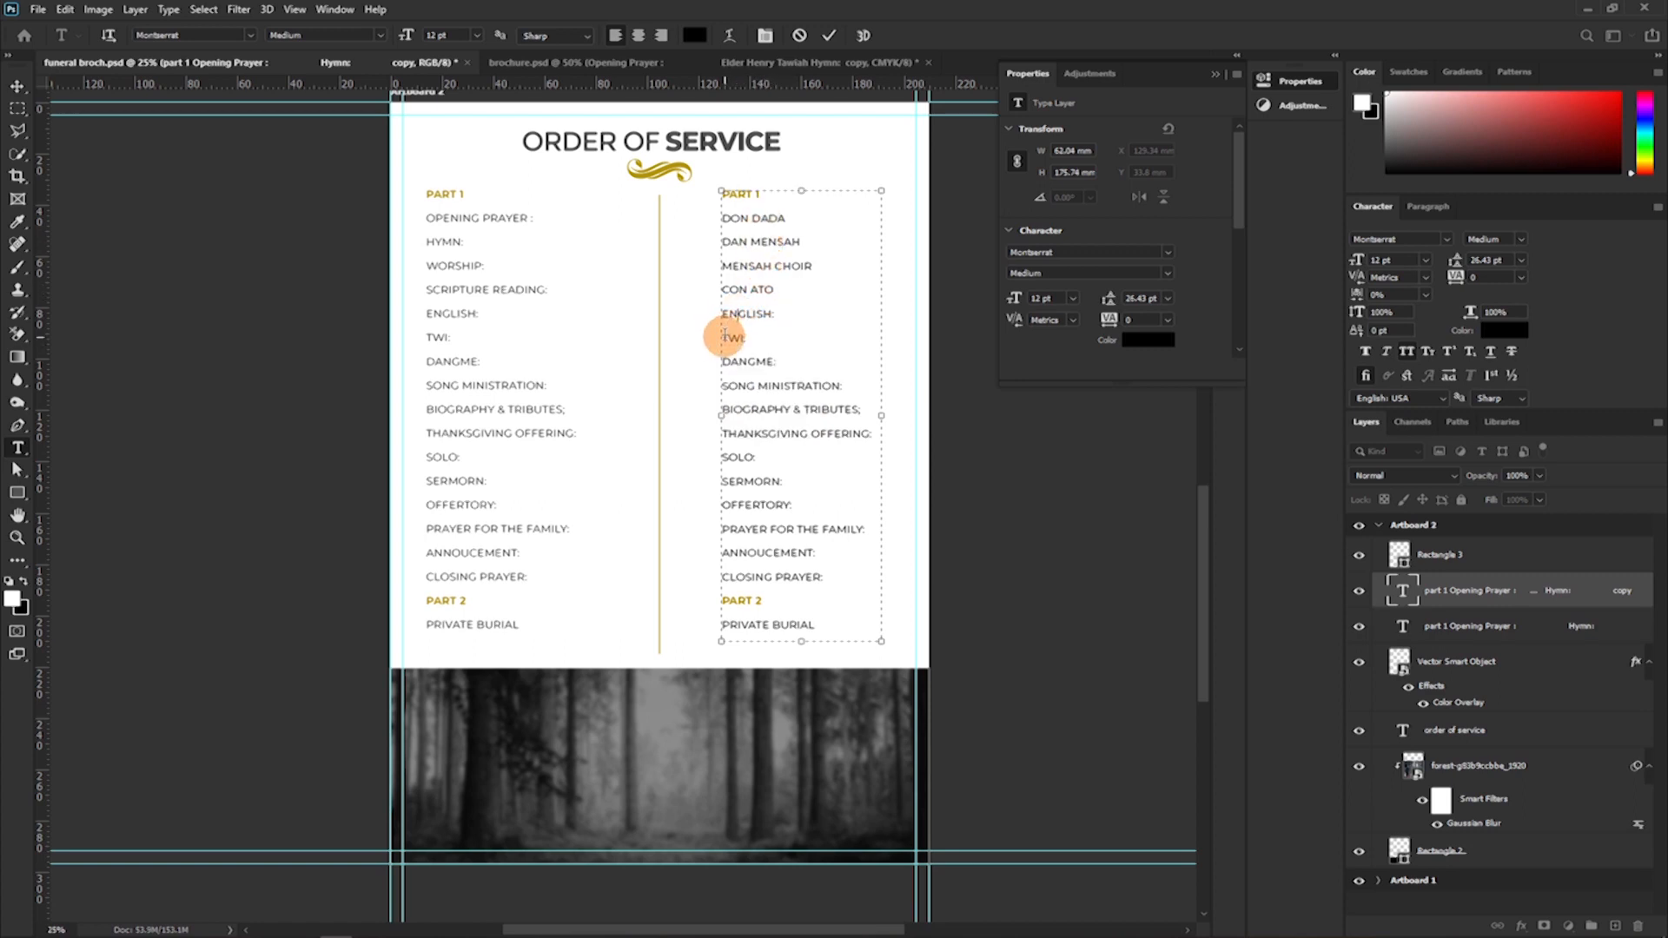
{"action": "left_click_drag", "start_coordinate": [721, 316], "coordinate": [870, 393]}
{"action": "key", "text": "ctrl+v"}
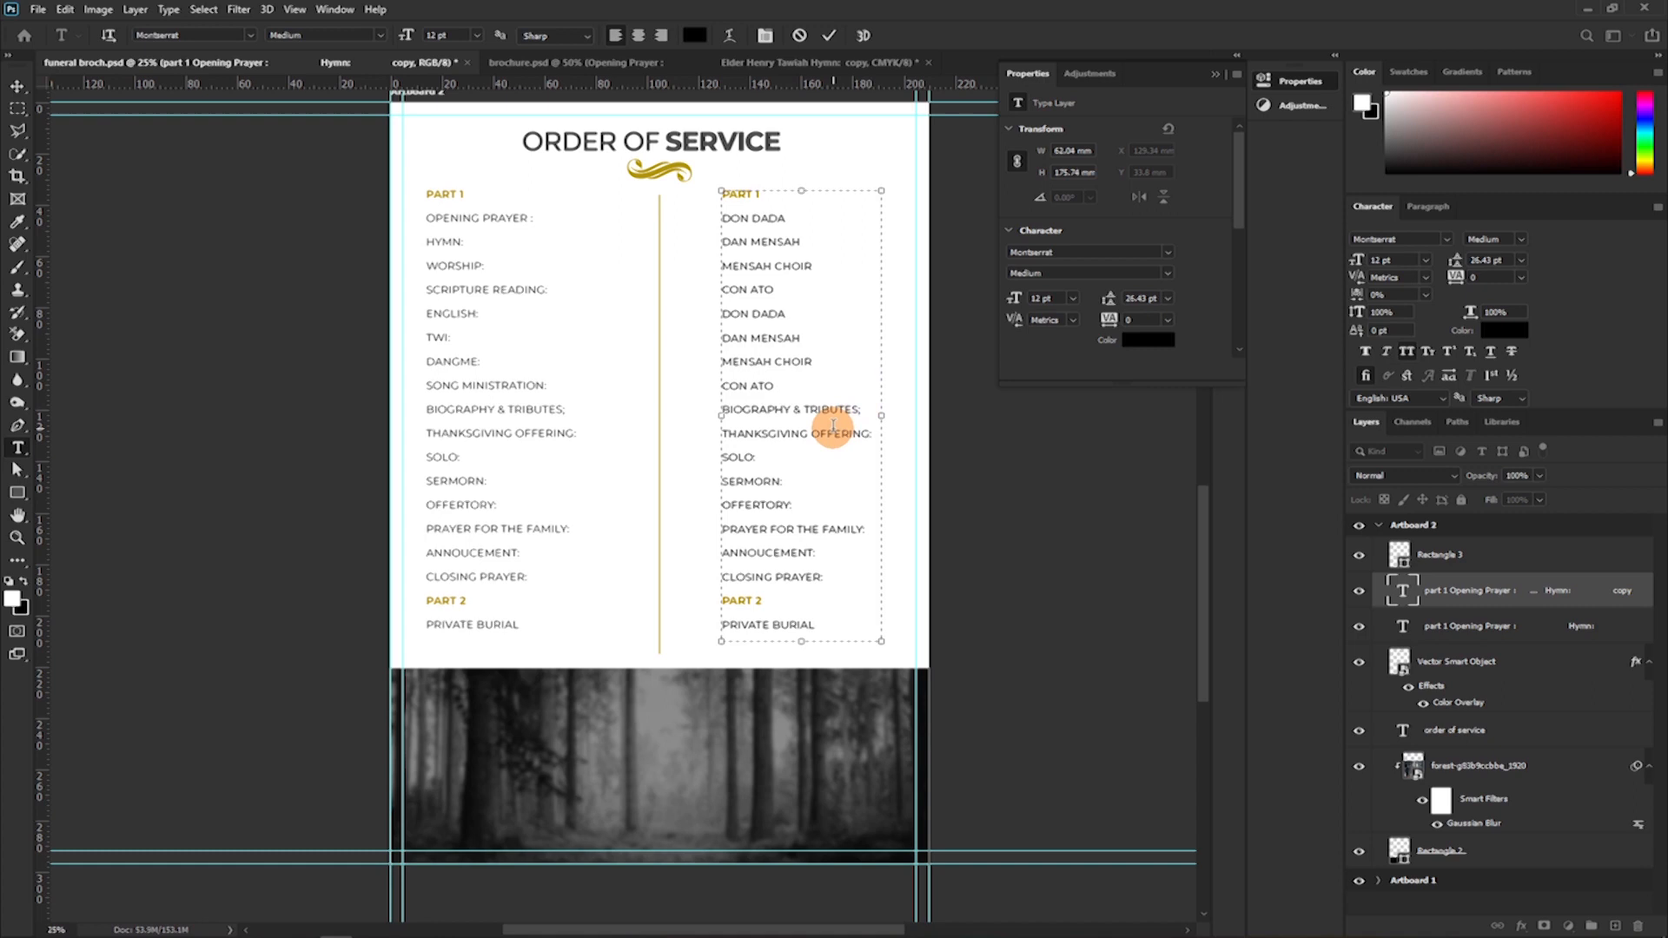
Paste the four copied name lines over "BIOGRAPHY & TRIBUTES;" through "SERMORN:" in the duplicated column.
{"action": "left_click", "coordinate": [717, 409]}
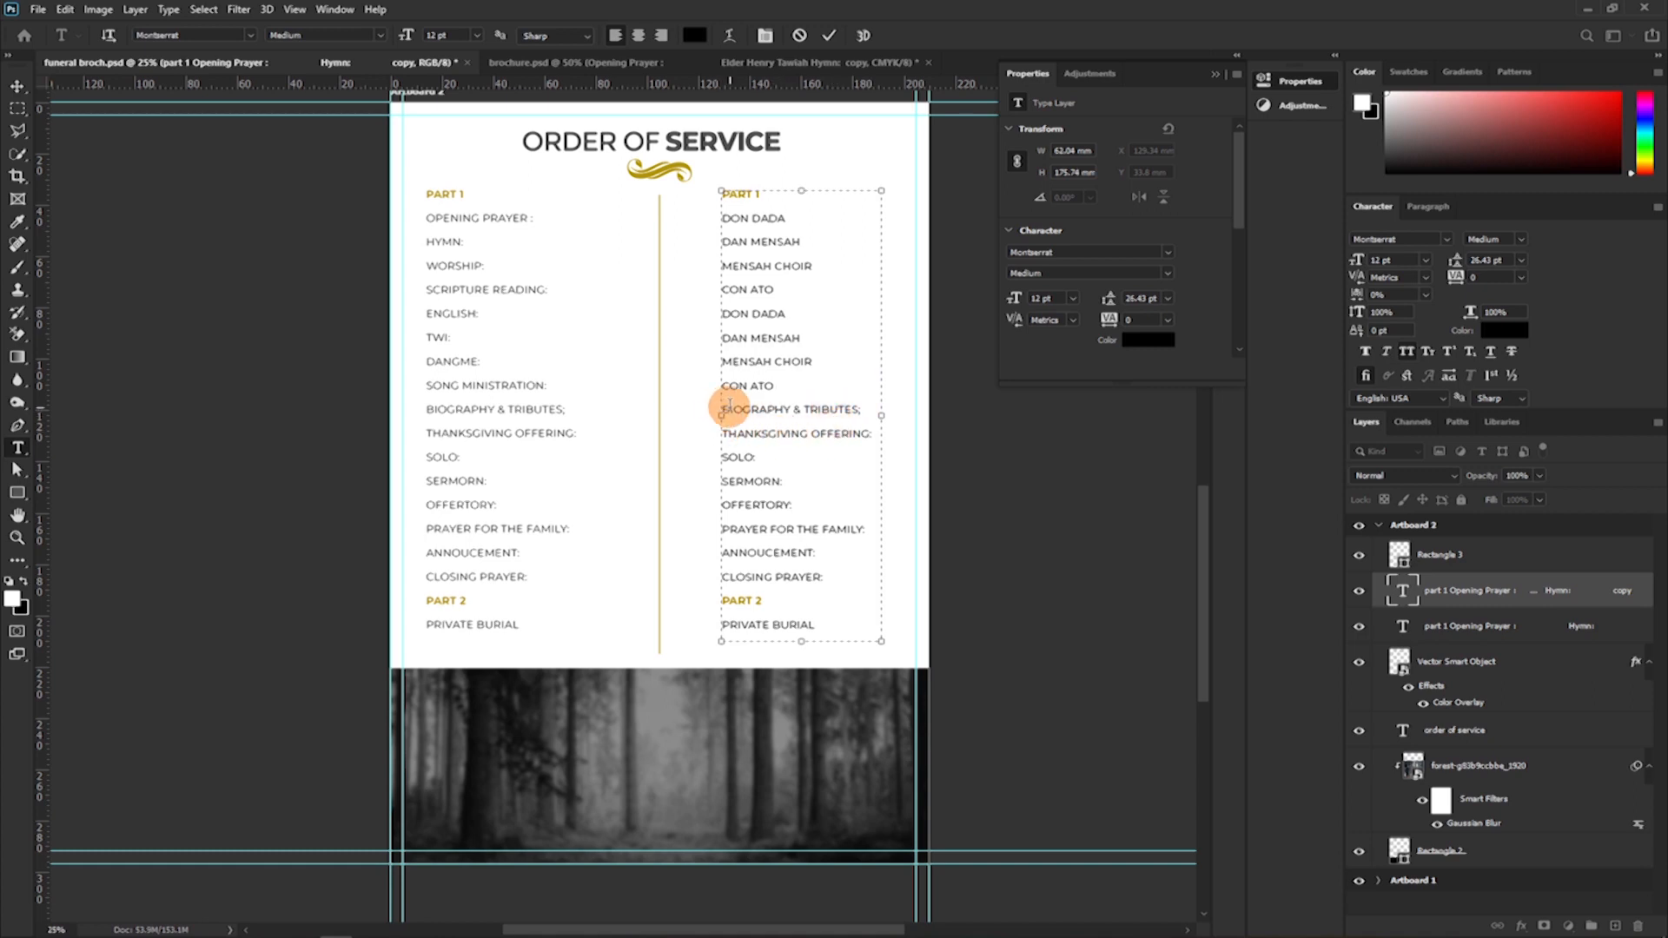
{"action": "left_click_drag", "start_coordinate": [726, 407], "coordinate": [794, 493]}
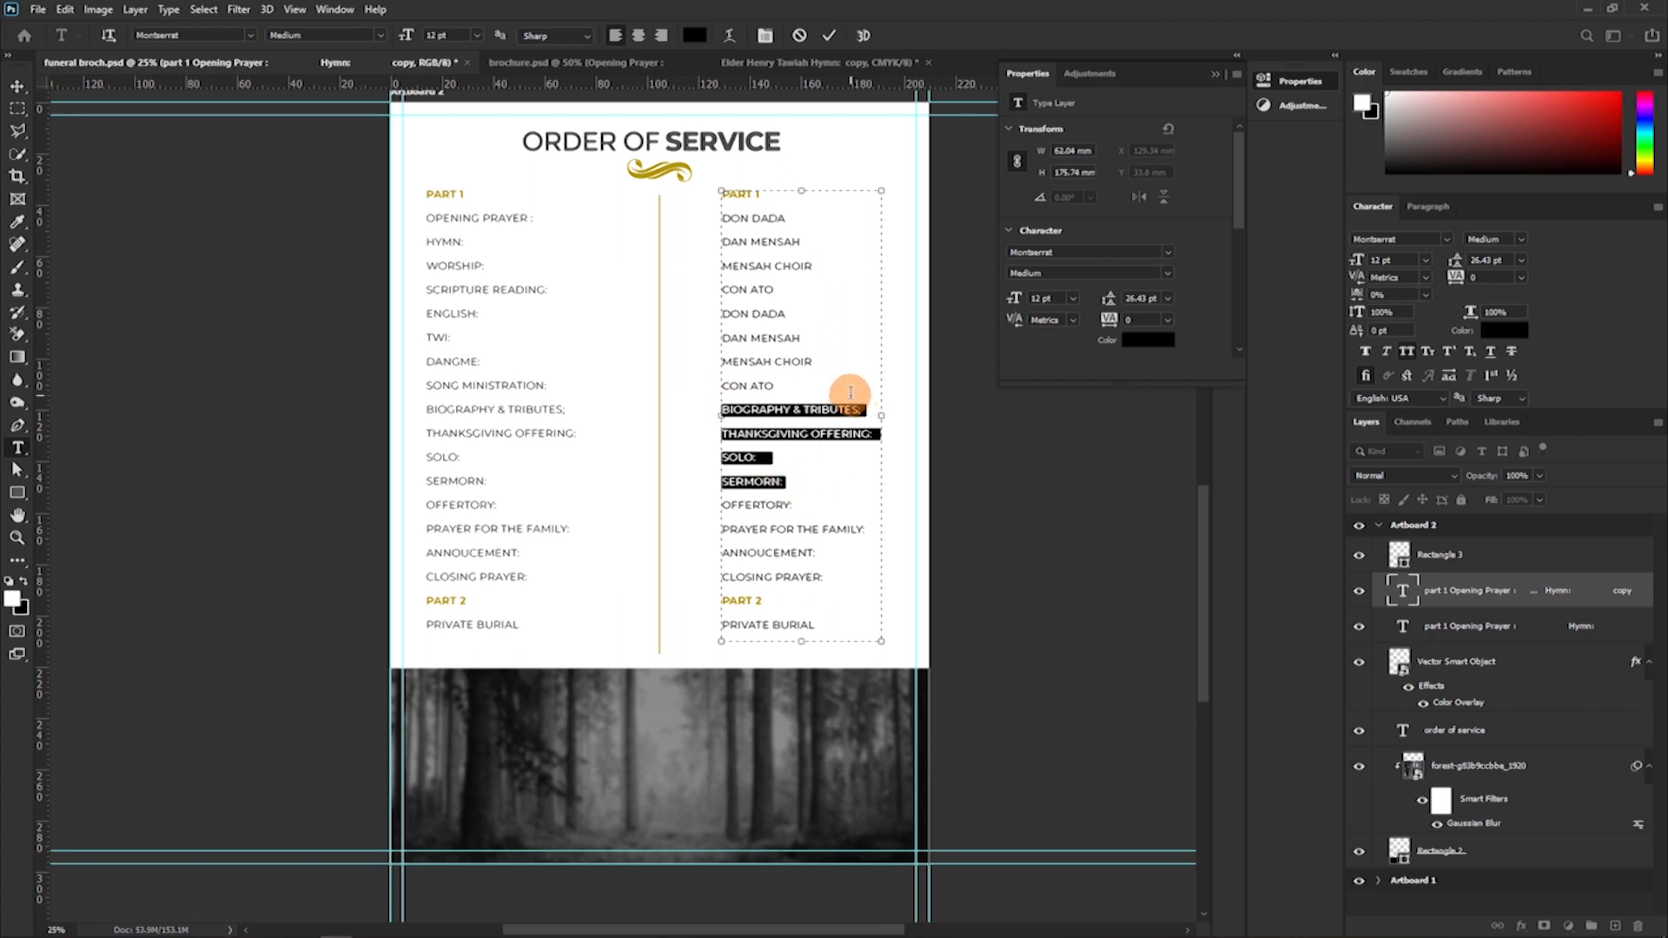
{"action": "key", "text": "ctrl+v"}
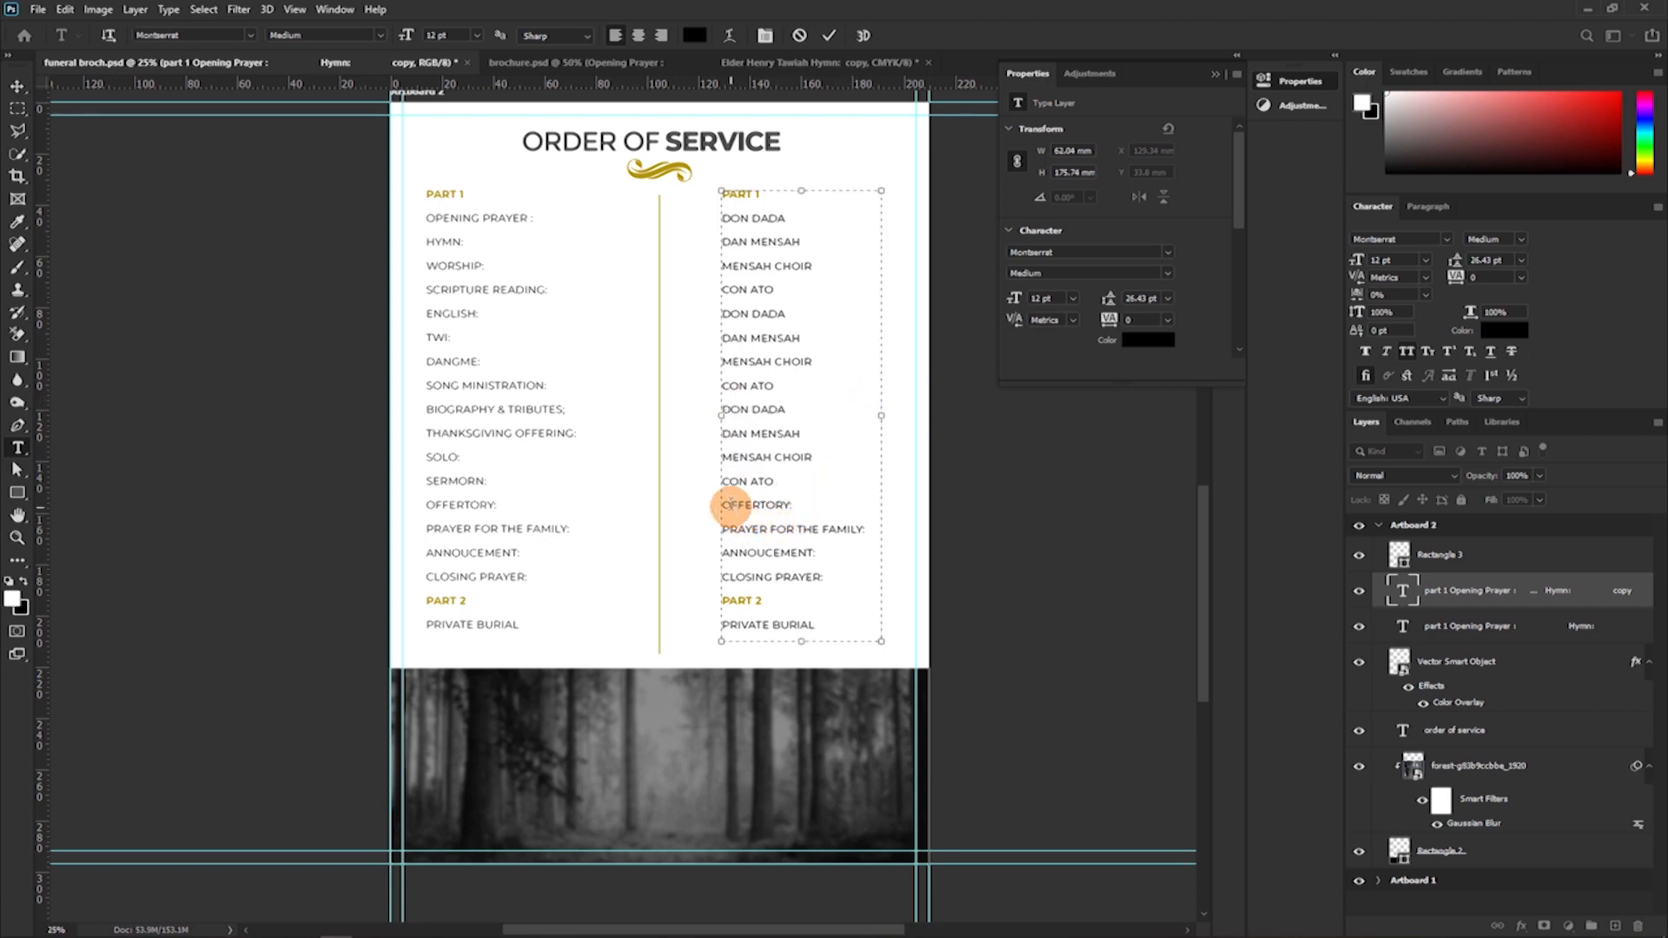
Paste the four copied name lines over "OFFERTORY:" through "CLOSING PRAYER:" and replace "PRIVATE BURIAL" with the officiating bishop's name in the duplicated column.
{"action": "left_click_drag", "start_coordinate": [721, 502], "coordinate": [826, 591]}
{"action": "key", "text": "ctrl+v"}
{"action": "mouse_move", "coordinate": [771, 632]}
{"action": "left_mouse_down"}
{"action": "mouse_move", "coordinate": [826, 632]}
{"action": "mouse_move", "coordinate": [763, 602]}
{"action": "left_mouse_up"}
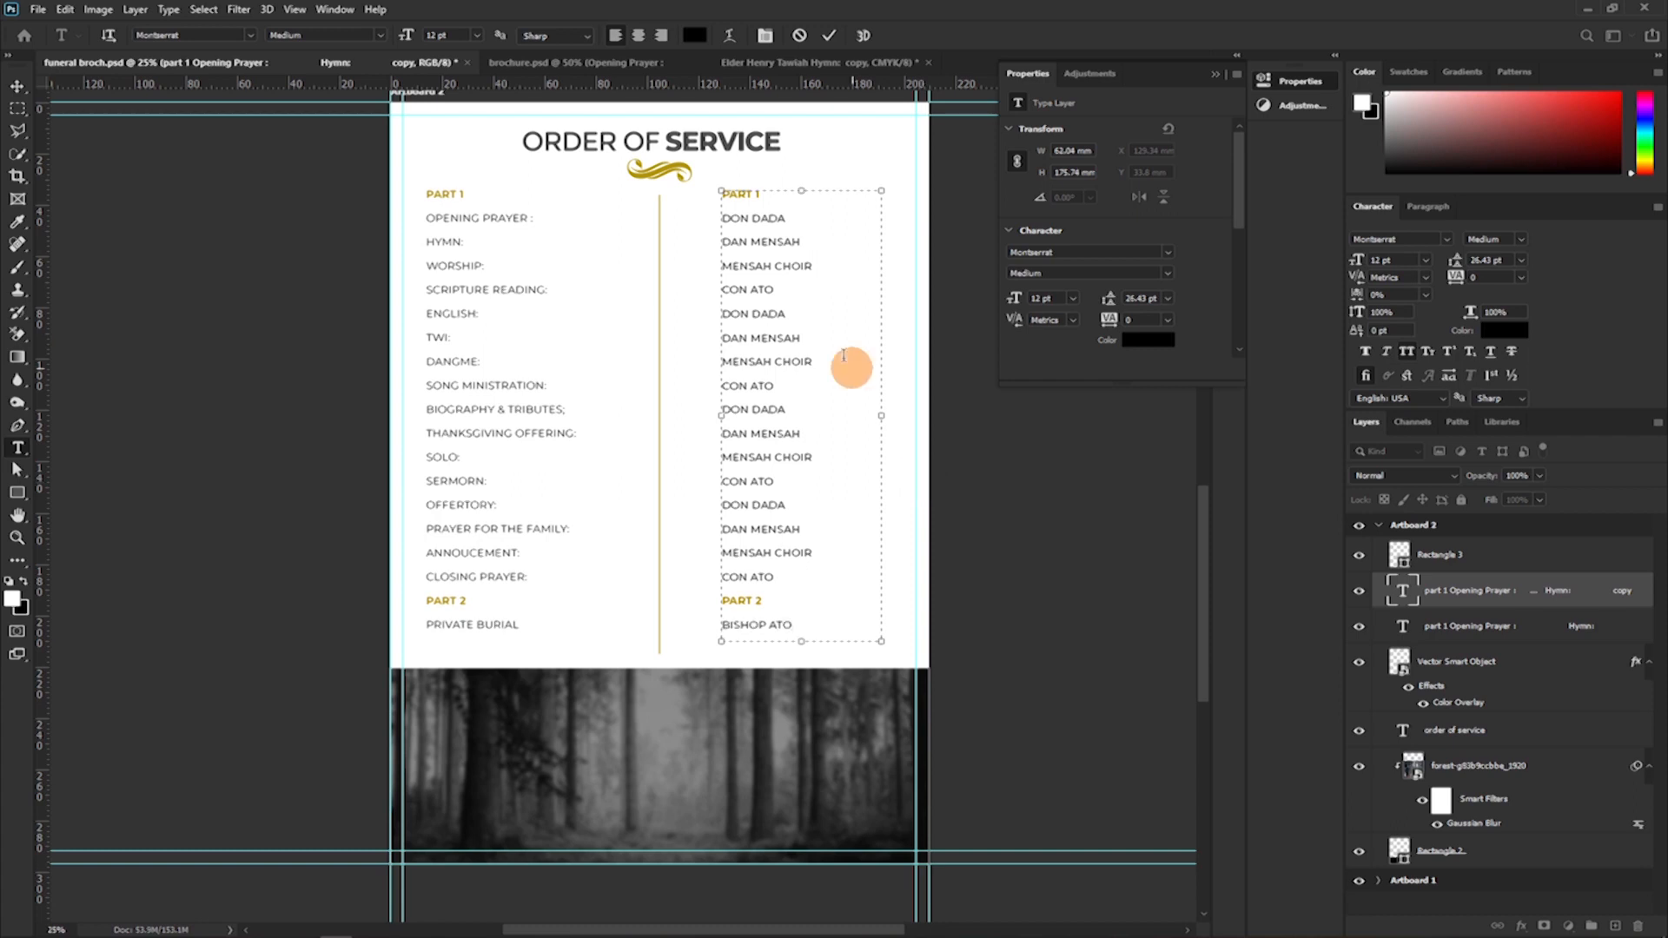
{"action": "left_click", "coordinate": [821, 38]}
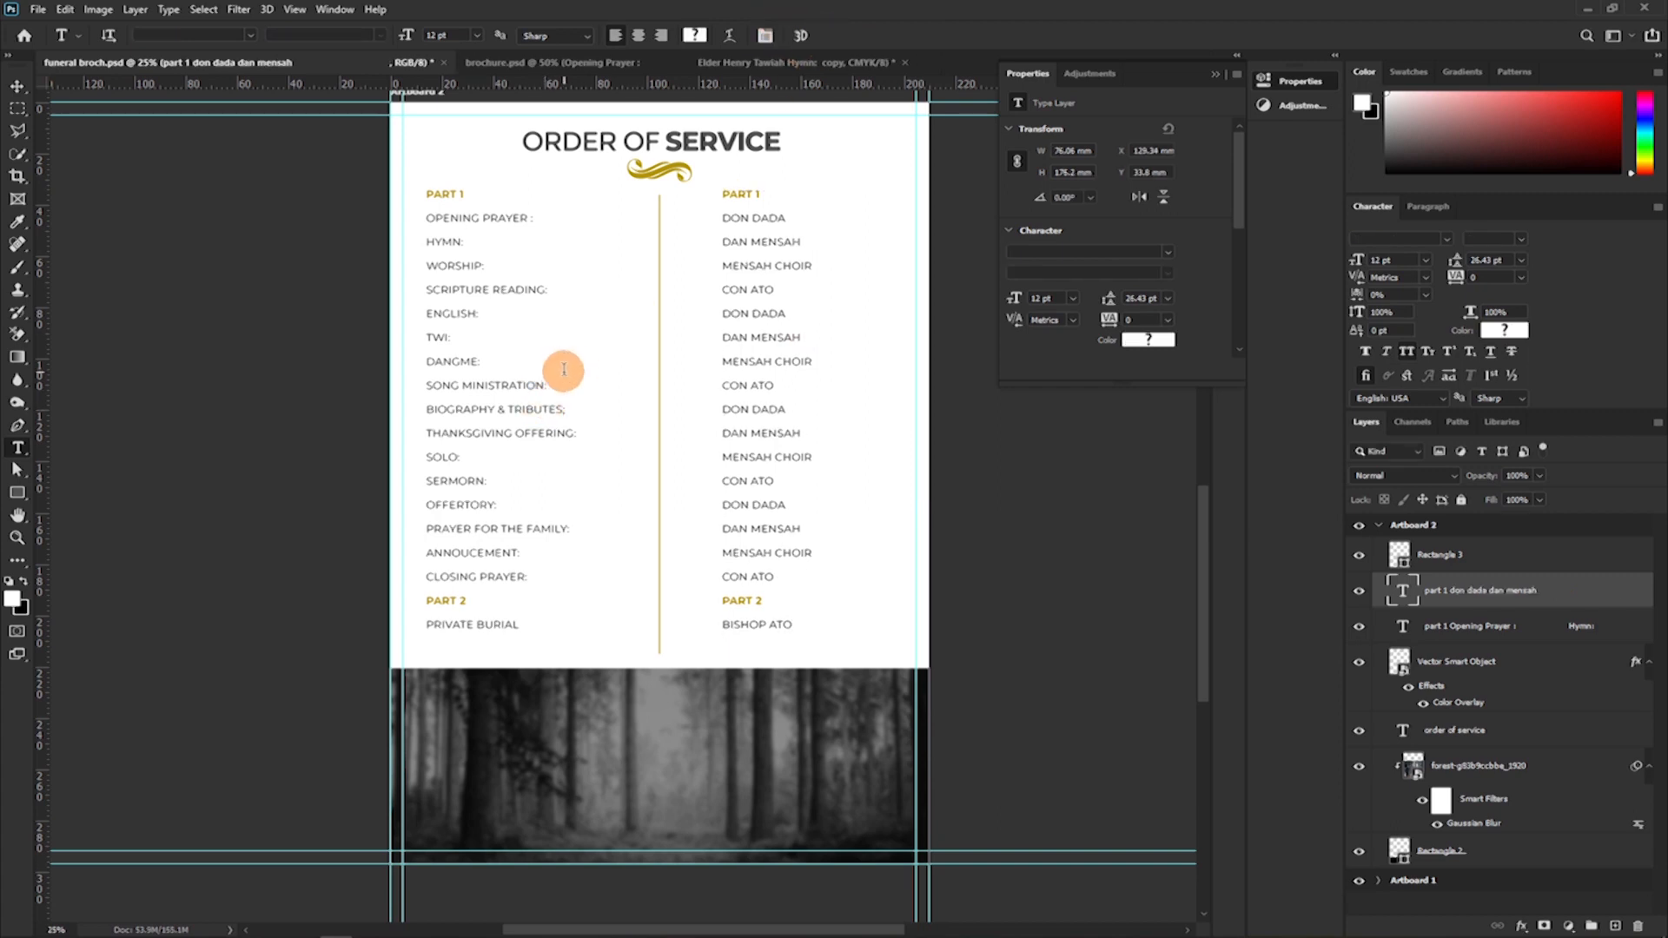
Reposition both text columns around the gold divider, with the programme items at X 15.55 mm and the names at X 138.83 mm.
{"action": "key", "text": "v"}
{"action": "left_click", "coordinate": [448, 372]}
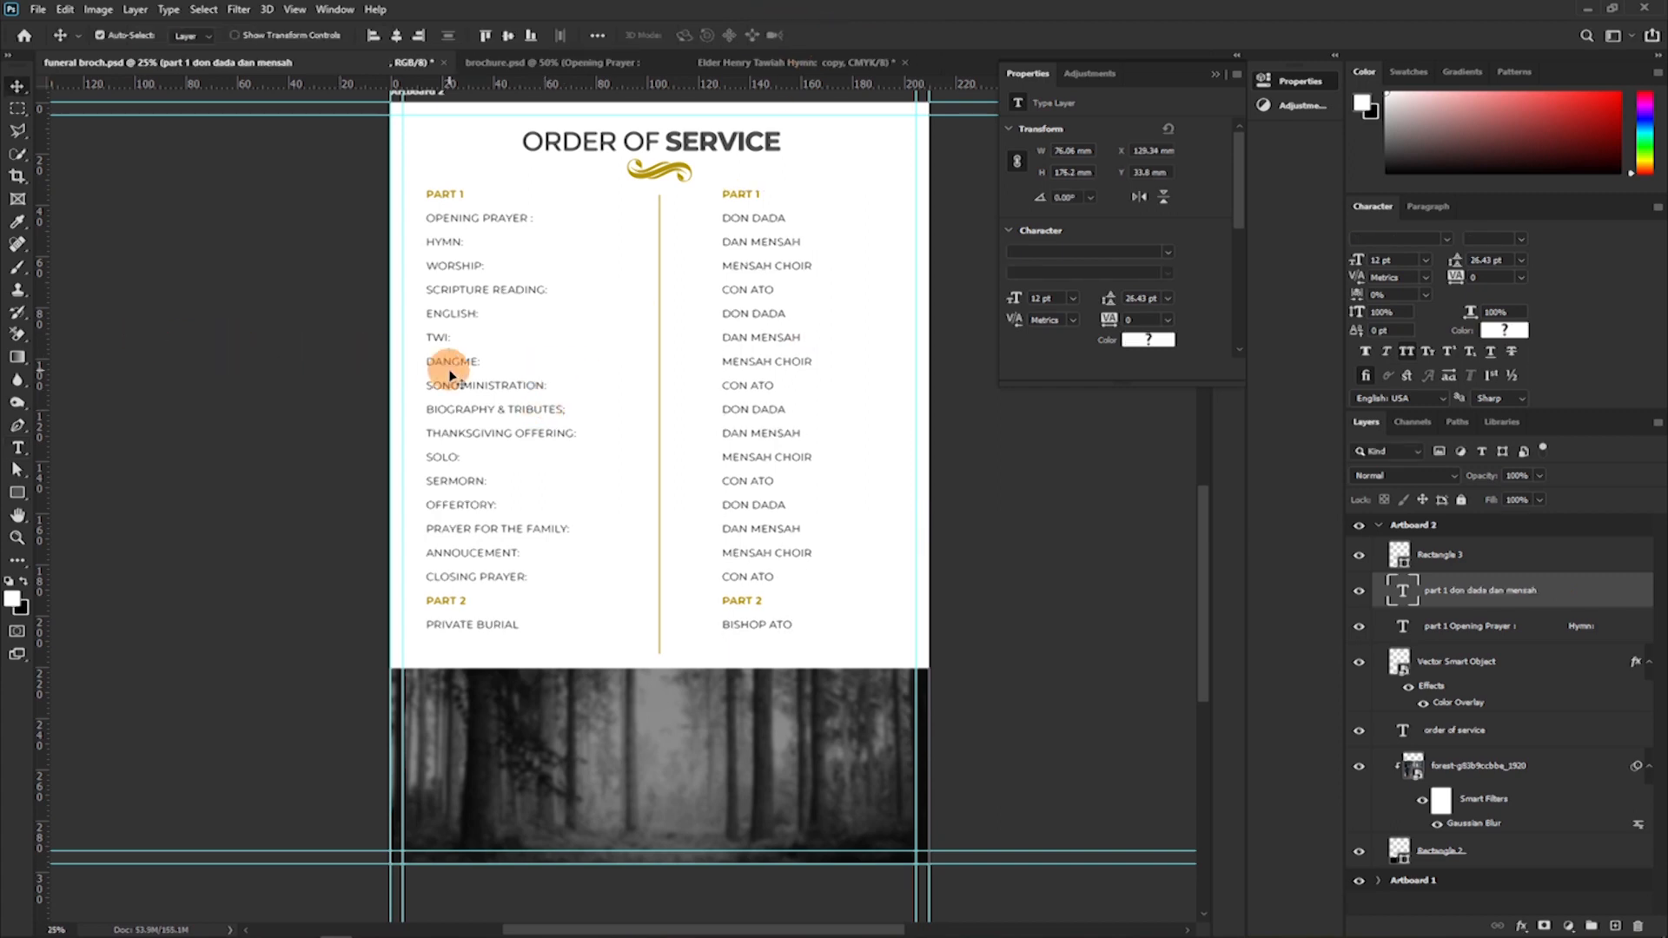
{"action": "left_click_drag", "start_coordinate": [448, 375], "coordinate": [458, 371]}
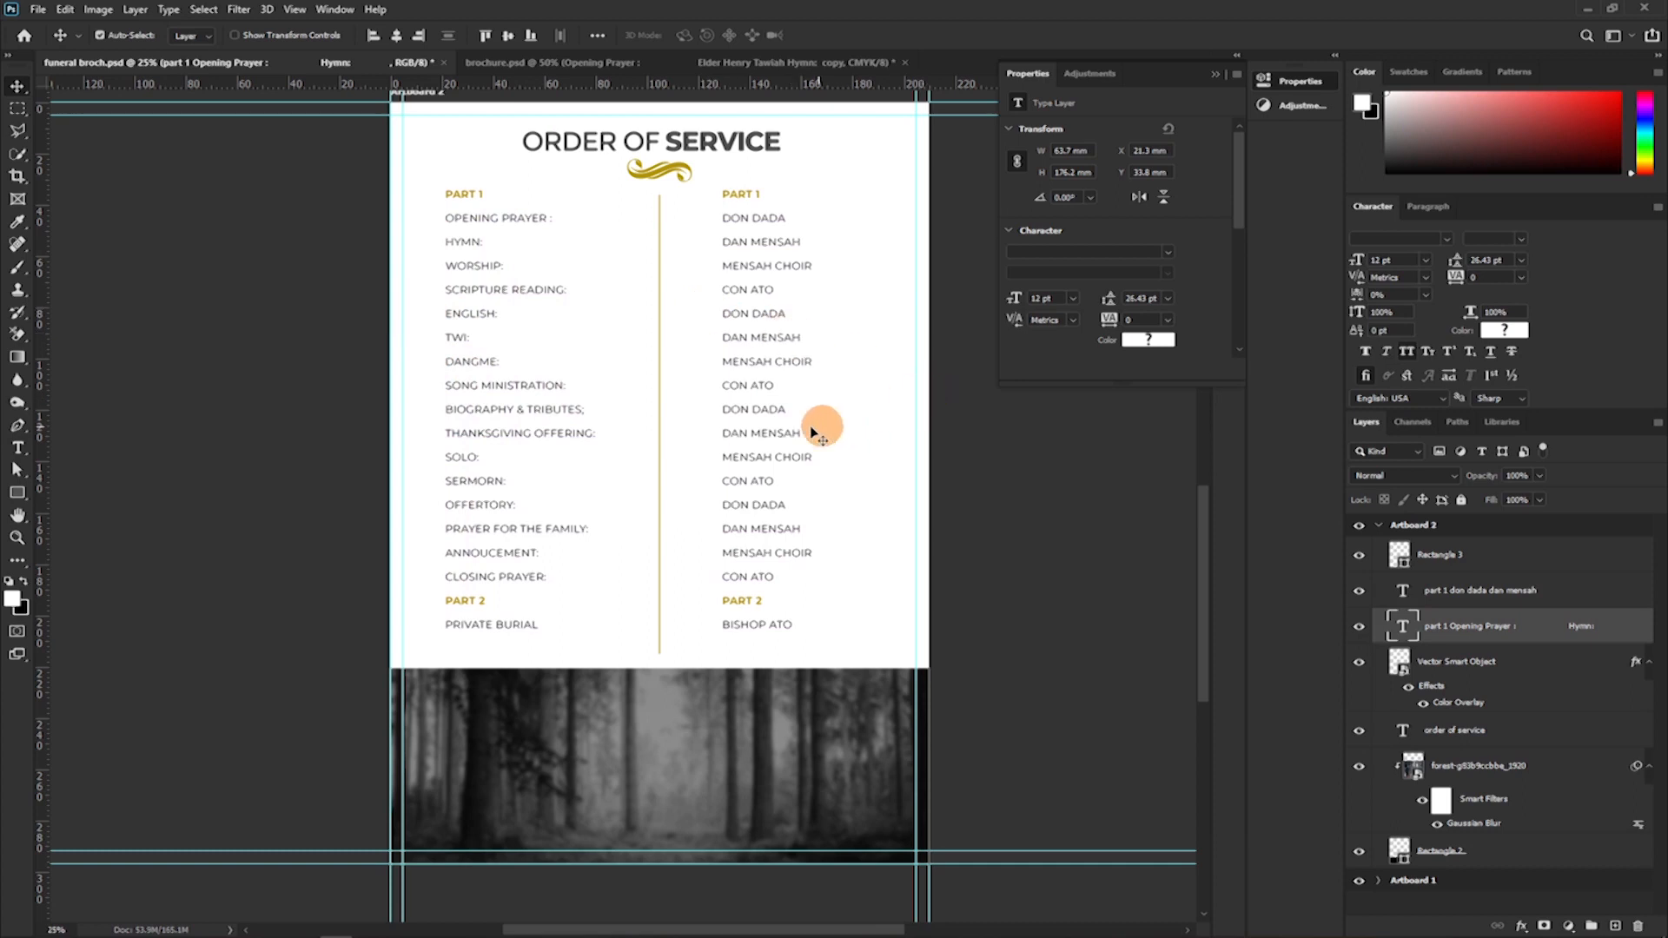
{"action": "left_click", "coordinate": [771, 409]}
{"action": "left_click_drag", "start_coordinate": [768, 397], "coordinate": [792, 399]}
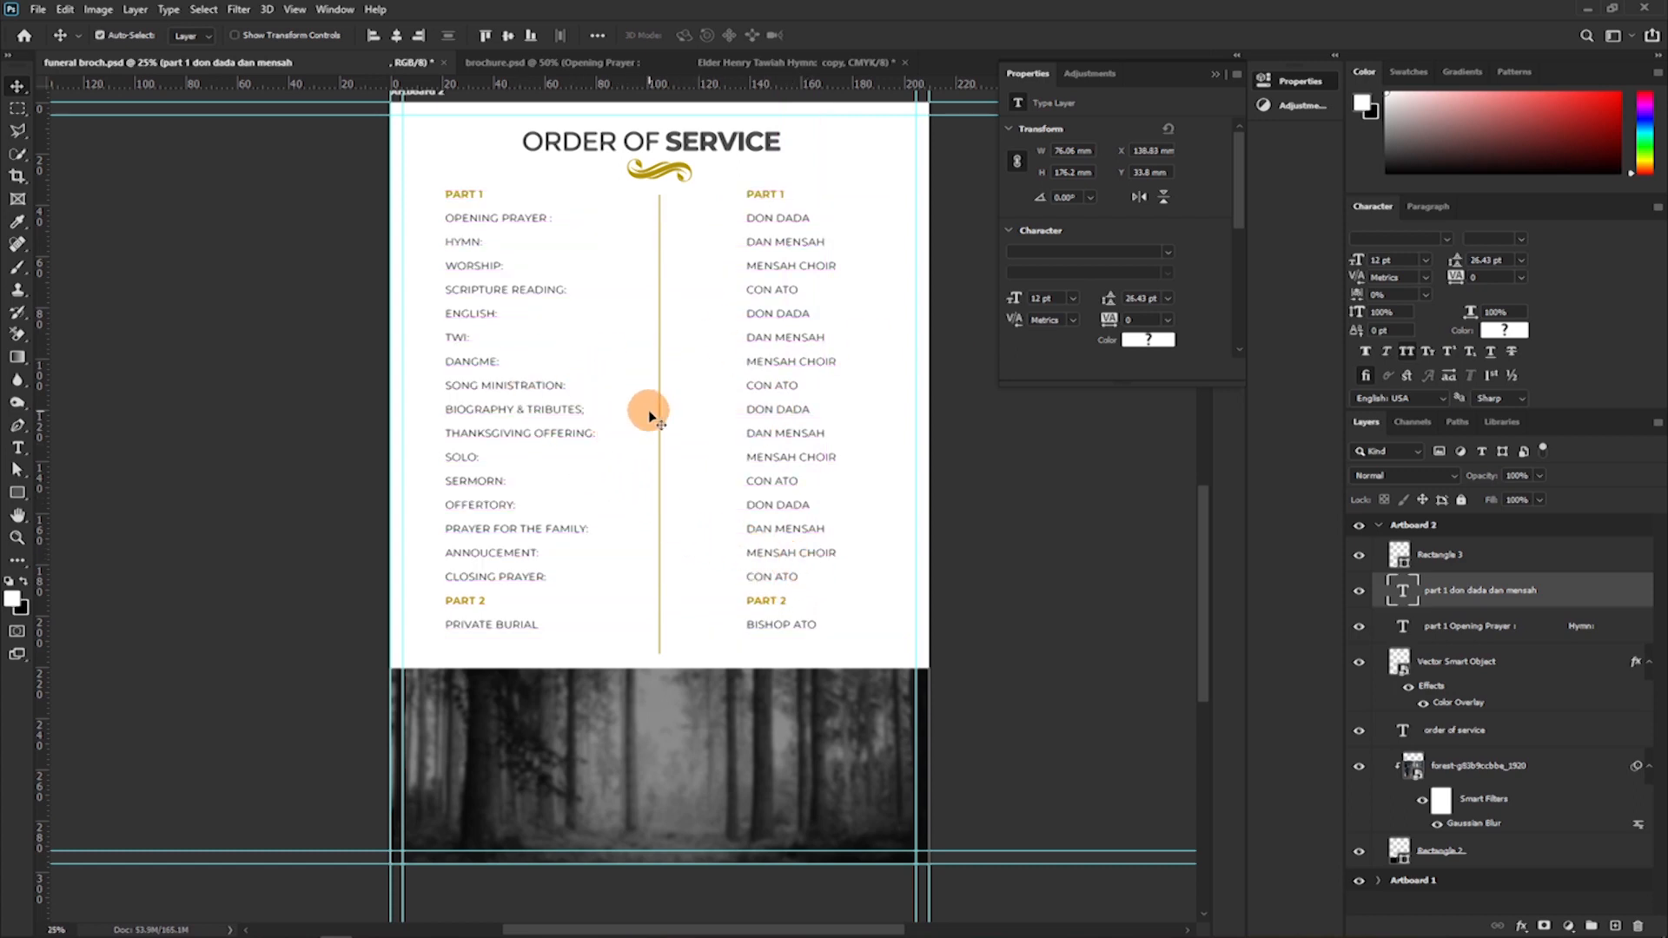
{"action": "left_click", "coordinate": [549, 423]}
{"action": "left_click_drag", "start_coordinate": [549, 424], "coordinate": [534, 427]}
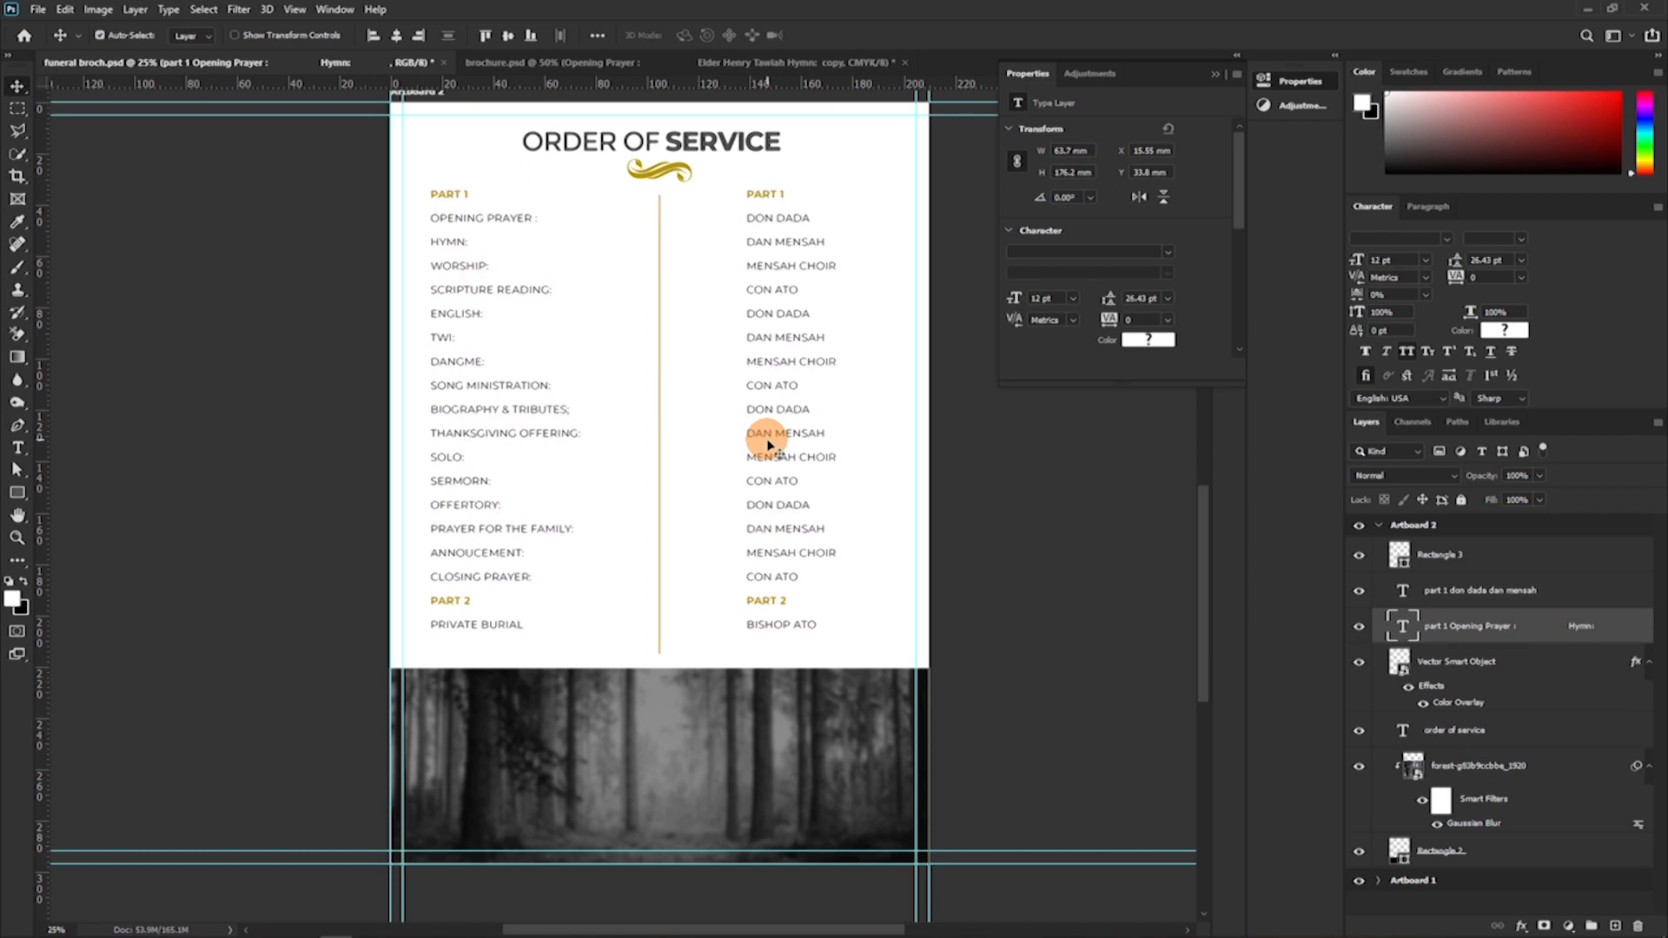
Duplicate the programme and names text layers together and hide the two original layers.
{"action": "left_click", "coordinate": [1480, 628], "text": "shift"}
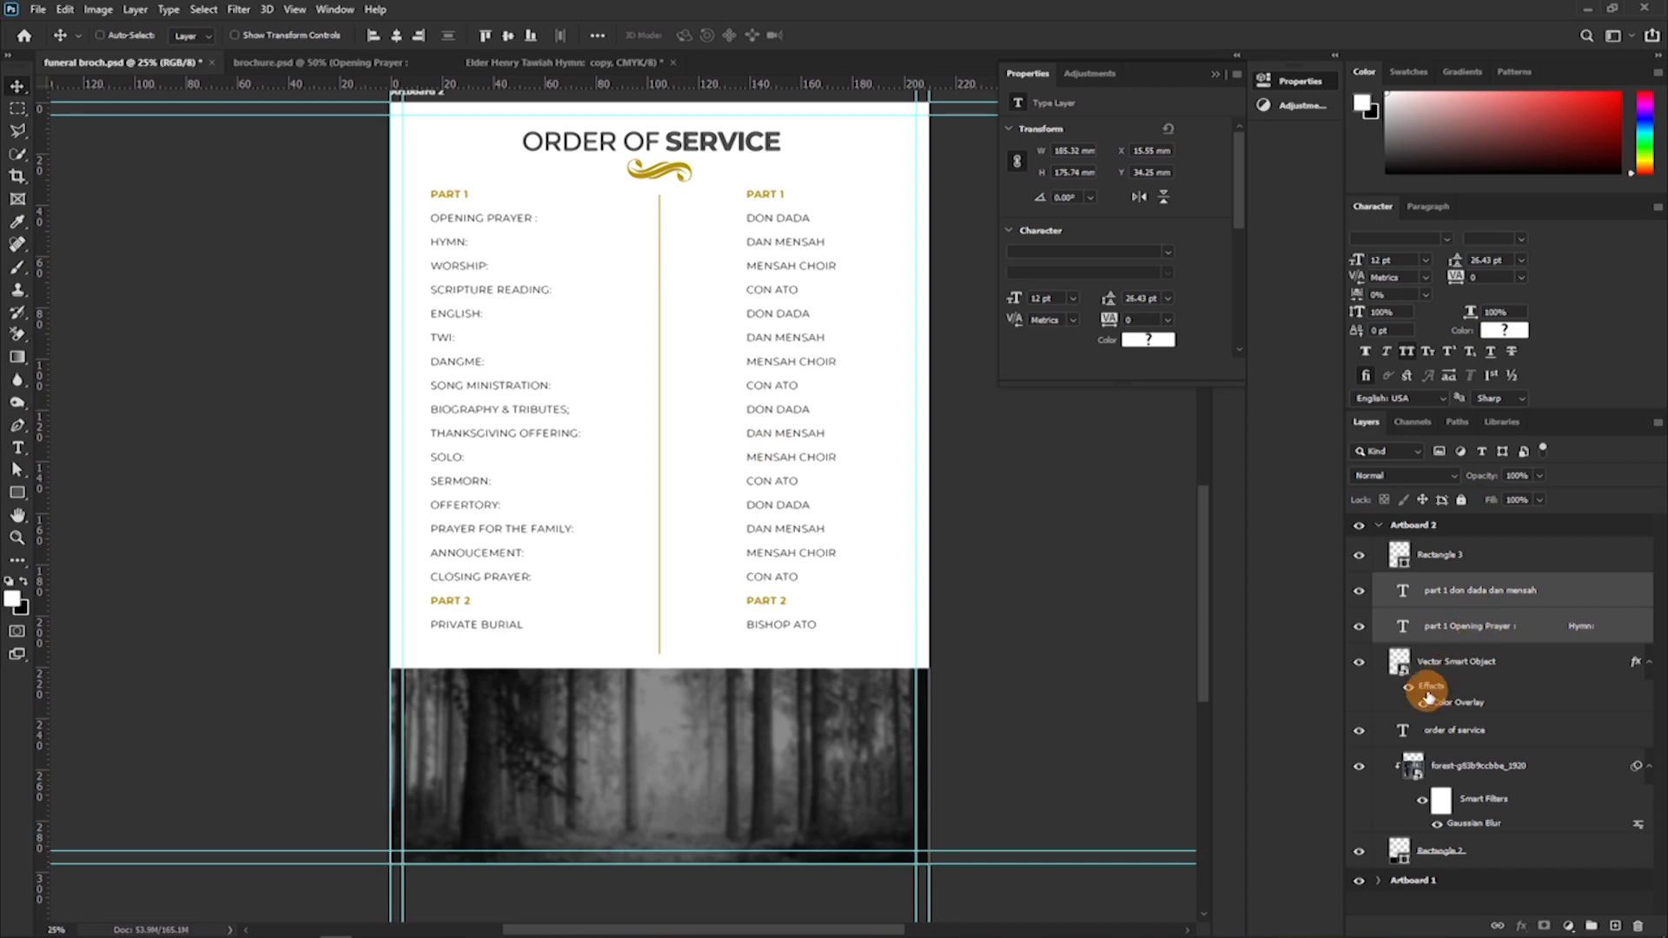
{"action": "key", "text": "ctrl+j"}
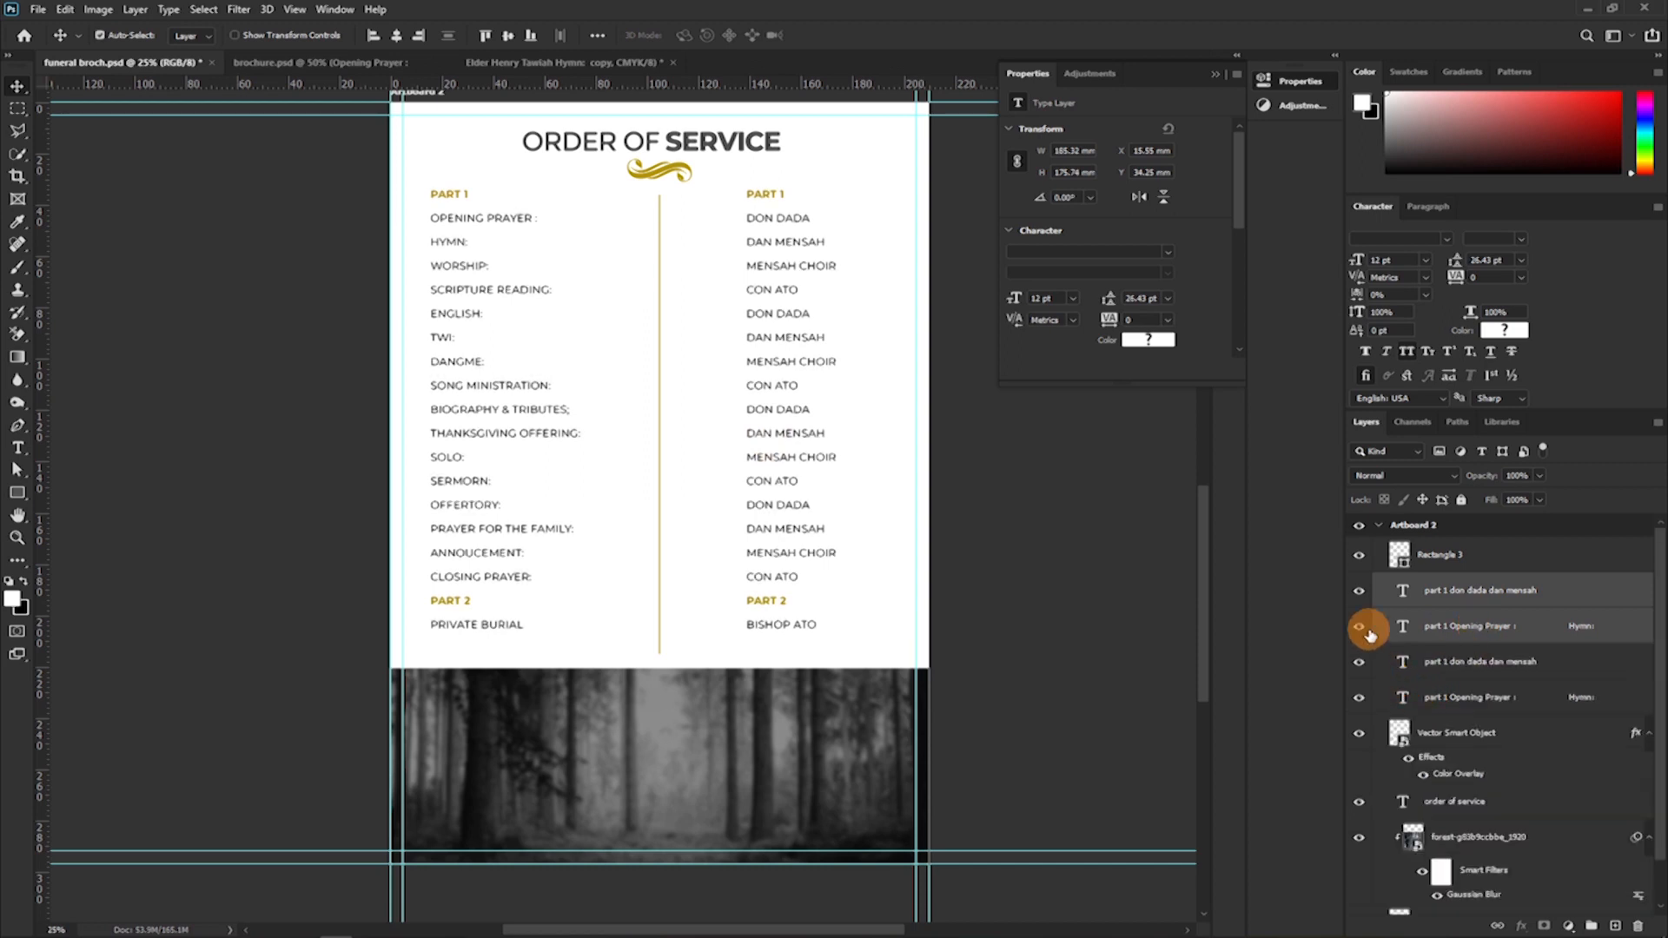
{"action": "left_click_drag", "start_coordinate": [1360, 695], "coordinate": [1360, 661]}
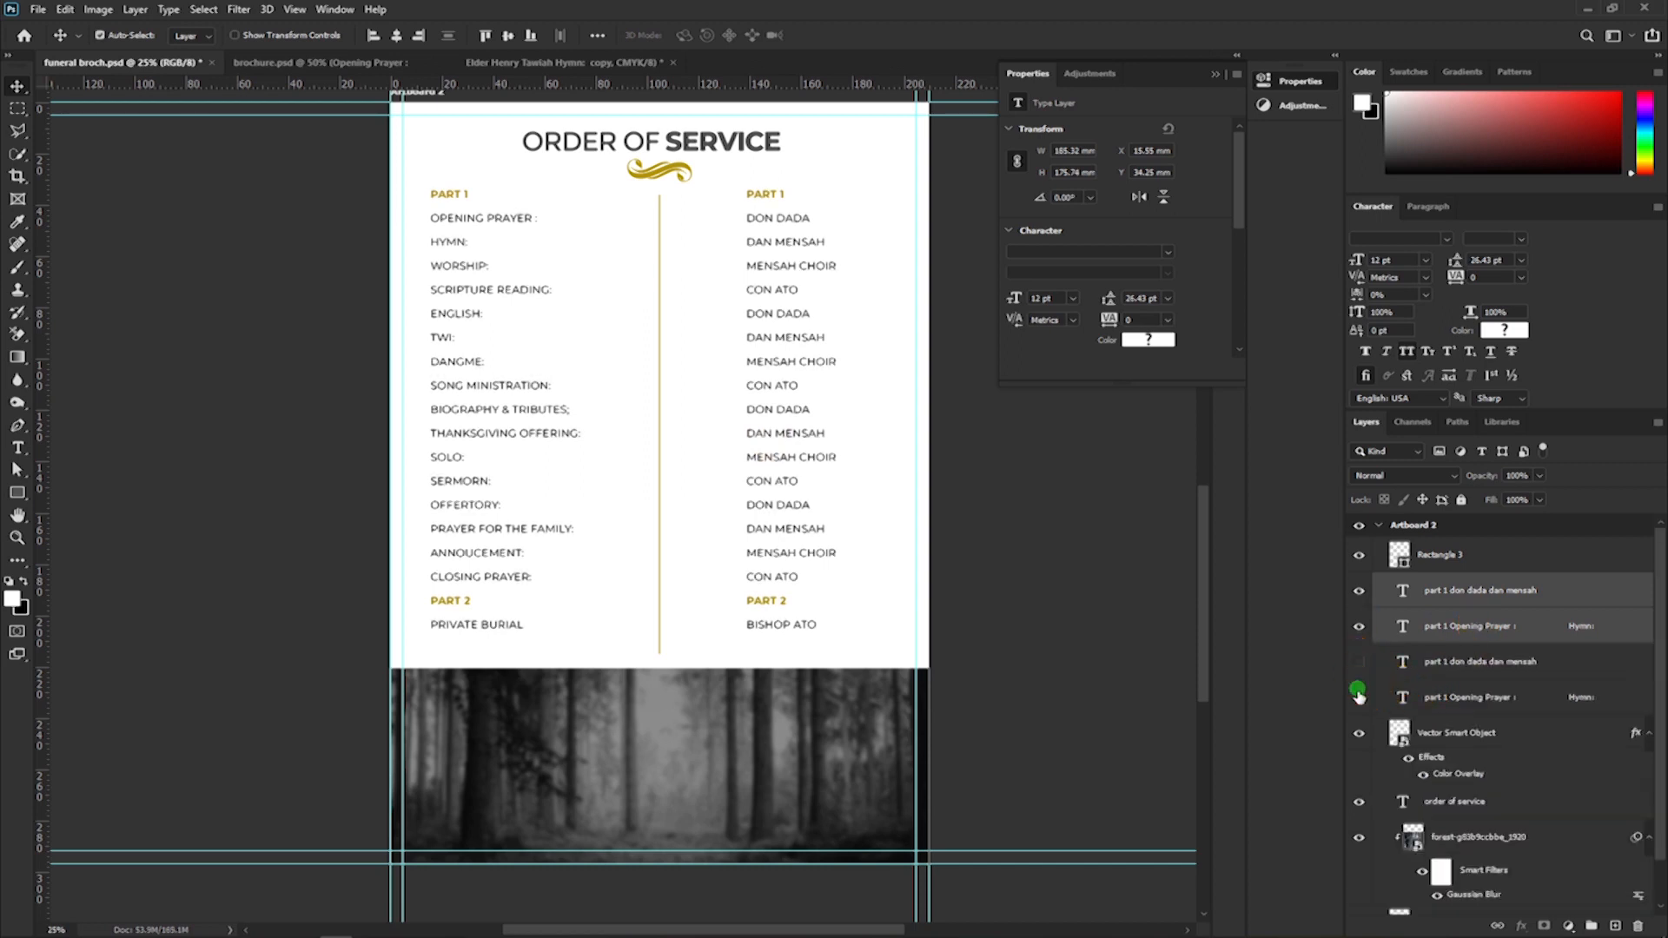
{"action": "left_click", "coordinate": [1360, 597]}
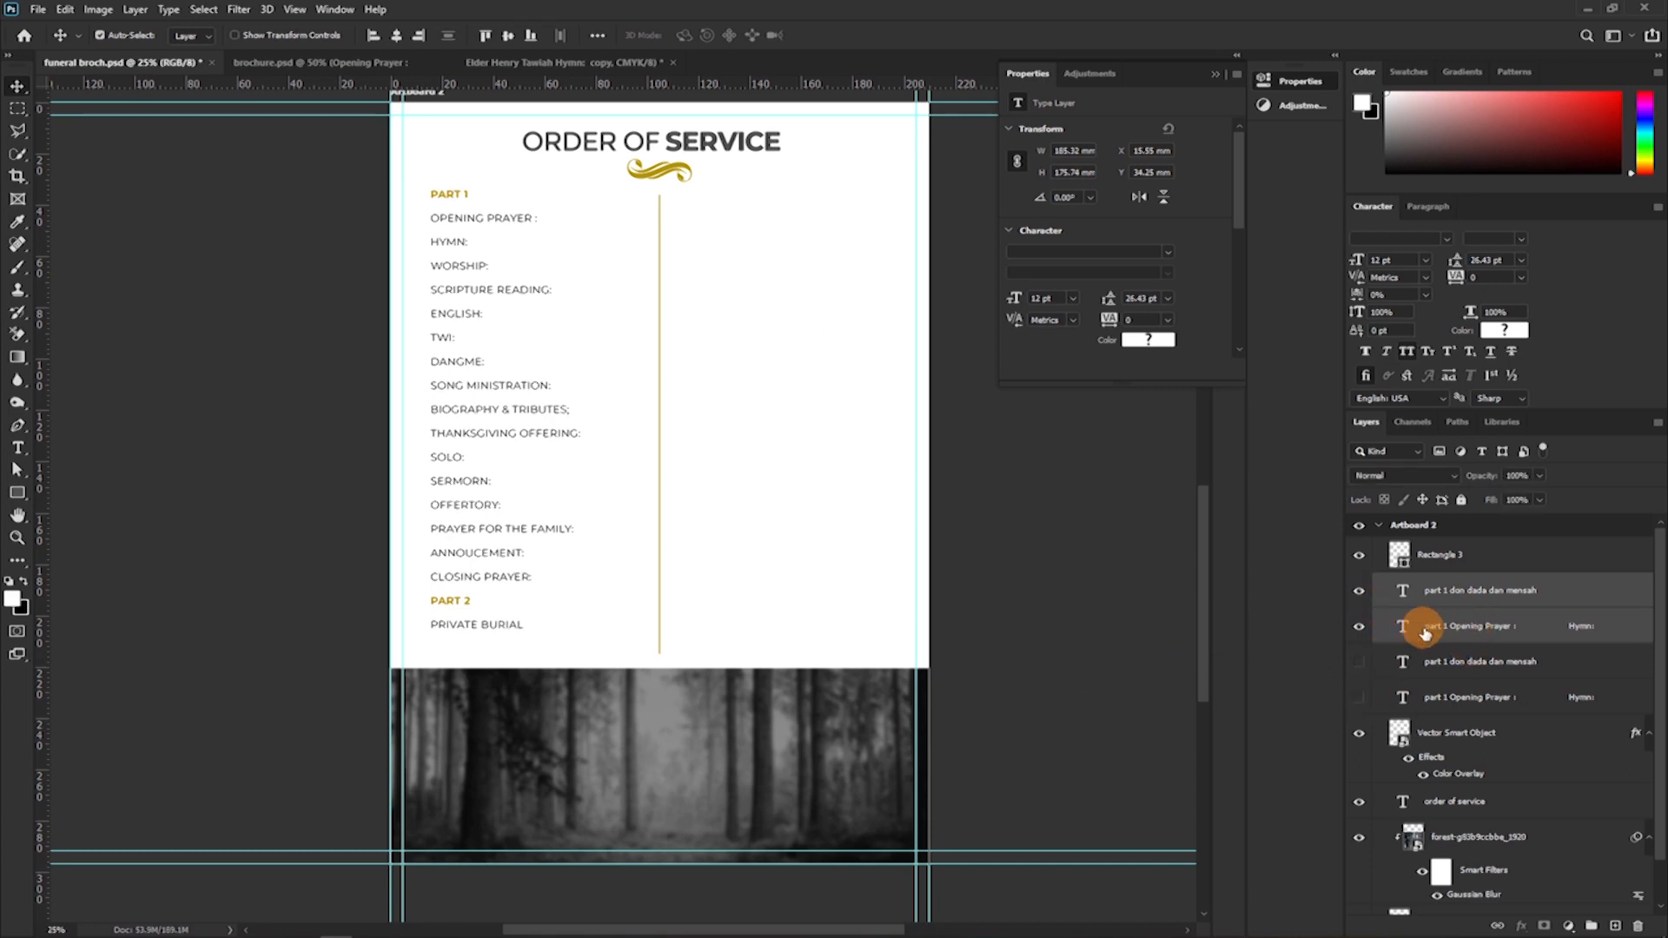
{"action": "left_click", "coordinate": [1376, 590]}
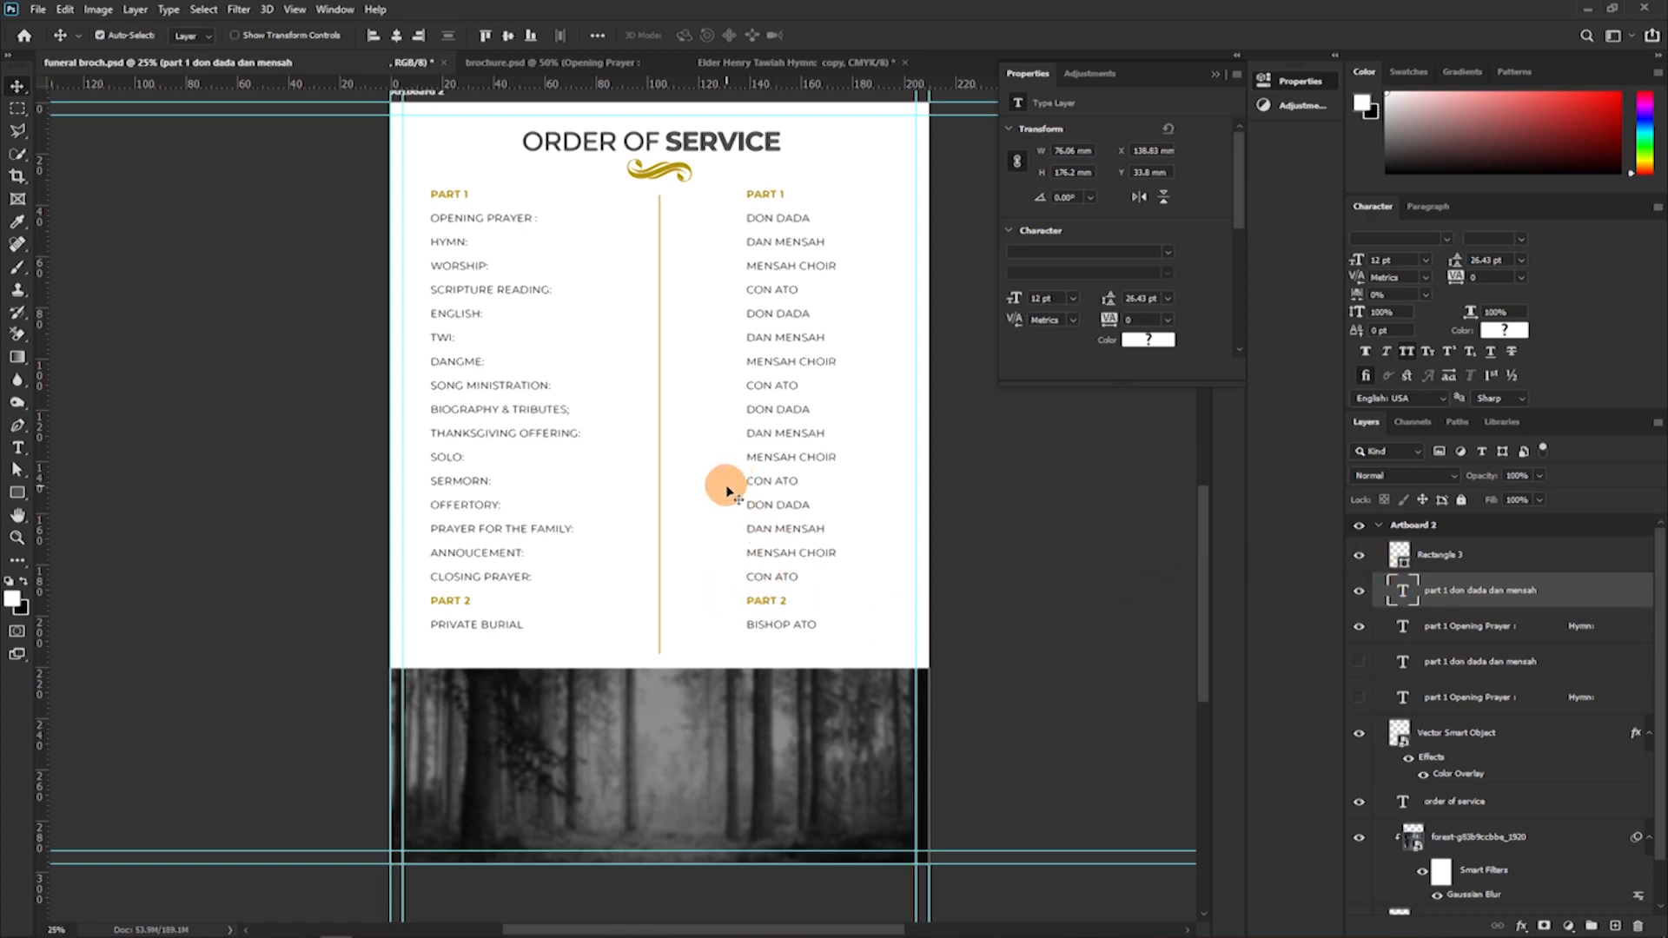
Move the visible names column closer to the gold divider, to X 118.51 mm.
{"action": "key", "text": "t"}
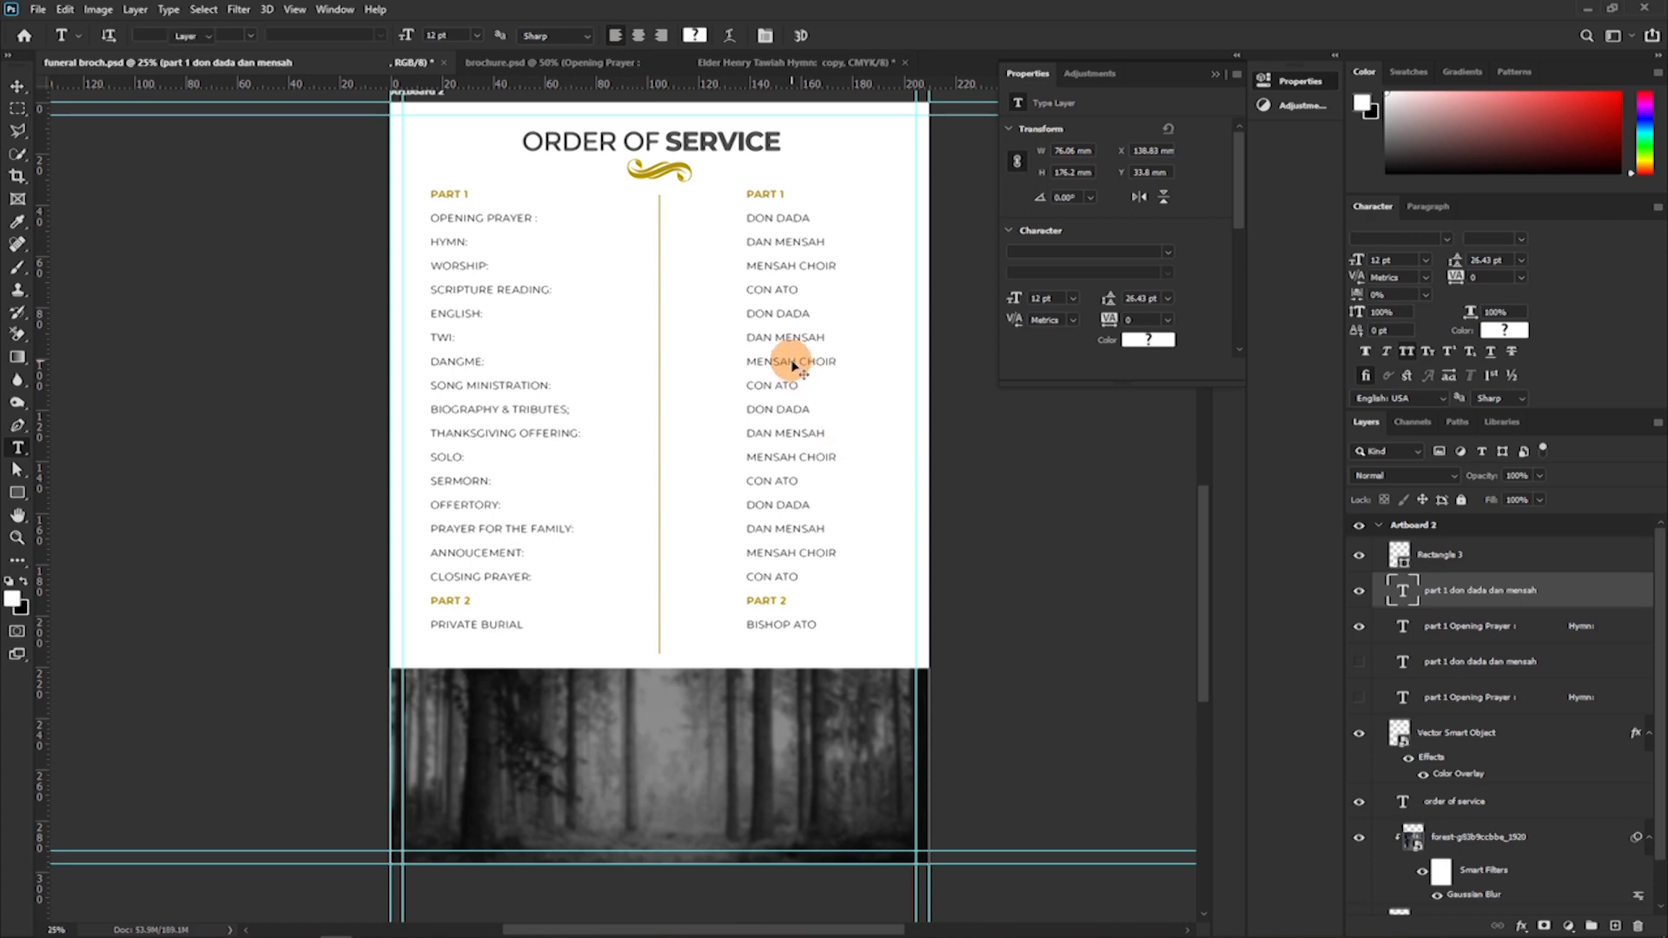
{"action": "key", "text": "v"}
{"action": "left_click_drag", "start_coordinate": [792, 365], "coordinate": [738, 376]}
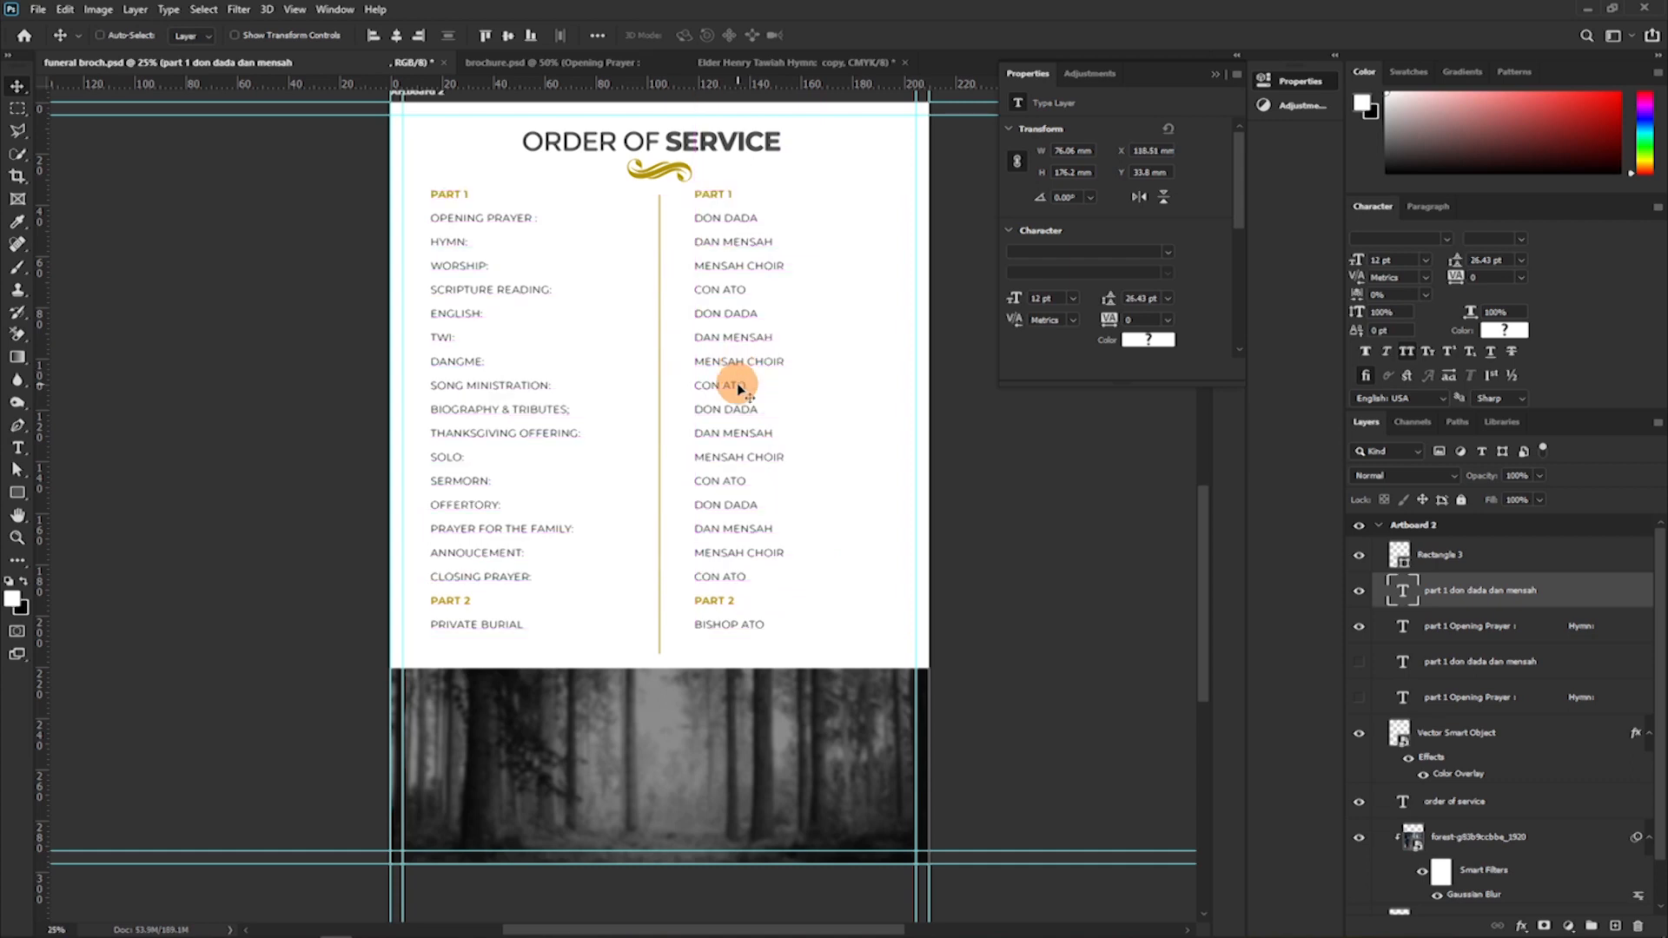
Right-align the programme items' text and shift the column towards the gold divider, to X 29.1 mm.
{"action": "left_click", "coordinate": [469, 295]}
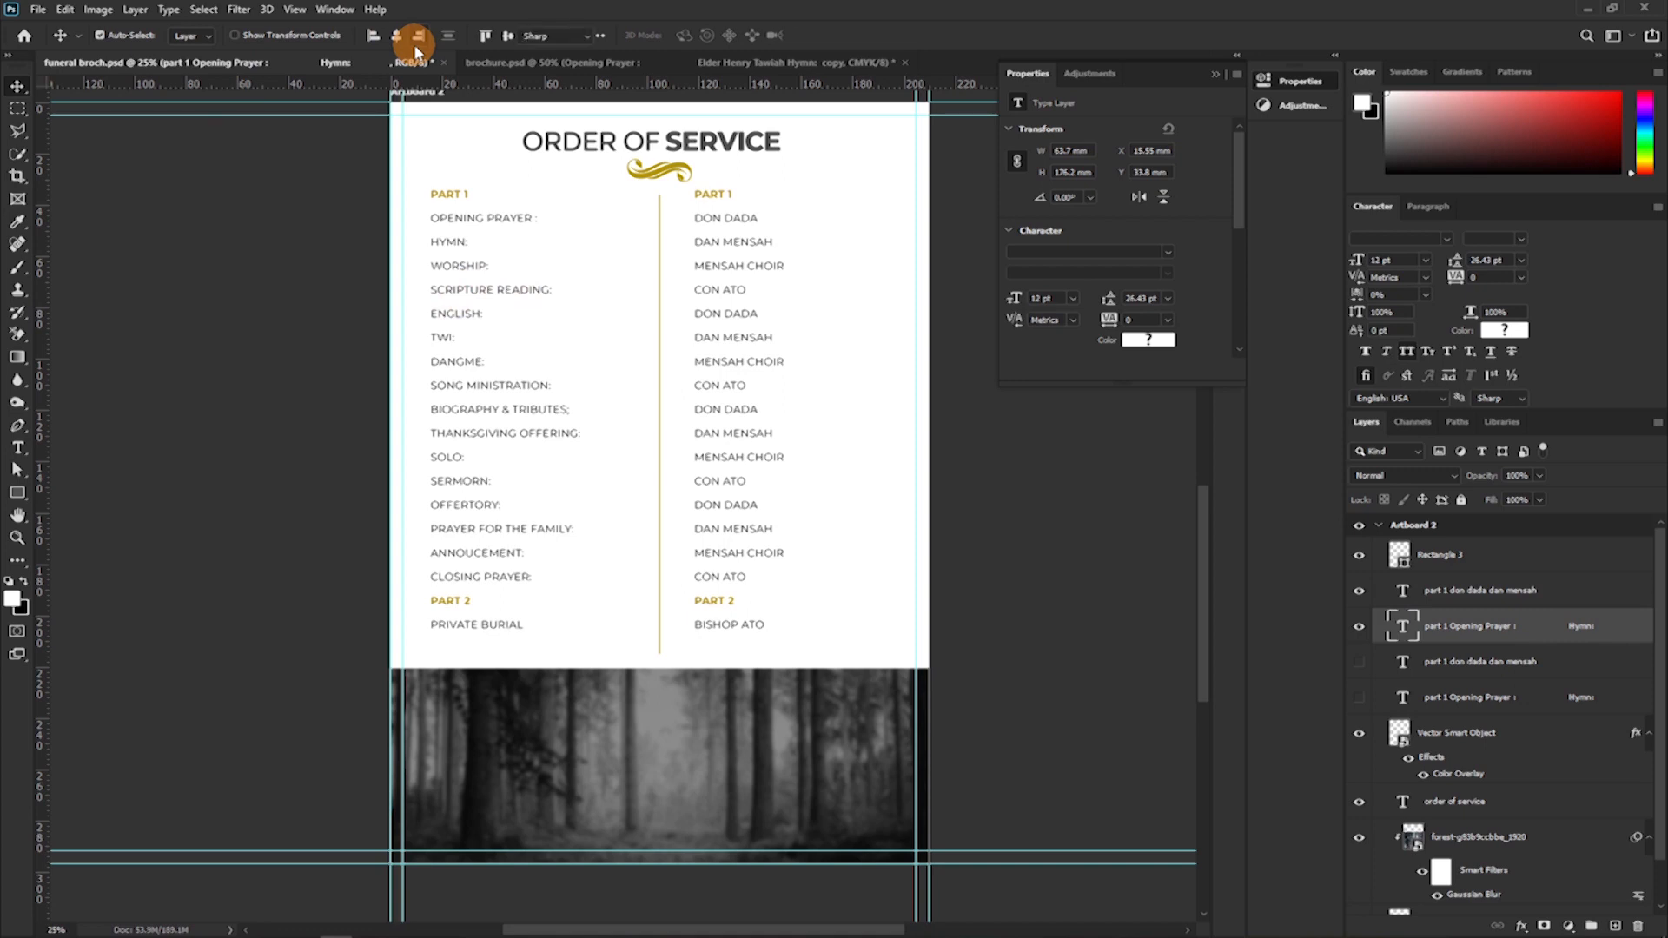
{"action": "key", "text": "t"}
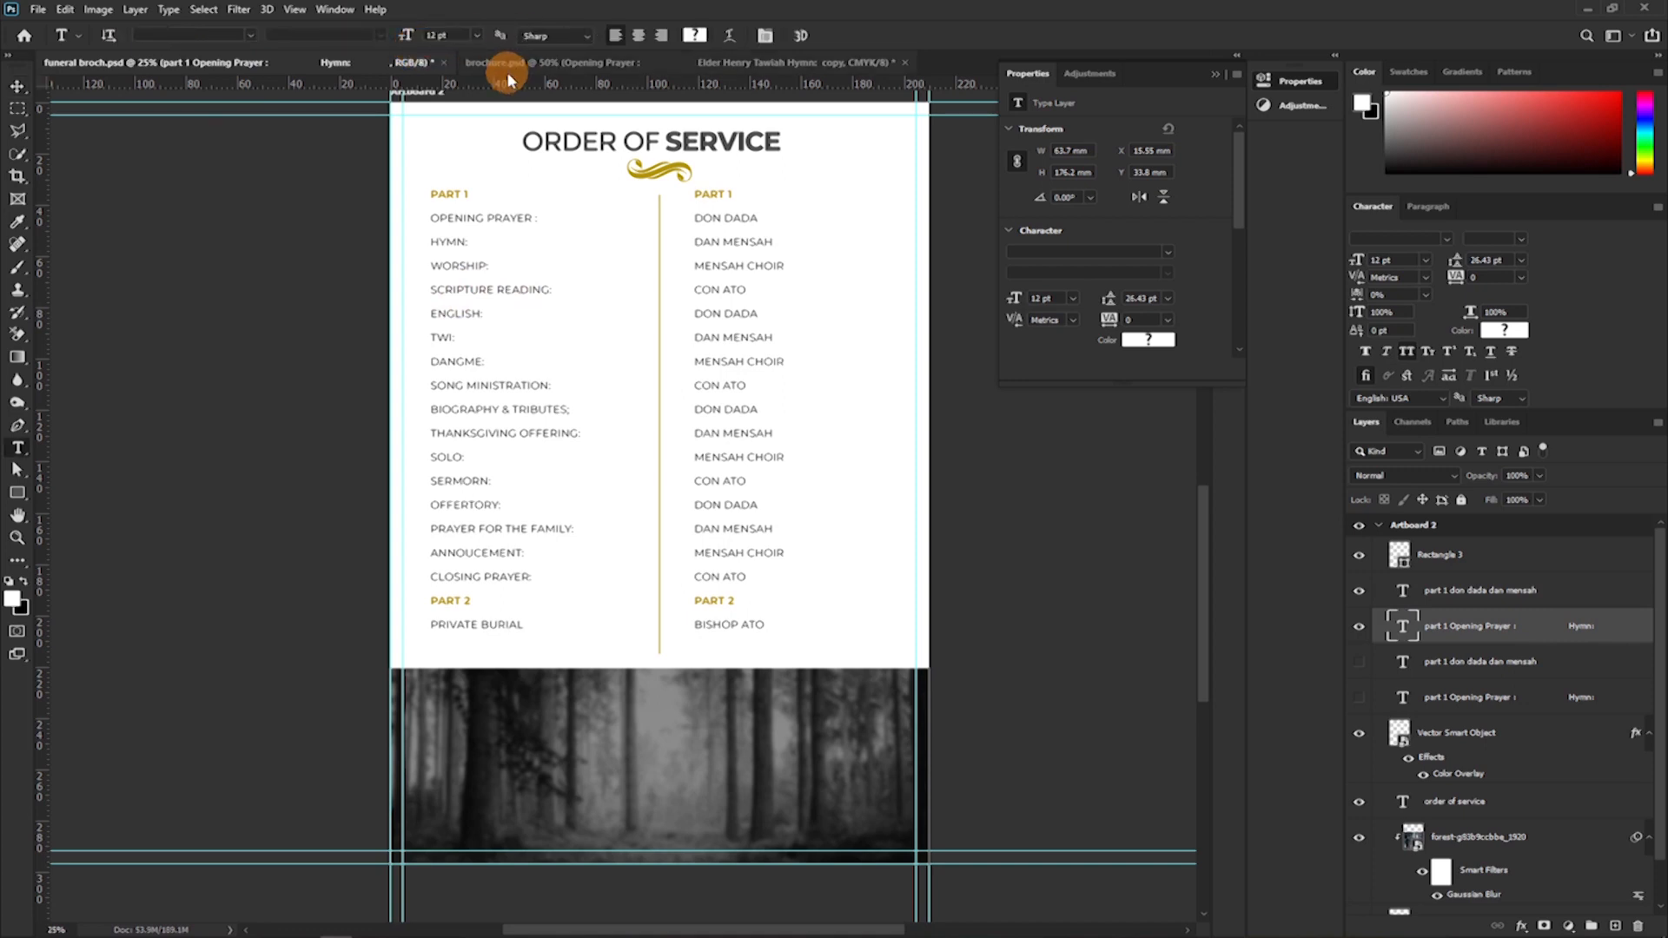
{"action": "left_click", "coordinate": [660, 38]}
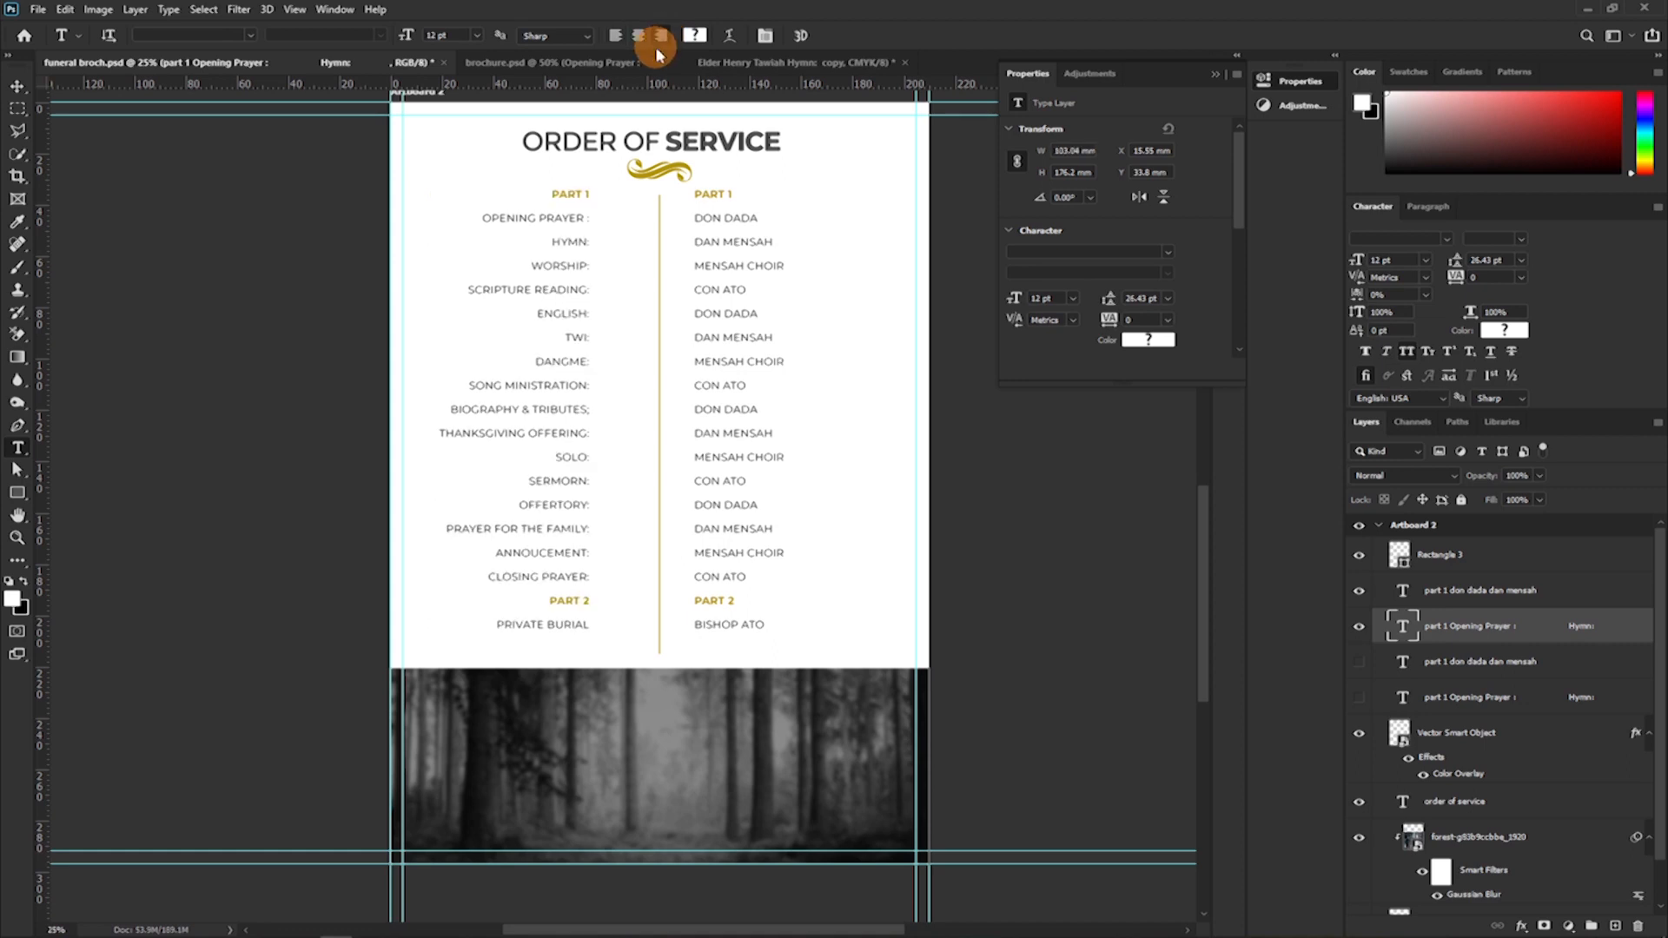
{"action": "left_click_drag", "start_coordinate": [526, 420], "coordinate": [562, 420]}
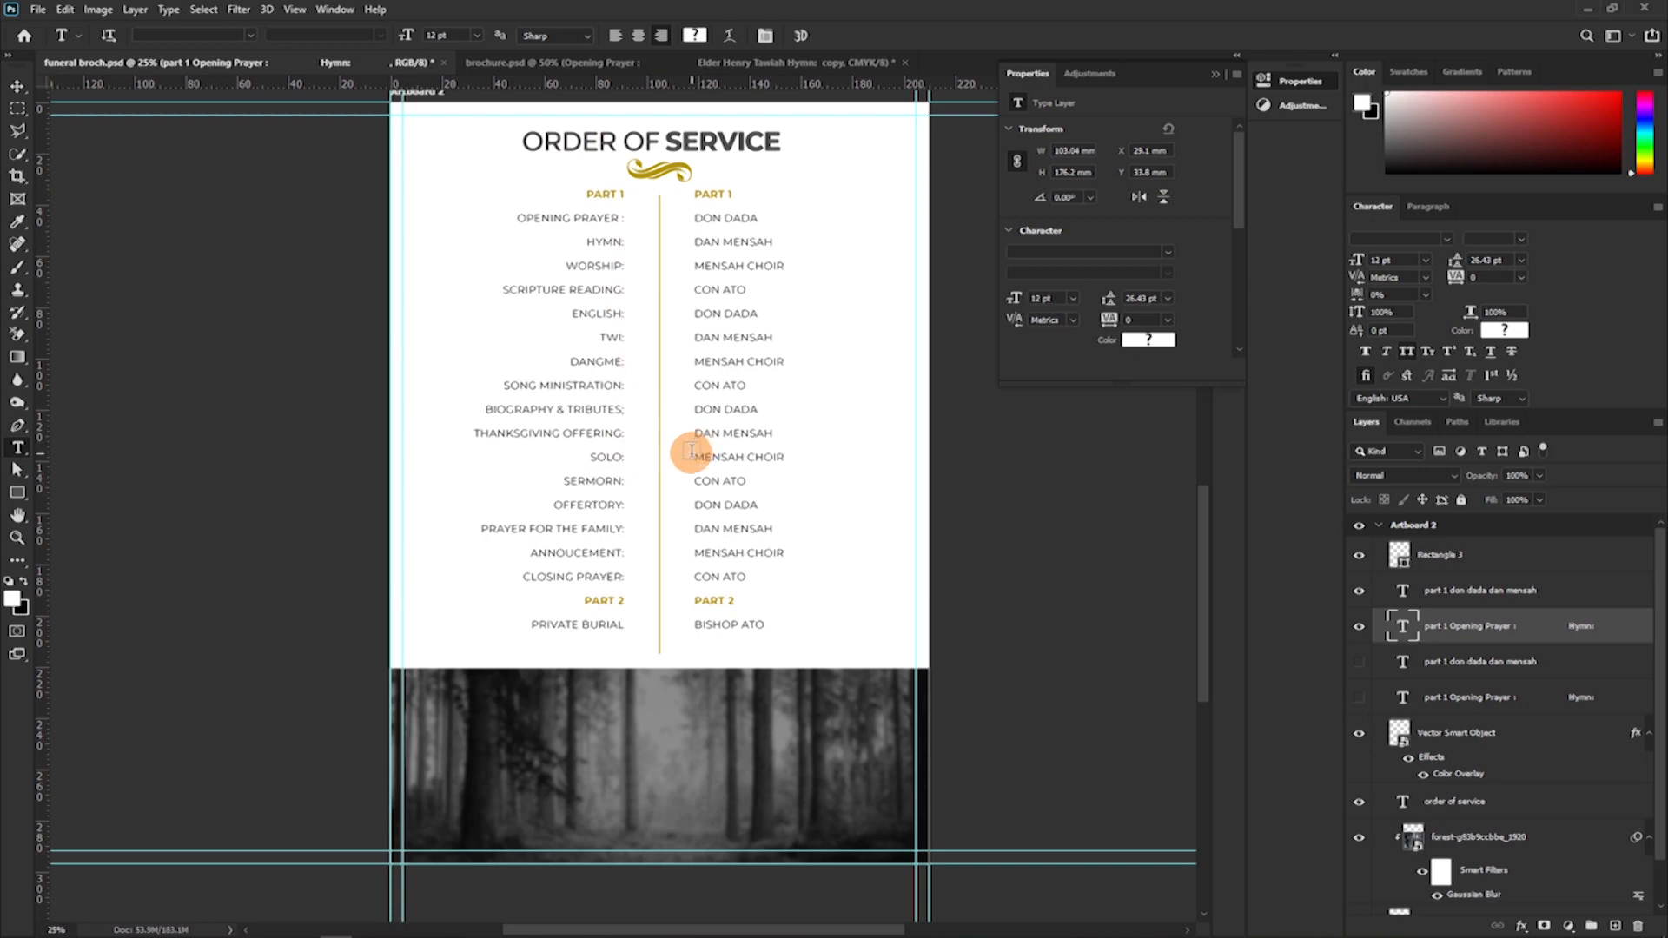
Draw a spacer rectangle about 167 by 38 px between the divider and the first name, and fill it with red ff5151.
{"action": "scroll", "coordinate": [693, 458], "scroll_direction": "up", "scroll_amount": 5}
{"action": "left_click_drag", "start_coordinate": [744, 346], "coordinate": [598, 634]}
{"action": "left_click_drag", "start_coordinate": [530, 377], "coordinate": [544, 468]}
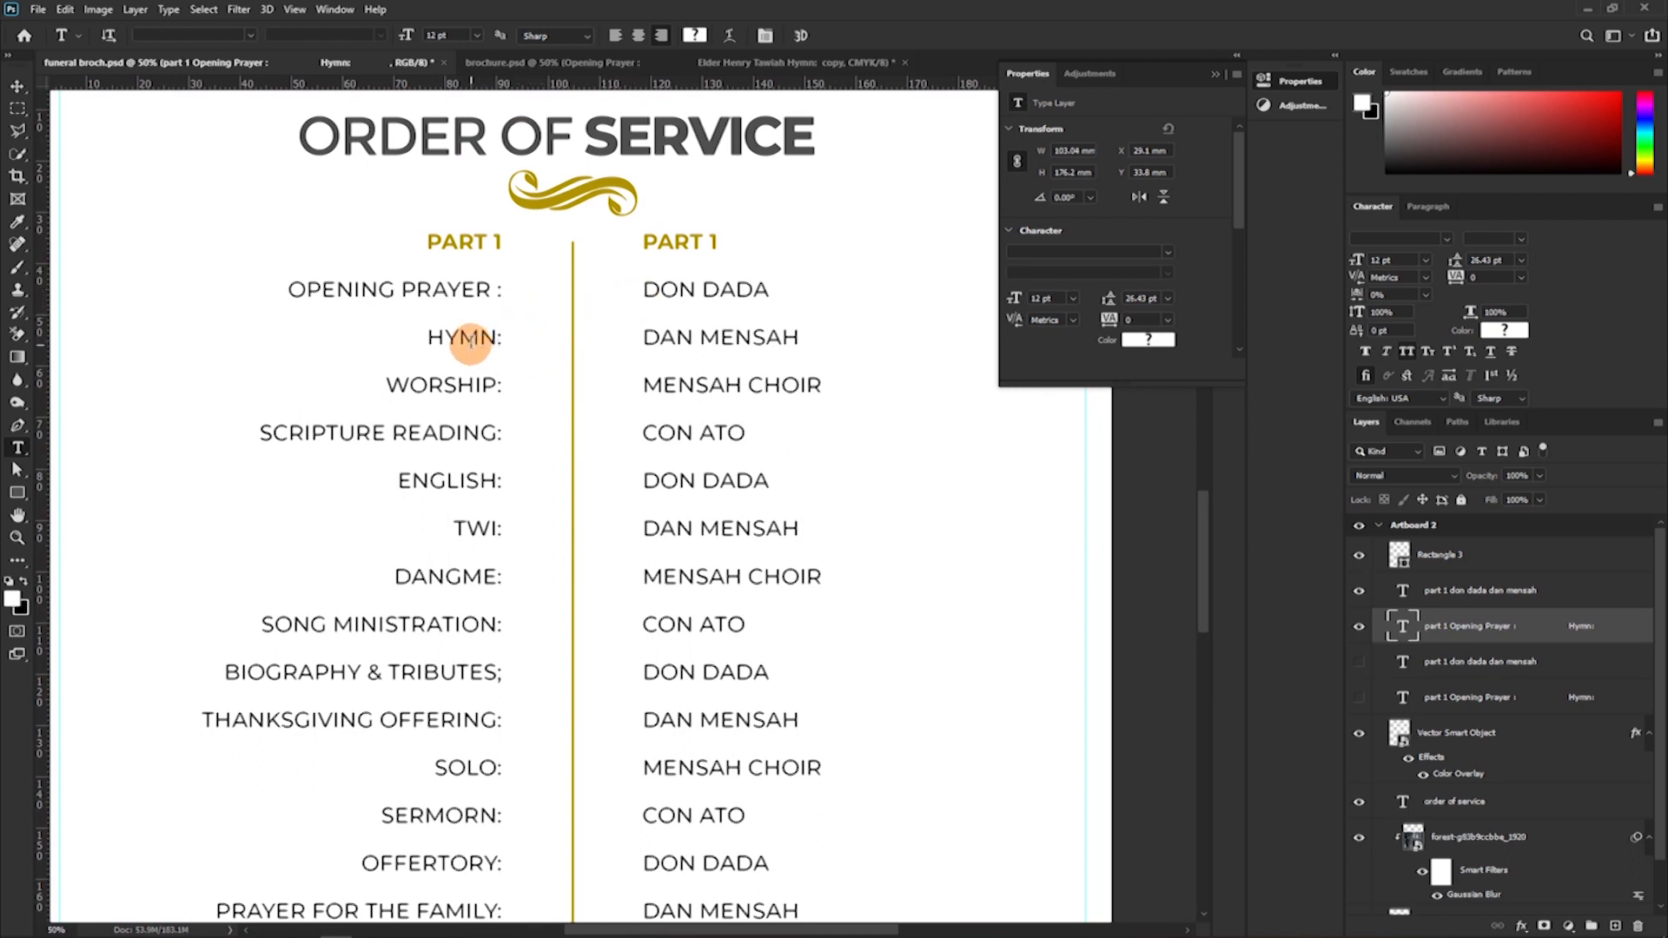
{"action": "left_click", "coordinate": [18, 493]}
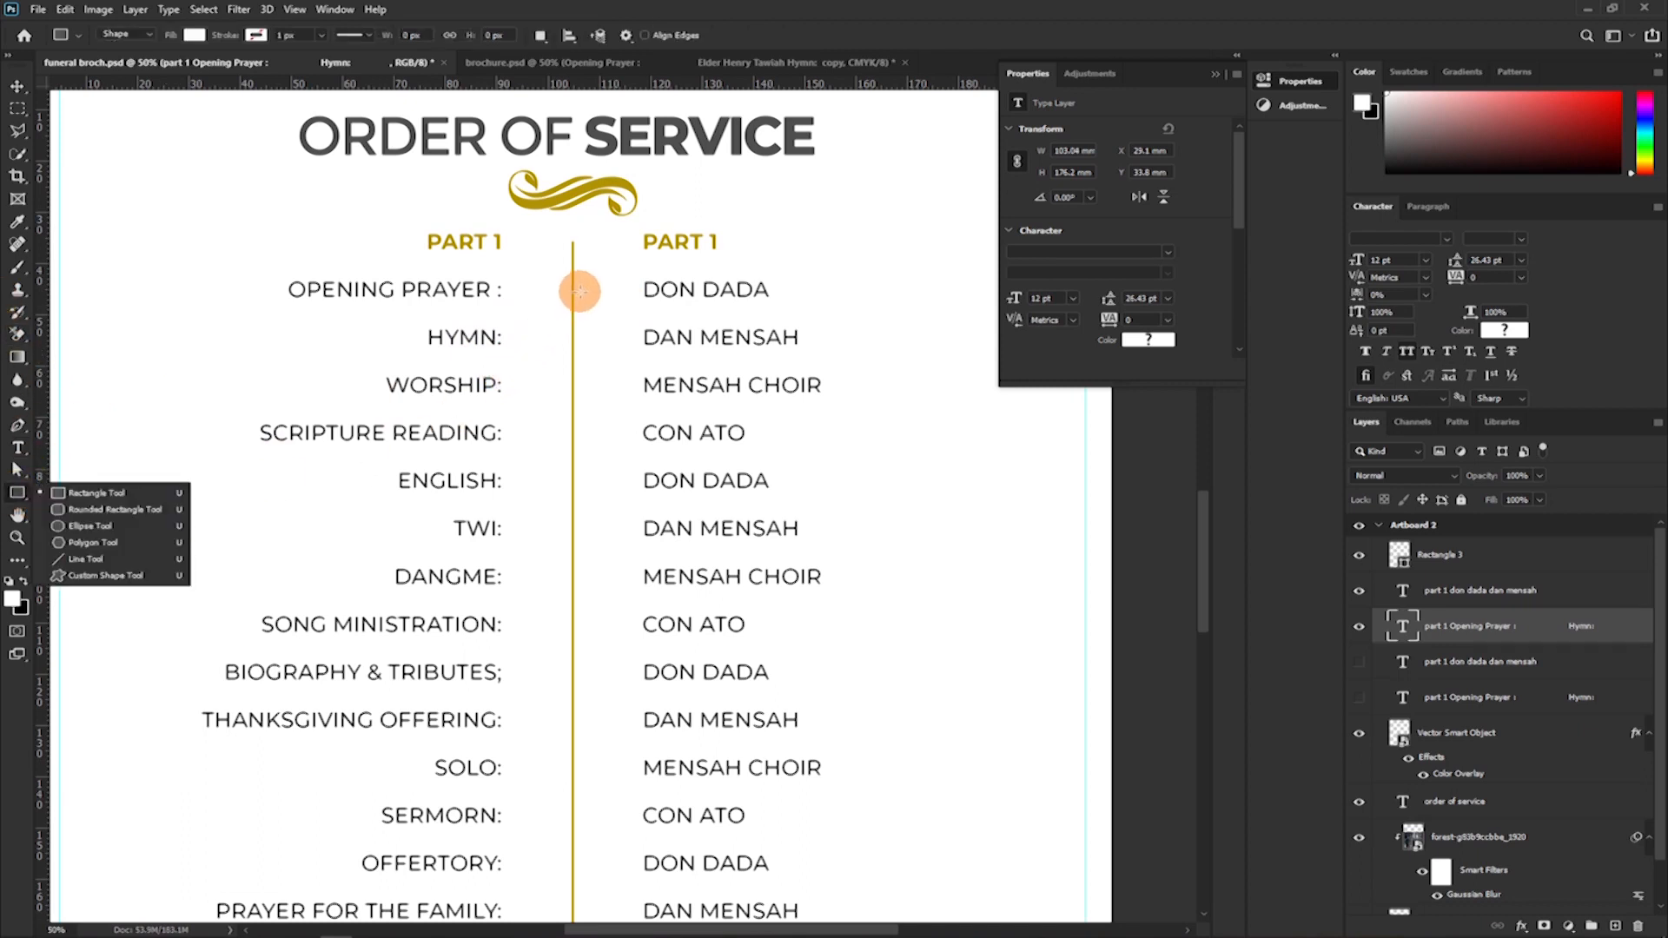
{"action": "left_click_drag", "start_coordinate": [571, 282], "coordinate": [643, 297]}
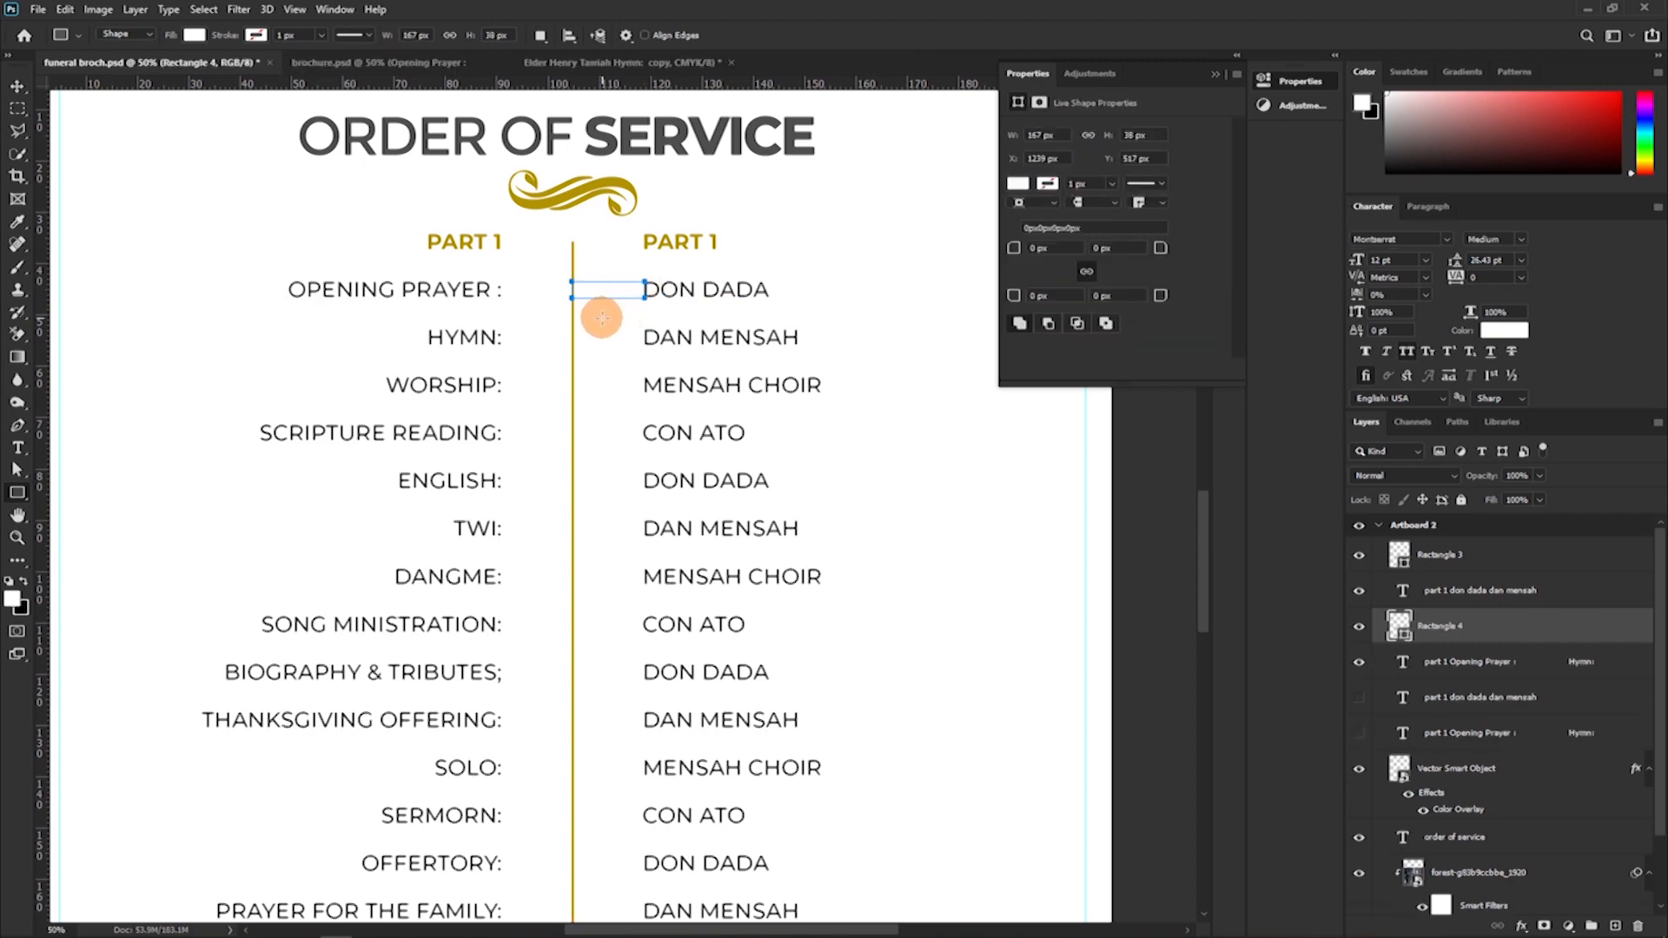
{"action": "double_click", "coordinate": [1400, 634]}
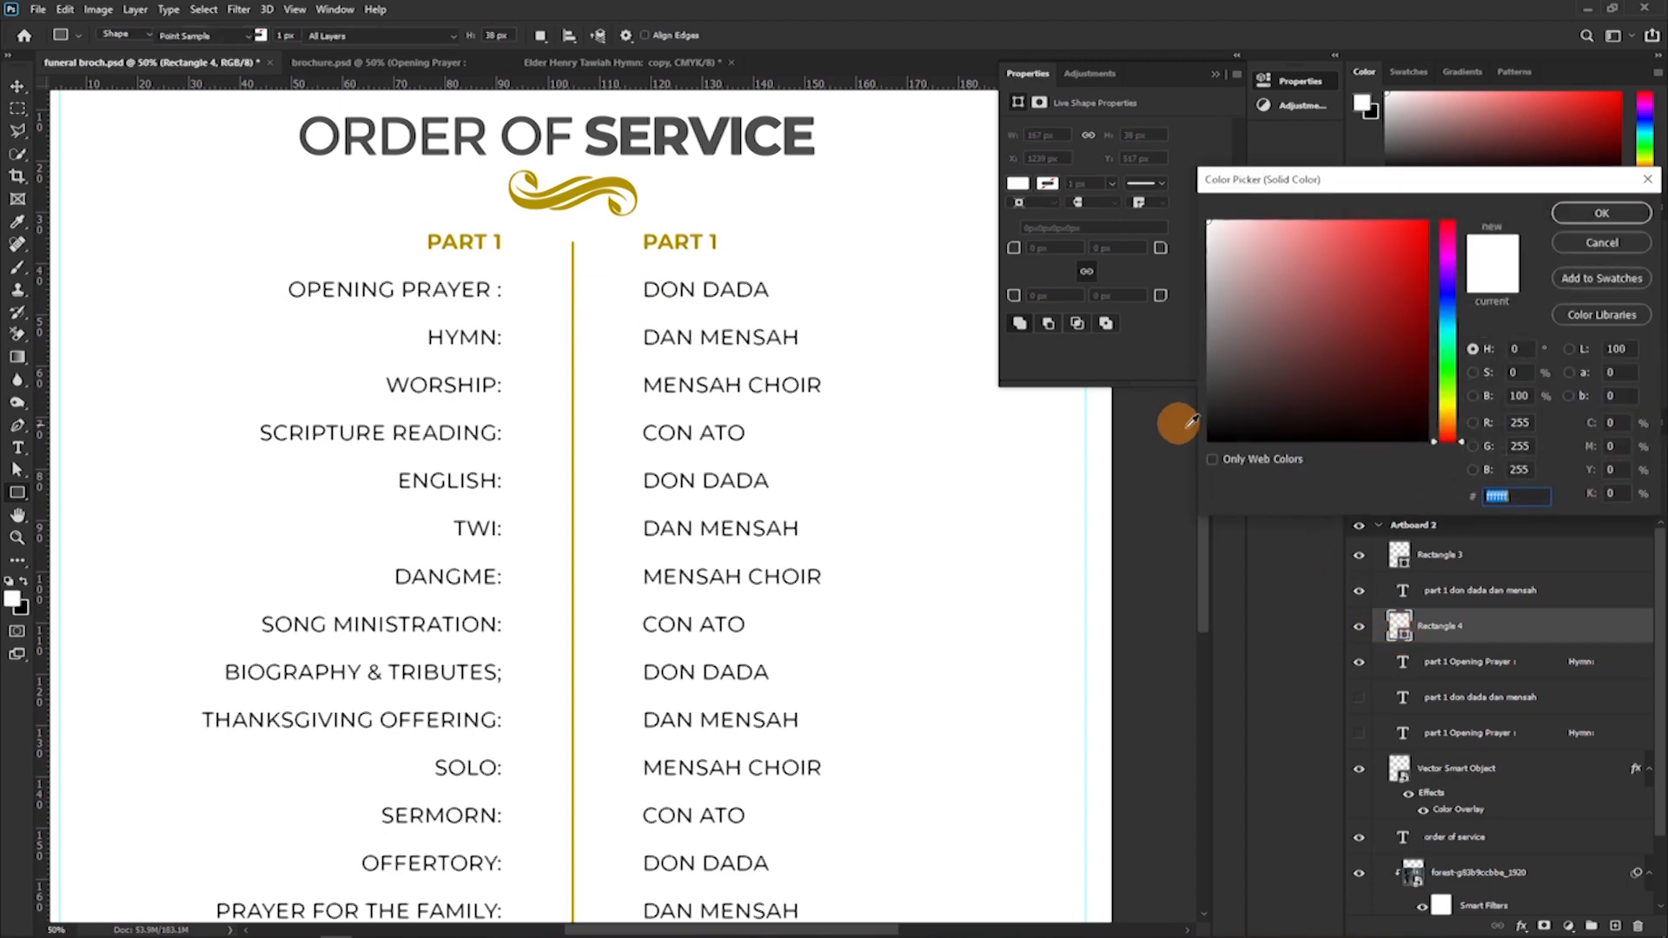
{"action": "left_click", "coordinate": [1317, 333]}
{"action": "left_click", "coordinate": [1357, 223]}
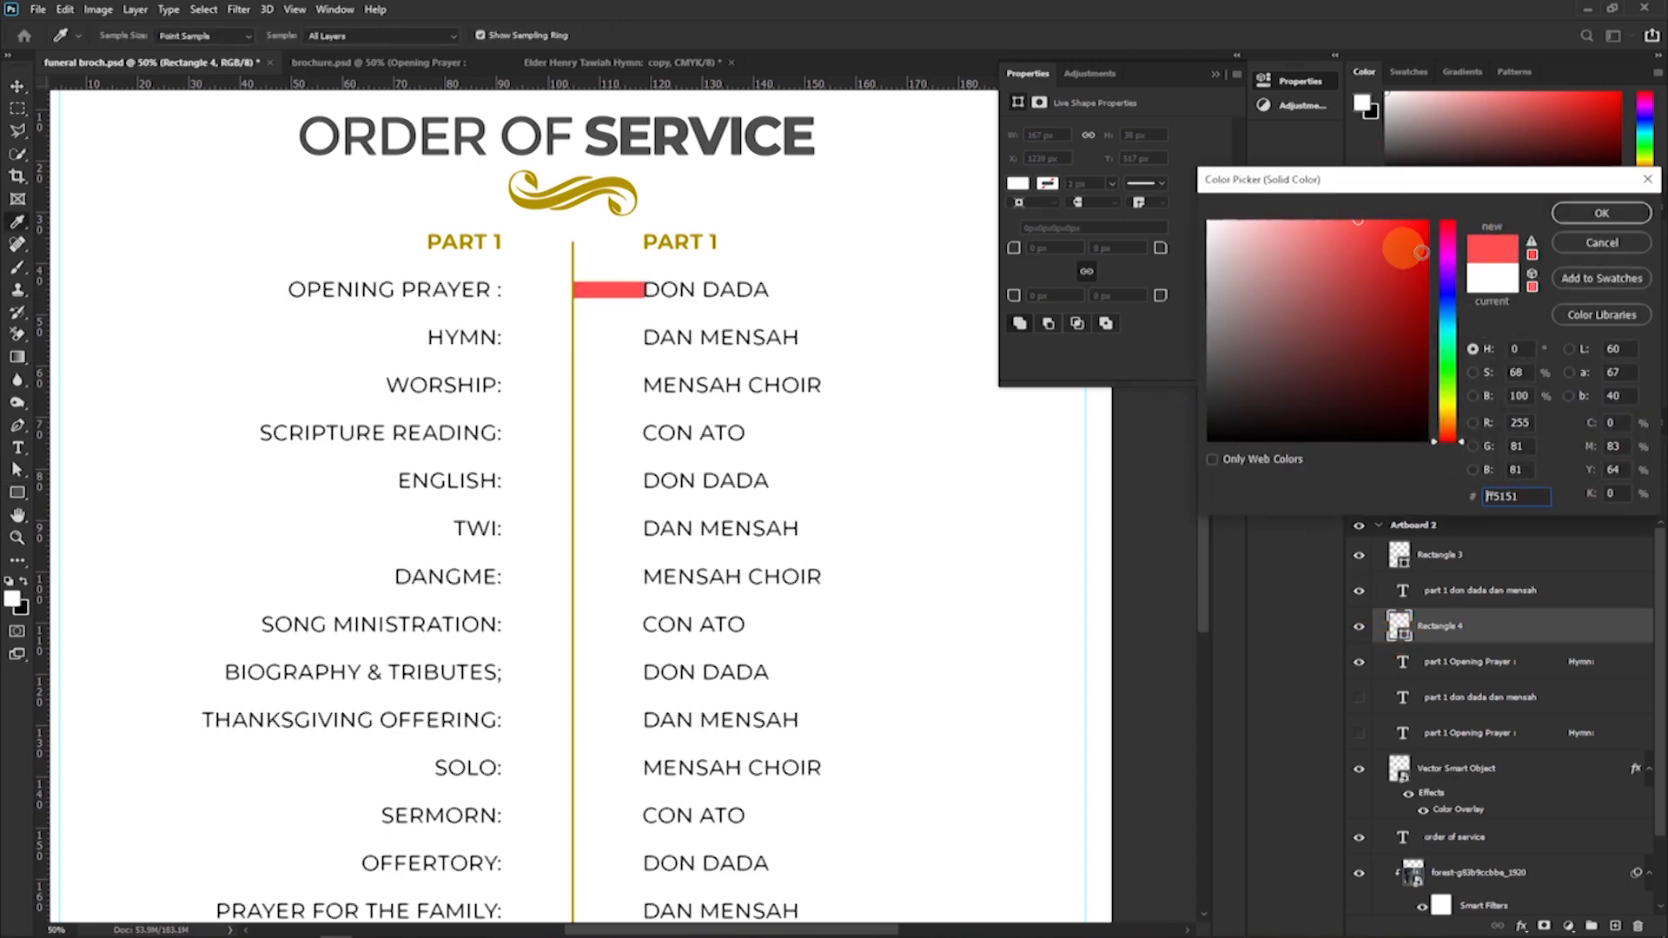
{"action": "left_click", "coordinate": [1568, 217]}
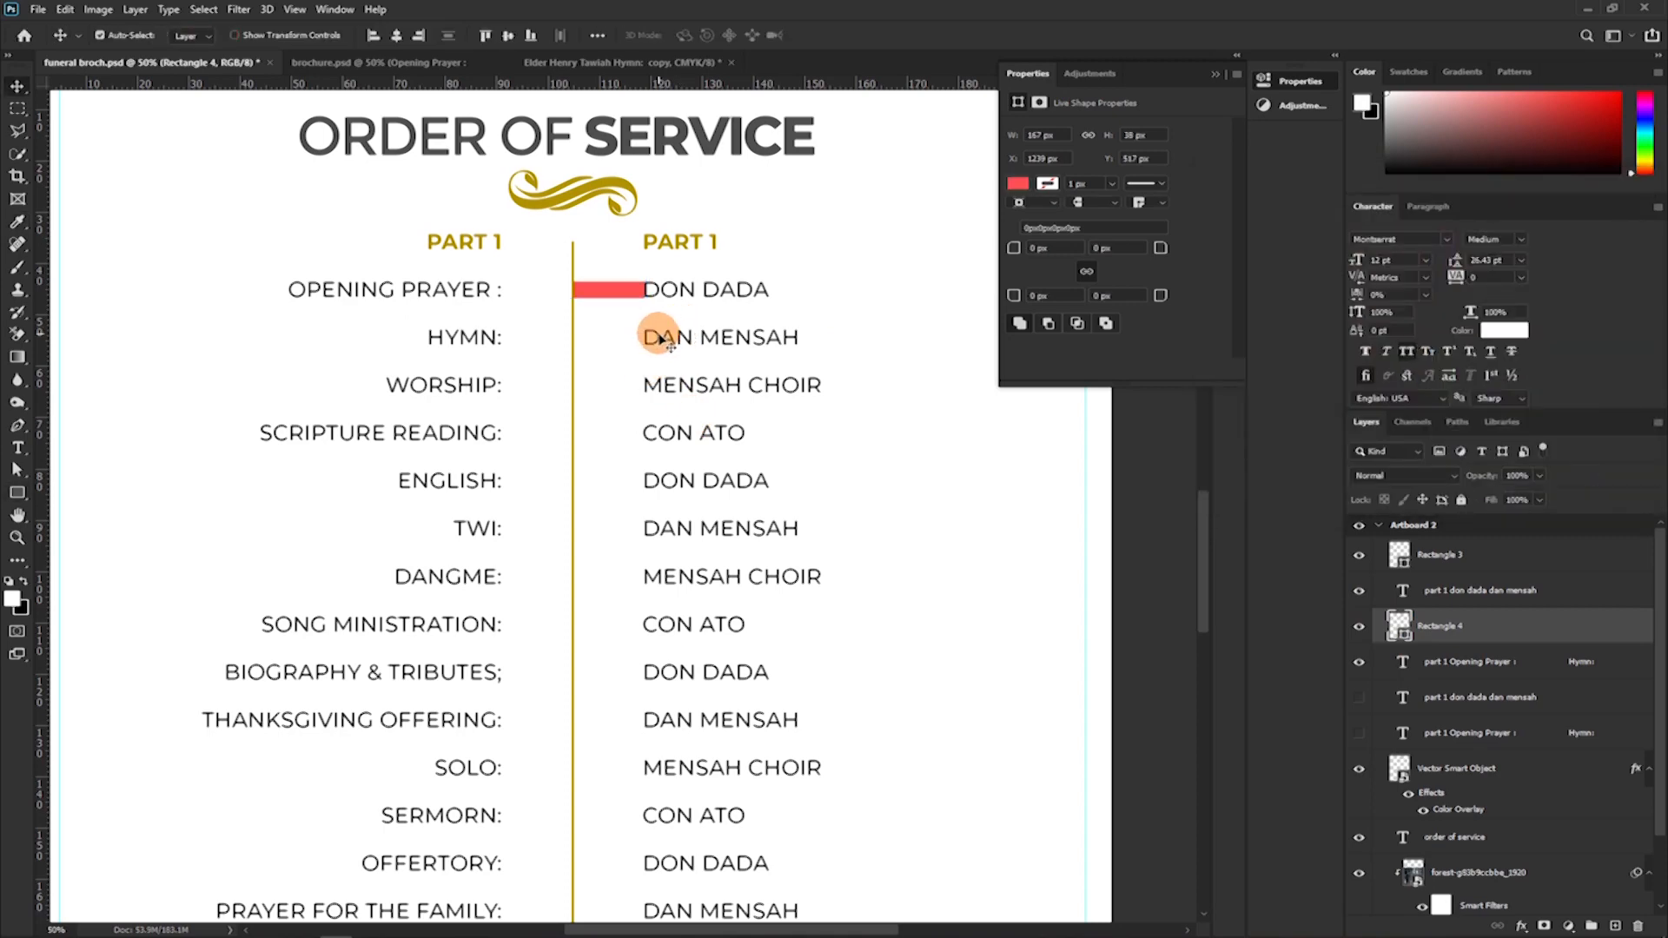
Move the red spacer to the other side of the divider, beside "OPENING PRAYER :", to compare the gap.
{"action": "left_click_drag", "start_coordinate": [619, 295], "coordinate": [544, 295]}
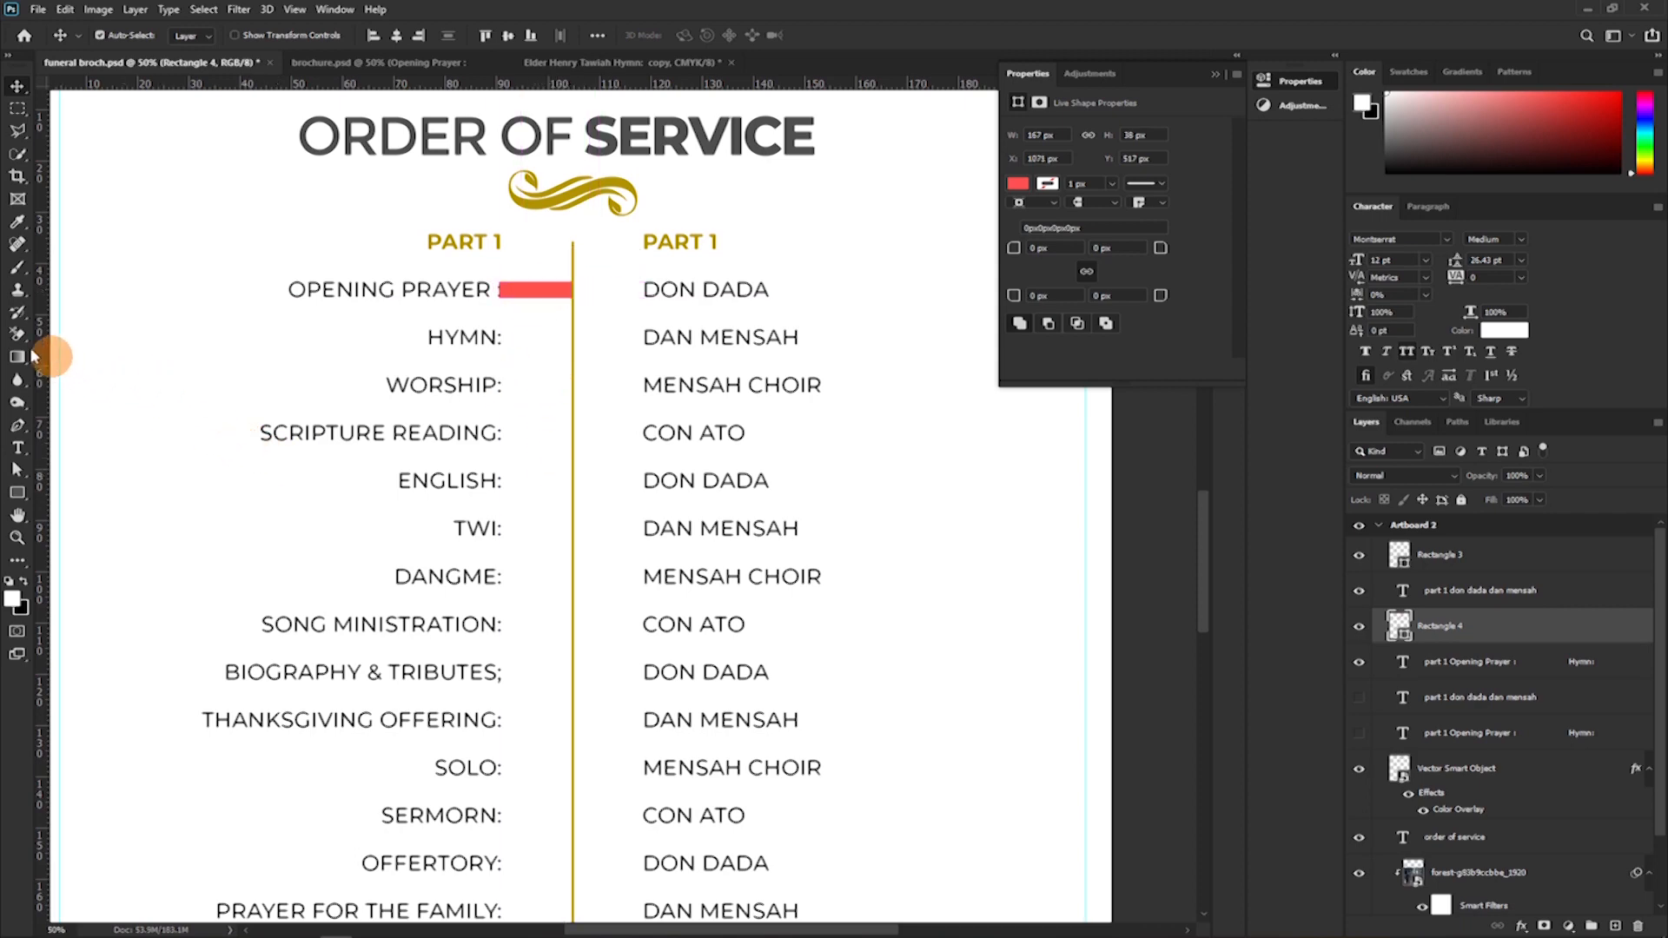
{"action": "key", "text": "ctrl+plus"}
{"action": "key", "text": "ctrl+plus"}
{"action": "key", "text": "ctrl+plus"}
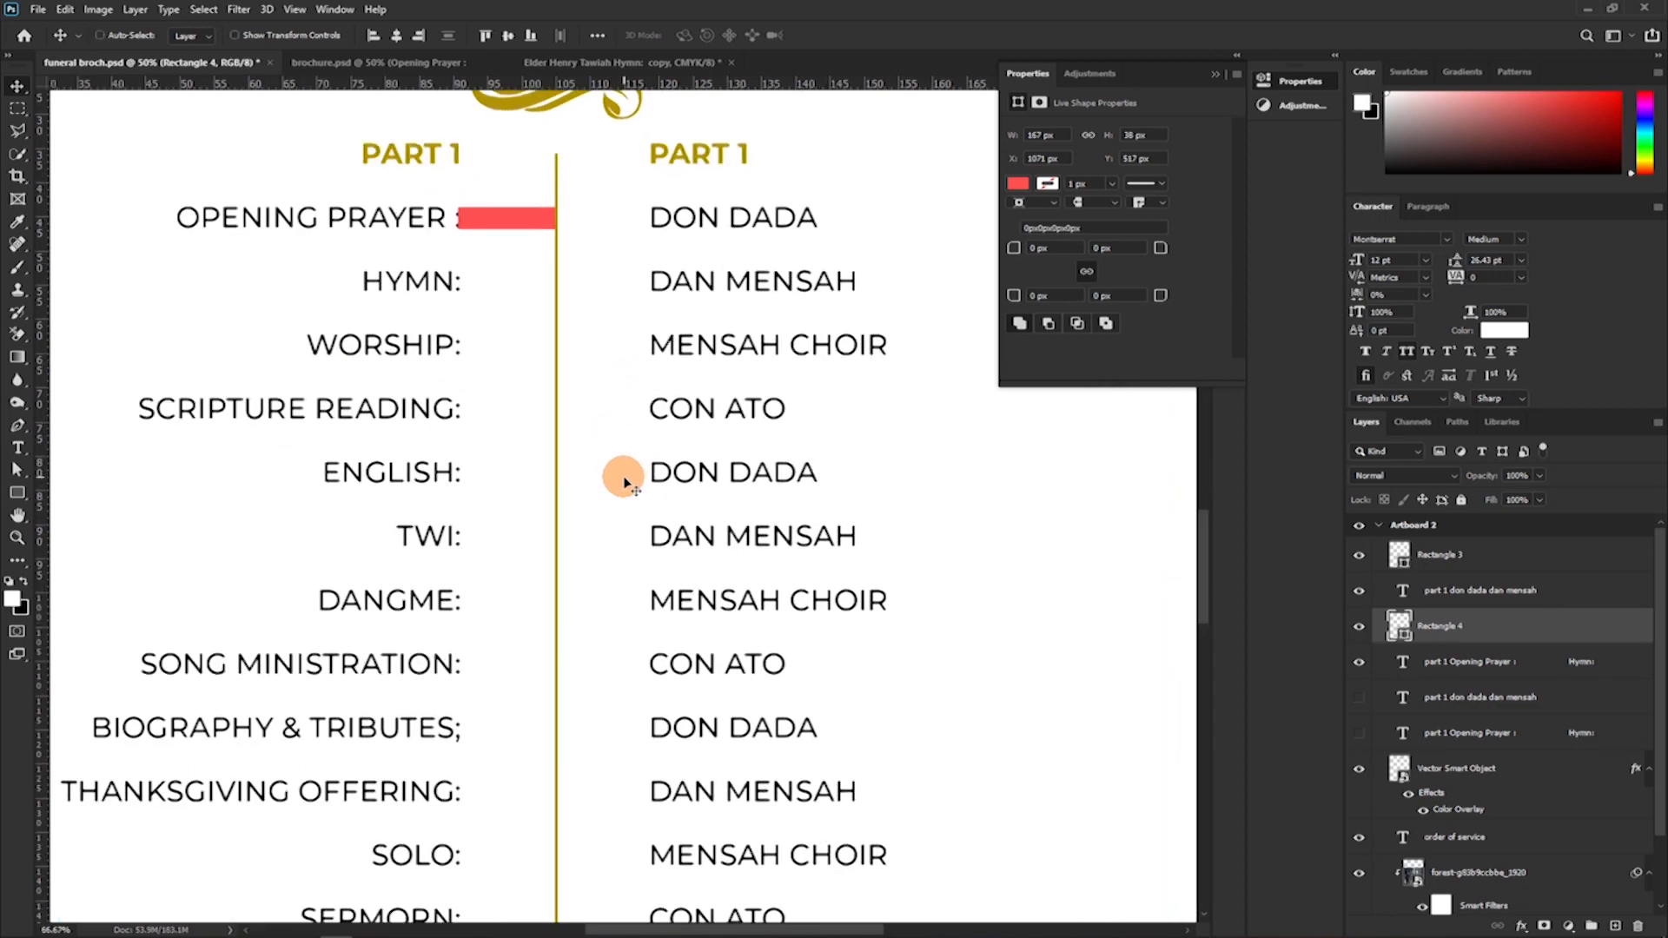
{"action": "left_click_drag", "start_coordinate": [425, 368], "coordinate": [647, 673]}
{"action": "left_click_drag", "start_coordinate": [286, 230], "coordinate": [540, 655]}
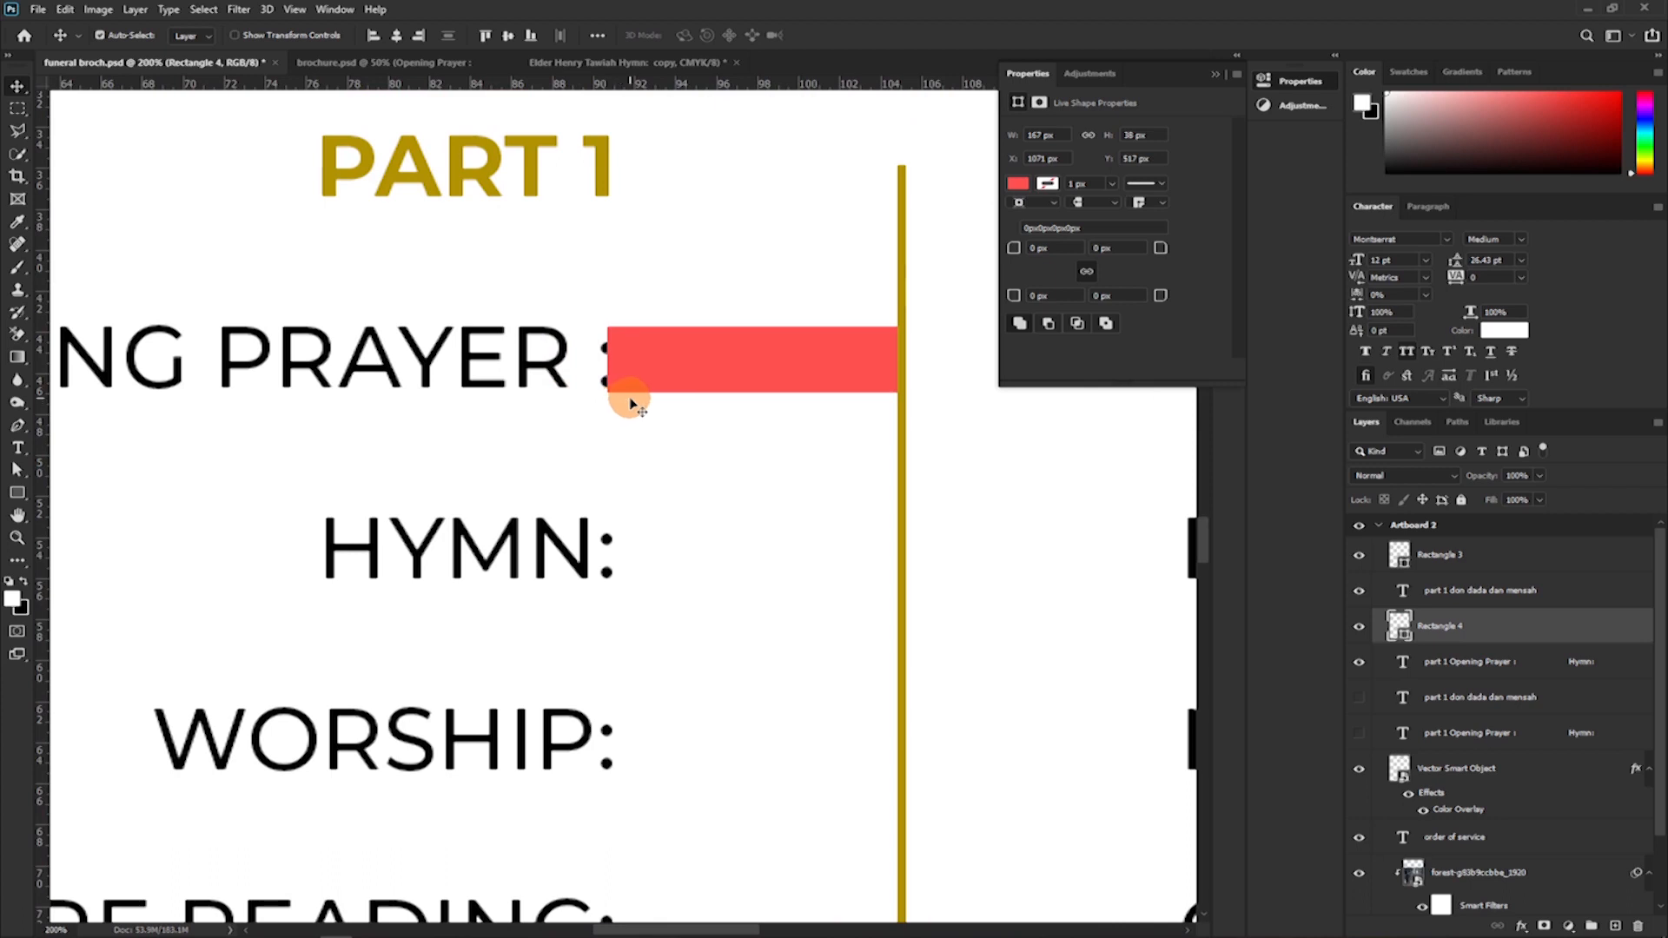
Delete the trailing punctuation from every item in the right-aligned programme column, from "OPENING PRAYER :" to "CLOSING PRAYER:".
{"action": "key", "text": "t"}
{"action": "left_click", "coordinate": [571, 356]}
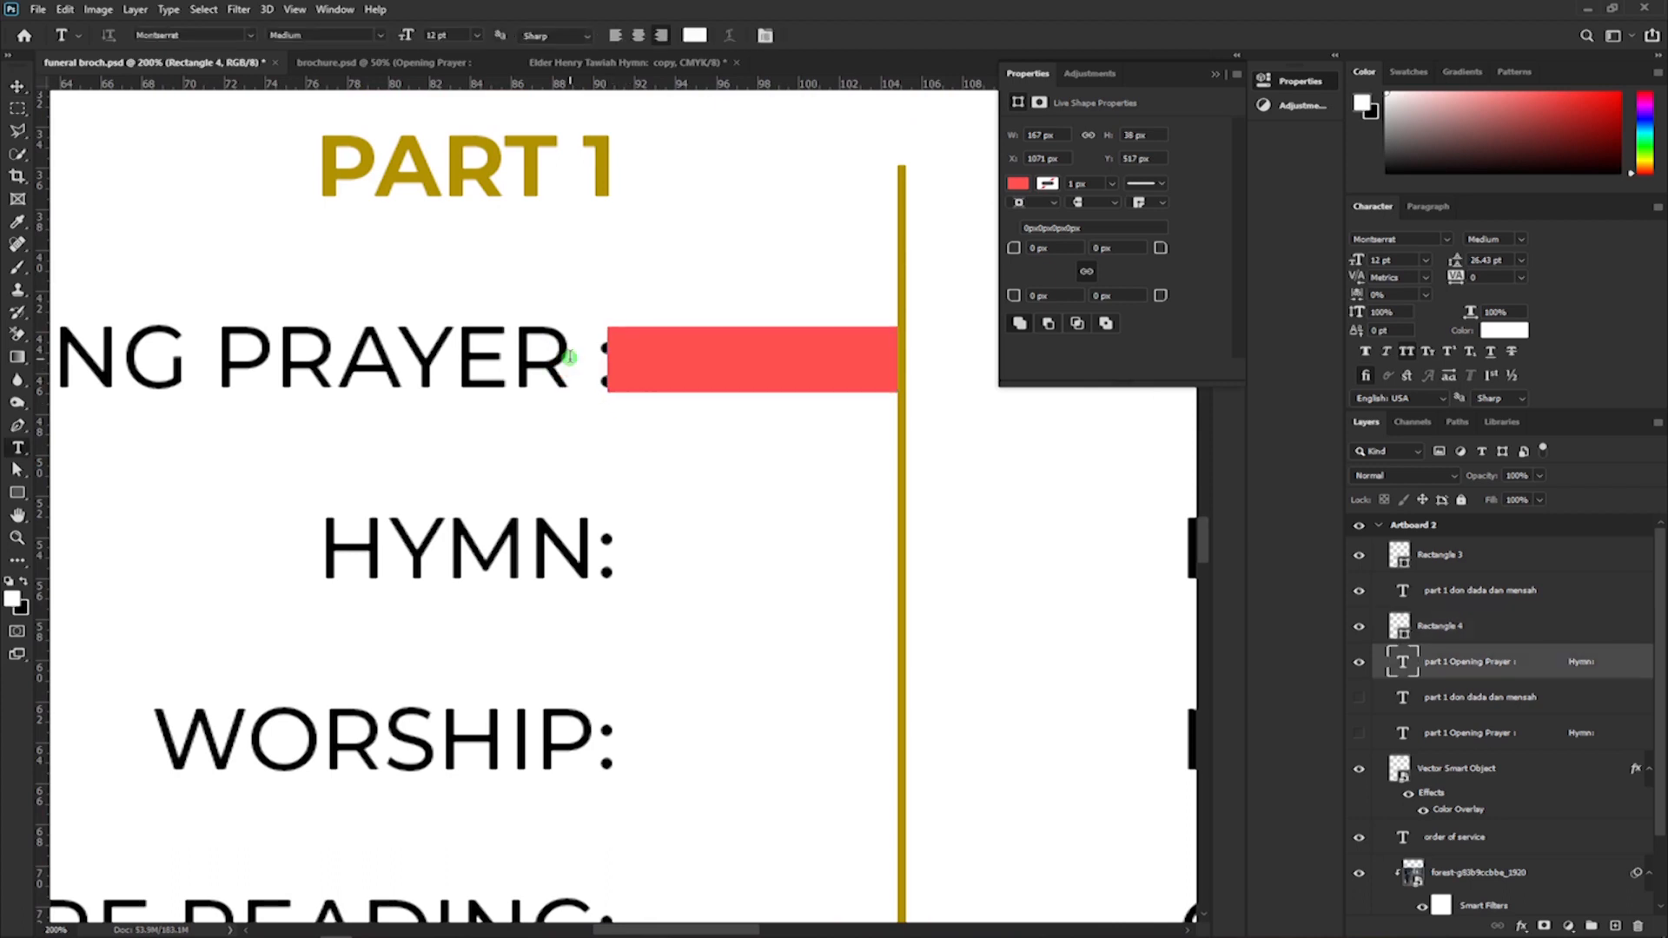
{"action": "left_click_drag", "start_coordinate": [569, 356], "coordinate": [615, 360]}
{"action": "key", "text": "BackSpace"}
{"action": "left_click_drag", "start_coordinate": [595, 550], "coordinate": [617, 547]}
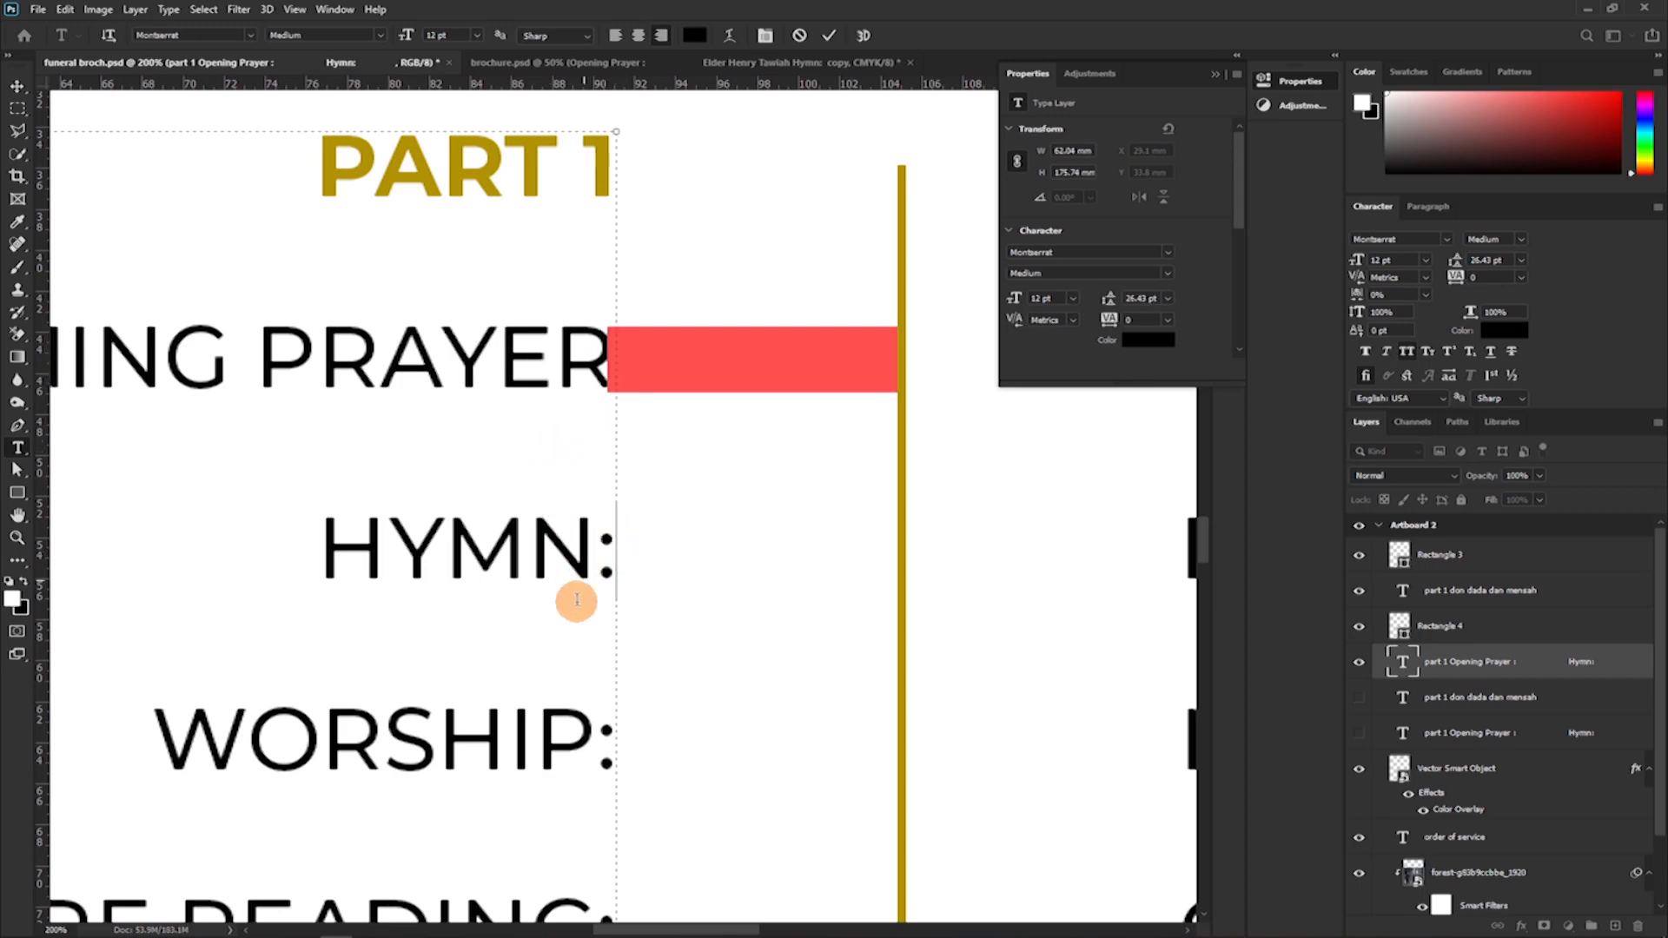
{"action": "key", "text": "BackSpace"}
{"action": "left_click", "coordinate": [595, 736]}
{"action": "left_click_drag", "start_coordinate": [619, 736], "coordinate": [606, 737]}
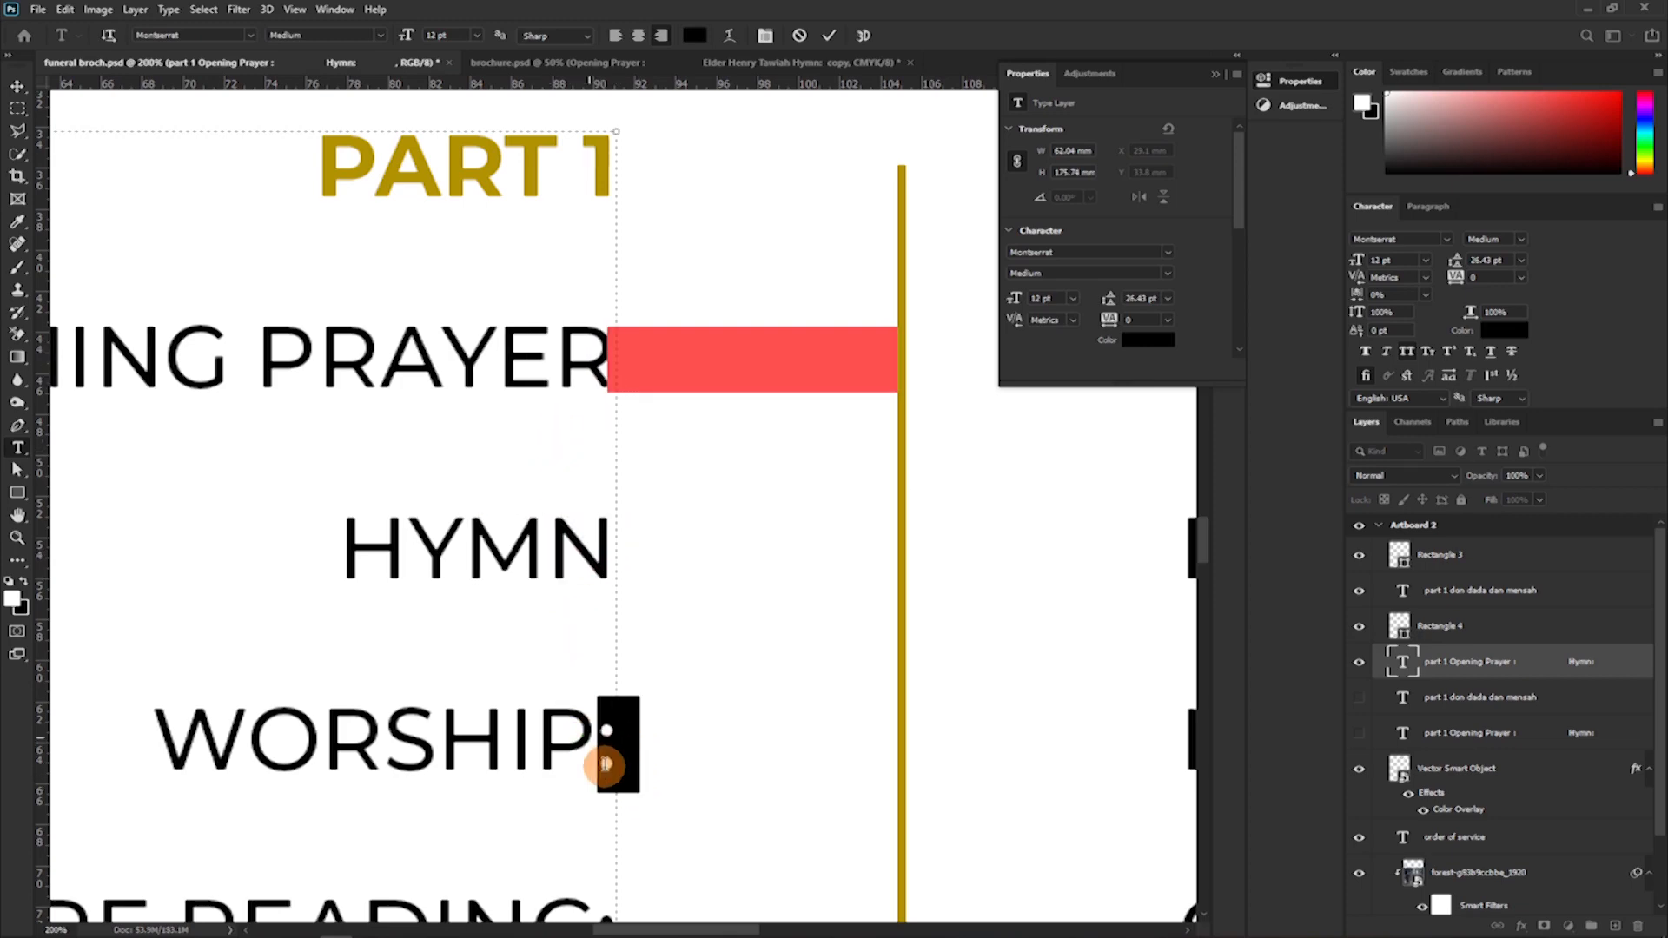
{"action": "key", "text": "BackSpace"}
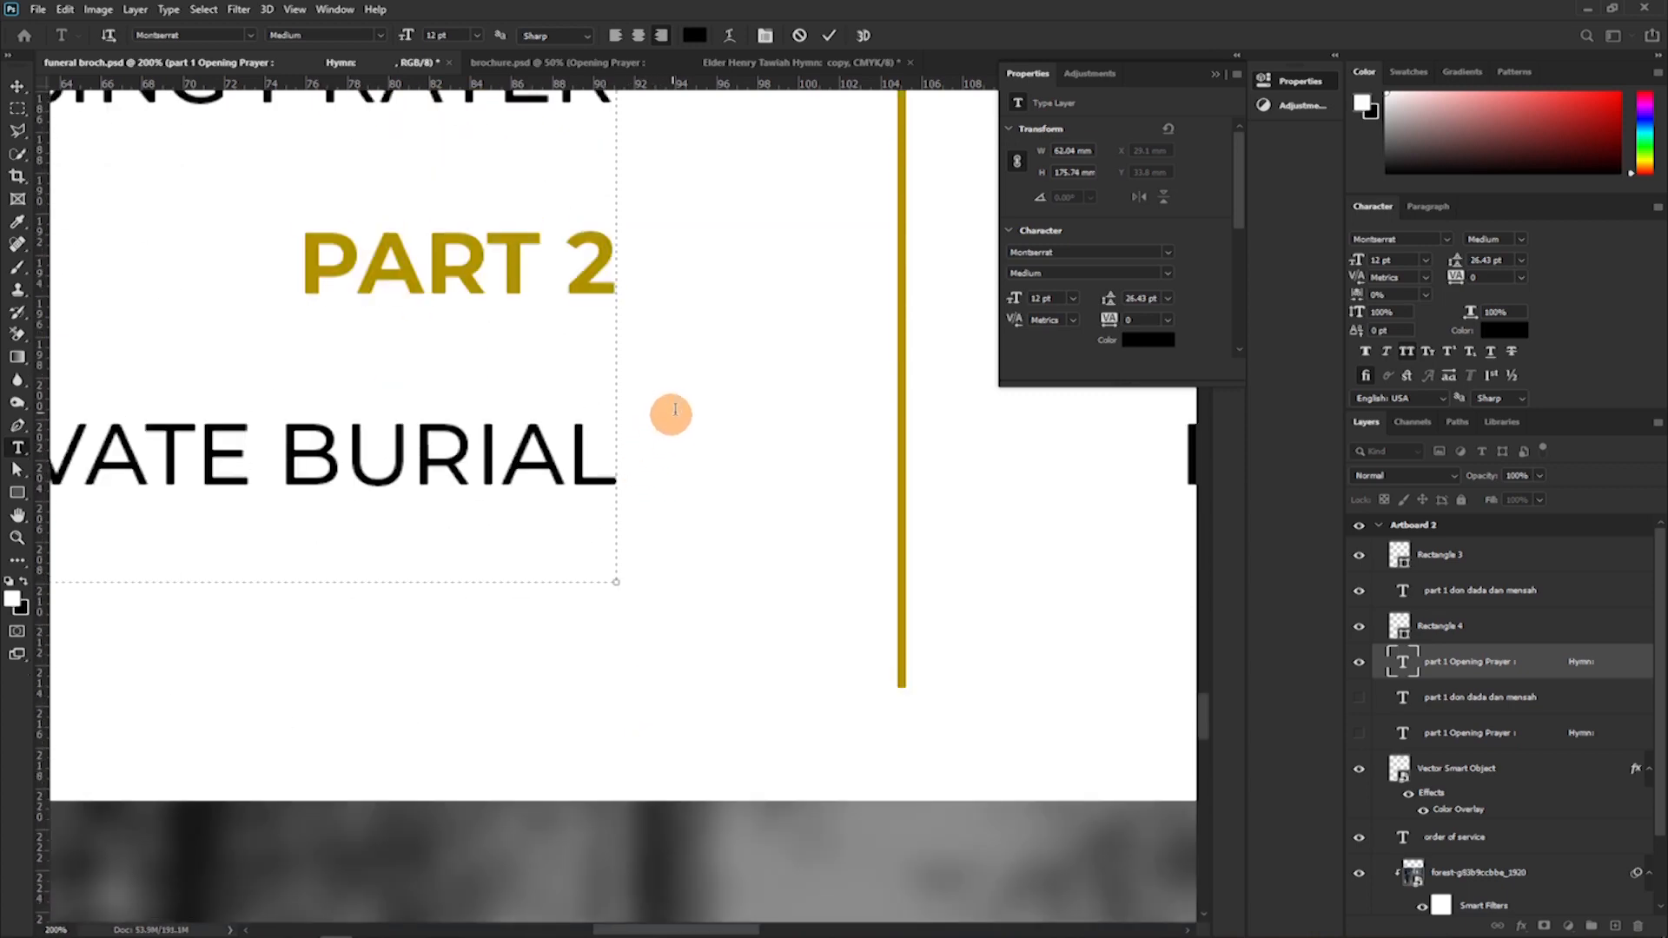
{"action": "scroll", "coordinate": [670, 413], "scroll_direction": "up", "scroll_amount": 2}
{"action": "left_click", "coordinate": [828, 39]}
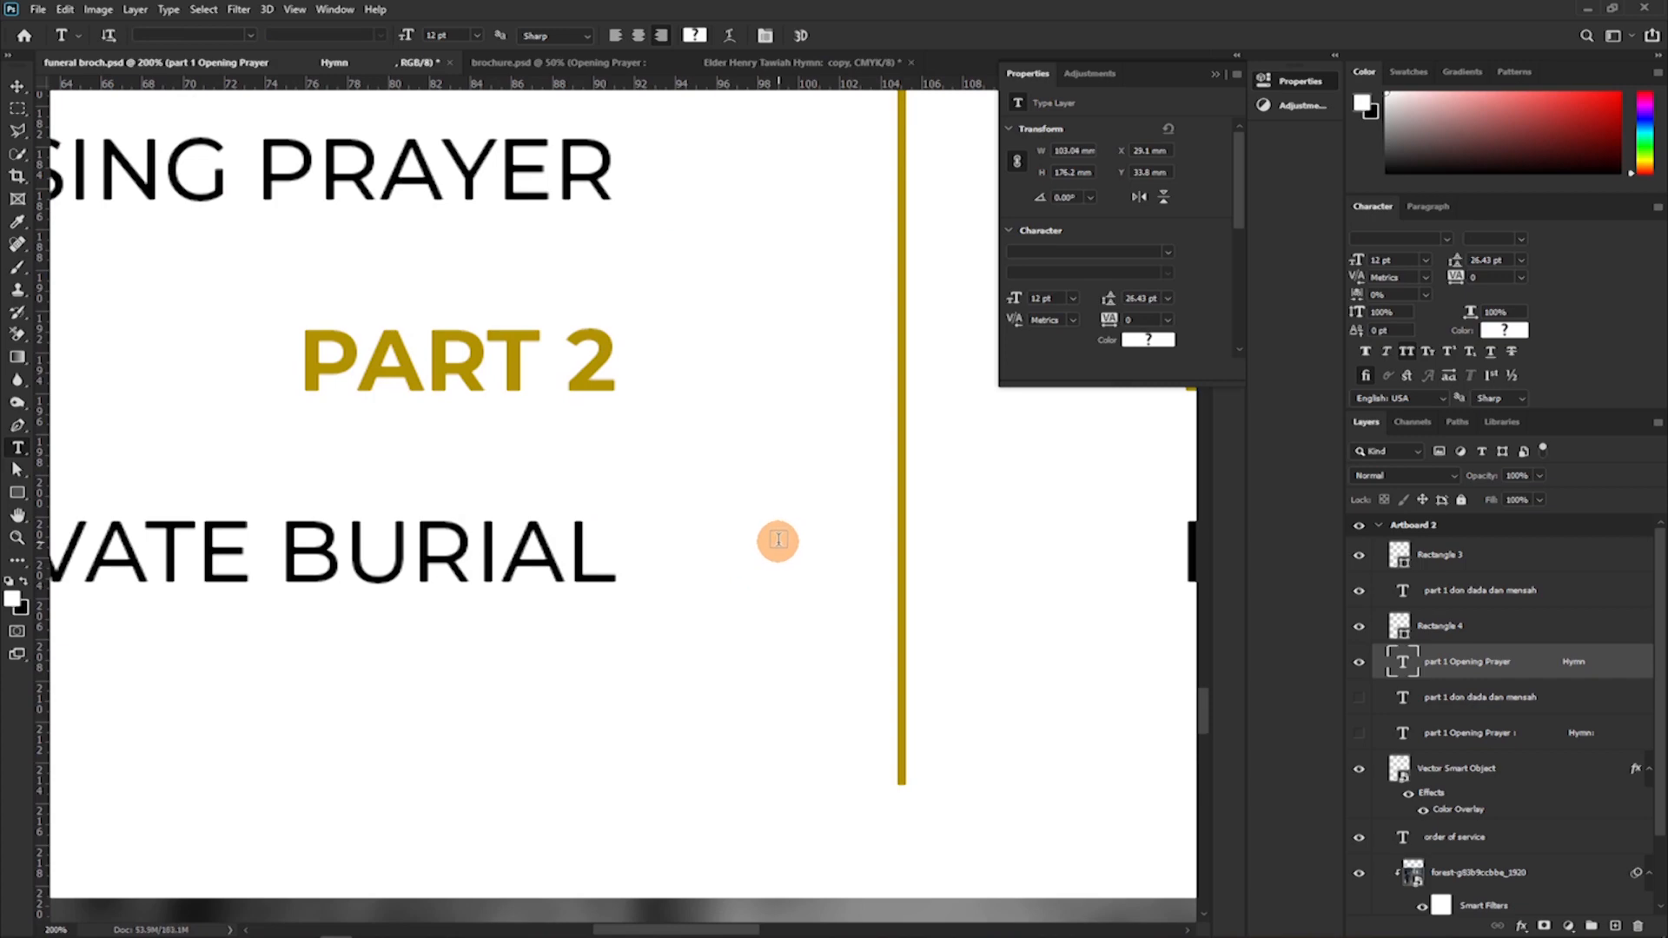
Delete the Rectangle 3 layer holding the thin gold divider line between the two columns.
{"action": "scroll", "coordinate": [778, 547], "scroll_direction": "down", "scroll_amount": 5}
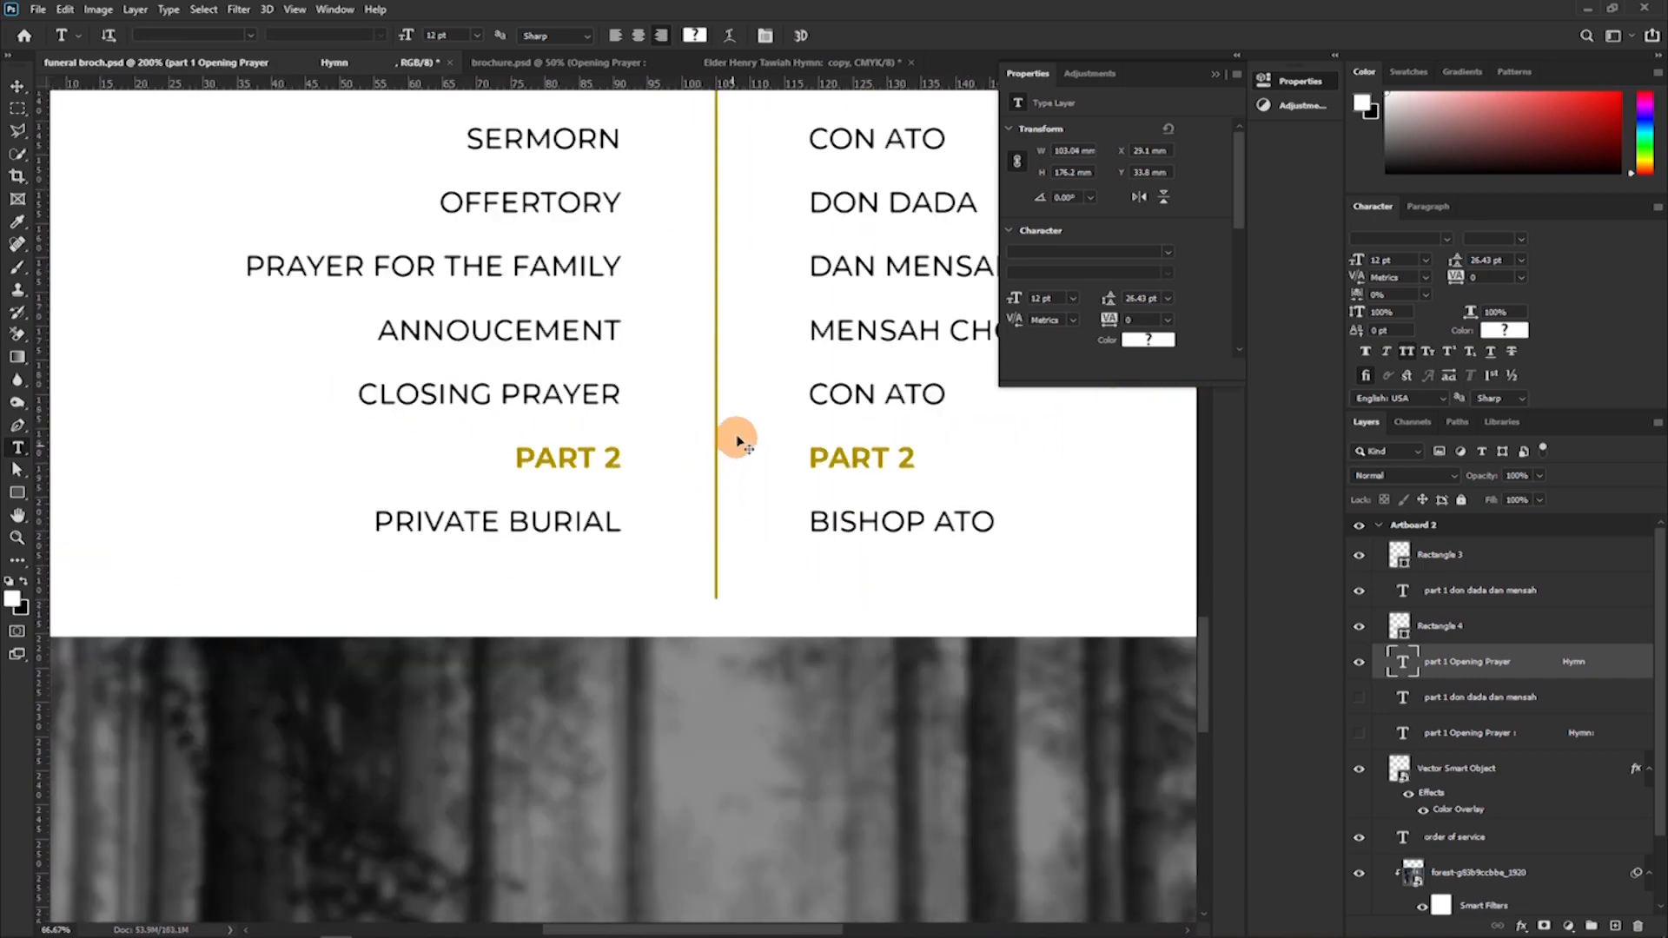
{"action": "scroll", "coordinate": [720, 412], "scroll_direction": "down", "scroll_amount": 3}
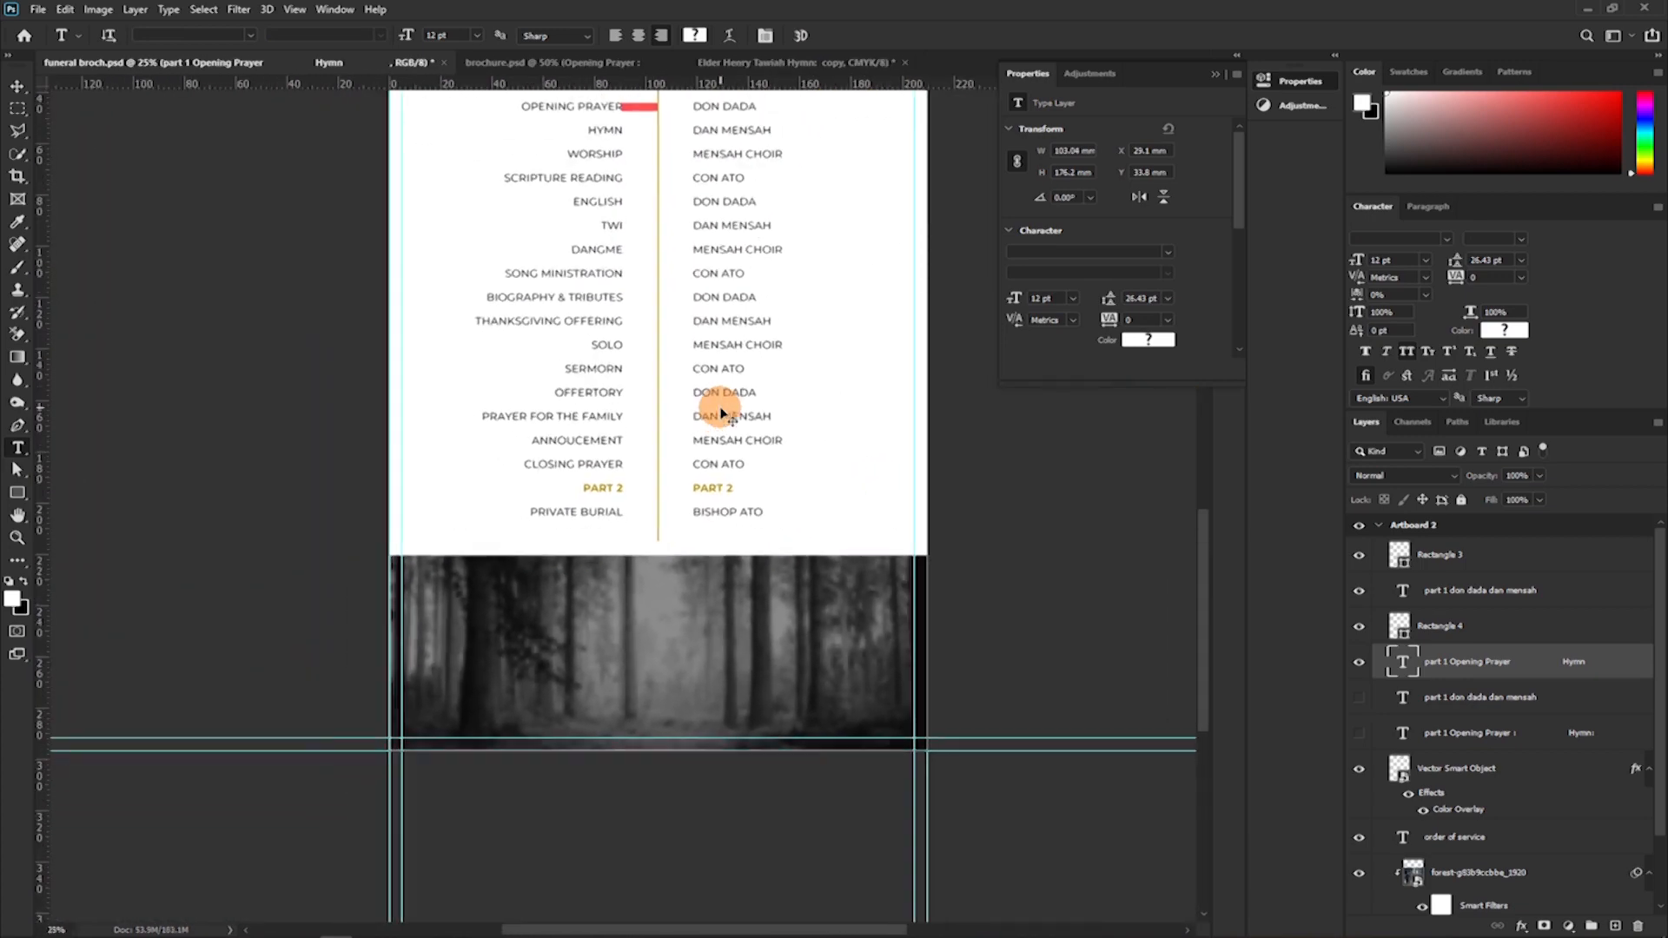
{"action": "left_click", "coordinate": [1452, 562]}
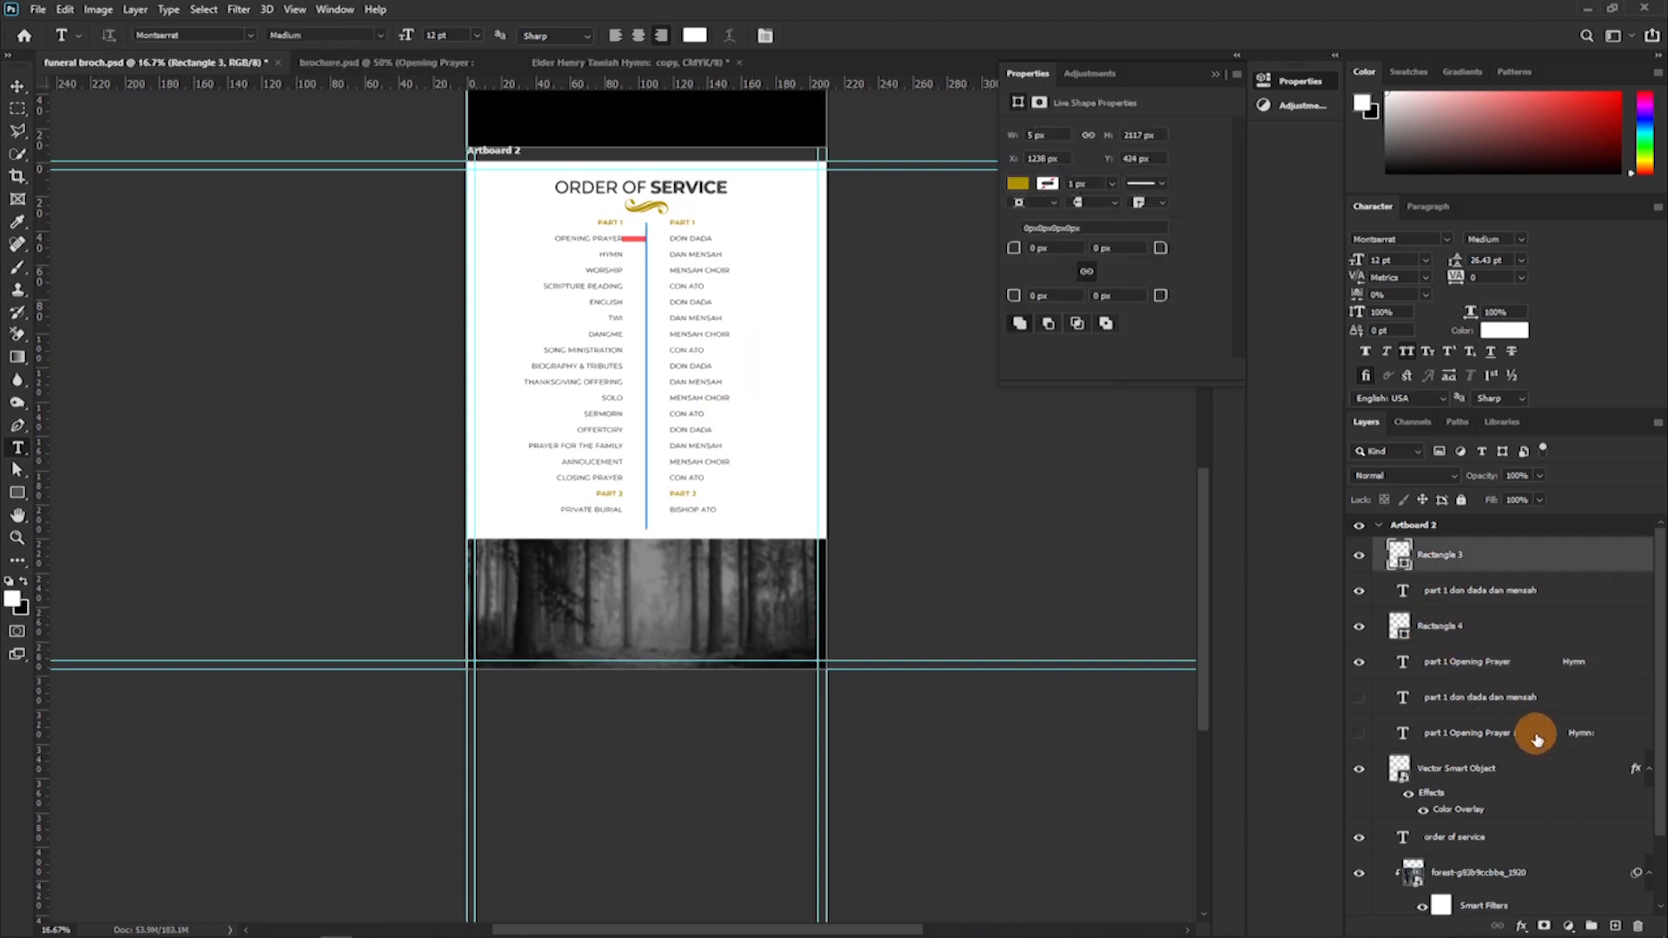
{"action": "key", "text": "Delete"}
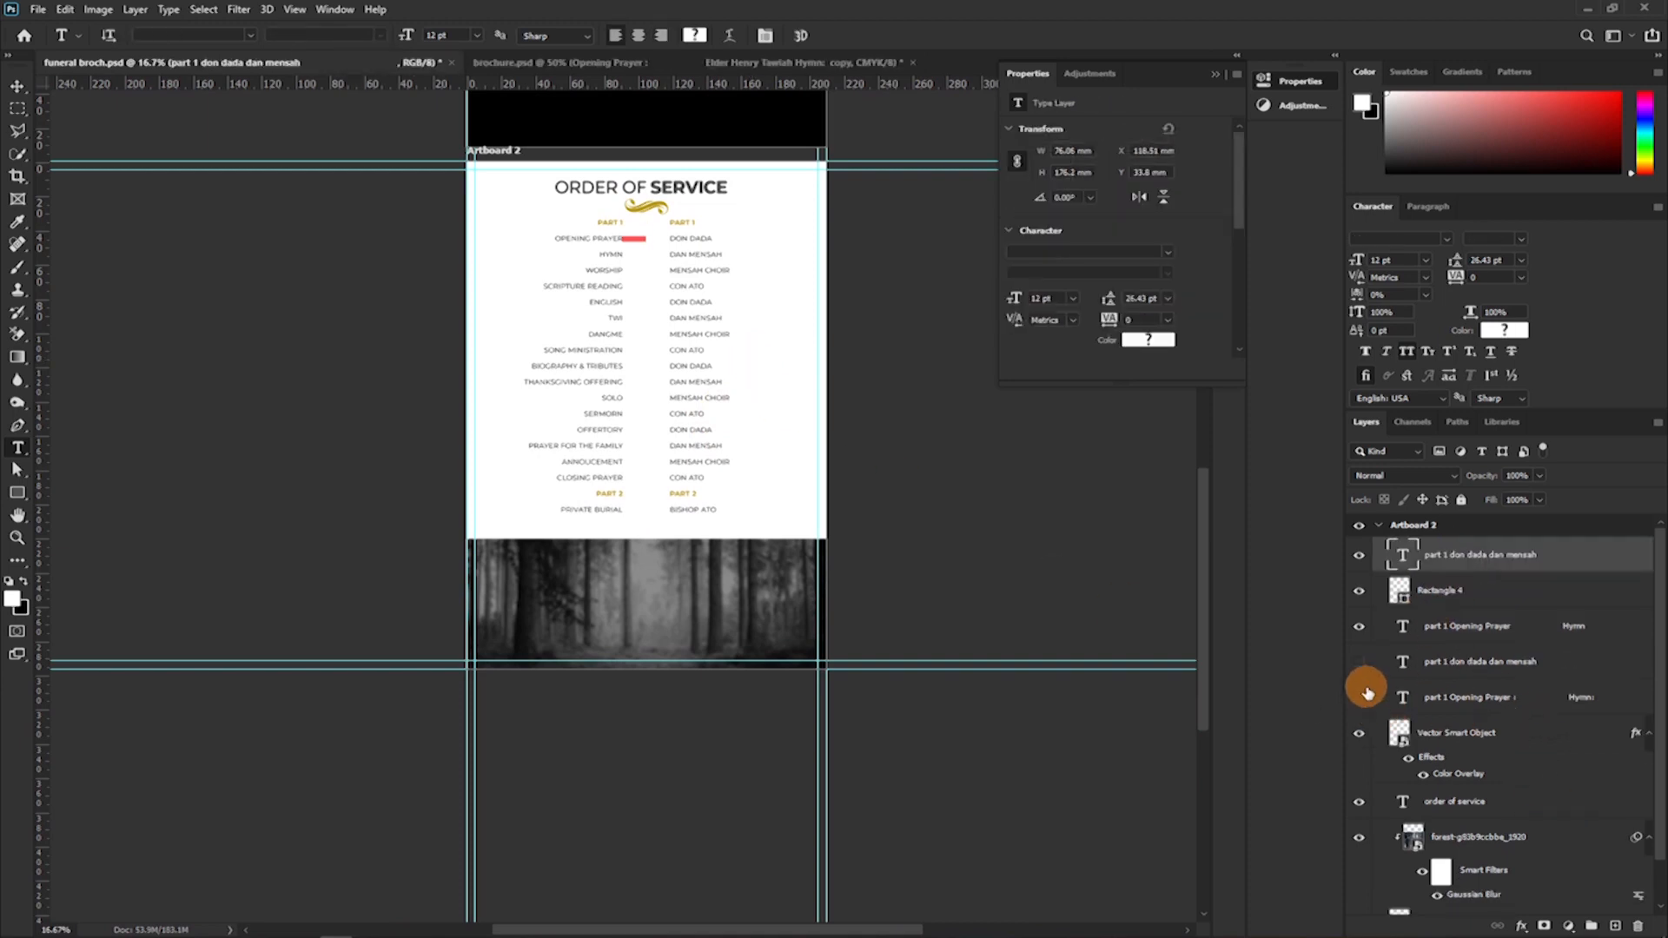
Undo the deletion of the gold divider line, and delete the red spacer rectangle beside "OPENING PRAYER".
{"action": "key", "text": "ctrl+z"}
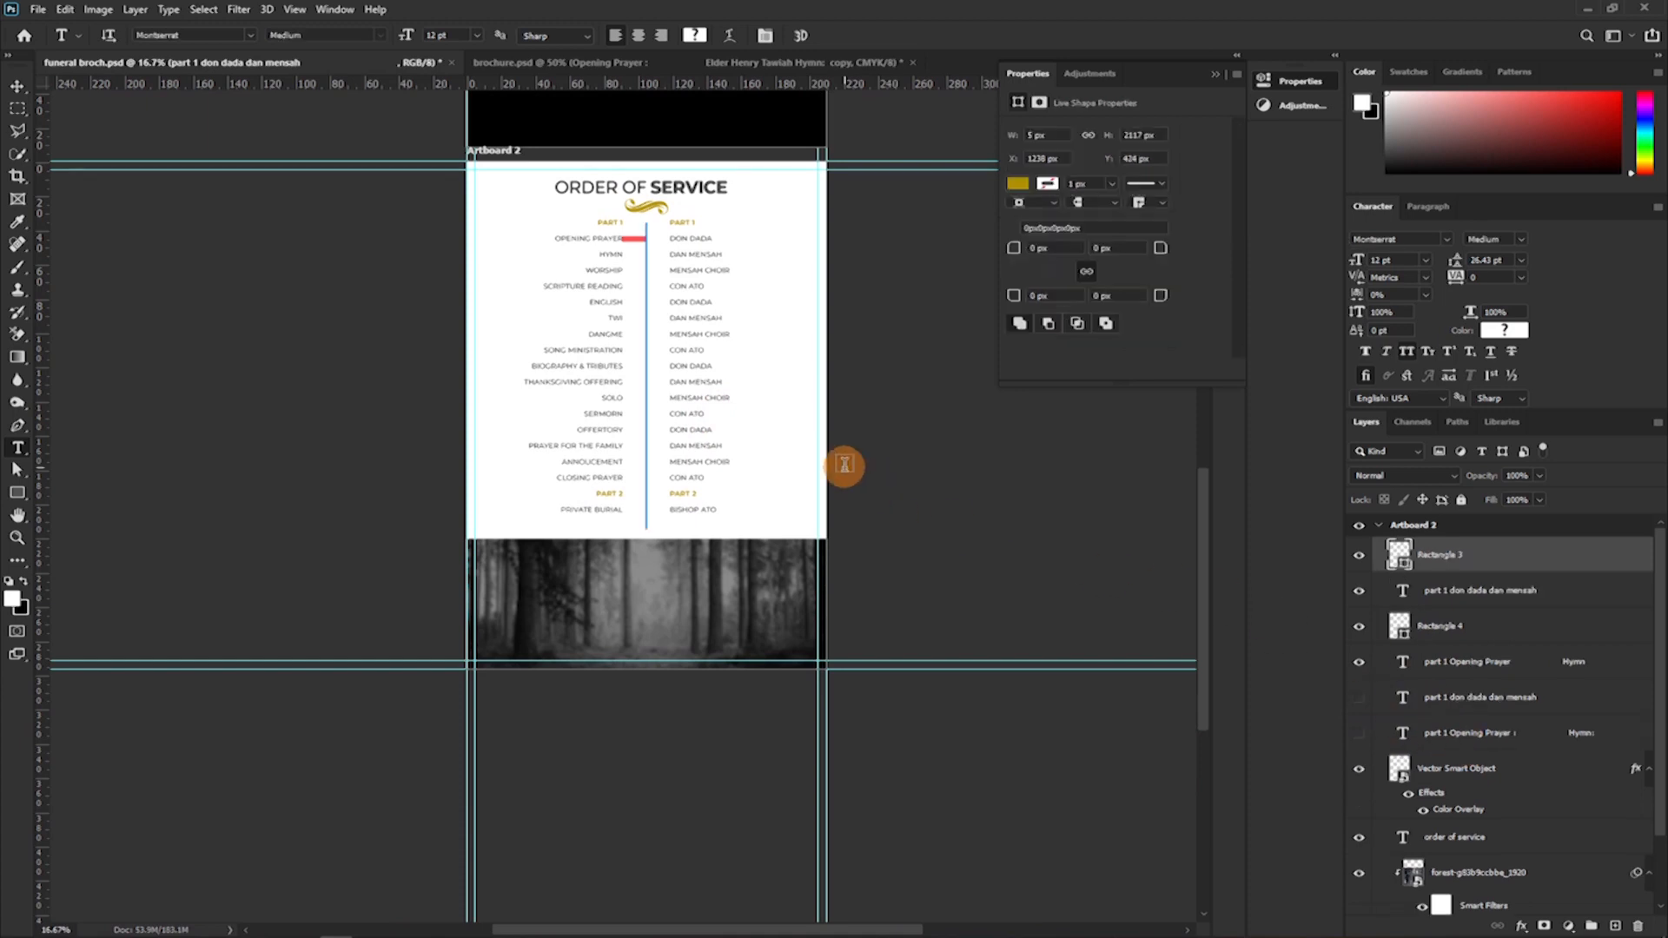
{"action": "left_click", "coordinate": [1442, 626]}
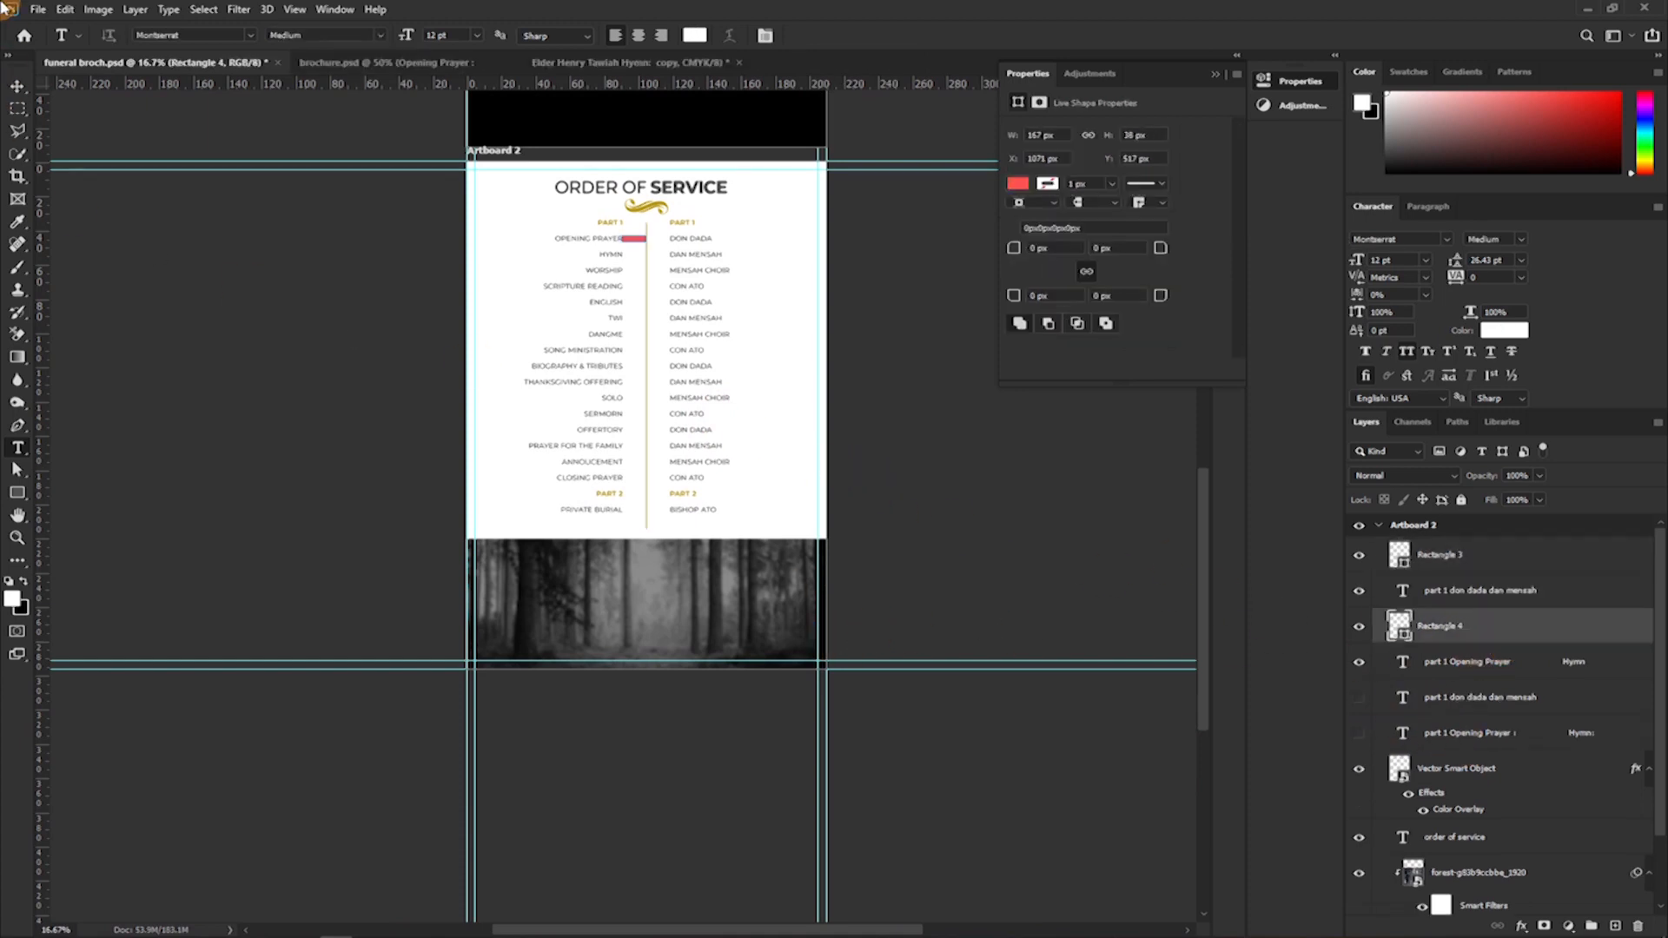
{"action": "left_click", "coordinate": [18, 85]}
{"action": "left_click", "coordinate": [634, 244]}
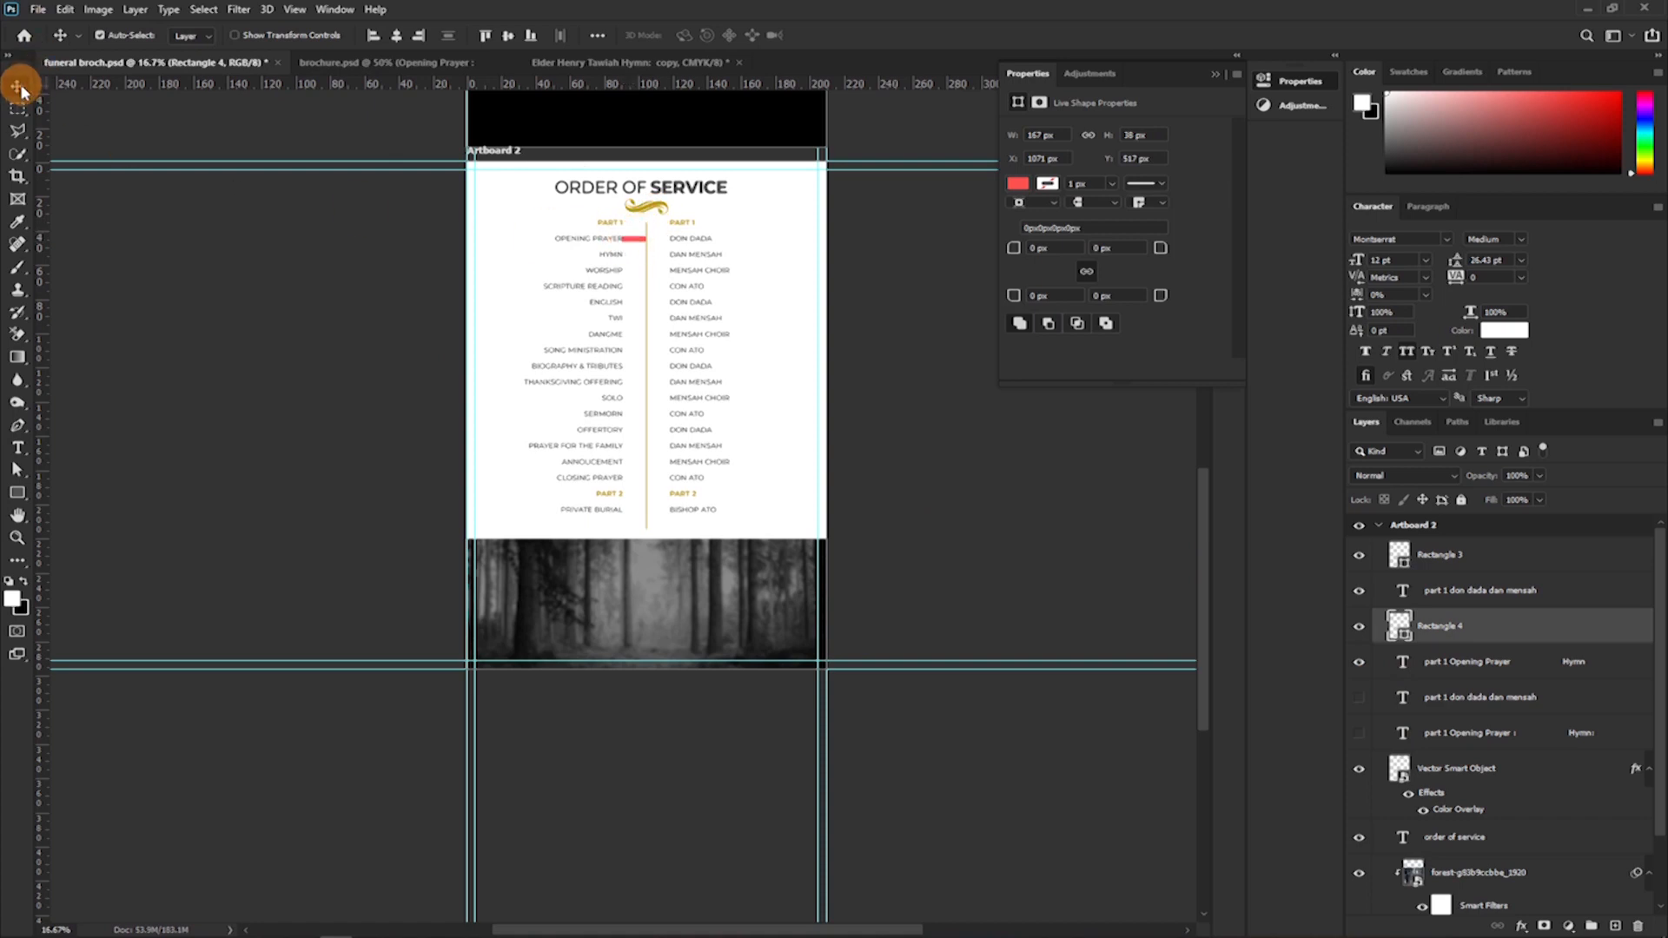
{"action": "left_click", "coordinate": [890, 256]}
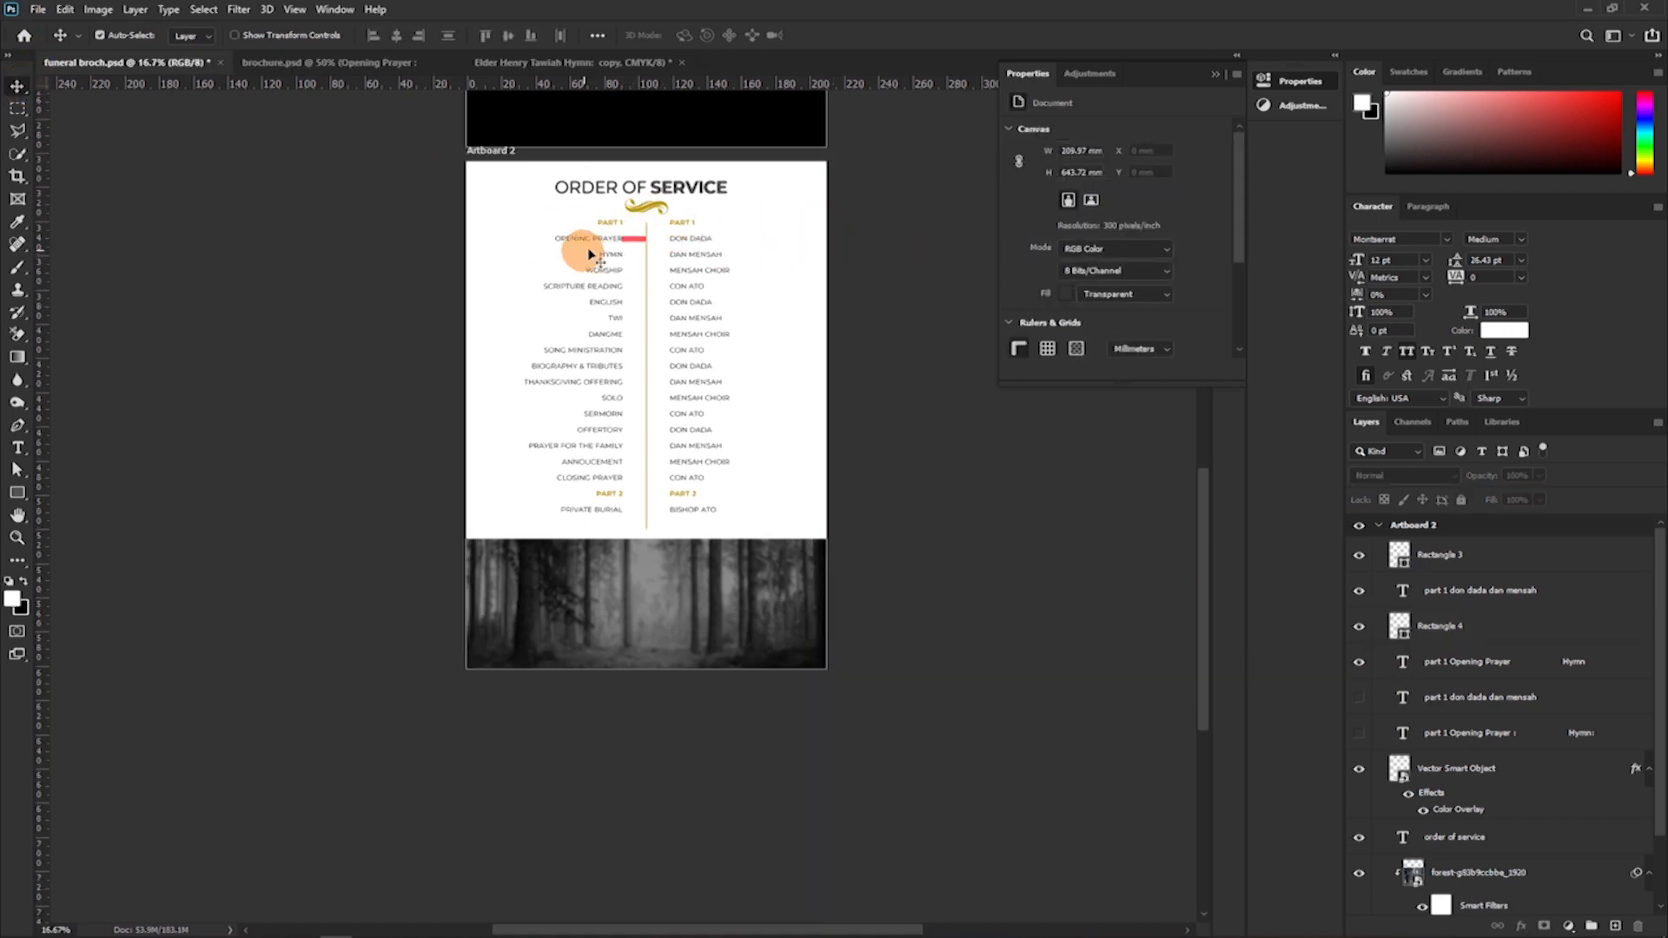
{"action": "left_click", "coordinate": [634, 242]}
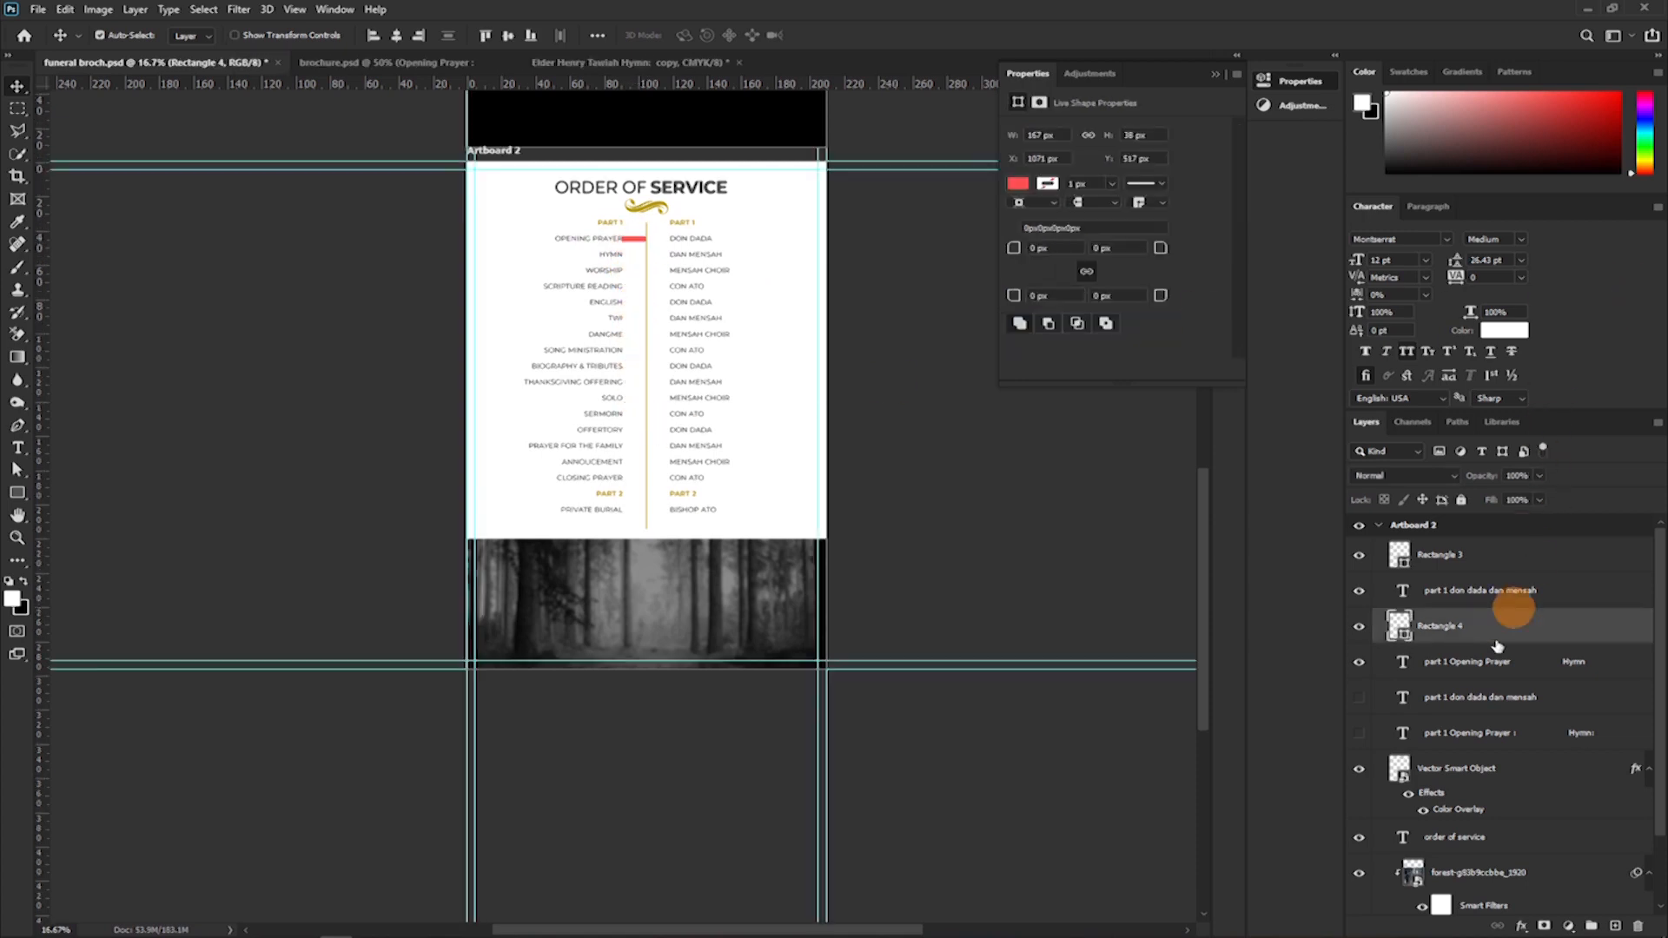
{"action": "left_click", "coordinate": [1472, 708]}
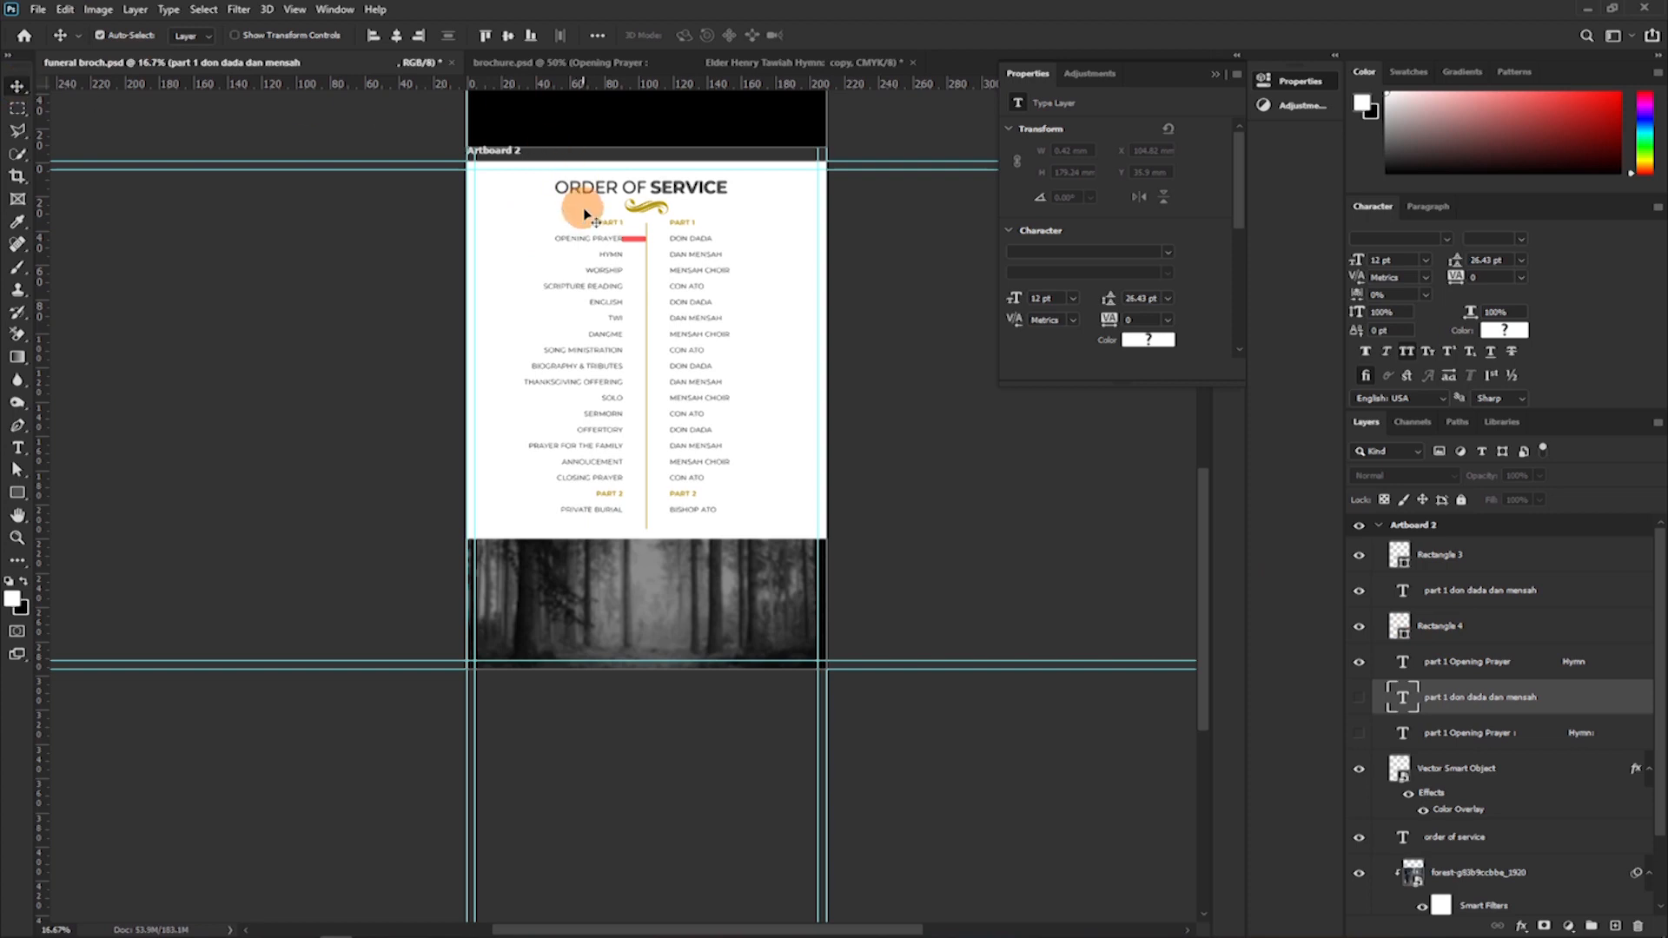
{"action": "left_click", "coordinate": [637, 245]}
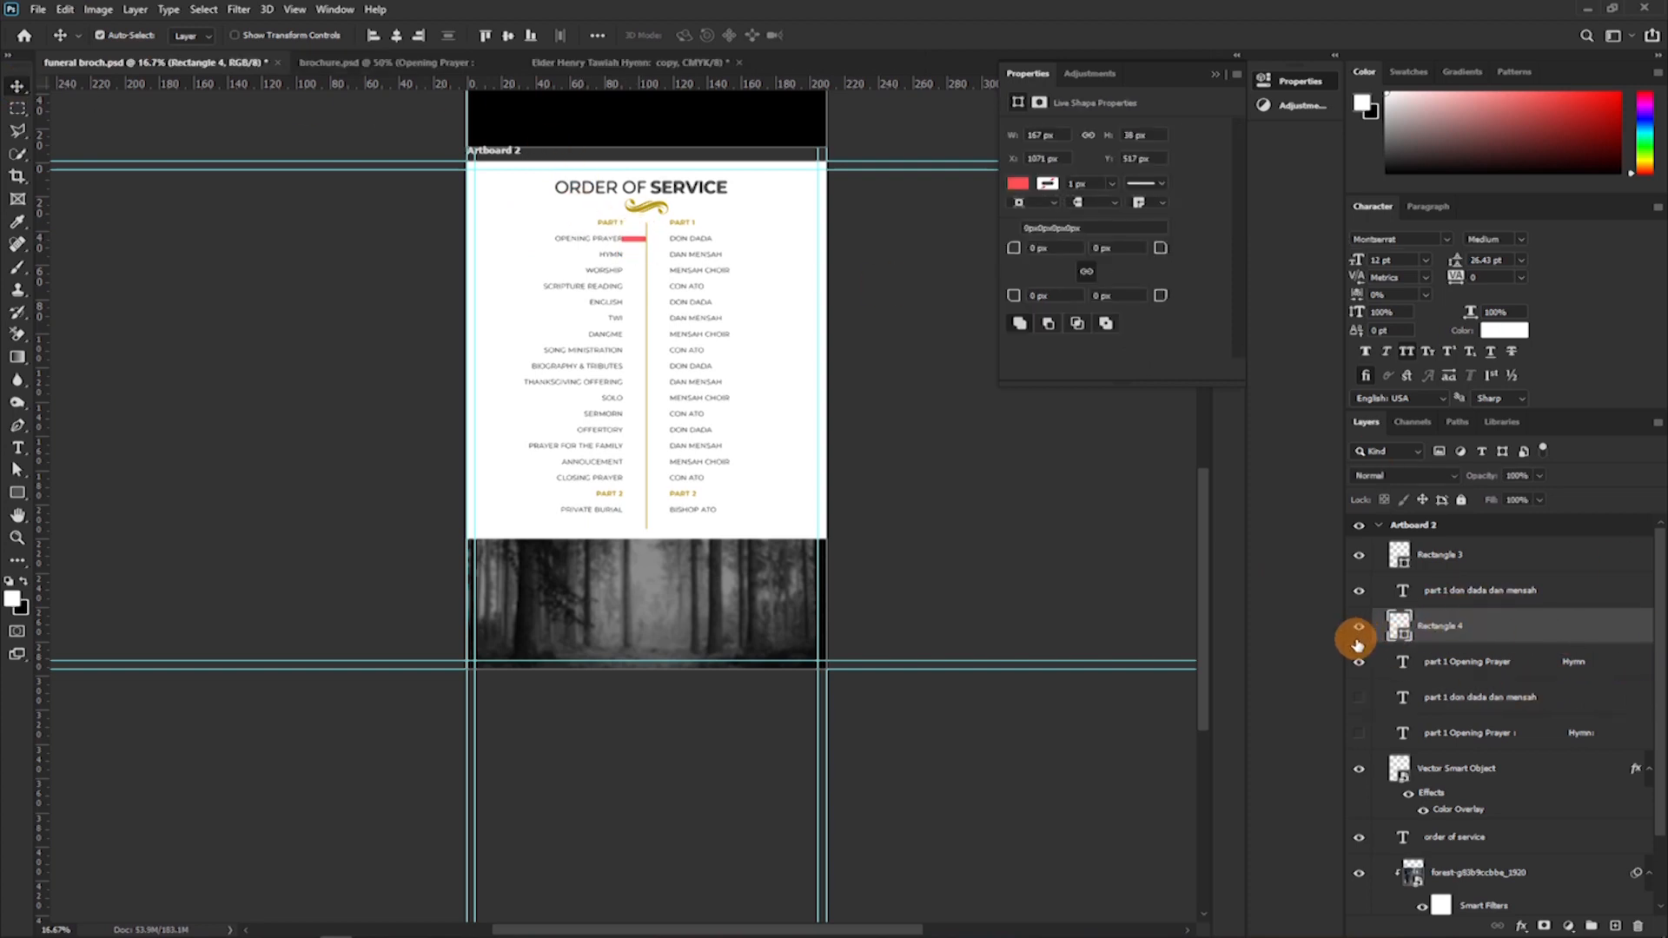
{"action": "key", "text": "Delete"}
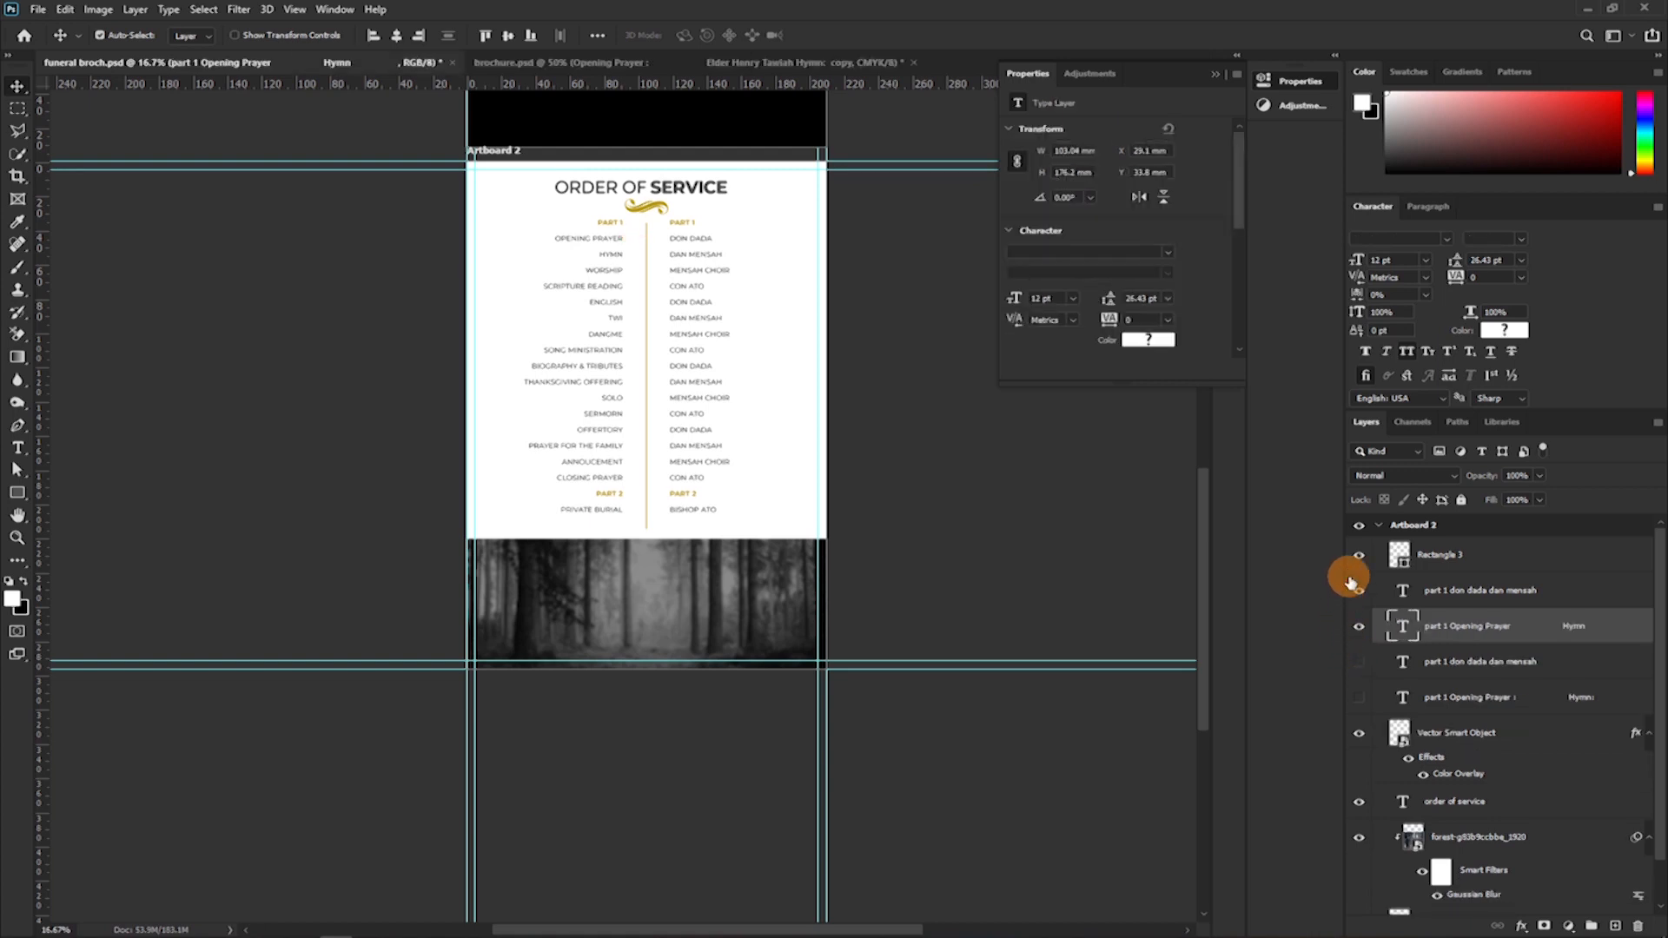
Collapse the Artboard 2 group holding the Order of Service page and open its name for editing.
{"action": "scroll", "coordinate": [868, 443], "scroll_direction": "up", "scroll_amount": 2}
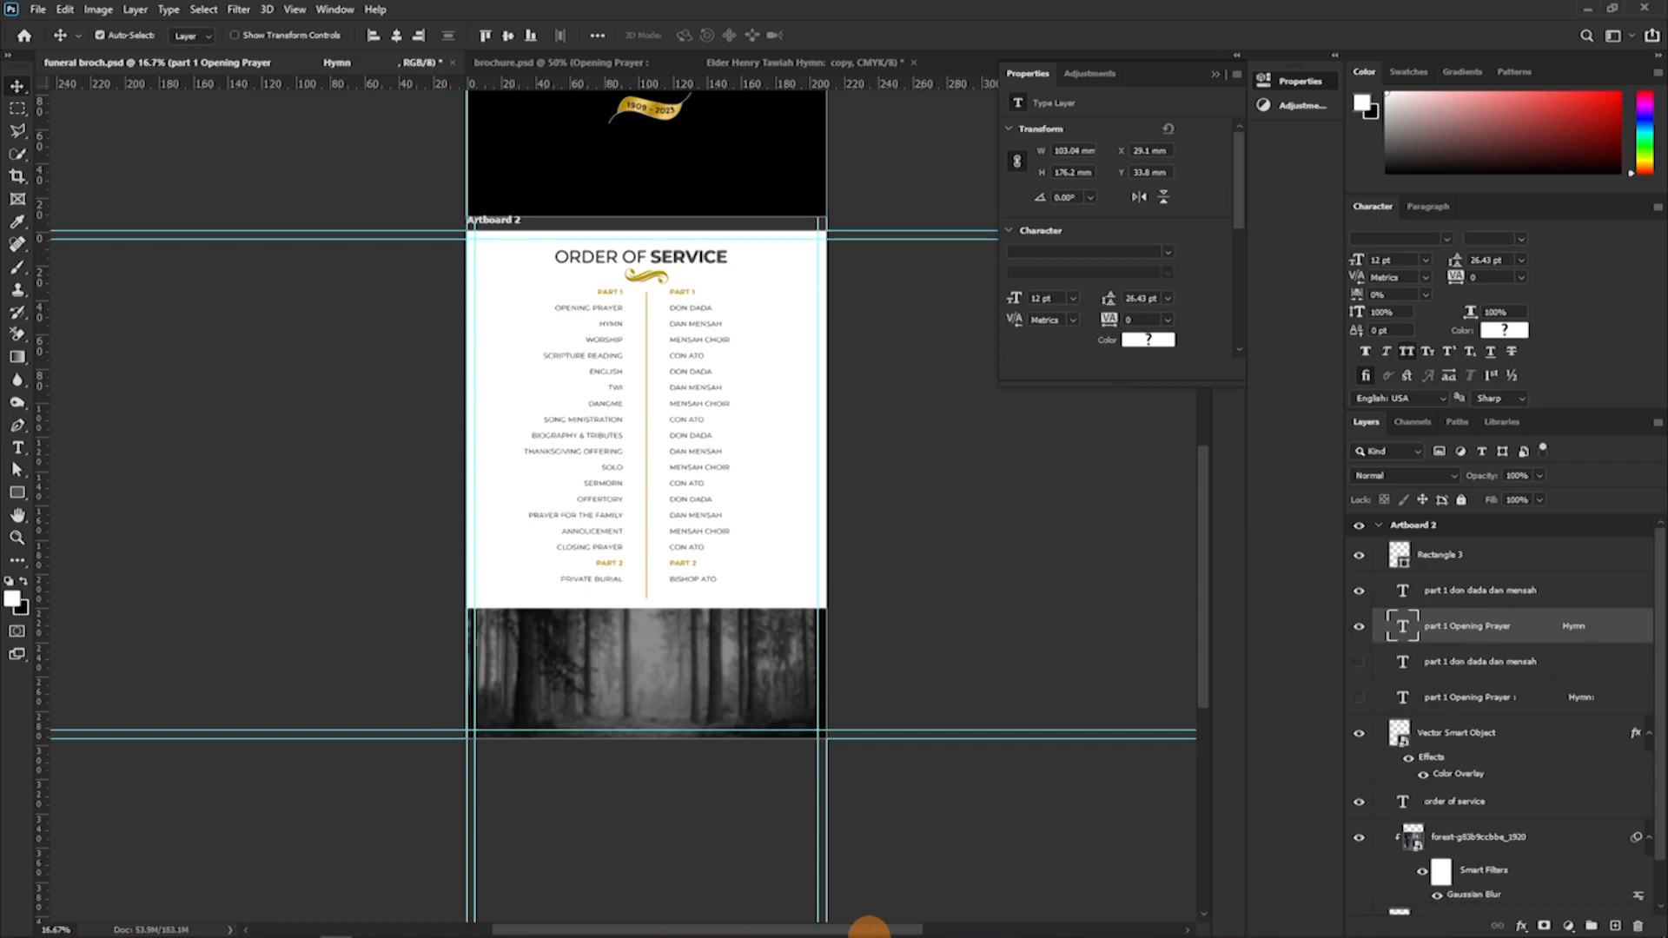
{"action": "scroll", "coordinate": [786, 695], "scroll_direction": "up", "scroll_amount": 3}
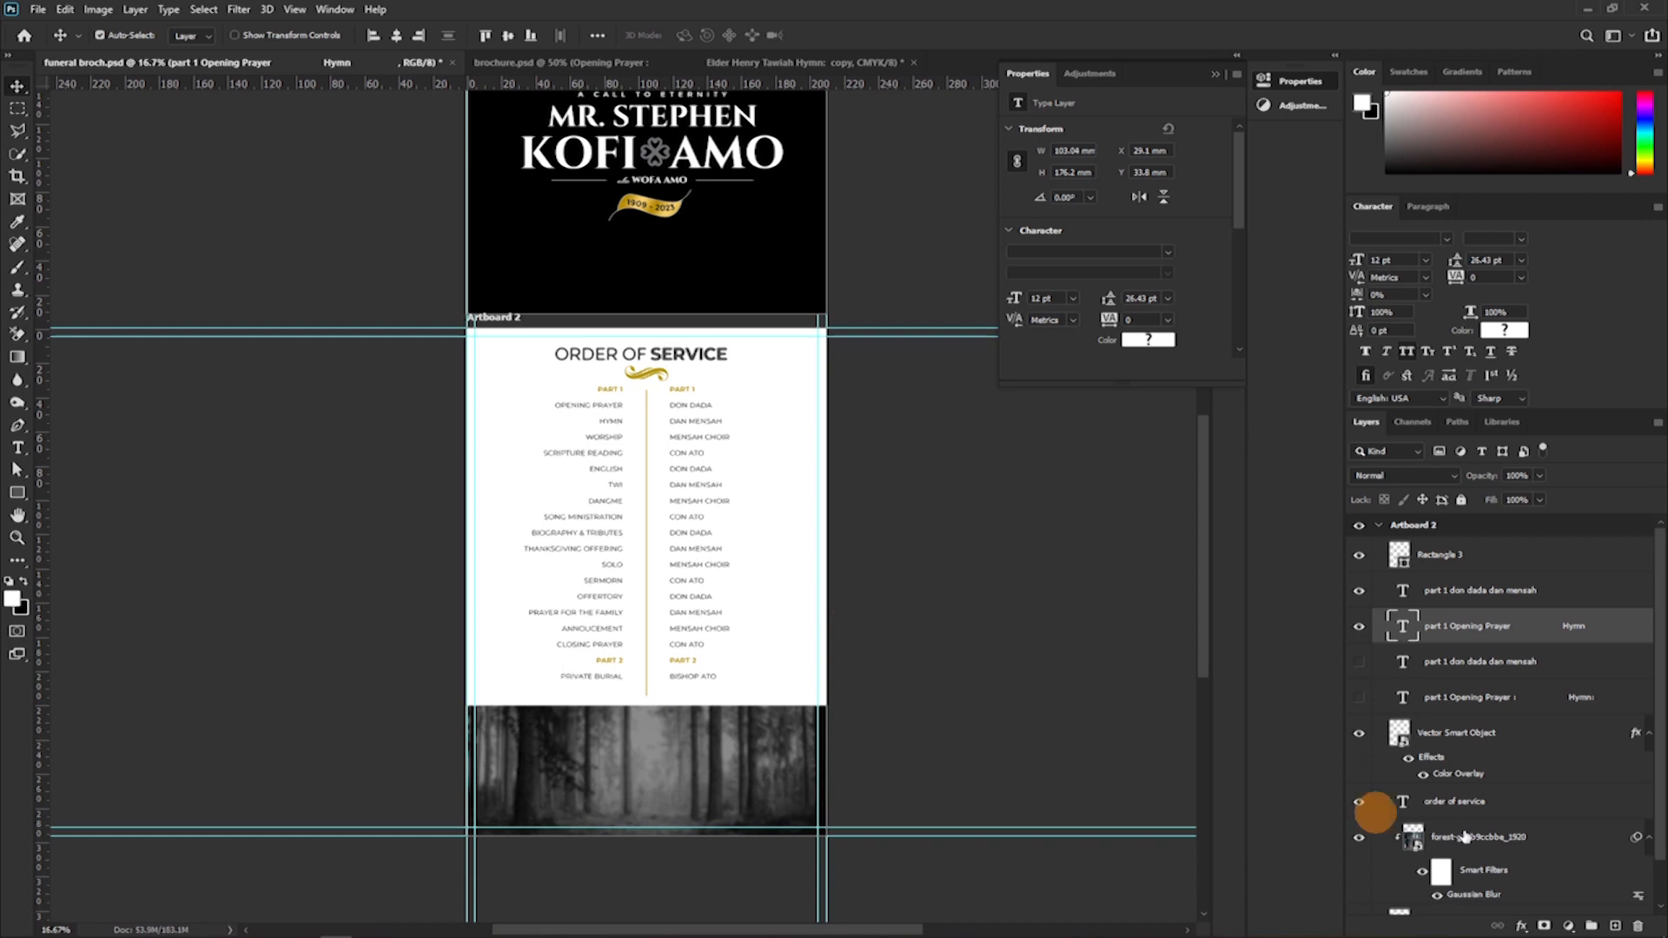
{"action": "scroll", "coordinate": [681, 354], "scroll_direction": "up", "scroll_amount": 3}
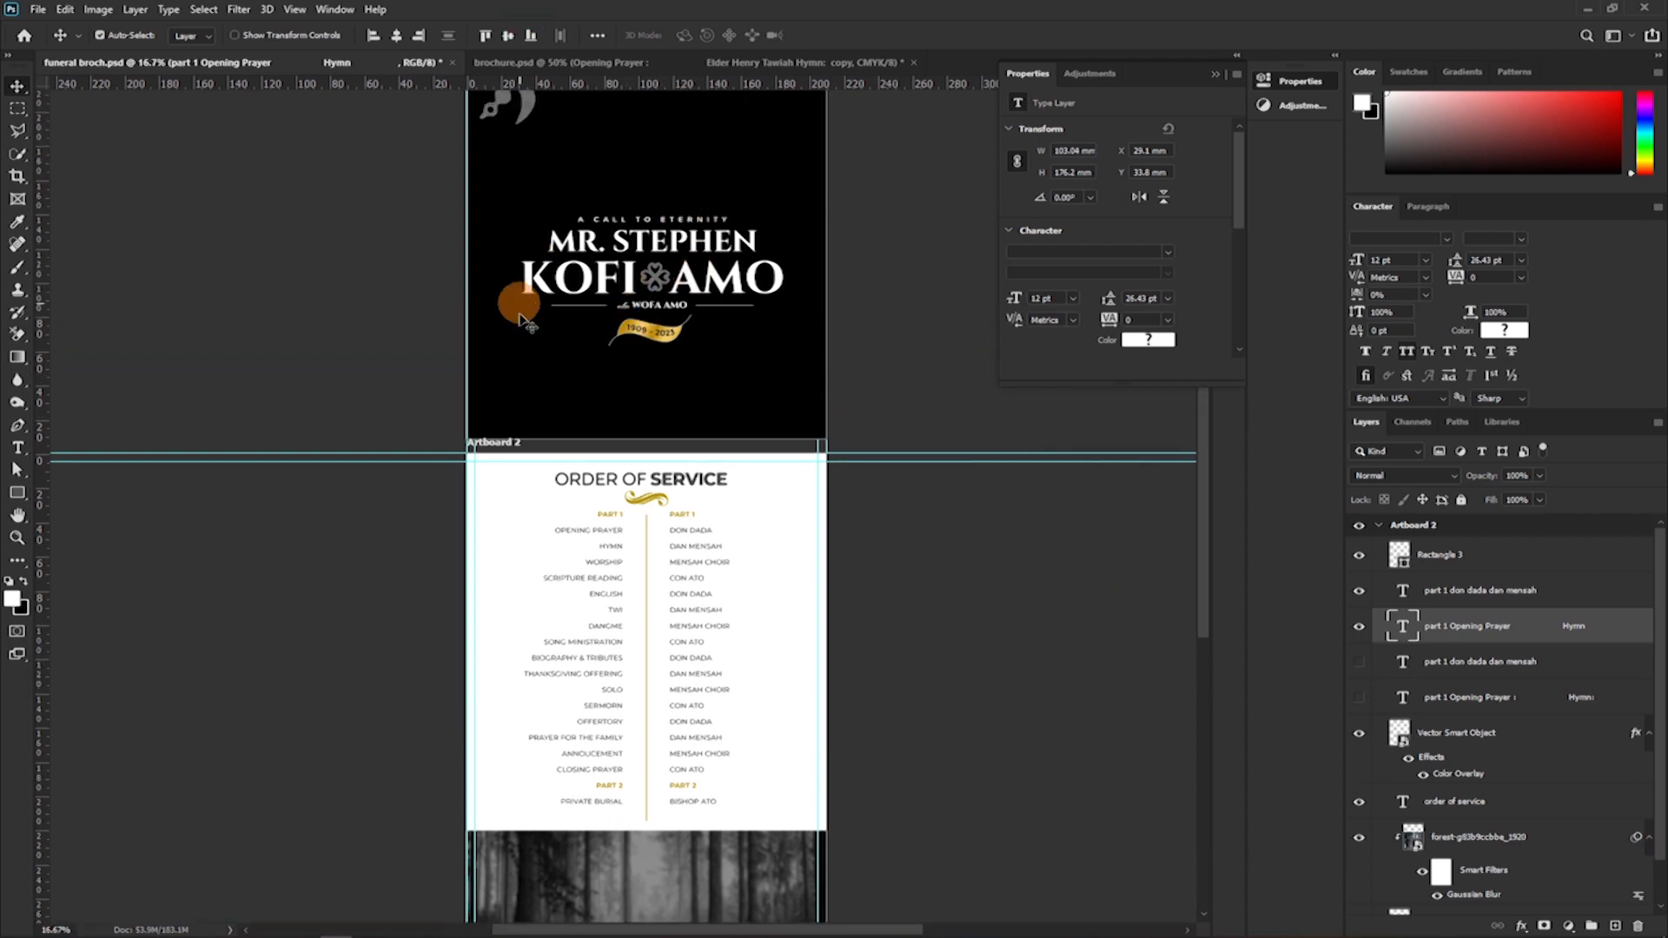
{"action": "left_click", "coordinate": [1383, 530]}
{"action": "left_click", "coordinate": [1380, 528]}
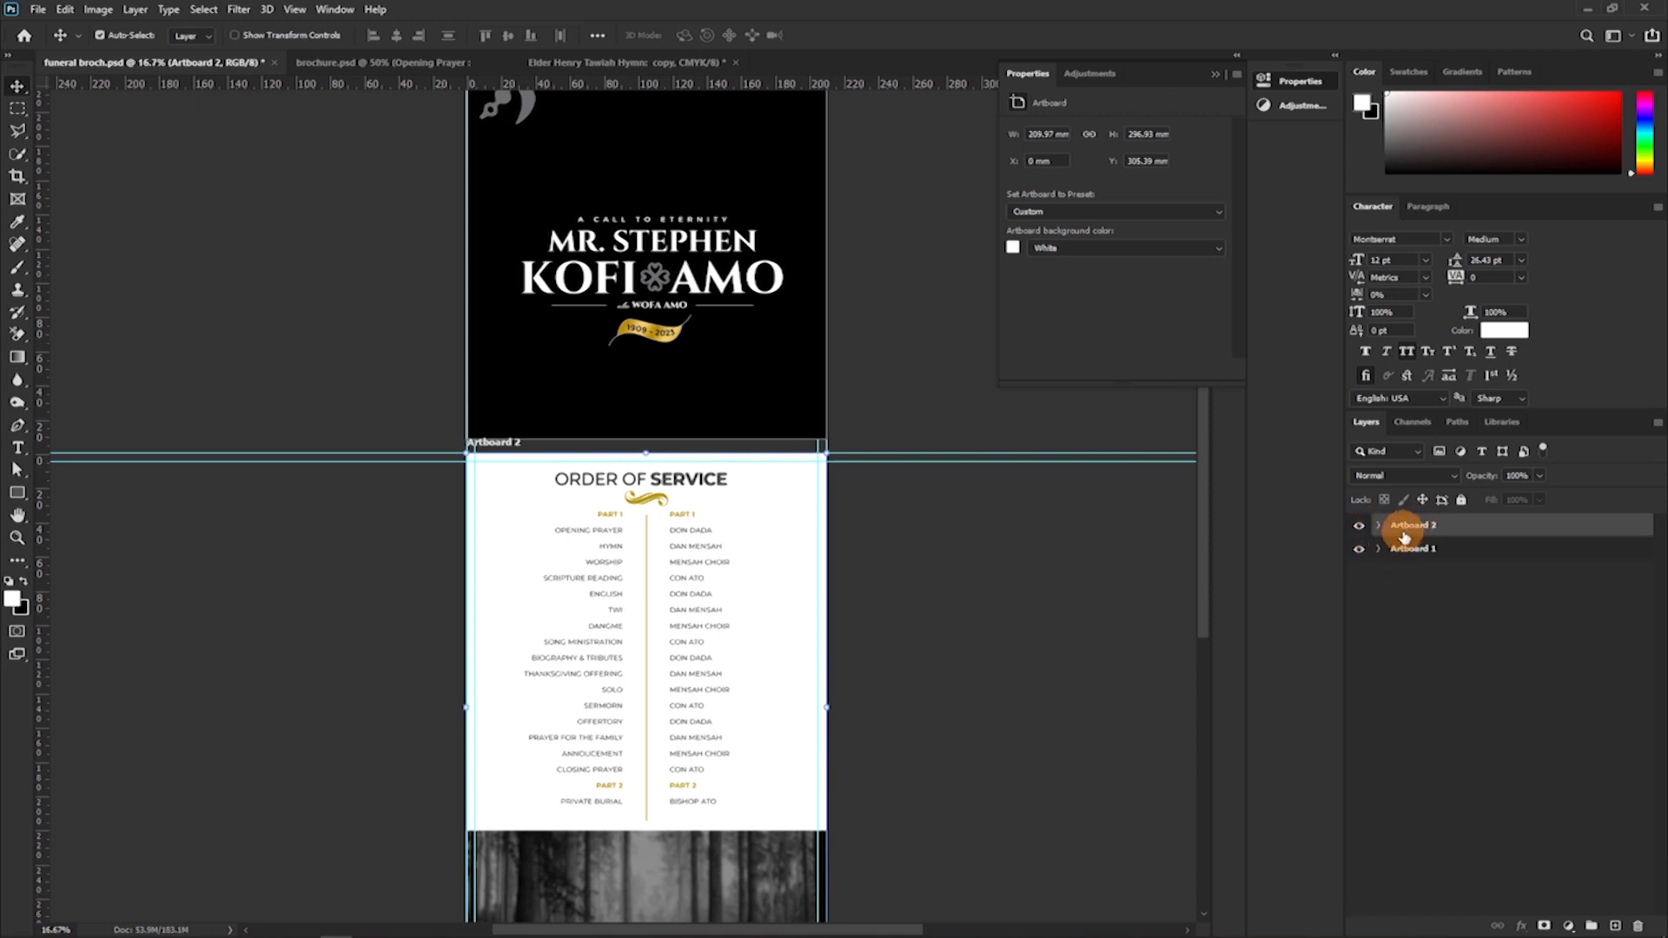
{"action": "double_click", "coordinate": [1412, 526]}
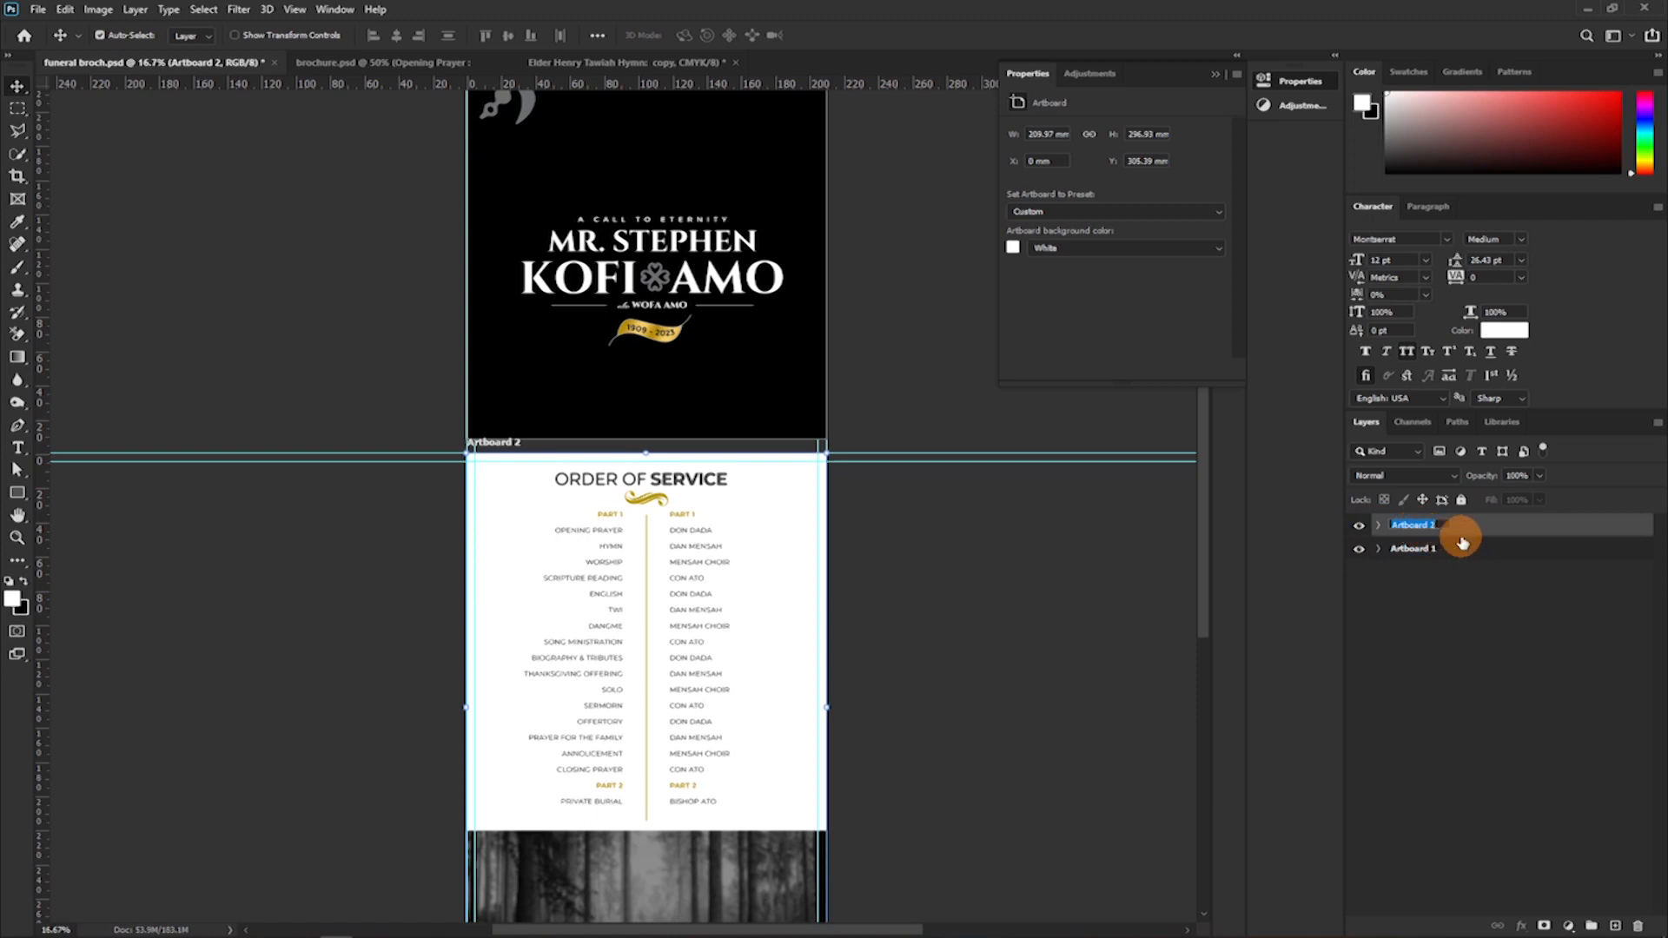
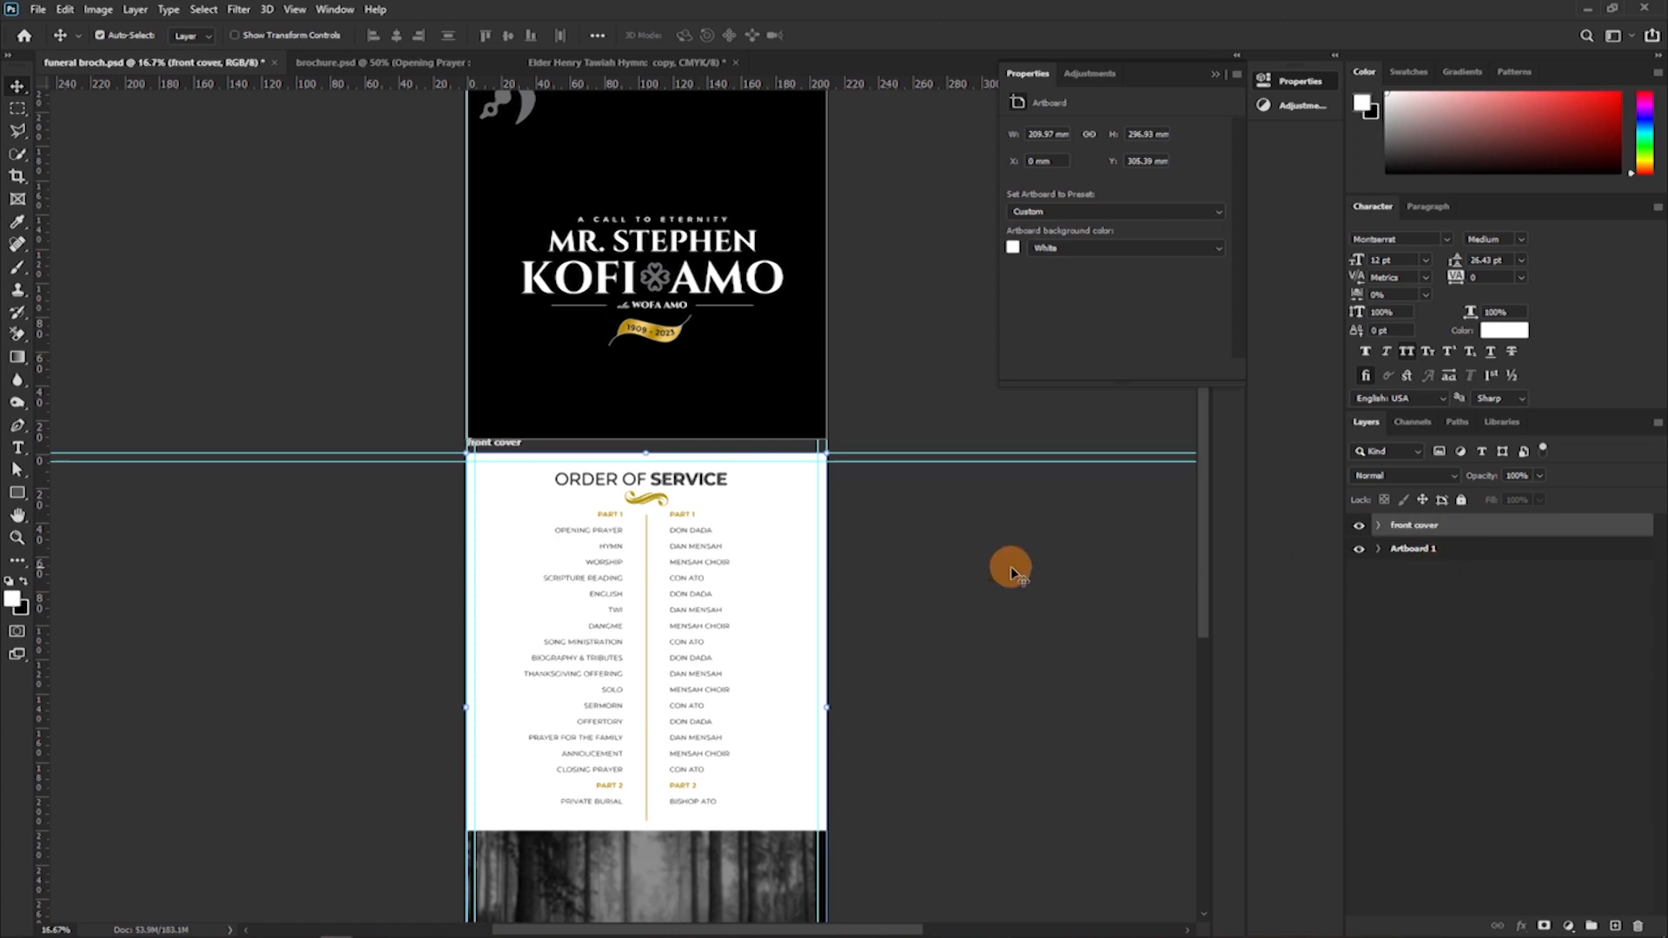
Rename Artboard 1, the black cover artboard, as "Page 1".
{"action": "double_click", "coordinate": [1412, 549]}
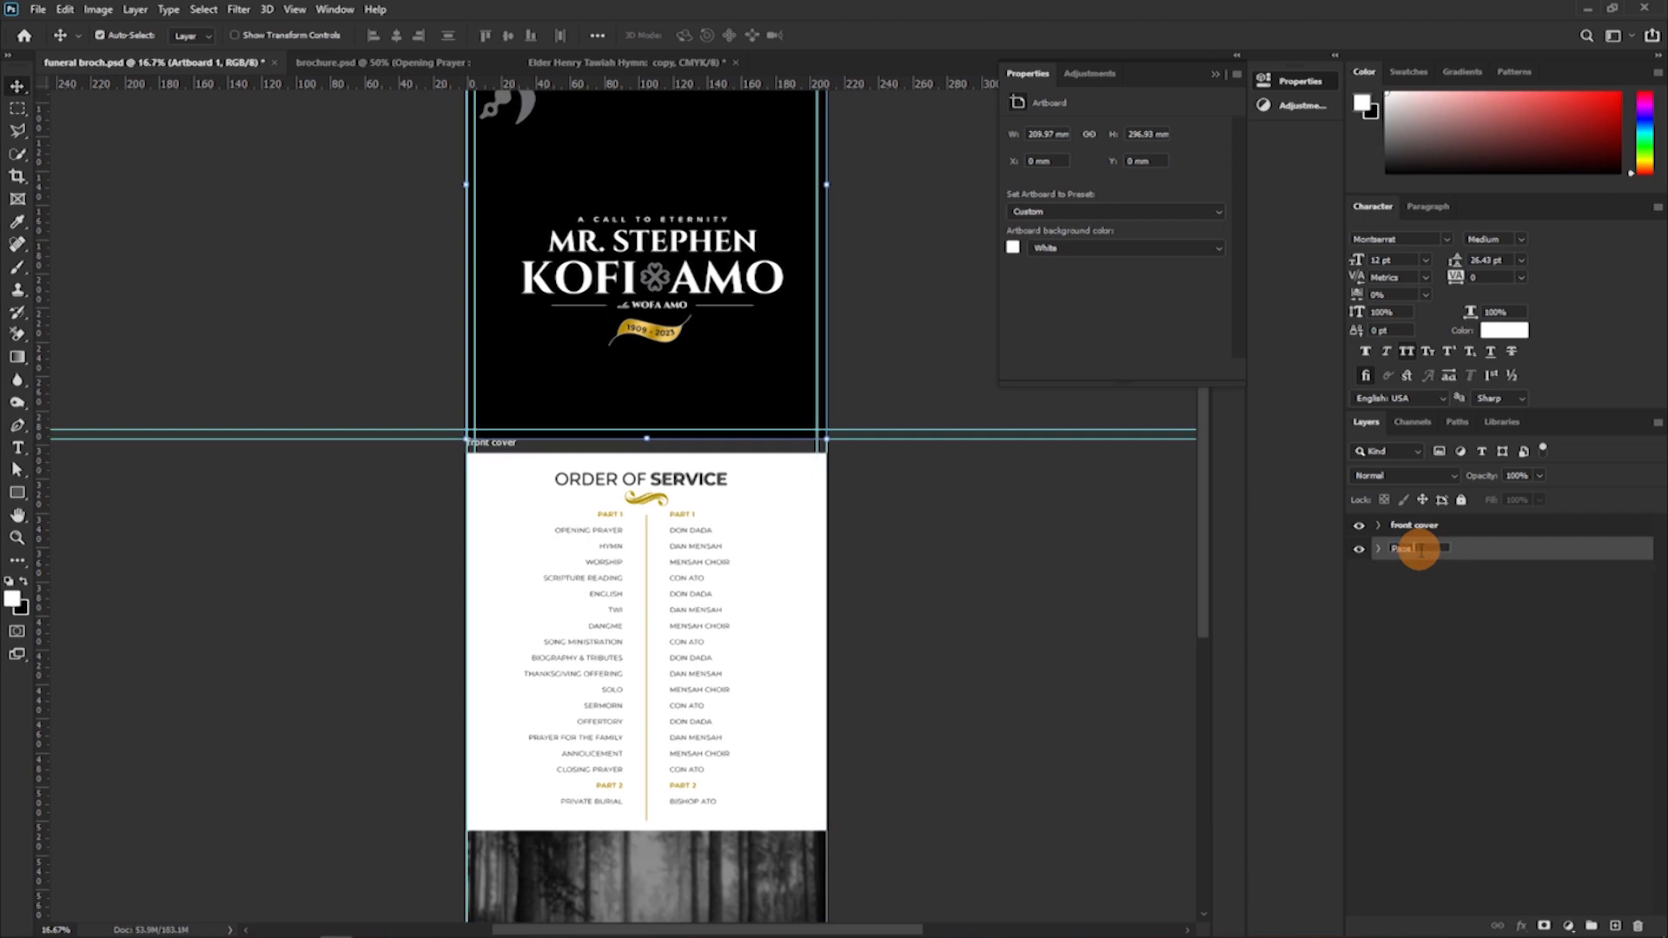
{"action": "type", "text": "Page 1"}
{"action": "left_click", "coordinate": [1556, 556]}
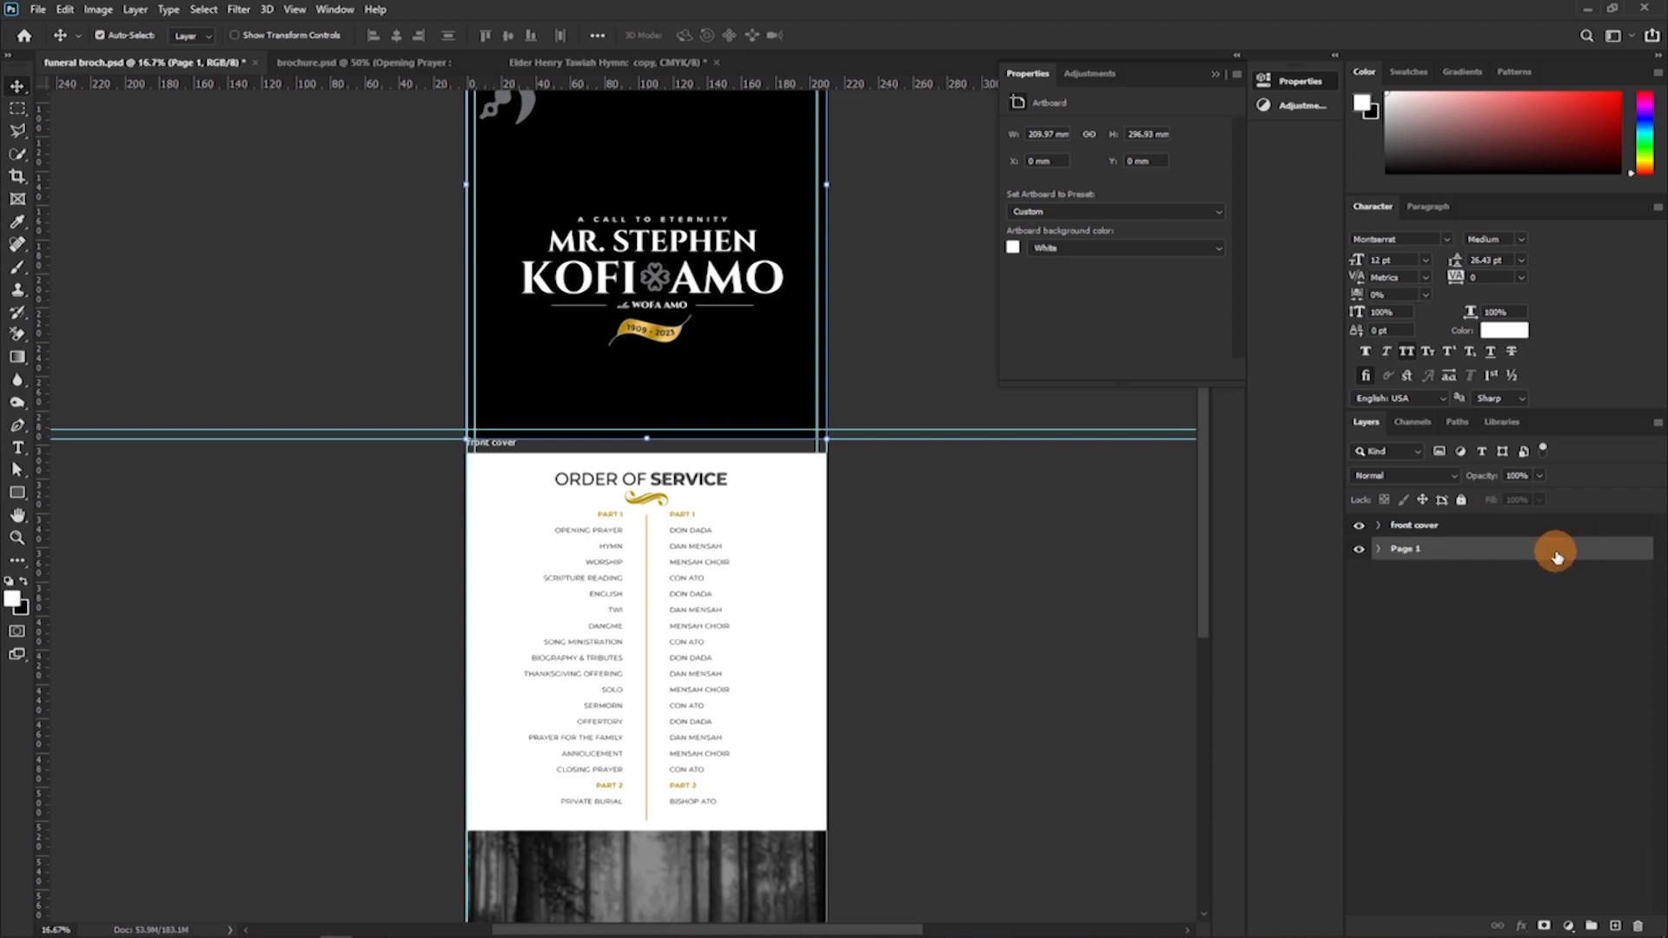
Swap the two artboard names, naming the Order of Service page "Page 1" and the black cover "front cover".
{"action": "left_click", "coordinate": [1413, 528]}
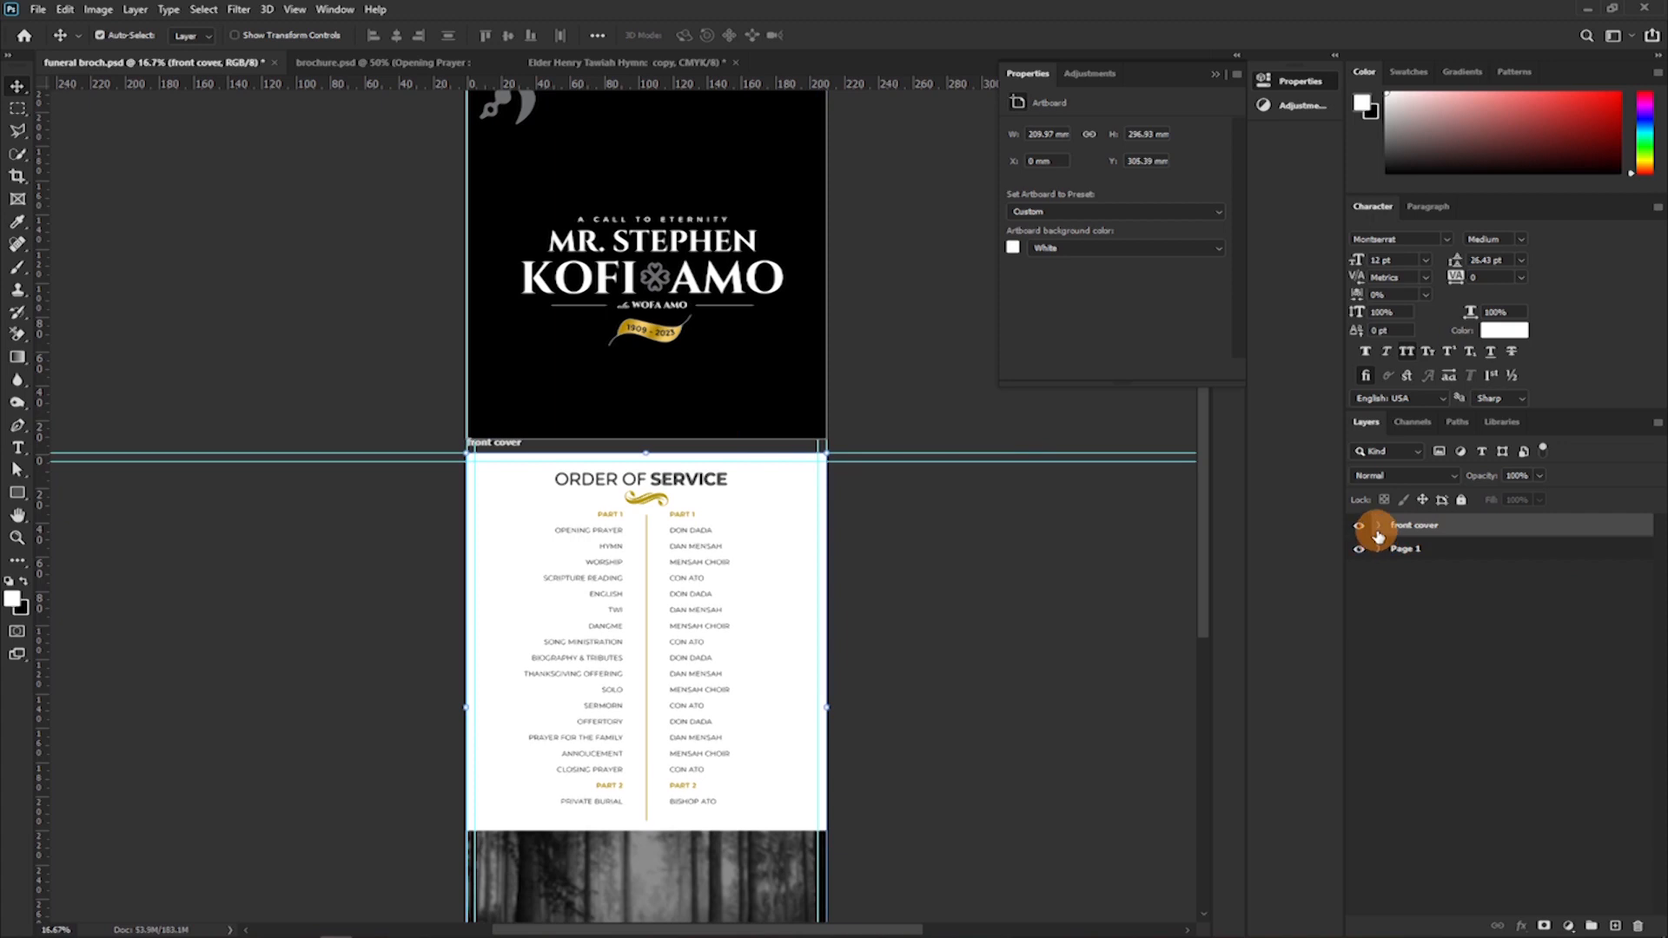
{"action": "left_click", "coordinate": [1376, 526]}
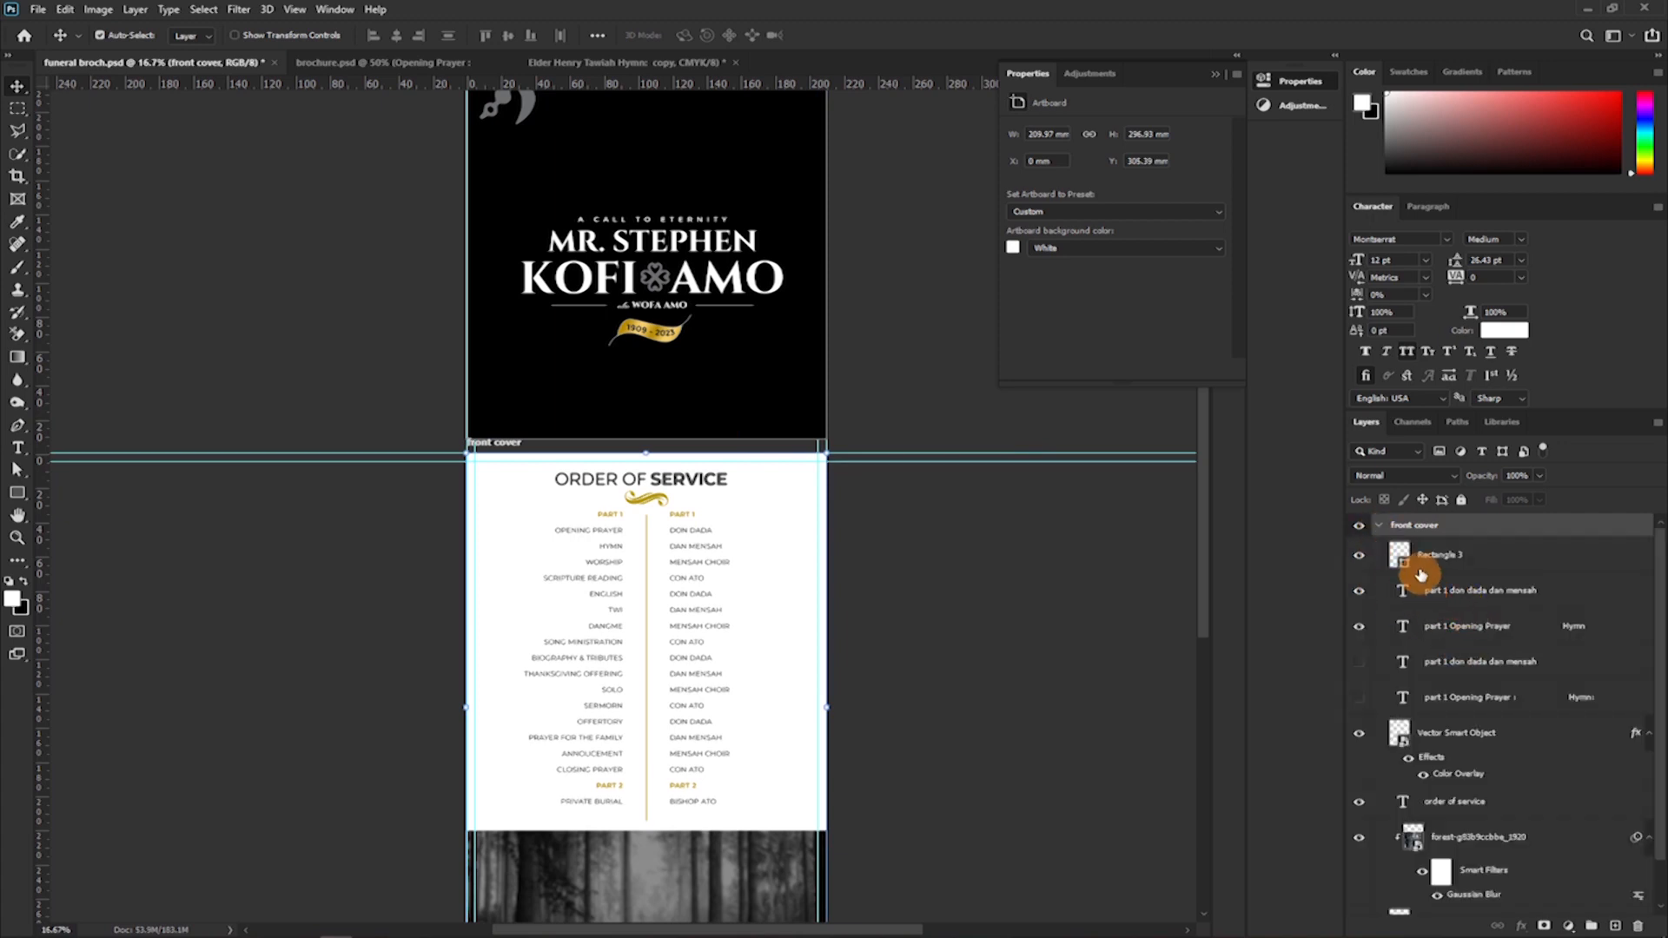
{"action": "left_click", "coordinate": [1361, 527]}
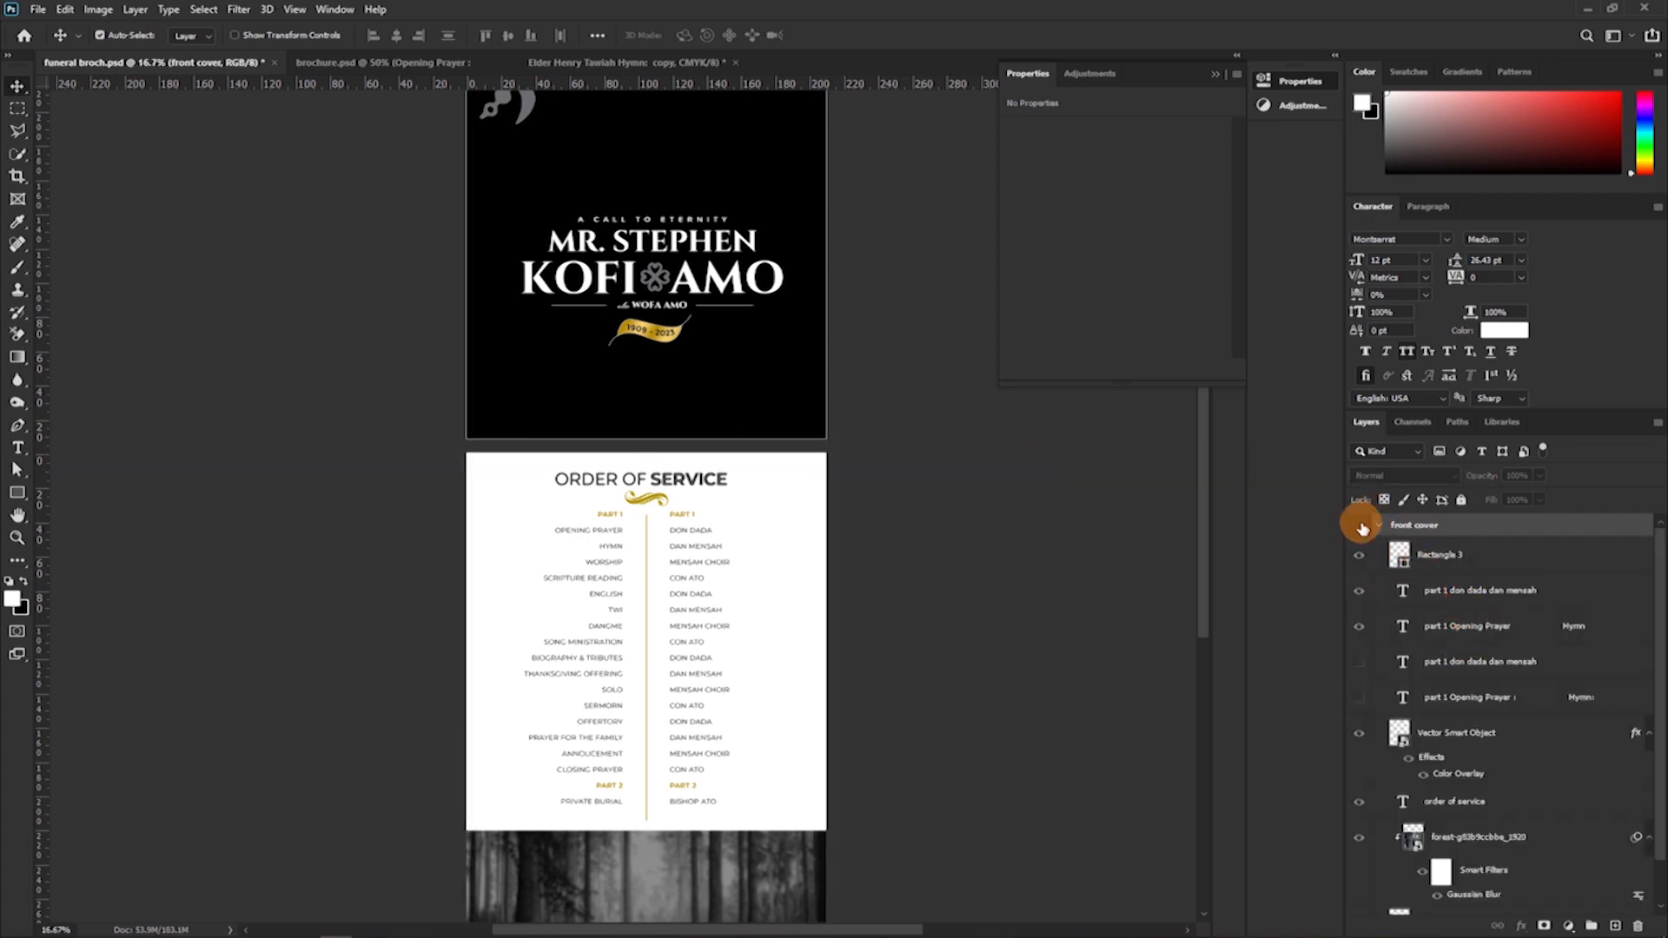
{"action": "left_click", "coordinate": [1361, 526]}
{"action": "left_click", "coordinate": [1379, 526]}
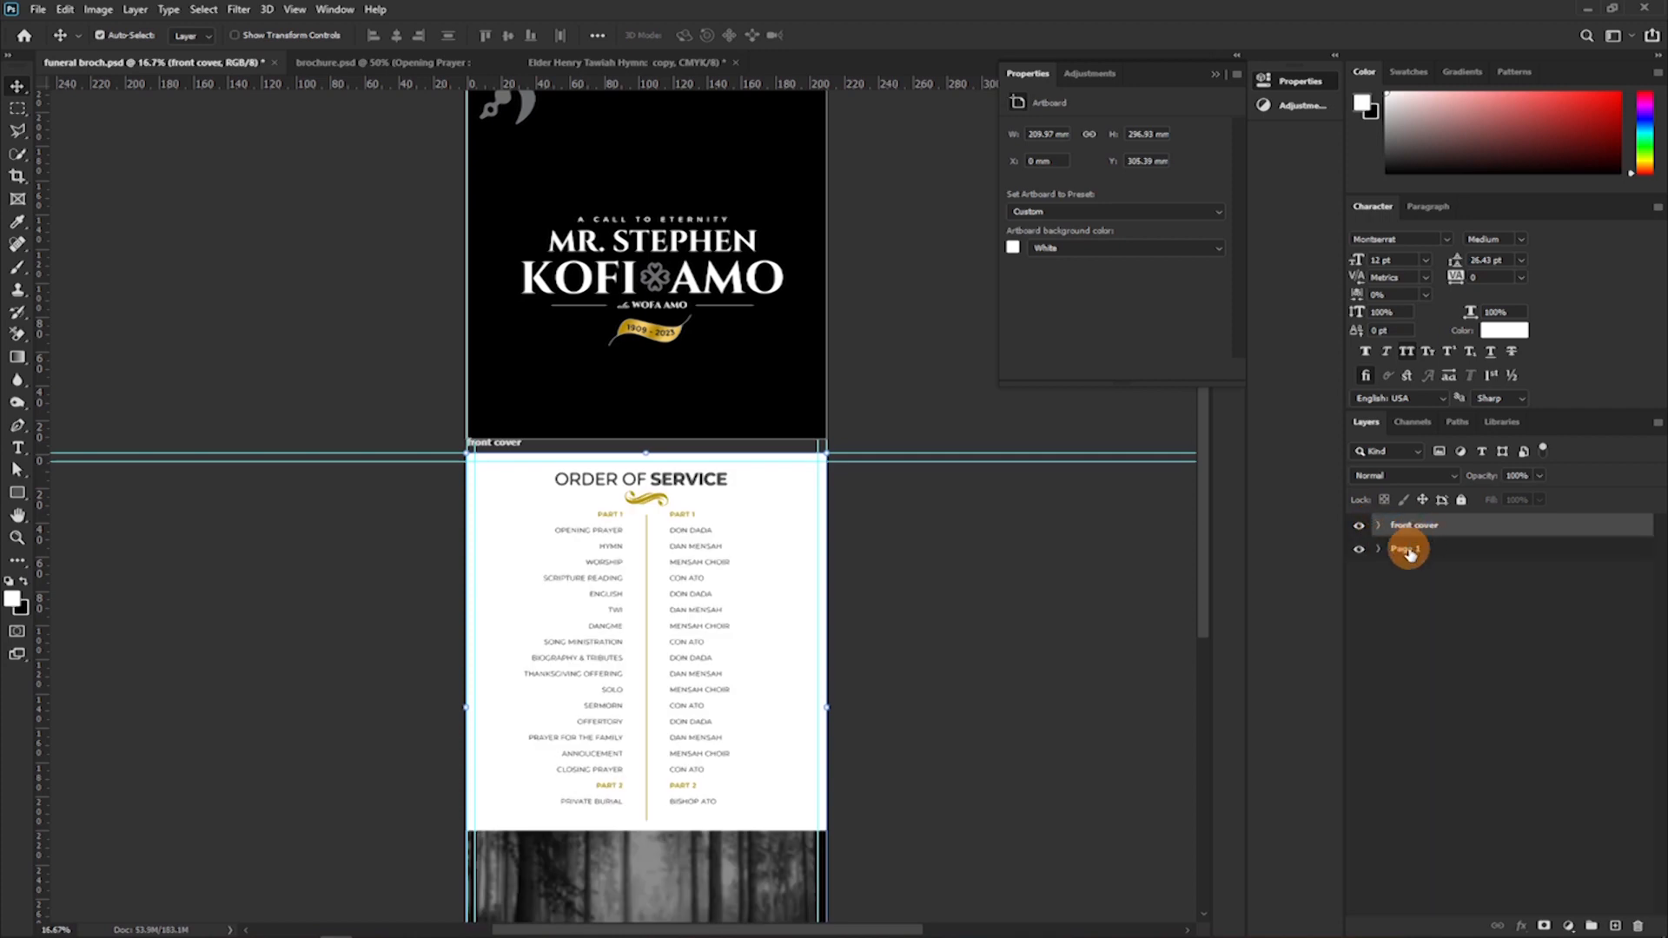
{"action": "double_click", "coordinate": [1407, 549]}
{"action": "key", "text": "ctrl+c"}
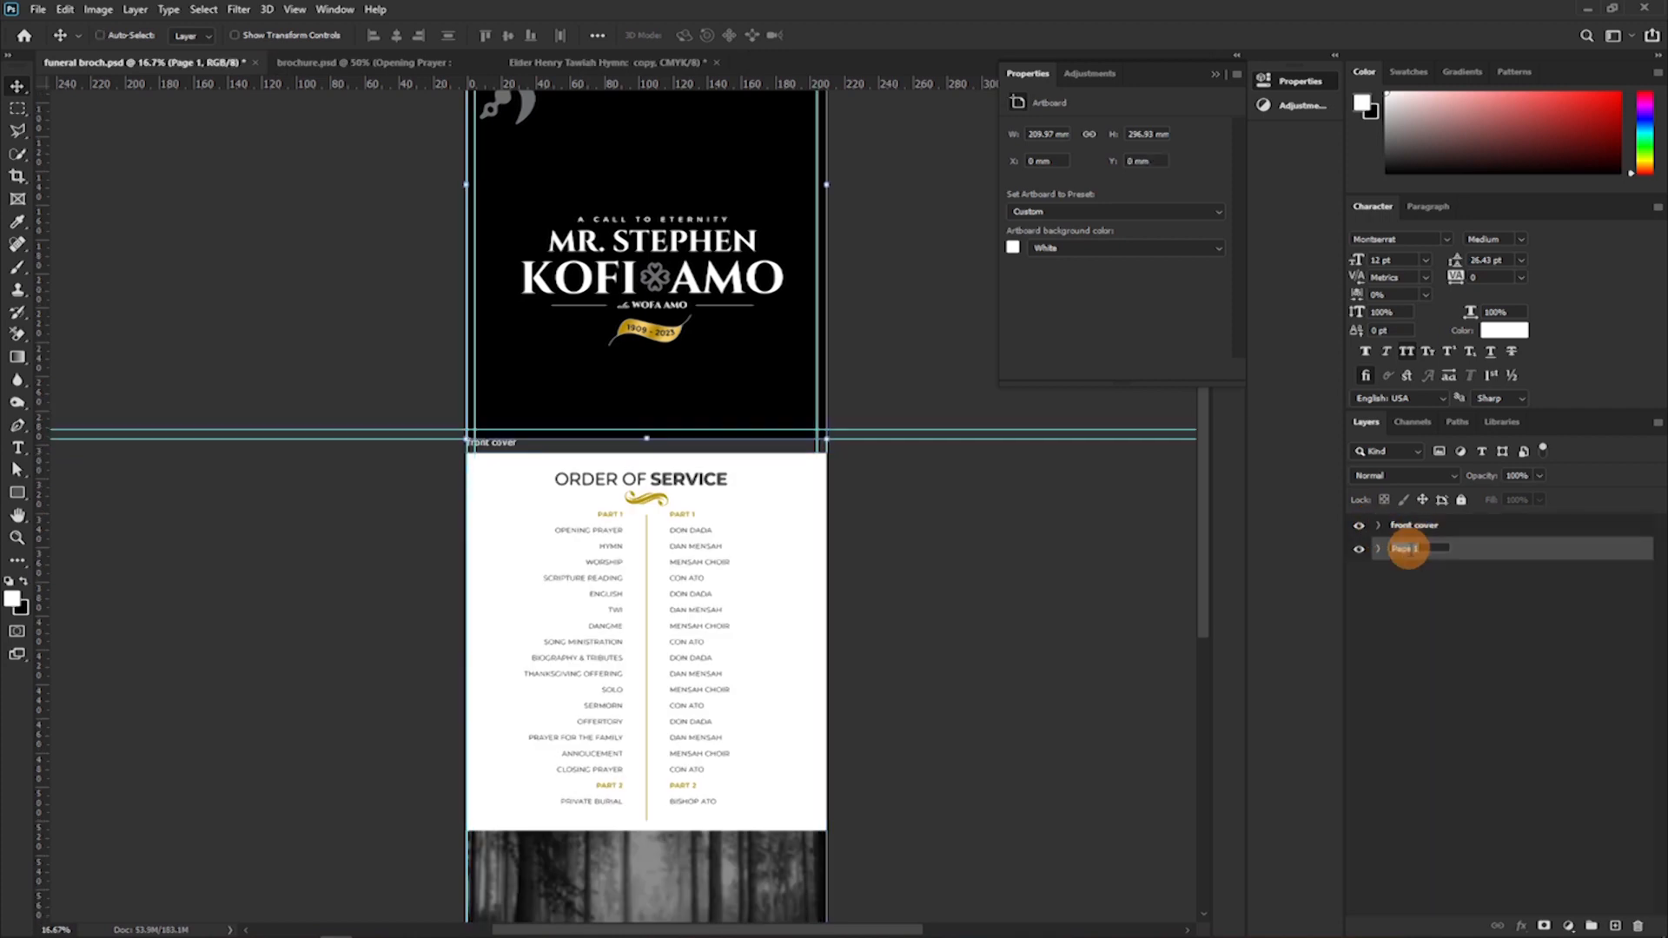
{"action": "double_click", "coordinate": [1413, 525]}
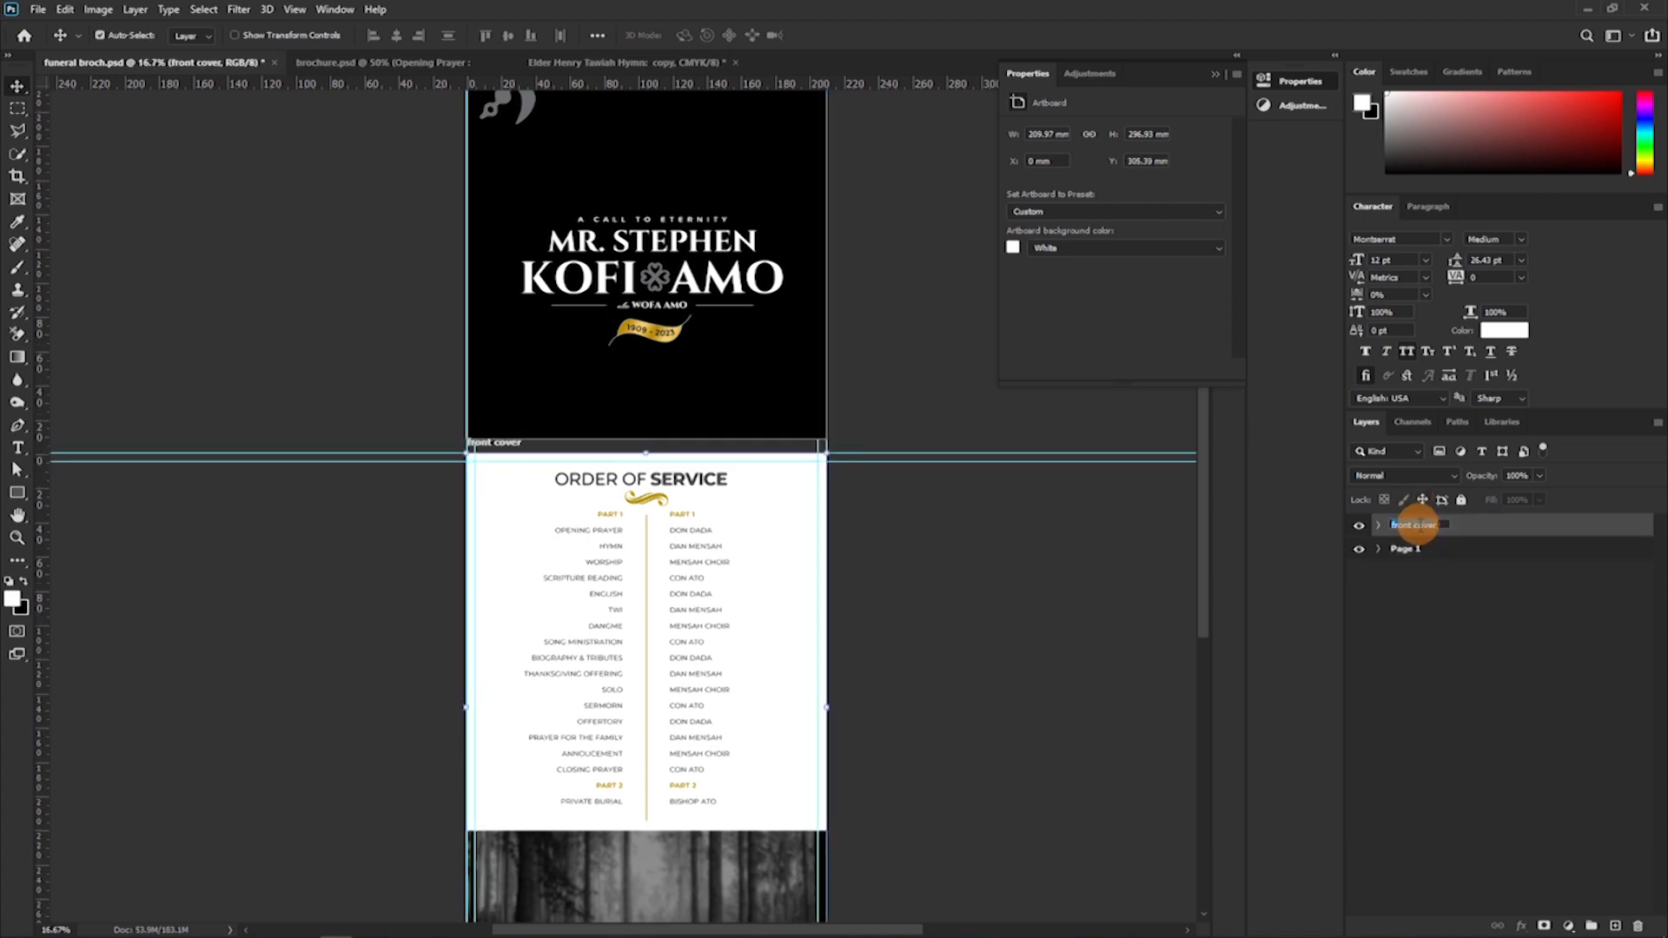
{"action": "key", "text": "ctrl+v"}
{"action": "double_click", "coordinate": [1405, 548]}
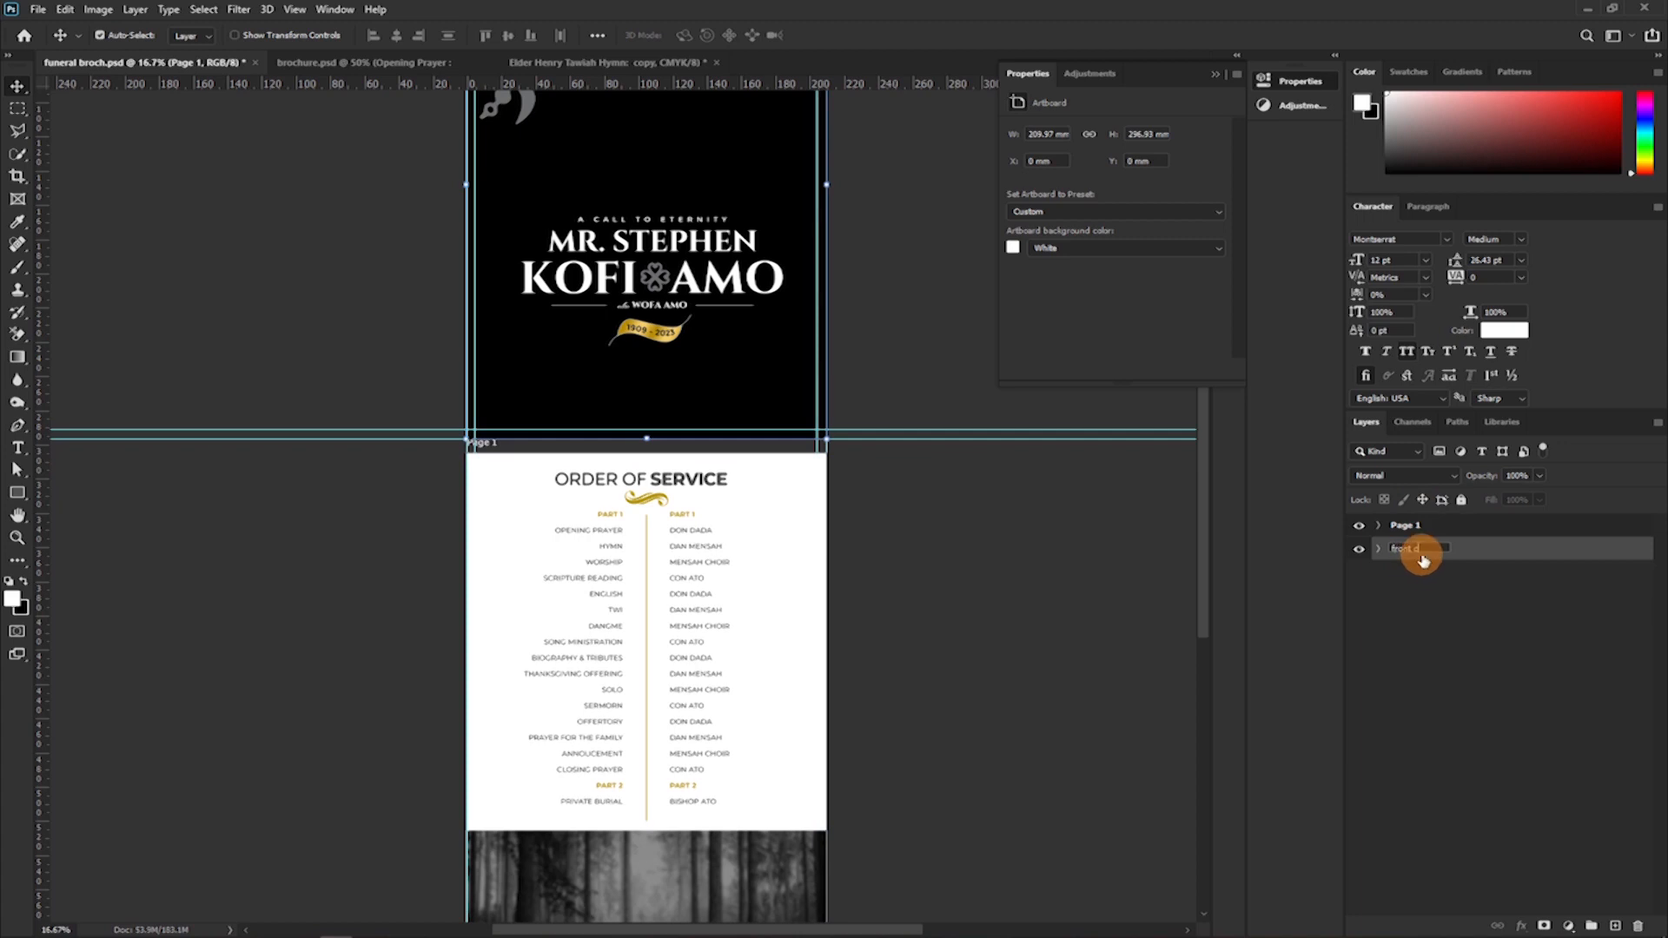
{"action": "left_click", "coordinate": [1442, 625]}
Group the front cover's title layers, from the year-range text down to the first name text.
{"action": "left_click", "coordinate": [1358, 549]}
{"action": "left_click", "coordinate": [1358, 549]}
{"action": "left_click", "coordinate": [1379, 548]}
{"action": "scroll", "coordinate": [1388, 588], "scroll_direction": "down", "scroll_amount": 3}
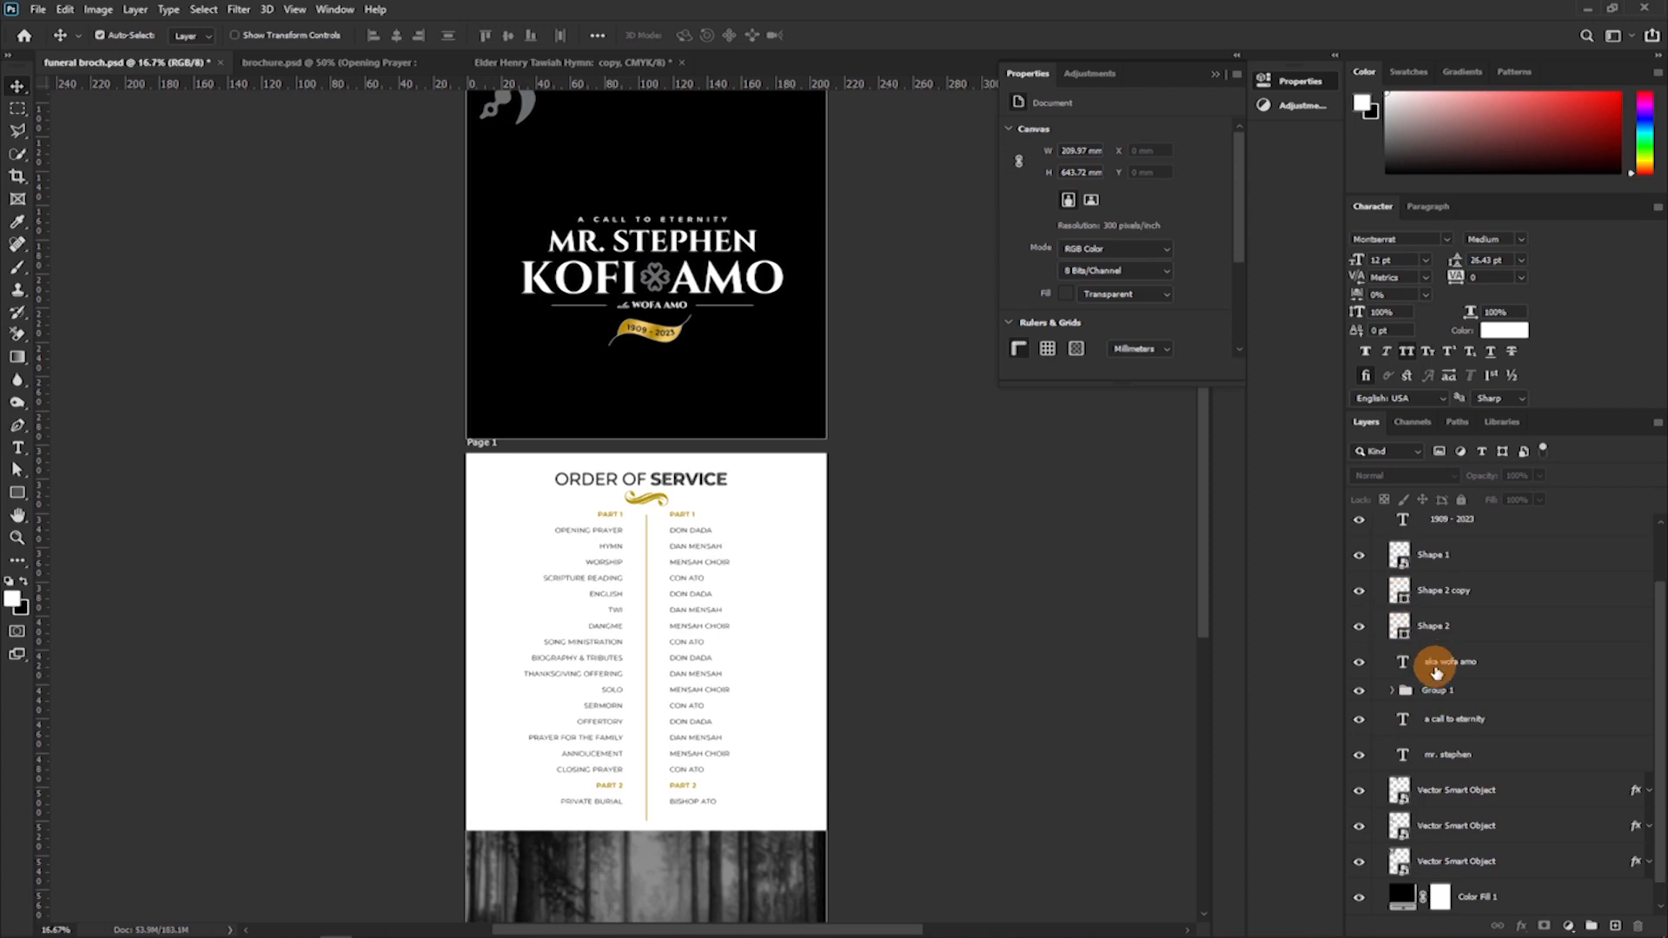
{"action": "scroll", "coordinate": [1433, 664], "scroll_direction": "up", "scroll_amount": 2}
{"action": "left_click", "coordinate": [1455, 607]}
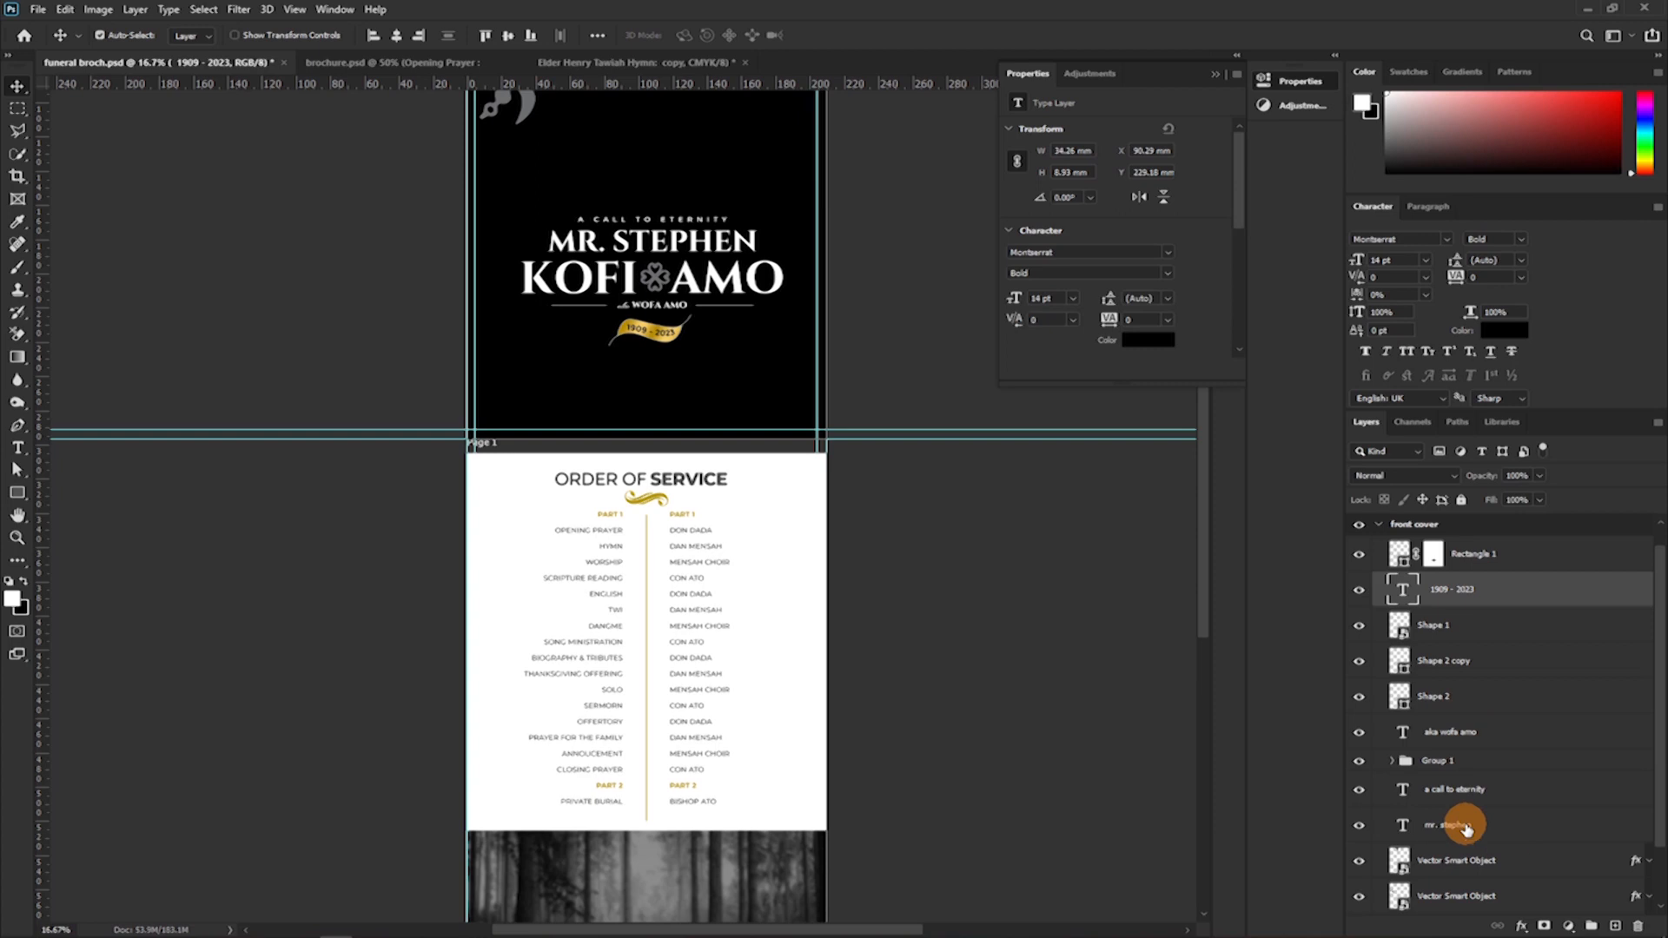
{"action": "left_click", "coordinate": [1466, 829], "text": "shift"}
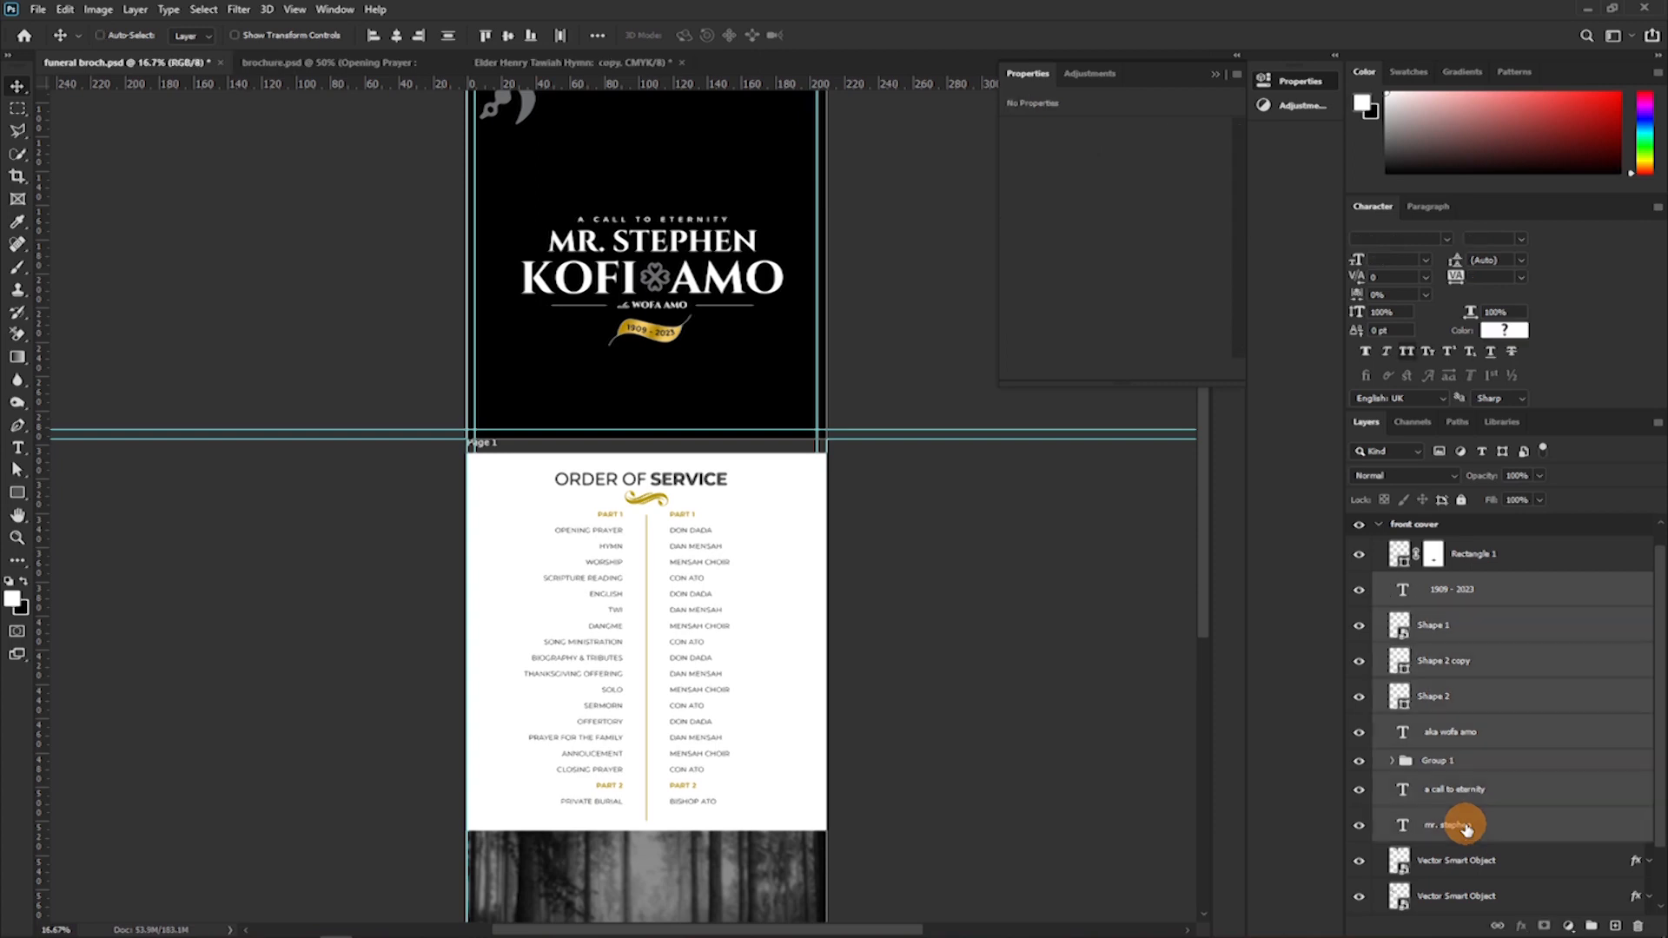
{"action": "key", "text": "ctrl+g"}
Move the Rectangle 1 layer with the thin white lines into the cover's title group, Group 2.
{"action": "left_click", "coordinate": [1358, 607]}
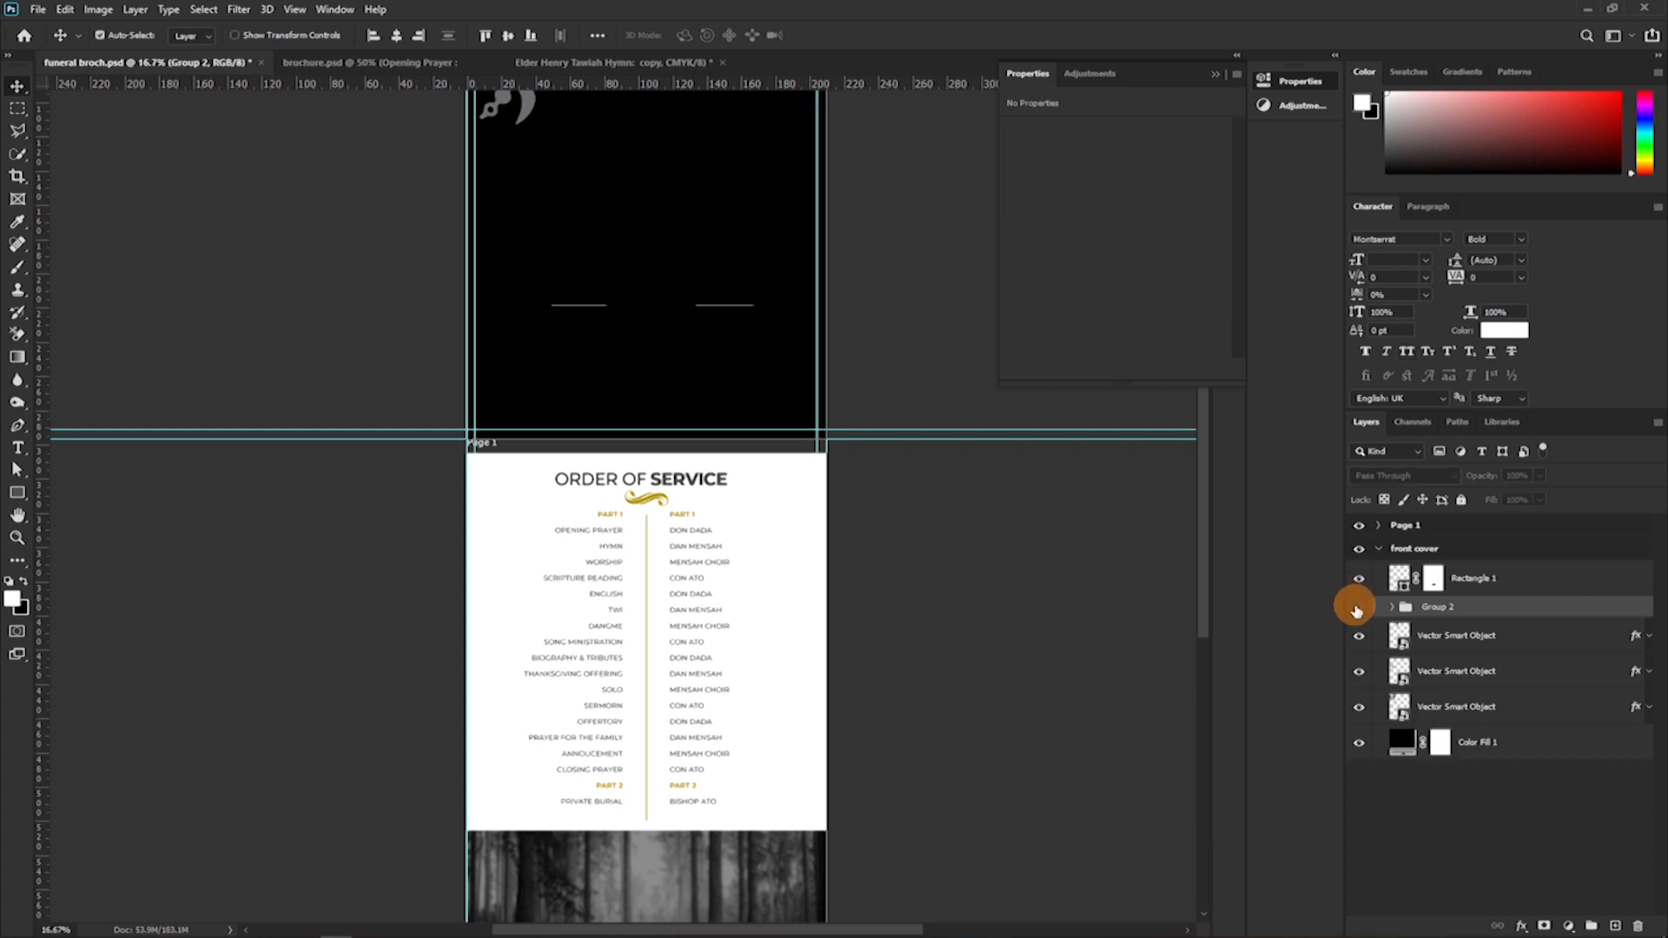
{"action": "left_click", "coordinate": [1359, 607]}
{"action": "left_click_drag", "start_coordinate": [1507, 578], "coordinate": [1513, 608]}
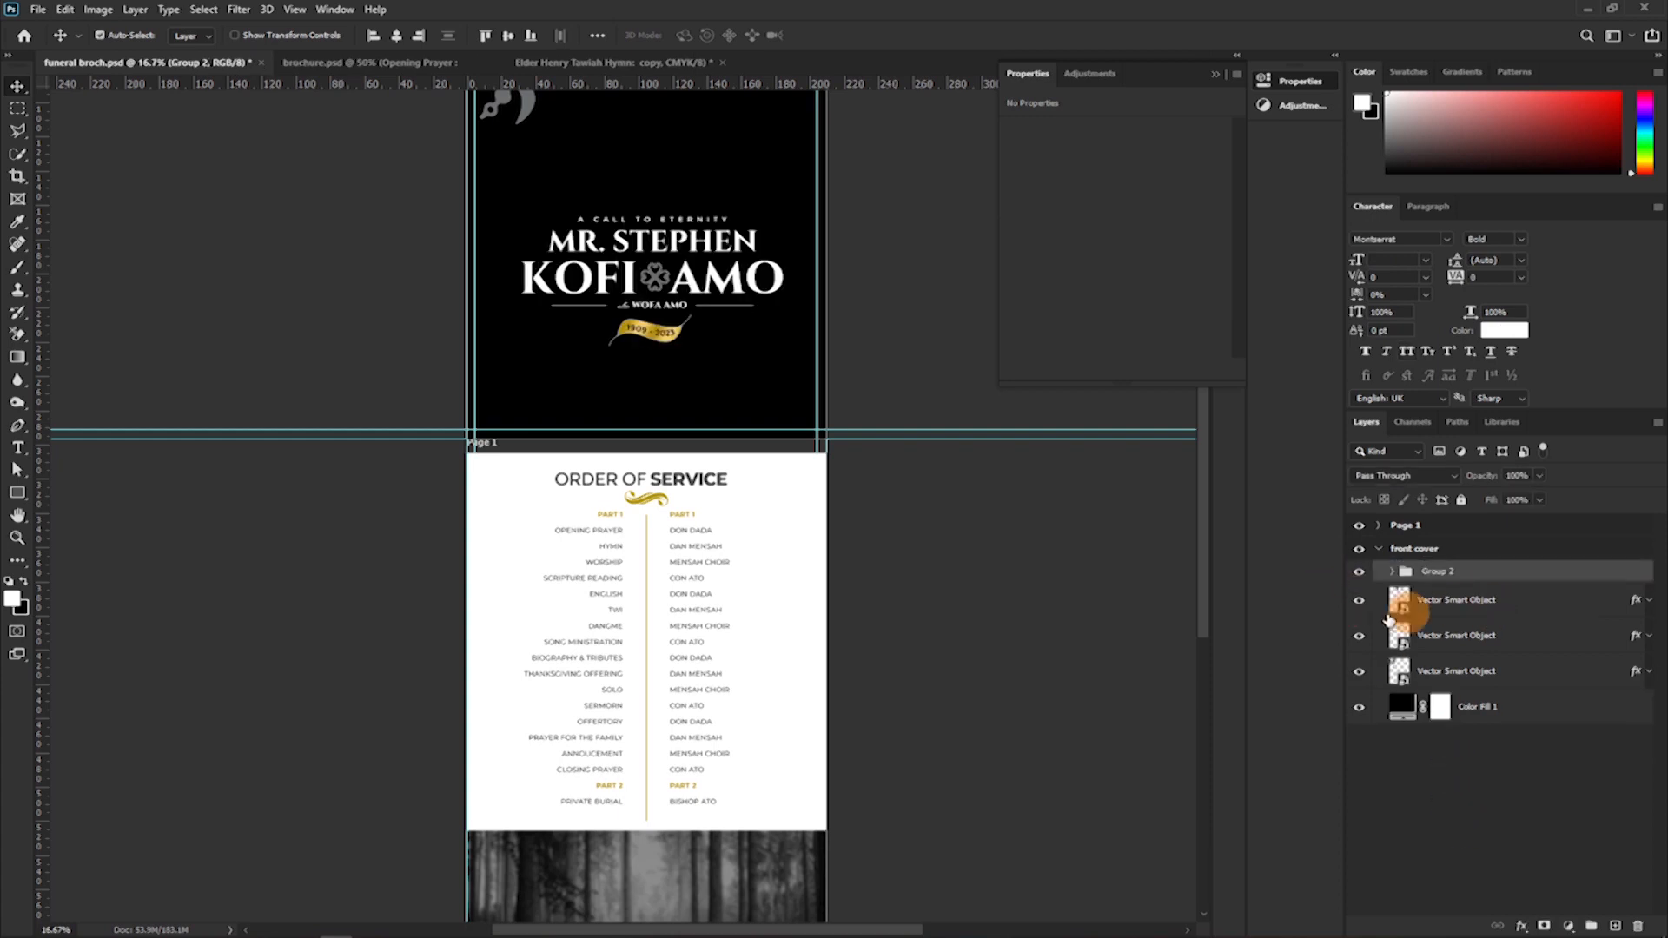
{"action": "left_click", "coordinate": [1360, 572]}
{"action": "left_click", "coordinate": [1360, 572]}
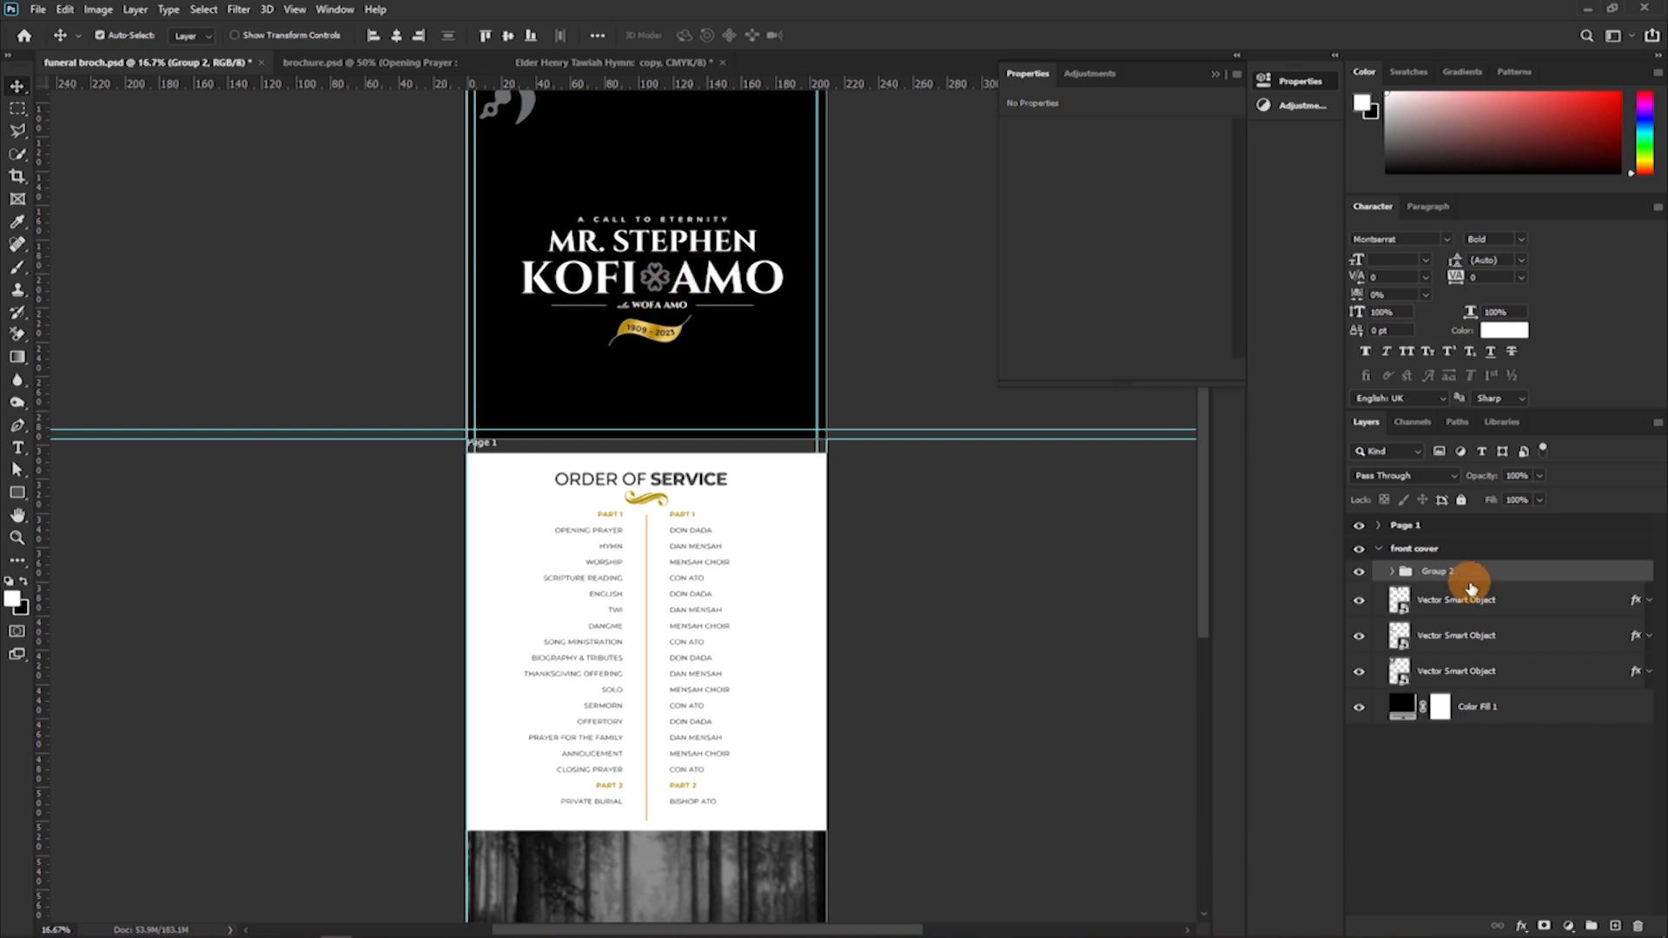
Duplicate Group 2 on the front cover and move the copy into the Page 1 artboard.
{"action": "key", "text": "ctrl+j"}
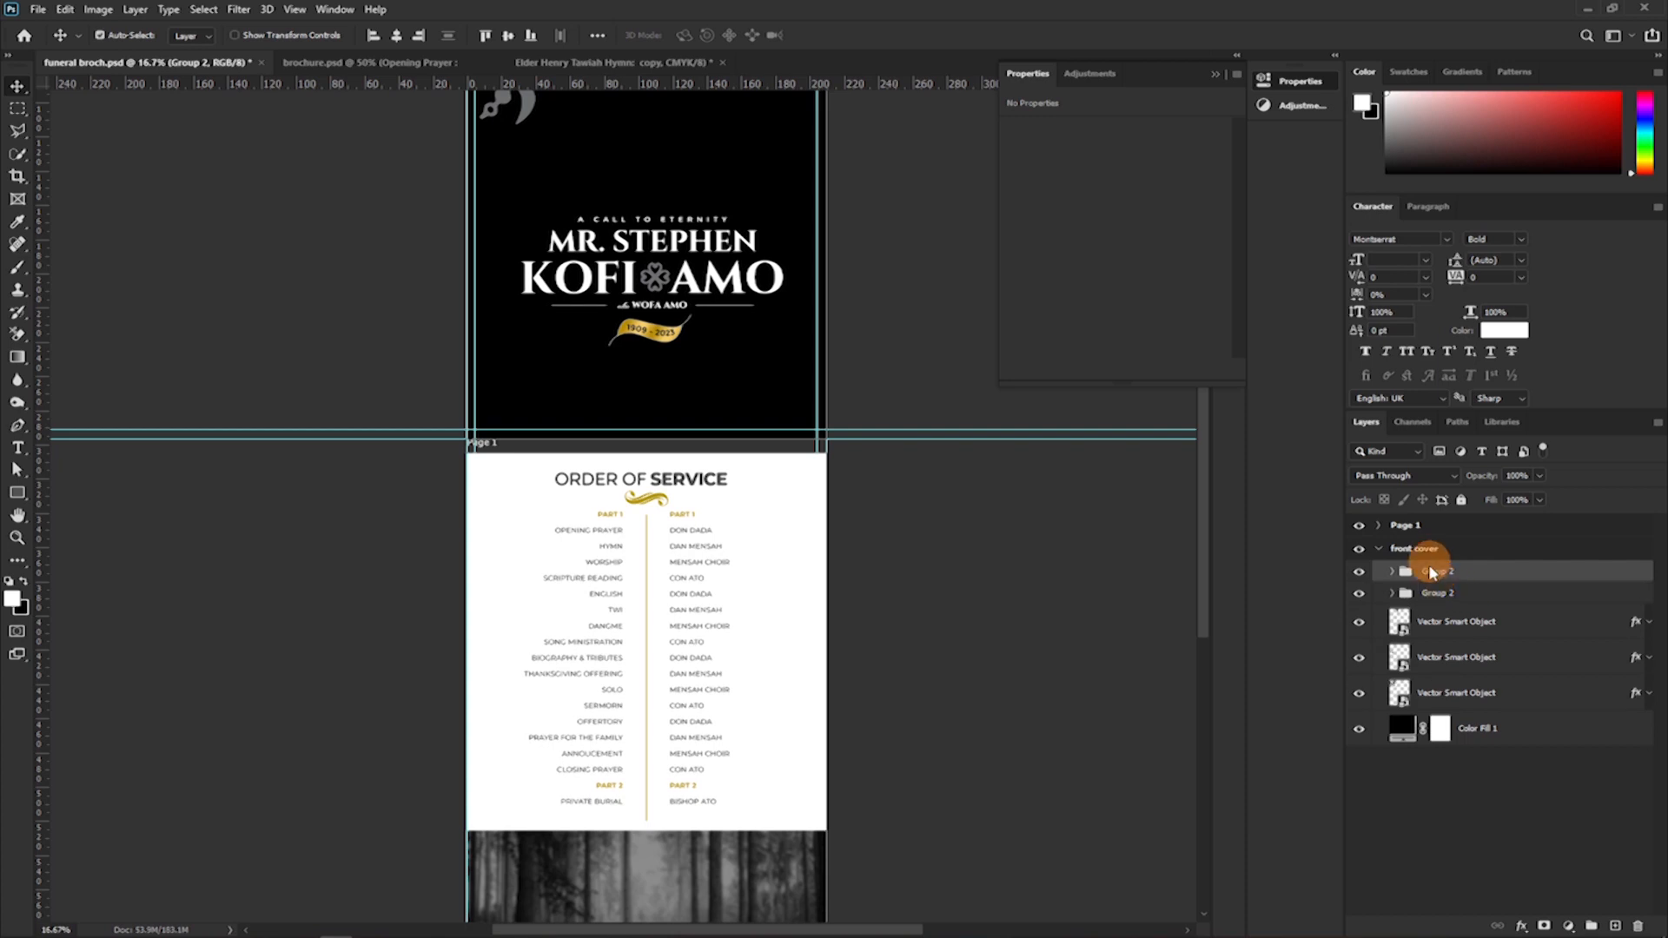
{"action": "left_click_drag", "start_coordinate": [1428, 575], "coordinate": [1415, 527]}
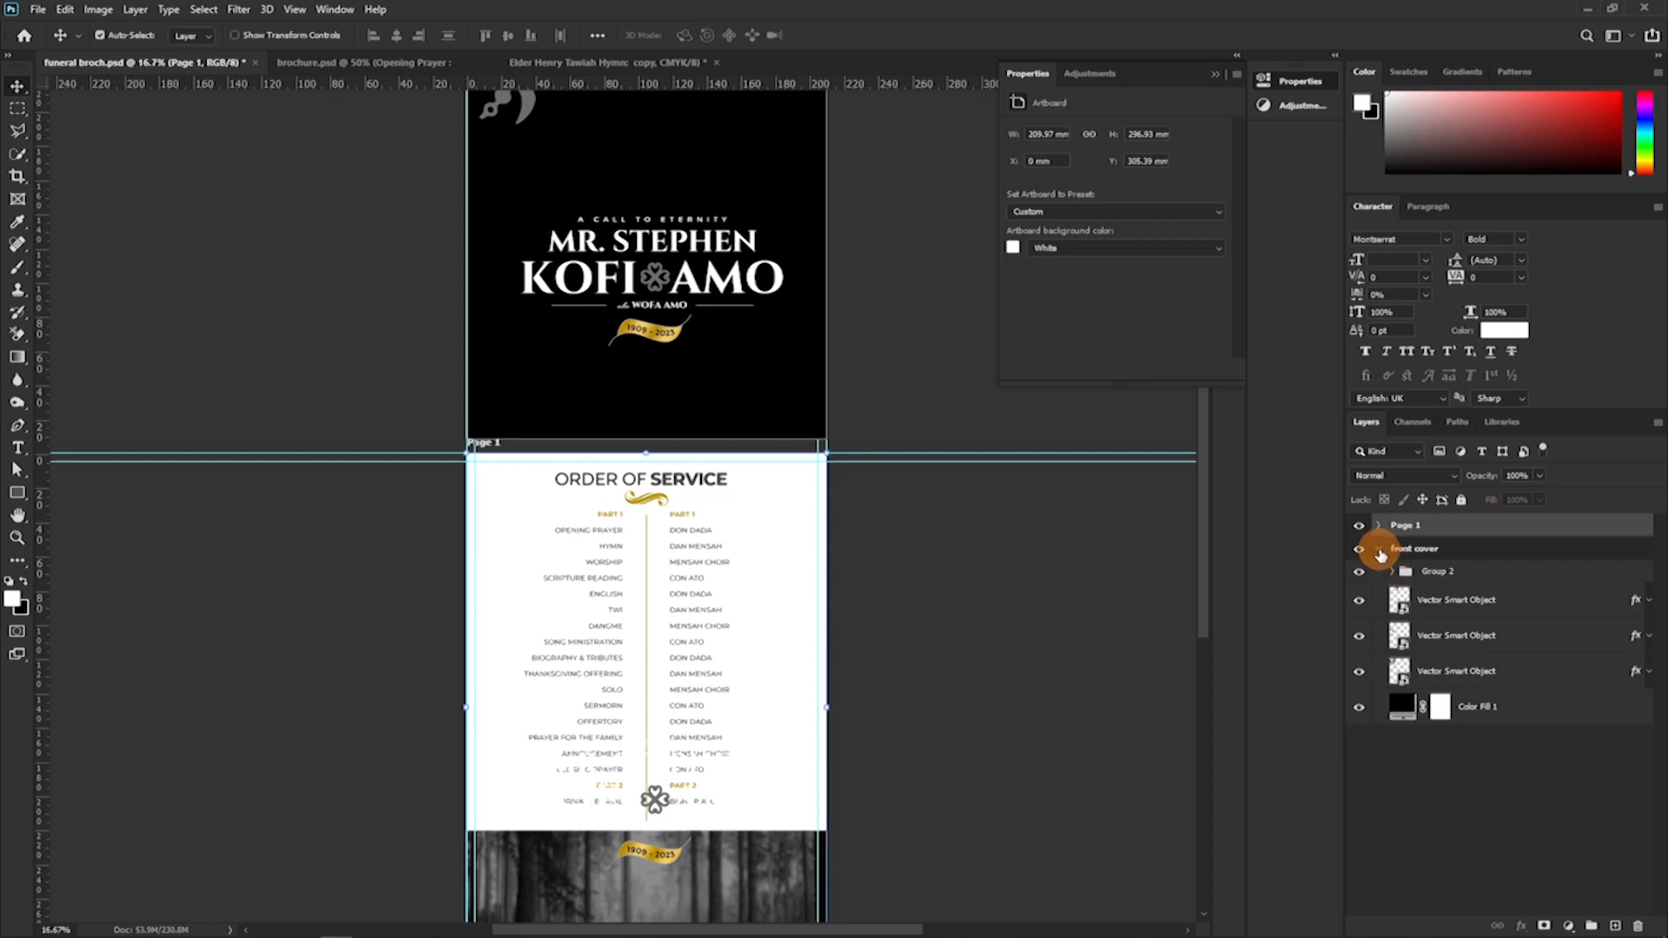
{"action": "left_click", "coordinate": [1379, 550]}
{"action": "left_click", "coordinate": [1357, 549]}
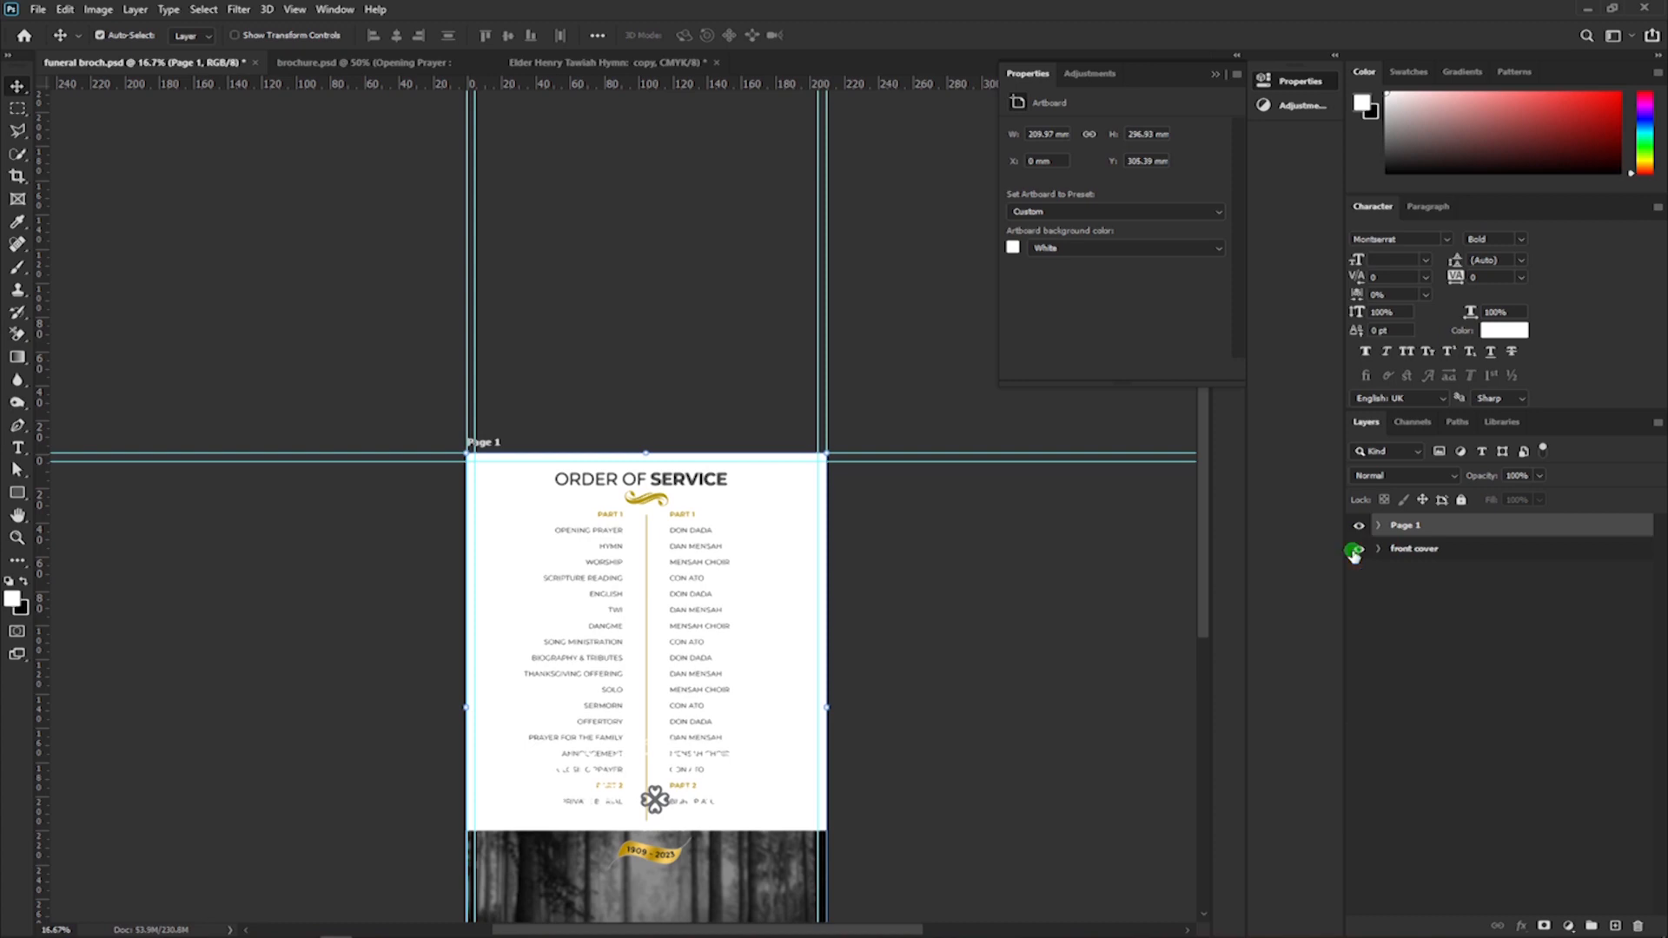
{"action": "left_click", "coordinate": [1357, 549]}
Hide Group 2 on Page 1 and compare the earlier left-aligned programme columns with the pair set close to the divider.
{"action": "left_click", "coordinate": [1378, 525]}
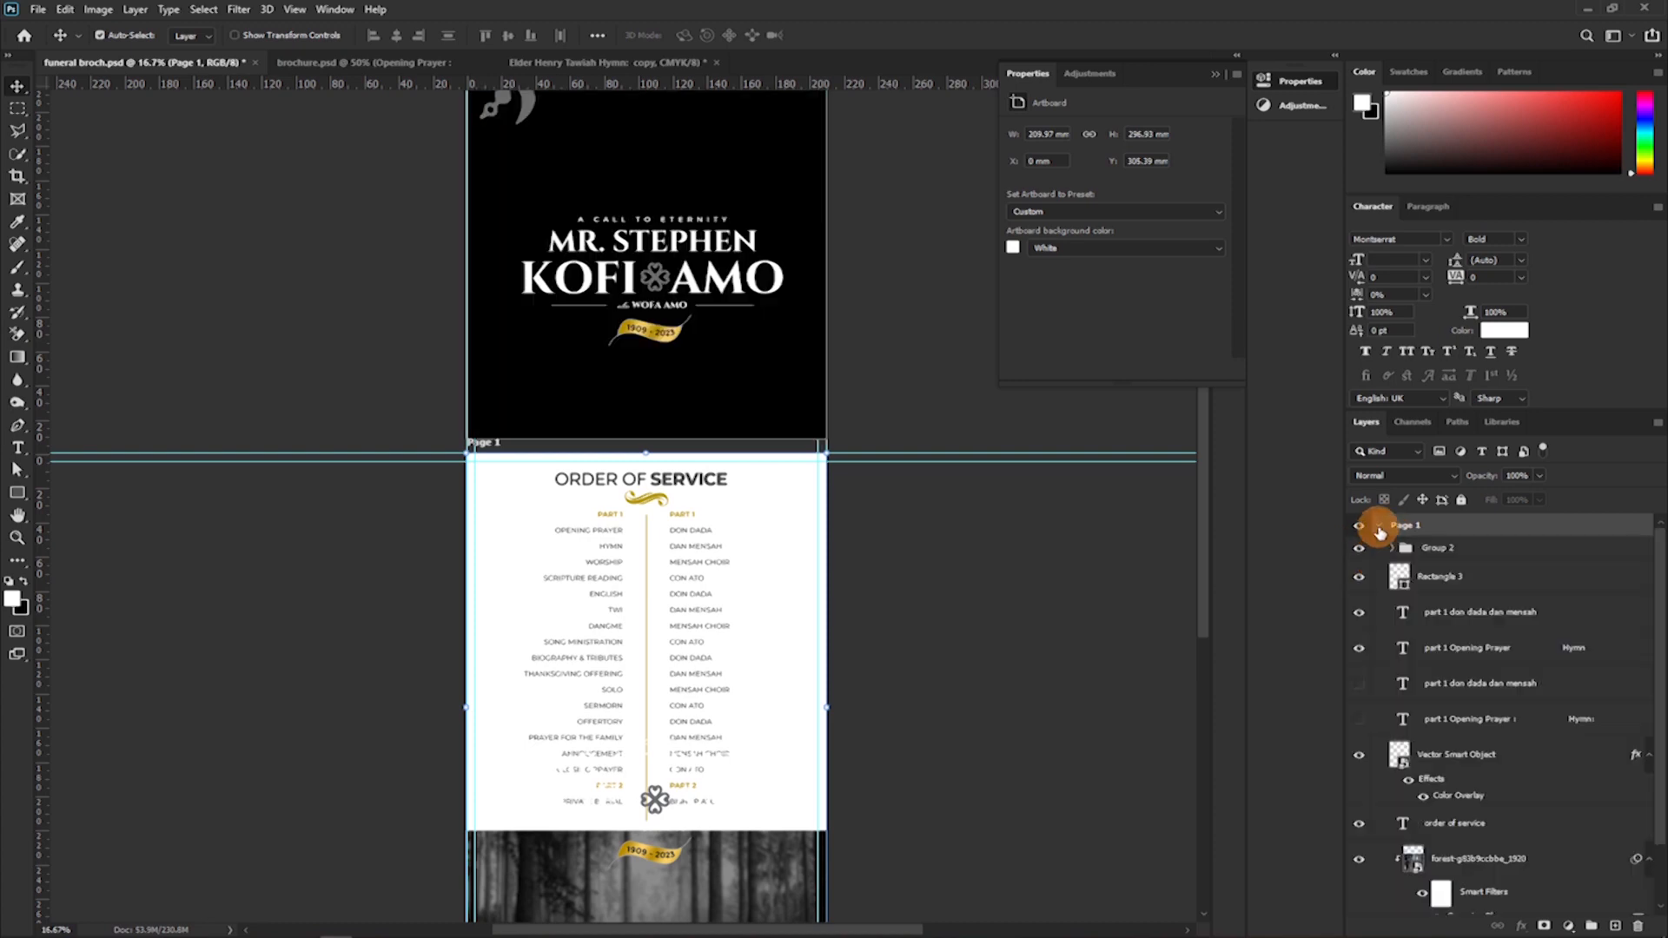
{"action": "left_click", "coordinate": [1357, 548]}
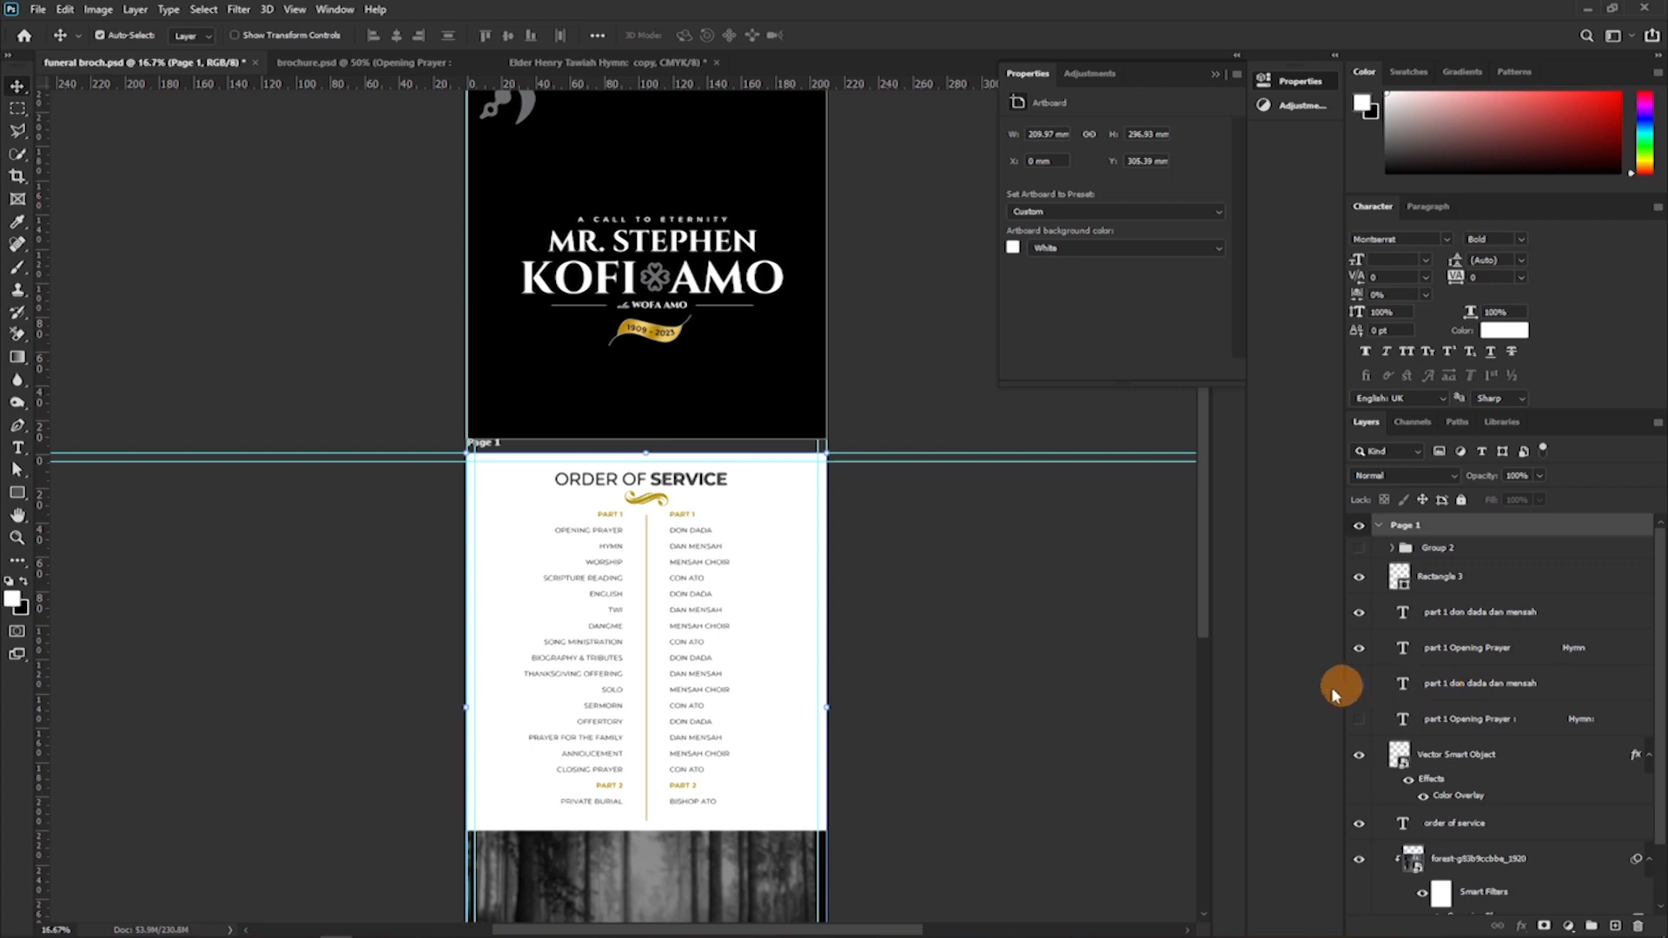
{"action": "scroll", "coordinate": [1408, 680], "scroll_direction": "down", "scroll_amount": 2}
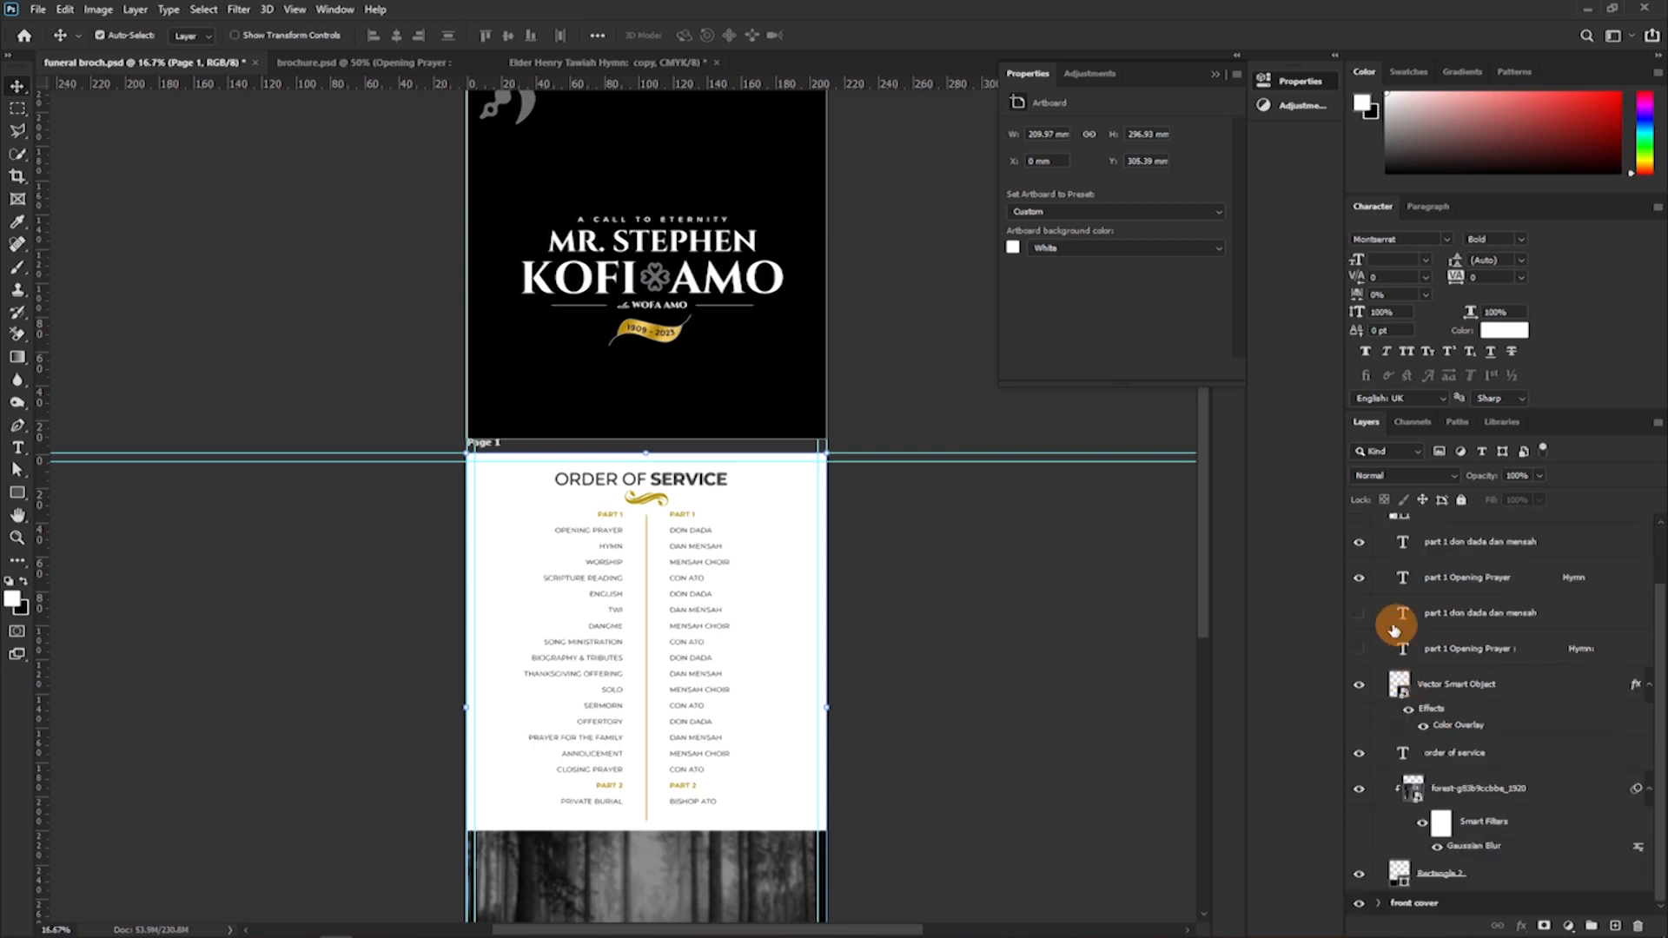
{"action": "left_click_drag", "start_coordinate": [1359, 577], "coordinate": [1354, 647]}
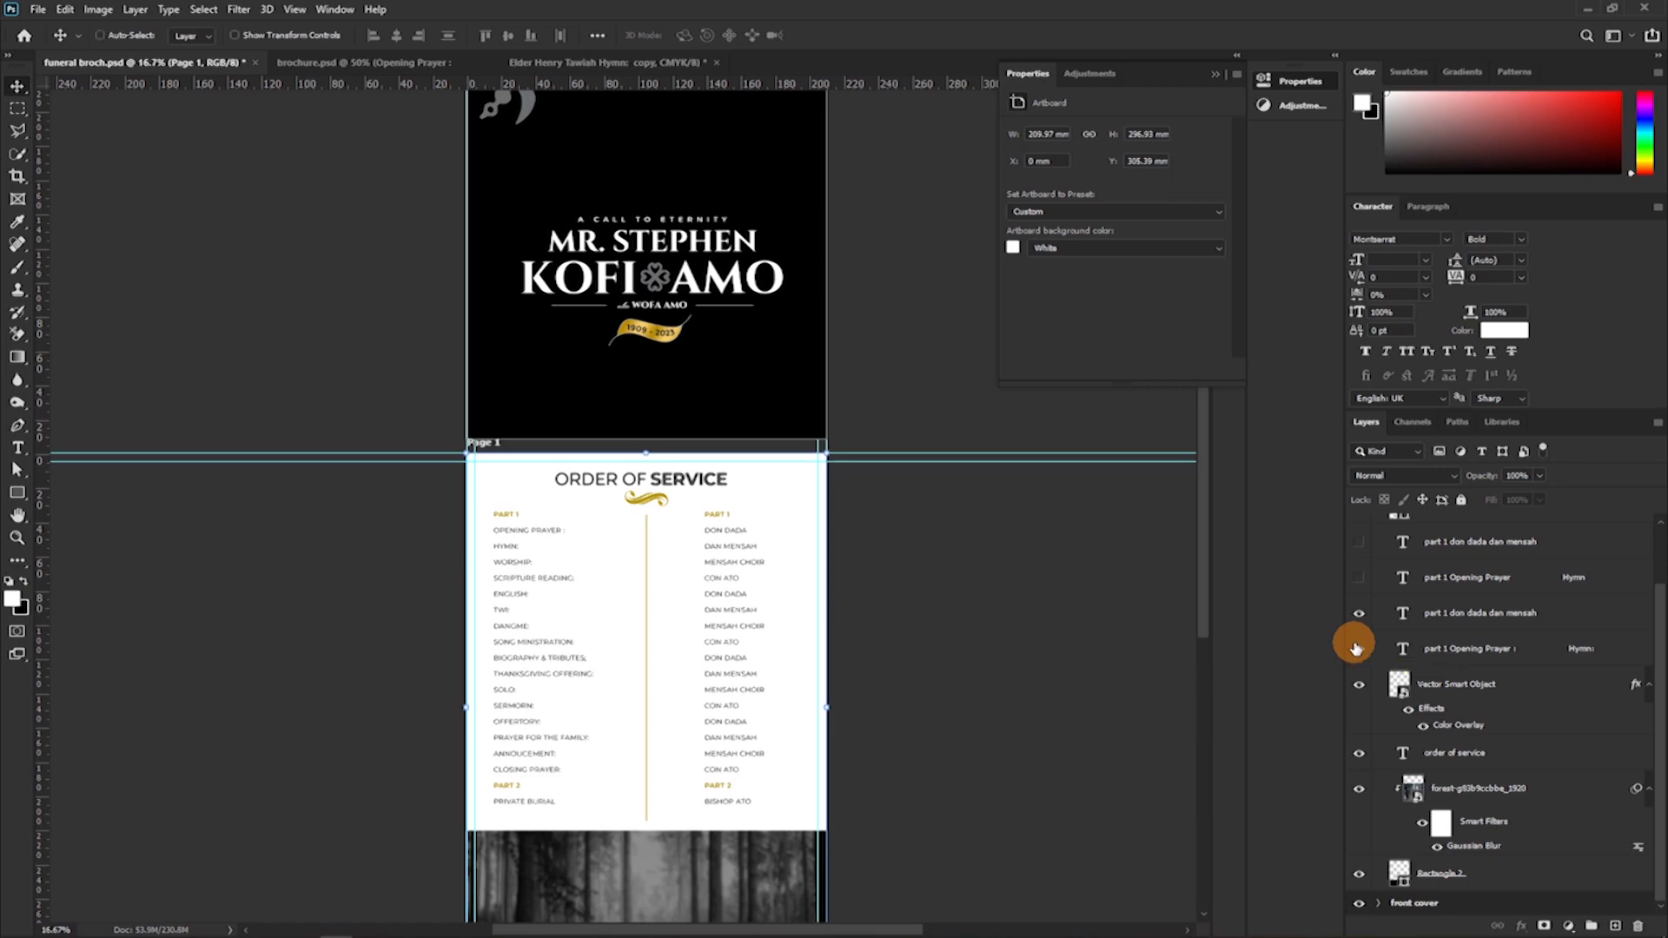
{"action": "key", "text": "ctrl+plus"}
{"action": "key", "text": "ctrl+plus"}
{"action": "left_click_drag", "start_coordinate": [905, 452], "coordinate": [869, 240]}
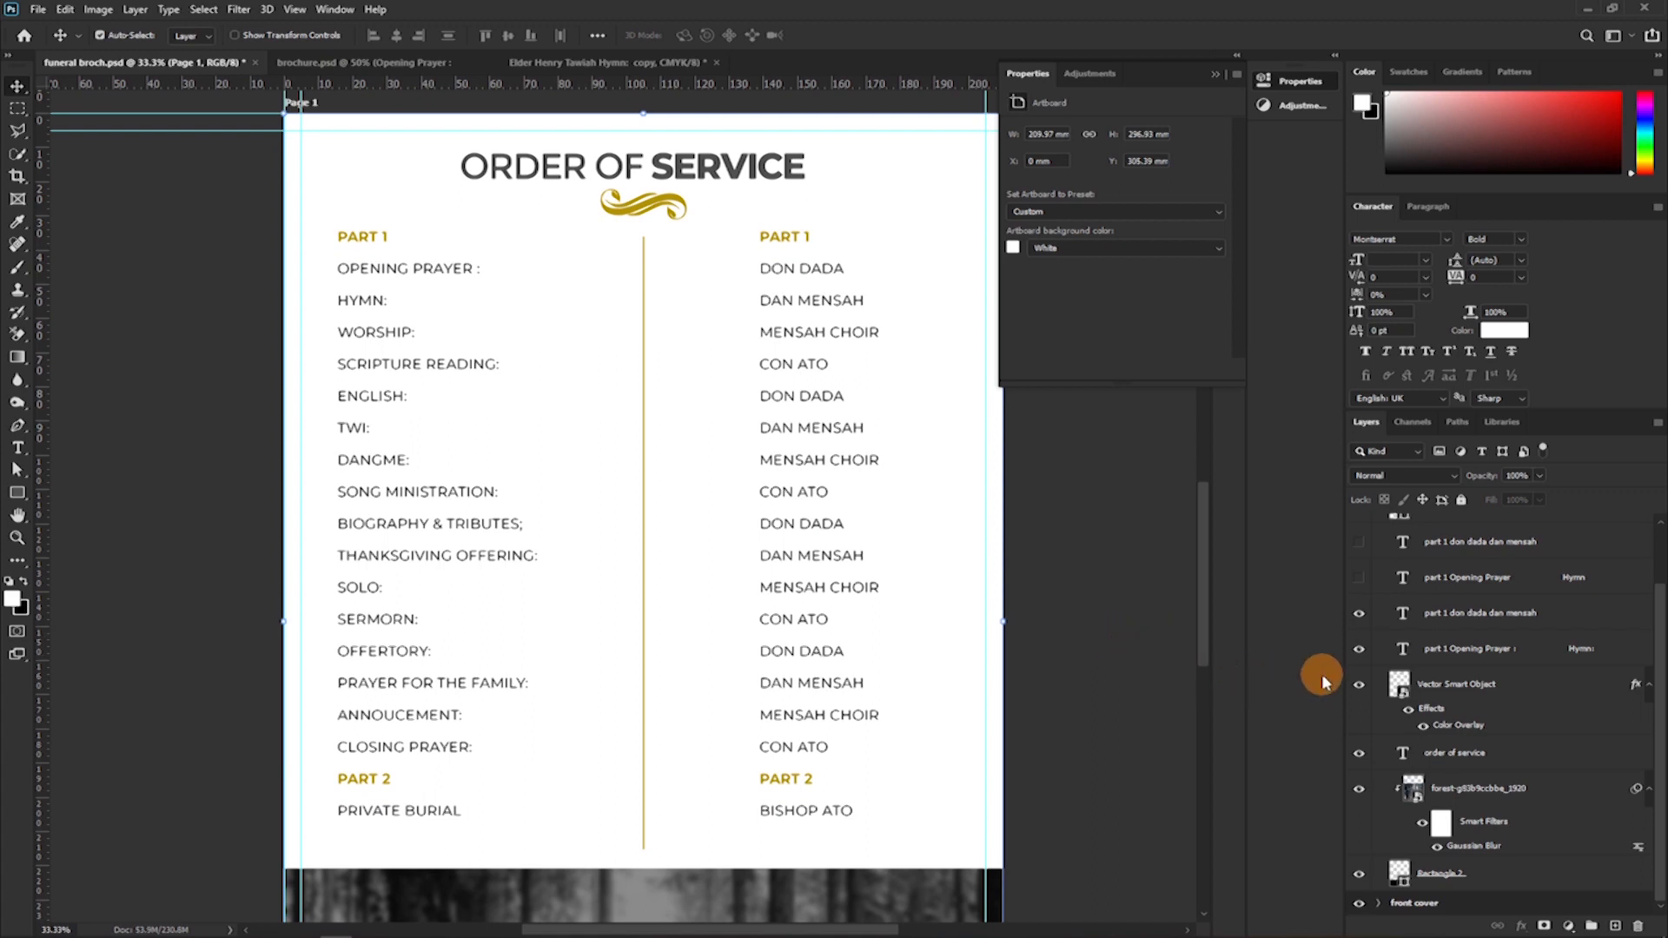
{"action": "left_click_drag", "start_coordinate": [1360, 658], "coordinate": [1359, 588]}
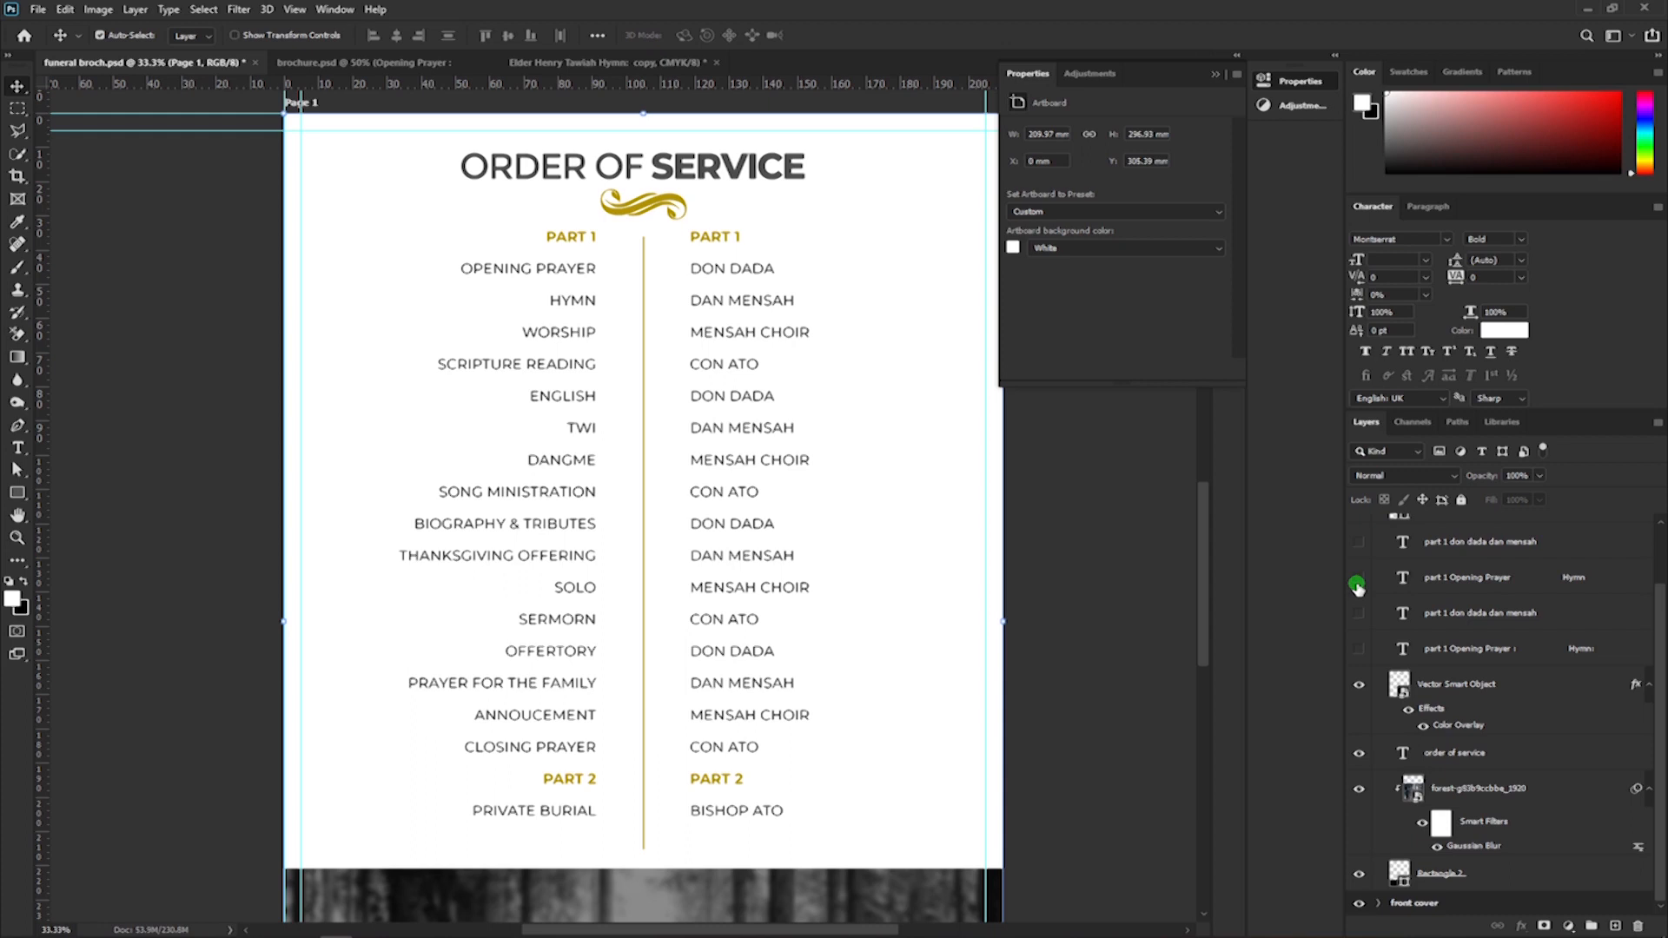
{"action": "left_click", "coordinate": [1357, 588]}
{"action": "left_click", "coordinate": [1359, 617]}
{"action": "left_click", "coordinate": [1357, 646]}
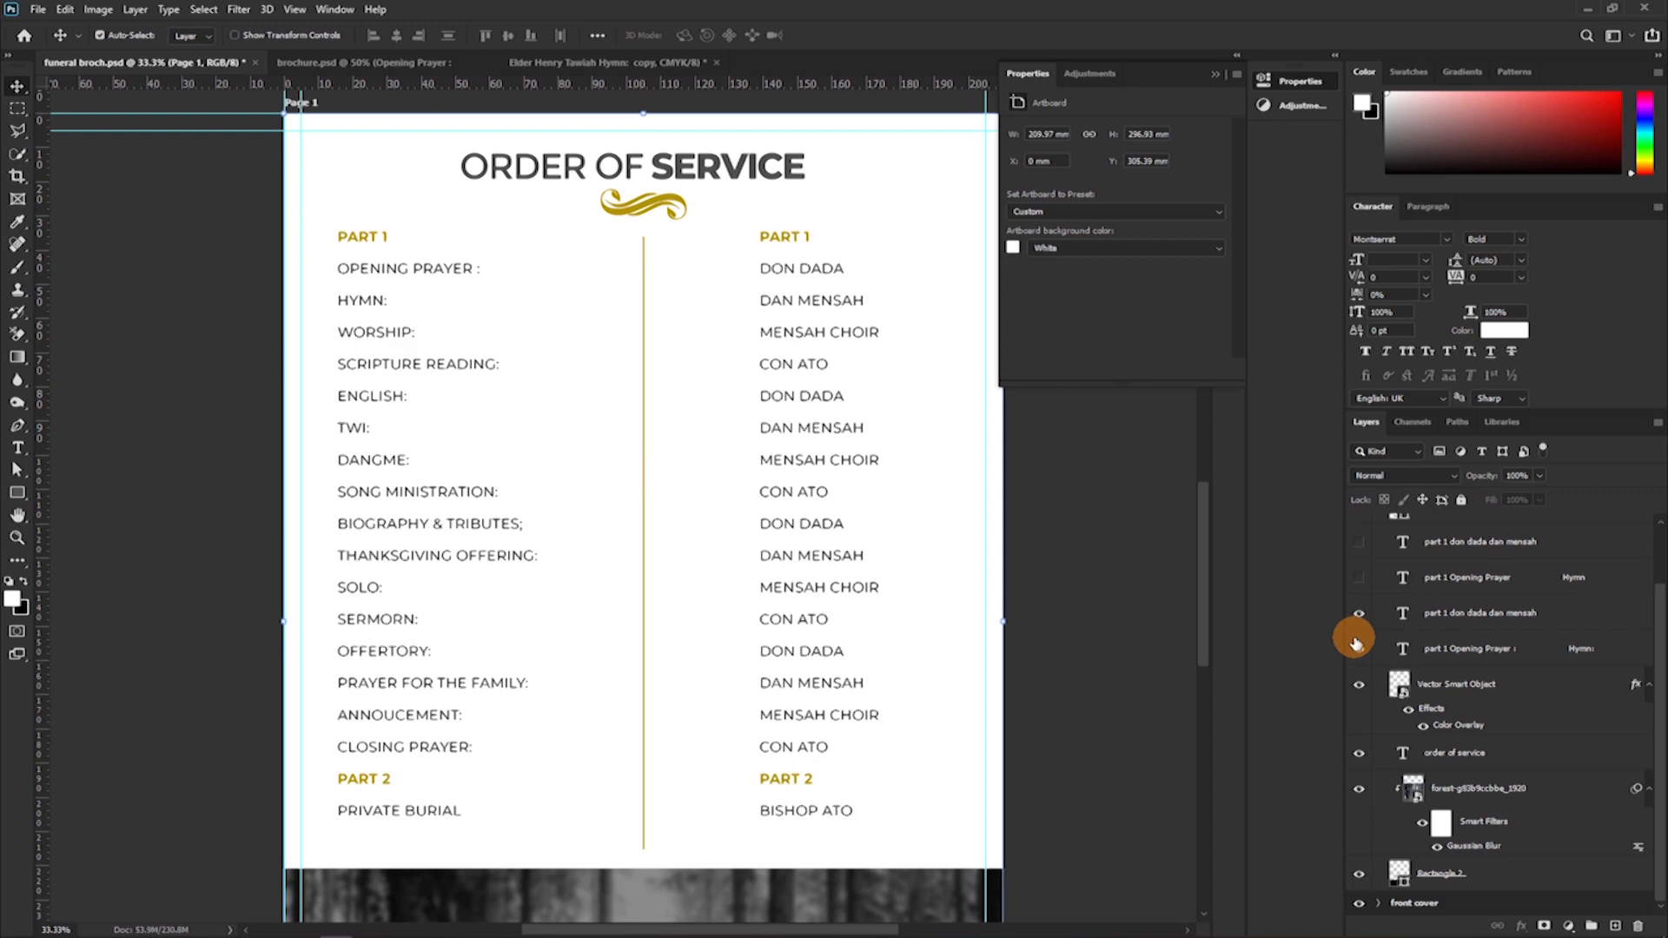
{"action": "left_click_drag", "start_coordinate": [1356, 643], "coordinate": [1357, 618]}
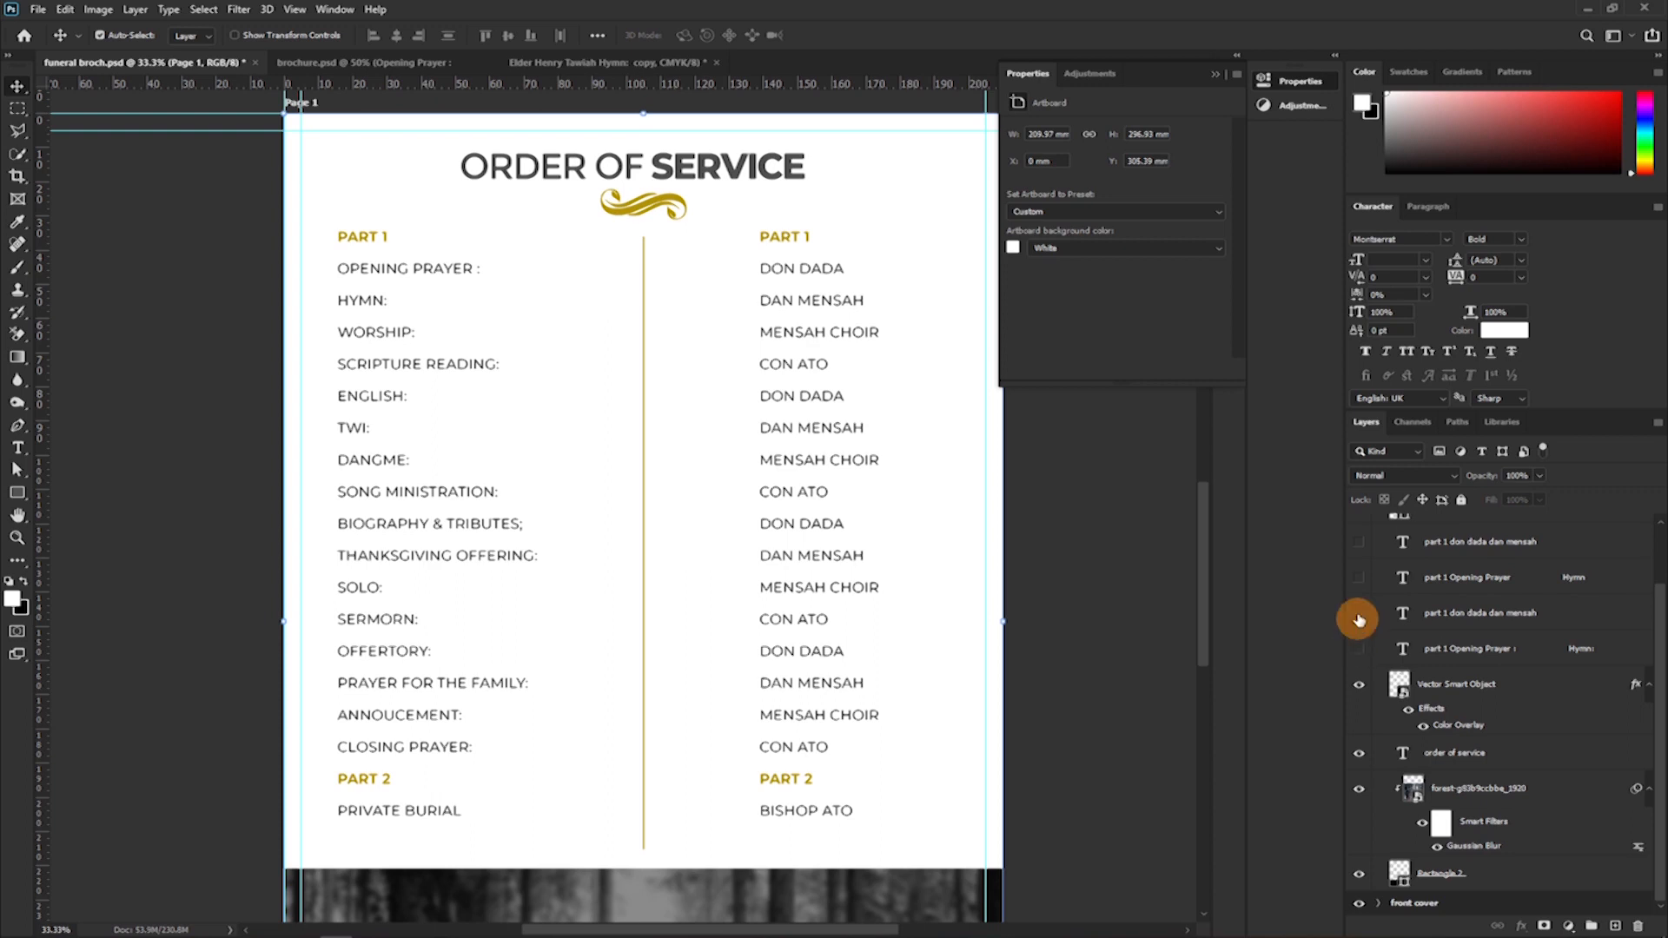
{"action": "left_click", "coordinate": [1359, 579]}
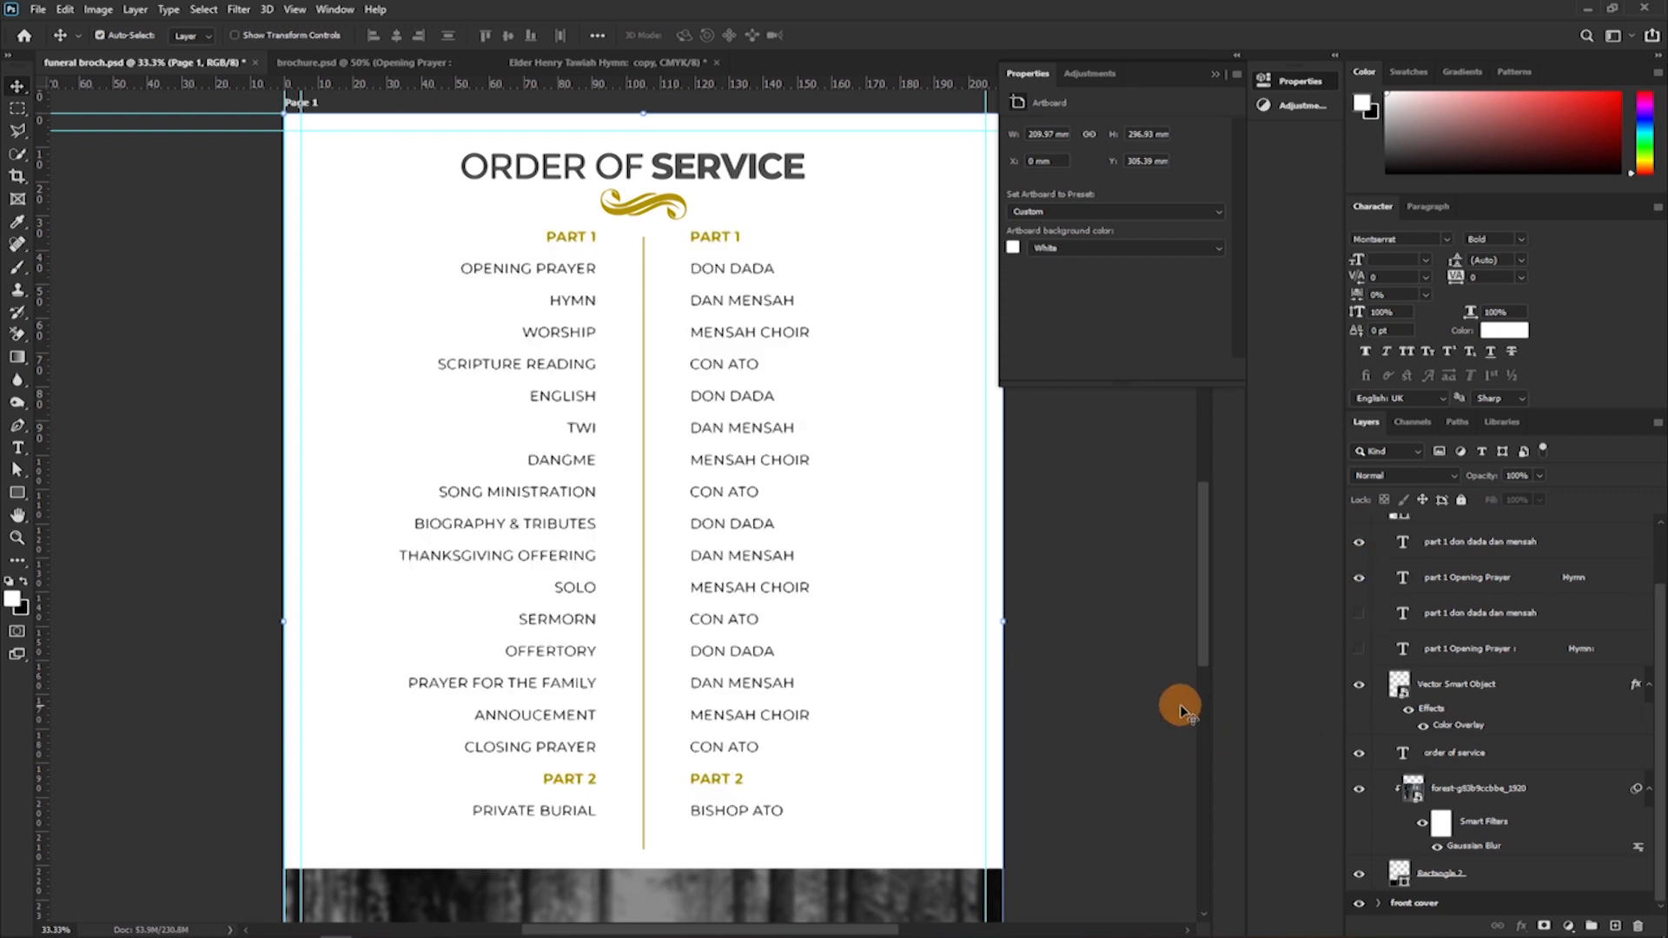
{"action": "scroll", "coordinate": [990, 731], "scroll_direction": "up", "scroll_amount": 1}
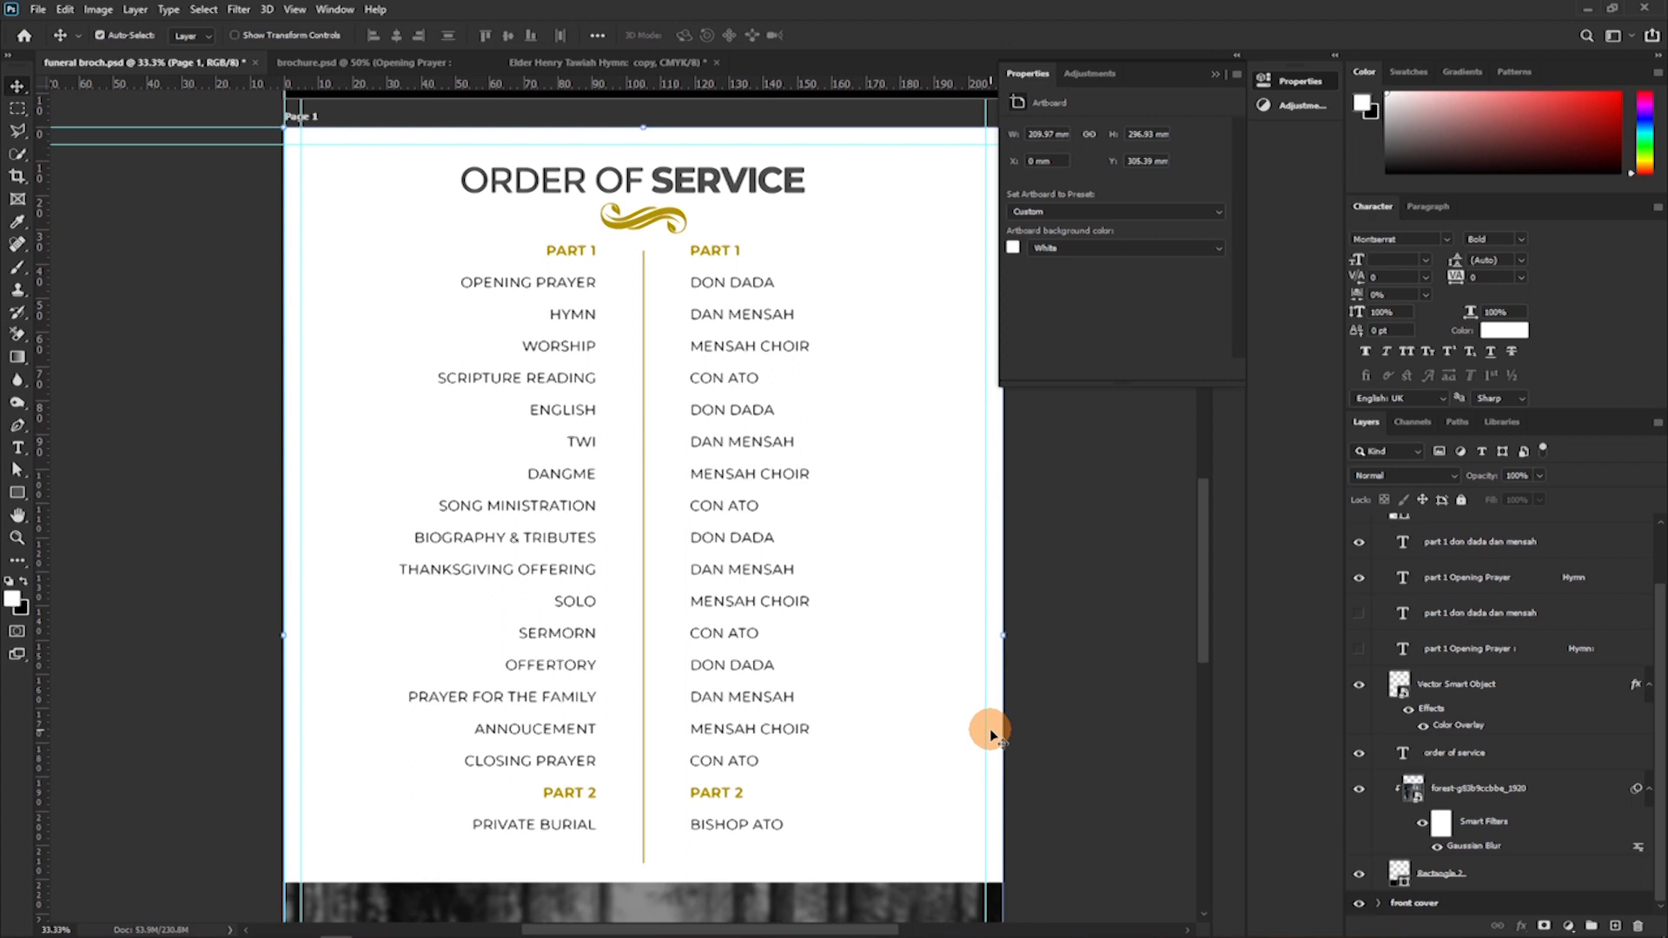
{"action": "scroll", "coordinate": [1564, 782], "scroll_direction": "up", "scroll_amount": 2}
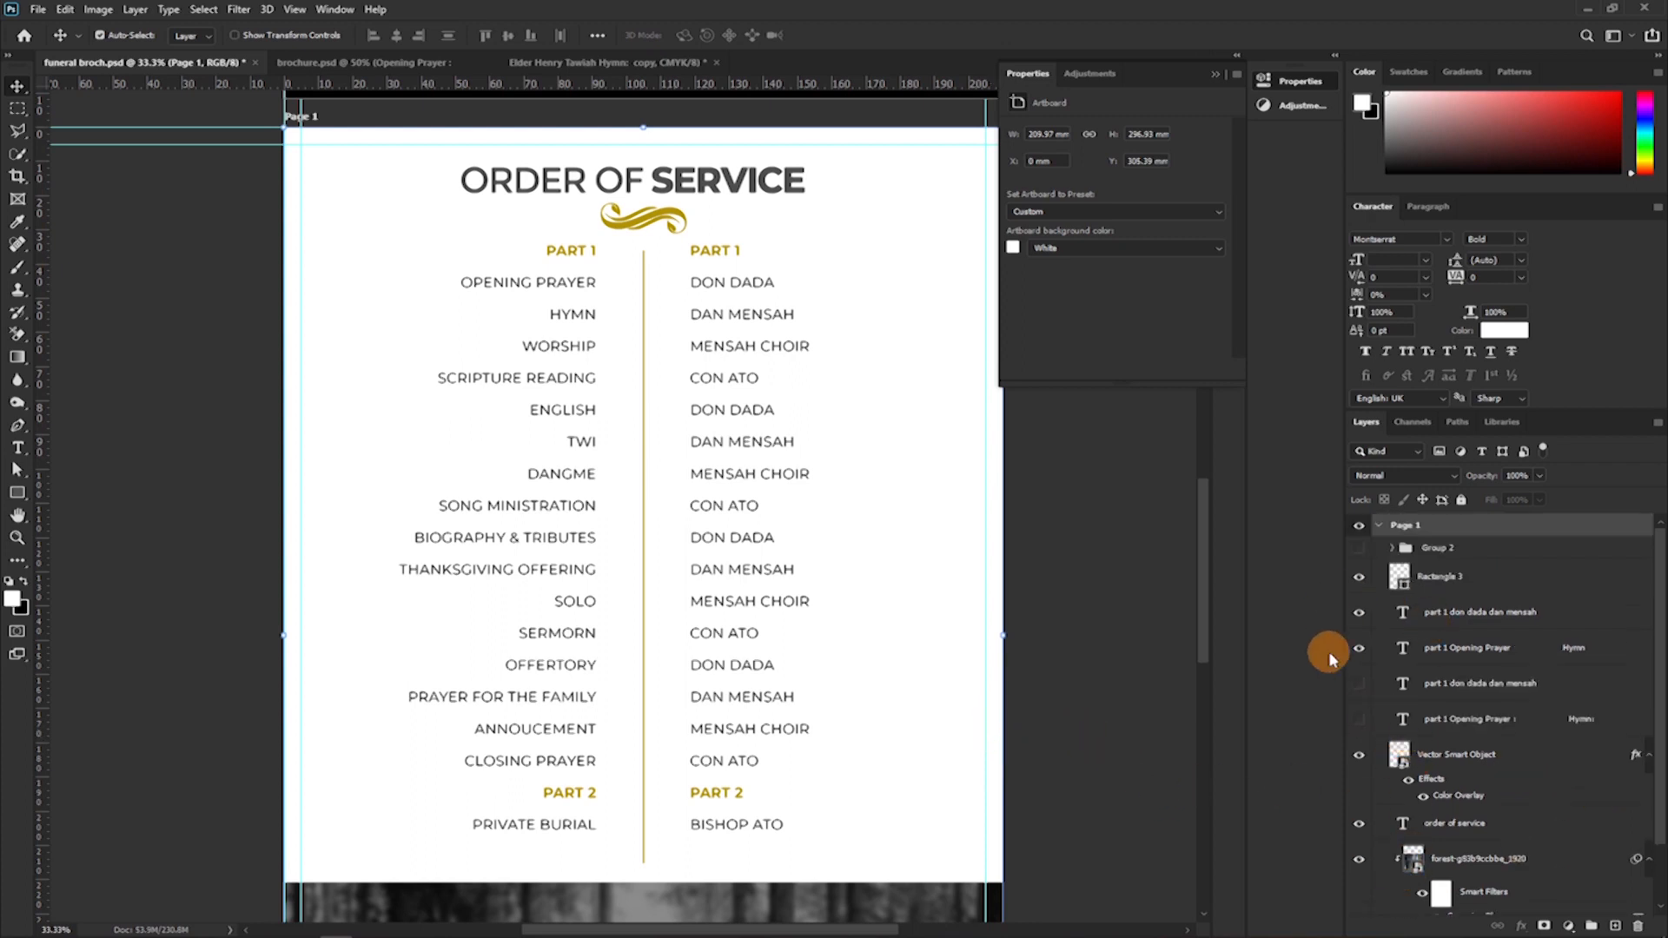
Show Group 2 on the Page 1 artboard and move it down onto the forest photo below the programme.
{"action": "left_click", "coordinate": [1352, 549]}
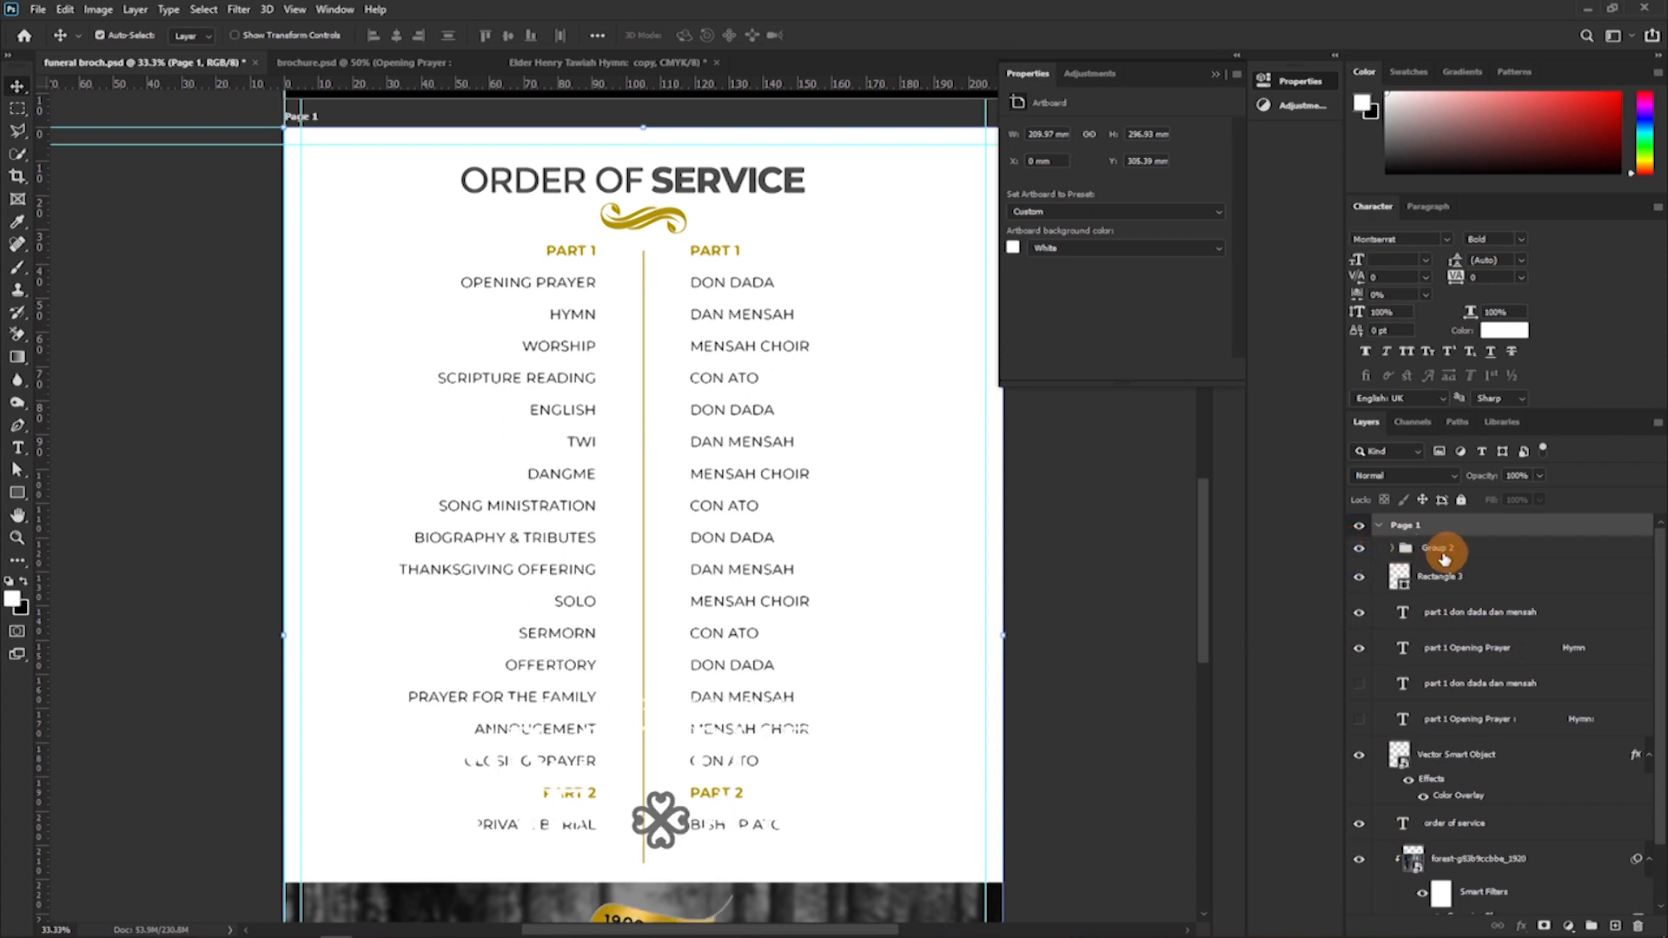
{"action": "scroll", "coordinate": [1372, 569], "scroll_direction": "down", "scroll_amount": 3}
{"action": "scroll", "coordinate": [1526, 576], "scroll_direction": "up", "scroll_amount": 3}
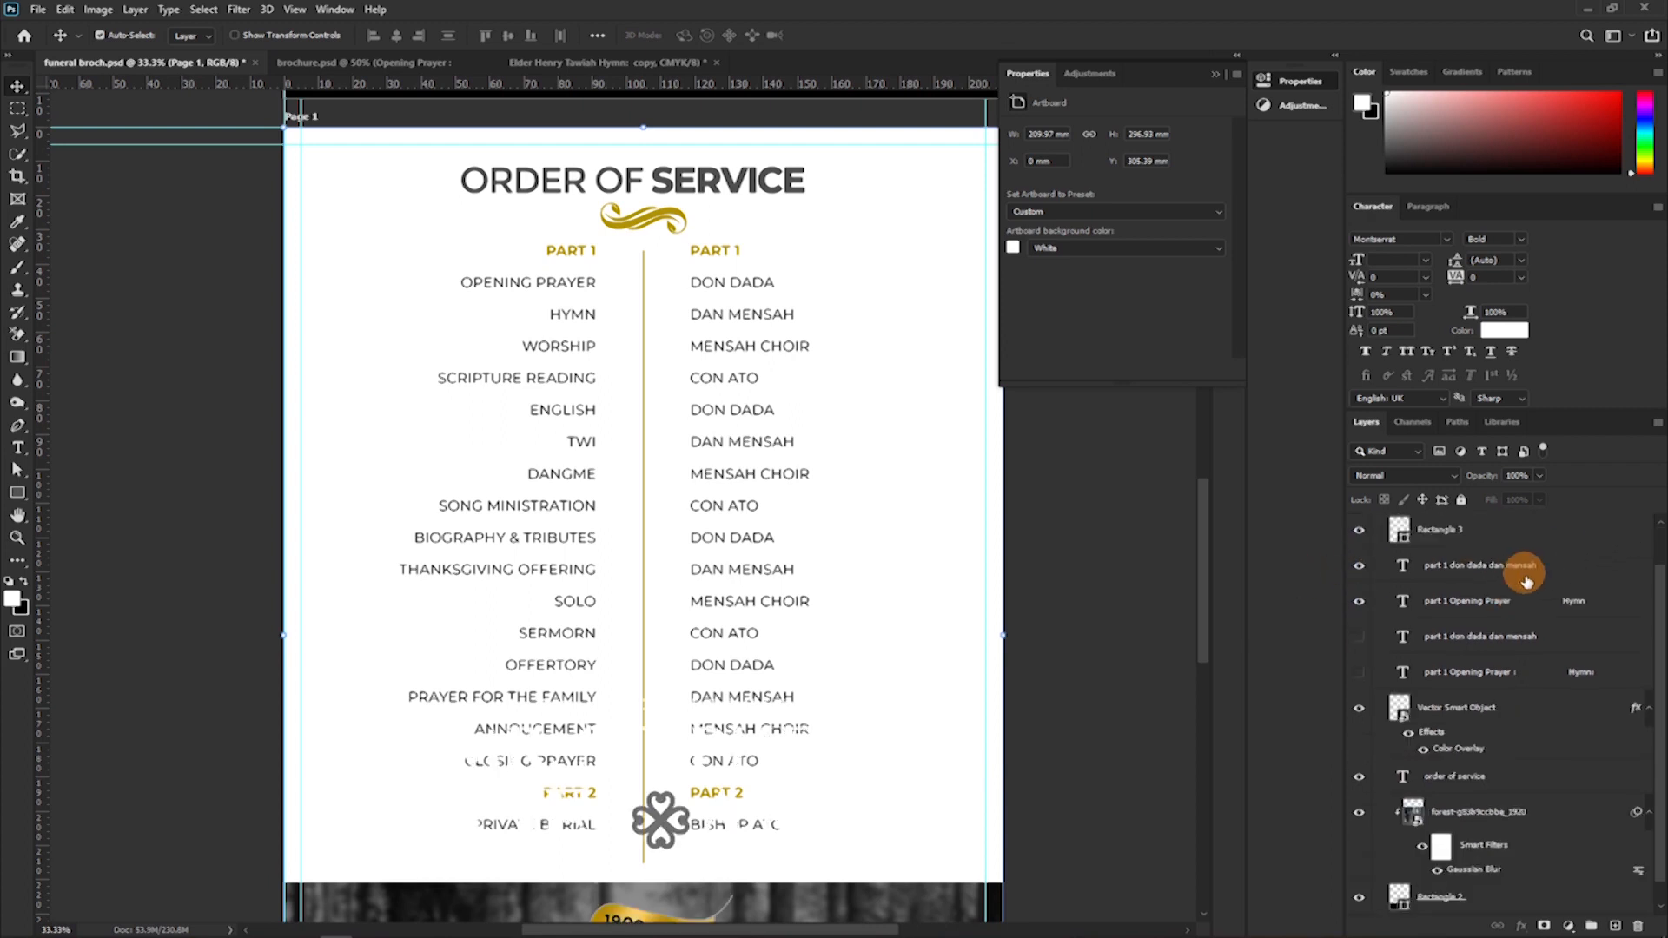
{"action": "left_click", "coordinate": [1435, 549]}
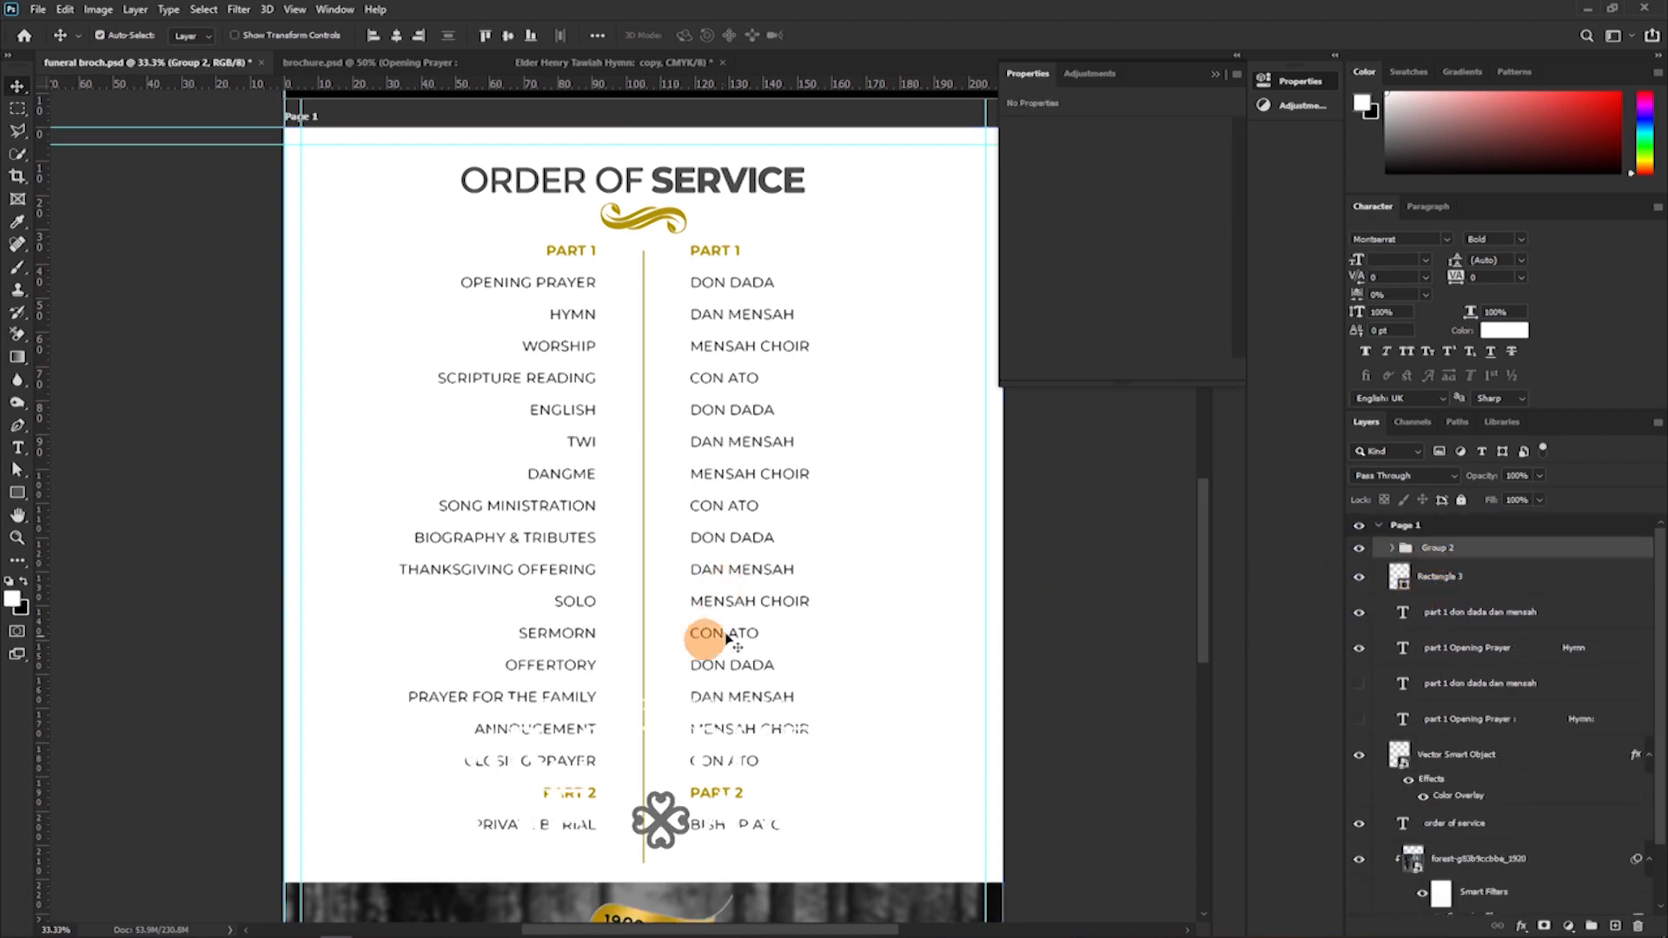
{"action": "scroll", "coordinate": [790, 435], "scroll_direction": "down", "scroll_amount": 1}
{"action": "scroll", "coordinate": [793, 421], "scroll_direction": "down", "scroll_amount": 5}
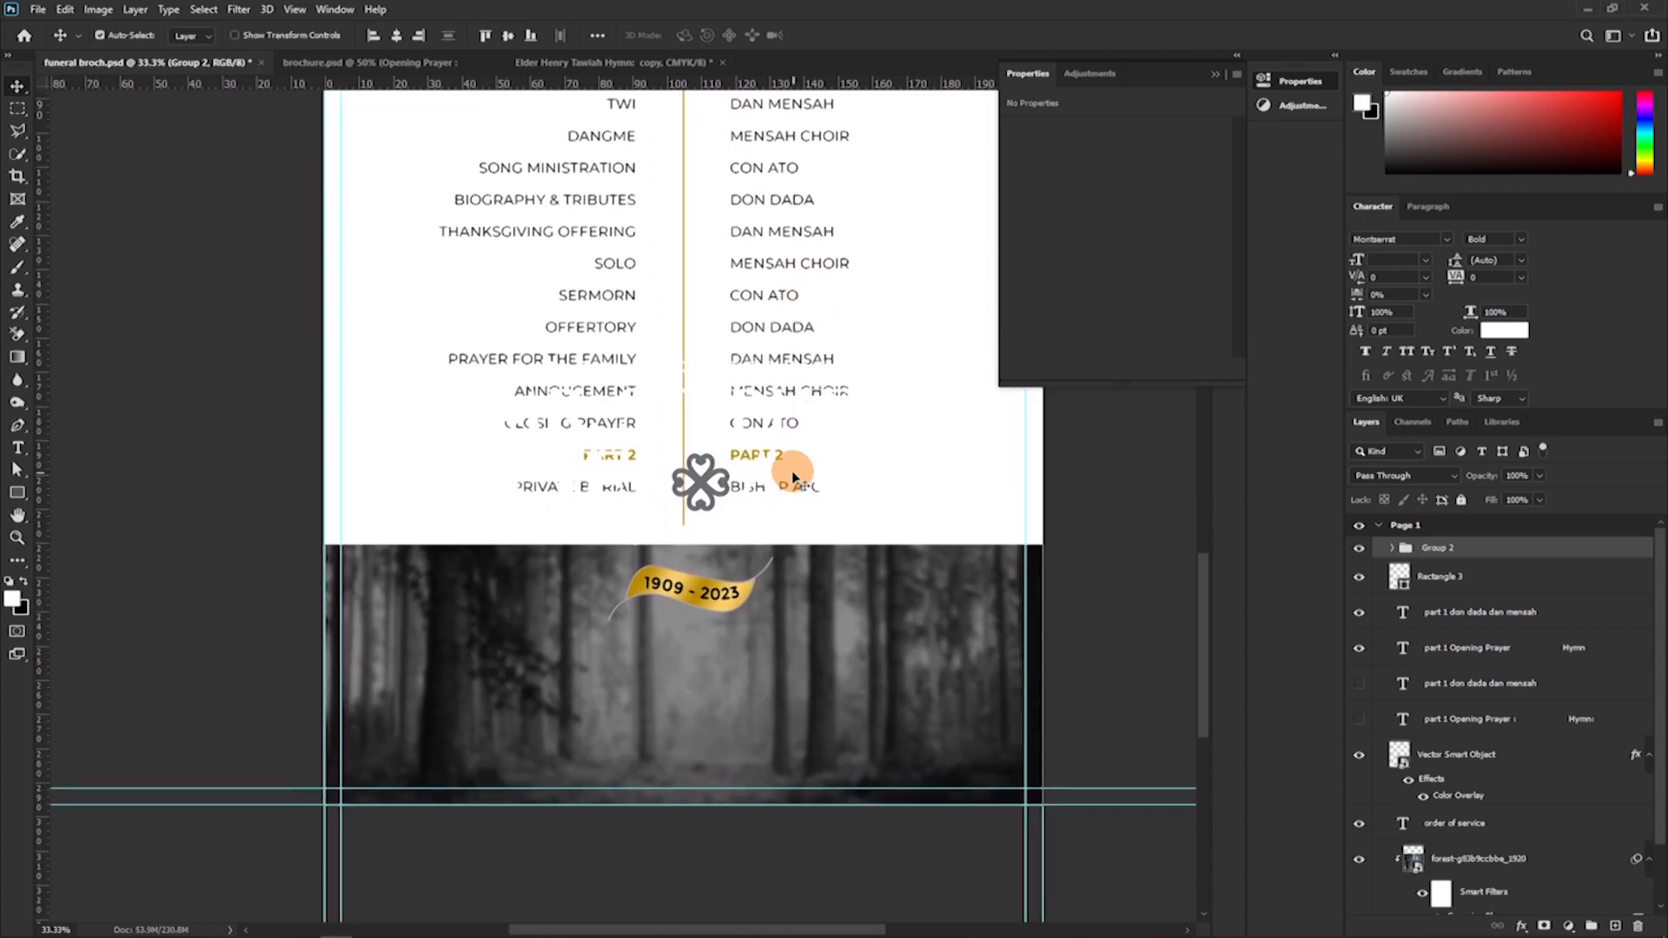
{"action": "left_click_drag", "start_coordinate": [792, 469], "coordinate": [777, 630]}
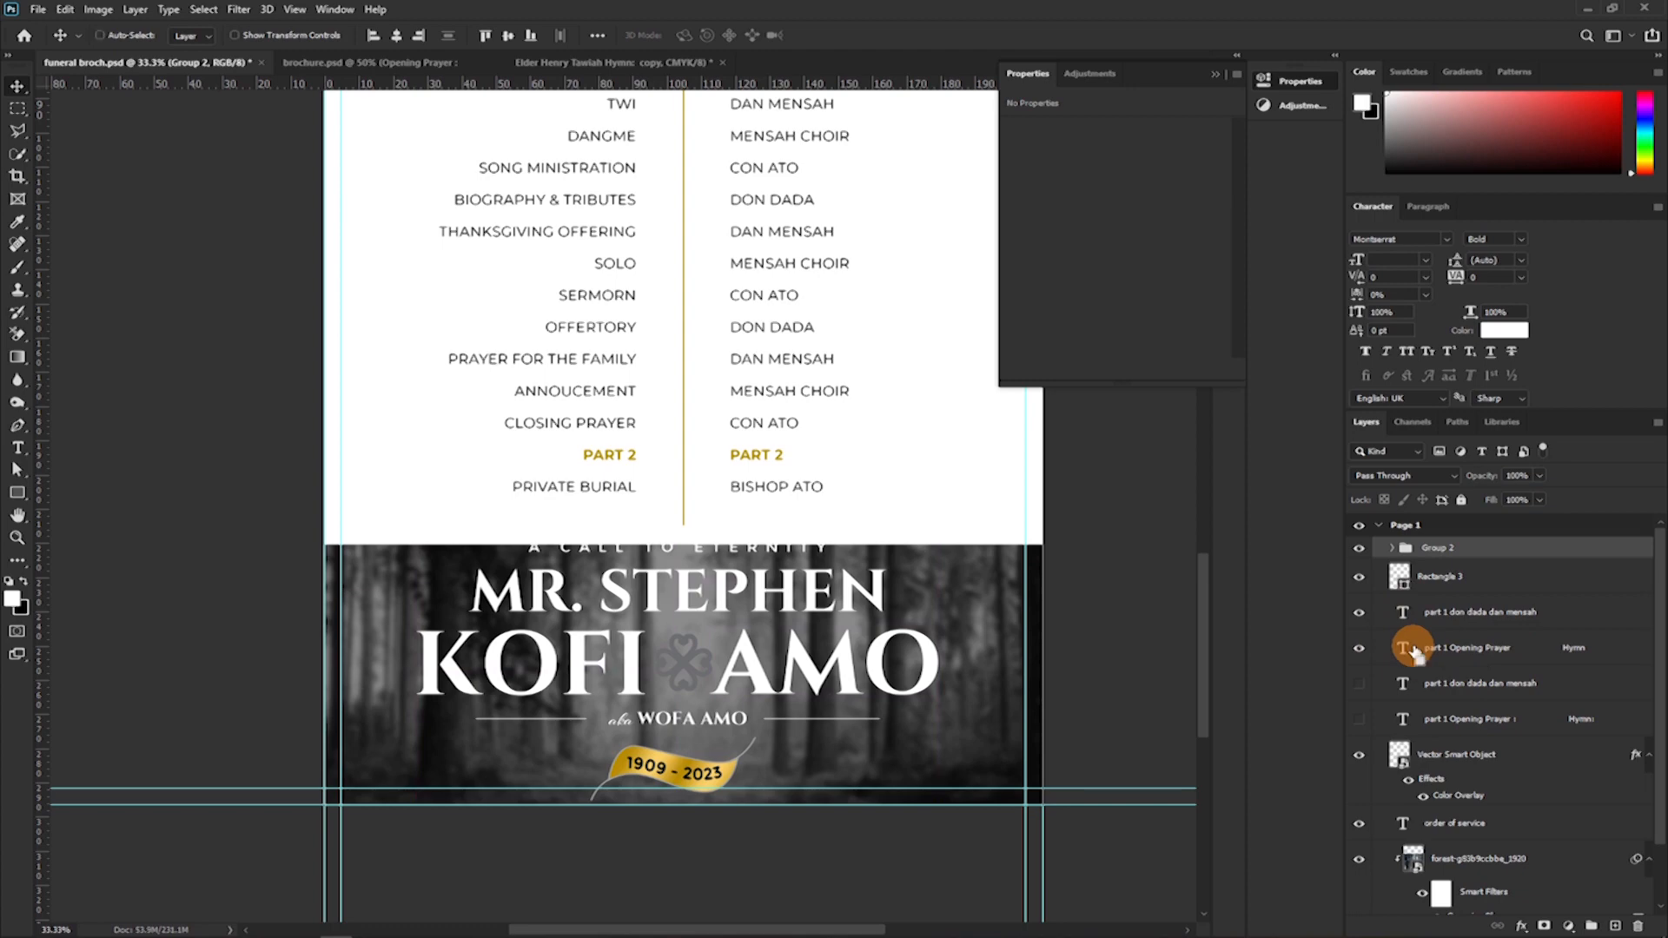
{"action": "key", "text": "ctrl+t"}
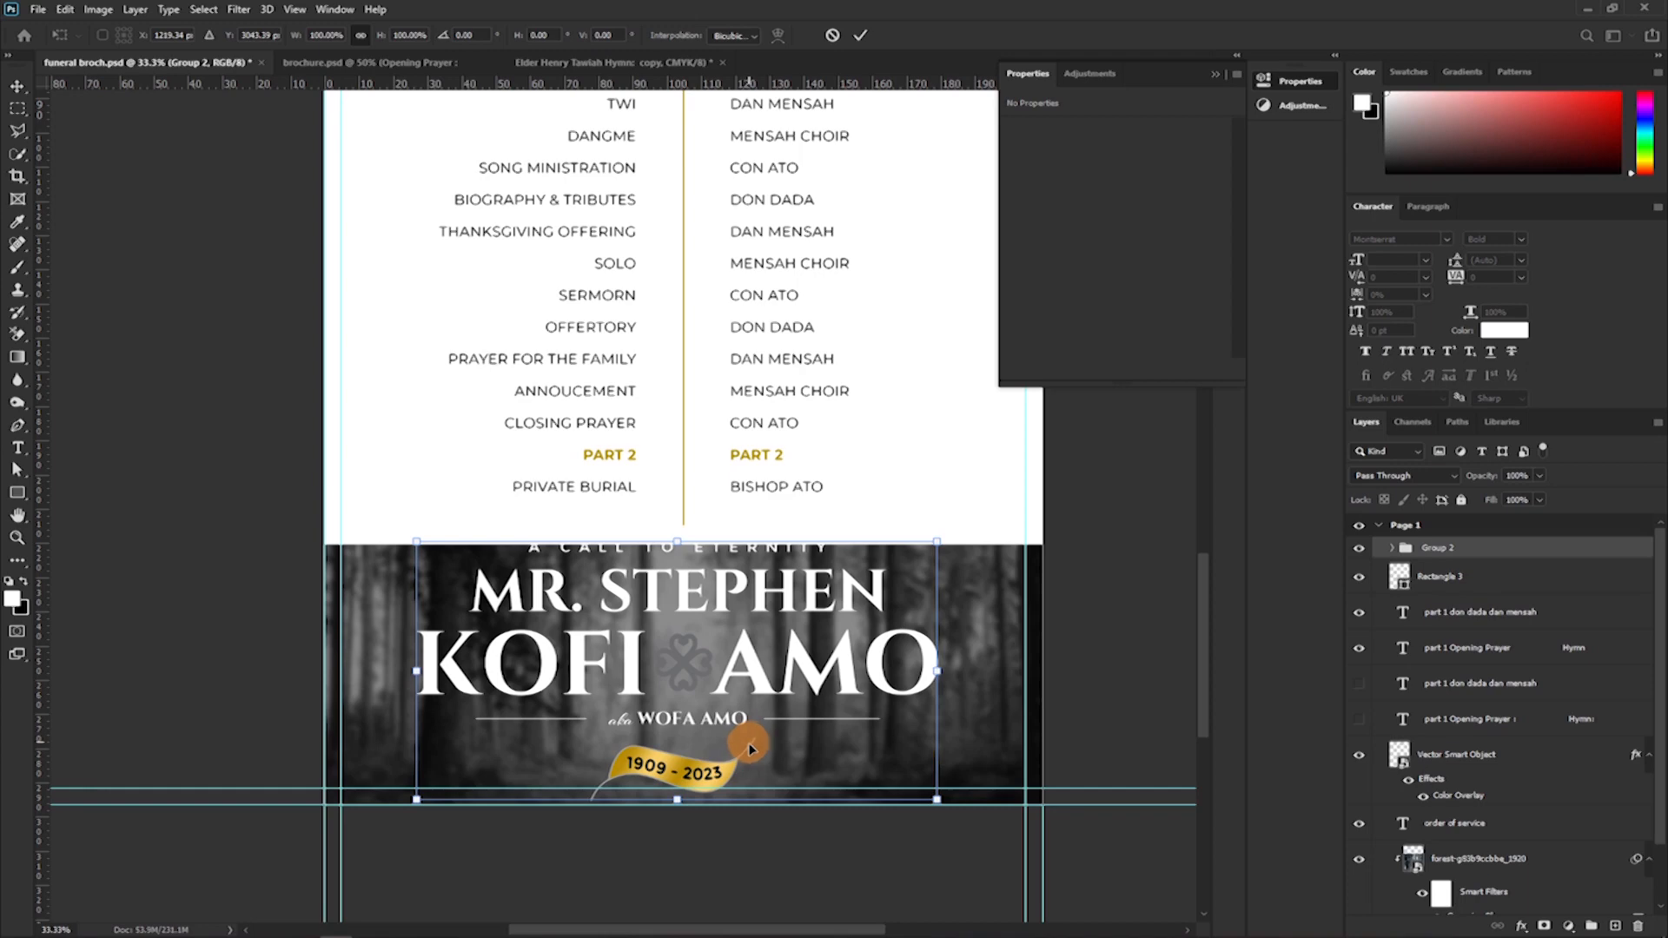
{"action": "key", "text": "ctrl+plus"}
{"action": "key", "text": "ctrl+plus"}
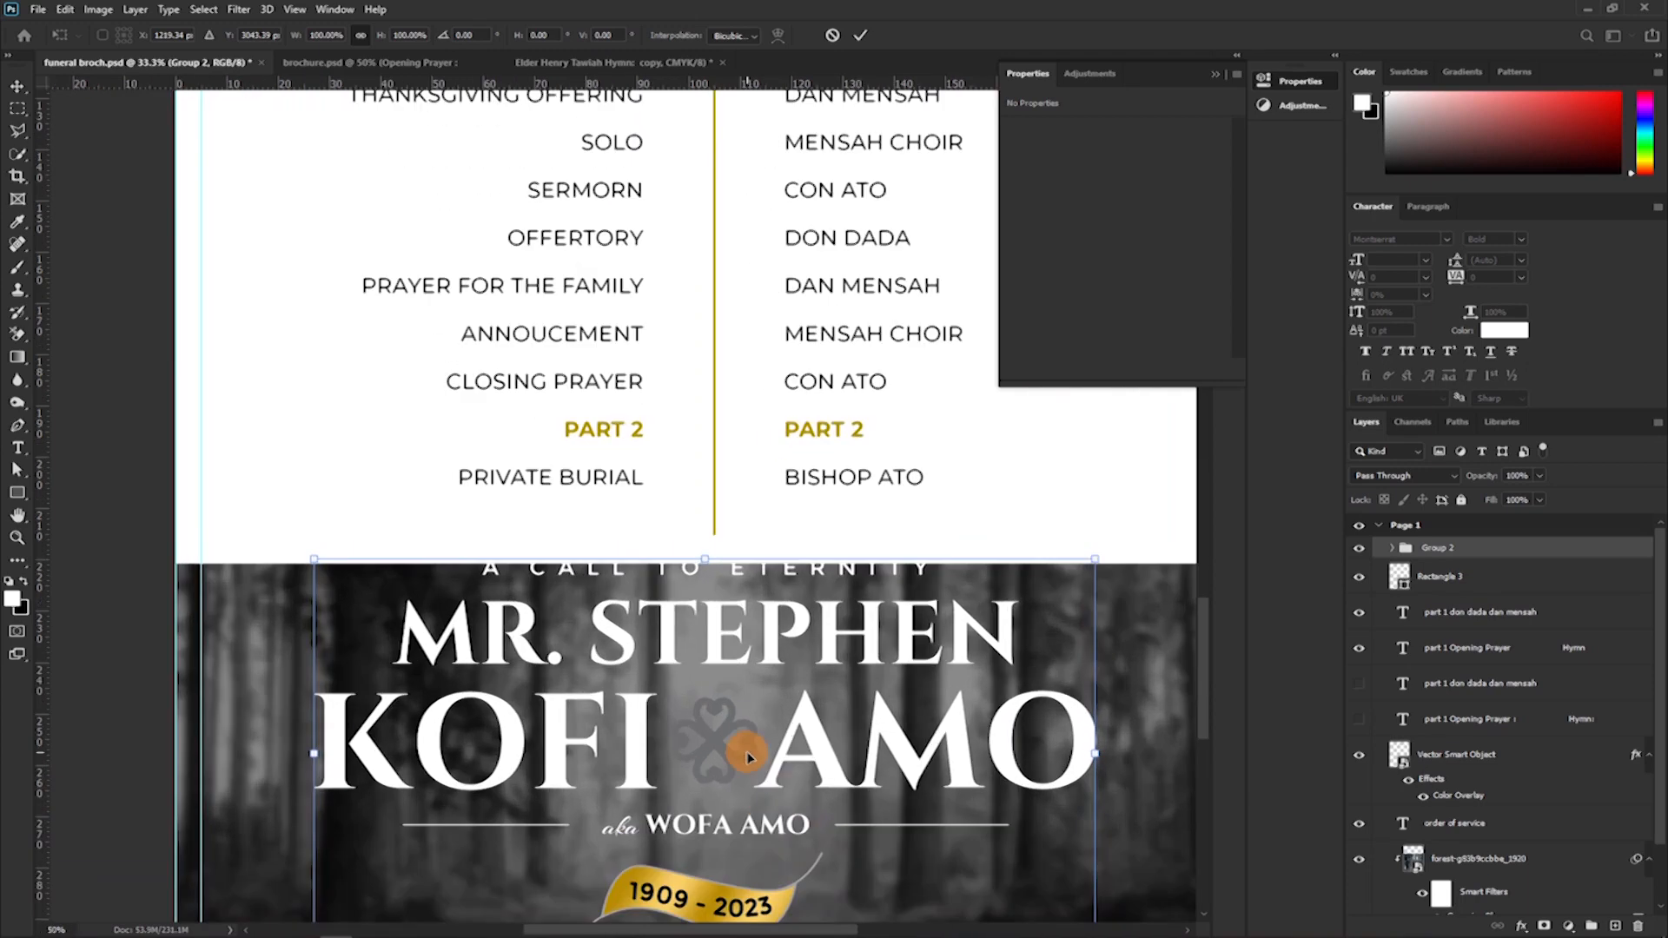
{"action": "left_click_drag", "start_coordinate": [767, 760], "coordinate": [735, 301]}
{"action": "left_click_drag", "start_coordinate": [753, 586], "coordinate": [724, 602]}
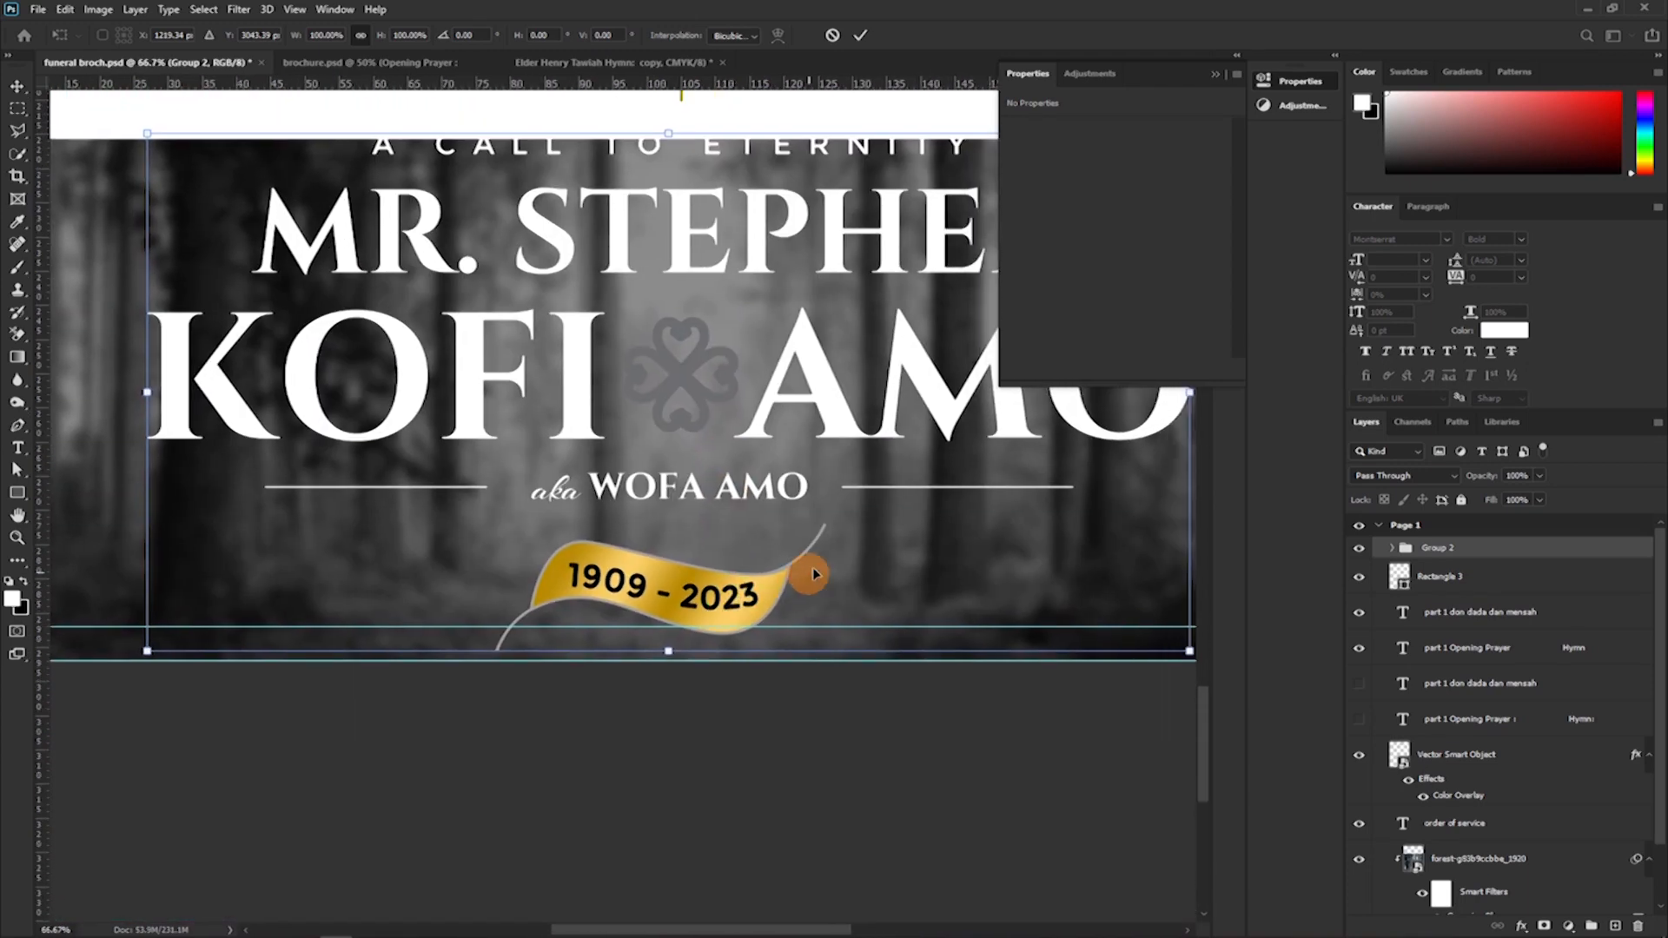
{"action": "left_click_drag", "start_coordinate": [672, 653], "coordinate": [784, 214]}
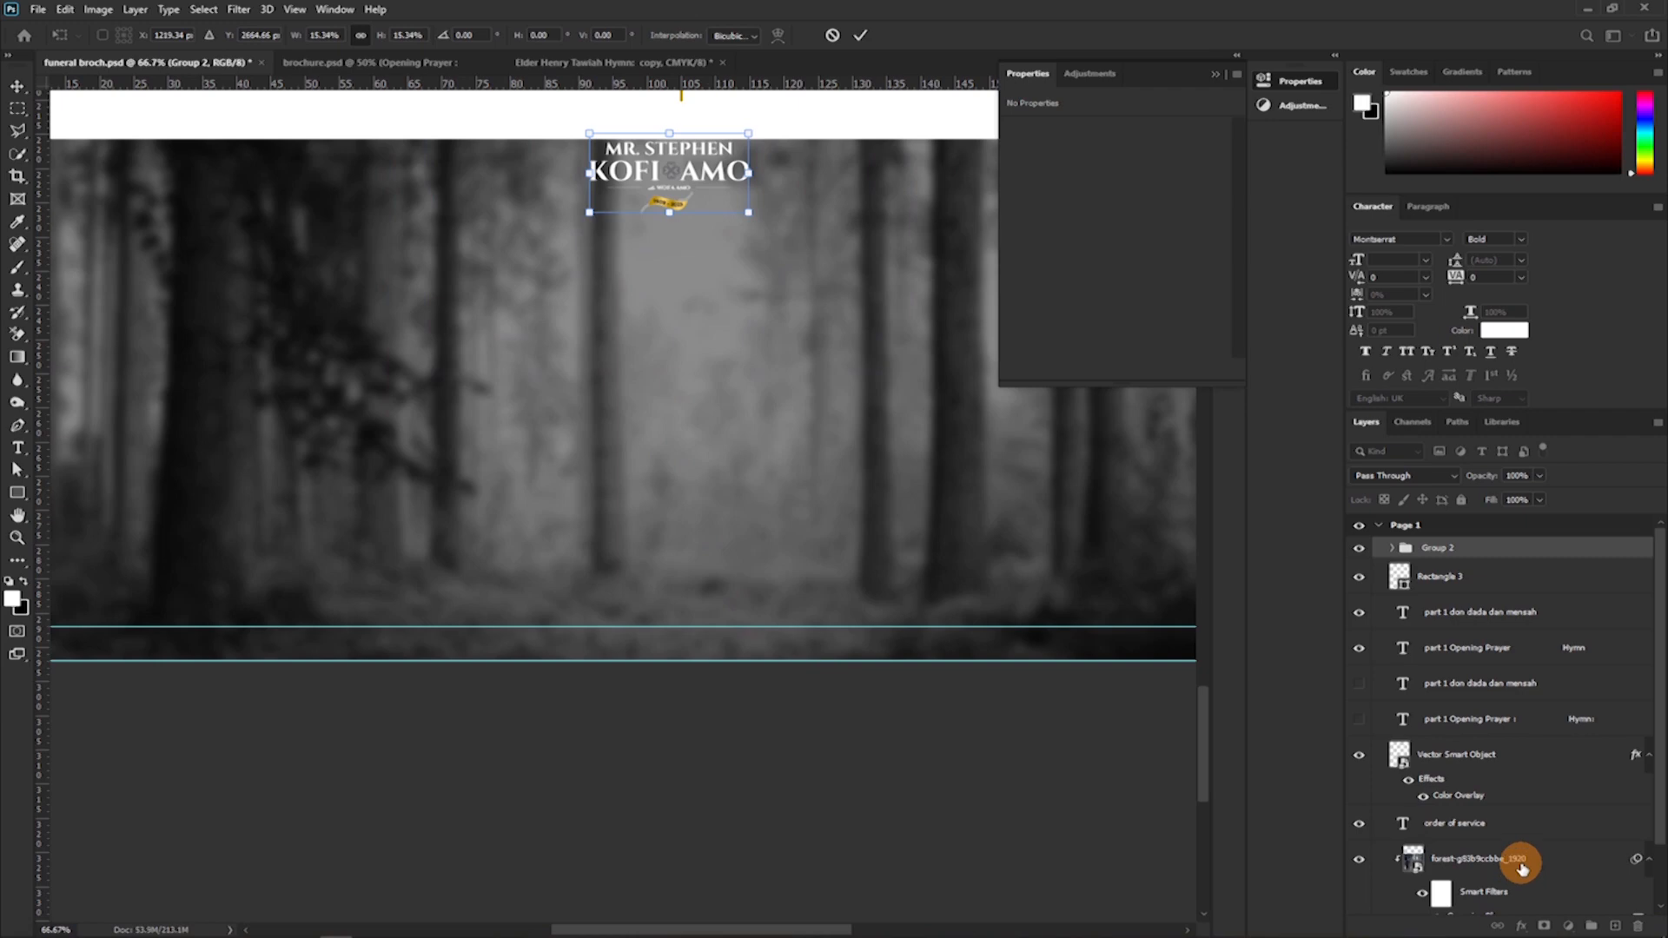
{"action": "key", "text": "ctrl+plus"}
{"action": "key", "text": "ctrl+plus"}
{"action": "left_click_drag", "start_coordinate": [755, 399], "coordinate": [647, 747]}
{"action": "left_click_drag", "start_coordinate": [733, 417], "coordinate": [797, 257]}
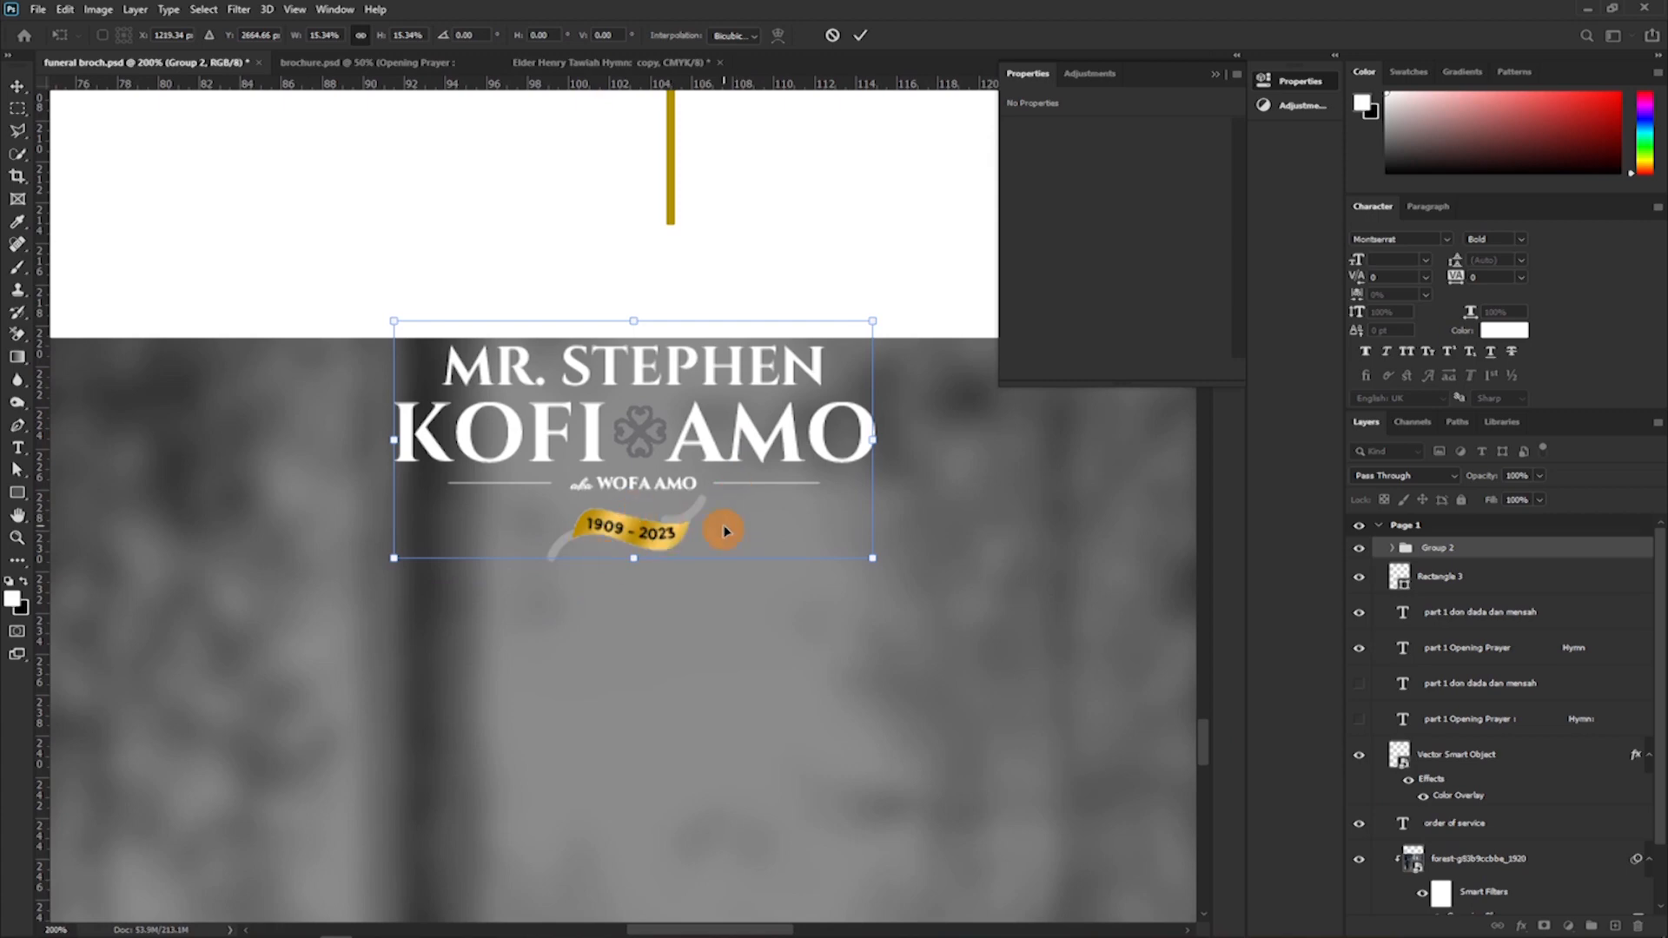
{"action": "left_click", "coordinate": [834, 36]}
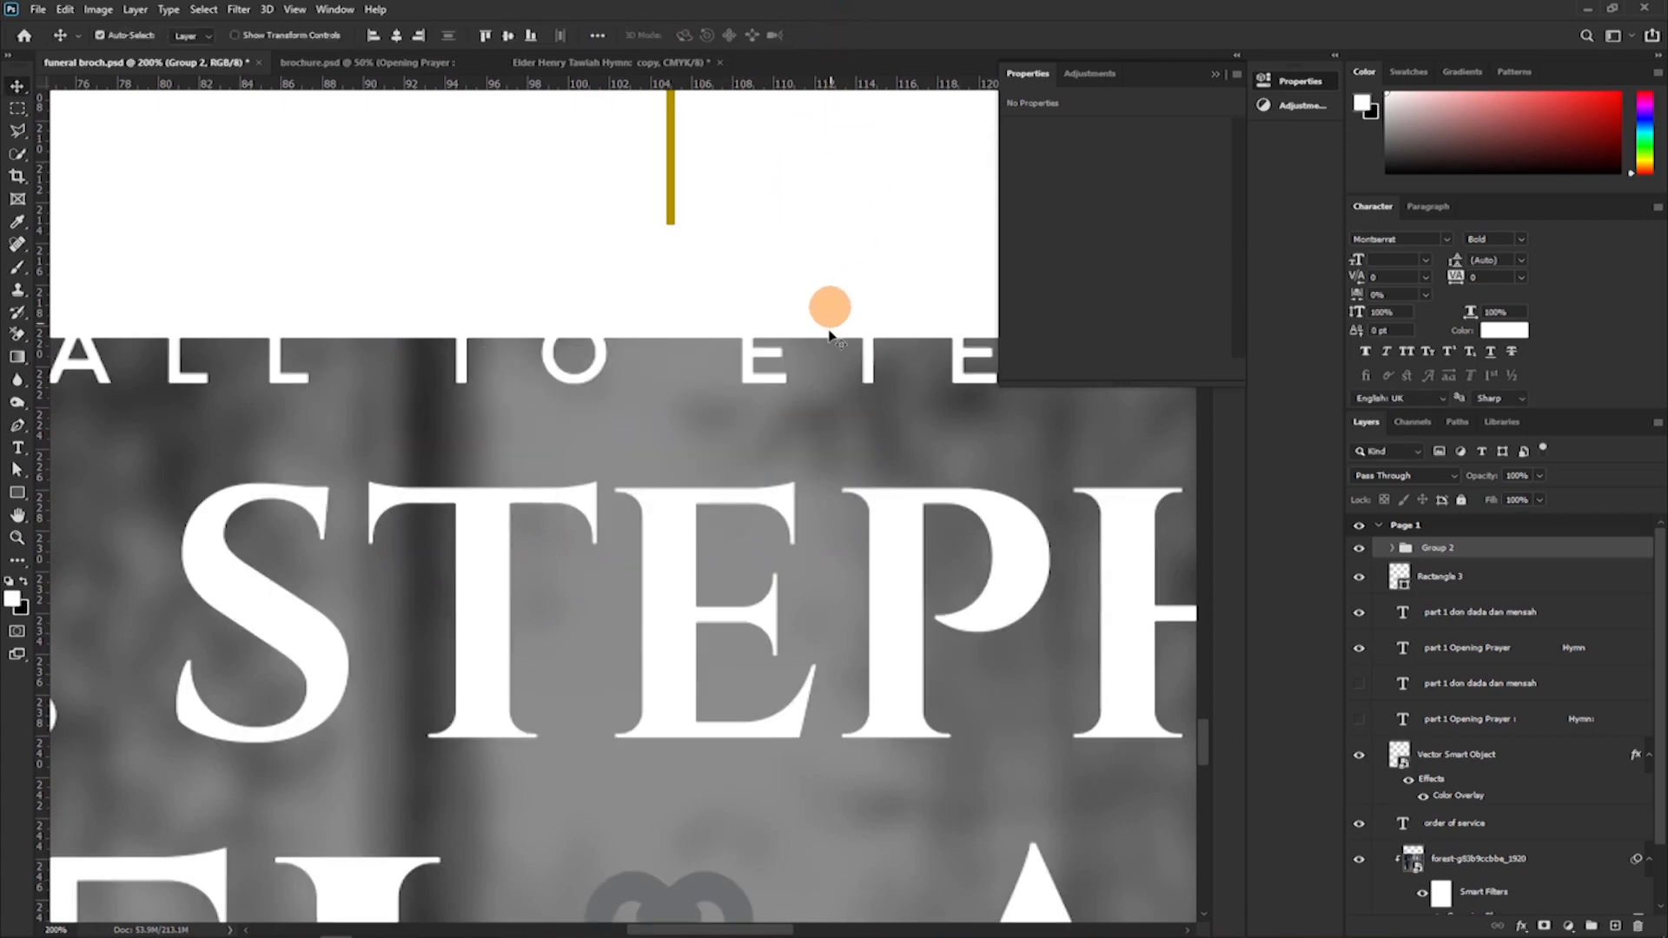
Change the Color Overlay of the clover ornament between the names on Page 1 to white, ffffff.
{"action": "key", "text": "ctrl"}
{"action": "key", "text": "ctrl+minus"}
{"action": "key", "text": "ctrl+minus"}
{"action": "key", "text": "ctrl+minus"}
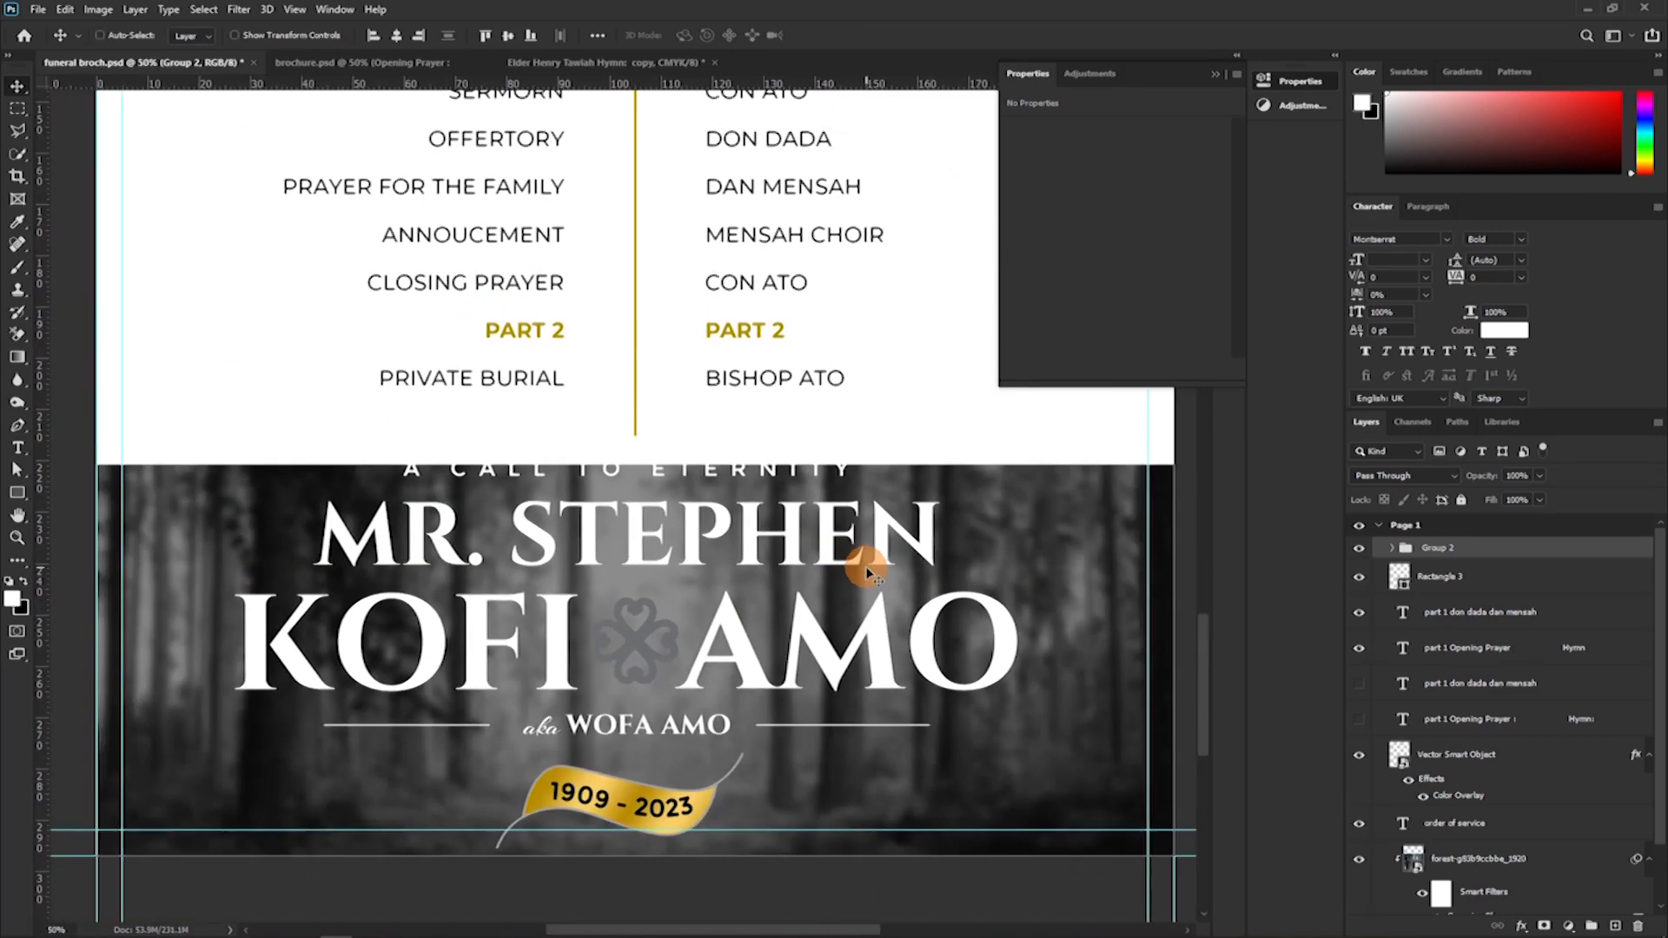
{"action": "left_click", "coordinate": [830, 551]}
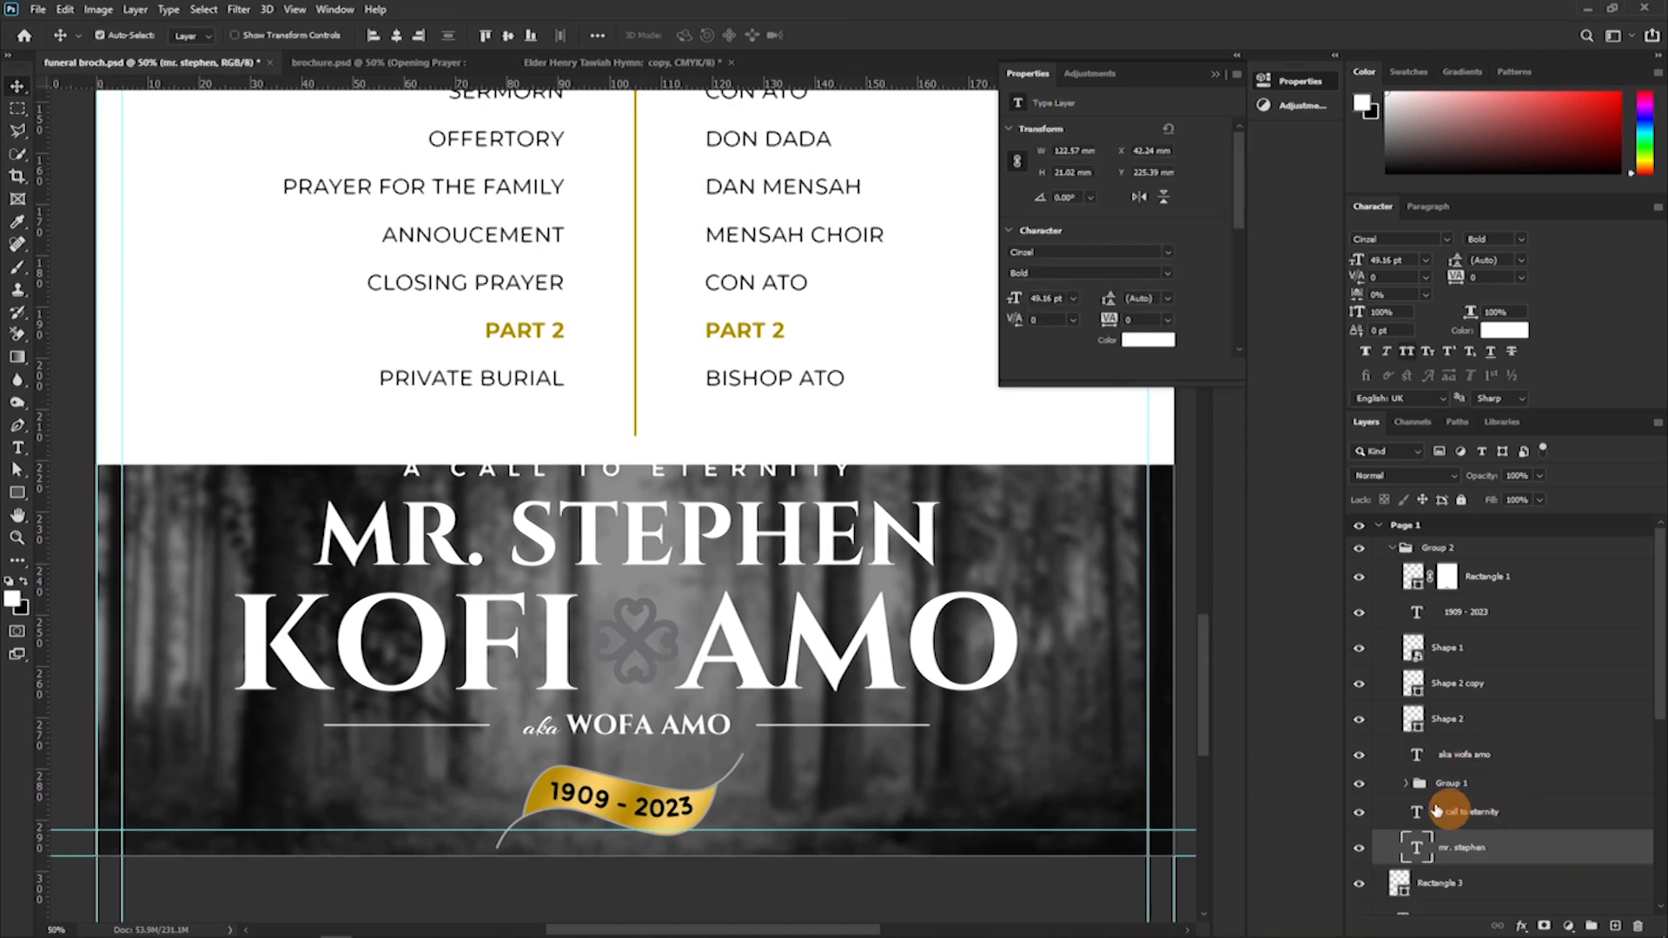
{"action": "left_click", "coordinate": [640, 650]}
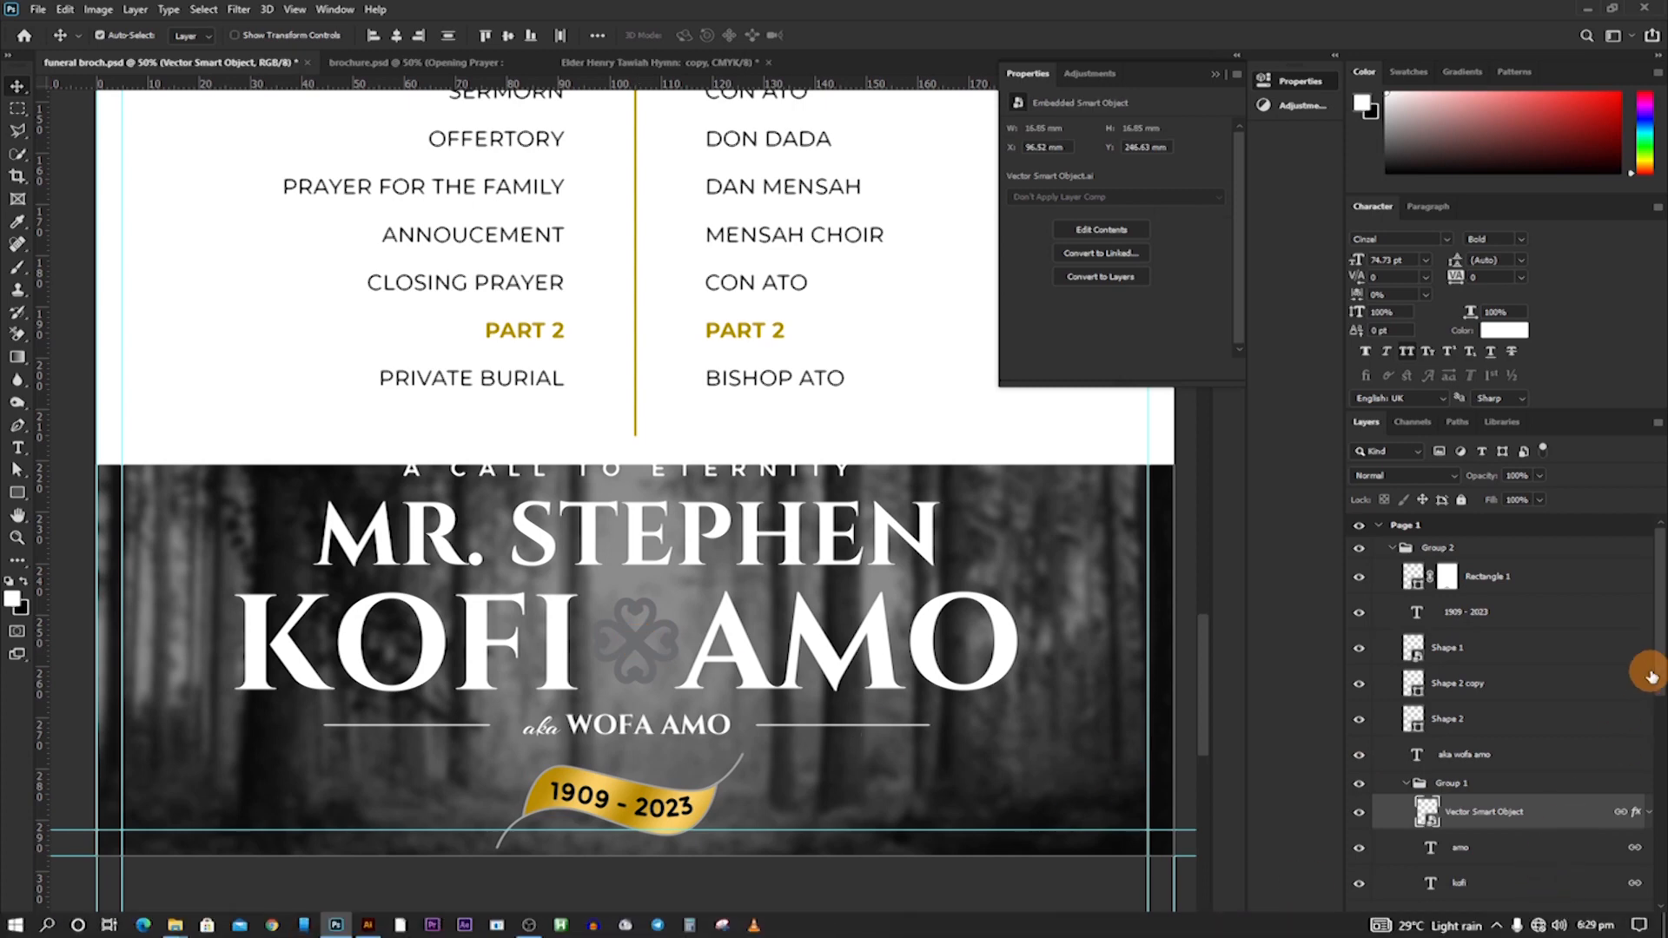
{"action": "double_click", "coordinate": [1597, 806]}
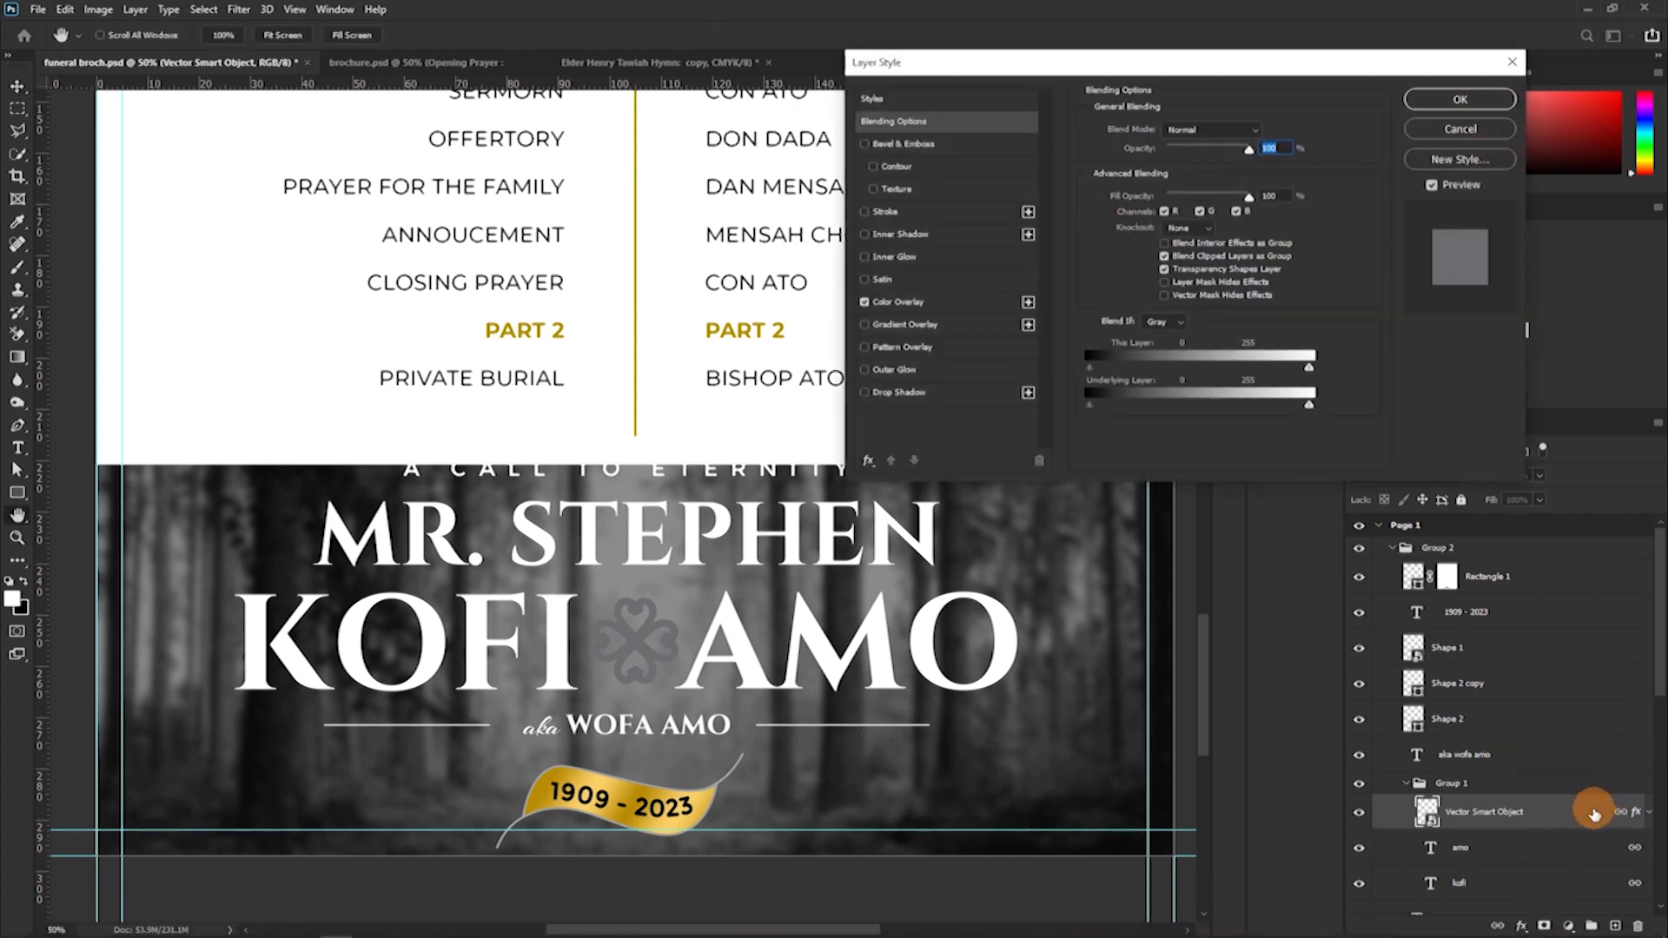
{"action": "left_click", "coordinate": [917, 301]}
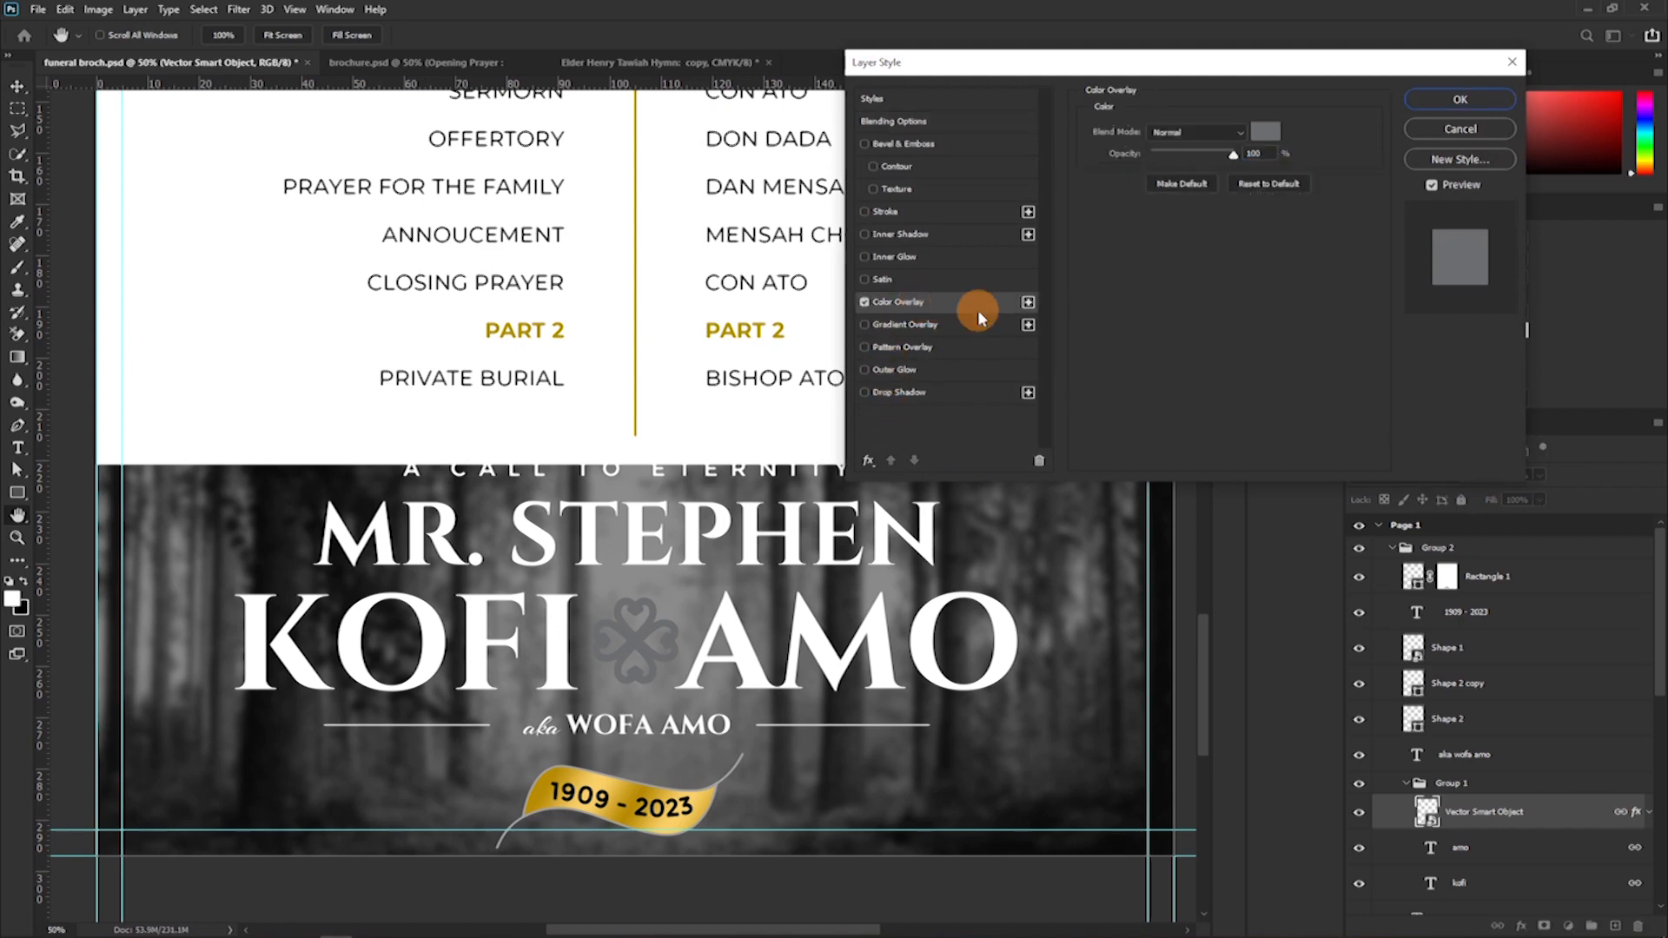
{"action": "left_click", "coordinate": [1263, 132]}
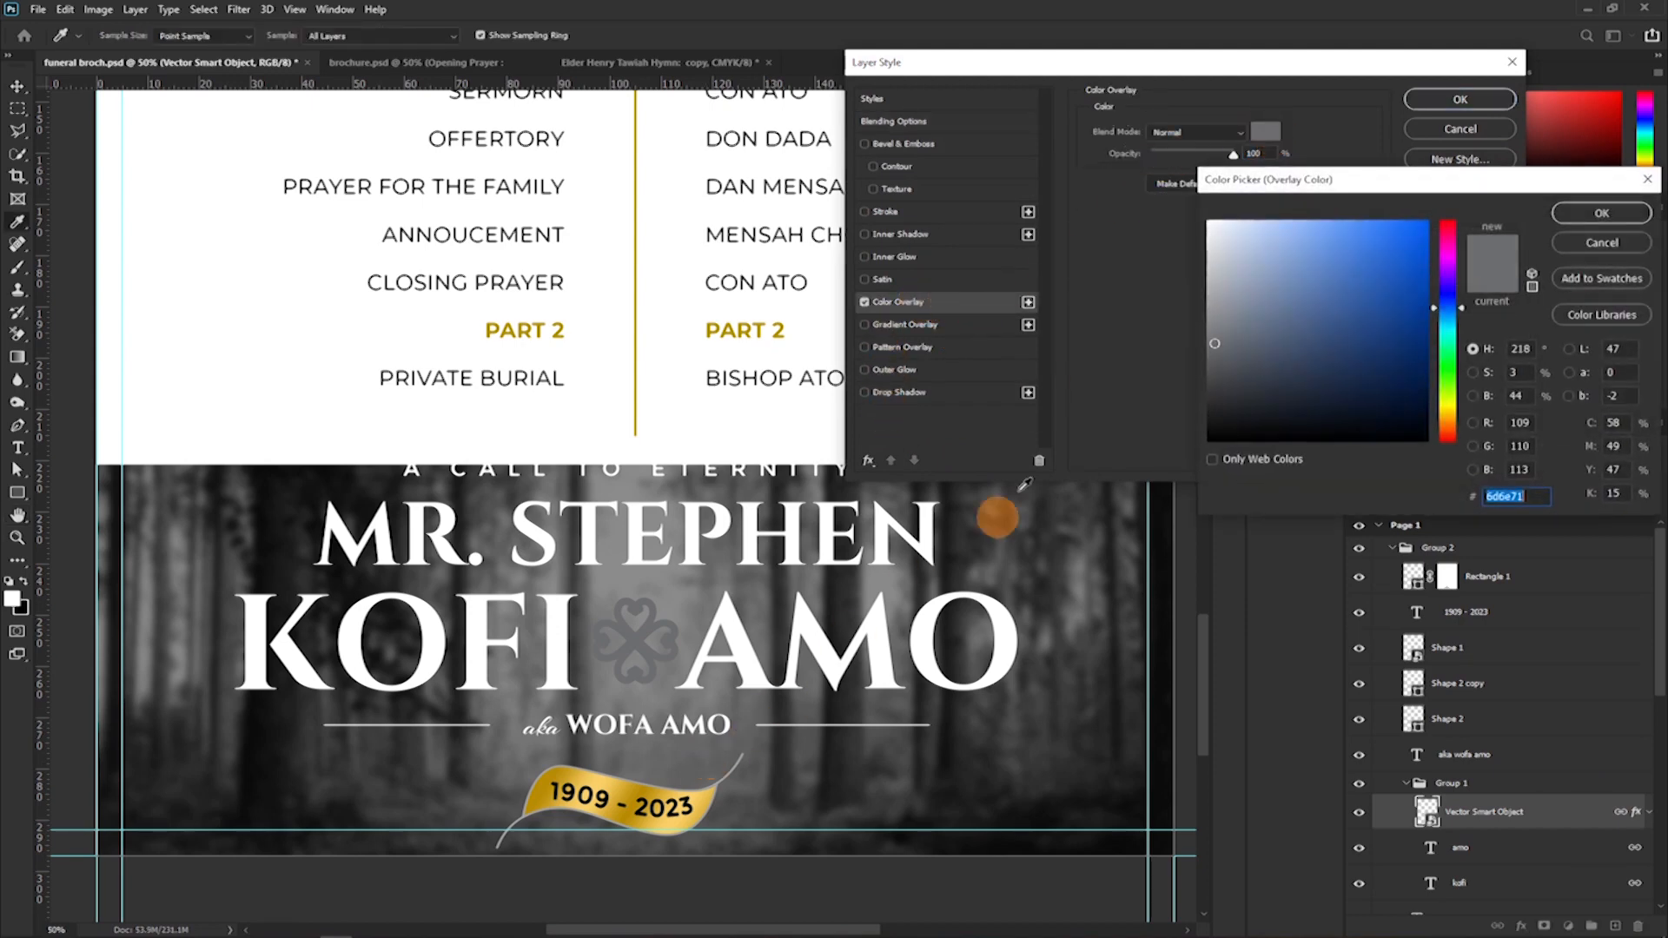
{"action": "left_click_drag", "start_coordinate": [1239, 265], "coordinate": [1151, 148]}
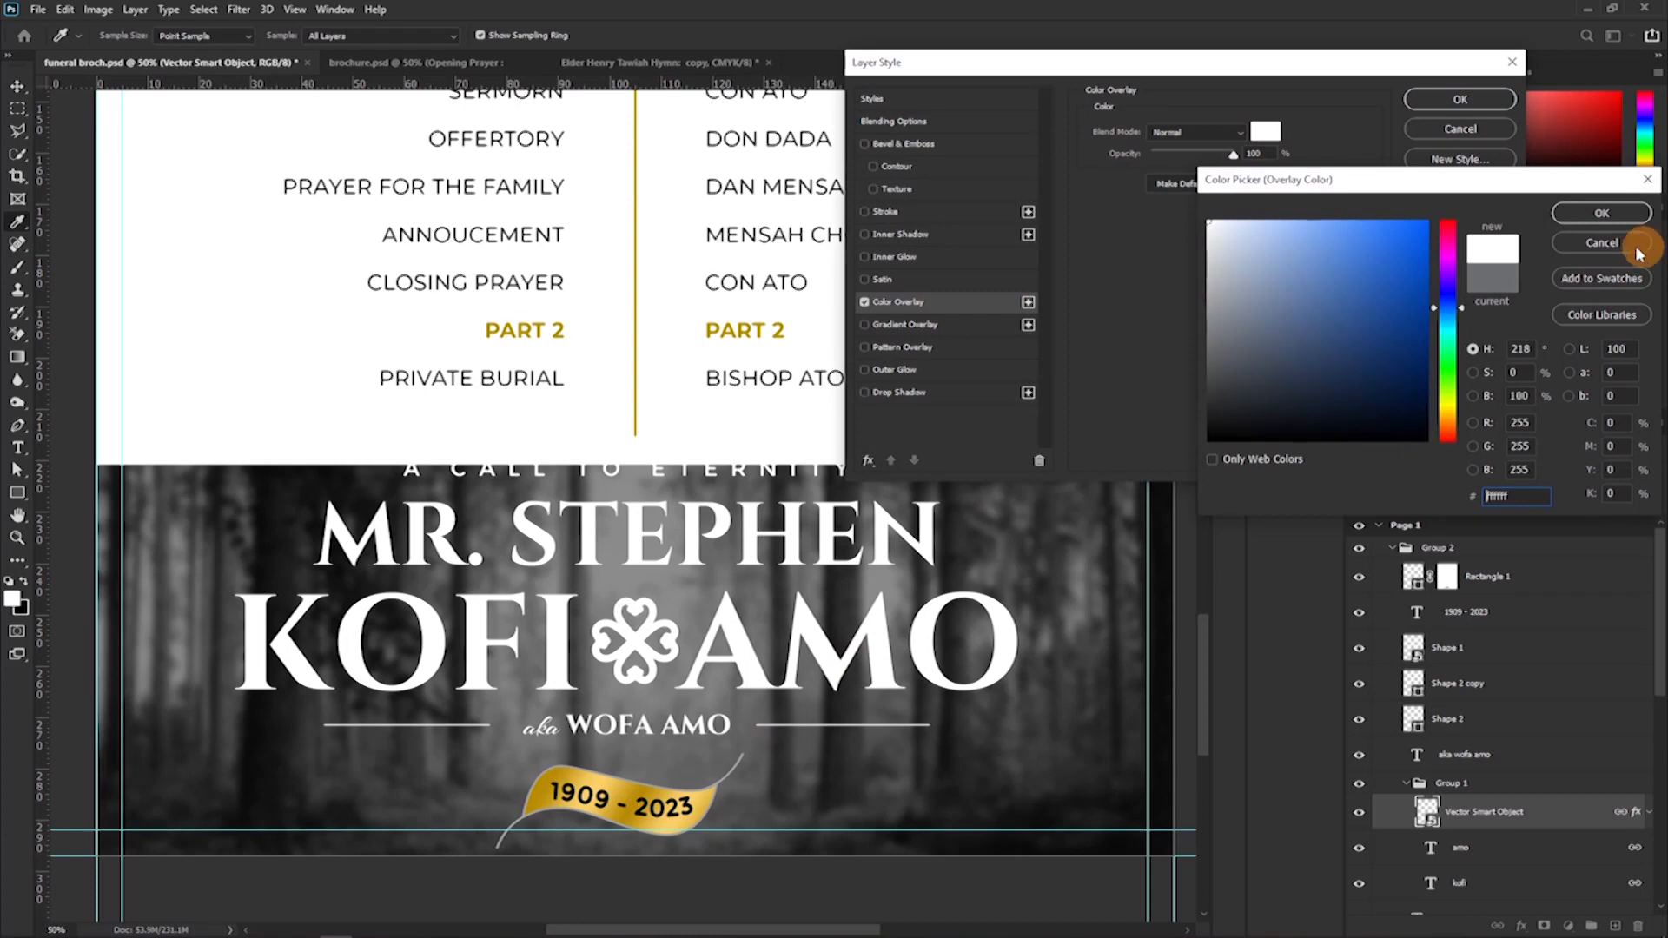
{"action": "left_click", "coordinate": [1601, 213]}
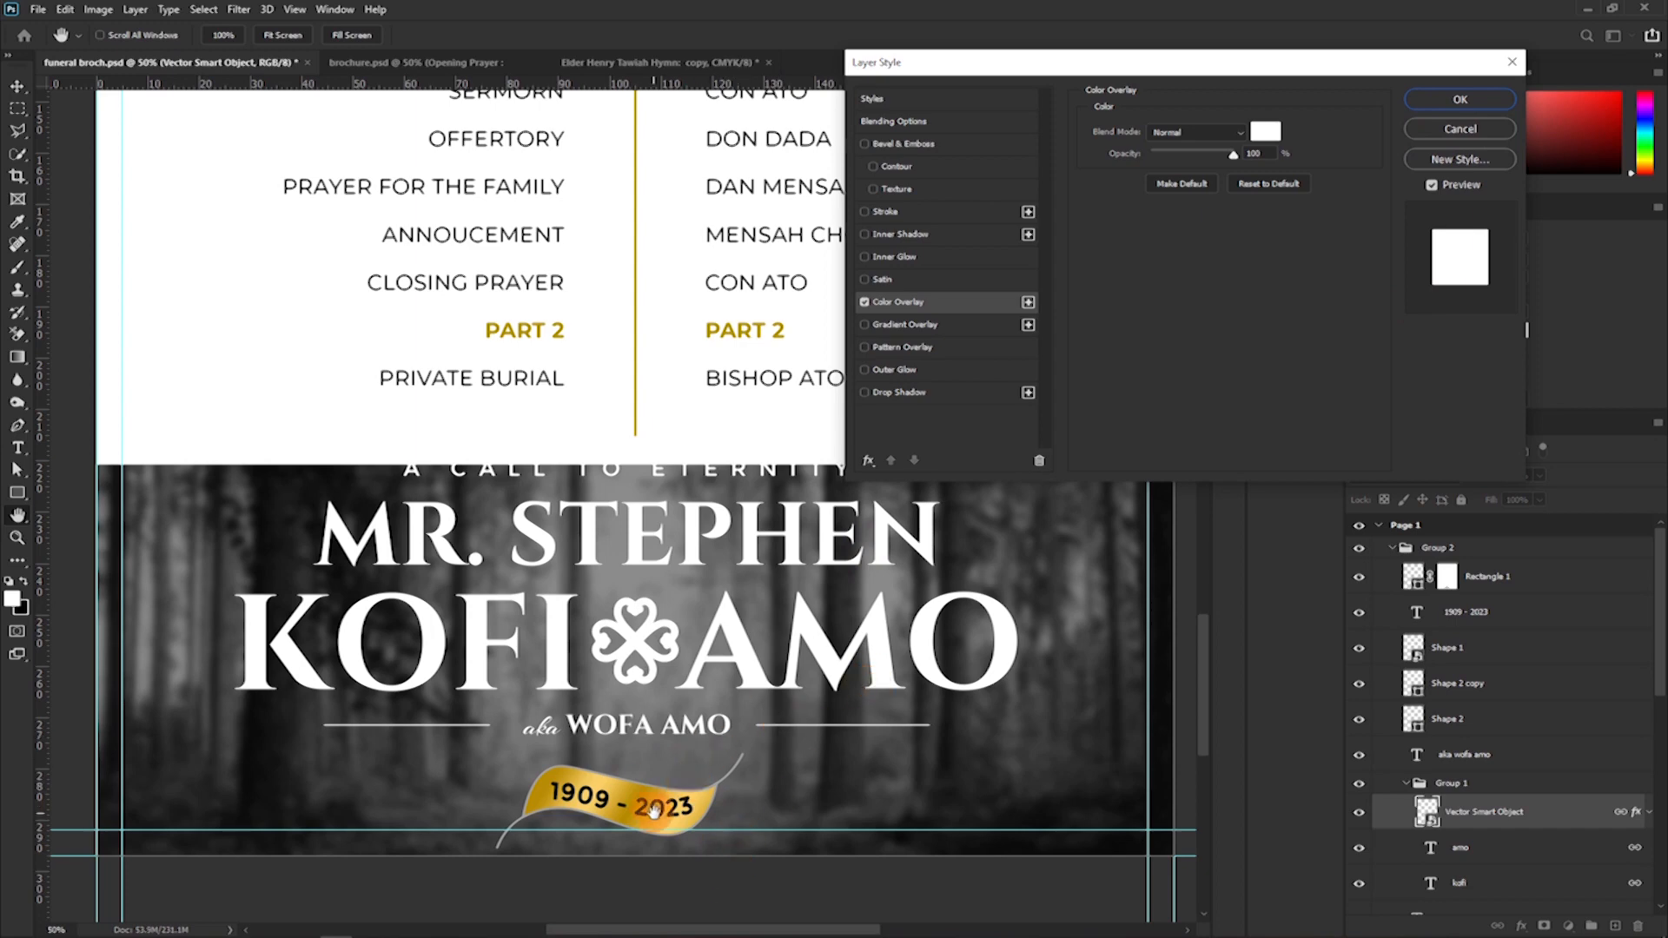
{"action": "left_click", "coordinate": [1425, 128]}
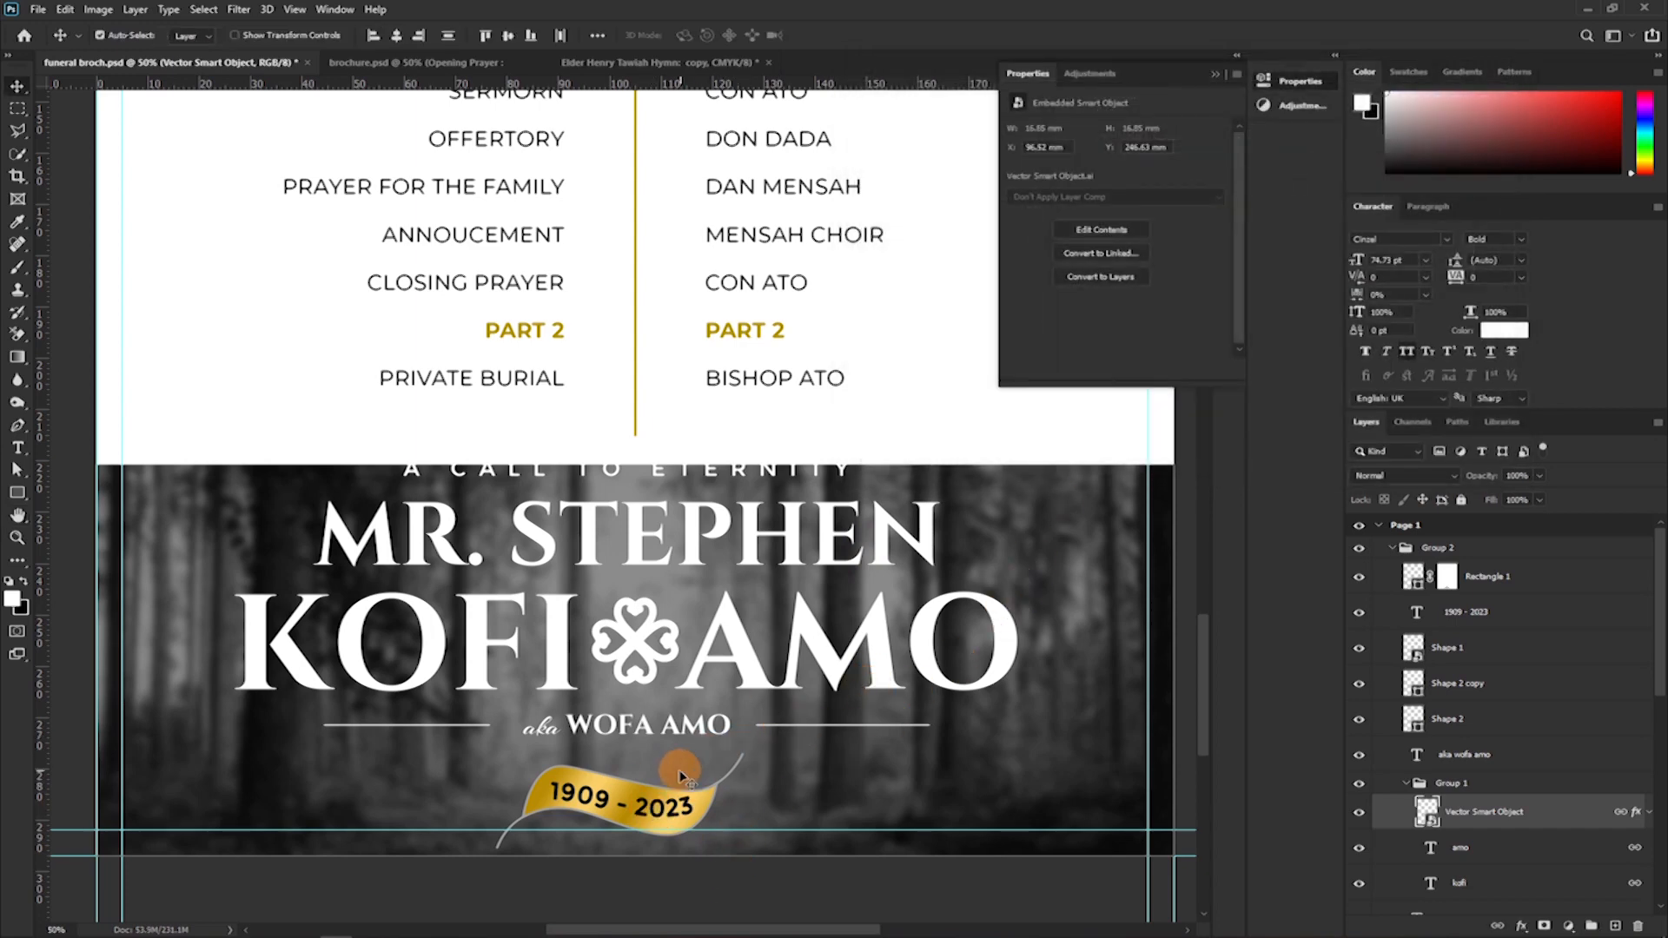
Add a layer mask to the gold ribbon layer, Shape 1, in Page 1's title group.
{"action": "scroll", "coordinate": [680, 770], "scroll_direction": "down", "scroll_amount": 3}
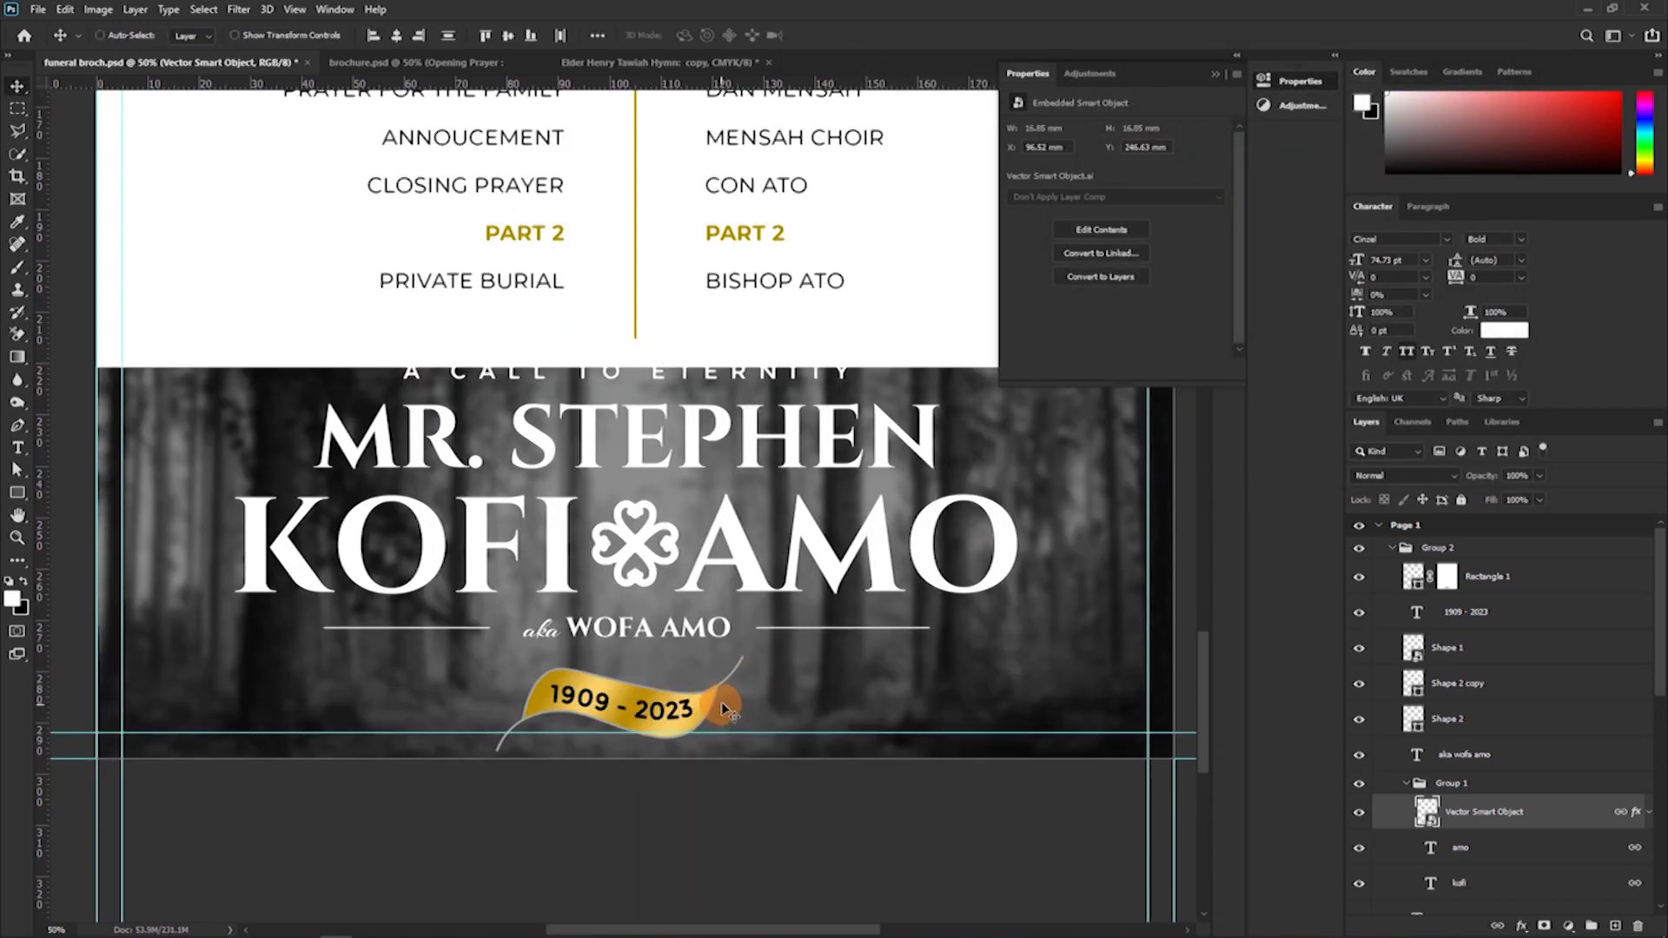
{"action": "key", "text": "ctrl+plus"}
{"action": "key", "text": "ctrl+plus"}
{"action": "left_click_drag", "start_coordinate": [747, 710], "coordinate": [745, 425]}
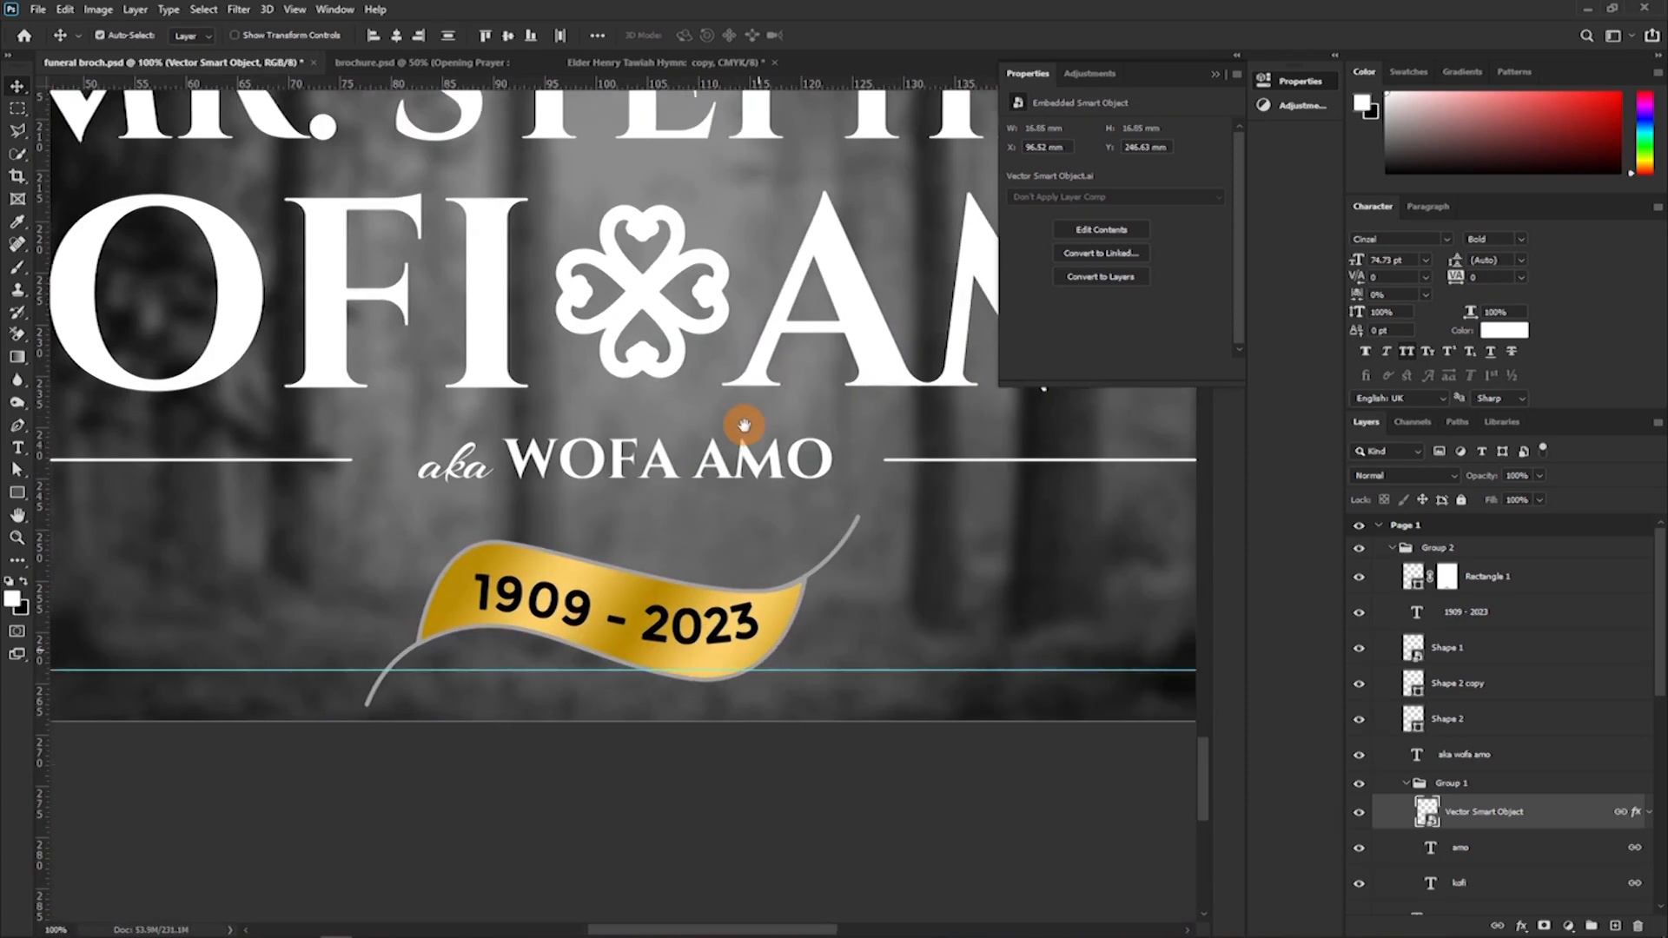
{"action": "scroll", "coordinate": [730, 486], "scroll_direction": "down", "scroll_amount": 8}
{"action": "scroll", "coordinate": [748, 551], "scroll_direction": "up", "scroll_amount": 1}
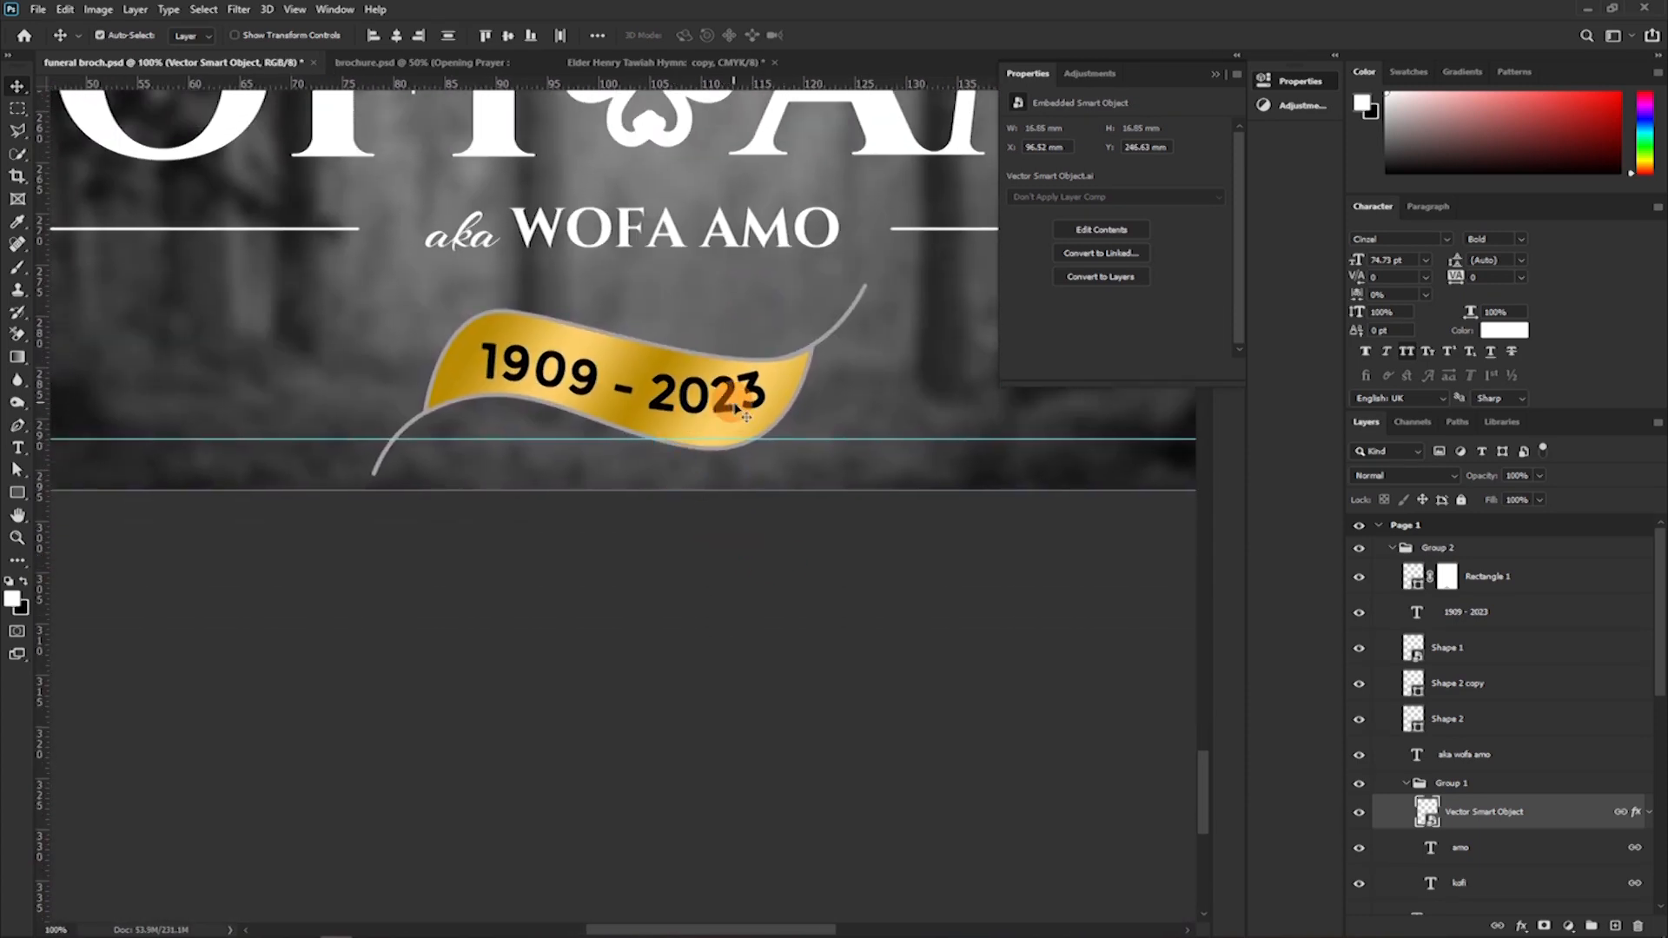
{"action": "left_click", "coordinate": [797, 391]}
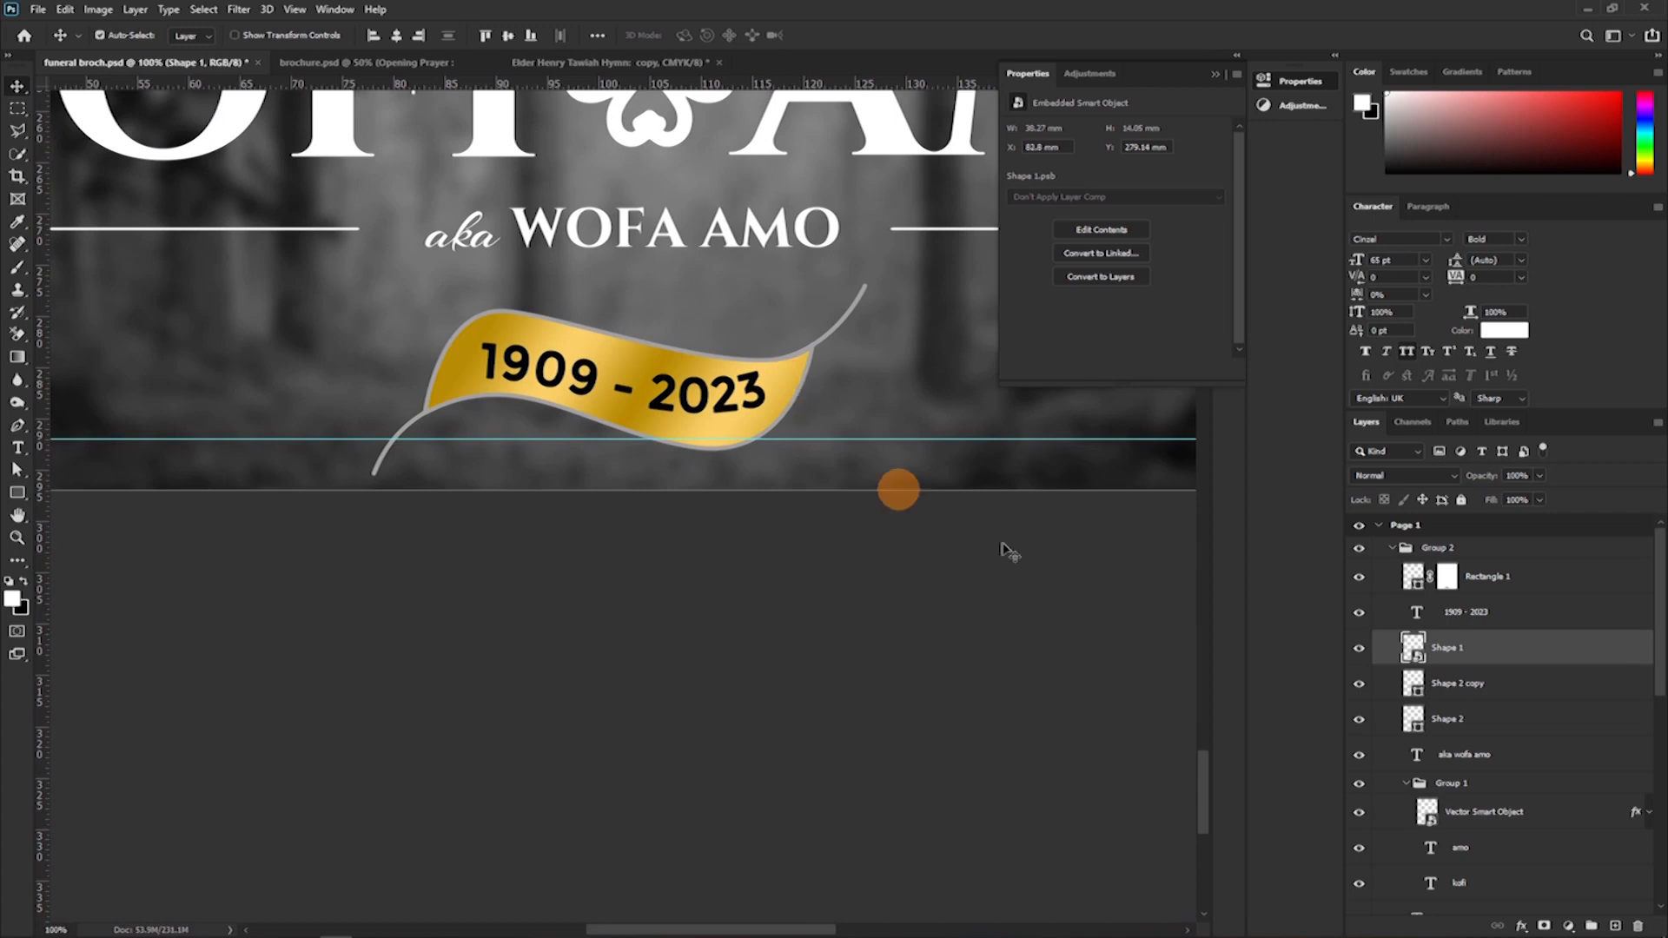
{"action": "left_click", "coordinate": [1357, 650]}
{"action": "left_click", "coordinate": [1357, 649]}
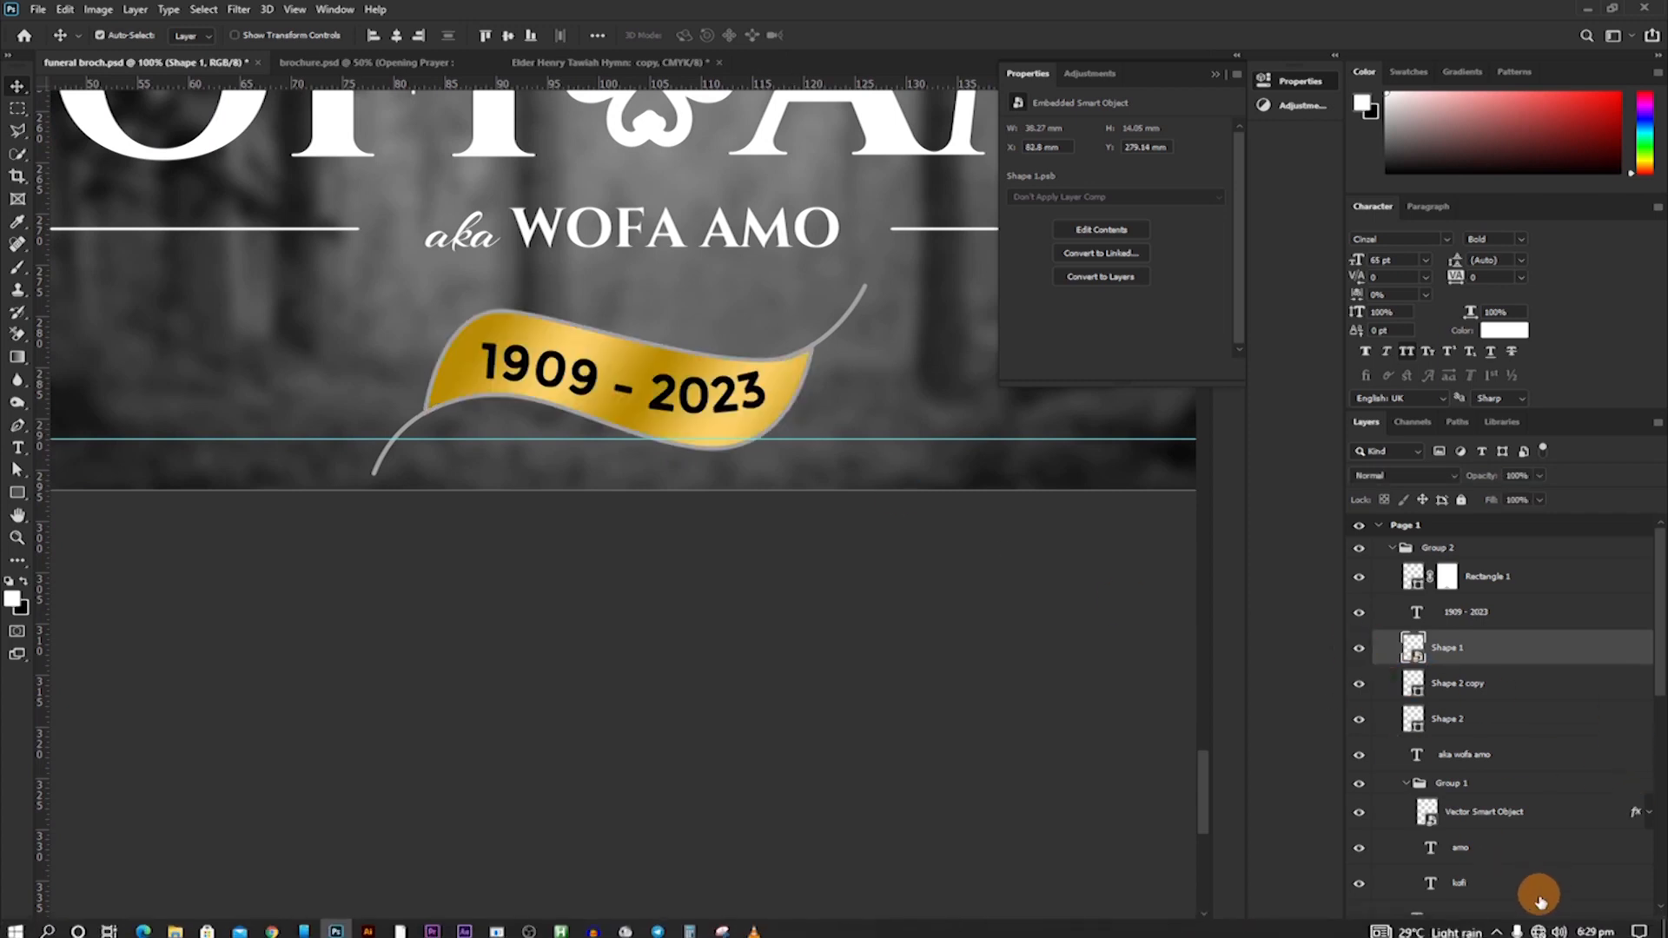
{"action": "scroll", "coordinate": [1544, 870], "scroll_direction": "down", "scroll_amount": 2}
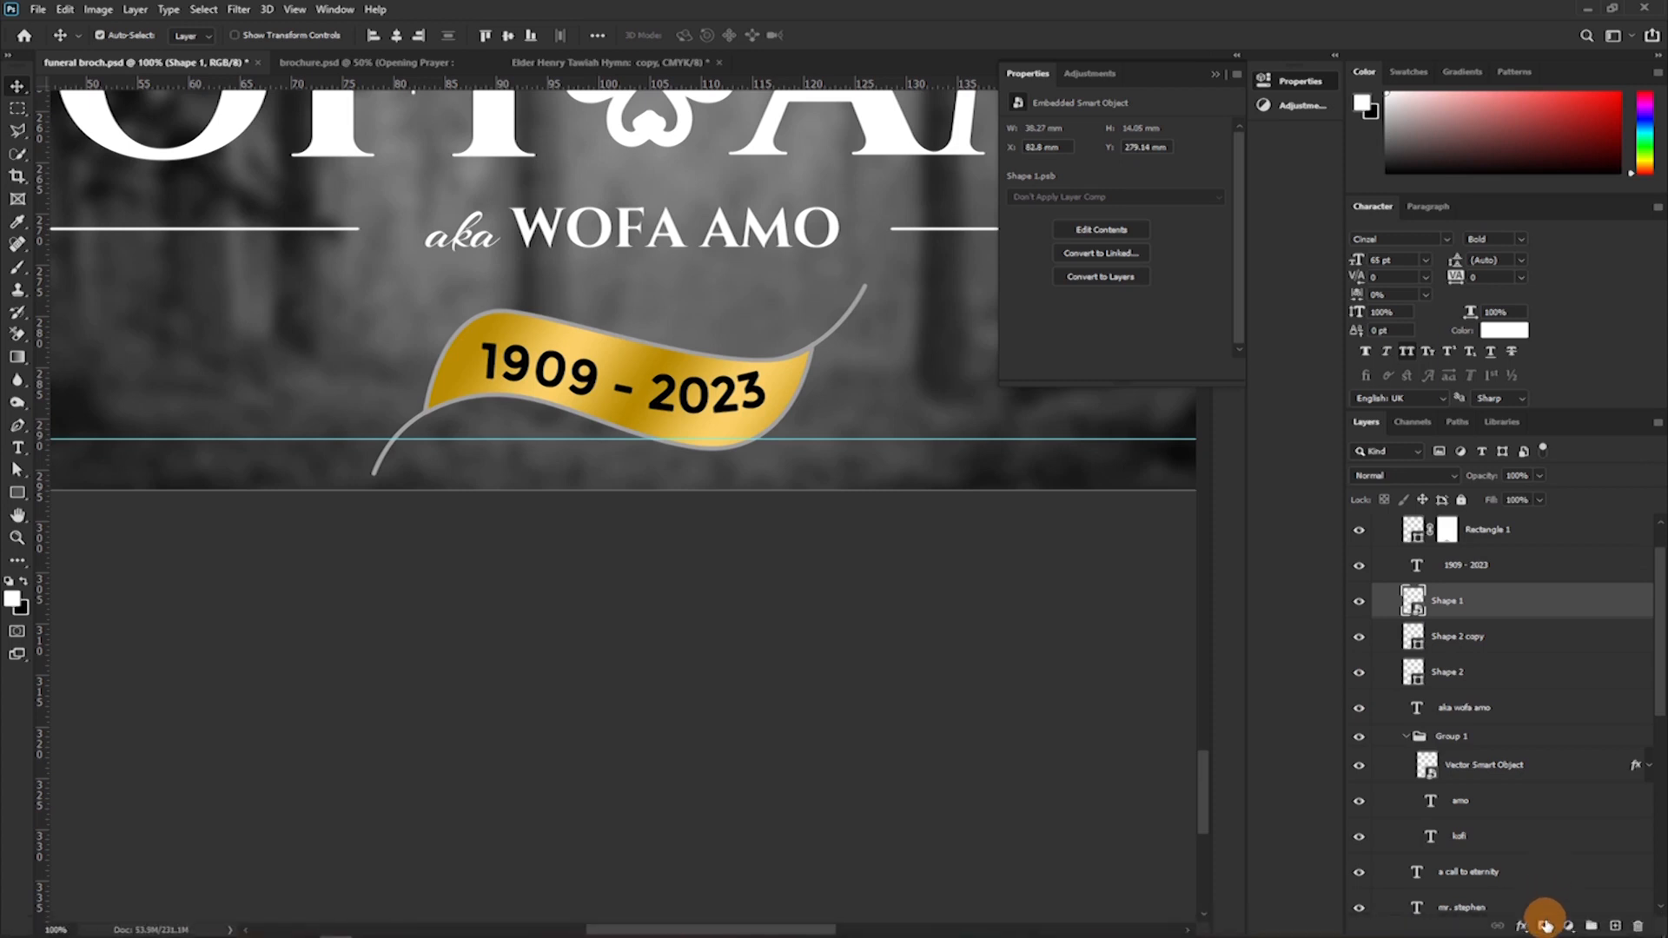
{"action": "left_click", "coordinate": [1544, 926]}
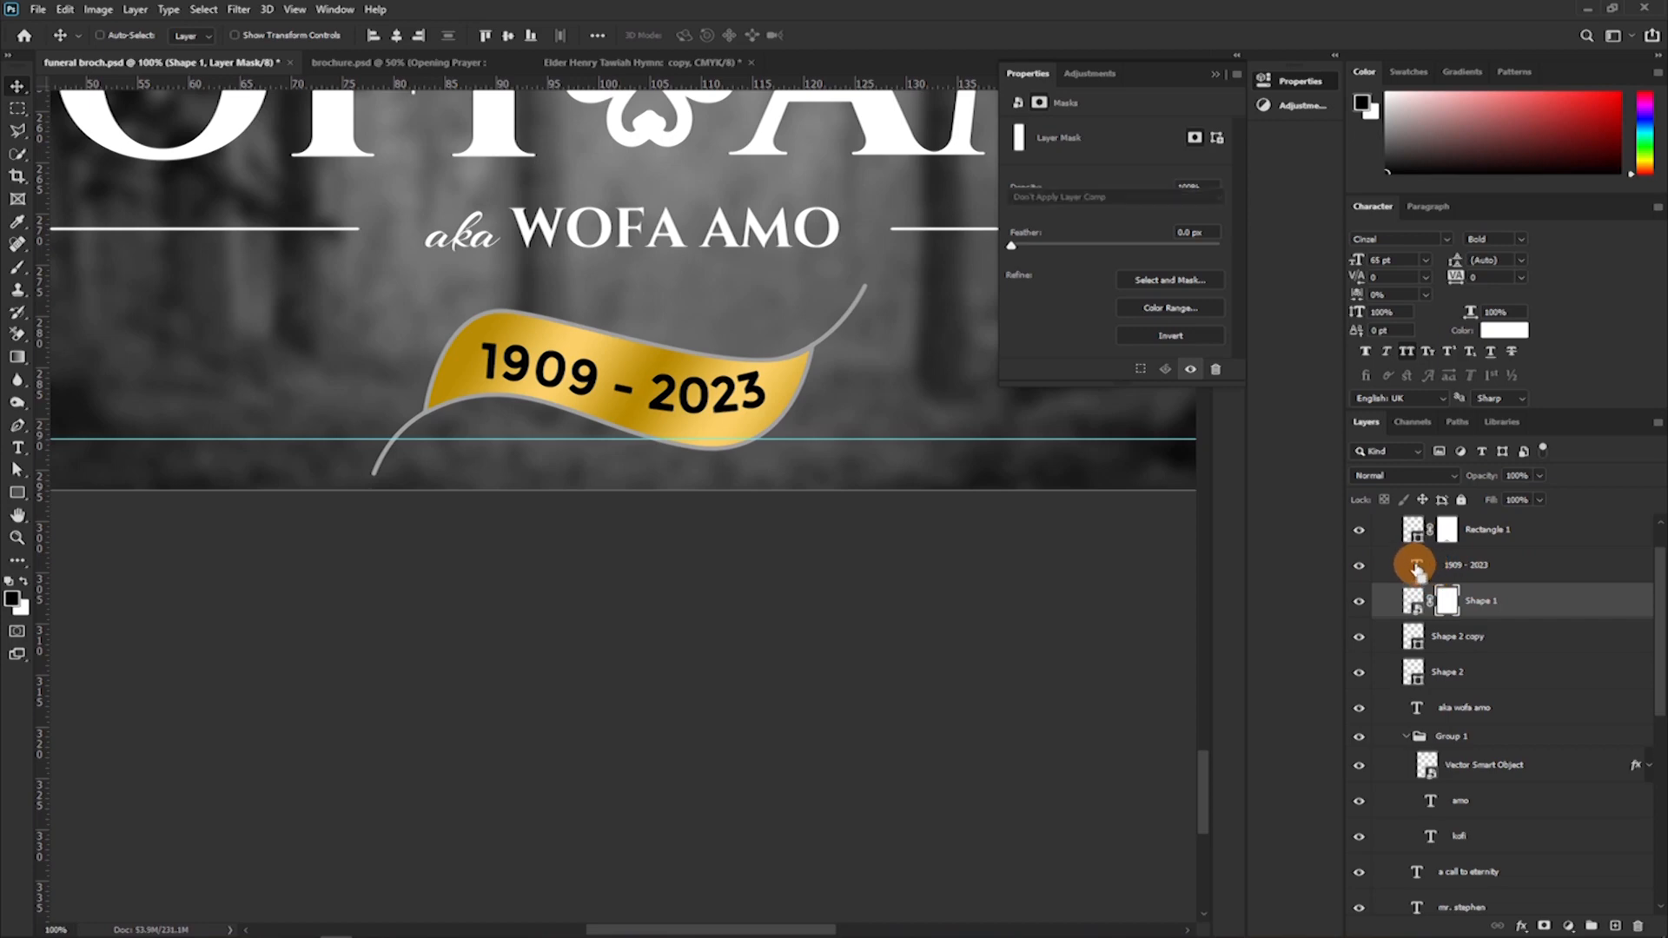
Knock the year-range lettering out of the gold ribbon using the Shape 1 mask, and hide the year-range text layer.
{"action": "left_click", "coordinate": [1416, 566], "text": "ctrl"}
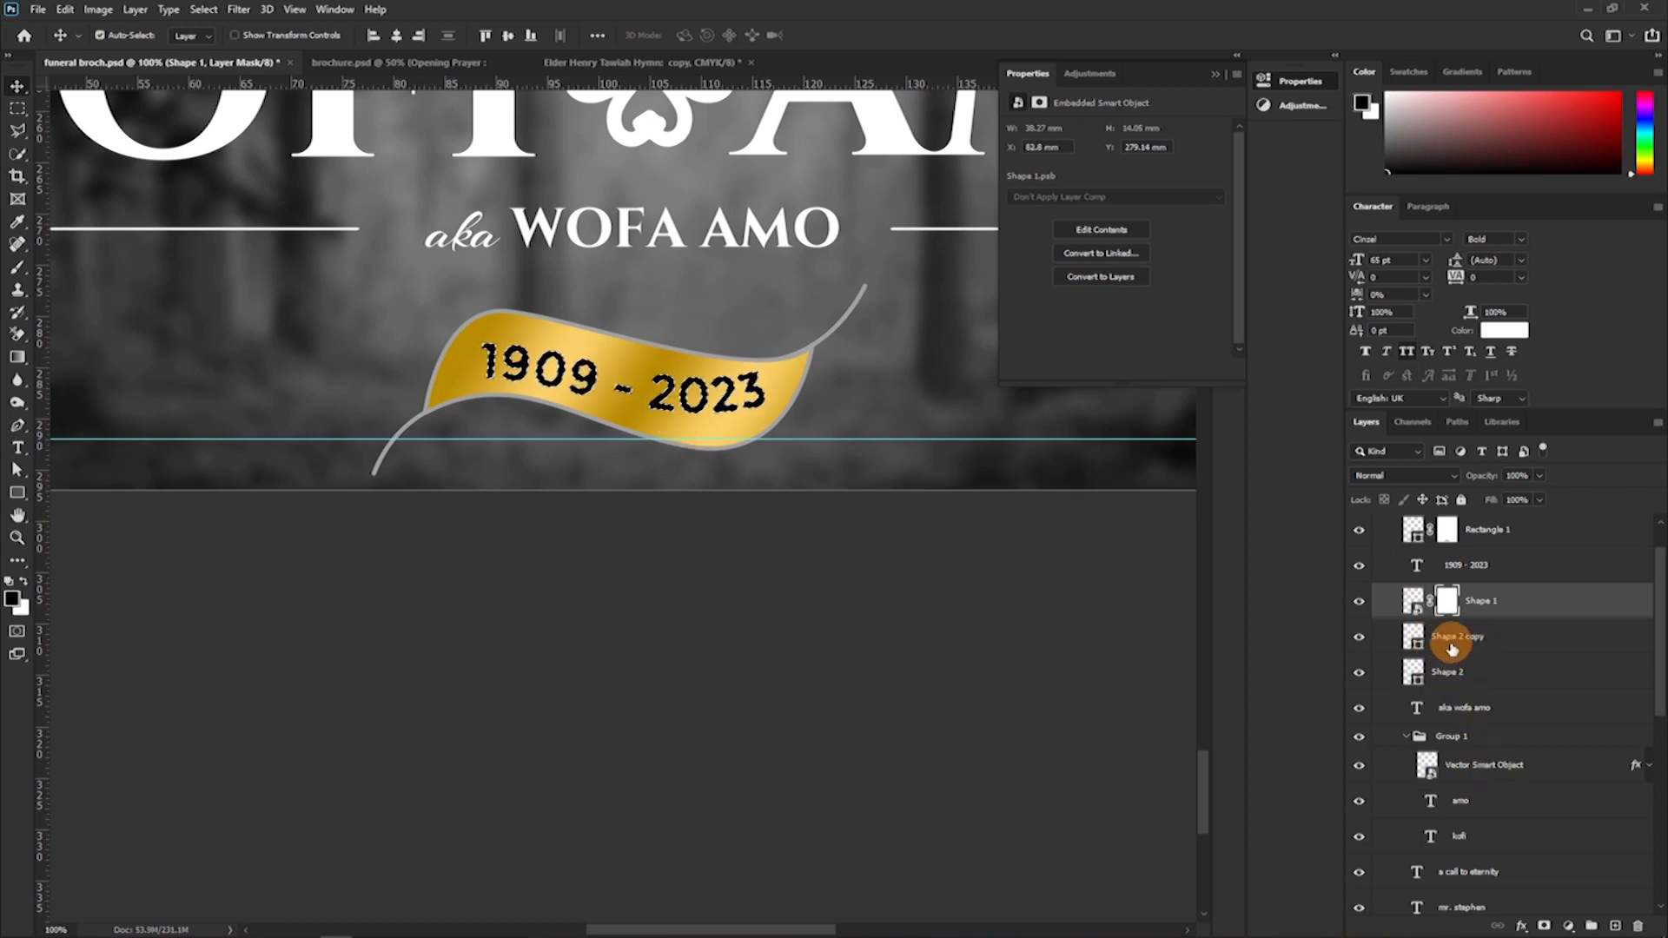
{"action": "left_click", "coordinate": [1448, 605]}
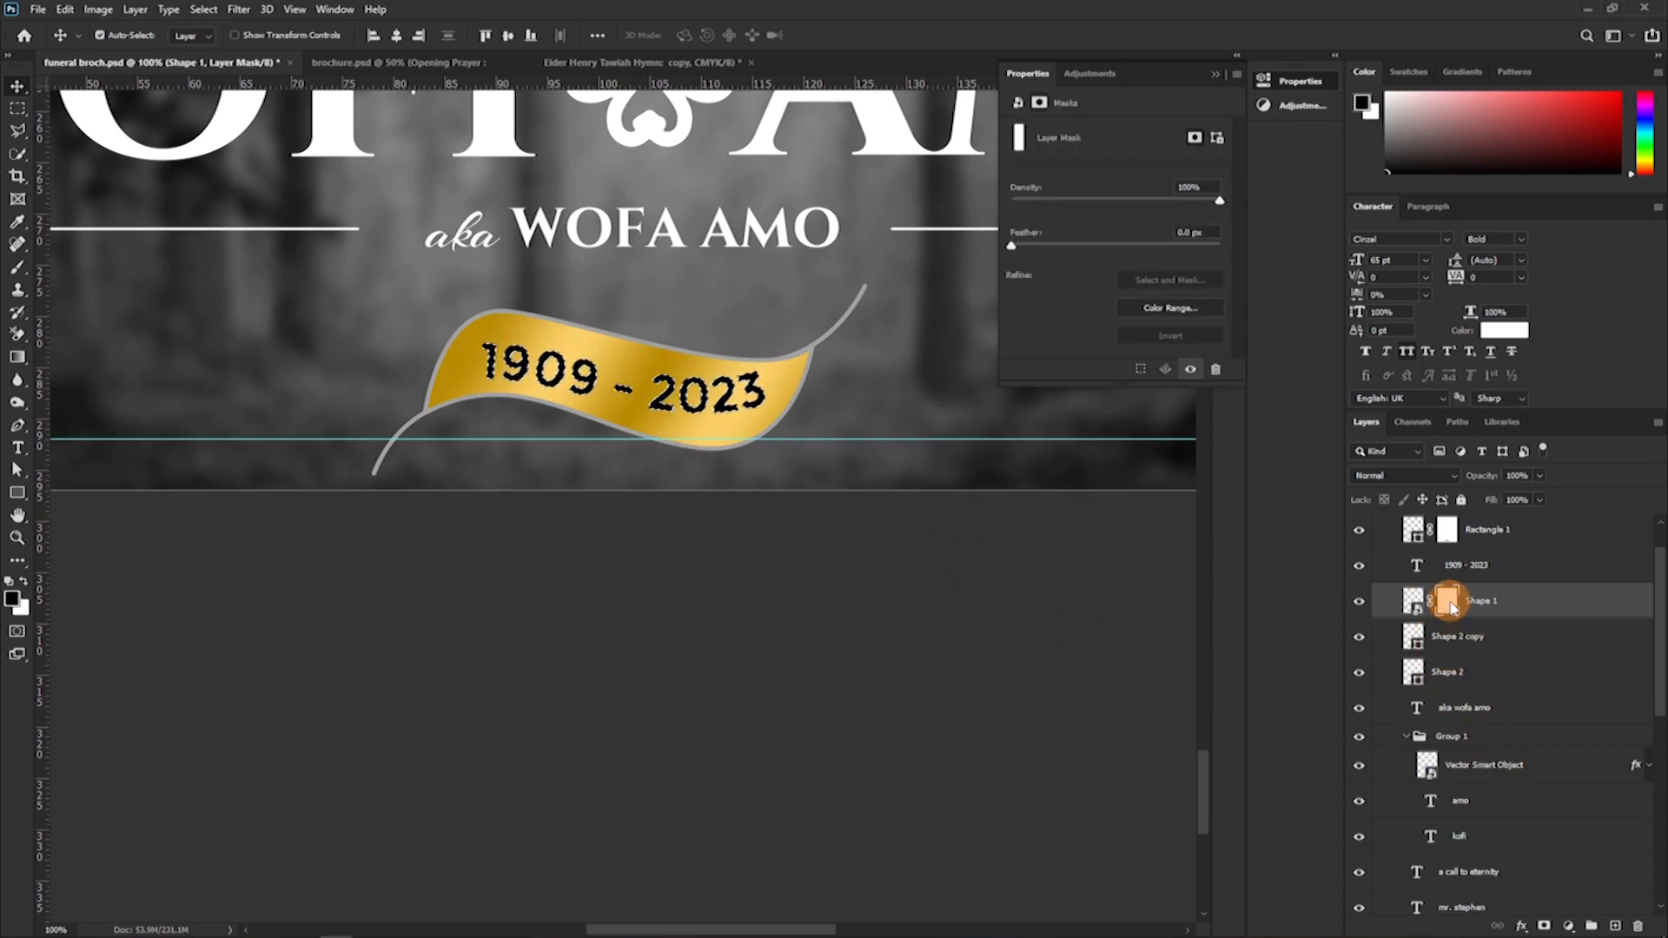
{"action": "key", "text": "b"}
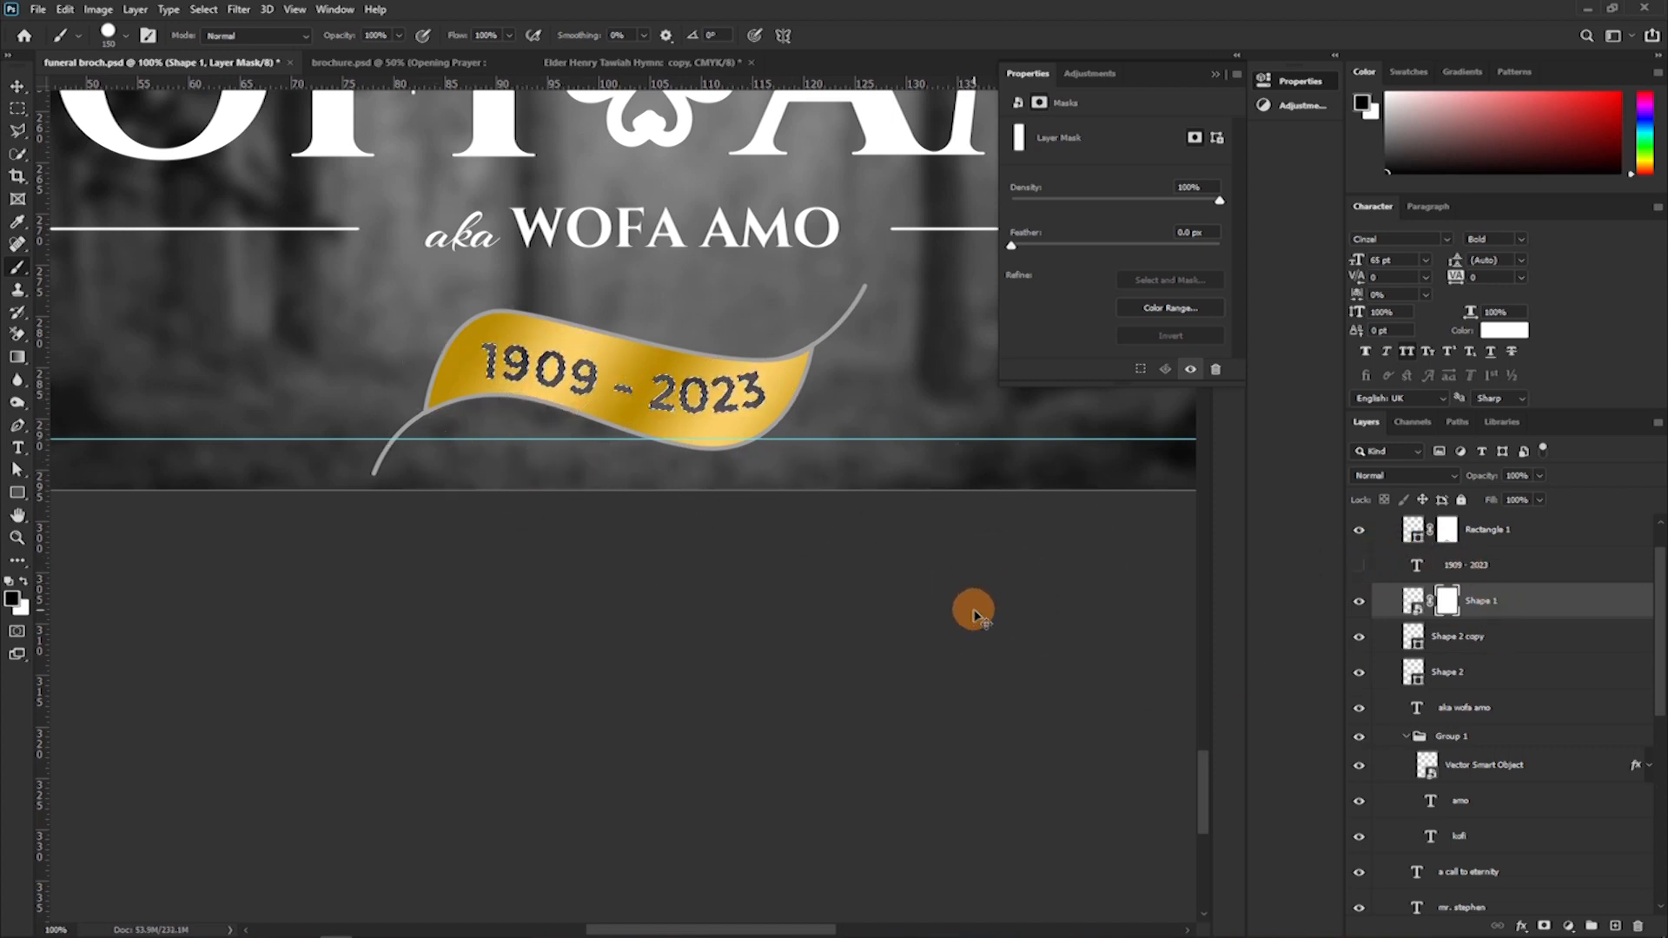
{"action": "key", "text": "ctrl+d"}
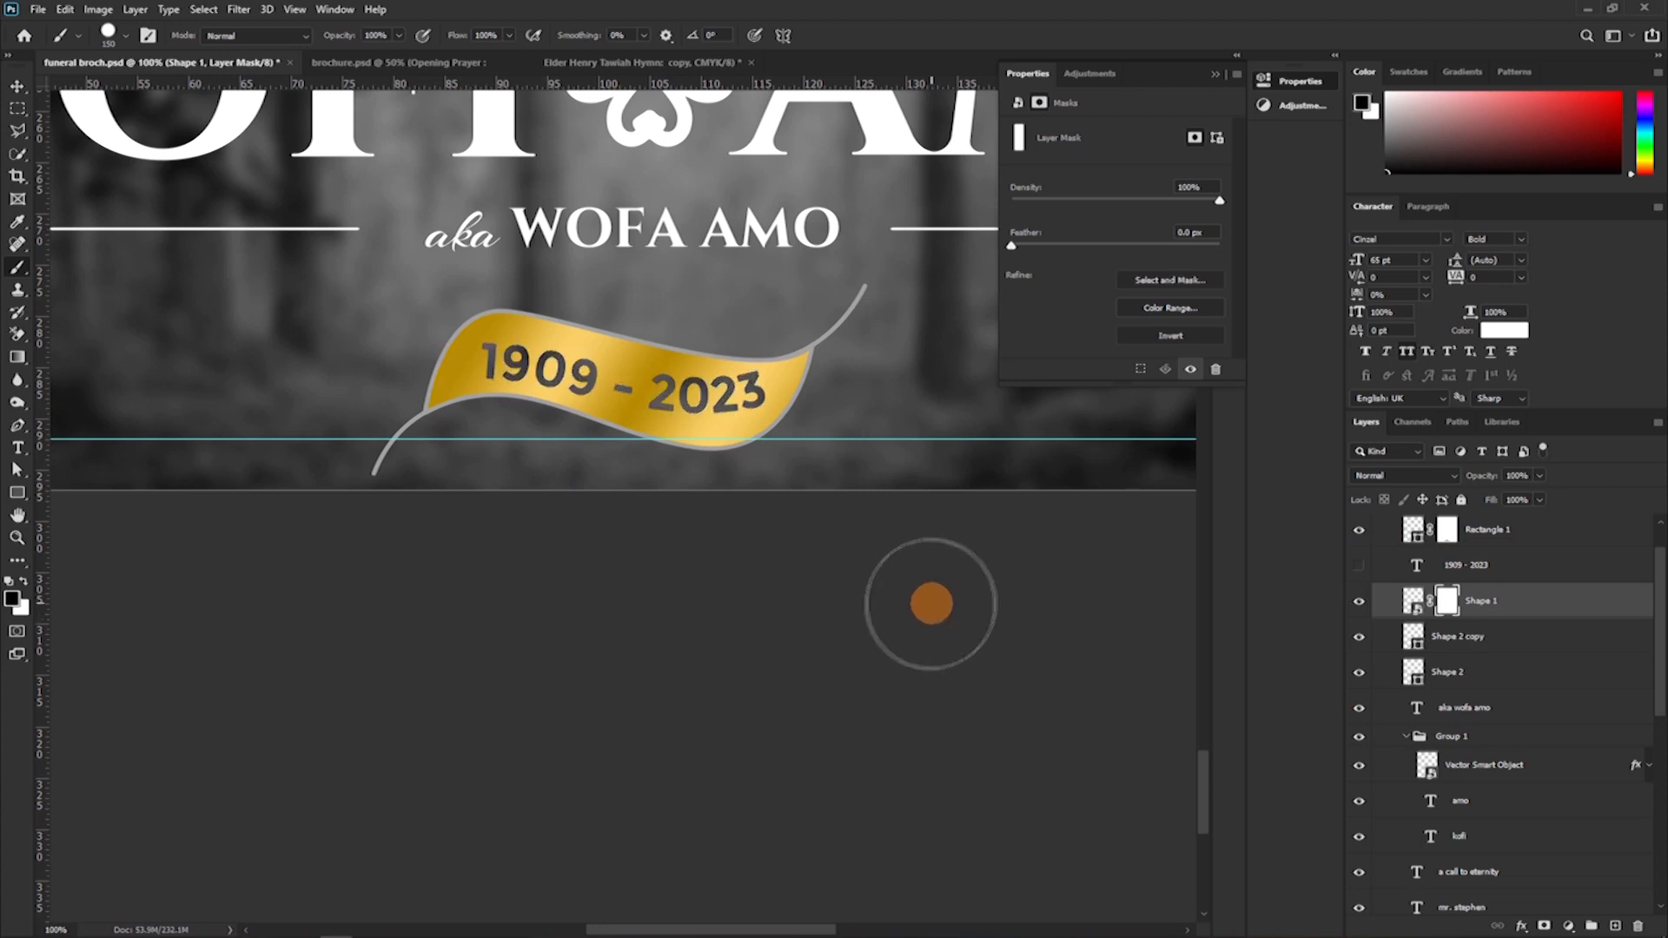
Collapse Group 2 on the Page 1 artboard and rename it name.
{"action": "scroll", "coordinate": [1459, 627], "scroll_direction": "up", "scroll_amount": 2}
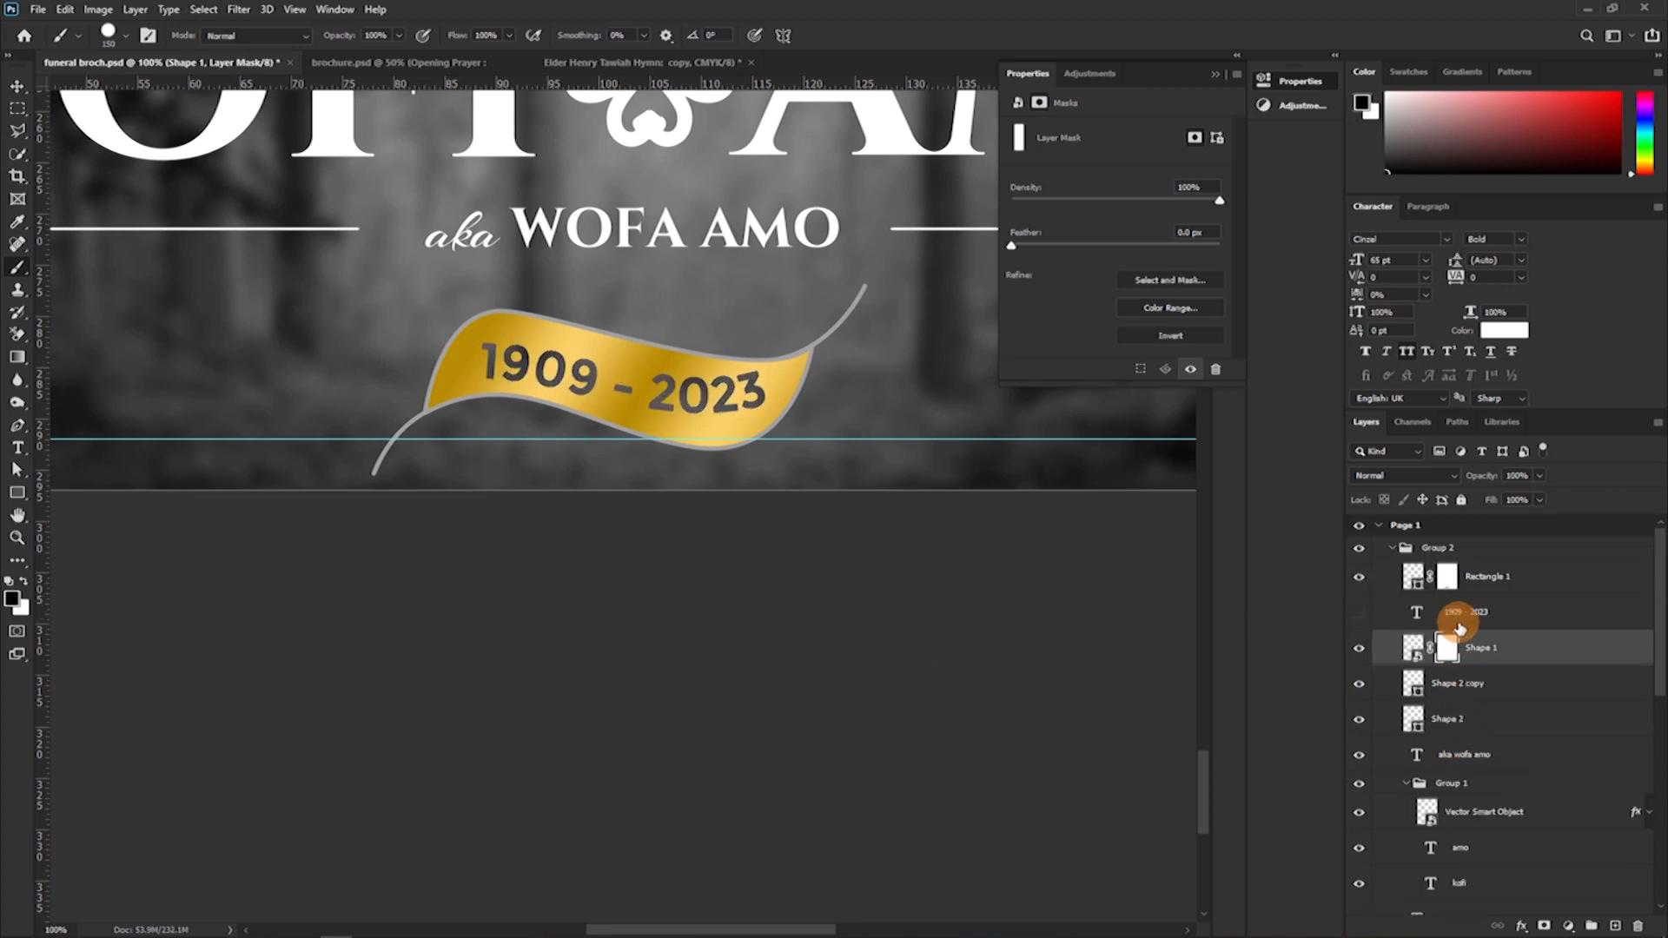
{"action": "left_click", "coordinate": [1396, 551]}
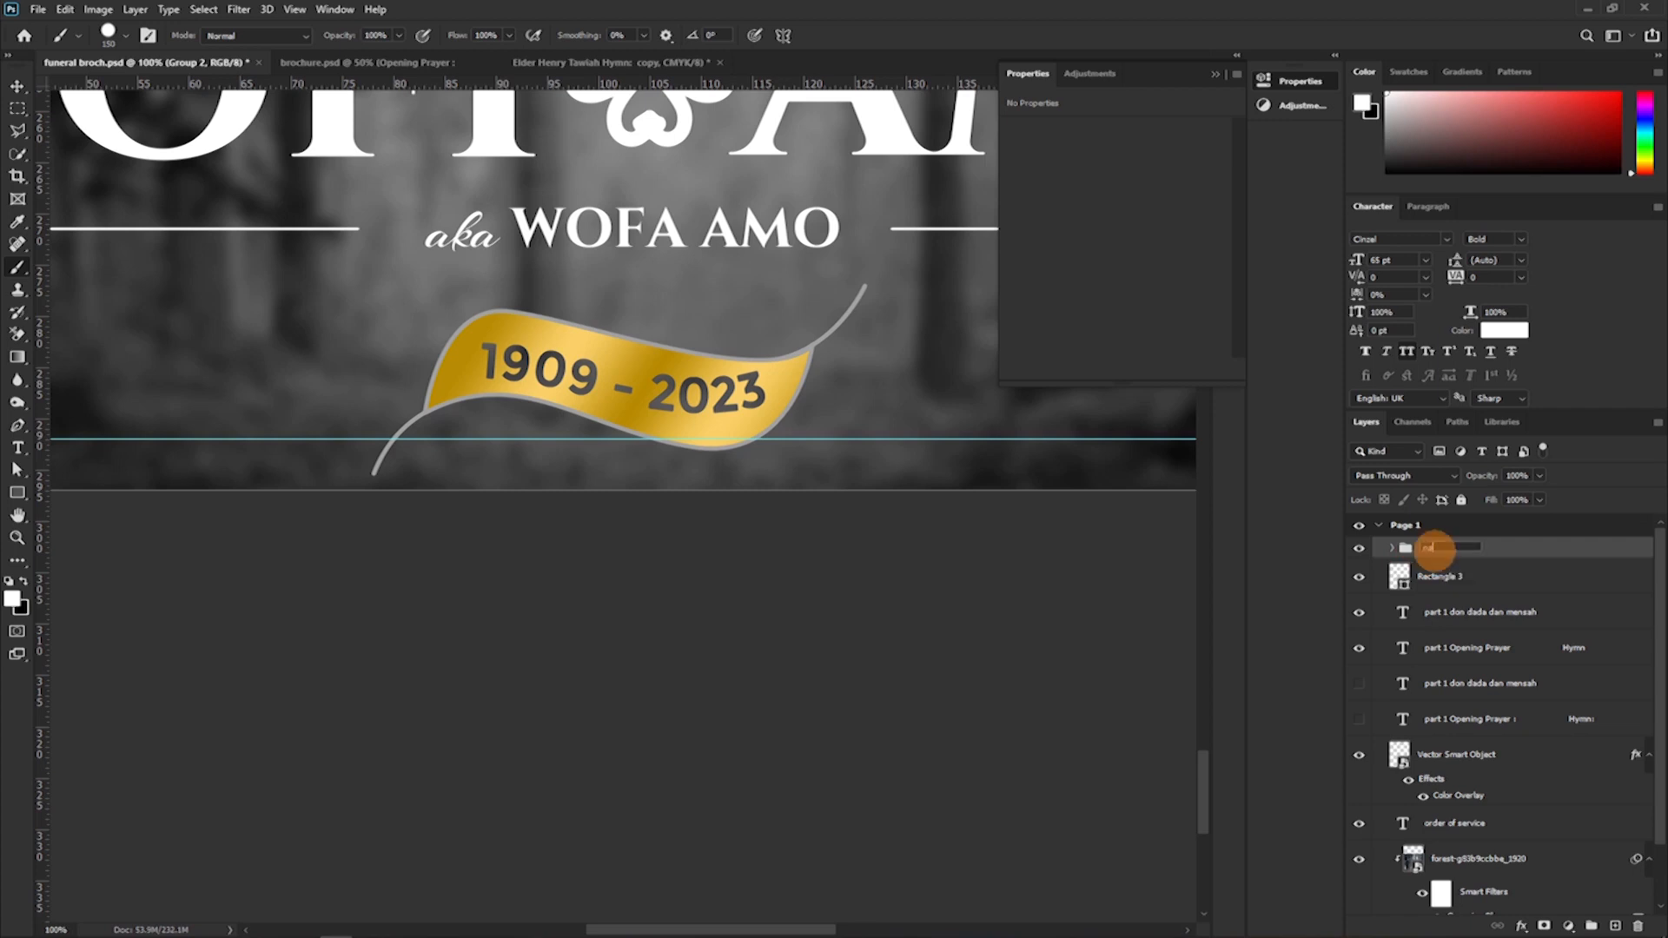
{"action": "key", "text": "Return"}
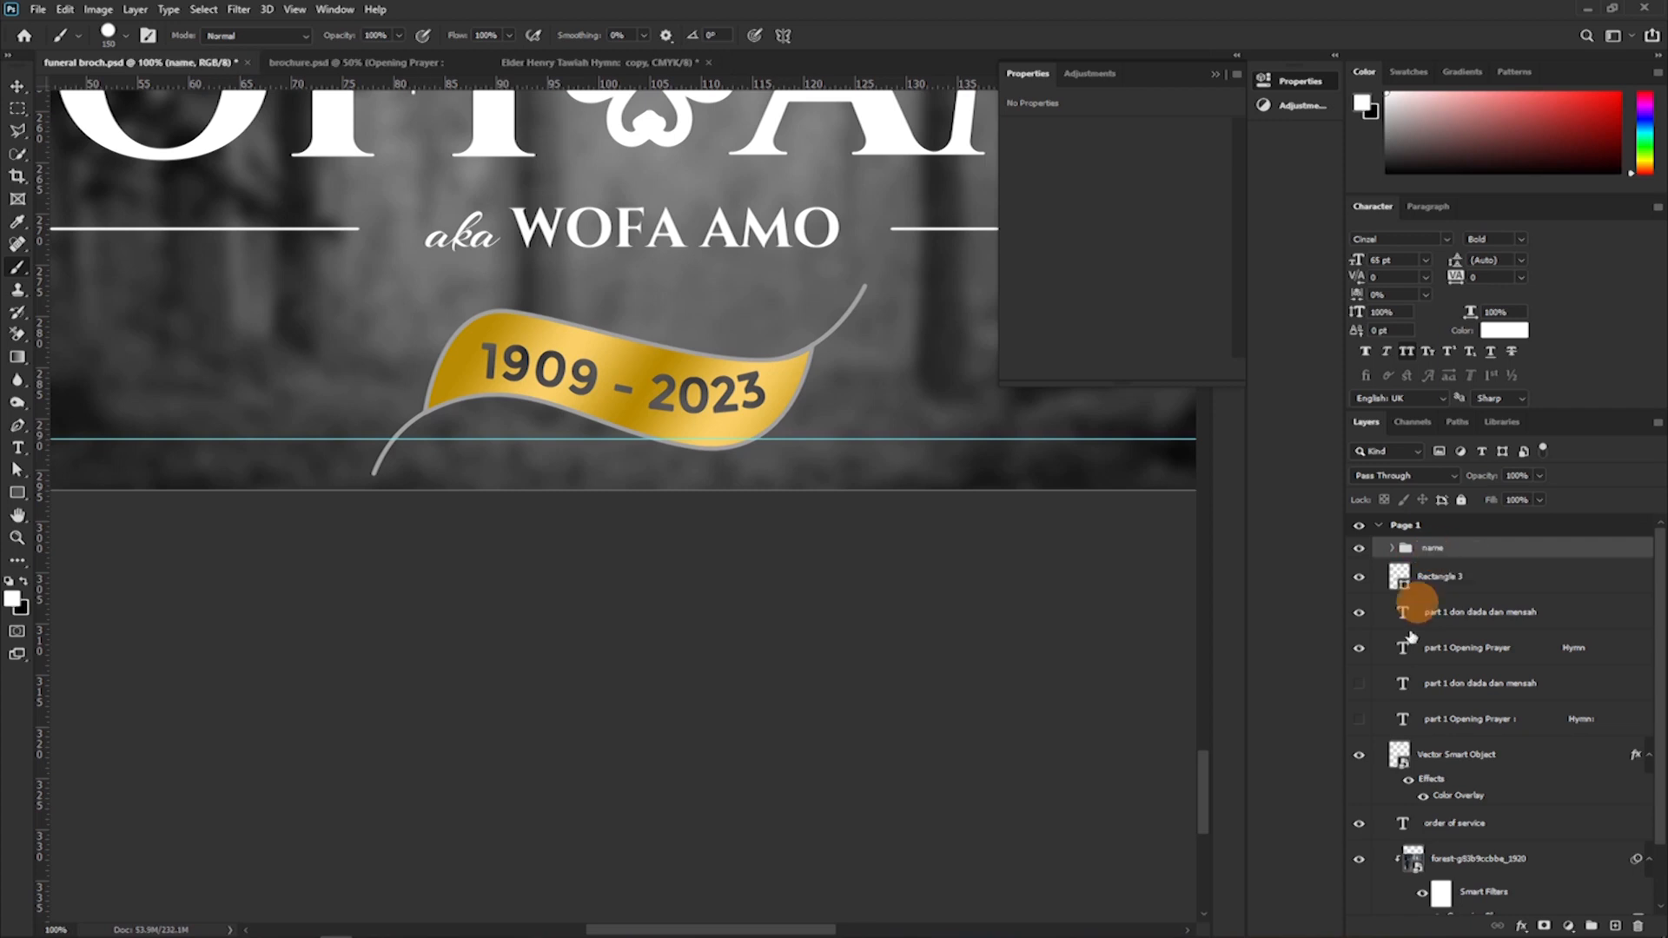
Apply a white Color Overlay to the whole name group on Page 1.
{"action": "right_click", "coordinate": [1381, 560]}
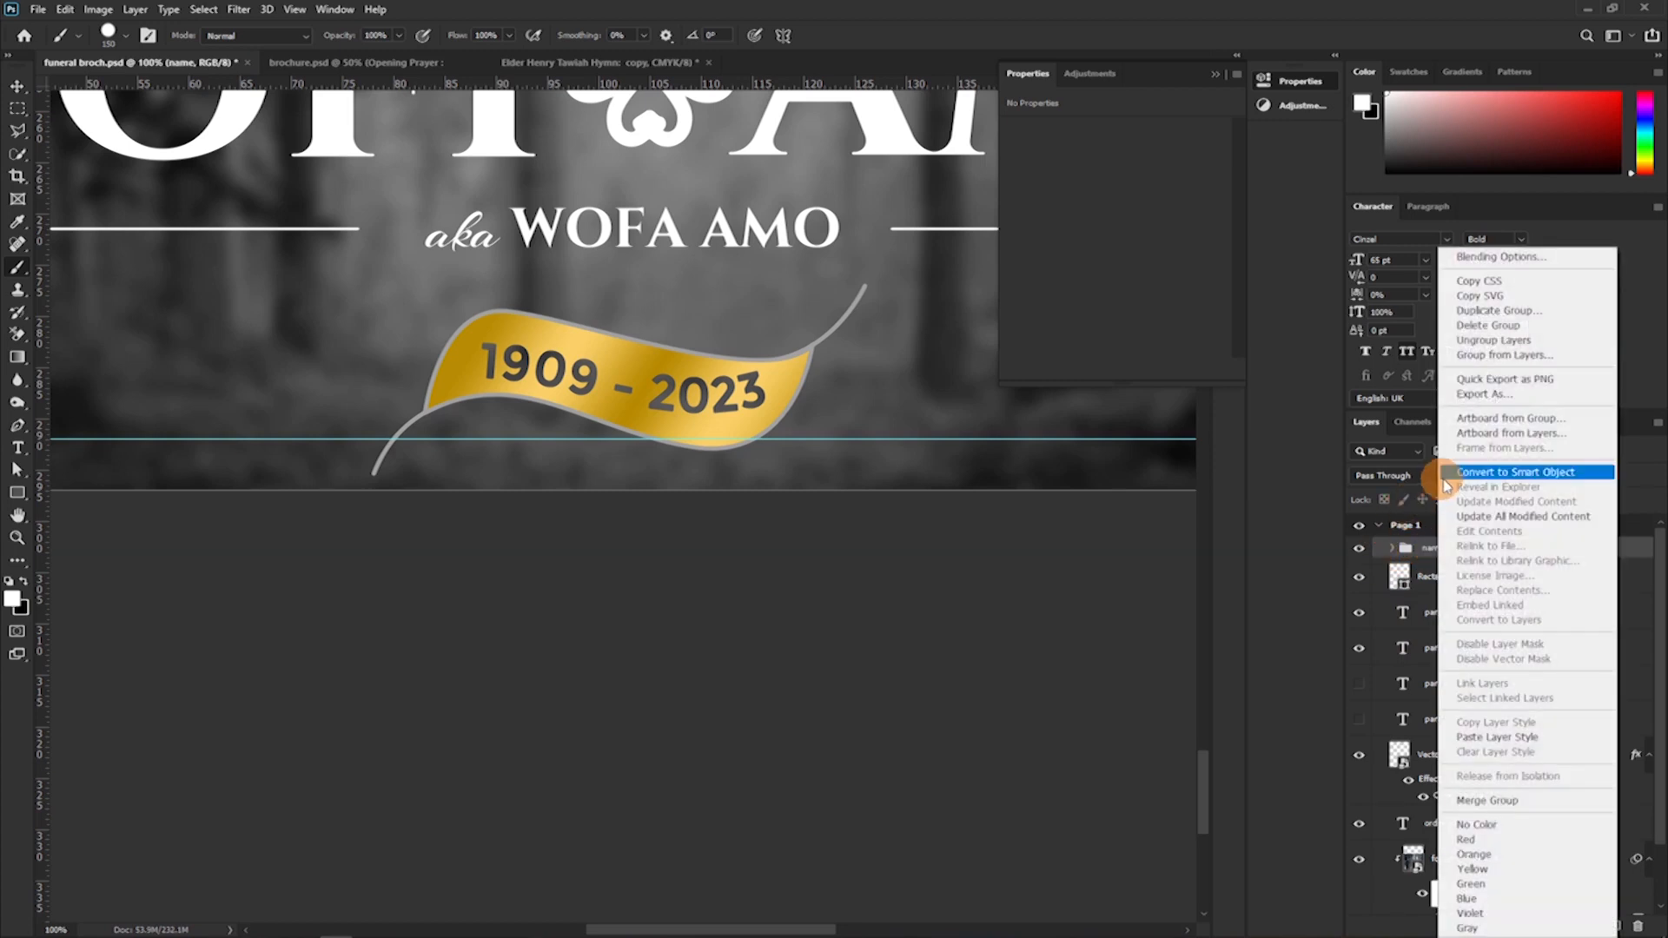
{"action": "left_click", "coordinate": [1433, 560]}
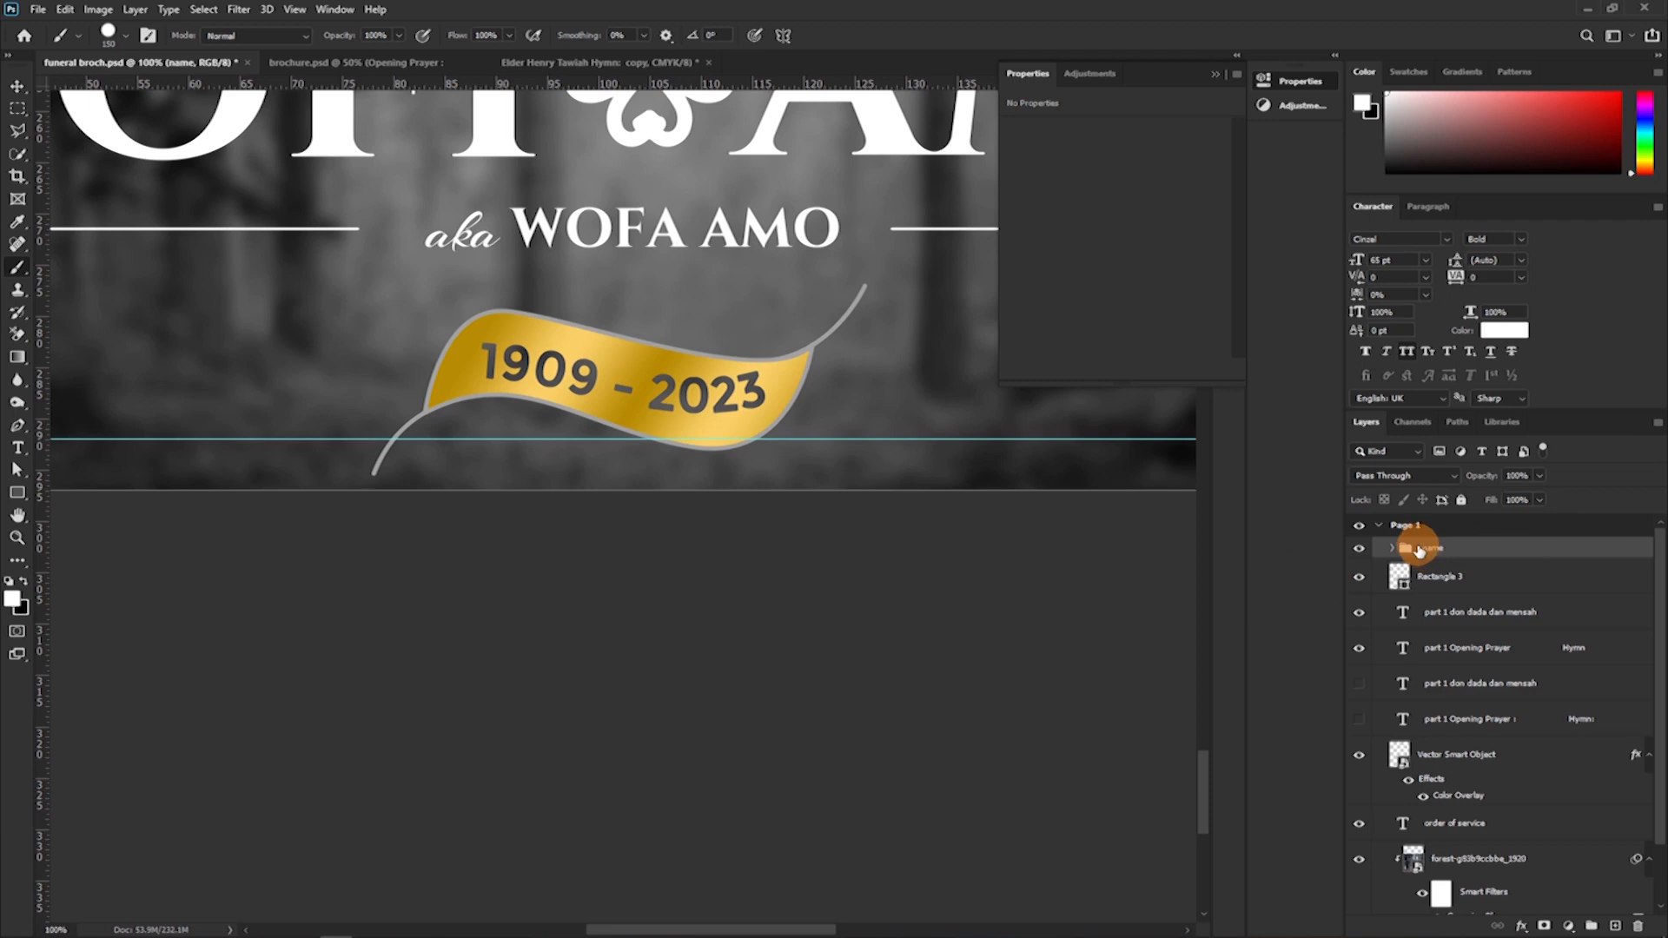
{"action": "double_click", "coordinate": [1418, 550]}
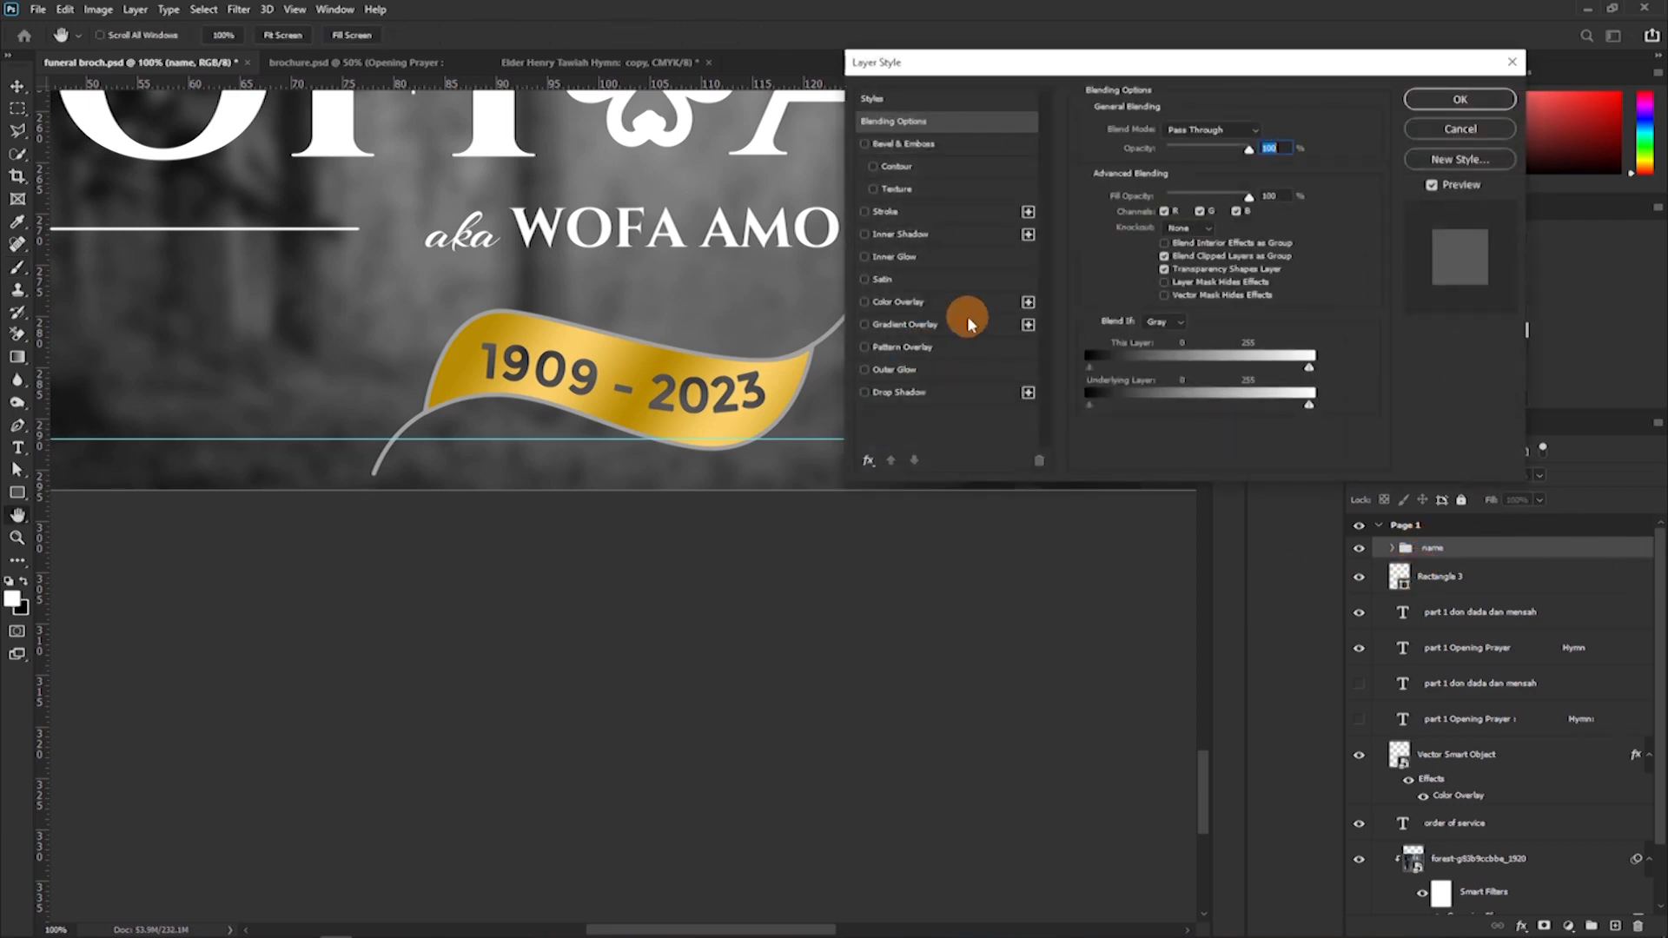
{"action": "left_click", "coordinate": [866, 303]}
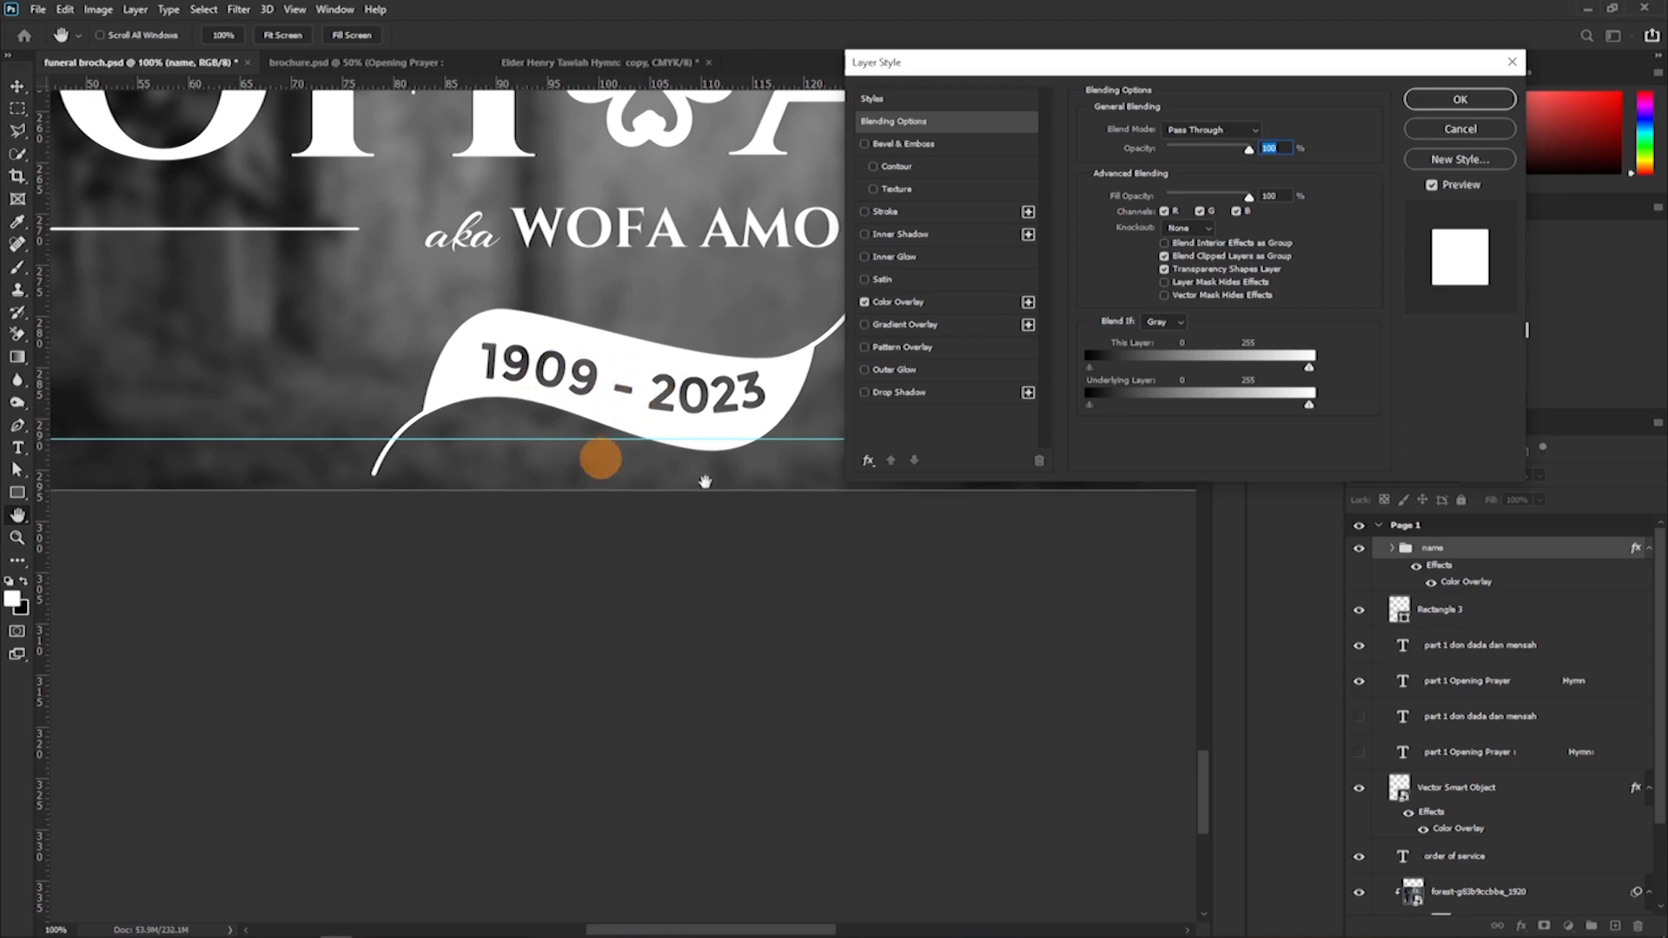
{"action": "left_click", "coordinate": [1424, 101]}
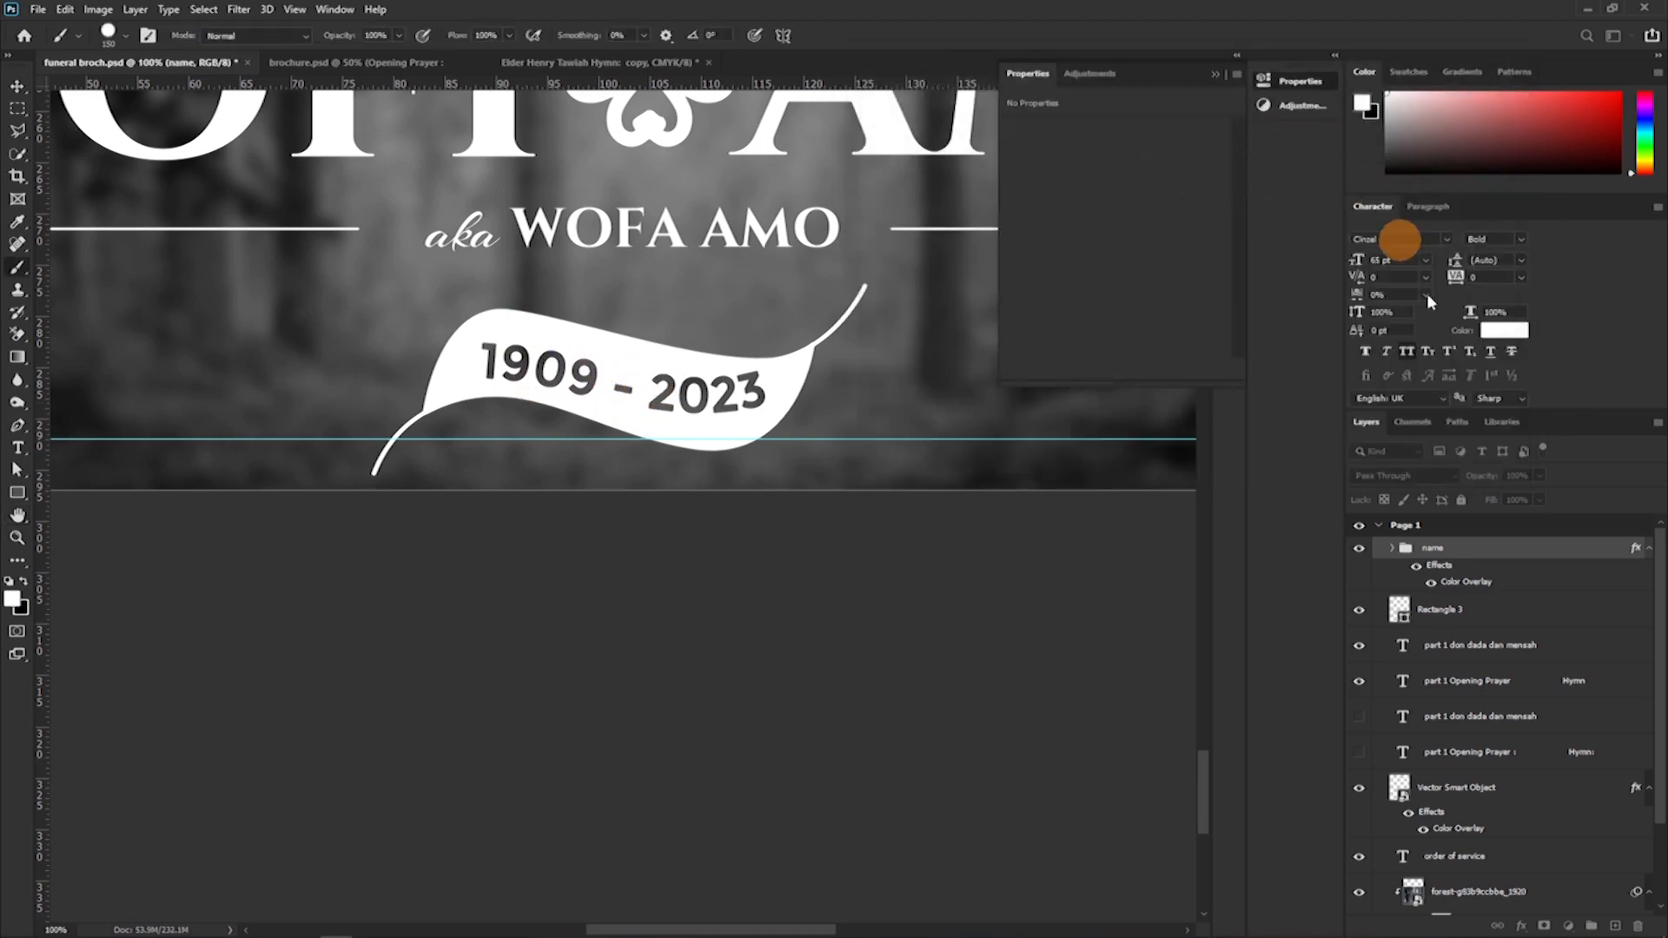
Try converting the name group to a smart object, and undo the conversion.
{"action": "right_click", "coordinate": [1494, 547]}
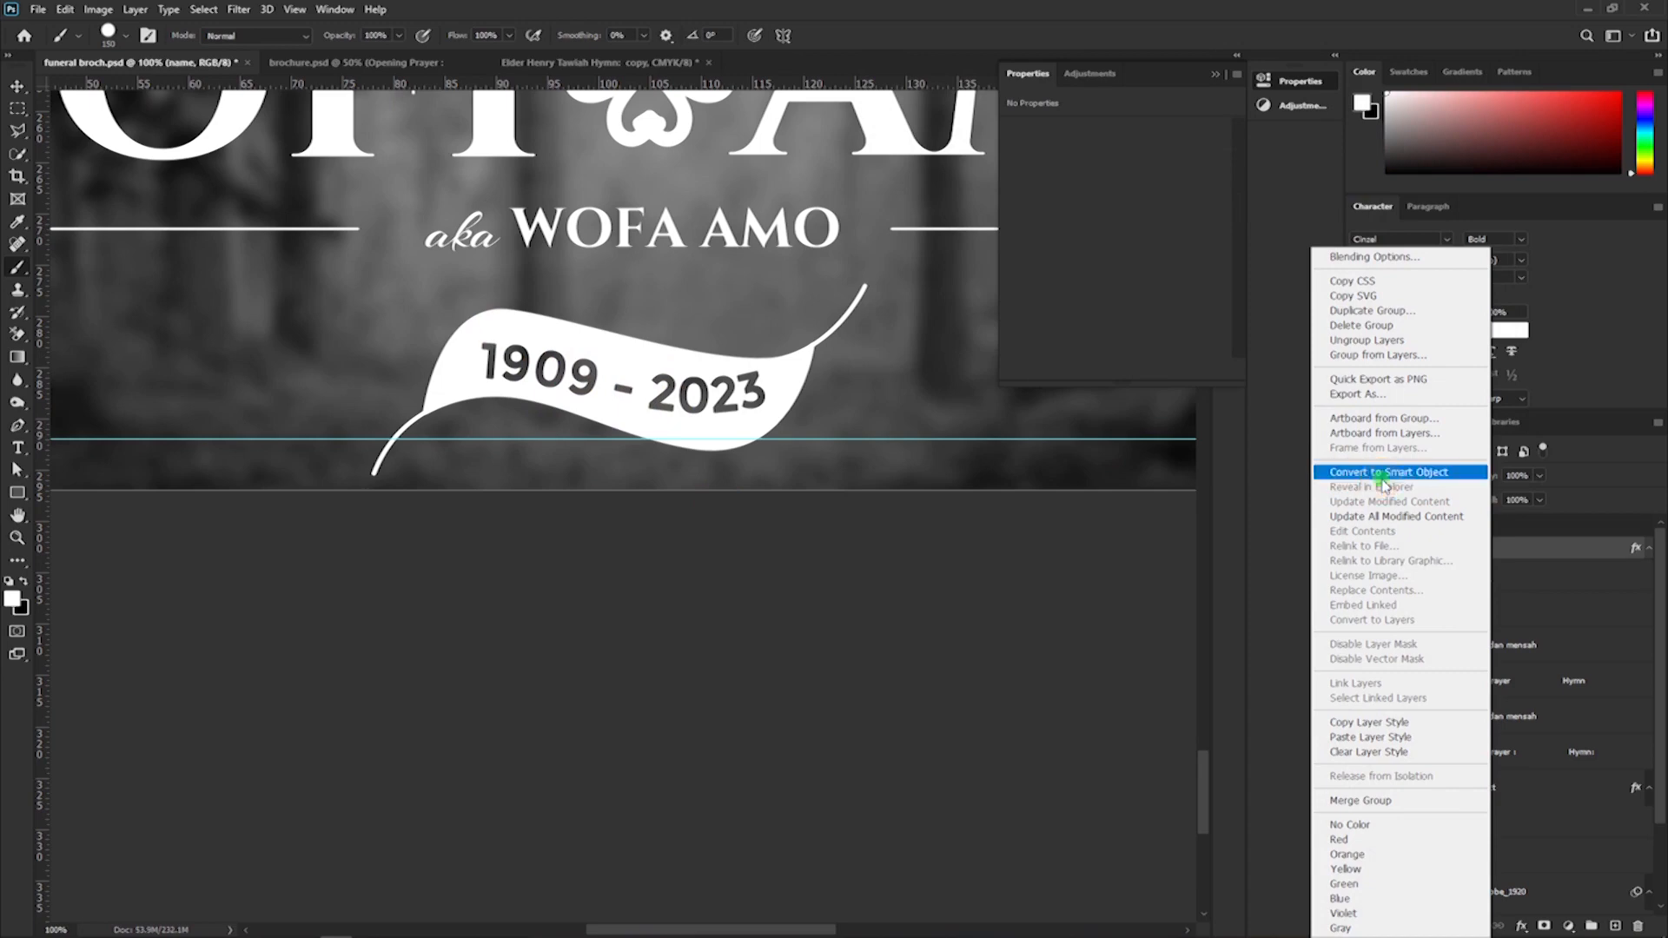
{"action": "left_click", "coordinate": [1385, 474]}
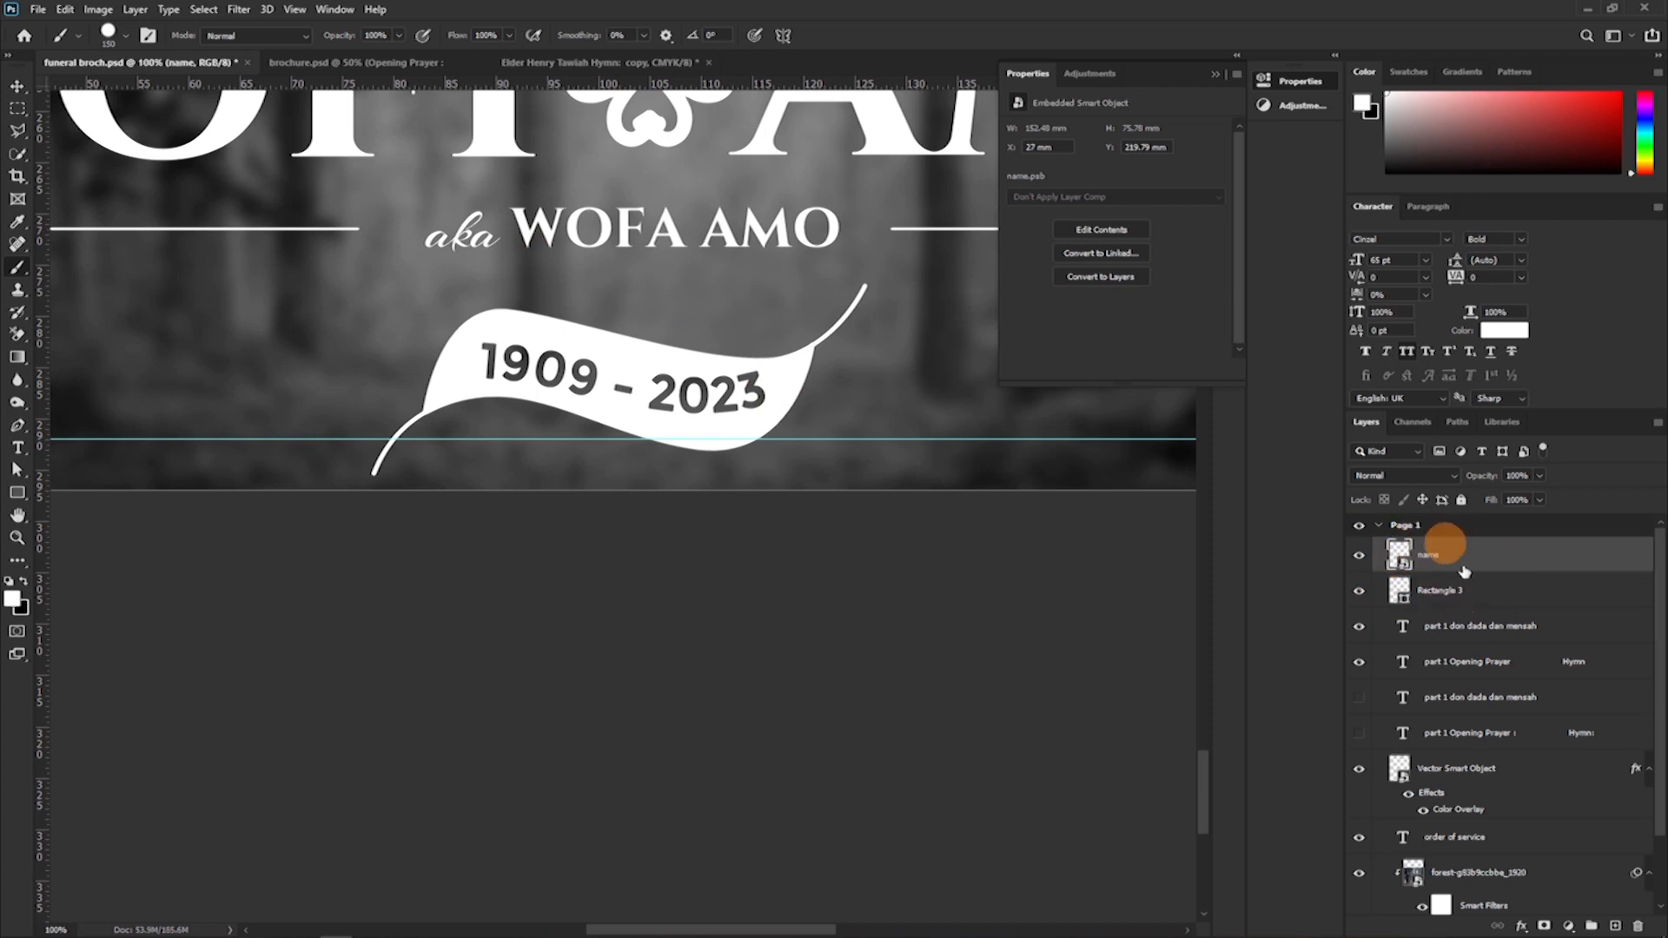
{"action": "key", "text": "ctrl+z"}
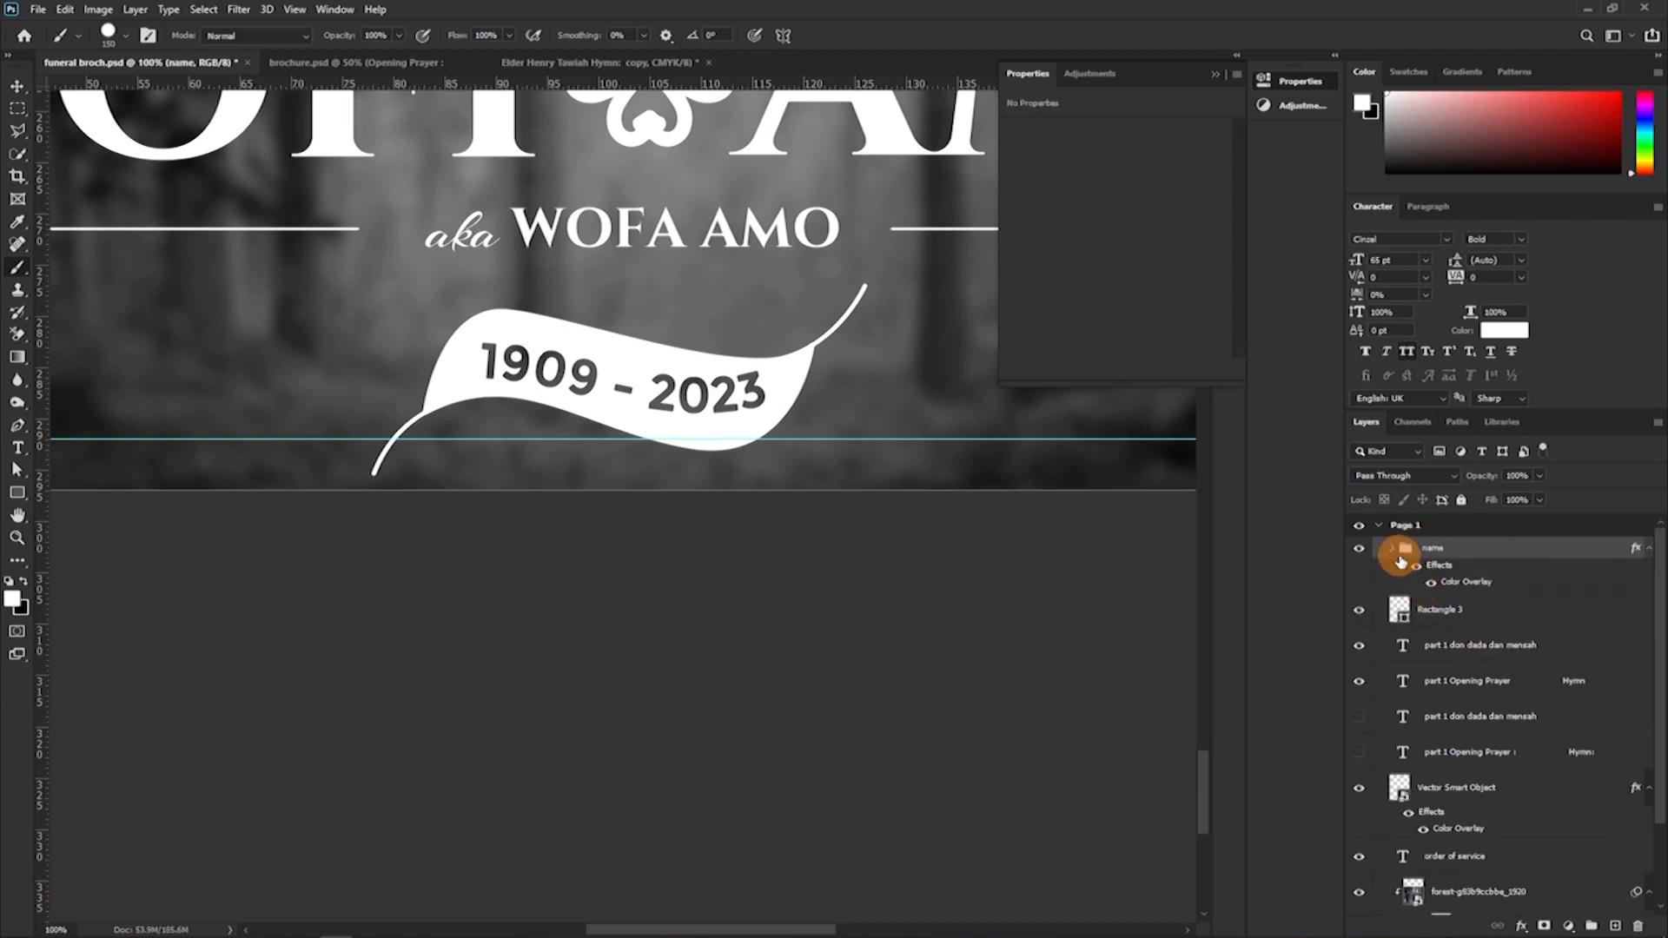
Label the name group and its layers red, and convert the group to a smart object.
{"action": "left_click", "coordinate": [1392, 551]}
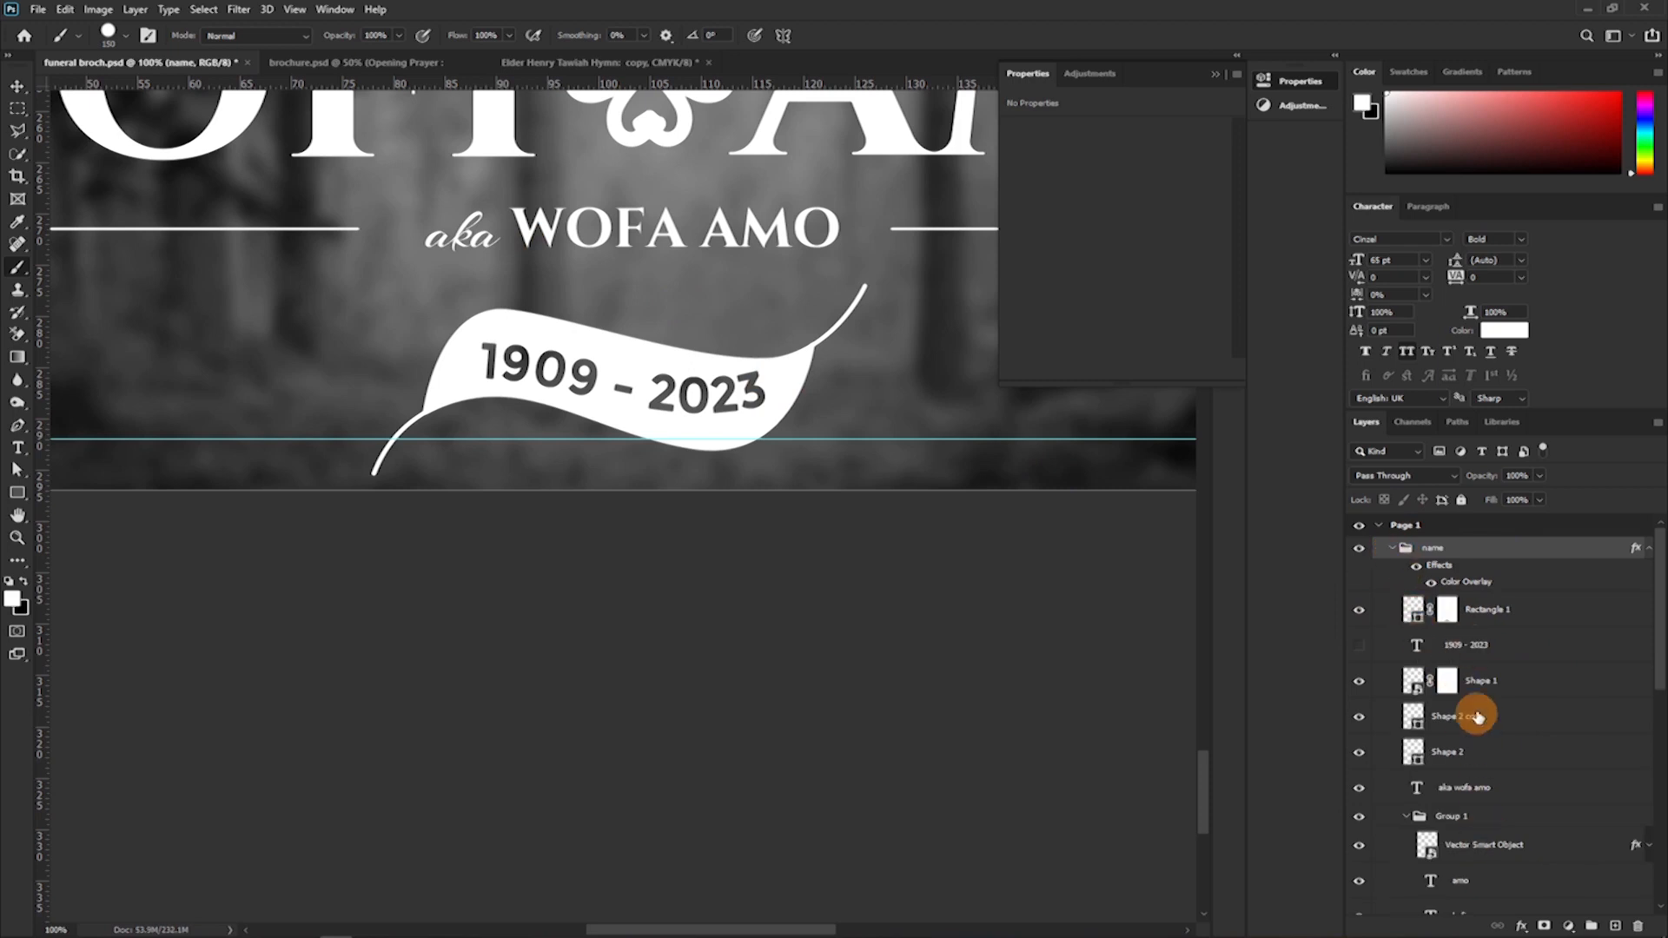
{"action": "right_click", "coordinate": [1362, 553]}
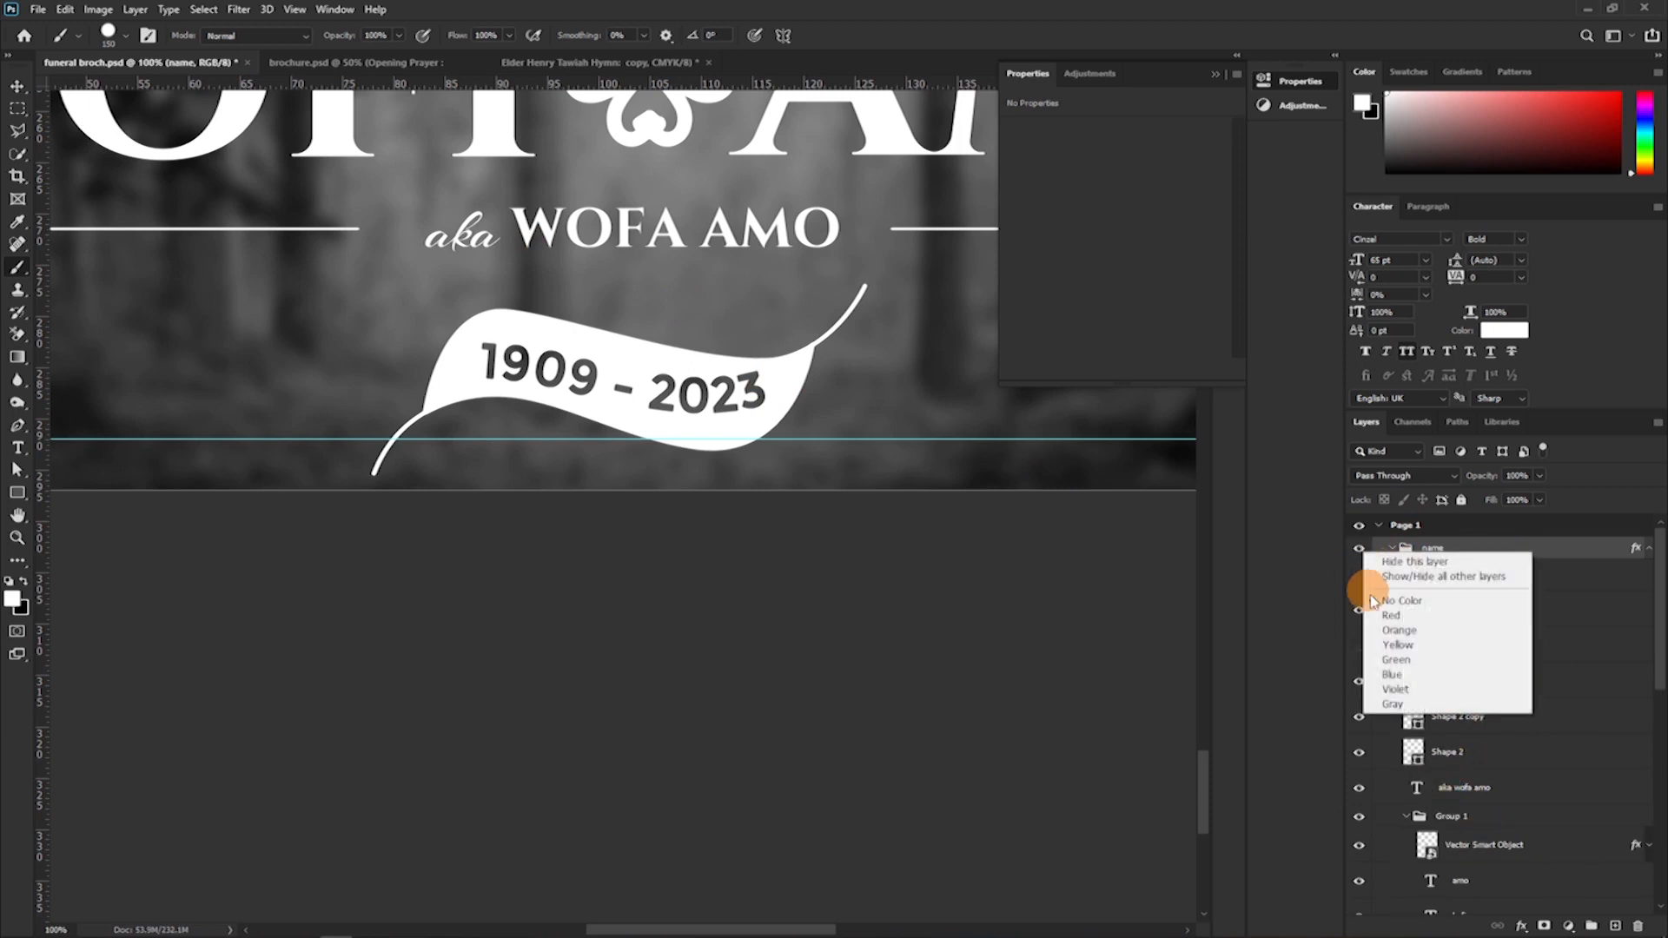
{"action": "left_click", "coordinate": [1373, 618]}
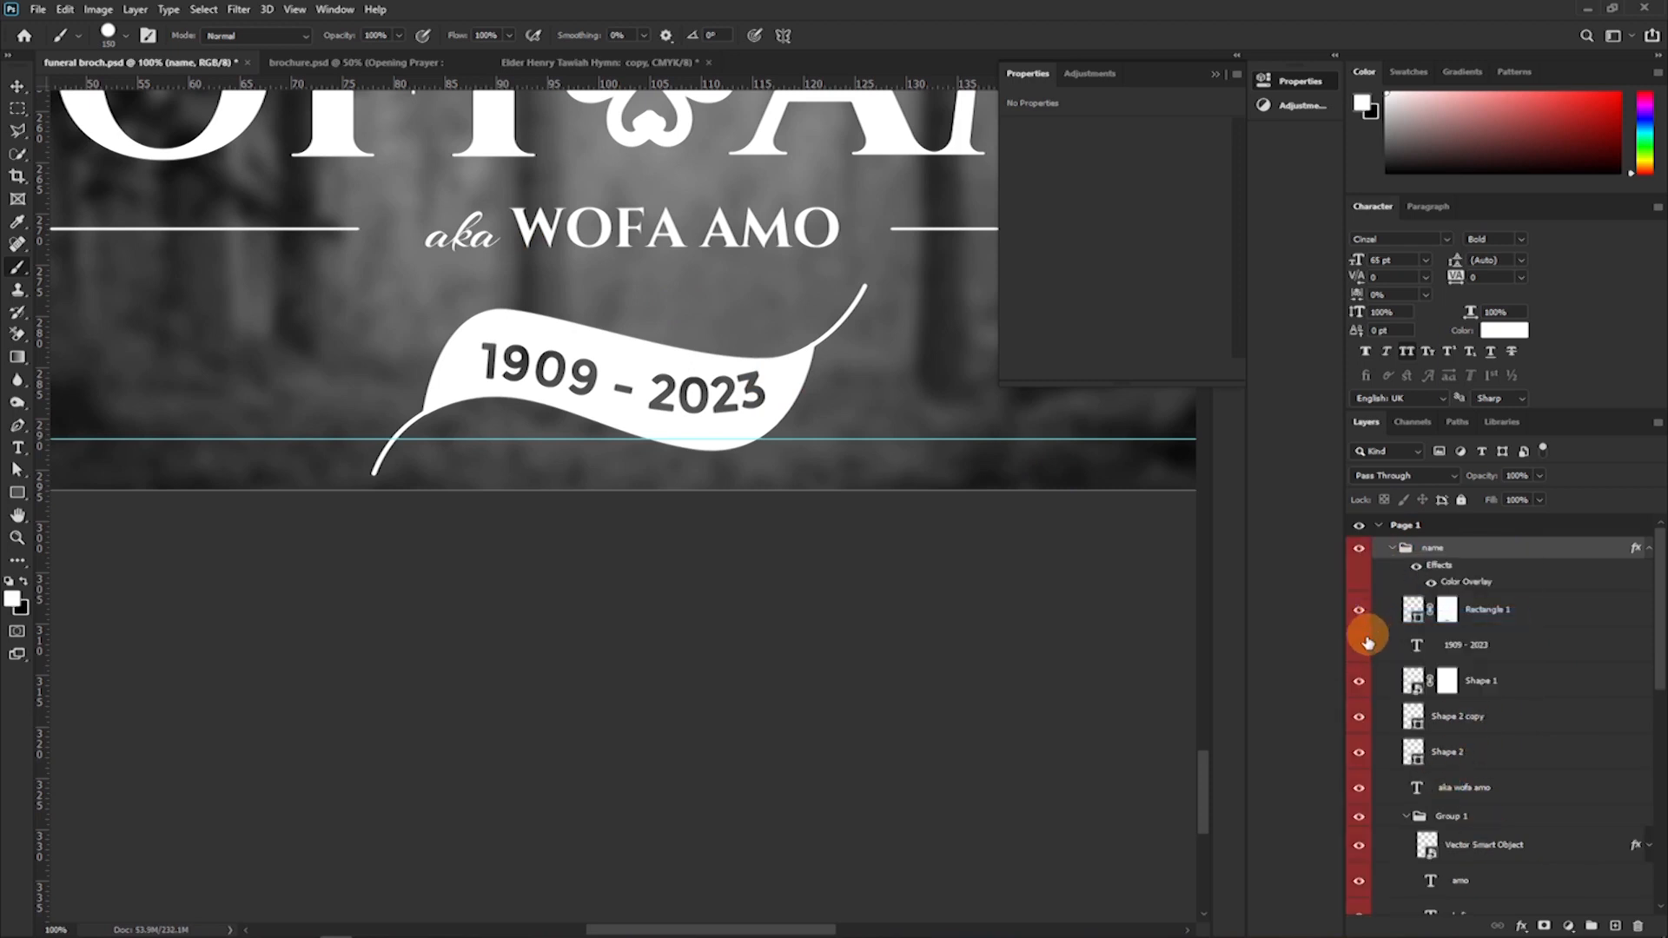
{"action": "scroll", "coordinate": [1367, 600], "scroll_direction": "down", "scroll_amount": 2}
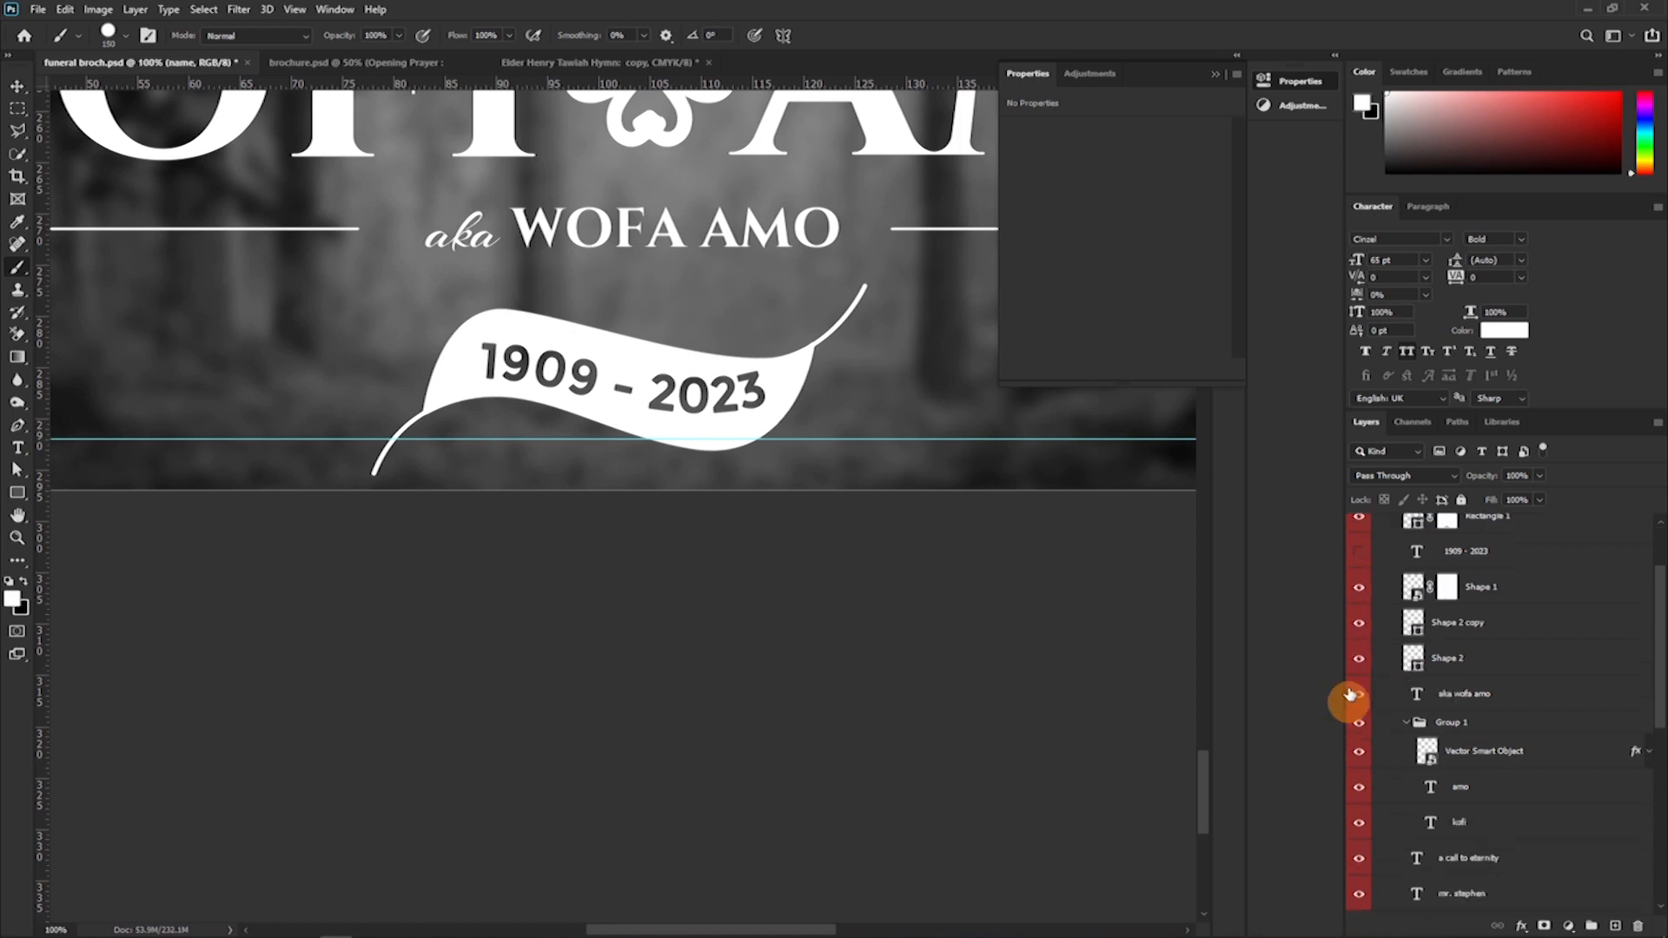
{"action": "scroll", "coordinate": [1394, 781], "scroll_direction": "up", "scroll_amount": 2}
{"action": "right_click", "coordinate": [1438, 550]}
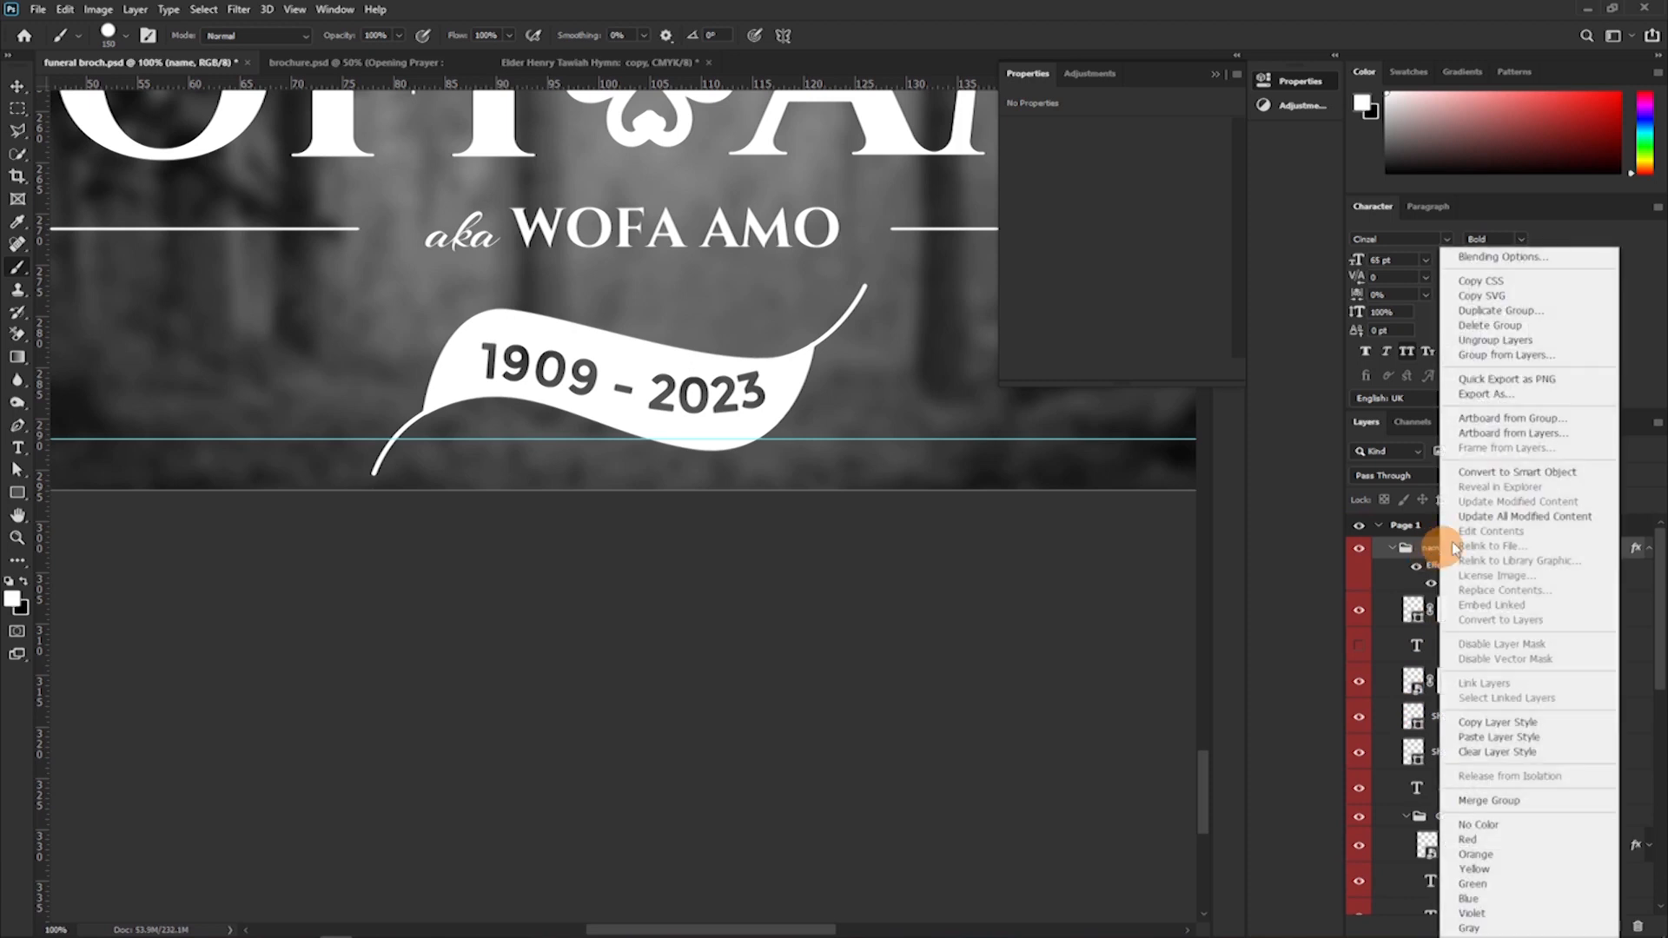
{"action": "left_click", "coordinate": [1509, 474]}
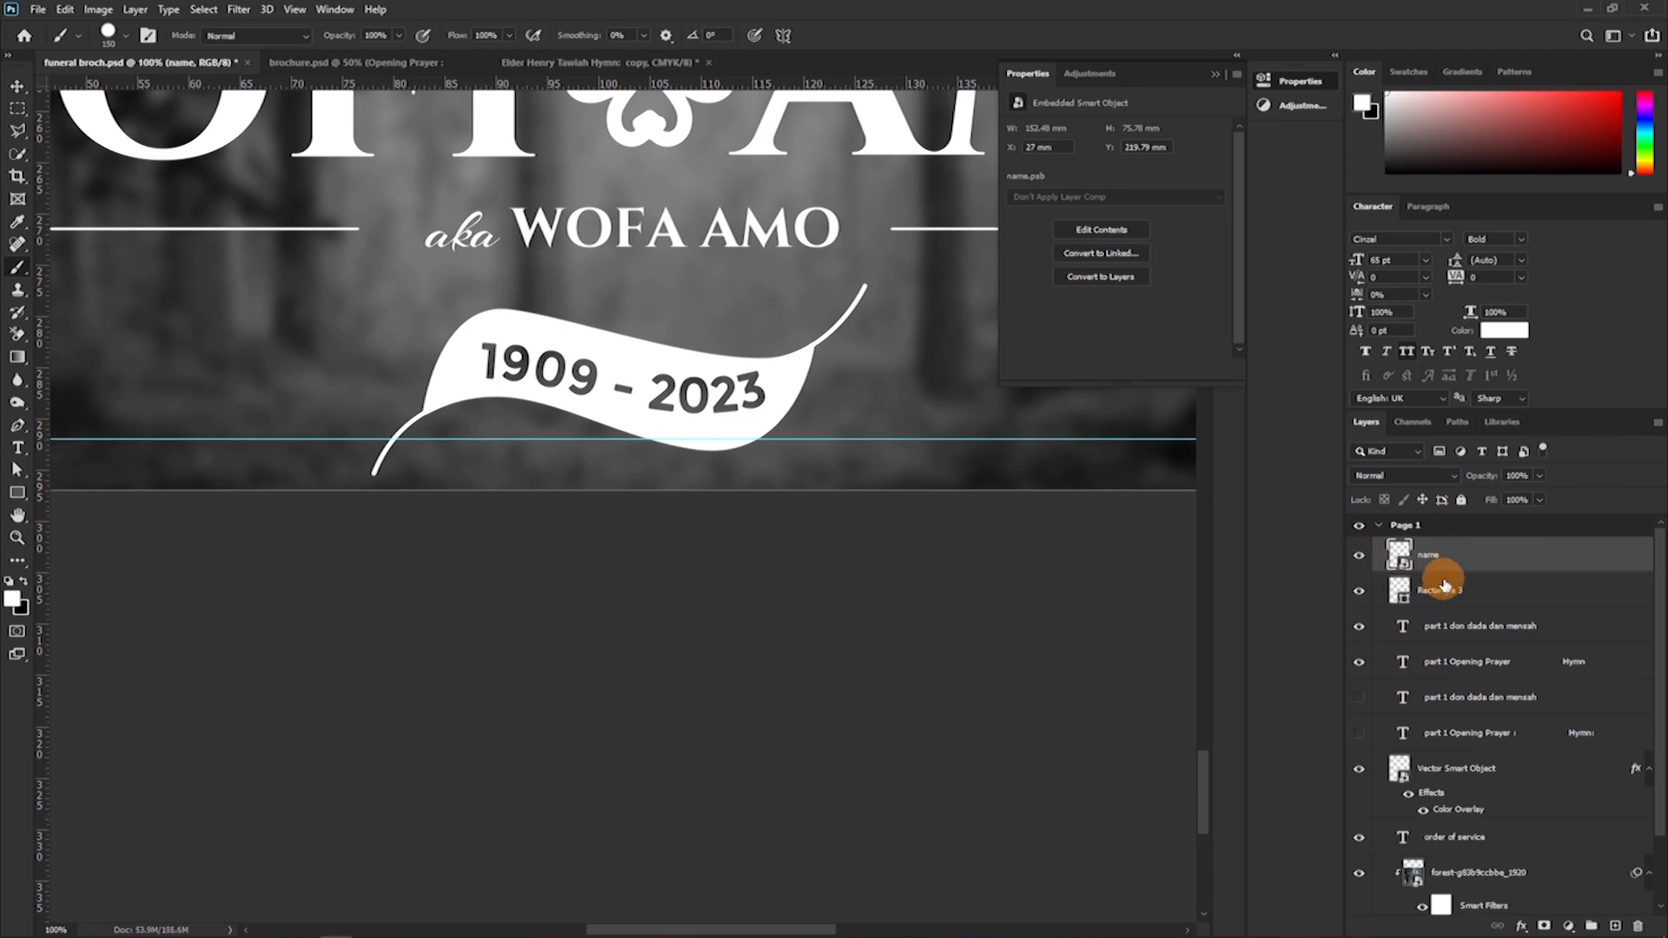
Open the name smart object's contents, swap the order of the two large name lines, and save name.psb.
{"action": "double_click", "coordinate": [1400, 563]}
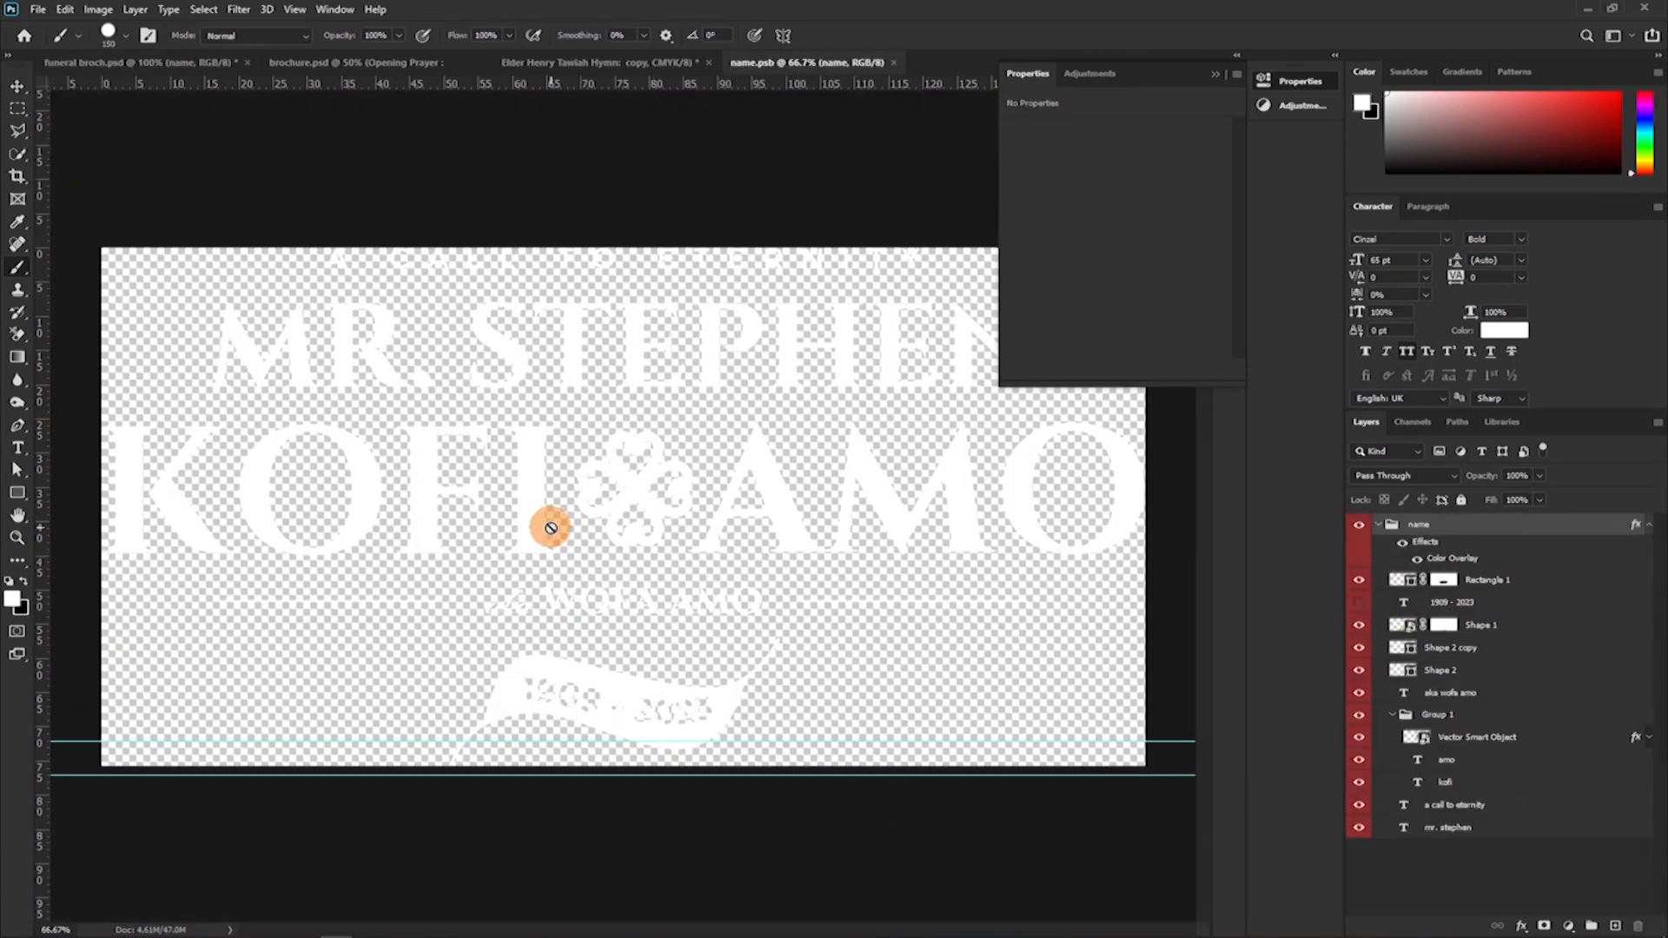
{"action": "left_click", "coordinate": [17, 86]}
{"action": "left_click_drag", "start_coordinate": [616, 508], "coordinate": [649, 532]}
{"action": "left_click_drag", "start_coordinate": [656, 277], "coordinate": [660, 378]}
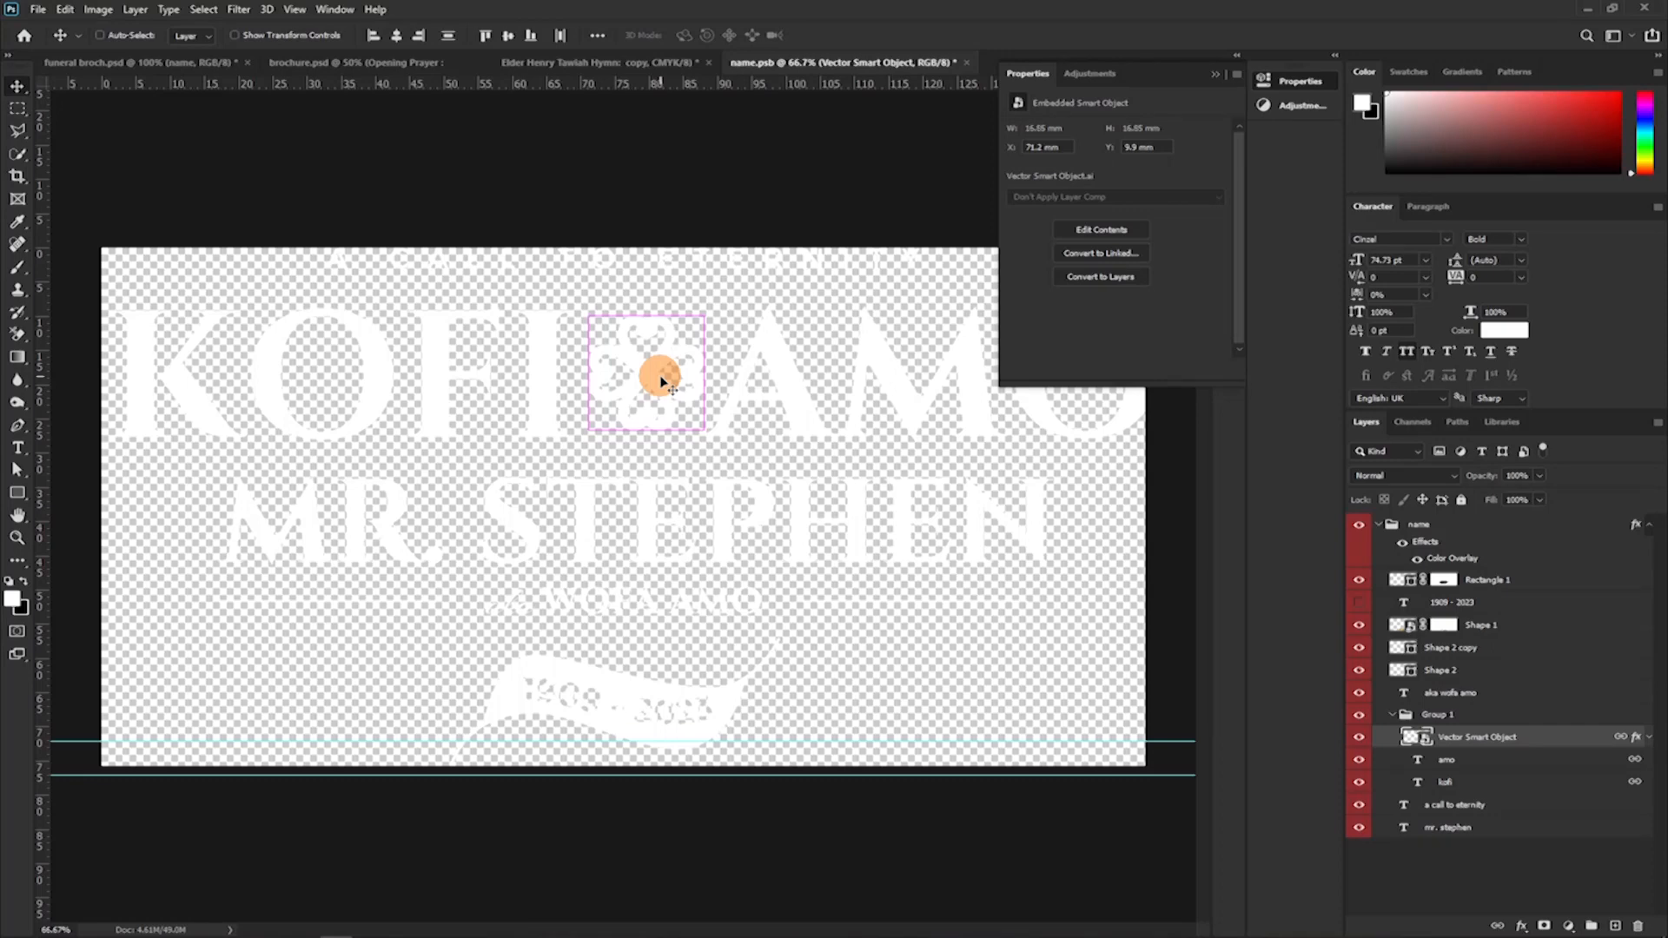
{"action": "key", "text": "ctrl+s"}
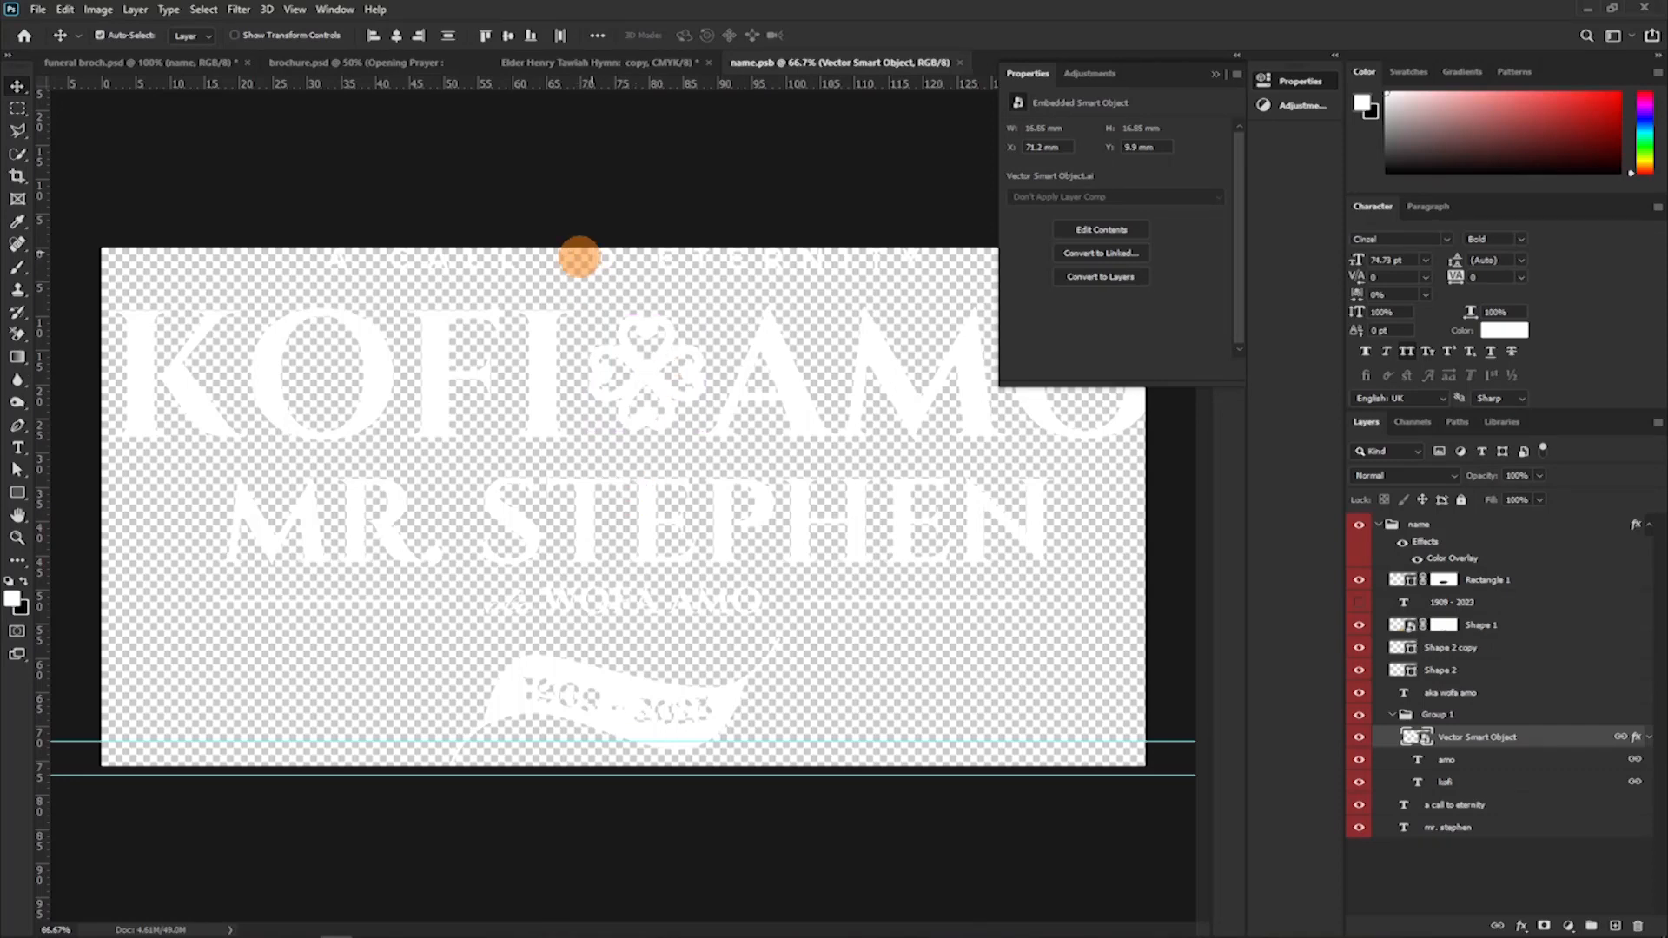
Return to funeral broch.psd, undo the name smart object's content update, and close name.psb.
{"action": "left_click", "coordinate": [69, 63]}
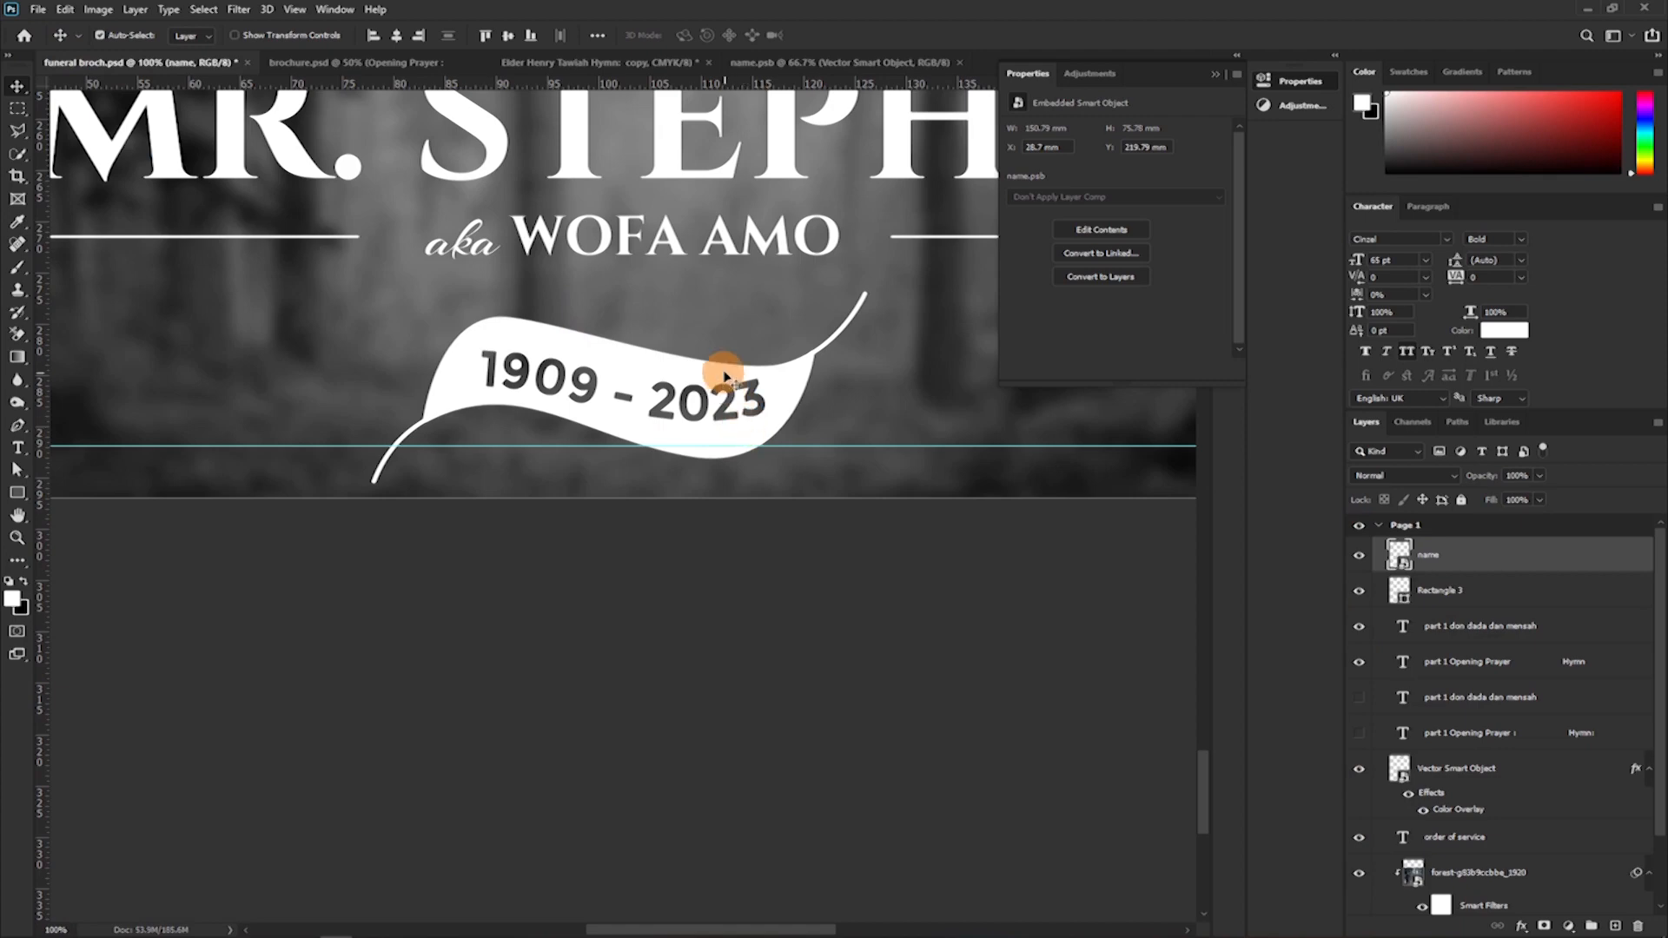
{"action": "scroll", "coordinate": [726, 365], "scroll_direction": "up", "scroll_amount": 10}
{"action": "scroll", "coordinate": [717, 310], "scroll_direction": "up", "scroll_amount": 2}
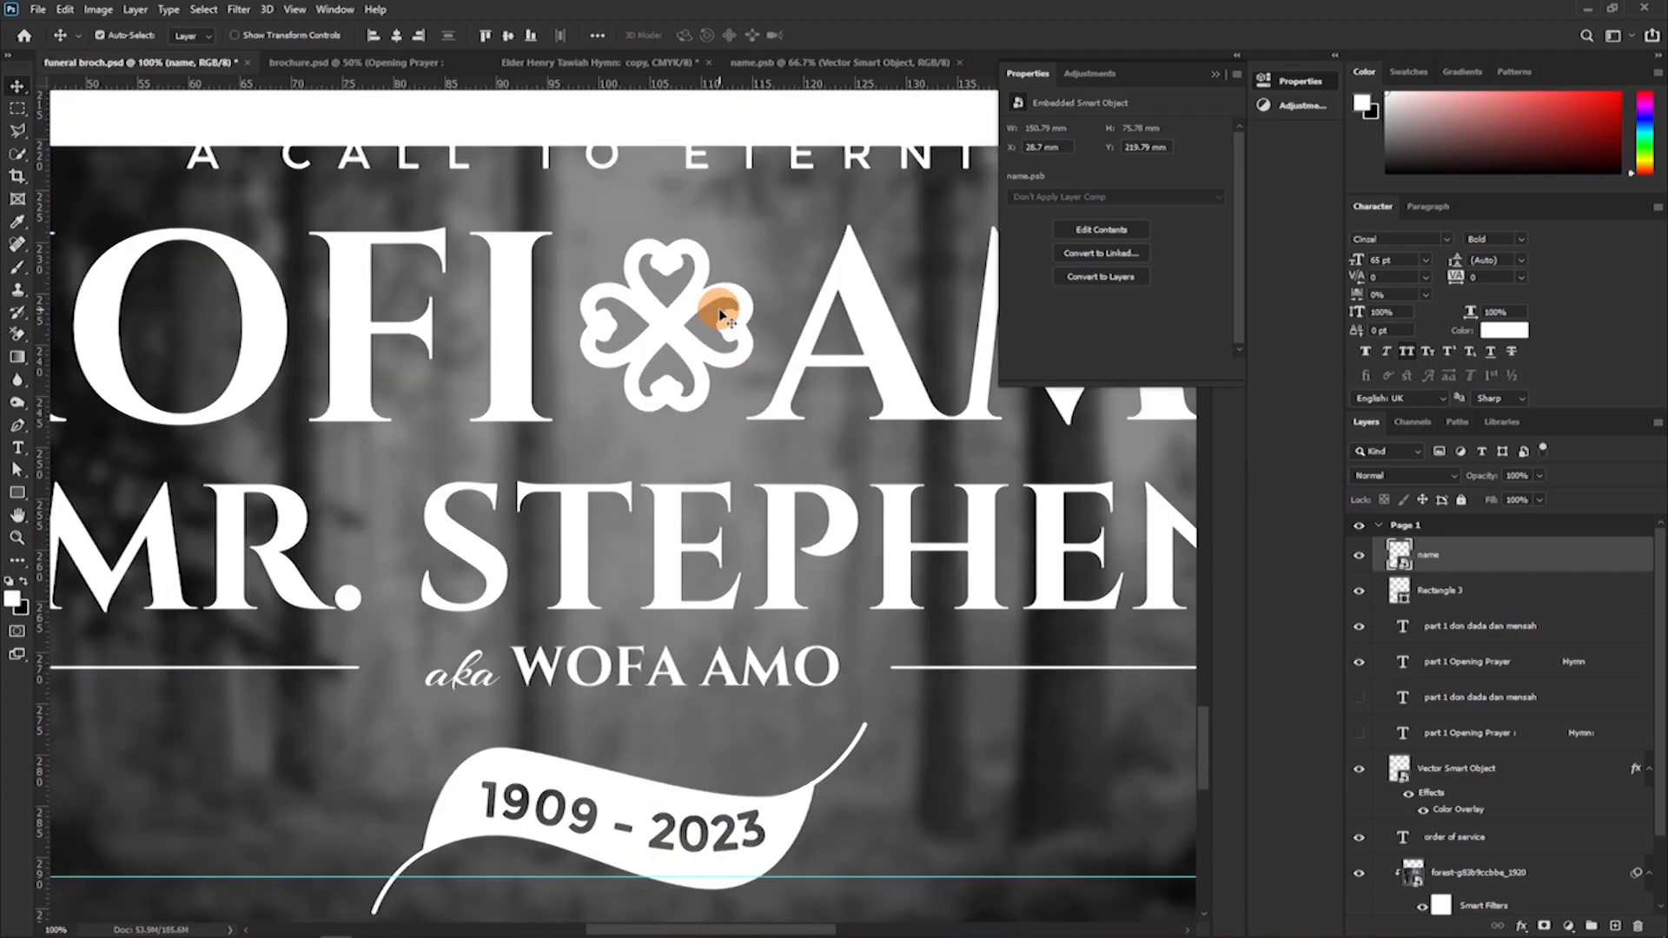
{"action": "key", "text": "ctrl+z"}
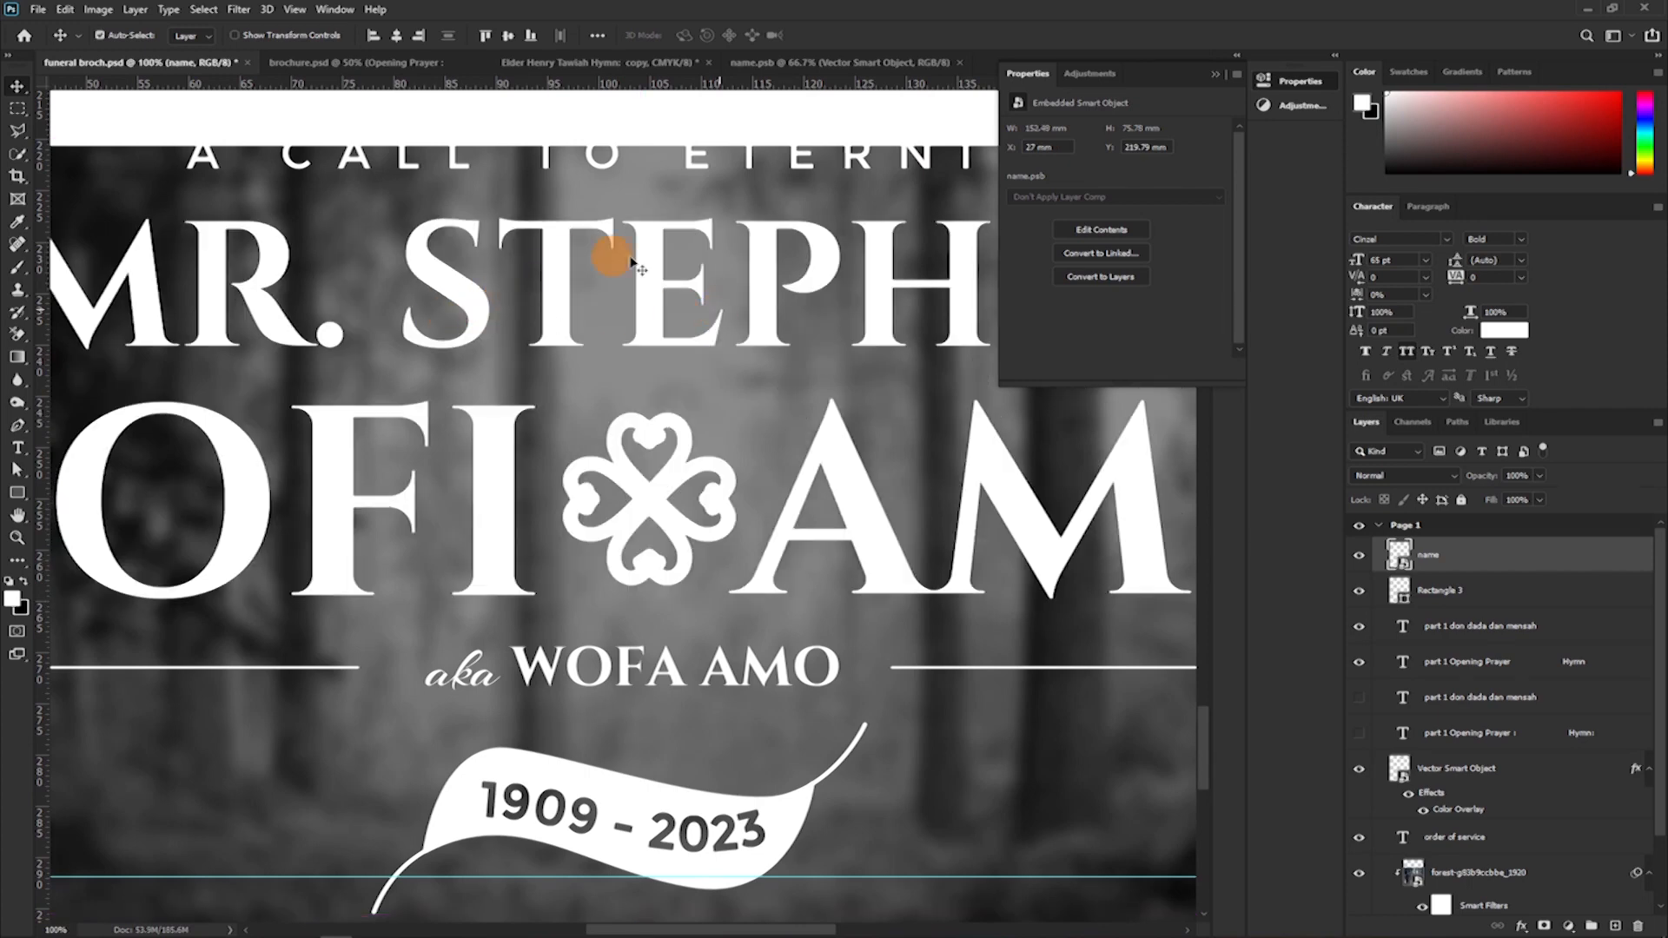
{"action": "left_click", "coordinate": [959, 62]}
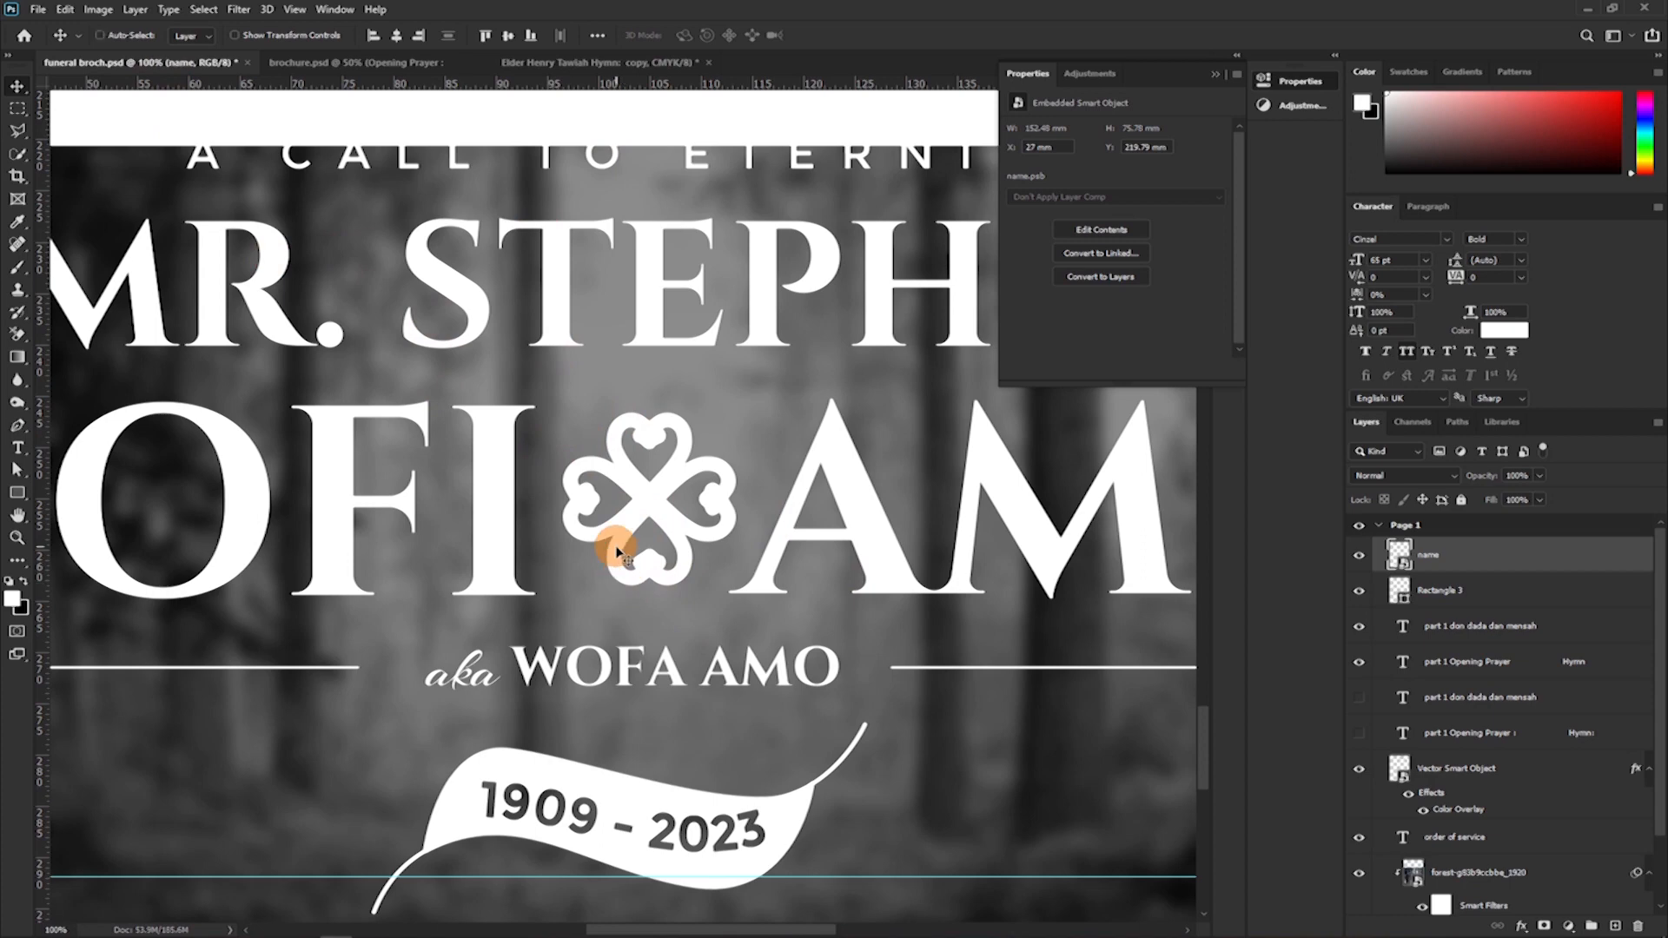
Scale the name smart object to 37% and place it in the lower middle of the forest photo.
{"action": "scroll", "coordinate": [615, 549], "scroll_direction": "down", "scroll_amount": 3}
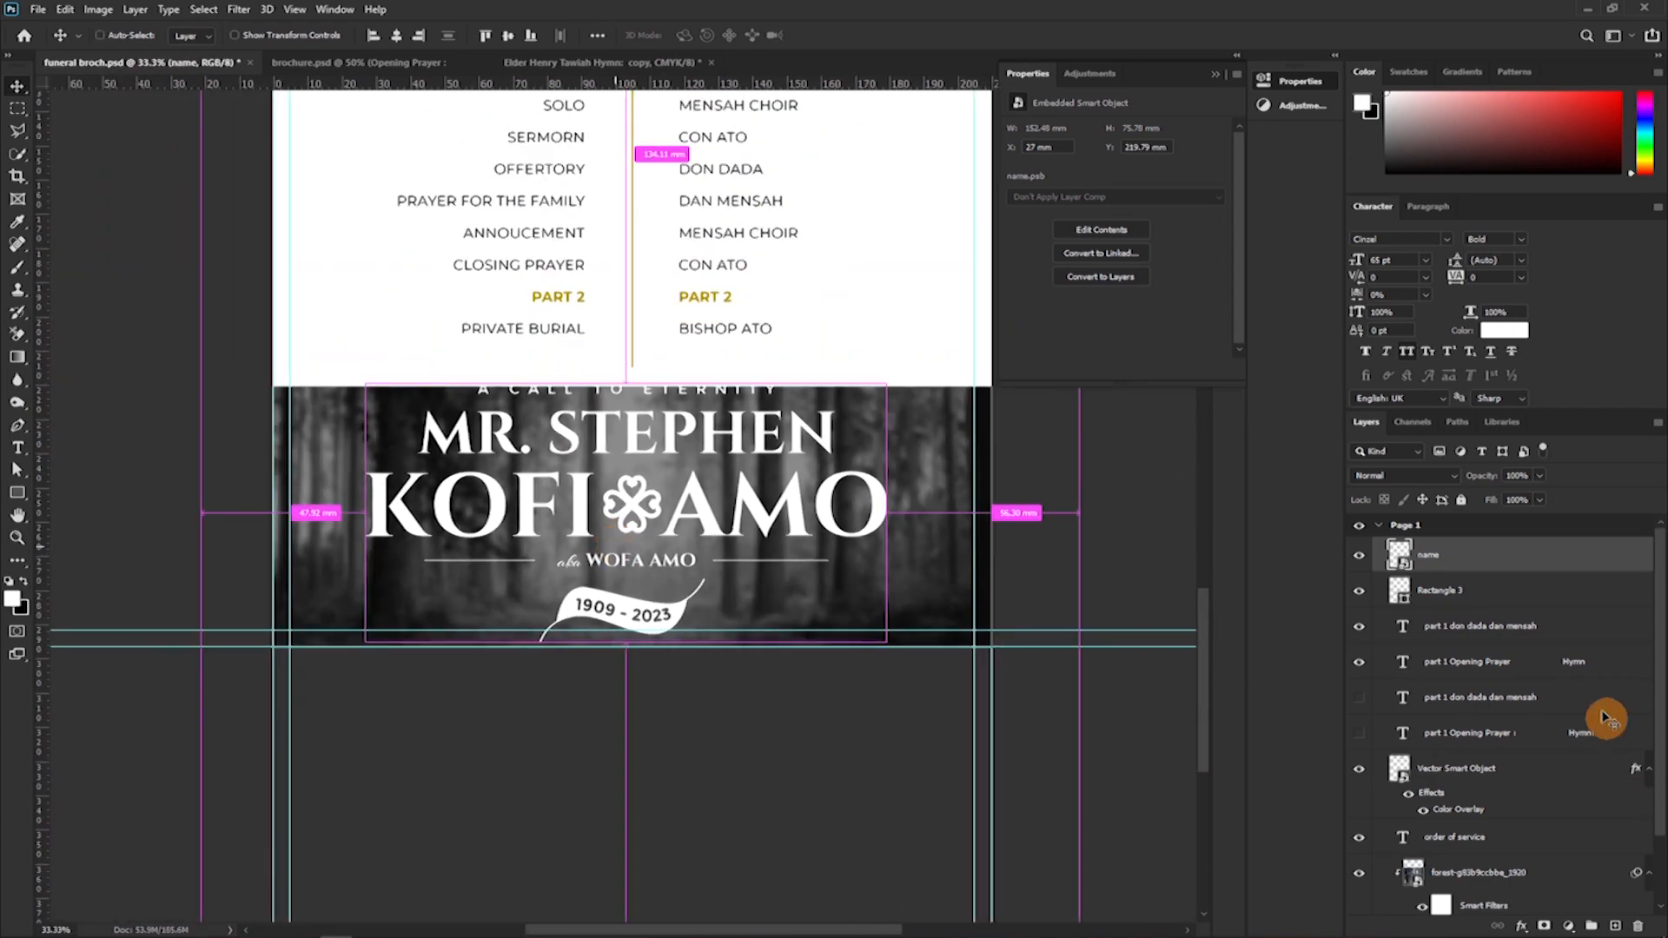
{"action": "key", "text": "ctrl+t"}
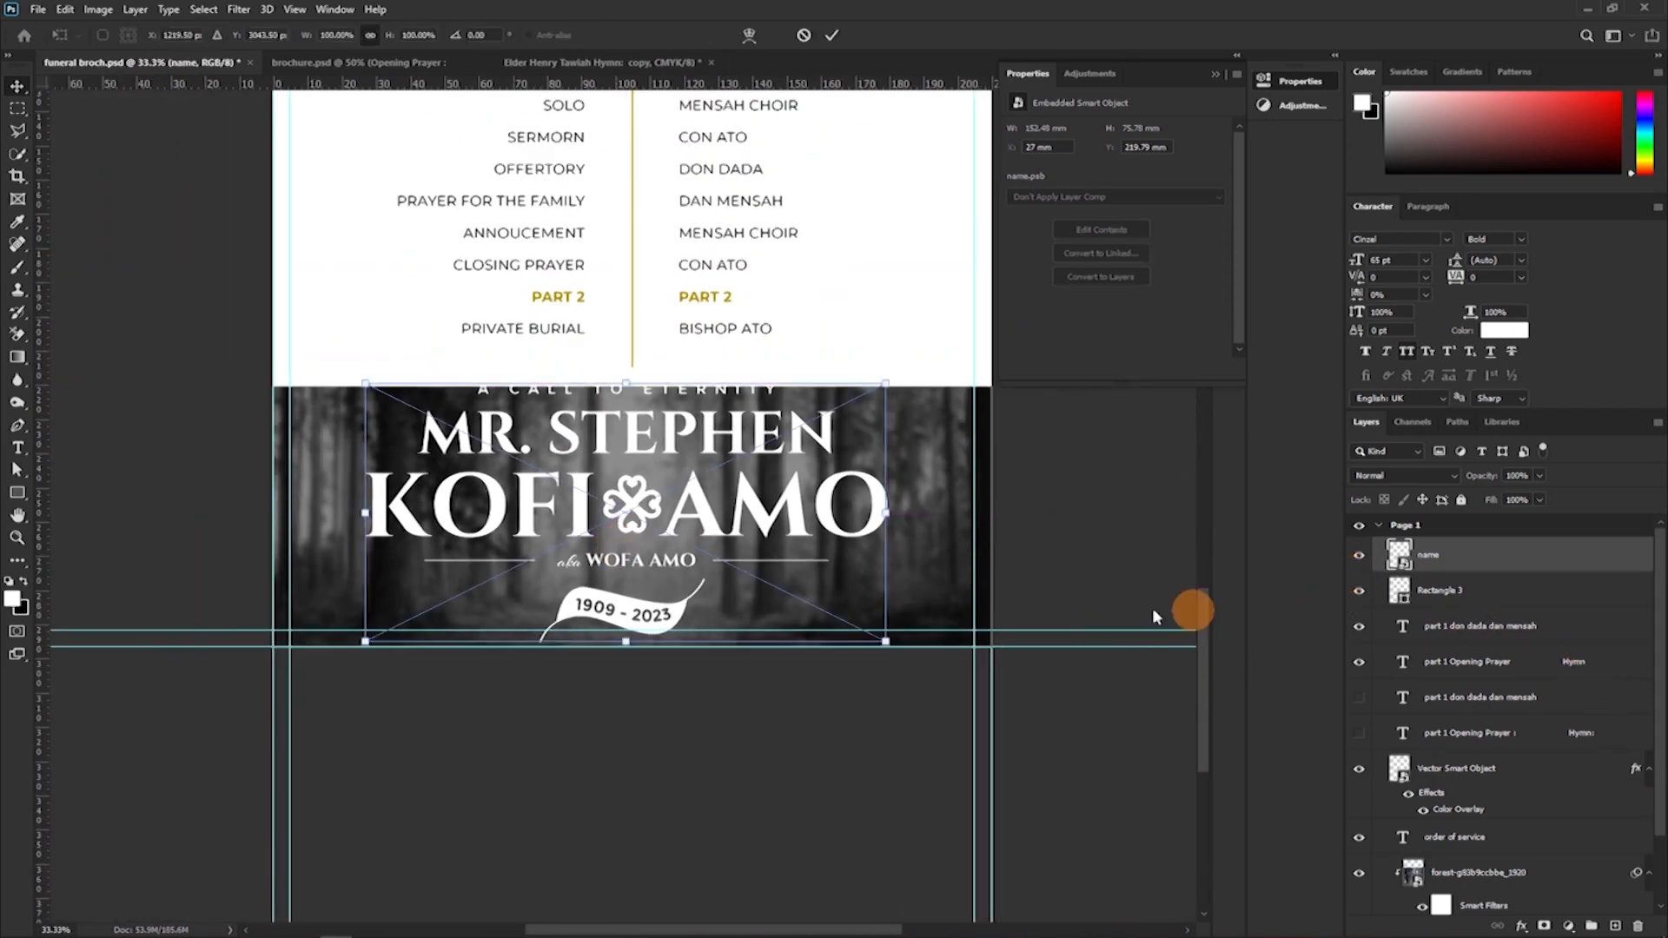
{"action": "left_click_drag", "start_coordinate": [623, 377], "coordinate": [612, 542]}
{"action": "left_click", "coordinate": [831, 35]}
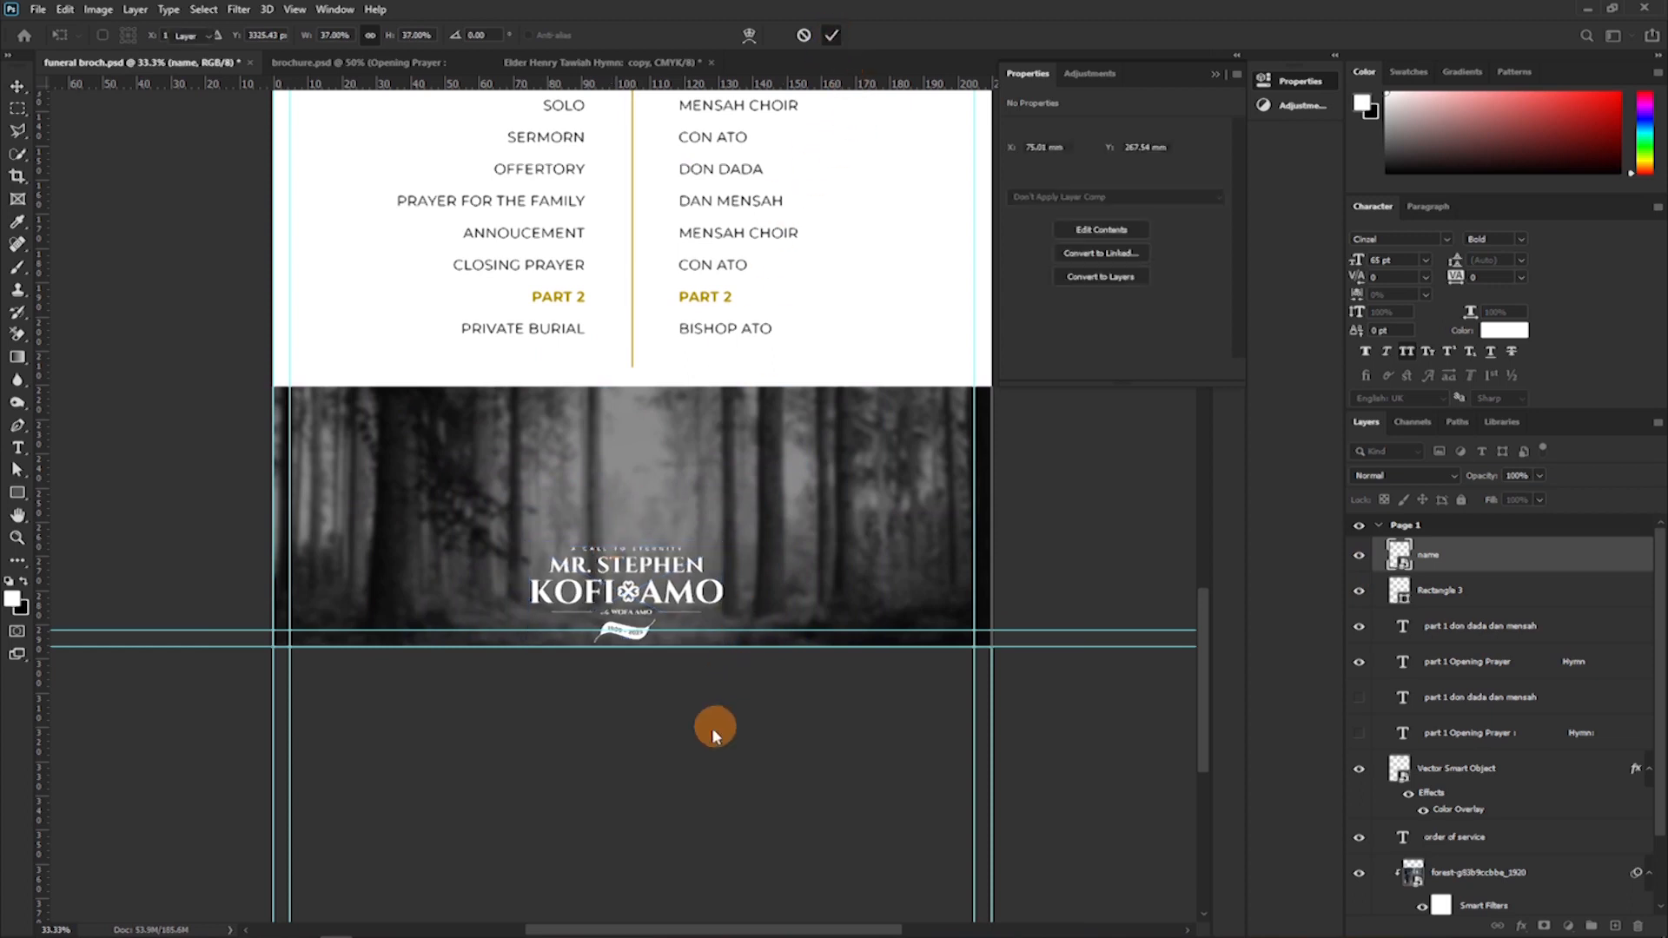
{"action": "left_click_drag", "start_coordinate": [679, 582], "coordinate": [680, 556]}
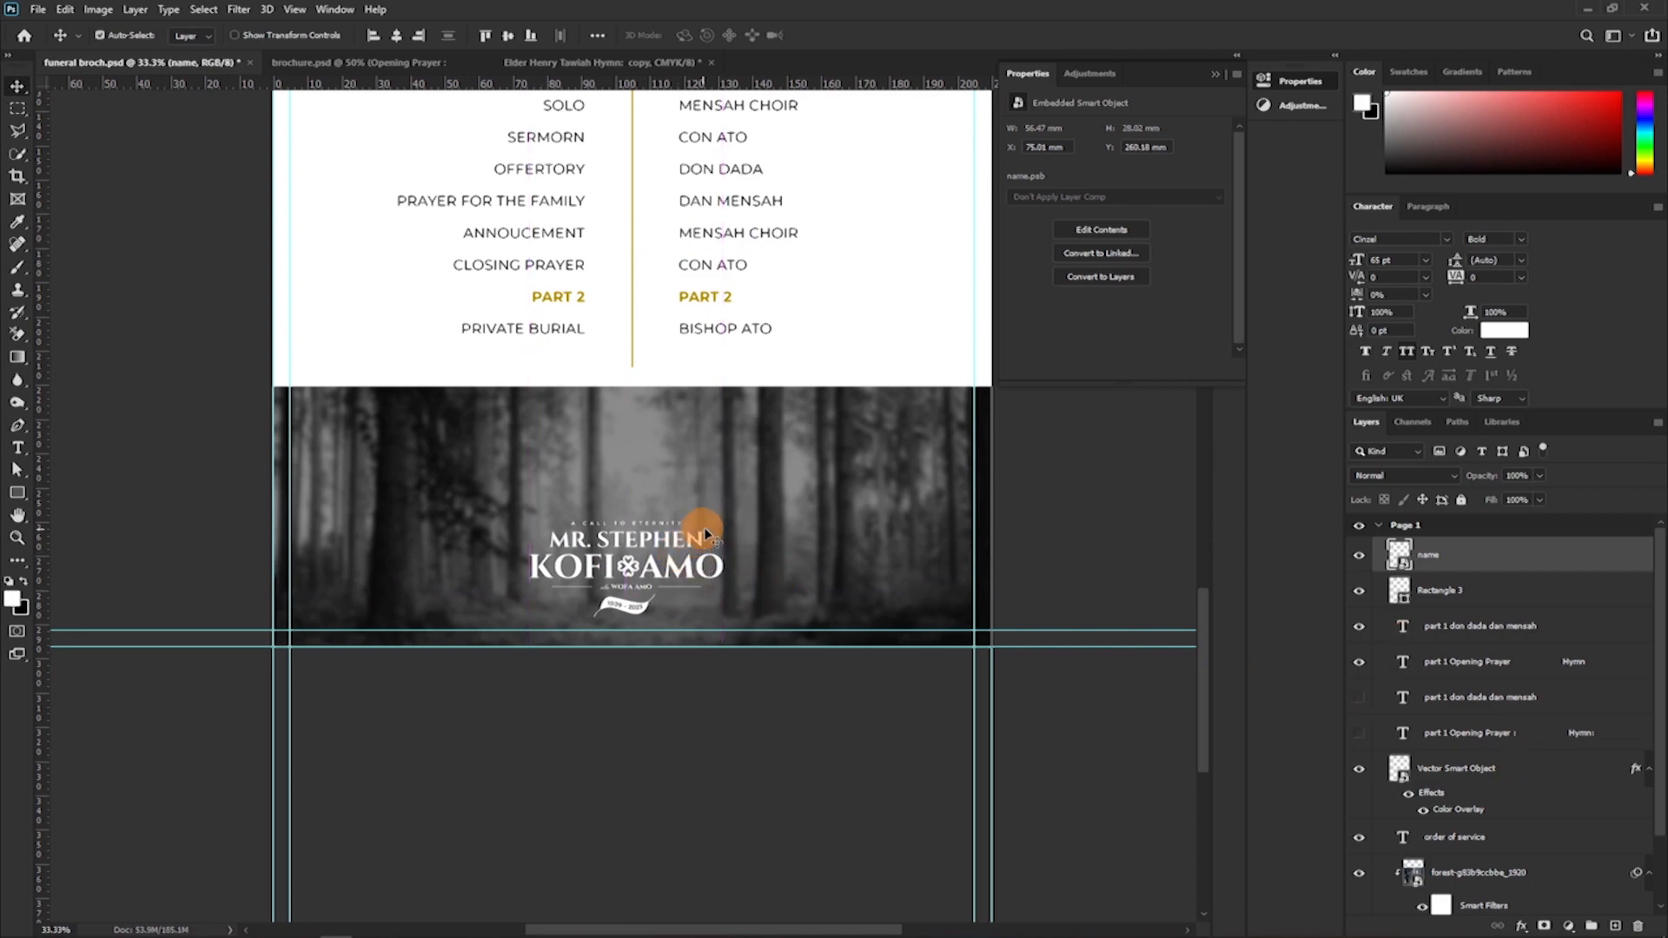
Shift the forest photo down within its clipping rectangle and move the name smart object up towards the middle of the photo.
{"action": "left_click", "coordinate": [757, 500]}
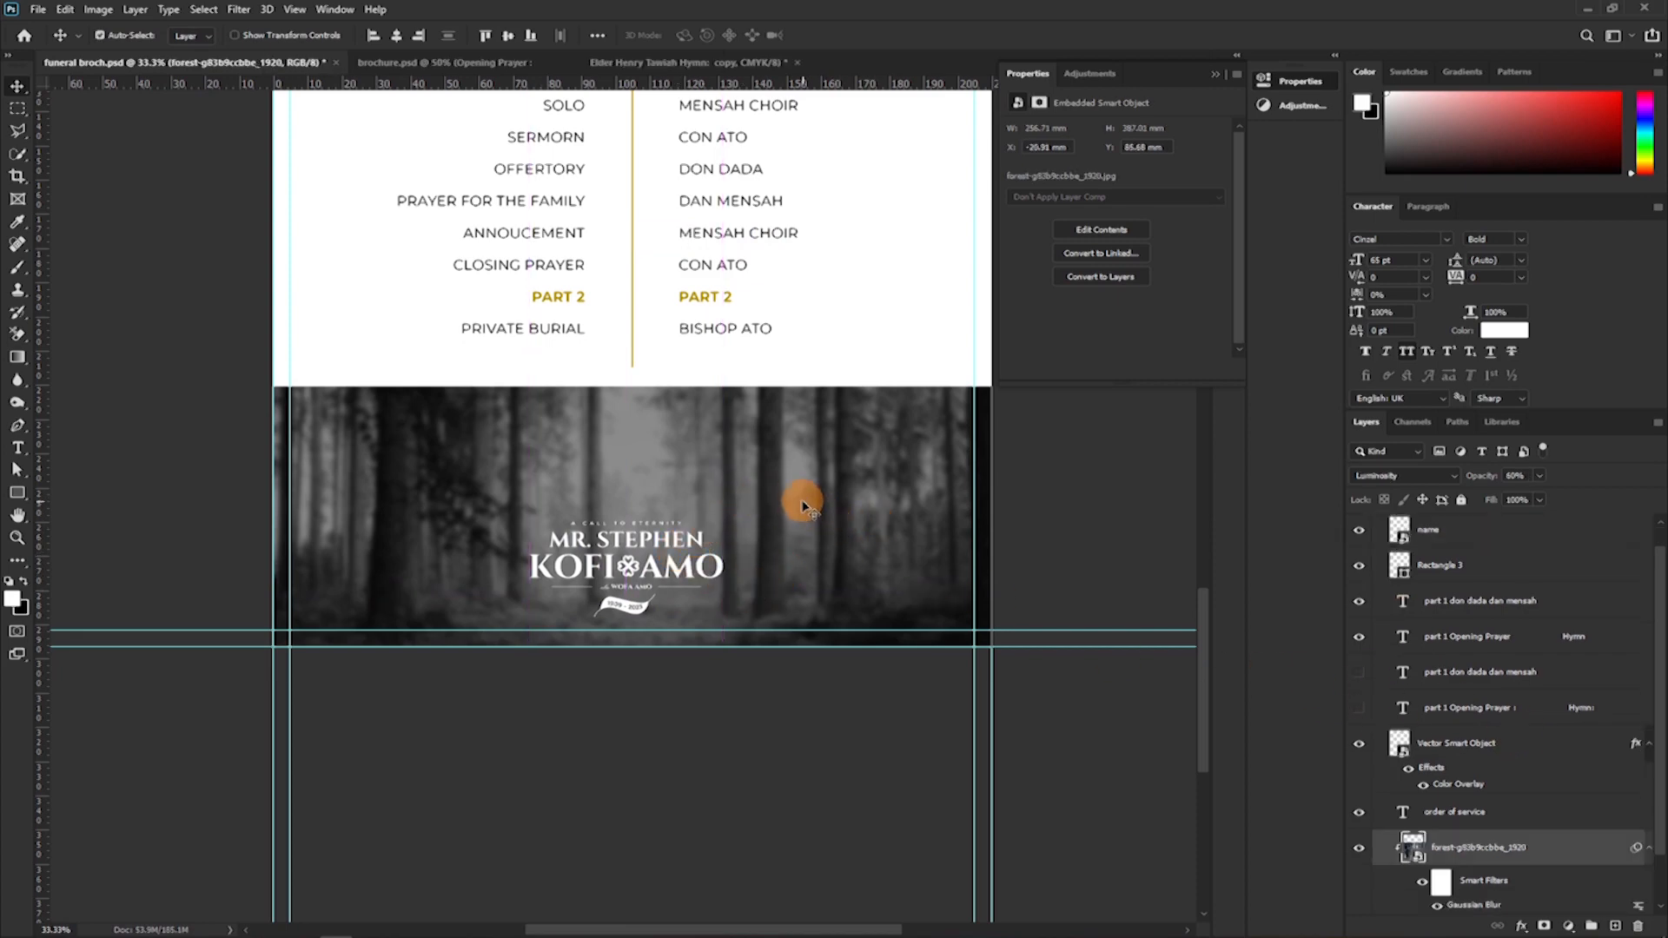
{"action": "left_click_drag", "start_coordinate": [804, 455], "coordinate": [805, 521]}
{"action": "left_click_drag", "start_coordinate": [653, 575], "coordinate": [649, 530]}
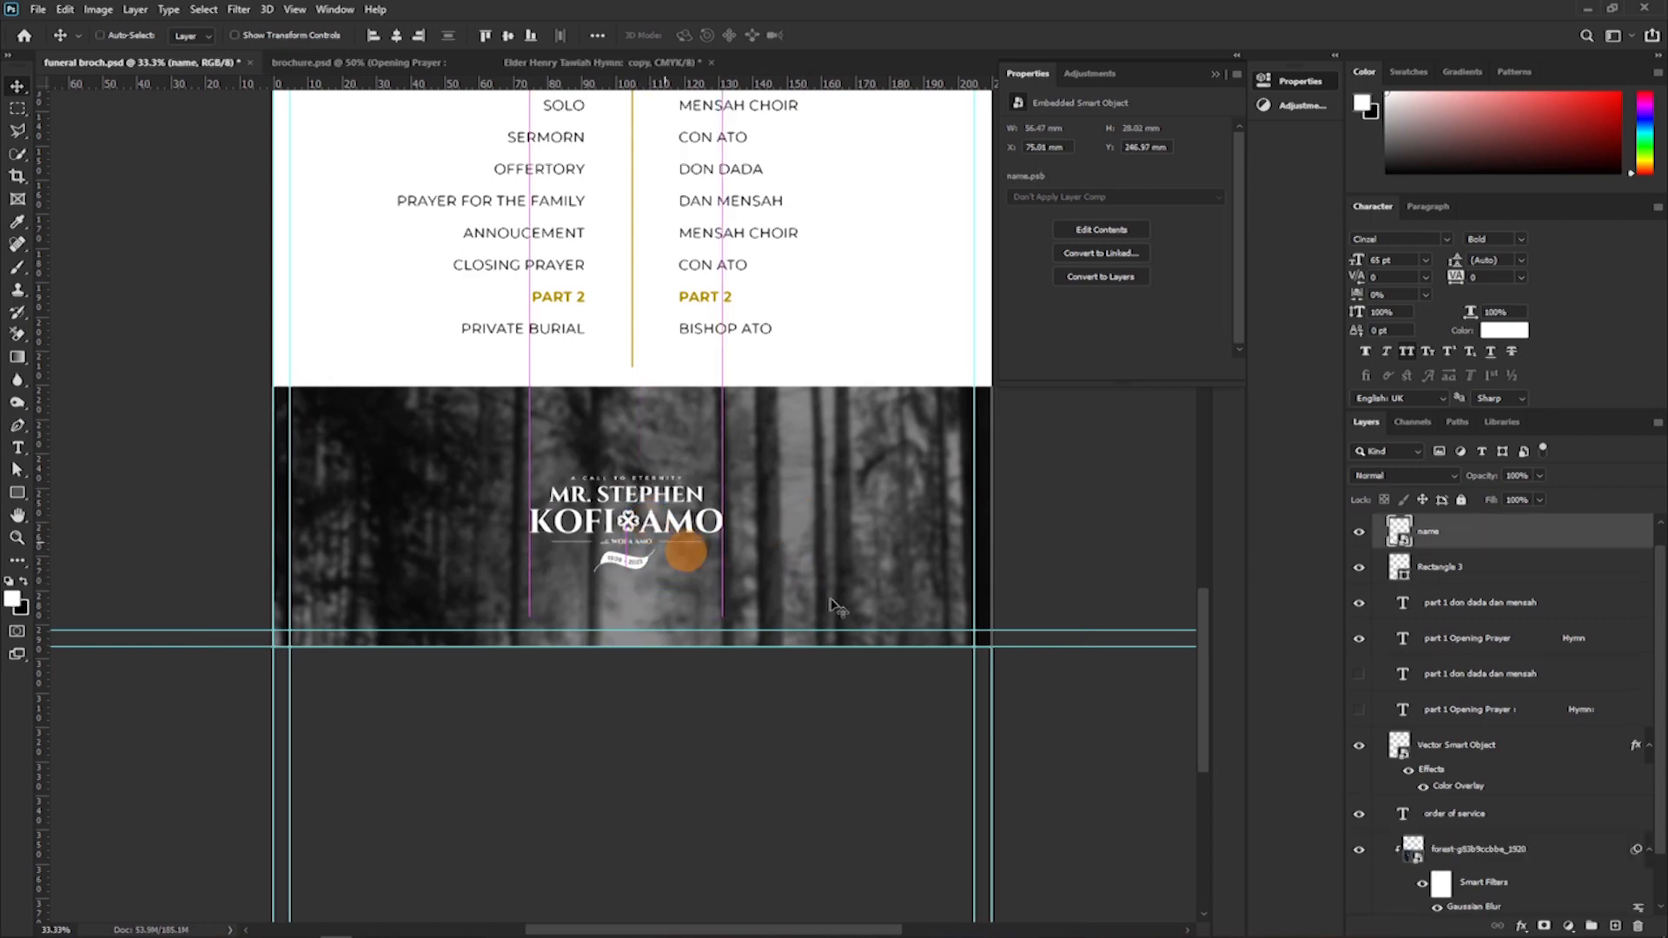
Align the name smart object to the vertical and horizontal centres of the rectangle behind the forest photo.
{"action": "scroll", "coordinate": [1584, 859], "scroll_direction": "down", "scroll_amount": 2}
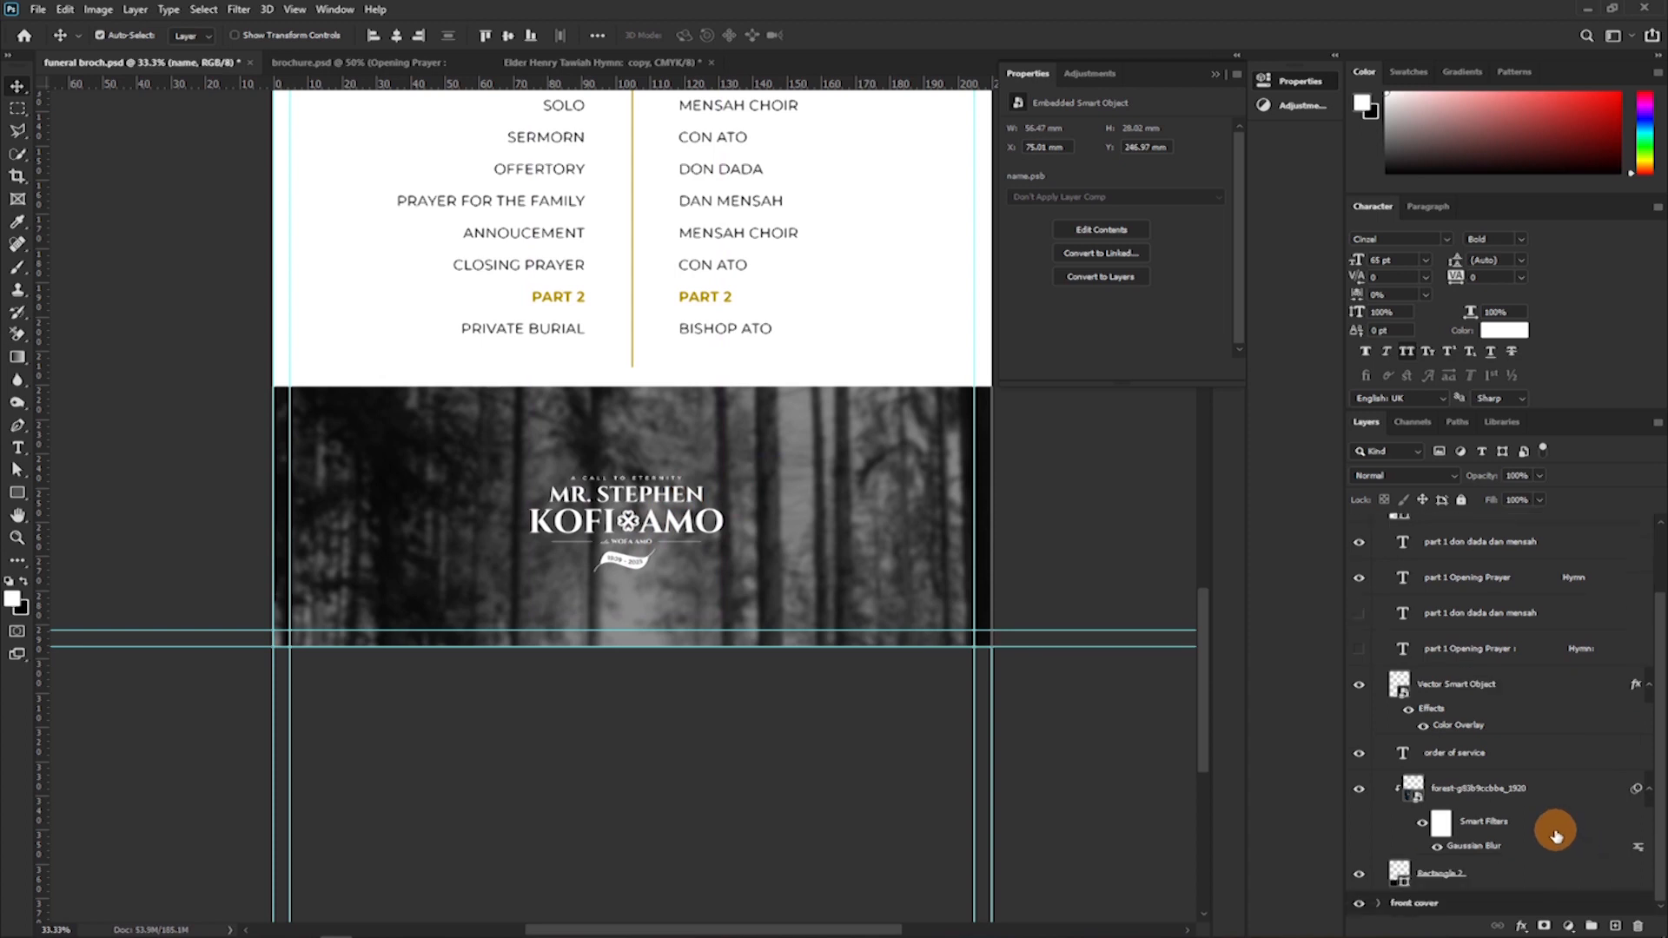
{"action": "left_click", "coordinate": [1476, 876]}
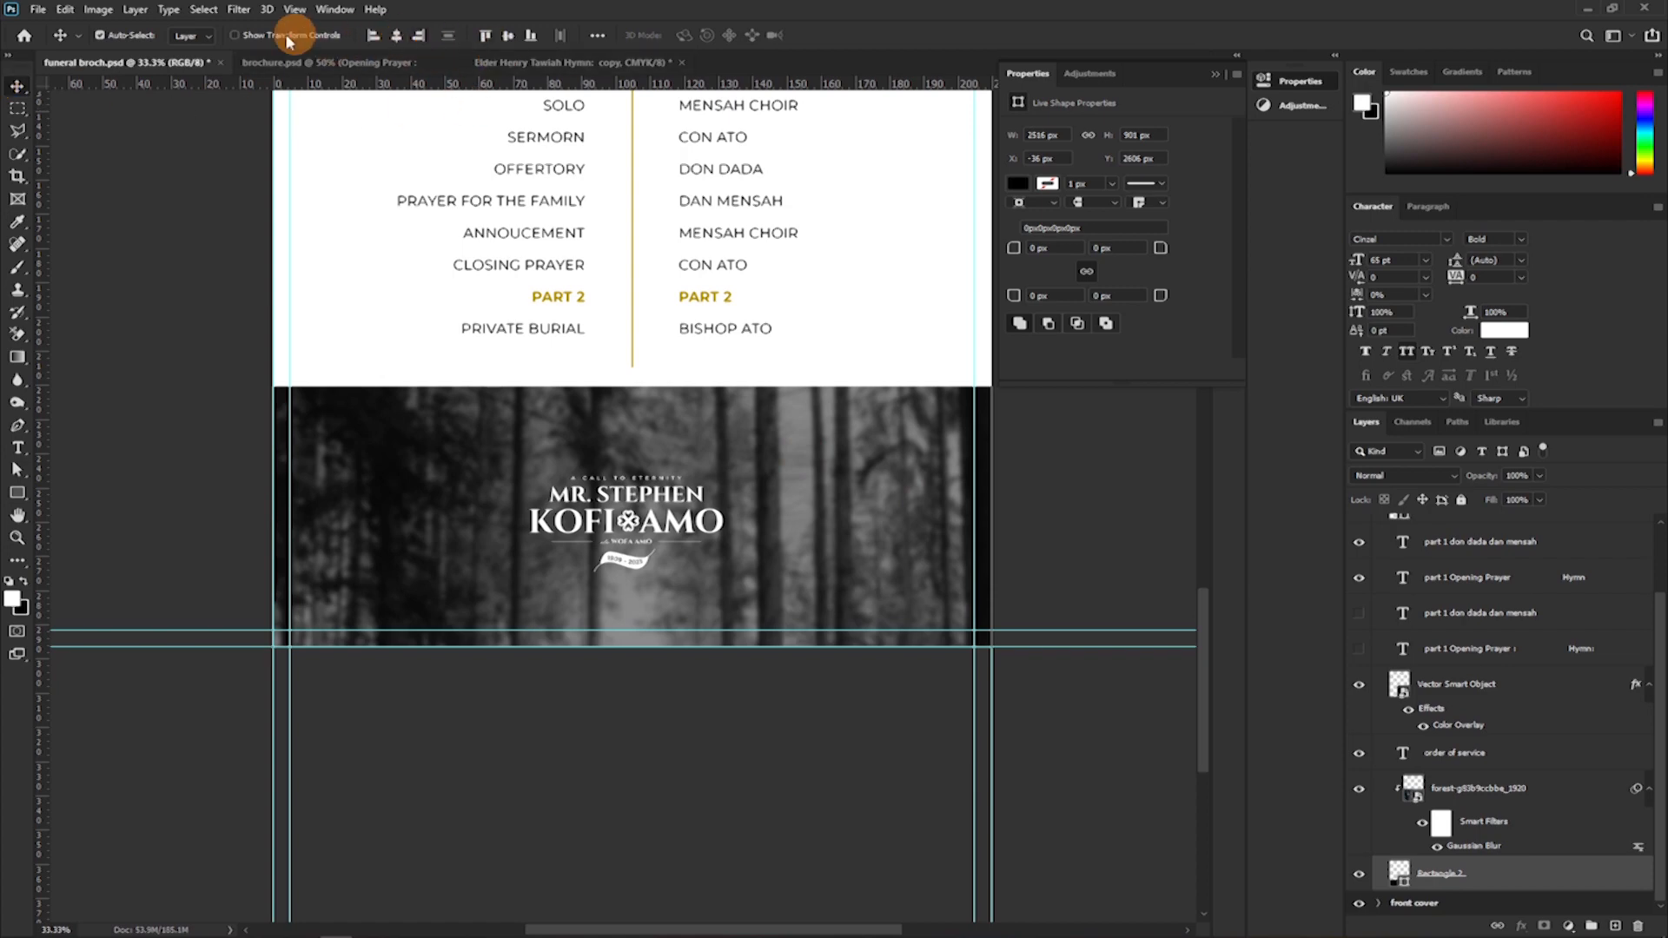
{"action": "left_click", "coordinate": [509, 36]}
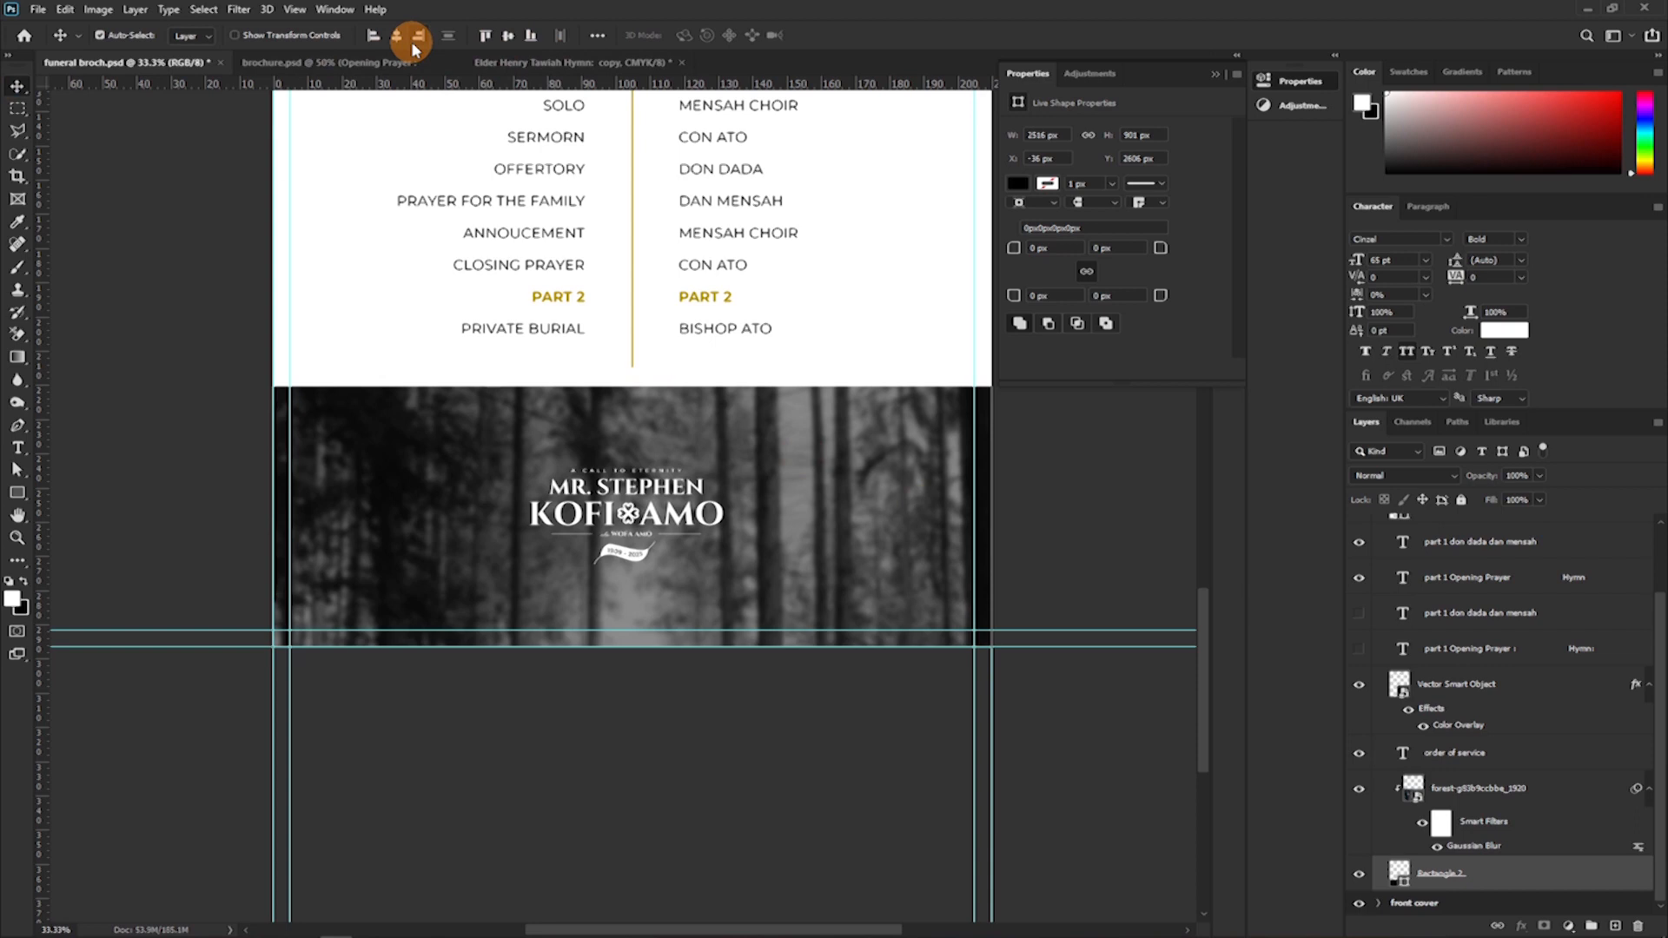
{"action": "left_click", "coordinate": [398, 39]}
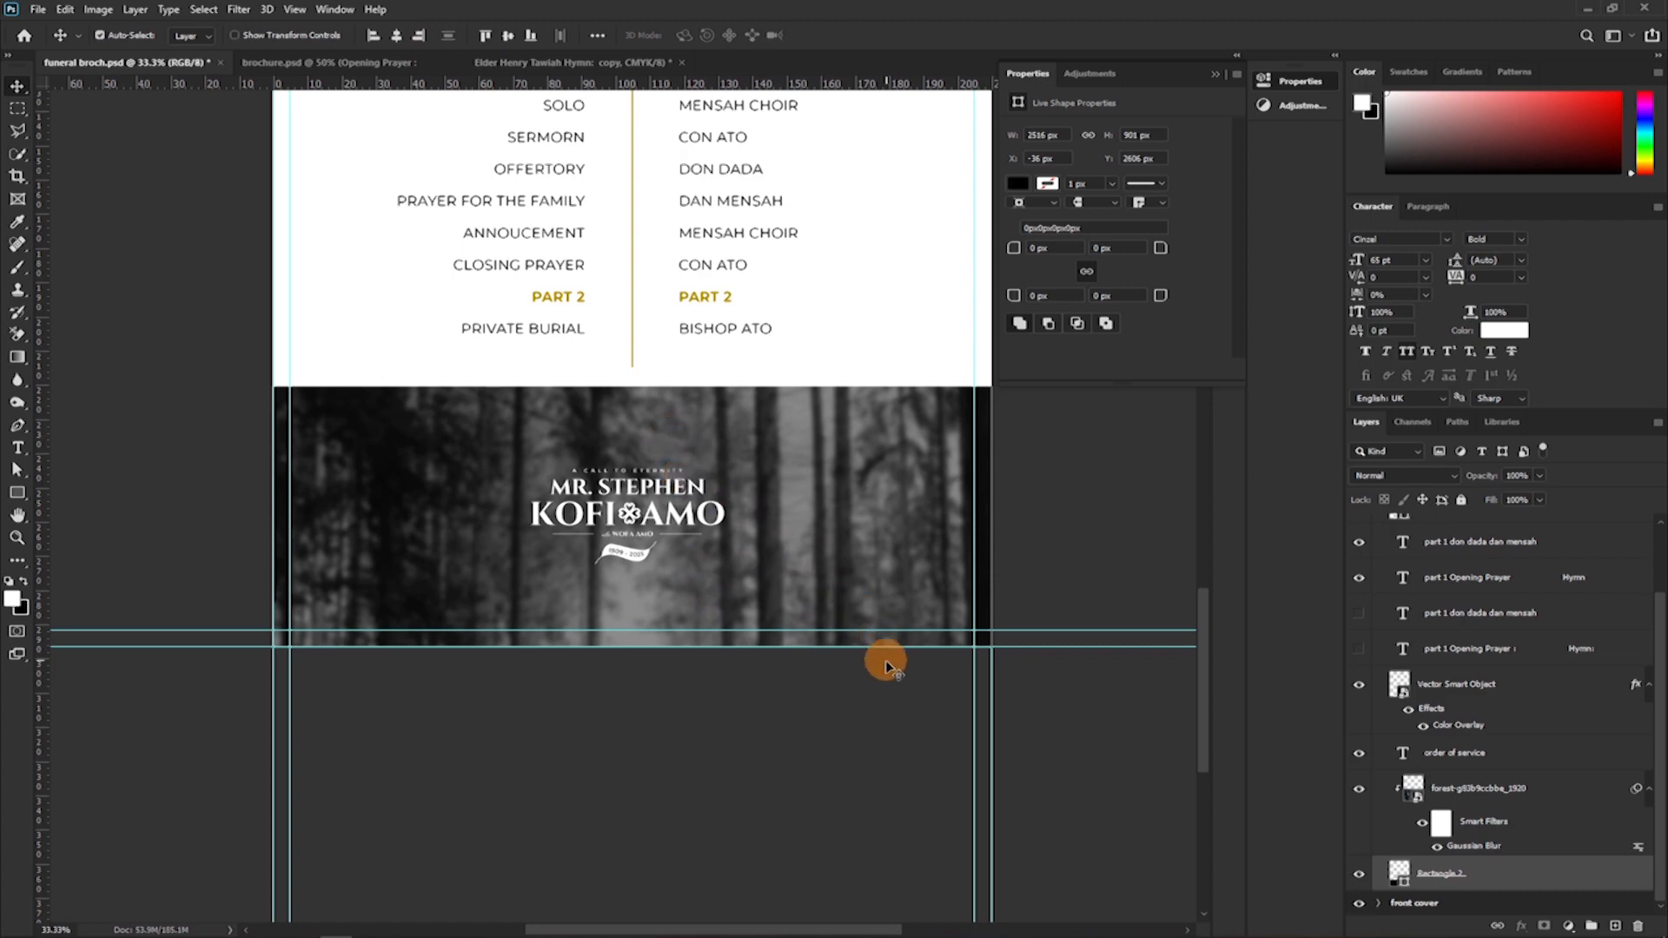
{"action": "key", "text": "ctrl+minus"}
{"action": "key", "text": "ctrl+minus"}
{"action": "key", "text": "ctrl+minus"}
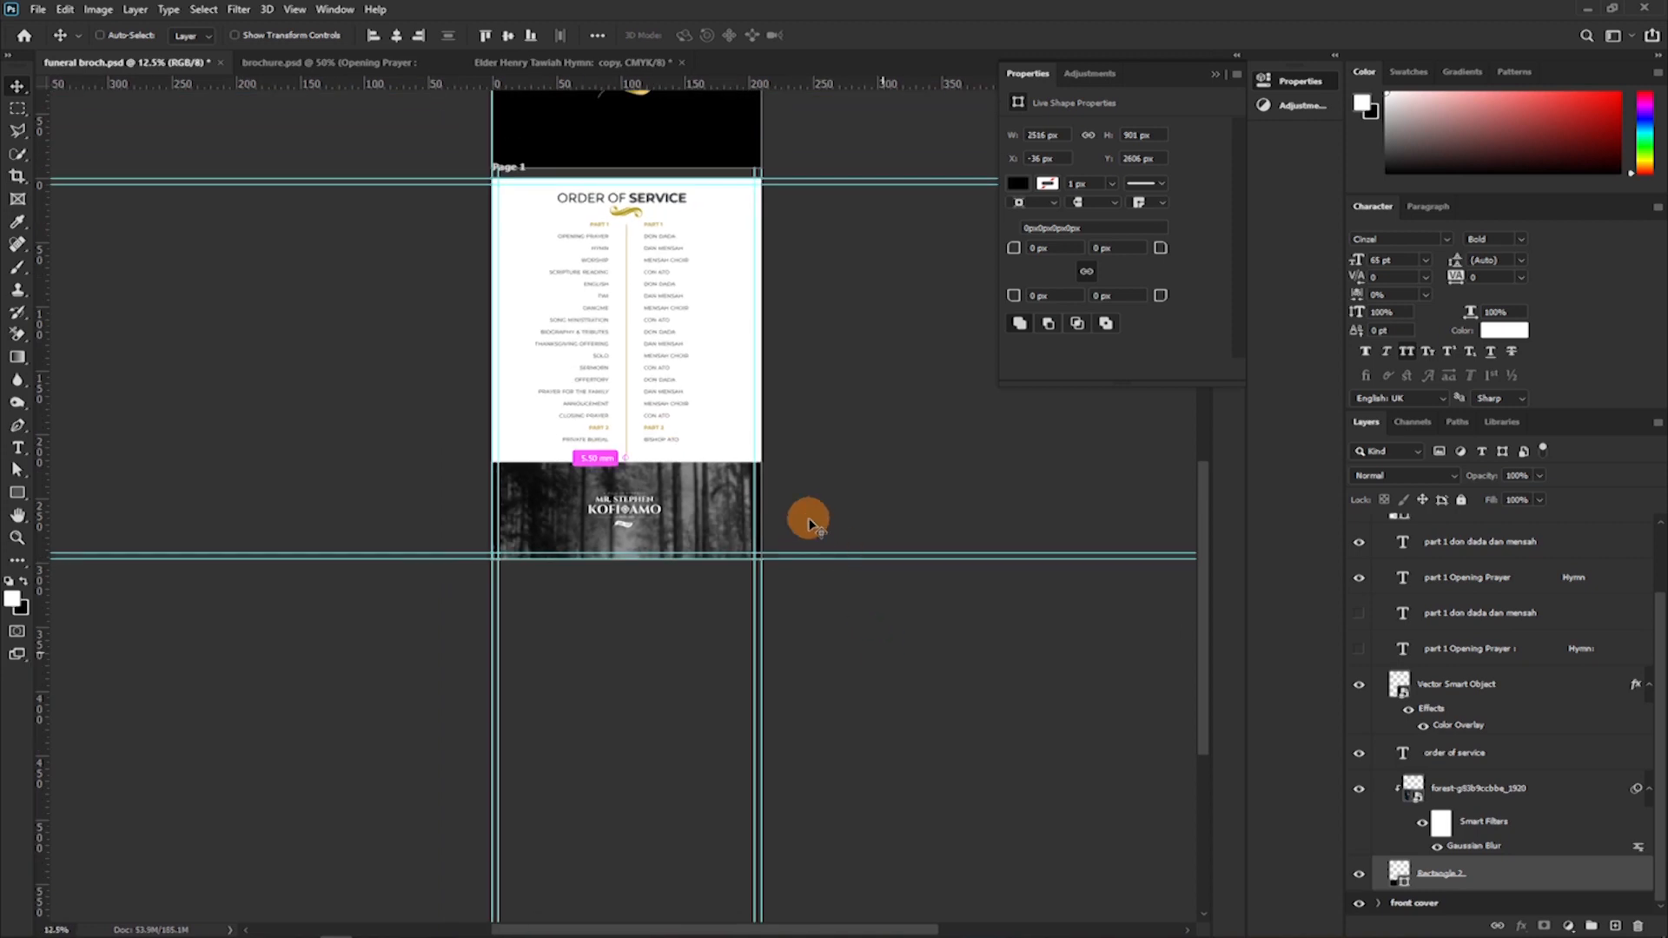
Draw a circle about 148 px across on the forest photo, just below the name smart object.
{"action": "key", "text": "ctrl+minus"}
{"action": "key", "text": "ctrl+plus"}
{"action": "key", "text": "ctrl+plus"}
{"action": "key", "text": "ctrl+plus"}
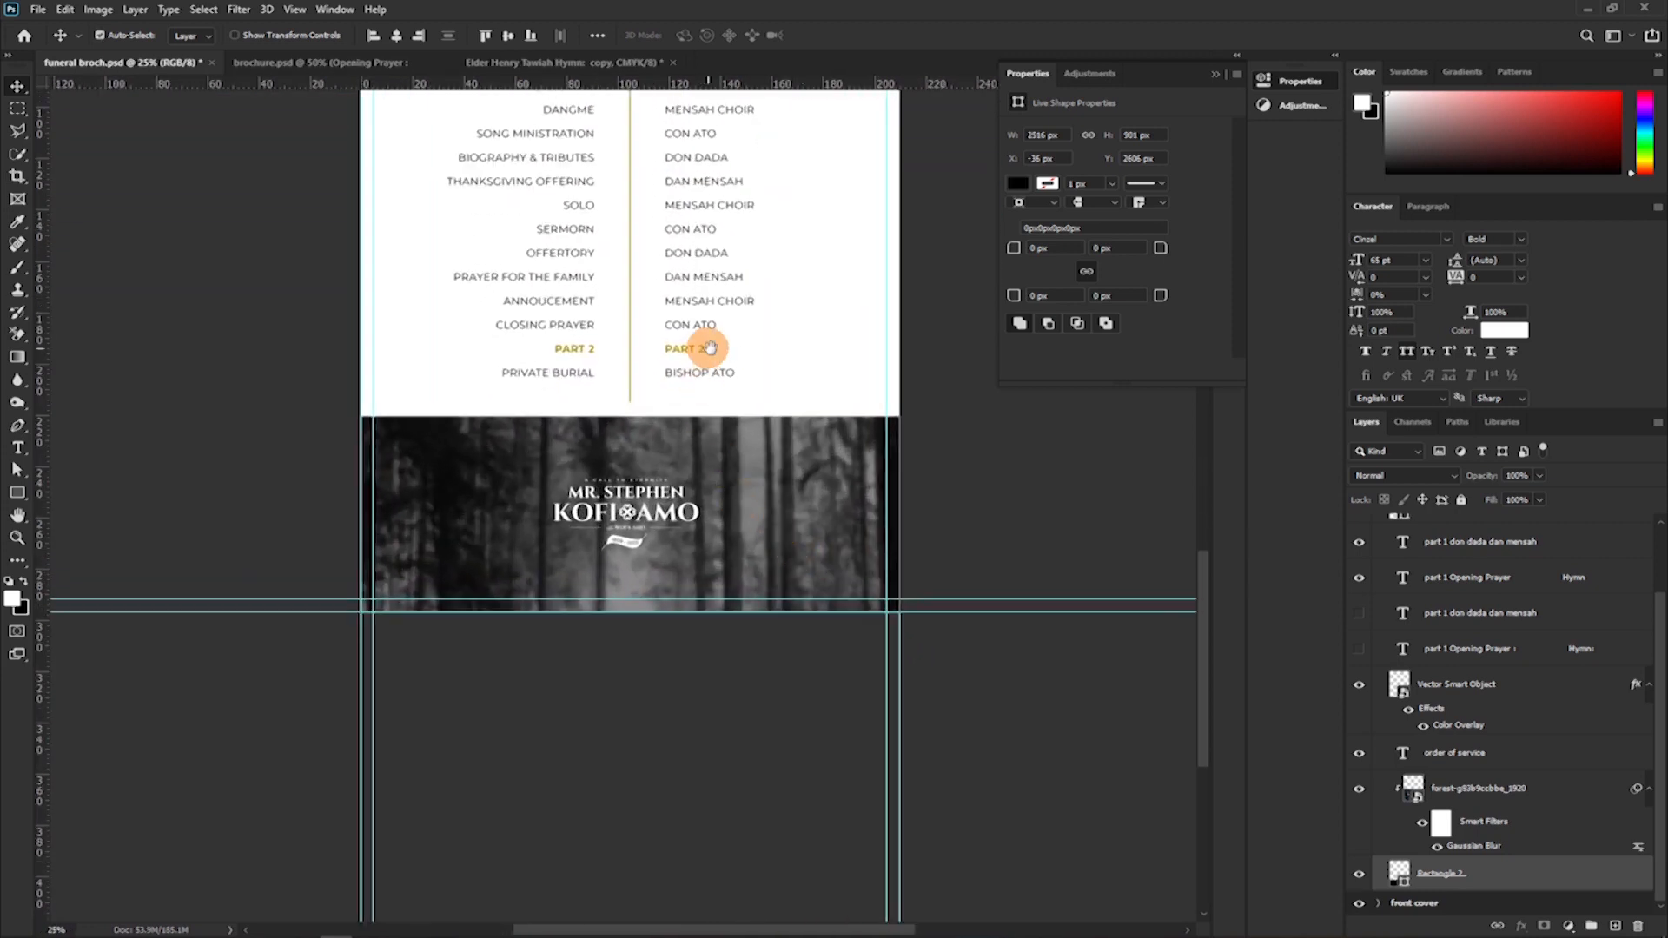
{"action": "left_click_drag", "start_coordinate": [695, 339], "coordinate": [726, 570]}
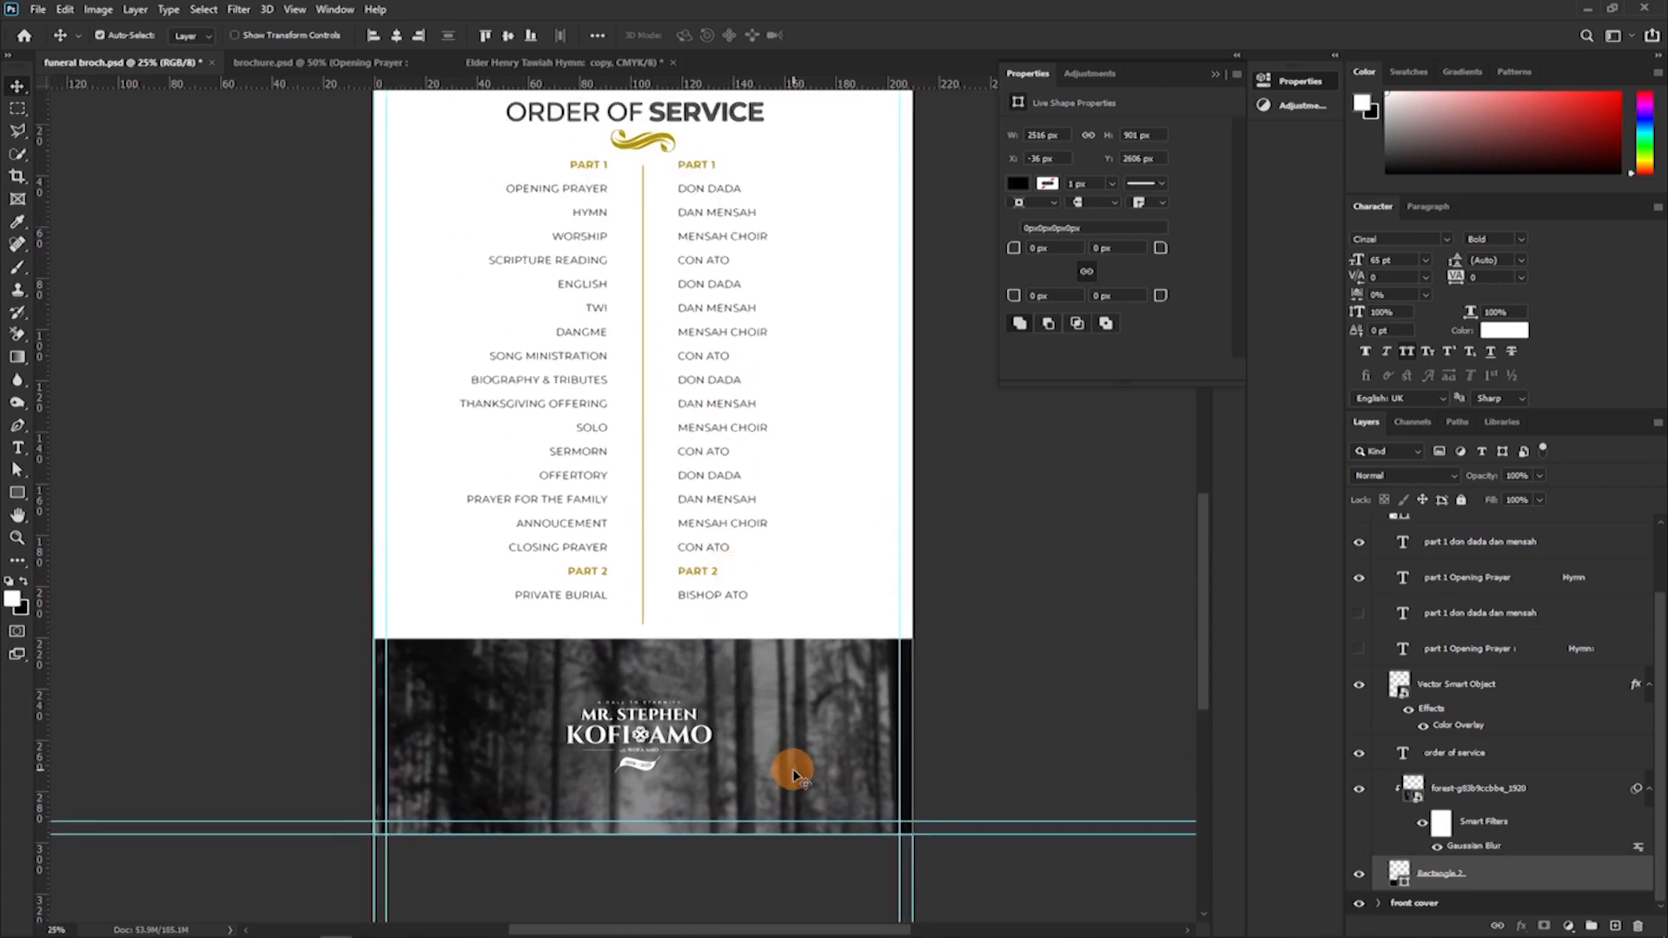
{"action": "left_click", "coordinate": [12, 490]}
{"action": "left_click", "coordinate": [73, 521]}
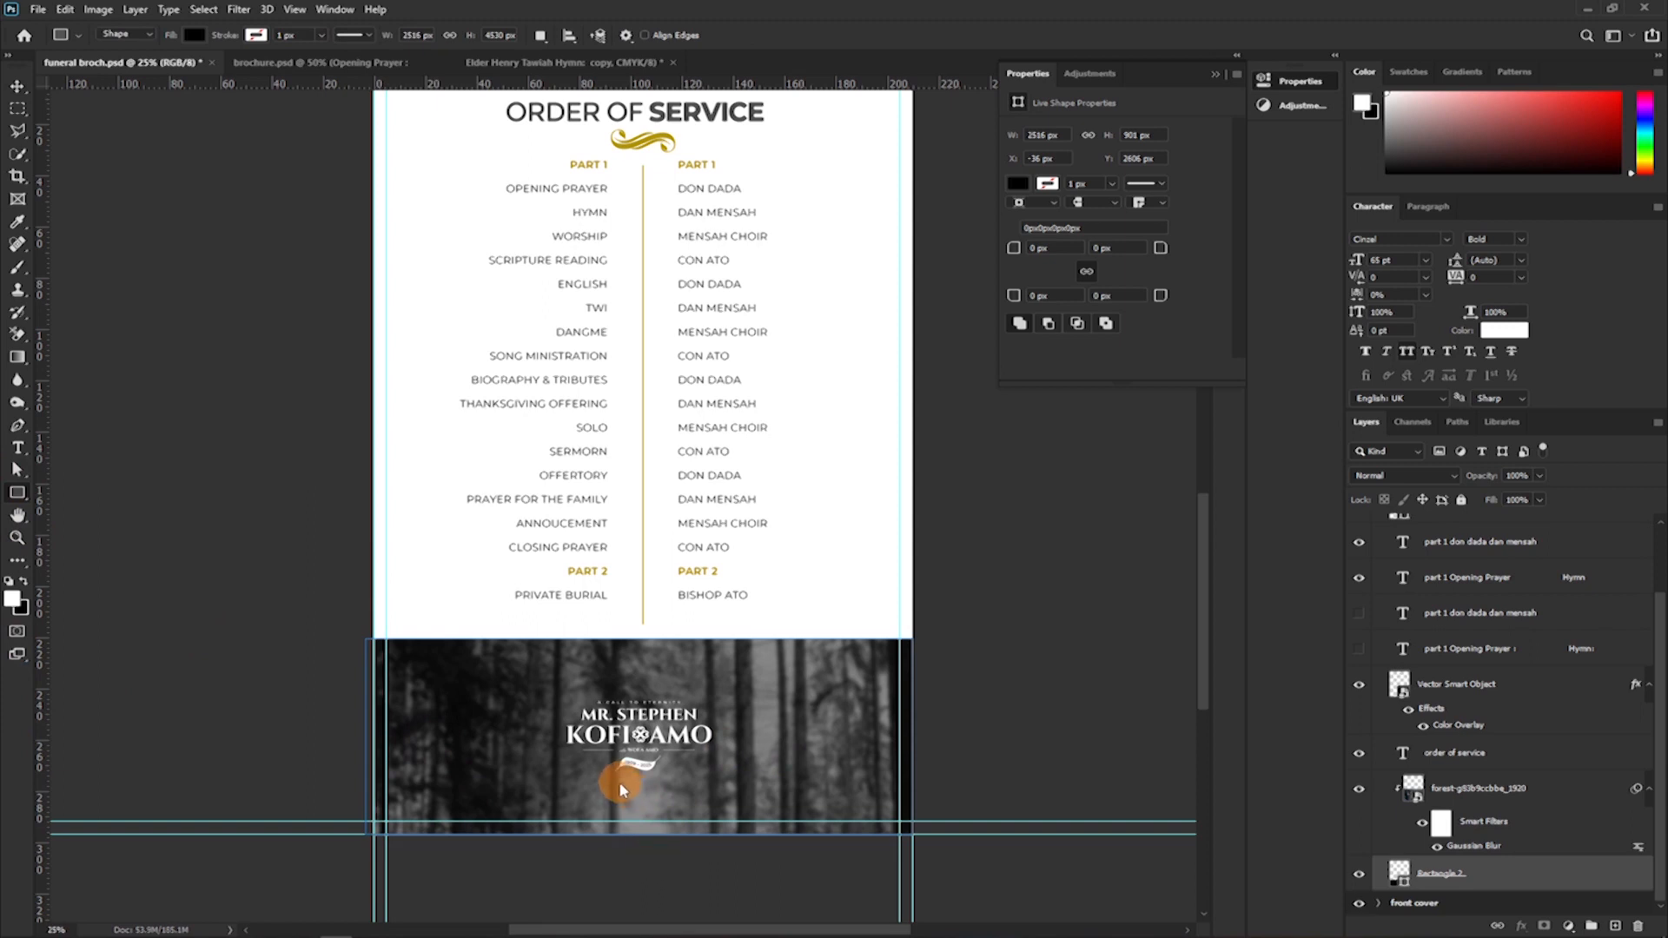
{"action": "left_click_drag", "start_coordinate": [633, 790], "coordinate": [652, 813]}
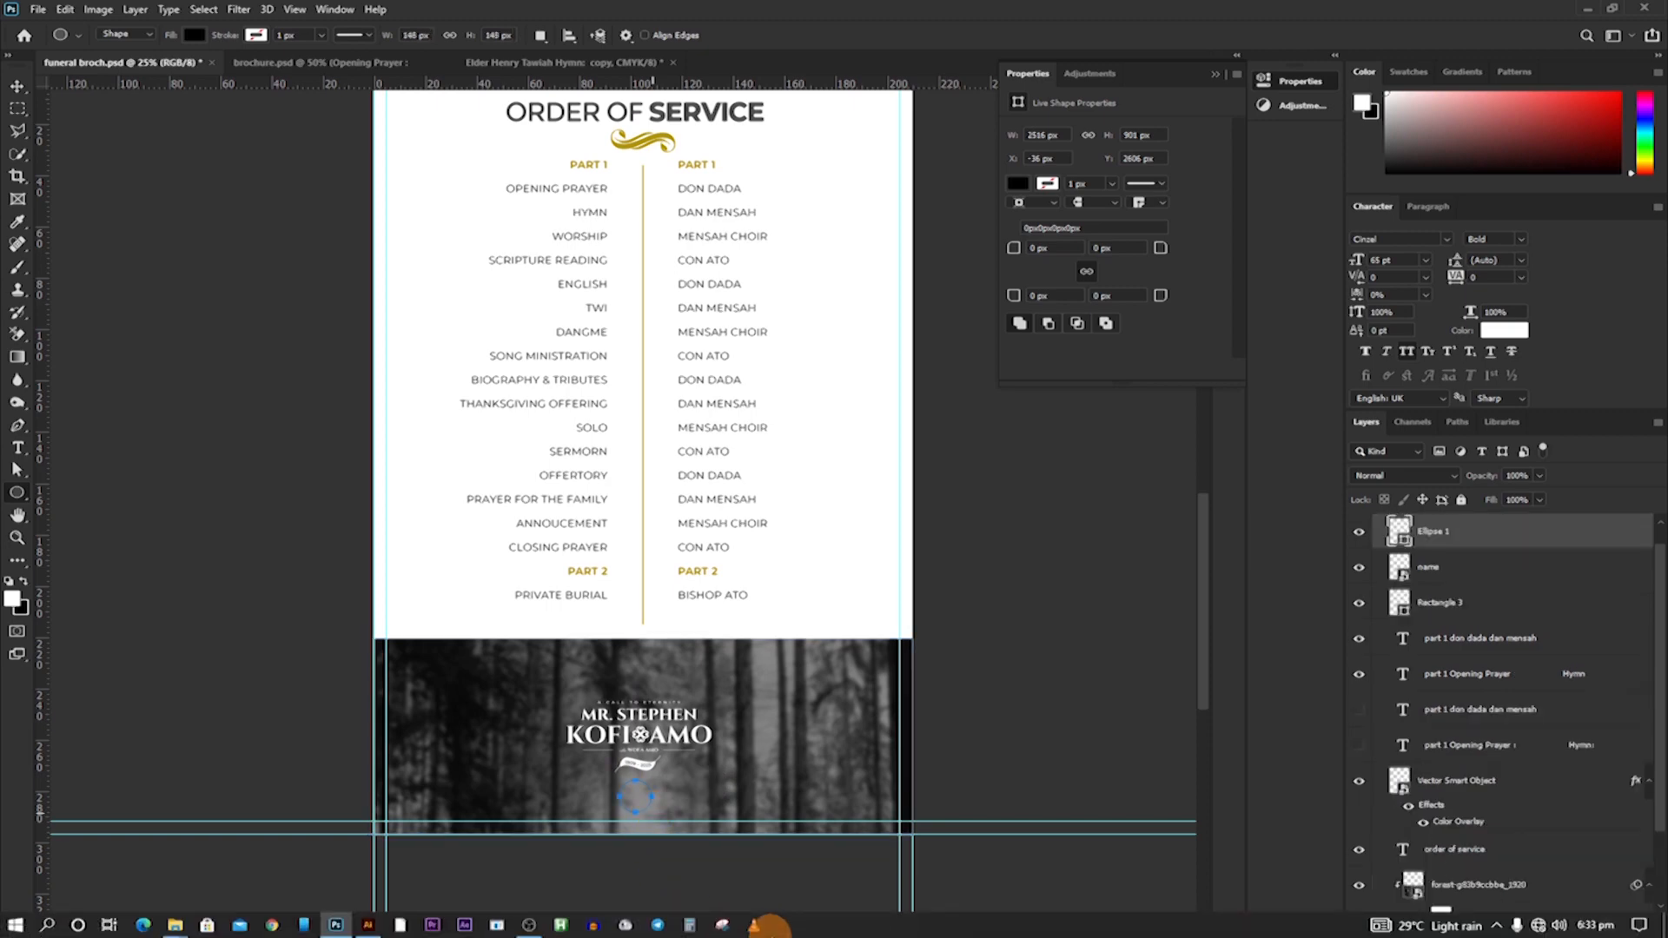
{"action": "key", "text": "ctrl+plus"}
{"action": "key", "text": "ctrl+plus"}
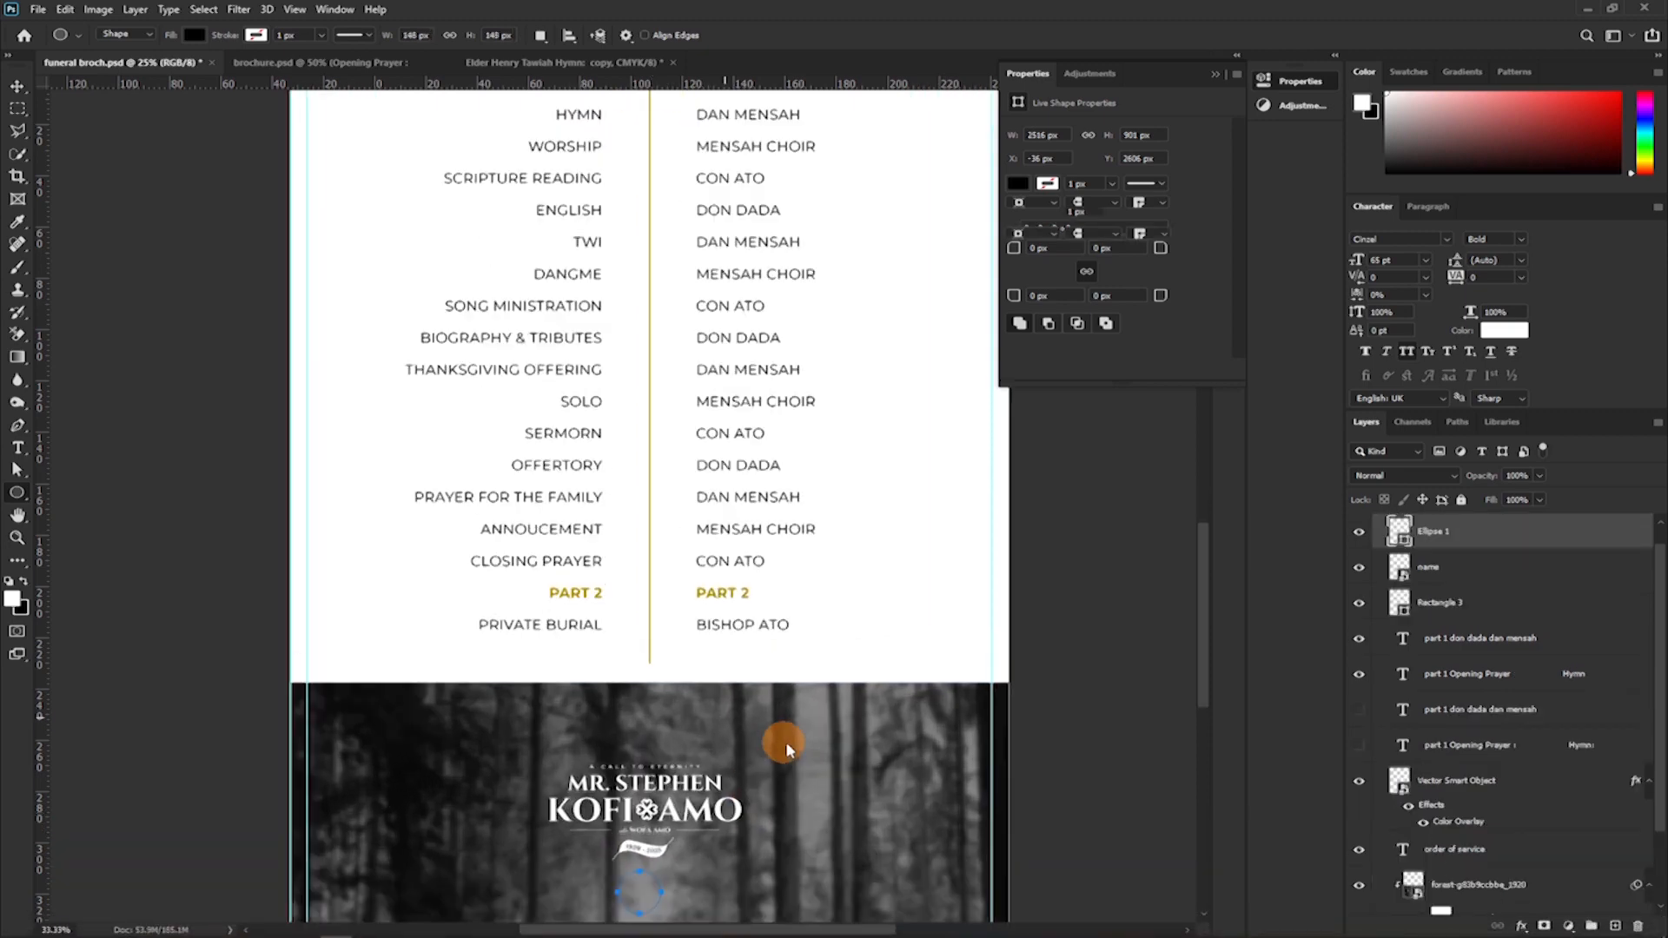
{"action": "left_click_drag", "start_coordinate": [755, 747], "coordinate": [759, 437]}
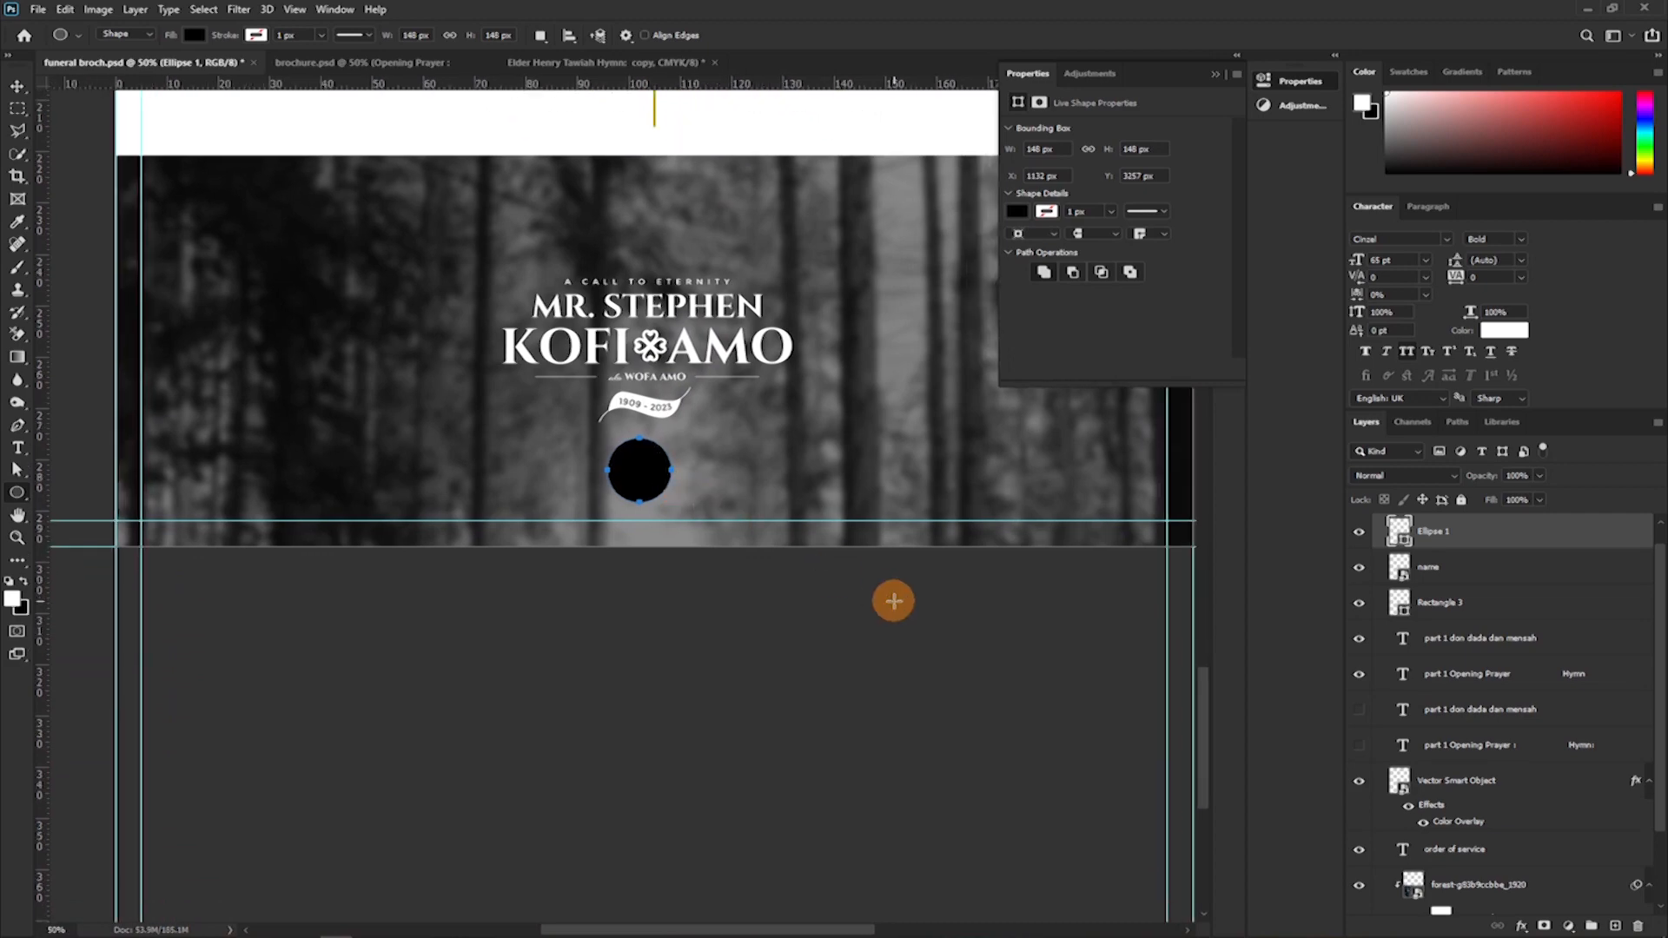
{"action": "key", "text": "alt+Tab"}
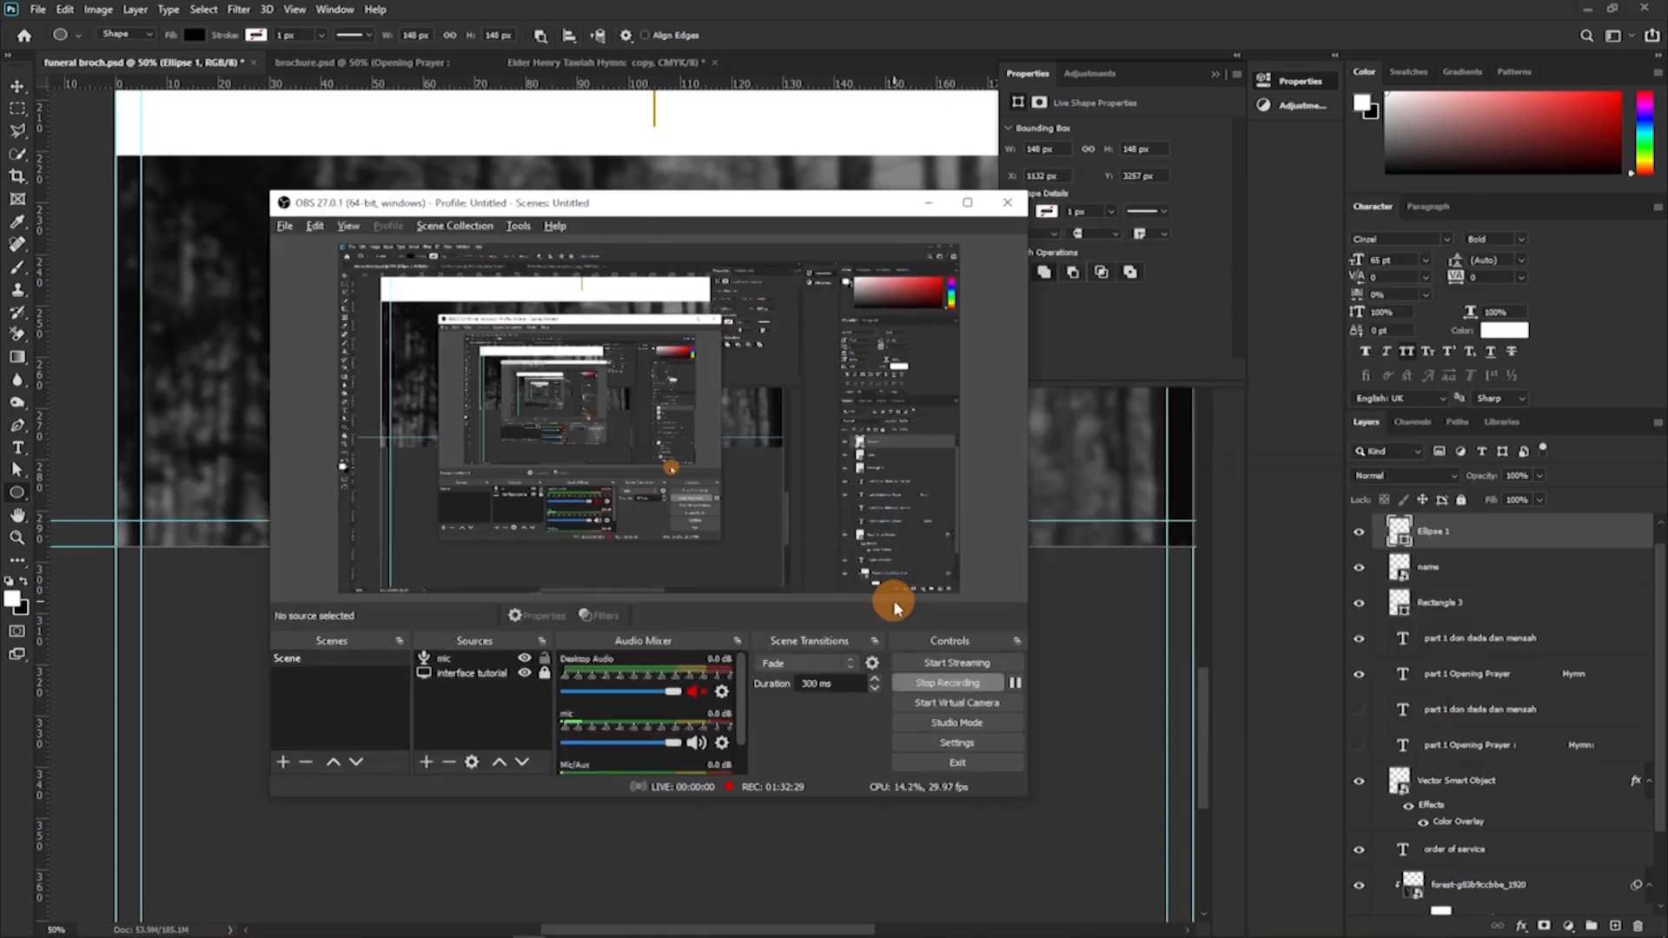
{"action": "key", "text": "alt+Tab"}
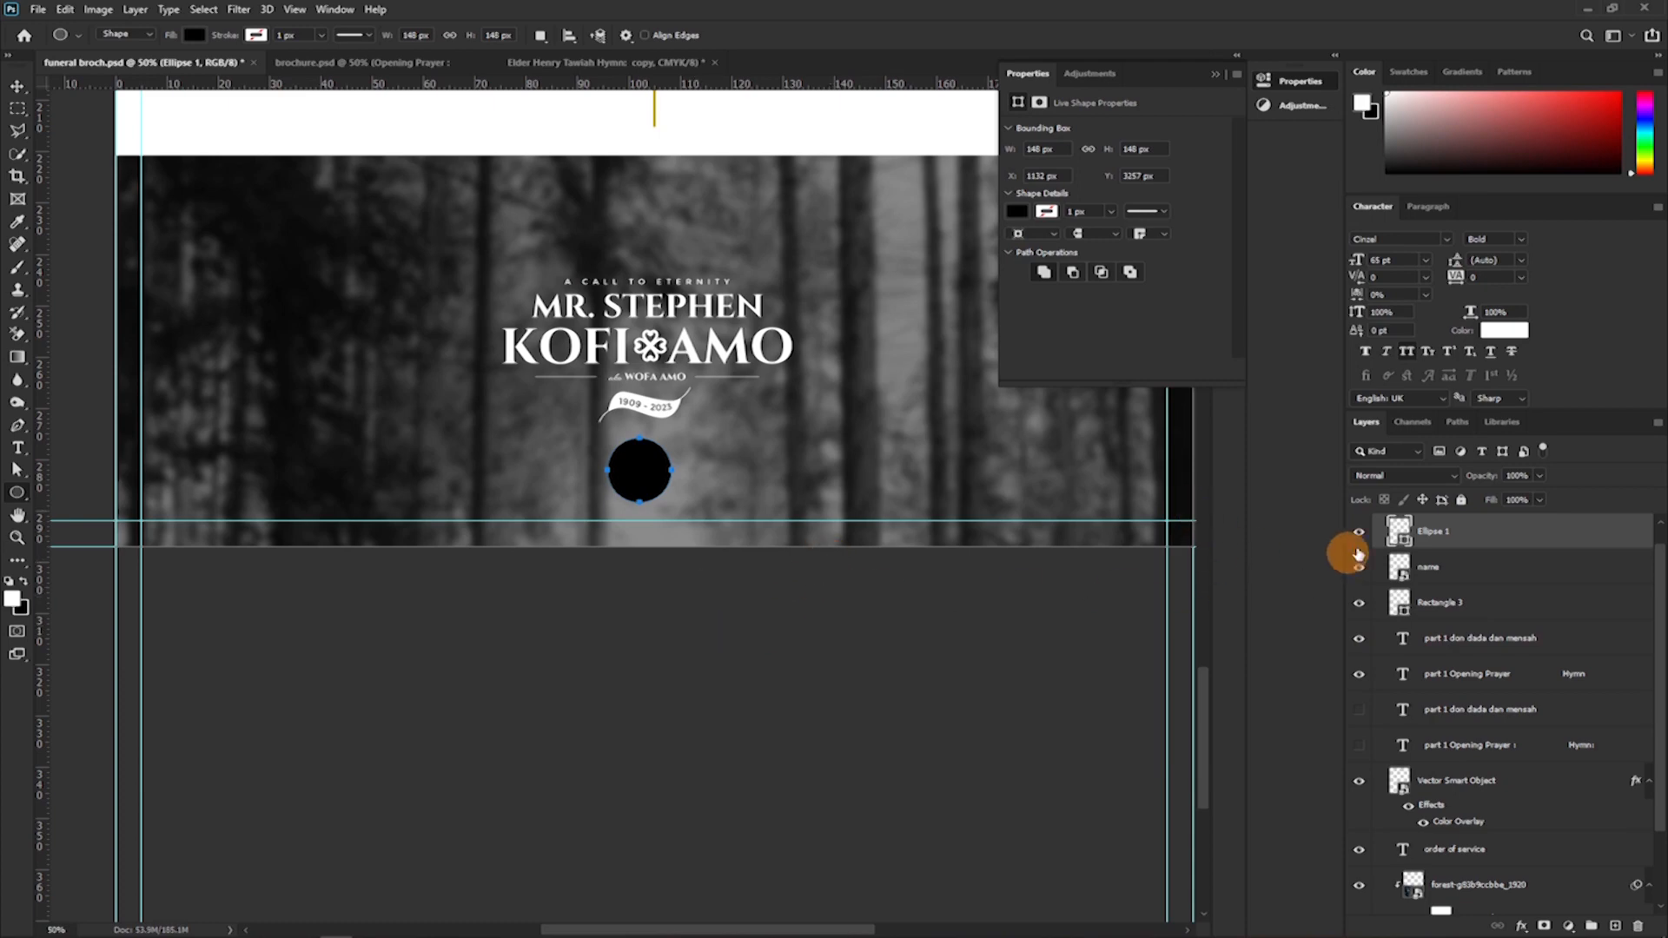
Fill the circle below the name with white and scale it down to about 118 px across.
{"action": "double_click", "coordinate": [1399, 535]}
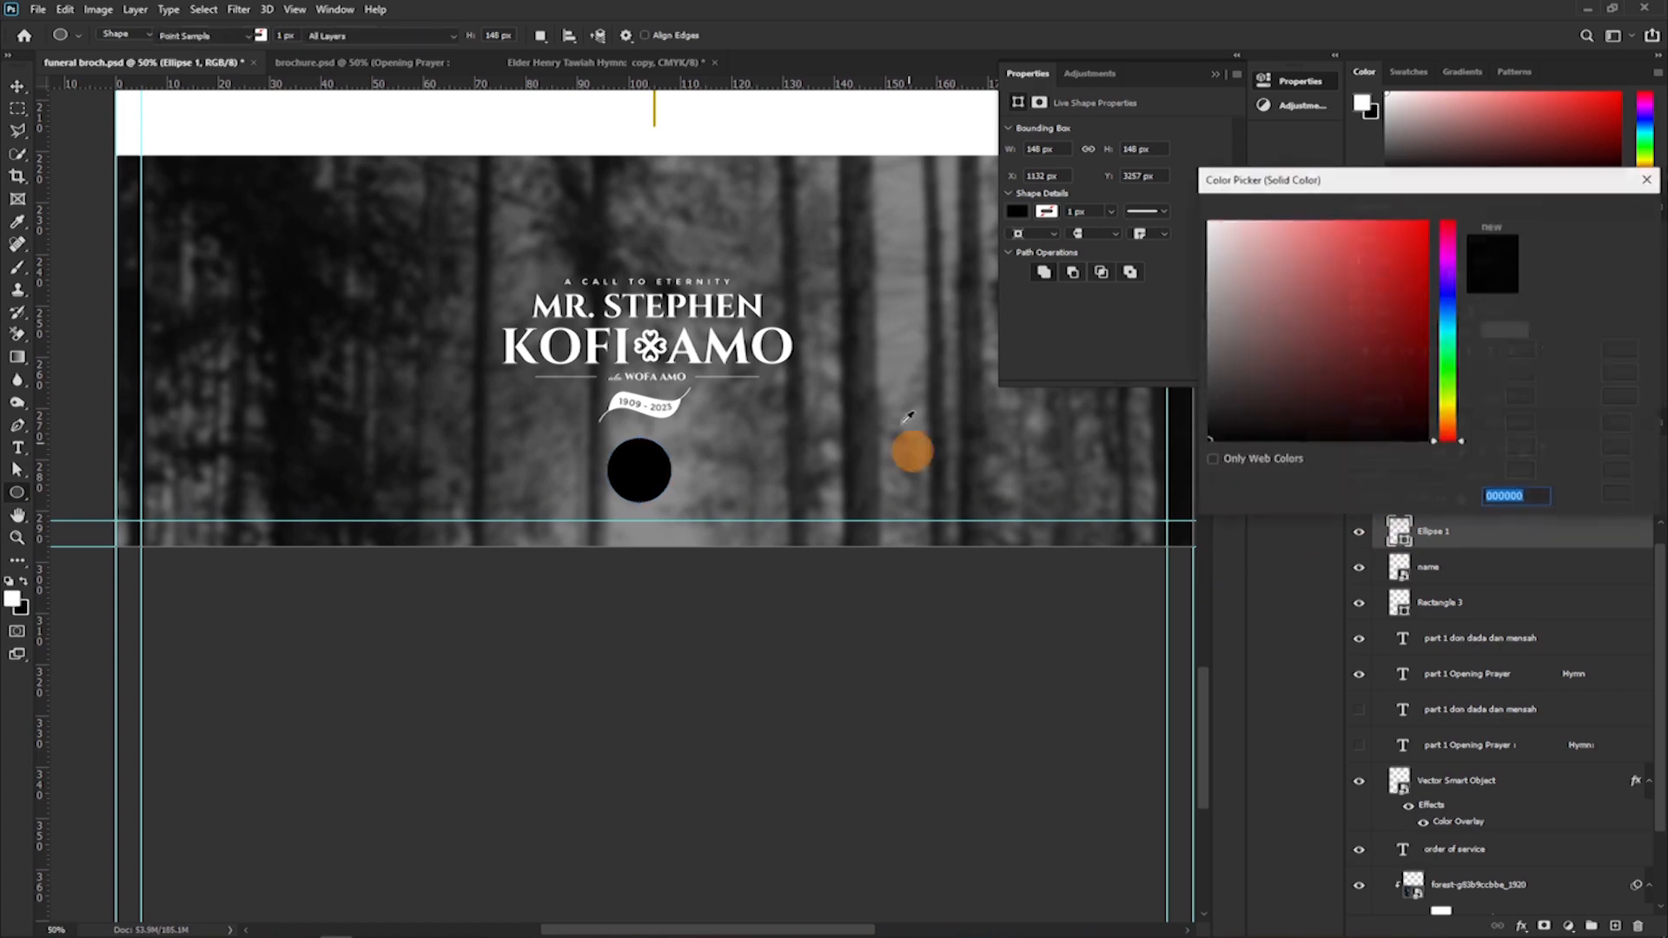
{"action": "left_click", "coordinate": [759, 343]}
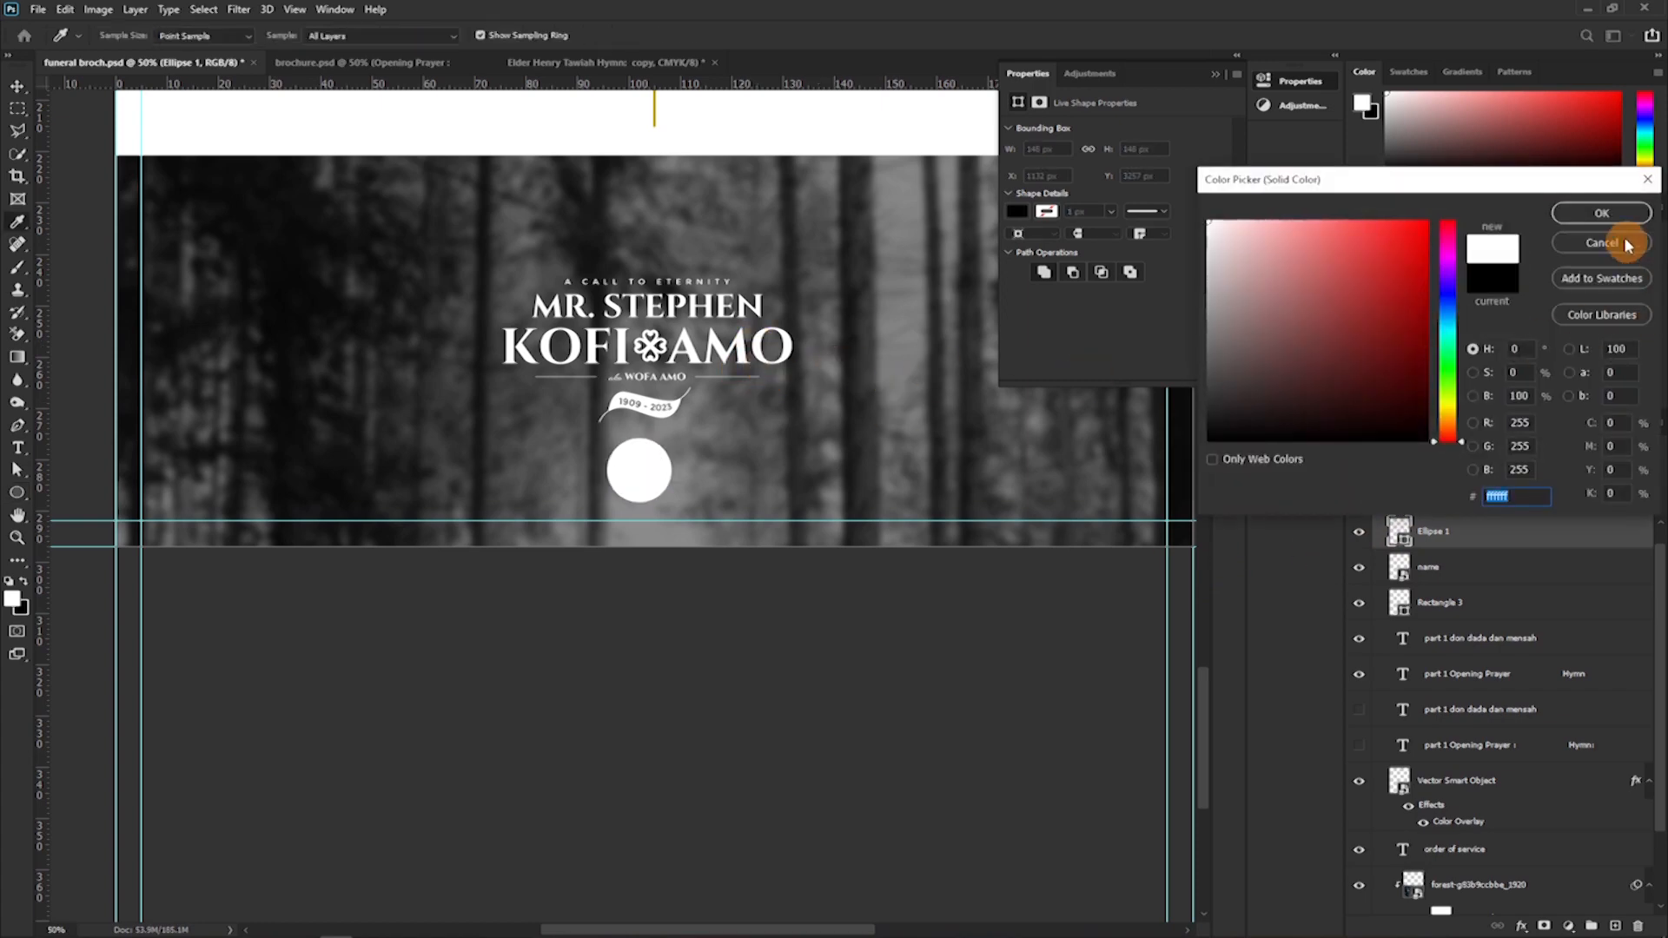
{"action": "left_click", "coordinate": [1614, 214]}
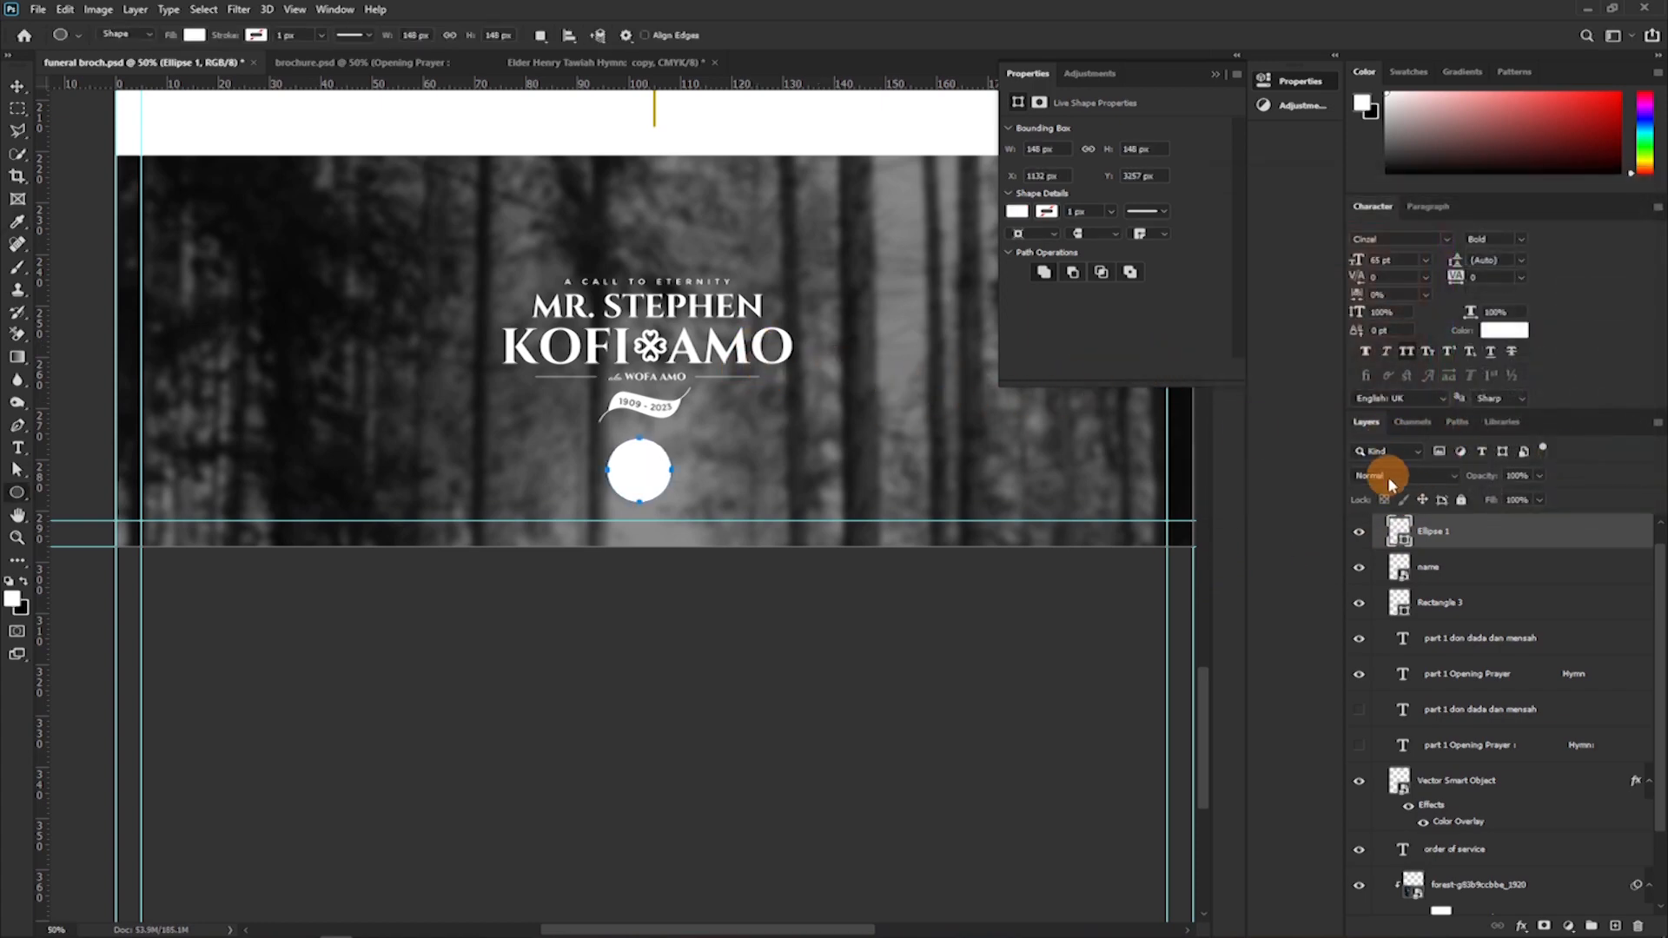
{"action": "key", "text": "ctrl+t"}
{"action": "left_click_drag", "start_coordinate": [639, 502], "coordinate": [643, 490]}
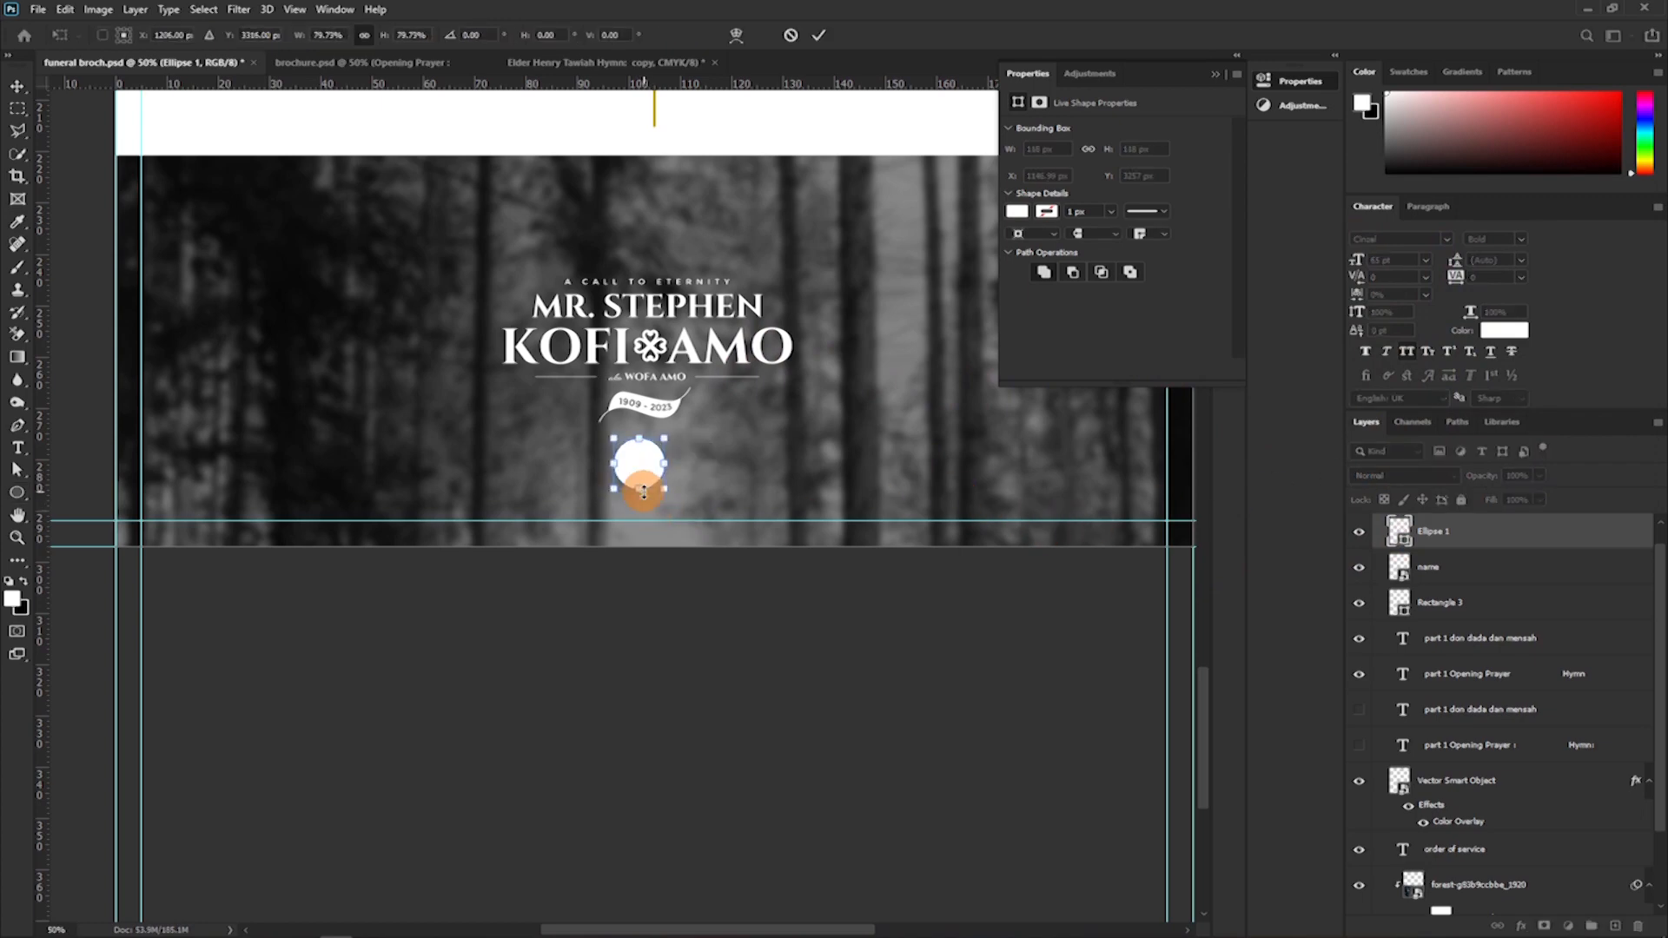
{"action": "key", "text": "Return"}
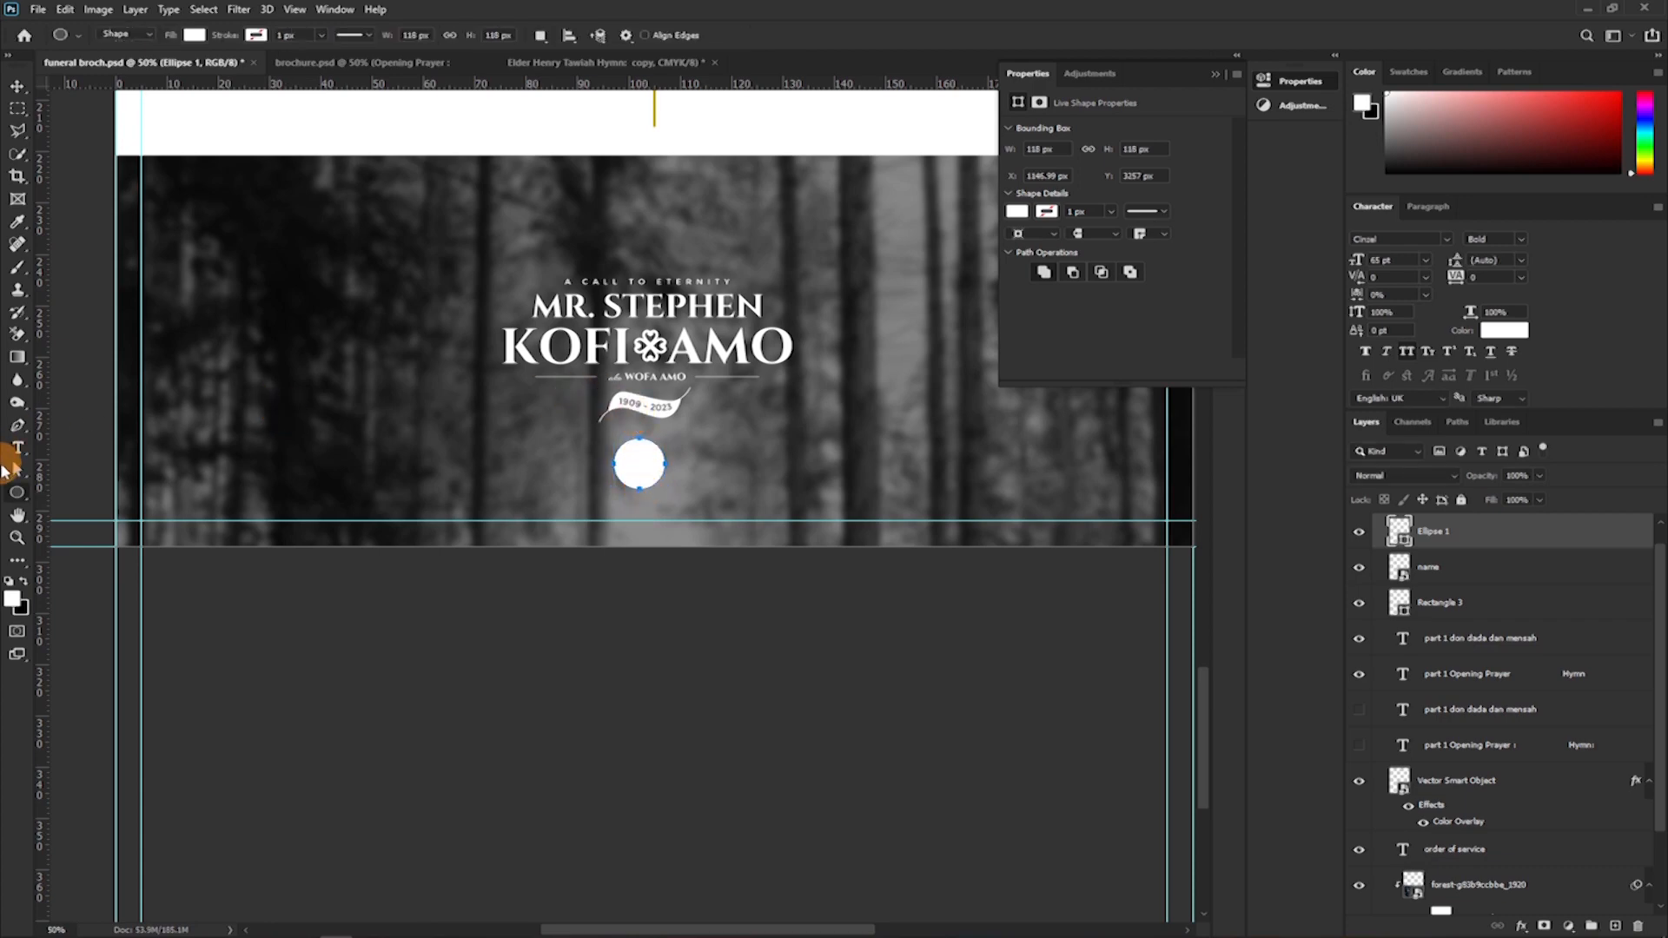
Add the text "1" beside the white circle and colour it dark grey sampled from the forest photo.
{"action": "key", "text": "t"}
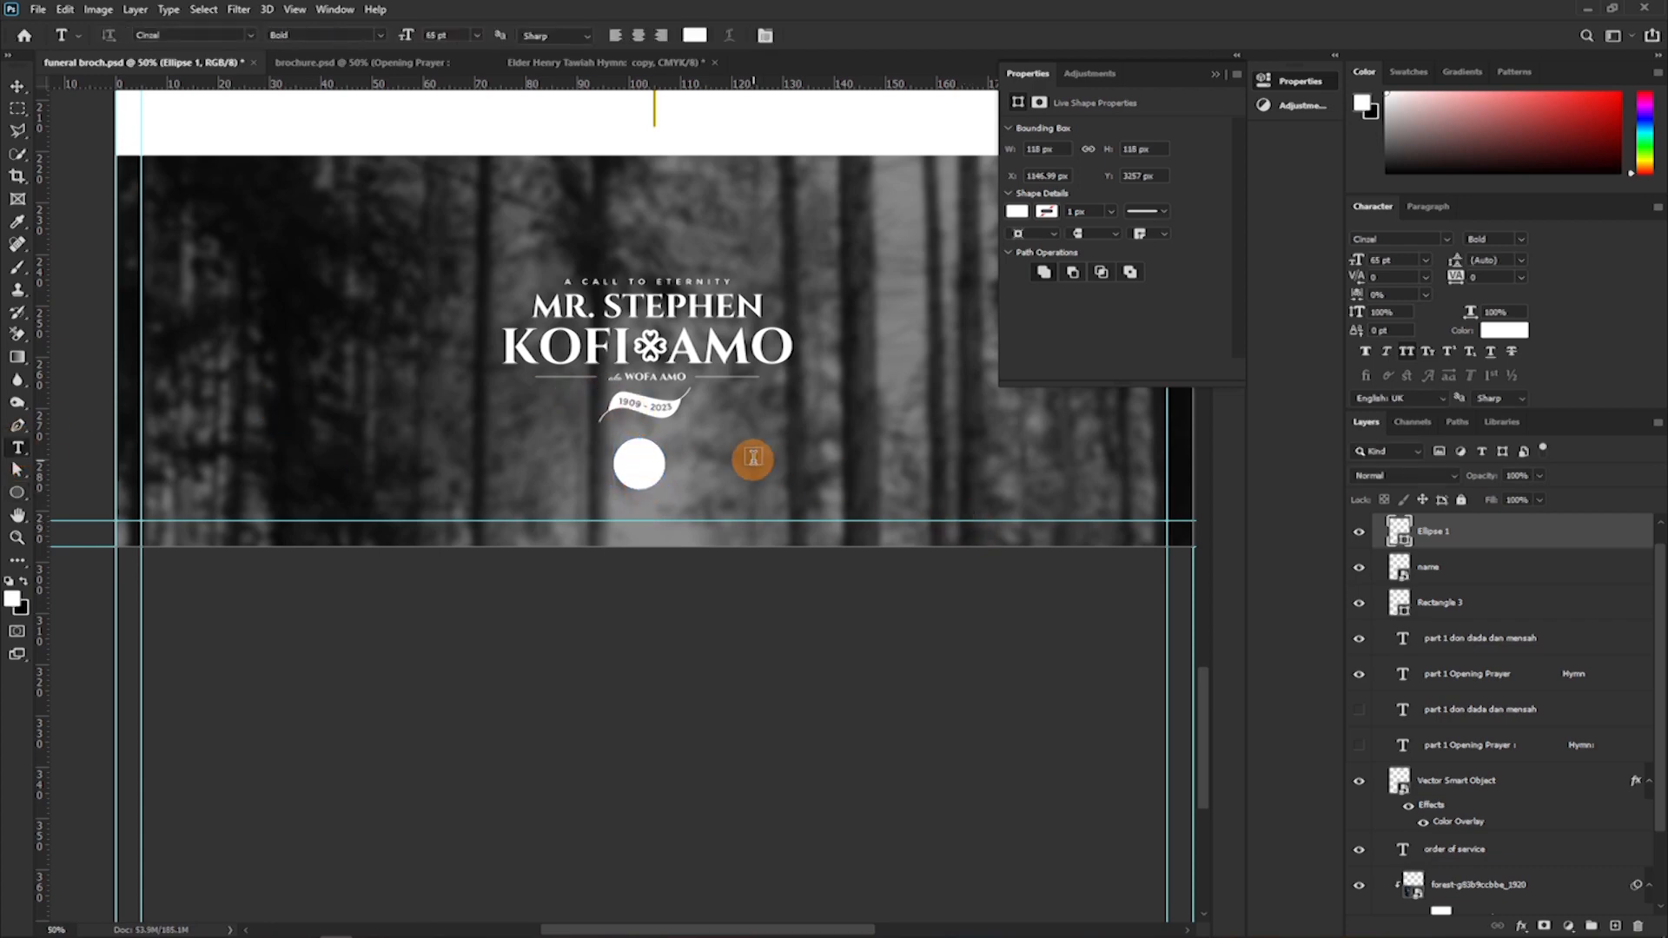
{"action": "left_click", "coordinate": [752, 459]}
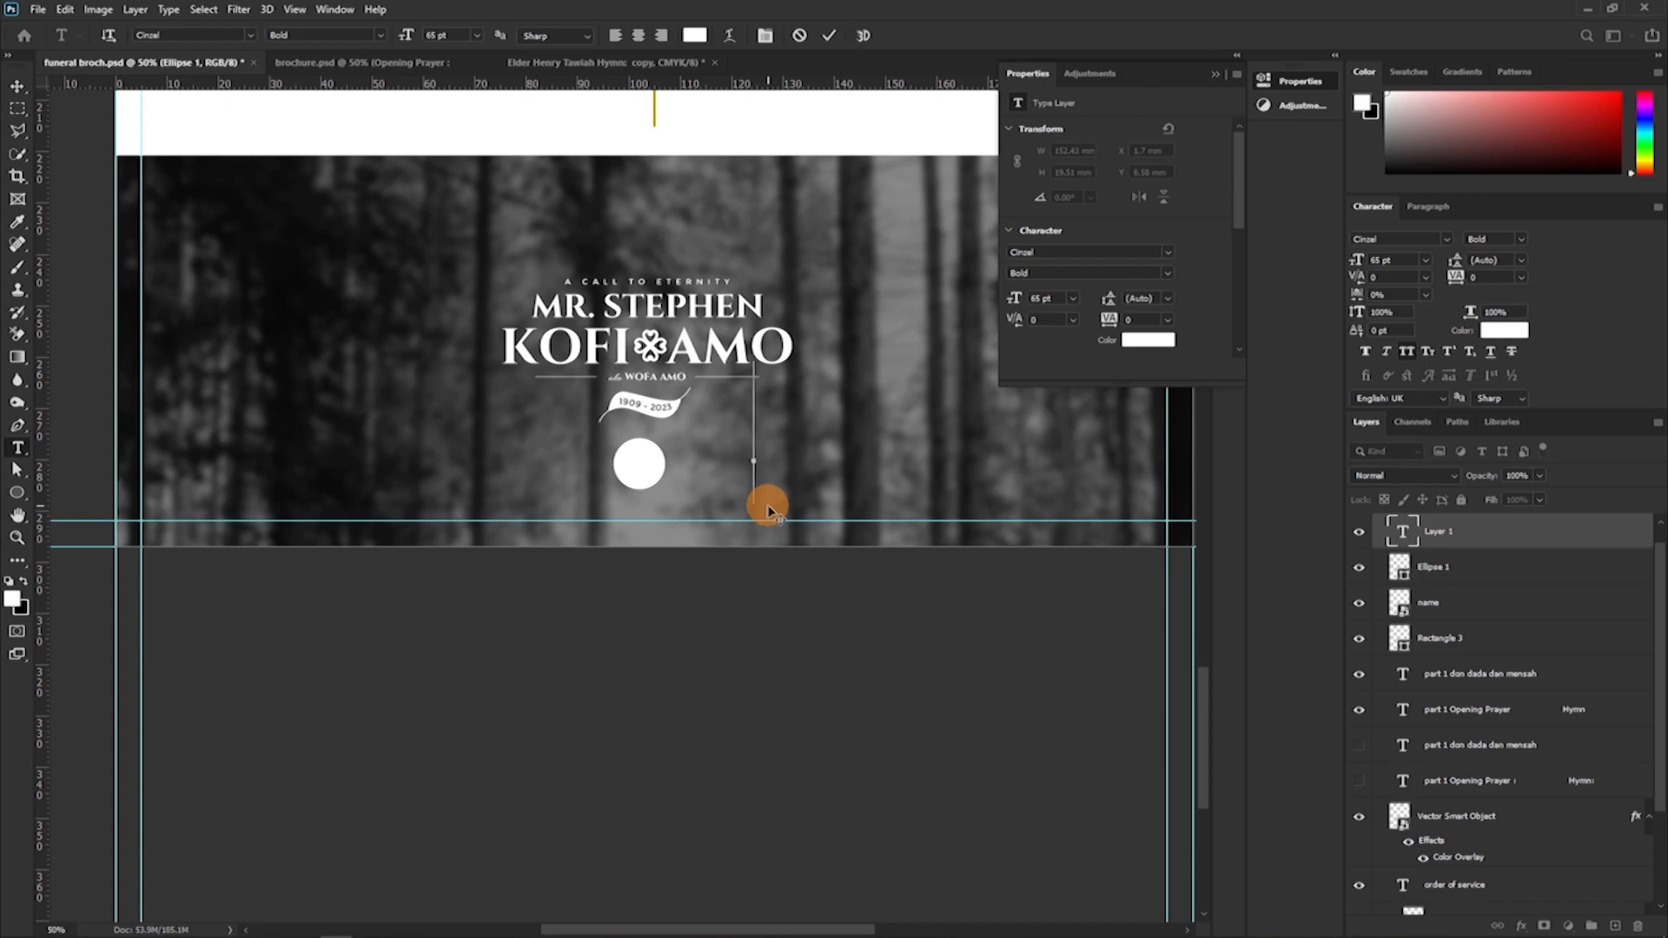
{"action": "type", "text": "1"}
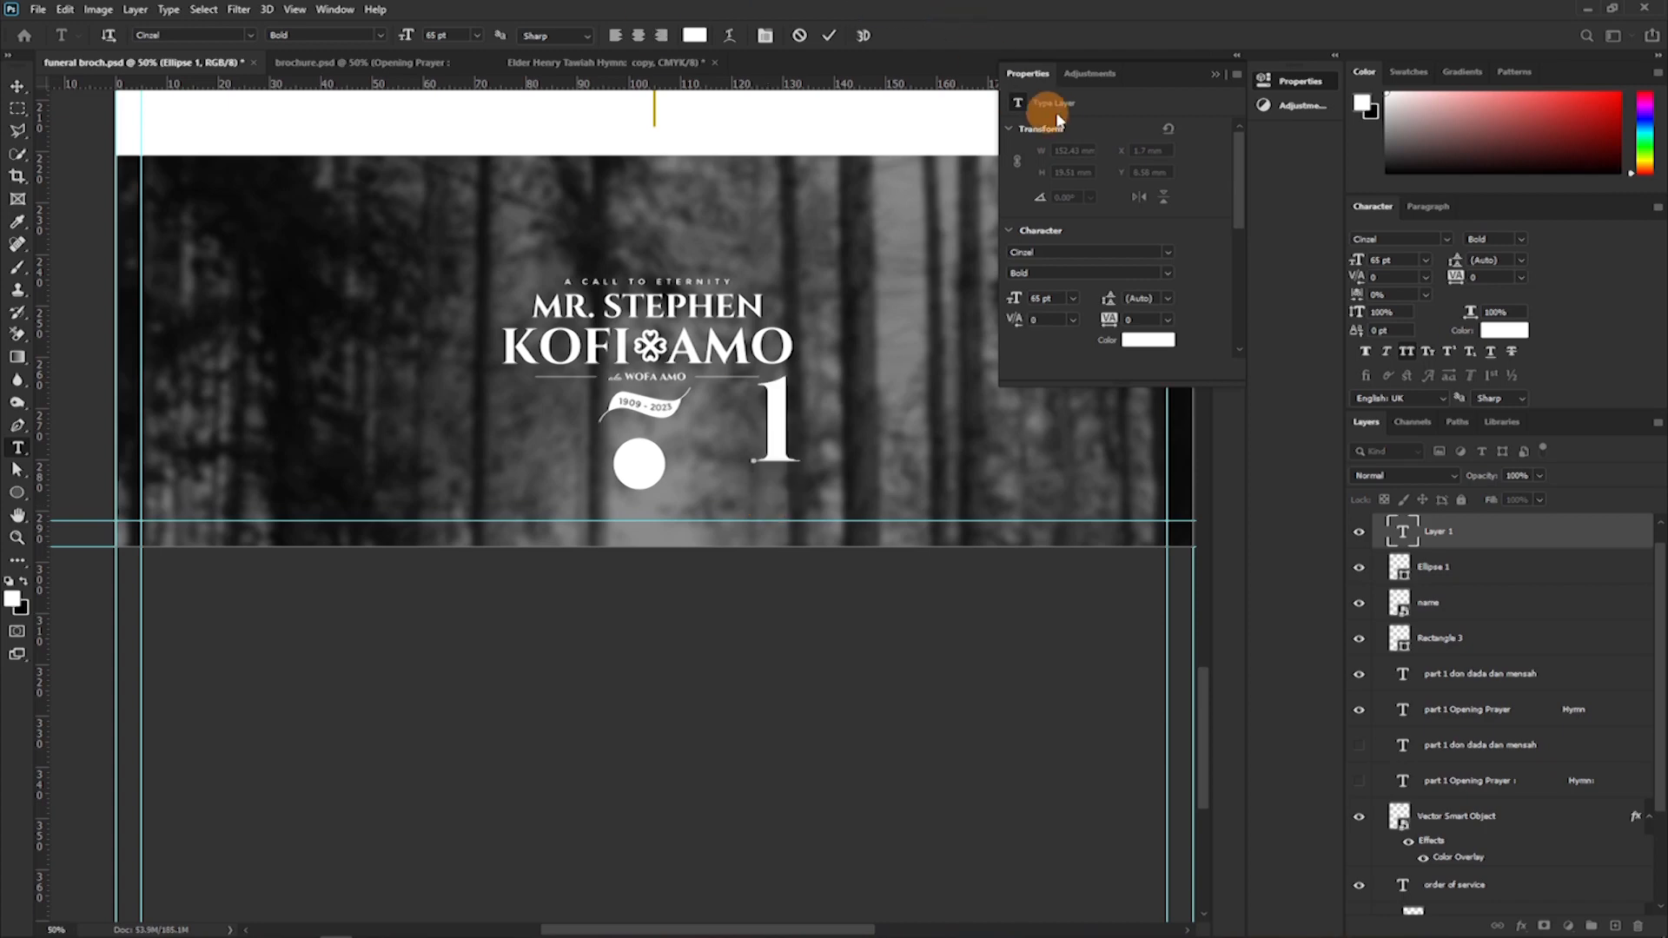
{"action": "left_click", "coordinate": [827, 38]}
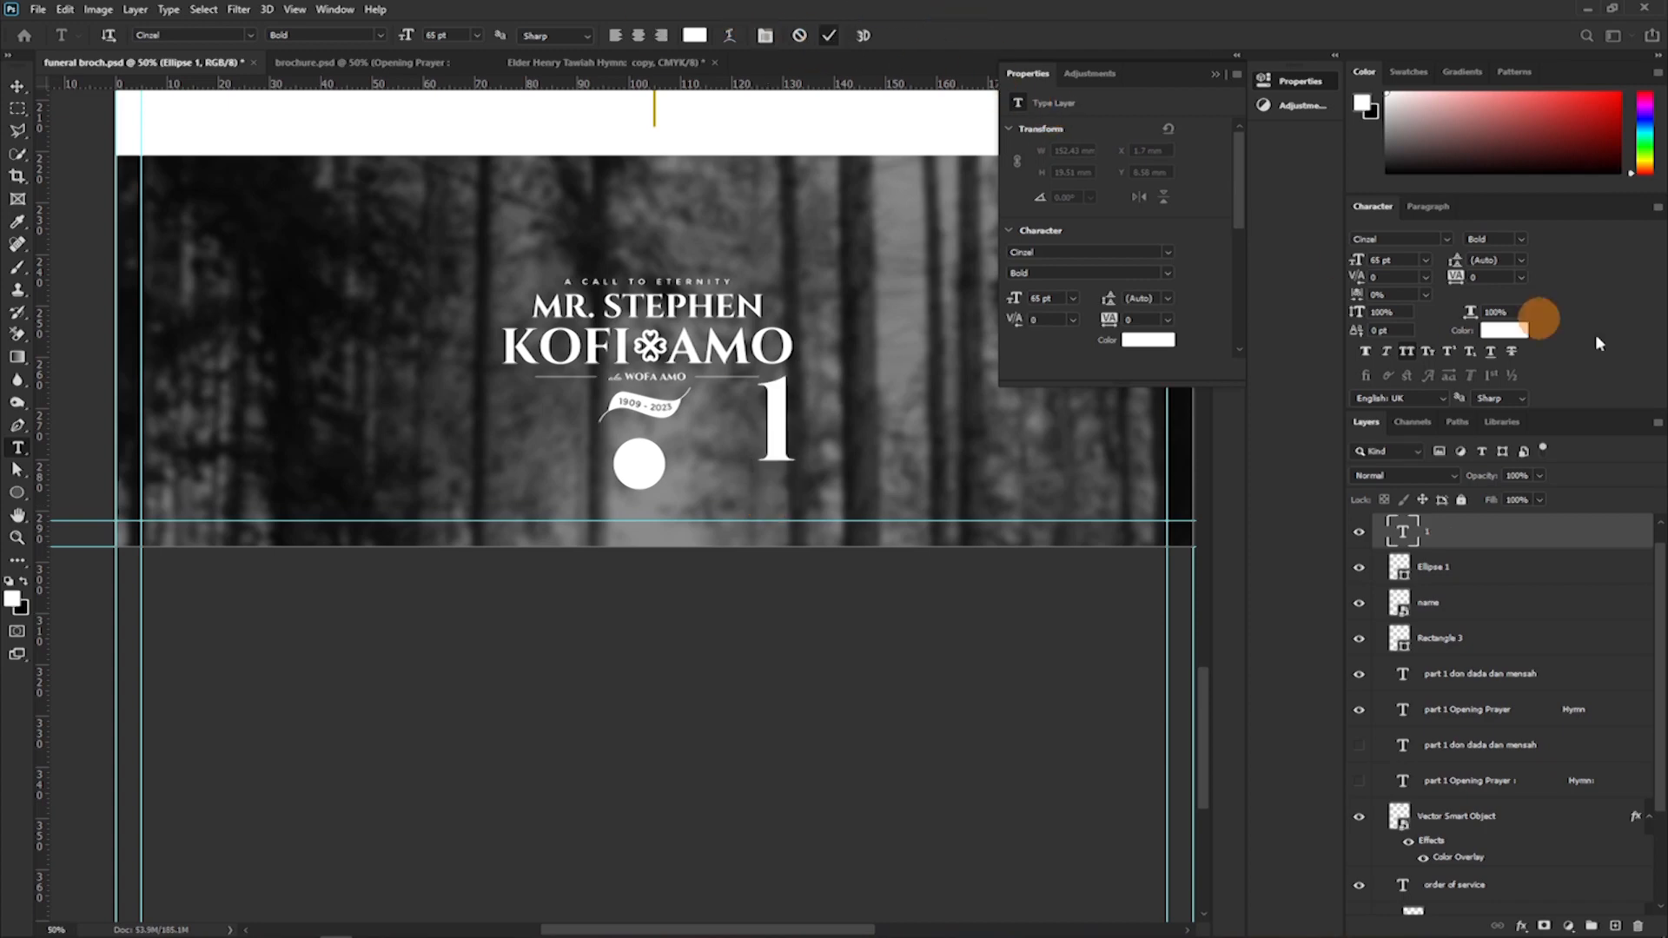
{"action": "left_click", "coordinate": [1148, 339]}
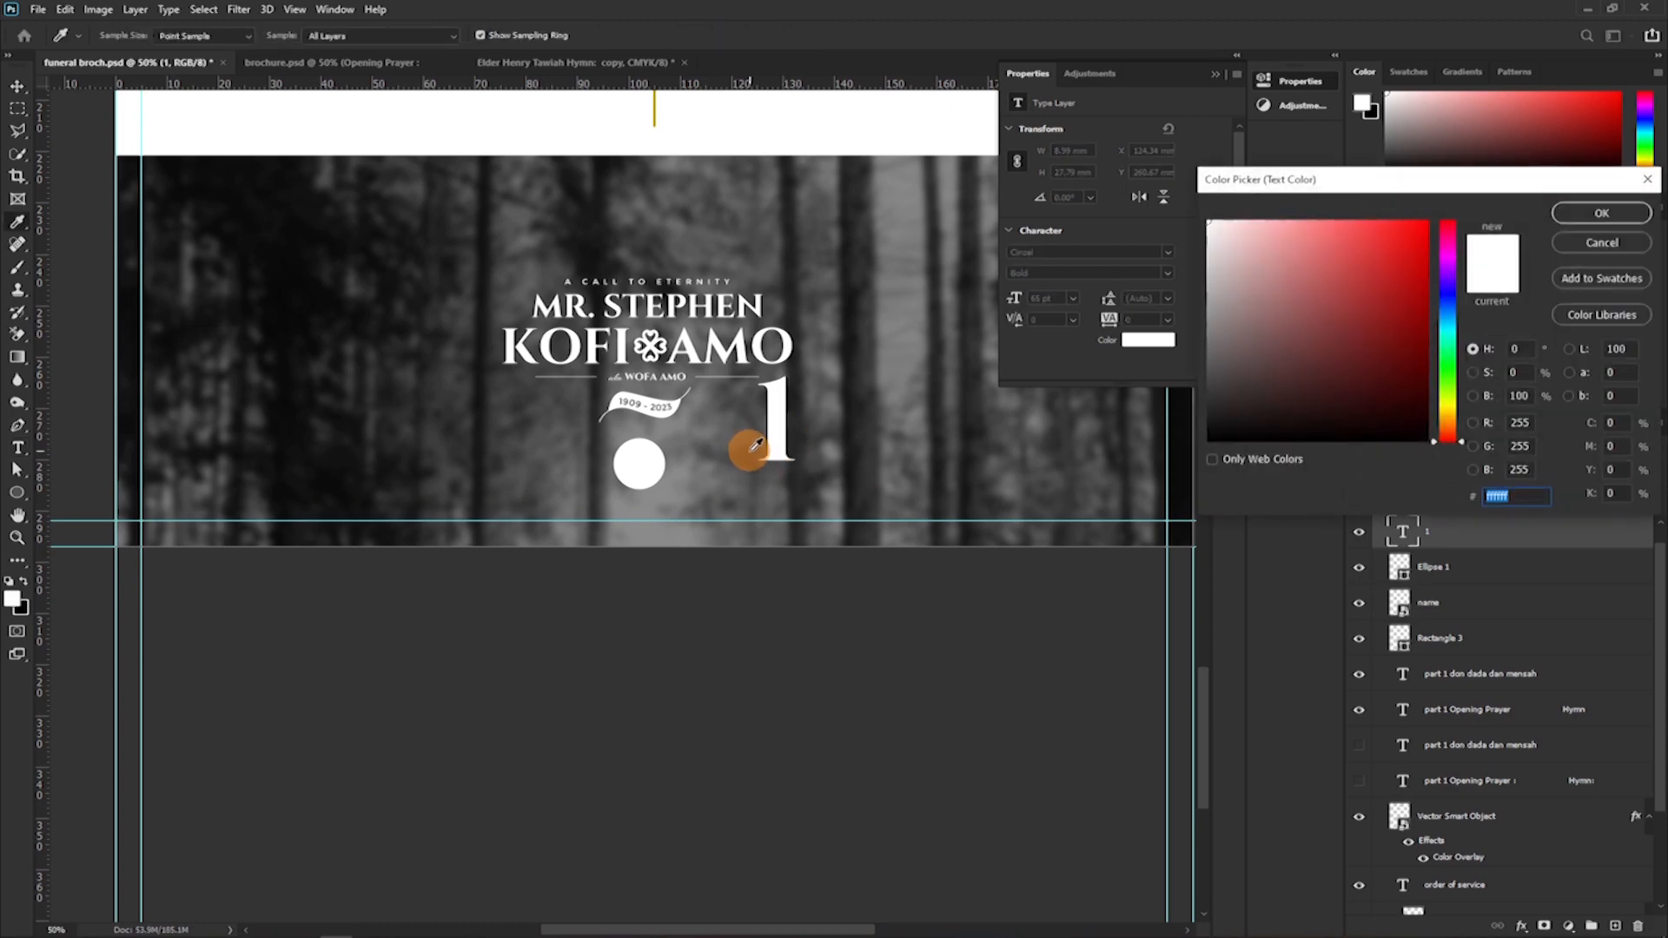
{"action": "left_click", "coordinate": [909, 472]}
{"action": "left_click", "coordinate": [1600, 212]}
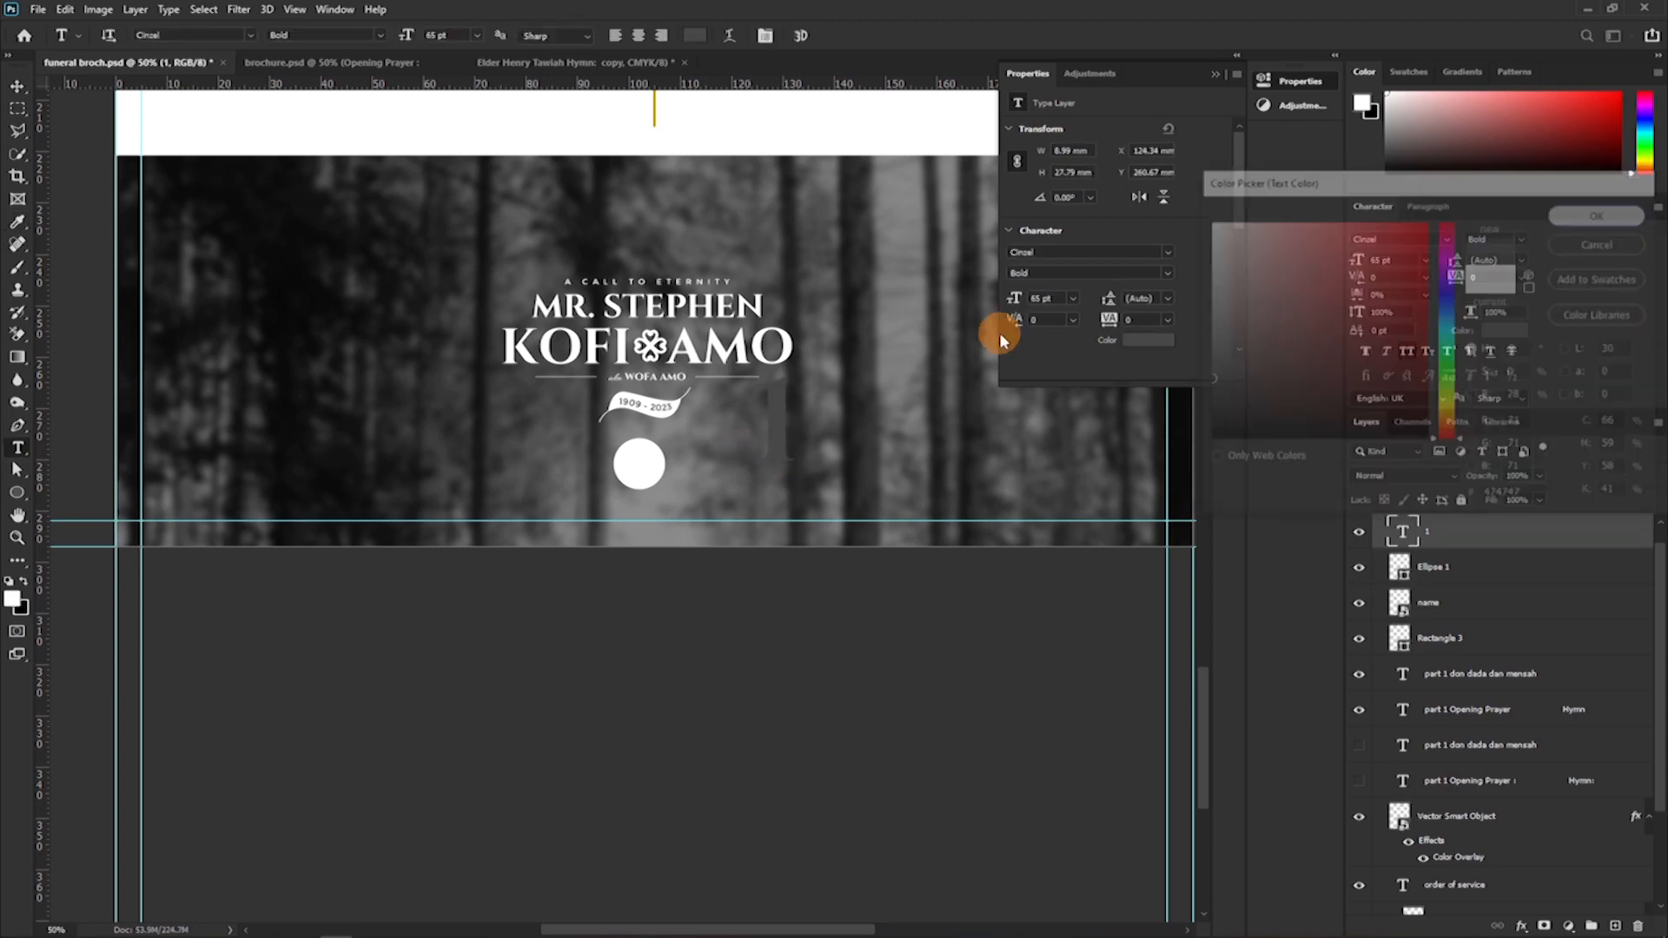
Scale the number 1 down to about 17 pt and place it inside the white circle.
{"action": "key", "text": "ctrl+t"}
{"action": "left_click_drag", "start_coordinate": [793, 432], "coordinate": [779, 434]}
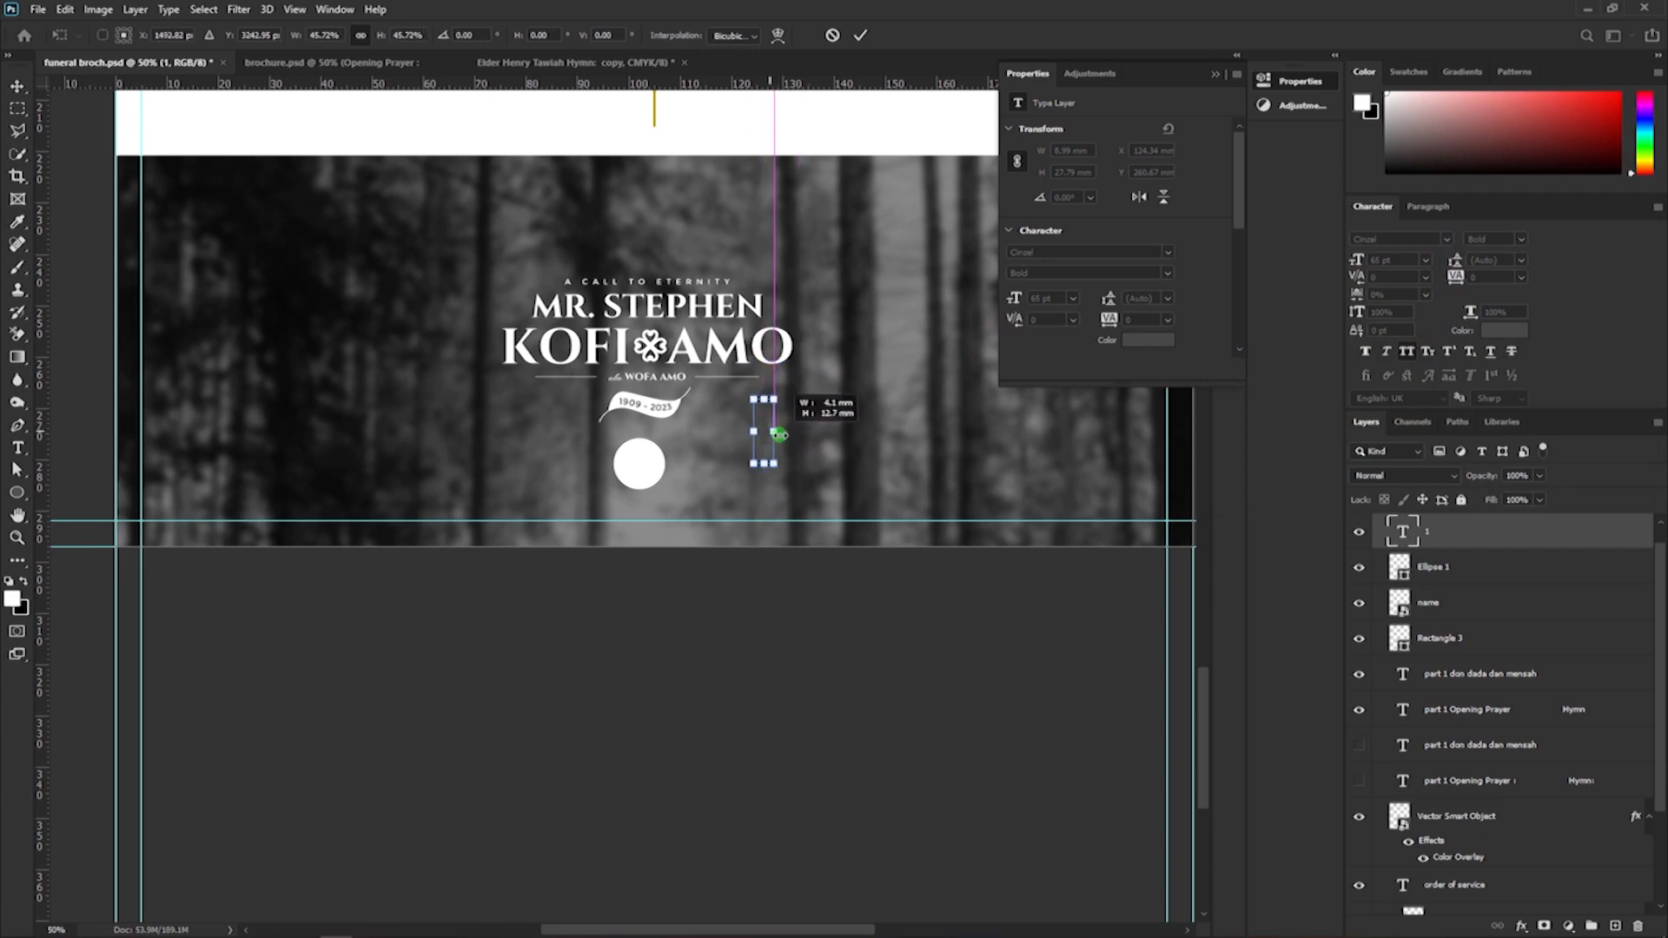
{"action": "key", "text": "ctrl+z"}
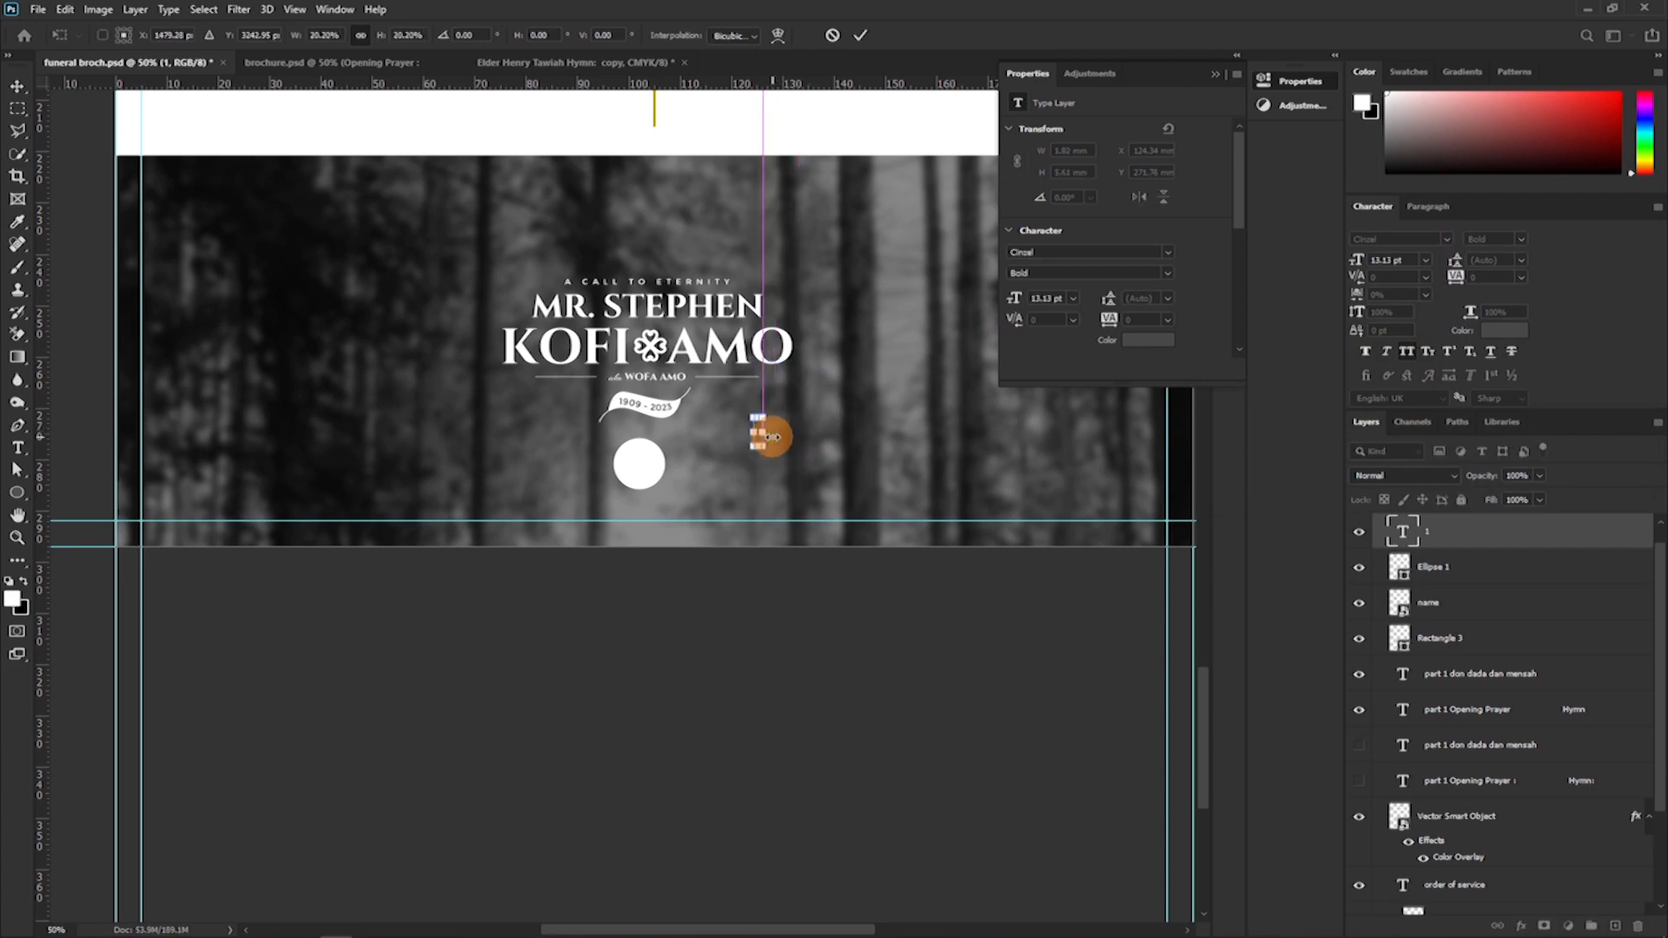
{"action": "key", "text": "Return"}
{"action": "key", "text": "v"}
{"action": "left_click_drag", "start_coordinate": [873, 408], "coordinate": [729, 451]}
{"action": "key", "text": "ctrl+t"}
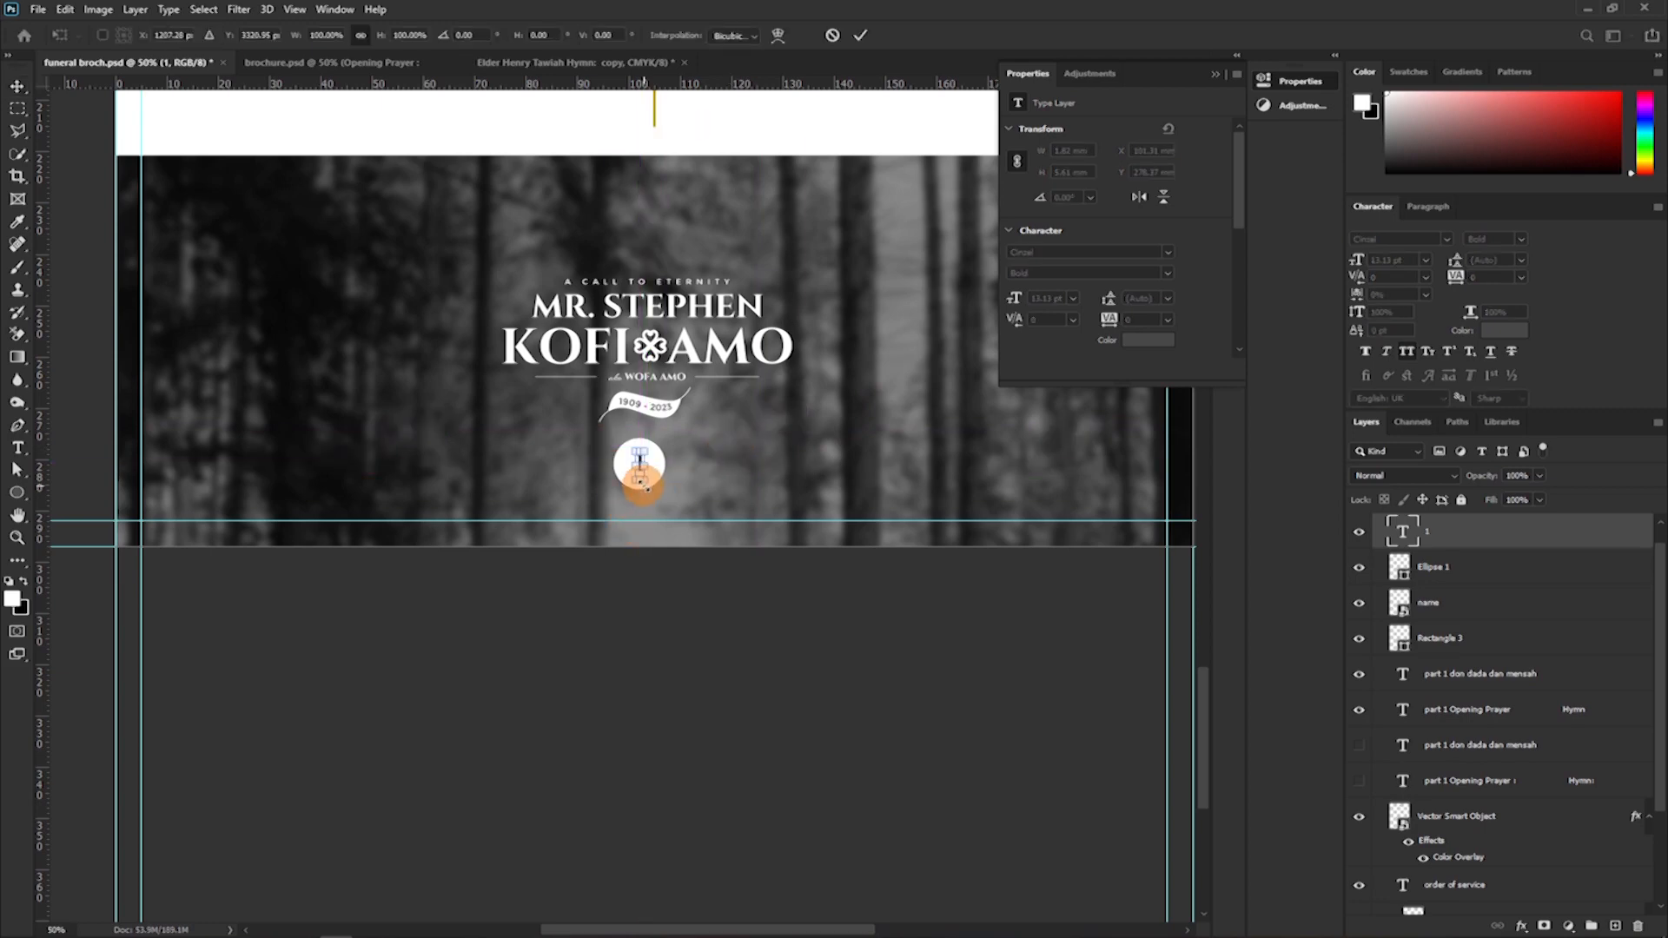
{"action": "left_click_drag", "start_coordinate": [638, 483], "coordinate": [640, 488]}
{"action": "key", "text": "Return"}
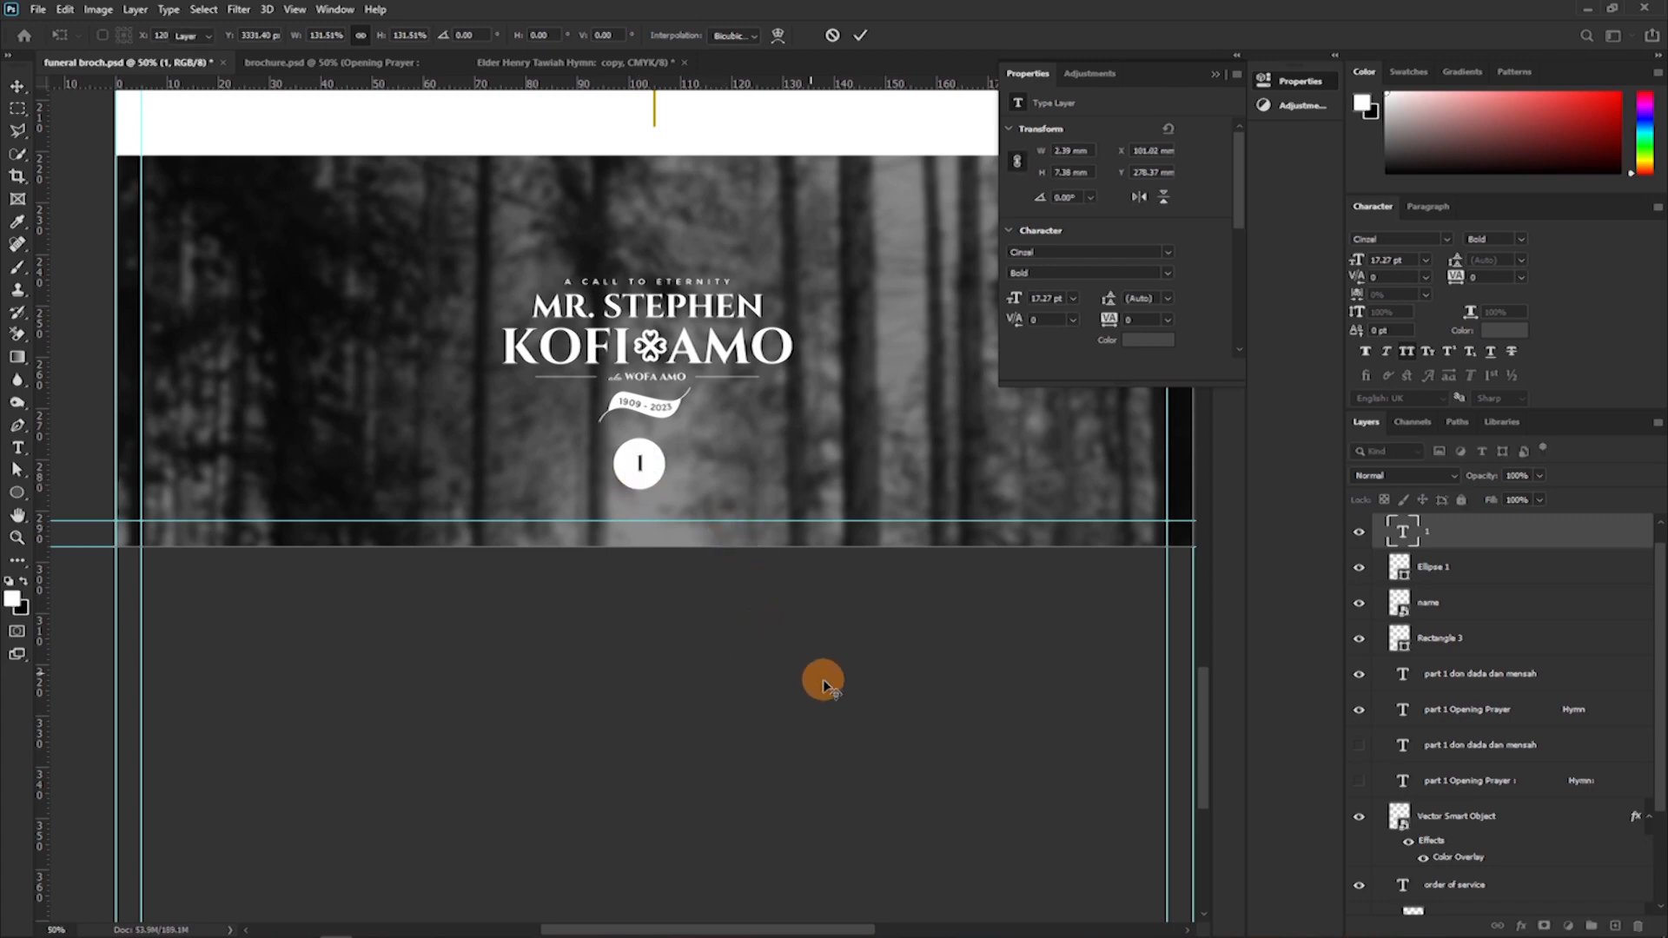
Align the number 1 and the white circle by their vertical centres.
{"action": "key", "text": "ctrl+plus"}
{"action": "key", "text": "ctrl+plus"}
{"action": "key", "text": "ctrl+plus"}
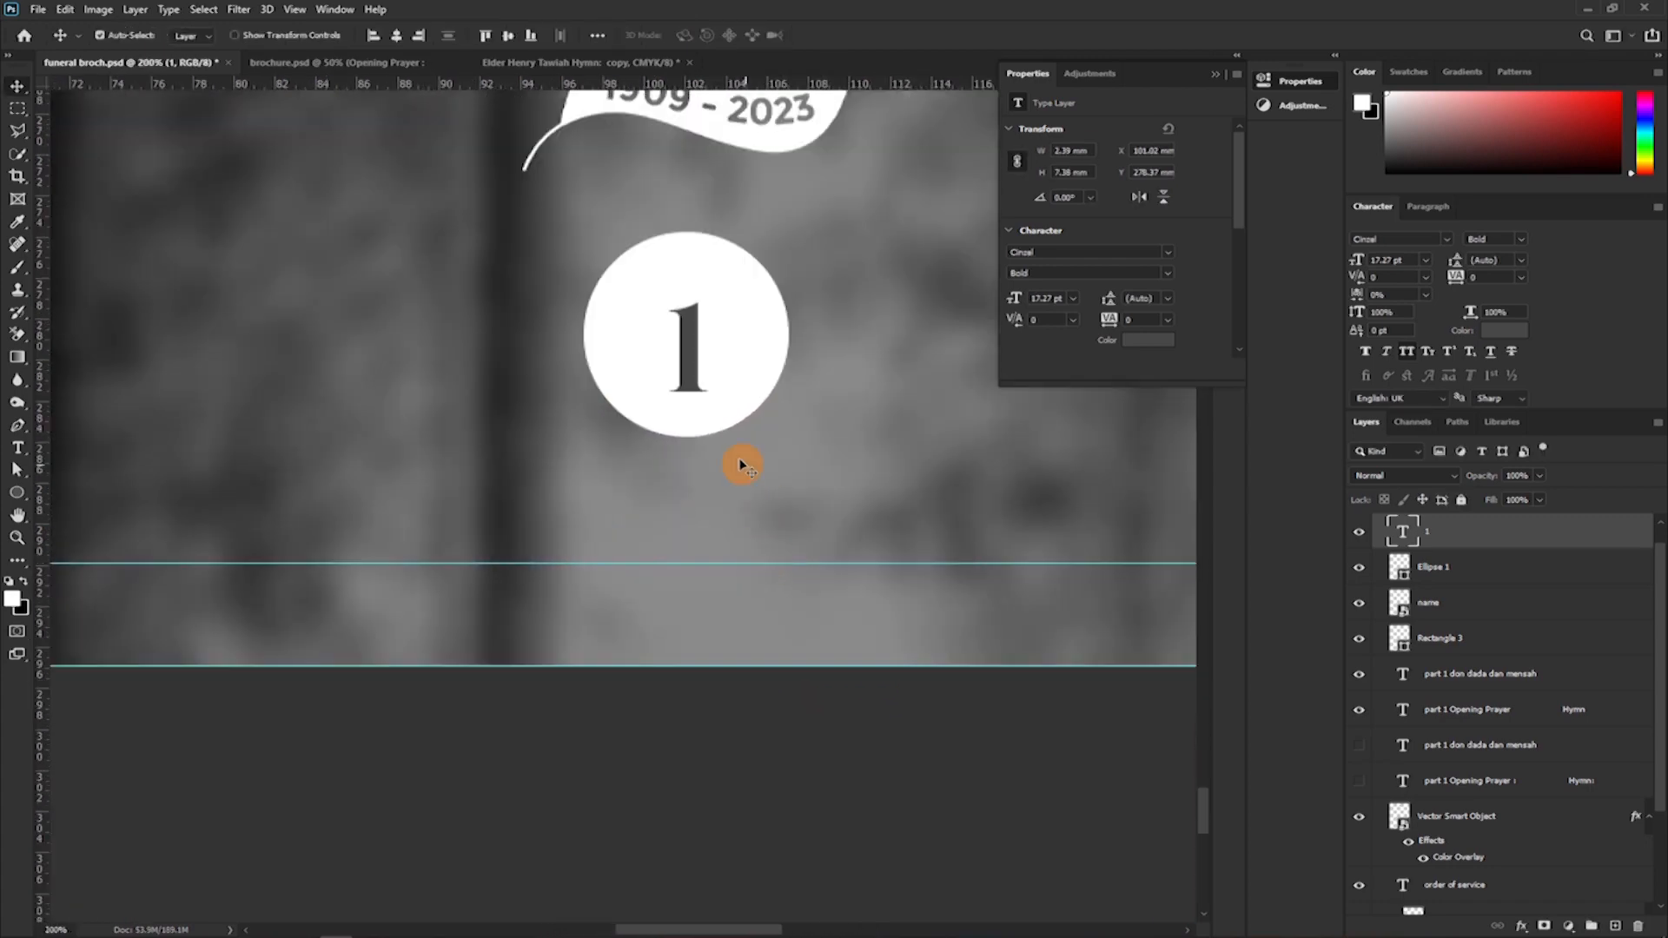
{"action": "left_click_drag", "start_coordinate": [681, 353], "coordinate": [686, 336]}
{"action": "left_click", "coordinate": [1482, 566], "text": "ctrl"}
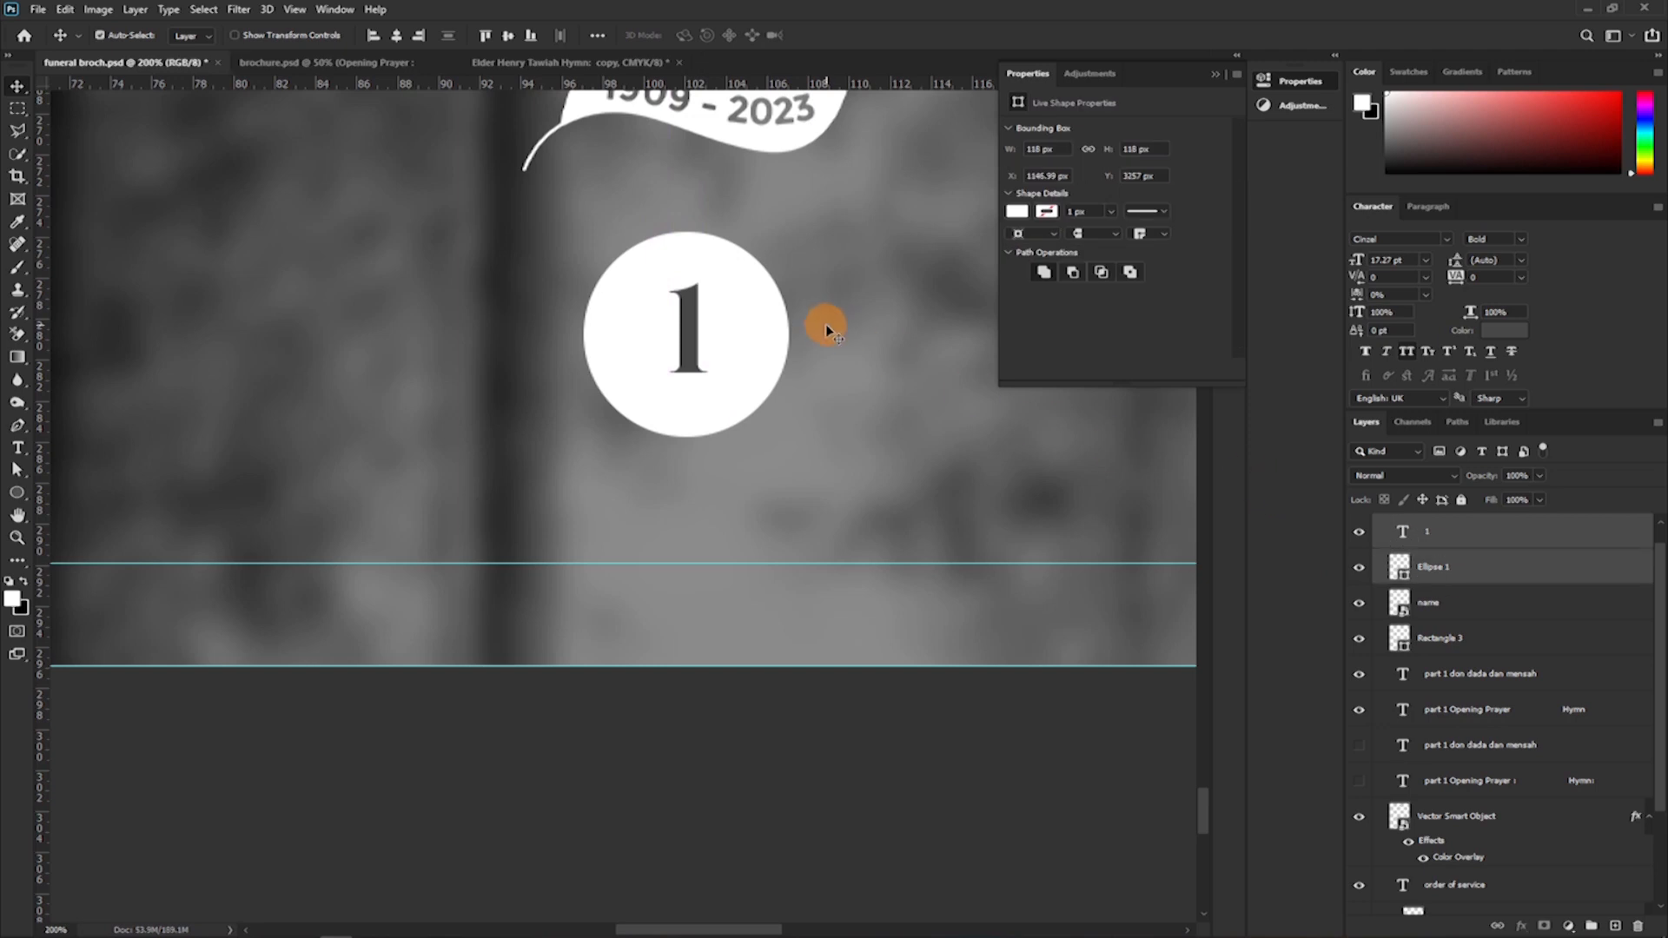
{"action": "left_click", "coordinate": [510, 35]}
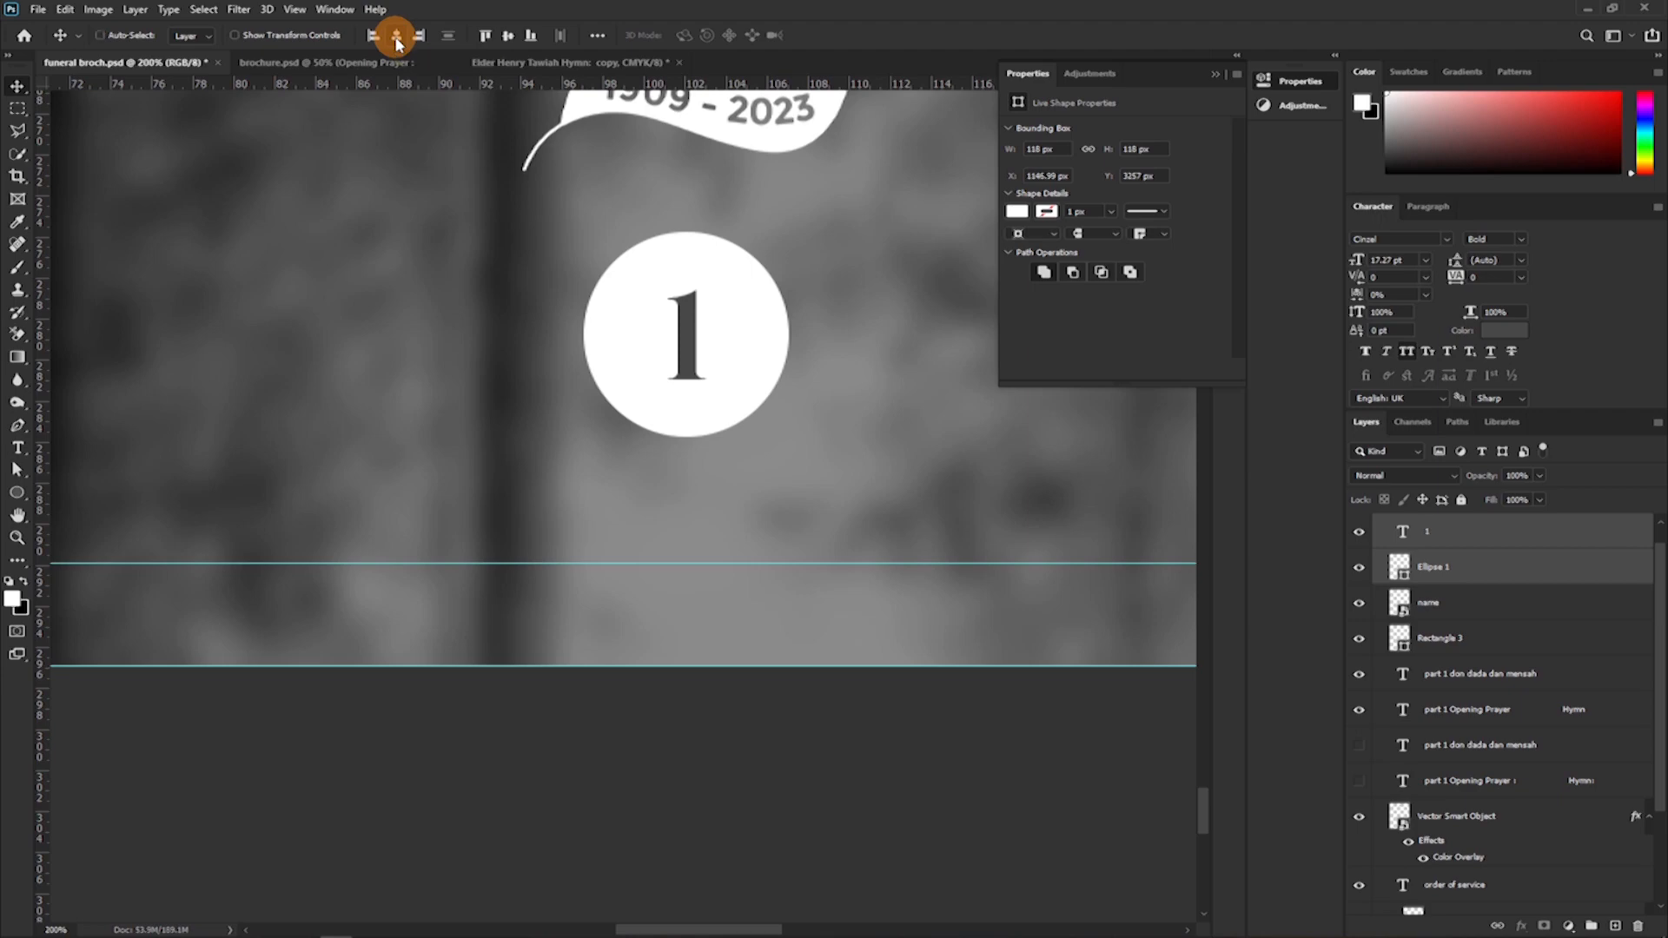
Group the number 1 with its white circle and rename the group as page number.
{"action": "key", "text": "ctrl+minus"}
{"action": "key", "text": "ctrl+minus"}
{"action": "key", "text": "ctrl+minus"}
{"action": "key", "text": "ctrl+minus"}
{"action": "key", "text": "ctrl+minus"}
{"action": "key", "text": "ctrl+minus"}
{"action": "key", "text": "ctrl+minus"}
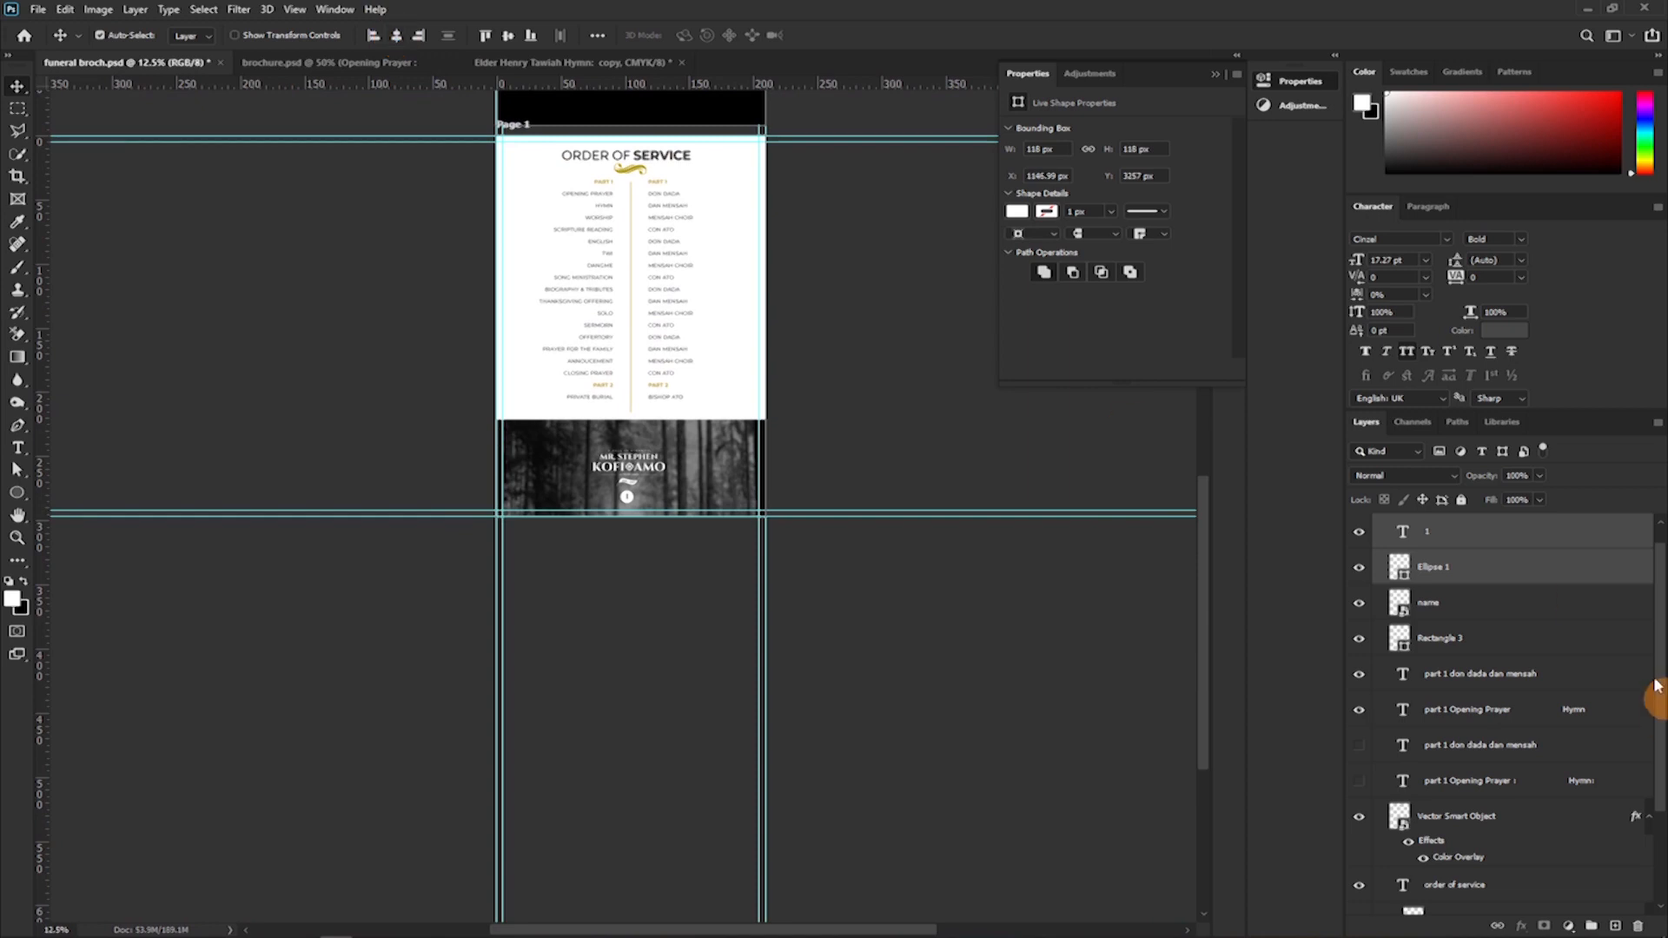
{"action": "left_click", "coordinate": [1521, 569]}
{"action": "key", "text": "ctrl+g"}
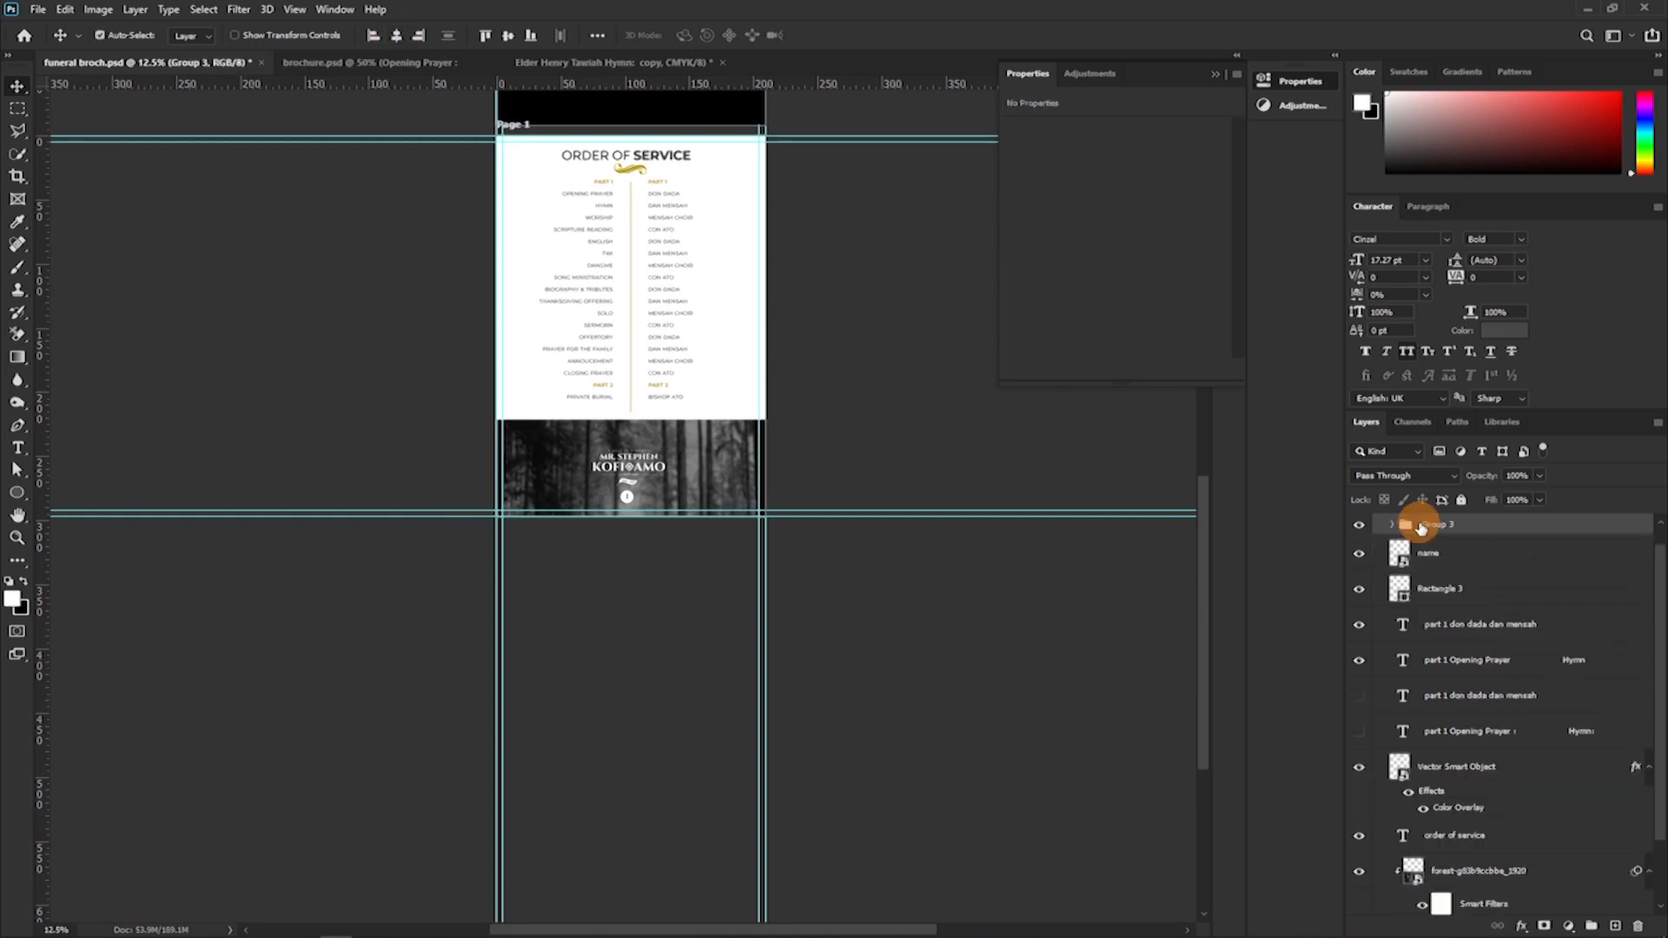
{"action": "double_click", "coordinate": [1434, 523]}
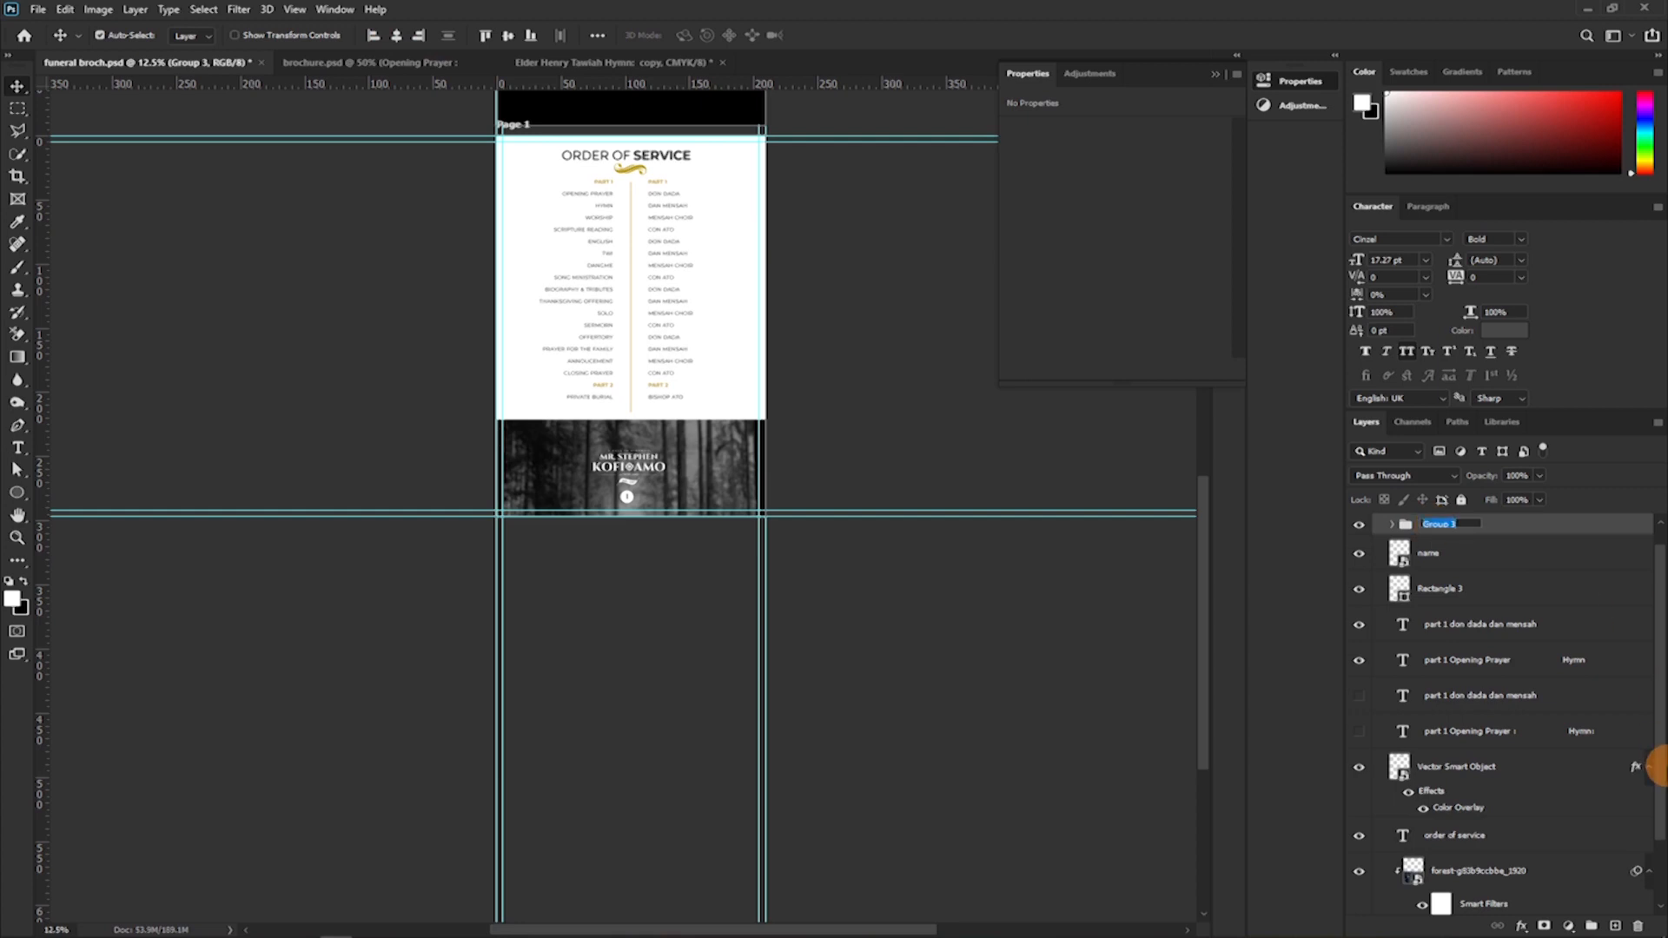
{"action": "type", "text": "co"}
{"action": "type", "text": "ge"}
{"action": "type", "text": " nu"}
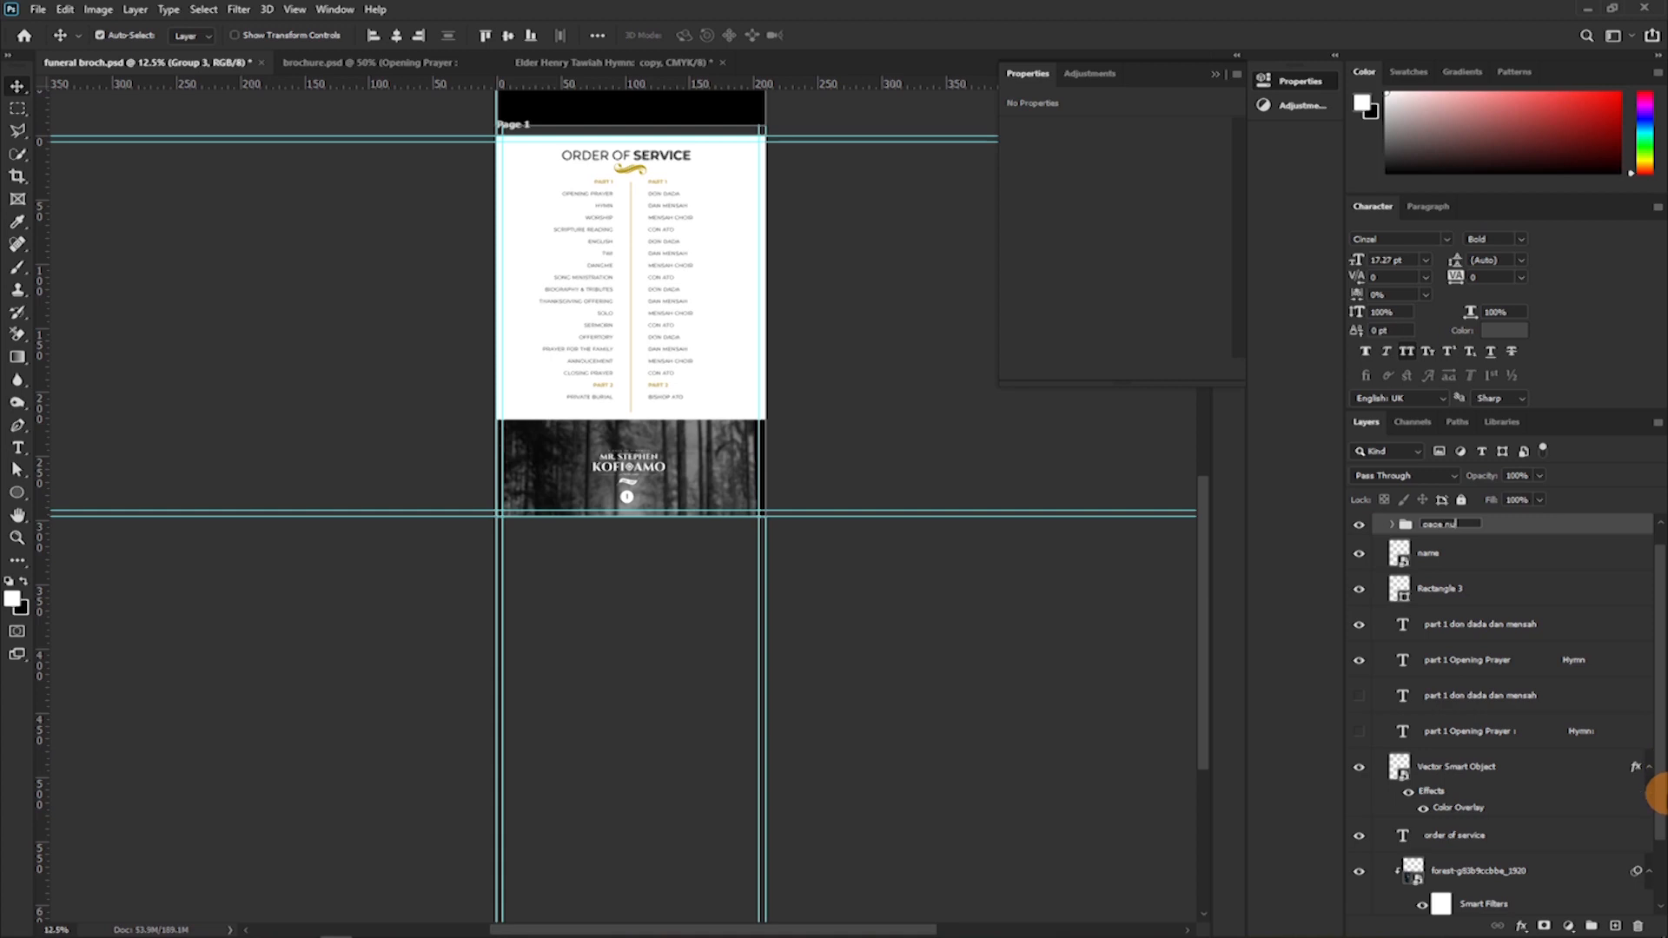
{"action": "type", "text": "mber"}
{"action": "key", "text": "Return"}
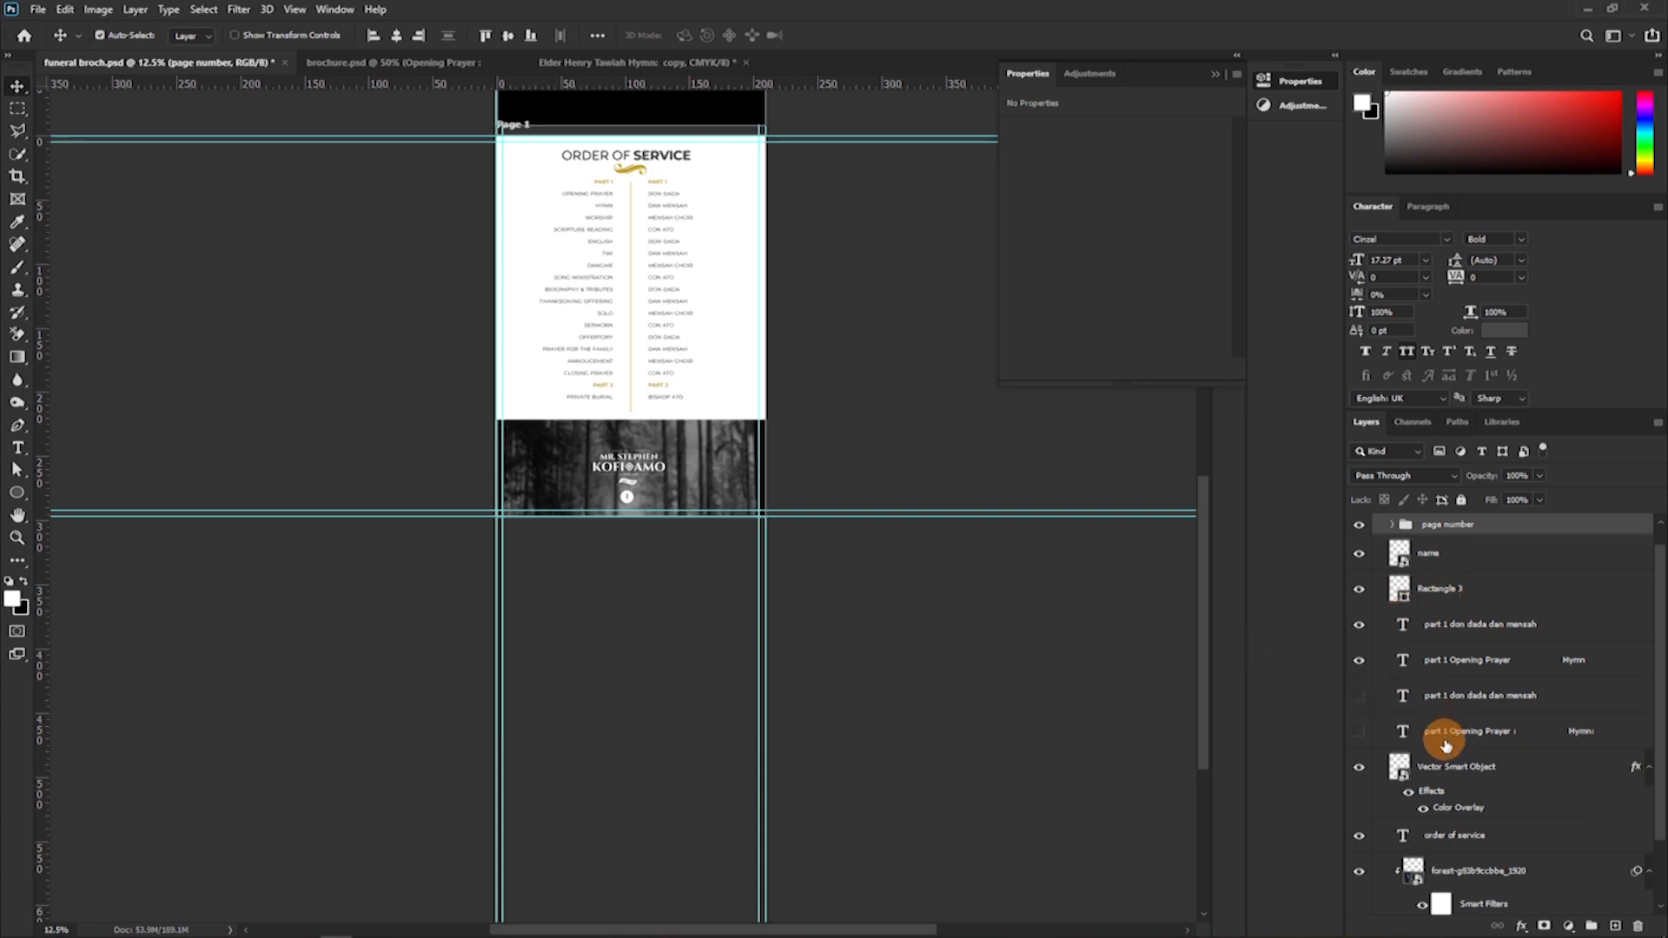
Collapse the Properties panel to uncover the canvas around the Order of Service page.
{"action": "scroll", "coordinate": [729, 439], "scroll_direction": "up", "scroll_amount": 3}
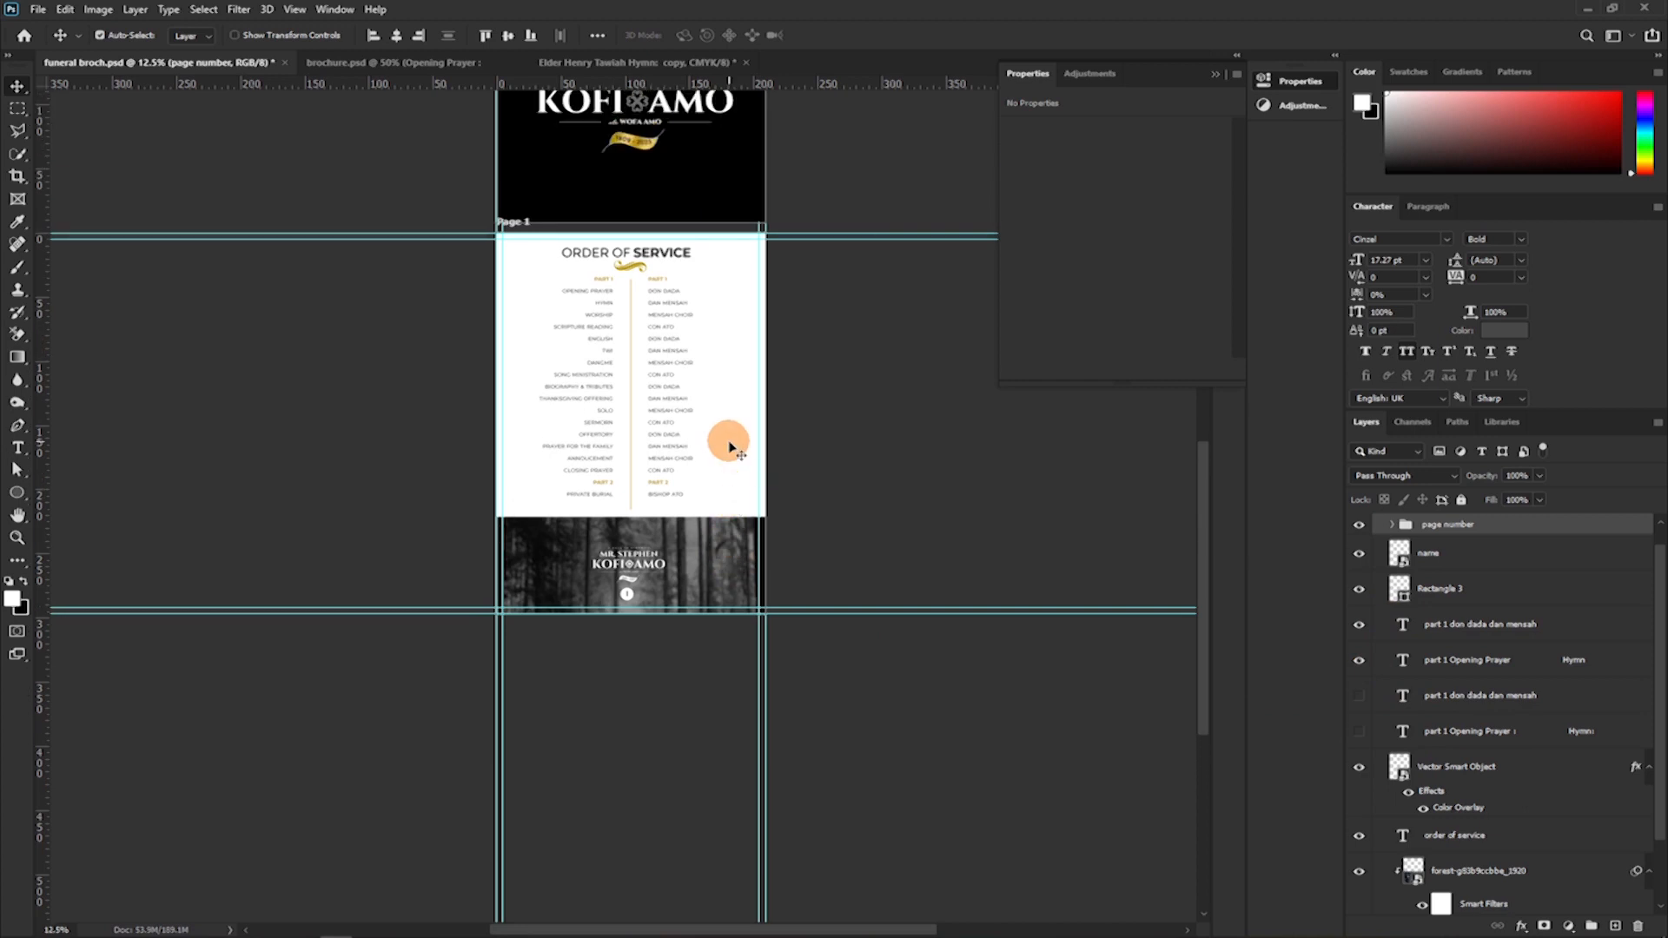
{"action": "key", "text": "ctrl"}
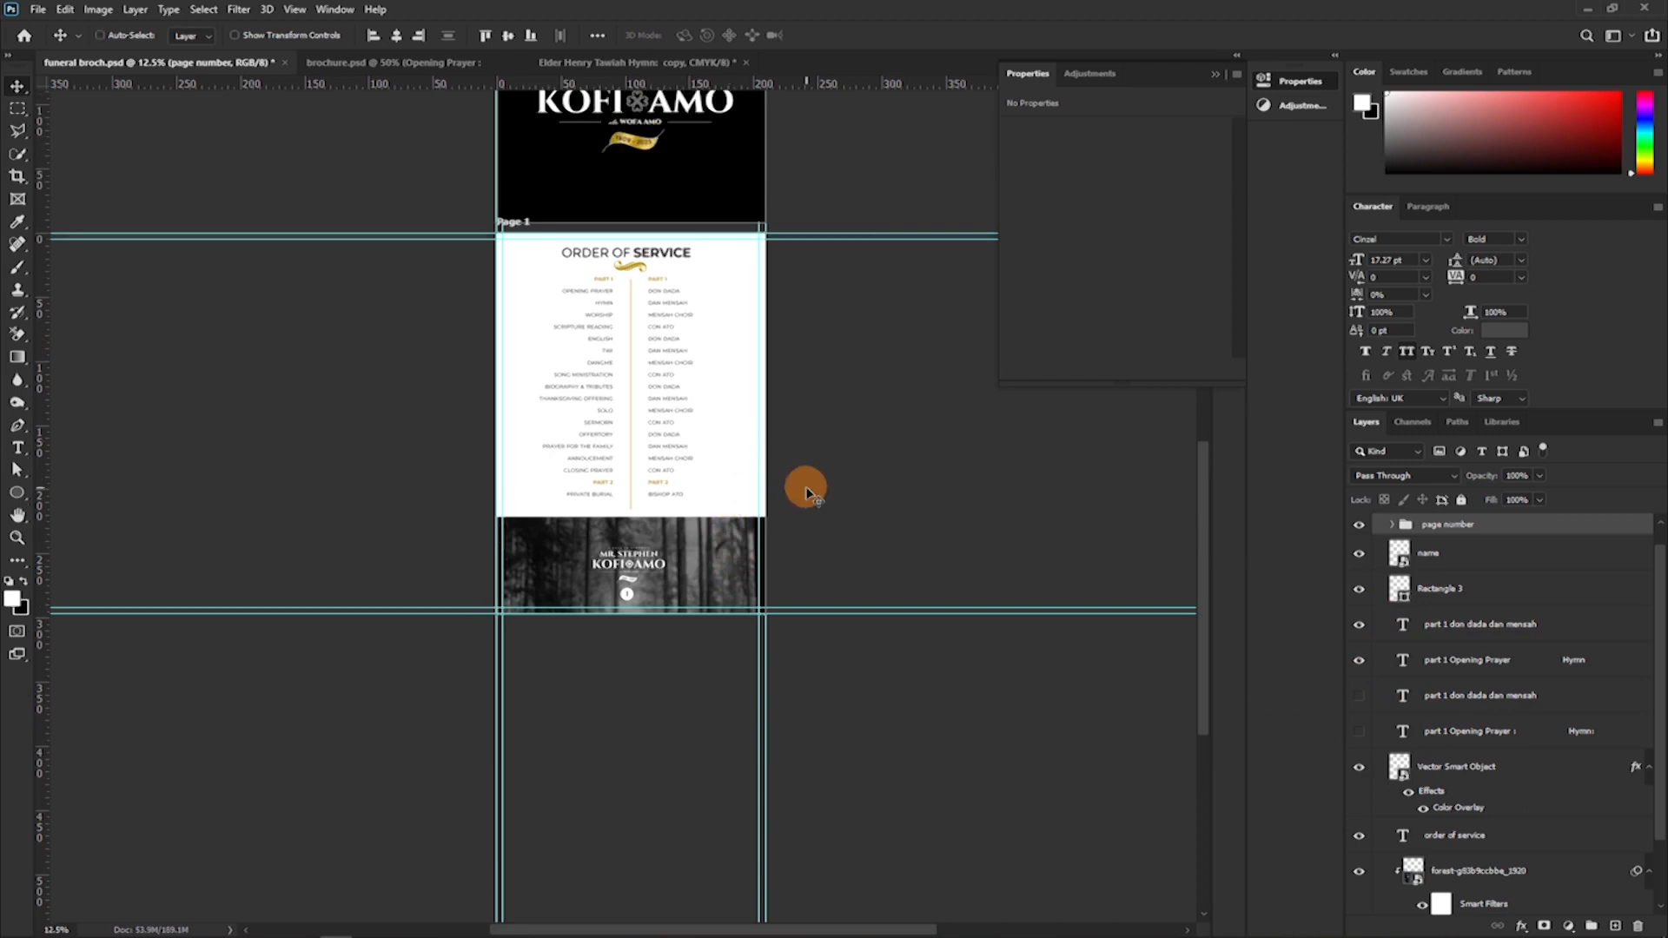
{"action": "key", "text": "ctrl+equal"}
{"action": "key", "text": "ctrl+equal"}
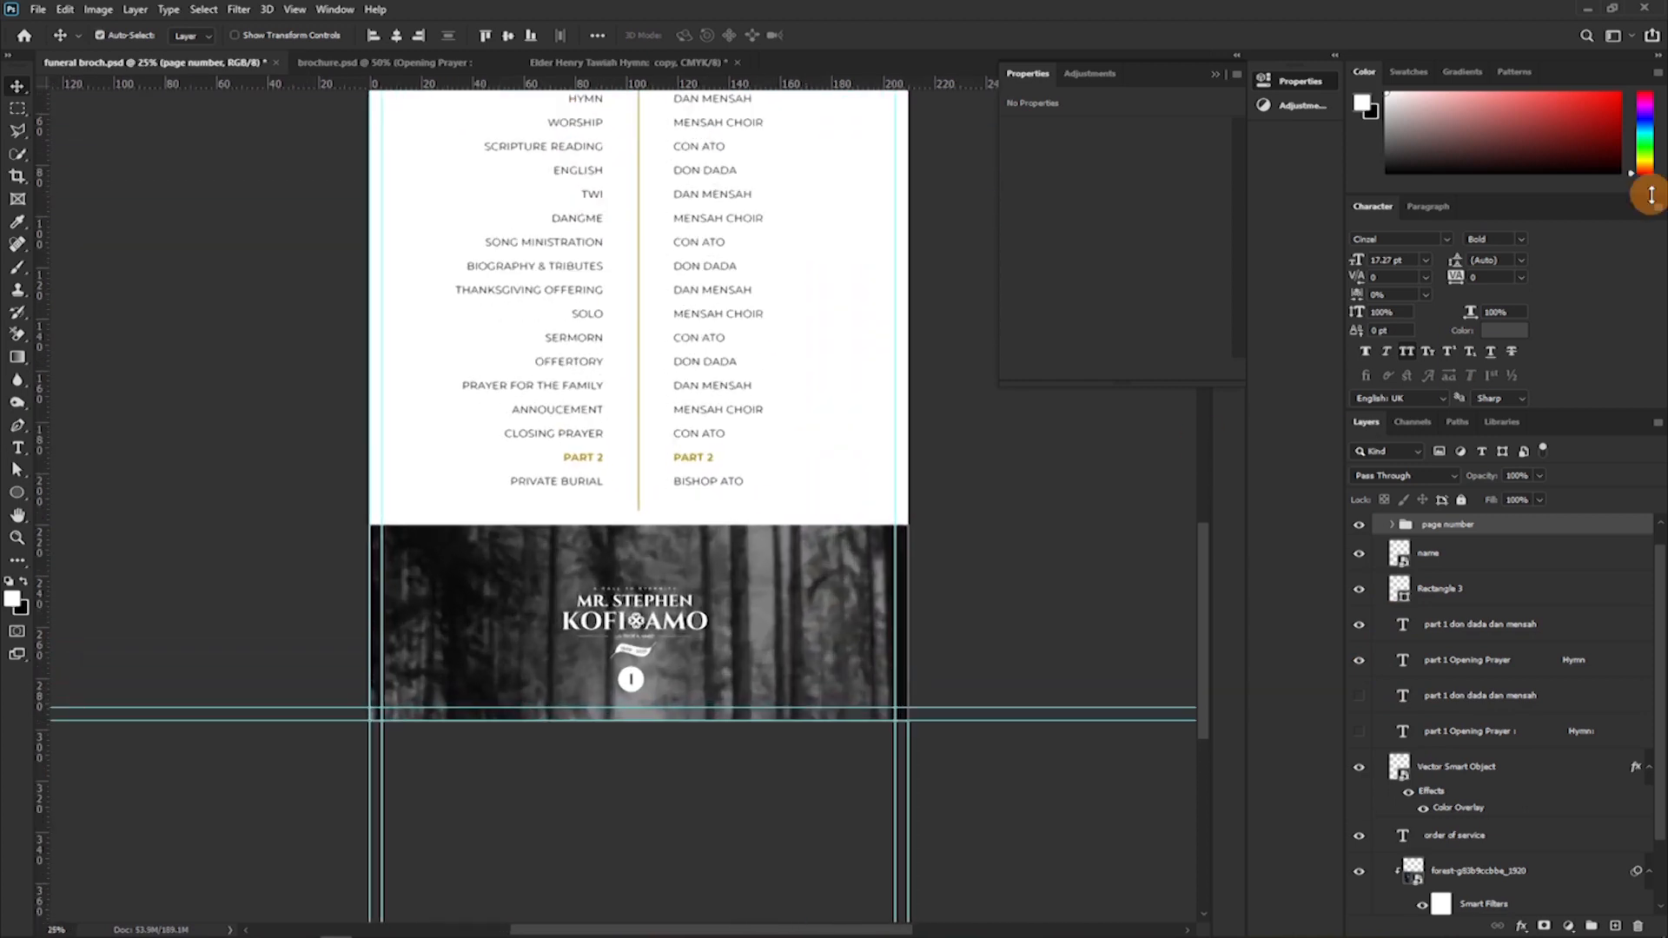
{"action": "left_click", "coordinate": [1213, 75]}
{"action": "scroll", "coordinate": [860, 212], "scroll_direction": "up", "scroll_amount": 4}
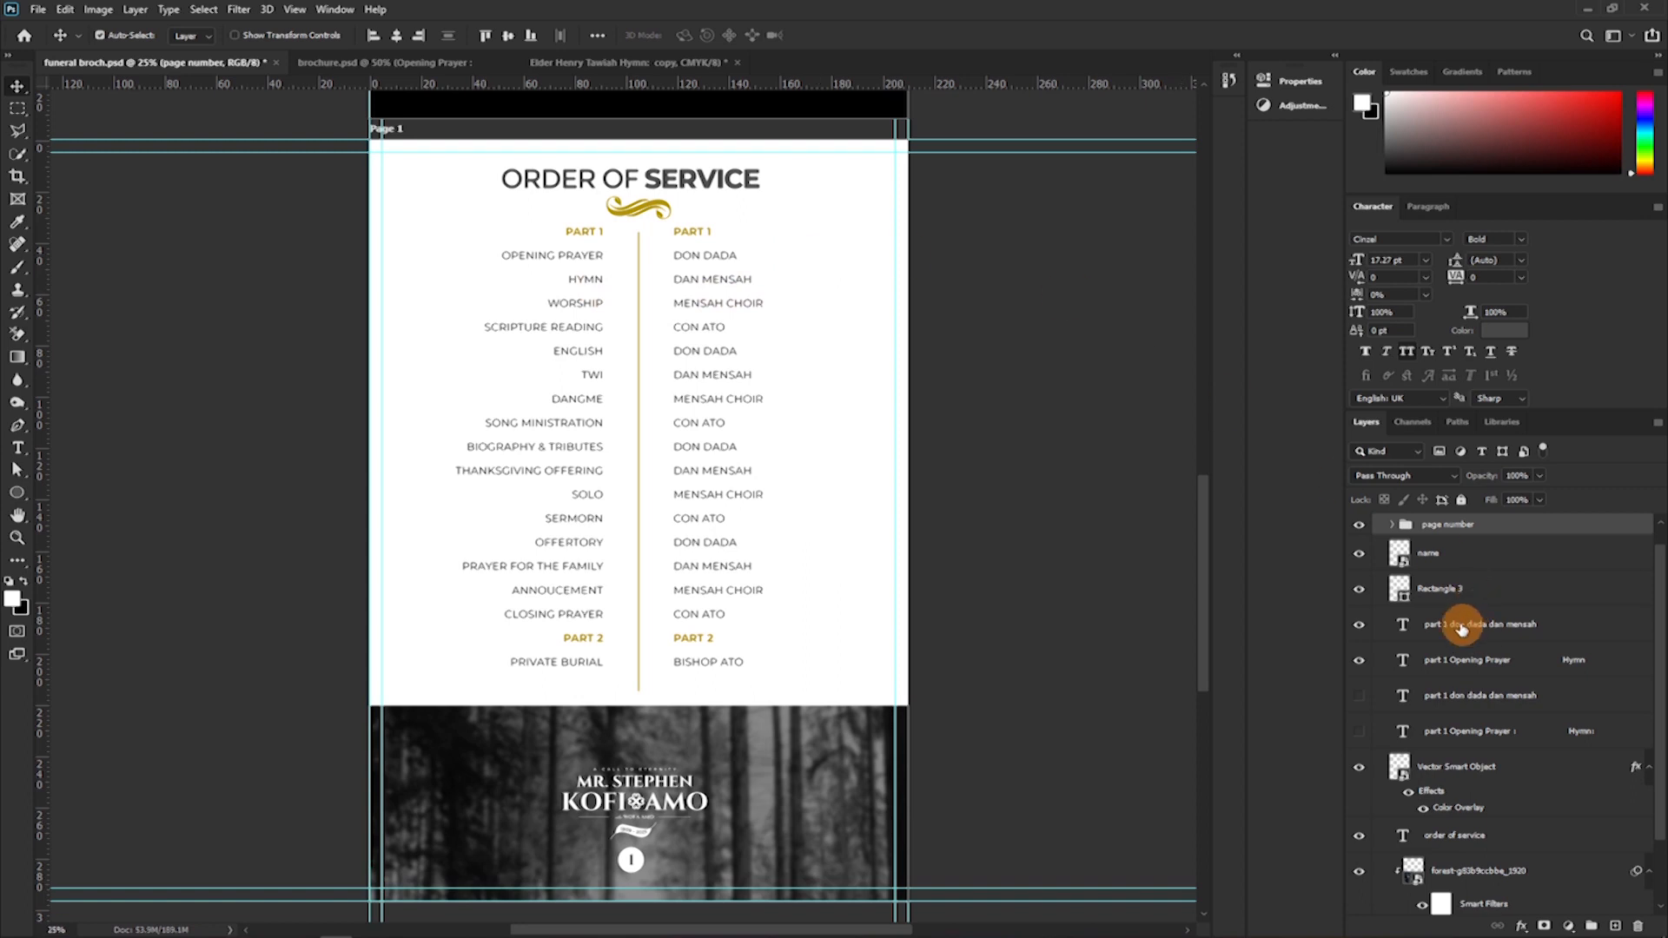
Place the elderly man's portrait from the stock pics folder on Page 2 and move it to the page's upper edge.
{"action": "scroll", "coordinate": [1446, 617], "scroll_direction": "up", "scroll_amount": 1}
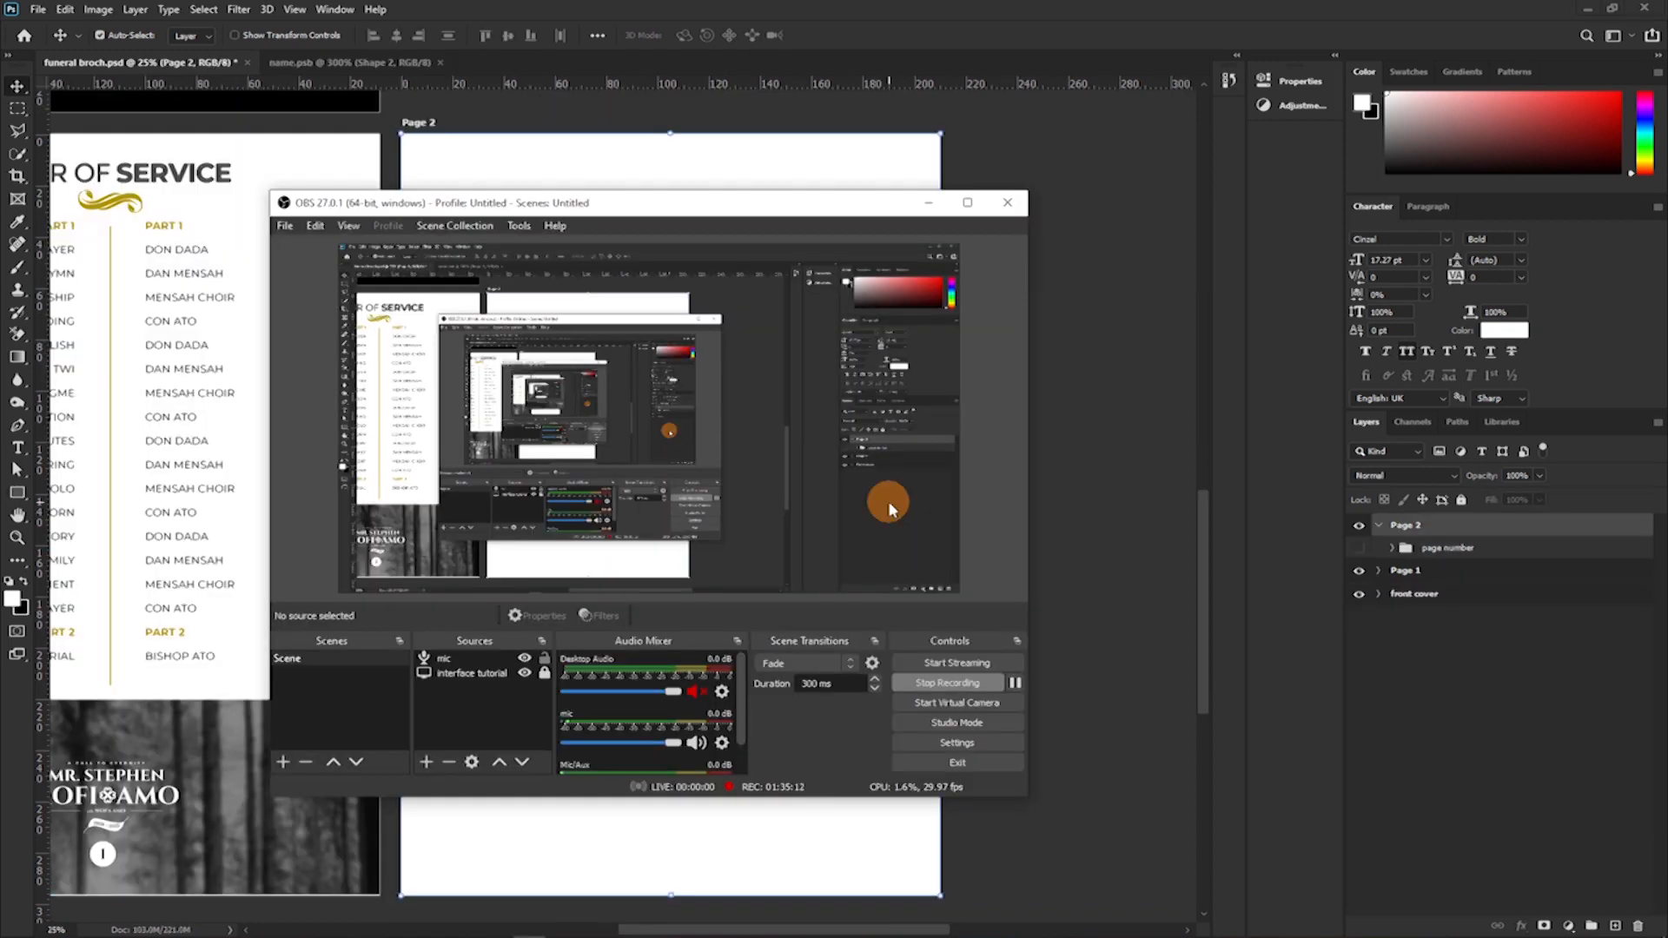
{"action": "key", "text": "alt+Tab"}
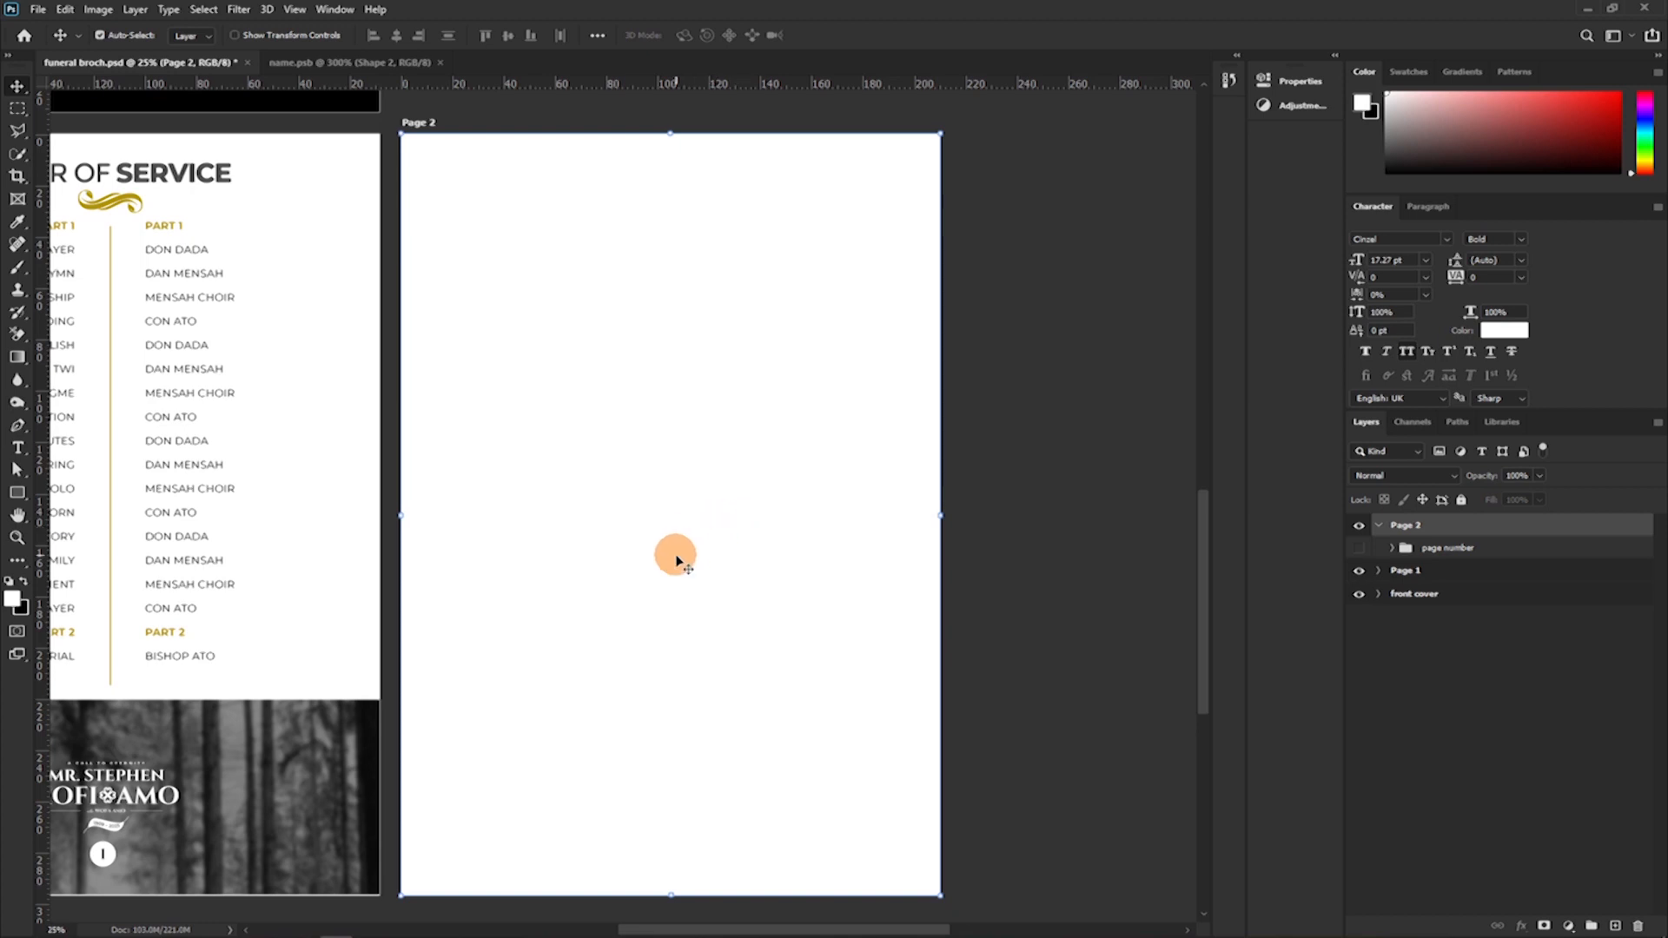
{"action": "mouse_move", "coordinate": [178, 928]}
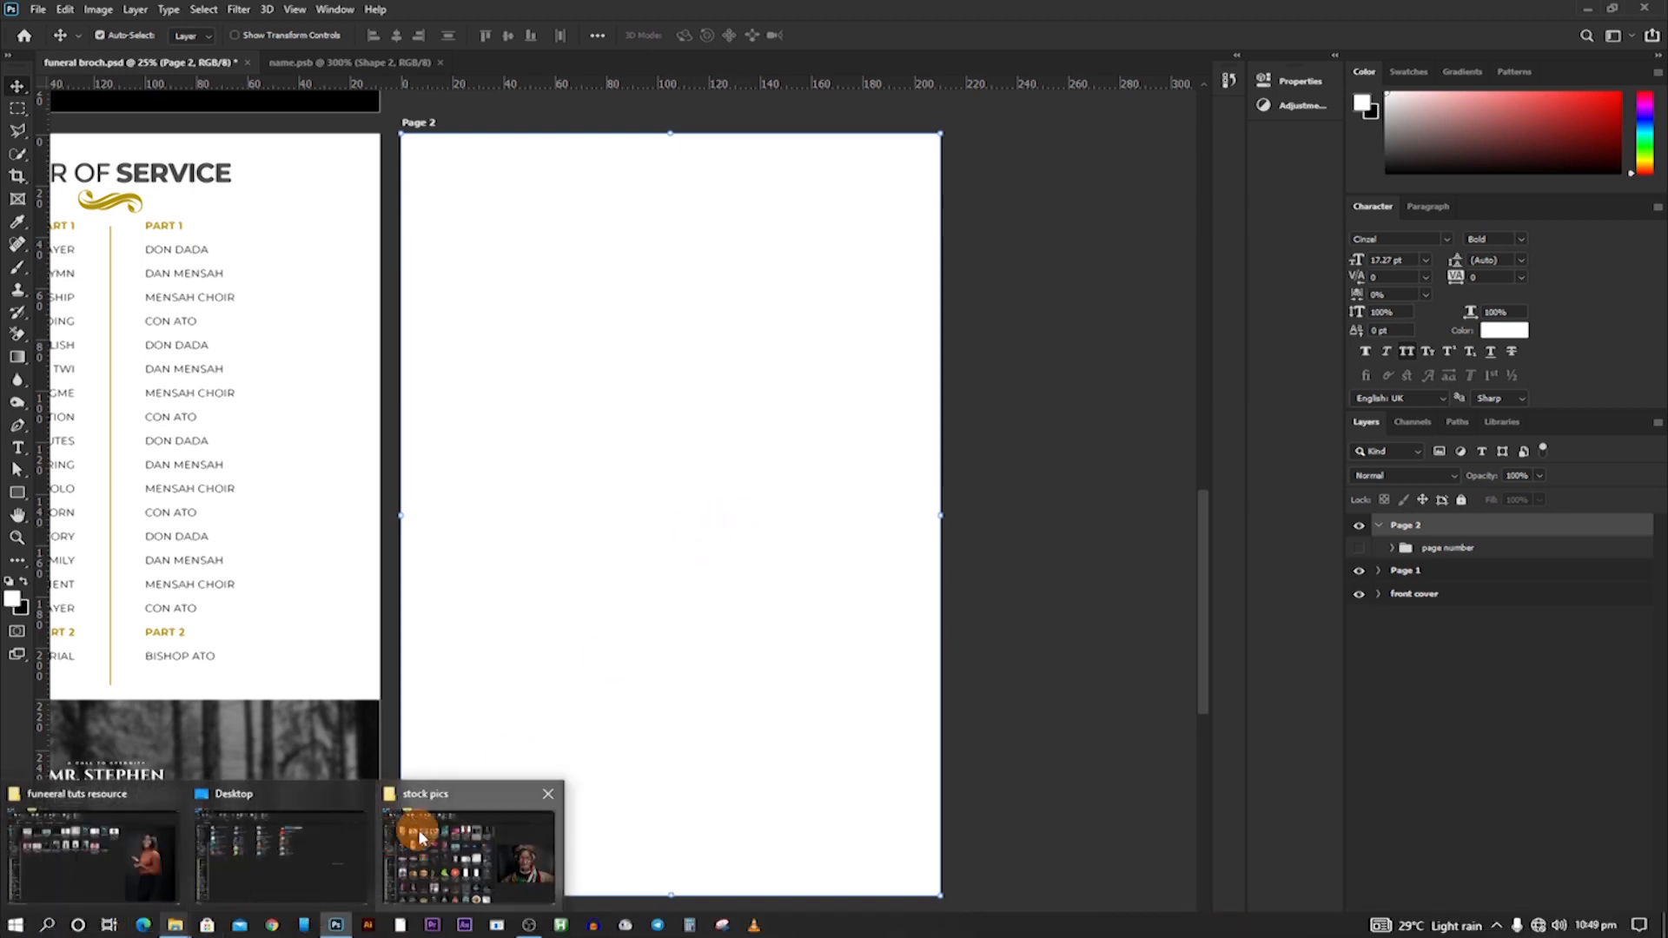
{"action": "left_click", "coordinate": [469, 855]}
{"action": "left_click_drag", "start_coordinate": [910, 223], "coordinate": [599, 498]}
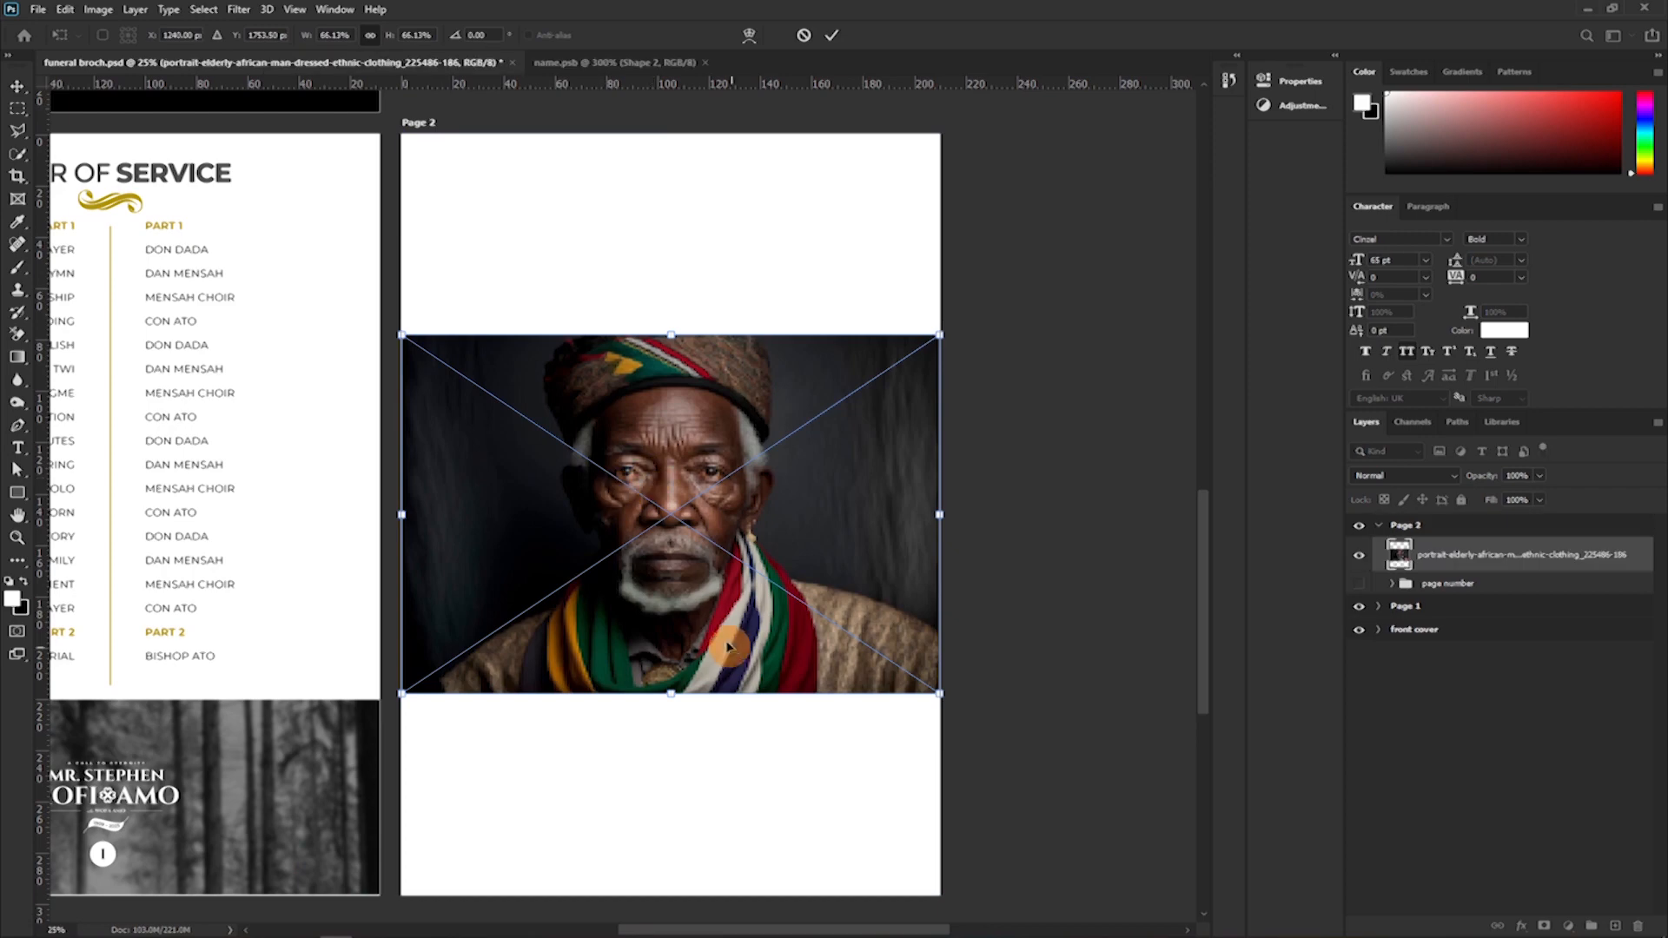
{"action": "left_click_drag", "start_coordinate": [725, 621], "coordinate": [740, 404]}
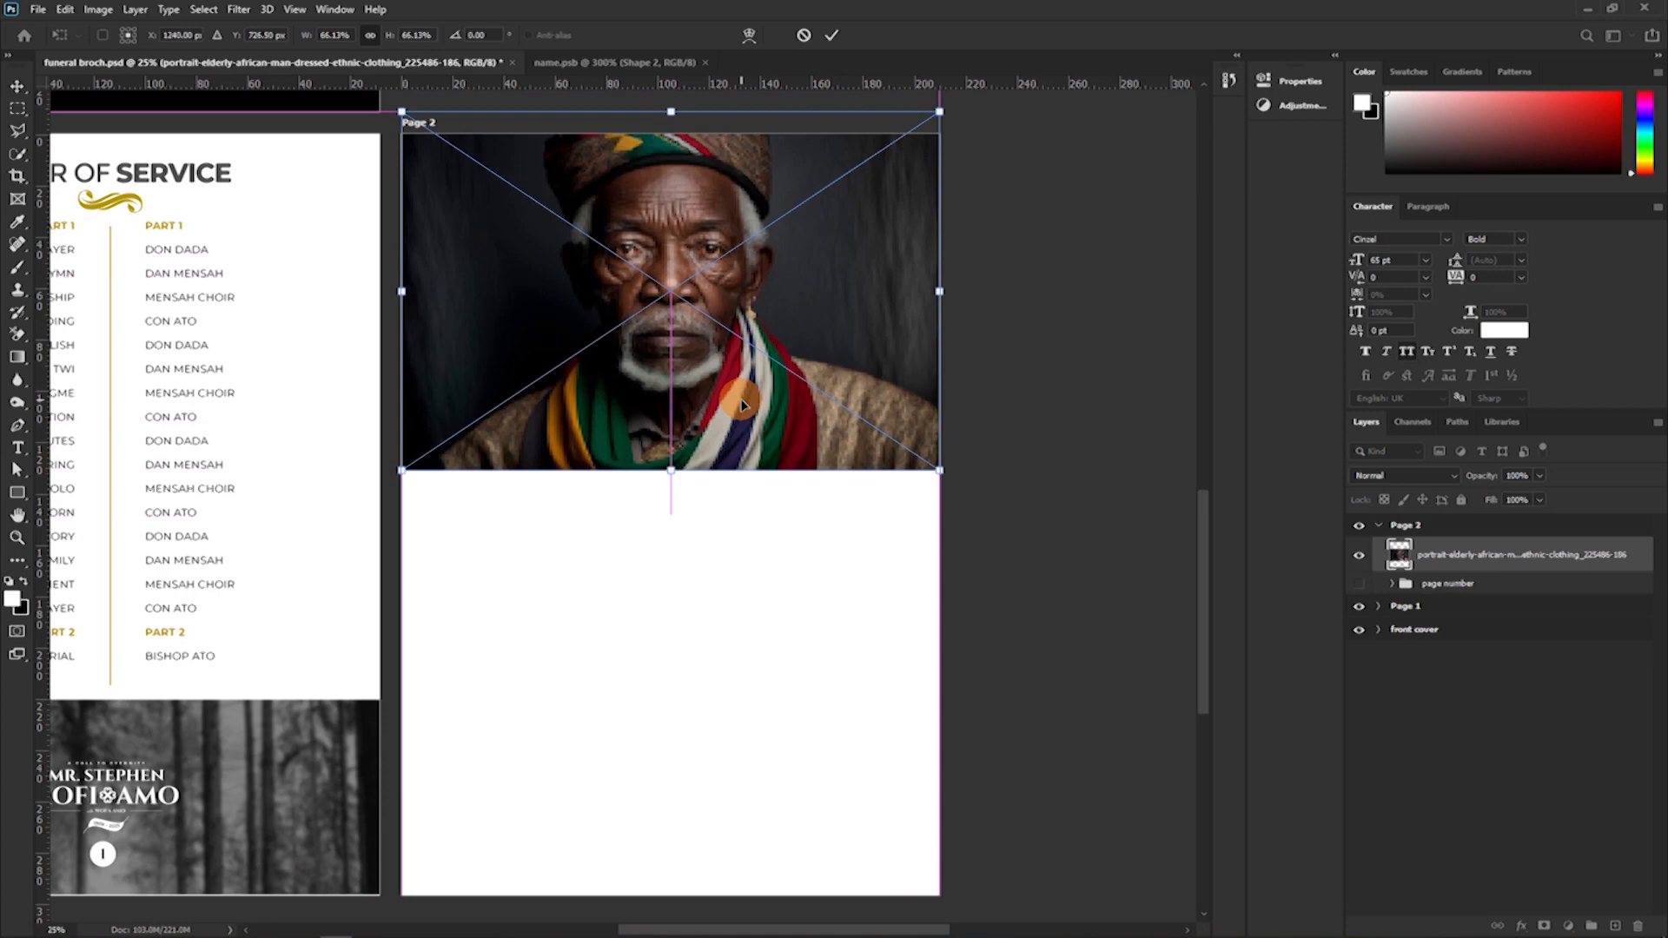
{"action": "left_click", "coordinate": [825, 41]}
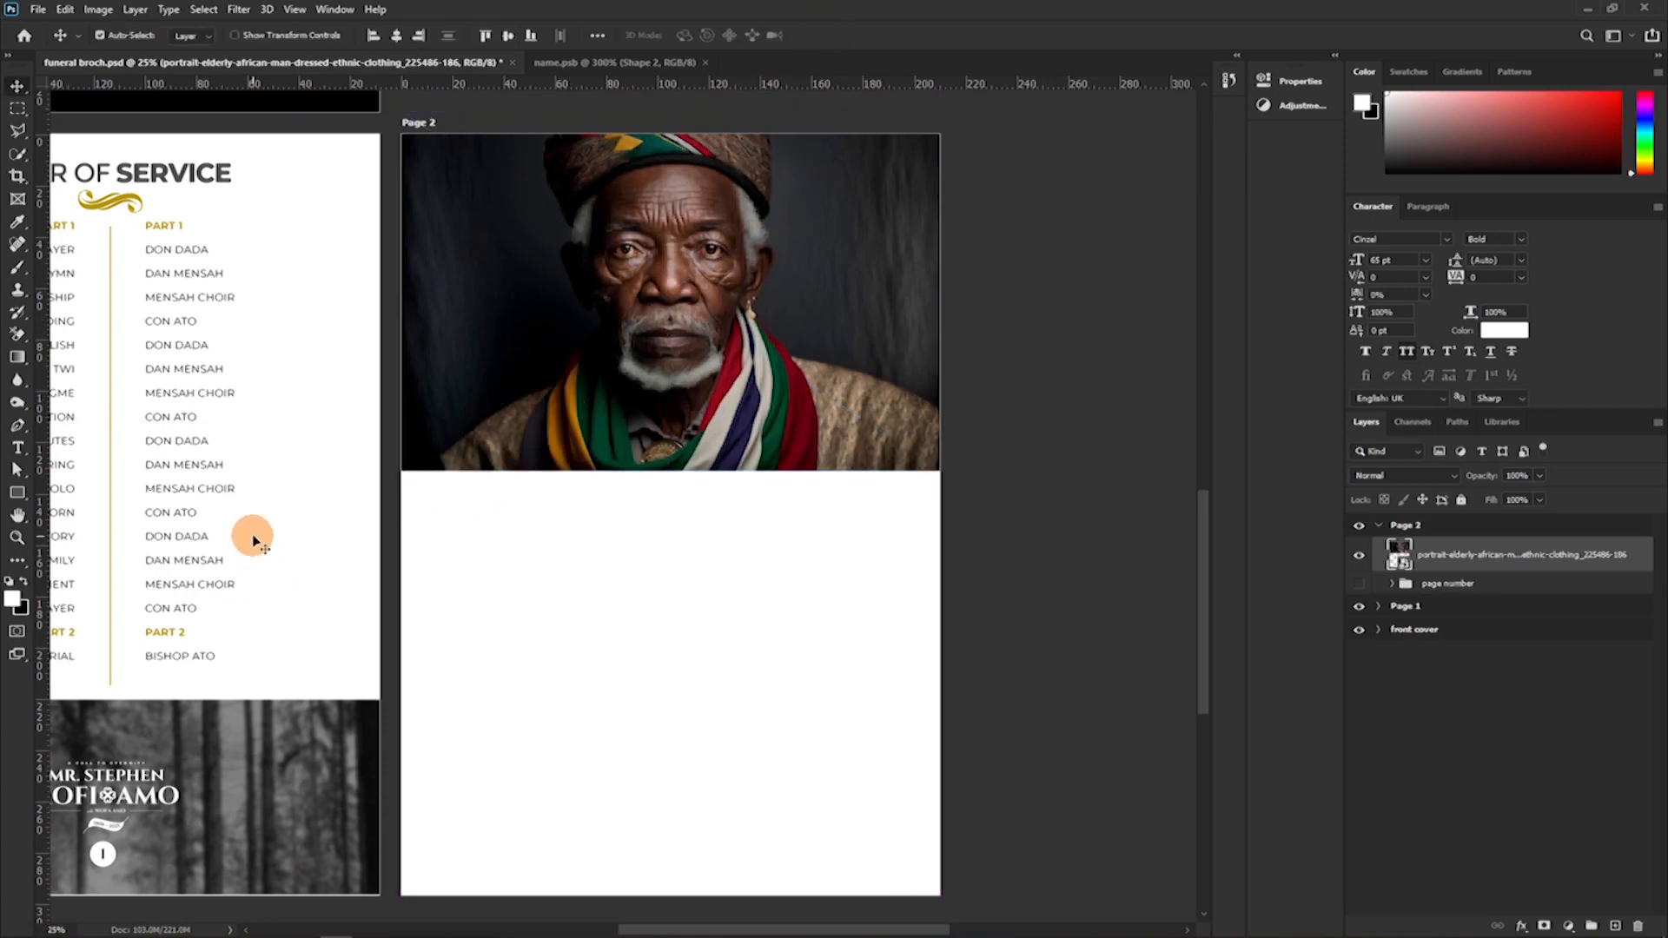
Scale the Page 2 portrait up slightly and rename its layer as dsss.
{"action": "key", "text": "ctrl+t"}
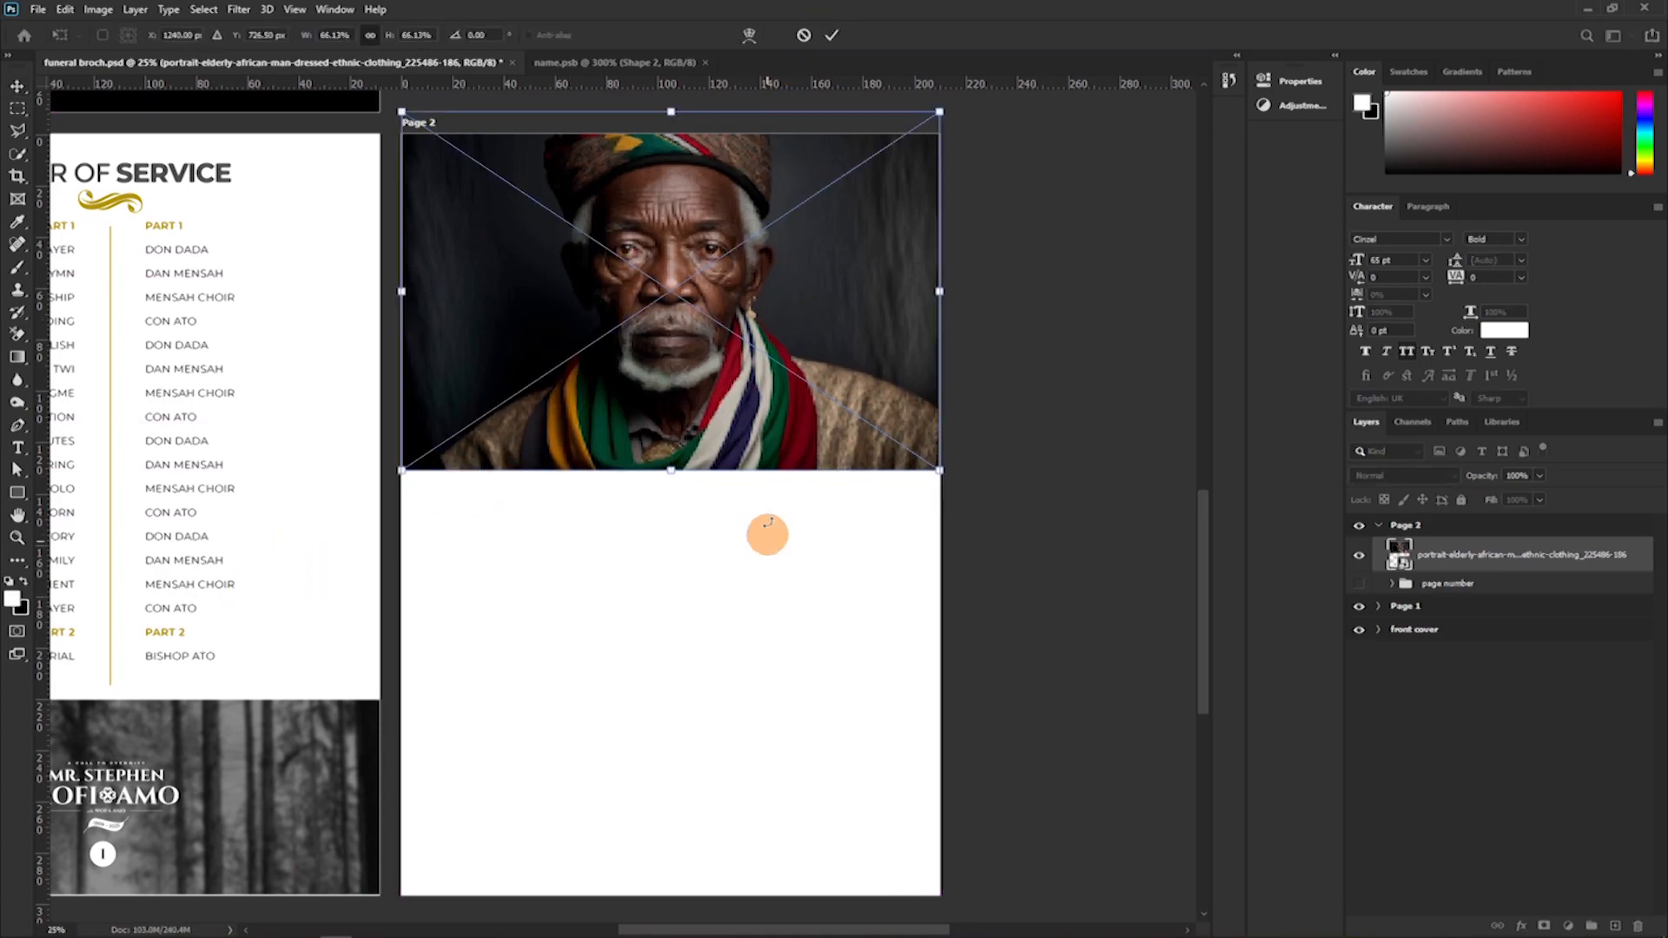
{"action": "left_click_drag", "start_coordinate": [670, 472], "coordinate": [674, 479]}
{"action": "key", "text": "Return"}
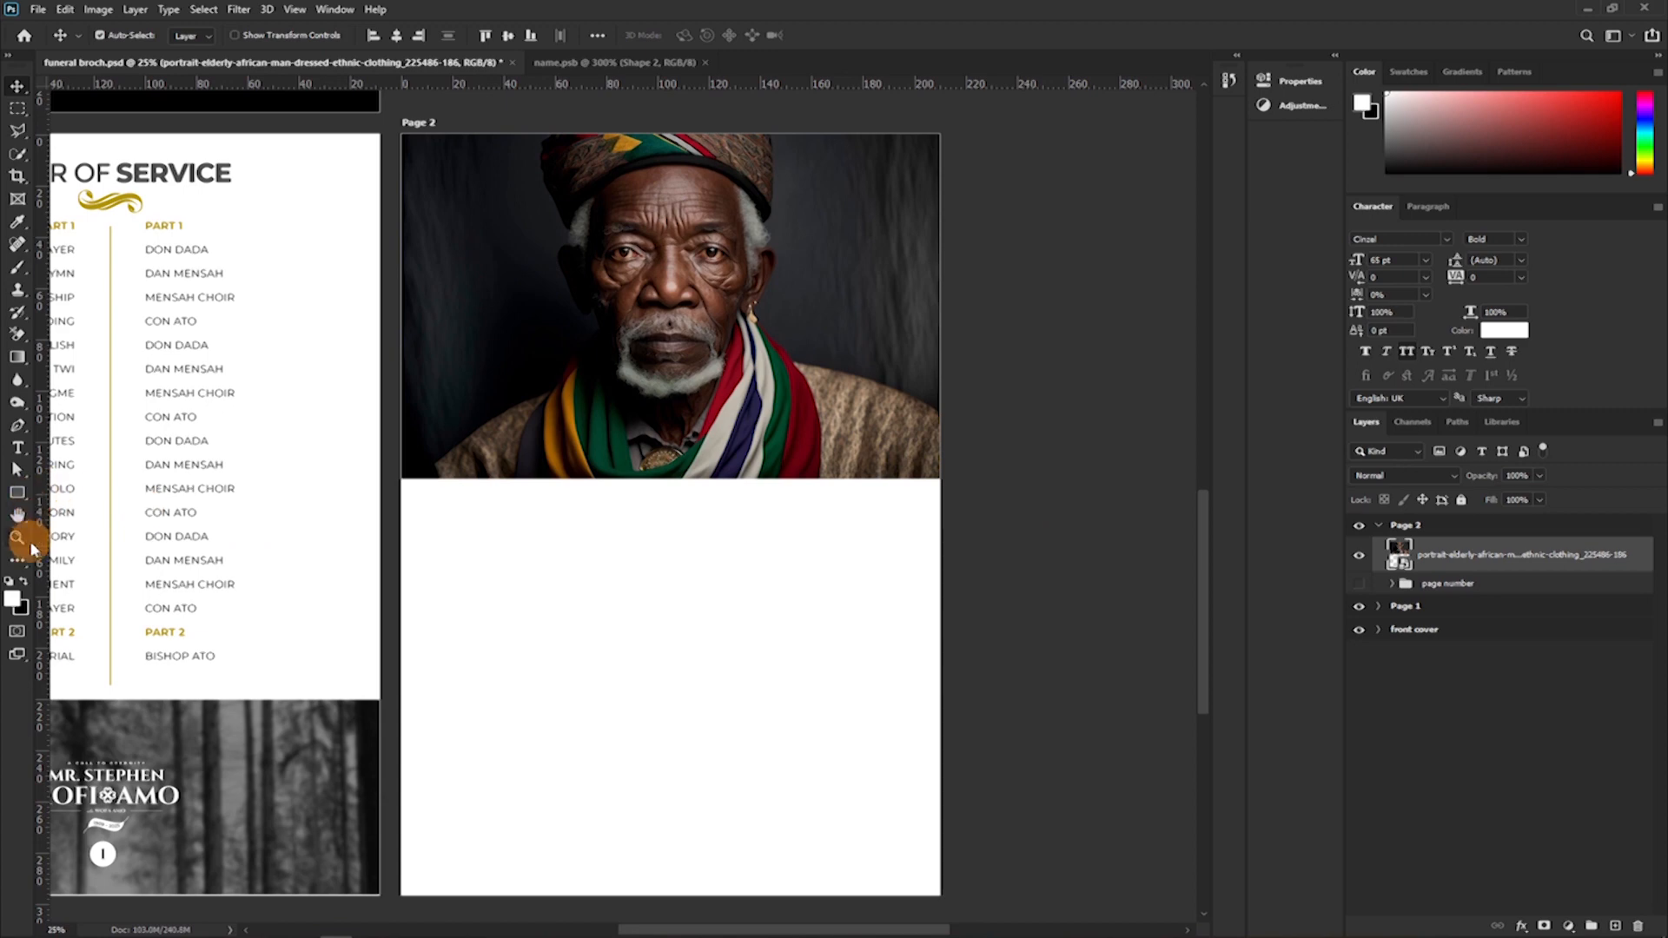
{"action": "double_click", "coordinate": [1474, 554]}
{"action": "type", "text": "dea"}
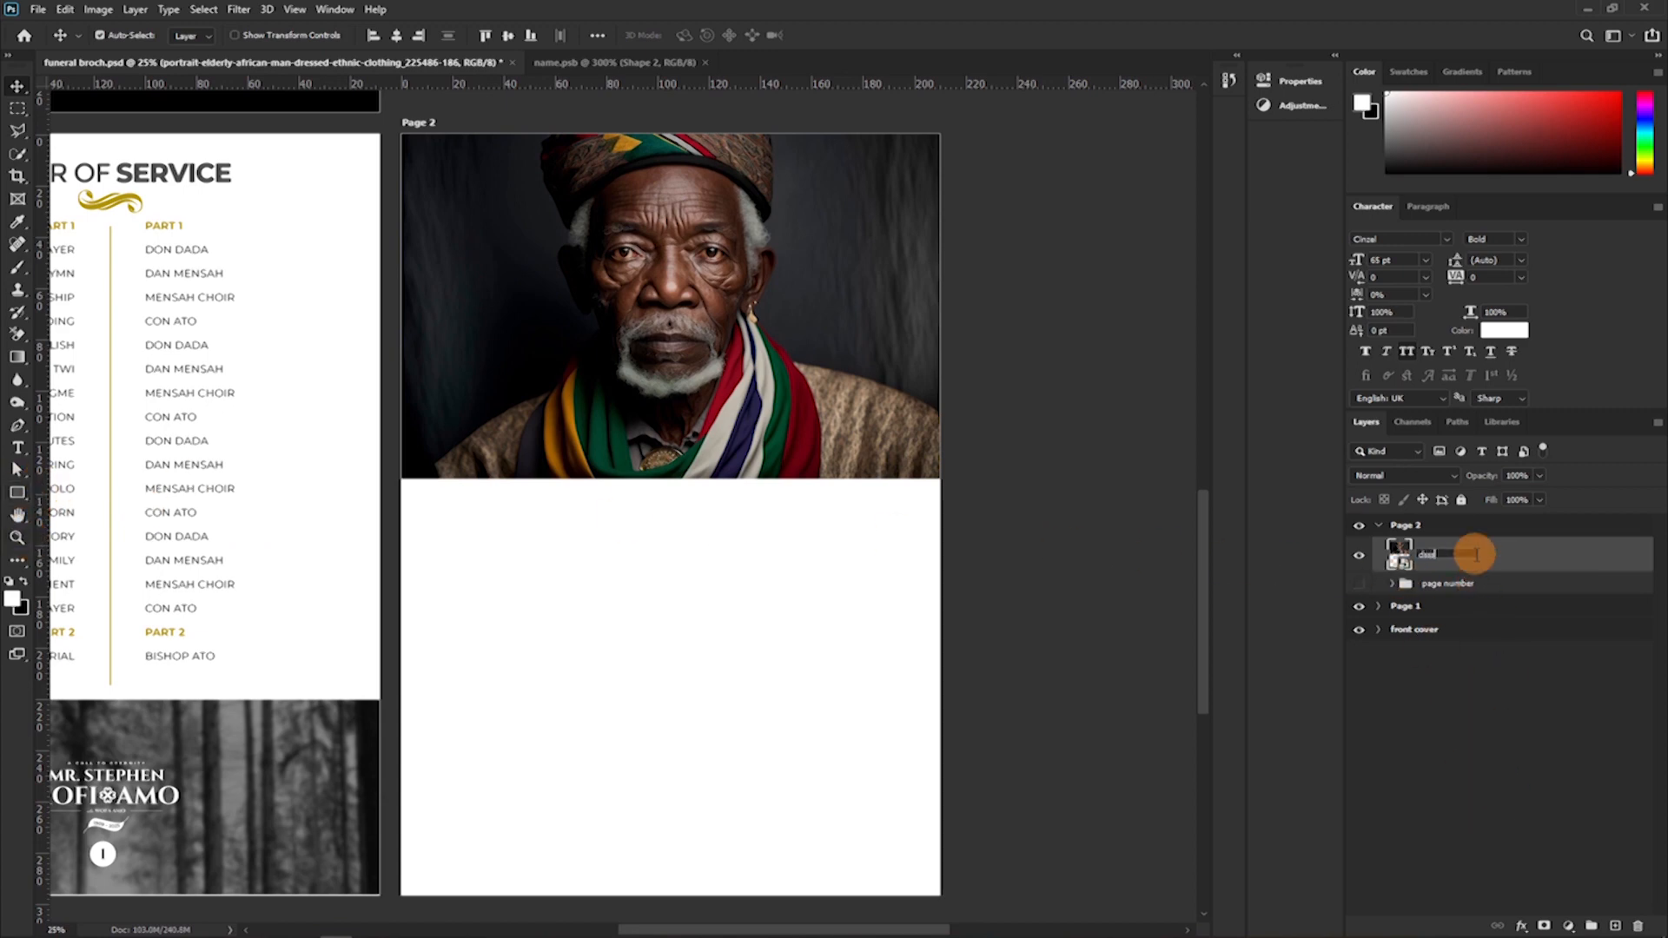
{"action": "key", "text": "Return"}
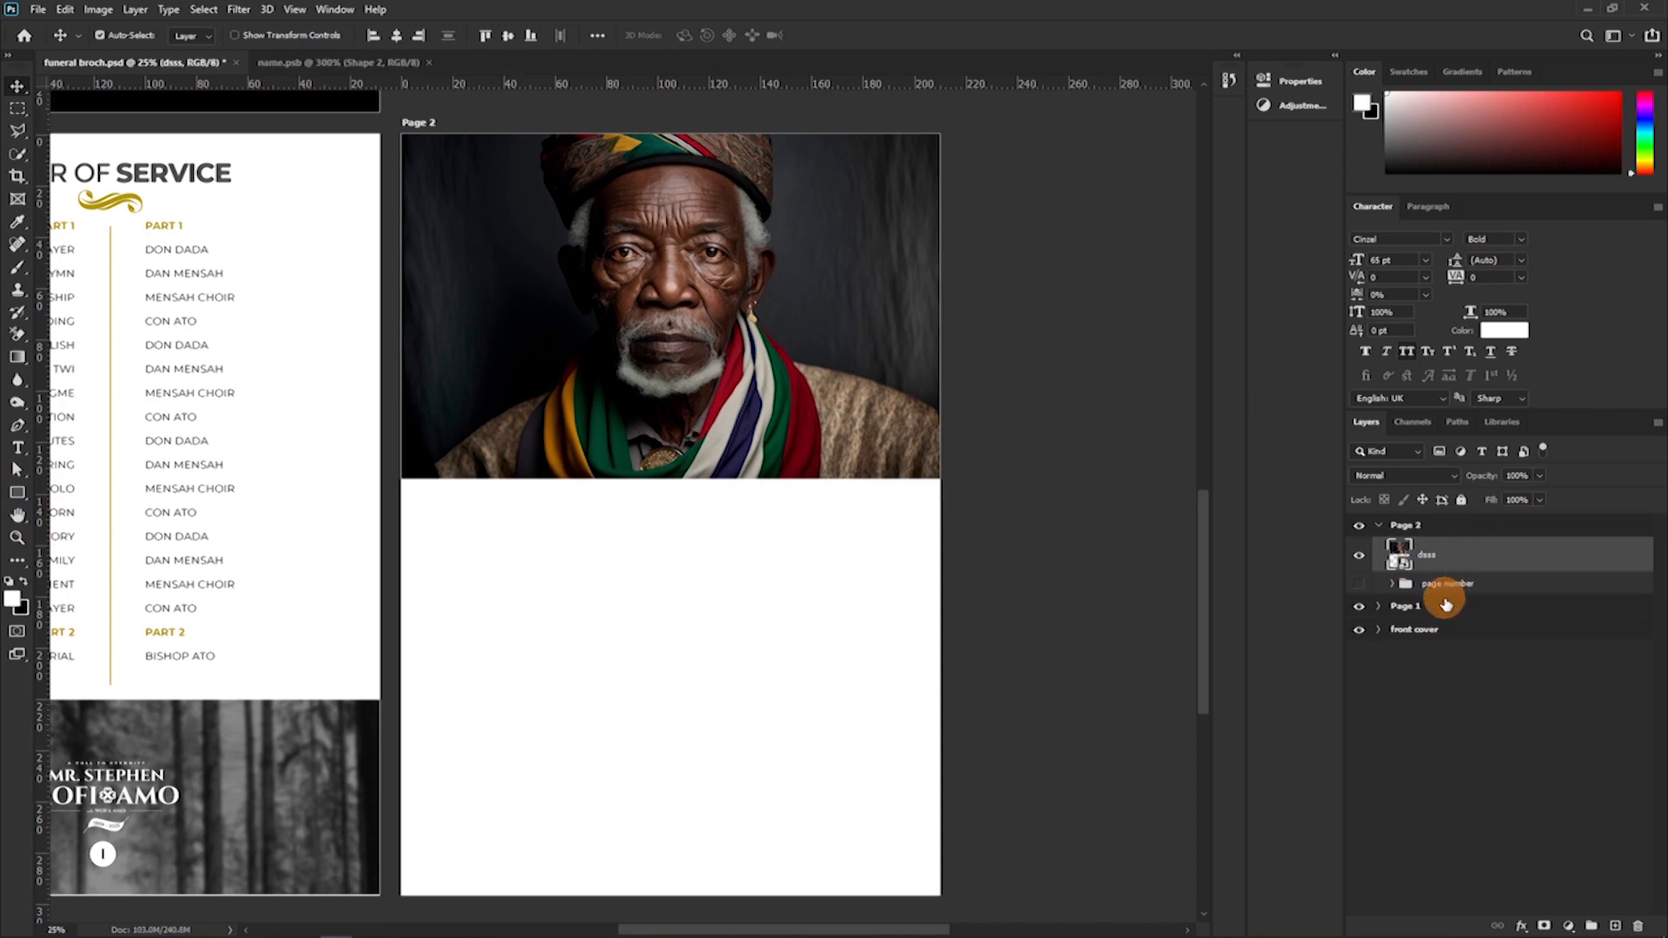
{"action": "left_click", "coordinate": [1544, 926]}
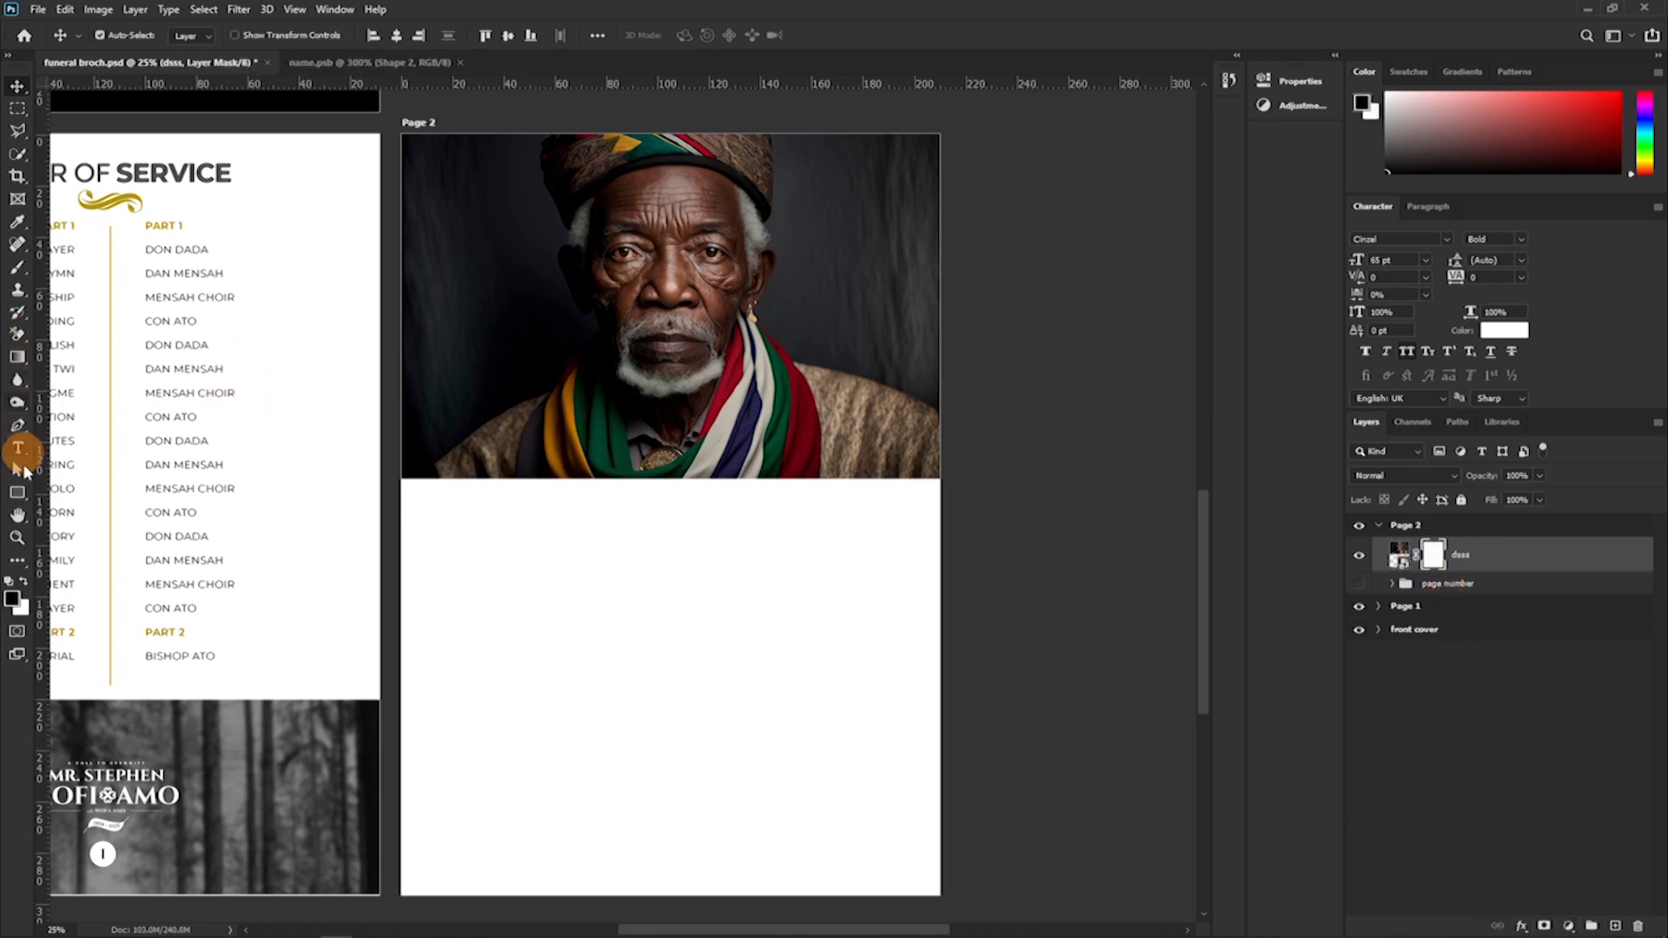
{"action": "left_click", "coordinate": [18, 108]}
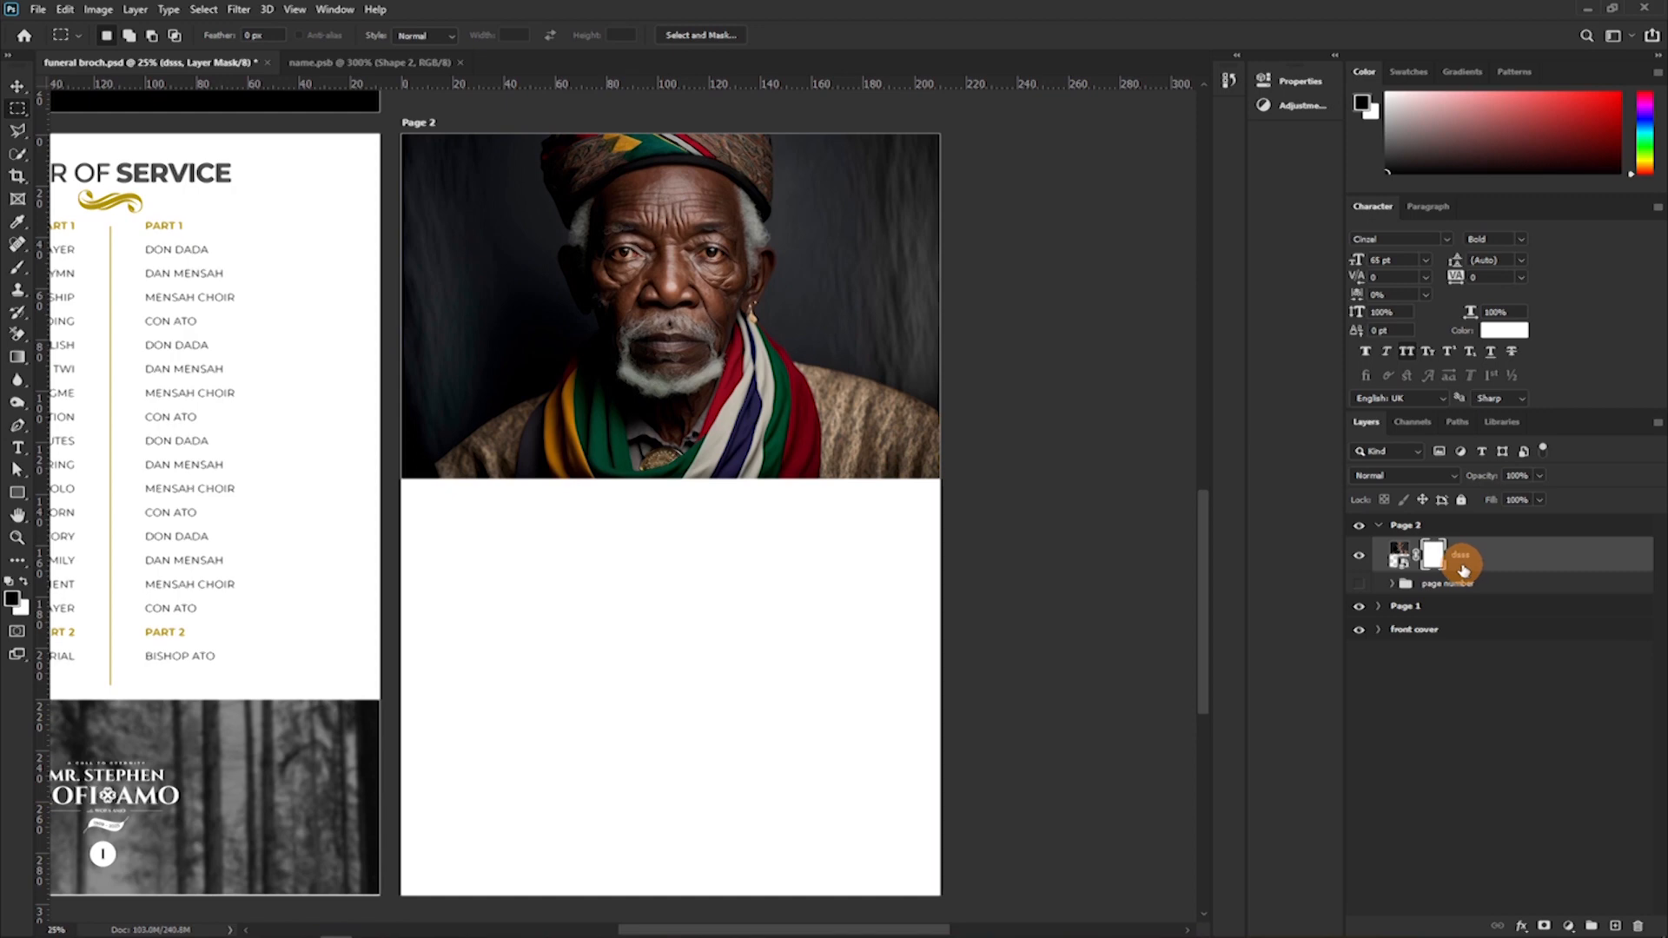
{"action": "key", "text": "ctrl+z"}
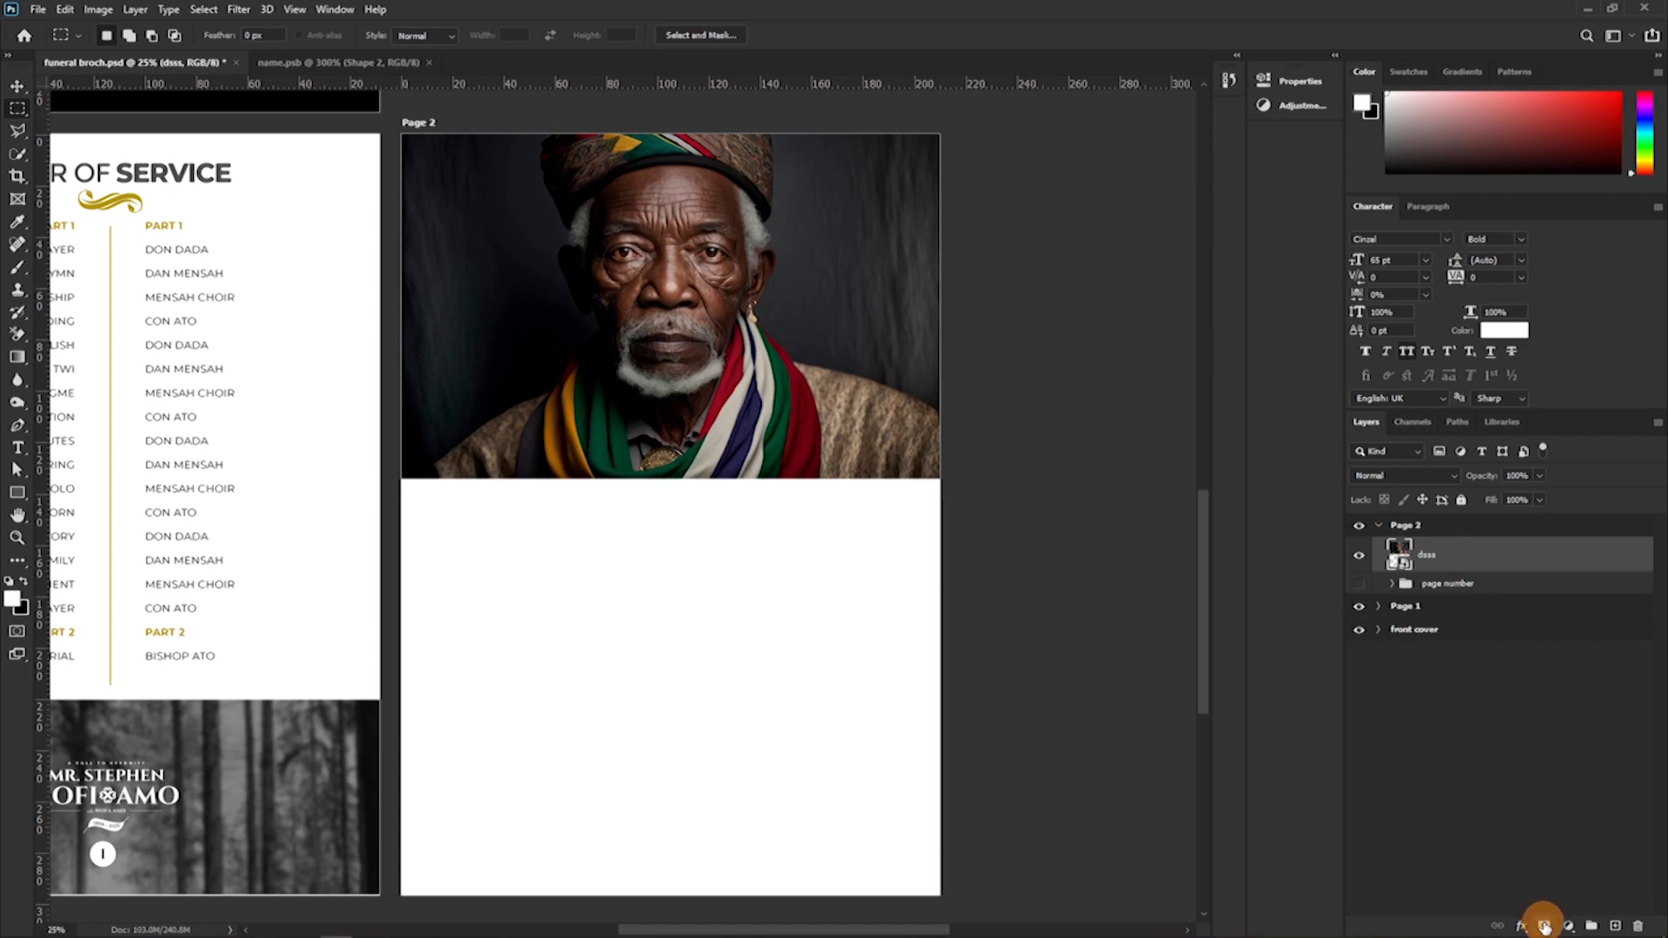
Add a layer mask to the portrait and marquee-select a rectangular strip overlapping its full lower edge.
{"action": "left_click", "coordinate": [1543, 926]}
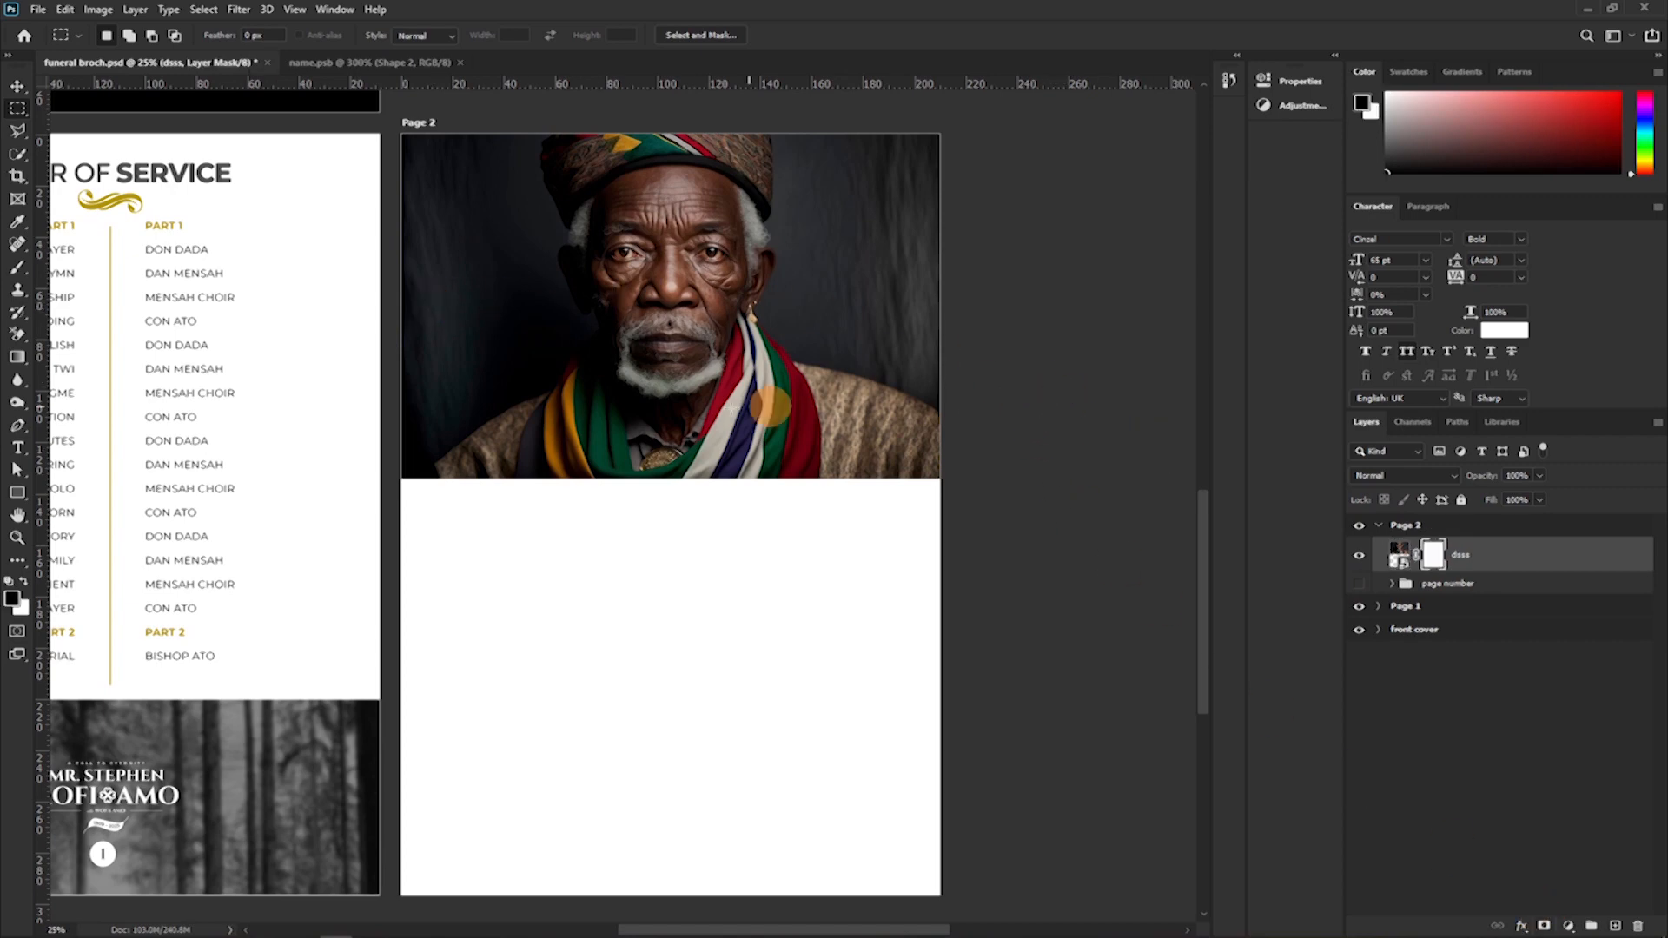
{"action": "scroll", "coordinate": [474, 220], "scroll_direction": "down", "scroll_amount": 2}
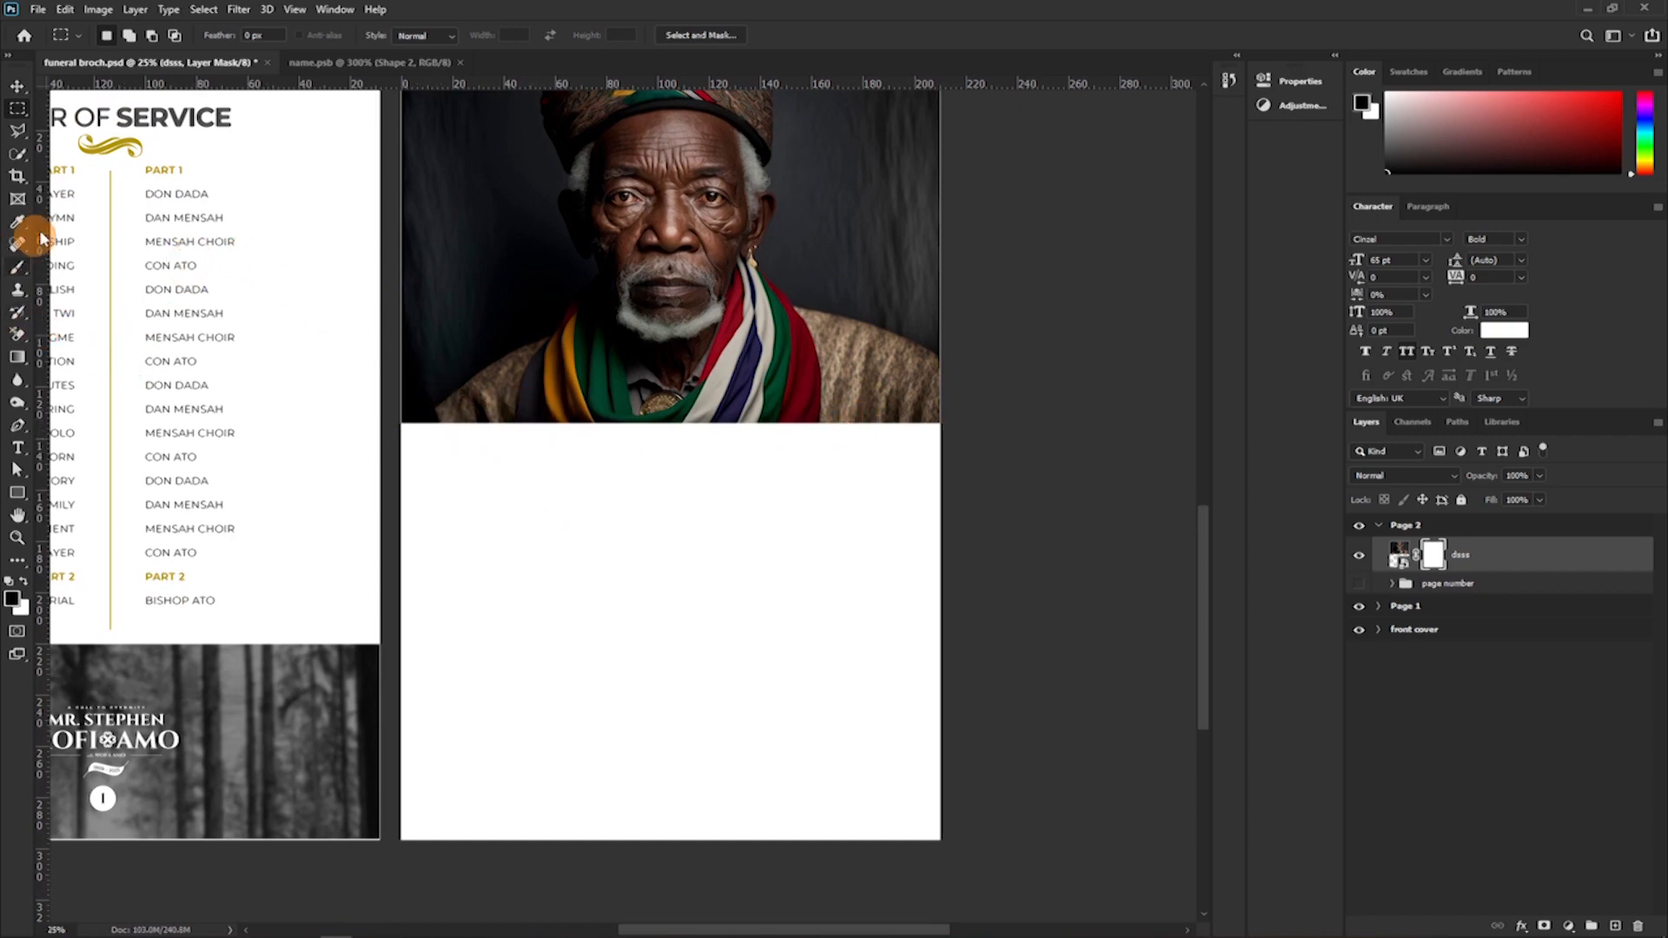
{"action": "left_click", "coordinate": [17, 114]}
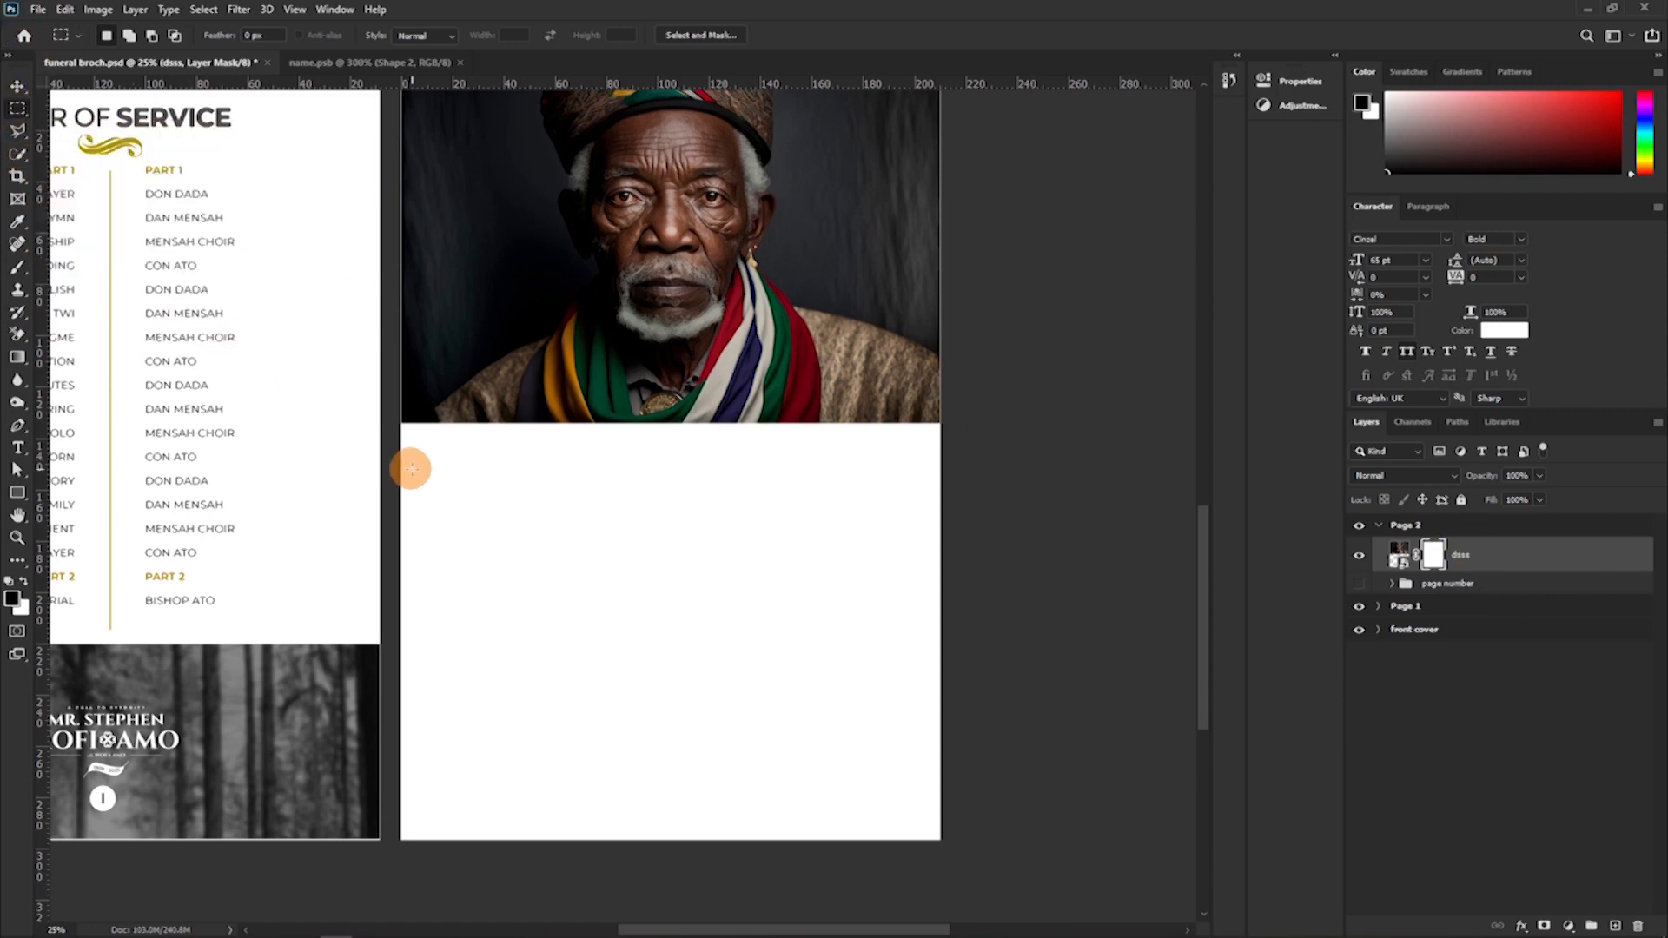
{"action": "mouse_move", "coordinate": [388, 357]}
{"action": "left_mouse_down"}
{"action": "mouse_move", "coordinate": [857, 477]}
{"action": "mouse_move", "coordinate": [1045, 499]}
{"action": "left_mouse_up"}
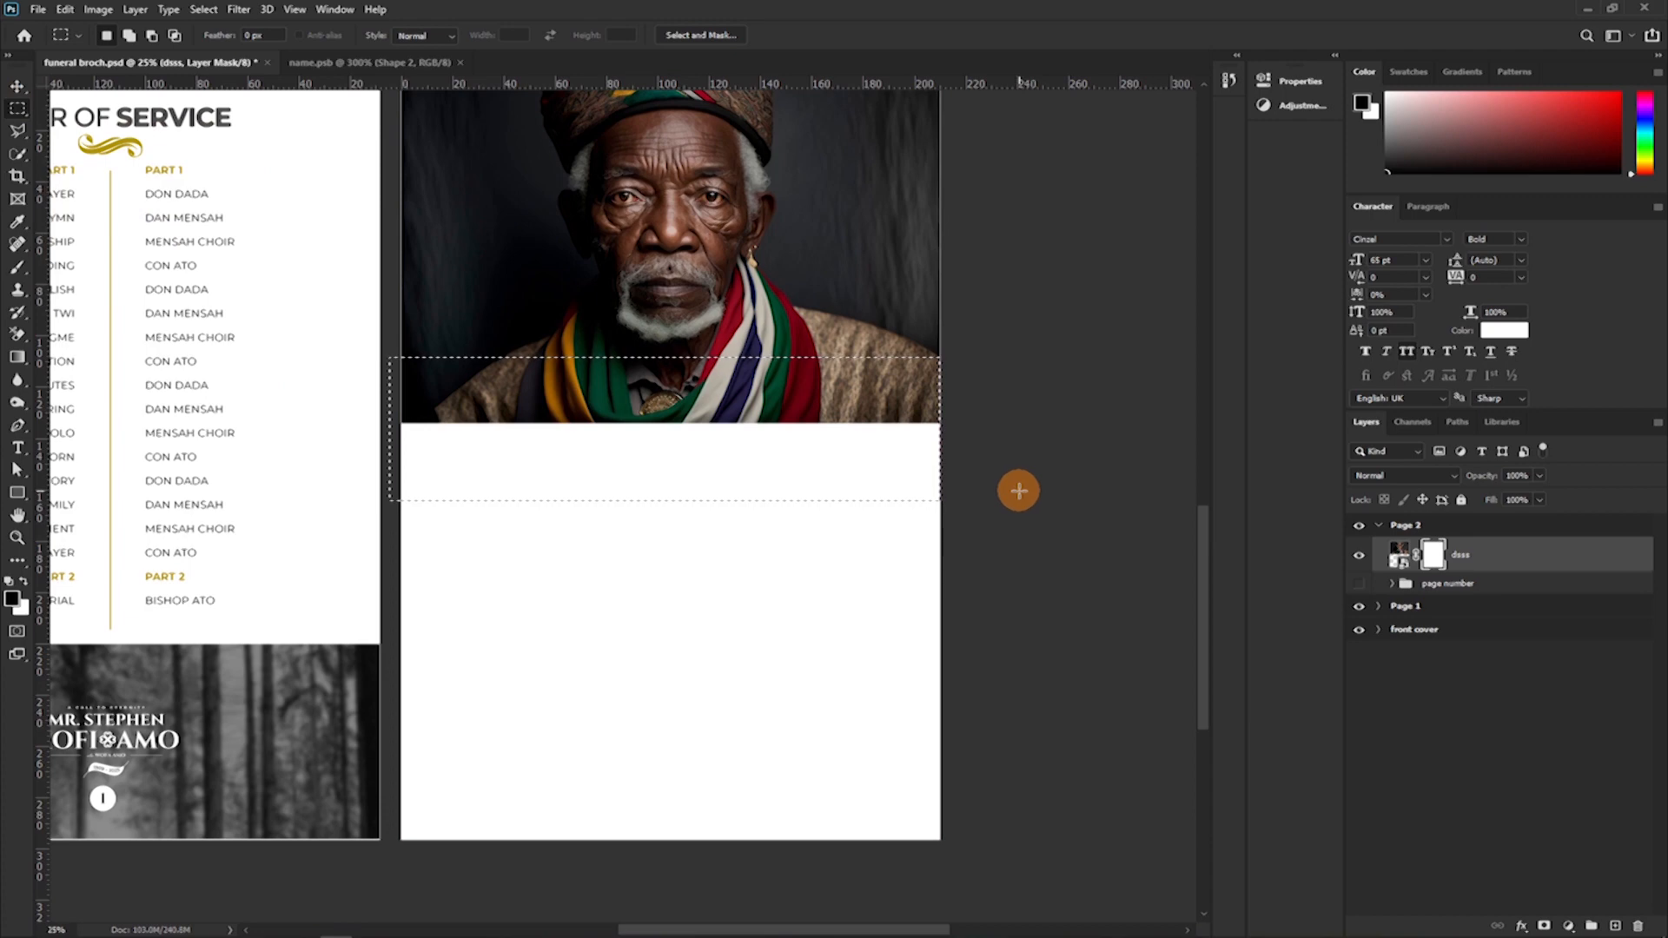
{"action": "key", "text": "shift+Down"}
{"action": "key", "text": "shift+Down"}
{"action": "key", "text": "shift+Down"}
{"action": "key", "text": "shift+Down"}
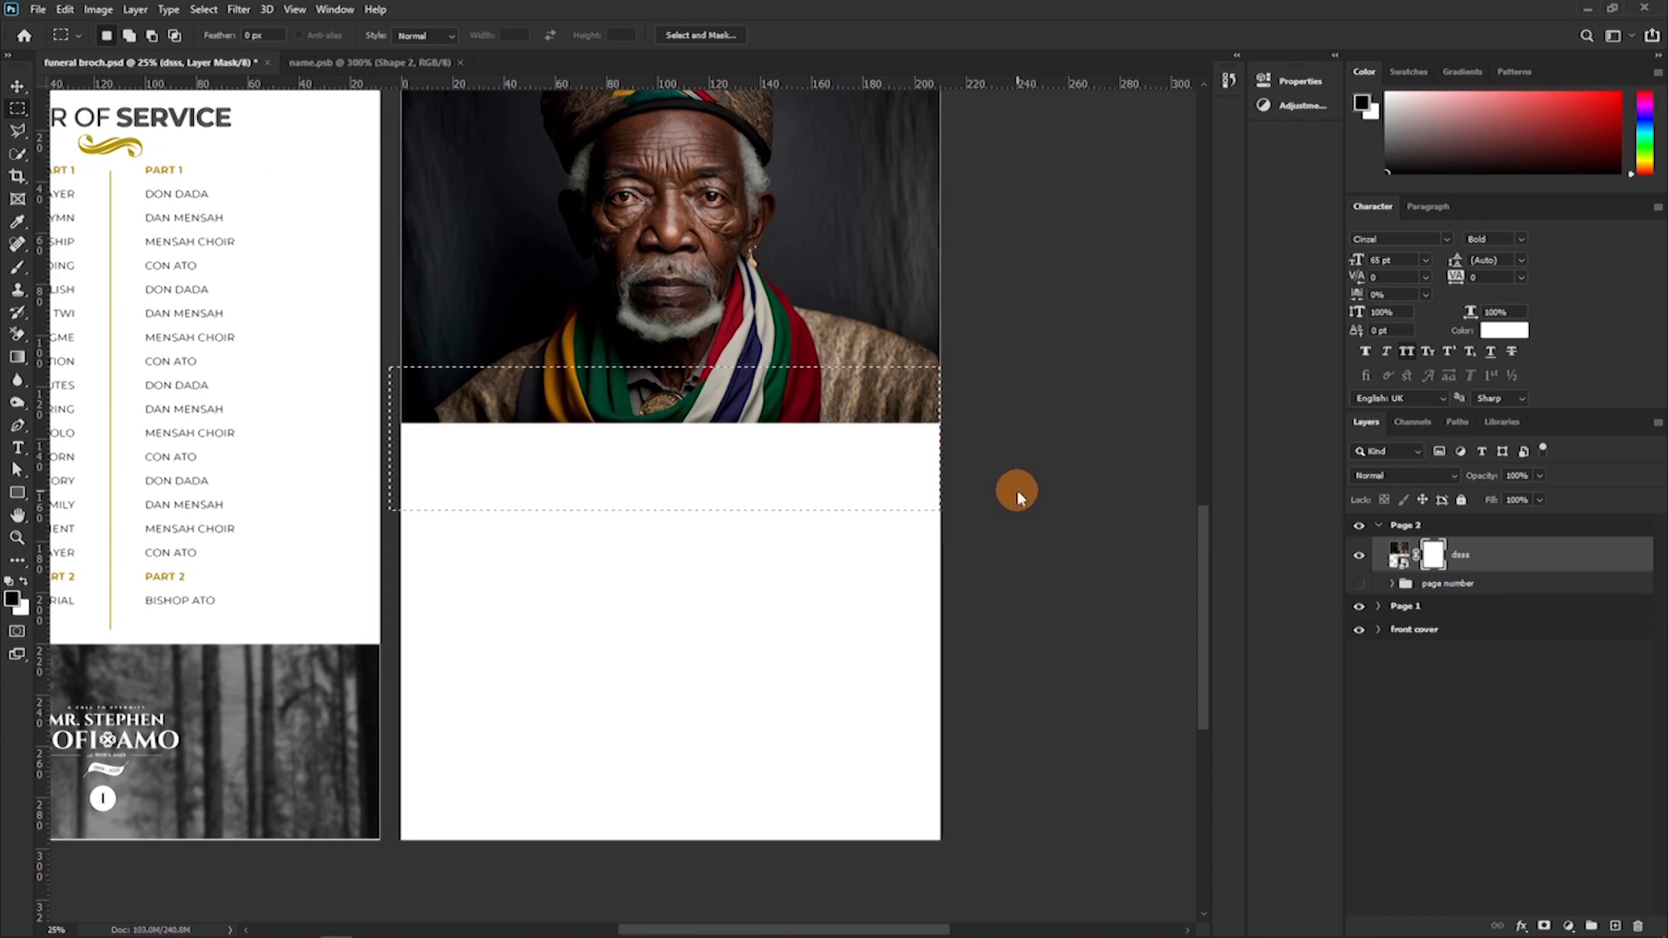
Paint the selected strip black on the portrait's layer mask with a 500 px Hard Round brush, then clear the selection.
{"action": "left_click", "coordinate": [1426, 563]}
{"action": "key", "text": "b"}
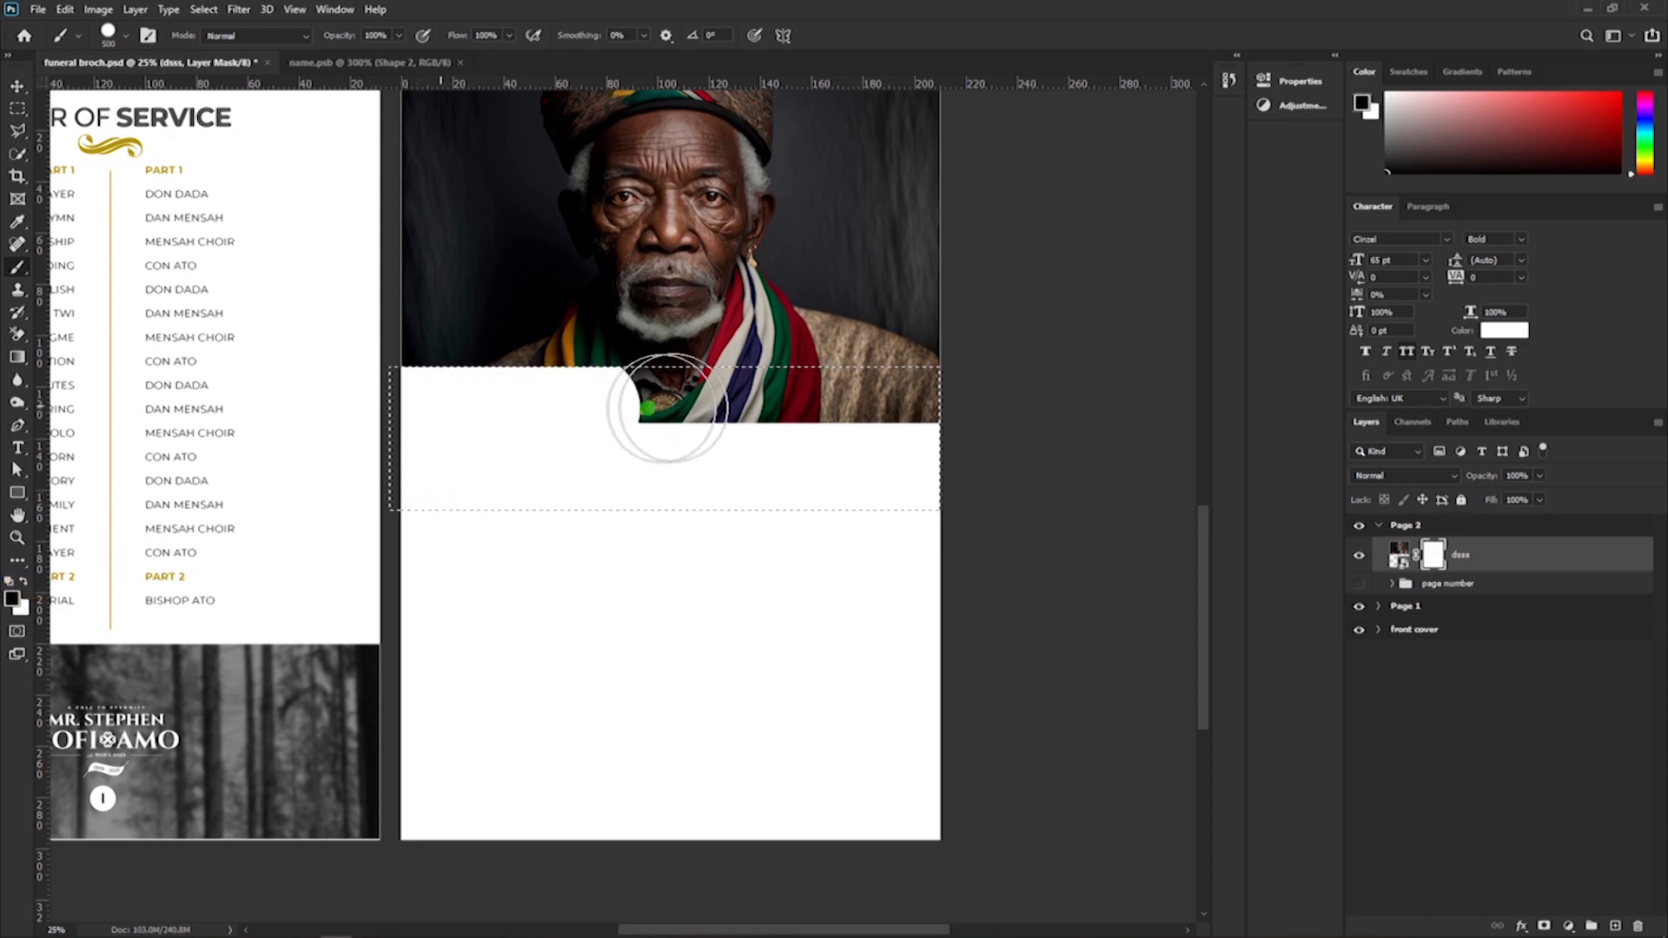
{"action": "left_click_drag", "start_coordinate": [665, 407], "coordinate": [1004, 391]}
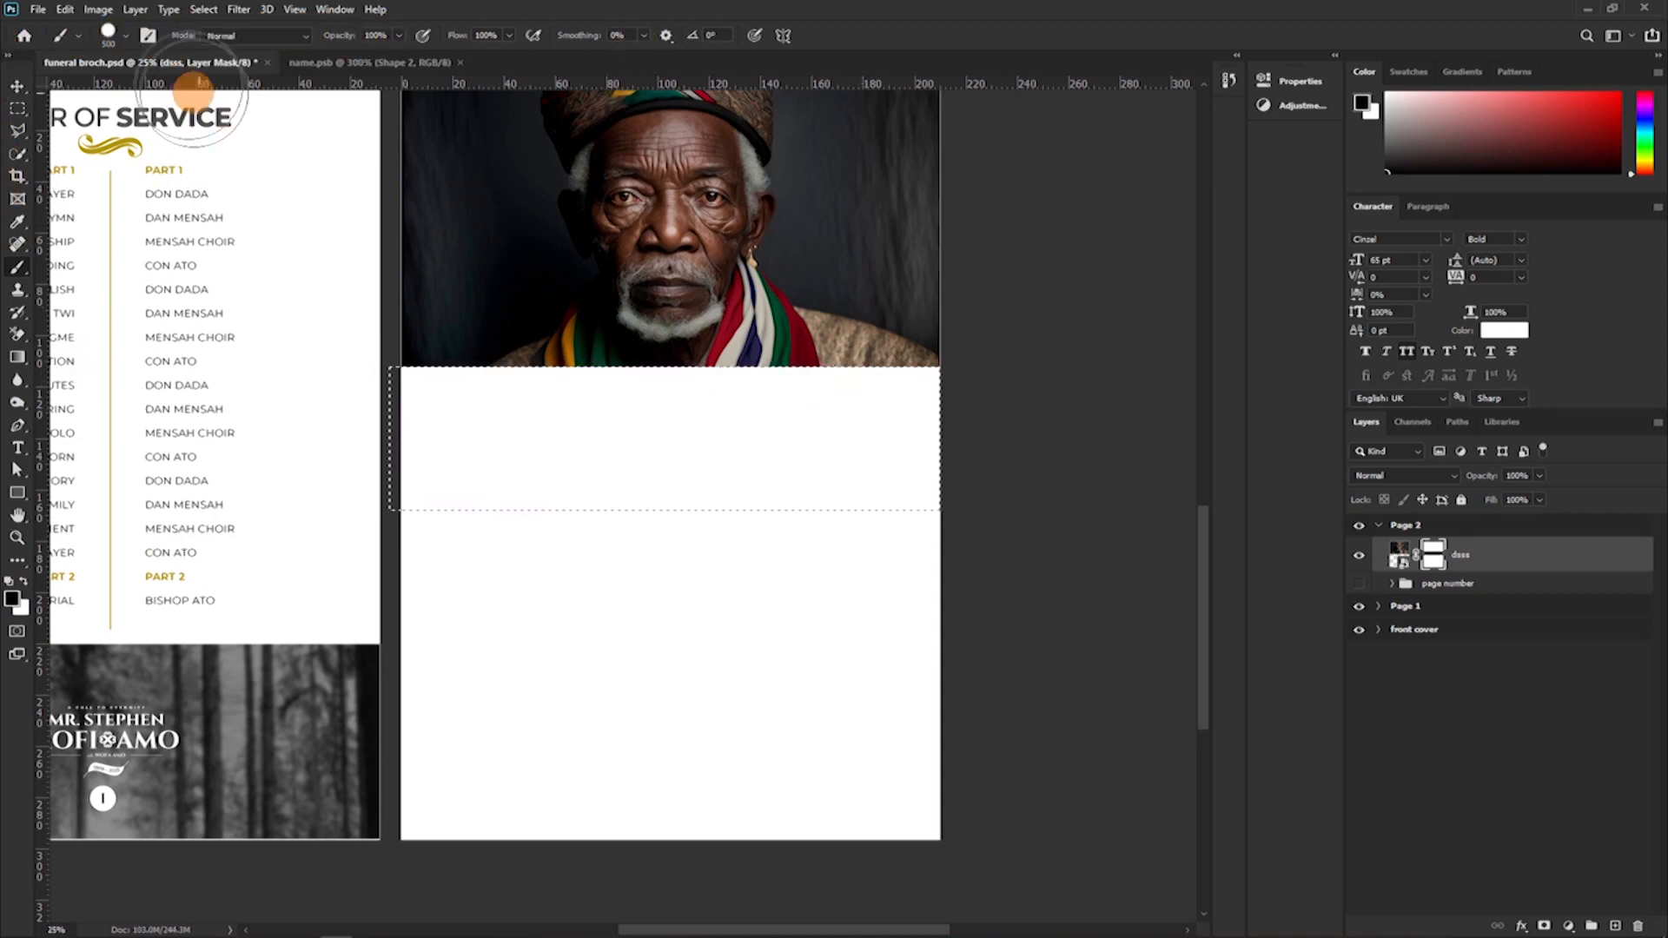
{"action": "left_click", "coordinate": [119, 38]}
{"action": "left_click", "coordinate": [104, 301]}
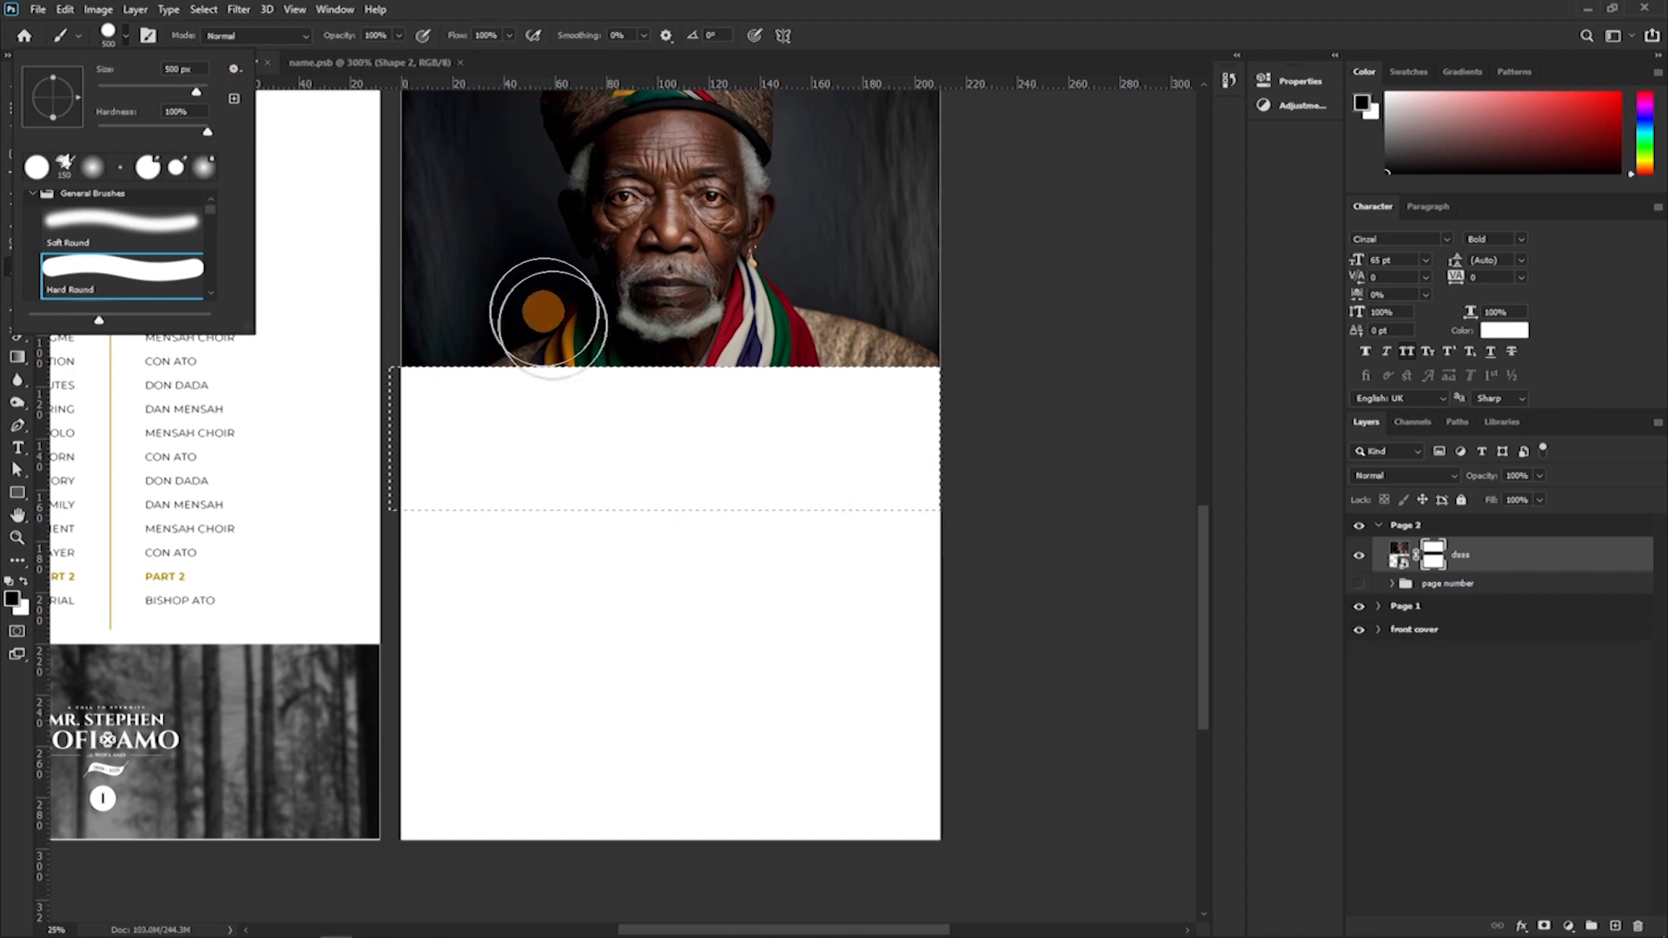
{"action": "left_click", "coordinate": [667, 460]}
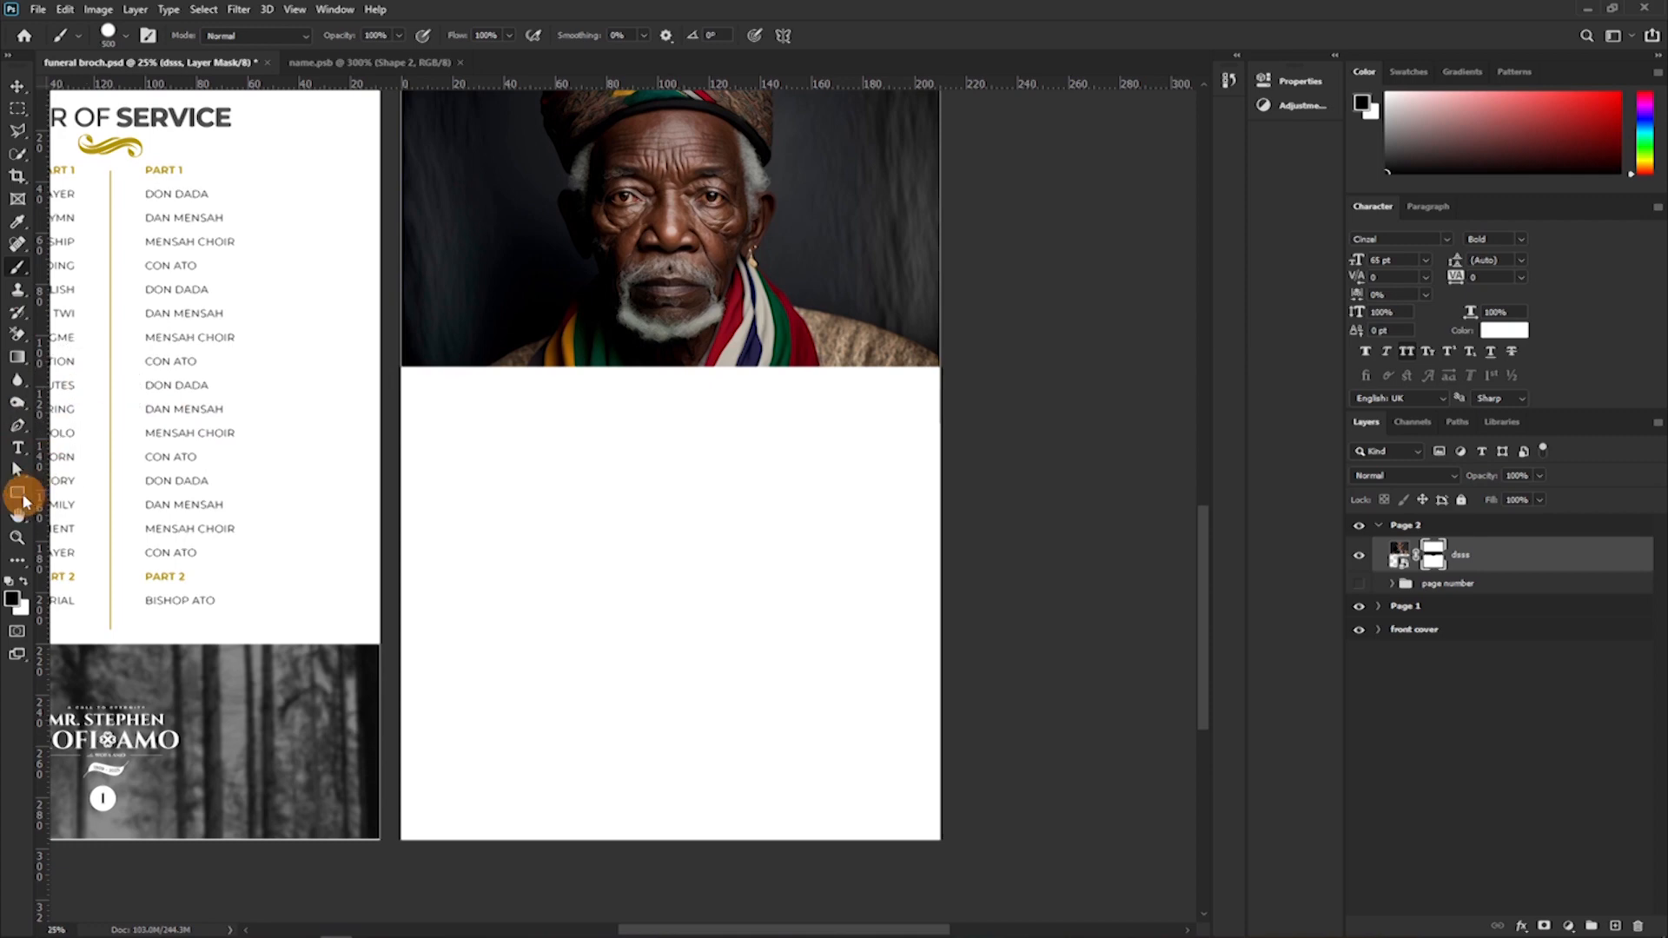
Draw a thin rectangle of about 2520 by 35 px along the masked lower edge of the portrait.
{"action": "left_click", "coordinate": [20, 495]}
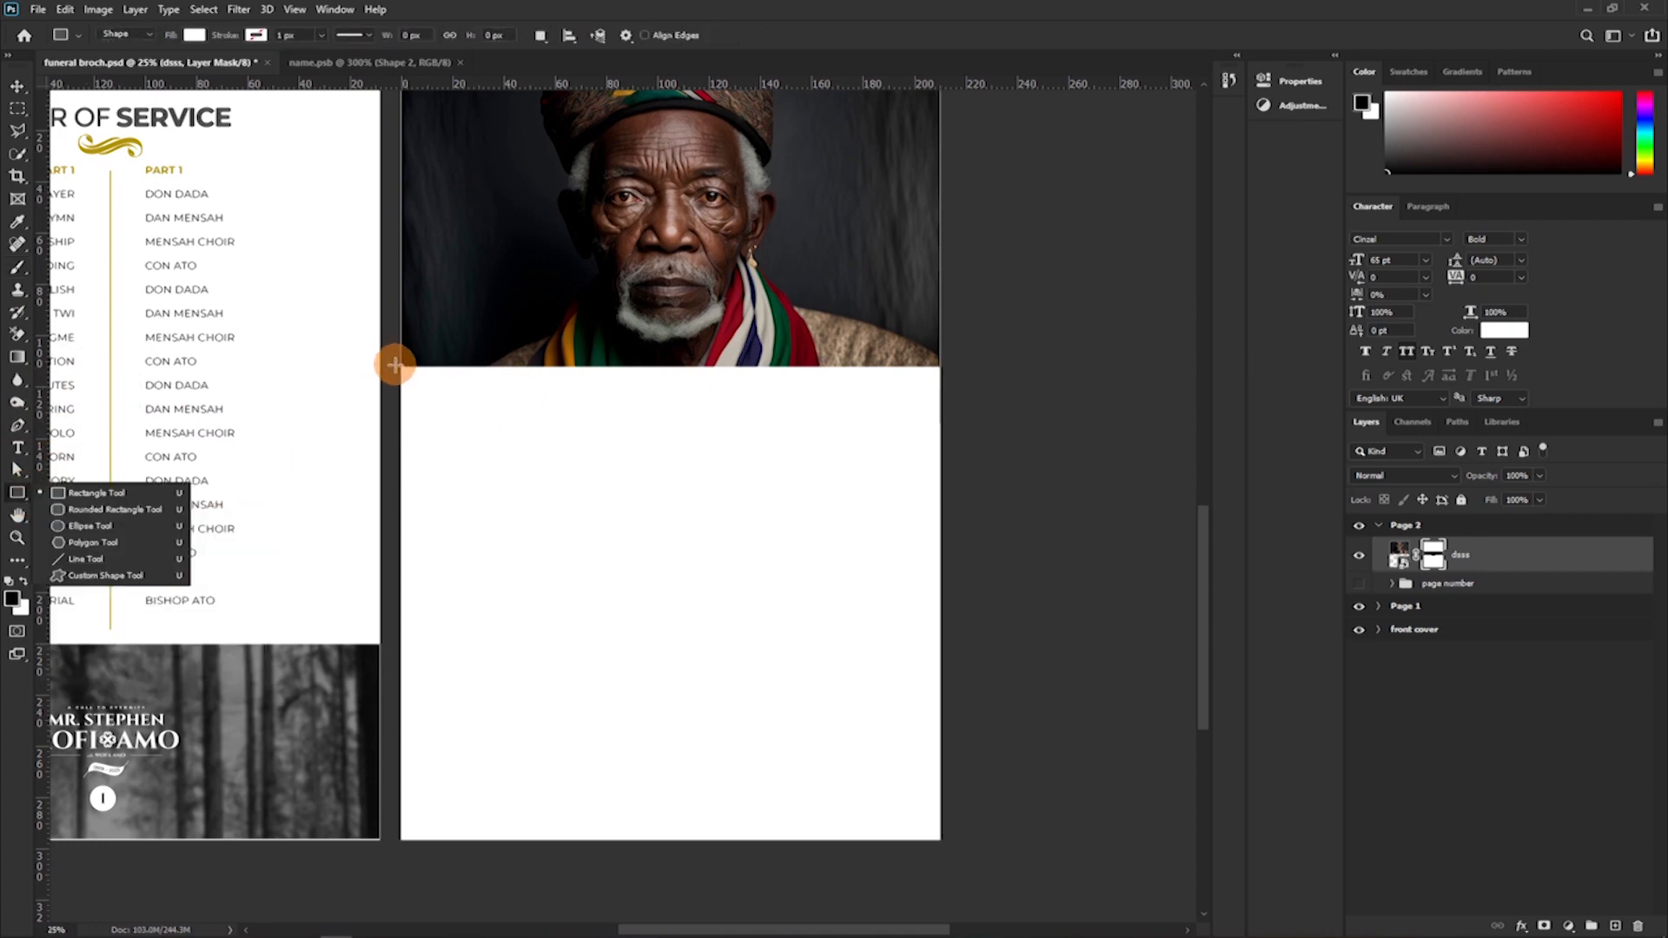
{"action": "mouse_move", "coordinate": [395, 364]}
{"action": "left_mouse_down"}
{"action": "mouse_move", "coordinate": [588, 399]}
{"action": "mouse_move", "coordinate": [961, 398]}
{"action": "mouse_move", "coordinate": [939, 368]}
{"action": "left_mouse_up"}
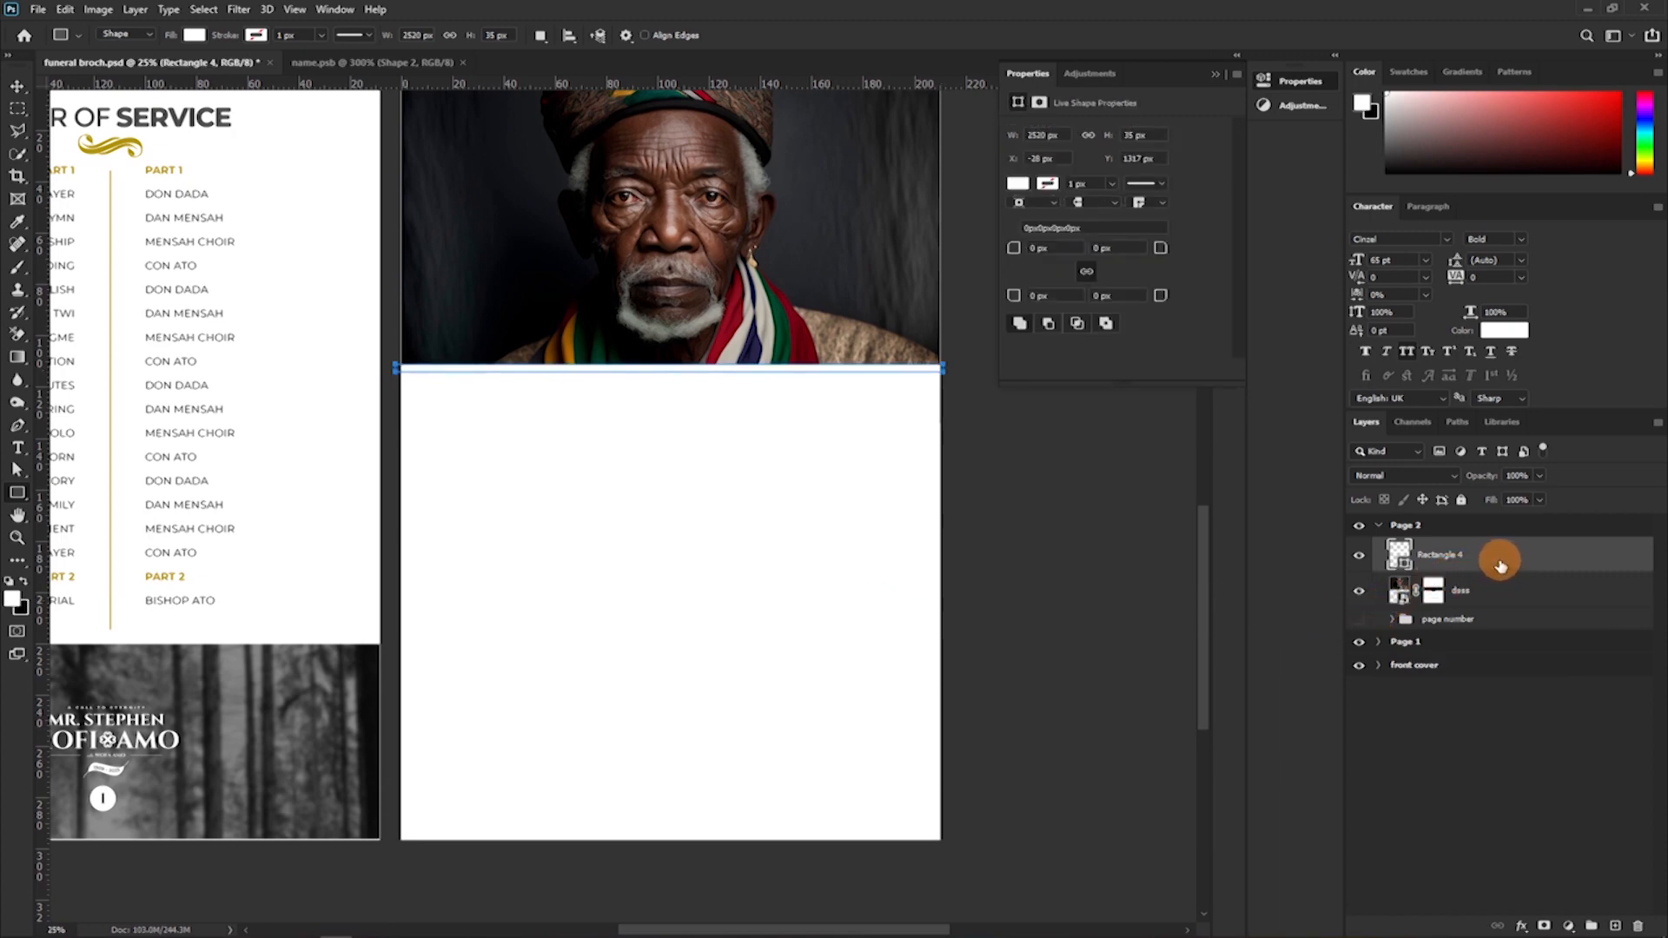
{"action": "left_click_drag", "start_coordinate": [1500, 565], "coordinate": [1410, 572]}
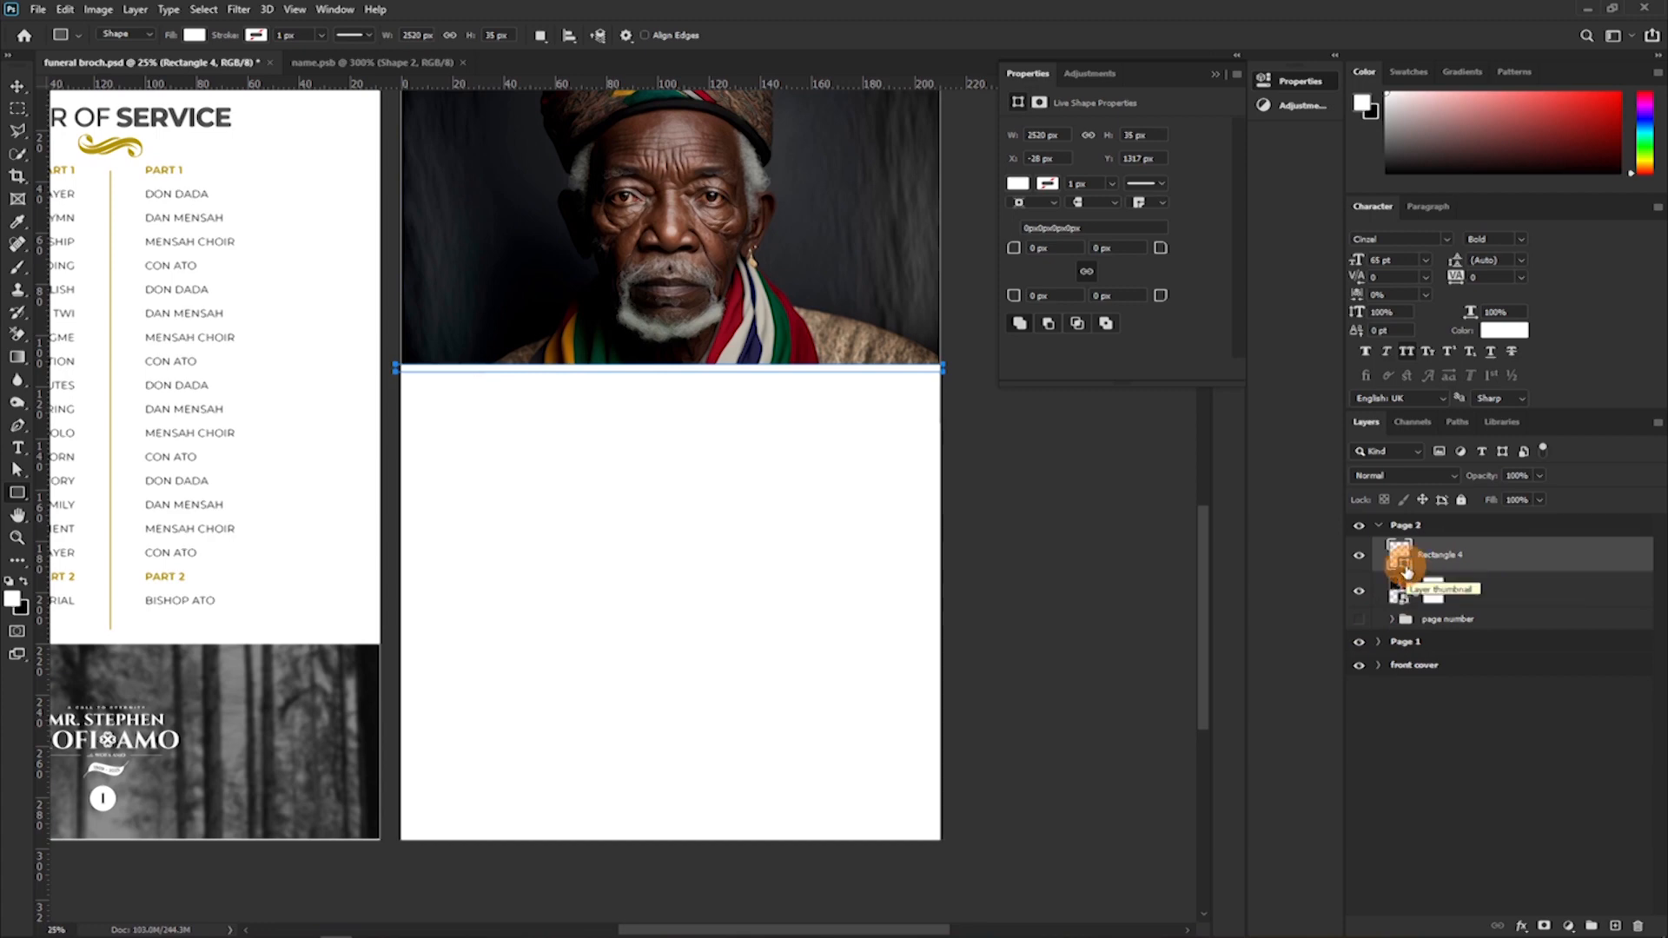
Fill the thin rectangle with gold b19200 sampled from the Order of Service ornament and move its layer below the portrait.
{"action": "double_click", "coordinate": [1400, 560]}
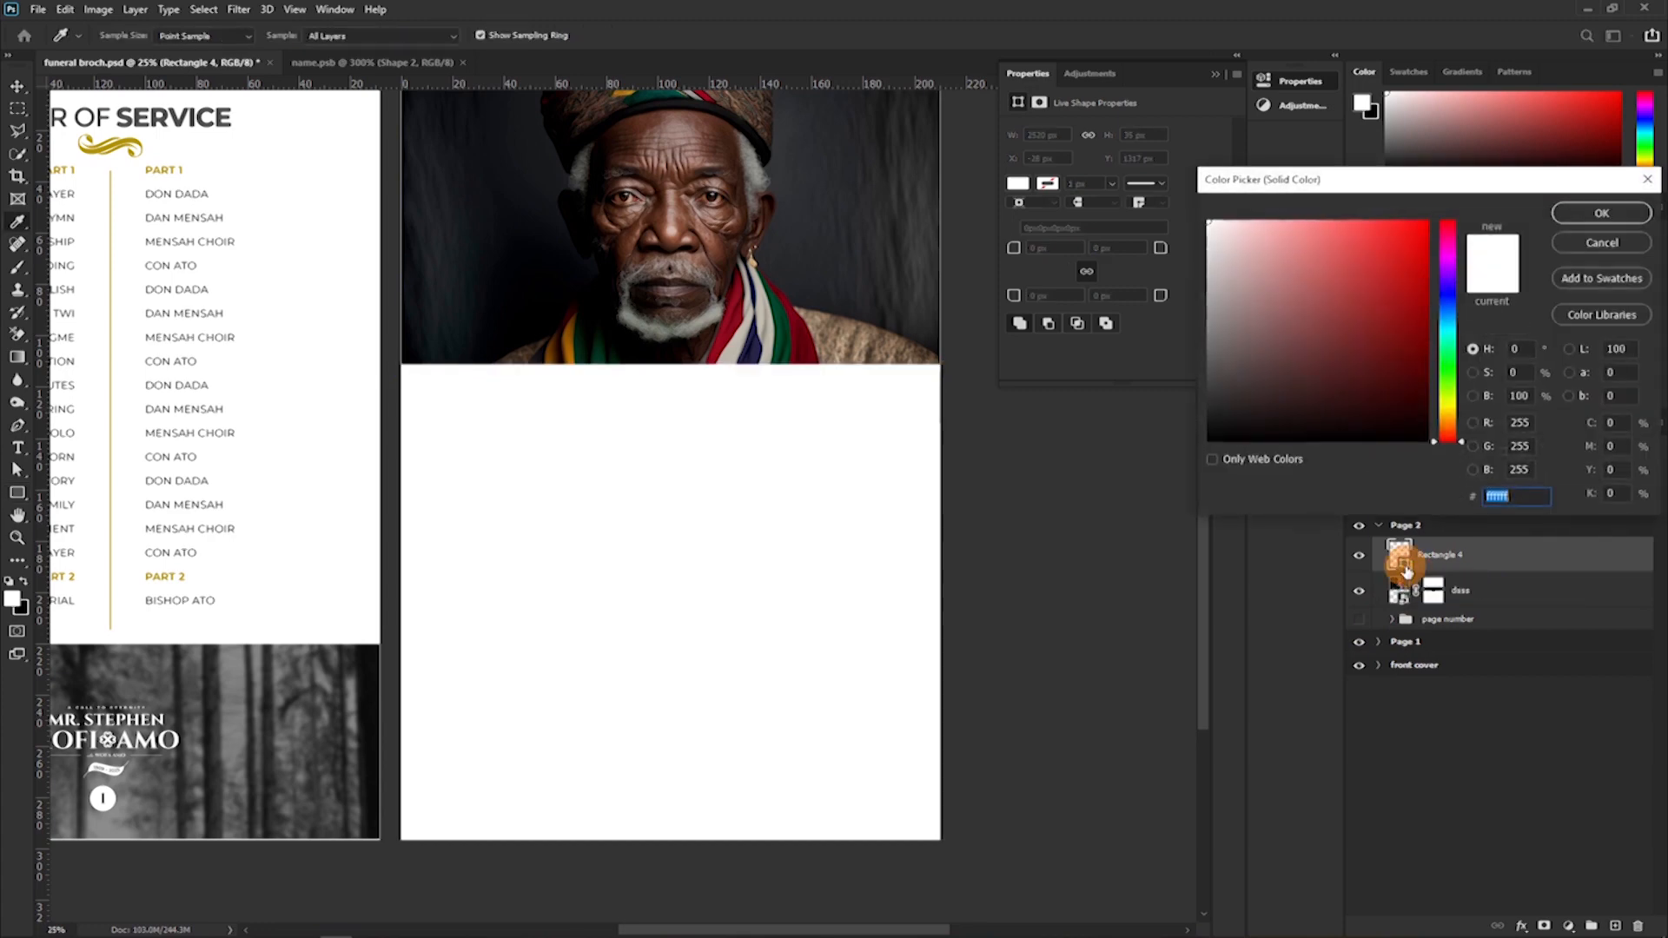
{"action": "left_click", "coordinate": [134, 131]}
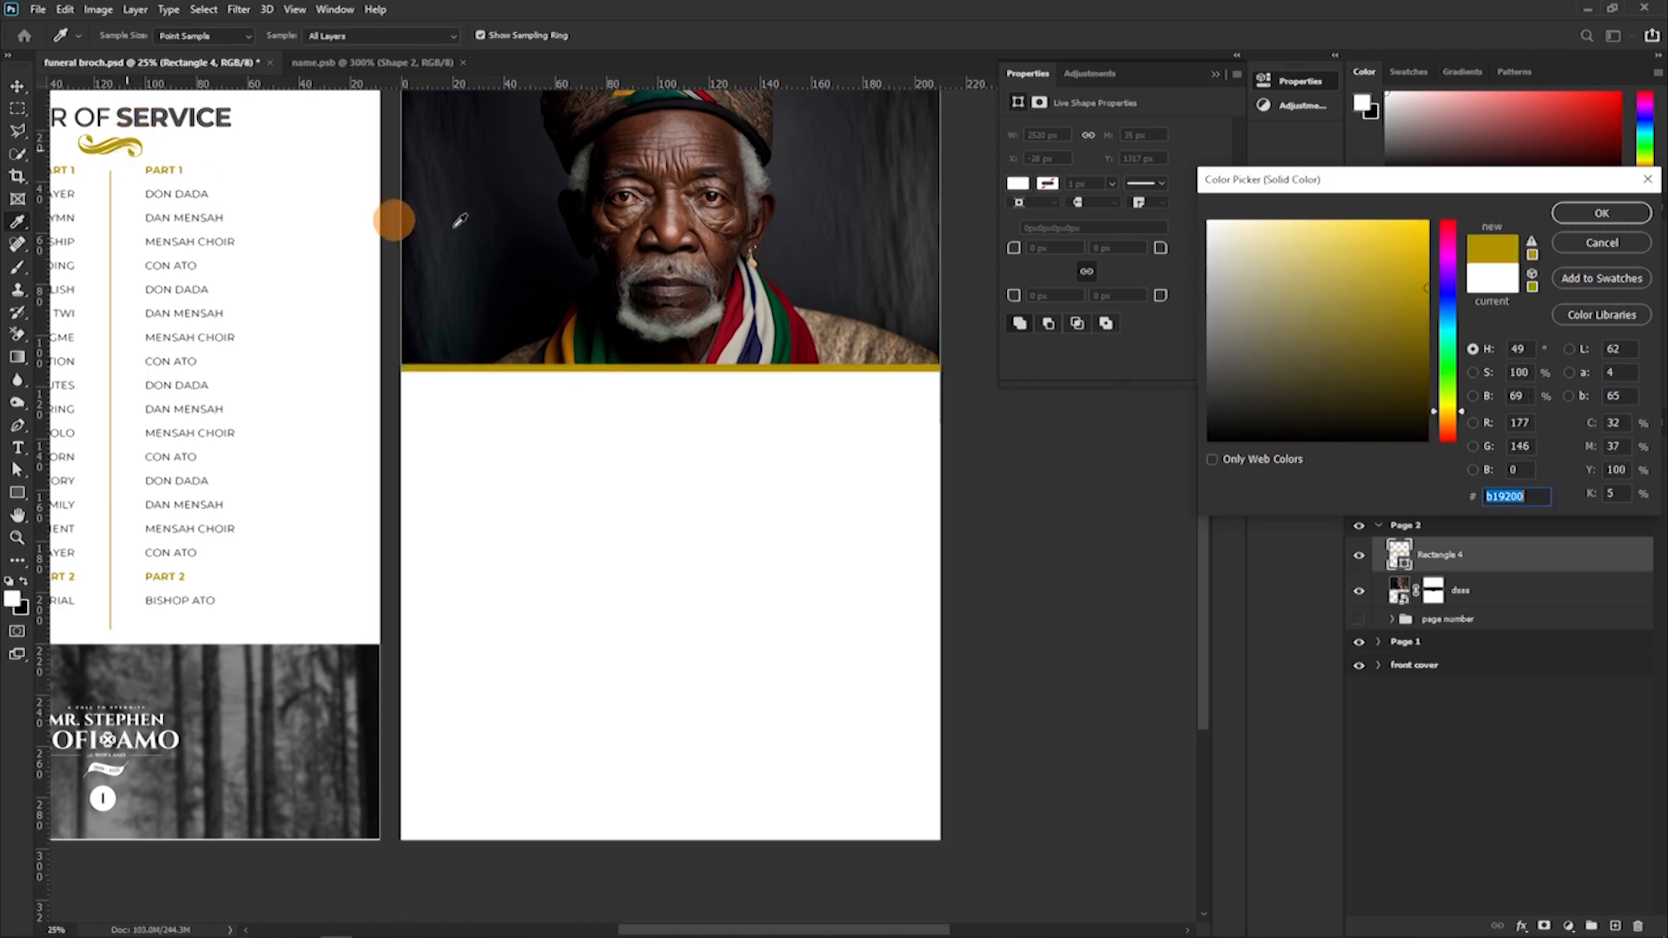
{"action": "left_click", "coordinate": [1573, 212]}
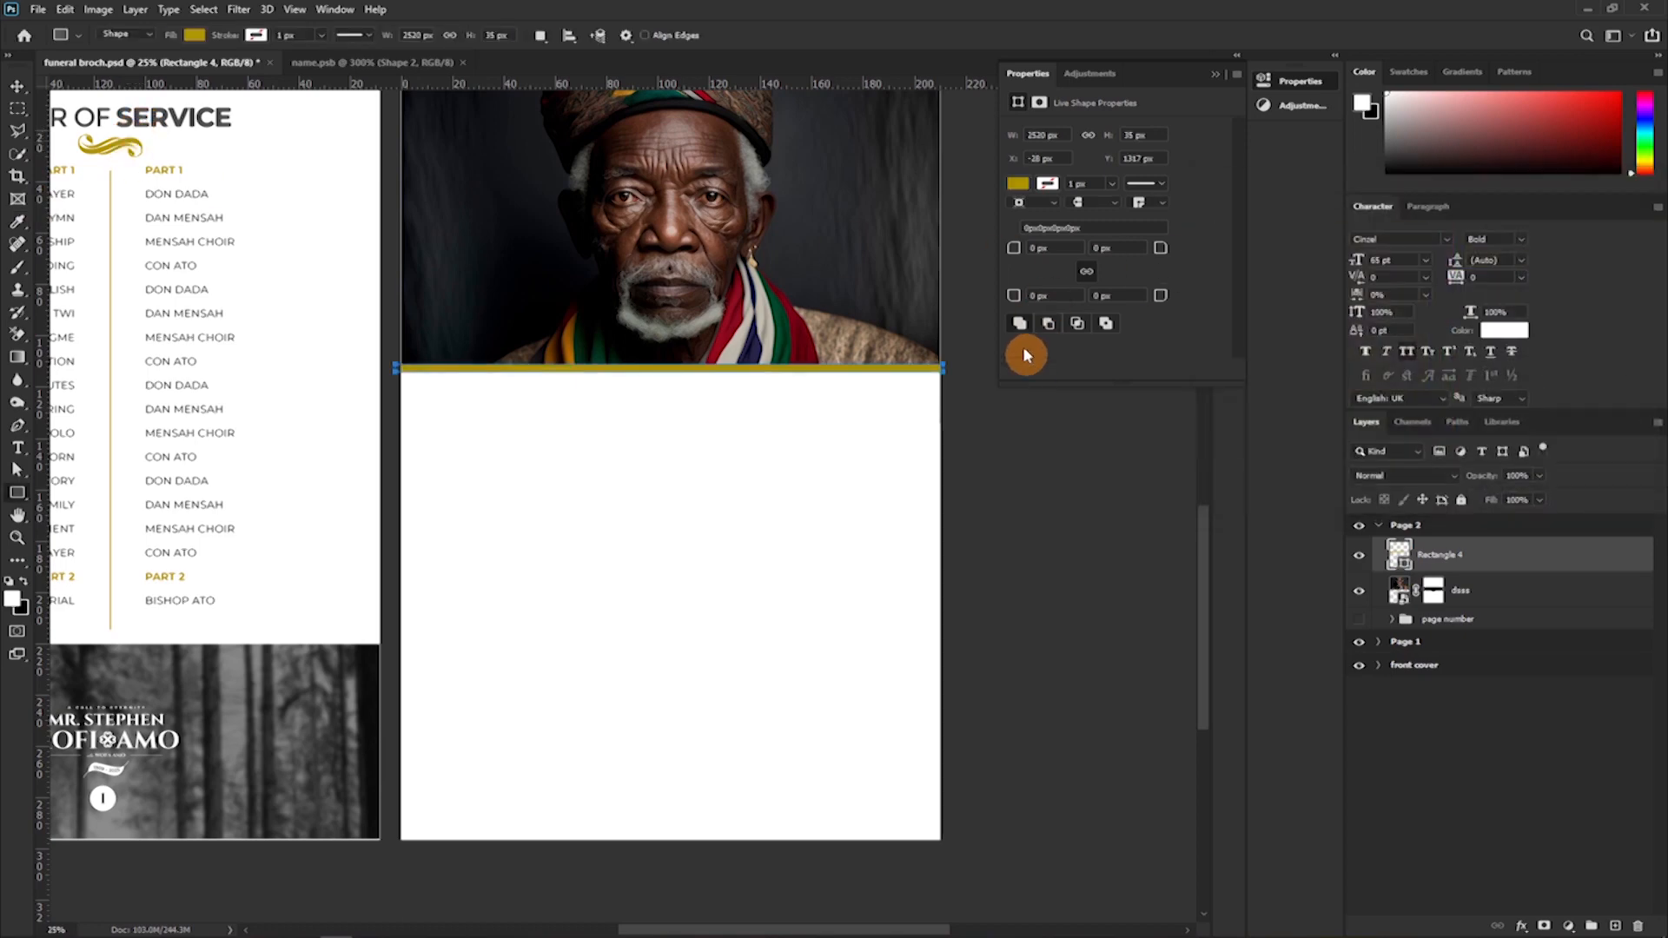
{"action": "left_click_drag", "start_coordinate": [1532, 566], "coordinate": [1536, 606]}
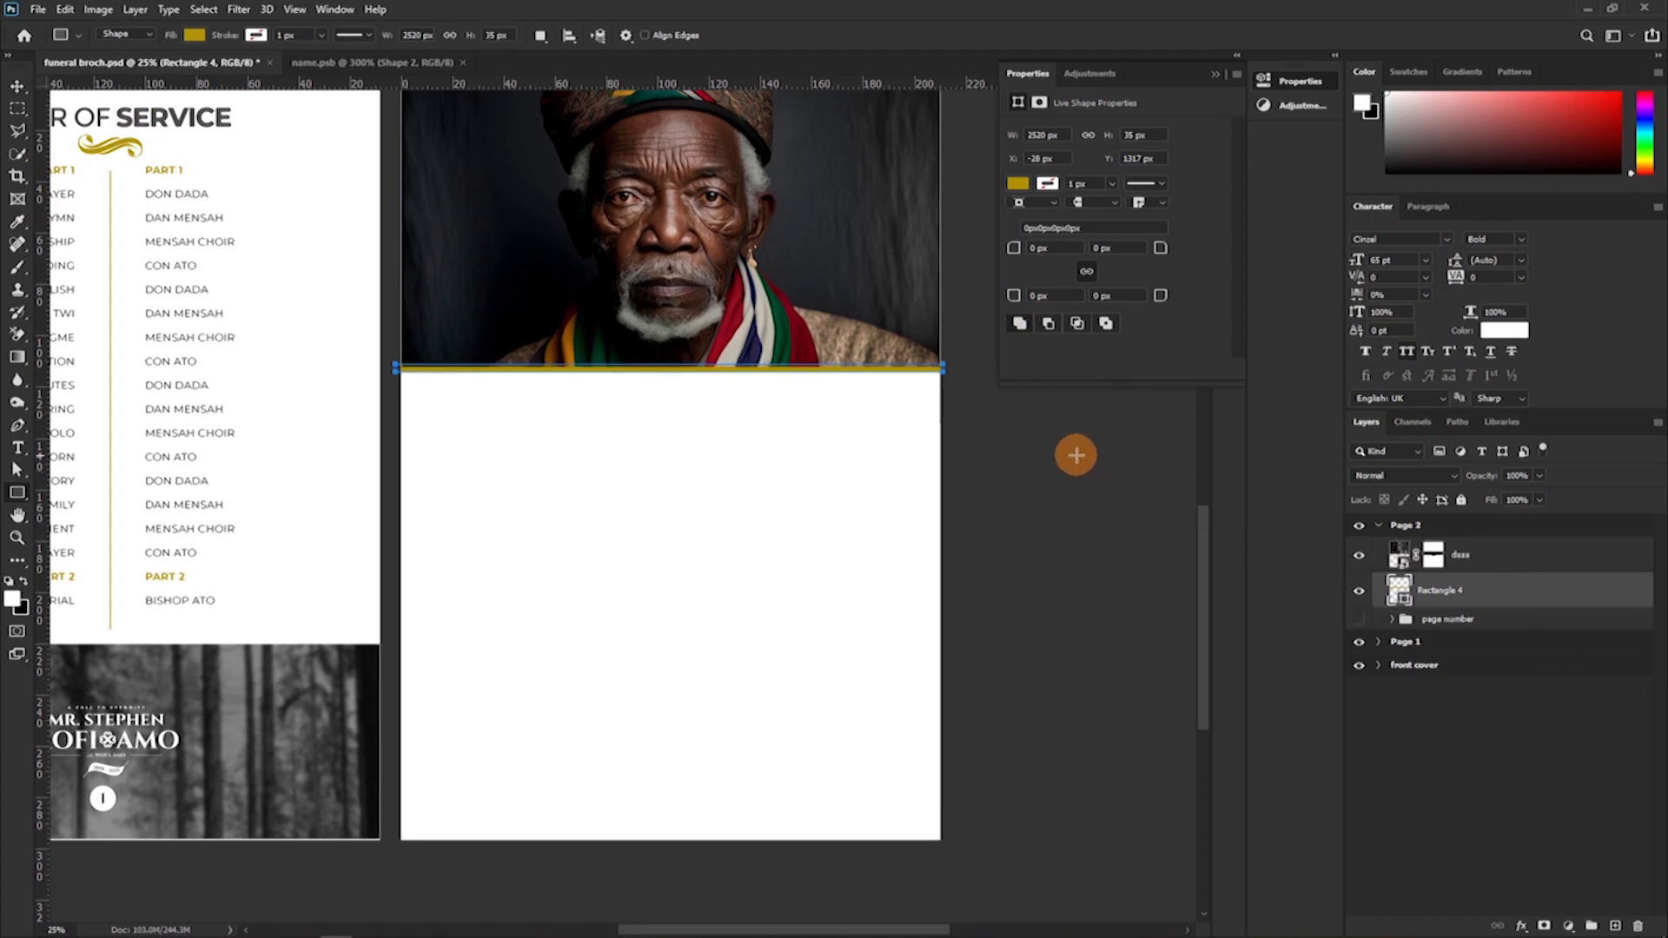
{"action": "key", "text": "v"}
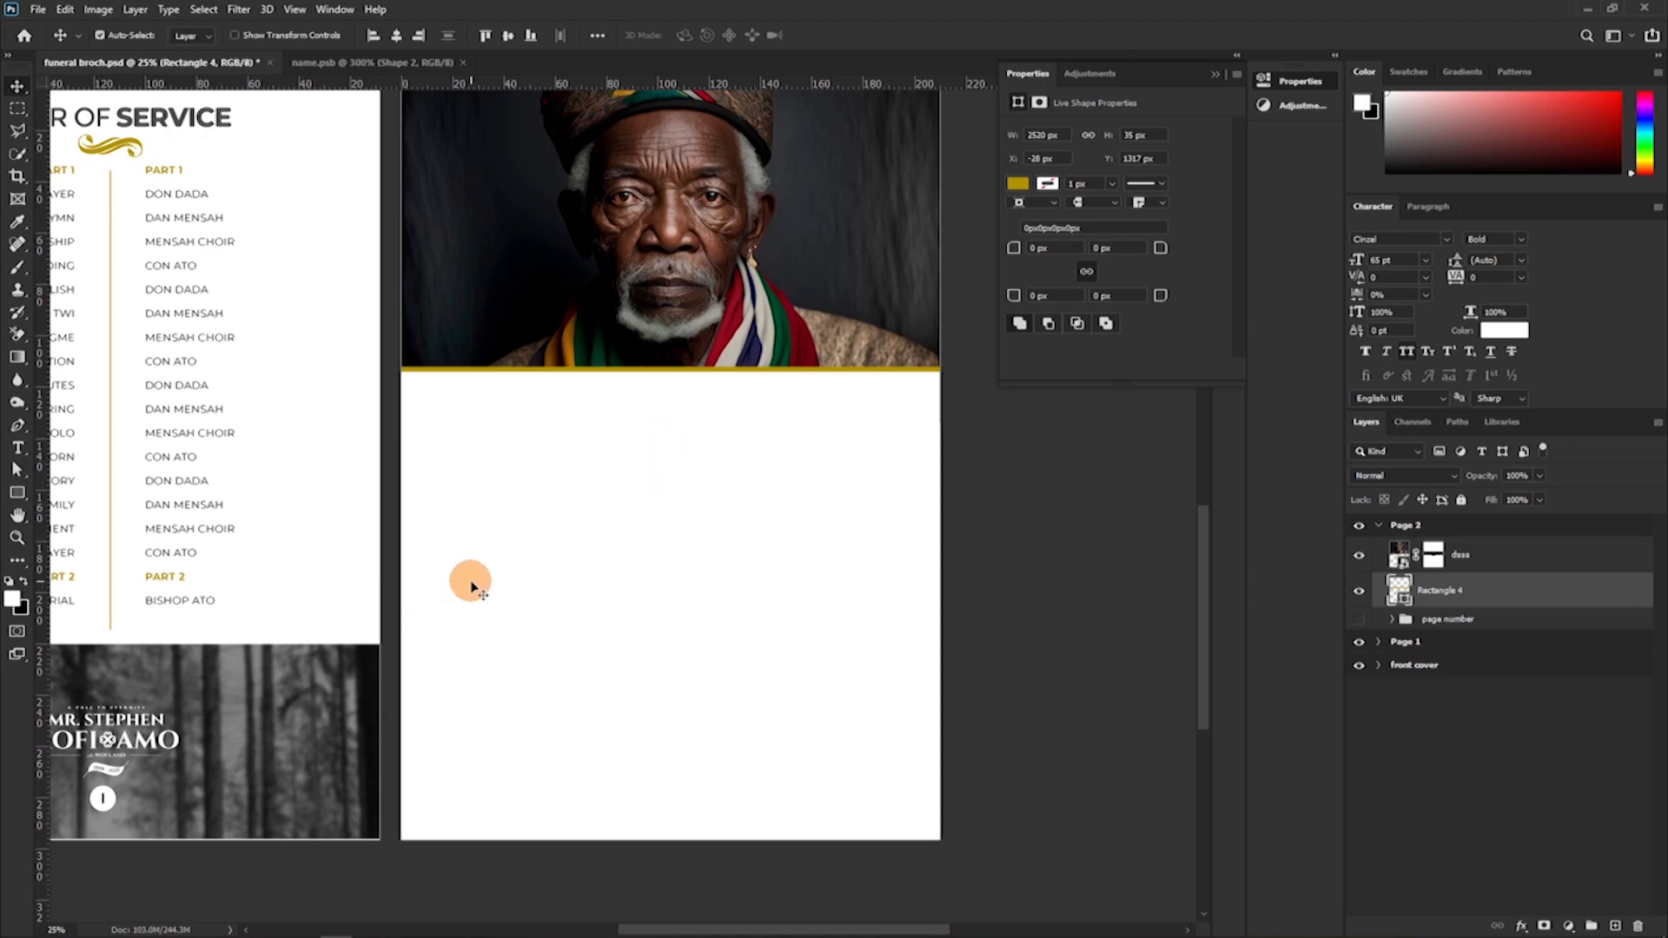
Make the page number group visible on Page 2 and select the Page 2 artboard.
{"action": "left_click_drag", "start_coordinate": [473, 581], "coordinate": [652, 454]}
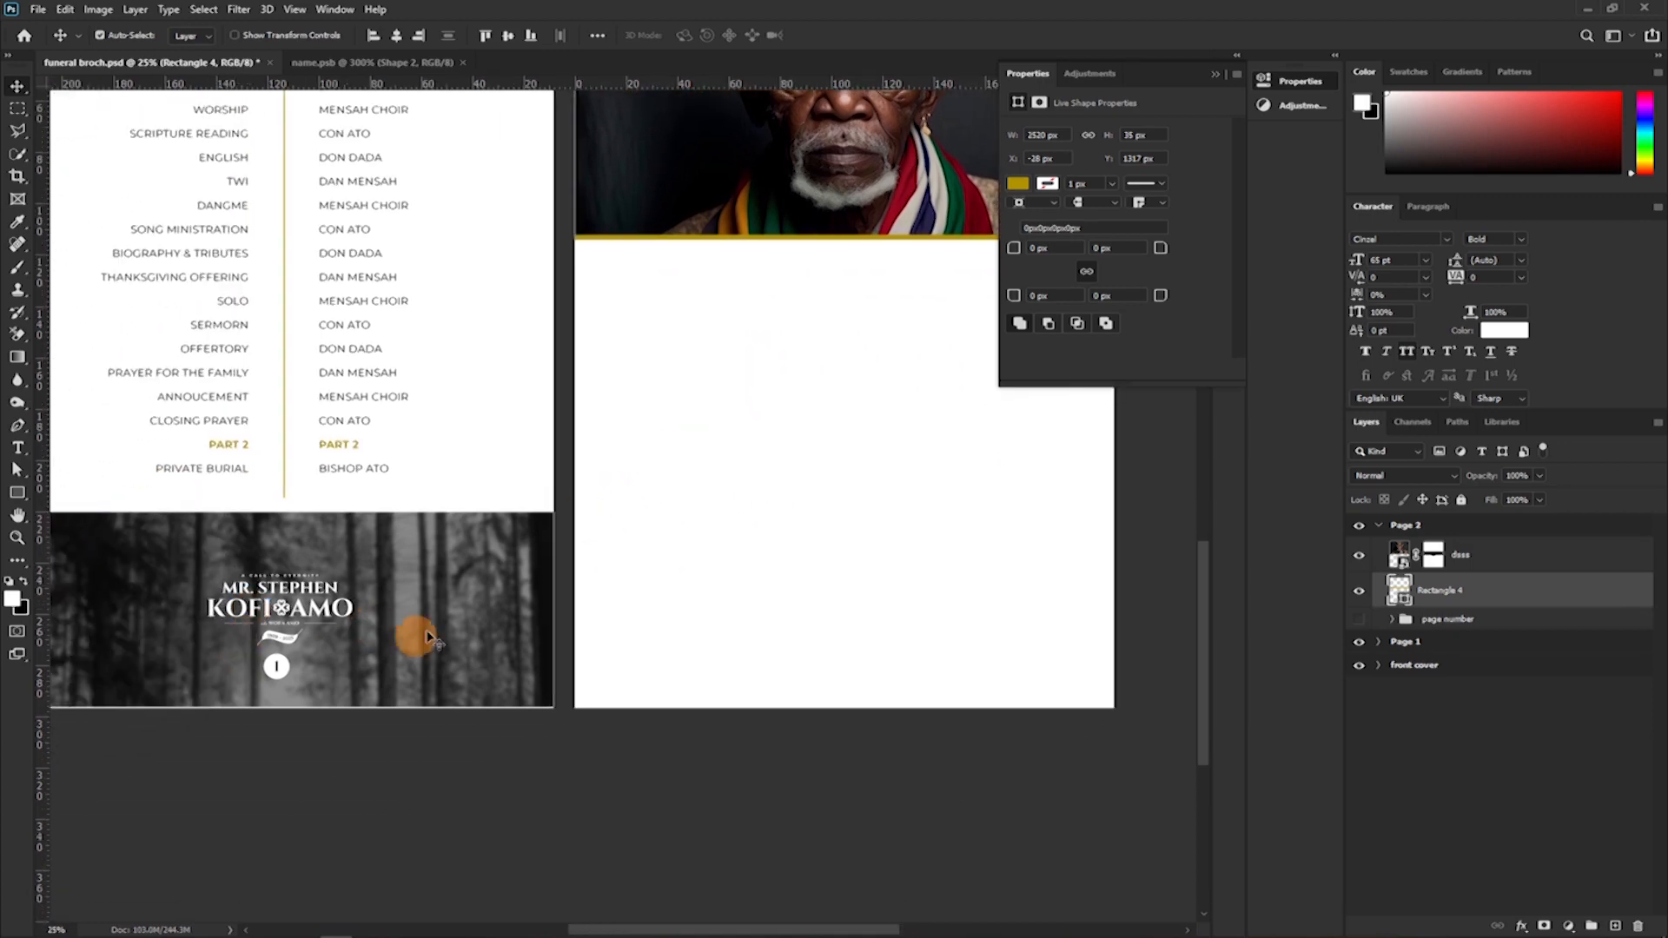
{"action": "left_click_drag", "start_coordinate": [804, 514], "coordinate": [576, 565]}
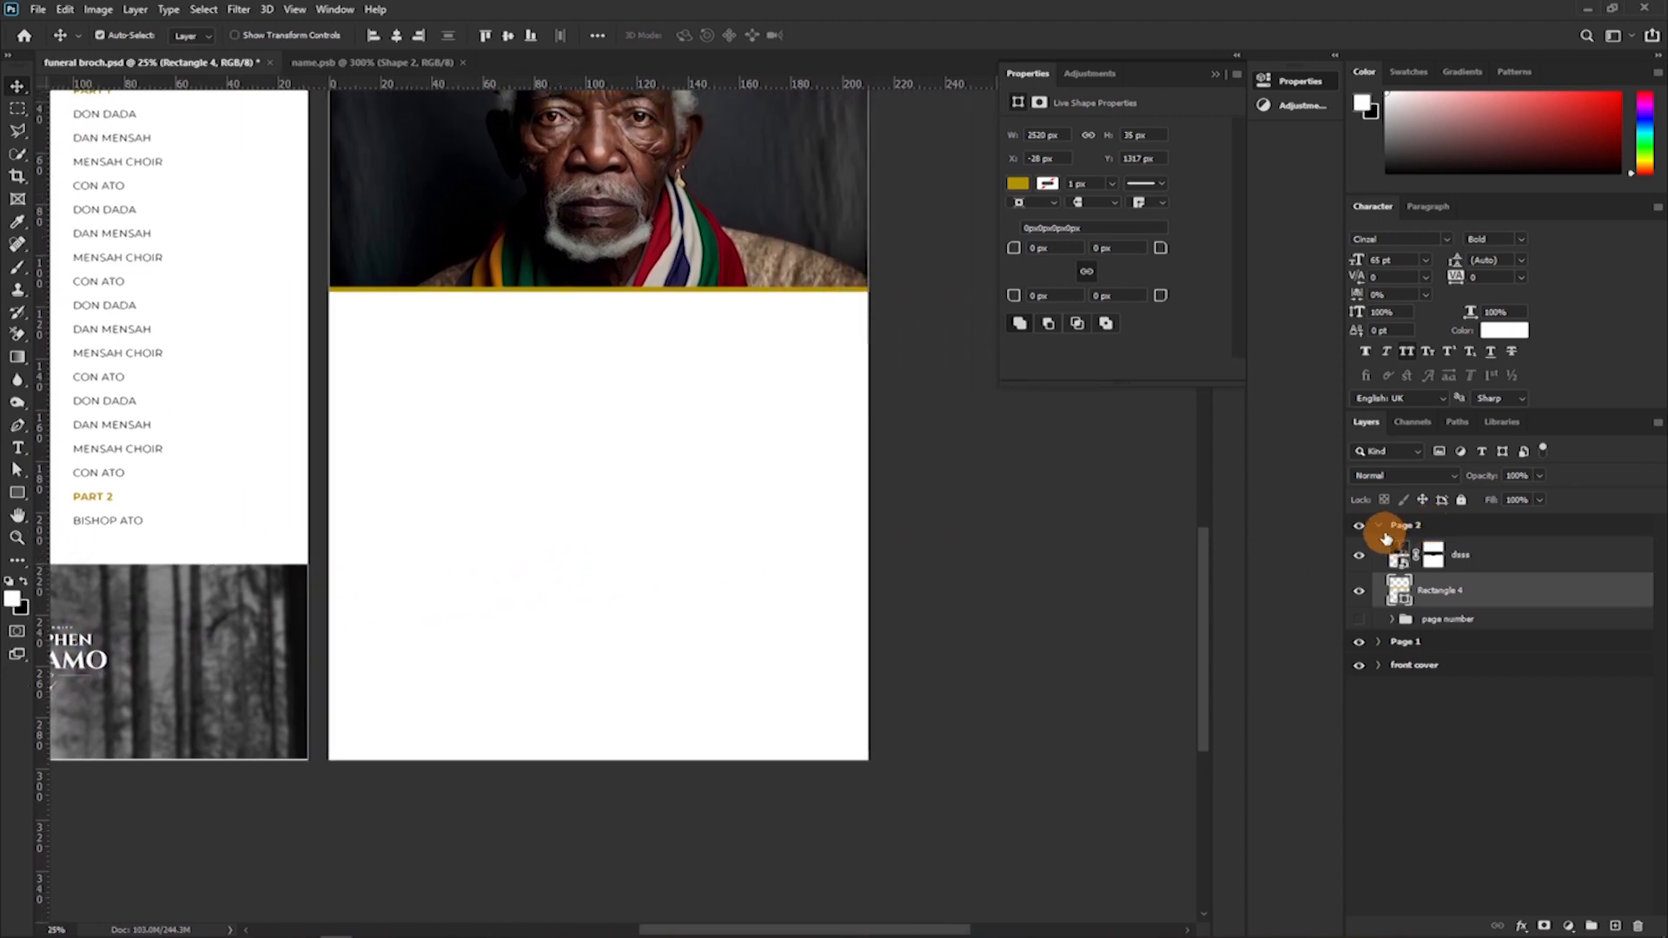
{"action": "left_click", "coordinate": [1358, 619]}
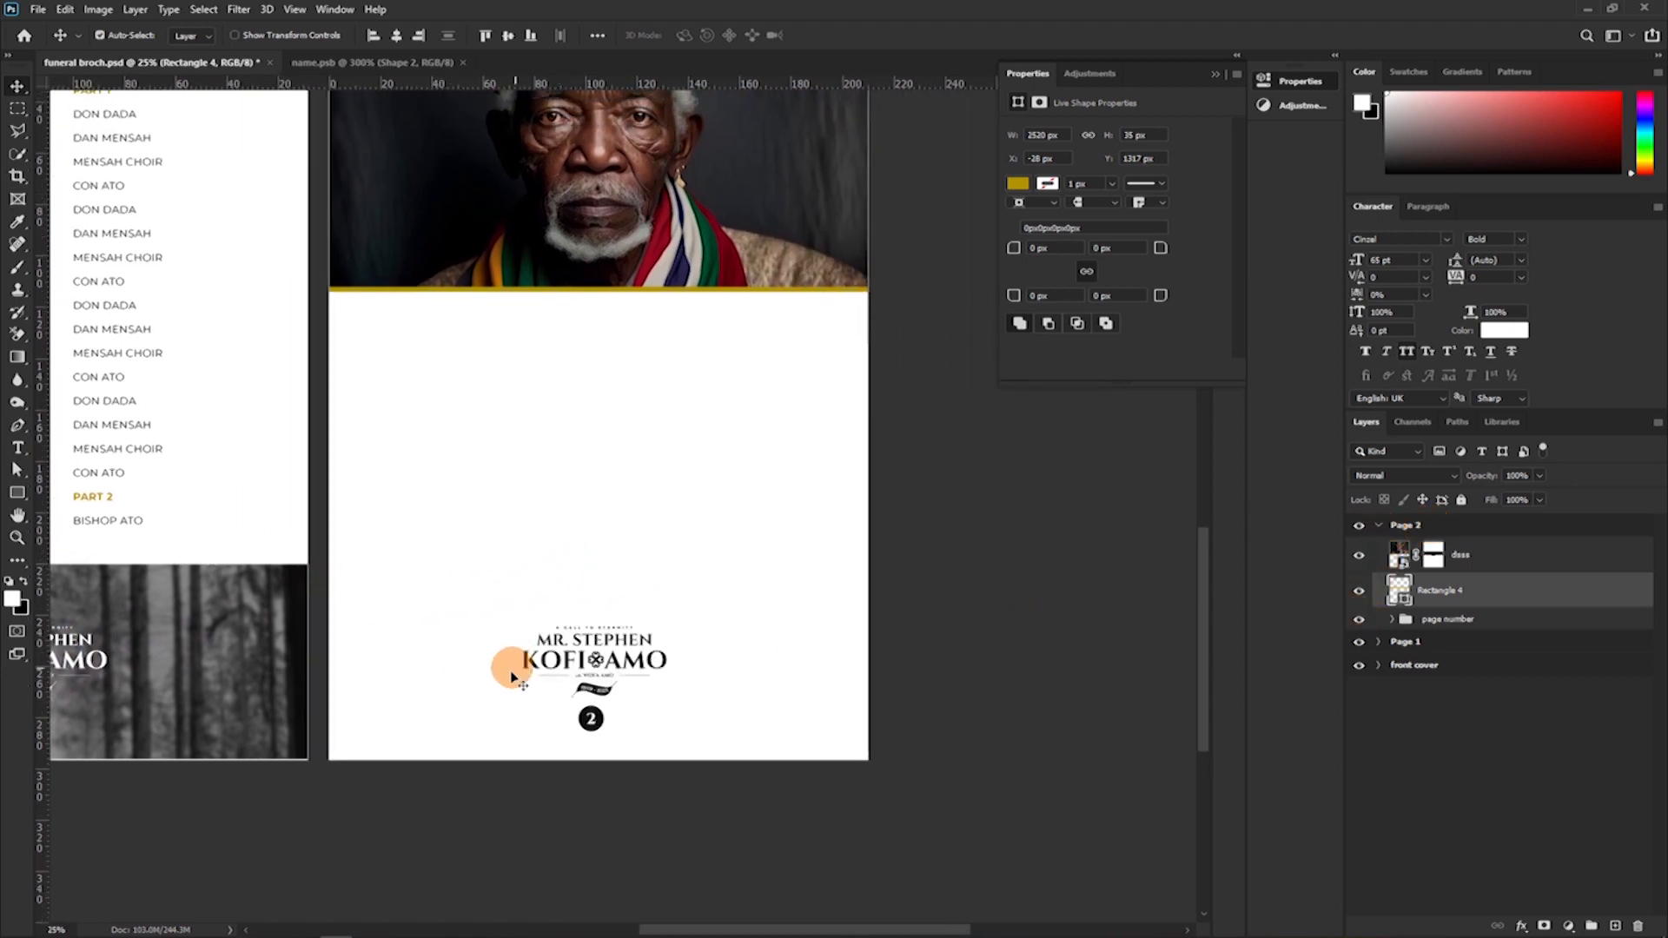
{"action": "scroll", "coordinate": [647, 556], "scroll_direction": "up", "scroll_amount": 4}
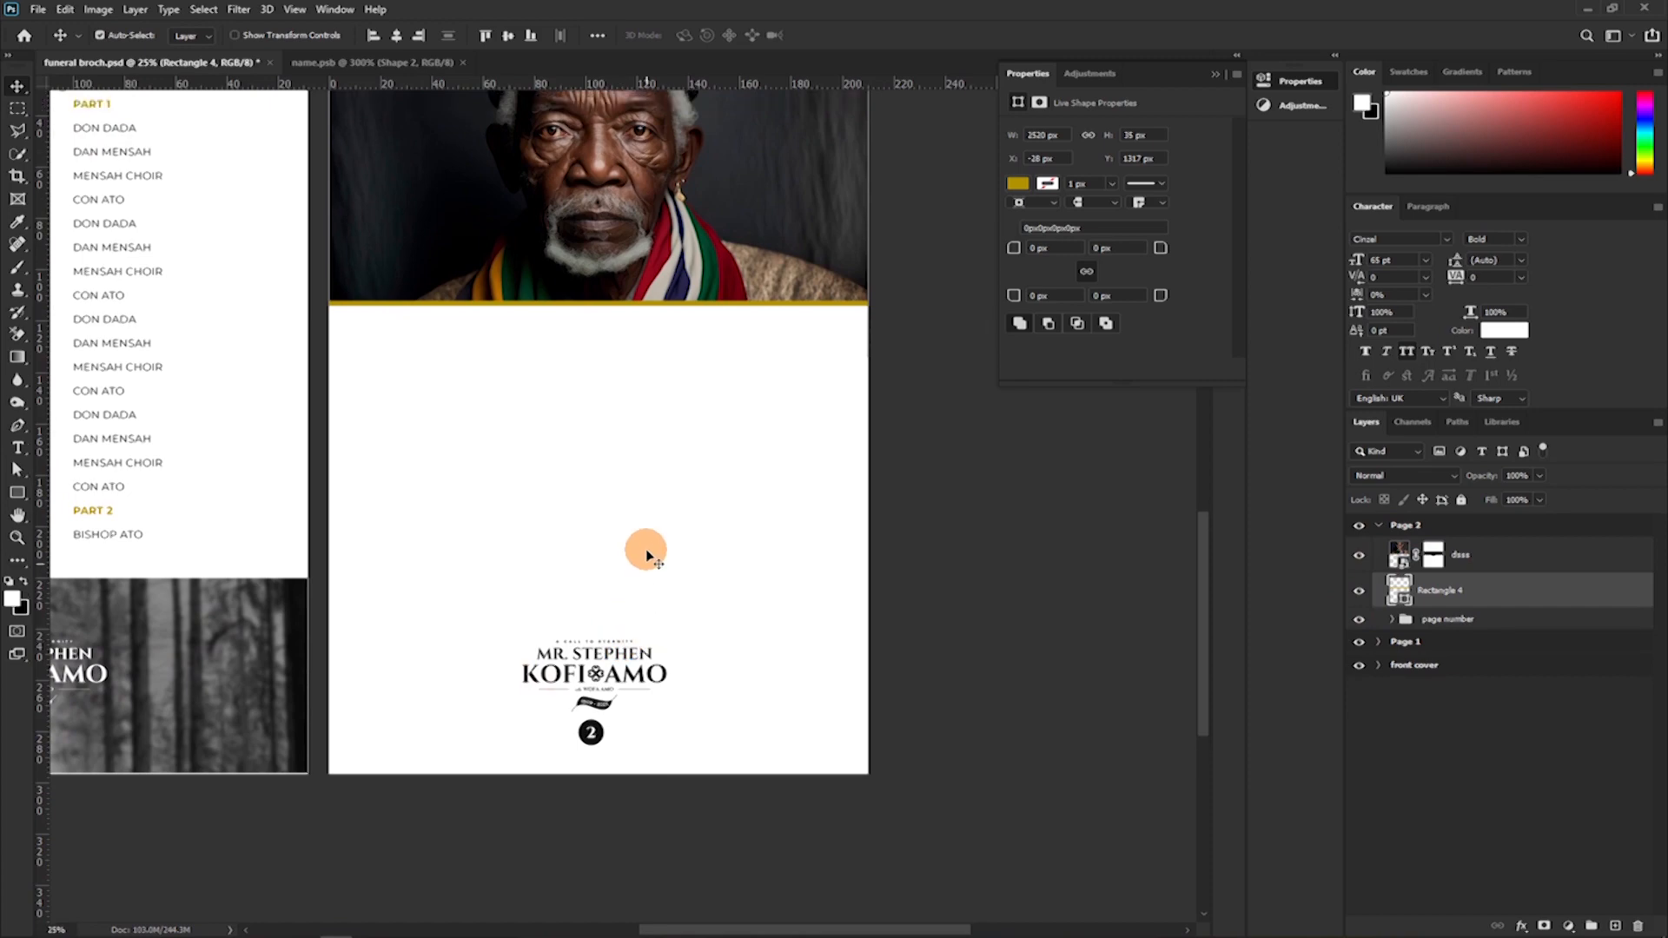
{"action": "left_click_drag", "start_coordinate": [439, 662], "coordinate": [579, 556]}
{"action": "left_click", "coordinate": [348, 276]}
{"action": "left_click", "coordinate": [353, 265]}
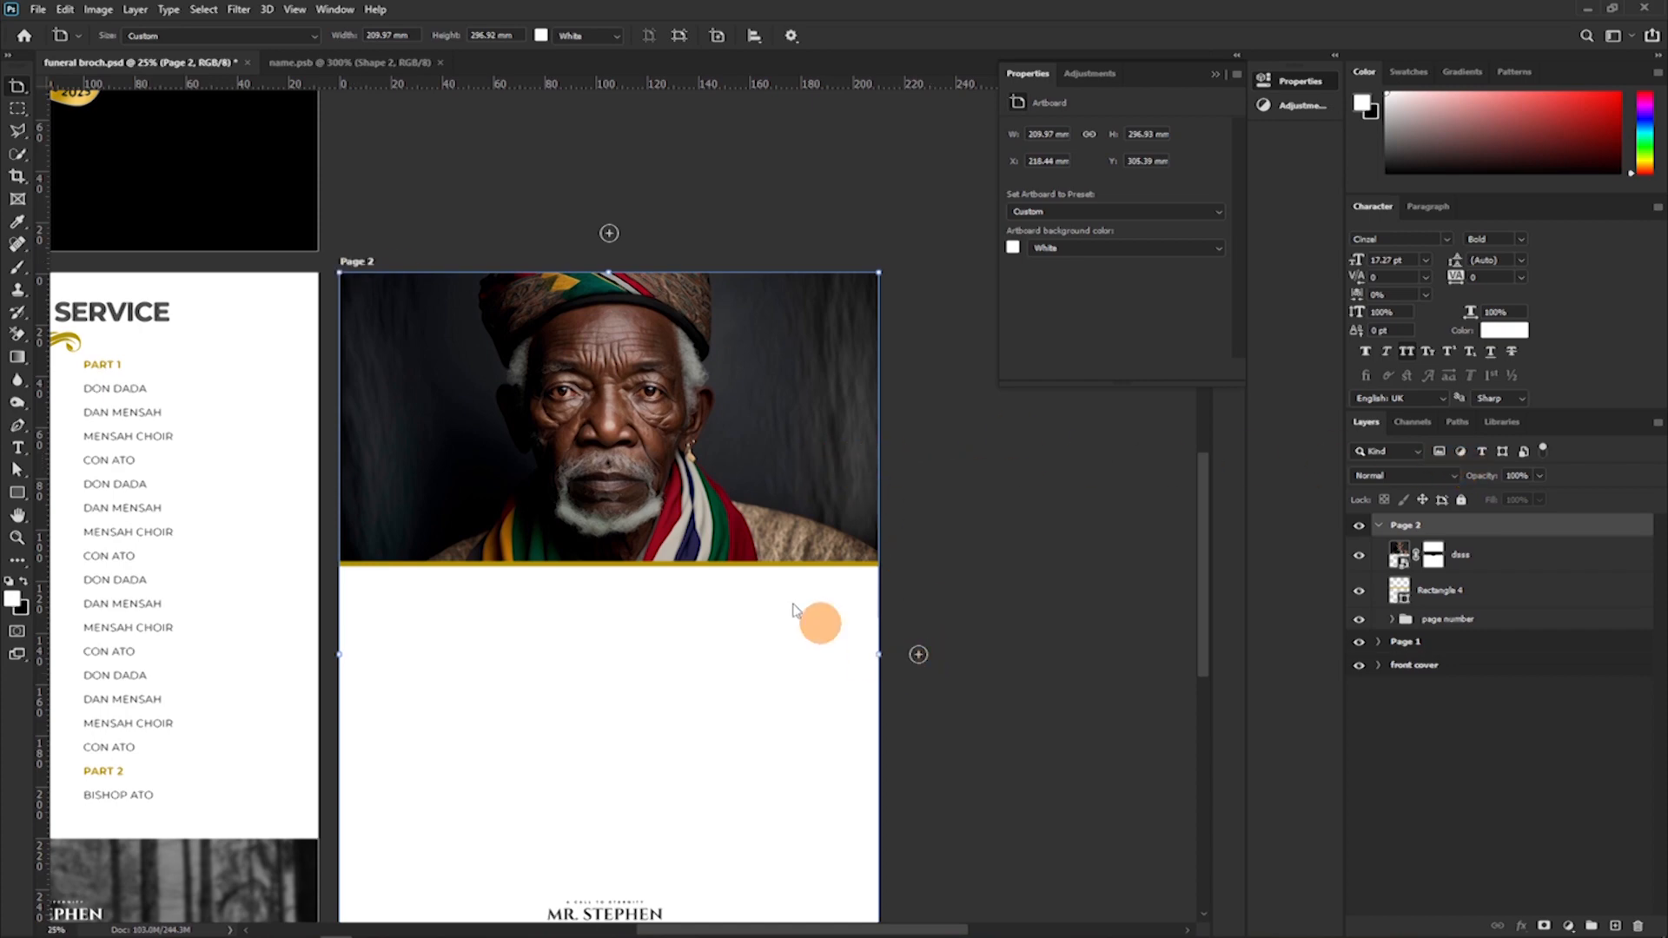
{"action": "scroll", "coordinate": [1087, 487], "scroll_direction": "down", "scroll_amount": 2}
{"action": "scroll", "coordinate": [946, 577], "scroll_direction": "down", "scroll_amount": 2}
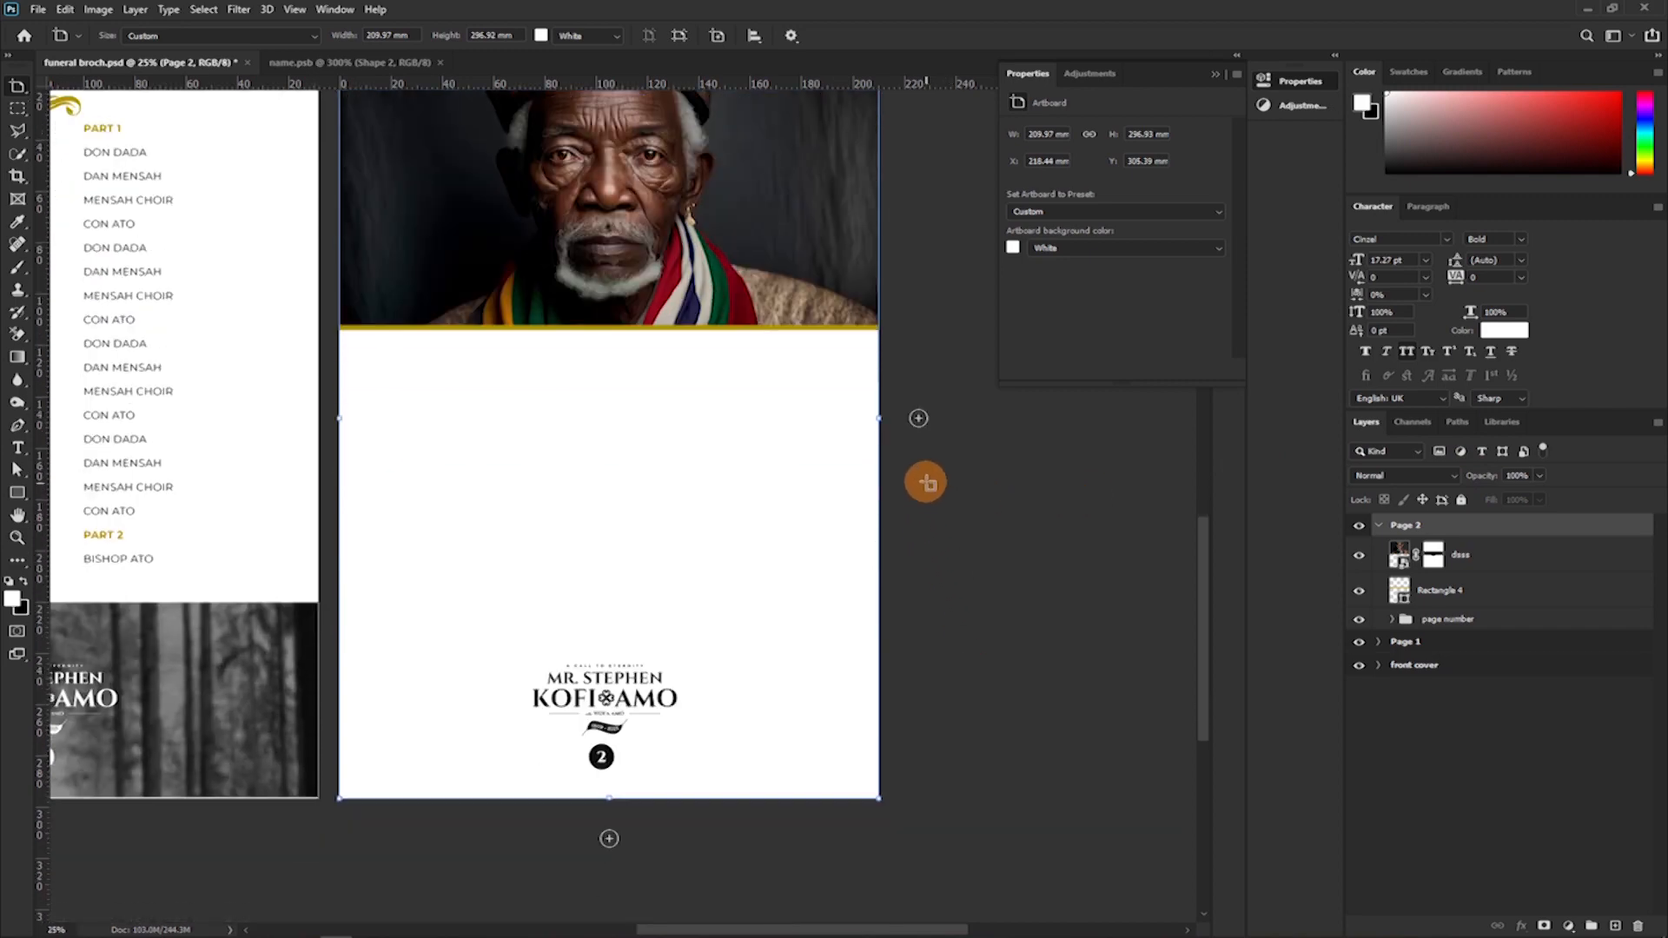
{"action": "scroll", "coordinate": [918, 473], "scroll_direction": "up", "scroll_amount": 1}
{"action": "left_click", "coordinate": [914, 460]}
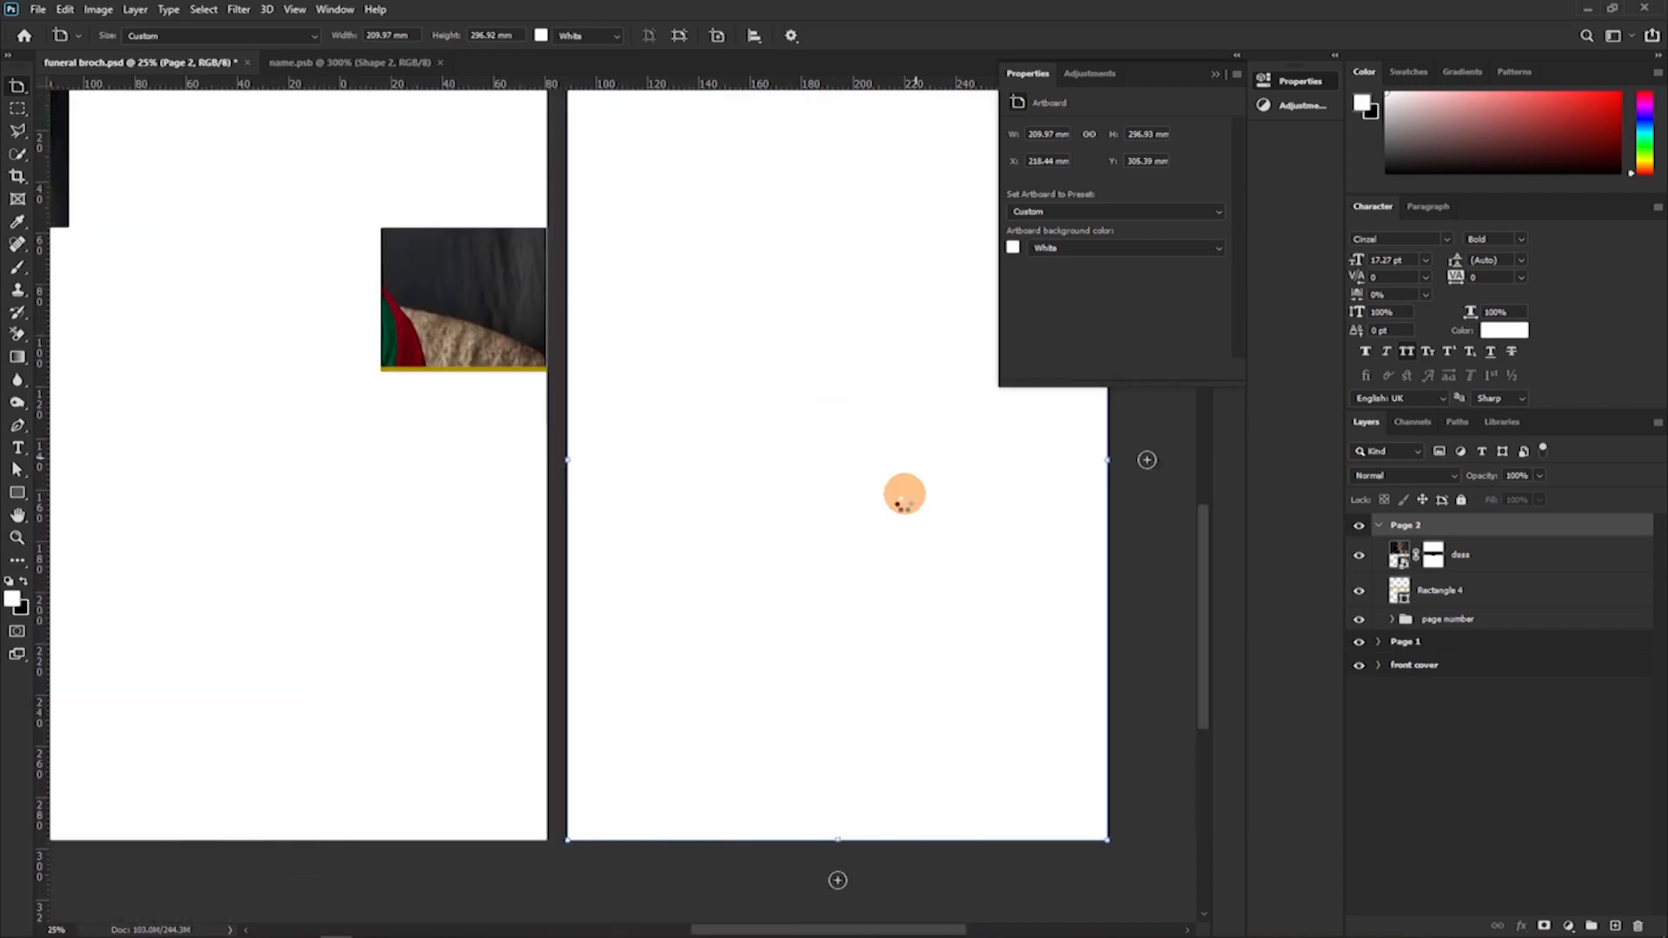
{"action": "scroll", "coordinate": [543, 532], "scroll_direction": "up", "scroll_amount": 1}
{"action": "left_click_drag", "start_coordinate": [297, 502], "coordinate": [1158, 570]}
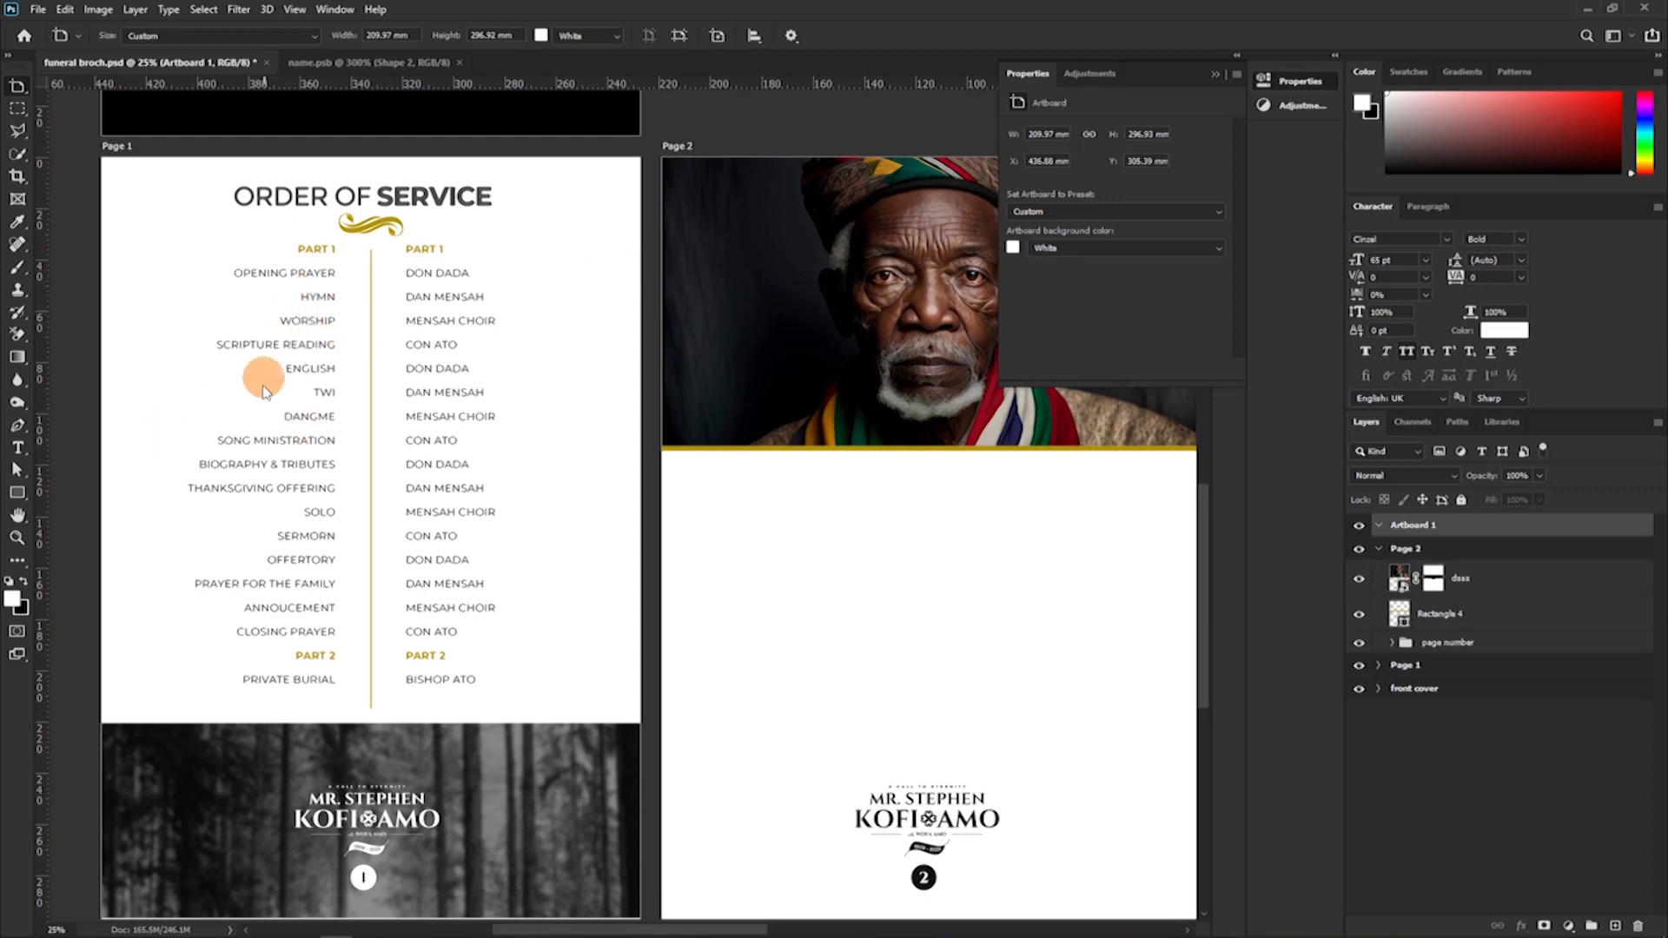
{"action": "left_click_drag", "start_coordinate": [892, 412], "coordinate": [492, 449]}
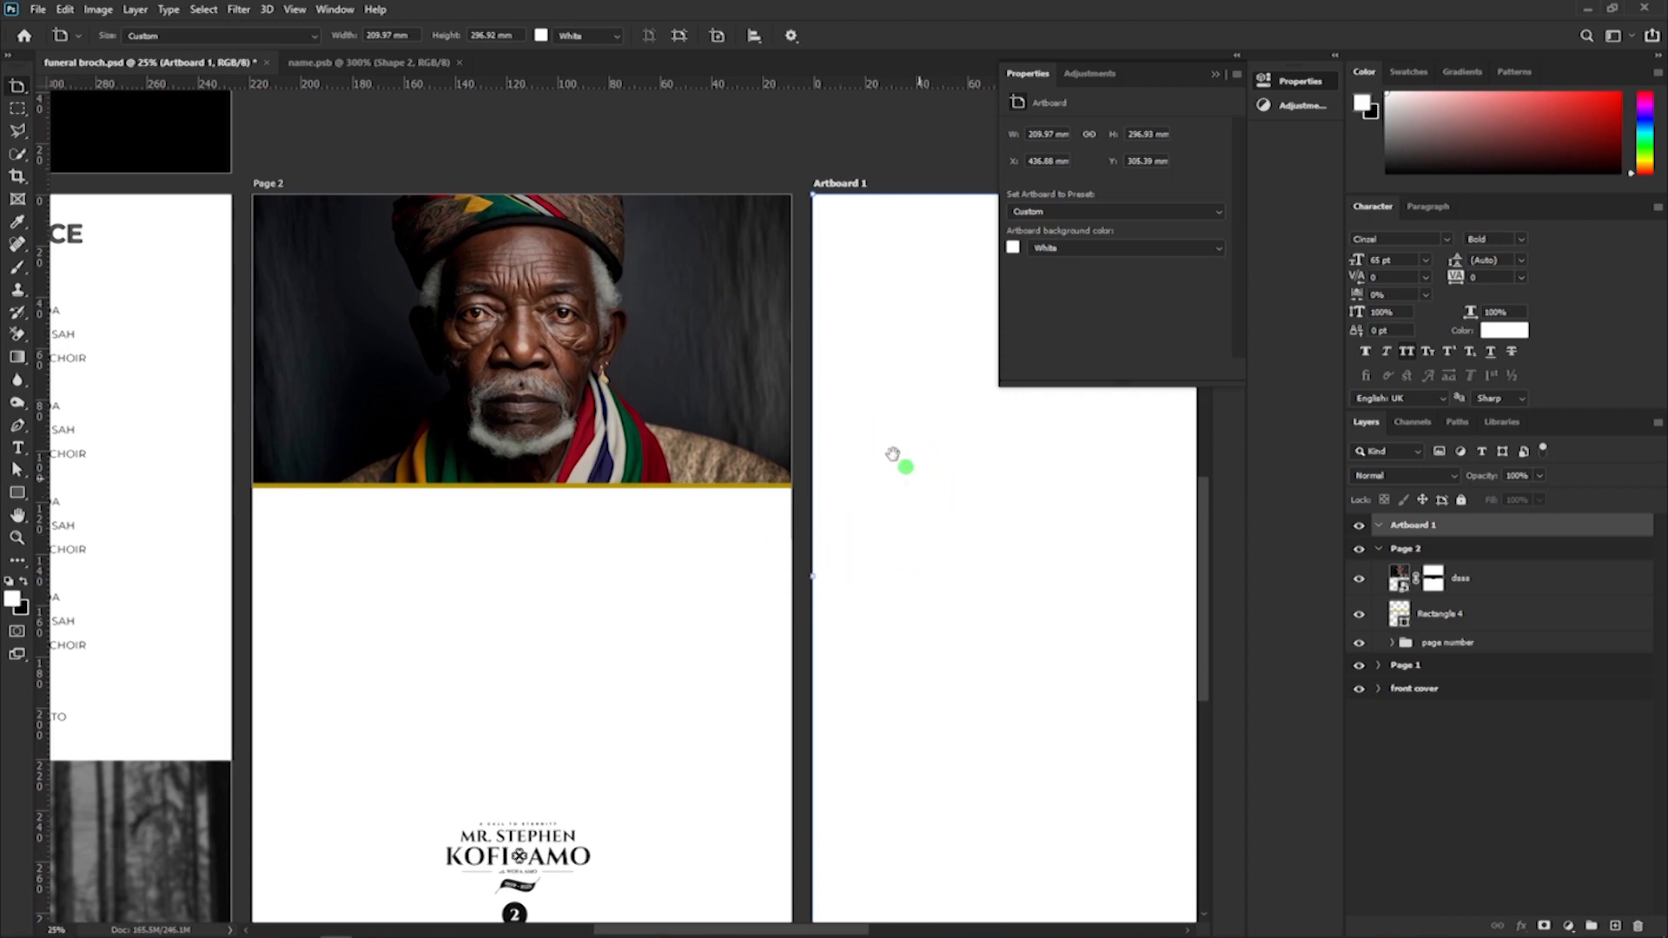
{"action": "left_click_drag", "start_coordinate": [897, 461], "coordinate": [853, 420]}
{"action": "key", "text": "Delete"}
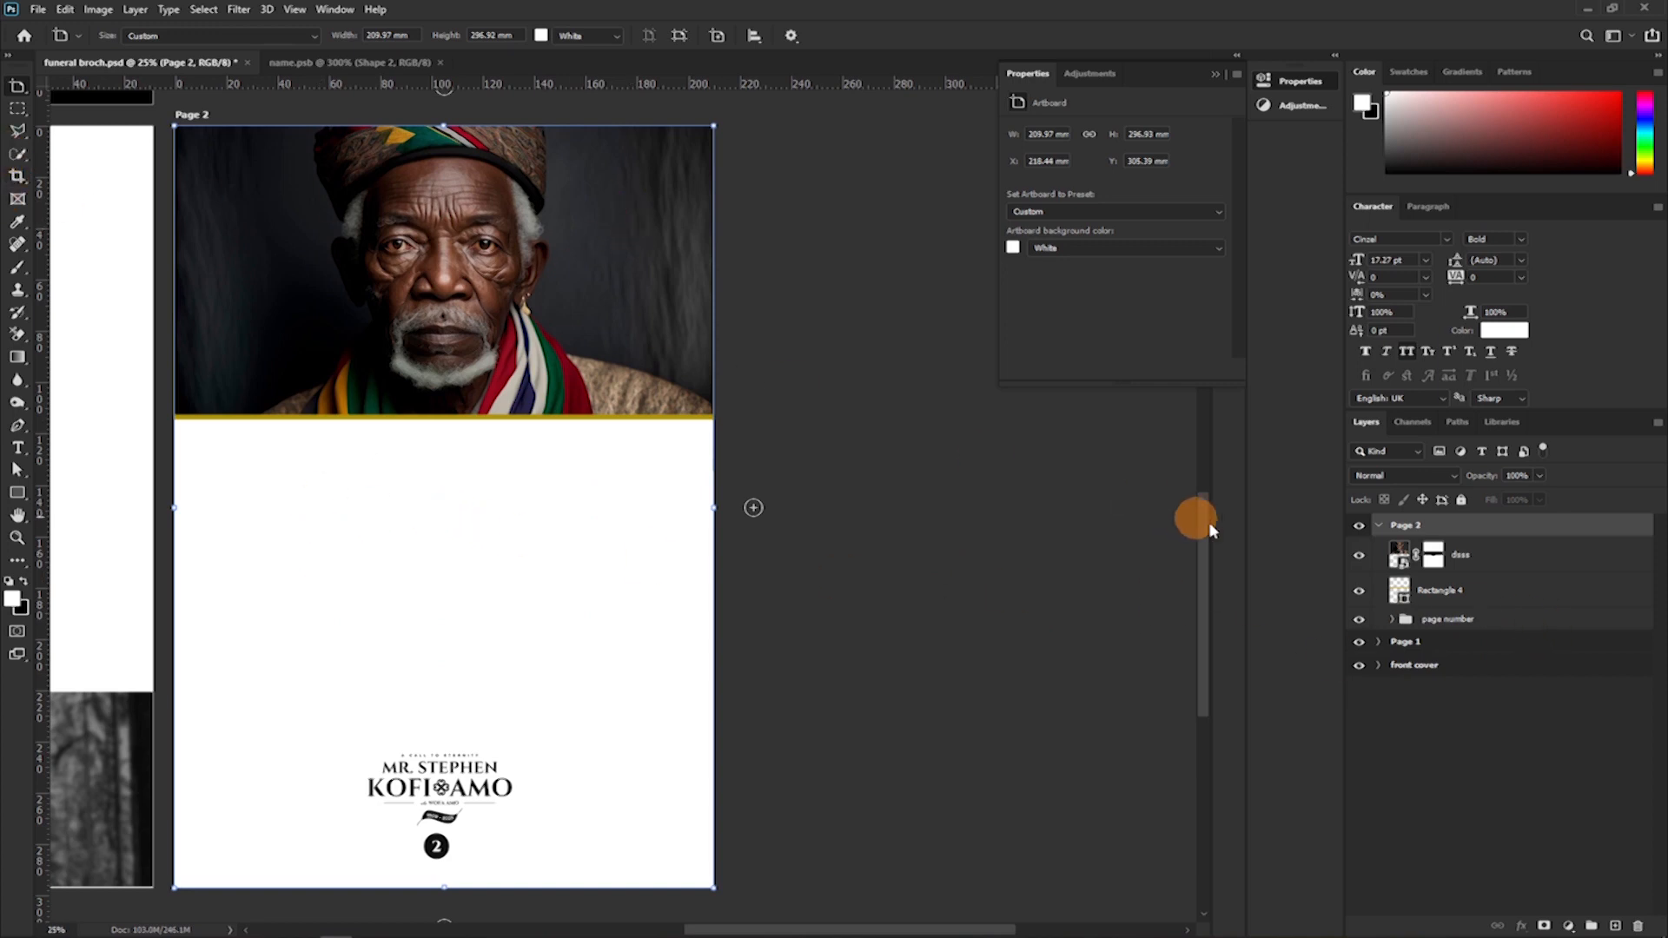
Examine the Page 2 layout, from the portrait to the page number group, alongside the Order of Service page.
{"action": "left_click", "coordinate": [1469, 623]}
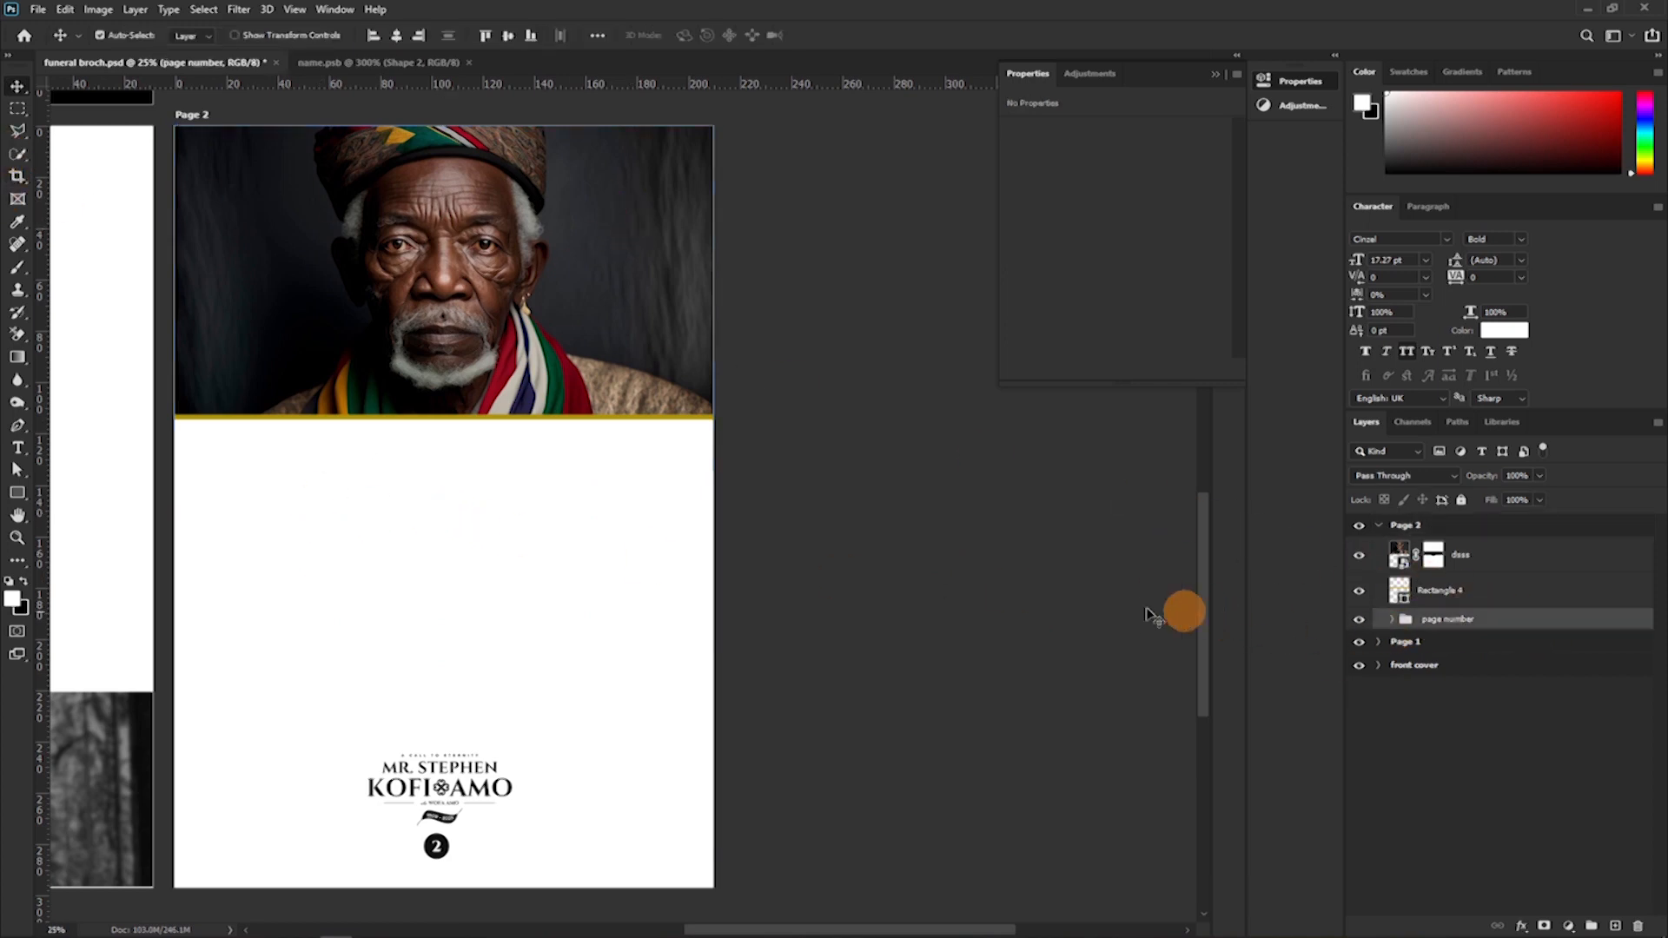
{"action": "scroll", "coordinate": [409, 577], "scroll_direction": "down", "scroll_amount": 2}
{"action": "left_click_drag", "start_coordinate": [574, 666], "coordinate": [919, 445]}
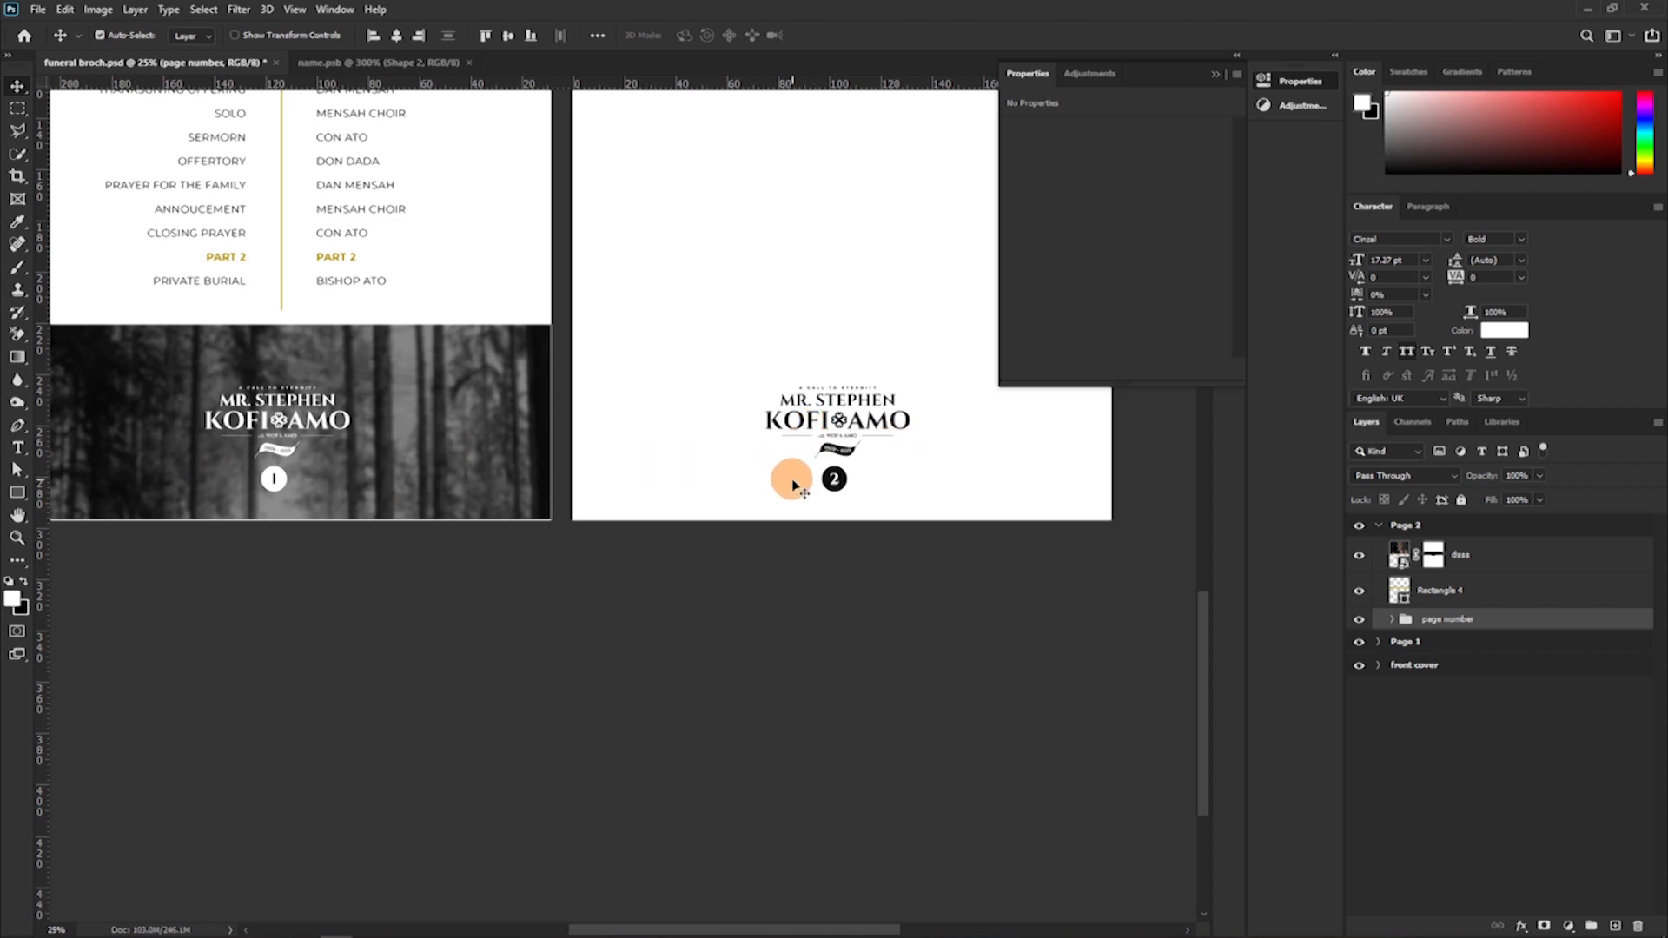
{"action": "scroll", "coordinate": [791, 483], "scroll_direction": "up", "scroll_amount": 5}
{"action": "left_click_drag", "start_coordinate": [940, 480], "coordinate": [814, 603]}
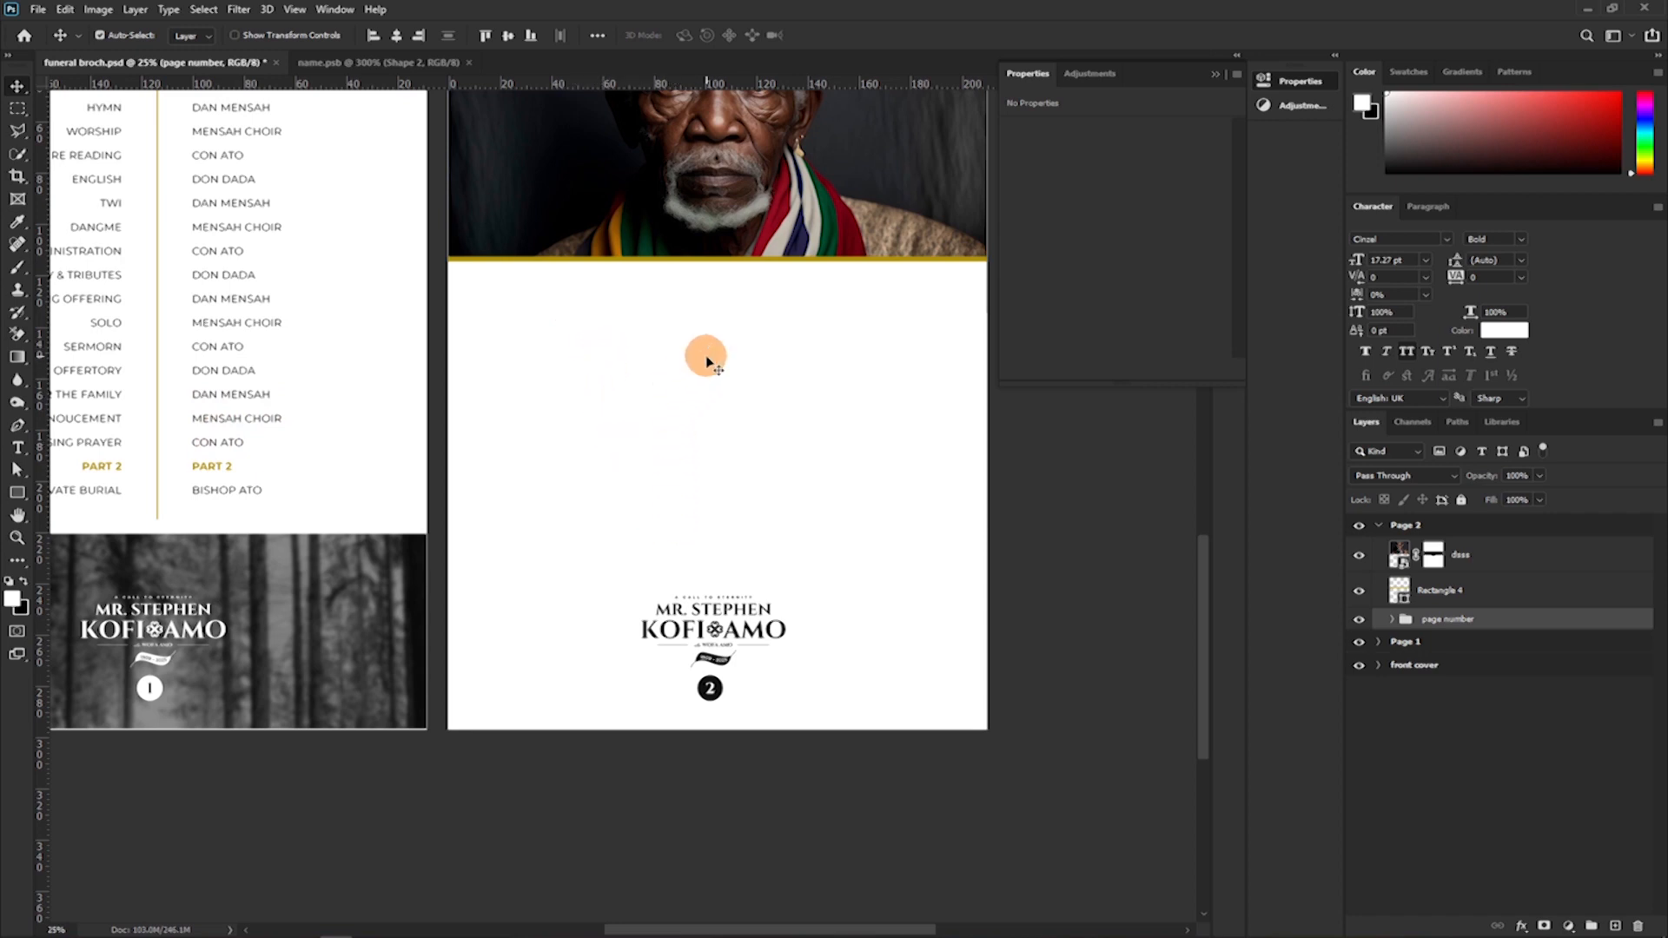
{"action": "scroll", "coordinate": [711, 358], "scroll_direction": "up", "scroll_amount": 2}
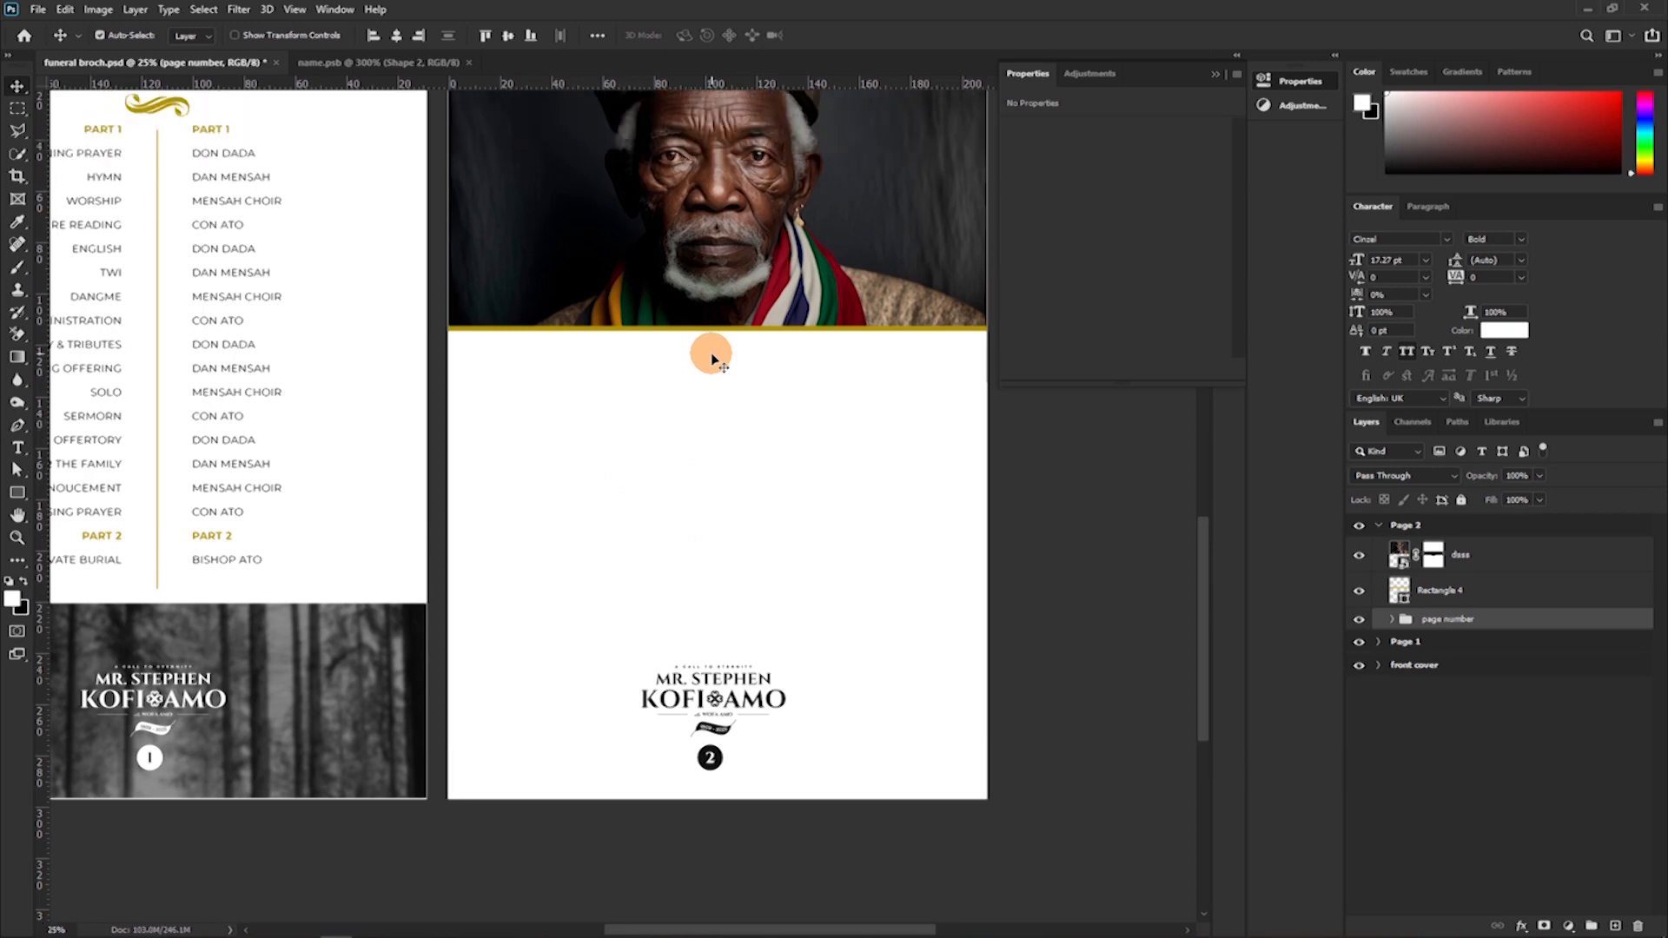
{"action": "scroll", "coordinate": [711, 358], "scroll_direction": "up", "scroll_amount": 2}
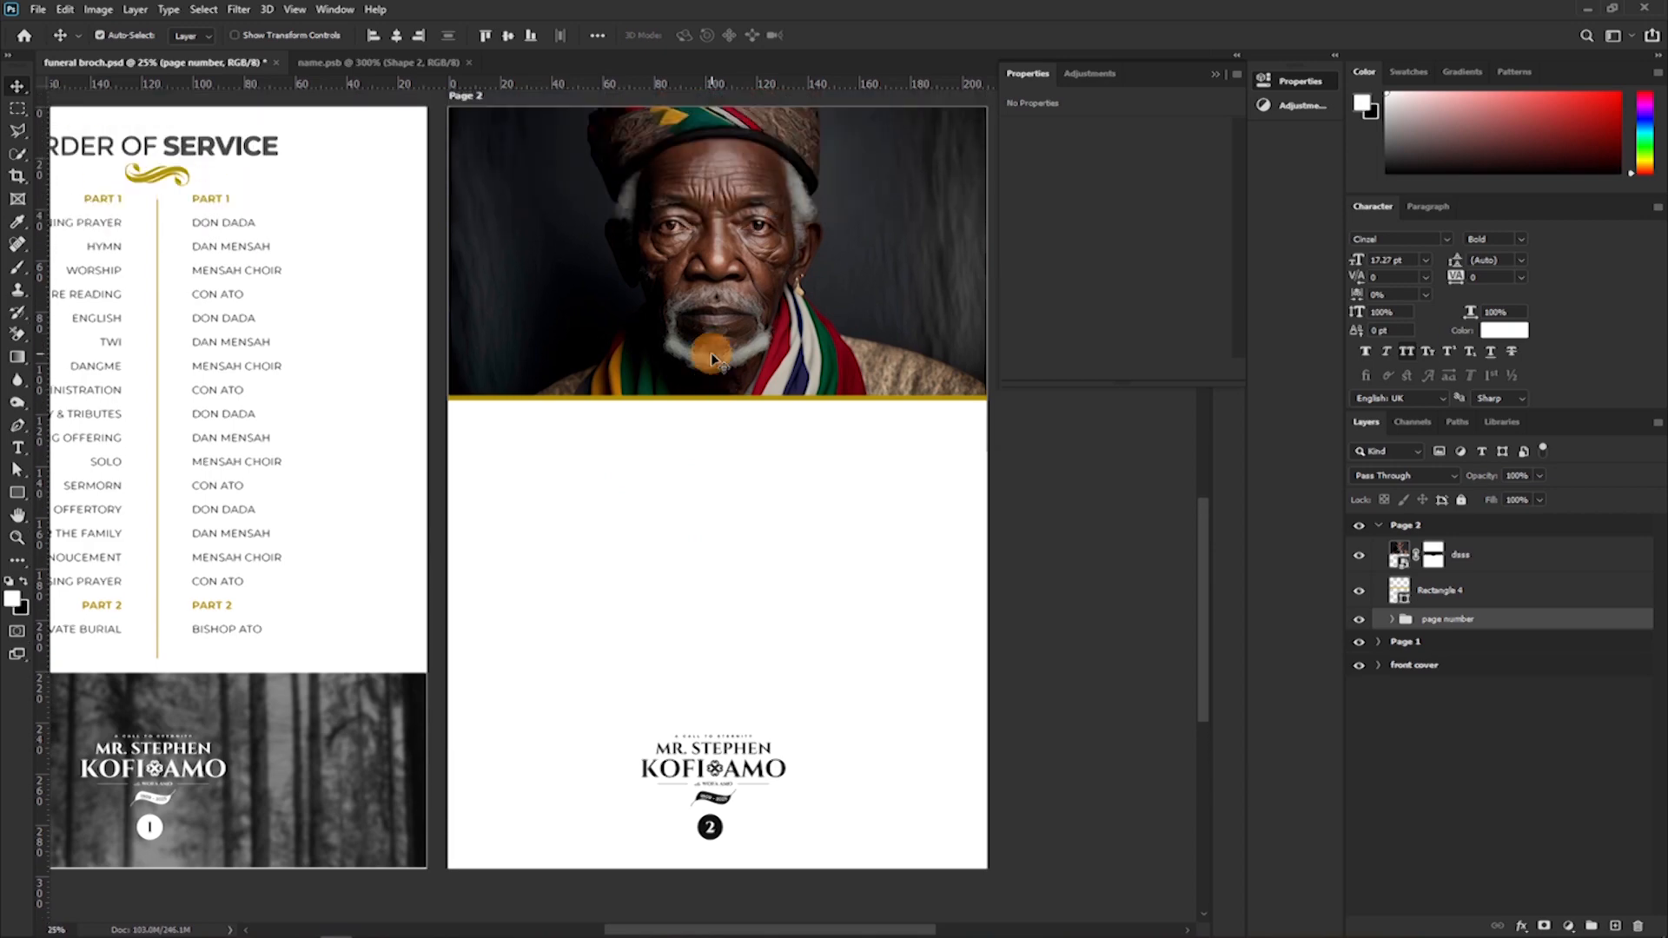
{"action": "scroll", "coordinate": [711, 358], "scroll_direction": "up", "scroll_amount": 1}
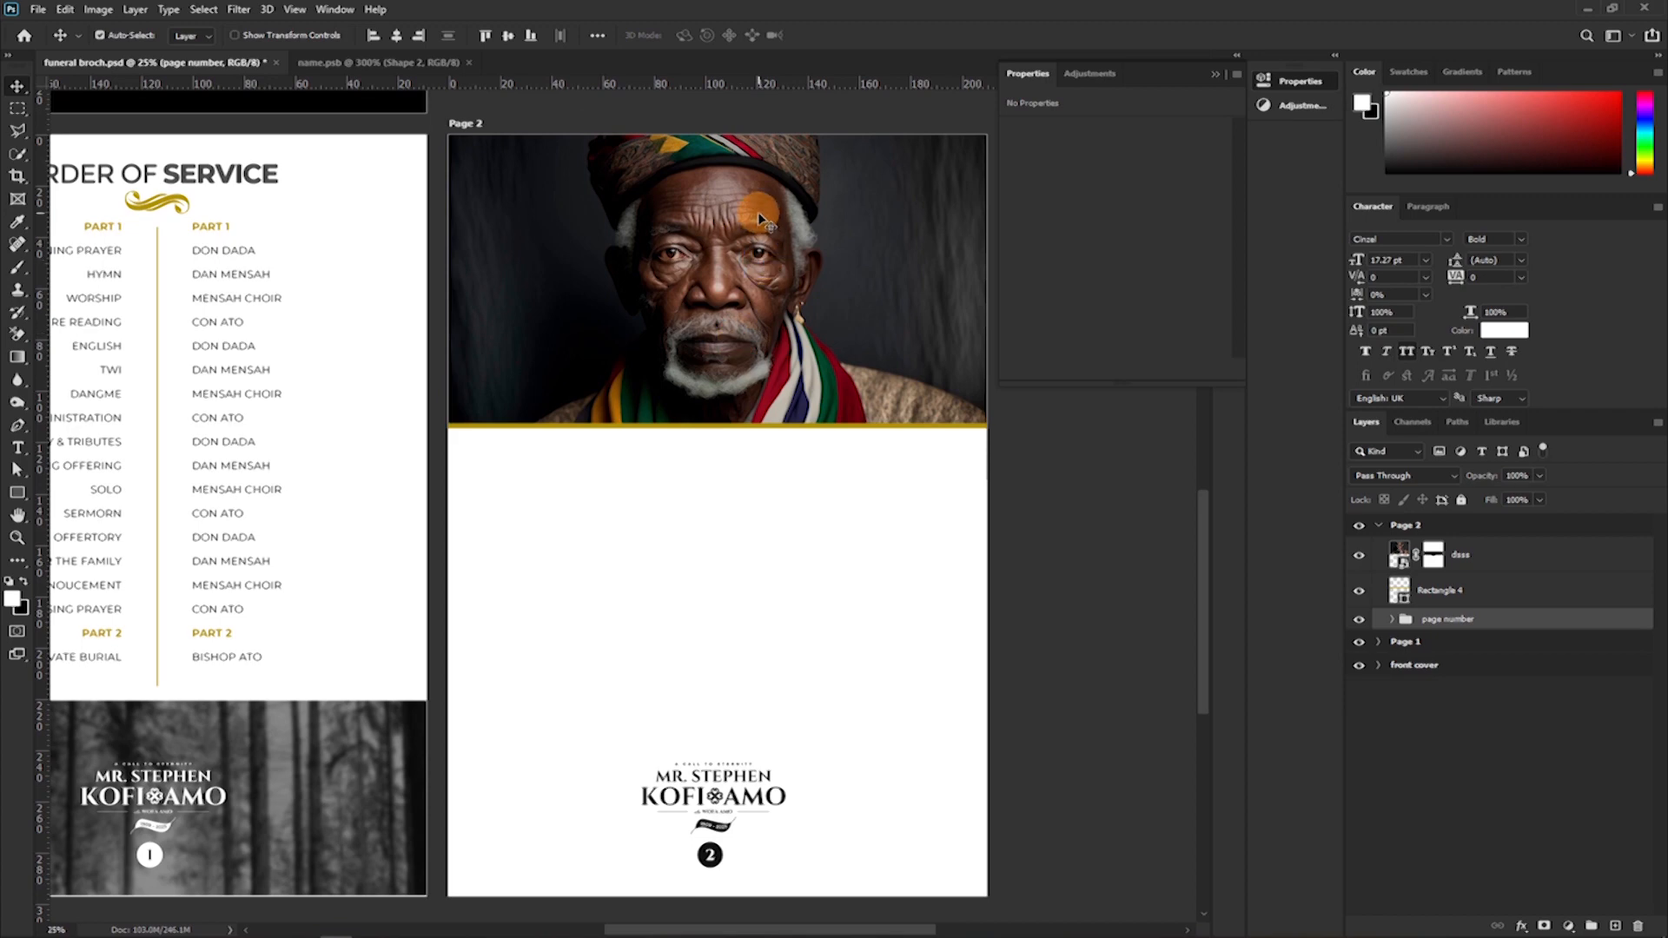
{"action": "scroll", "coordinate": [658, 523], "scroll_direction": "down", "scroll_amount": 3}
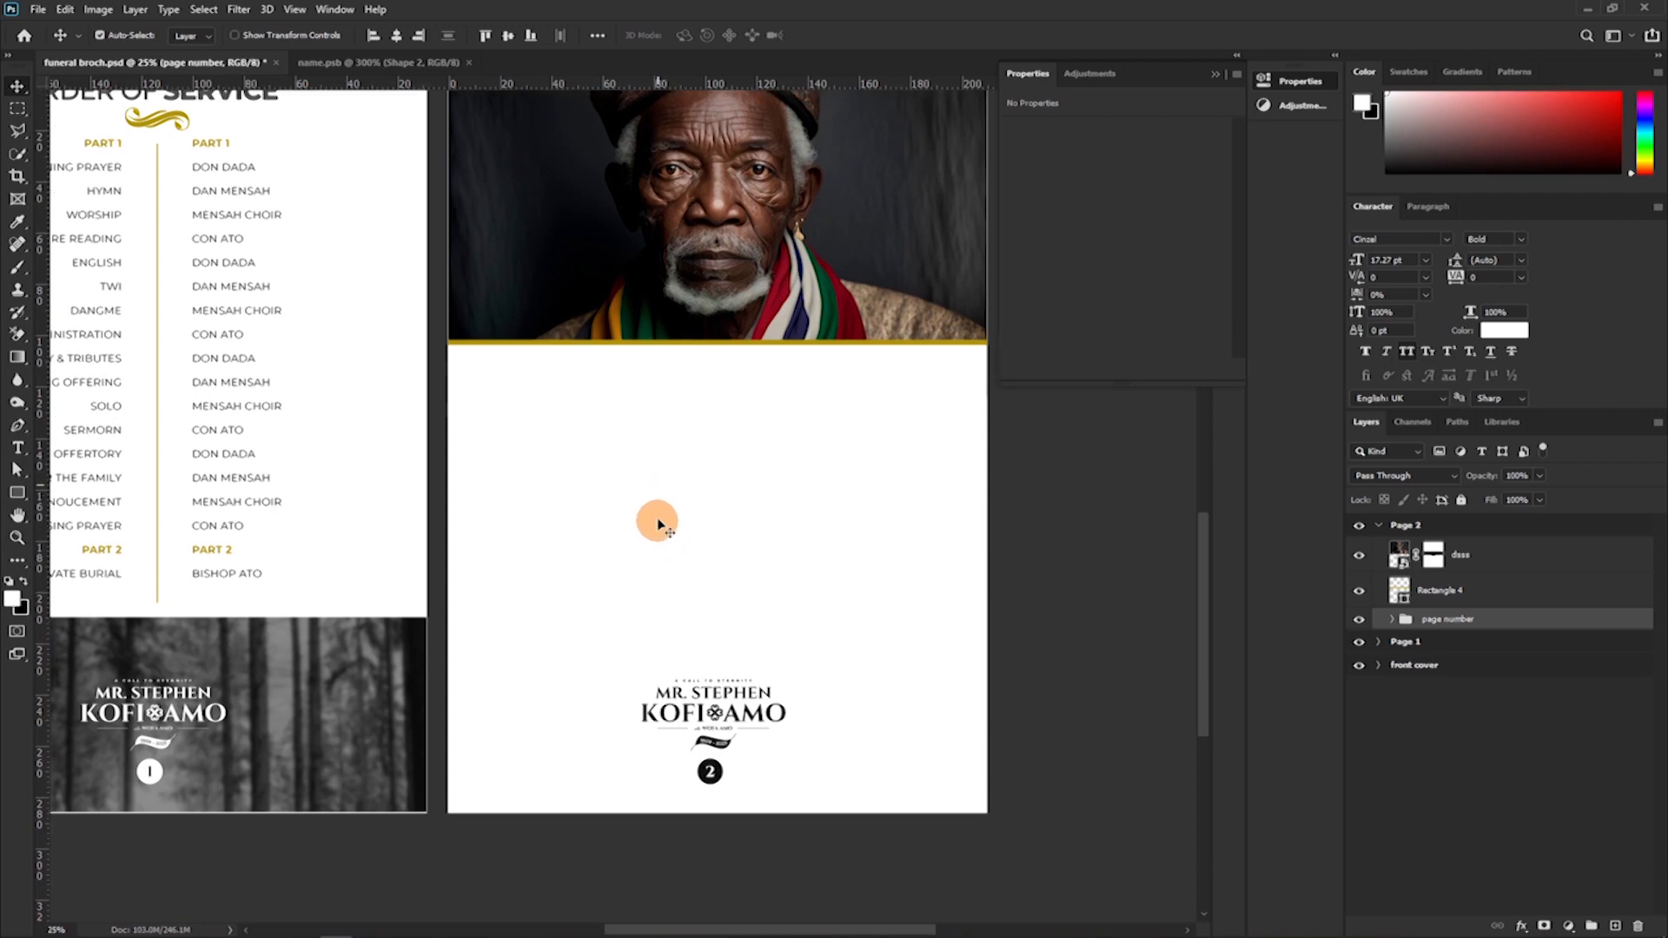
{"action": "scroll", "coordinate": [658, 522], "scroll_direction": "down", "scroll_amount": 3}
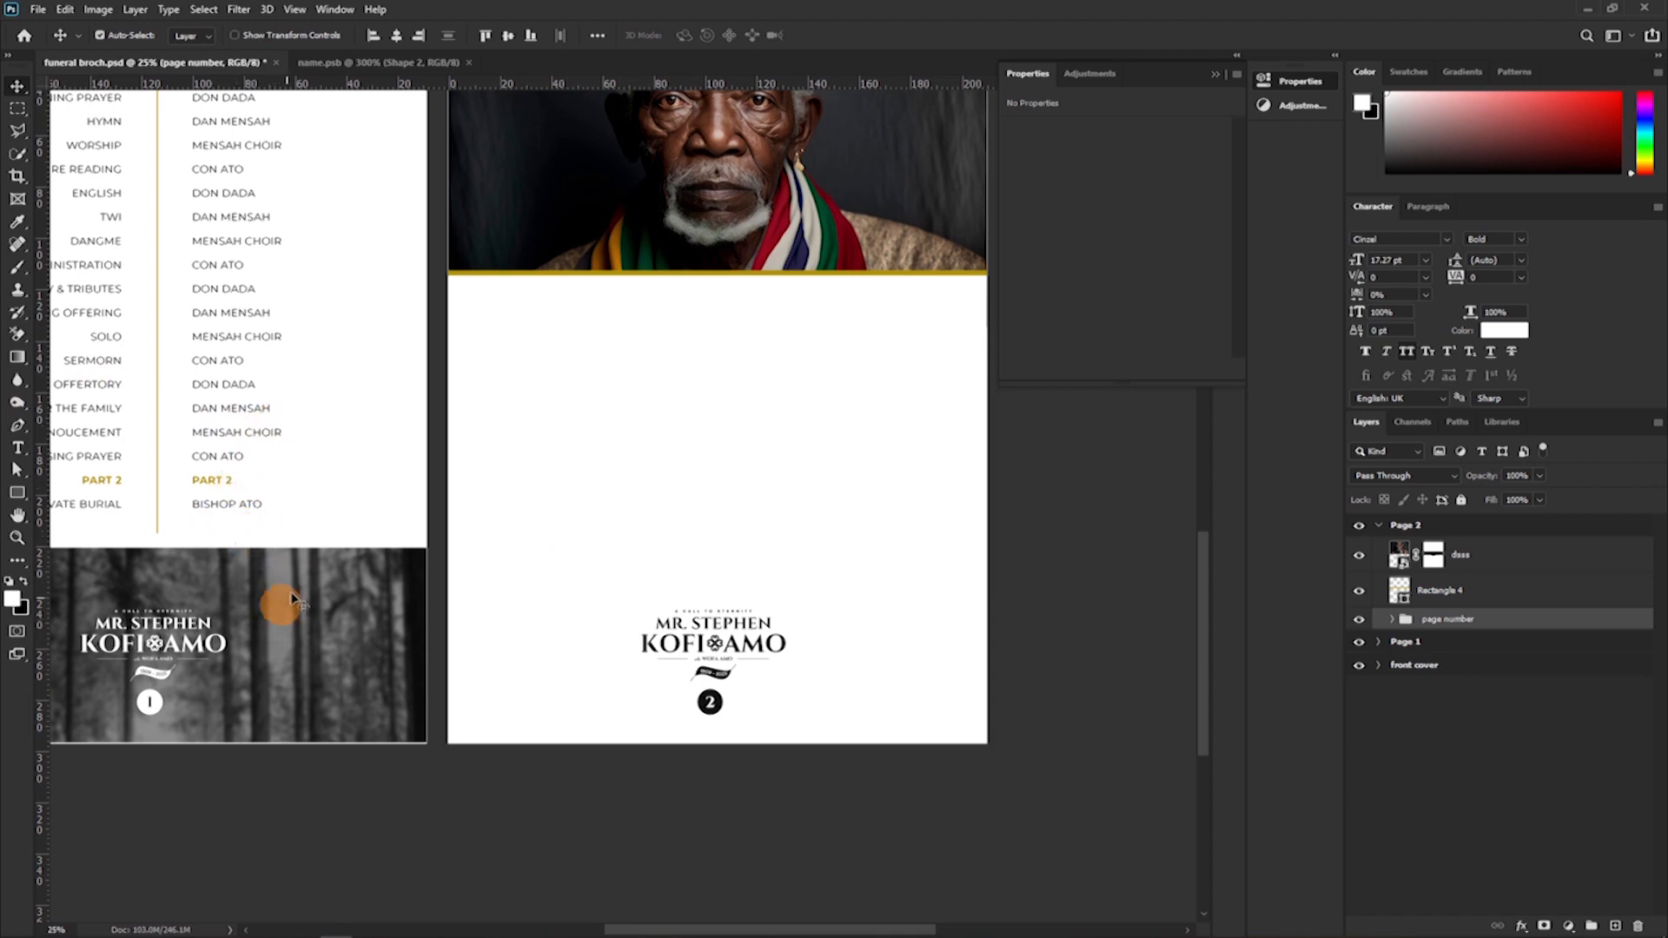
Select the Page 2 artboard and display guides along its edges, margins and vertical centre.
{"action": "left_click_drag", "start_coordinate": [272, 577], "coordinate": [269, 564]}
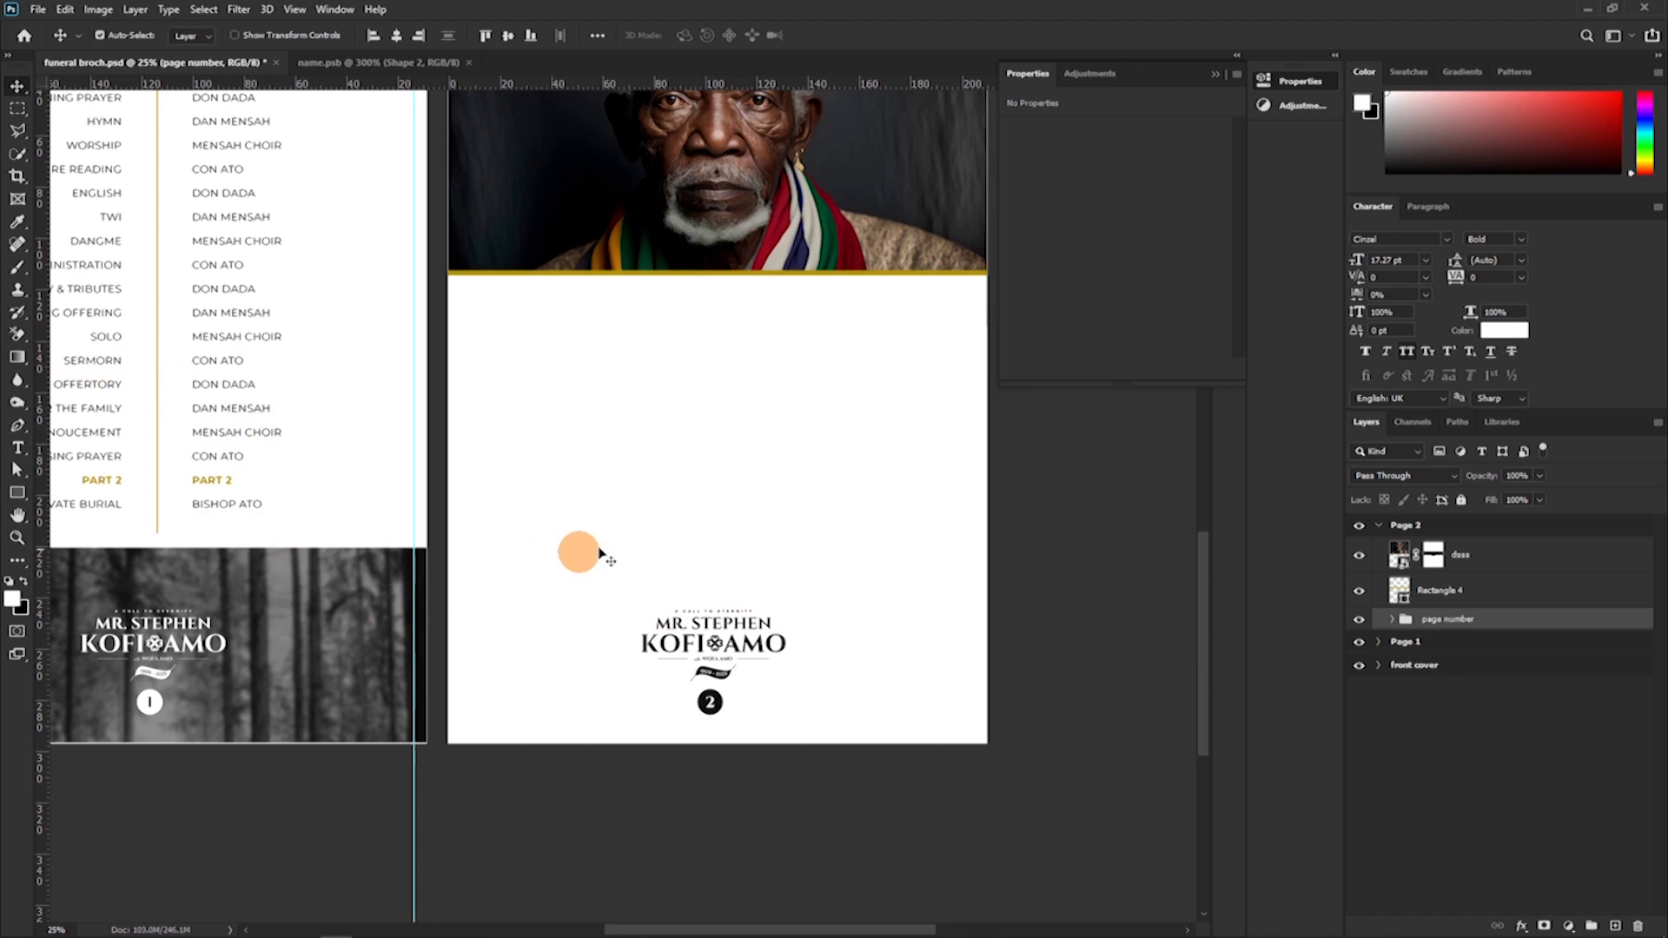
{"action": "left_click", "coordinate": [1427, 528]}
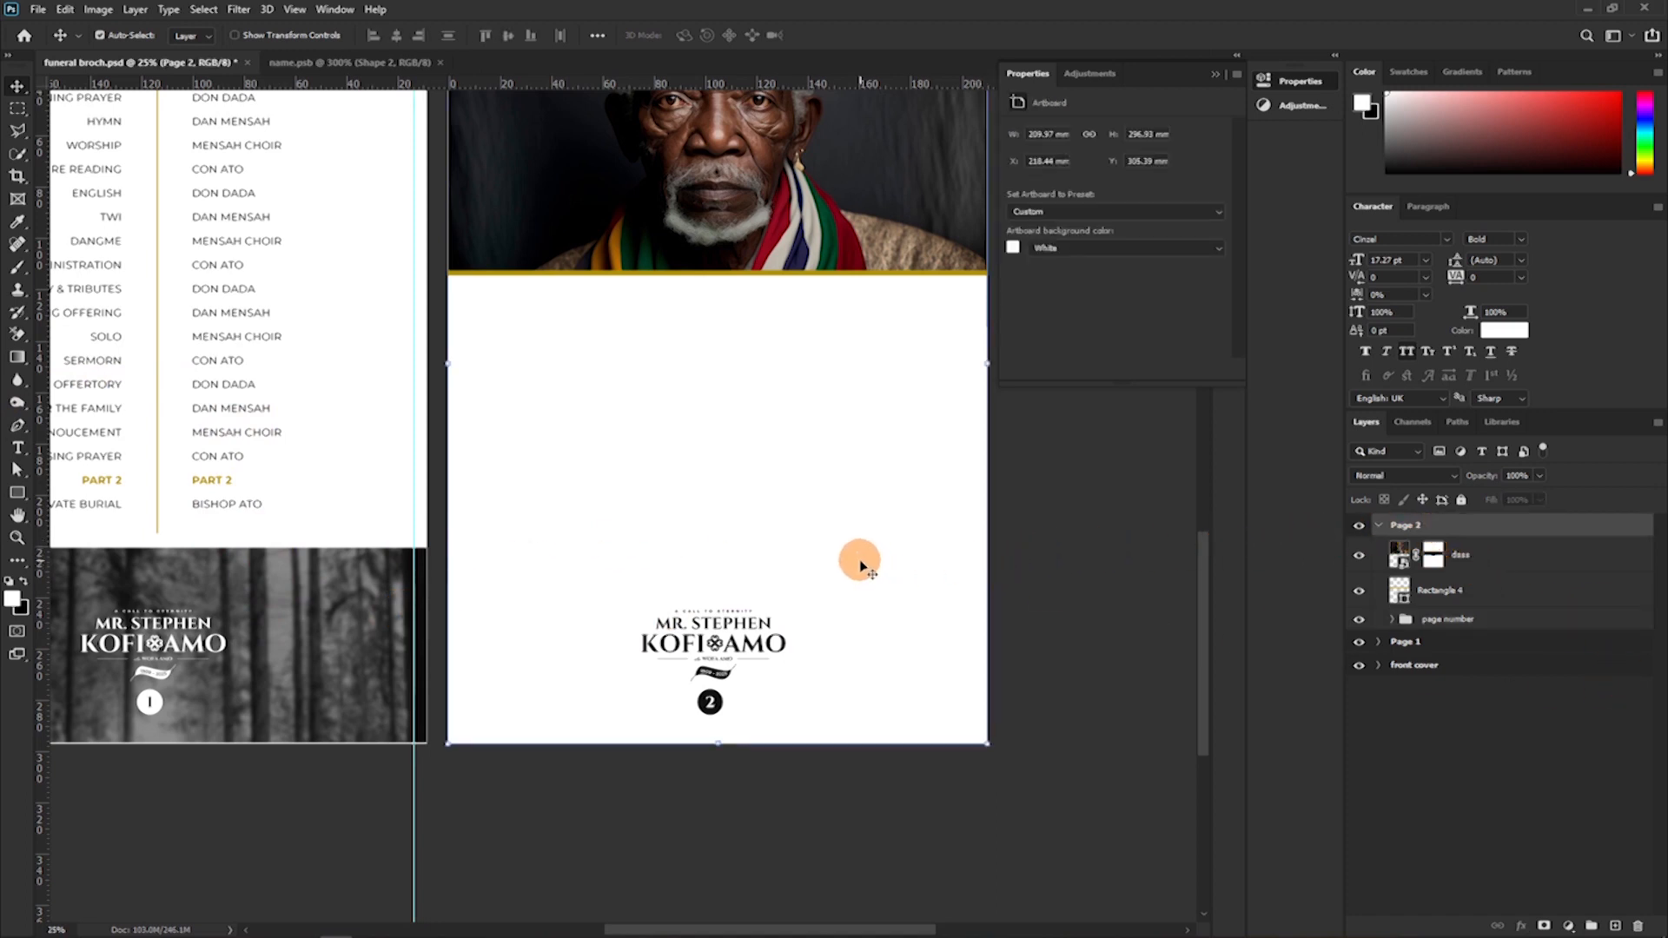
{"action": "key", "text": "ctrl+;"}
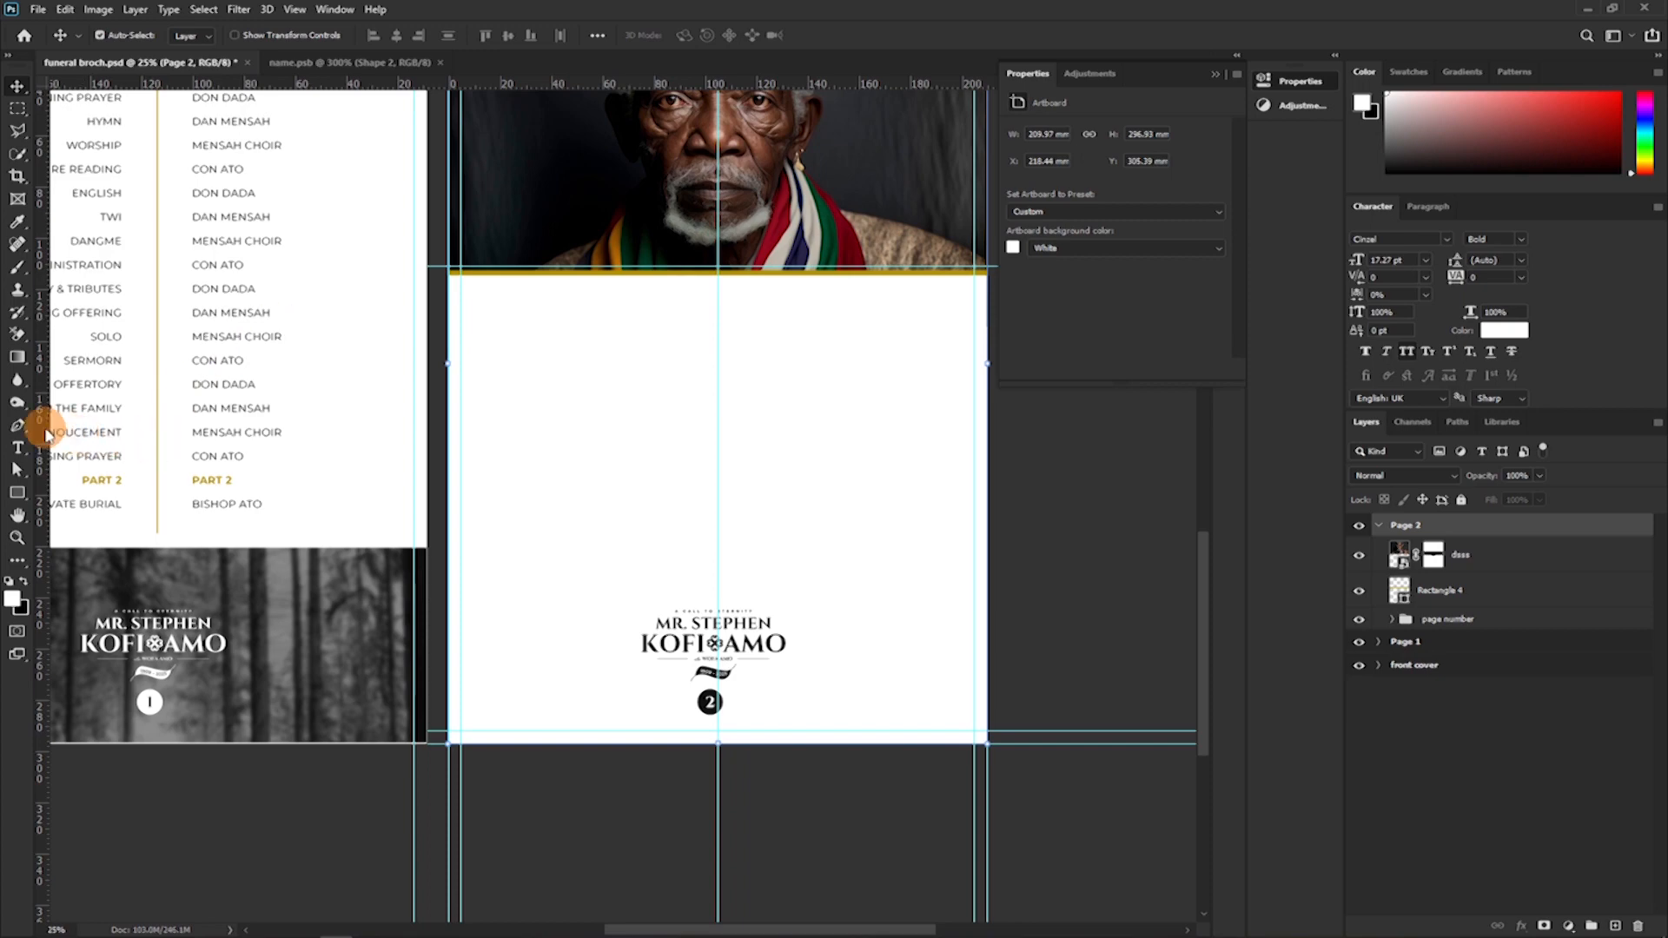
Add a vertical guide on each side of Page 2's centre guide and move the right one closer to the centre.
{"action": "left_click_drag", "start_coordinate": [45, 428], "coordinate": [710, 429]}
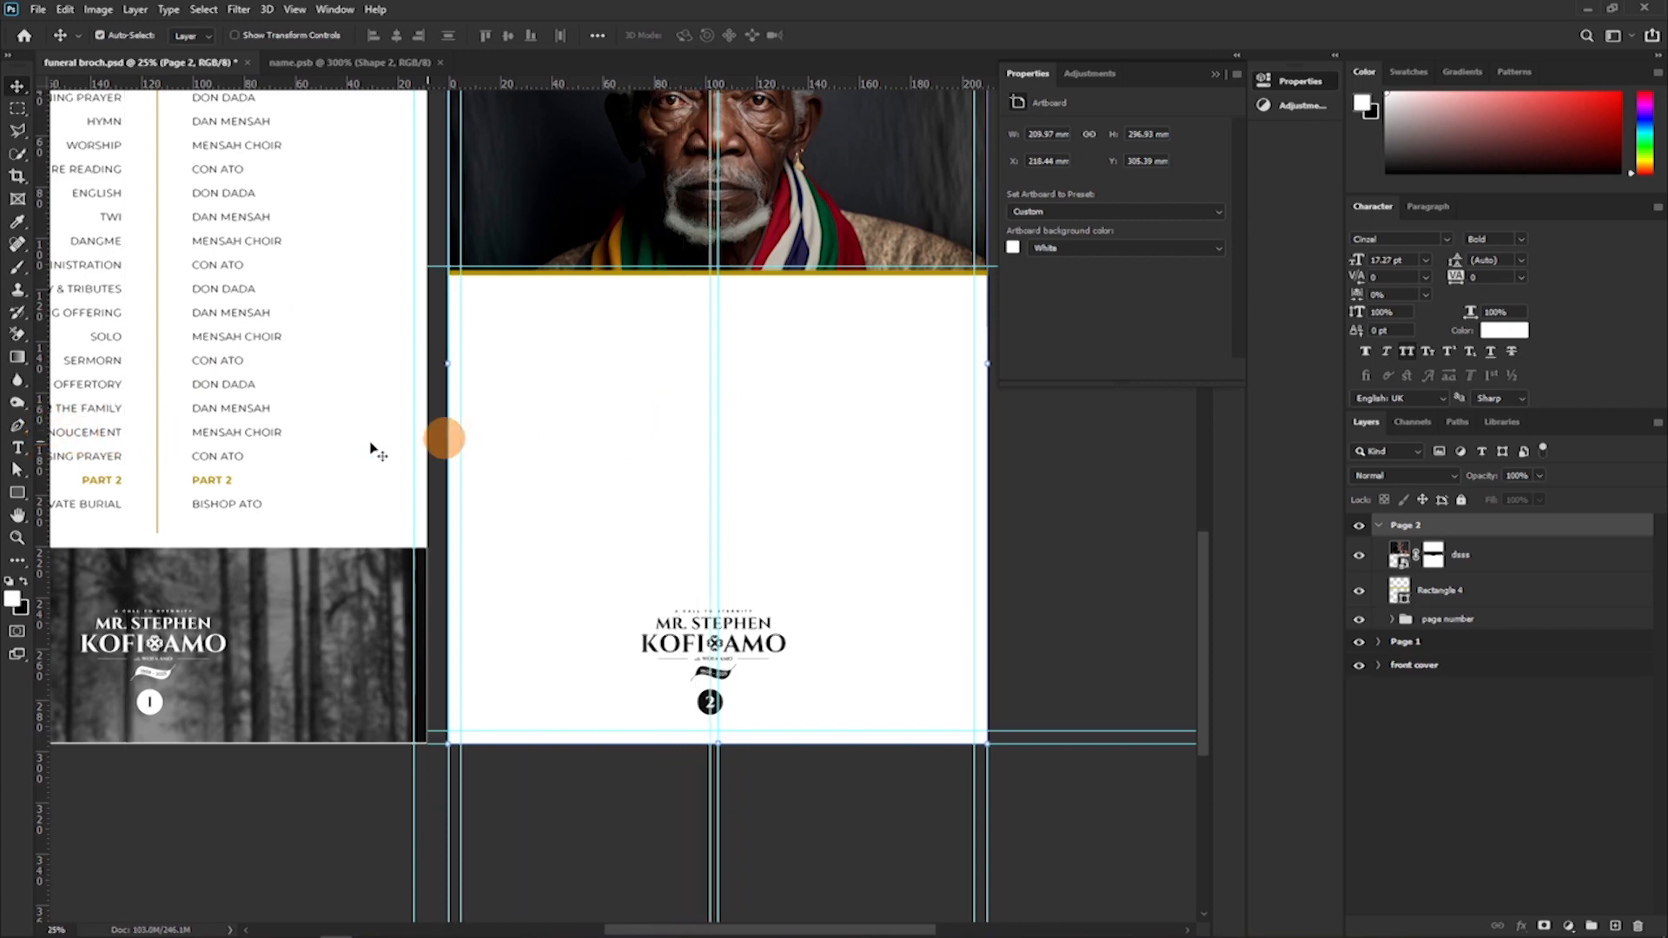
{"action": "left_click_drag", "start_coordinate": [43, 453], "coordinate": [732, 435]}
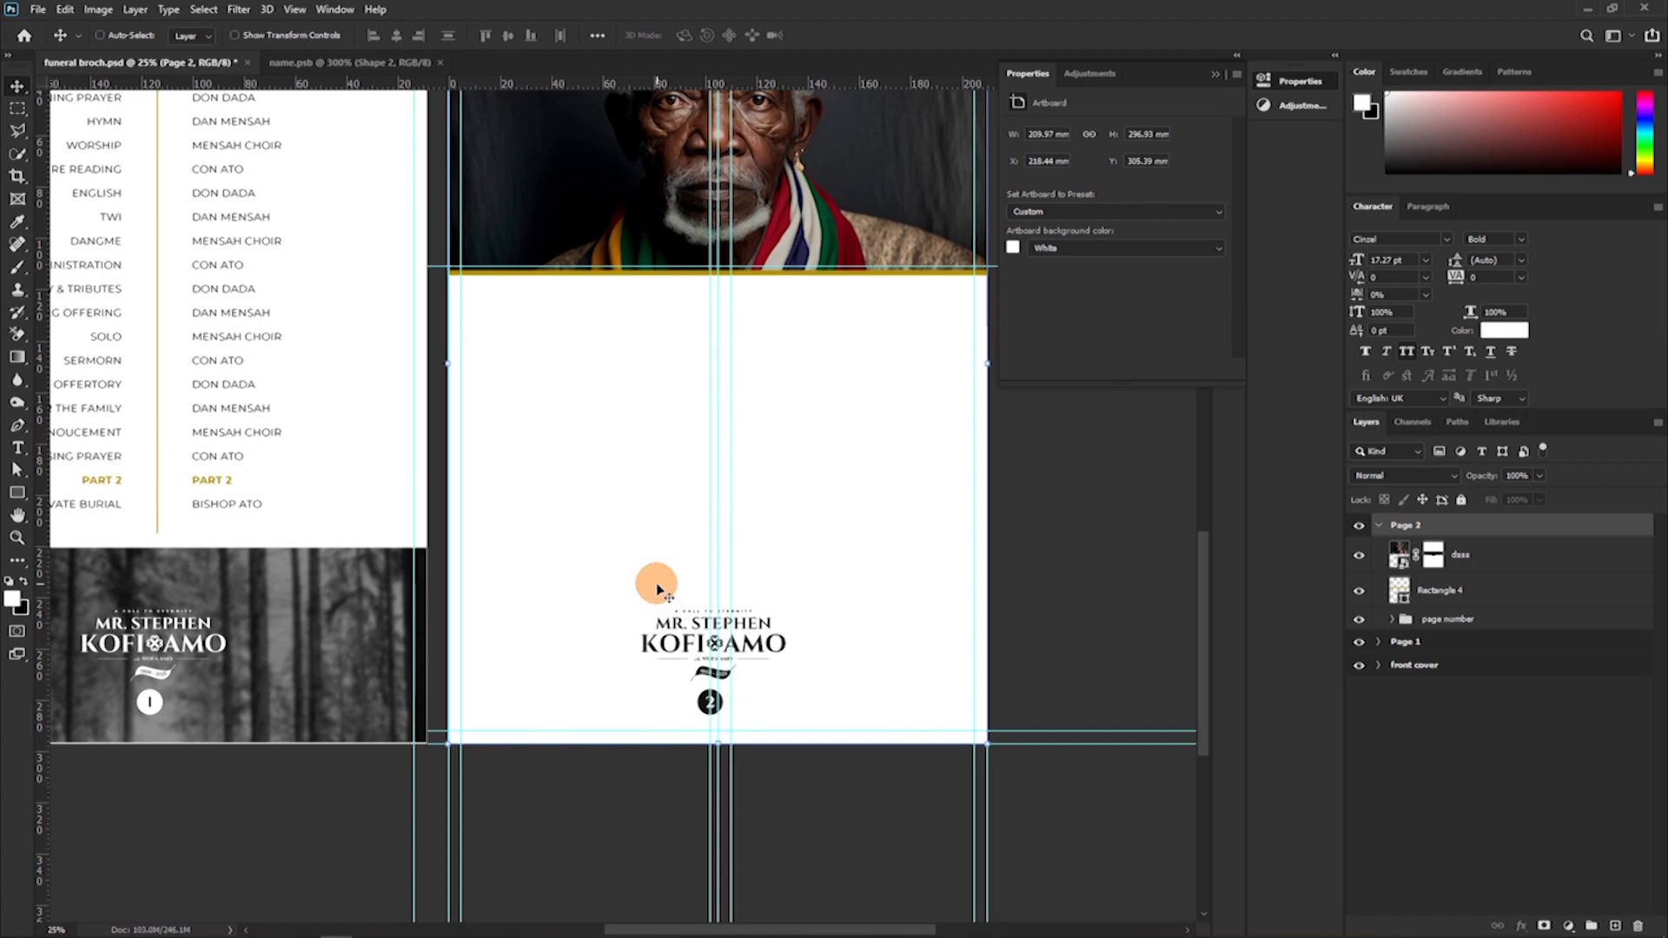
{"action": "key", "text": "ctrl+plus"}
{"action": "key", "text": "ctrl+plus"}
{"action": "key", "text": "ctrl+plus"}
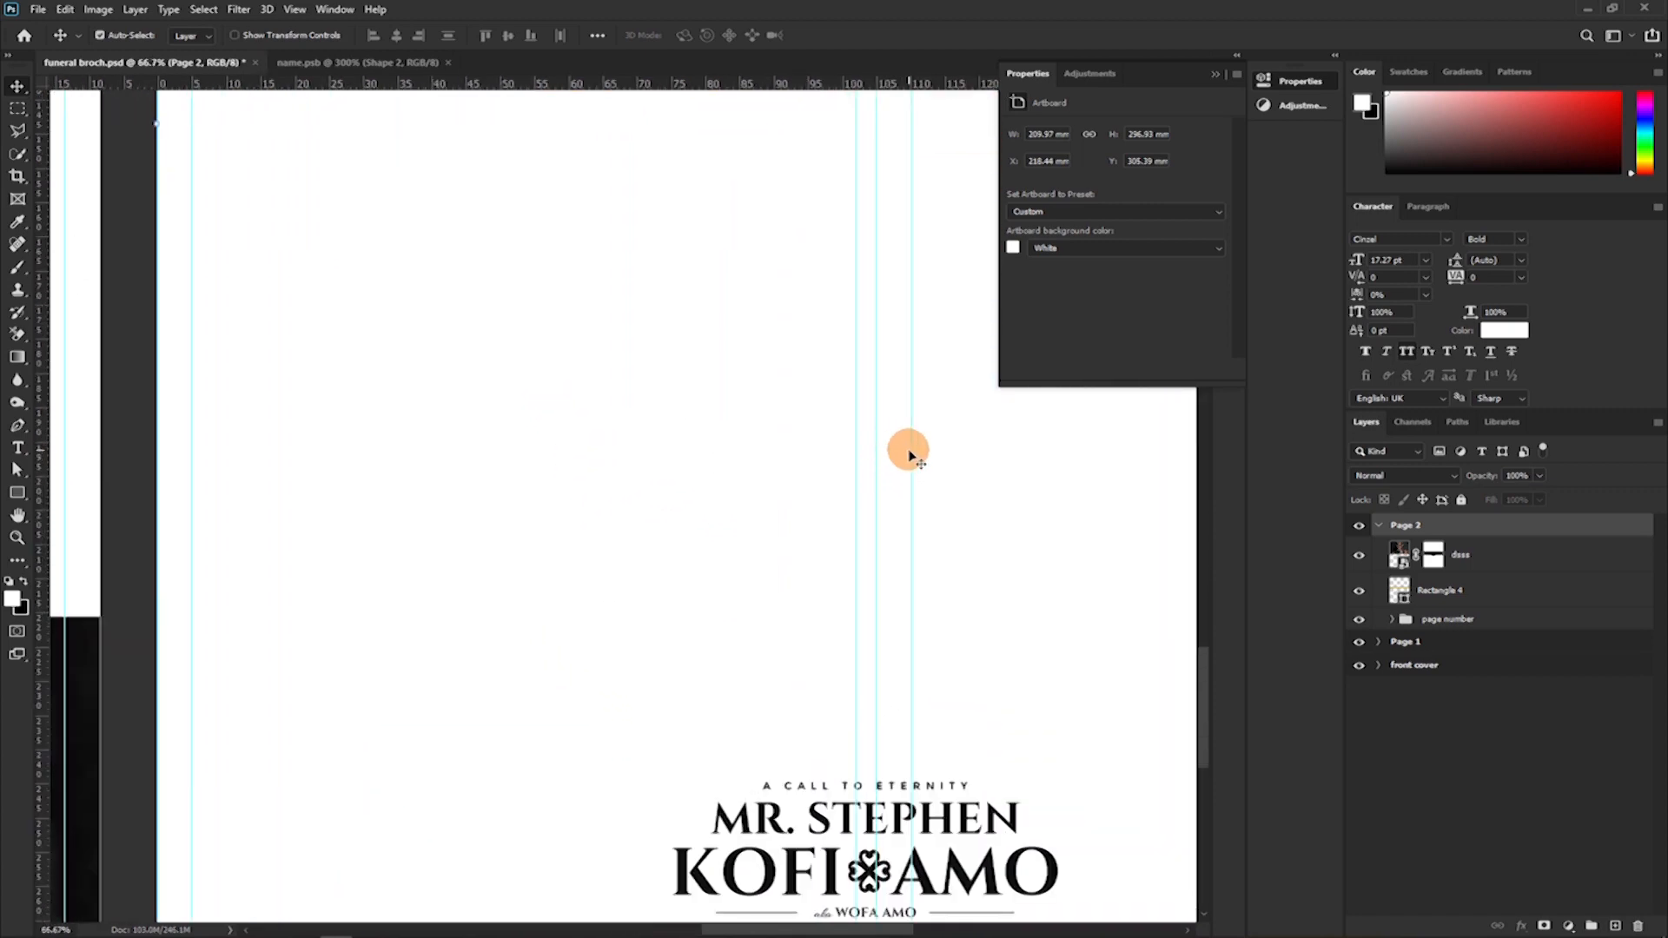
{"action": "left_click_drag", "start_coordinate": [912, 452], "coordinate": [896, 458]}
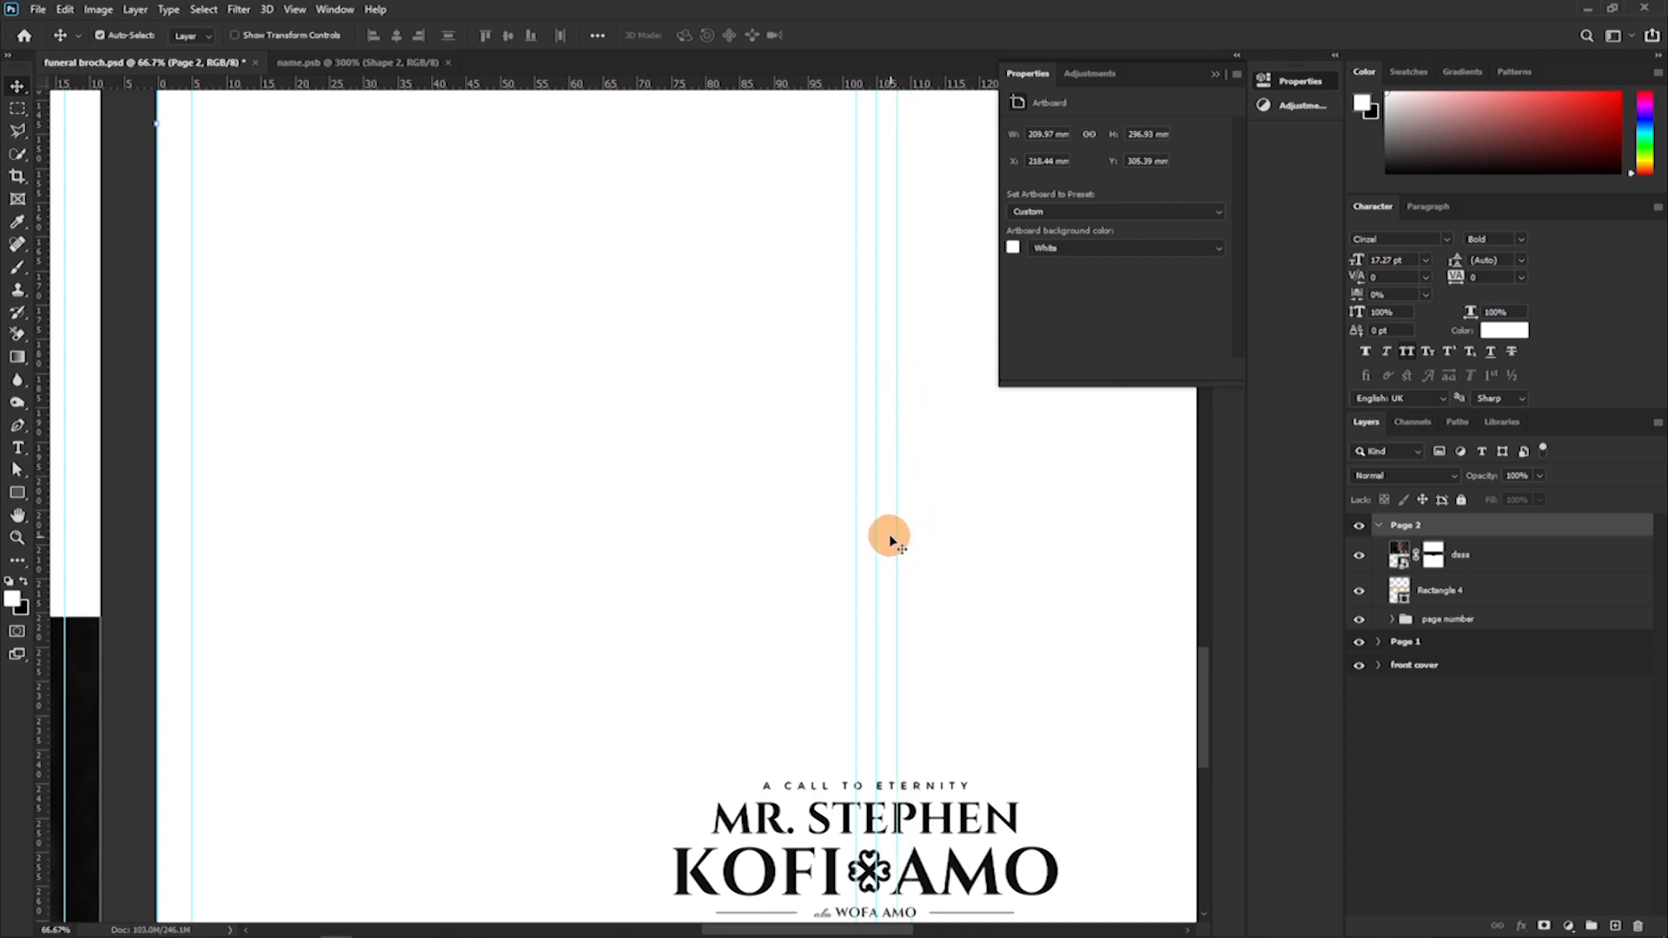
Fine-tune the guide right of Page 2's centre to about 3 mm from the centre guide, matching the left one.
{"action": "key", "text": "ctrl+plus"}
{"action": "key", "text": "ctrl+plus"}
{"action": "left_click_drag", "start_coordinate": [1048, 620], "coordinate": [300, 578]}
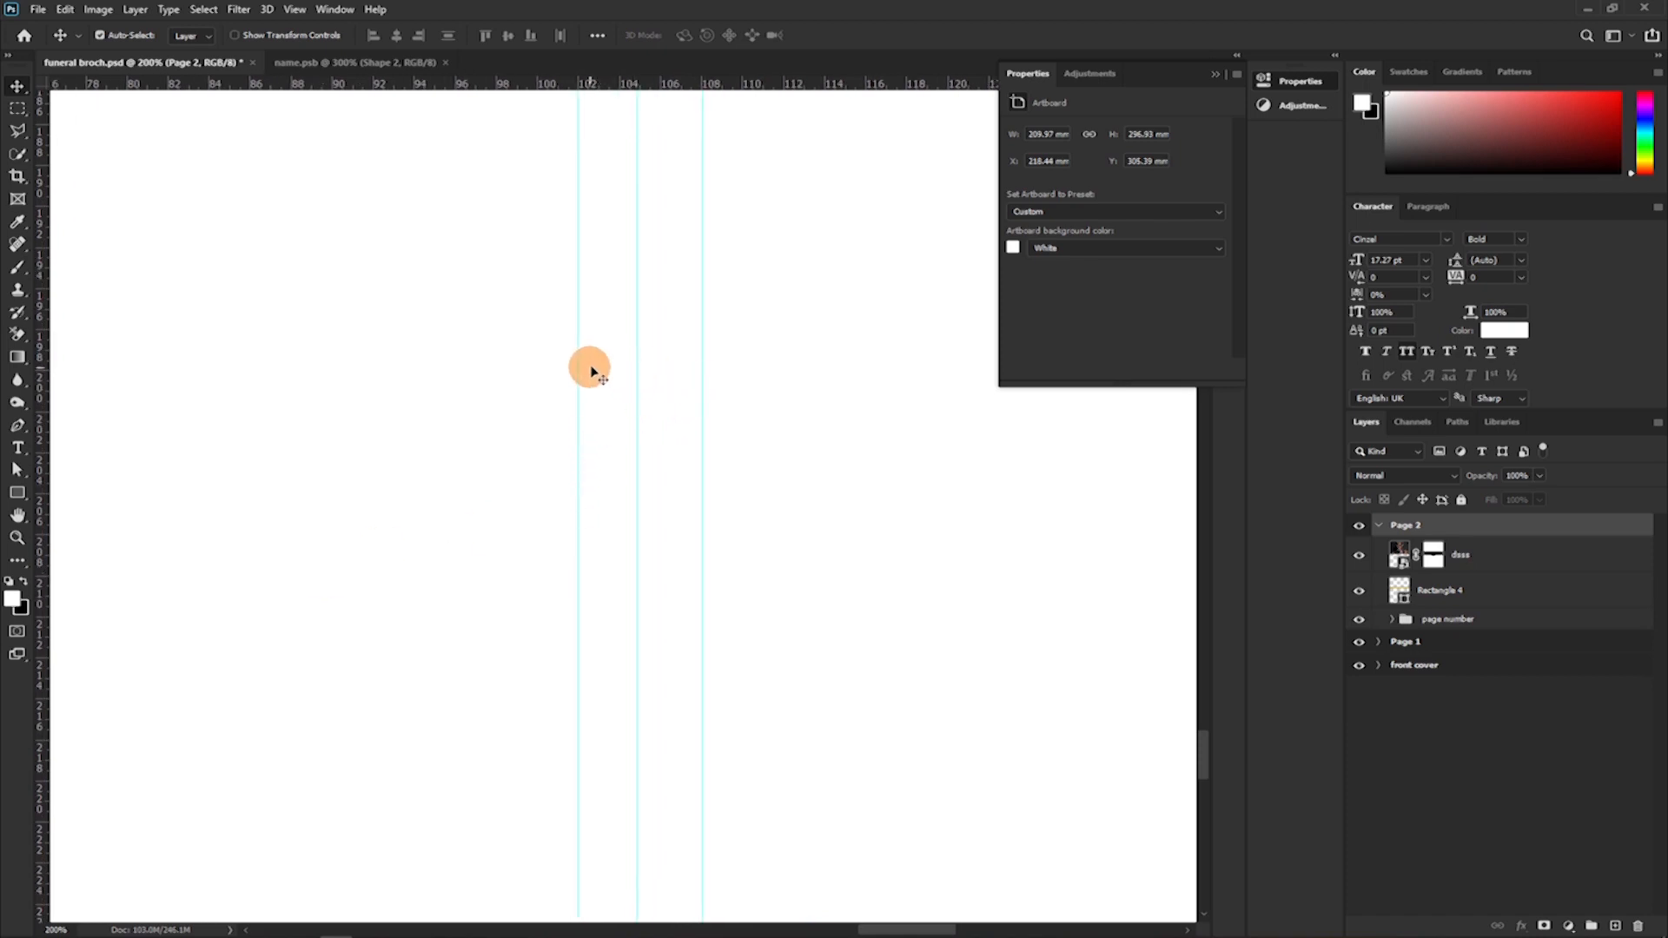
{"action": "left_click_drag", "start_coordinate": [704, 368], "coordinate": [697, 363]}
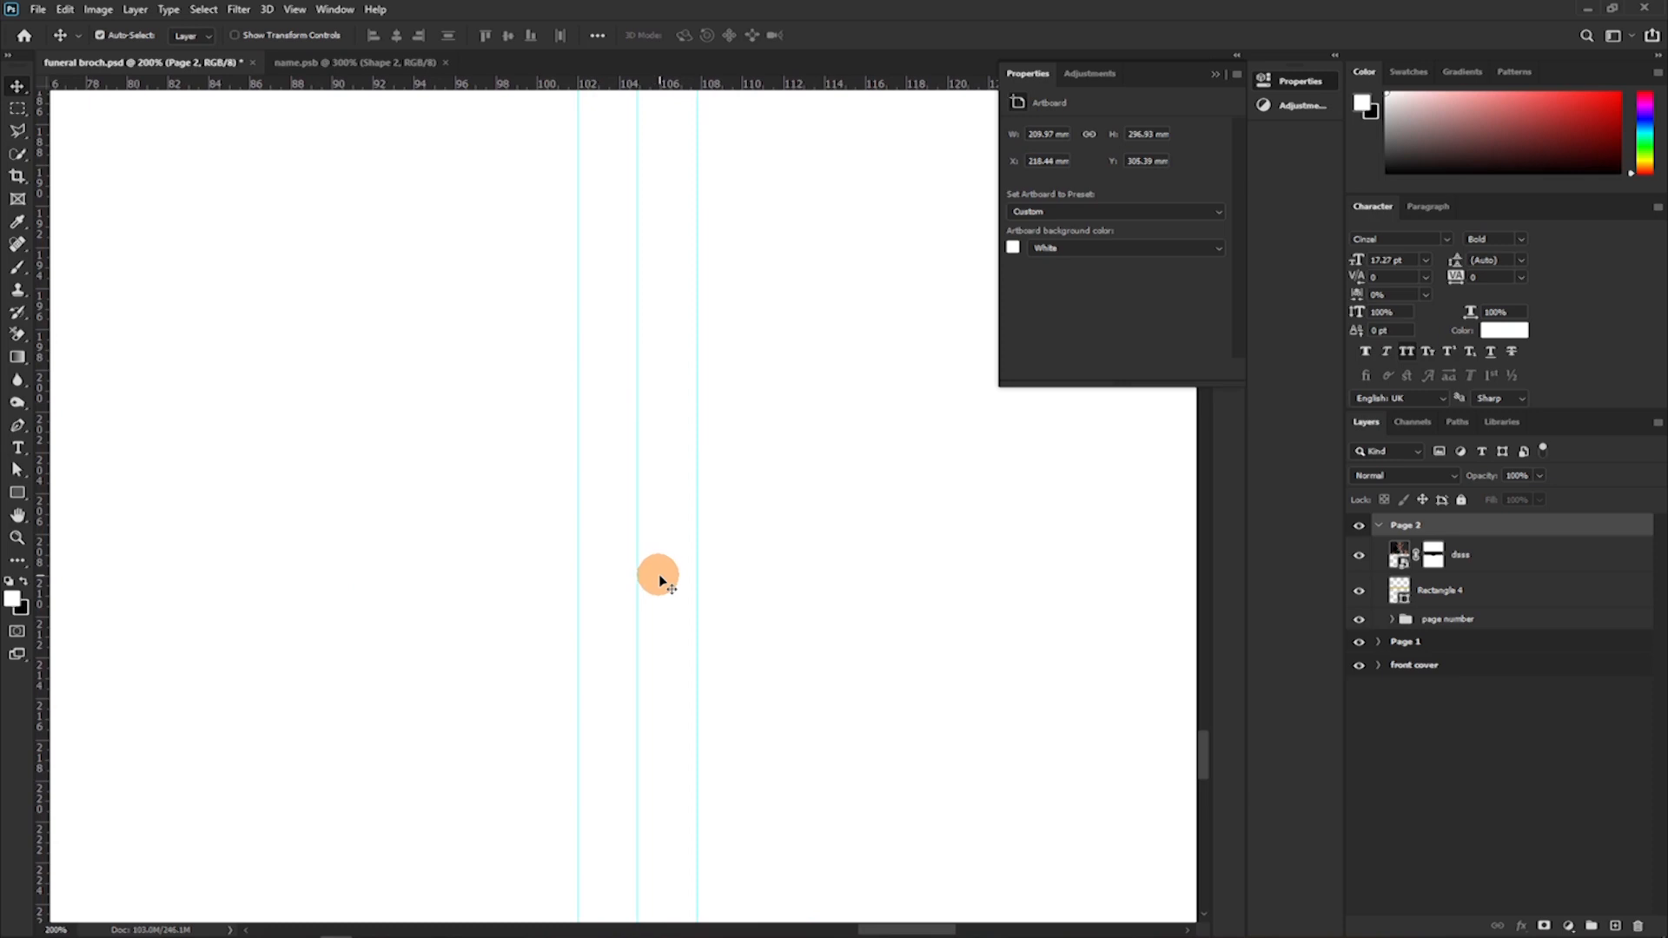
{"action": "left_click_drag", "start_coordinate": [695, 414], "coordinate": [693, 417]}
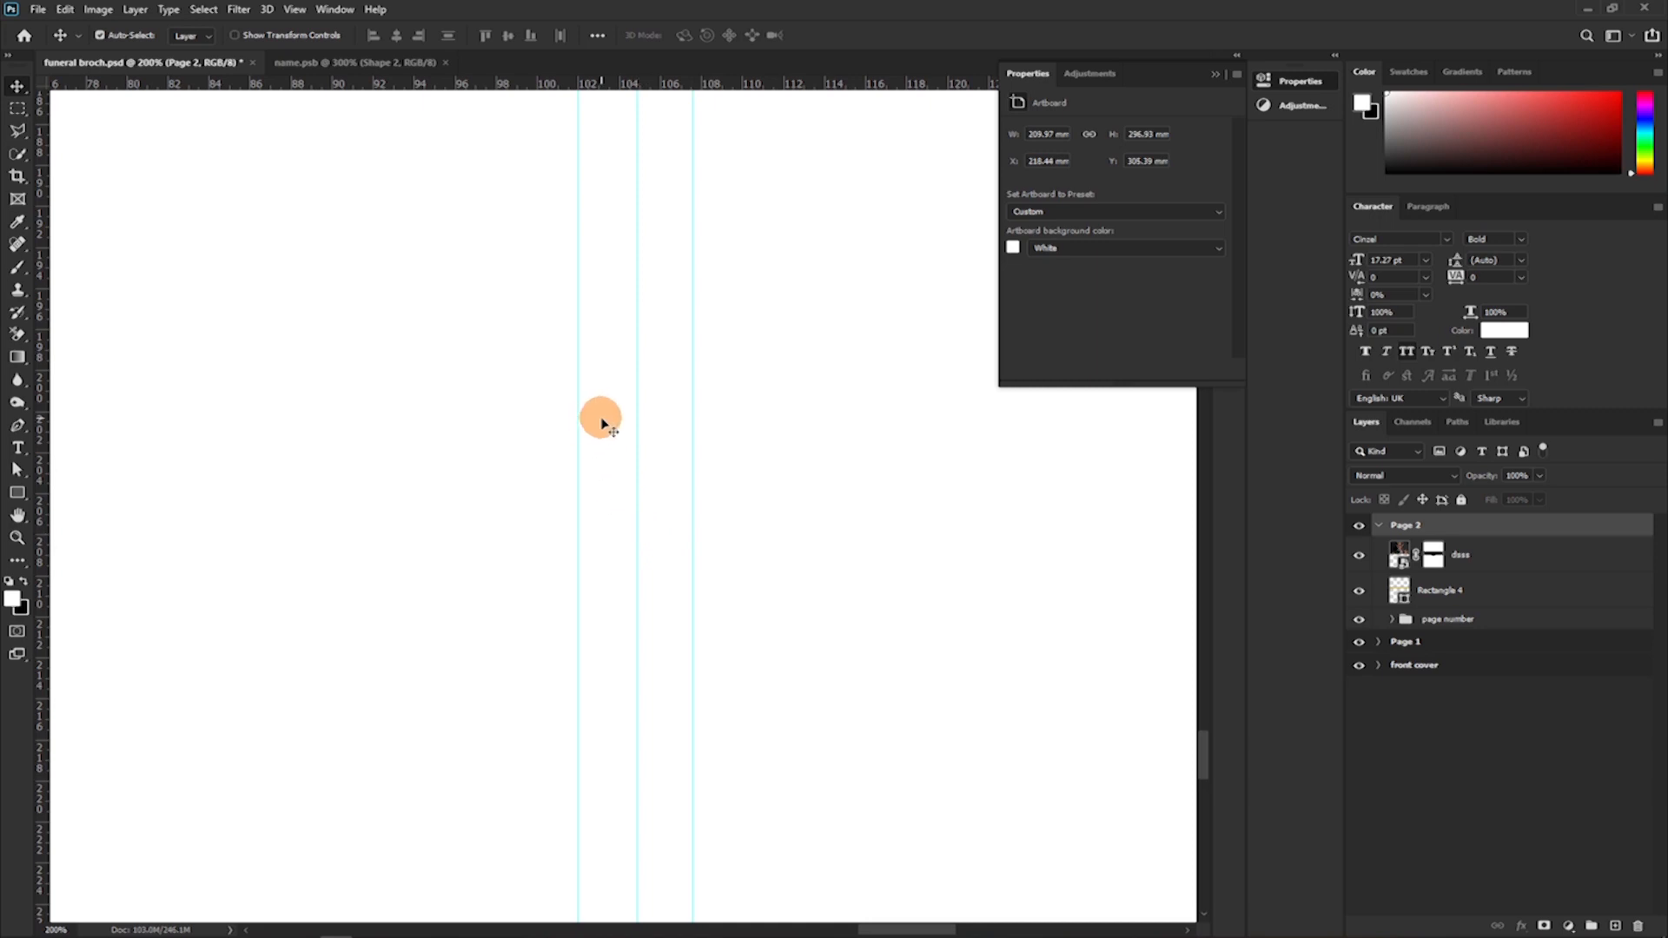
{"action": "scroll", "coordinate": [653, 468], "scroll_direction": "down", "scroll_amount": 2}
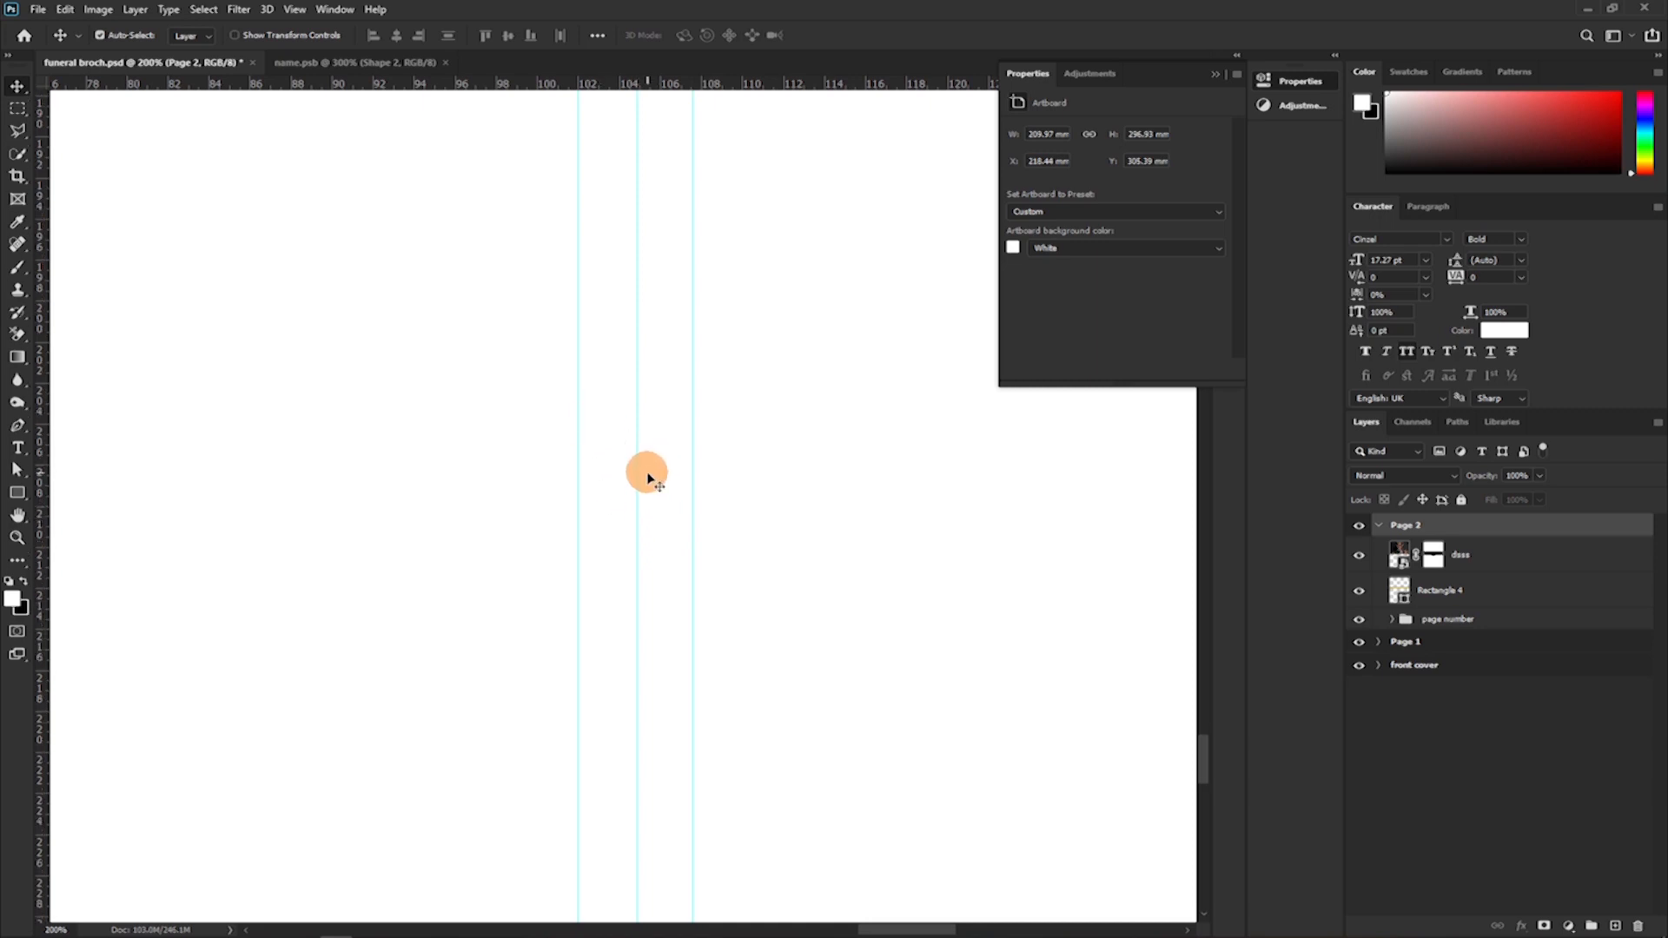
Add horizontal guides on Page 2 just above the name logo and just below the gold line.
{"action": "key", "text": "ctrl+minus"}
{"action": "key", "text": "ctrl+minus"}
{"action": "key", "text": "ctrl+minus"}
{"action": "key", "text": "ctrl+minus"}
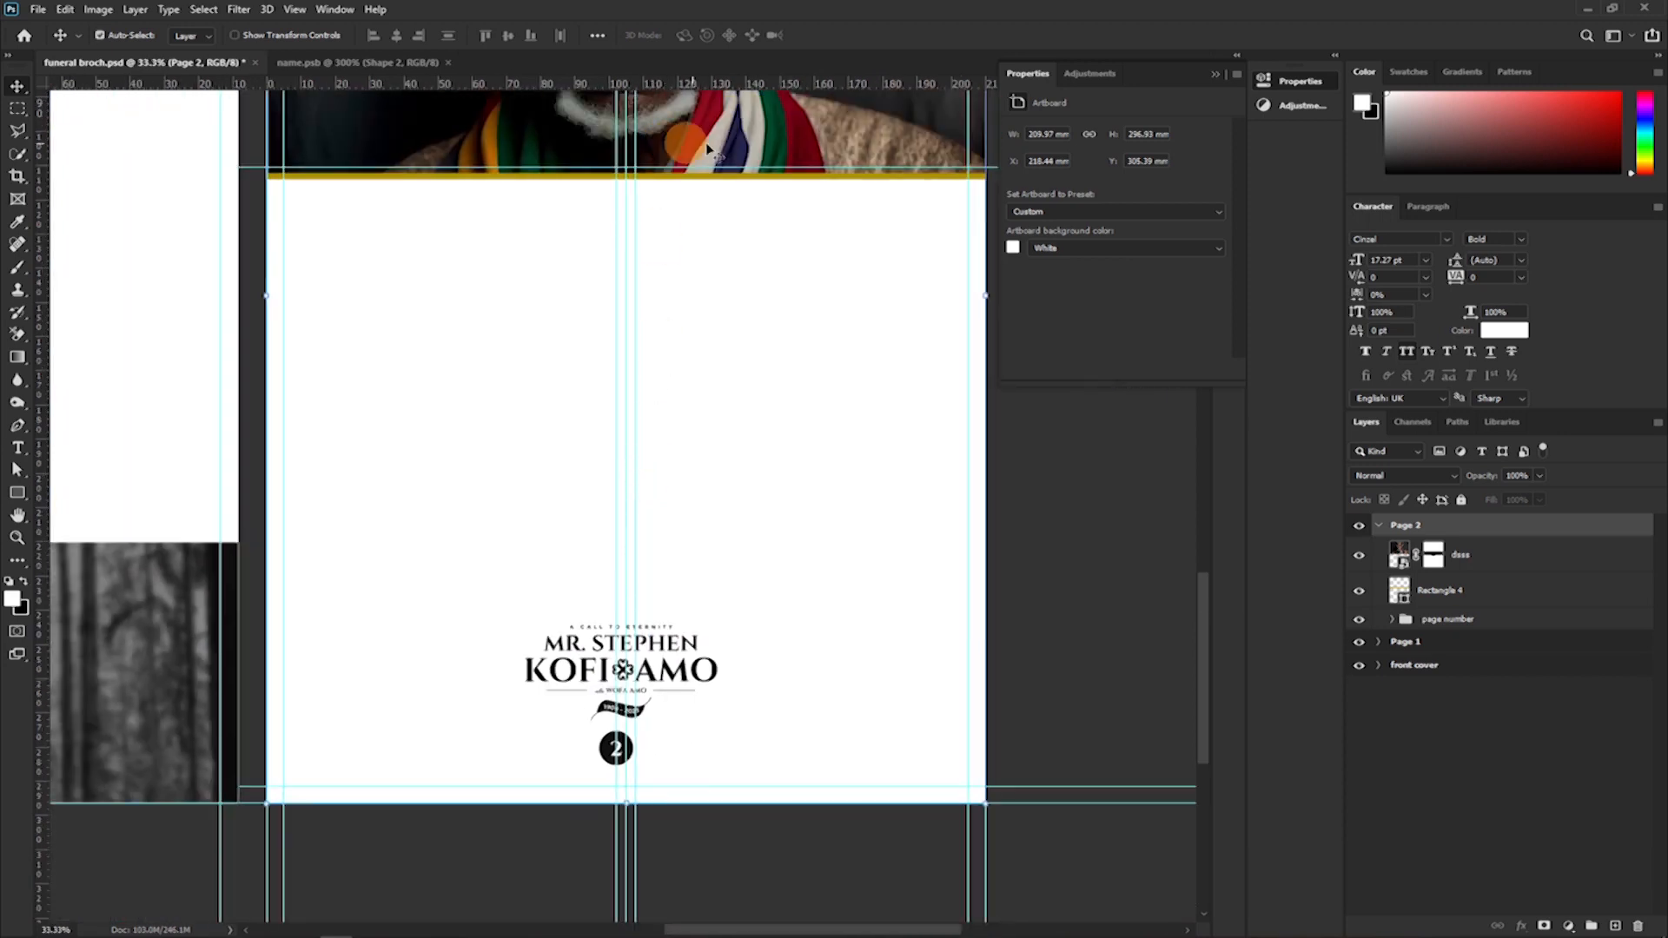
{"action": "left_click_drag", "start_coordinate": [730, 84], "coordinate": [658, 632]}
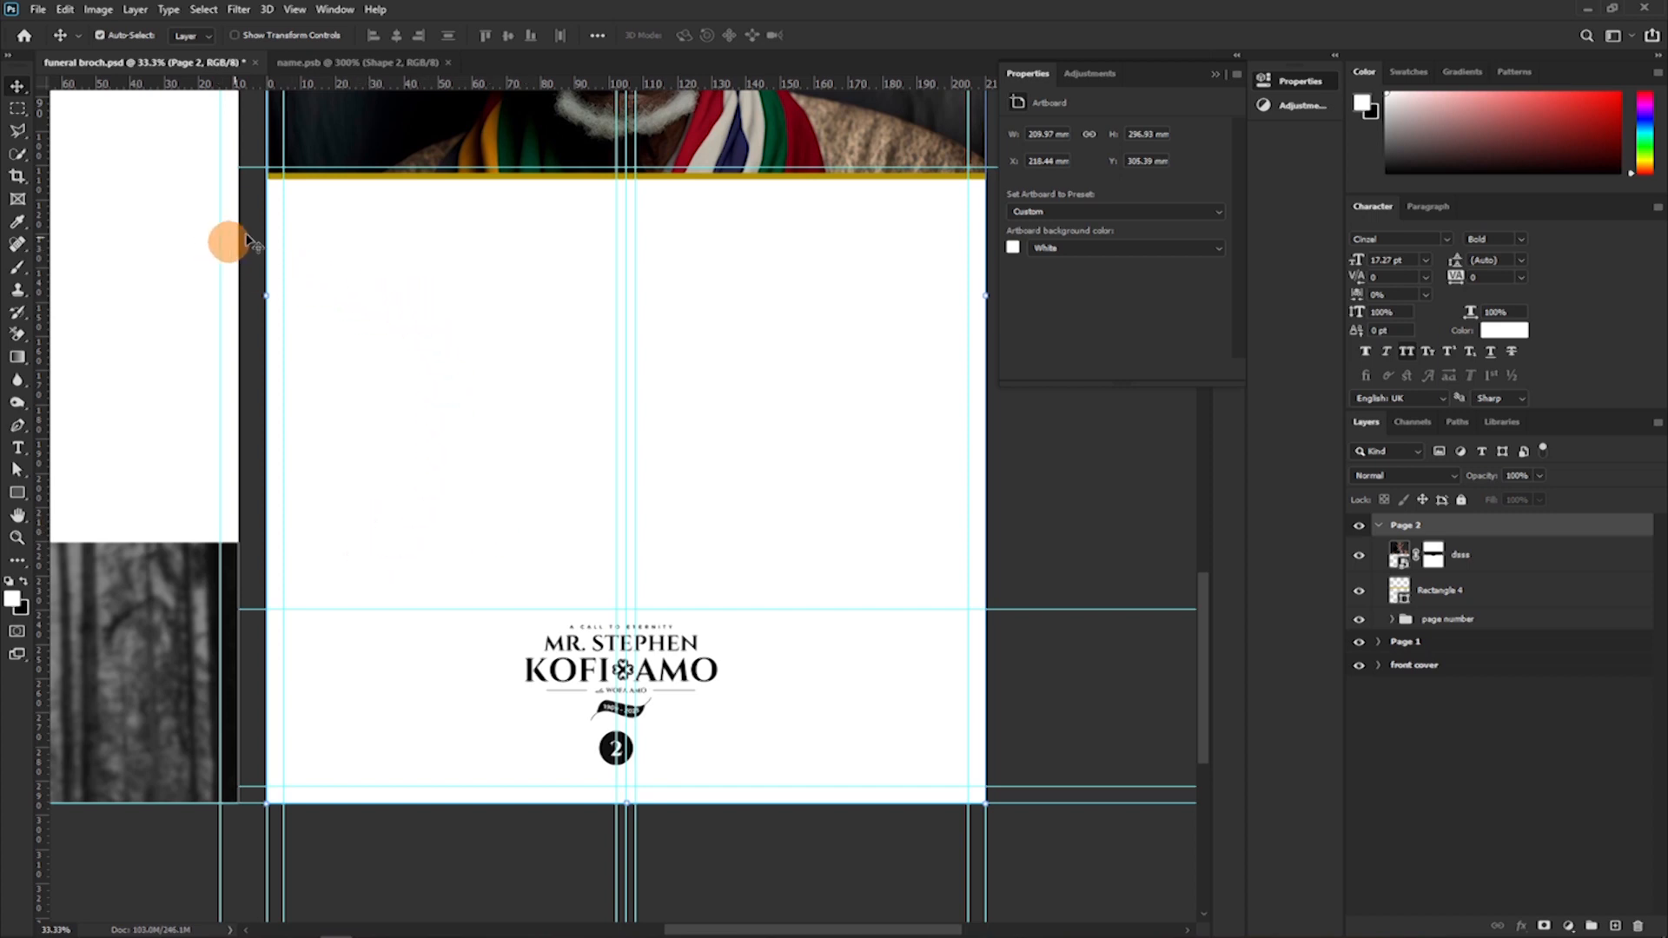
{"action": "left_click_drag", "start_coordinate": [513, 83], "coordinate": [528, 189]}
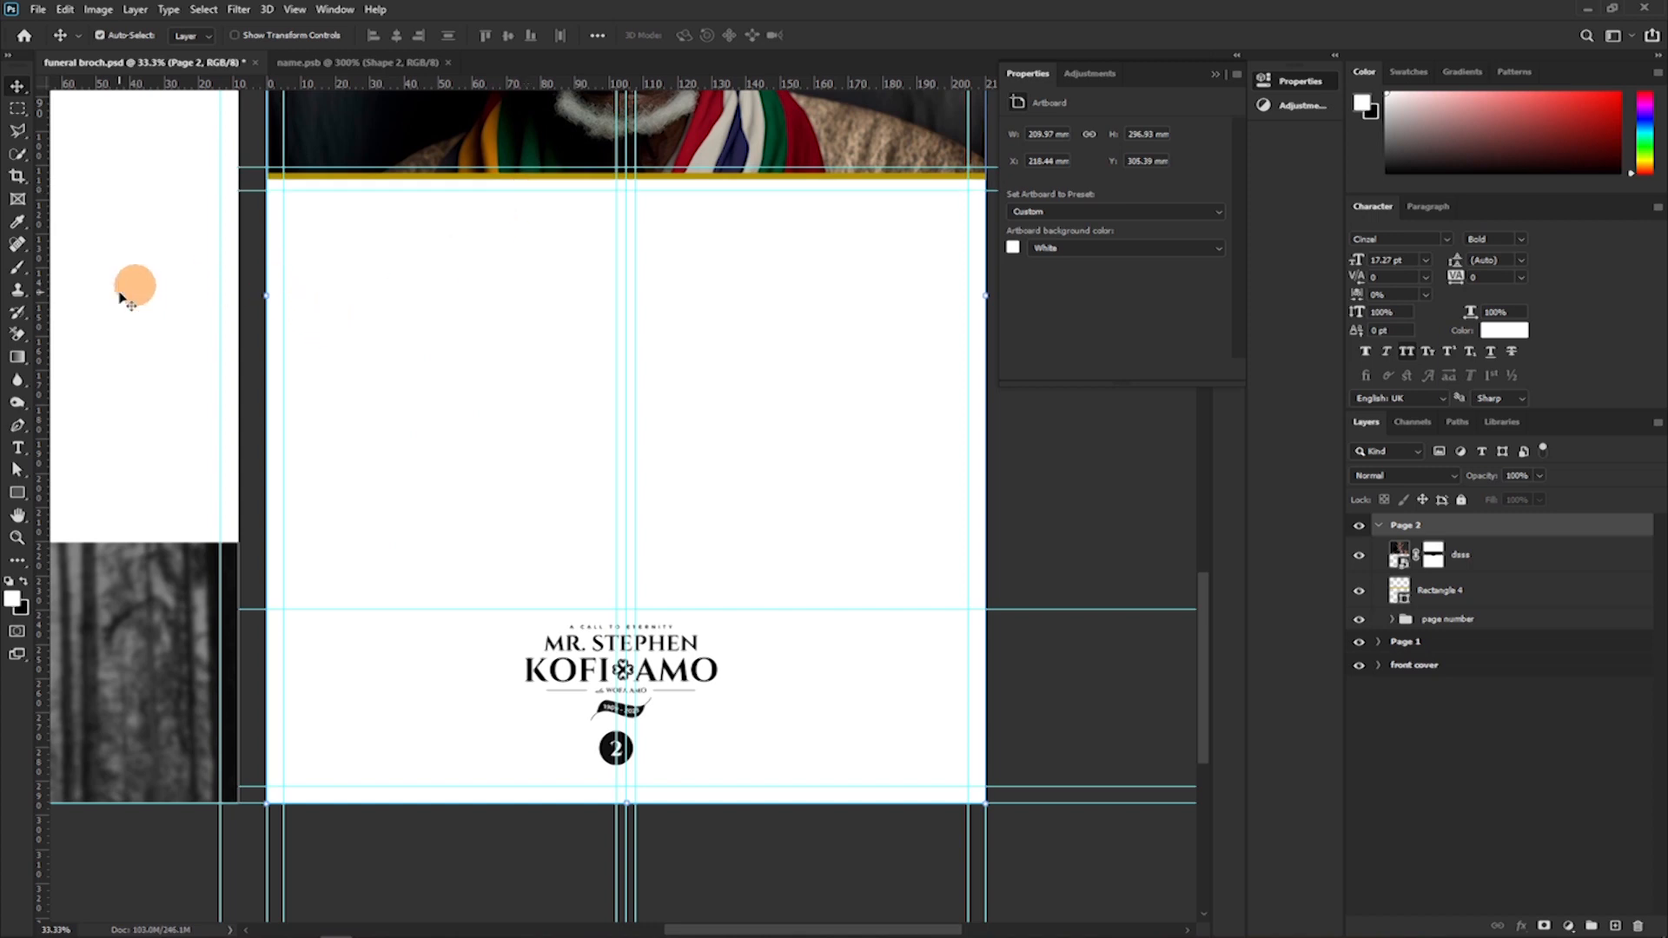
Draw a paragraph text box of about 97 by 122 mm in Page 2's left column, fitted between the guides.
{"action": "left_click", "coordinate": [17, 446]}
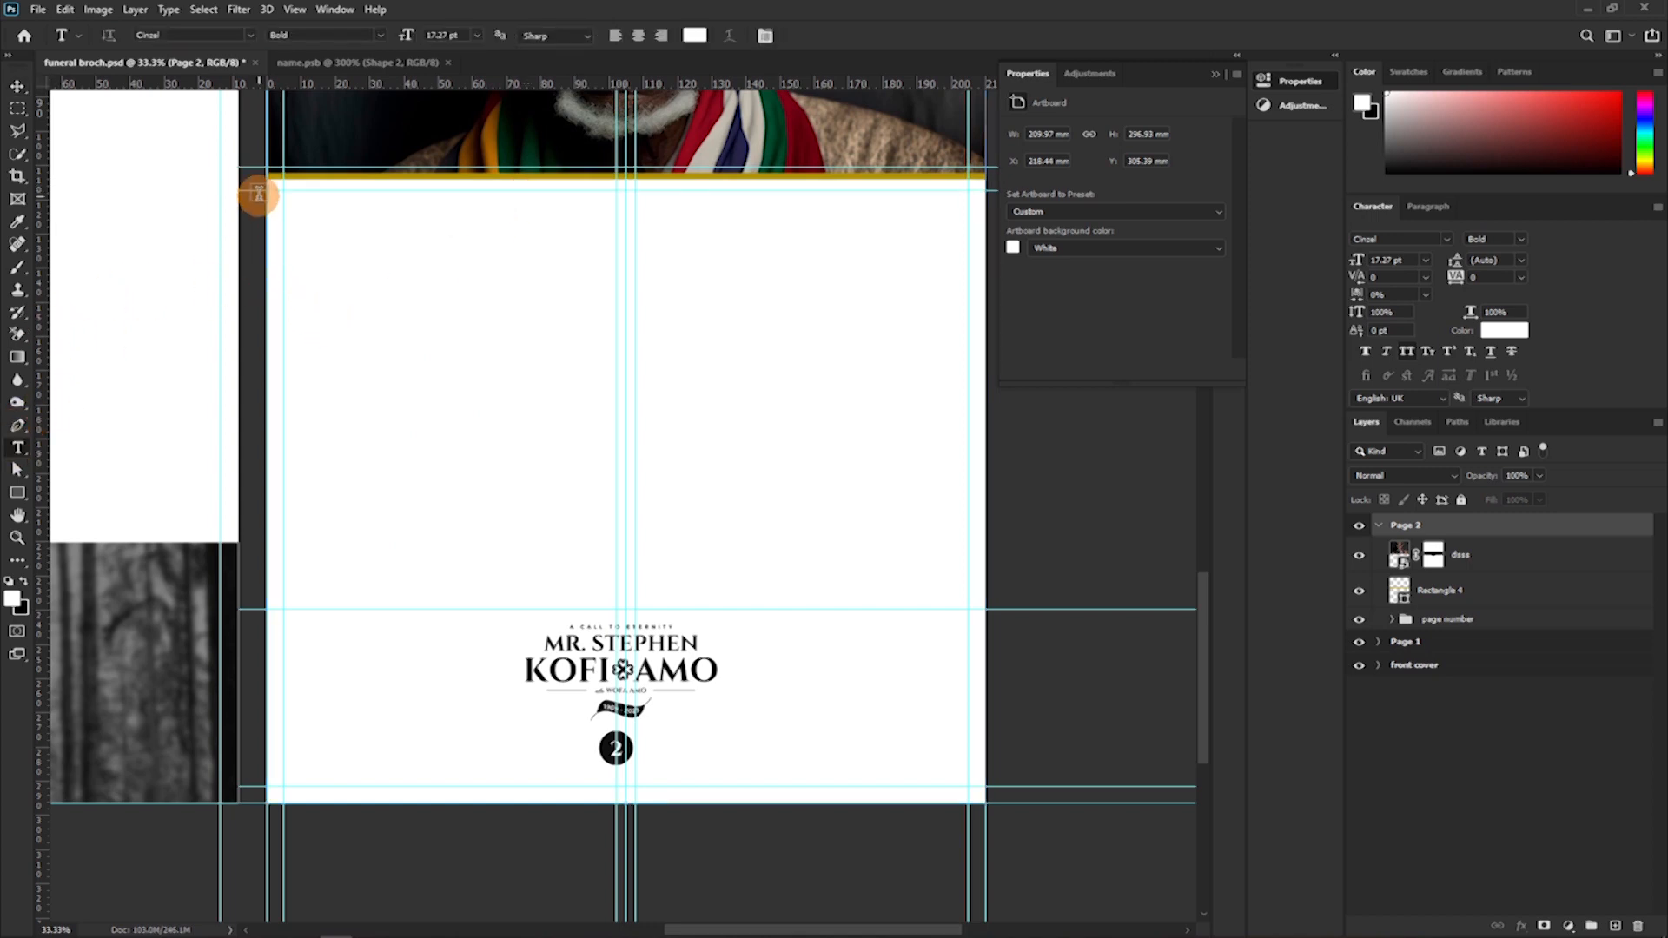
{"action": "left_click_drag", "start_coordinate": [283, 187], "coordinate": [616, 608]}
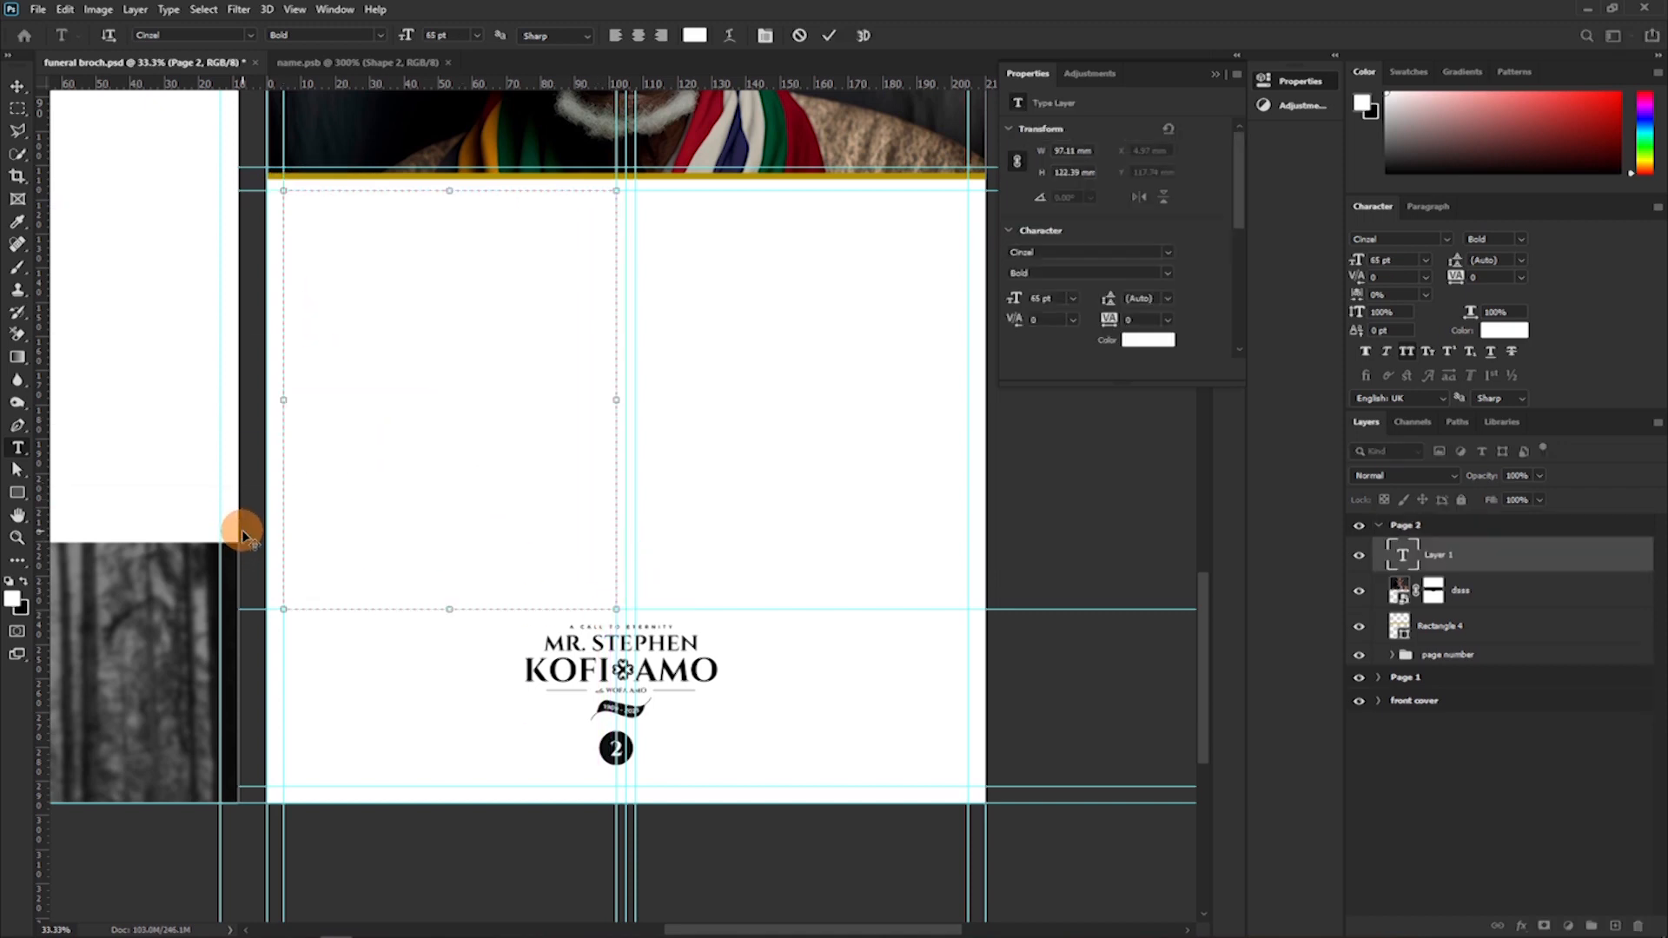
{"action": "left_click", "coordinate": [169, 10]}
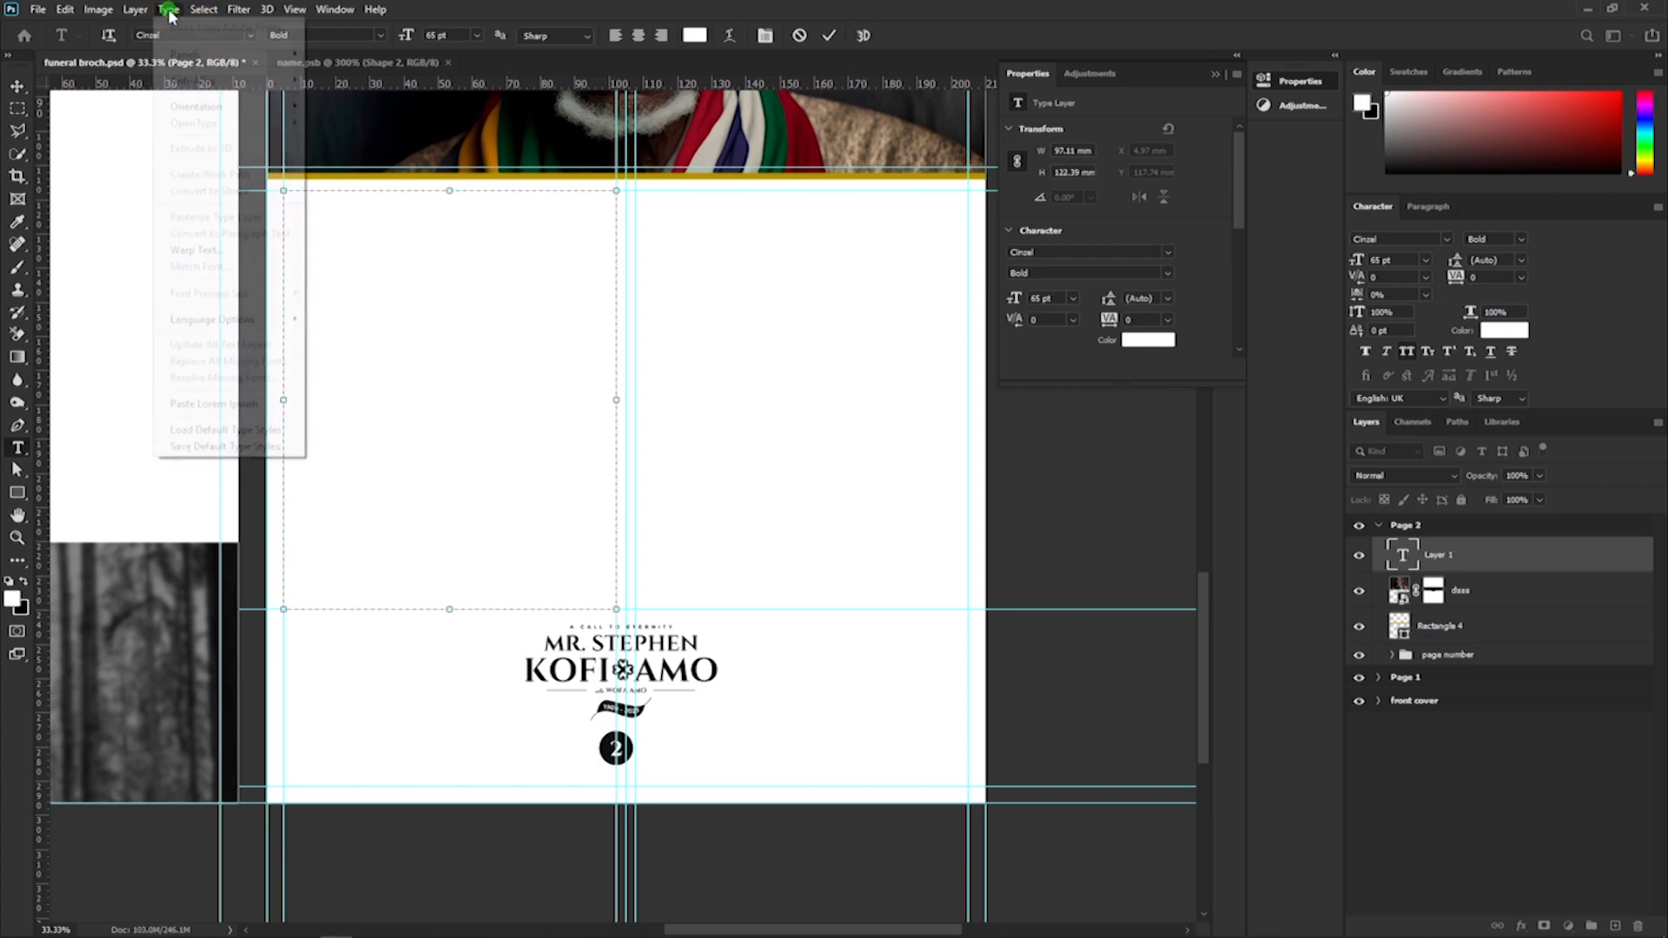
{"action": "left_click", "coordinate": [169, 11]}
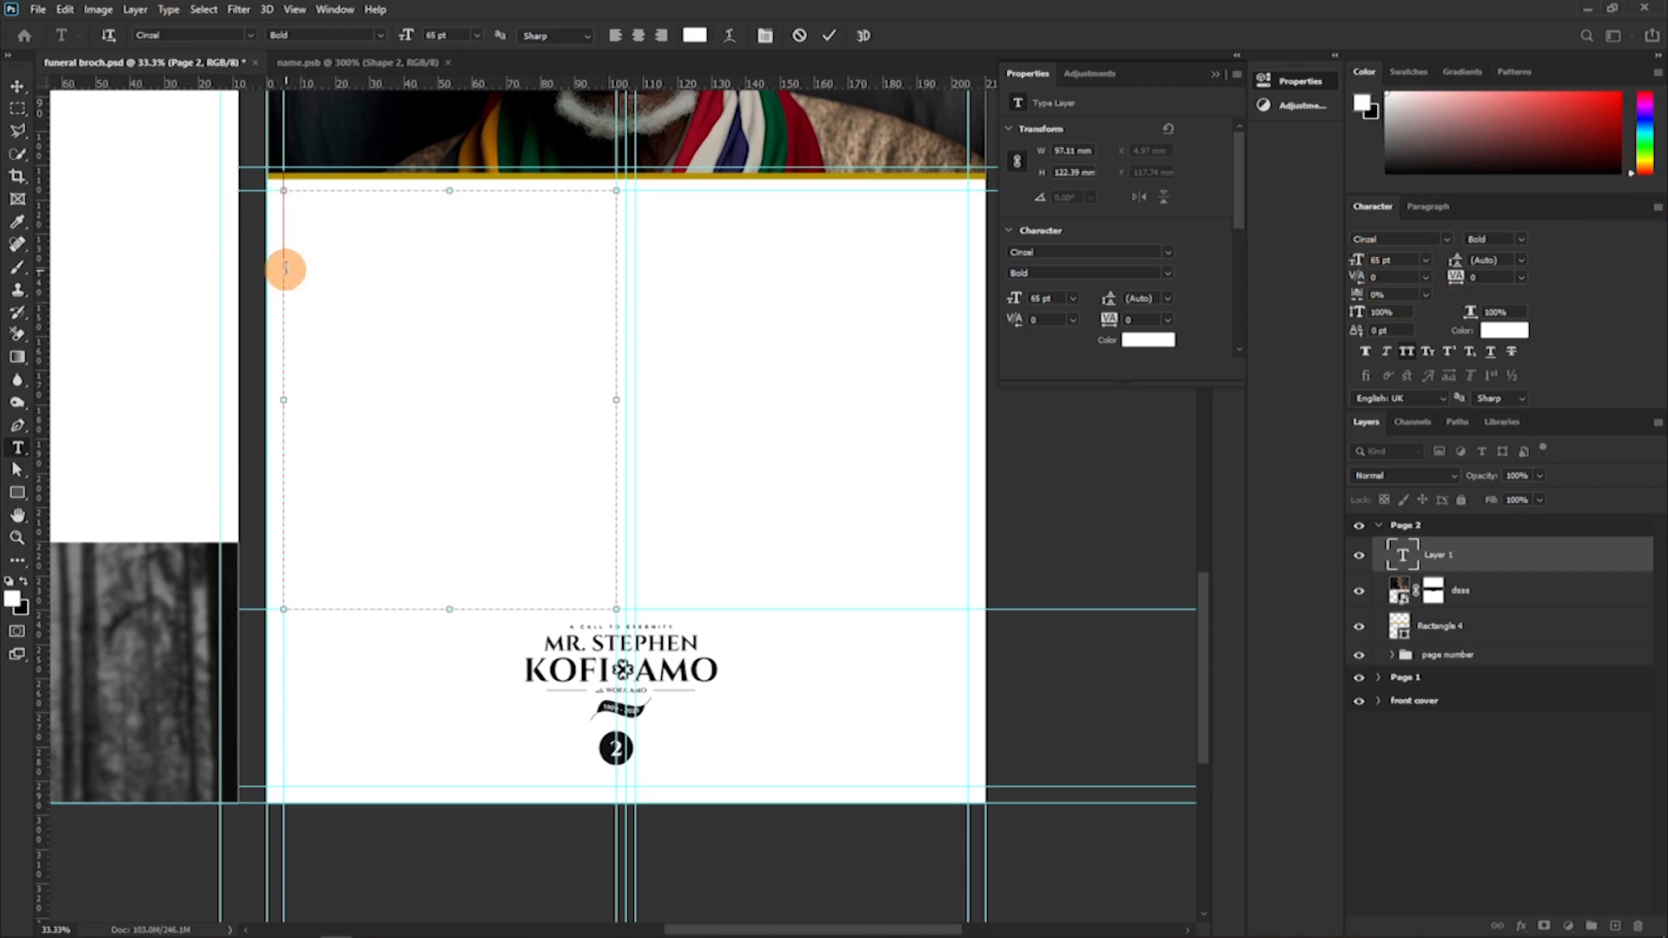
{"action": "key", "text": "ctrl+plus"}
{"action": "key", "text": "ctrl+plus"}
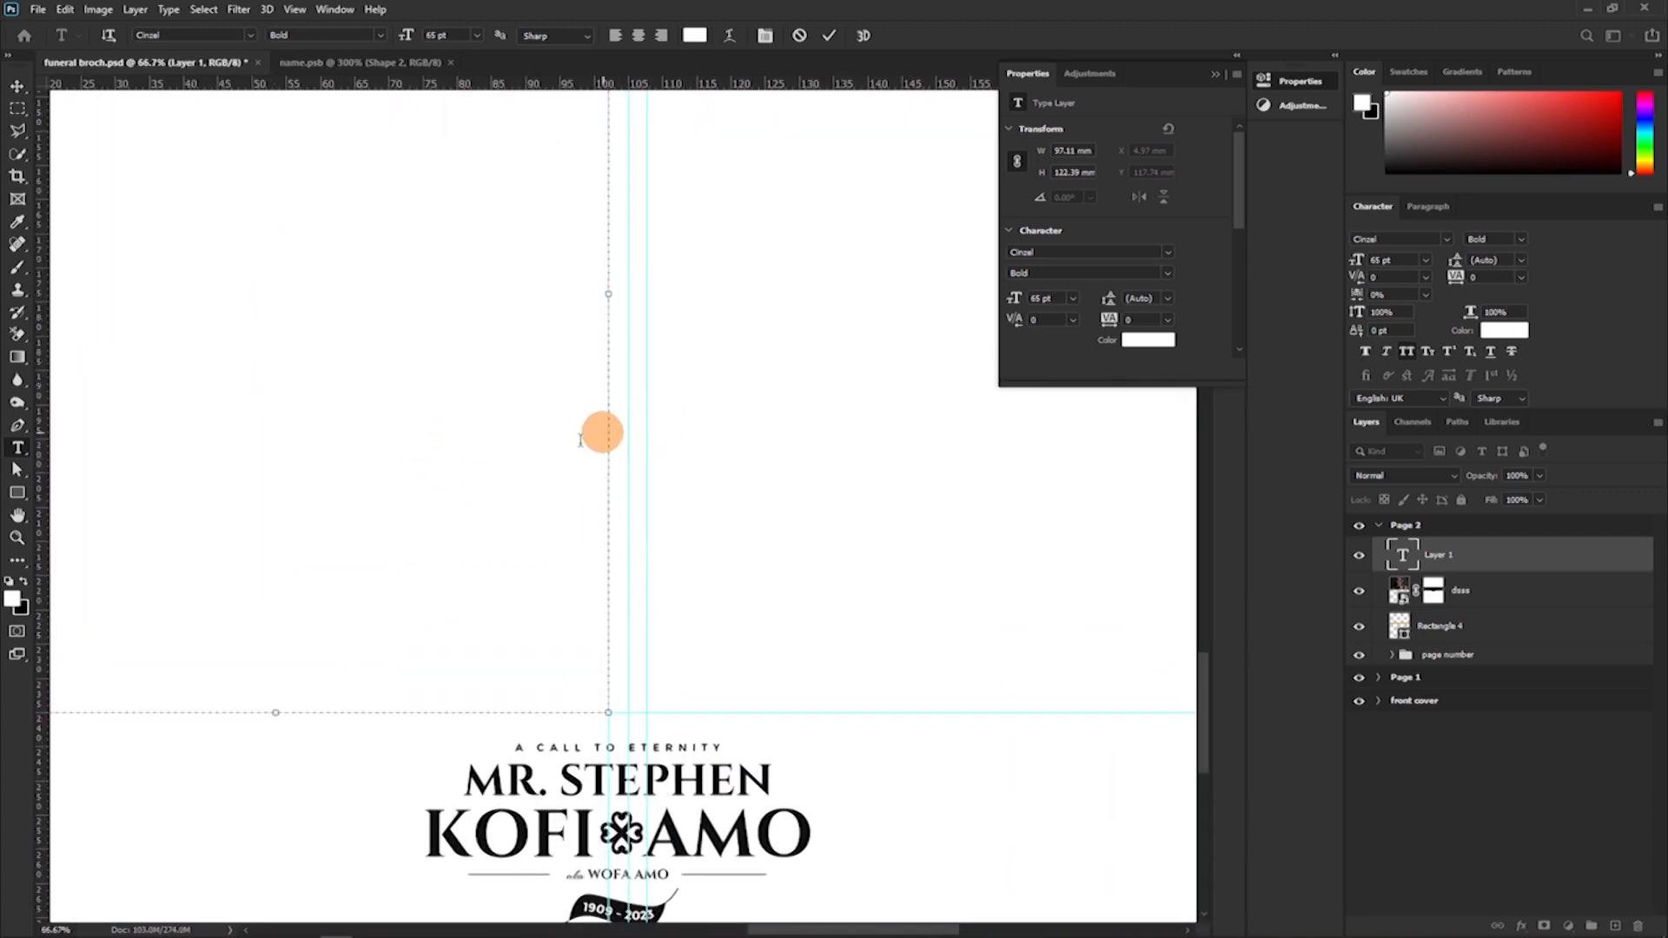
{"action": "scroll", "coordinate": [737, 881], "scroll_direction": "down", "scroll_amount": 1}
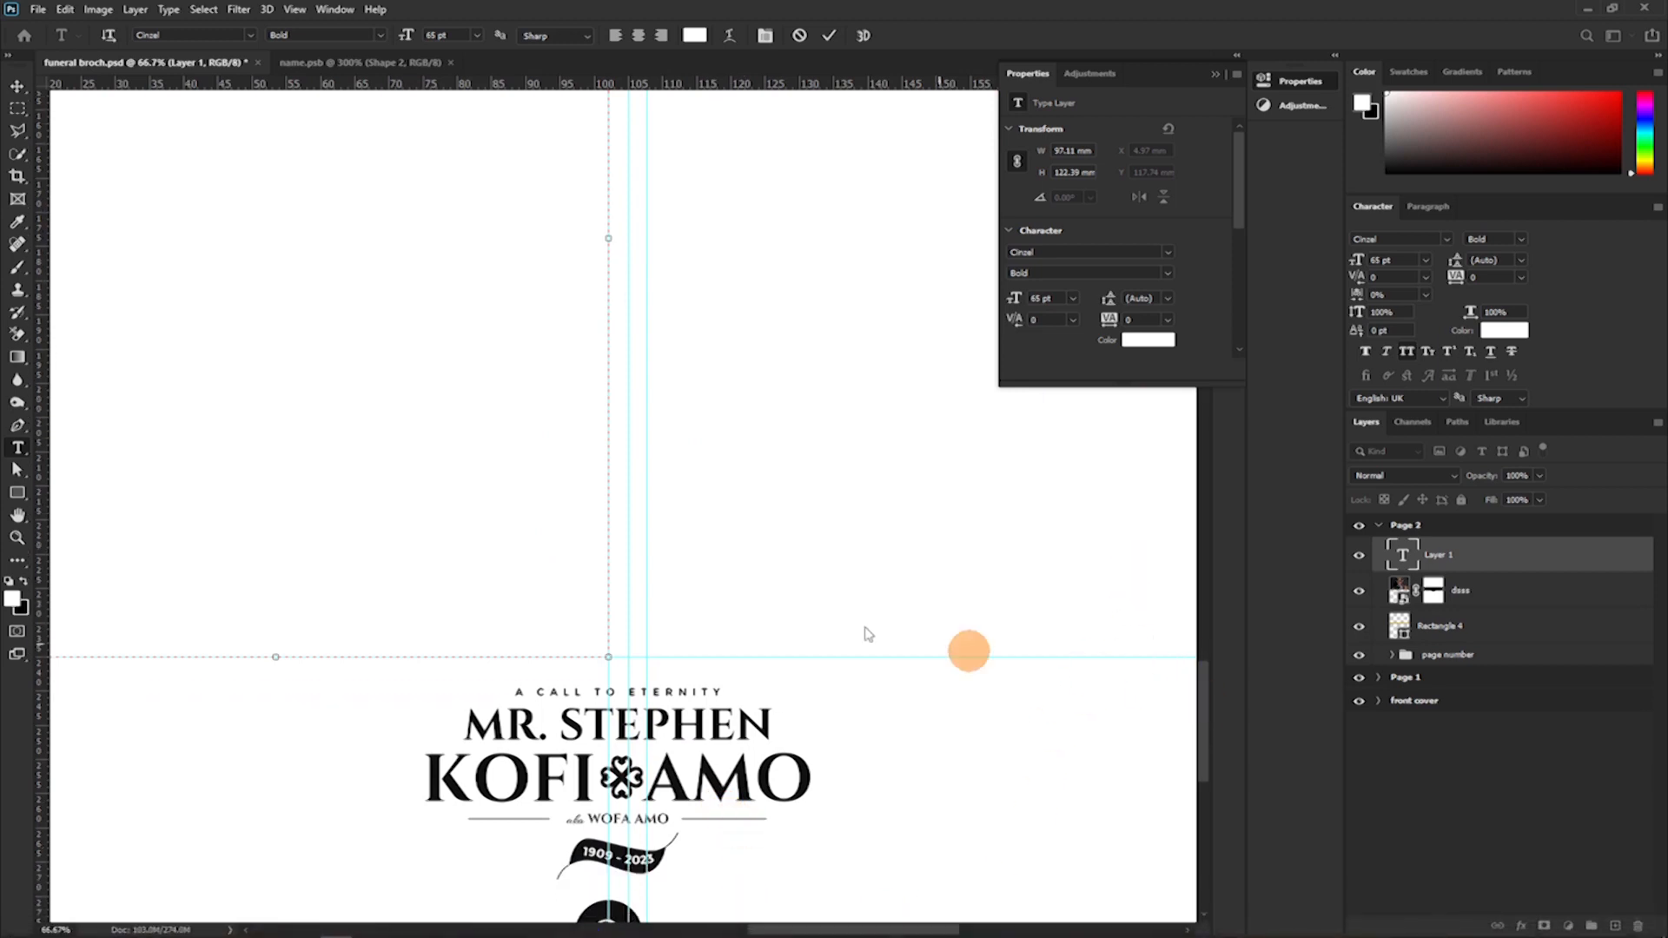
{"action": "left_click", "coordinate": [825, 40]}
Enter a placeholder letter v in Page 2's left-column text box and set its font size to 10 pt.
{"action": "left_click_drag", "start_coordinate": [348, 360], "coordinate": [704, 624]}
{"action": "left_click_drag", "start_coordinate": [456, 442], "coordinate": [451, 592]}
{"action": "left_click", "coordinate": [304, 269]}
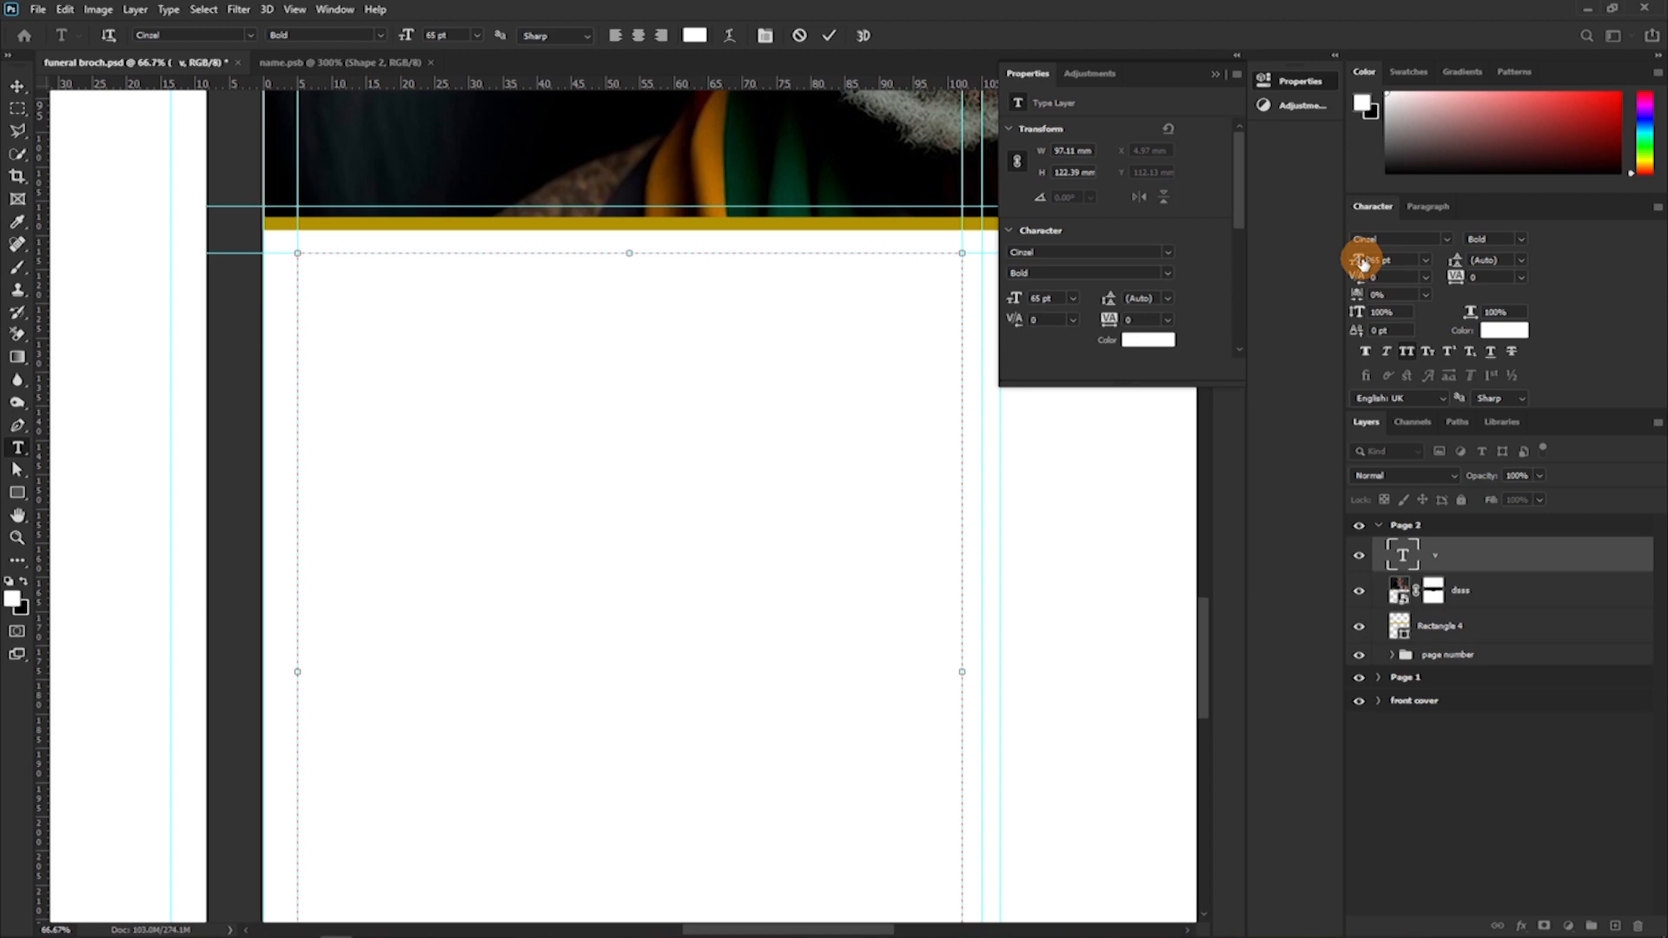
{"action": "key", "text": "ctrl+a"}
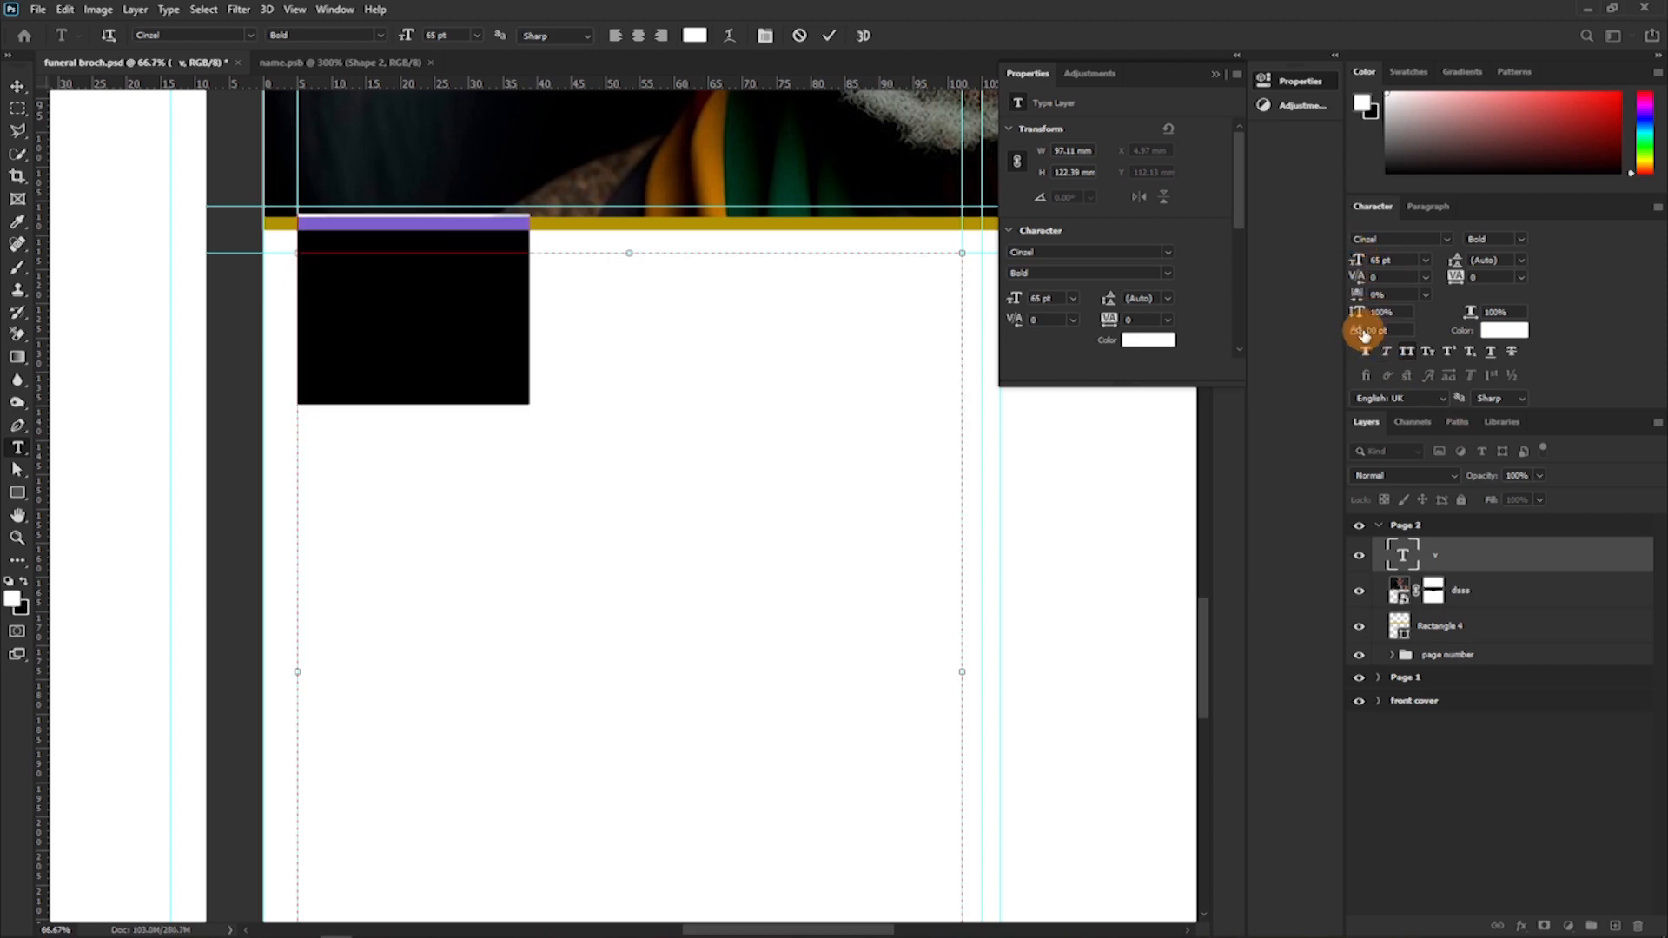
{"action": "left_click", "coordinate": [1424, 261]}
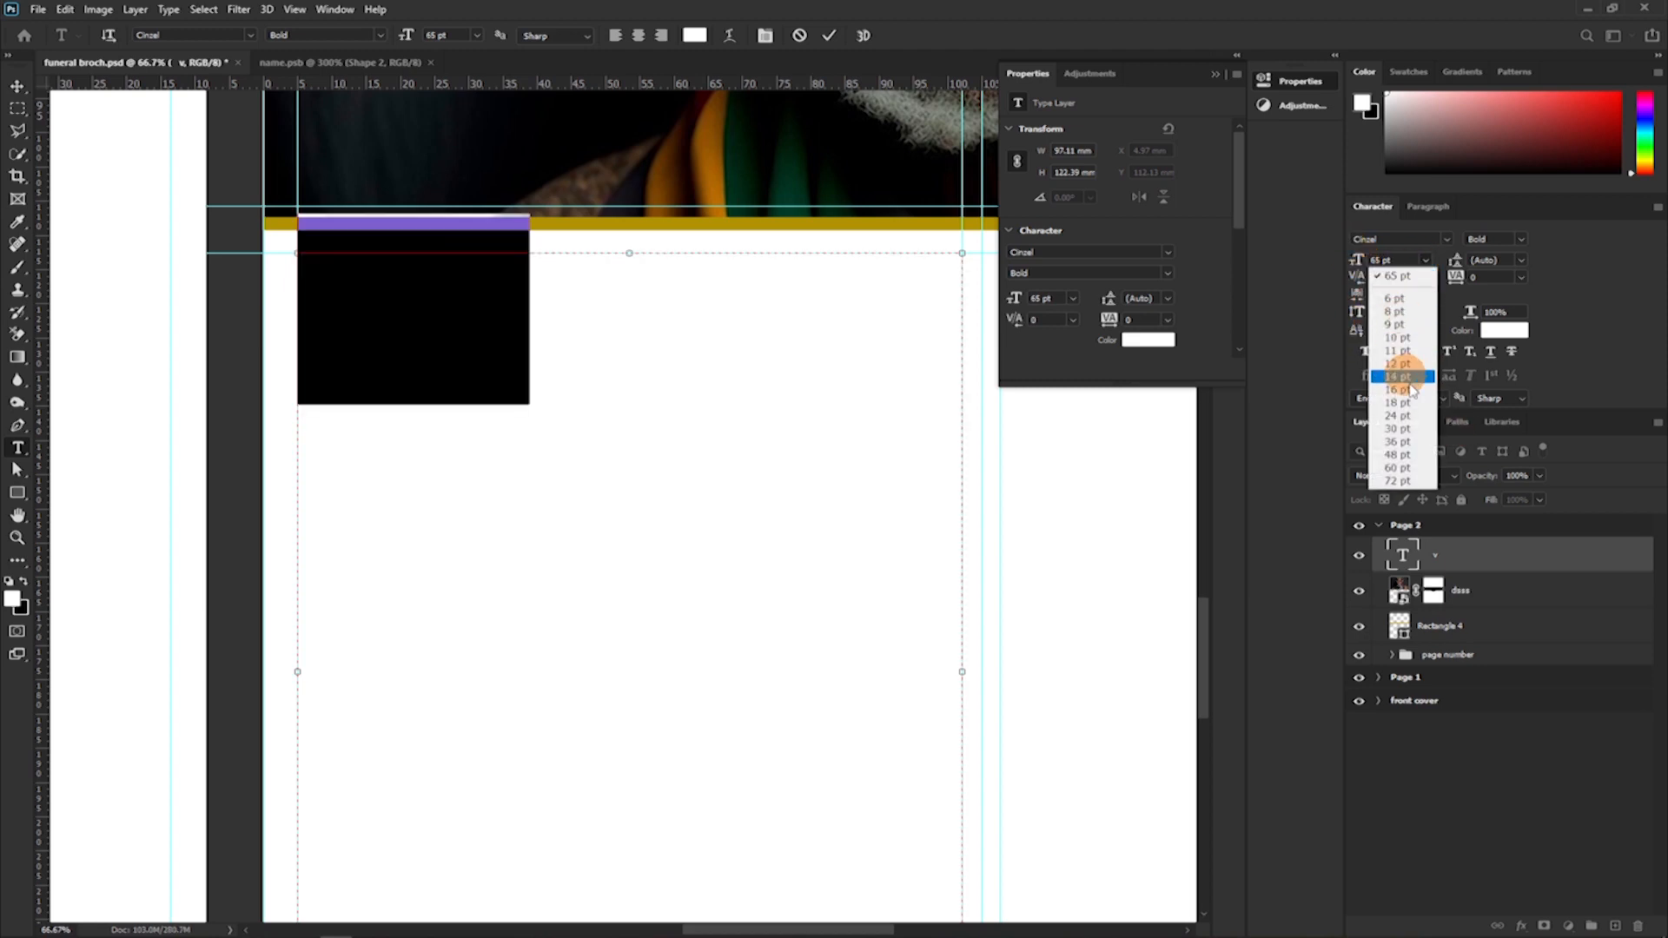
{"action": "left_click", "coordinate": [1405, 364]}
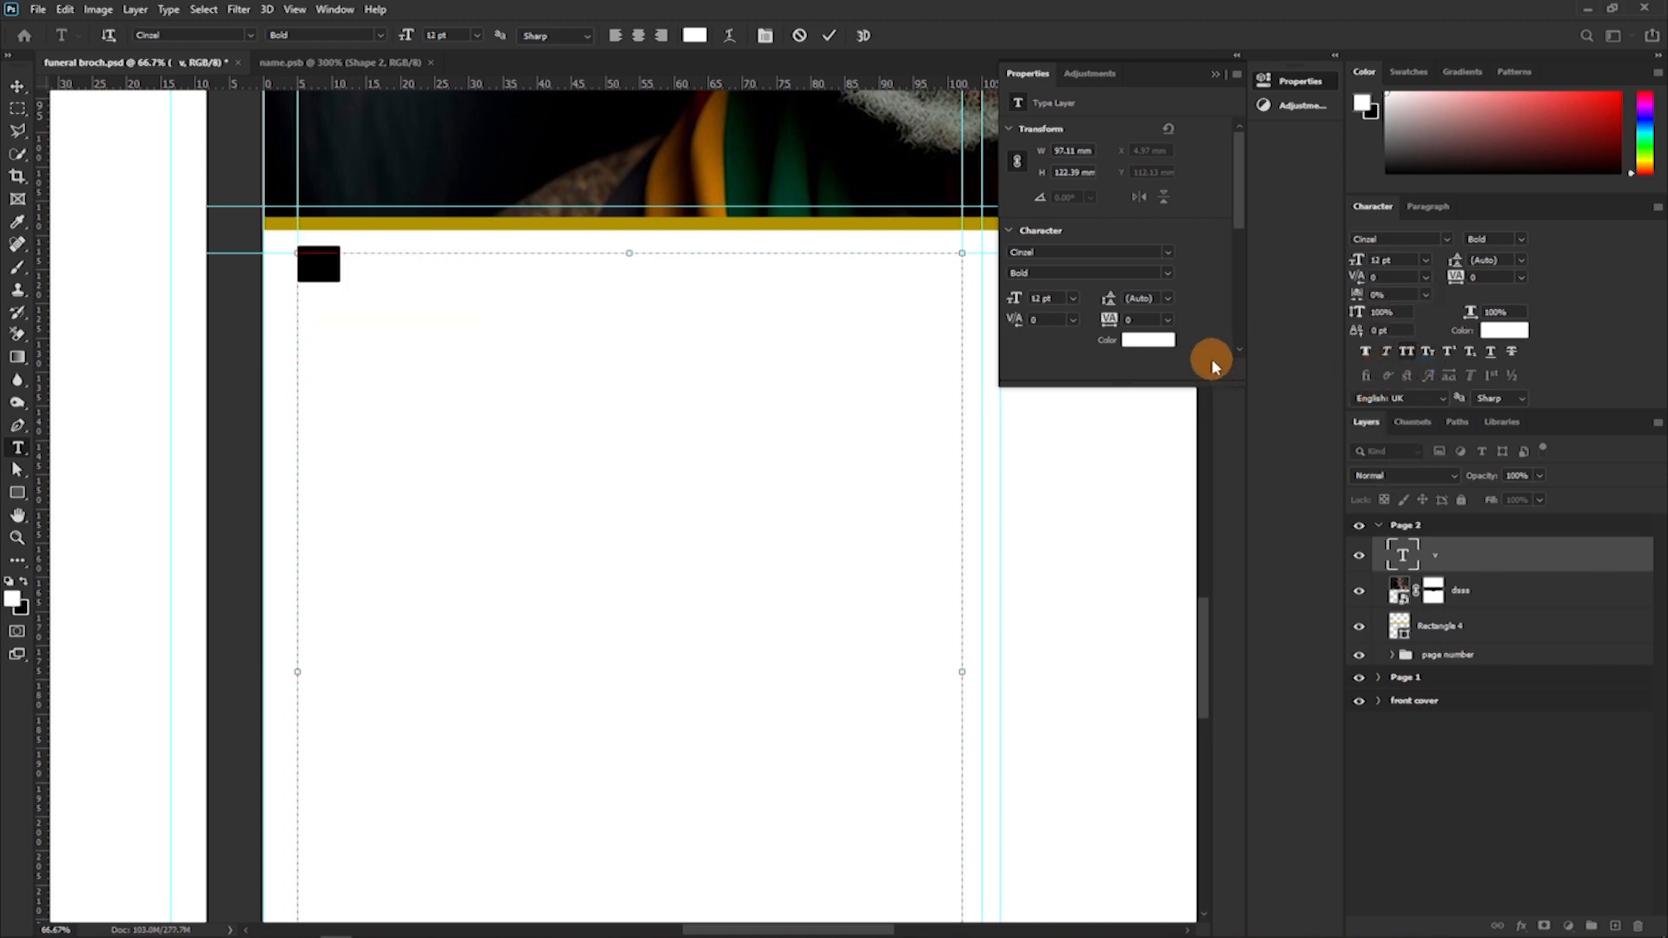
{"action": "left_click", "coordinate": [1425, 259]}
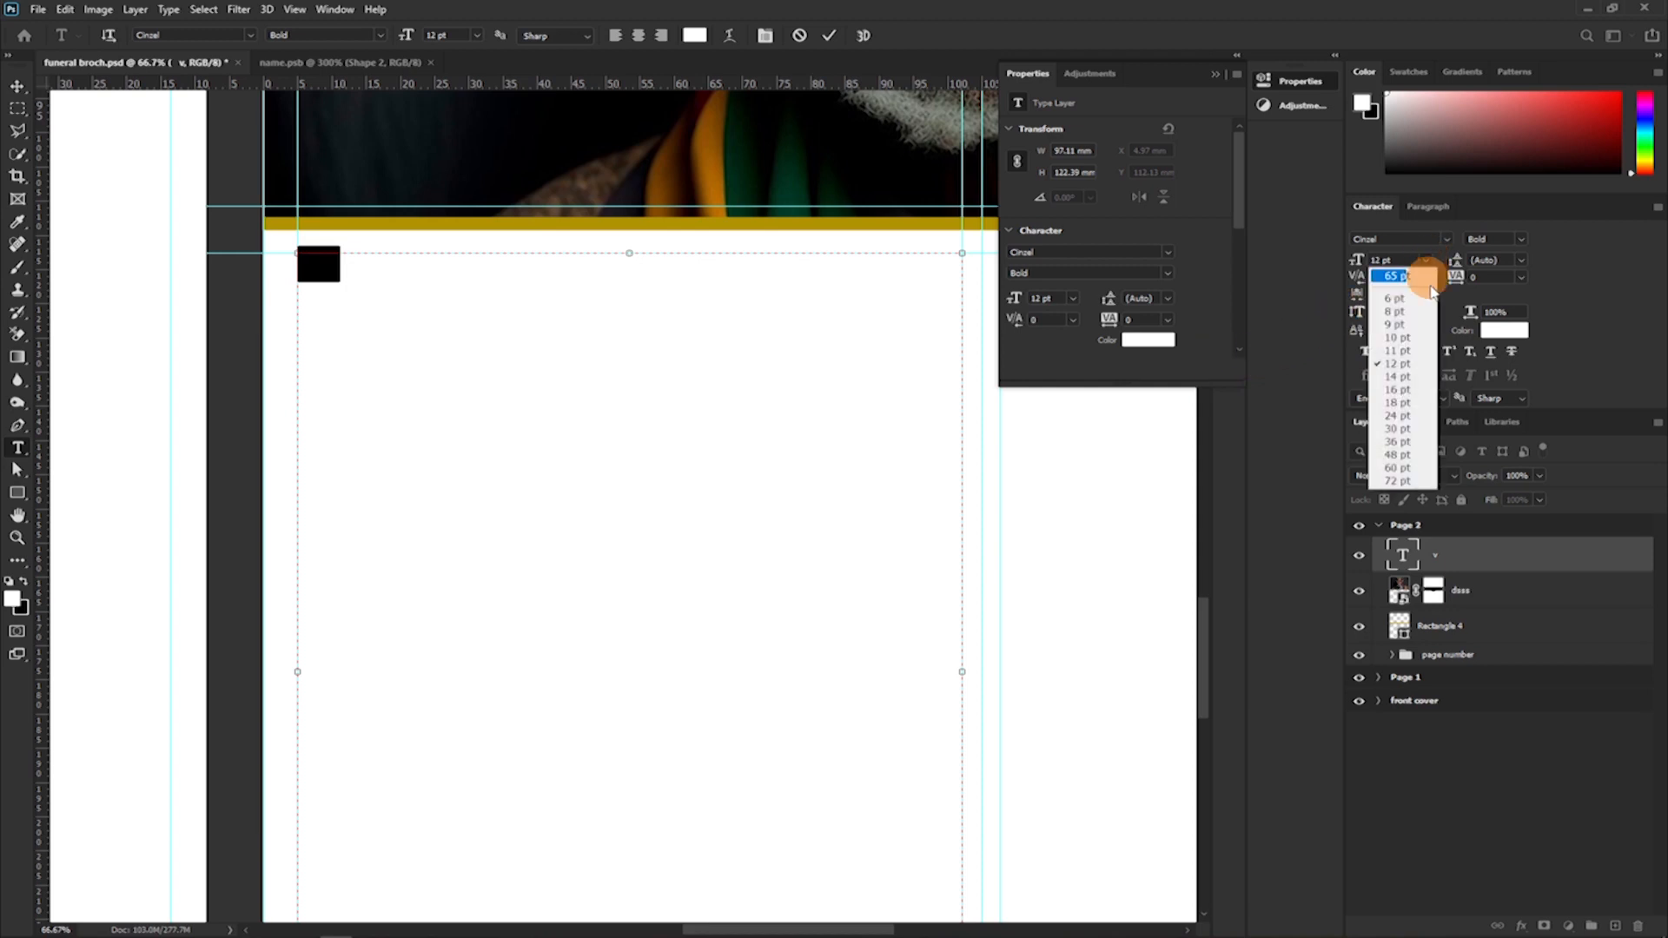
{"action": "left_click", "coordinate": [1391, 338]}
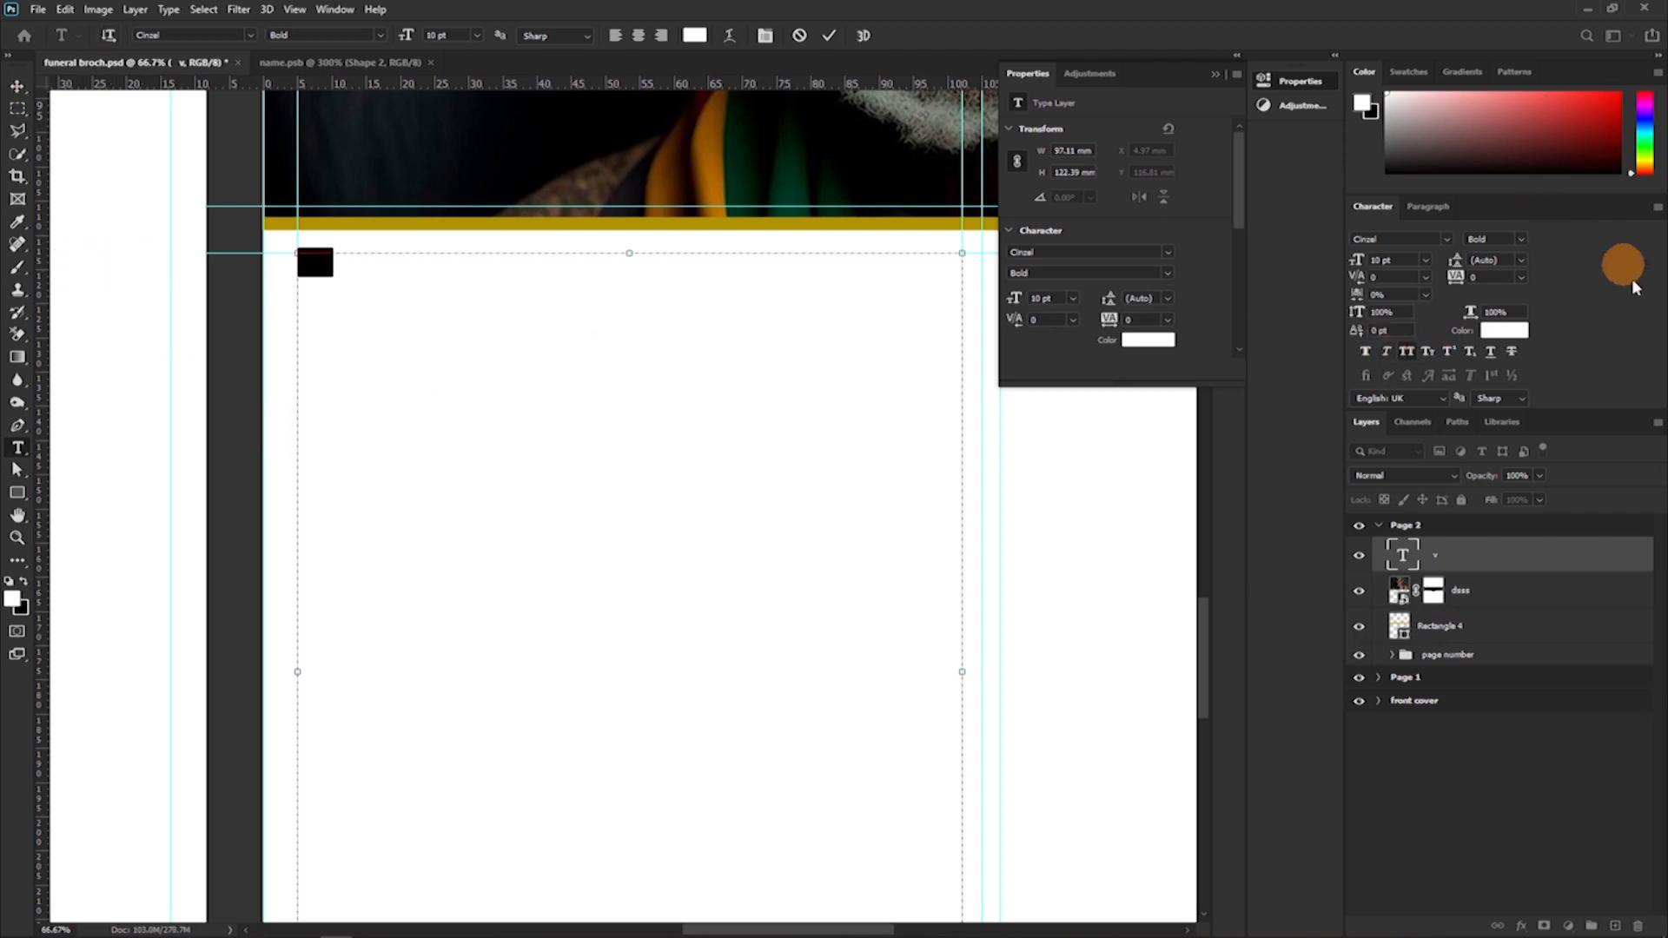
Colour the placeholder text black (000000) and set its font to Montserrat Regular.
{"action": "left_click", "coordinate": [1503, 330]}
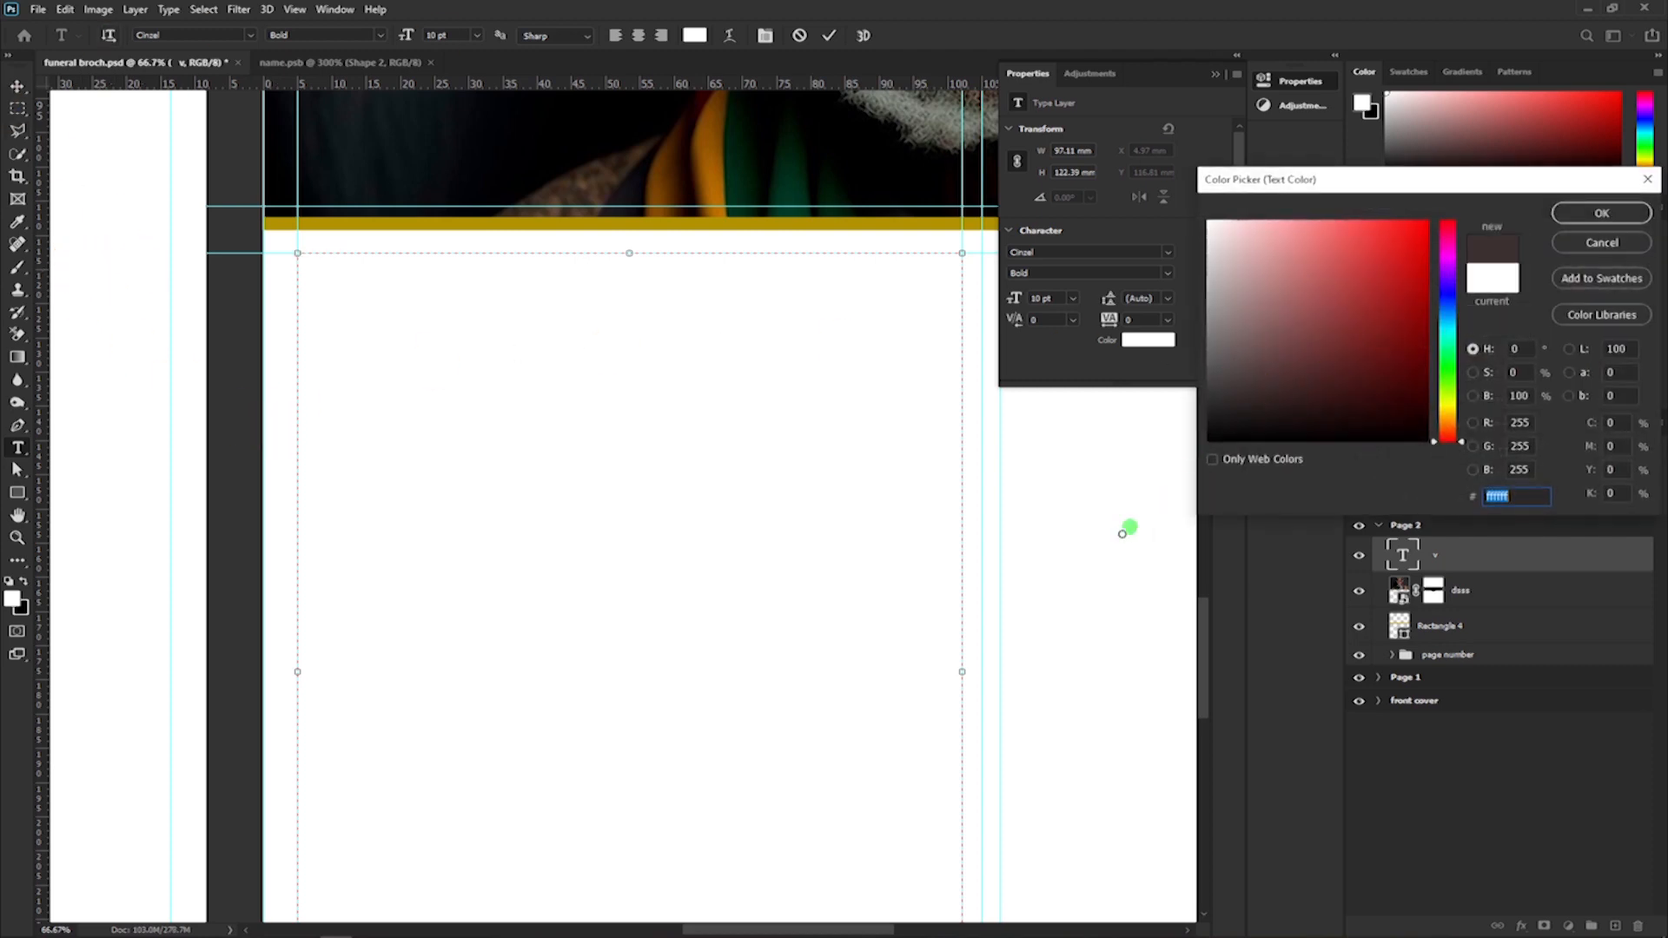
{"action": "type", "text": "000000"}
{"action": "left_click", "coordinate": [1601, 213]}
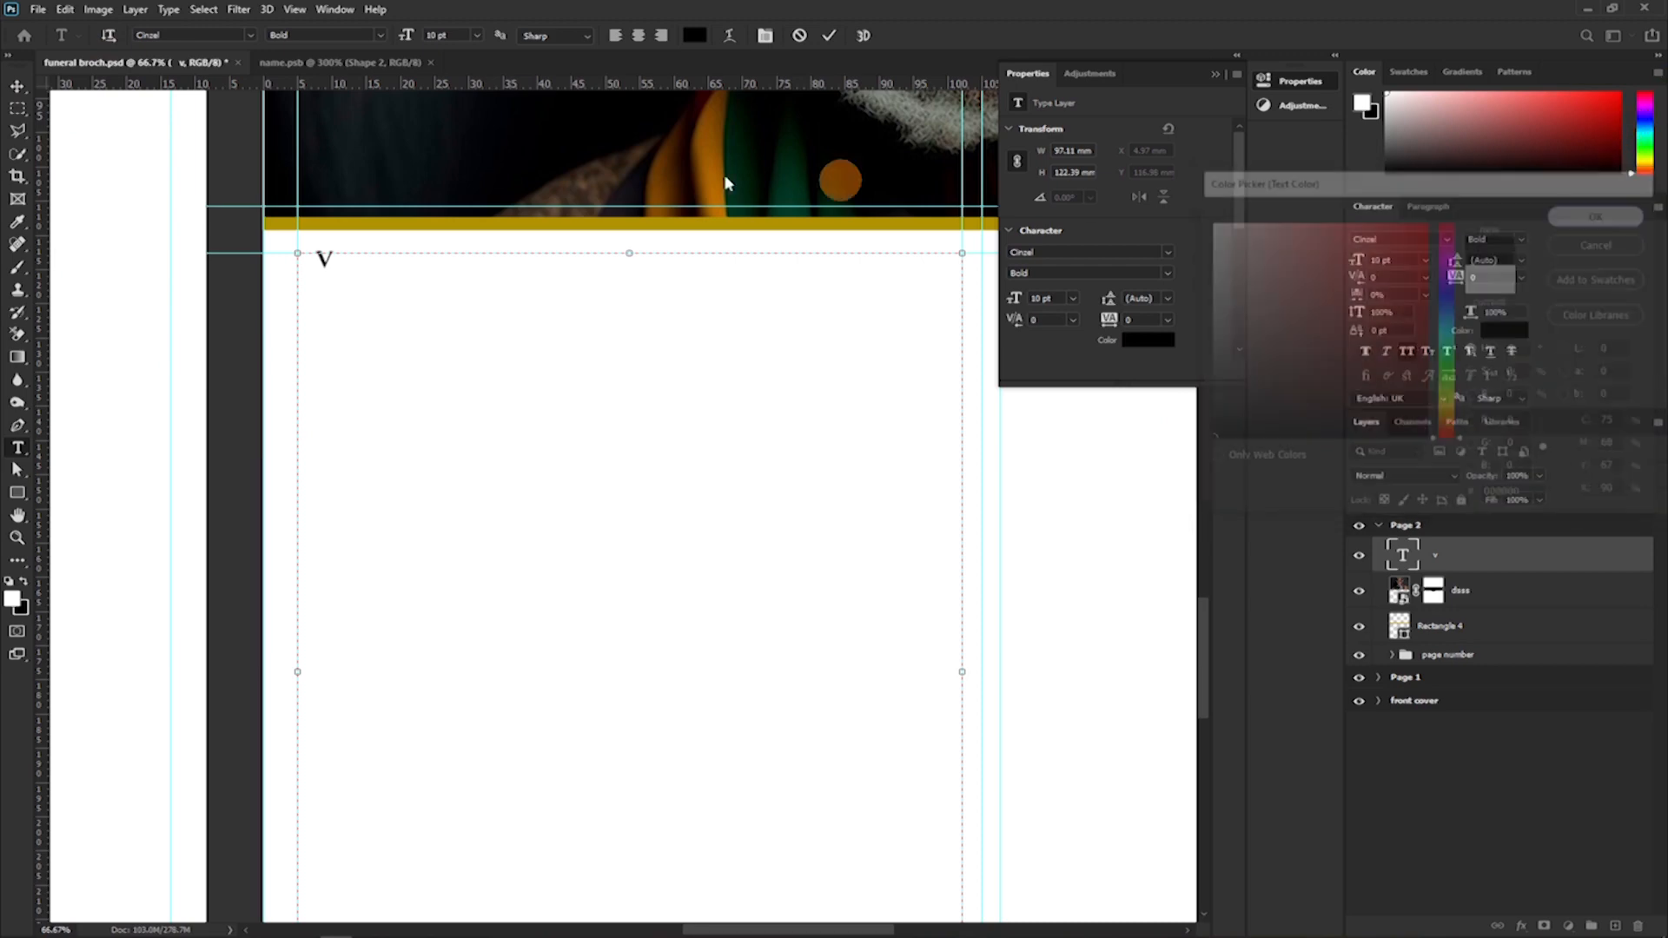
{"action": "left_click", "coordinate": [1447, 239]}
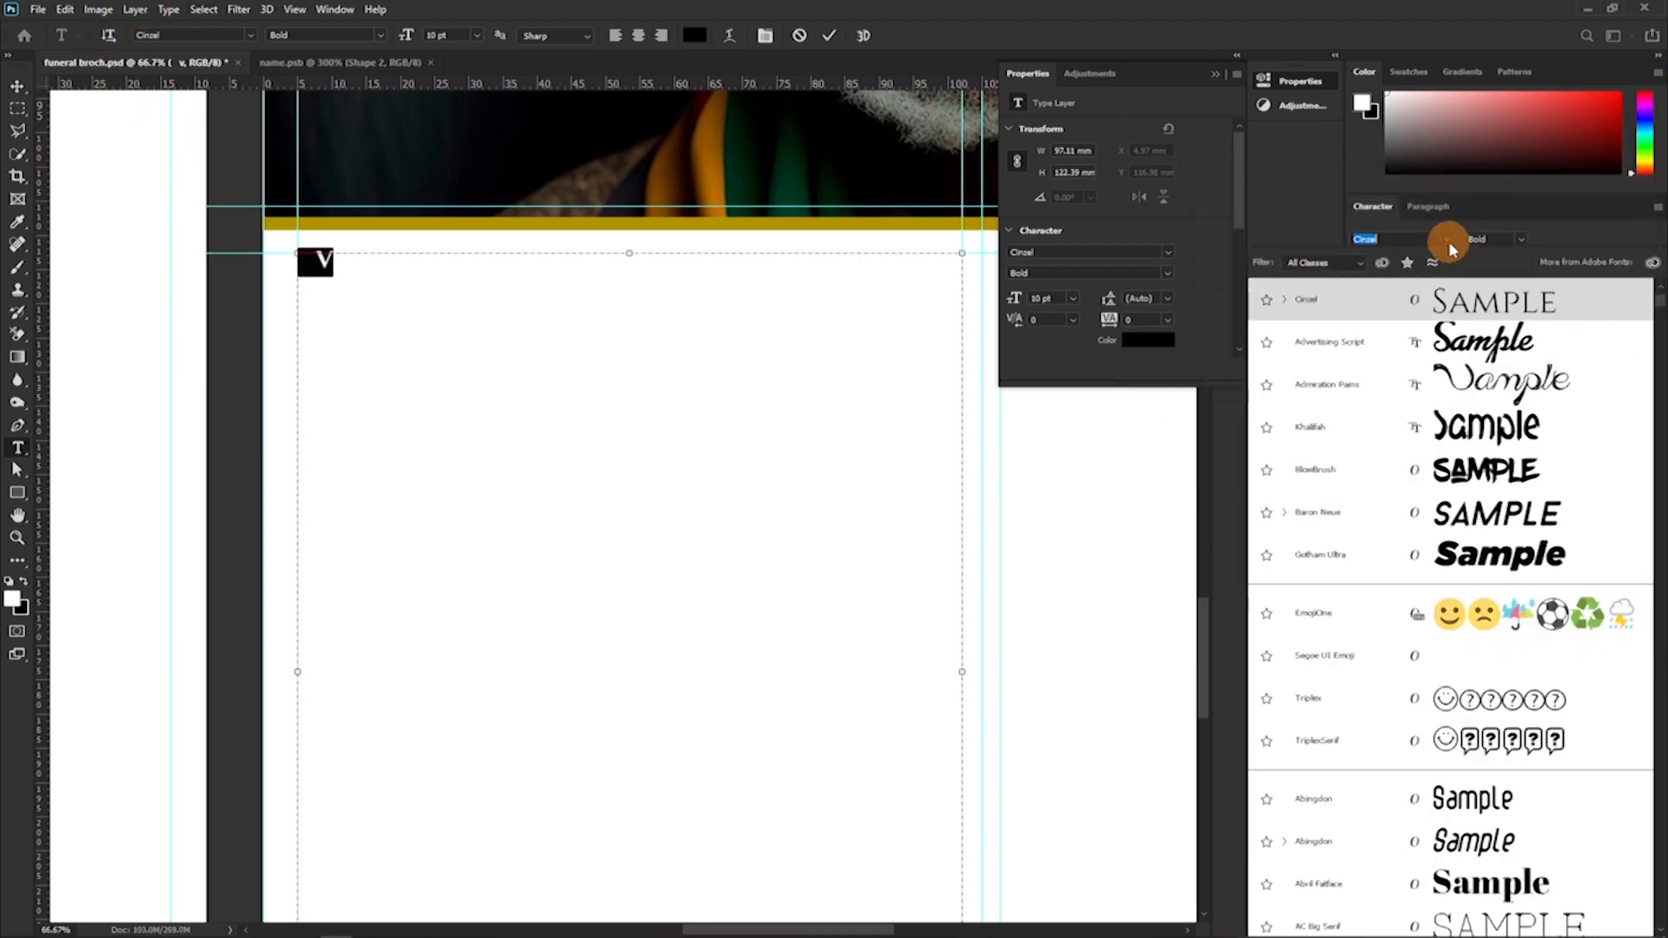
{"action": "scroll", "coordinate": [1449, 330], "scroll_direction": "up", "scroll_amount": 1}
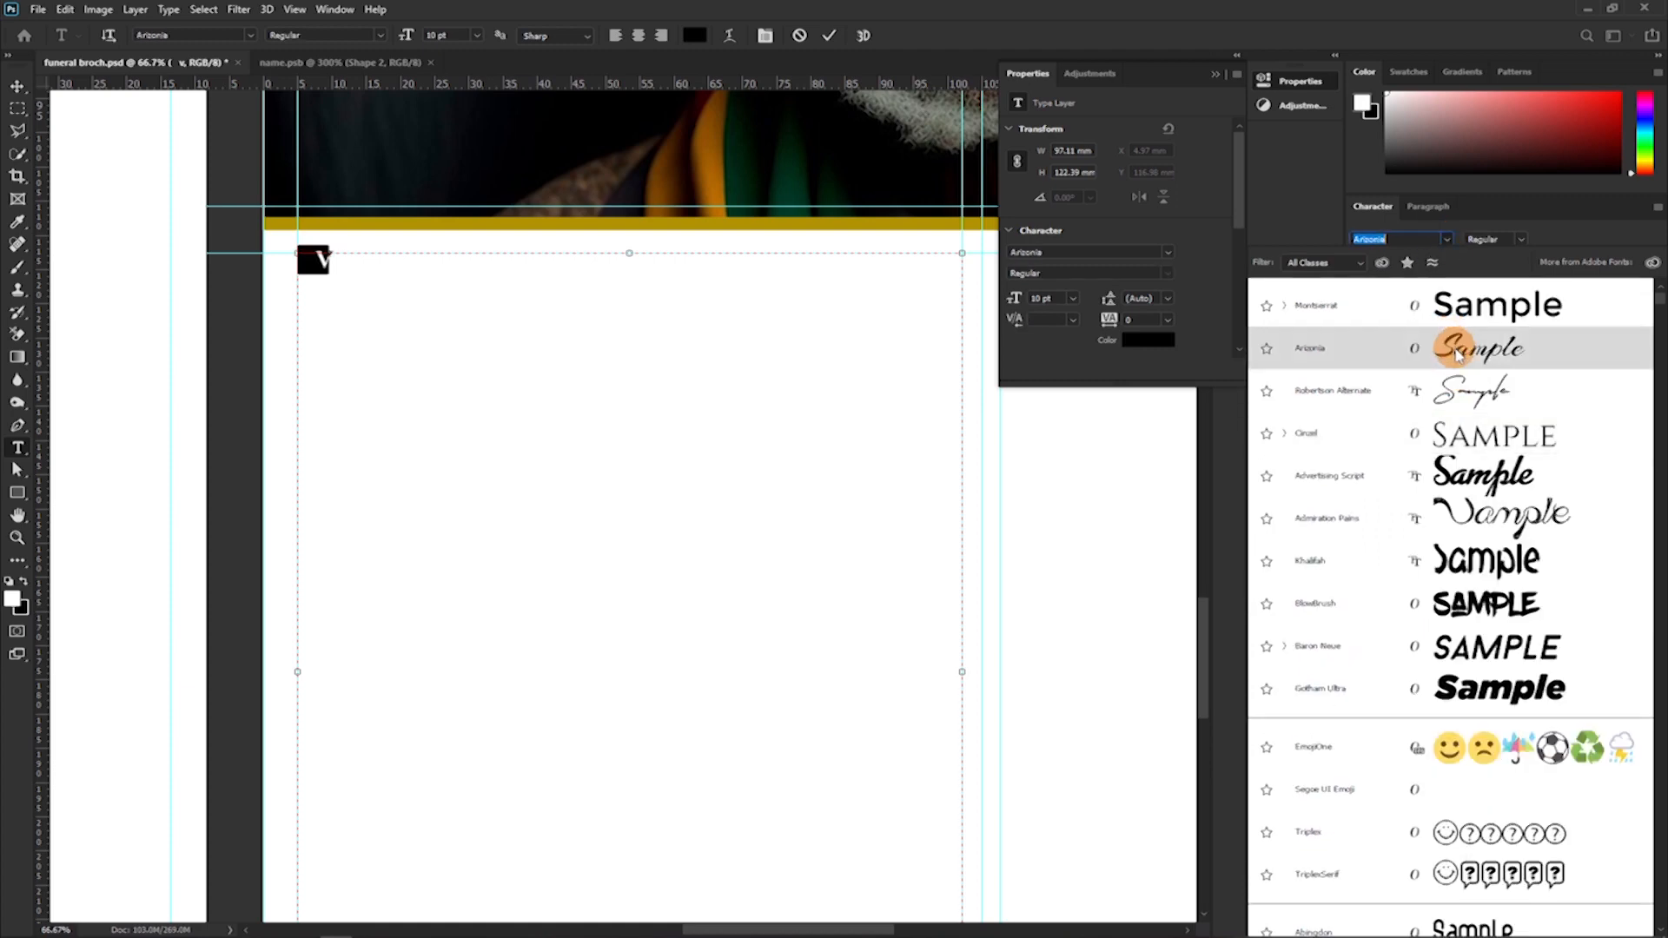
{"action": "left_click", "coordinate": [1449, 314]}
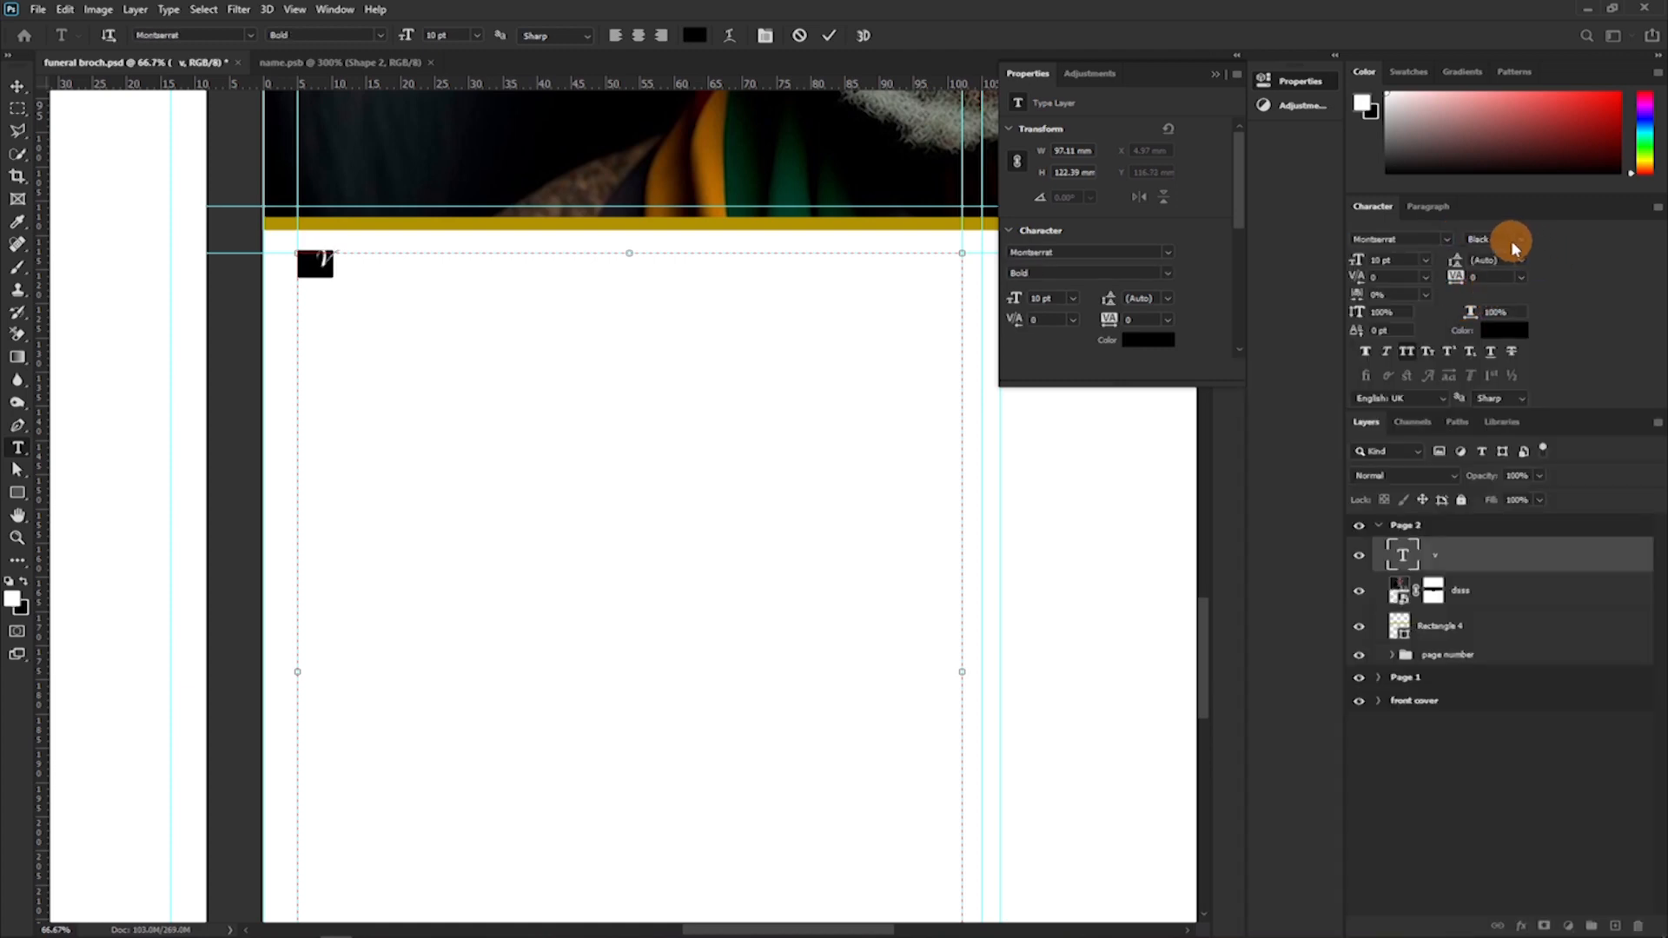
{"action": "left_click", "coordinate": [1518, 247]}
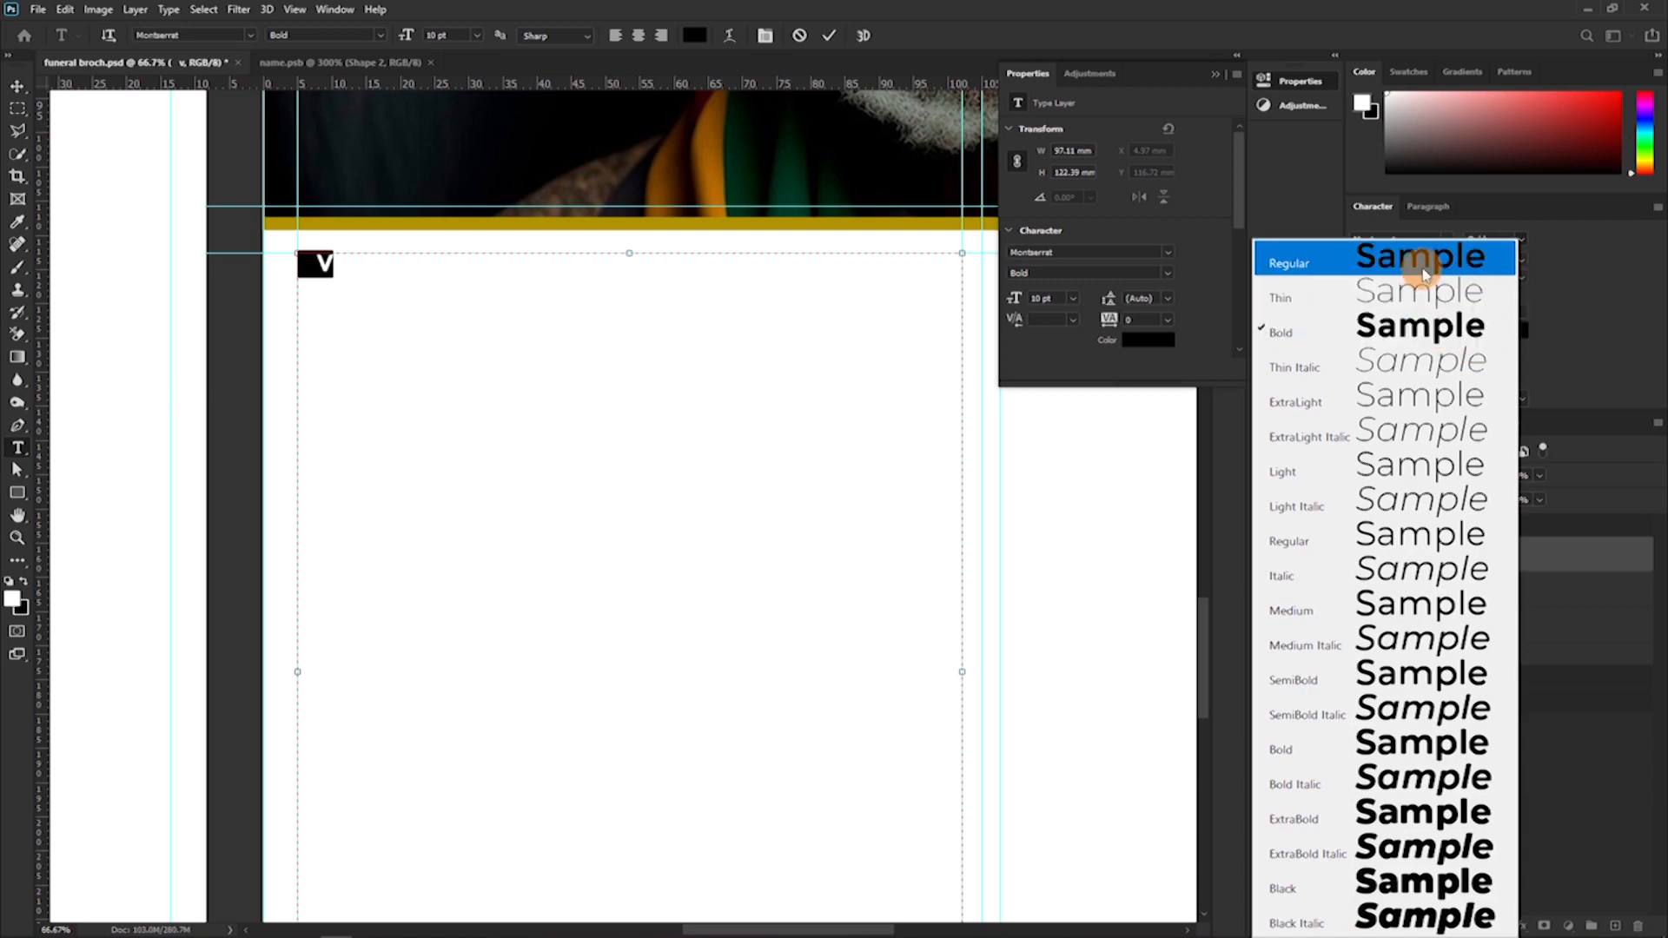
{"action": "left_click", "coordinate": [1424, 262]}
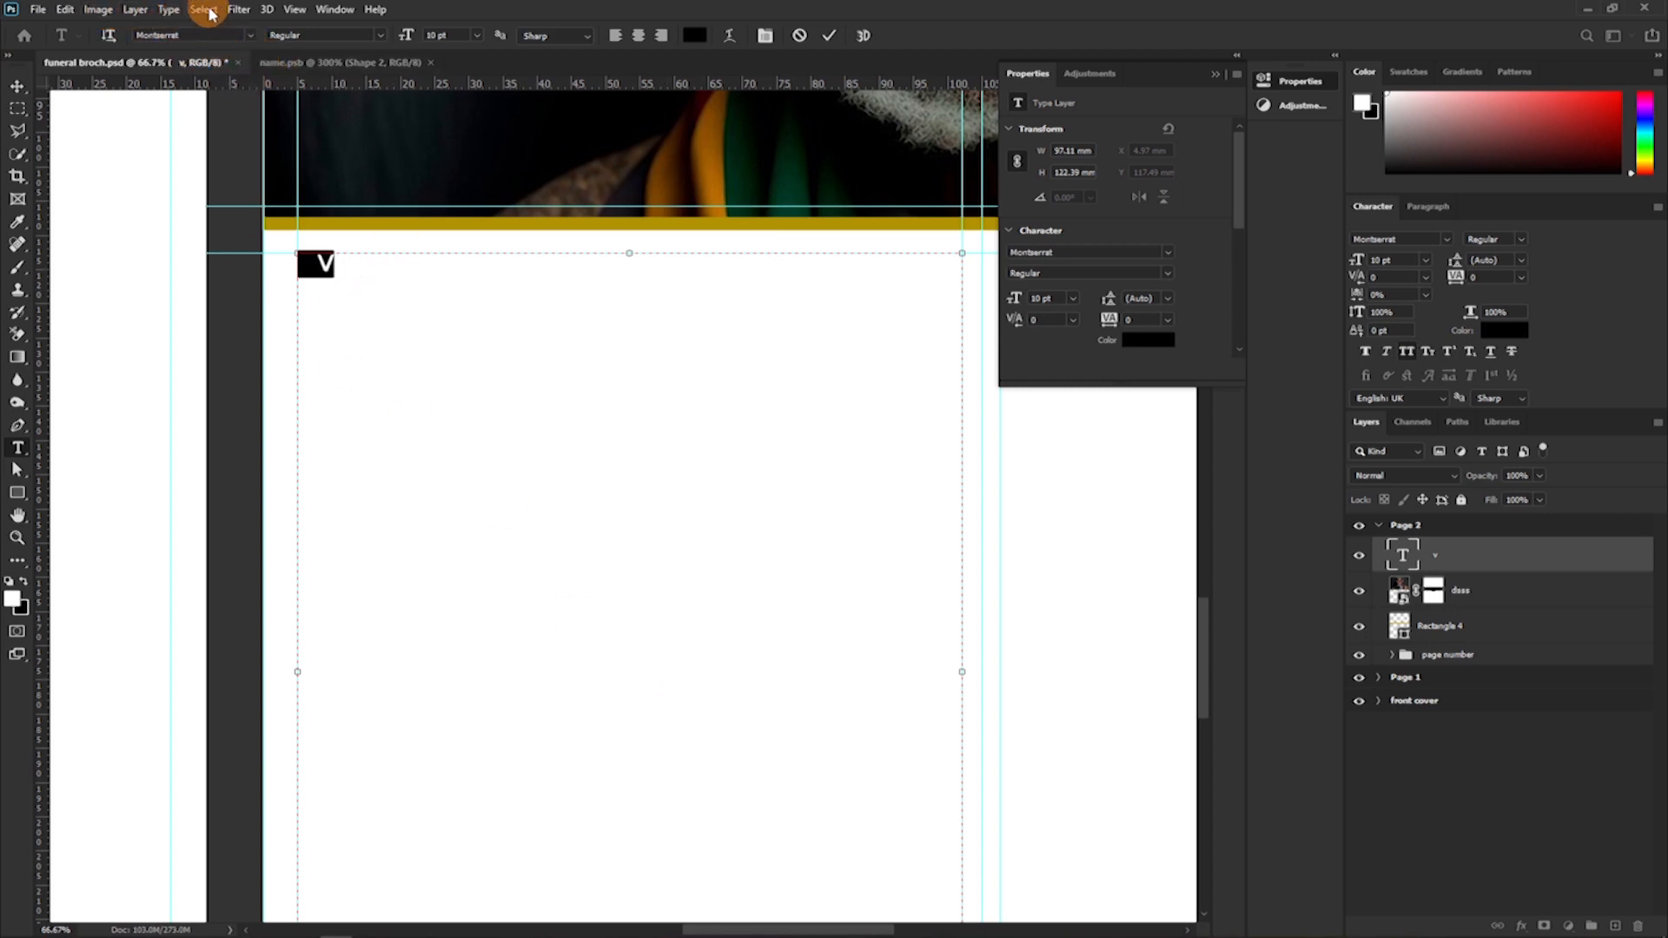
Fill the left-column text box with Lorem Ipsum and turn off All Caps for the whole text.
{"action": "left_click", "coordinate": [165, 11]}
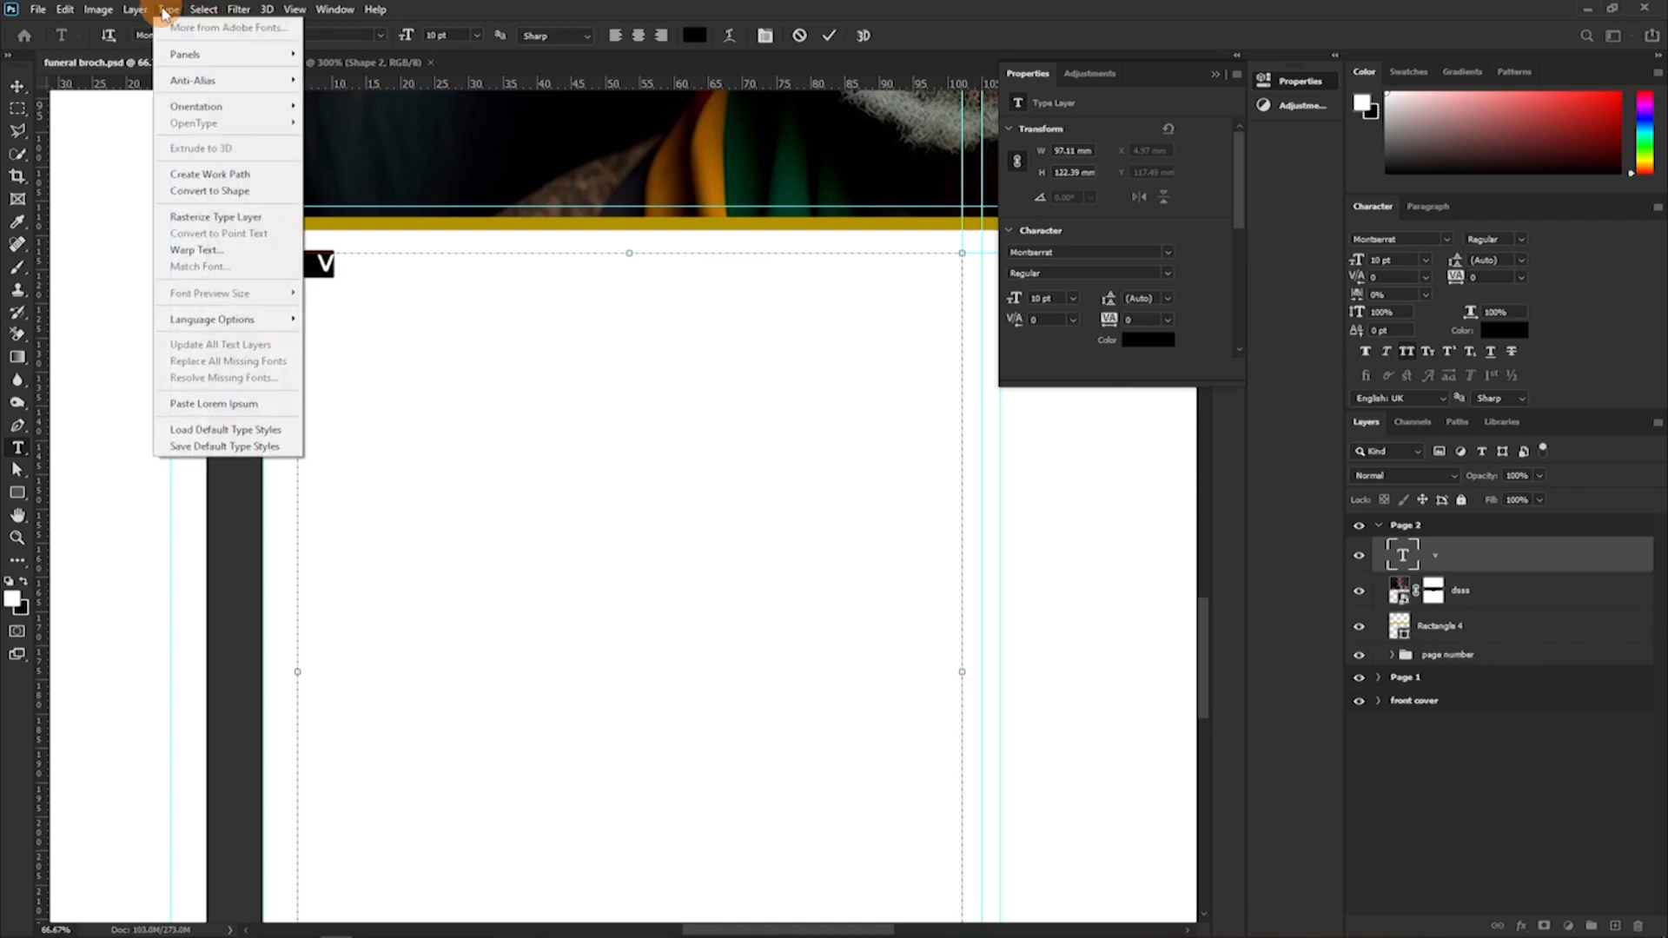
{"action": "left_click", "coordinate": [227, 403]}
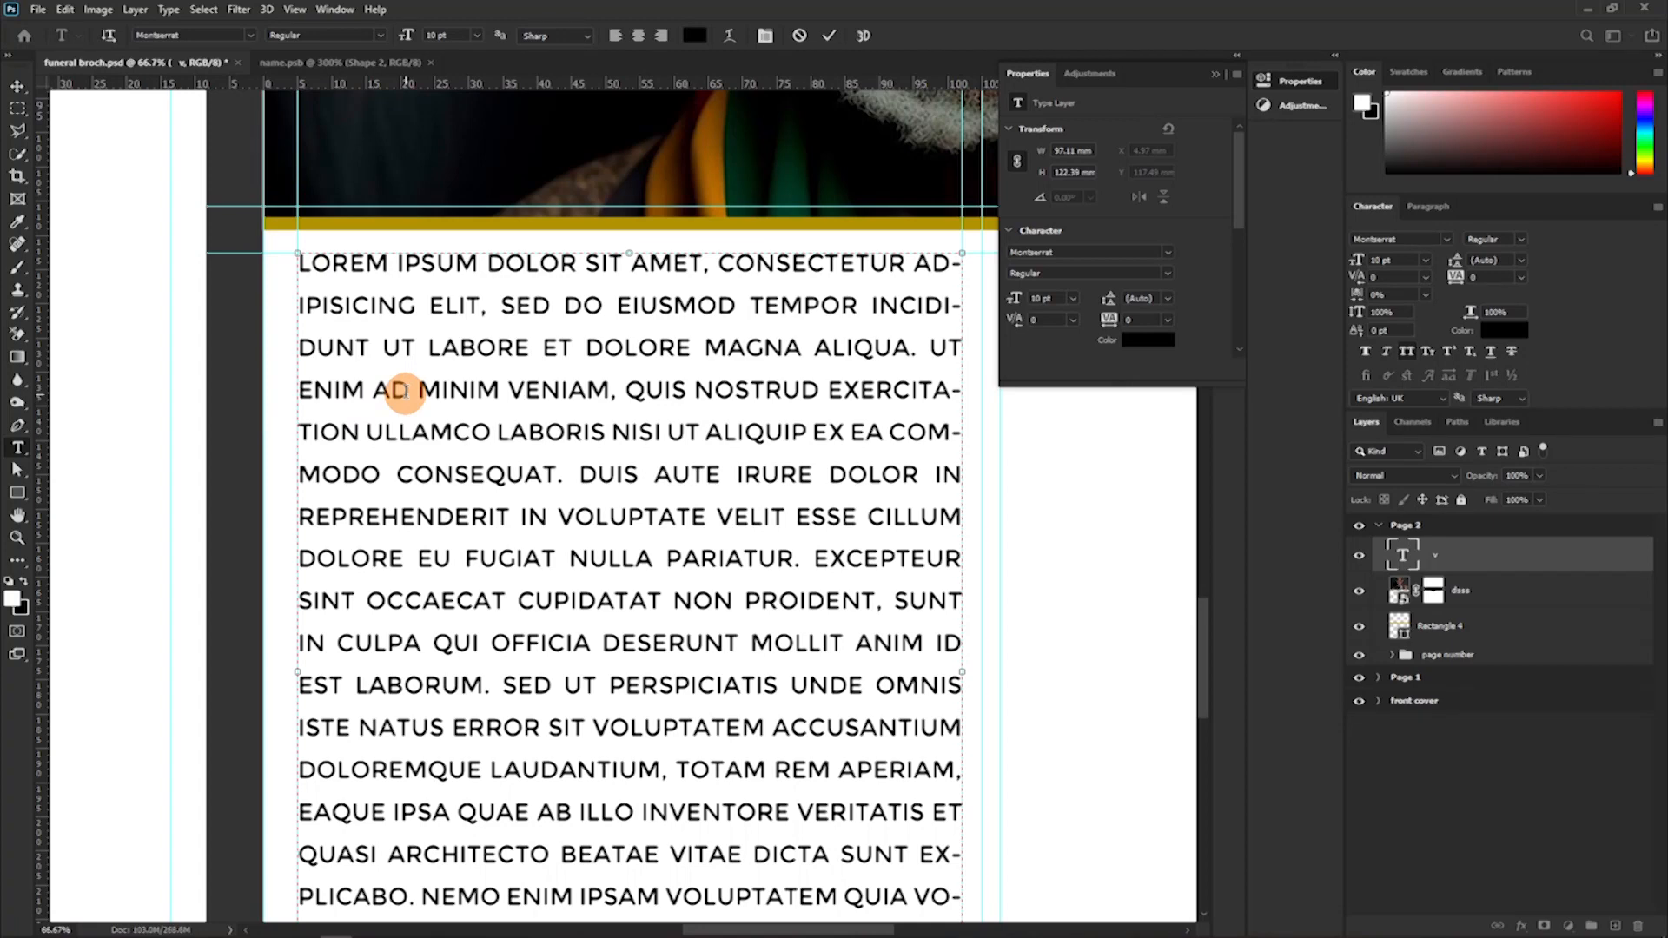
{"action": "key", "text": "ctrl+a"}
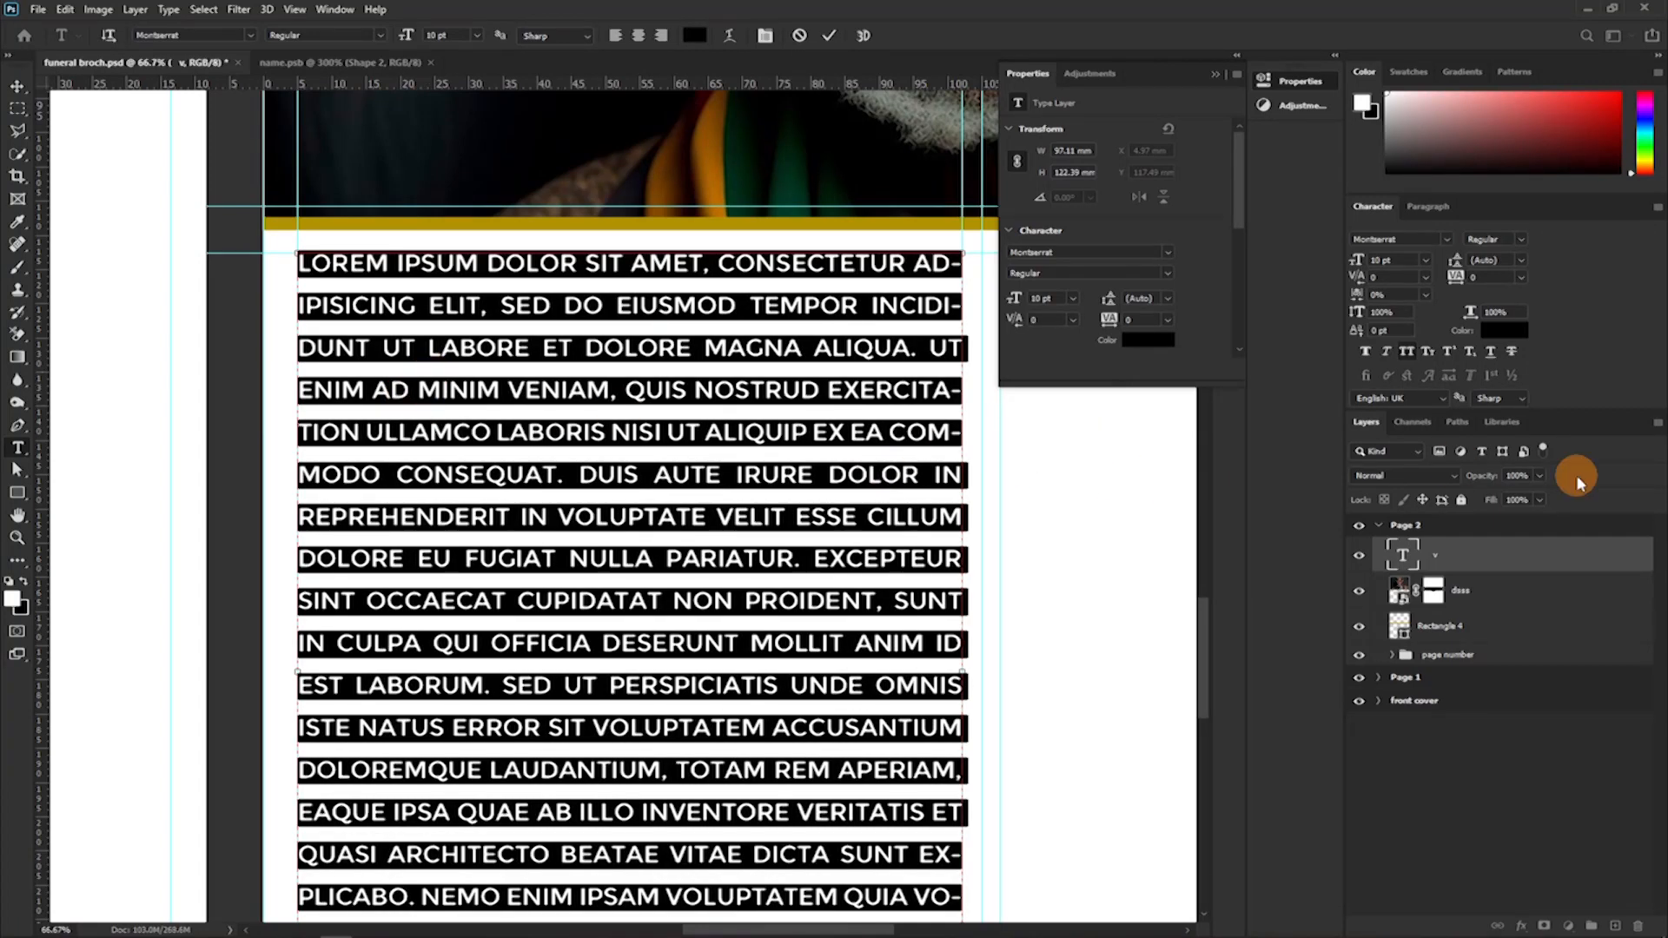
{"action": "left_click", "coordinate": [1406, 351]}
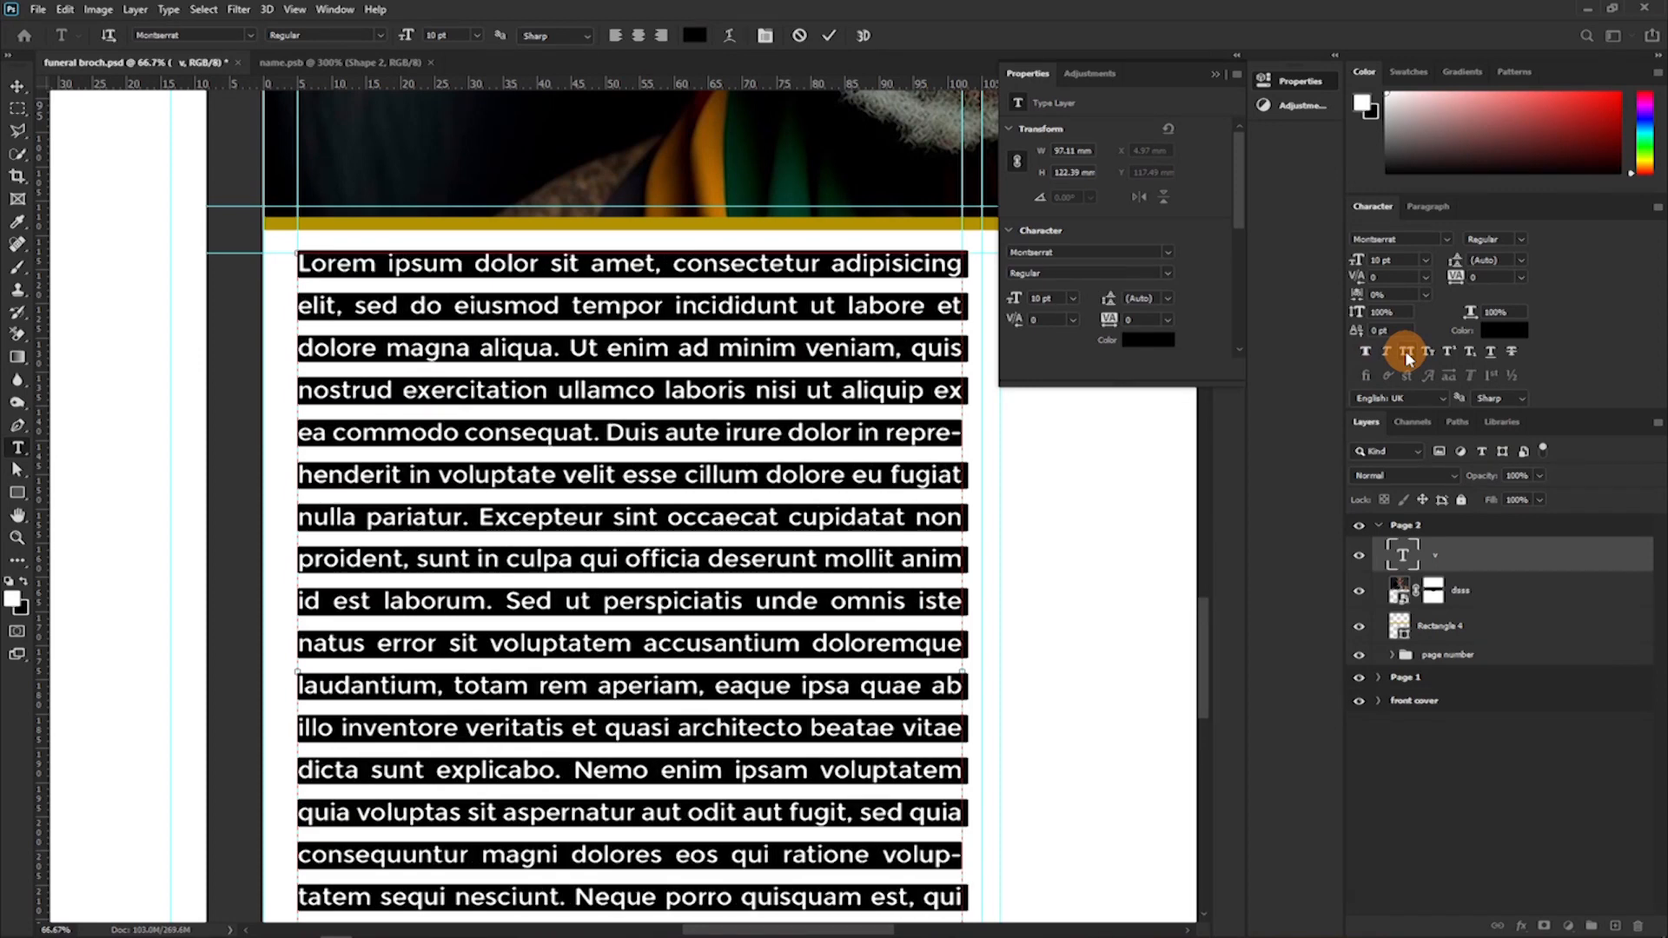
Set the leading of the Lorem Ipsum text to 12 pt.
{"action": "left_click", "coordinate": [1519, 259]}
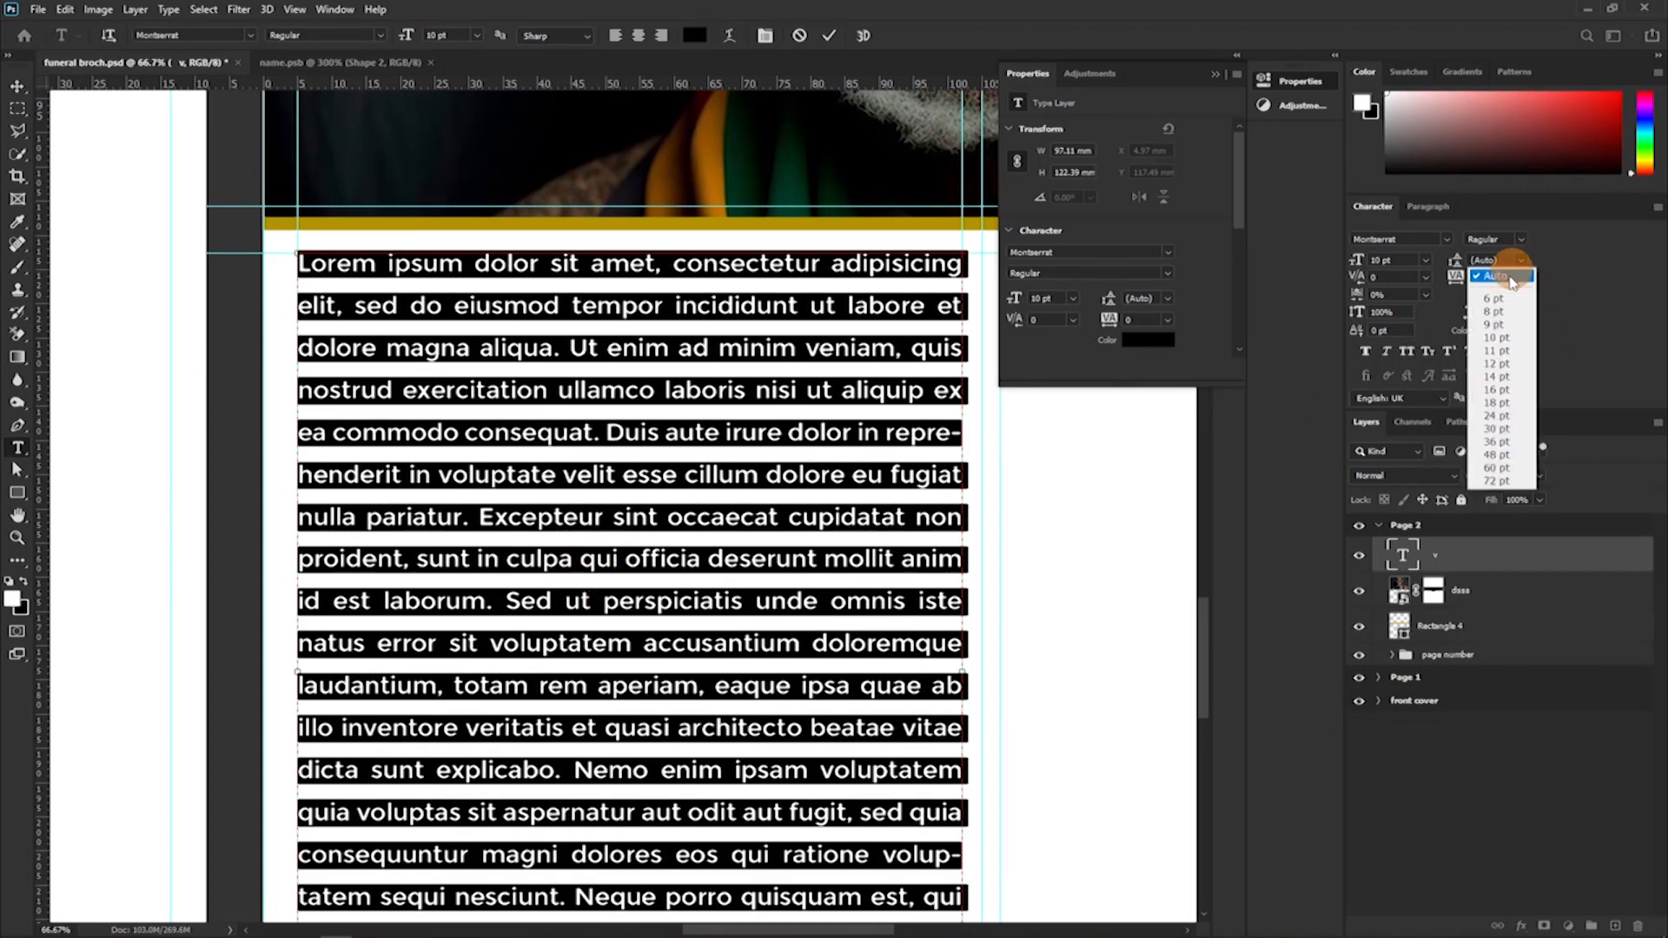
{"action": "left_click", "coordinate": [1495, 363]}
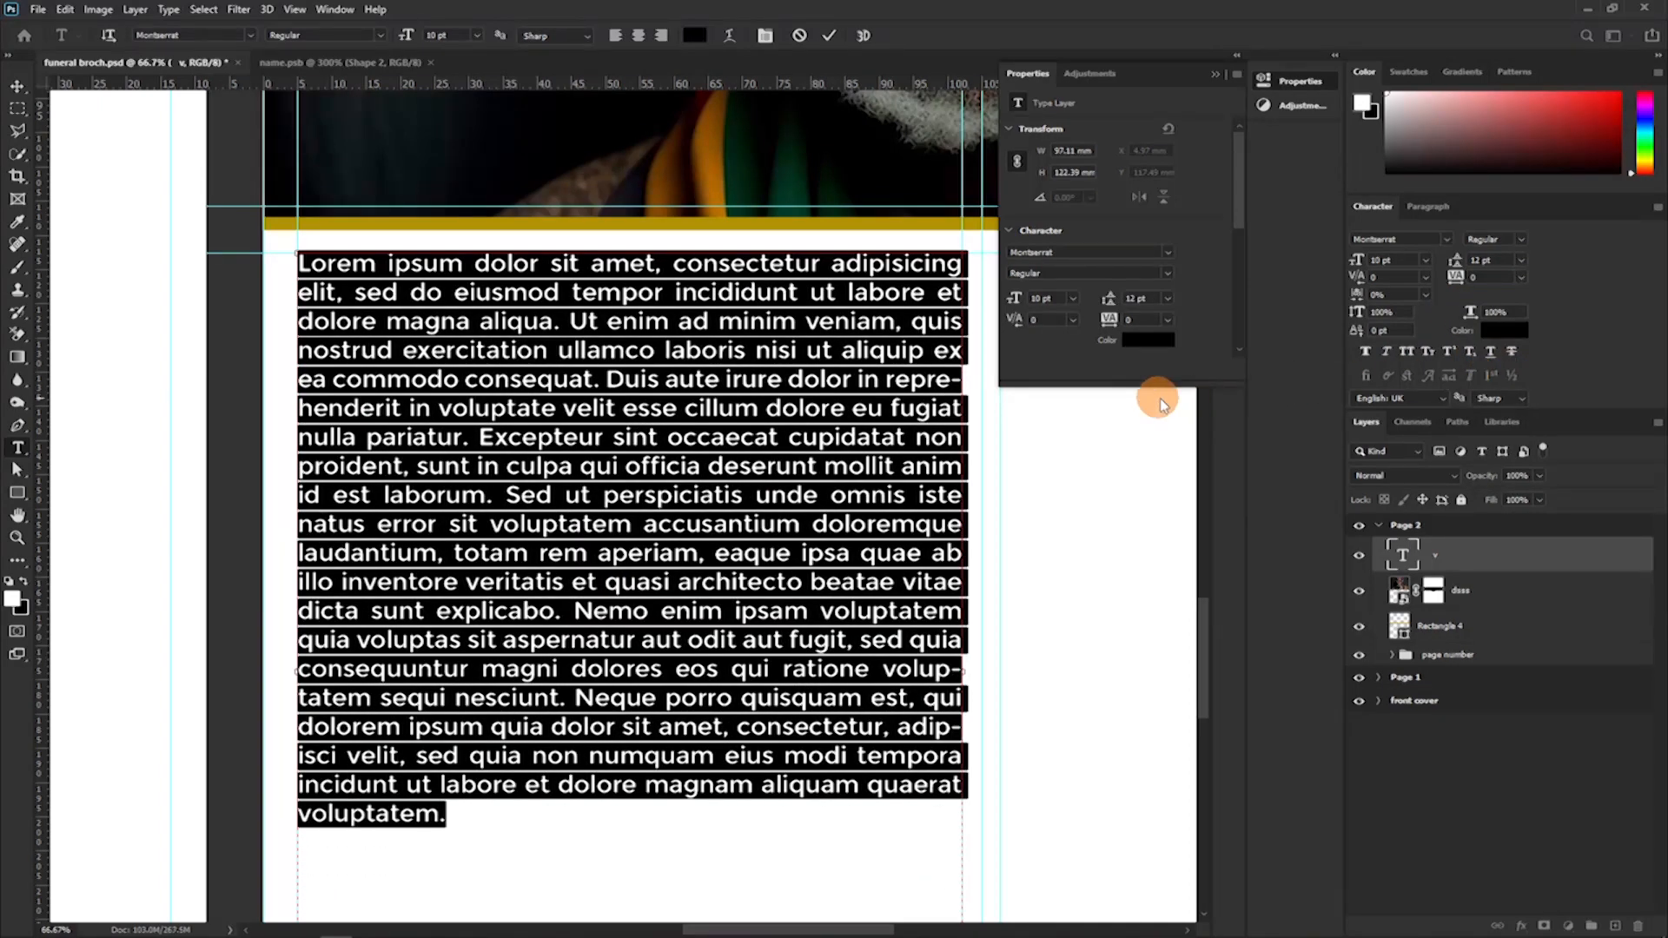
{"action": "left_click", "coordinate": [608, 444]}
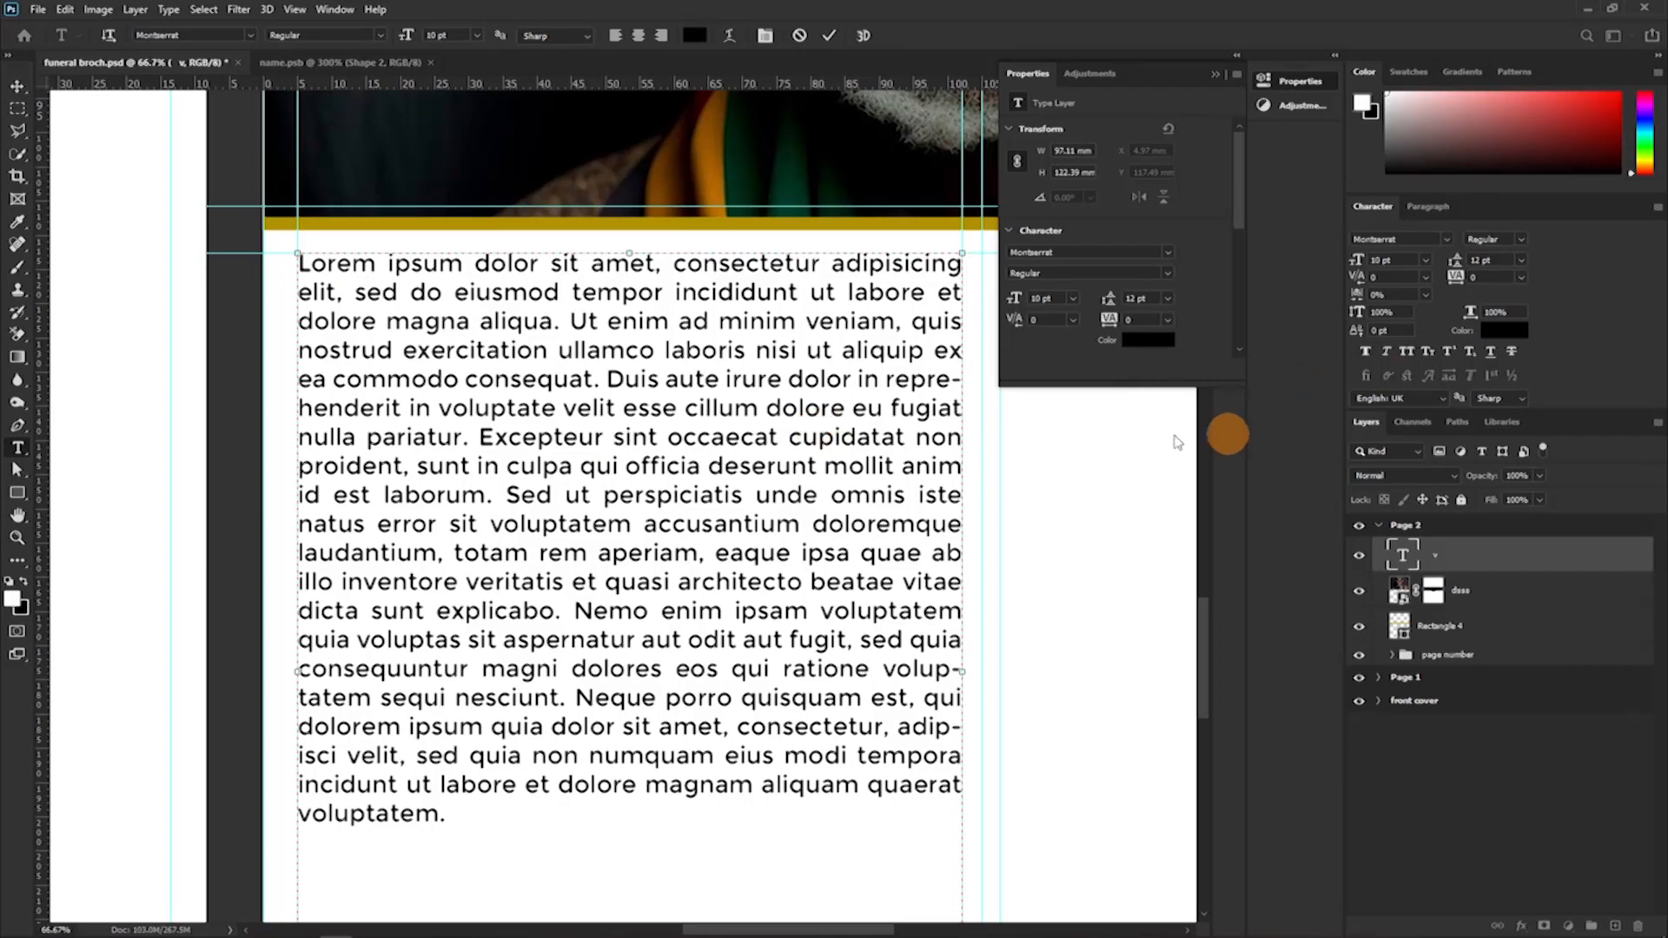
Try justifying the whole text with its last line centred, and return the last line to left alignment.
{"action": "key", "text": "ctrl+a"}
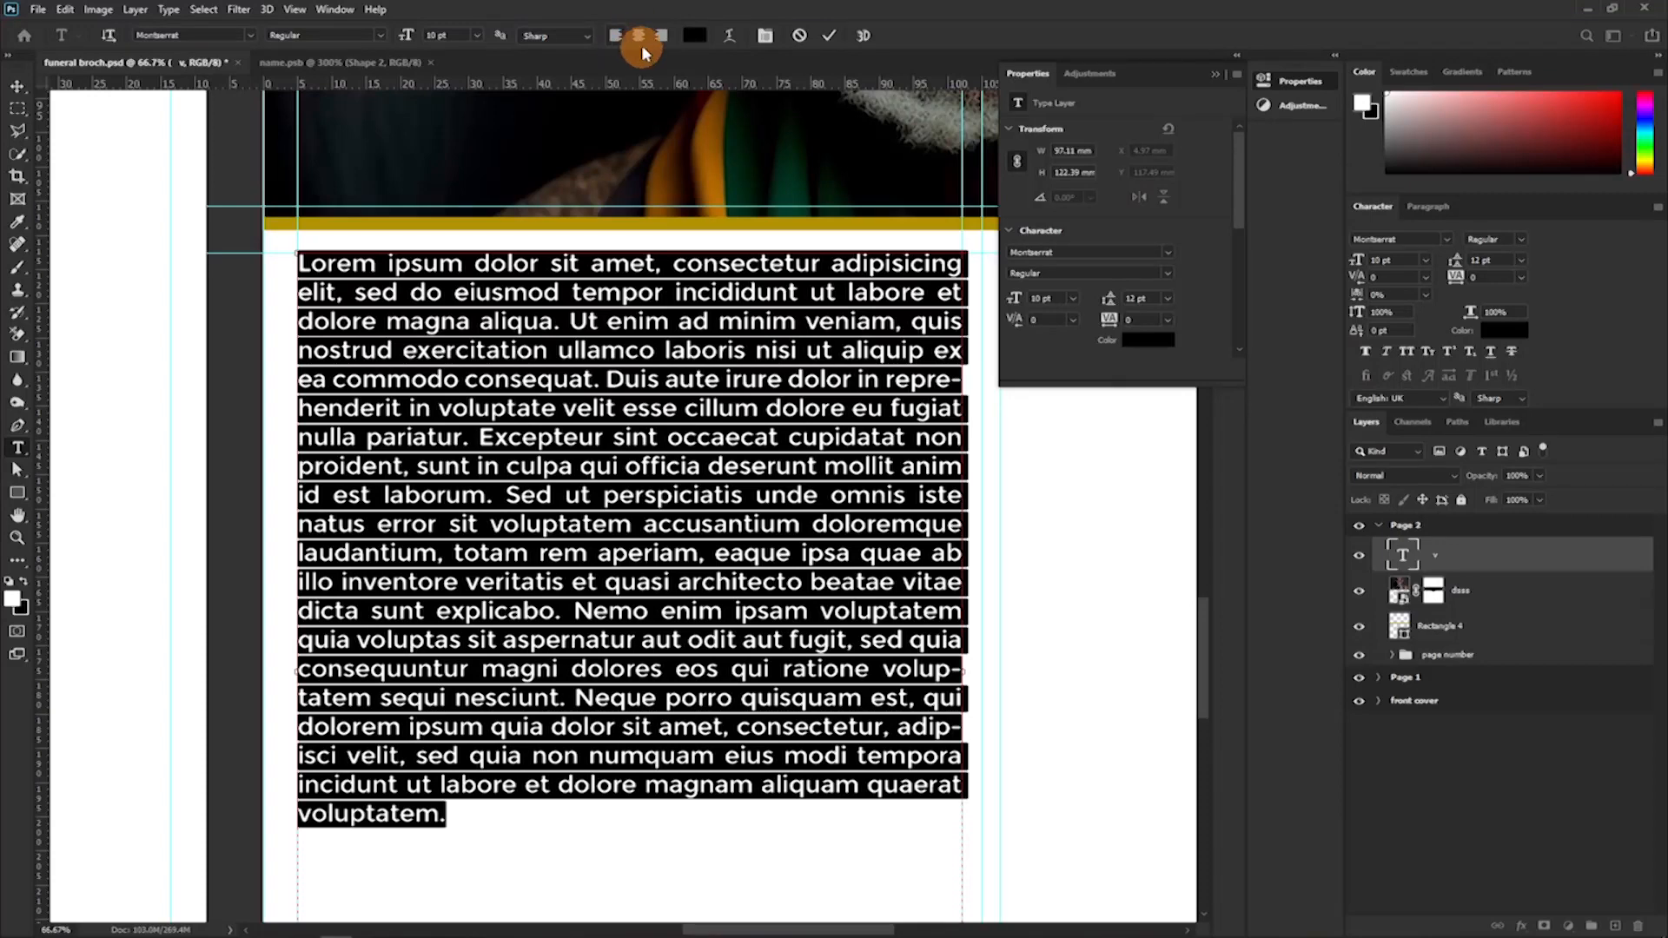
{"action": "left_click", "coordinate": [340, 22]}
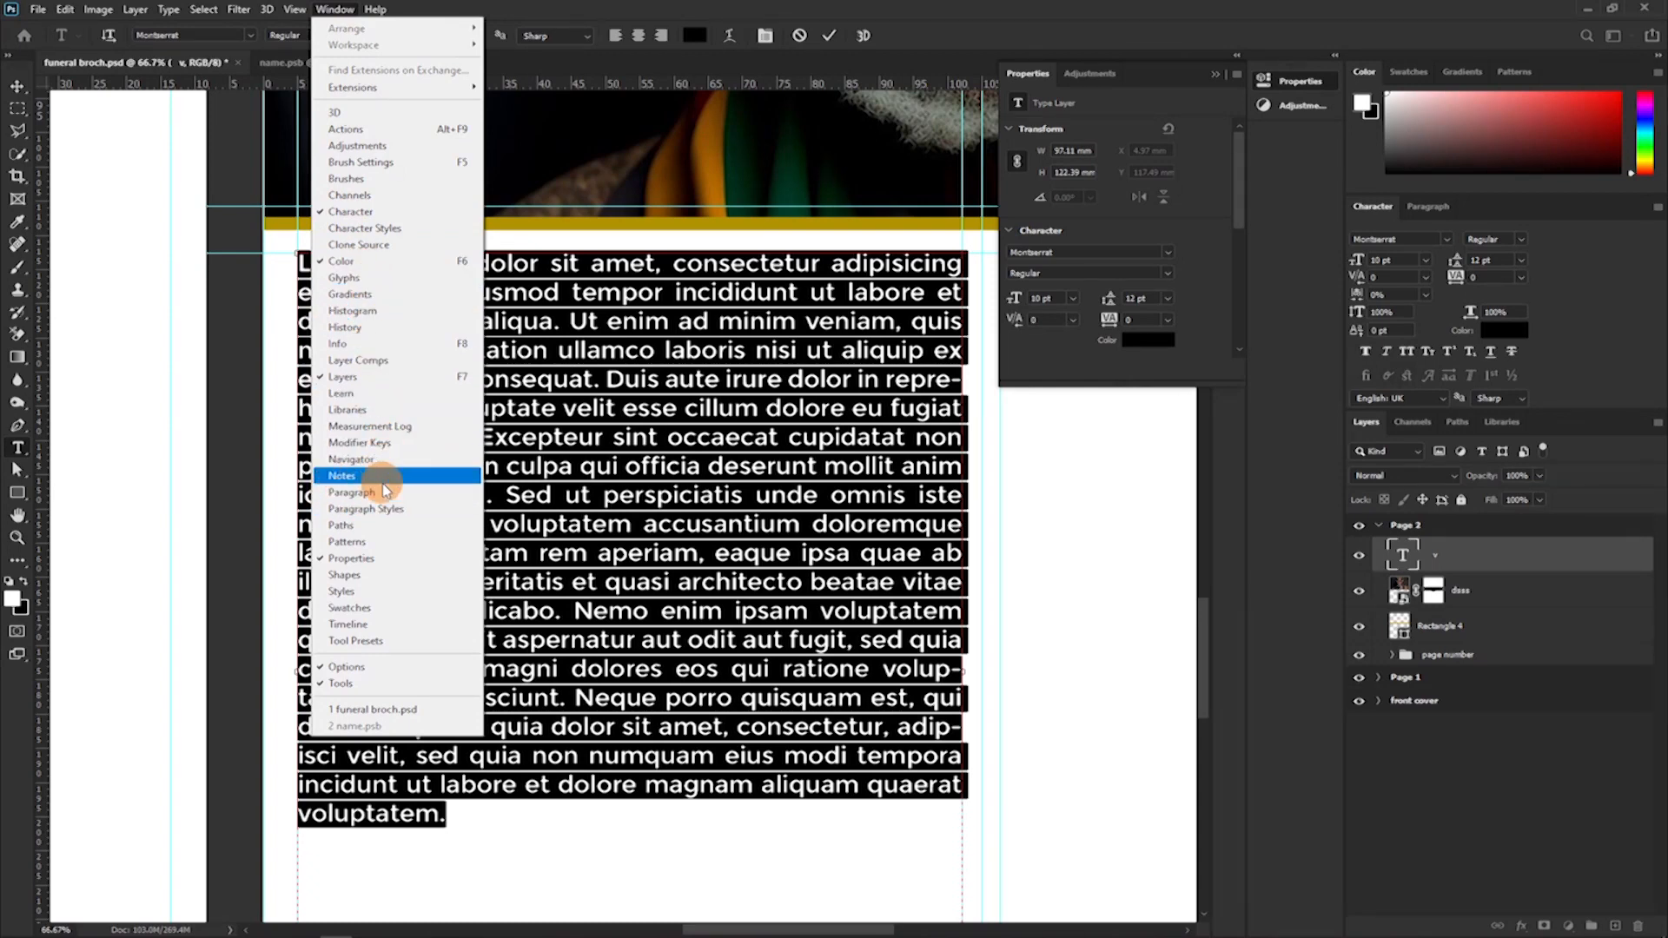
{"action": "left_click", "coordinate": [345, 494]}
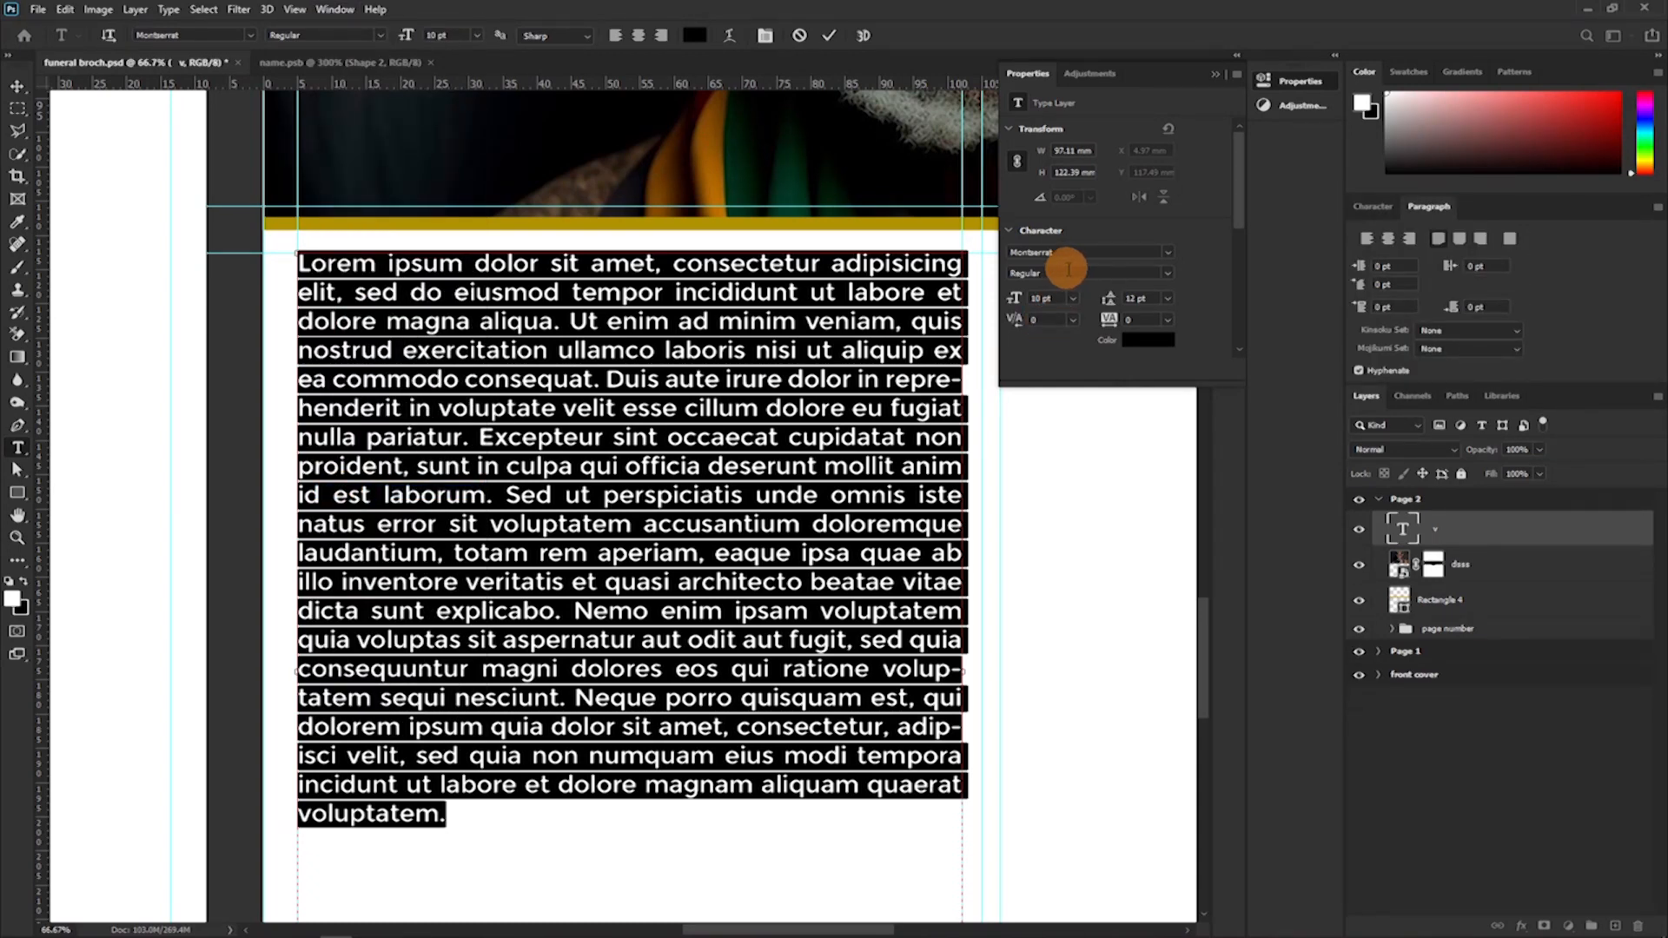
{"action": "left_click", "coordinate": [1452, 238]}
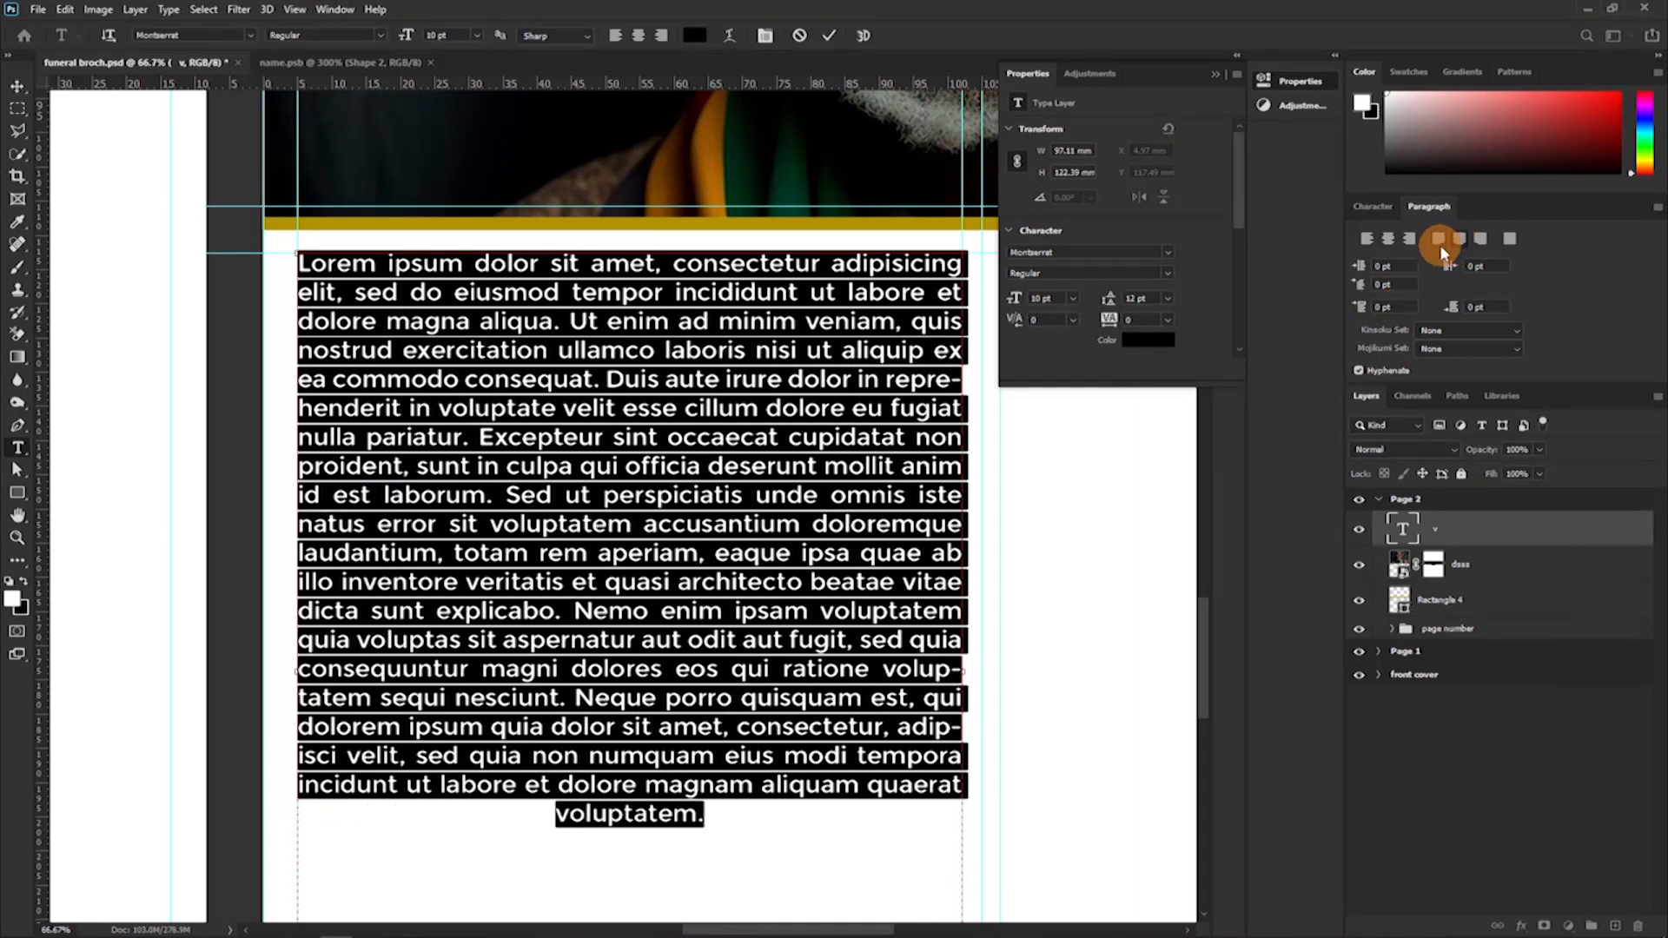
{"action": "left_click", "coordinate": [1438, 241]}
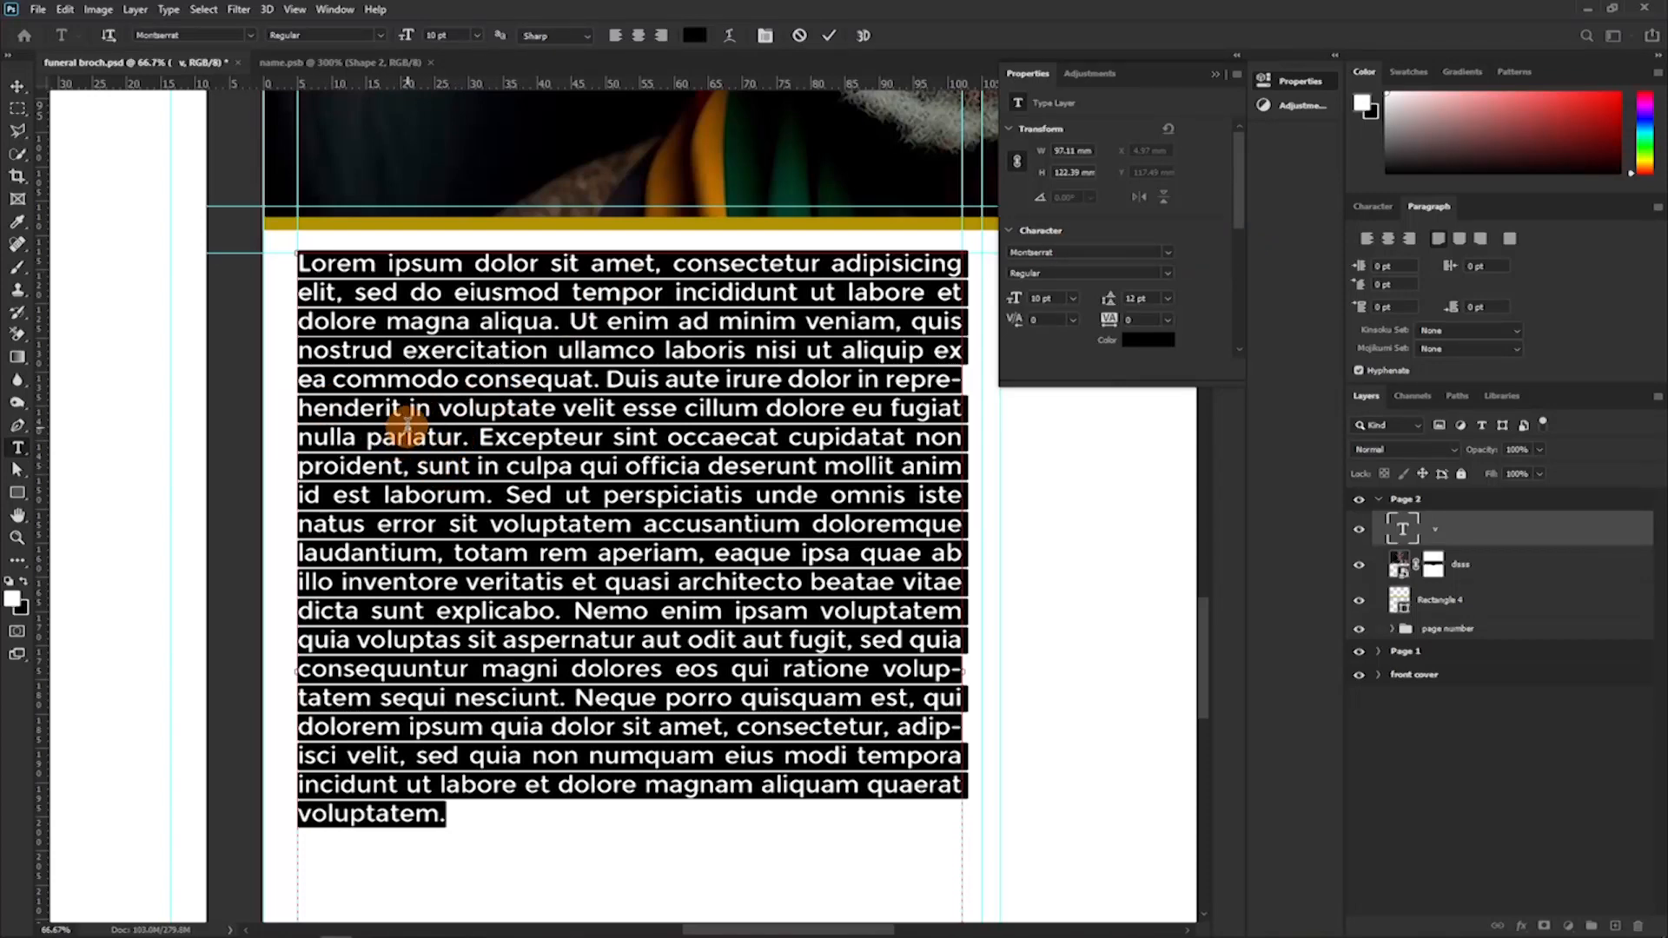
Split the text into three paragraphs with a blank line before "Excepteur" and another before "sed quia".
{"action": "left_click", "coordinate": [569, 430]}
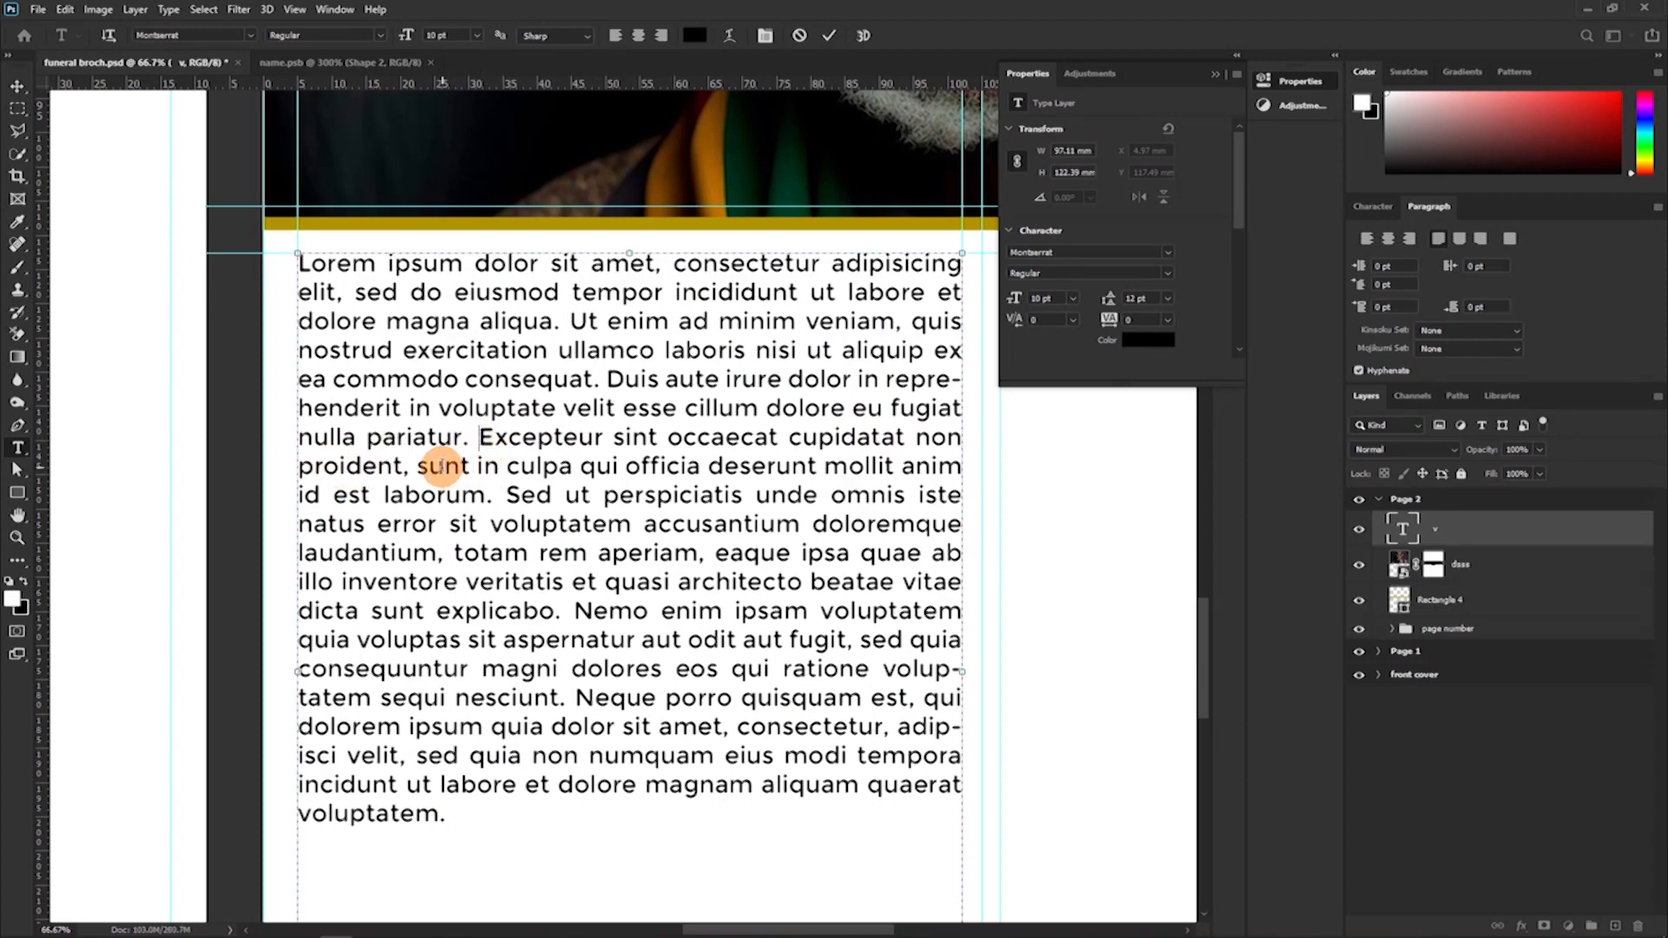
{"action": "key", "text": "Return"}
{"action": "key", "text": "Return"}
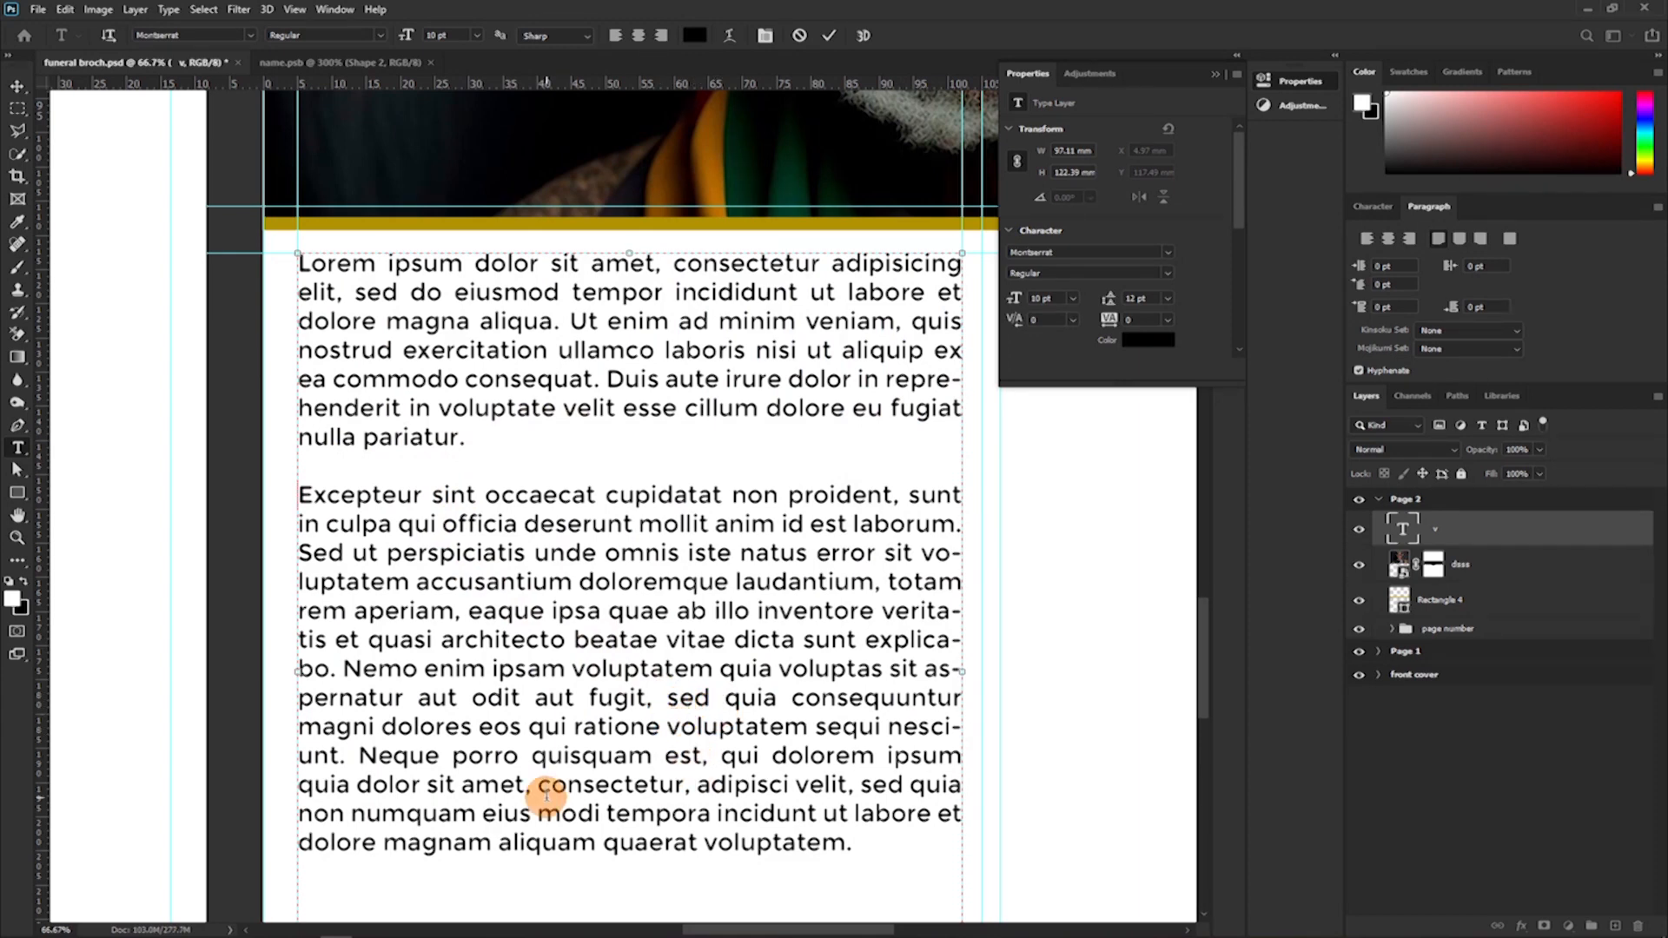
{"action": "left_click", "coordinate": [647, 699]}
{"action": "key", "text": "Return"}
{"action": "key", "text": "Return"}
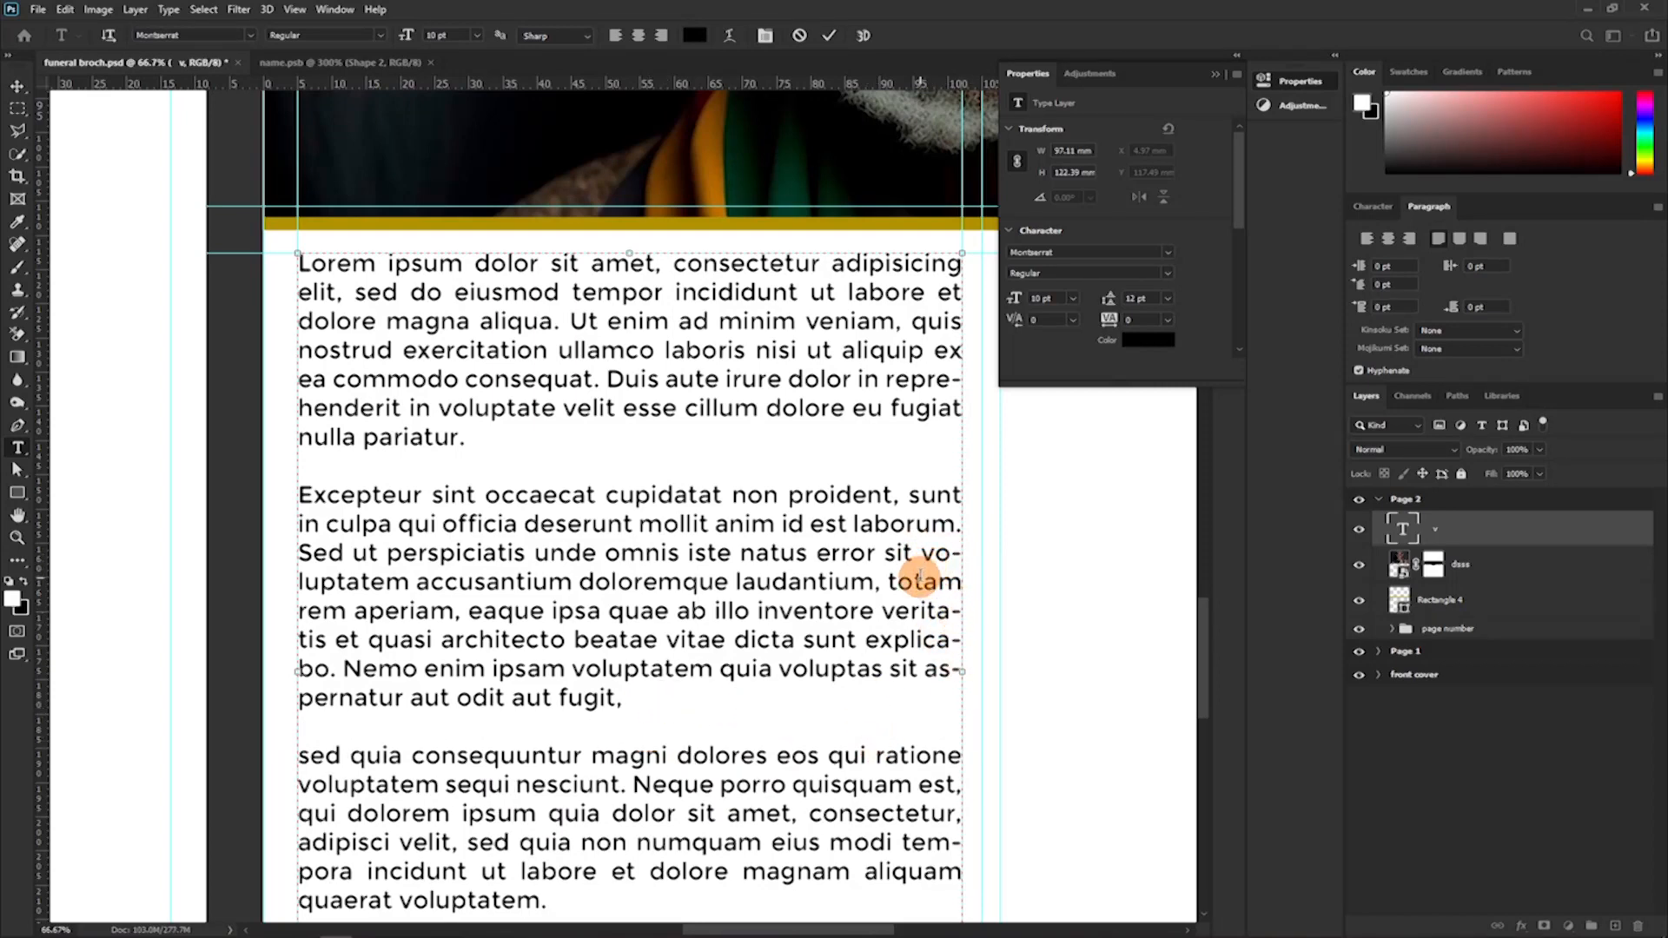
{"action": "key", "text": "ctrl+a"}
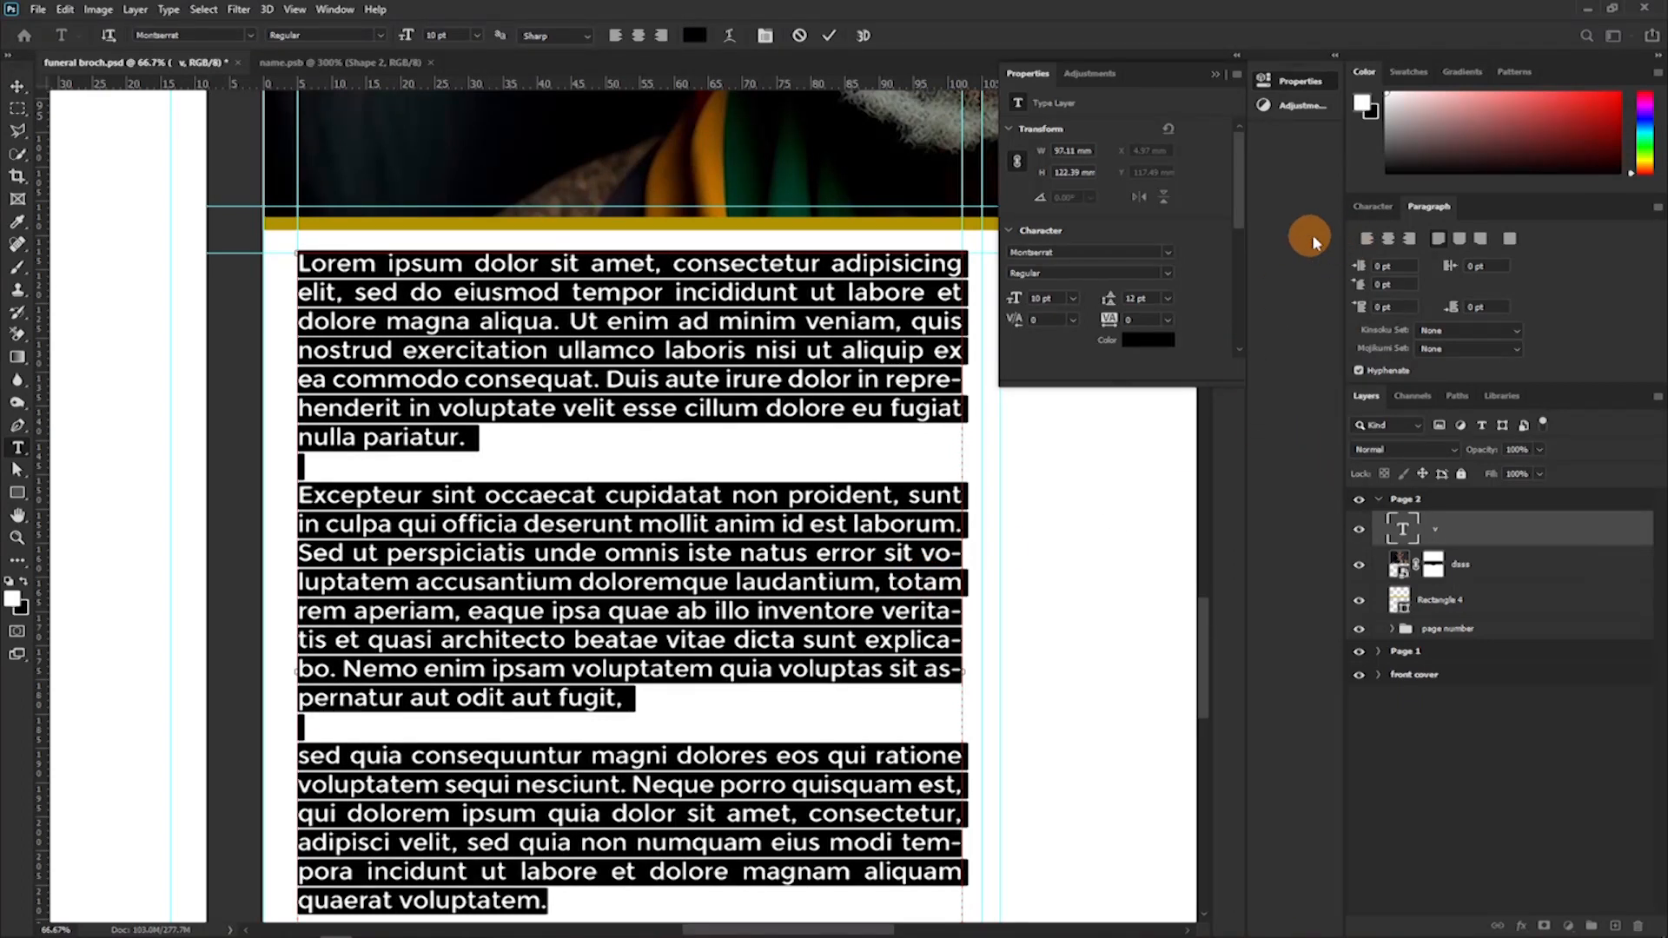
{"action": "left_click", "coordinate": [1363, 211]}
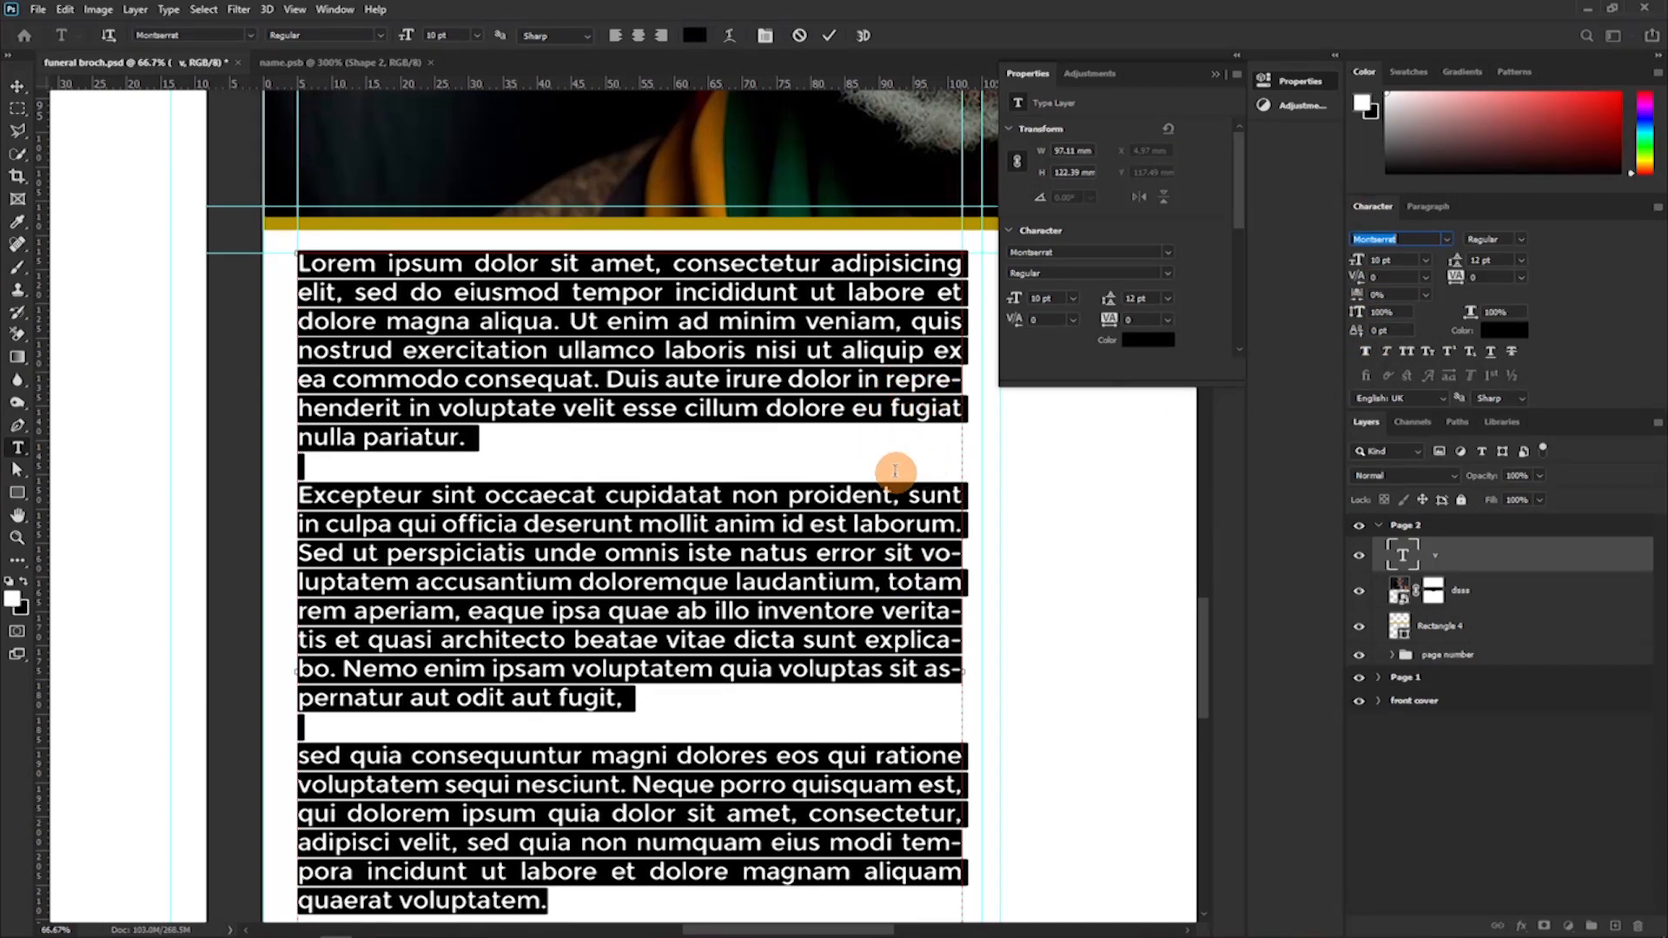
Insert line breaks before "reprehenderit", "eu", "voluptatem", "explicabo" and "voluptas" in the first two paragraphs.
{"action": "left_click", "coordinate": [884, 380]}
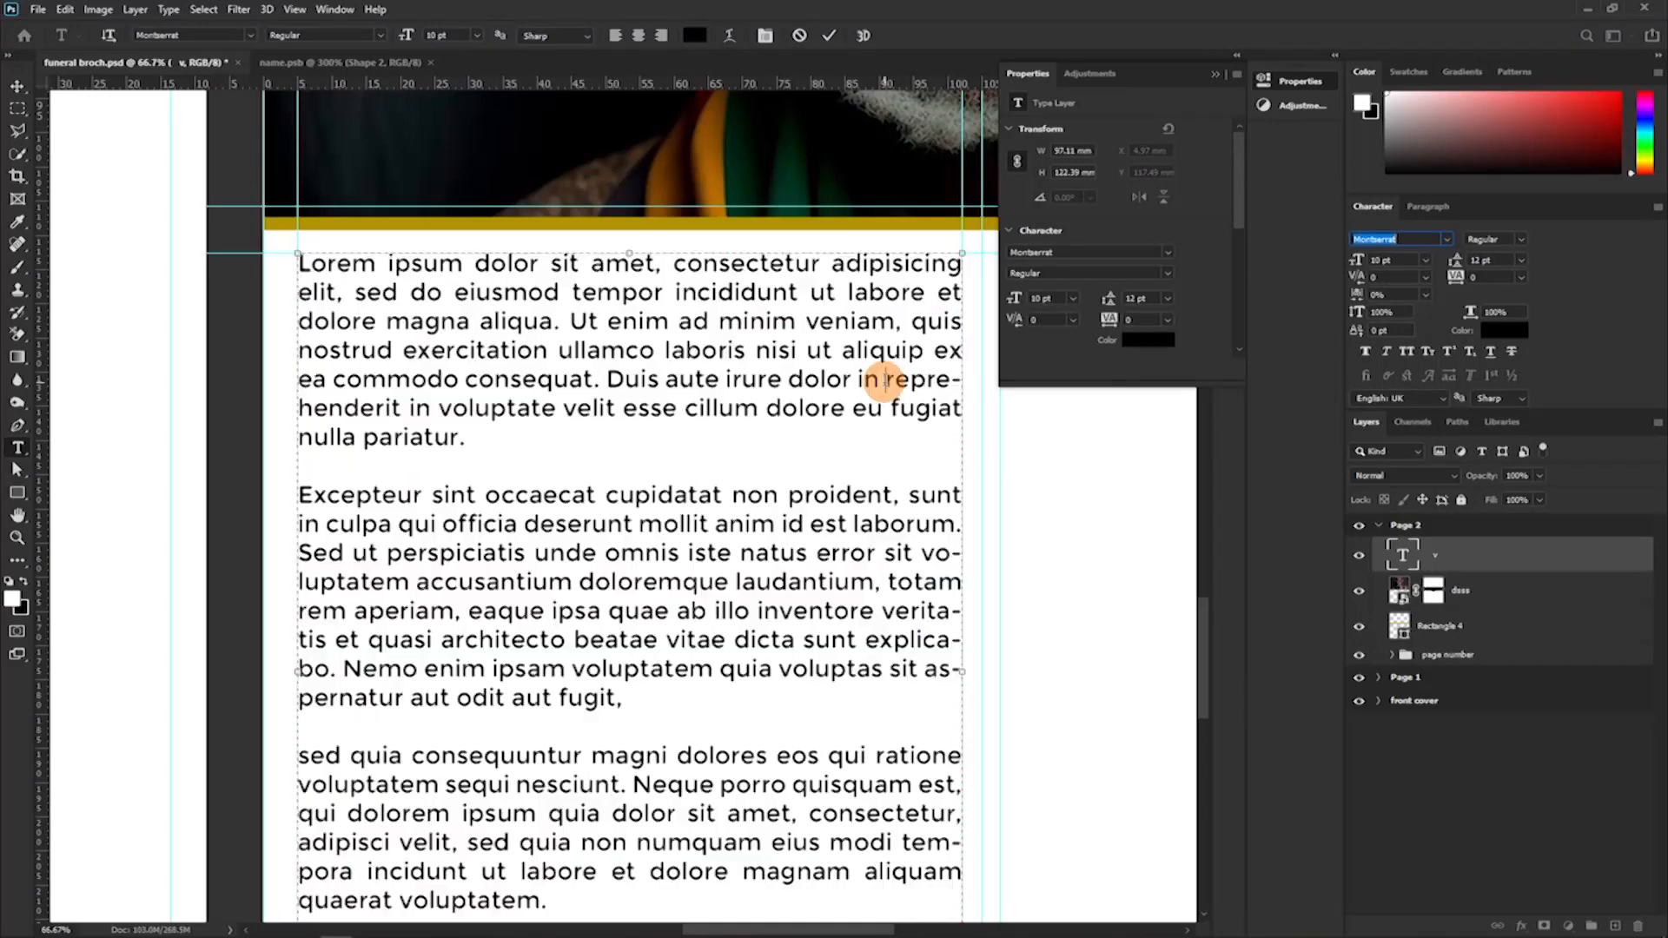
{"action": "key", "text": "Return"}
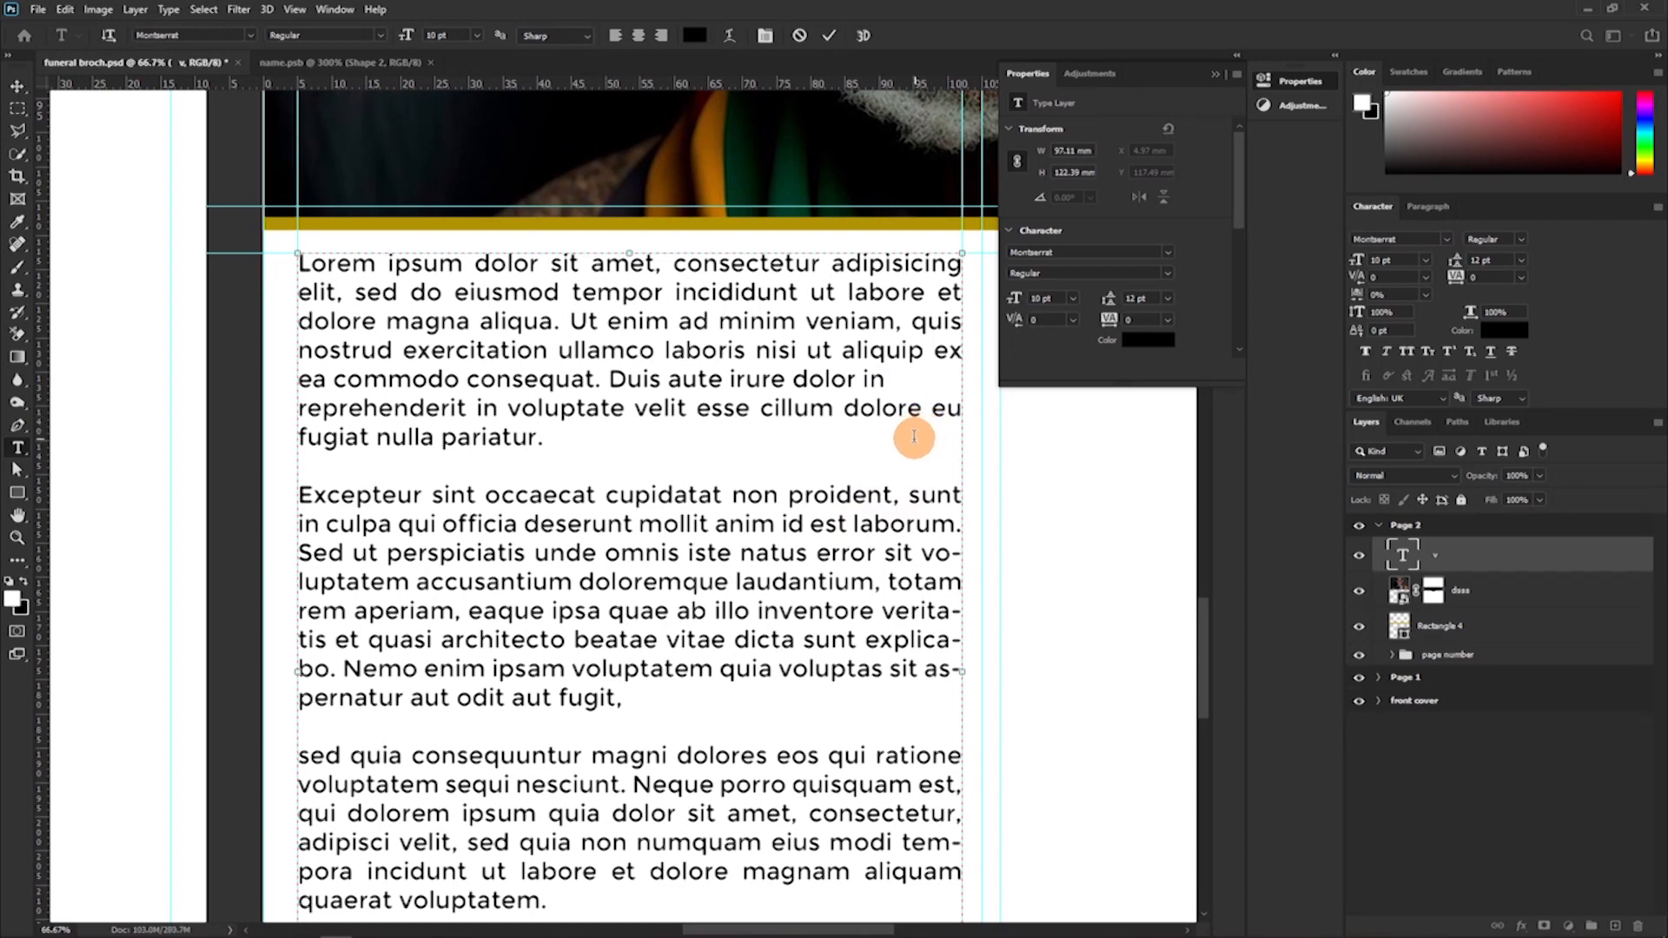
{"action": "key", "text": "Return"}
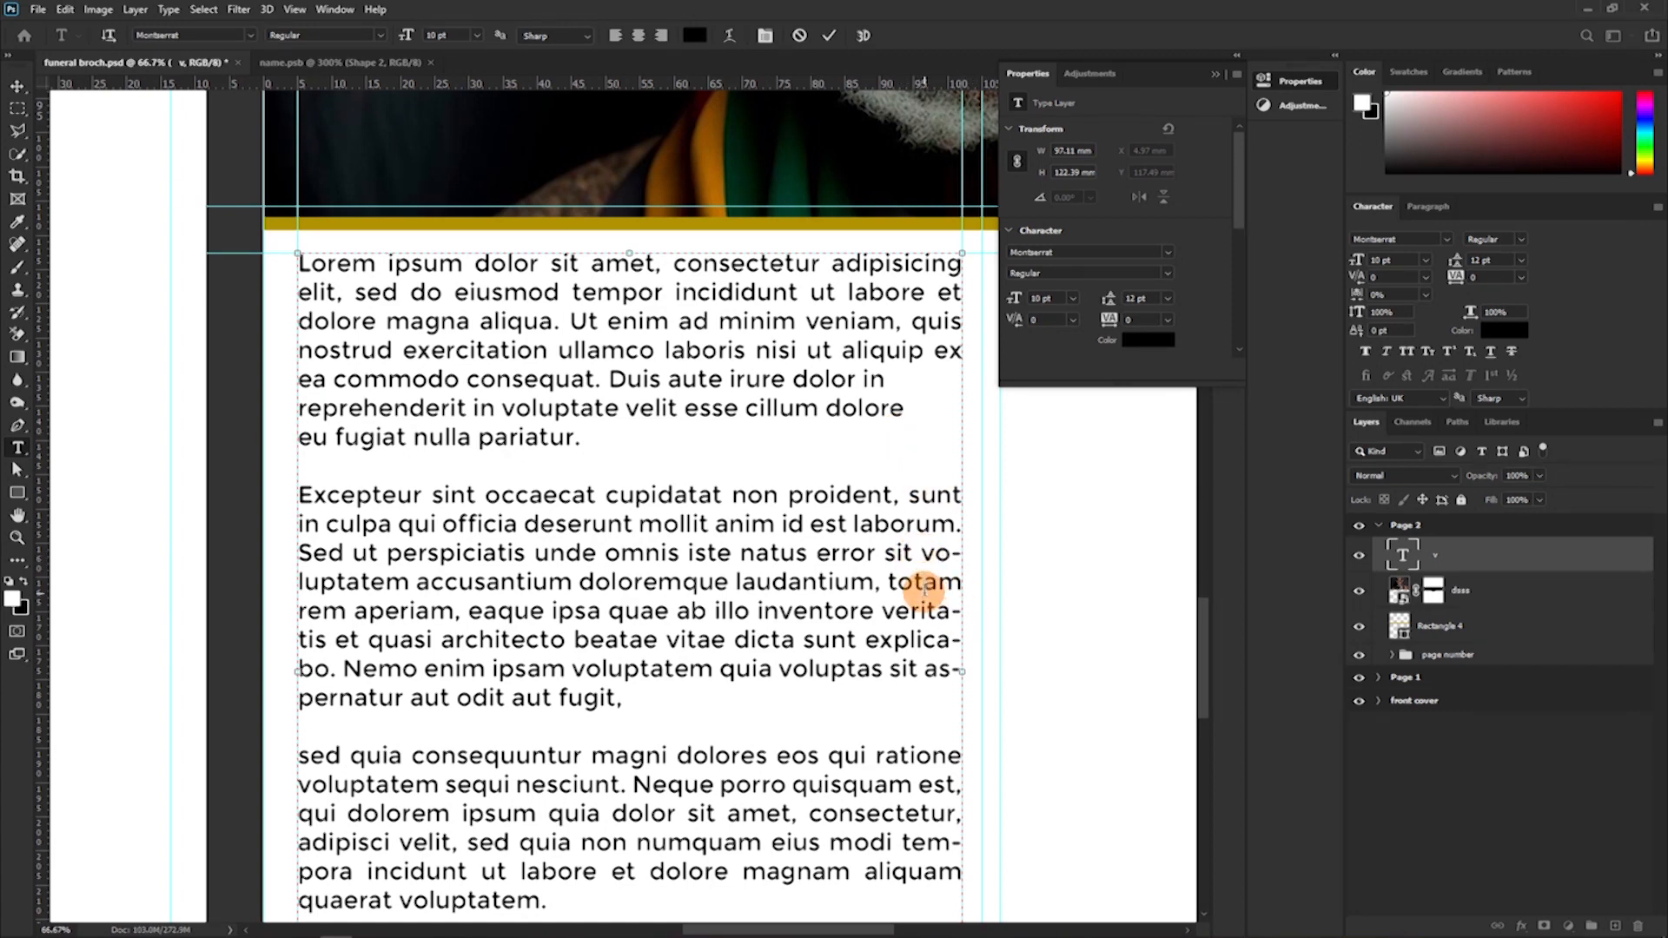
{"action": "key", "text": "Return"}
{"action": "left_click", "coordinate": [922, 641]}
{"action": "key", "text": "Return"}
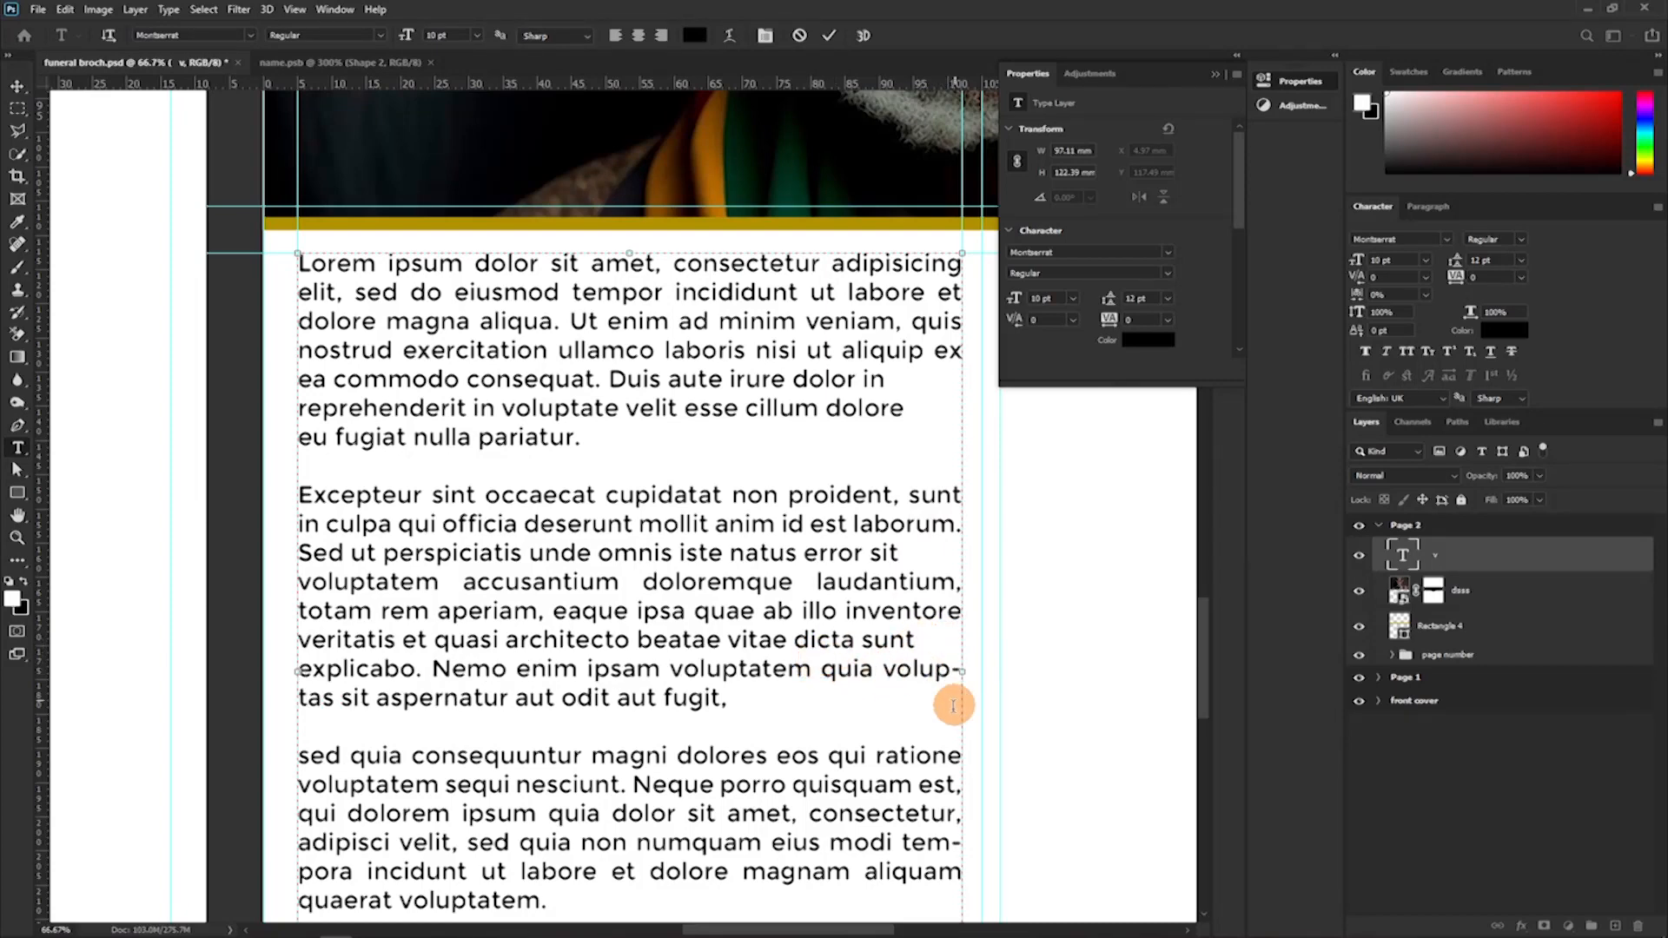
{"action": "left_click", "coordinate": [885, 669]}
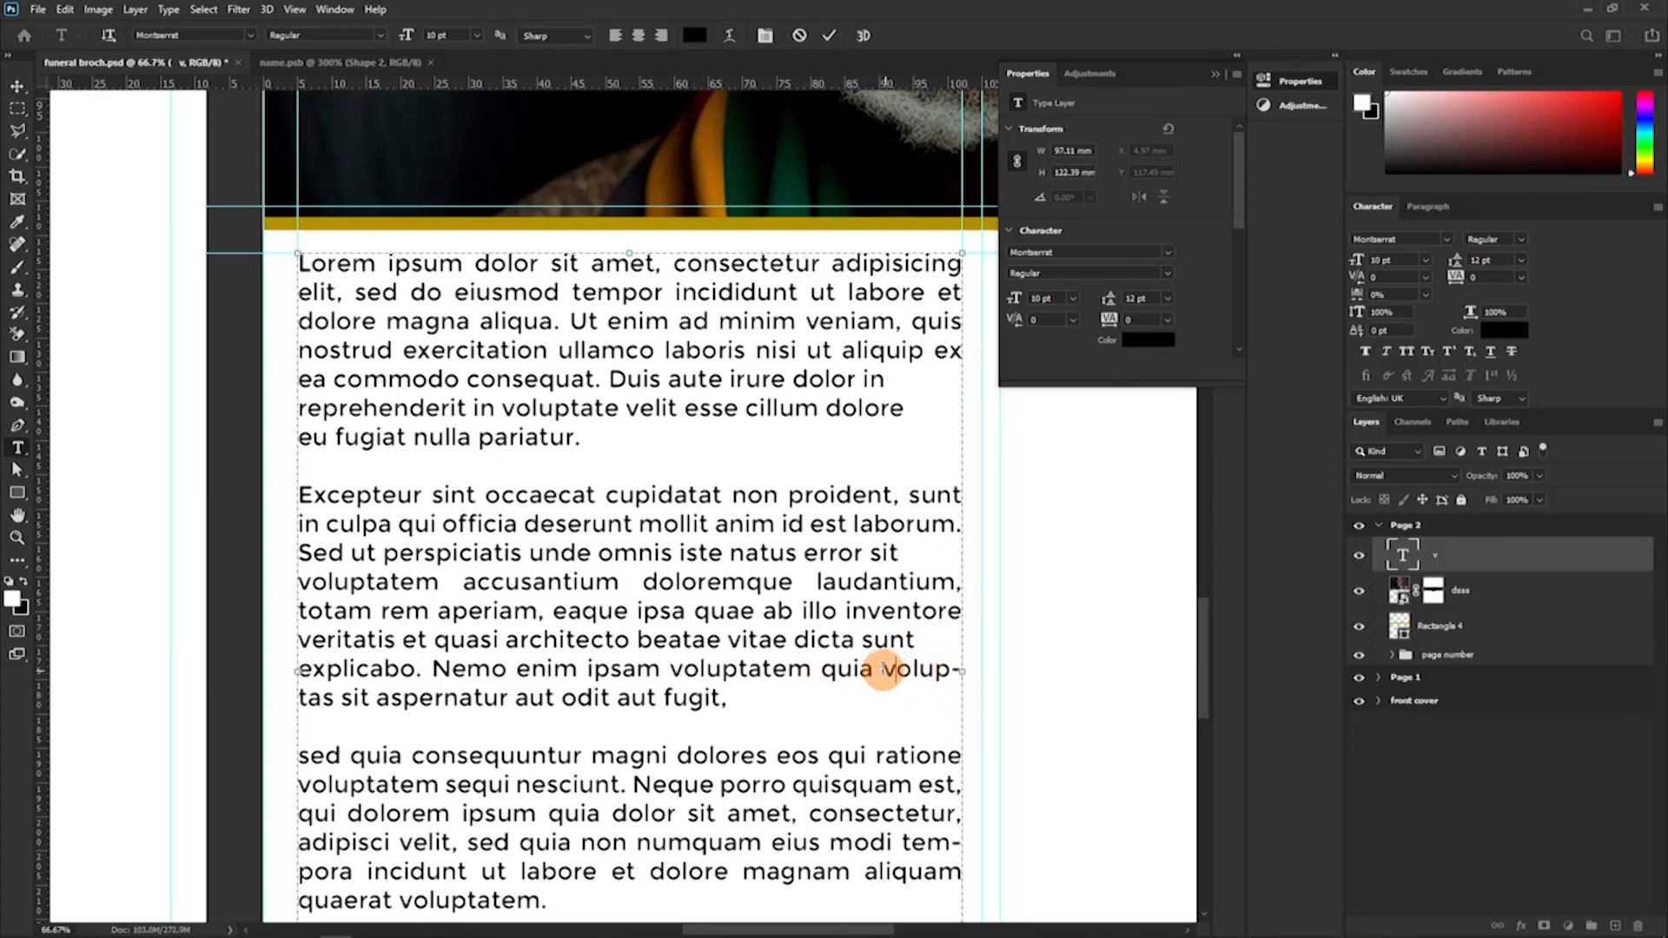
{"action": "key", "text": "Return"}
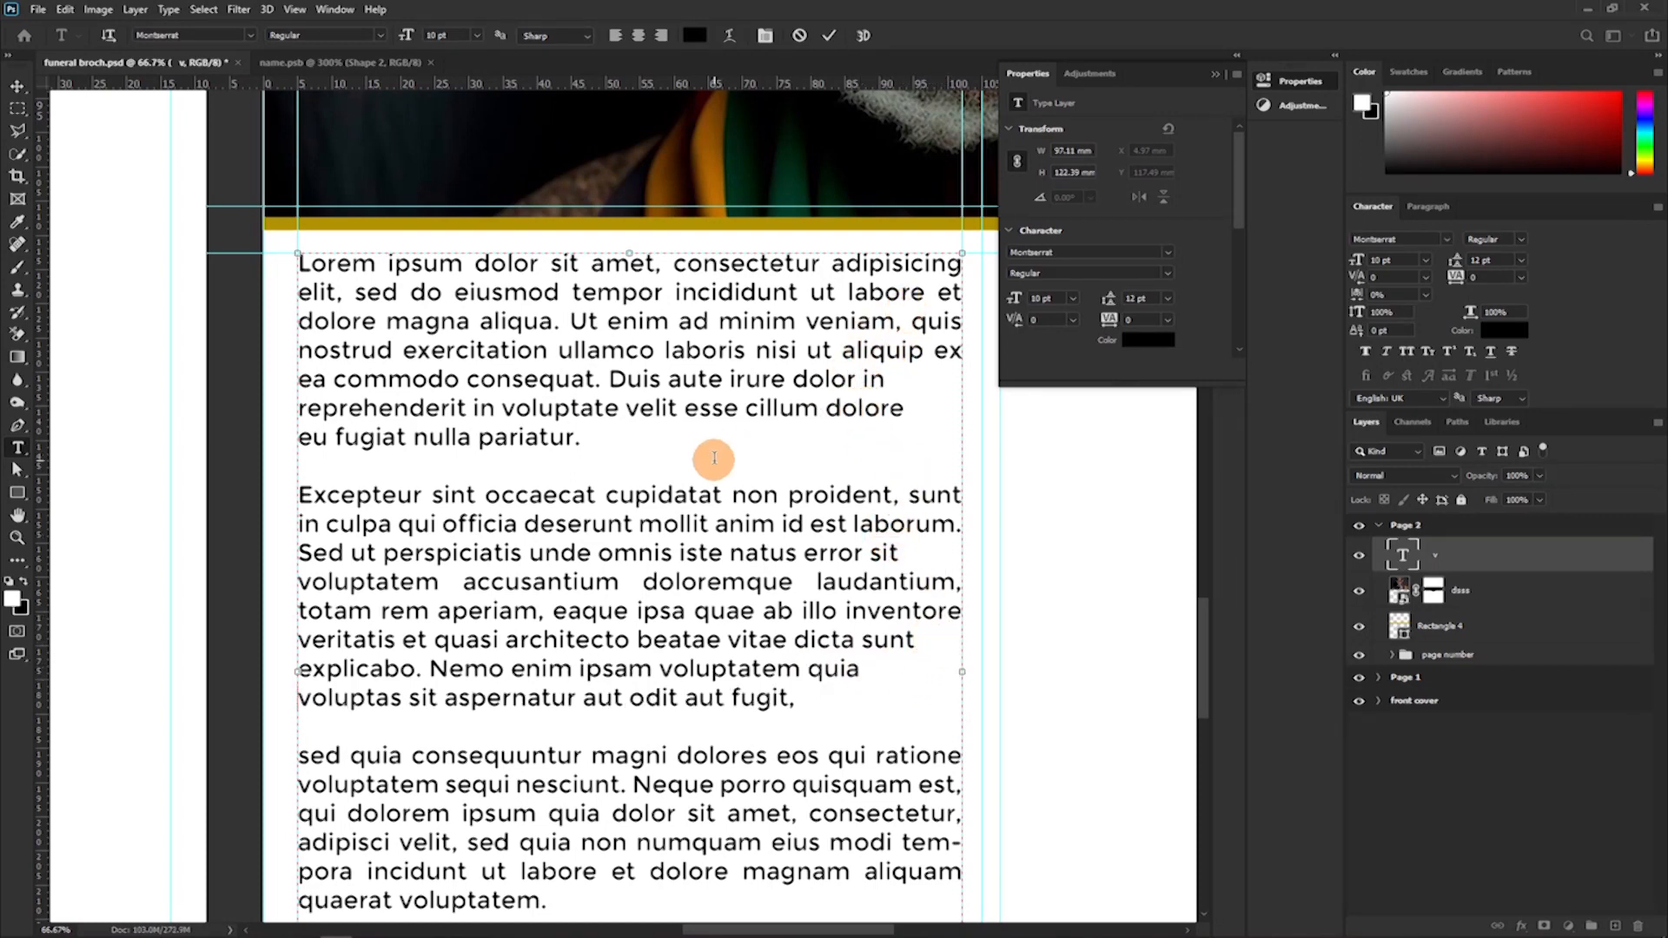
Undo the line break before "voluptas" and remove the ones before "explicabo", "reprehenderit" and "eu".
{"action": "key", "text": "ctrl+z"}
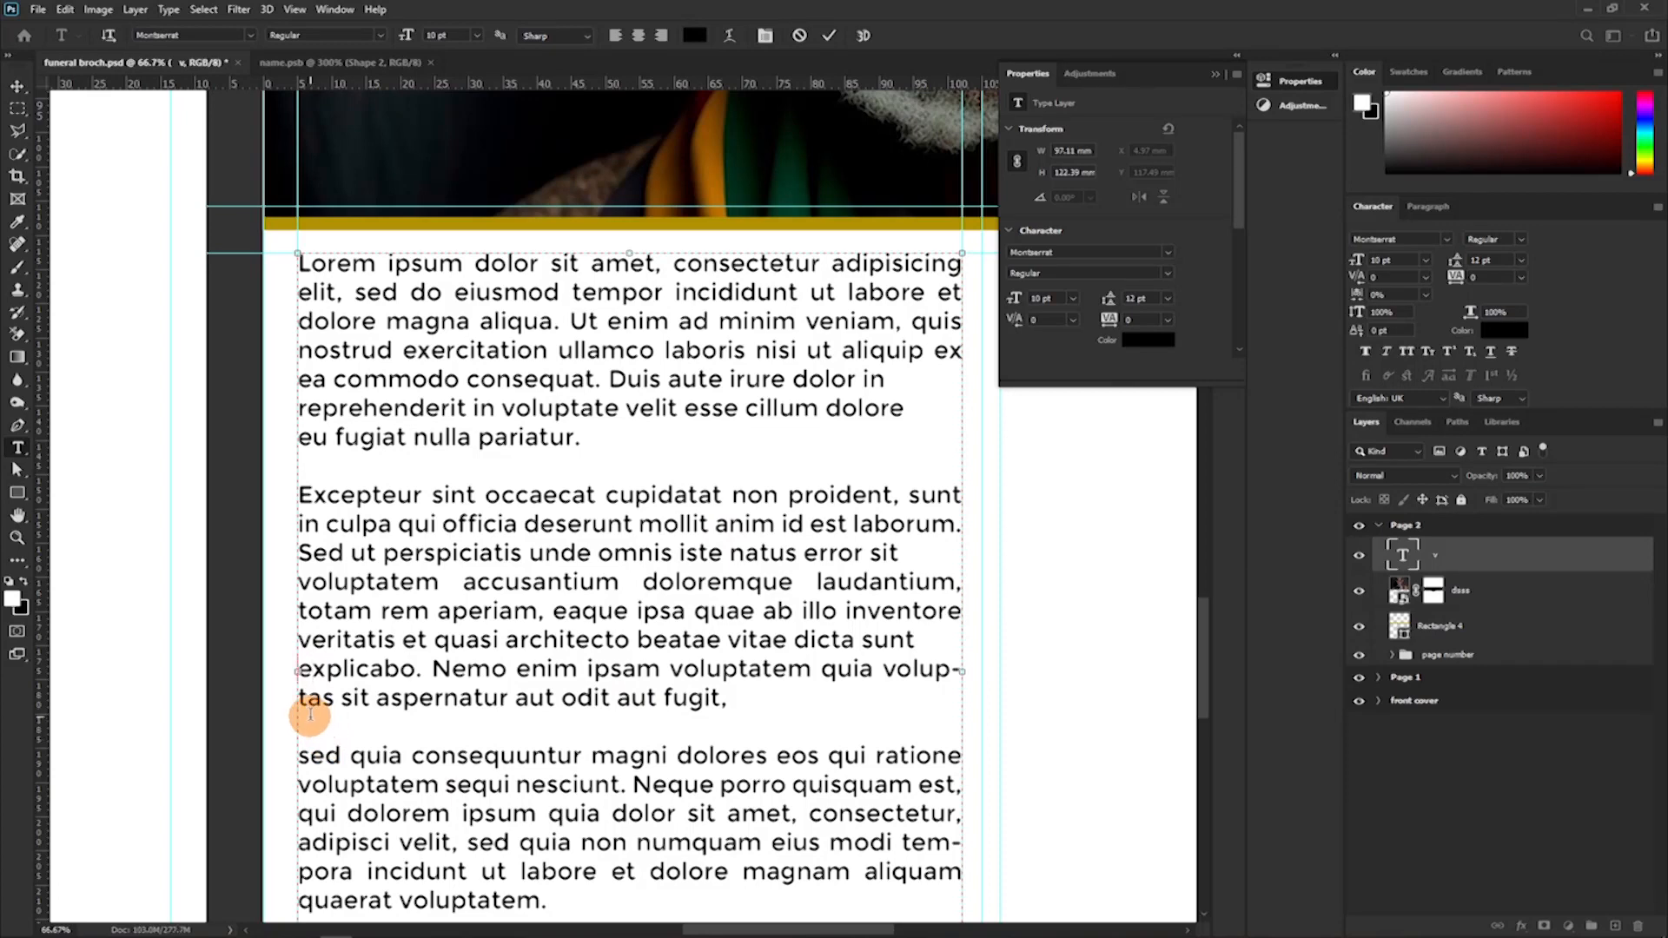
{"action": "key", "text": "Delete"}
{"action": "key", "text": "BackSpace"}
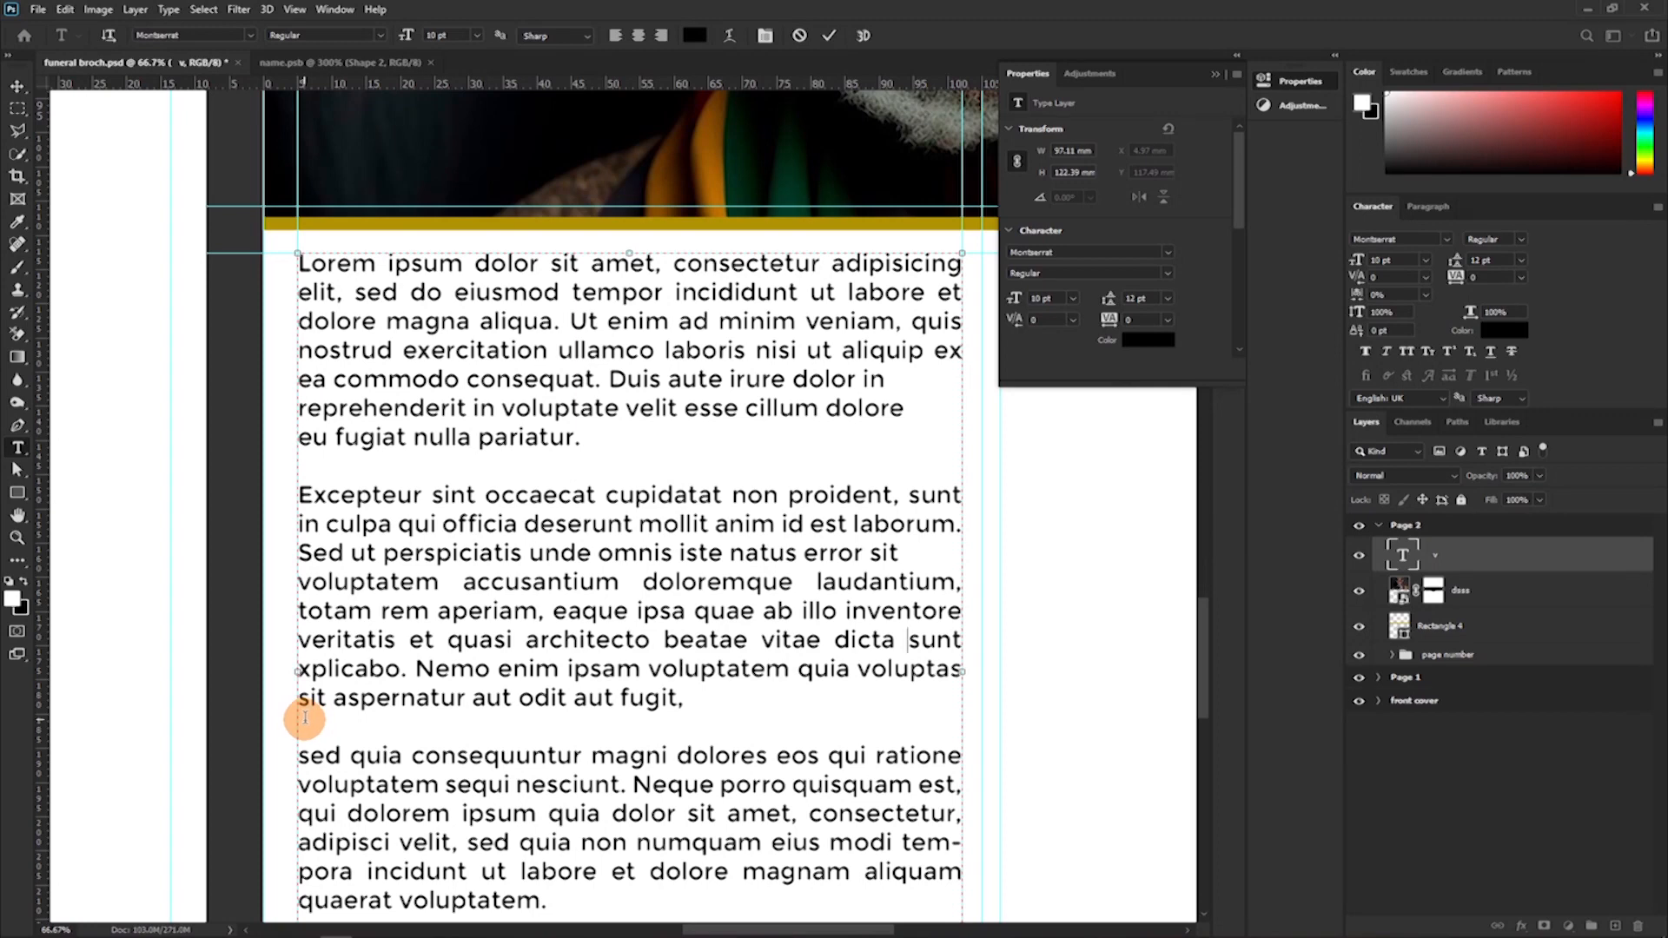
{"action": "key", "text": "BackSpace"}
{"action": "key", "text": "BackSpace"}
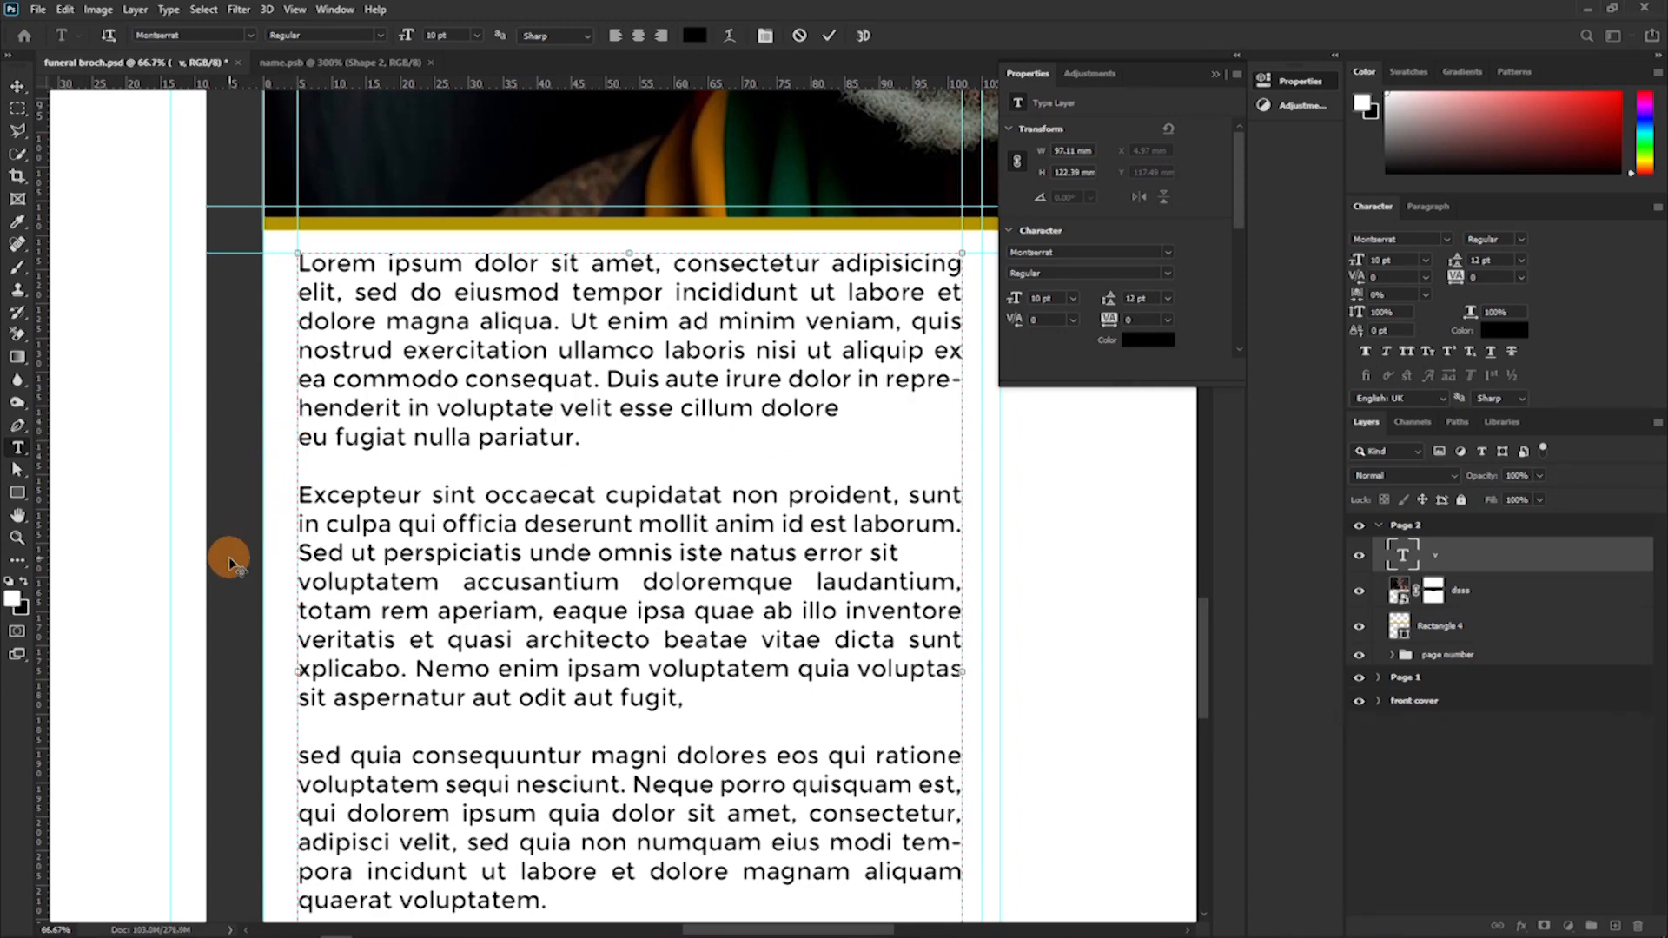
{"action": "left_click", "coordinate": [298, 439]}
{"action": "key", "text": "BackSpace"}
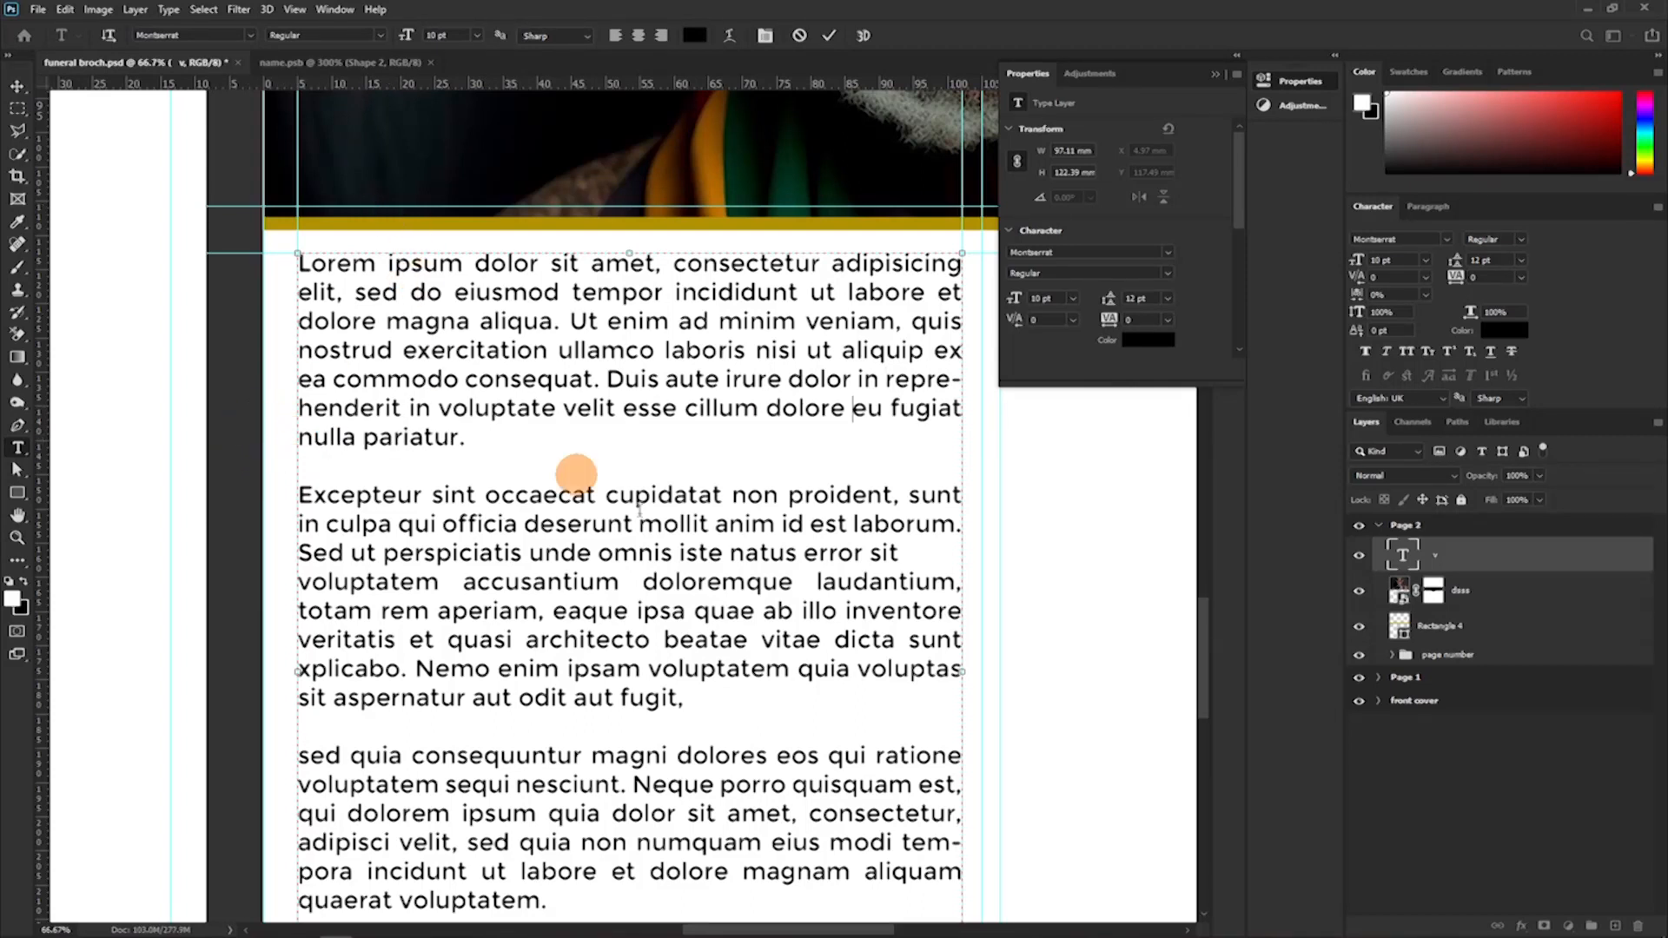
Insert two blank lines above the first paragraph of the left-column text.
{"action": "scroll", "coordinate": [797, 584], "scroll_direction": "down", "scroll_amount": 1}
{"action": "scroll", "coordinate": [797, 584], "scroll_direction": "down", "scroll_amount": 5}
{"action": "scroll", "coordinate": [477, 380], "scroll_direction": "up", "scroll_amount": 2}
{"action": "scroll", "coordinate": [566, 369], "scroll_direction": "up", "scroll_amount": 2}
{"action": "left_click", "coordinate": [299, 239]}
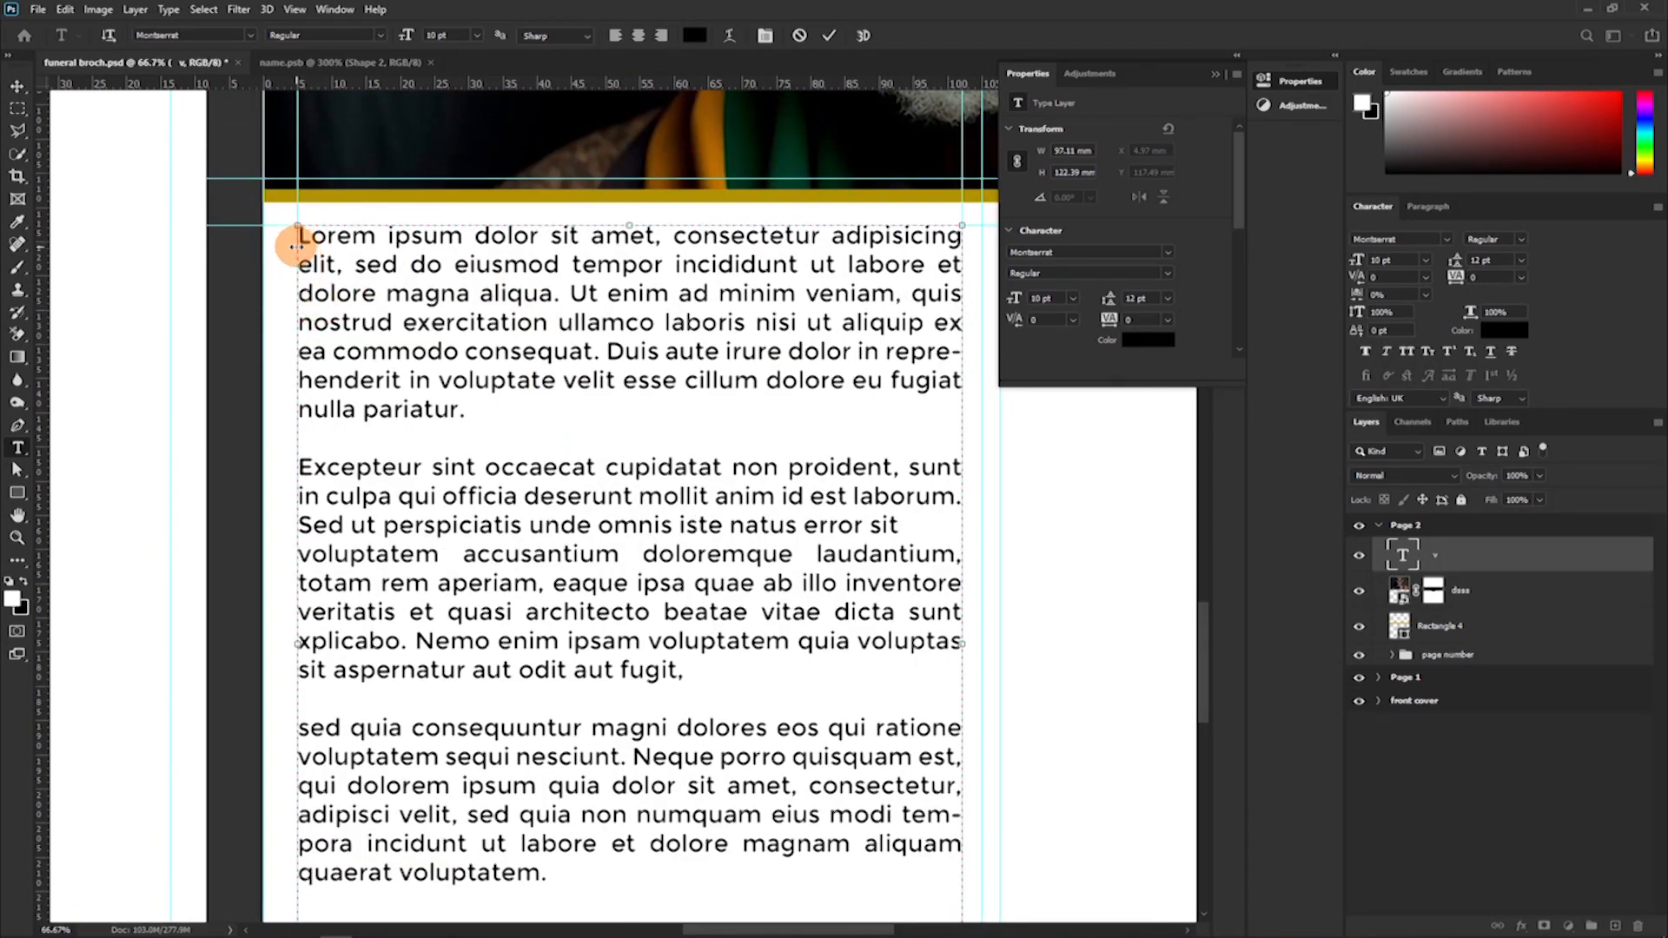
{"action": "key", "text": "Return"}
{"action": "key", "text": "Return"}
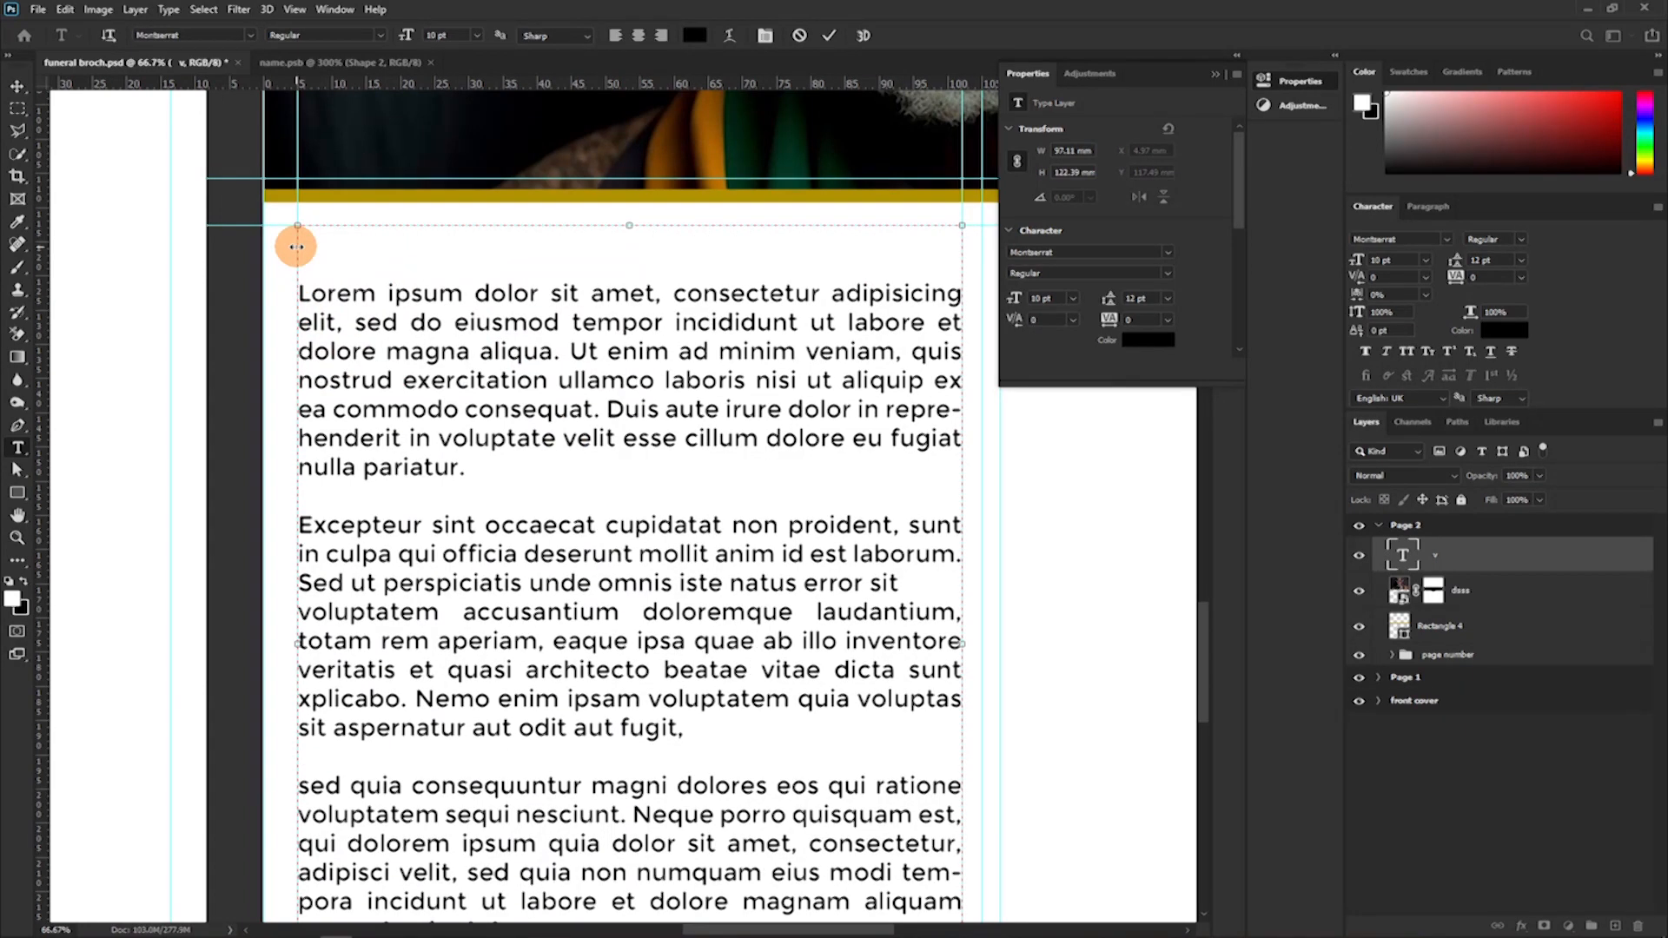
Lengthen the last paragraph by pasting a copy of its text from "qui dolorem" to "quaerat voluptatem." at the end, and commit the text.
{"action": "scroll", "coordinate": [399, 279], "scroll_direction": "down", "scroll_amount": 5}
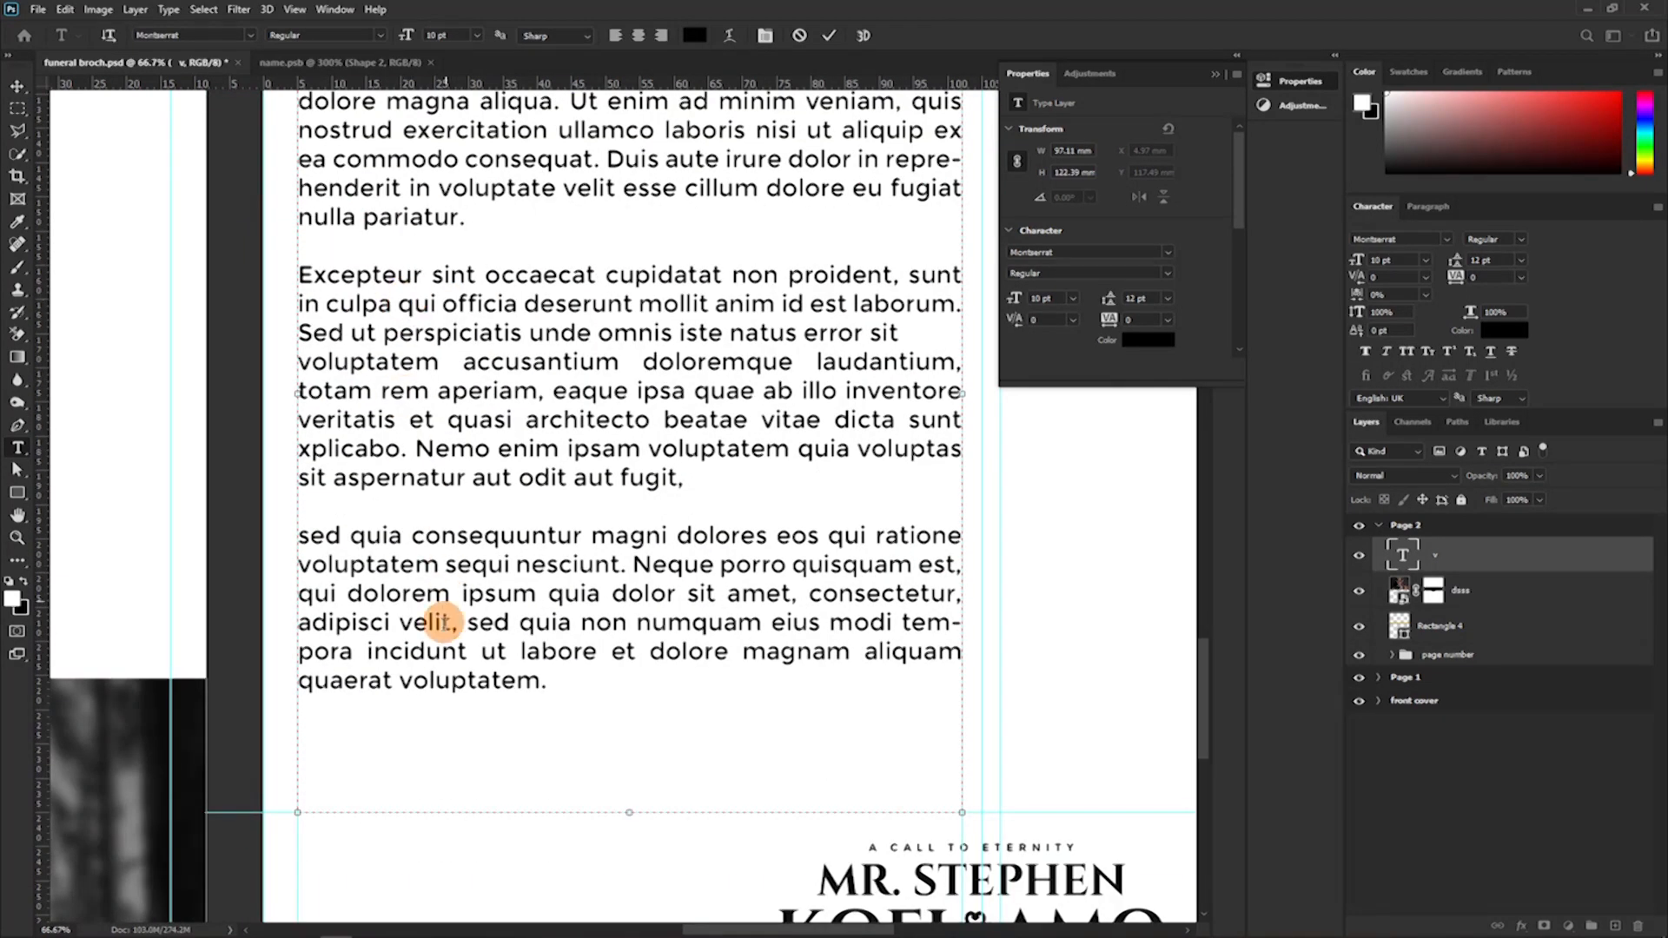
{"action": "left_click_drag", "start_coordinate": [543, 684], "coordinate": [298, 597]}
{"action": "key", "text": "ctrl+c"}
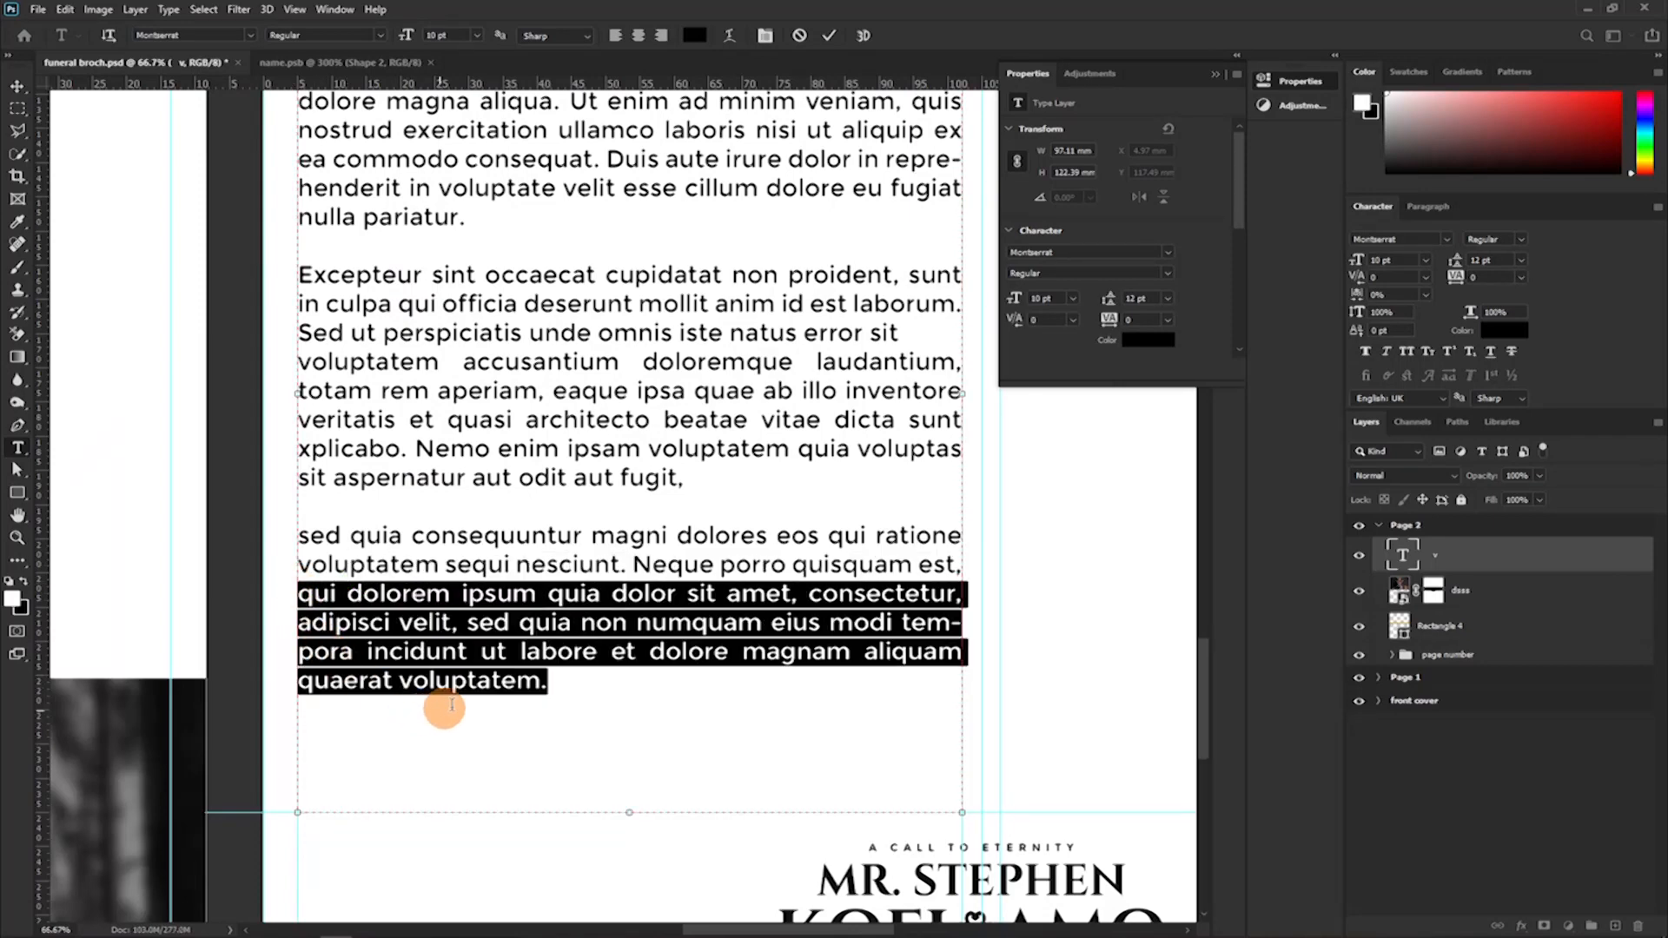
{"action": "left_click", "coordinate": [611, 691]}
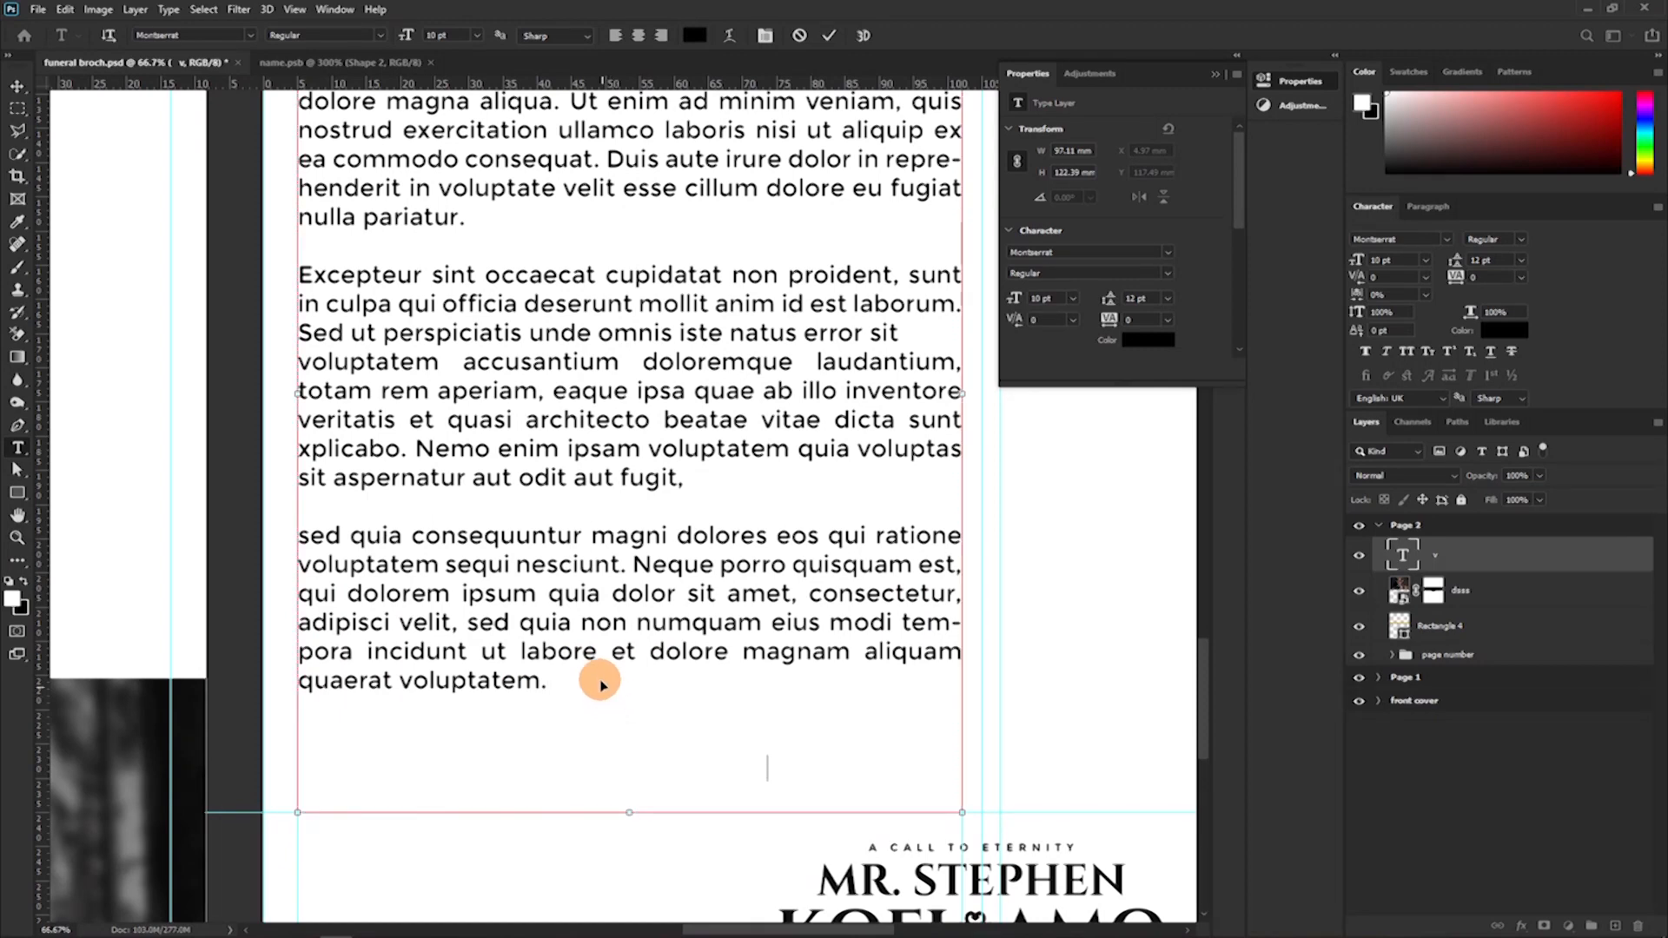
{"action": "key", "text": "ctrl+v"}
{"action": "scroll", "coordinate": [764, 530], "scroll_direction": "up", "scroll_amount": 1}
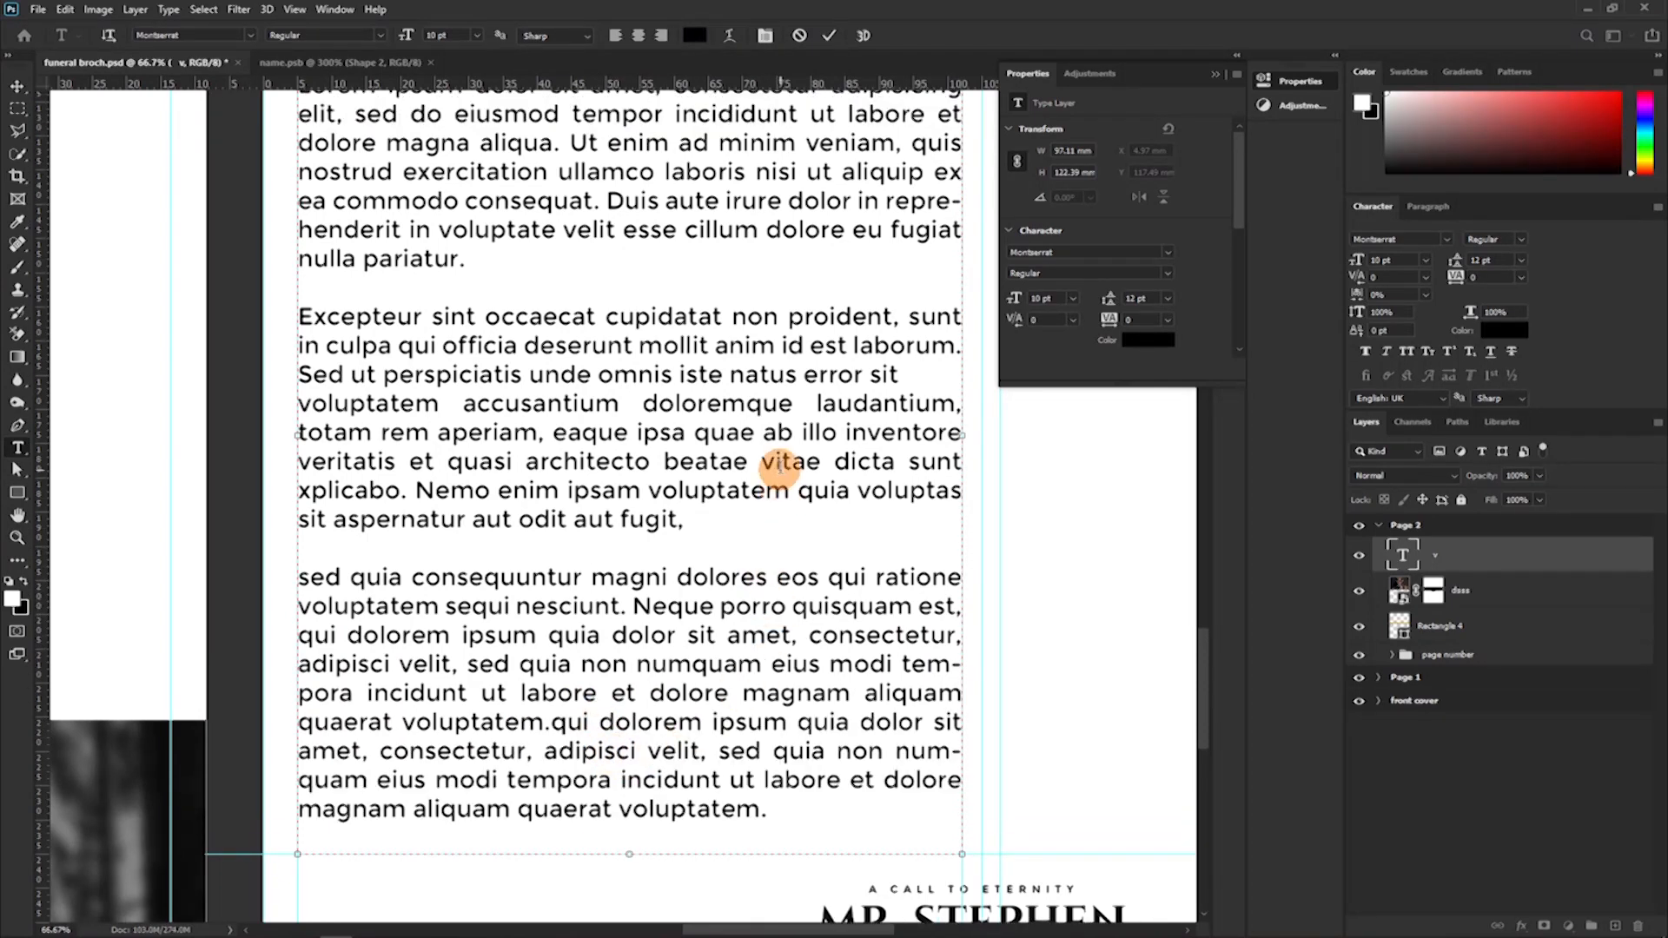
{"action": "scroll", "coordinate": [764, 434], "scroll_direction": "up", "scroll_amount": 5}
{"action": "left_click", "coordinate": [833, 35]}
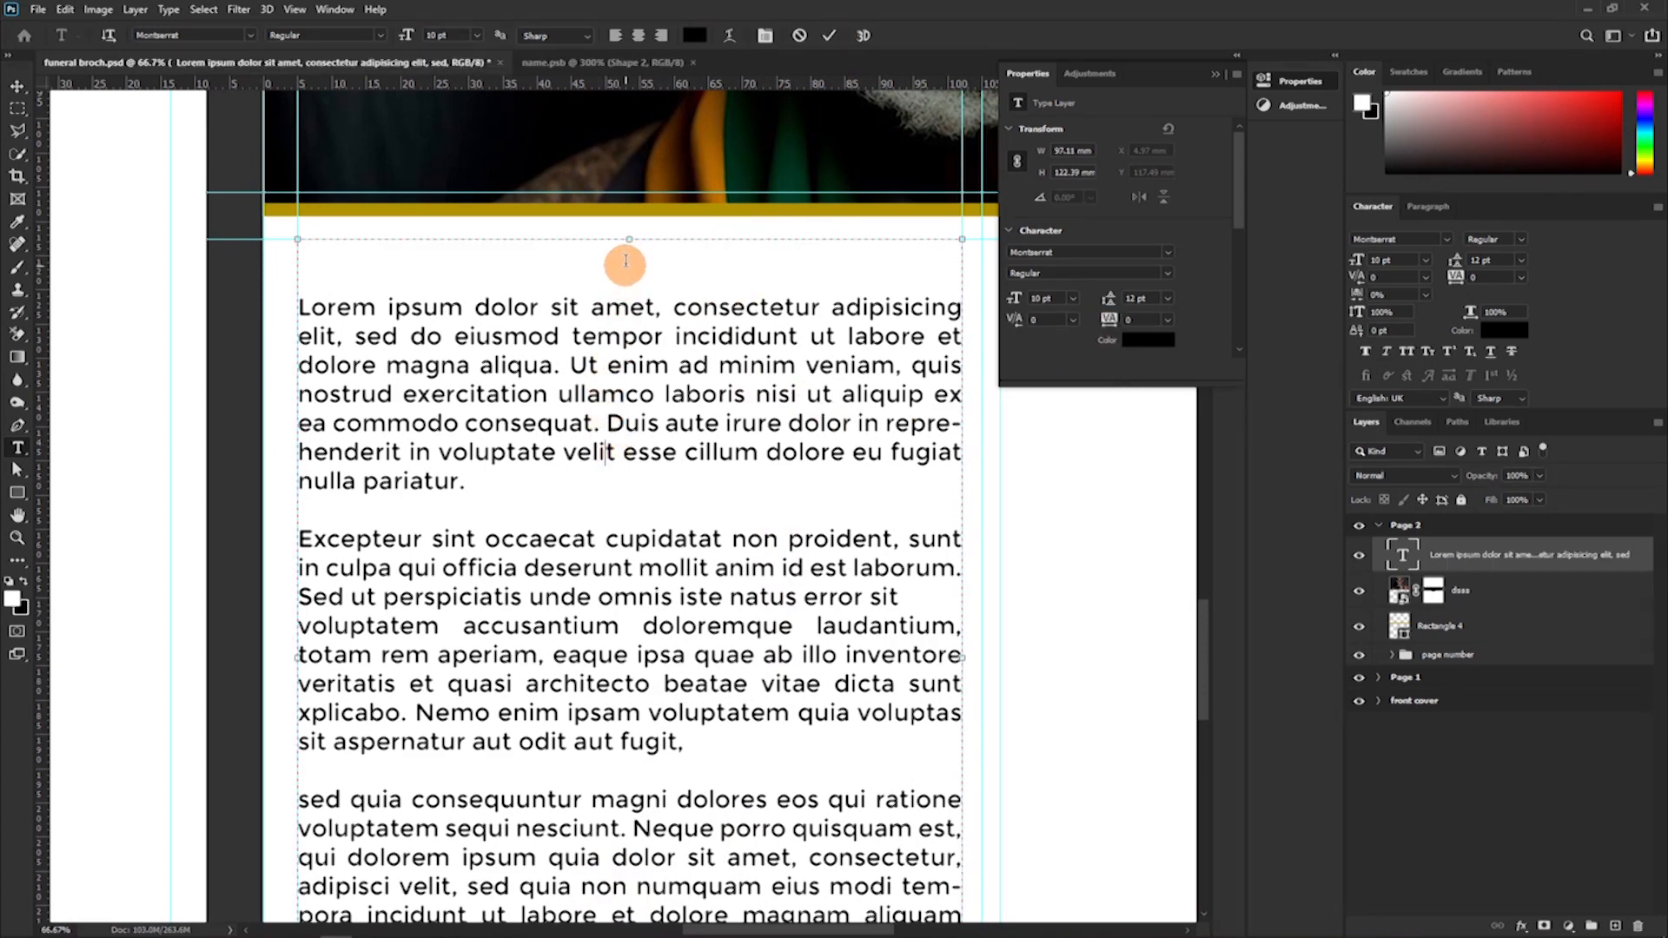
Try lowering the text frame's top edge, undo that, and delete the two blank lines above the first paragraph.
{"action": "left_click_drag", "start_coordinate": [627, 247], "coordinate": [630, 284]}
{"action": "key", "text": "ctrl+z"}
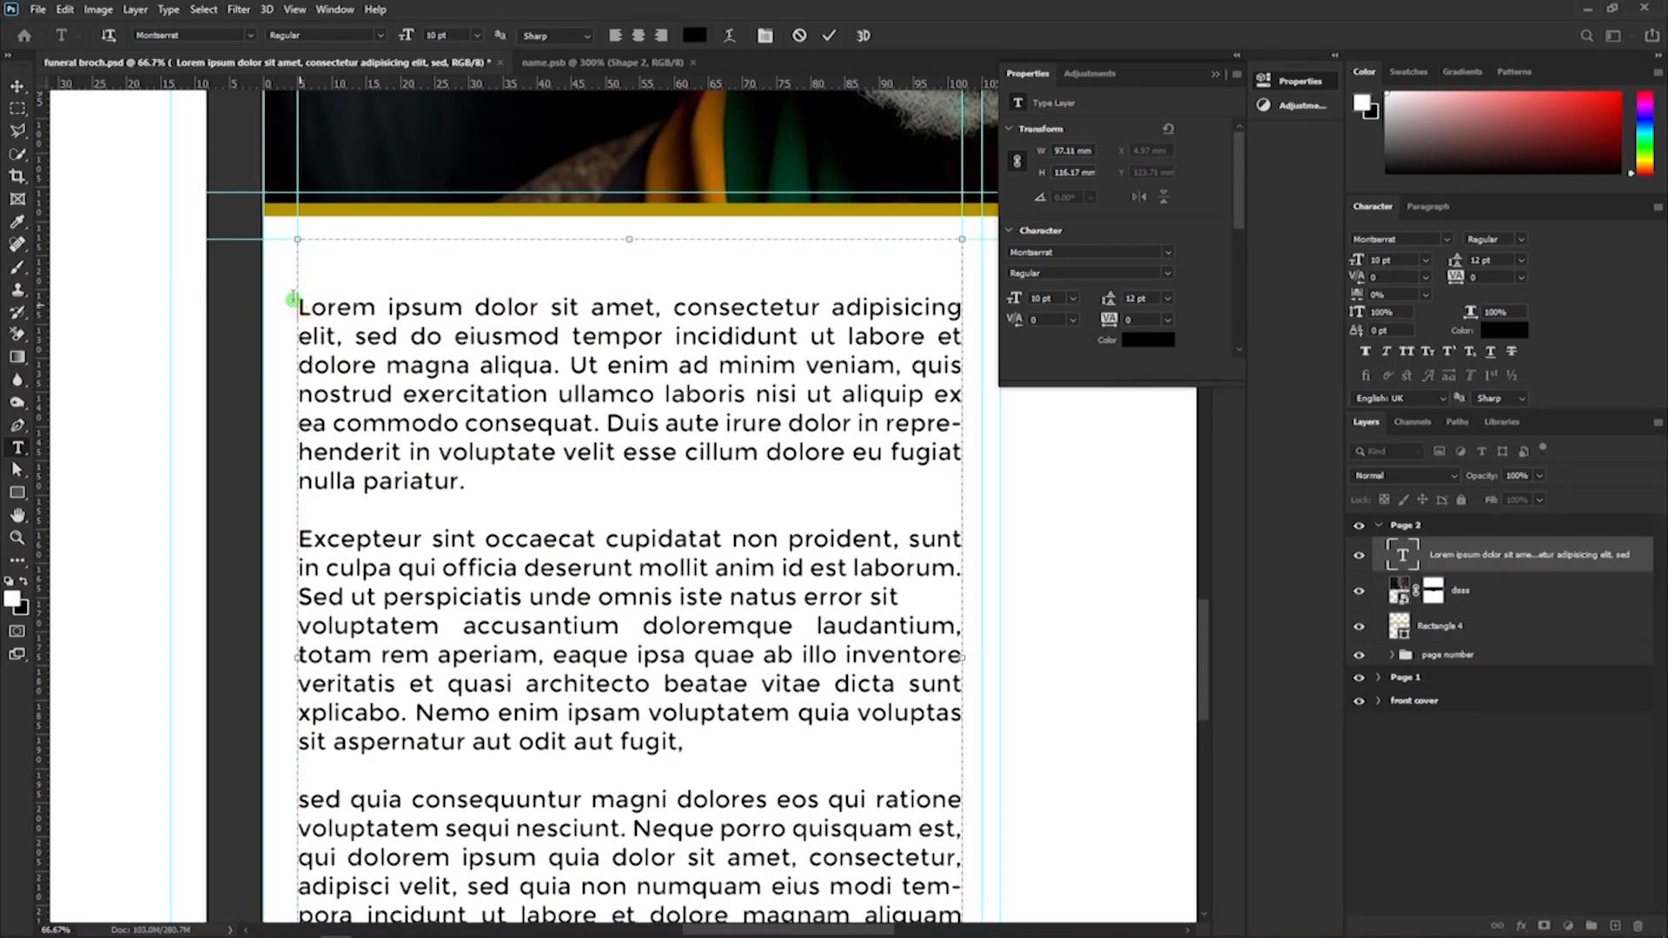
{"action": "left_click", "coordinate": [277, 253]}
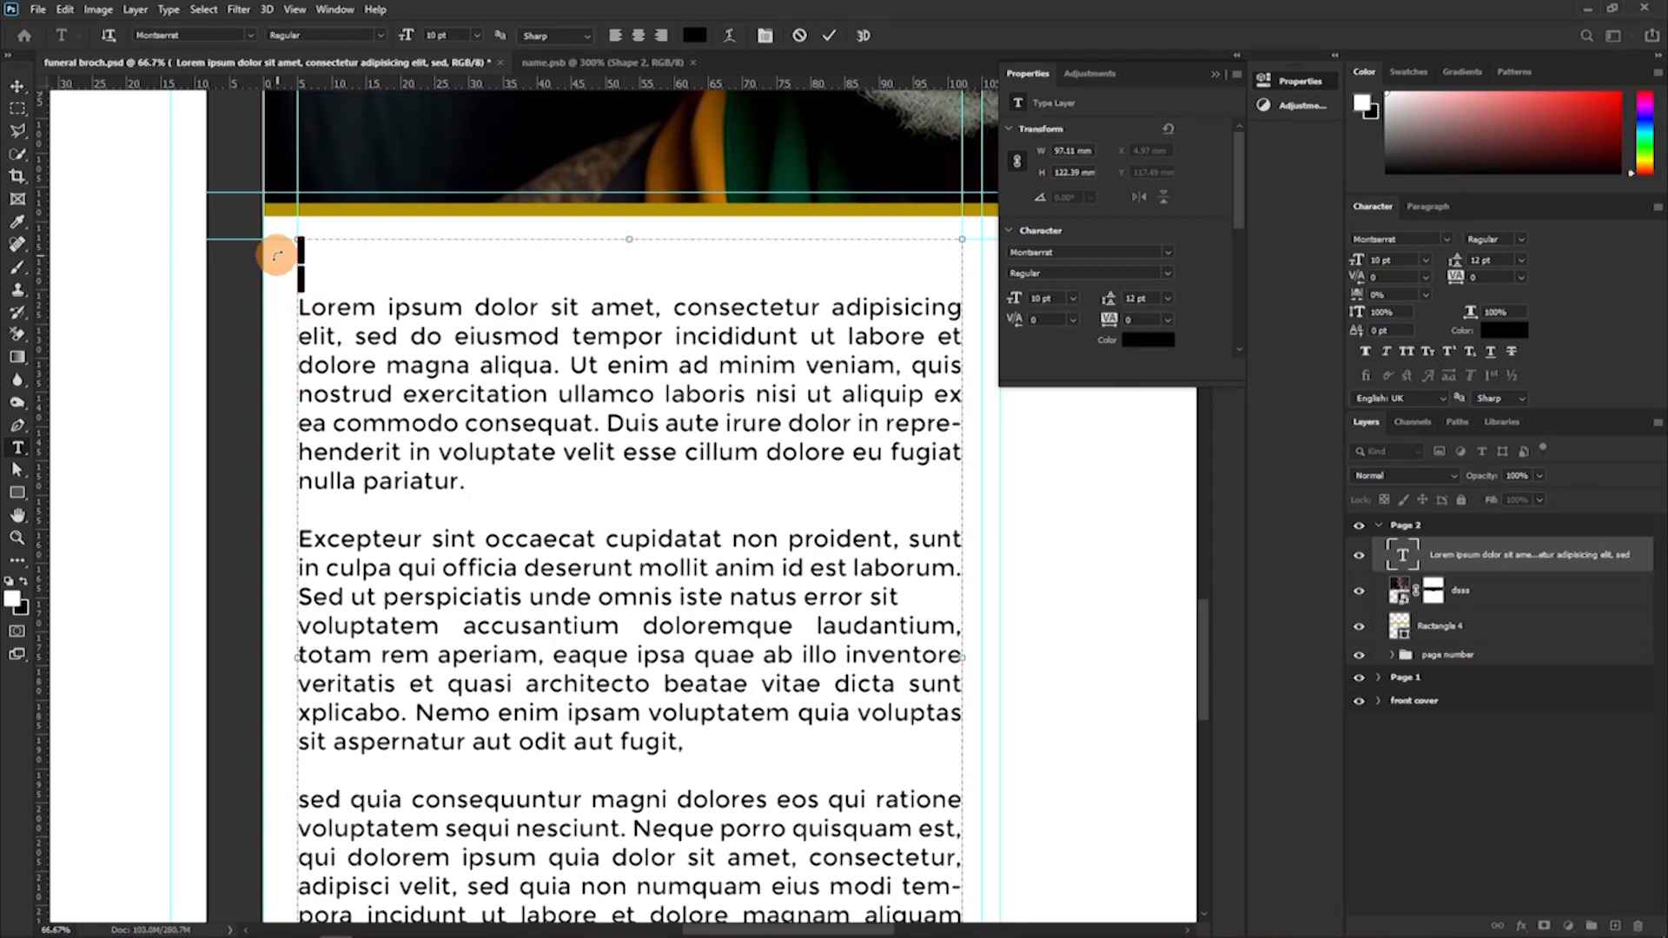
{"action": "key", "text": "BackSpace"}
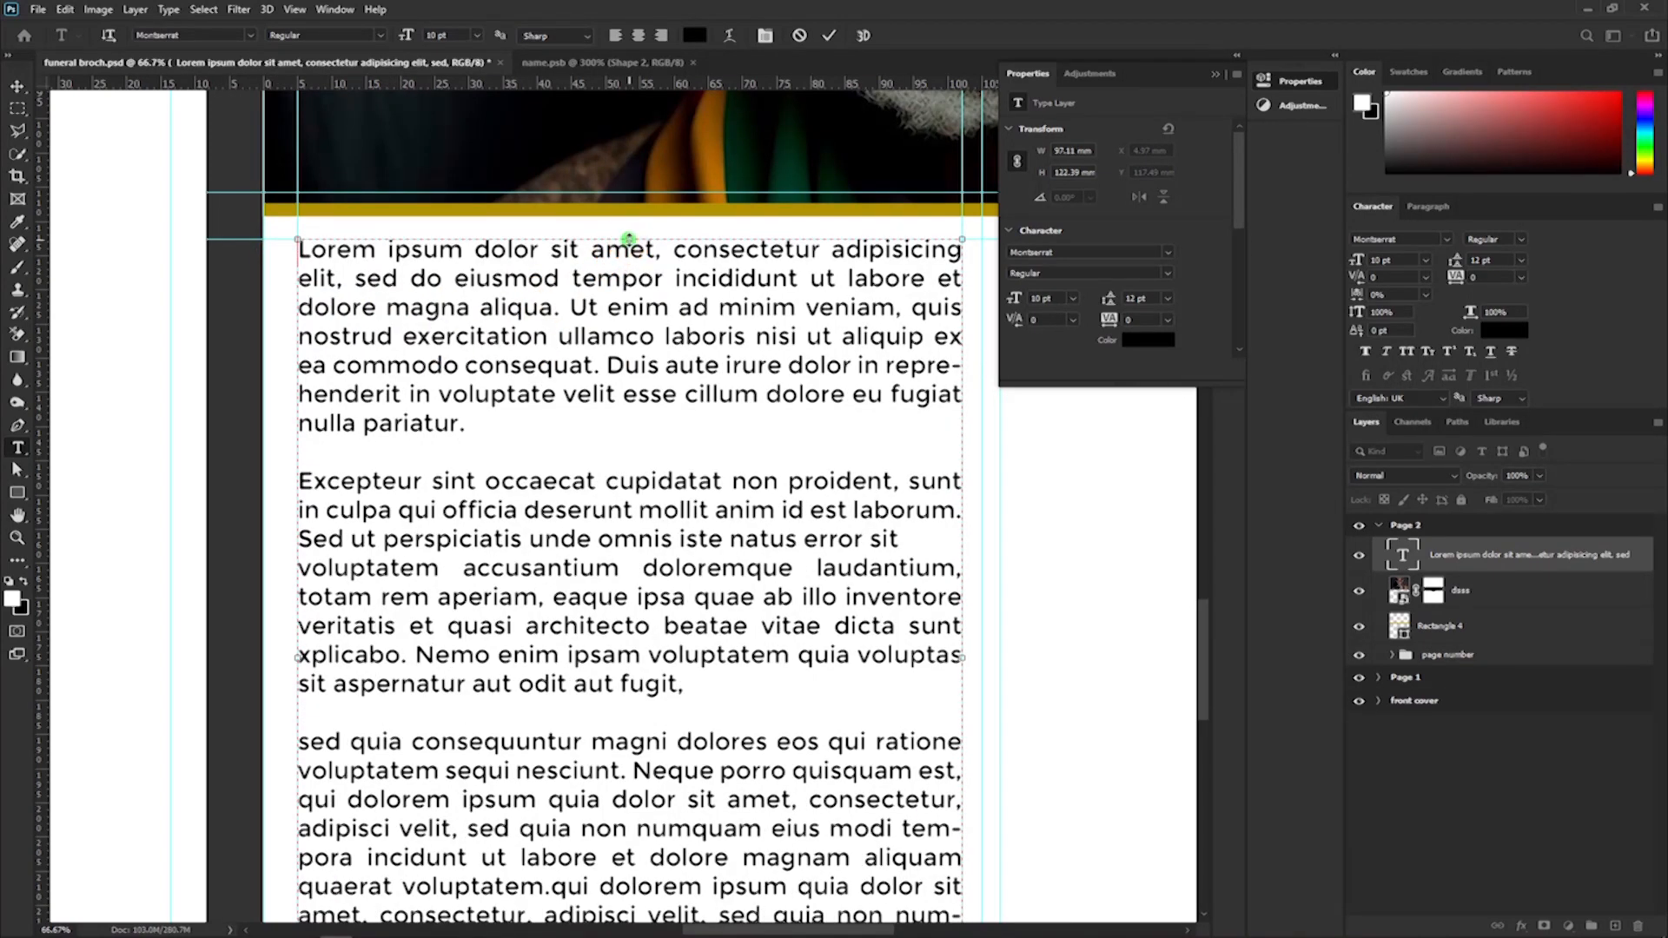
Lower the top edge of the text frame until it is about 110 mm high, and commit the text.
{"action": "left_click_drag", "start_coordinate": [627, 239], "coordinate": [651, 309]}
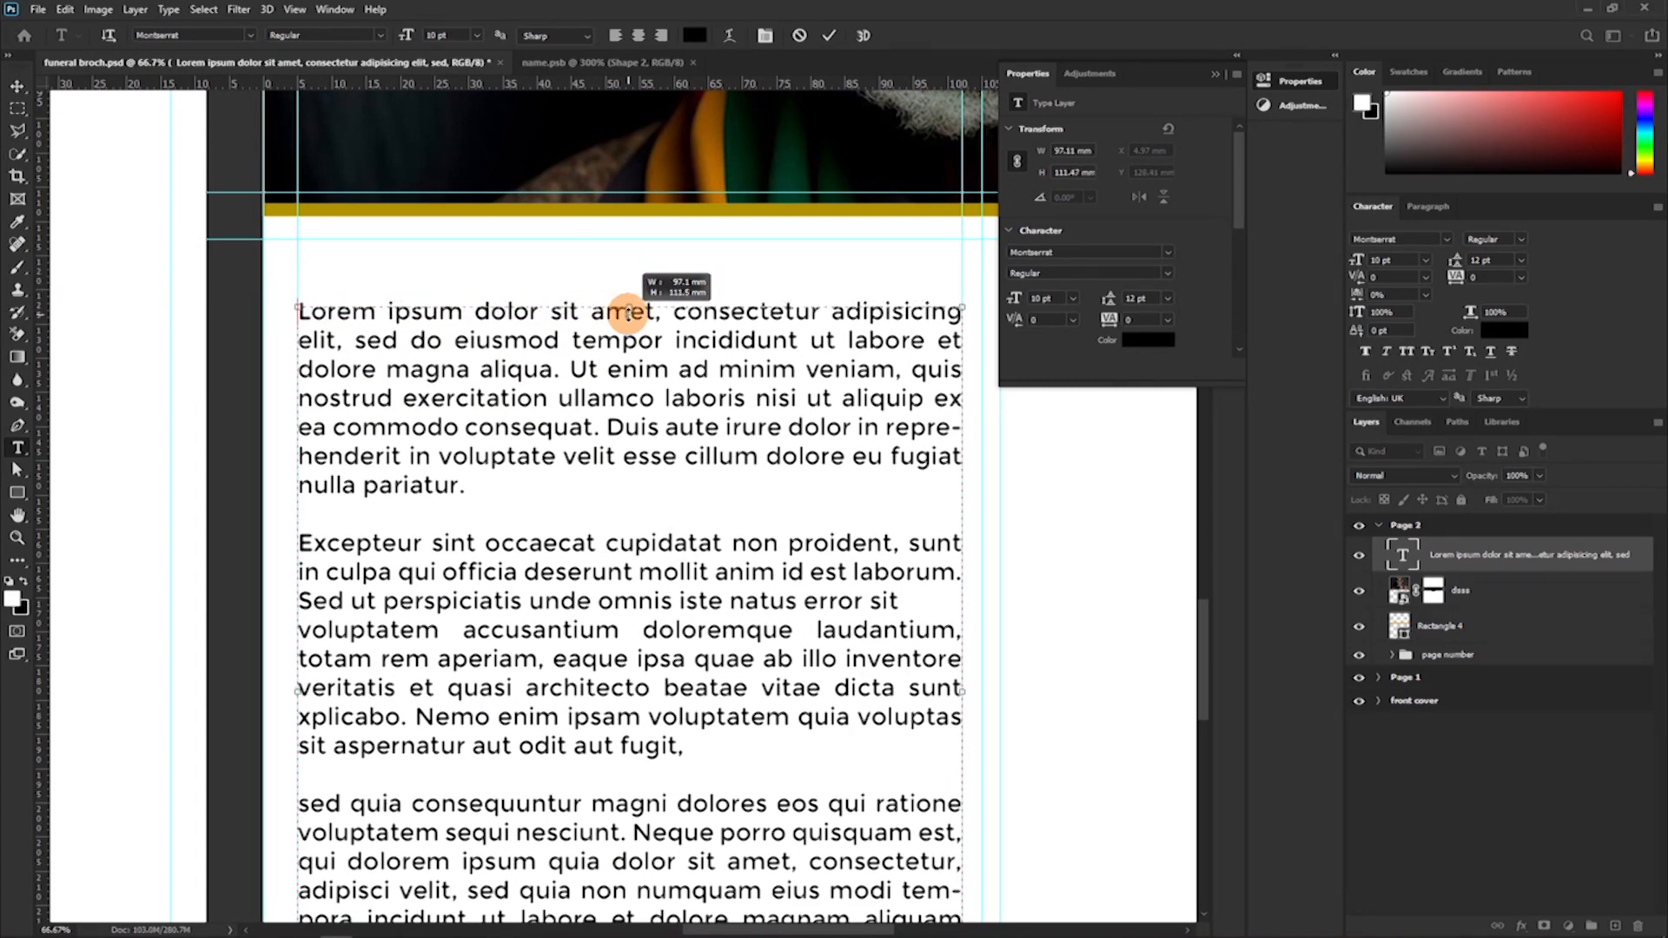
{"action": "scroll", "coordinate": [596, 324], "scroll_direction": "down", "scroll_amount": 4}
{"action": "scroll", "coordinate": [604, 335], "scroll_direction": "down", "scroll_amount": 2}
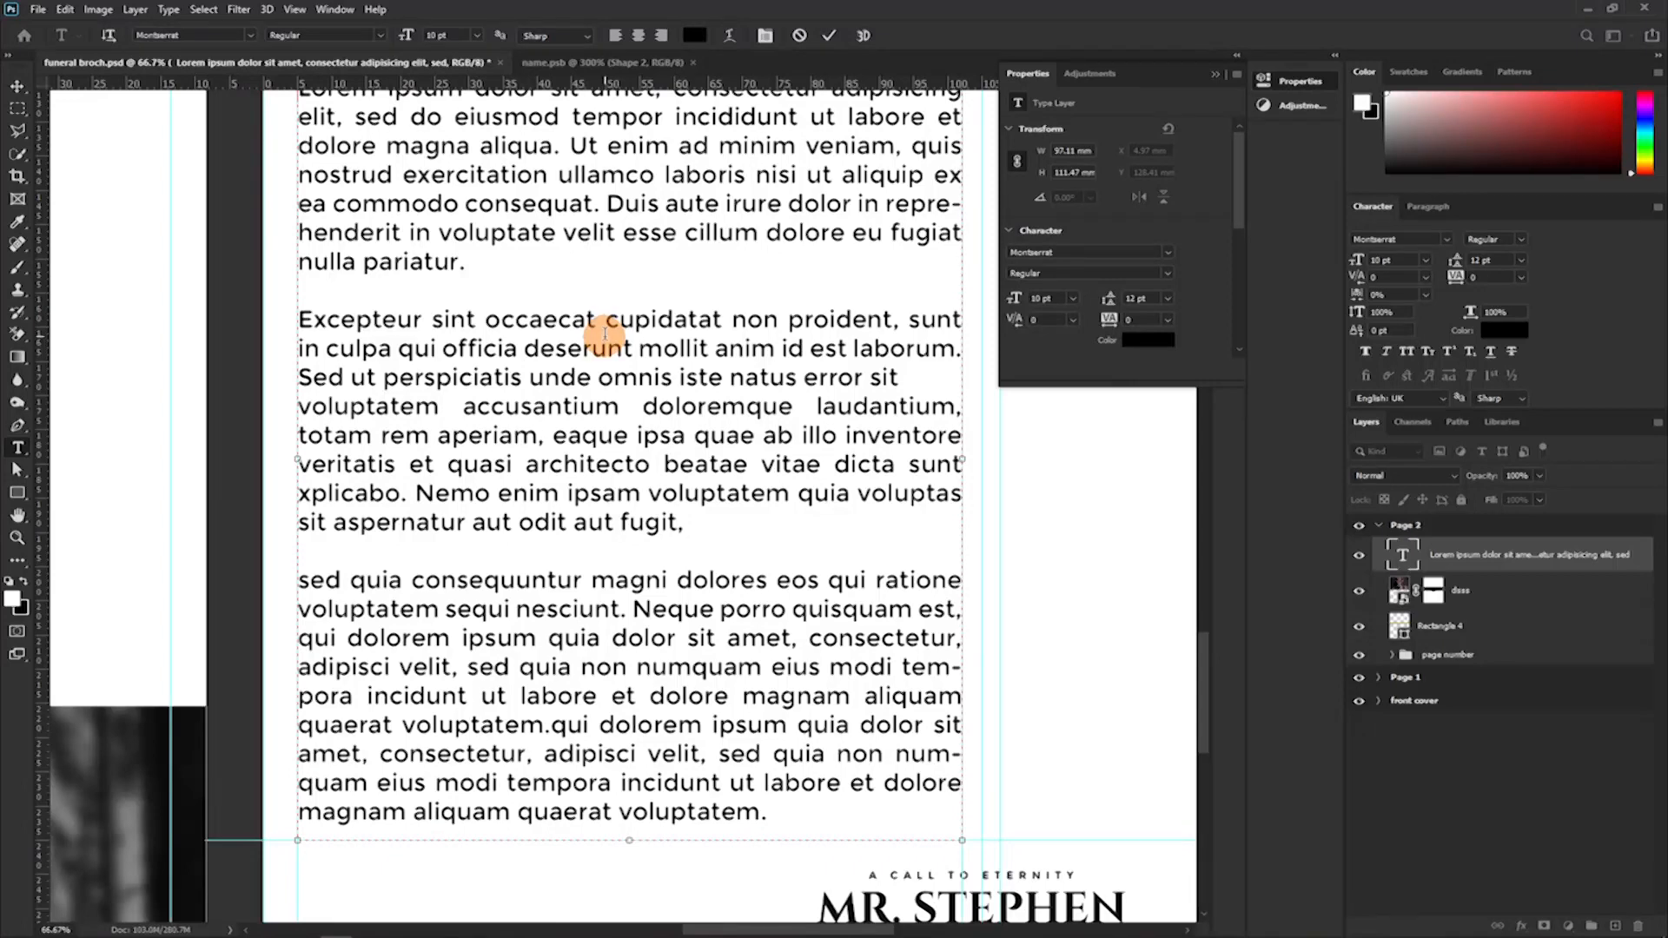
{"action": "scroll", "coordinate": [605, 334], "scroll_direction": "up", "scroll_amount": 1}
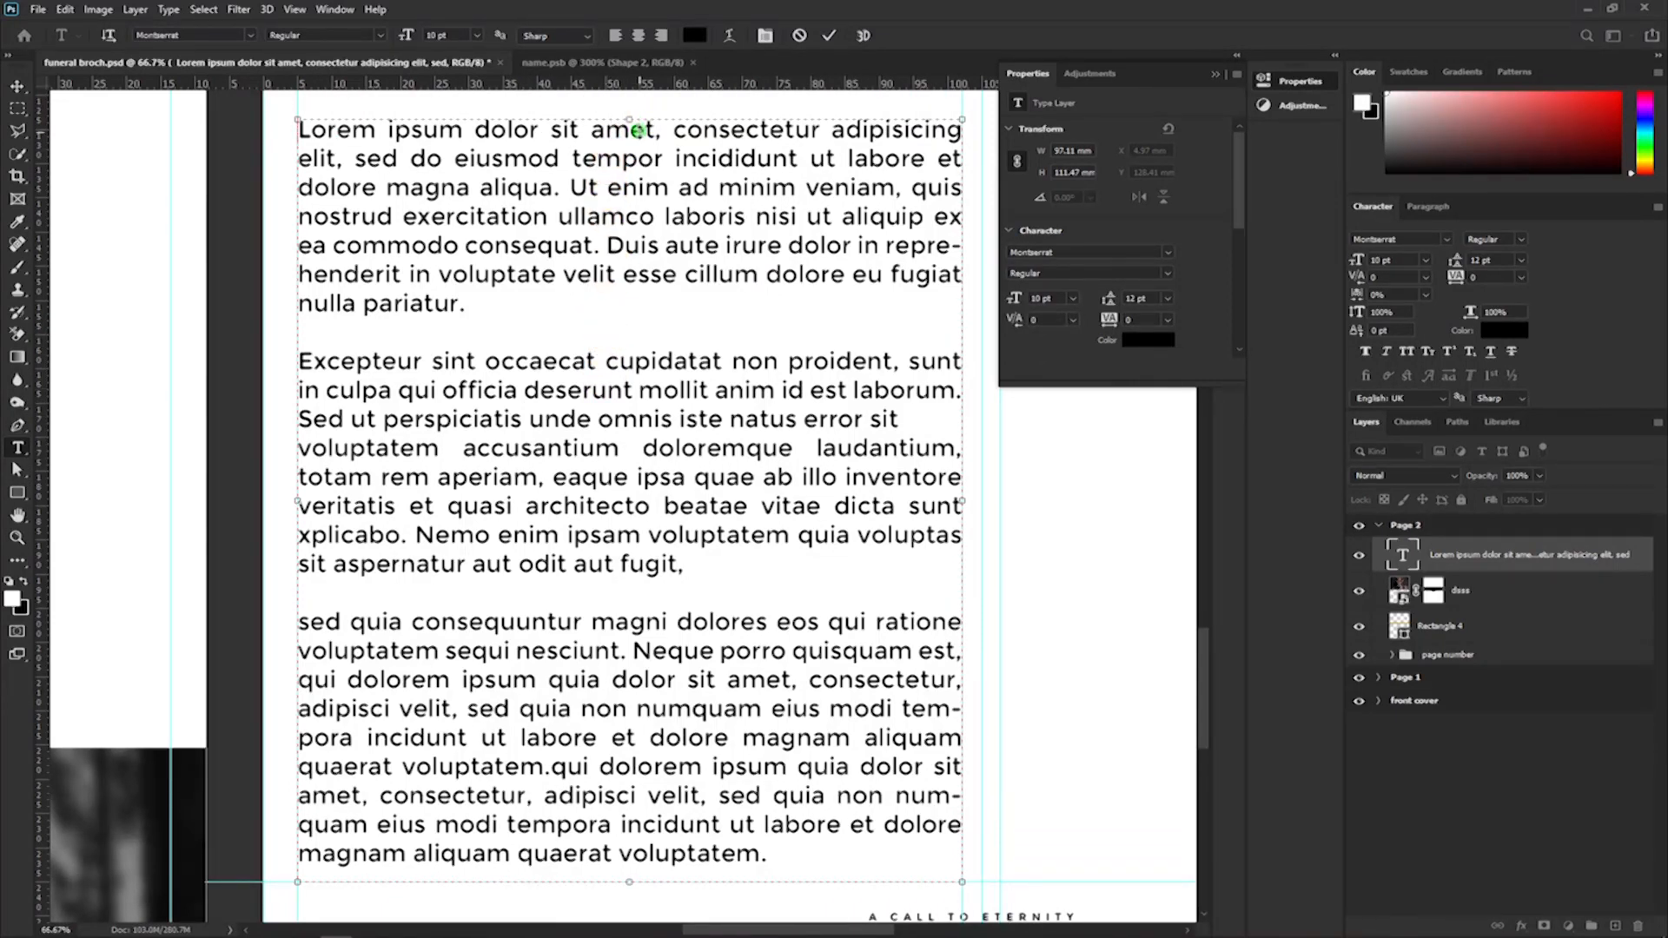
{"action": "scroll", "coordinate": [638, 130], "scroll_direction": "up", "scroll_amount": 1}
{"action": "left_click_drag", "start_coordinate": [633, 139], "coordinate": [724, 165]}
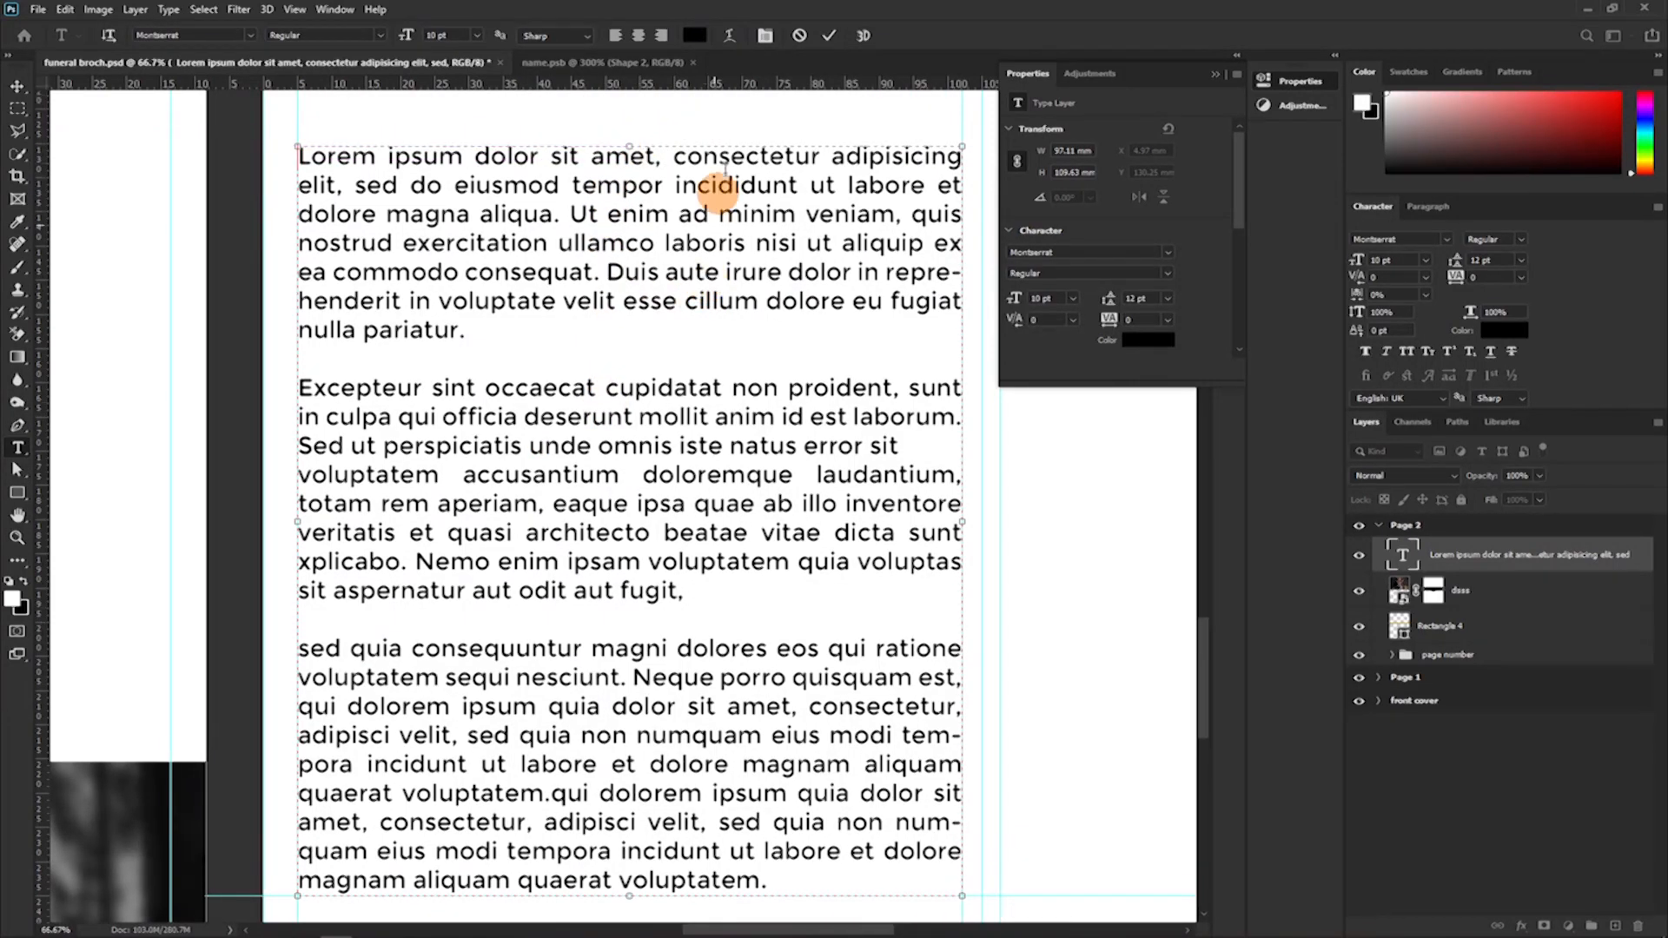
{"action": "scroll", "coordinate": [777, 113], "scroll_direction": "up", "scroll_amount": 1}
{"action": "key", "text": "ctrl+Return"}
Duplicate the Lorem Ipsum text layer, place the copy in the right column of Page 2, and hide the guides.
{"action": "scroll", "coordinate": [734, 271], "scroll_direction": "down", "scroll_amount": 3}
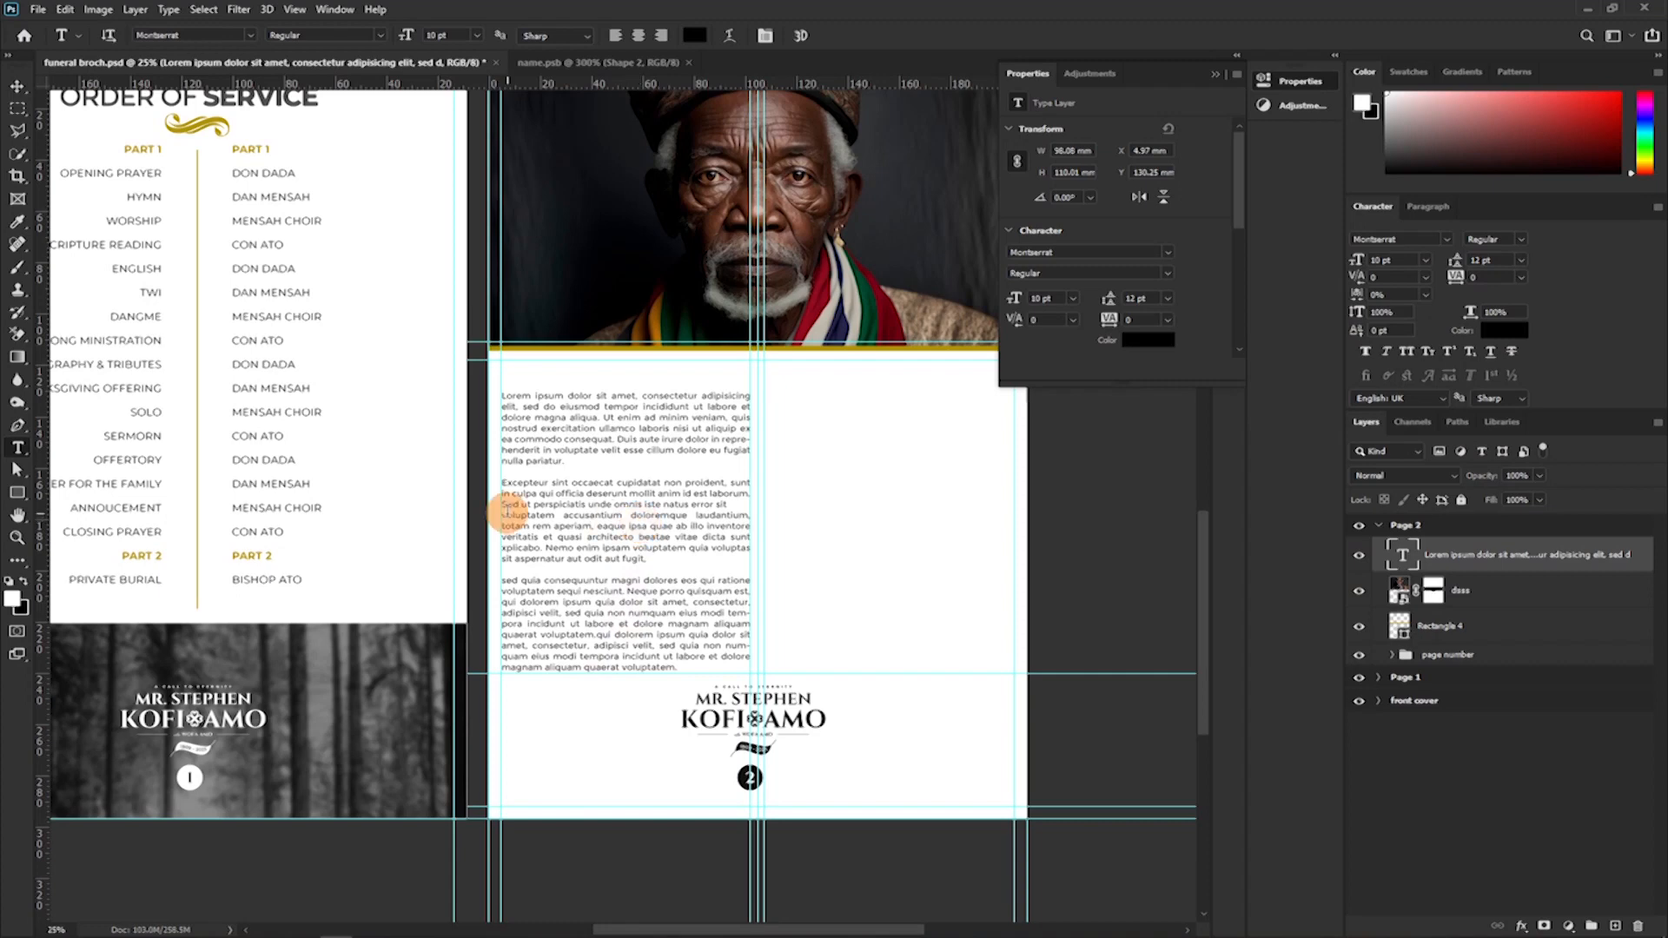
{"action": "key", "text": "v"}
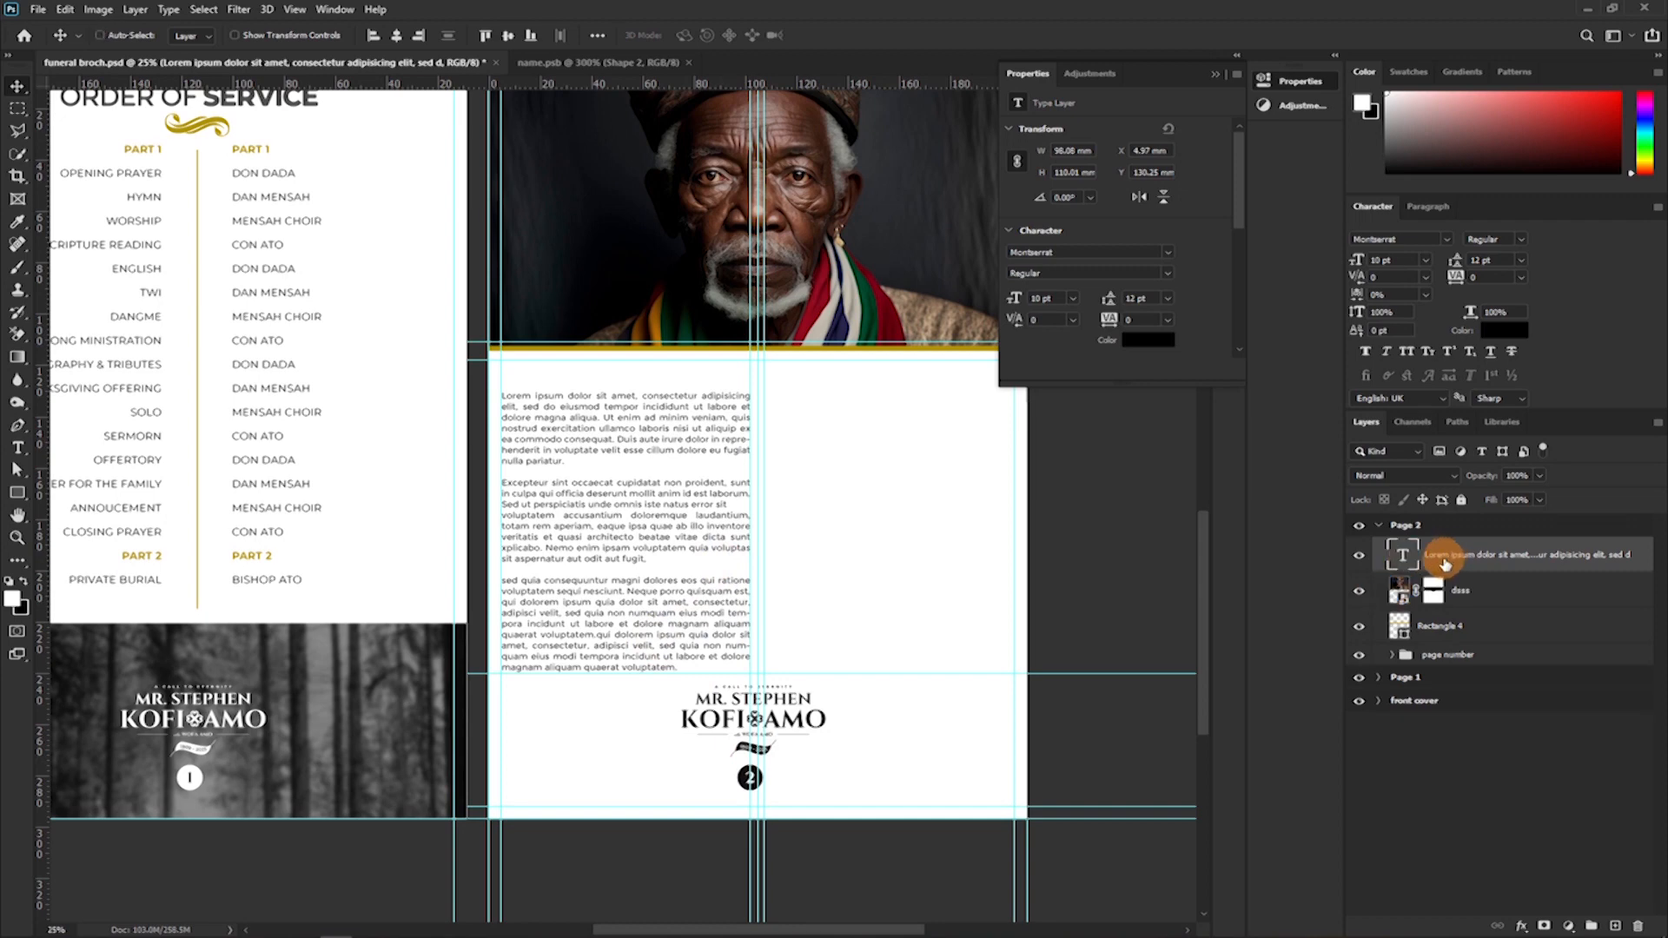
{"action": "key", "text": "ctrl+j"}
{"action": "left_click_drag", "start_coordinate": [695, 584], "coordinate": [941, 575]}
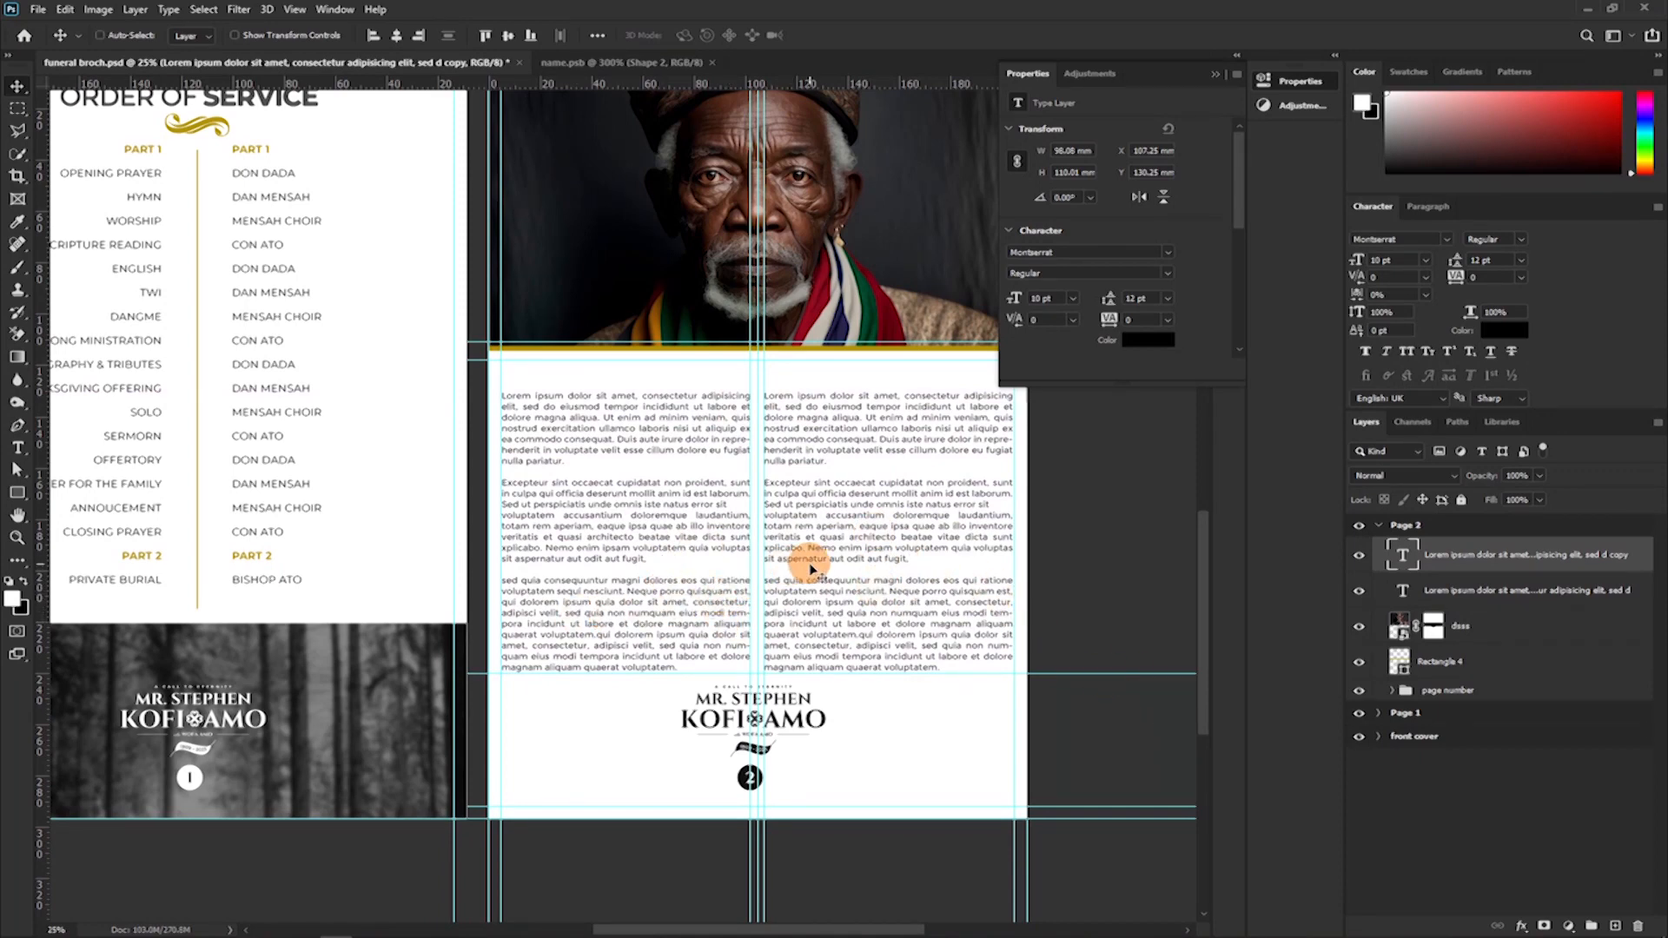
{"action": "key", "text": "ctrl+semicolon"}
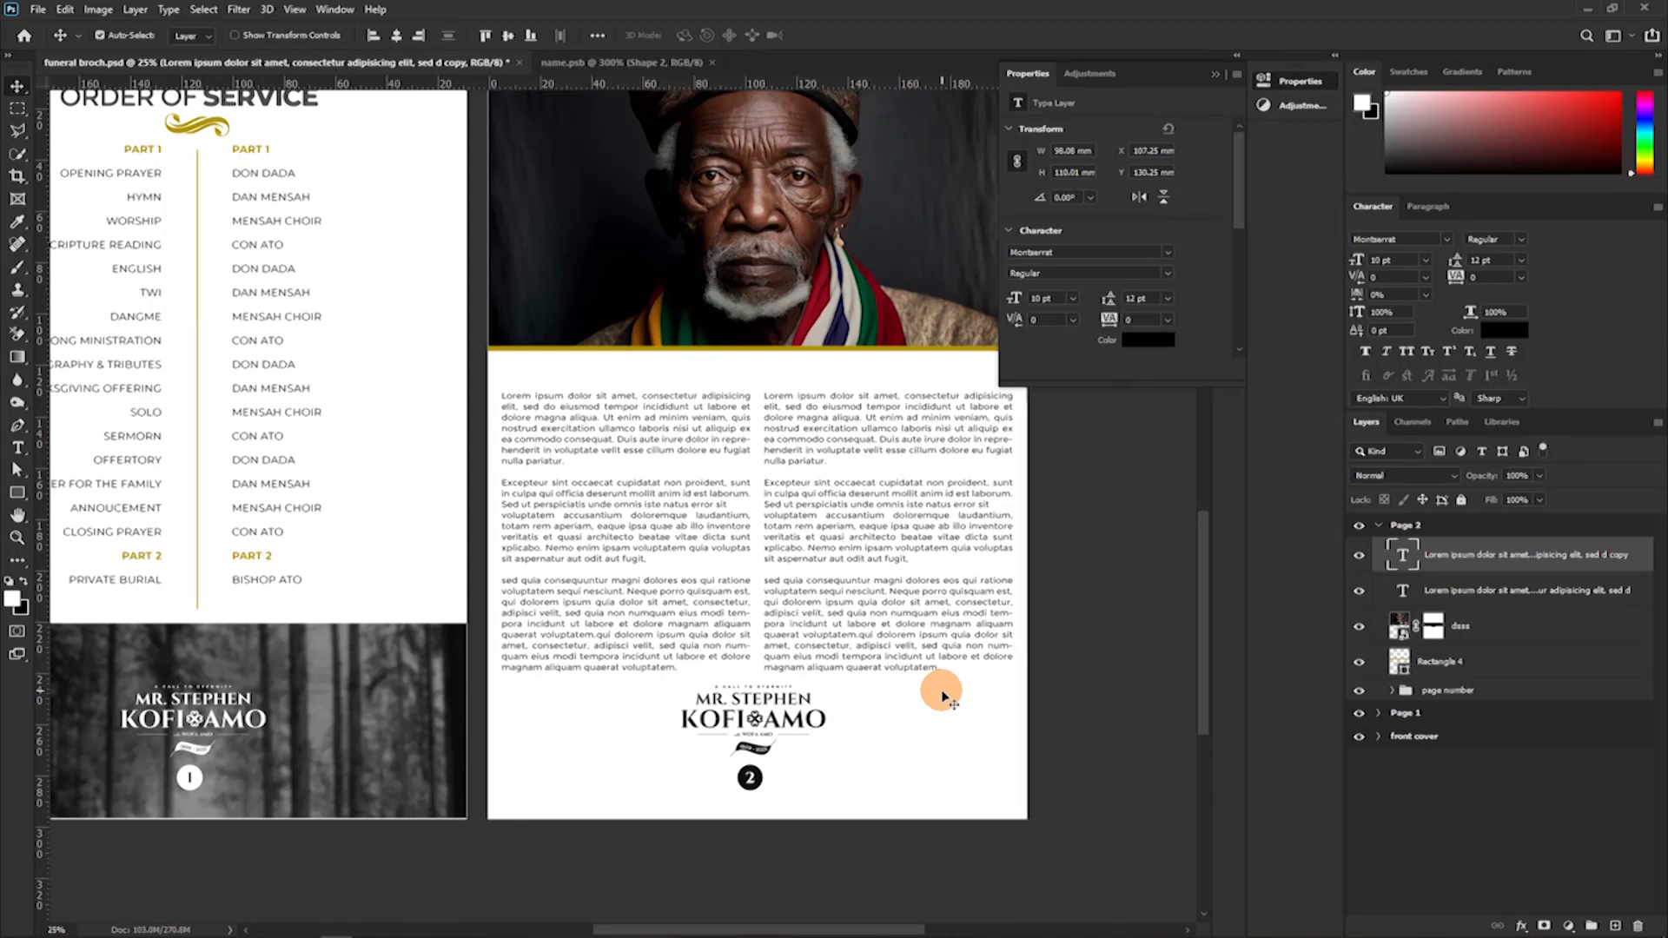
Duplicate the Order of Service heading and its gold ornament from Page 1 and move the copies into the Page 2 artboard.
{"action": "scroll", "coordinate": [885, 686], "scroll_direction": "up", "scroll_amount": 3}
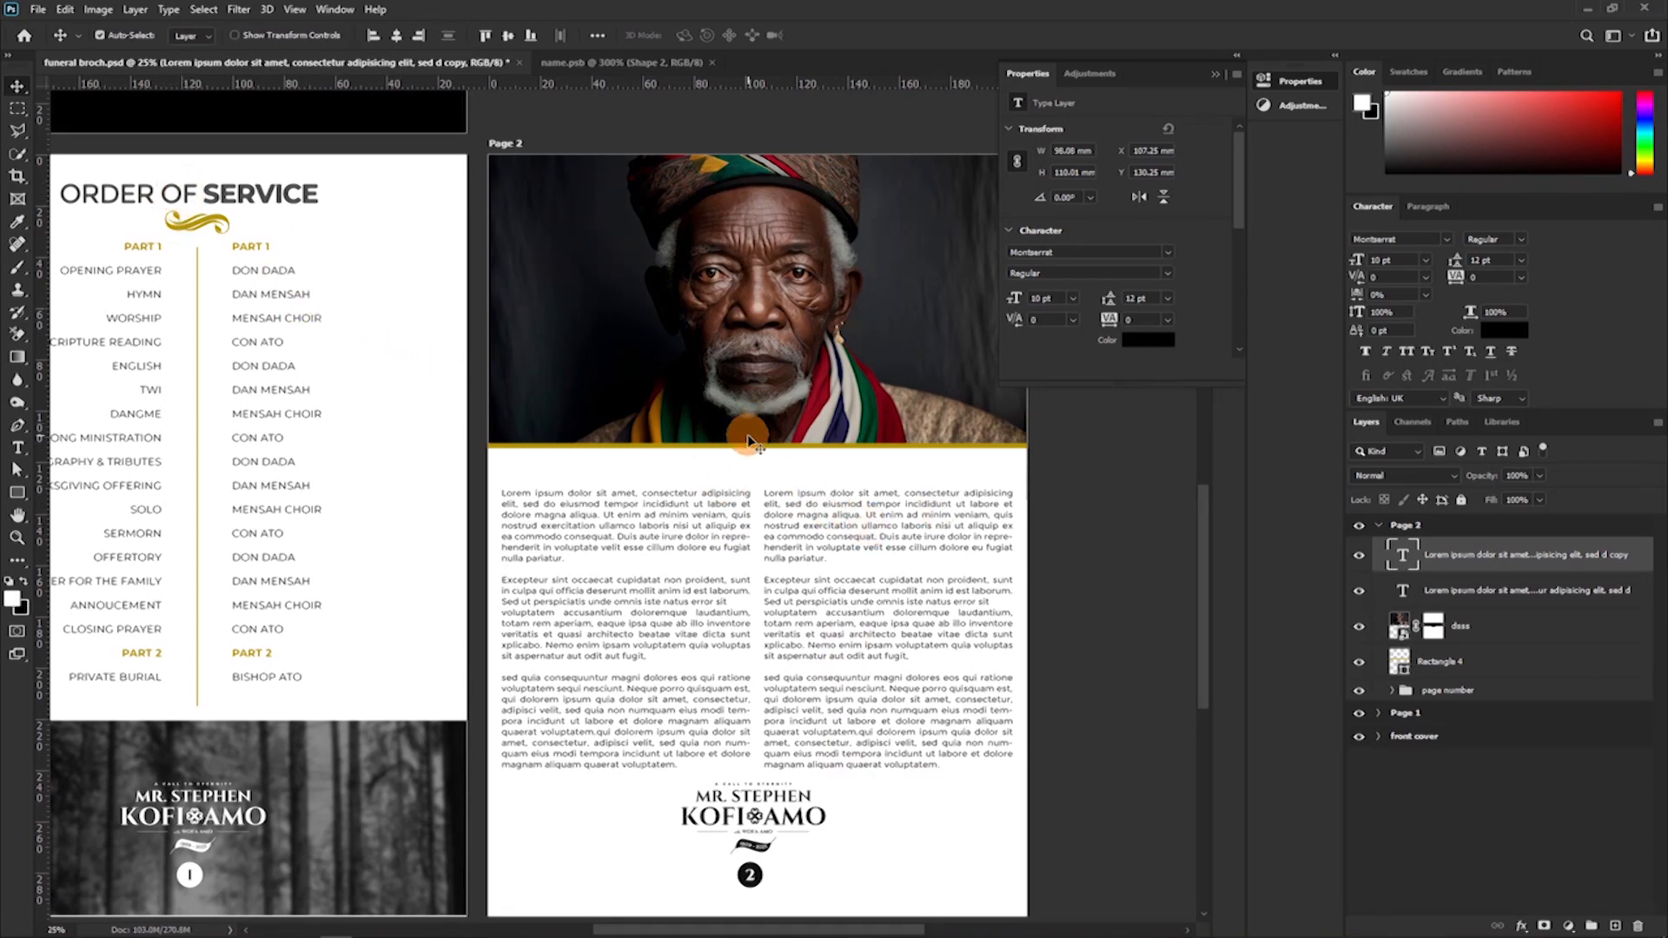
{"action": "left_click", "coordinate": [221, 187]}
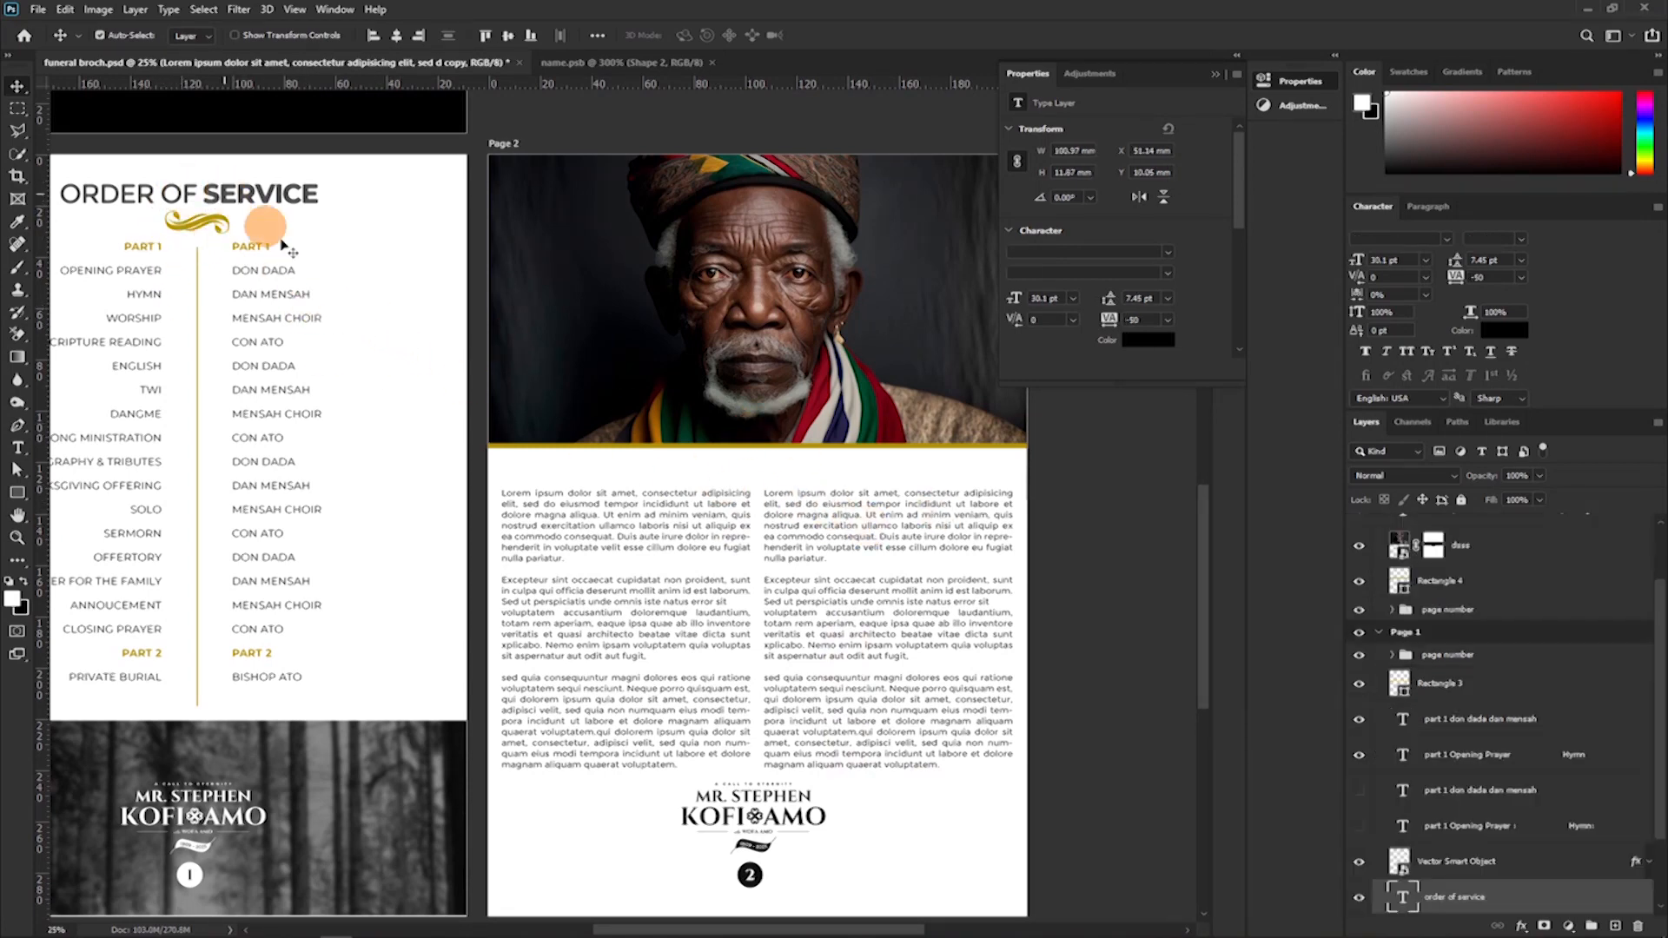
{"action": "scroll", "coordinate": [1459, 847], "scroll_direction": "down", "scroll_amount": 1}
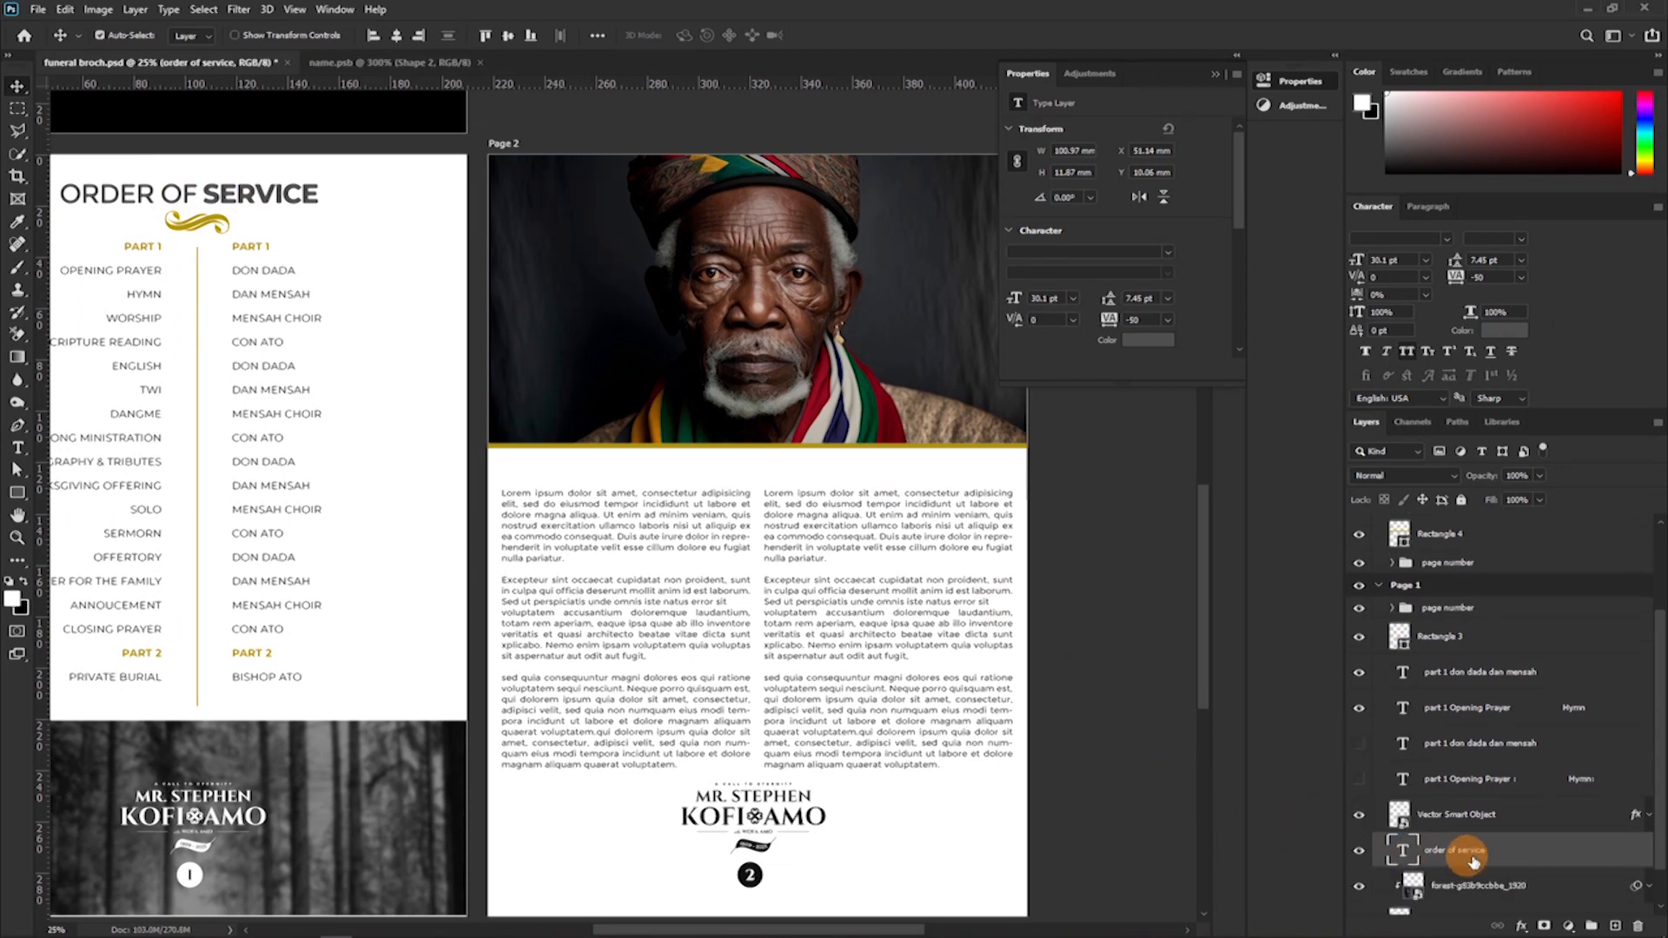
{"action": "left_click", "coordinate": [1362, 816]}
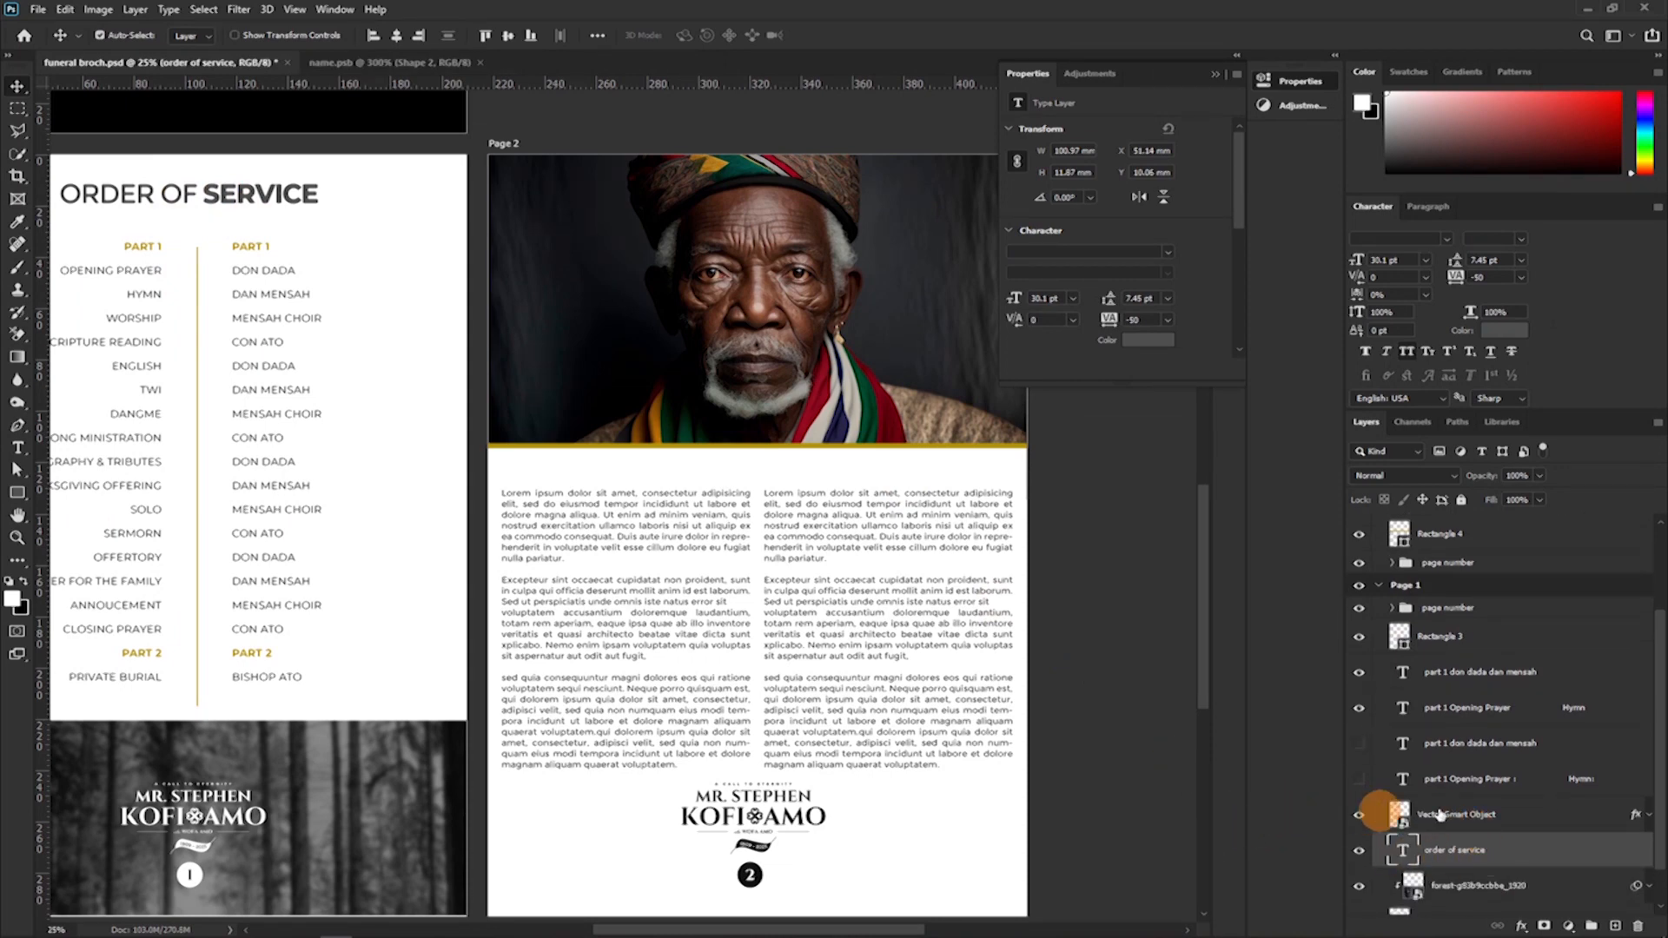
{"action": "left_click", "coordinate": [1511, 821], "text": "shift"}
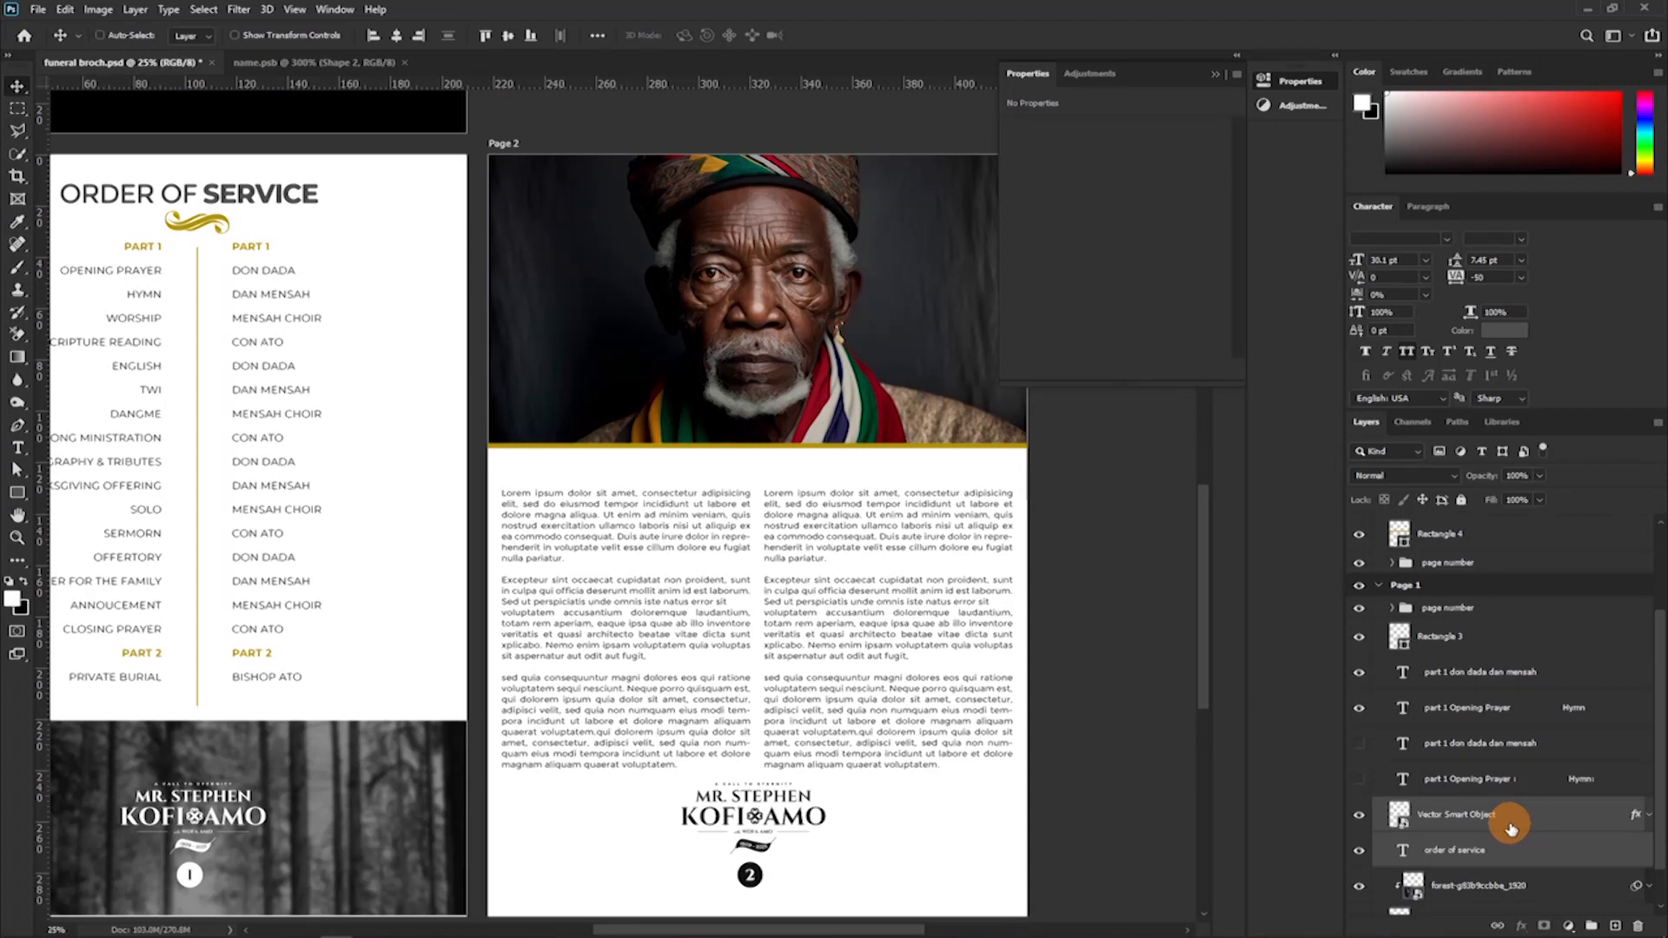
{"action": "key", "text": "ctrl+j"}
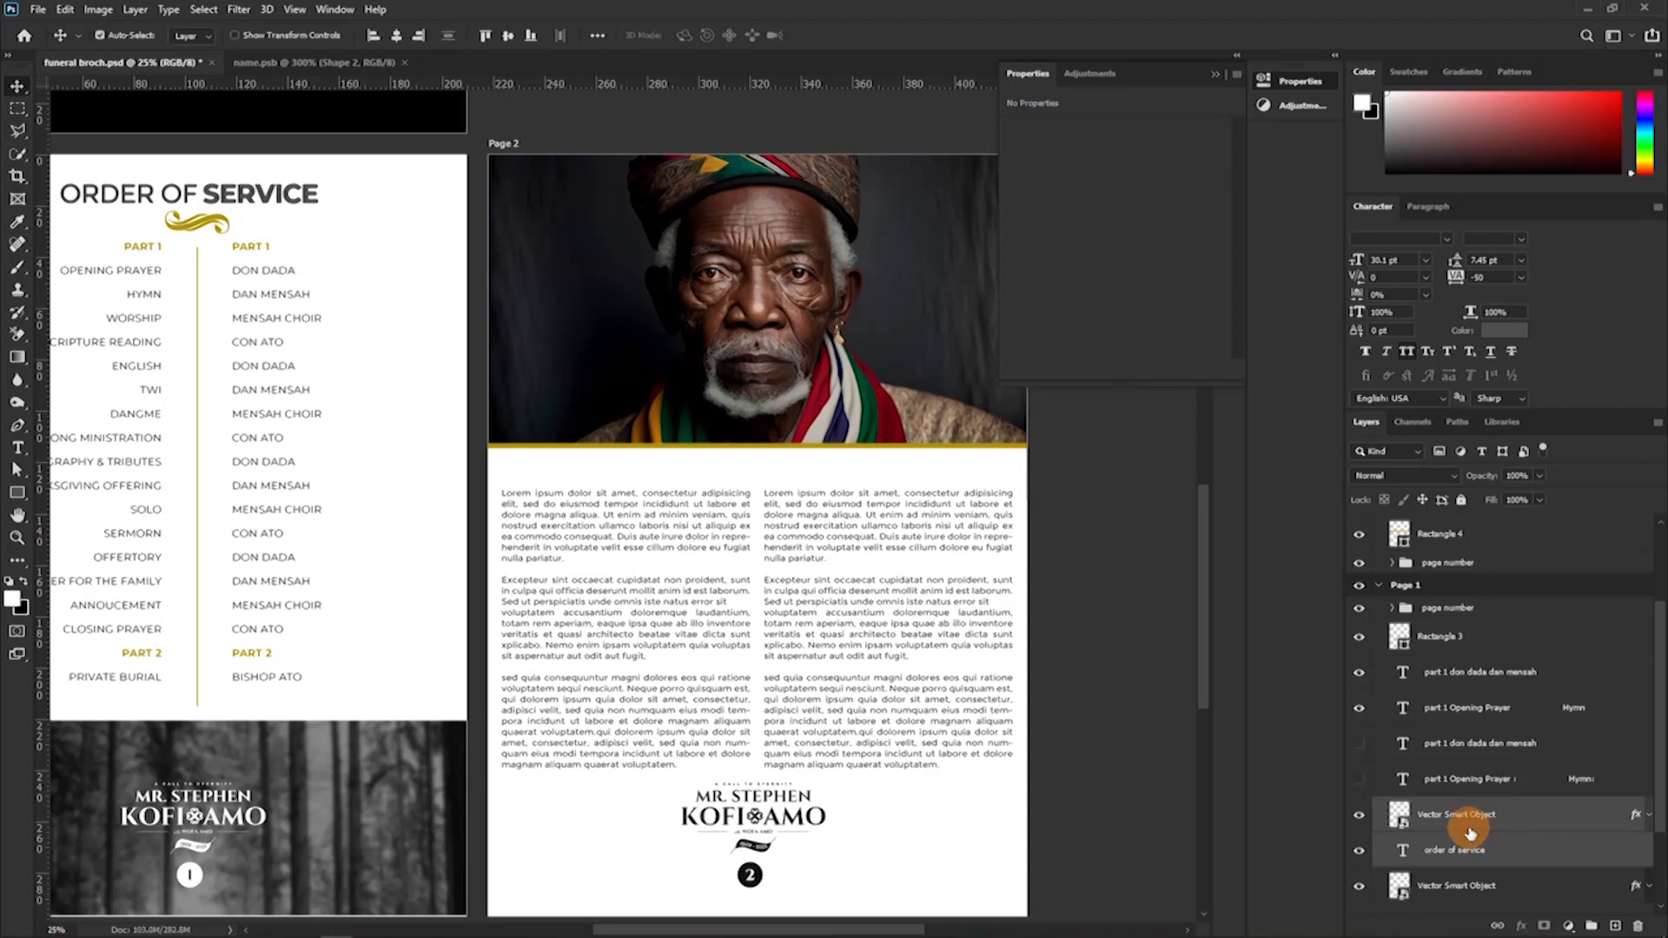
{"action": "left_click_drag", "start_coordinate": [1468, 832], "coordinate": [1384, 537]}
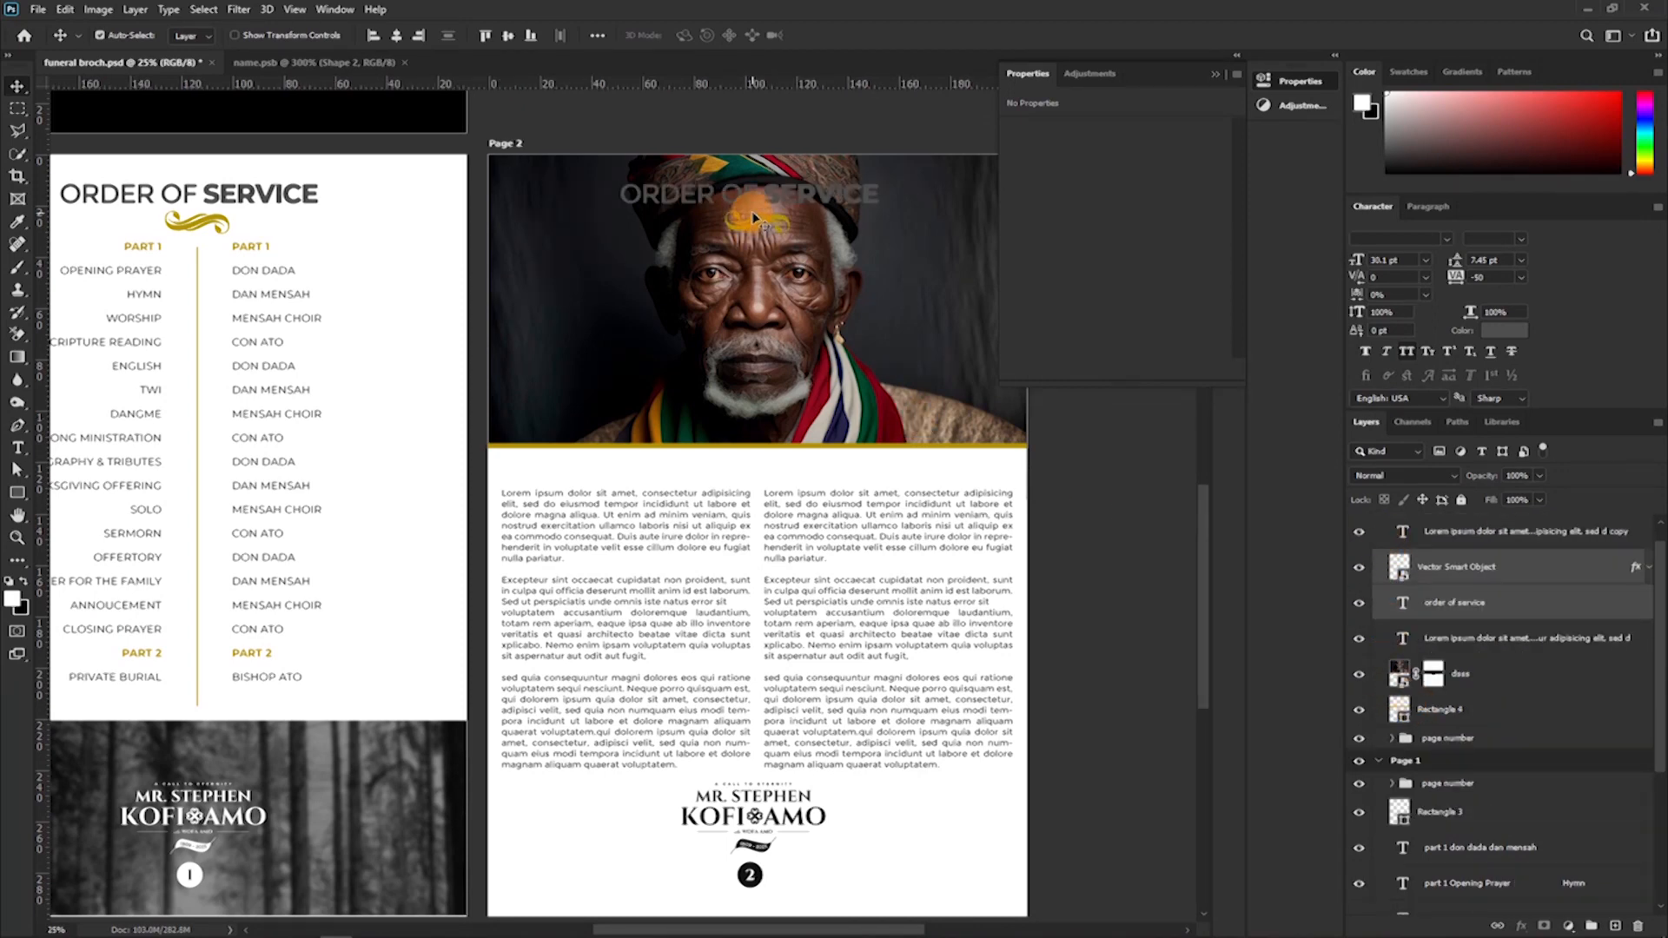
Move the copied Order of Service heading and gold ornament down to just below the gold line under the Page 2 portrait.
{"action": "left_click_drag", "start_coordinate": [757, 213], "coordinate": [823, 478]}
{"action": "left_click", "coordinate": [100, 36]}
{"action": "scroll", "coordinate": [816, 577], "scroll_direction": "down", "scroll_amount": 5}
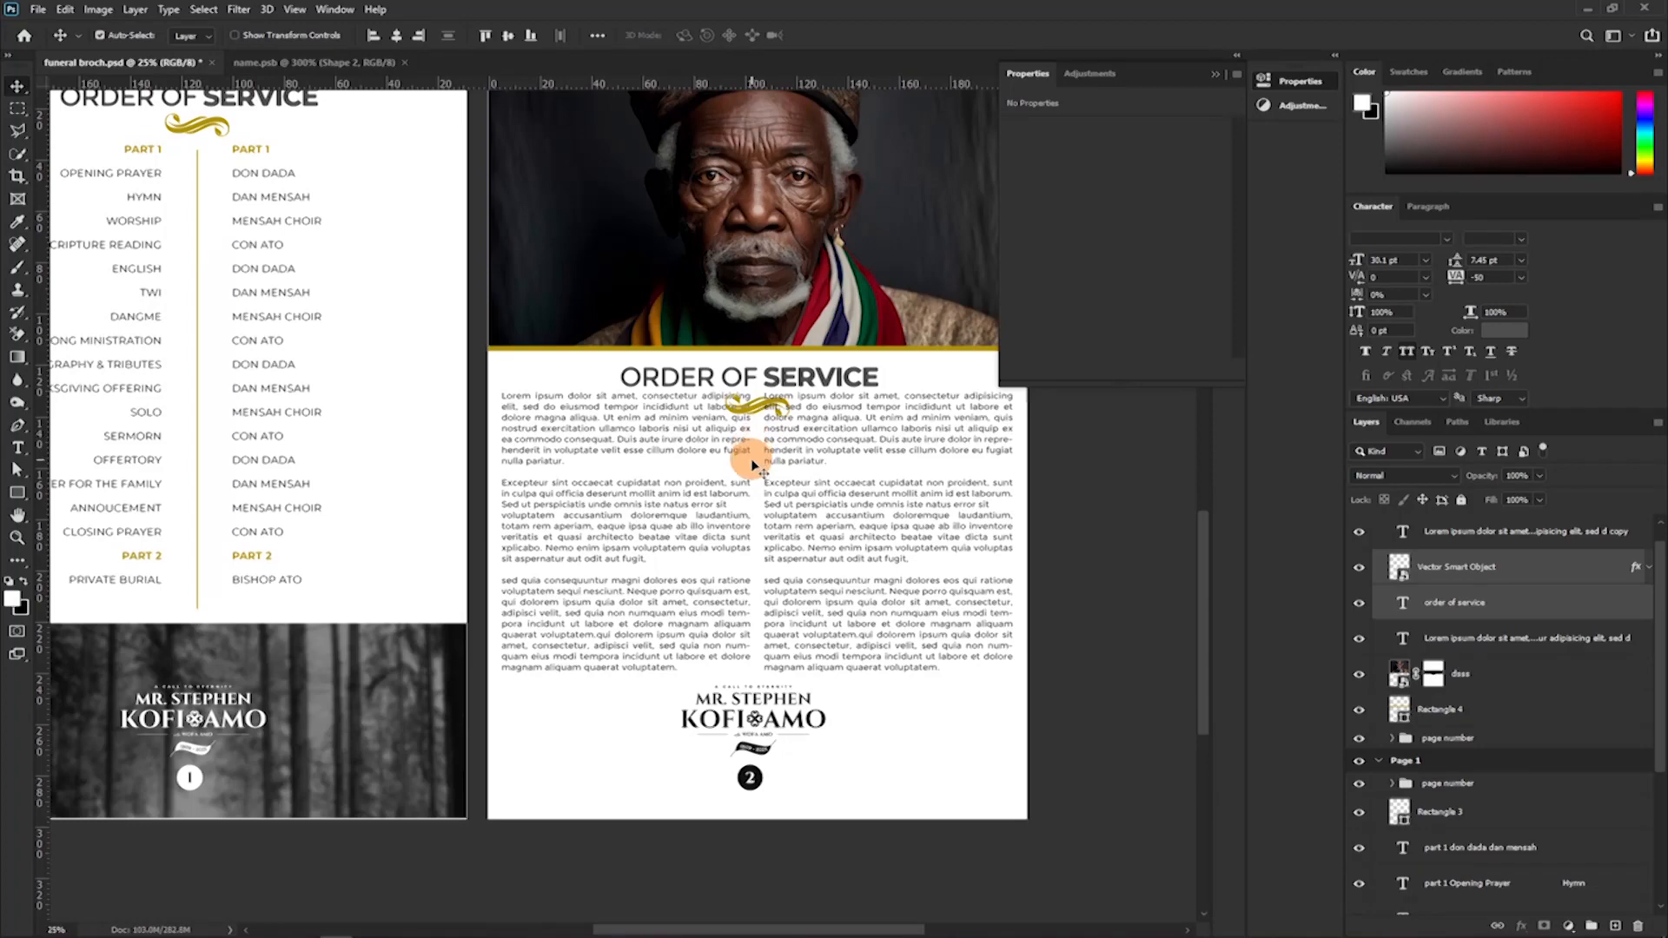
Replace the copied ORDER OF SERVICE heading text on Page 2 with BIOGRAPHY in the regular Montserrat weight.
{"action": "key", "text": "ctrl+plus"}
{"action": "key", "text": "ctrl+plus"}
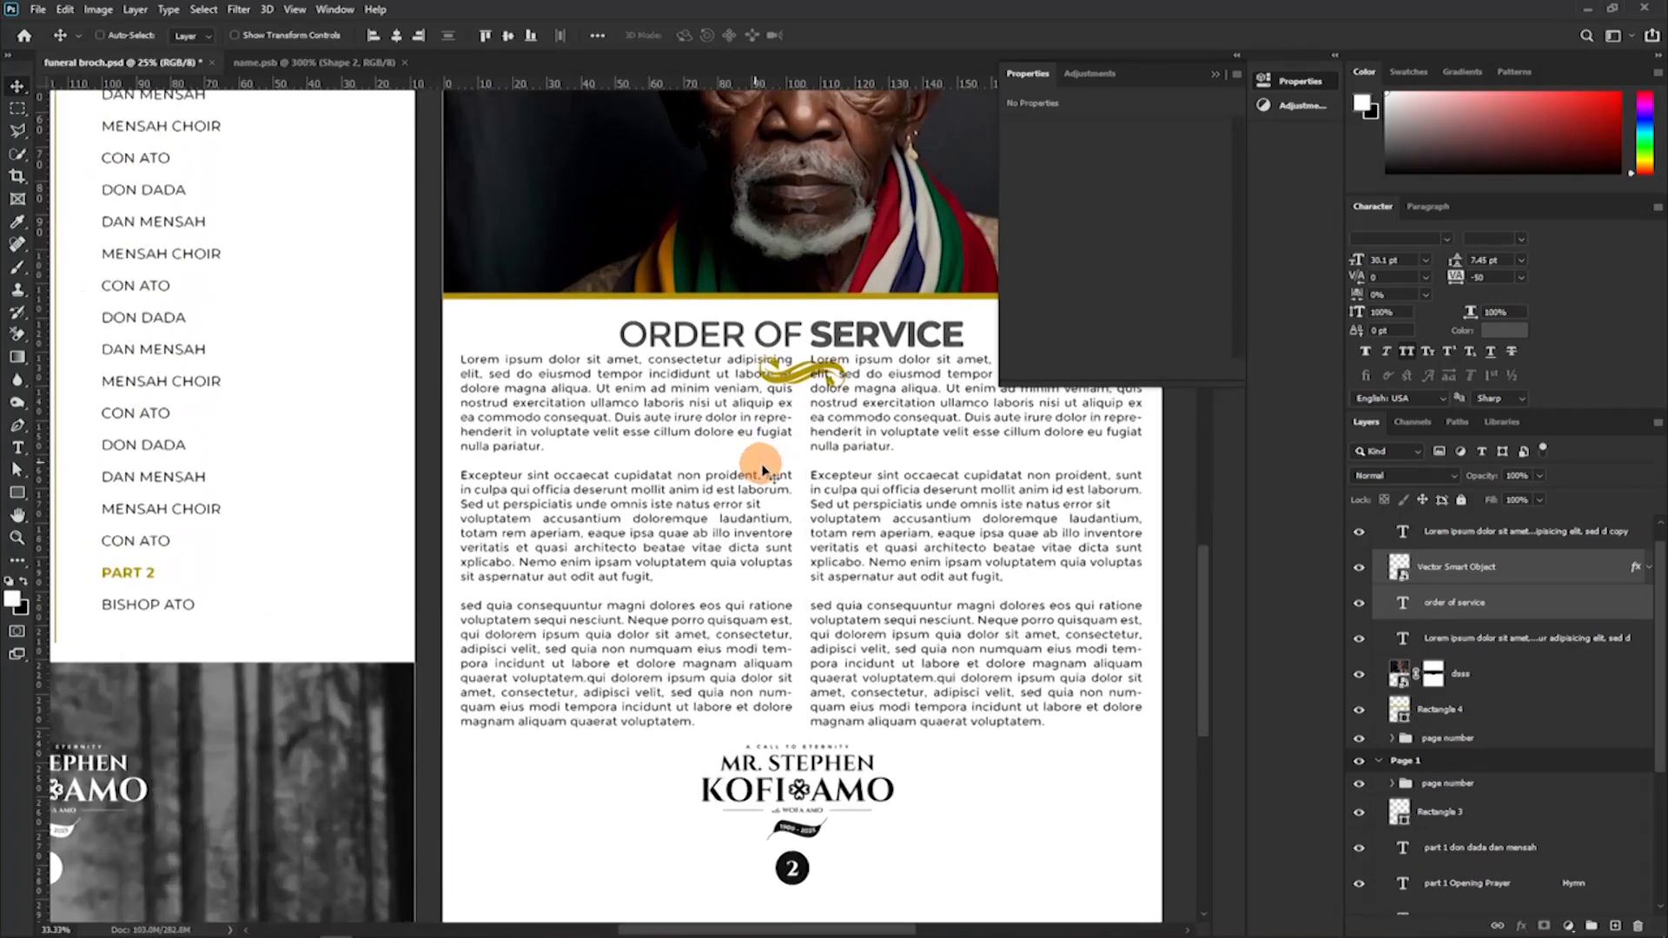
{"action": "left_click_drag", "start_coordinate": [891, 434], "coordinate": [451, 582]}
{"action": "key", "text": "t"}
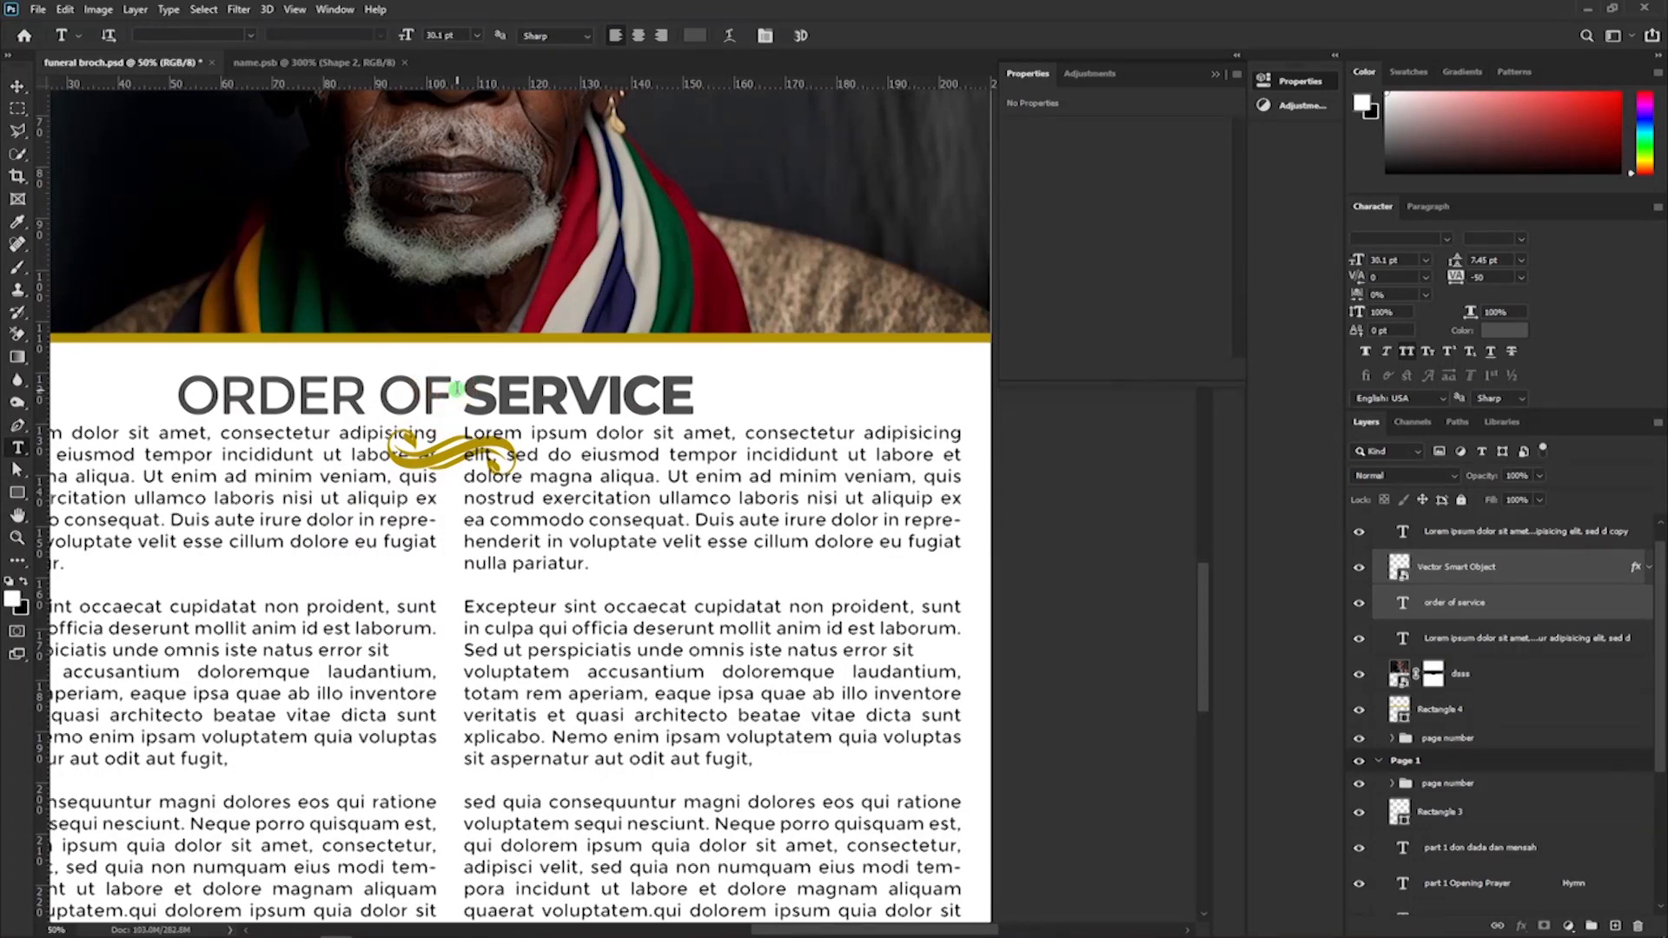
{"action": "left_click_drag", "start_coordinate": [457, 388], "coordinate": [764, 364]}
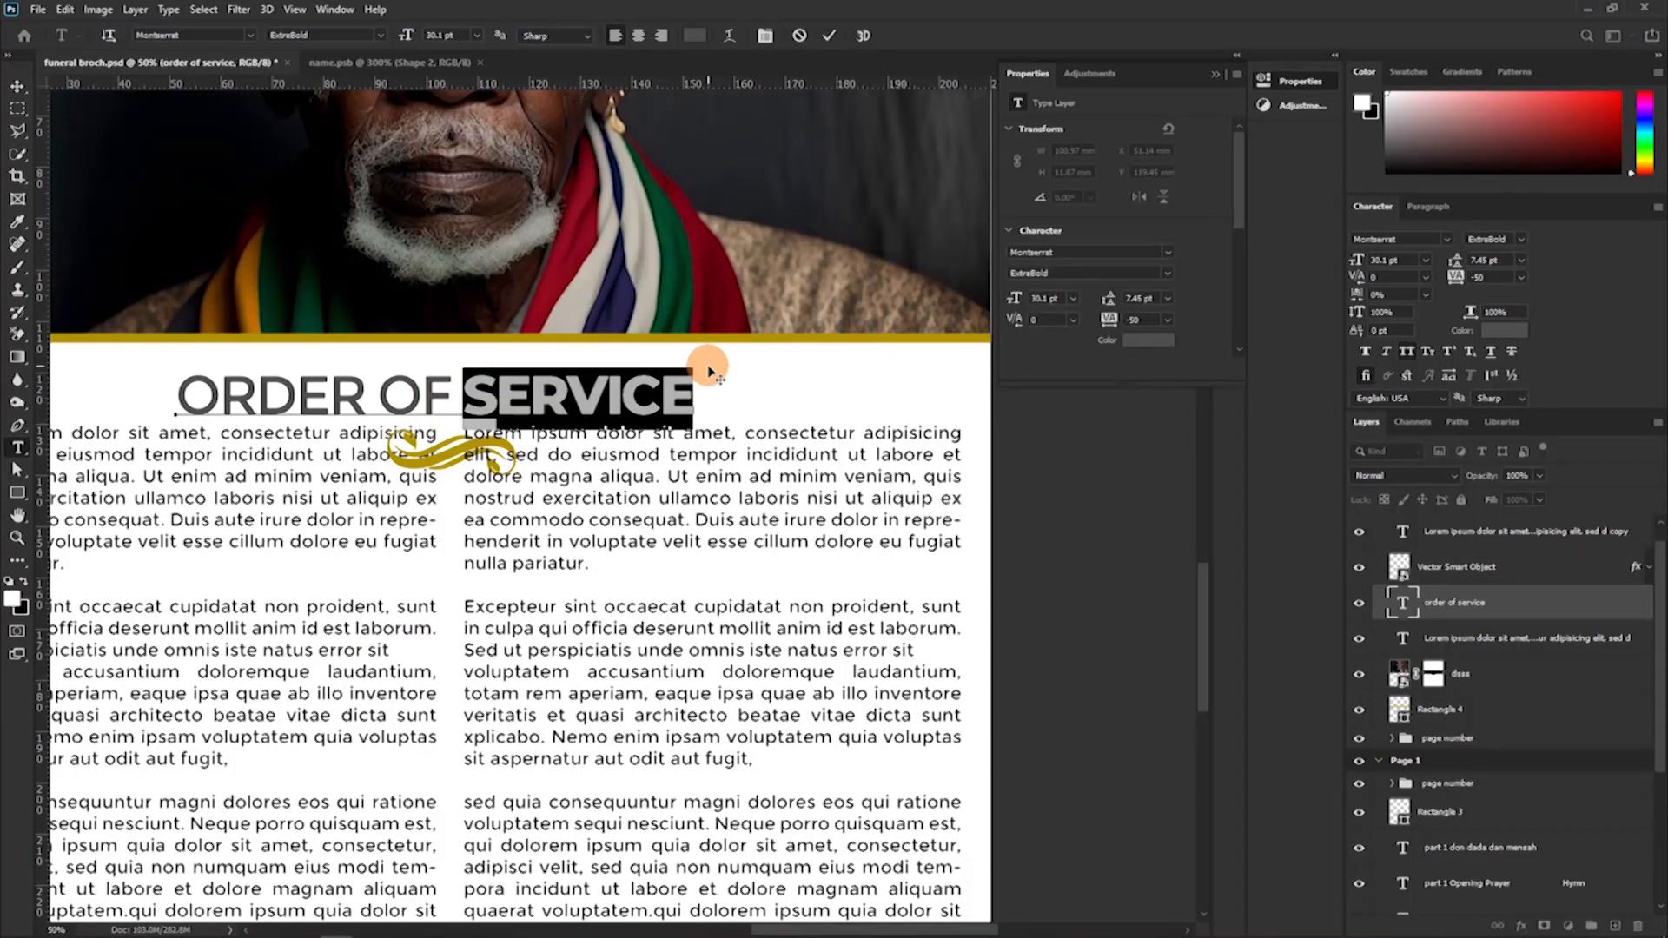
{"action": "key", "text": "ctrl+x"}
{"action": "left_click", "coordinate": [404, 393]}
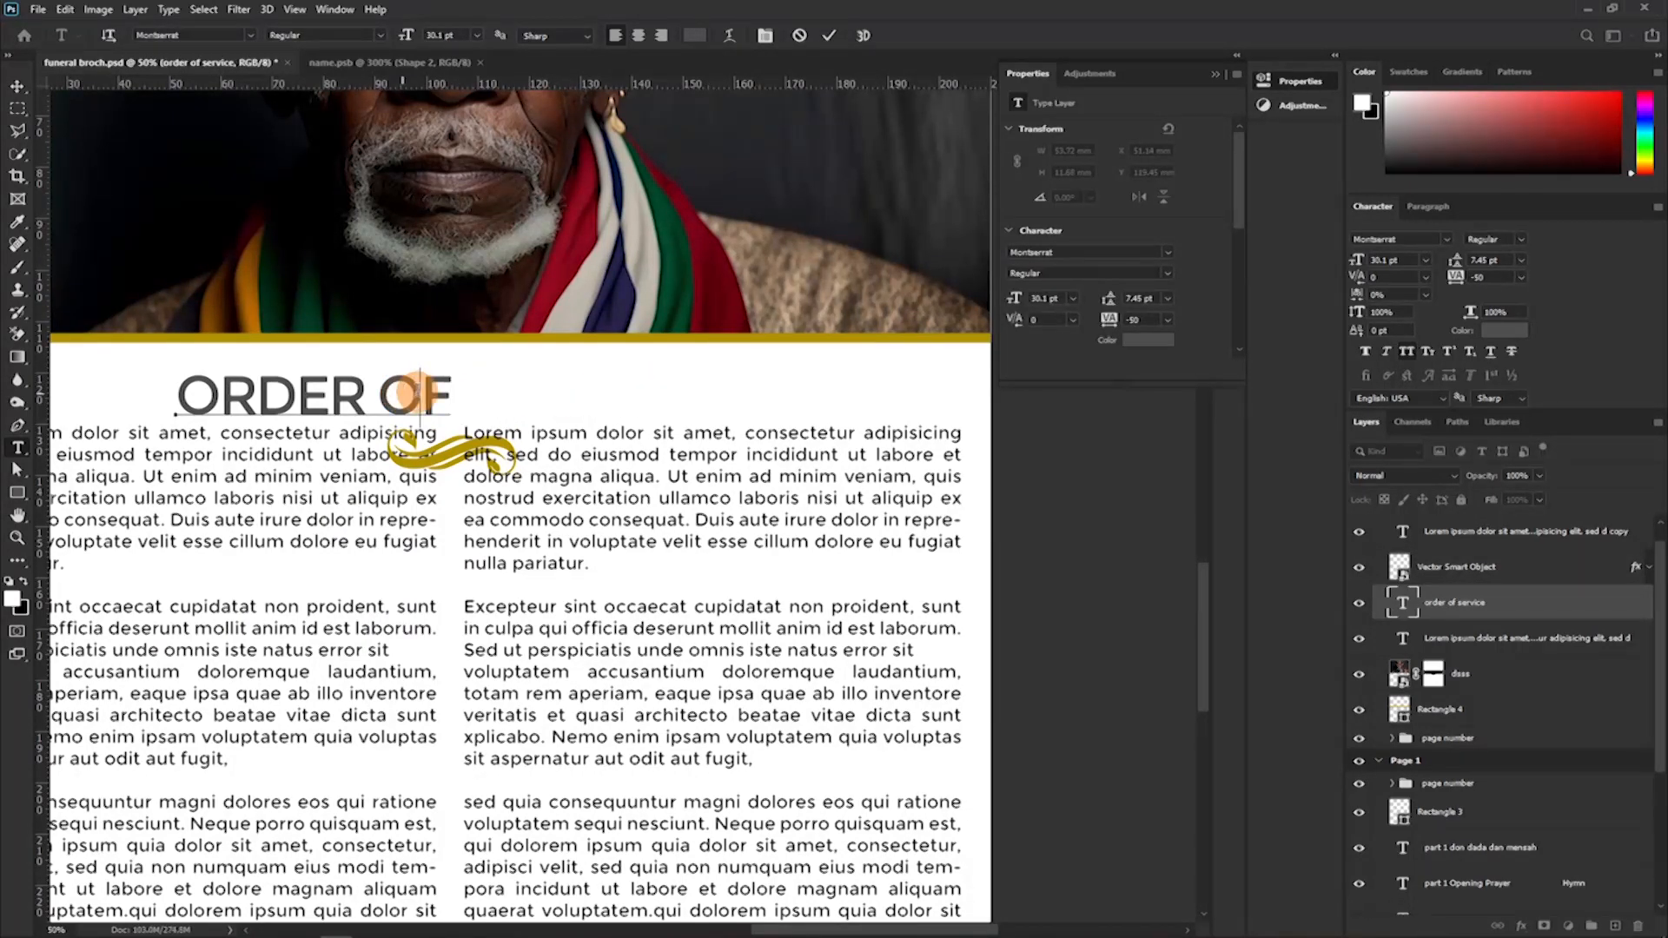
{"action": "key", "text": "Delete"}
{"action": "key", "text": "ctrl+a"}
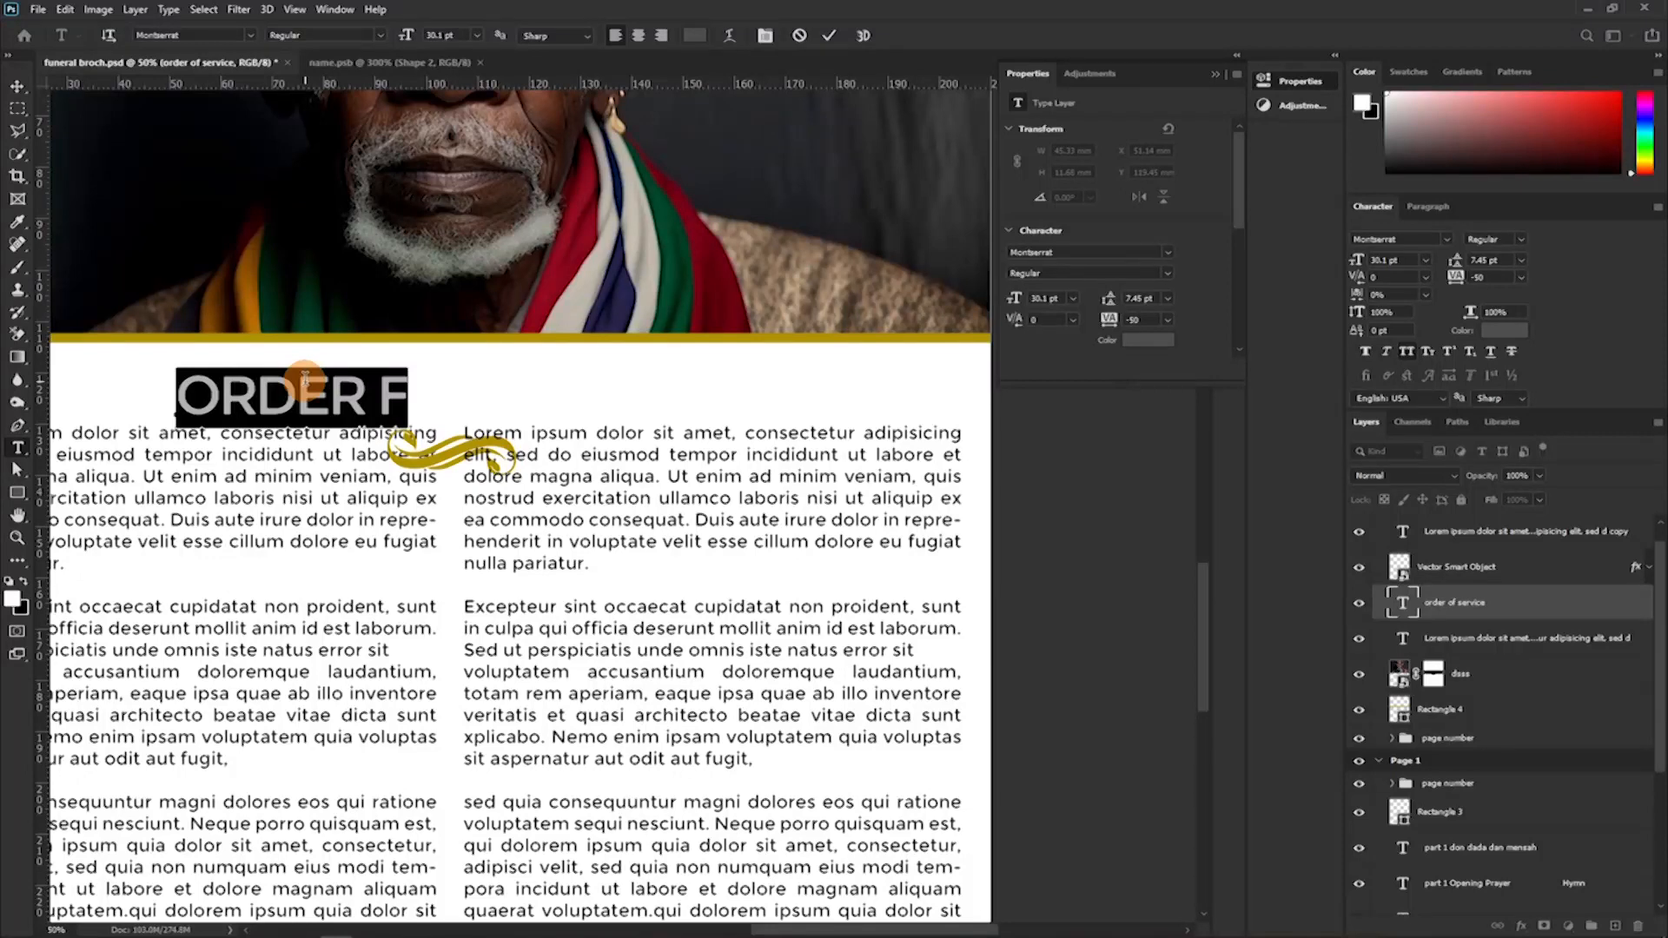
{"action": "type", "text": "BIO"}
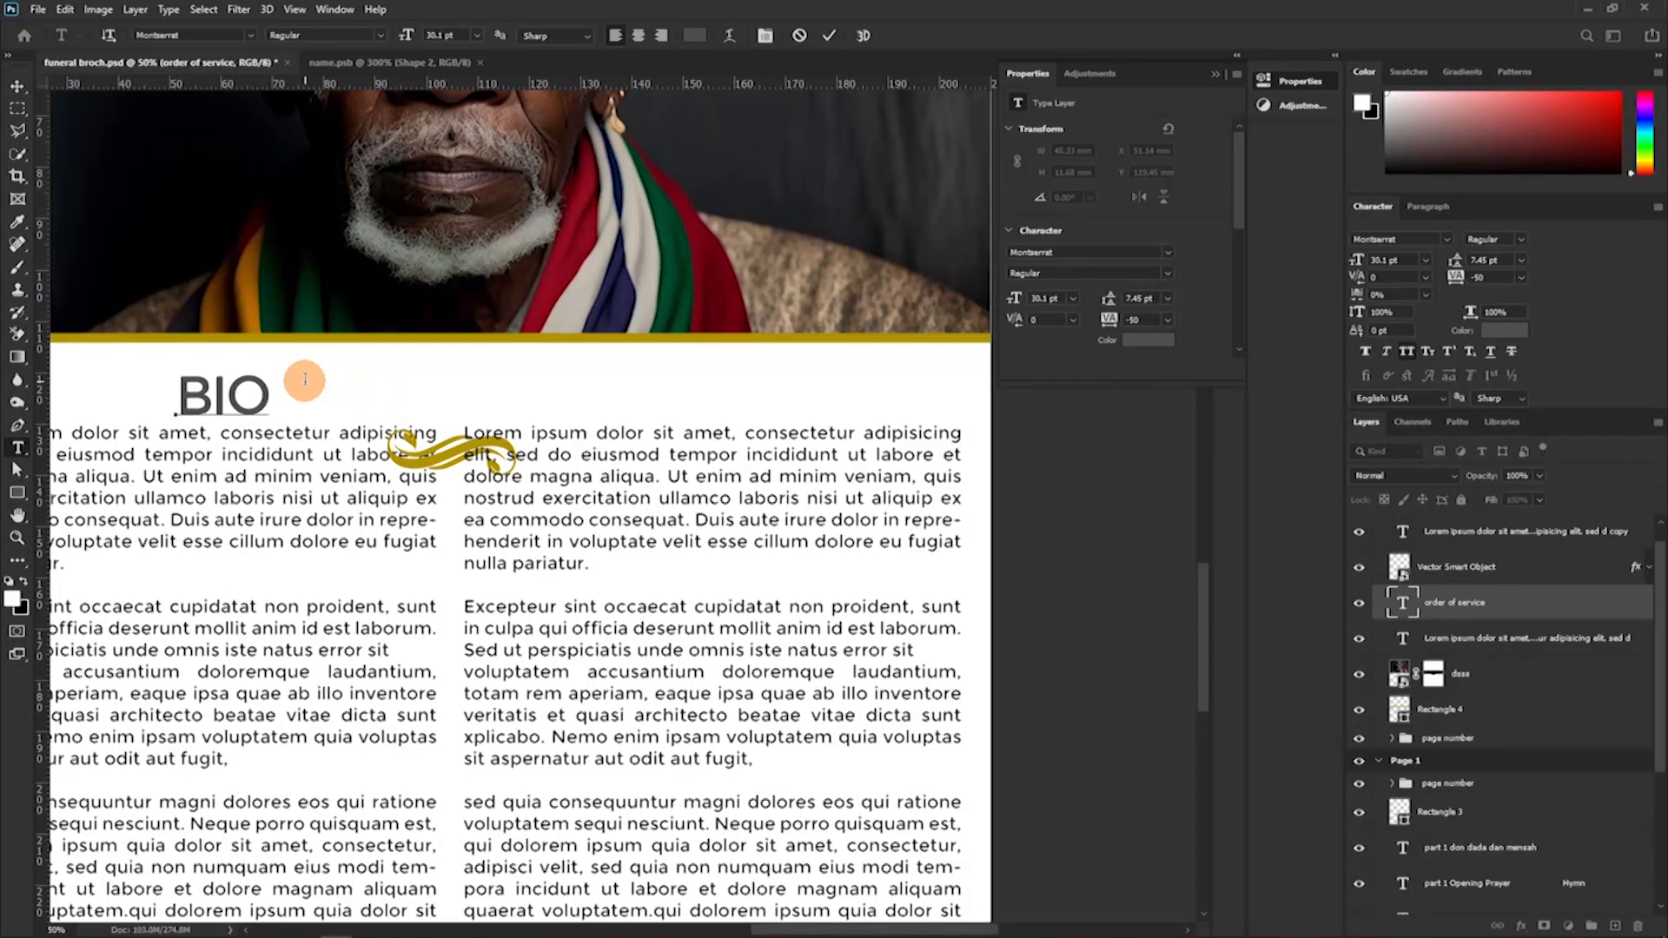
{"action": "type", "text": "GRAP"}
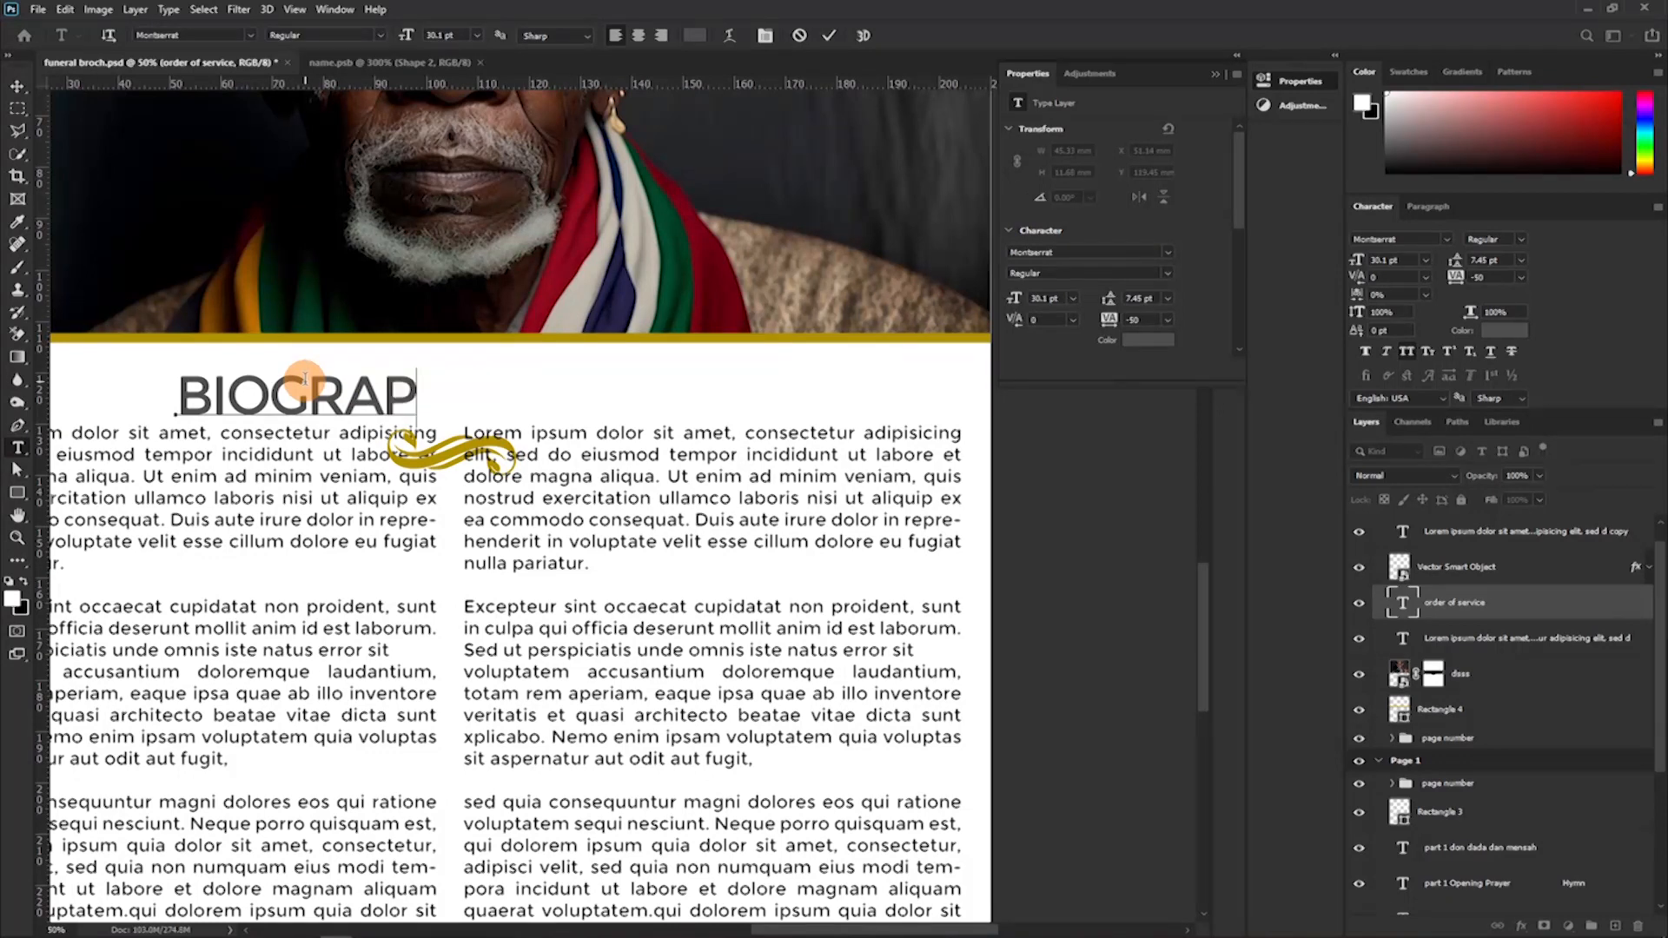
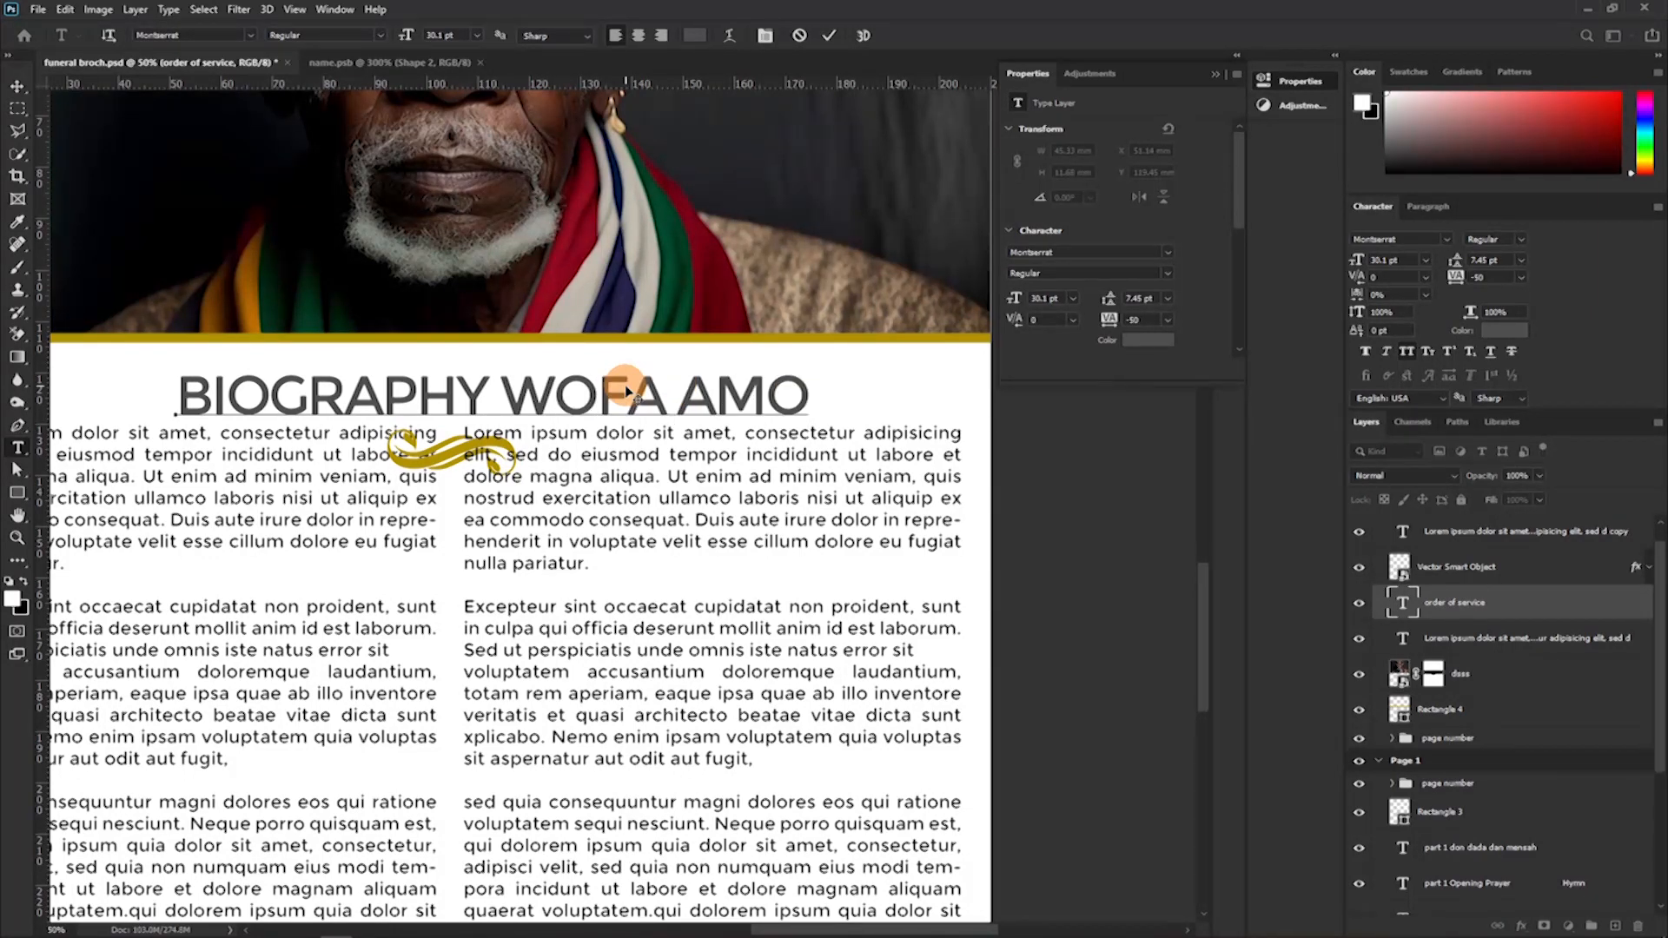
Complete the page heading so it reads "BIOGRAPHY OF" followed by the deceased's name.
{"action": "left_click", "coordinate": [508, 393]}
{"action": "type", "text": "OF"}
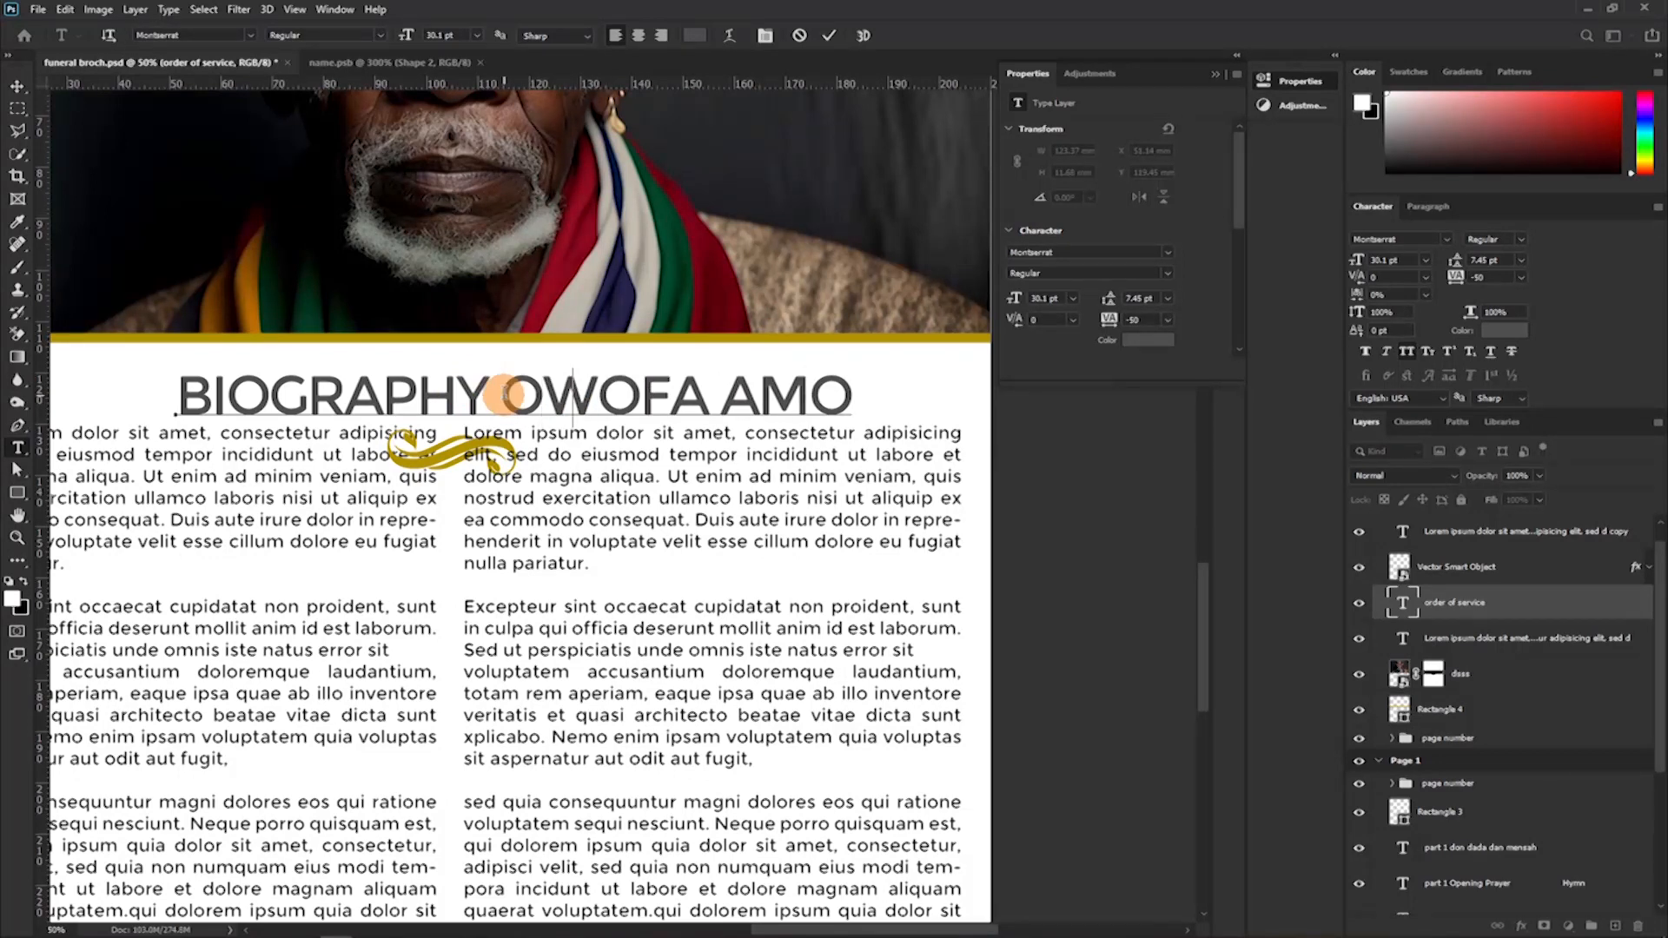
Set the deceased's name in the biography heading to the Montserrat ExtraBold style.
{"action": "left_click_drag", "start_coordinate": [584, 395], "coordinate": [975, 391]}
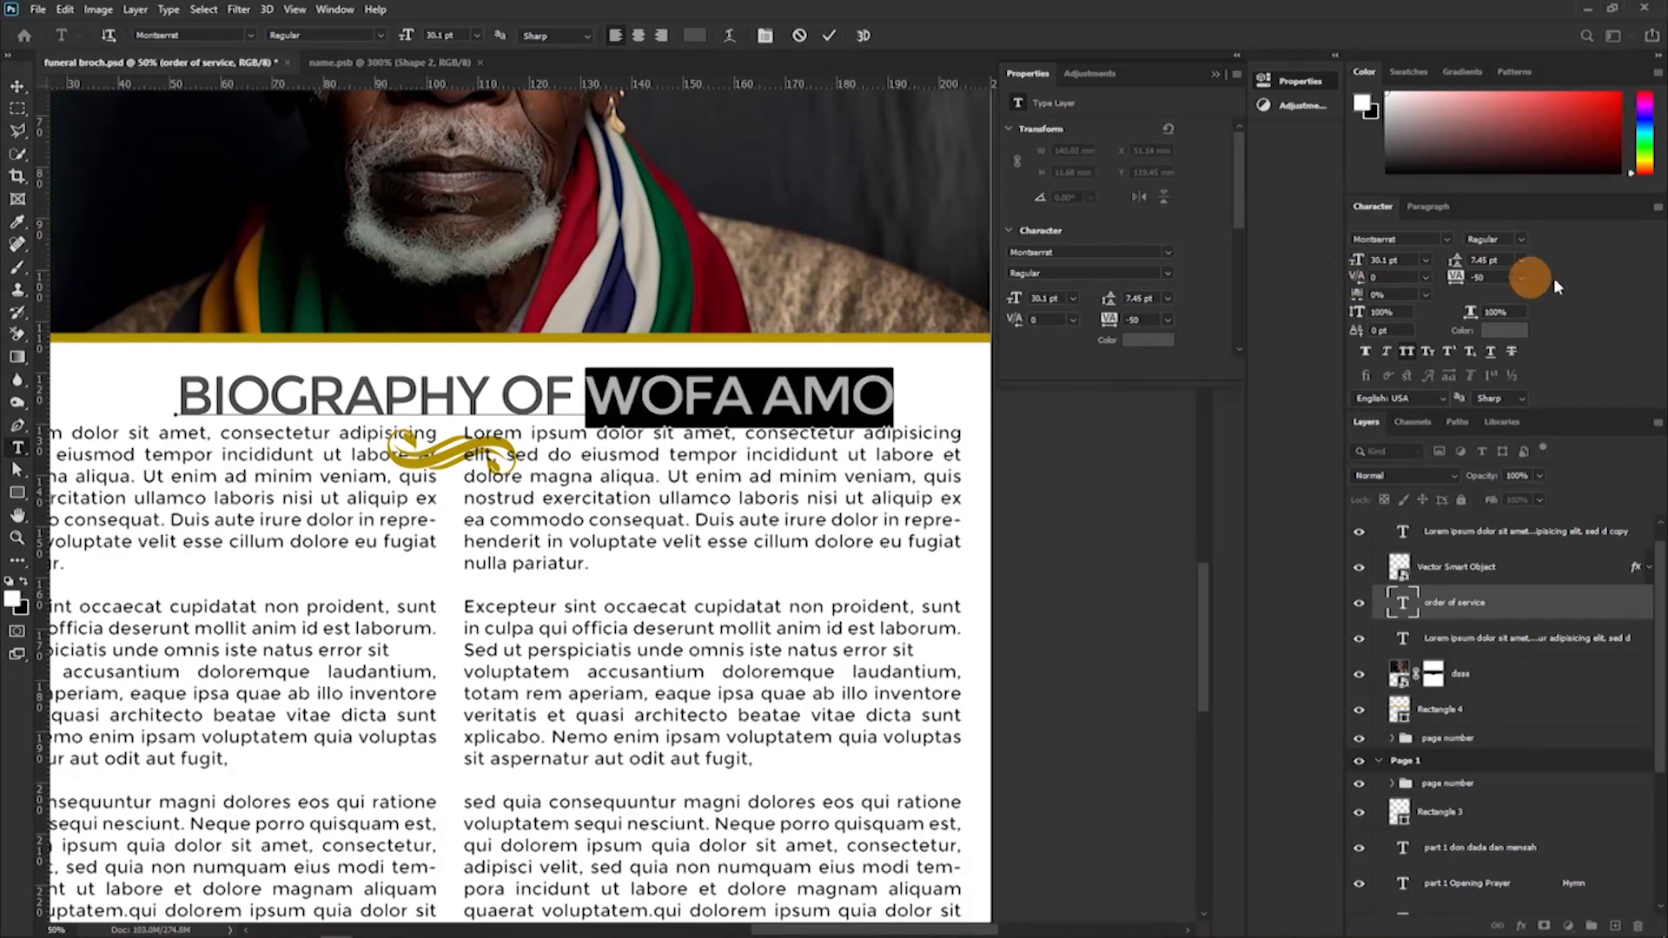
{"action": "left_click", "coordinate": [1525, 237]}
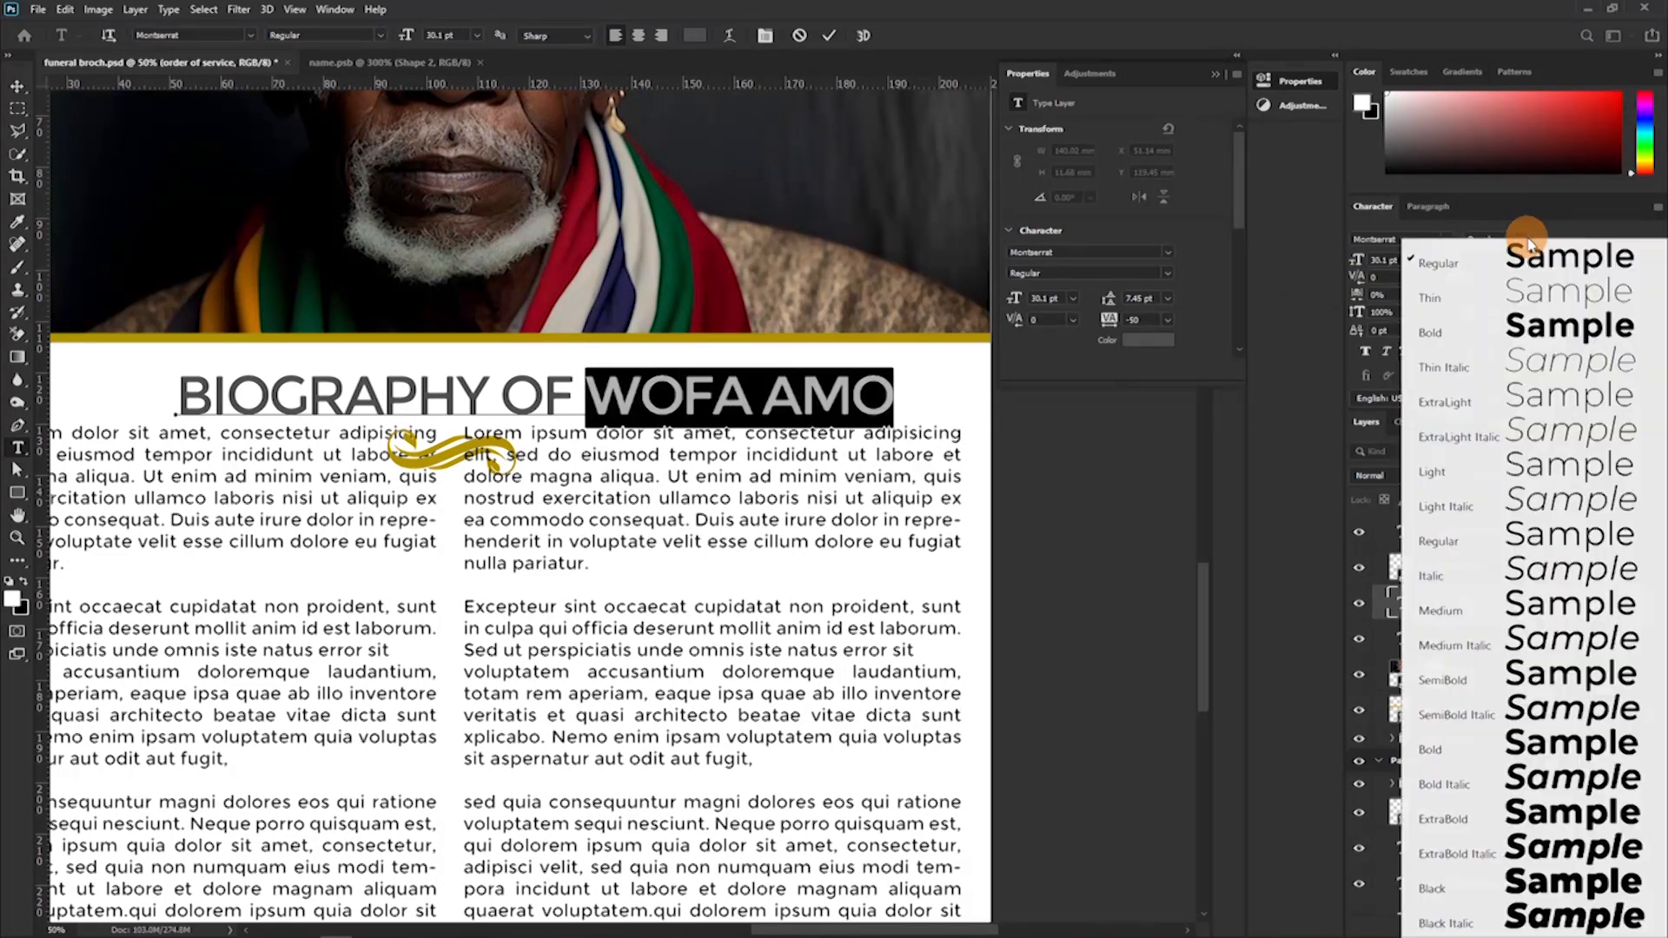
{"action": "left_click", "coordinate": [1549, 822]}
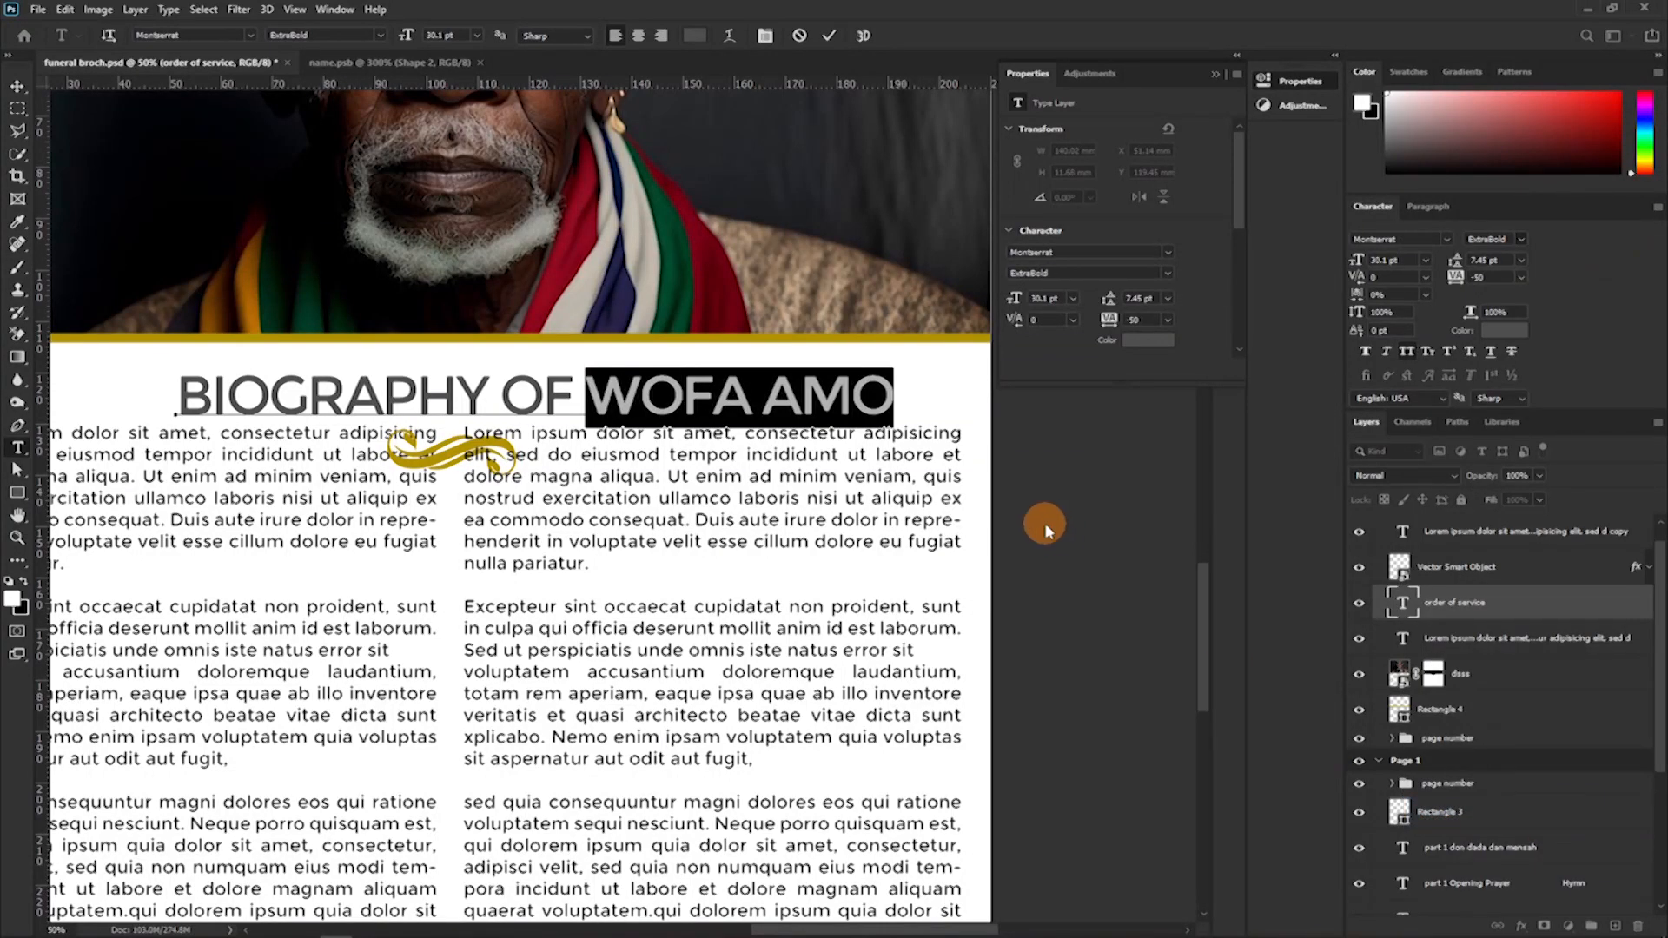
{"action": "left_click", "coordinate": [831, 38]}
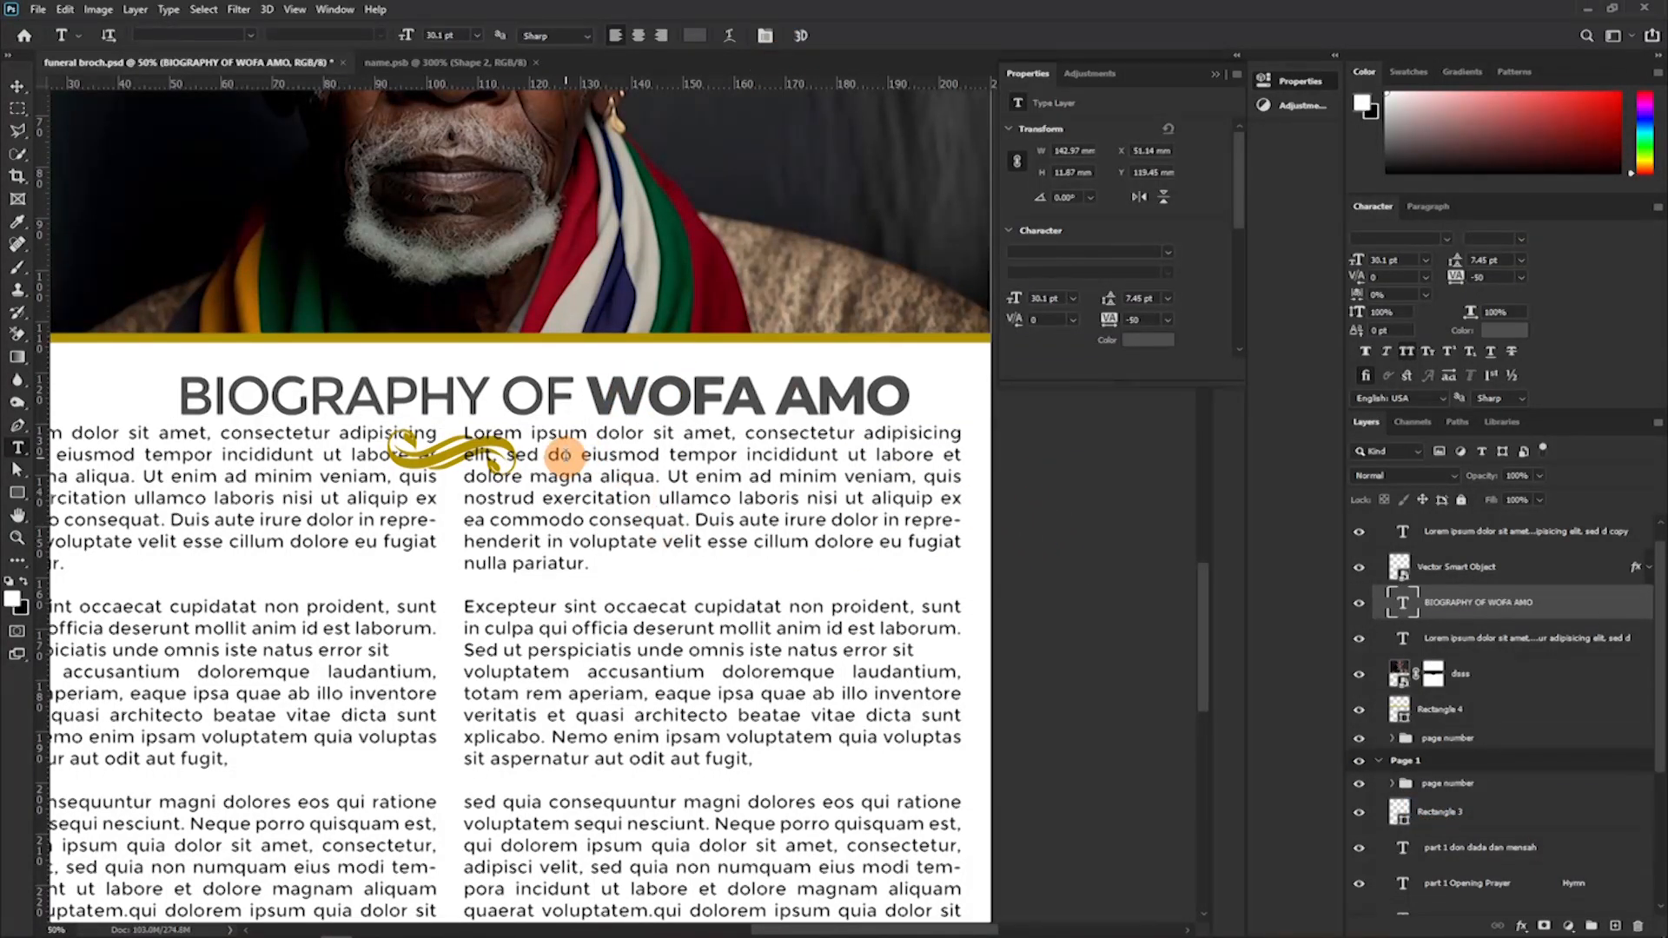
Center the biography heading and the gold ornament horizontally on the Page 2 artboard.
{"action": "key", "text": "v"}
{"action": "left_click", "coordinate": [1500, 600]}
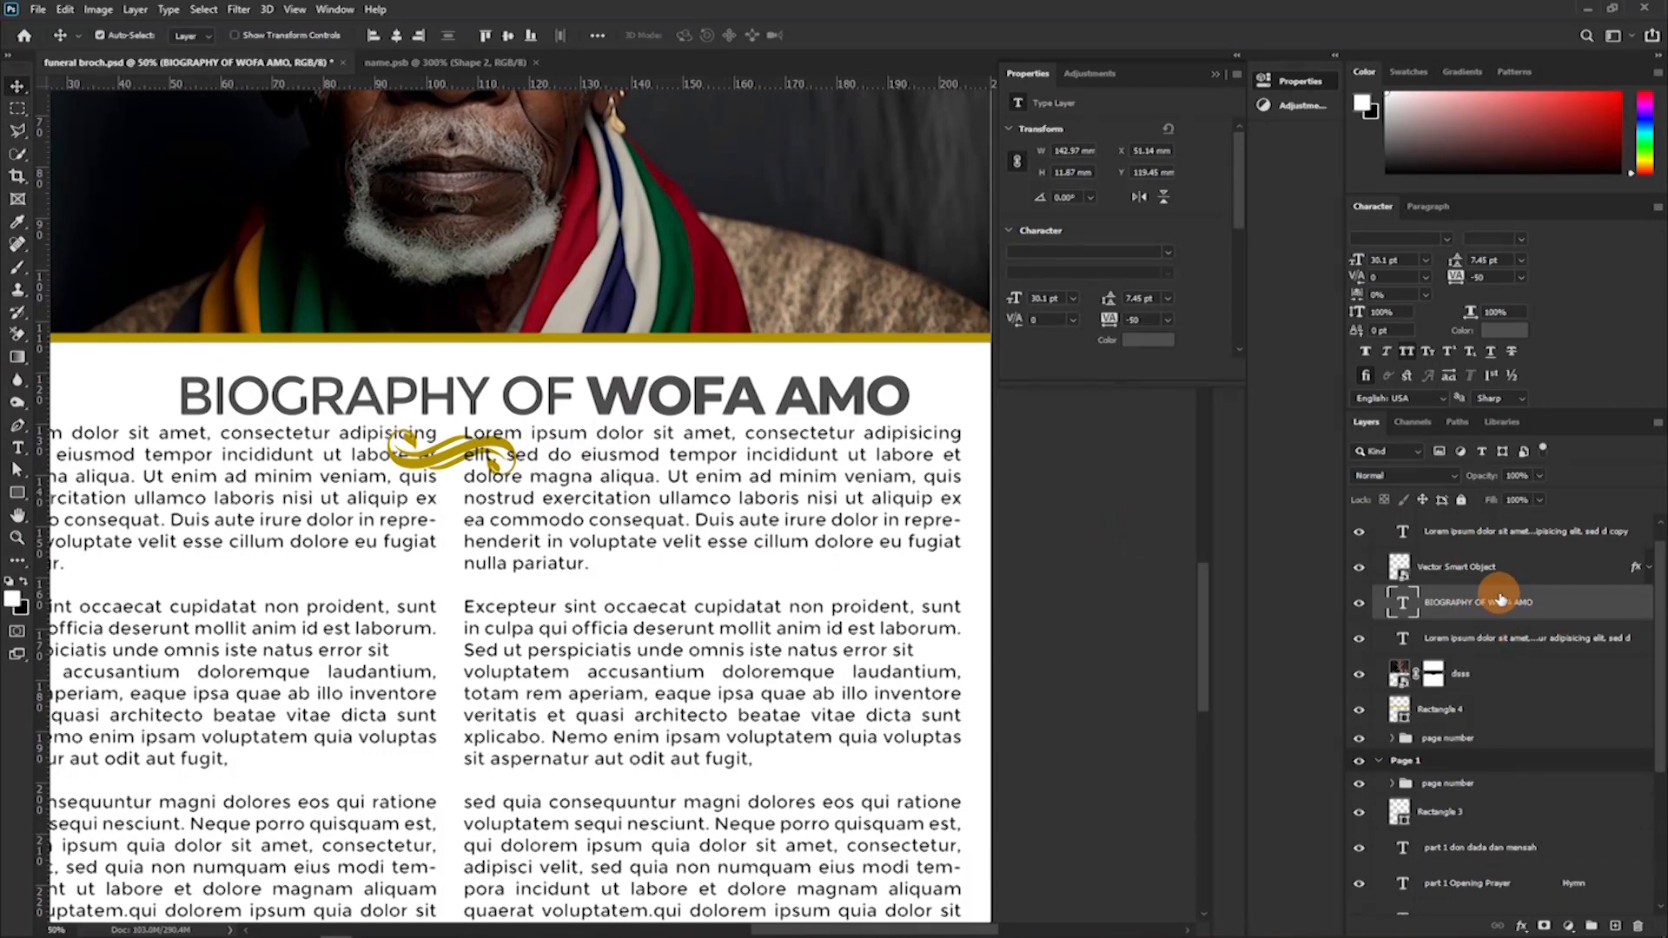
{"action": "left_click", "coordinate": [1495, 567], "text": "shift"}
{"action": "scroll", "coordinate": [1495, 567], "scroll_direction": "up", "scroll_amount": 1}
{"action": "left_click", "coordinate": [1418, 527]}
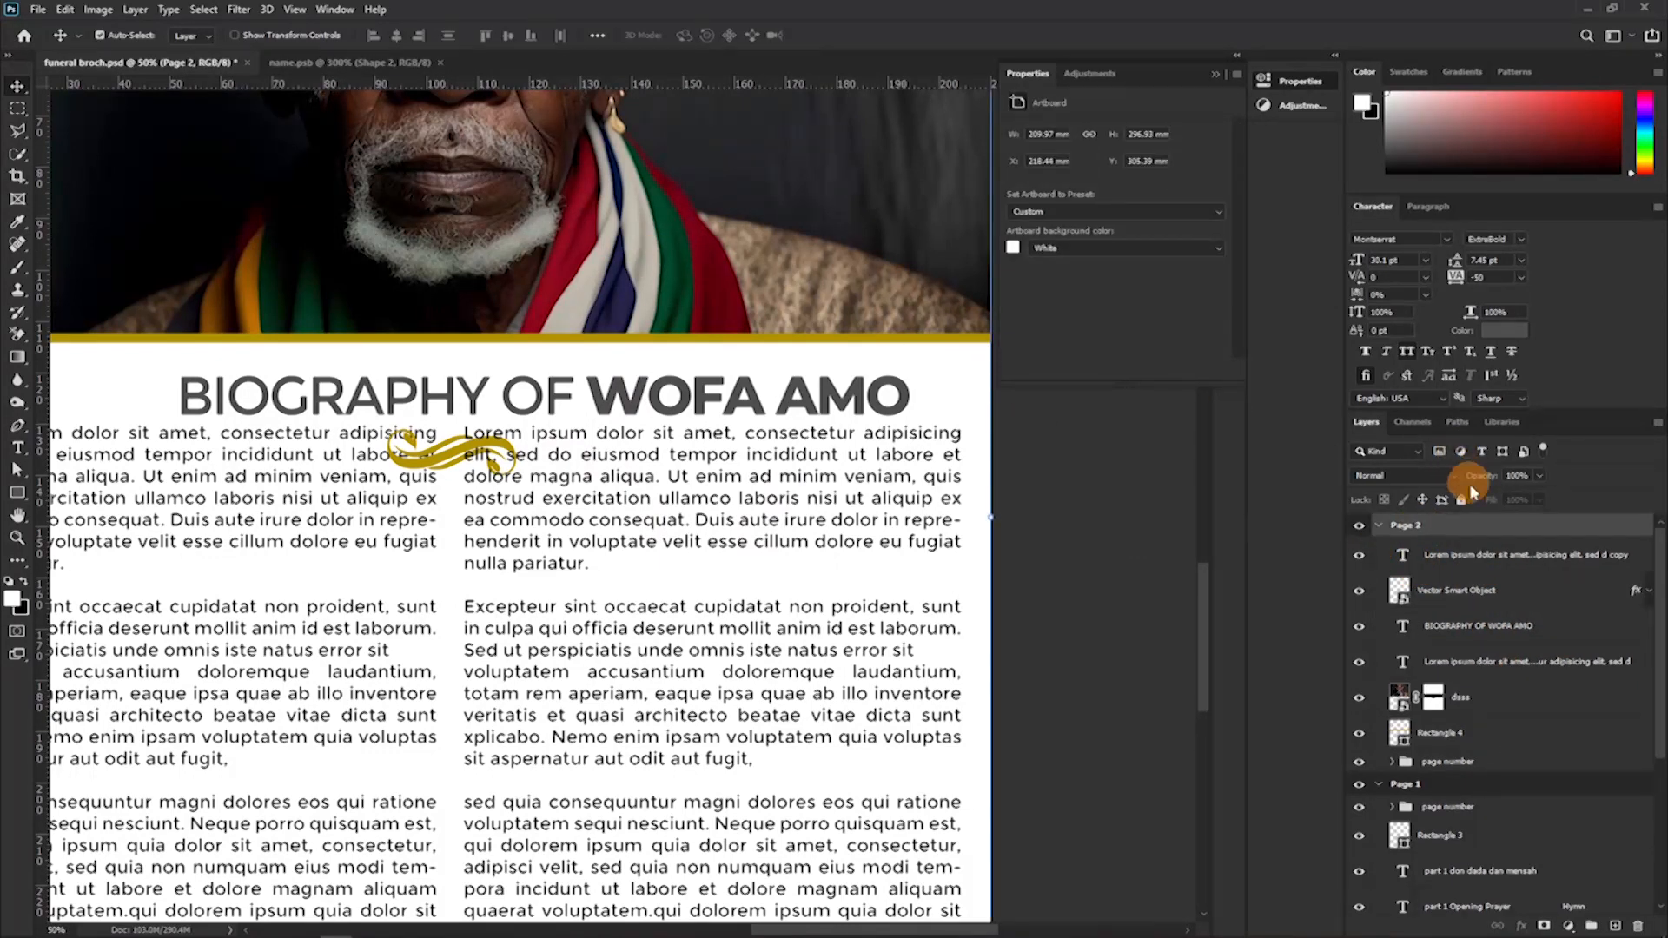
{"action": "left_click", "coordinate": [1481, 625]}
{"action": "left_click", "coordinate": [1504, 590], "text": "shift"}
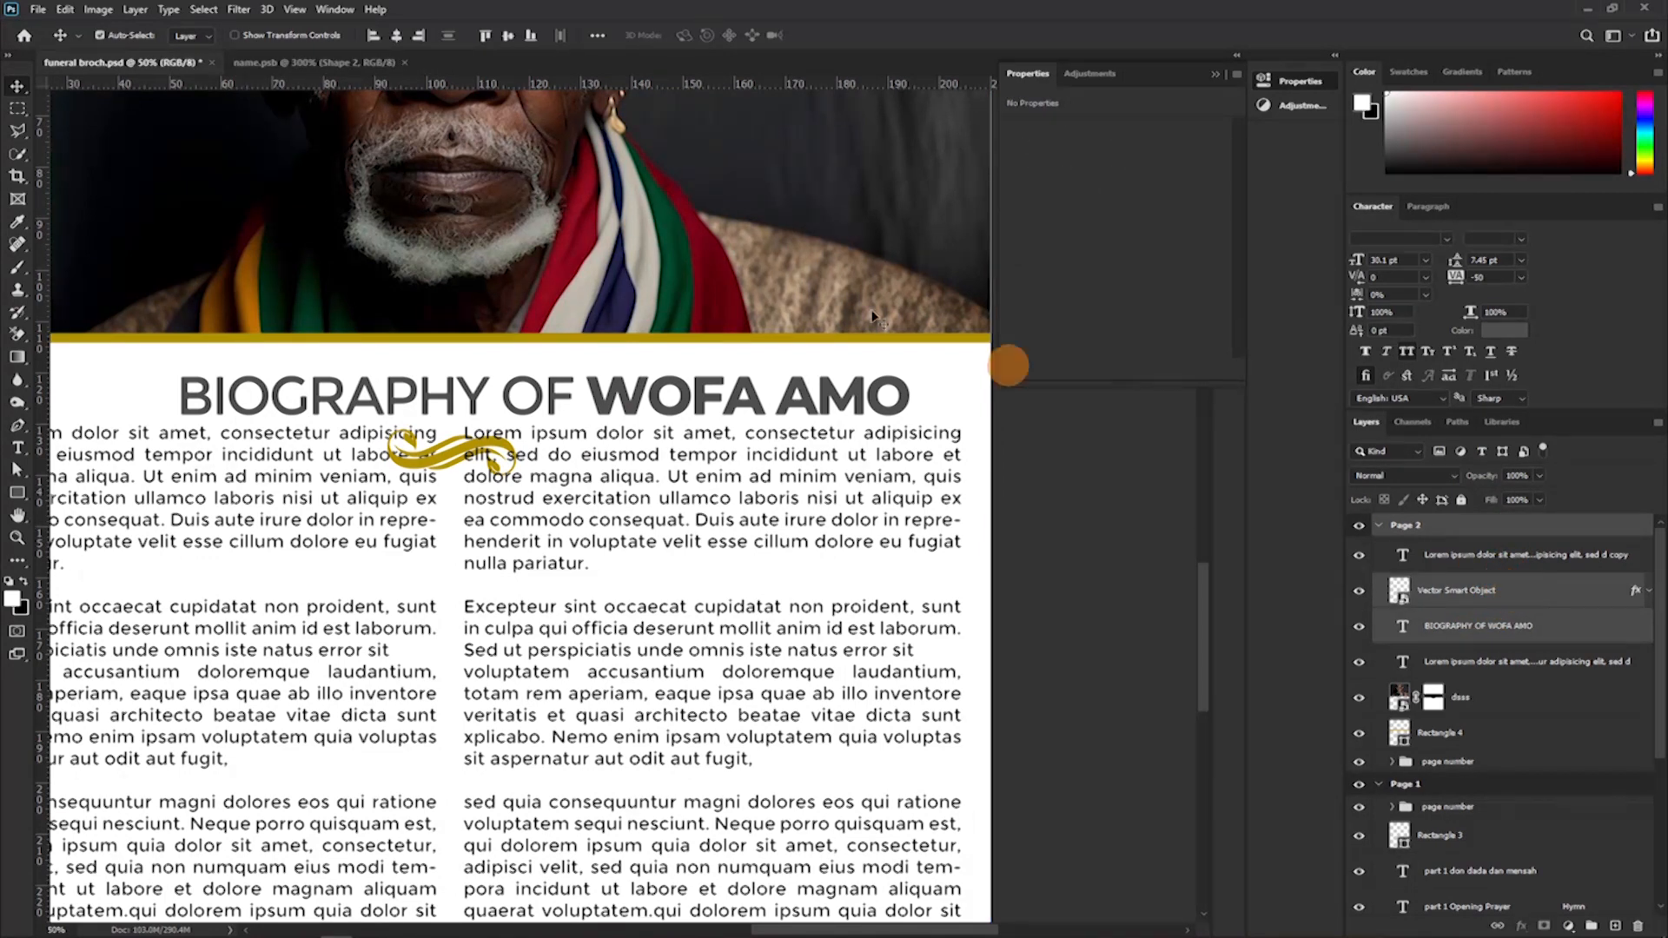
{"action": "left_click", "coordinate": [396, 36]}
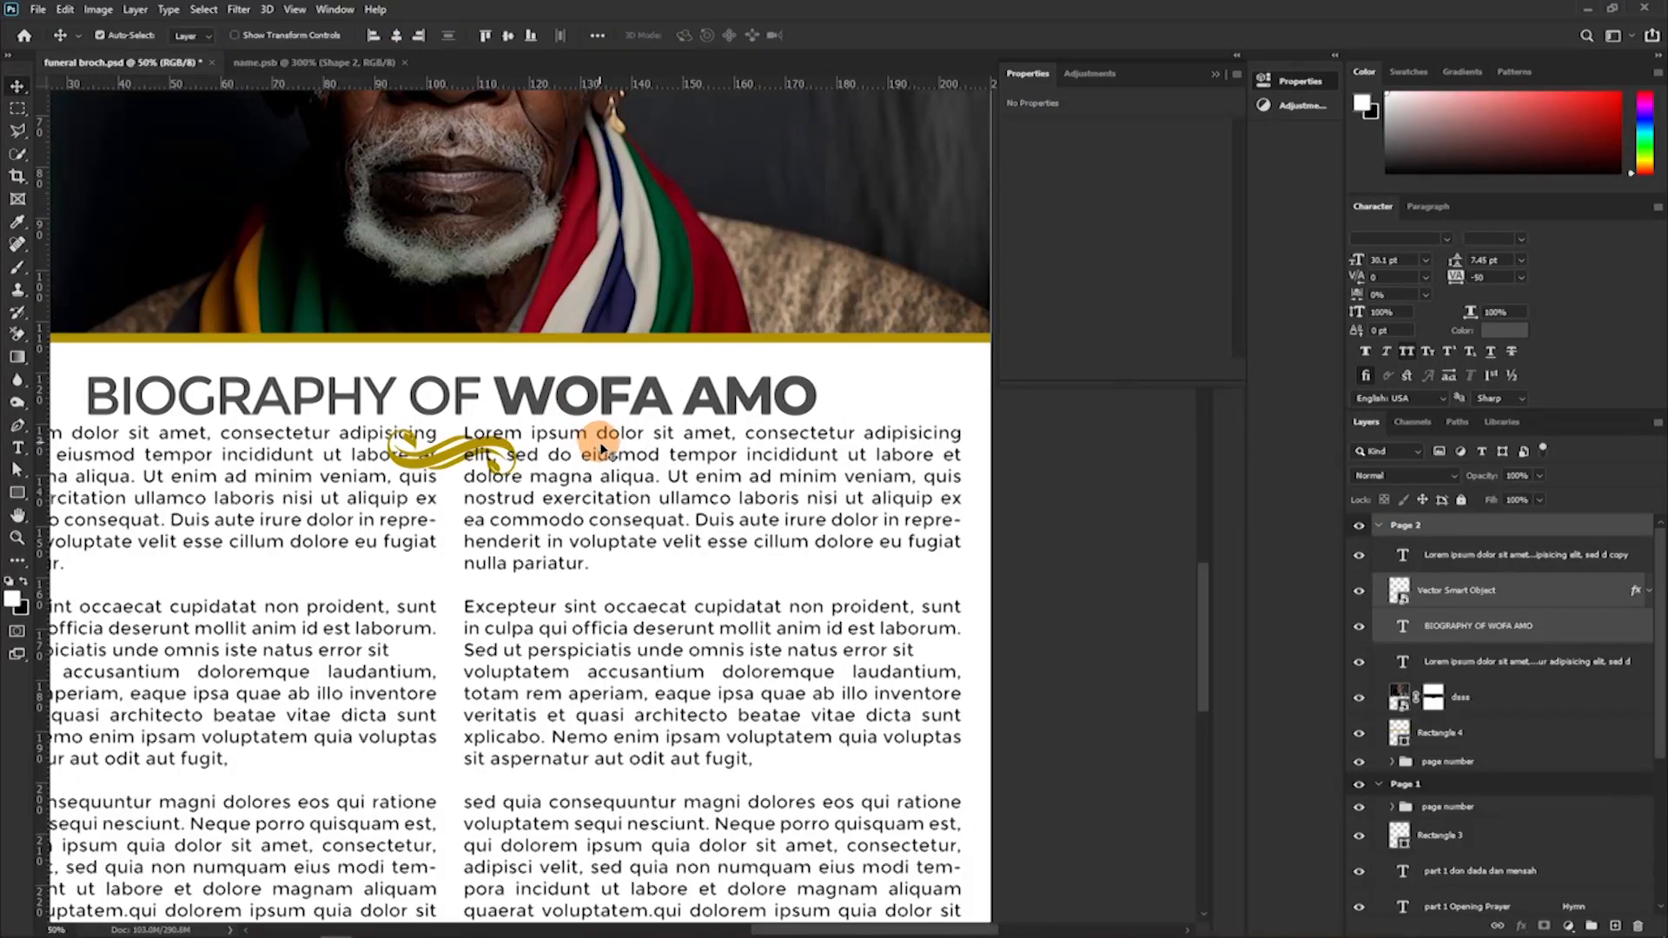
Add a horizontal guide just below the gold ornament, across the upper lines of the biography columns.
{"action": "left_click_drag", "start_coordinate": [464, 439], "coordinate": [655, 237]}
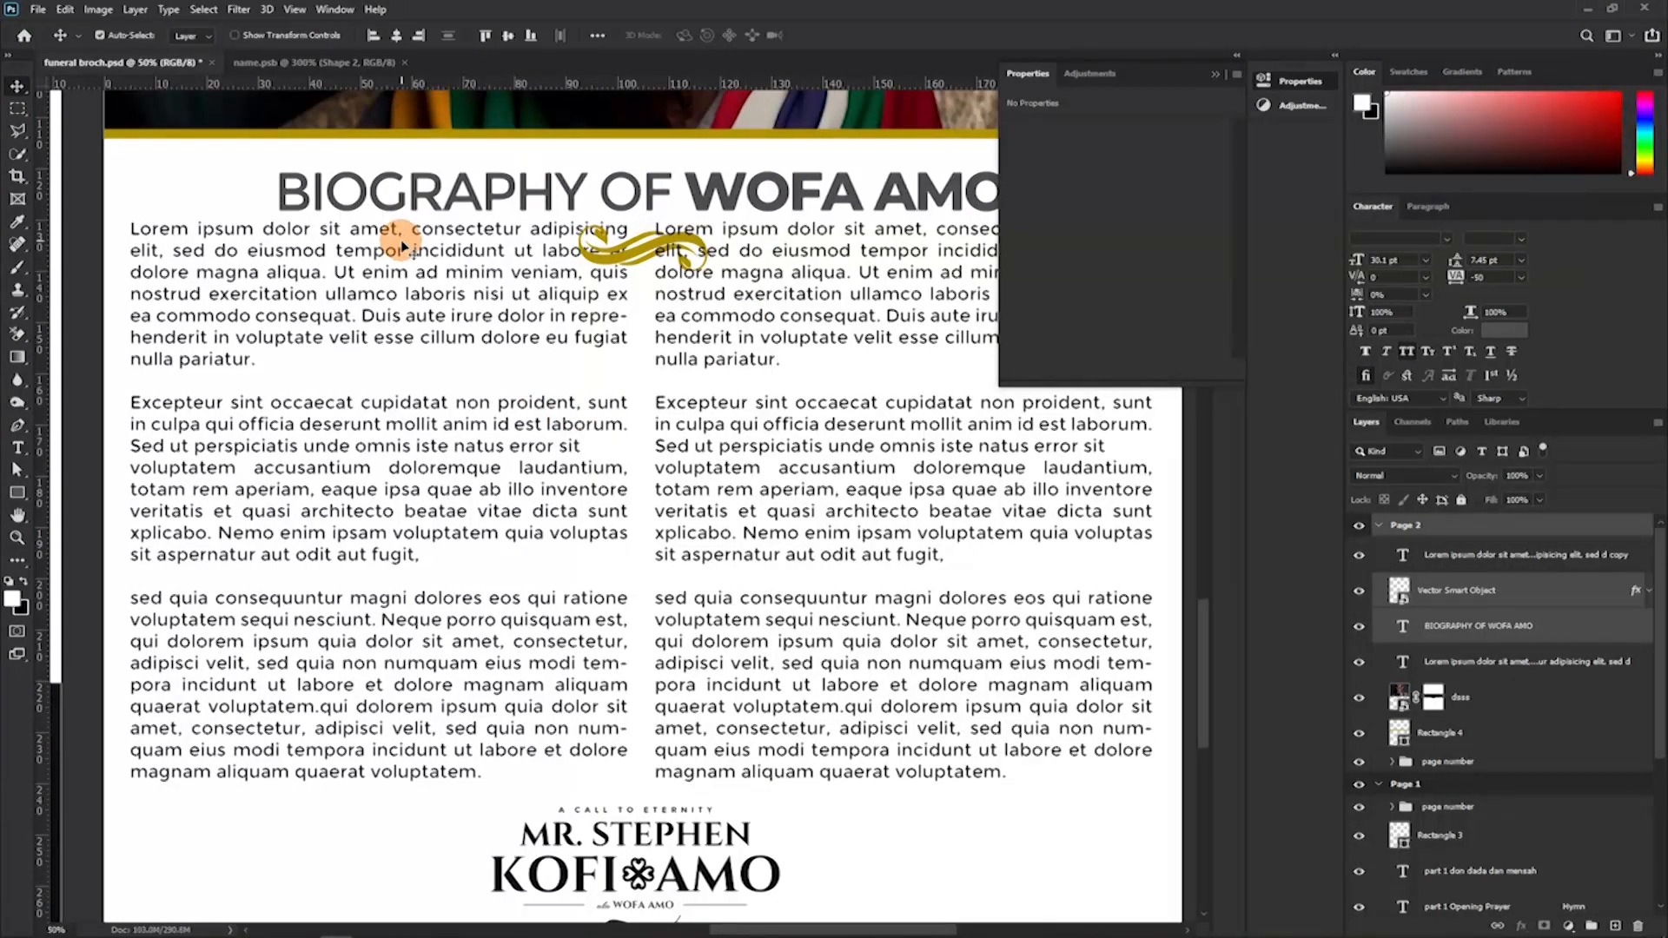
{"action": "double_click", "coordinate": [405, 314]}
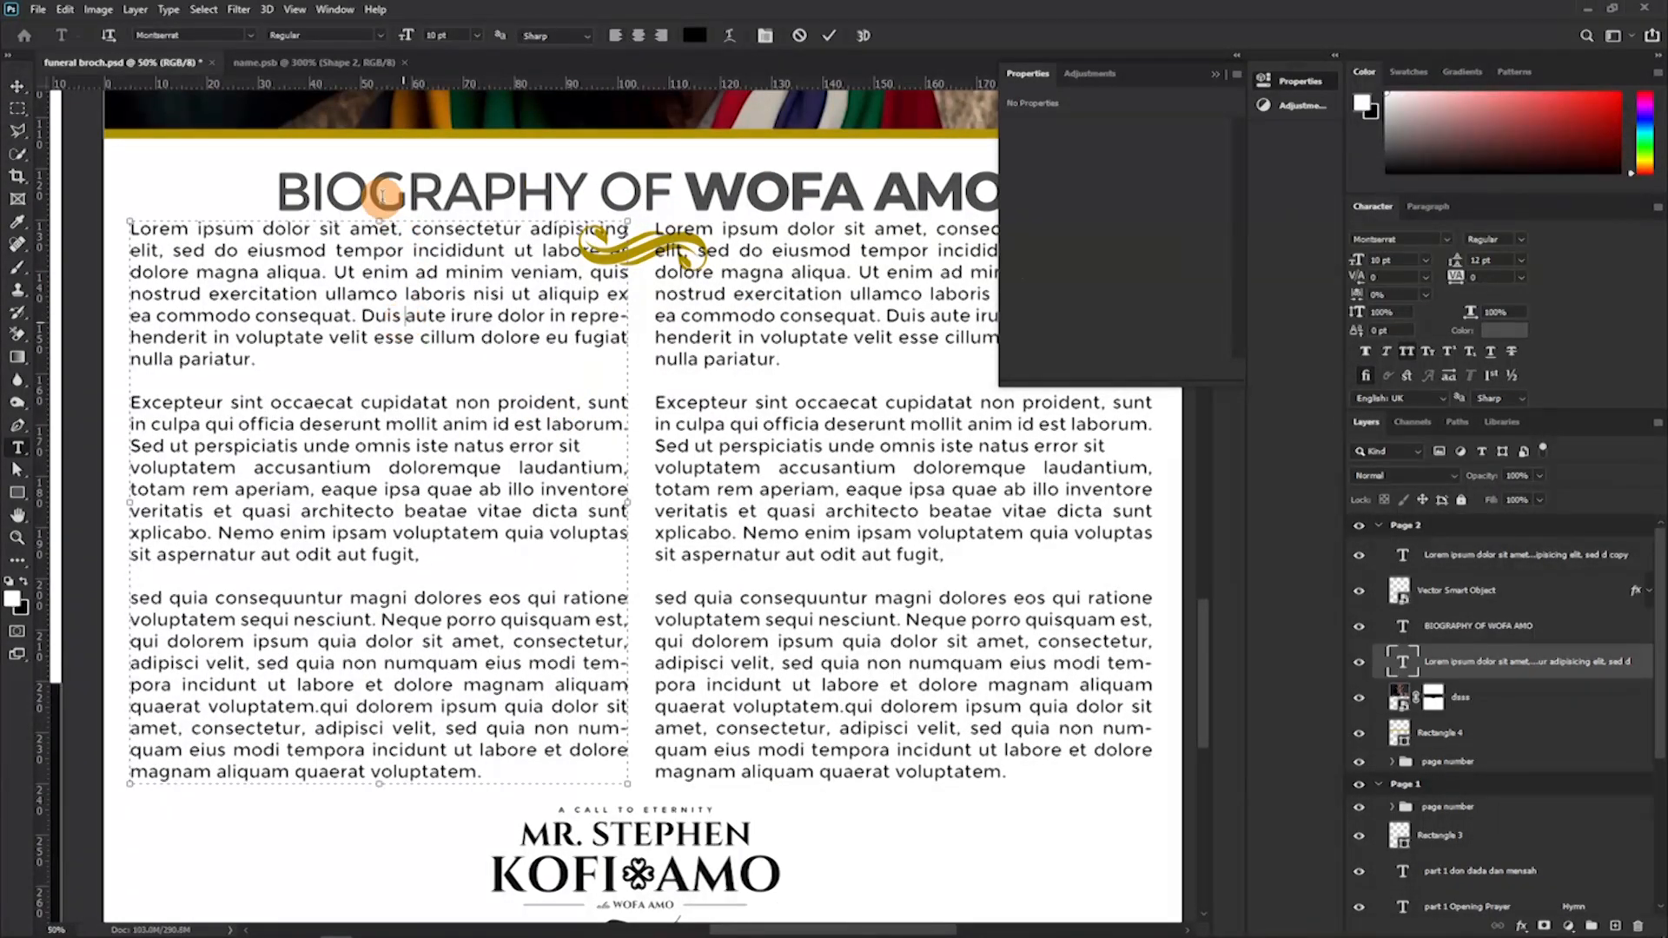
{"action": "key", "text": "Escape"}
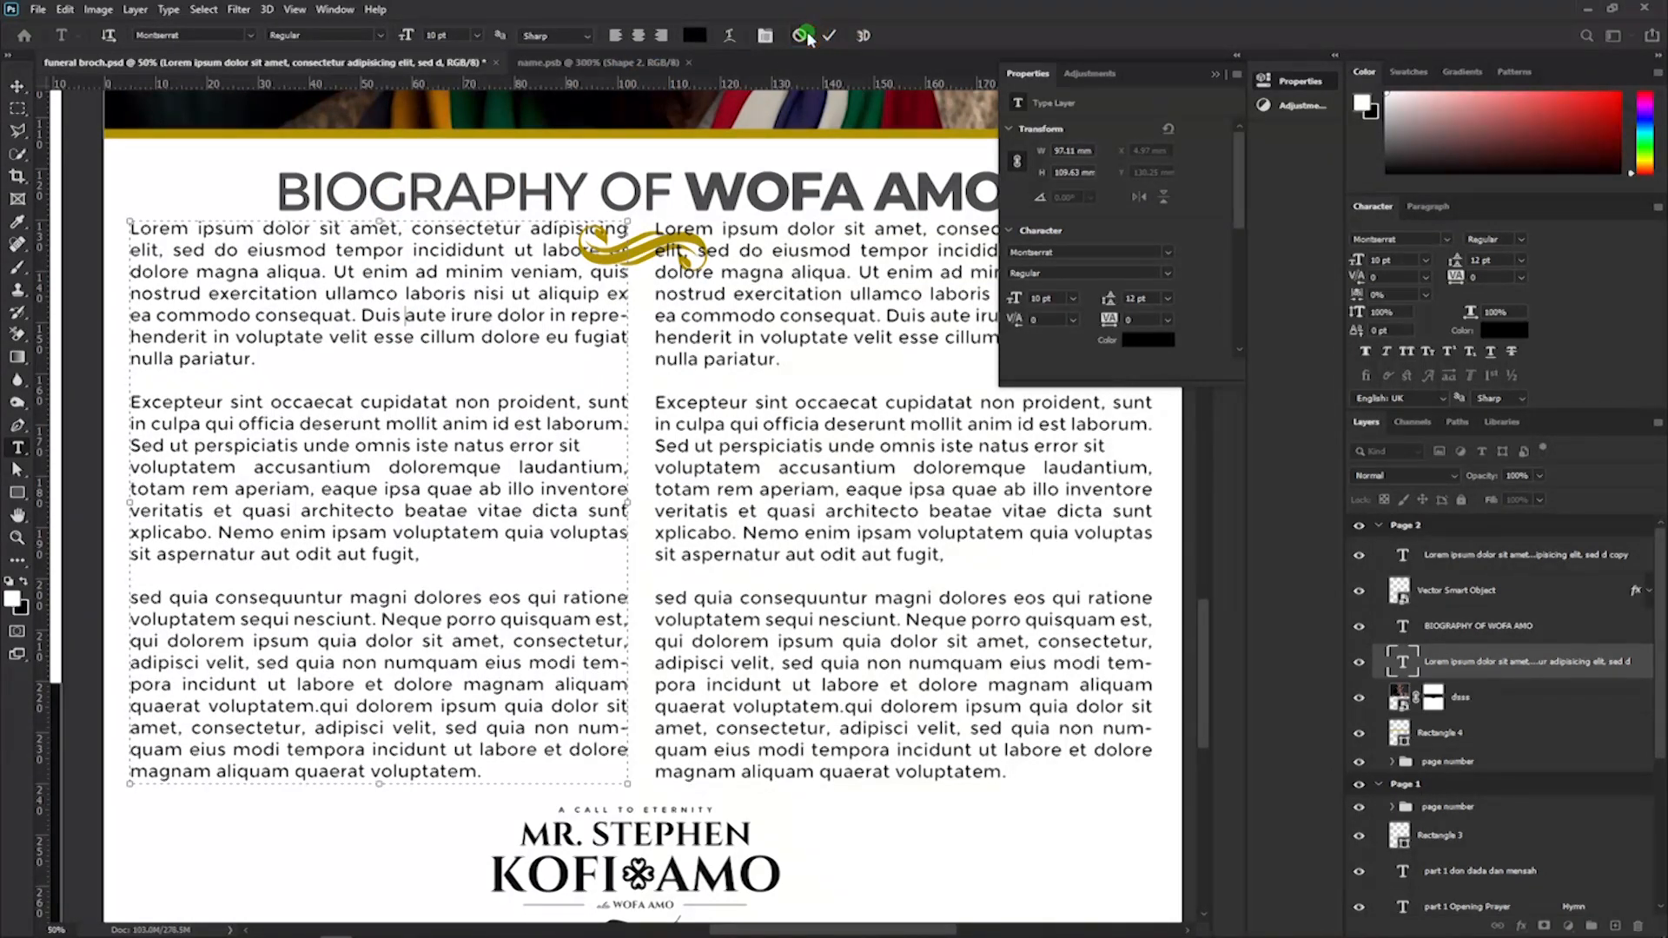
{"action": "left_click_drag", "start_coordinate": [585, 82], "coordinate": [598, 292]}
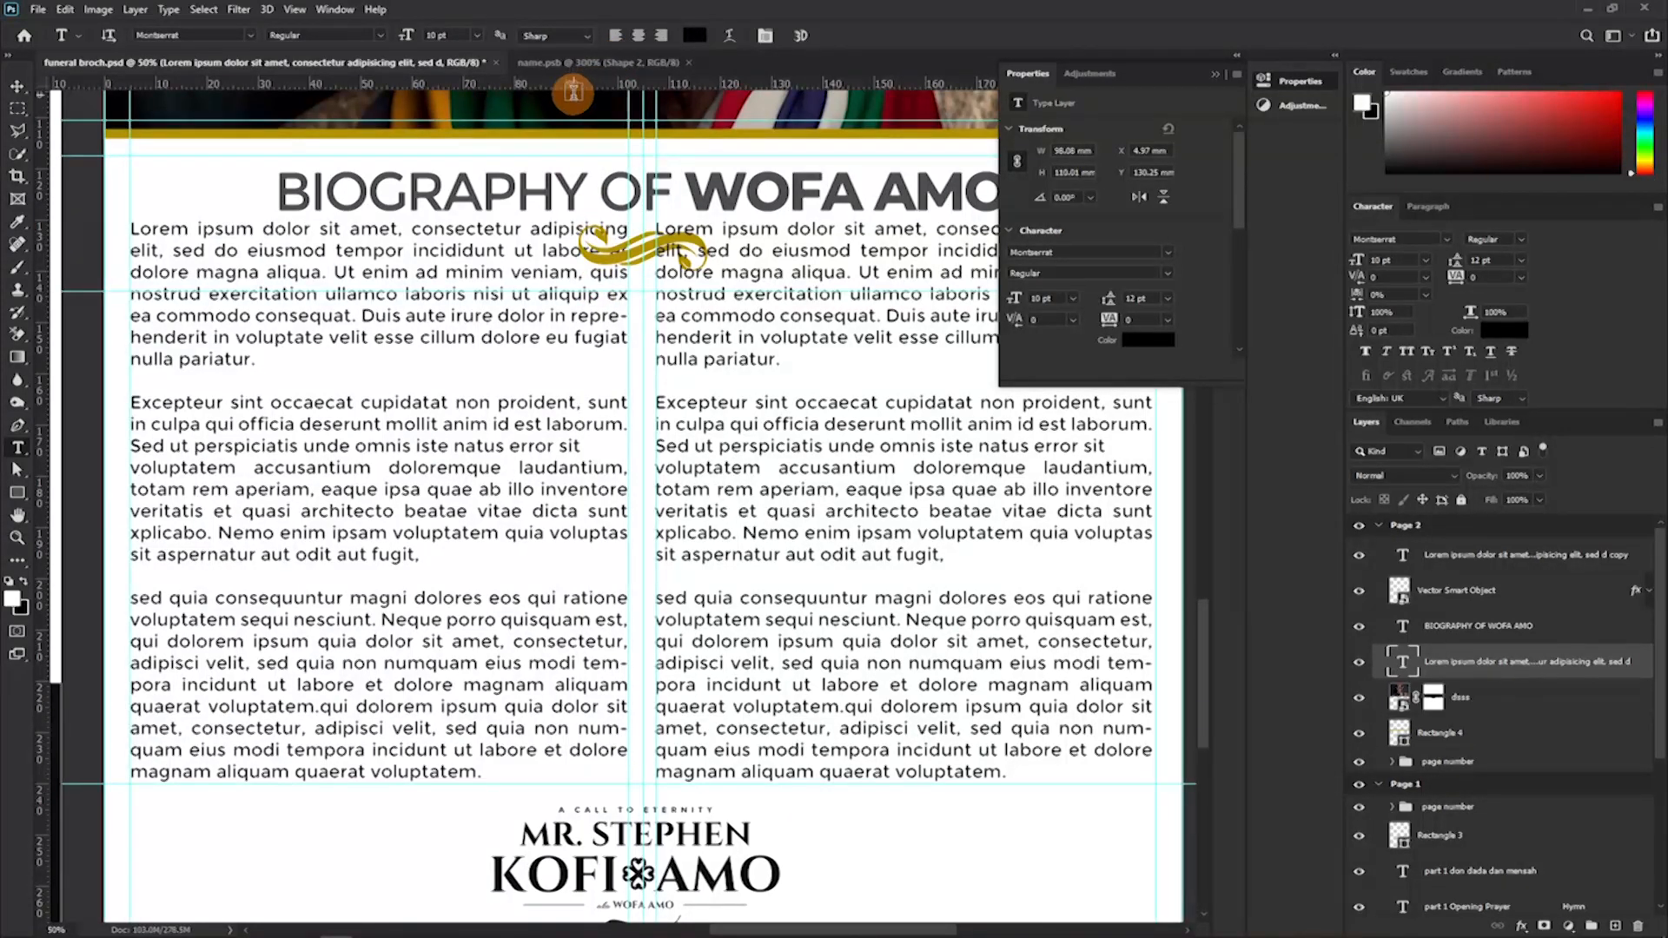
Lower the top edge of the first biography column to the new guide and break its last line after "qui dolorem".
{"action": "left_click", "coordinate": [502, 273]}
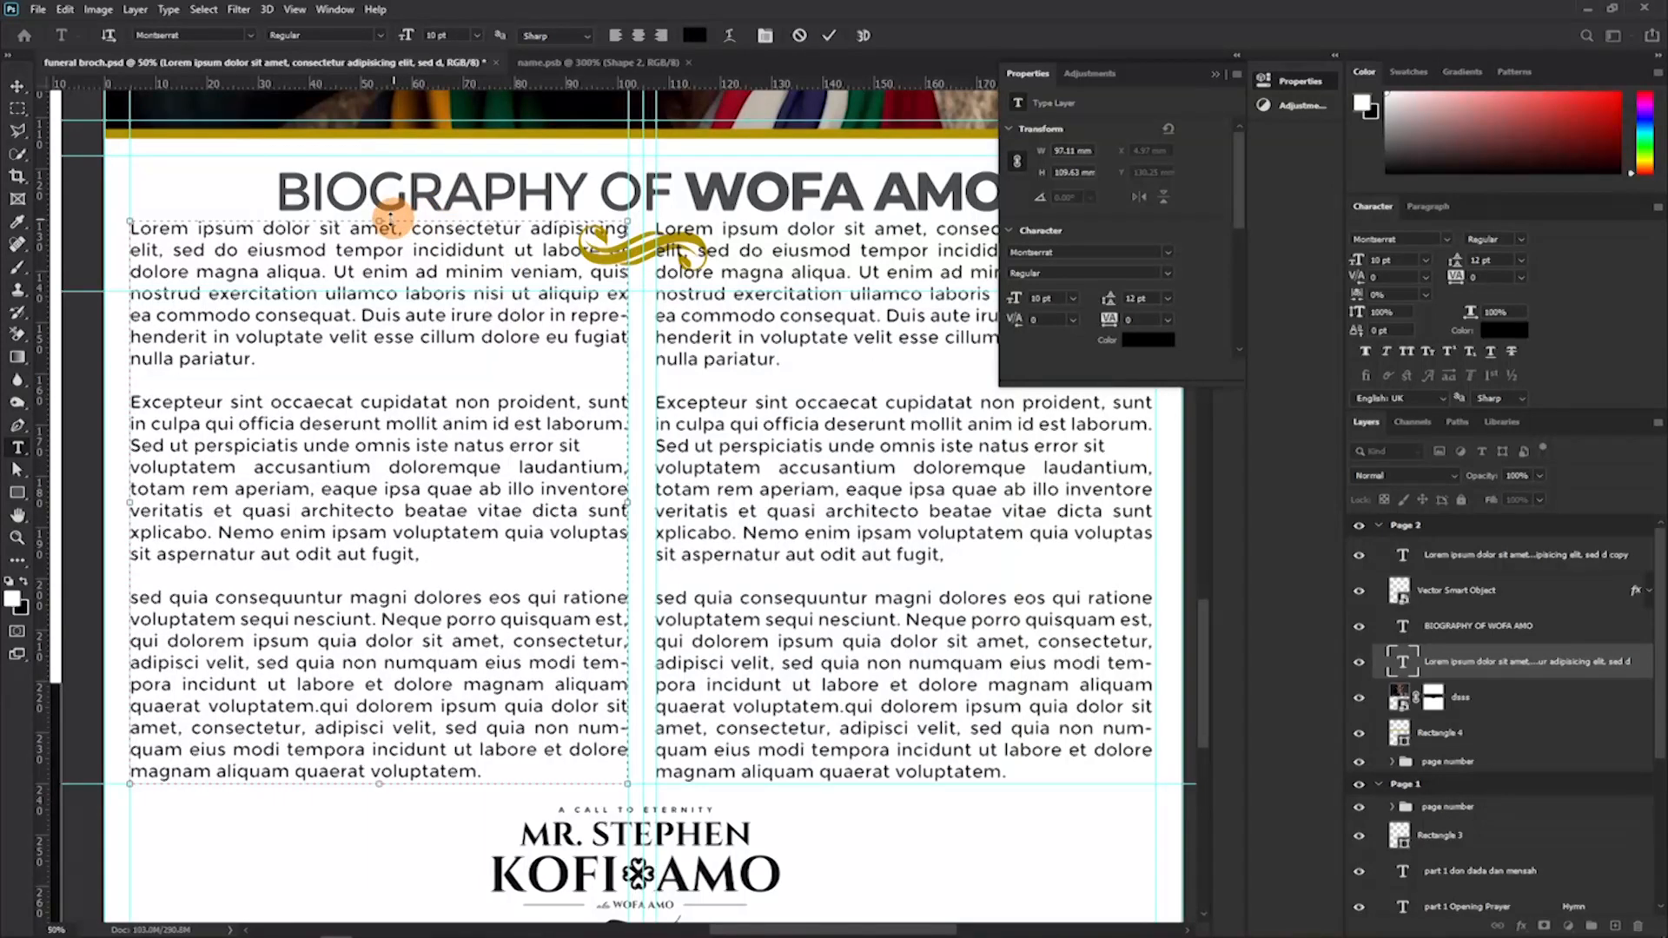
{"action": "left_click_drag", "start_coordinate": [379, 219], "coordinate": [376, 288]}
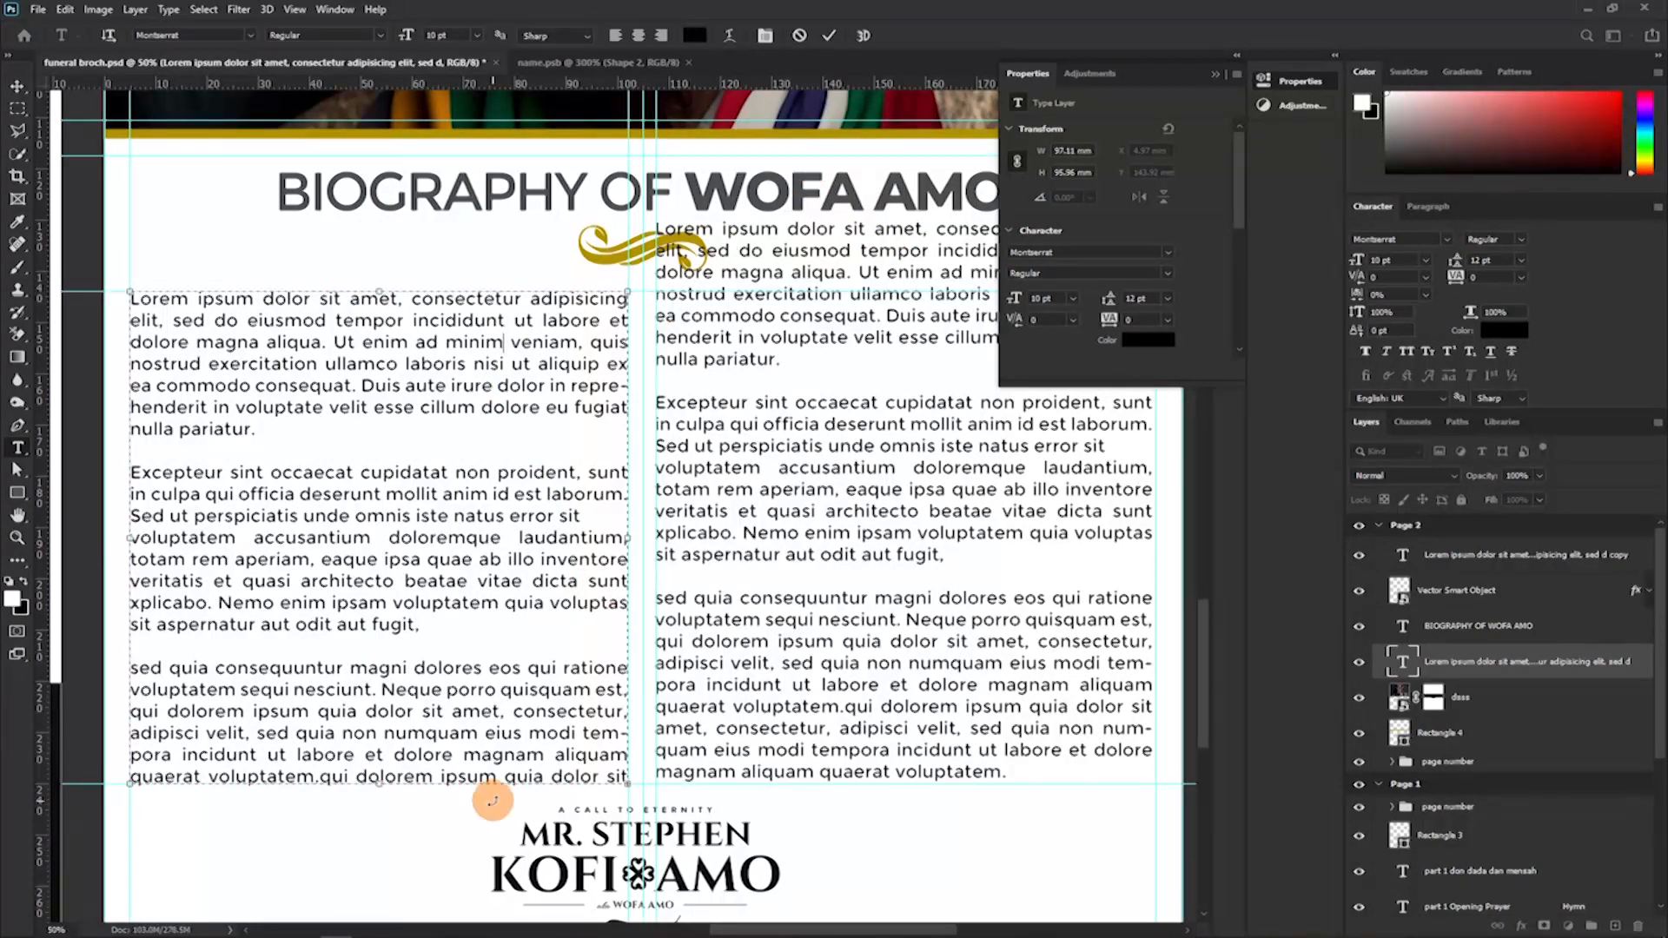
{"action": "left_click", "coordinate": [436, 779]}
{"action": "key", "text": "Return"}
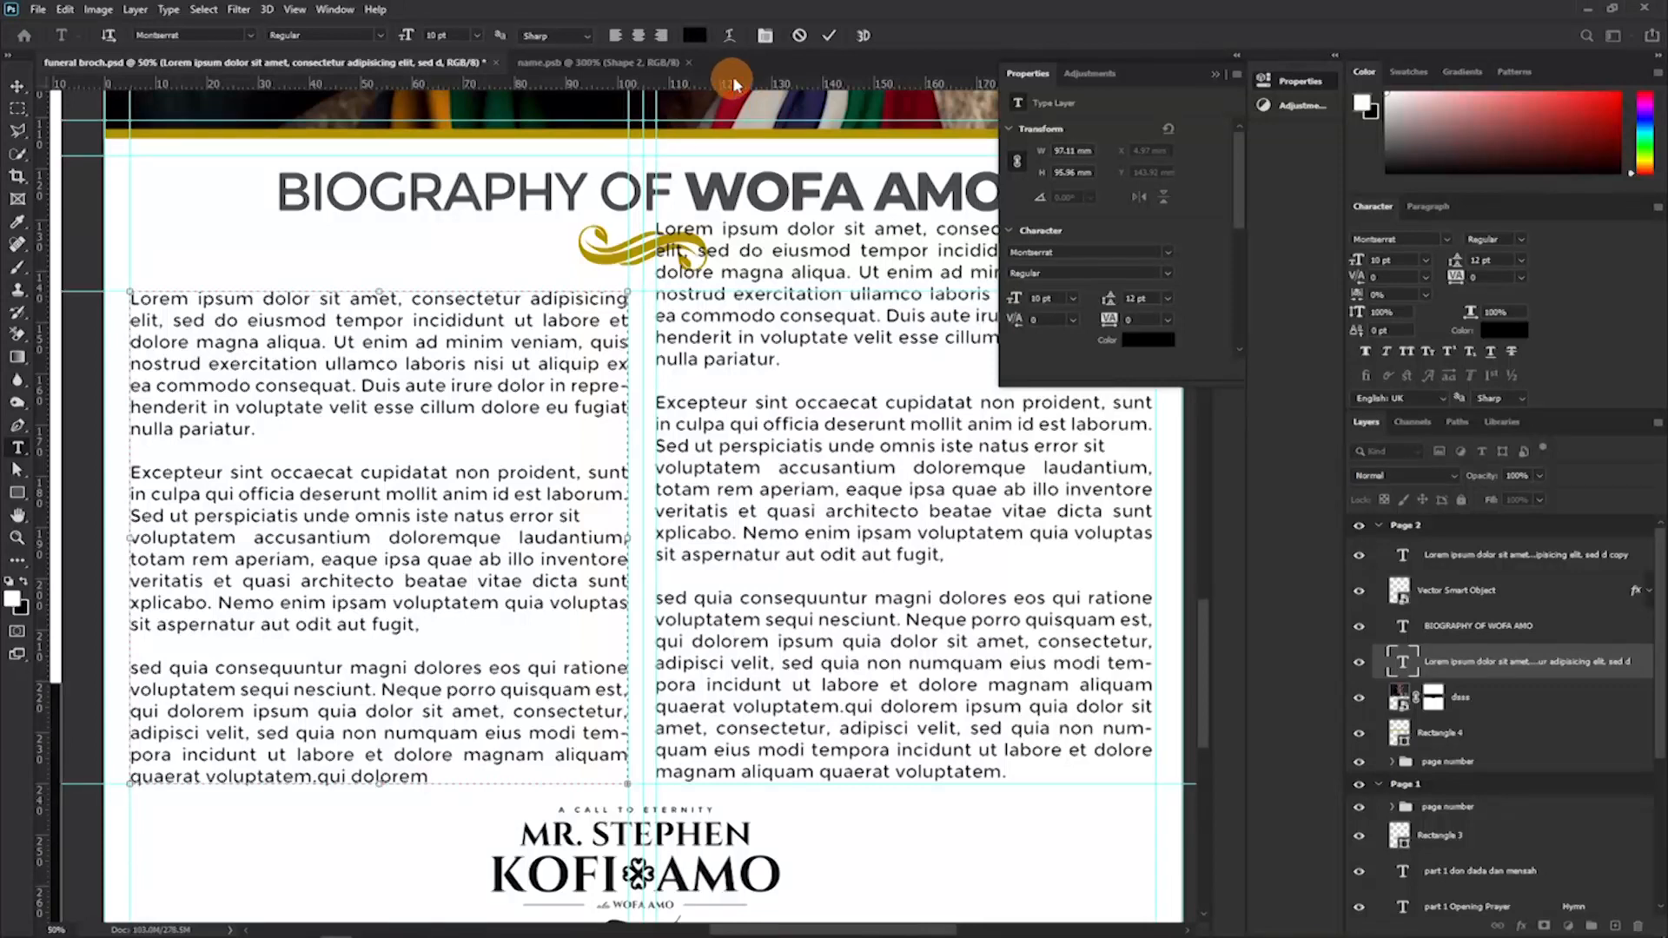
{"action": "left_click", "coordinate": [828, 36]}
Lower the top edge of the second biography column to the same guide and break its last line after "qui dolorem".
{"action": "left_click_drag", "start_coordinate": [840, 360], "coordinate": [898, 288]}
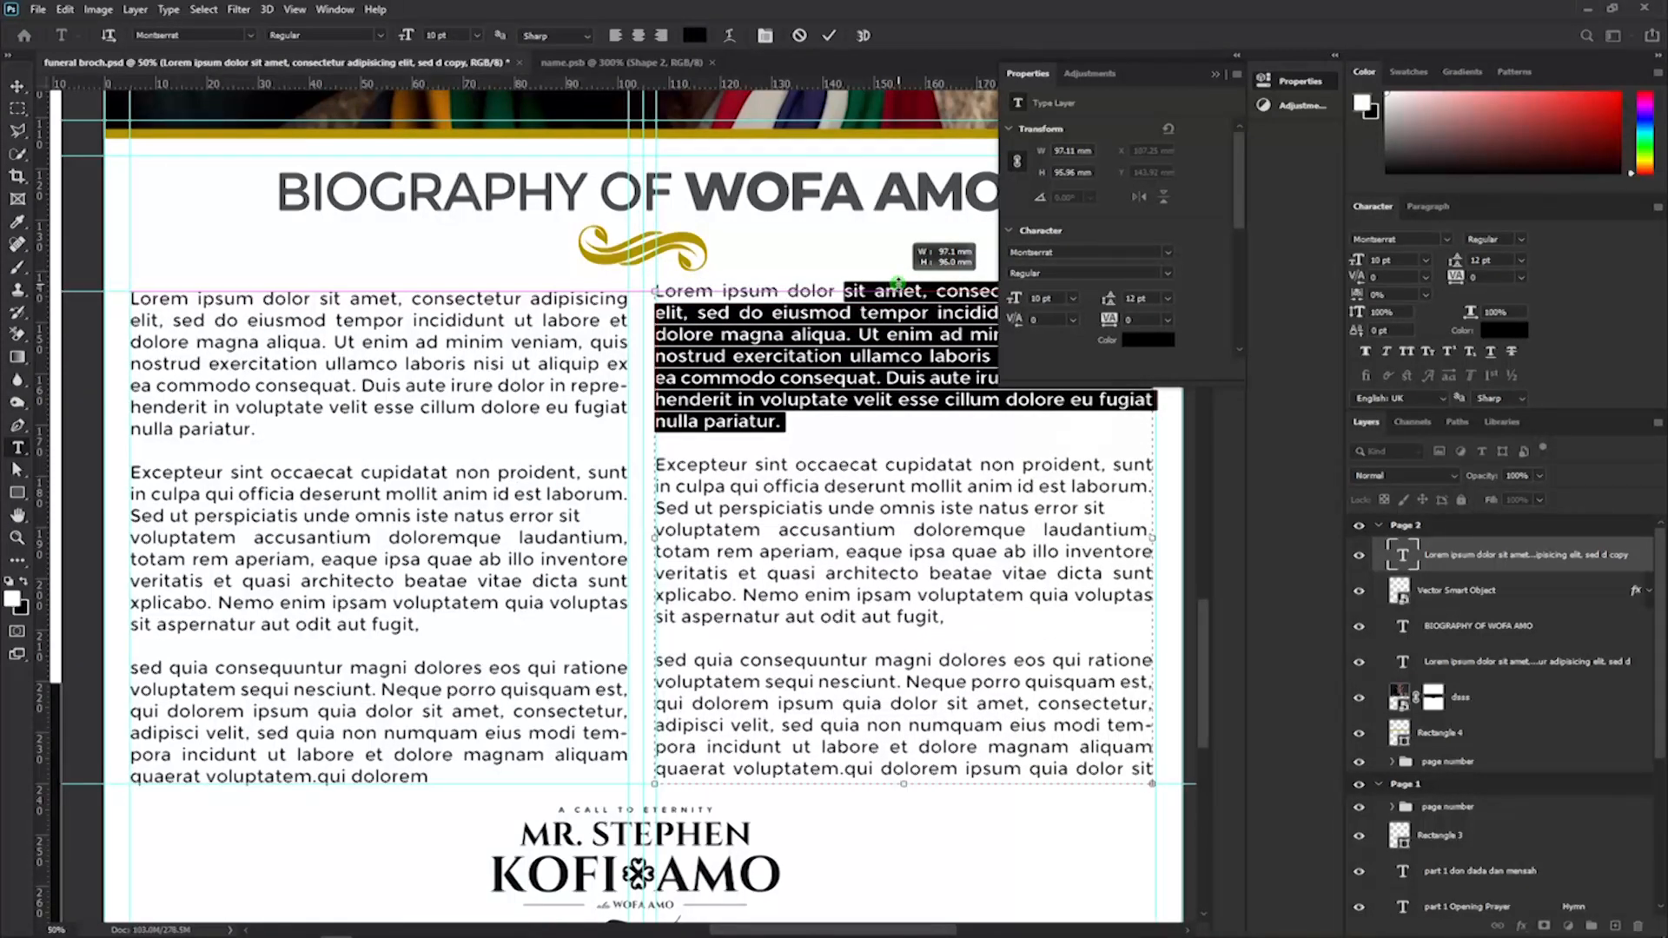
{"action": "left_click", "coordinate": [951, 775]}
{"action": "key", "text": "Return"}
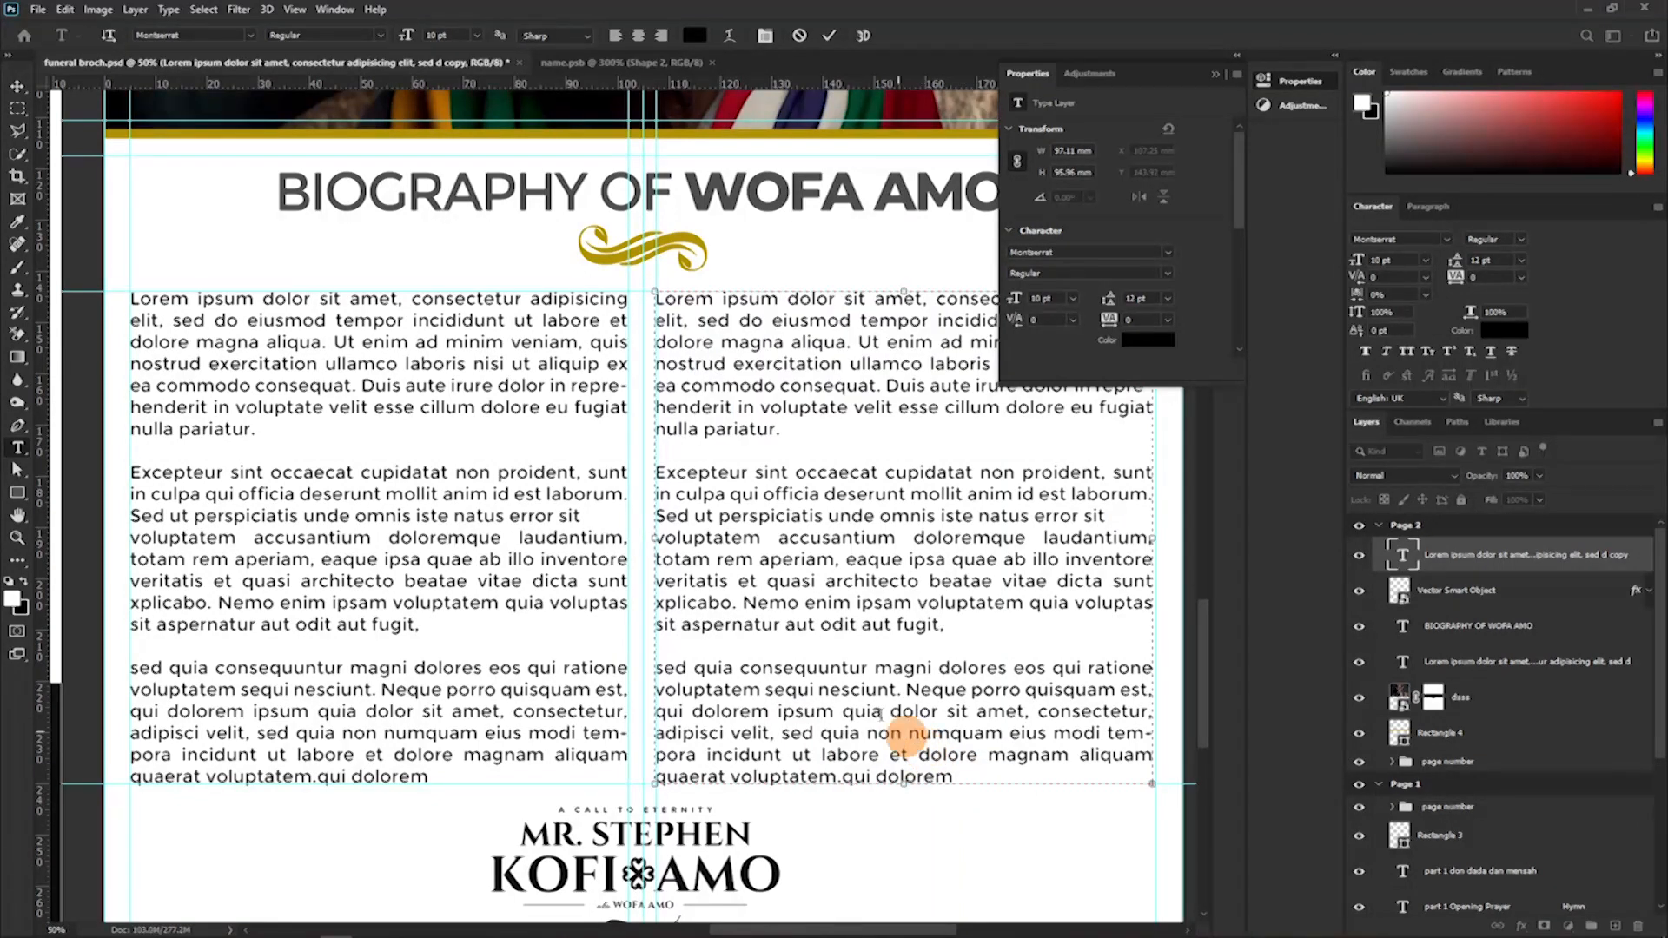
{"action": "left_click", "coordinate": [831, 43]}
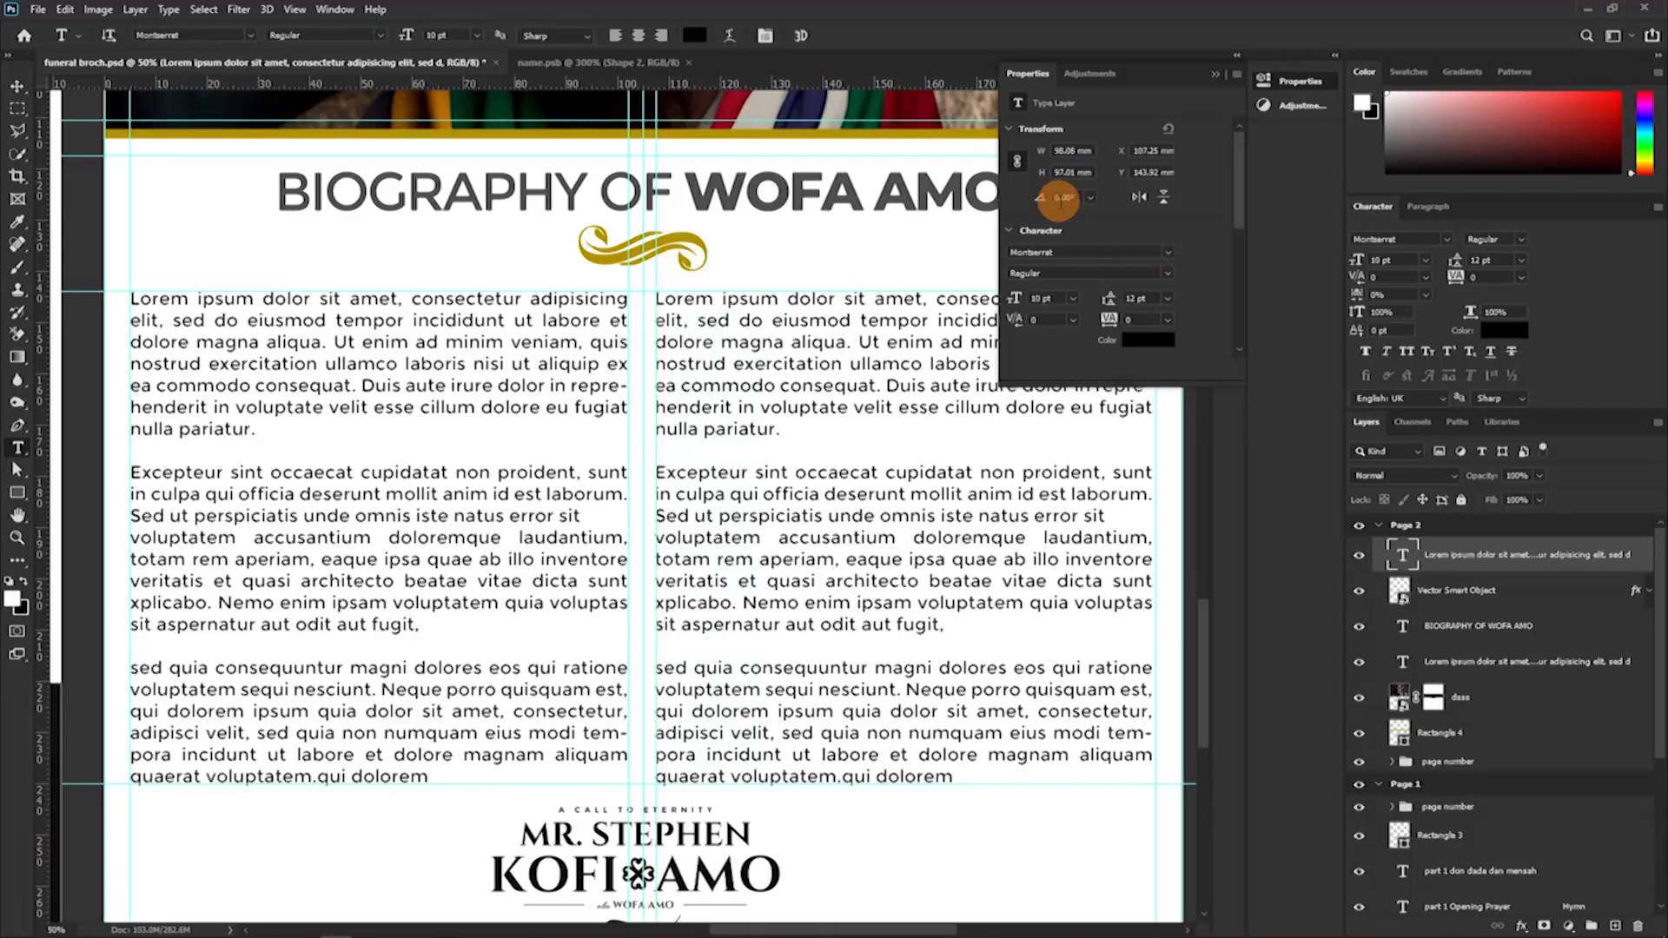
Scale the biography heading down proportionally to about 59%, keeping it centered above the gold ornament.
{"action": "key", "text": "ctrl+minus"}
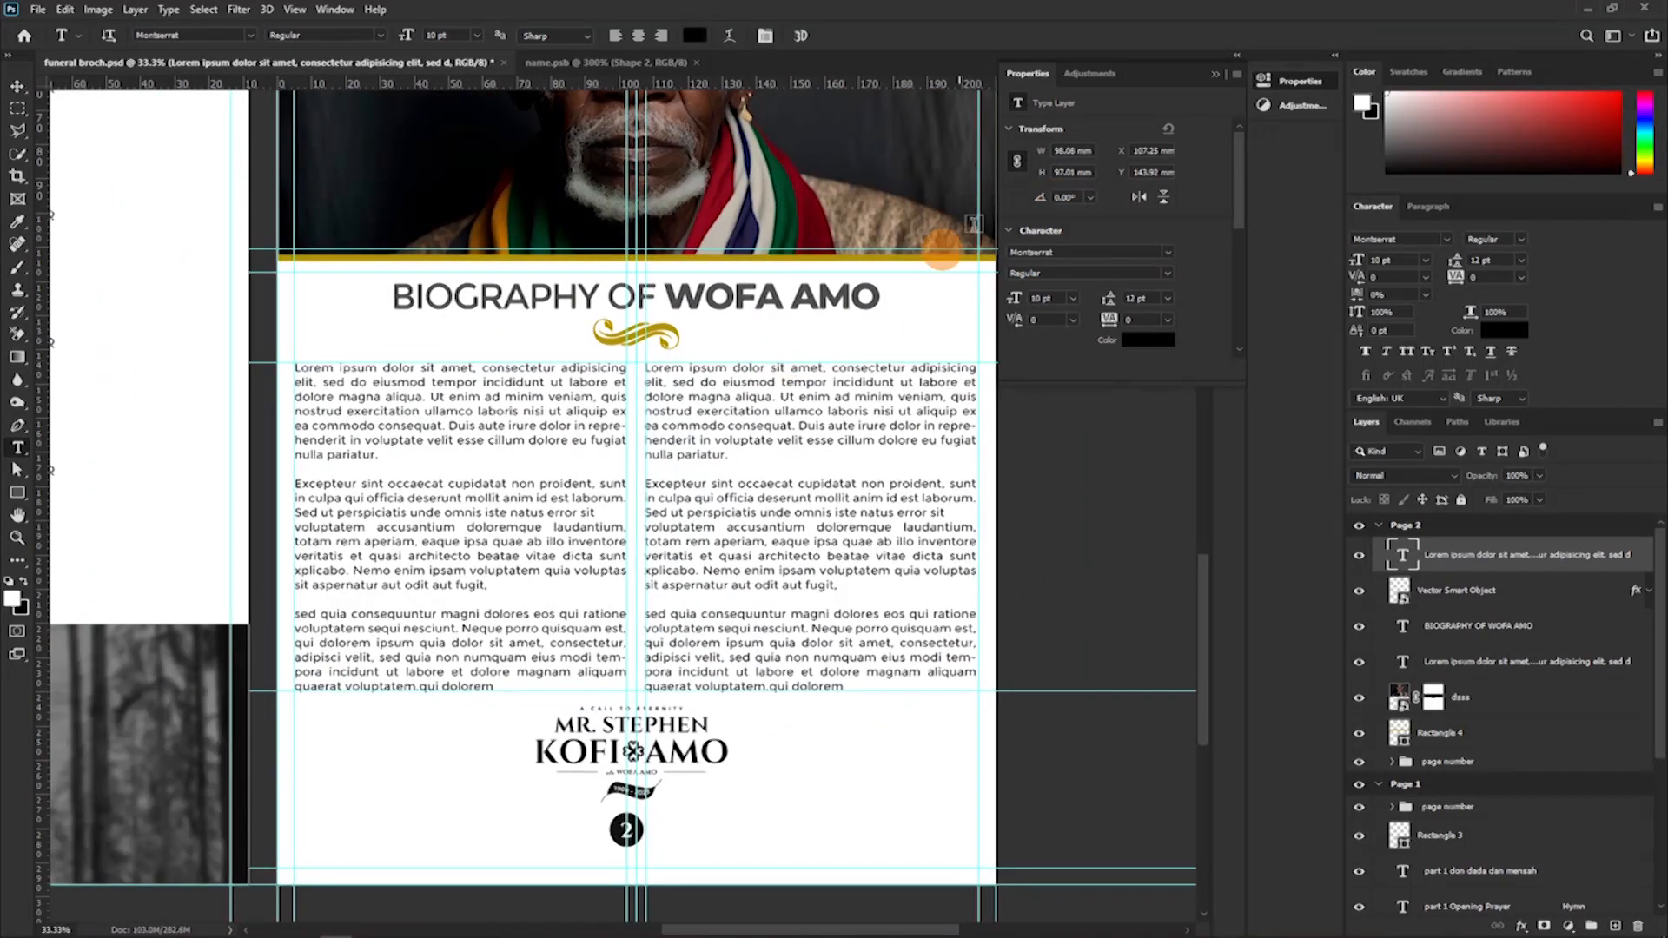
{"action": "scroll", "coordinate": [710, 282], "scroll_direction": "down", "scroll_amount": 1}
{"action": "scroll", "coordinate": [710, 282], "scroll_direction": "down", "scroll_amount": 1}
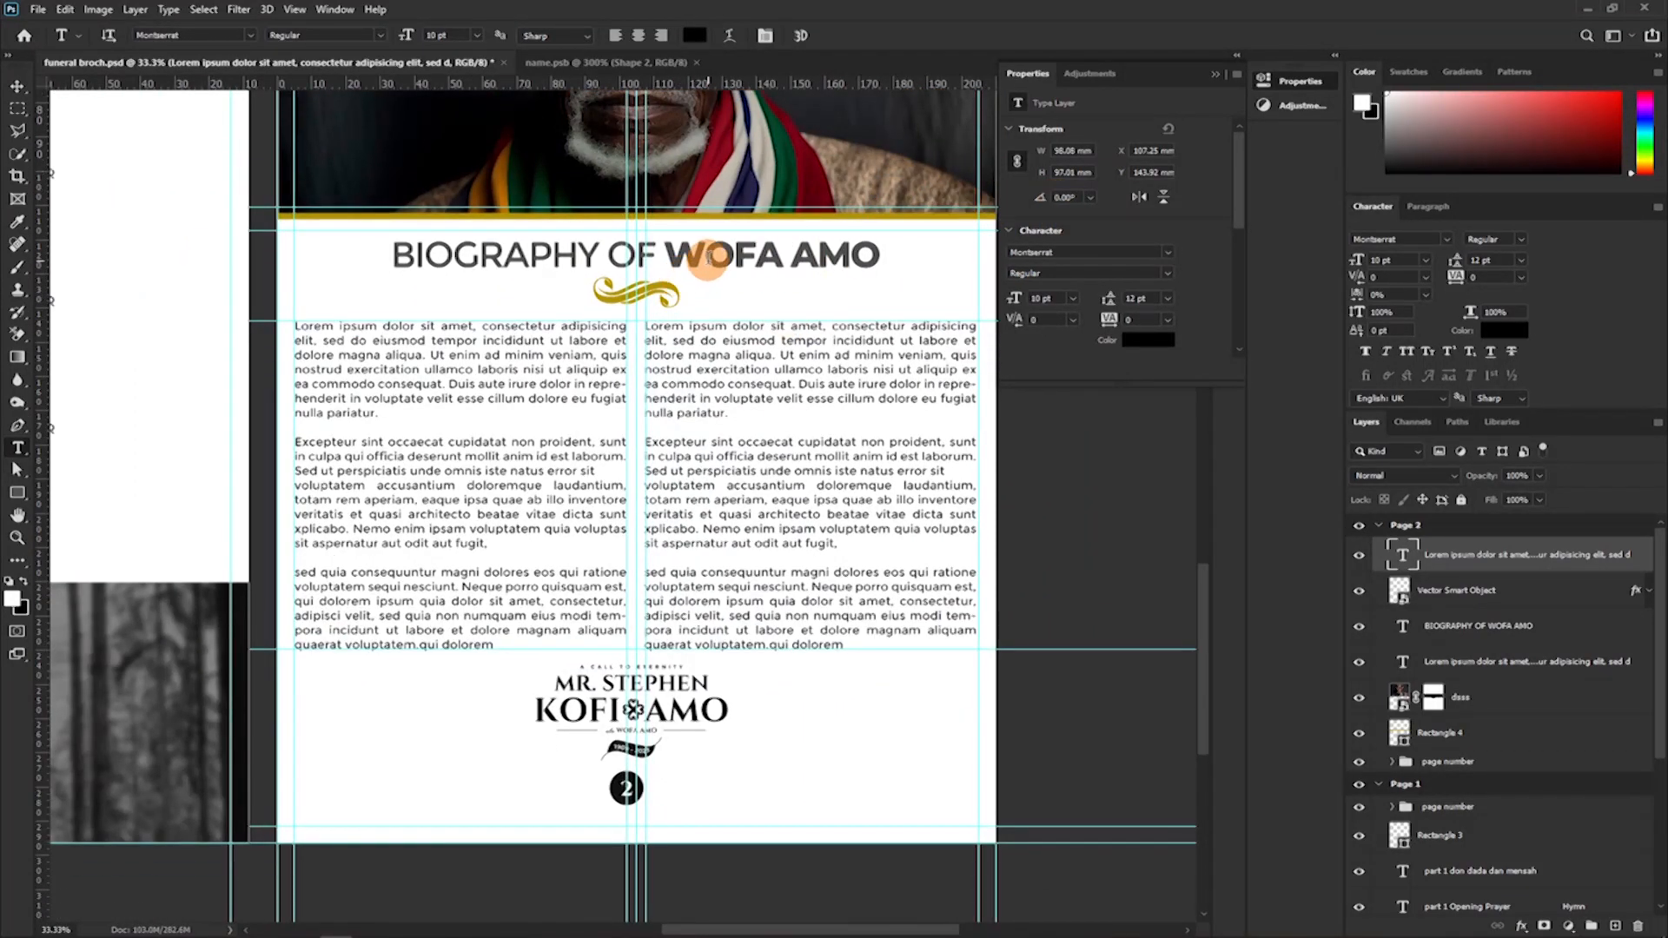
{"action": "key", "text": "v"}
{"action": "left_click", "coordinate": [719, 262]}
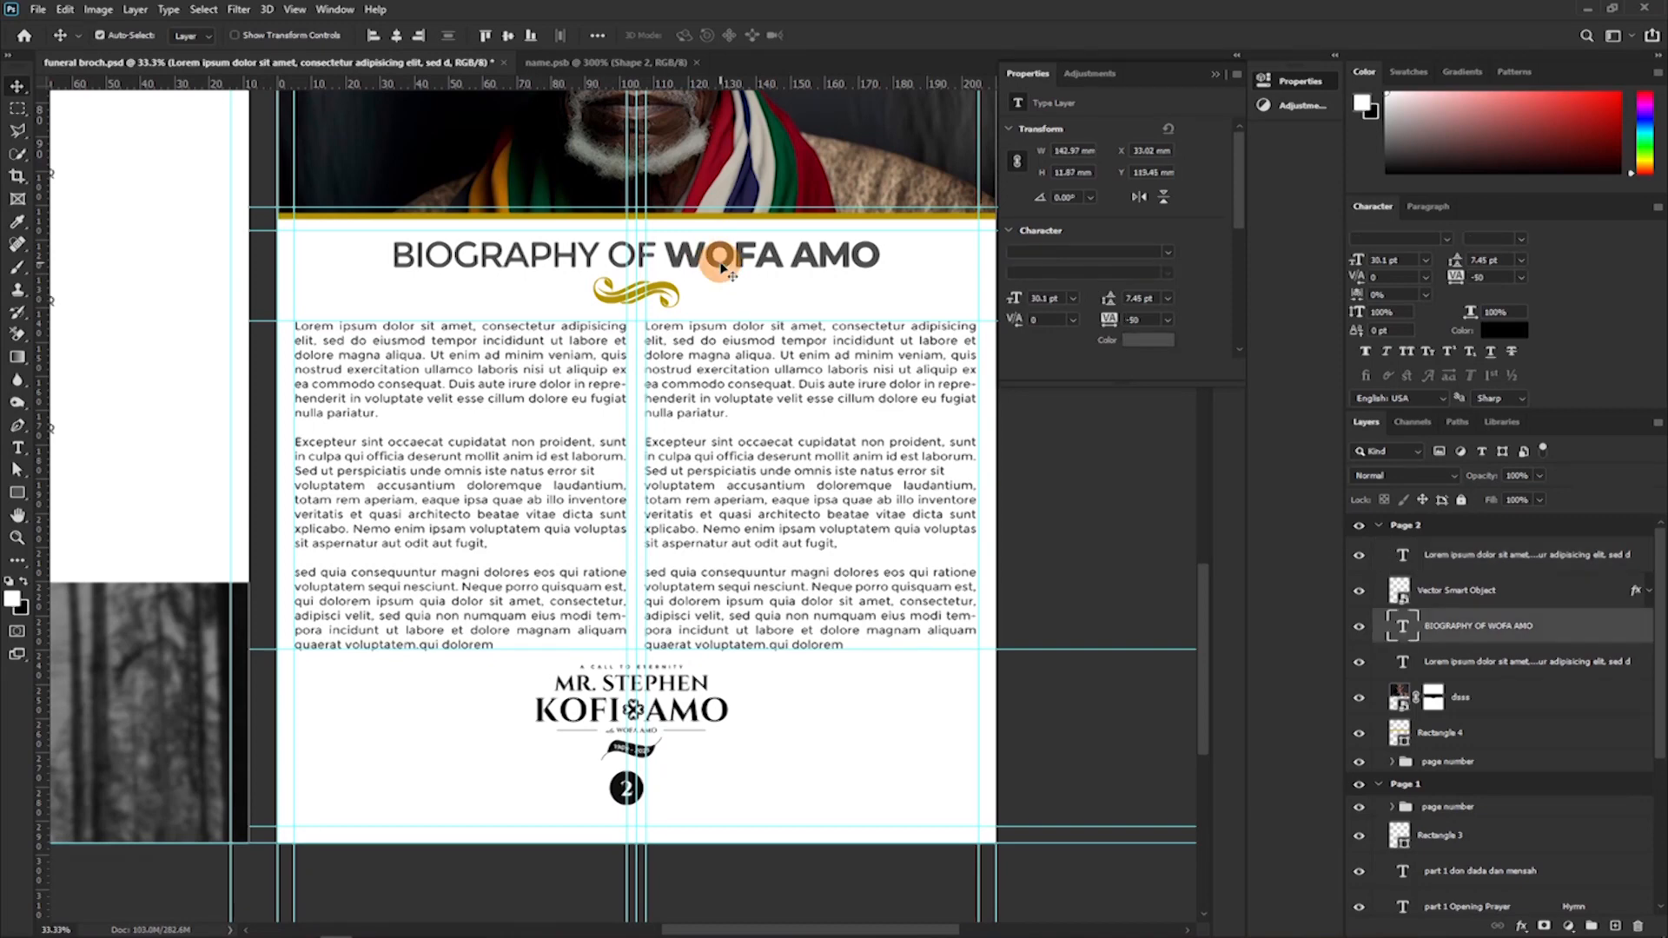
{"action": "key", "text": "ctrl"}
{"action": "key", "text": "ctrl+t"}
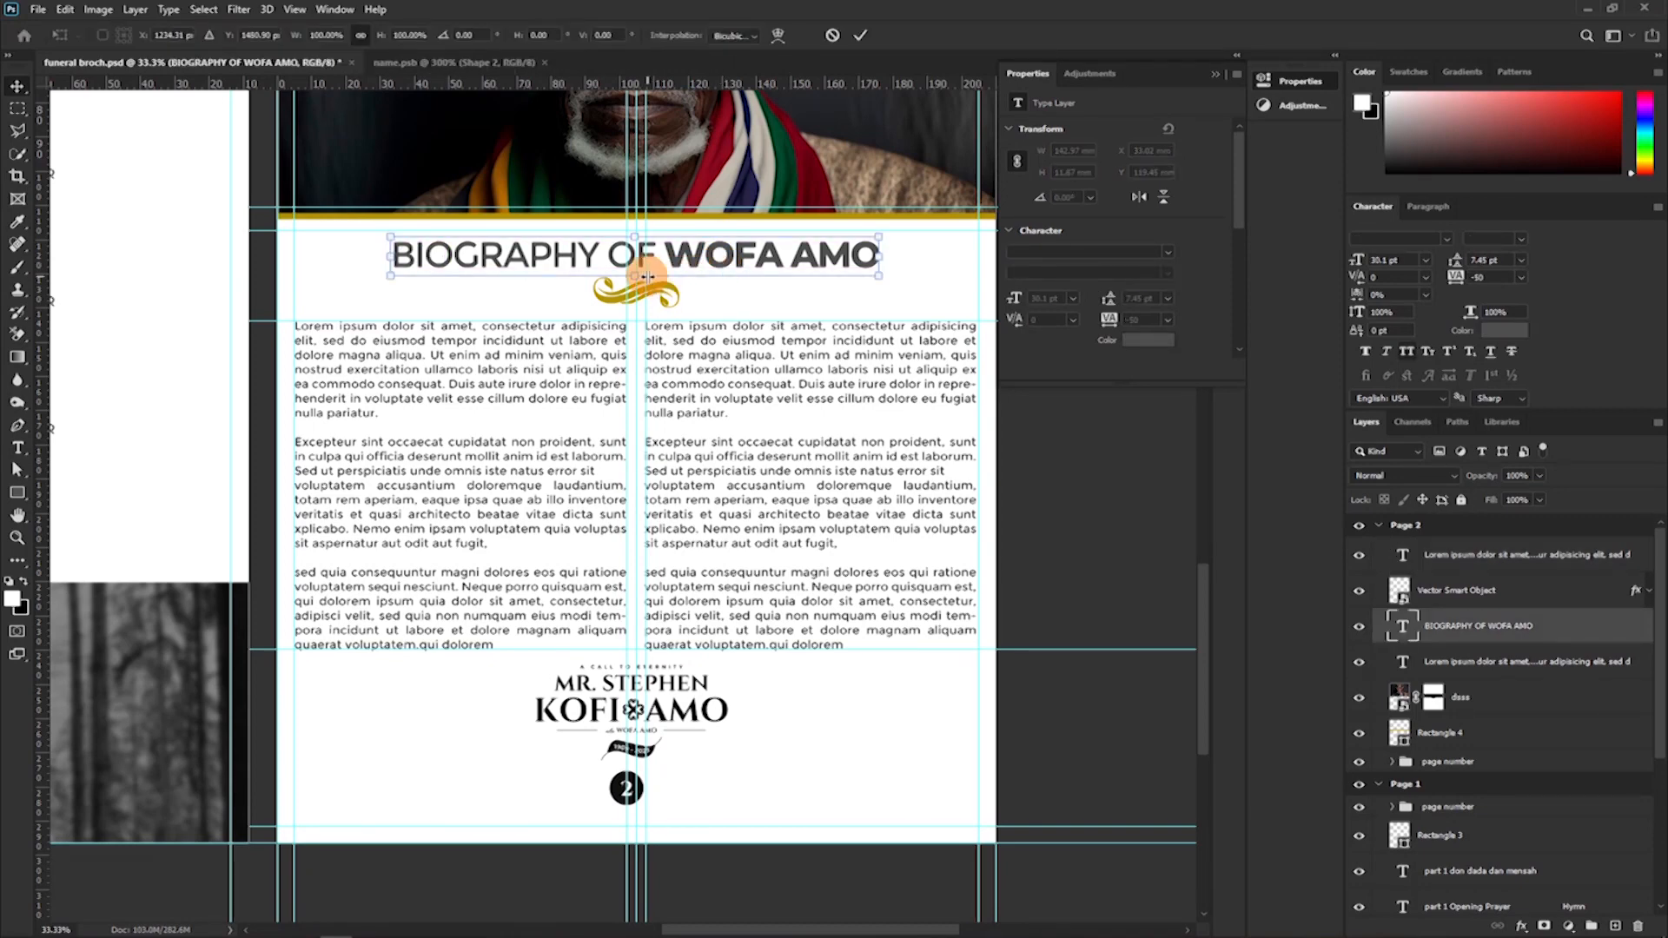
{"action": "left_click_drag", "start_coordinate": [636, 274], "coordinate": [629, 265]}
{"action": "left_click", "coordinate": [849, 38]}
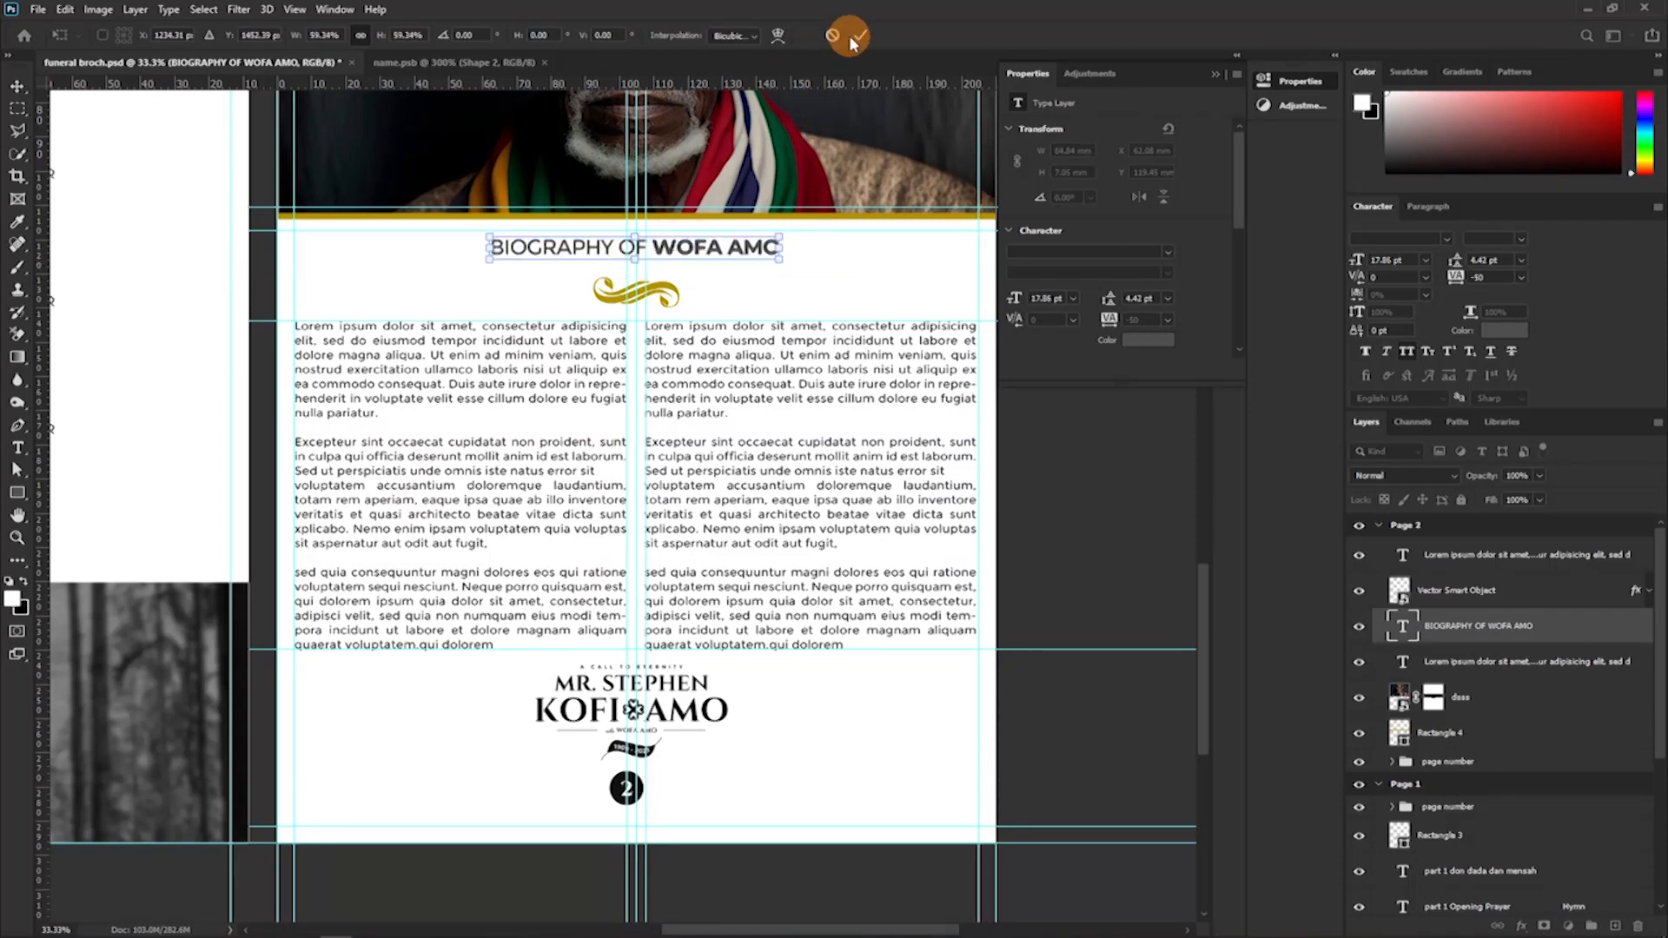
Move the gold ornament up close beneath the biography heading, to Y 126.32 mm.
{"action": "left_click_drag", "start_coordinate": [670, 293], "coordinate": [668, 283]}
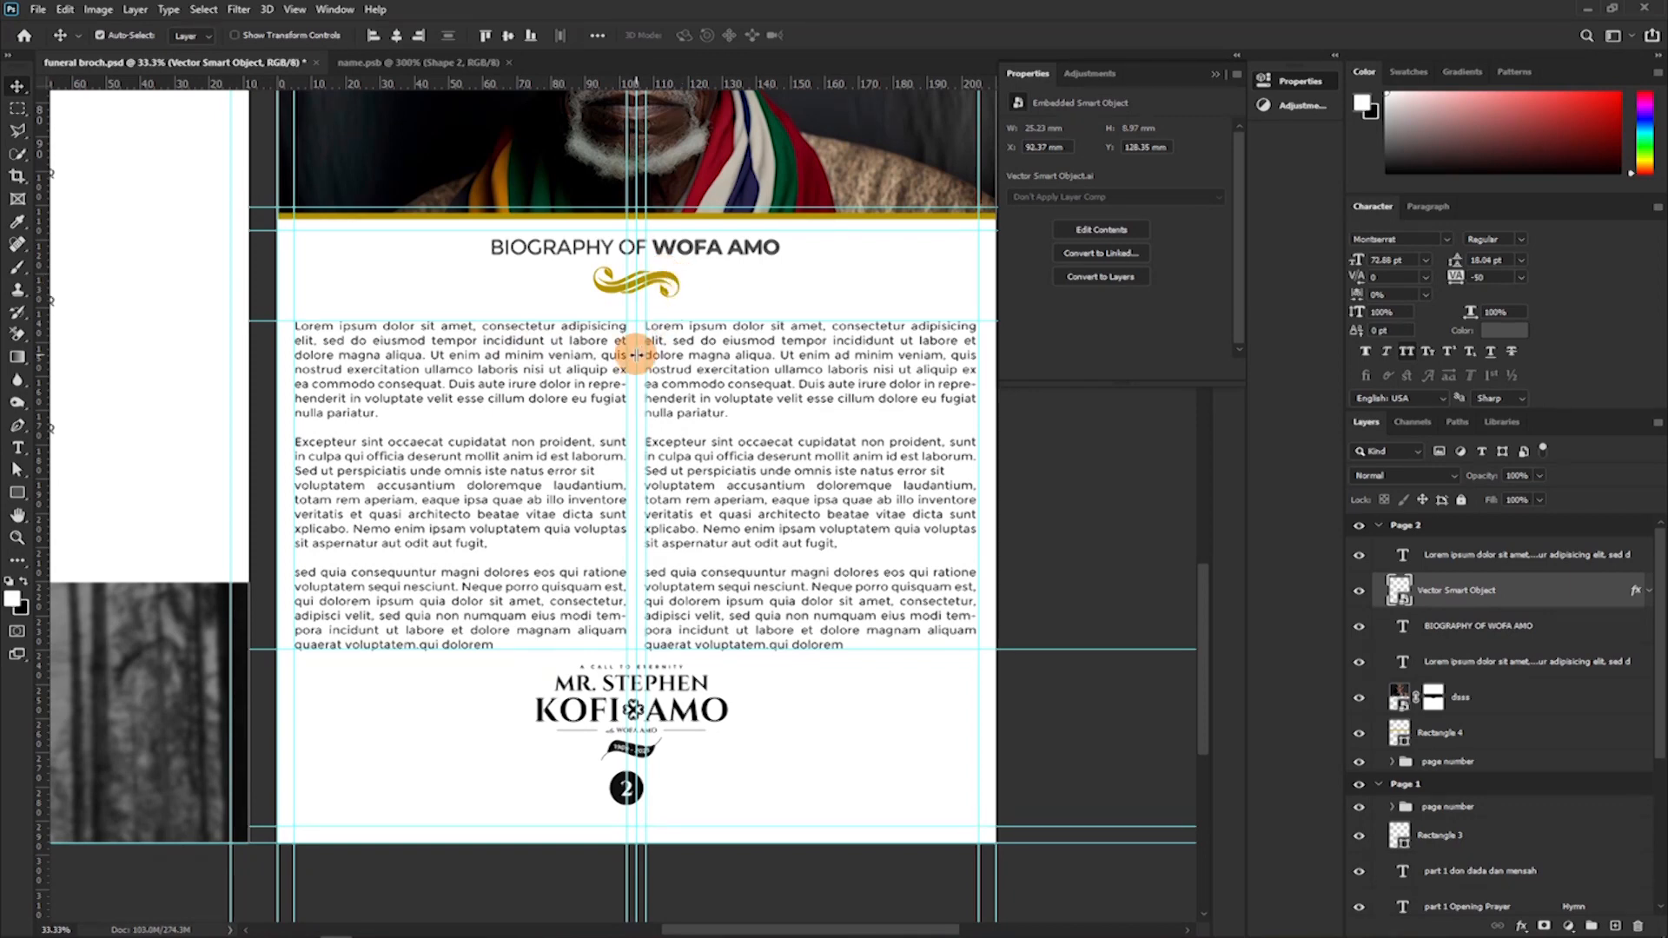
{"action": "key", "text": "Up"}
{"action": "key", "text": "Up"}
{"action": "key", "text": "Up"}
{"action": "key", "text": "Up"}
{"action": "key", "text": "Up"}
{"action": "key", "text": "Up"}
{"action": "key", "text": "Up"}
{"action": "key", "text": "Up"}
{"action": "key", "text": "Up"}
{"action": "key", "text": "Up"}
{"action": "key", "text": "Up"}
{"action": "key", "text": "Up"}
{"action": "key", "text": "Up"}
{"action": "key", "text": "Up"}
{"action": "key", "text": "Up"}
{"action": "key", "text": "Up"}
{"action": "key", "text": "Up"}
{"action": "key", "text": "Up"}
{"action": "key", "text": "Up"}
{"action": "key", "text": "Up"}
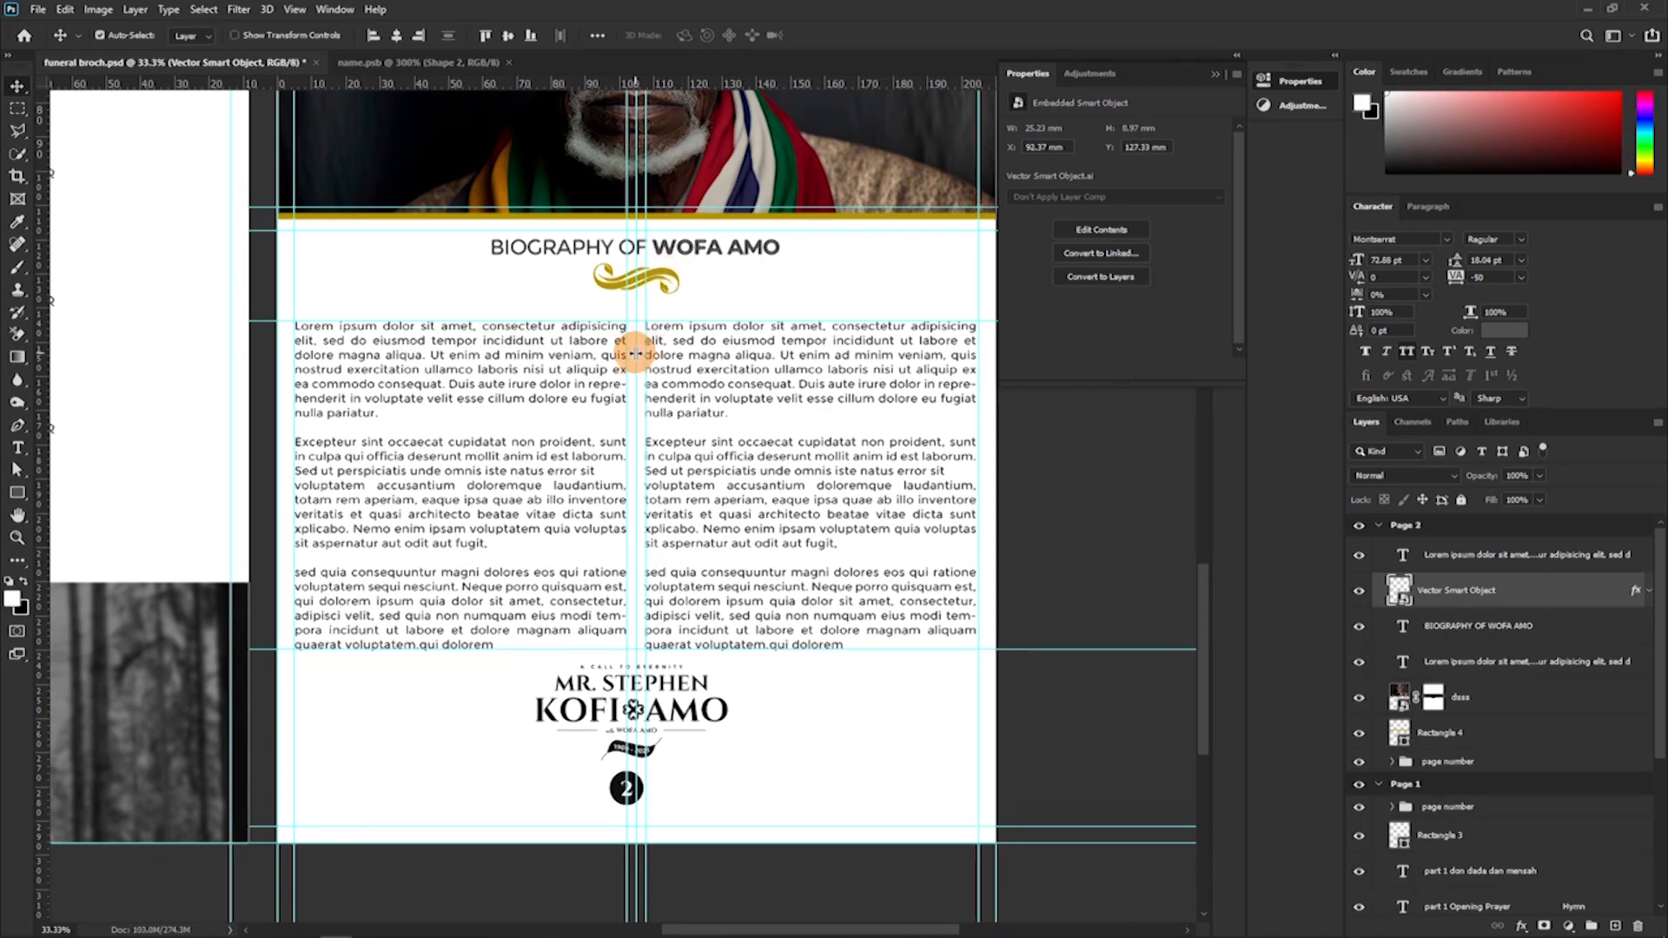
Extend the first biography column's text box upward toward the ornament, to a height of about 101 mm.
{"action": "key", "text": "t"}
{"action": "left_click", "coordinate": [531, 377]}
{"action": "left_click_drag", "start_coordinate": [457, 322], "coordinate": [462, 314]}
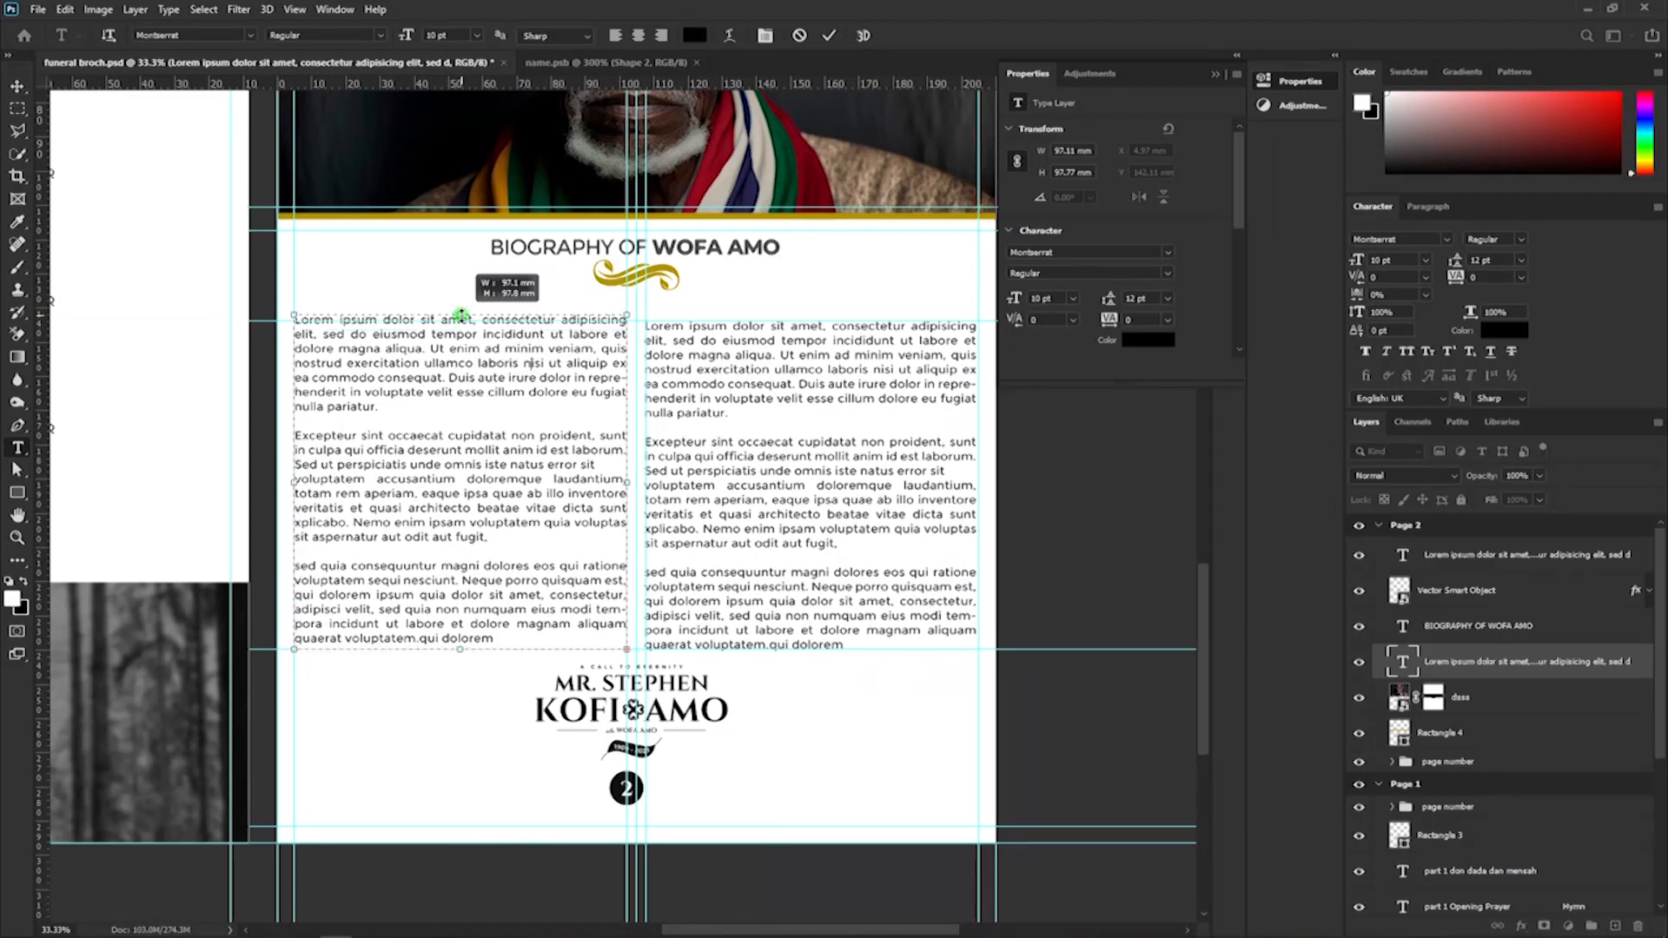
{"action": "left_click_drag", "start_coordinate": [460, 312], "coordinate": [460, 310]}
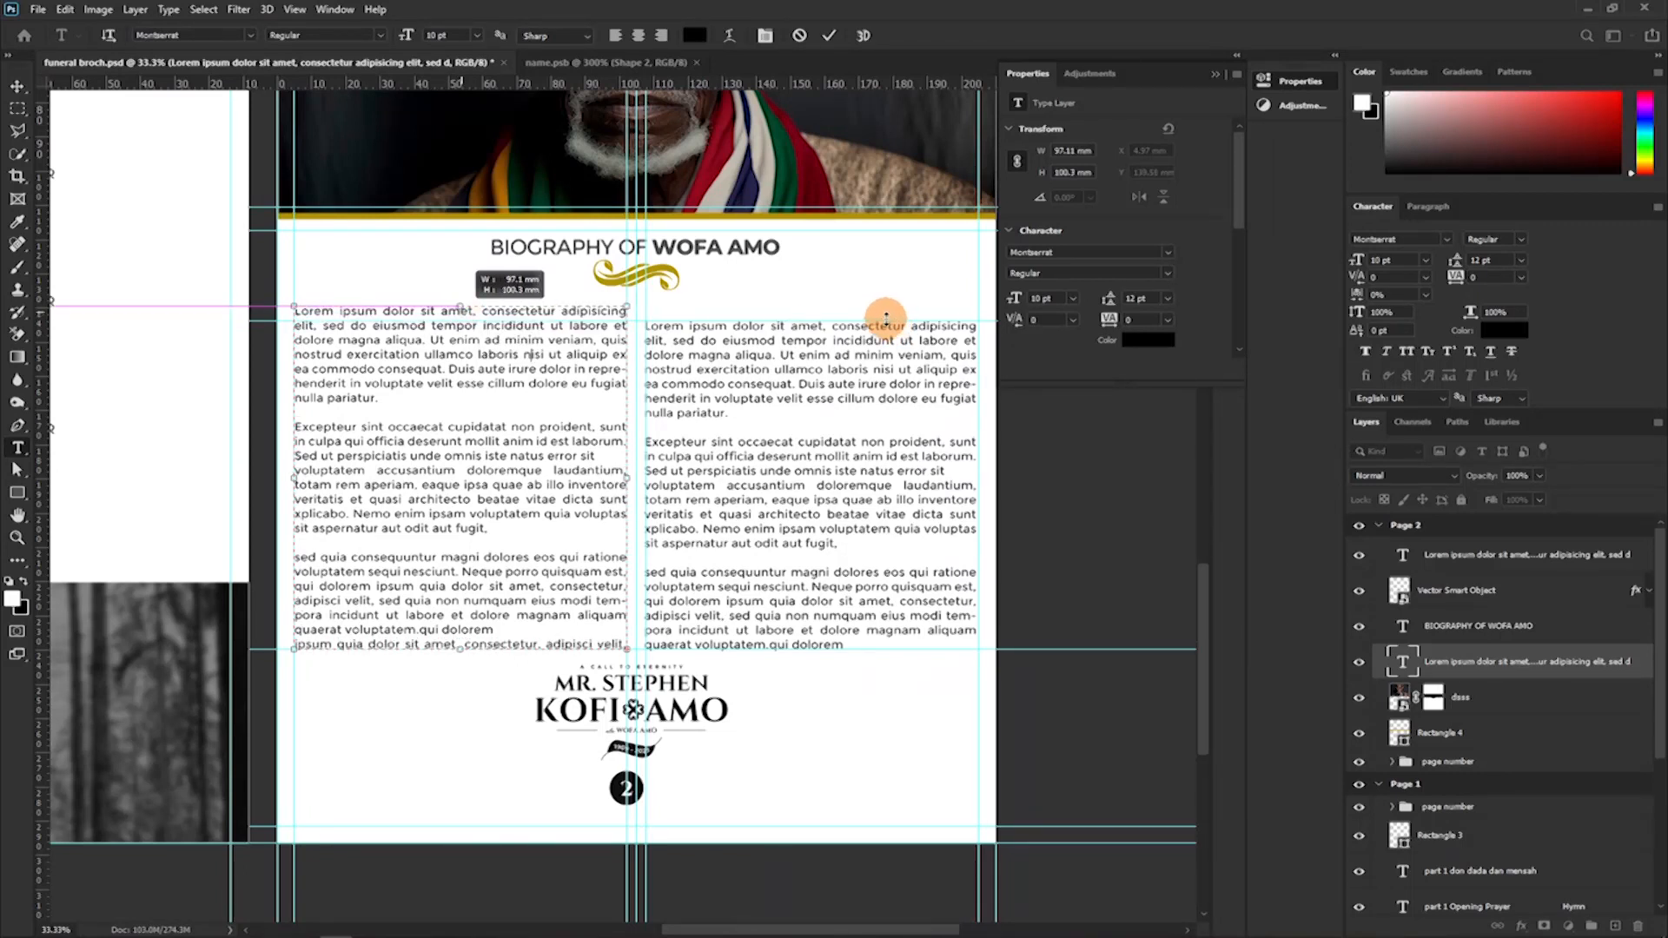
{"action": "left_click", "coordinate": [826, 37]}
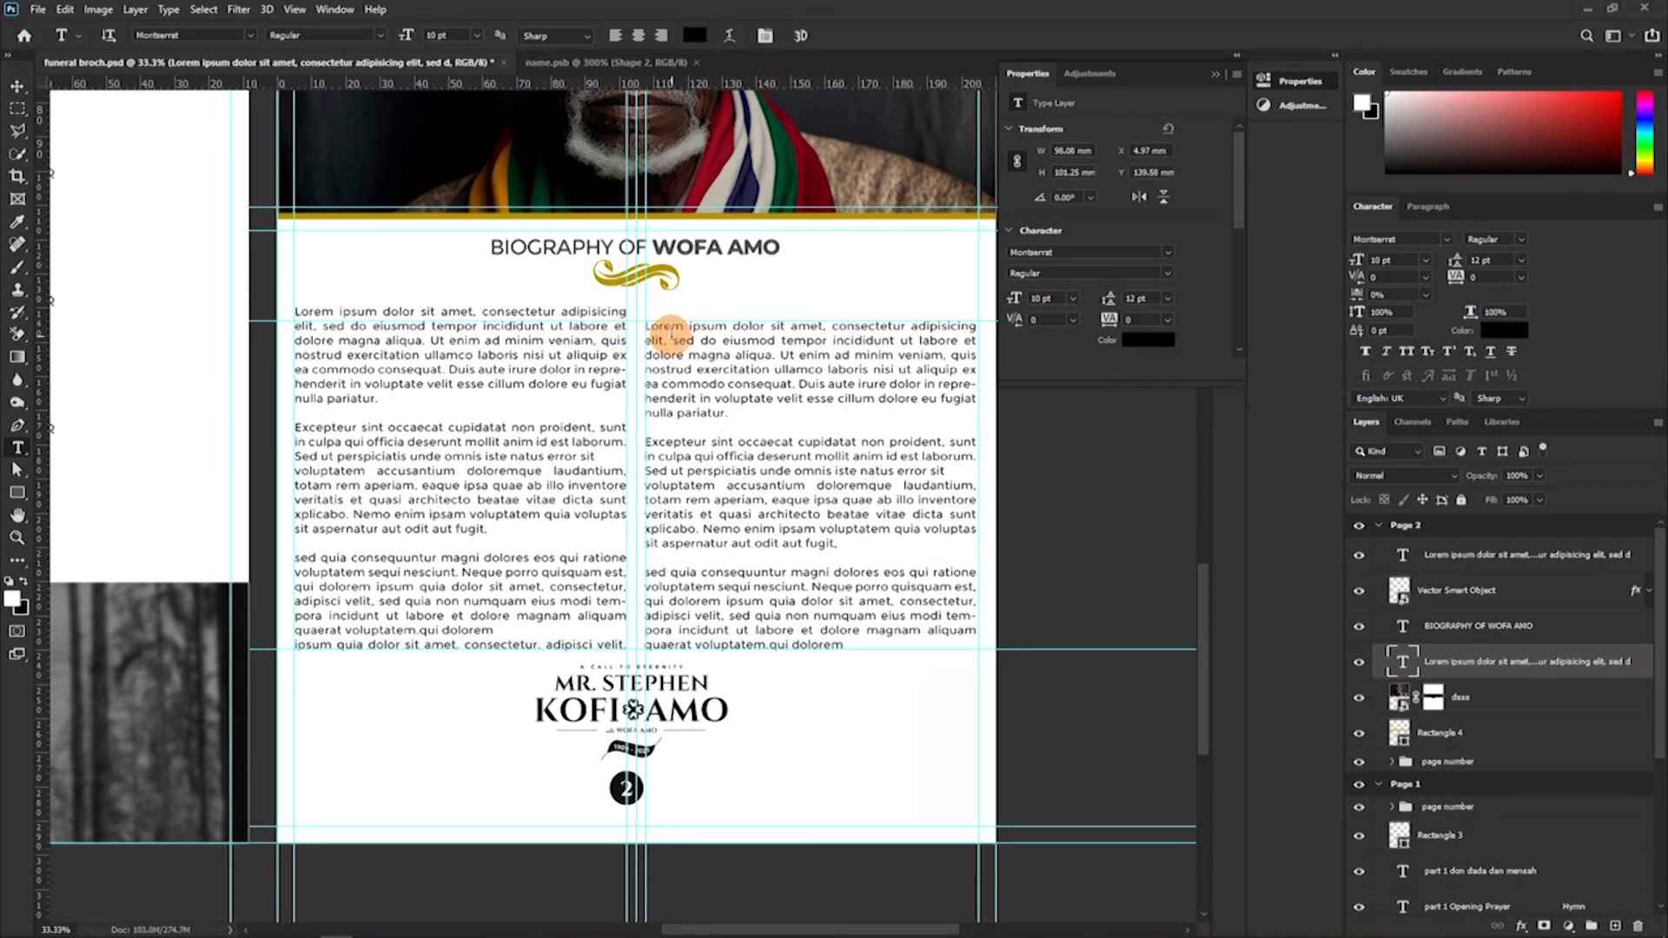
Extend the second biography column's text box upward to align with the first, about 101 mm high.
{"action": "left_click", "coordinate": [665, 334]}
{"action": "left_click_drag", "start_coordinate": [813, 314], "coordinate": [813, 305]}
{"action": "left_click", "coordinate": [829, 36]}
Remove the horizontal guide crossing the upper lines of the biography columns and hide the remaining guides.
{"action": "left_click", "coordinate": [17, 86]}
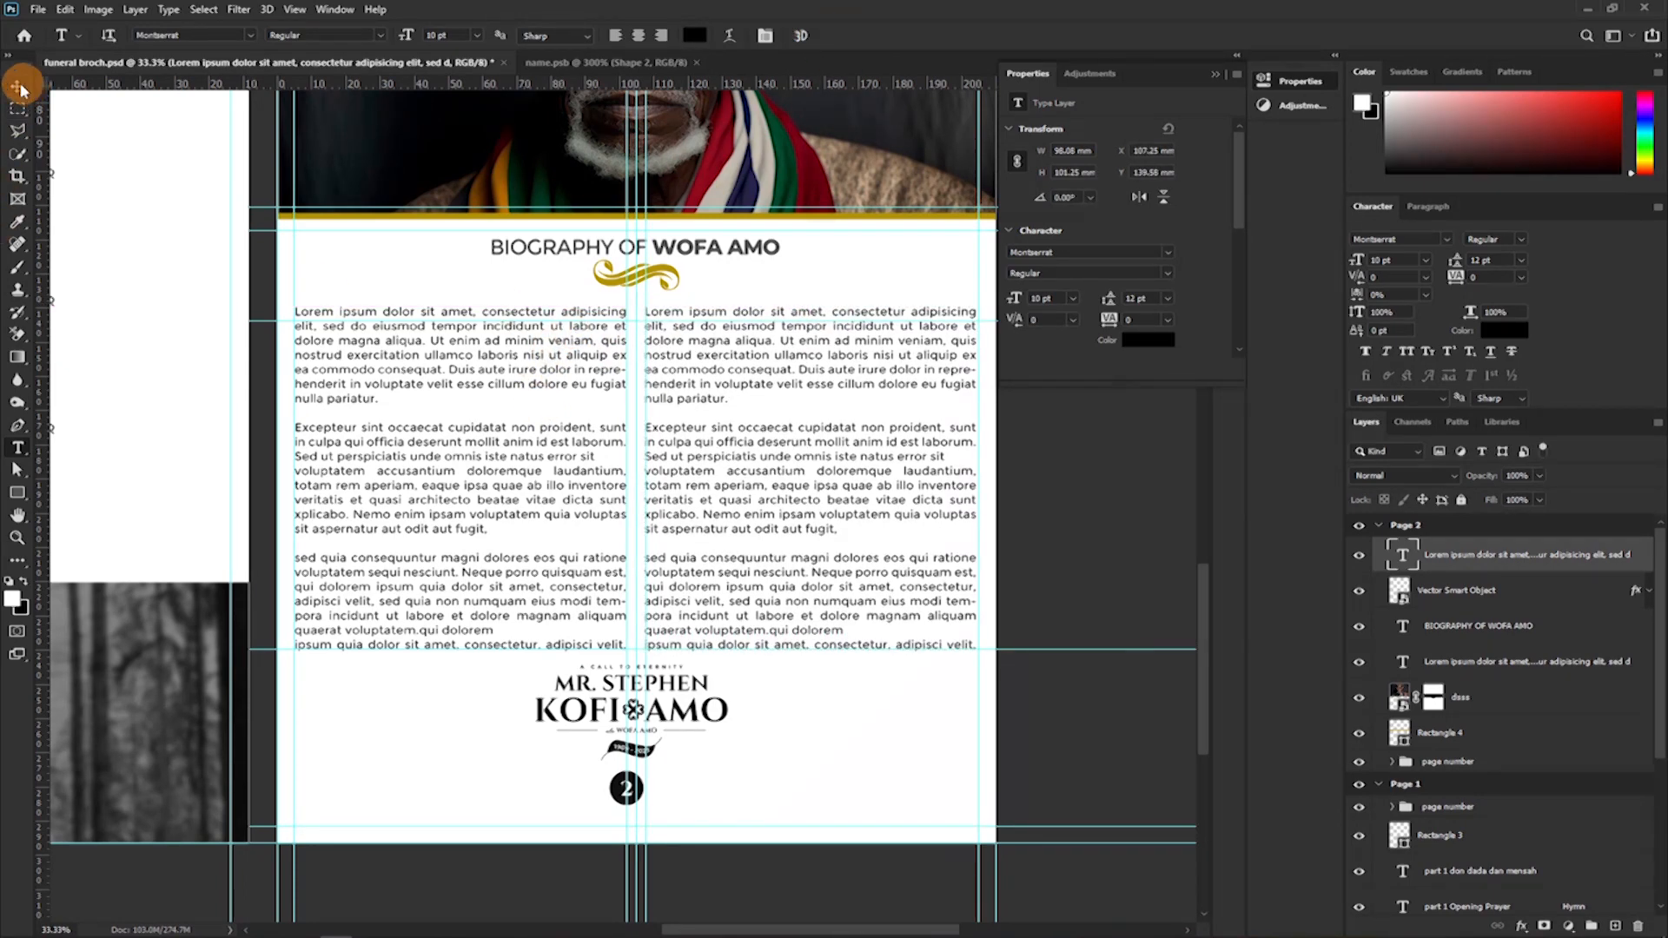
{"action": "left_click_drag", "start_coordinate": [483, 321], "coordinate": [603, 84]}
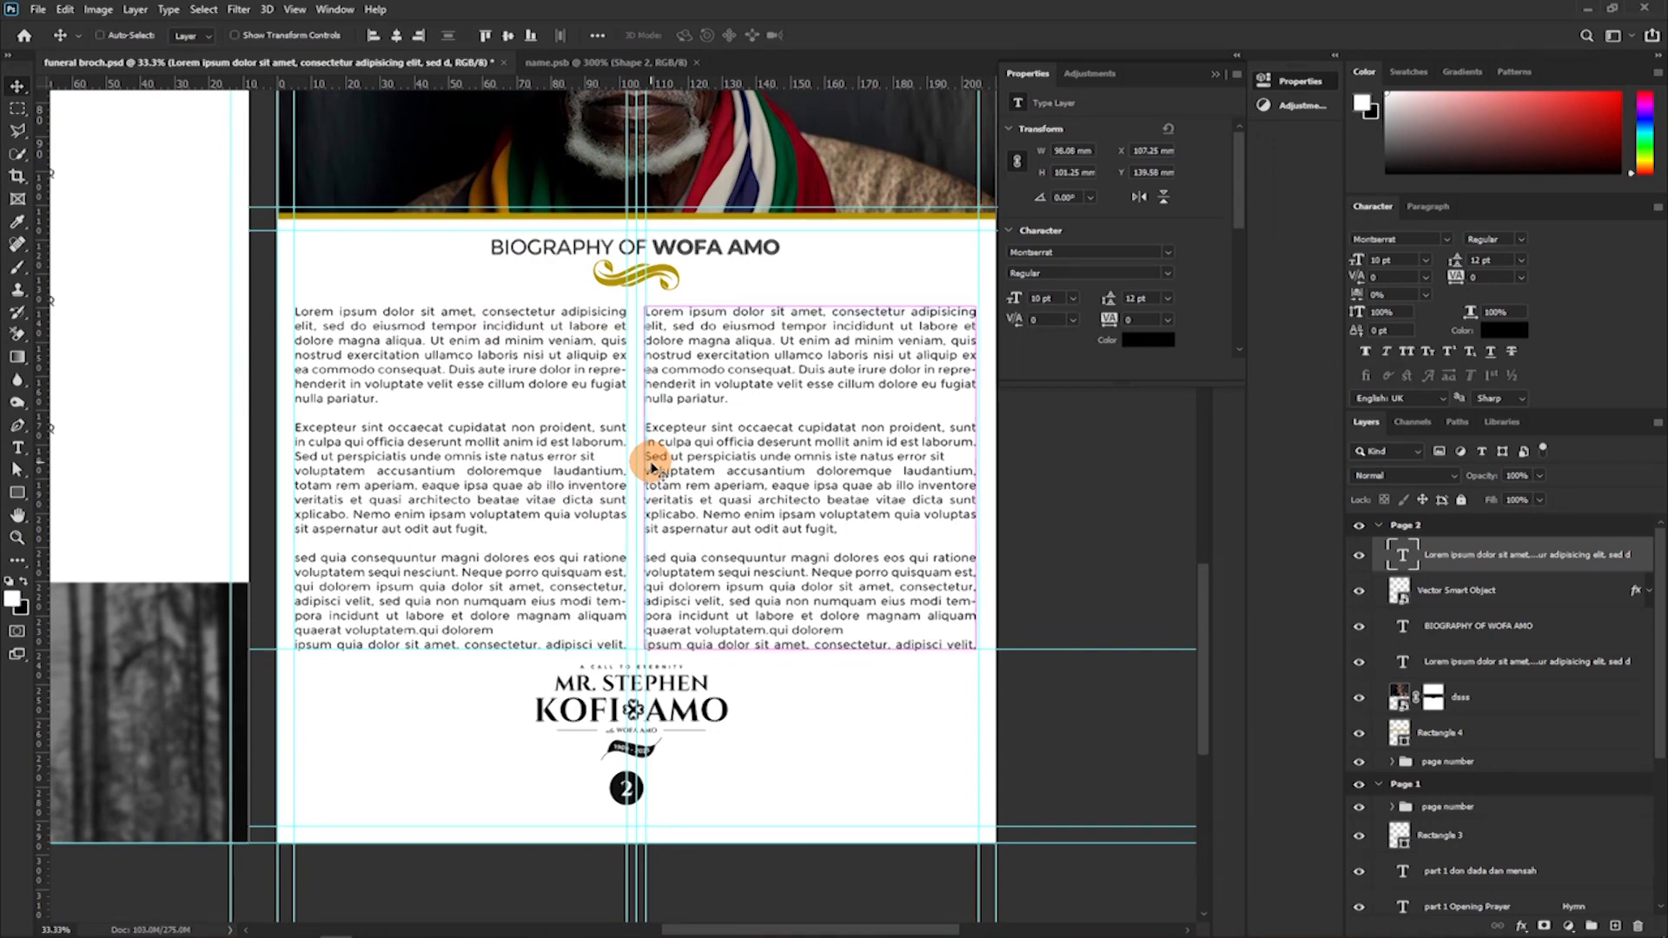
{"action": "scroll", "coordinate": [669, 599], "scroll_direction": "down", "scroll_amount": 4}
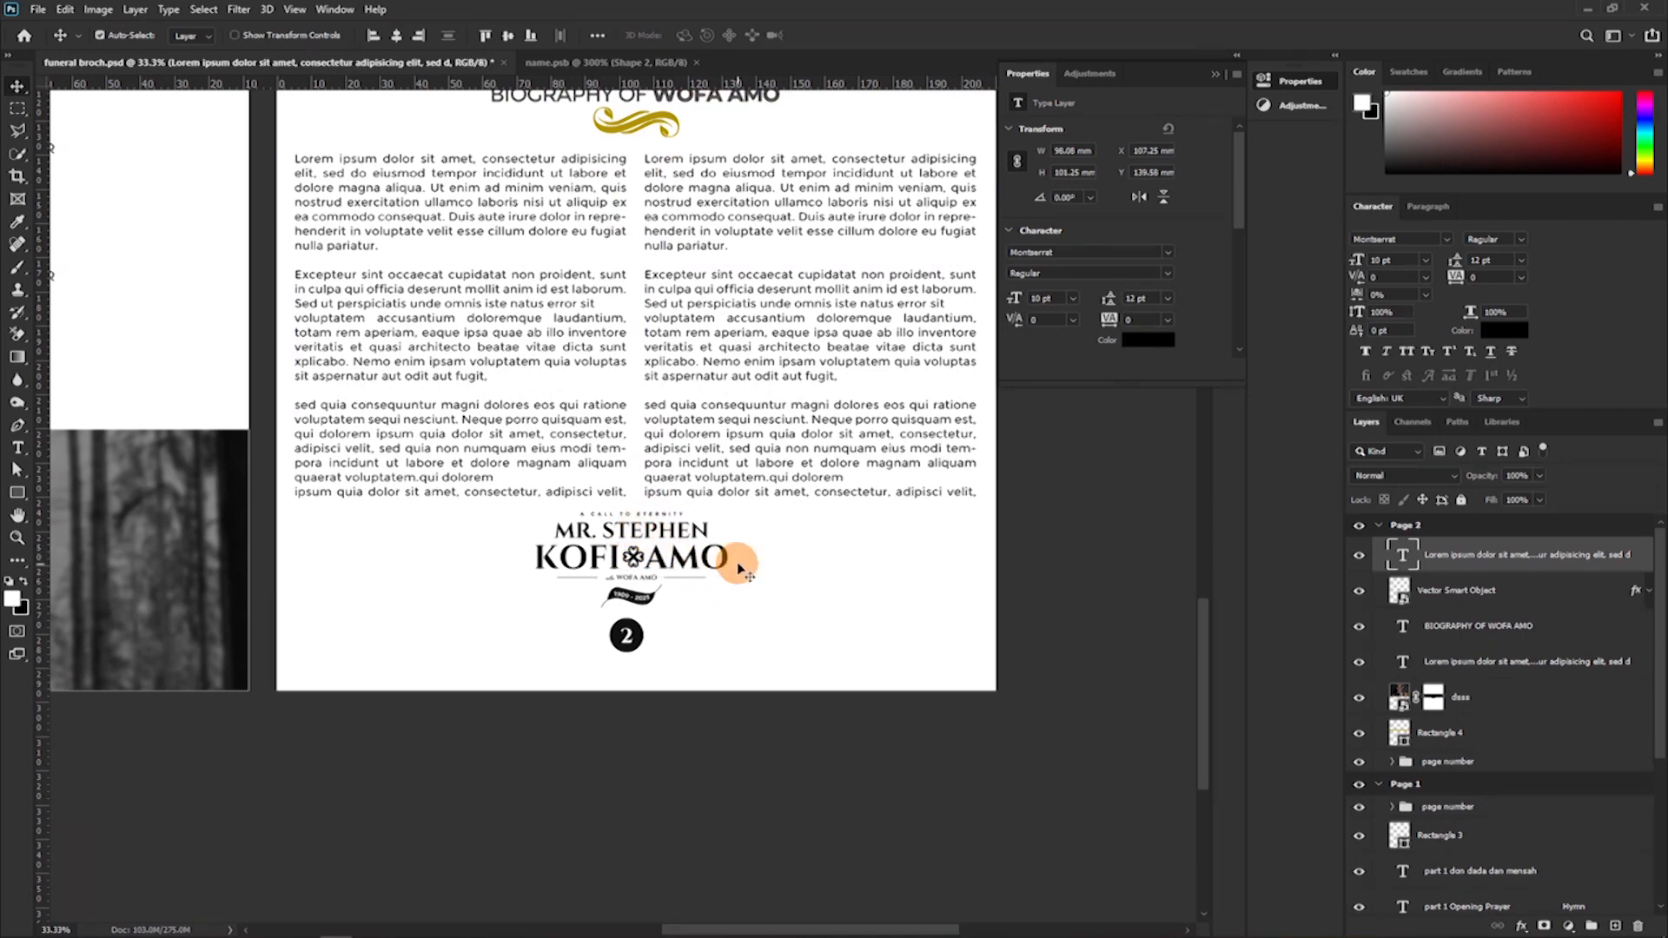
{"action": "scroll", "coordinate": [725, 545], "scroll_direction": "up", "scroll_amount": 1}
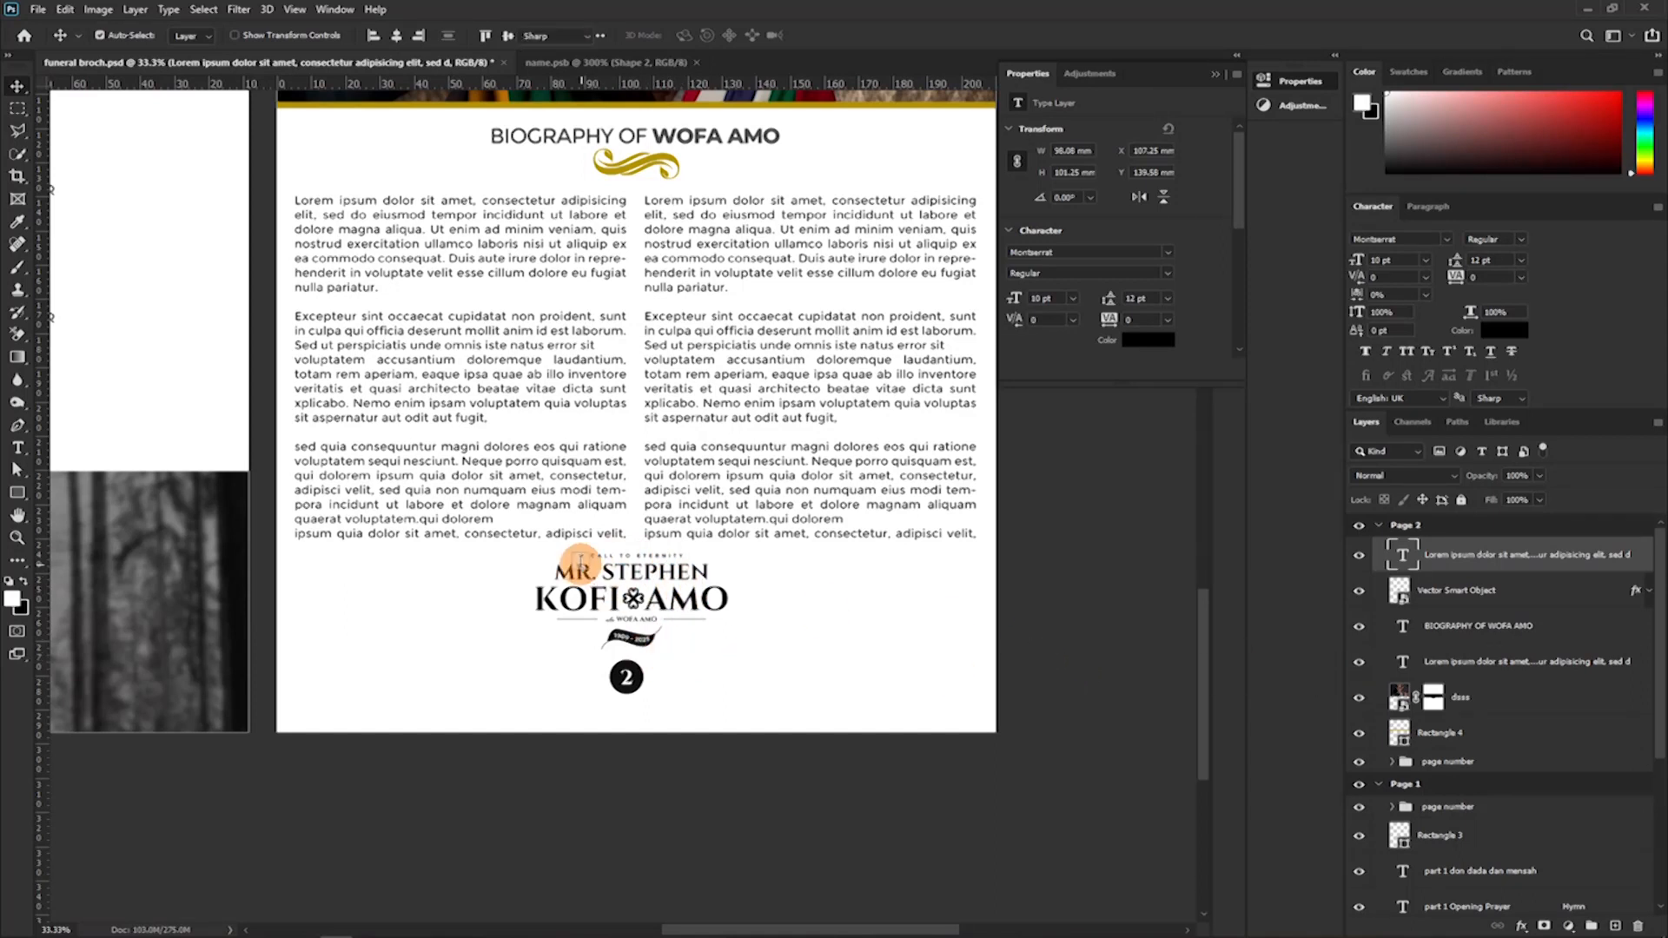
Shorten both biography columns' text boxes from the bottom to about 96 mm high, ending both on the same line above the footer logo.
{"action": "key", "text": "t"}
{"action": "left_click", "coordinate": [561, 525]}
{"action": "left_click_drag", "start_coordinate": [458, 542], "coordinate": [839, 532]}
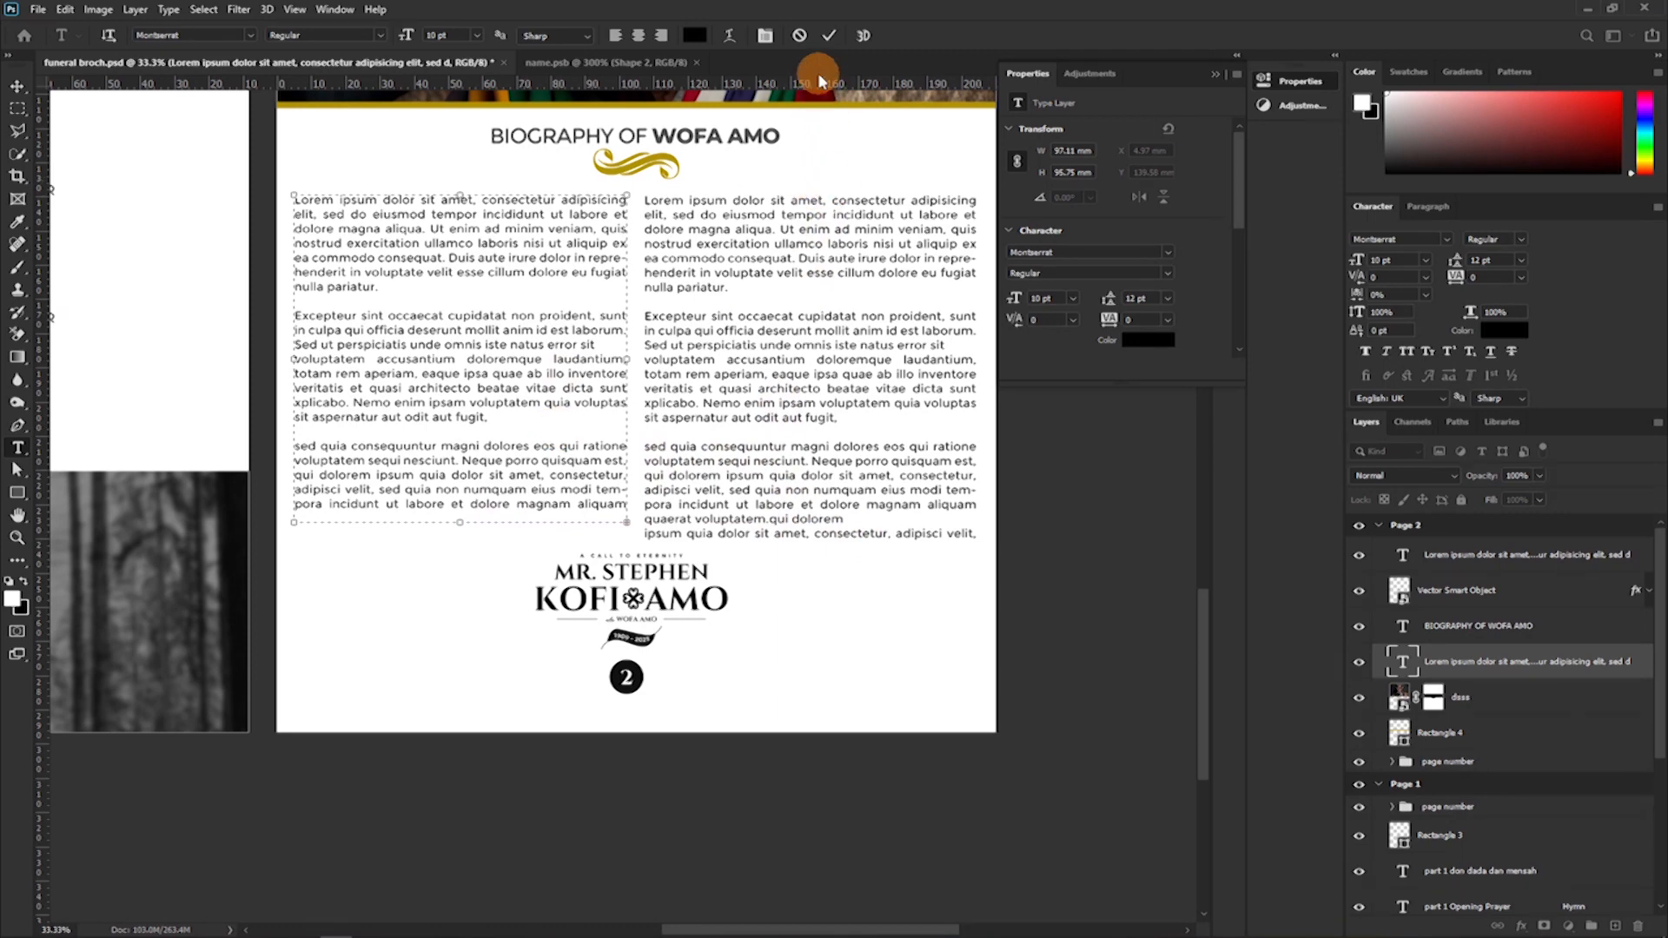
{"action": "left_click", "coordinate": [791, 359]}
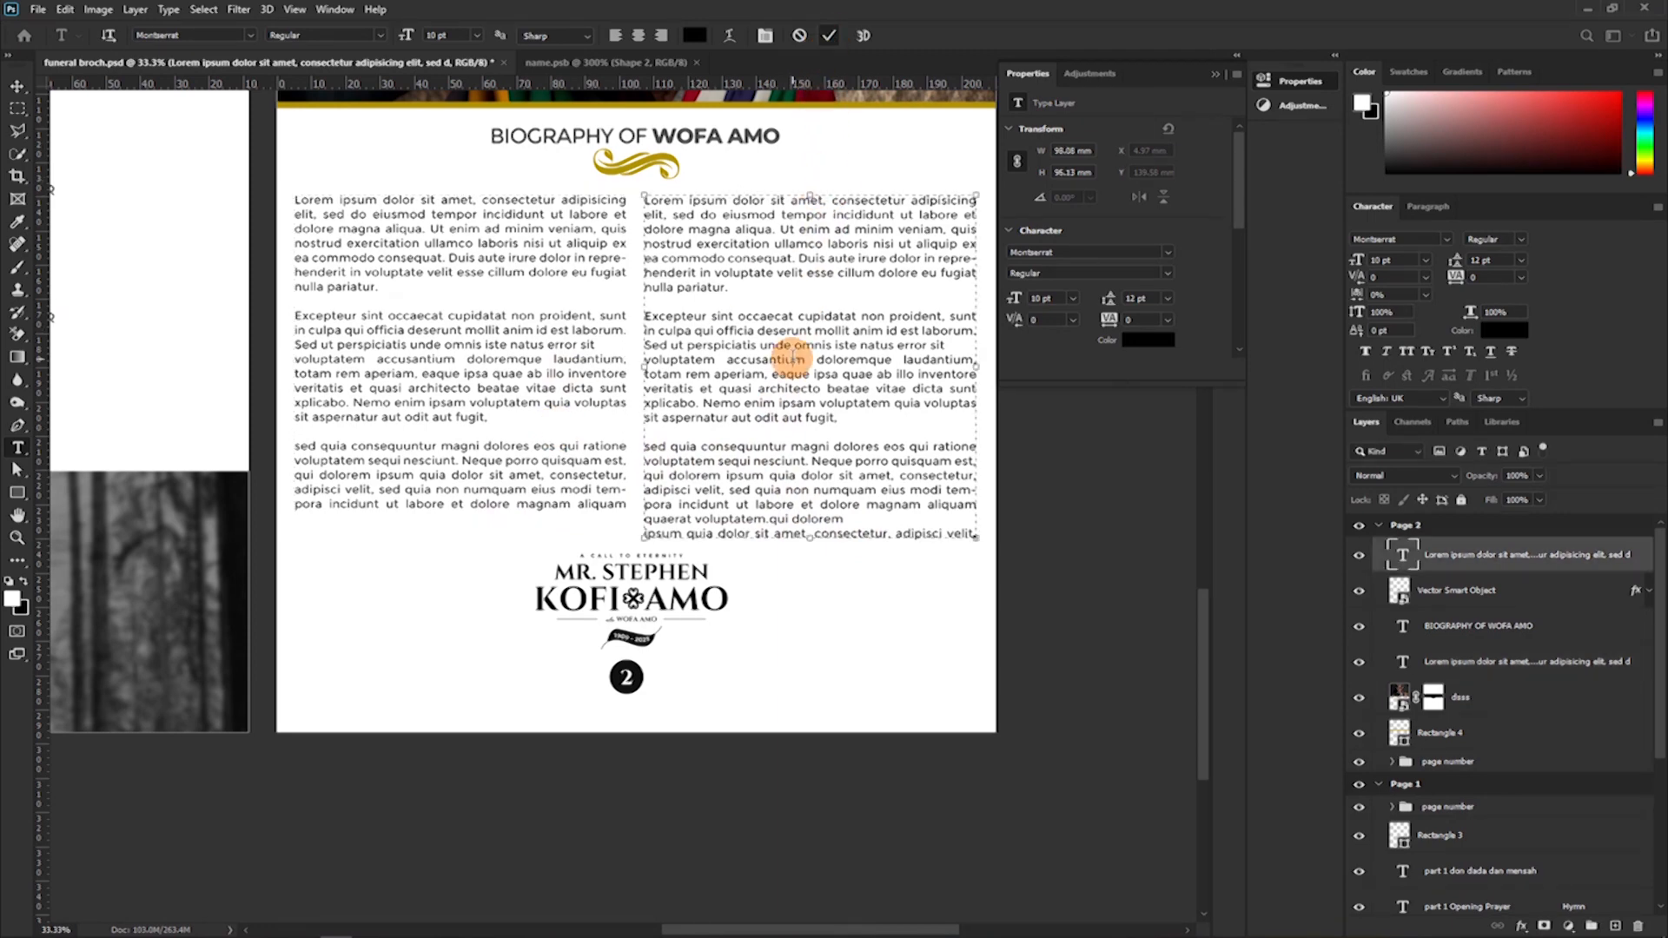
{"action": "left_click_drag", "start_coordinate": [801, 534], "coordinate": [800, 523]}
{"action": "left_click_drag", "start_coordinate": [801, 523], "coordinate": [801, 509]}
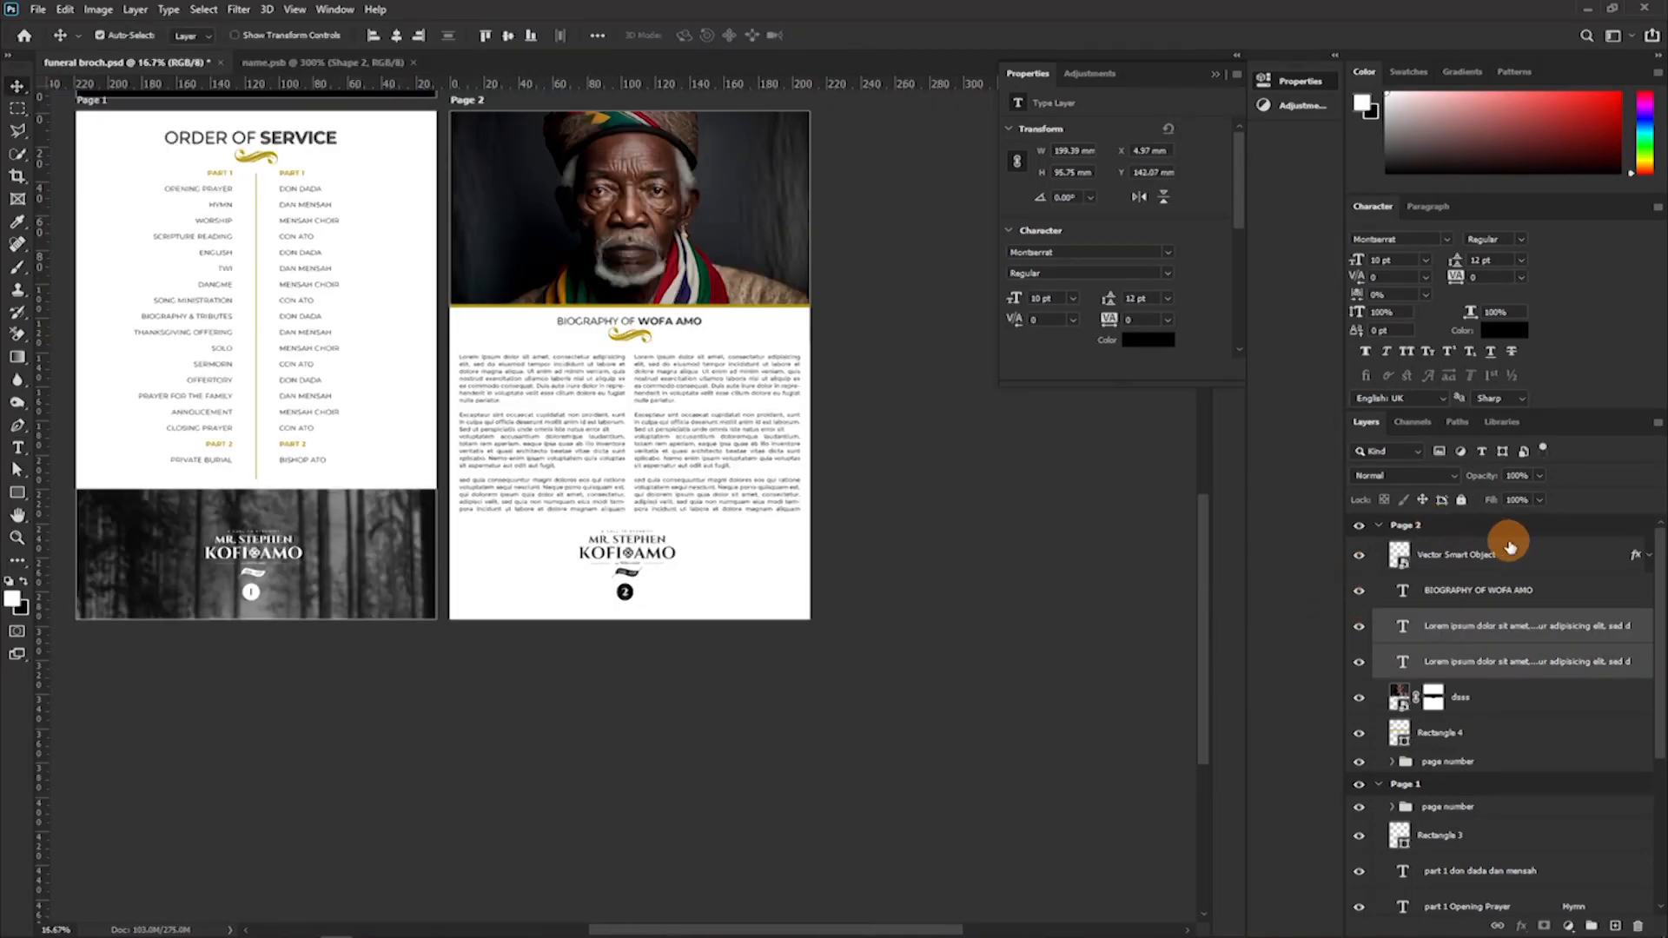
Nudge the biography heading and its gold ornament together slightly down, placing the heading at Y 121.14 mm.
{"action": "left_click", "coordinate": [1491, 581]}
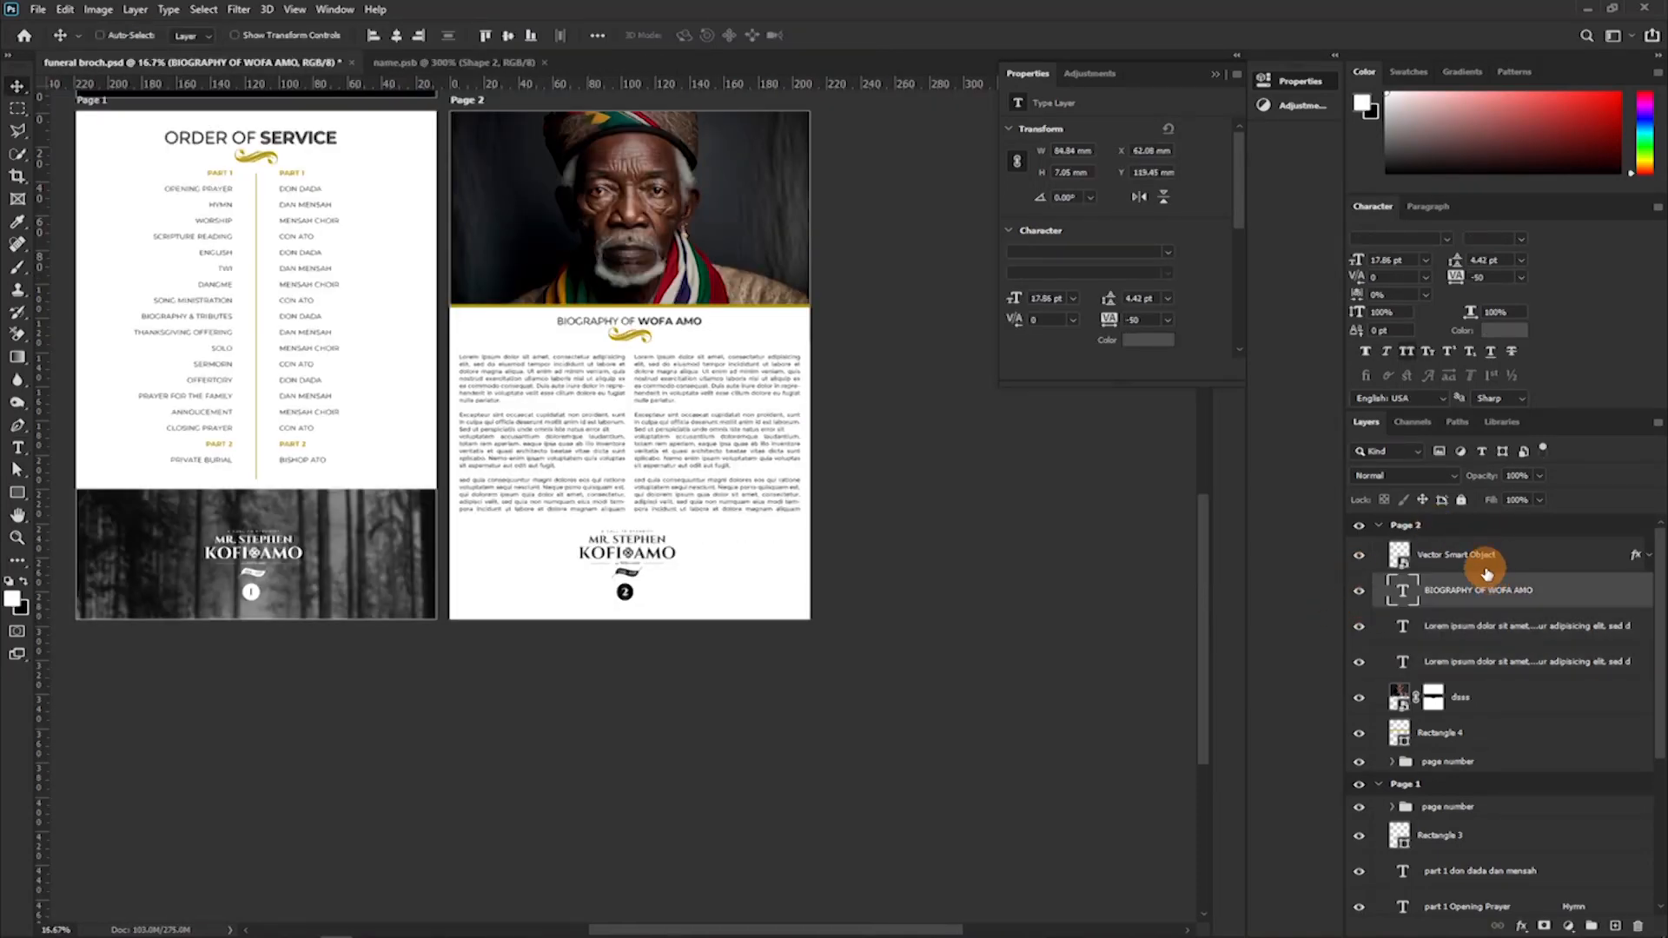
{"action": "left_click", "coordinate": [1483, 566], "text": "shift"}
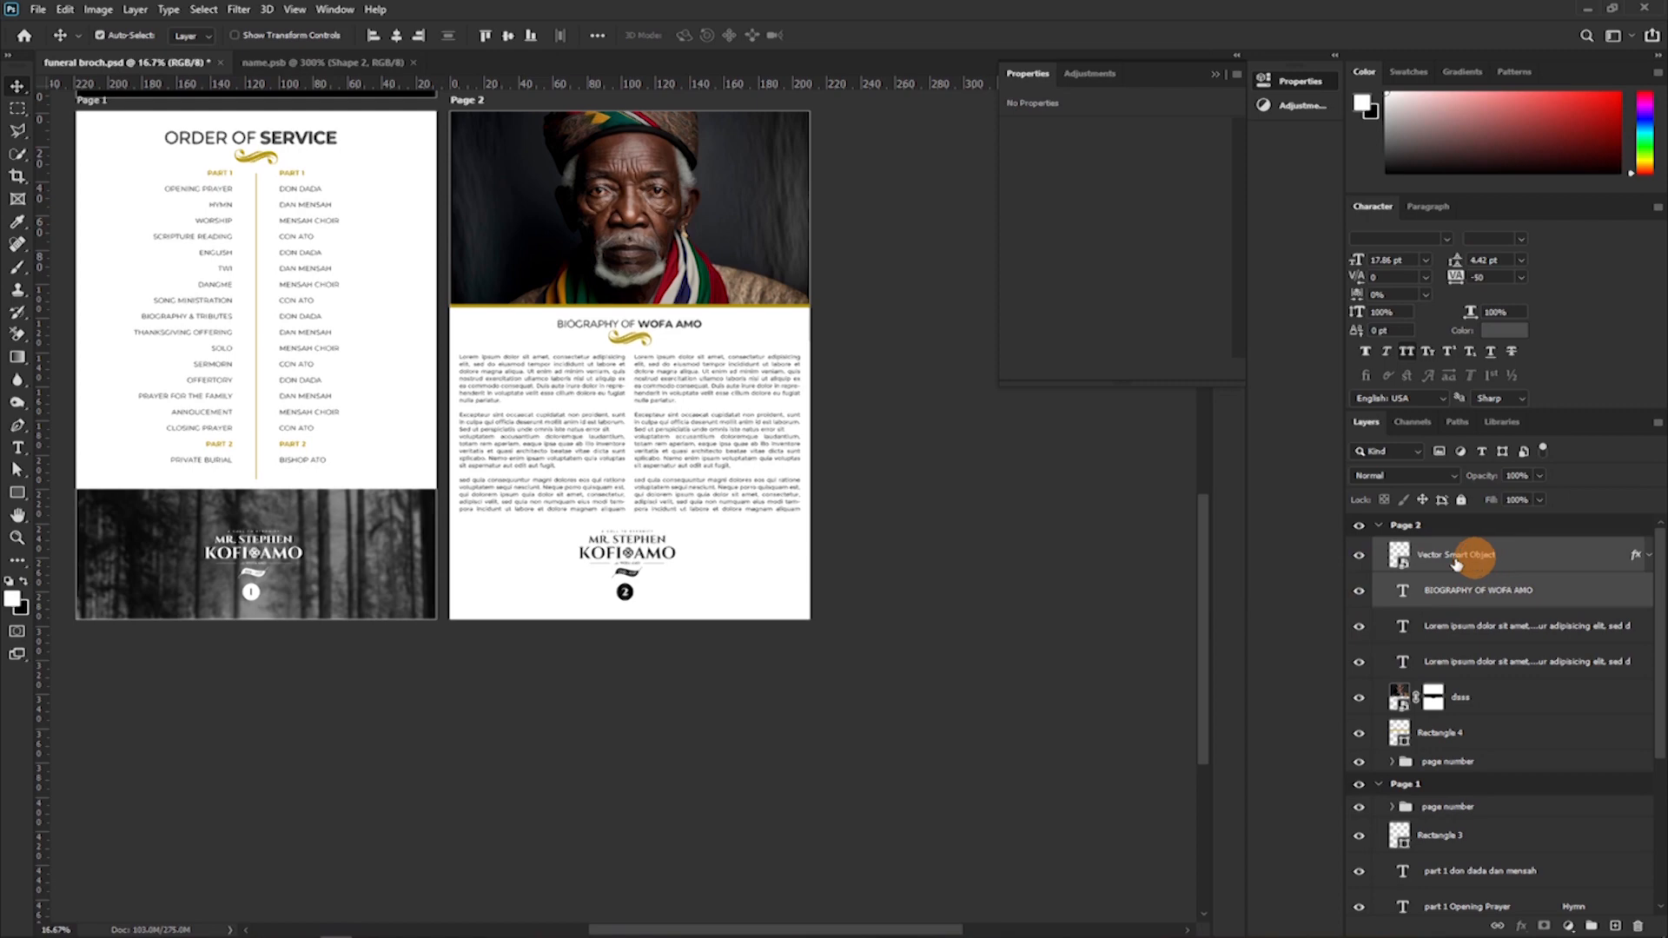
{"action": "scroll", "coordinate": [982, 482], "scroll_direction": "up", "scroll_amount": 2}
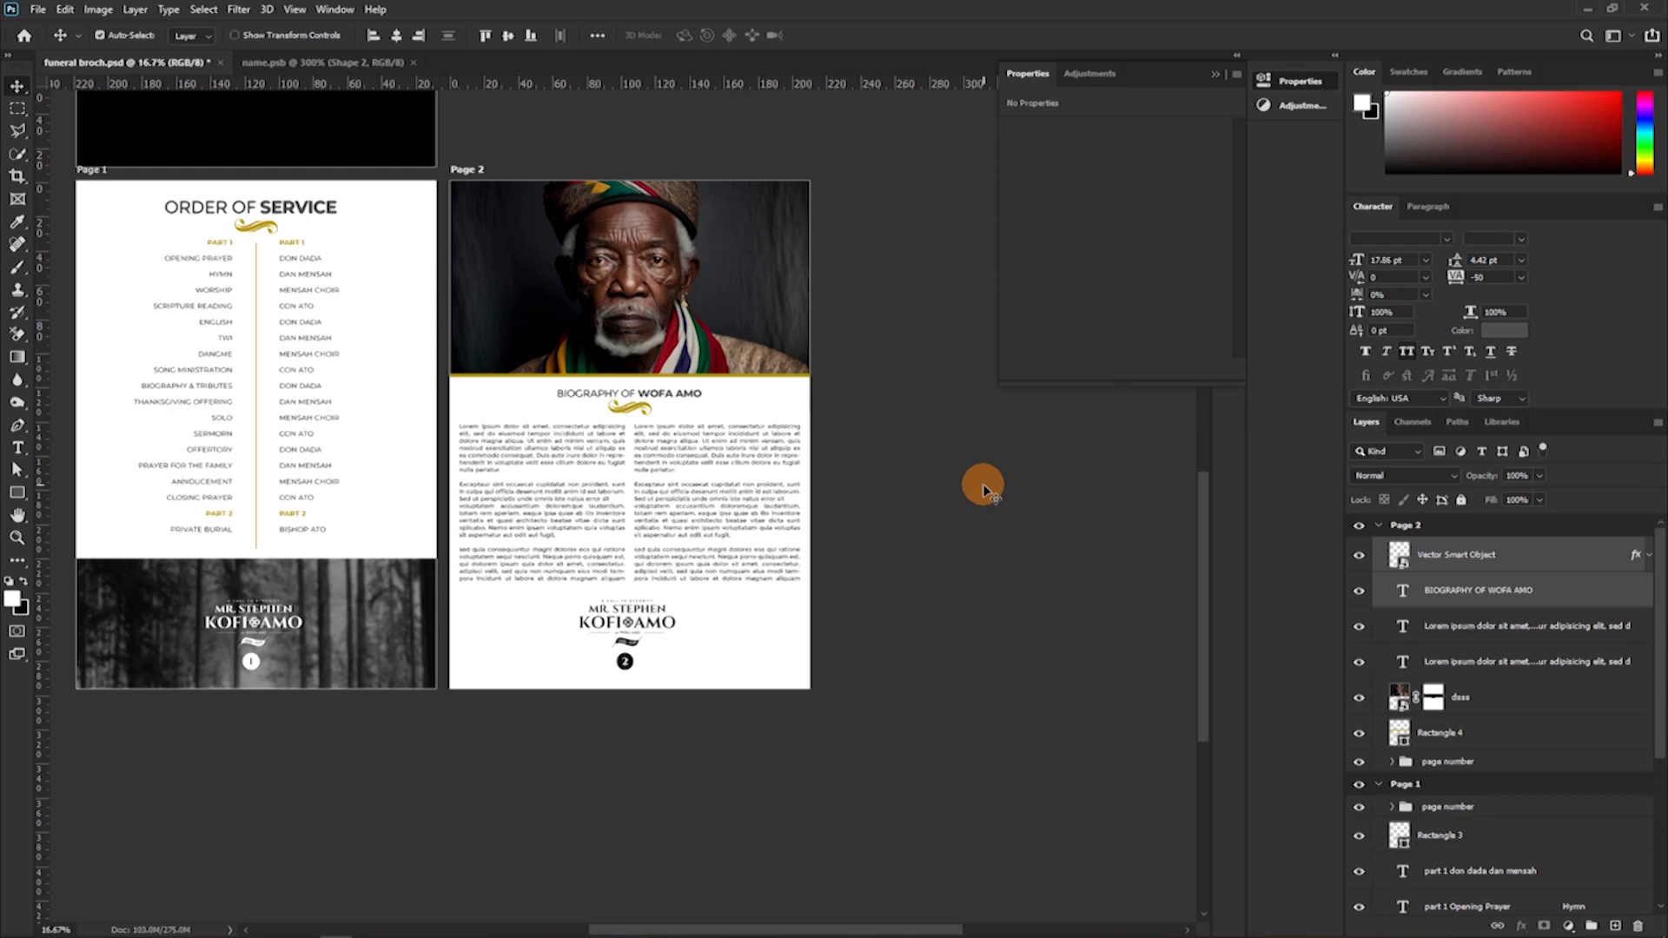
Group Page 2's ornament, heading, text columns, portrait photo and gold bar, and duplicate the group.
{"action": "left_click", "coordinate": [1491, 728], "text": "shift"}
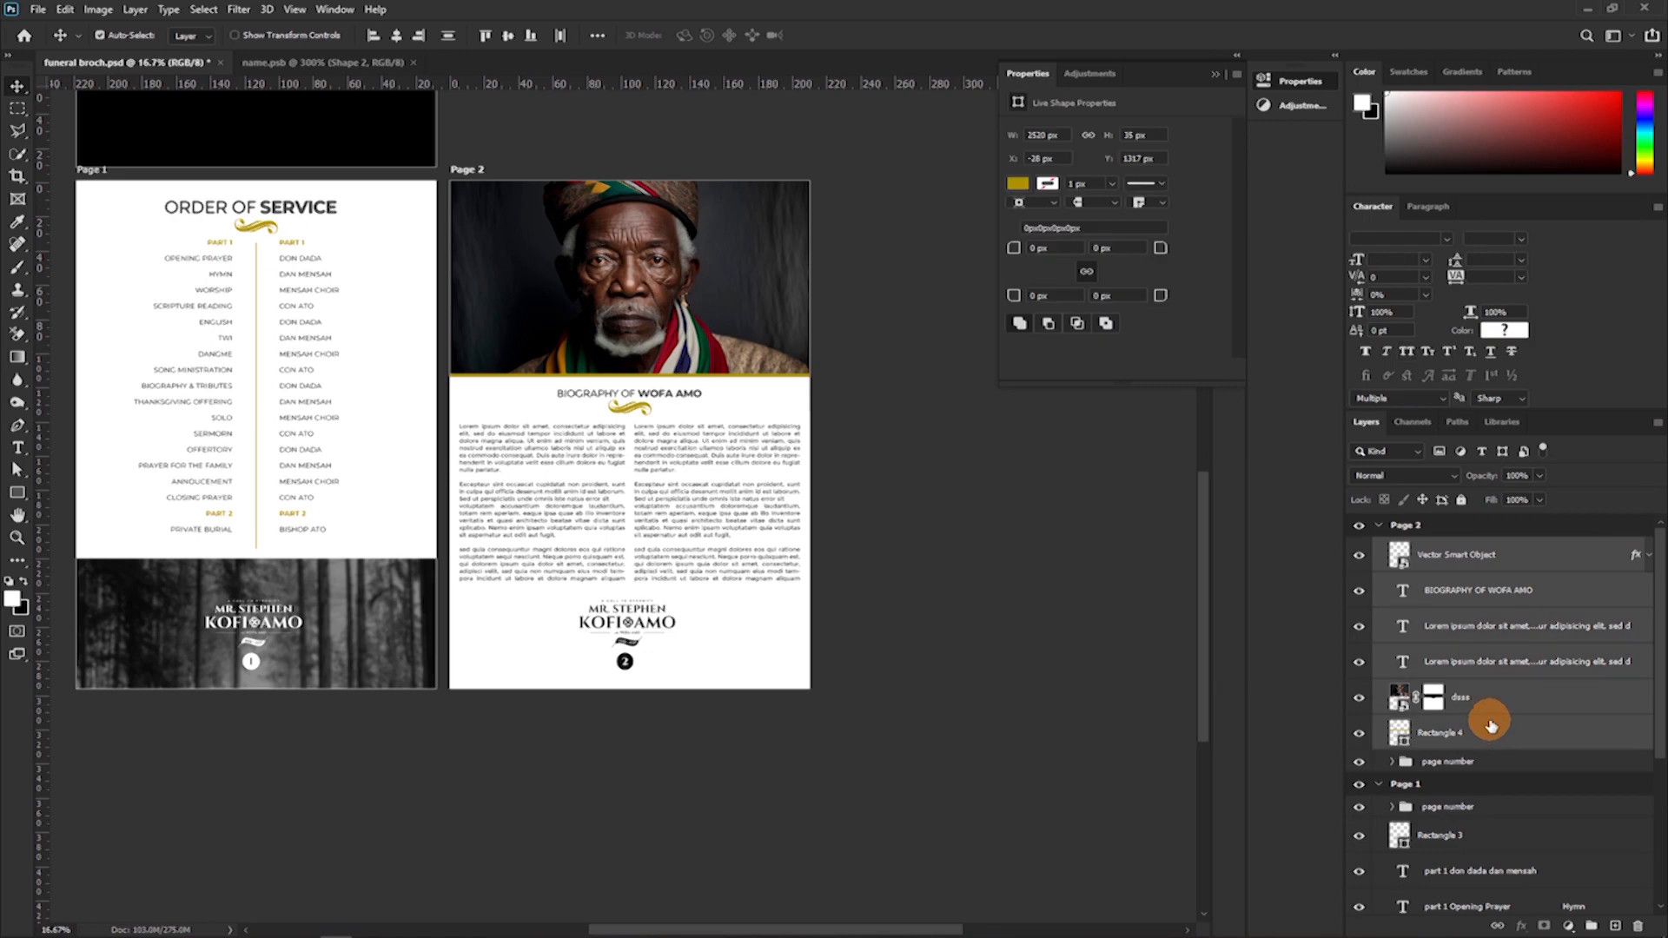
{"action": "key", "text": "ctrl+g"}
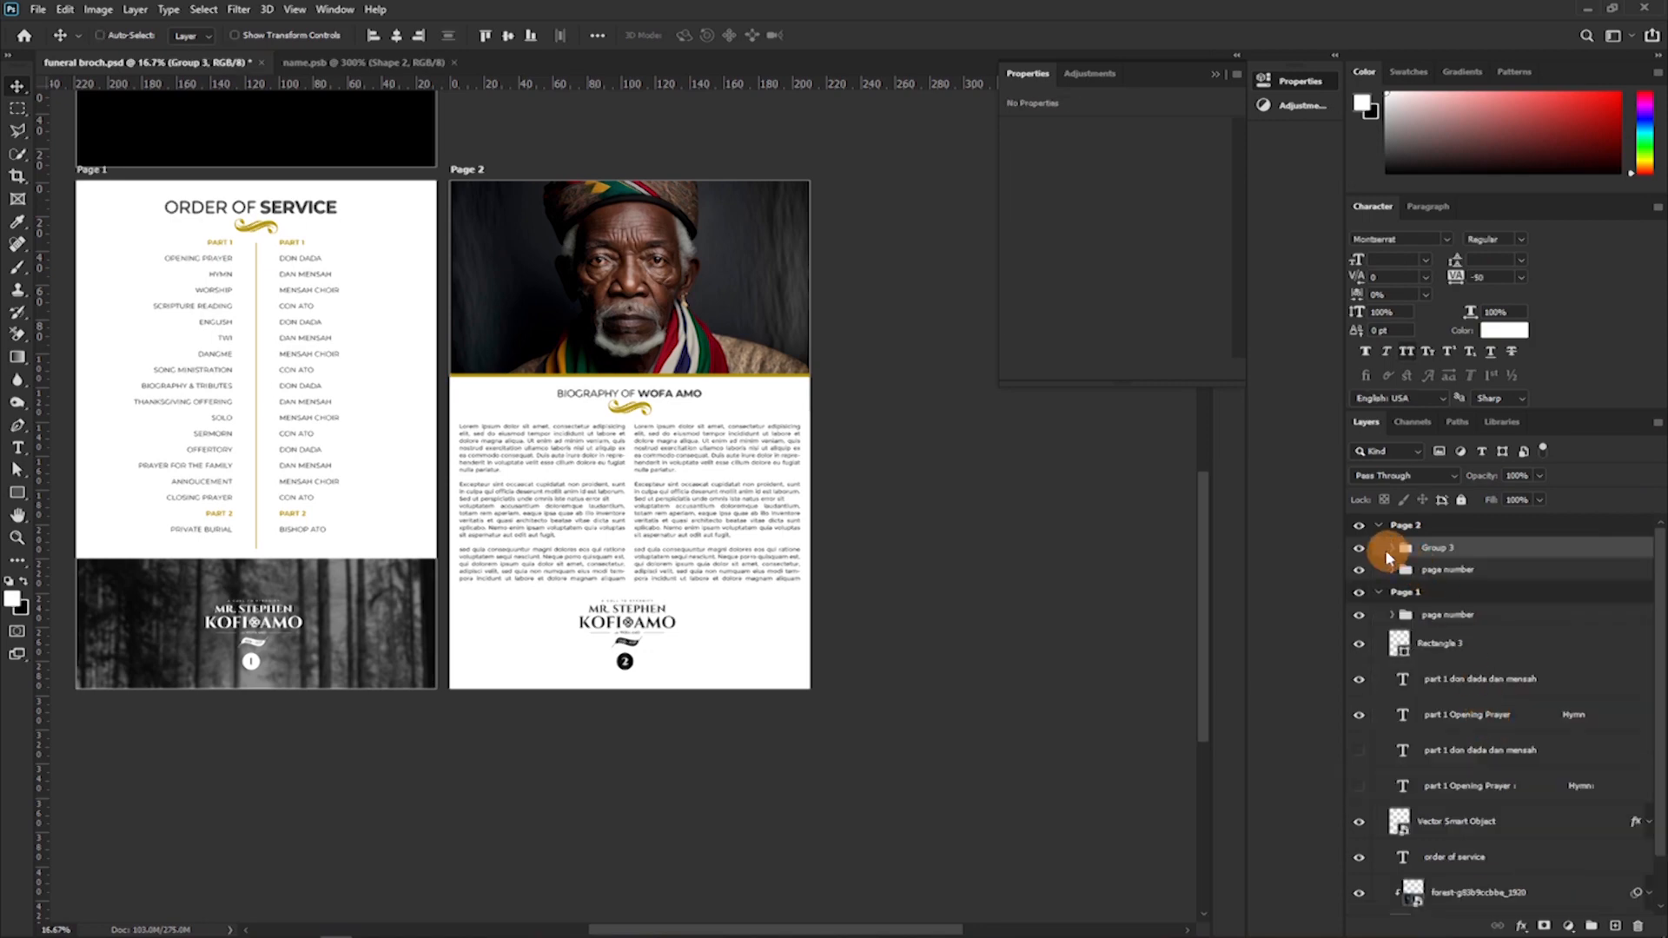
{"action": "left_click", "coordinate": [1358, 526]}
{"action": "left_click", "coordinate": [1357, 527]}
{"action": "left_click", "coordinate": [1358, 549]}
{"action": "left_click", "coordinate": [1358, 549]}
{"action": "left_click", "coordinate": [1430, 549]}
{"action": "key", "text": "ctrl+j"}
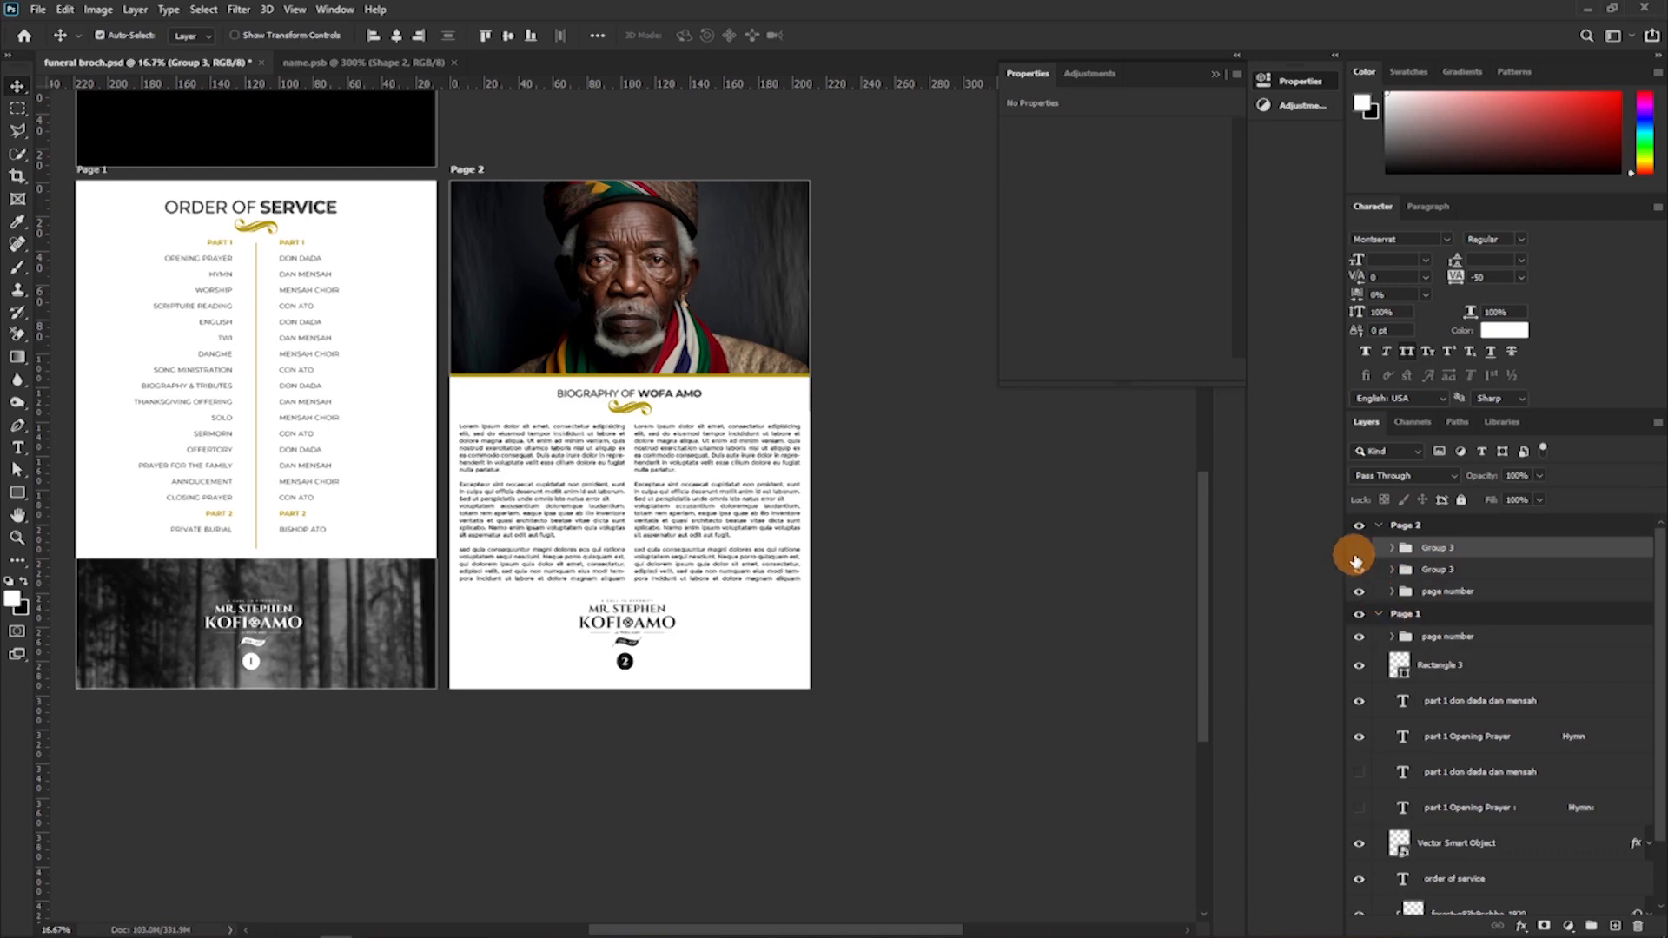
Hide the lower of the two identical Page 2 groups and keep the upper copy shown.
{"action": "left_click_drag", "start_coordinate": [1354, 557], "coordinate": [1356, 574]}
{"action": "left_click", "coordinate": [1357, 571]}
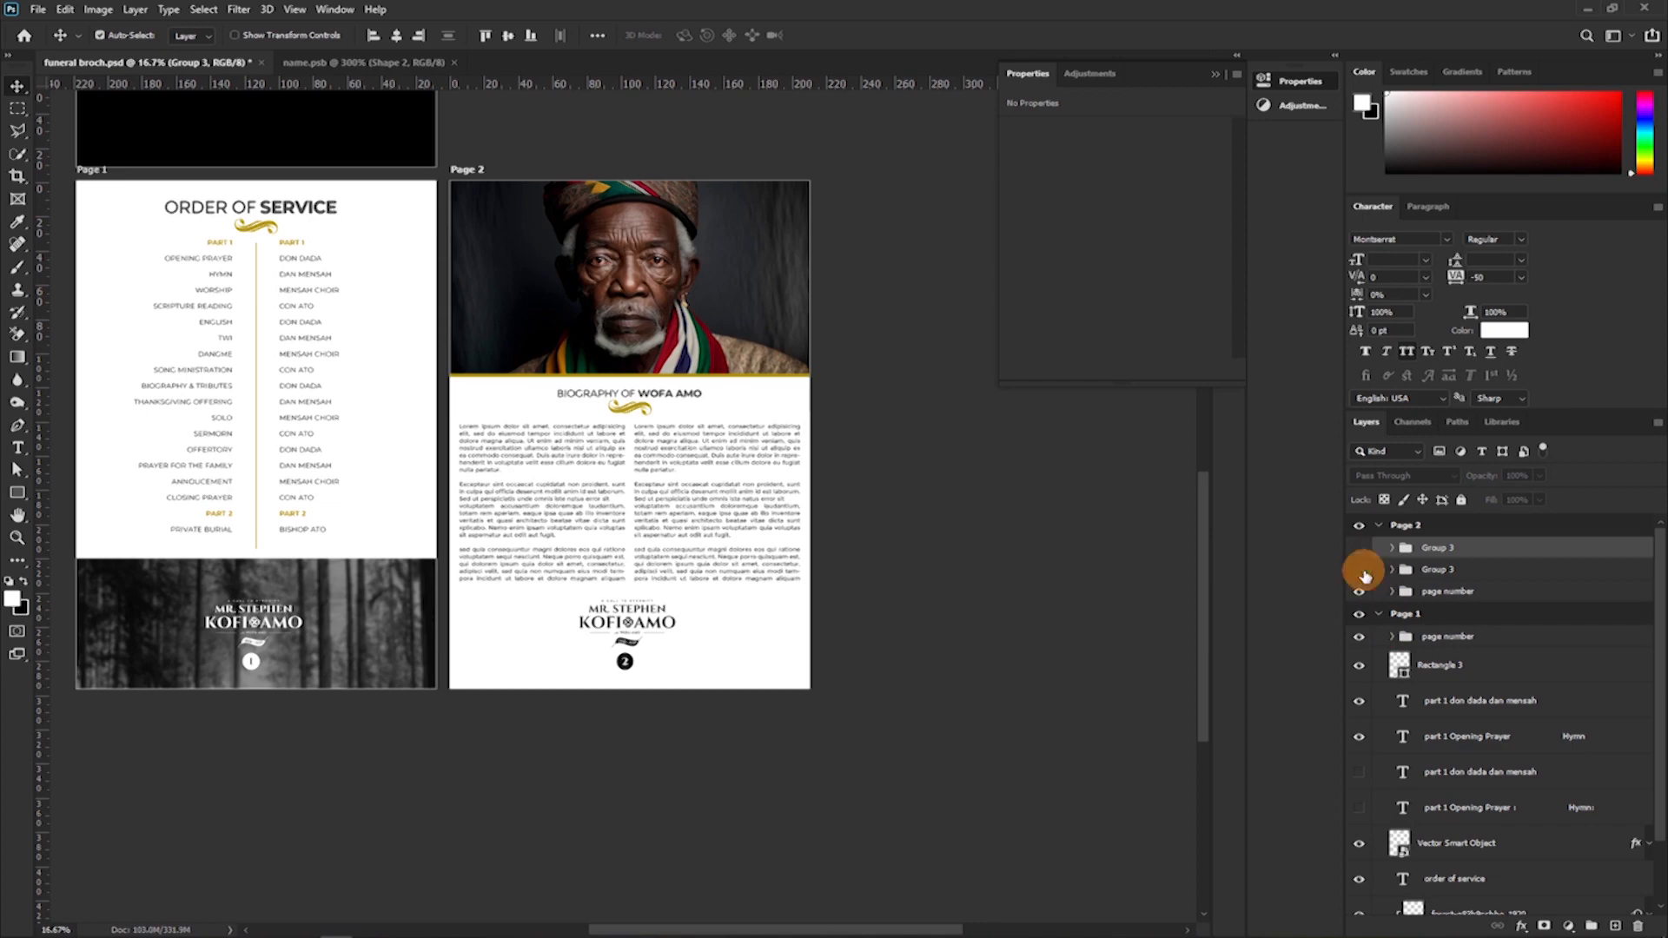
{"action": "left_click", "coordinate": [1360, 571]}
{"action": "left_click", "coordinate": [1358, 548]}
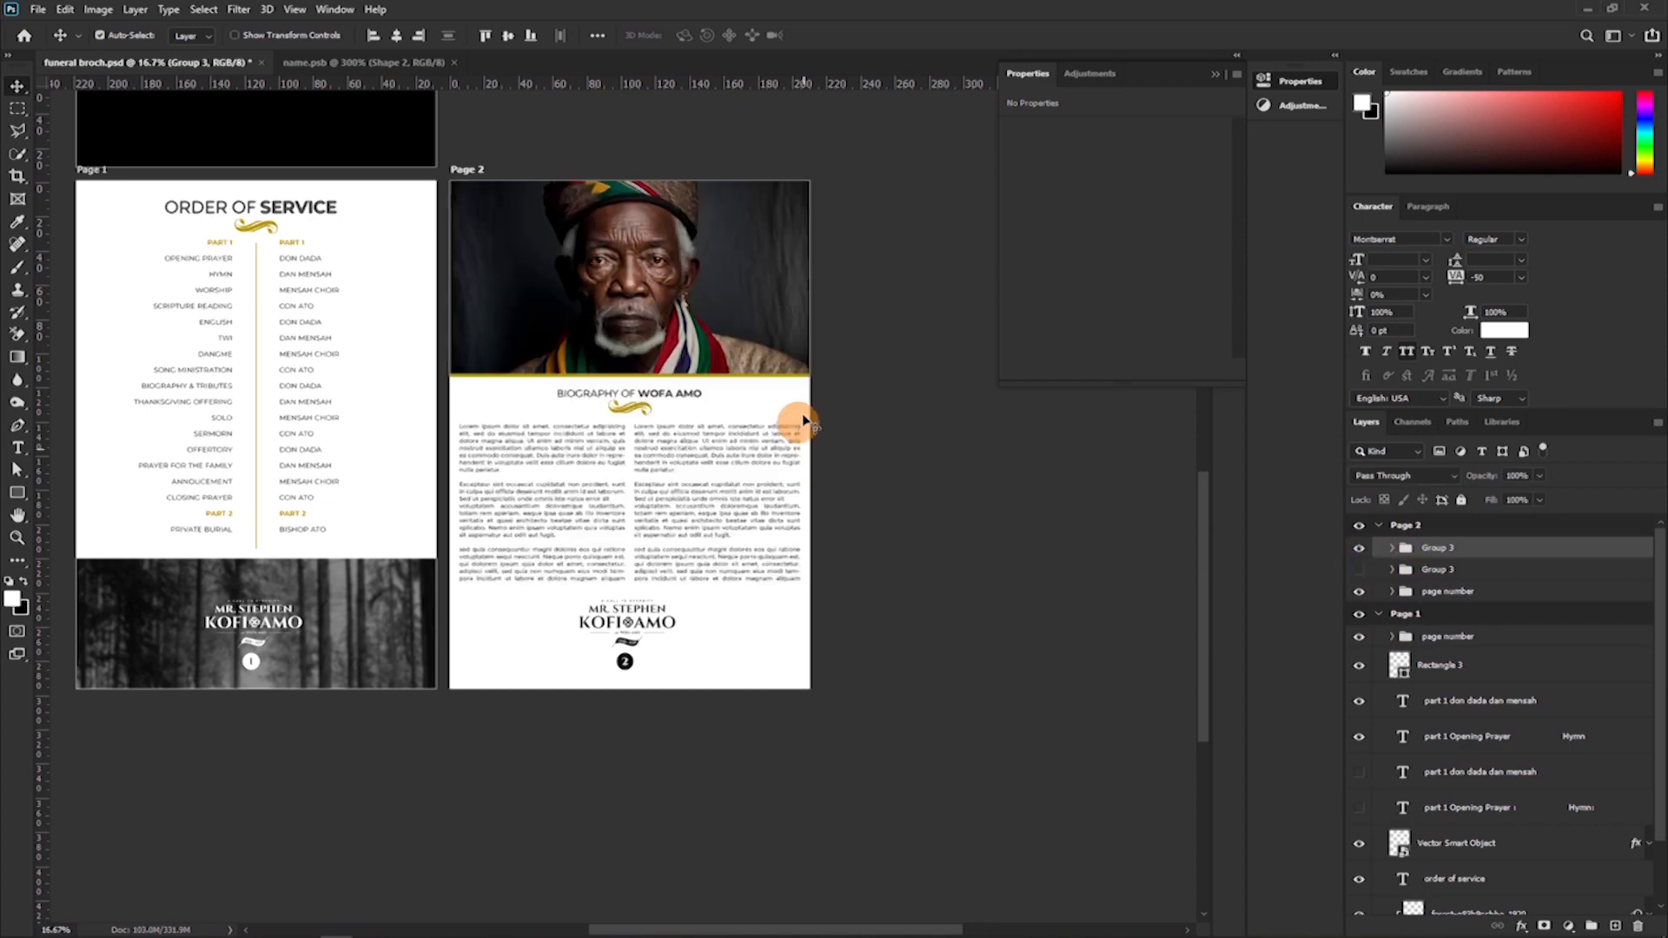
Delete the portrait photo and the gold bar Rectangle 4 from the upper group copy on Page 2.
{"action": "left_click", "coordinate": [707, 321]}
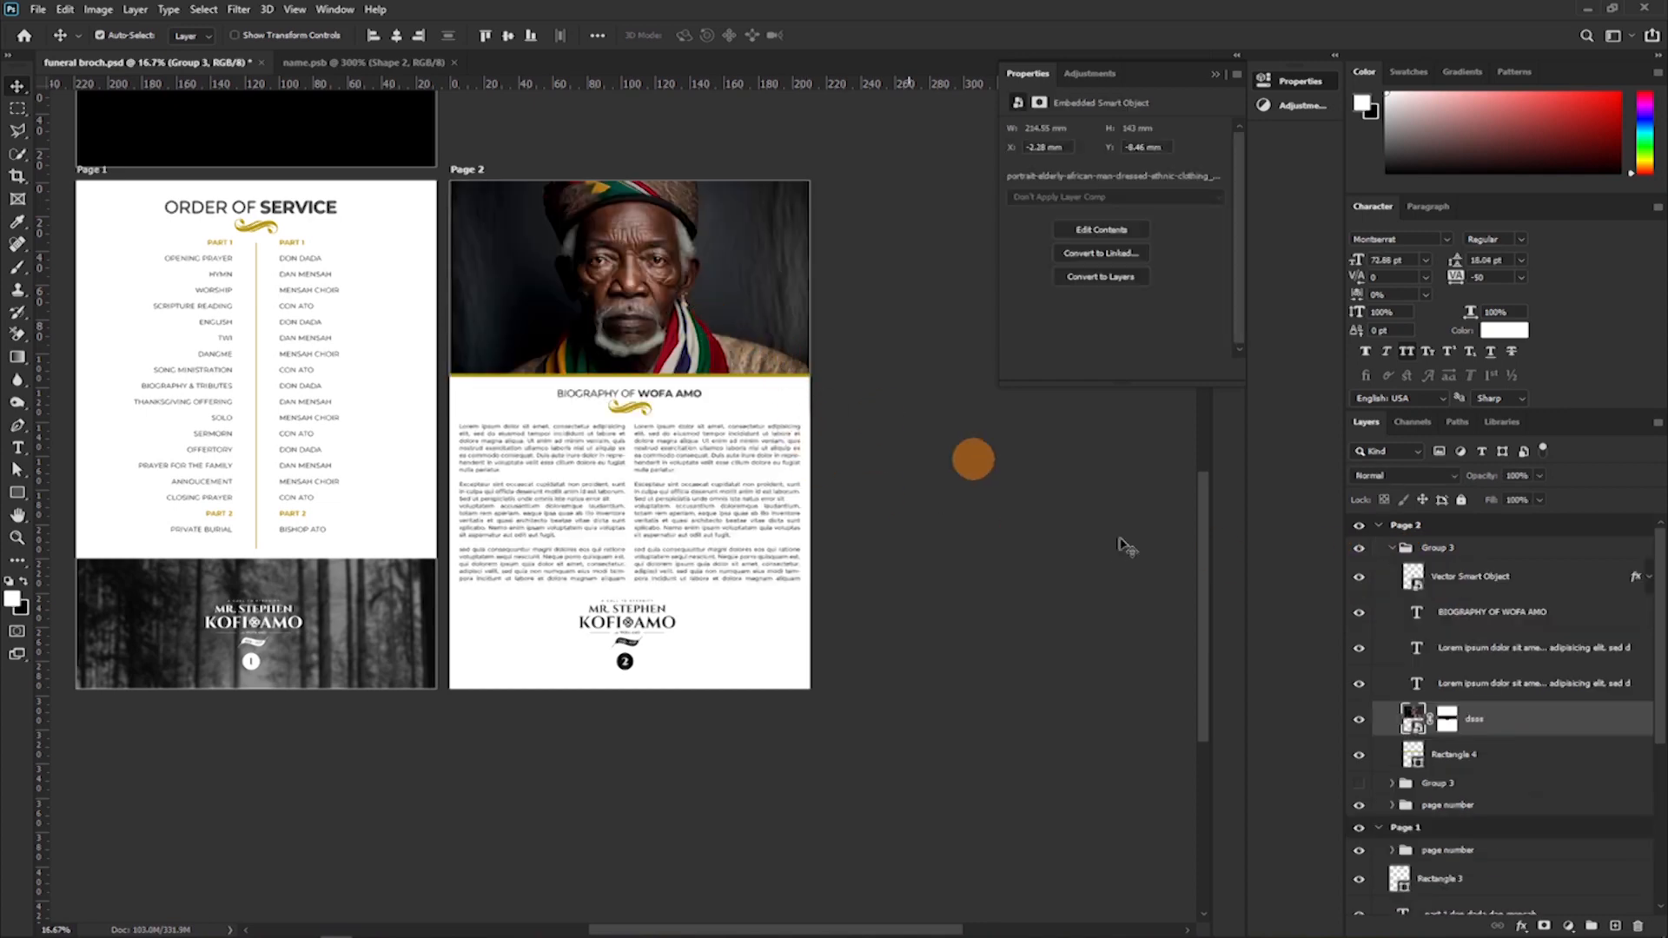
{"action": "left_click", "coordinate": [1360, 723]}
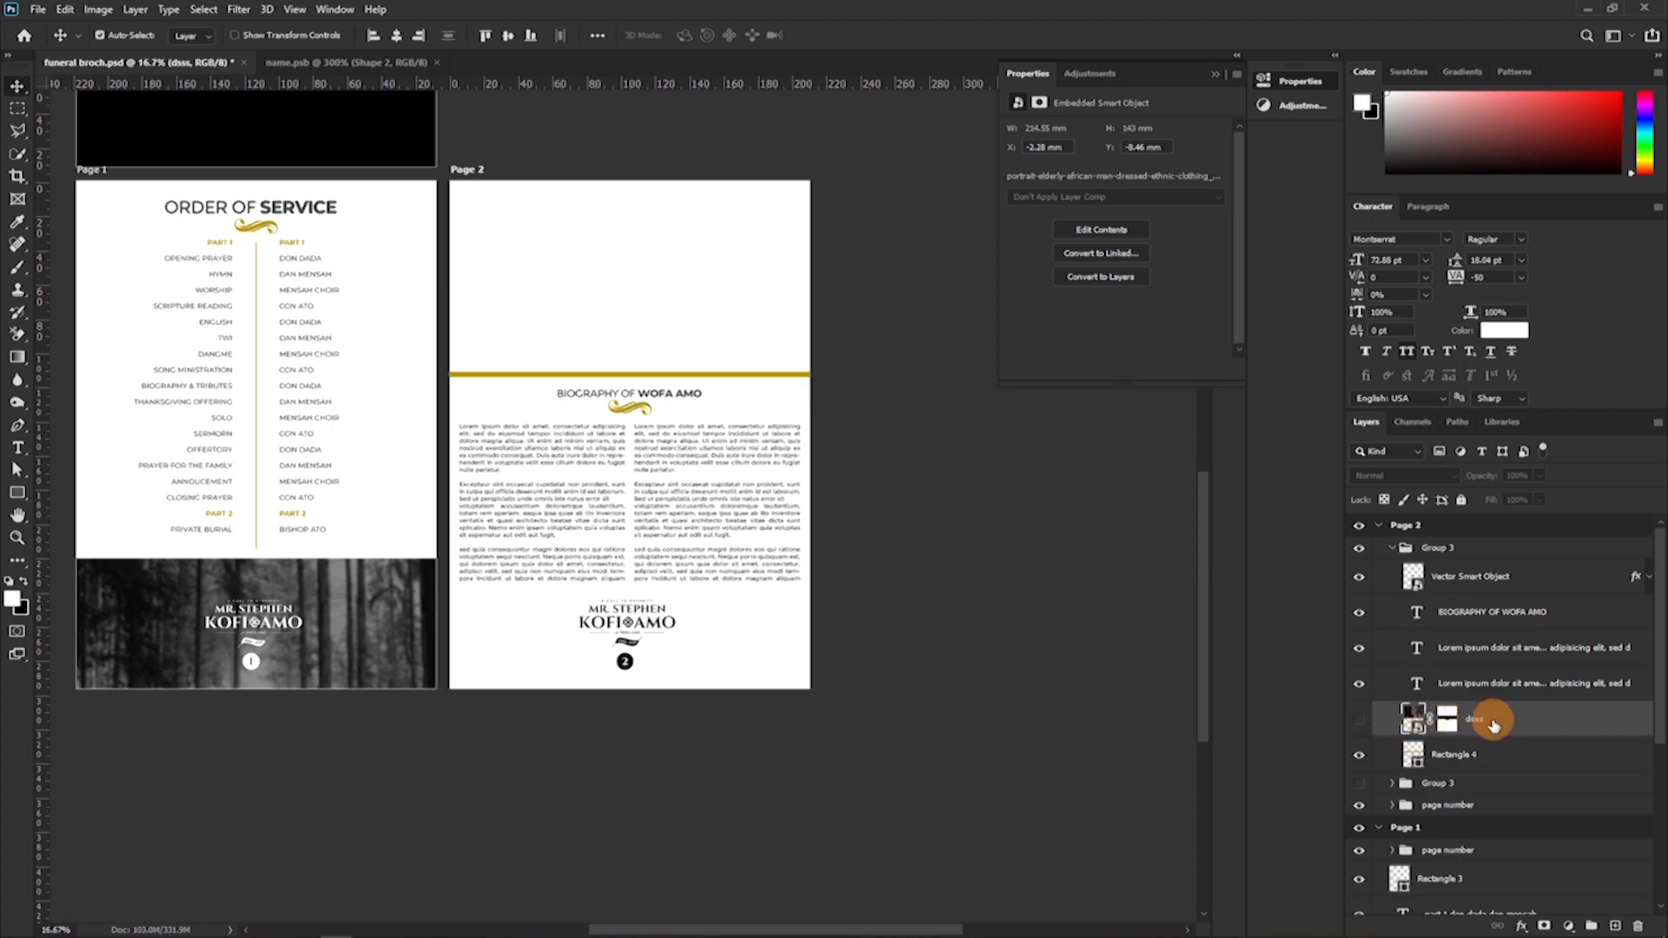
{"action": "key", "text": "Delete"}
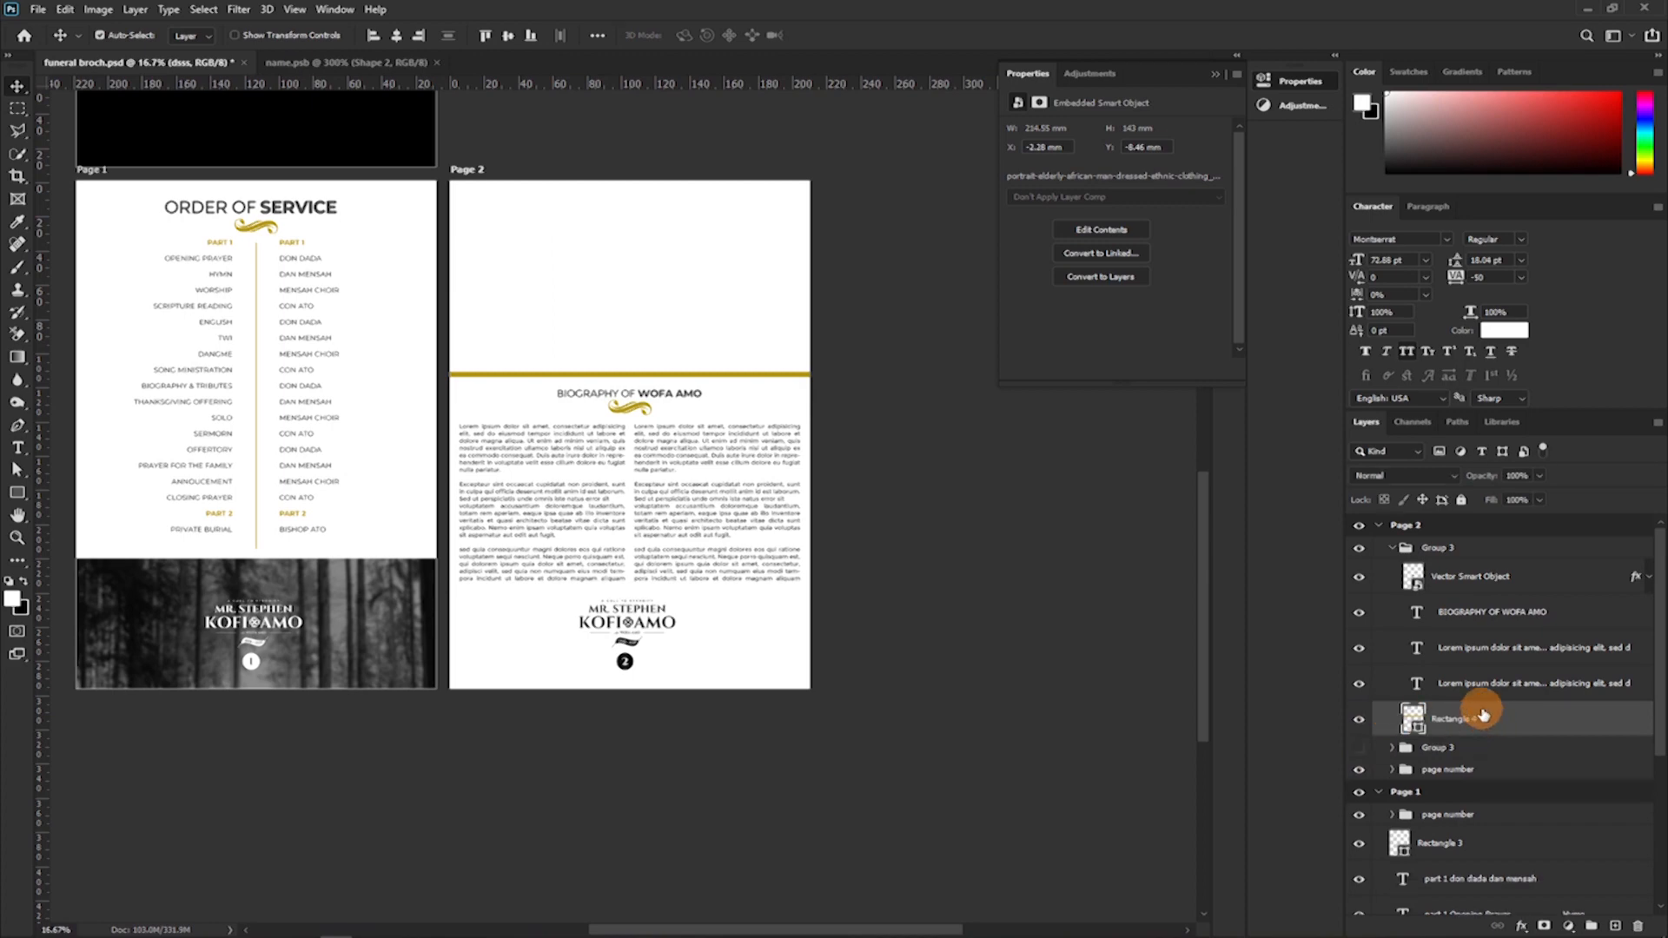
{"action": "left_click", "coordinate": [1363, 718]}
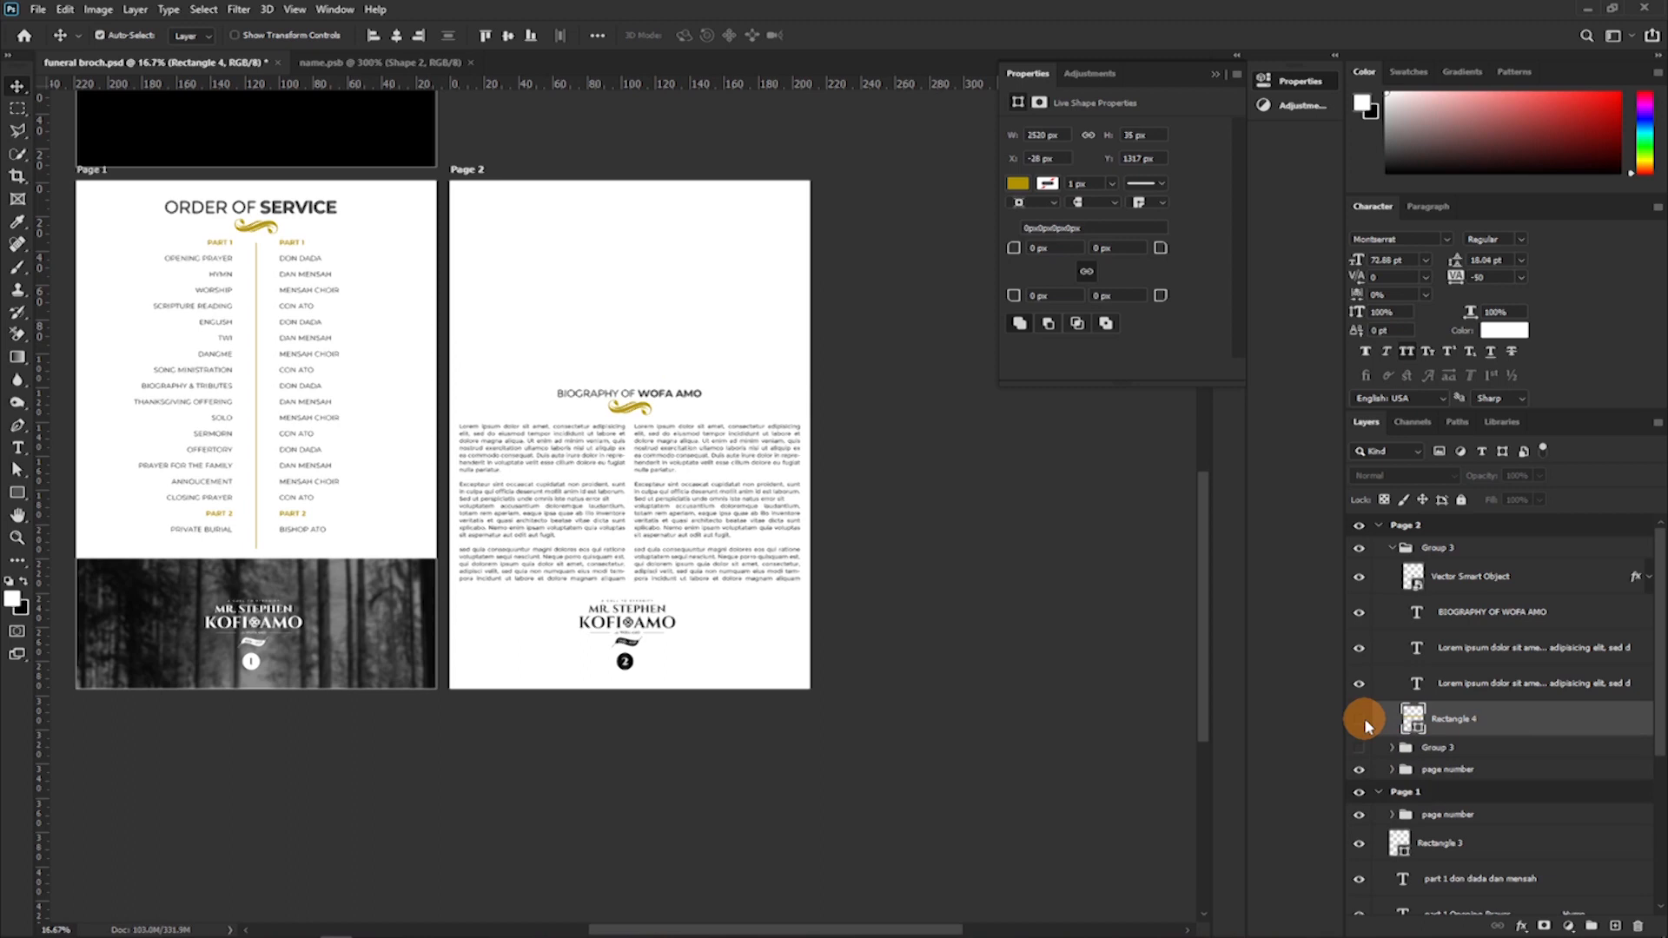
{"action": "key", "text": "Delete"}
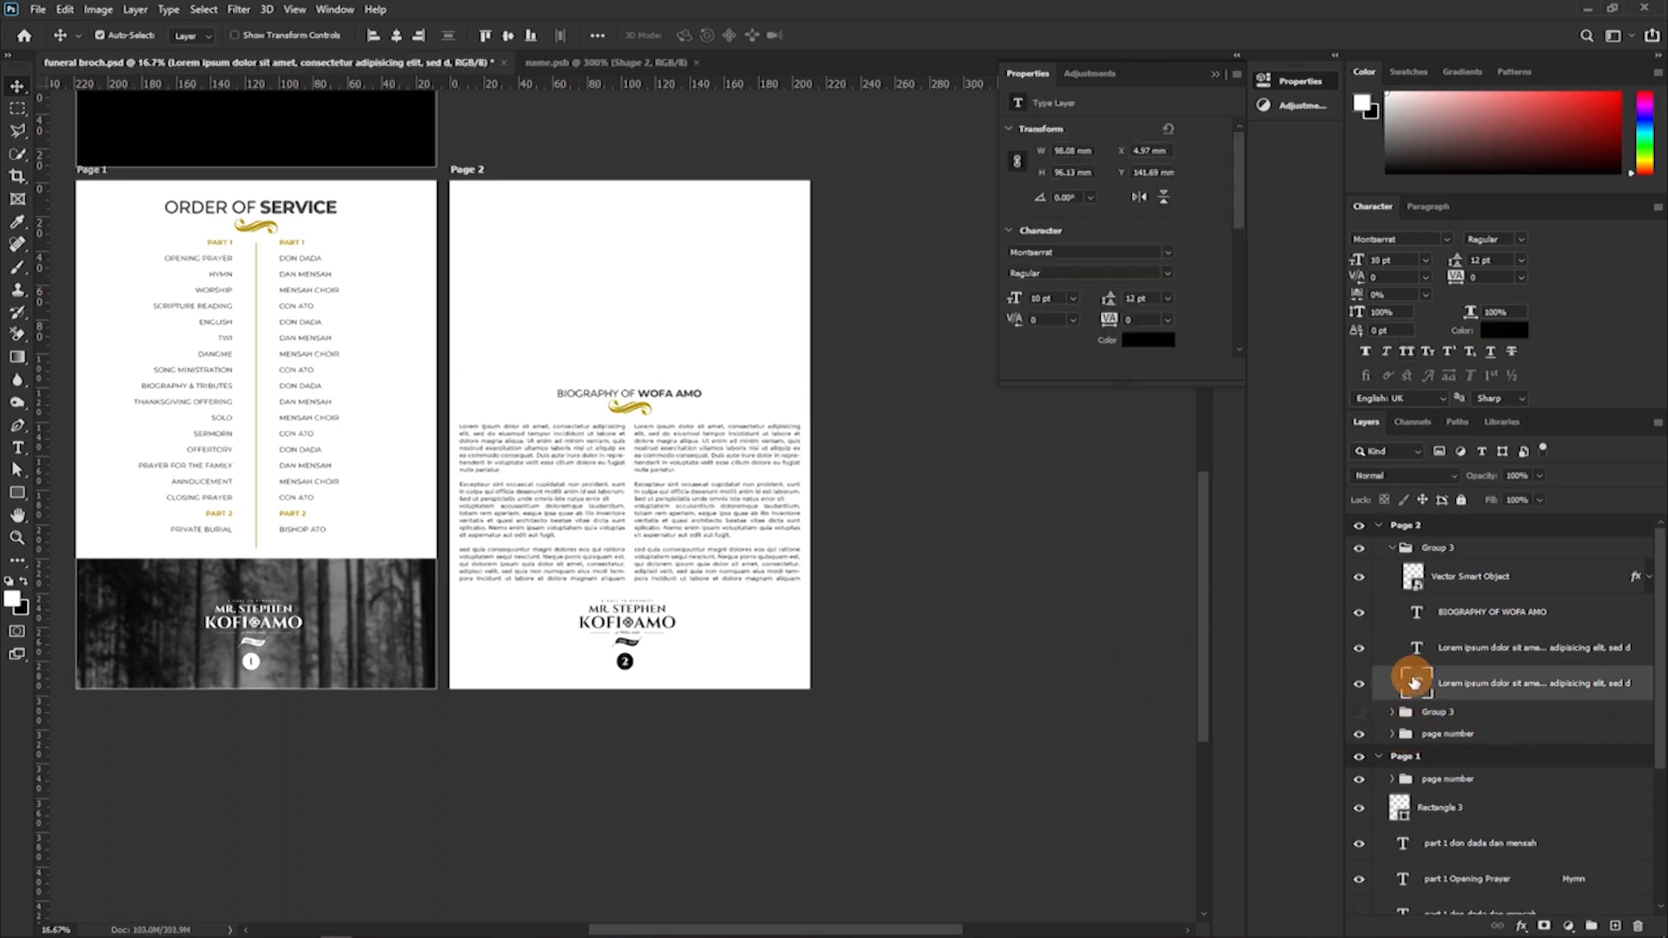
Move the biography heading and gold ornament together up to the top of Page 2.
{"action": "left_click", "coordinate": [1466, 612]}
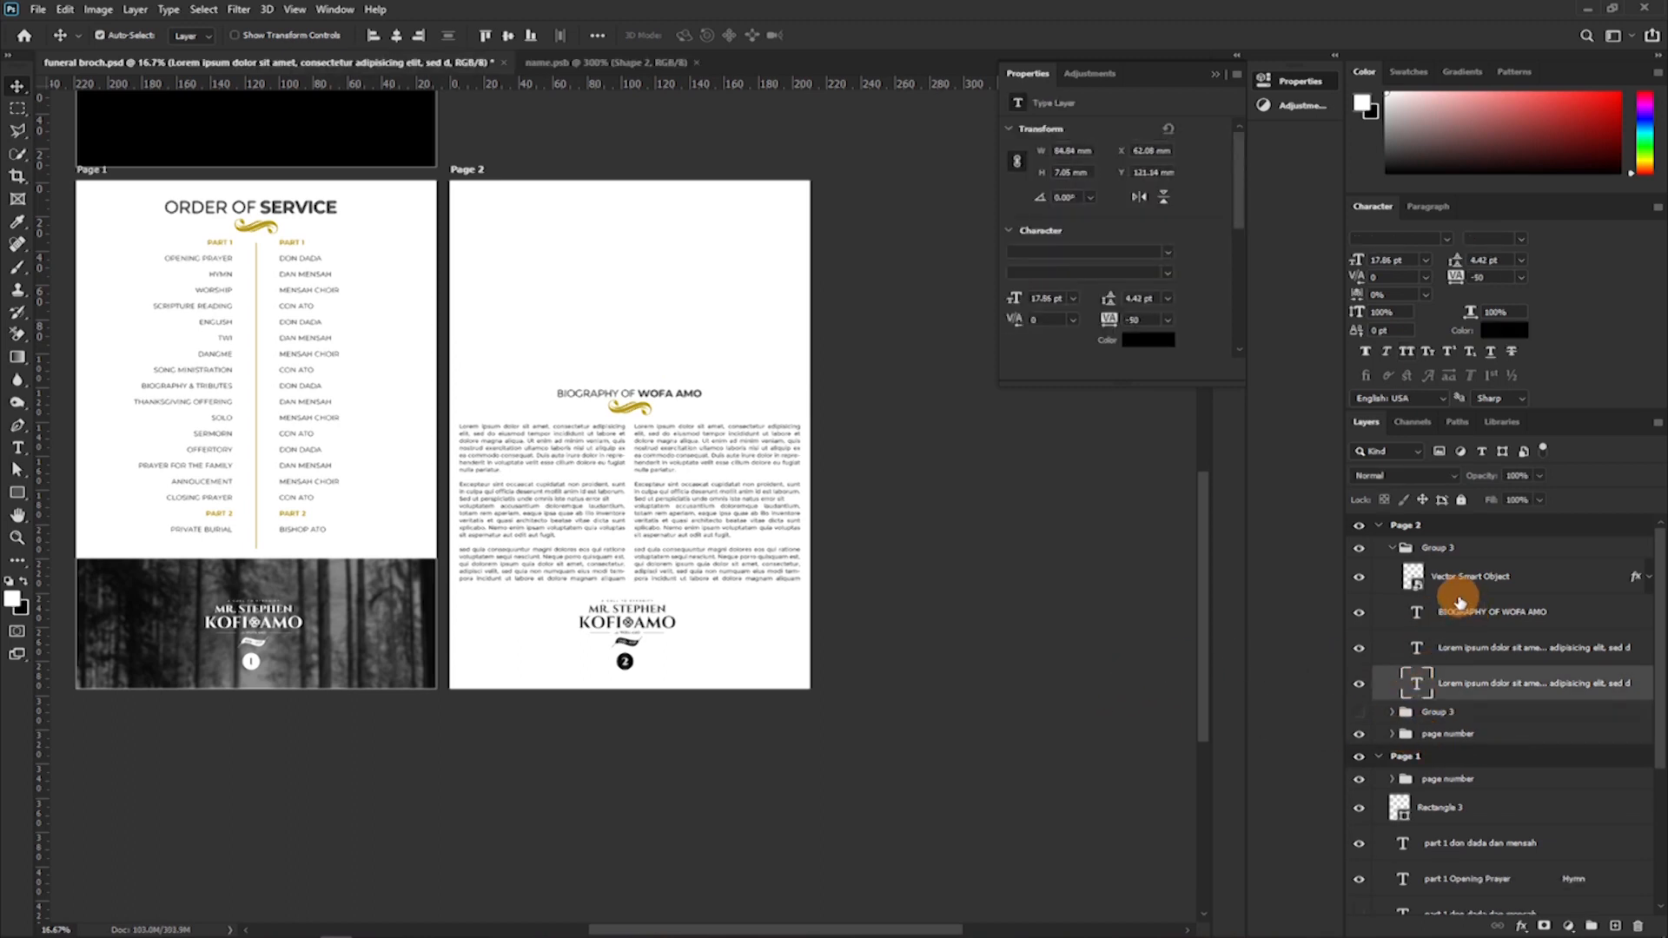
{"action": "left_click", "coordinate": [1449, 577], "text": "ctrl"}
{"action": "left_click_drag", "start_coordinate": [777, 488], "coordinate": [785, 295]}
Extend both biography columns' text boxes upward to just beneath the ornament, making each about 200 mm high.
{"action": "key", "text": "t"}
{"action": "left_click", "coordinate": [537, 514]}
{"action": "left_click_drag", "start_coordinate": [541, 423], "coordinate": [537, 244]}
{"action": "left_click", "coordinate": [677, 470]}
{"action": "left_click_drag", "start_coordinate": [716, 424], "coordinate": [754, 260]}
{"action": "key", "text": "ctrl+plus"}
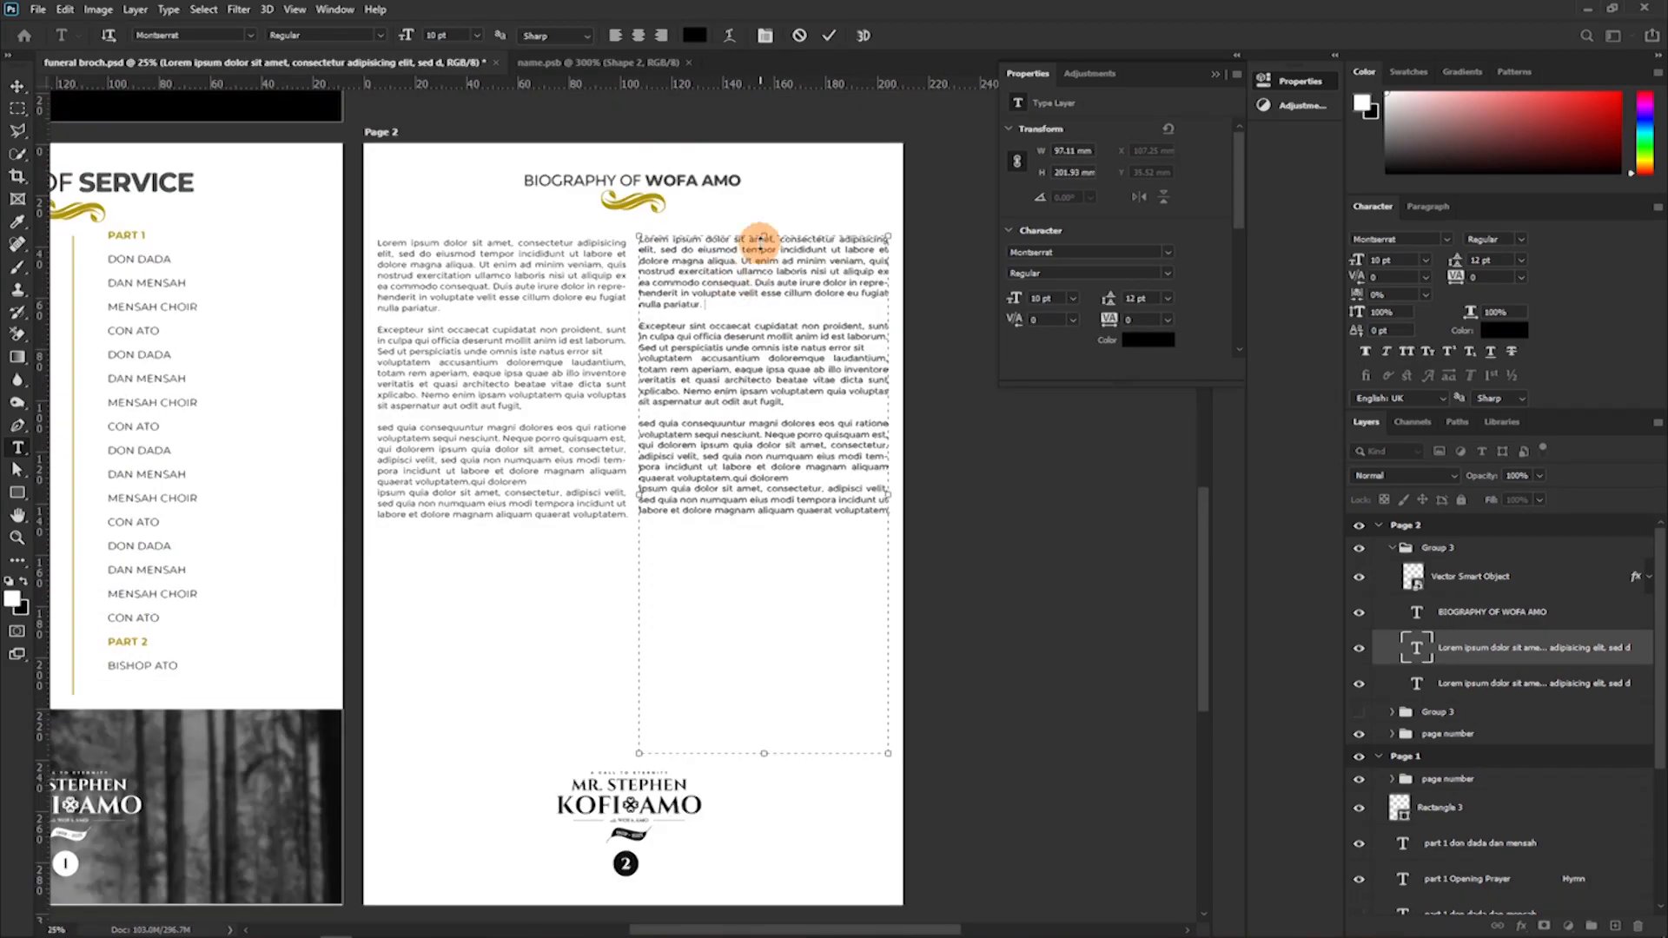
Copy the second column's text from "Excepteur sint" to its end and paste it below as additional paragraphs after a blank line.
{"action": "left_click_drag", "start_coordinate": [642, 330], "coordinate": [808, 493]}
{"action": "left_click", "coordinate": [884, 519], "text": "shift"}
{"action": "key", "text": "ctrl+c"}
{"action": "left_click", "coordinate": [868, 549]}
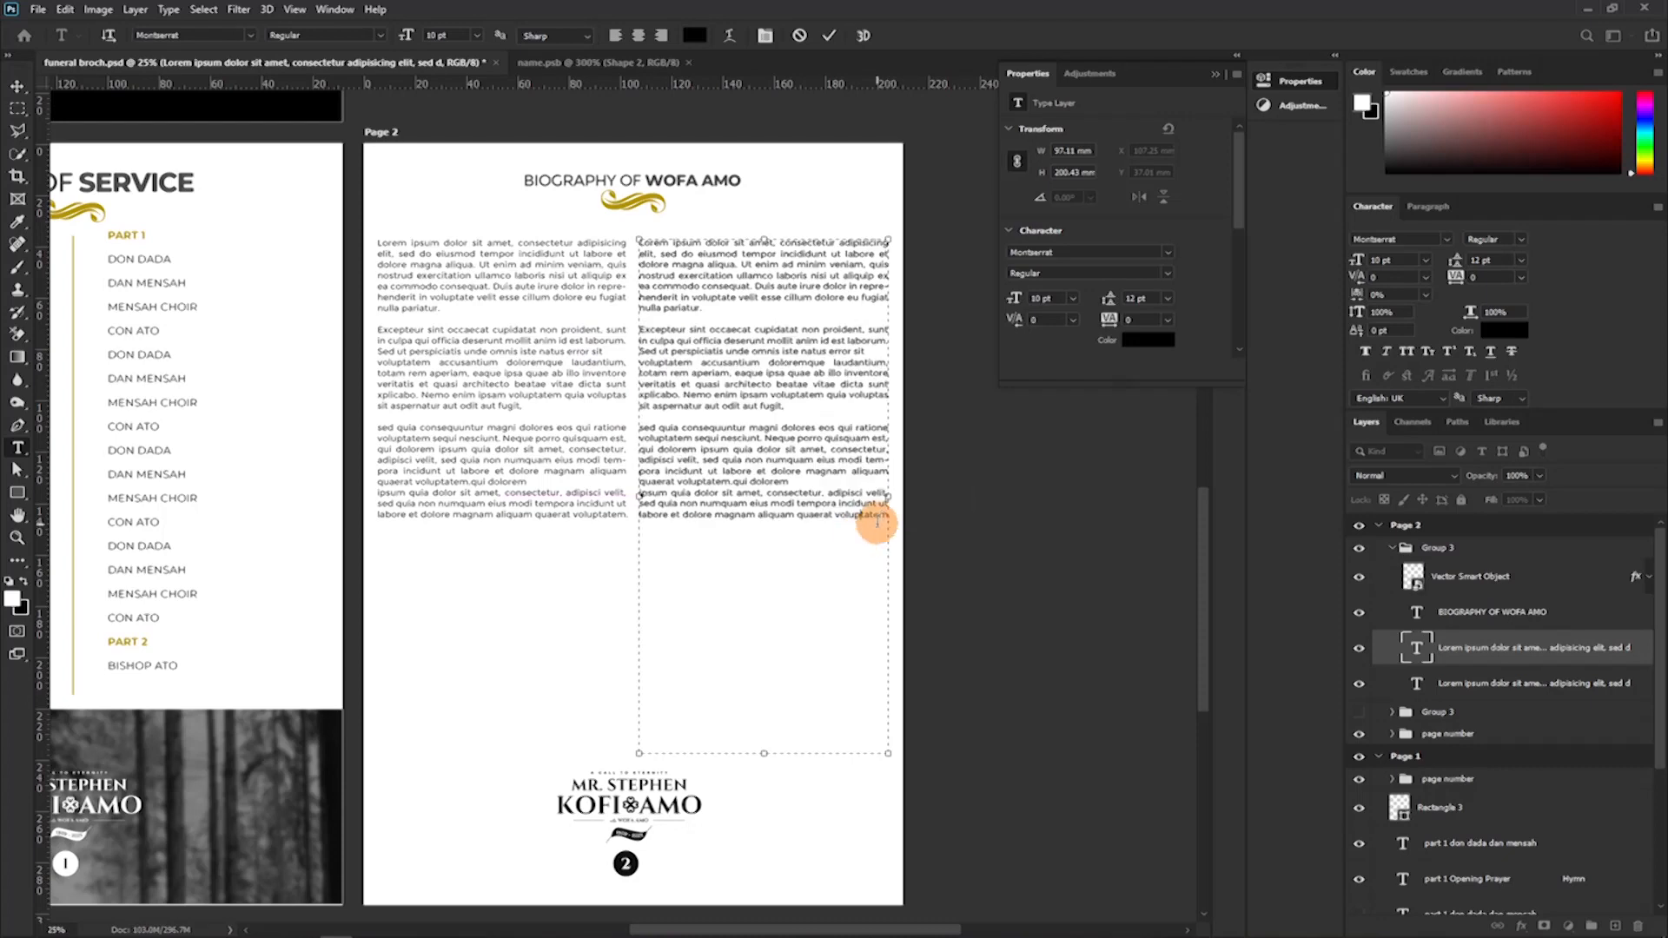
{"action": "key", "text": "Return"}
{"action": "key", "text": "Return"}
{"action": "key", "text": "ctrl+v"}
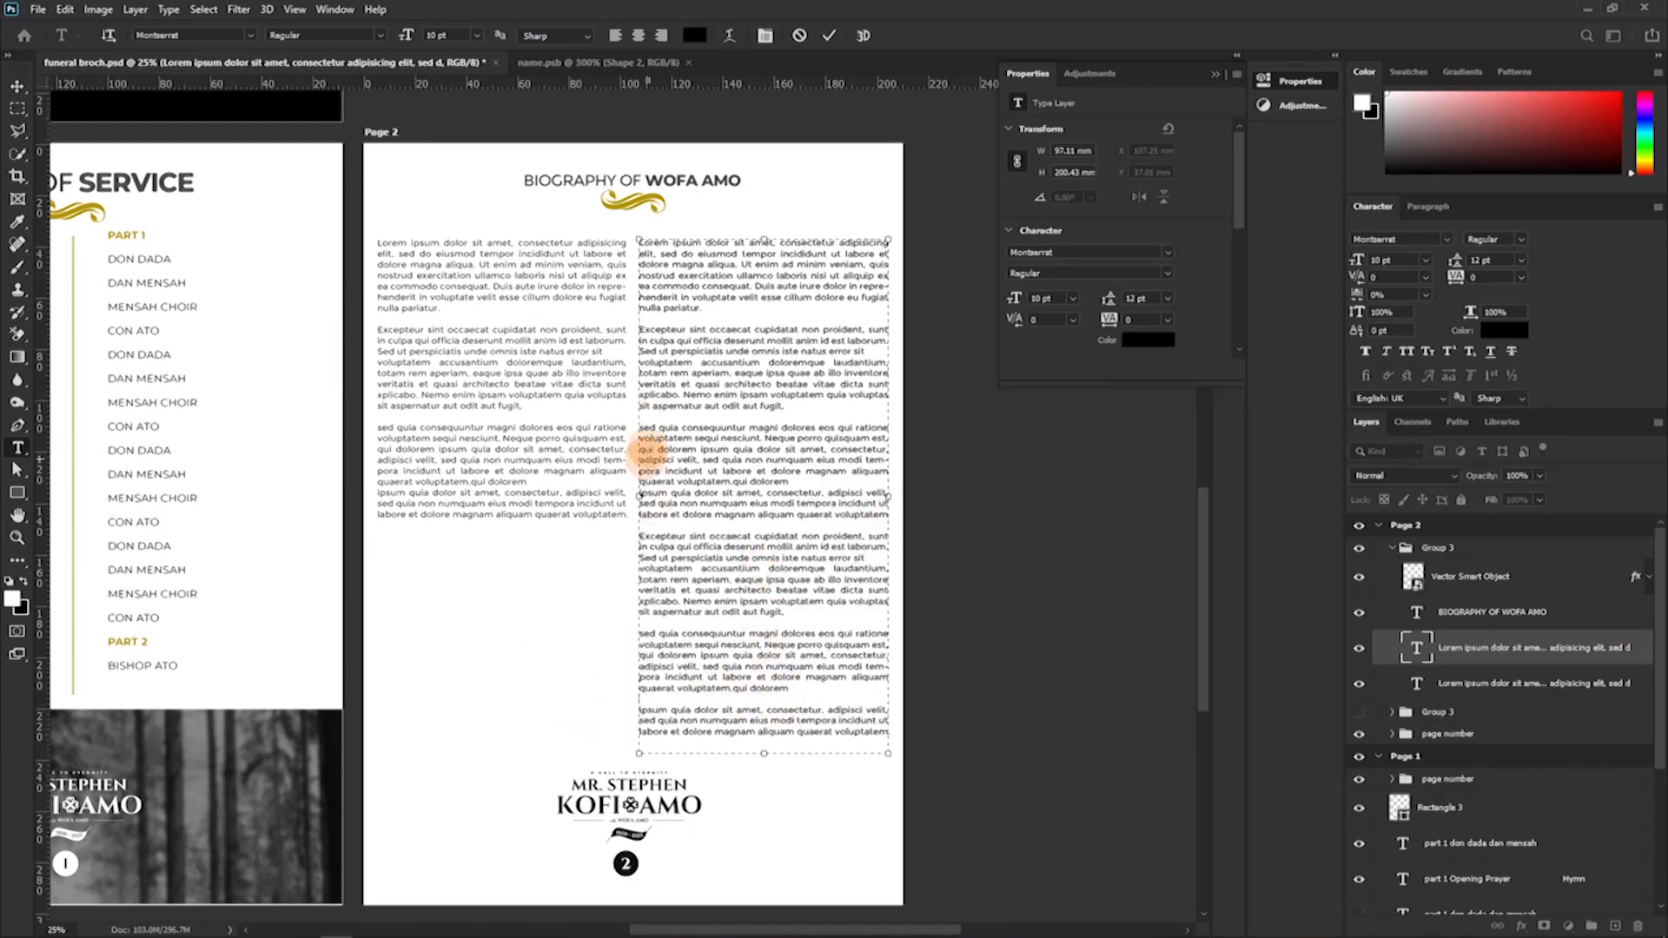
Append the same copied paragraphs after a blank line at the end of the first biography column.
{"action": "left_click_drag", "start_coordinate": [639, 536], "coordinate": [887, 733]}
{"action": "left_click", "coordinate": [828, 40]}
{"action": "left_click", "coordinate": [623, 514]}
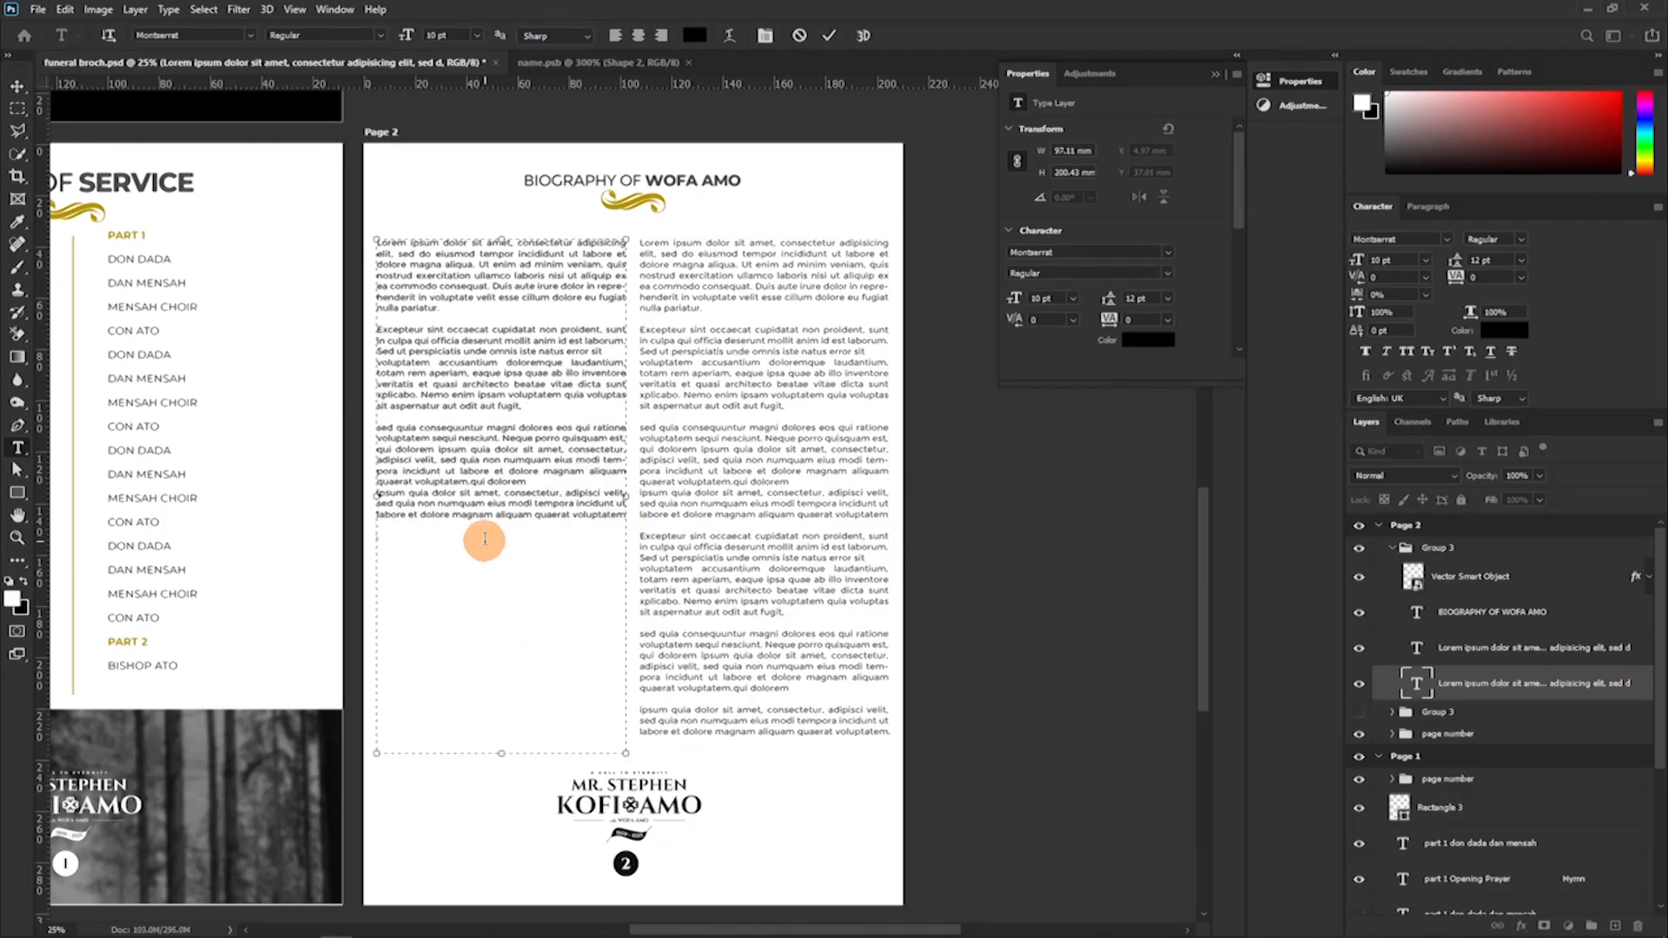
{"action": "key", "text": "Return"}
{"action": "key", "text": "Return"}
{"action": "key", "text": "ctrl+v"}
{"action": "left_click", "coordinate": [829, 37]}
{"action": "scroll", "coordinate": [670, 400], "scroll_direction": "down", "scroll_amount": 1}
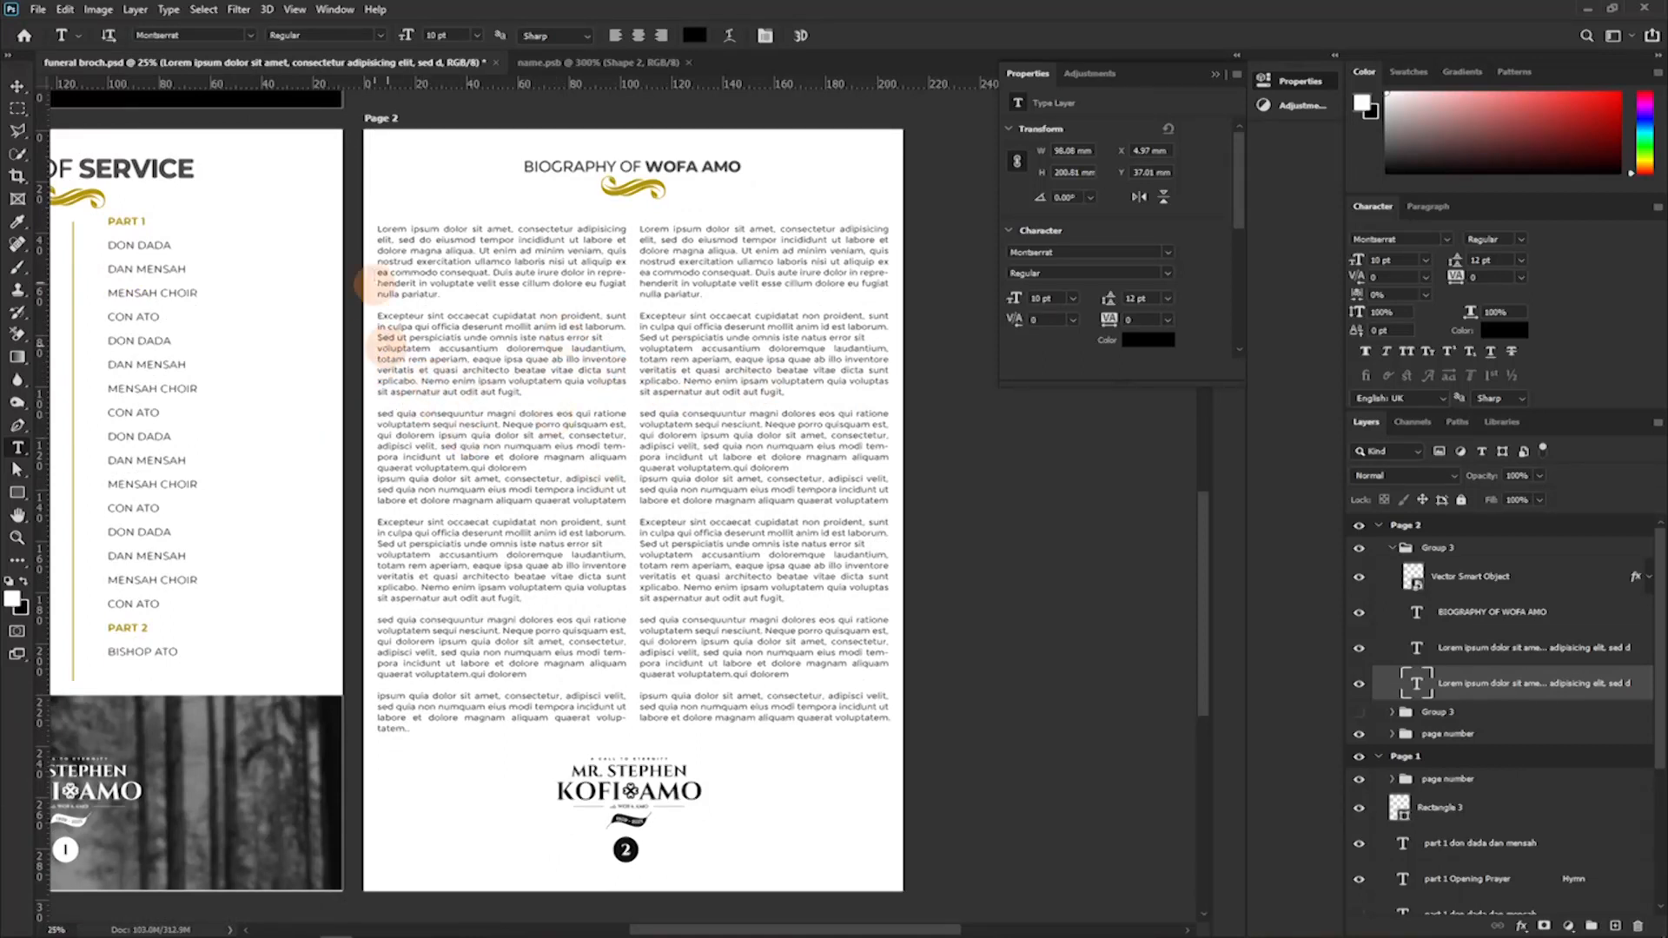
{"action": "scroll", "coordinate": [617, 369], "scroll_direction": "down", "scroll_amount": 2}
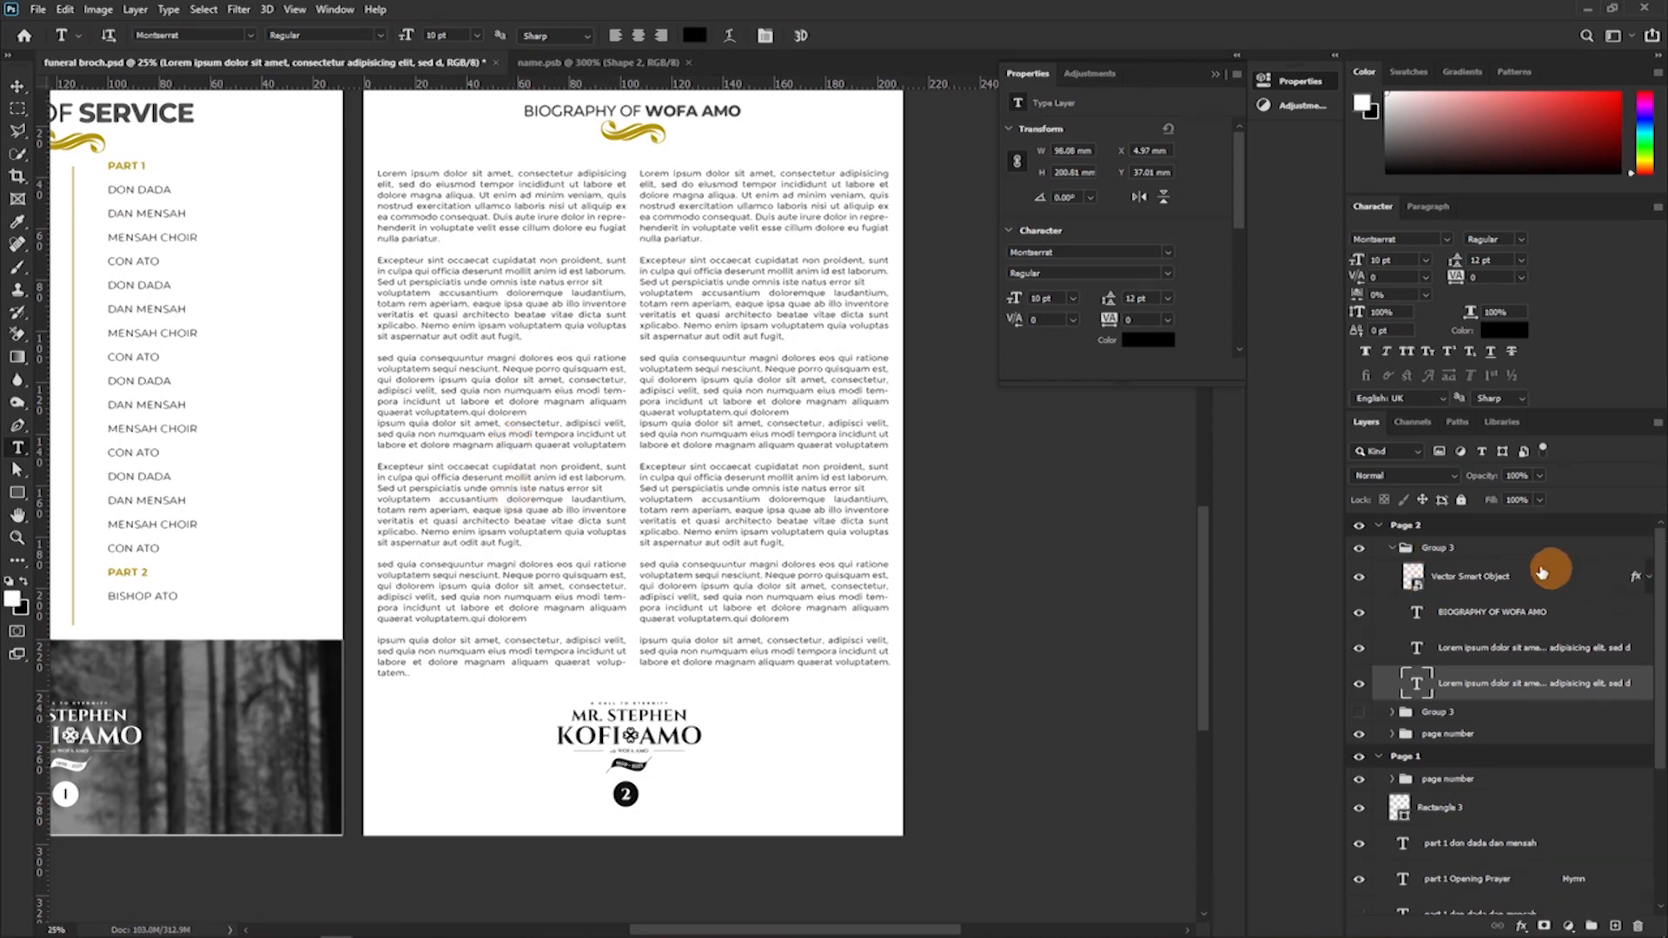
Compare the two Page 2 layout groups, leaving the text-only version hidden and the portrait photo version shown.
{"action": "left_click", "coordinate": [1391, 548]}
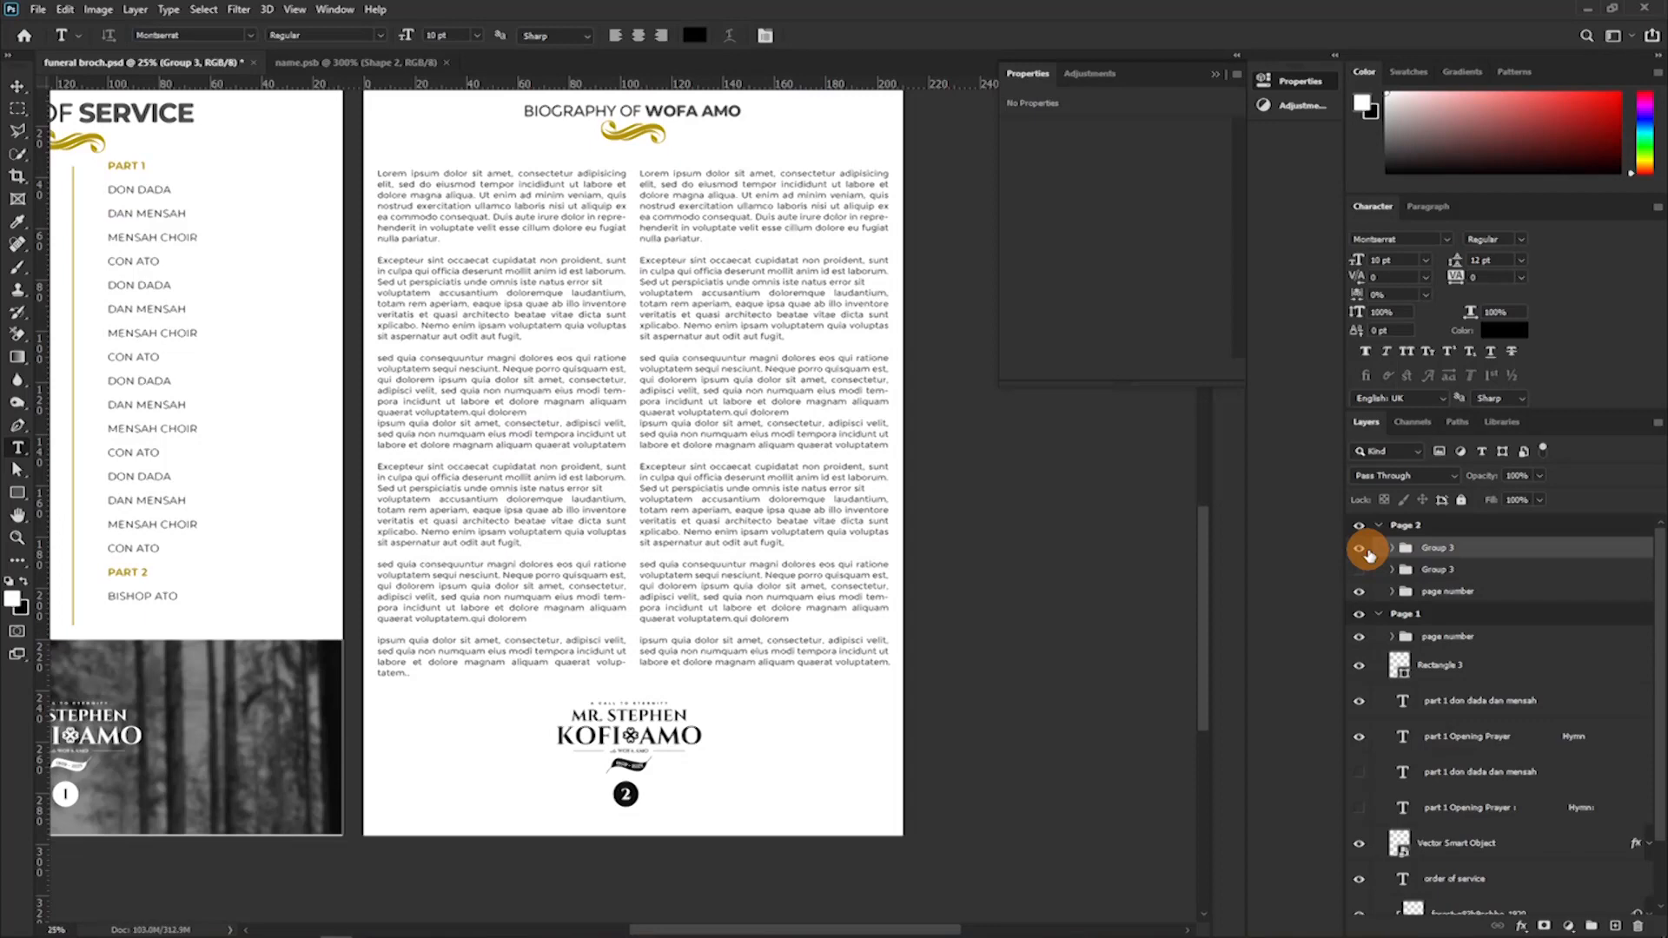
{"action": "left_click", "coordinate": [1367, 552]}
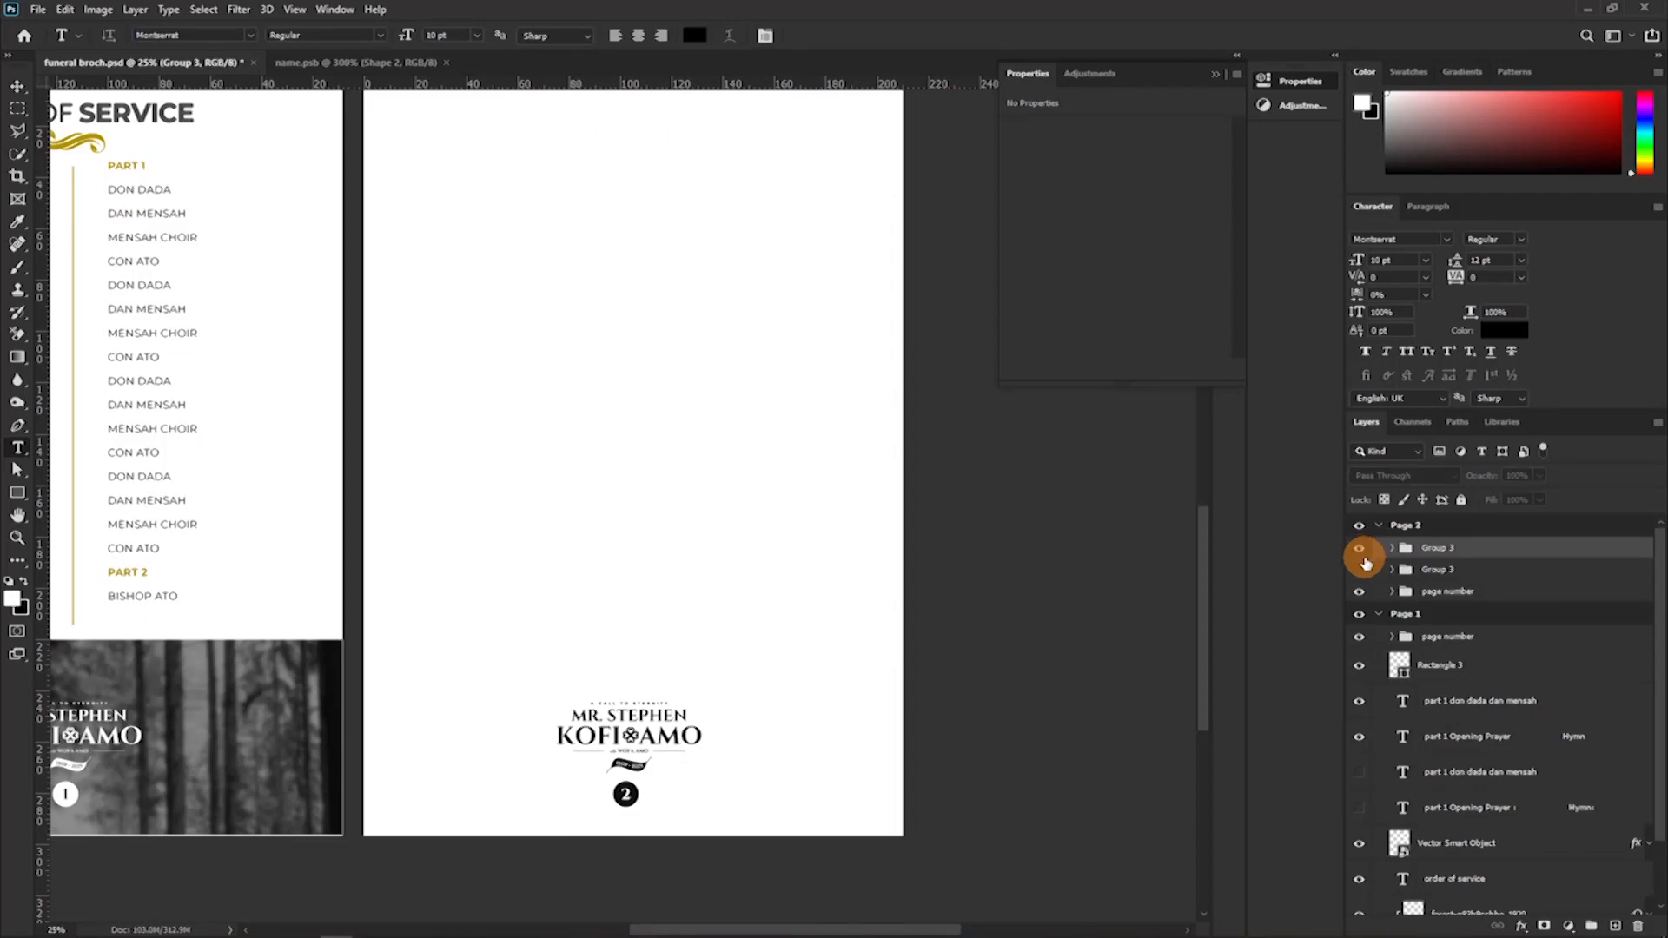
{"action": "left_click", "coordinate": [1365, 560]}
{"action": "left_click", "coordinate": [1360, 561]}
{"action": "left_click", "coordinate": [1360, 572]}
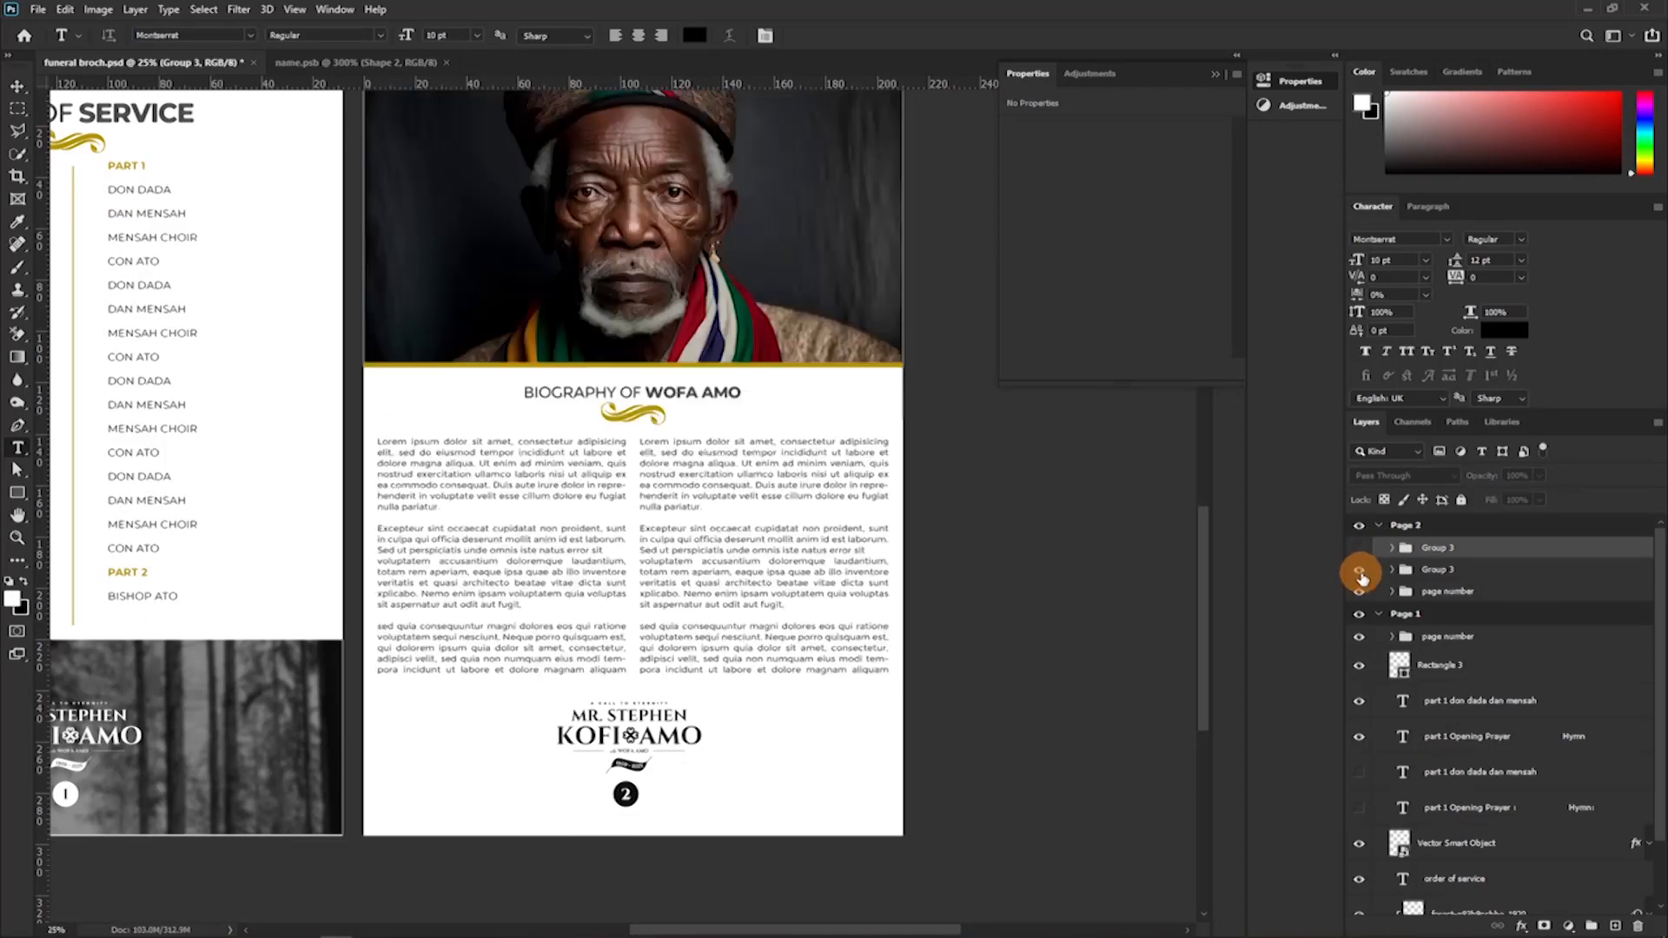
{"action": "left_click", "coordinate": [1360, 571]}
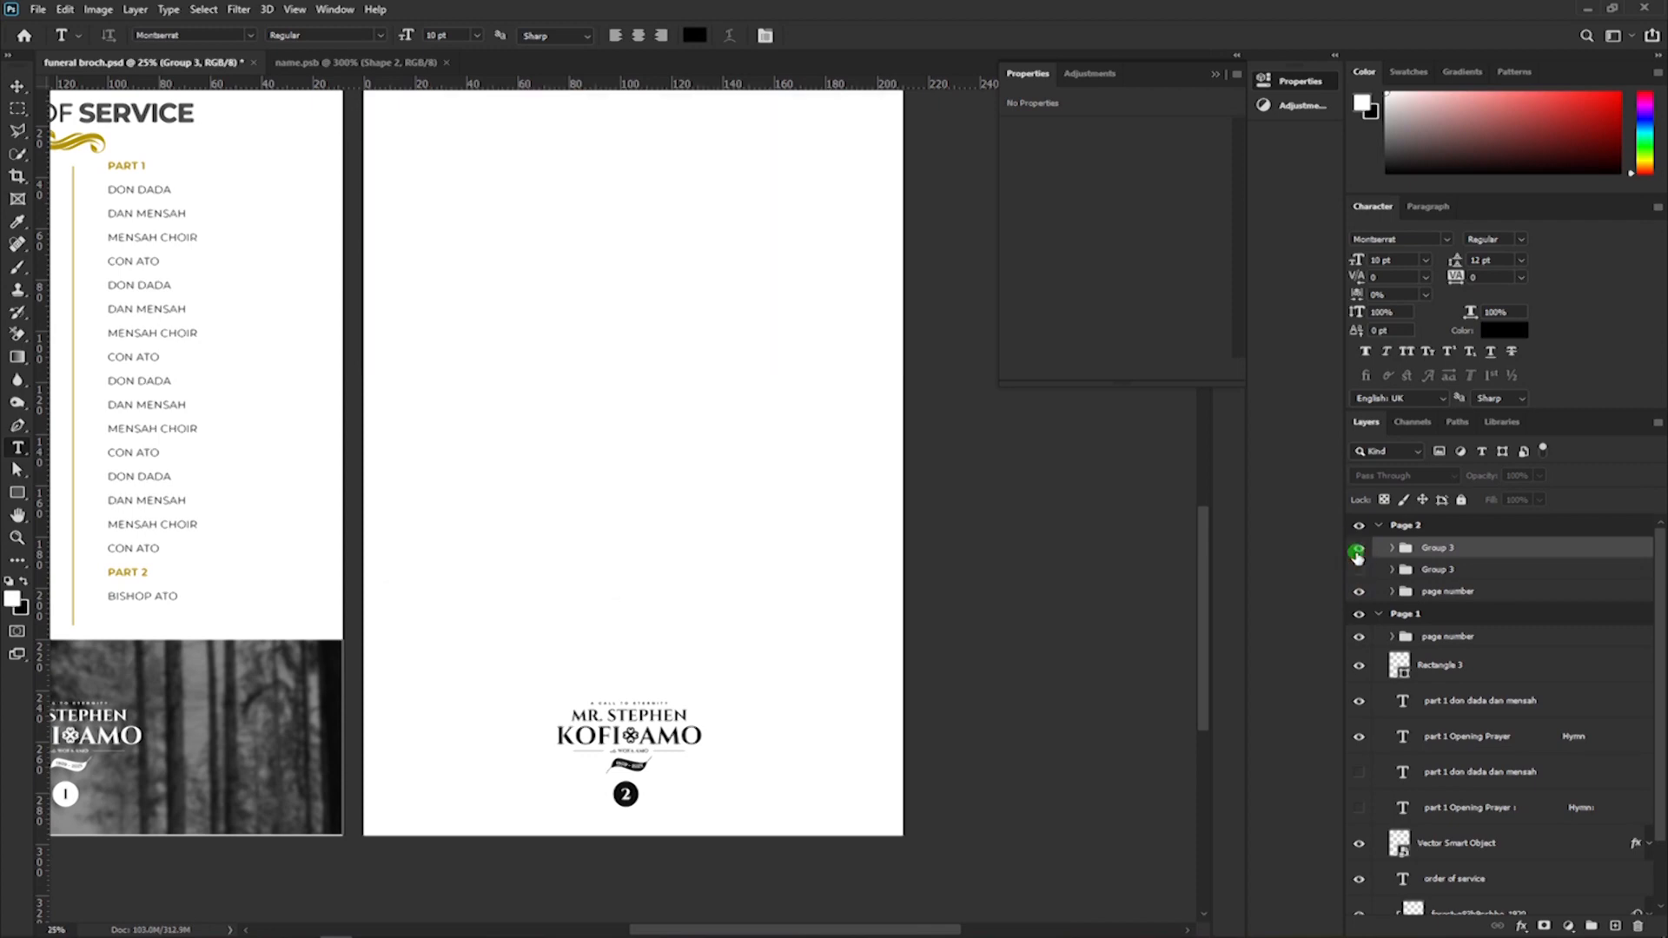
{"action": "left_click", "coordinate": [1359, 549]}
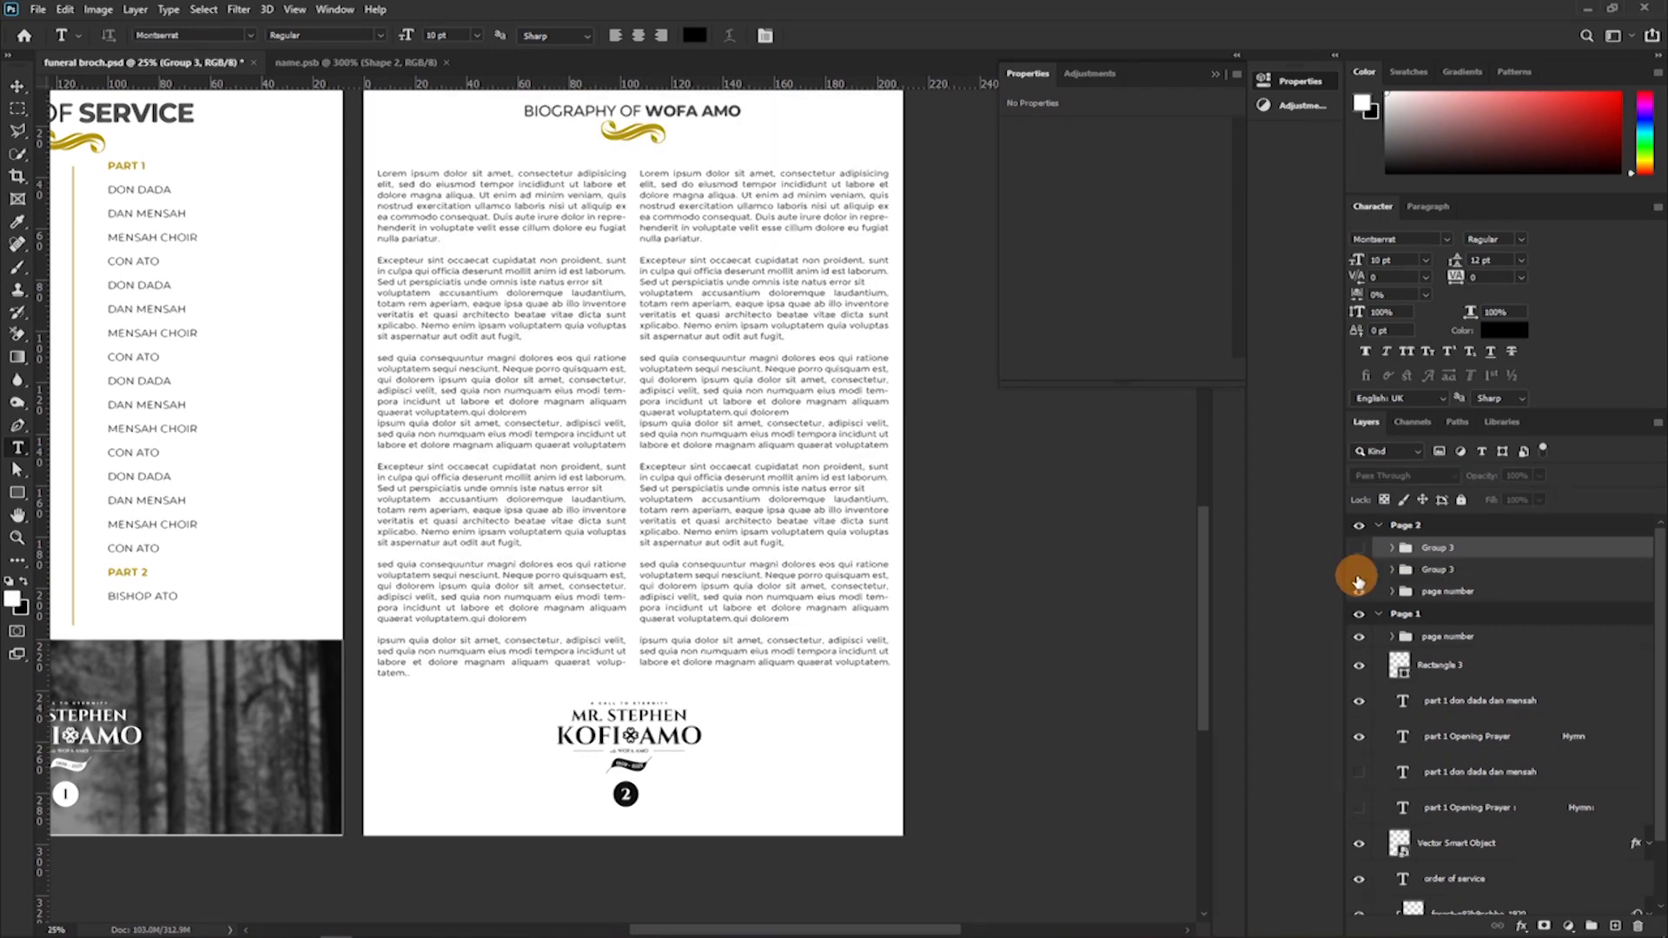
{"action": "left_click", "coordinate": [1359, 549]}
{"action": "left_click", "coordinate": [1358, 570]}
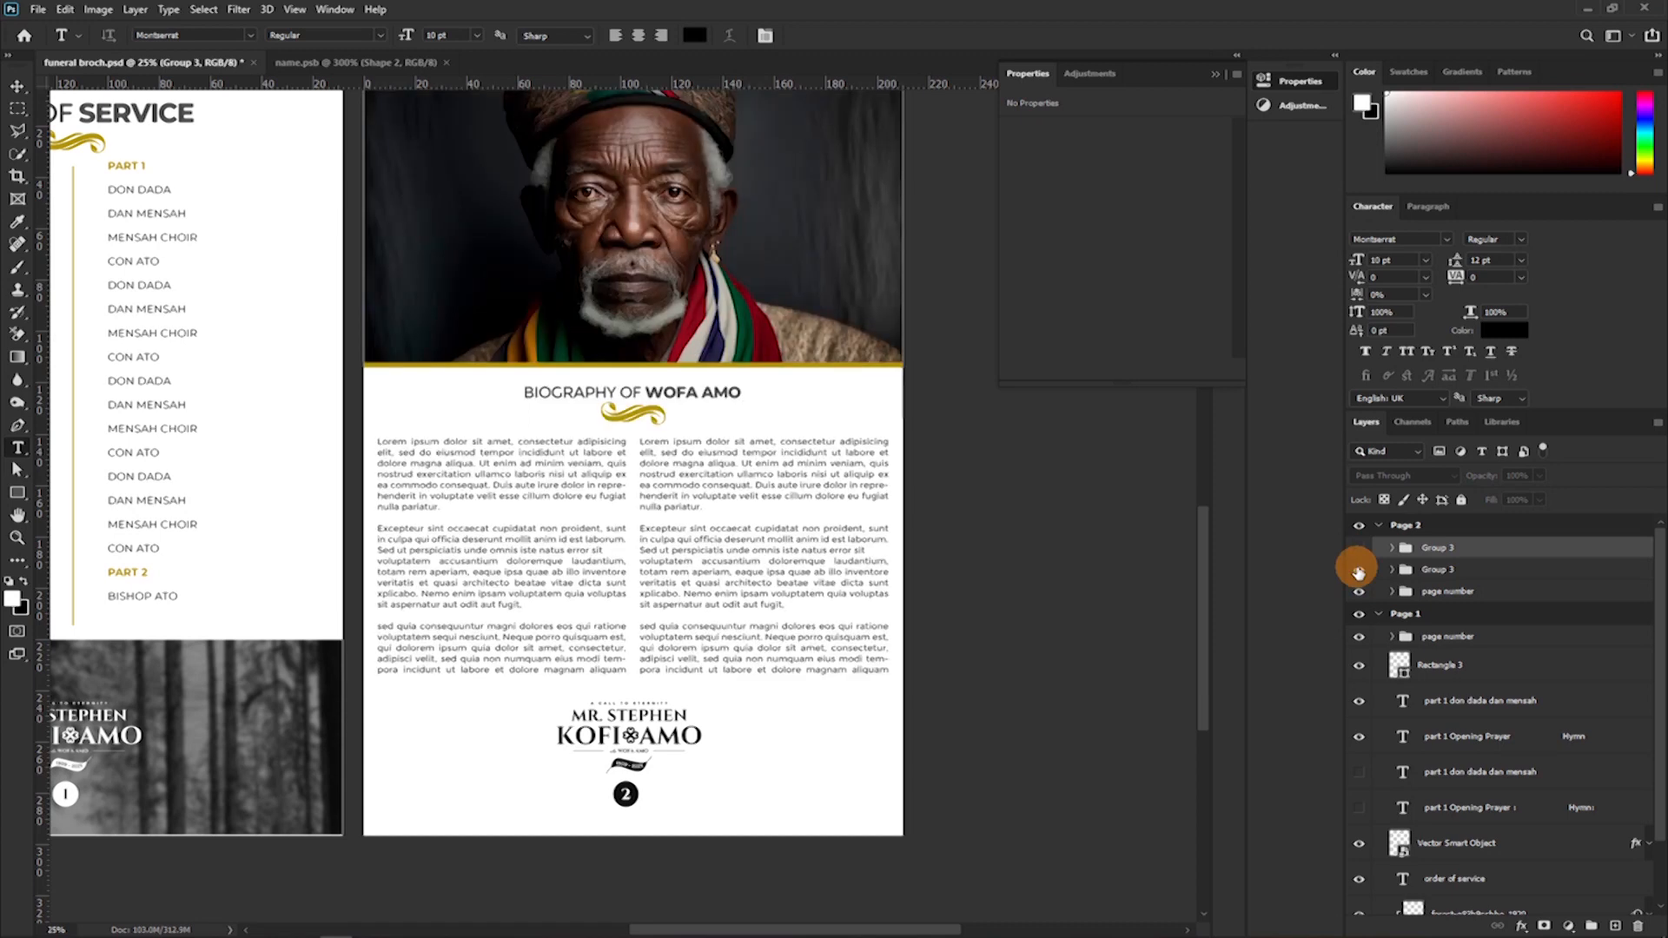
Collapse the Page 2 artboard's layers and add a new artboard of the same size directly below Page 1.
{"action": "left_click", "coordinate": [1379, 526]}
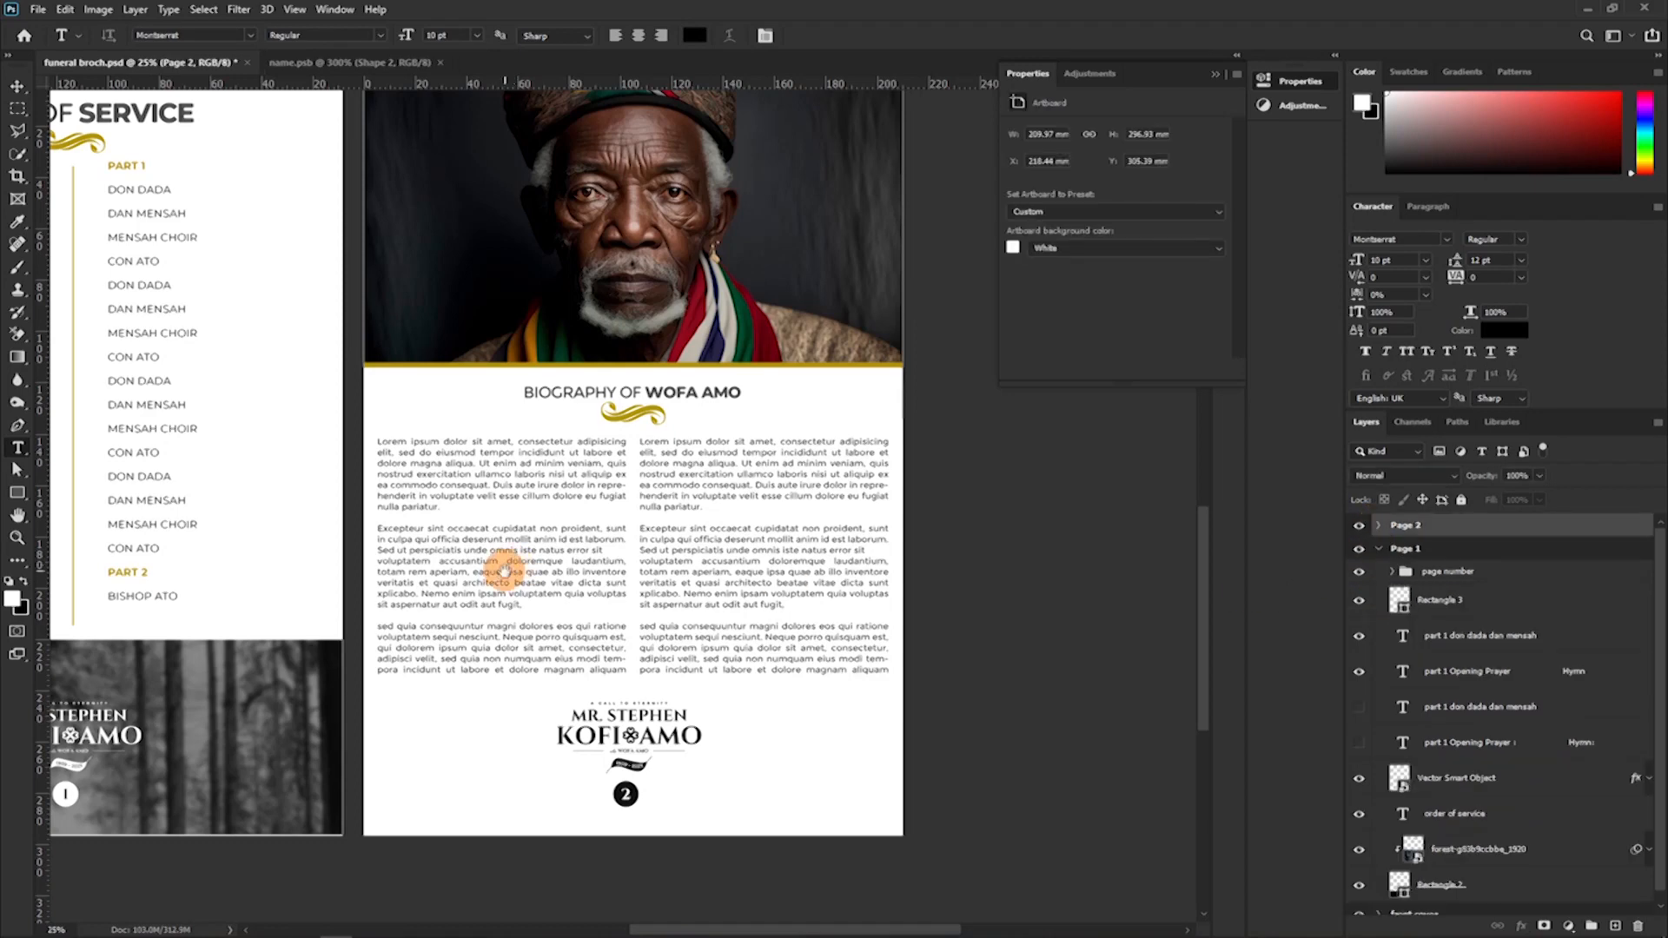
{"action": "left_click_drag", "start_coordinate": [502, 579], "coordinate": [704, 466]}
{"action": "left_click_drag", "start_coordinate": [451, 614], "coordinate": [627, 495]}
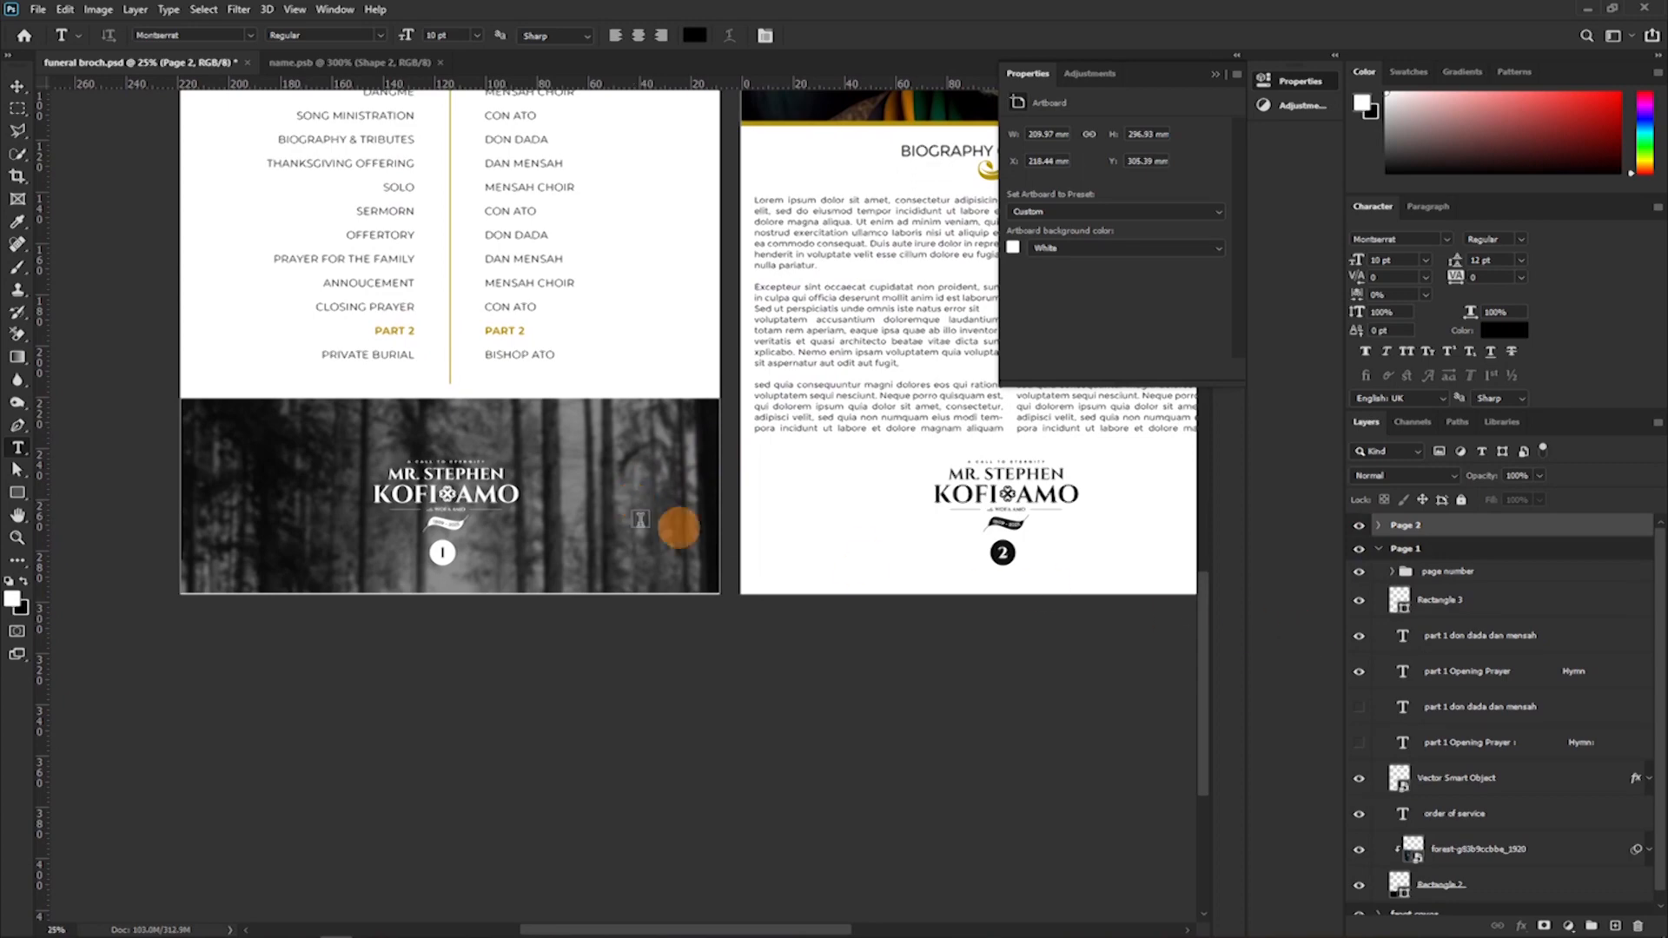
{"action": "left_click", "coordinate": [17, 86]}
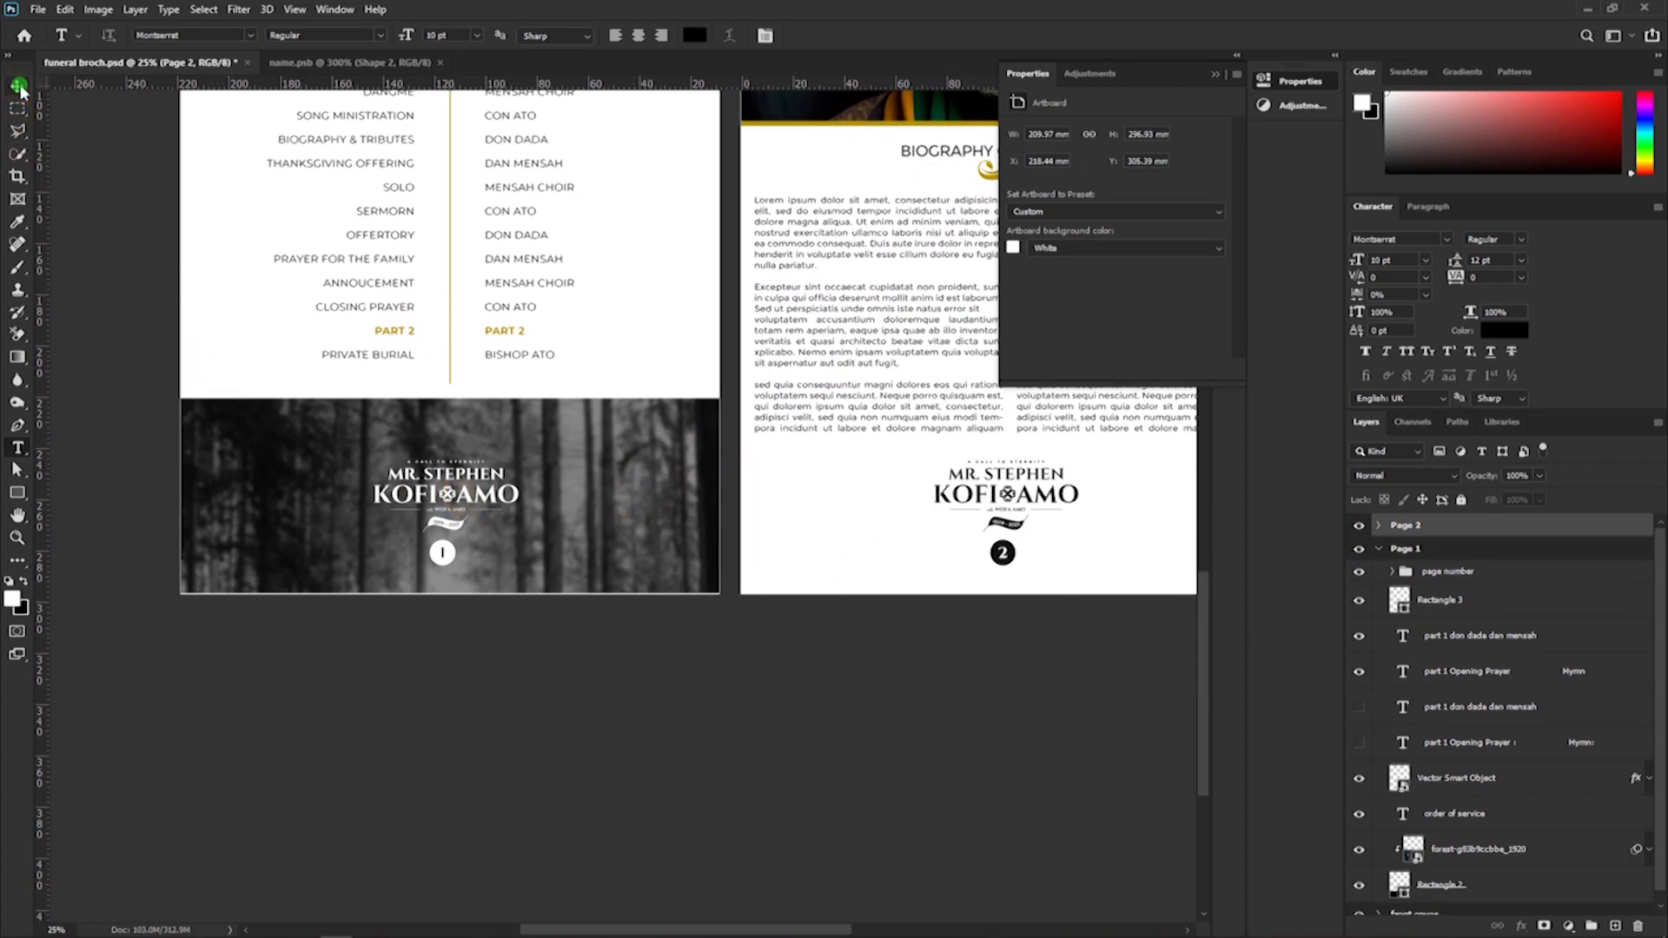
{"action": "left_click", "coordinate": [214, 376]}
{"action": "scroll", "coordinate": [441, 434], "scroll_direction": "up", "scroll_amount": 4}
{"action": "scroll", "coordinate": [443, 405], "scroll_direction": "down", "scroll_amount": 1}
{"action": "scroll", "coordinate": [443, 405], "scroll_direction": "up", "scroll_amount": 3}
{"action": "left_click", "coordinate": [193, 187]}
{"action": "scroll", "coordinate": [351, 403], "scroll_direction": "down", "scroll_amount": 5}
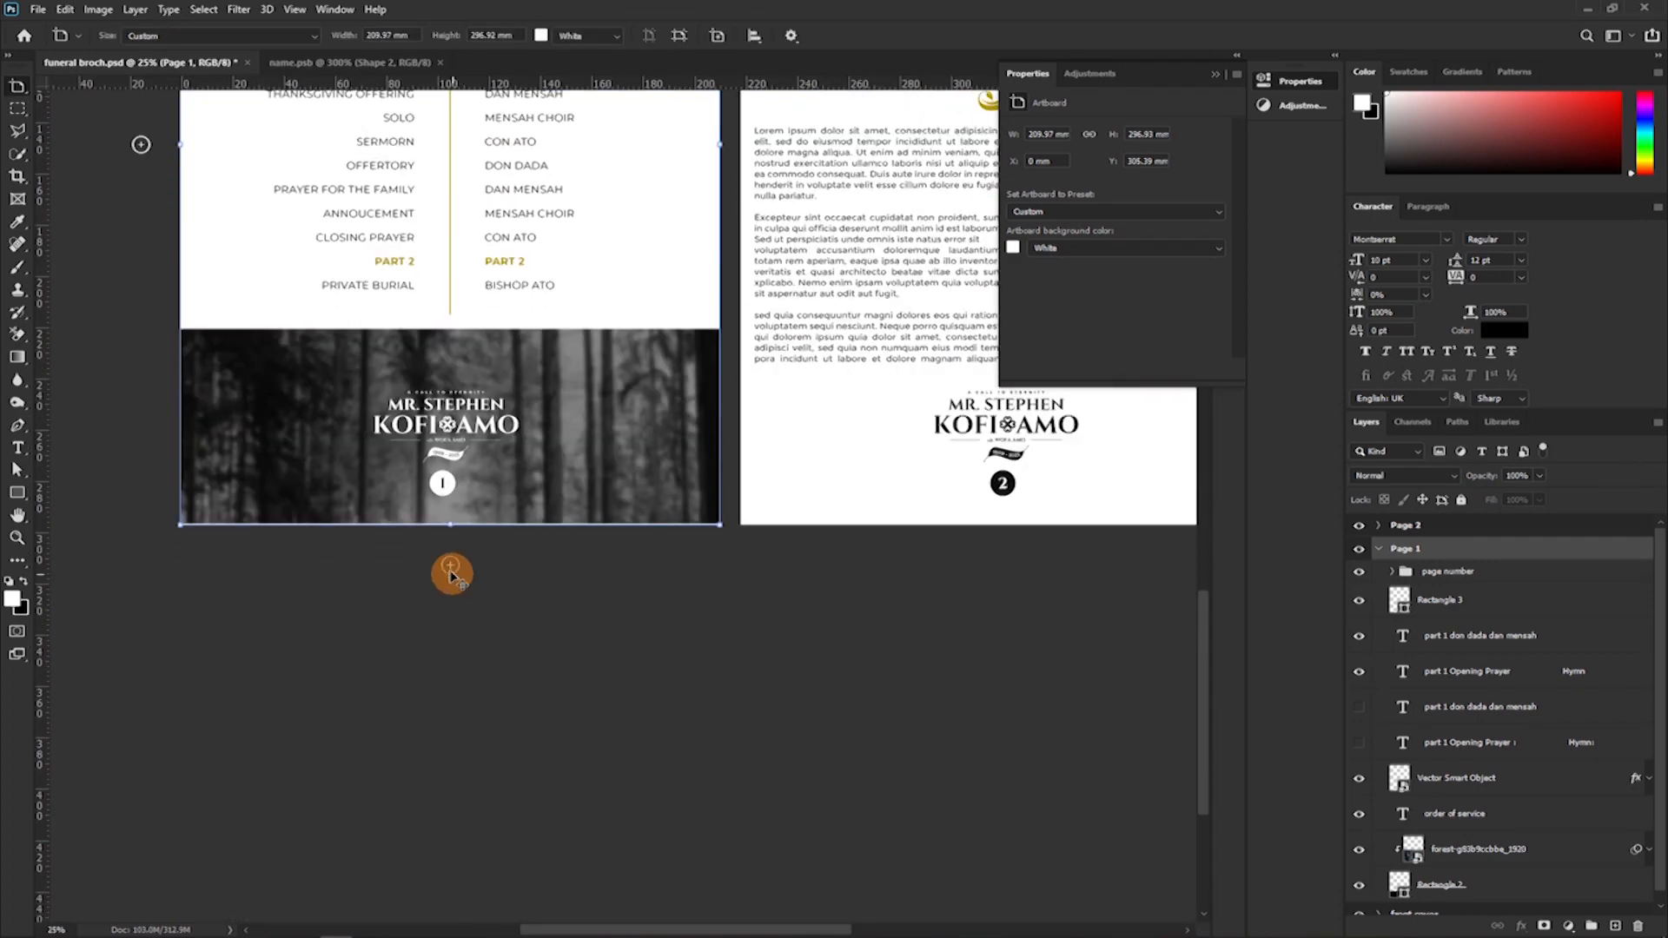
{"action": "scroll", "coordinate": [451, 573], "scroll_direction": "down", "scroll_amount": 1}
{"action": "left_click", "coordinate": [449, 489]}
{"action": "scroll", "coordinate": [443, 486], "scroll_direction": "down", "scroll_amount": 9}
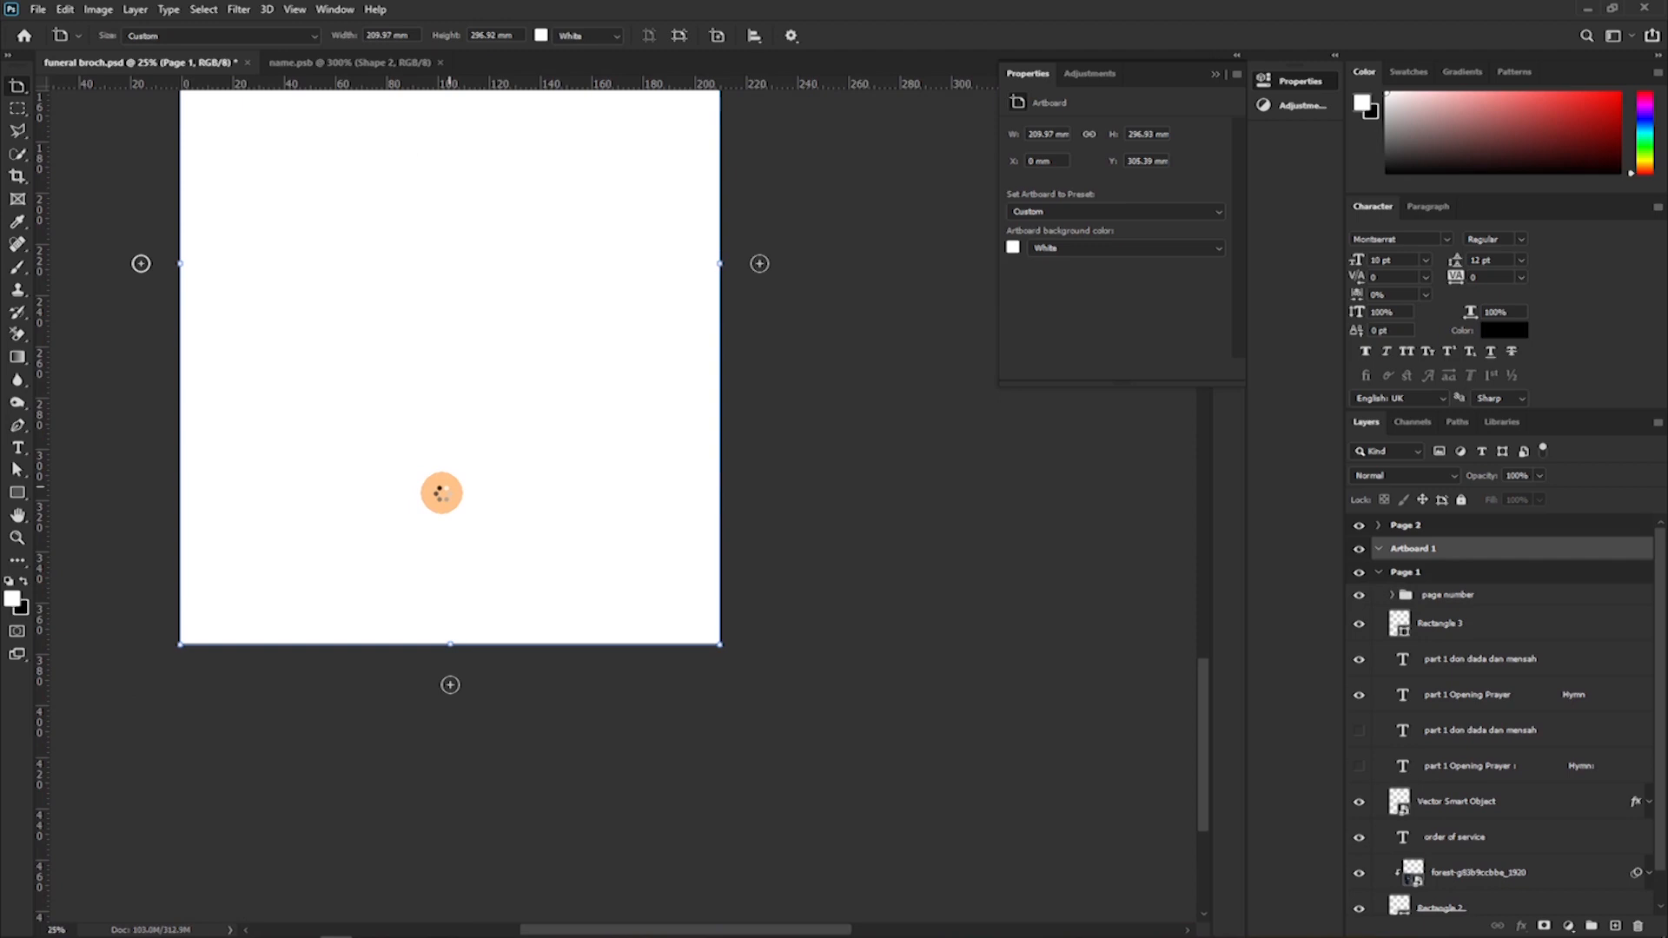
{"action": "scroll", "coordinate": [483, 462], "scroll_direction": "up", "scroll_amount": 1}
{"action": "scroll", "coordinate": [482, 464], "scroll_direction": "up", "scroll_amount": 5}
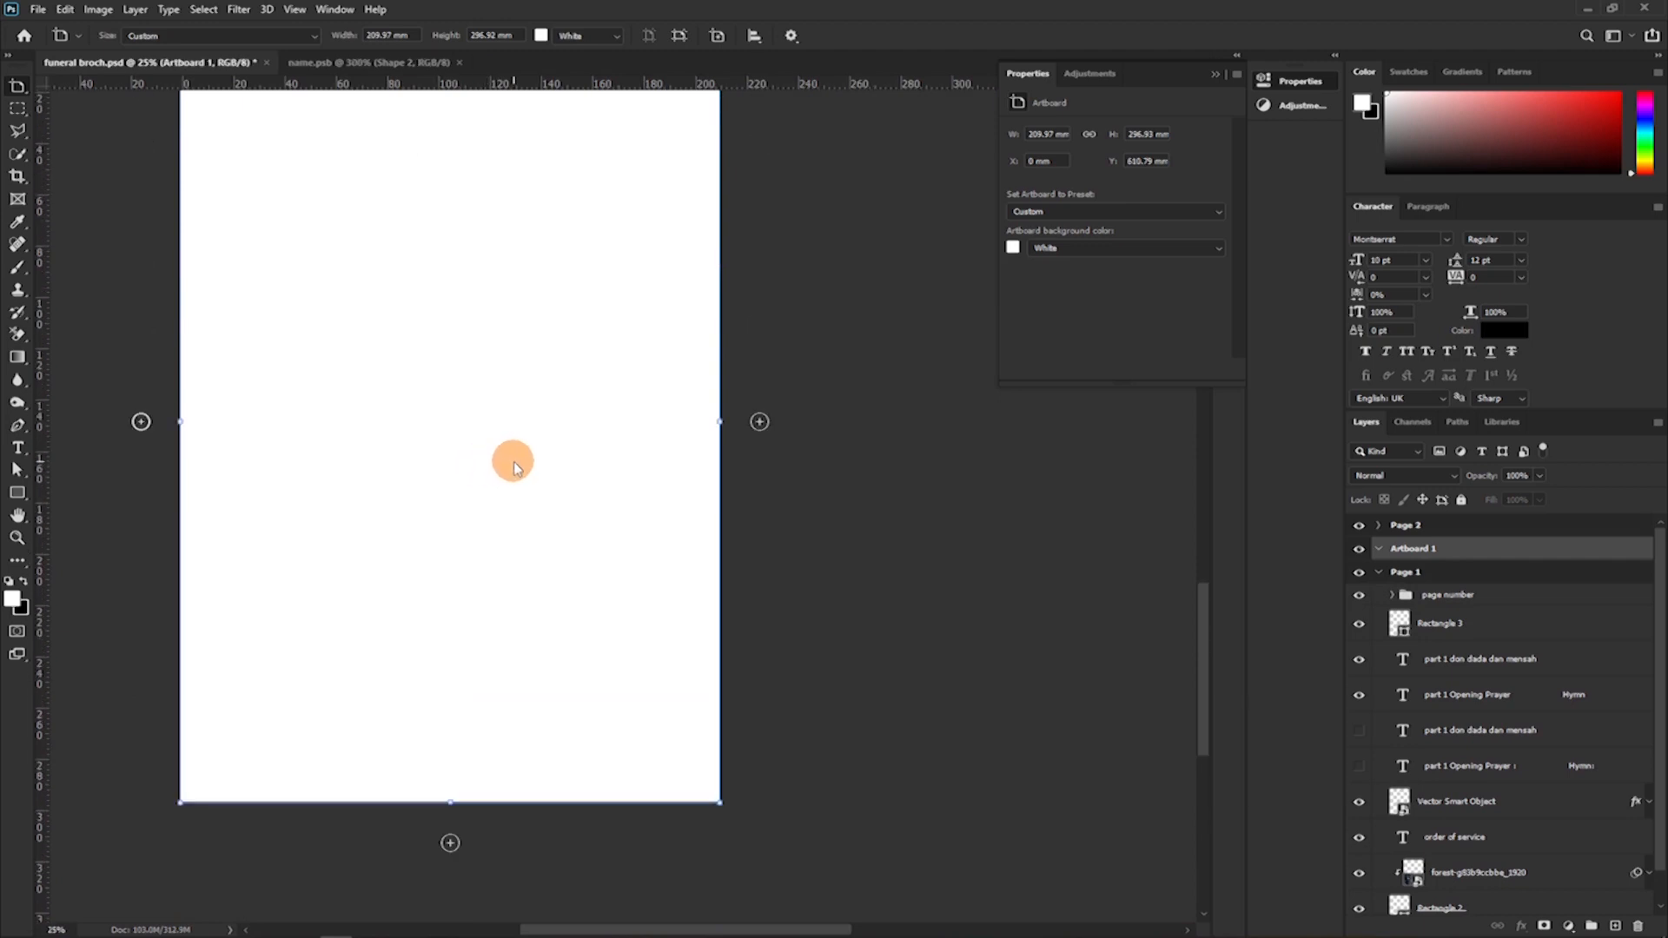
Move the new artboard to the top of the layer order, rename it Page 3 and set its page number to 3.
{"action": "left_click", "coordinate": [1217, 74]}
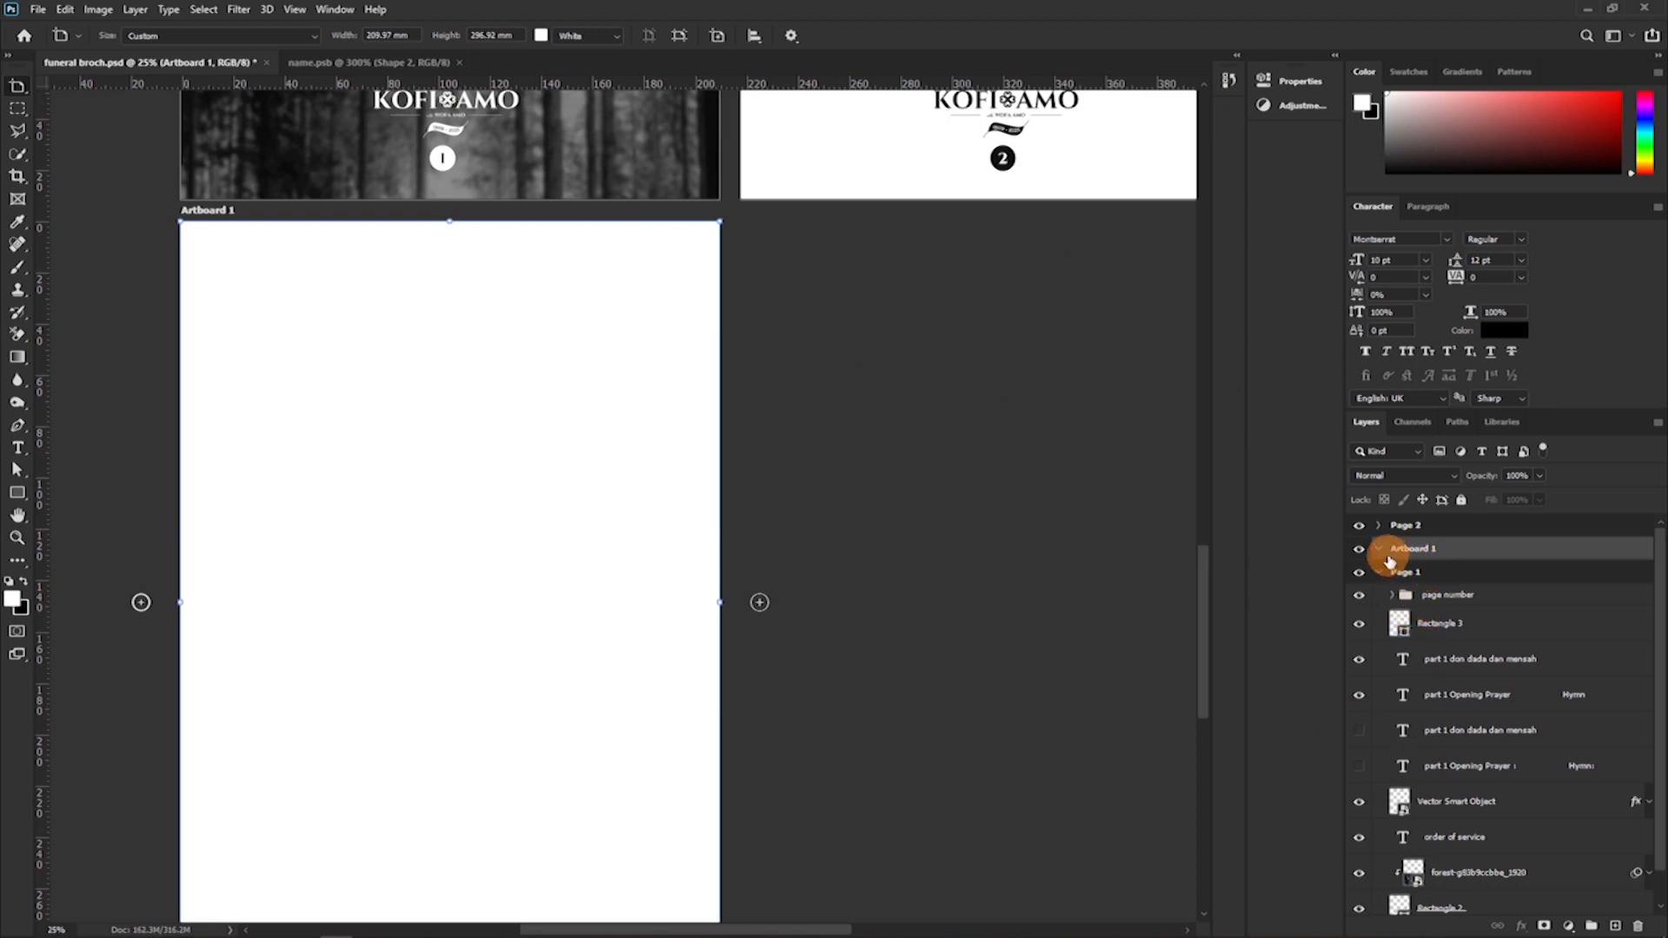
{"action": "left_click_drag", "start_coordinate": [1401, 557], "coordinate": [1395, 522]}
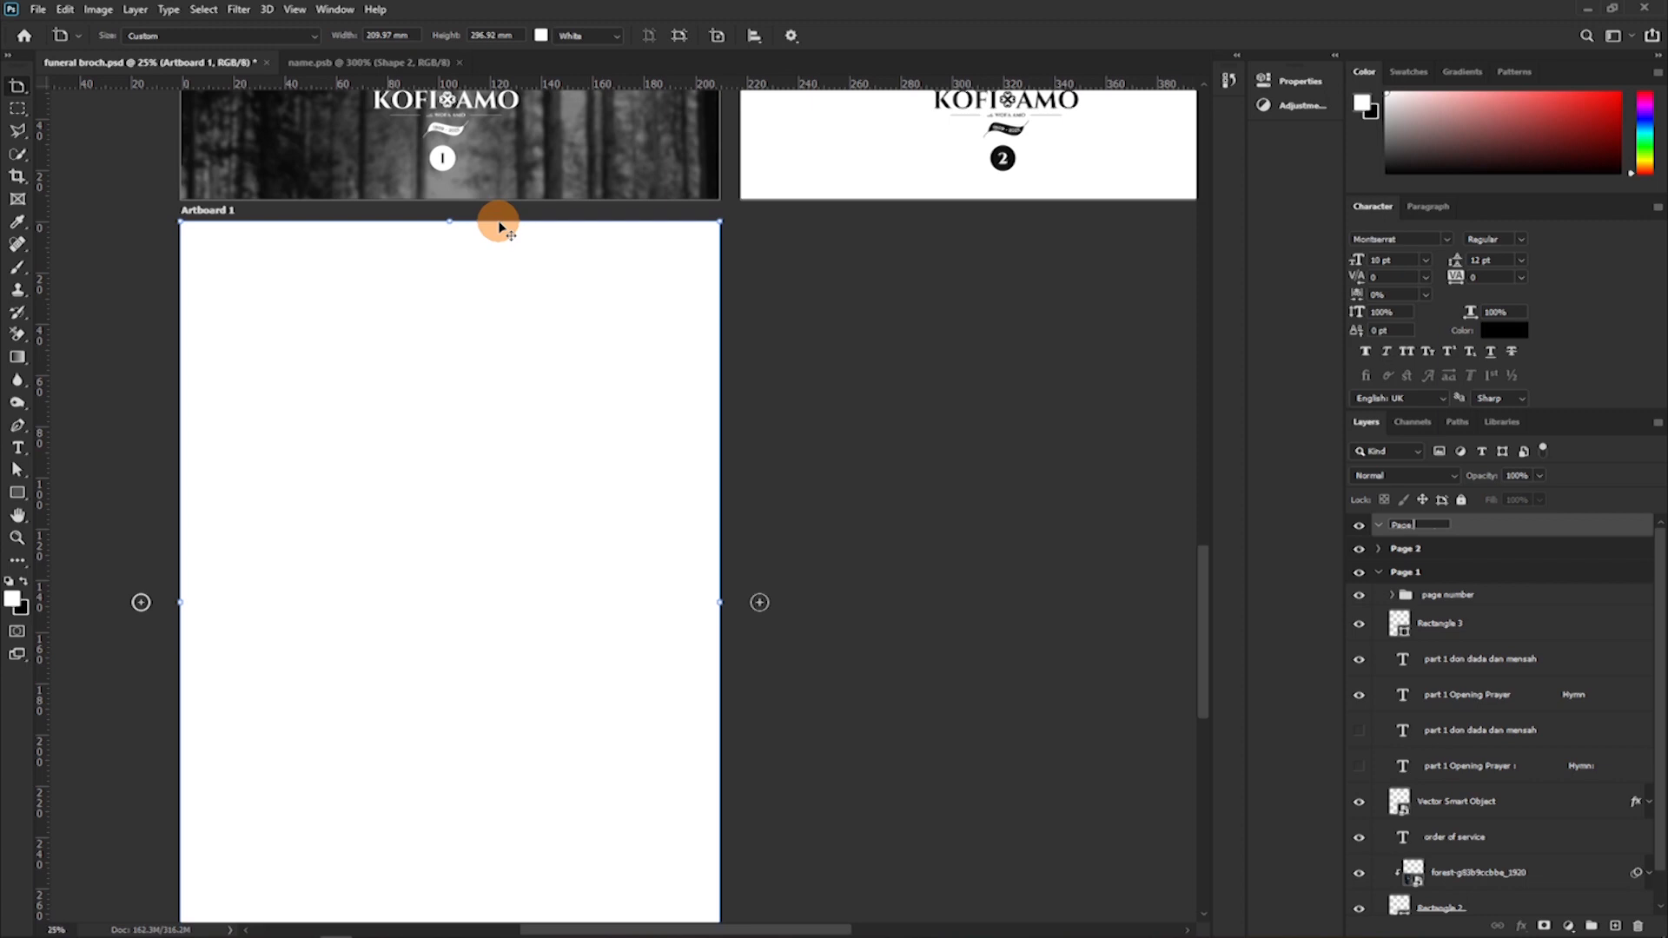
{"action": "left_click", "coordinate": [669, 29]}
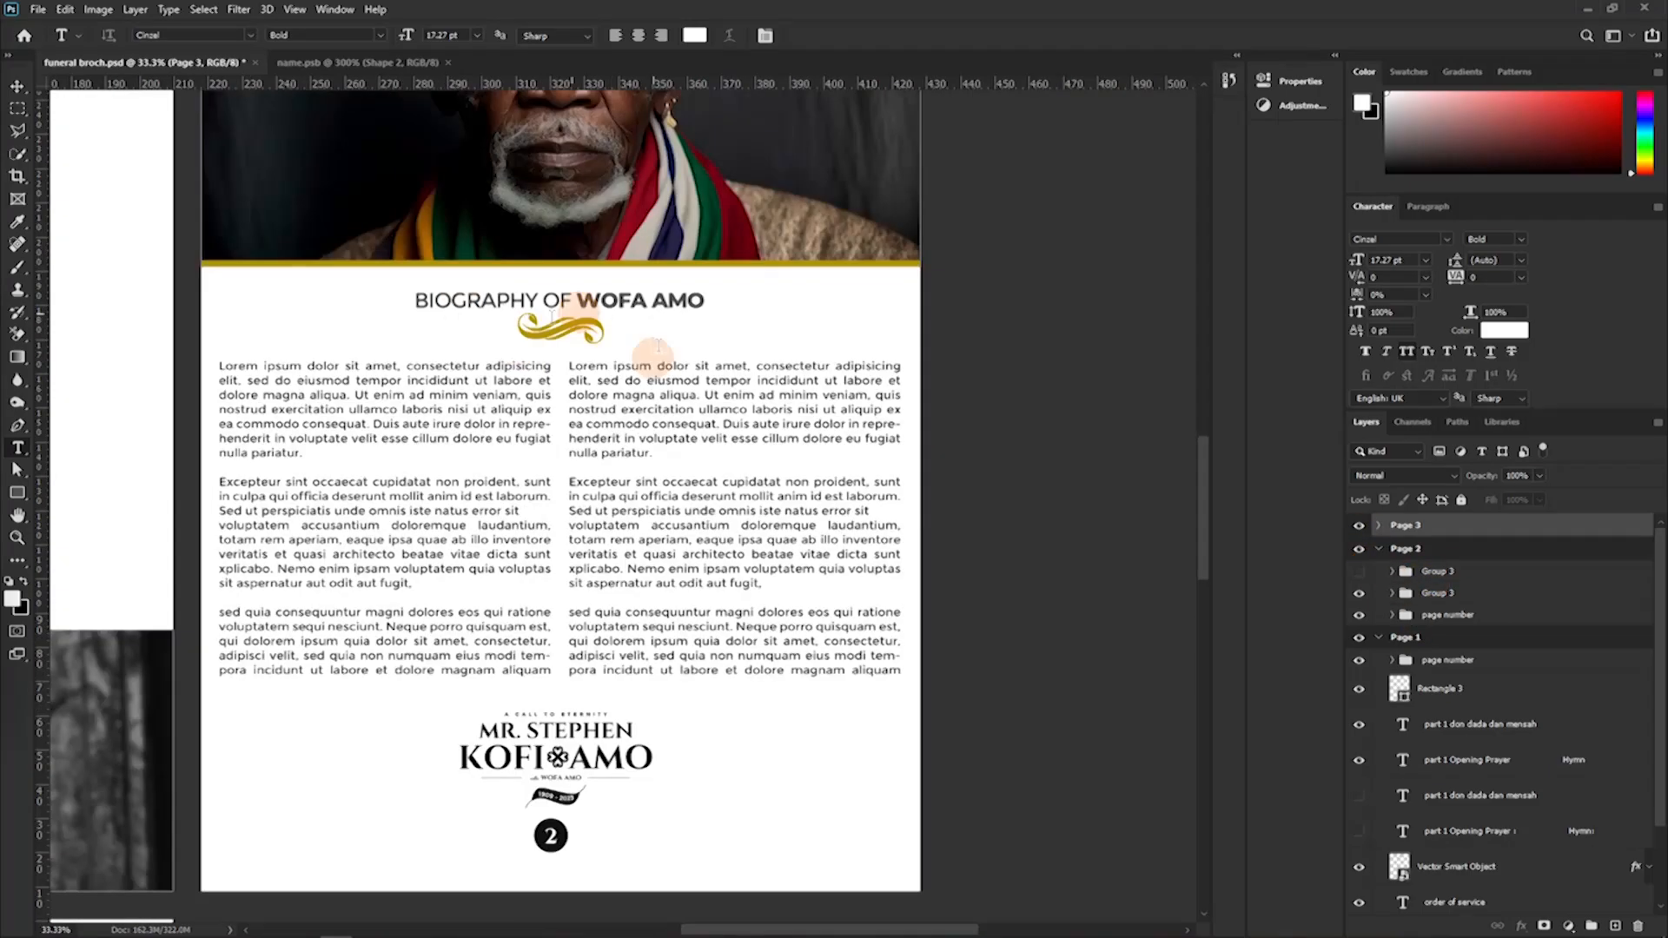
{"action": "left_click", "coordinate": [1504, 657]}
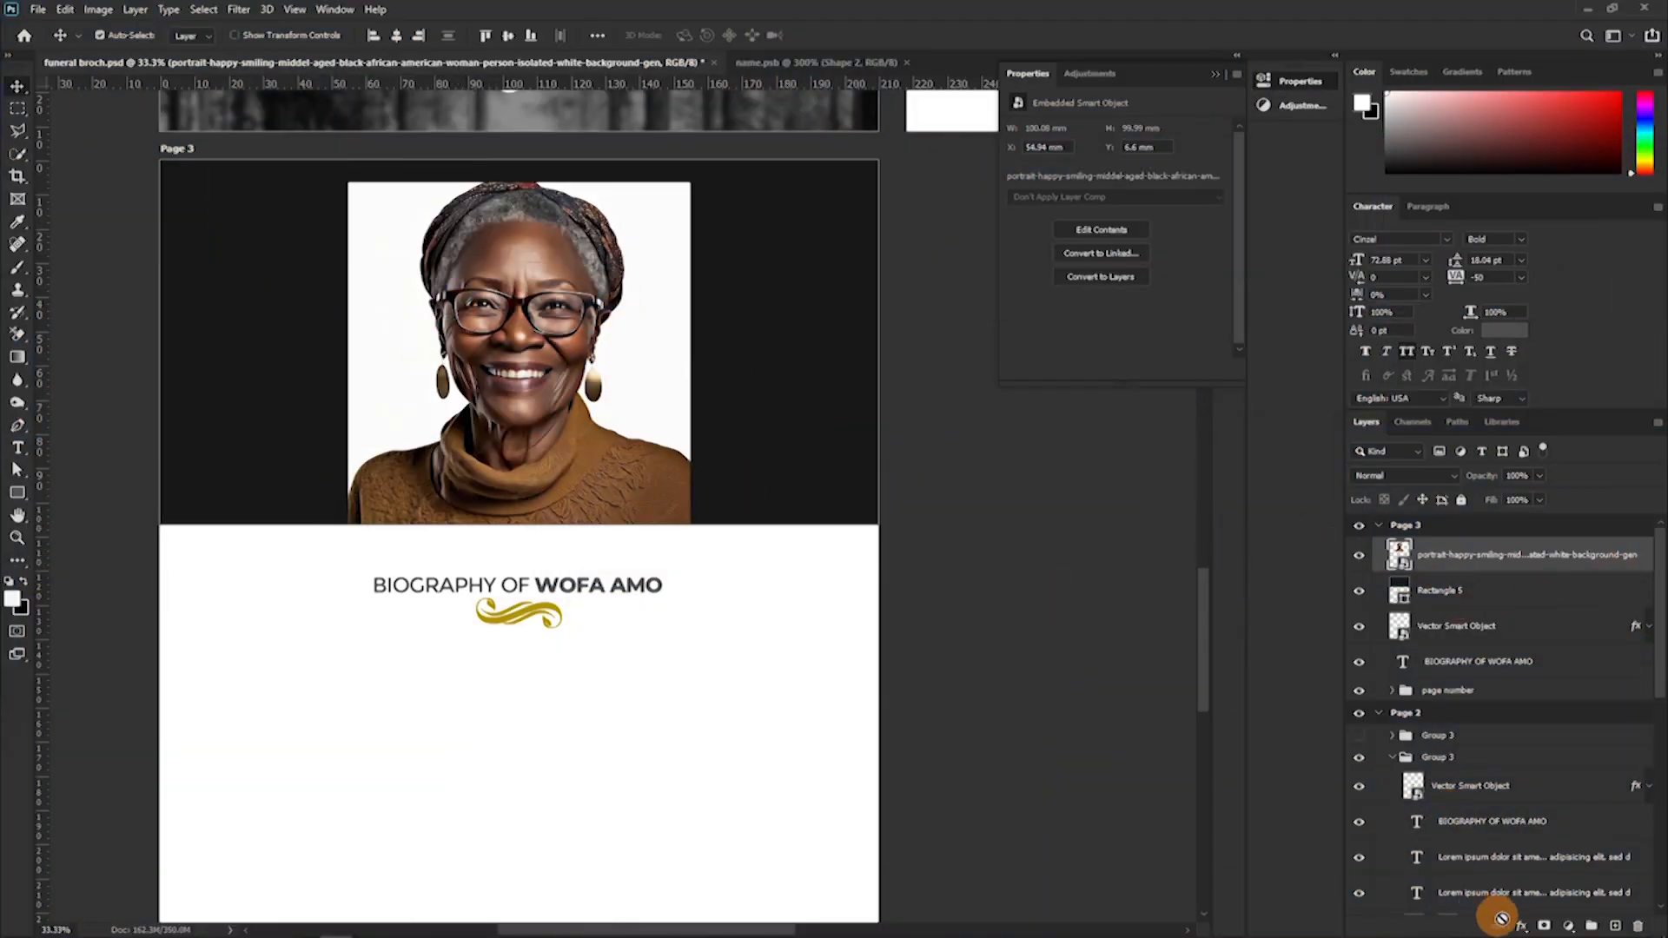
Select the woman in the portrait with Select Subject and mask out the white background.
{"action": "left_click", "coordinate": [205, 10]}
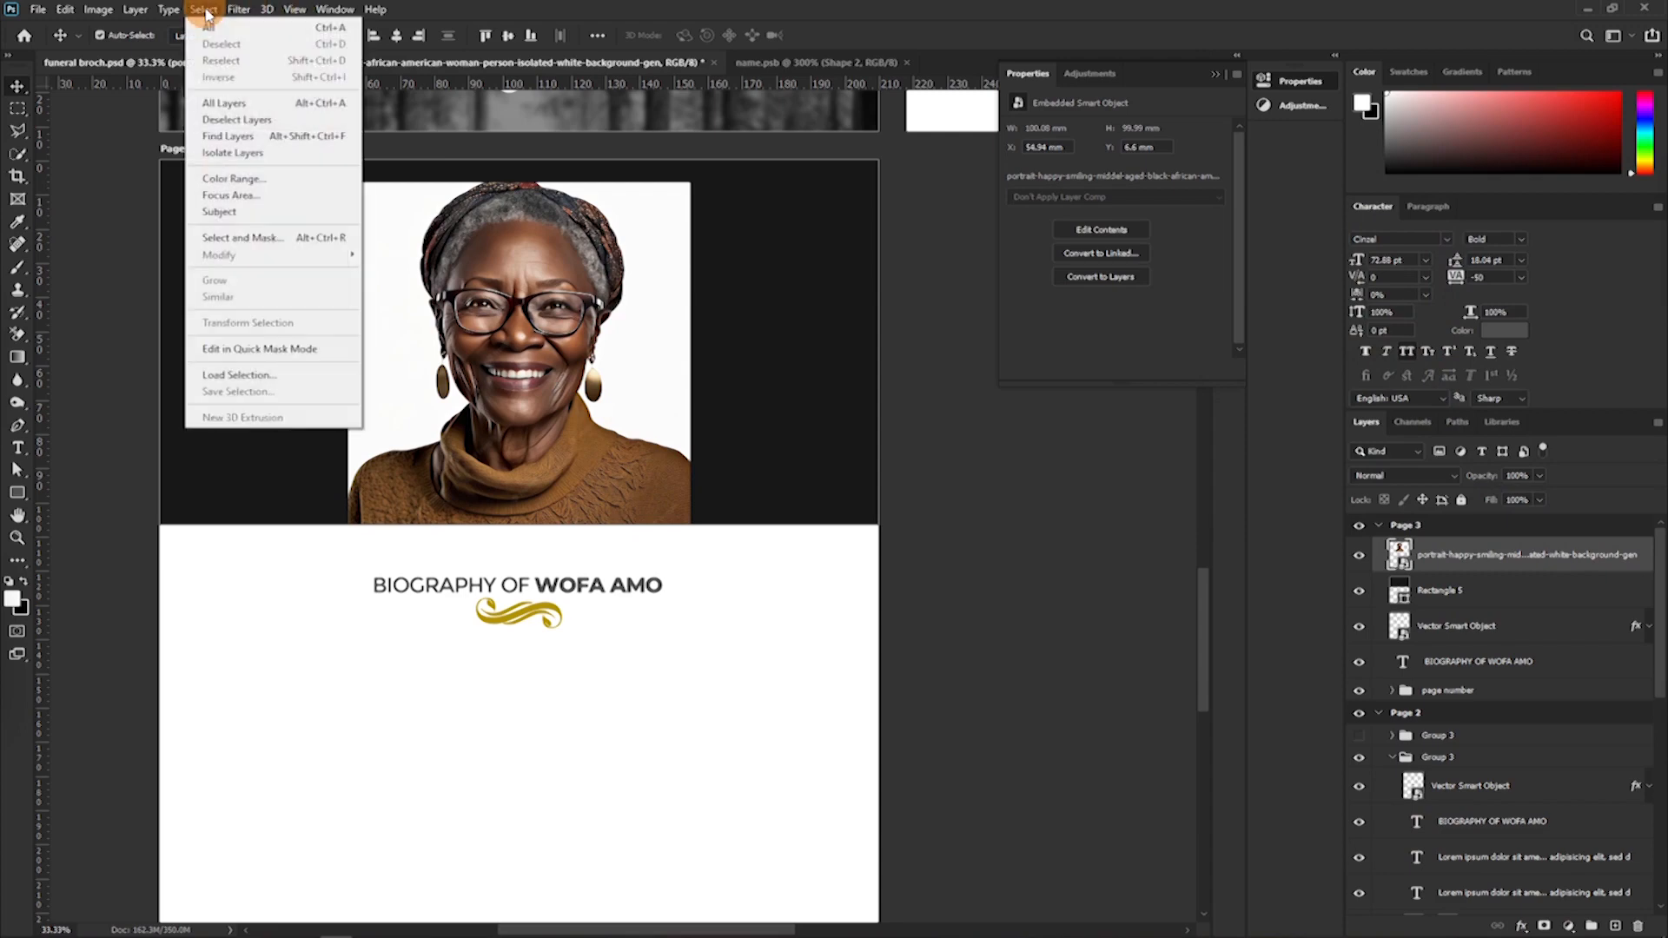
{"action": "left_click", "coordinate": [219, 212]}
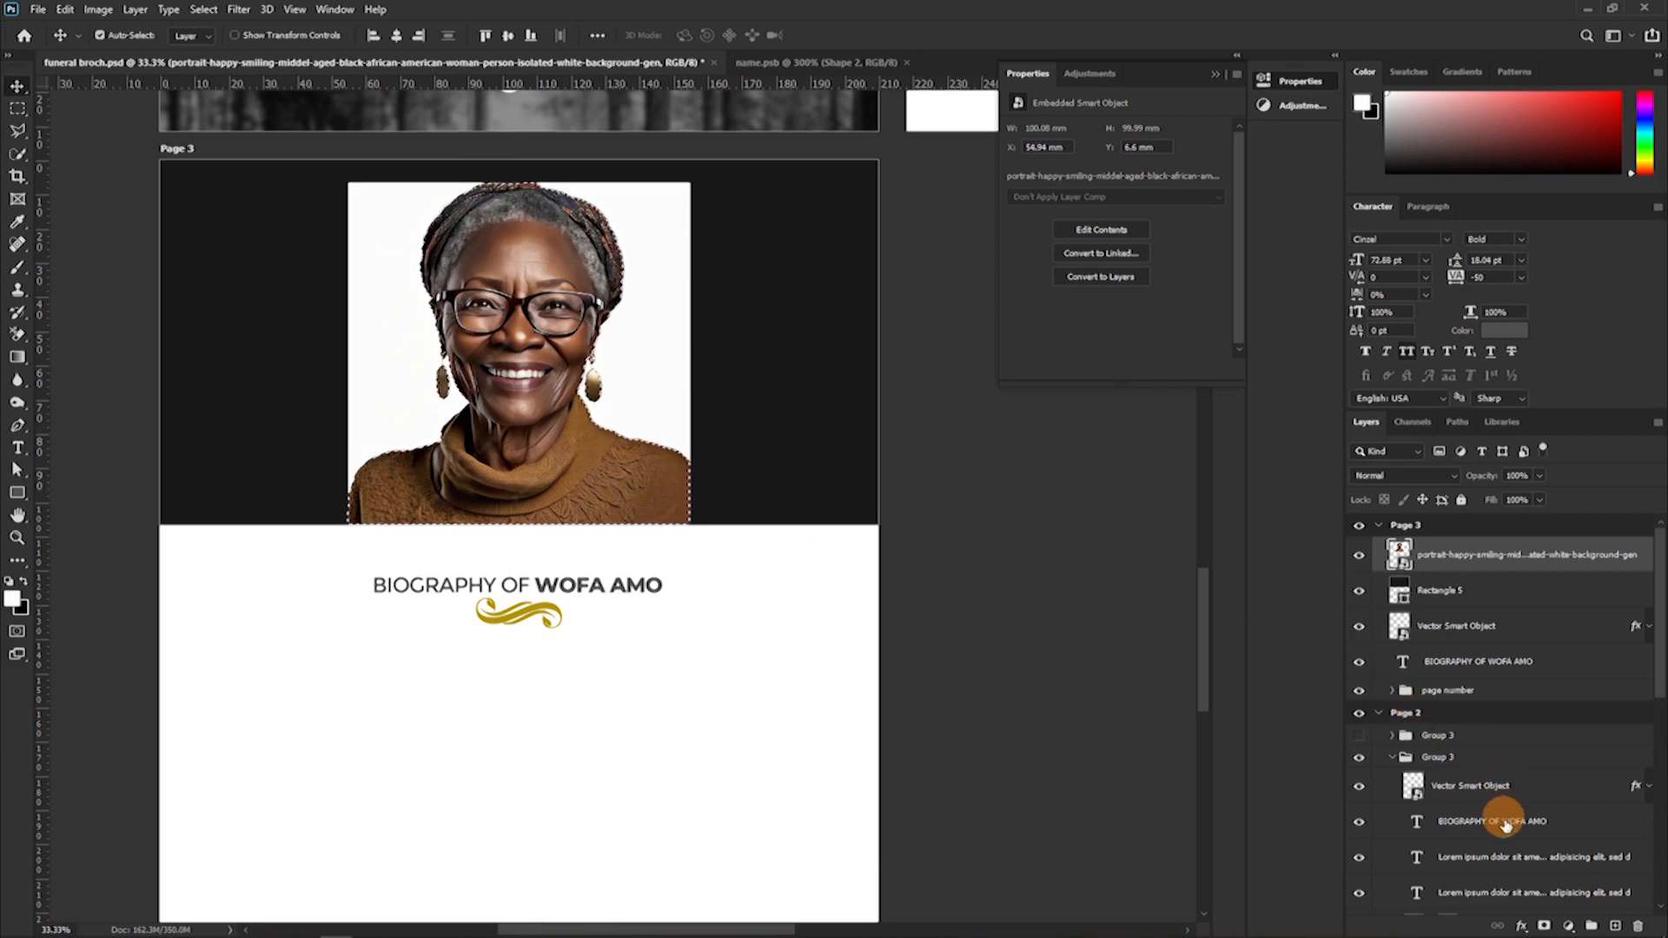
{"action": "left_click", "coordinate": [1543, 924]}
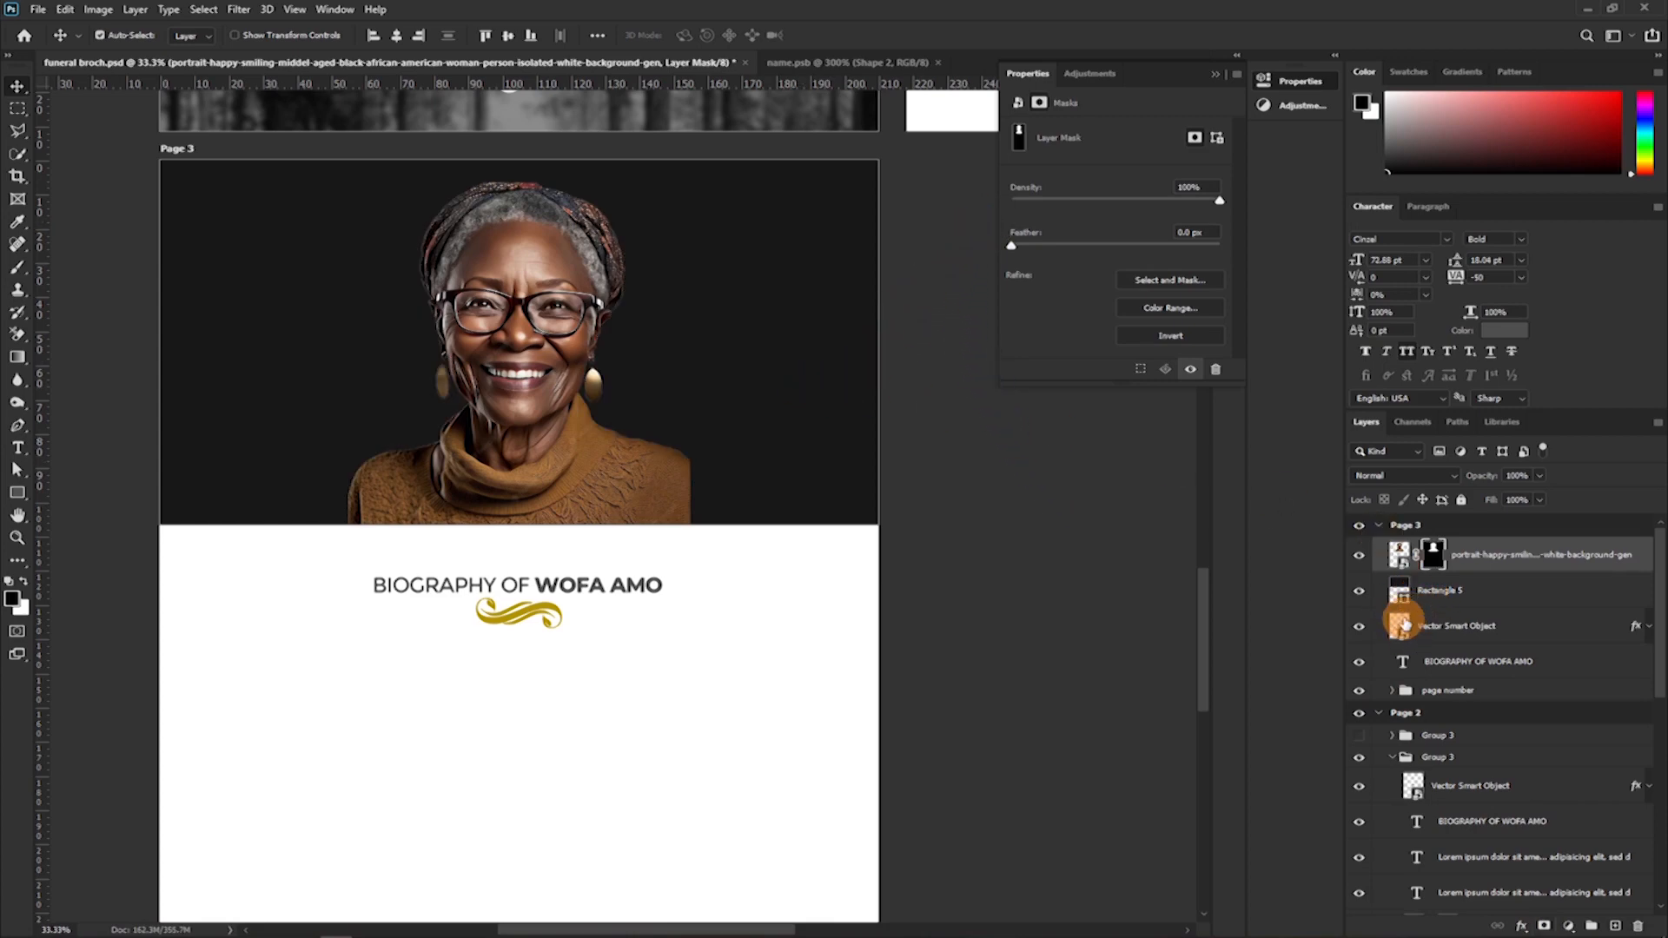
Recolour the banner rectangle behind the portrait dark brown 361c02, based on a tone sampled from the woman's sweater.
{"action": "double_click", "coordinate": [1401, 599]}
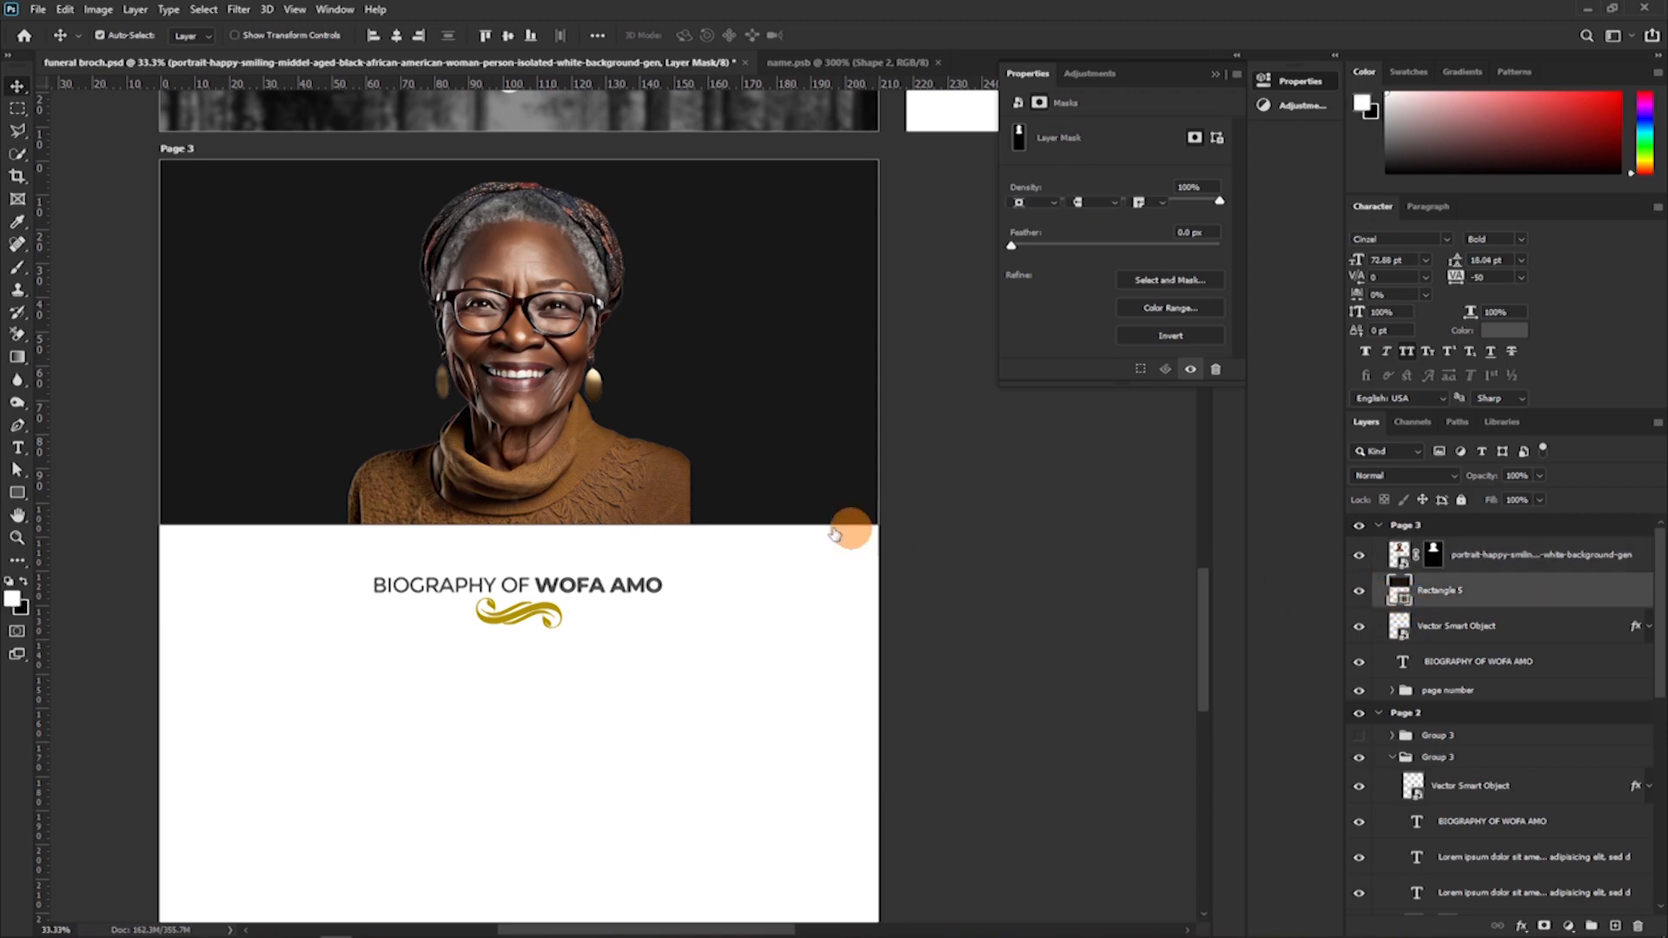
{"action": "left_click", "coordinate": [686, 467]}
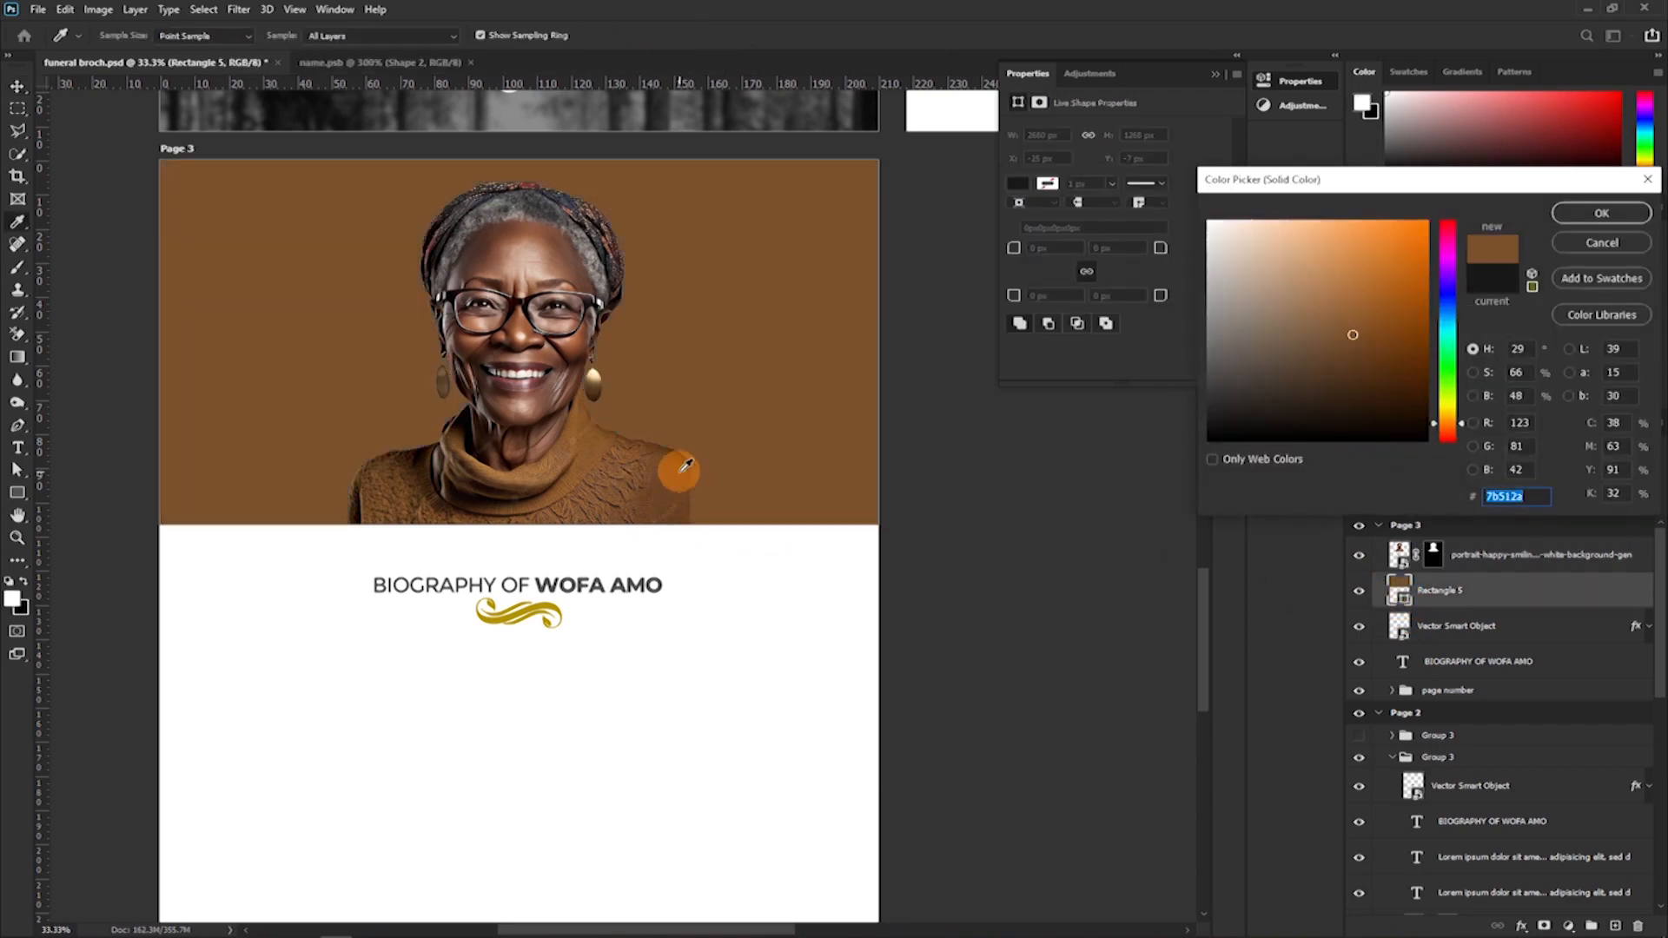
{"action": "left_click", "coordinate": [681, 453]}
{"action": "left_click", "coordinate": [1399, 376]}
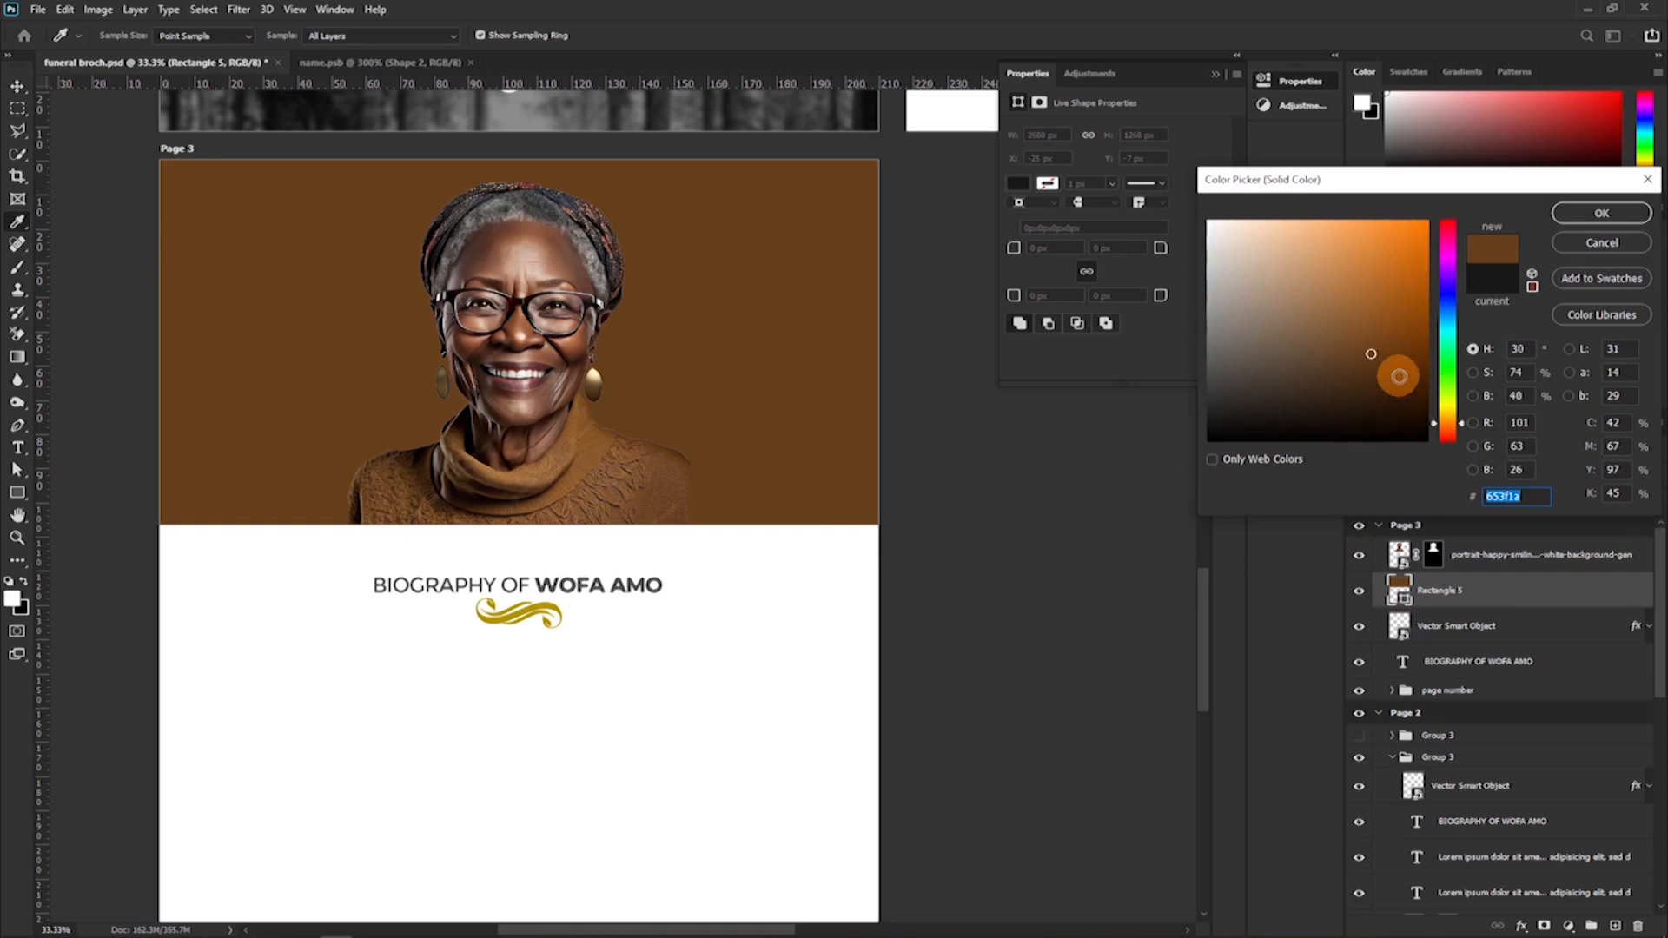
{"action": "left_click_drag", "start_coordinate": [1408, 385], "coordinate": [1419, 394]}
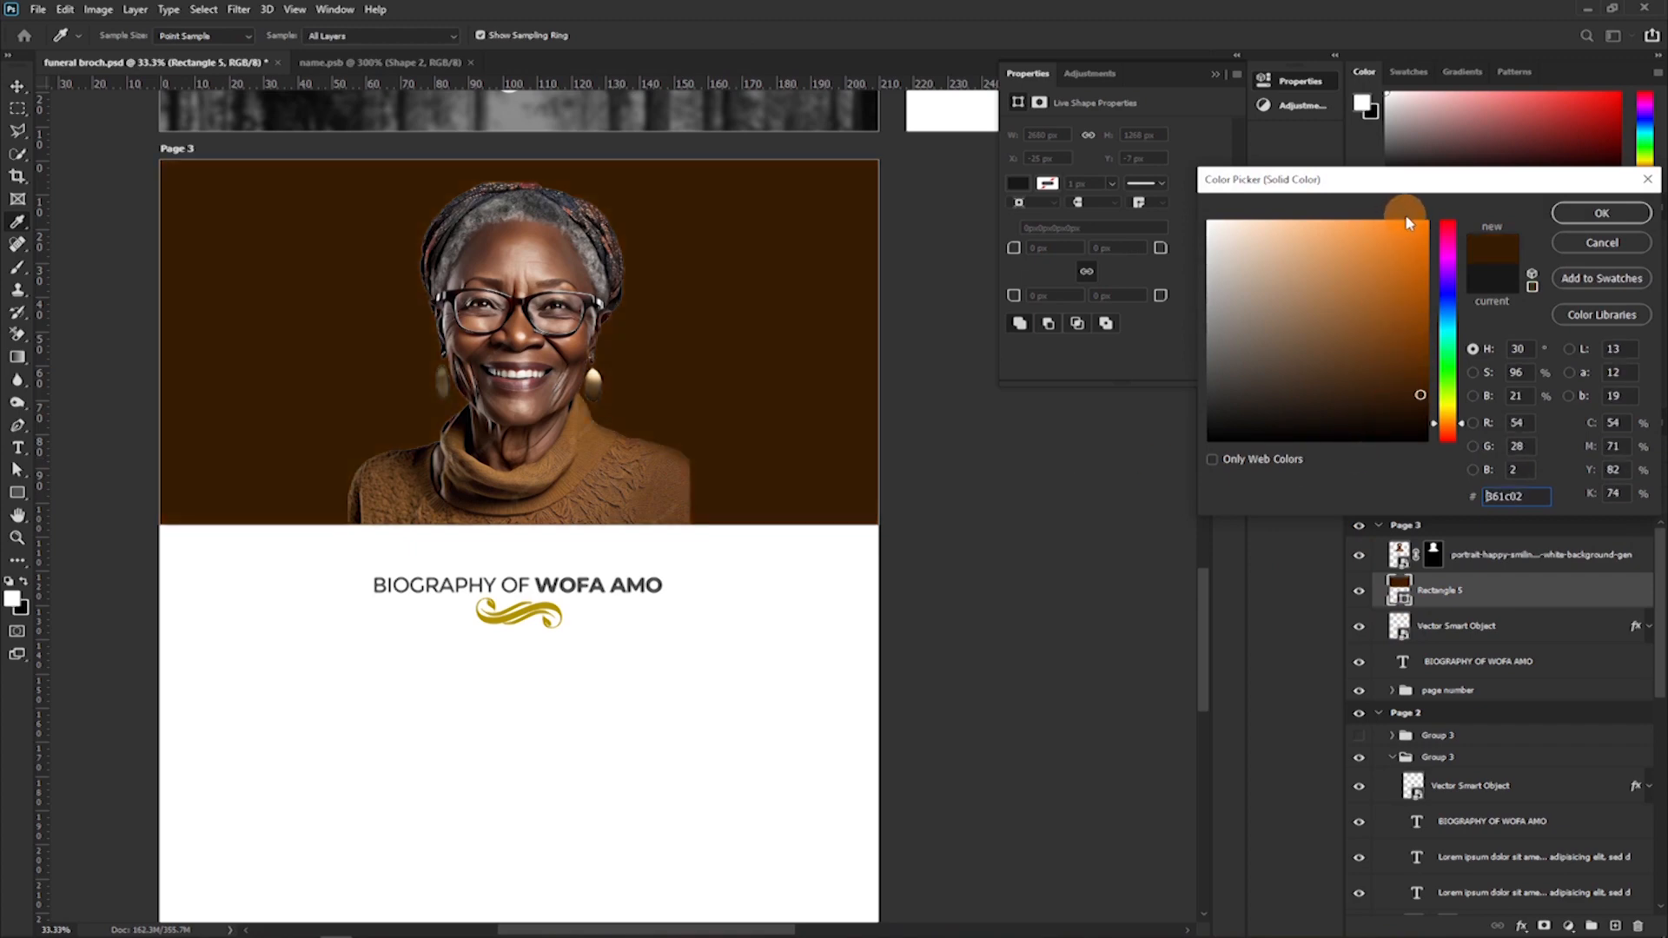
{"action": "left_click", "coordinate": [1601, 213]}
{"action": "key", "text": "v"}
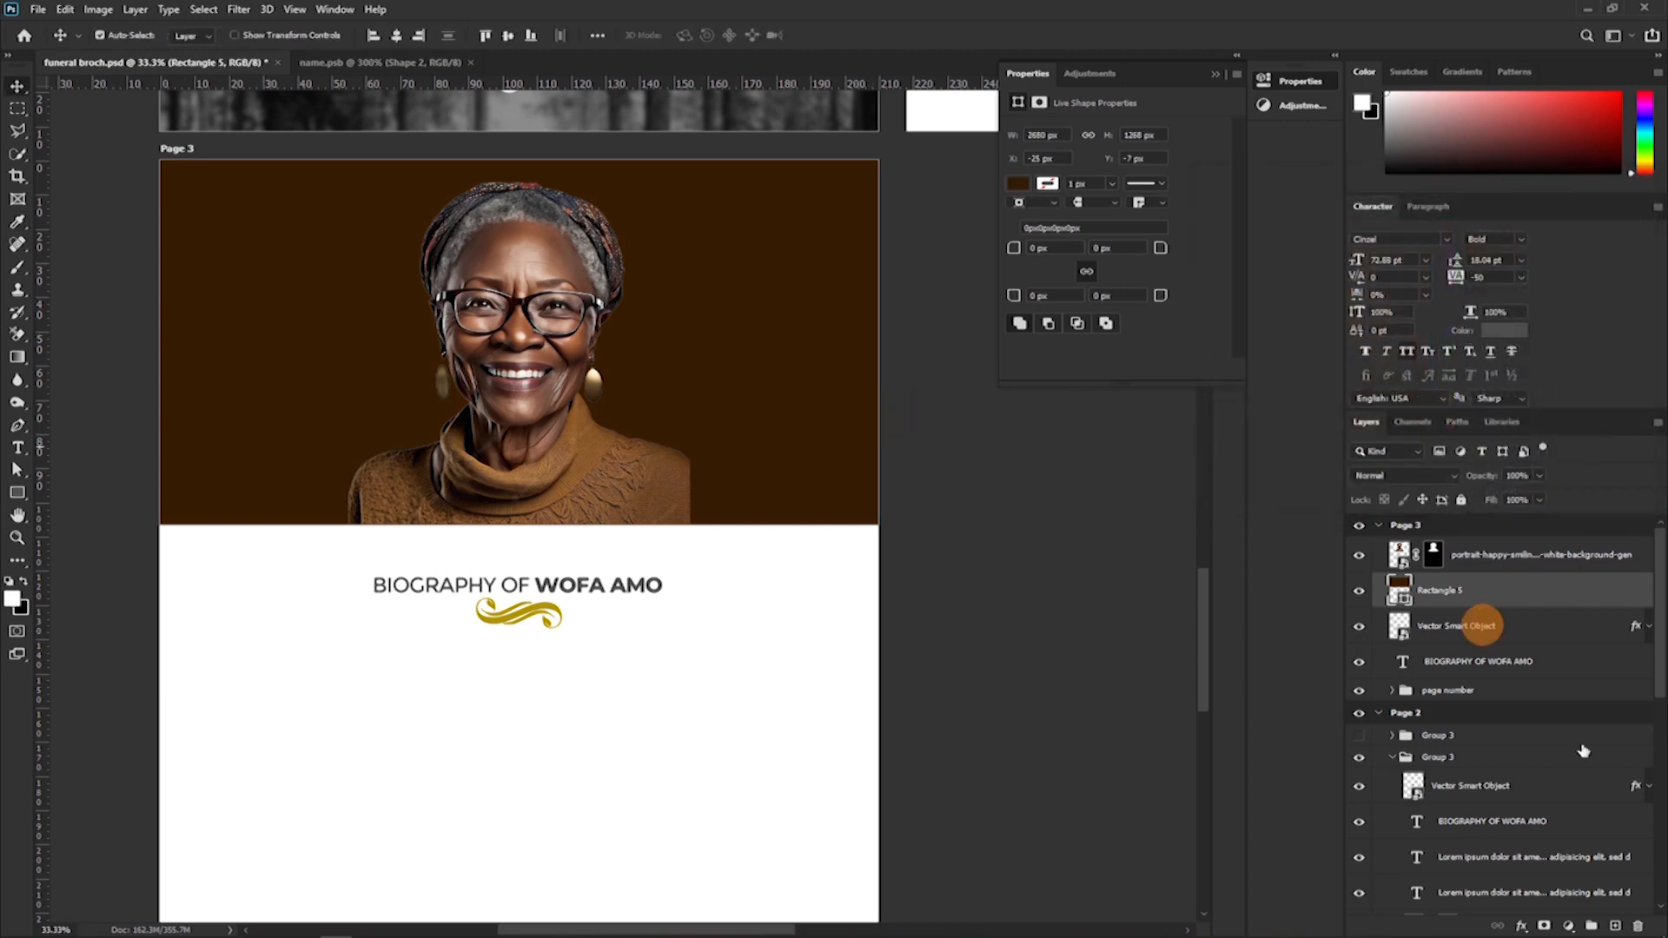
Clip the portrait to the brown banner rectangle and enlarge it to about 122.6 mm square so it fills the banner's height.
{"action": "left_click", "coordinate": [1408, 571], "text": "alt"}
{"action": "left_click", "coordinate": [1480, 560]}
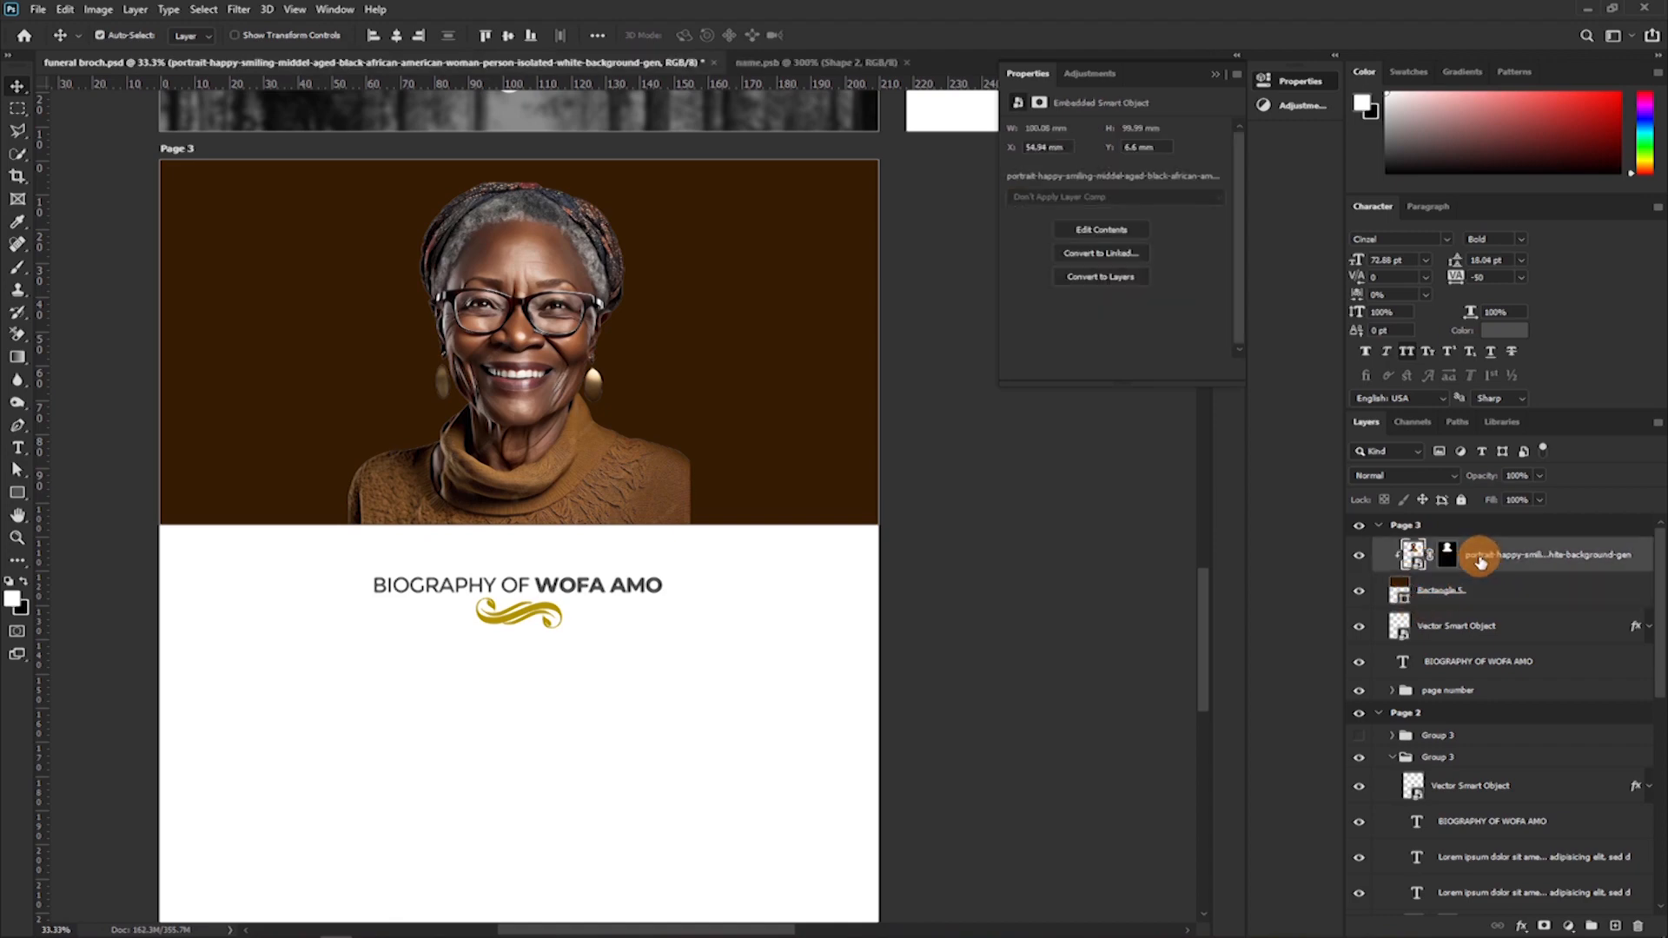
{"action": "key", "text": "ctrl+t"}
{"action": "left_click_drag", "start_coordinate": [519, 523], "coordinate": [510, 575]}
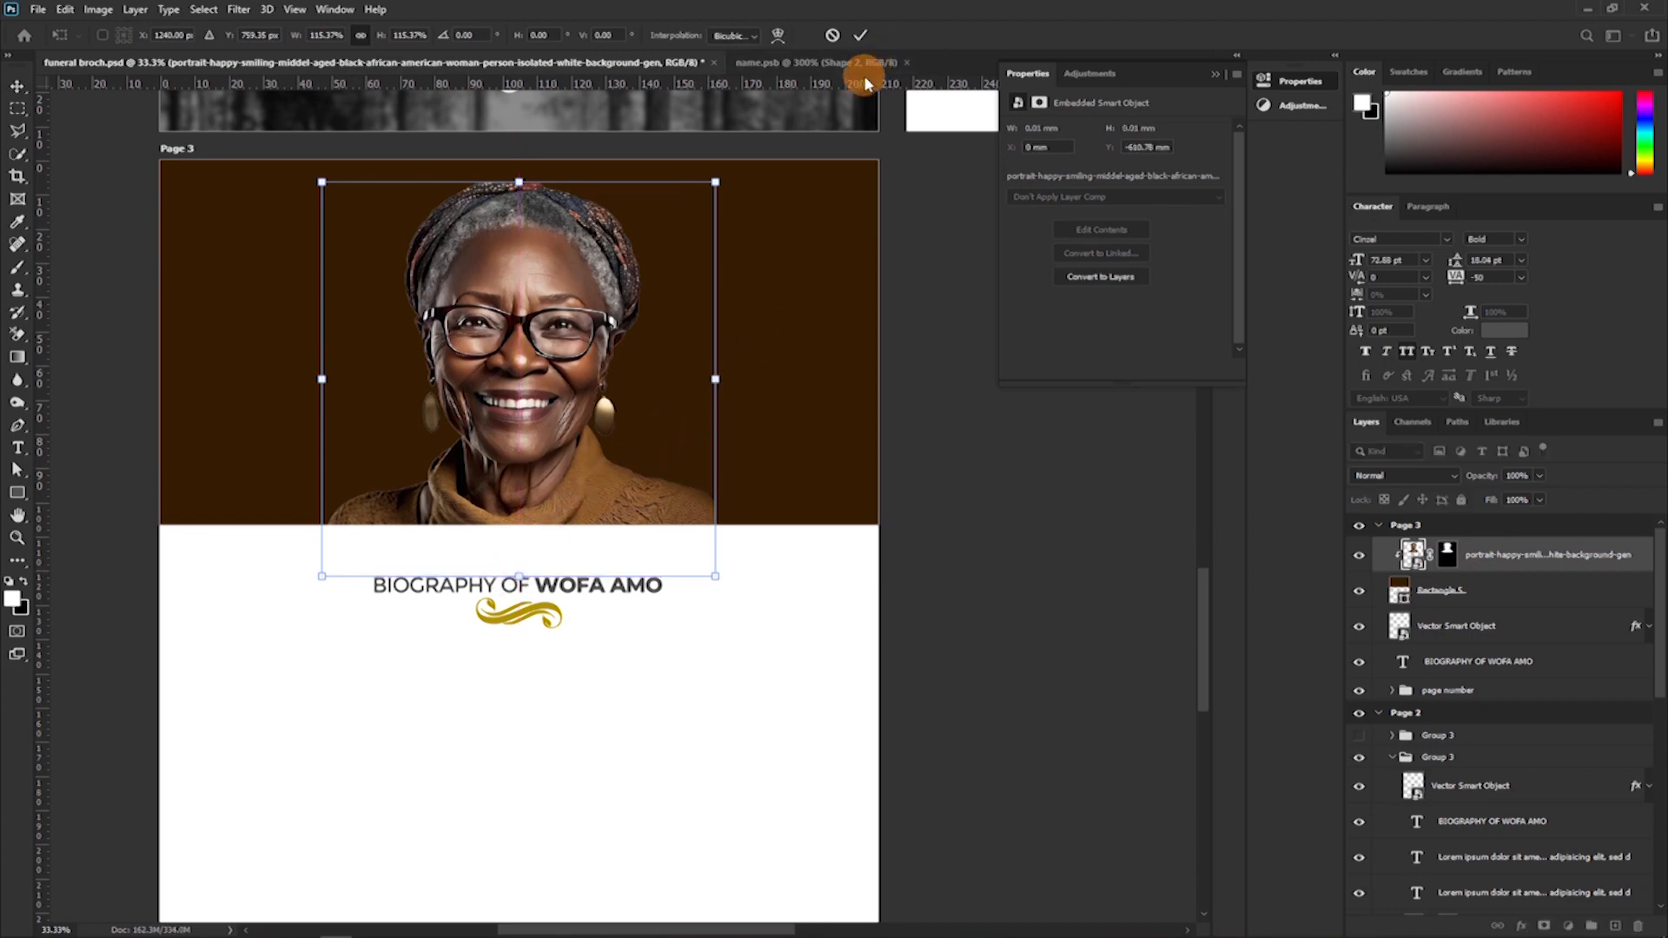
{"action": "left_click_drag", "start_coordinate": [521, 183], "coordinate": [519, 157]}
{"action": "left_click", "coordinate": [860, 35]}
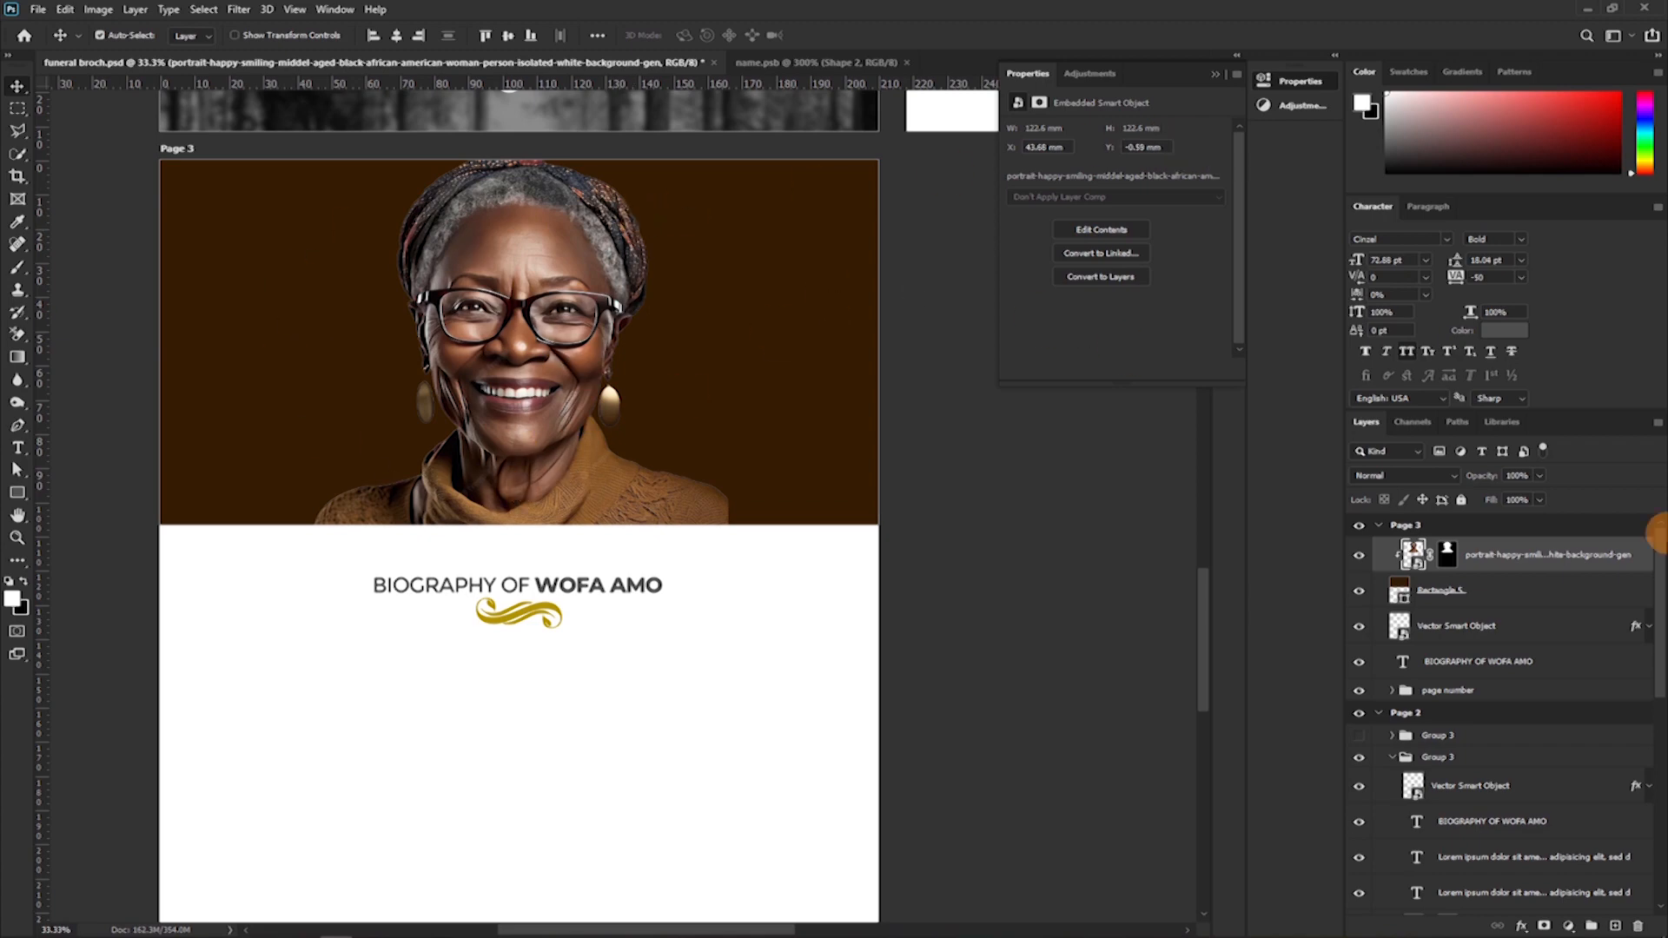
Draw a white ellipse about 740 × 1046 px, place its layer beneath the portrait and centre it behind the woman's head.
{"action": "left_click", "coordinate": [1472, 590]}
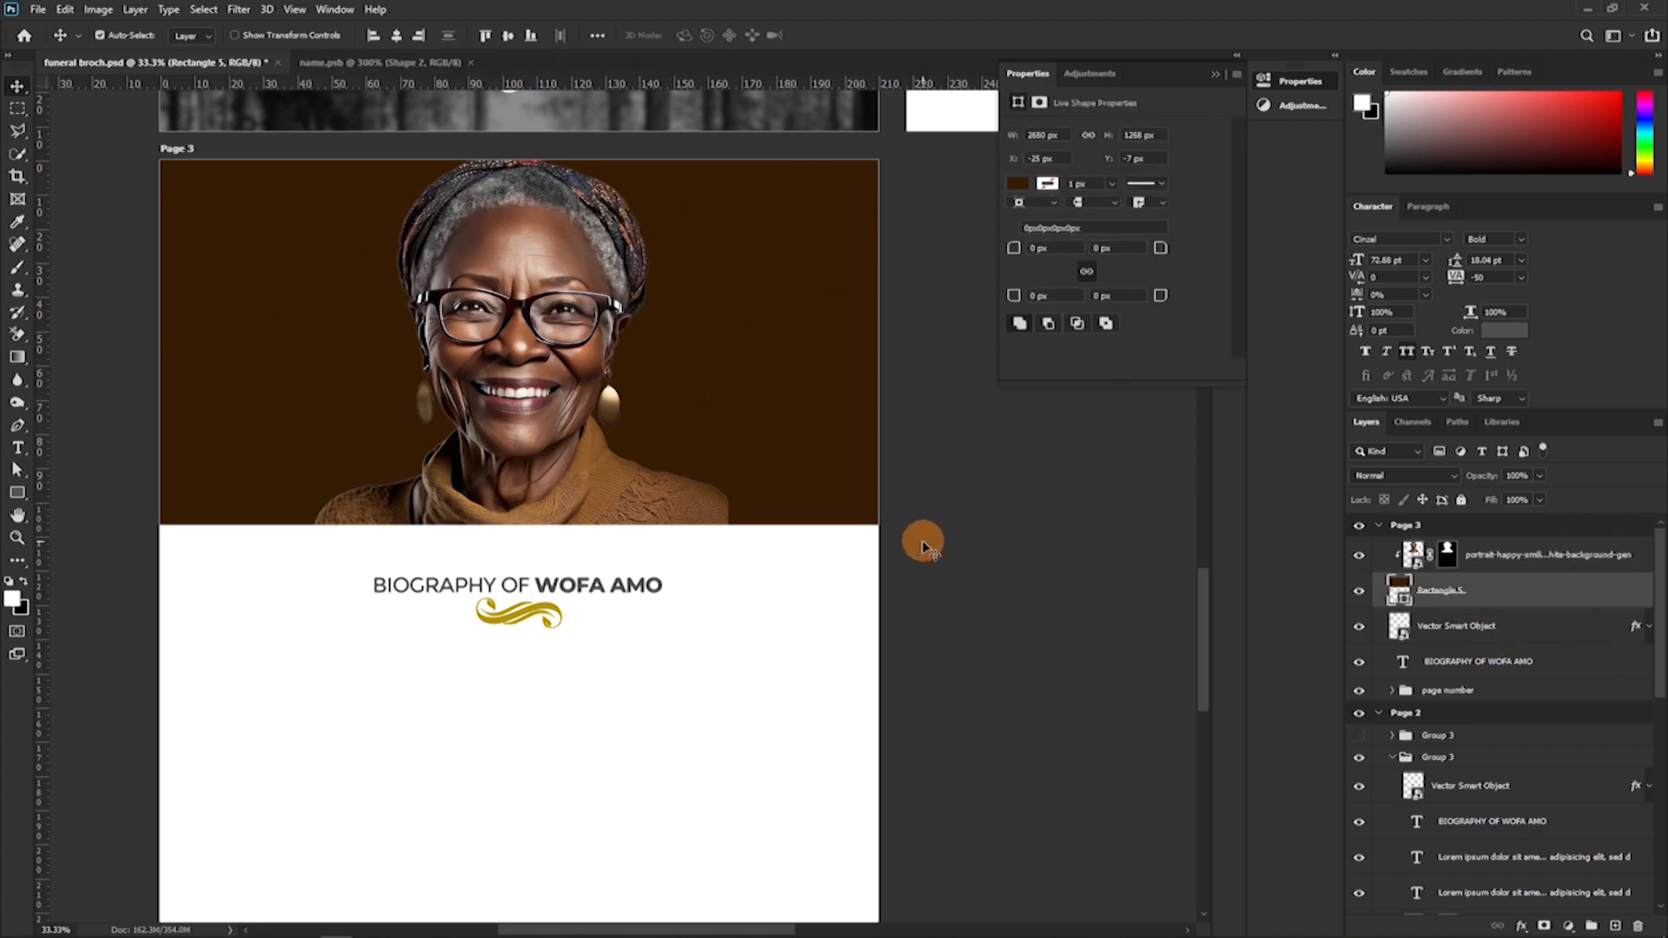
{"action": "left_click", "coordinate": [19, 496]}
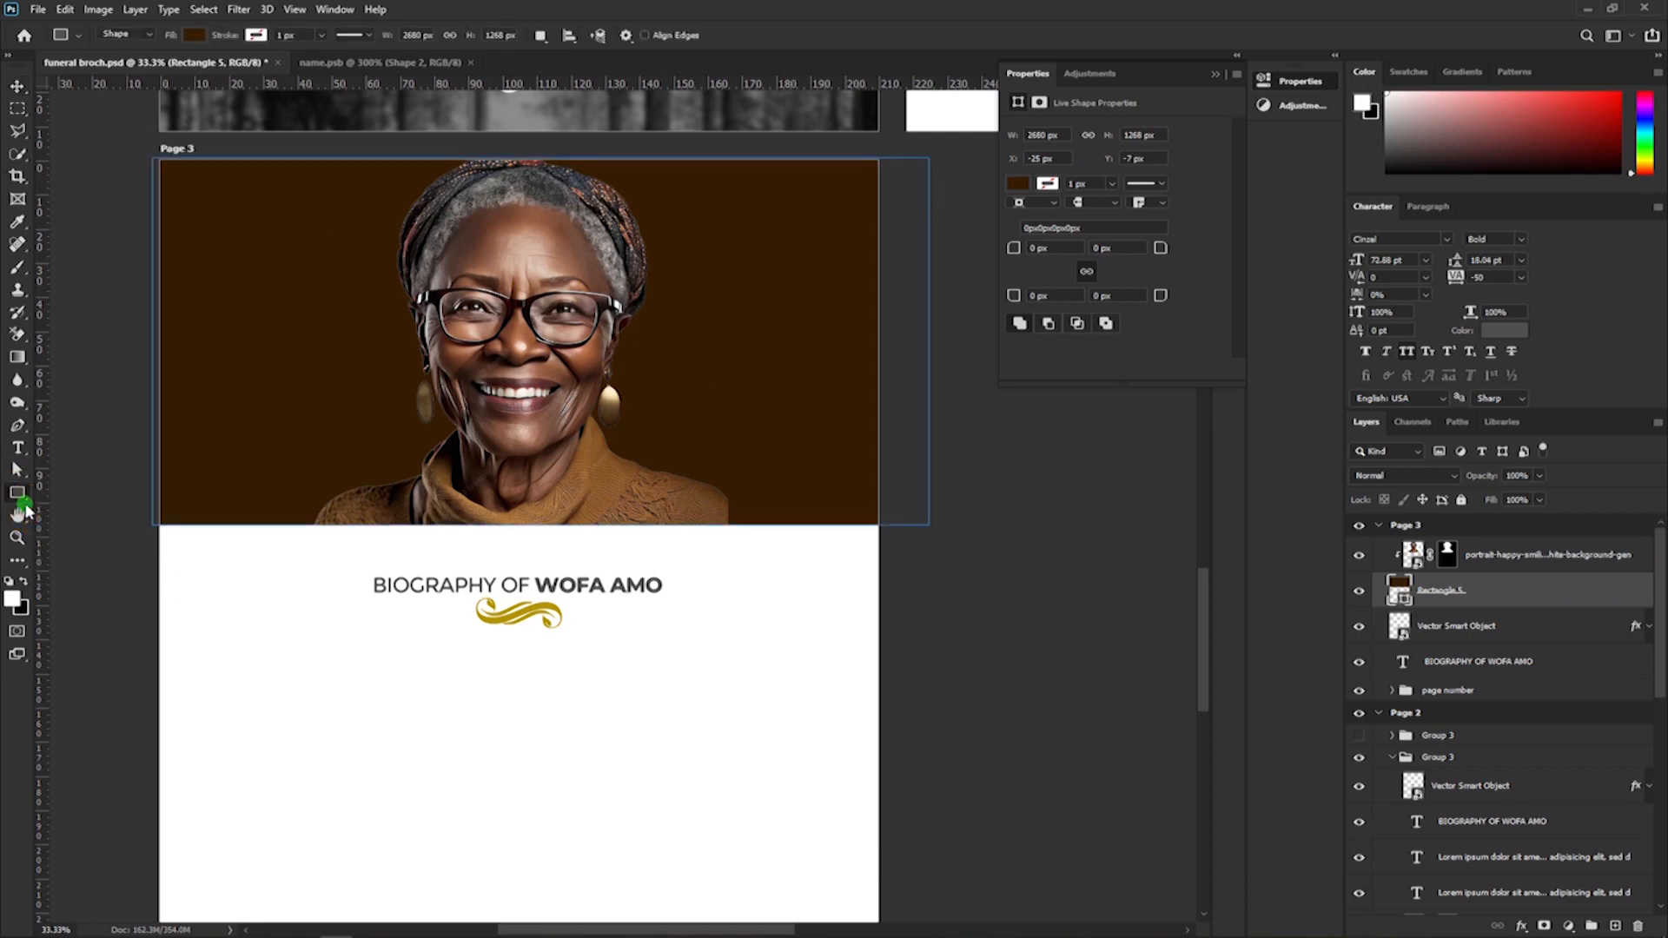
{"action": "left_click", "coordinate": [23, 511]}
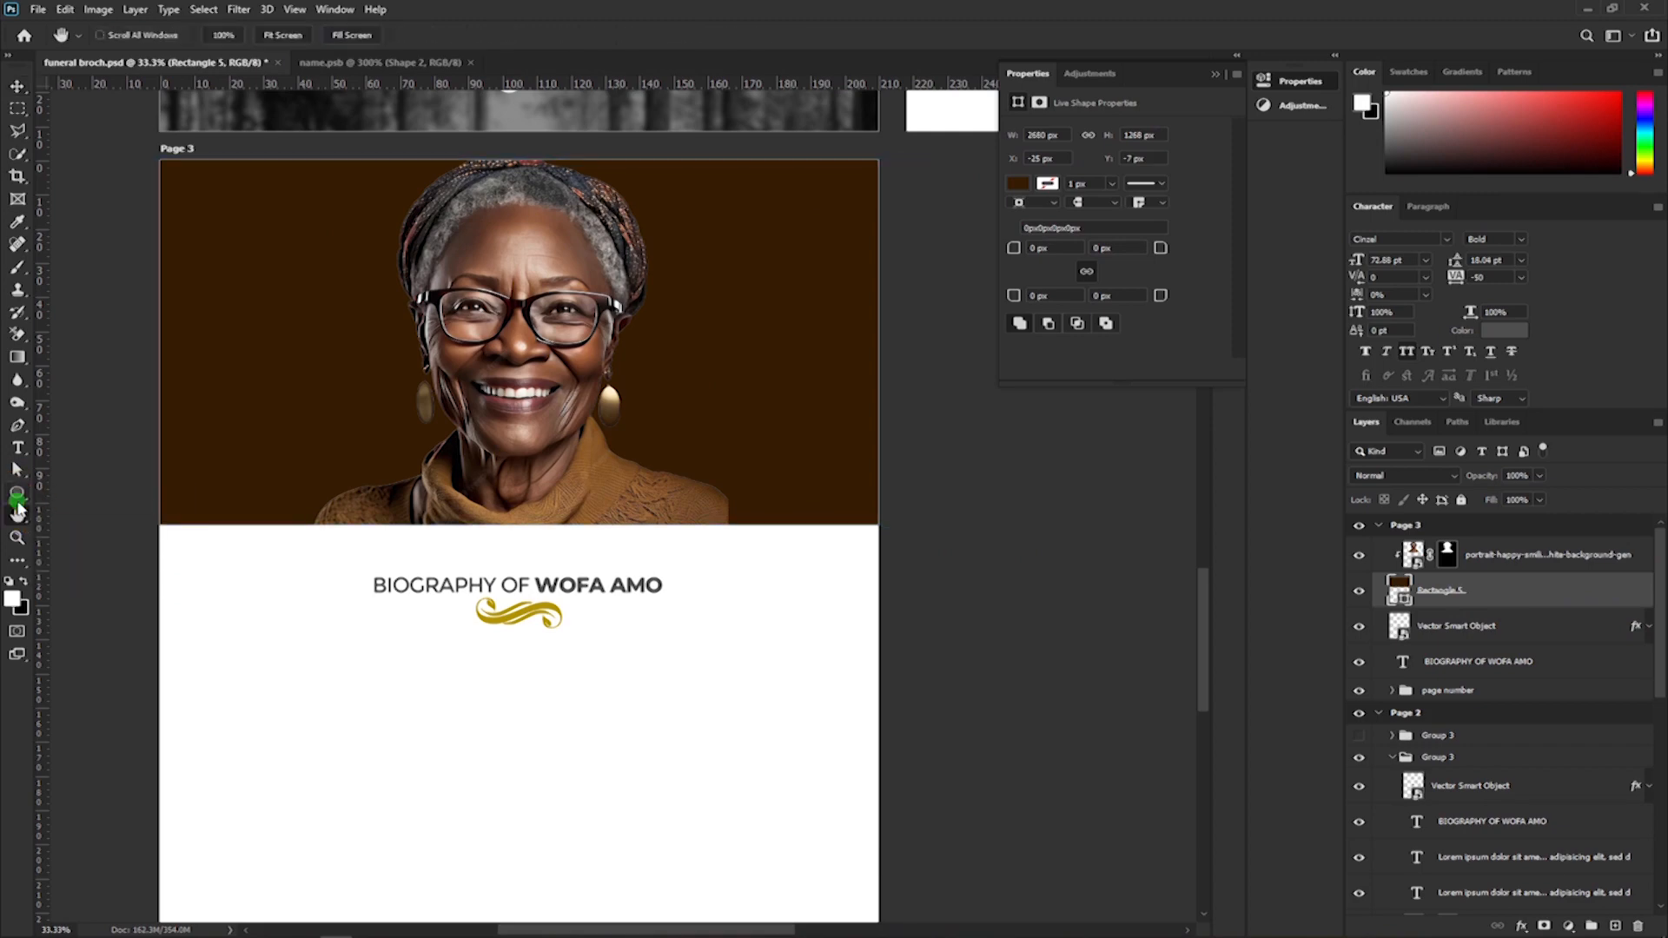
{"action": "right_click", "coordinate": [18, 495]}
{"action": "left_click", "coordinate": [83, 497]}
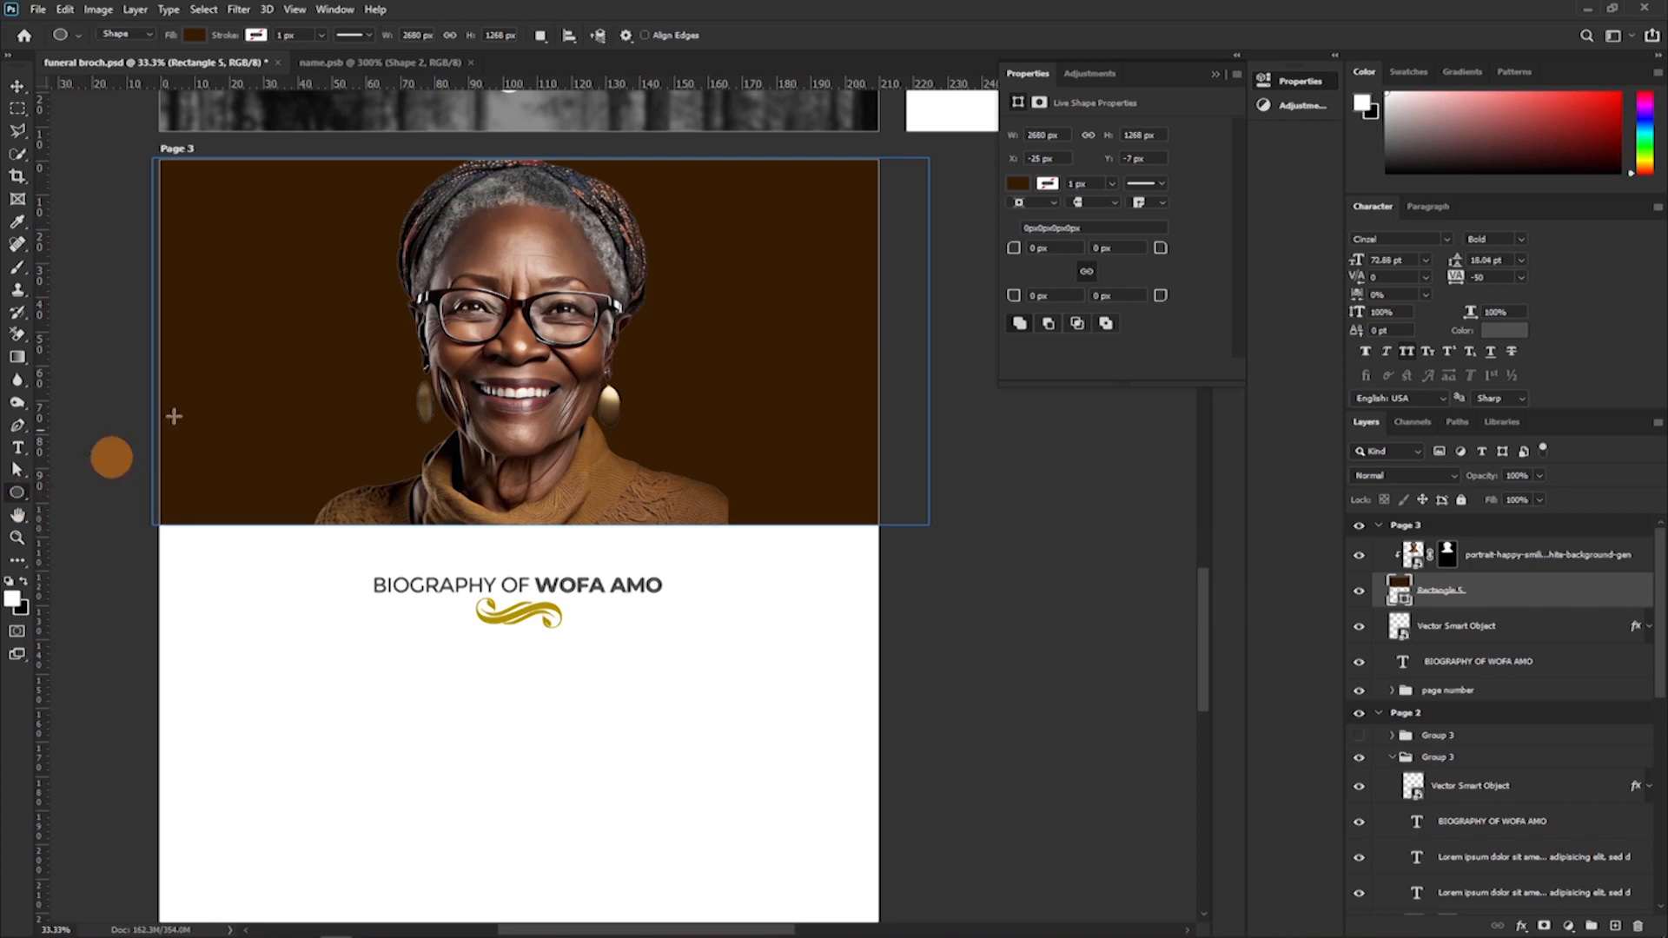
{"action": "left_click", "coordinate": [1485, 556]}
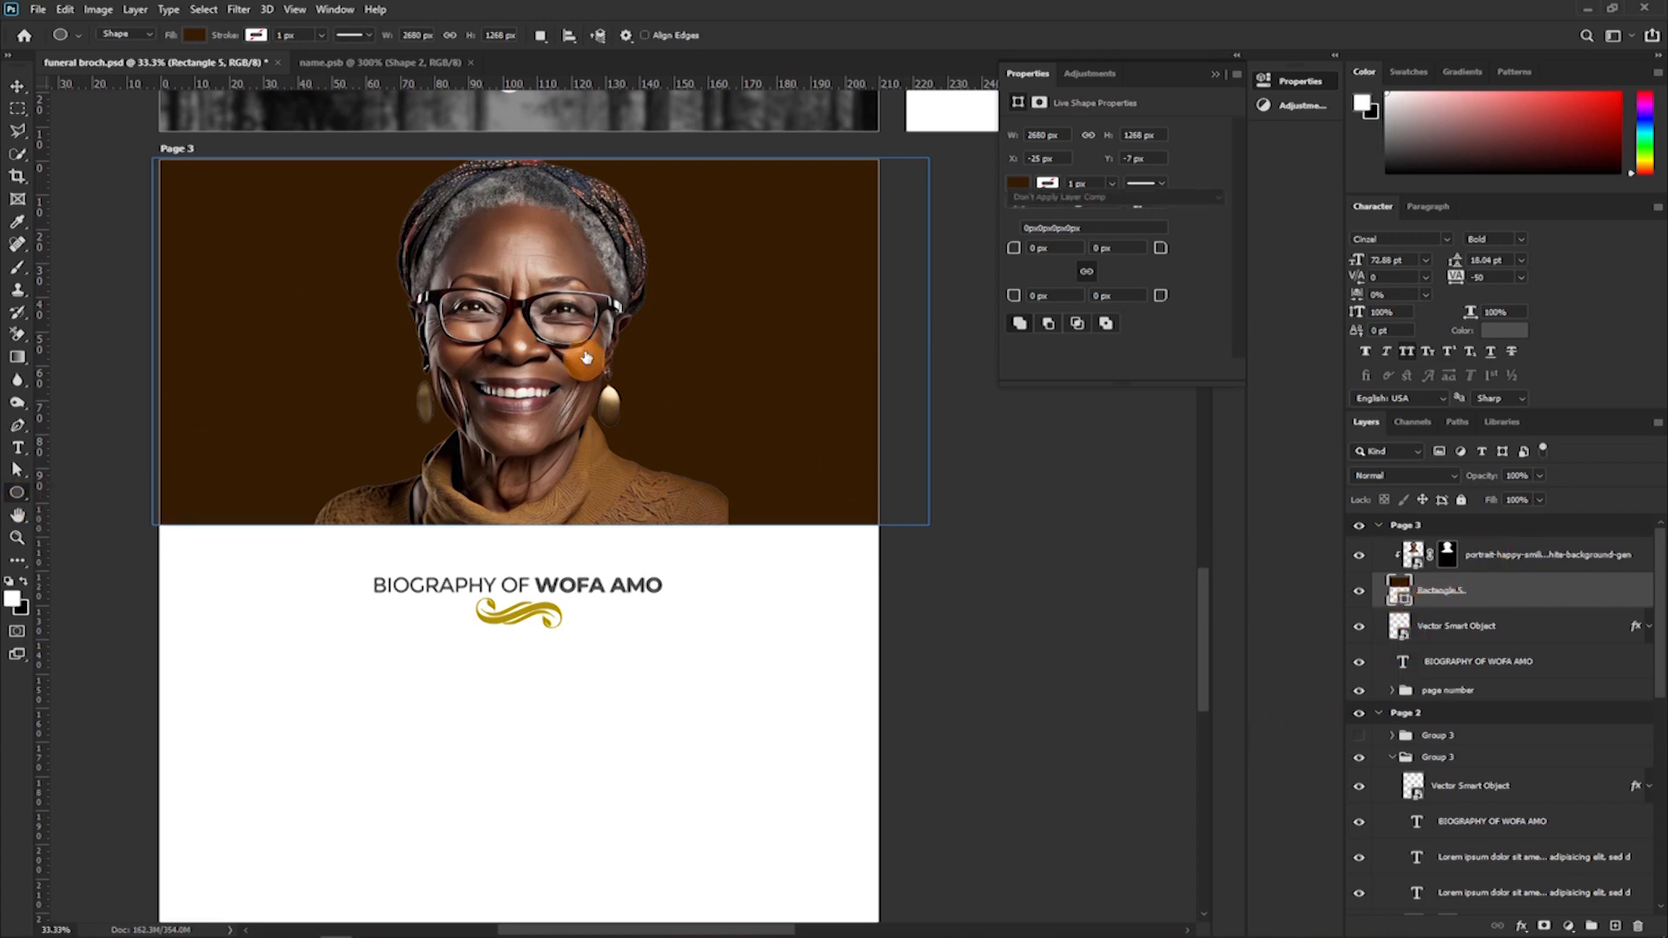
{"action": "left_click_drag", "start_coordinate": [437, 249], "coordinate": [653, 549]}
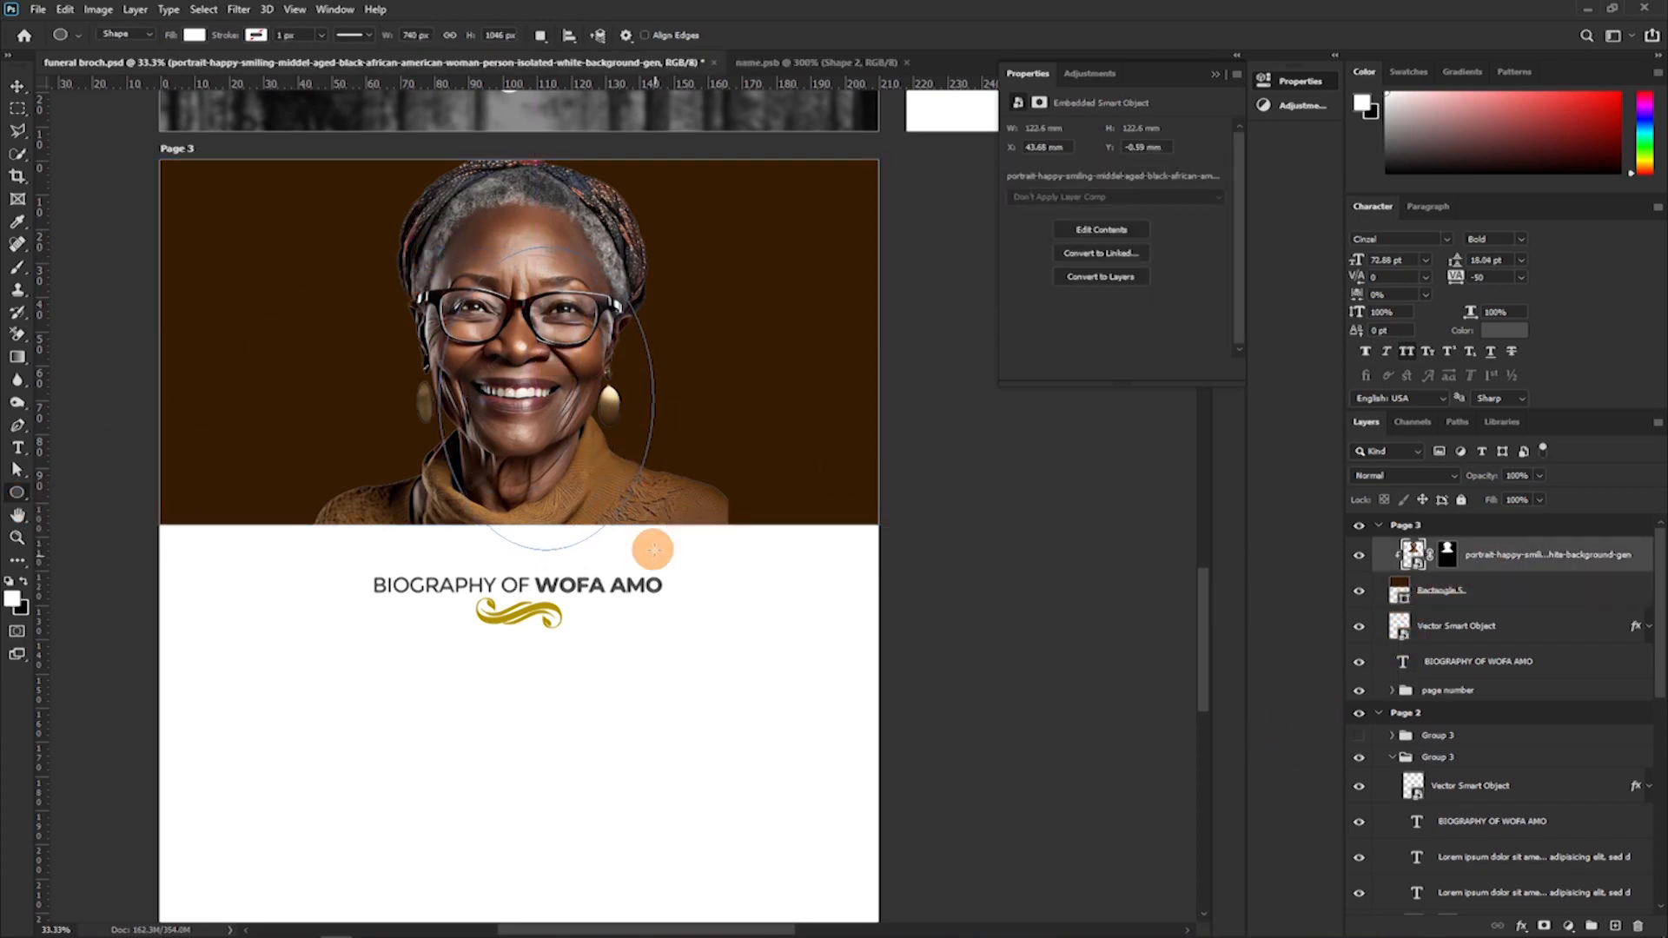
{"action": "left_click_drag", "start_coordinate": [1451, 560], "coordinate": [1452, 608]}
{"action": "key", "text": "v"}
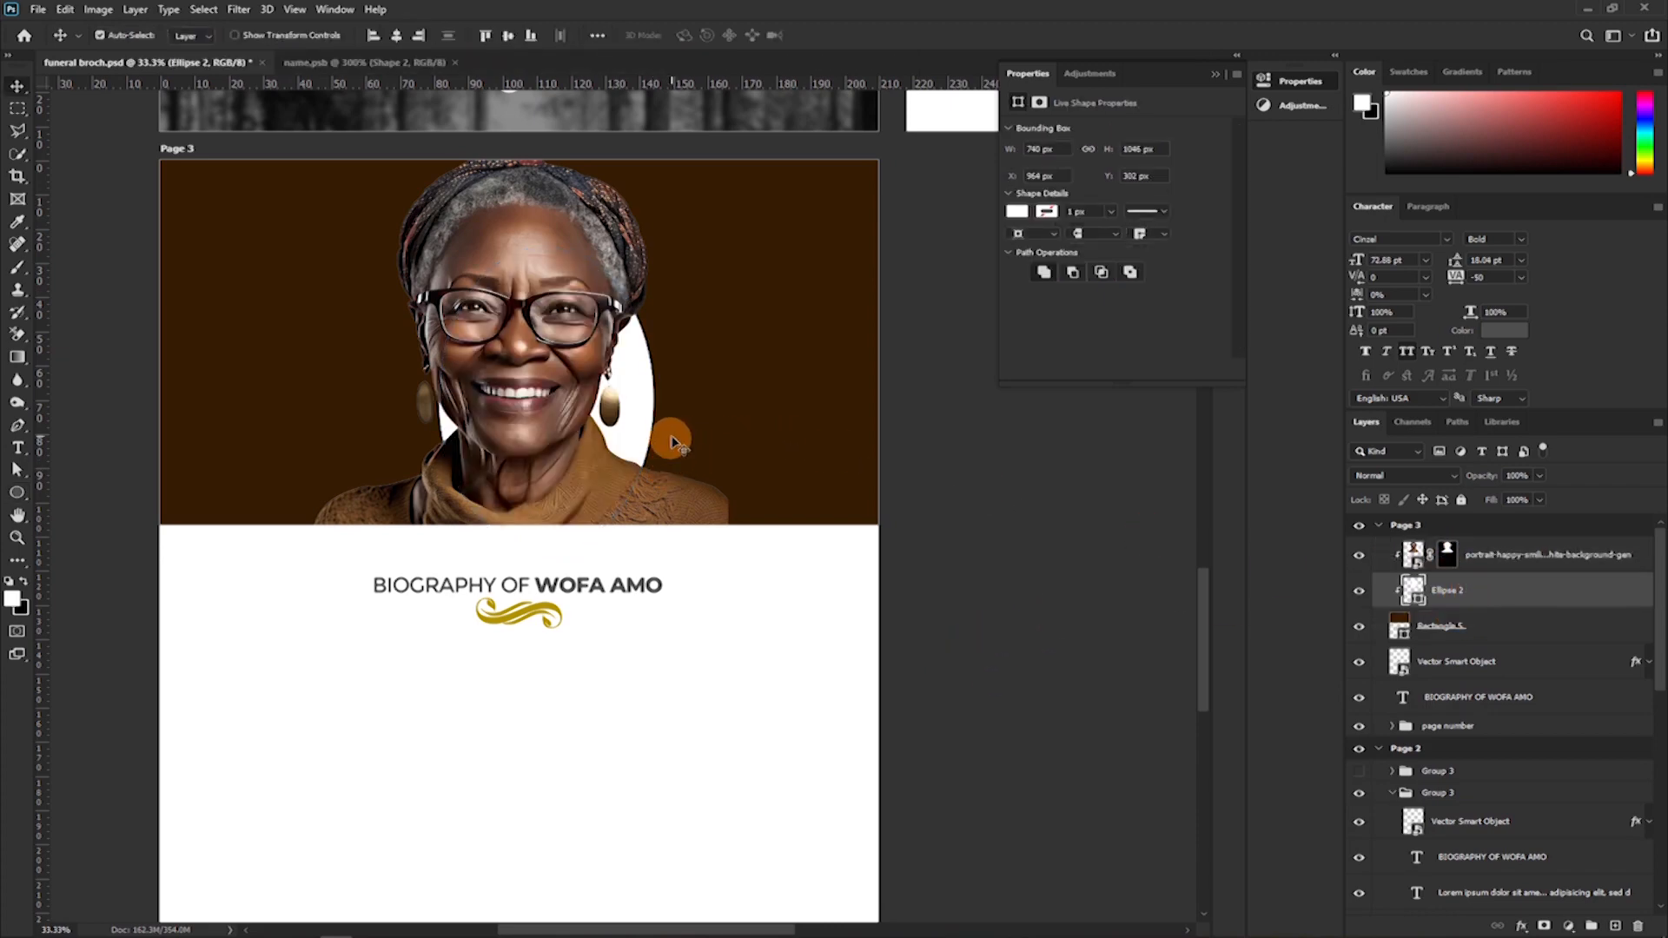
{"action": "left_click_drag", "start_coordinate": [563, 386], "coordinate": [539, 359]}
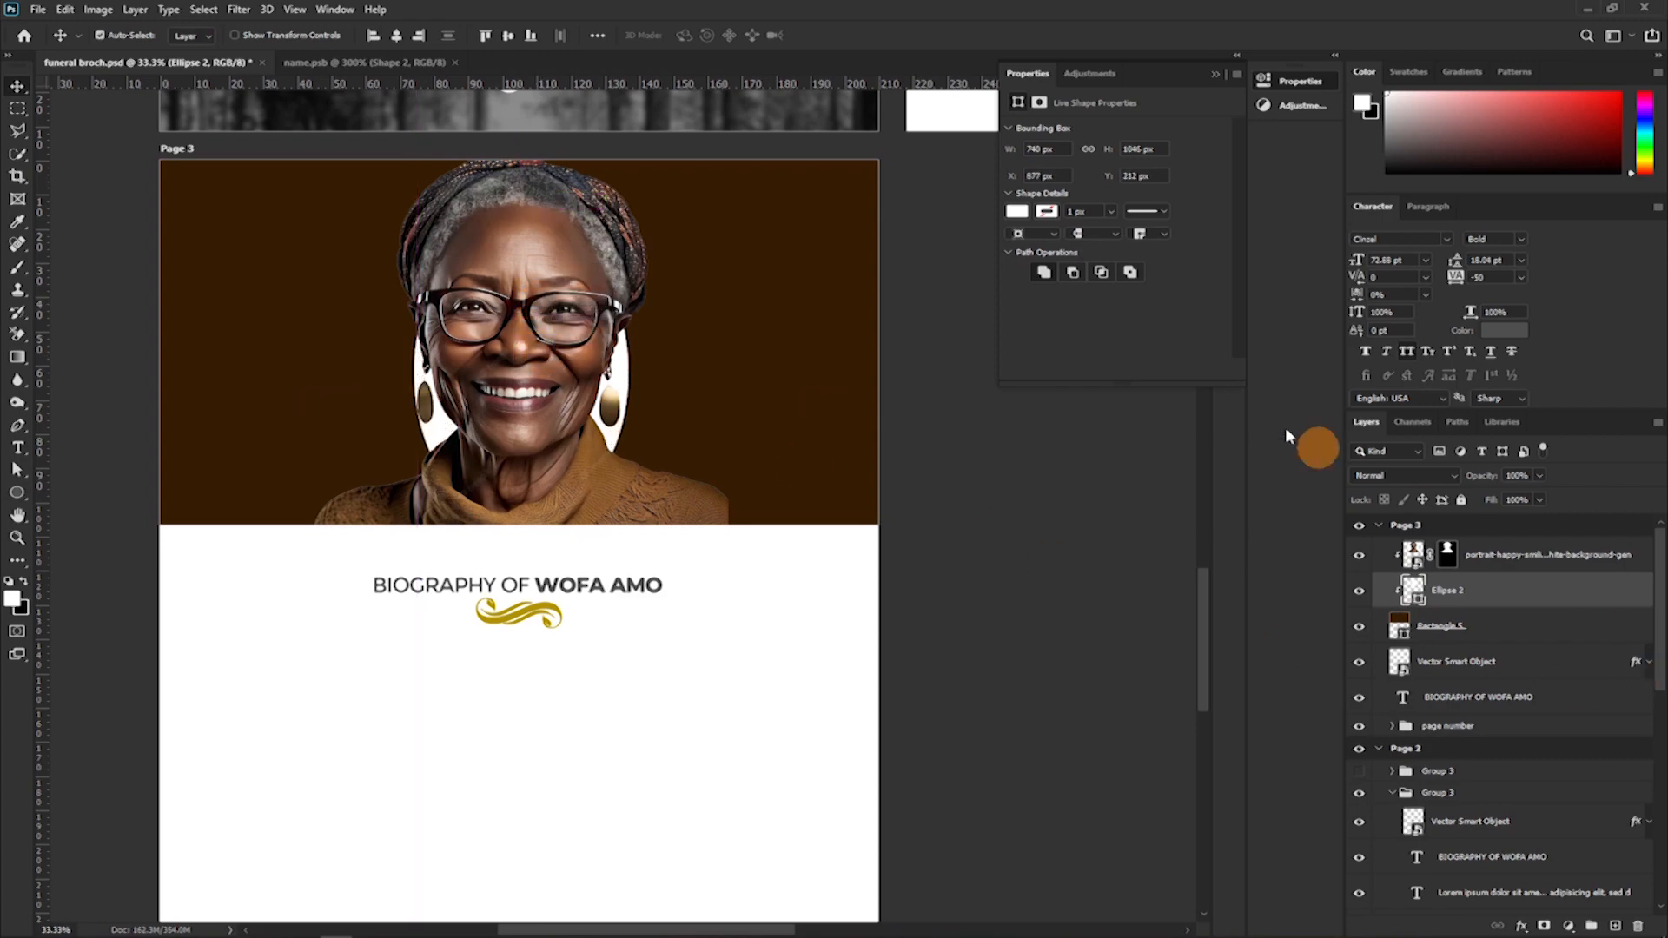
Convert the white ellipse to a smart object and soften it with a Gaussian Blur of about 309 pixels.
{"action": "left_click", "coordinate": [239, 9]}
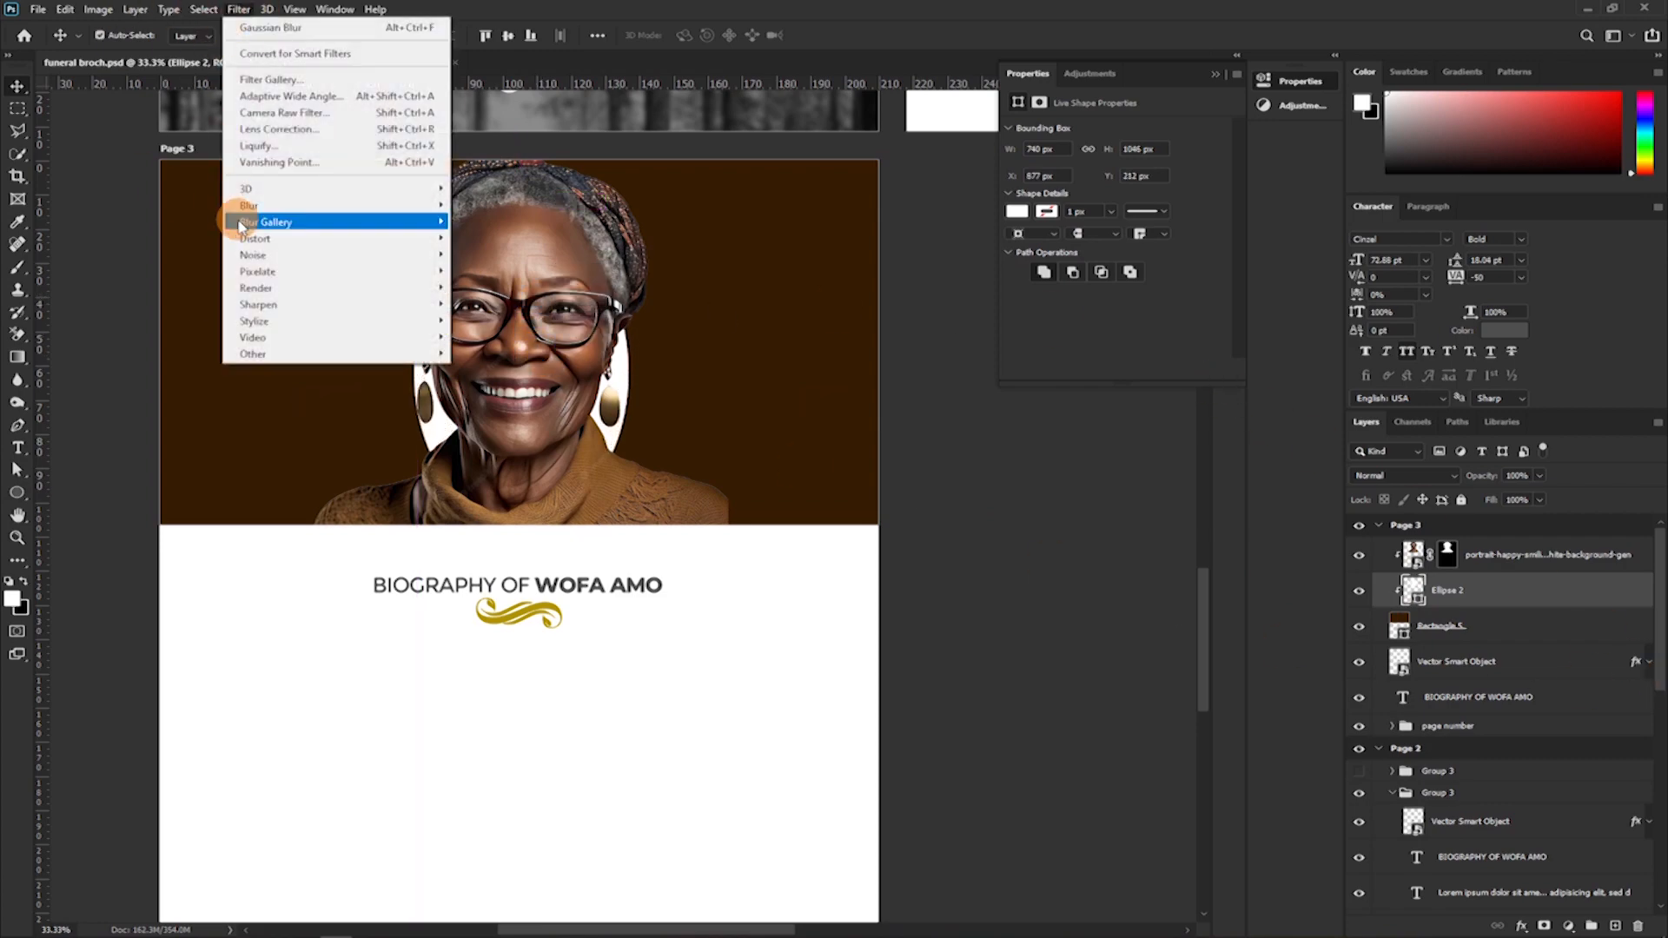
{"action": "mouse_move", "coordinate": [261, 206]}
{"action": "left_click", "coordinate": [506, 272]}
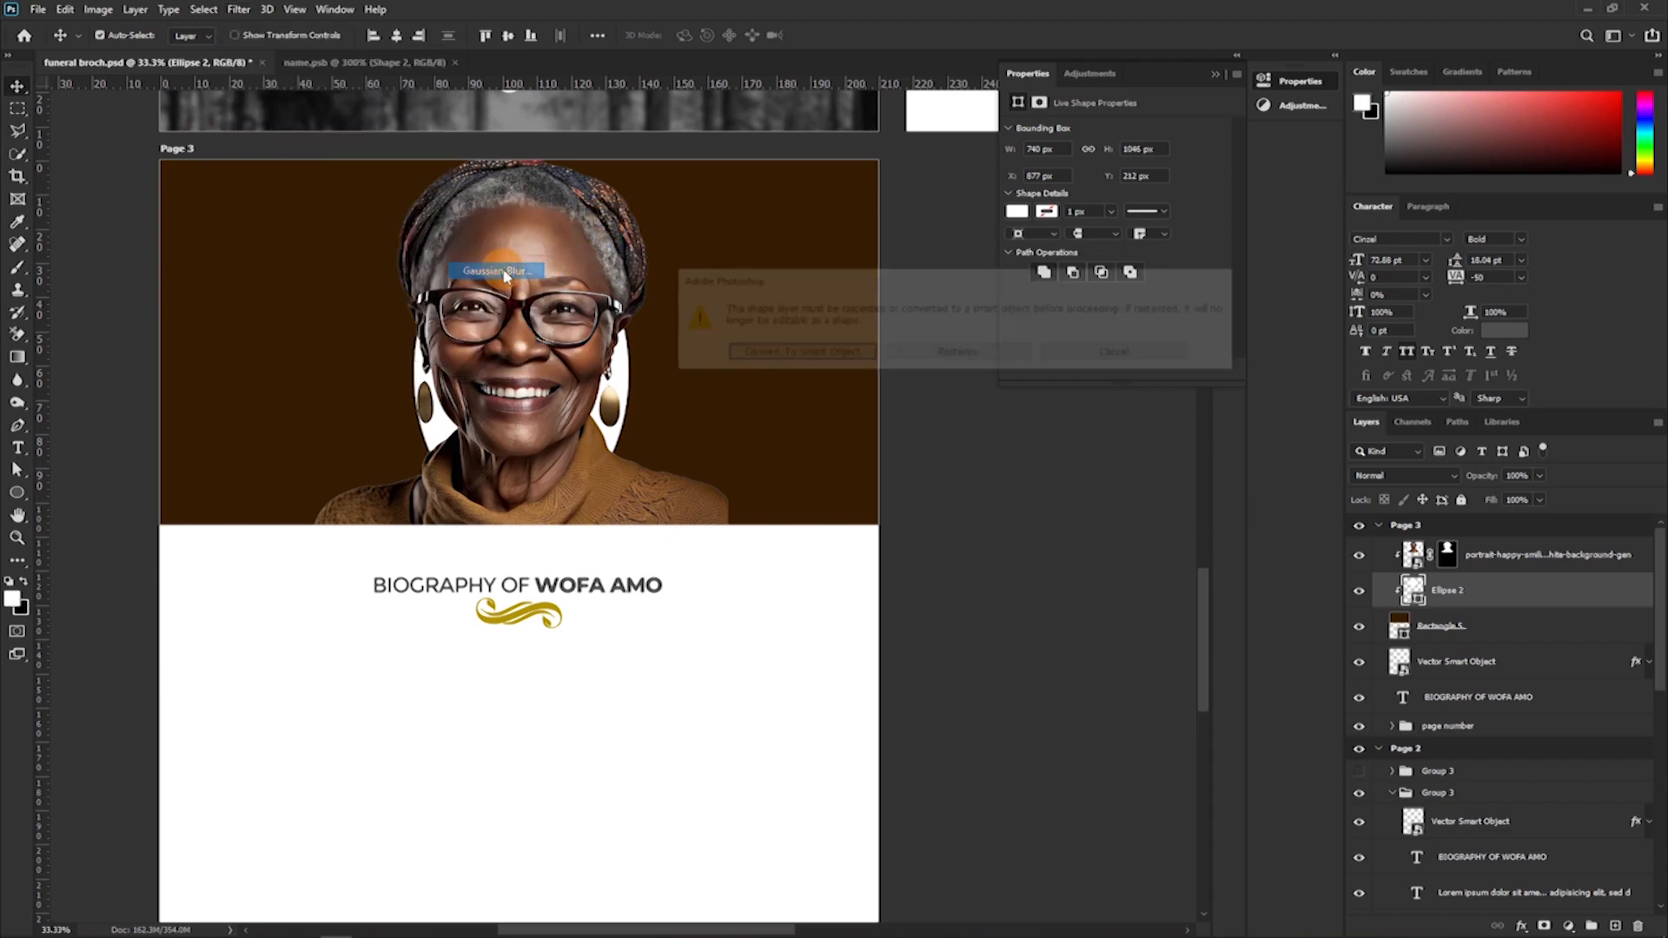
{"action": "left_click", "coordinate": [796, 354]}
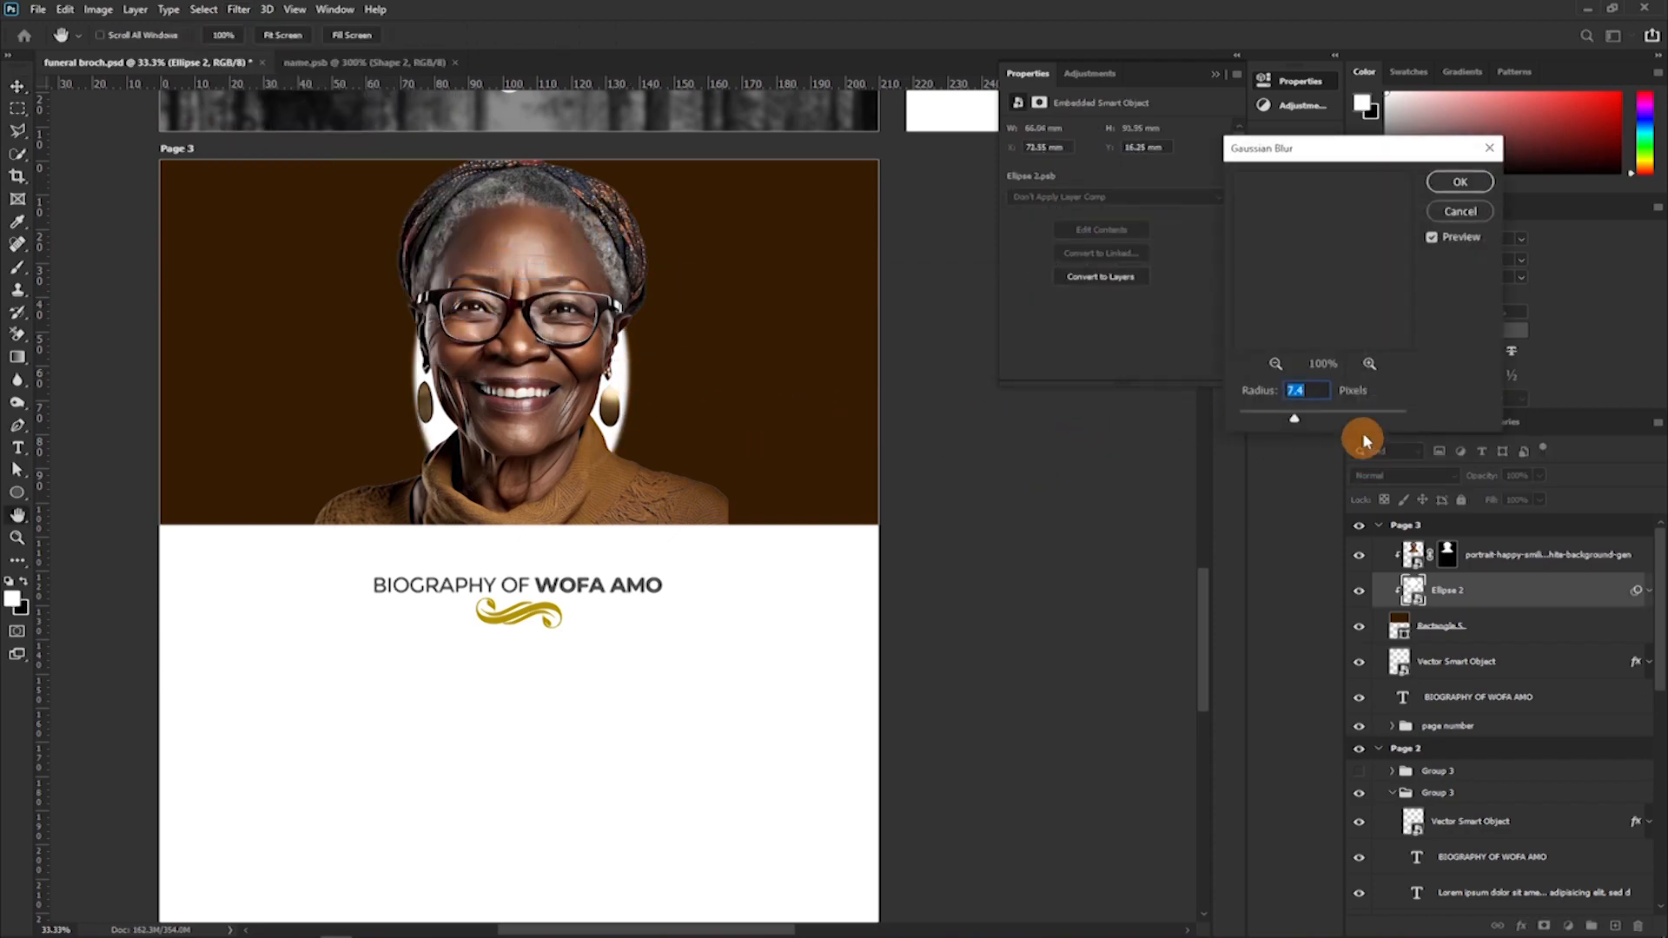
{"action": "left_click", "coordinate": [1370, 418]}
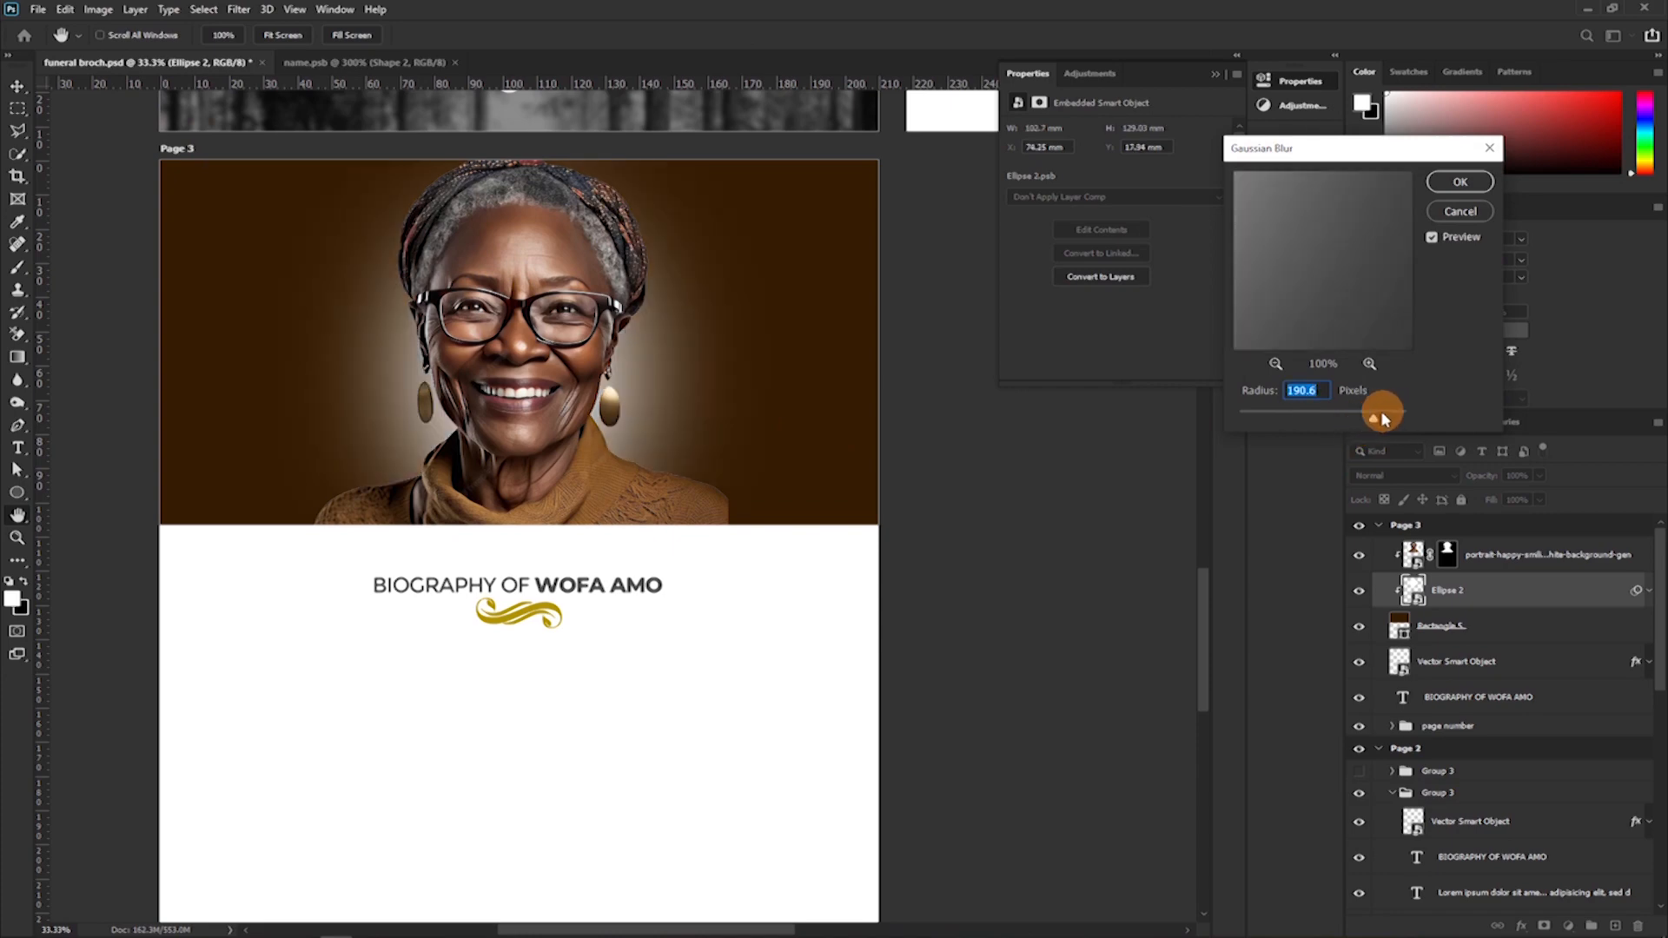
{"action": "left_click_drag", "start_coordinate": [1382, 418], "coordinate": [1380, 418]}
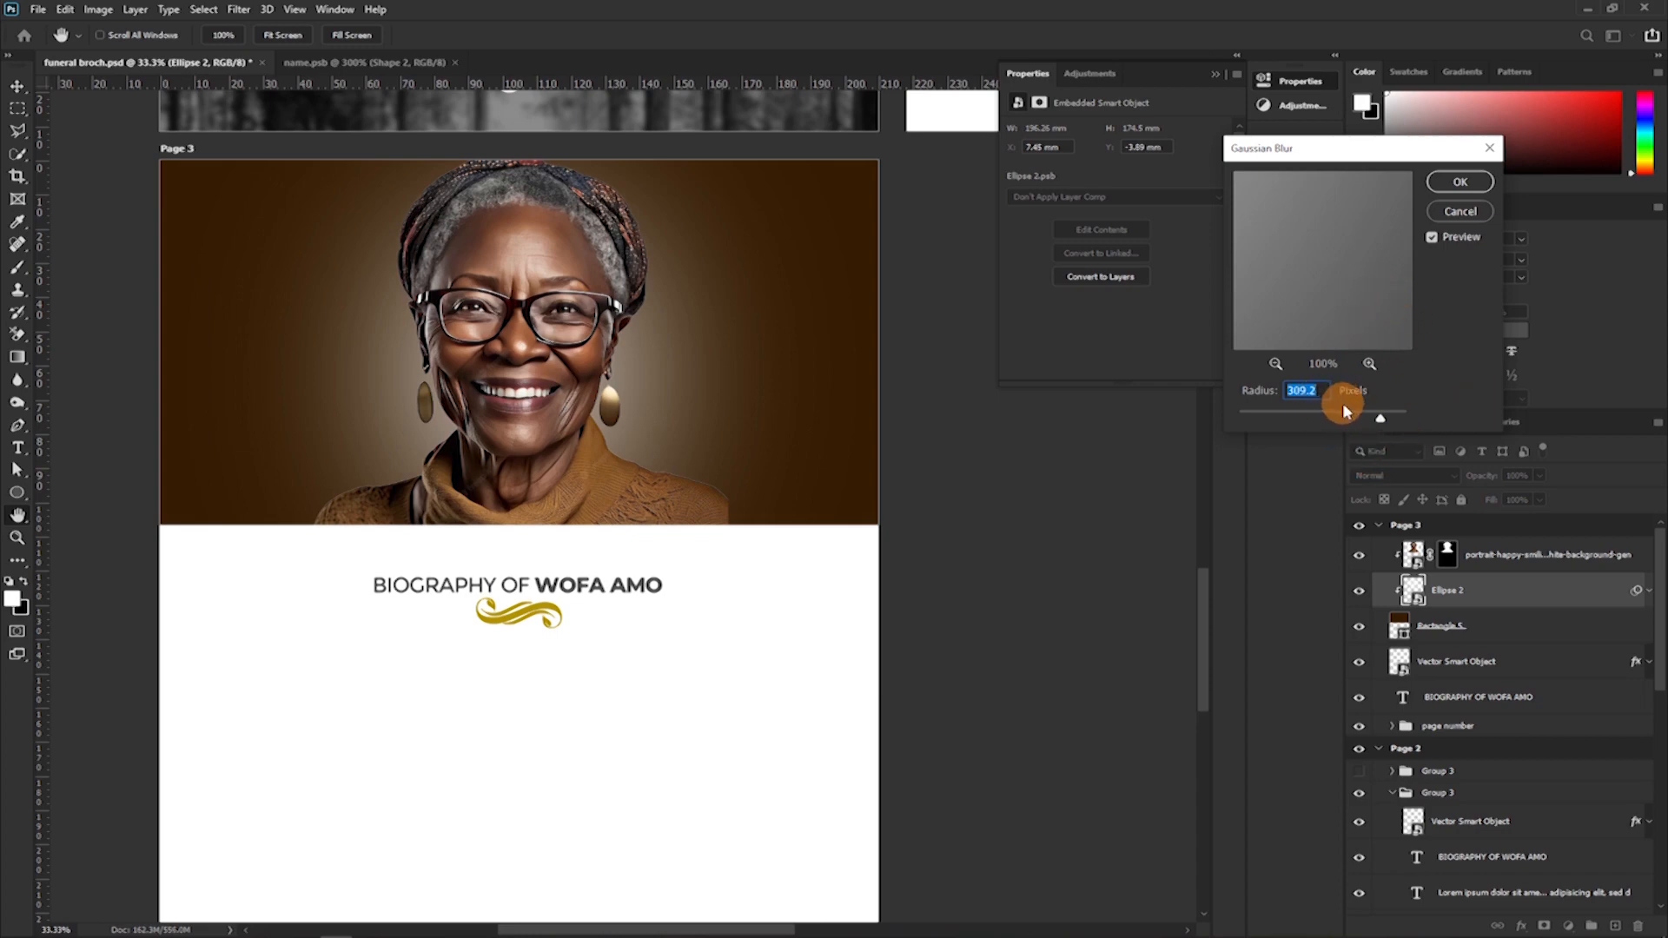
Nudge the page heading and its gold flourish up toward the banner's lower edge.
{"action": "key", "text": "Up"}
{"action": "key", "text": "Up"}
{"action": "key", "text": "Up"}
{"action": "key", "text": "Up"}
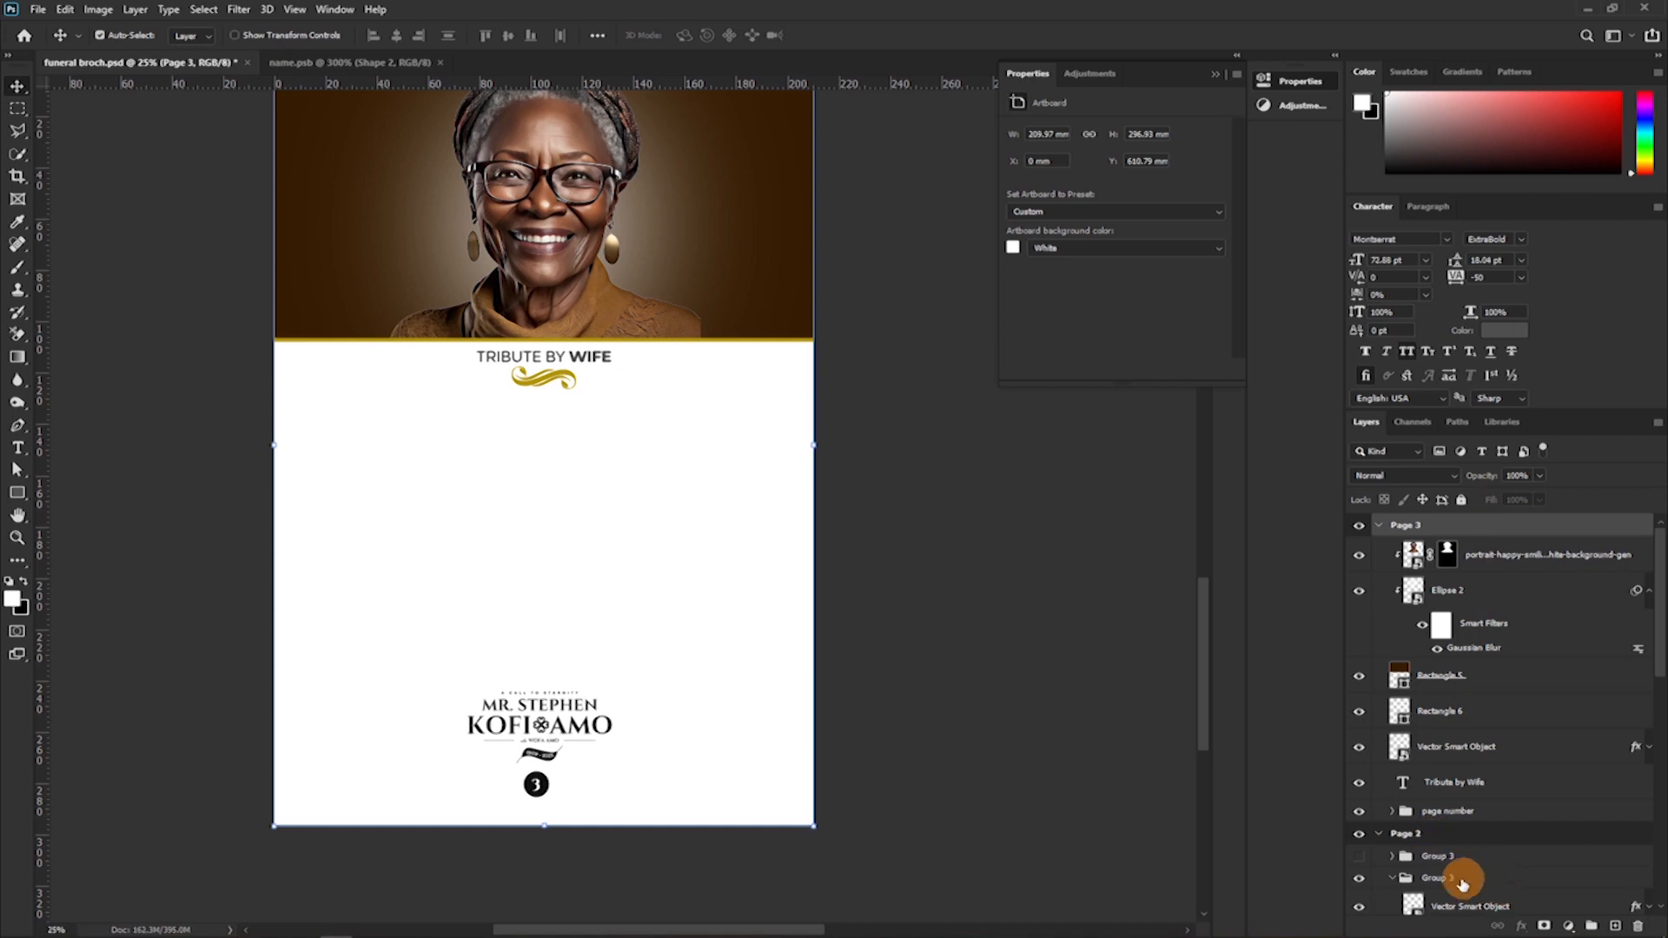
Copy both Lorem ipsum text columns from the Page 2 photo layout into the Page 3 artboard, above its other layers.
{"action": "scroll", "coordinate": [1468, 781], "scroll_direction": "down", "scroll_amount": 5}
{"action": "left_click", "coordinate": [1464, 746]}
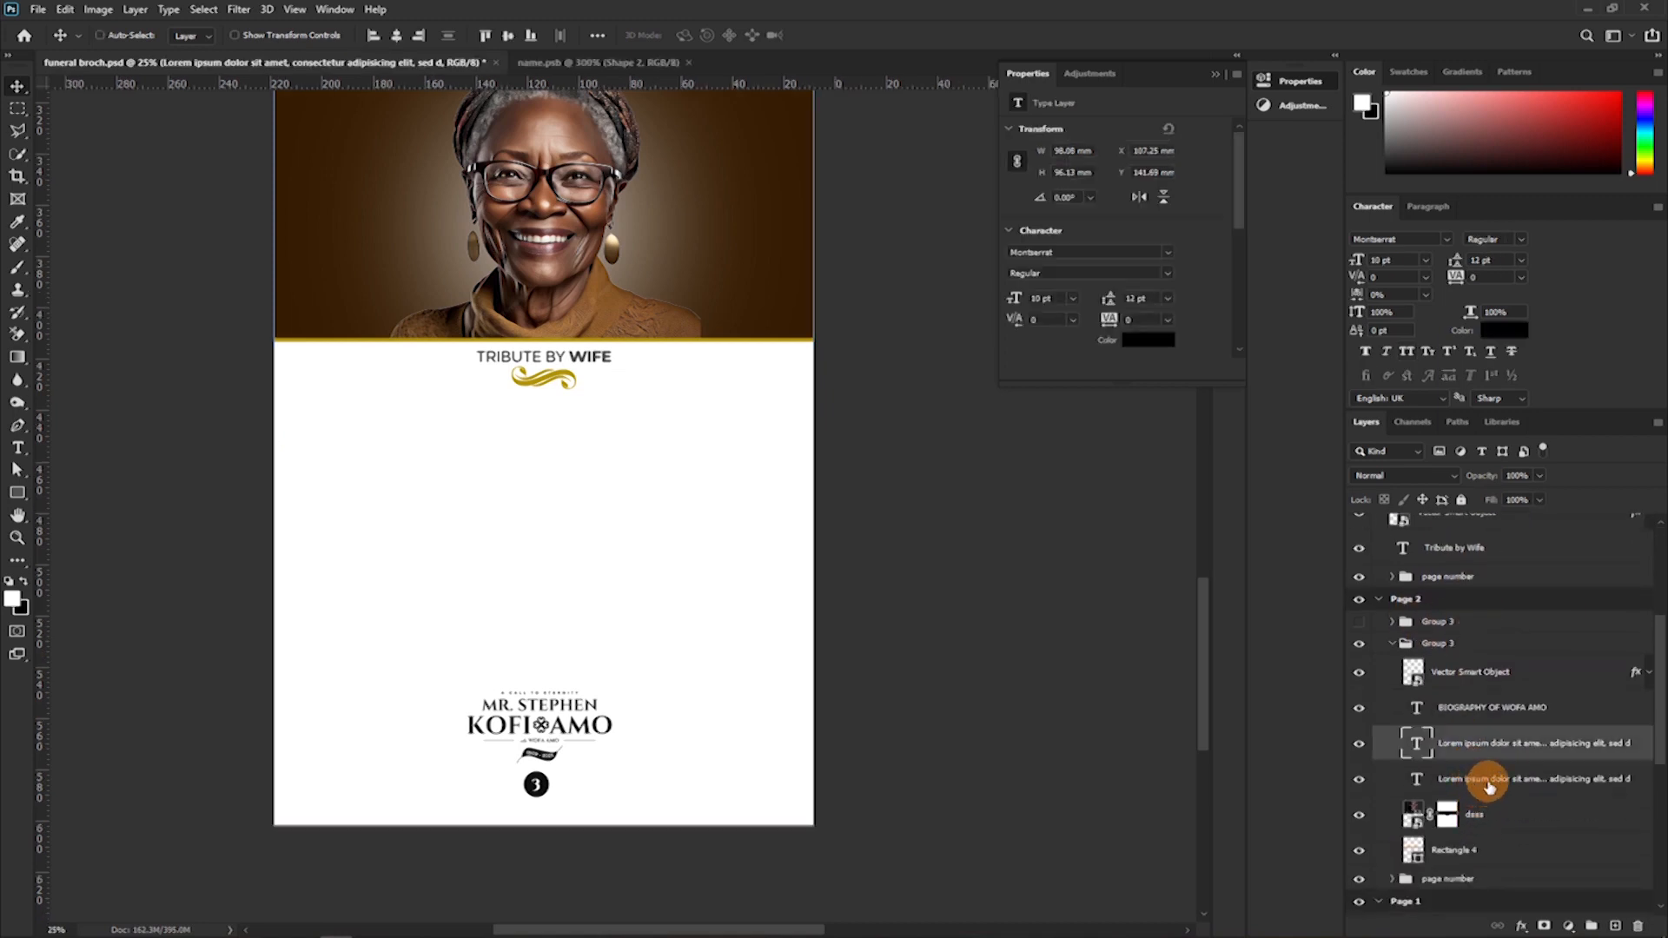
{"action": "left_click", "coordinate": [1487, 780], "text": "shift"}
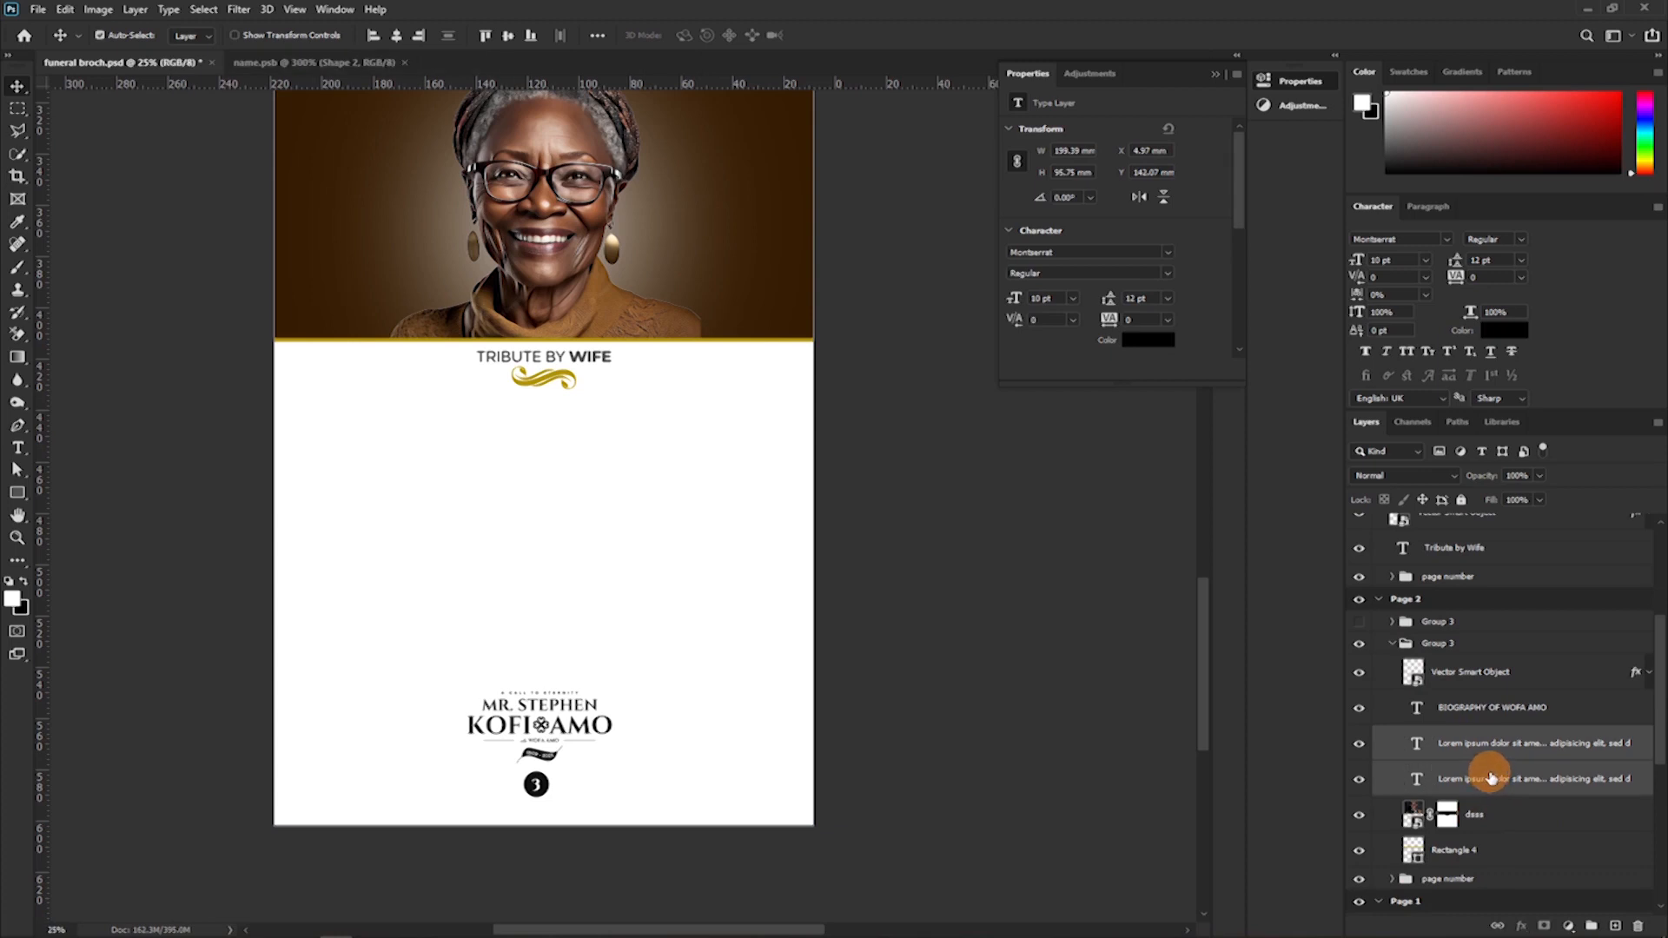
{"action": "left_click_drag", "start_coordinate": [1490, 749], "coordinate": [1486, 572]}
{"action": "left_click_drag", "start_coordinate": [1481, 486], "coordinate": [1420, 560]}
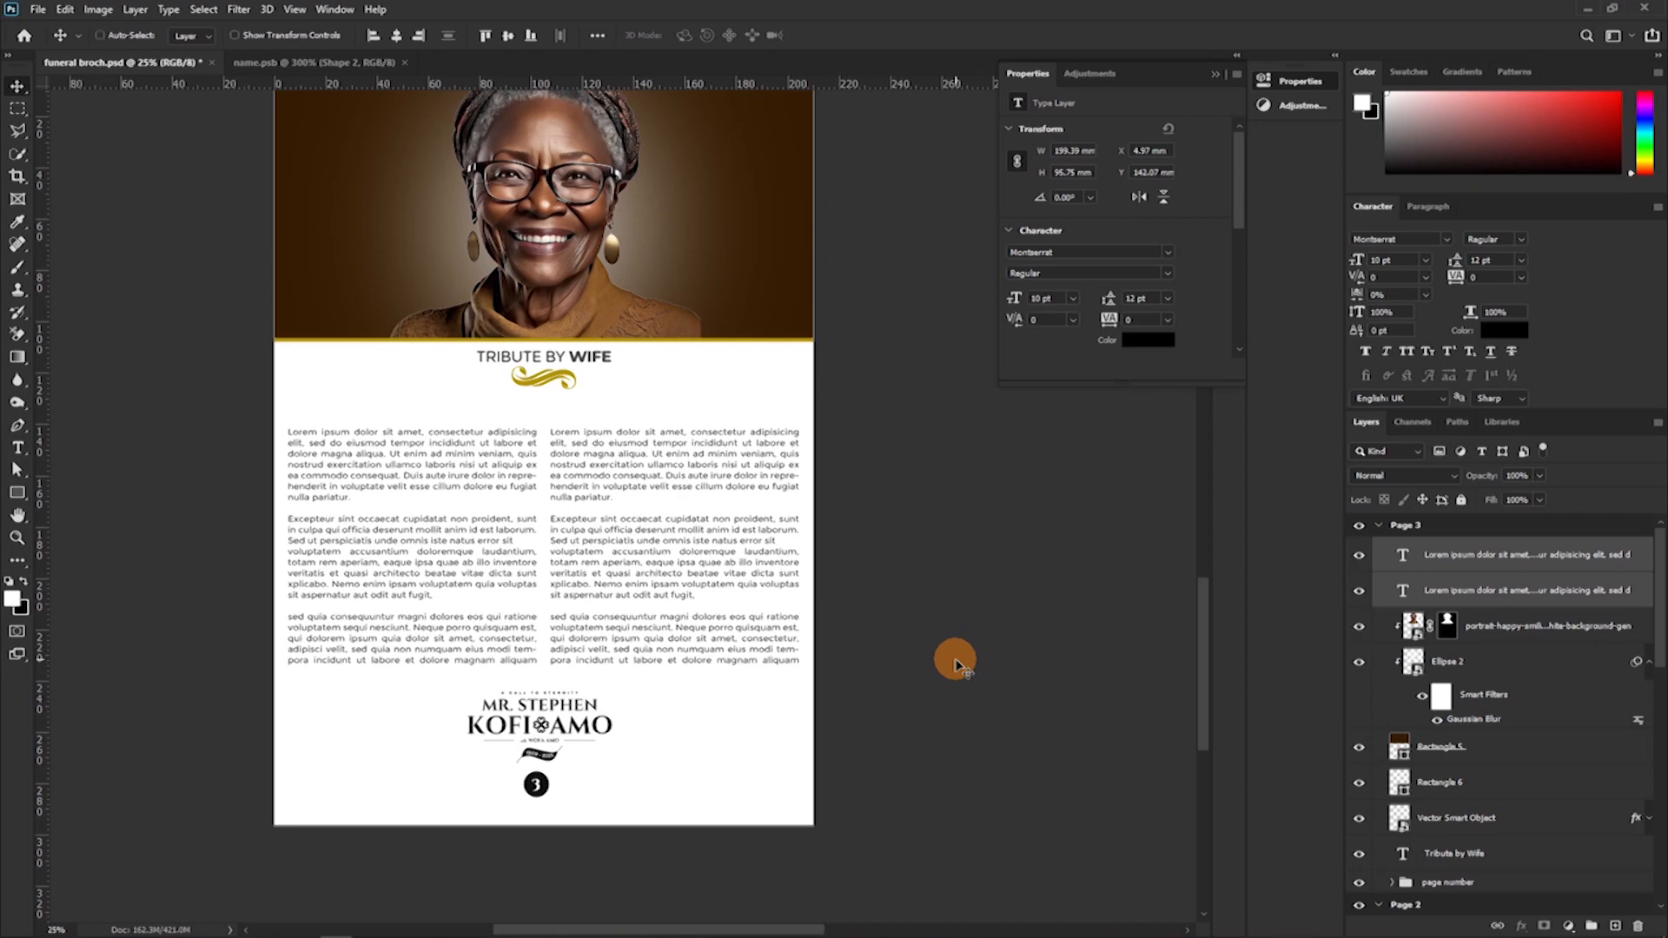
Nudge the Tribute by Wife heading and its gold flourish slightly down from the banner.
{"action": "key", "text": "ctrl+plus"}
{"action": "left_click_drag", "start_coordinate": [678, 503], "coordinate": [863, 528]}
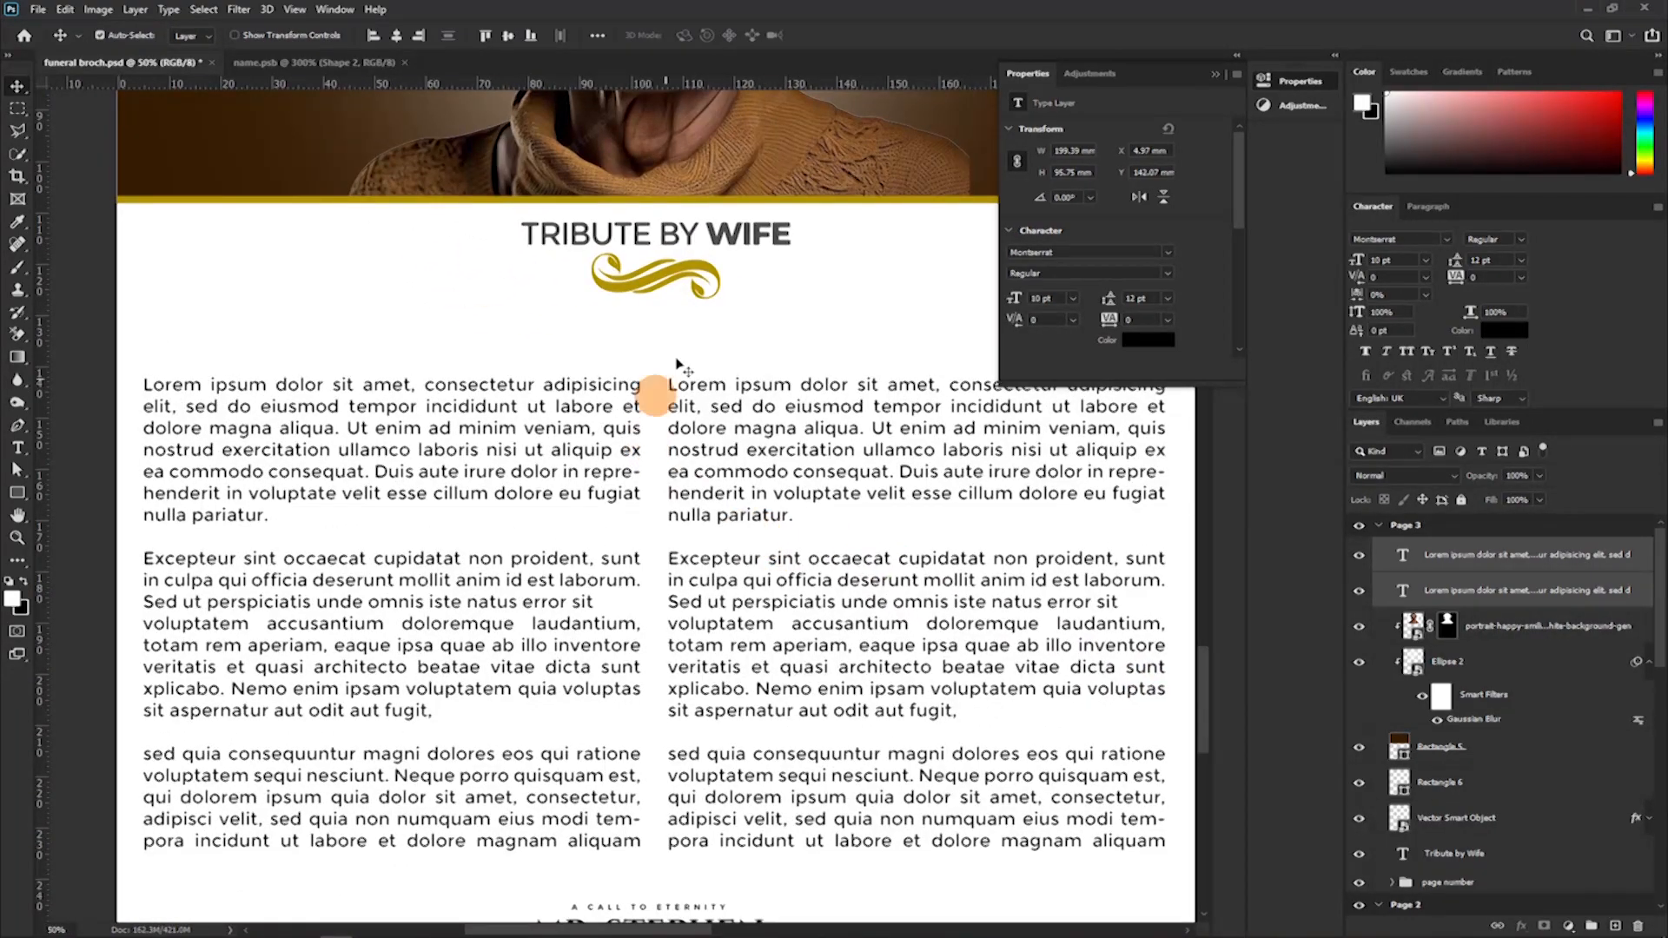
{"action": "left_click", "coordinate": [696, 278]}
{"action": "left_click", "coordinate": [689, 233], "text": "shift"}
{"action": "key", "text": "shift+Down"}
{"action": "key", "text": "shift+Down"}
Extend the text frames of both Page 3 columns upward so the text starts closer beneath the flourish.
{"action": "left_click", "coordinate": [568, 451]}
{"action": "double_click", "coordinate": [568, 452]}
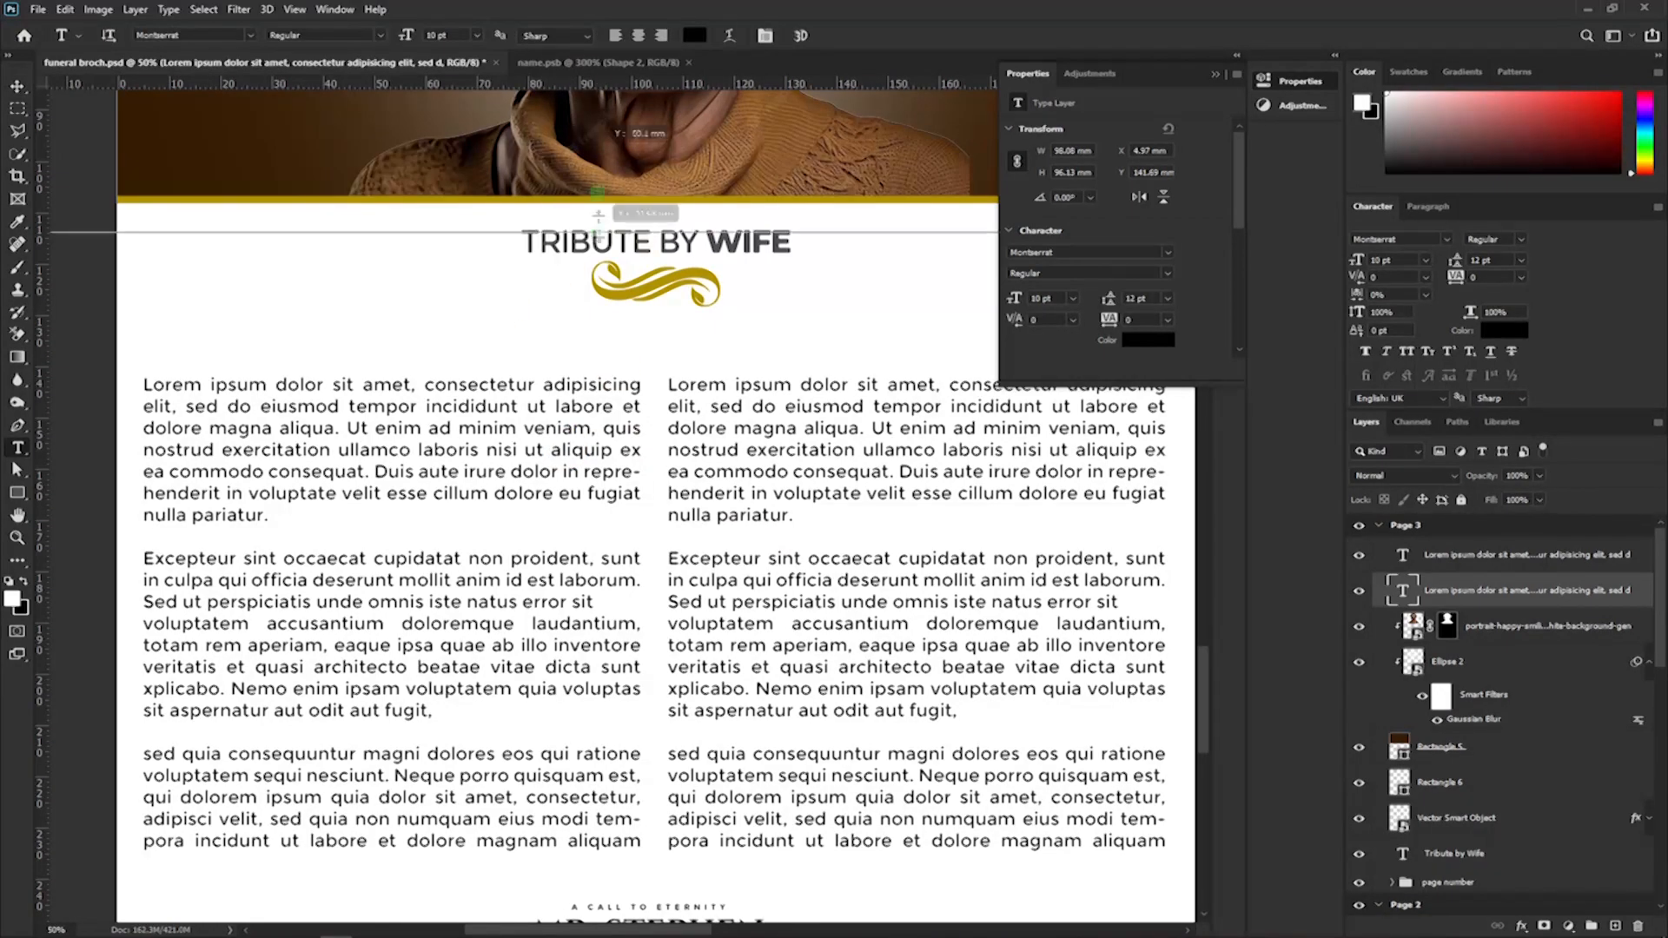
{"action": "left_click_drag", "start_coordinate": [392, 376], "coordinate": [380, 334]}
{"action": "scroll", "coordinate": [381, 334], "scroll_direction": "down", "scroll_amount": 1}
{"action": "left_click", "coordinate": [804, 373]}
{"action": "left_click_drag", "start_coordinate": [798, 391], "coordinate": [819, 311]}
{"action": "left_click_drag", "start_coordinate": [916, 281], "coordinate": [912, 239]}
Delete the paragraph beginning "sed quia consequuntur" from the second column of the tribute text.
{"action": "scroll", "coordinate": [943, 435], "scroll_direction": "down", "scroll_amount": 1}
{"action": "triple_click", "coordinate": [1018, 647]}
{"action": "key", "text": "BackSpace"}
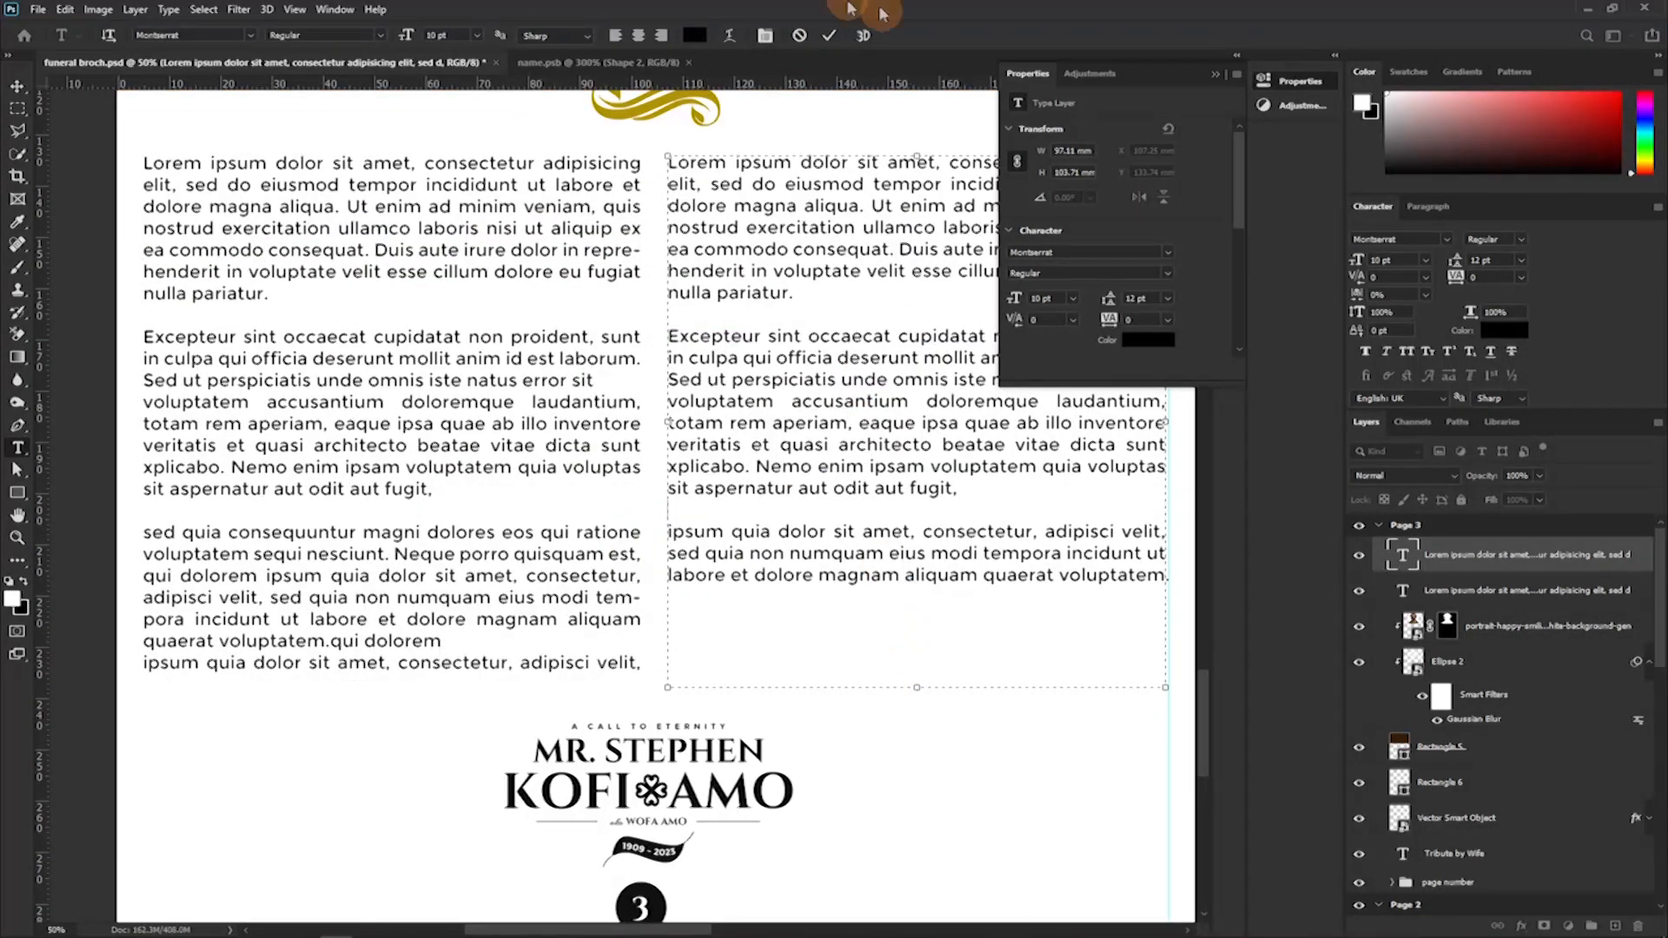
Add the closing line "Rest on my Love" as a separate text layer beneath the second tribute column.
{"action": "left_click", "coordinate": [919, 718]}
{"action": "type", "text": "R"}
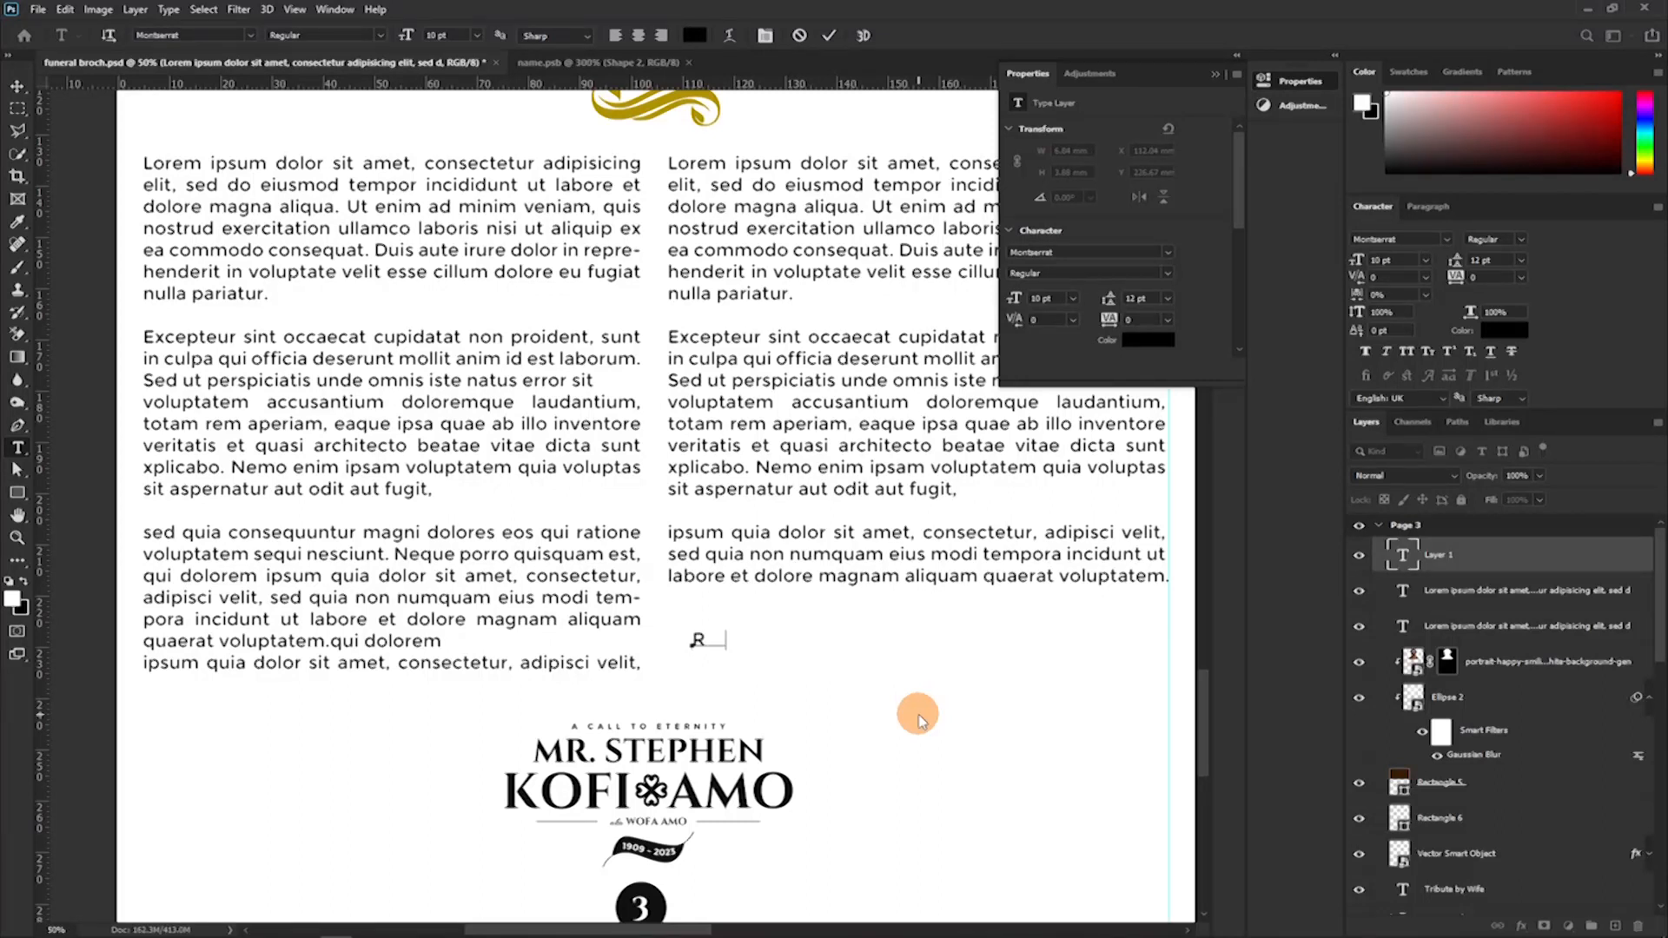
{"action": "type", "text": "est on my Love"}
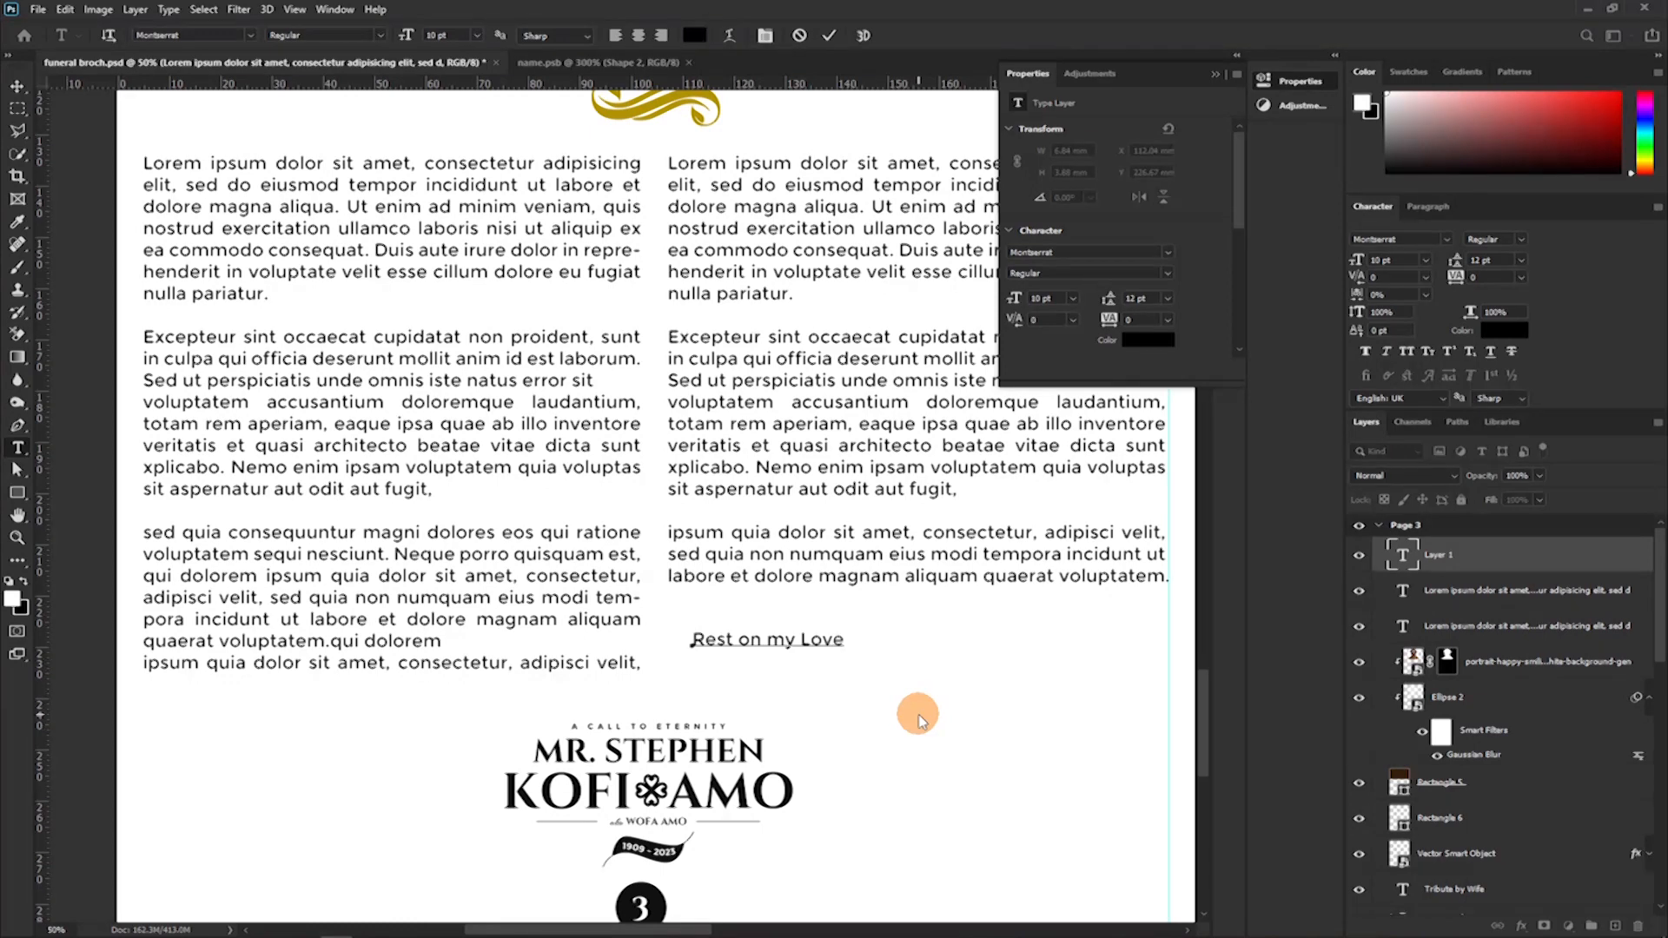
{"action": "left_click", "coordinate": [839, 38]}
Set the closing line in the Robertson Alternate script font and colour it with the gold sampled from the flourish.
{"action": "left_click", "coordinate": [1446, 239]}
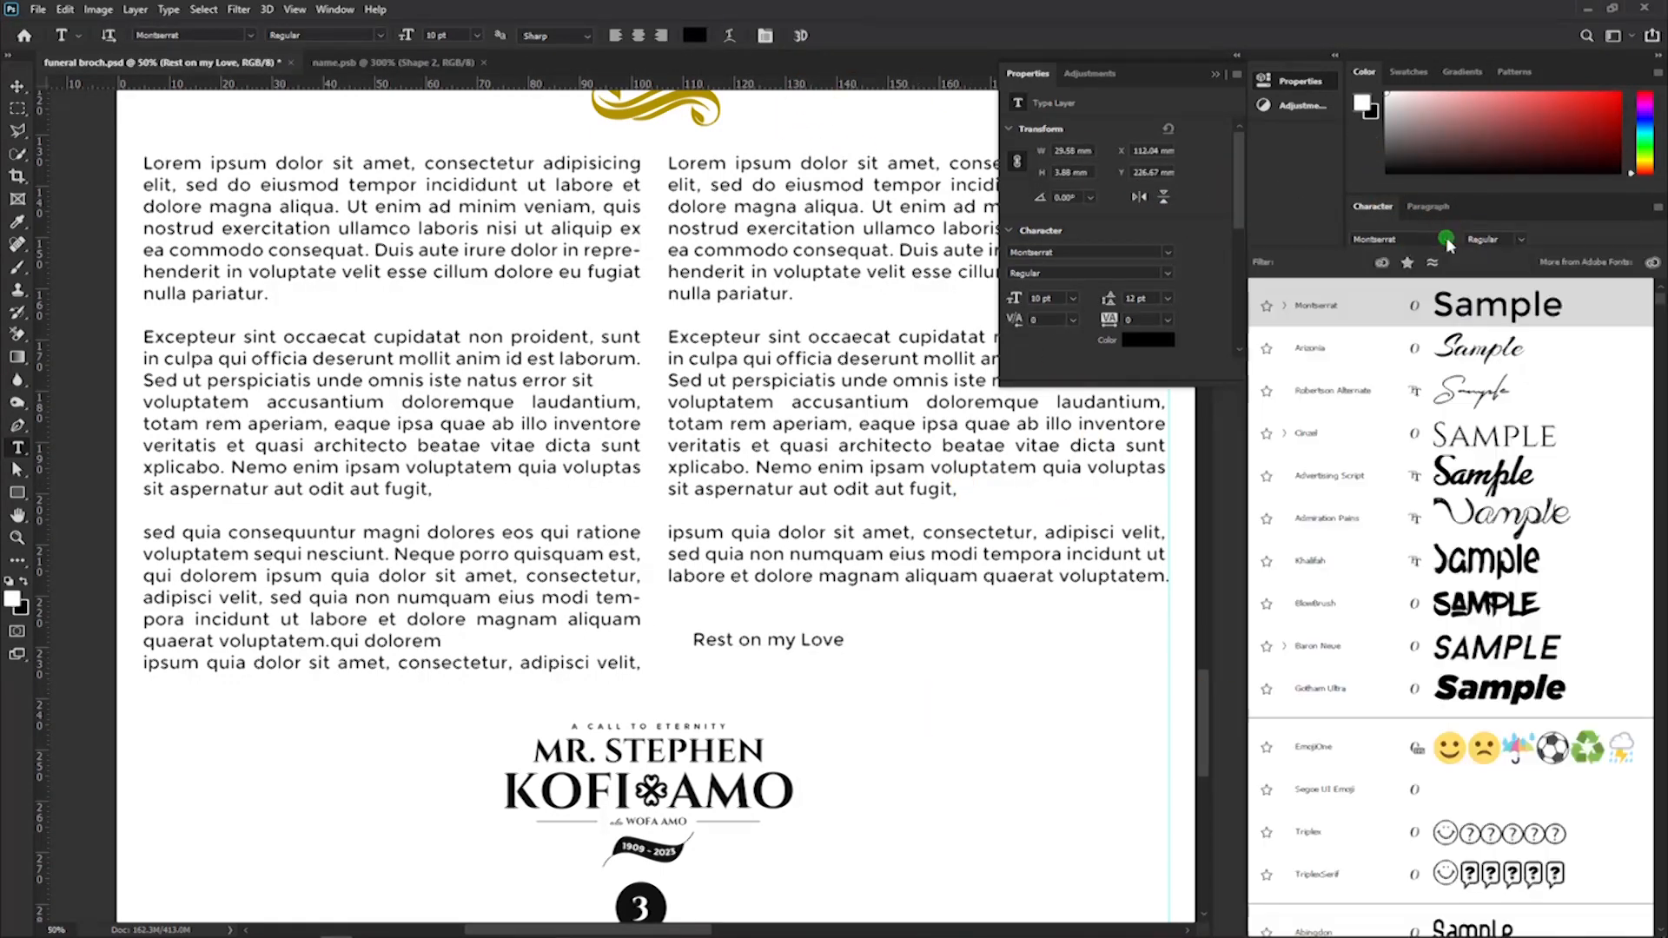
{"action": "left_click", "coordinate": [1447, 391]}
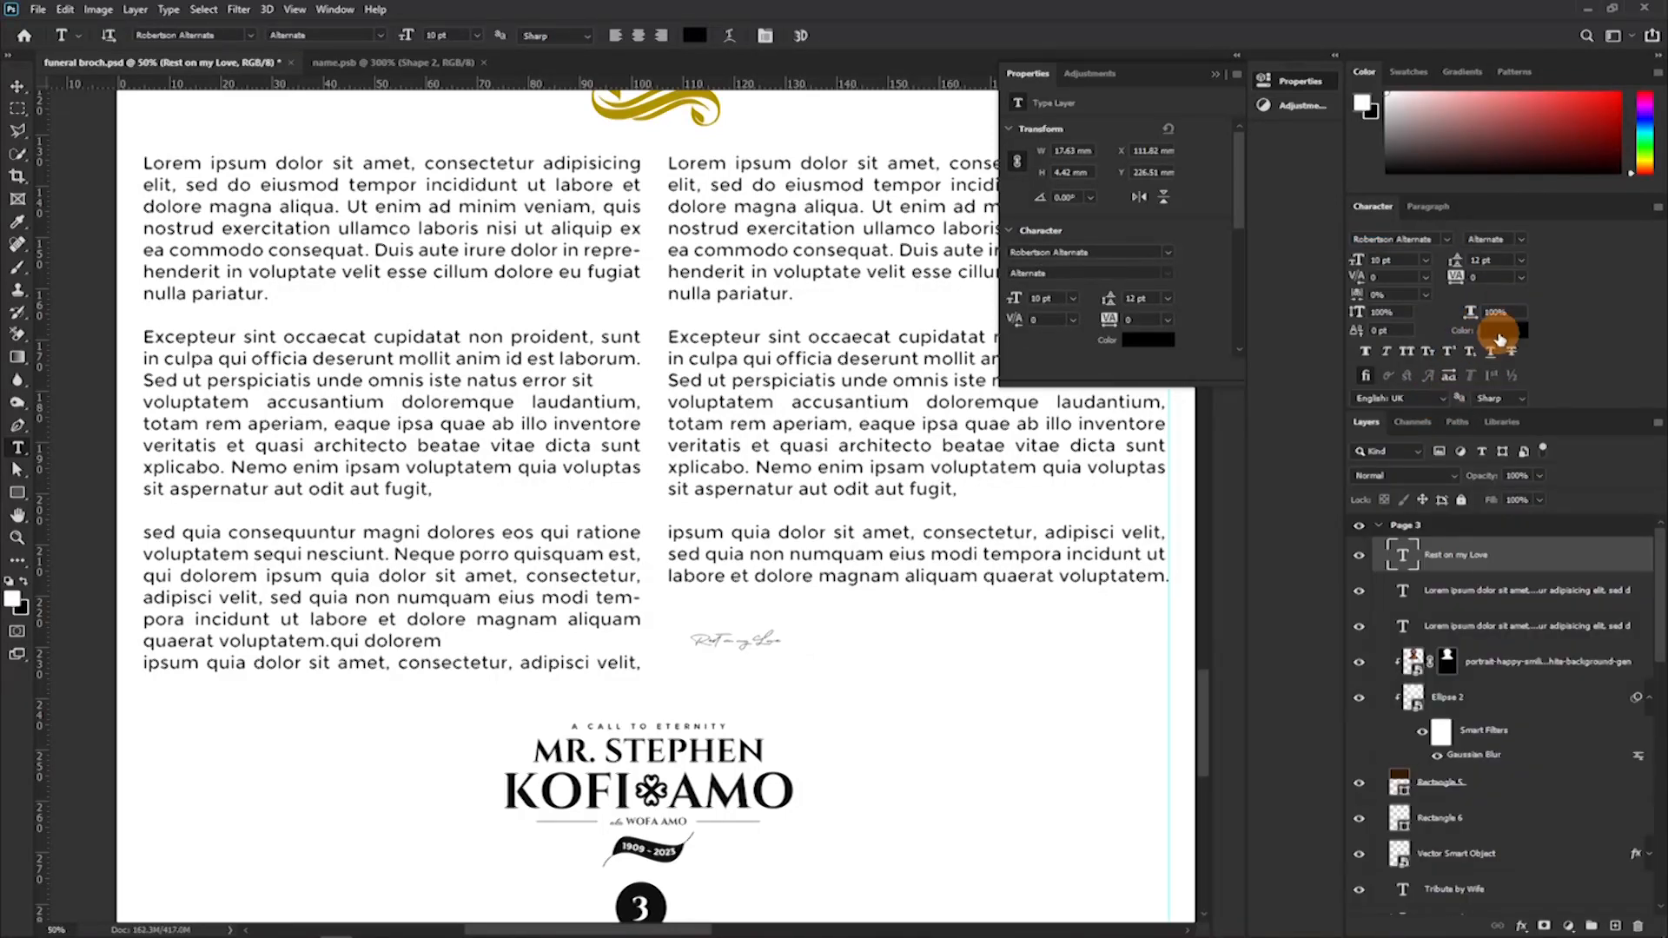
{"action": "left_click", "coordinate": [1487, 330]}
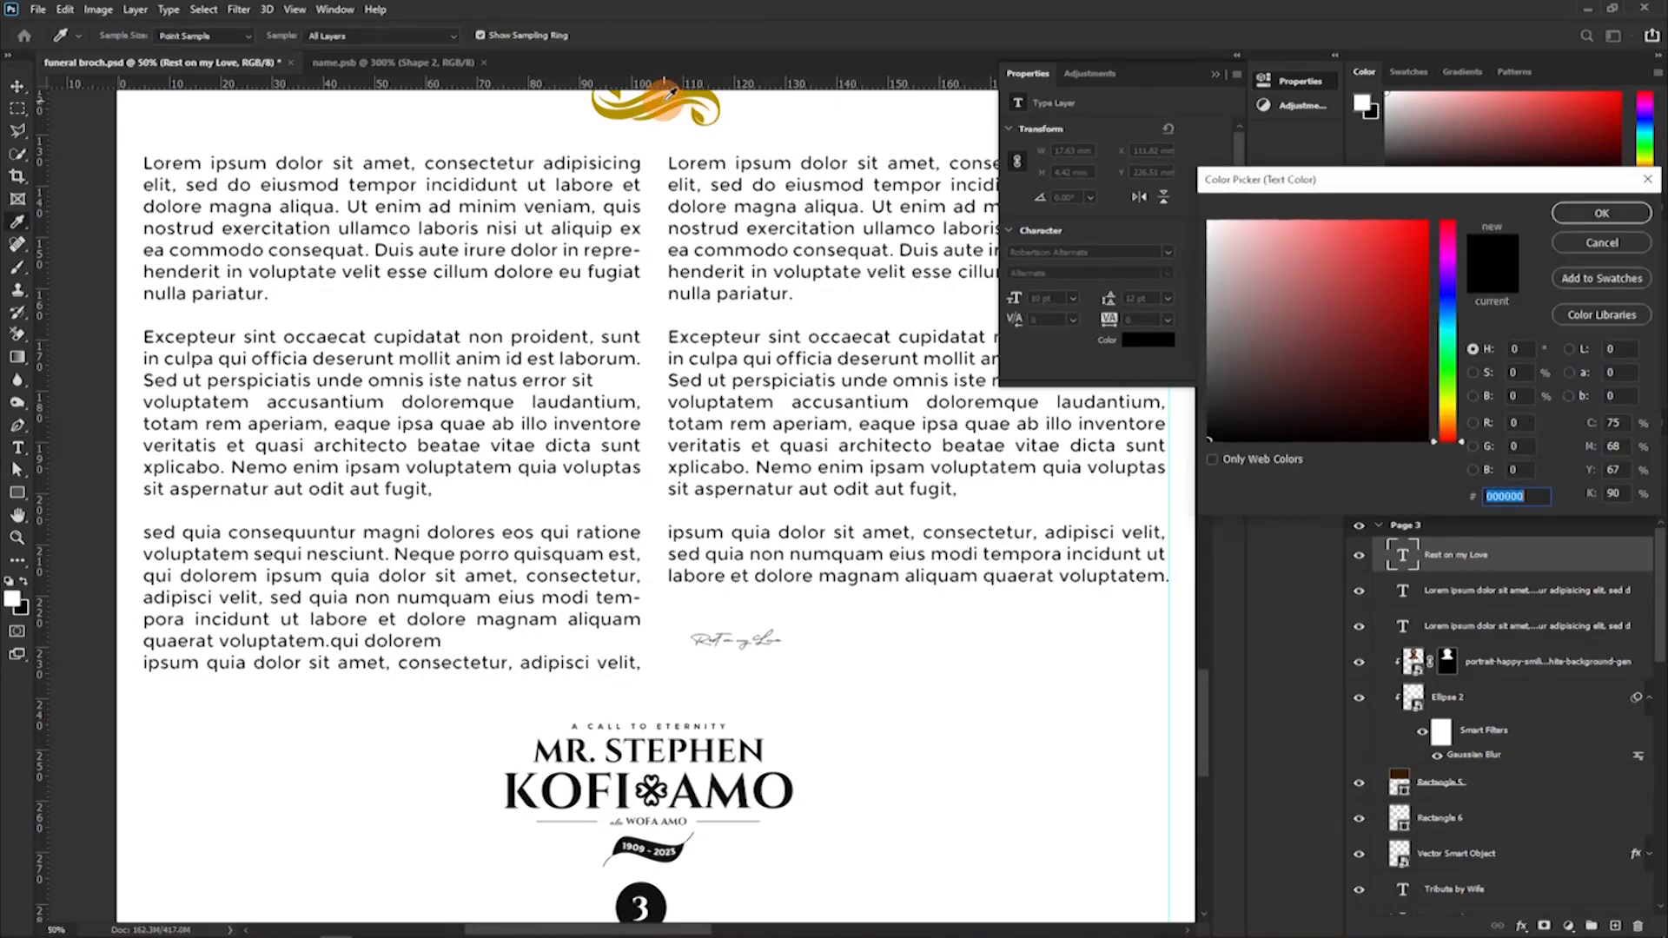
{"action": "left_click", "coordinate": [673, 106]}
{"action": "left_click", "coordinate": [1602, 214]}
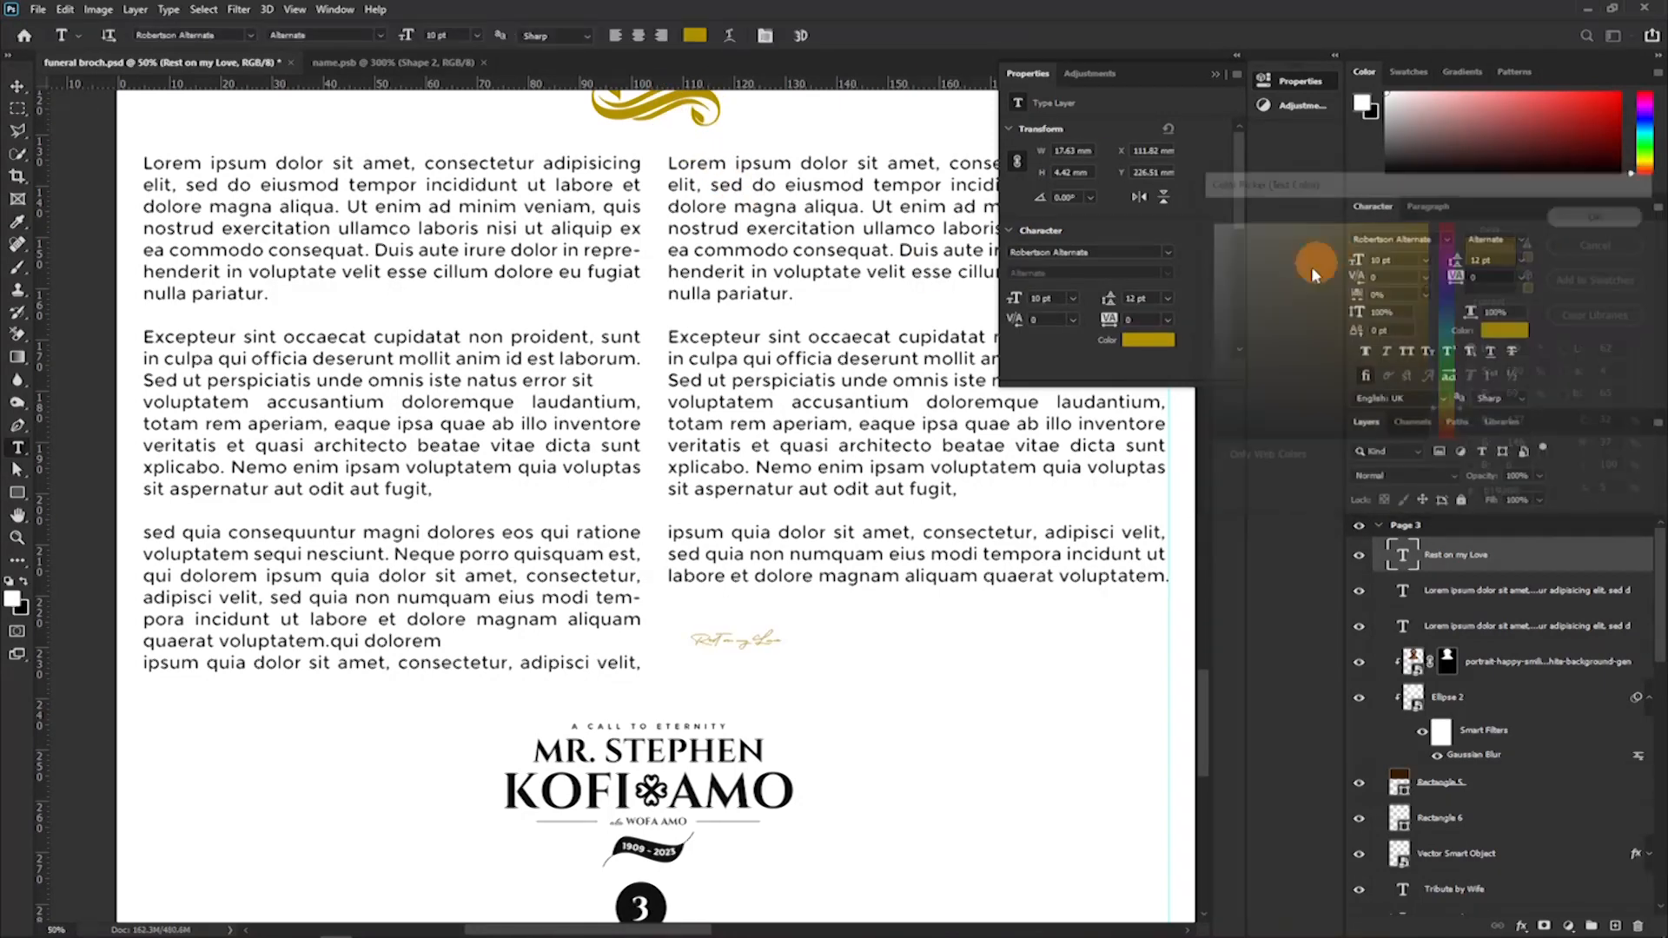
Scale up the "Rest on my Love" line proportionally to about 342%, filling the space under the second column.
{"action": "key", "text": "ctrl+t"}
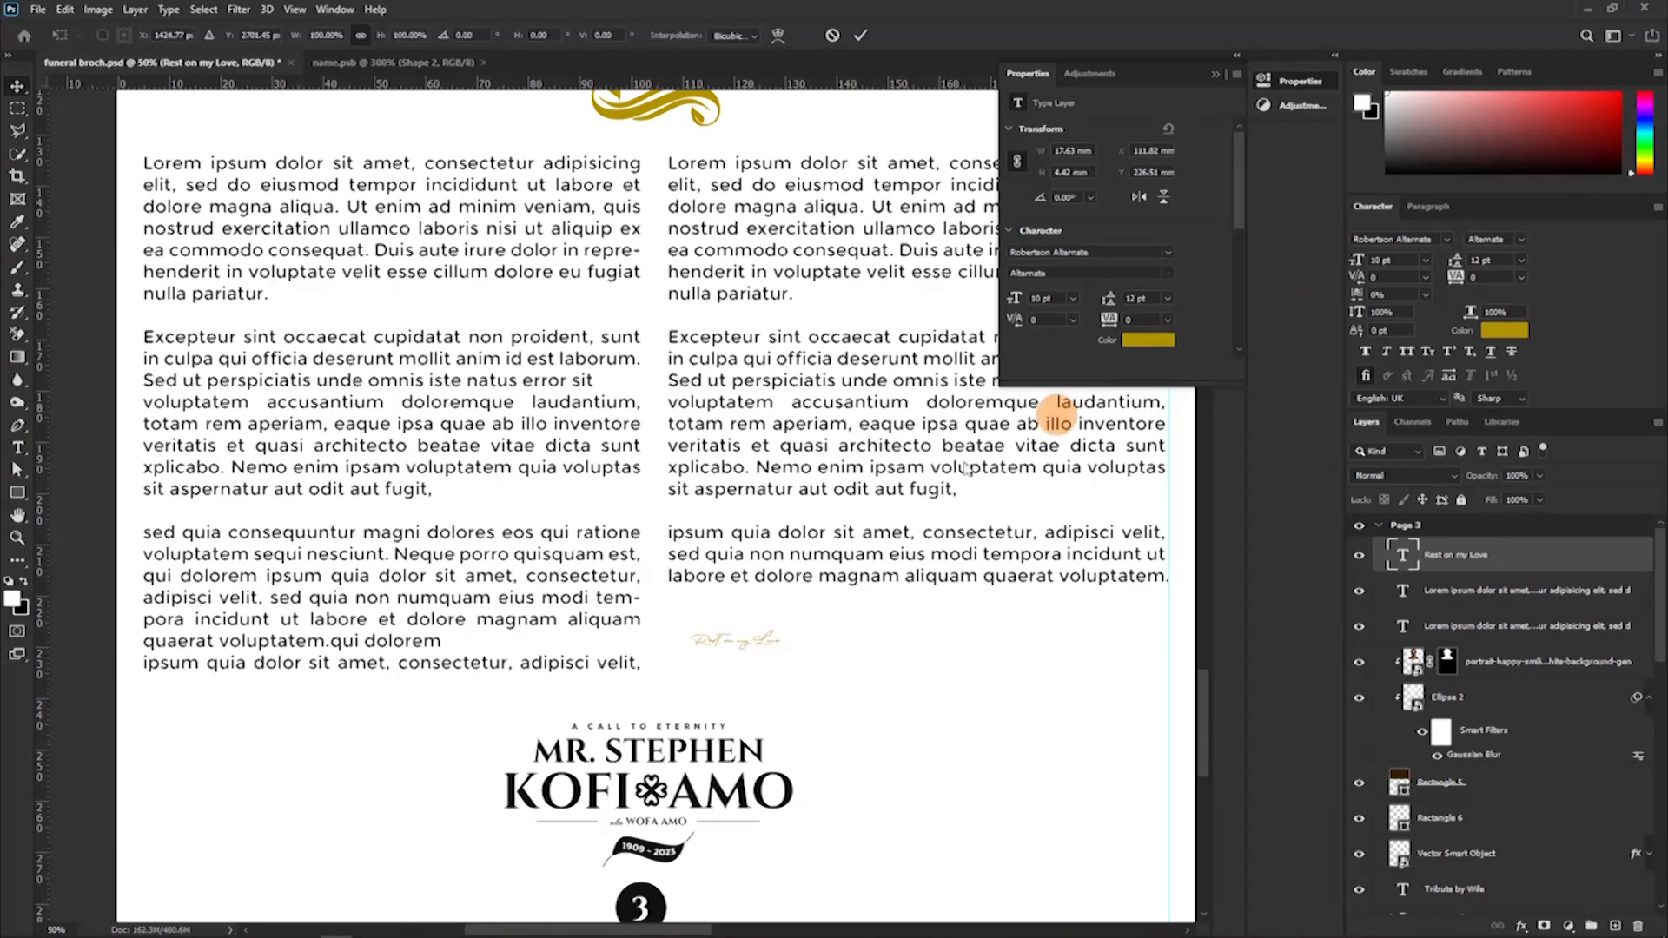
{"action": "left_click_drag", "start_coordinate": [793, 641], "coordinate": [1003, 637]}
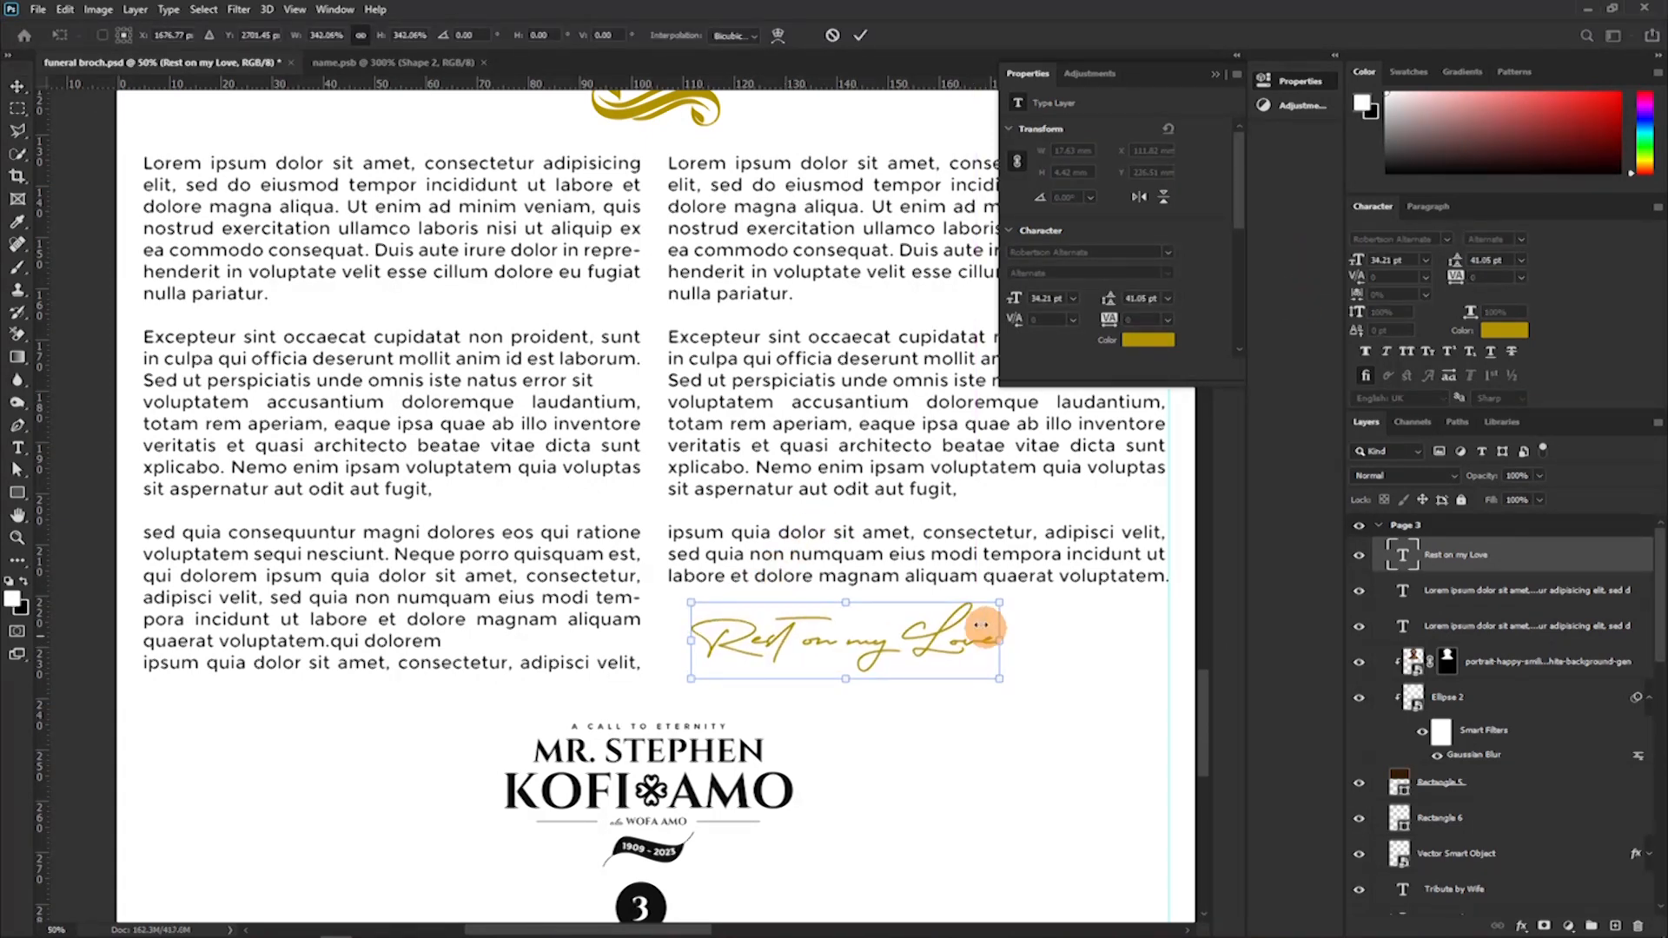
{"action": "left_click", "coordinate": [857, 36]}
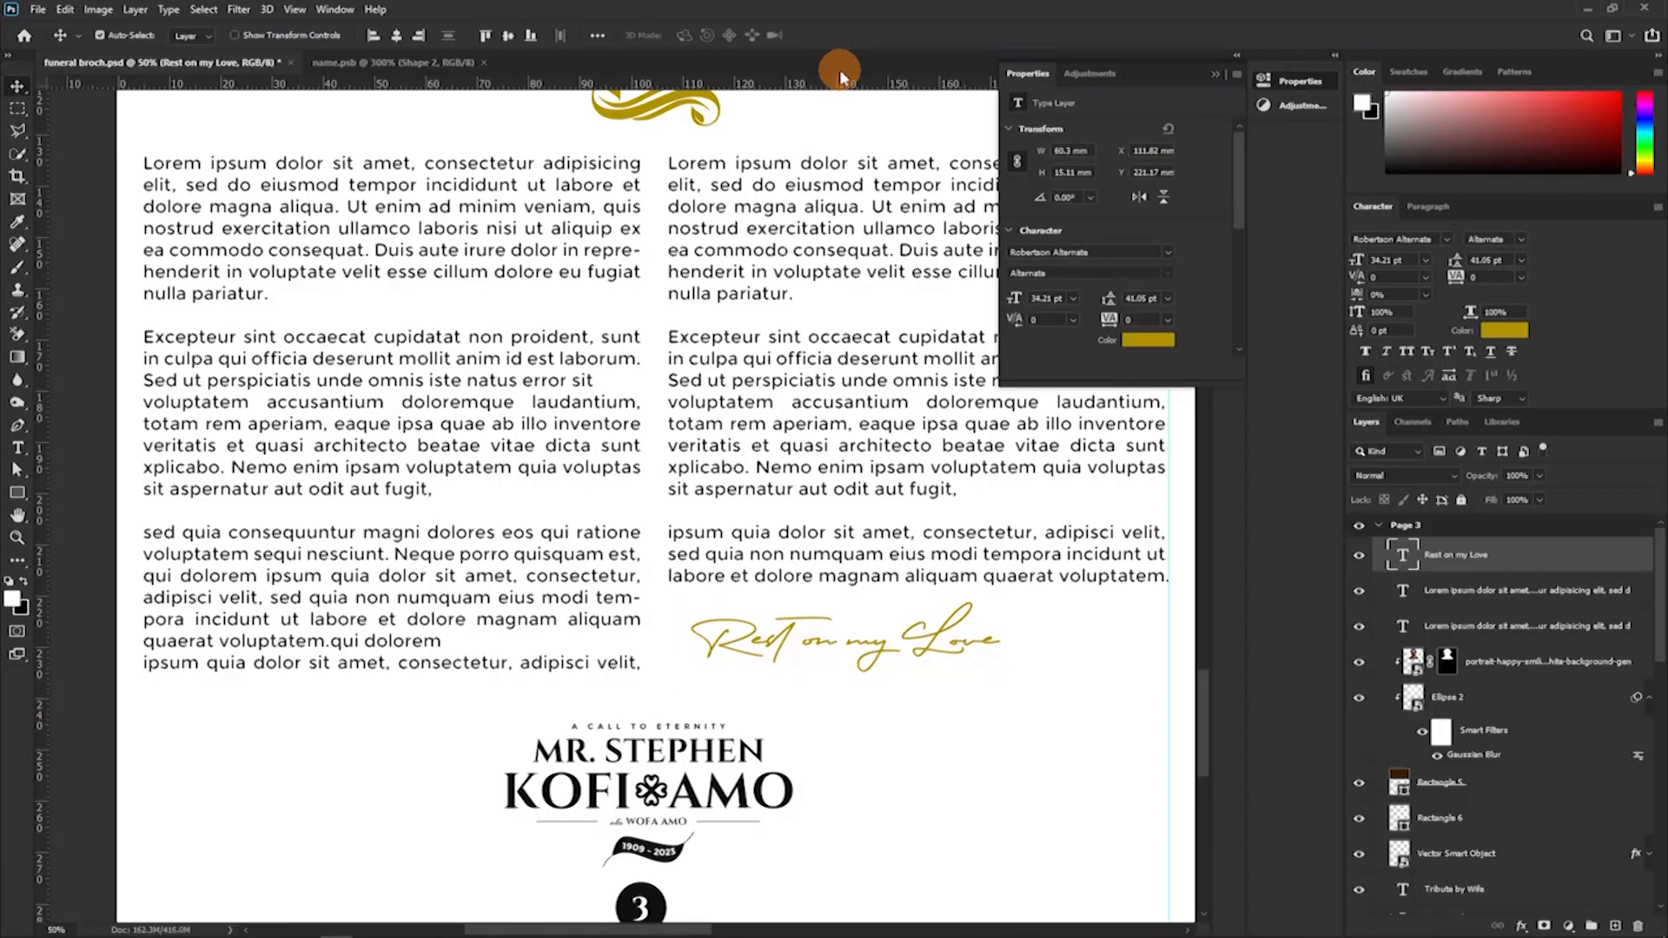
Recolour the "Rest on my Love" line to dark grey 4e4e4e, sampled from the Tribute by Wife heading.
{"action": "key", "text": "ctrl+minus"}
{"action": "key", "text": "ctrl+minus"}
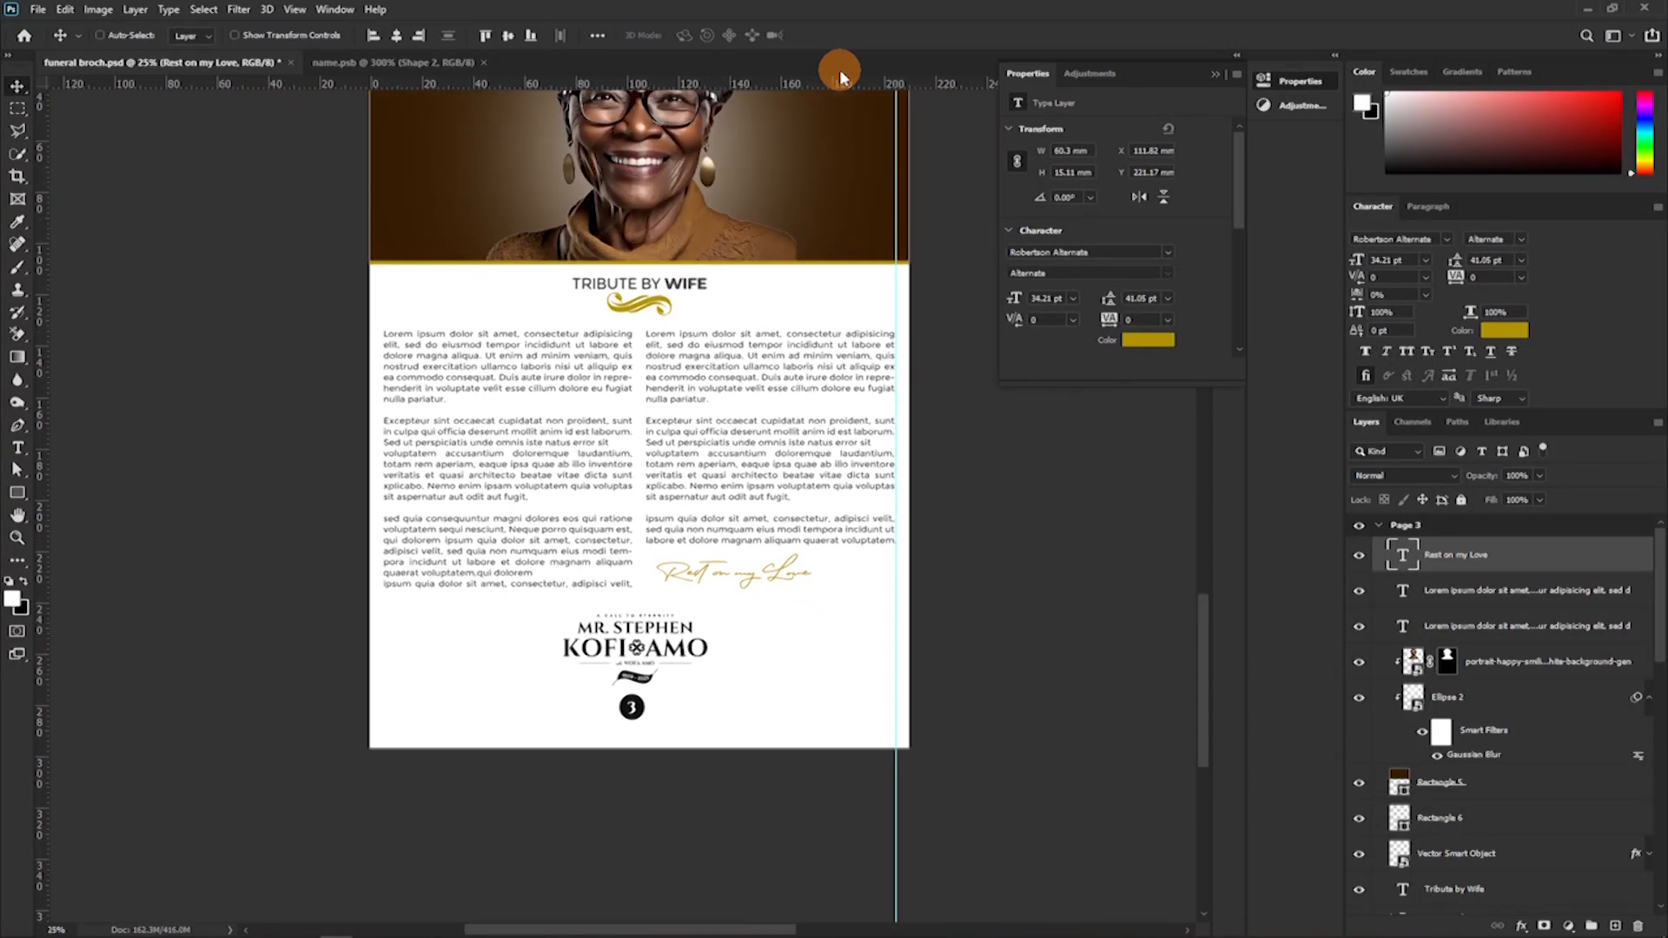
{"action": "key", "text": "ctrl+minus"}
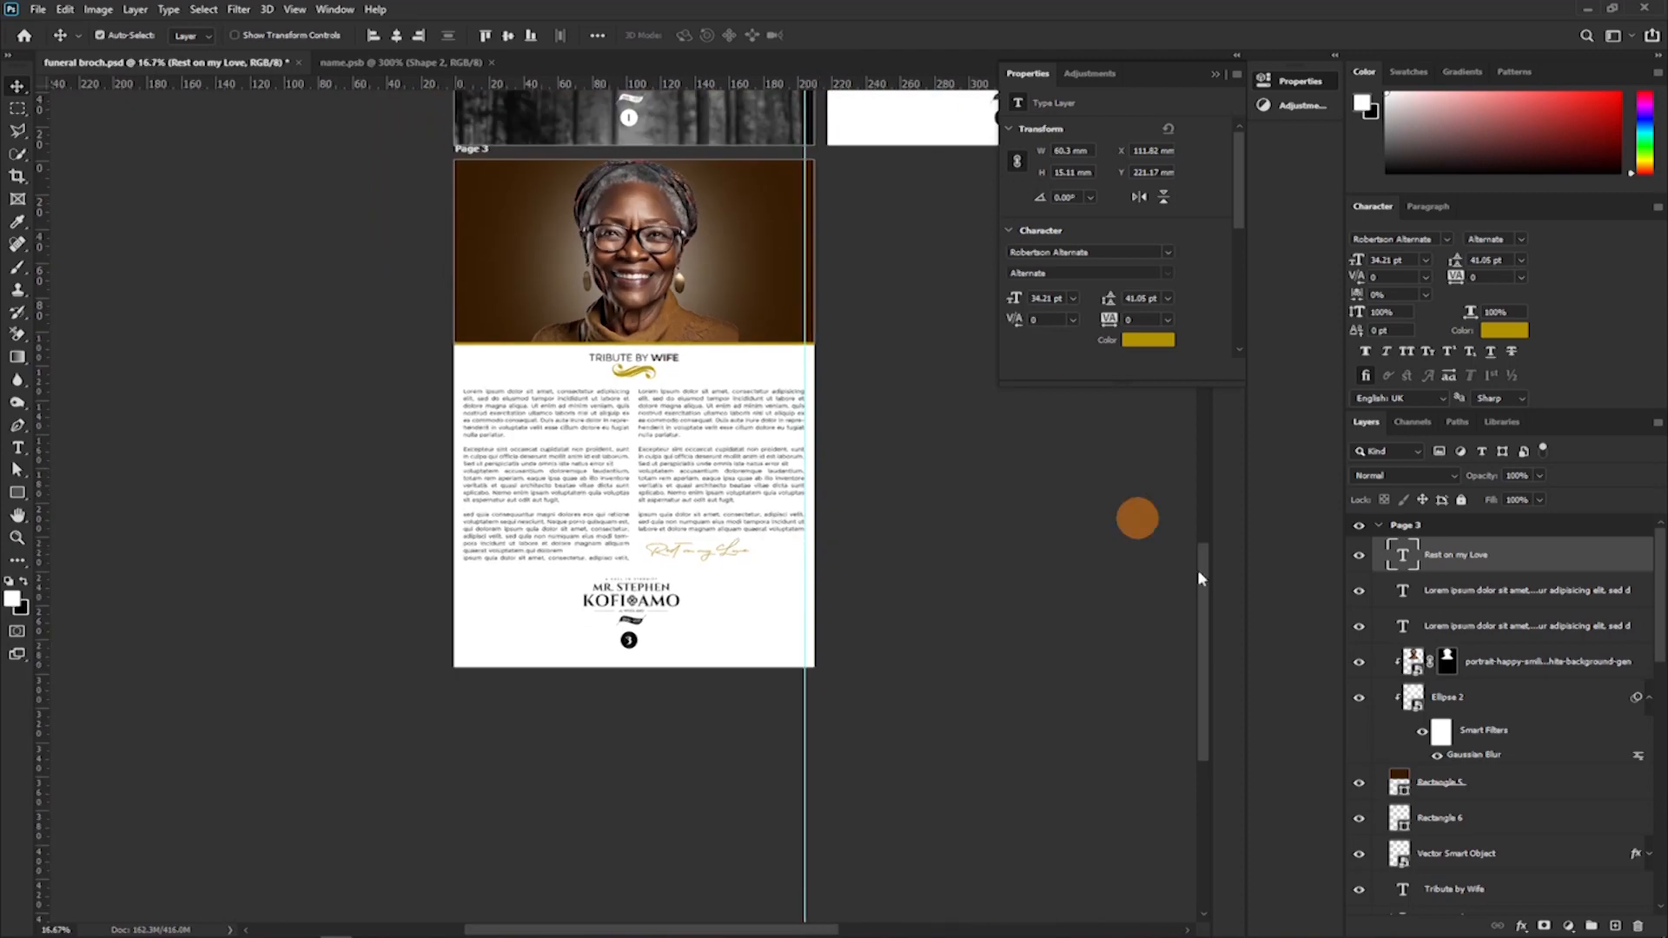
{"action": "left_click", "coordinate": [1504, 330]}
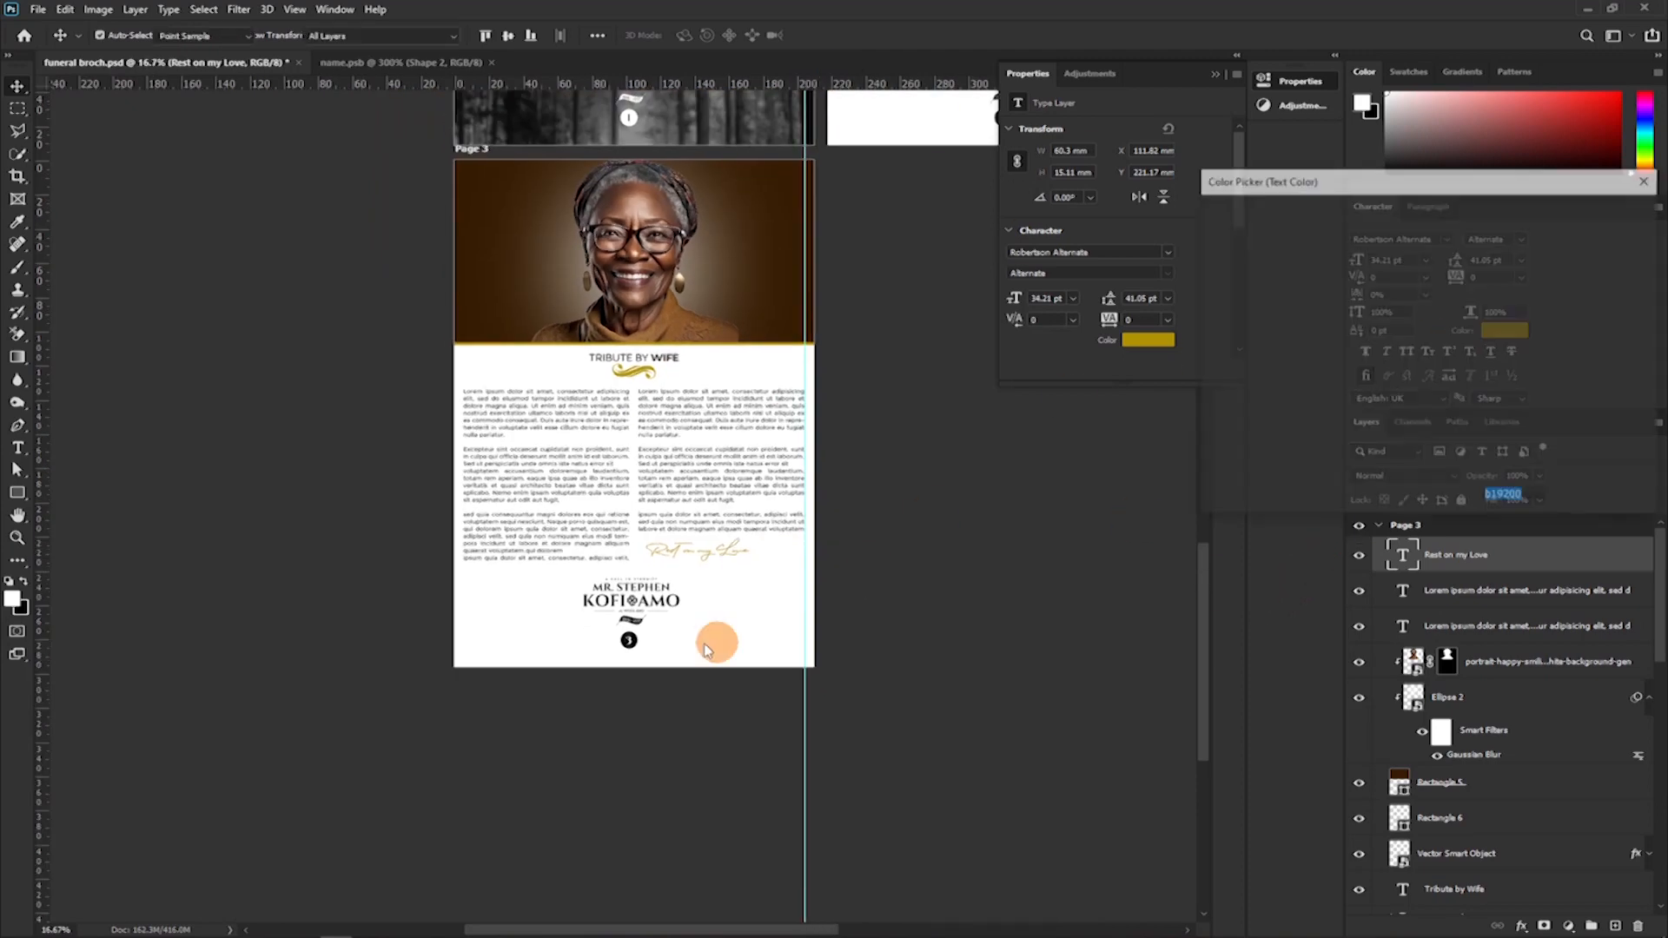
{"action": "left_click", "coordinate": [627, 641]}
{"action": "mouse_move", "coordinate": [631, 639]}
{"action": "left_mouse_down"}
{"action": "mouse_move", "coordinate": [871, 558]}
{"action": "mouse_move", "coordinate": [1311, 313]}
{"action": "mouse_move", "coordinate": [1200, 391]}
{"action": "left_mouse_up"}
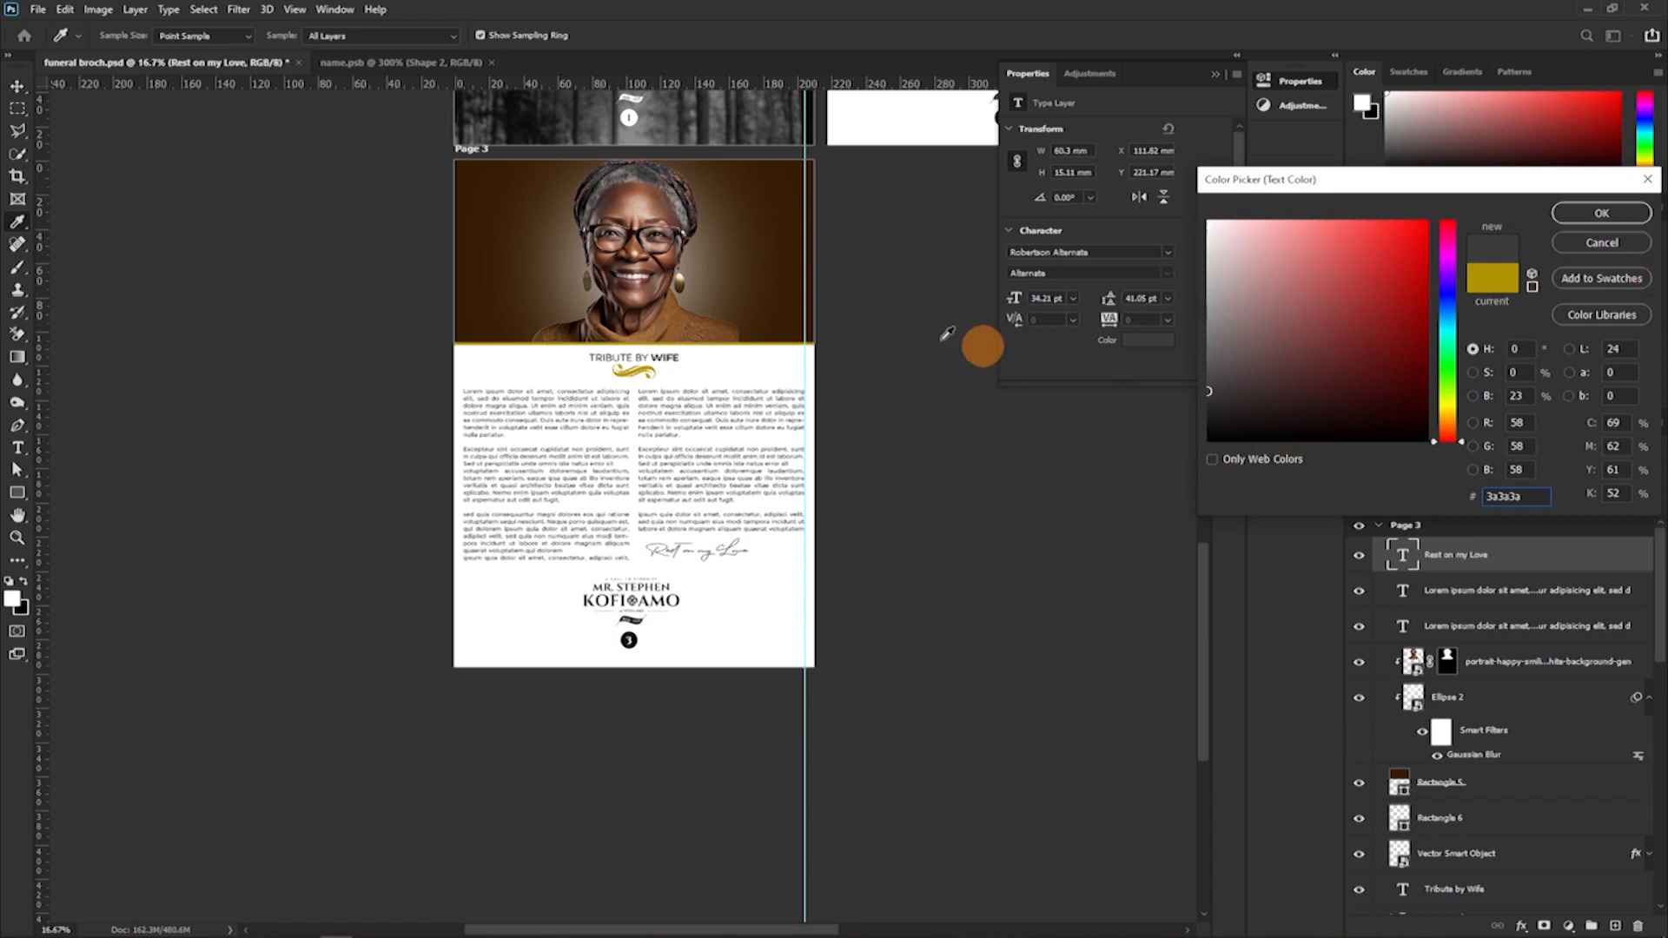
{"action": "left_click_drag", "start_coordinate": [675, 349], "coordinate": [975, 462]}
{"action": "key", "text": "ctrl+plus"}
{"action": "key", "text": "ctrl+plus"}
{"action": "key", "text": "ctrl+plus"}
{"action": "key", "text": "ctrl+plus"}
{"action": "key", "text": "ctrl+plus"}
{"action": "key", "text": "ctrl+plus"}
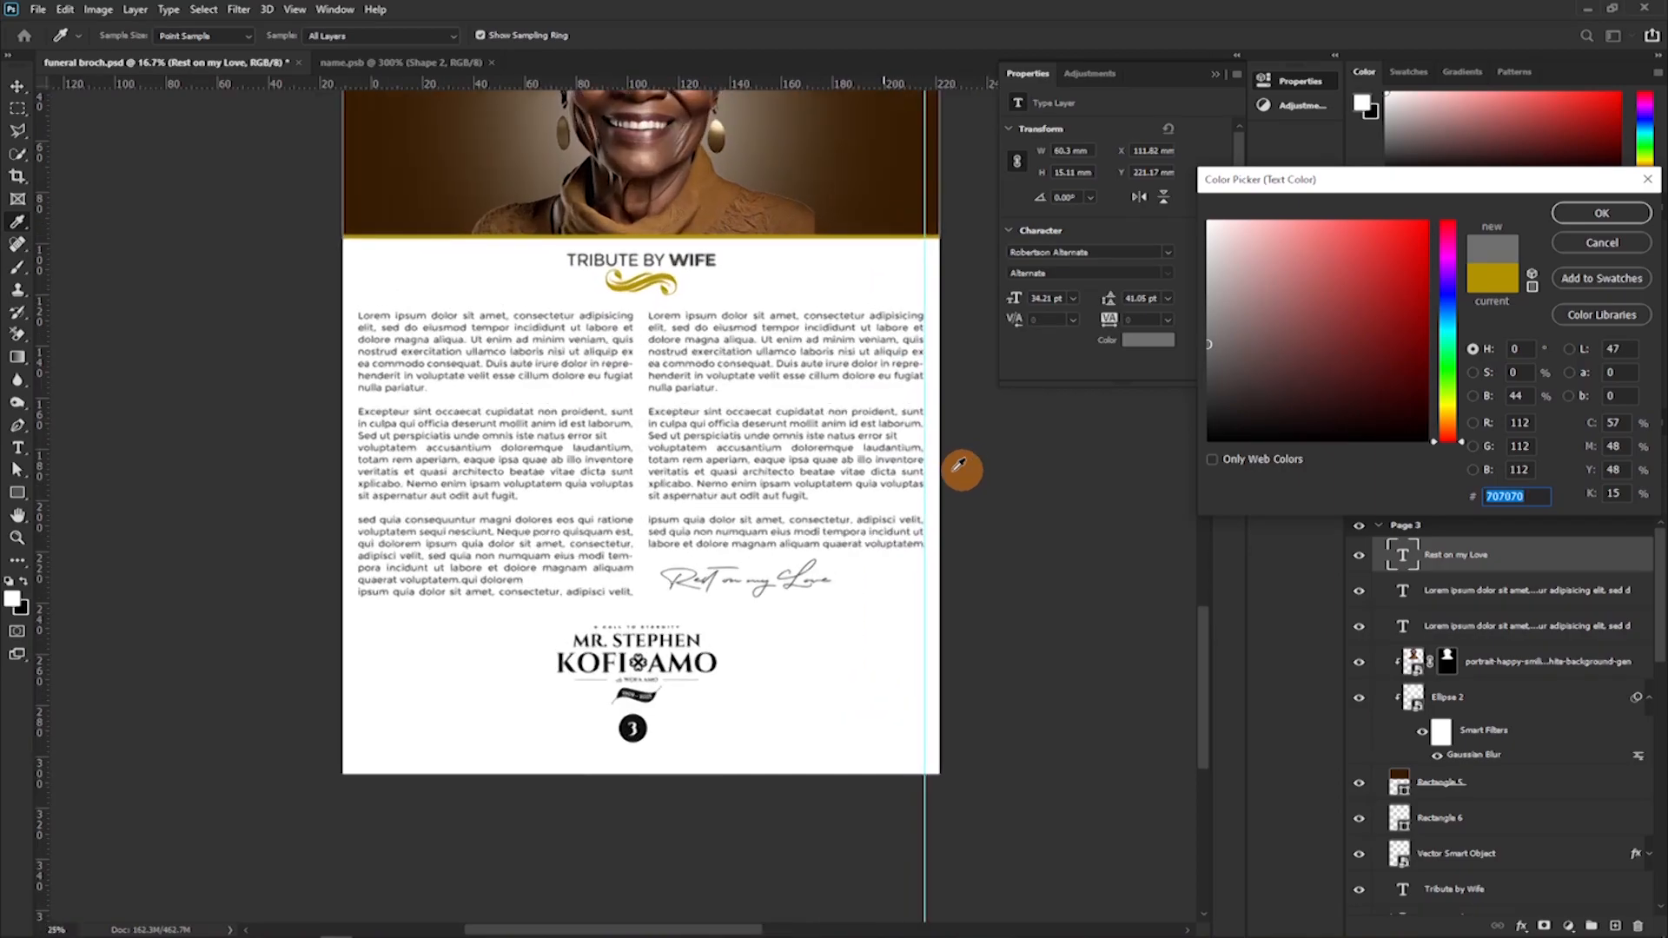
{"action": "left_click_drag", "start_coordinate": [741, 305], "coordinate": [599, 566]}
{"action": "left_click_drag", "start_coordinate": [606, 280], "coordinate": [558, 681]}
{"action": "left_click_drag", "start_coordinate": [517, 387], "coordinate": [510, 595]}
{"action": "left_click_drag", "start_coordinate": [512, 388], "coordinate": [501, 530]}
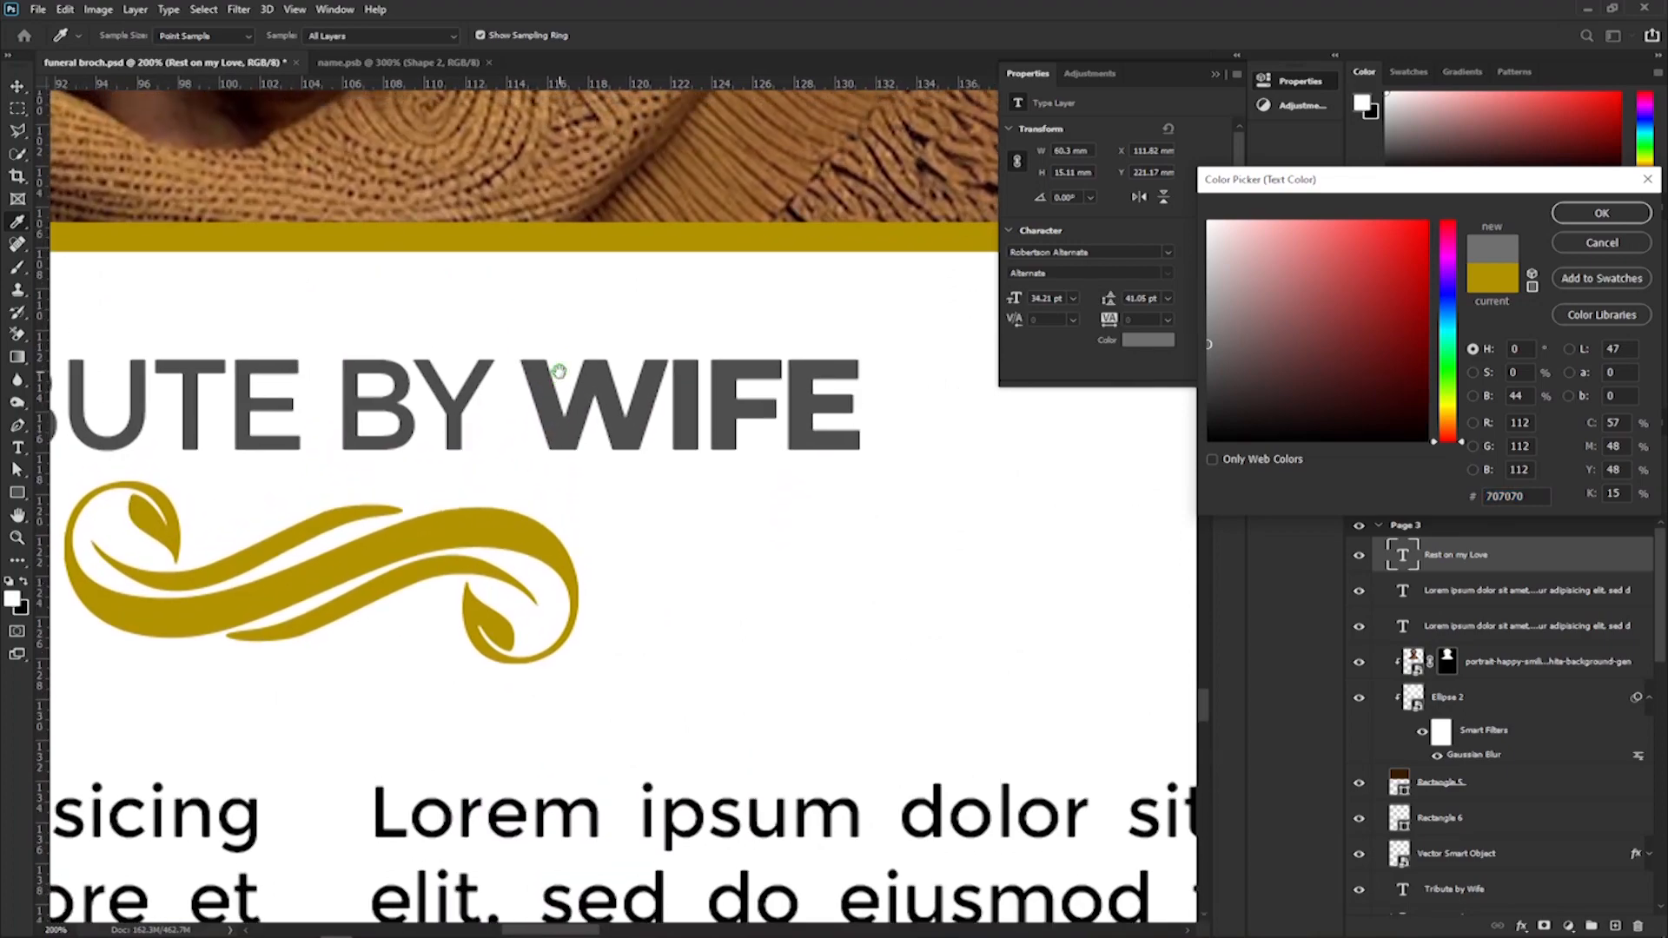
{"action": "left_click", "coordinate": [572, 415]}
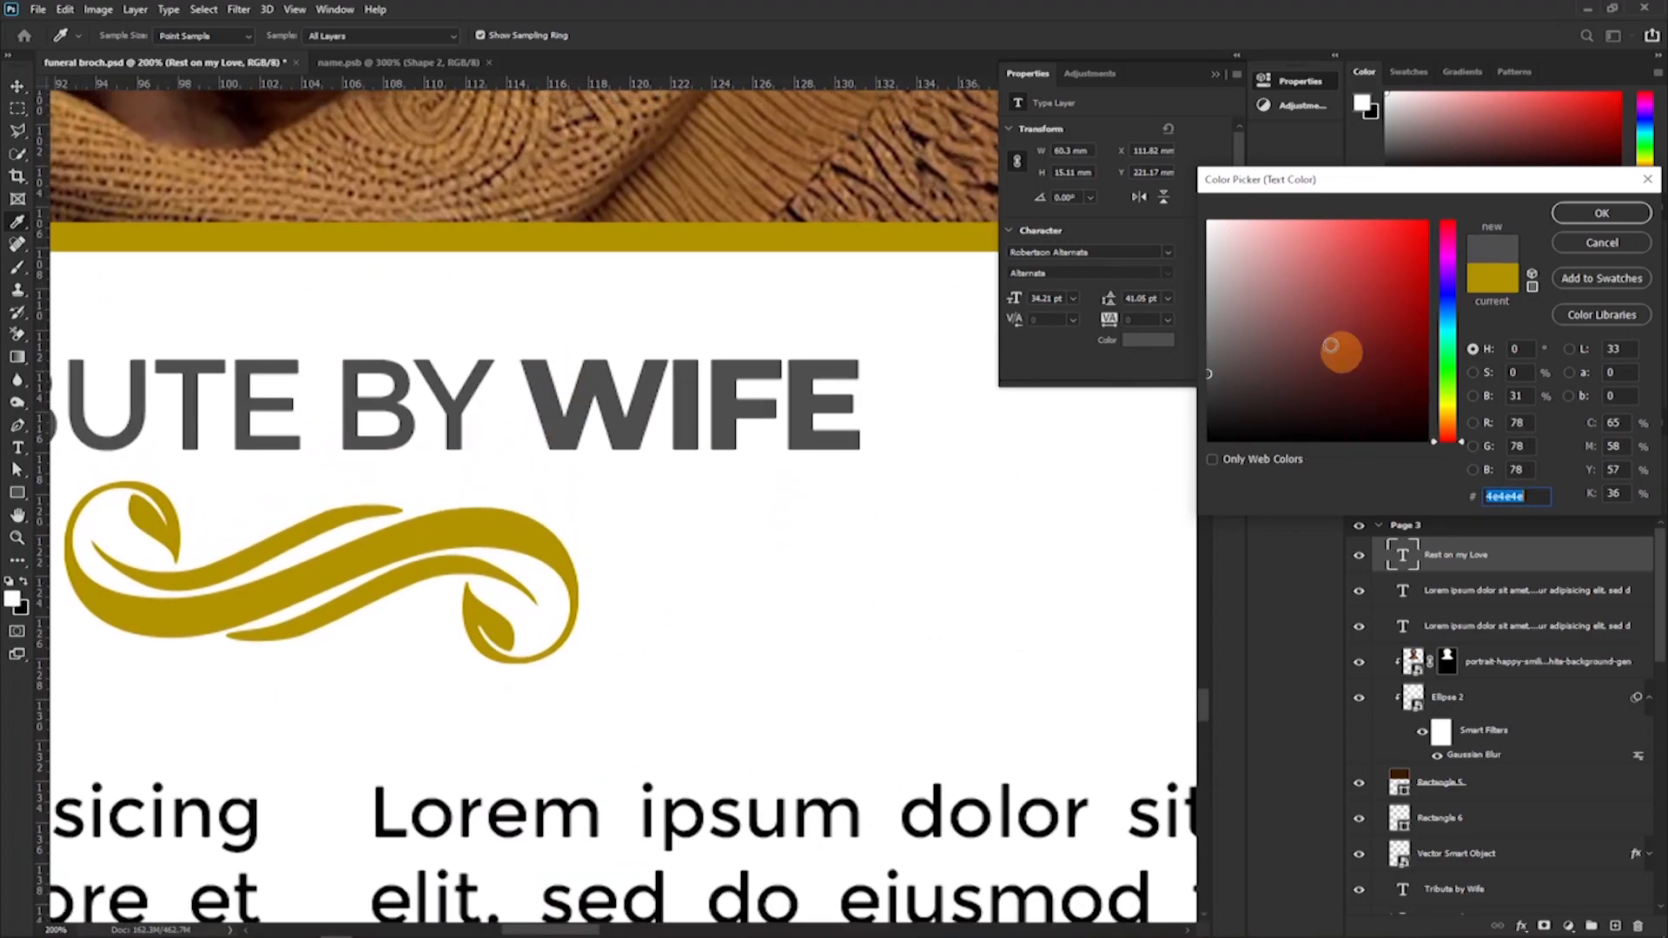
{"action": "left_click", "coordinate": [1601, 212]}
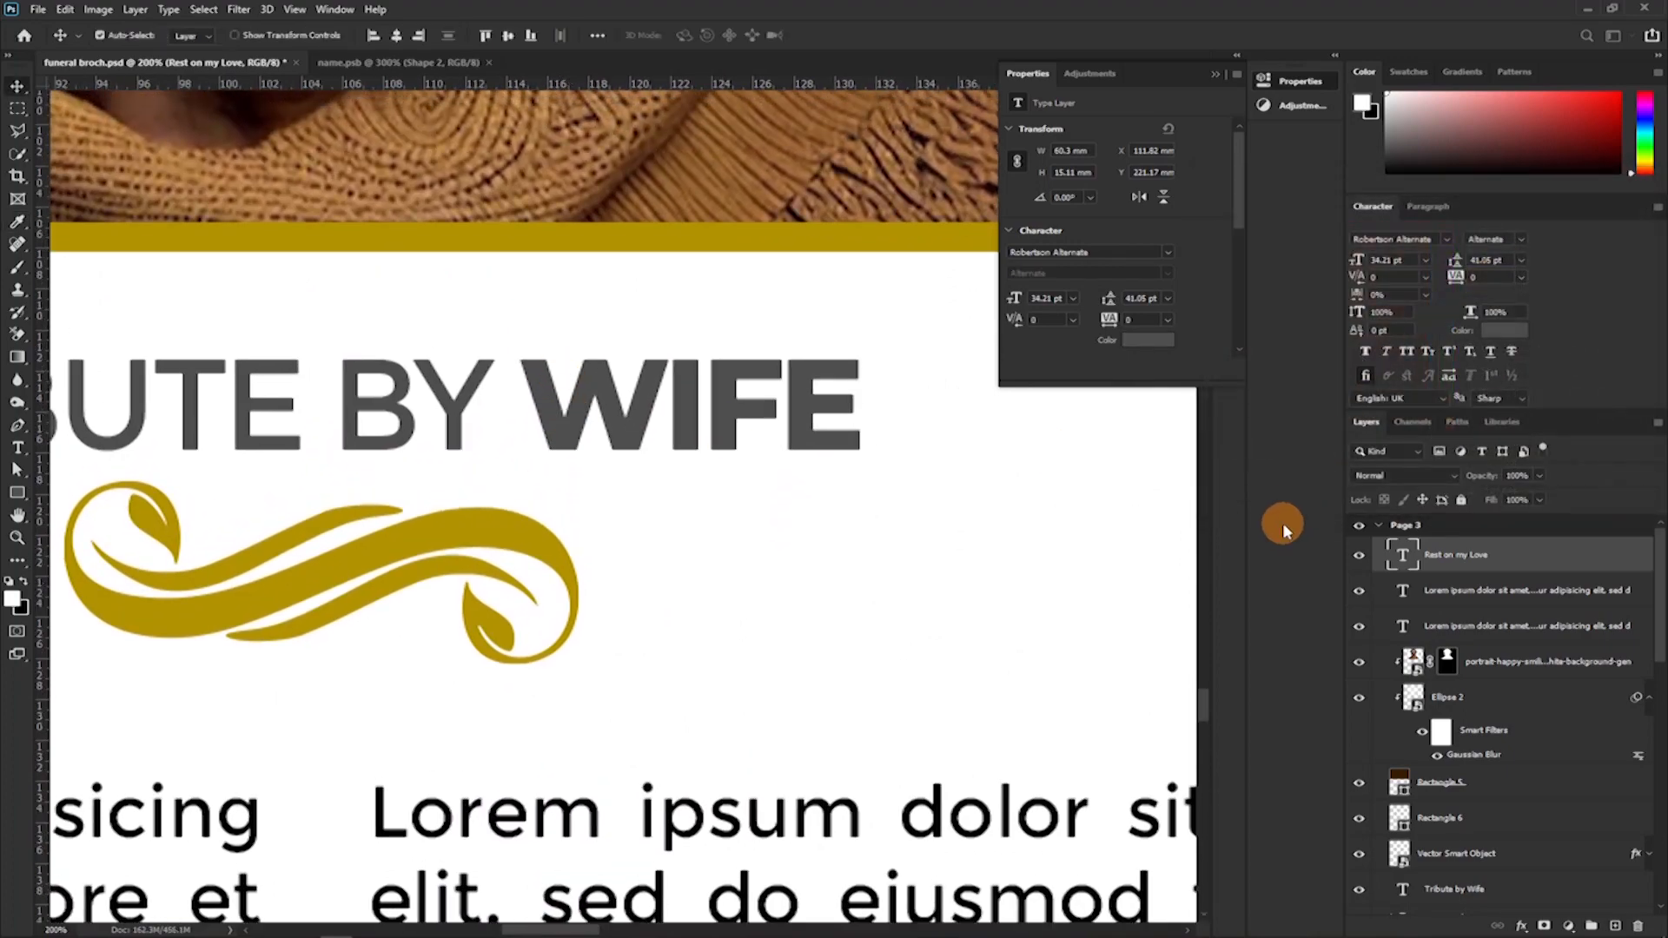
Compare Page 3 with and without the "Rest on my Love" line by hiding and reshowing its layer.
{"action": "scroll", "coordinate": [857, 670], "scroll_direction": "down", "scroll_amount": 6}
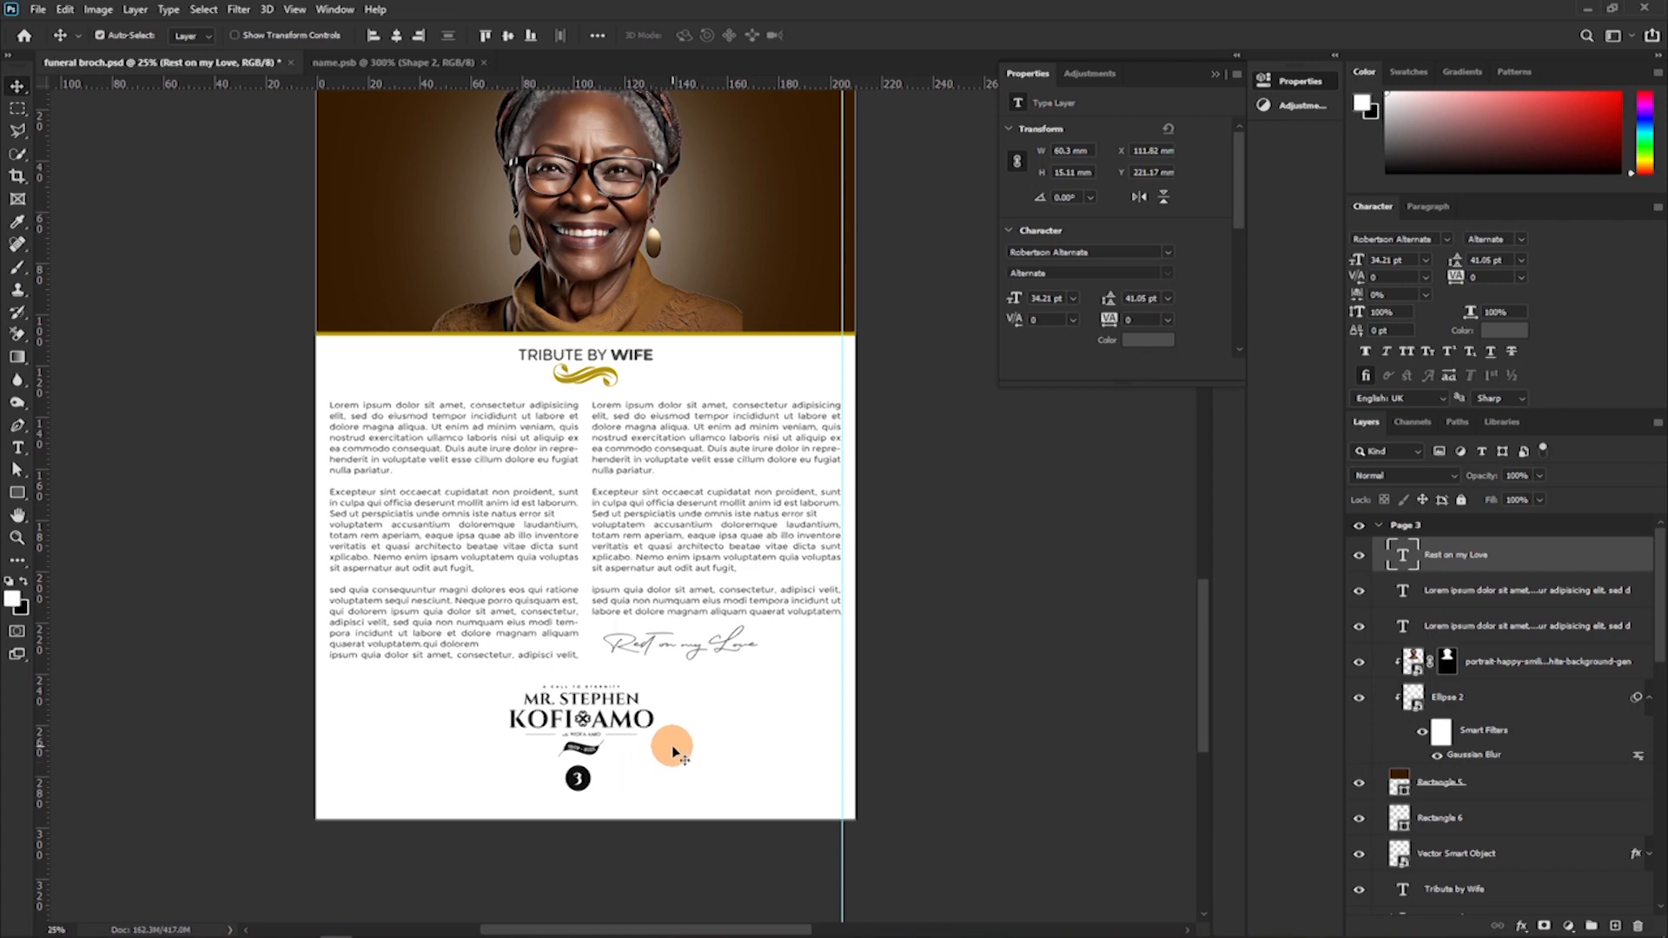
{"action": "left_click", "coordinate": [1361, 565]}
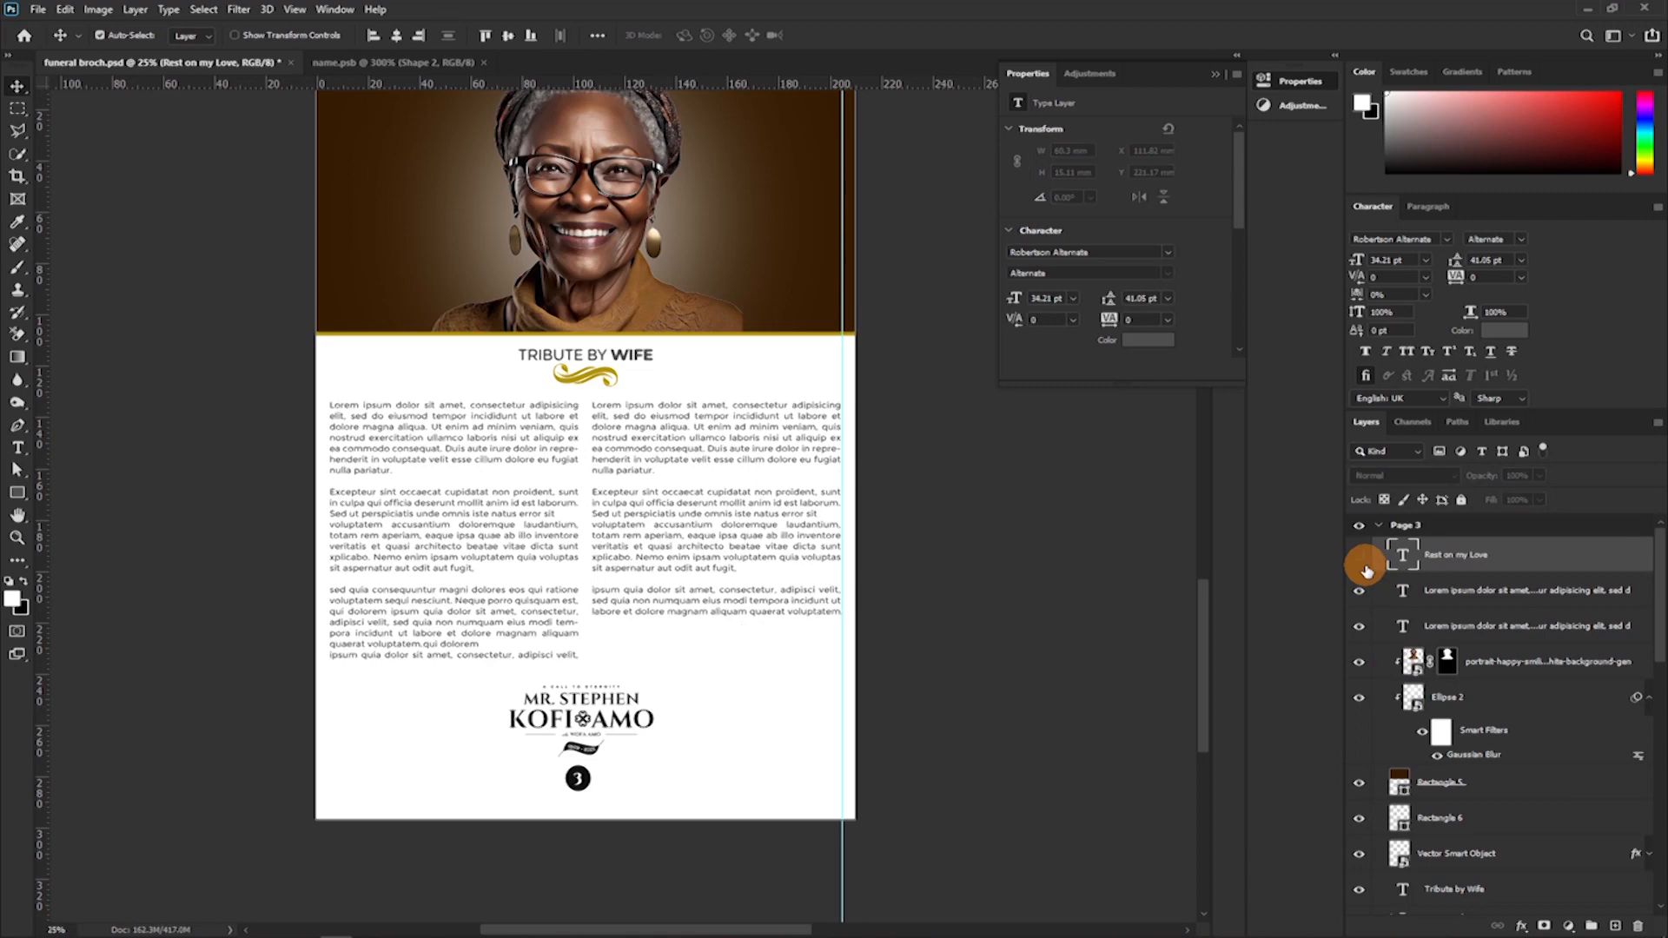
{"action": "left_click", "coordinate": [1360, 556]}
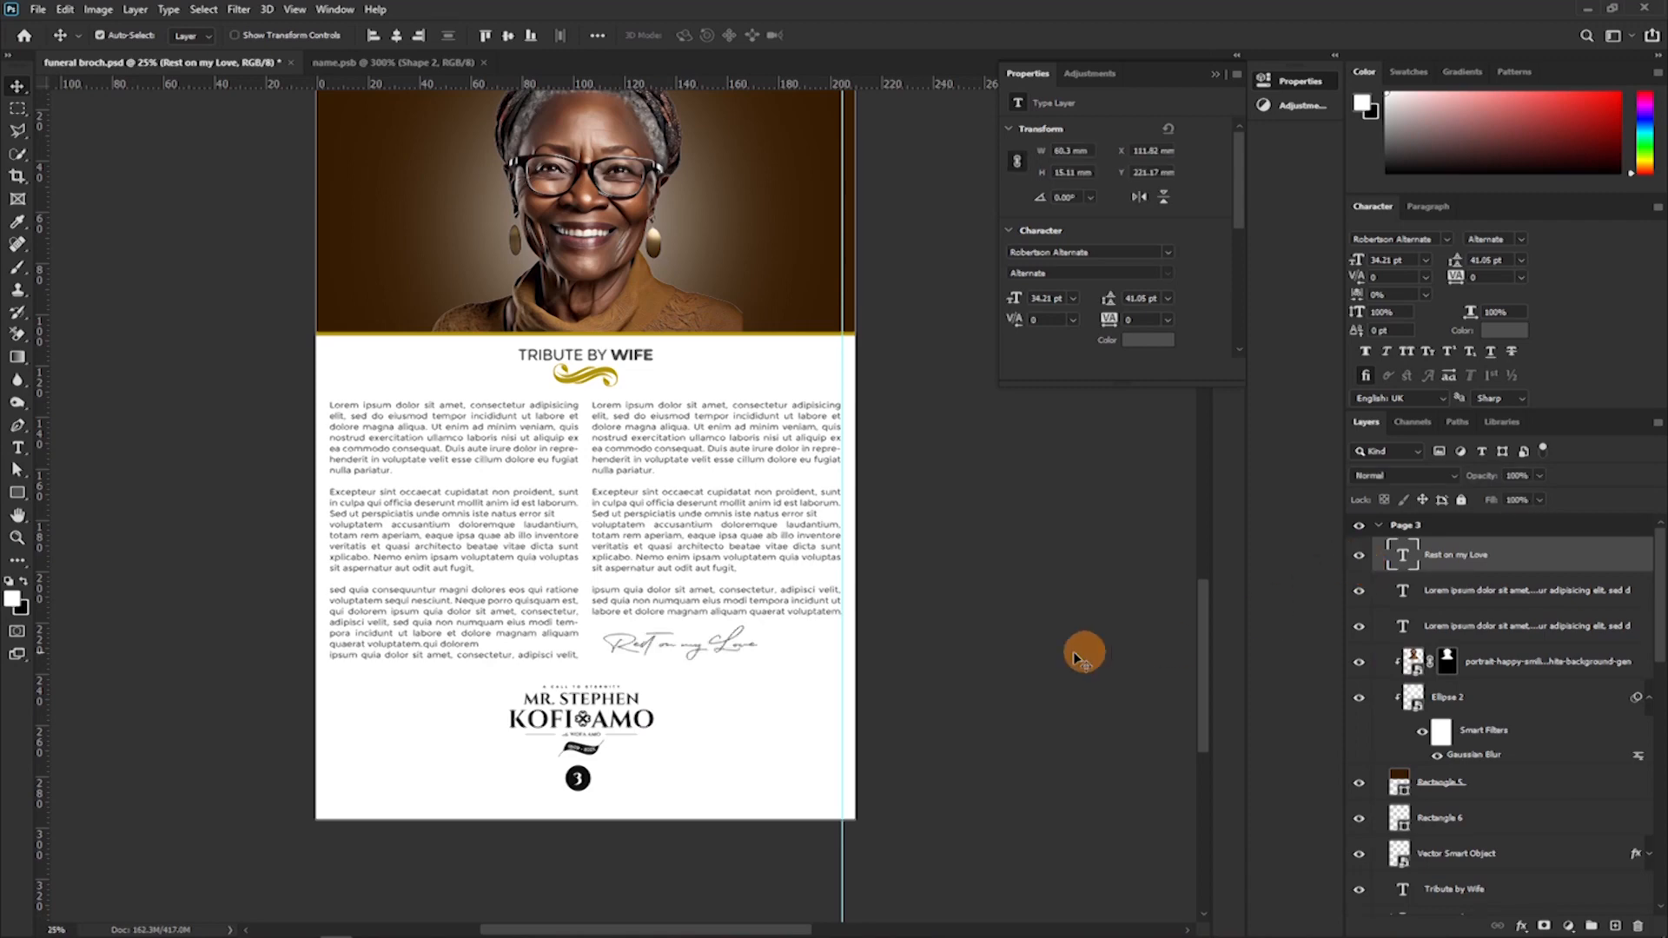
{"action": "scroll", "coordinate": [1011, 656], "scroll_direction": "down", "scroll_amount": 2}
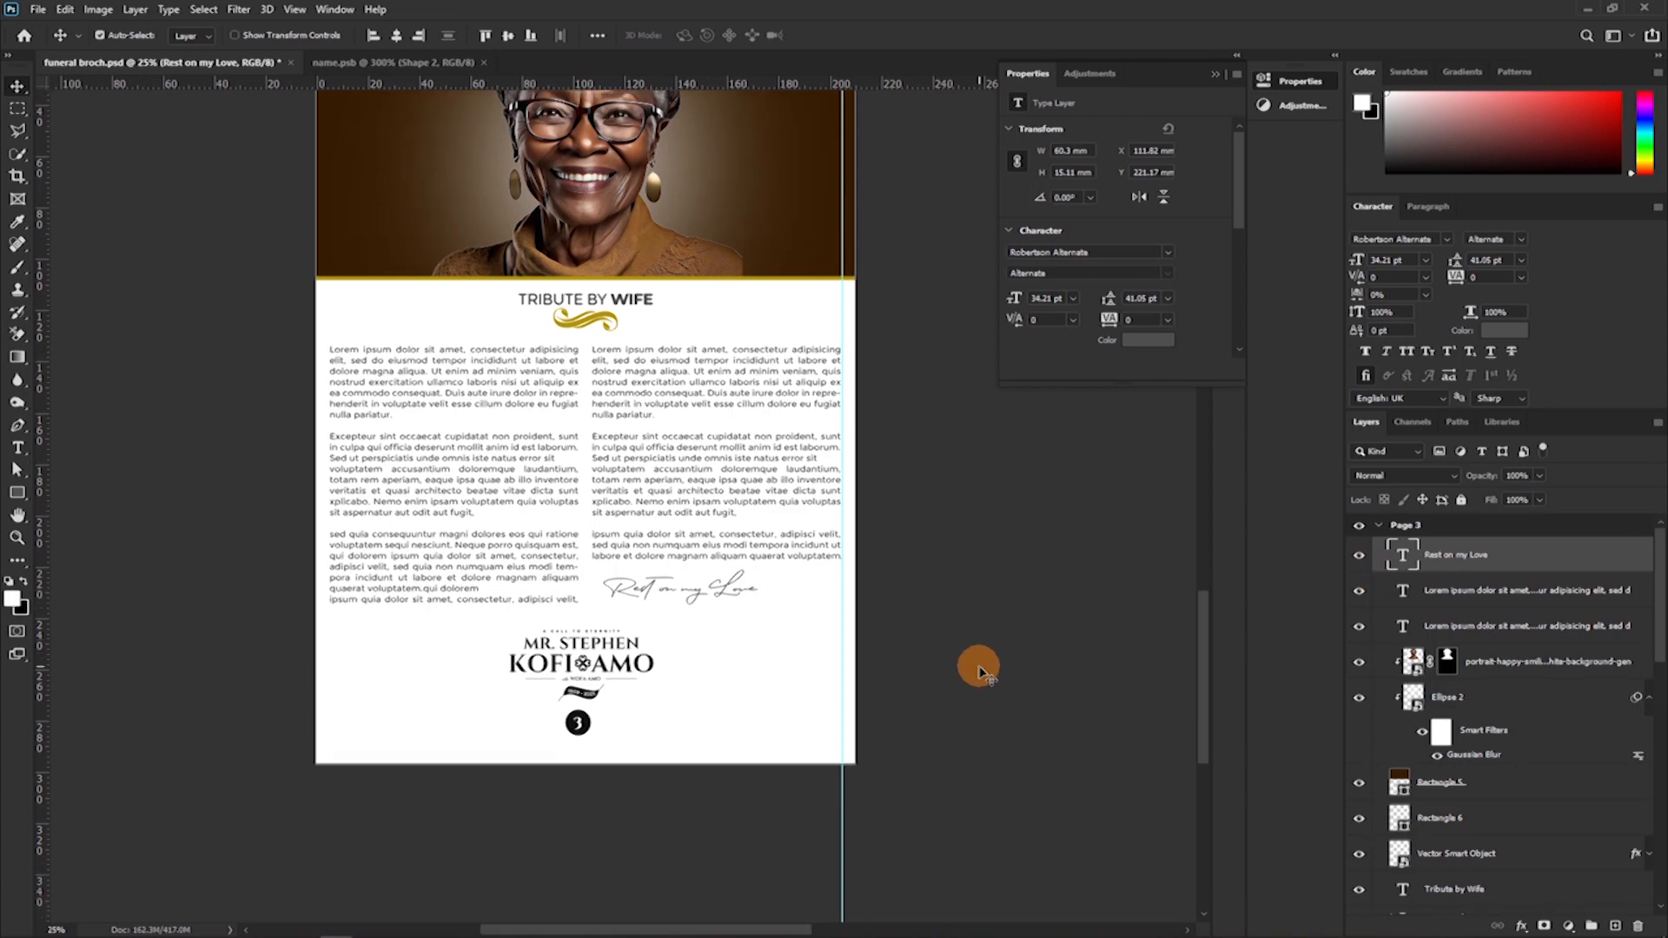
{"action": "scroll", "coordinate": [596, 603], "scroll_direction": "up", "scroll_amount": 7}
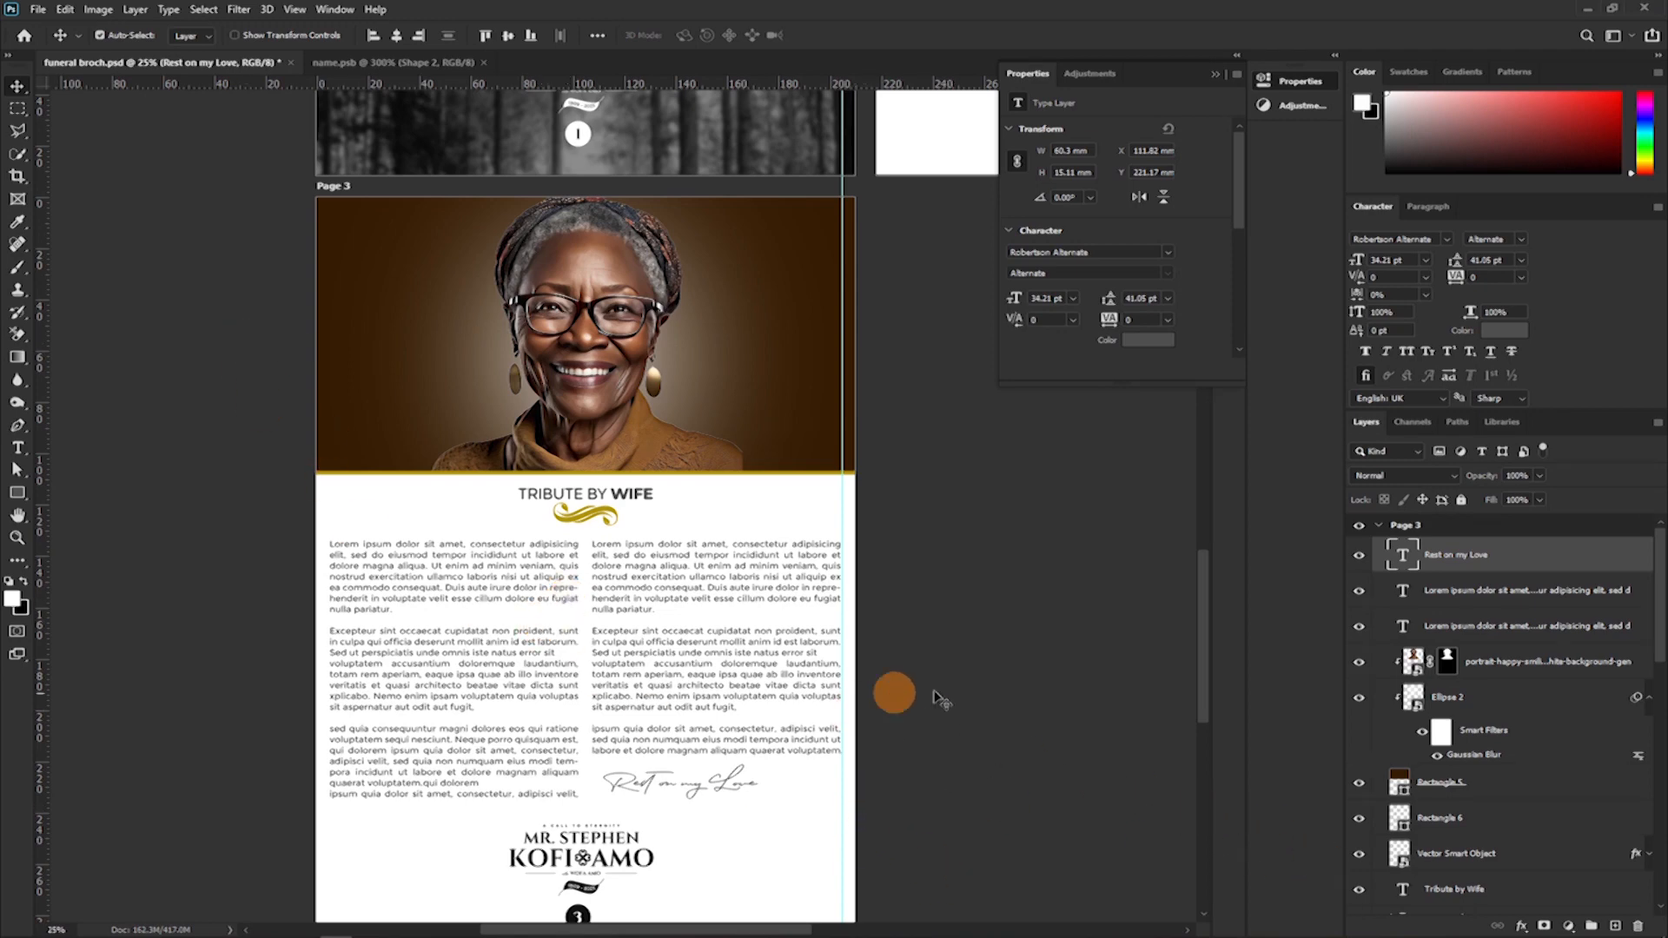
Collapse the Page 3 layers and add a blank artboard of the same size directly to the right of Page 3.
{"action": "left_click", "coordinate": [1379, 525]}
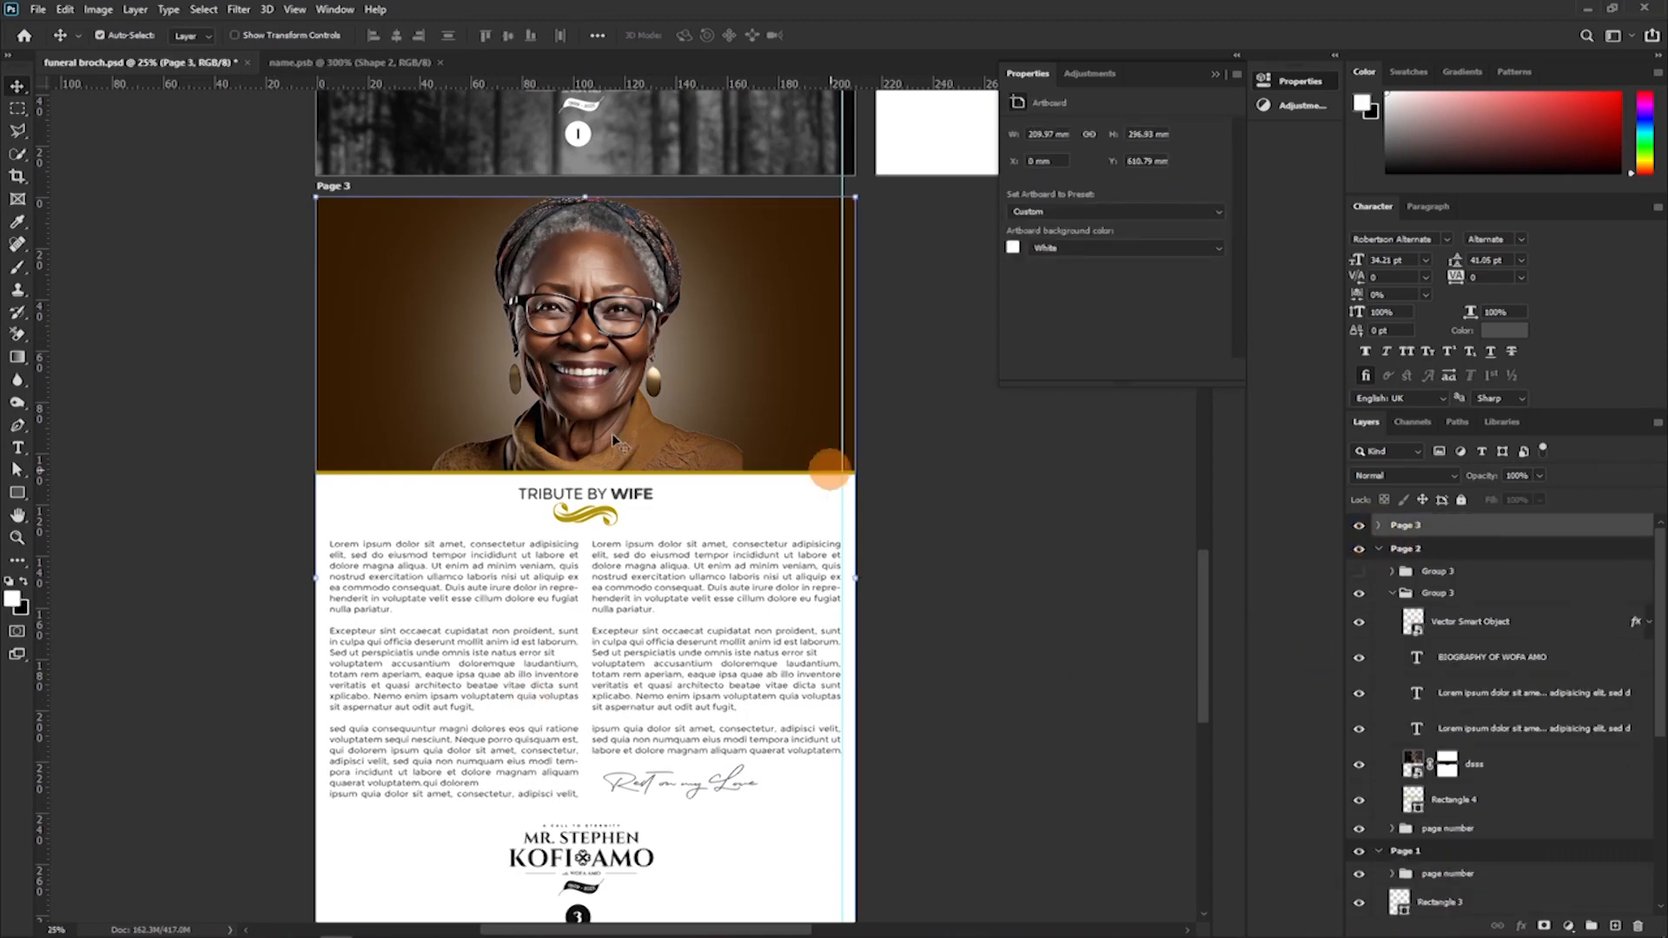
{"action": "left_click", "coordinate": [340, 188]}
{"action": "left_click", "coordinate": [886, 578]}
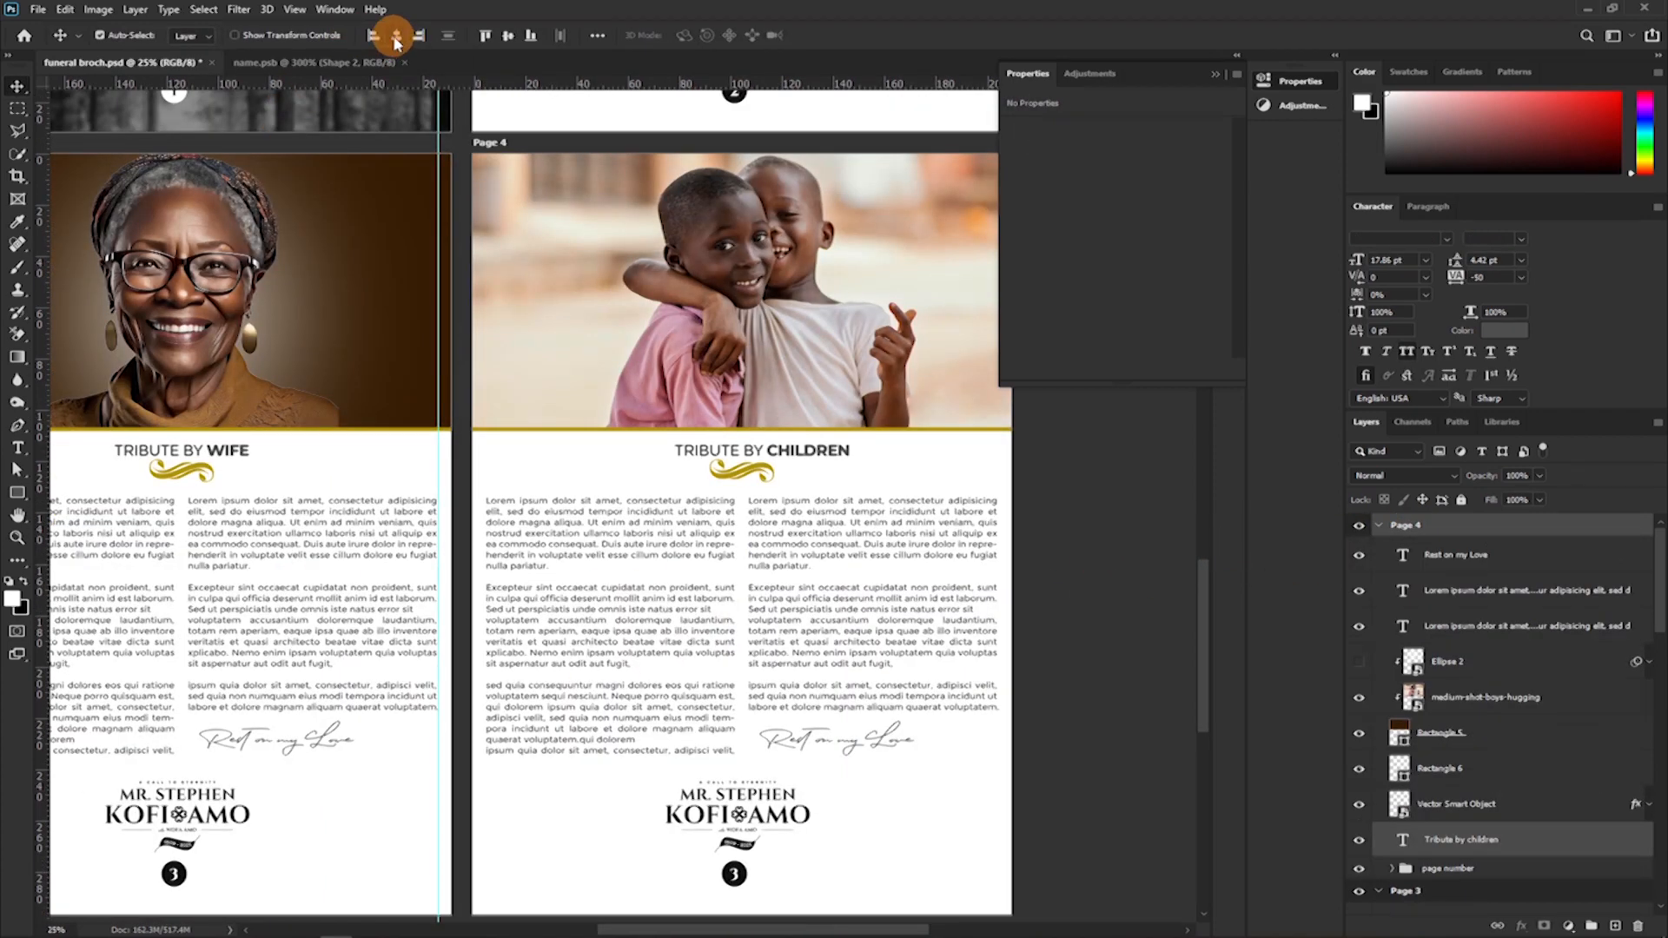
{"action": "left_click", "coordinate": [396, 38]}
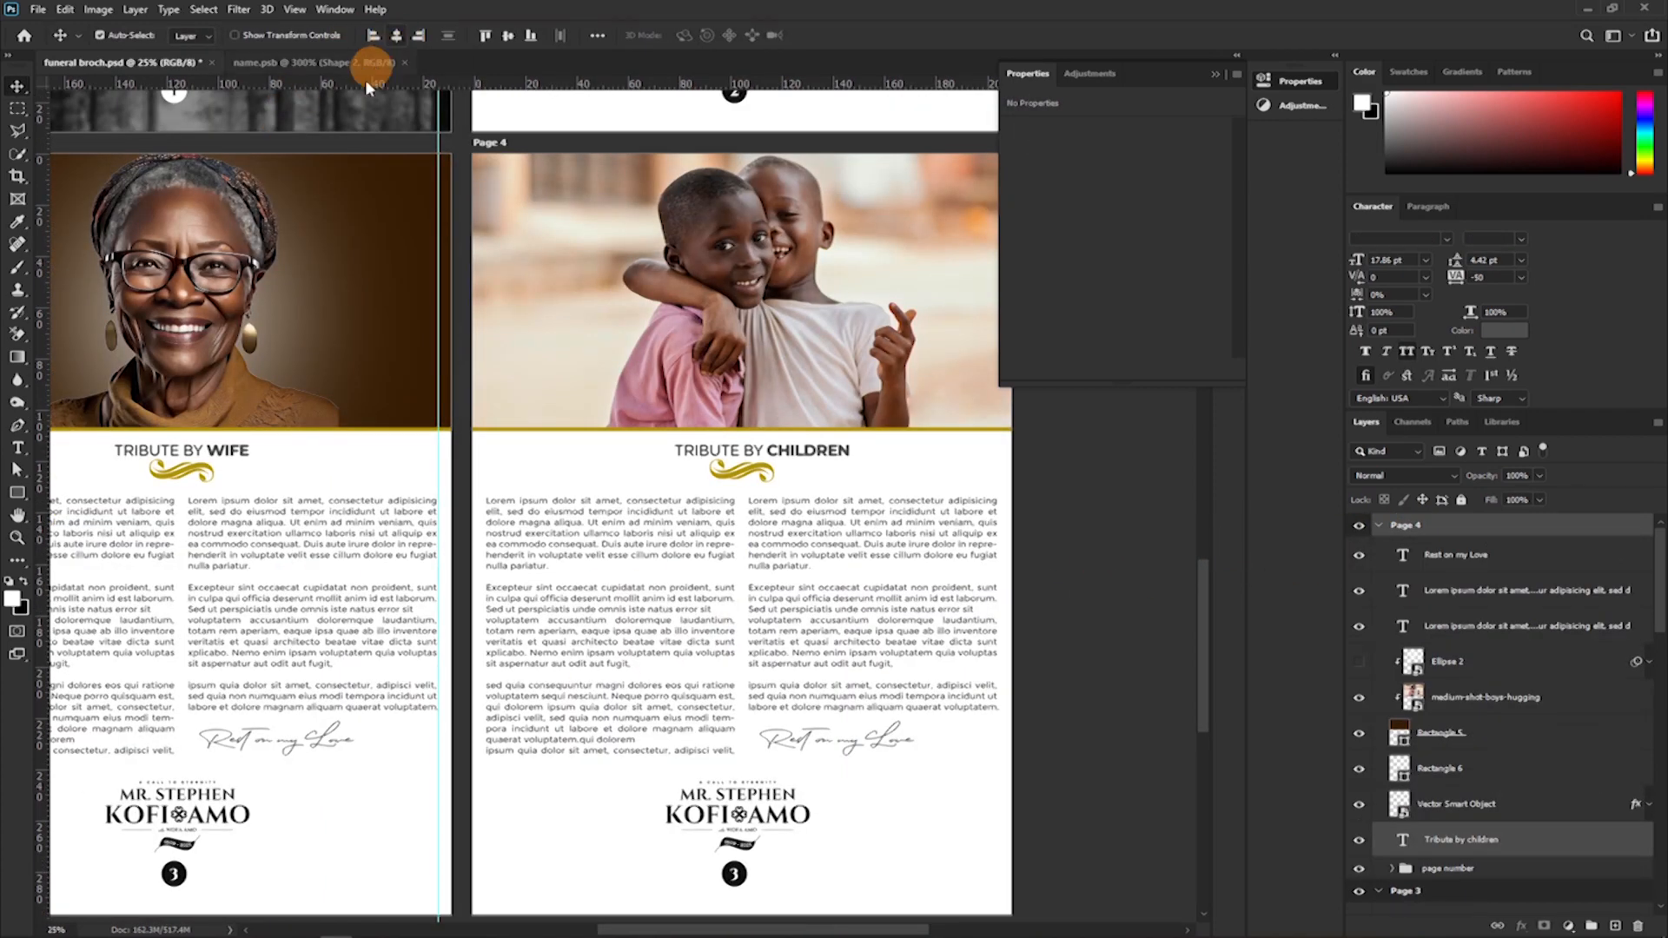
Collapse the Properties panel to clear the view of the Tribute by Wife and Tribute by Children pages.
{"action": "left_click", "coordinate": [1213, 80]}
{"action": "left_click_drag", "start_coordinate": [684, 494], "coordinate": [795, 369]}
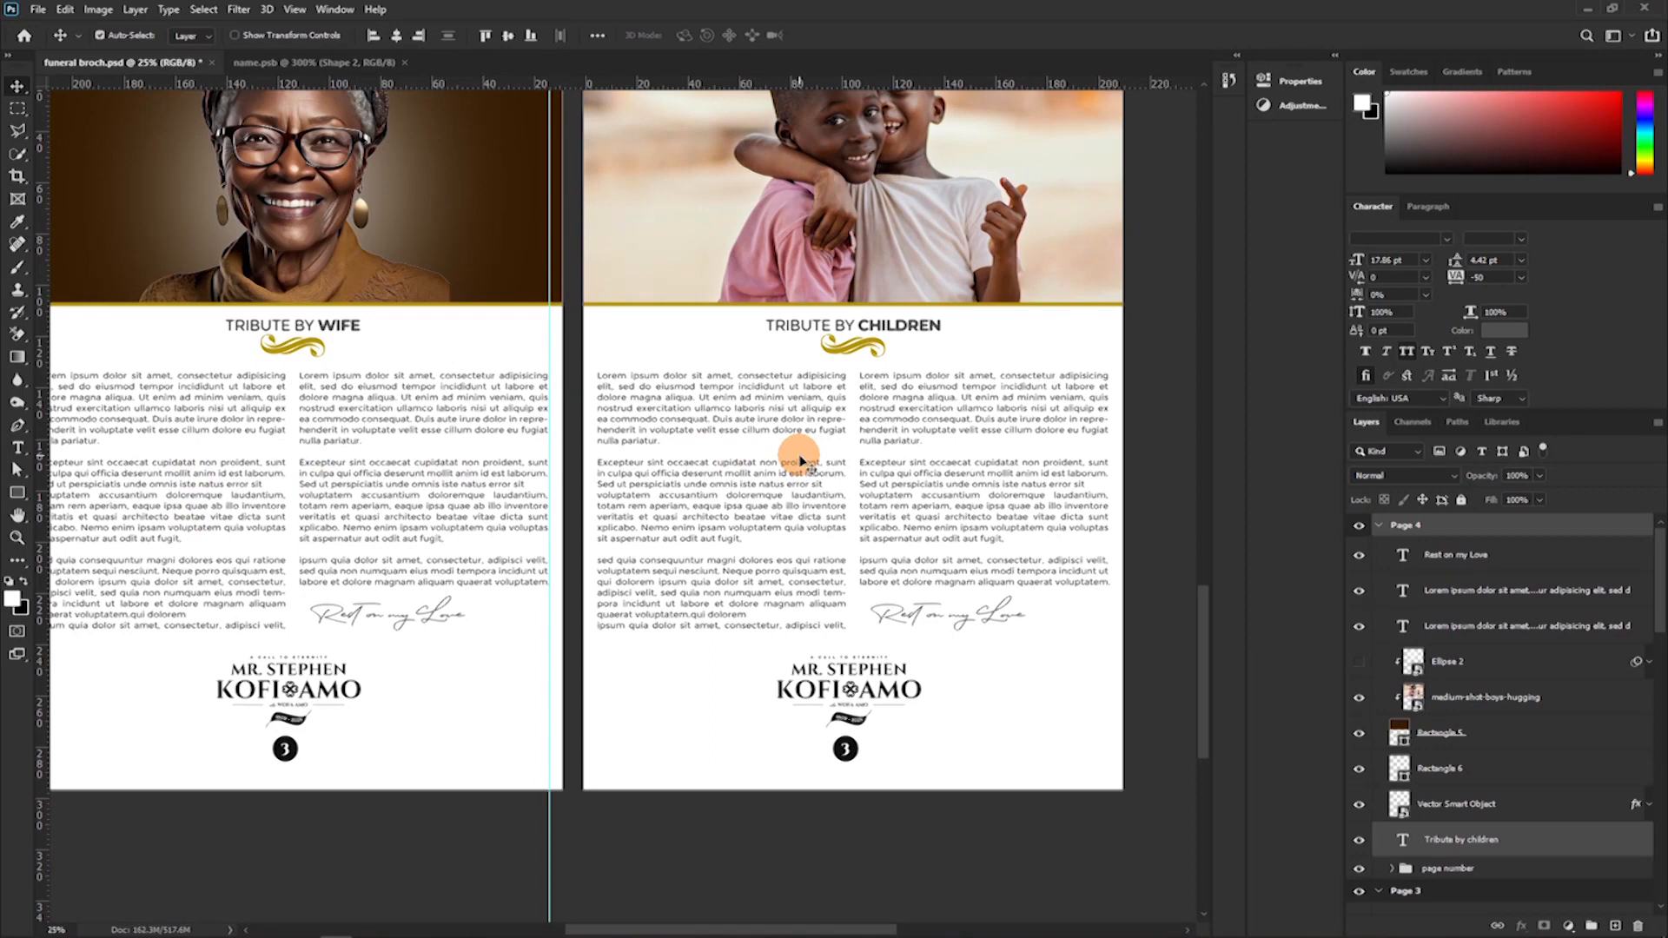
{"action": "key", "text": "t"}
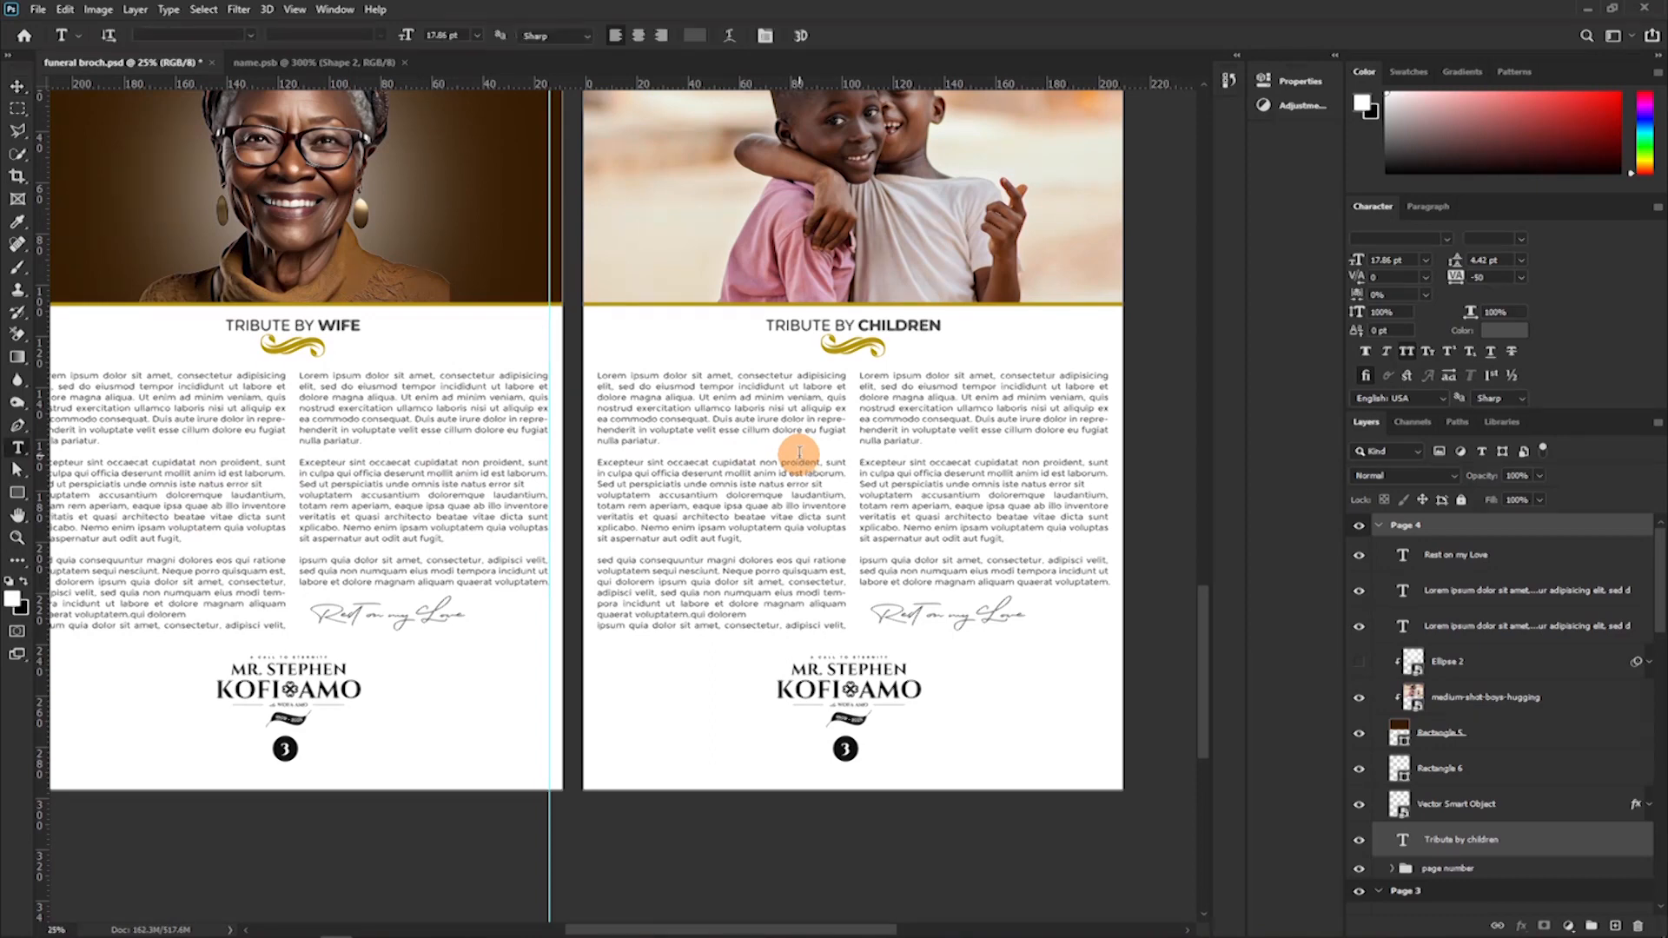
{"action": "left_click", "coordinate": [727, 450]}
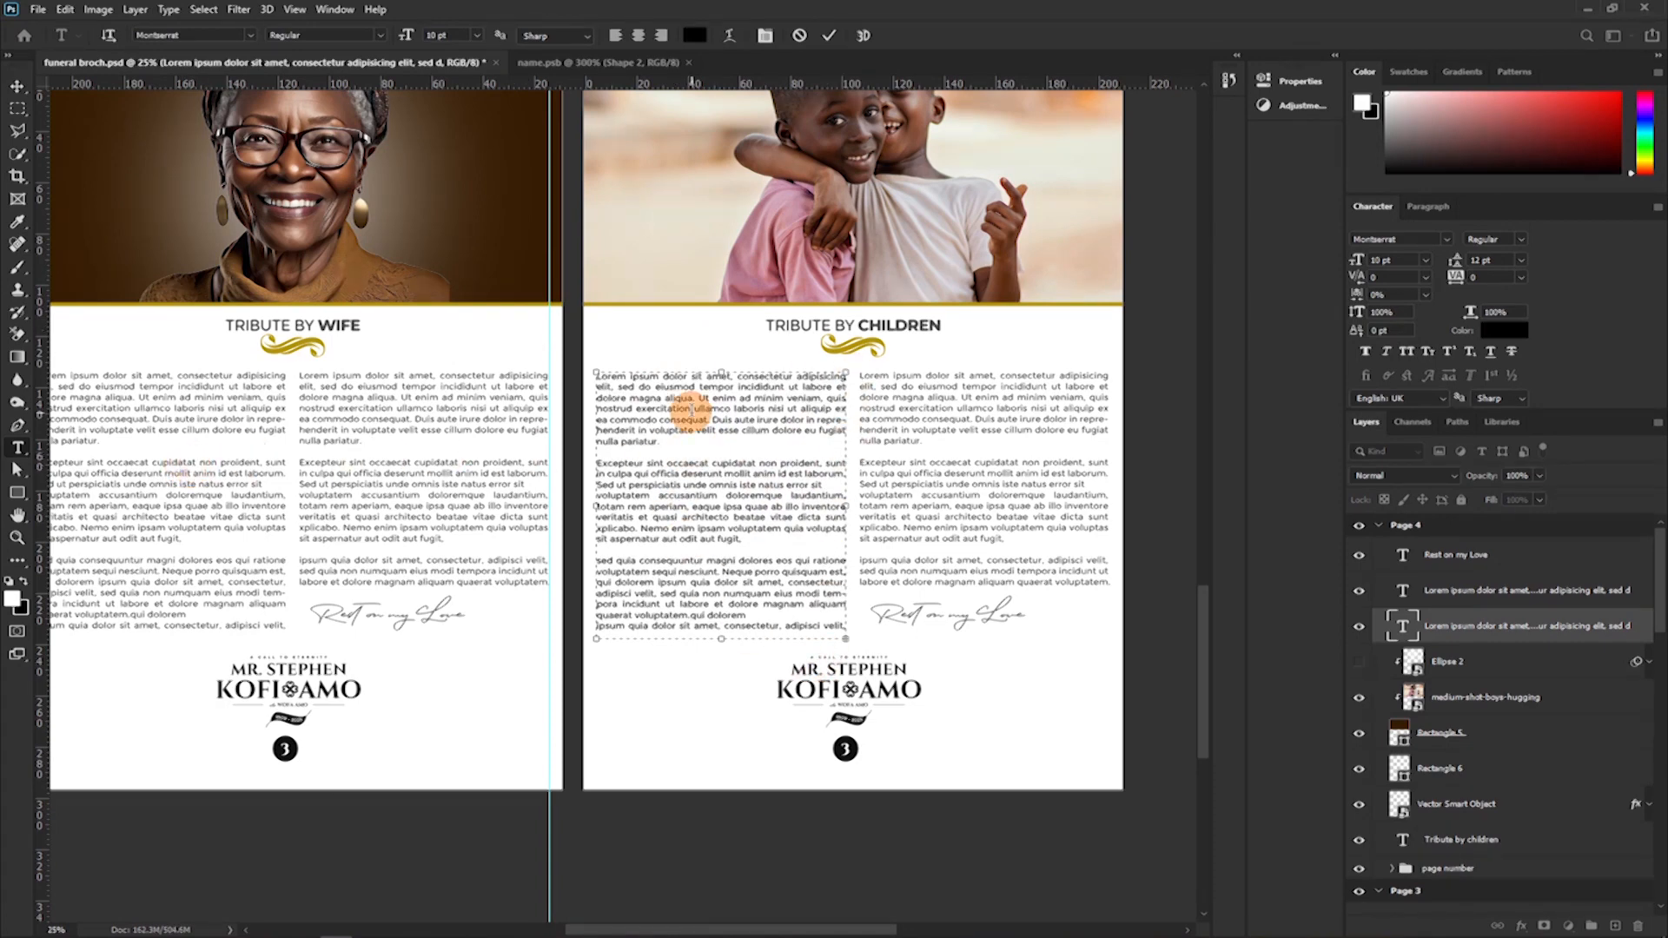
{"action": "key", "text": "ctrl+a"}
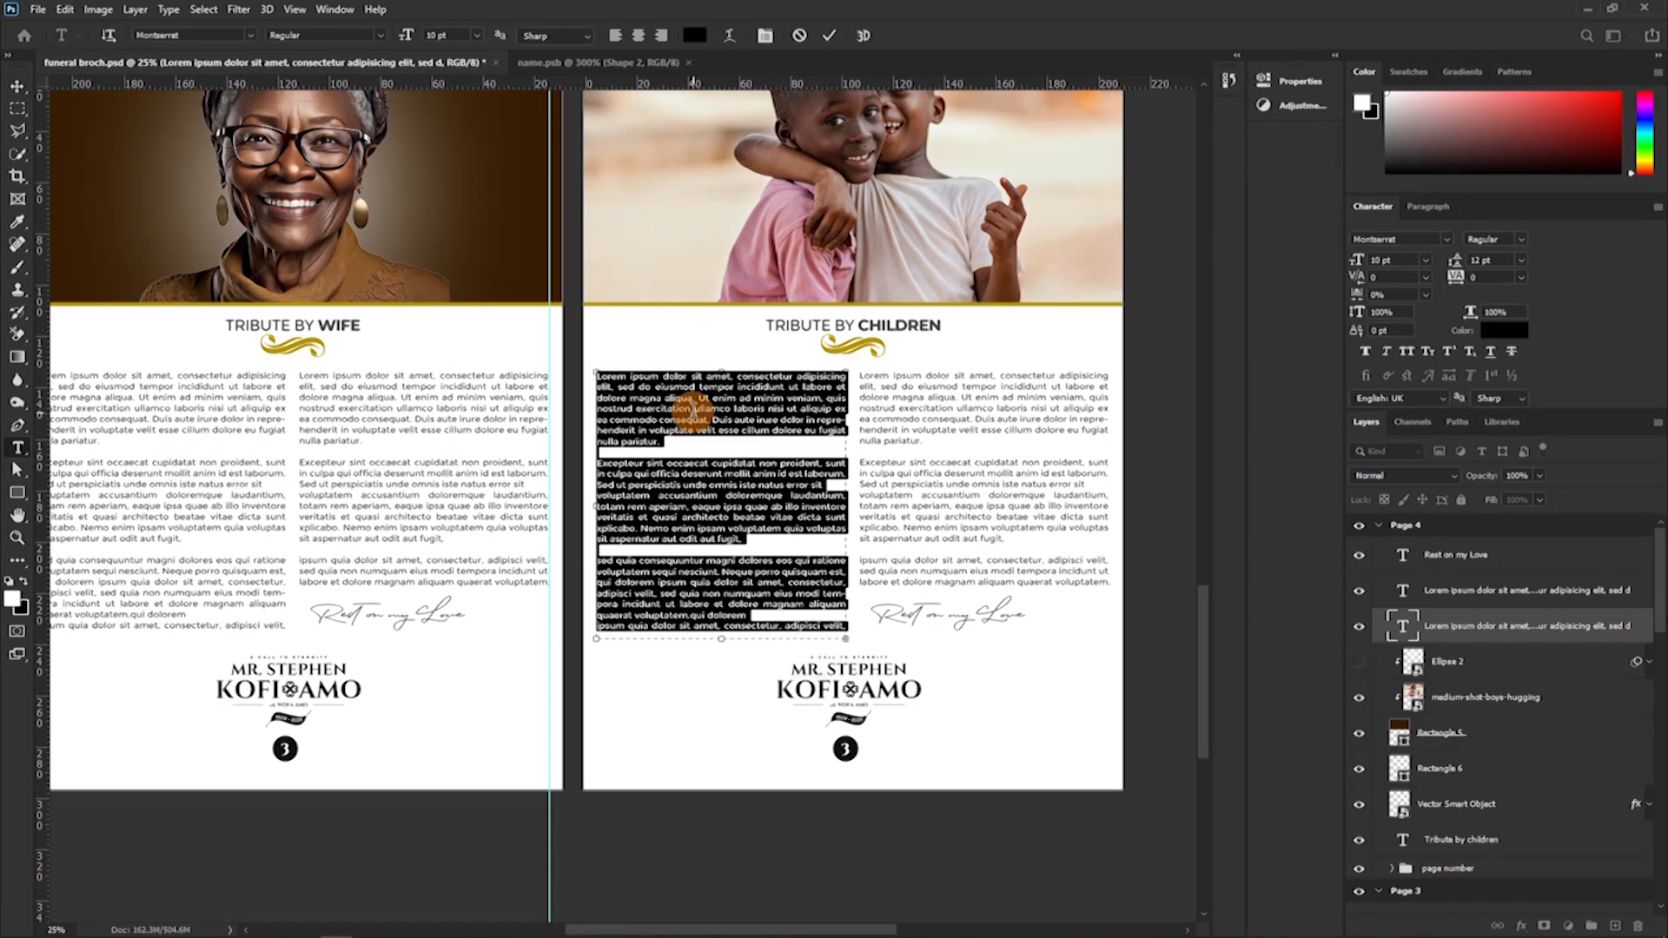
{"action": "left_click", "coordinate": [747, 441]}
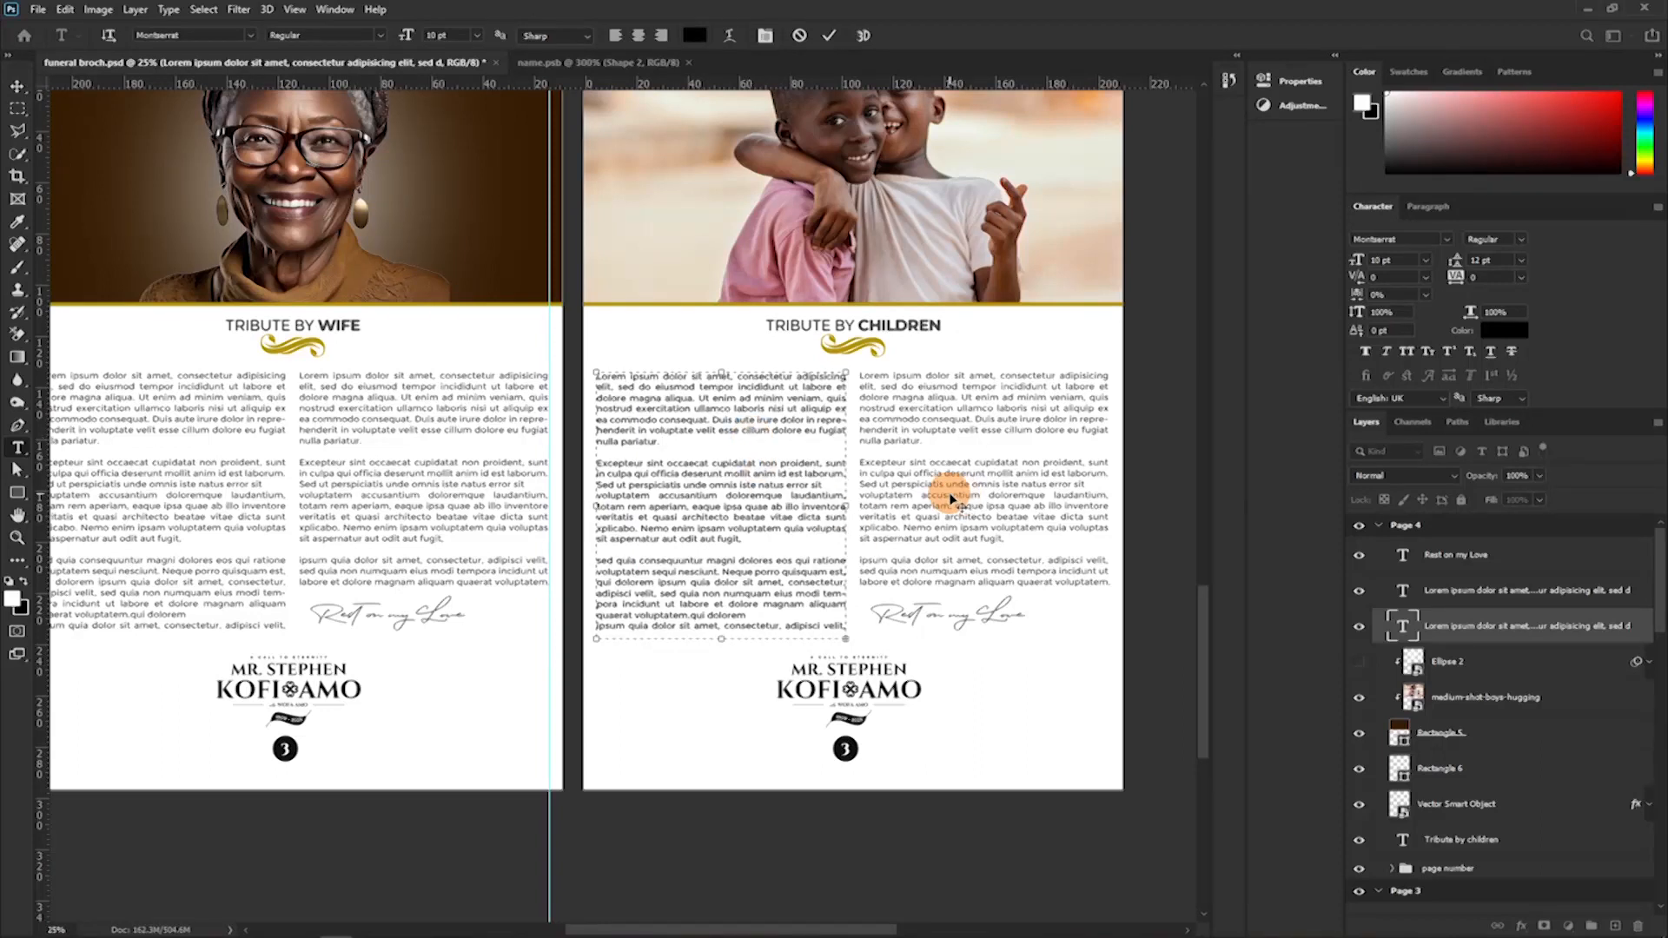
{"action": "left_click", "coordinate": [835, 35]}
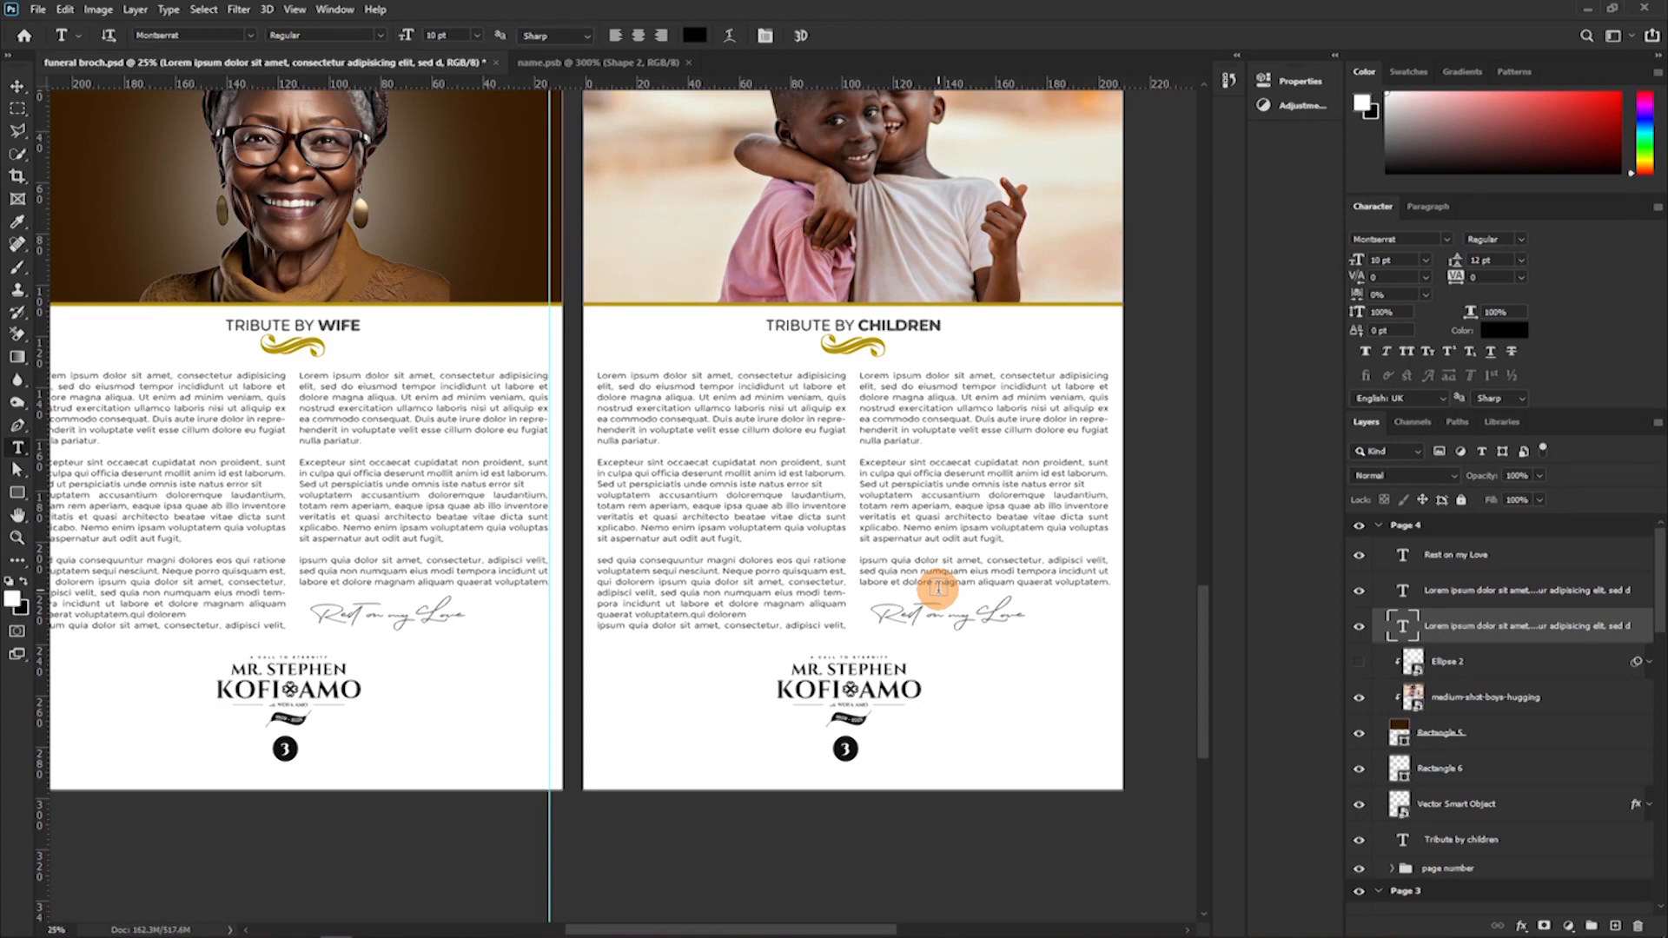
Recolour the first paragraph of the Tribute by Children left column to dark gold 997f02, darkened from the gold heading ornament.
{"action": "left_click_drag", "start_coordinate": [686, 457], "coordinate": [810, 467]}
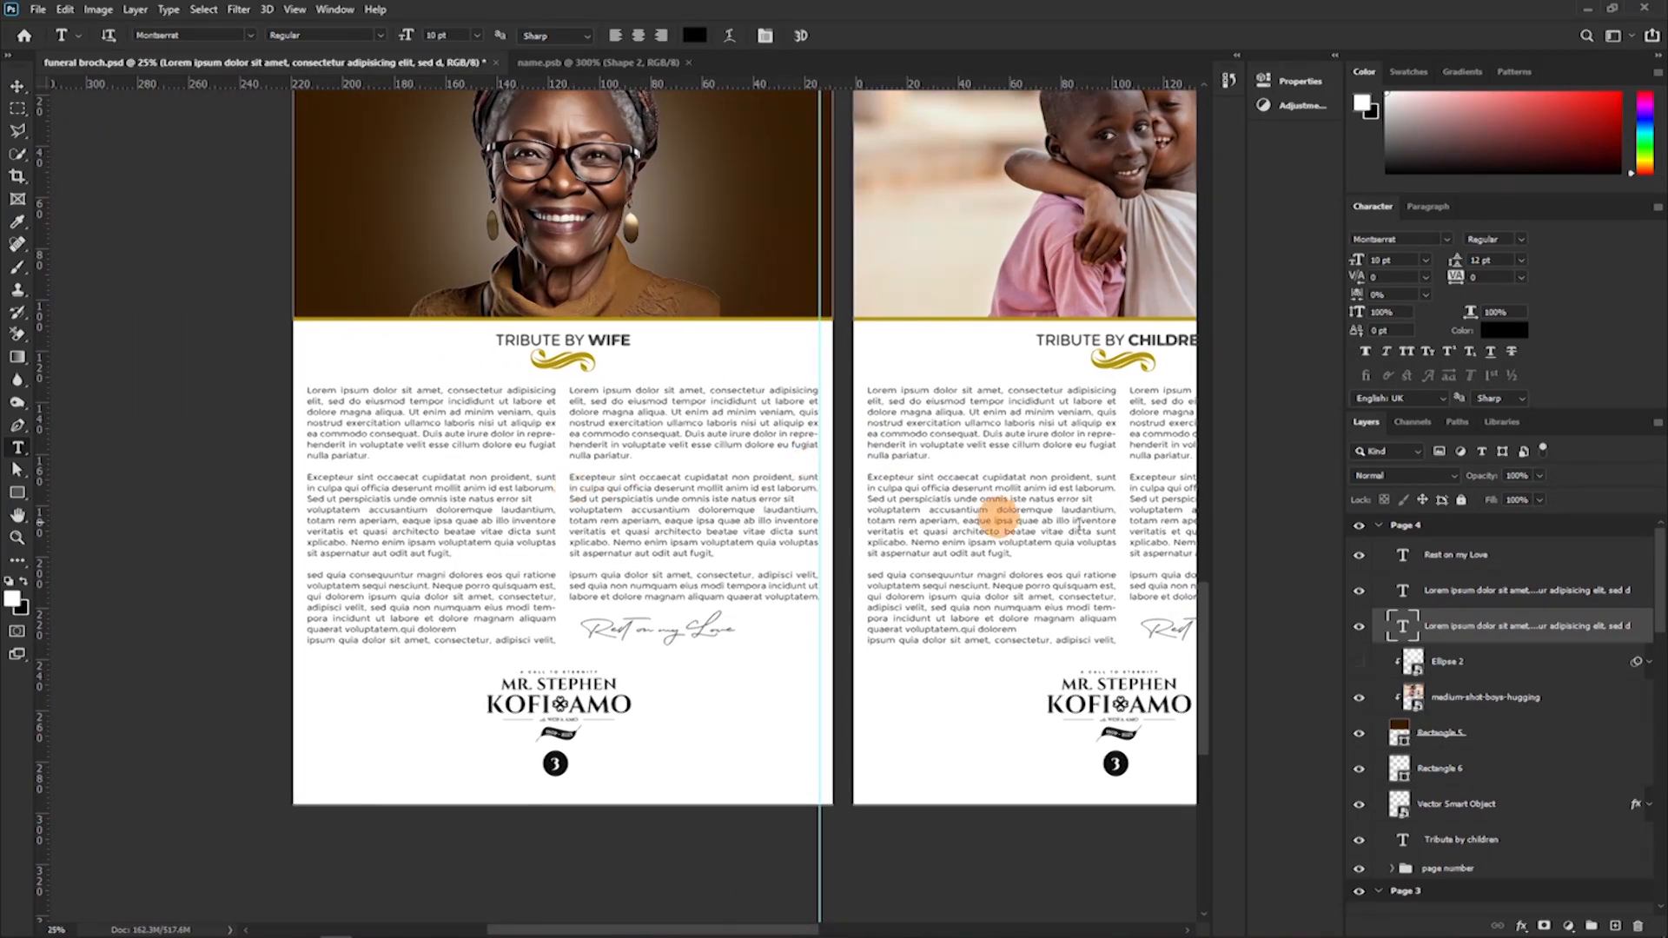
{"action": "left_click_drag", "start_coordinate": [1067, 459], "coordinate": [938, 510]}
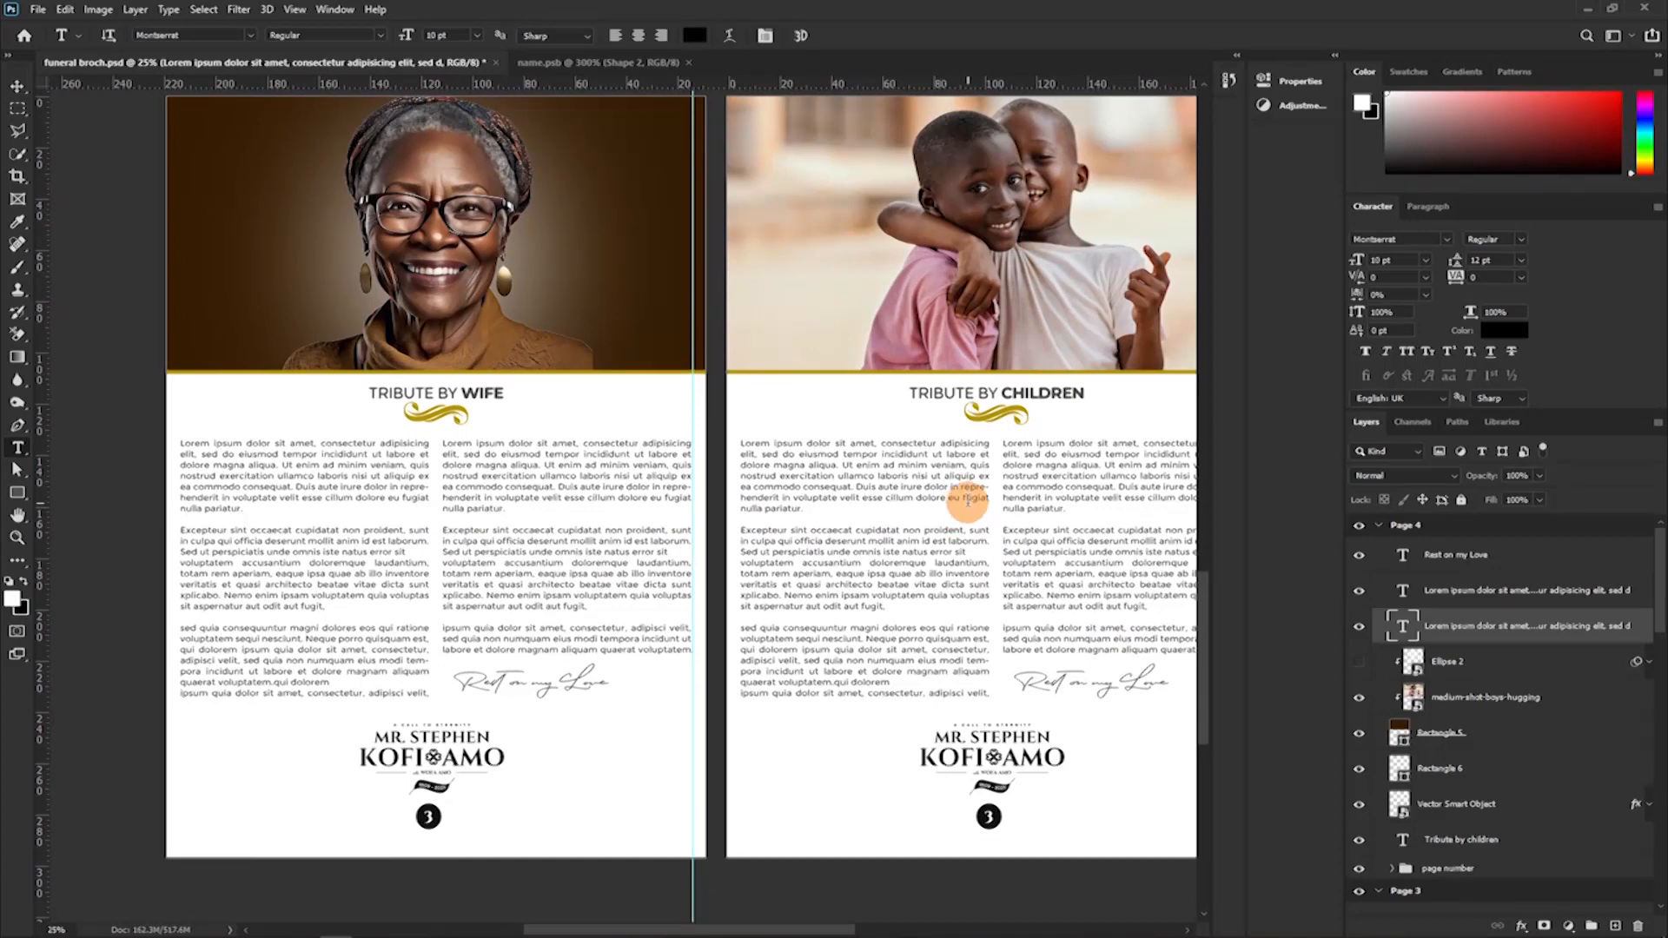
{"action": "left_click_drag", "start_coordinate": [777, 561], "coordinate": [708, 411]}
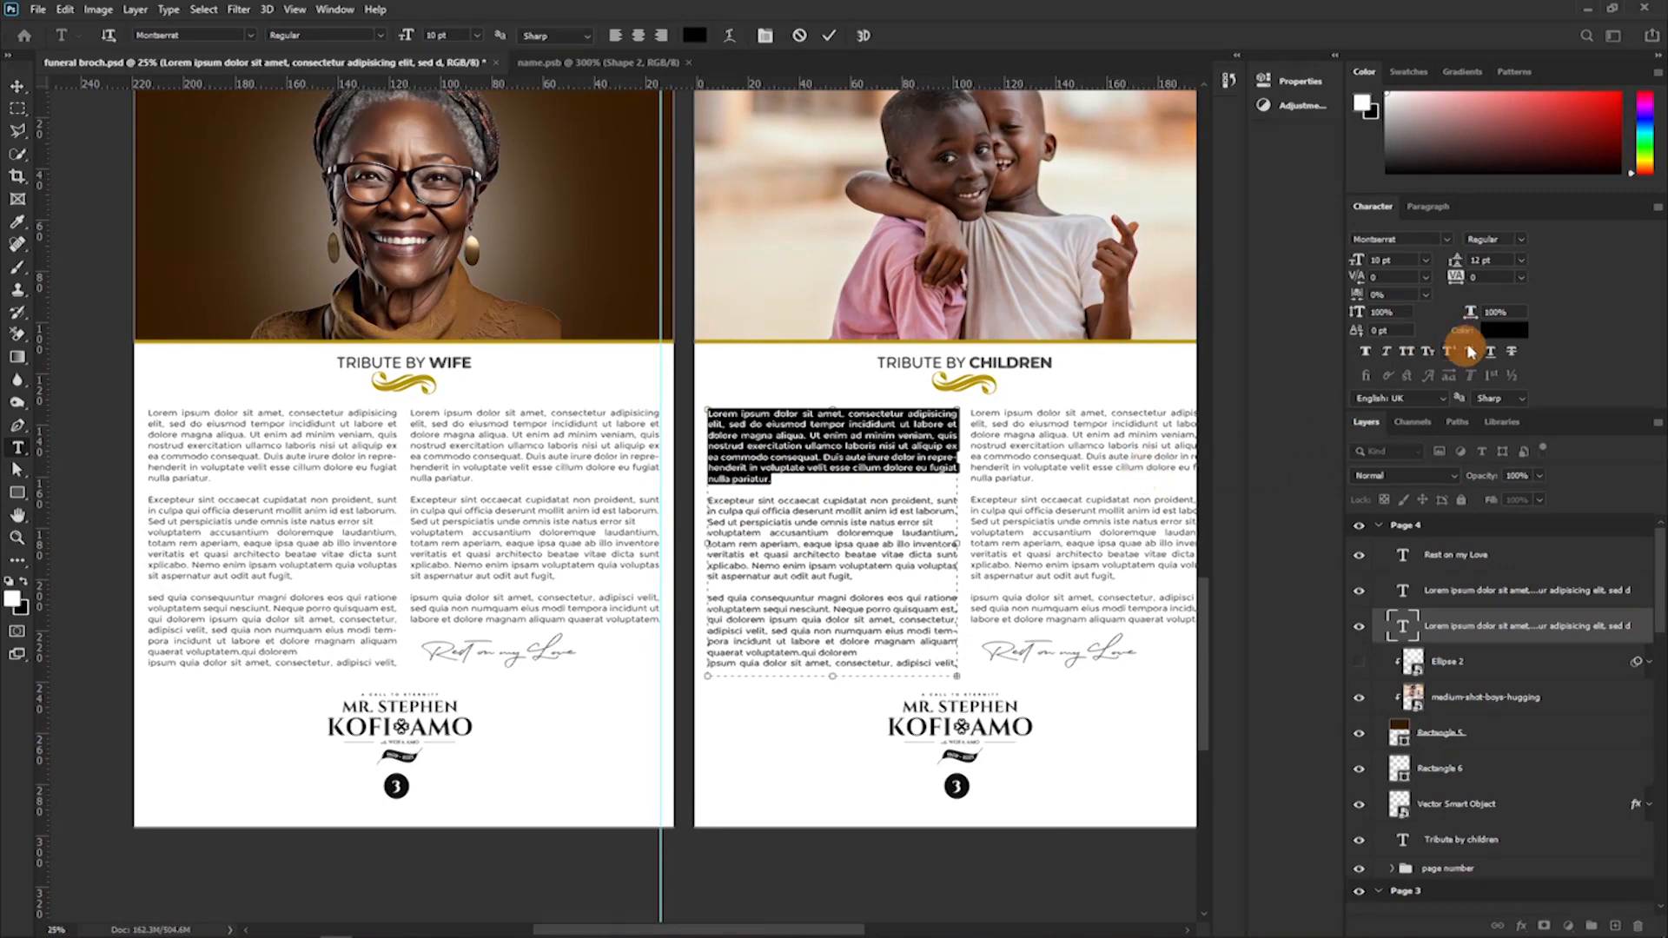
{"action": "left_click", "coordinate": [1503, 330]}
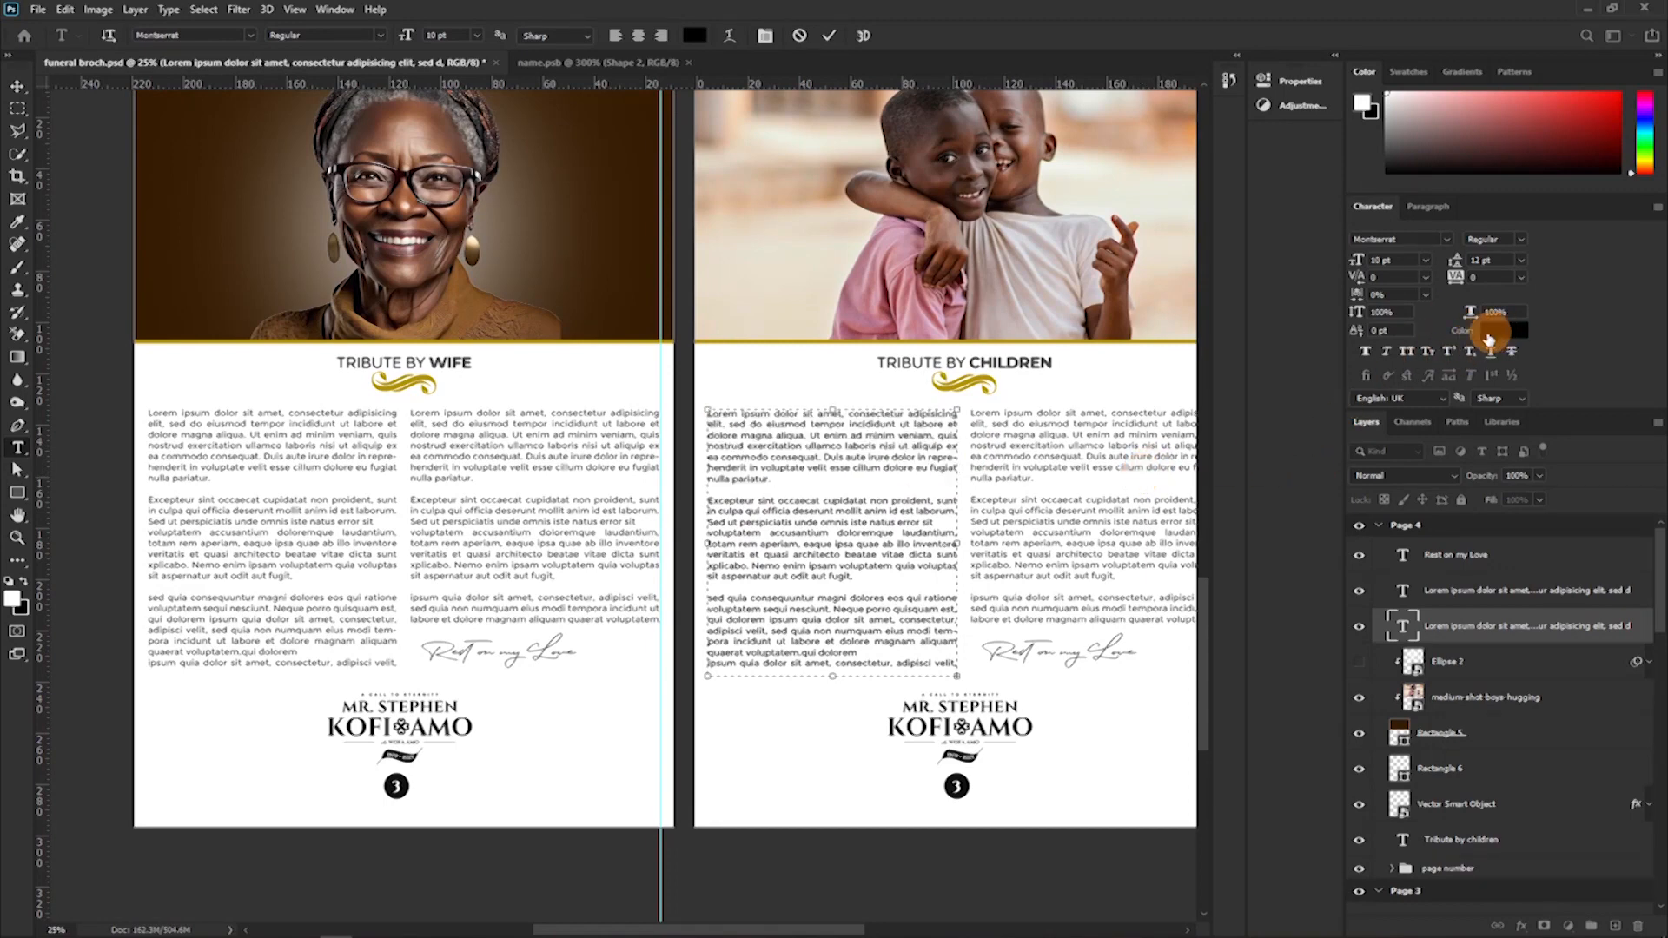
{"action": "left_click", "coordinate": [989, 382]}
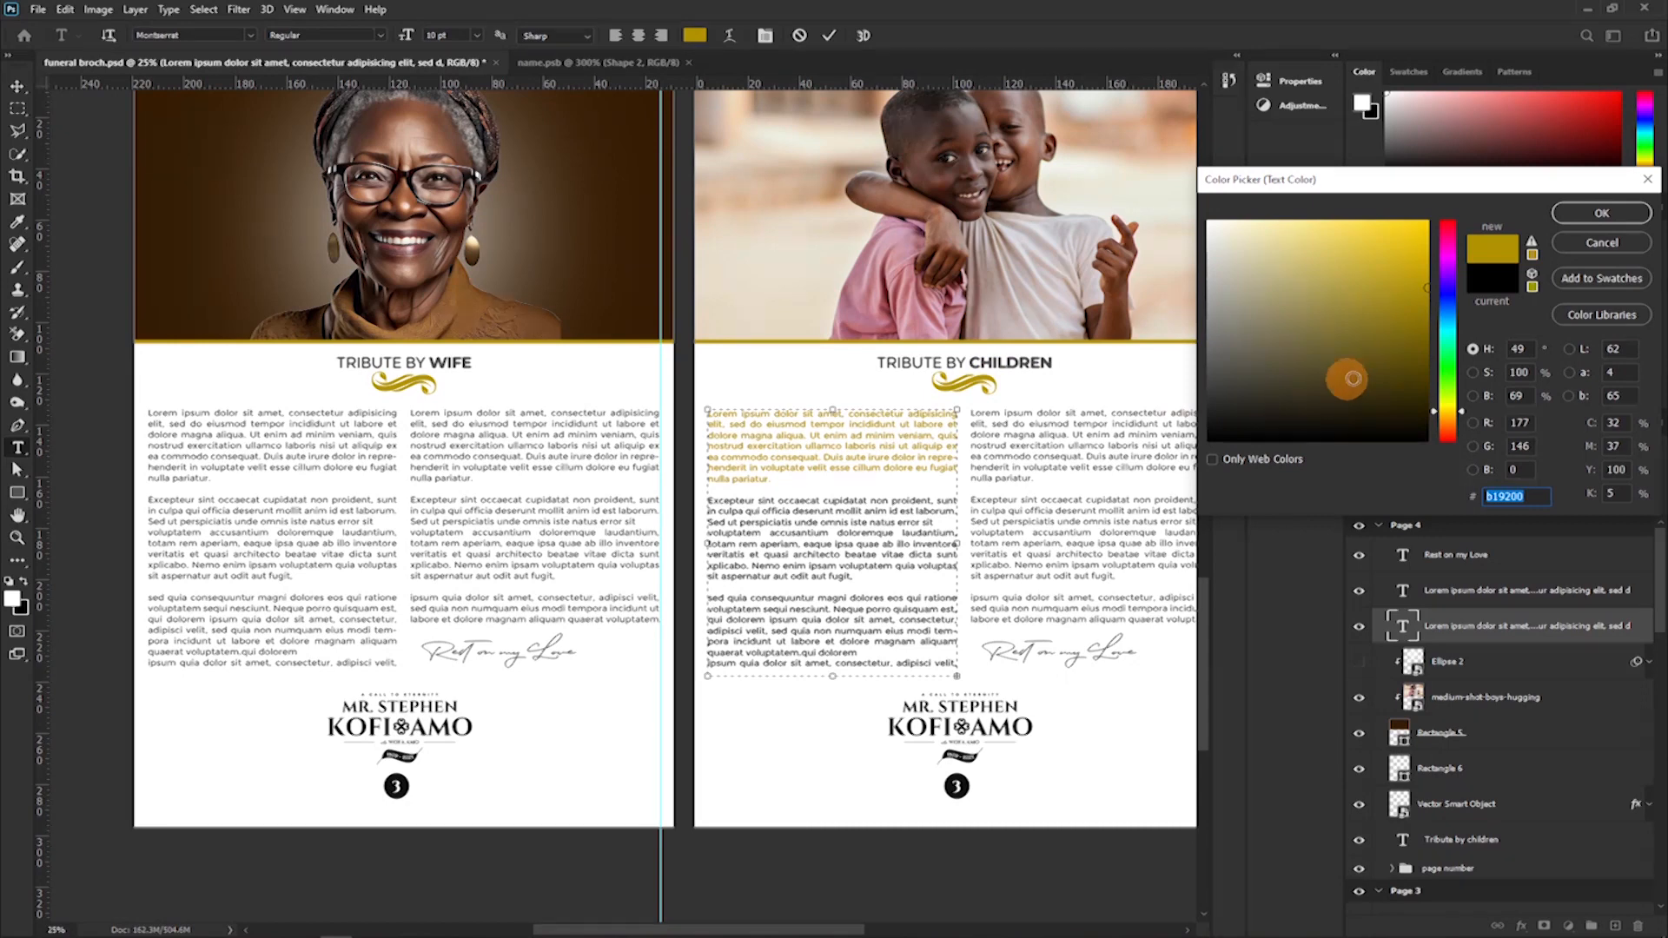
{"action": "left_click", "coordinate": [1425, 310]}
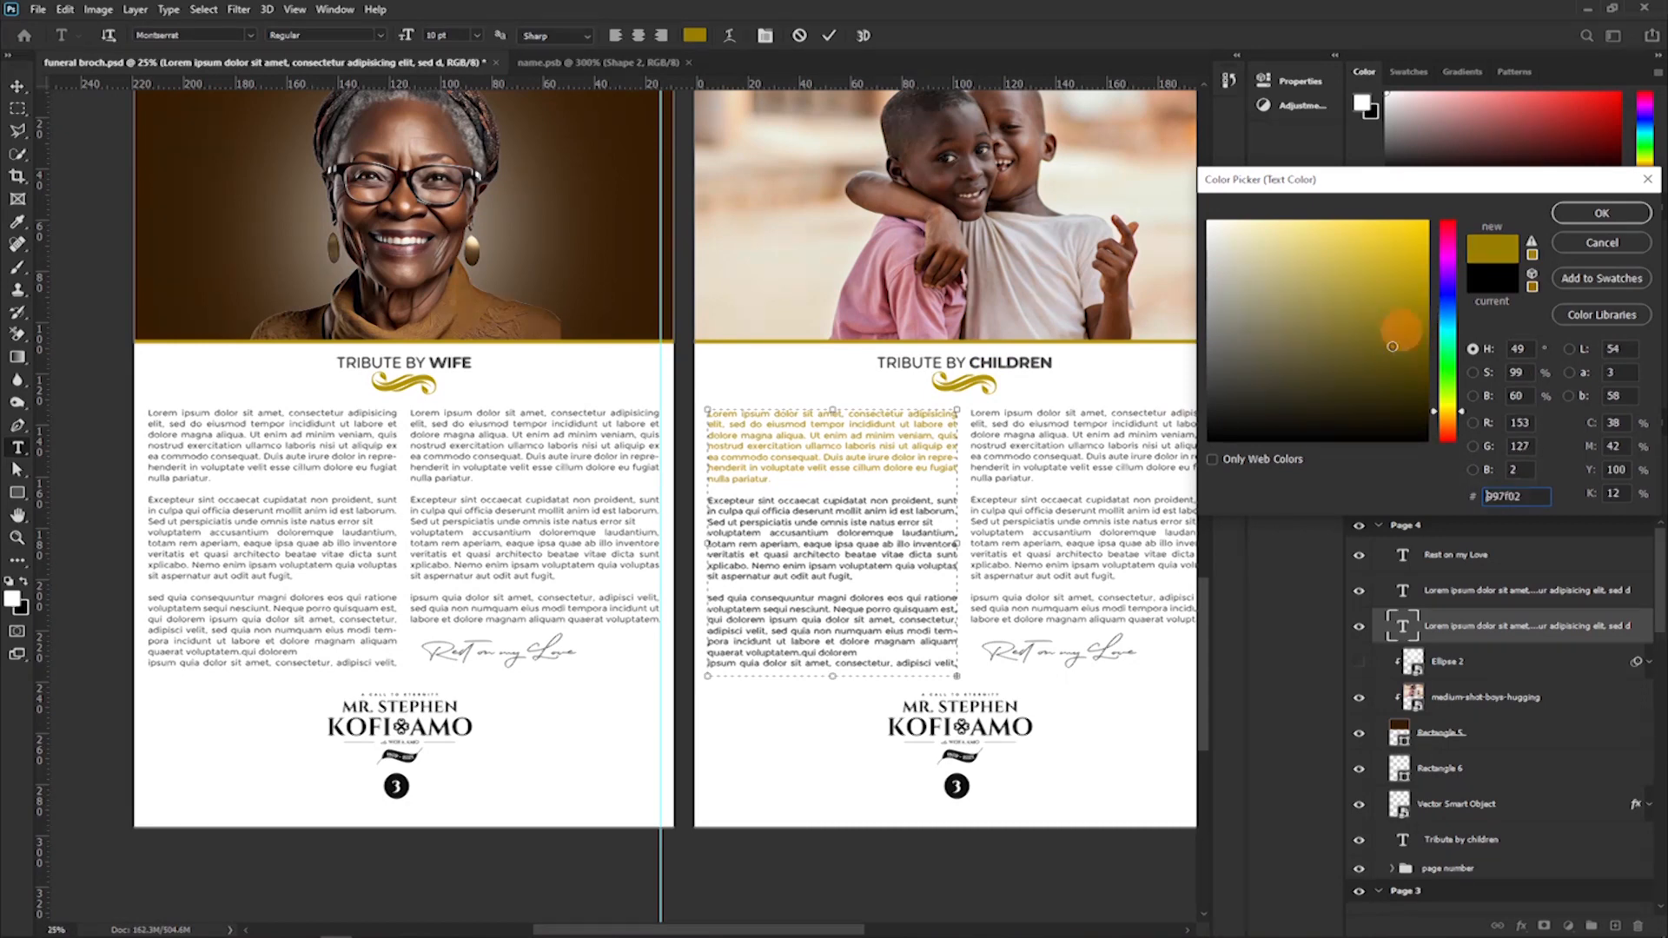
{"action": "left_click", "coordinate": [1602, 214]}
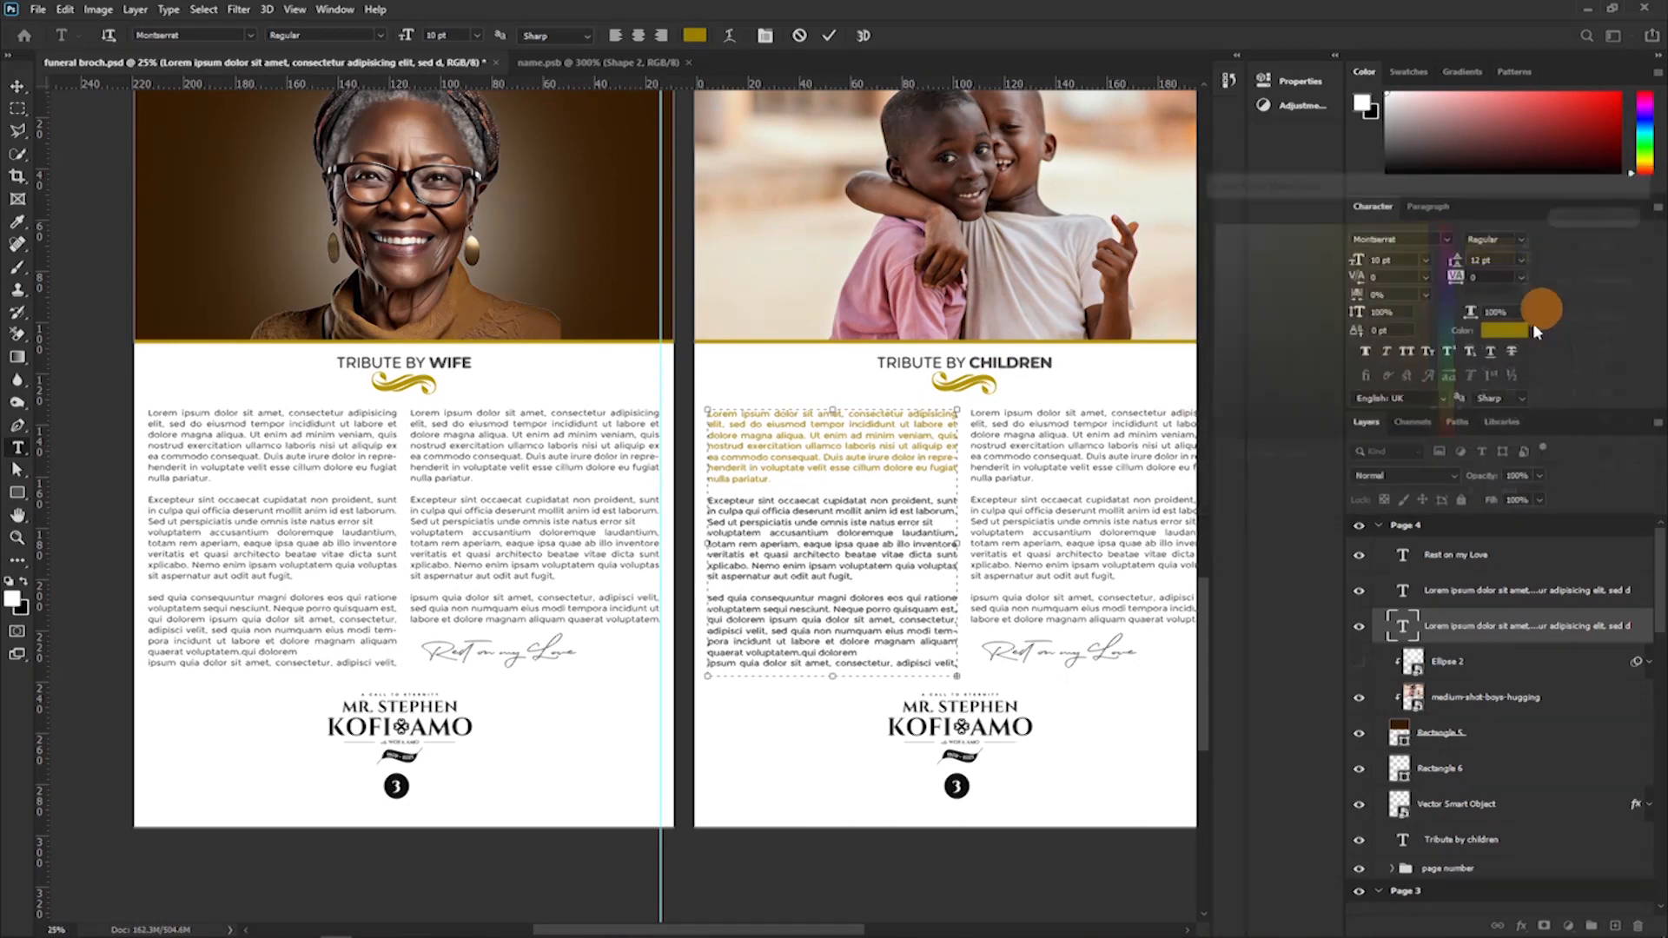
Set the first Tribute by Children paragraph to the Thin Italic font style.
{"action": "left_click", "coordinate": [1522, 238]}
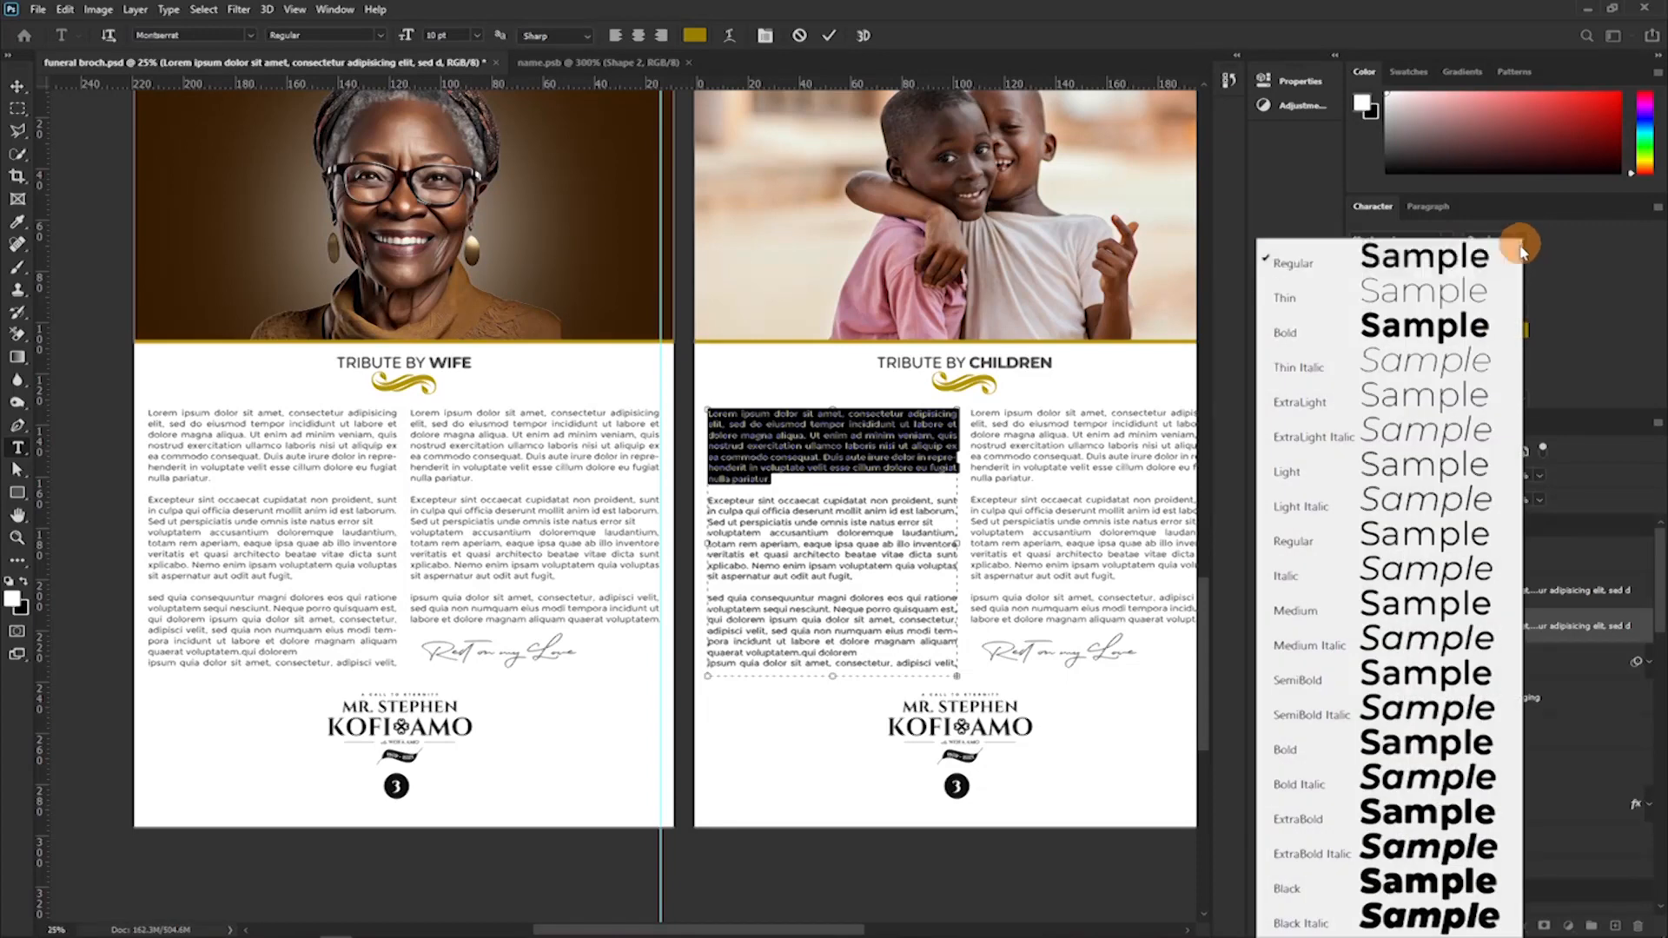
{"action": "left_click", "coordinate": [1474, 367]}
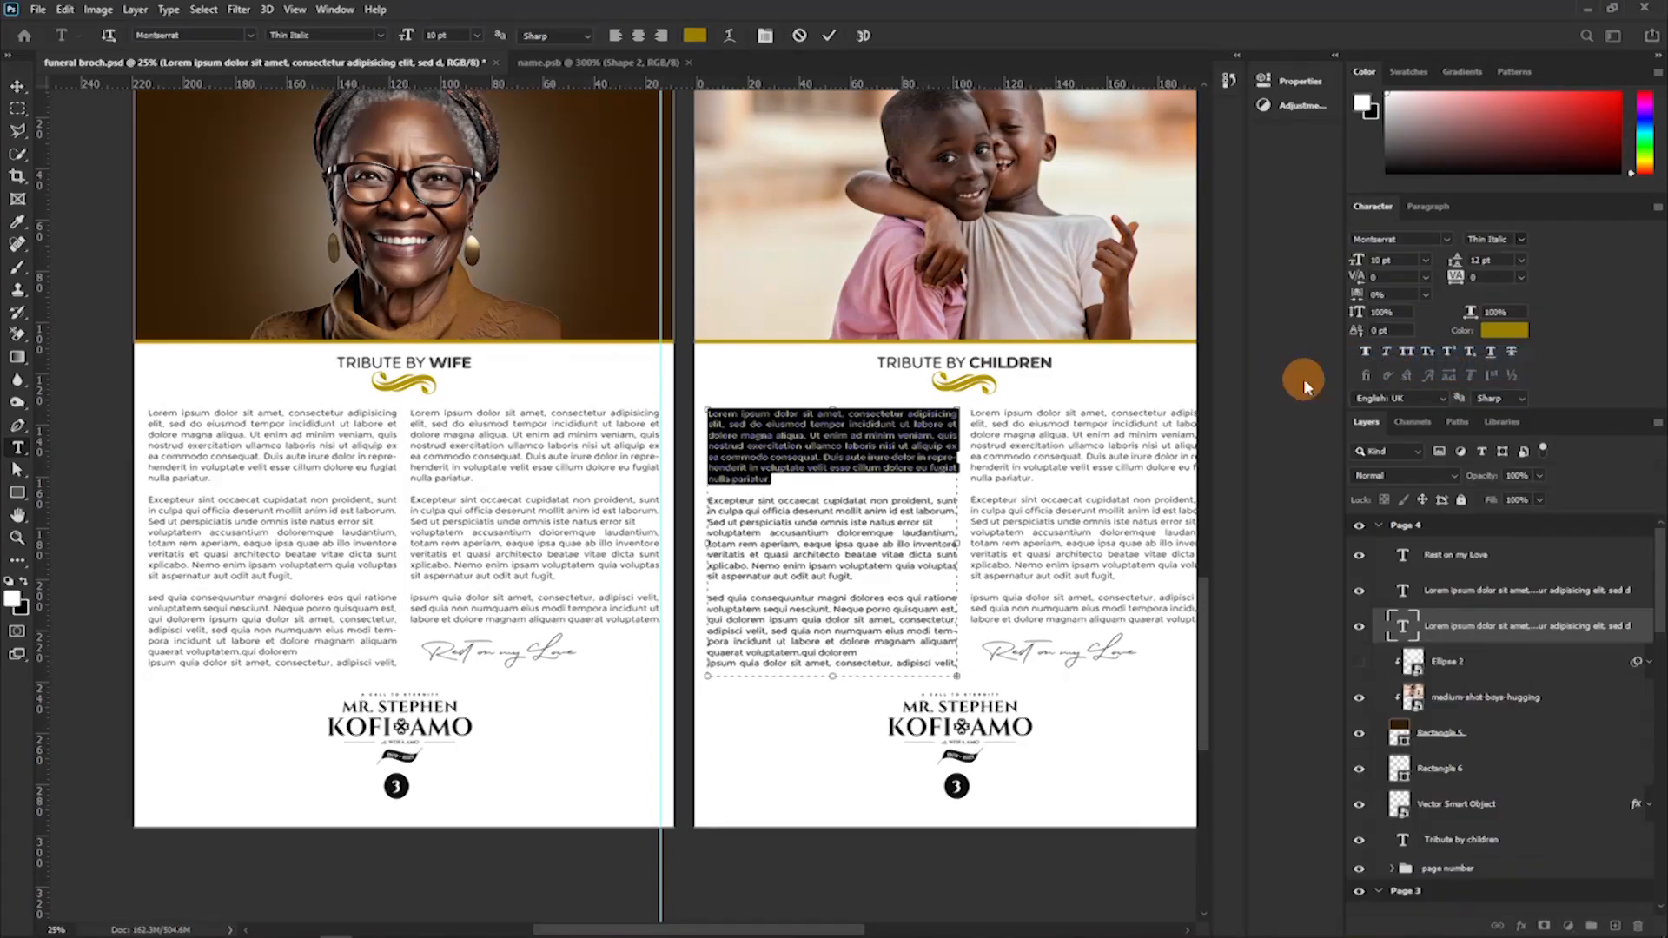
{"action": "left_click", "coordinate": [726, 479]}
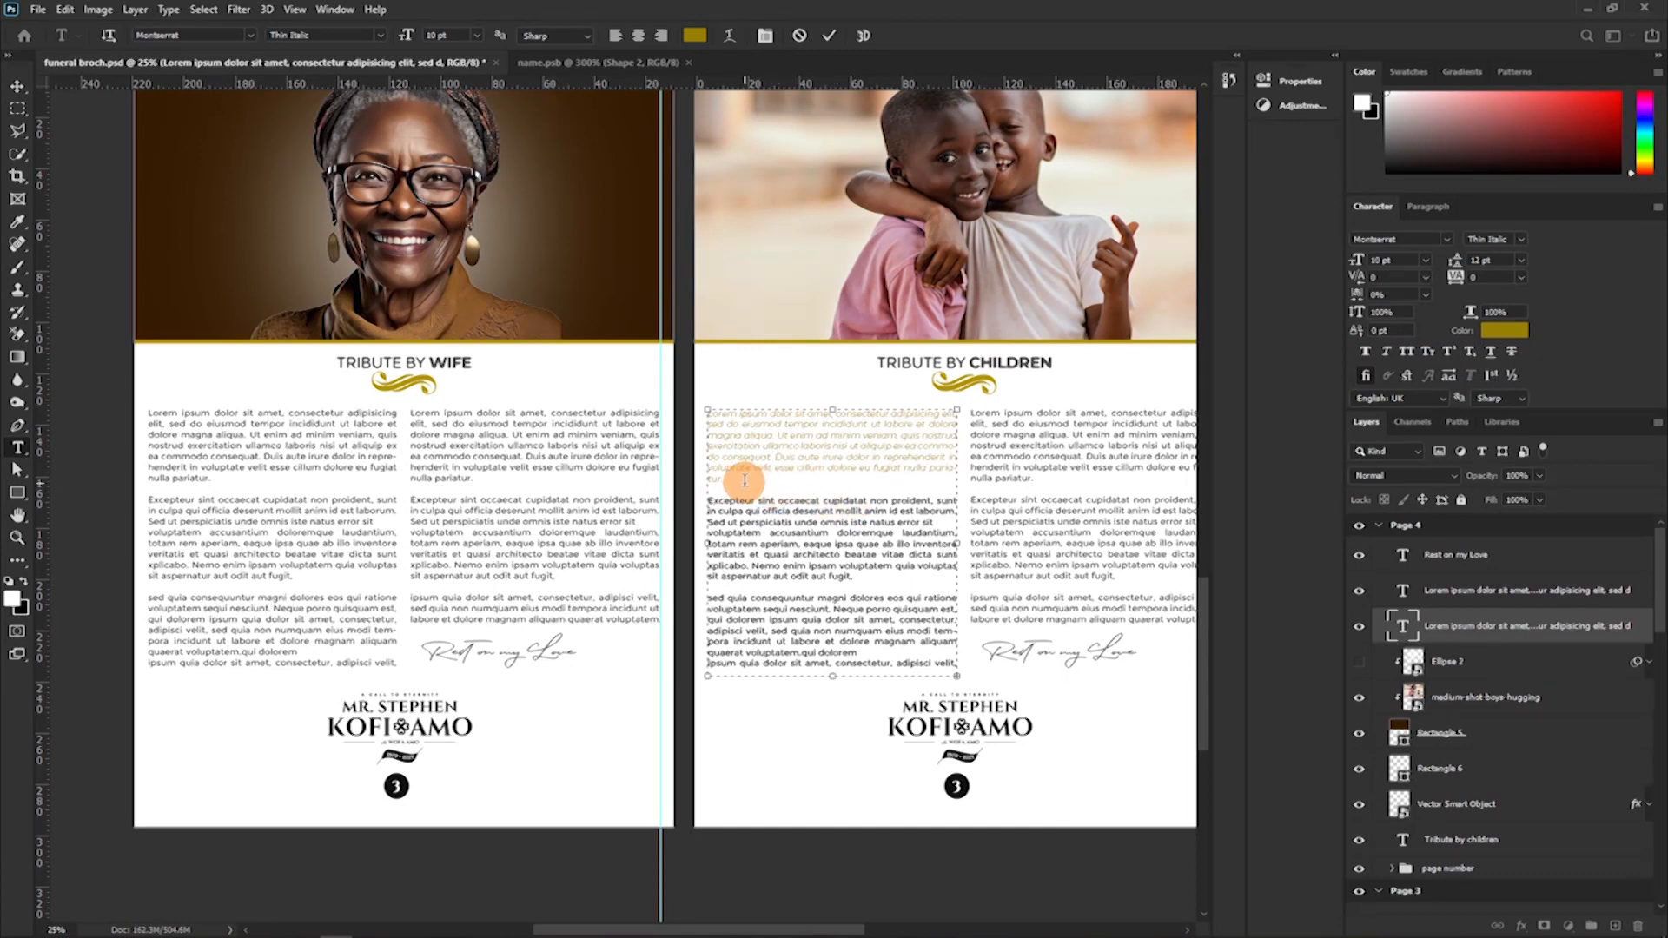
Recolour the opening paragraph of Tribute by Children to dark grey 494949.
{"action": "left_click_drag", "start_coordinate": [716, 476], "coordinate": [649, 363]}
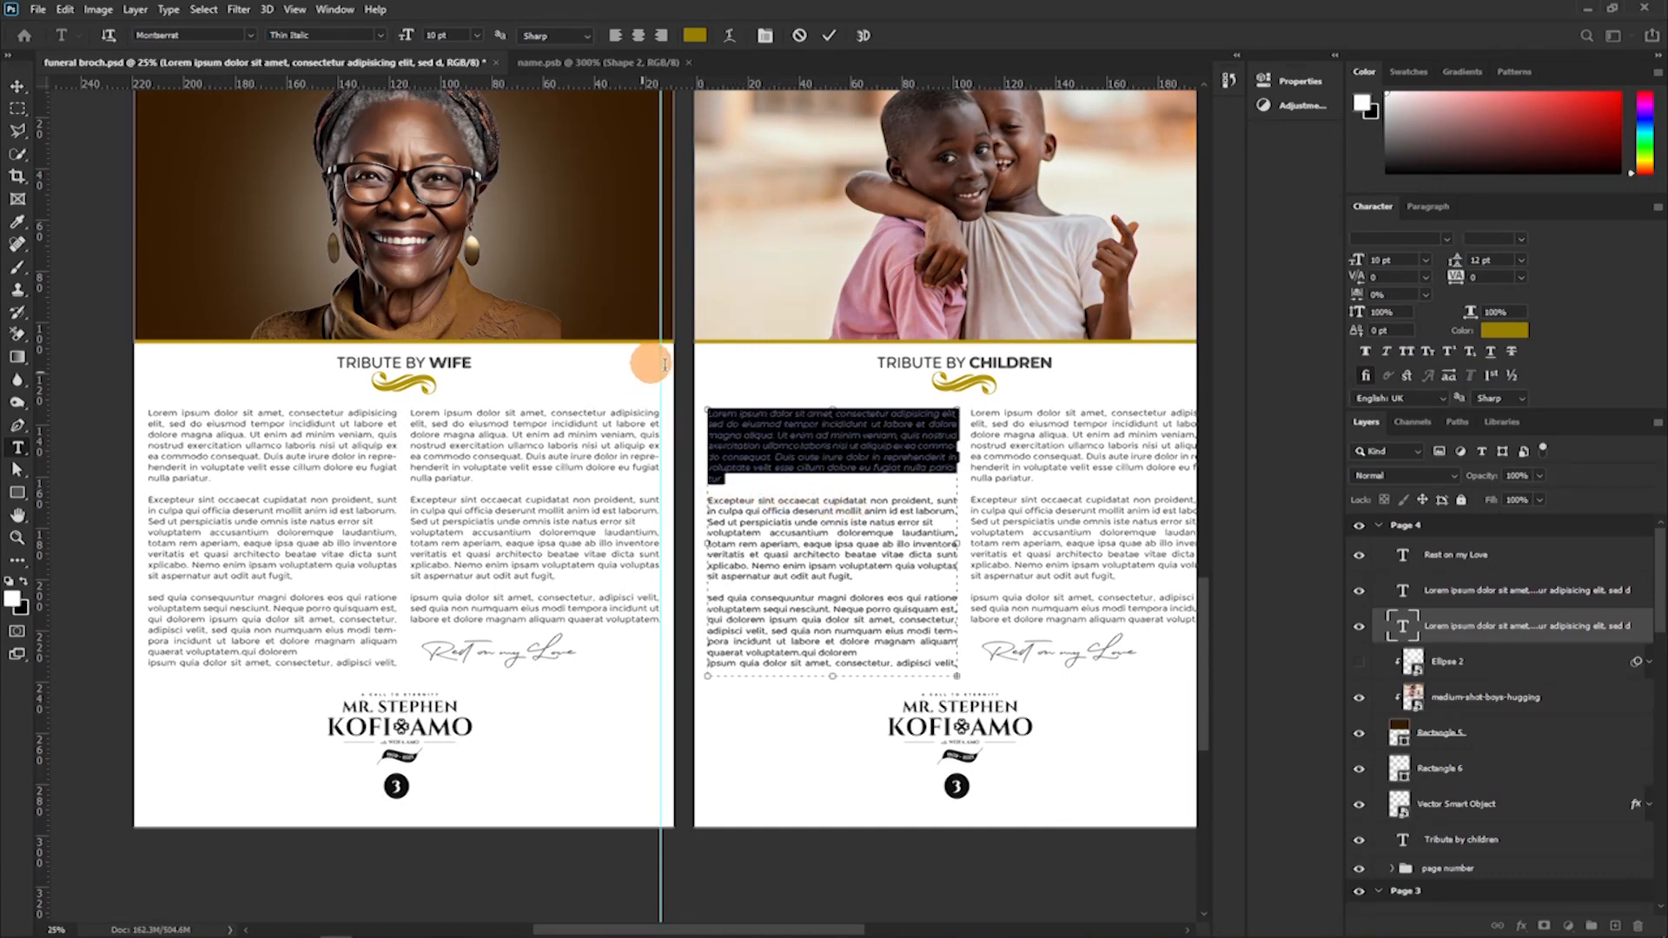
{"action": "left_click", "coordinate": [1504, 331]}
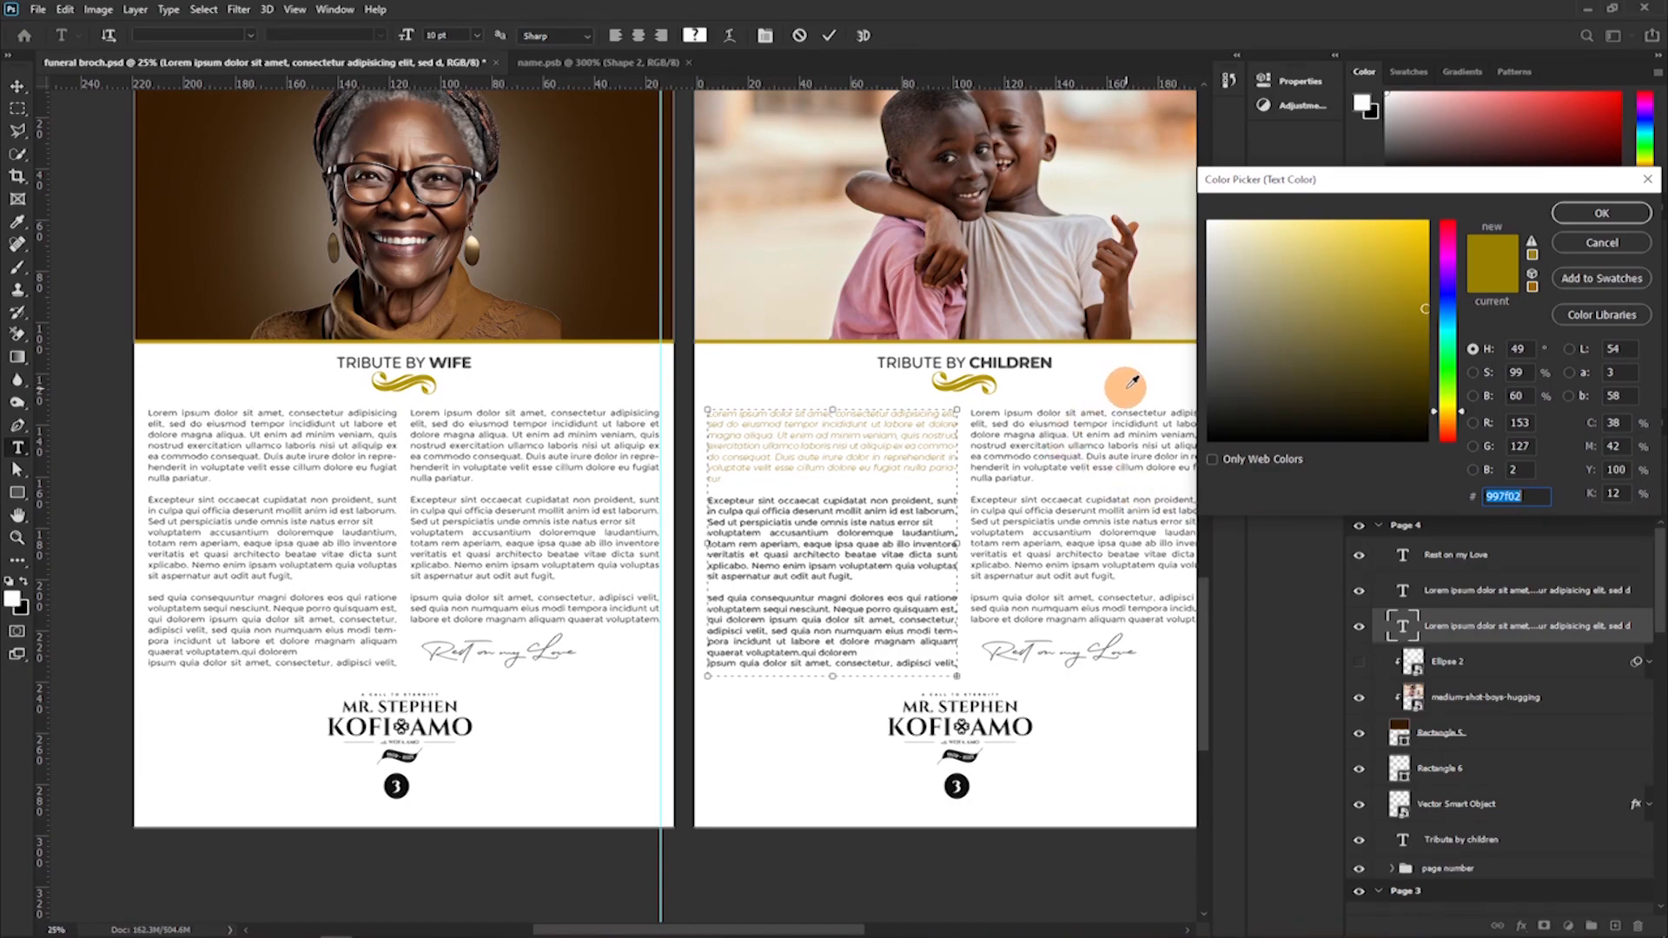
{"action": "key", "text": "ctrl+plus"}
{"action": "key", "text": "ctrl+plus"}
{"action": "key", "text": "ctrl+plus"}
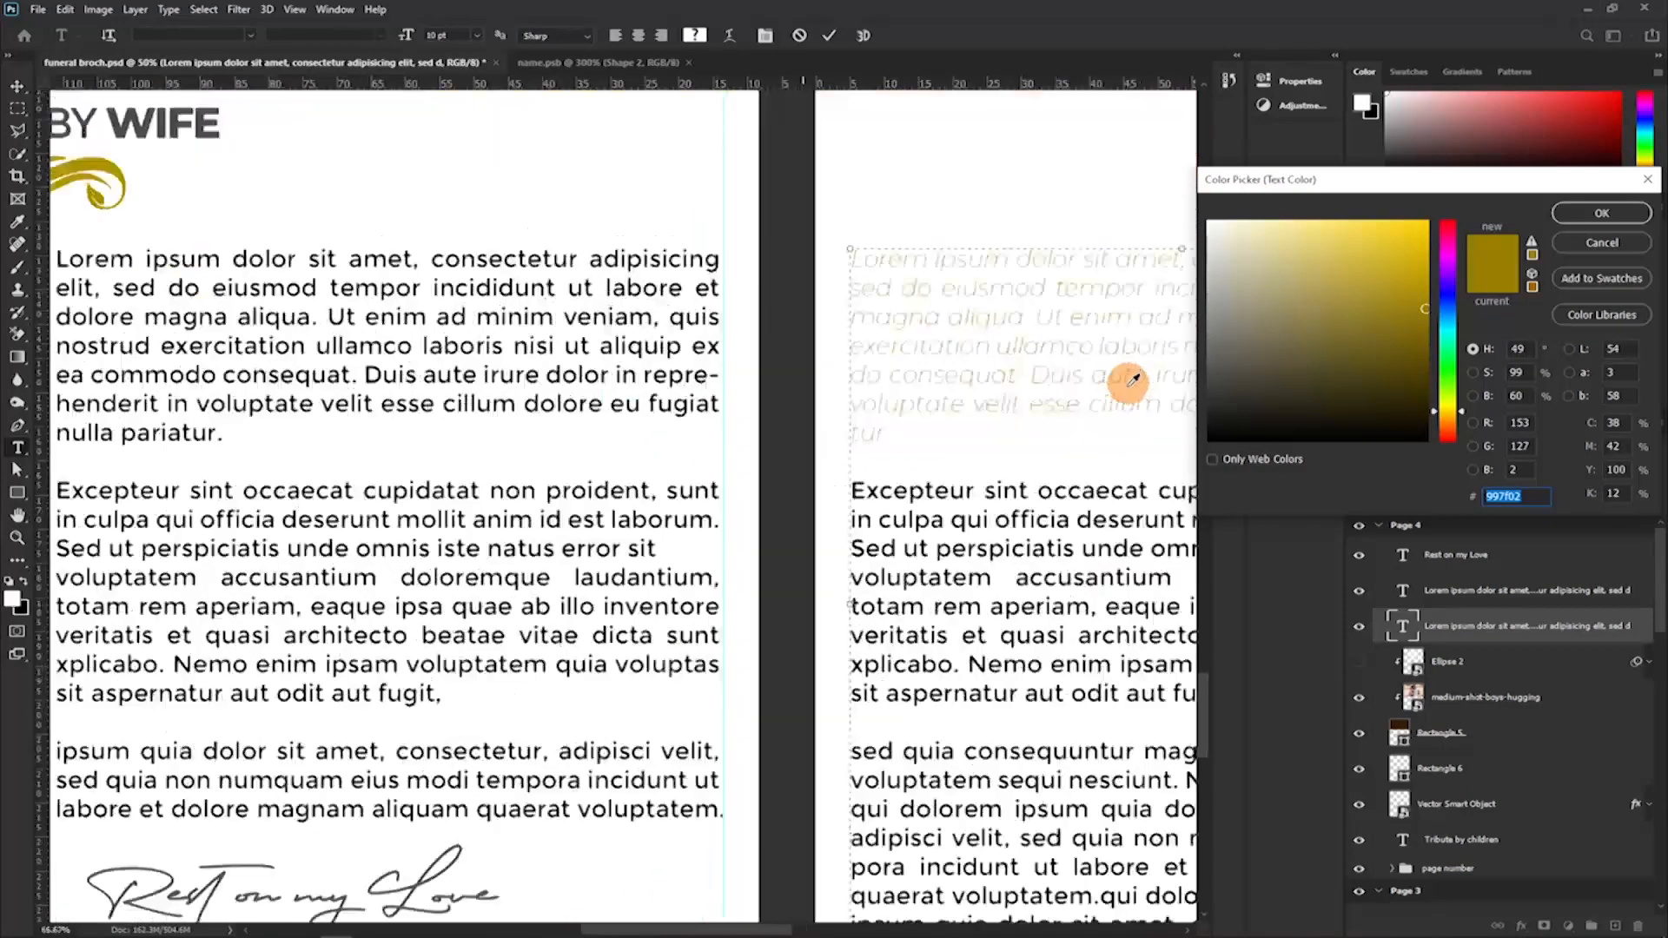
{"action": "key", "text": "ctrl+plus"}
{"action": "left_click_drag", "start_coordinate": [1109, 472], "coordinate": [591, 516]}
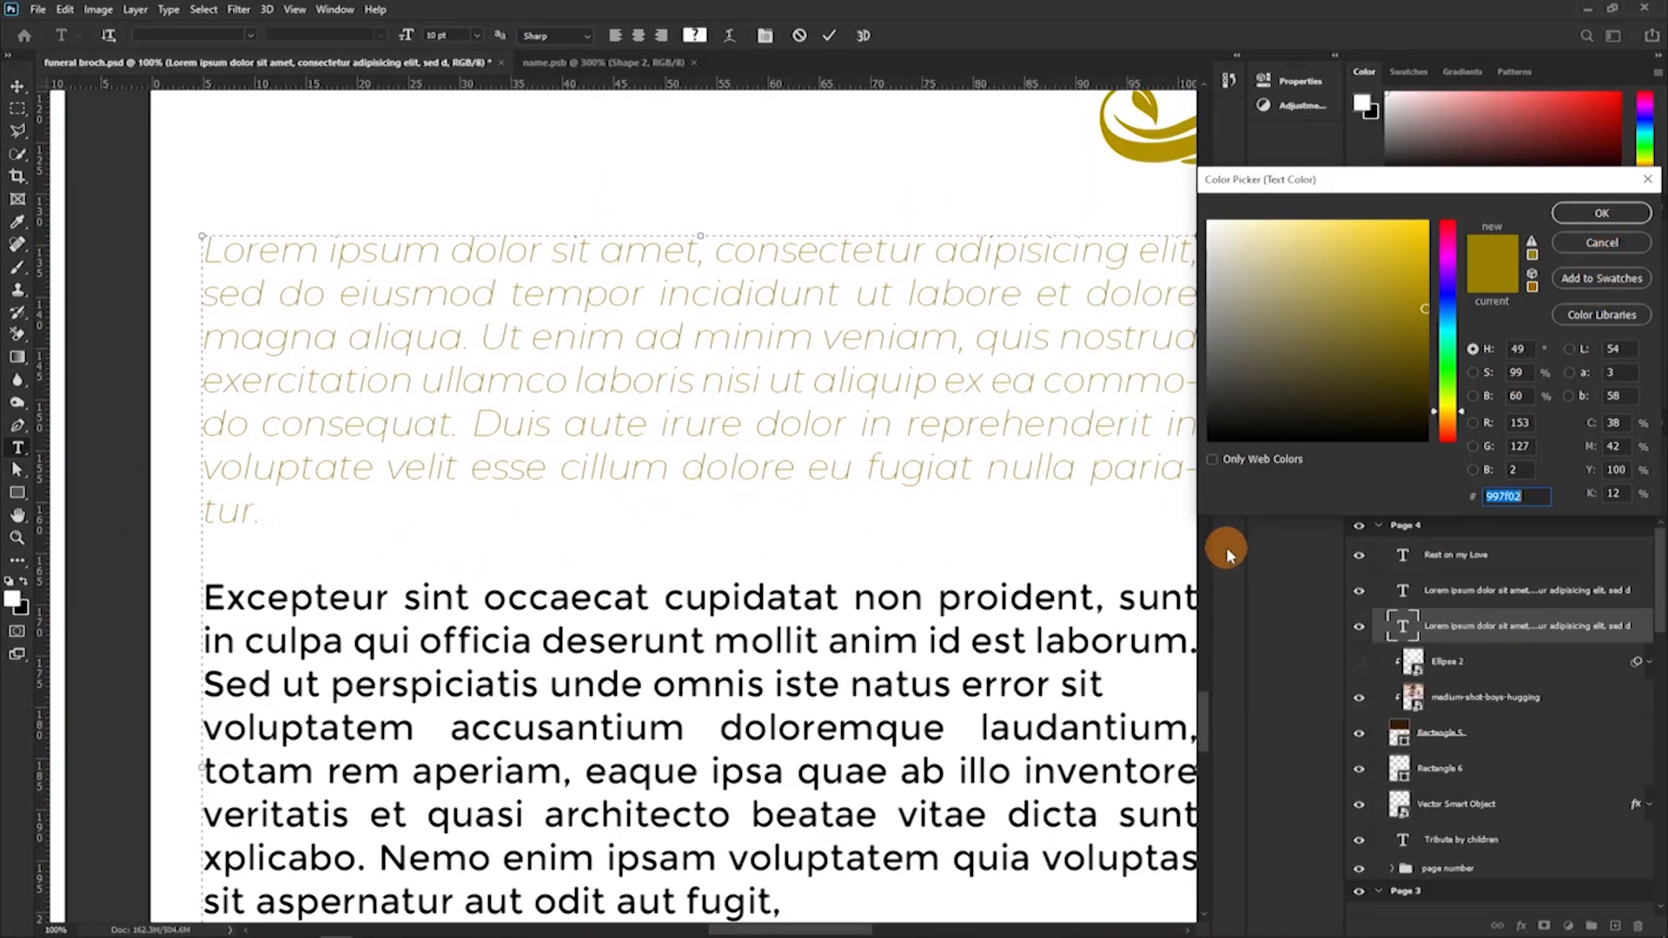
{"action": "left_click", "coordinate": [1143, 389]}
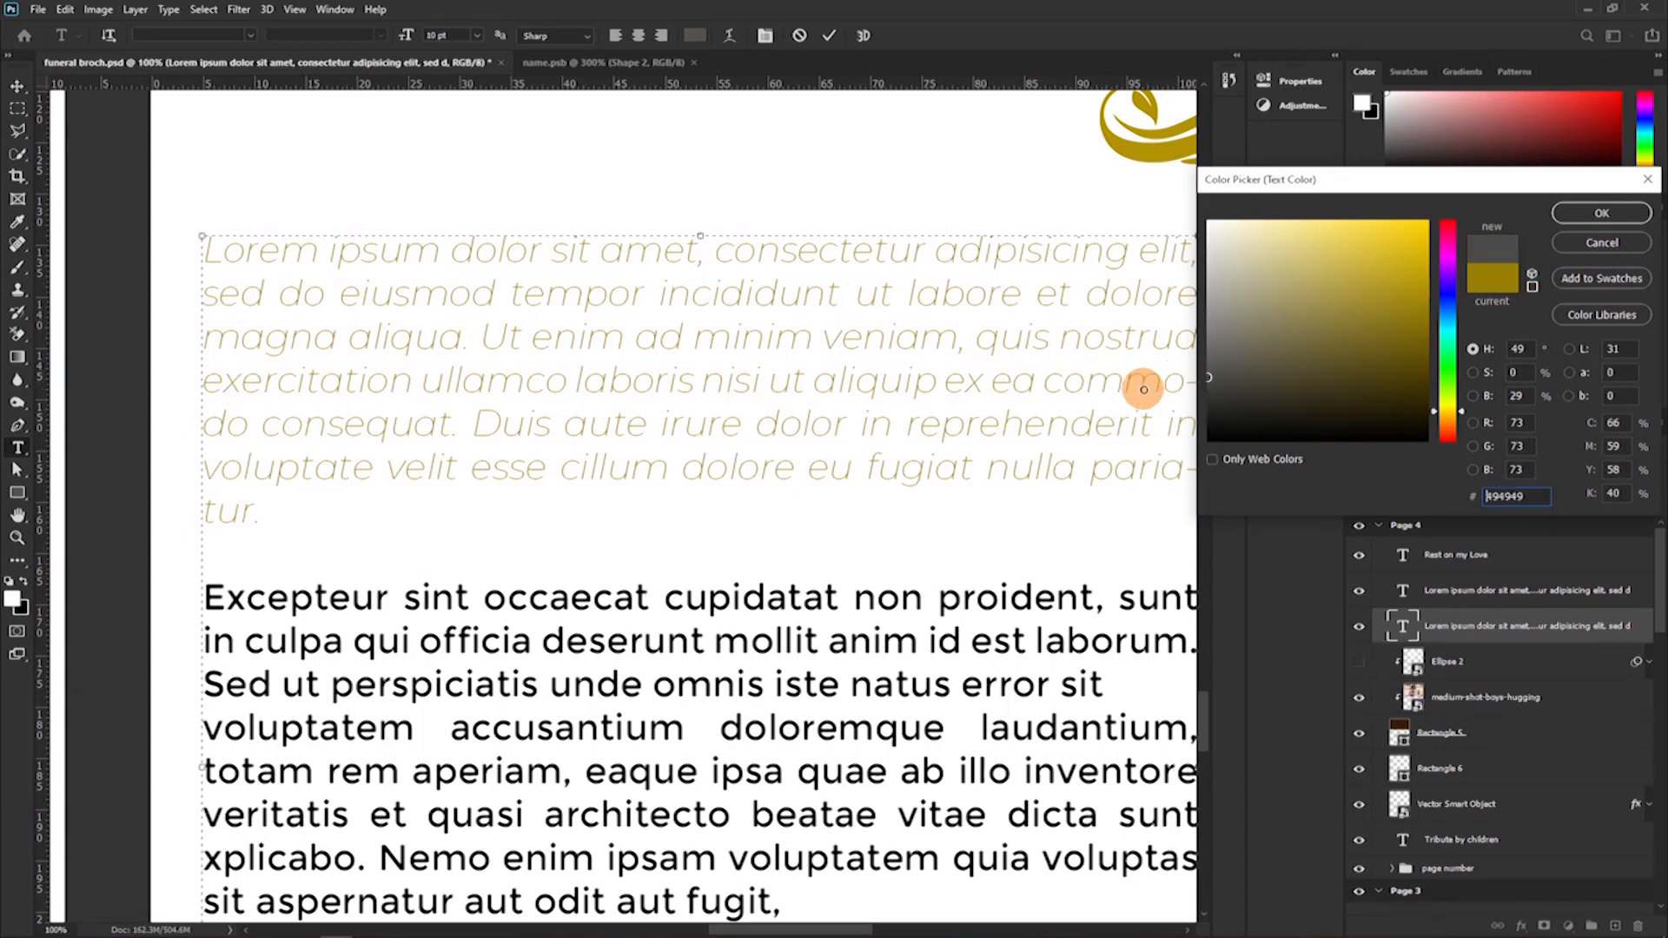
{"action": "left_click", "coordinate": [1602, 217]}
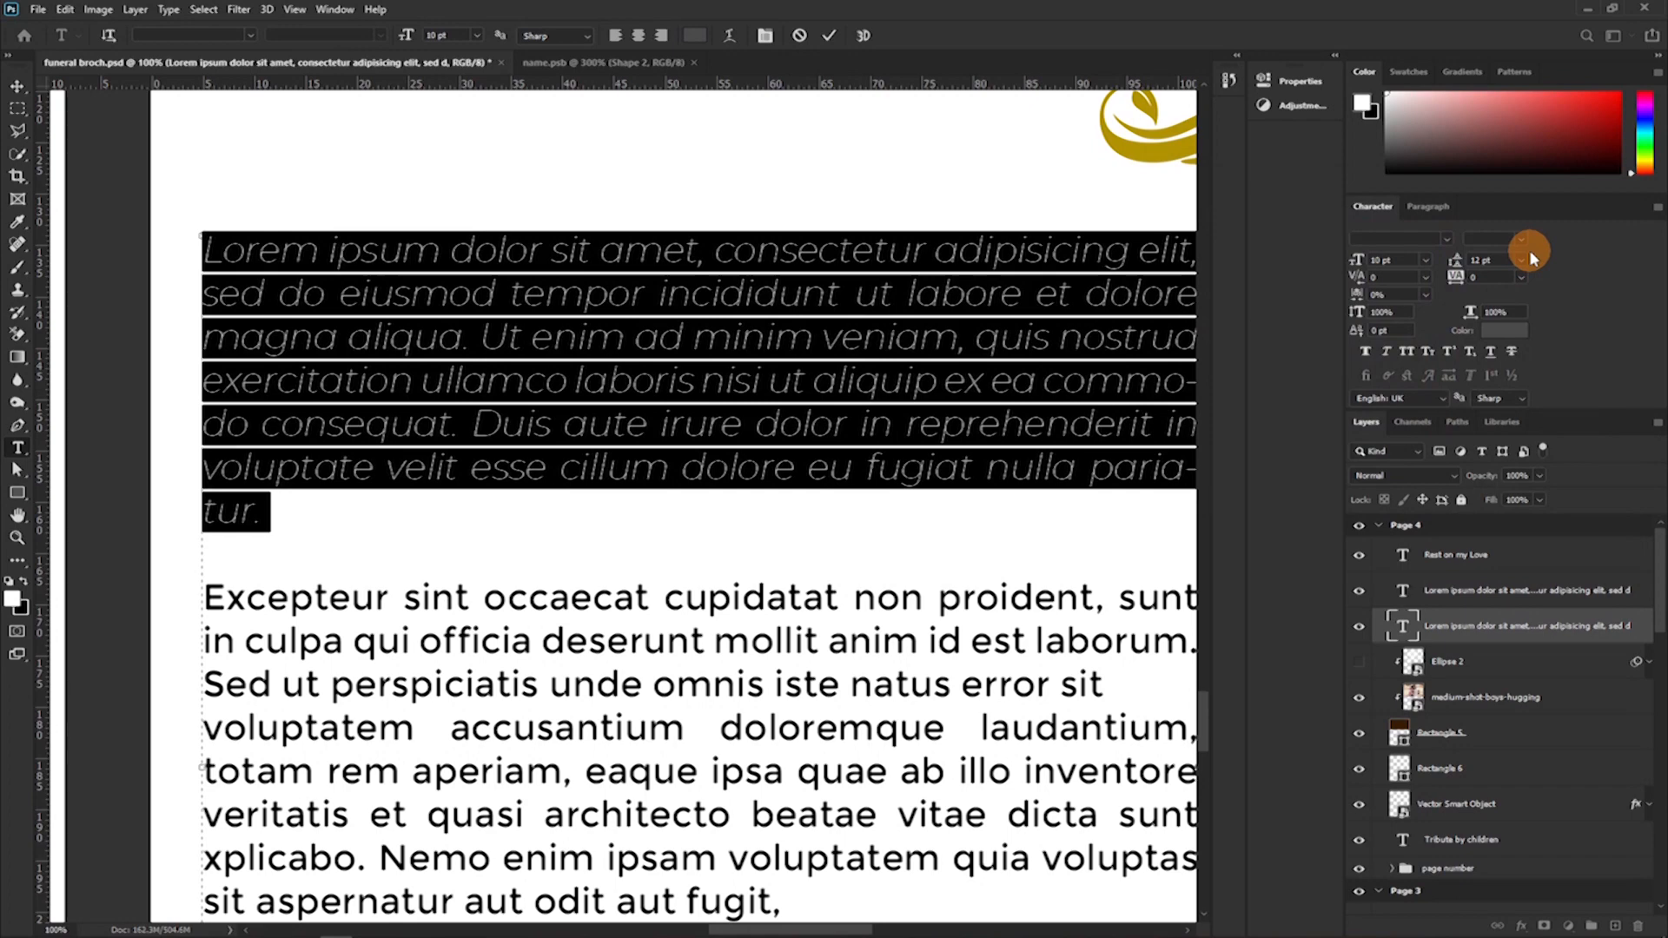
Change the opening Tribute by Children paragraph's font style to Medium Italic.
{"action": "left_click", "coordinate": [1522, 240]}
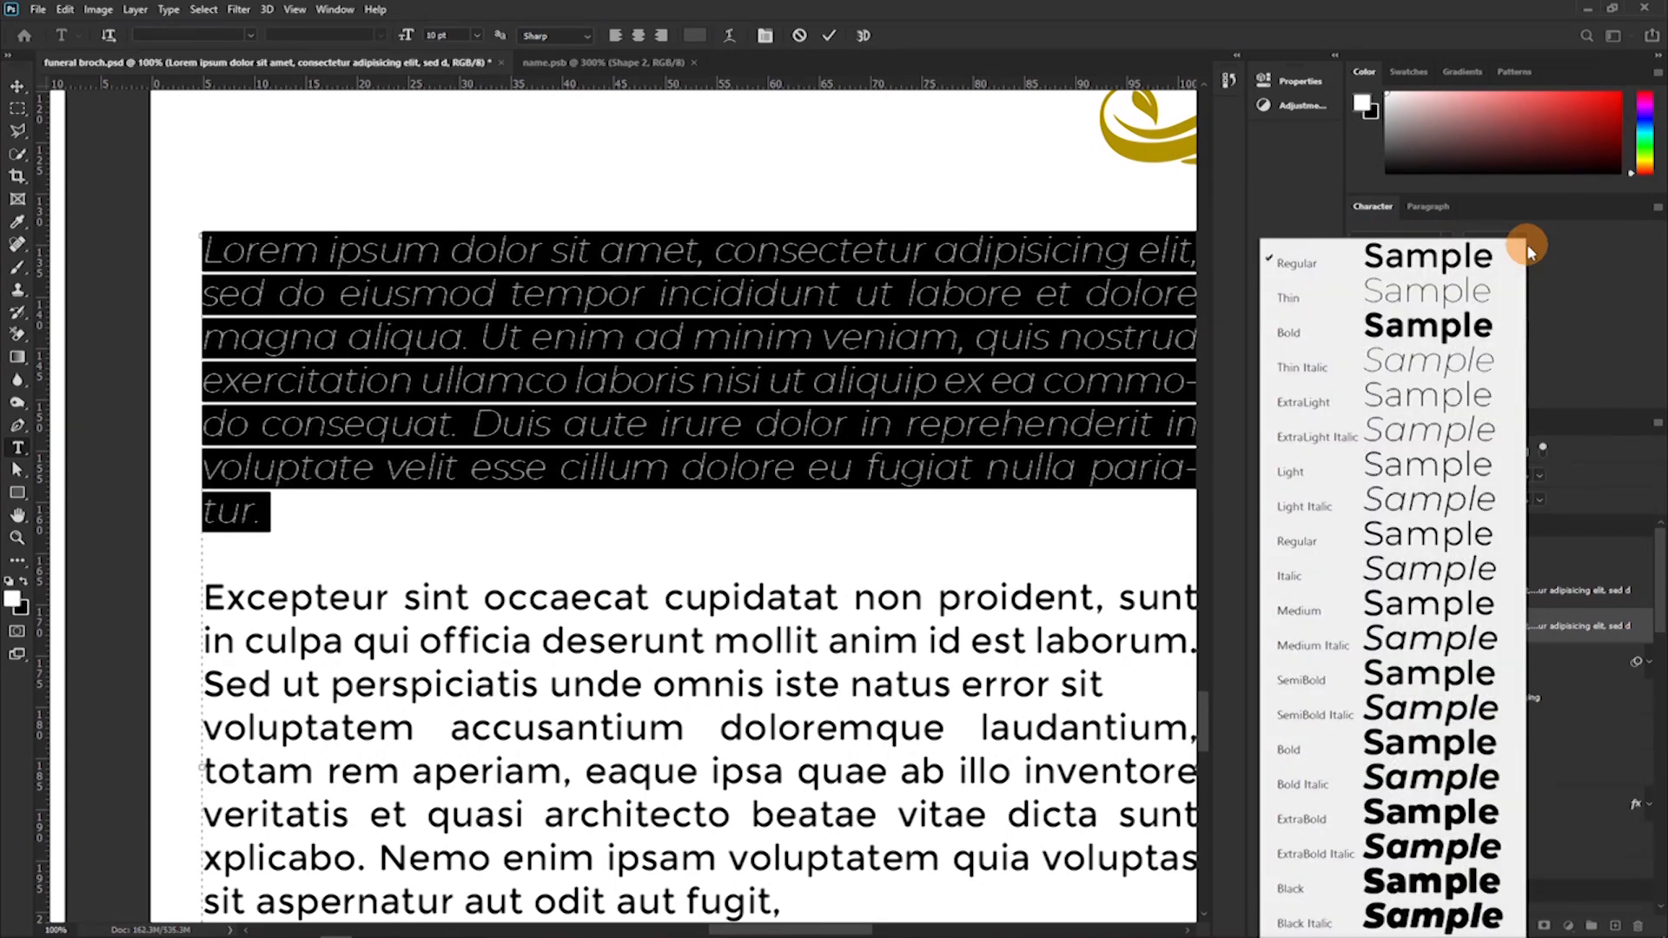
{"action": "left_click", "coordinate": [1418, 261]}
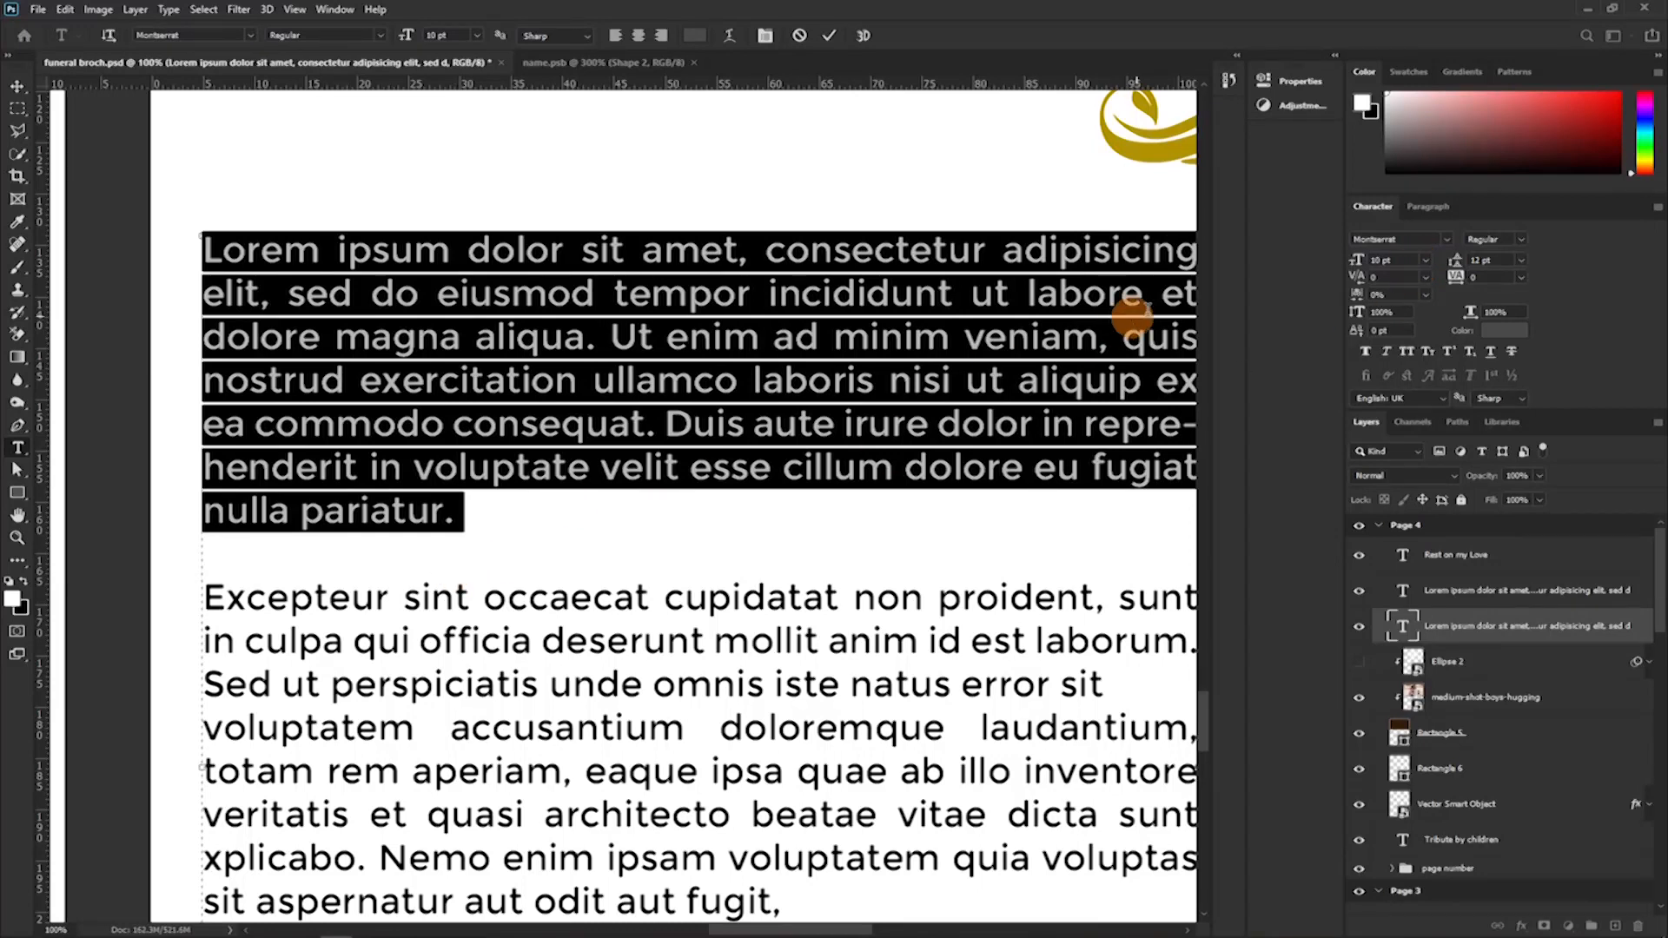
{"action": "left_click", "coordinate": [1519, 238]}
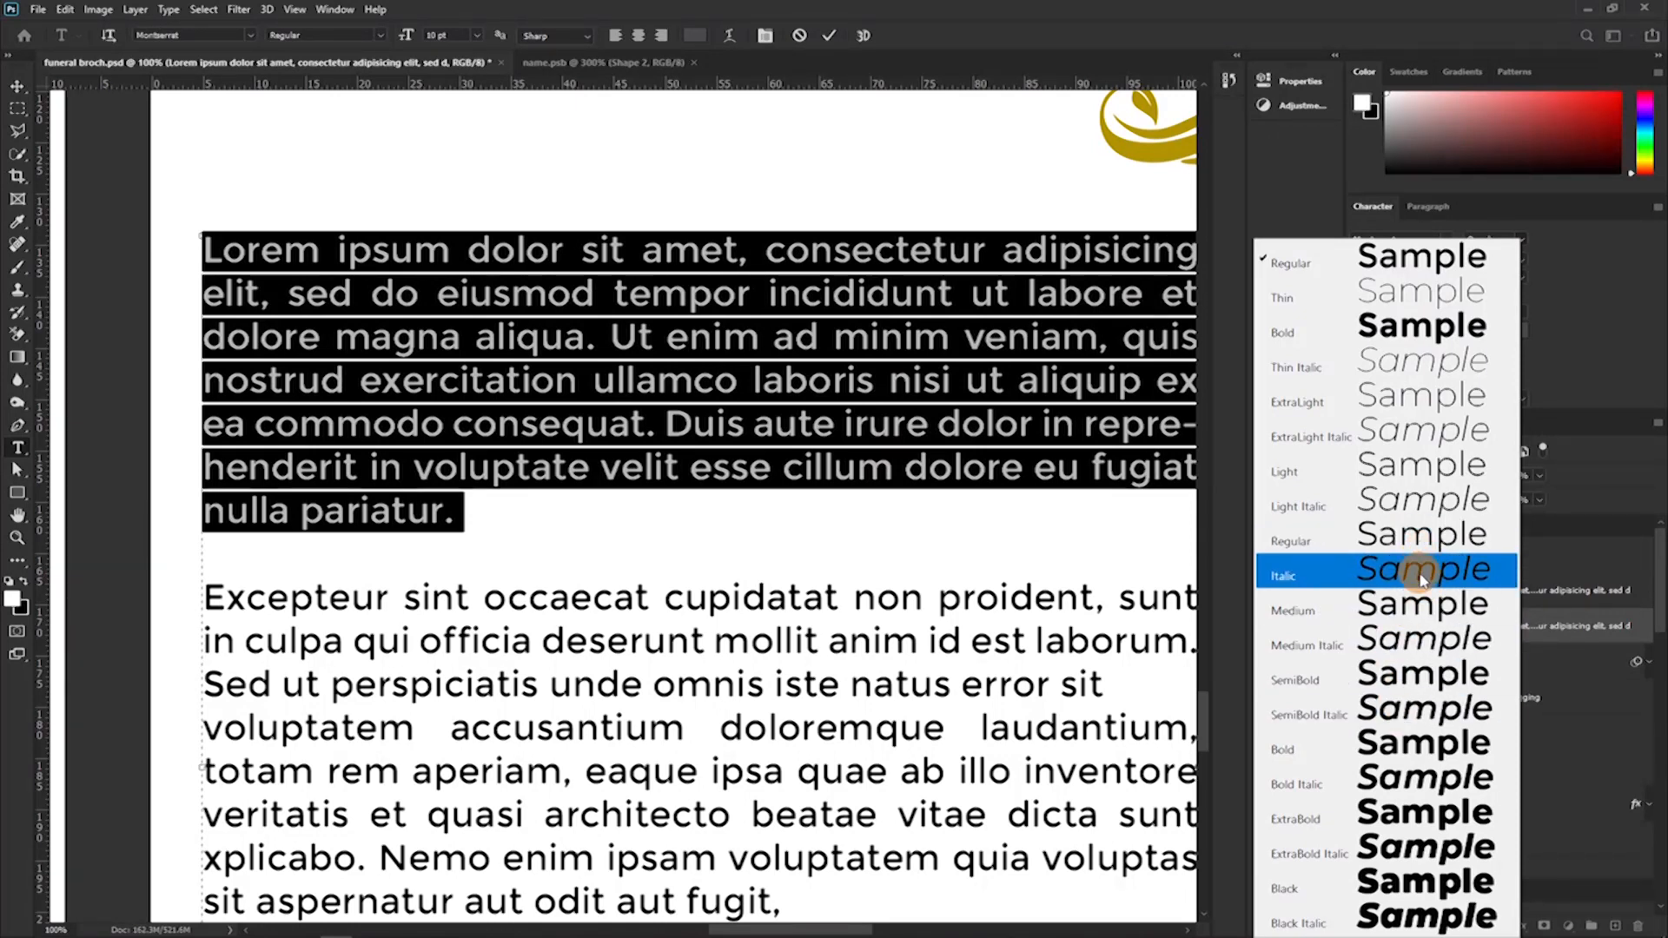
{"action": "left_click", "coordinate": [1423, 640]}
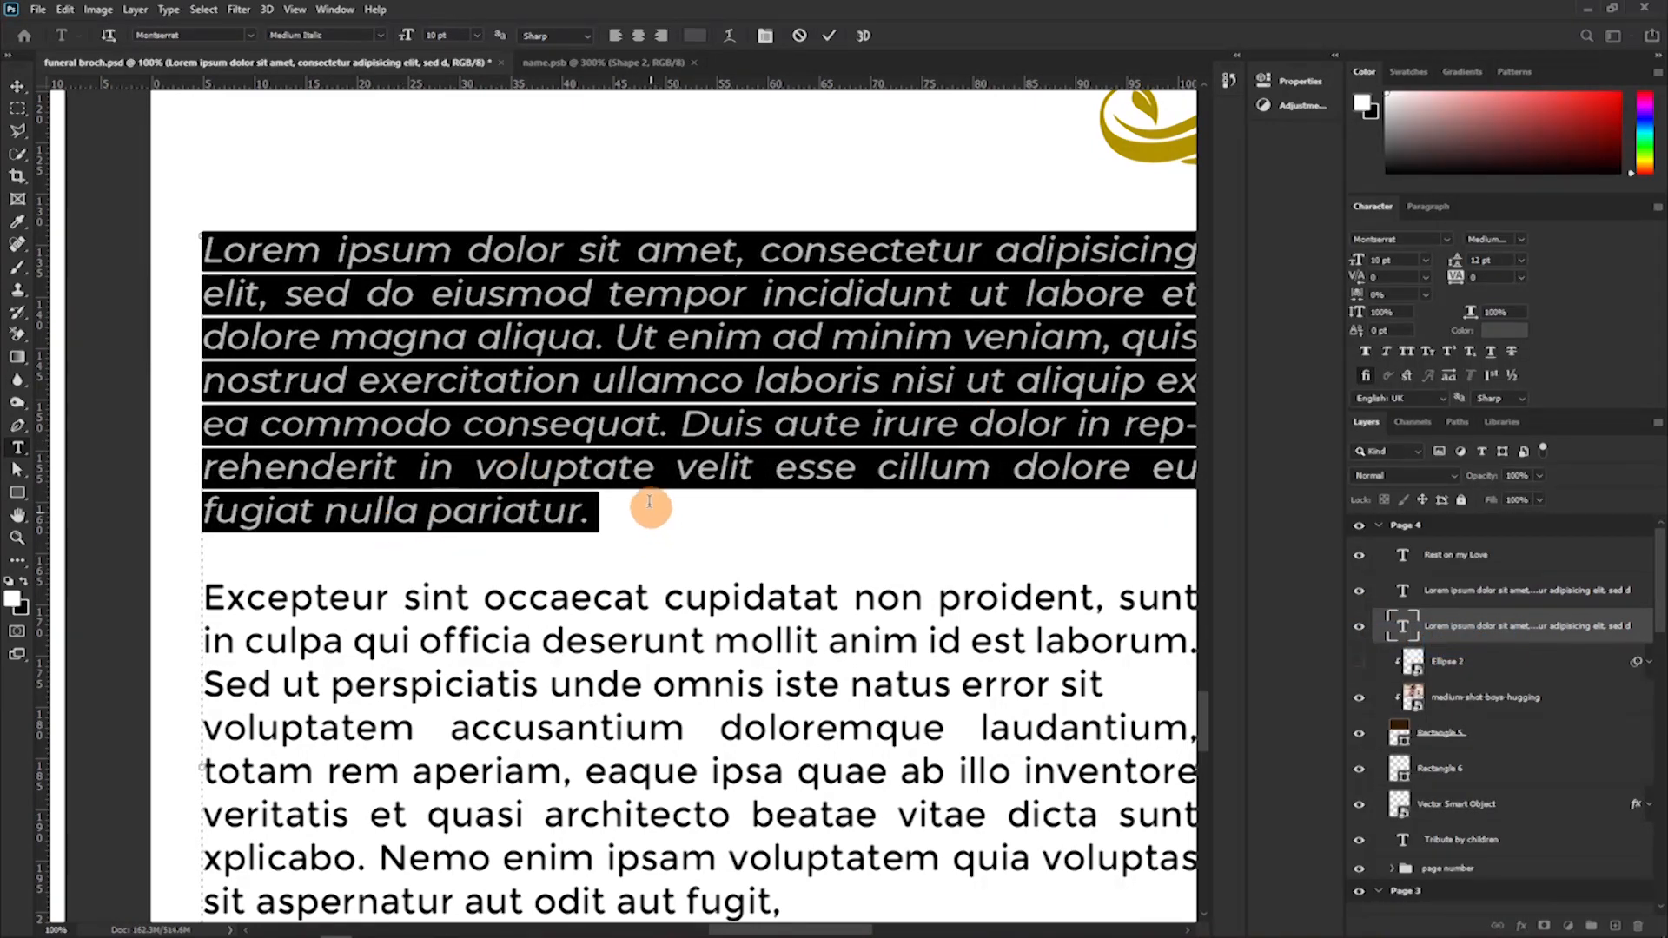
Enclose the italic opening paragraph in quotation marks, replacing its final full stop, and append the reference "_REV 2:4".
{"action": "left_click", "coordinate": [591, 476]}
{"action": "left_click_drag", "start_coordinate": [592, 514], "coordinate": [212, 249]}
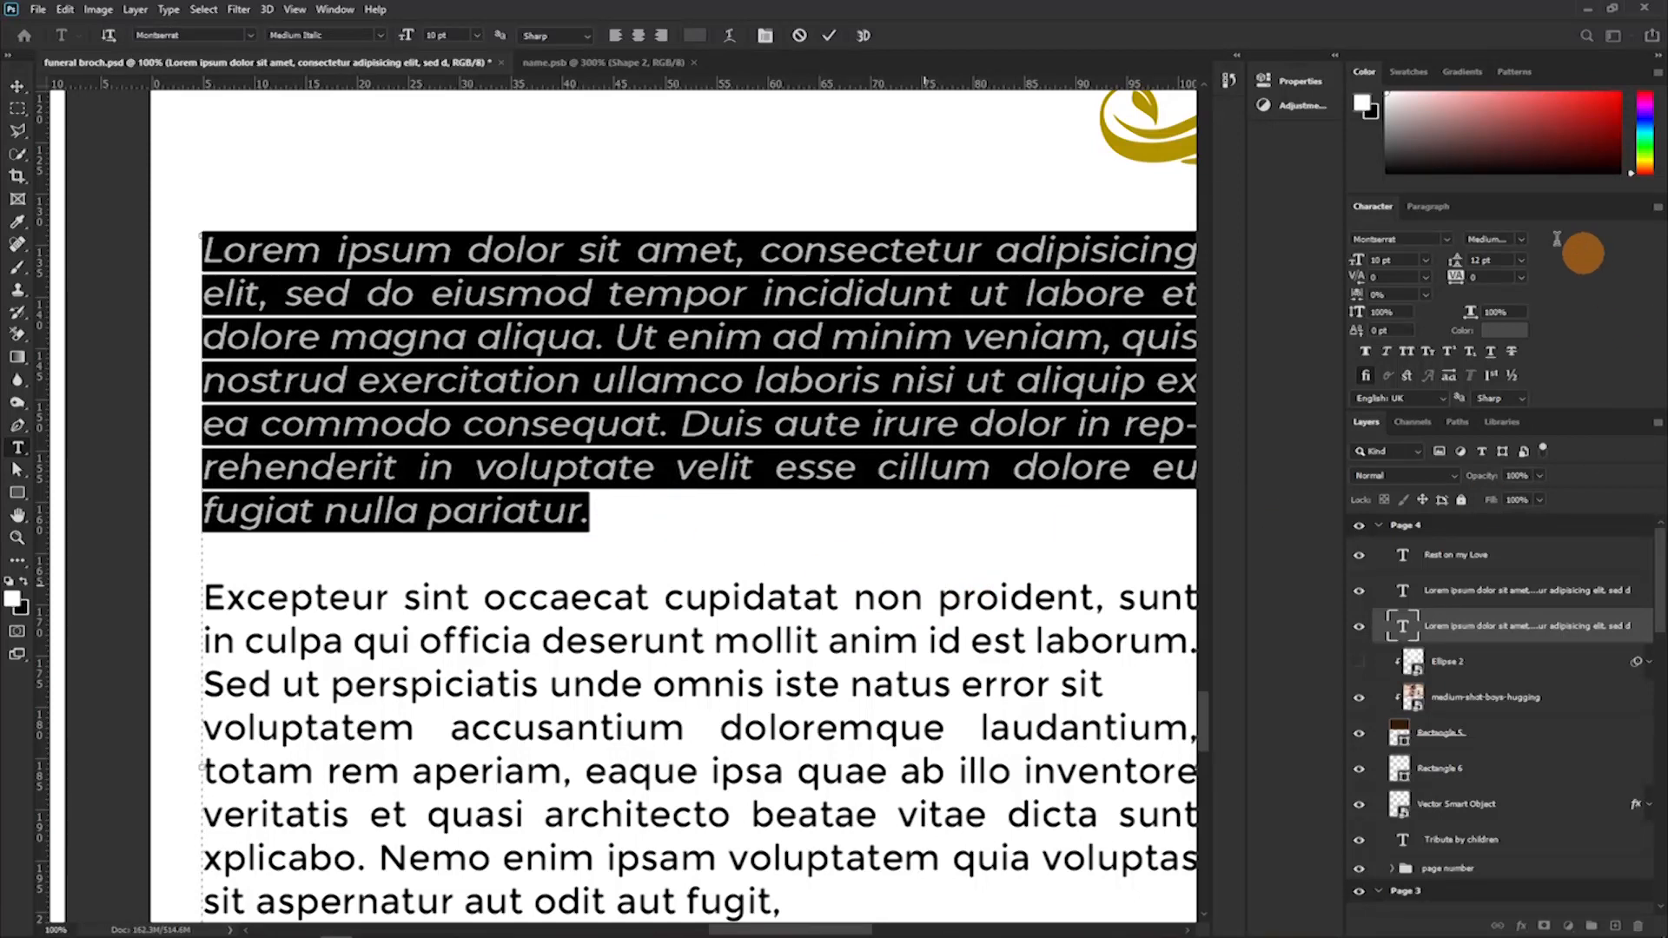
{"action": "left_click", "coordinate": [582, 524]}
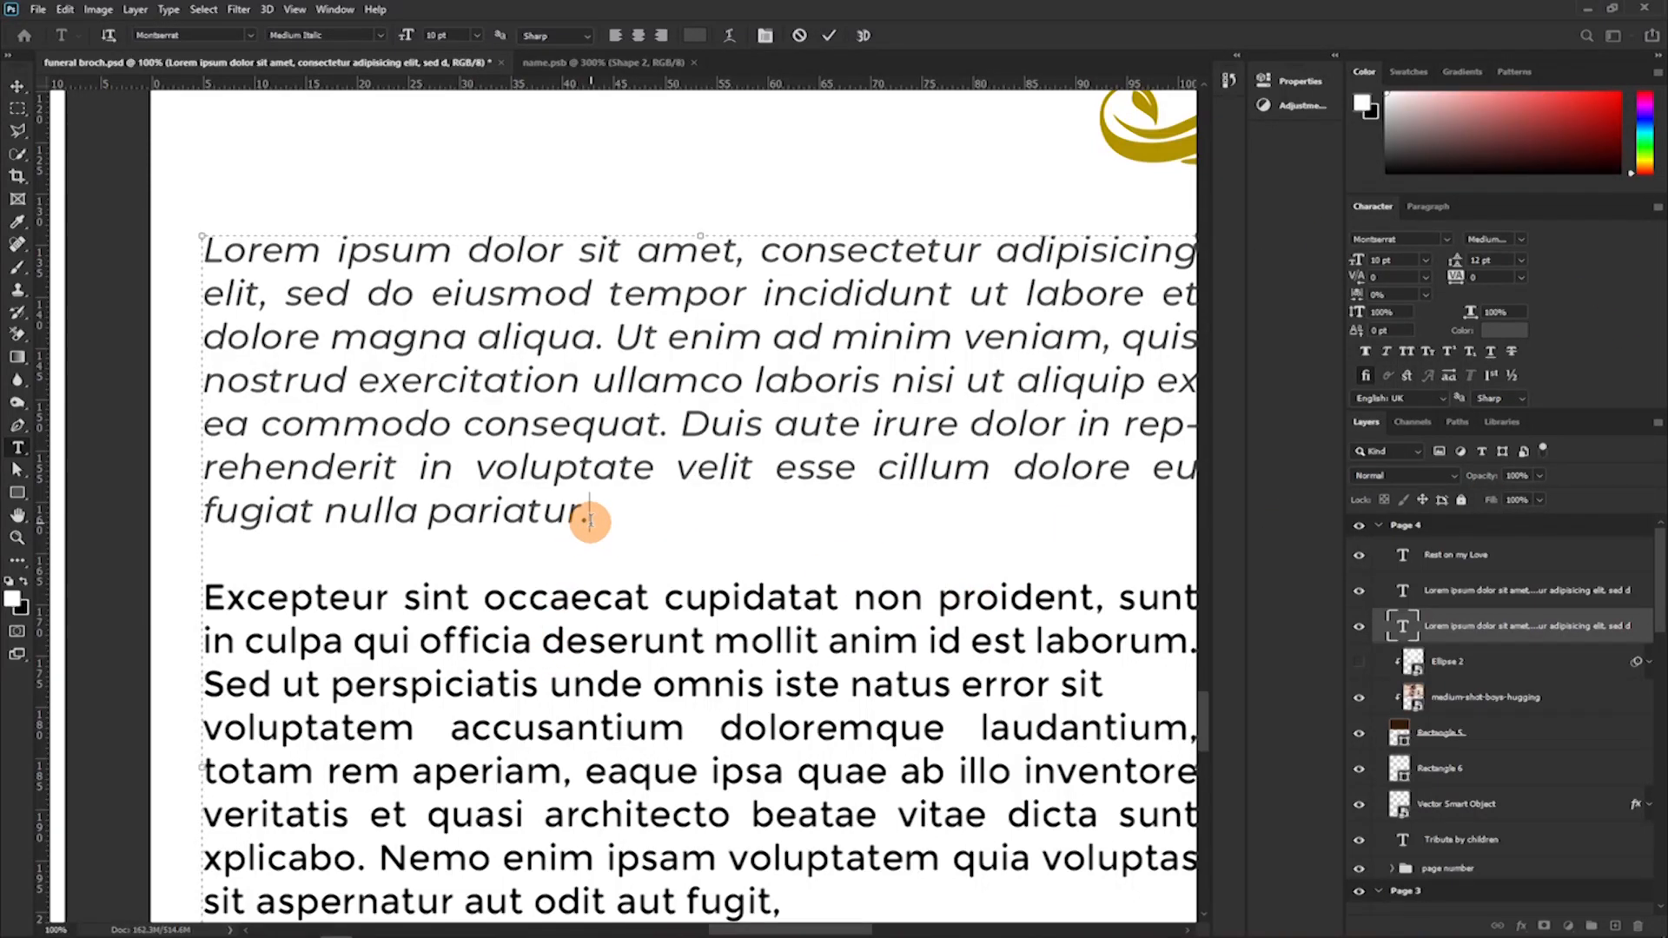
{"action": "key", "text": "BackSpace"}
{"action": "type", "text": "\""}
{"action": "left_click", "coordinate": [210, 252]}
{"action": "type", "text": "\""}
{"action": "left_click", "coordinate": [608, 510]}
{"action": "type", "text": "REV 2:4"}
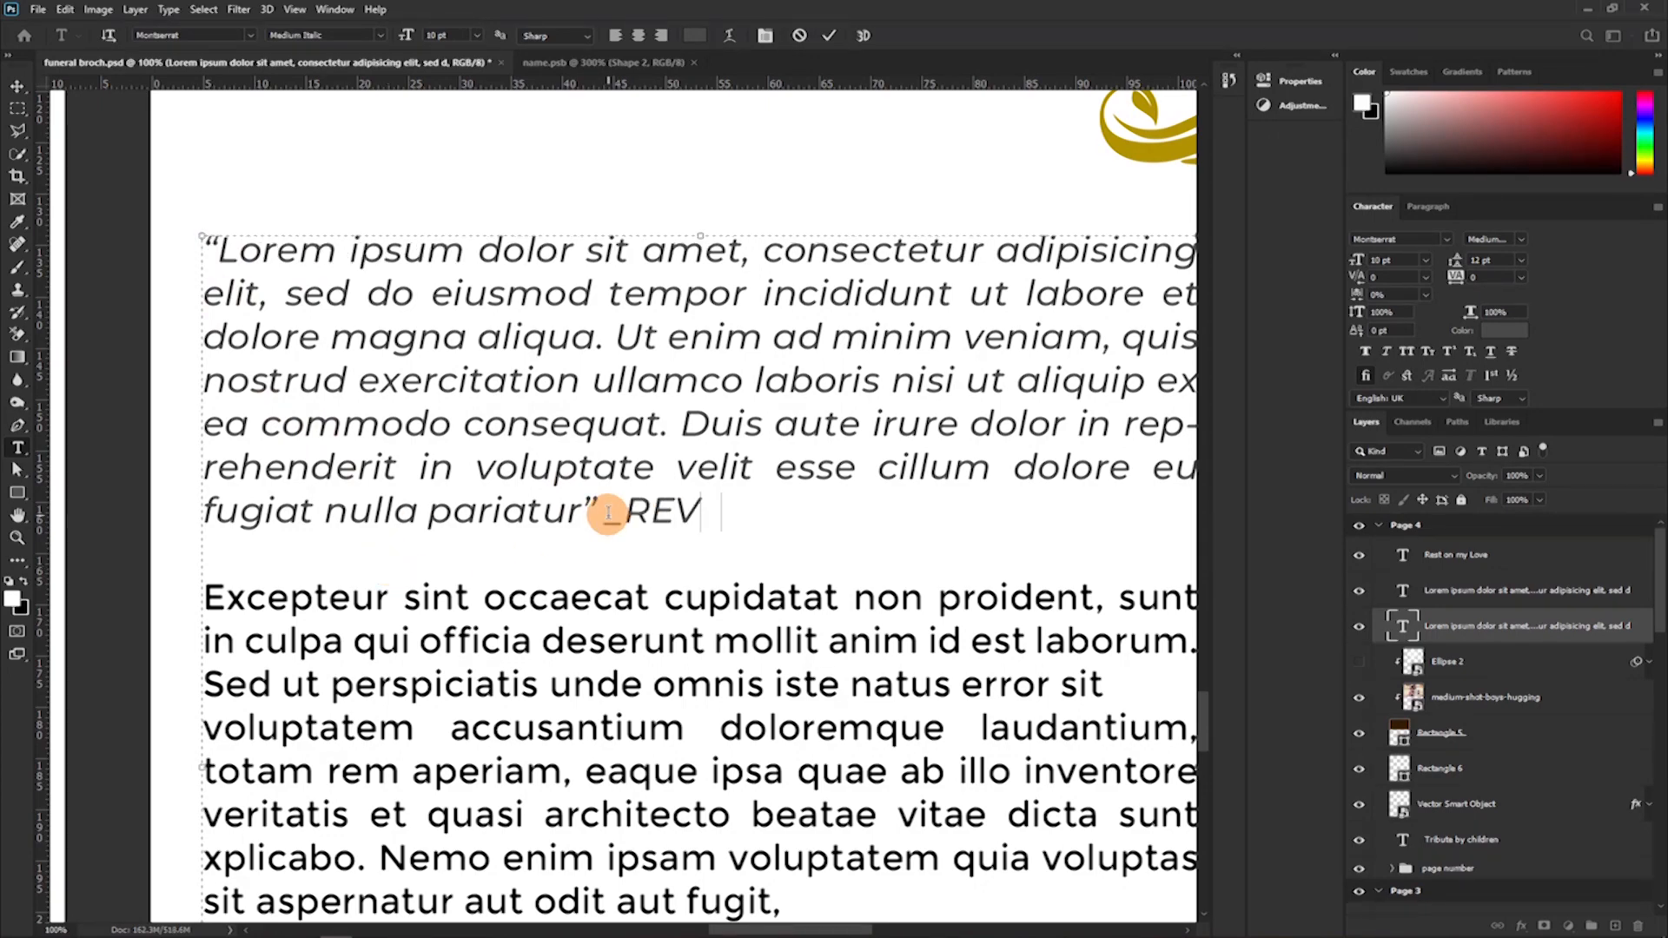
Recolour the whole quoted paragraph with its REV 2:4 reference to gold b19200, sampled from the ornament under the Tribute by Children heading.
{"action": "key", "text": "ctrl+minus"}
{"action": "key", "text": "ctrl+minus"}
{"action": "key", "text": "ctrl+minus"}
{"action": "left_click_drag", "start_coordinate": [671, 507], "coordinate": [483, 417]}
{"action": "left_click", "coordinate": [1490, 330]}
{"action": "left_click", "coordinate": [855, 374]}
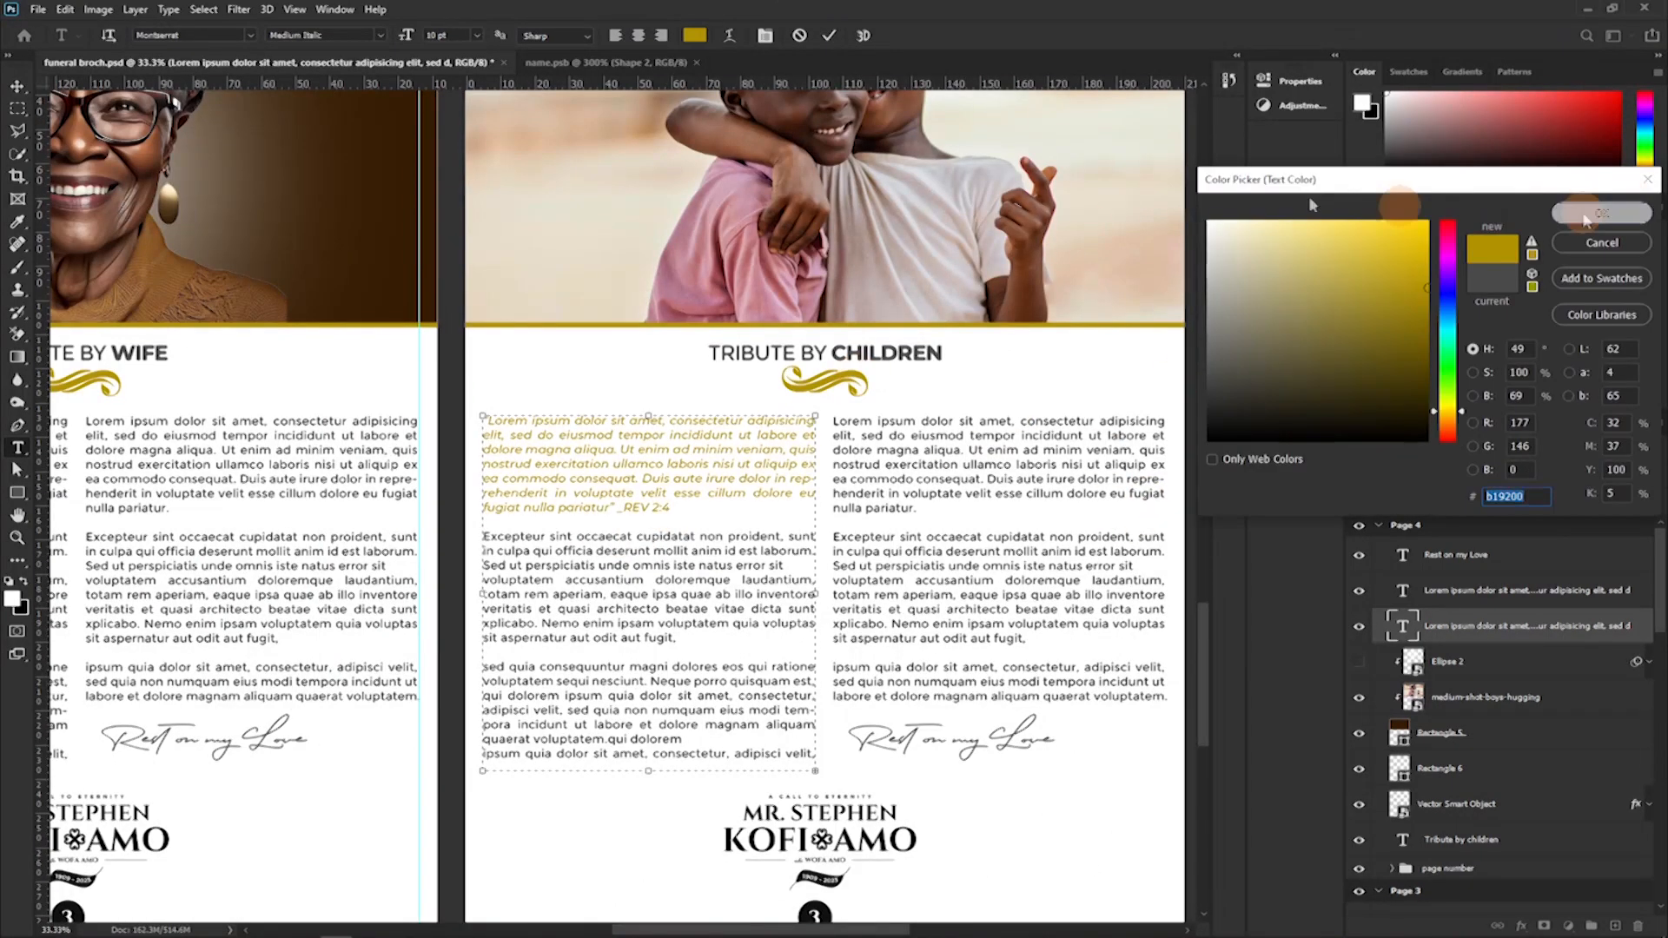
{"action": "left_click", "coordinate": [1590, 209]}
{"action": "key", "text": "ctrl+Return"}
Replace the script closing line on Page 4 with "Goodbye Dad!".
{"action": "scroll", "coordinate": [903, 623], "scroll_direction": "down", "scroll_amount": 2}
{"action": "left_click", "coordinate": [956, 640]}
{"action": "key", "text": "ctrl+a"}
{"action": "type", "text": "Goodbye"}
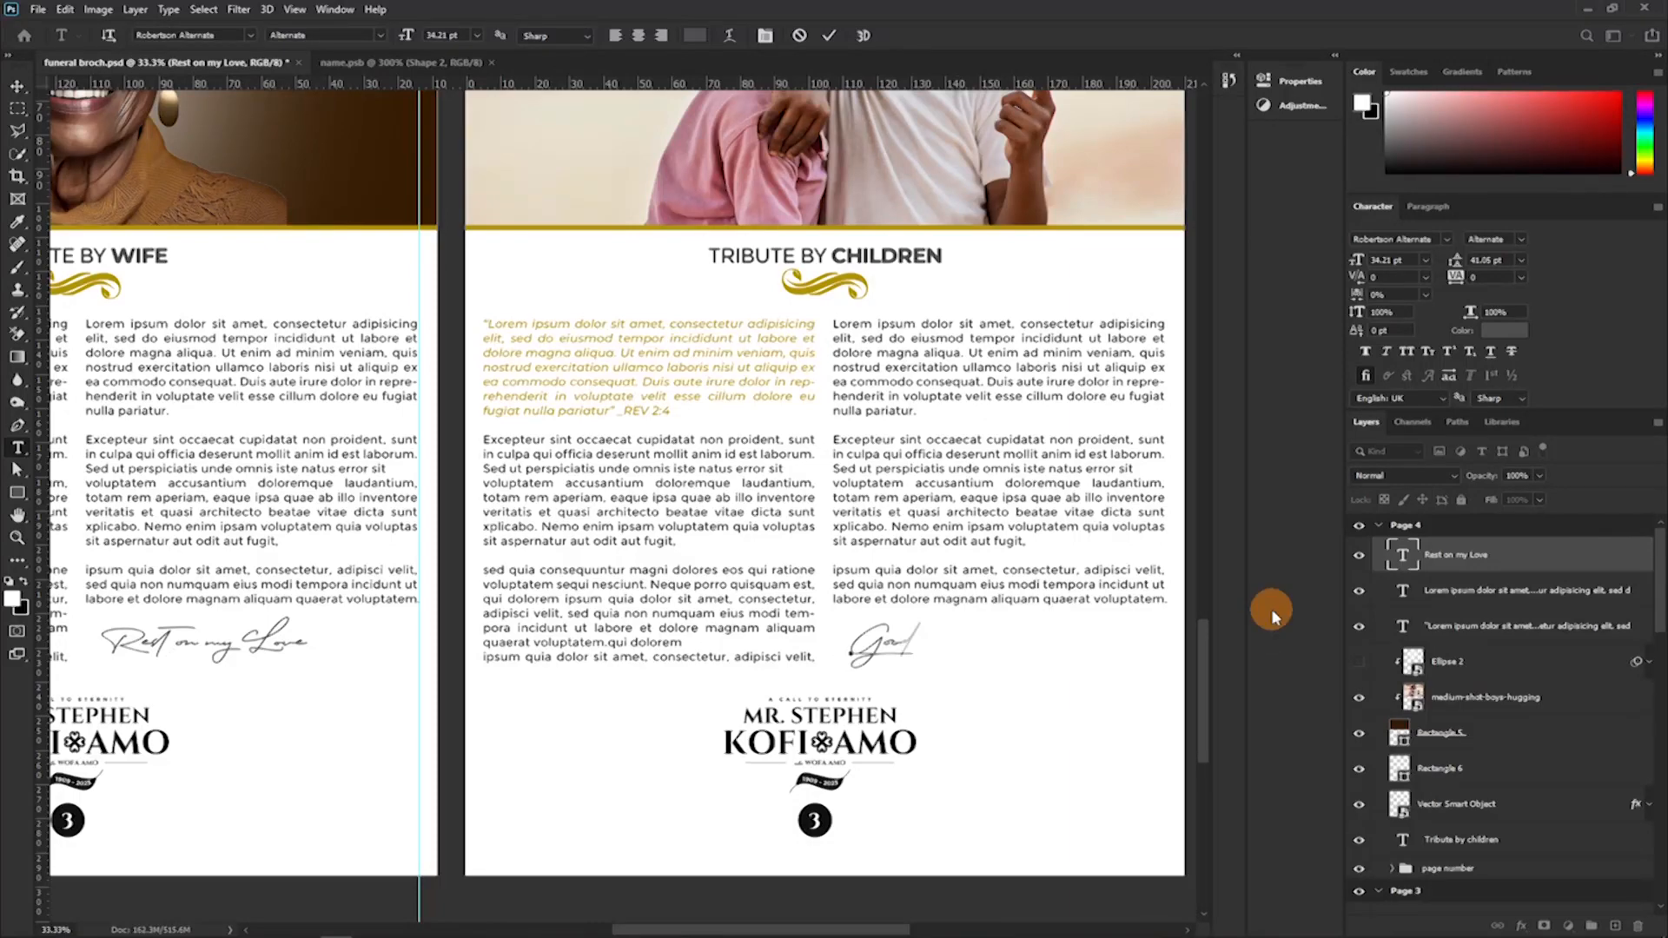
{"action": "type", "text": " Dad!"}
{"action": "key", "text": "ctrl+Return"}
Change the page number in Page 4's footer circle to 4.
{"action": "key", "text": "ctrl+minus"}
{"action": "key", "text": "ctrl+minus"}
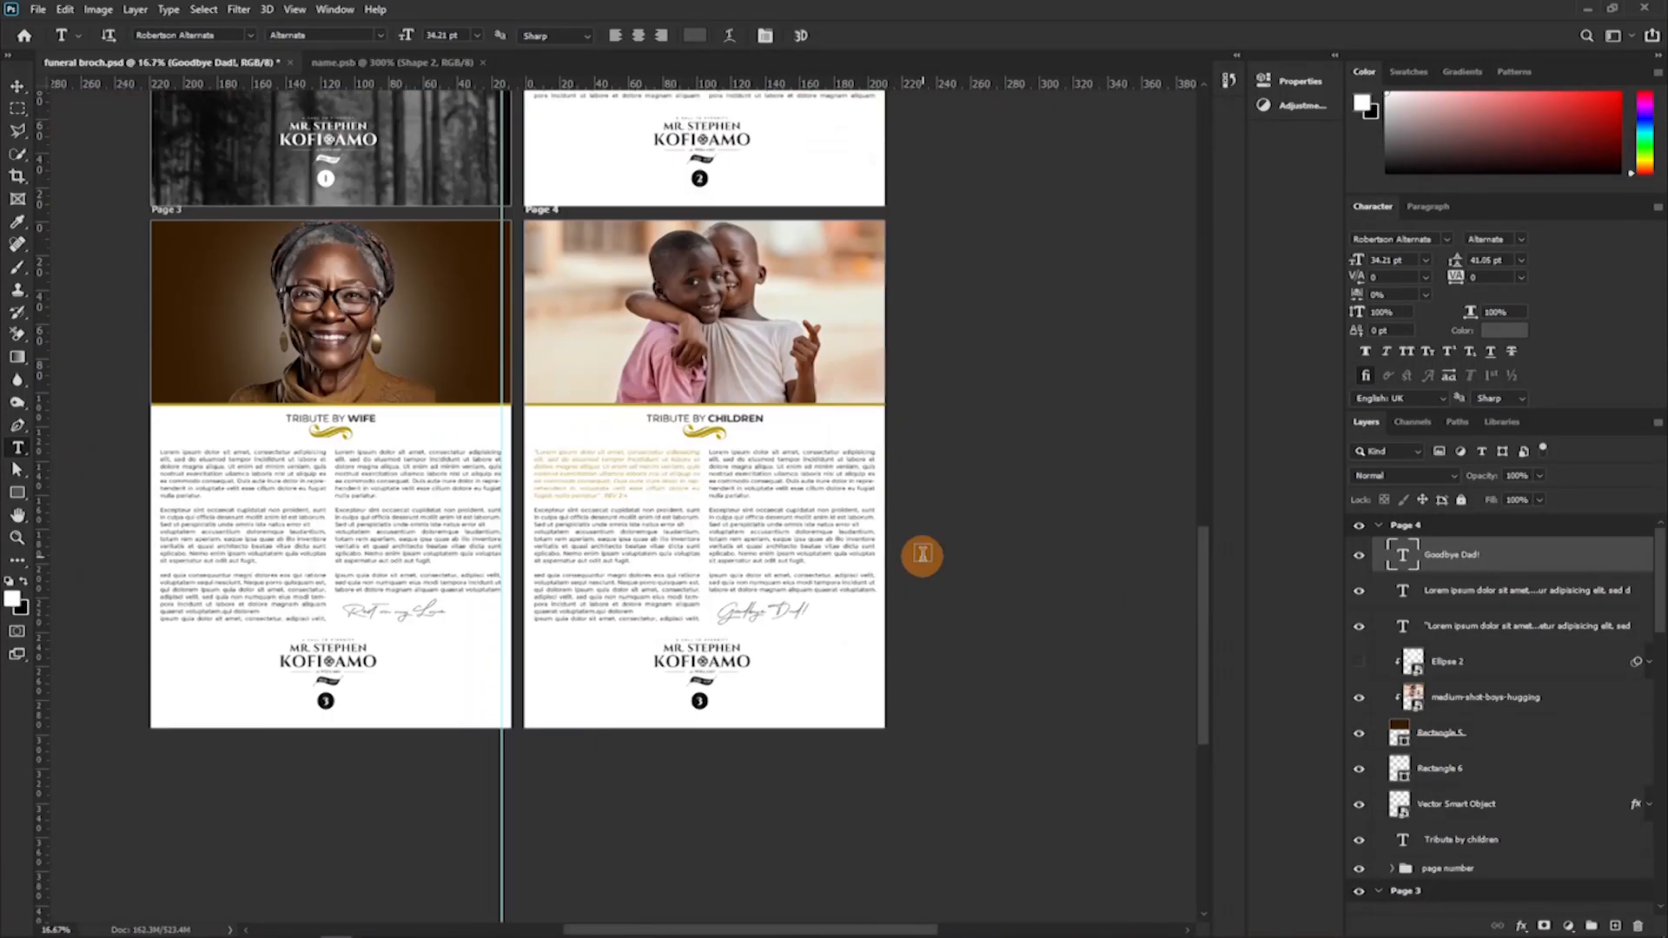
{"action": "left_click", "coordinate": [697, 701]}
{"action": "key", "text": "ctrl+a"}
{"action": "type", "text": "4"}
{"action": "key", "text": "ctrl+Return"}
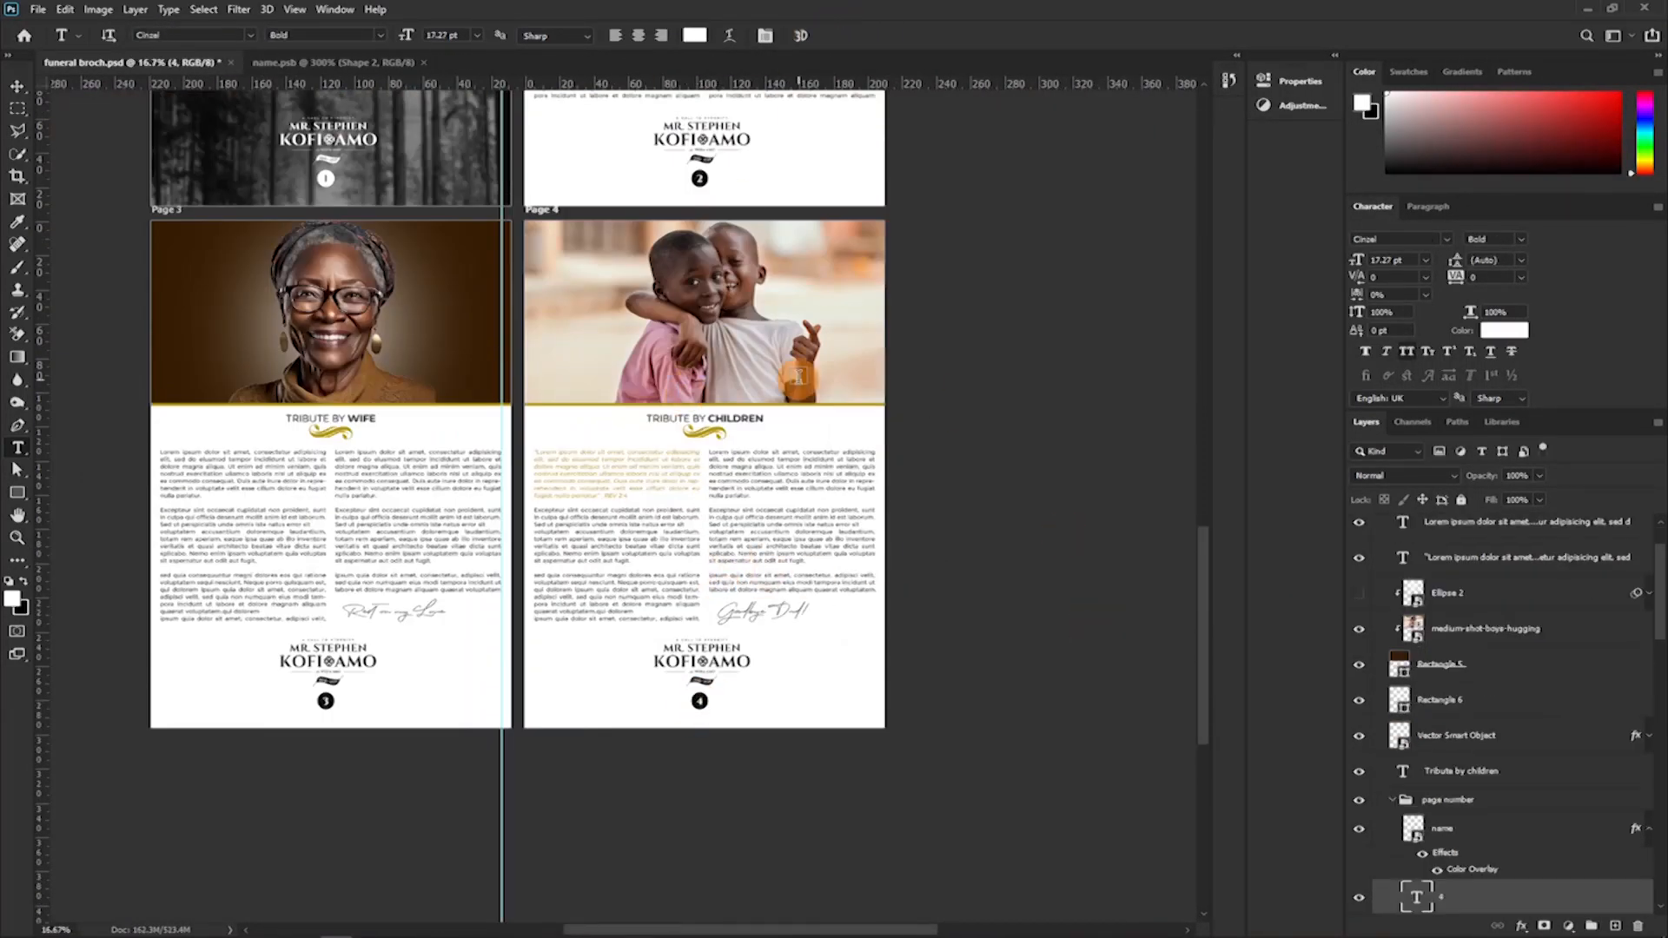
Recolour the whole quoted paragraph on Page 4 to dark grey using a colour sampled from the page.
{"action": "scroll", "coordinate": [800, 381], "scroll_direction": "up", "scroll_amount": 1}
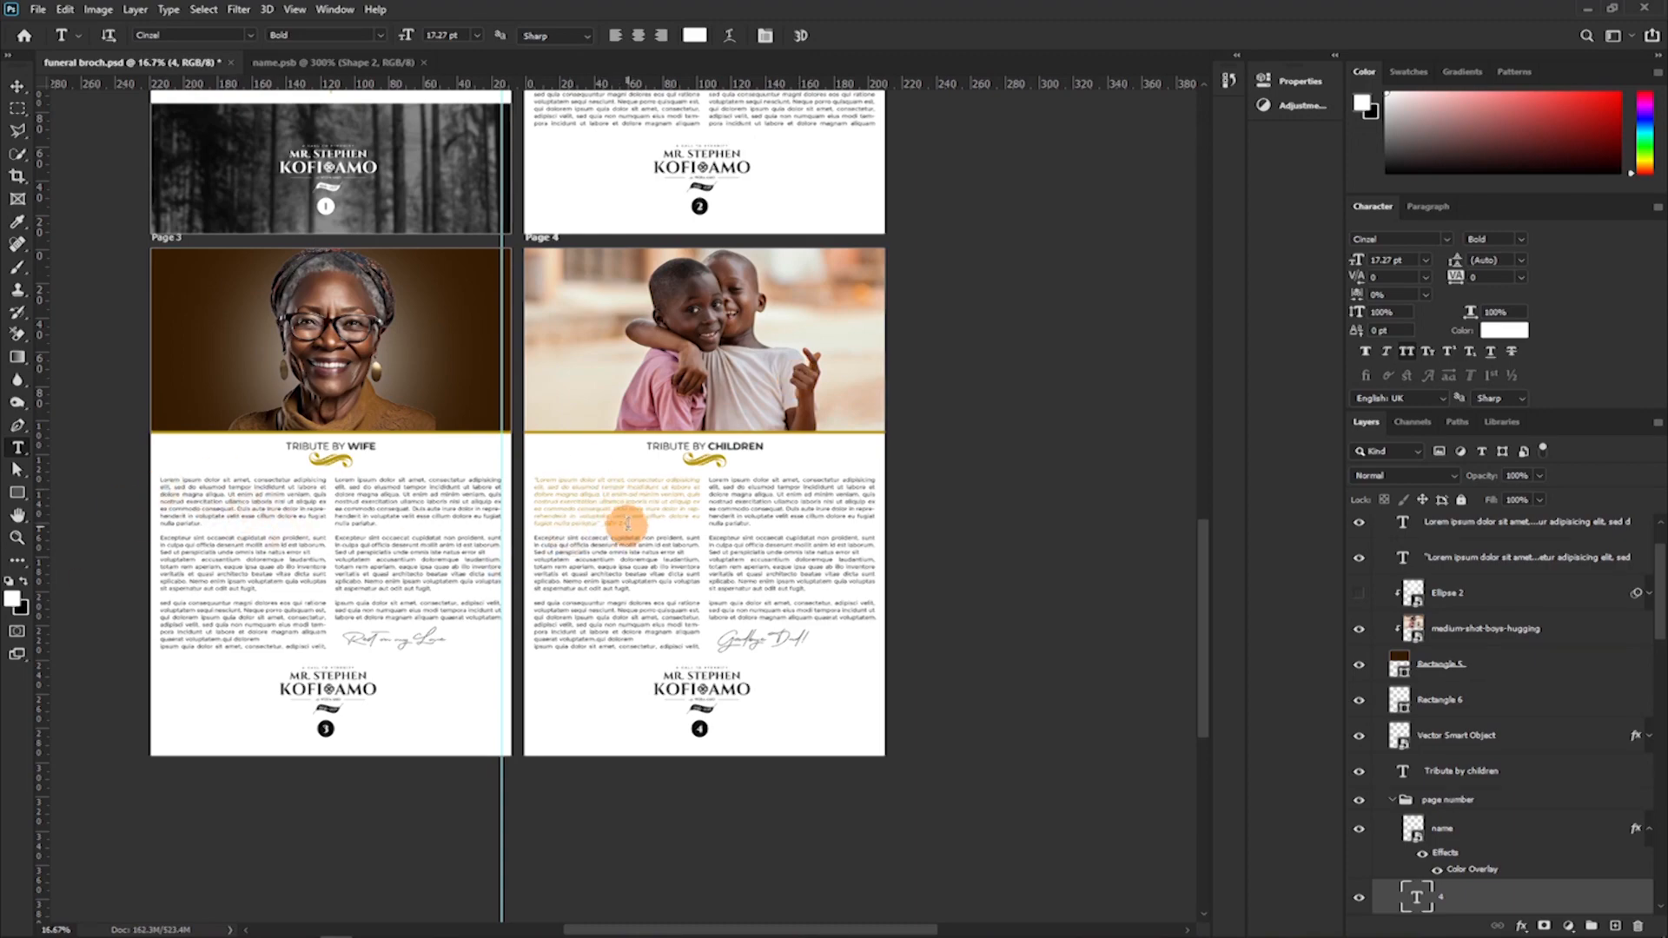
{"action": "key", "text": "ctrl+plus"}
{"action": "key", "text": "ctrl+plus"}
{"action": "left_click_drag", "start_coordinate": [540, 390], "coordinate": [345, 297]}
{"action": "left_click", "coordinate": [1504, 330]}
{"action": "left_click", "coordinate": [683, 790]}
{"action": "left_click", "coordinate": [1604, 212]}
Recolour only the "REV 2:4" reference after the quote to gold, sampled from the page.
{"action": "left_click_drag", "start_coordinate": [535, 390], "coordinate": [482, 390]}
{"action": "left_click", "coordinate": [1503, 330]}
{"action": "left_click", "coordinate": [694, 254]}
{"action": "left_click", "coordinate": [1604, 211]}
{"action": "left_click", "coordinate": [827, 36]}
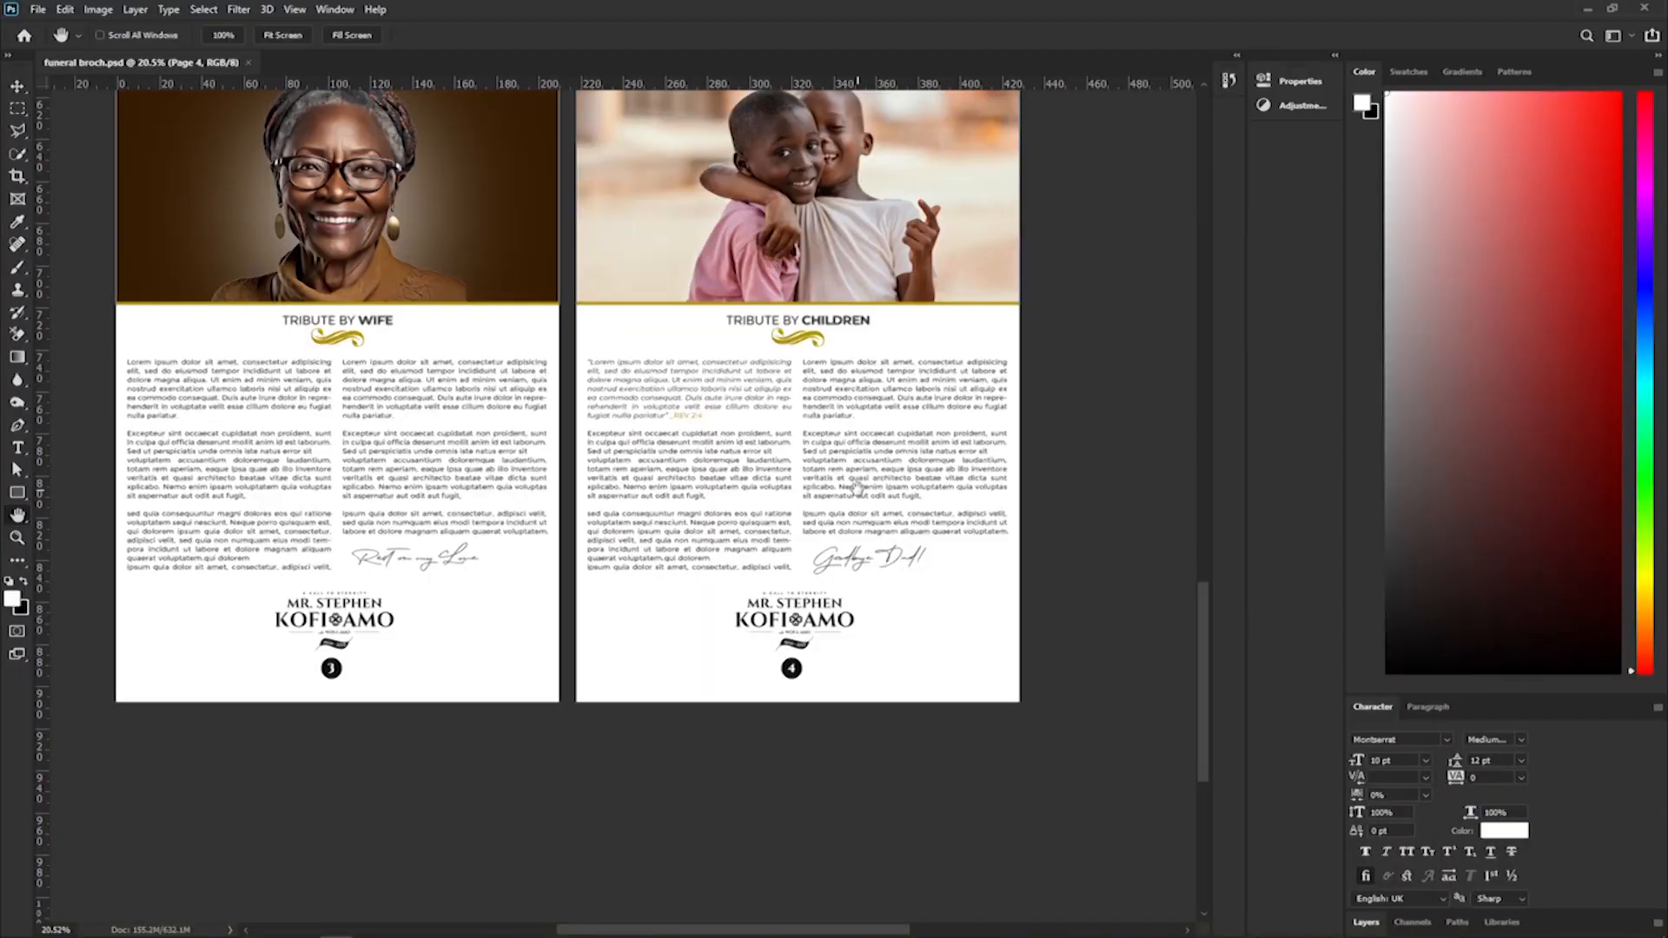
Add a blank artboard of the same size directly below Page 3.
{"action": "scroll", "coordinate": [850, 486], "scroll_direction": "up", "scroll_amount": 1}
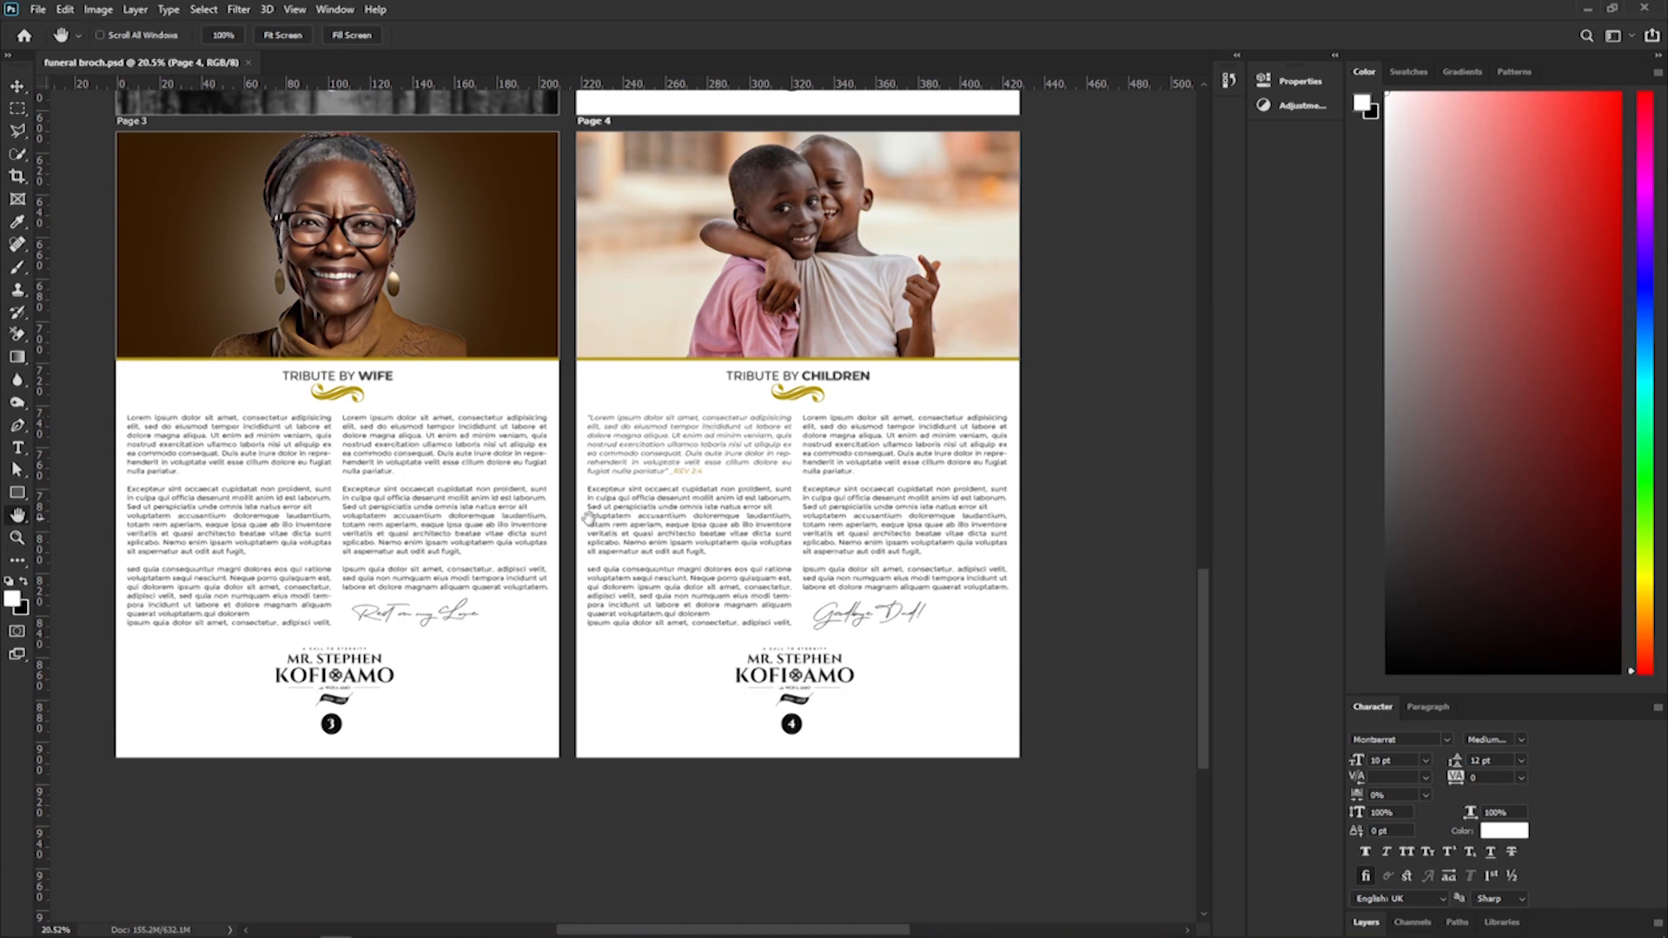
{"action": "left_click", "coordinate": [16, 81]}
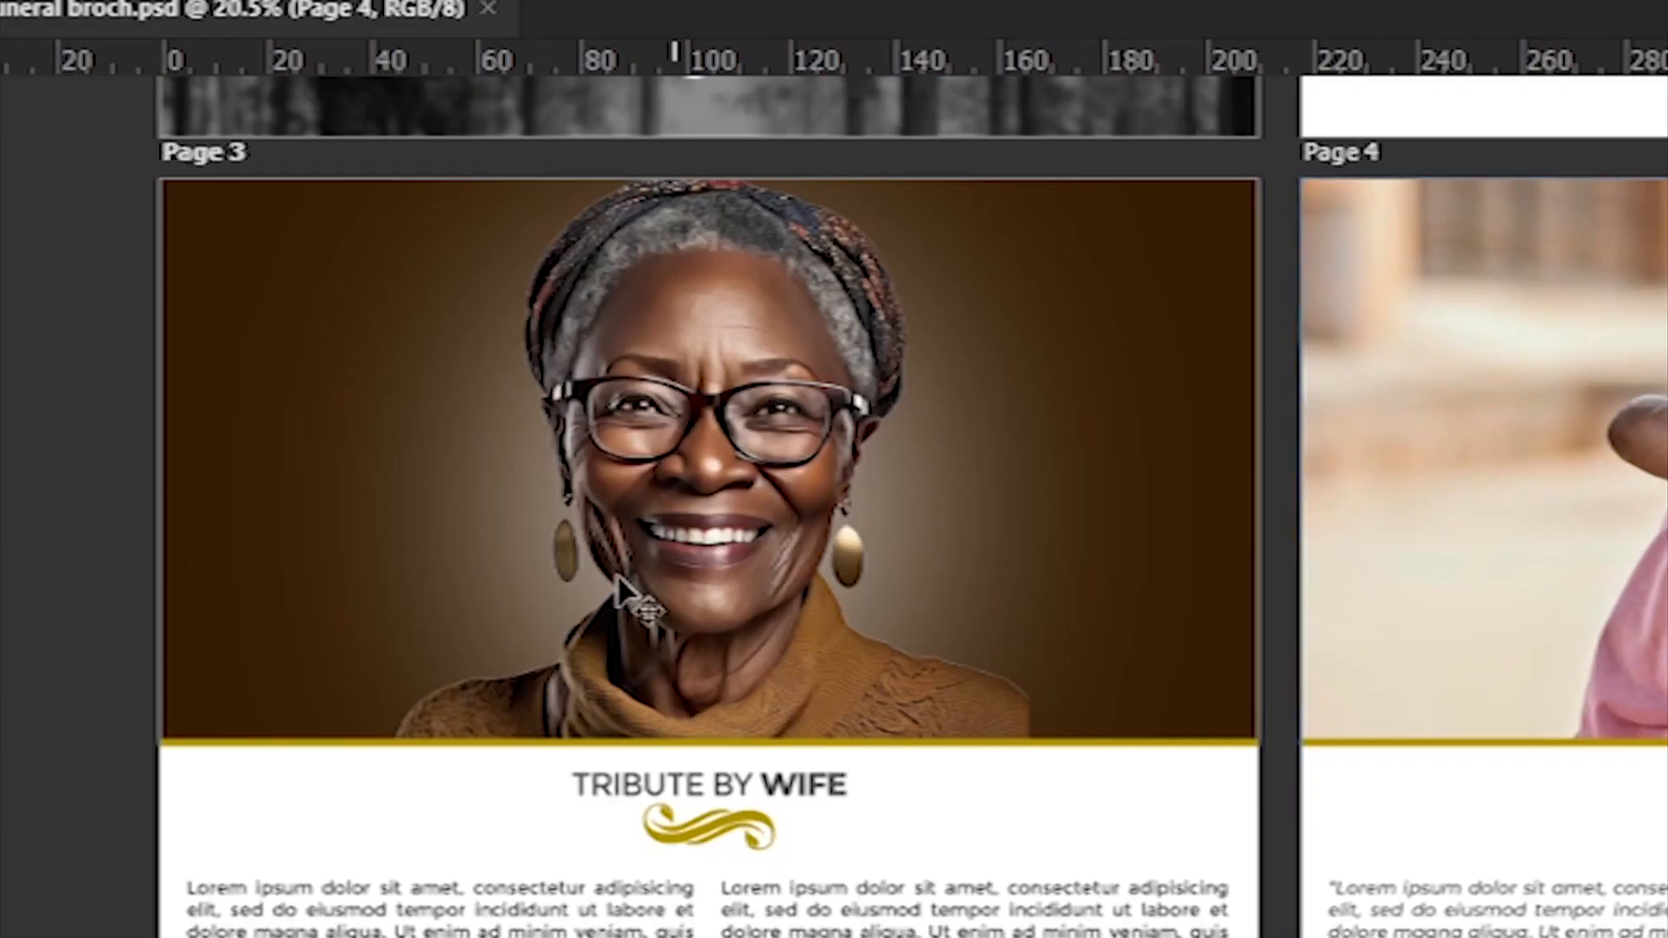
{"action": "left_click", "coordinate": [615, 578]}
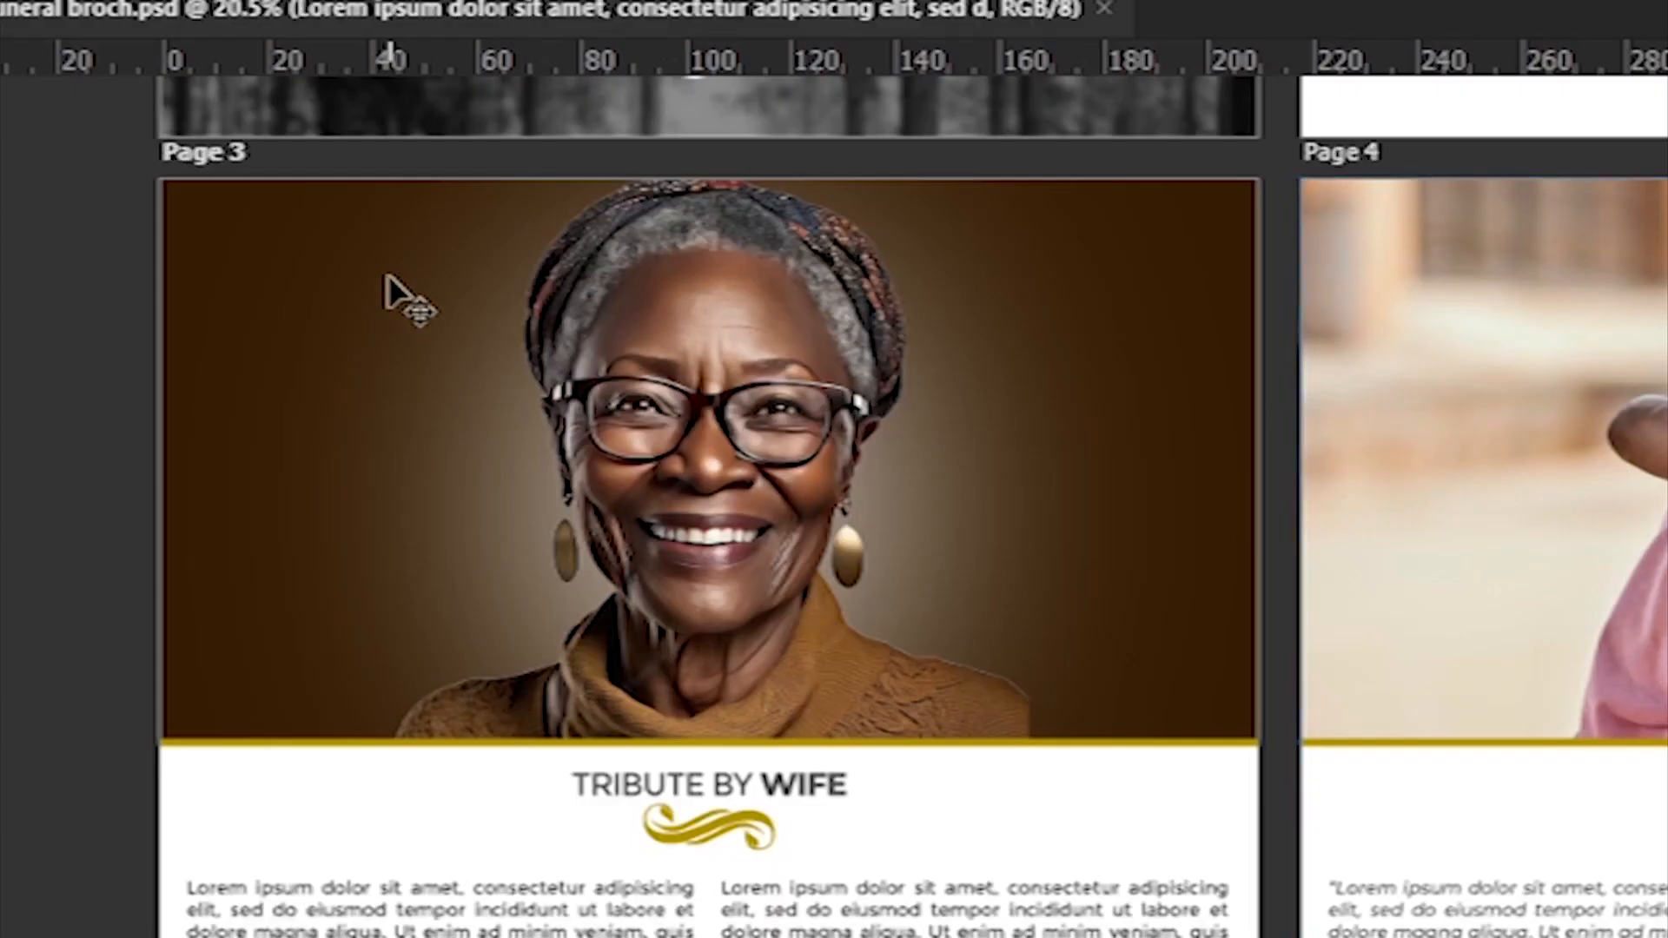
{"action": "left_click", "coordinate": [199, 163]}
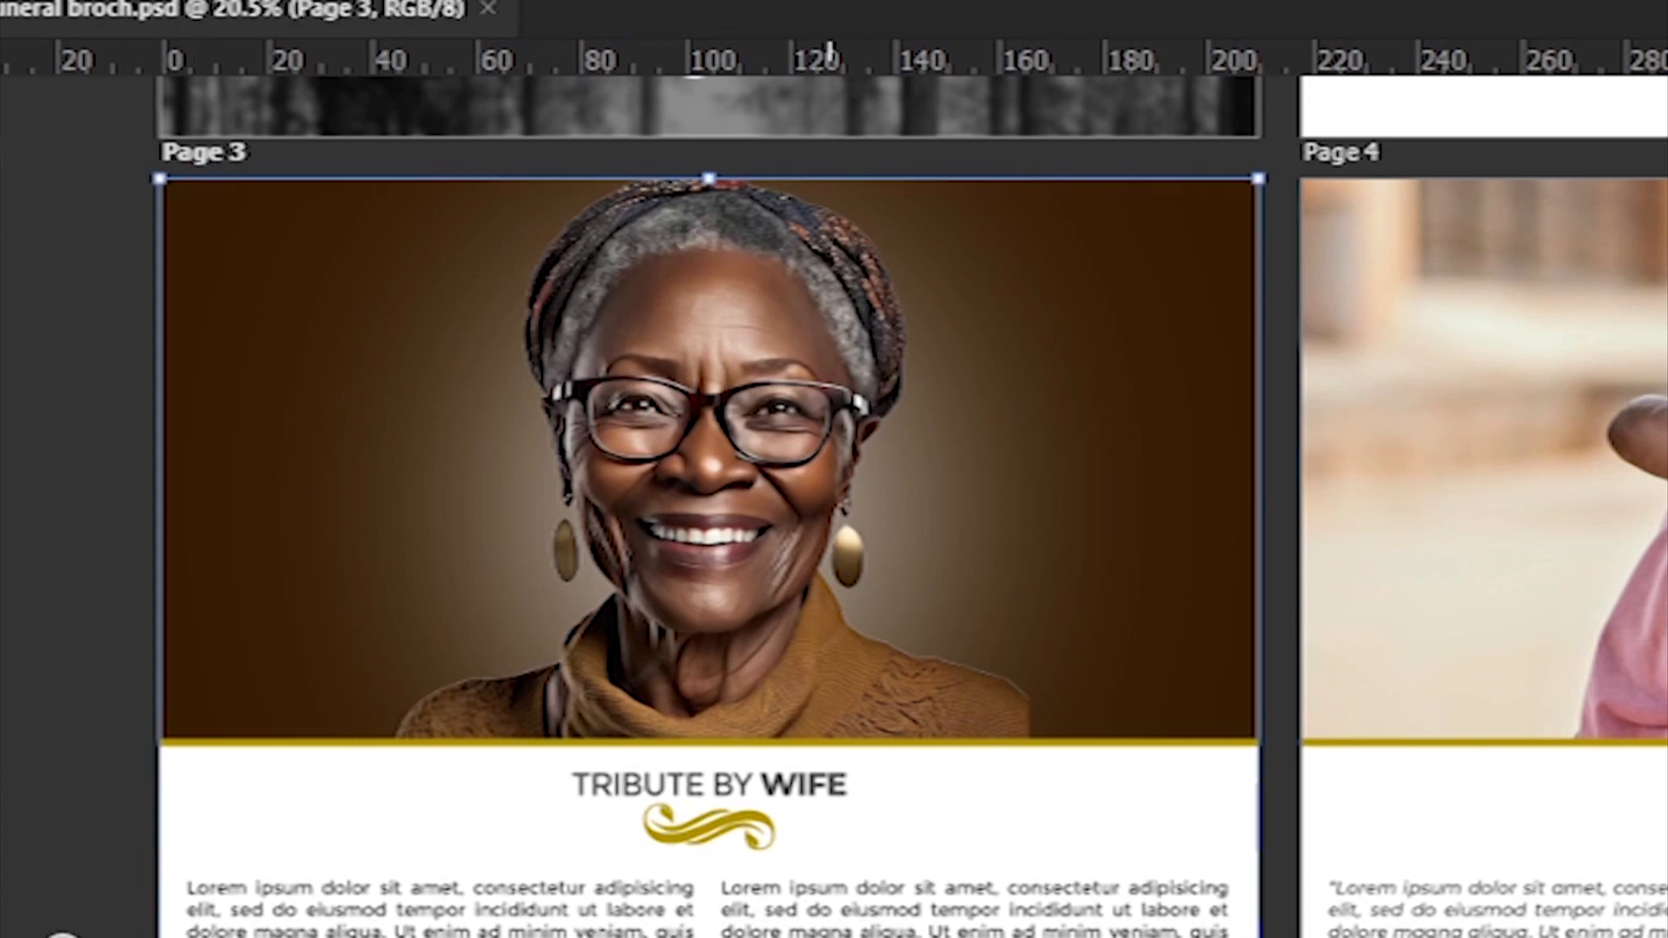
{"action": "scroll", "coordinate": [338, 704], "scroll_direction": "down", "scroll_amount": 5}
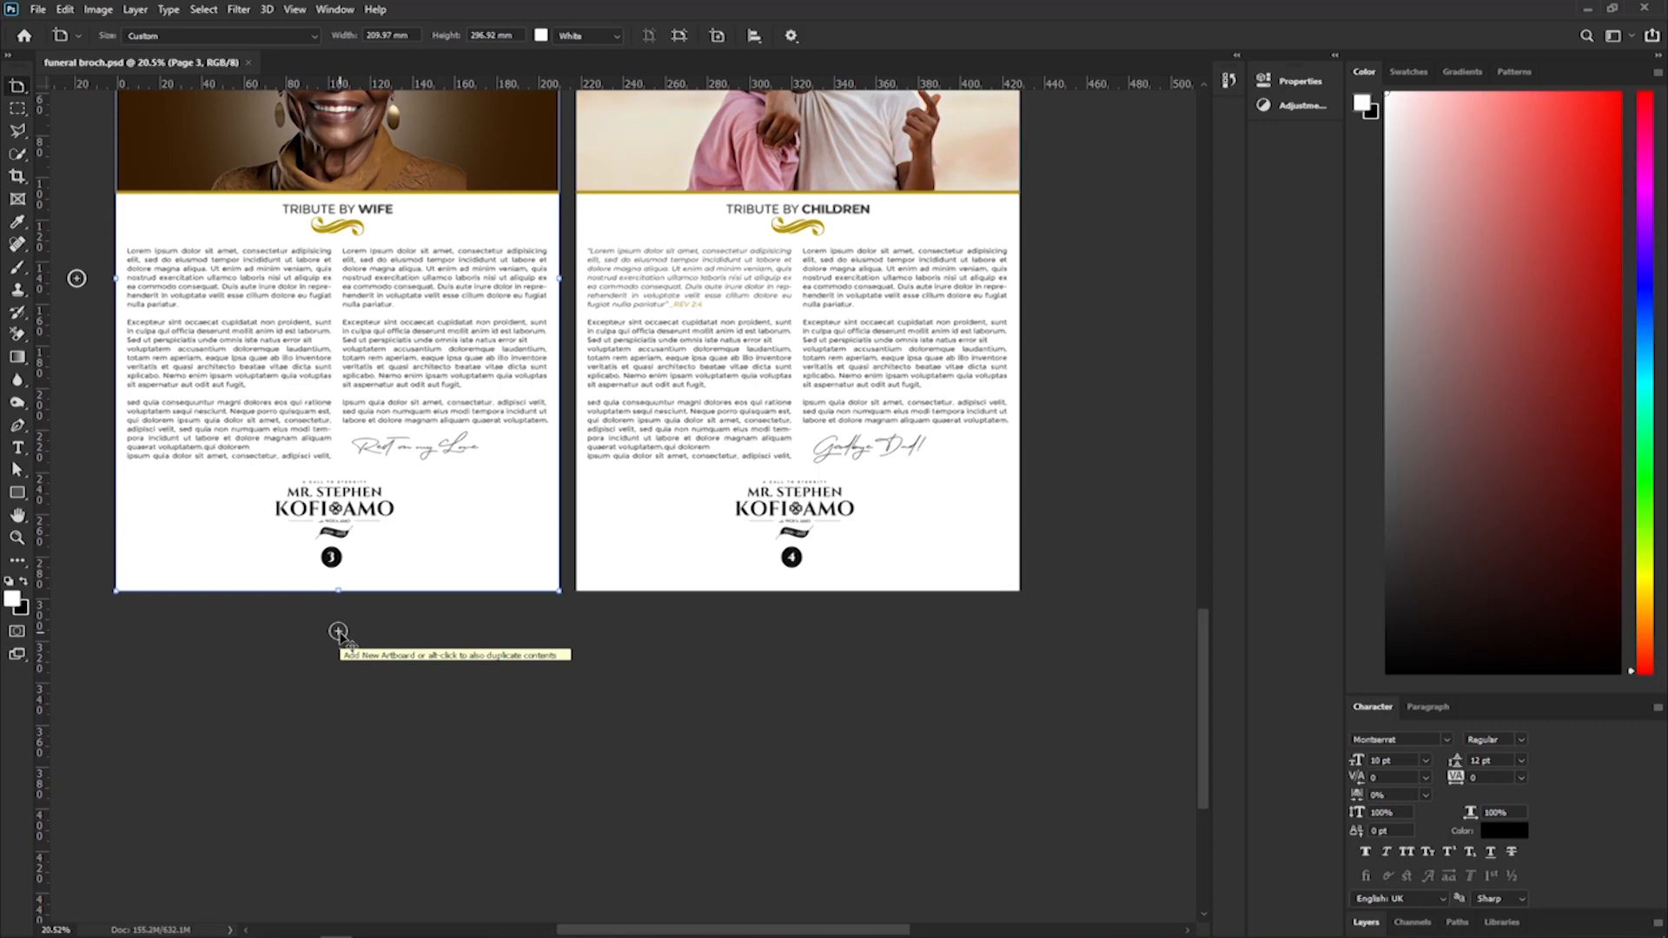
{"action": "left_click", "coordinate": [338, 631]}
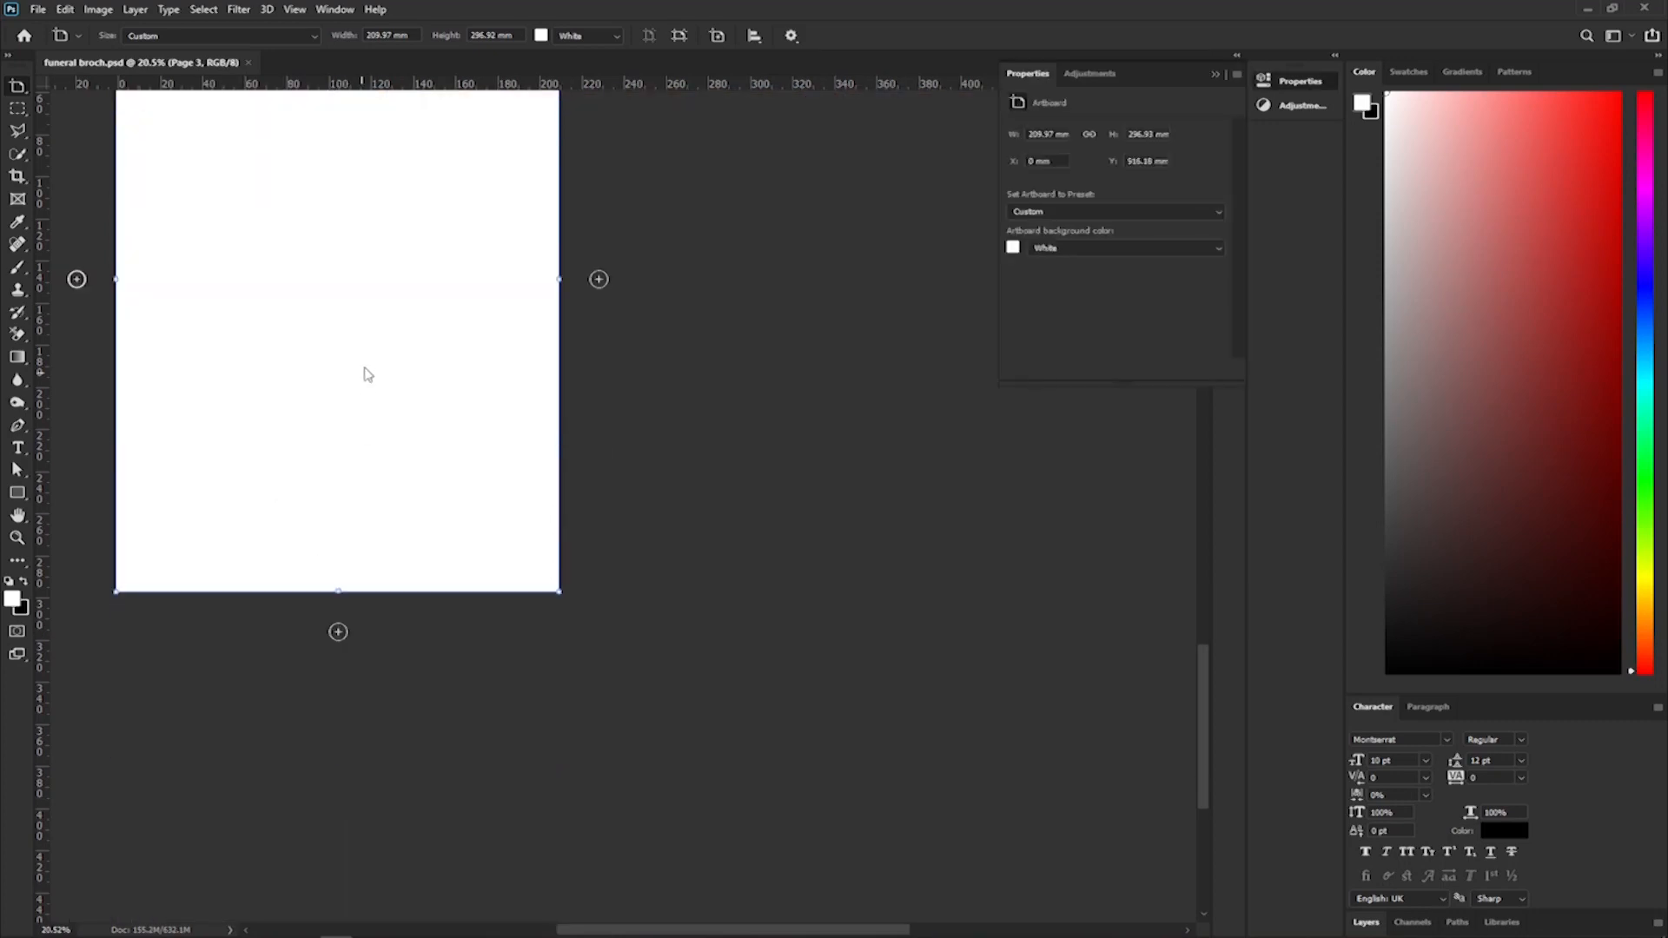
{"action": "scroll", "coordinate": [298, 465], "scroll_direction": "up", "scroll_amount": 3}
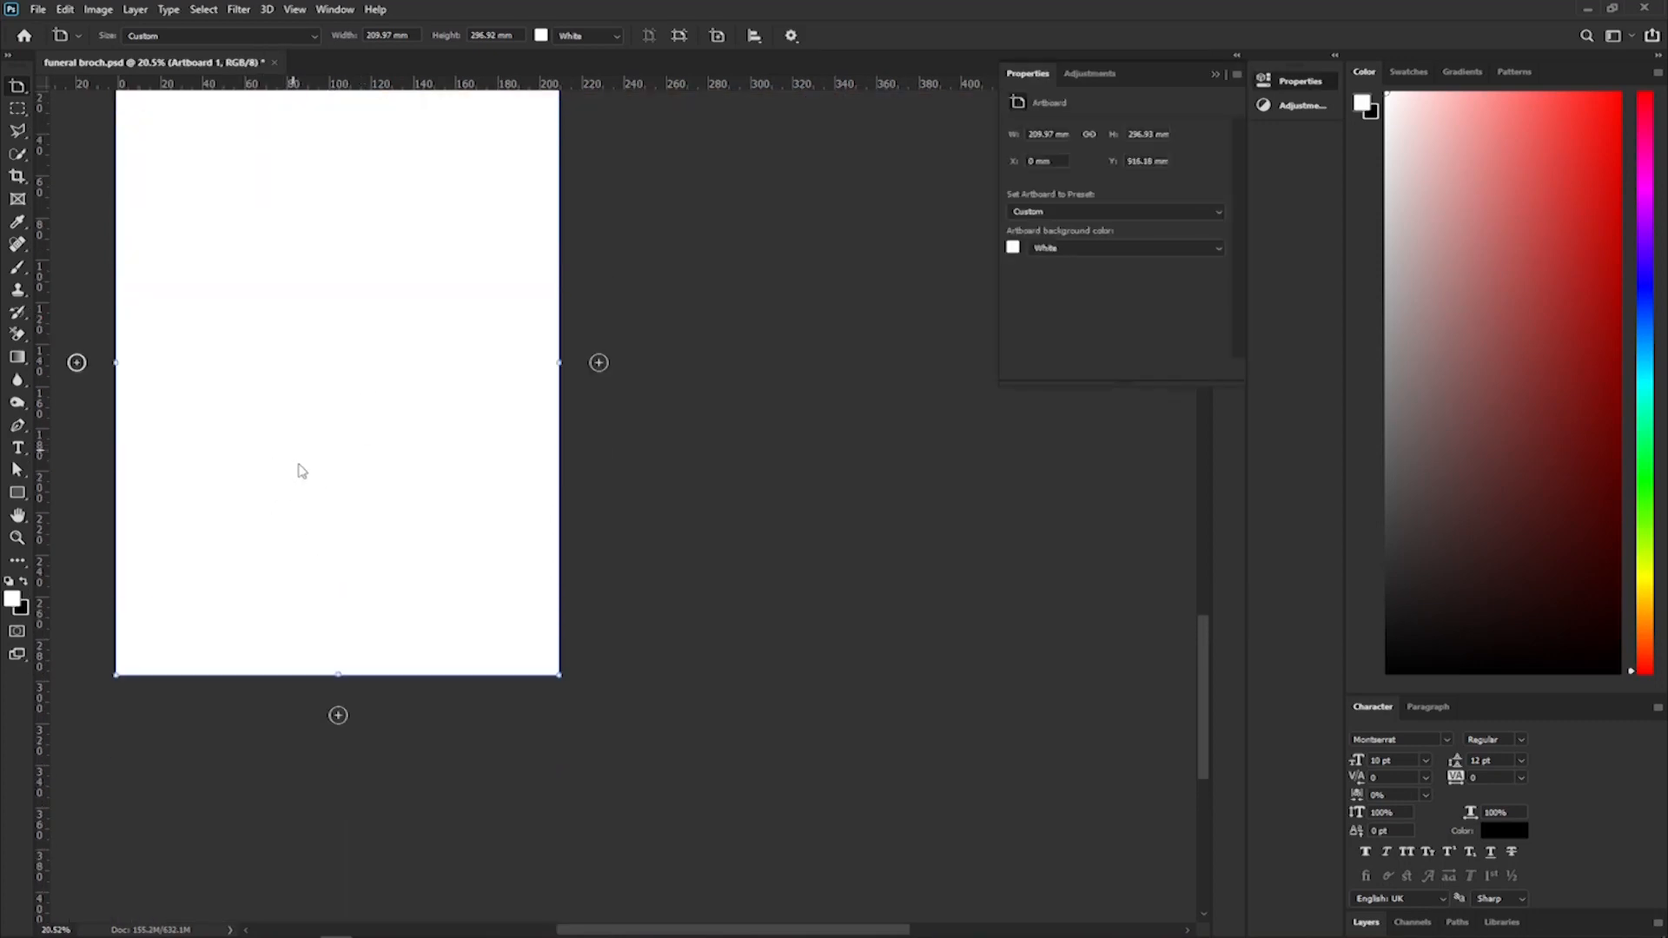
{"action": "scroll", "coordinate": [301, 470], "scroll_direction": "down", "scroll_amount": 1}
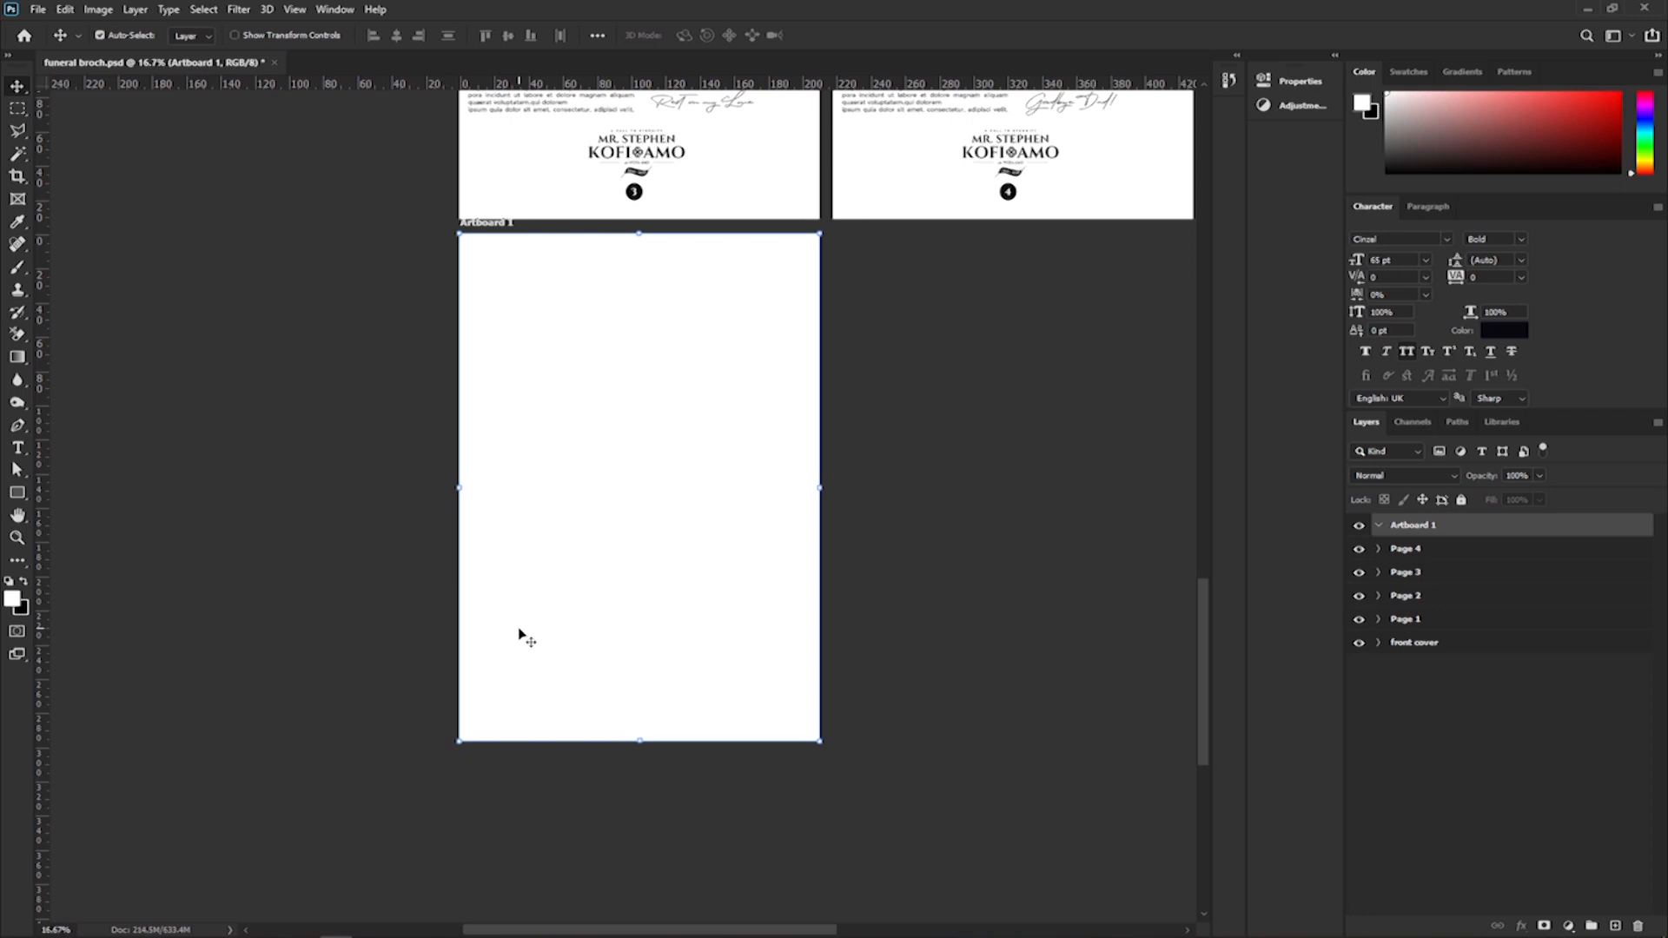
{"action": "mouse_move", "coordinate": [426, 935]}
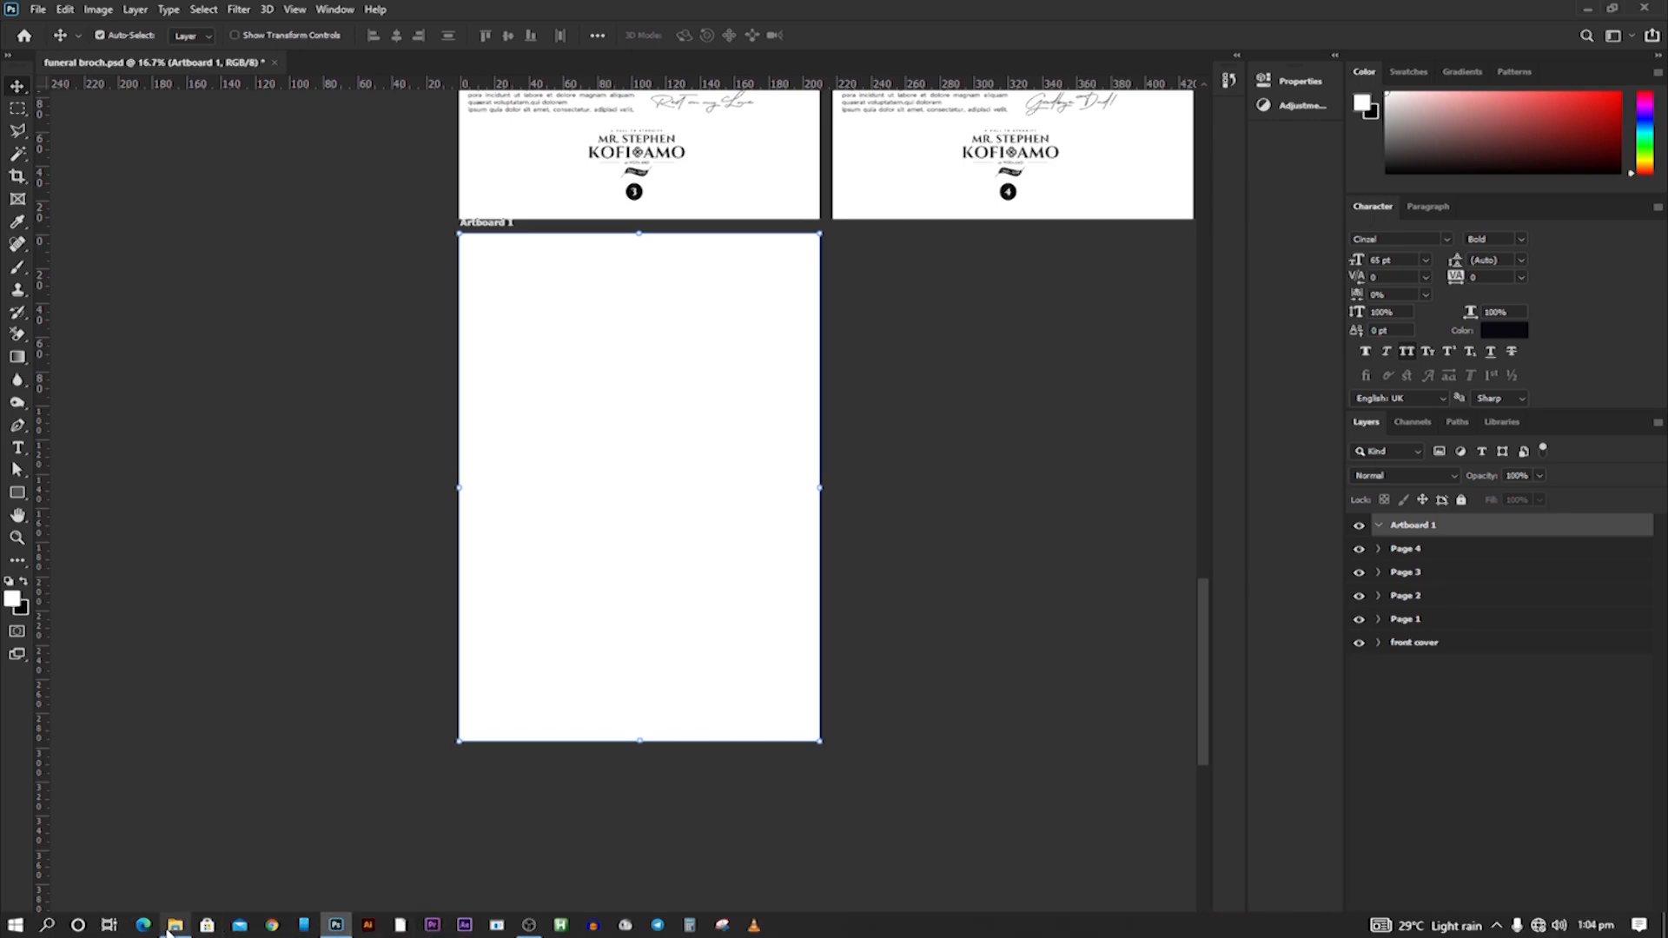
{"action": "mouse_move", "coordinate": [171, 927]}
{"action": "left_click", "coordinate": [174, 846]}
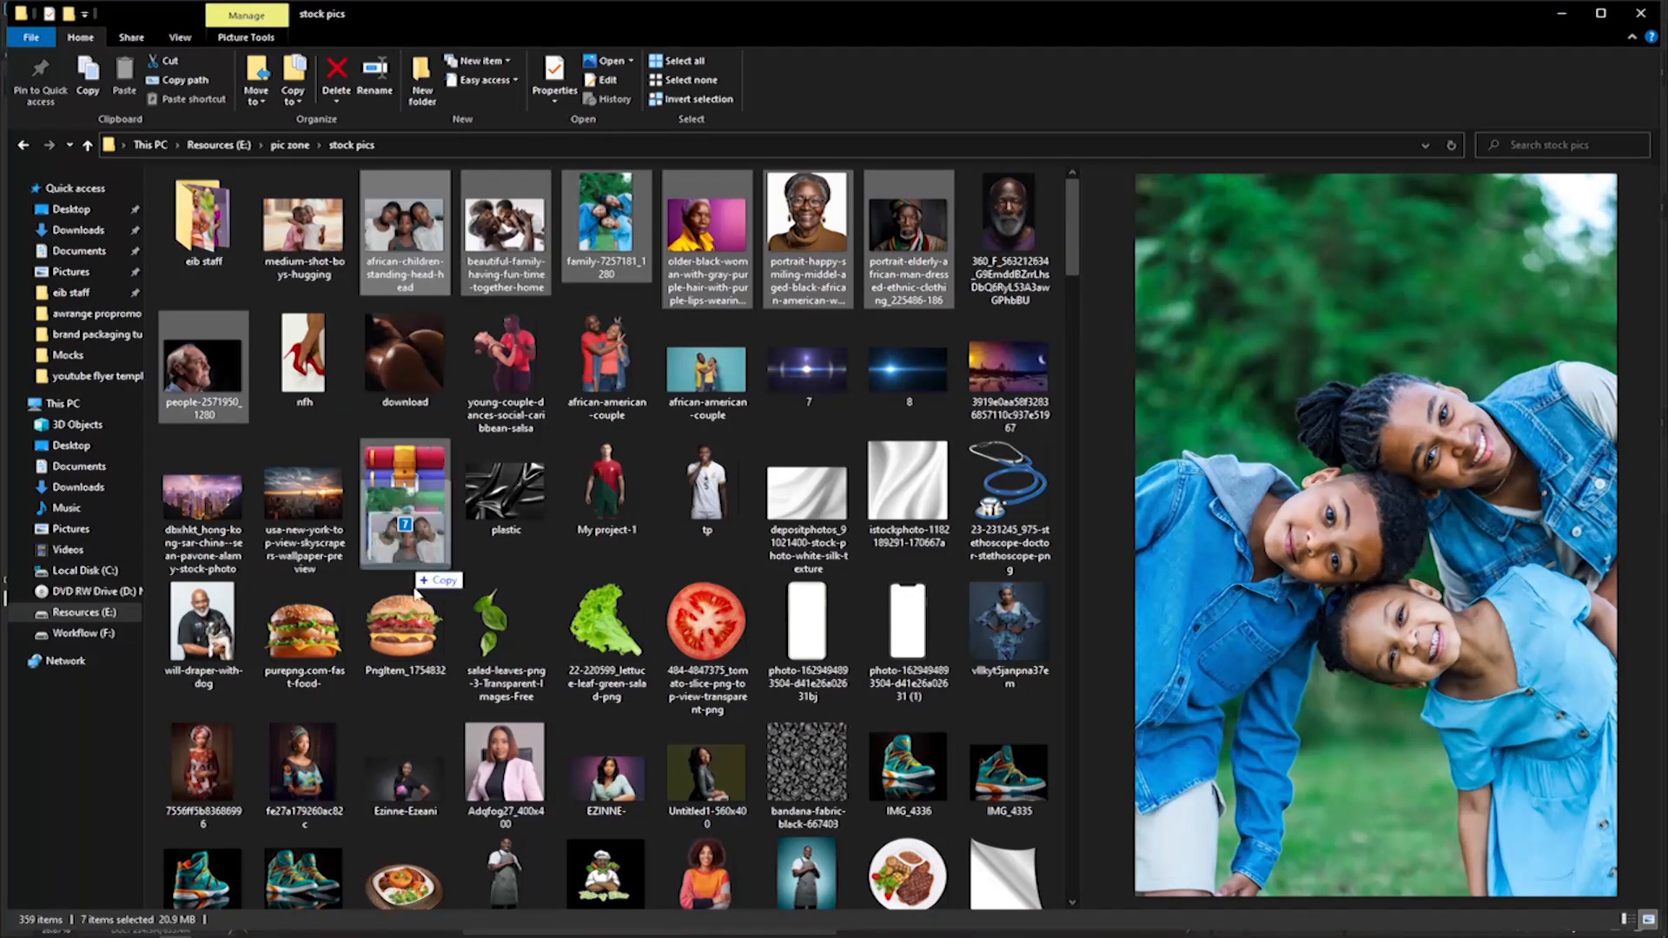
{"action": "scroll", "coordinate": [599, 860], "scroll_direction": "down", "scroll_amount": 1}
{"action": "left_click_drag", "start_coordinate": [514, 936], "coordinate": [501, 257]}
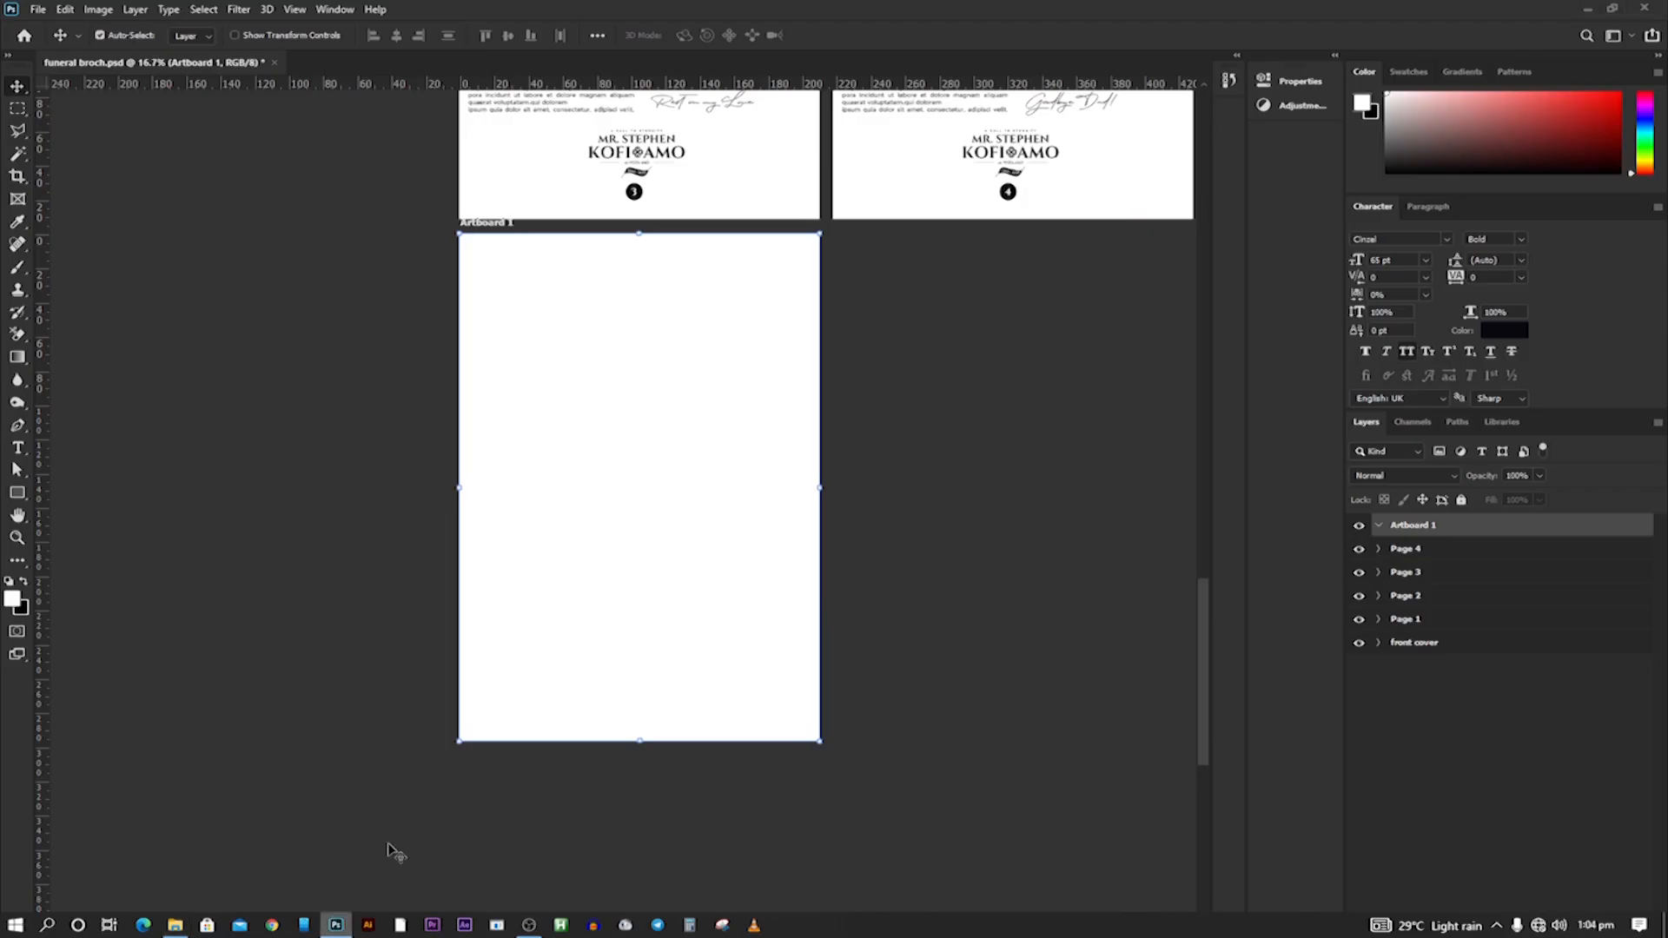
Switch back to Photoshop and rename the new blank artboard to Page 5.
{"action": "left_click", "coordinate": [335, 934]}
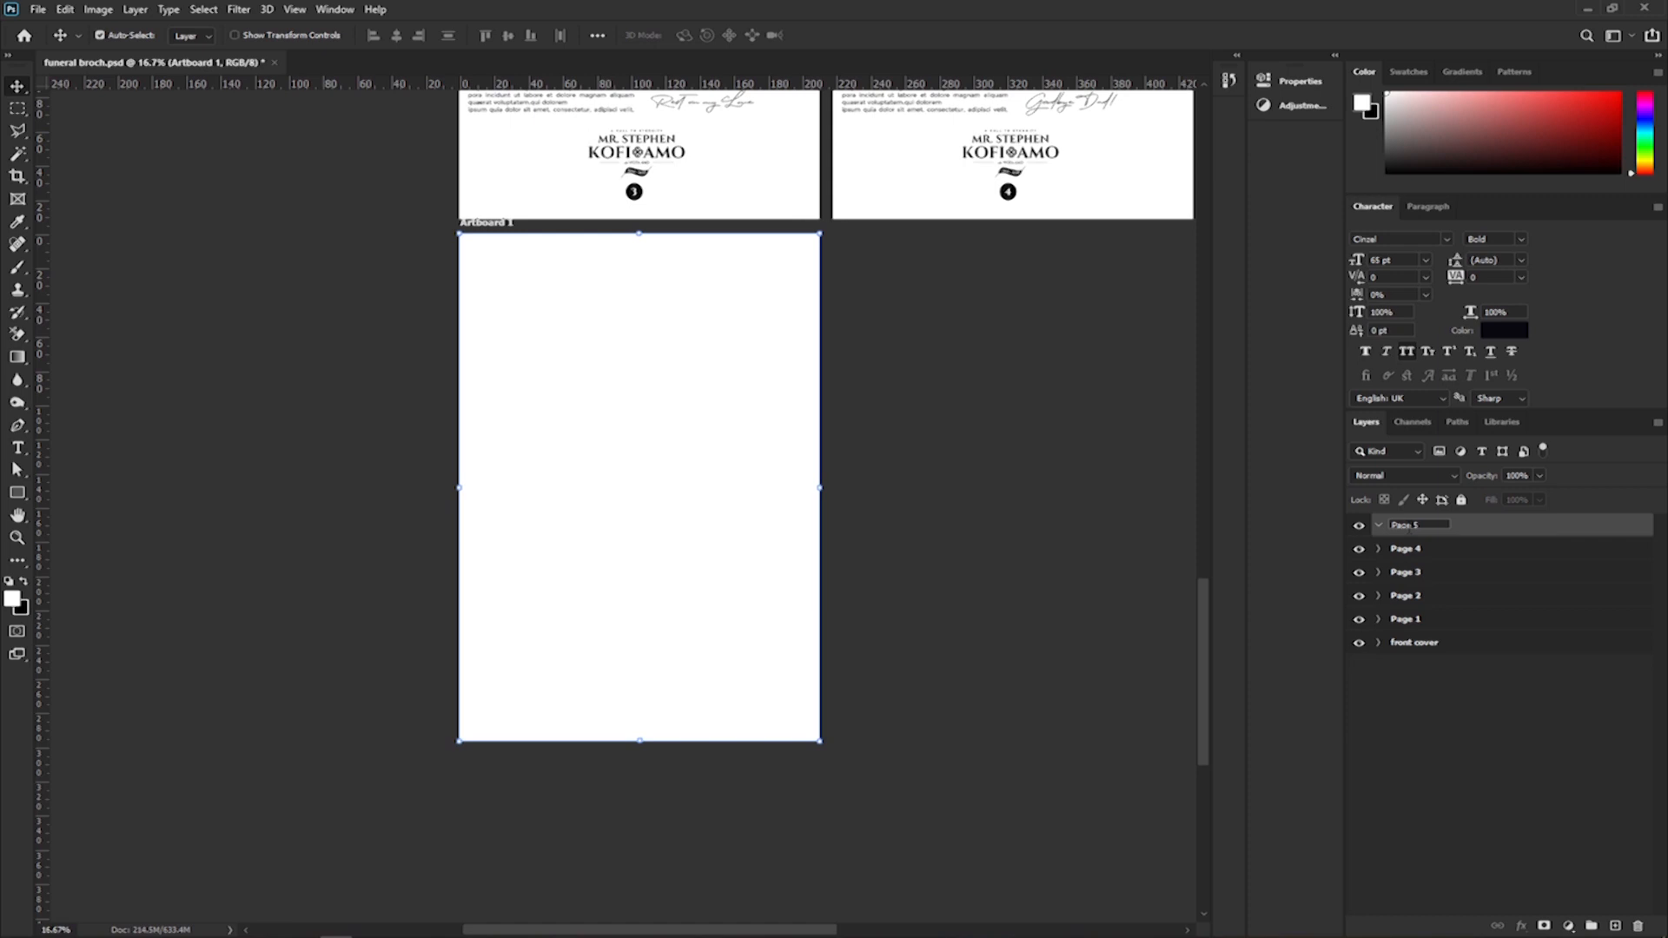
{"action": "key", "text": "Return"}
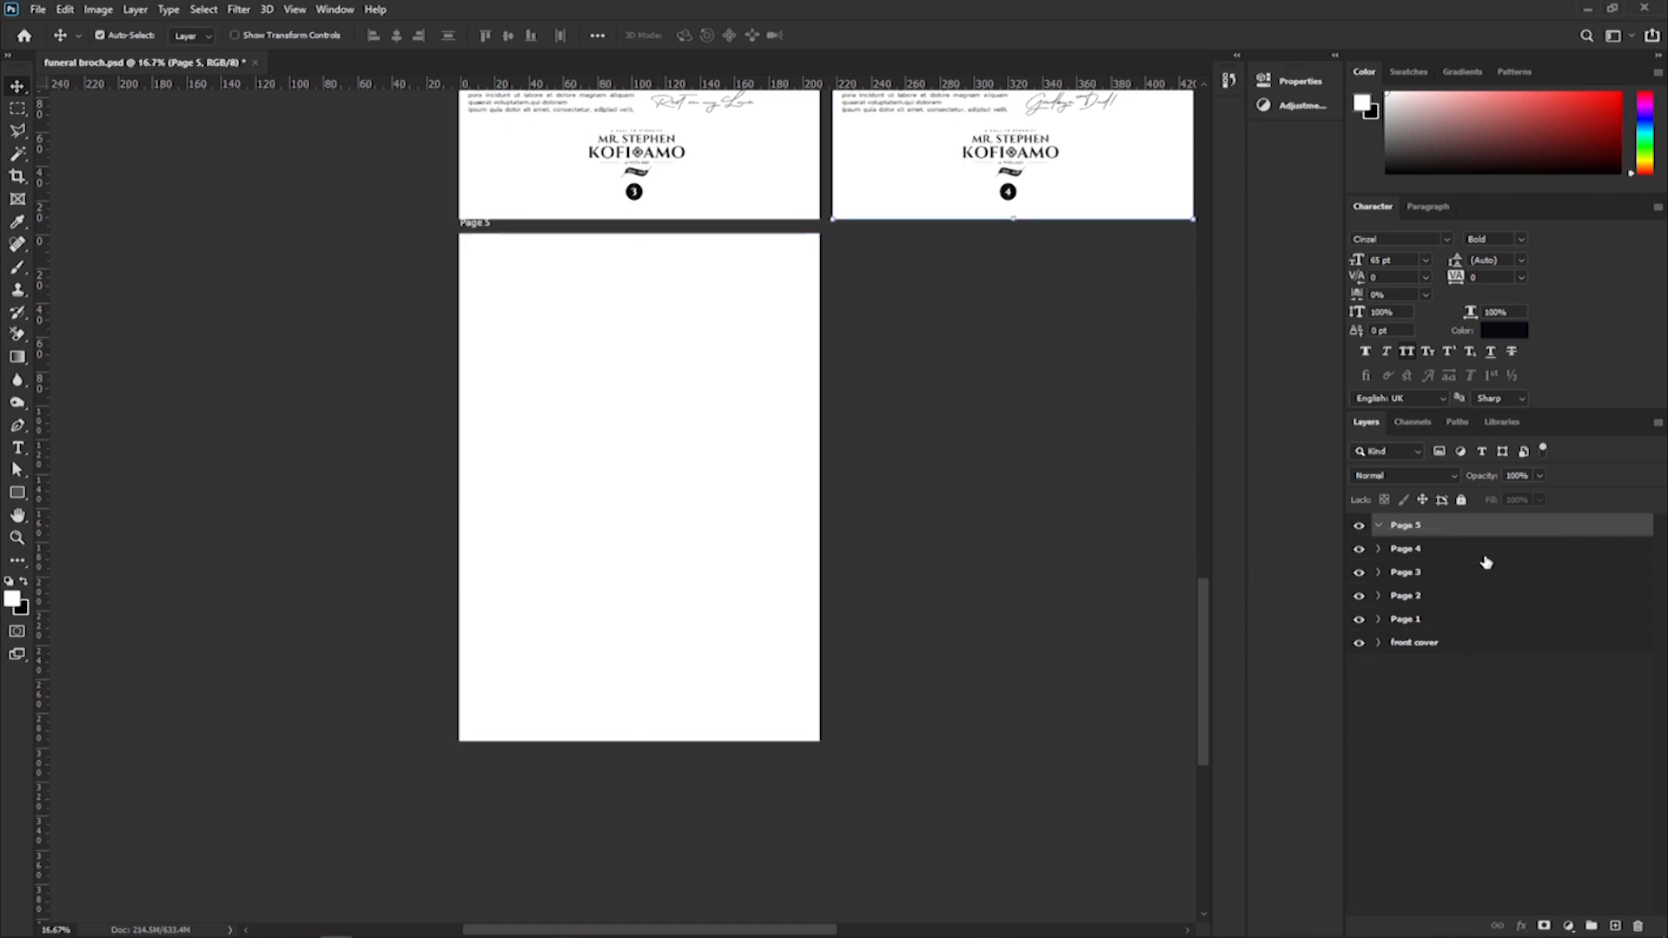
{"action": "left_click", "coordinate": [1487, 550]}
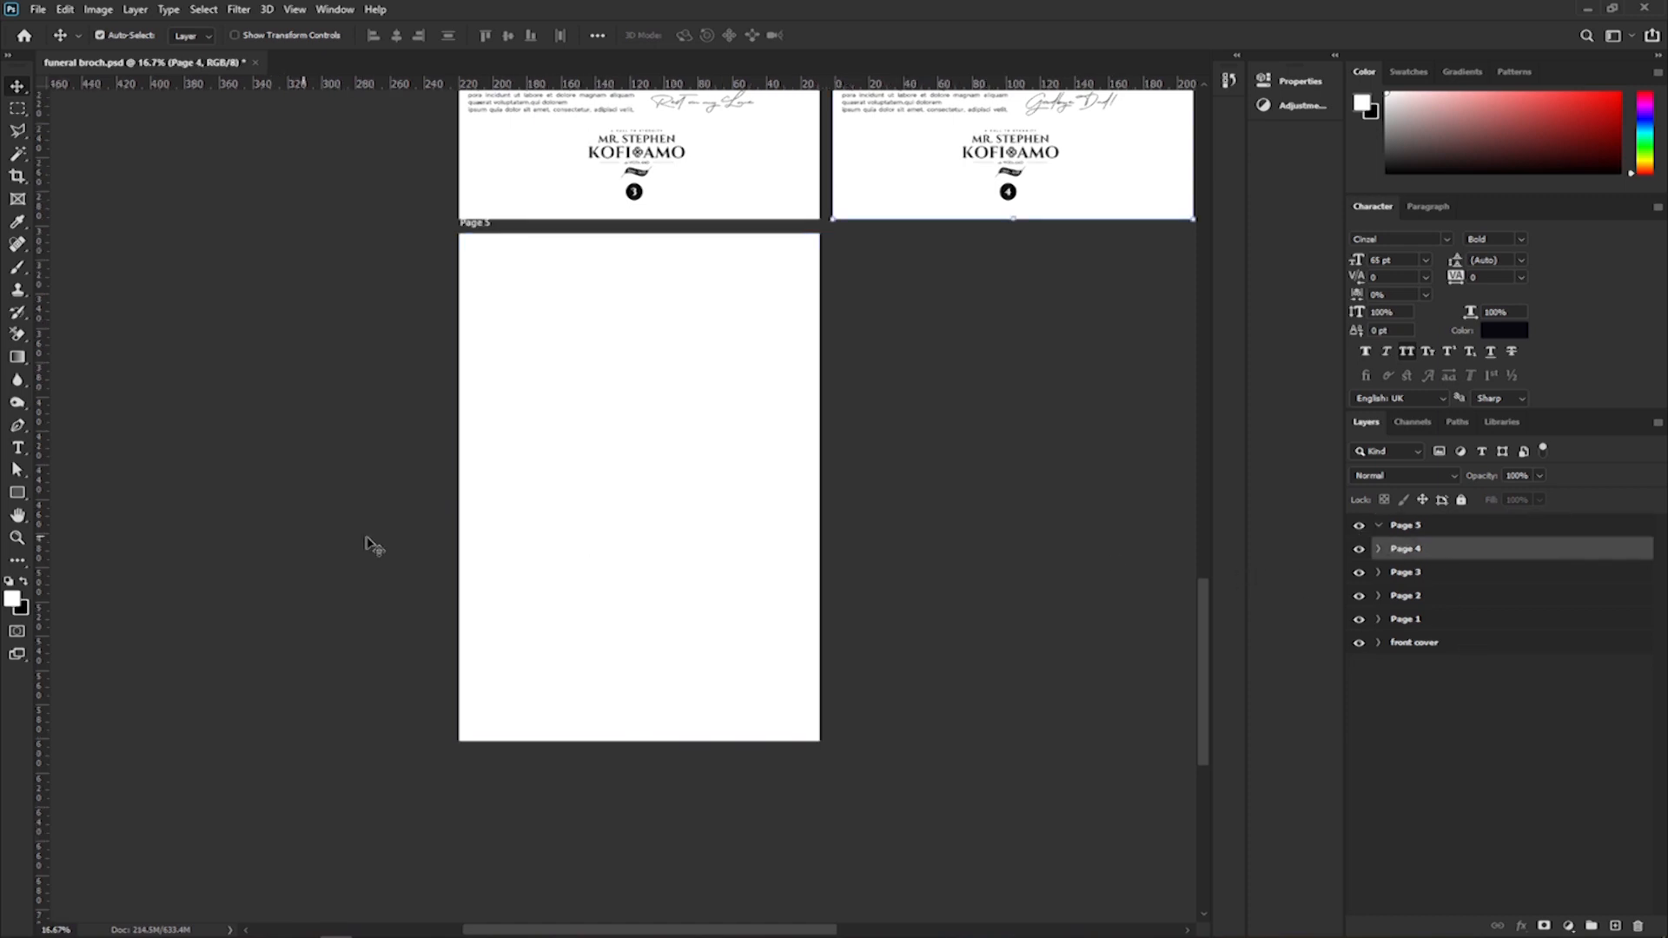
{"action": "left_click", "coordinate": [1419, 528]}
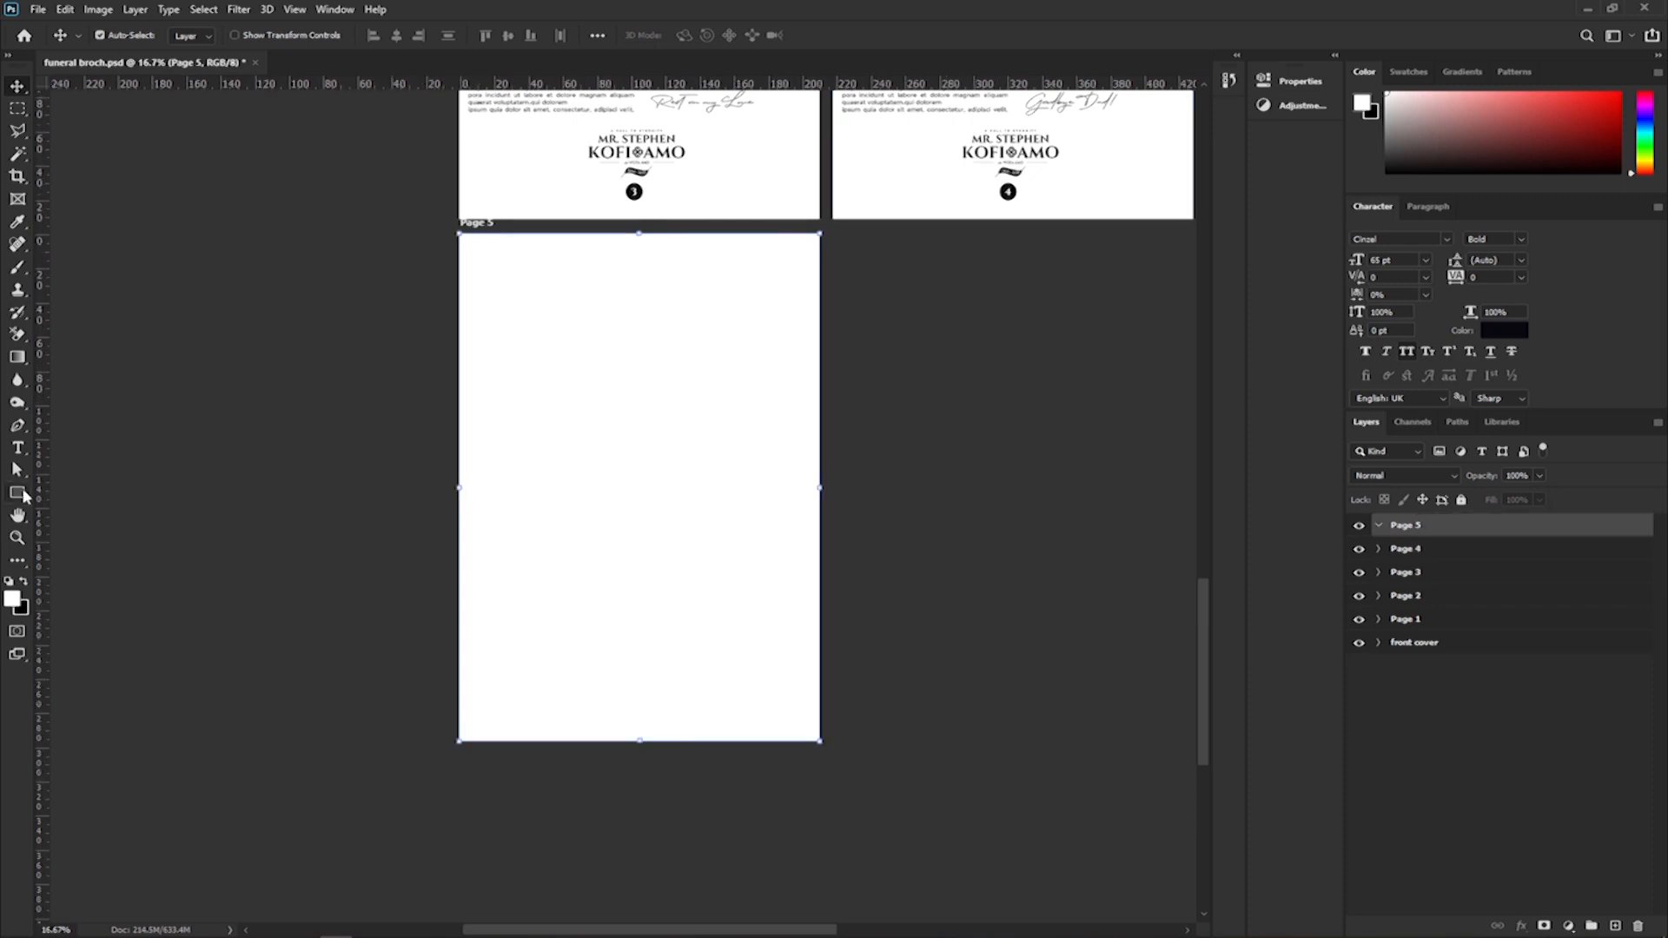
Draw a white rectangle about 2552 × 3559 px that covers the whole Page 5 artboard.
{"action": "key", "text": "u"}
{"action": "left_click_drag", "start_coordinate": [453, 228], "coordinate": [823, 744]}
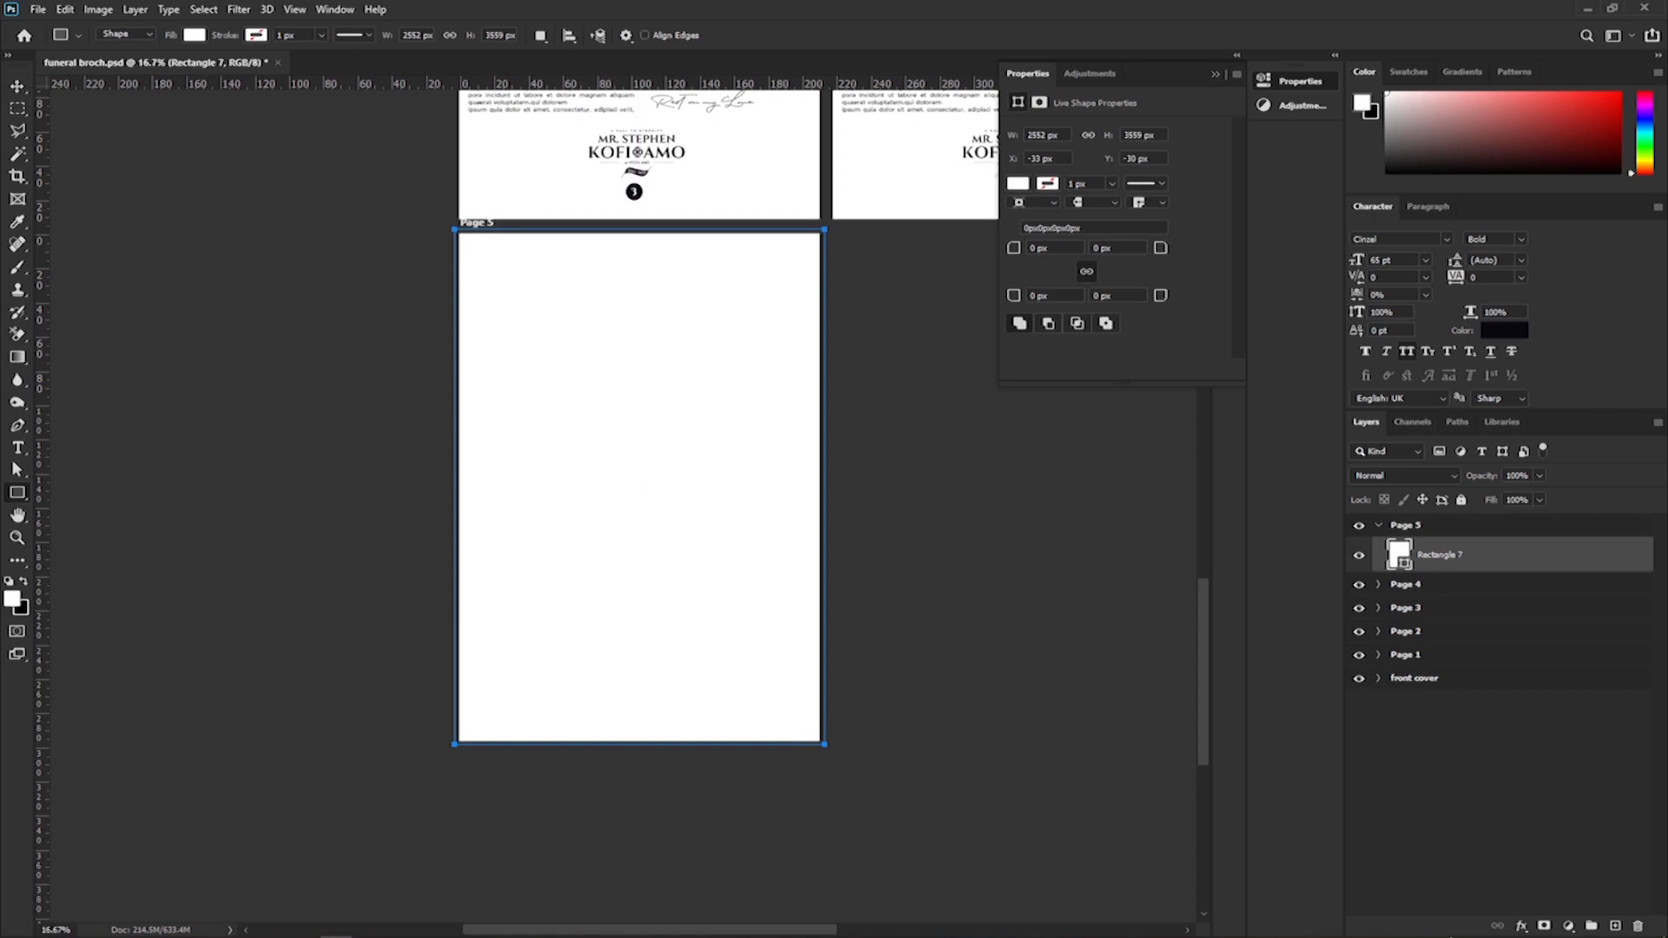
{"action": "left_click", "coordinate": [1568, 926]}
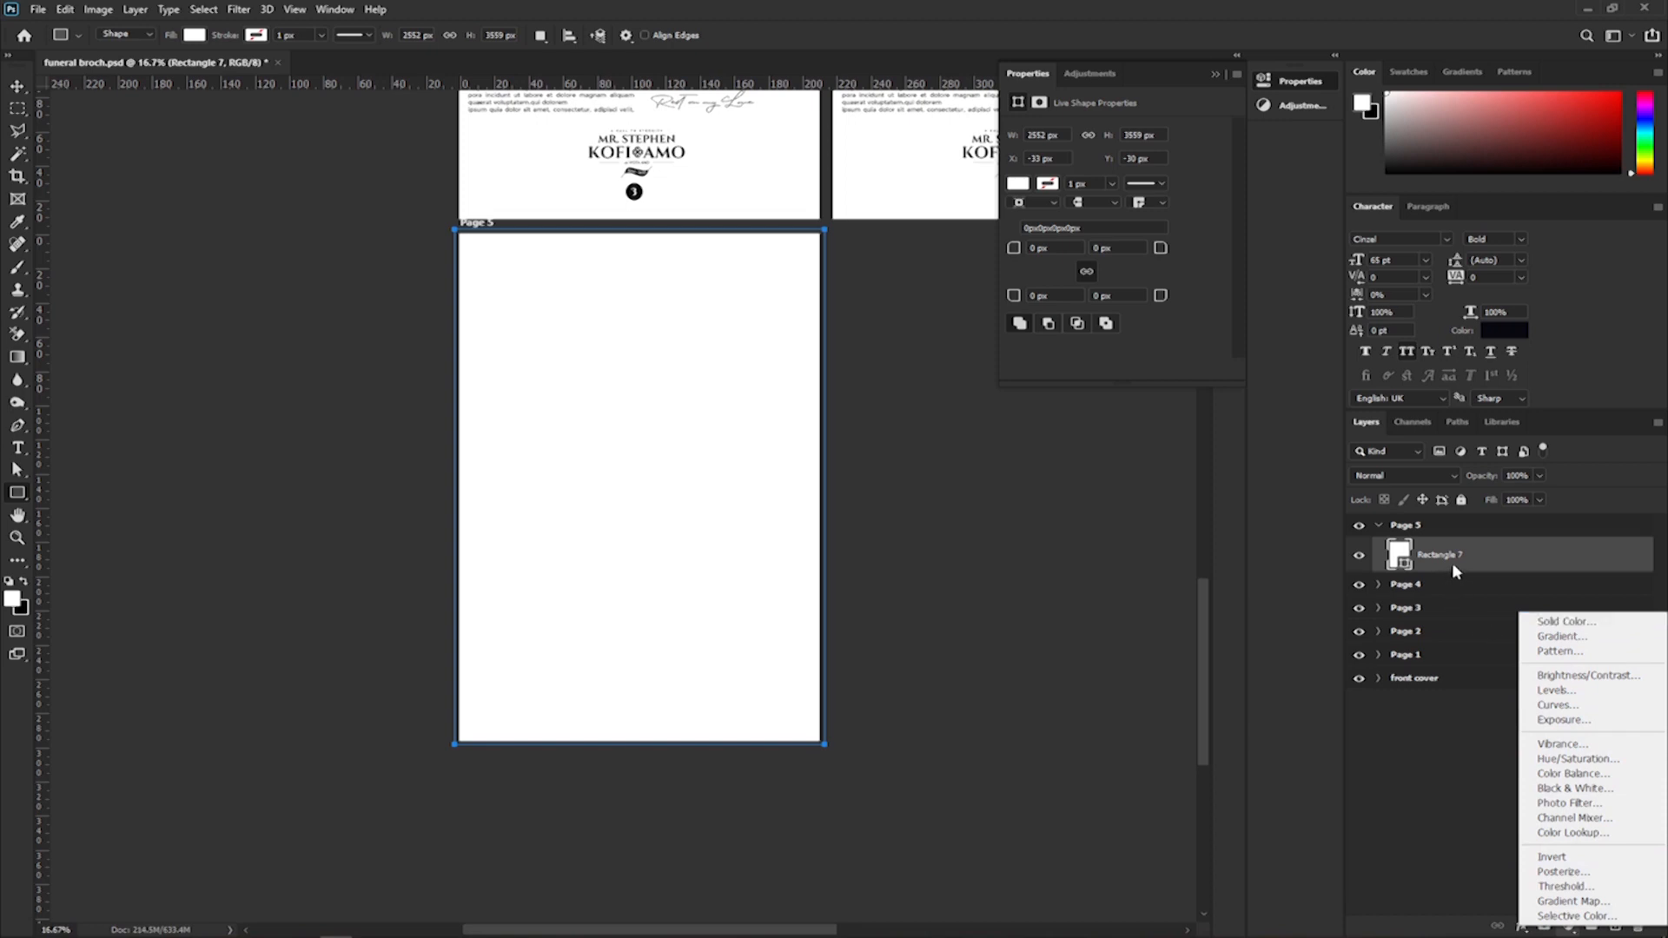
{"action": "left_click", "coordinate": [1525, 566]}
{"action": "double_click", "coordinate": [1404, 563]}
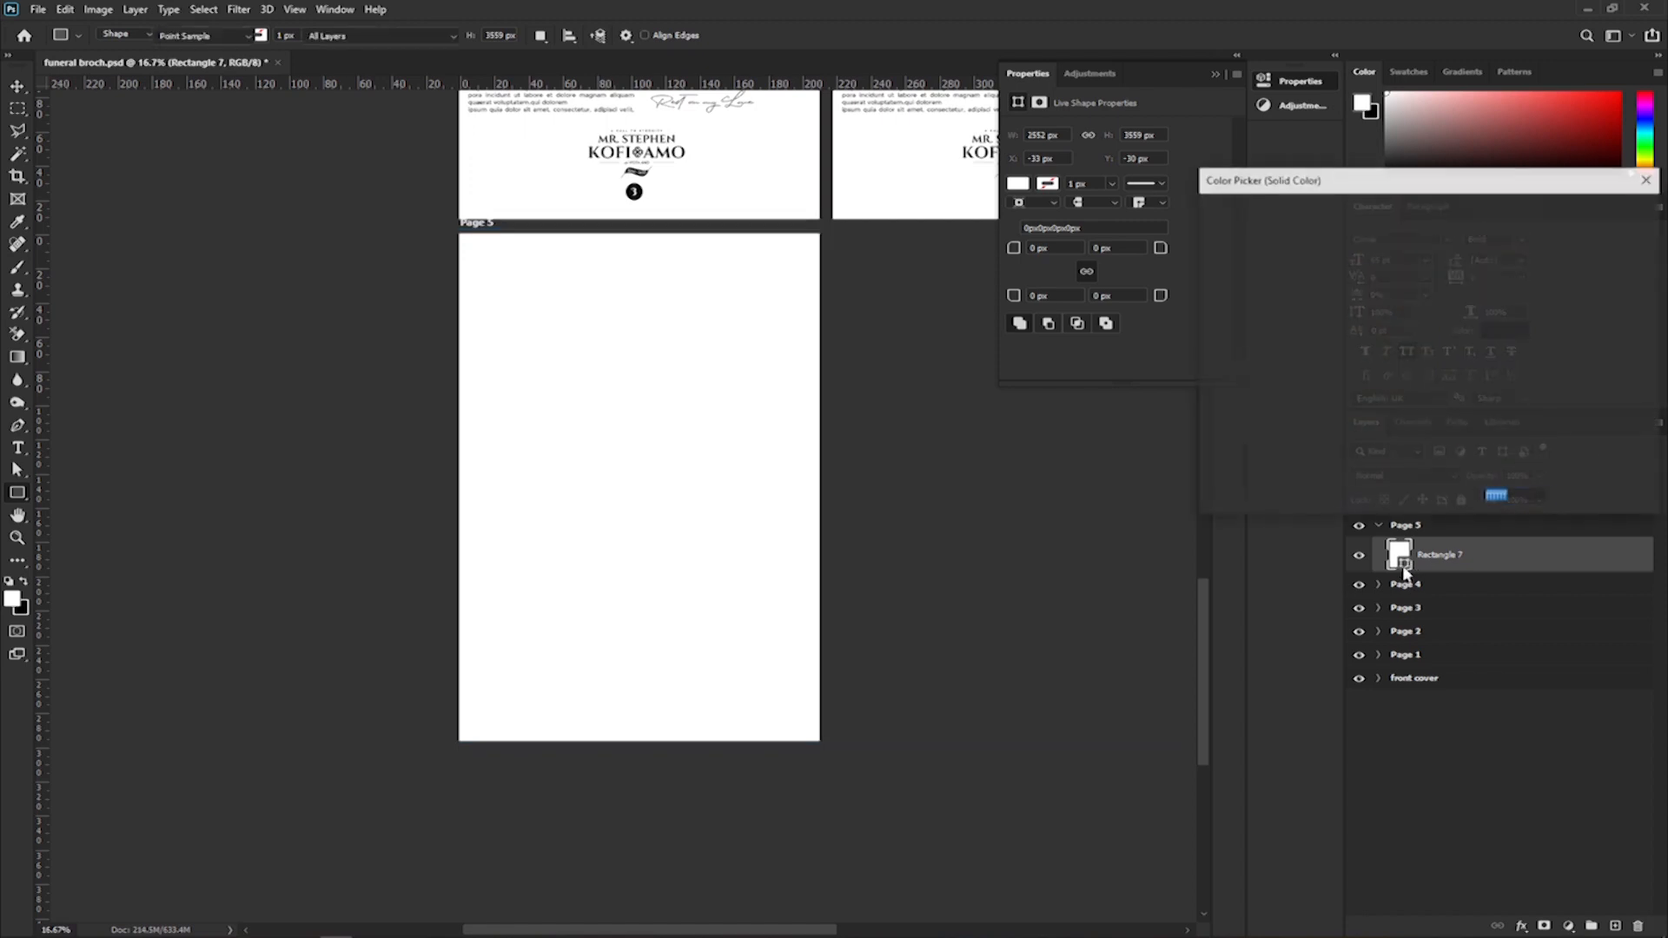
{"action": "left_click_drag", "start_coordinate": [1295, 343], "coordinate": [1064, 584]}
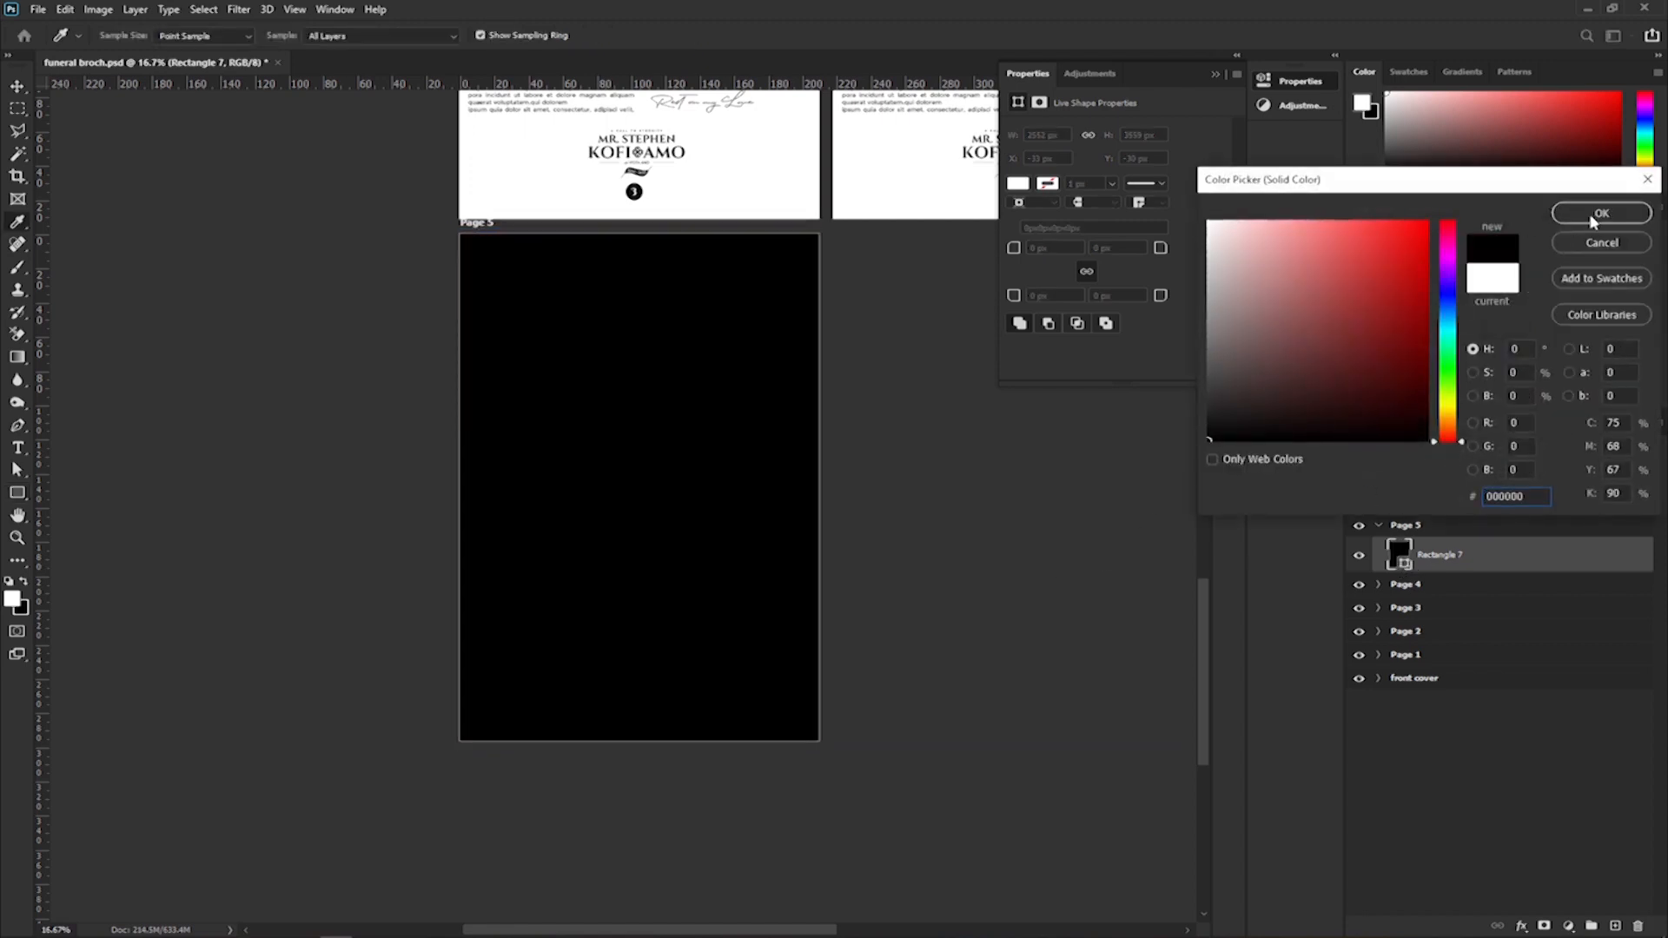
{"action": "key", "text": "Escape"}
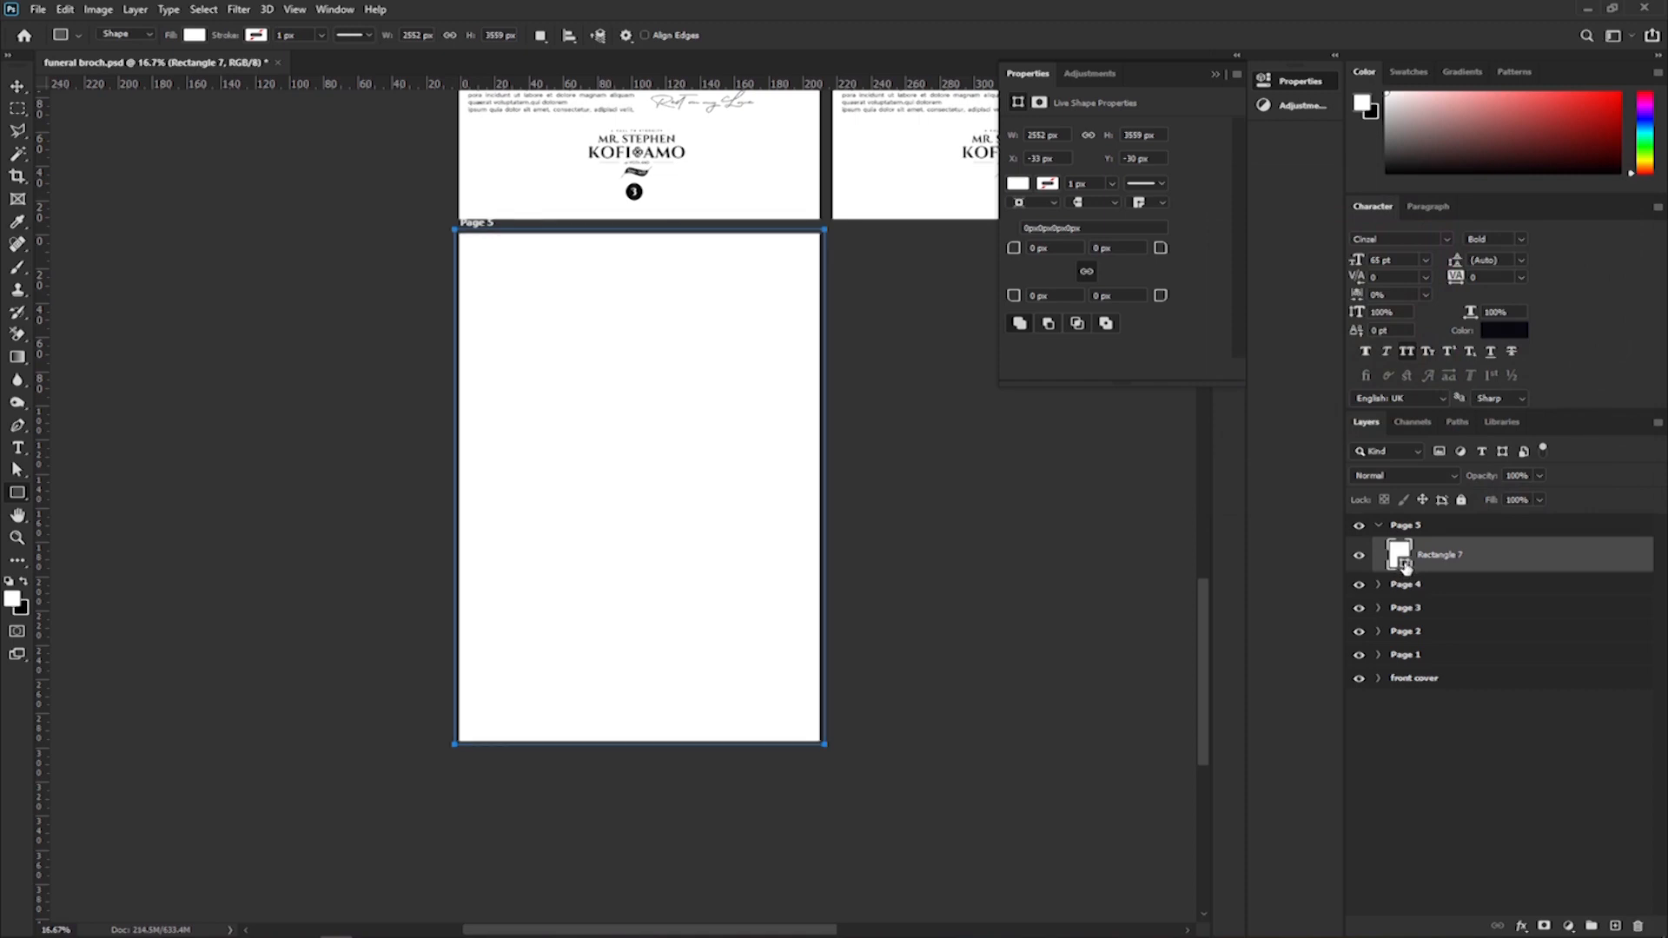
Set the fill colour of the rectangle covering Page 5 to black, 000000.
{"action": "double_click", "coordinate": [1404, 564]}
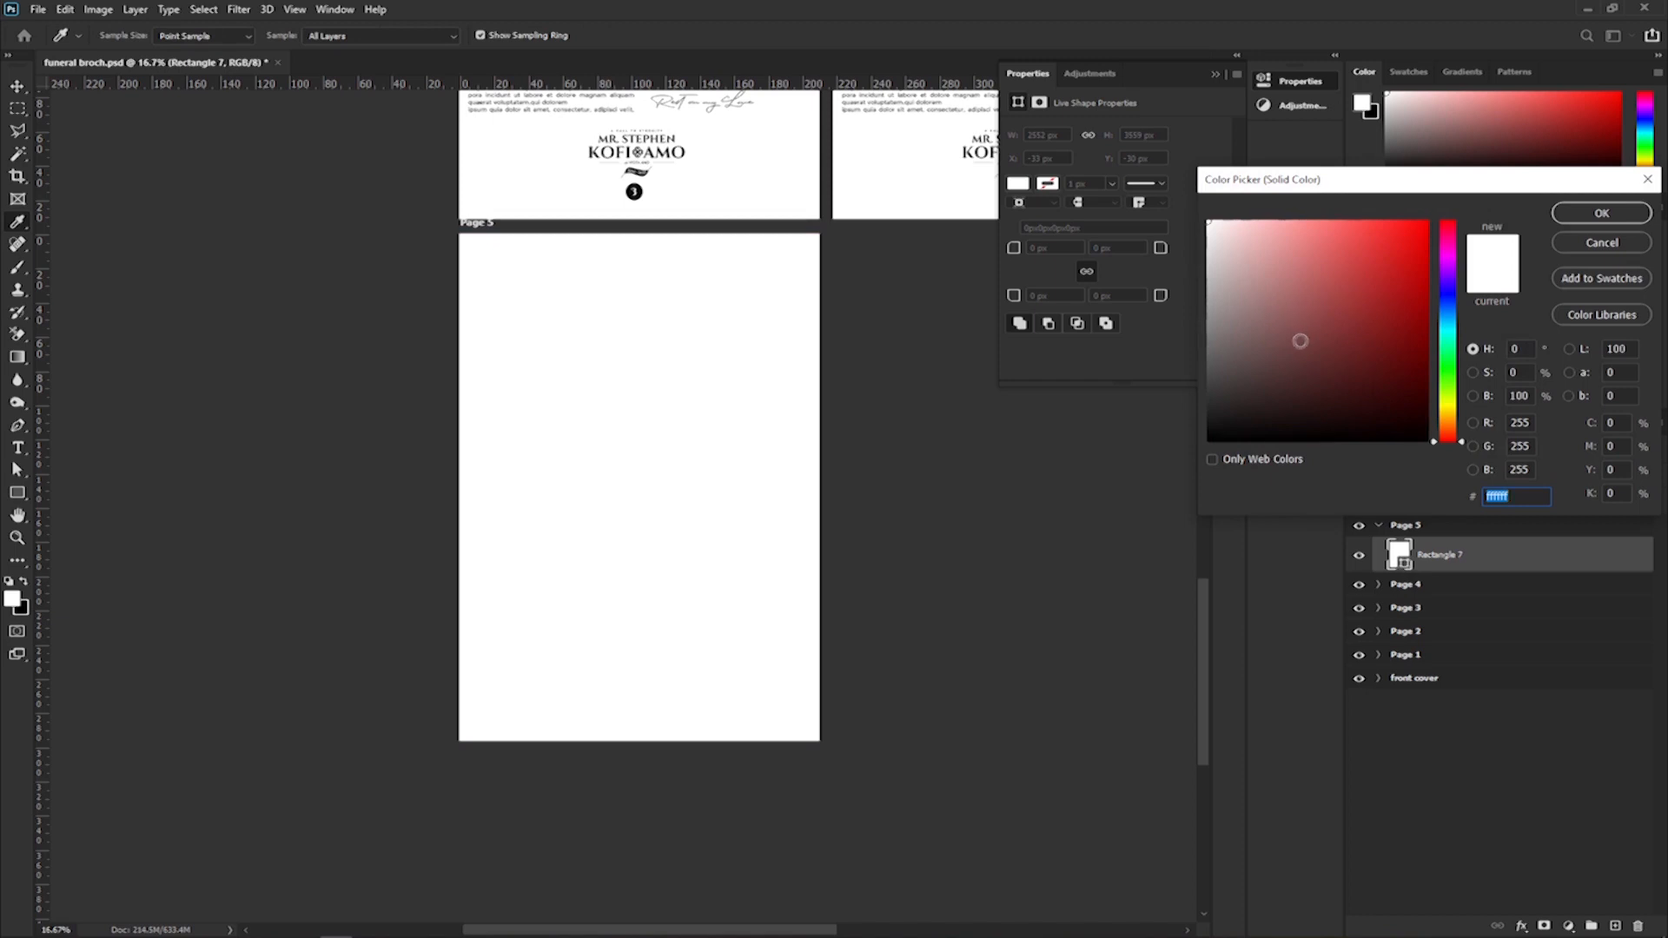
{"action": "type", "text": "000000"}
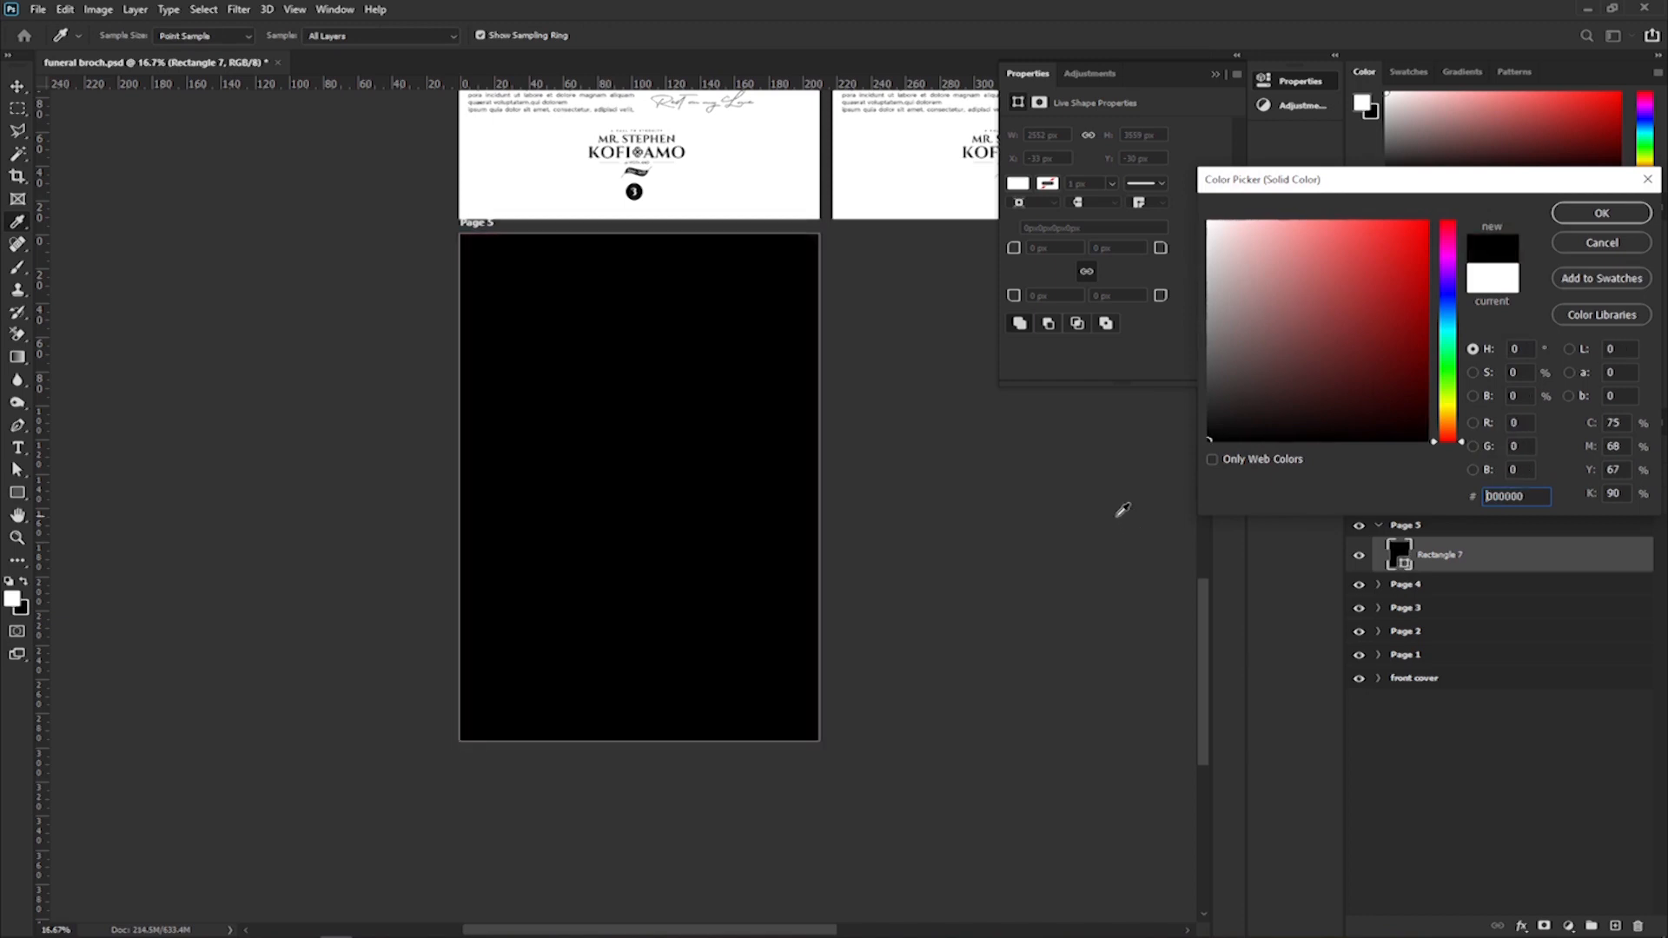
{"action": "left_click", "coordinate": [1598, 243]}
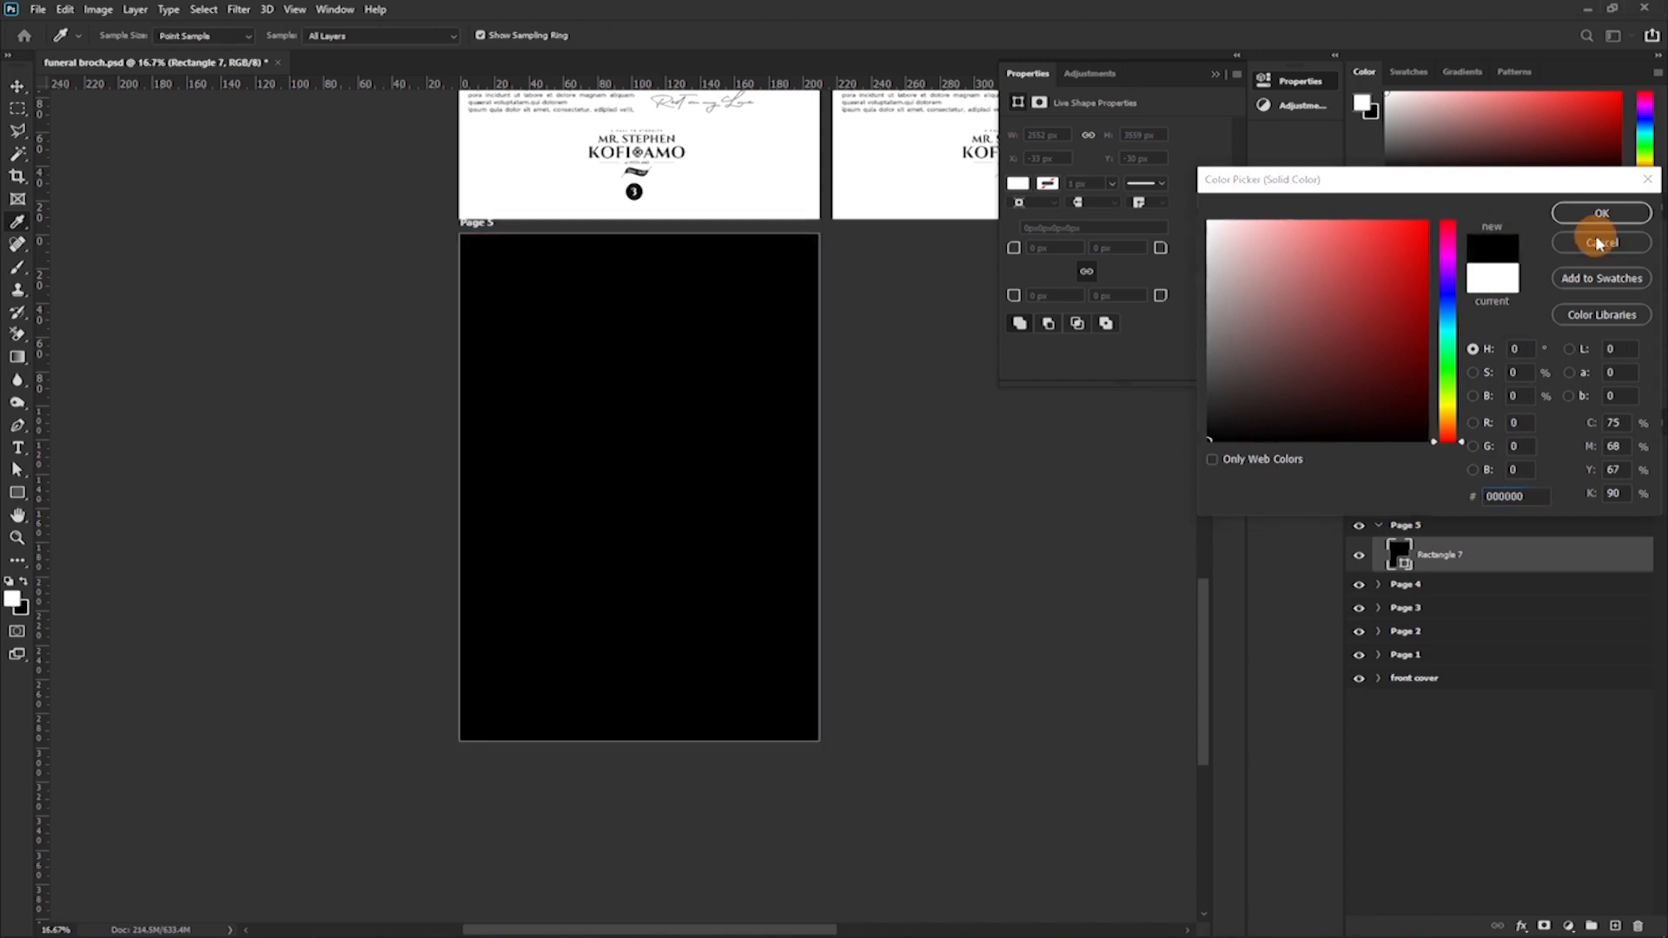
{"action": "left_click", "coordinate": [1603, 214]}
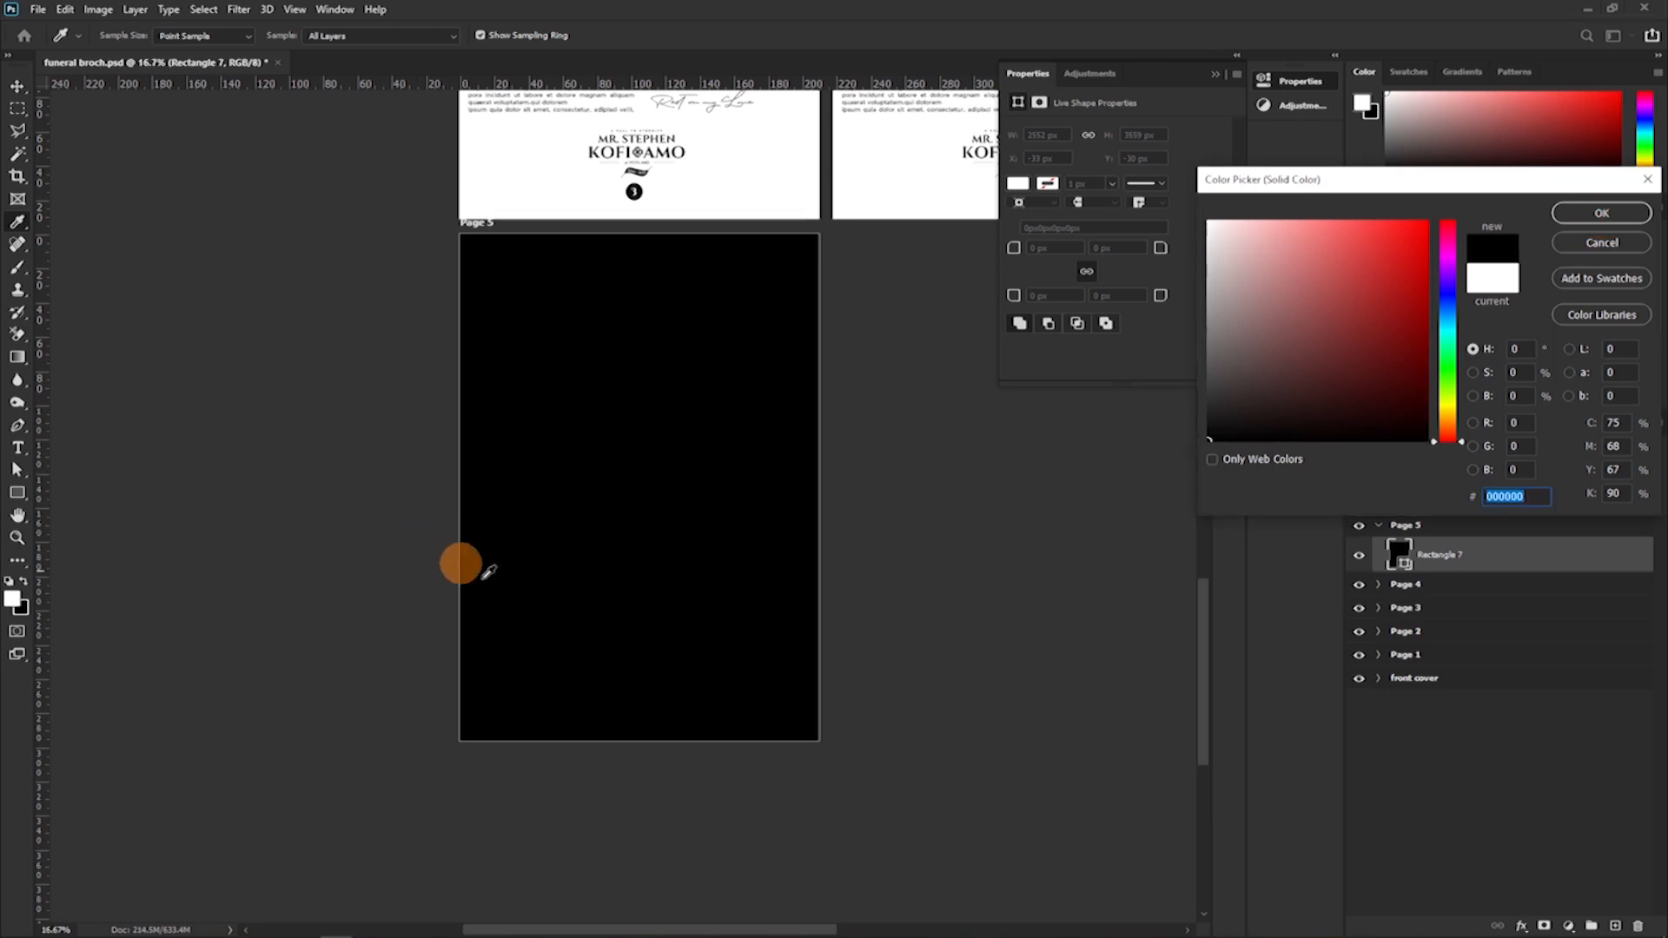
{"action": "left_click", "coordinate": [1601, 213]}
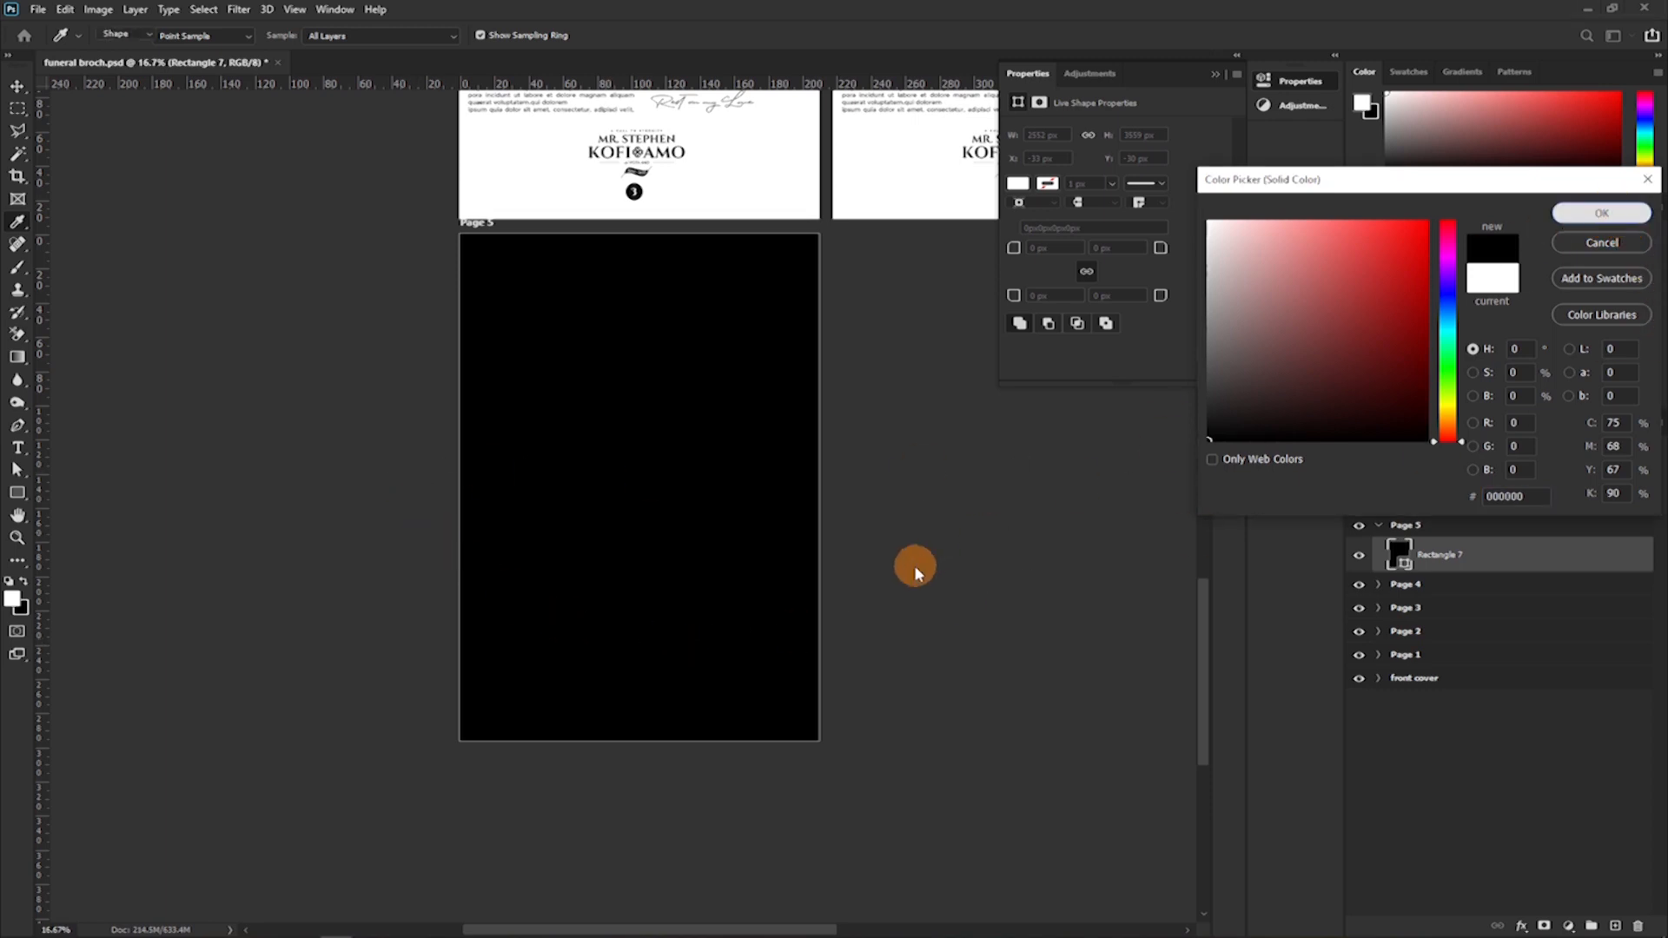
Switch to File Explorer, add medium-shot-boys-hugging to the selected photos in stock pics, and bring all of them into Page 5.
{"action": "mouse_move", "coordinate": [243, 935]}
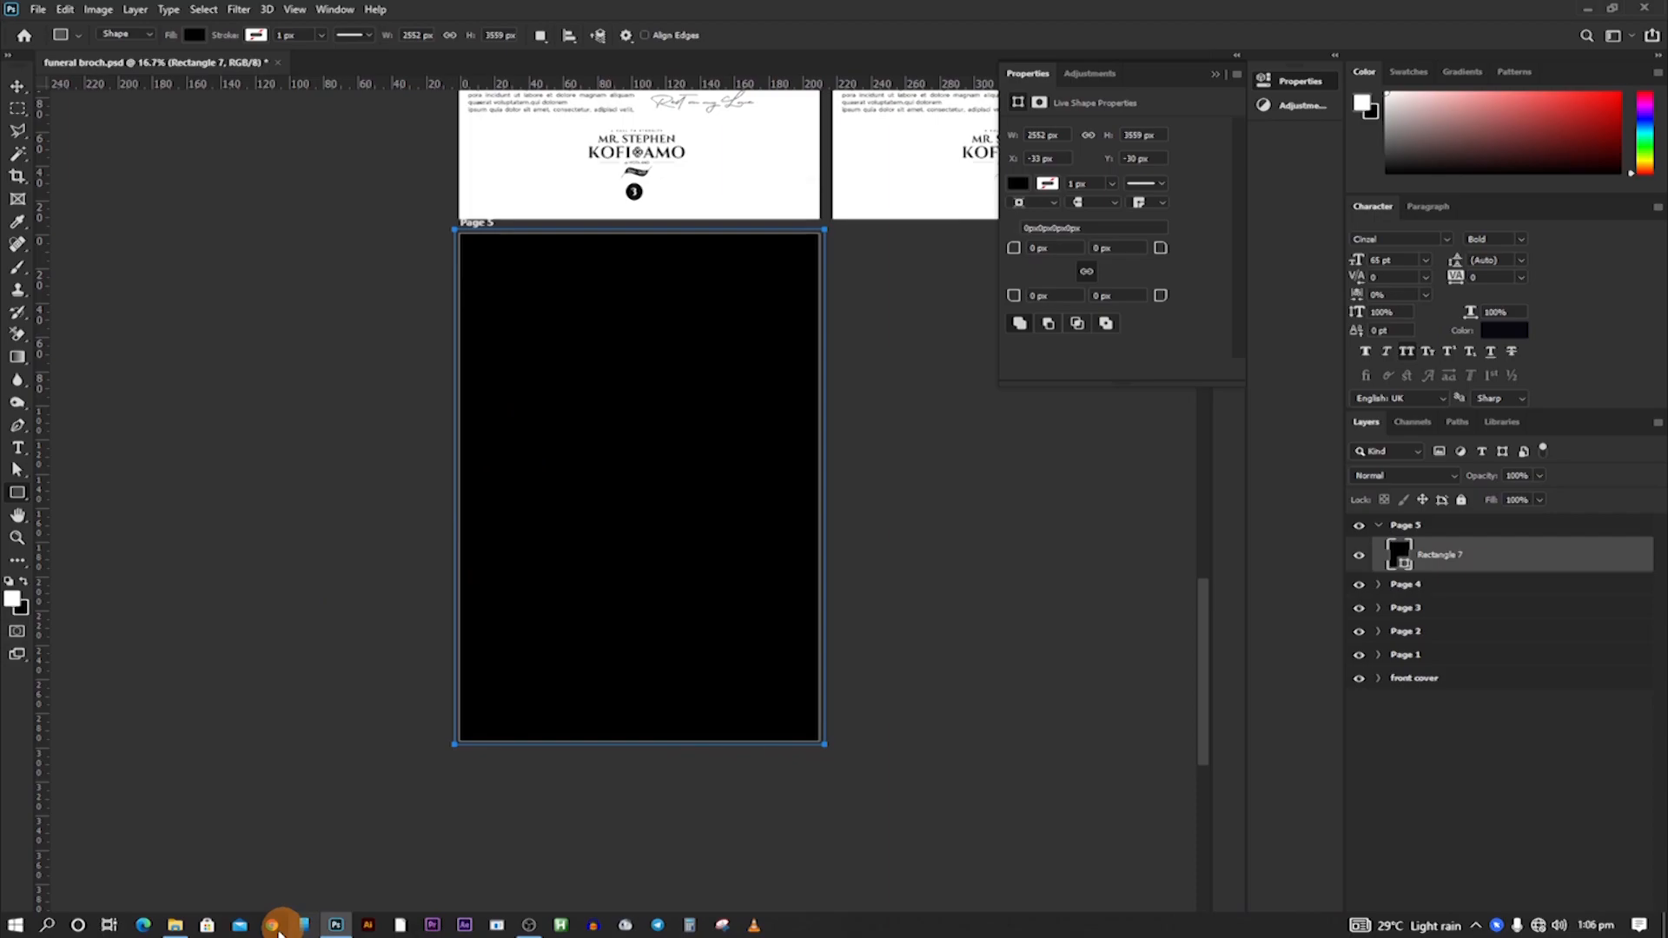
{"action": "left_click", "coordinate": [173, 926]}
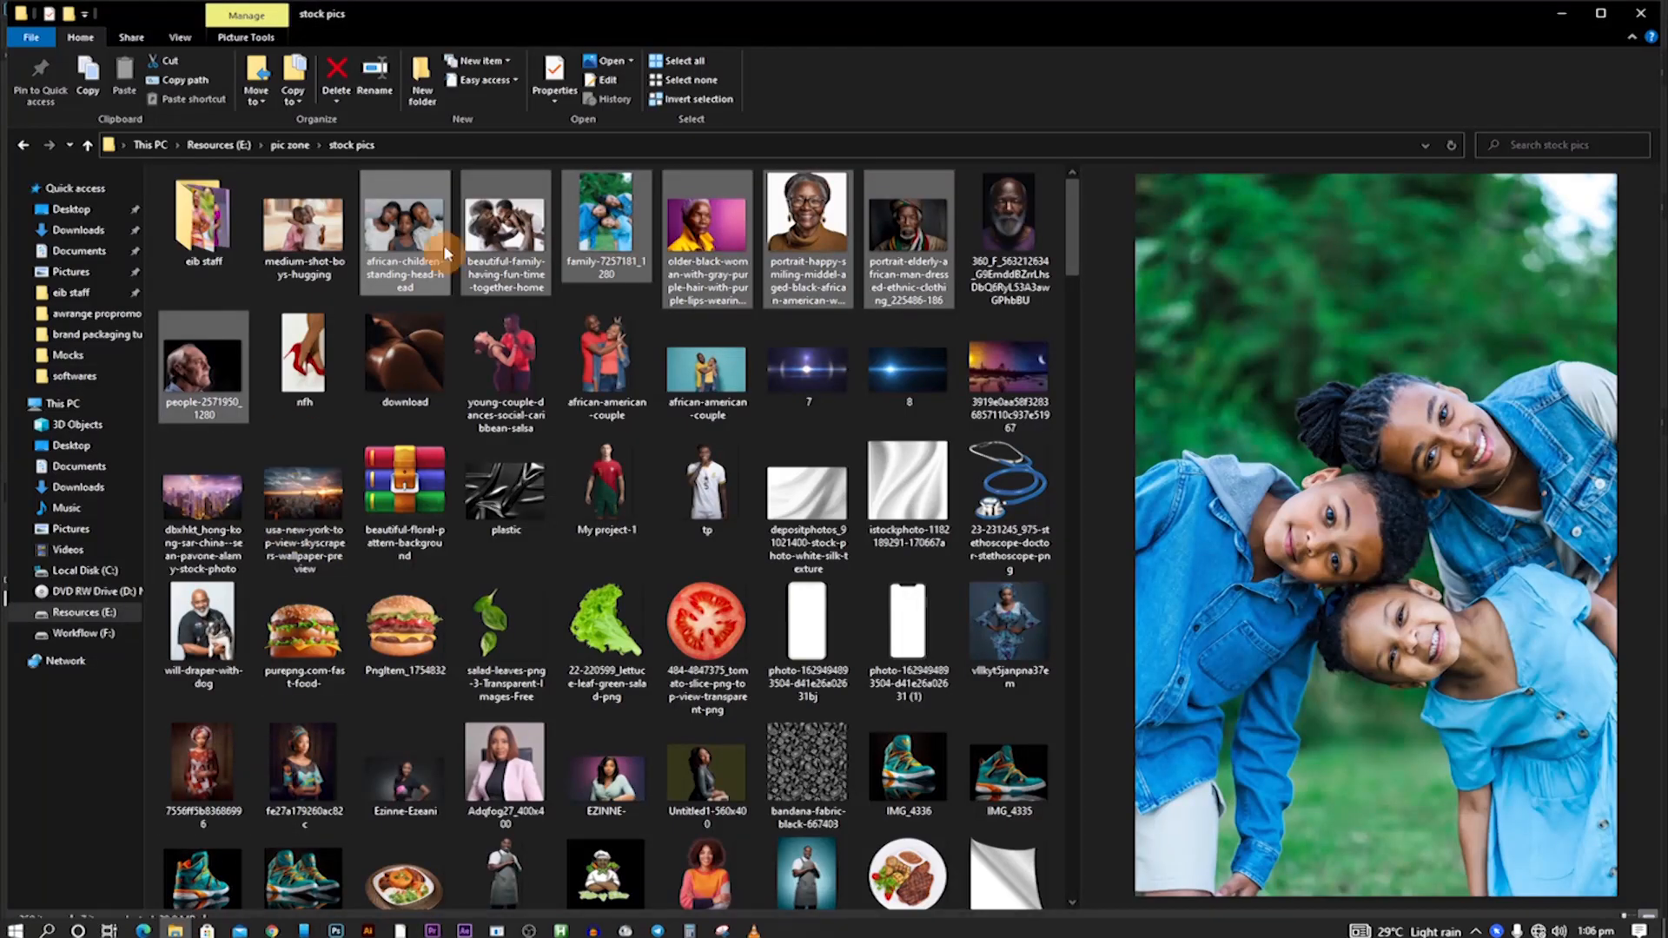
{"action": "left_click_drag", "start_coordinate": [417, 233], "coordinate": [395, 259]}
{"action": "left_click", "coordinate": [317, 248], "text": "ctrl"}
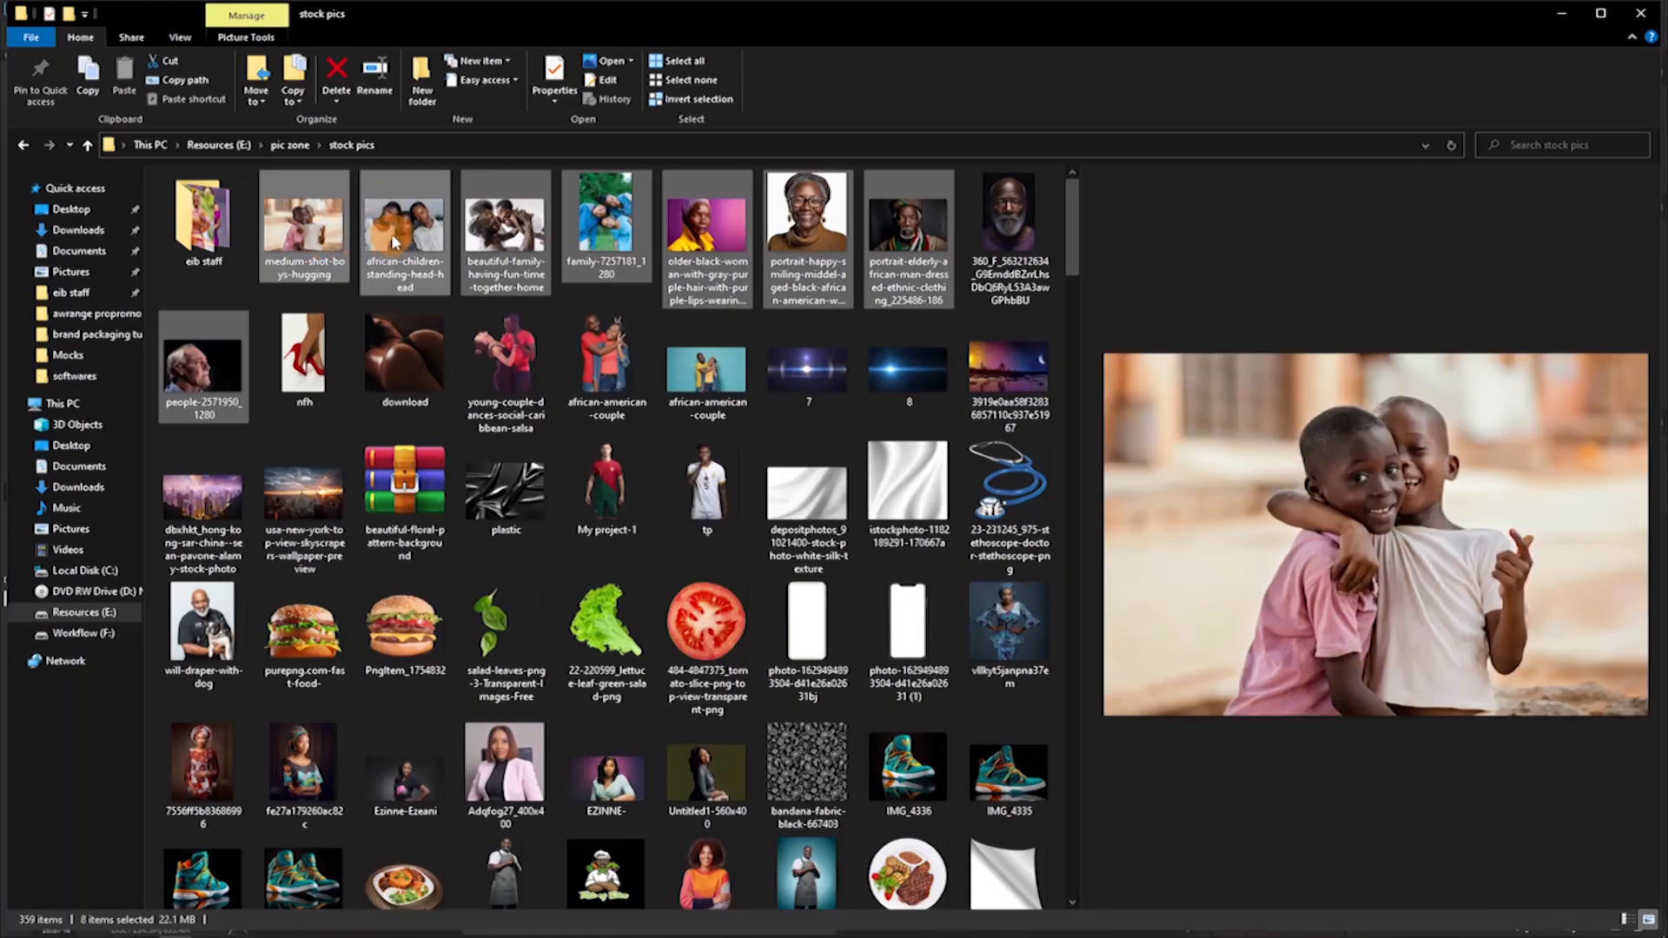
{"action": "left_click_drag", "start_coordinate": [395, 254], "coordinate": [596, 407]}
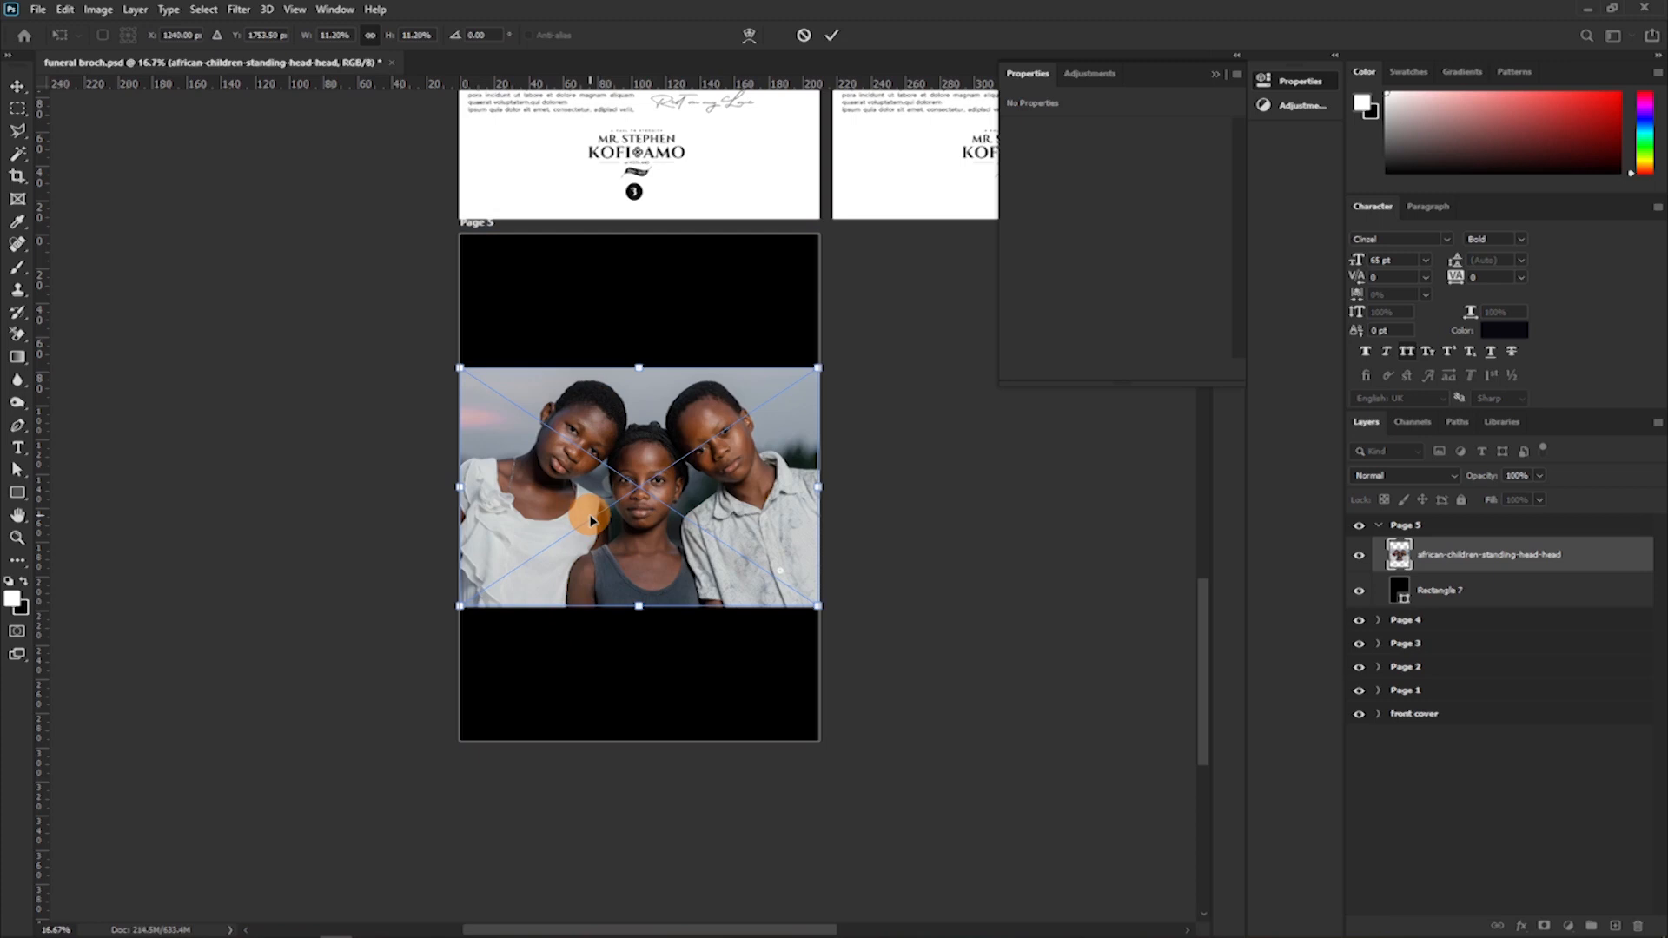
Scale the african-children-standing-head-head photo down to about 1.85% and place it in Page 5's upper-left corner.
{"action": "mouse_move", "coordinate": [577, 462]}
{"action": "left_mouse_down"}
{"action": "mouse_move", "coordinate": [654, 435]}
{"action": "mouse_move", "coordinate": [577, 480]}
{"action": "mouse_move", "coordinate": [596, 469]}
{"action": "left_mouse_up"}
{"action": "key", "text": "Escape"}
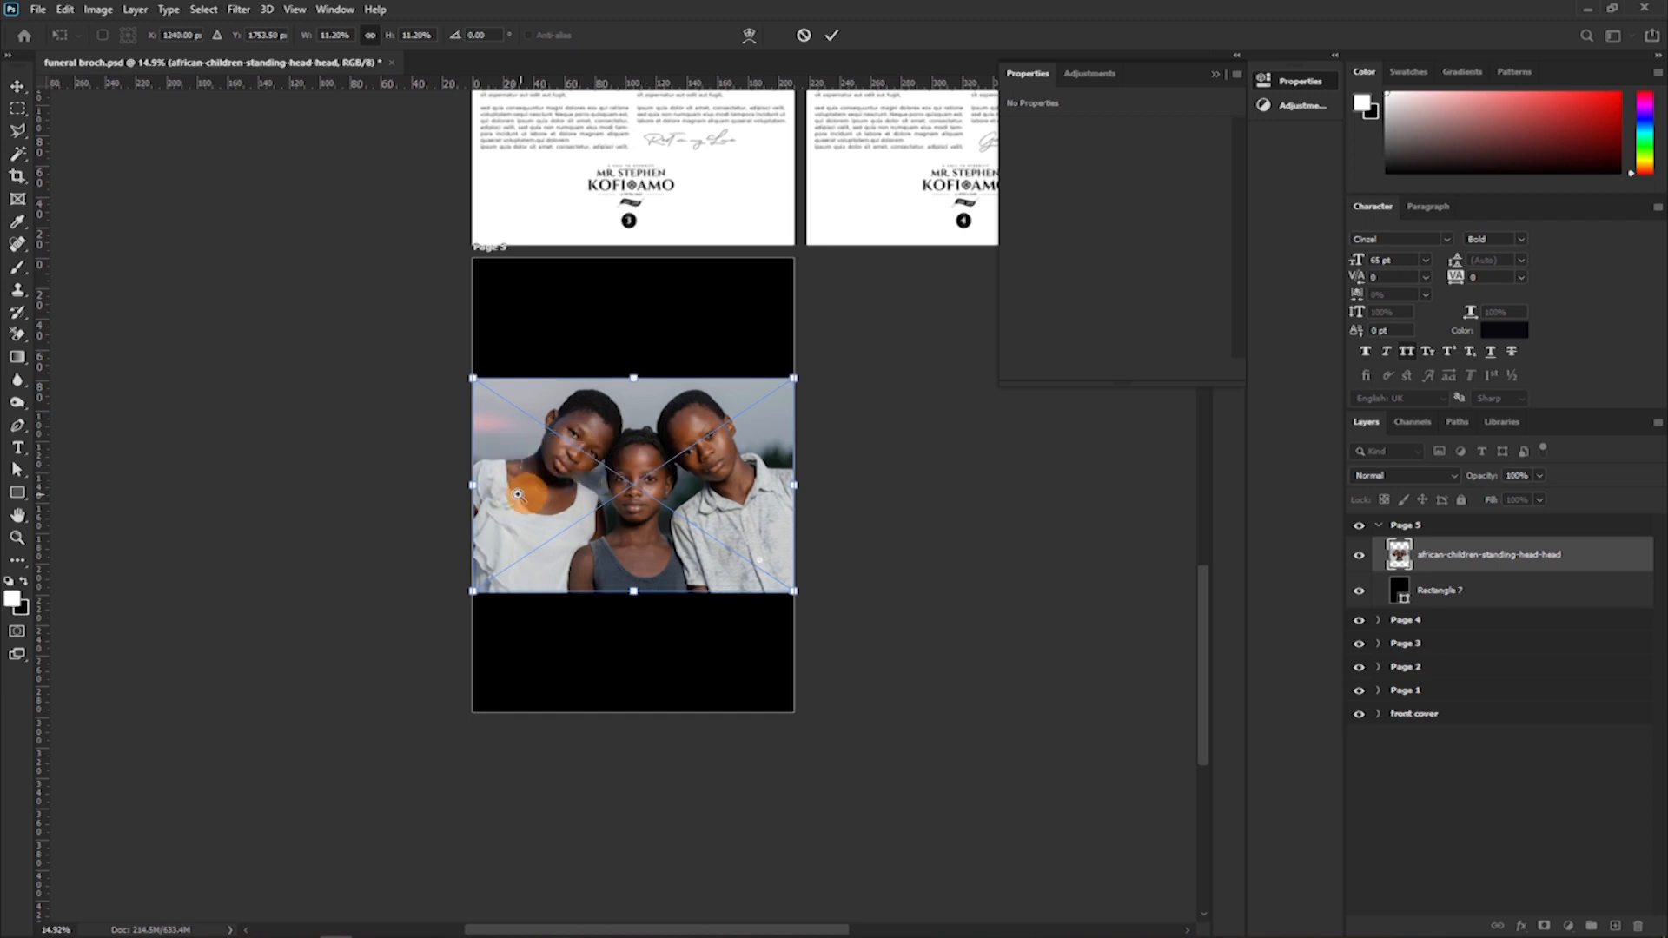
{"action": "left_click_drag", "start_coordinate": [554, 506], "coordinate": [642, 491]}
{"action": "left_click", "coordinate": [1215, 74]}
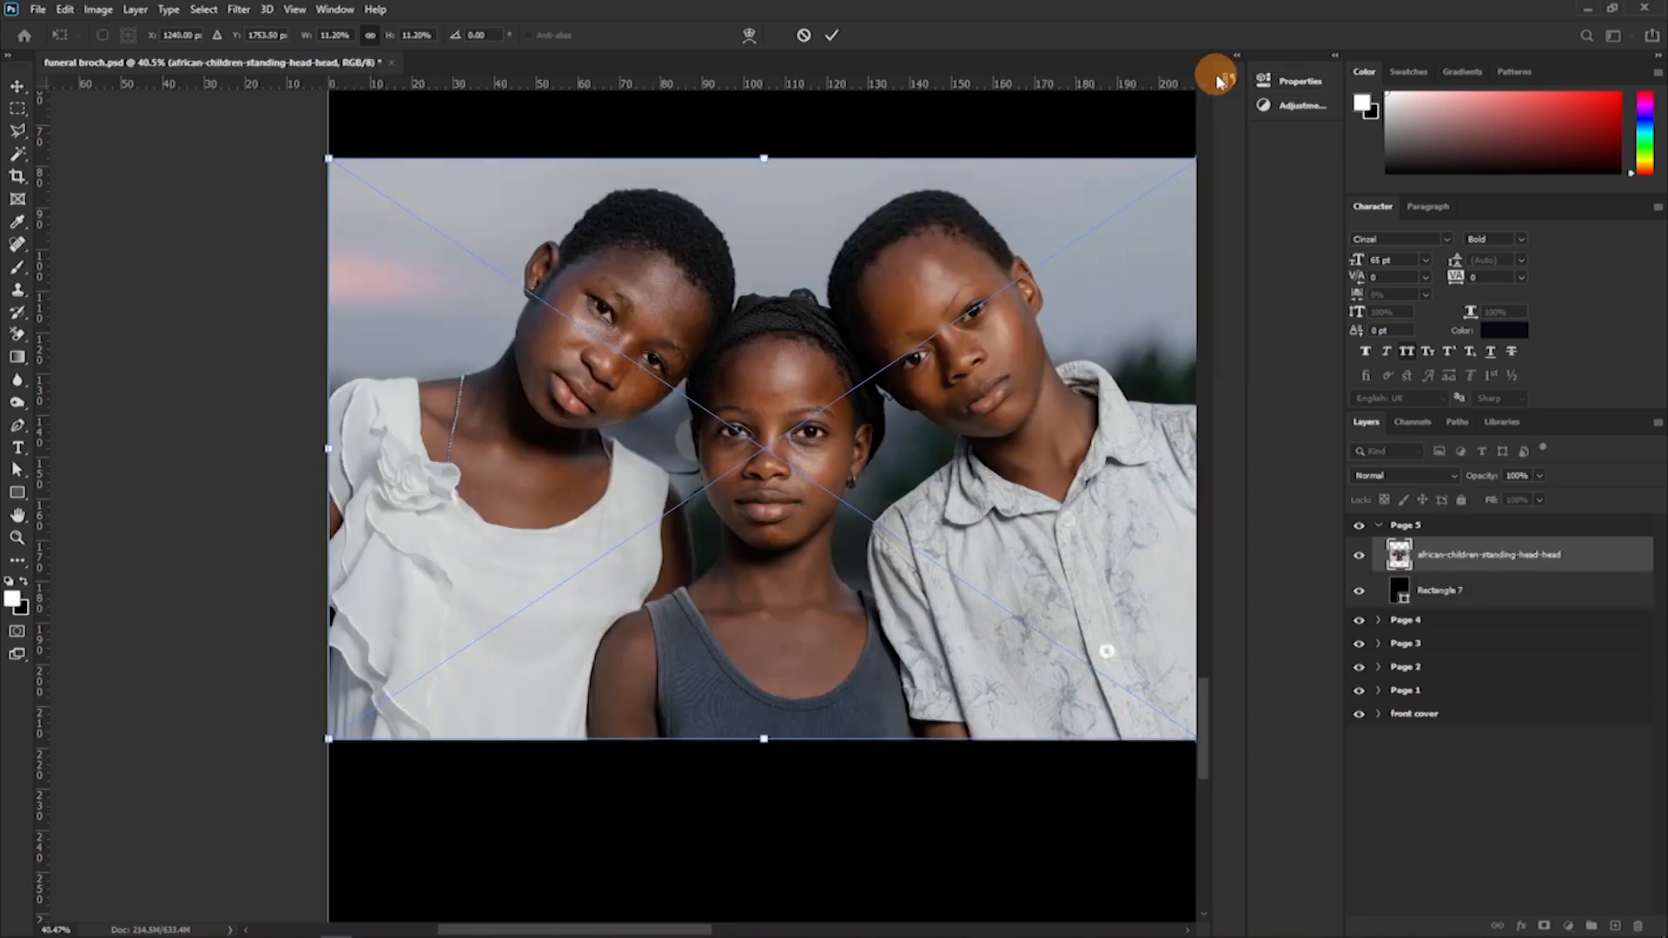
{"action": "left_click_drag", "start_coordinate": [764, 738], "coordinate": [722, 373]}
{"action": "scroll", "coordinate": [721, 373], "scroll_direction": "up", "scroll_amount": 8}
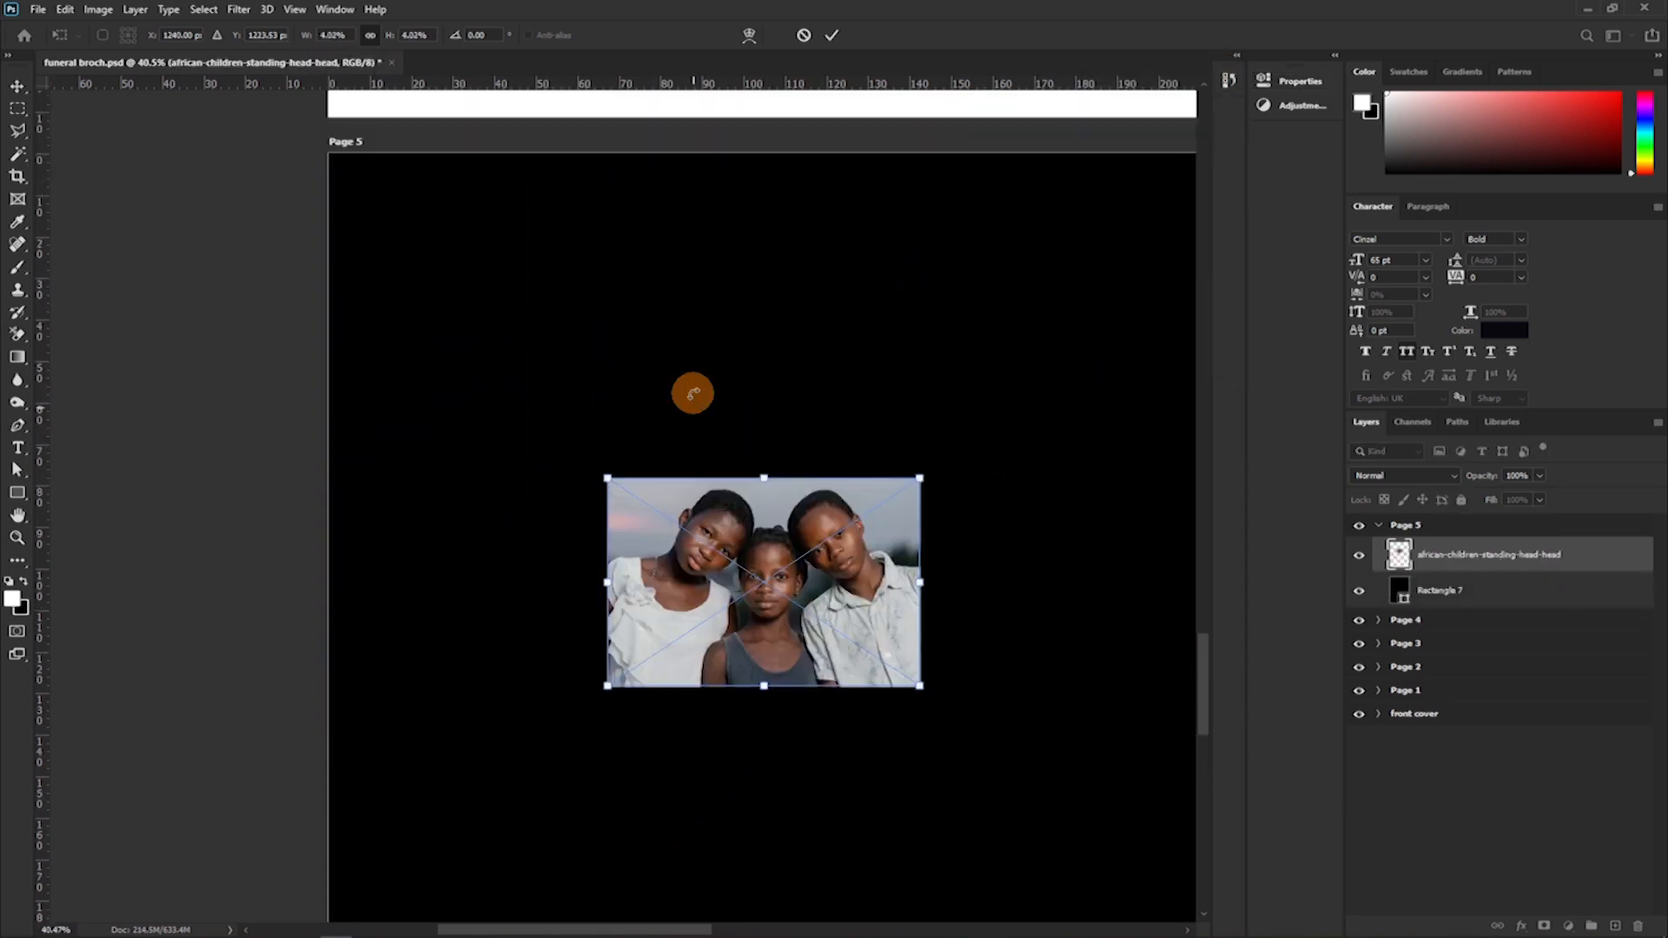
{"action": "left_click_drag", "start_coordinate": [829, 738], "coordinate": [465, 311]}
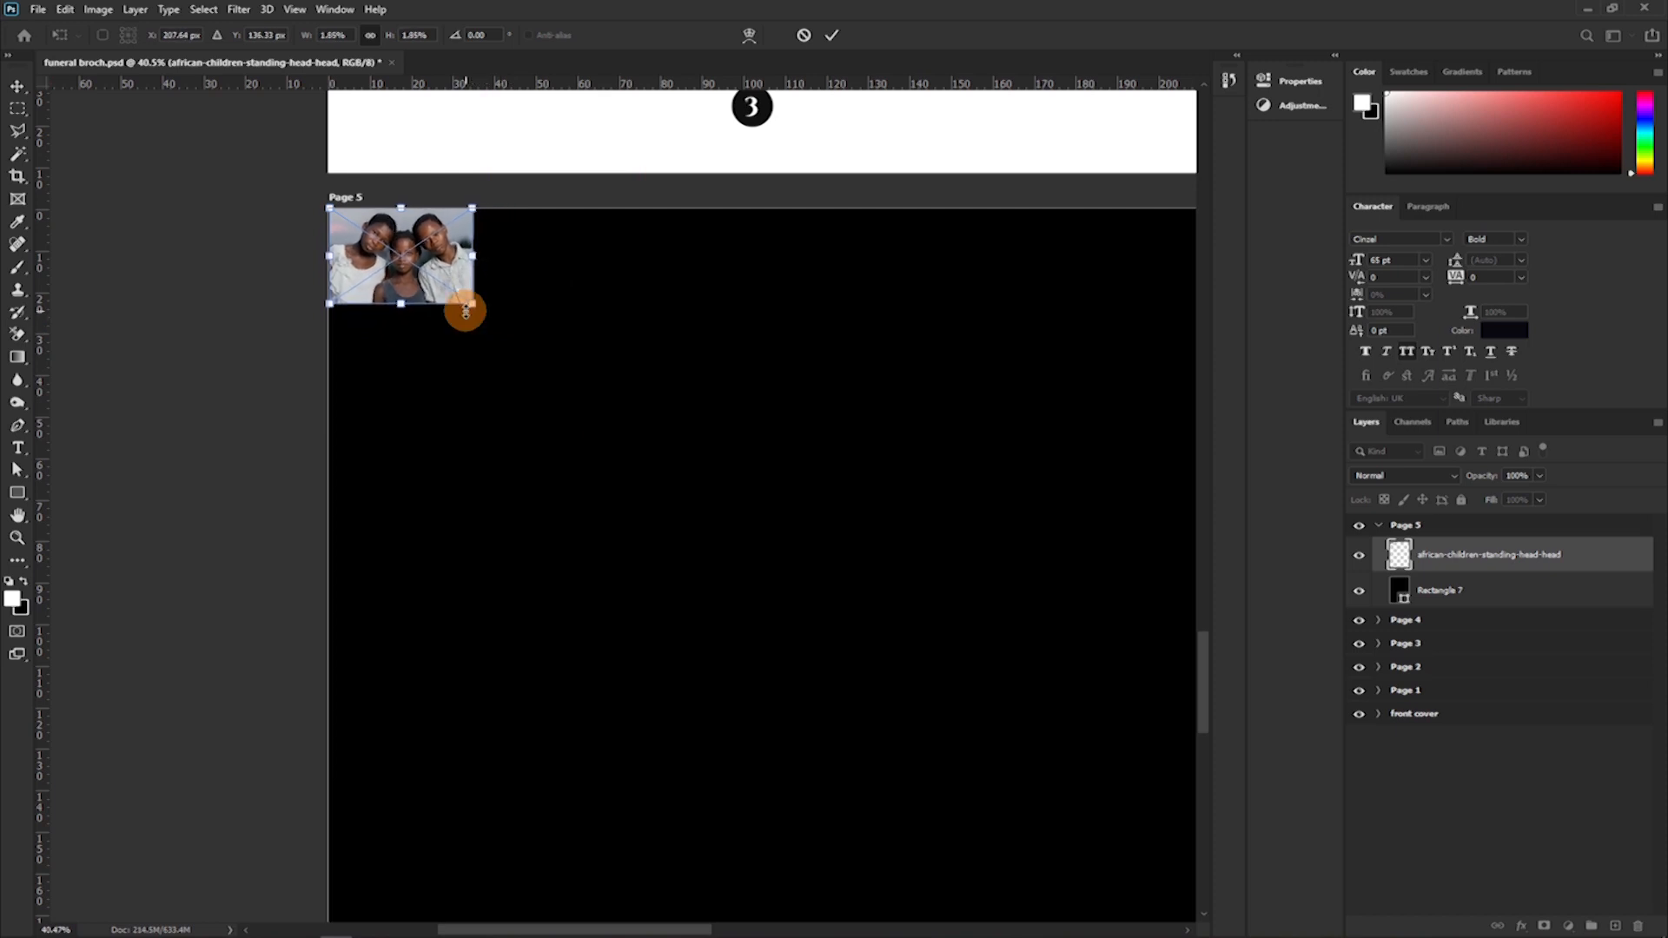
{"action": "key", "text": "Return"}
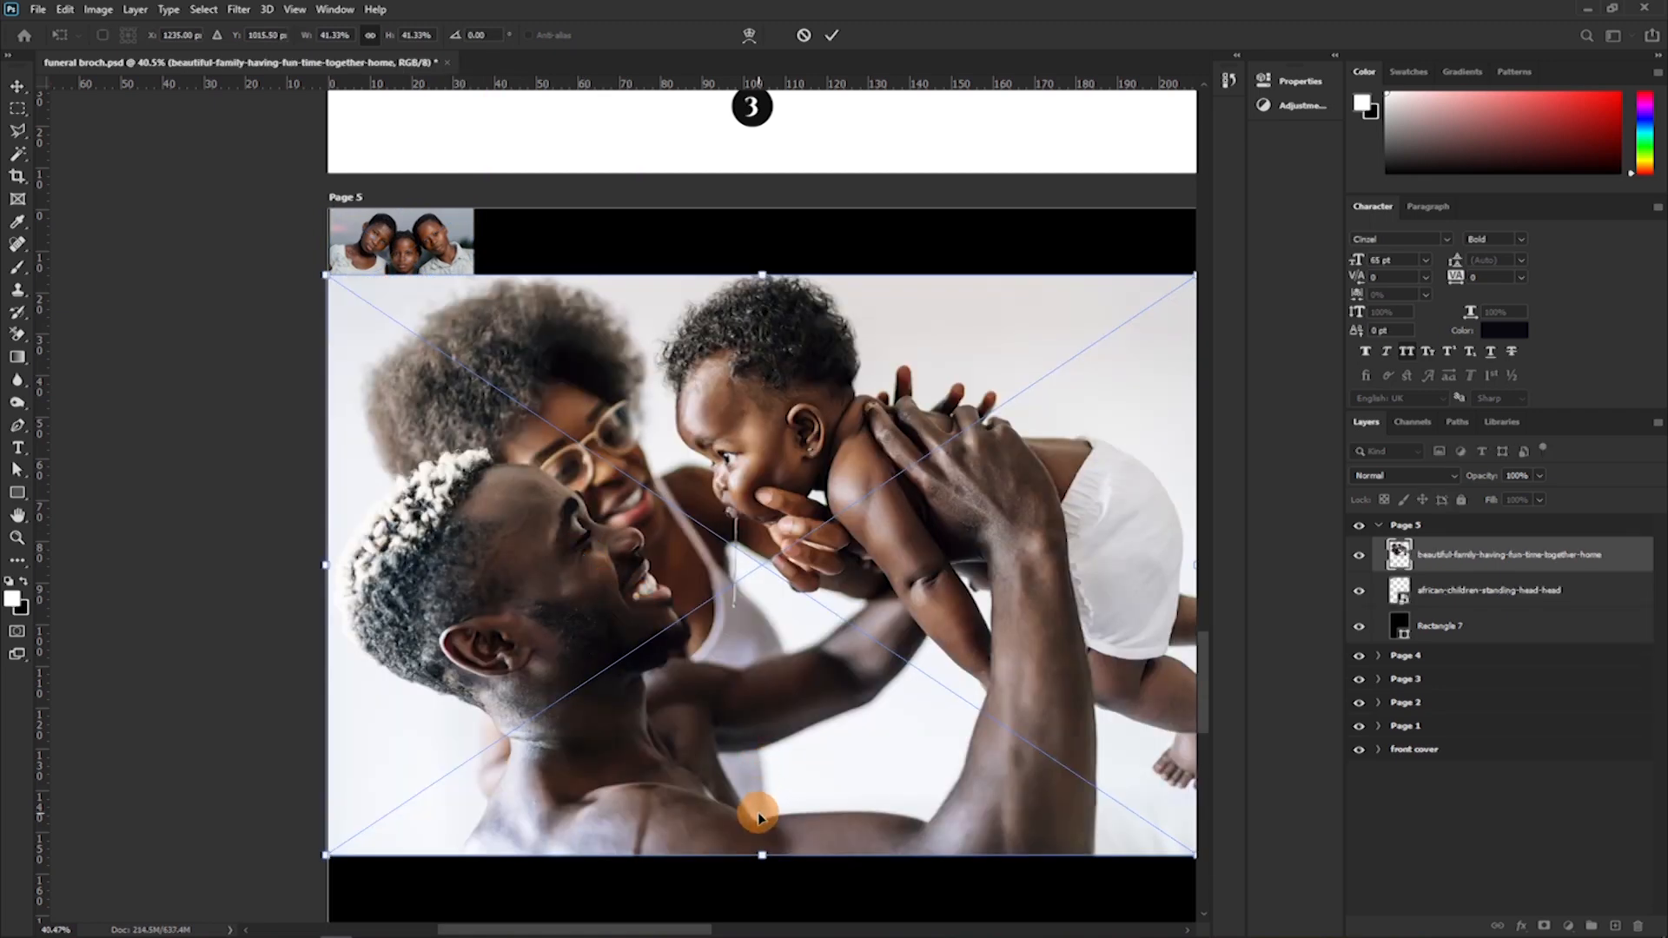
Shrink the beautiful-family-having-fun-time-together-home photo to the first photo's height and place it directly beside it along Page 5's upper edge.
{"action": "left_click_drag", "start_coordinate": [762, 854], "coordinate": [579, 285]}
{"action": "left_click_drag", "start_coordinate": [717, 372], "coordinate": [616, 304]}
{"action": "key", "text": "Return"}
Scale the family-7257181_1280 photo to about 5.17% and place it third in the row along Page 5's upper edge.
{"action": "left_click_drag", "start_coordinate": [1172, 566], "coordinate": [477, 560]}
{"action": "left_click_drag", "start_coordinate": [413, 521], "coordinate": [677, 261]}
{"action": "left_click_drag", "start_coordinate": [679, 401], "coordinate": [651, 324]}
{"action": "left_click_drag", "start_coordinate": [687, 266], "coordinate": [668, 273]}
{"action": "left_click_drag", "start_coordinate": [692, 334], "coordinate": [666, 315]}
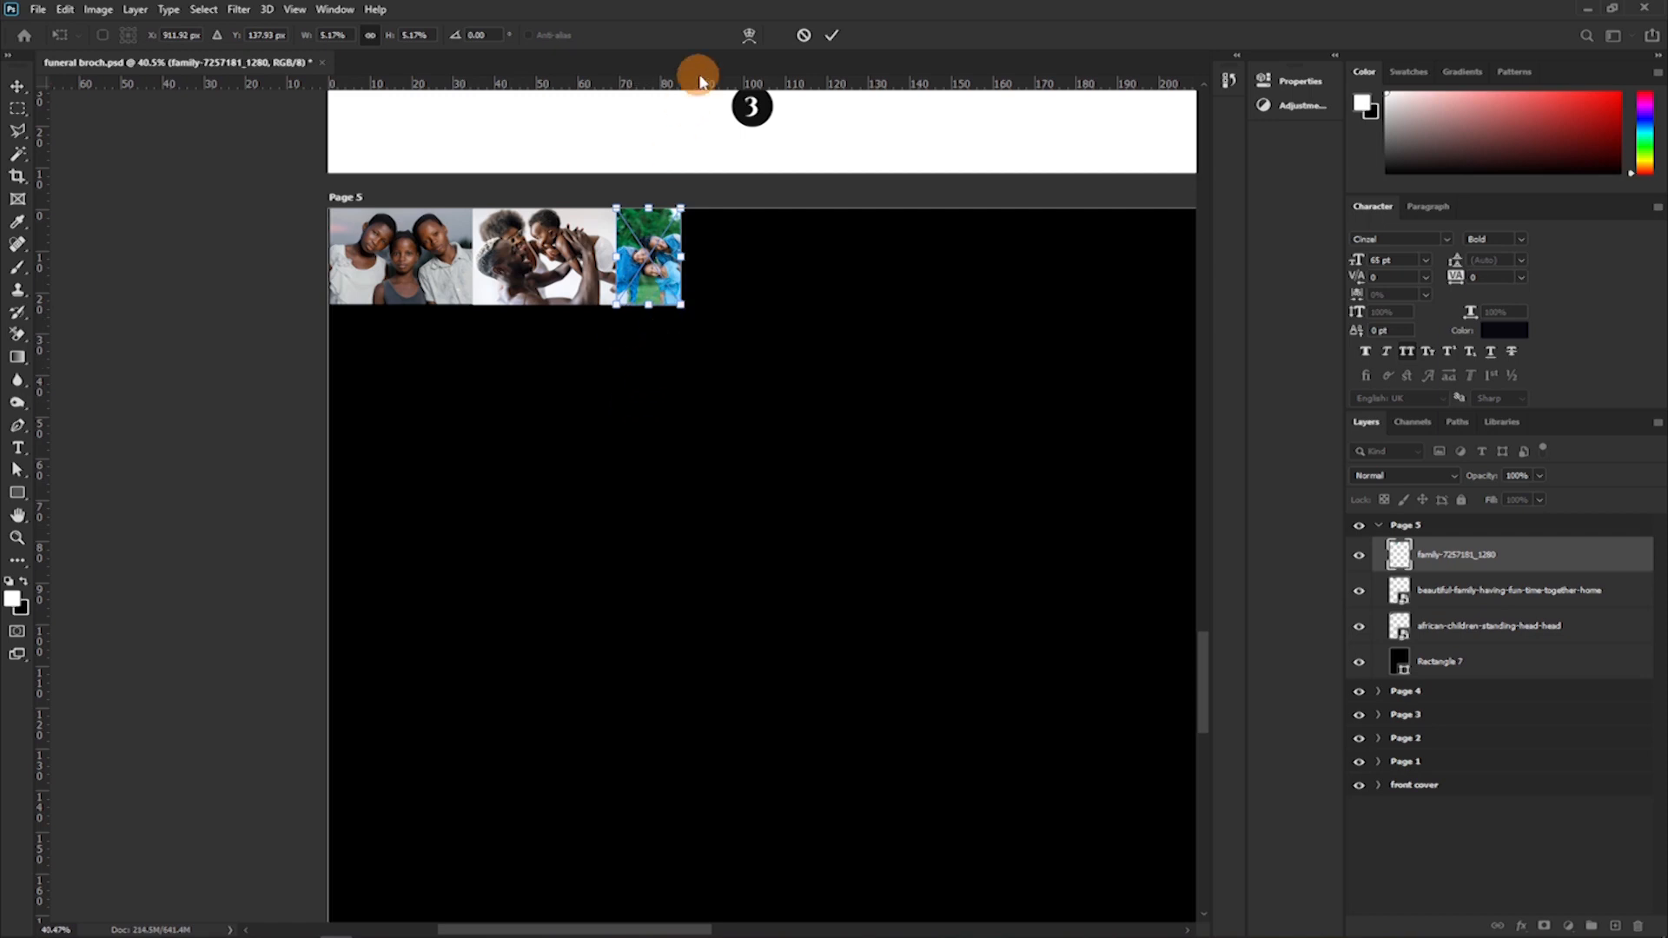
{"action": "left_click", "coordinate": [833, 38]}
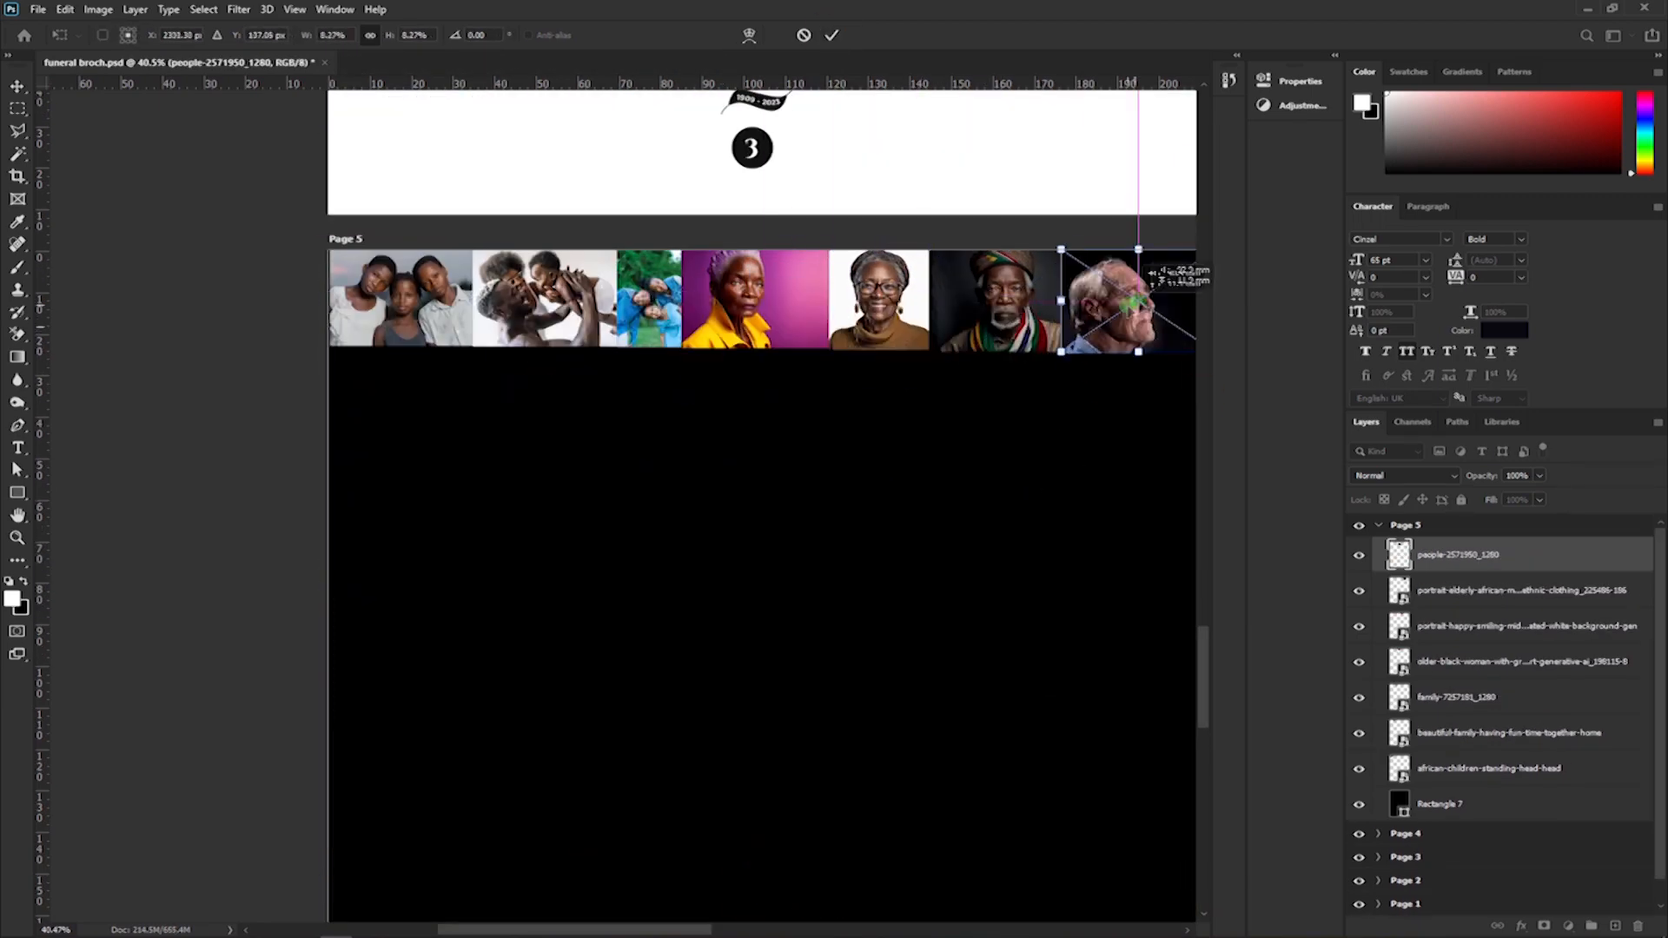
Move the medium-shot-boys-hugging photo to the right end of Page 5's photo row and resize it to match the row's height.
{"action": "scroll", "coordinate": [1080, 327], "scroll_direction": "right", "scroll_amount": 3}
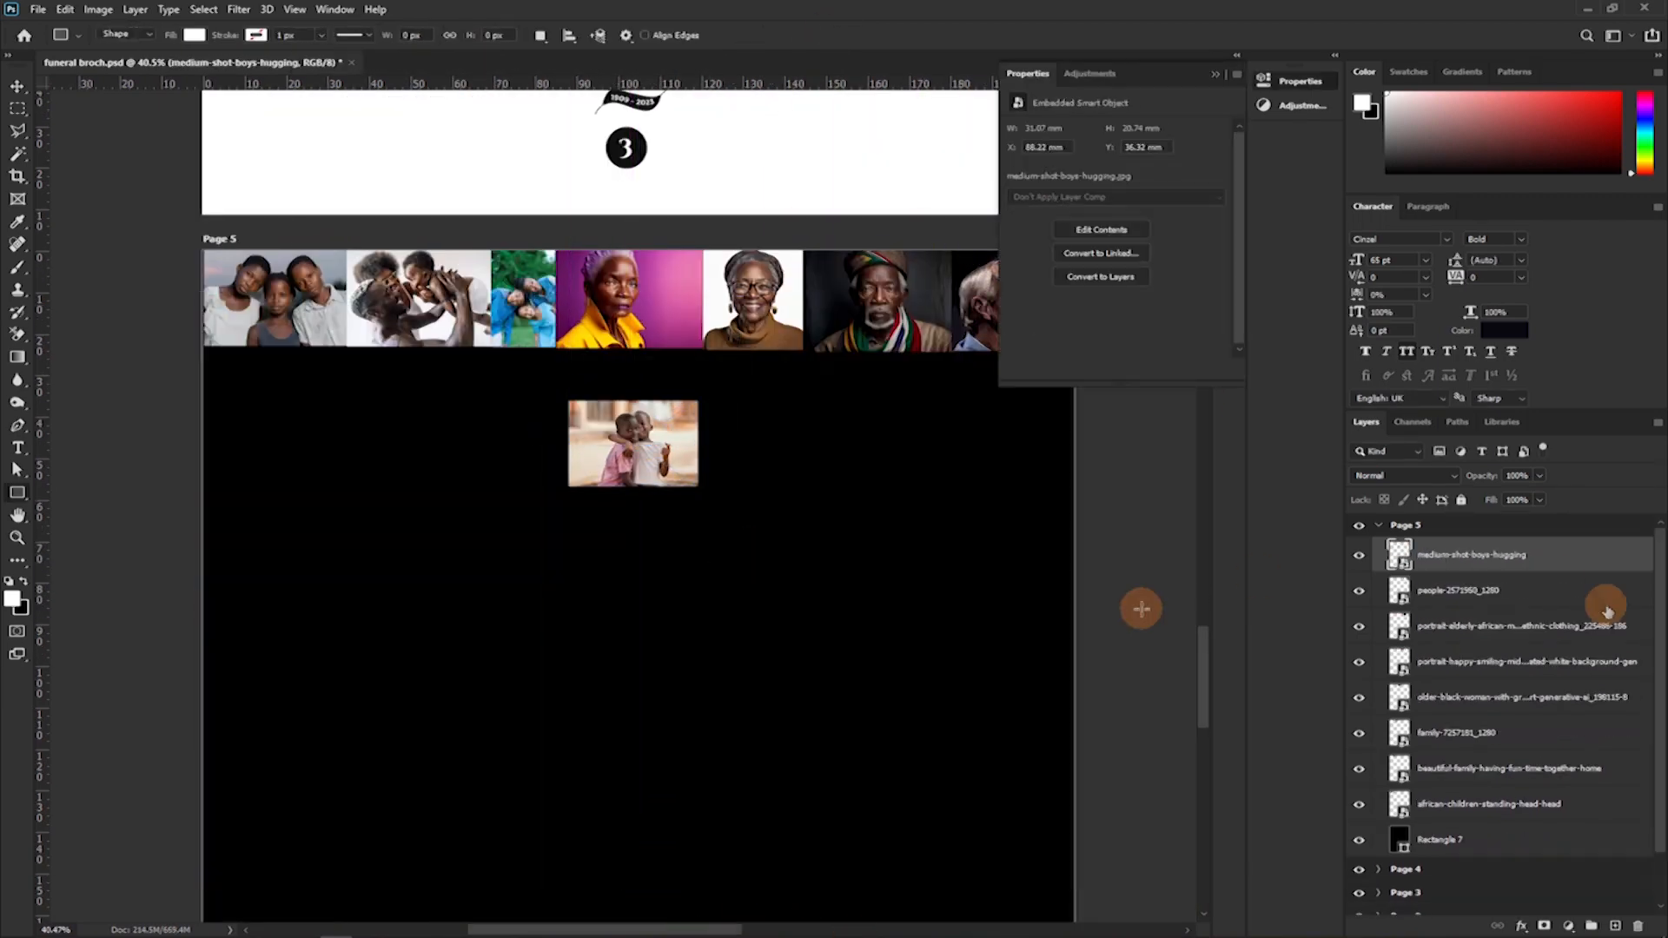
{"action": "left_click", "coordinate": [18, 86]}
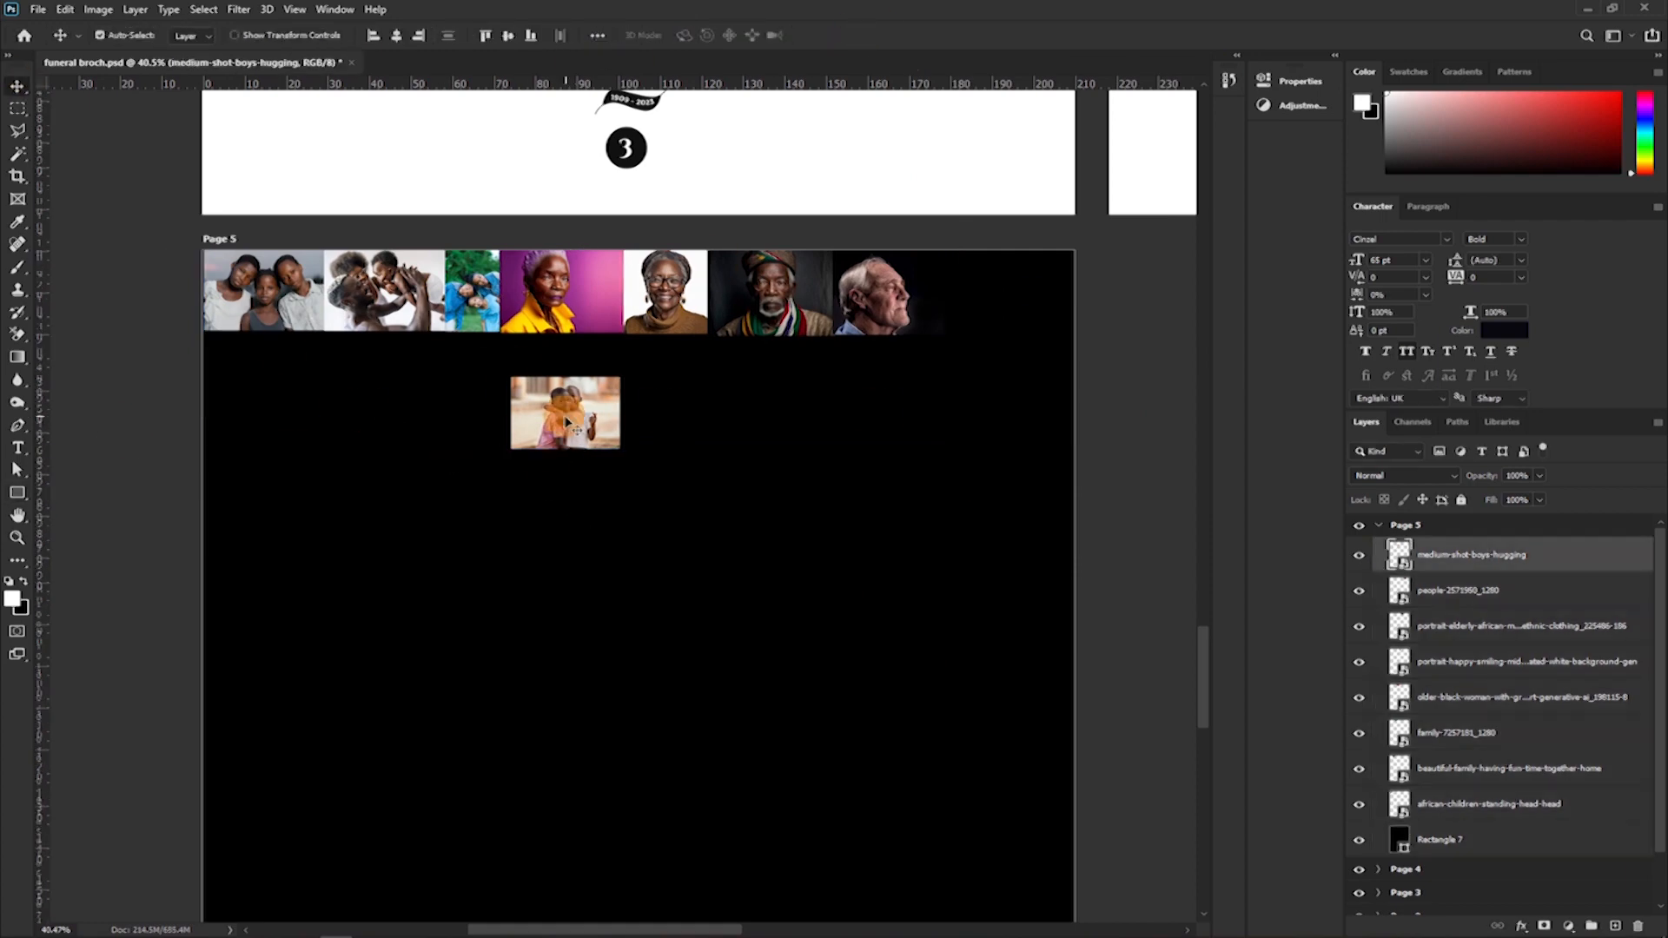
{"action": "left_click_drag", "start_coordinate": [566, 420], "coordinate": [1013, 294]}
{"action": "key", "text": "ctrl+t"}
{"action": "mouse_move", "coordinate": [1067, 322]}
{"action": "left_mouse_down"}
{"action": "mouse_move", "coordinate": [1082, 327]}
{"action": "mouse_move", "coordinate": [1039, 337]}
{"action": "left_mouse_up"}
{"action": "key", "text": "Return"}
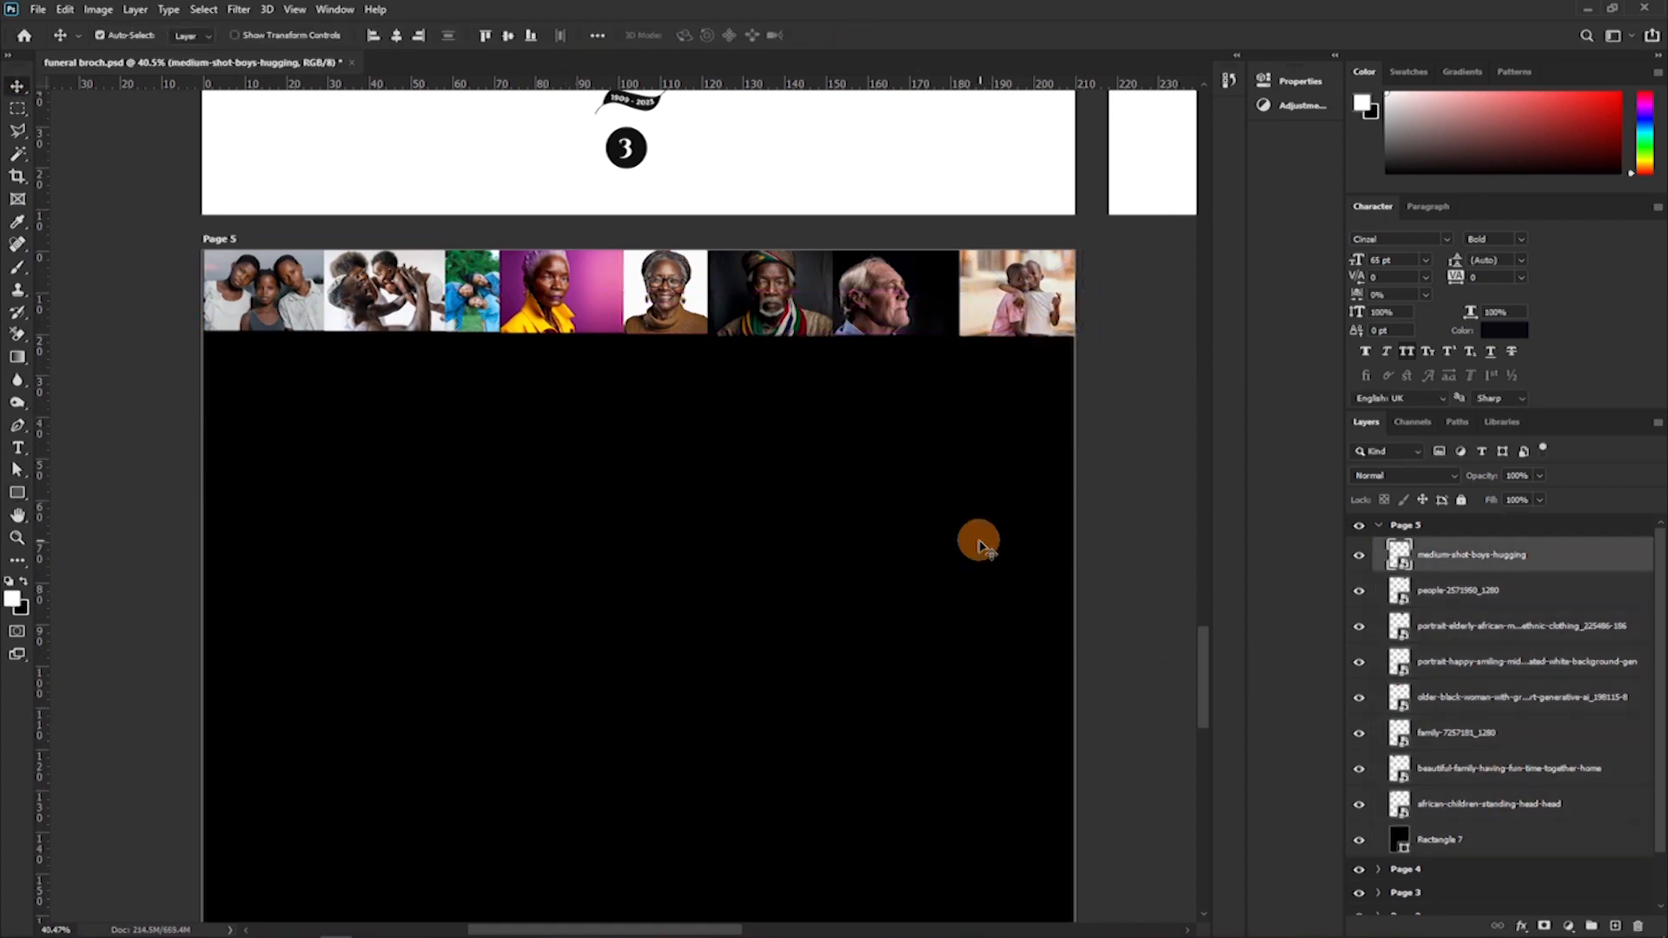
Select all eight photo layers on Page 5 and scale the row together to about 98.45%.
{"action": "left_click", "coordinate": [1455, 804], "text": "shift"}
{"action": "key", "text": "ctrl+t"}
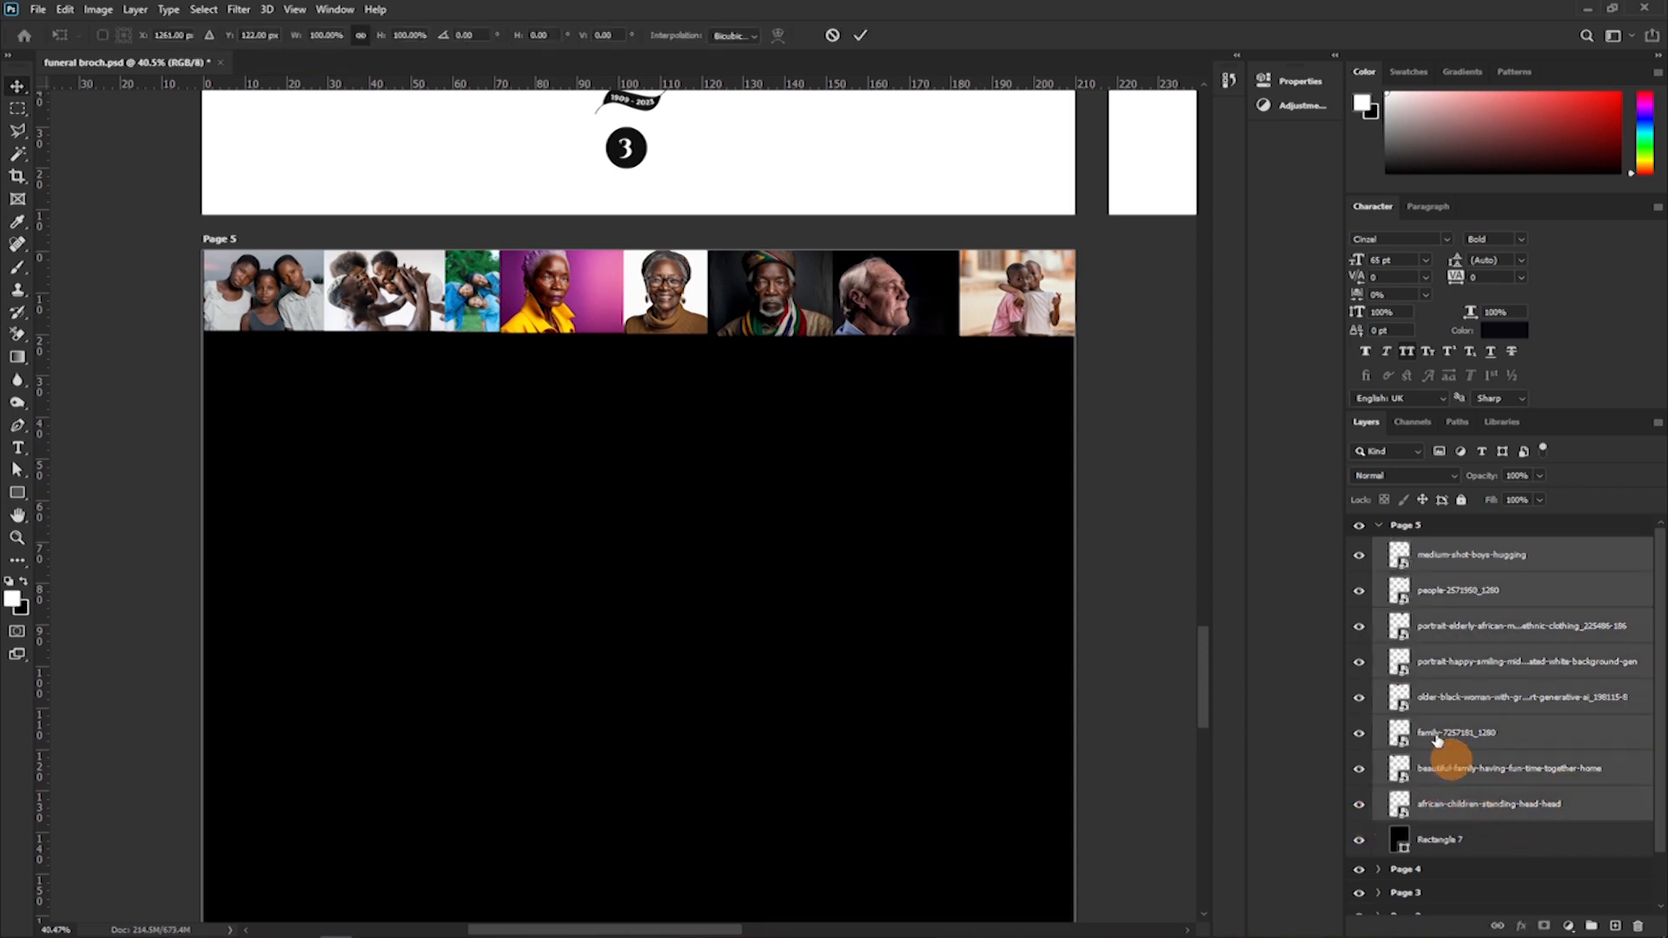
{"action": "left_click_drag", "start_coordinate": [1088, 291], "coordinate": [1077, 294]}
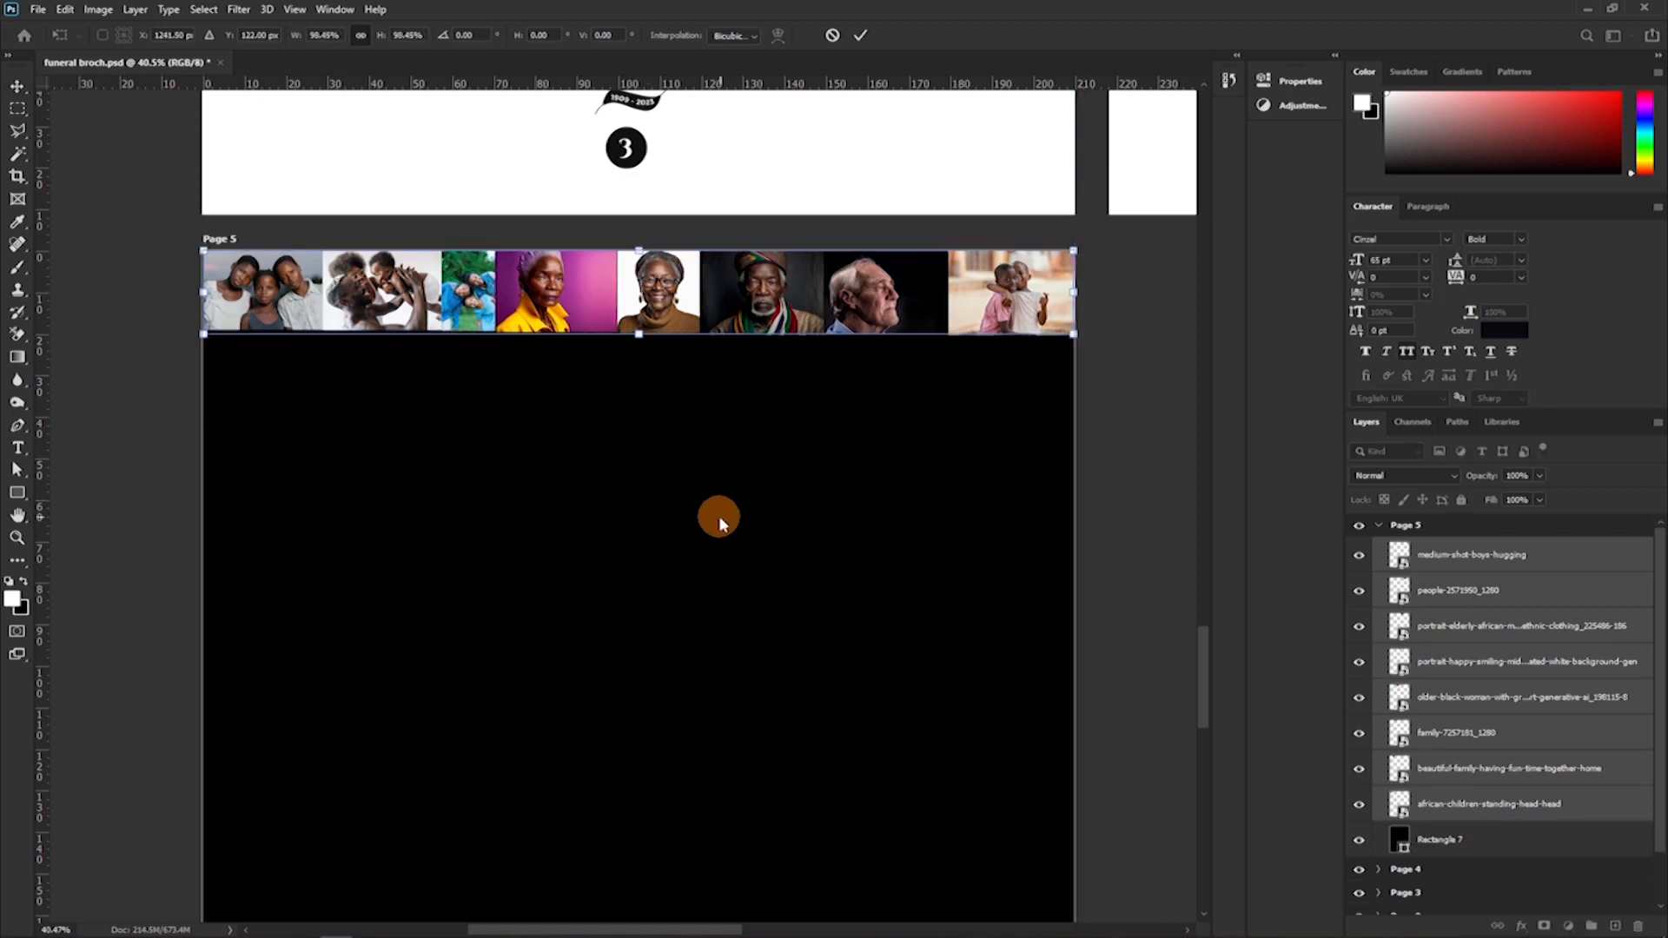
{"action": "key", "text": "Return"}
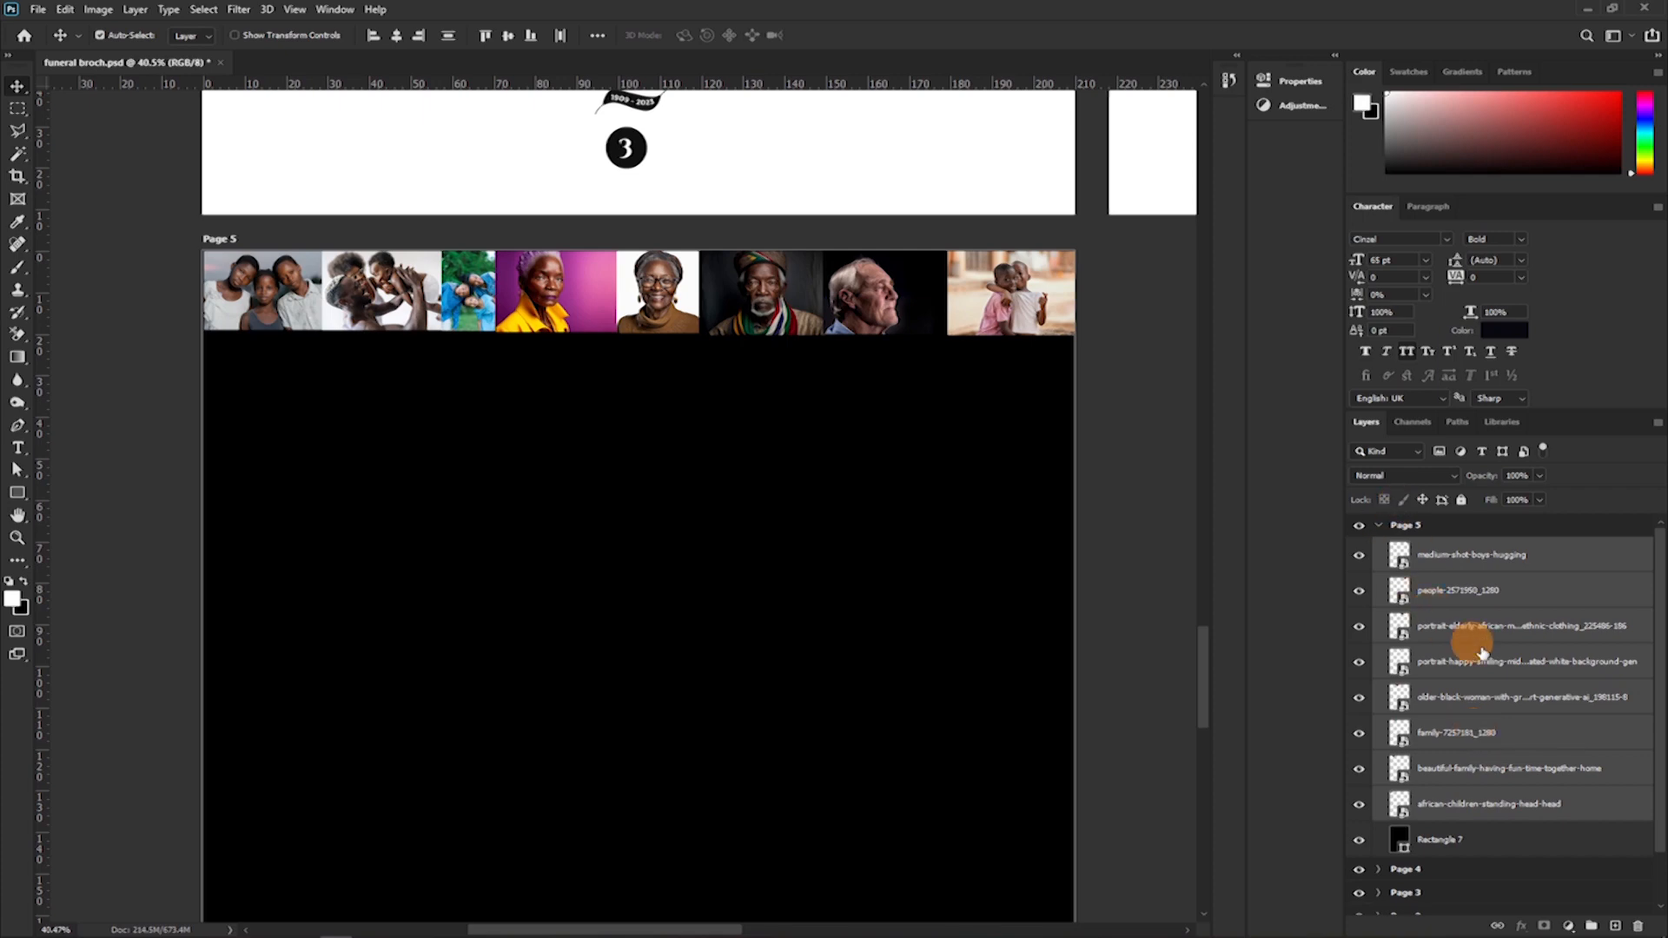
{"action": "right_click", "coordinate": [1472, 595]}
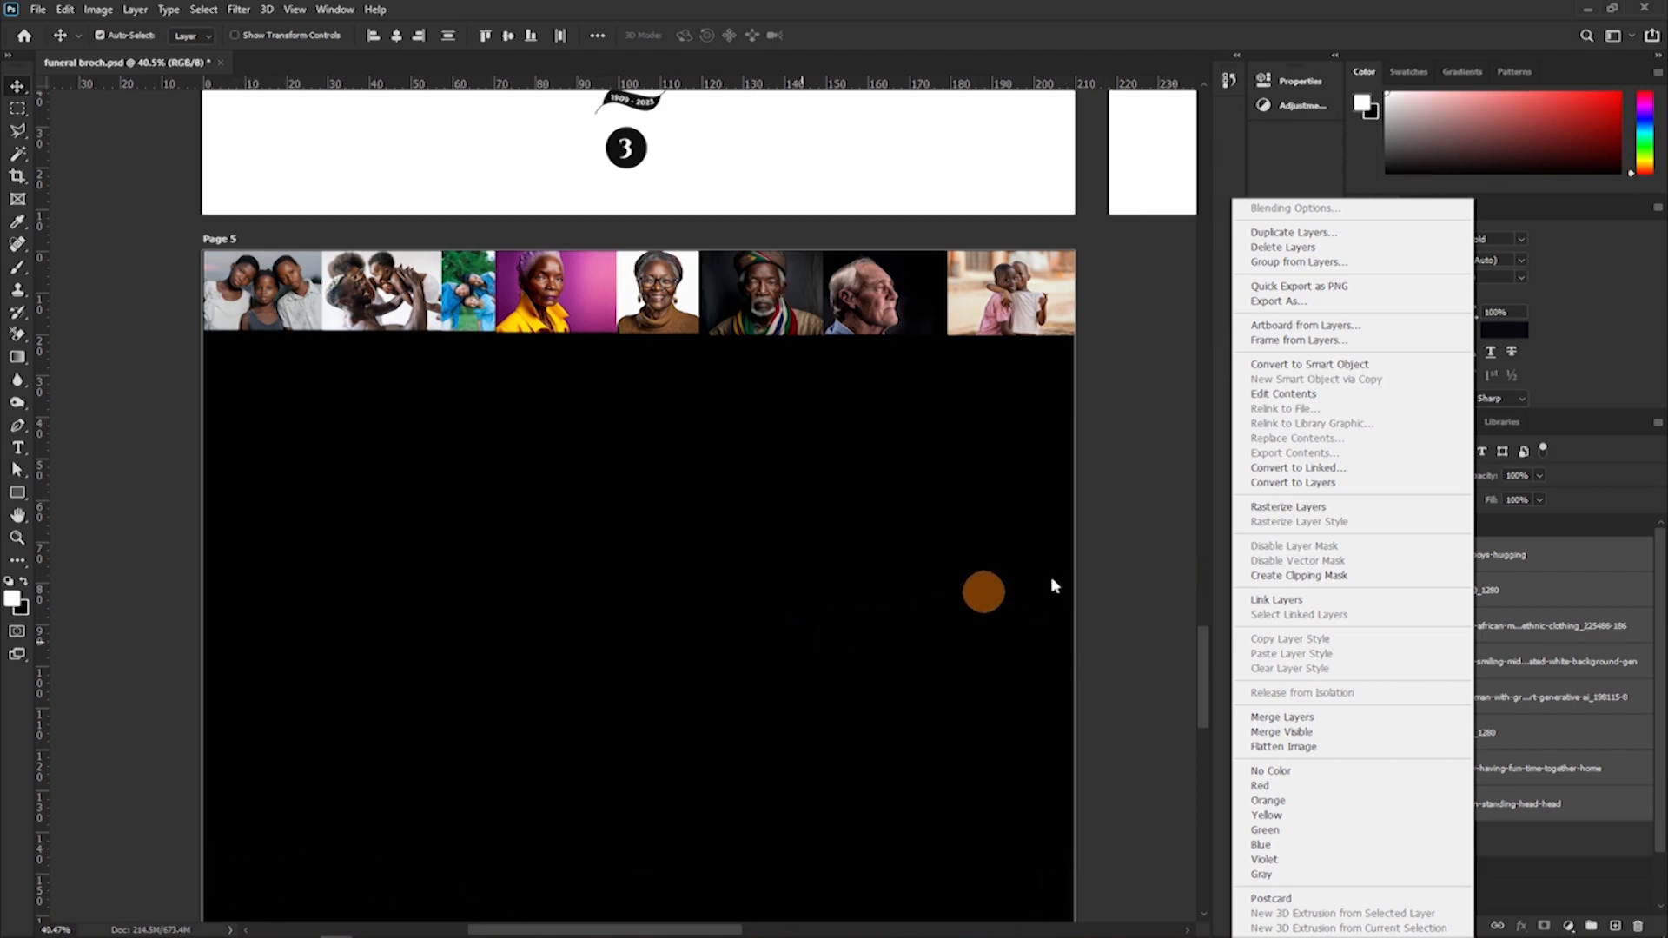
{"action": "left_click", "coordinate": [1280, 718]}
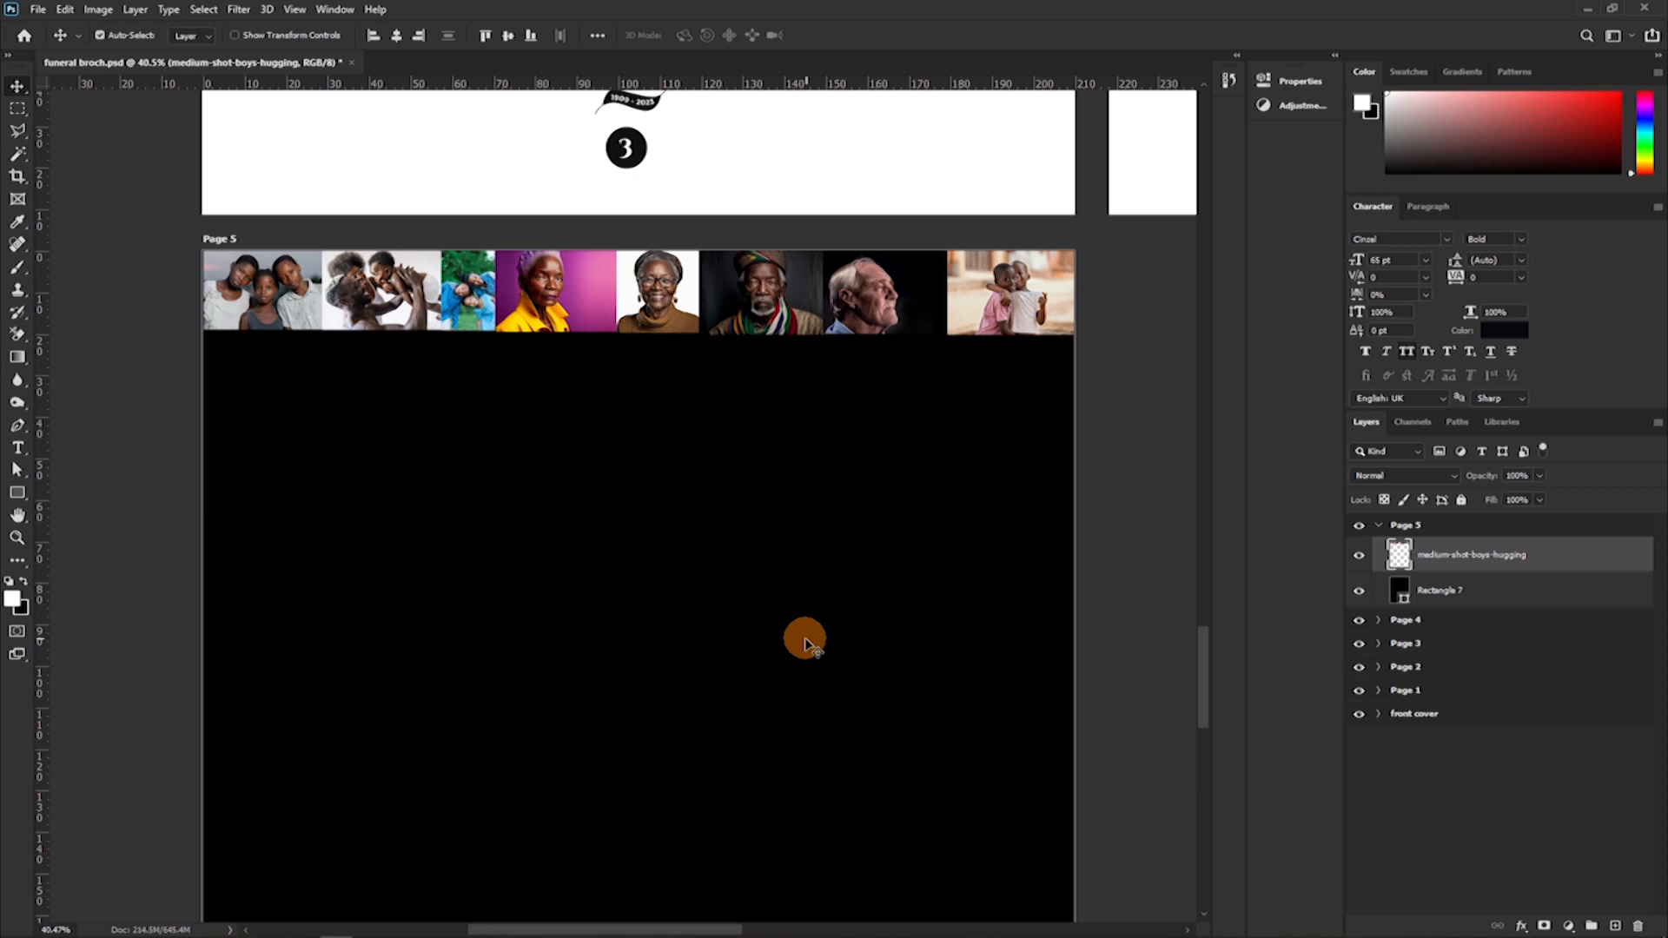
{"action": "key", "text": "ctrl+z"}
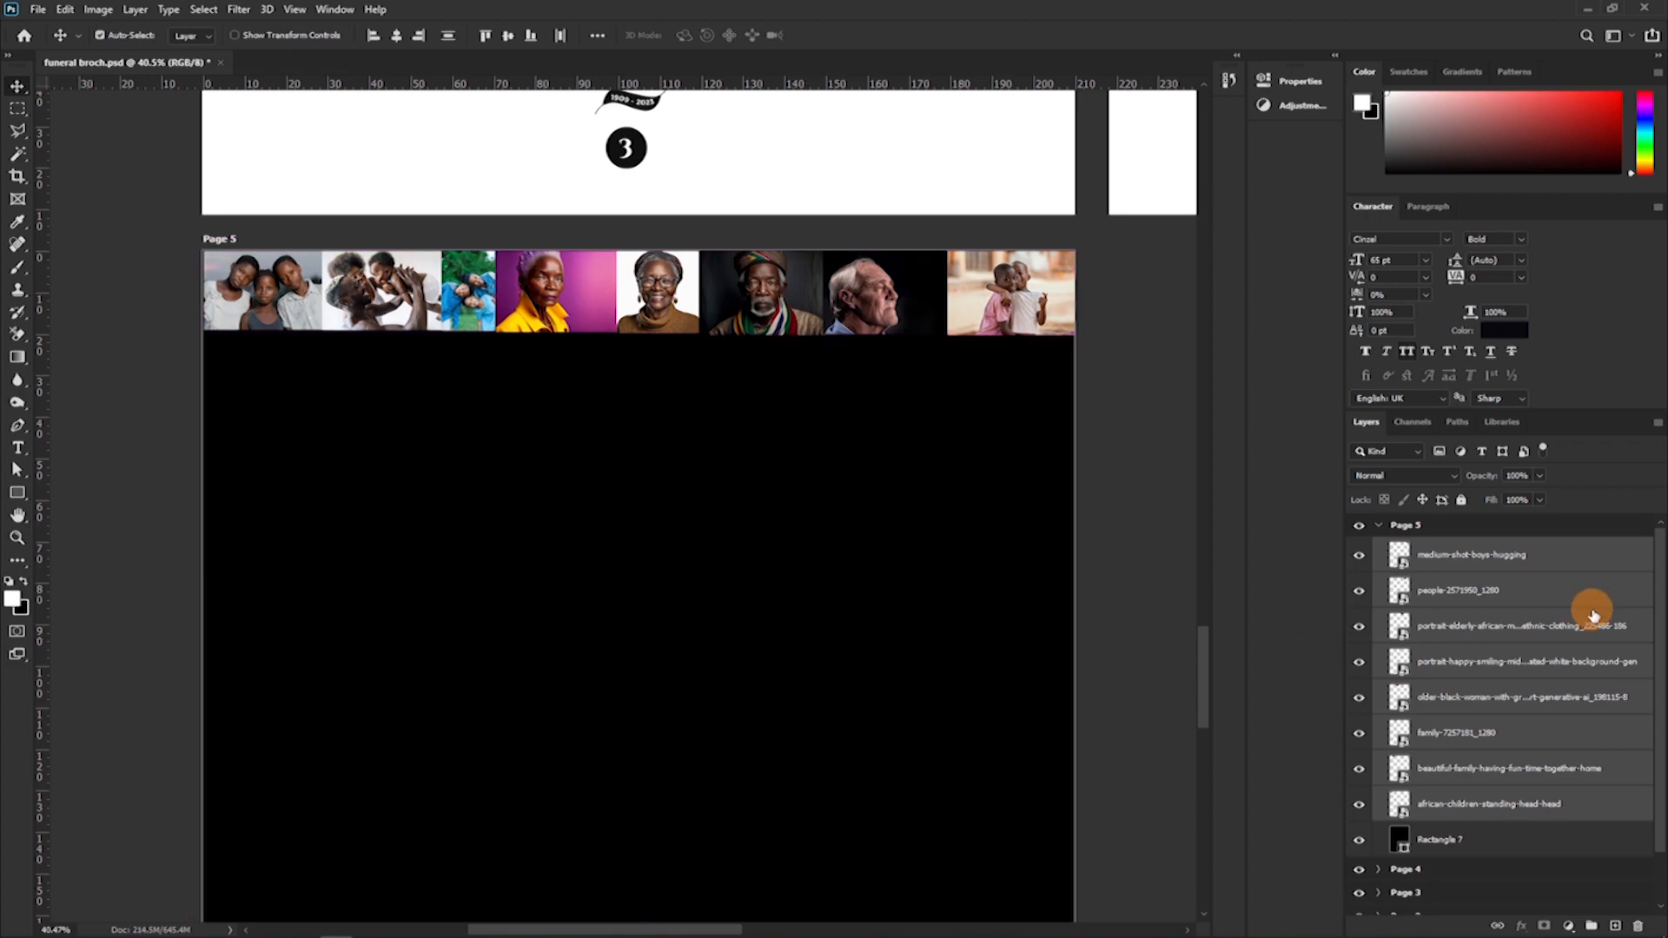
Convert the eight selected photo layers into one smart object and open its contents for editing.
{"action": "right_click", "coordinate": [1512, 582]}
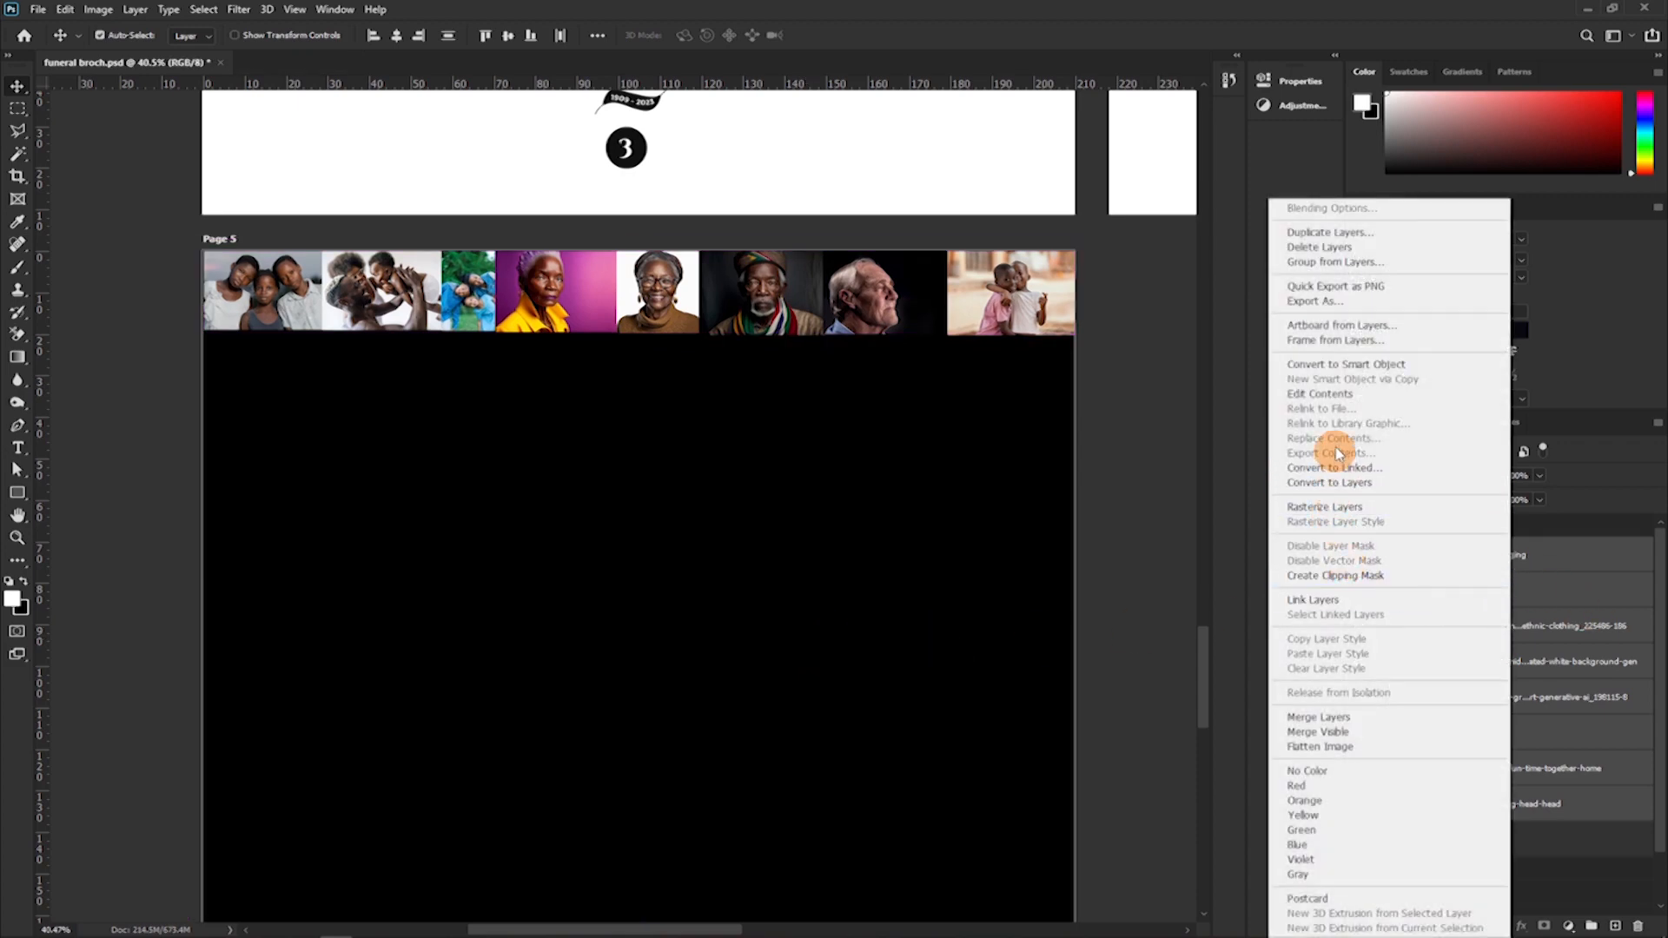
{"action": "left_click", "coordinate": [1334, 366]}
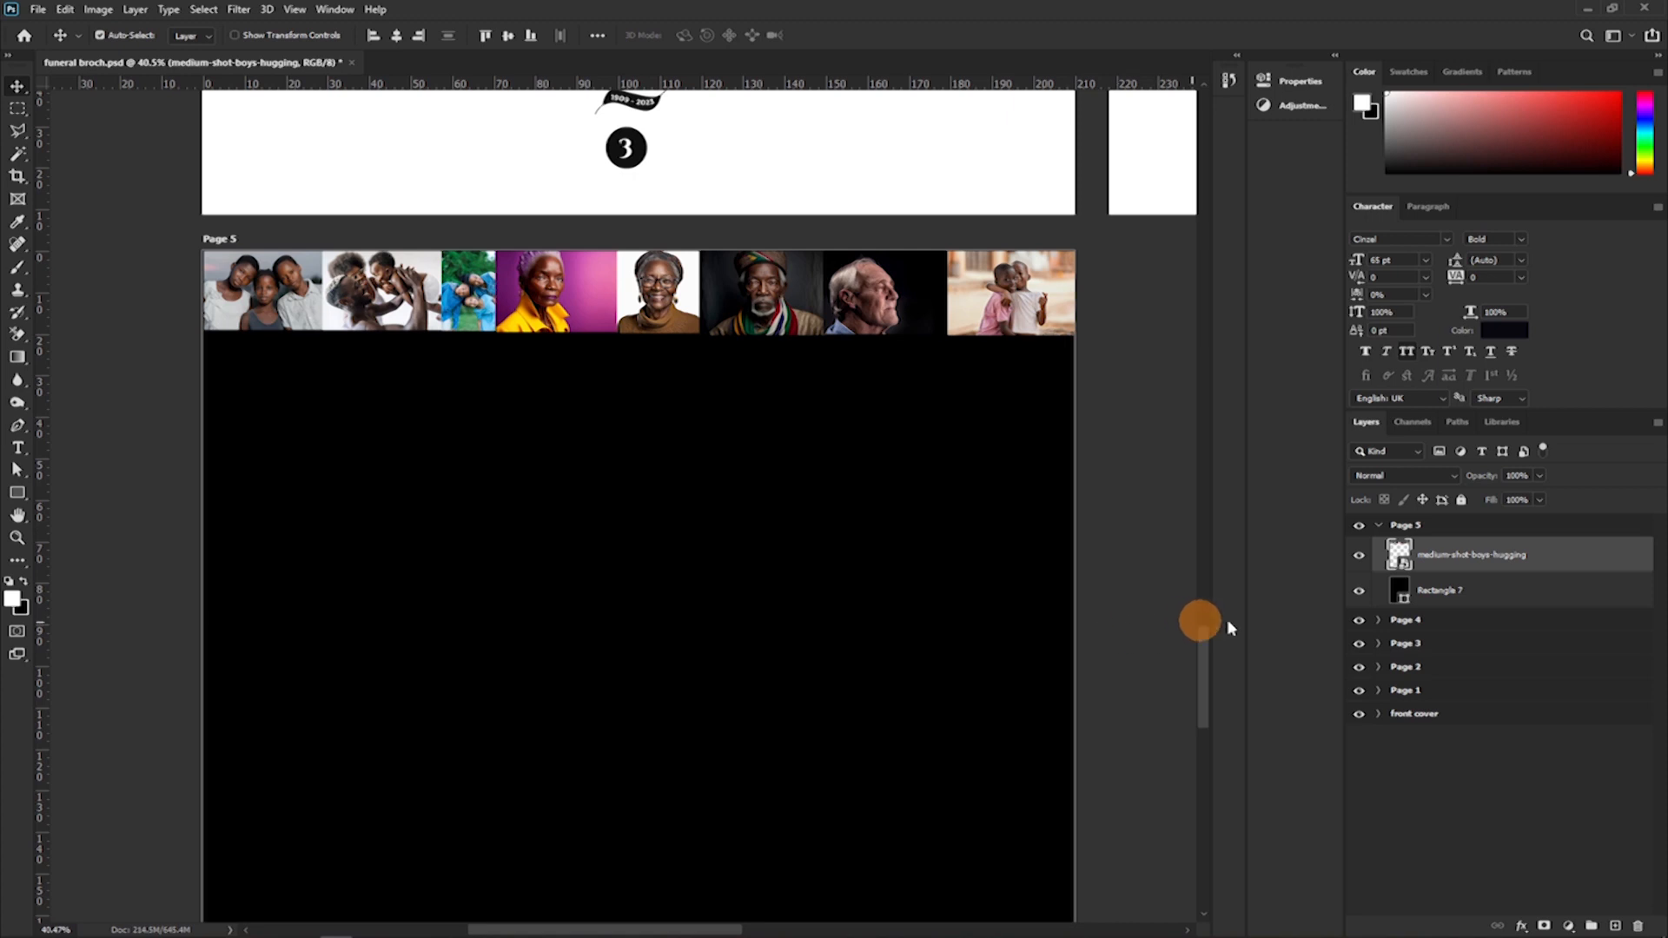
{"action": "double_click", "coordinate": [1400, 560]}
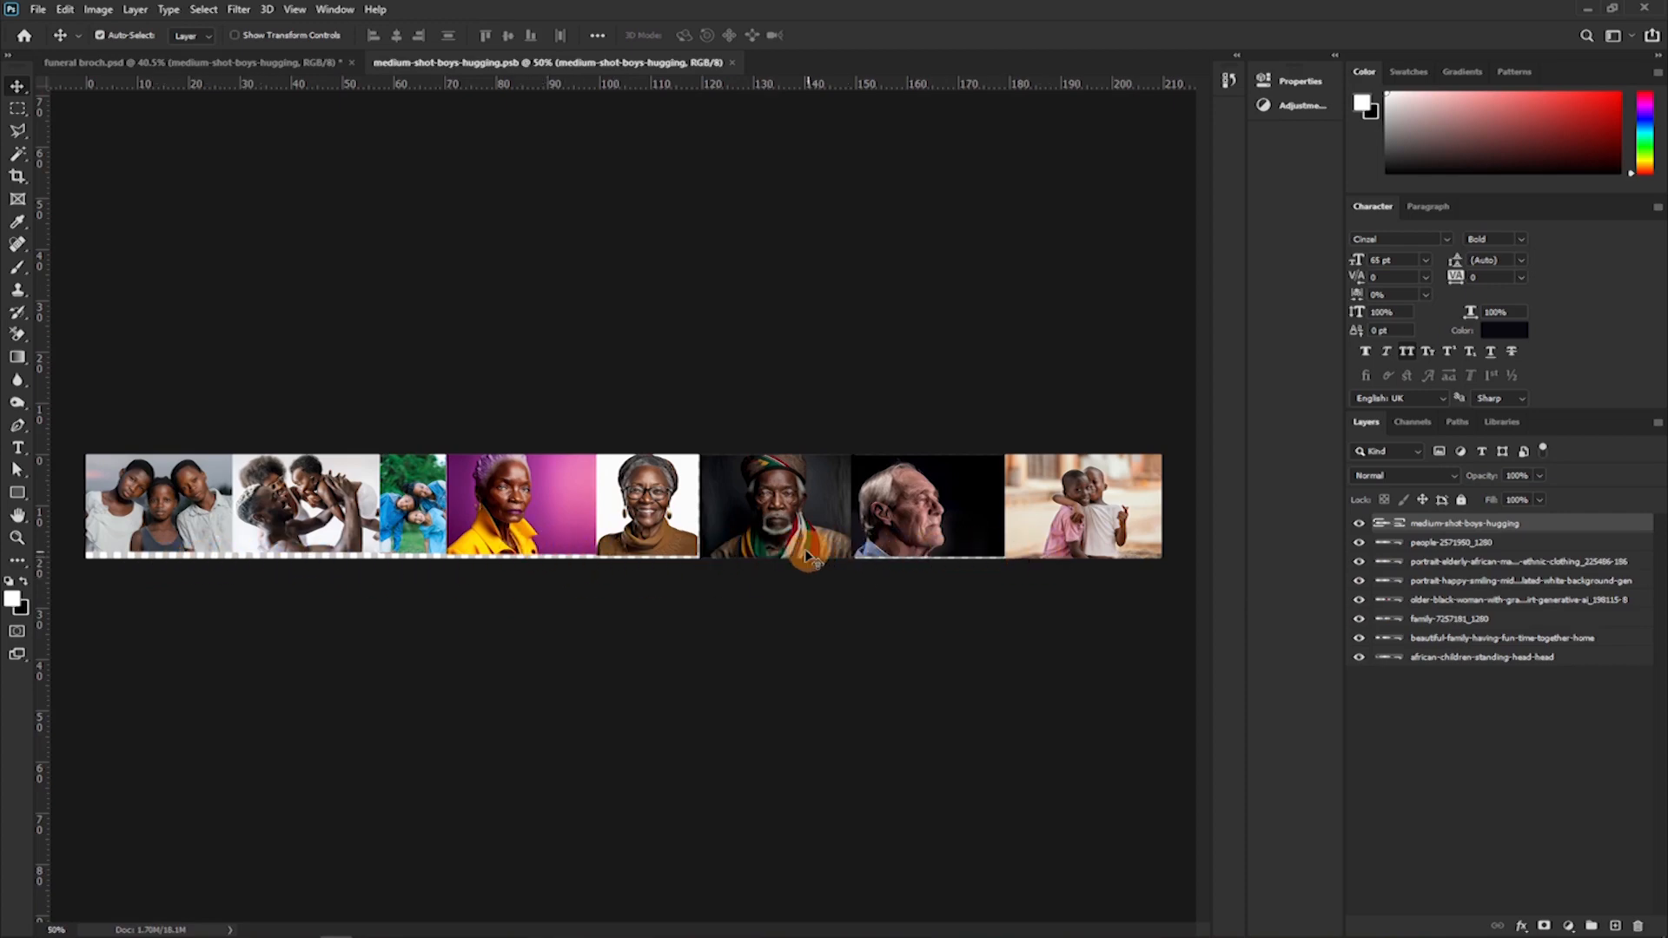
Shrink the portrait of the elderly African man in ethnic clothing to match the height of the shorter photos in the row.
{"action": "left_click", "coordinate": [793, 527]}
{"action": "key", "text": "ctrl+t"}
{"action": "left_click_drag", "start_coordinate": [777, 558], "coordinate": [773, 552]}
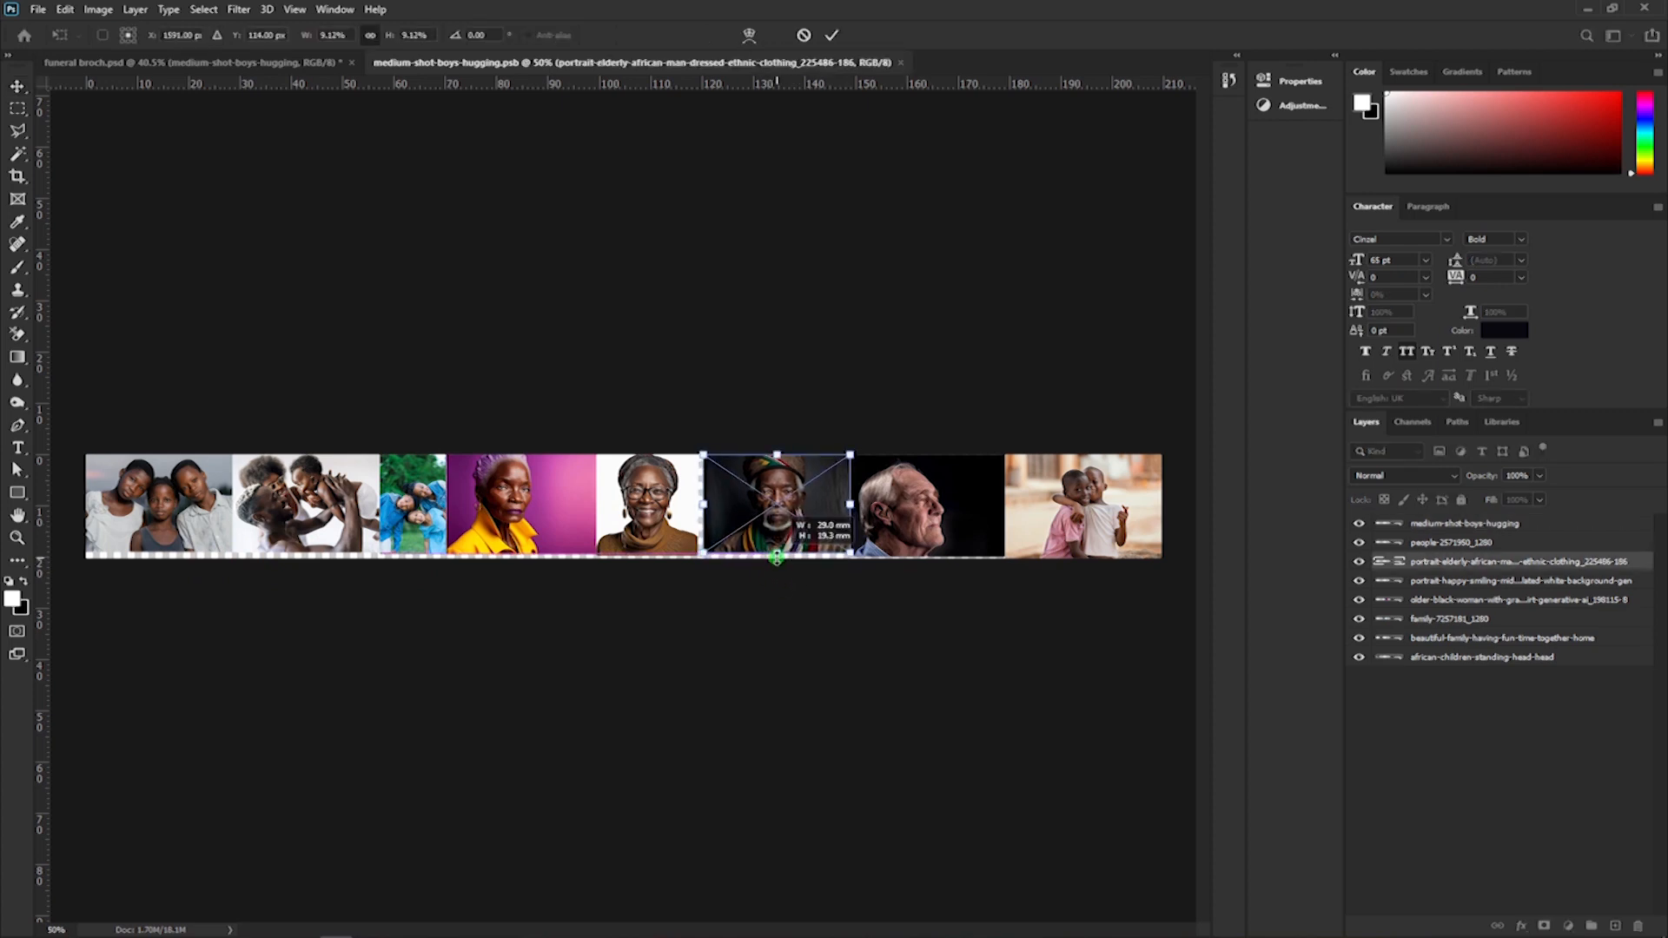
{"action": "key", "text": "ctrl+plus"}
{"action": "key", "text": "ctrl+plus"}
{"action": "key", "text": "ctrl+plus"}
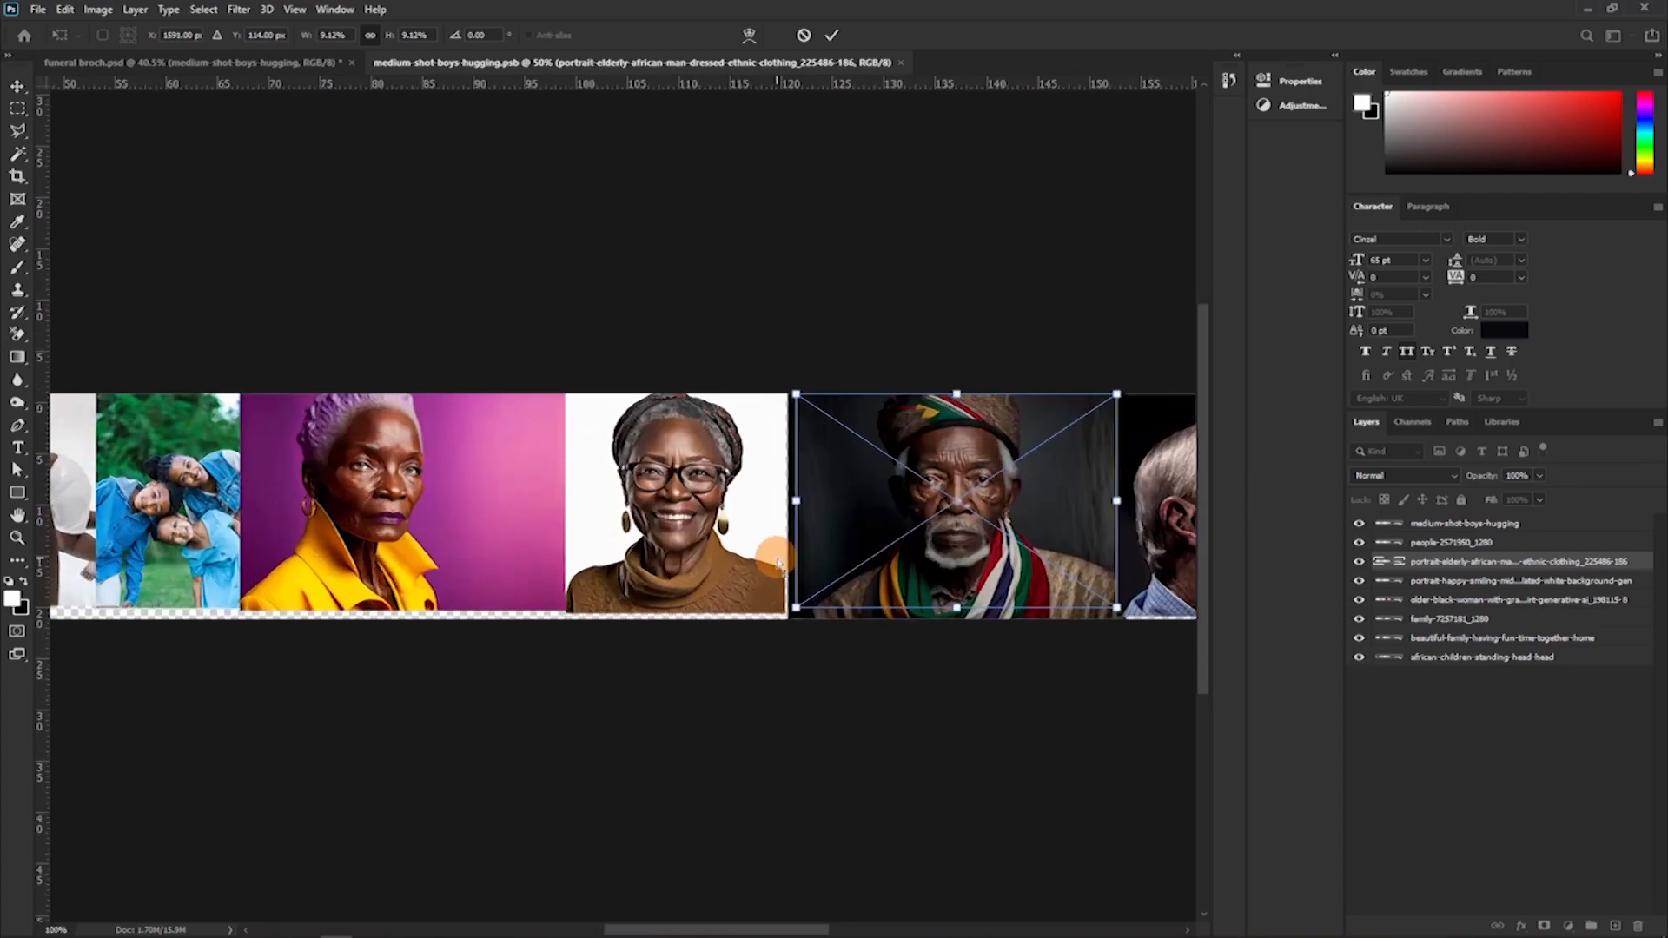
{"action": "left_click_drag", "start_coordinate": [775, 534], "coordinate": [557, 443]}
{"action": "left_click_drag", "start_coordinate": [701, 593], "coordinate": [685, 607]}
{"action": "key", "text": "Return"}
Fit the remaining photos at the row's right end to that height and scale the four leftmost photos together to 102.23%.
{"action": "left_click", "coordinate": [1012, 529], "text": "ctrl"}
{"action": "left_click_drag", "start_coordinate": [1013, 528], "coordinate": [581, 517]}
{"action": "key", "text": "ctrl+t"}
{"action": "key", "text": "Return"}
{"action": "left_click", "coordinate": [859, 512], "text": "ctrl"}
{"action": "scroll", "coordinate": [858, 514], "scroll_direction": "right", "scroll_amount": 3}
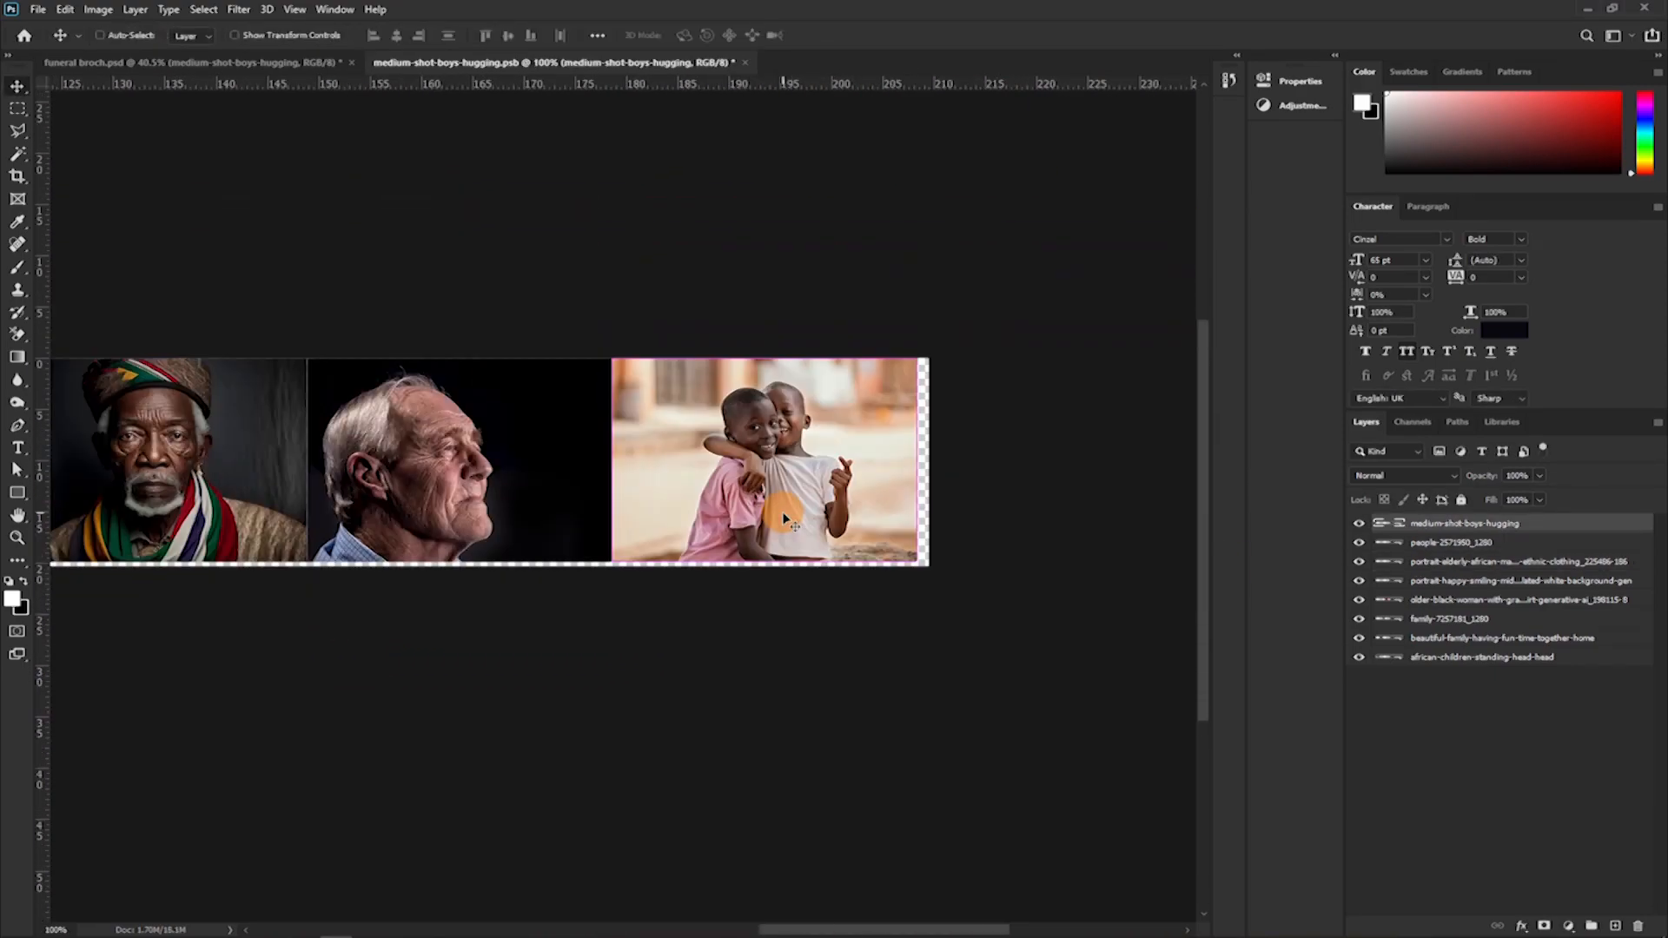
{"action": "left_click_drag", "start_coordinate": [87, 556], "coordinate": [76, 558]}
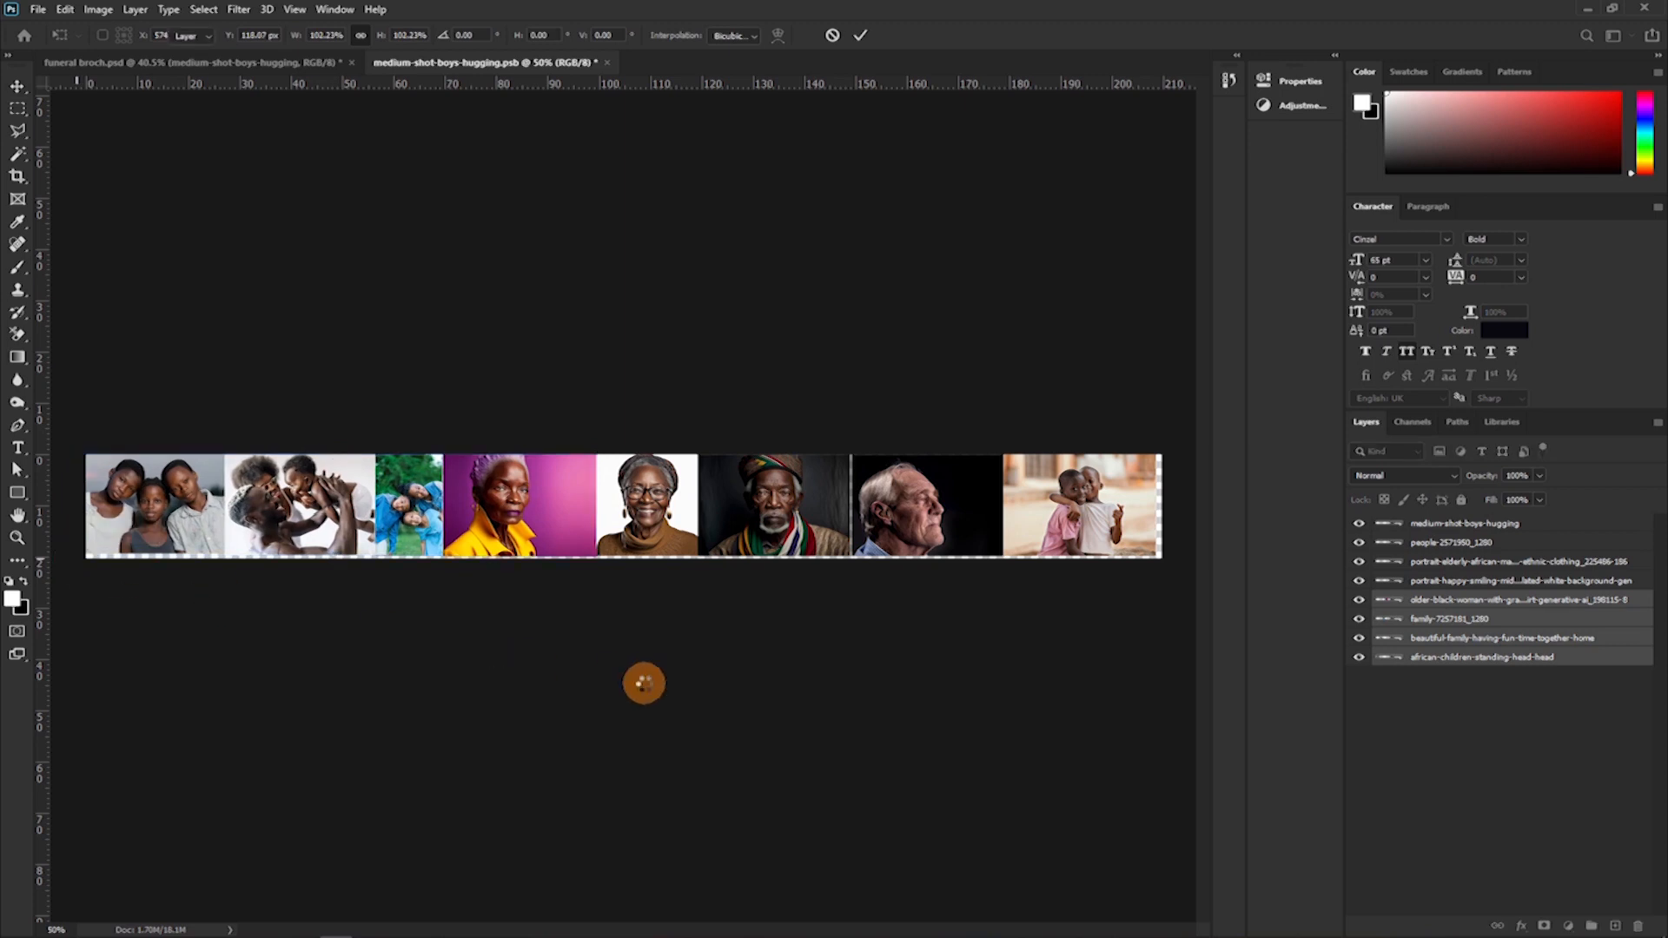
{"action": "key", "text": "Return"}
Shift the whole photo row slightly rightward to the canvas edge, save the smart object and return to funeral broch.psd.
{"action": "left_click_drag", "start_coordinate": [187, 407], "coordinate": [949, 591]}
{"action": "key", "text": "shift+Right"}
{"action": "key", "text": "shift+Right"}
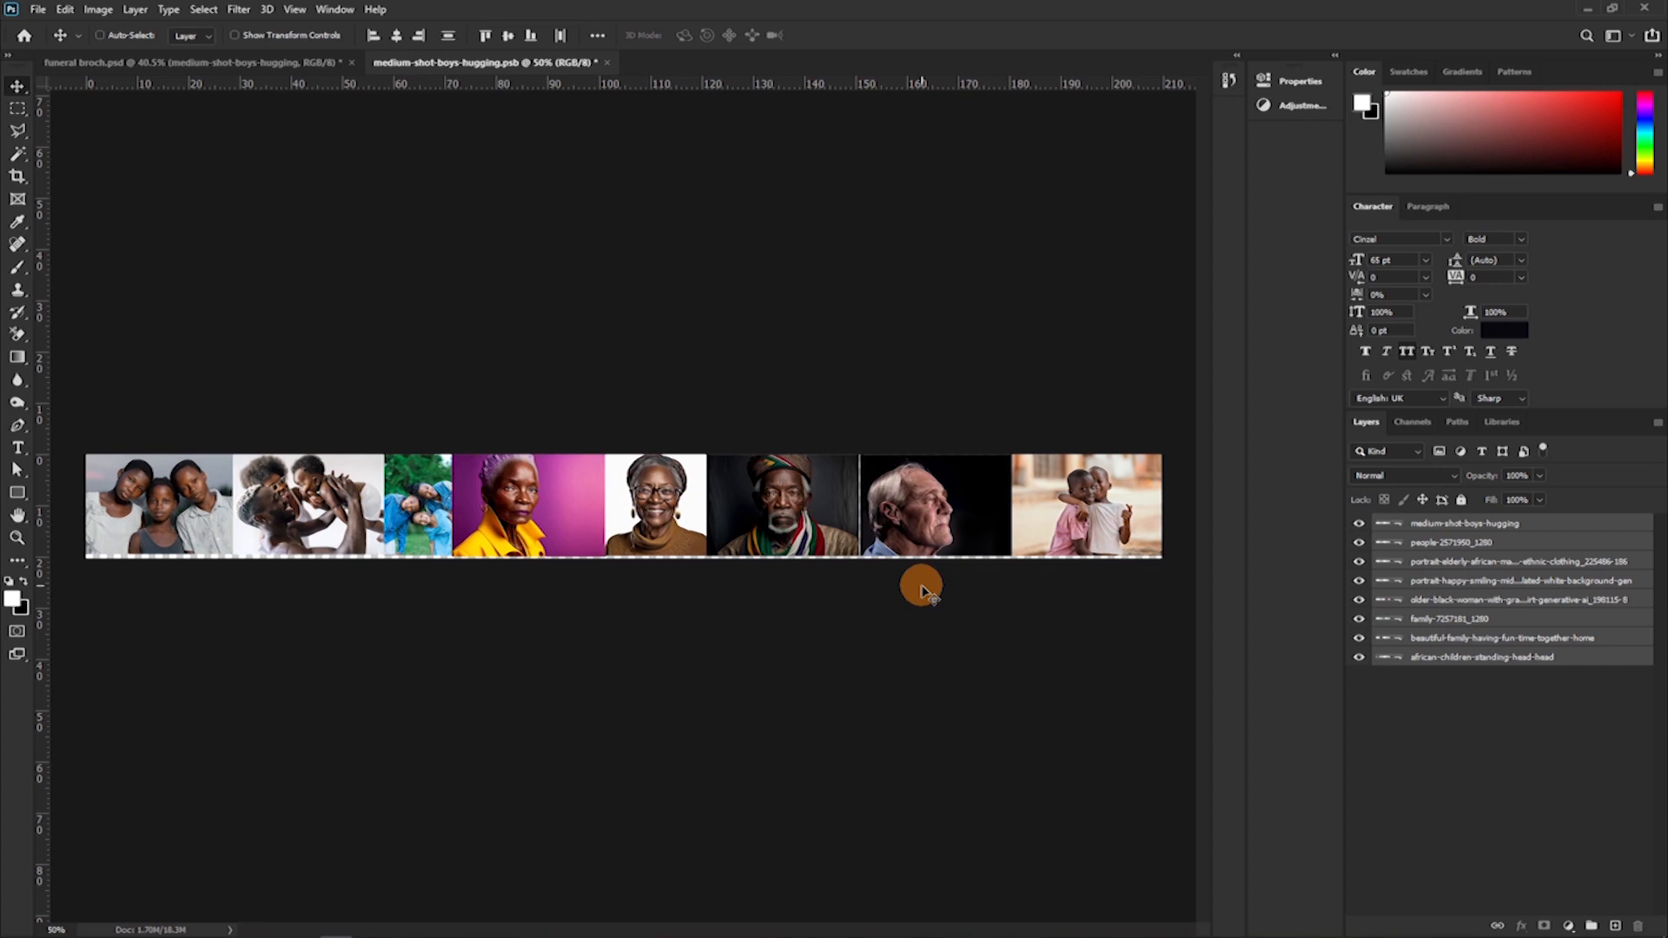
{"action": "key", "text": "ctrl+s"}
{"action": "left_click", "coordinate": [231, 65]}
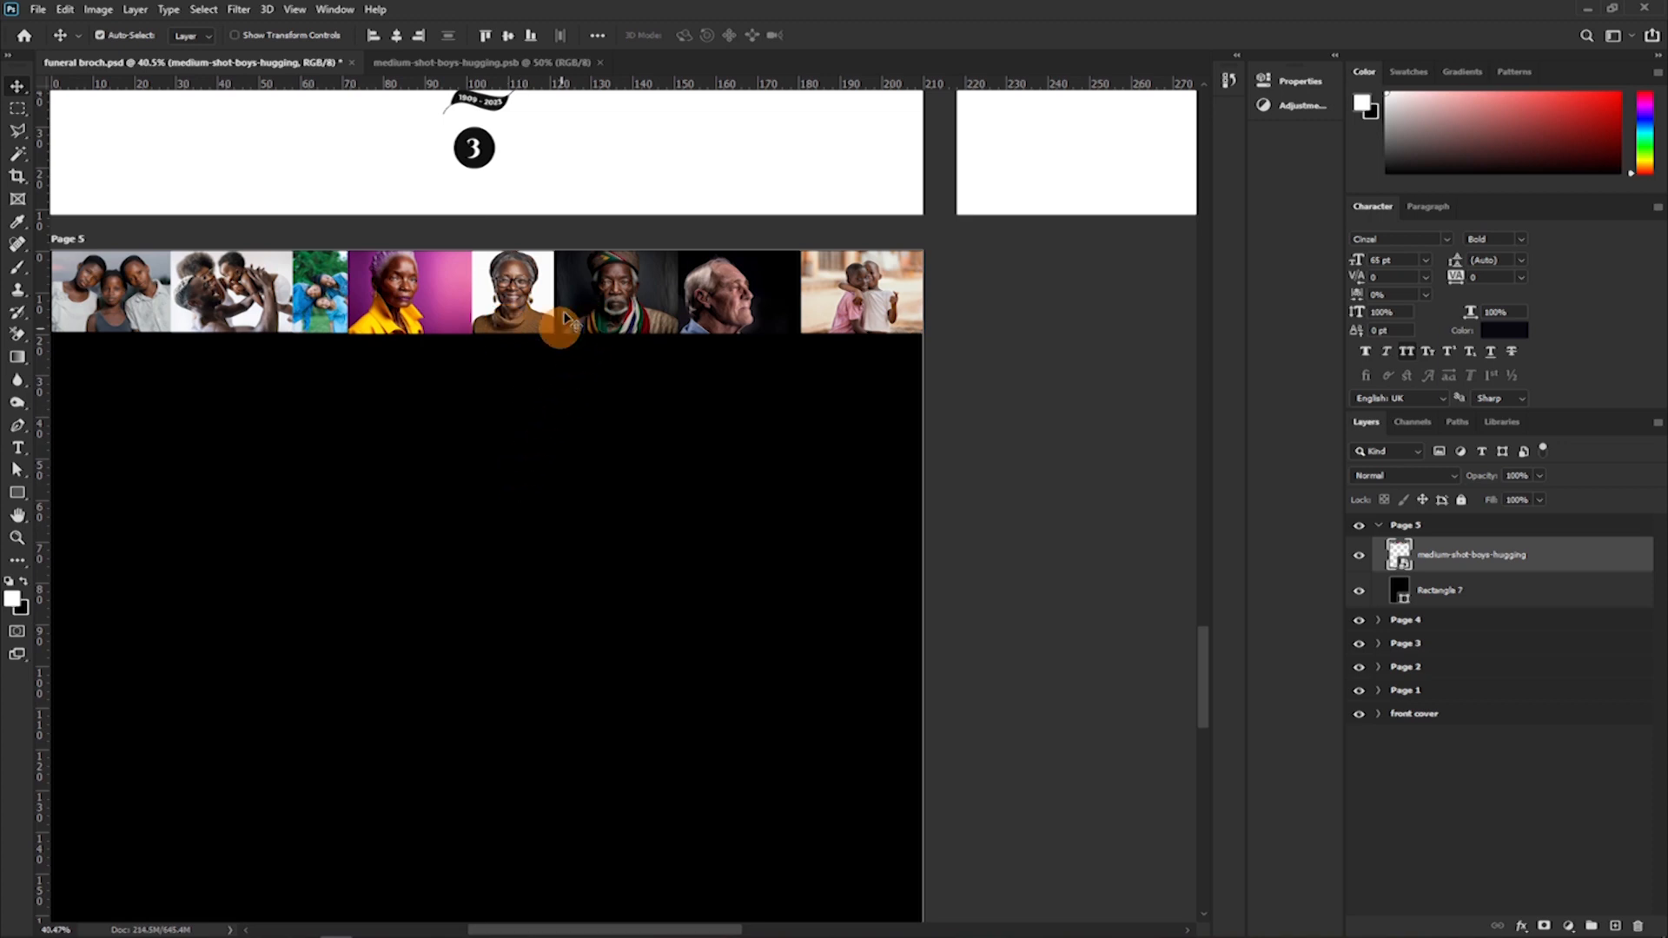
Draw a white rectangle about 1278 × 46 px across the smart object's photos, save it and check the row on Page 5.
{"action": "left_click", "coordinate": [506, 62]}
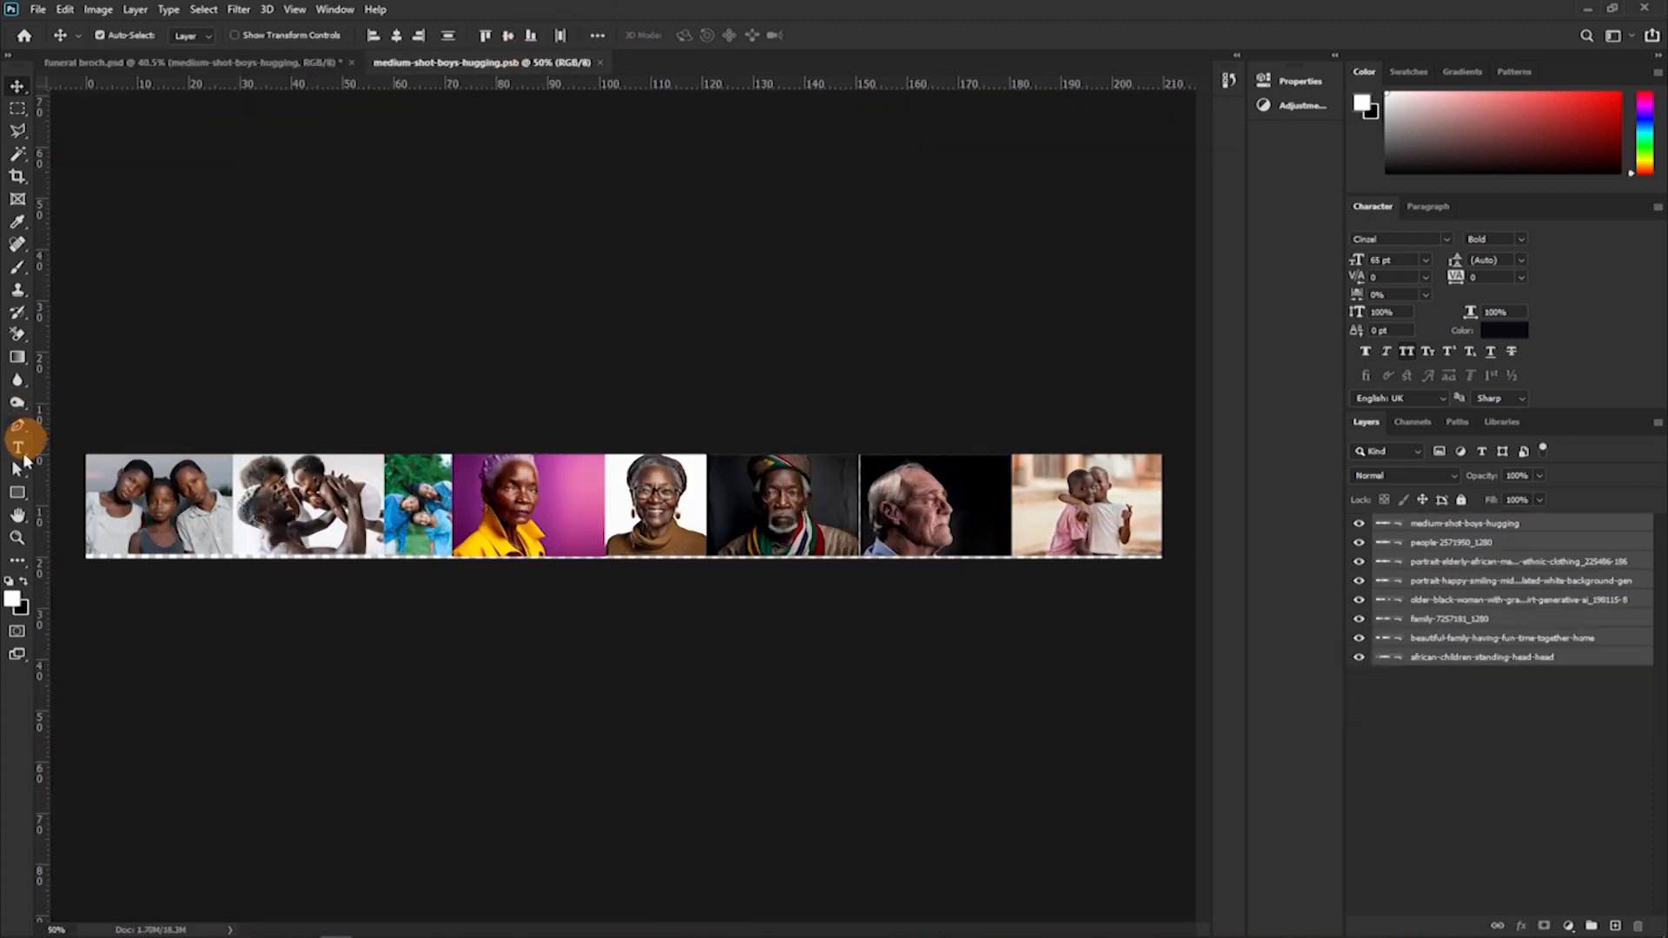
{"action": "left_click", "coordinate": [15, 497]}
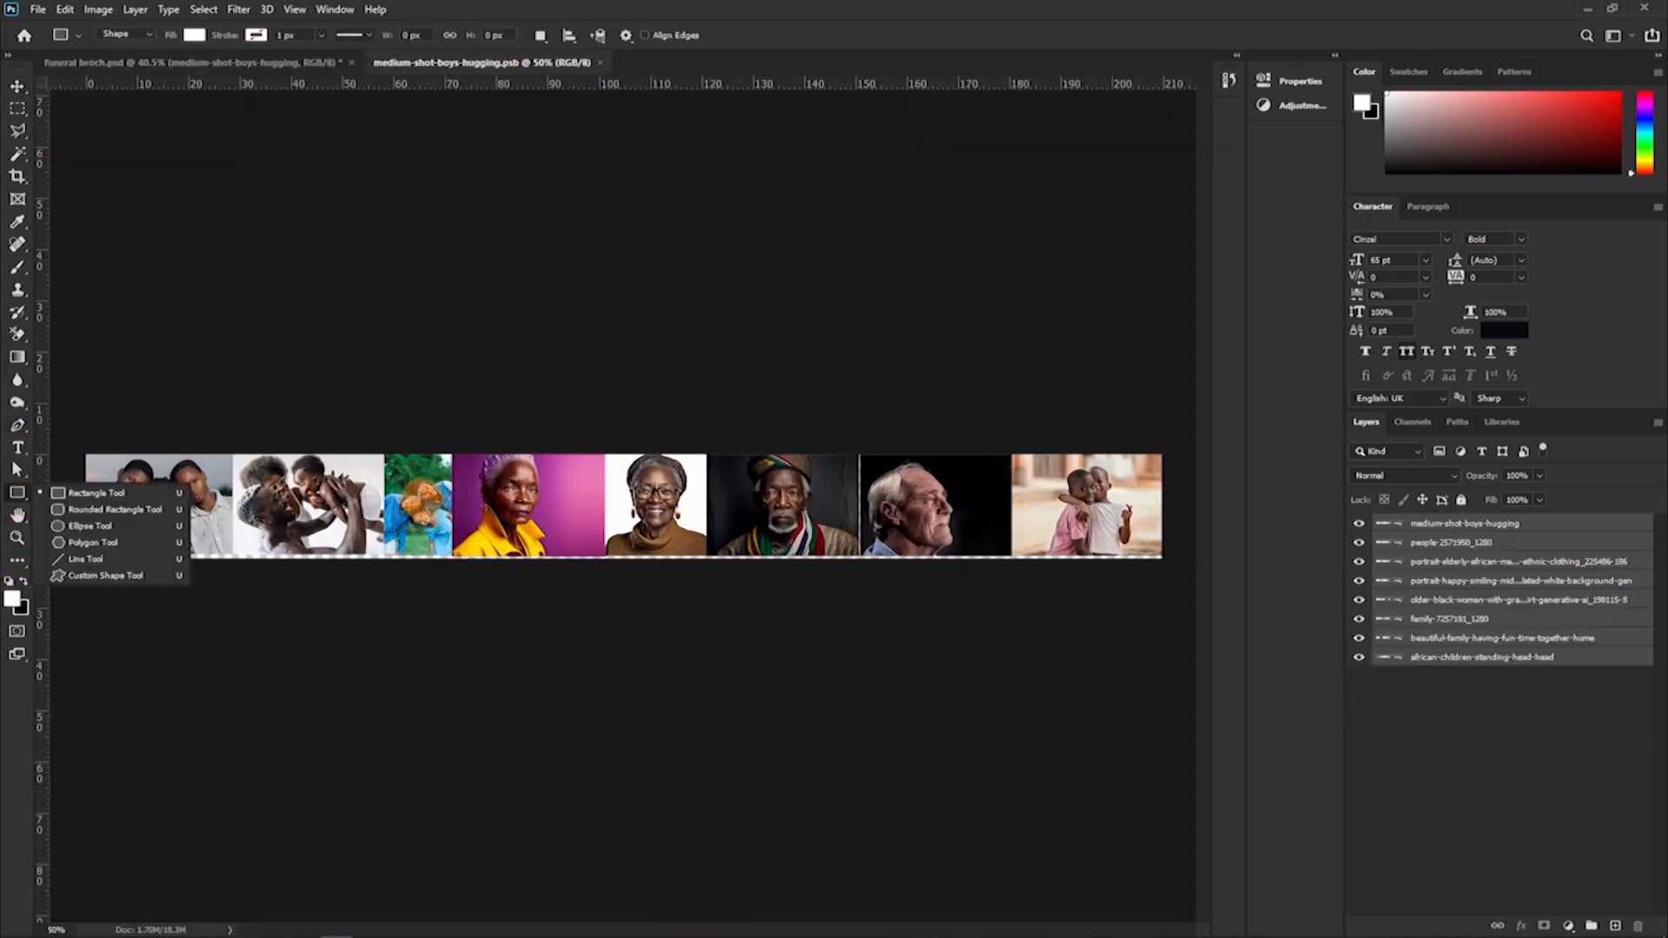
{"action": "left_click_drag", "start_coordinate": [383, 484], "coordinate": [964, 508]}
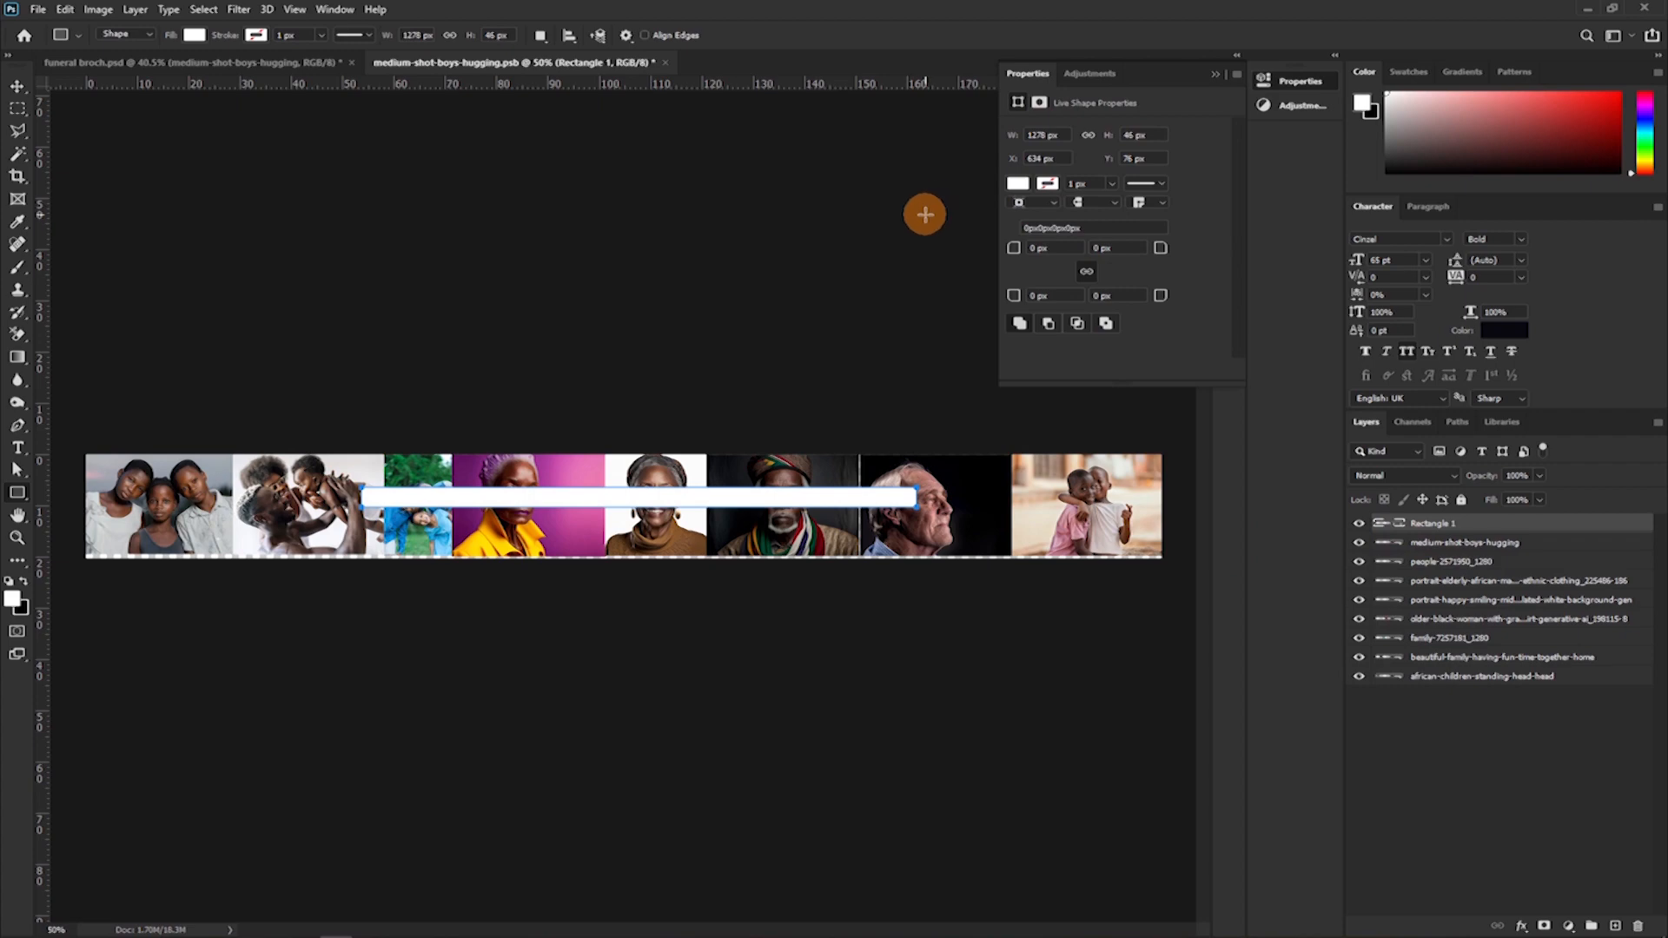
{"action": "key", "text": "ctrl+s"}
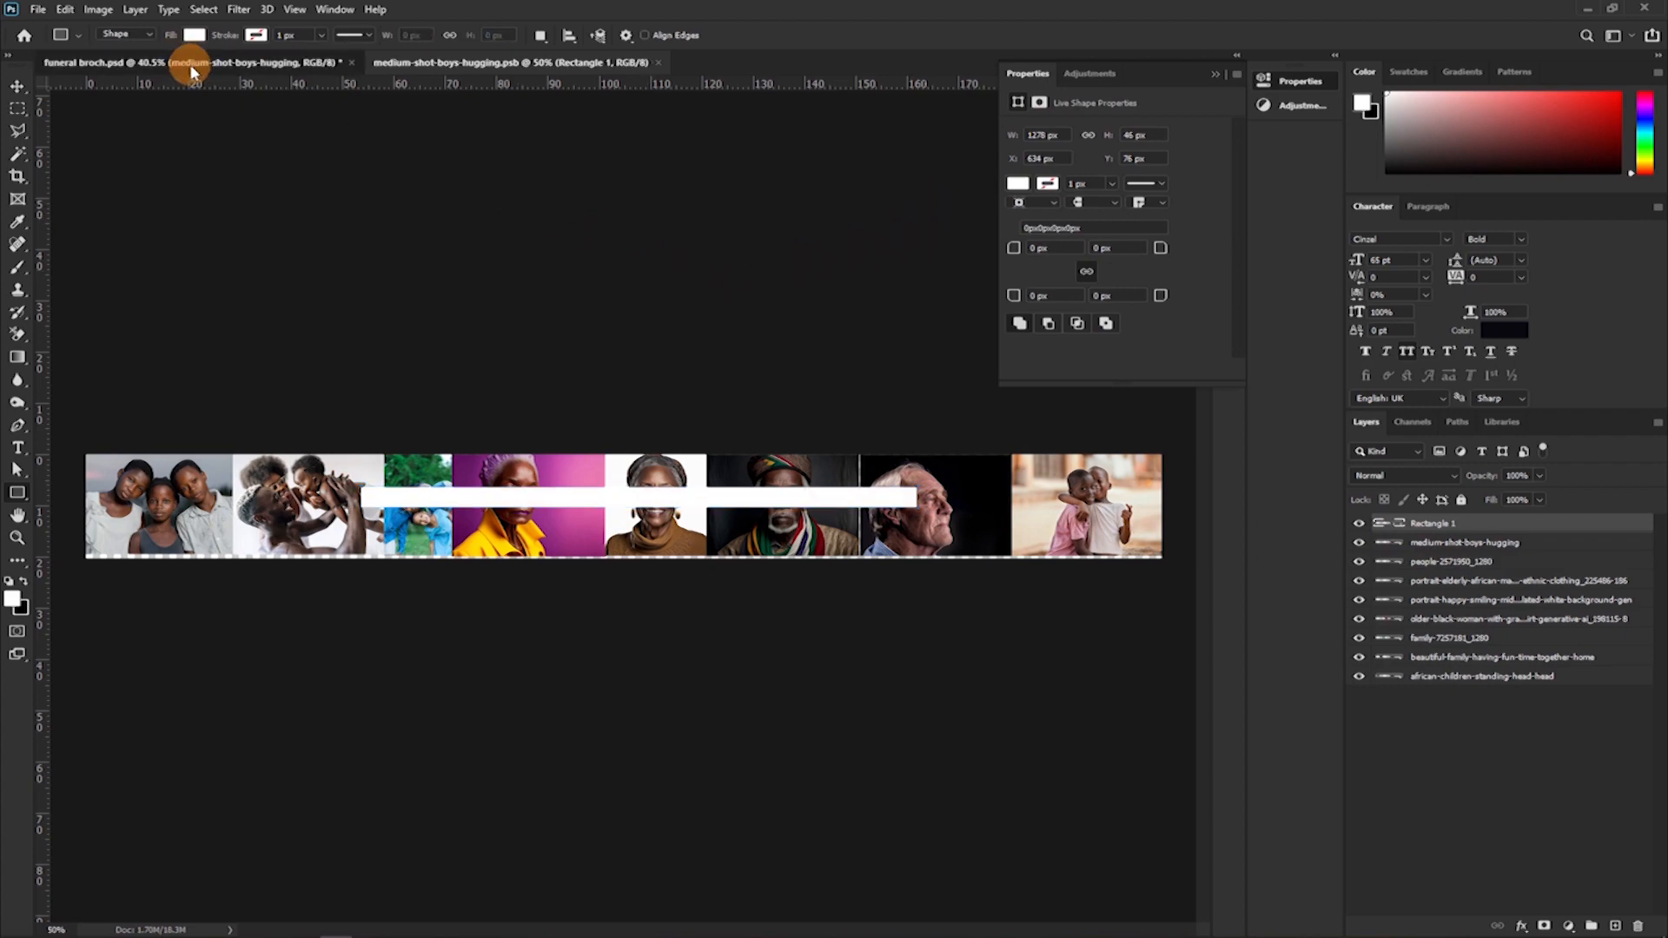
{"action": "left_click", "coordinate": [179, 63]}
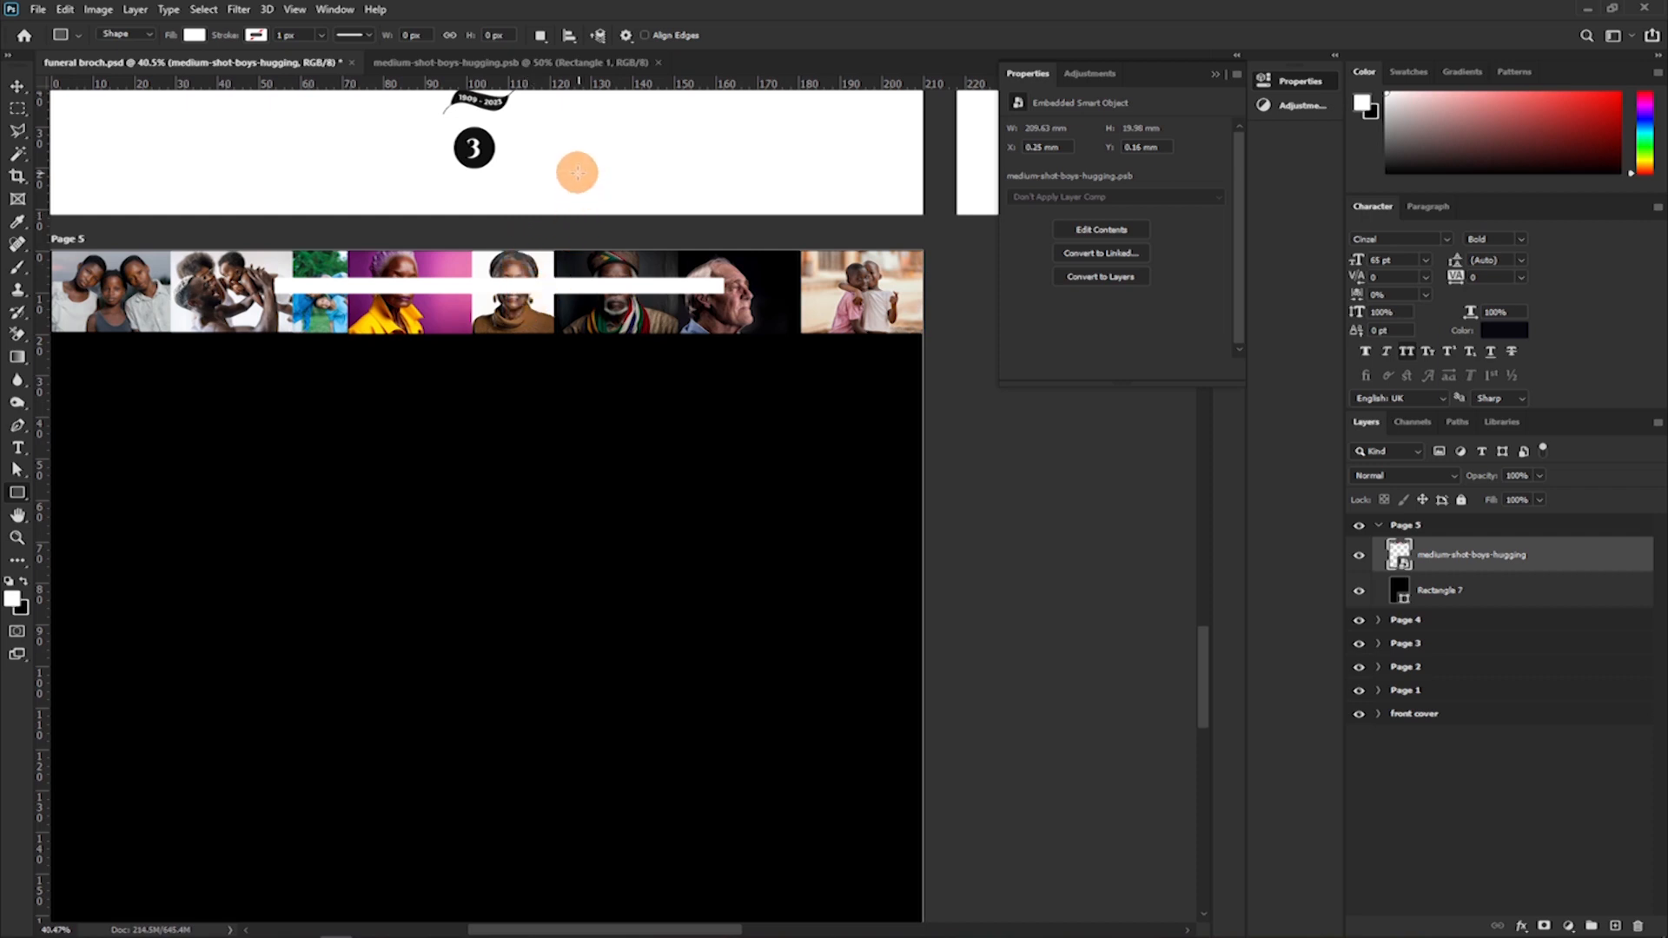
Delete the white test rectangle from the smart object and return to funeral broch.psd.
{"action": "left_click", "coordinate": [553, 65]}
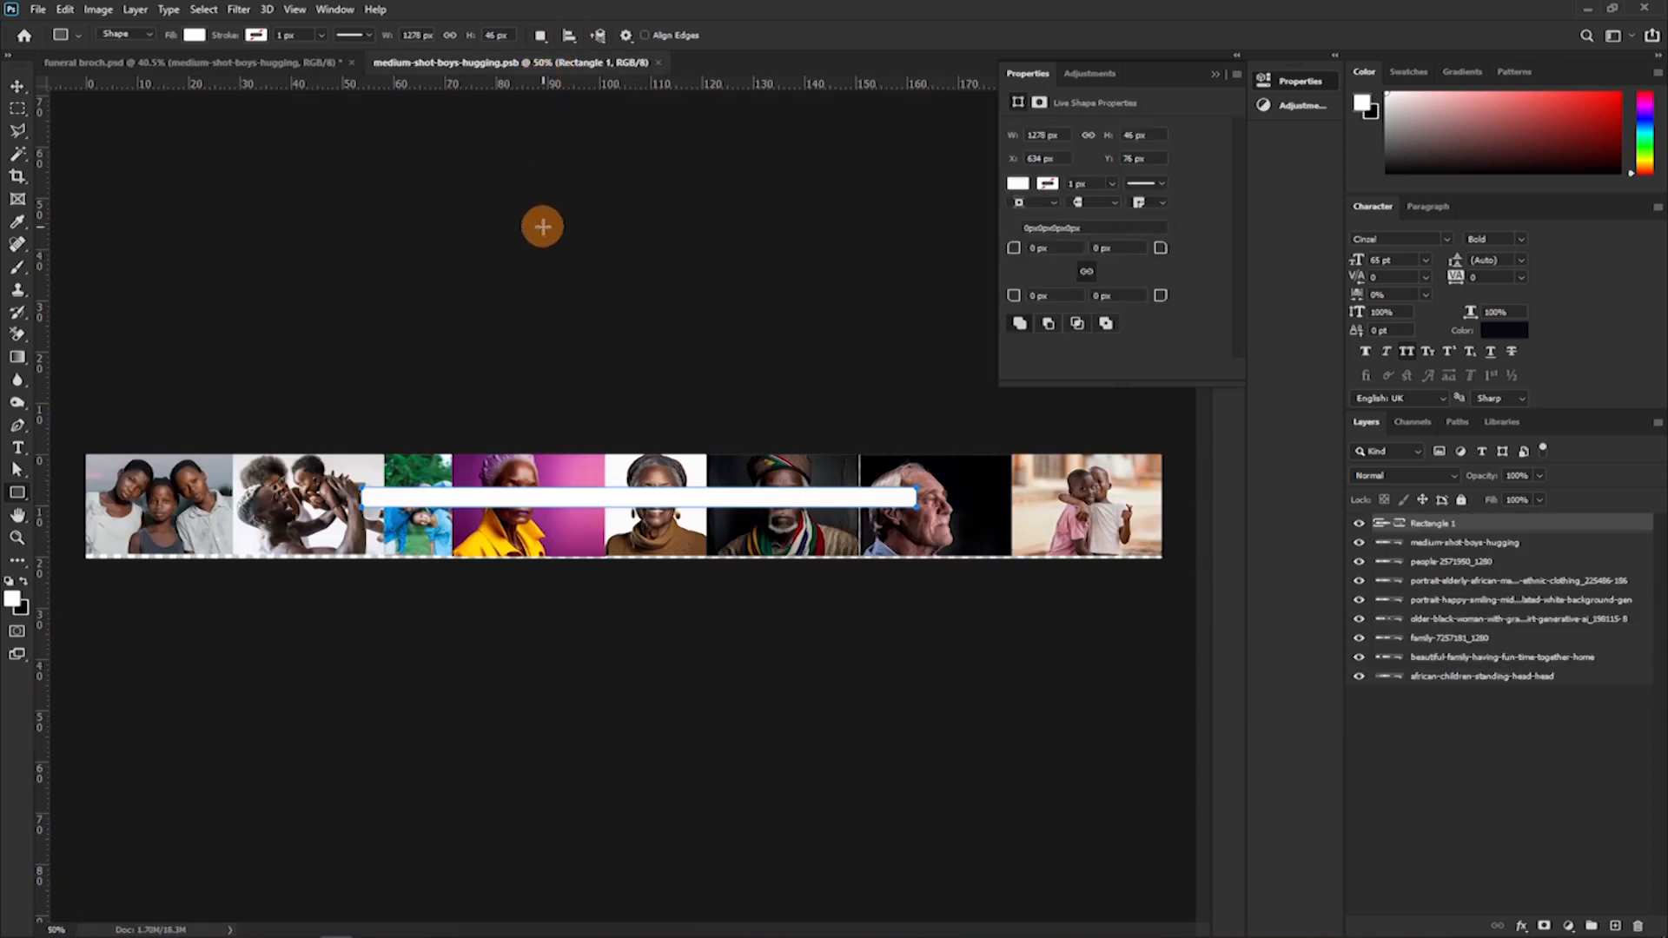
{"action": "key", "text": "Delete"}
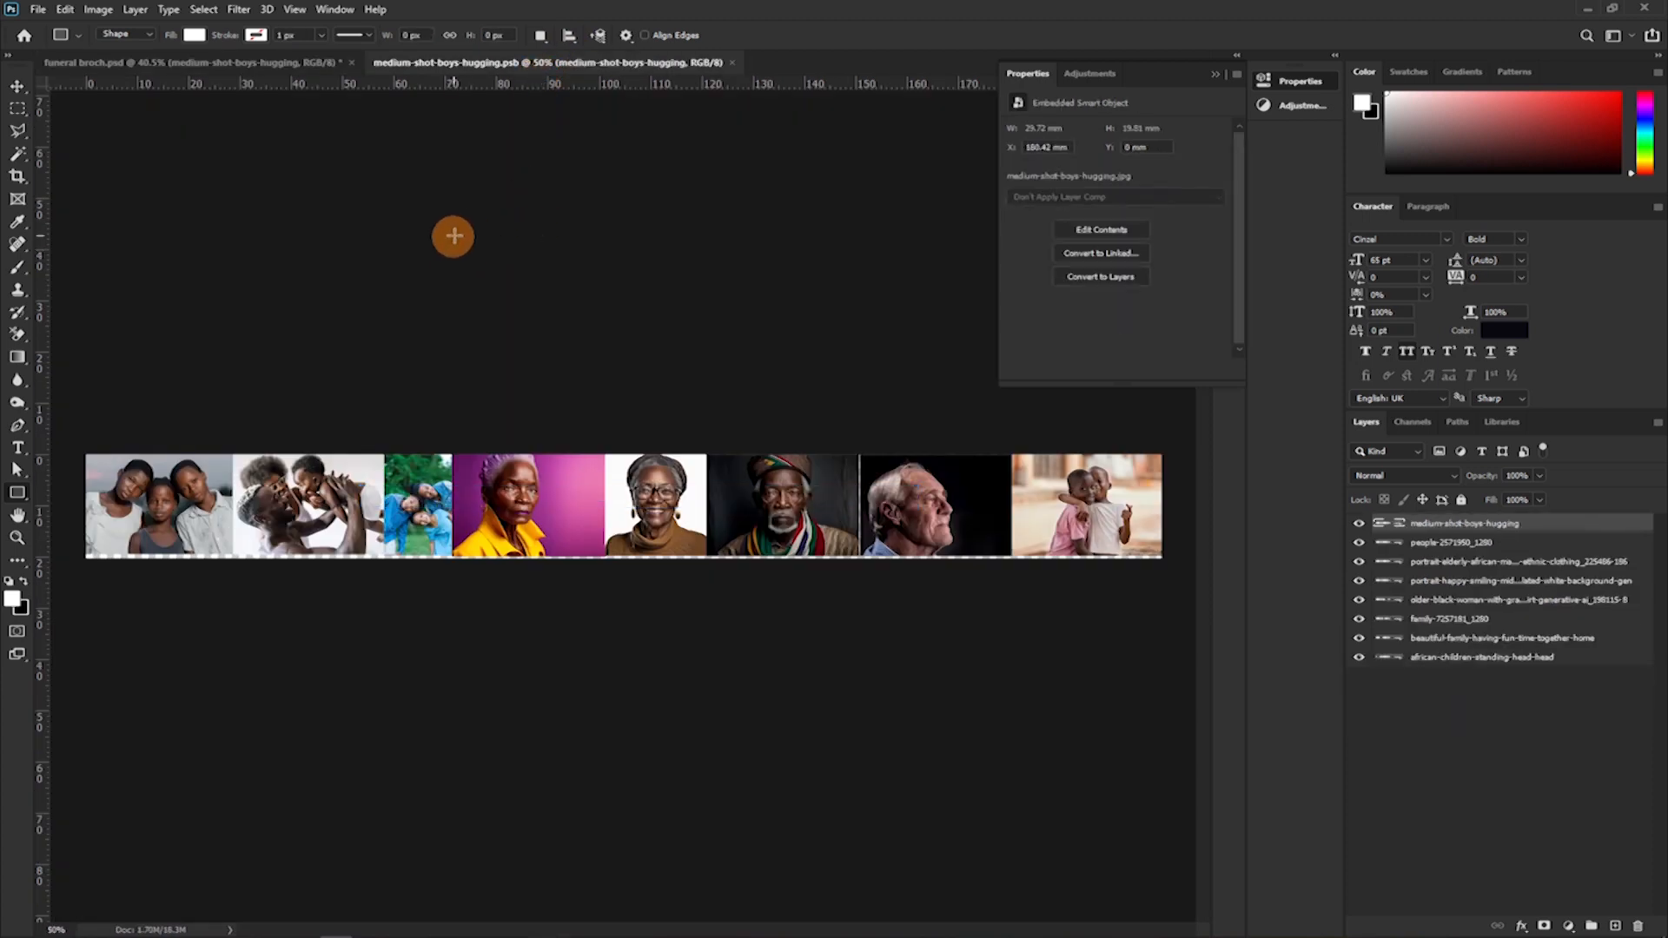
{"action": "left_click", "coordinate": [258, 66]}
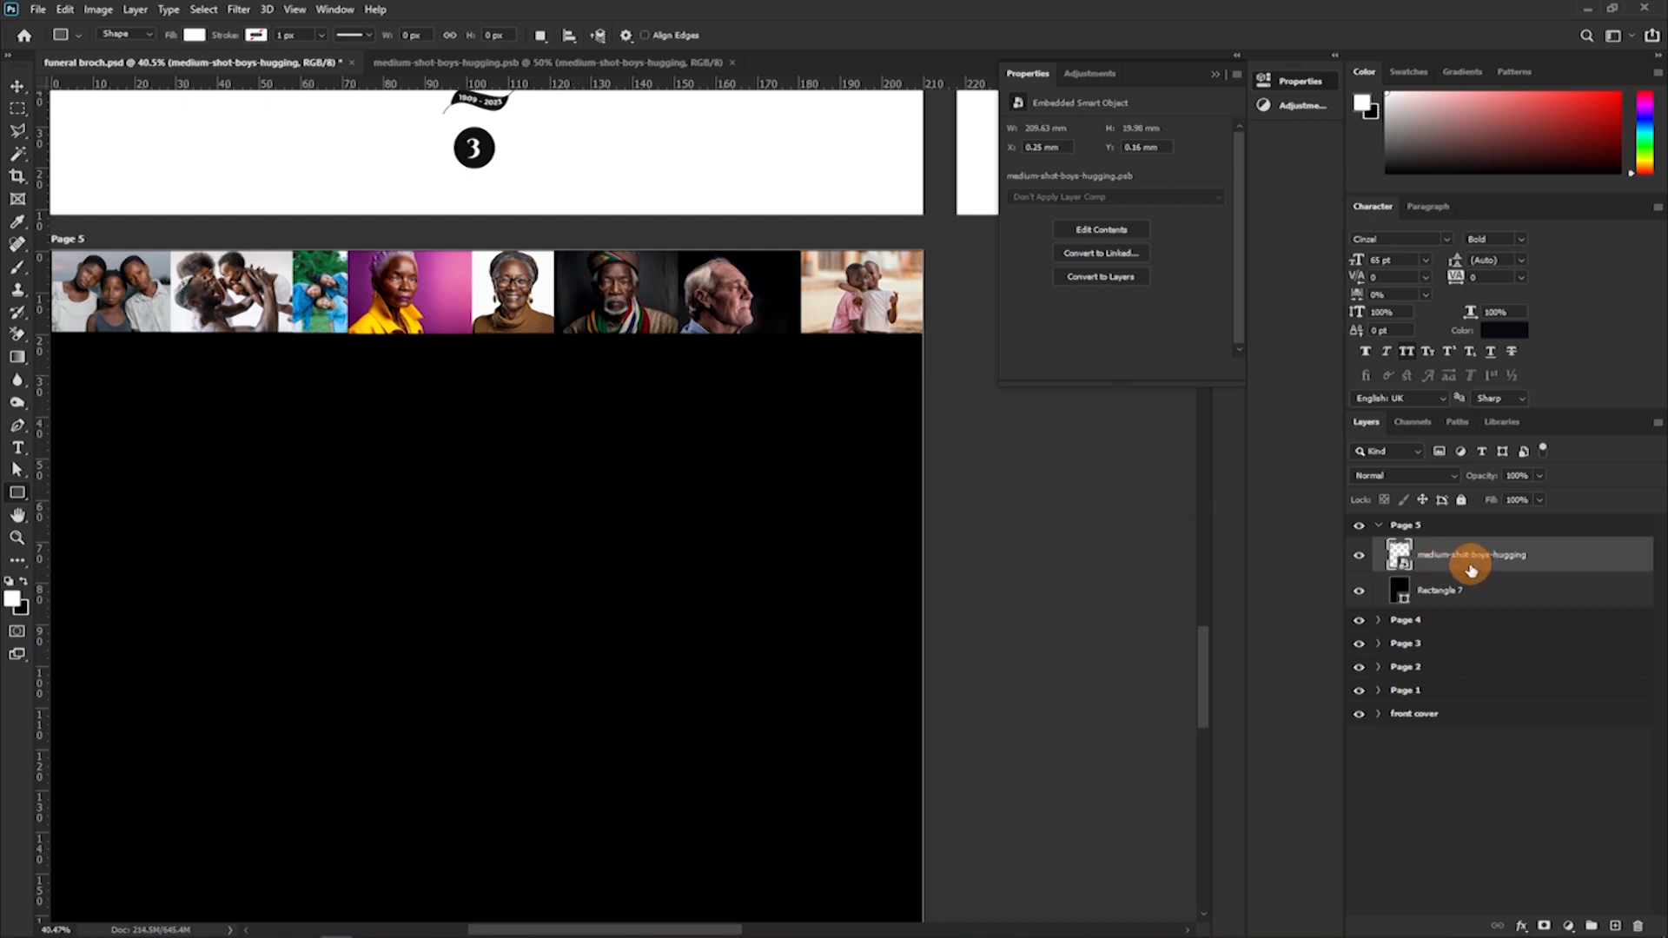
Duplicate the photo row smart object and place the copy directly beneath the original row on Page 5.
{"action": "key", "text": "v"}
{"action": "left_click_drag", "start_coordinate": [681, 474], "coordinate": [771, 413]}
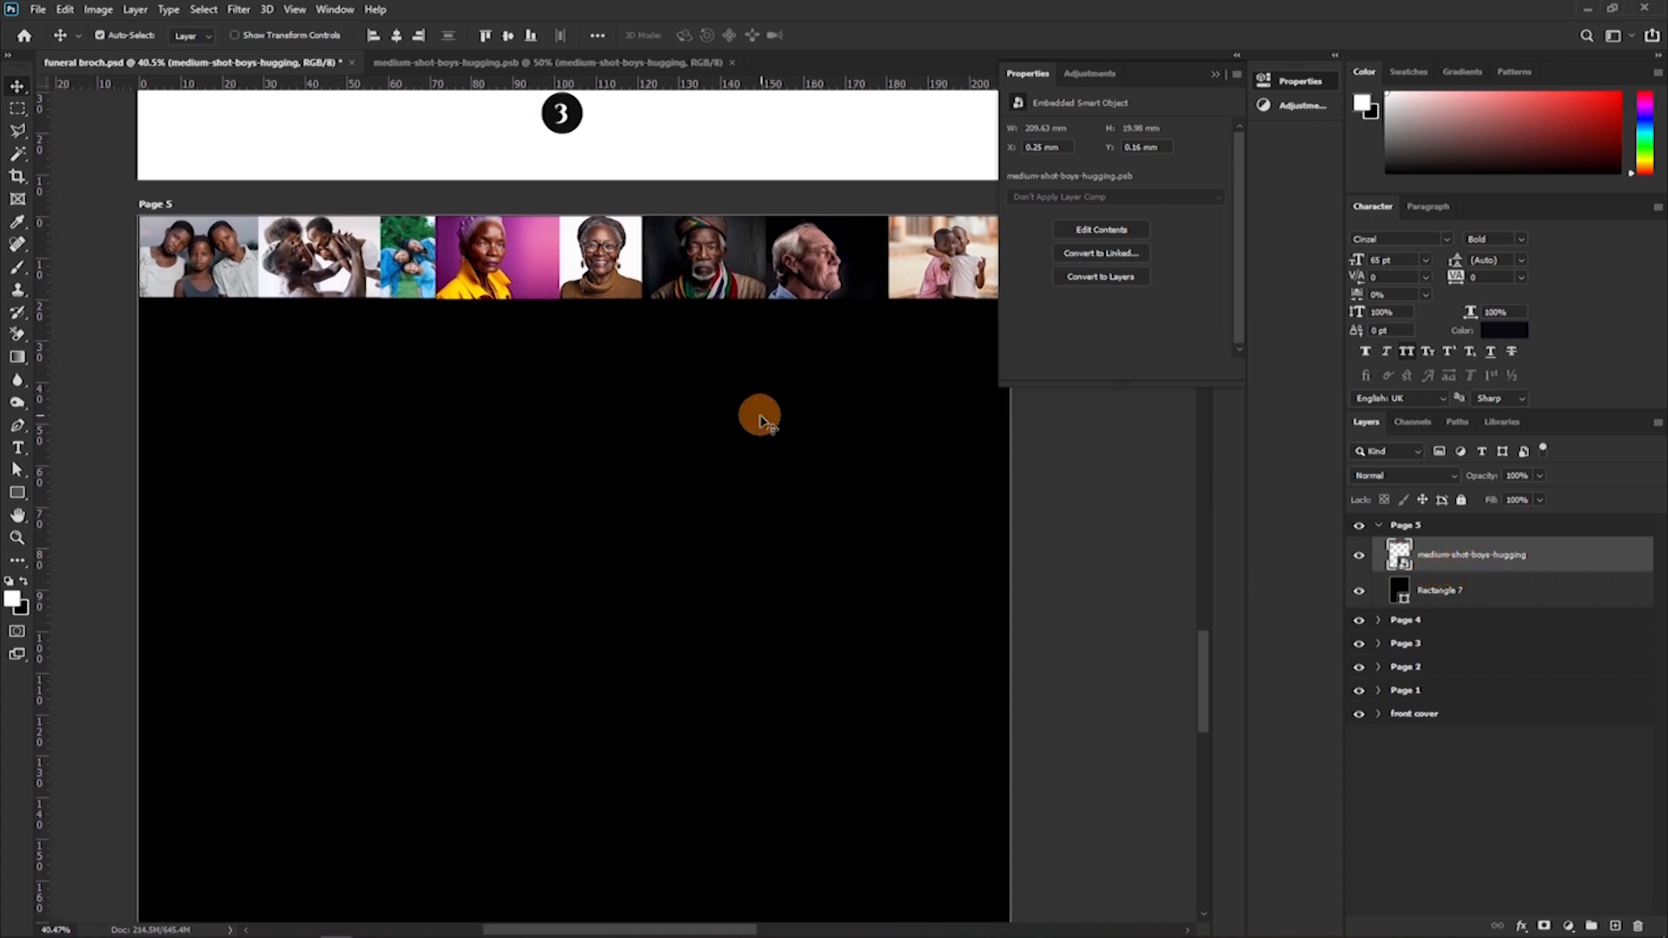
{"action": "scroll", "coordinate": [709, 399], "scroll_direction": "down", "scroll_amount": 1}
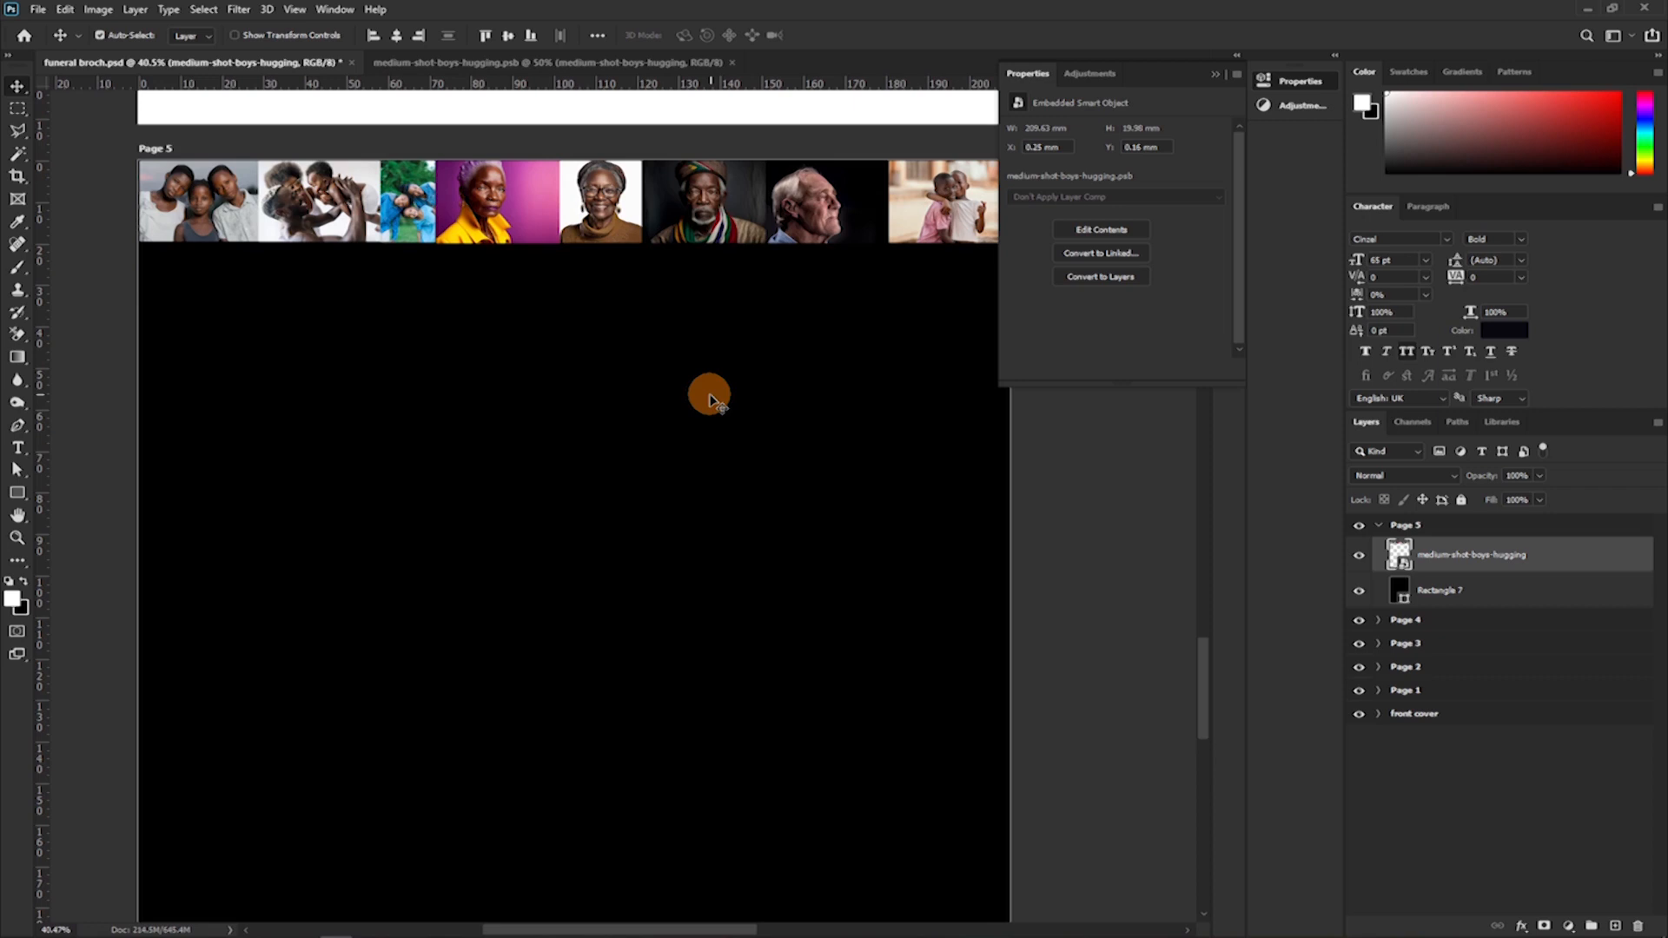
{"action": "scroll", "coordinate": [686, 412], "scroll_direction": "down", "scroll_amount": 1}
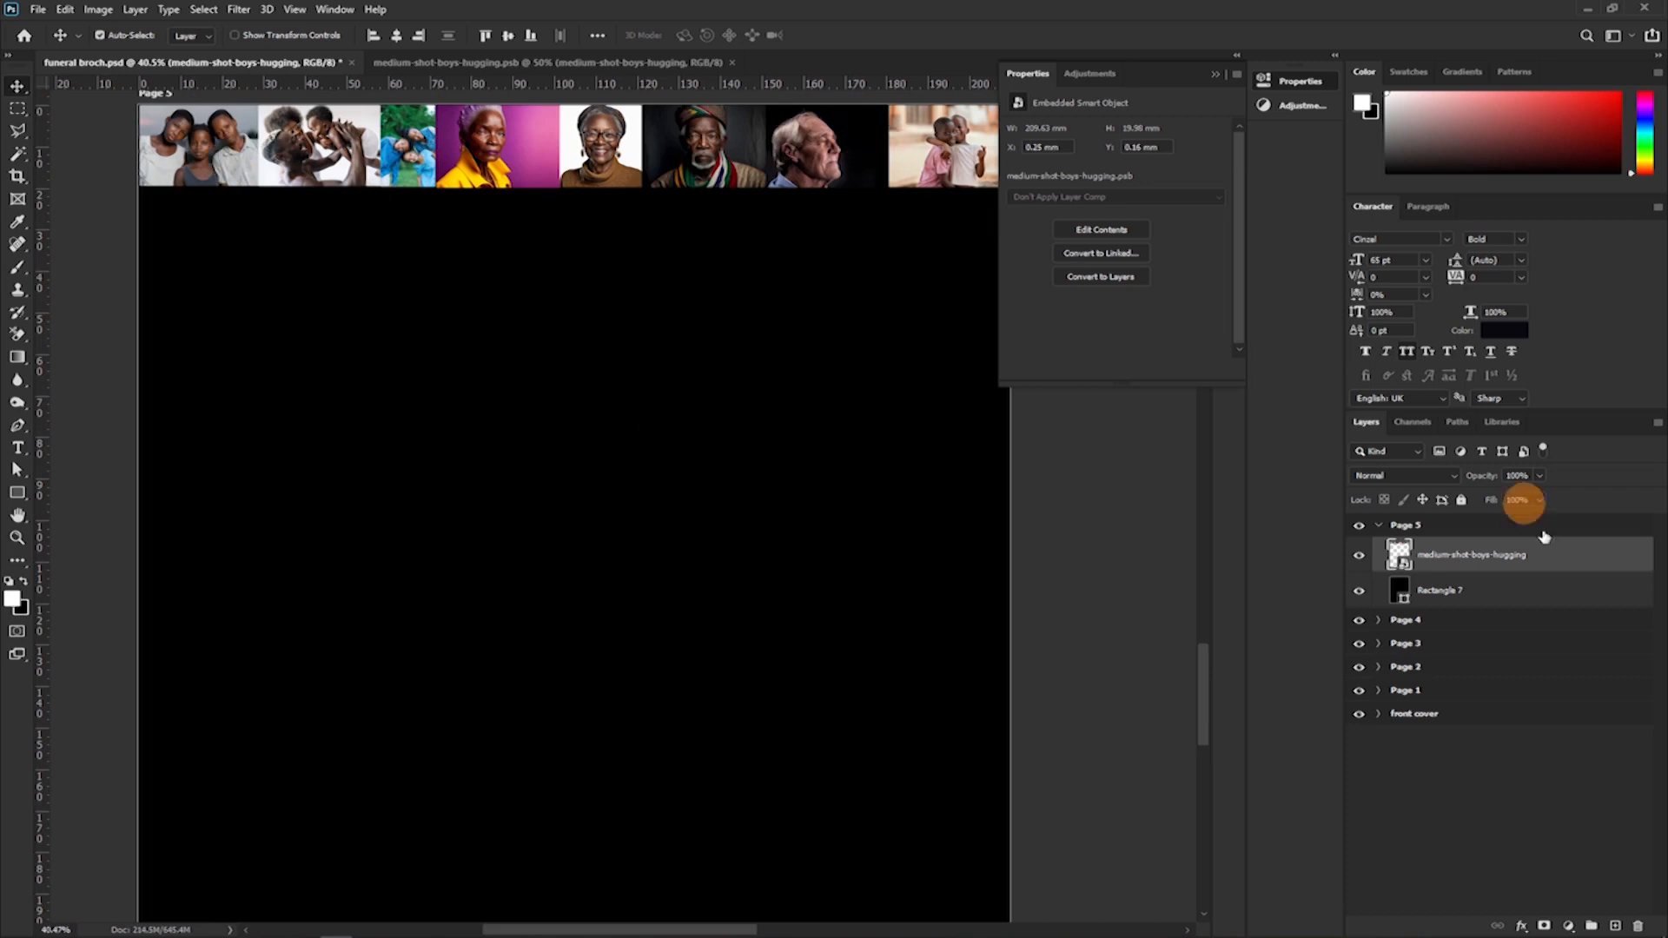
{"action": "key", "text": "ctrl+j"}
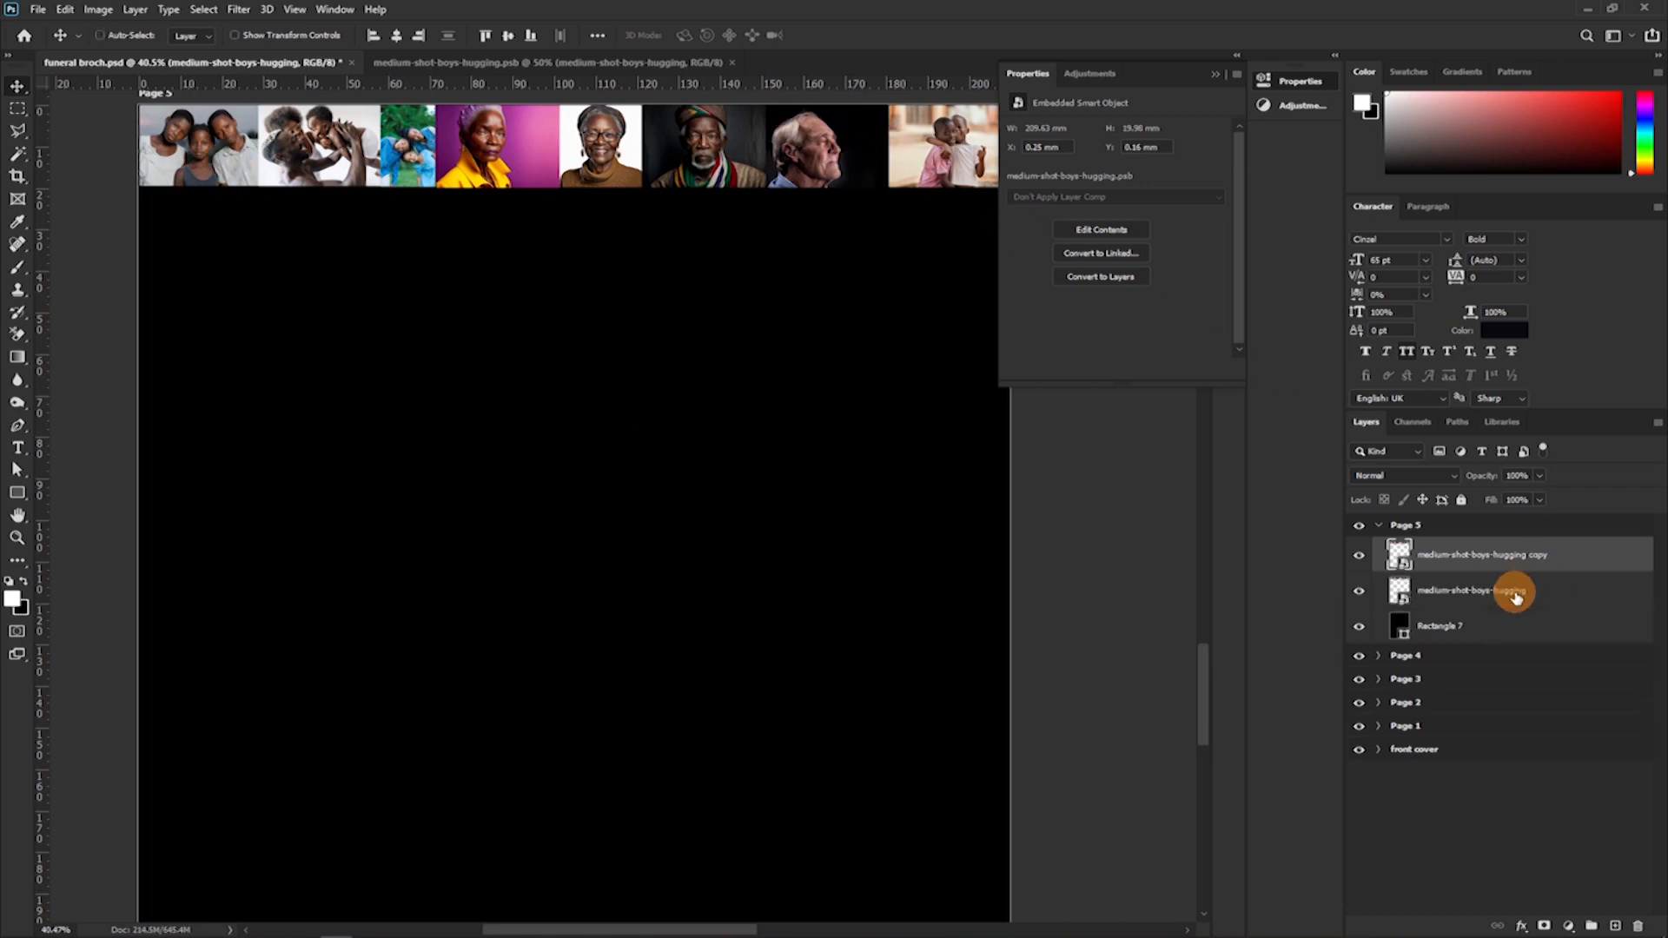
{"action": "left_click_drag", "start_coordinate": [685, 144], "coordinate": [686, 221]}
{"action": "key", "text": "Up"}
{"action": "key", "text": "Up"}
{"action": "key", "text": "Up"}
{"action": "key", "text": "Up"}
{"action": "key", "text": "Up"}
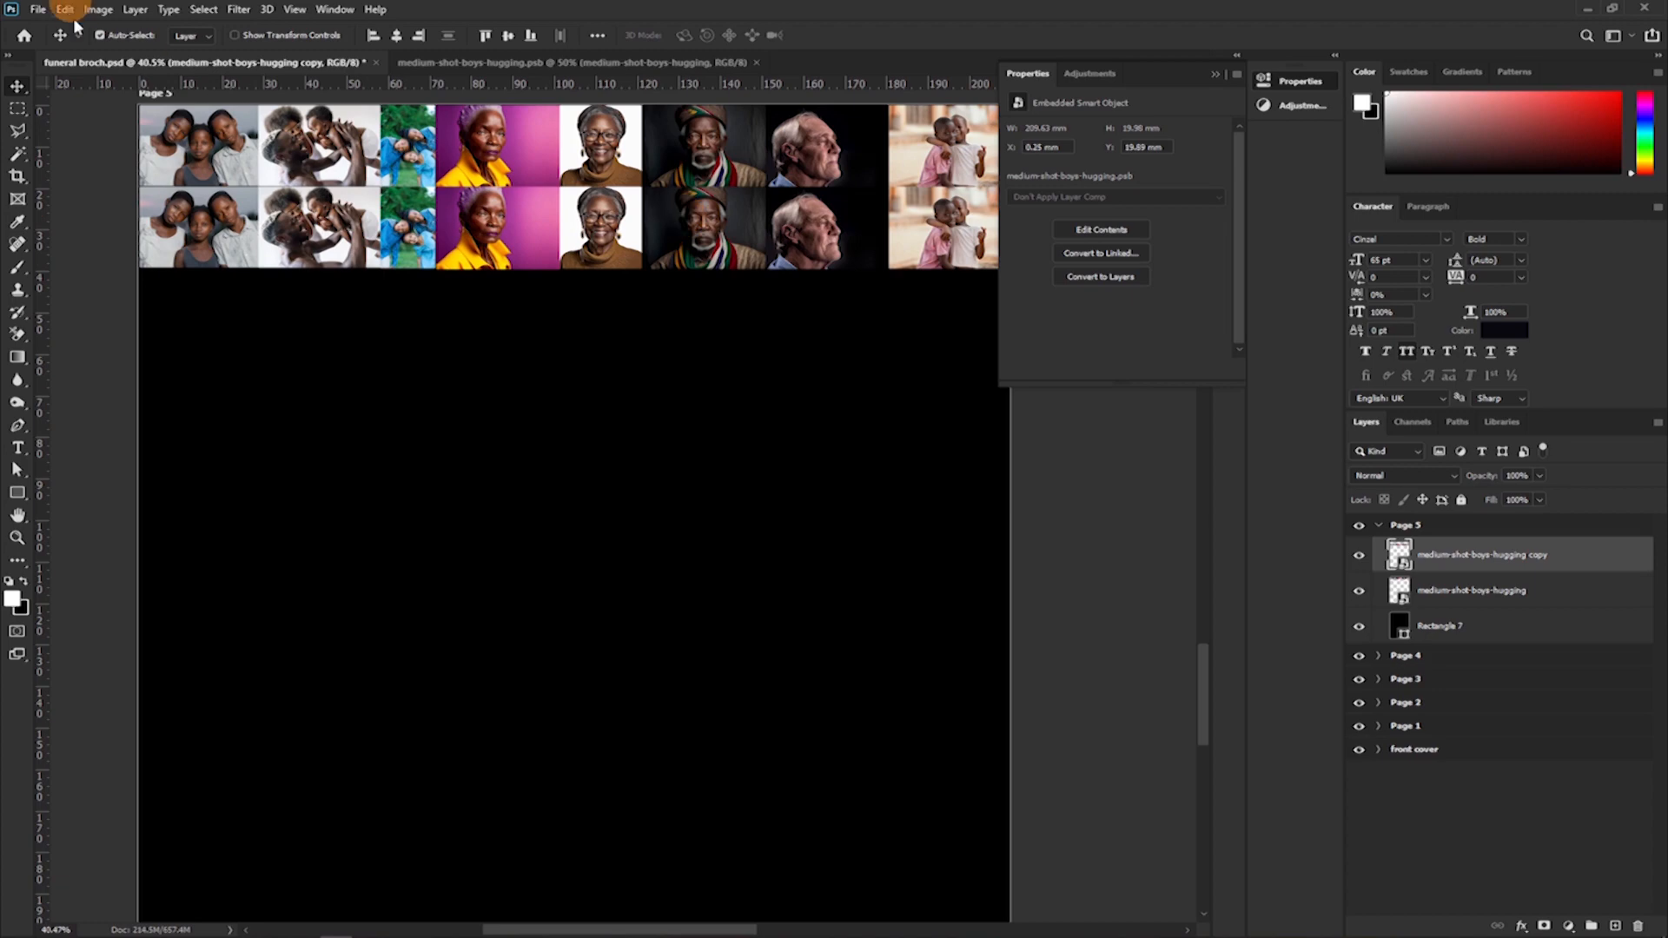
Flip the duplicated photo row horizontally and collapse the properties display.
{"action": "left_click", "coordinate": [39, 9]}
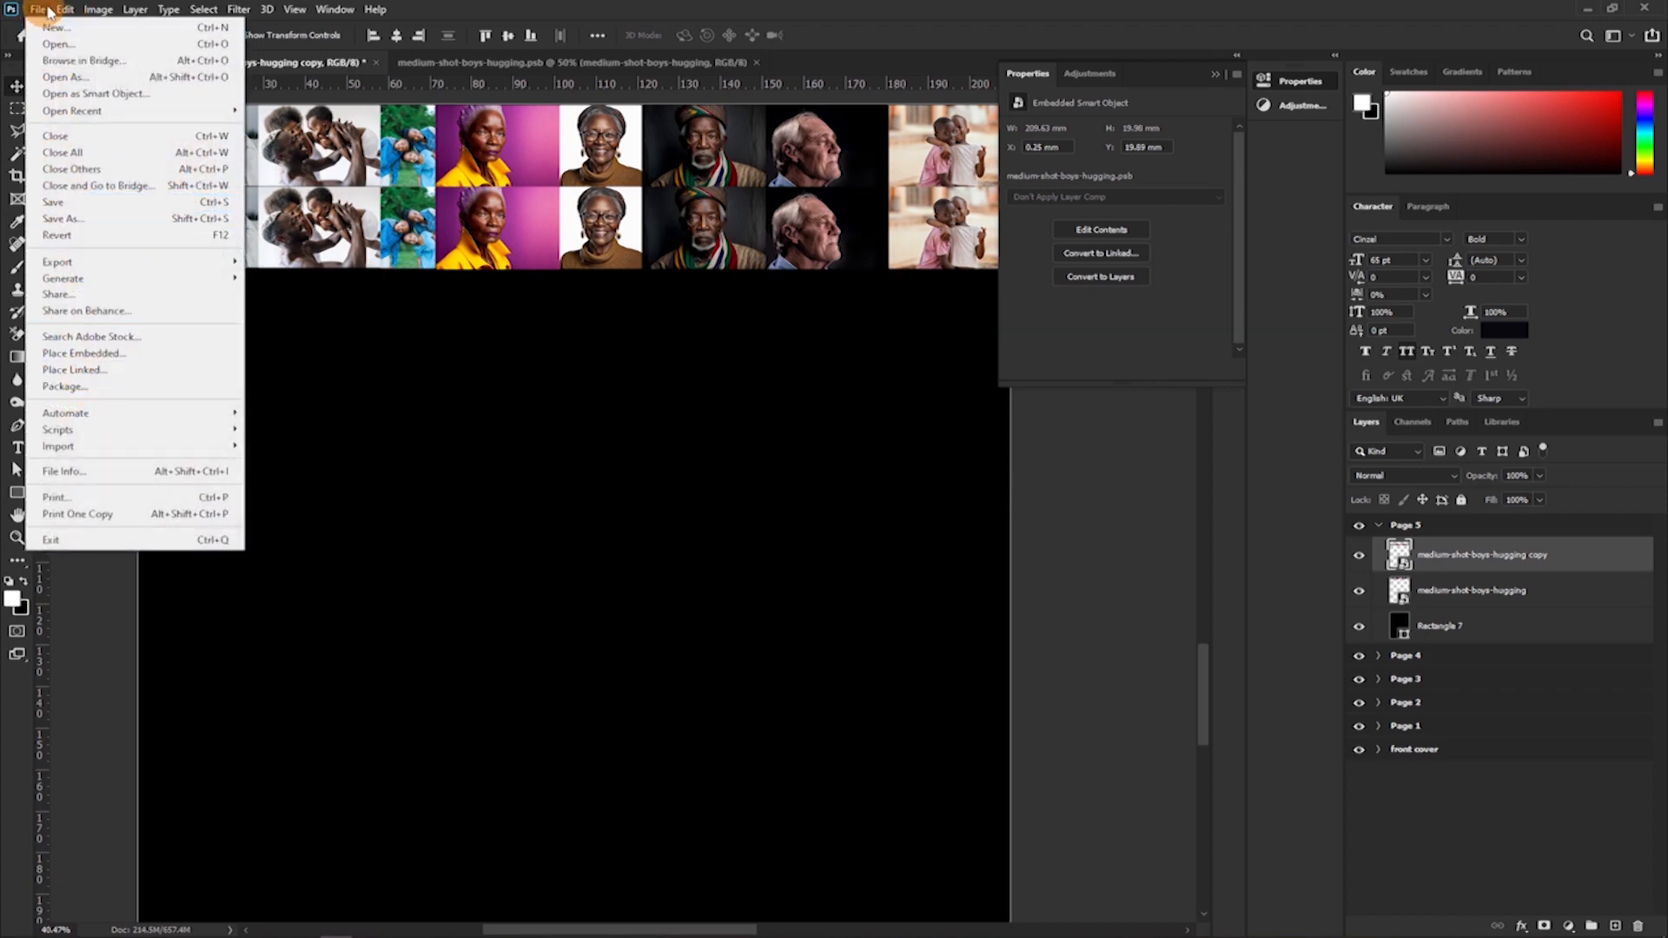
{"action": "mouse_move", "coordinate": [64, 9]}
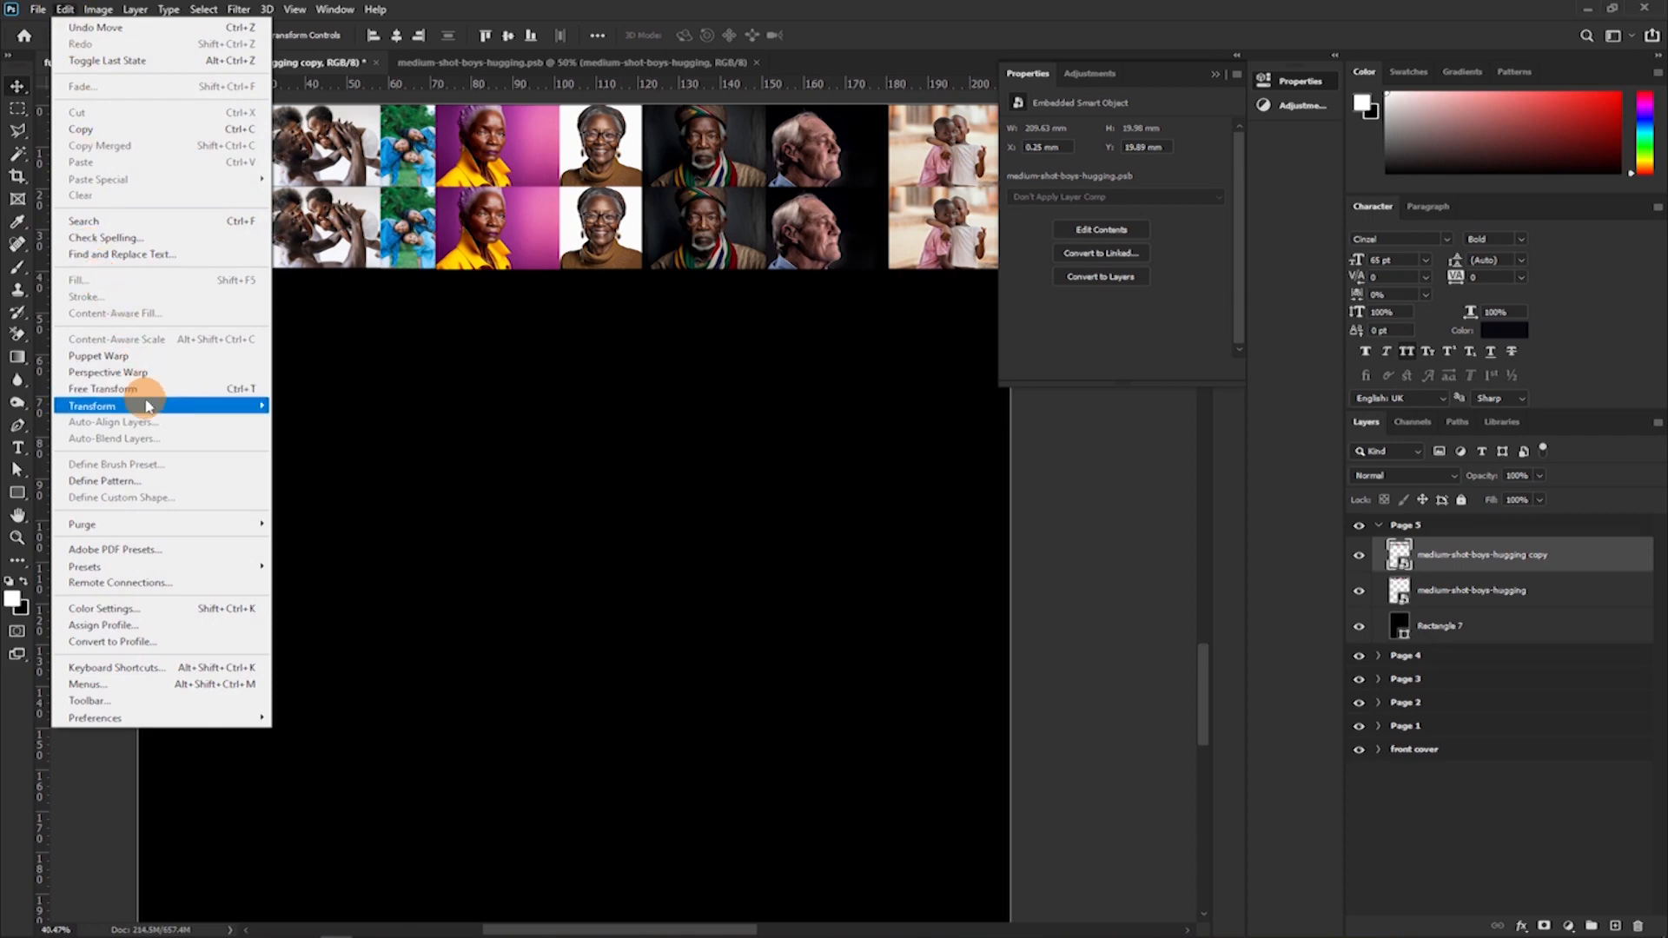
{"action": "mouse_move", "coordinate": [130, 404]}
{"action": "left_click", "coordinate": [319, 677]}
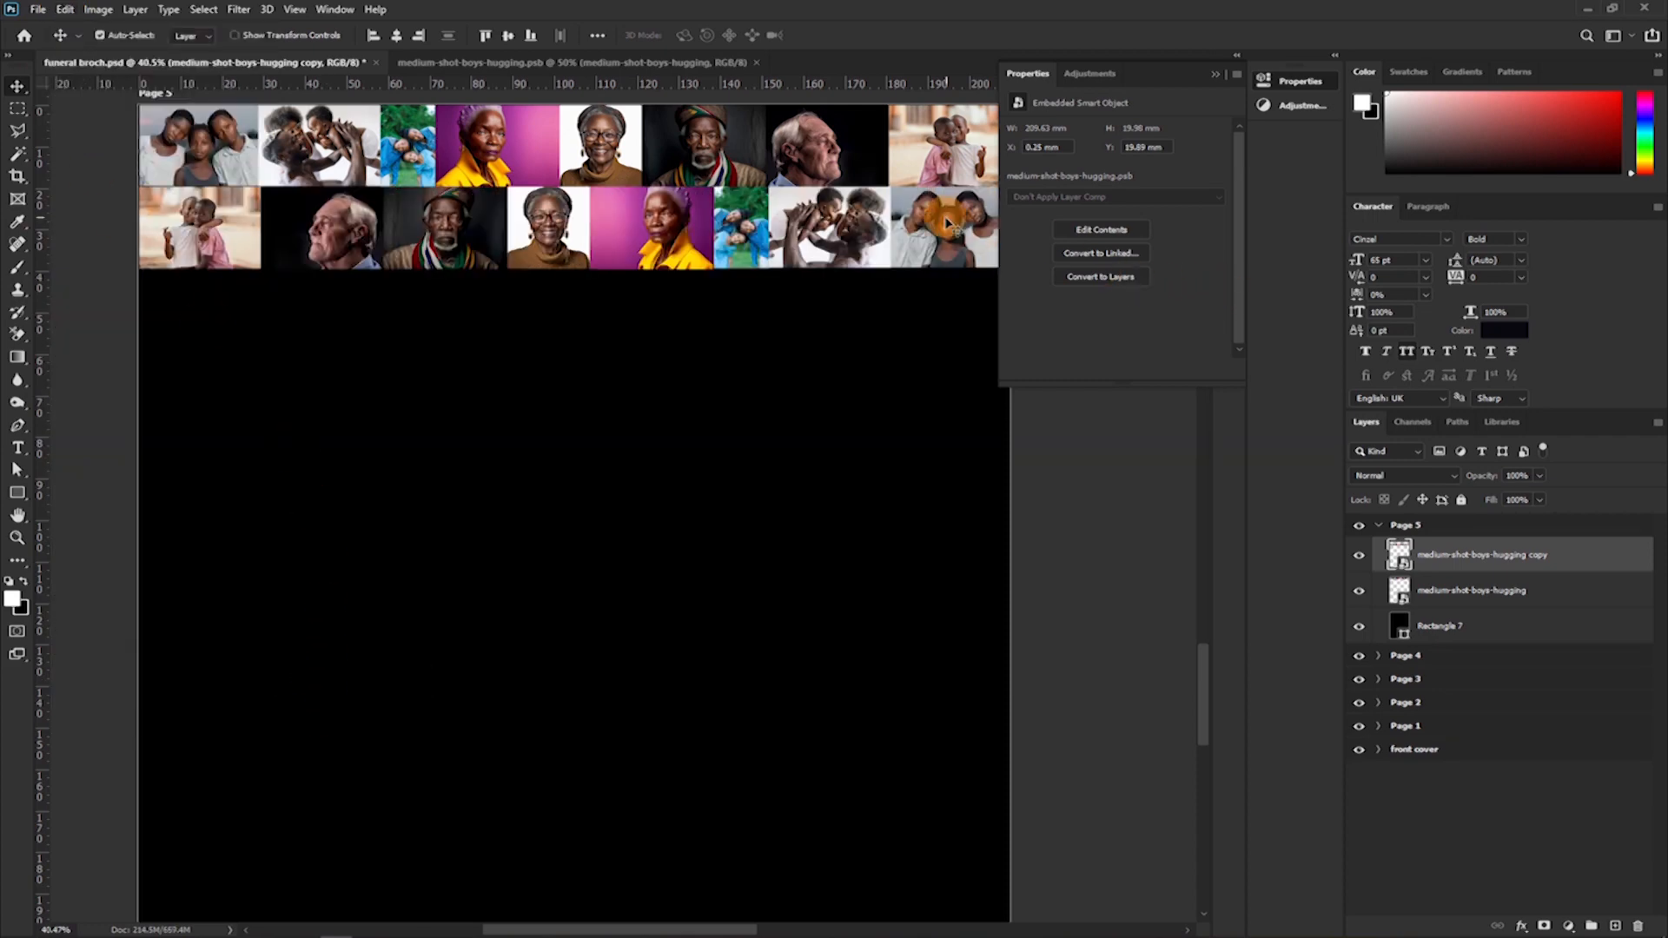
{"action": "left_click", "coordinate": [1216, 75]}
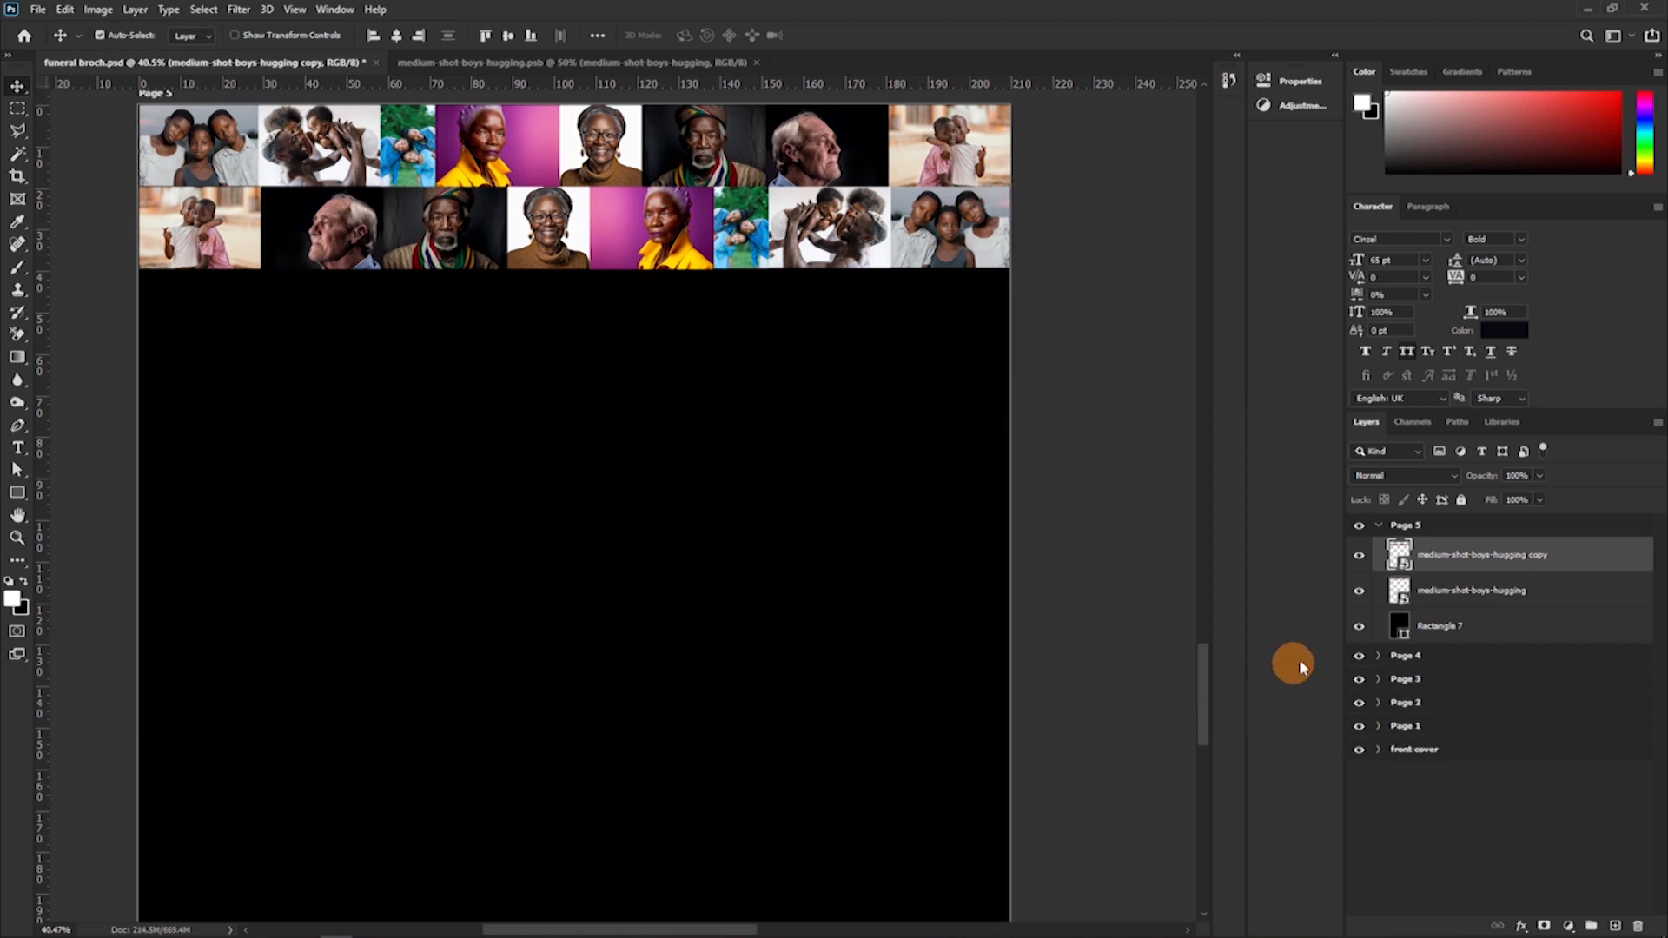
Duplicate the two photo rows together repeatedly and stack the copies downward until they fill Page 5.
{"action": "left_click", "coordinate": [1498, 606], "text": "ctrl"}
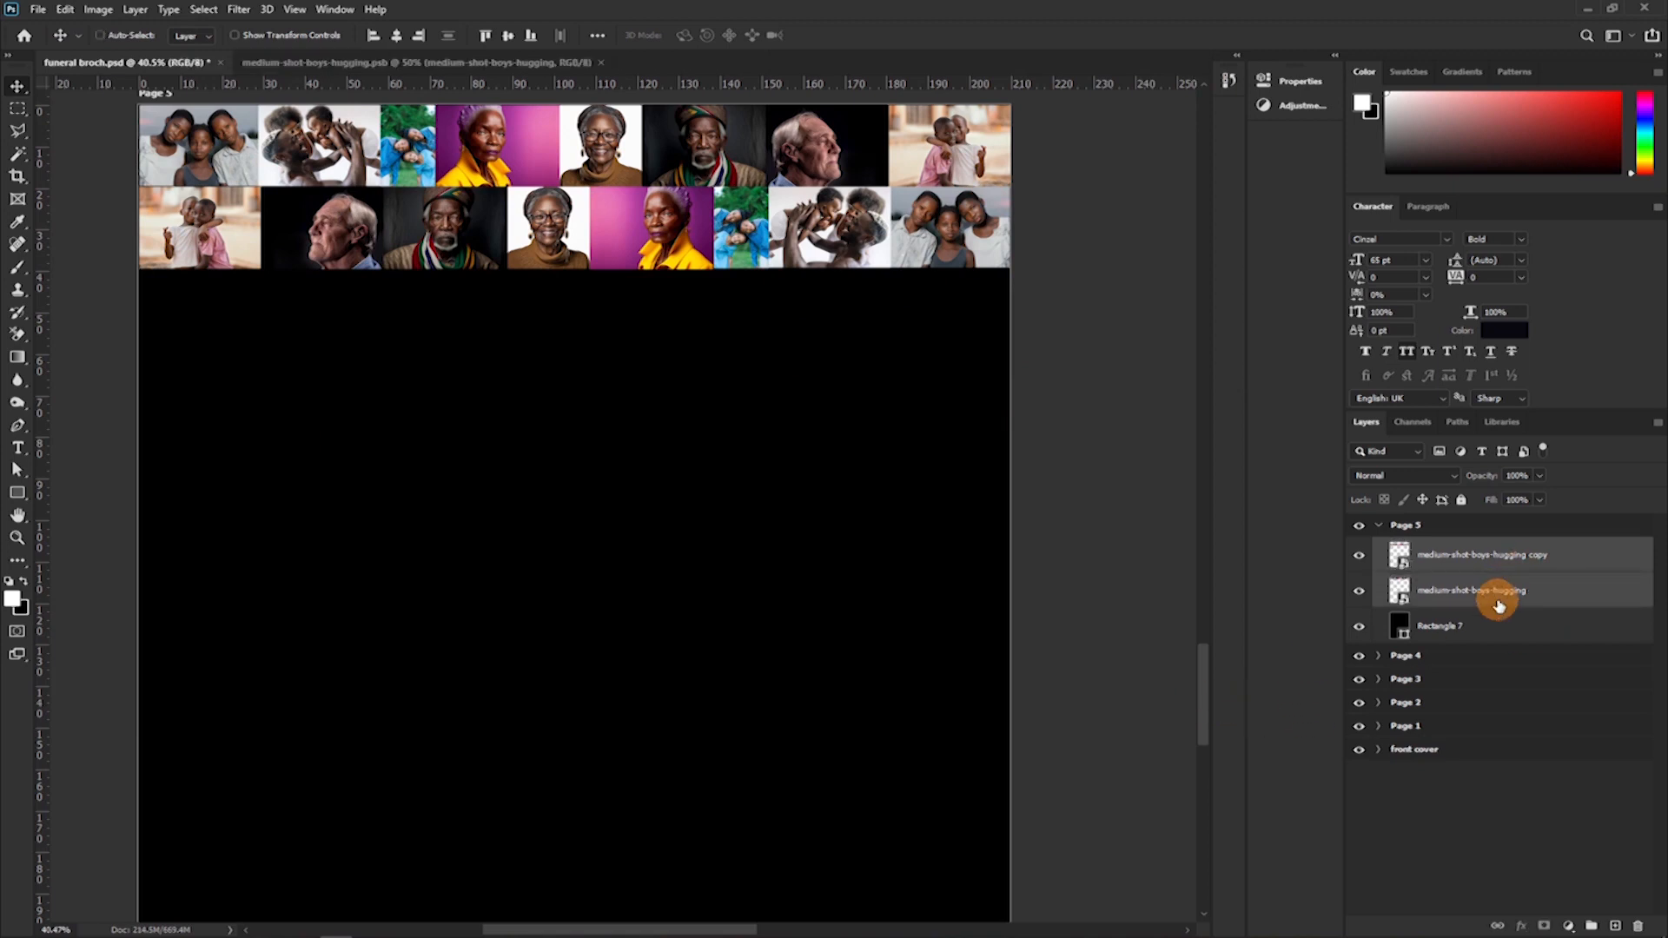
{"action": "key", "text": "ctrl+j"}
{"action": "left_click_drag", "start_coordinate": [997, 469], "coordinate": [618, 332]}
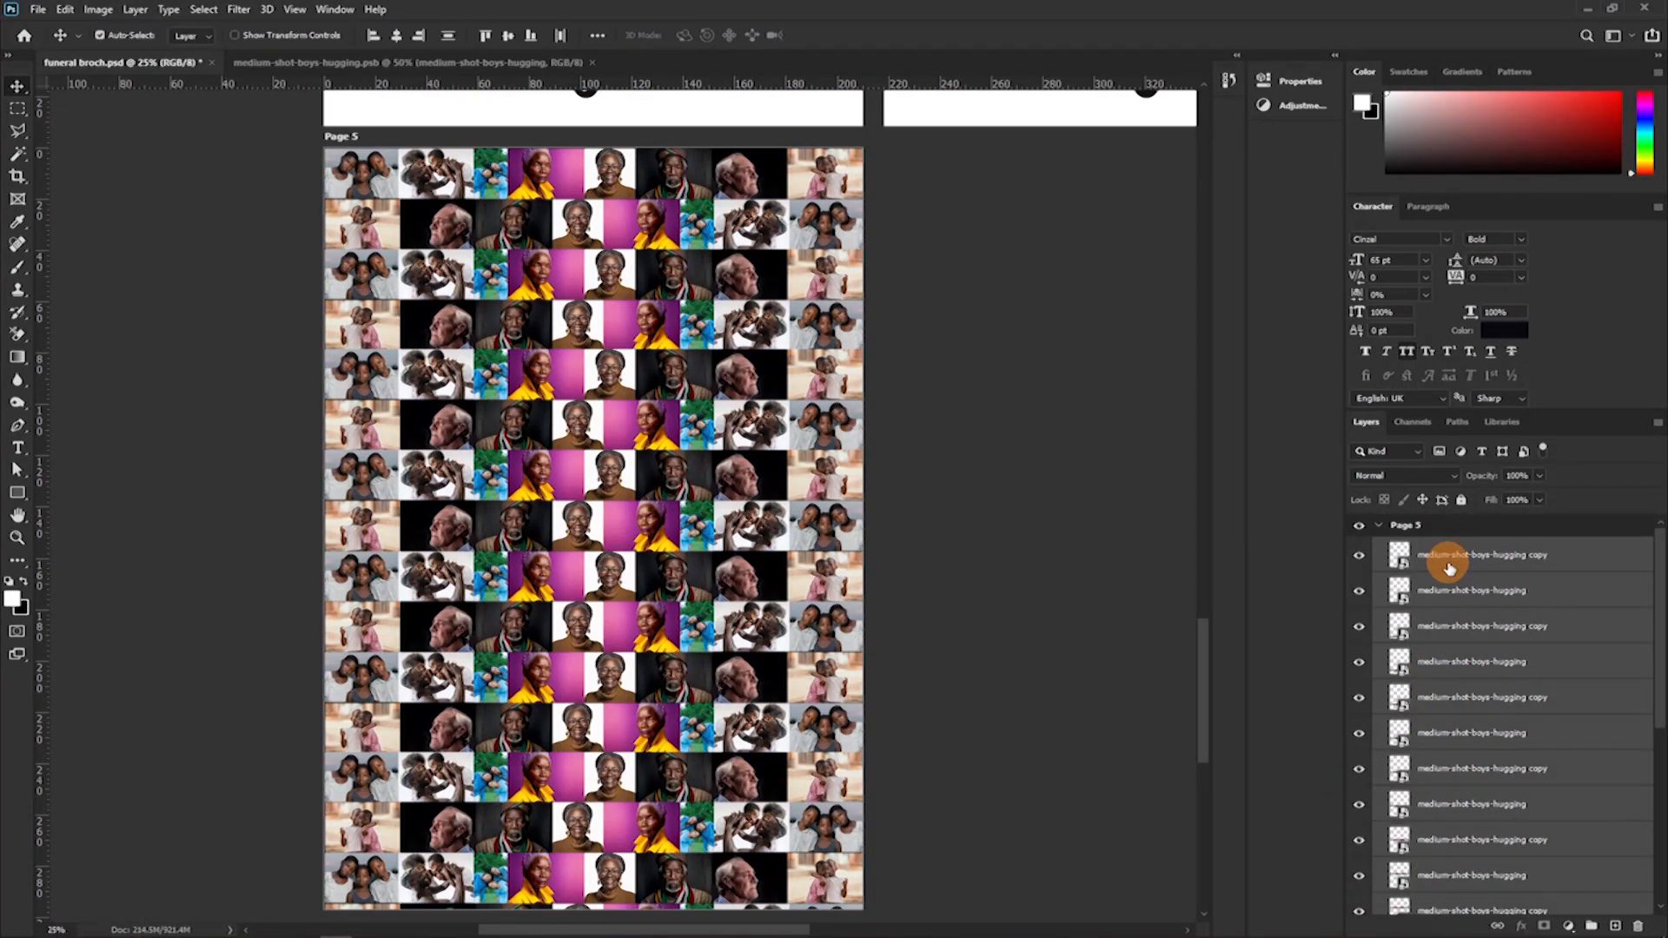
Merge all the photo rows into a single layer and shift the collage slightly upward on Page 5.
{"action": "right_click", "coordinate": [1448, 566]}
{"action": "left_click", "coordinate": [1347, 695]}
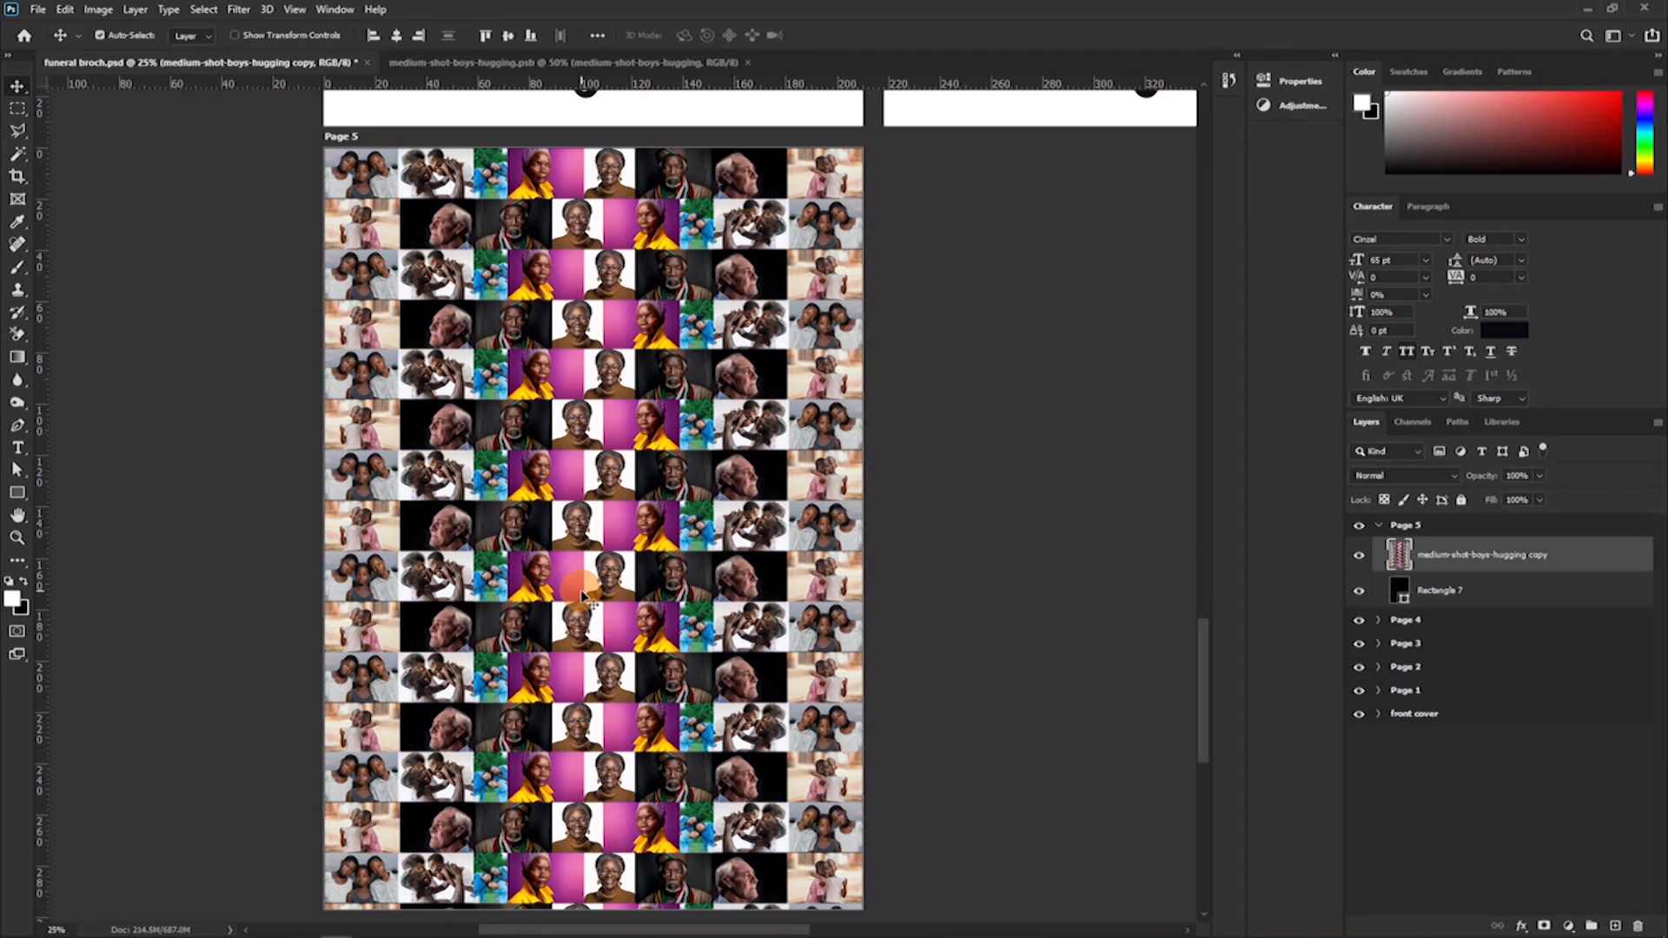
{"action": "left_click", "coordinate": [543, 62]}
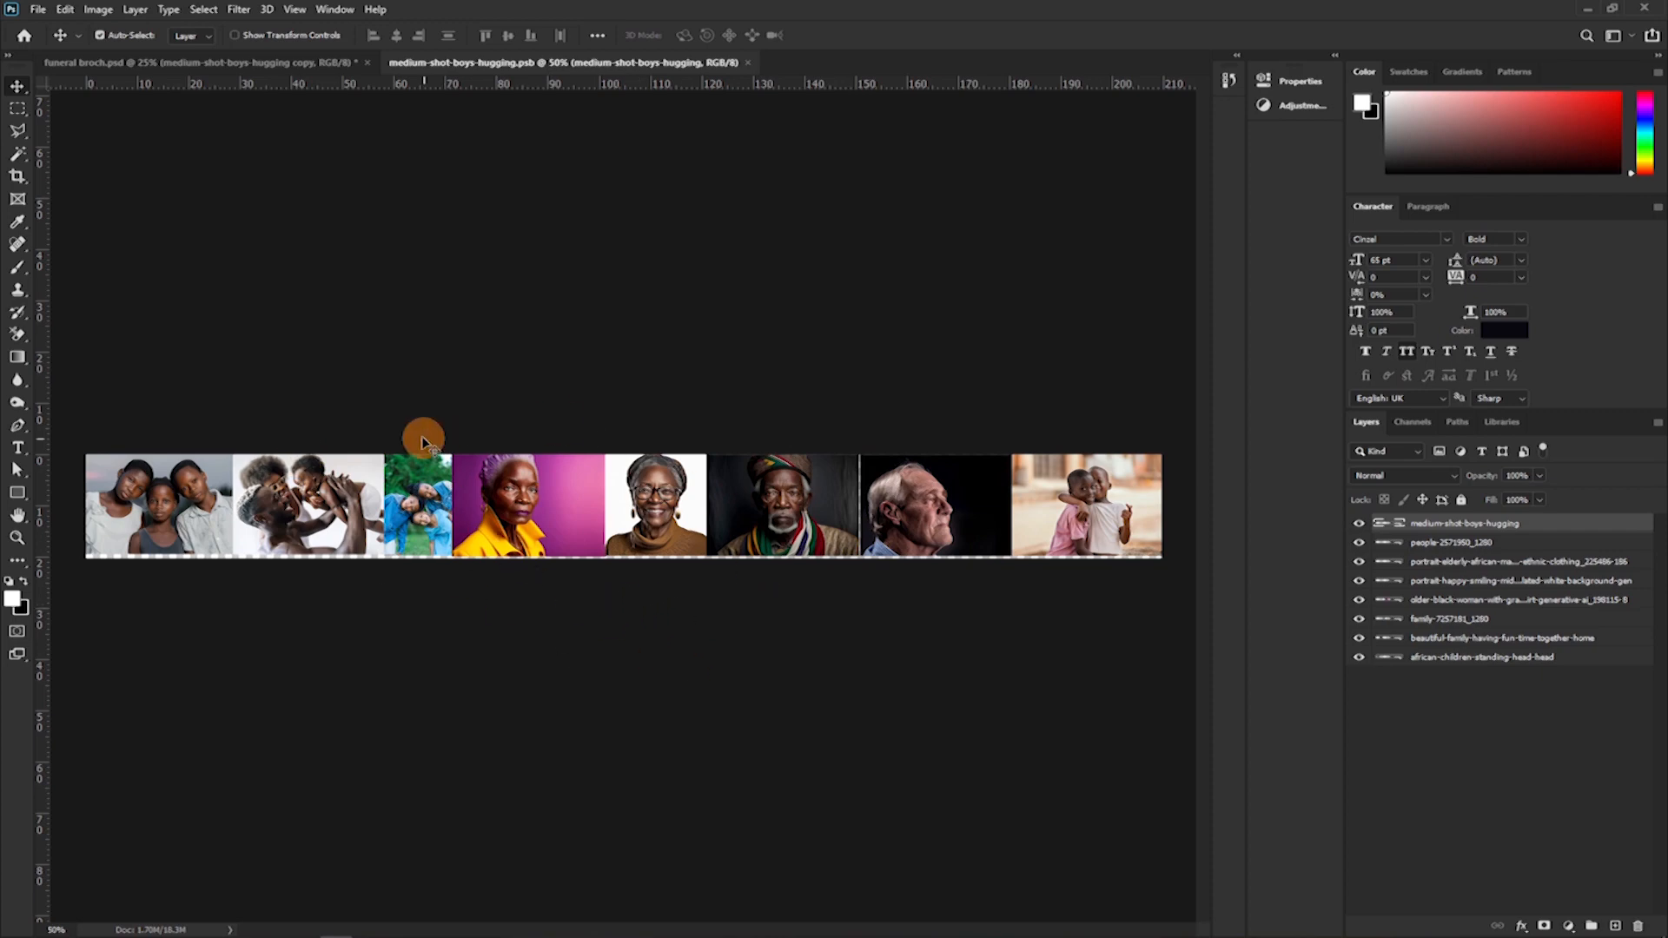
{"action": "left_click", "coordinate": [263, 64]}
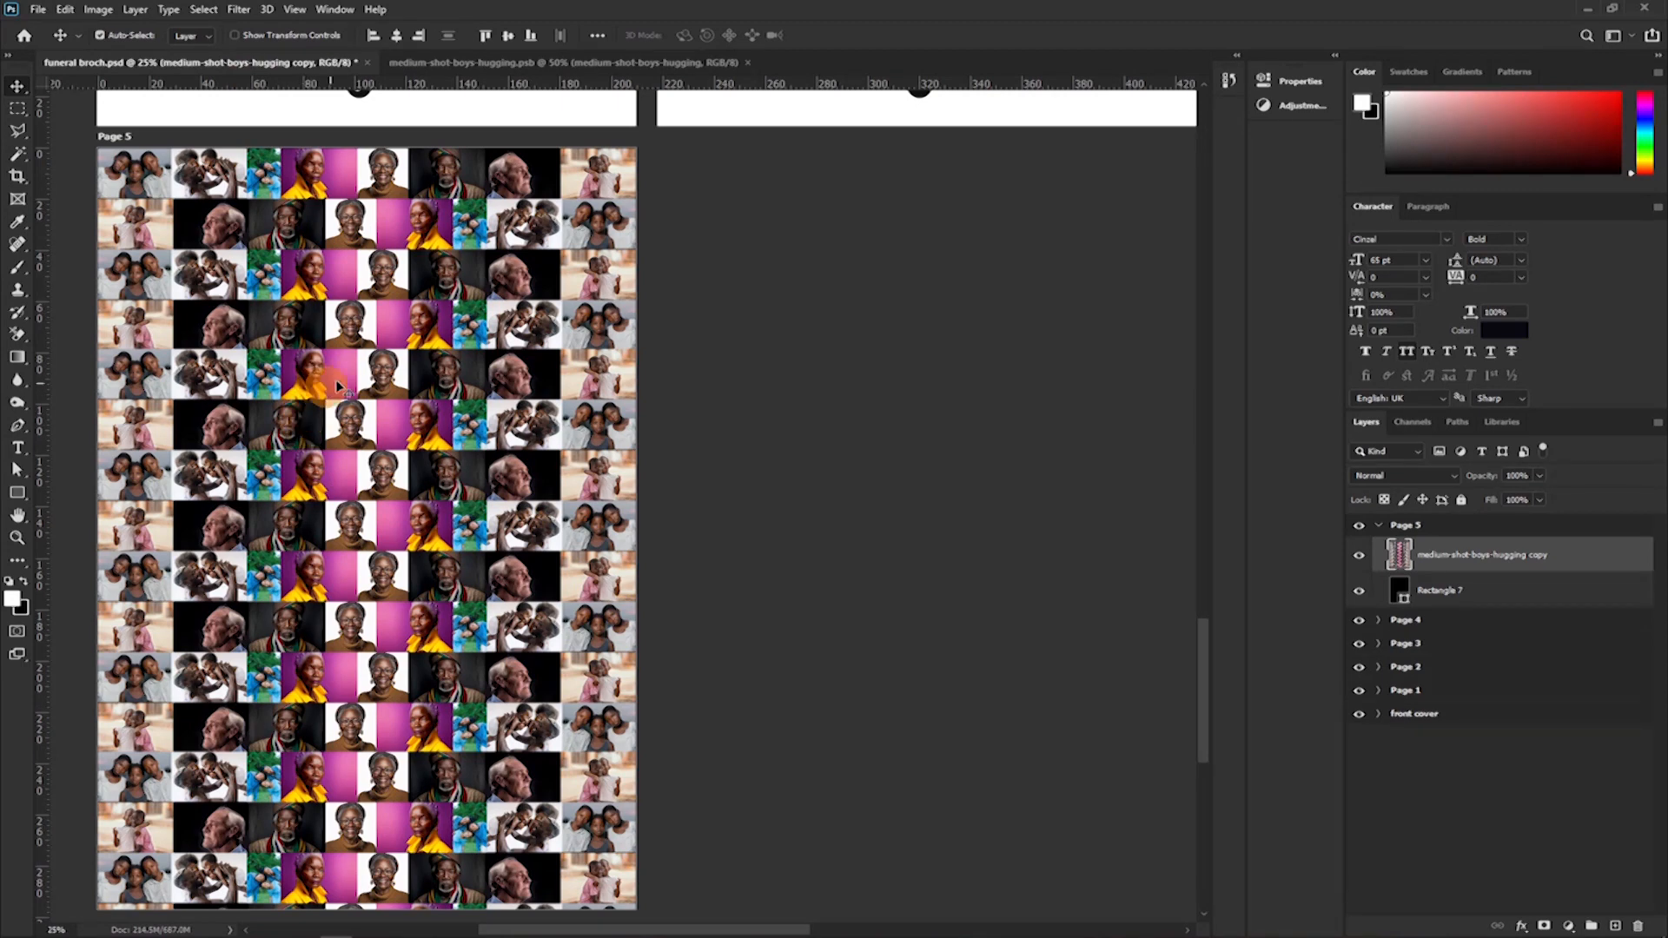
{"action": "left_click_drag", "start_coordinate": [358, 392], "coordinate": [353, 362]}
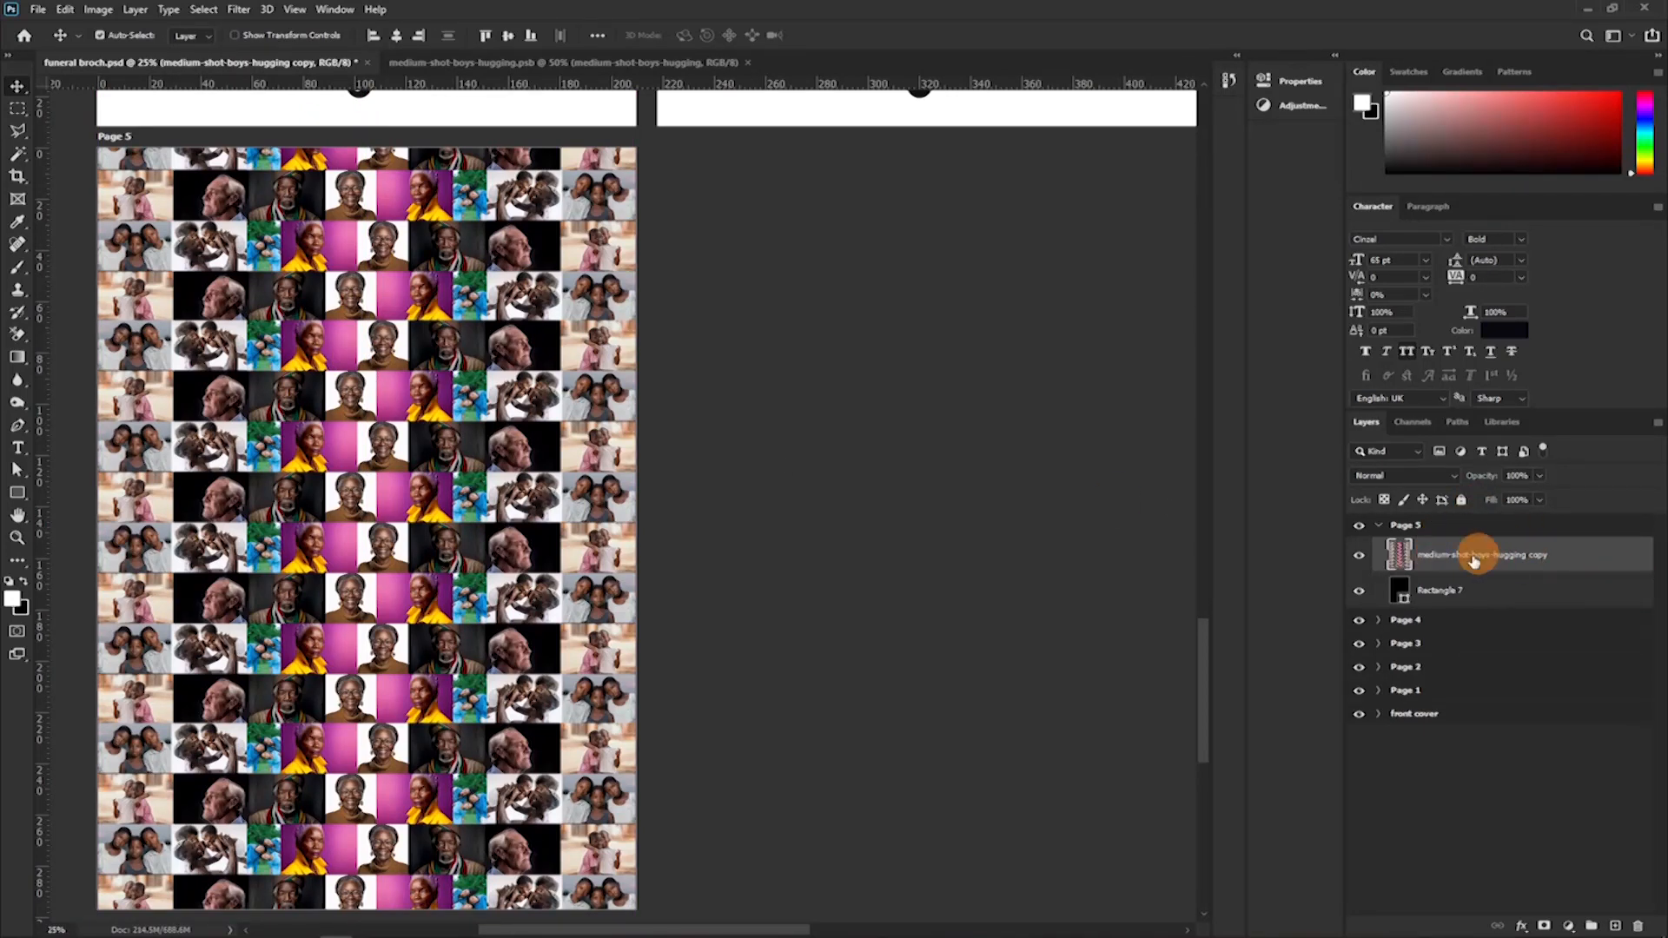
Set the photo collage layer's blend mode to Luminosity and its opacity to 20%.
{"action": "left_click", "coordinate": [1371, 478]}
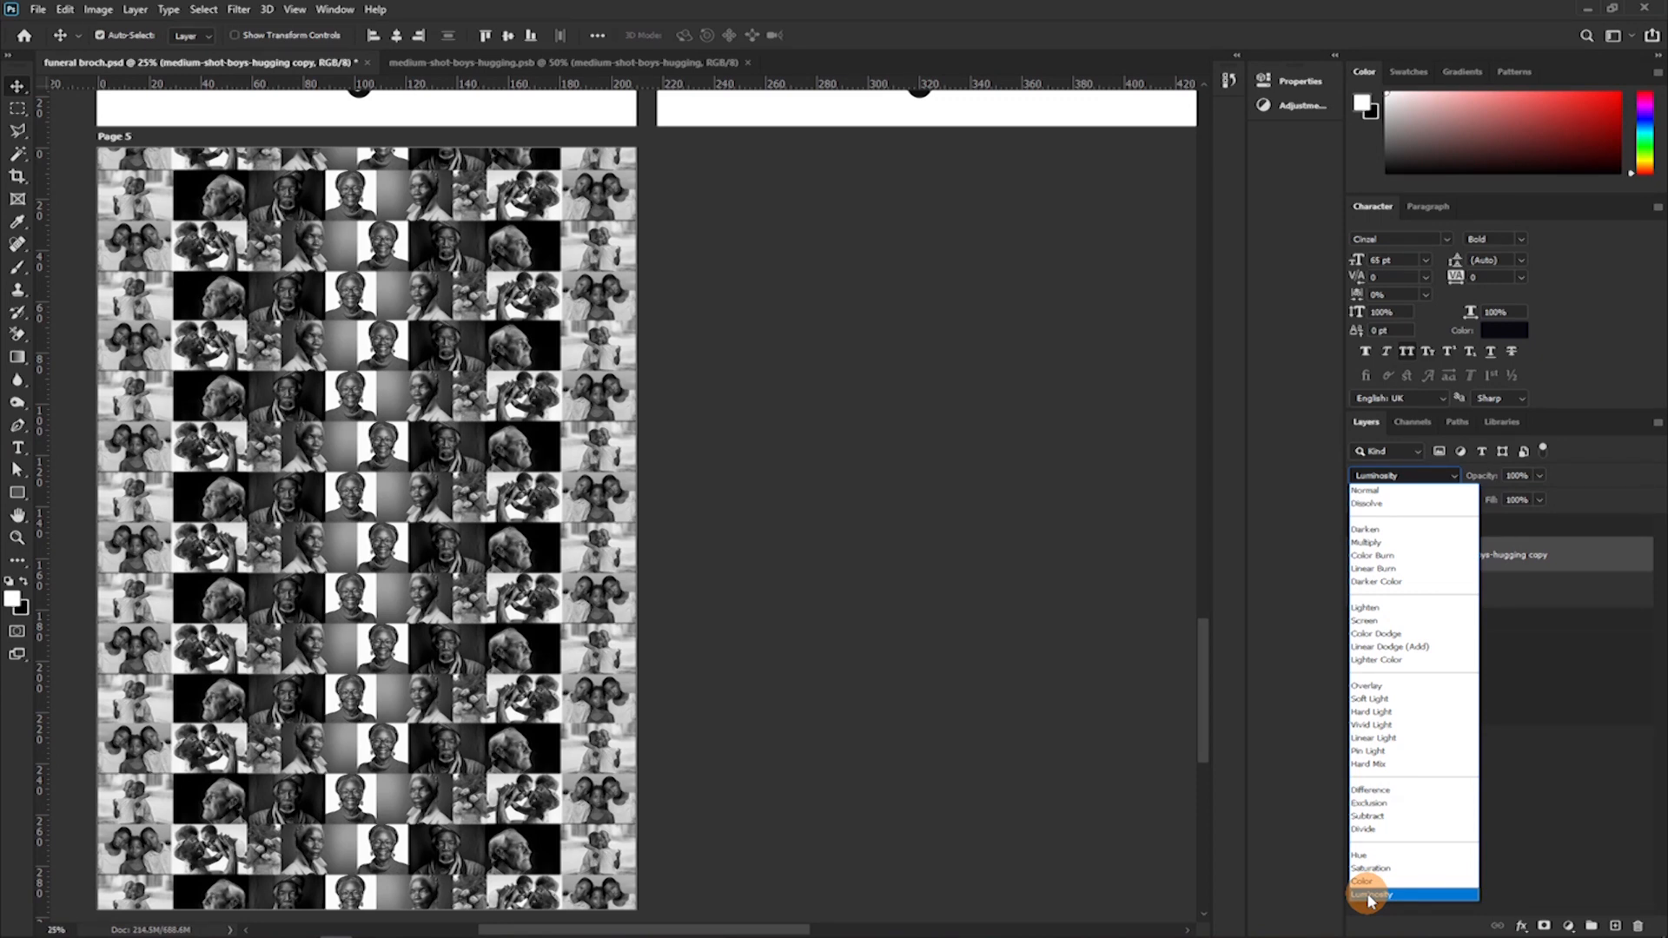
{"action": "left_click", "coordinate": [1368, 895]}
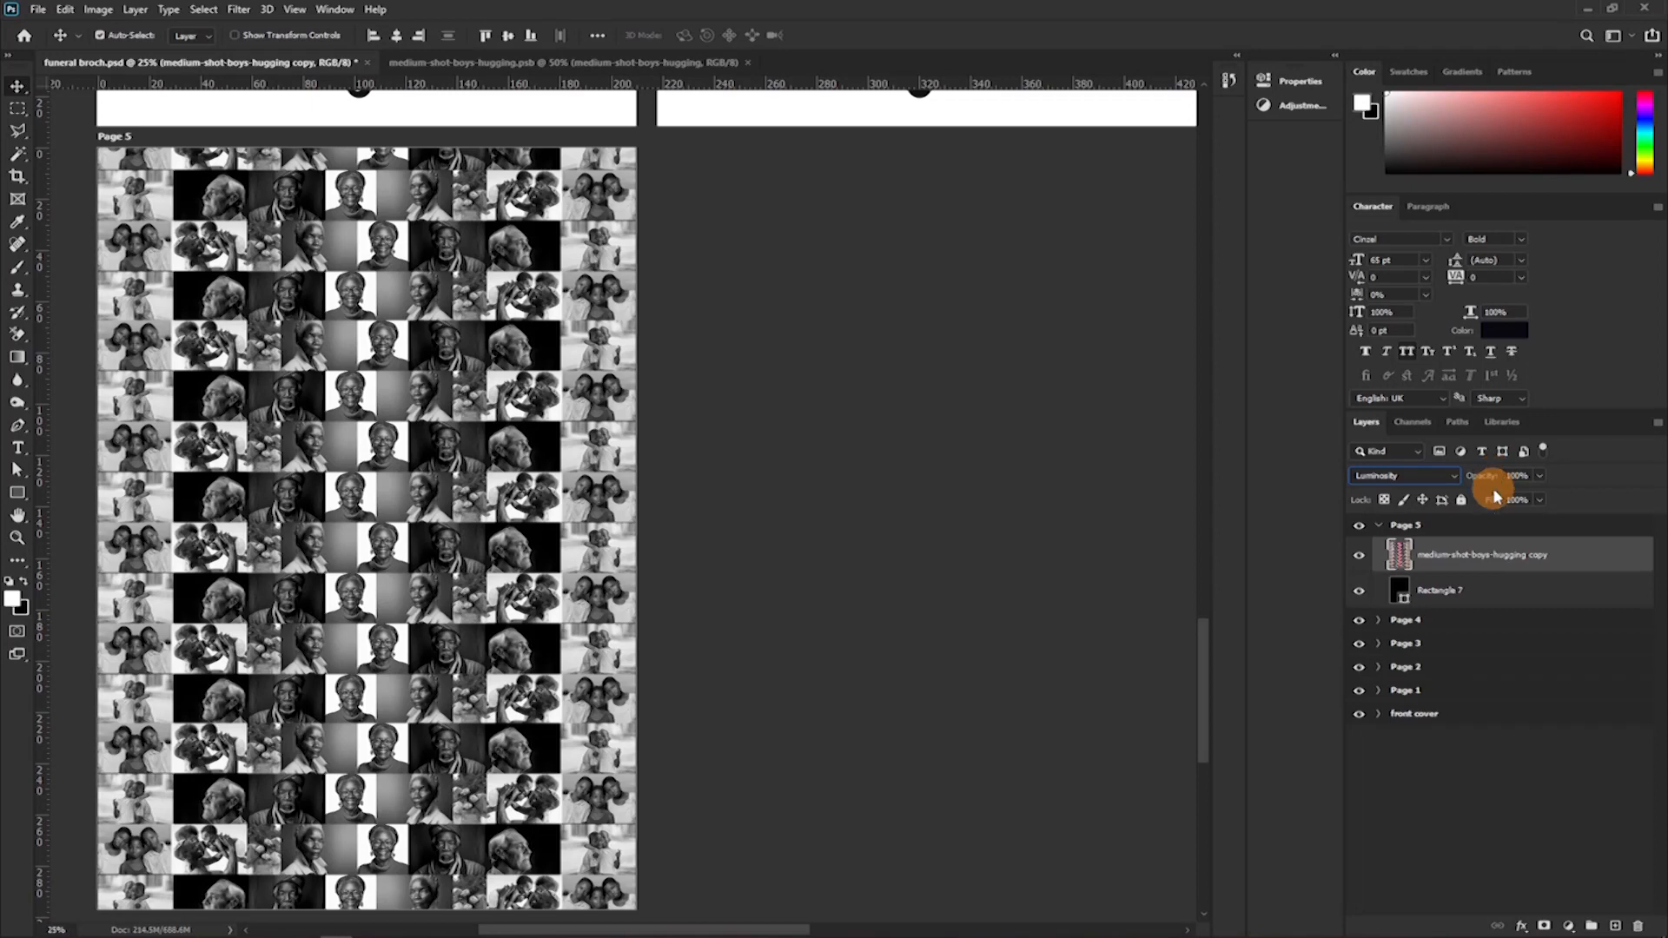
{"action": "type", "text": "46"}
{"action": "key", "text": "Return"}
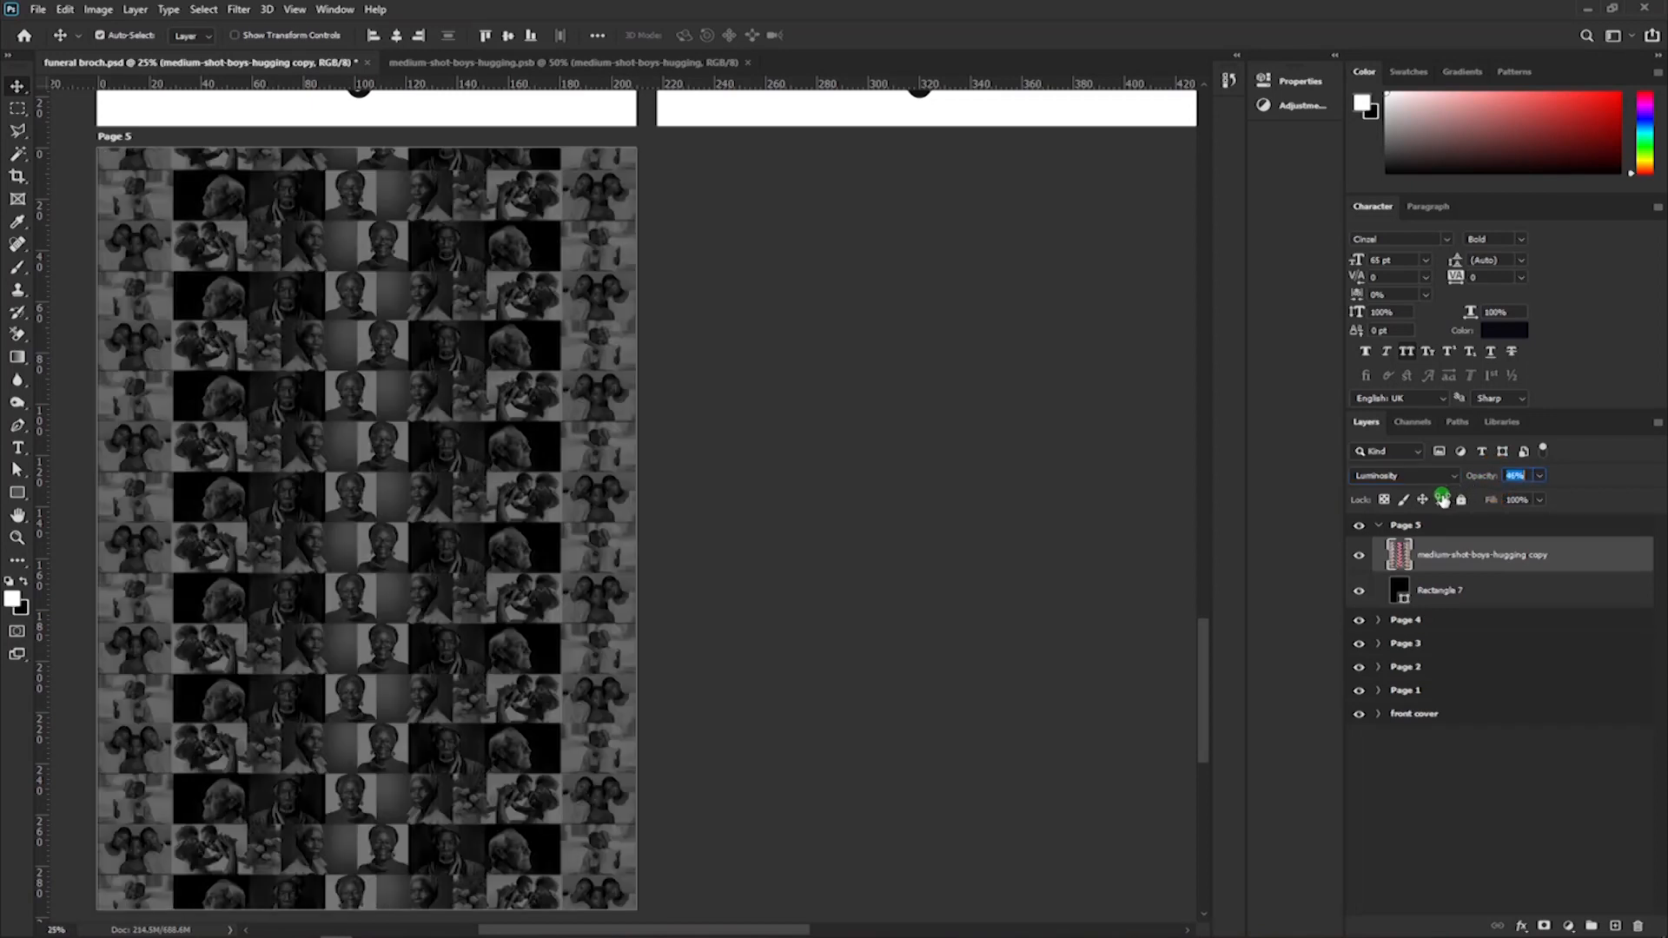
{"action": "type", "text": "29"}
{"action": "key", "text": "Return"}
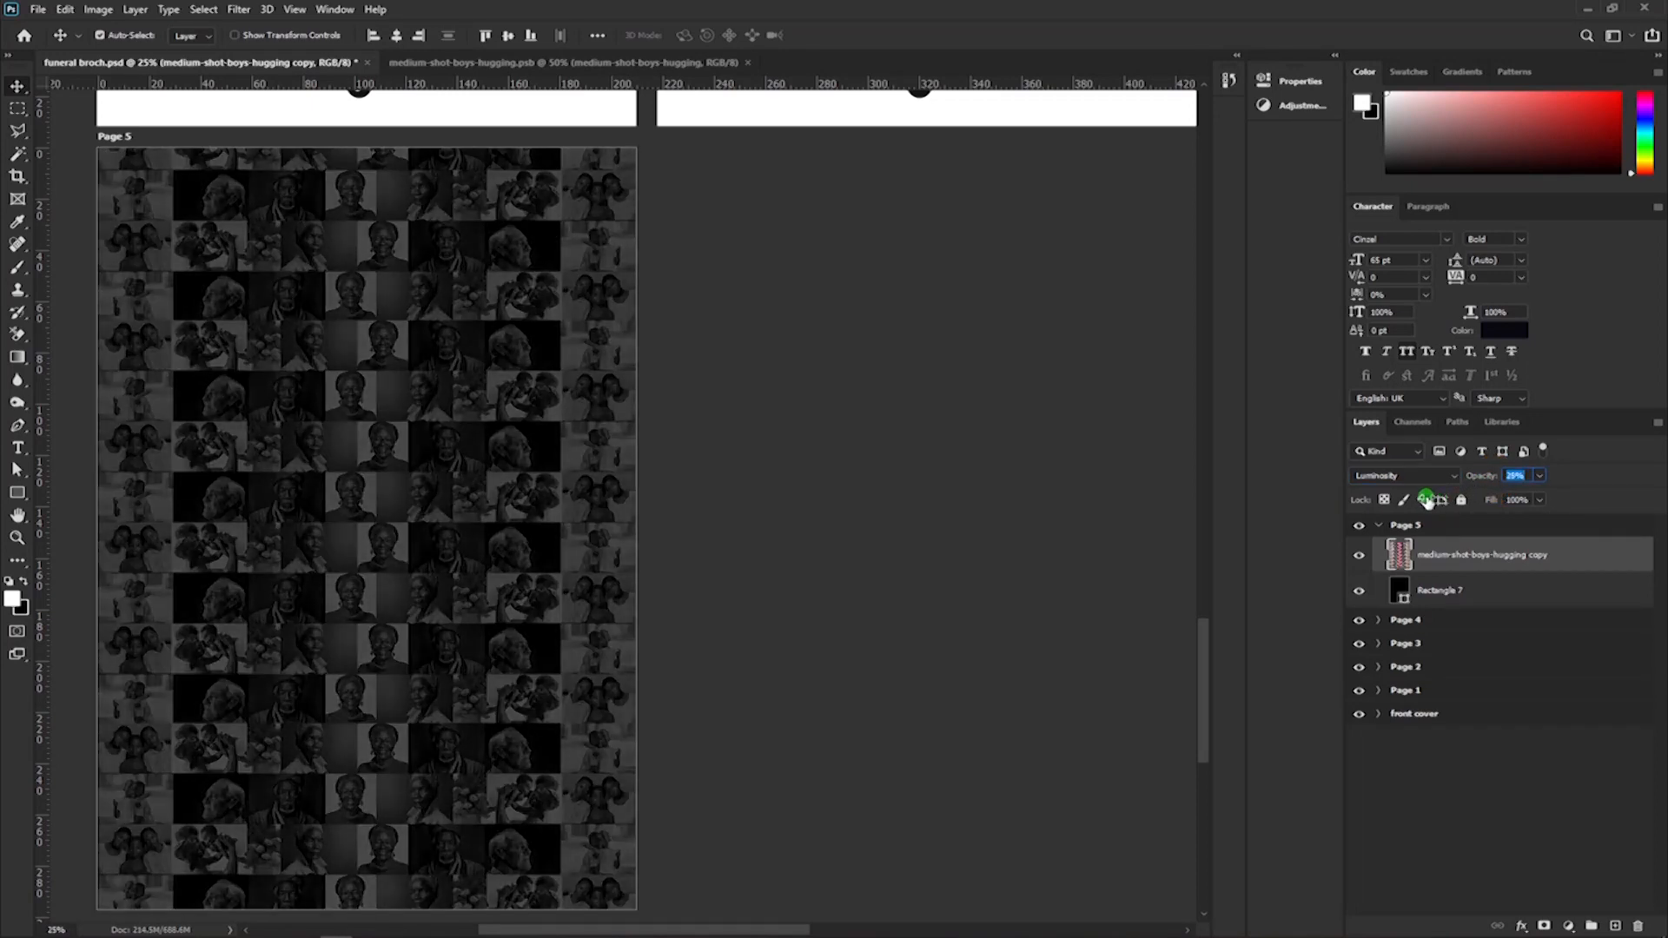
{"action": "type", "text": "16"}
{"action": "key", "text": "Return"}
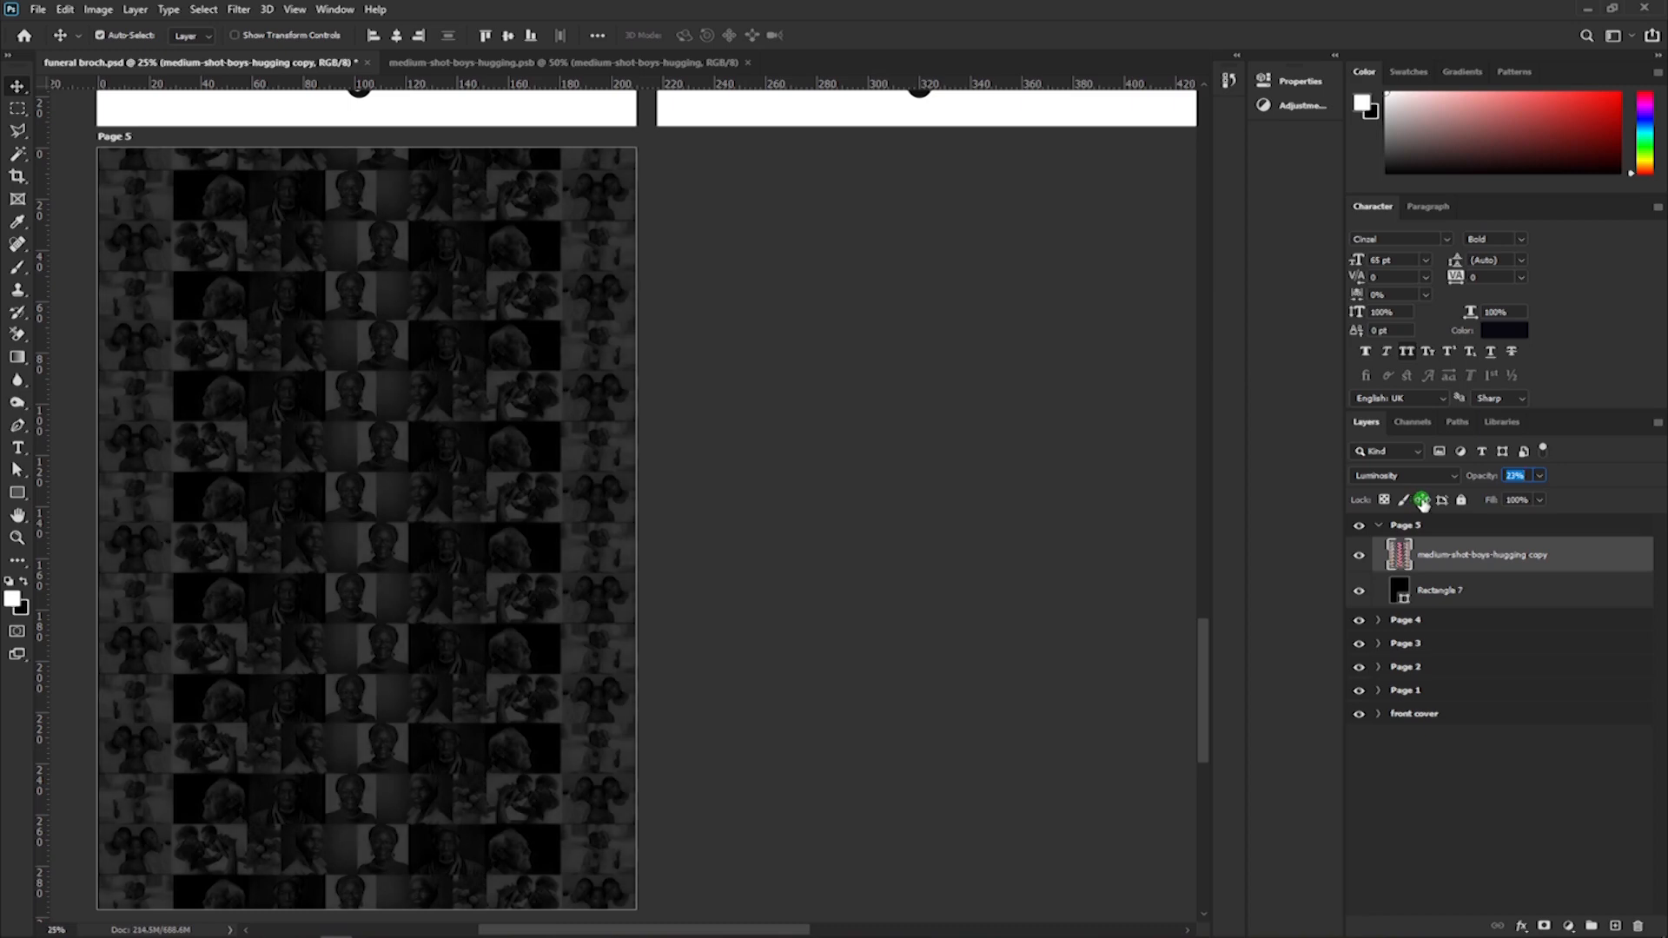
{"action": "left_click", "coordinate": [1400, 501]}
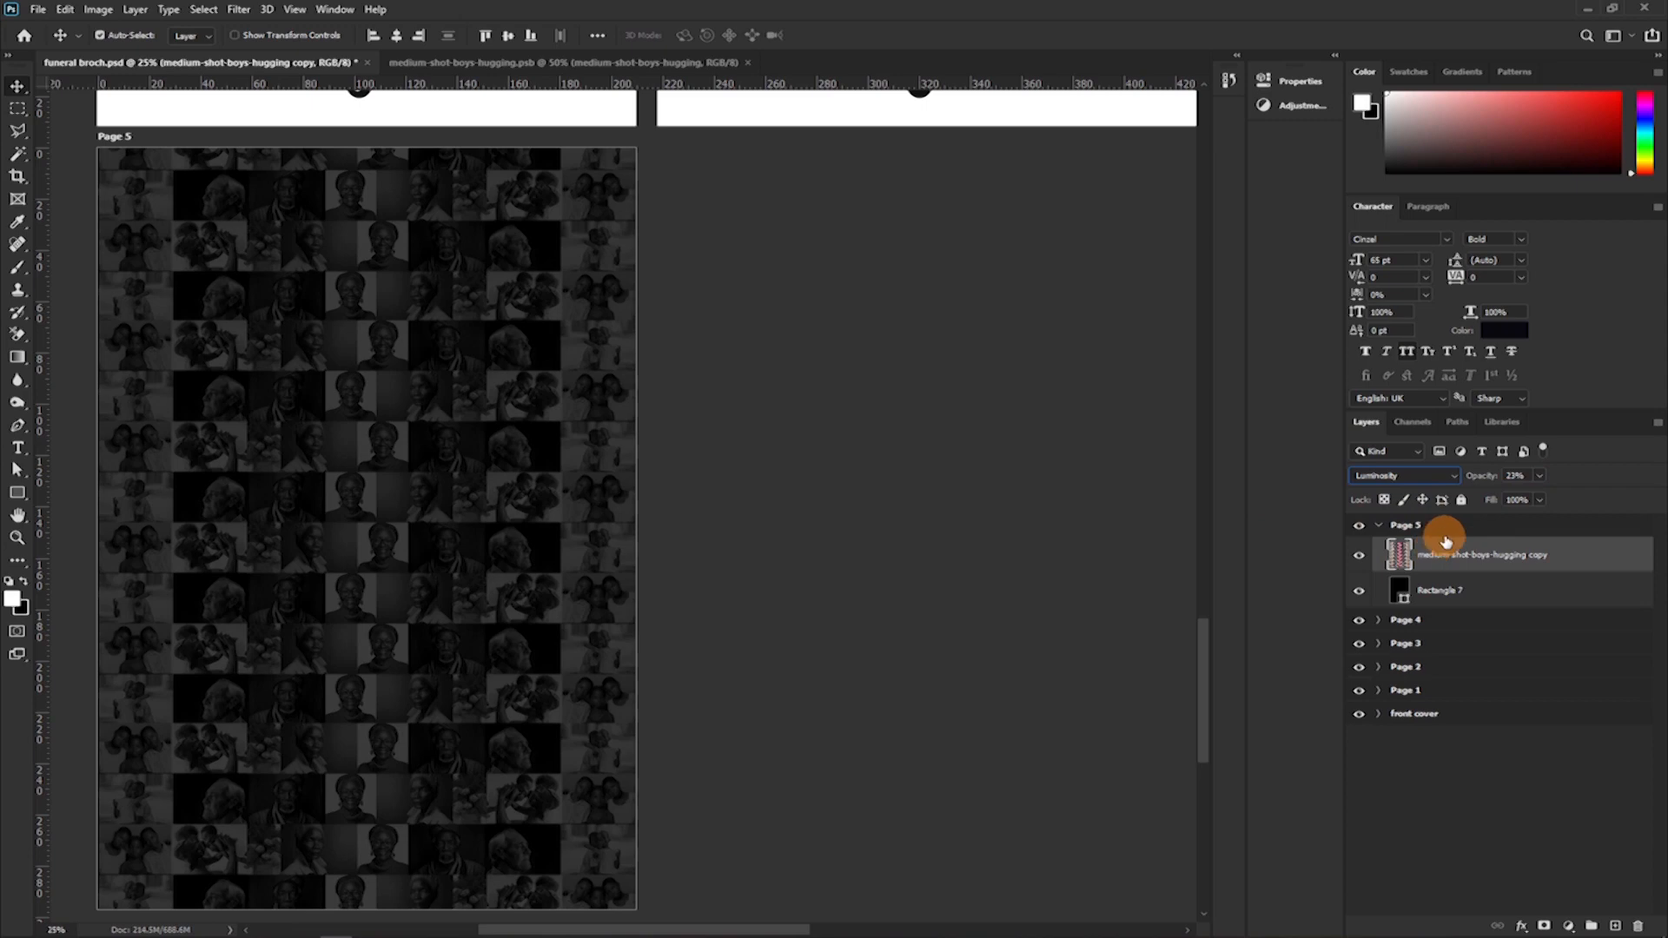
{"action": "left_click", "coordinate": [1513, 475]}
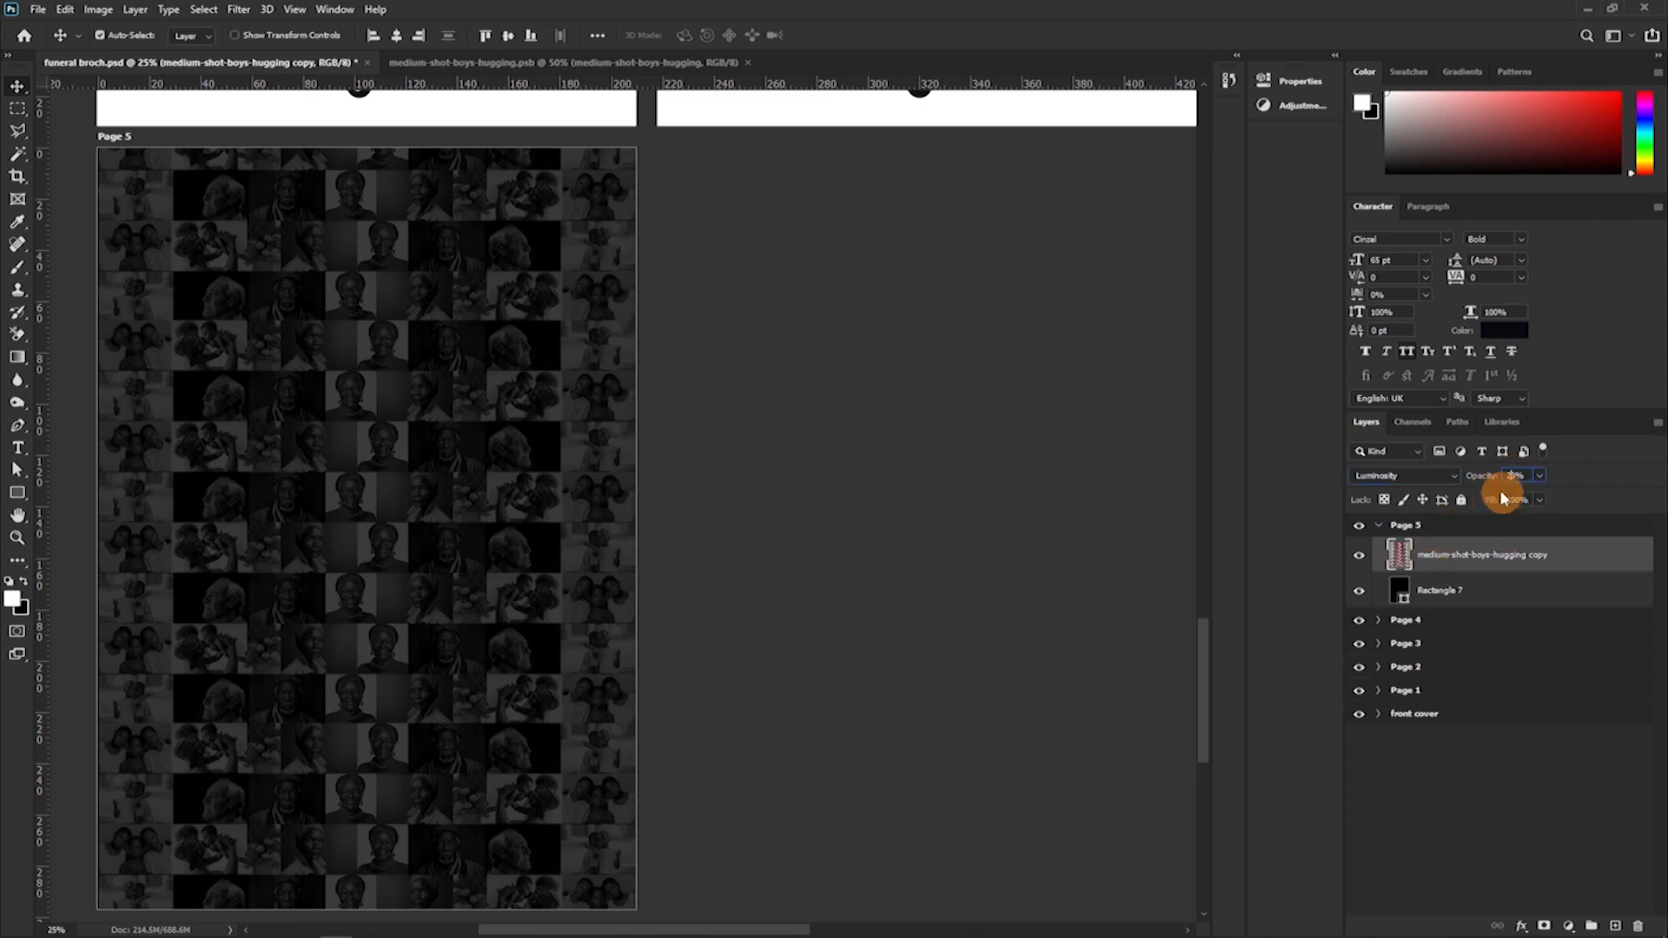
{"action": "type", "text": "2"}
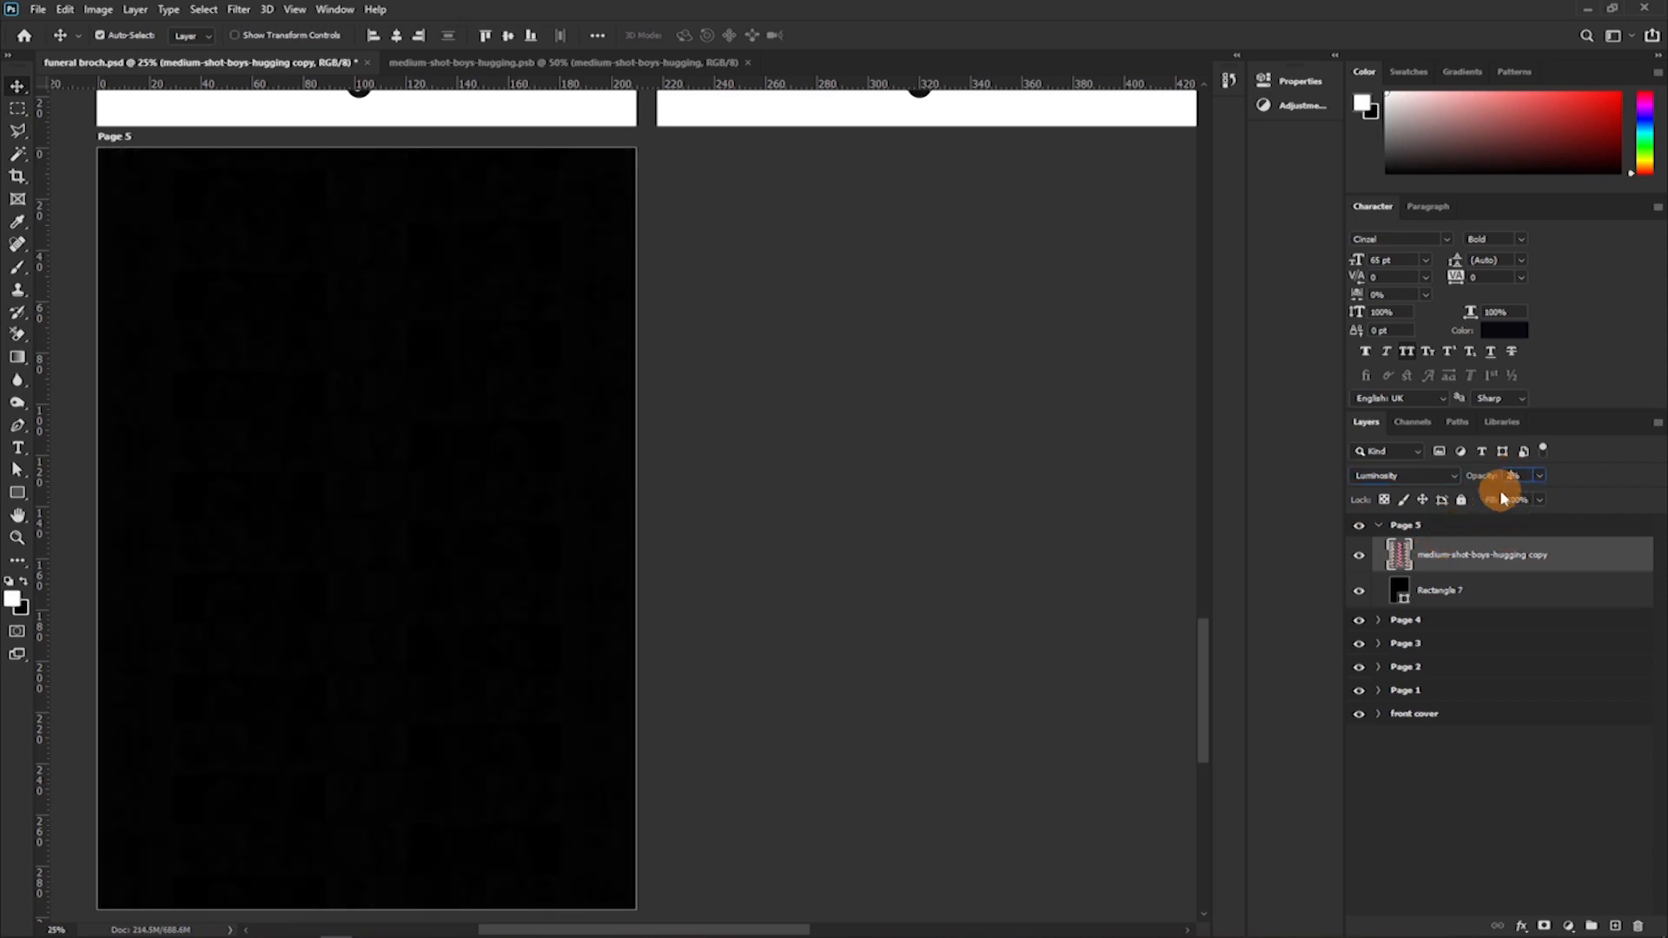
{"action": "type", "text": "0"}
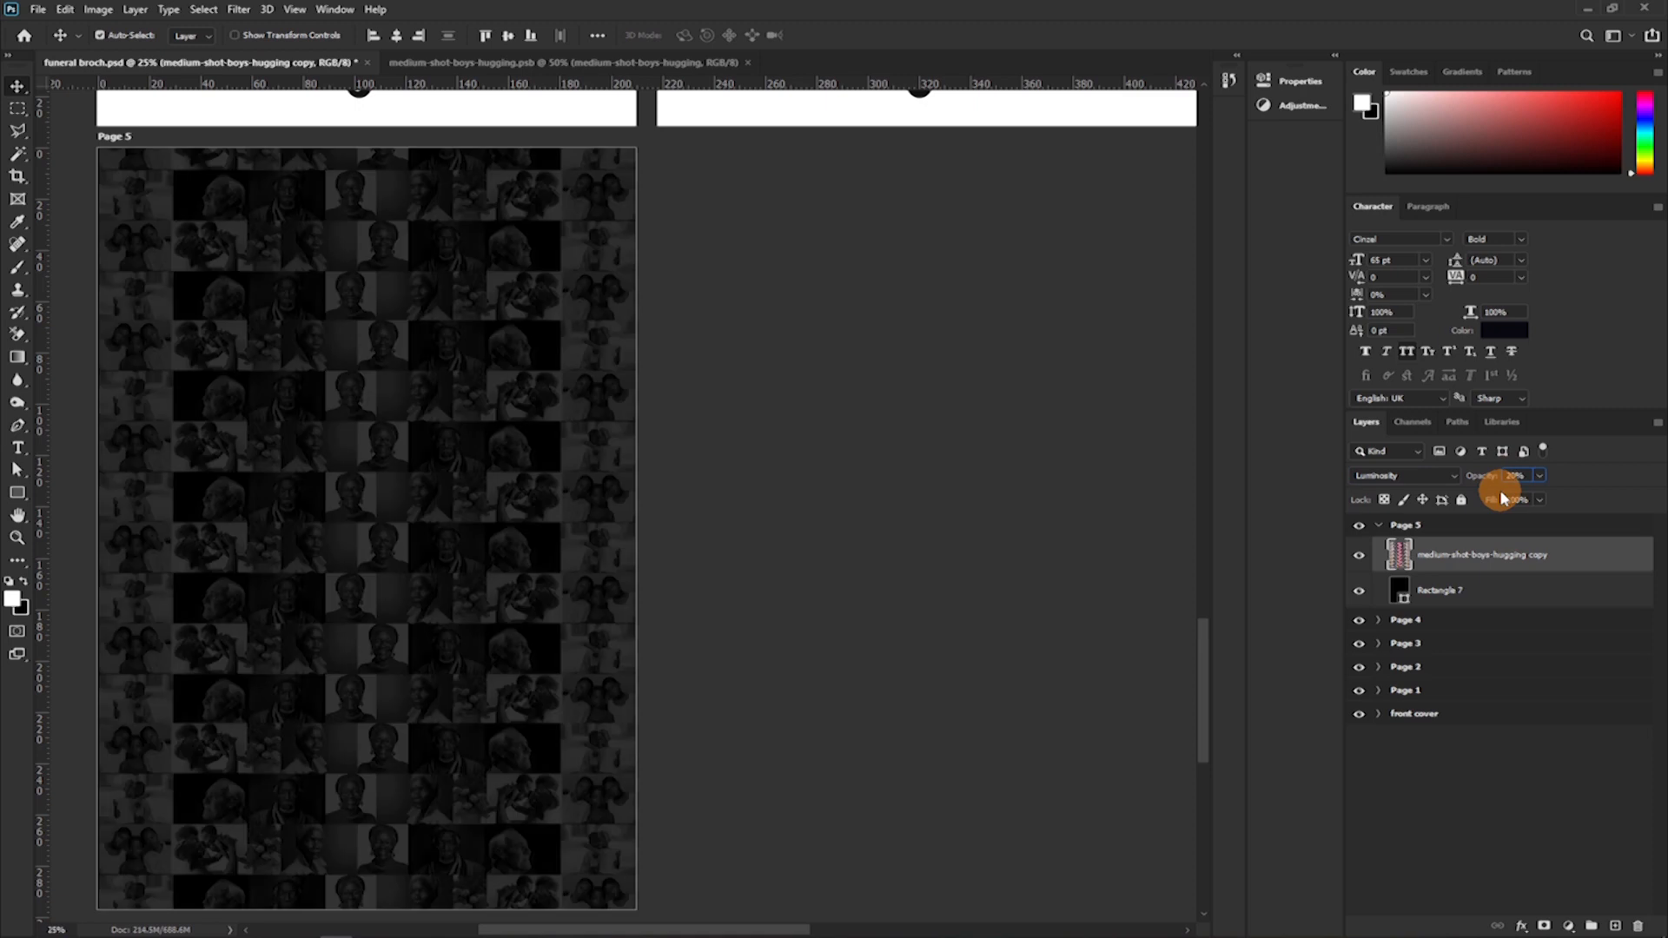
{"action": "key", "text": "Return"}
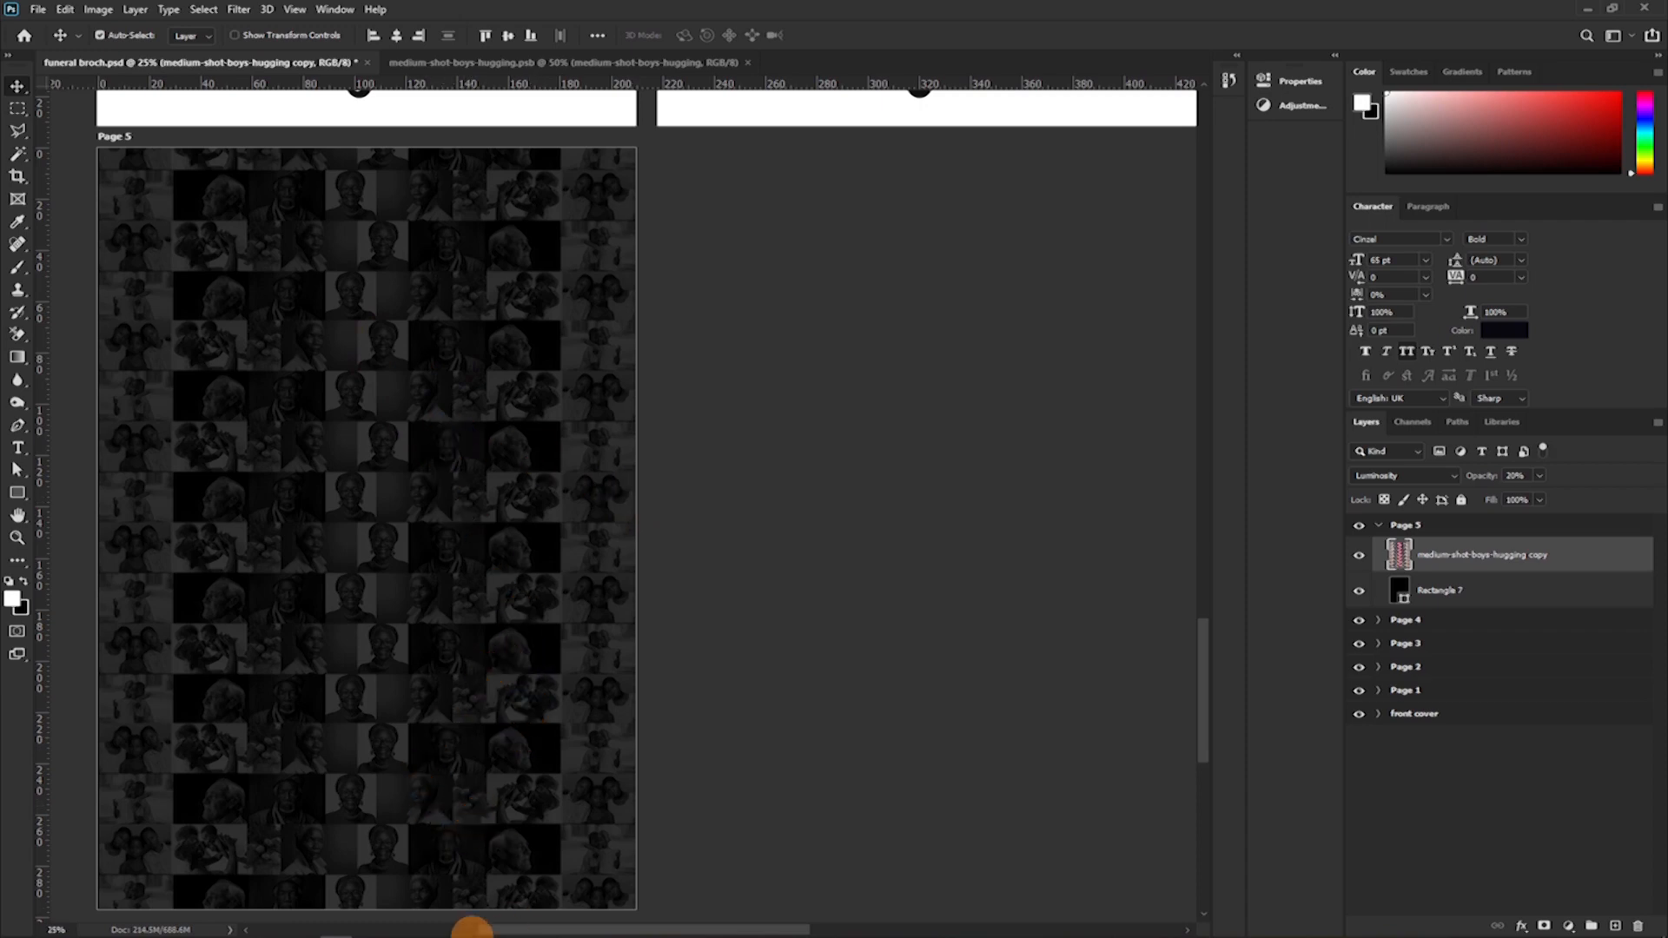
Place the bearded man's portrait from the stock pics folder on Page 5 and scale it to about 955%, nearly filling the page.
{"action": "mouse_move", "coordinate": [432, 928]}
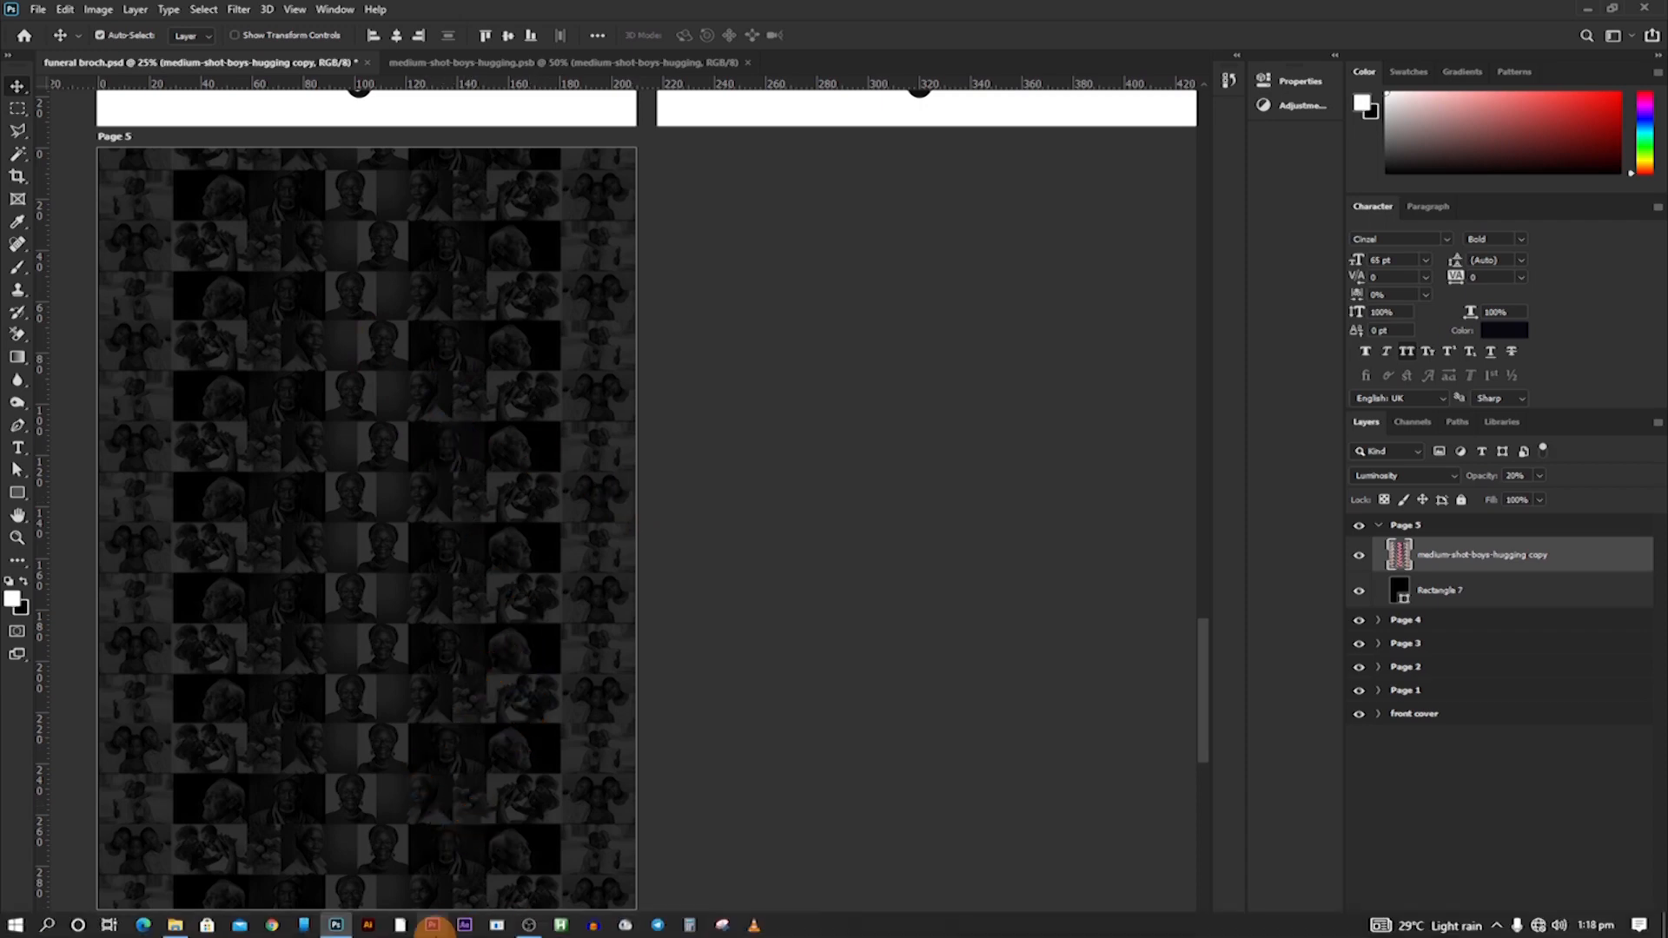
{"action": "left_click", "coordinate": [175, 926]}
{"action": "scroll", "coordinate": [640, 383], "scroll_direction": "up", "scroll_amount": 2}
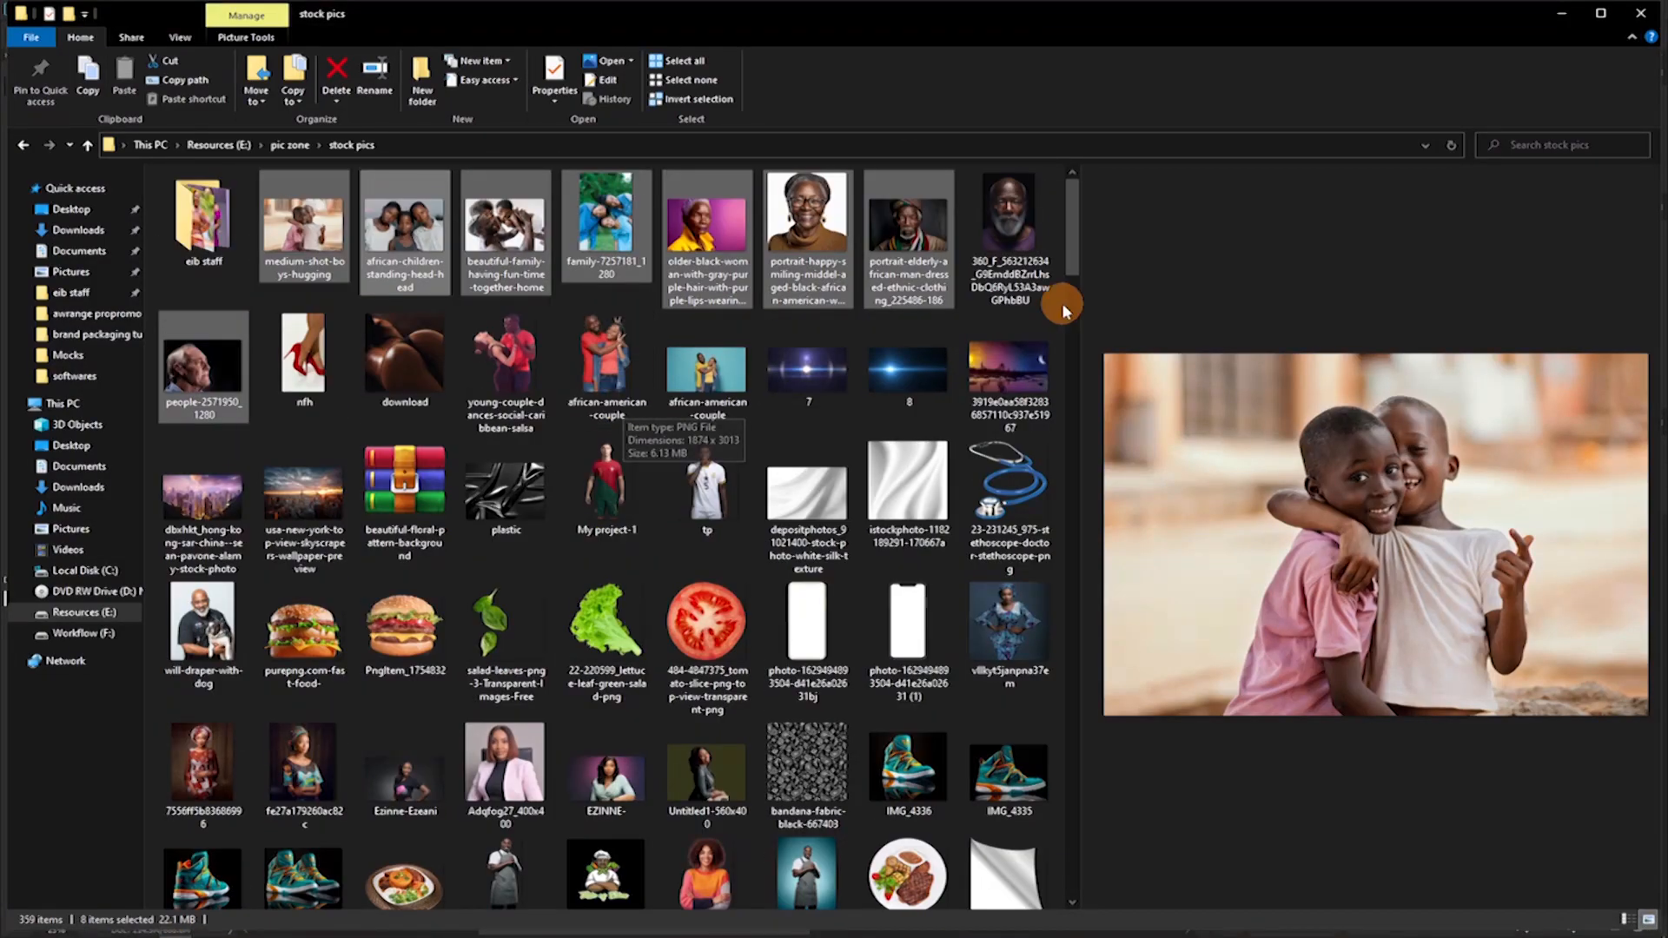
{"action": "left_click", "coordinate": [1005, 207]}
{"action": "mouse_move", "coordinate": [428, 929]}
{"action": "left_click_drag", "start_coordinate": [428, 916], "coordinate": [346, 633]}
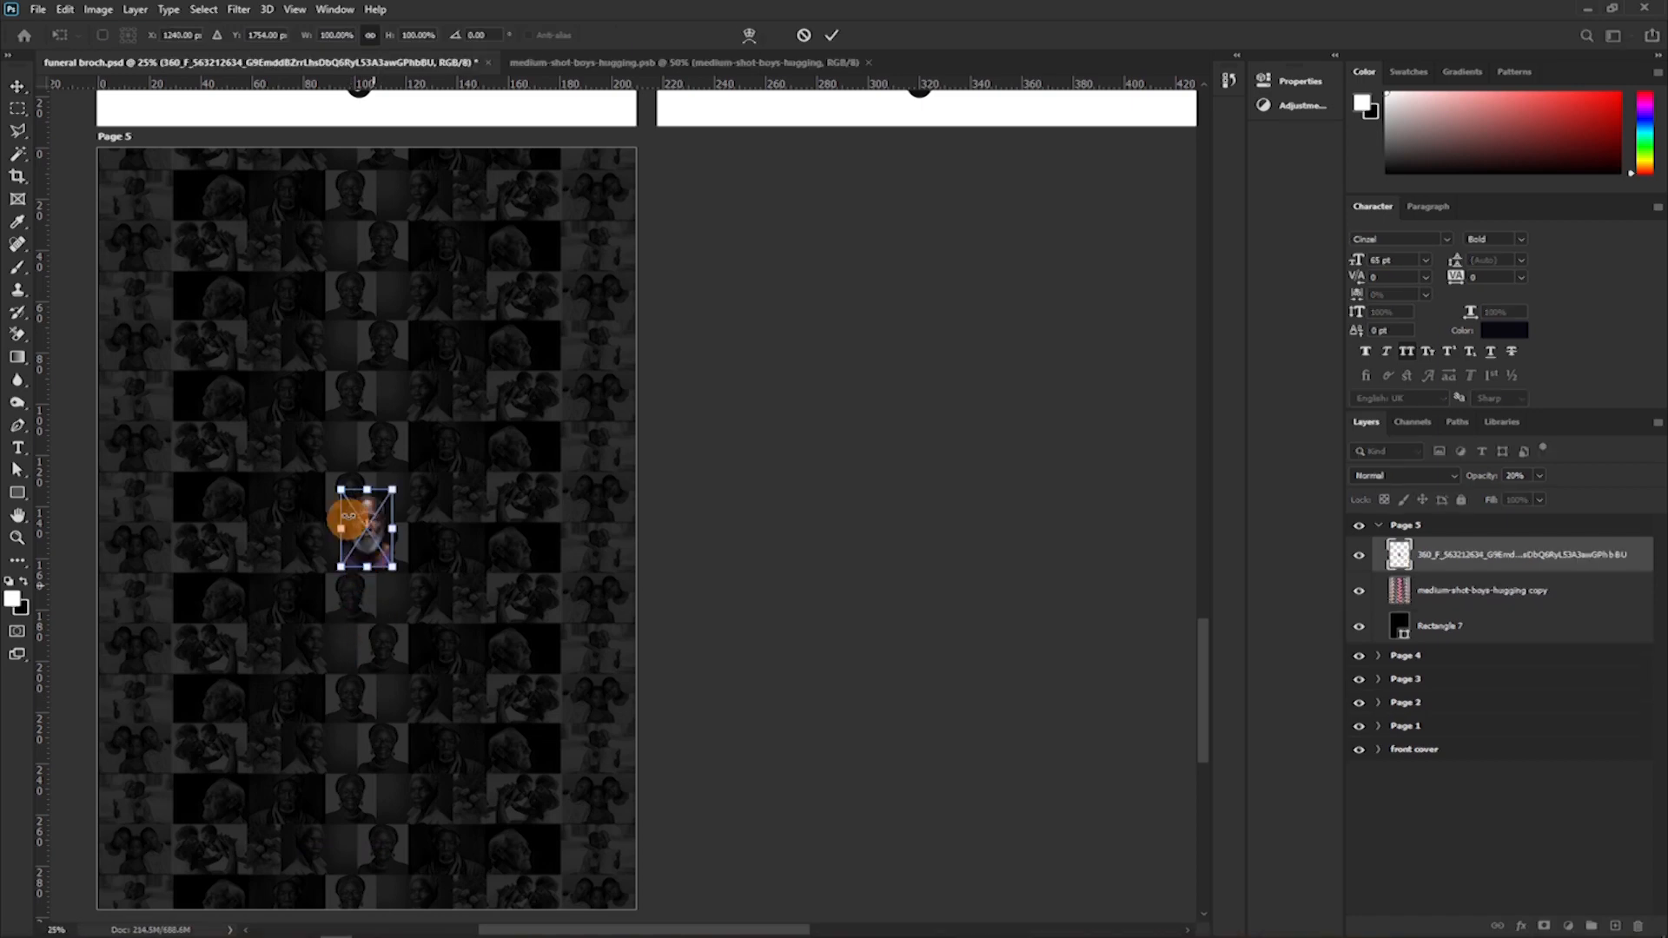
{"action": "left_click_drag", "start_coordinate": [365, 489], "coordinate": [377, 153]}
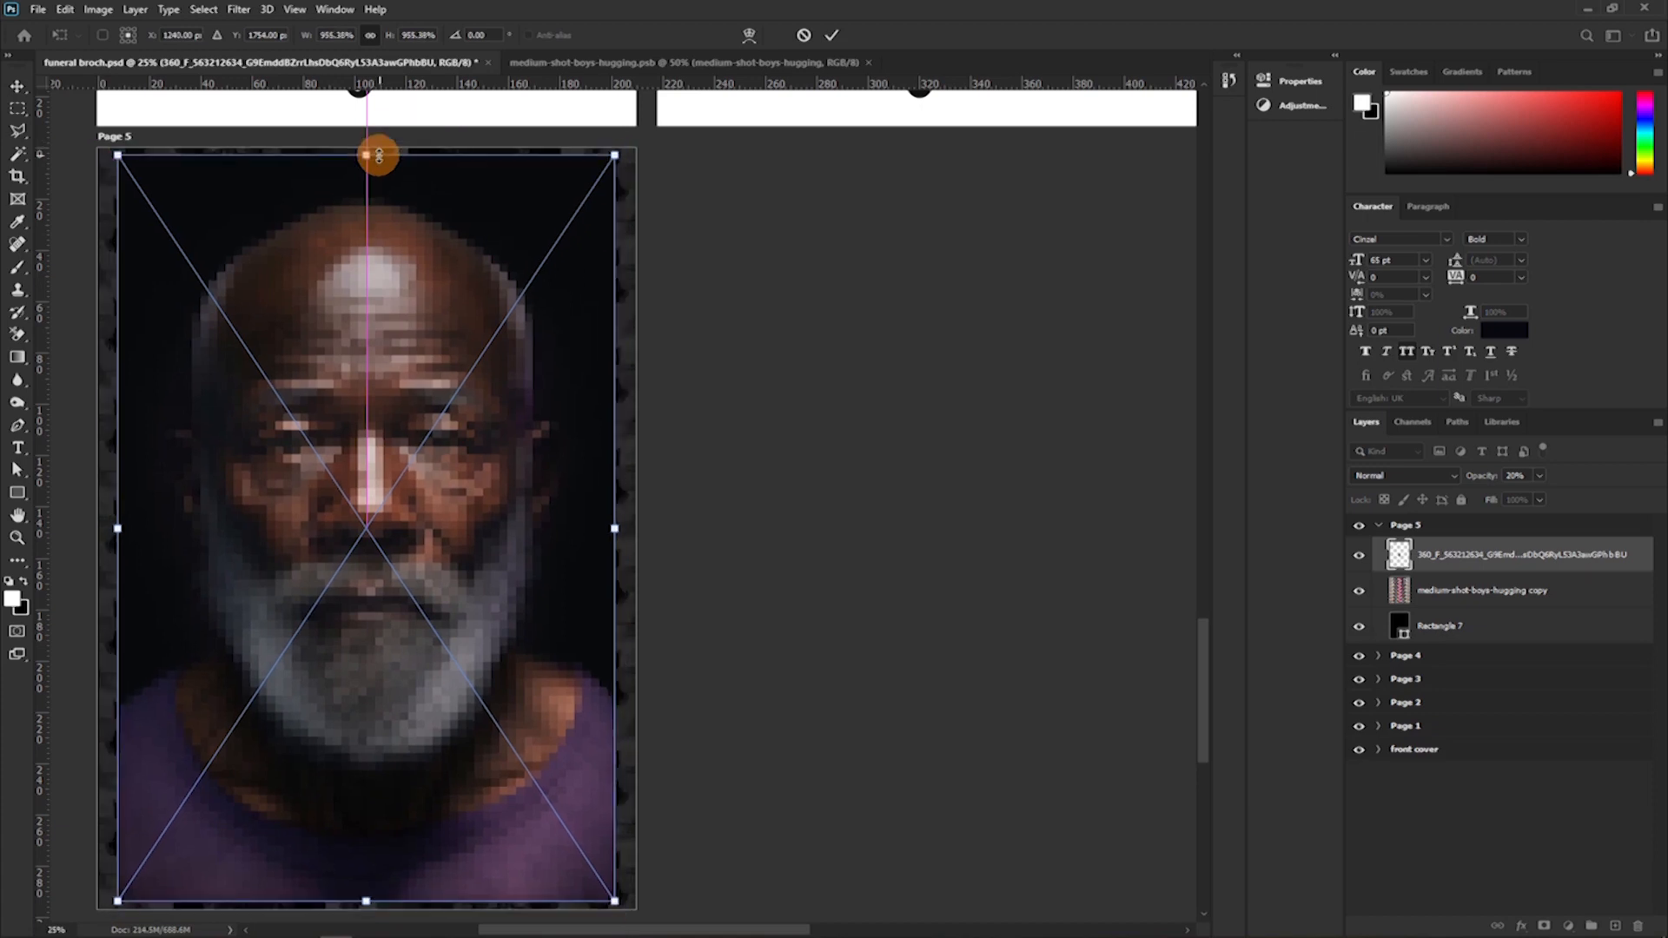
{"action": "left_click", "coordinate": [832, 34]}
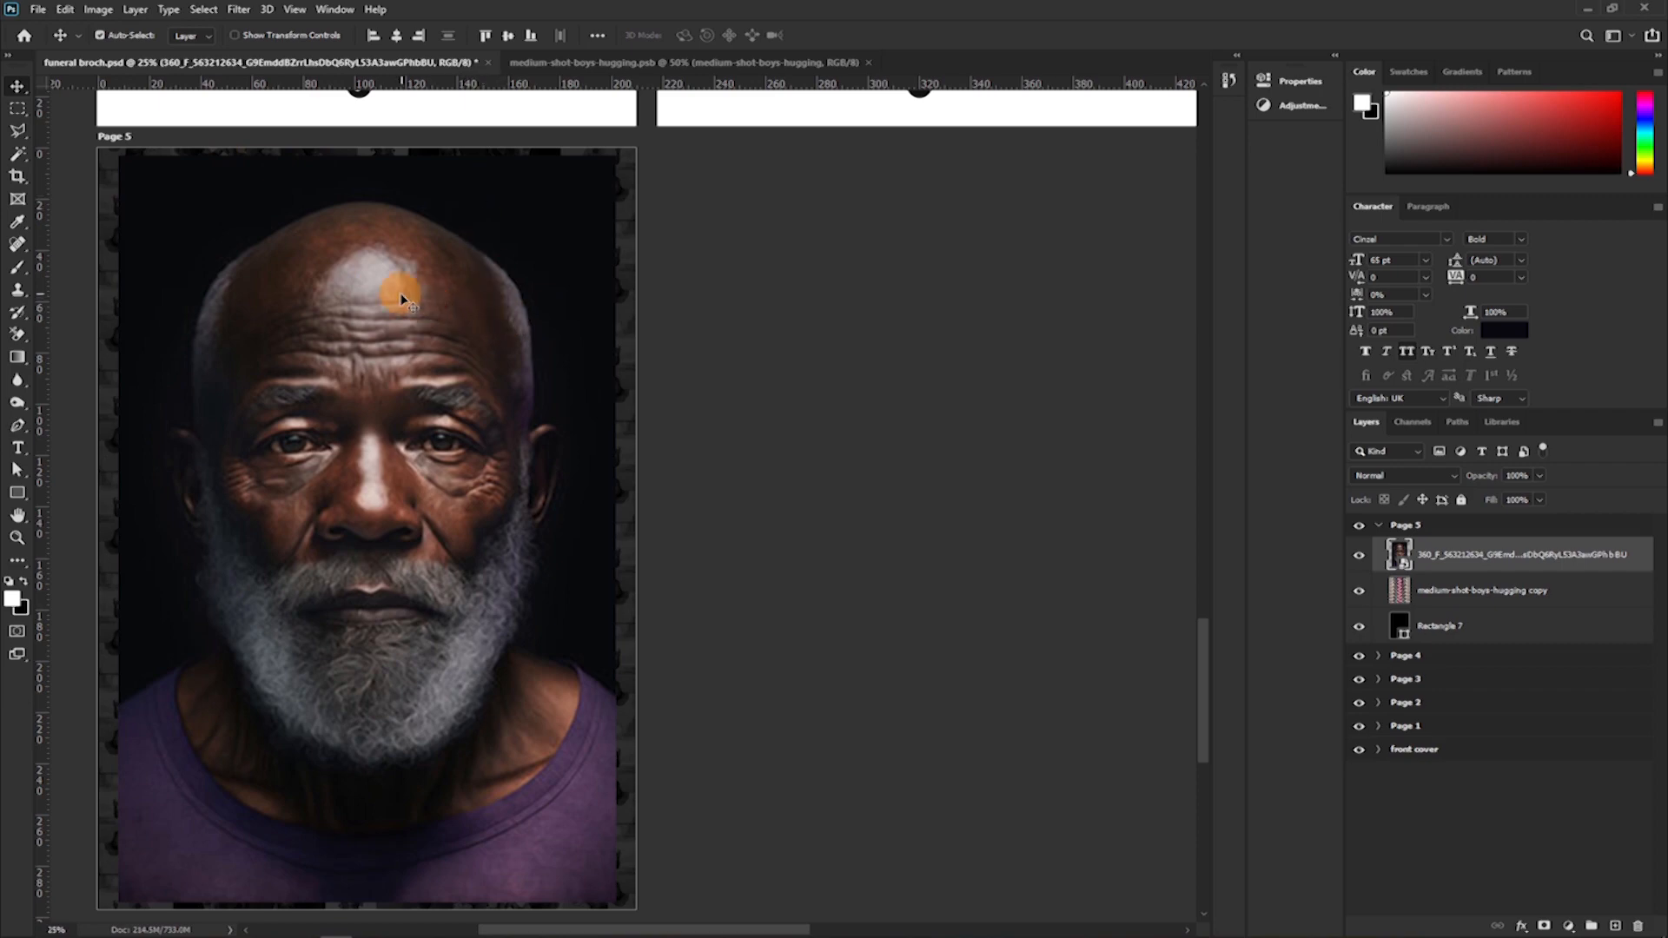
Select the man with Select Subject and enter Quick Mask mode to refine the selection around his ear.
{"action": "left_click", "coordinate": [205, 8]}
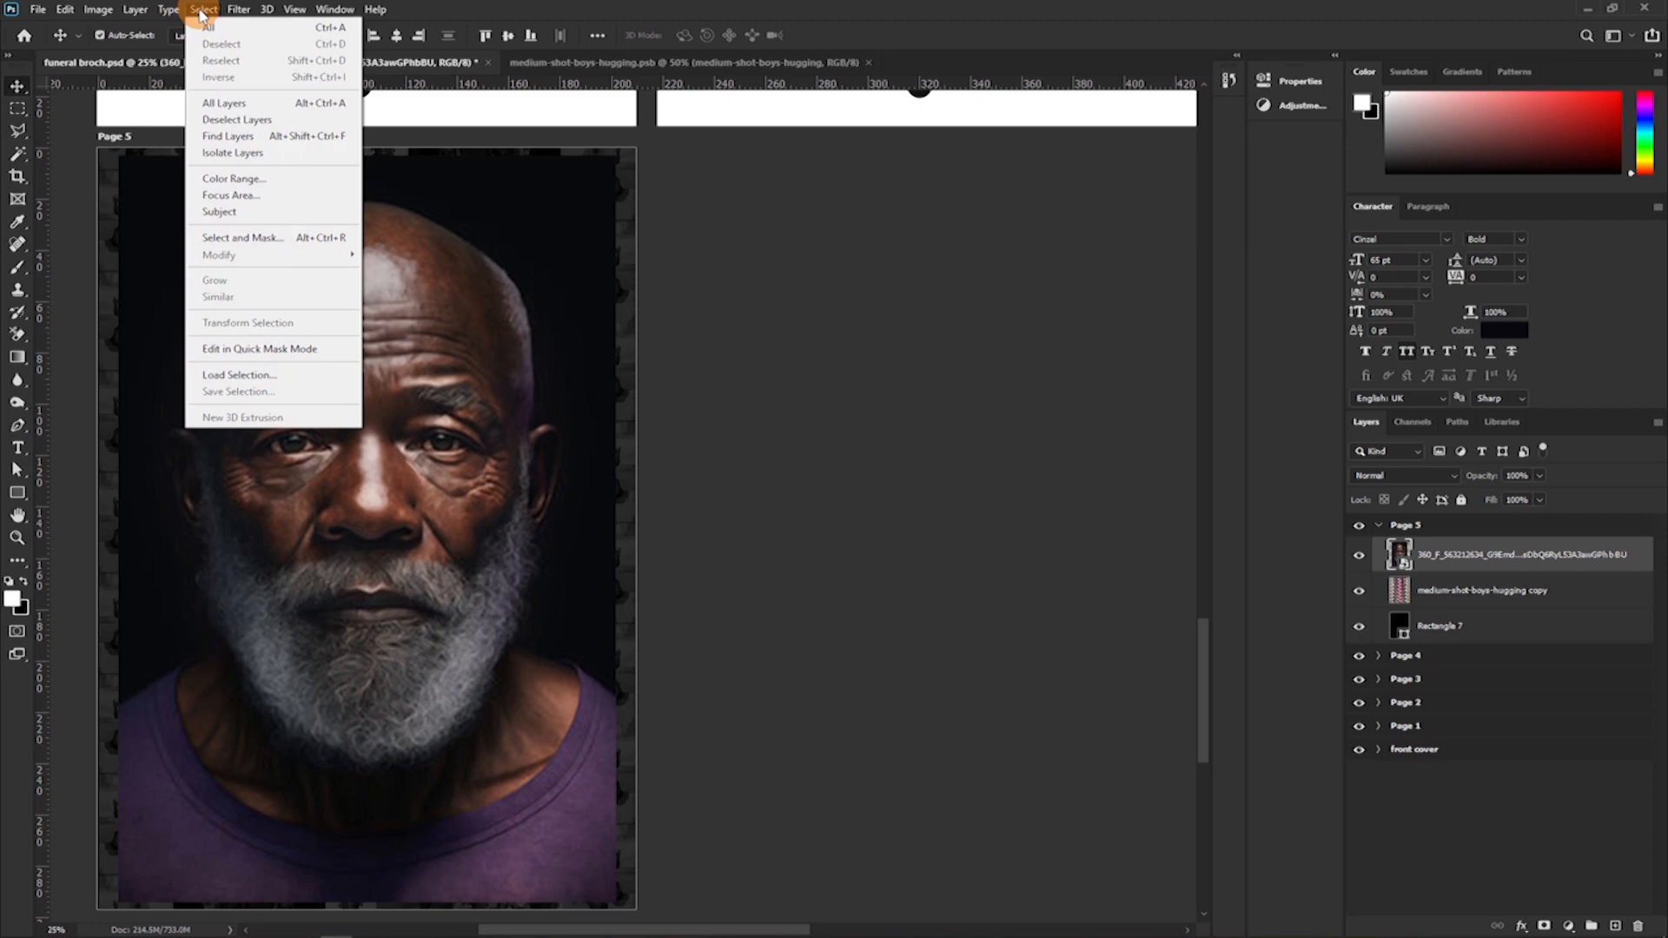
{"action": "mouse_move", "coordinate": [185, 10]}
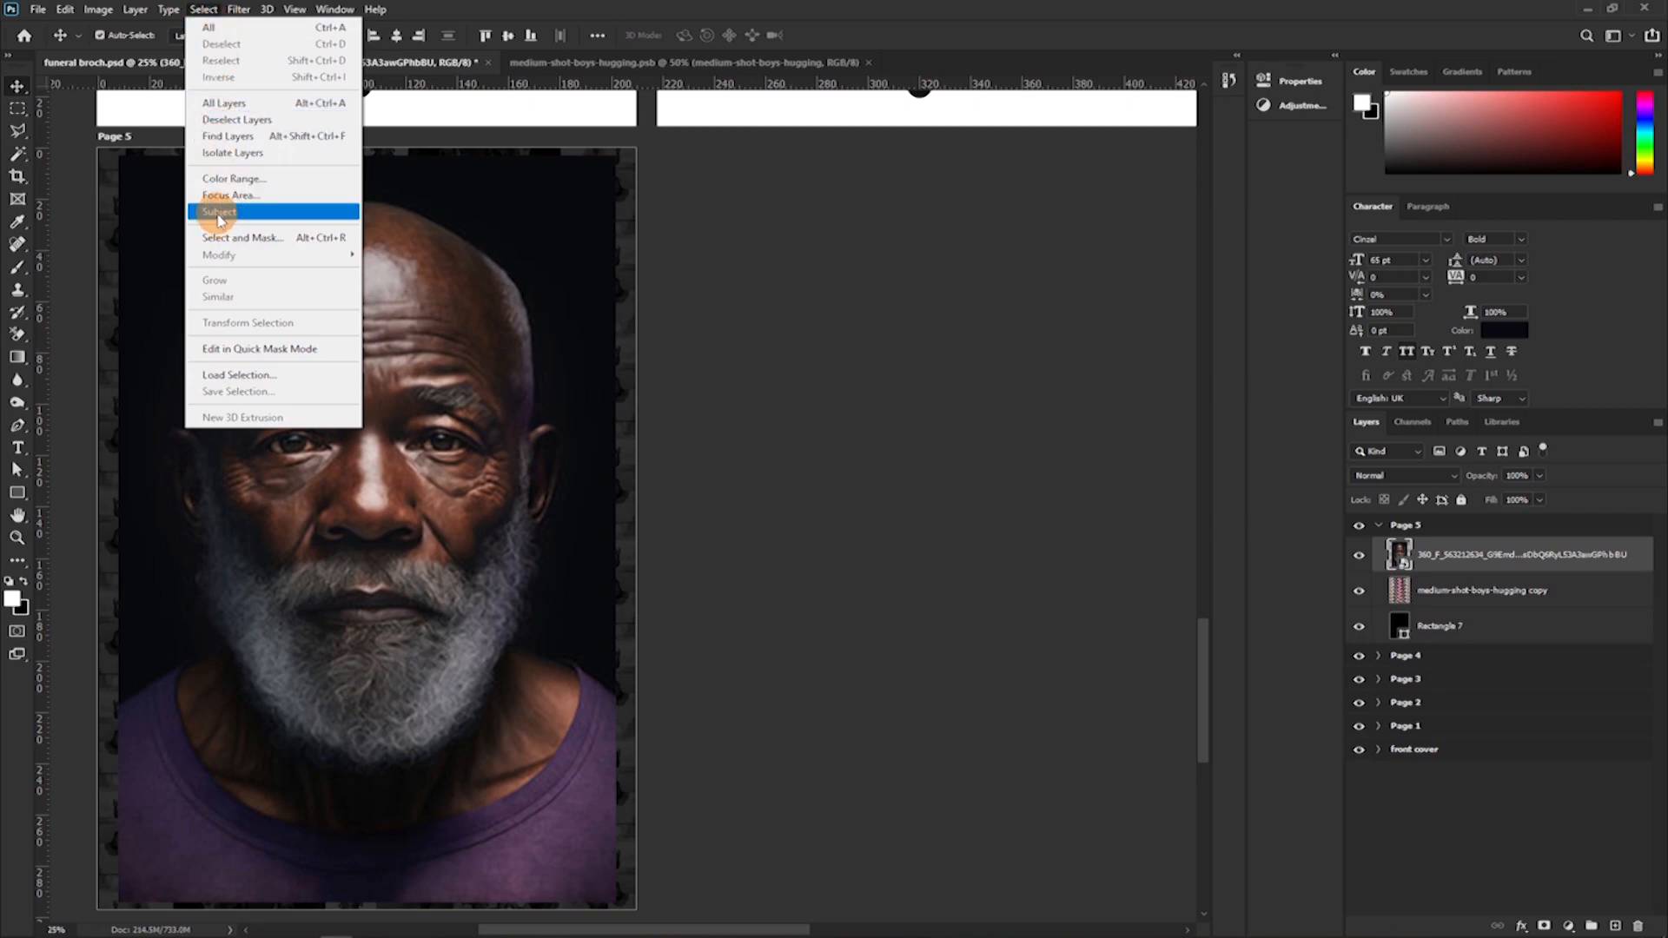
{"action": "left_click", "coordinate": [219, 214]}
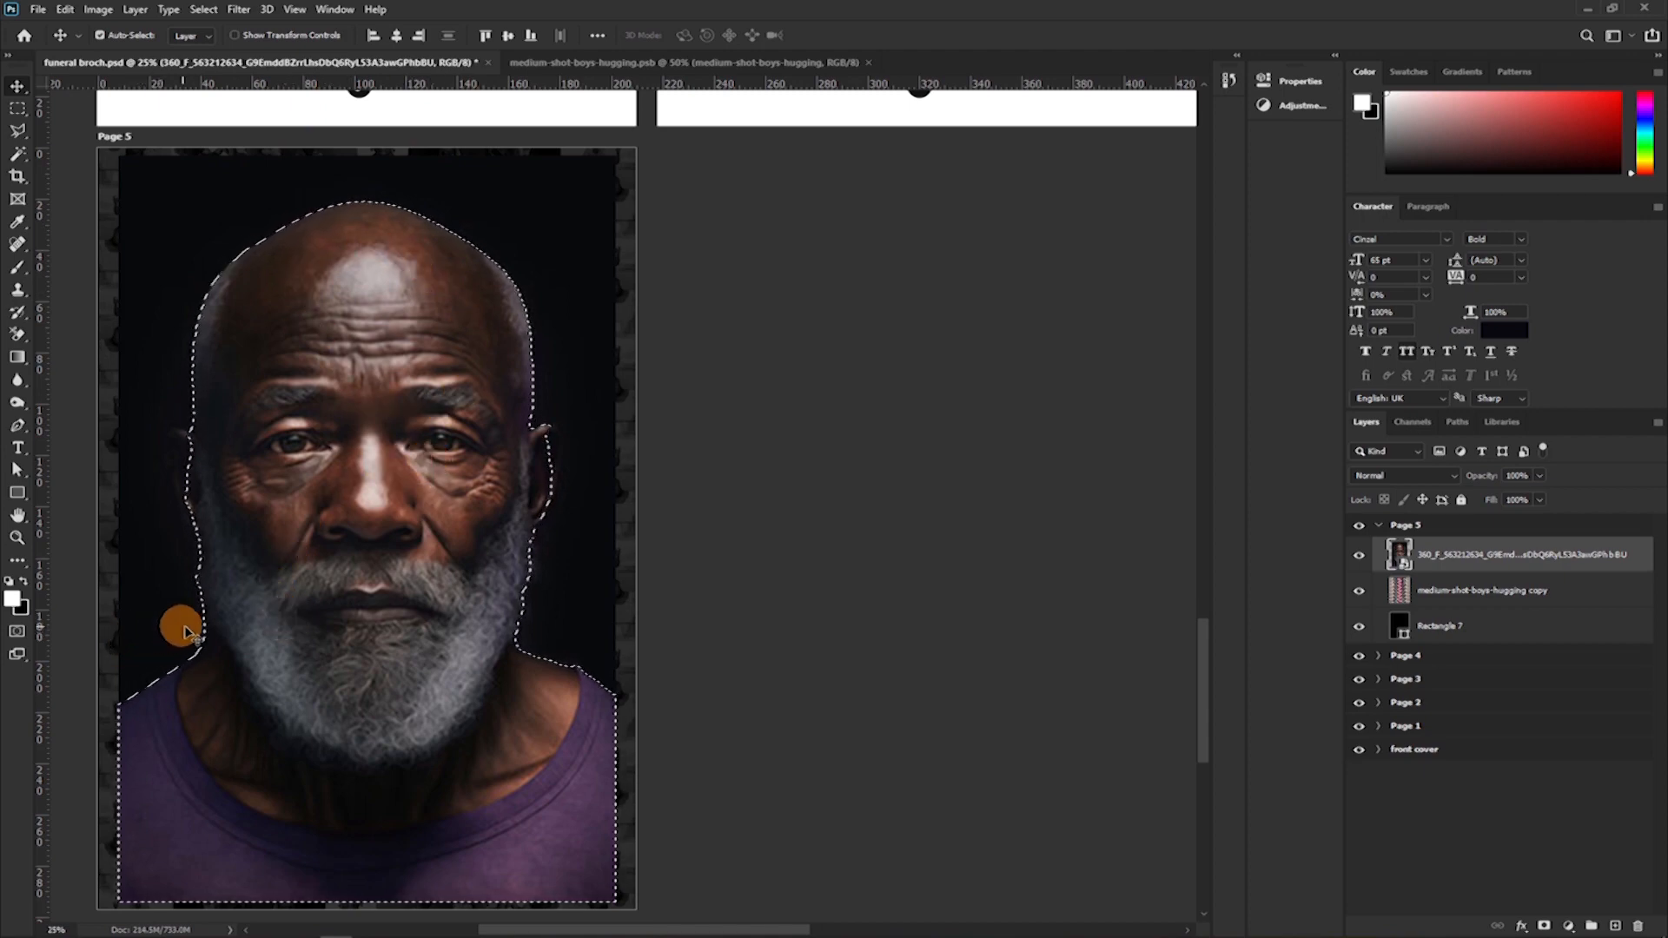
{"action": "key", "text": "ctrl"}
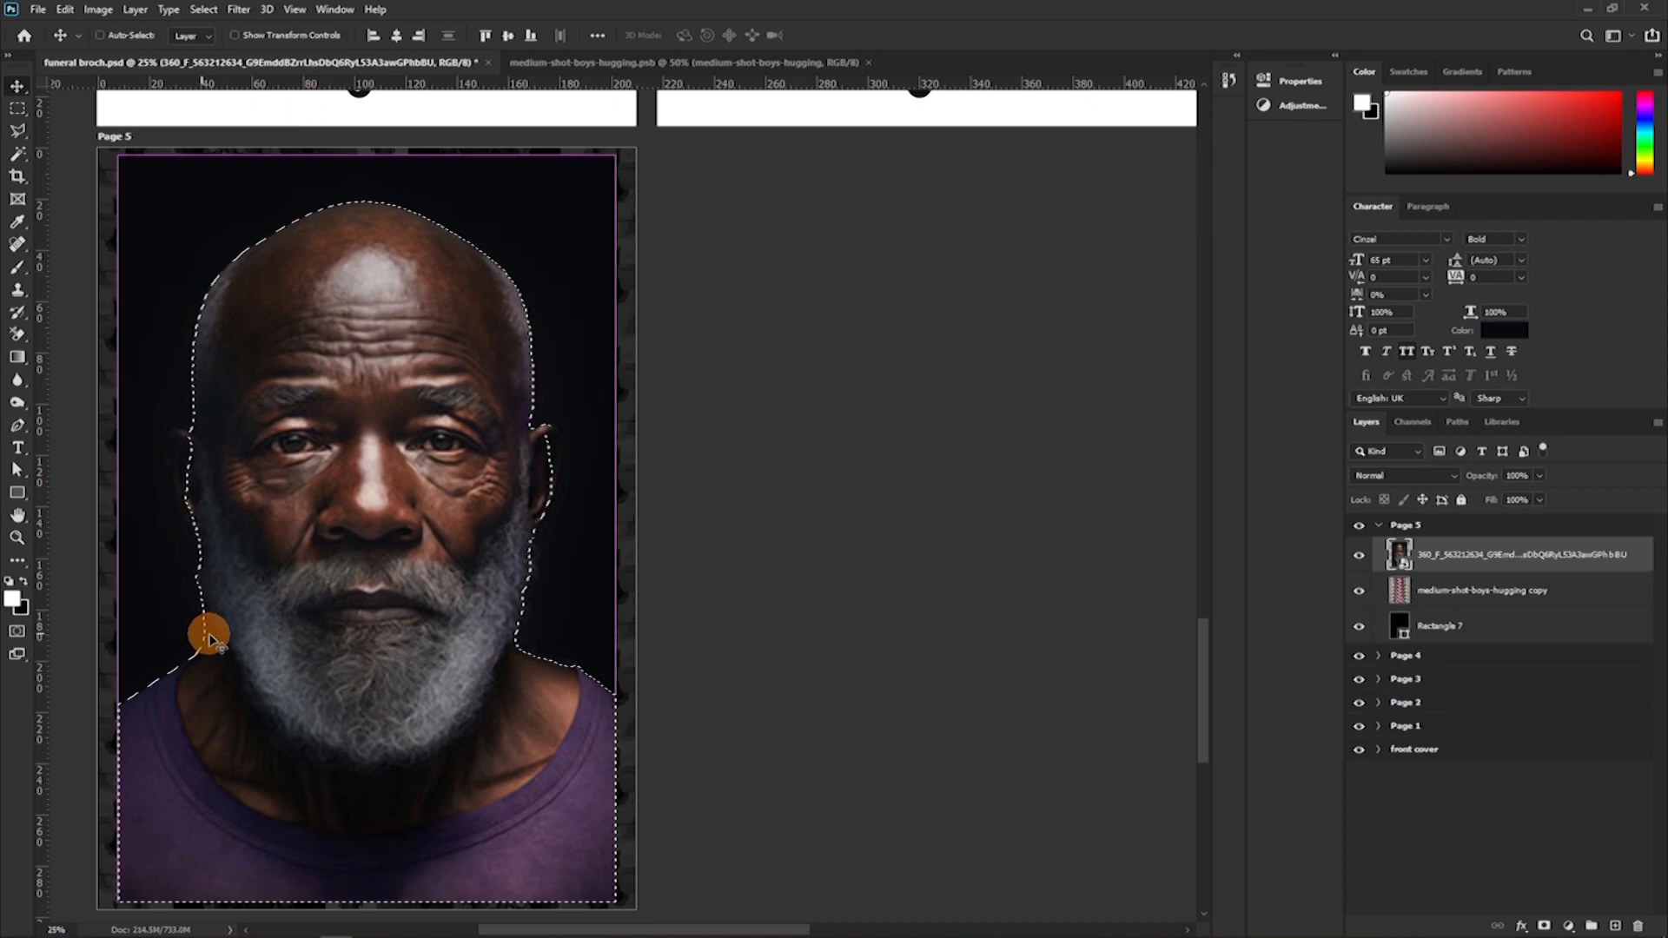
{"action": "left_click_drag", "start_coordinate": [246, 622], "coordinate": [342, 544]}
{"action": "left_click_drag", "start_coordinate": [290, 373], "coordinate": [510, 688]}
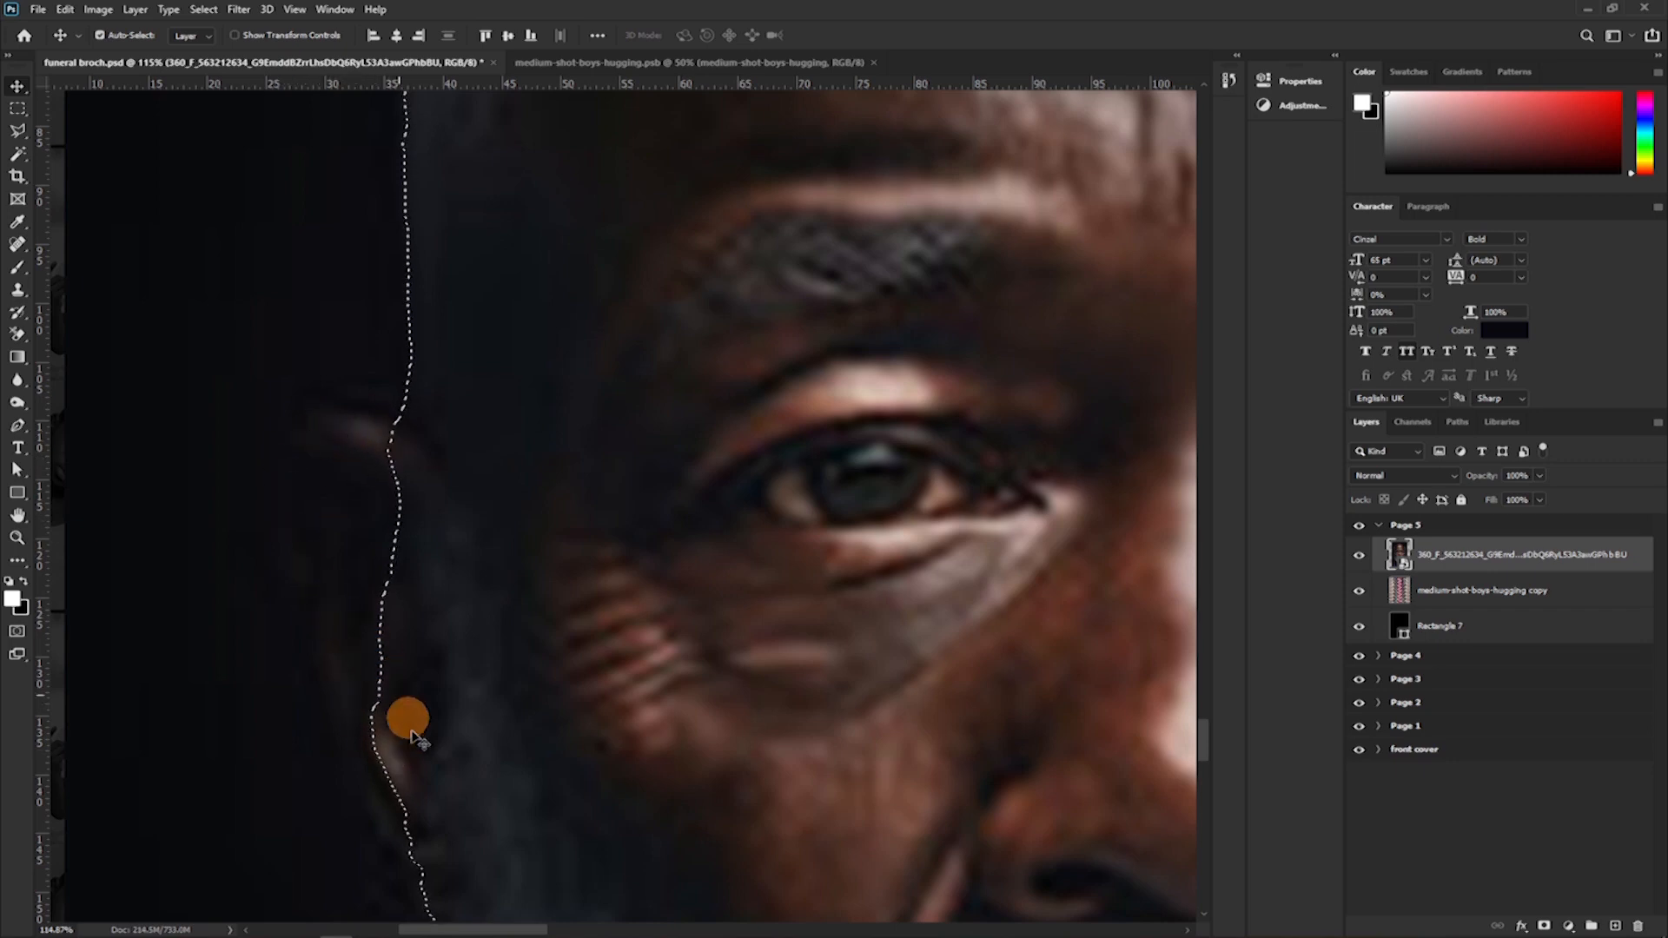
{"action": "scroll", "coordinate": [350, 458], "scroll_direction": "up", "scroll_amount": 2}
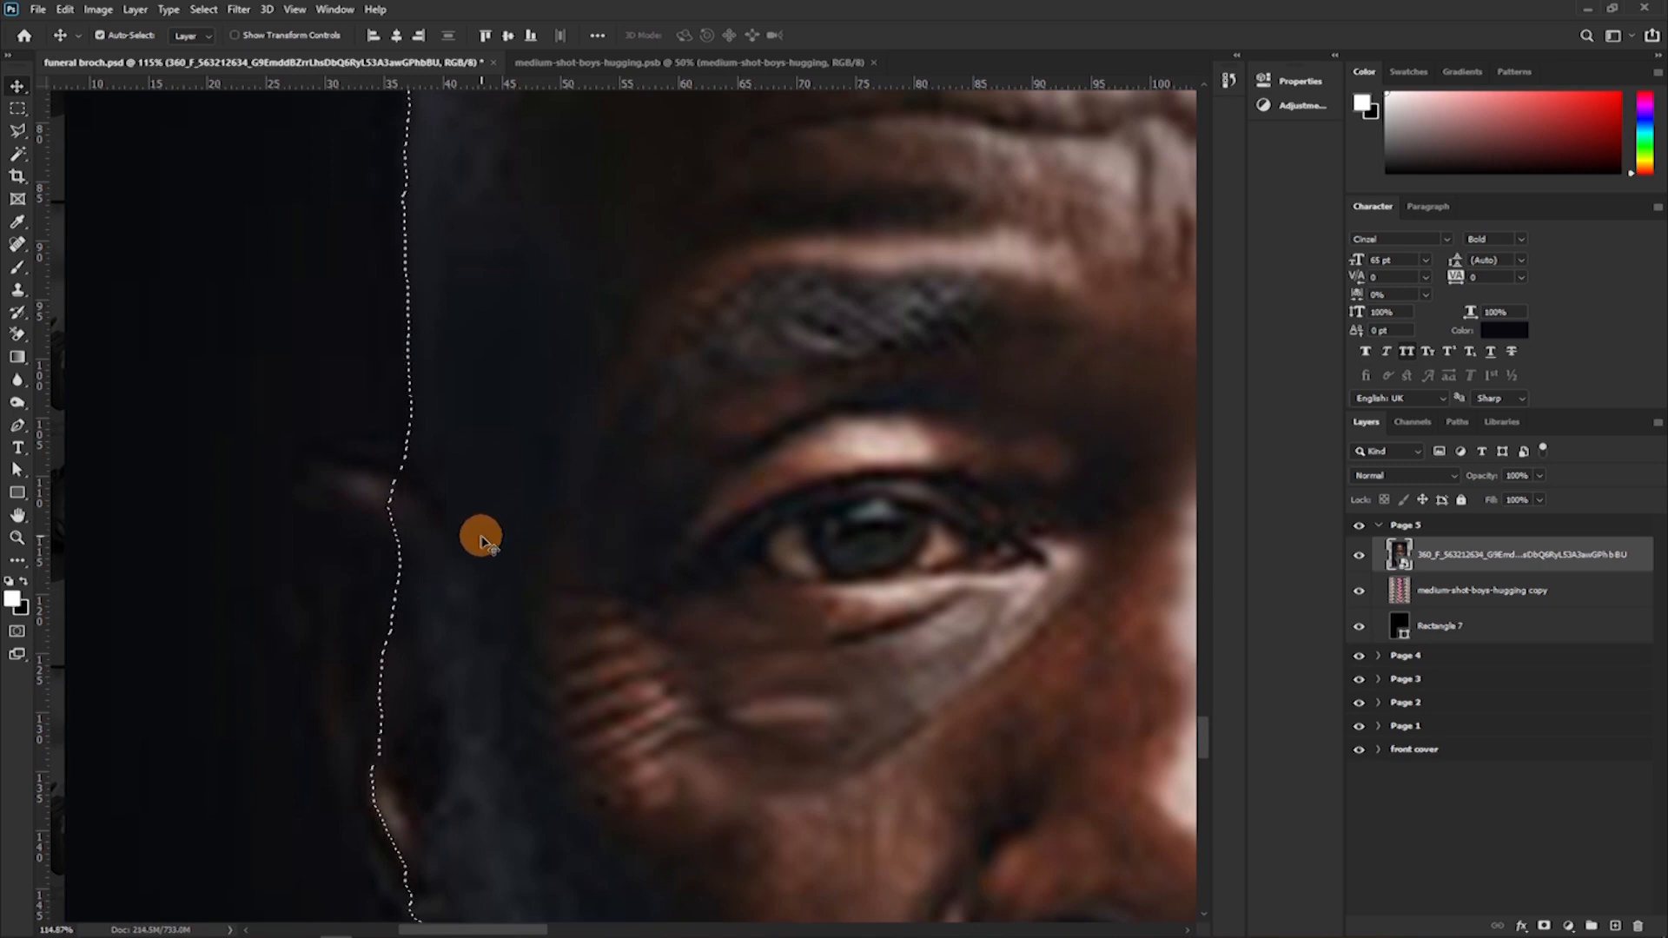
{"action": "key", "text": "q"}
{"action": "scroll", "coordinate": [488, 540], "scroll_direction": "up", "scroll_amount": 3}
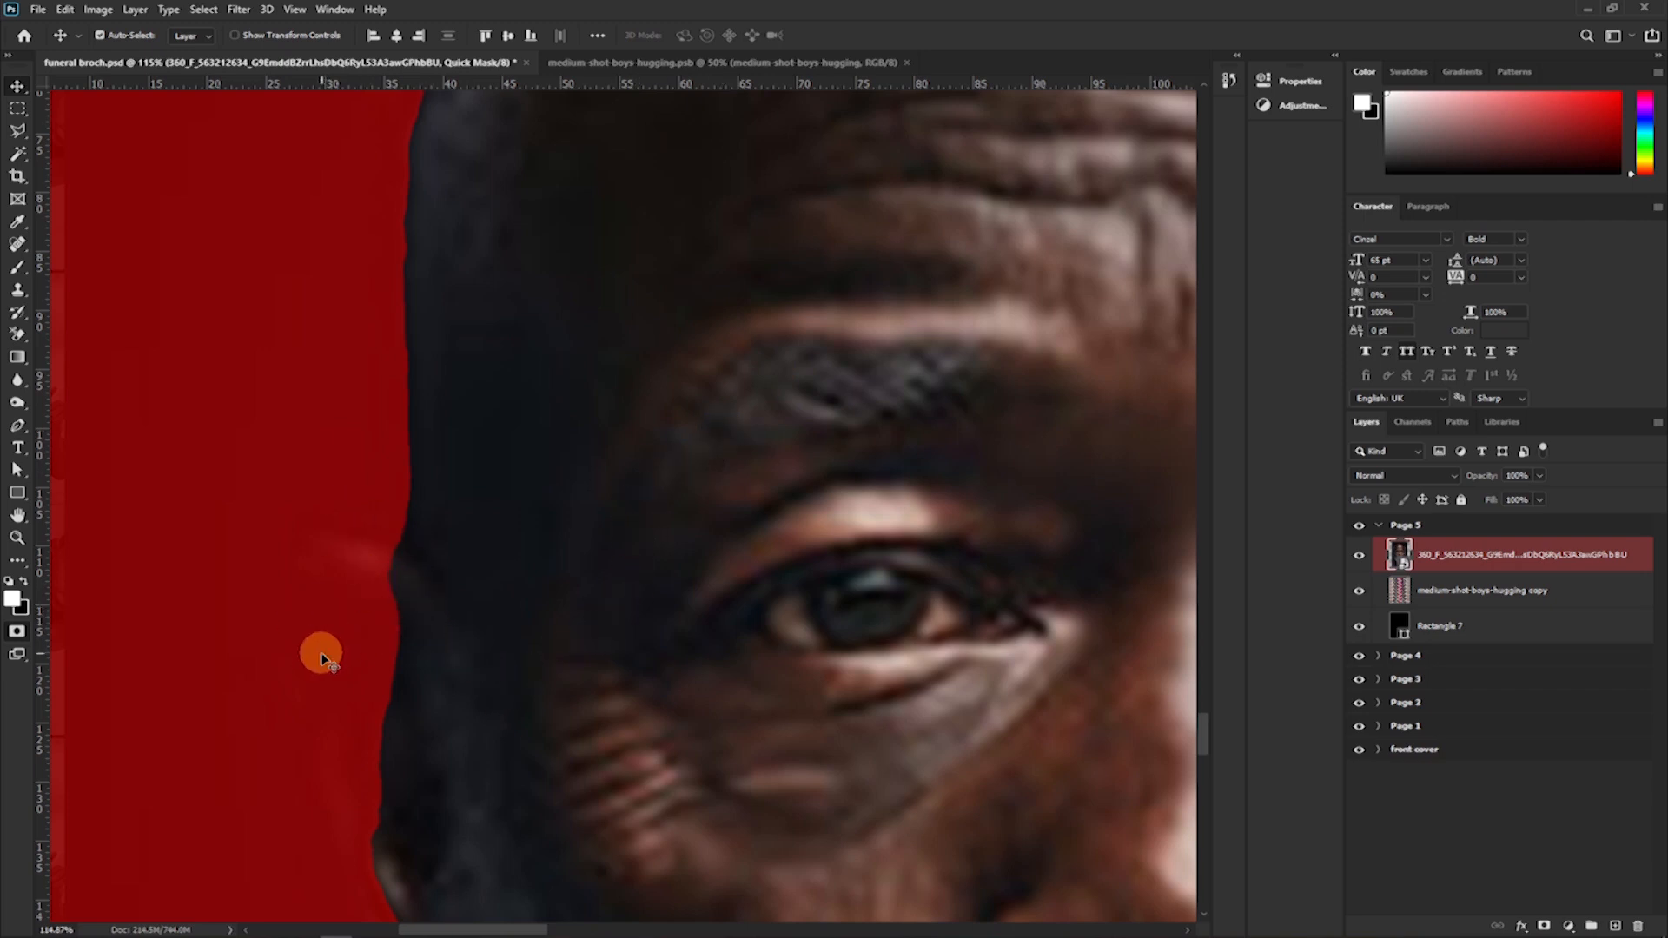
Try painting the man's ear into the quick mask with the soft 125 px brush, and mask the area over again in black.
{"action": "key", "text": "b"}
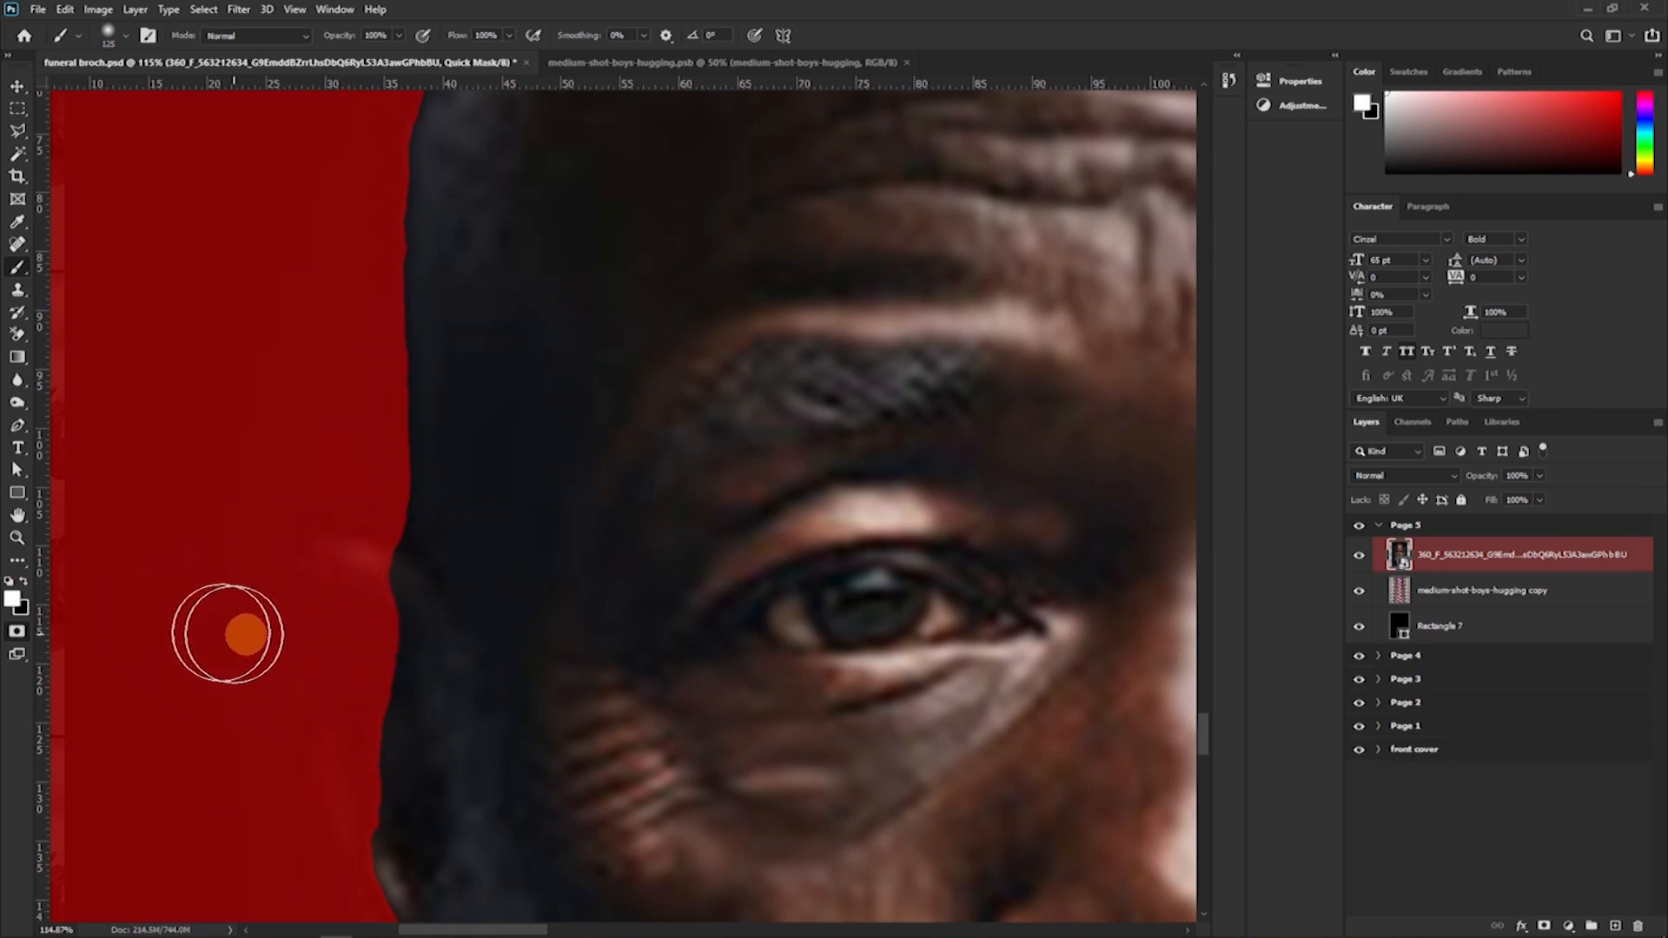
{"action": "mouse_move", "coordinate": [410, 657]}
{"action": "left_mouse_down"}
{"action": "mouse_move", "coordinate": [547, 606]}
{"action": "mouse_move", "coordinate": [754, 605]}
{"action": "left_mouse_up"}
{"action": "key", "text": "ctrl+z"}
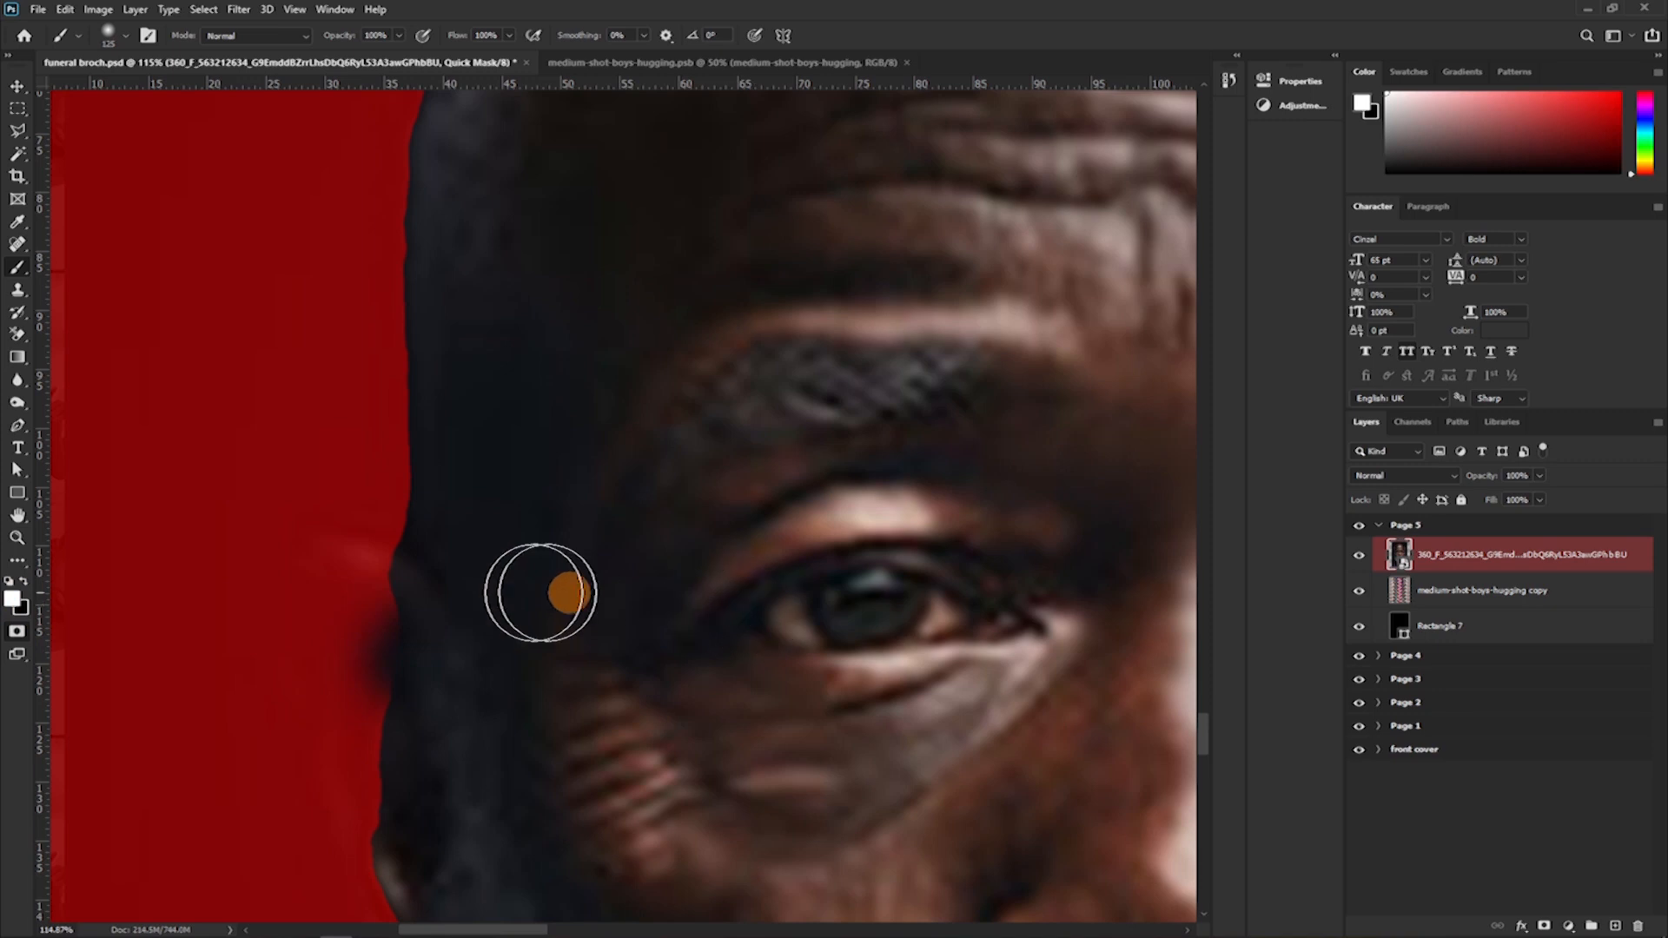
{"action": "mouse_move", "coordinate": [409, 605]}
{"action": "left_mouse_down"}
{"action": "mouse_move", "coordinate": [384, 663]}
{"action": "mouse_move", "coordinate": [388, 594]}
{"action": "mouse_move", "coordinate": [364, 647]}
{"action": "mouse_move", "coordinate": [352, 605]}
{"action": "mouse_move", "coordinate": [335, 637]}
{"action": "mouse_move", "coordinate": [330, 580]}
{"action": "mouse_move", "coordinate": [335, 747]}
{"action": "left_mouse_up"}
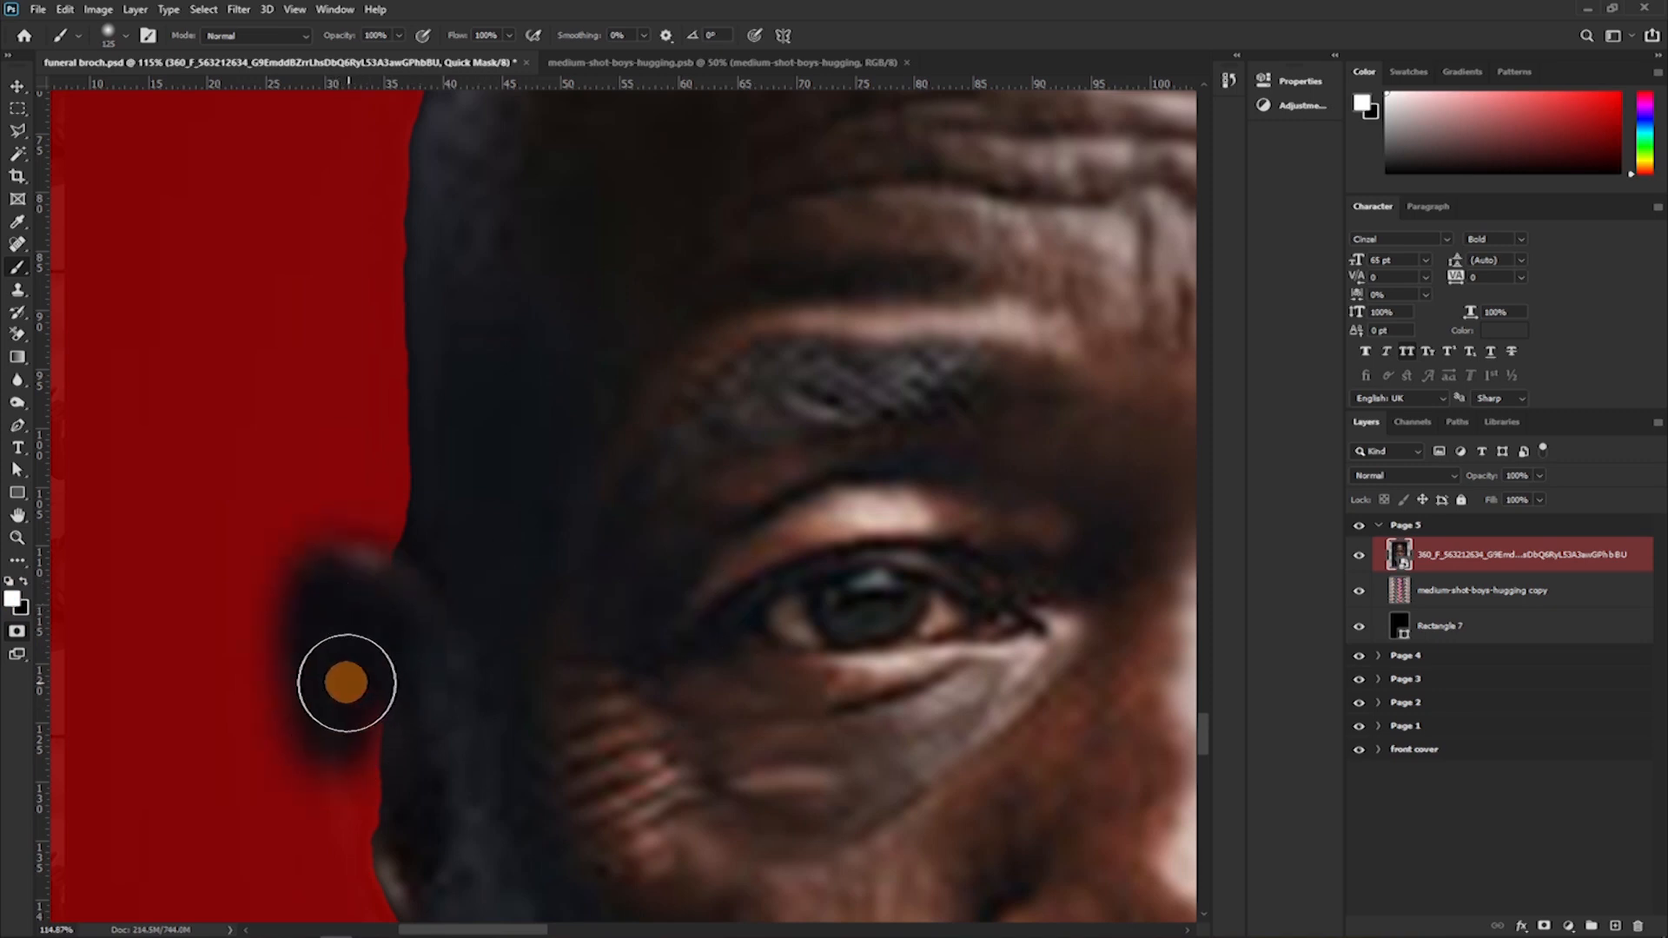
{"action": "key", "text": "x"}
{"action": "left_click_drag", "start_coordinate": [345, 689], "coordinate": [336, 655]}
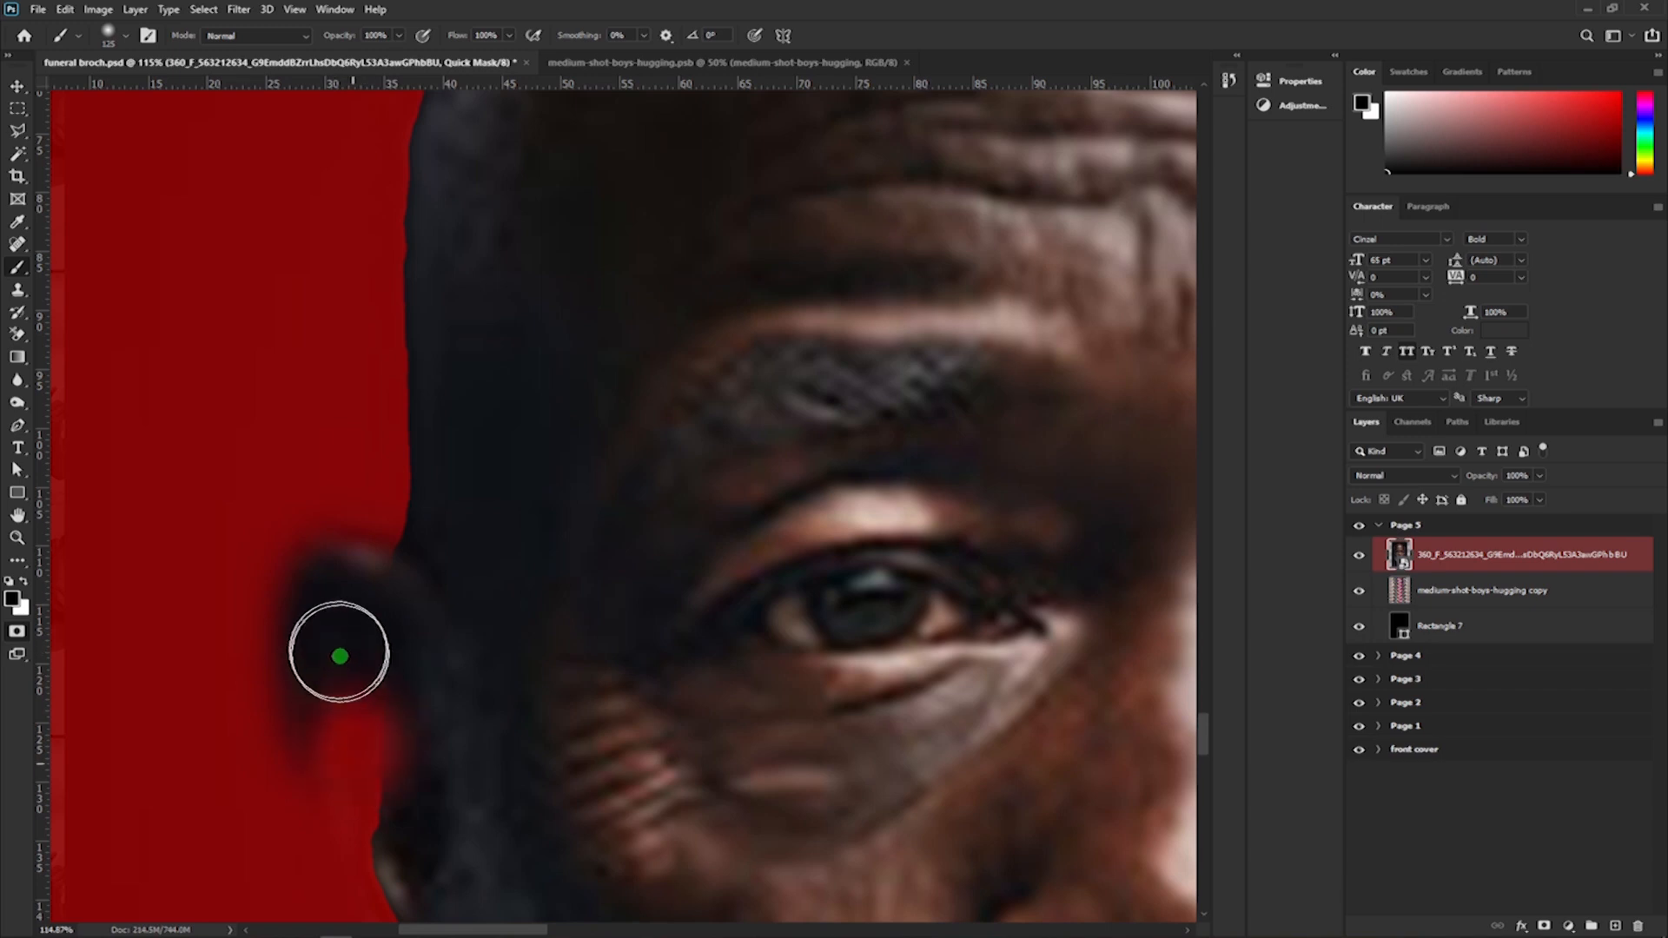
{"action": "mouse_move", "coordinate": [284, 752]}
{"action": "left_mouse_down"}
{"action": "mouse_move", "coordinate": [305, 558]}
{"action": "mouse_move", "coordinate": [339, 645]}
{"action": "mouse_move", "coordinate": [316, 753]}
{"action": "left_mouse_up"}
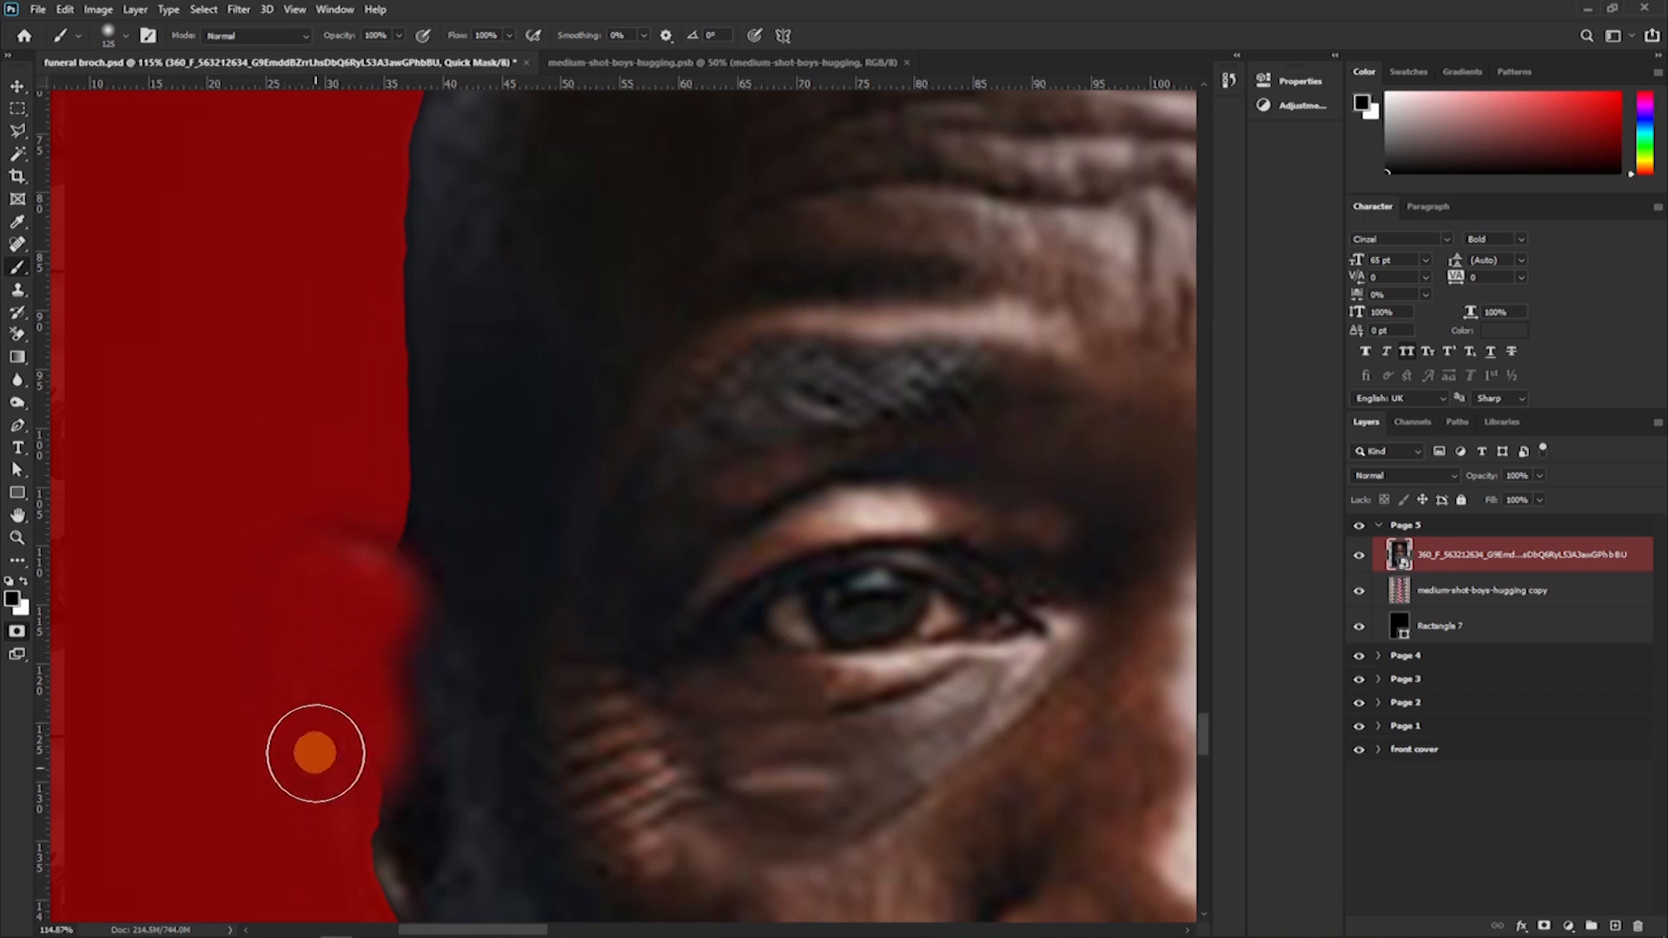
Raise the brush hardness to 53% and paint the man's ear into the quick mask selection with white.
{"action": "left_click", "coordinate": [126, 36]}
{"action": "left_click", "coordinate": [91, 248]}
{"action": "left_click_drag", "start_coordinate": [99, 133], "coordinate": [156, 134]}
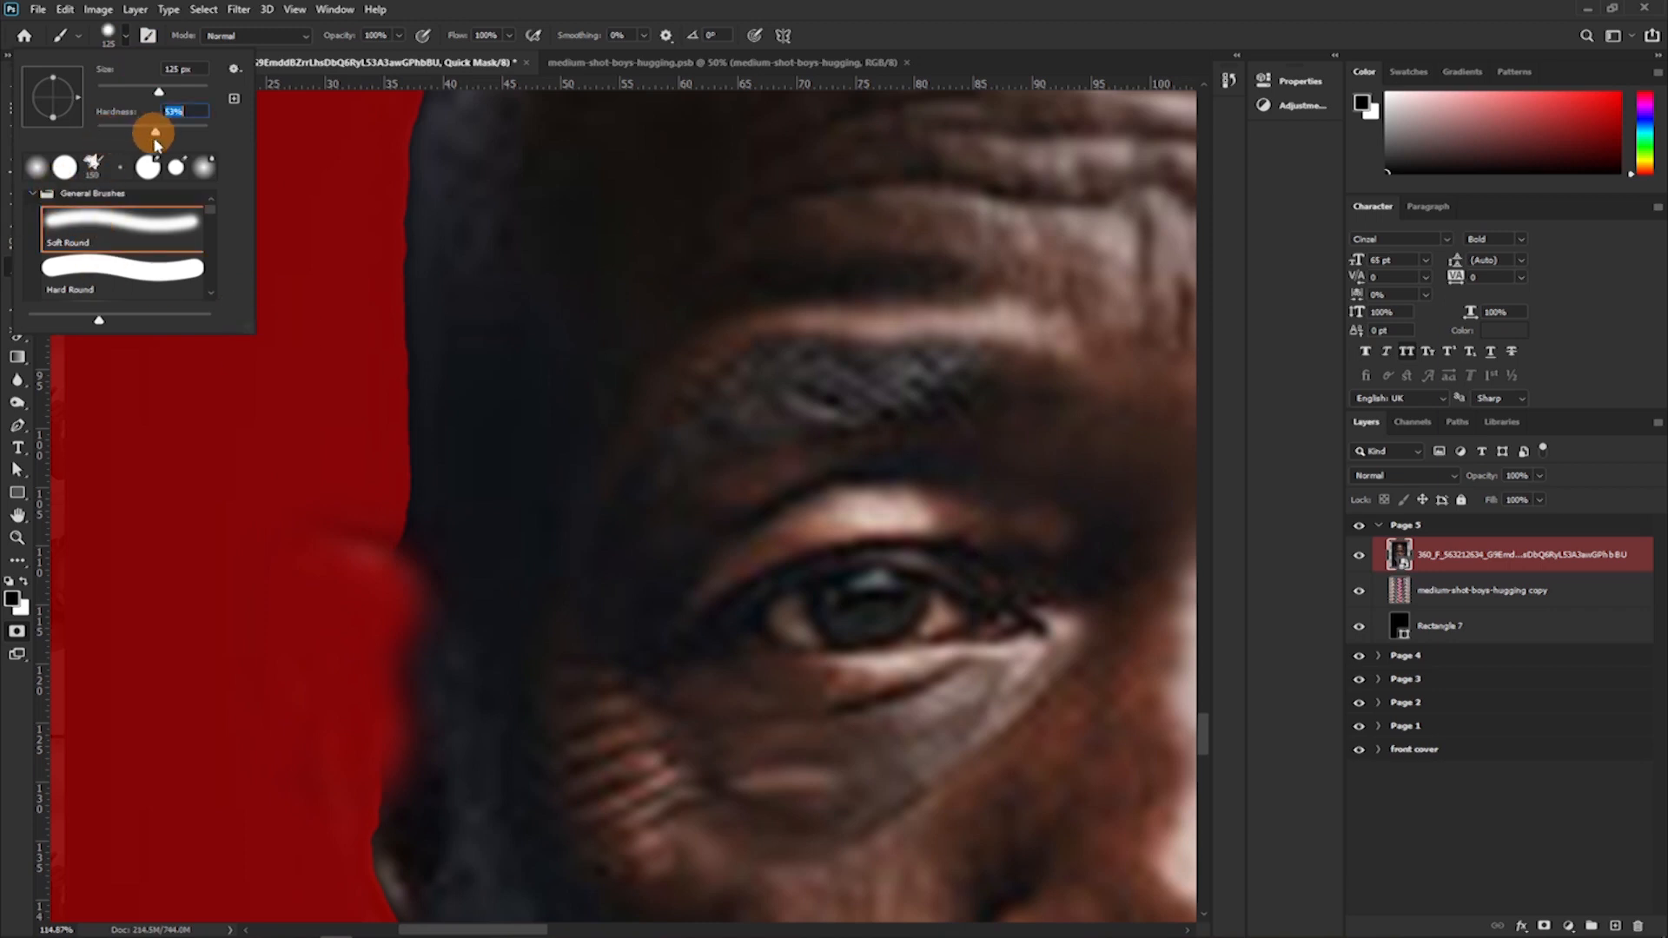
{"action": "left_click_drag", "start_coordinate": [409, 657], "coordinate": [396, 626]}
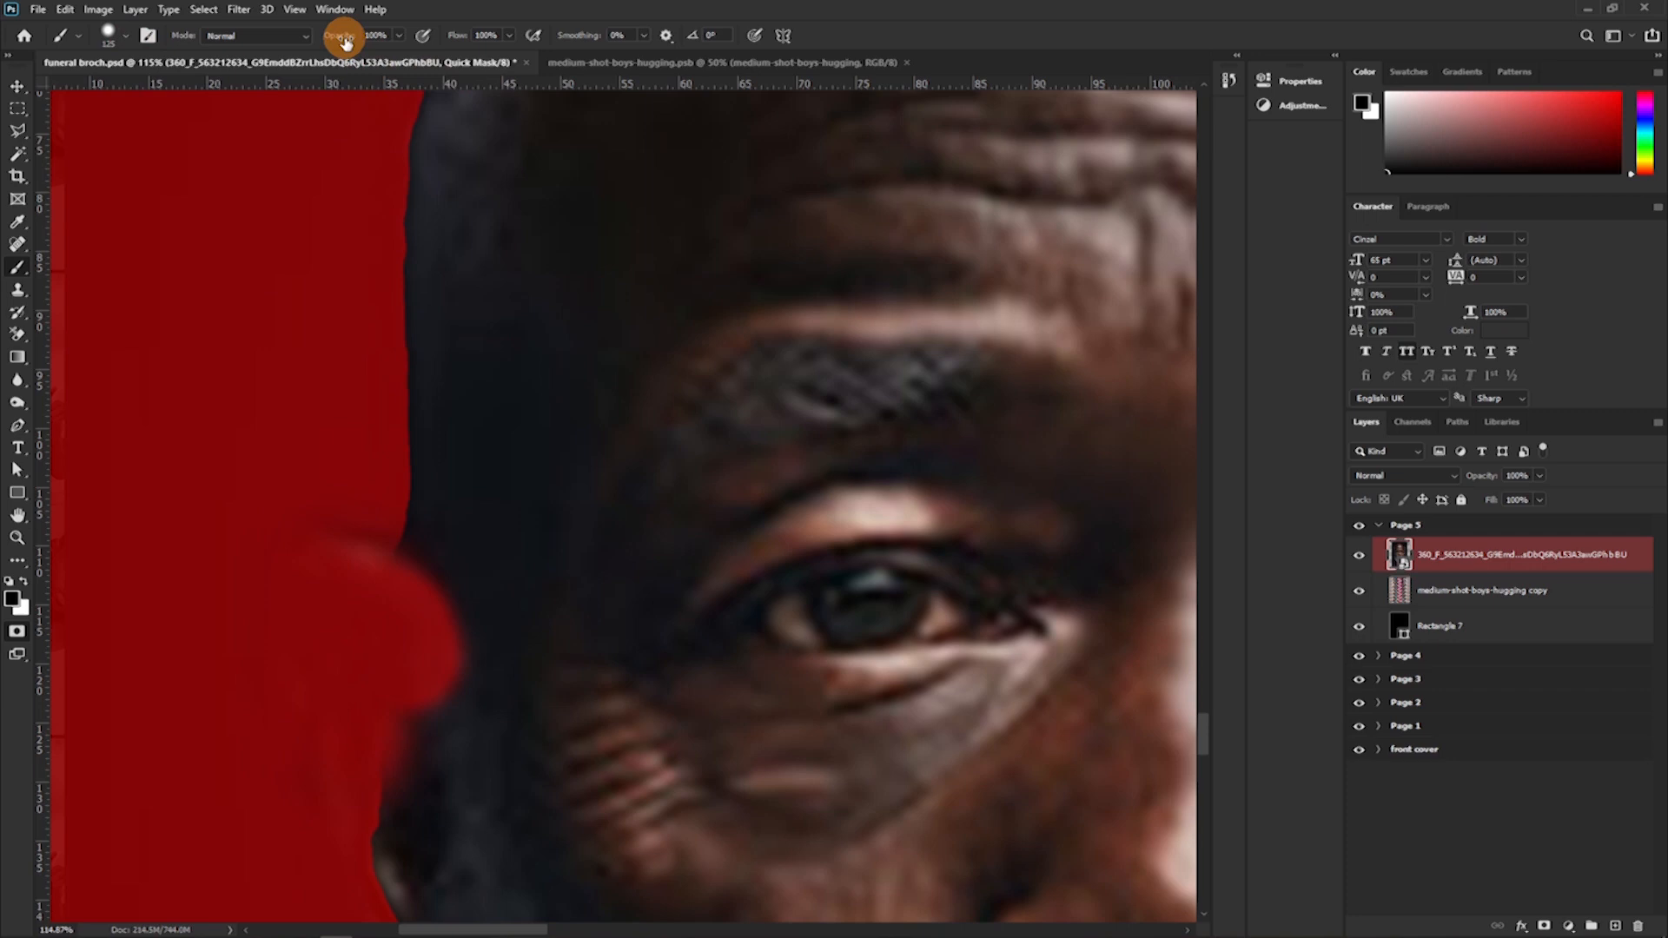
{"action": "key", "text": "x"}
{"action": "mouse_move", "coordinate": [439, 695]}
{"action": "left_mouse_down"}
{"action": "mouse_move", "coordinate": [442, 639]}
{"action": "mouse_move", "coordinate": [385, 634]}
{"action": "mouse_move", "coordinate": [380, 594]}
{"action": "mouse_move", "coordinate": [355, 624]}
{"action": "mouse_move", "coordinate": [347, 595]}
{"action": "mouse_move", "coordinate": [358, 679]}
{"action": "mouse_move", "coordinate": [433, 821]}
{"action": "mouse_move", "coordinate": [362, 695]}
{"action": "left_mouse_up"}
{"action": "mouse_move", "coordinate": [406, 849]}
{"action": "left_mouse_down"}
{"action": "mouse_move", "coordinate": [383, 759]}
{"action": "mouse_move", "coordinate": [448, 820]}
{"action": "left_mouse_up"}
Switch to the Hard Round brush and paint the man's neck and shoulder edge into the quick mask selection with white.
{"action": "mouse_move", "coordinate": [431, 757]}
{"action": "left_mouse_down"}
{"action": "mouse_move", "coordinate": [346, 506]}
{"action": "mouse_move", "coordinate": [330, 287]}
{"action": "left_mouse_up"}
{"action": "mouse_move", "coordinate": [1068, 521]}
{"action": "left_mouse_down"}
{"action": "mouse_move", "coordinate": [622, 558]}
{"action": "mouse_move", "coordinate": [556, 300]}
{"action": "left_mouse_up"}
{"action": "left_click", "coordinate": [125, 35]}
{"action": "left_click", "coordinate": [123, 274]}
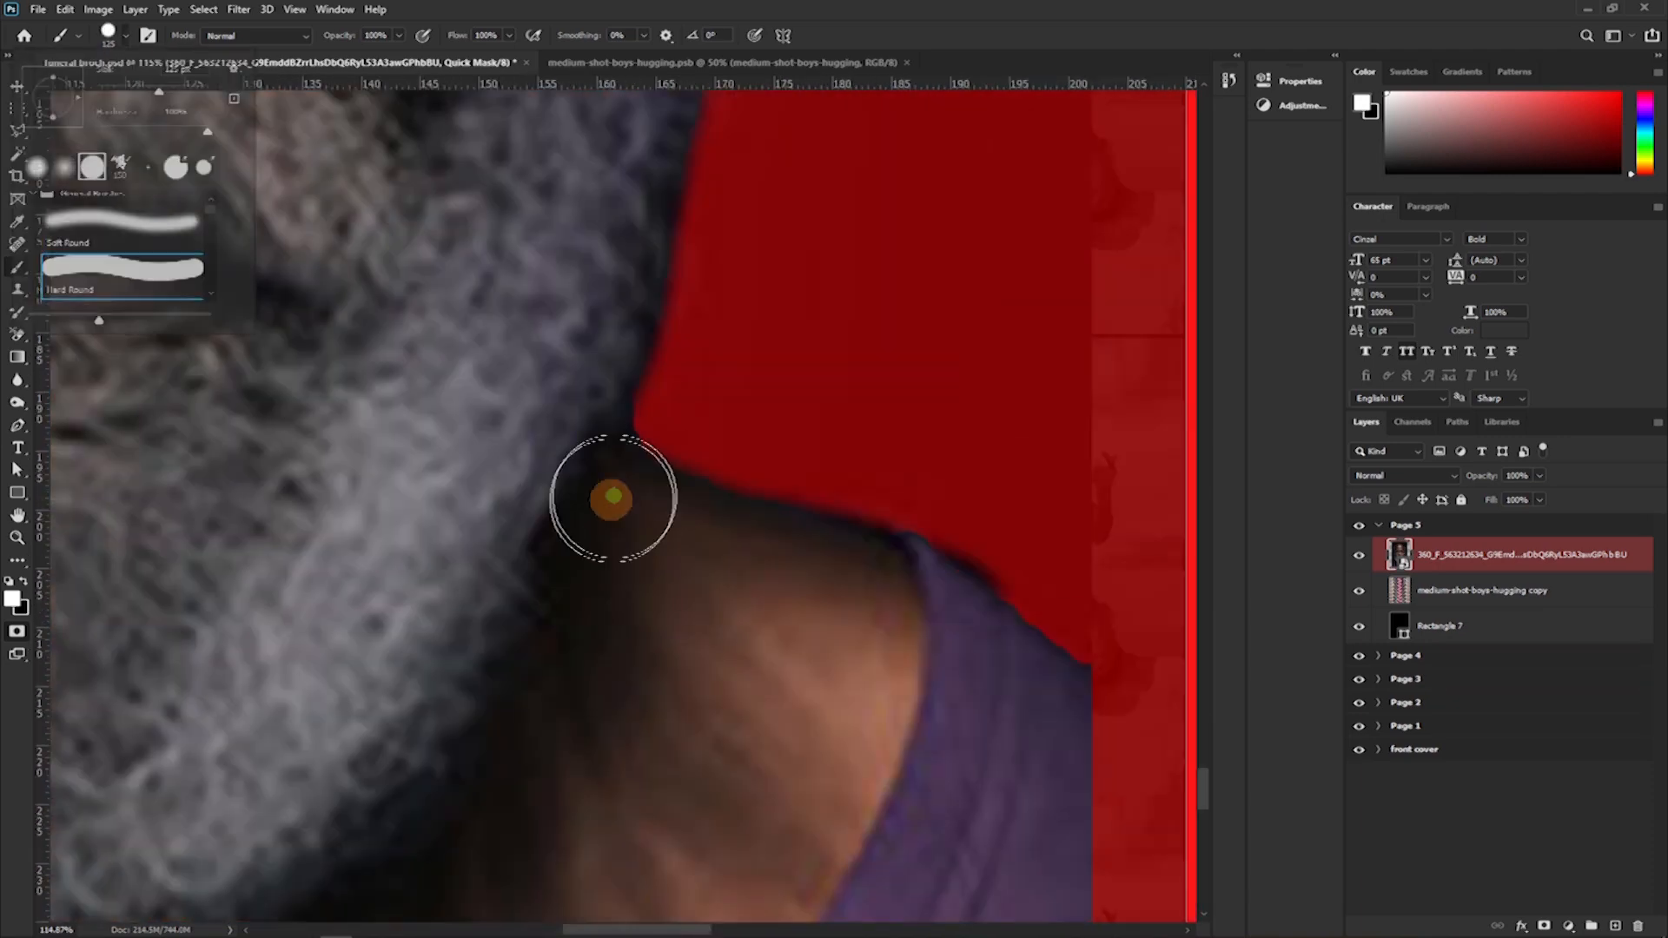
{"action": "left_click_drag", "start_coordinate": [1069, 664], "coordinate": [1129, 899]}
{"action": "scroll", "coordinate": [859, 692], "scroll_direction": "down", "scroll_amount": 6}
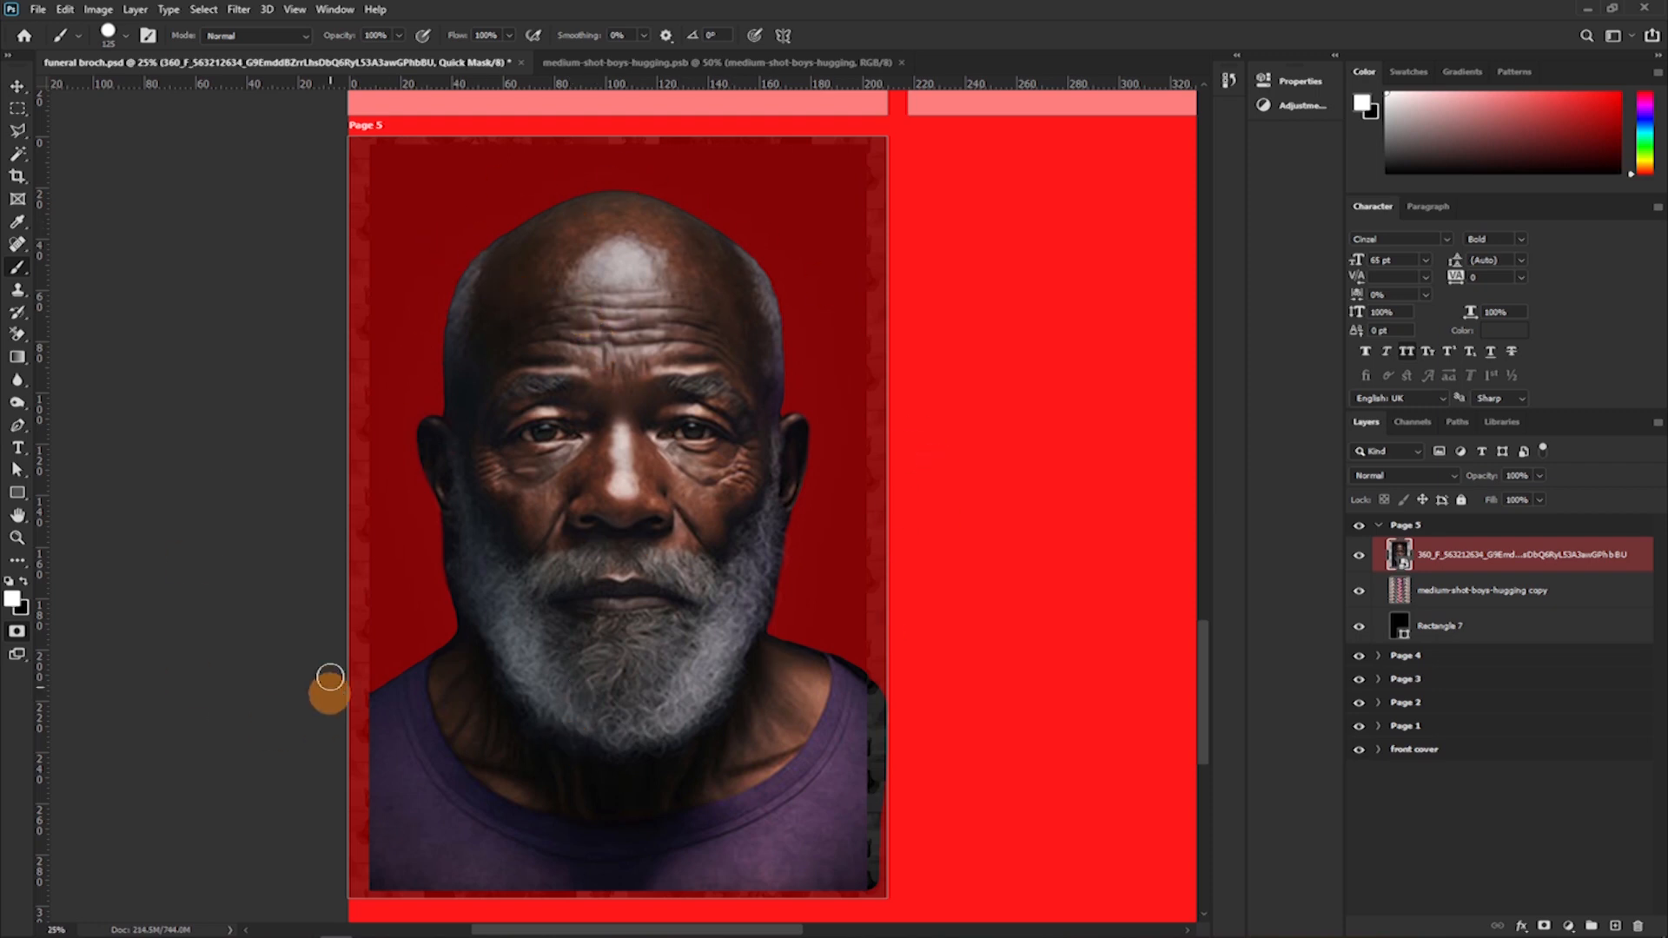
Exit Quick Mask, apply the selection as a layer mask on the portrait, and rename its layer "dfhg\".
{"action": "key", "text": "q"}
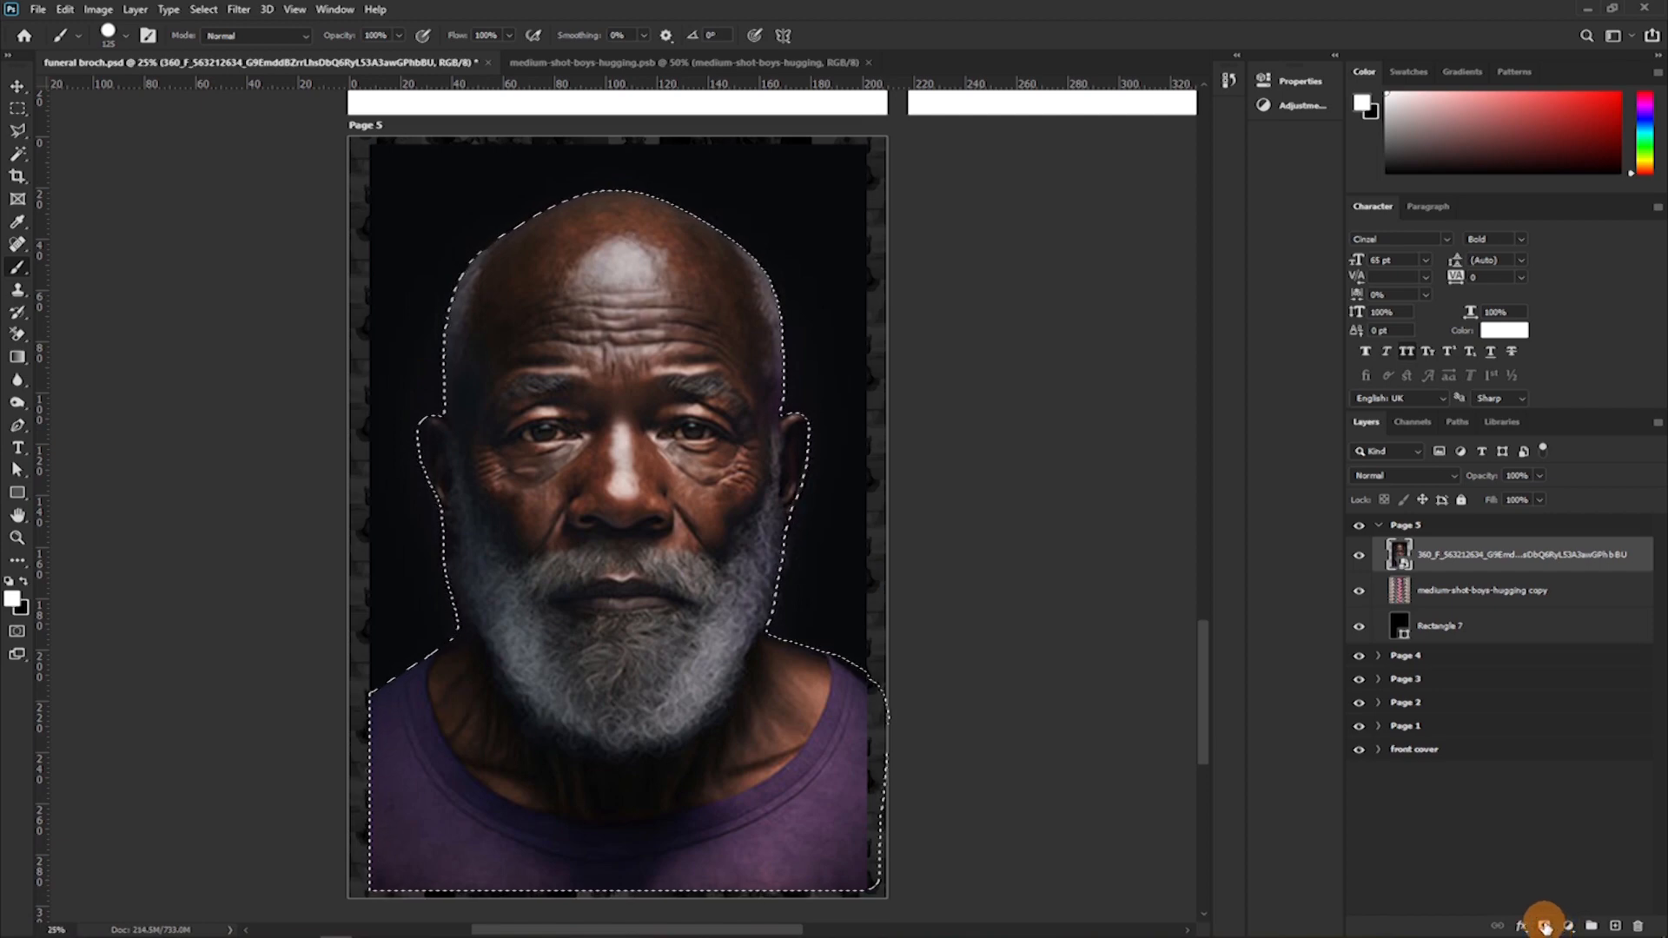
{"action": "left_click", "coordinate": [1542, 924]}
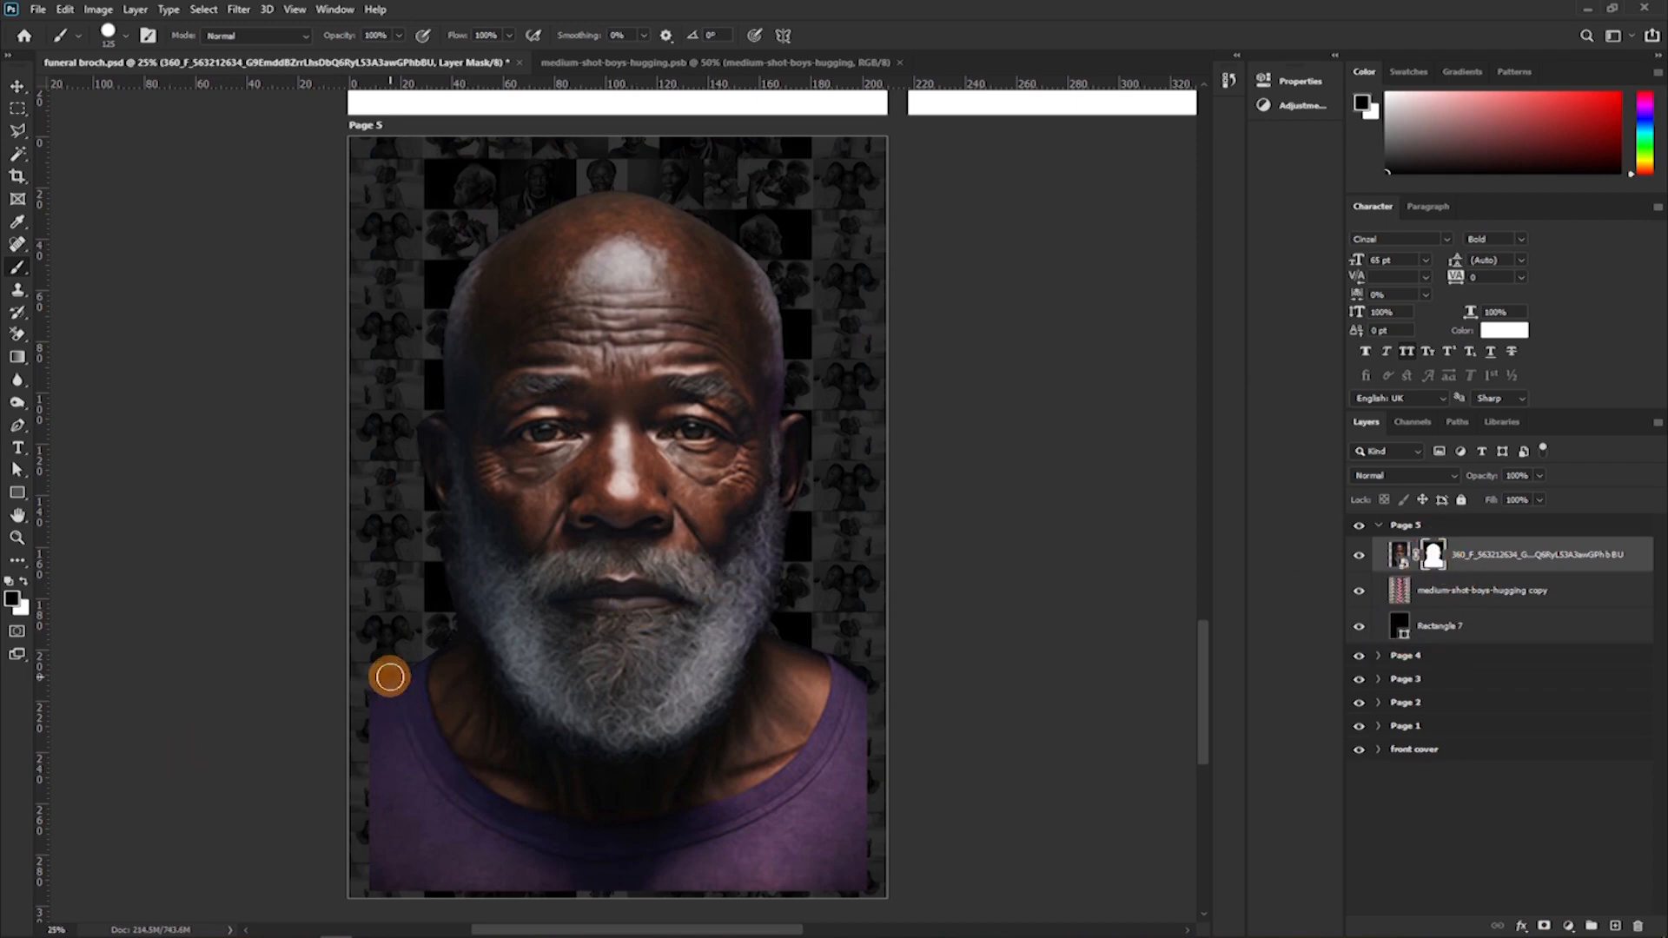
{"action": "left_click", "coordinate": [1546, 564]}
{"action": "double_click", "coordinate": [1533, 564]}
{"action": "type", "text": "dfhd"}
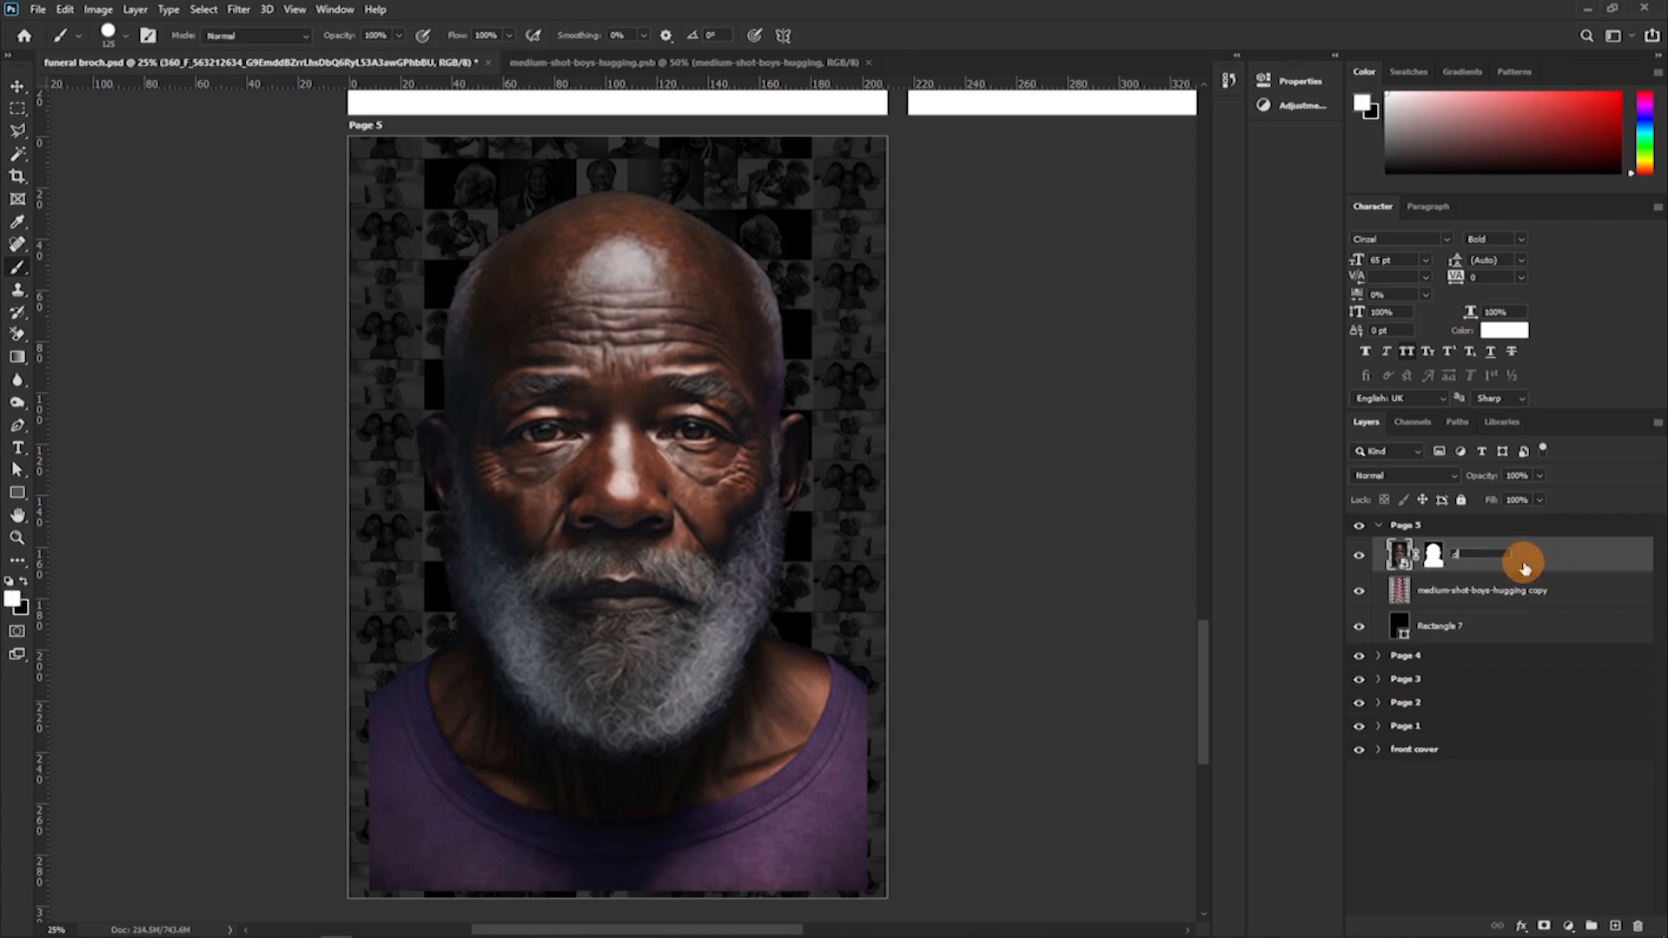
{"action": "key", "text": "Return"}
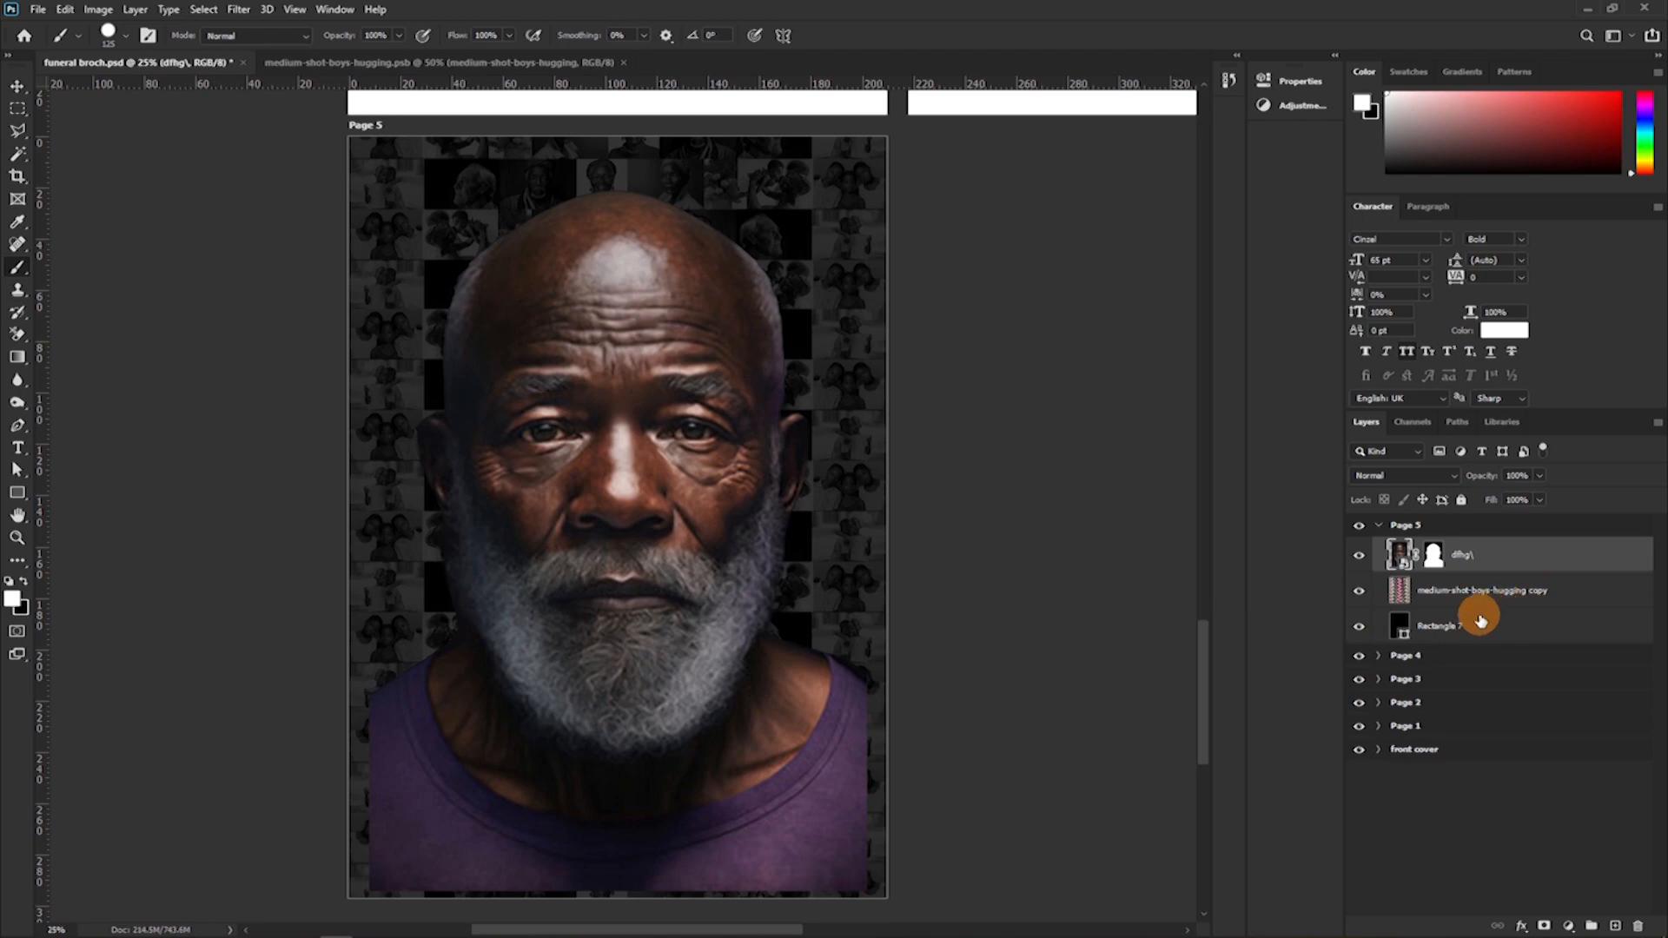
Enlarge and reposition the masked portrait so the man's shoulders span Page 5's full width and reach its lower edge.
{"action": "key", "text": "ctrl+t"}
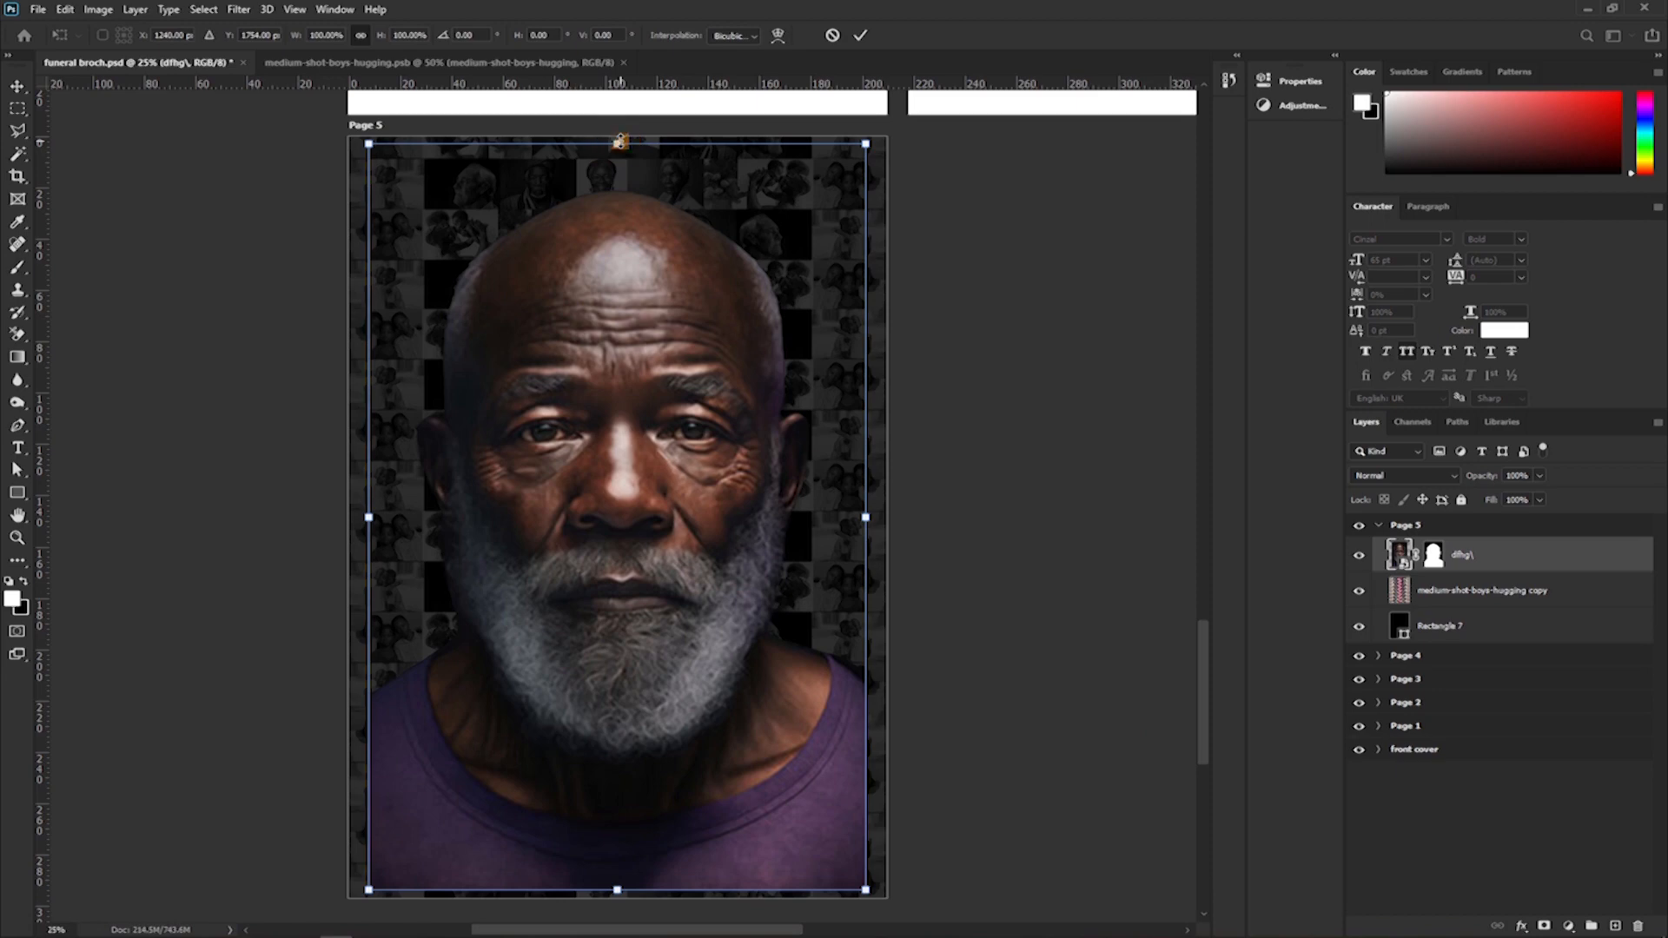
{"action": "left_click_drag", "start_coordinate": [620, 141], "coordinate": [619, 133]}
{"action": "scroll", "coordinate": [599, 782], "scroll_direction": "down", "scroll_amount": 2}
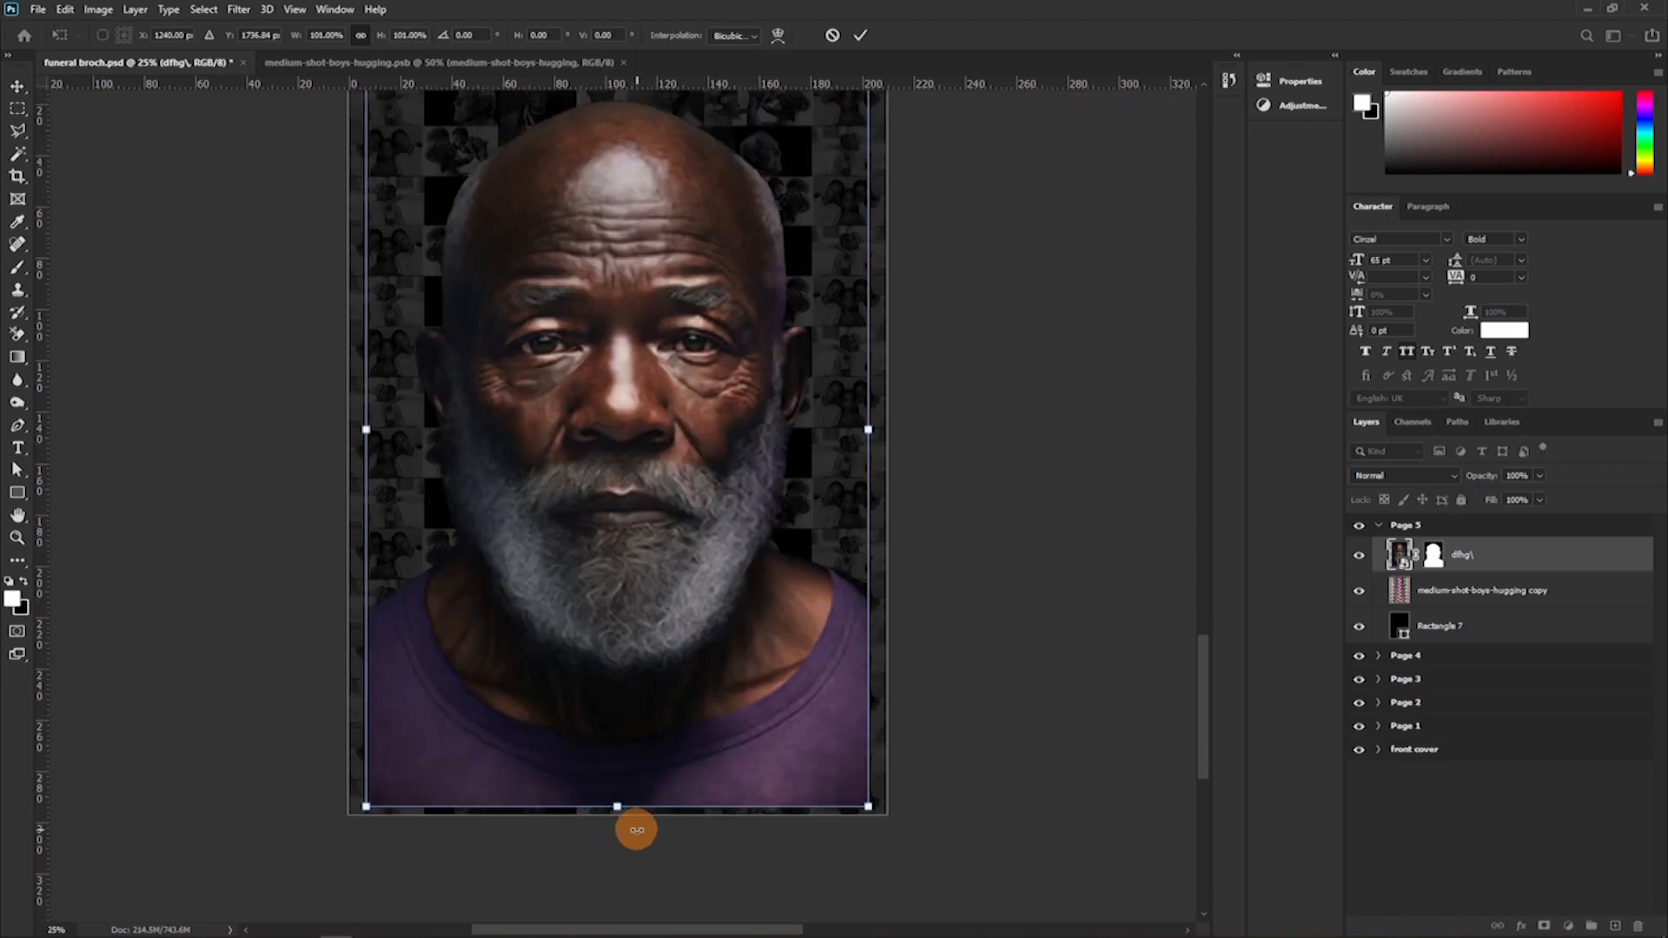
{"action": "mouse_move", "coordinate": [617, 808]}
{"action": "left_mouse_down"}
{"action": "mouse_move", "coordinate": [616, 868]}
{"action": "mouse_move", "coordinate": [617, 807]}
{"action": "mouse_move", "coordinate": [618, 824]}
{"action": "left_mouse_up"}
{"action": "scroll", "coordinate": [640, 622], "scroll_direction": "up", "scroll_amount": 5}
{"action": "left_click_drag", "start_coordinate": [611, 246], "coordinate": [602, 208]}
{"action": "left_click", "coordinate": [860, 35]}
{"action": "key", "text": "b"}
{"action": "scroll", "coordinate": [774, 390], "scroll_direction": "down", "scroll_amount": 4}
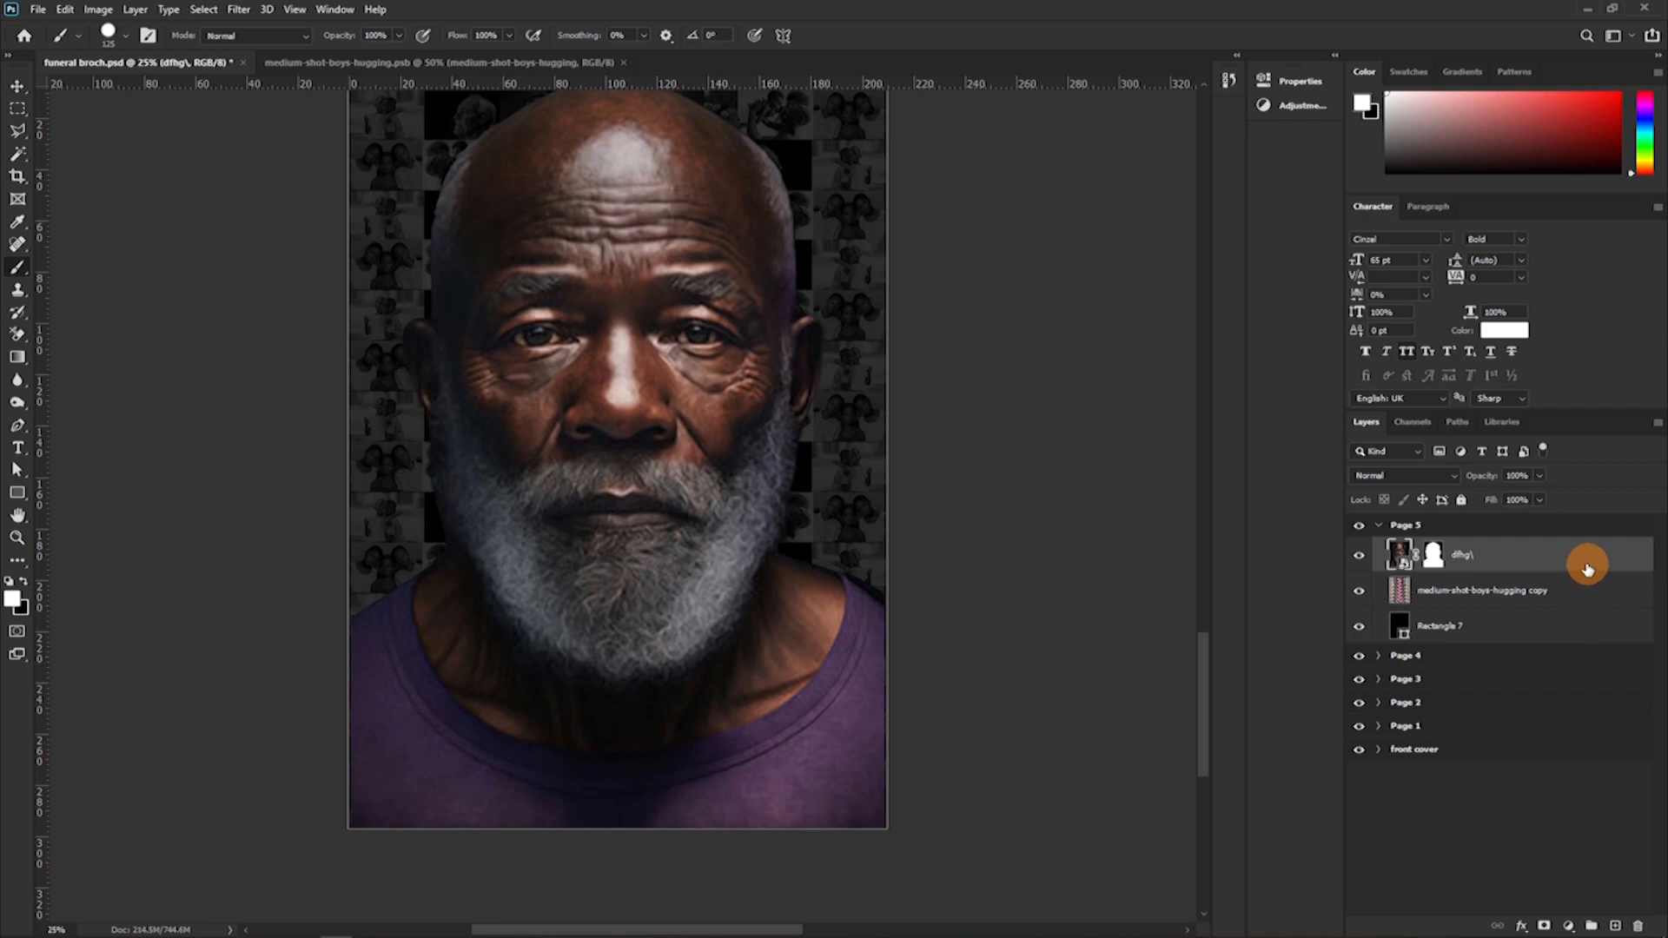
Add a drop shadow to the masked portrait layer with 50% opacity and a size of 152 px.
{"action": "double_click", "coordinate": [1585, 565]}
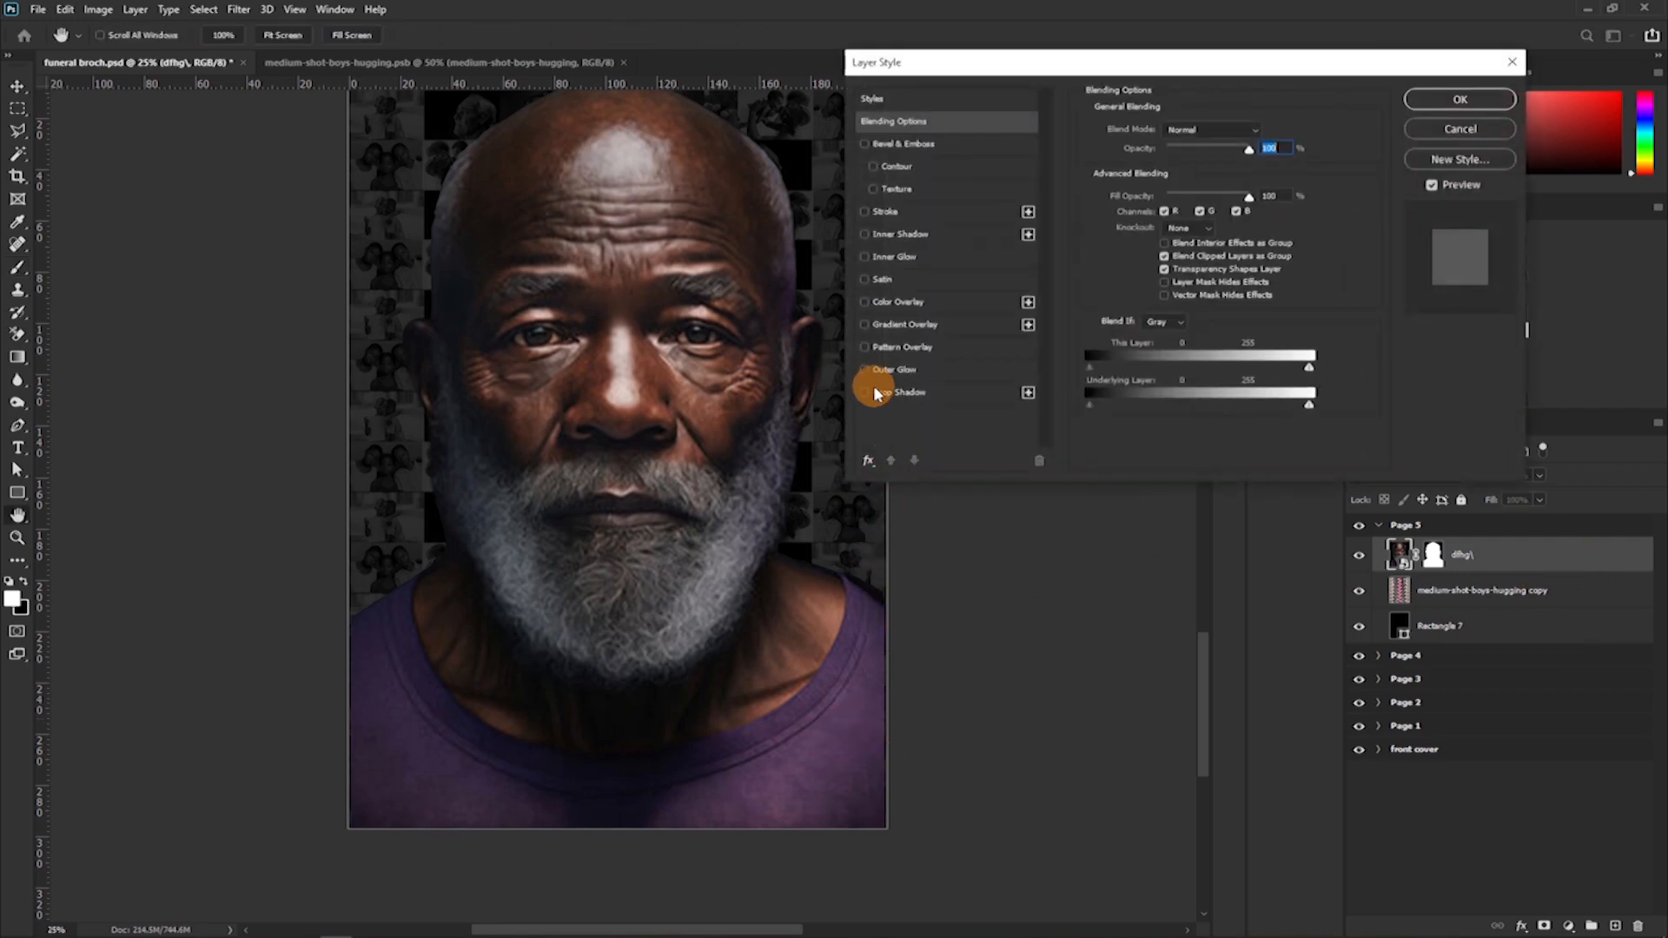
{"action": "left_click", "coordinate": [864, 393]}
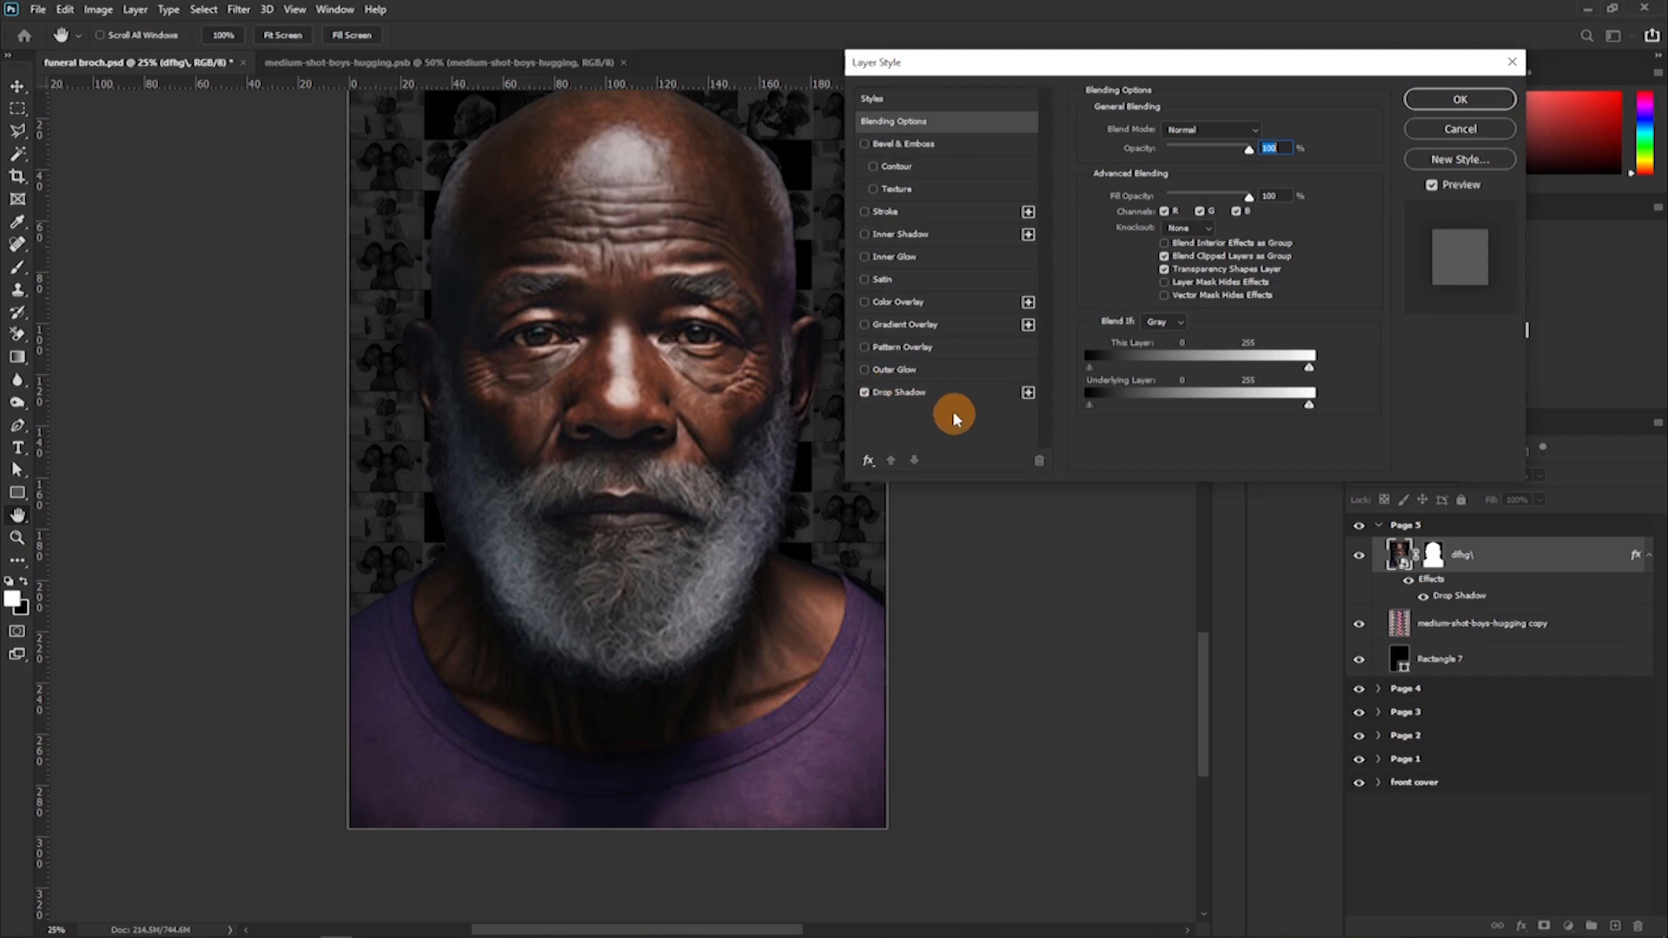
{"action": "left_click", "coordinate": [919, 403]}
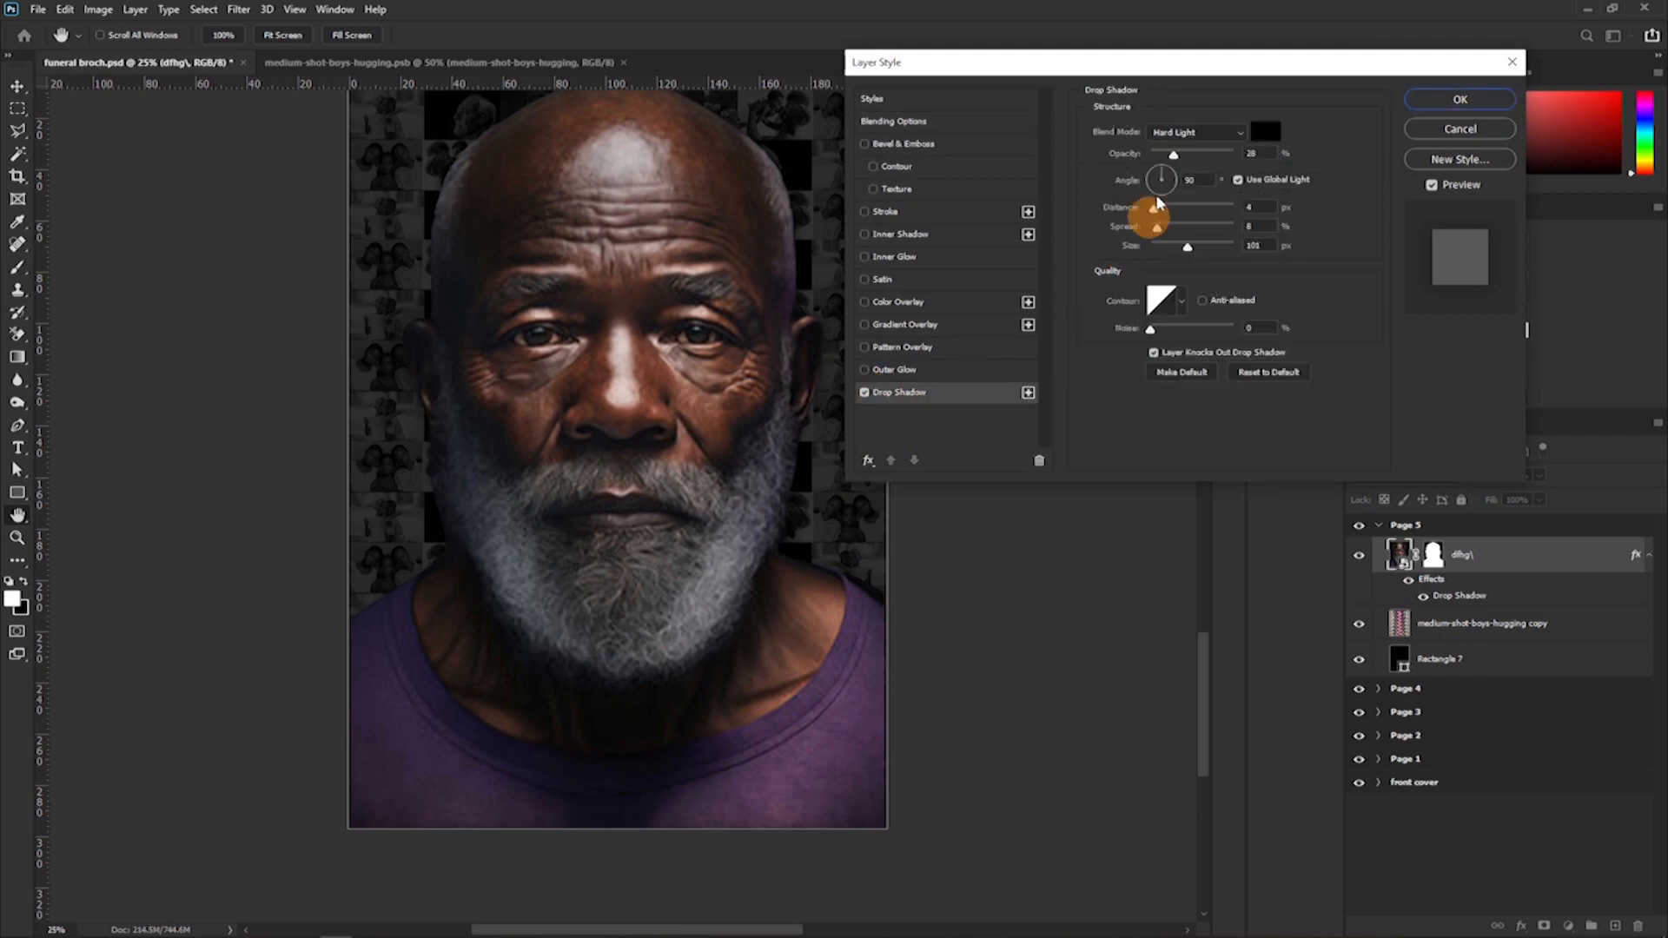
{"action": "left_click", "coordinate": [1192, 156]}
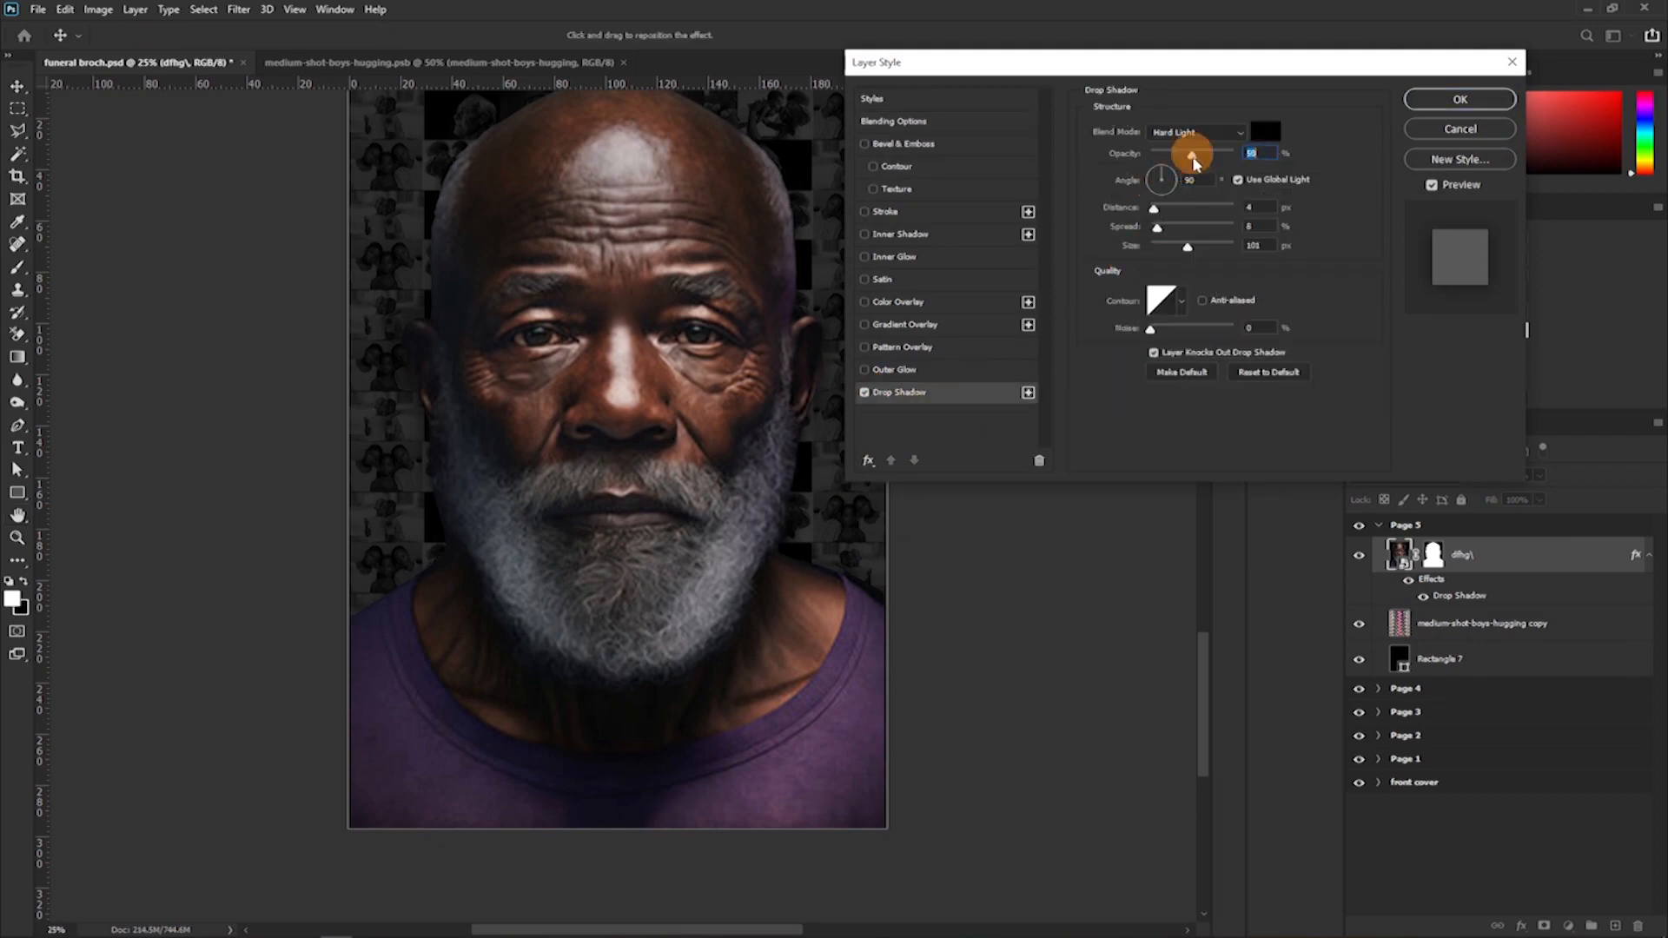
{"action": "left_click_drag", "start_coordinate": [1204, 246], "coordinate": [1205, 246]}
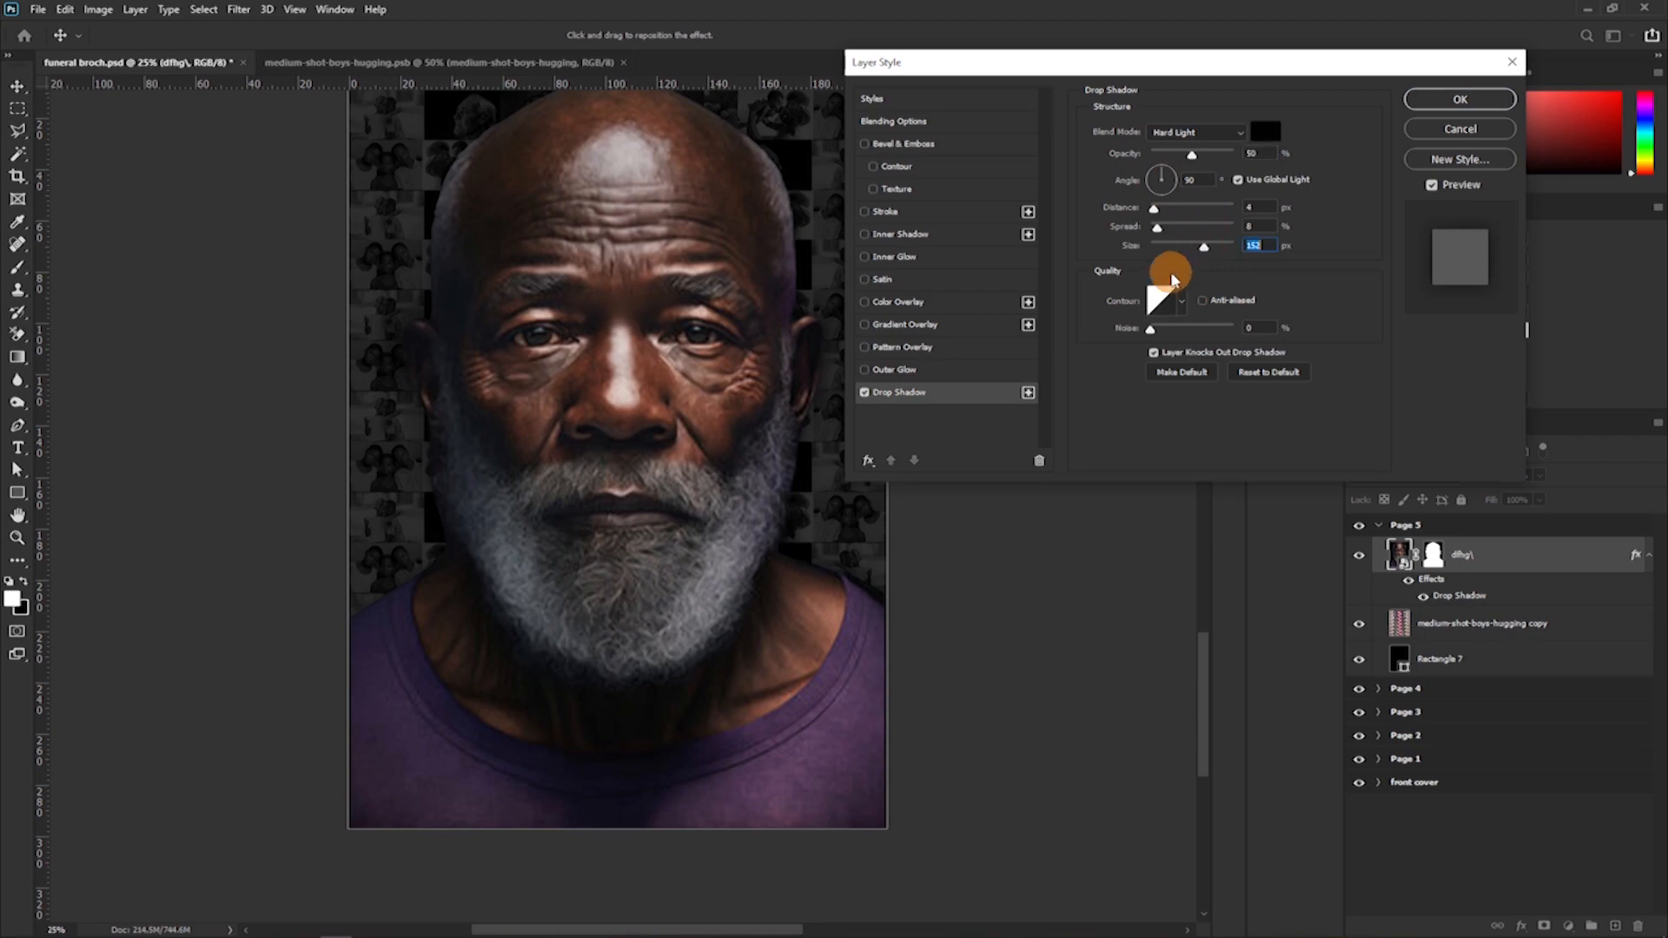
{"action": "left_click", "coordinate": [1435, 101]}
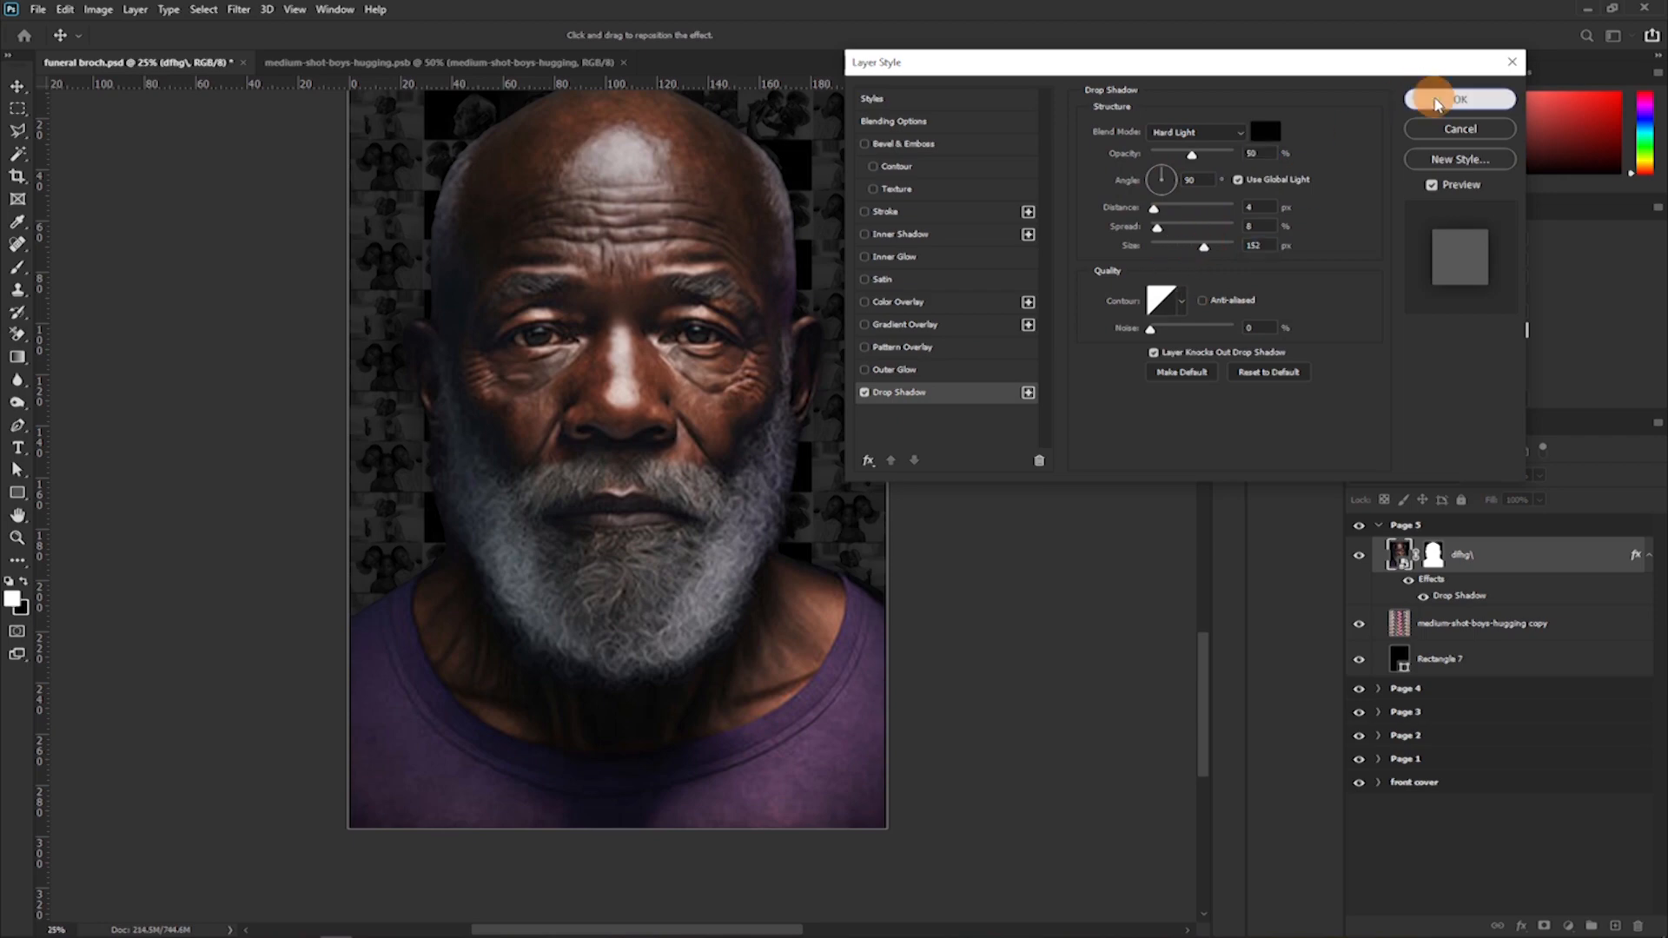
Try the Luminosity blend mode on the portrait layer, and set it back to Normal.
{"action": "scroll", "coordinate": [525, 569], "scroll_direction": "up", "scroll_amount": 2}
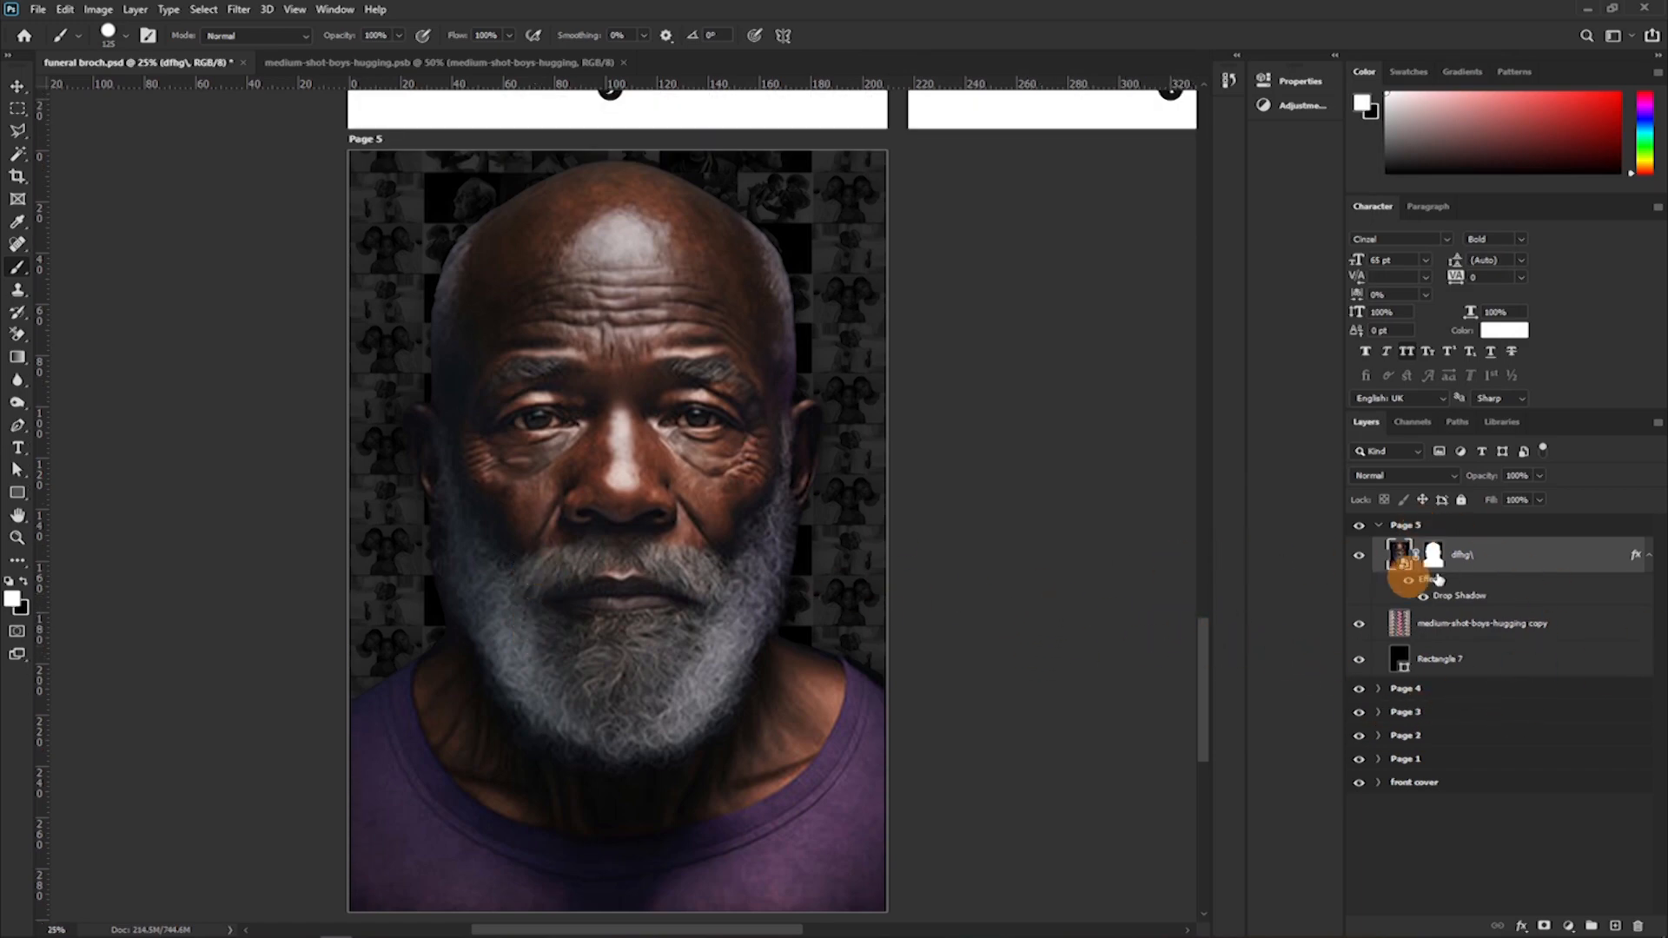
{"action": "left_click", "coordinate": [1393, 476]}
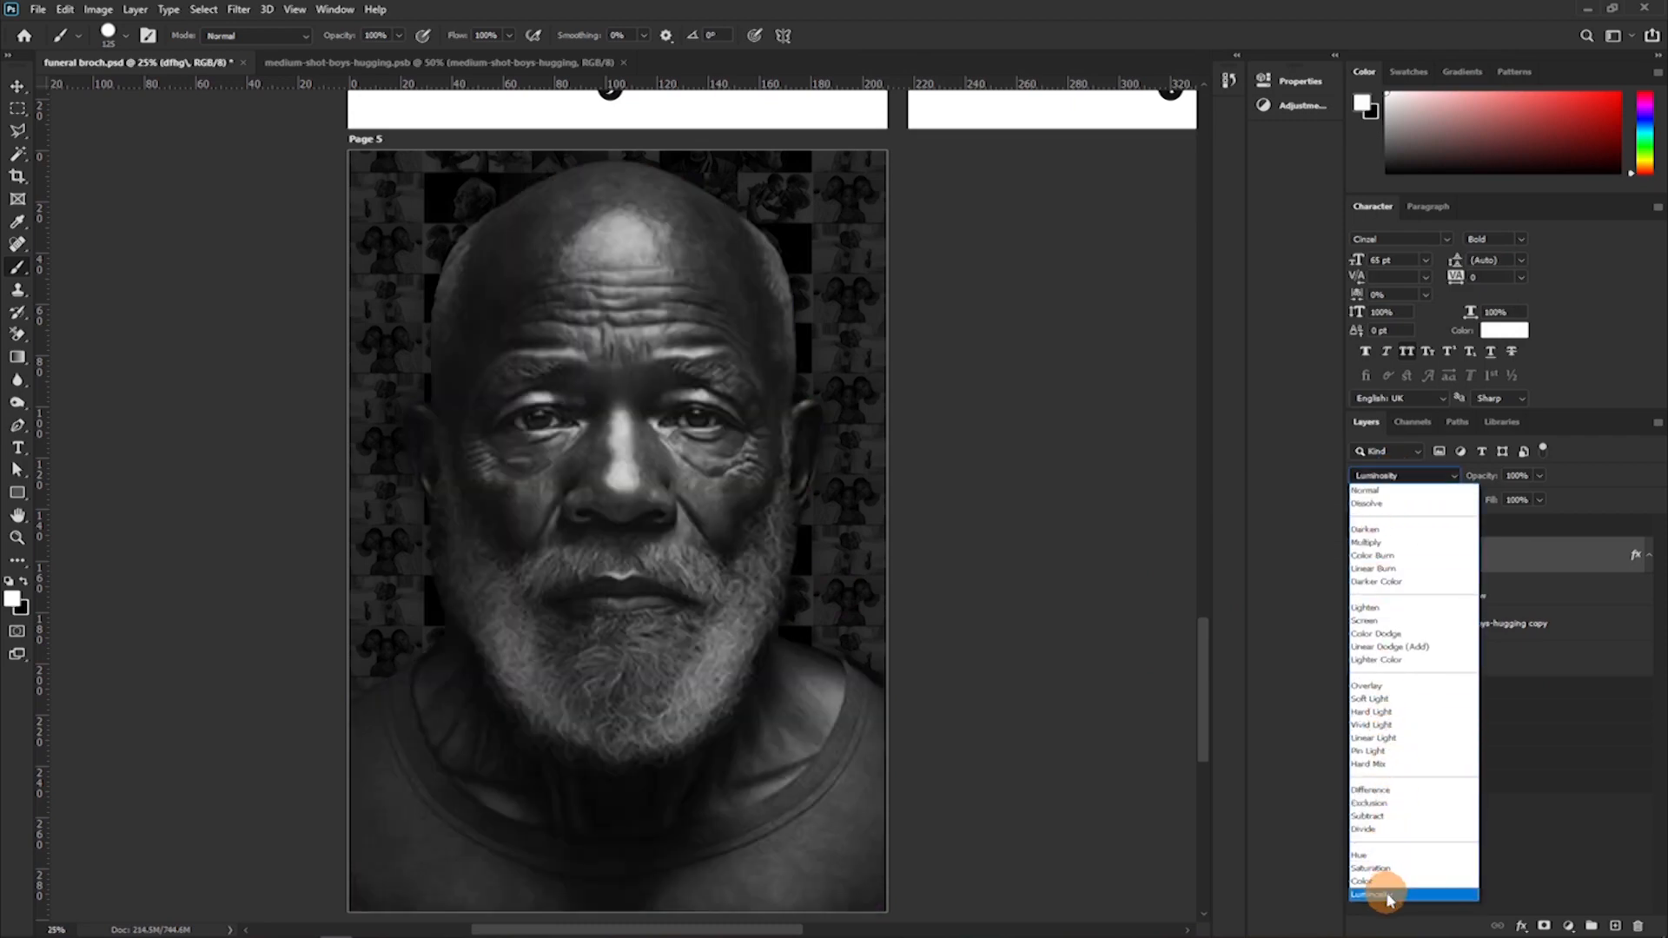
{"action": "left_click", "coordinate": [1387, 894]}
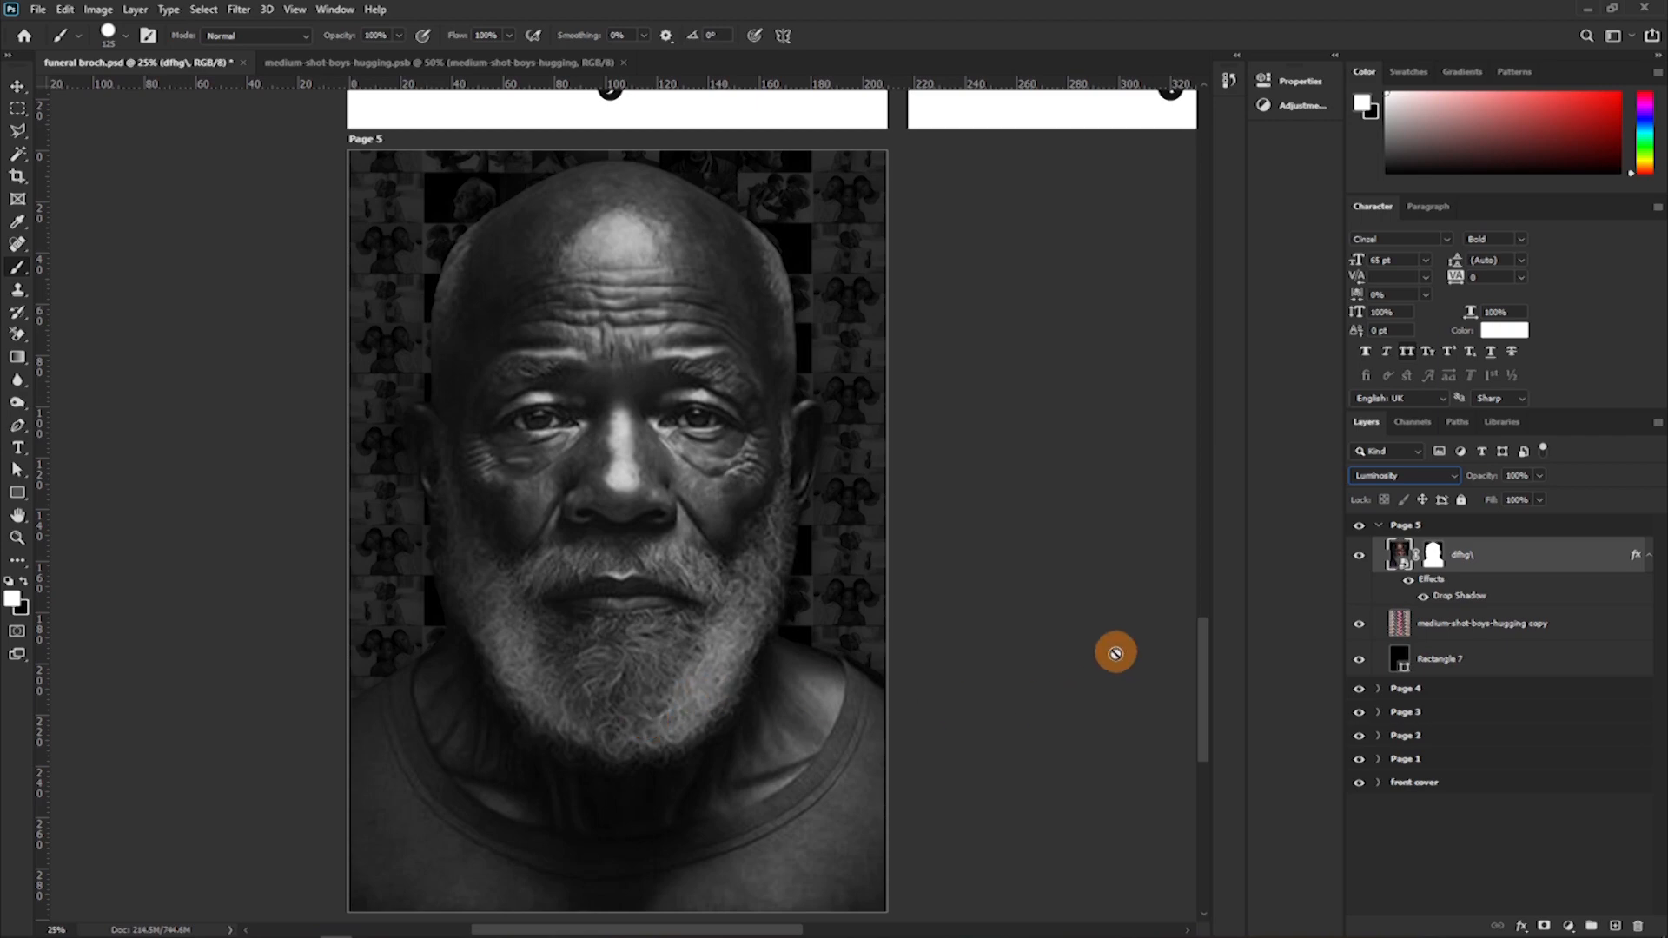
{"action": "left_click", "coordinate": [1381, 475]}
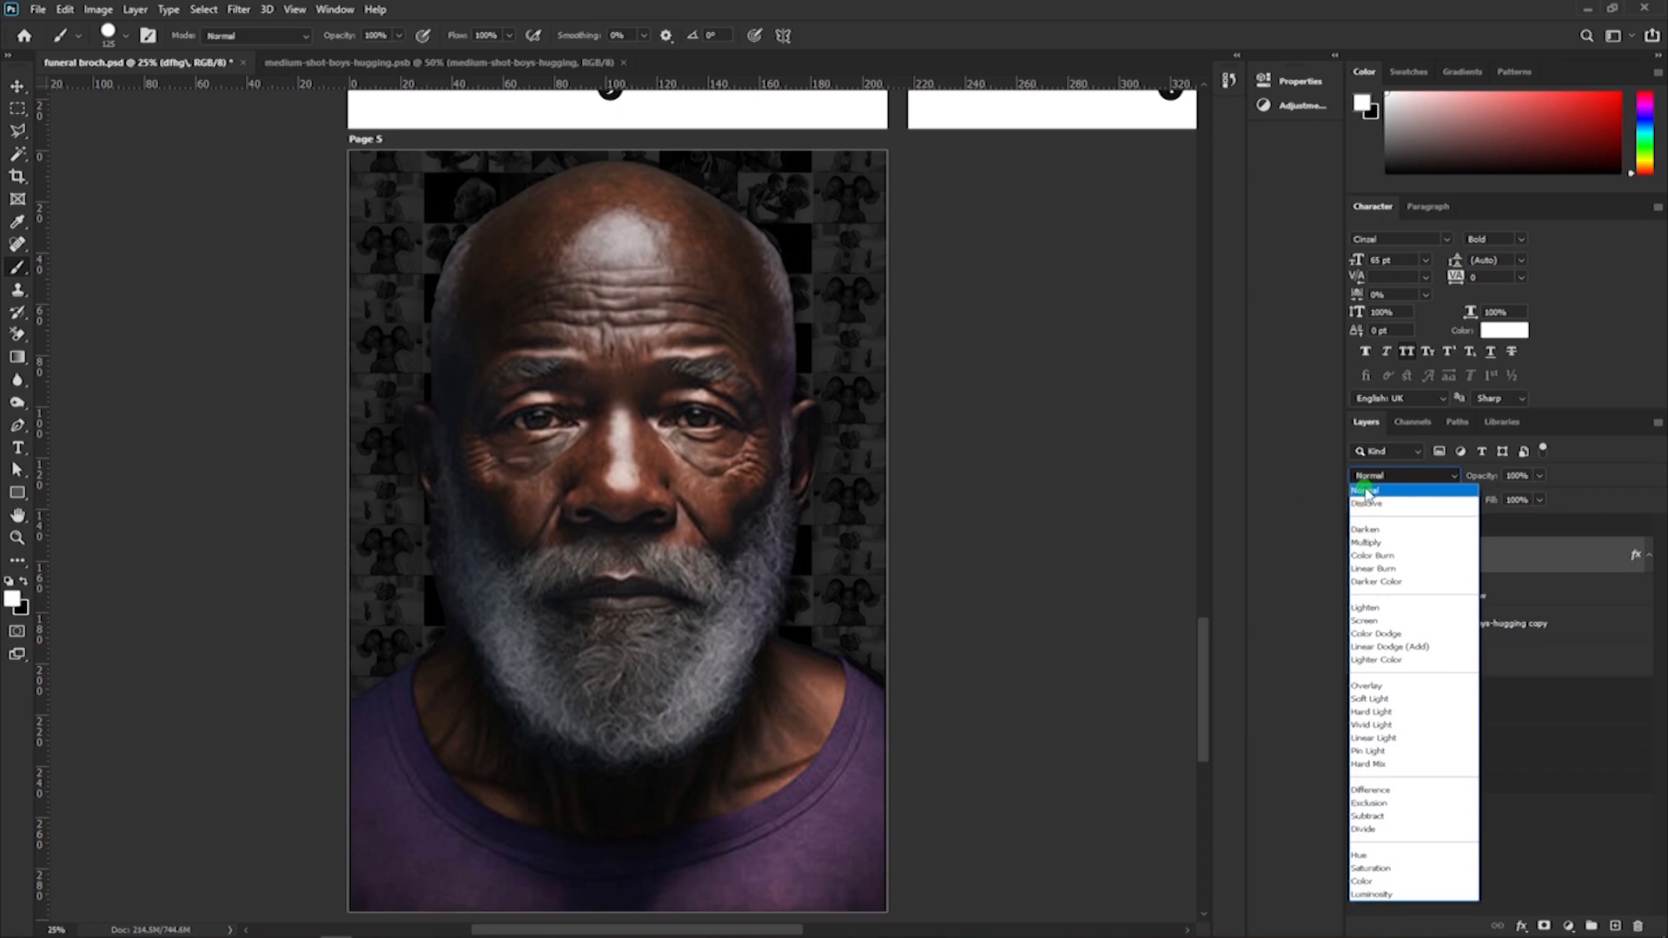
{"action": "left_click", "coordinate": [1366, 492]}
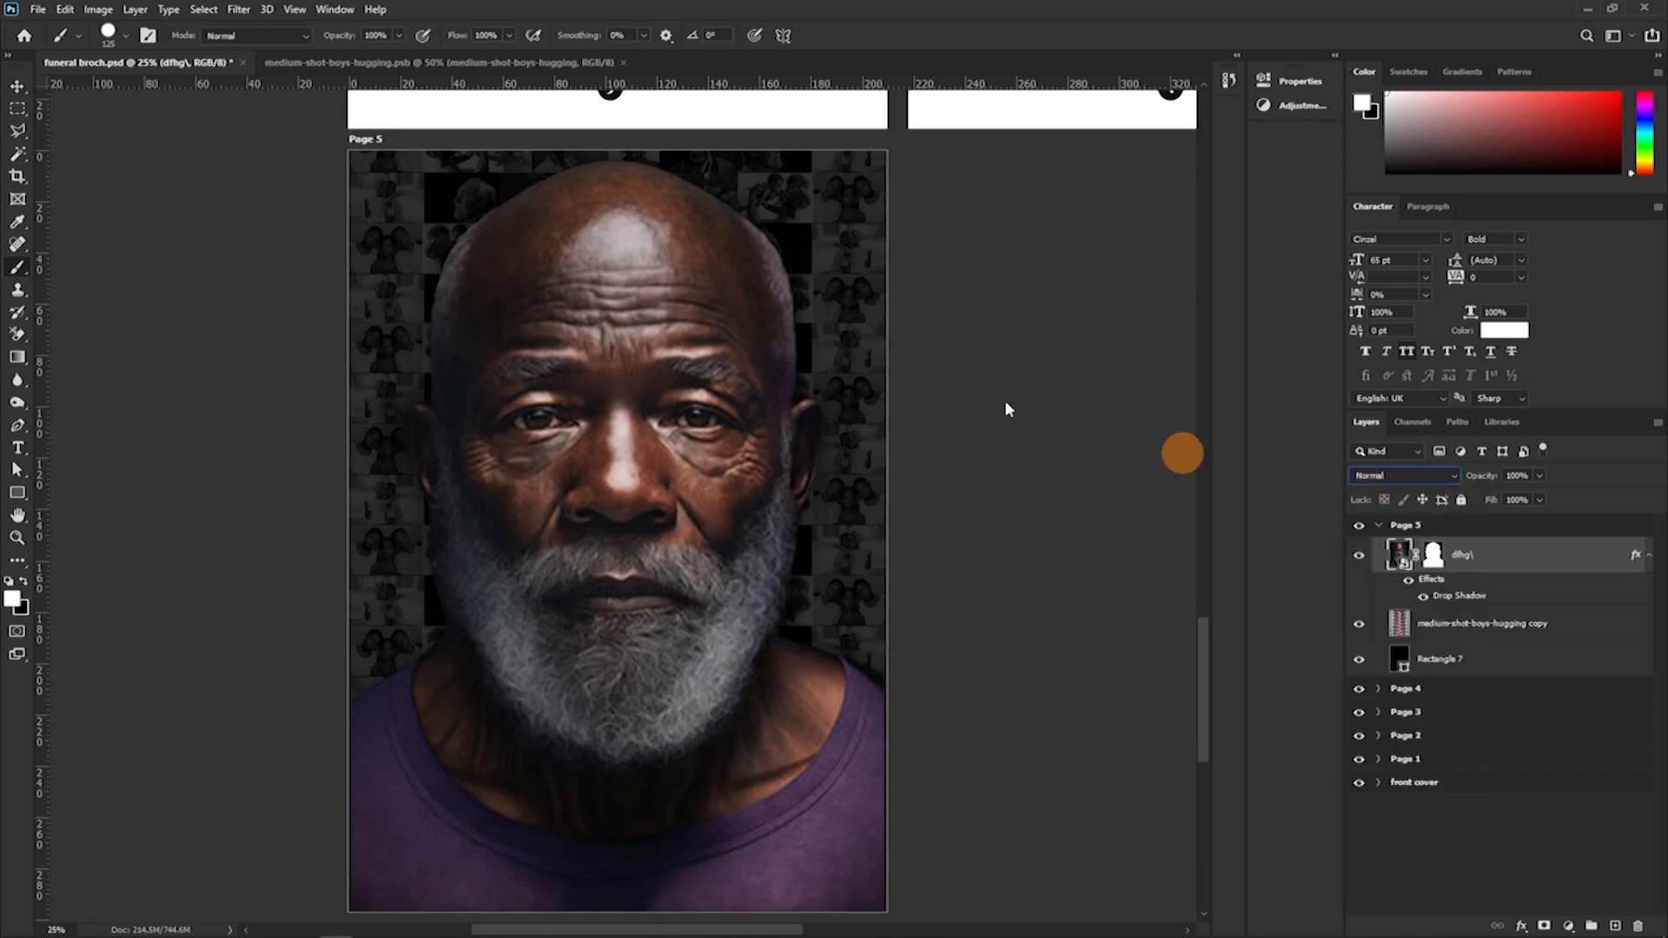
Apply a Black & White adjustment to the portrait layer with Magentas at -57% and Cyans at 206%.
{"action": "left_click", "coordinate": [97, 10]}
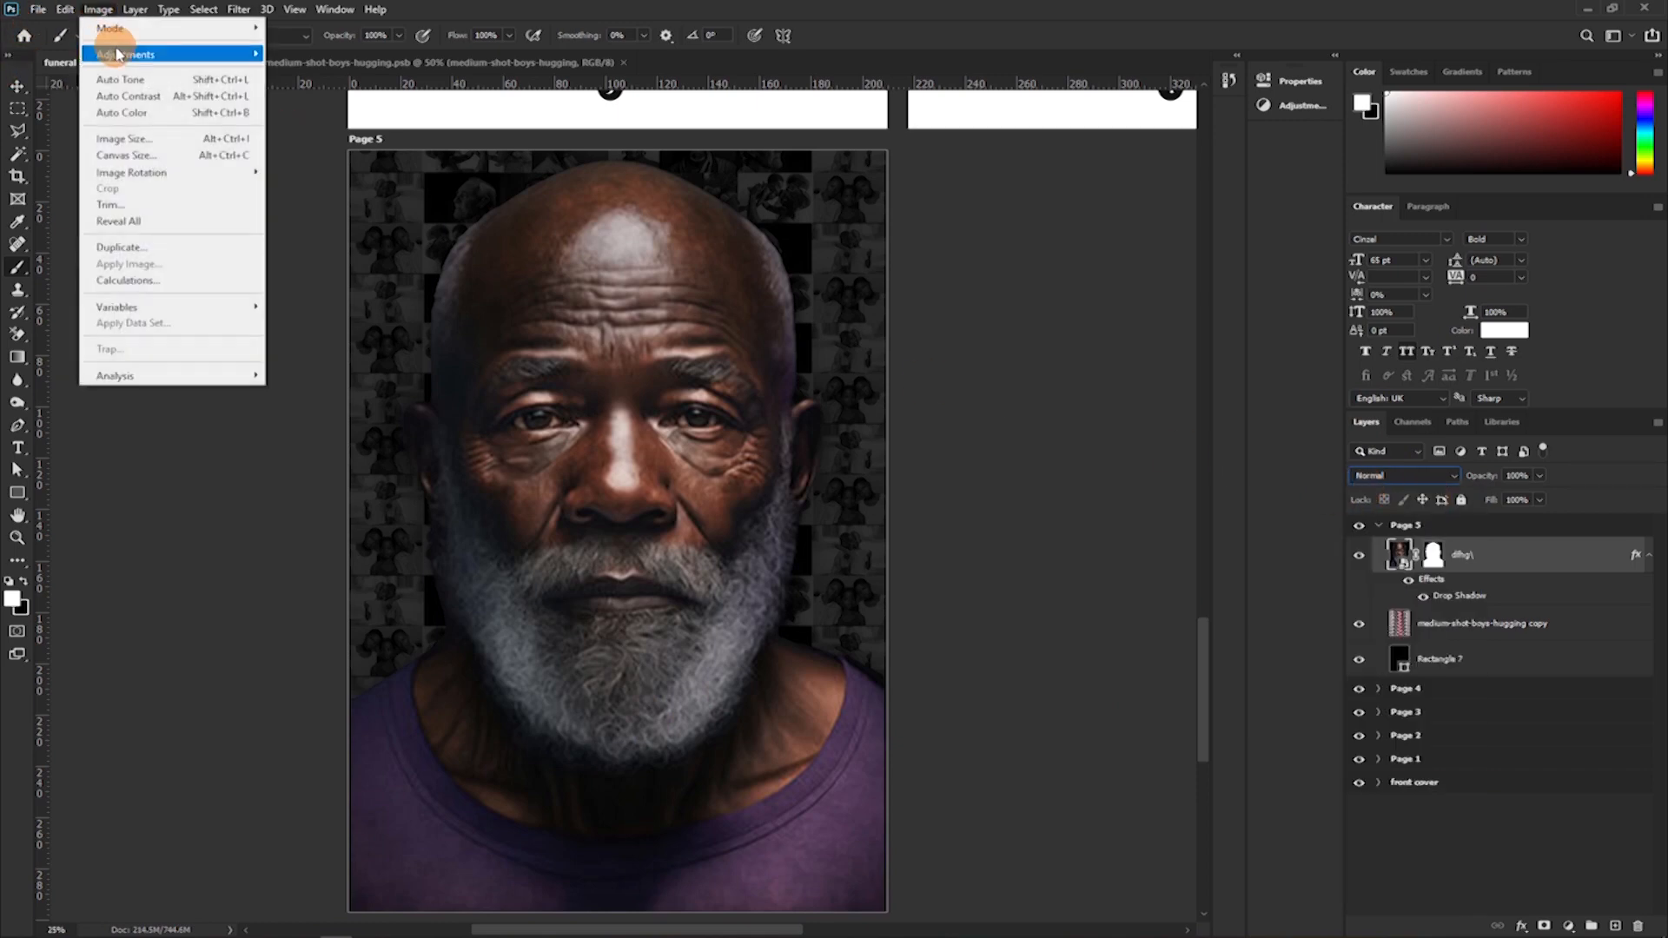
{"action": "left_click", "coordinate": [127, 34]}
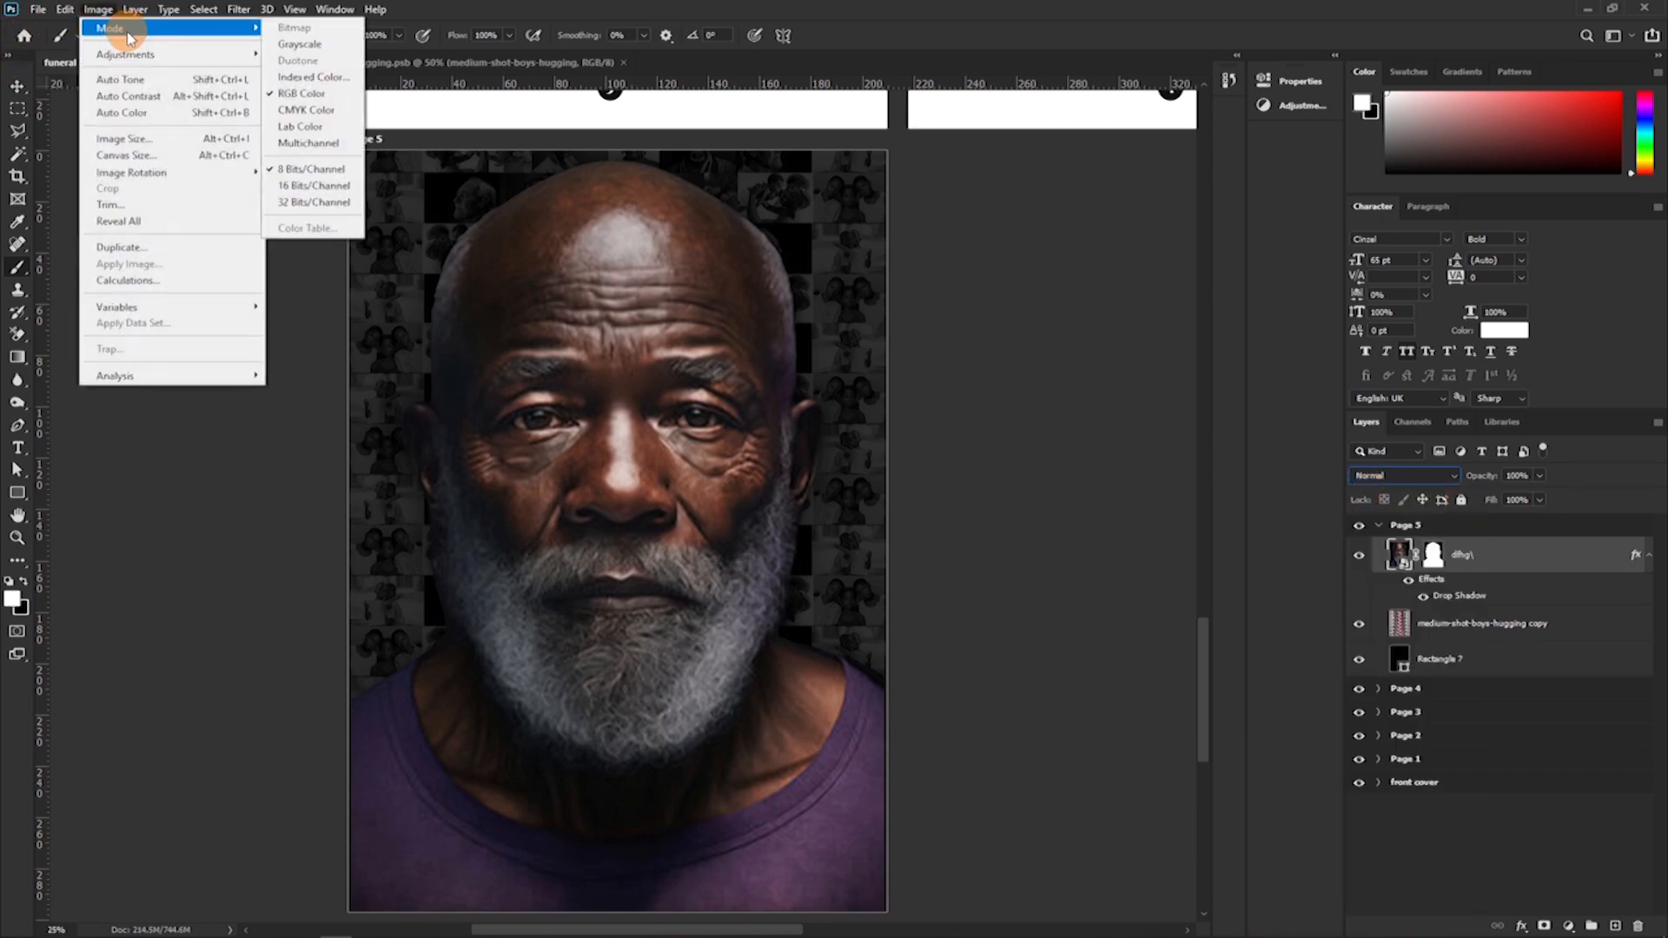
{"action": "left_click", "coordinate": [130, 54]}
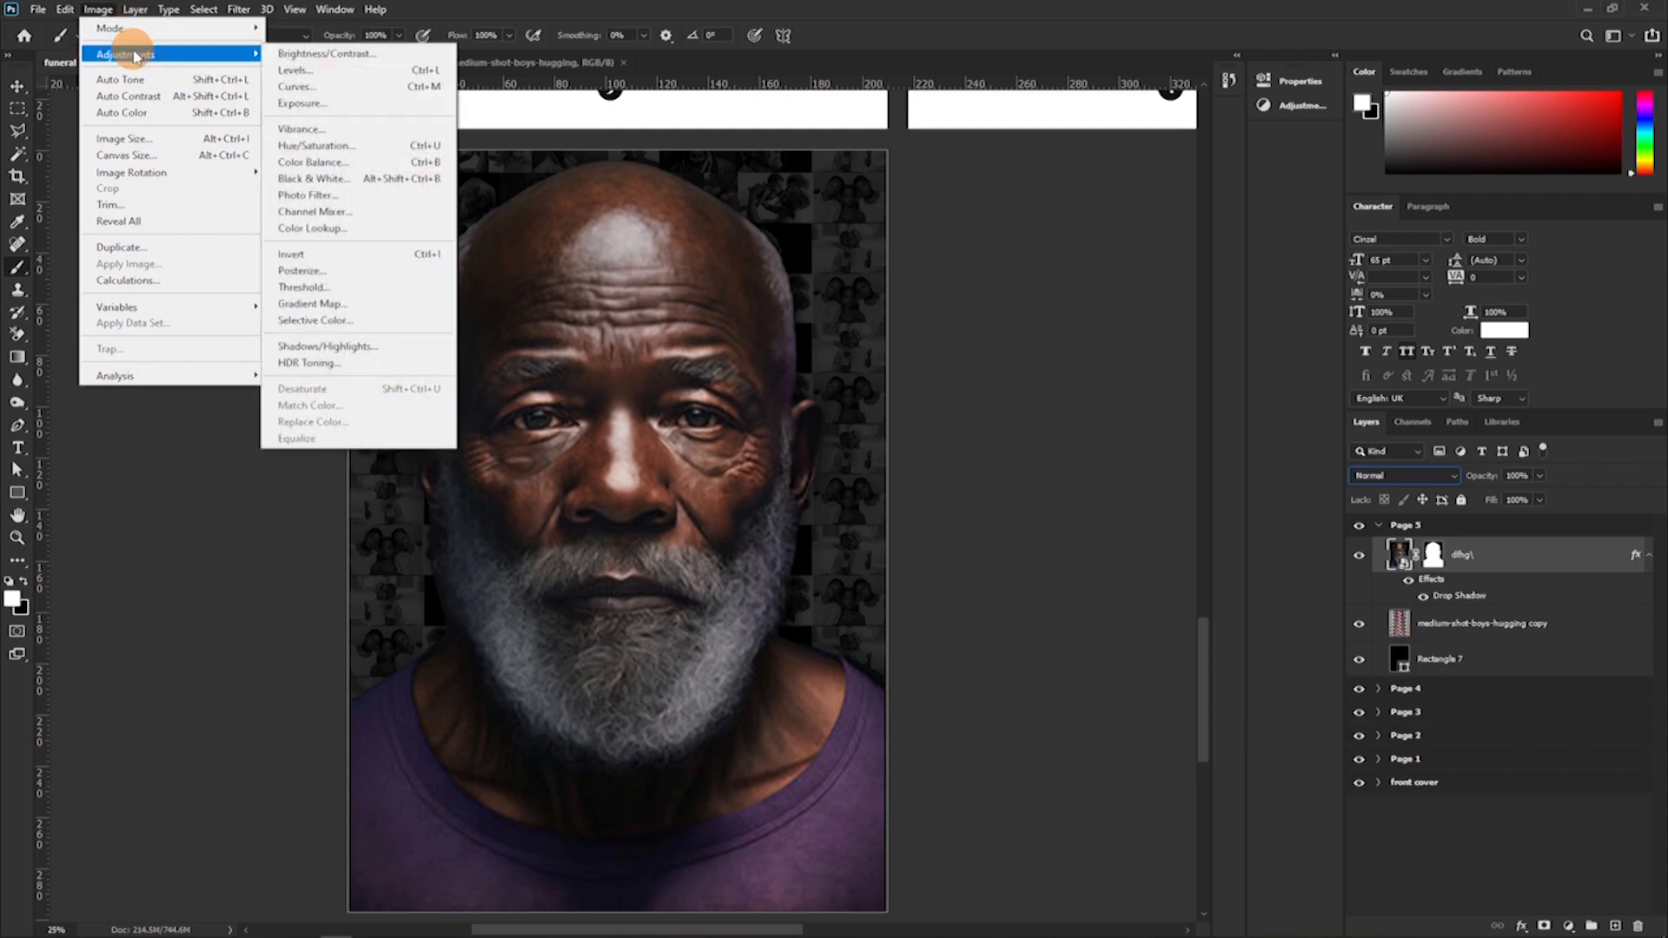
{"action": "left_click", "coordinate": [290, 179]}
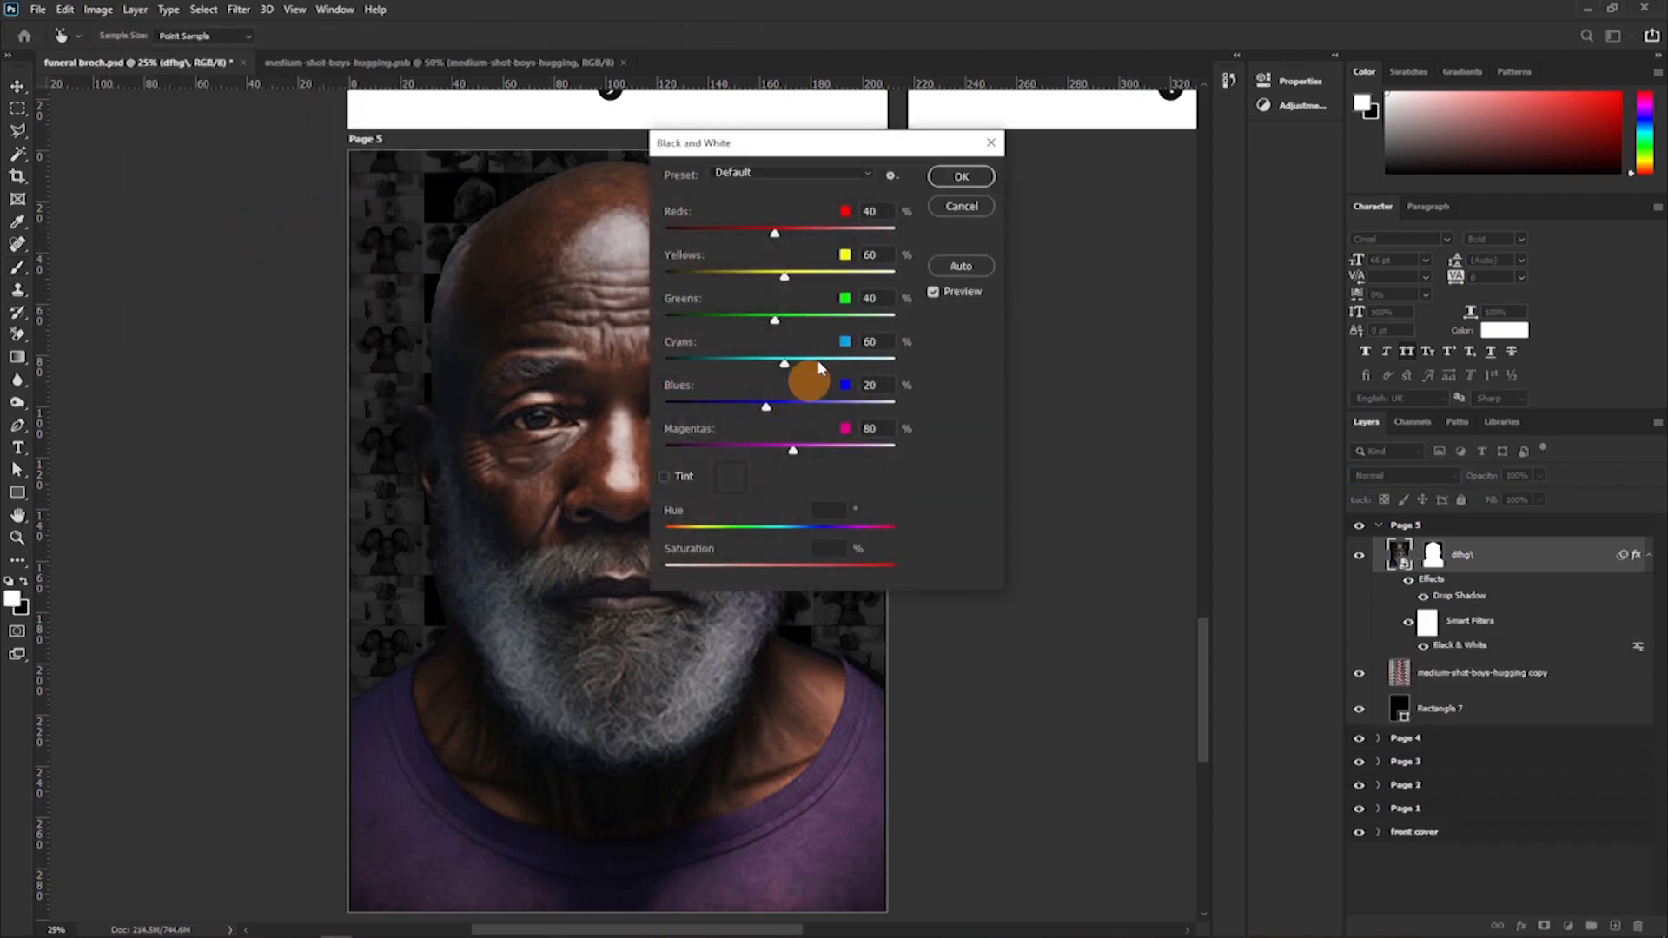
{"action": "left_click_drag", "start_coordinate": [793, 142], "coordinate": [1118, 119]}
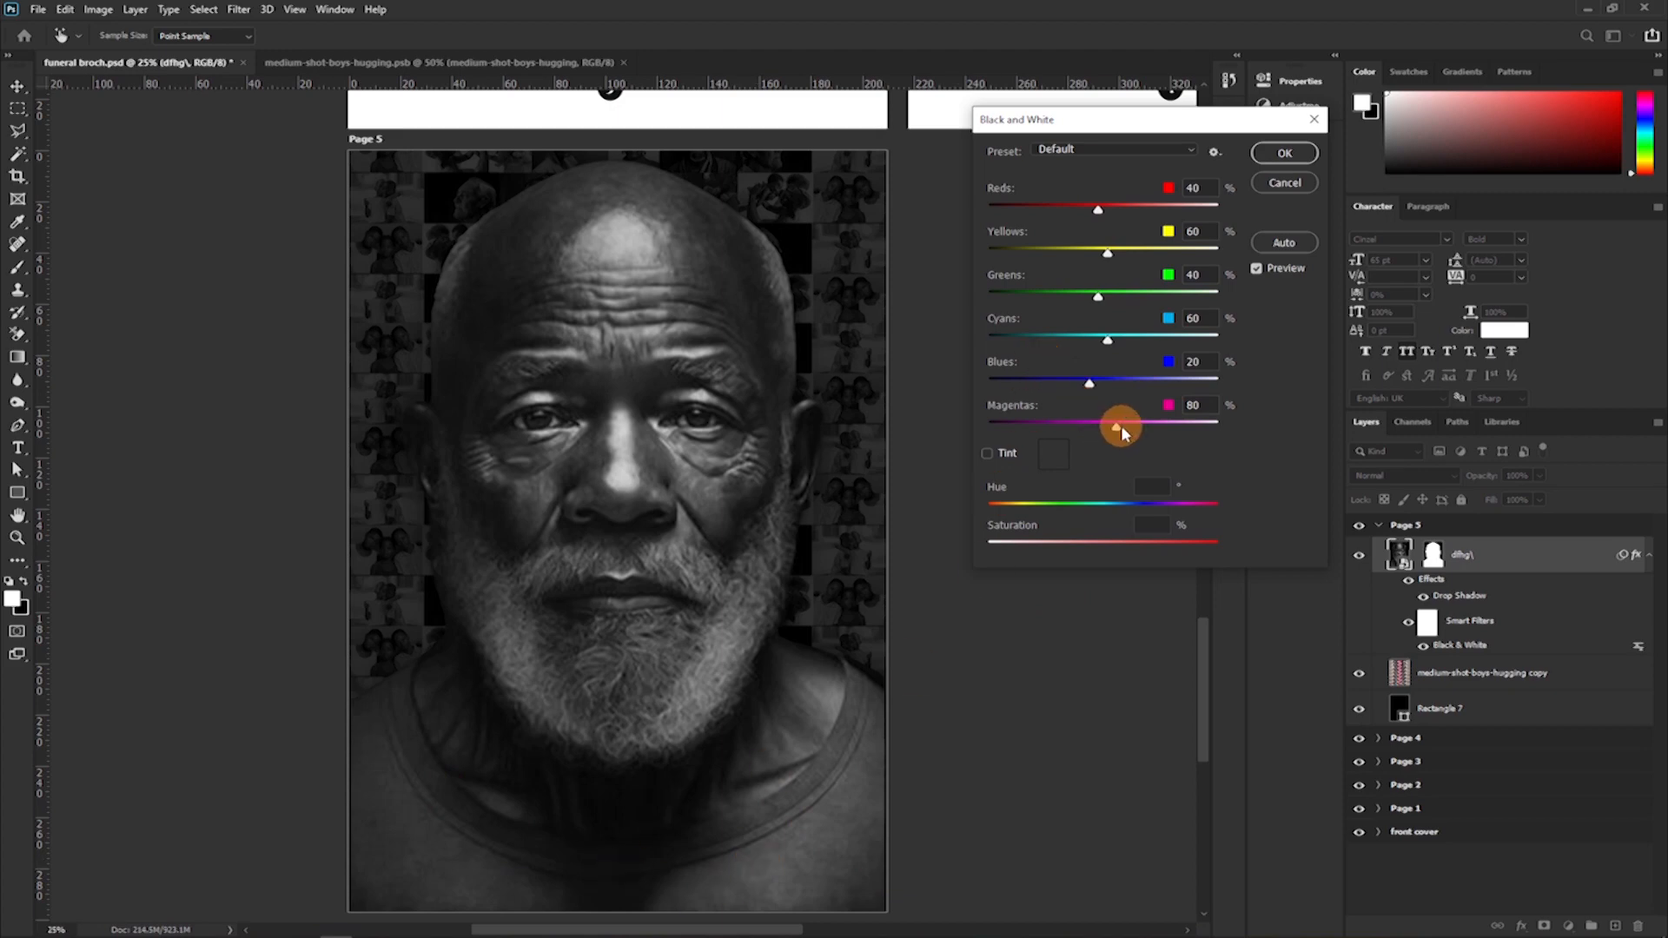
{"action": "left_click_drag", "start_coordinate": [1116, 430], "coordinate": [1049, 431]}
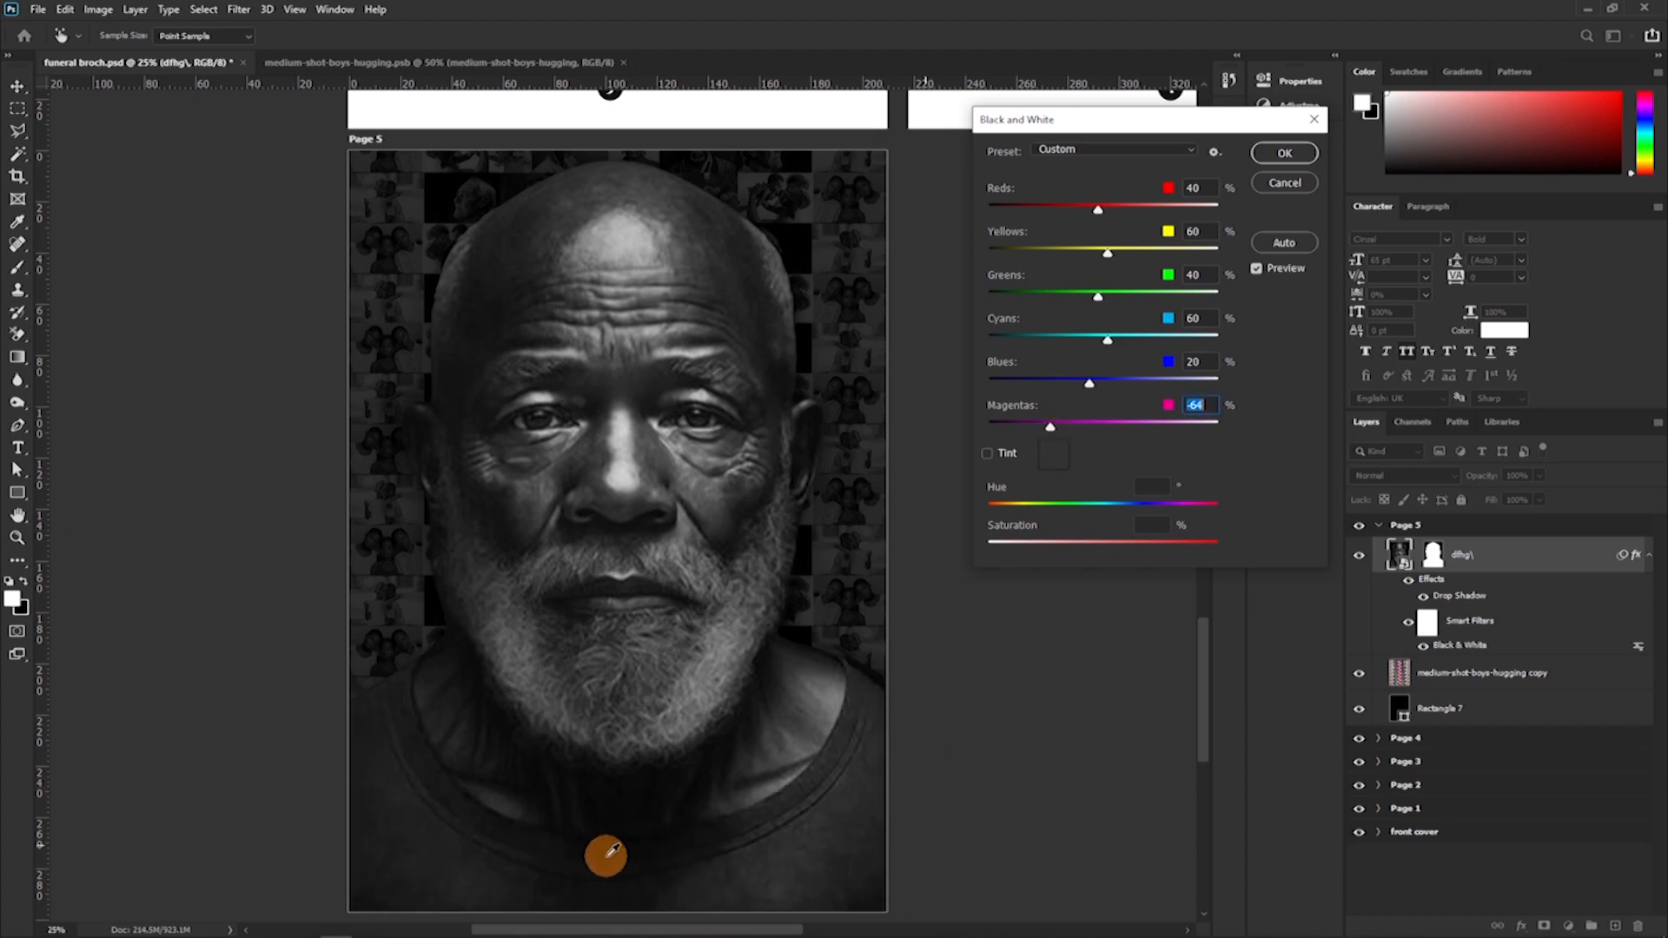
{"action": "left_click_drag", "start_coordinate": [1043, 432], "coordinate": [1019, 434]}
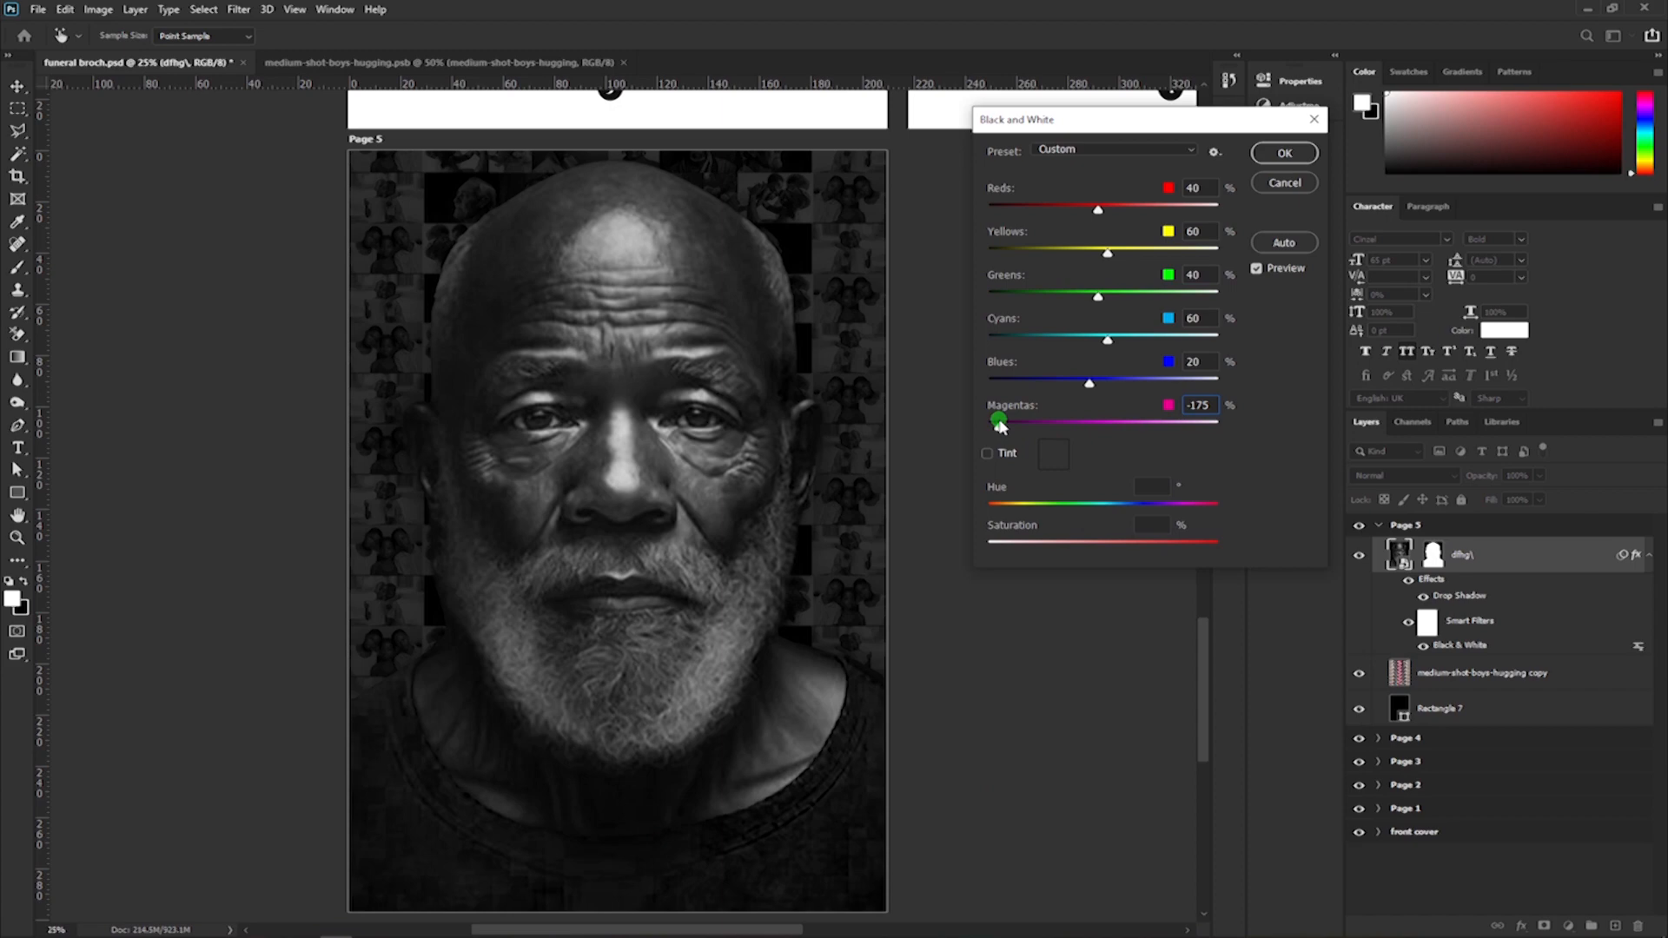
{"action": "left_click_drag", "start_coordinate": [1071, 438], "coordinate": [1011, 438]}
{"action": "left_click_drag", "start_coordinate": [1053, 441], "coordinate": [1086, 445]}
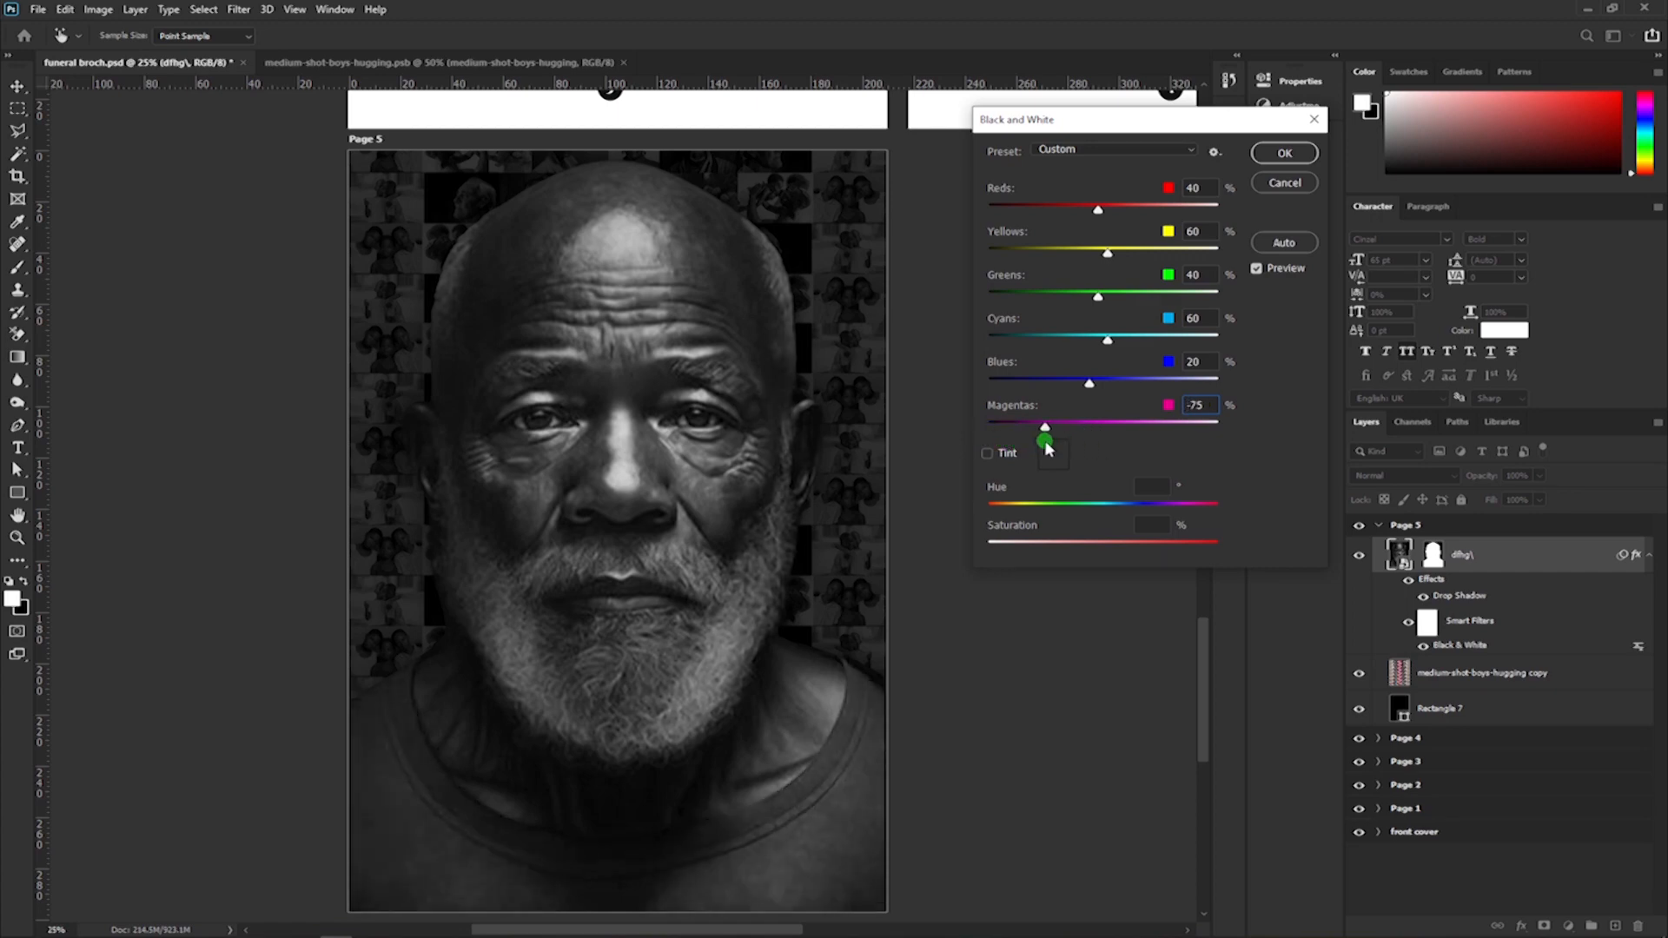
{"action": "left_click_drag", "start_coordinate": [1047, 445], "coordinate": [1053, 434]}
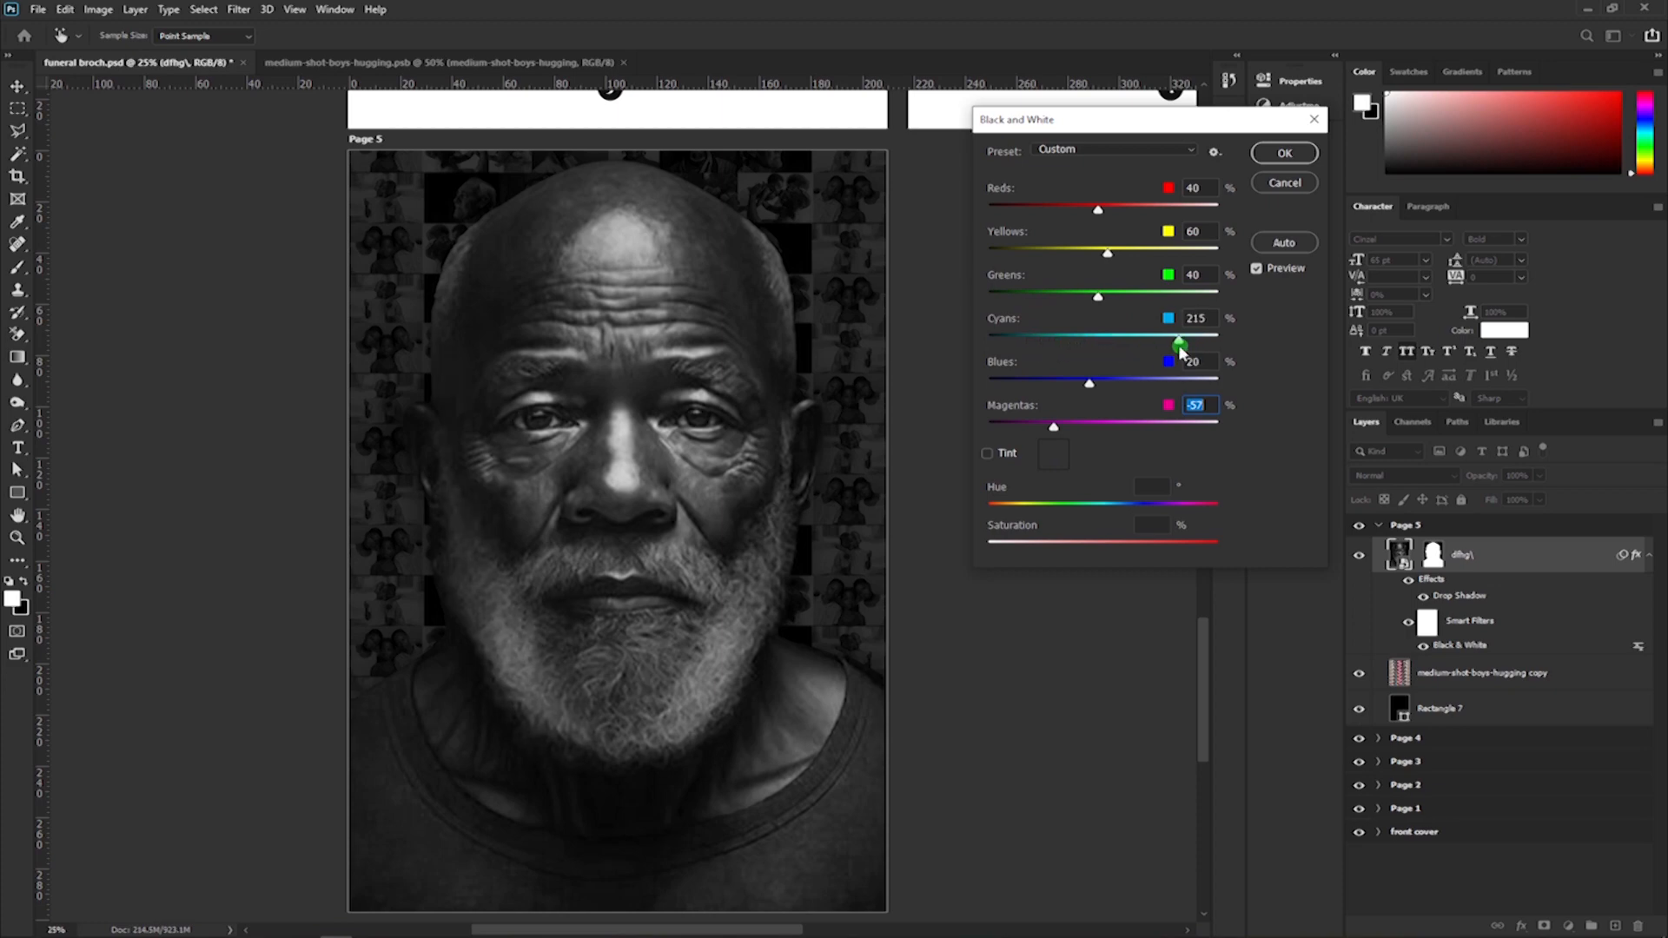
{"action": "left_click_drag", "start_coordinate": [1178, 344], "coordinate": [1173, 344]}
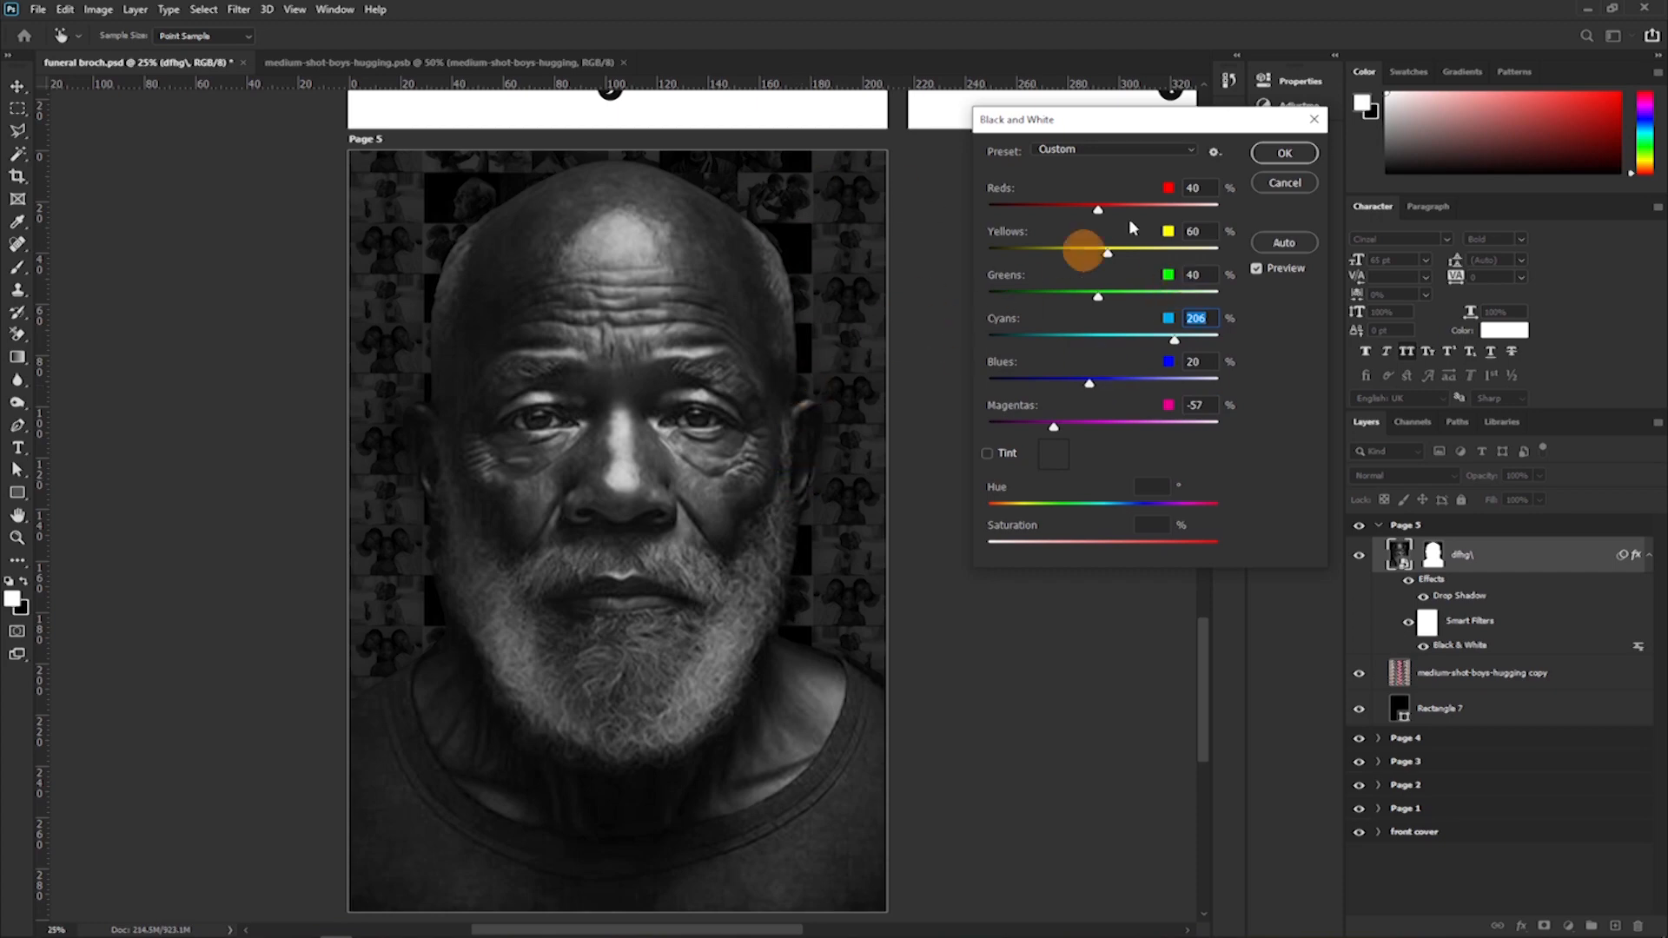
{"action": "left_click", "coordinate": [1282, 154]}
Compare the portrait with and without its smart filters.
{"action": "key", "text": "b"}
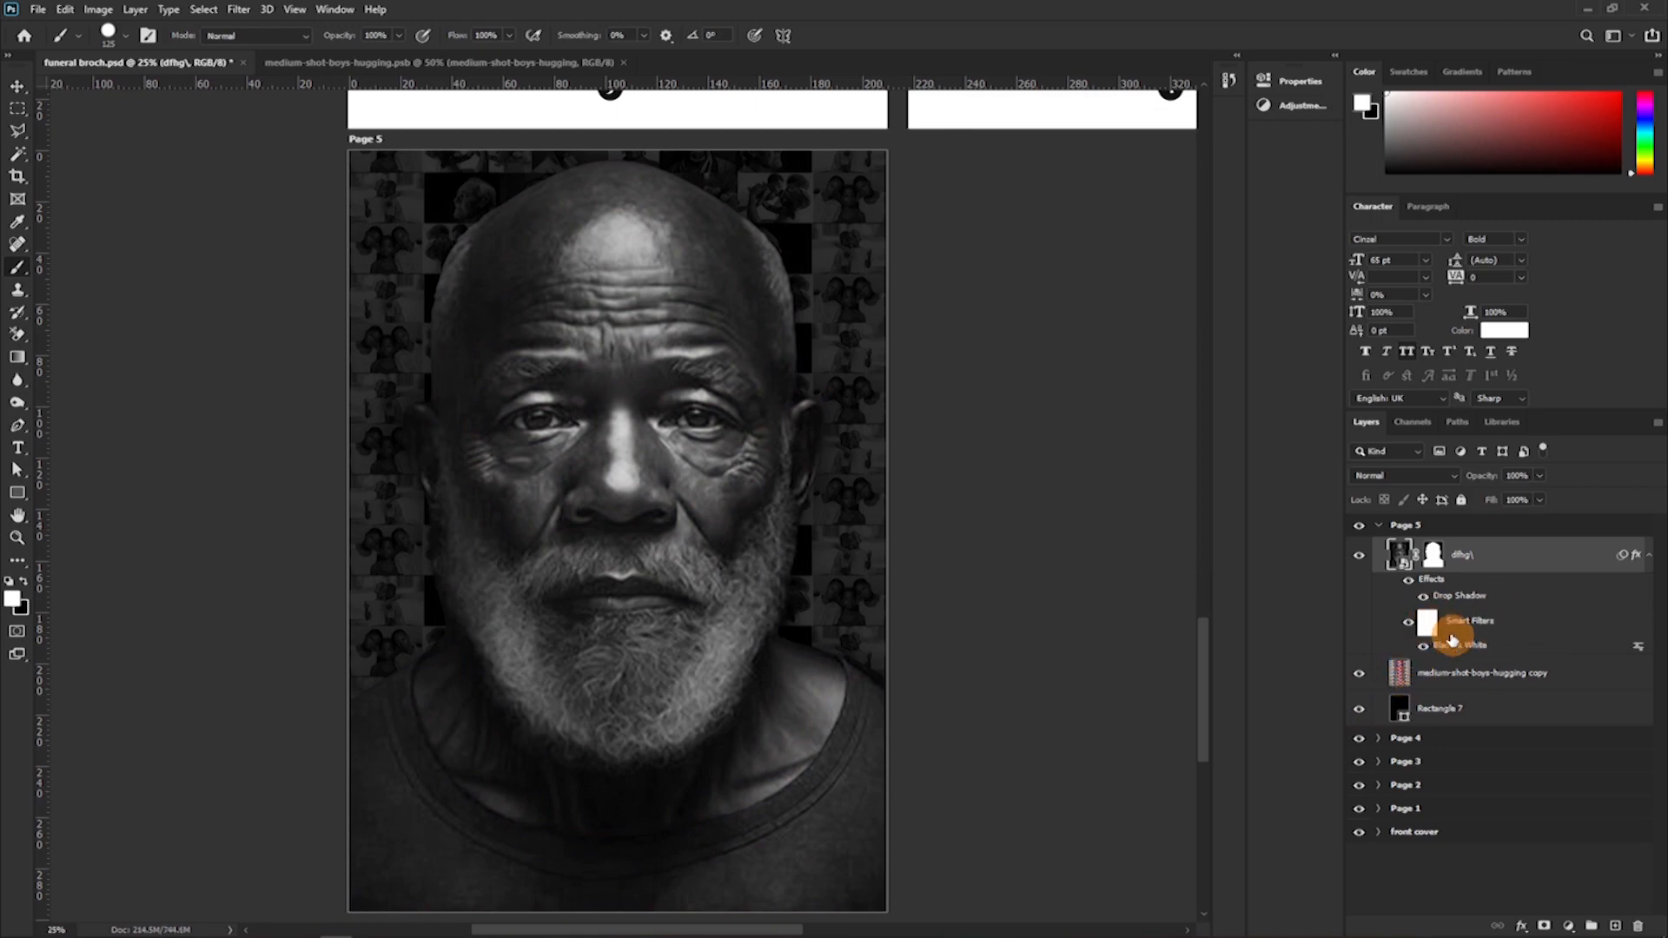
{"action": "left_click", "coordinate": [1410, 623]}
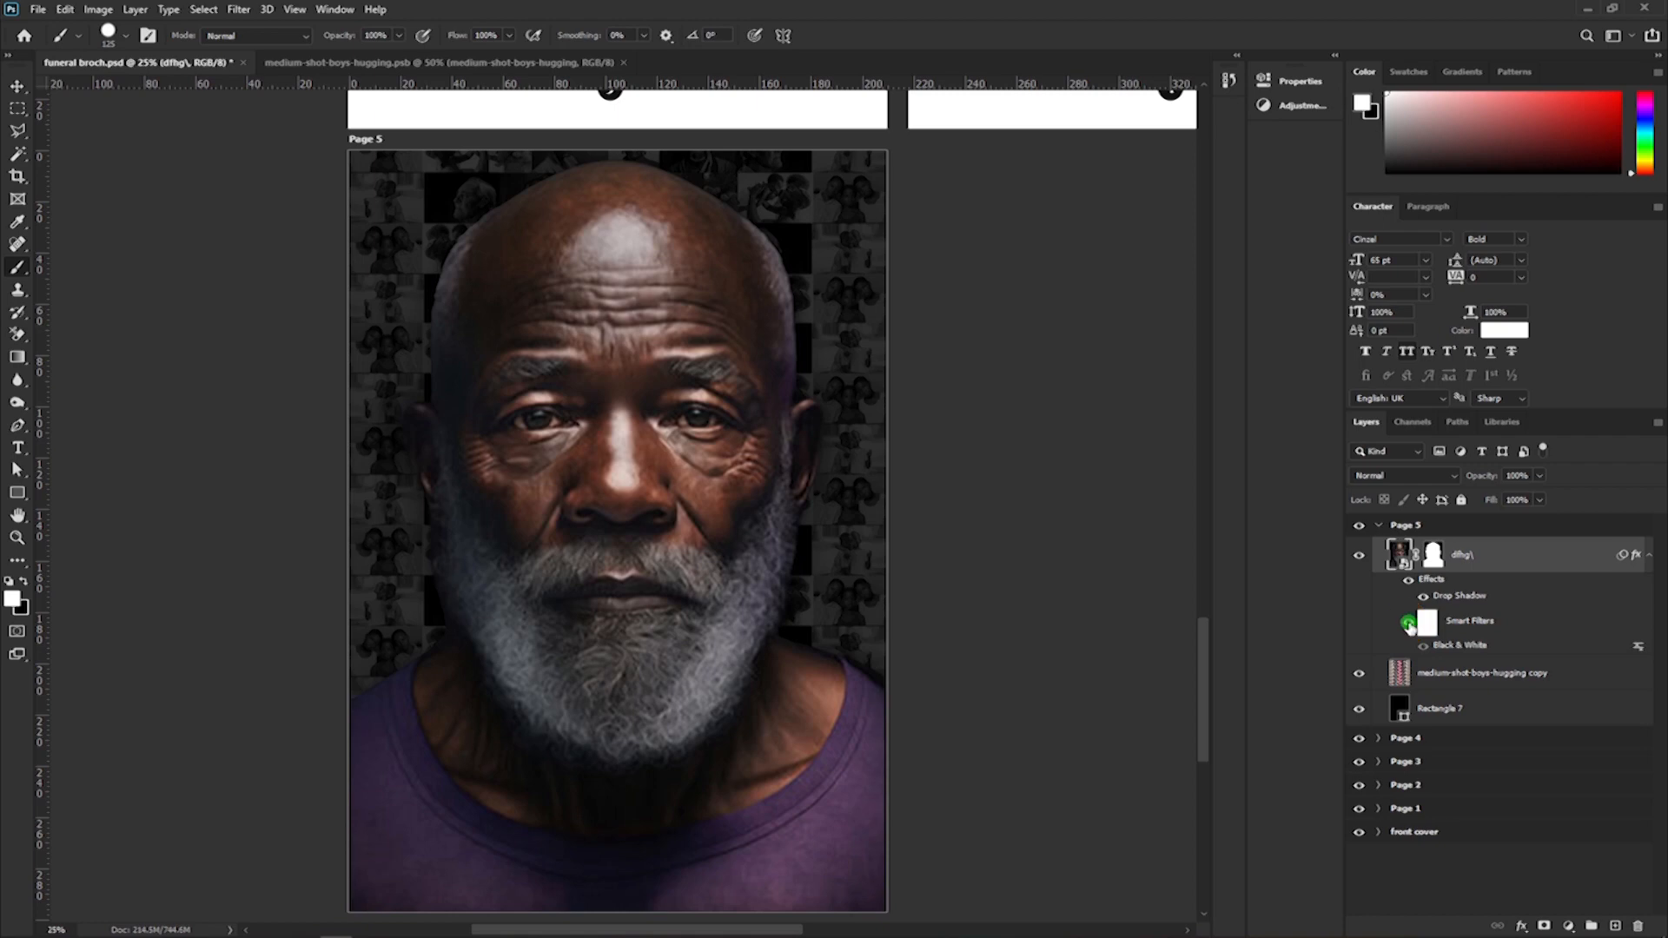
{"action": "left_click", "coordinate": [1410, 624]}
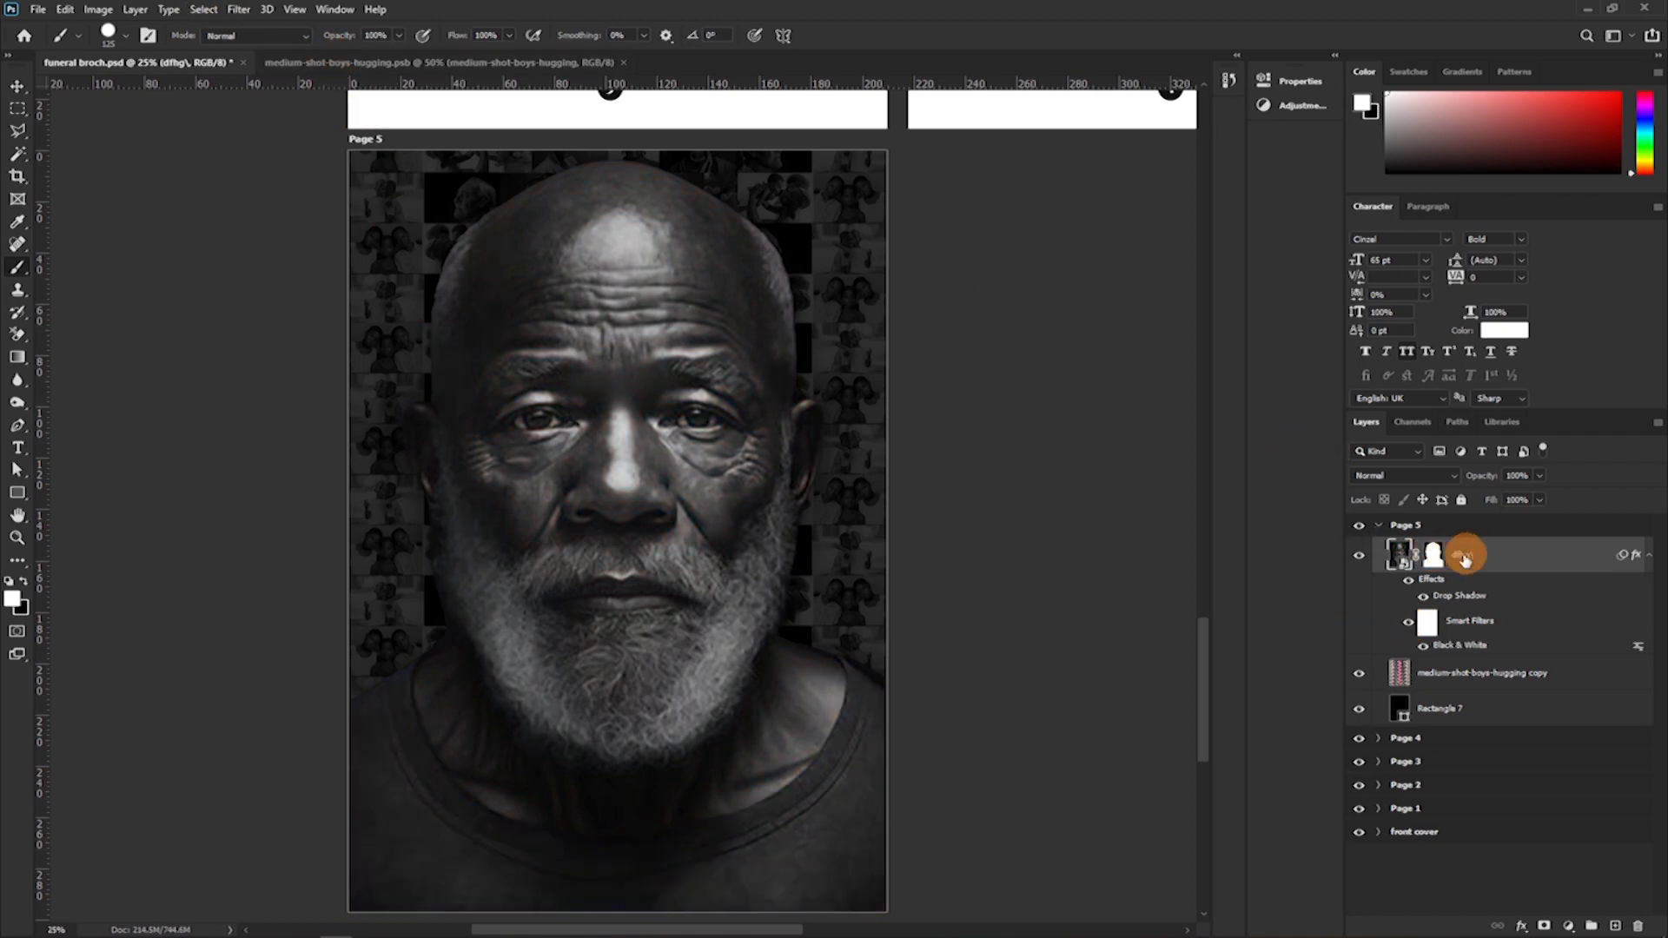
Open the portrait layer in the Camera Raw Filter and set Clarity to +36.
{"action": "left_click", "coordinate": [237, 12]}
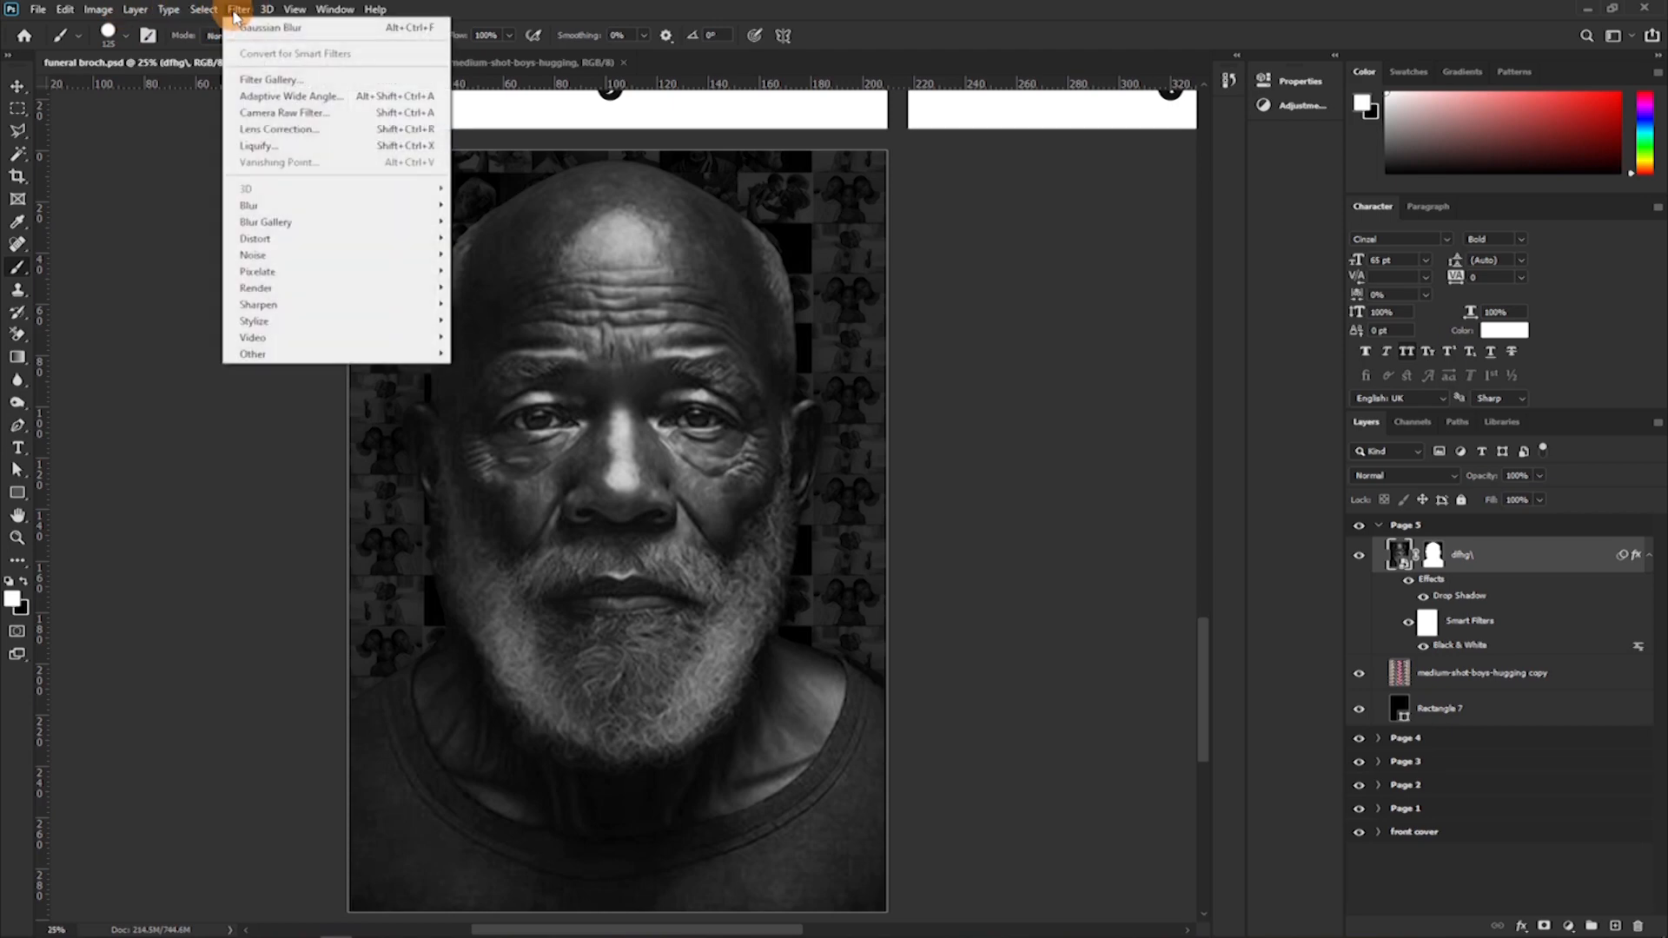
{"action": "left_click", "coordinate": [266, 115]}
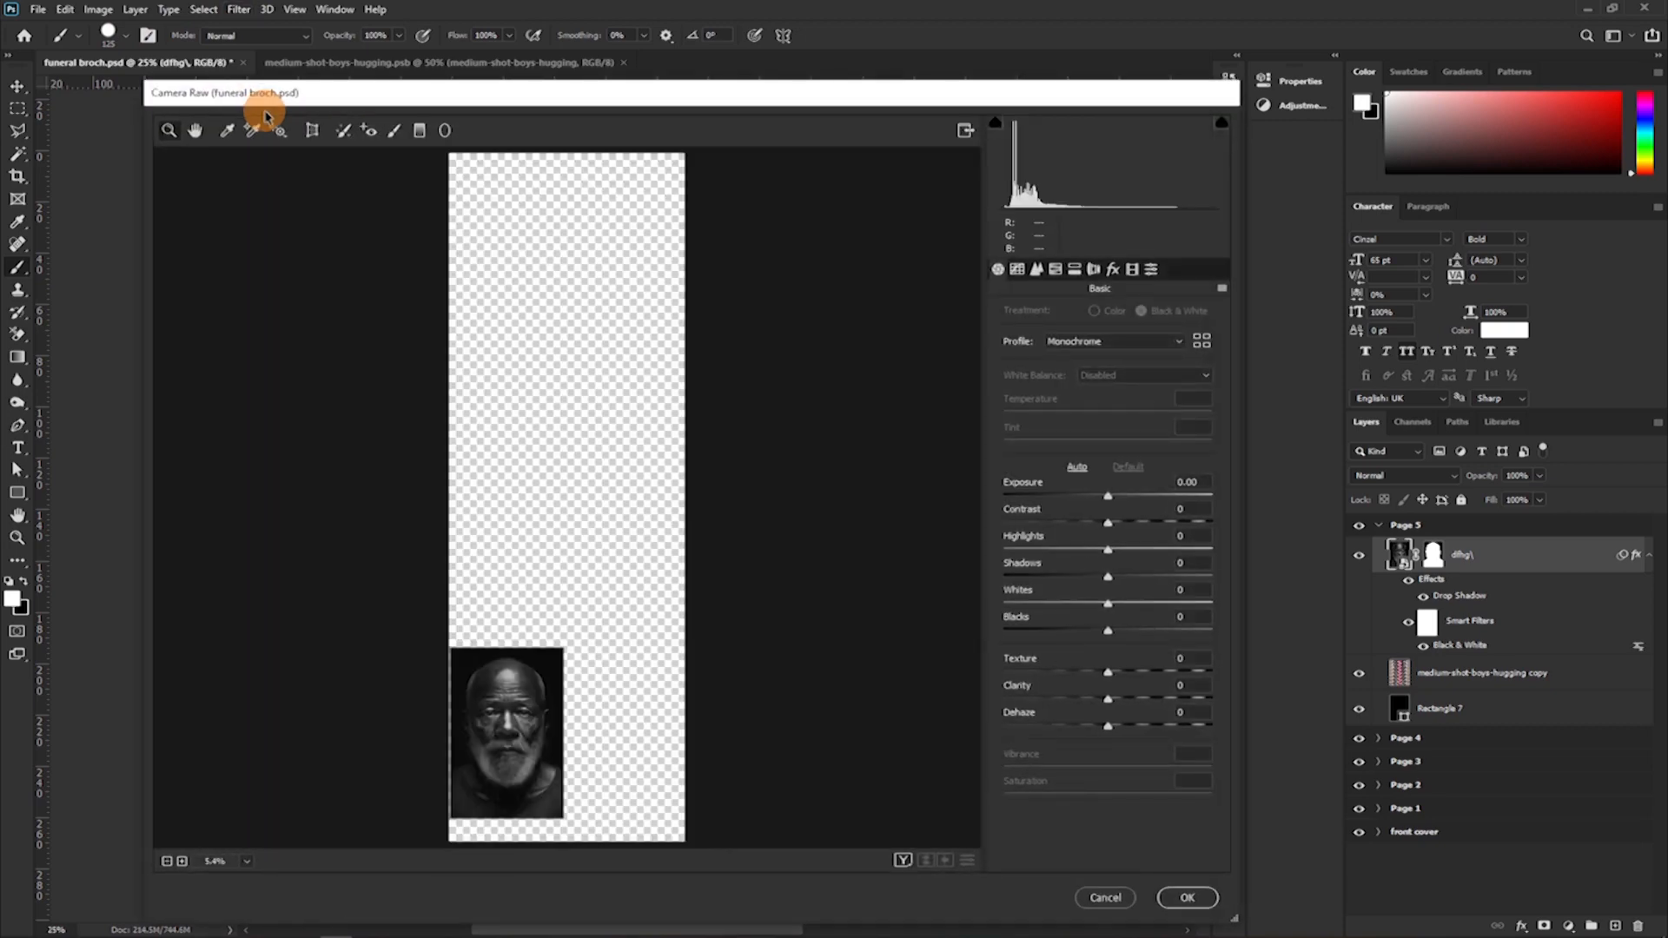
{"action": "left_click_drag", "start_coordinate": [504, 719], "coordinate": [552, 625]}
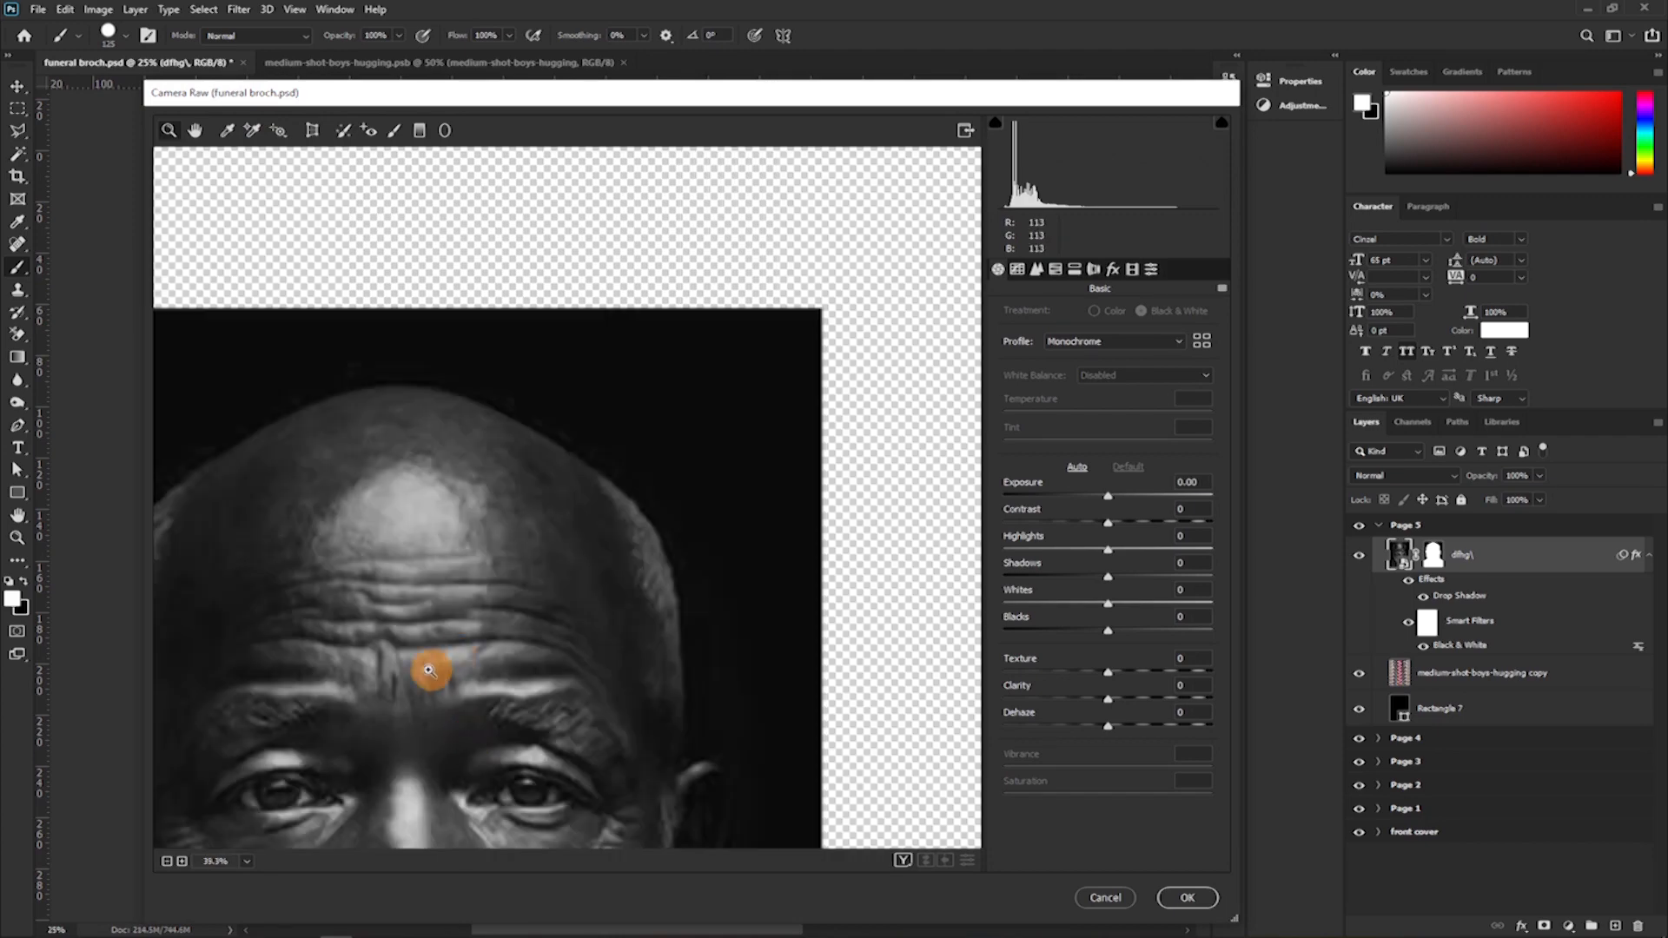
{"action": "left_click_drag", "start_coordinate": [429, 654], "coordinate": [565, 448]}
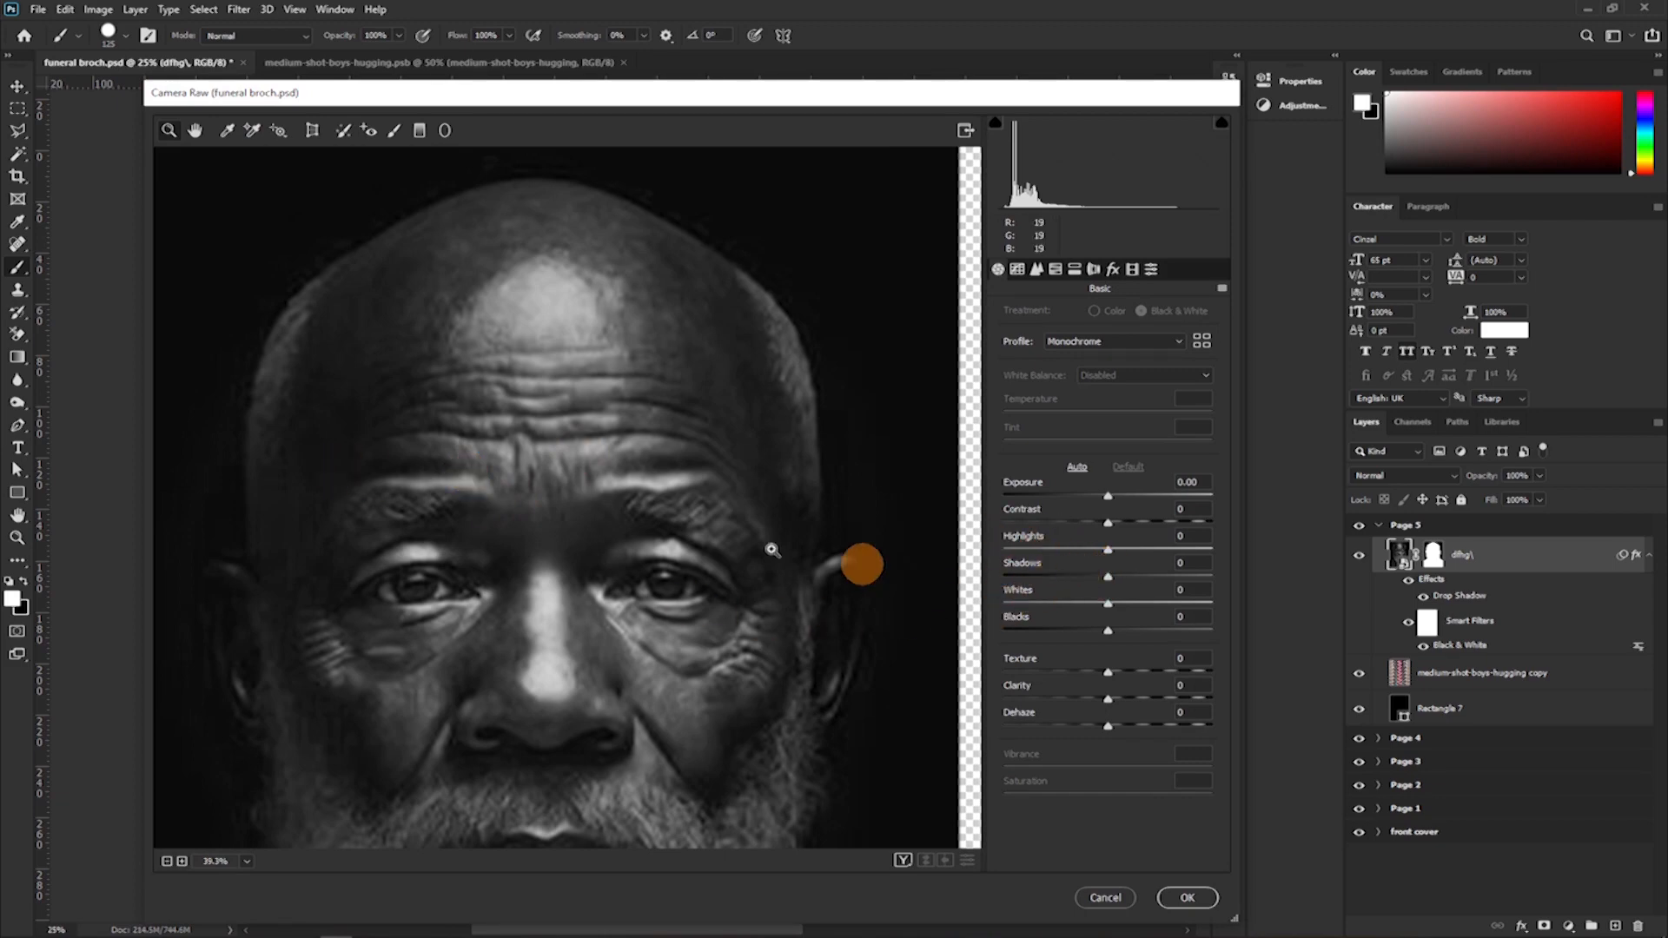
{"action": "scroll", "coordinate": [607, 529], "scroll_direction": "down", "scroll_amount": 5}
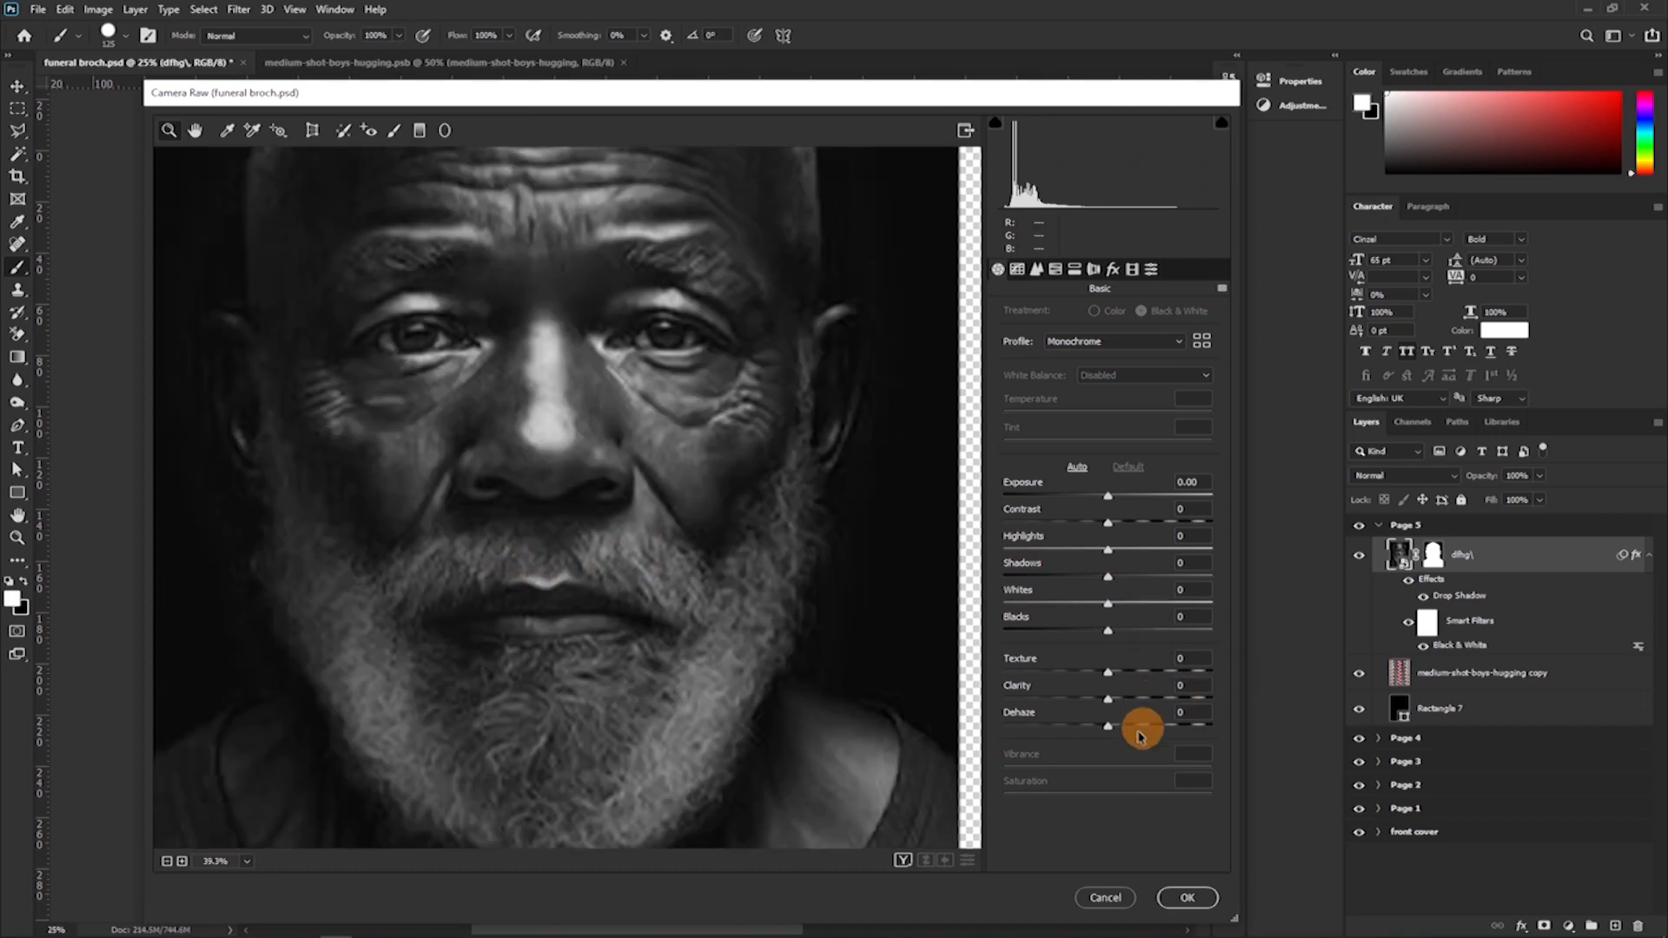
{"action": "left_click_drag", "start_coordinate": [1107, 699], "coordinate": [1172, 700]}
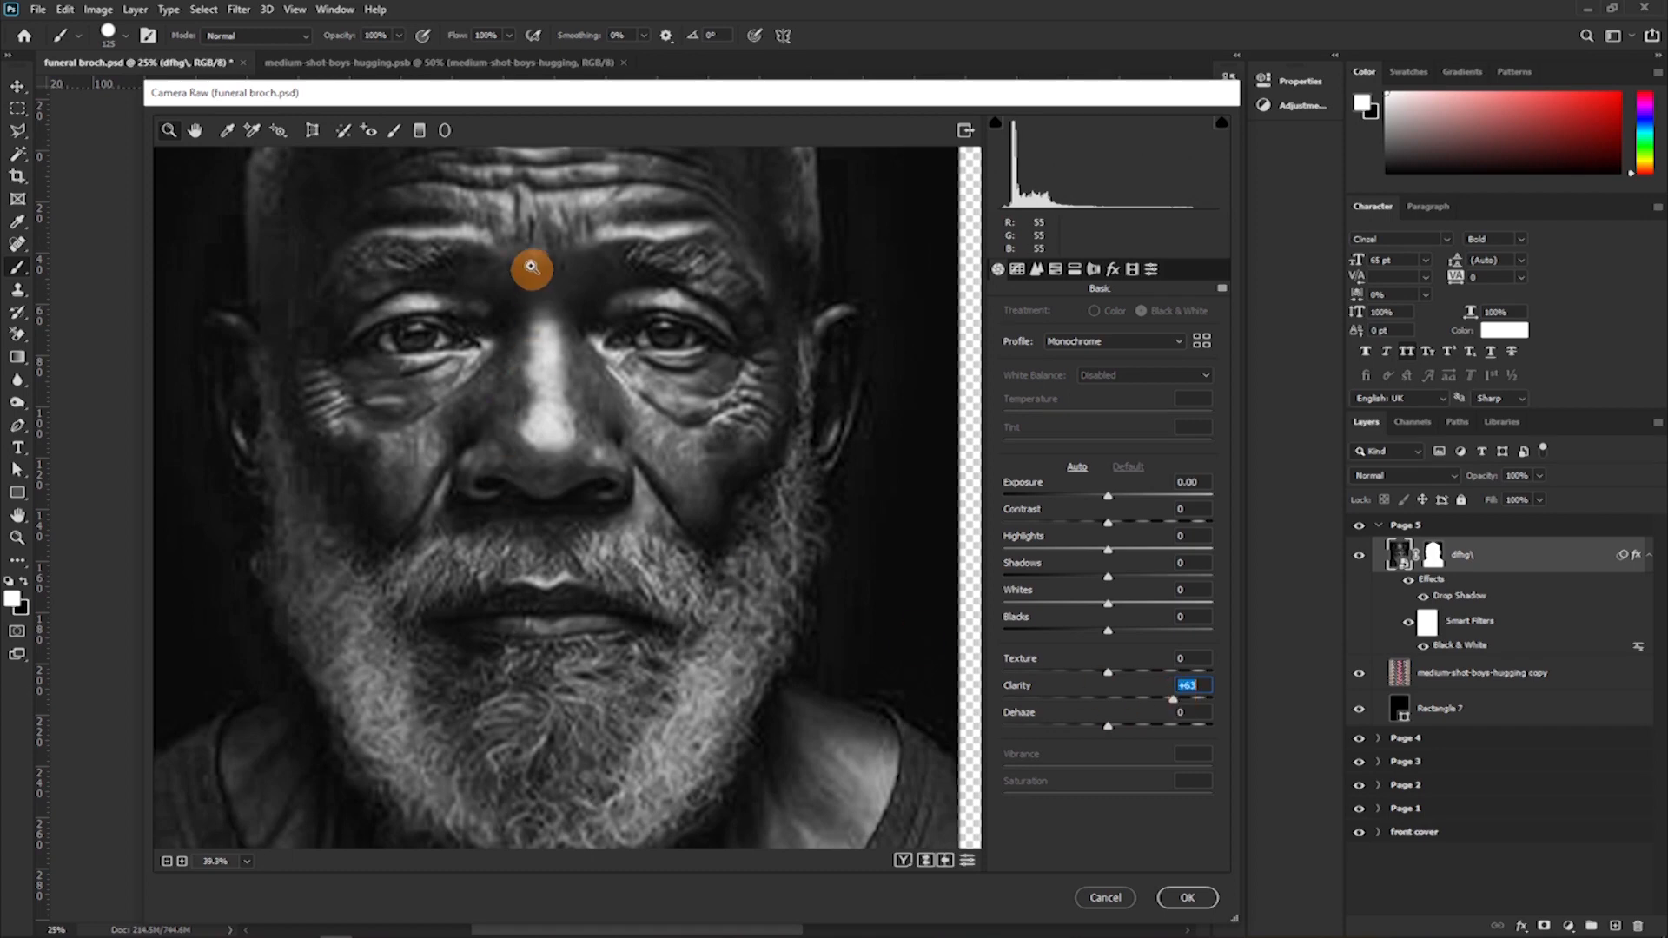
{"action": "scroll", "coordinate": [614, 521], "scroll_direction": "up", "scroll_amount": 5}
{"action": "scroll", "coordinate": [616, 515], "scroll_direction": "down", "scroll_amount": 3}
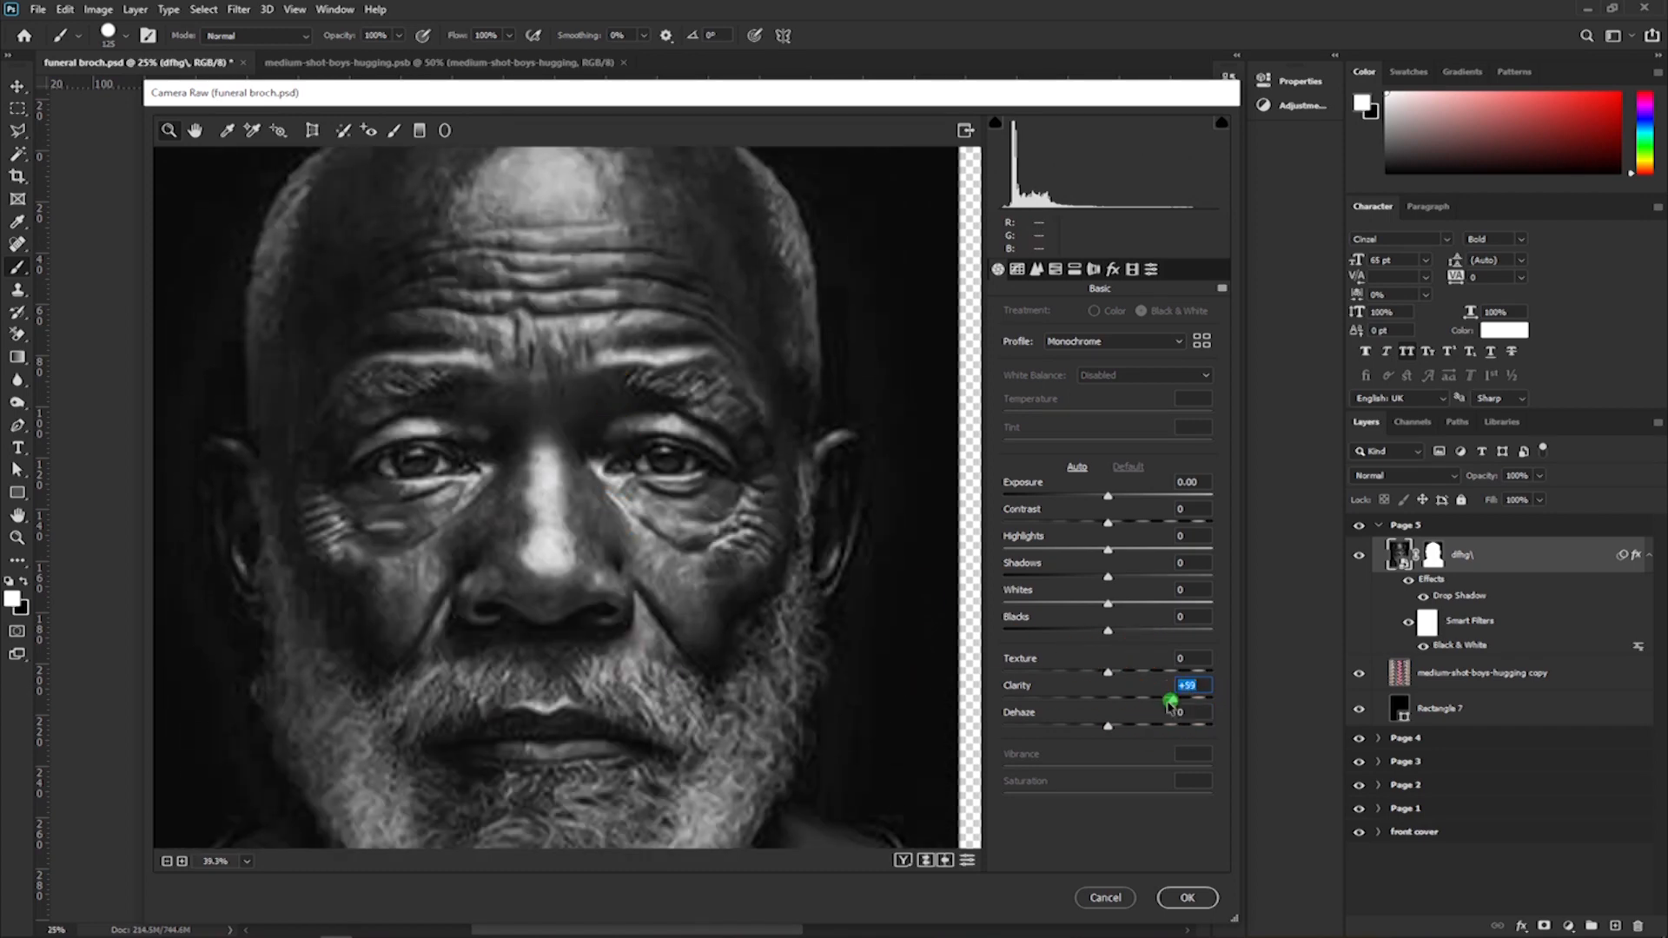
{"action": "mouse_move", "coordinate": [1172, 701]}
{"action": "left_mouse_down"}
{"action": "mouse_move", "coordinate": [1120, 693]}
{"action": "mouse_move", "coordinate": [1145, 699]}
{"action": "left_mouse_up"}
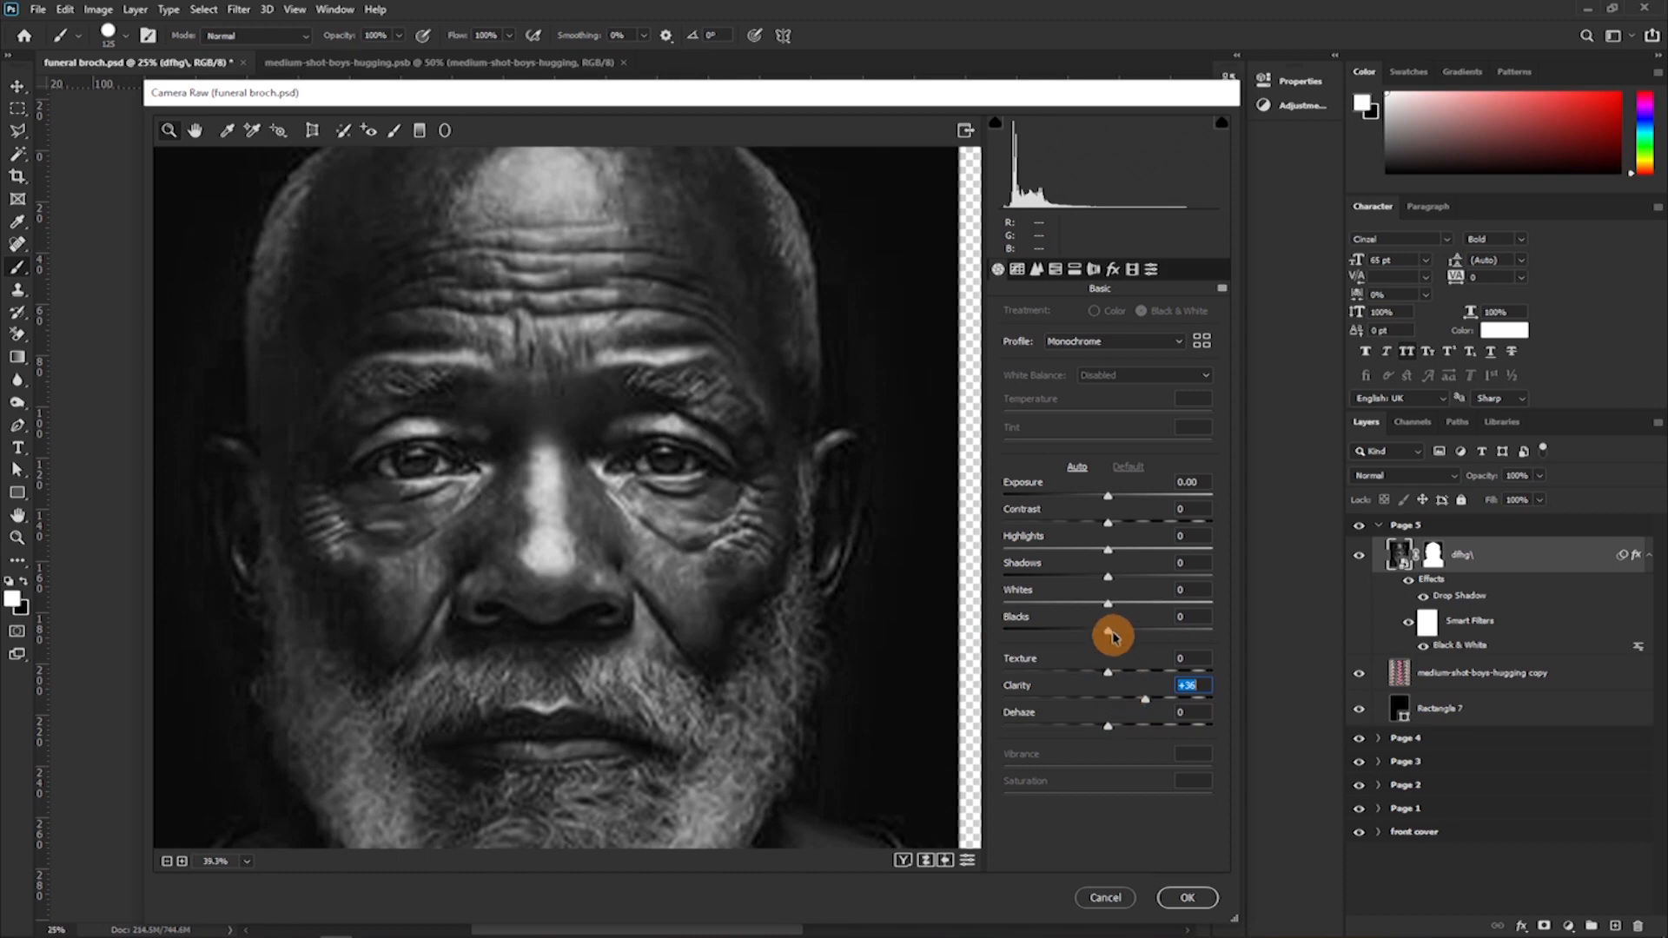
Set the portrait's Exposure to +0.55 in the Camera Raw Filter, inspect the face up close, and apply the filter.
{"action": "left_click_drag", "start_coordinate": [1107, 495], "coordinate": [1123, 495]}
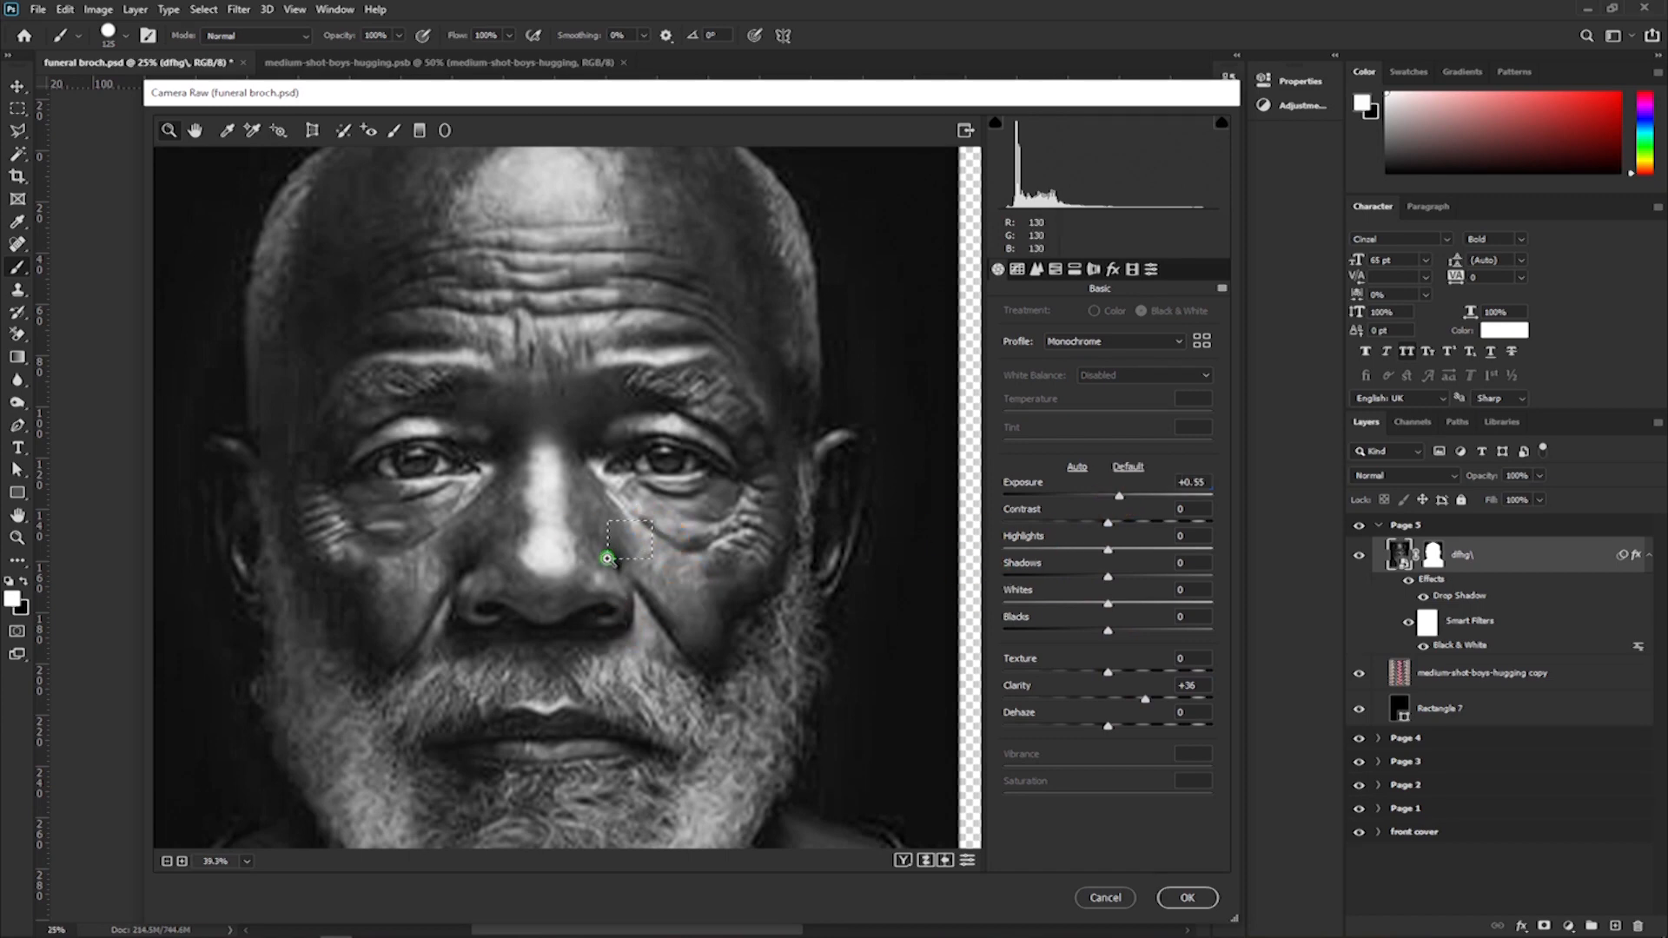
{"action": "left_click_drag", "start_coordinate": [611, 557], "coordinate": [645, 528]}
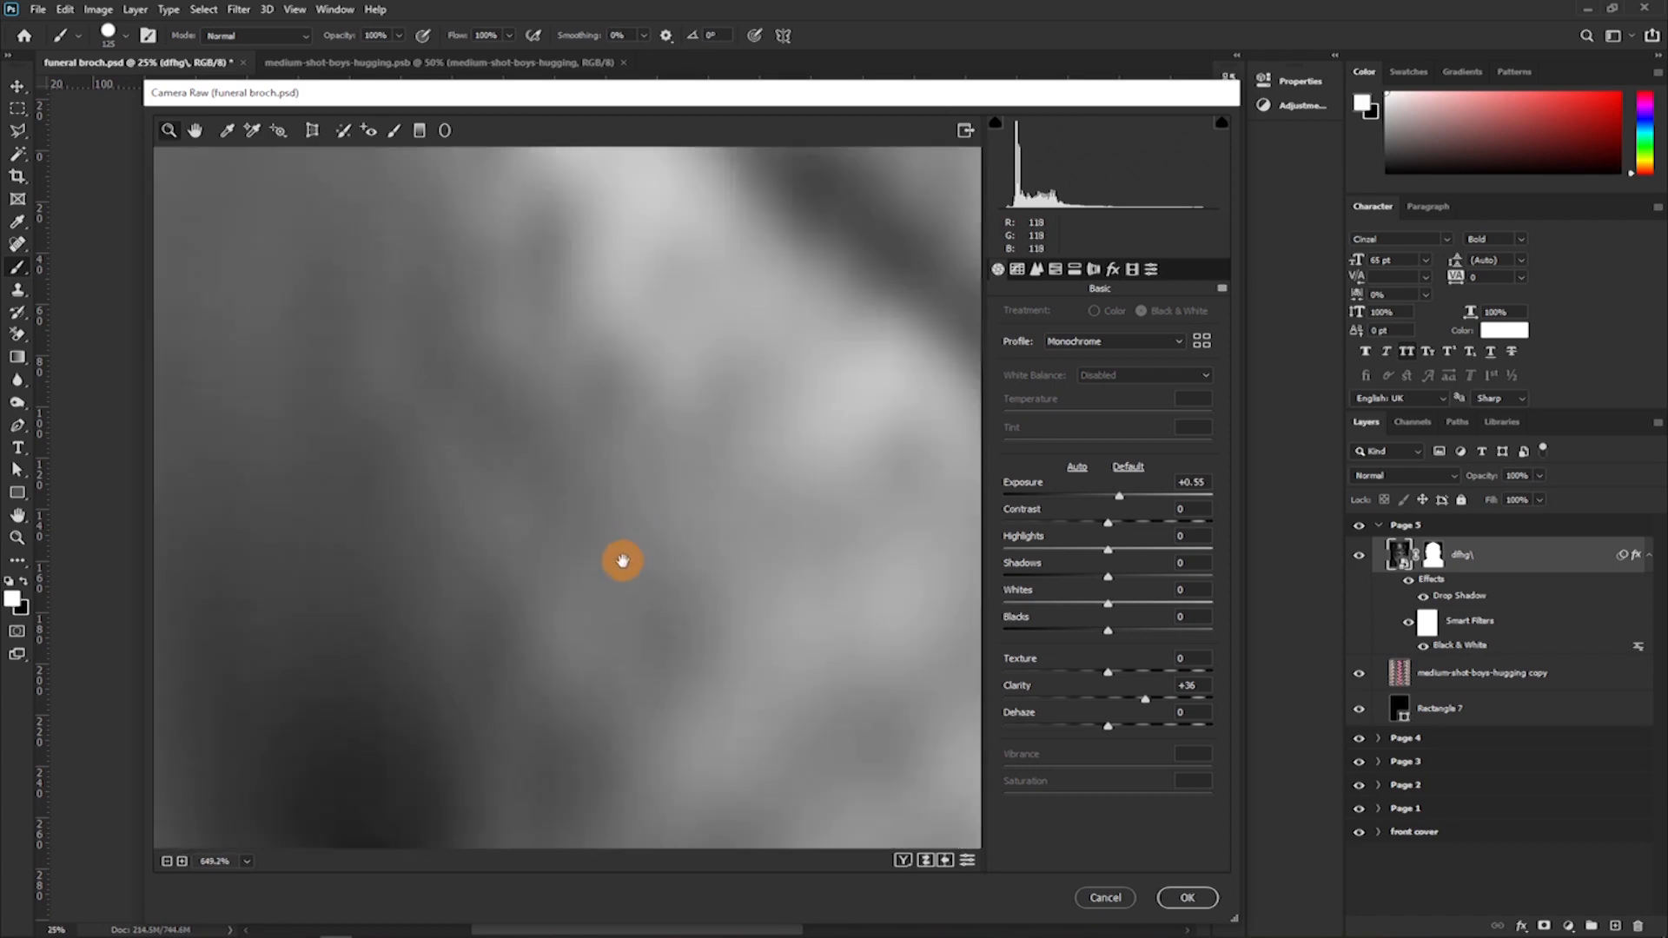
{"action": "key", "text": "ctrl+minus"}
{"action": "key", "text": "ctrl+minus"}
{"action": "key", "text": "ctrl+minus"}
{"action": "key", "text": "ctrl+minus"}
{"action": "key", "text": "ctrl+minus"}
{"action": "key", "text": "ctrl+minus"}
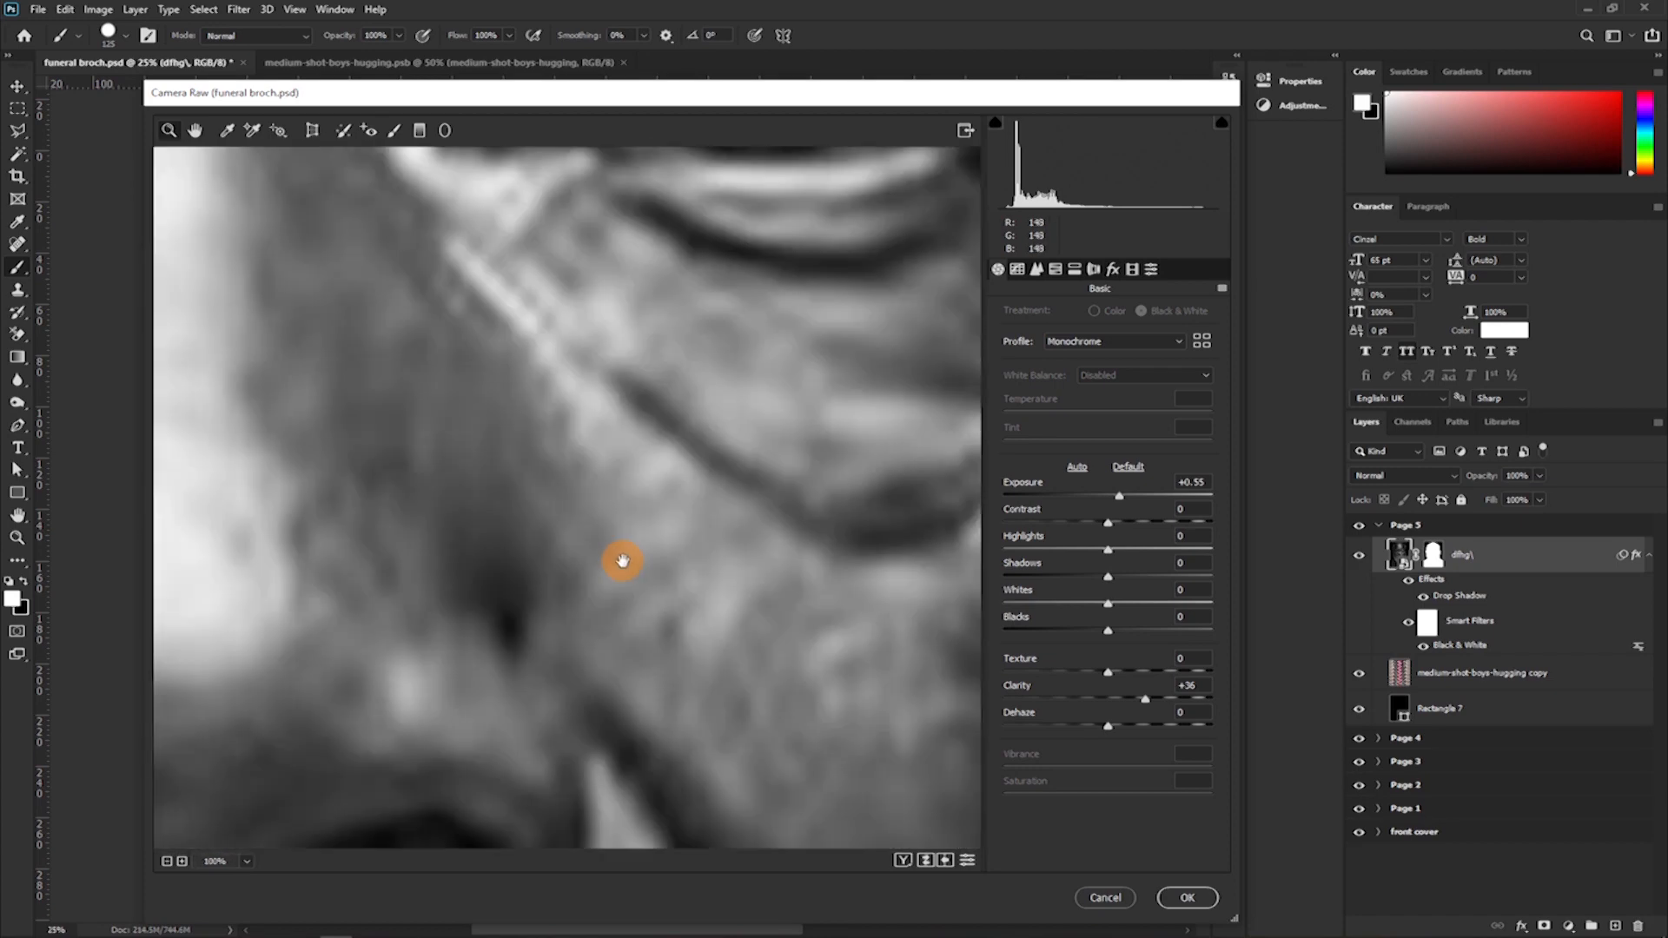
{"action": "key", "text": "ctrl+minus"}
{"action": "key", "text": "ctrl+minus"}
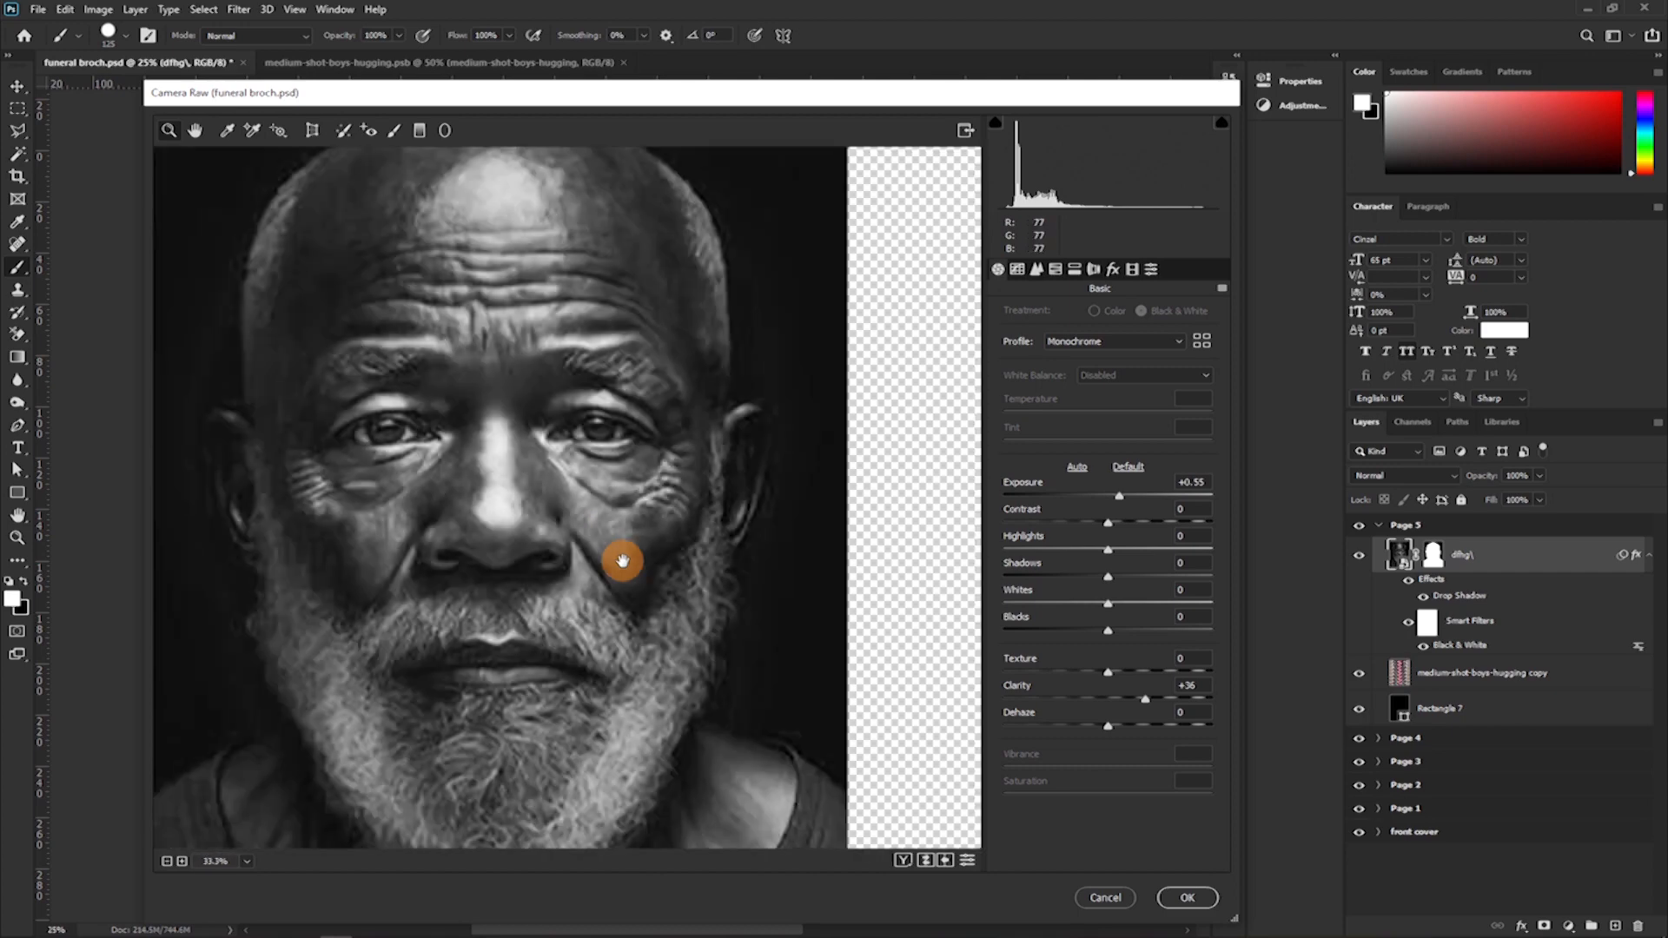
{"action": "key", "text": "ctrl+minus"}
{"action": "left_click_drag", "start_coordinate": [463, 615], "coordinate": [560, 544]}
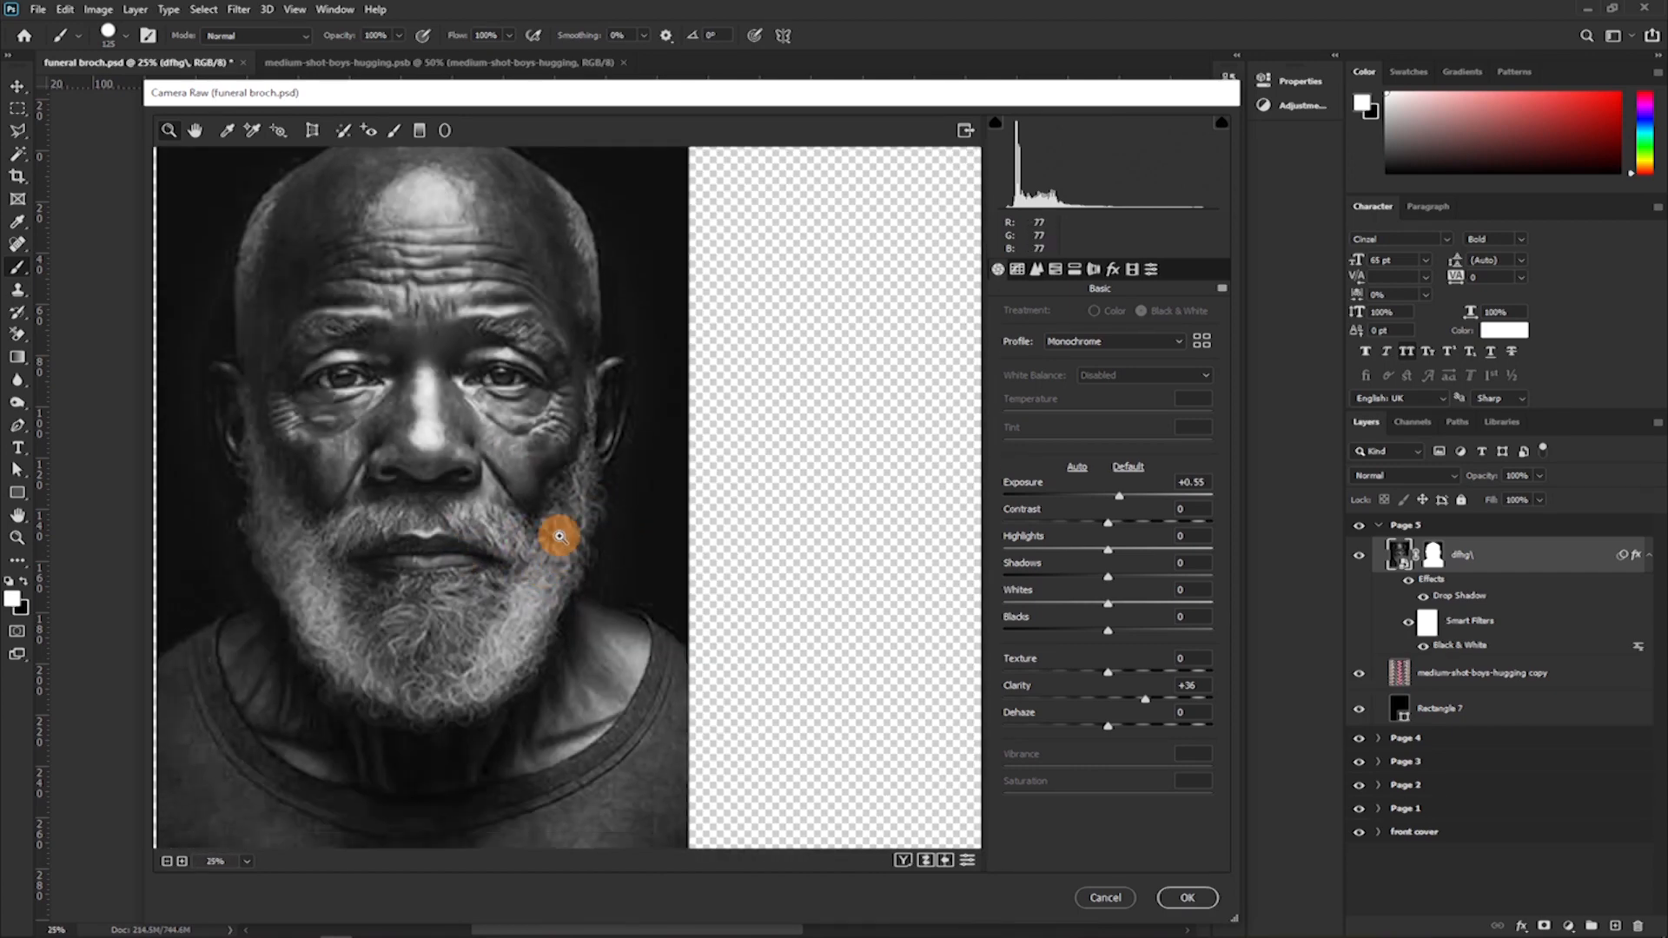
{"action": "left_click", "coordinate": [1186, 897]}
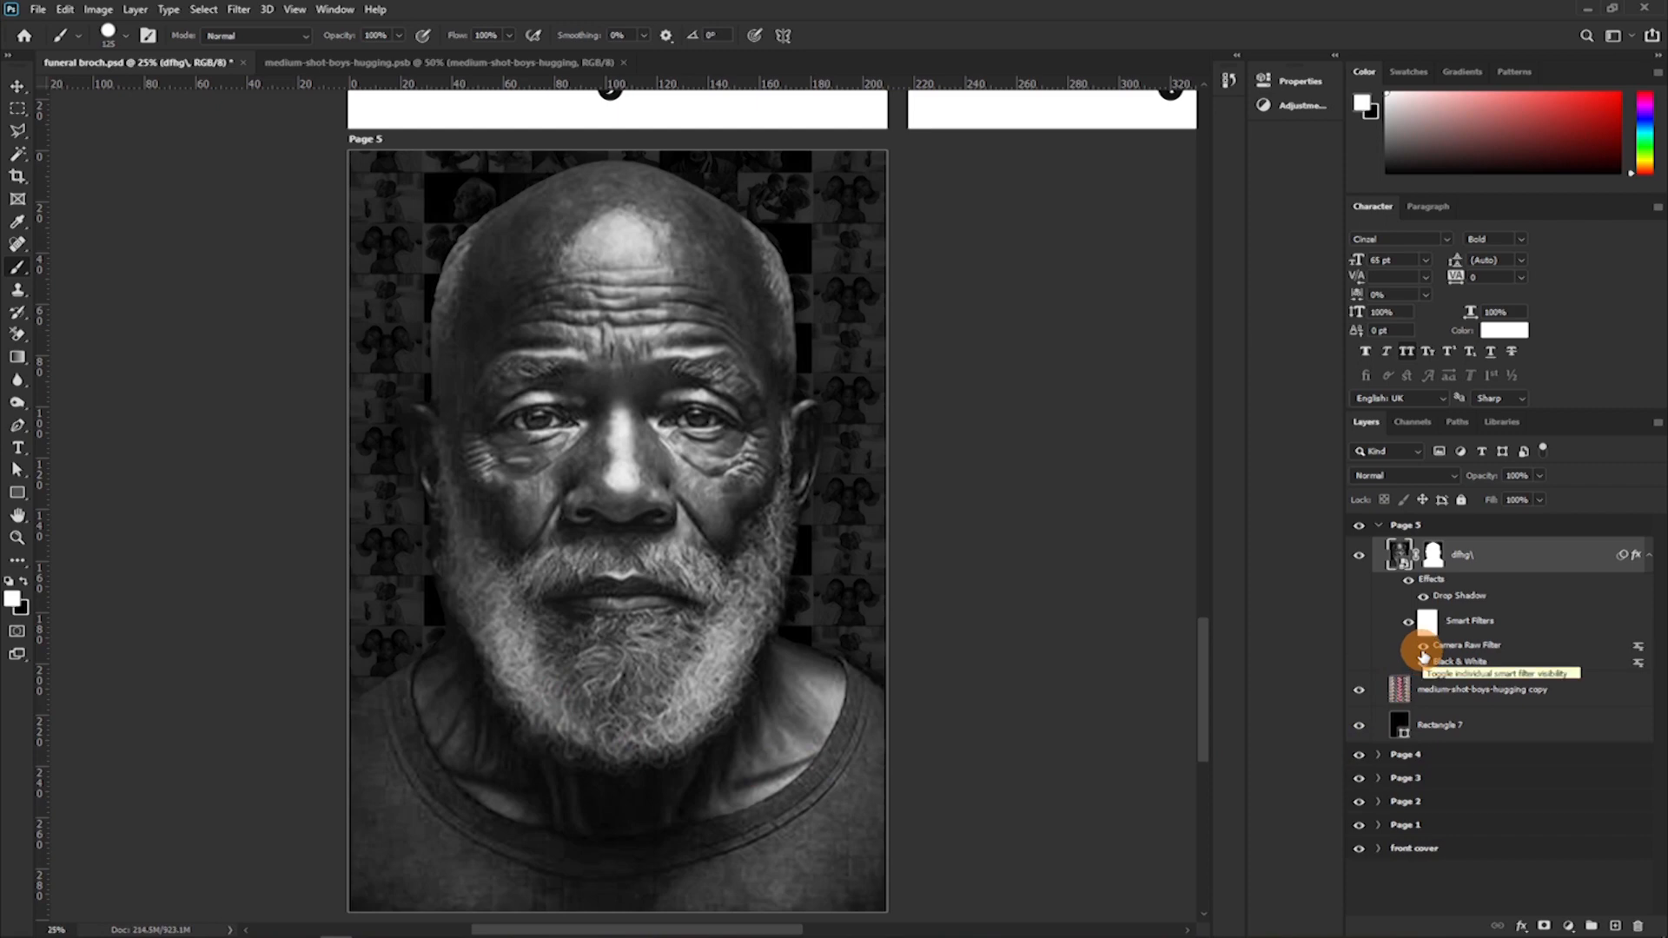
Hide the portrait's Black & White smart filter and compare the colour image with and without its smart filters.
{"action": "left_click", "coordinate": [1422, 653]}
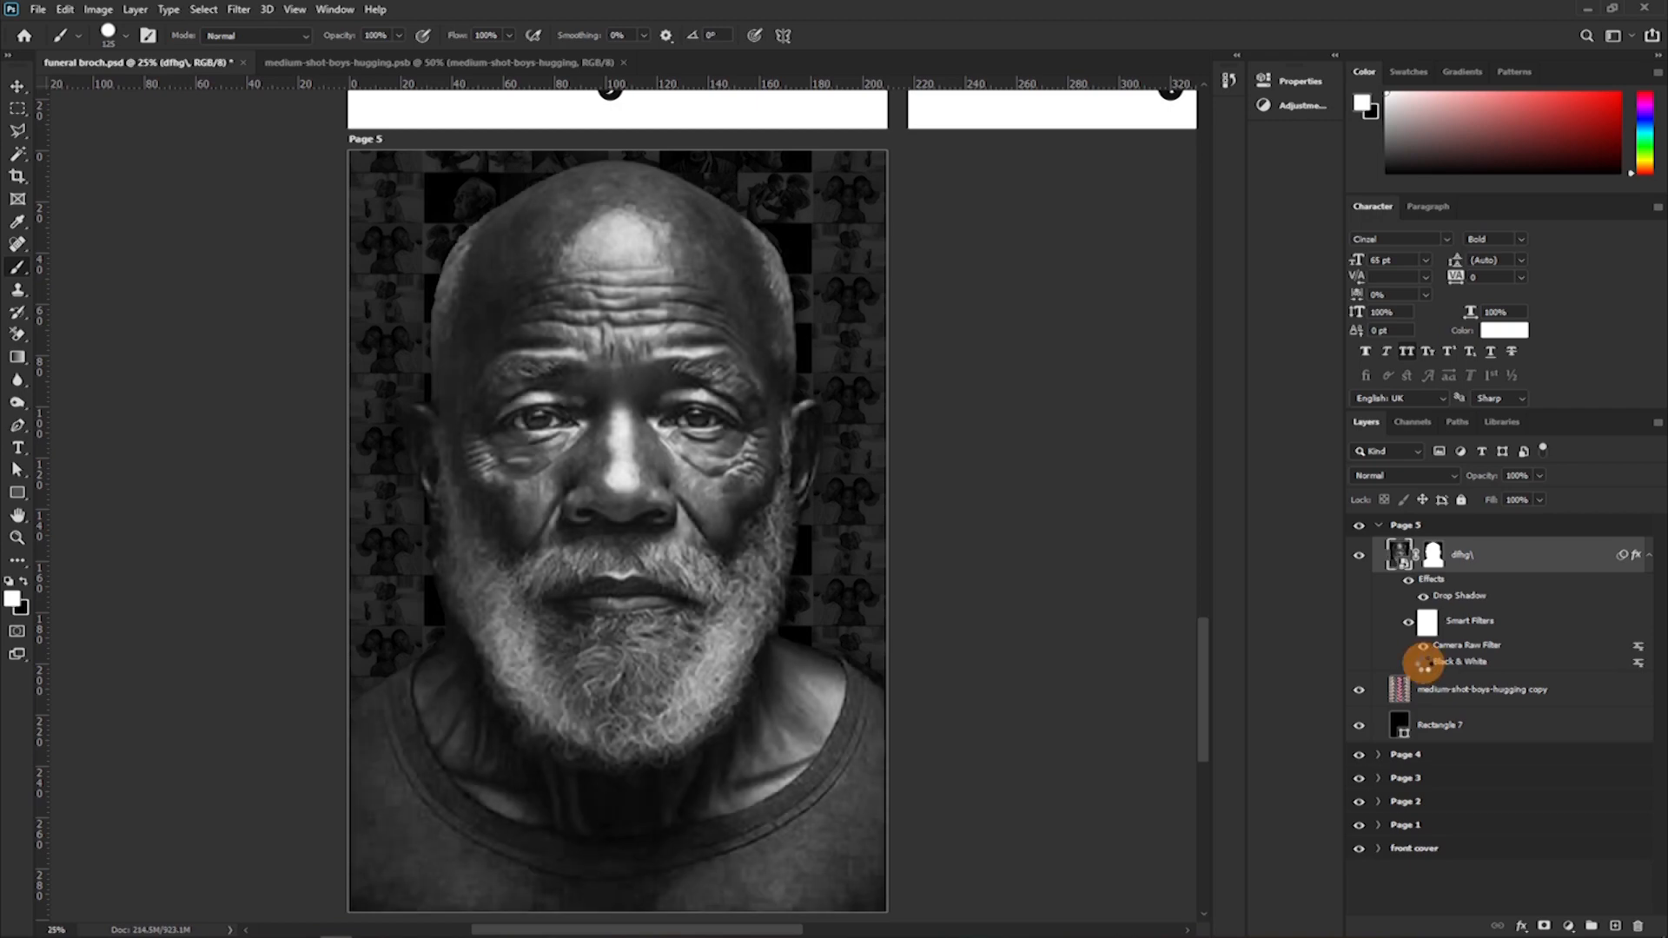
{"action": "left_click", "coordinate": [1422, 662]}
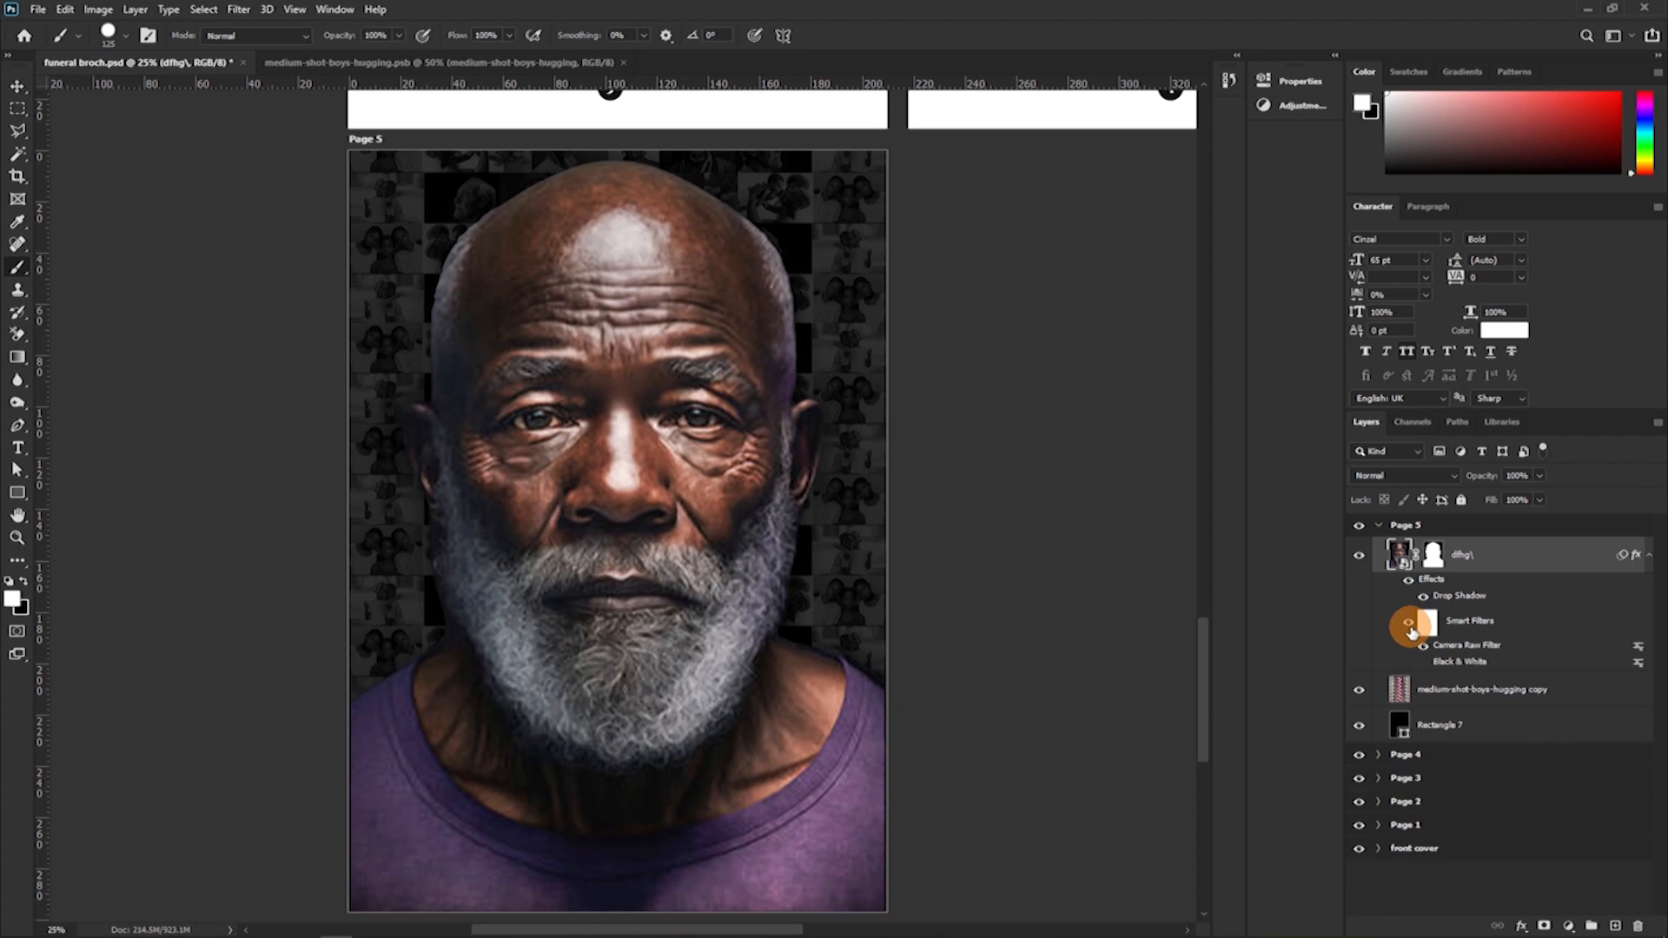
{"action": "left_click", "coordinate": [1420, 639]}
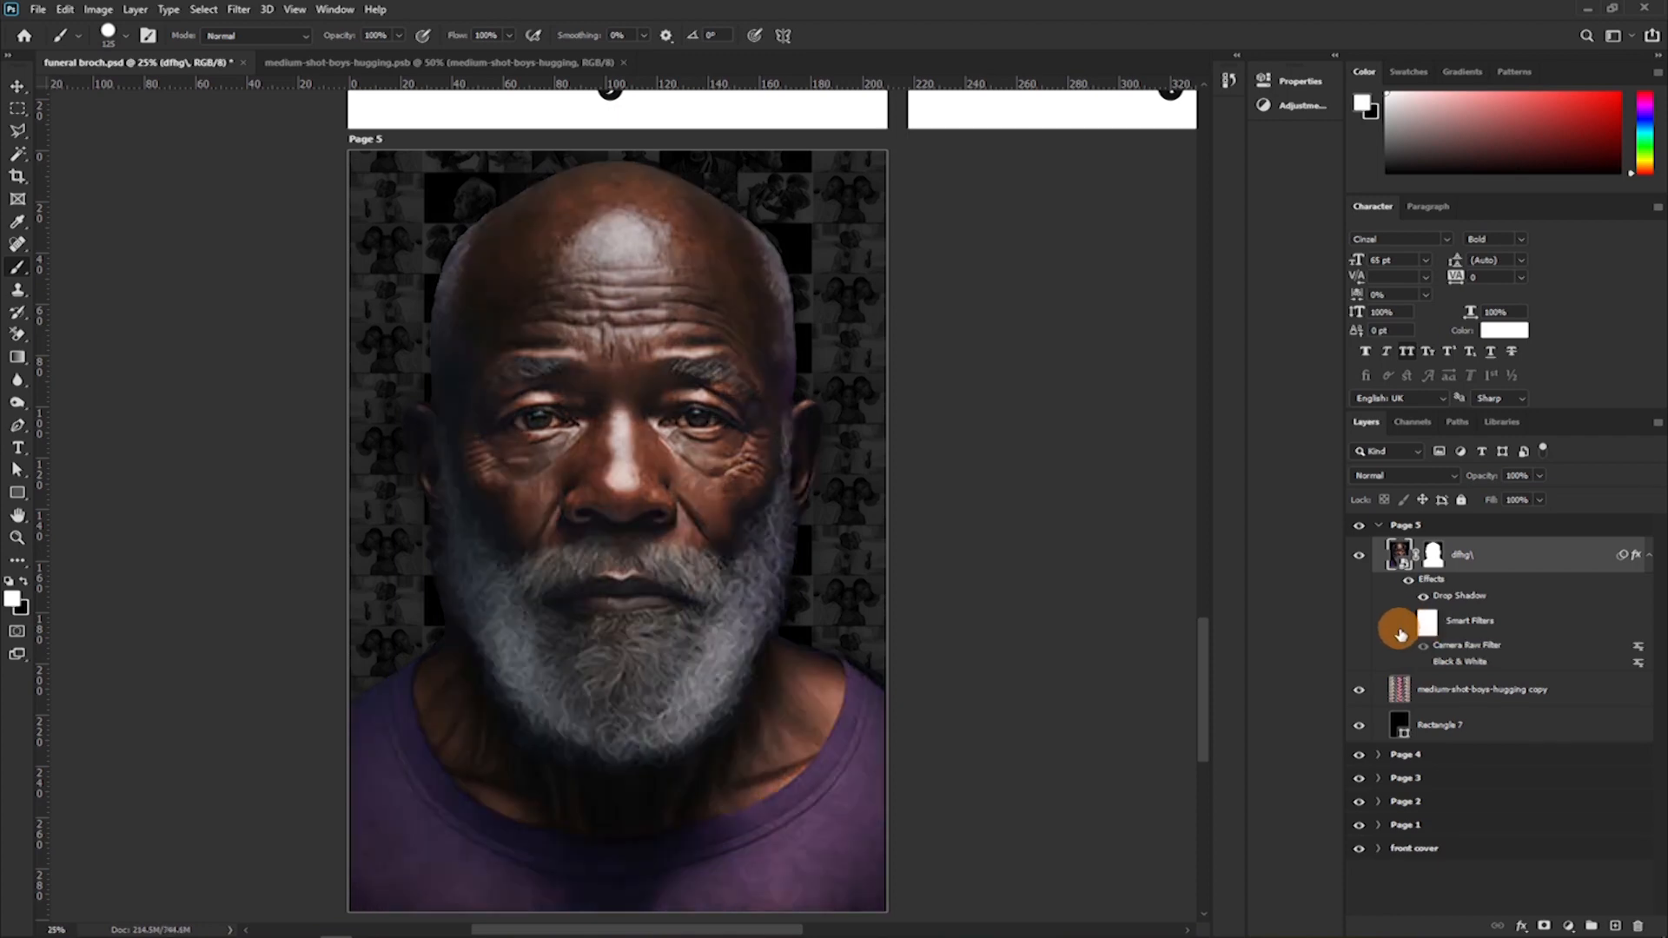
{"action": "left_click", "coordinate": [1404, 625]}
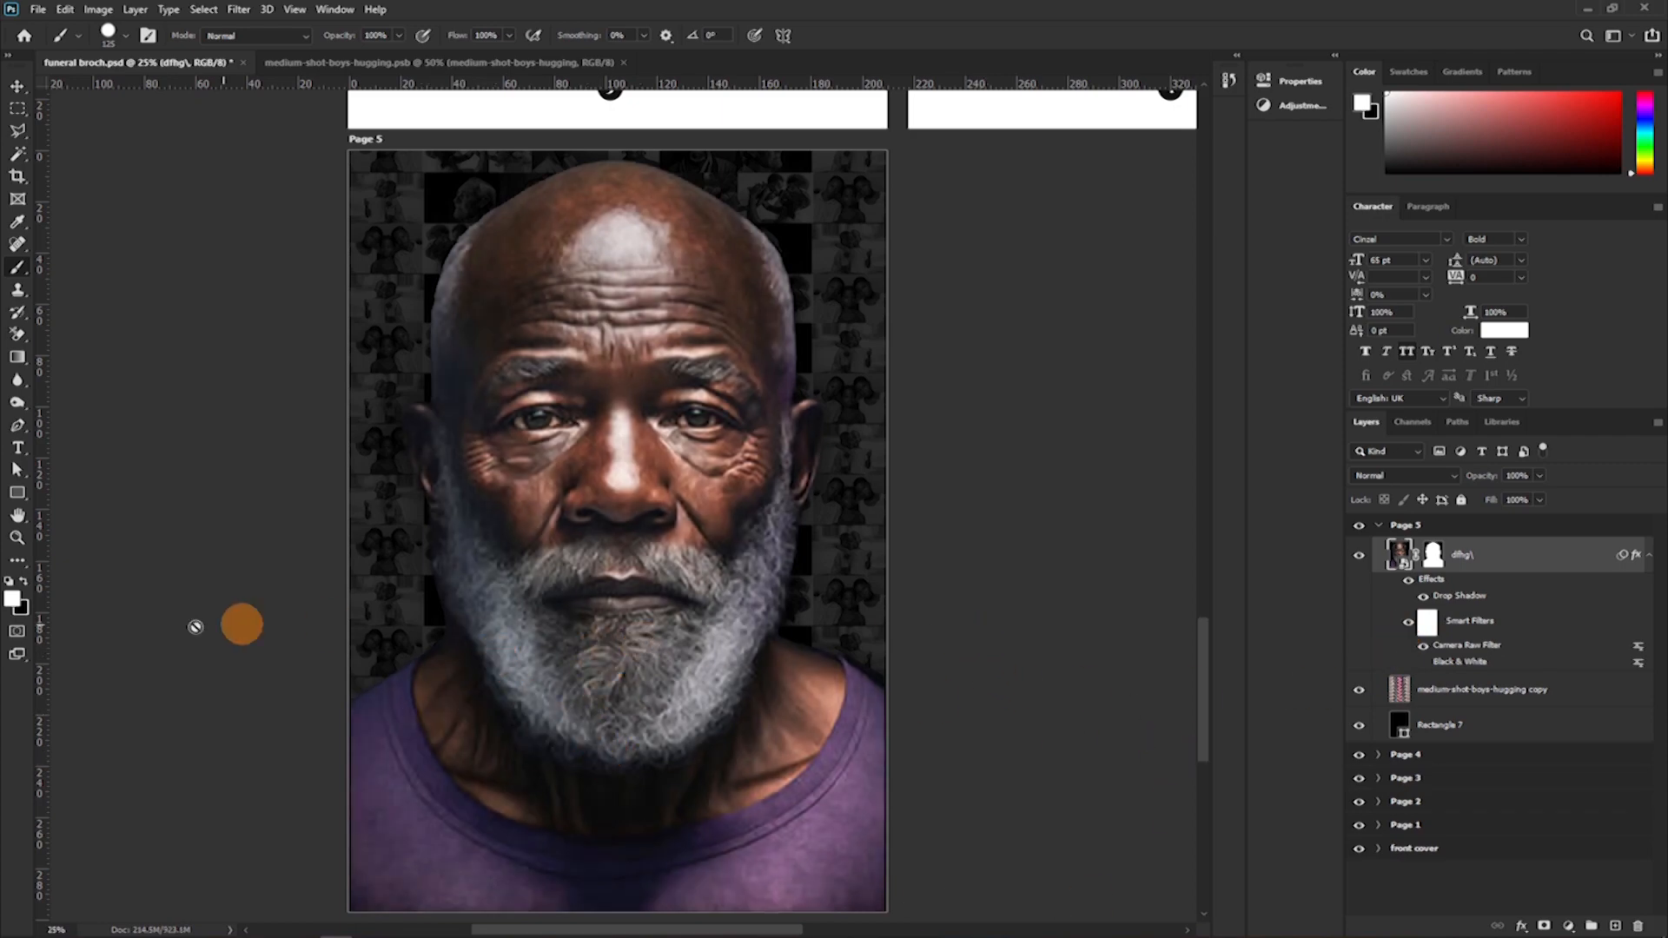
Duplicate the page number group from Page 4 into the Page 5 artboard, undoing any accidental copy of the artboard.
{"action": "left_click", "coordinate": [17, 538]}
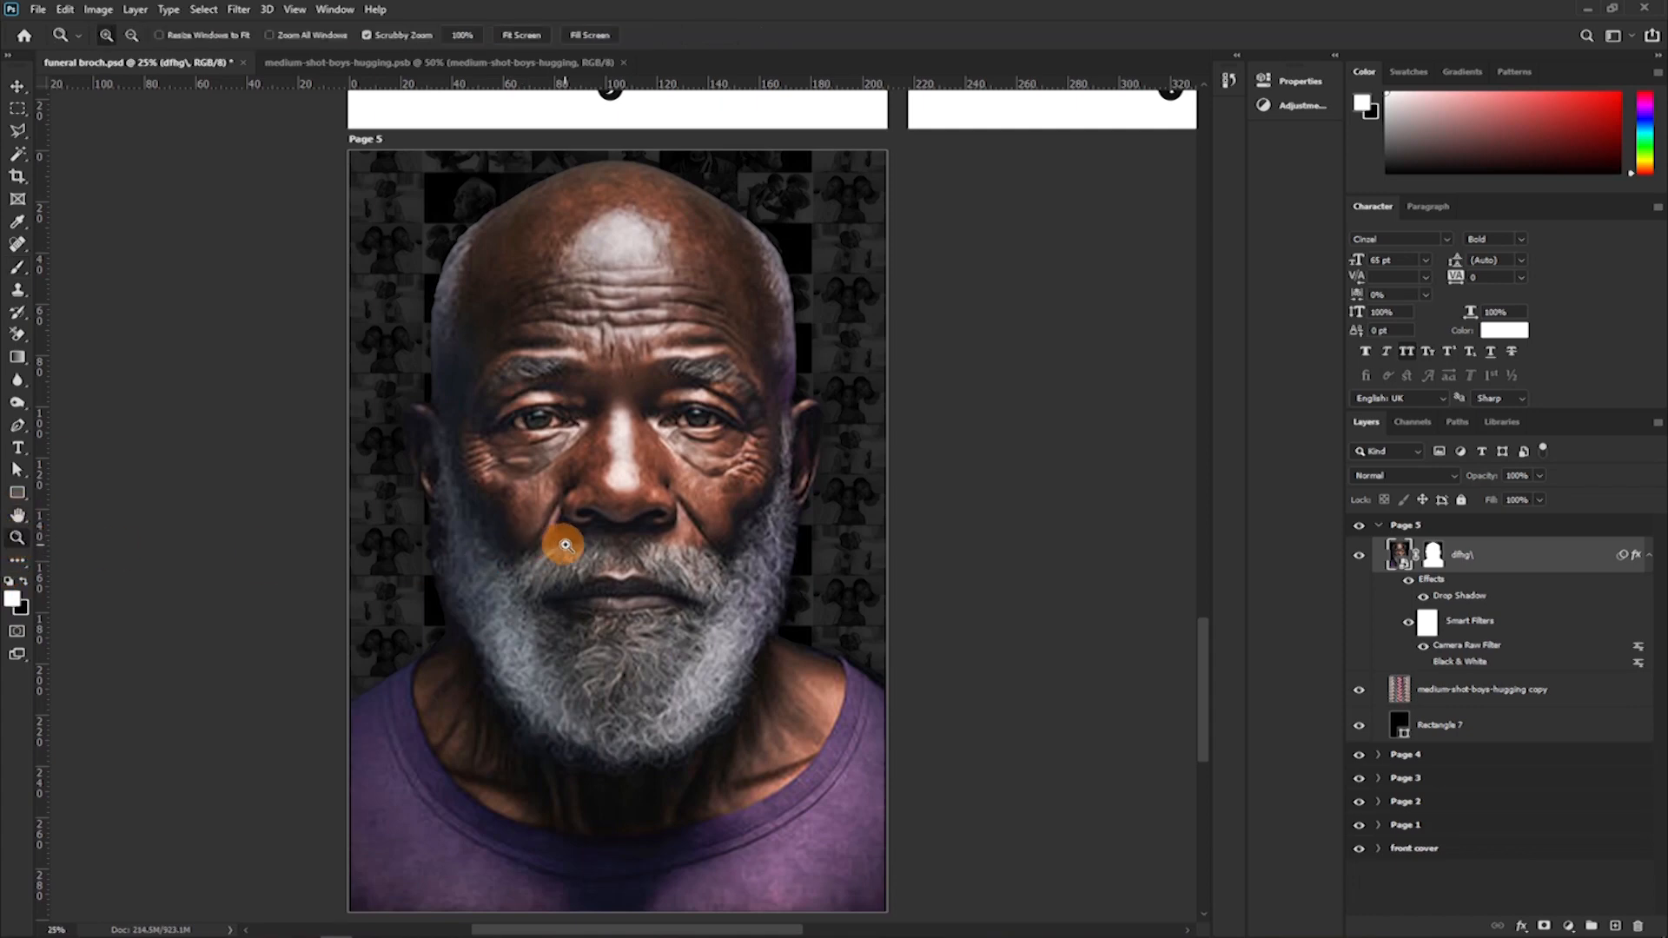
{"action": "left_click_drag", "start_coordinate": [571, 525], "coordinate": [550, 532]}
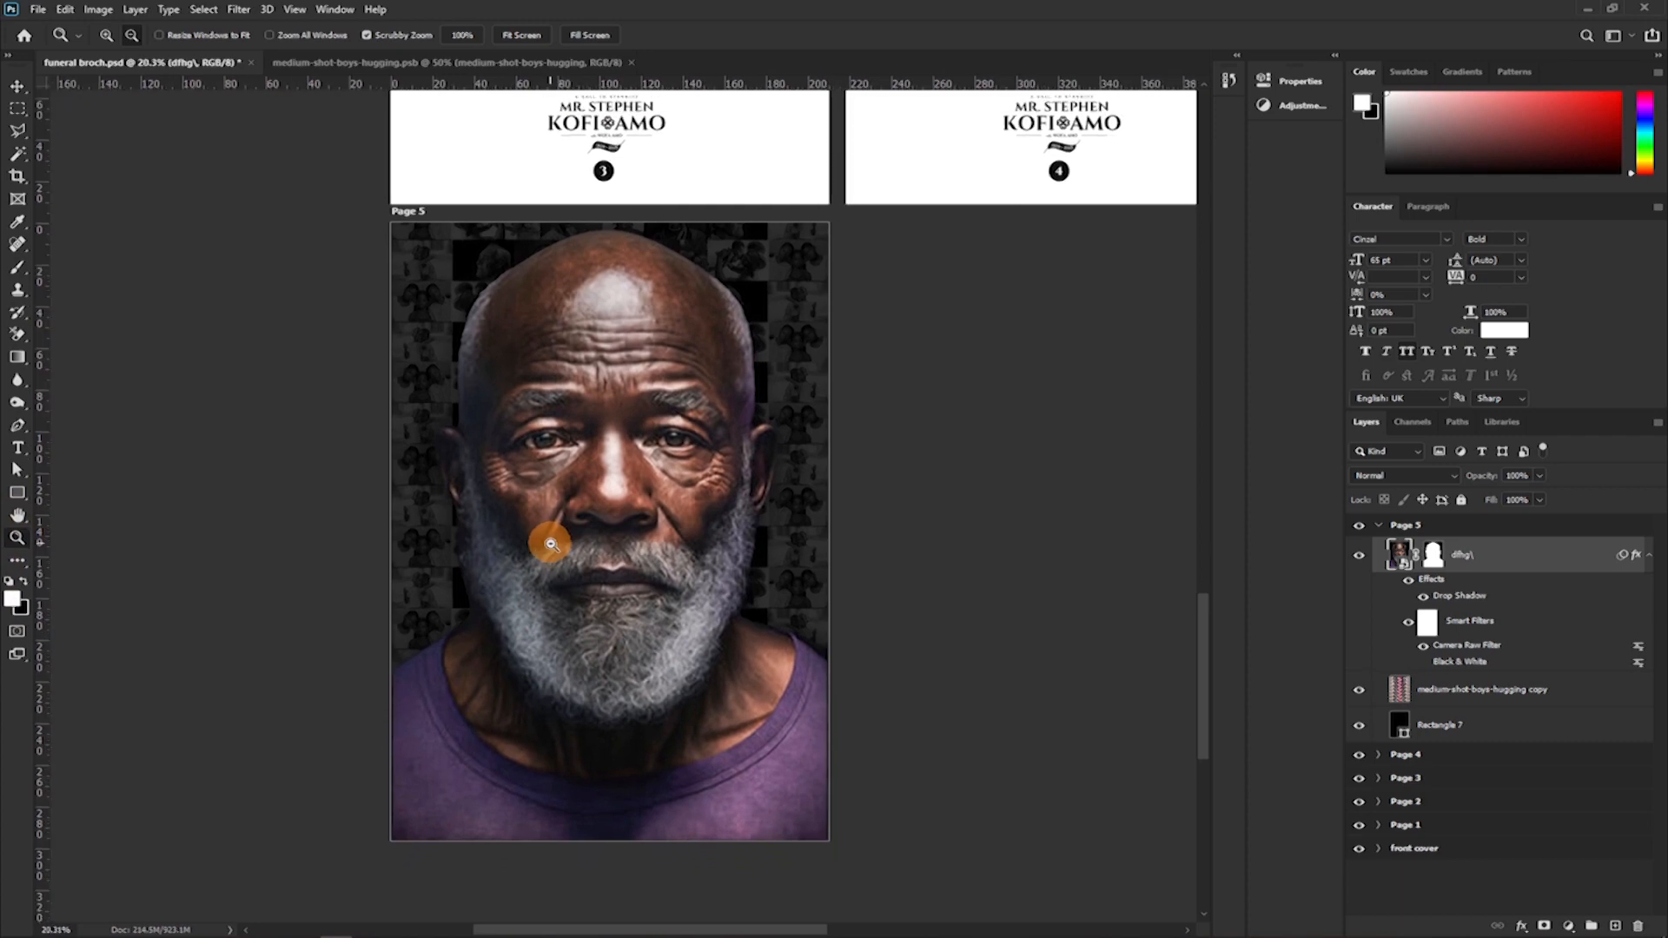
{"action": "scroll", "coordinate": [608, 570], "scroll_direction": "up", "scroll_amount": 4}
{"action": "scroll", "coordinate": [608, 570], "scroll_direction": "down", "scroll_amount": 3}
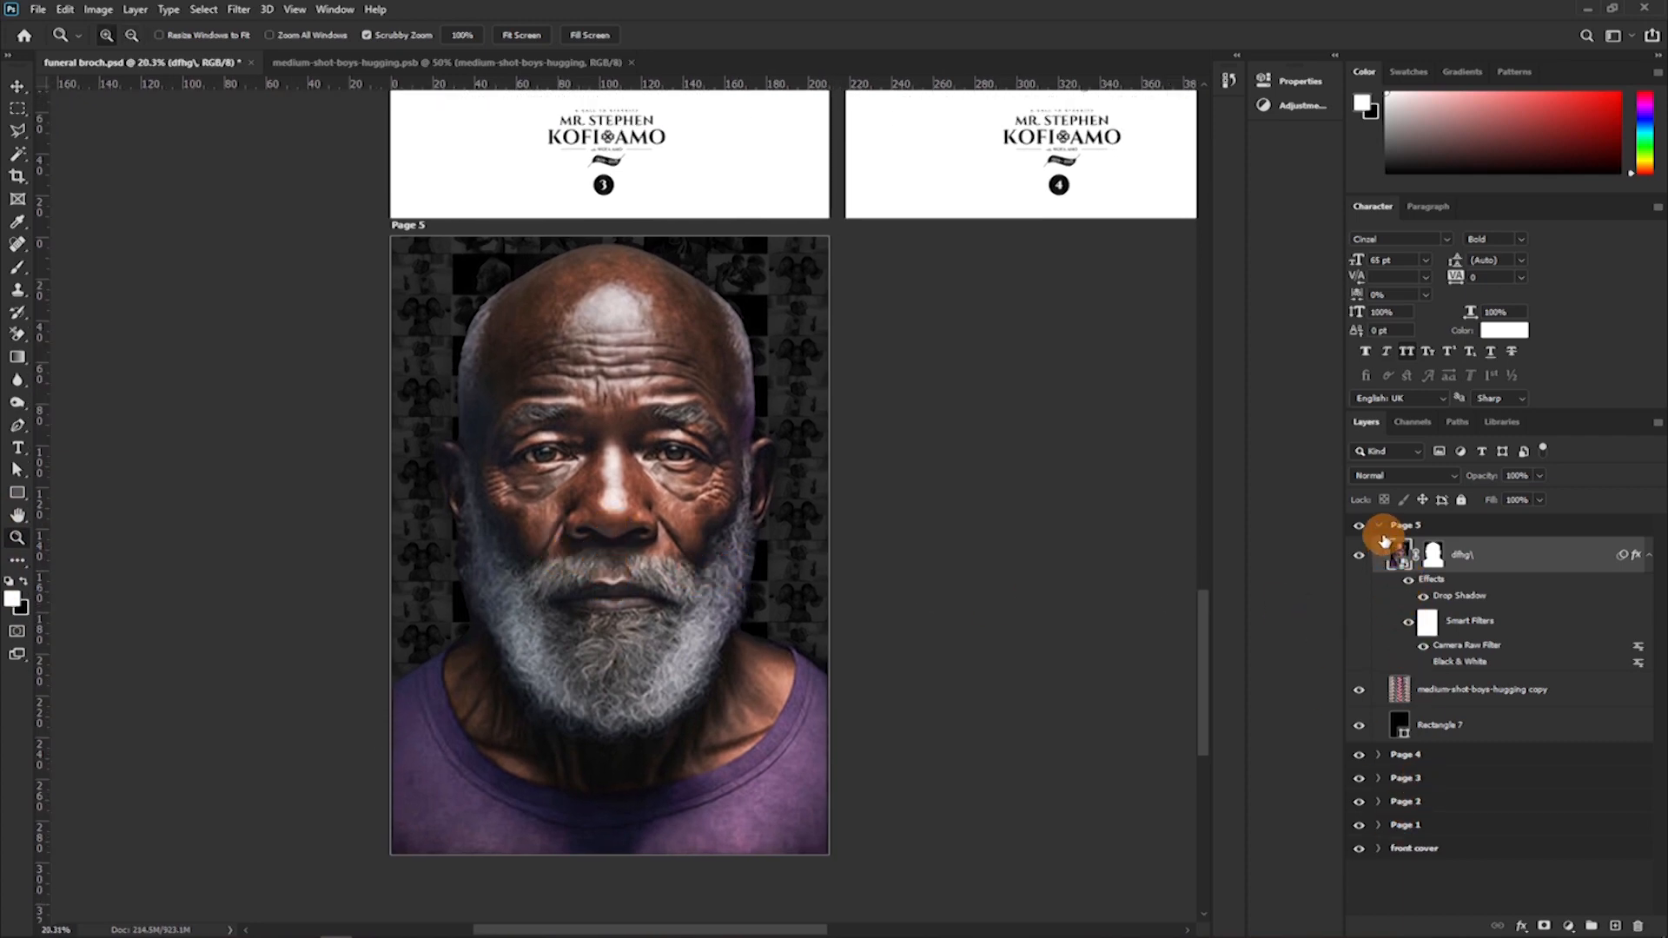
{"action": "left_click", "coordinate": [1378, 526]}
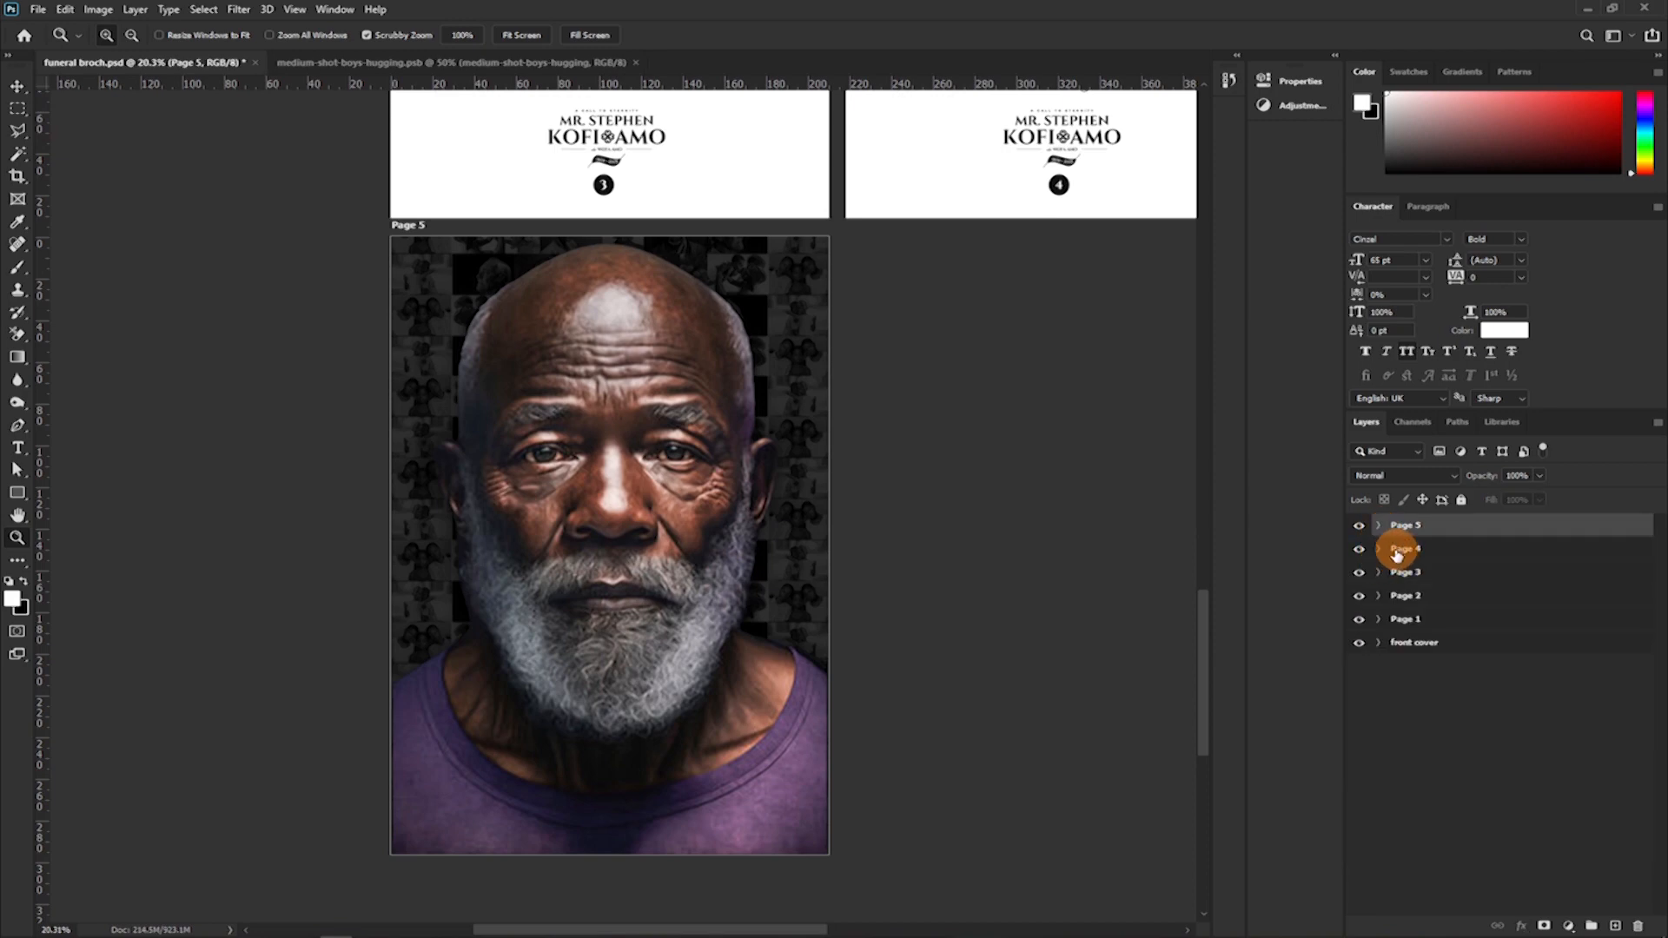
{"action": "left_click", "coordinate": [1376, 549]}
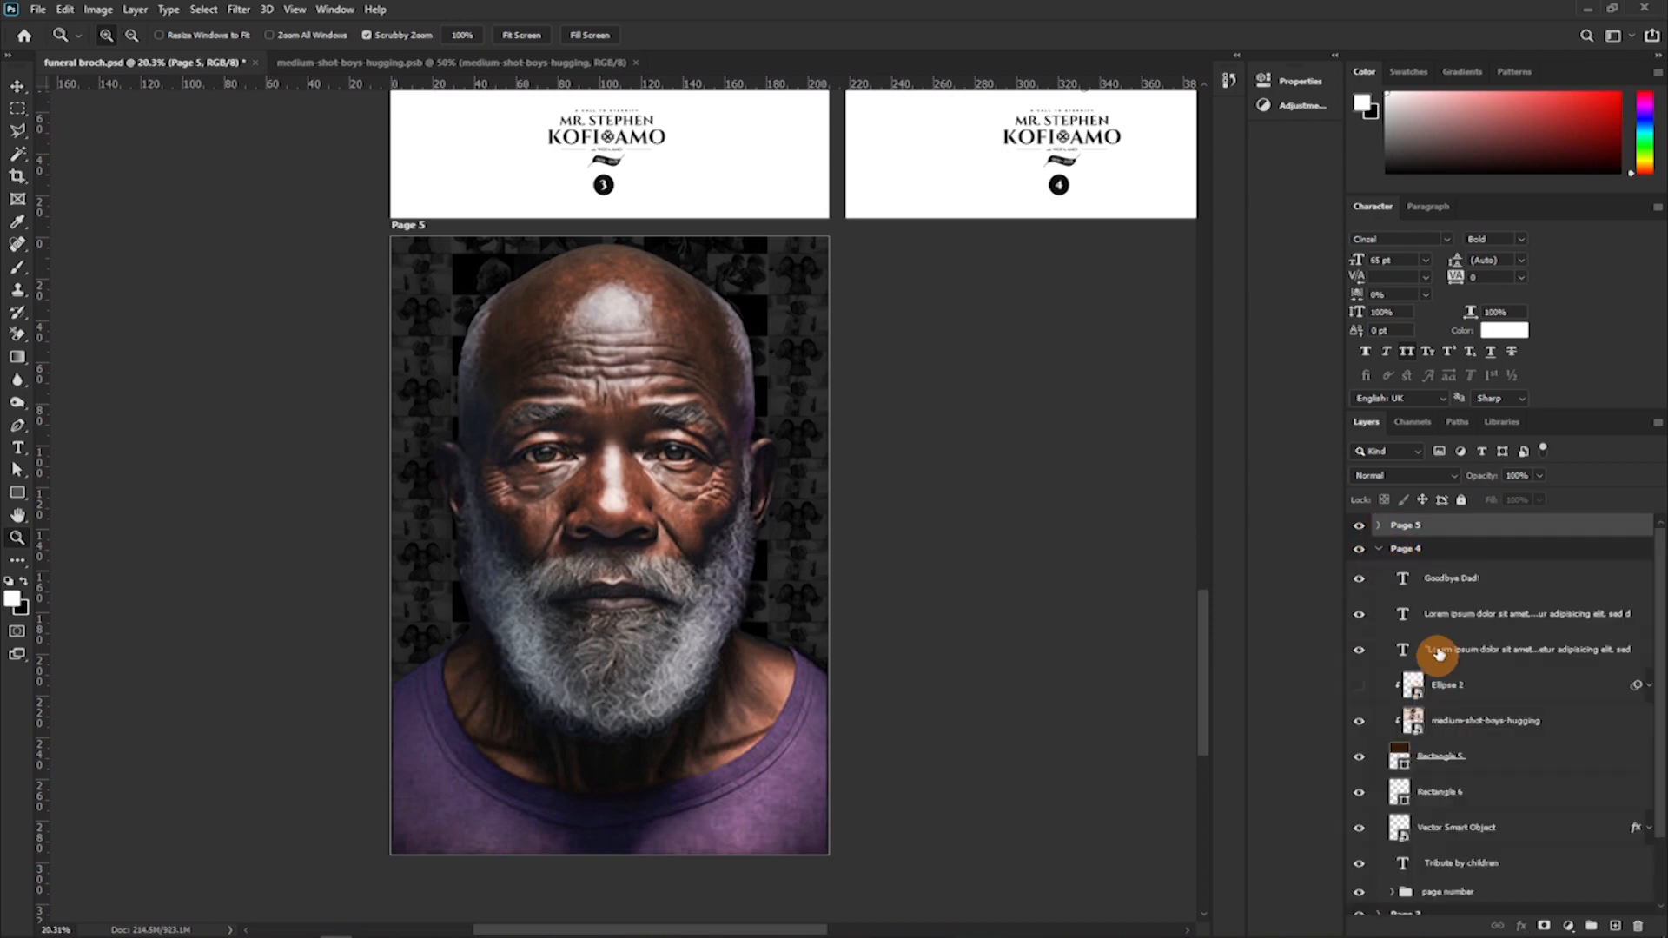
{"action": "scroll", "coordinate": [1437, 857], "scroll_direction": "down", "scroll_amount": 1}
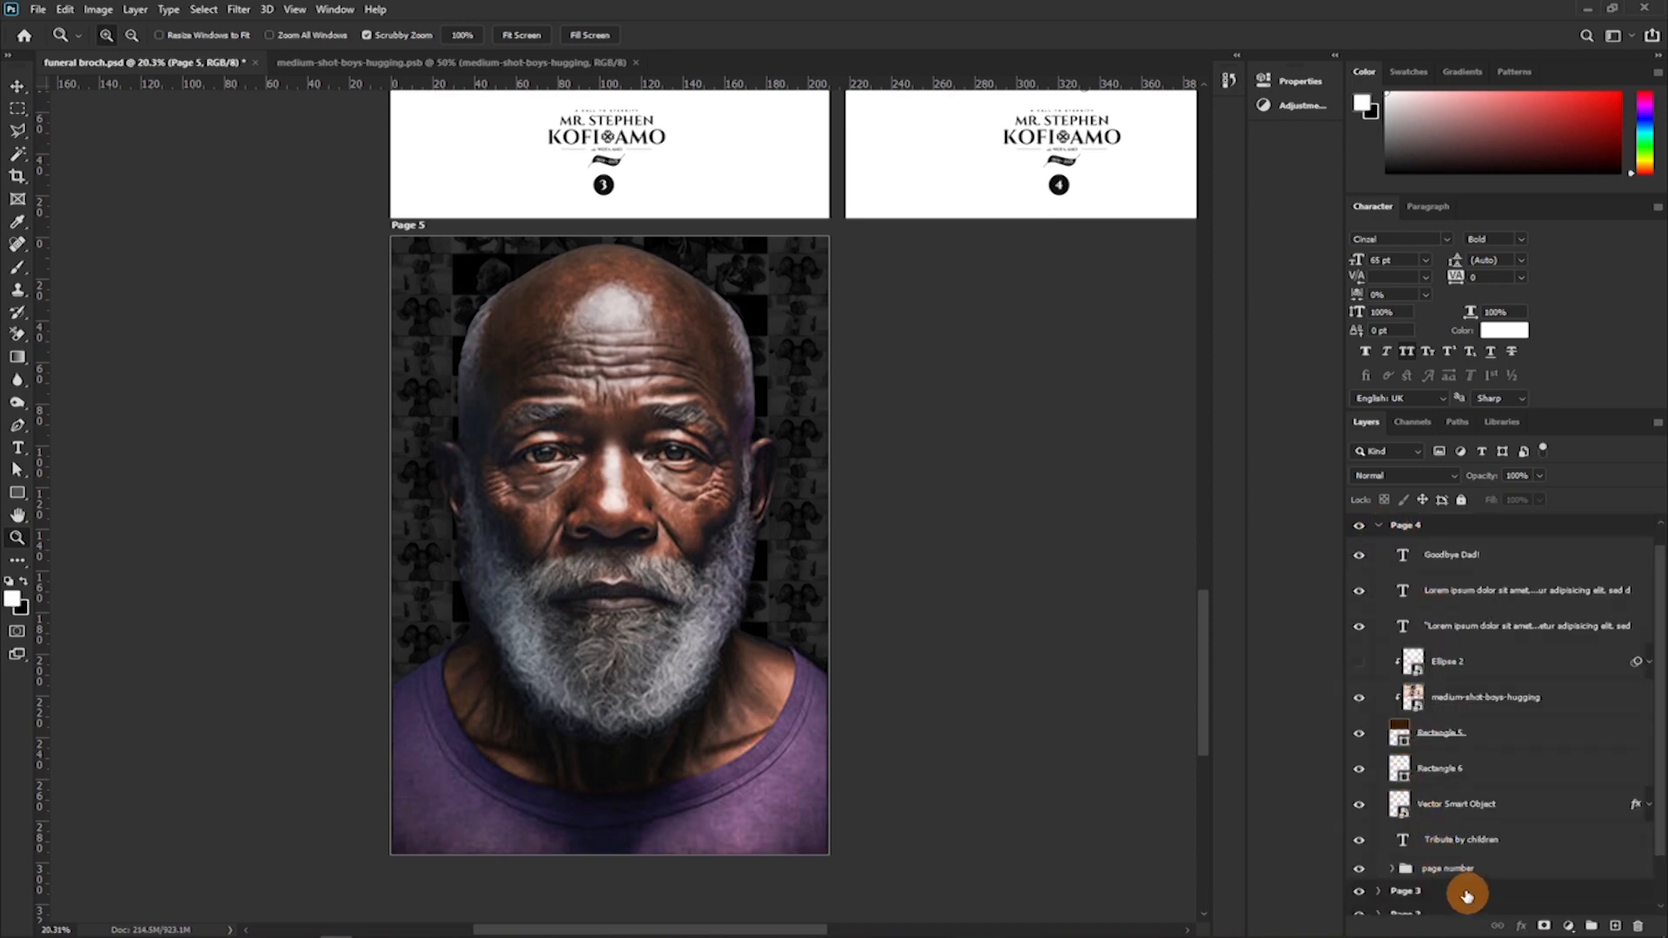
{"action": "key", "text": "v"}
{"action": "left_click", "coordinate": [1452, 869]}
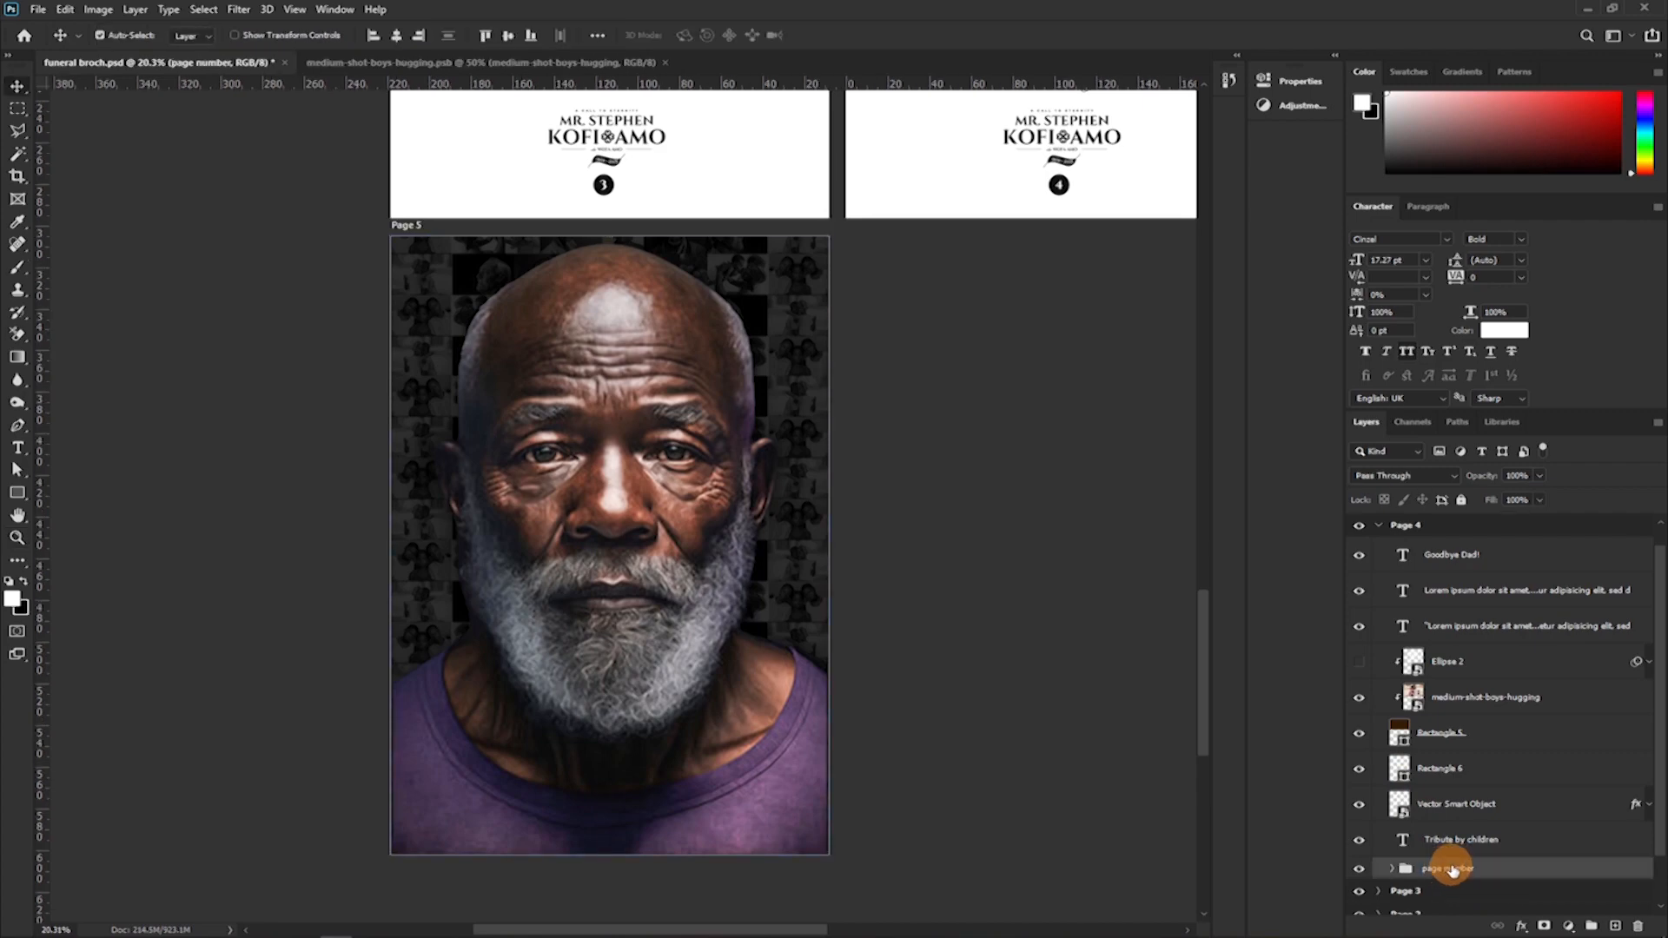
{"action": "left_click_drag", "start_coordinate": [1457, 873], "coordinate": [1424, 526]}
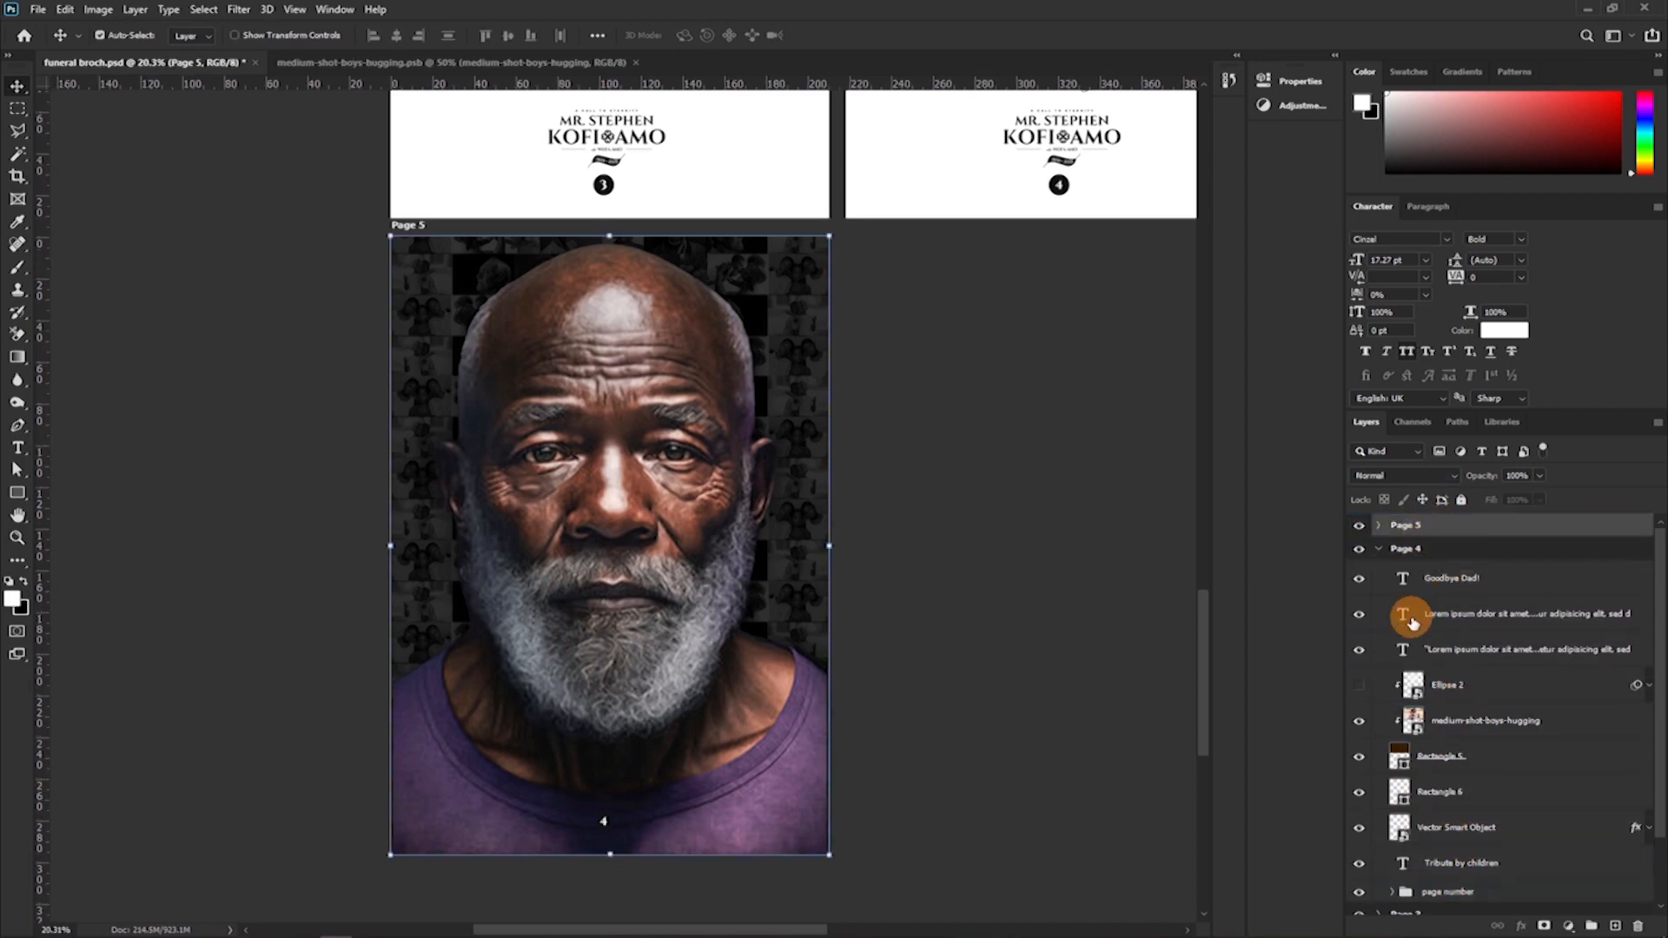
{"action": "left_click", "coordinate": [1379, 548]}
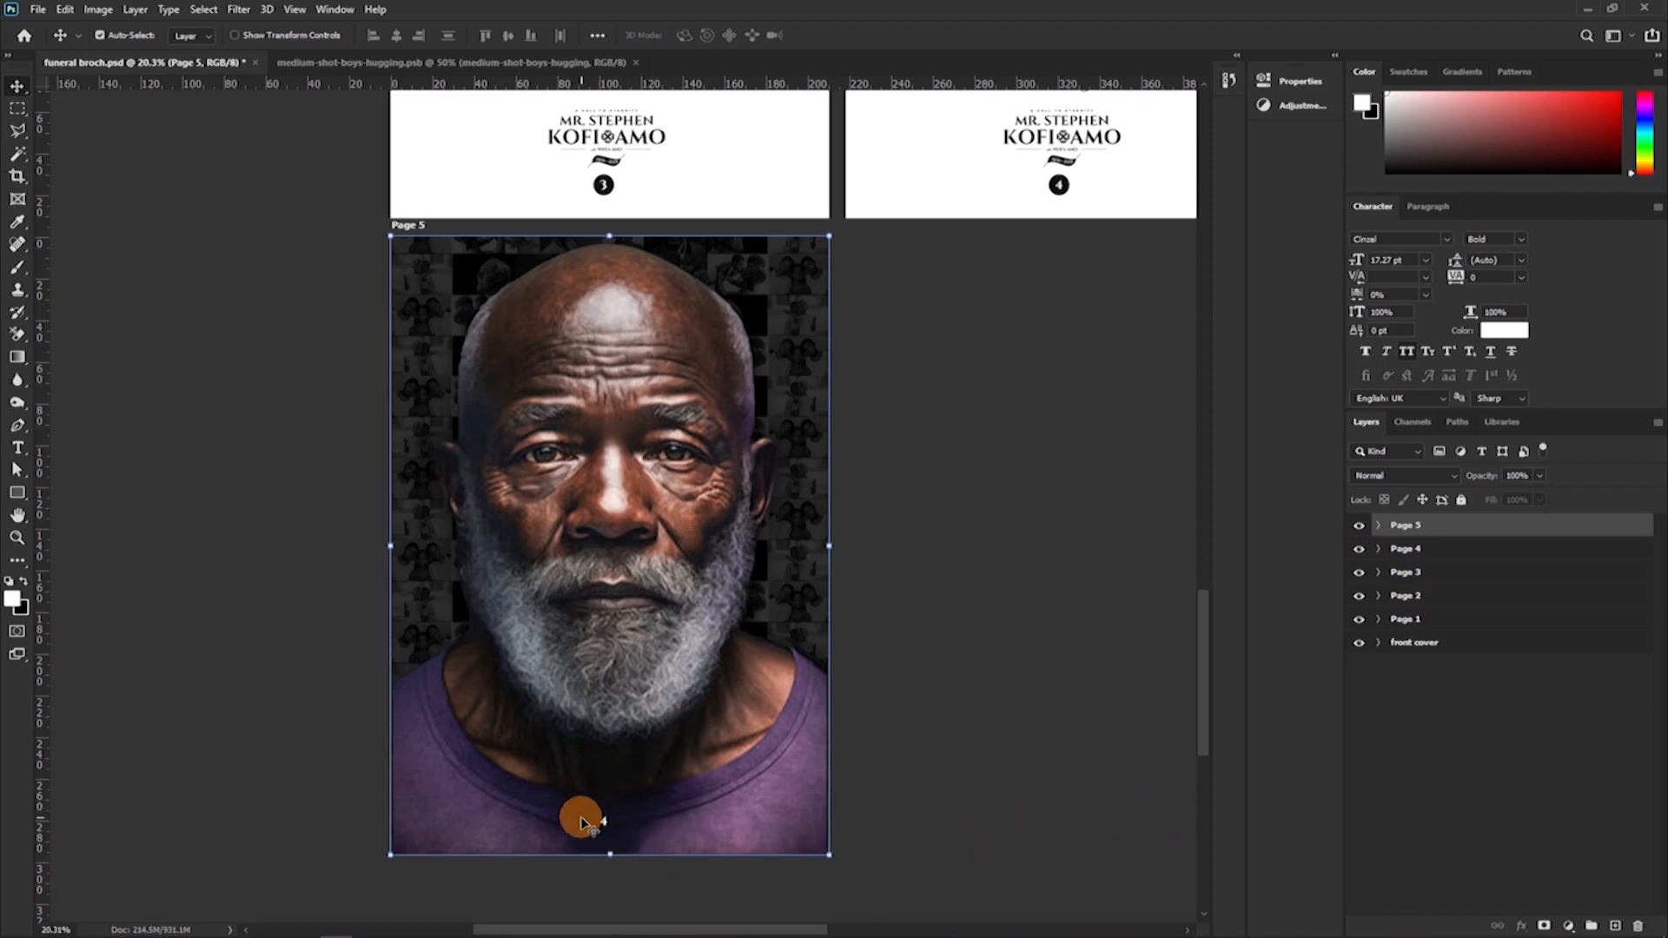
{"action": "left_click_drag", "start_coordinate": [597, 813], "coordinate": [614, 794]}
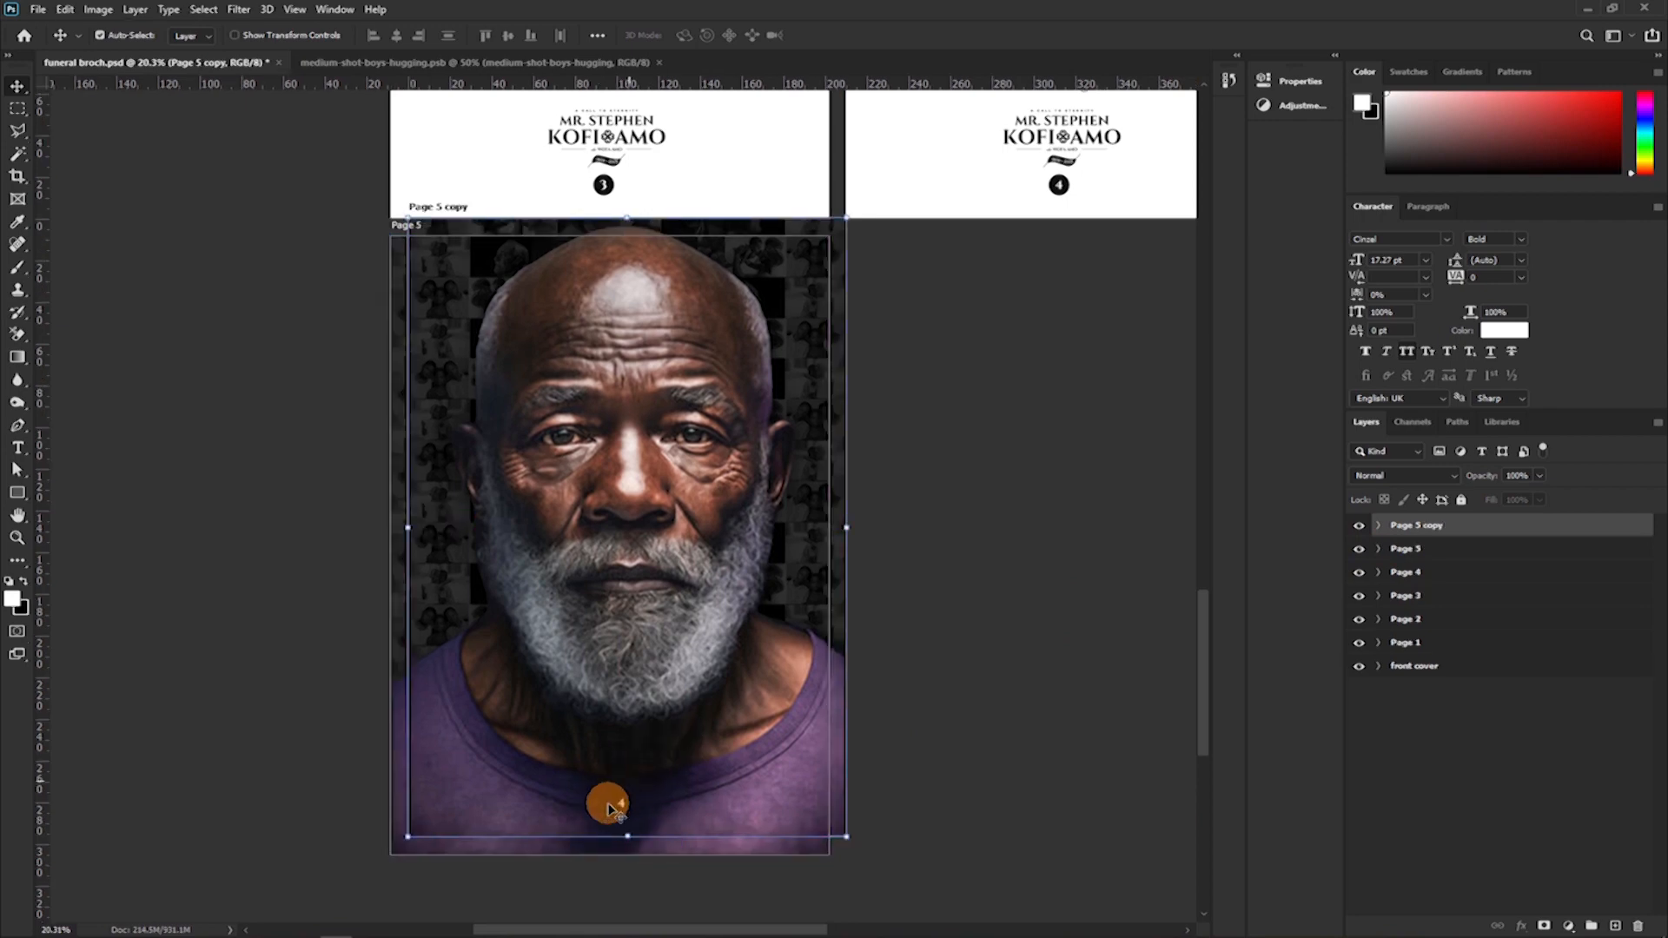
{"action": "key", "text": "ctrl+z"}
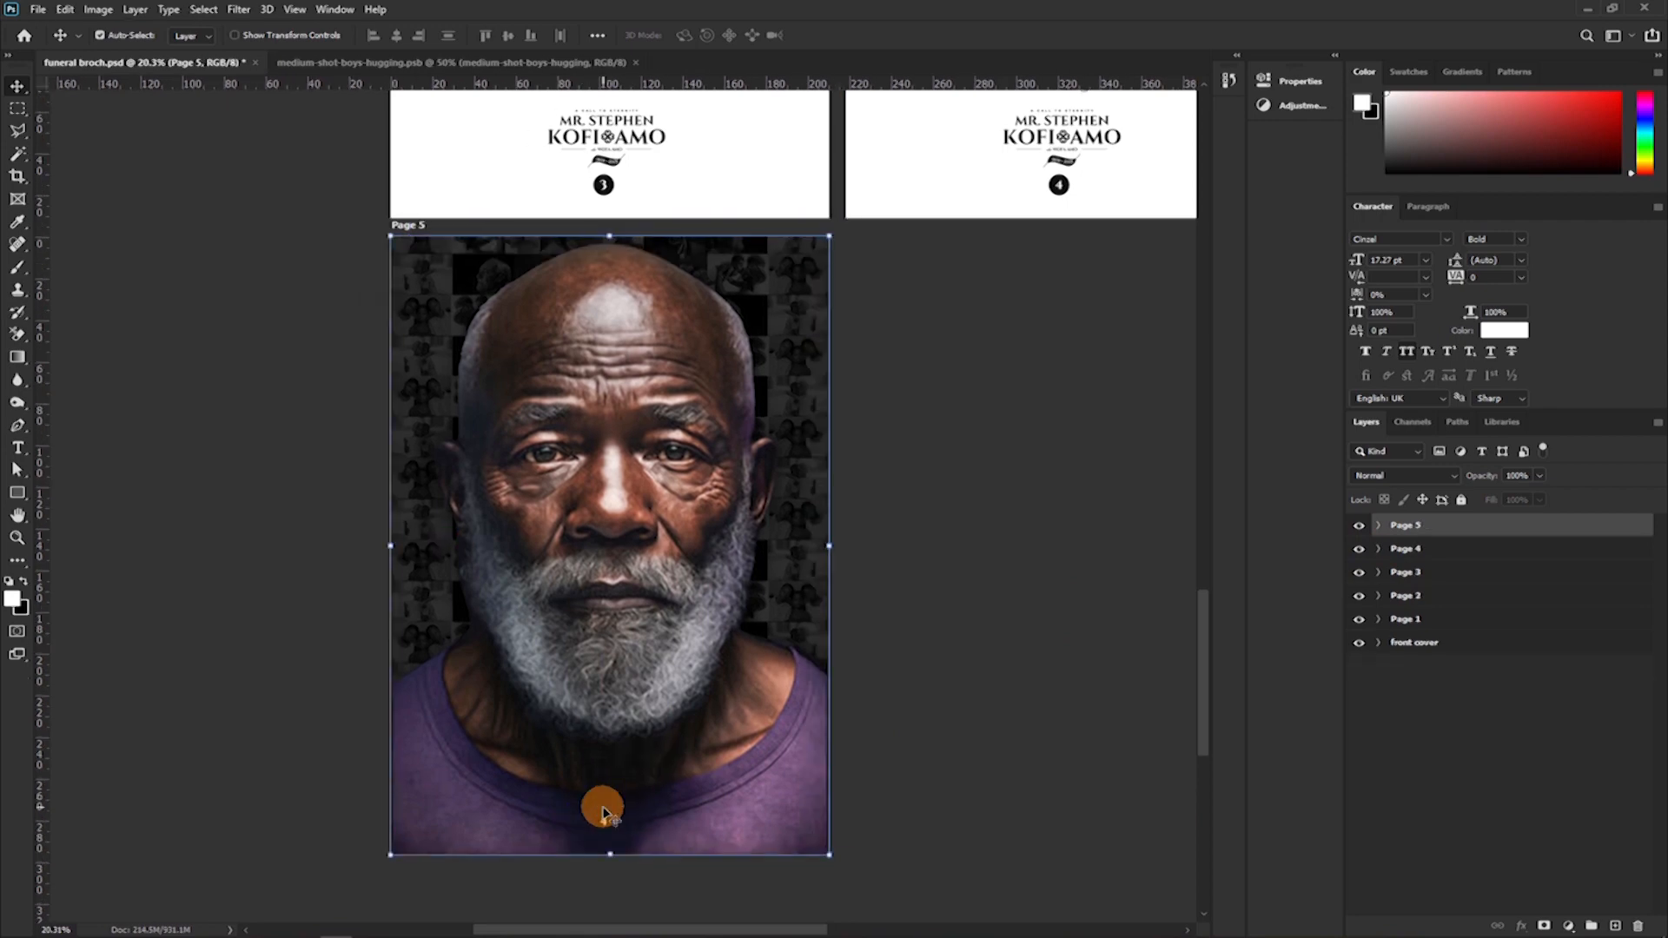
Recolour the page number text on Page 5 from white to near-black.
{"action": "left_click_drag", "start_coordinate": [599, 793], "coordinate": [673, 679]}
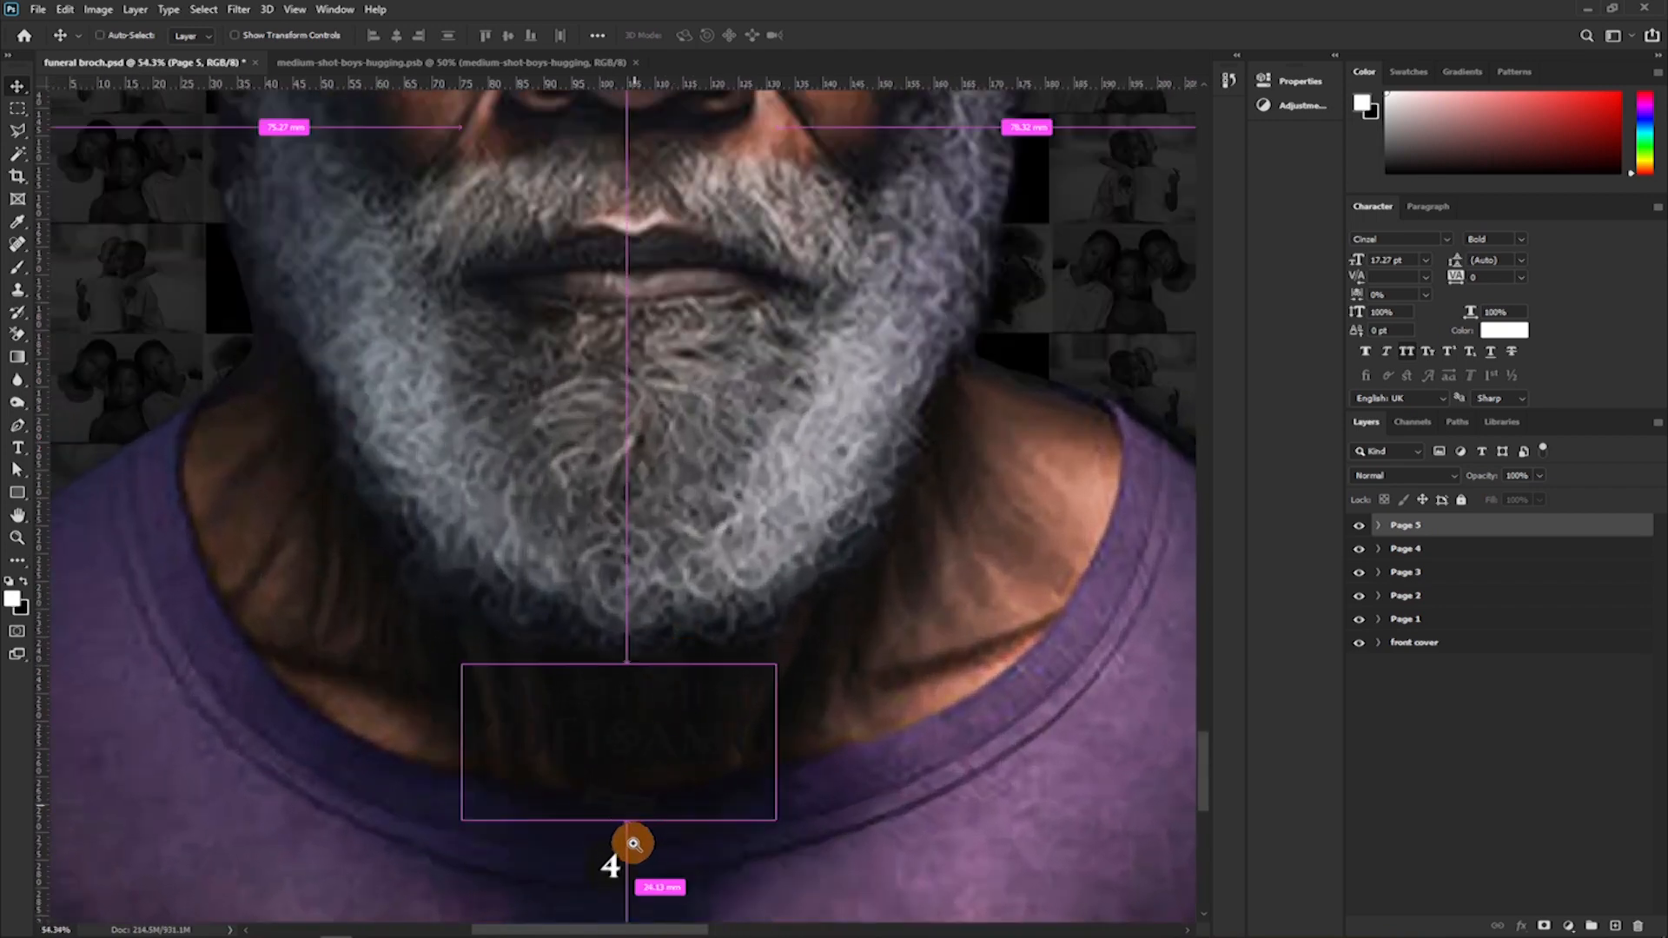
{"action": "left_click_drag", "start_coordinate": [637, 835], "coordinate": [655, 607]}
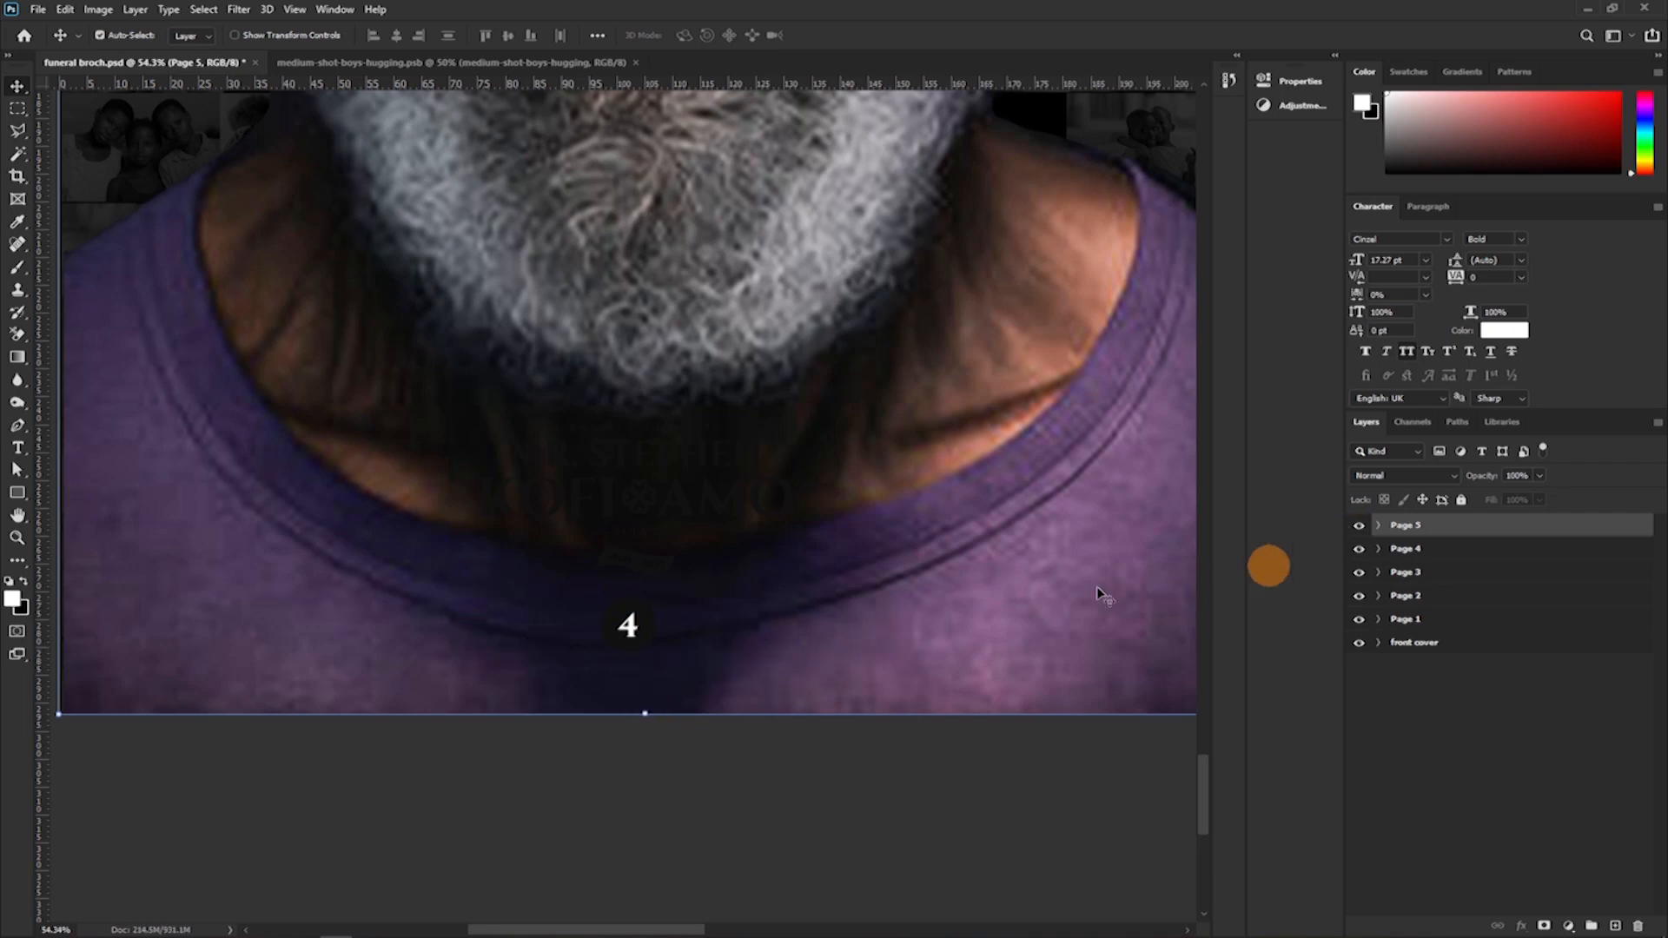
{"action": "left_click", "coordinate": [626, 619]}
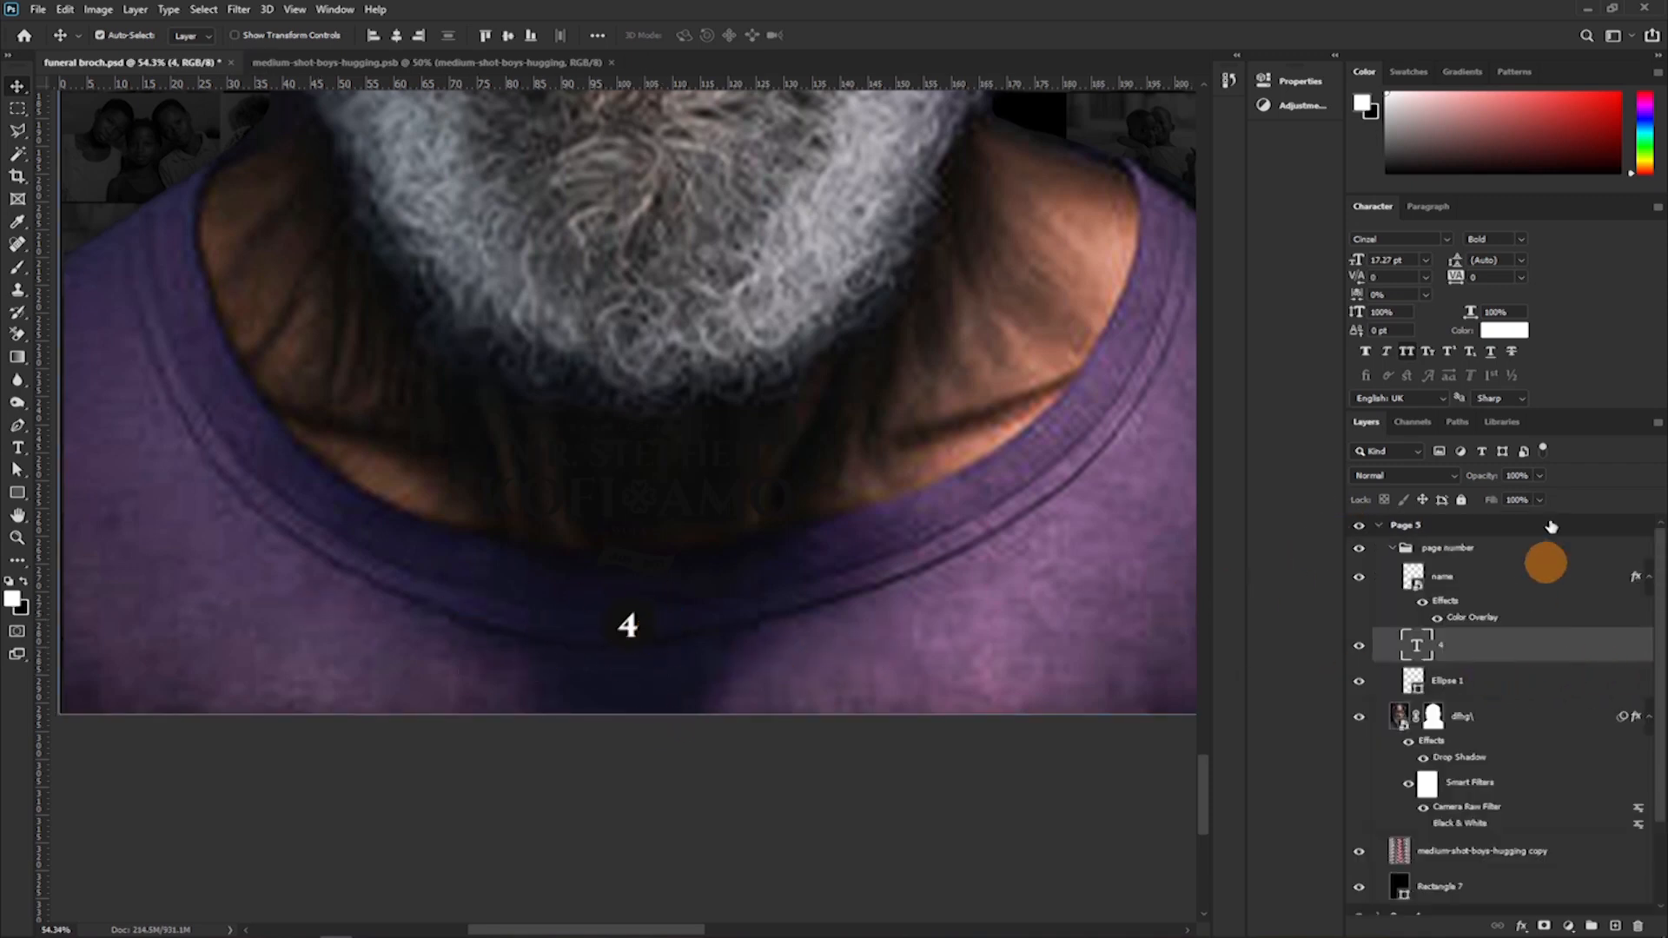
{"action": "left_click", "coordinate": [1504, 330]}
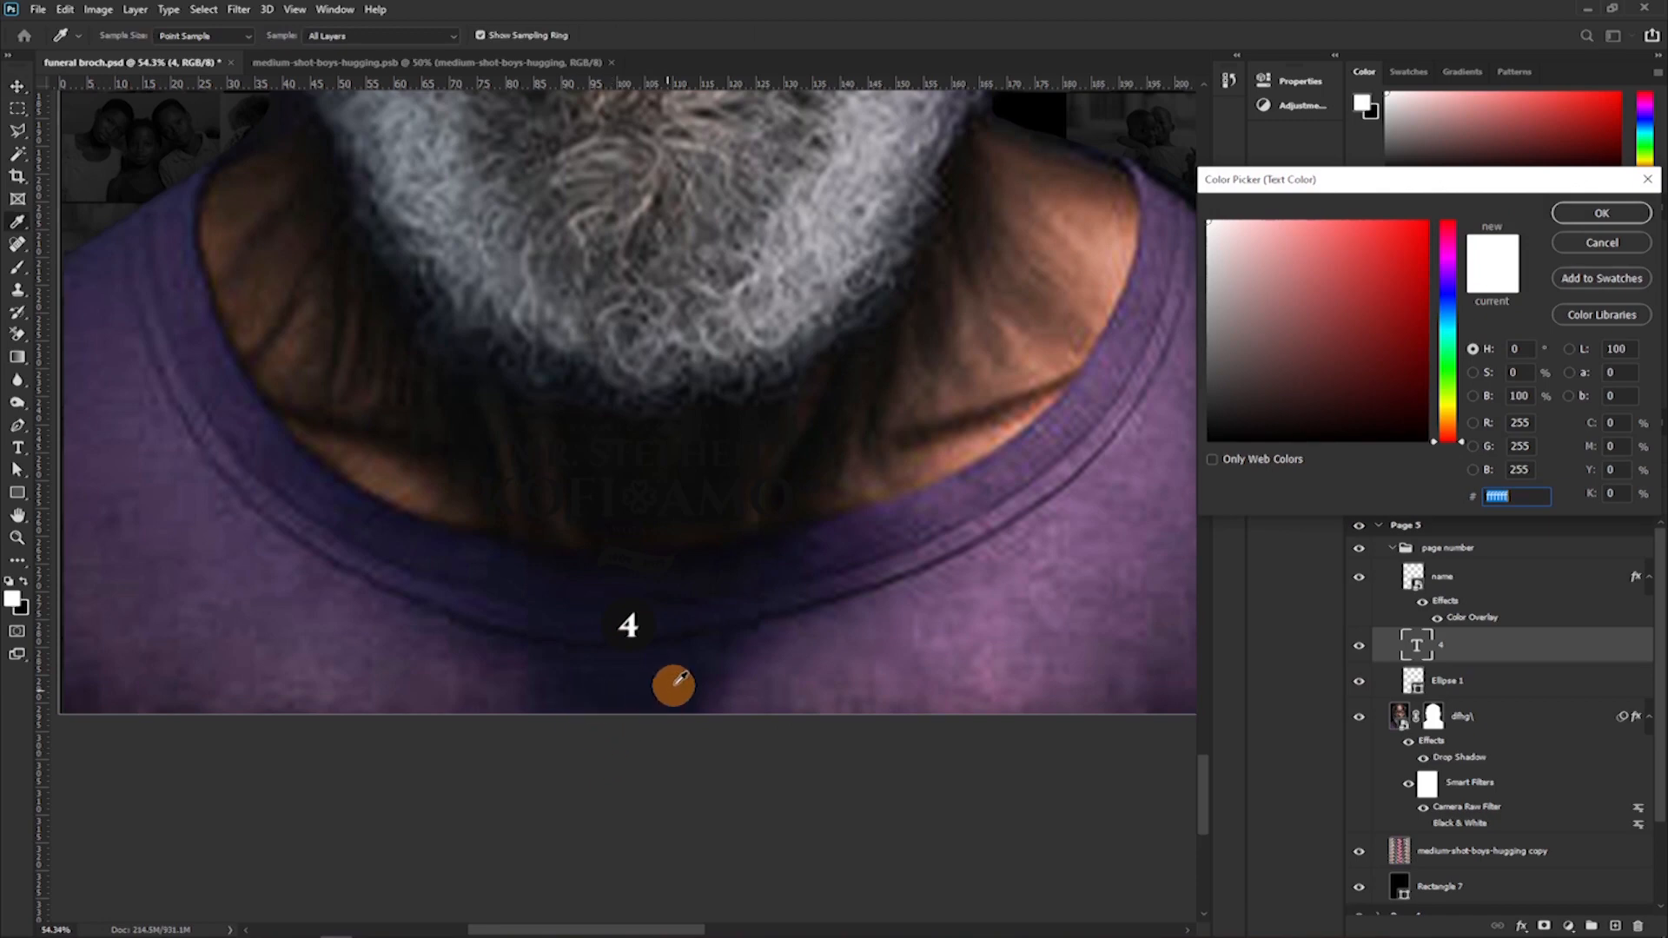
{"action": "left_click", "coordinate": [692, 681]}
{"action": "left_click_drag", "start_coordinate": [1313, 386], "coordinate": [1207, 440]}
{"action": "left_click", "coordinate": [1208, 425]}
{"action": "left_click", "coordinate": [1575, 217]}
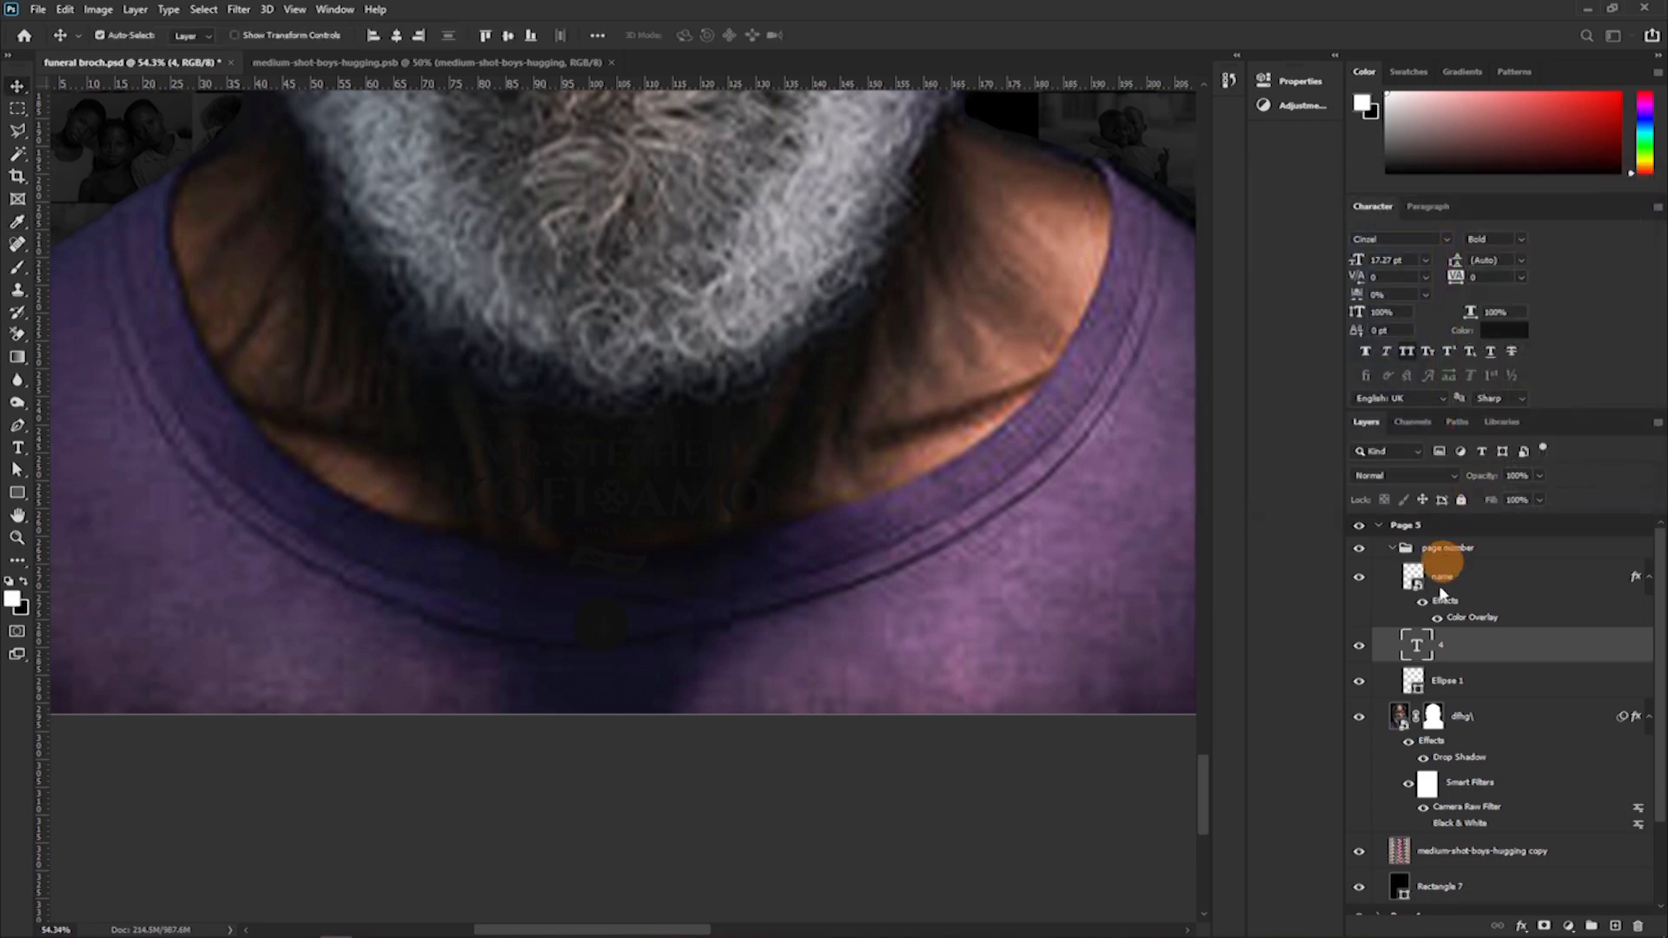
Fill the circle behind the Page 5 page number with white (ffffff).
{"action": "double_click", "coordinate": [1413, 680]}
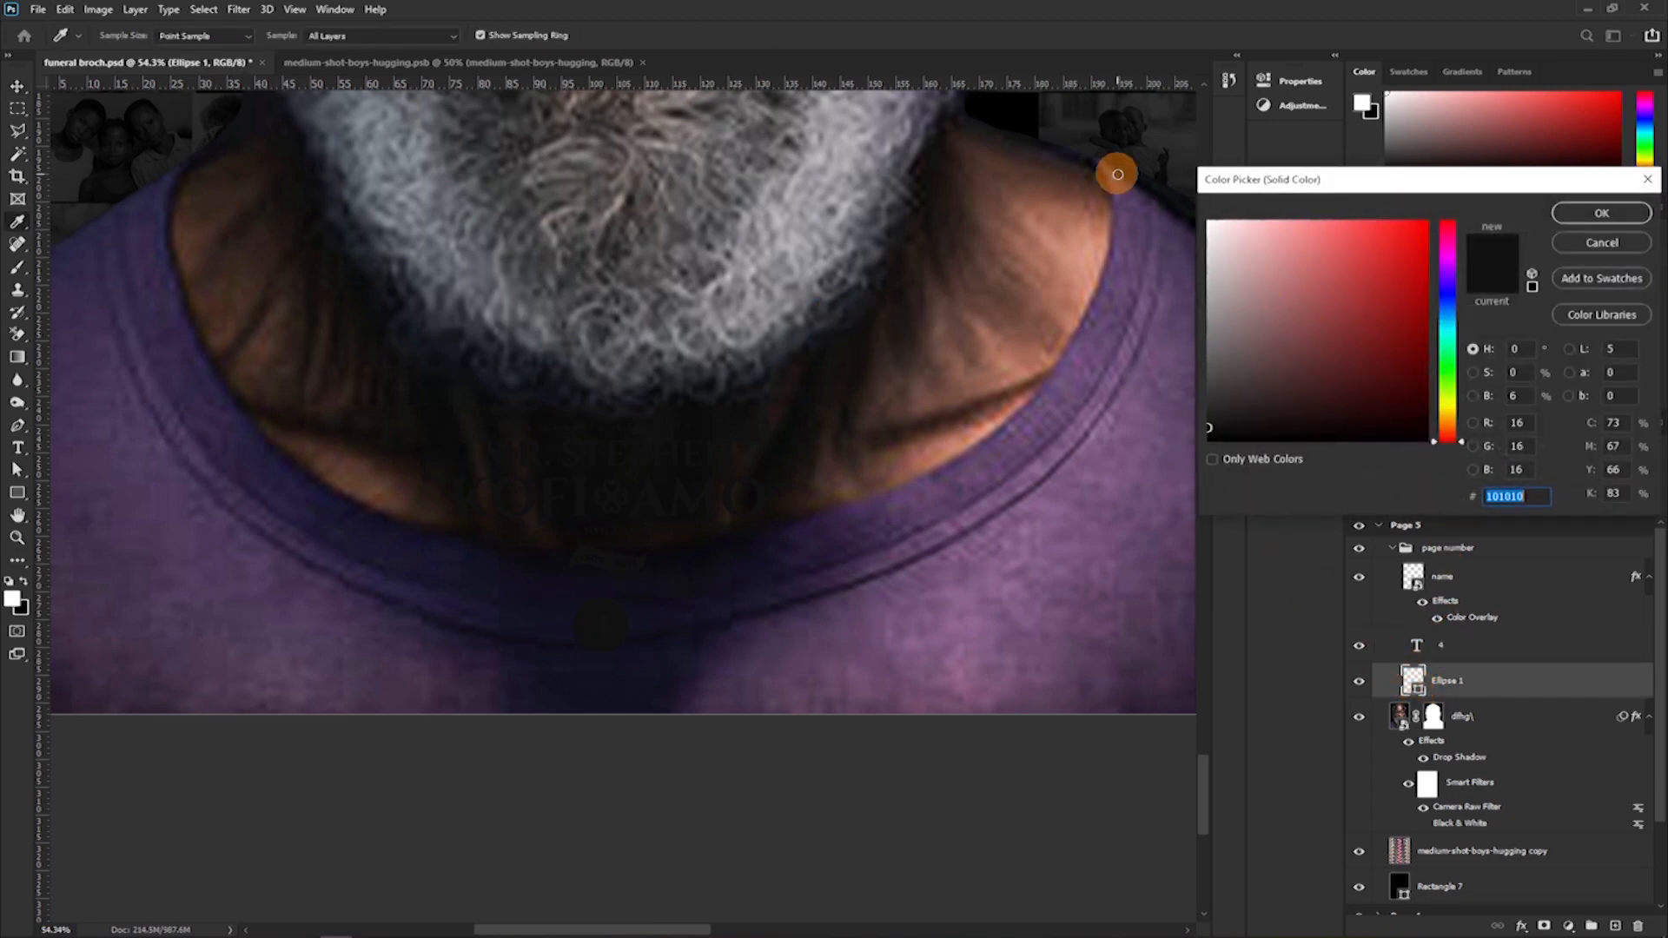
{"action": "type", "text": "ffffff"}
{"action": "left_click", "coordinate": [1600, 213]}
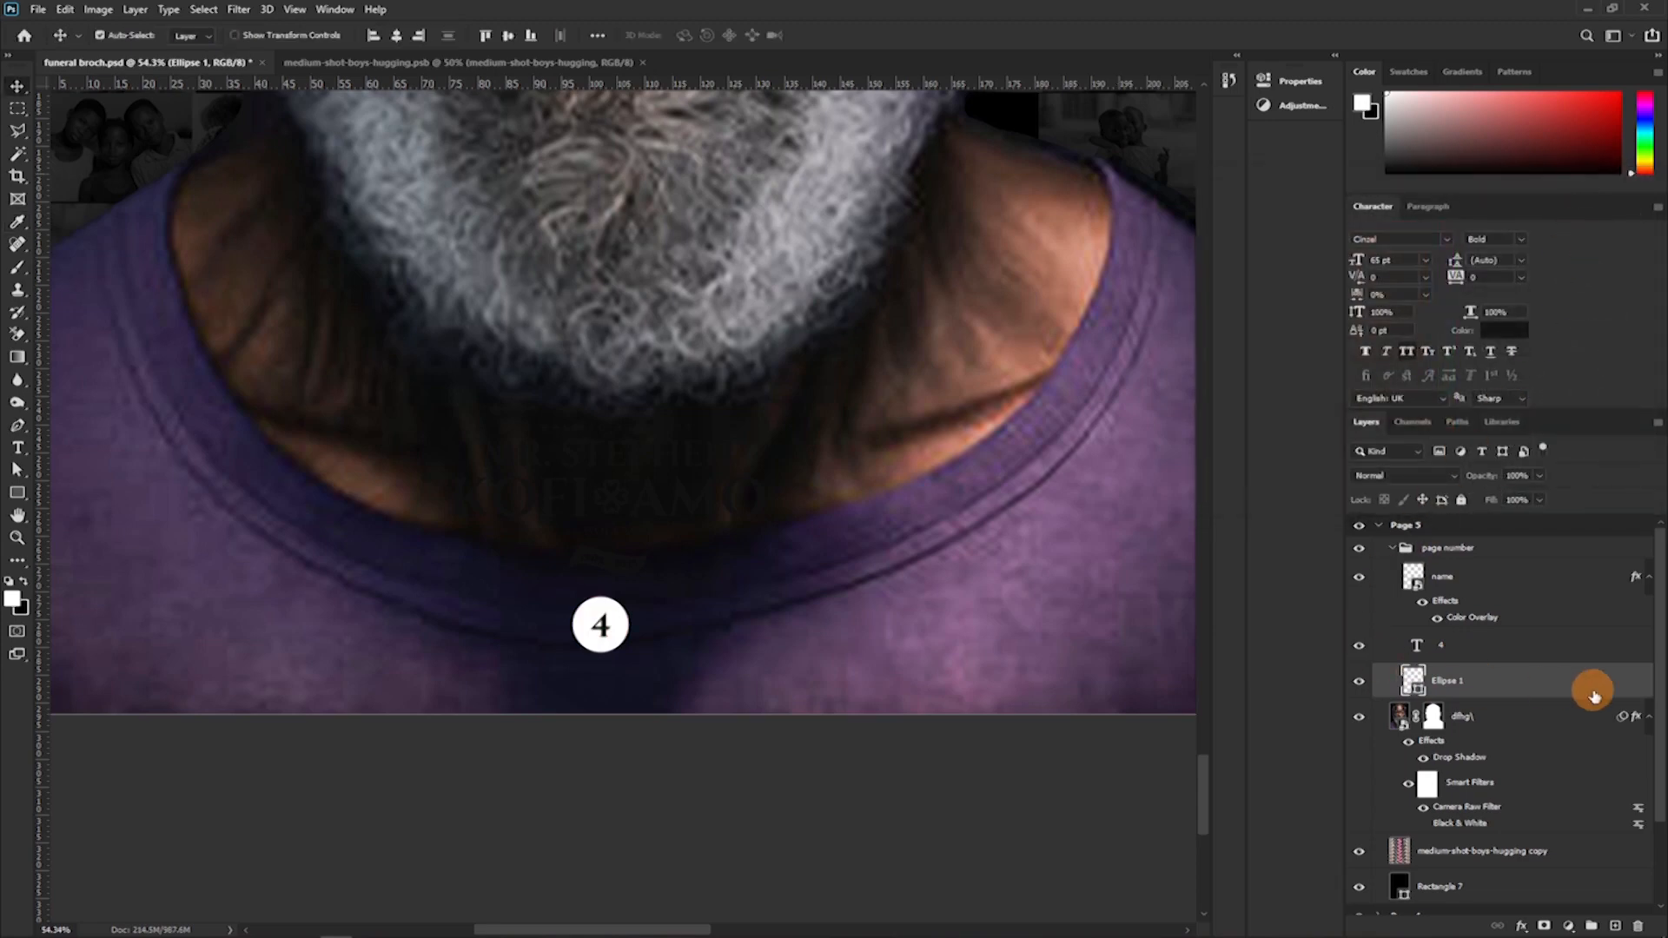
Change the page number text inside the white circle to 5.
{"action": "key", "text": "t"}
{"action": "left_click", "coordinate": [601, 626]}
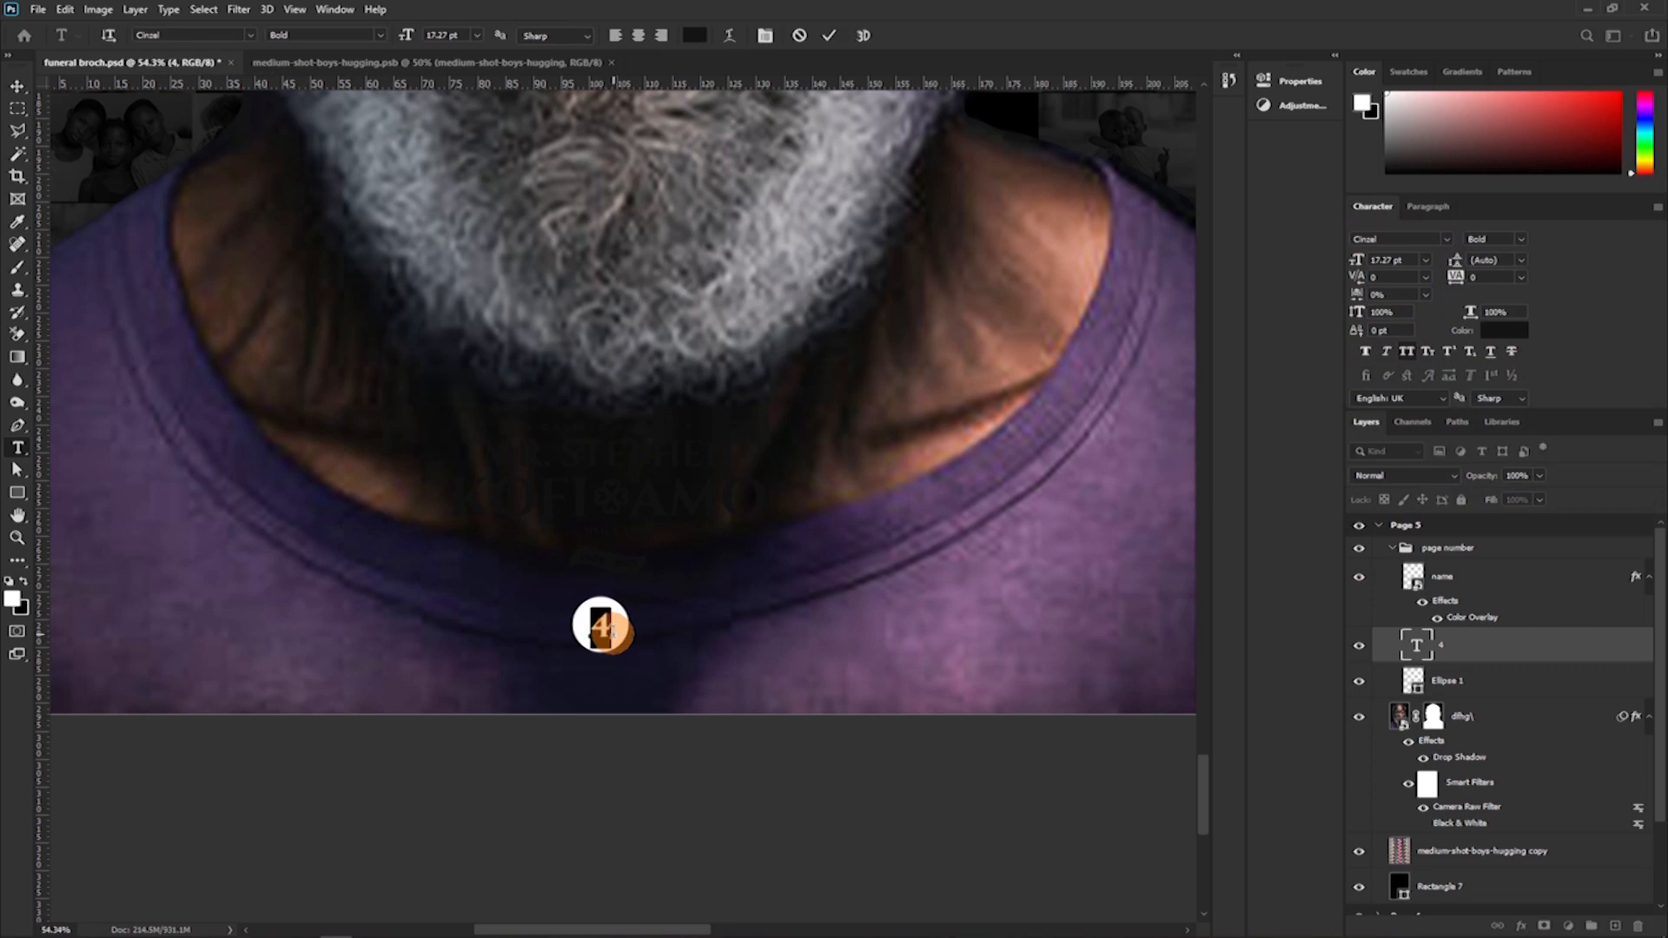
{"action": "key", "text": "BackSpace"}
{"action": "type", "text": "5"}
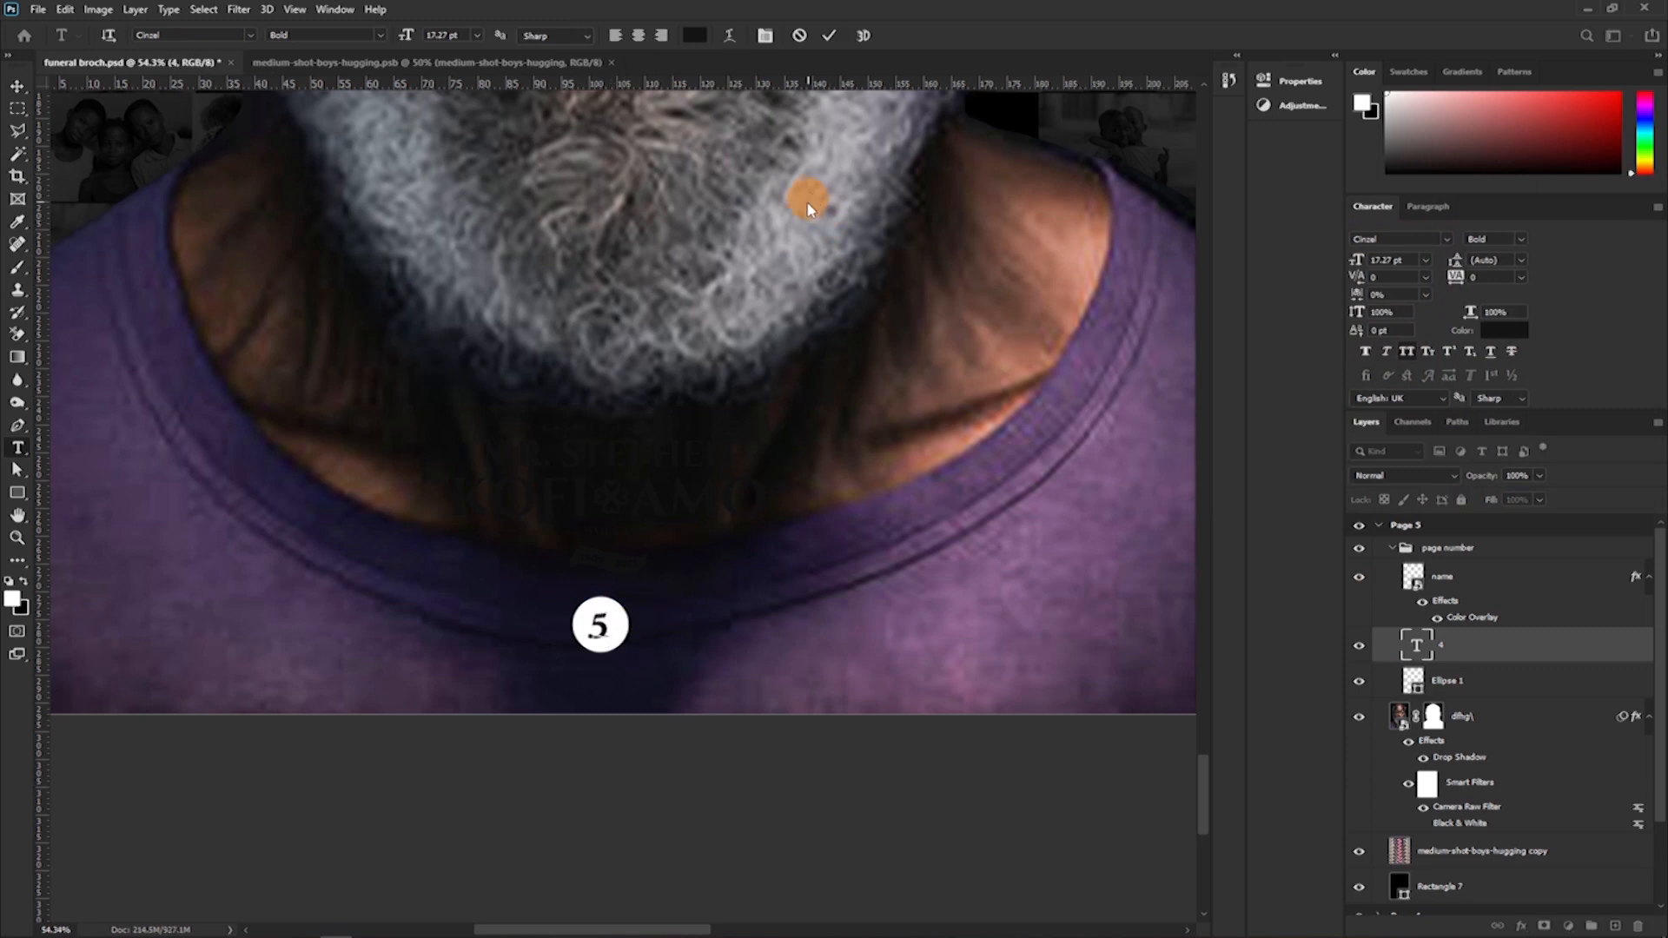
{"action": "left_click", "coordinate": [834, 44]}
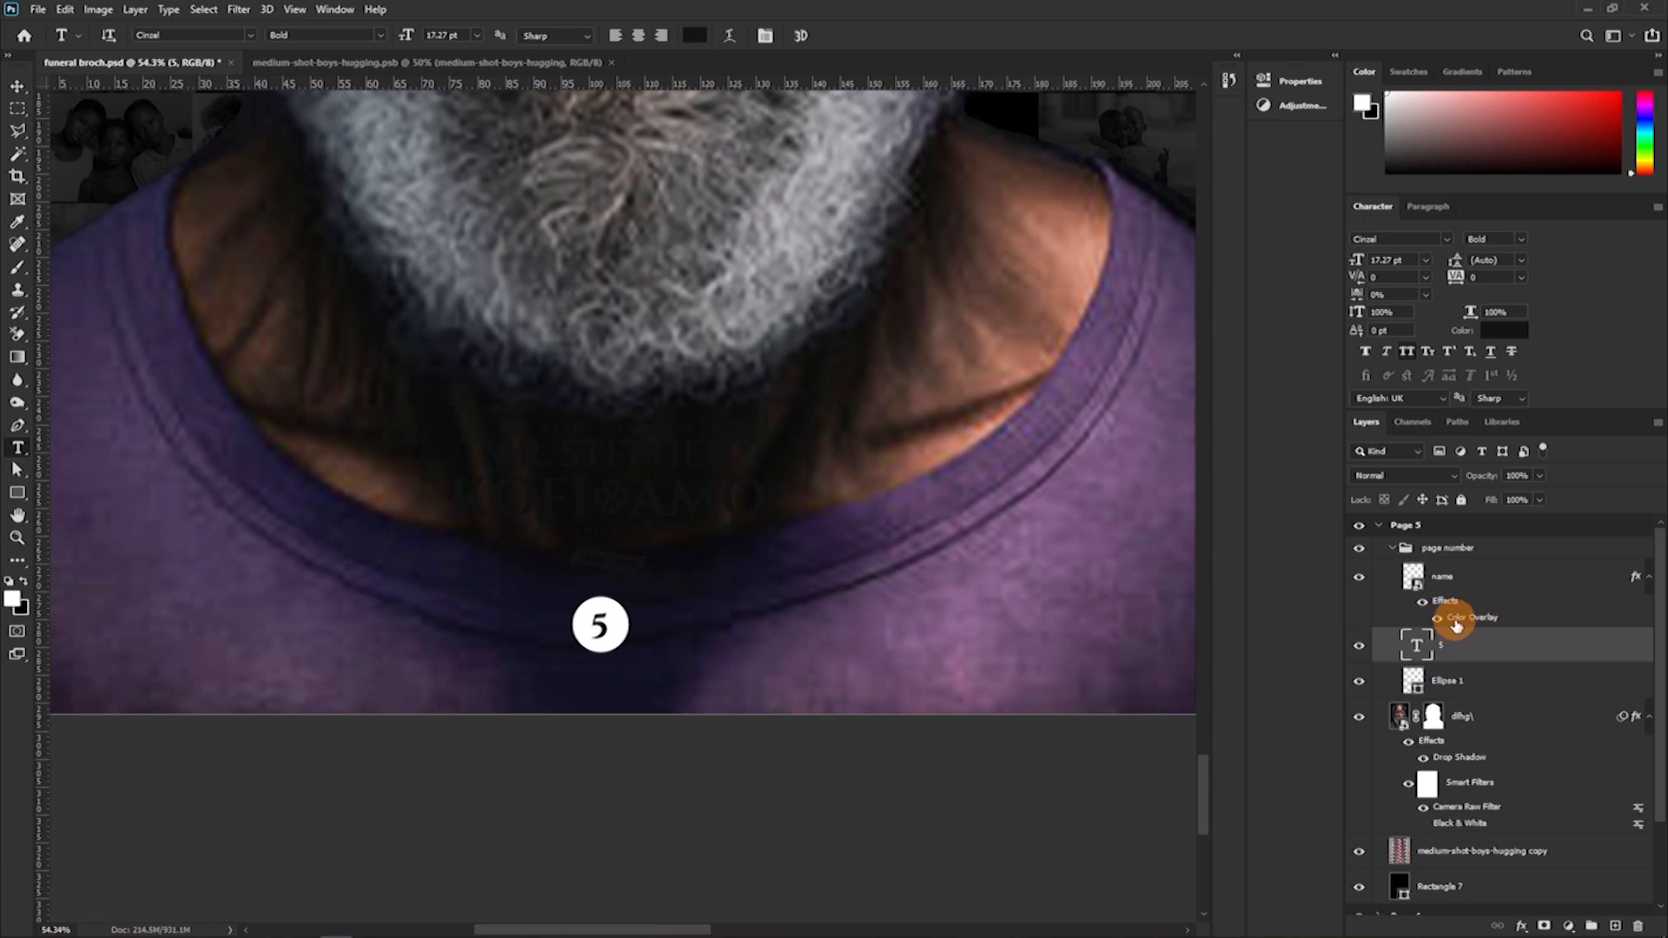
Change the Color Overlay on the Page 5 name layer to white.
{"action": "left_click", "coordinate": [1456, 620]}
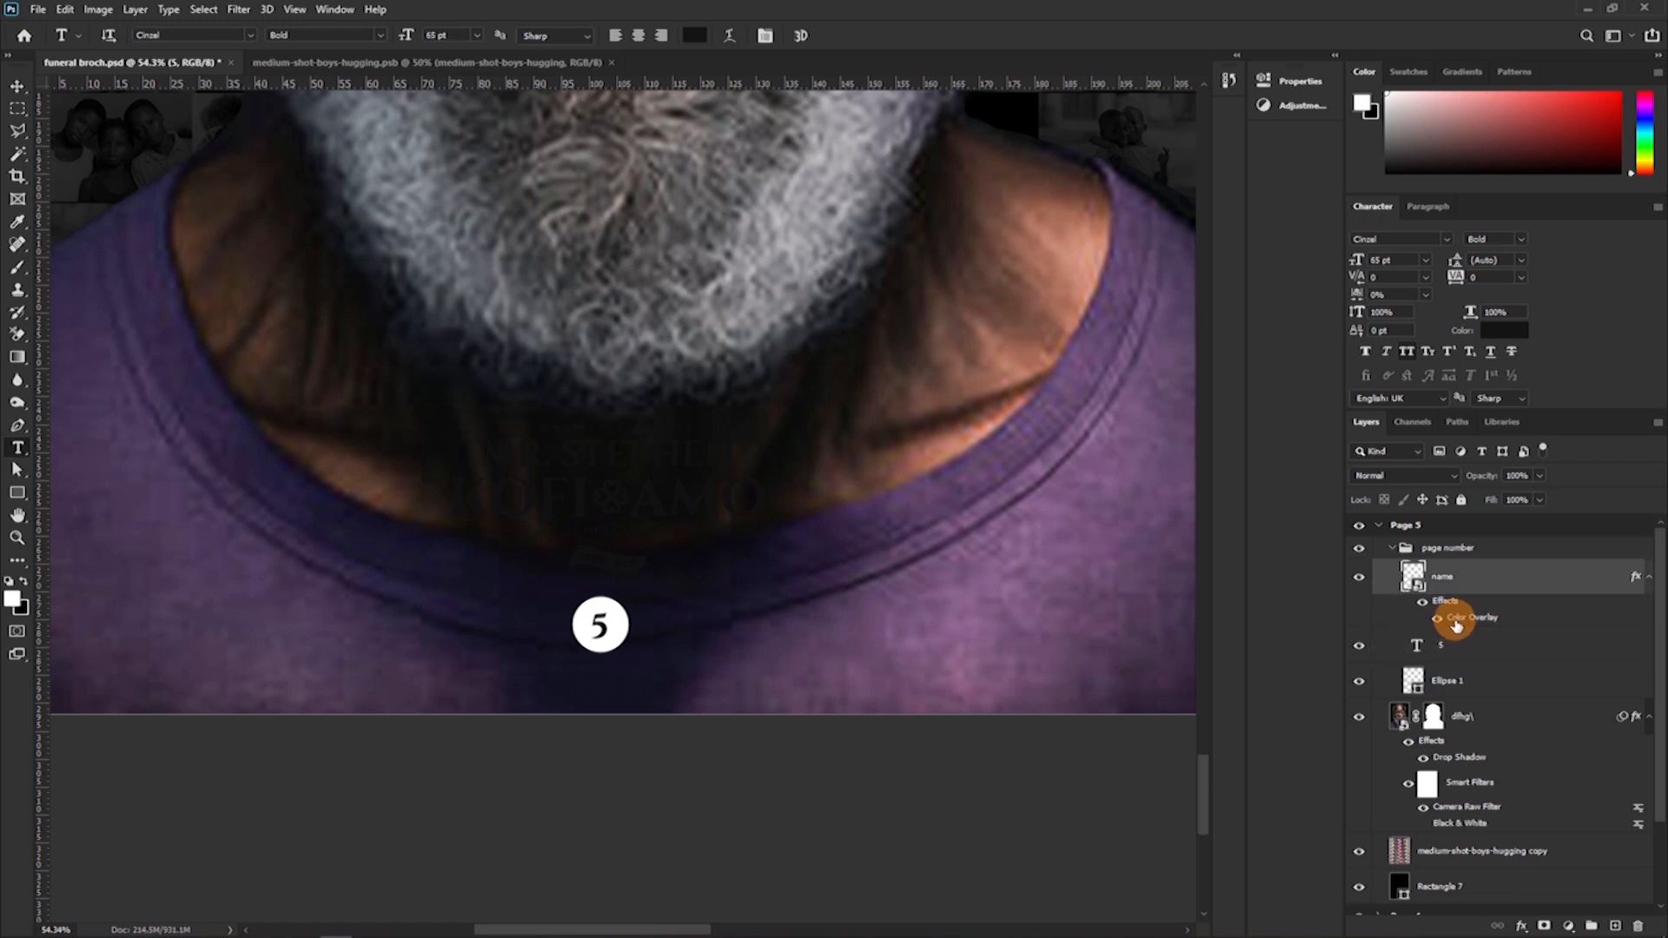
{"action": "double_click", "coordinate": [1456, 620]}
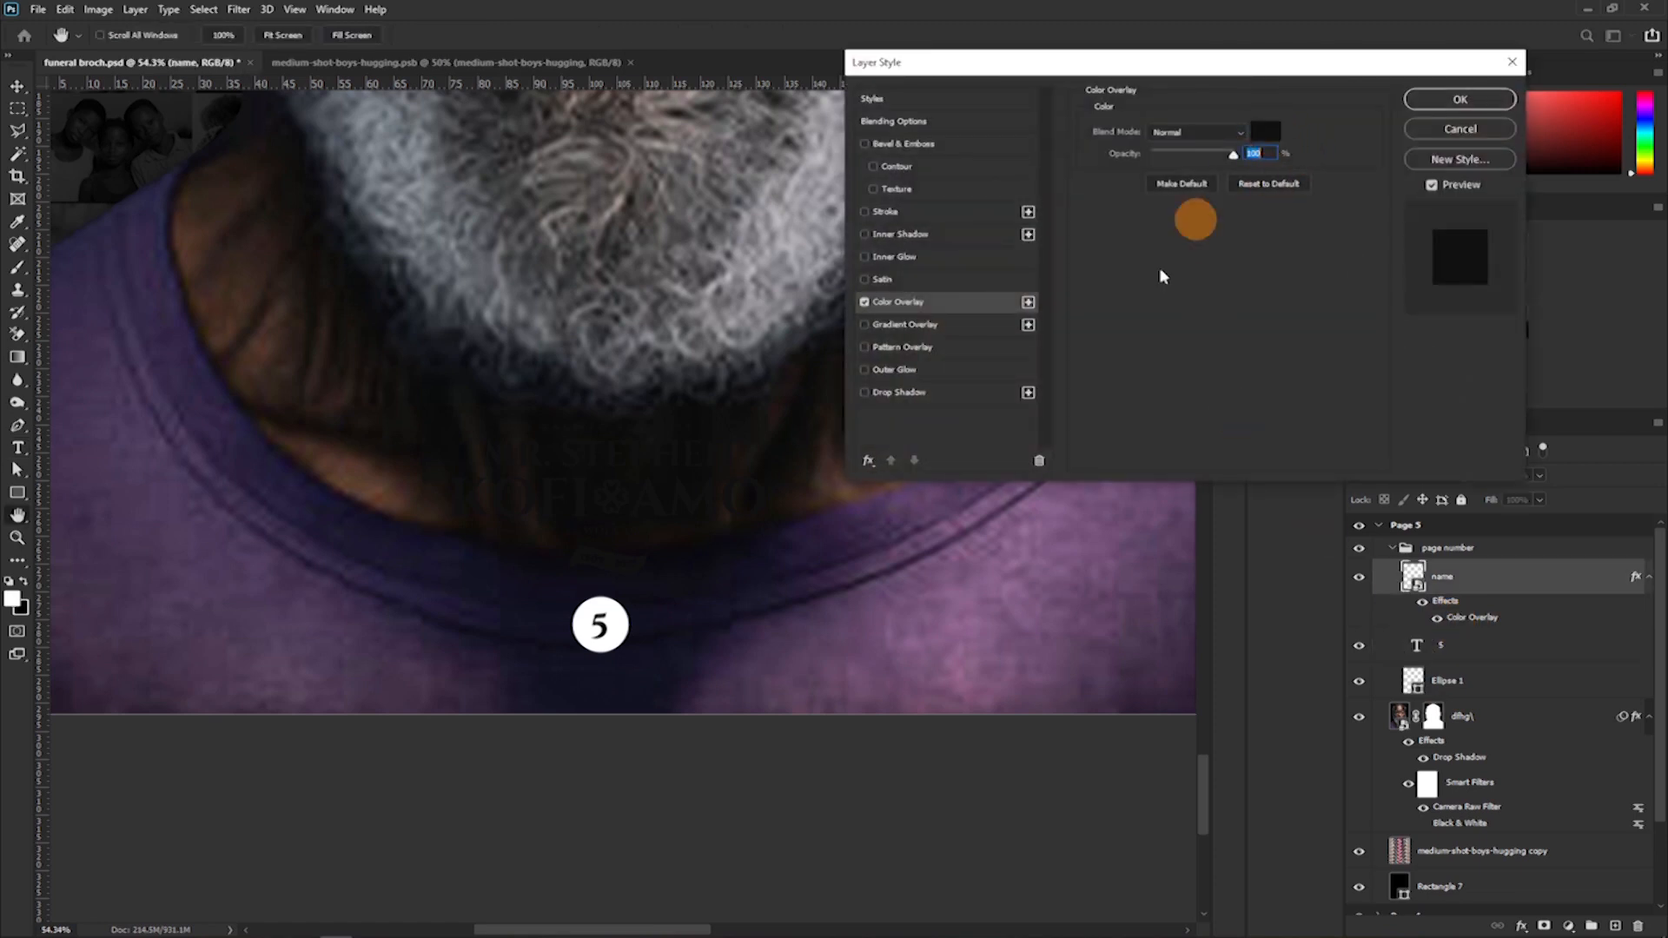
{"action": "left_click", "coordinate": [1265, 132]}
{"action": "left_click", "coordinate": [601, 628]}
{"action": "left_click", "coordinate": [611, 611]}
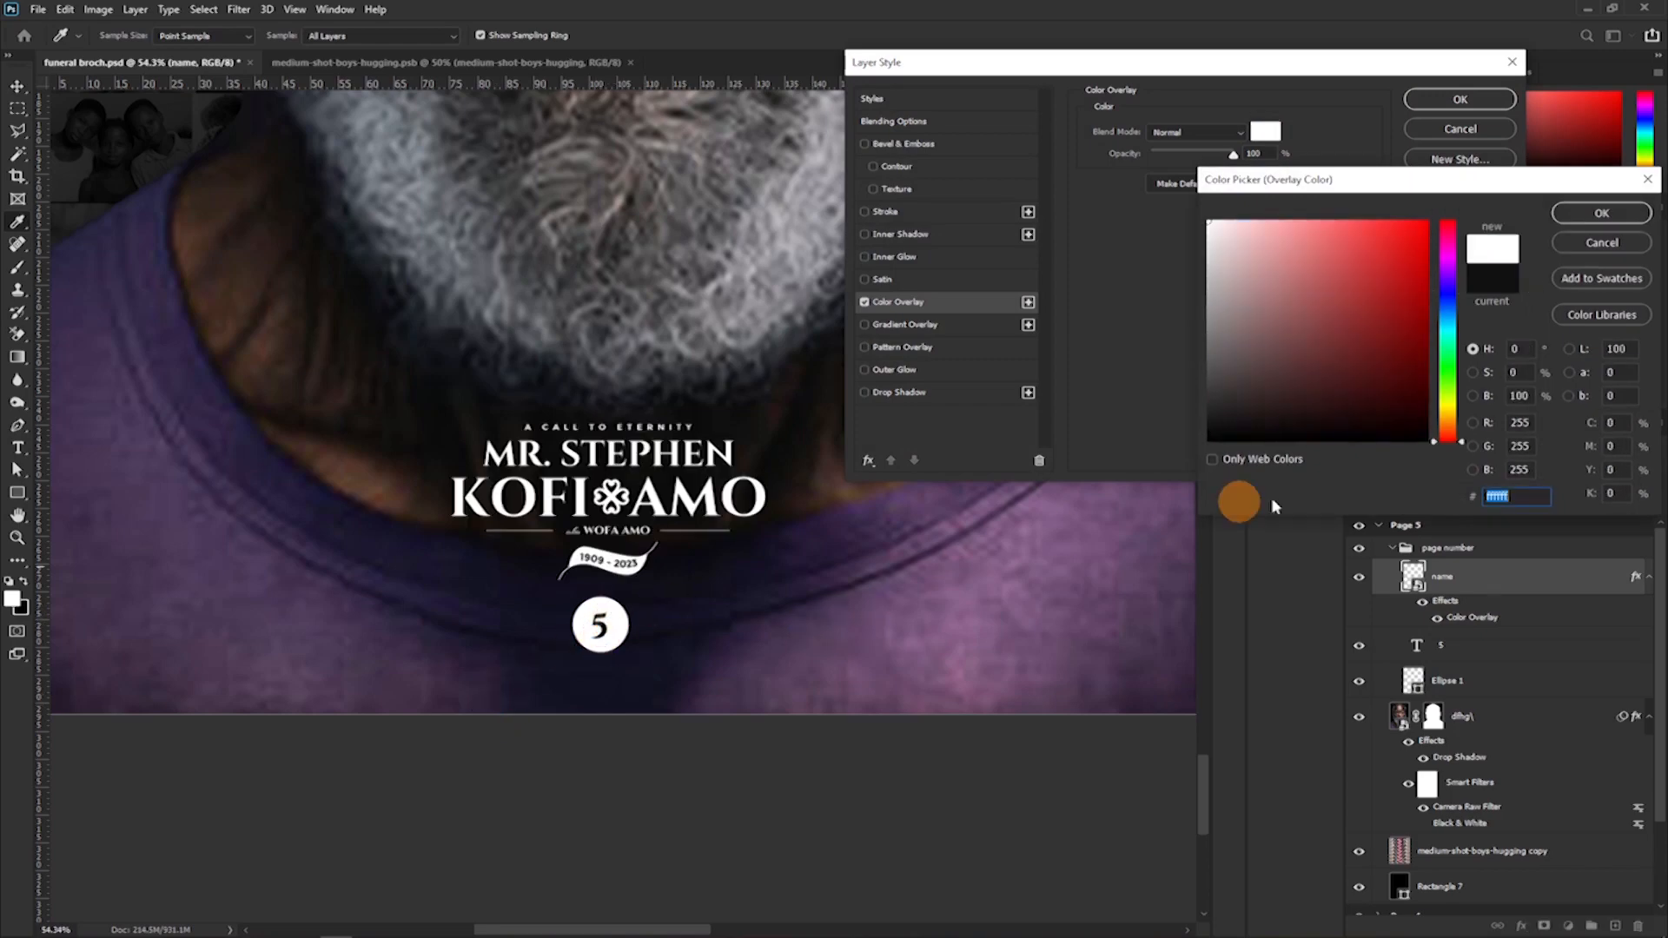
{"action": "left_click_drag", "start_coordinate": [1211, 250], "coordinate": [1187, 253]}
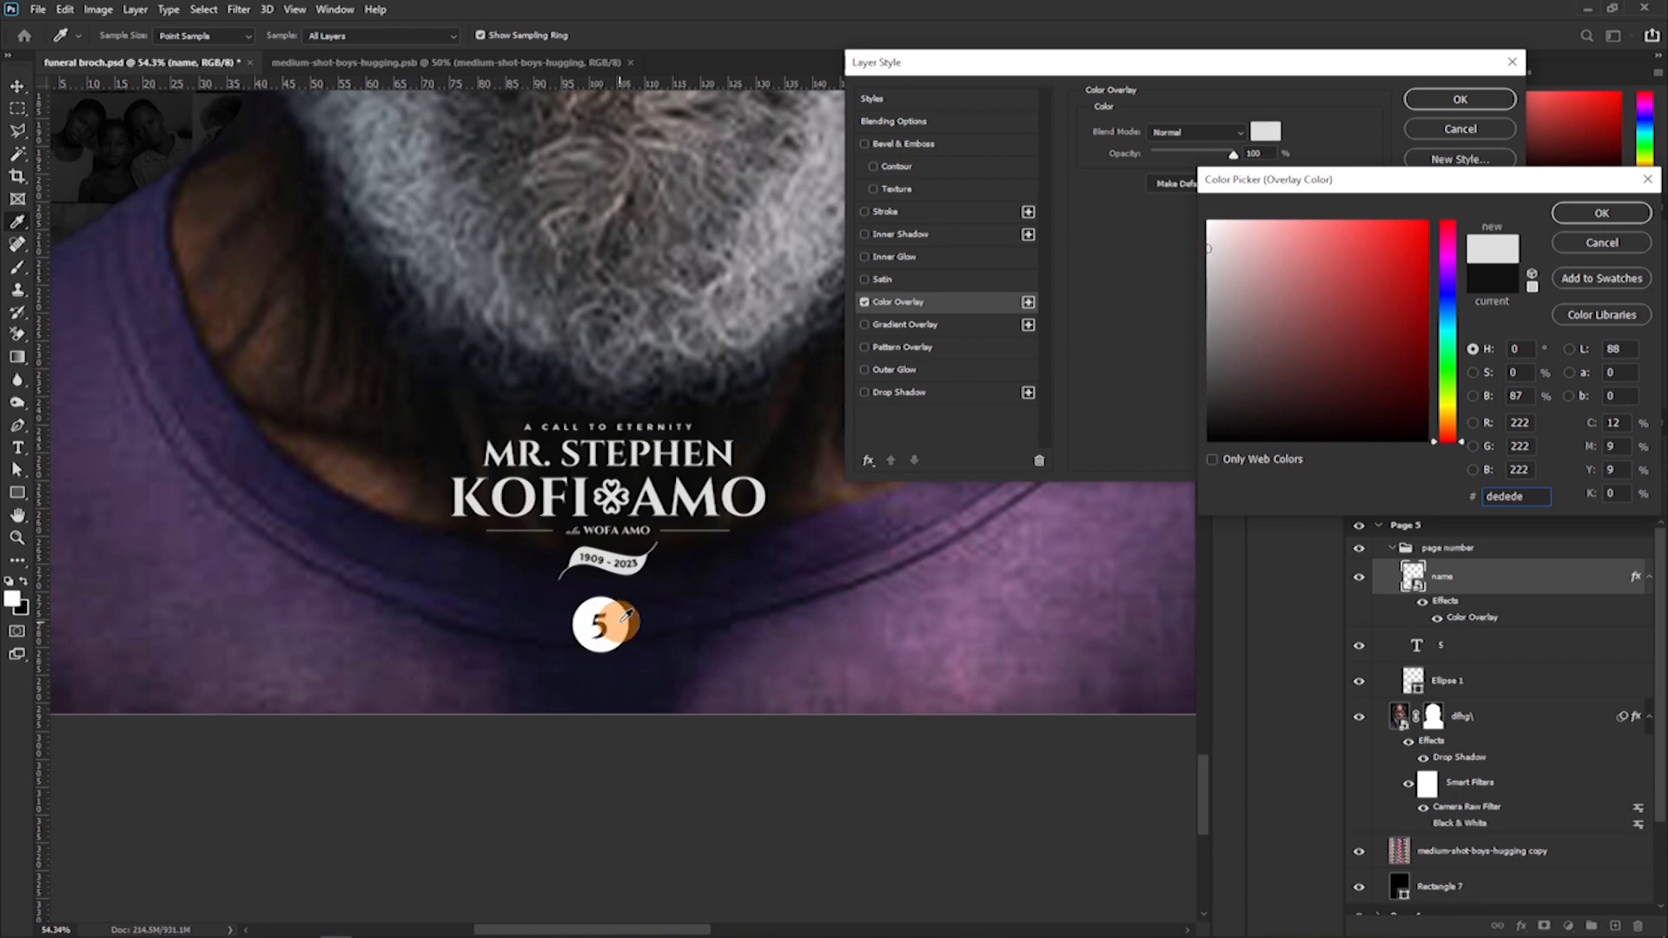
{"action": "left_click", "coordinate": [627, 615]}
{"action": "left_click", "coordinate": [1601, 213]}
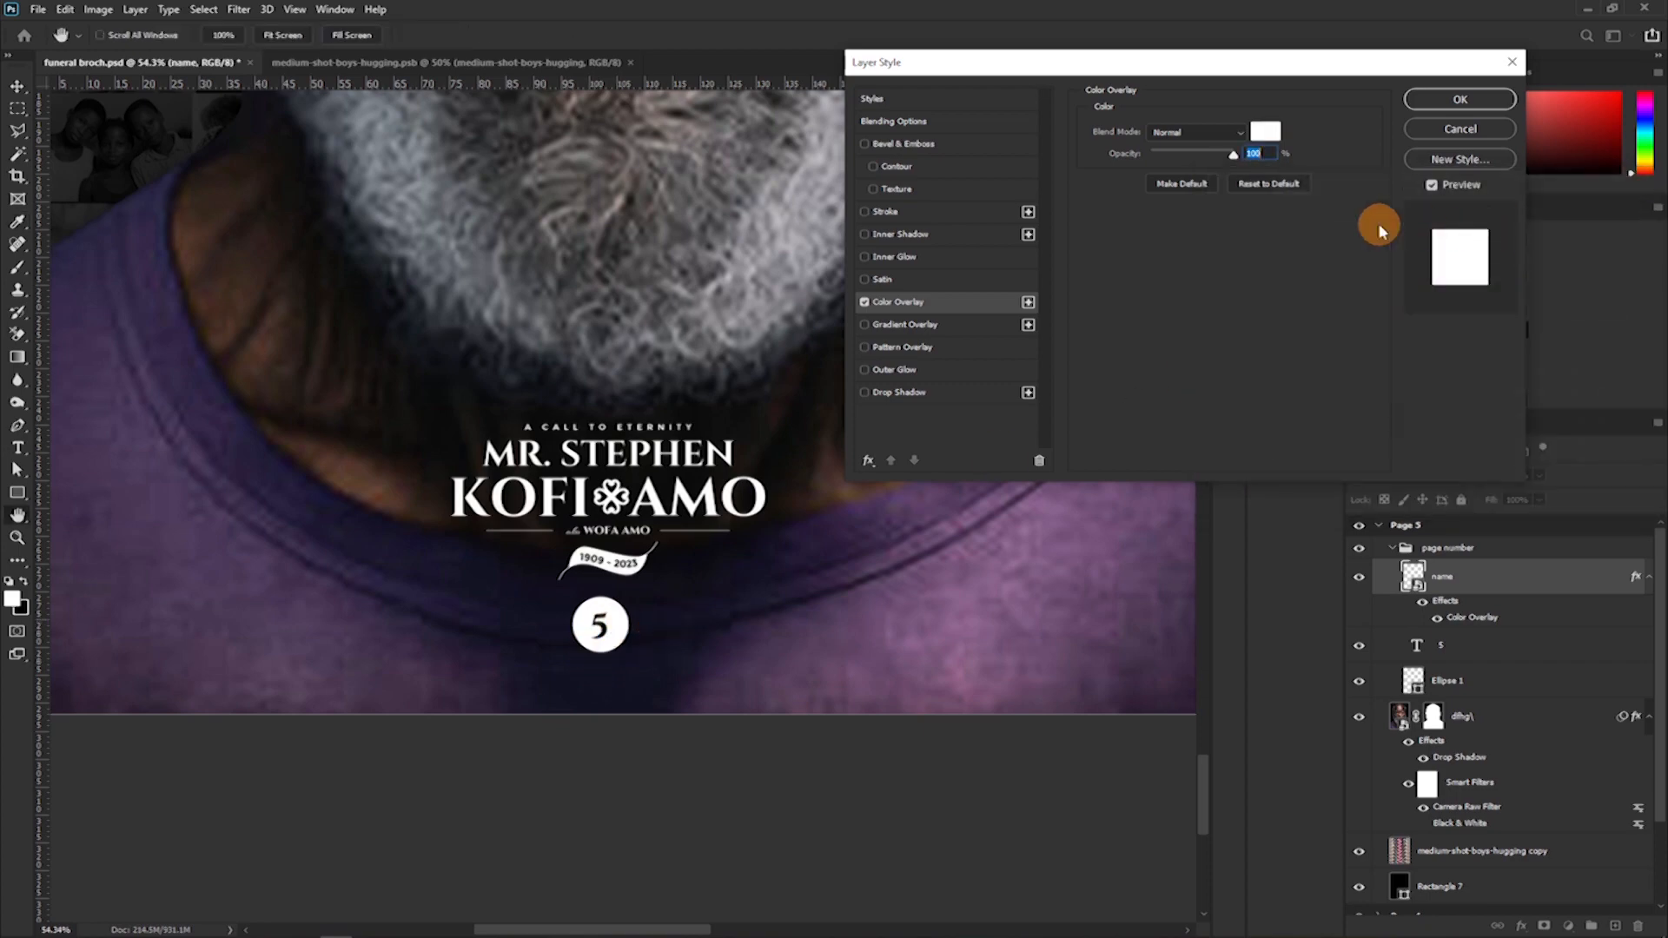
{"action": "left_click", "coordinate": [1460, 99]}
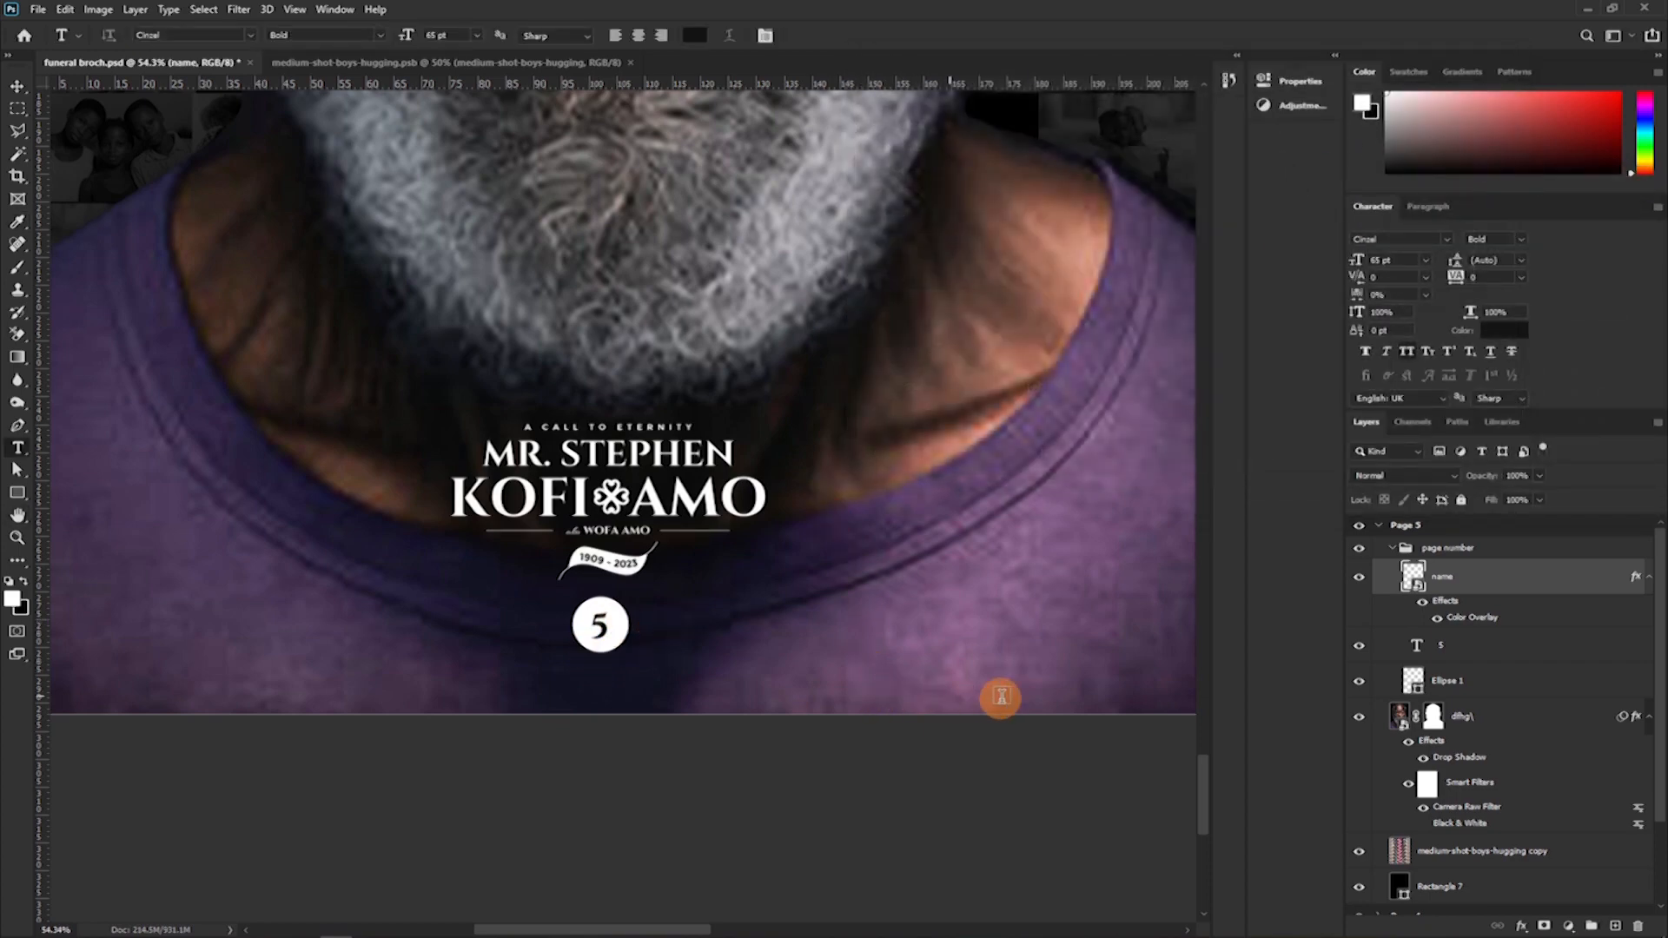
Collapse the page number group and the Page 5 layers, and add a blank artboard of the same size to the right of Page 5.
{"action": "key", "text": "ctrl+minus"}
{"action": "key", "text": "ctrl+minus"}
{"action": "key", "text": "ctrl+minus"}
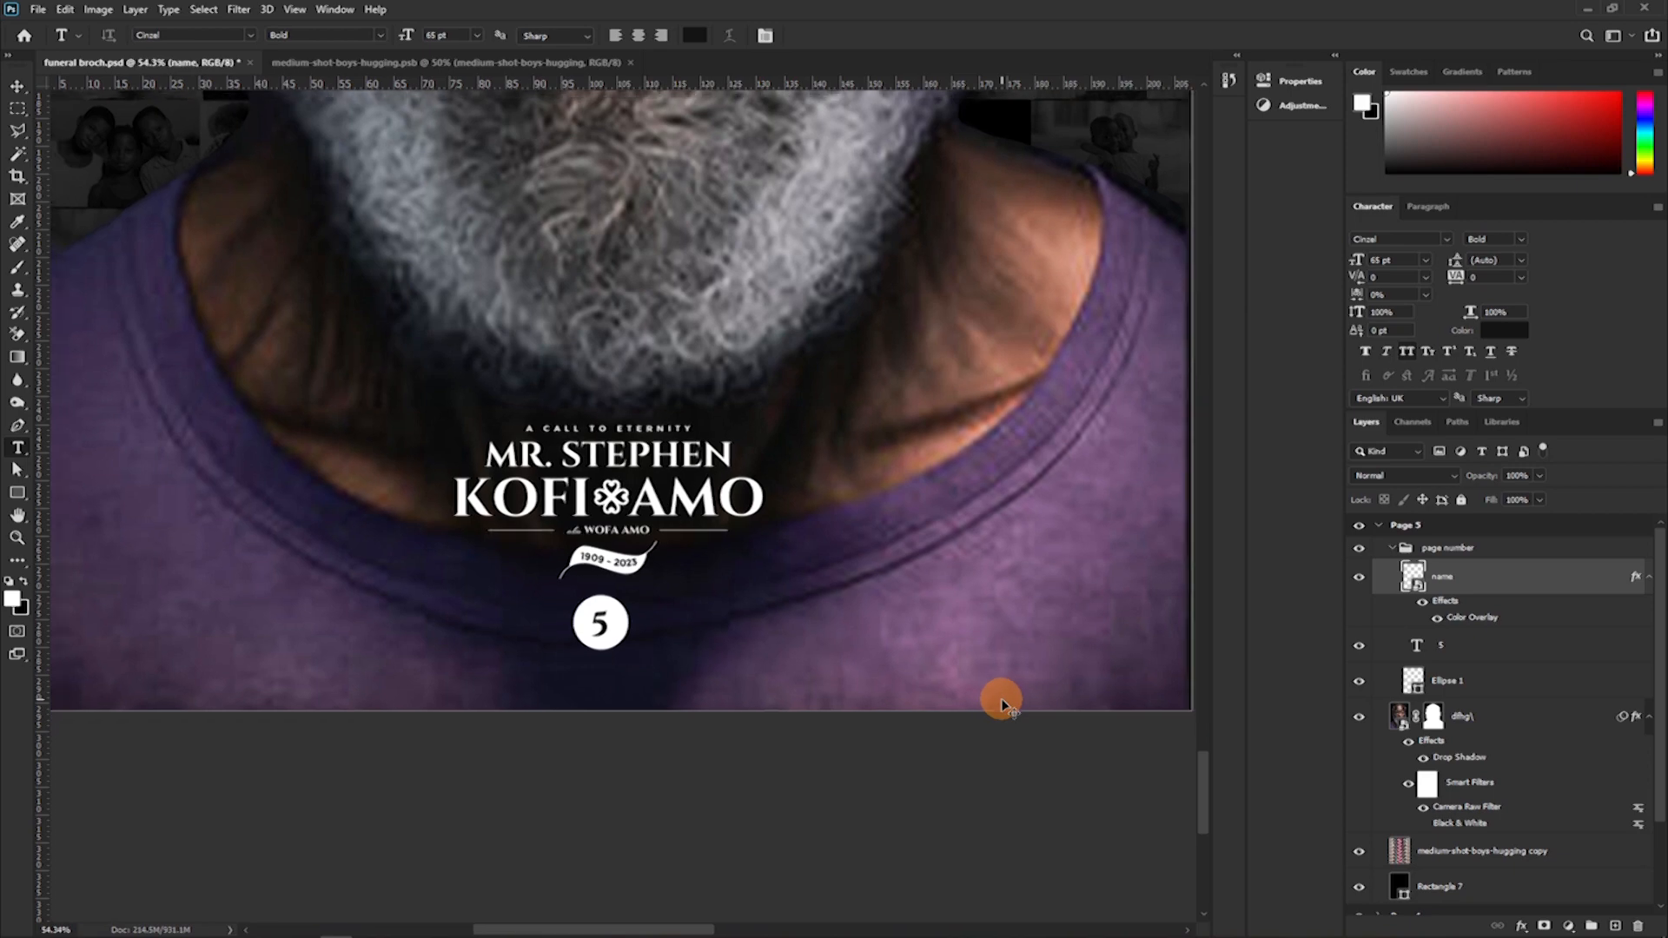
{"action": "key", "text": "ctrl+minus"}
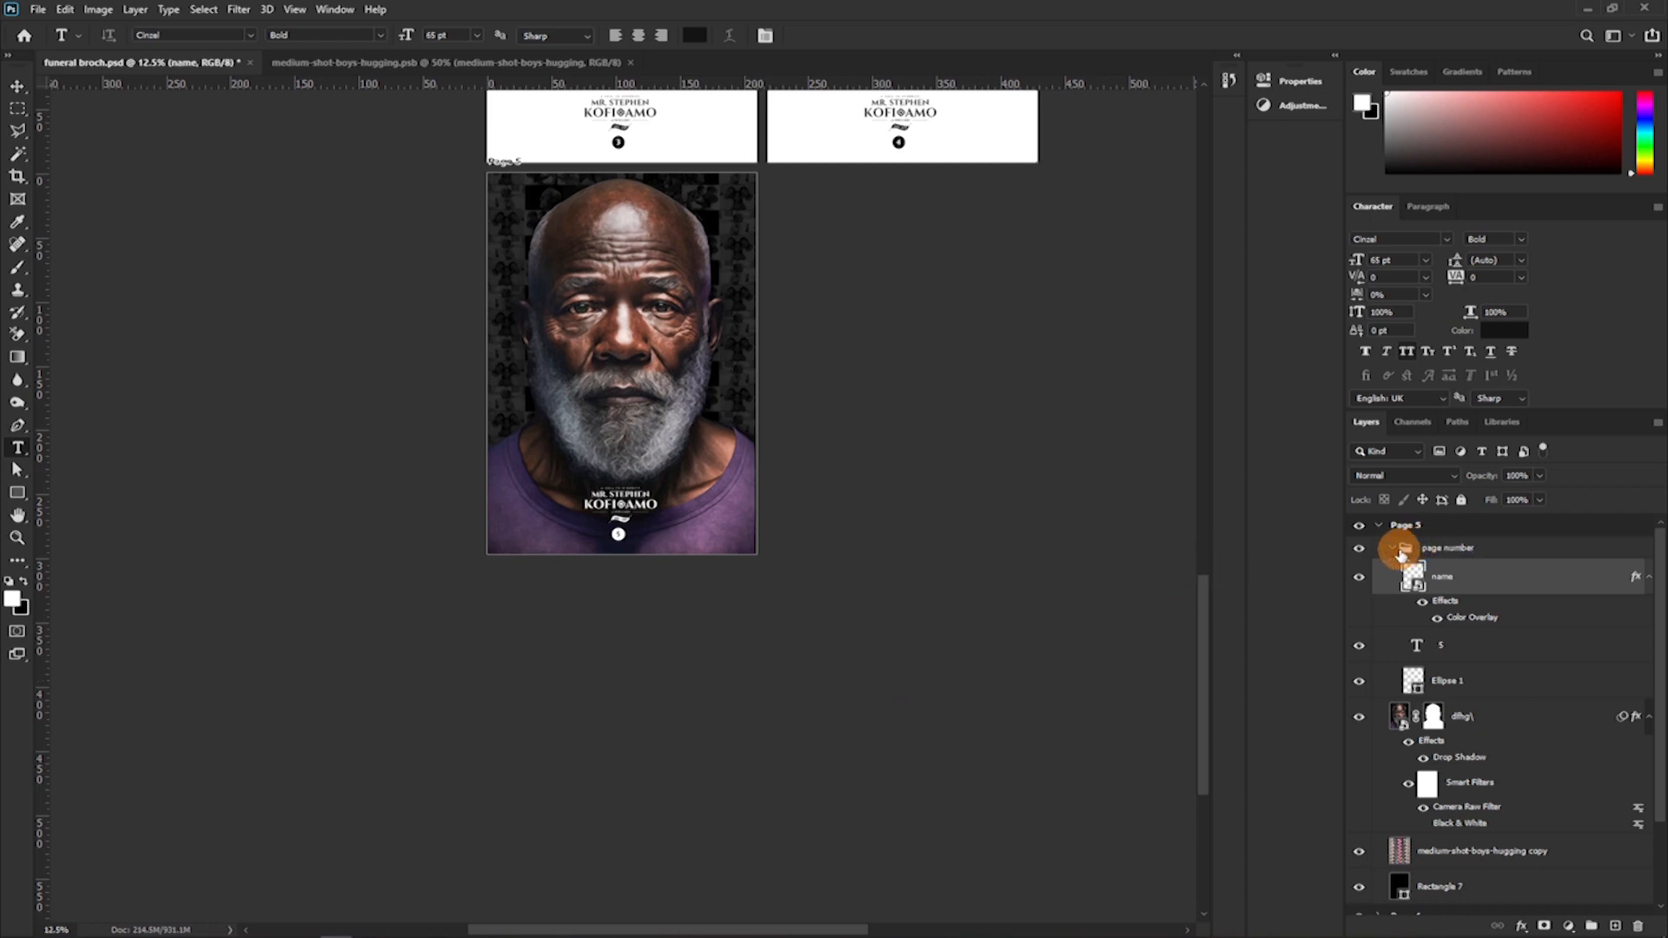
{"action": "left_click", "coordinate": [1396, 549]}
{"action": "left_click", "coordinate": [1379, 527]}
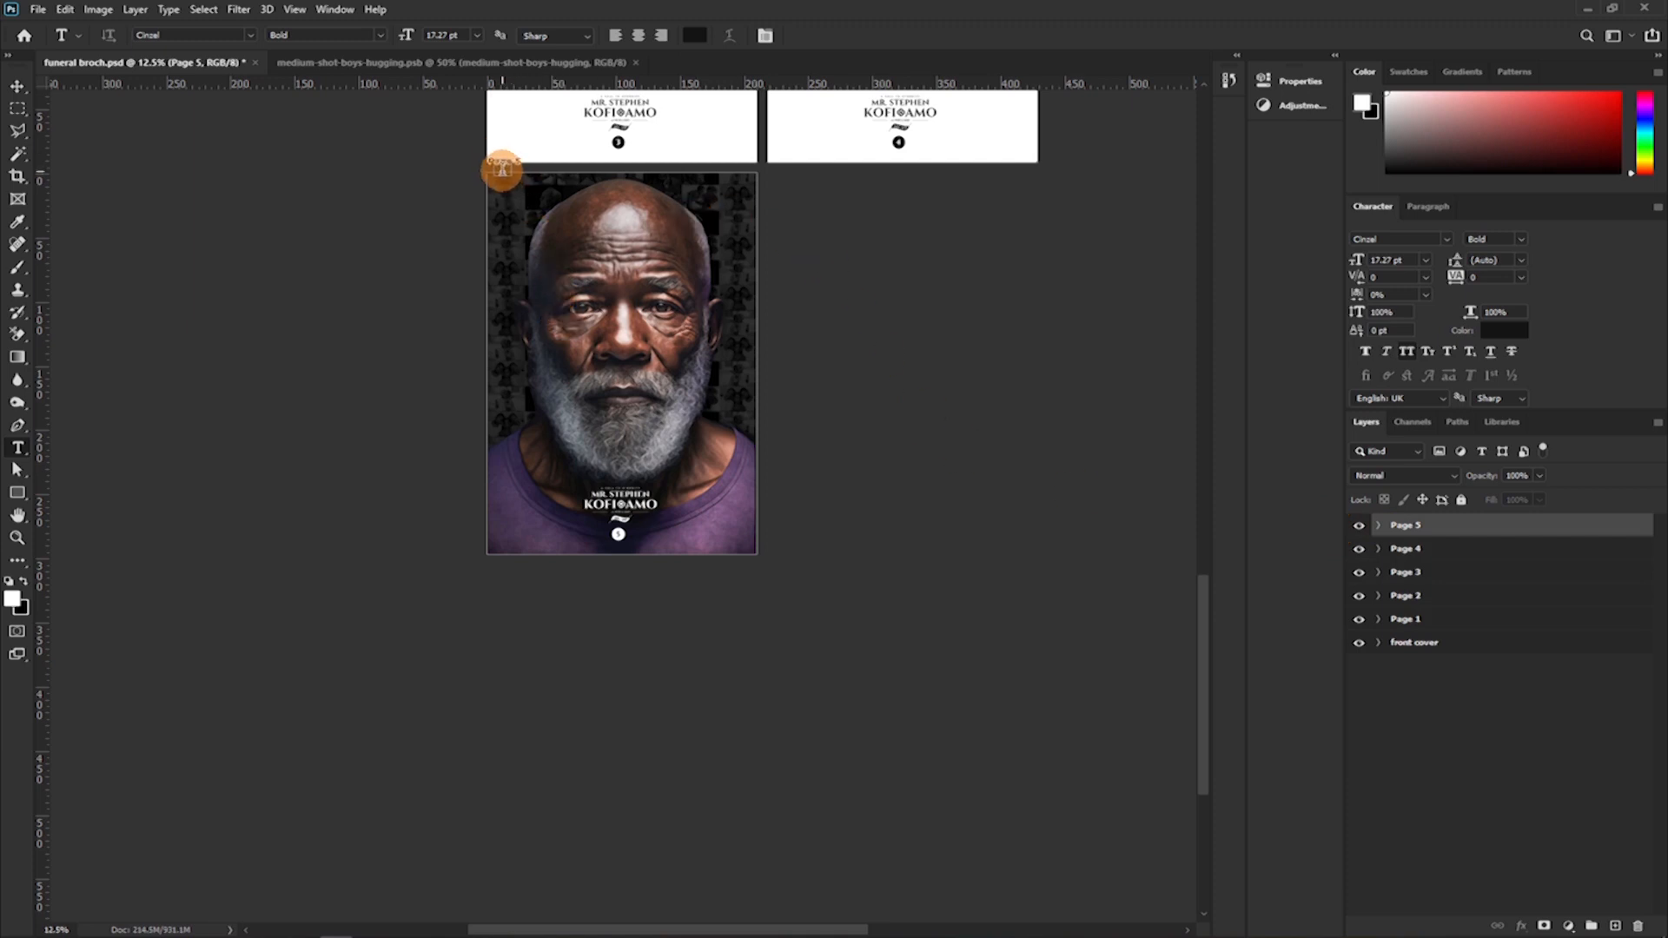
{"action": "left_click", "coordinate": [18, 87]}
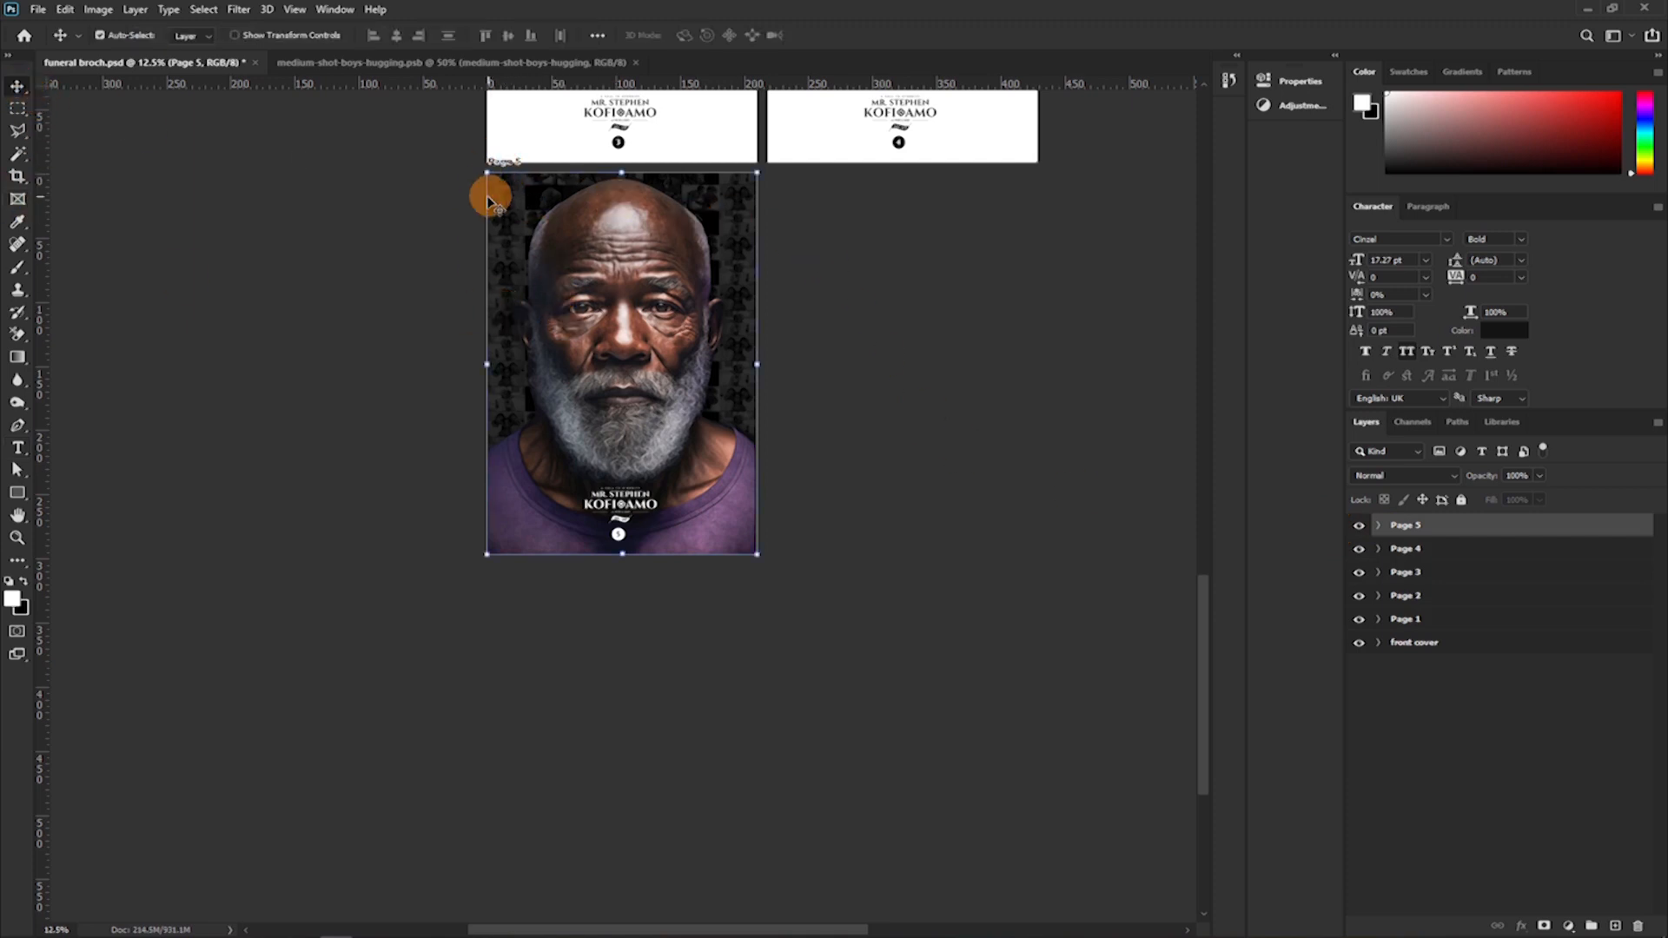
{"action": "key", "text": "shift+v"}
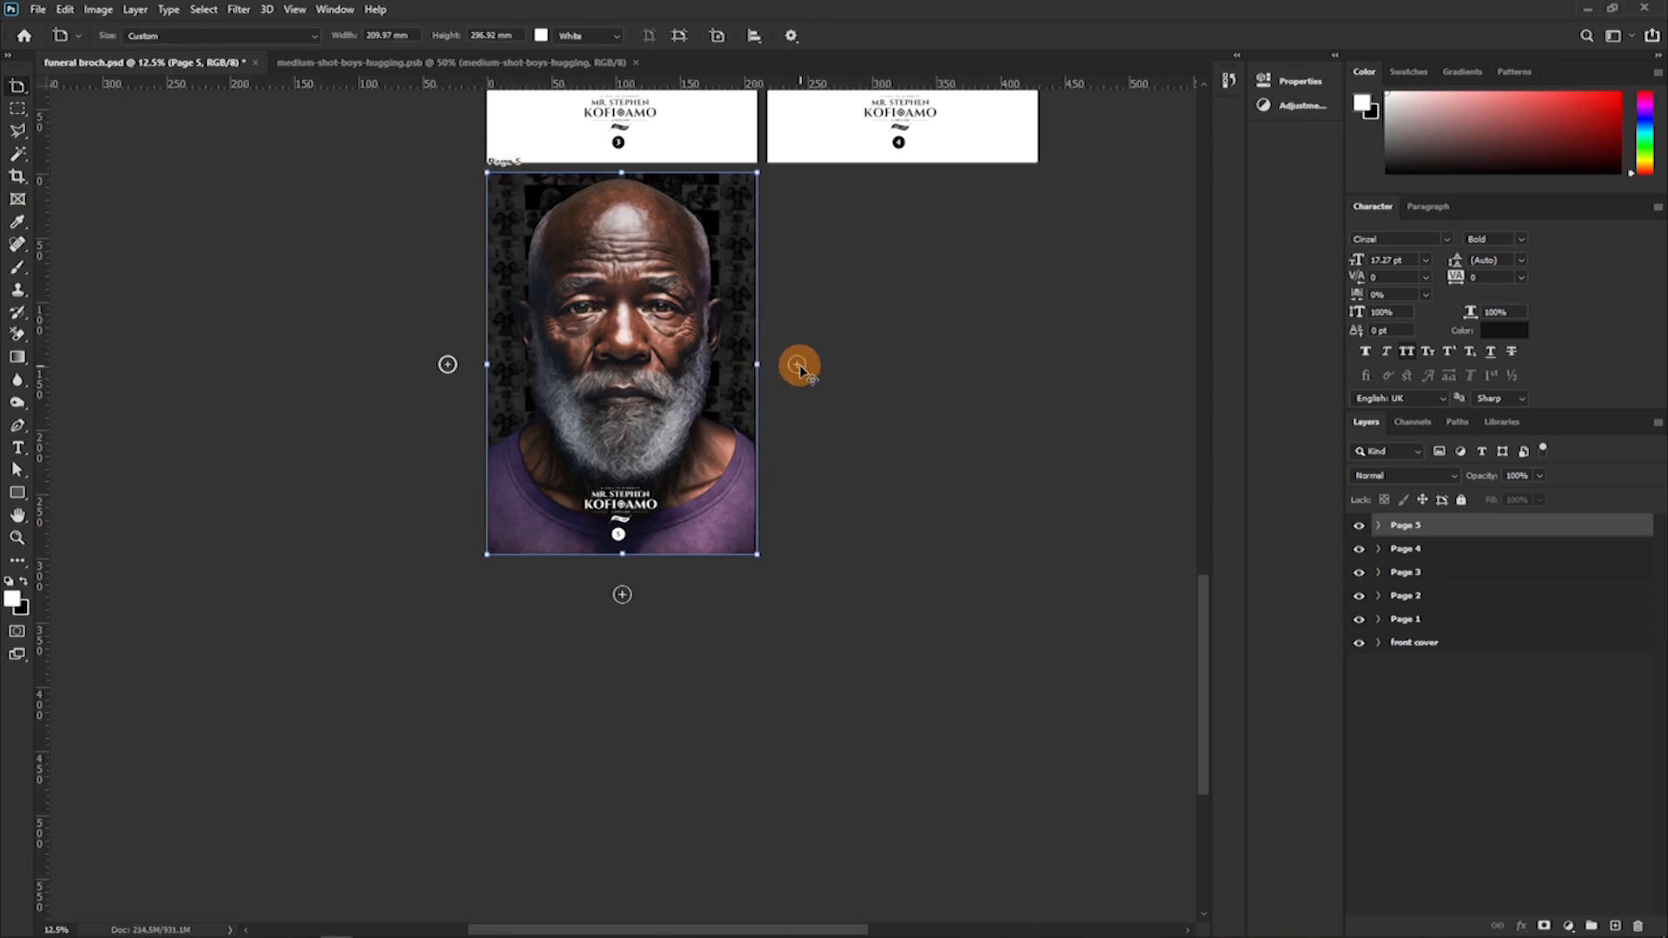
{"action": "left_click", "coordinate": [796, 364]}
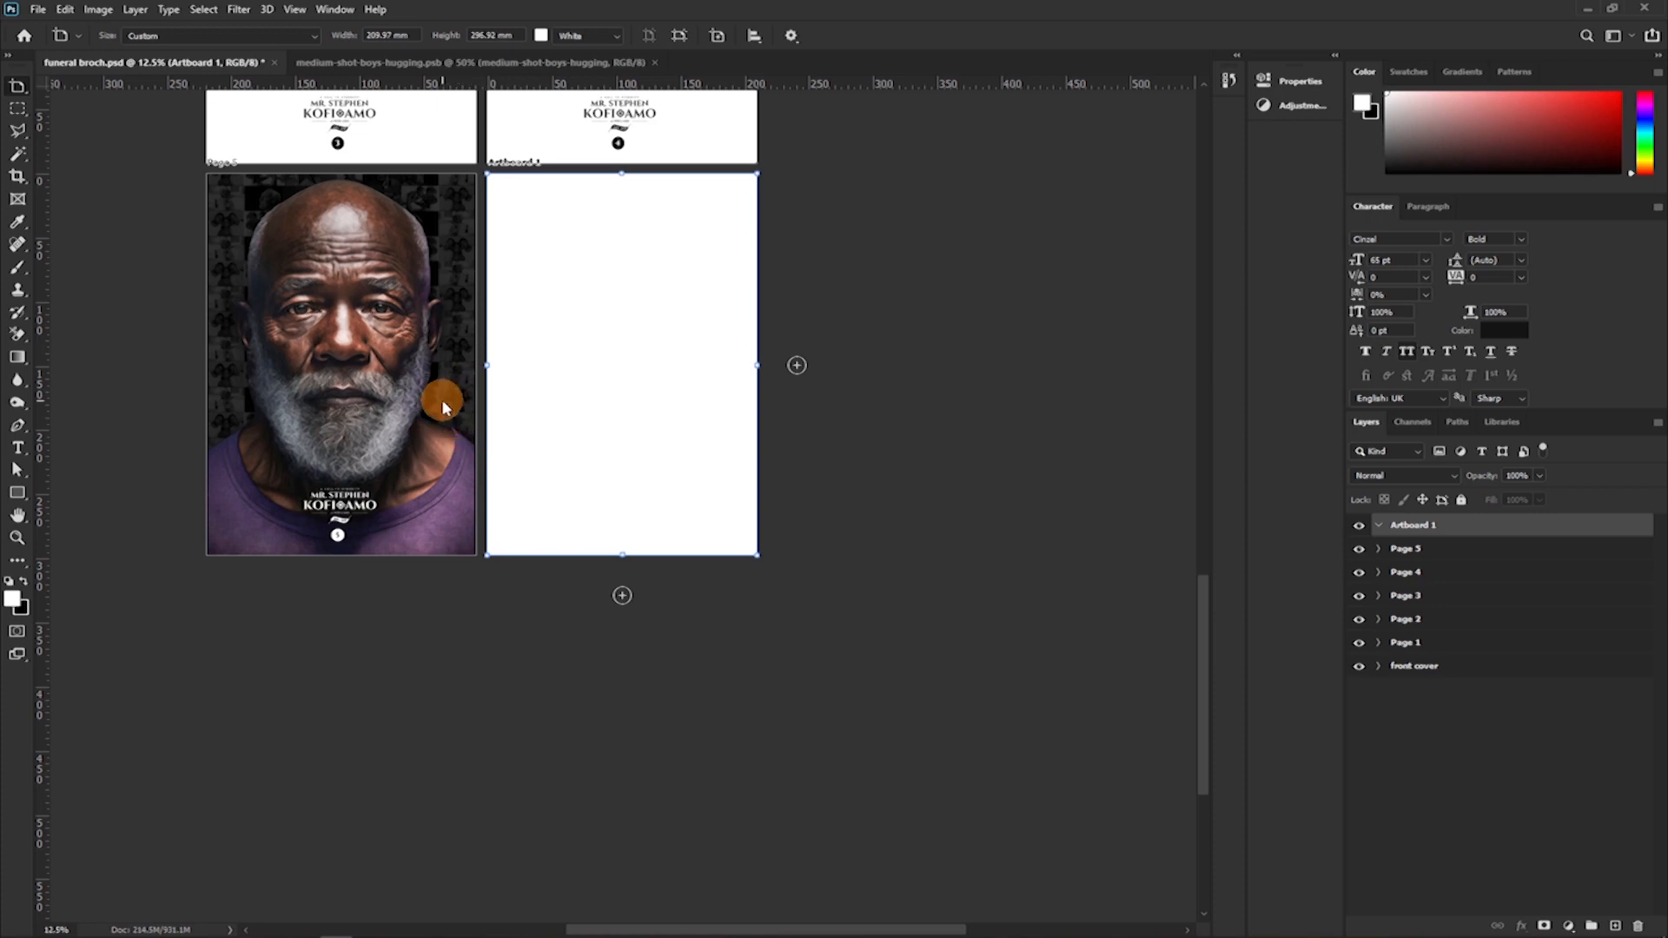
Copy all eight photo layers from medium-shot-boys-hugging.psb into the new artboard and place the strip across its upper part.
{"action": "key", "text": "z"}
{"action": "left_click_drag", "start_coordinate": [540, 345], "coordinate": [585, 358]}
{"action": "left_click_drag", "start_coordinate": [735, 252], "coordinate": [655, 331]}
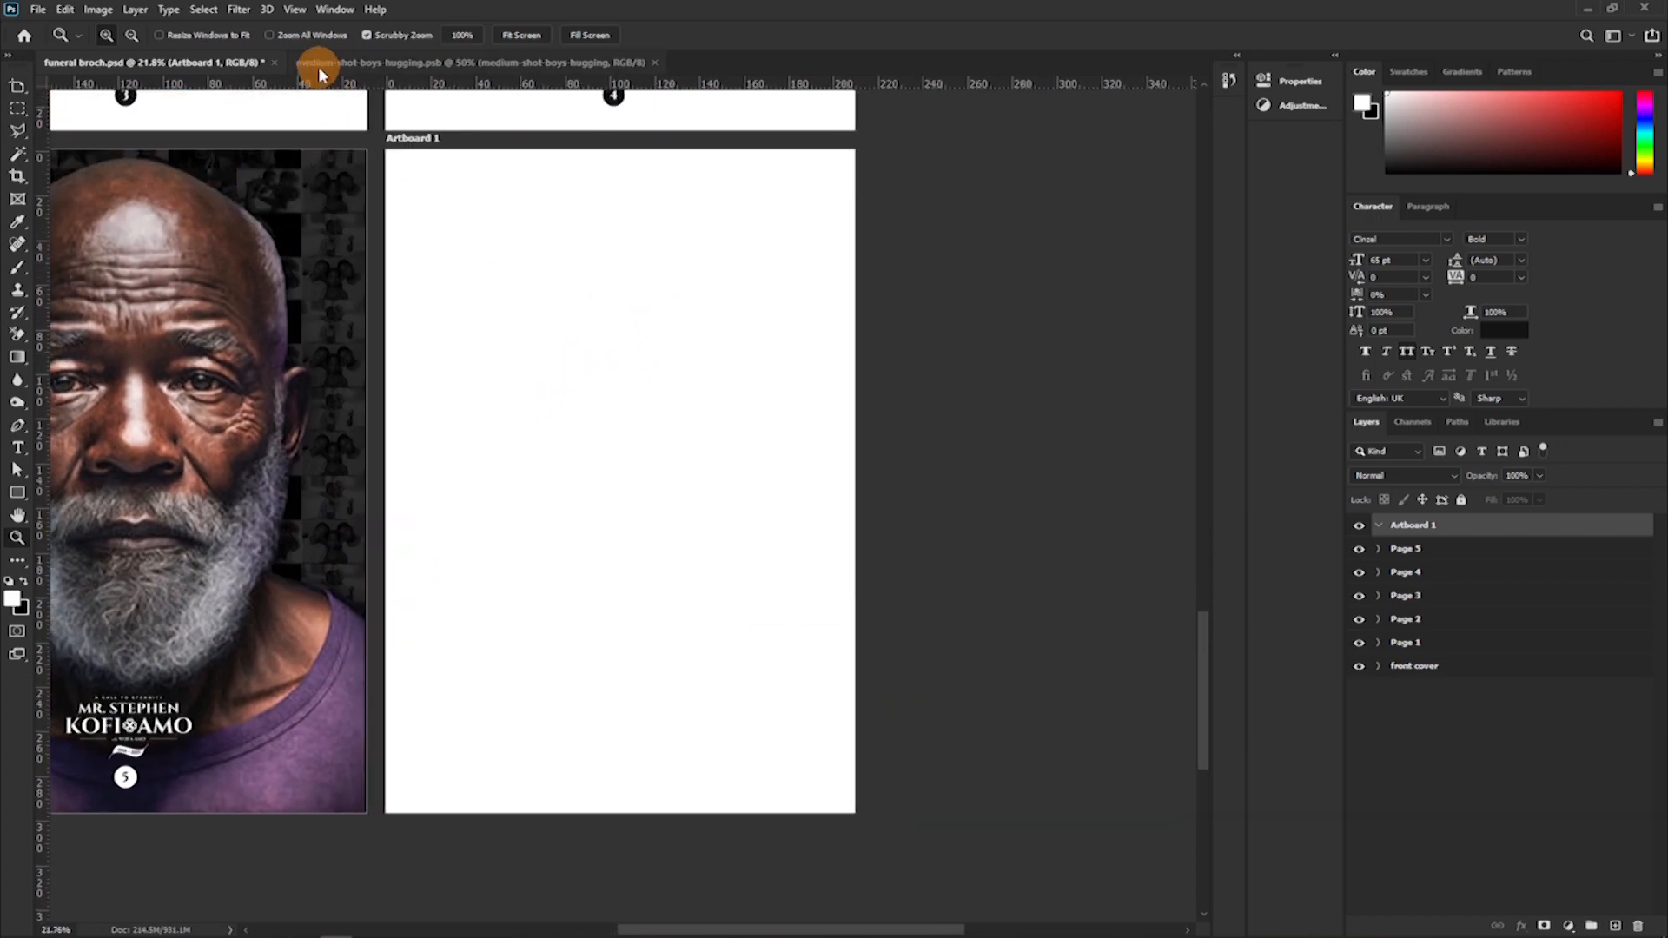
{"action": "left_click", "coordinate": [352, 66]}
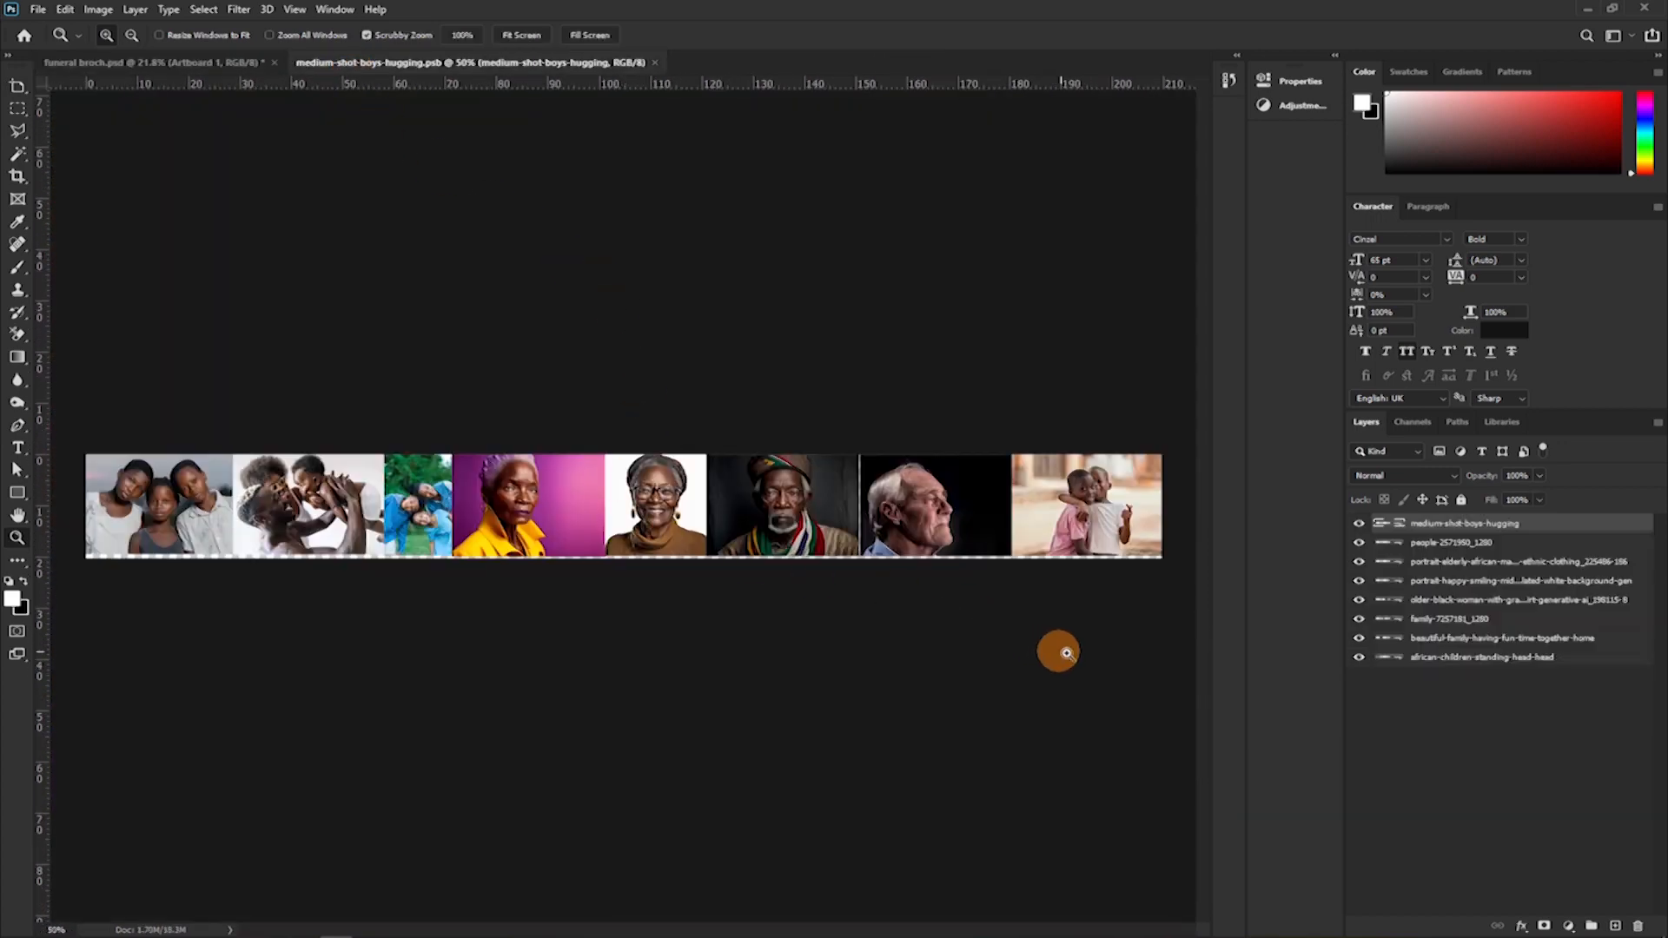
{"action": "left_click", "coordinate": [1441, 660], "text": "shift"}
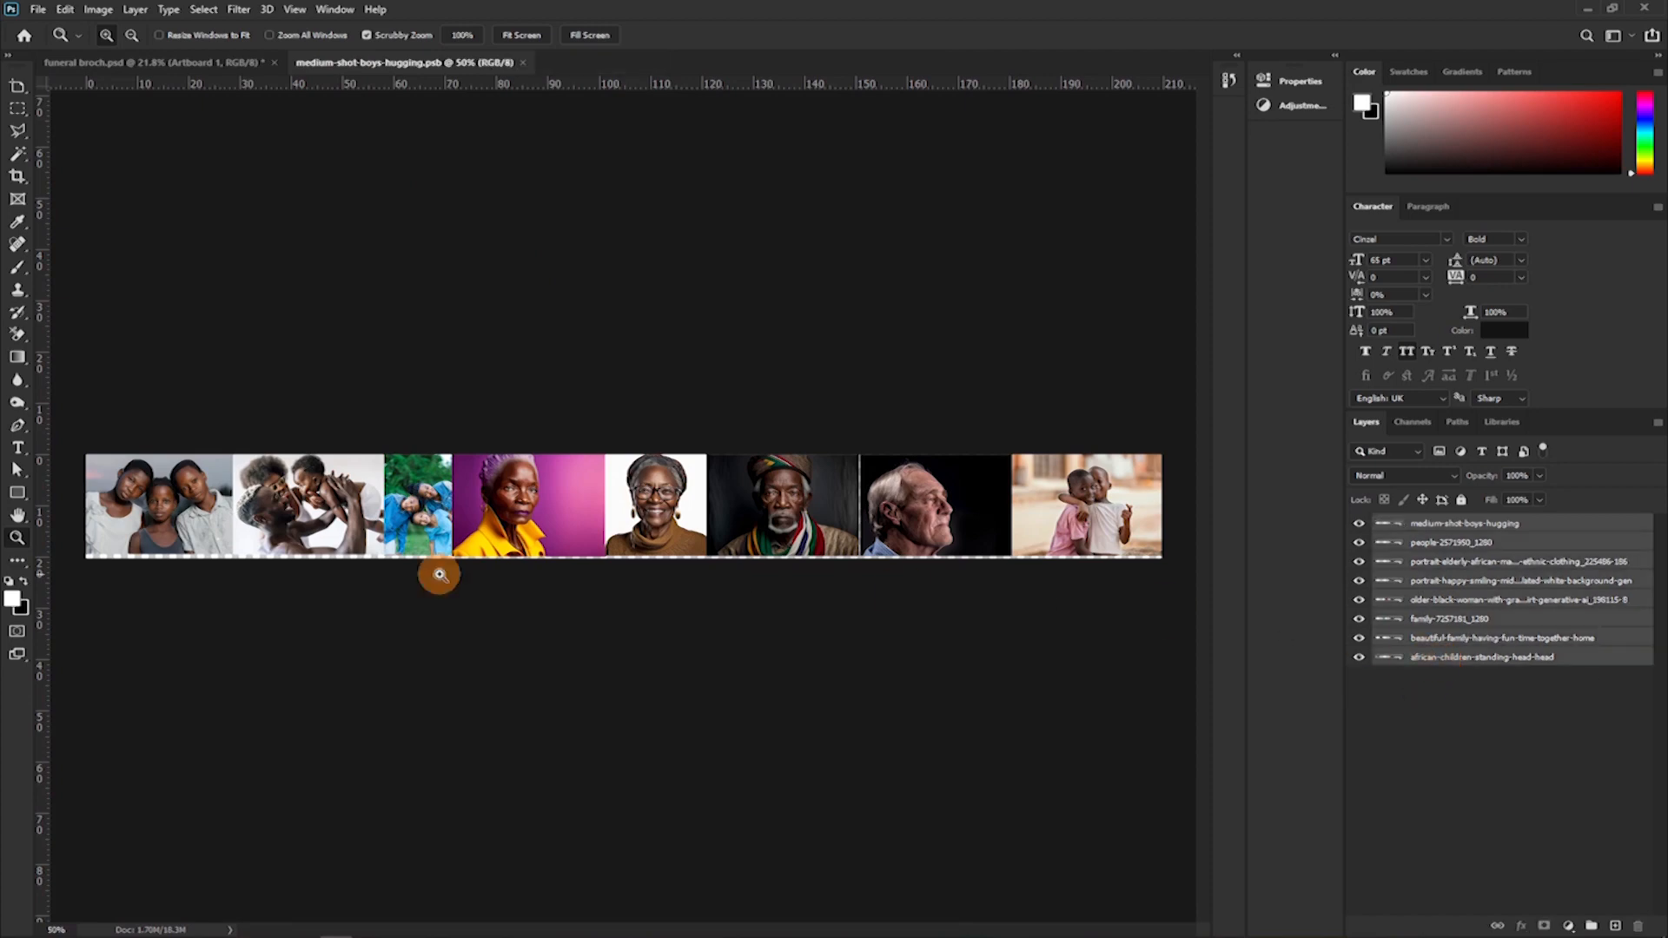
{"action": "left_click_drag", "start_coordinate": [623, 507], "coordinate": [466, 450]}
{"action": "left_click_drag", "start_coordinate": [528, 502], "coordinate": [643, 439]}
{"action": "key", "text": "v"}
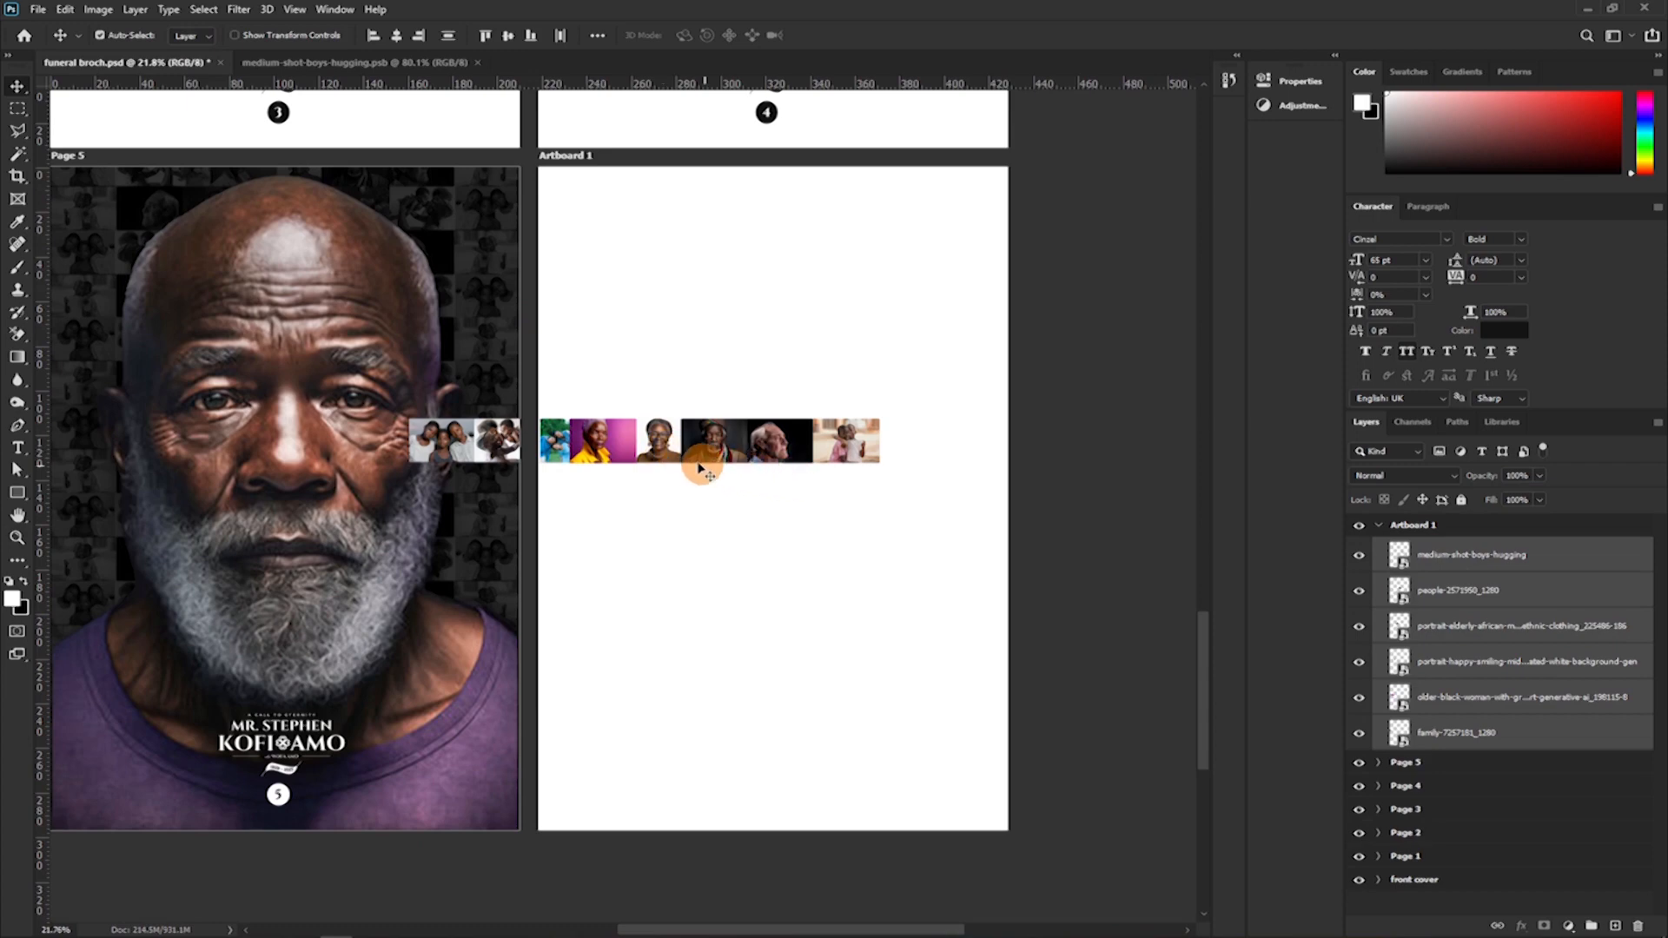
{"action": "left_click_drag", "start_coordinate": [625, 438], "coordinate": [750, 305]}
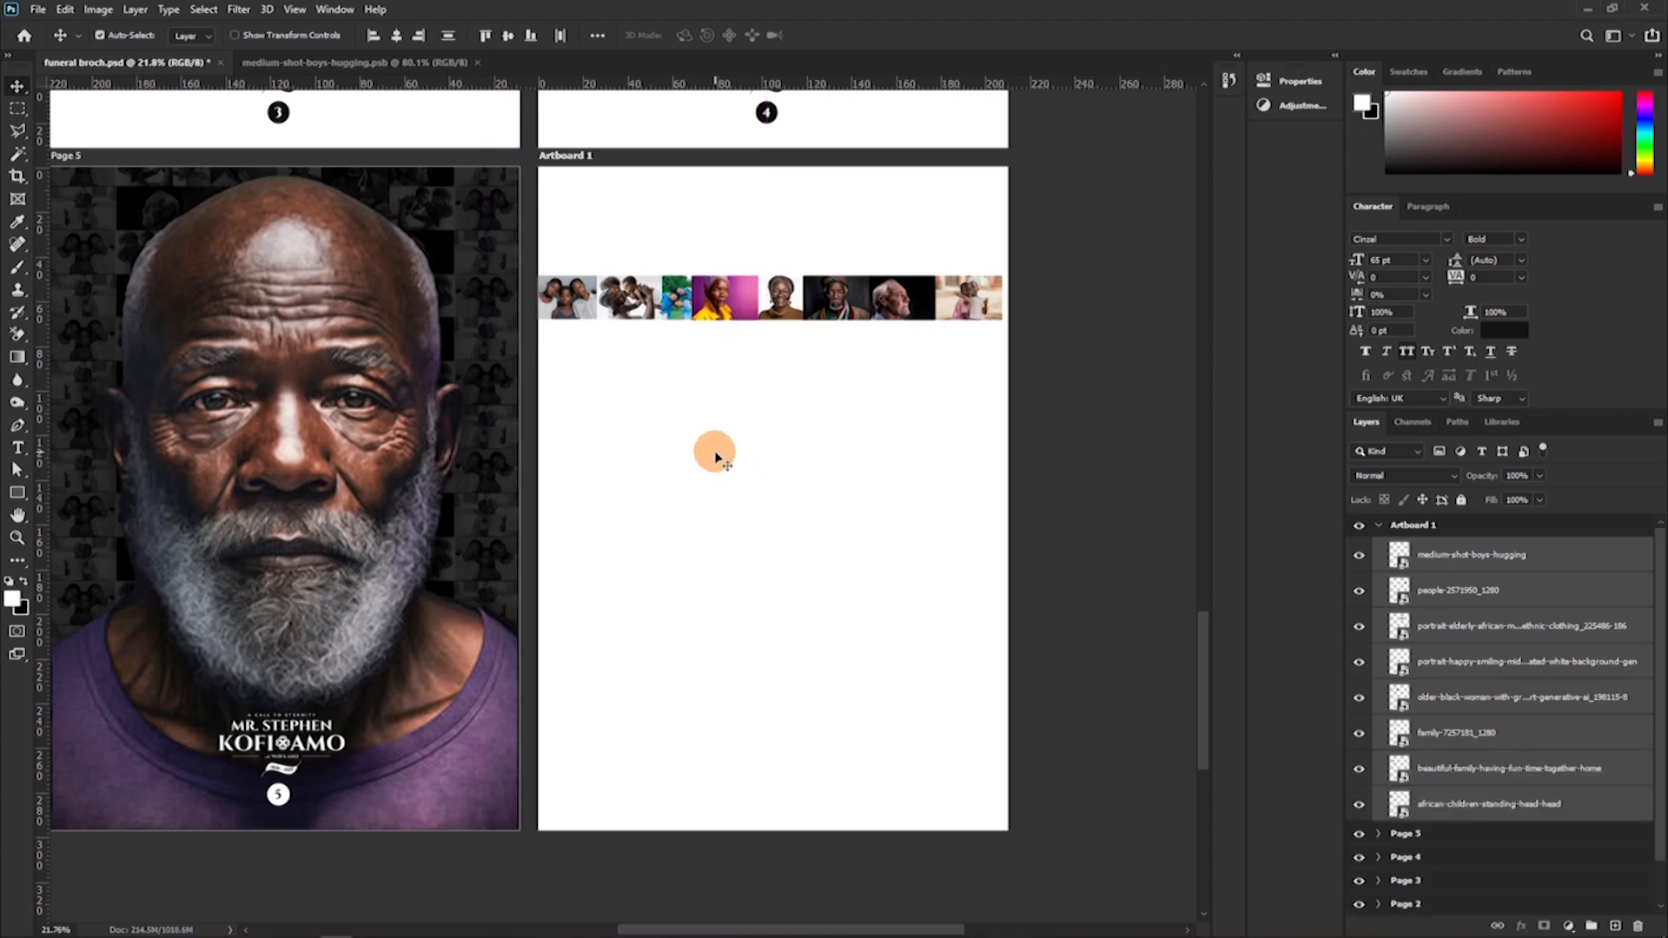
Move the other seven photos lower on the artboard and enlarge the three-children photo to about 80 × 53 mm in the artboard's top-left corner.
{"action": "left_click", "coordinate": [708, 443]}
{"action": "left_click_drag", "start_coordinate": [626, 249], "coordinate": [903, 453]}
{"action": "left_click", "coordinate": [591, 280]}
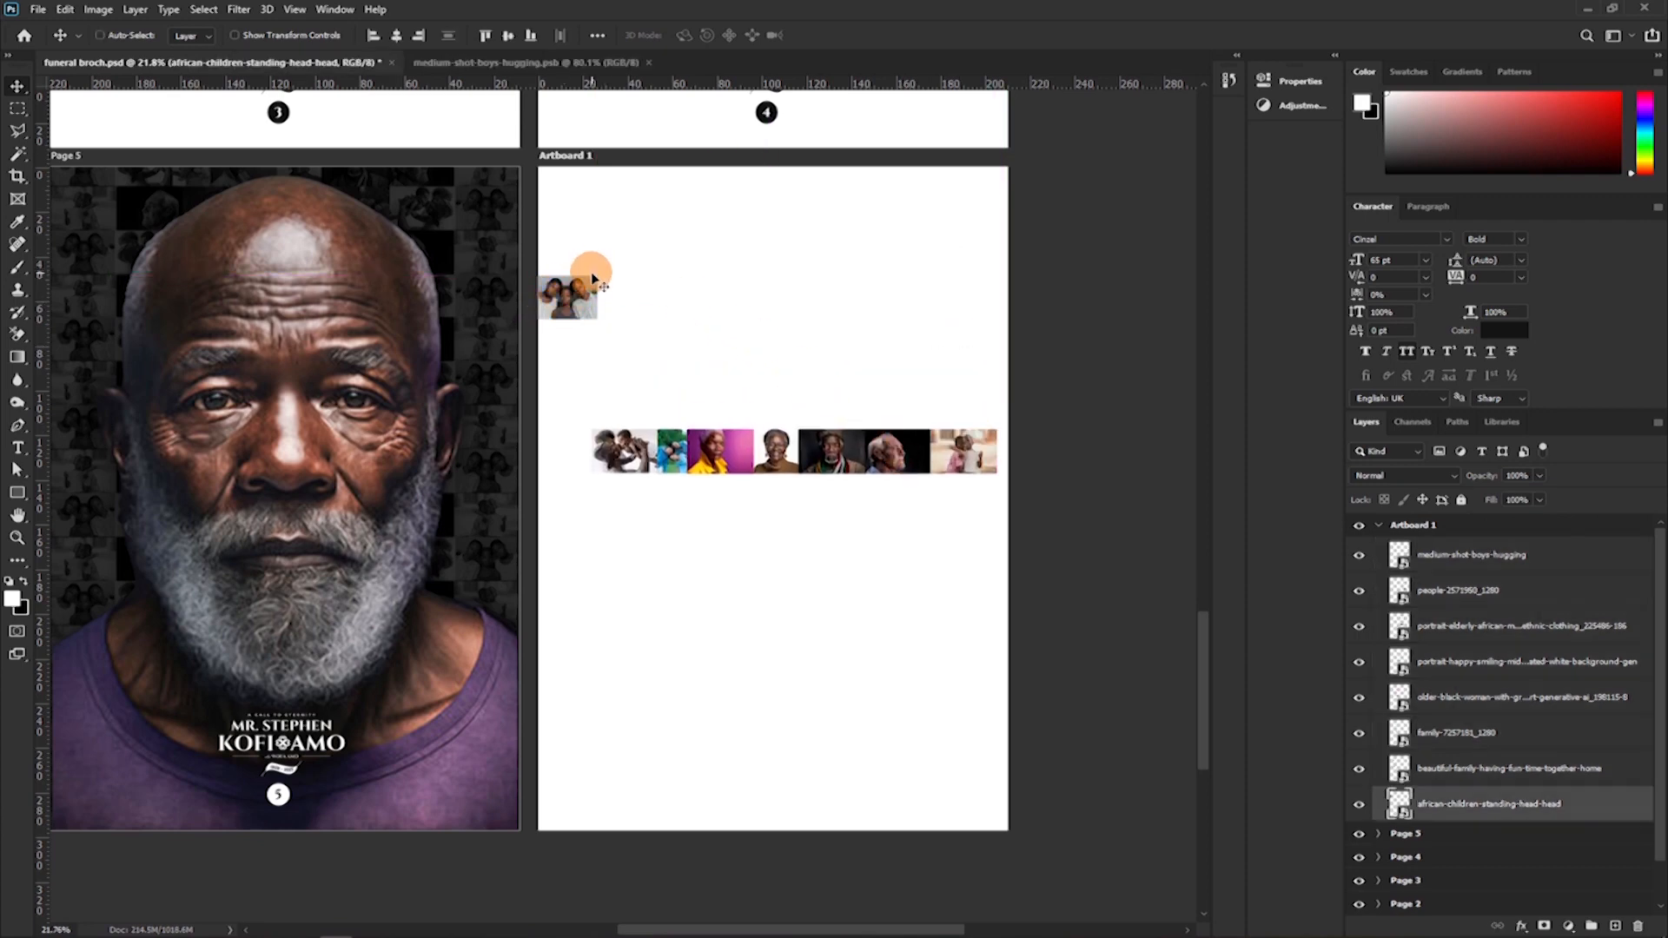
{"action": "key", "text": "ctrl+t"}
{"action": "left_click_drag", "start_coordinate": [598, 276], "coordinate": [712, 197]}
{"action": "left_click_drag", "start_coordinate": [600, 239], "coordinate": [598, 203]}
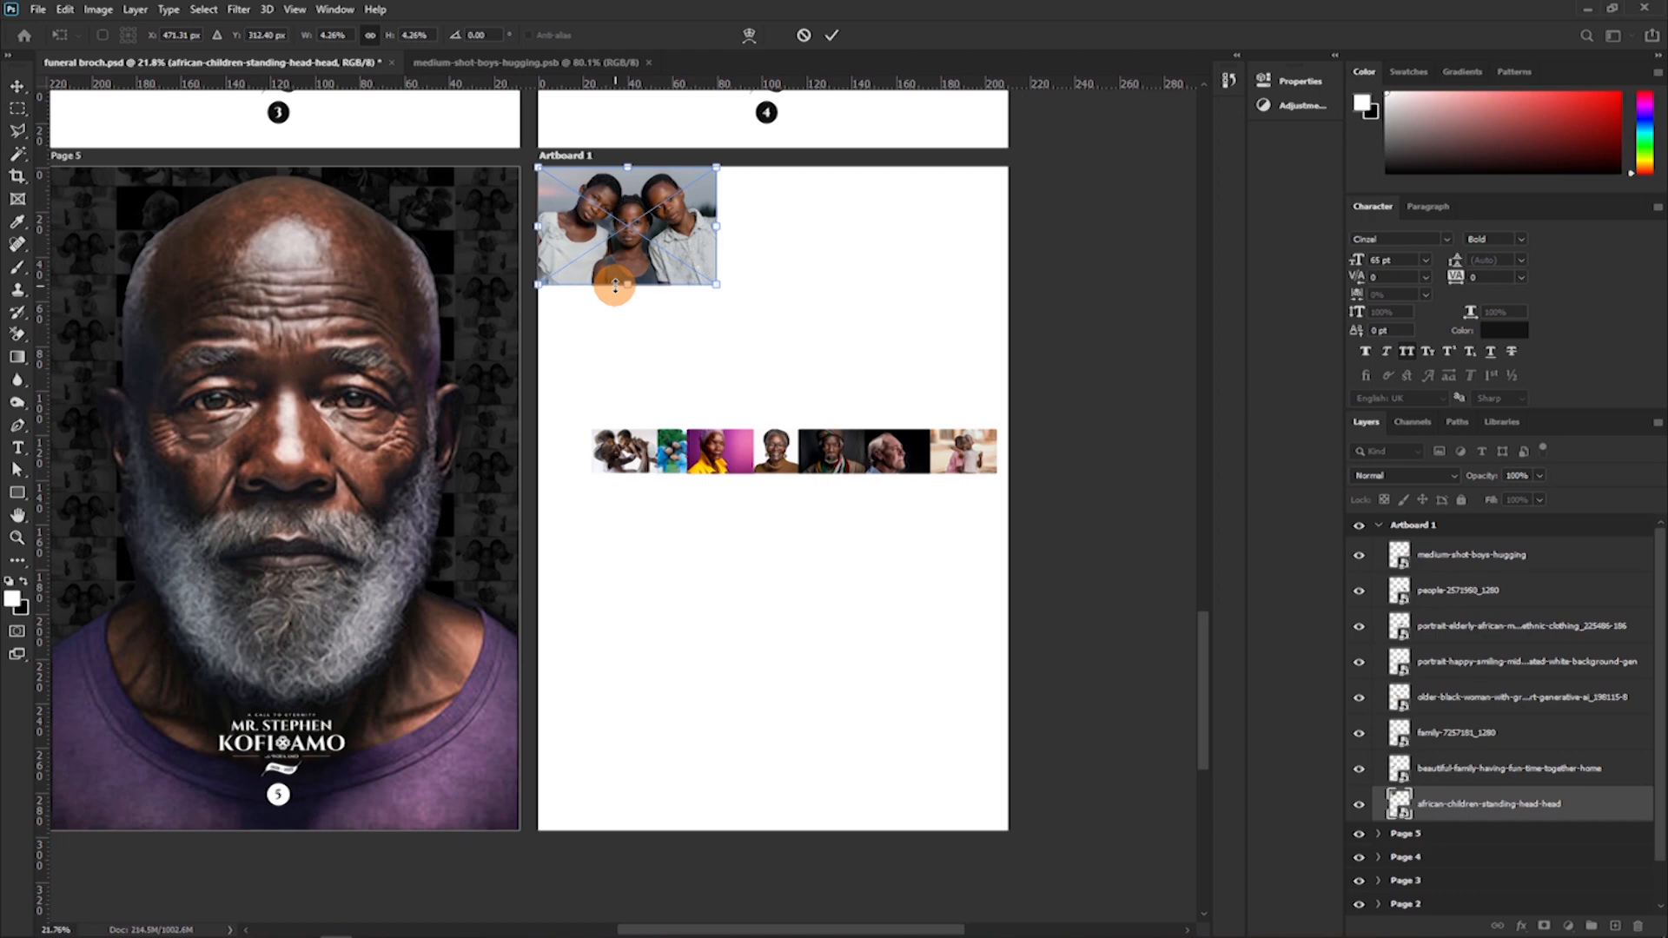
{"action": "key", "text": "Return"}
Add a purple (882276) rectangle about 2688 × 809 px across the bottom of the artboard, with its upper edge at about Y 2774 px.
{"action": "left_click", "coordinate": [17, 492]}
{"action": "left_click_drag", "start_coordinate": [533, 686], "coordinate": [1041, 839]}
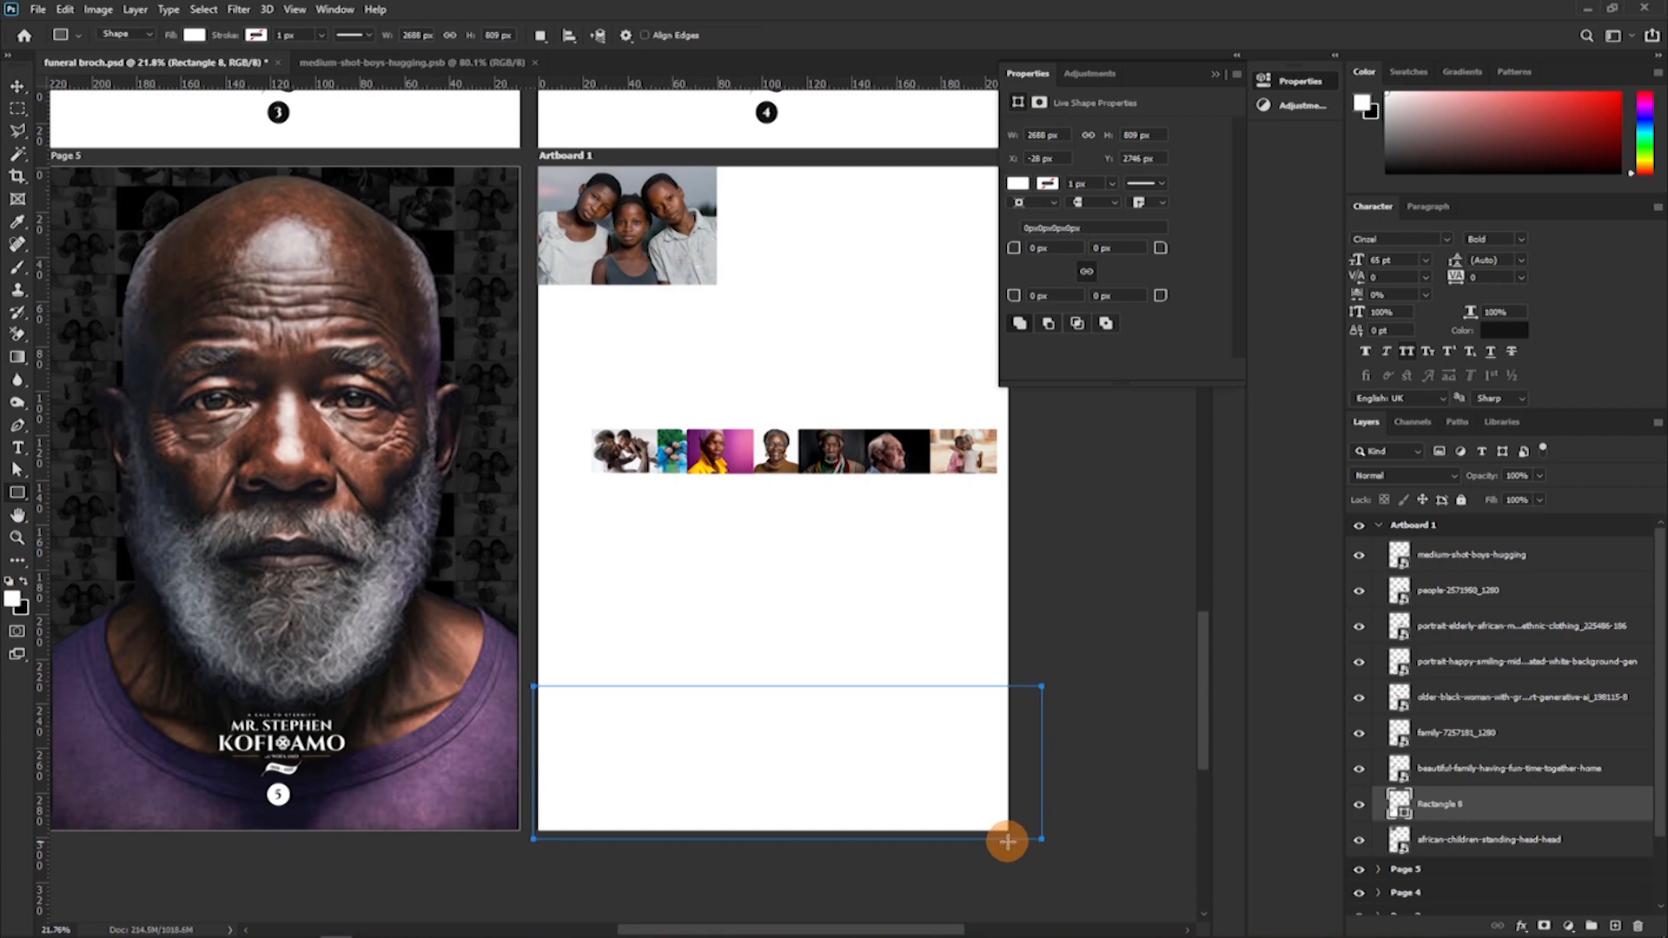
{"action": "double_click", "coordinate": [1398, 805]}
{"action": "left_click", "coordinate": [482, 570]}
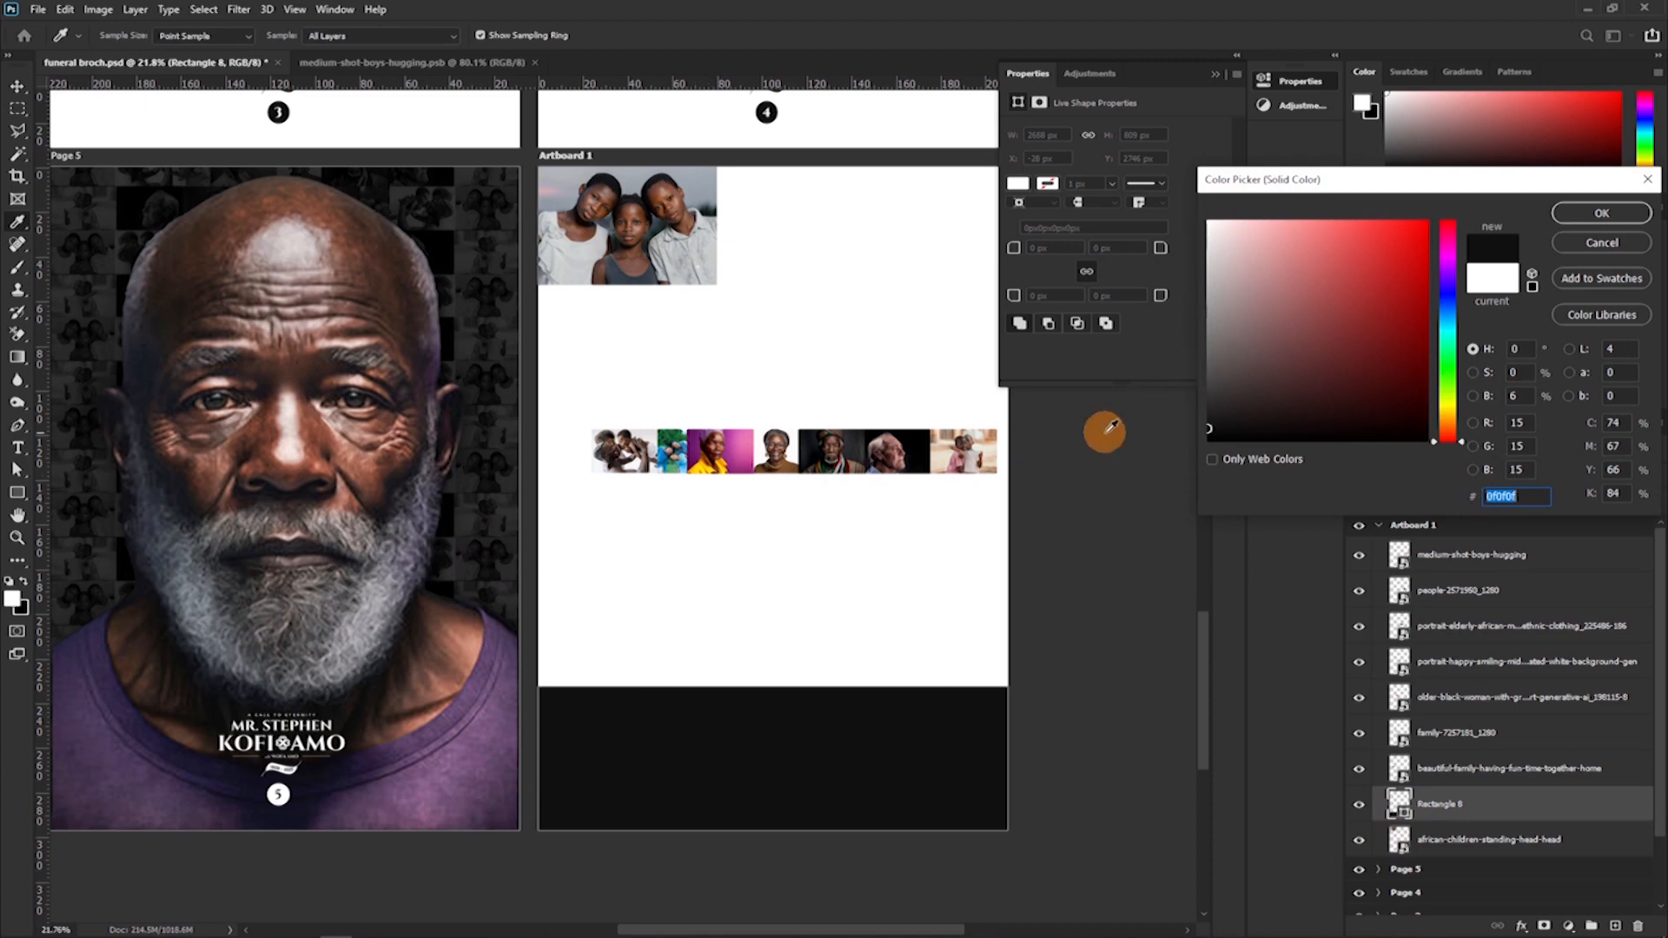
{"action": "left_click", "coordinate": [731, 467]}
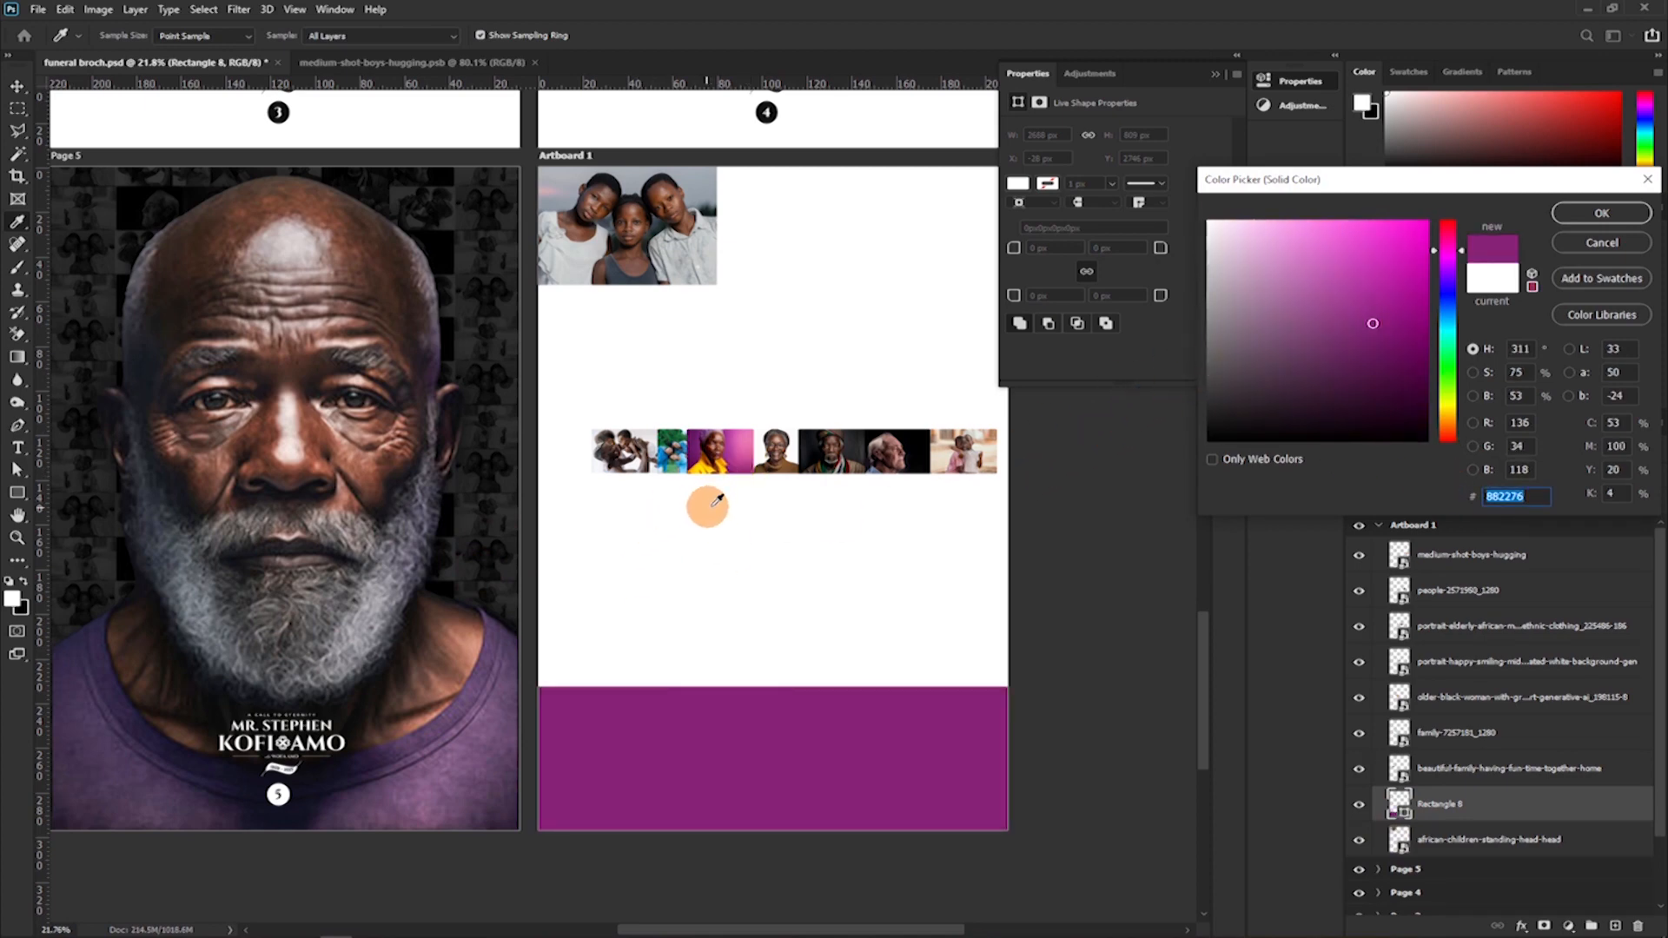
{"action": "left_click", "coordinate": [1600, 213]}
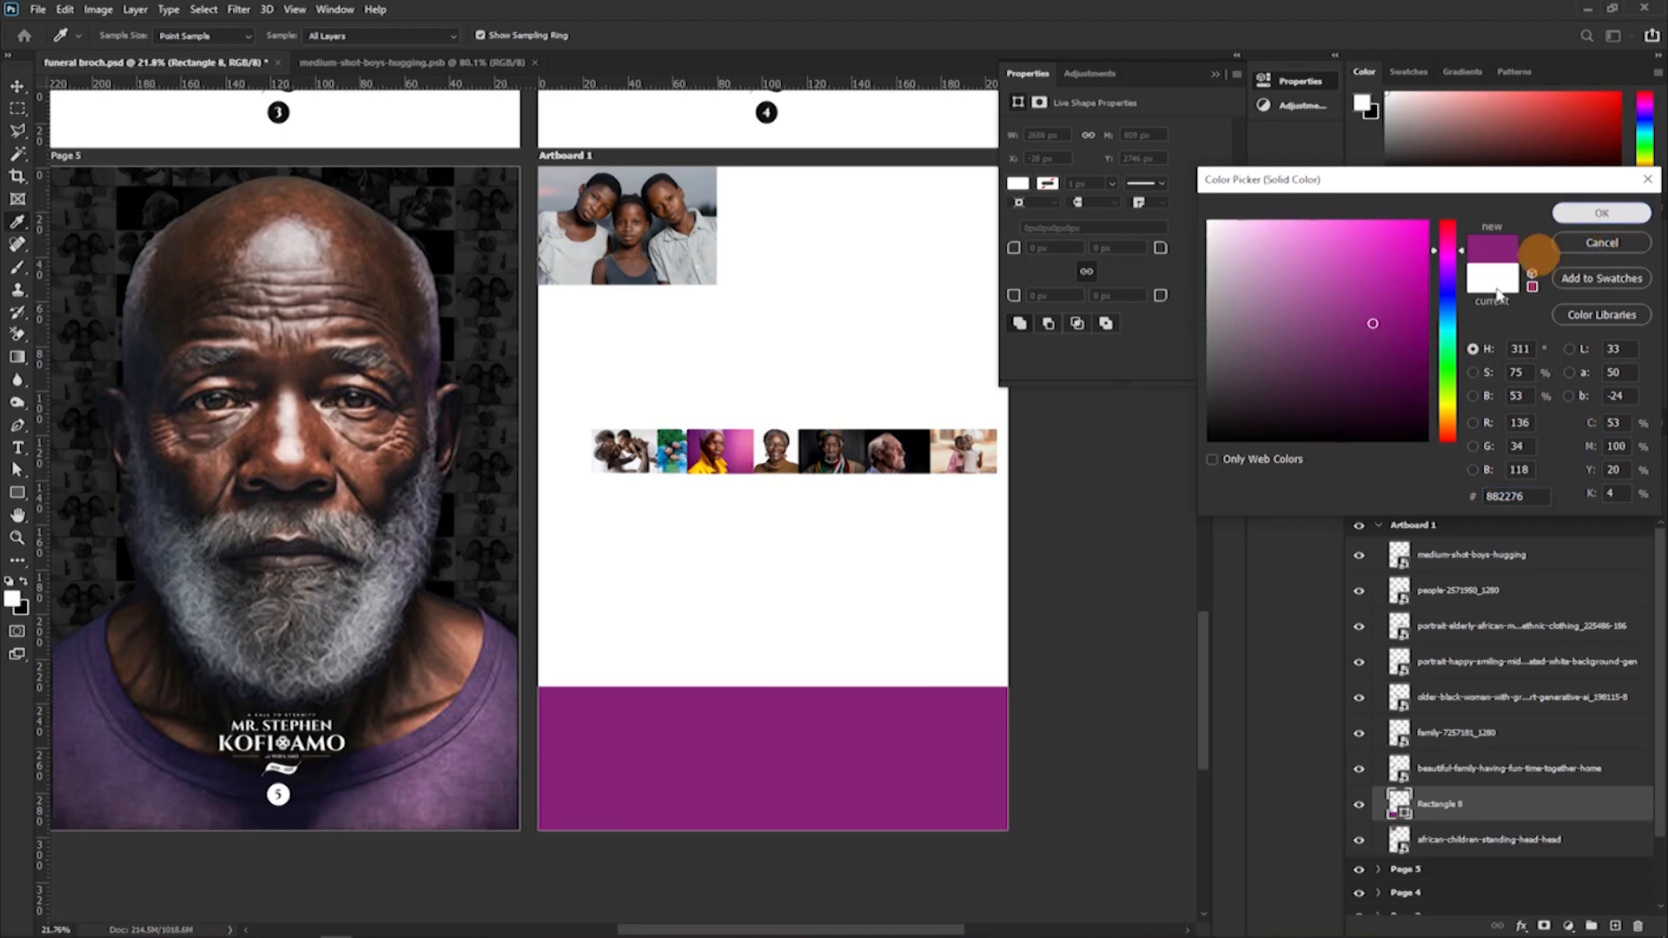
{"action": "key", "text": "v"}
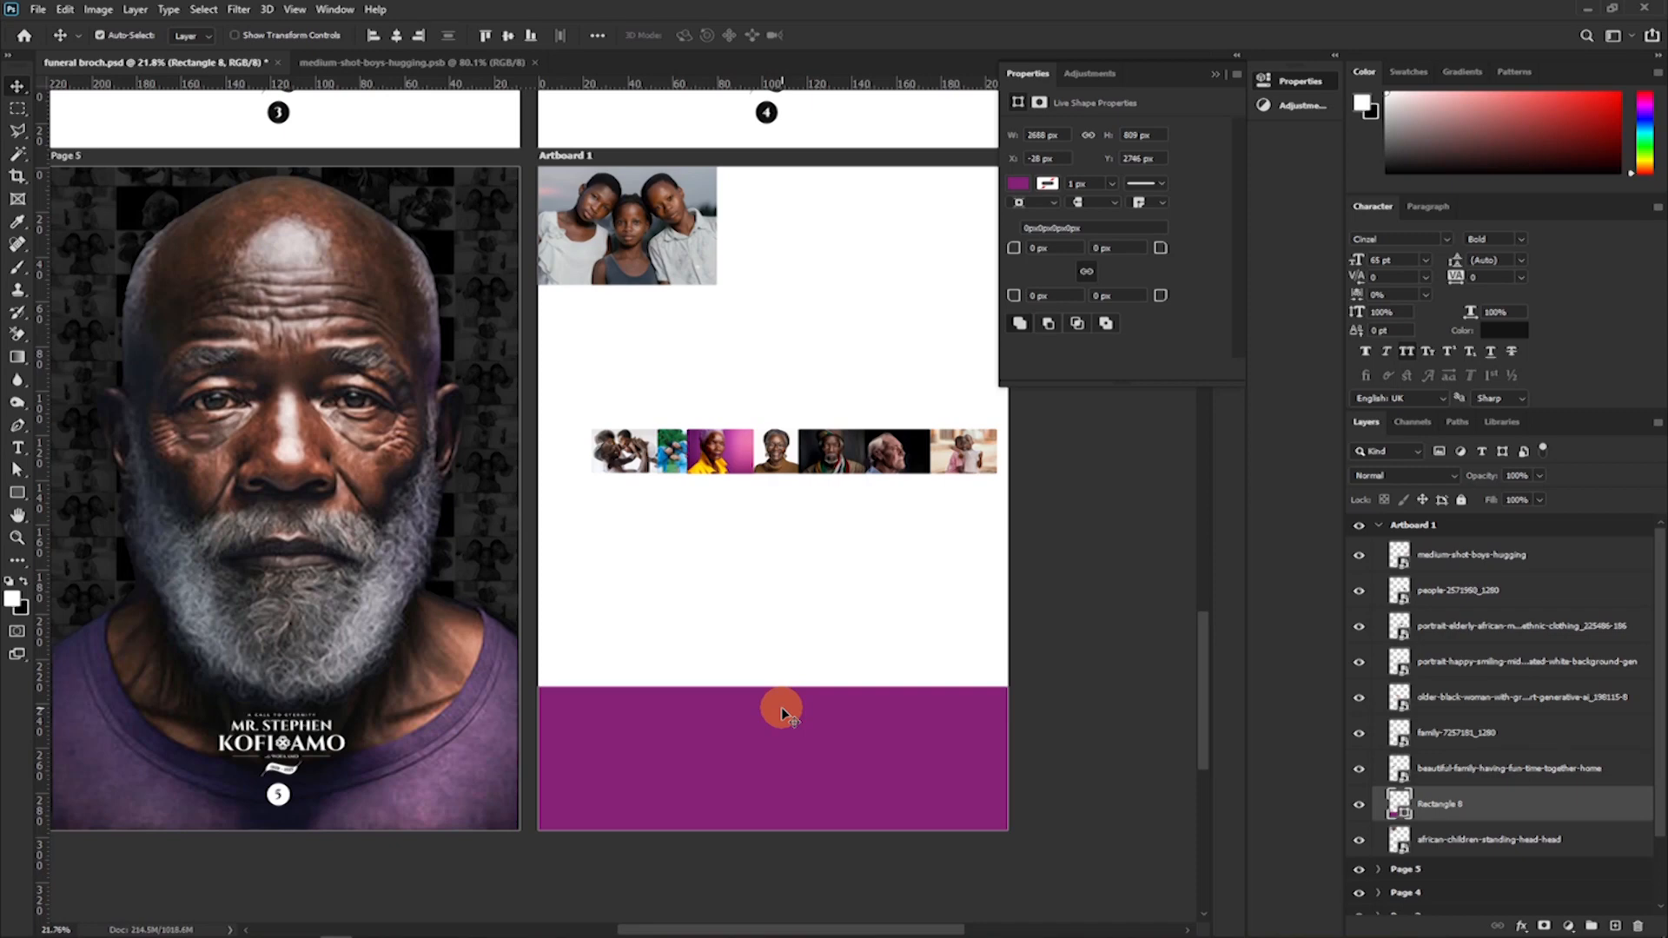
{"action": "left_click_drag", "start_coordinate": [780, 707], "coordinate": [740, 754]}
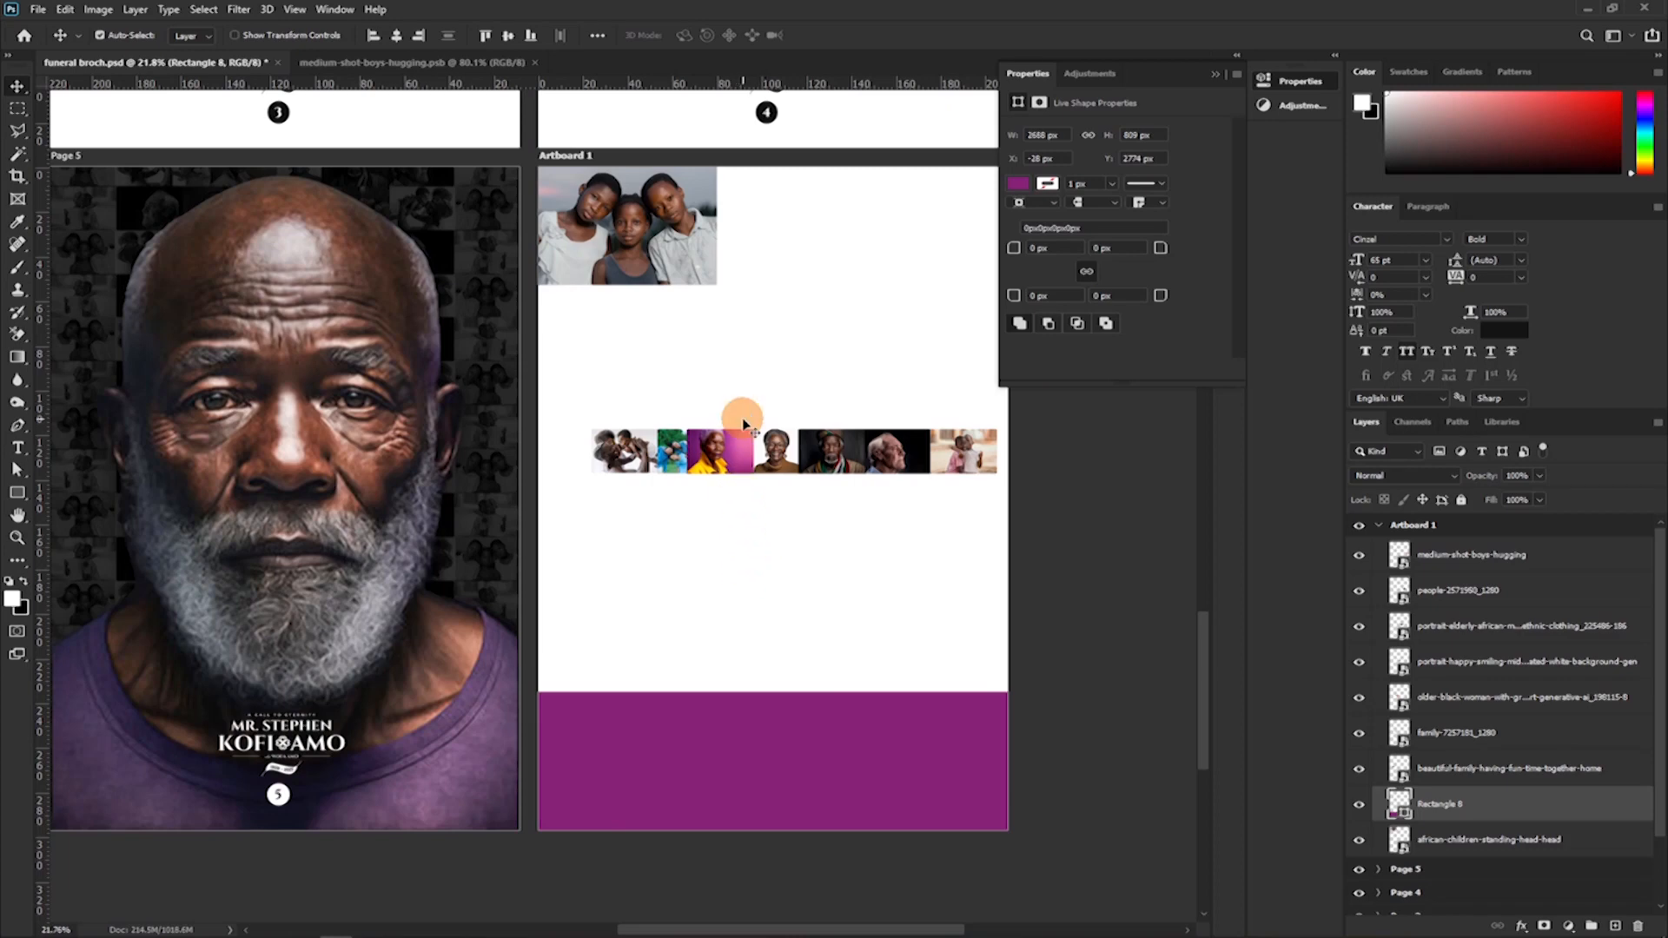
Enlarge the photo of the woman in yellow to about 82 × 54 mm and place it diagonally below the three-children photo.
{"action": "left_click", "coordinate": [721, 476]}
{"action": "key", "text": "ctrl+t"}
{"action": "left_click_drag", "start_coordinate": [720, 473], "coordinate": [786, 404]}
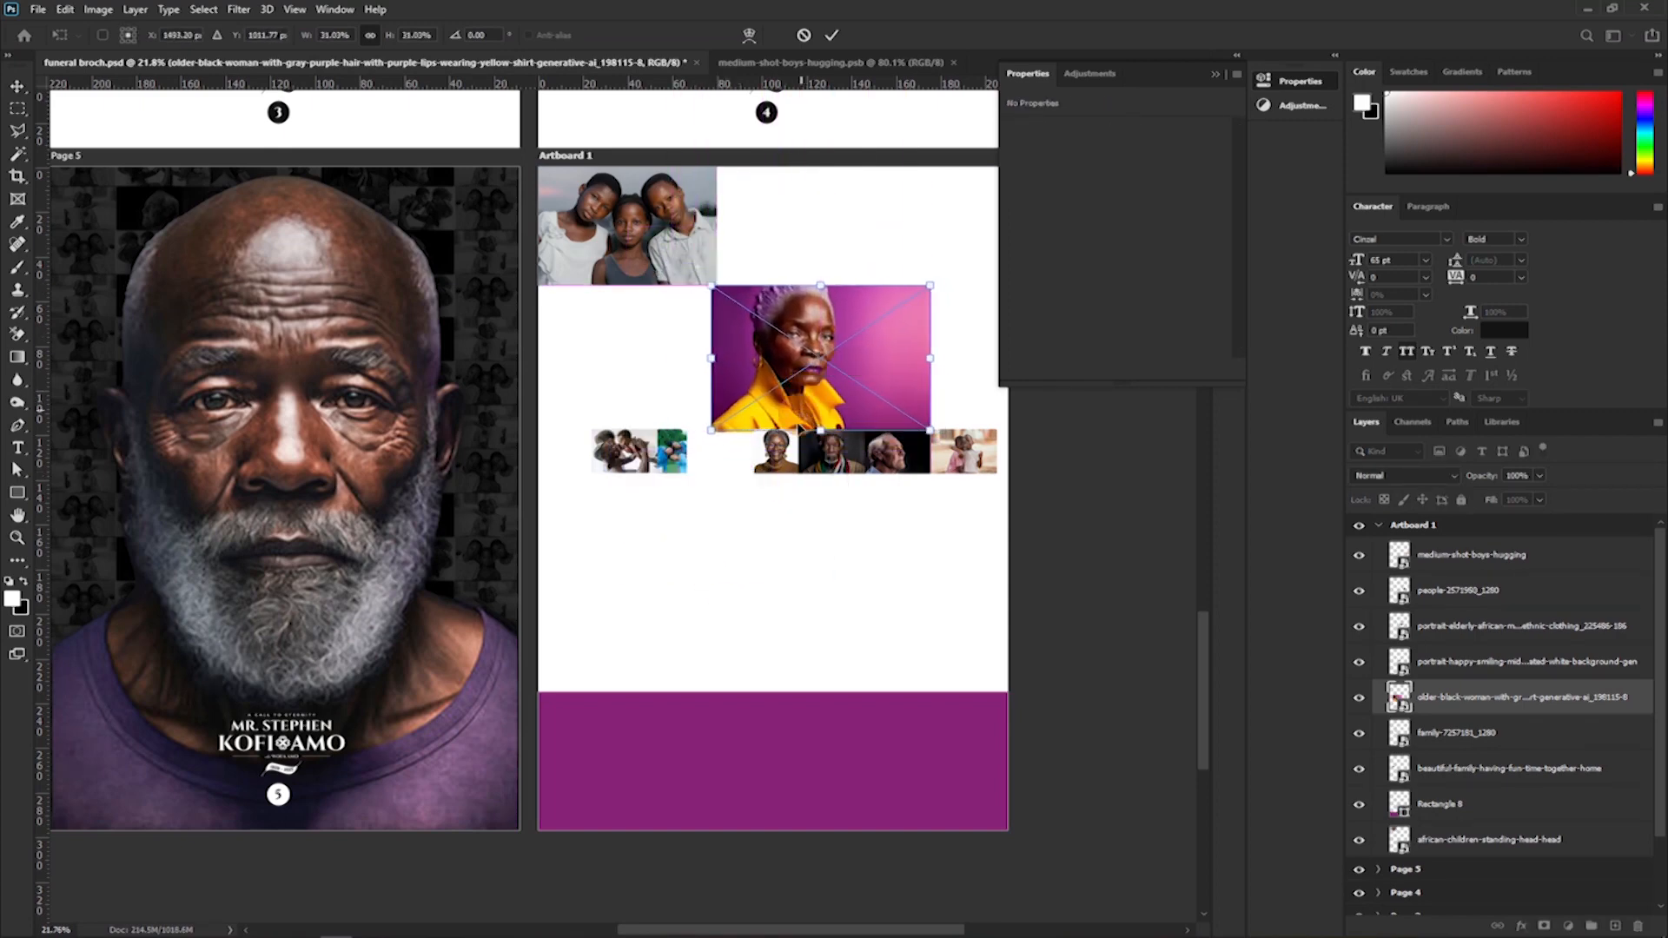
{"action": "left_click", "coordinate": [776, 491]}
{"action": "left_click_drag", "start_coordinate": [867, 507], "coordinate": [790, 518]}
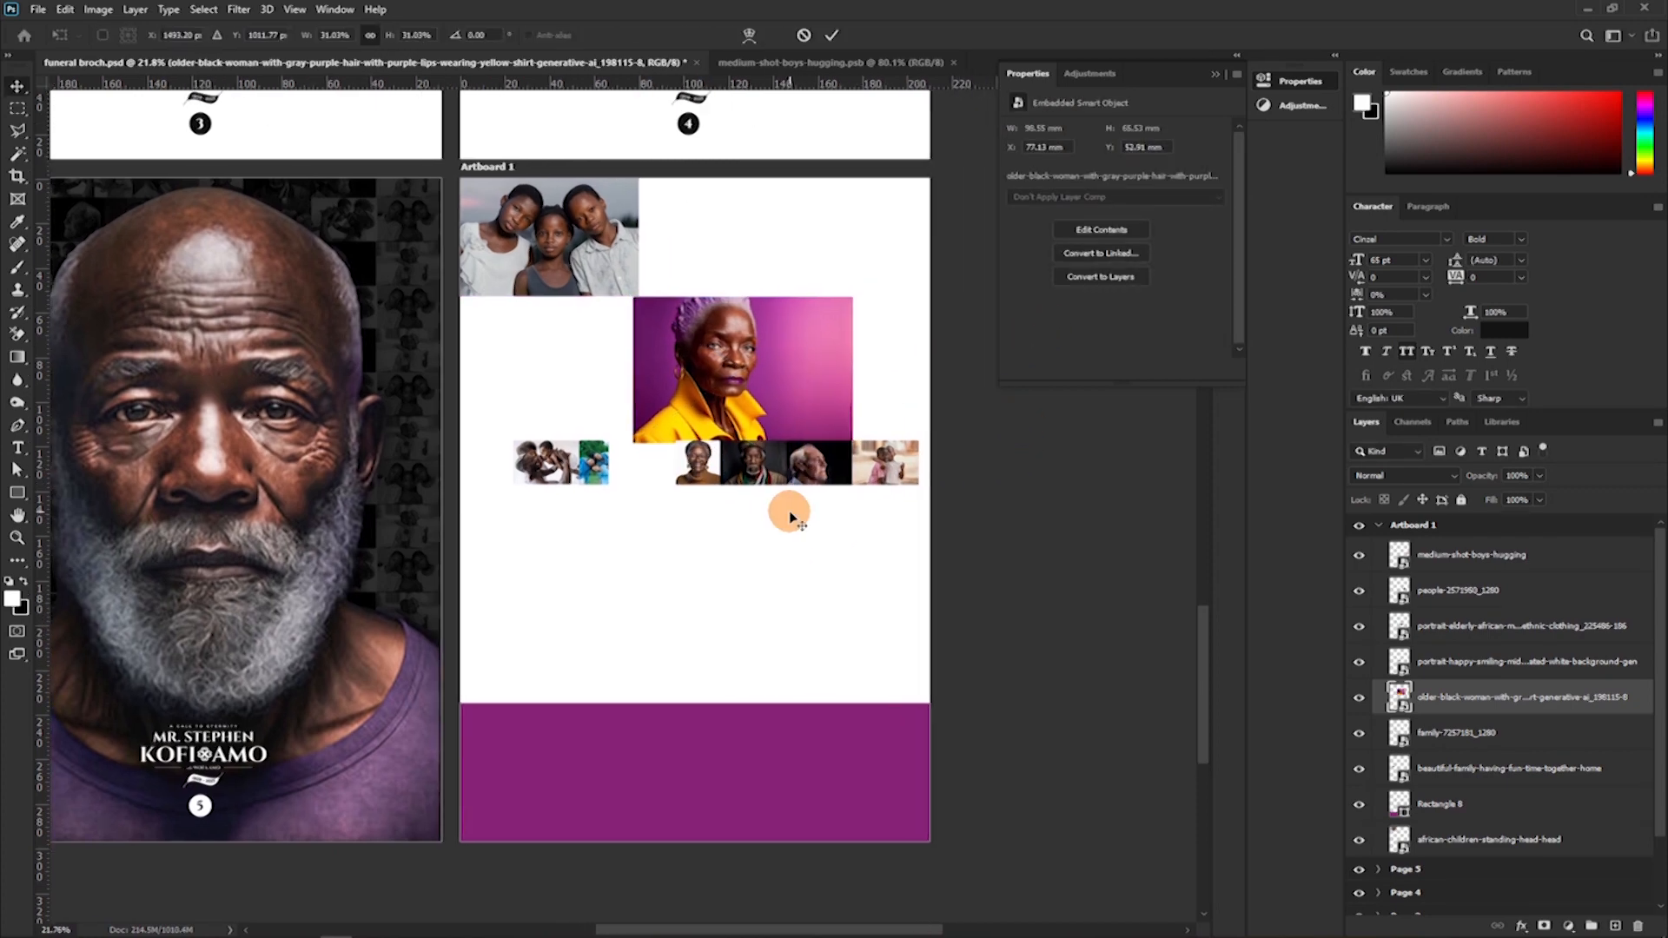
{"action": "key", "text": "ctrl+t"}
{"action": "left_click_drag", "start_coordinate": [852, 443], "coordinate": [808, 433]}
{"action": "key", "text": "Return"}
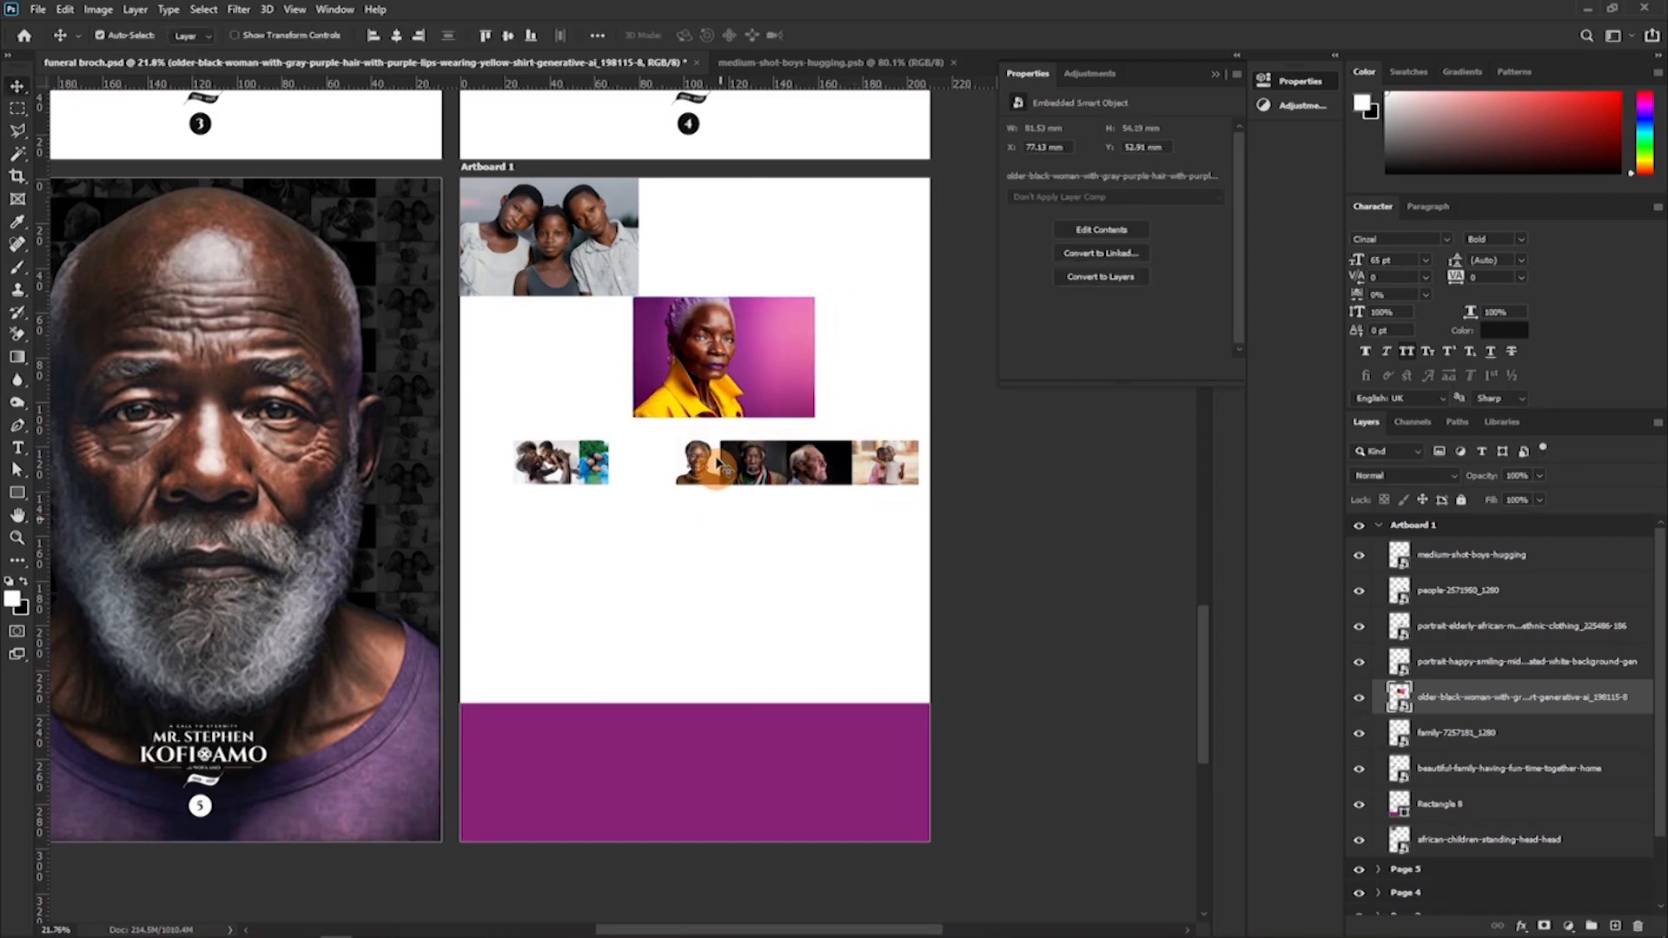
Move the family photo against the right edge of the woman's photo, tops aligned, and enlarge it to about 47 × 70 mm.
{"action": "left_click_drag", "start_coordinate": [592, 463], "coordinate": [823, 361]}
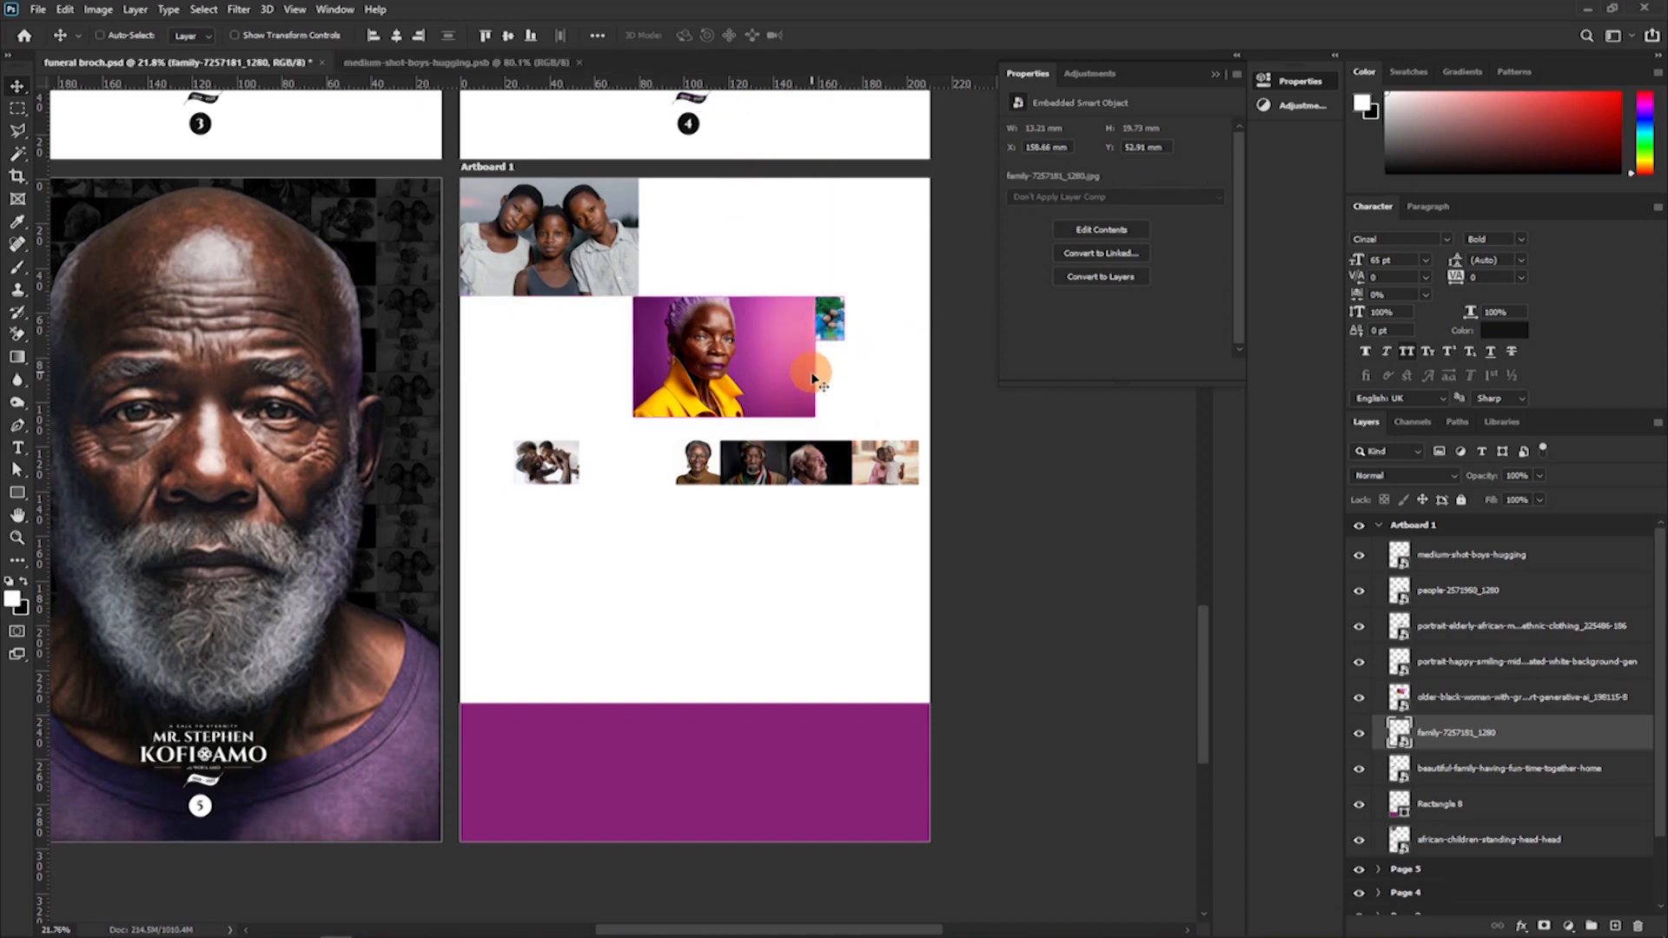
{"action": "key", "text": "ctrl+t"}
{"action": "left_click_drag", "start_coordinate": [855, 337], "coordinate": [904, 463]}
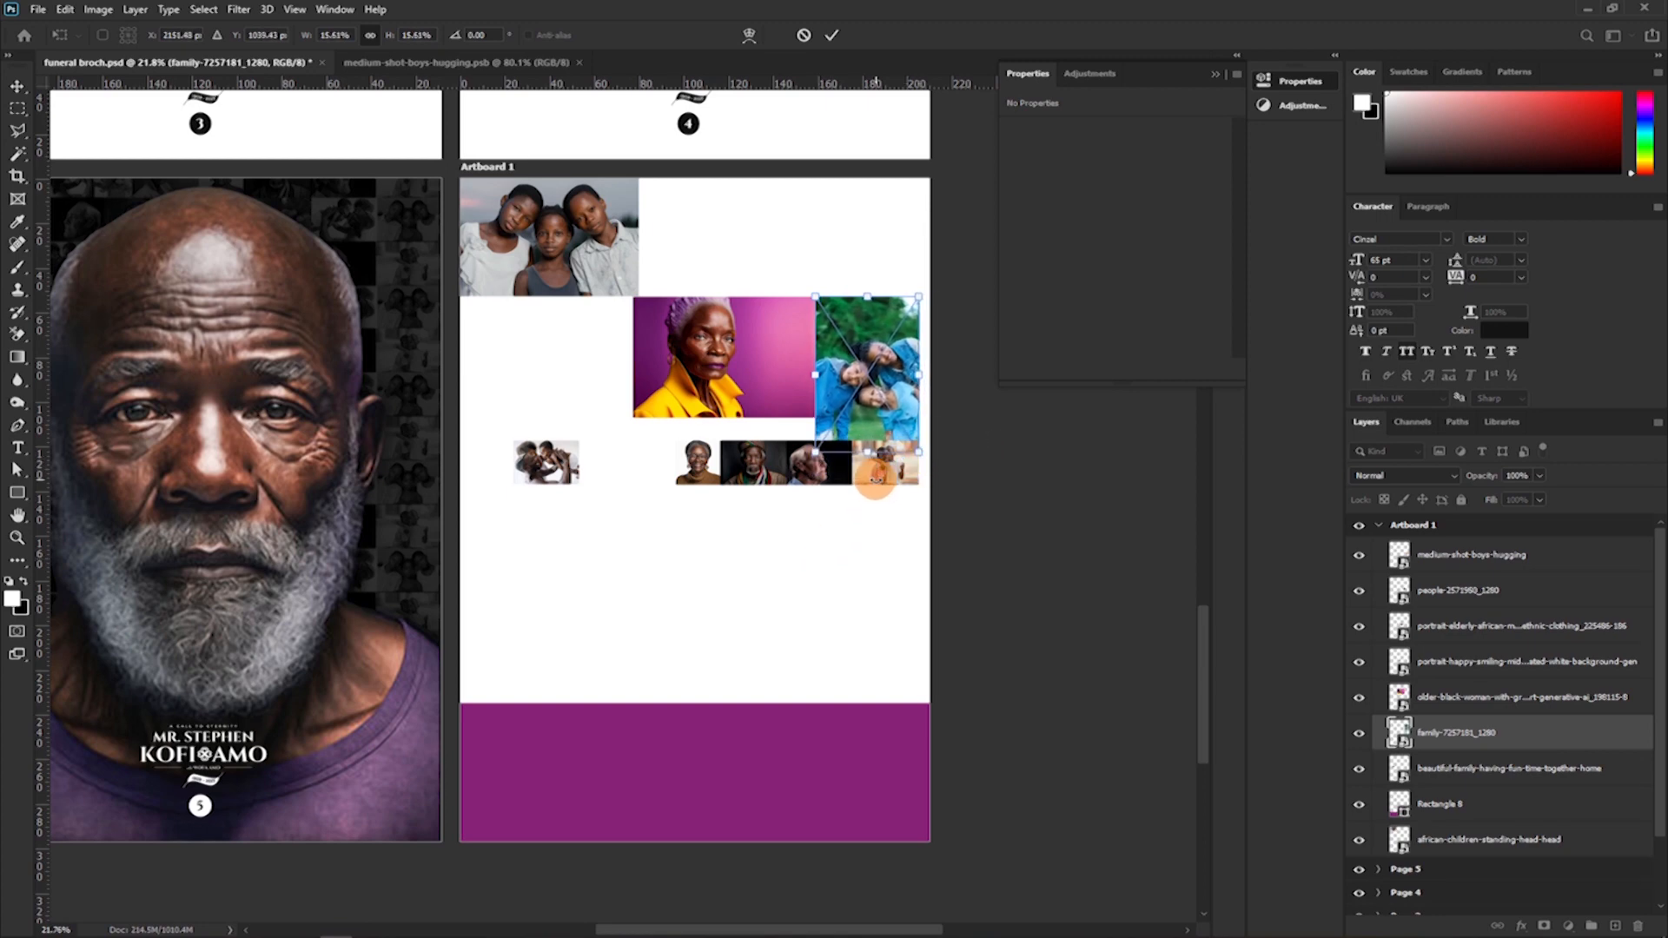
{"action": "key", "text": "Return"}
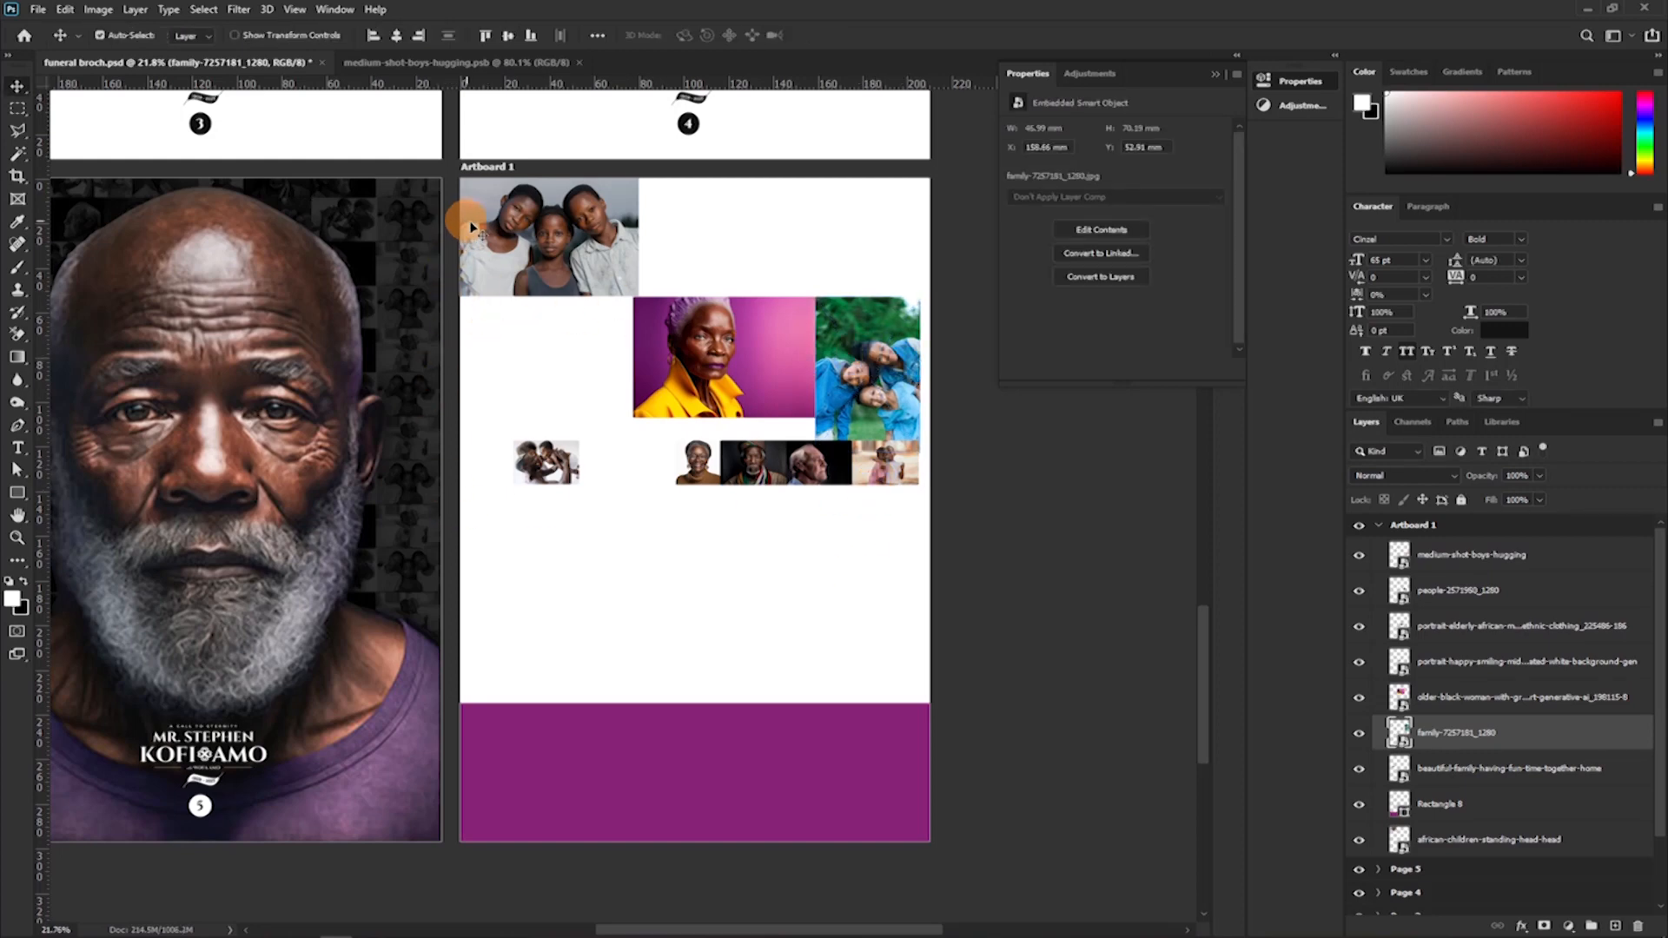
Shrink the three-children photo to about 79.3 × 52.6 mm, leaving a thin gap to the artboard's top and left edges.
{"action": "left_click", "coordinate": [465, 256]}
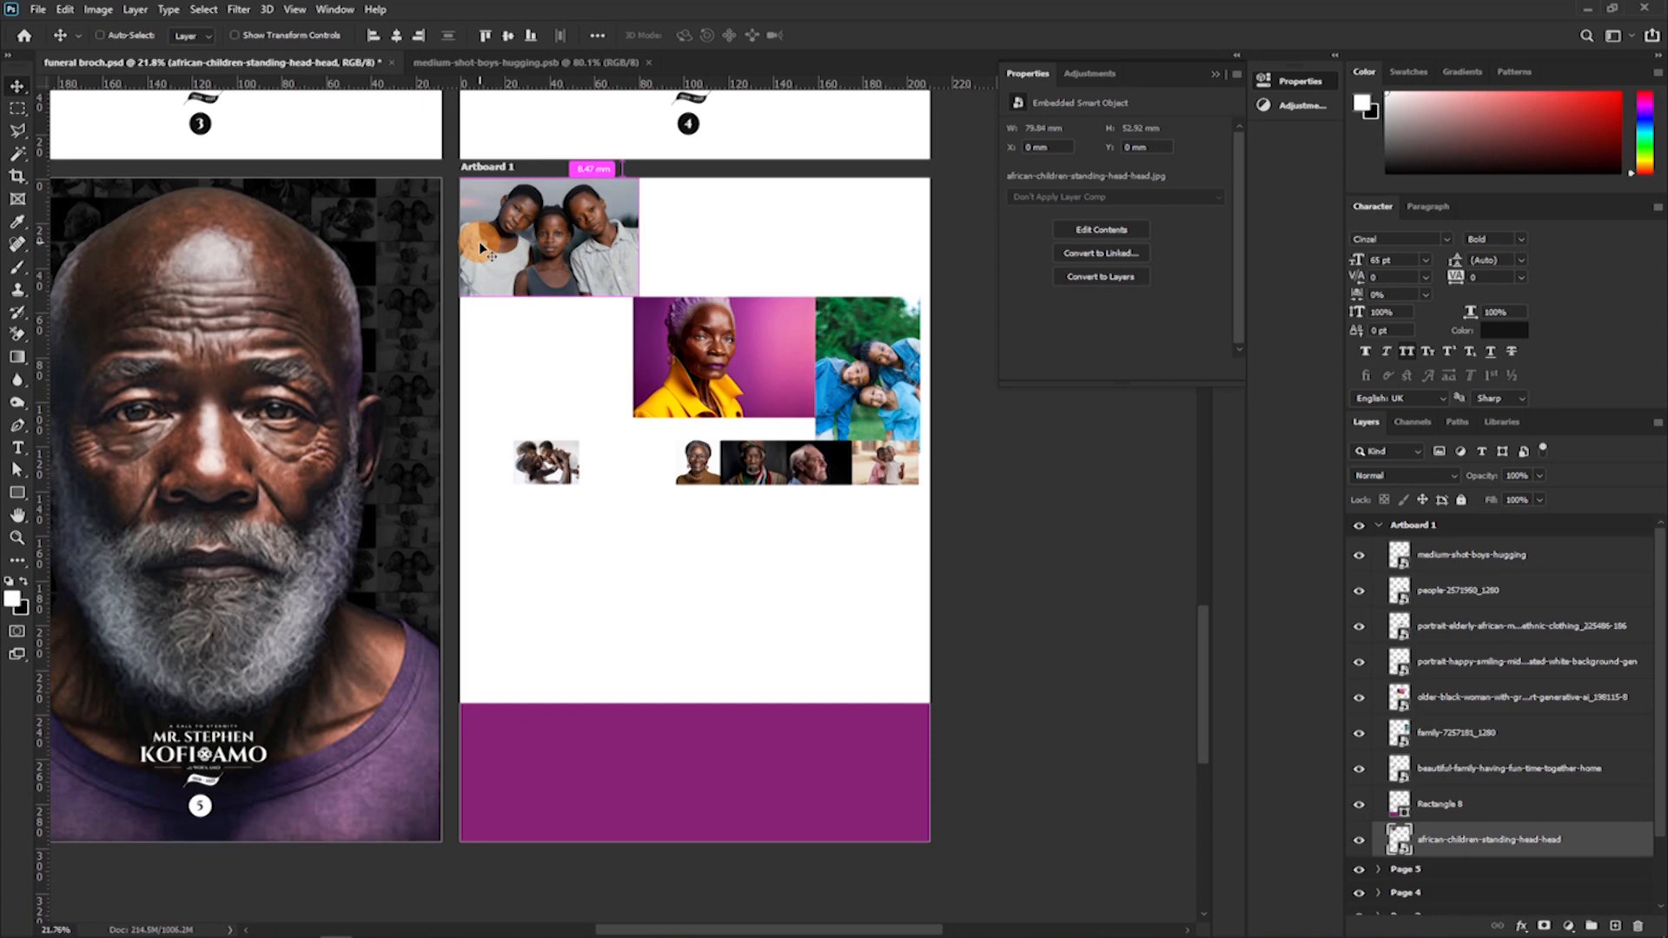
{"action": "key", "text": "ctrl+t"}
{"action": "left_click_drag", "start_coordinate": [459, 177], "coordinate": [467, 187]}
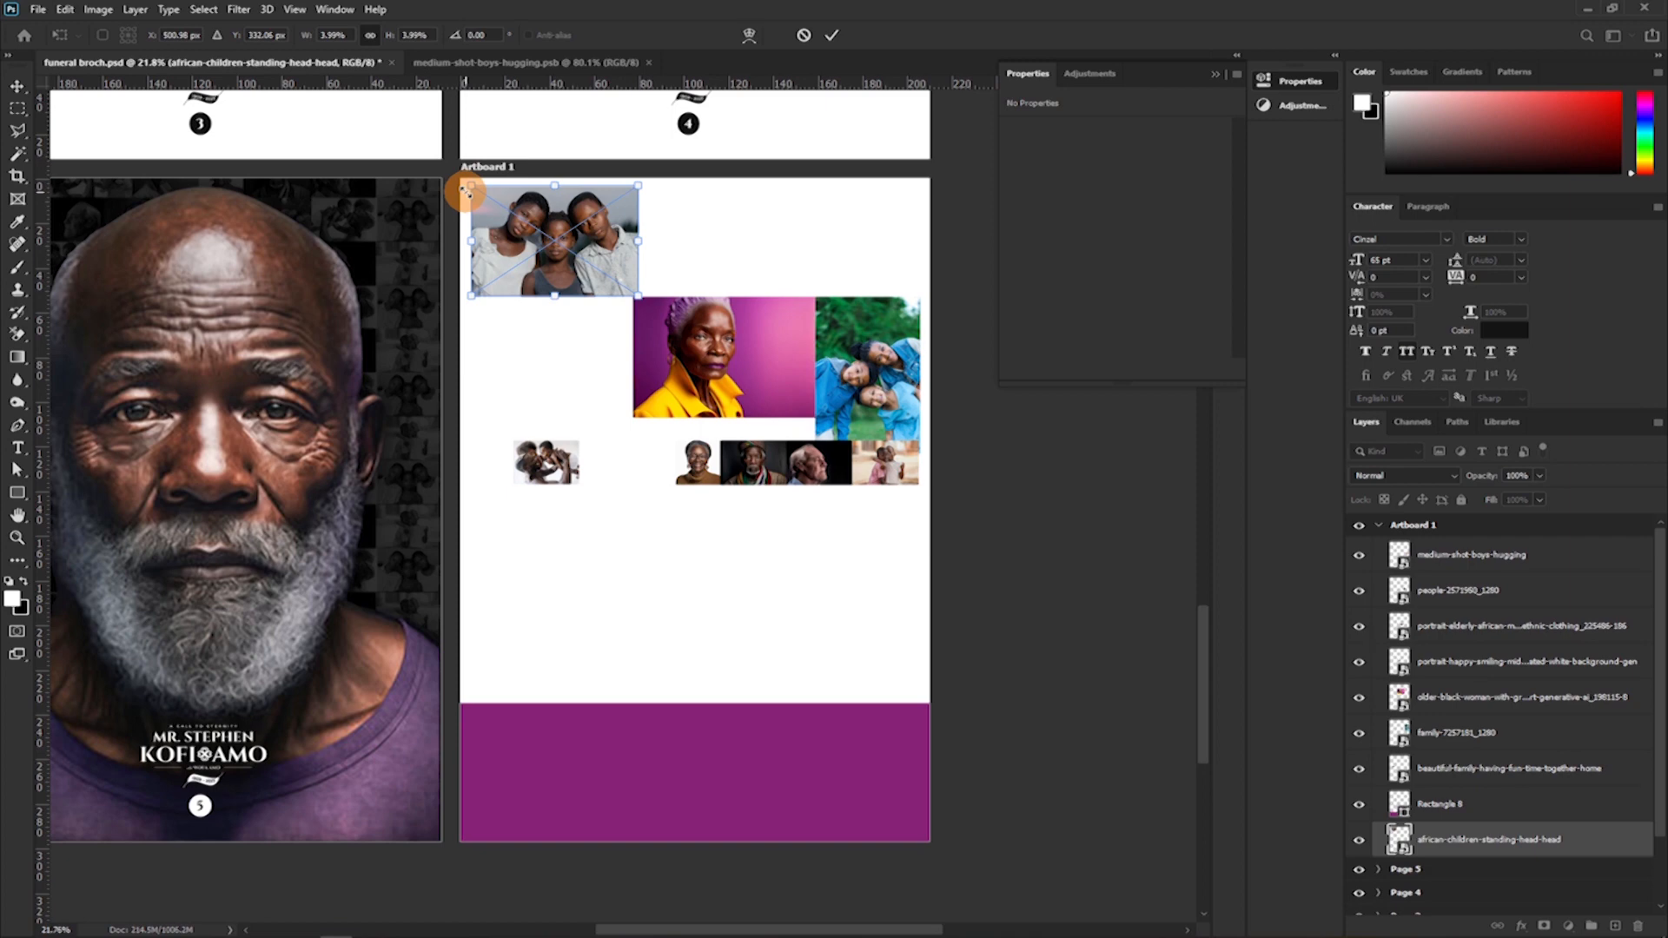
{"action": "left_click_drag", "start_coordinate": [471, 186], "coordinate": [462, 180]}
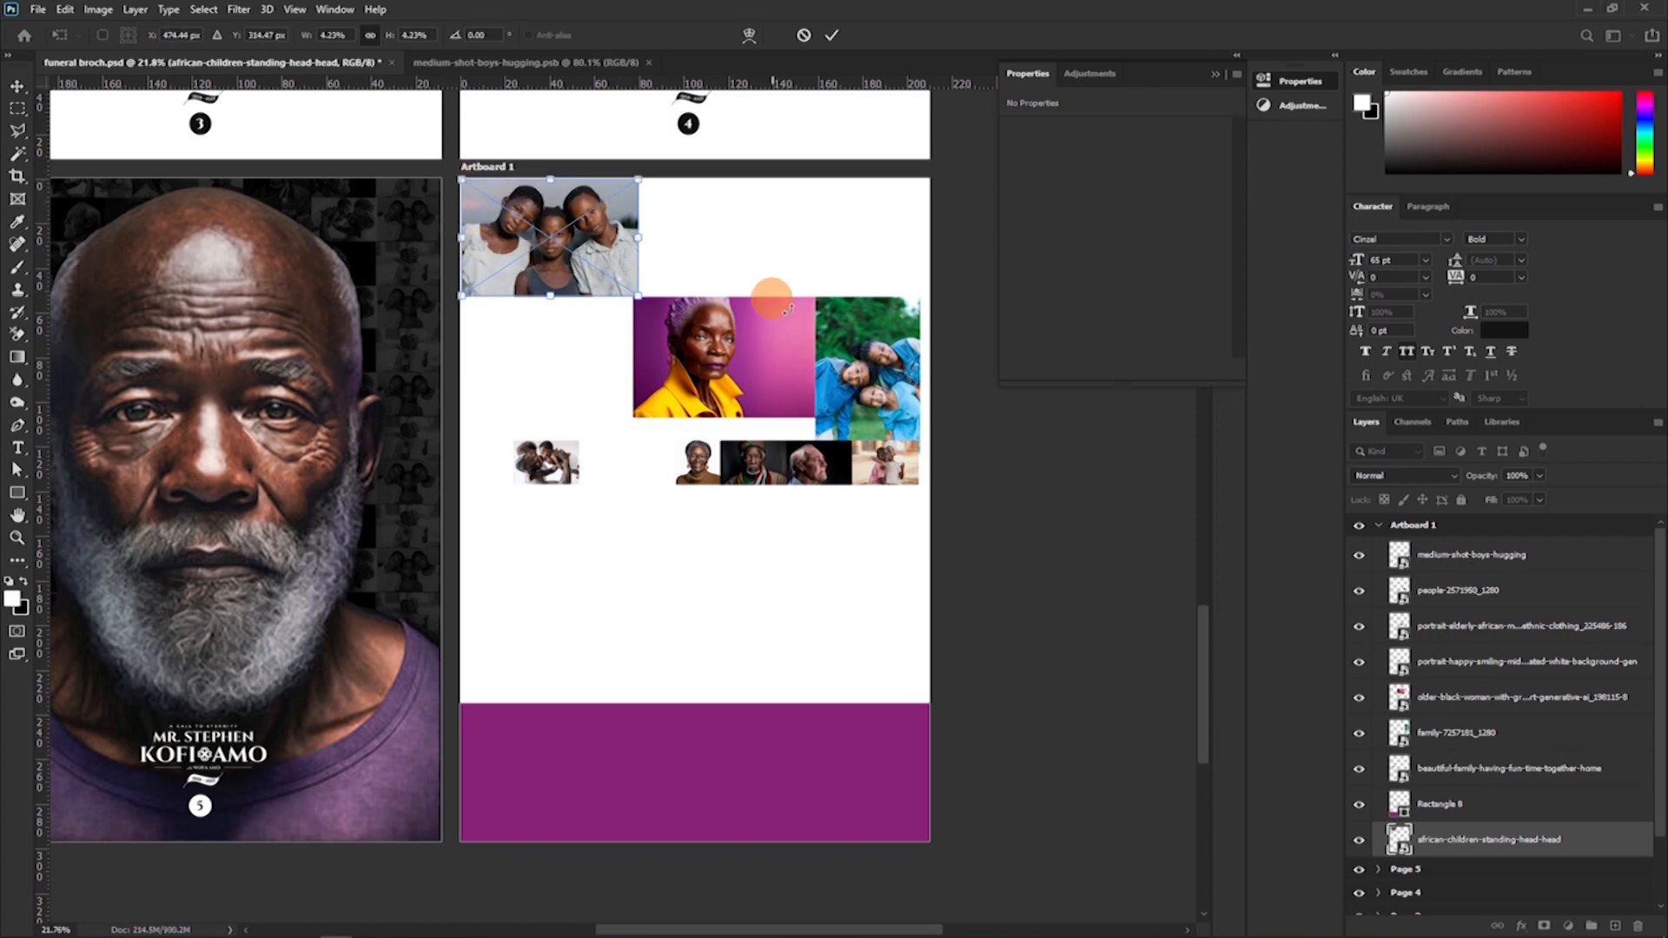
{"action": "left_click", "coordinate": [834, 35]}
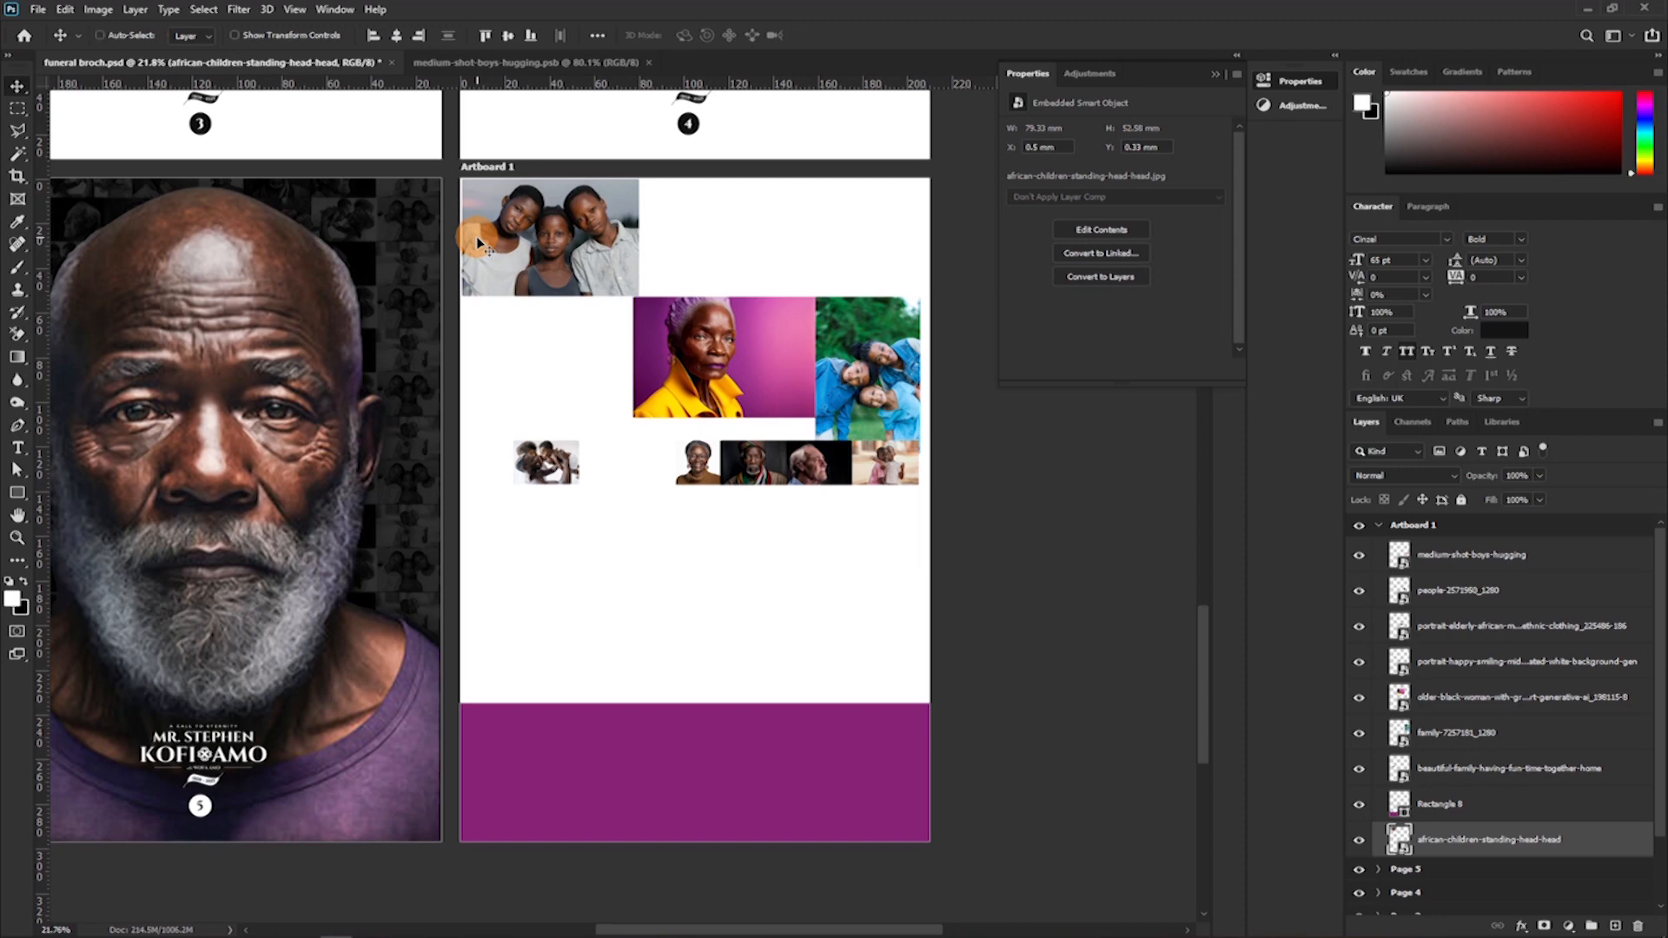
Enlarge the three-children photo to about 4.31% scale so it reaches the artboard's top and left edges.
{"action": "key", "text": "ctrl+t"}
{"action": "left_click_drag", "start_coordinate": [470, 297], "coordinate": [458, 298]}
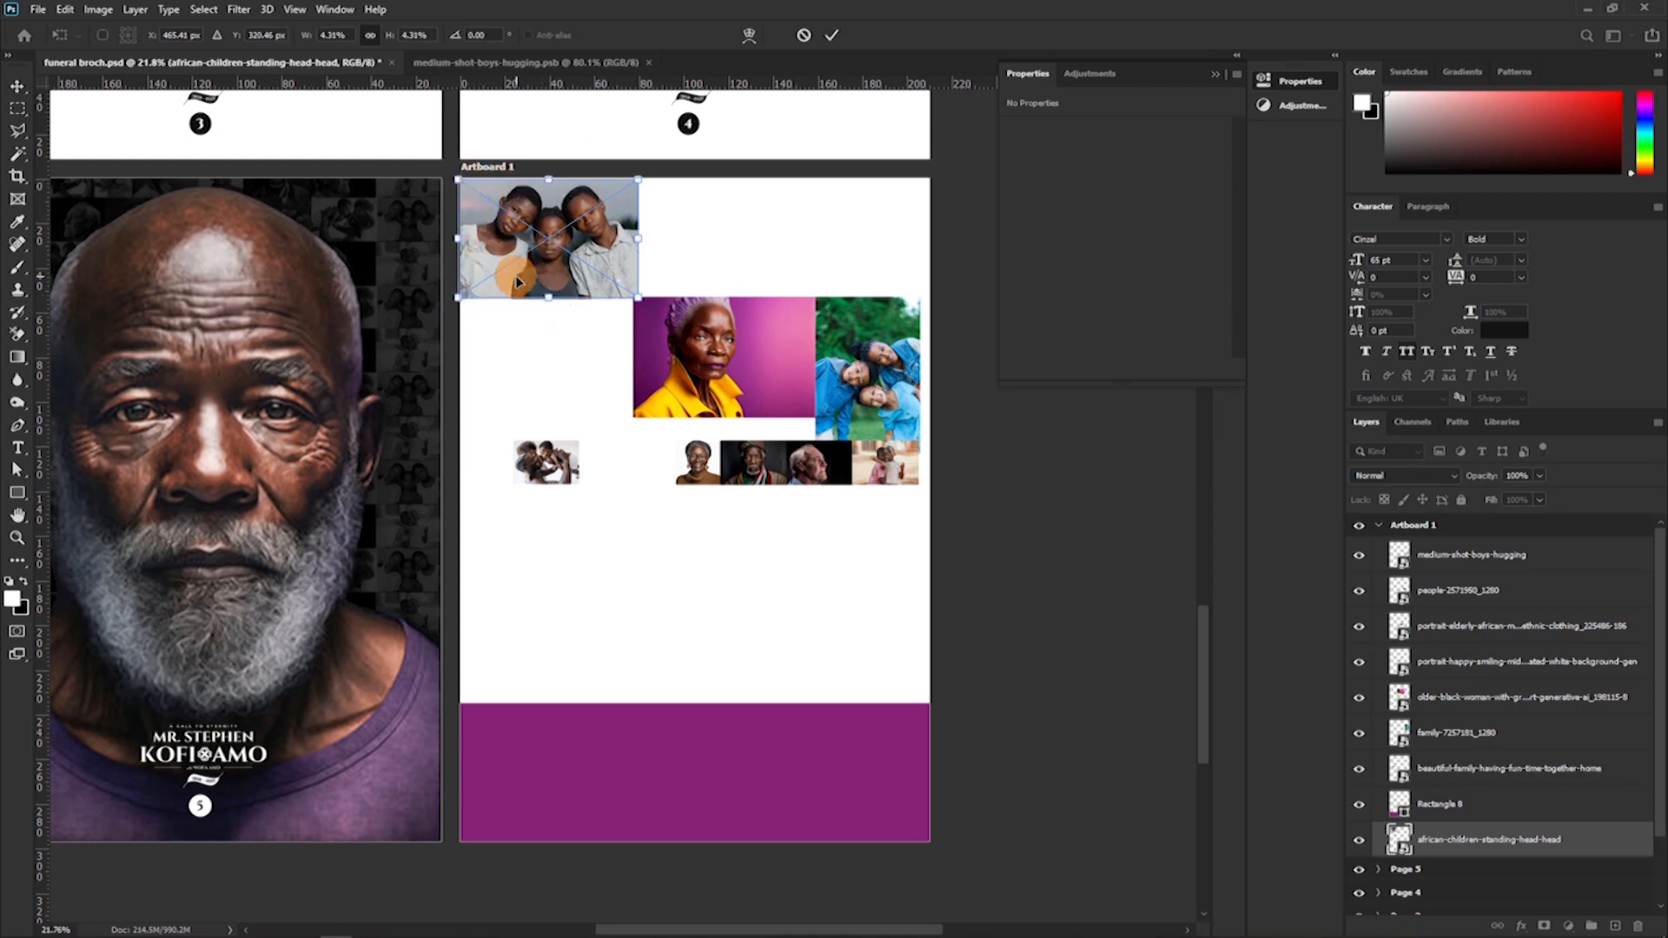
{"action": "left_click", "coordinate": [842, 96]}
Free-transform the family photo beside the woman in yellow to adjust its fit in the collage.
{"action": "left_click", "coordinate": [882, 331]}
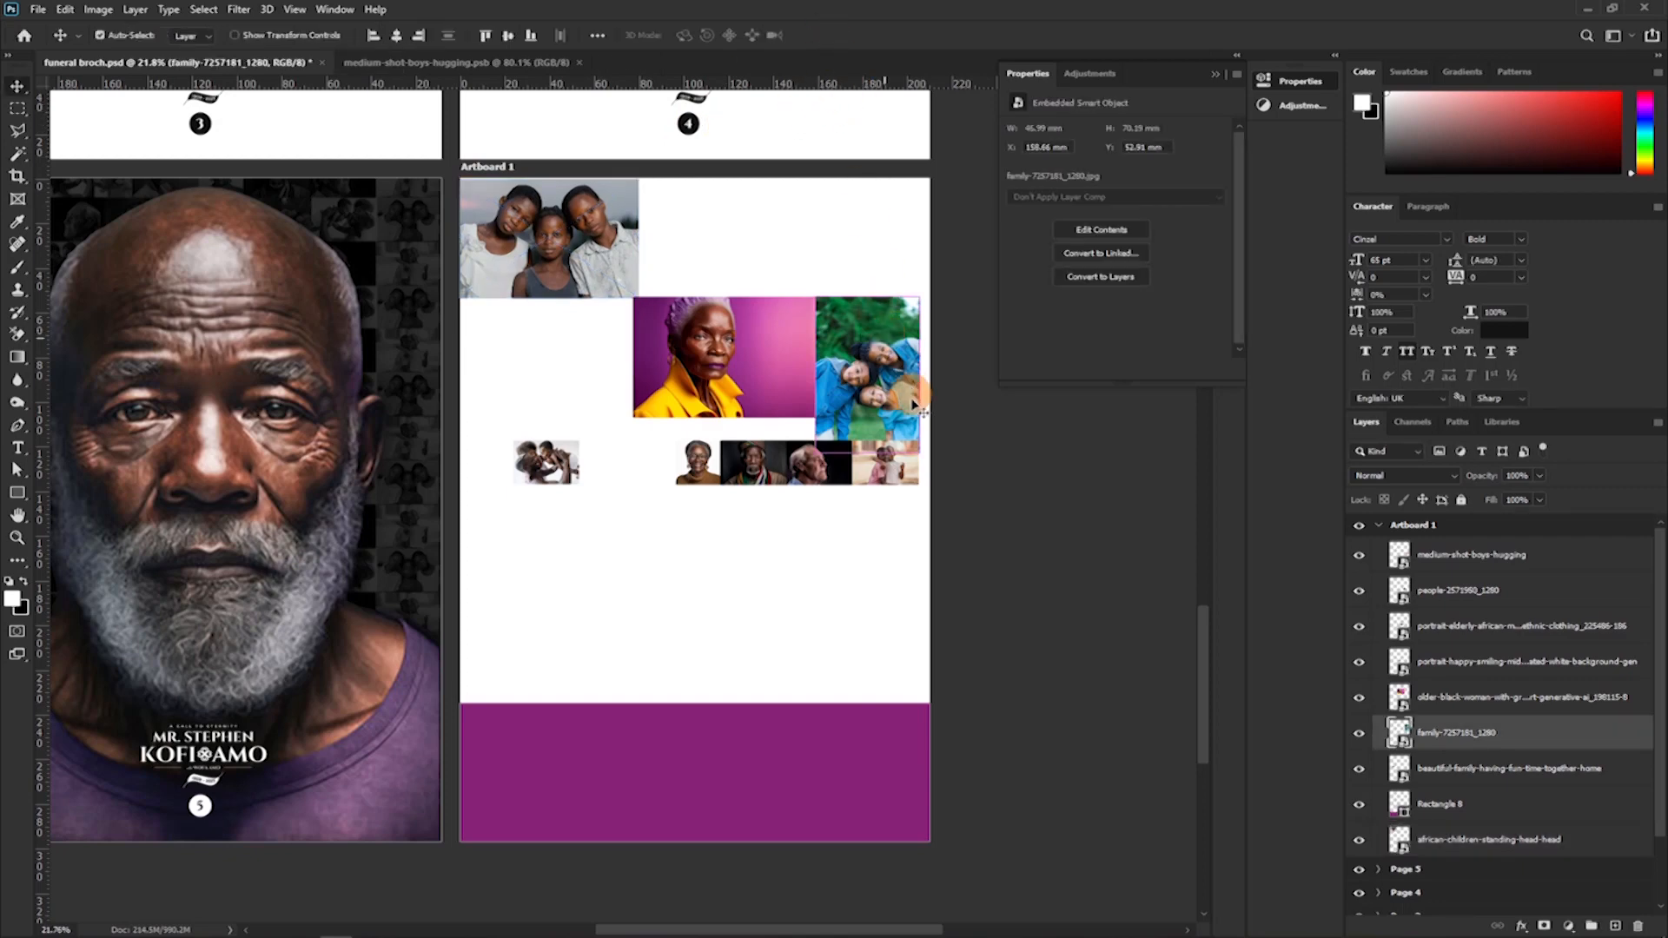
{"action": "key", "text": "ctrl+t"}
{"action": "left_click_drag", "start_coordinate": [920, 455], "coordinate": [677, 213]}
{"action": "key", "text": "Return"}
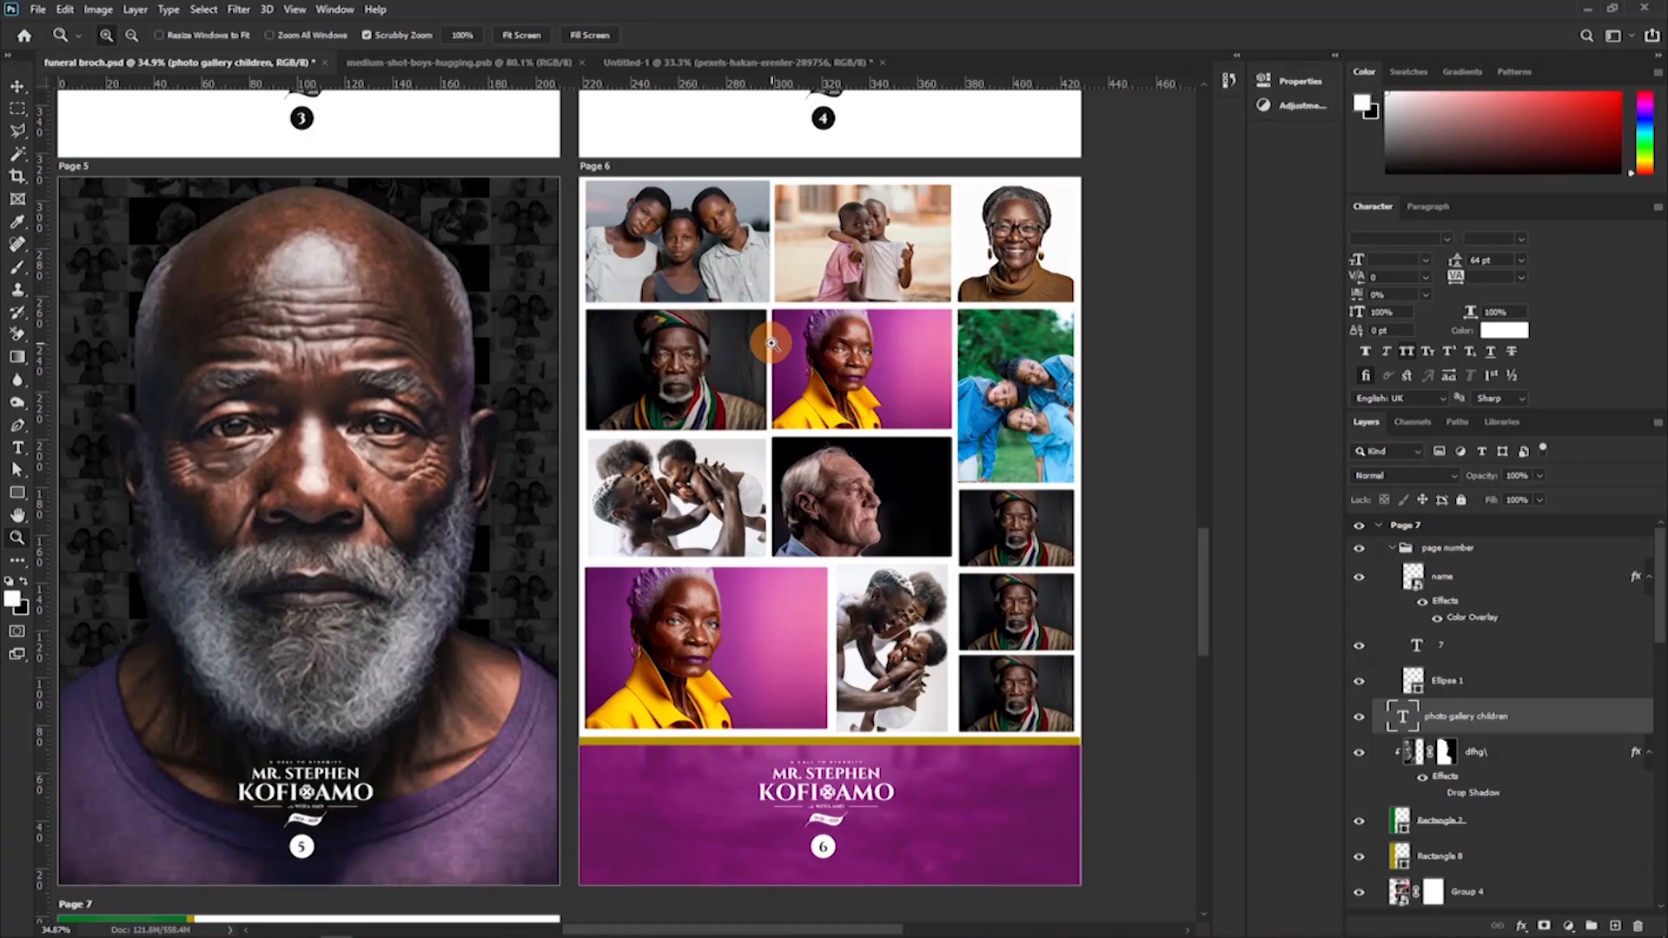
Examine Page 6's collage and Page 7's photo gallery layout, including the vertical title on the green strip.
{"action": "left_click_drag", "start_coordinate": [573, 564], "coordinate": [590, 284]}
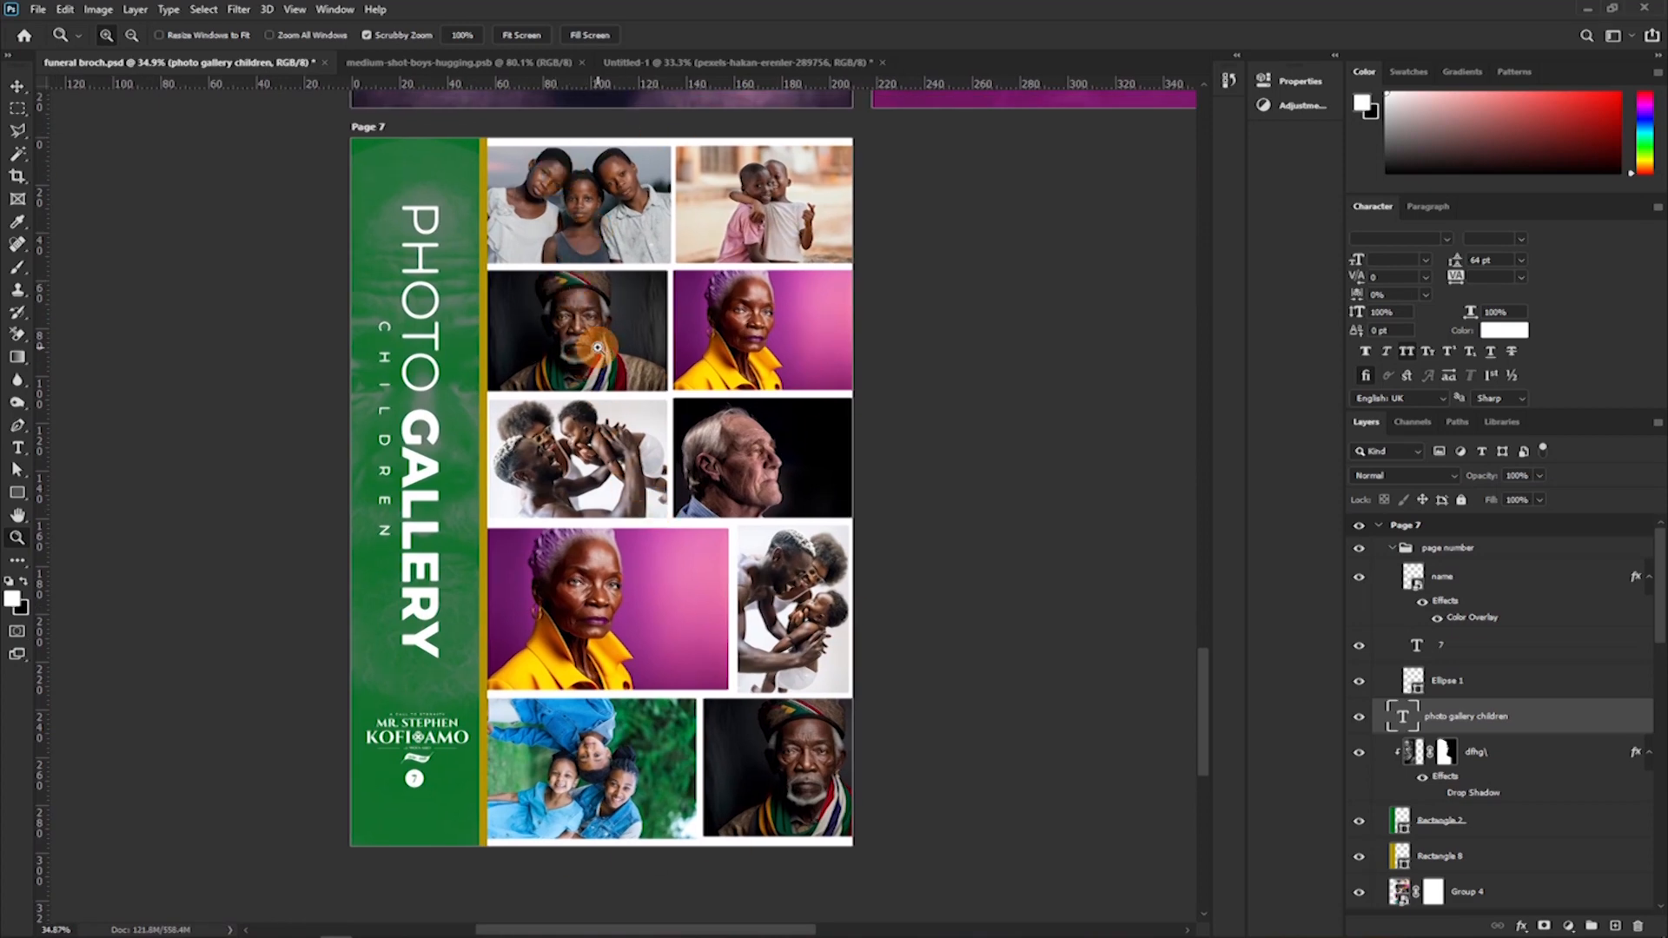
{"action": "scroll", "coordinate": [581, 417], "scroll_direction": "up", "scroll_amount": 1}
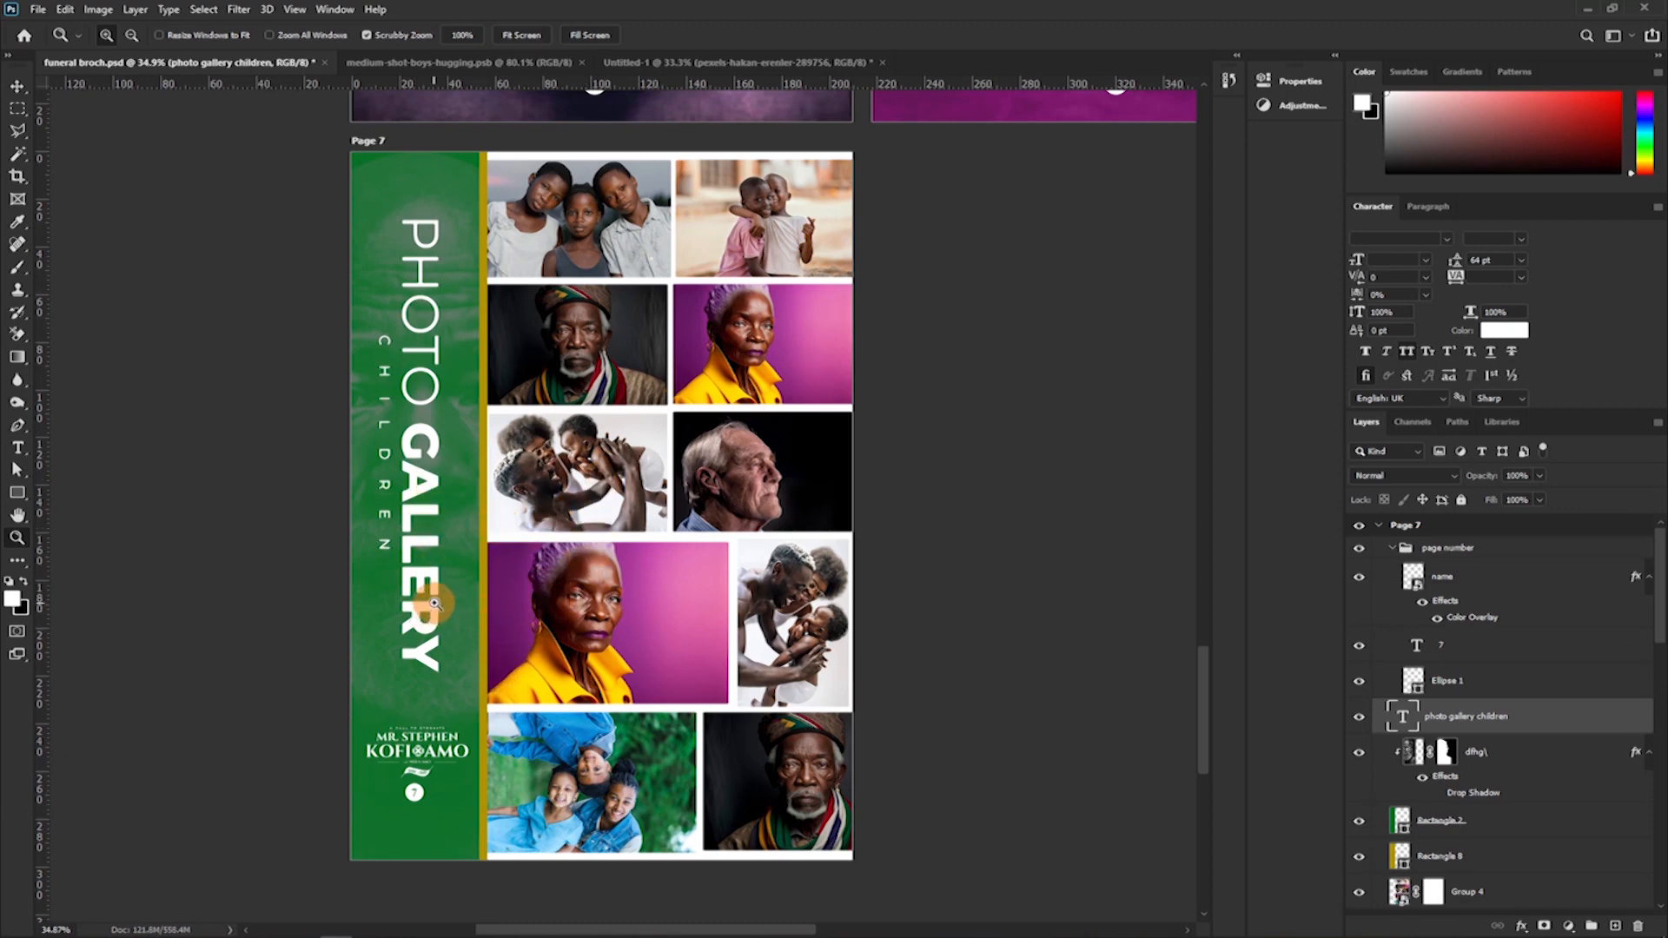
{"action": "left_click_drag", "start_coordinate": [428, 557], "coordinate": [543, 718]}
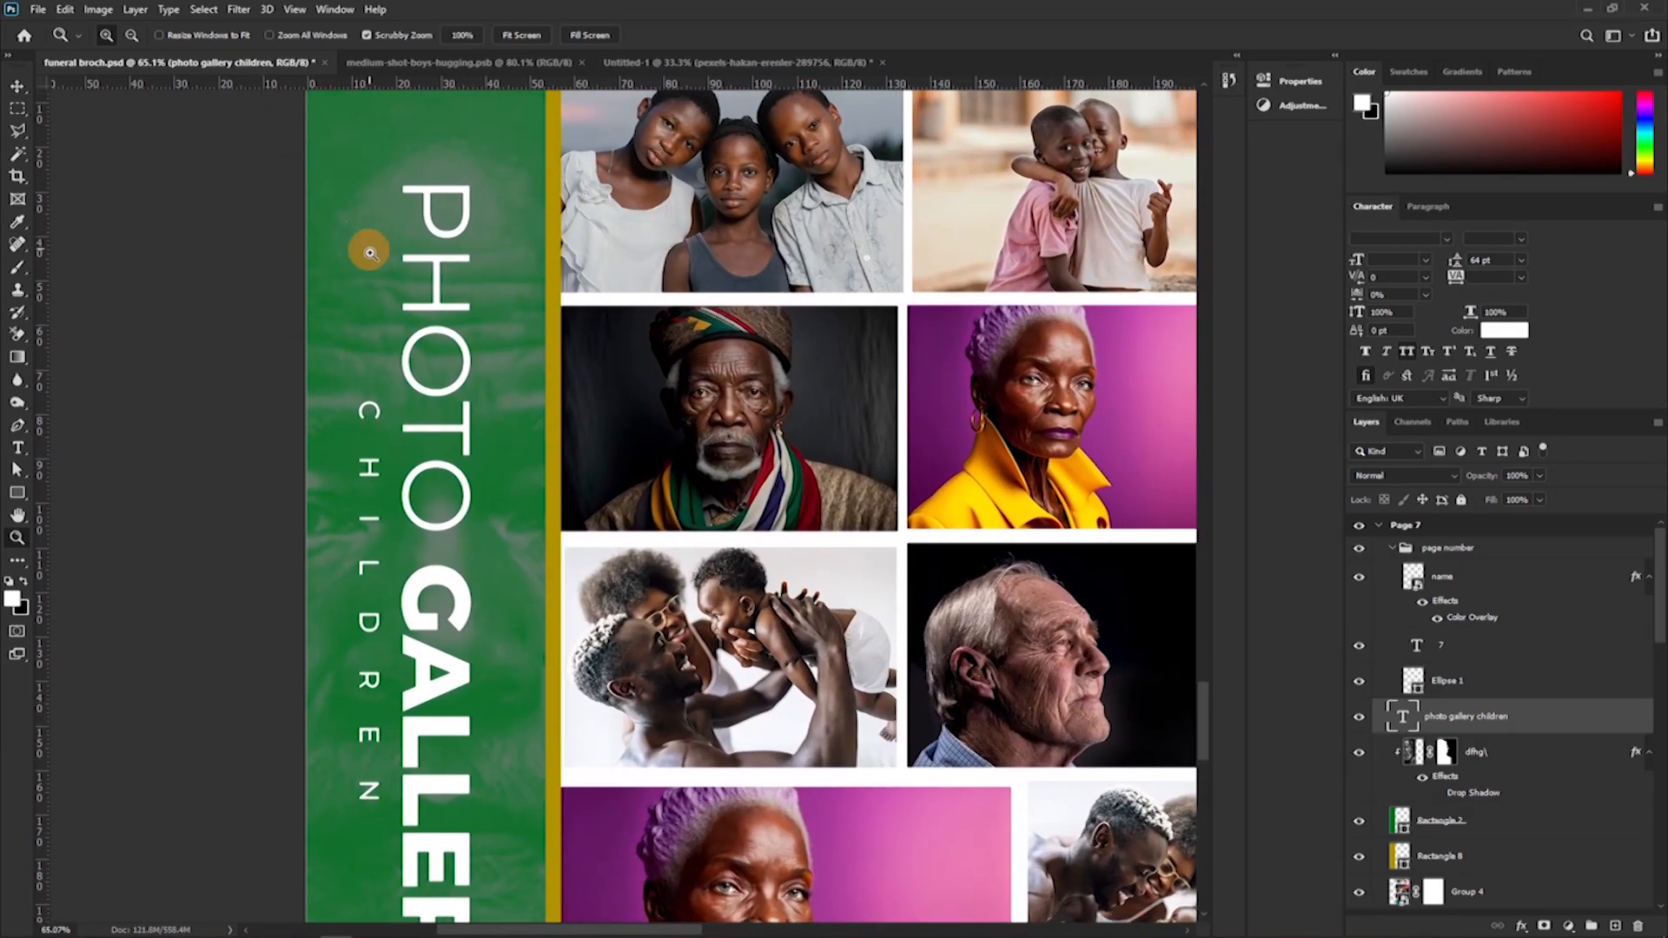
{"action": "scroll", "coordinate": [416, 556], "scroll_direction": "down", "scroll_amount": 5}
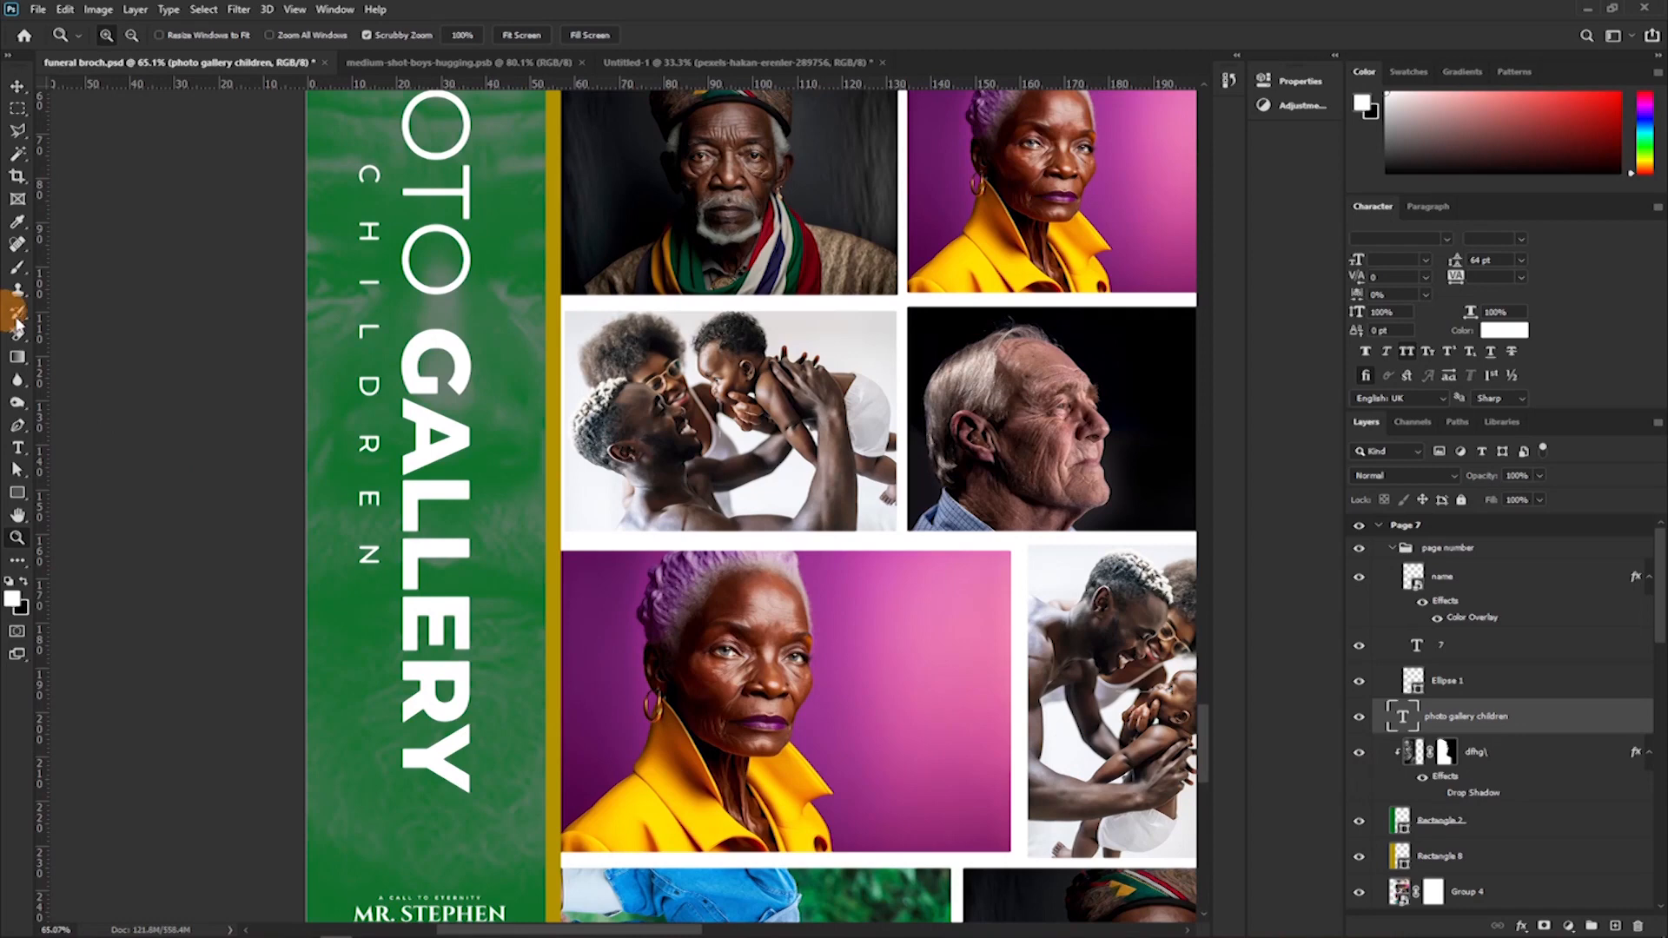
Try the face overlay on Page 7's green strip at 100% opacity, and undo the change.
{"action": "key", "text": "v"}
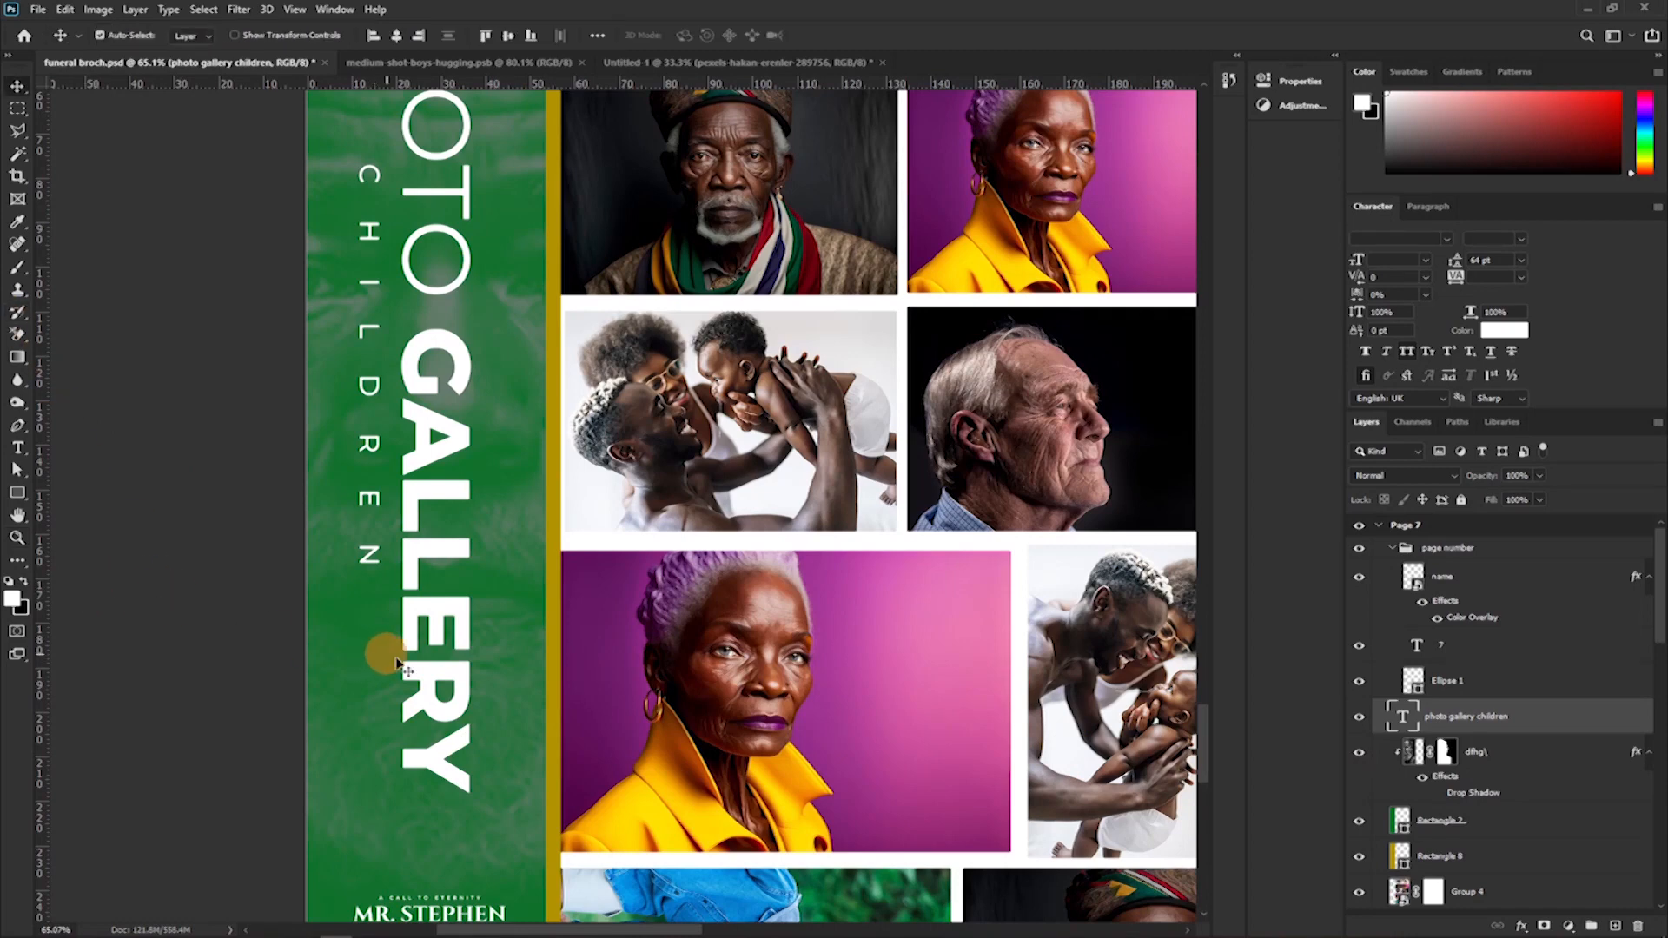
{"action": "left_click", "coordinate": [1455, 747]}
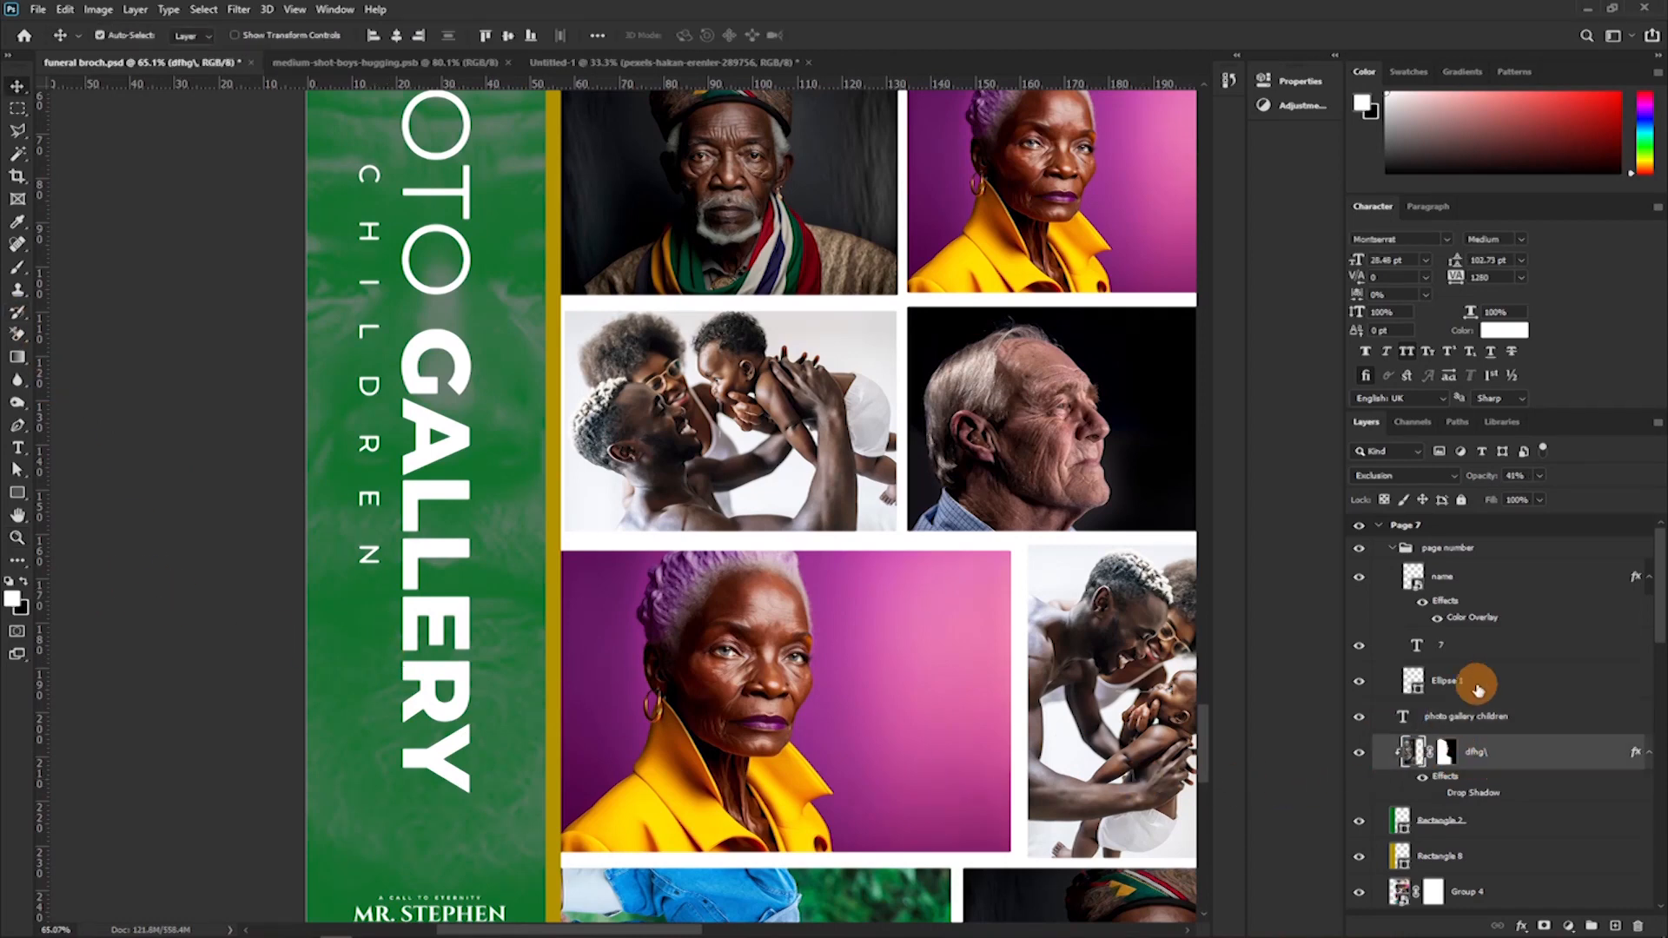
{"action": "left_click_drag", "start_coordinate": [1481, 484], "coordinate": [1567, 482]}
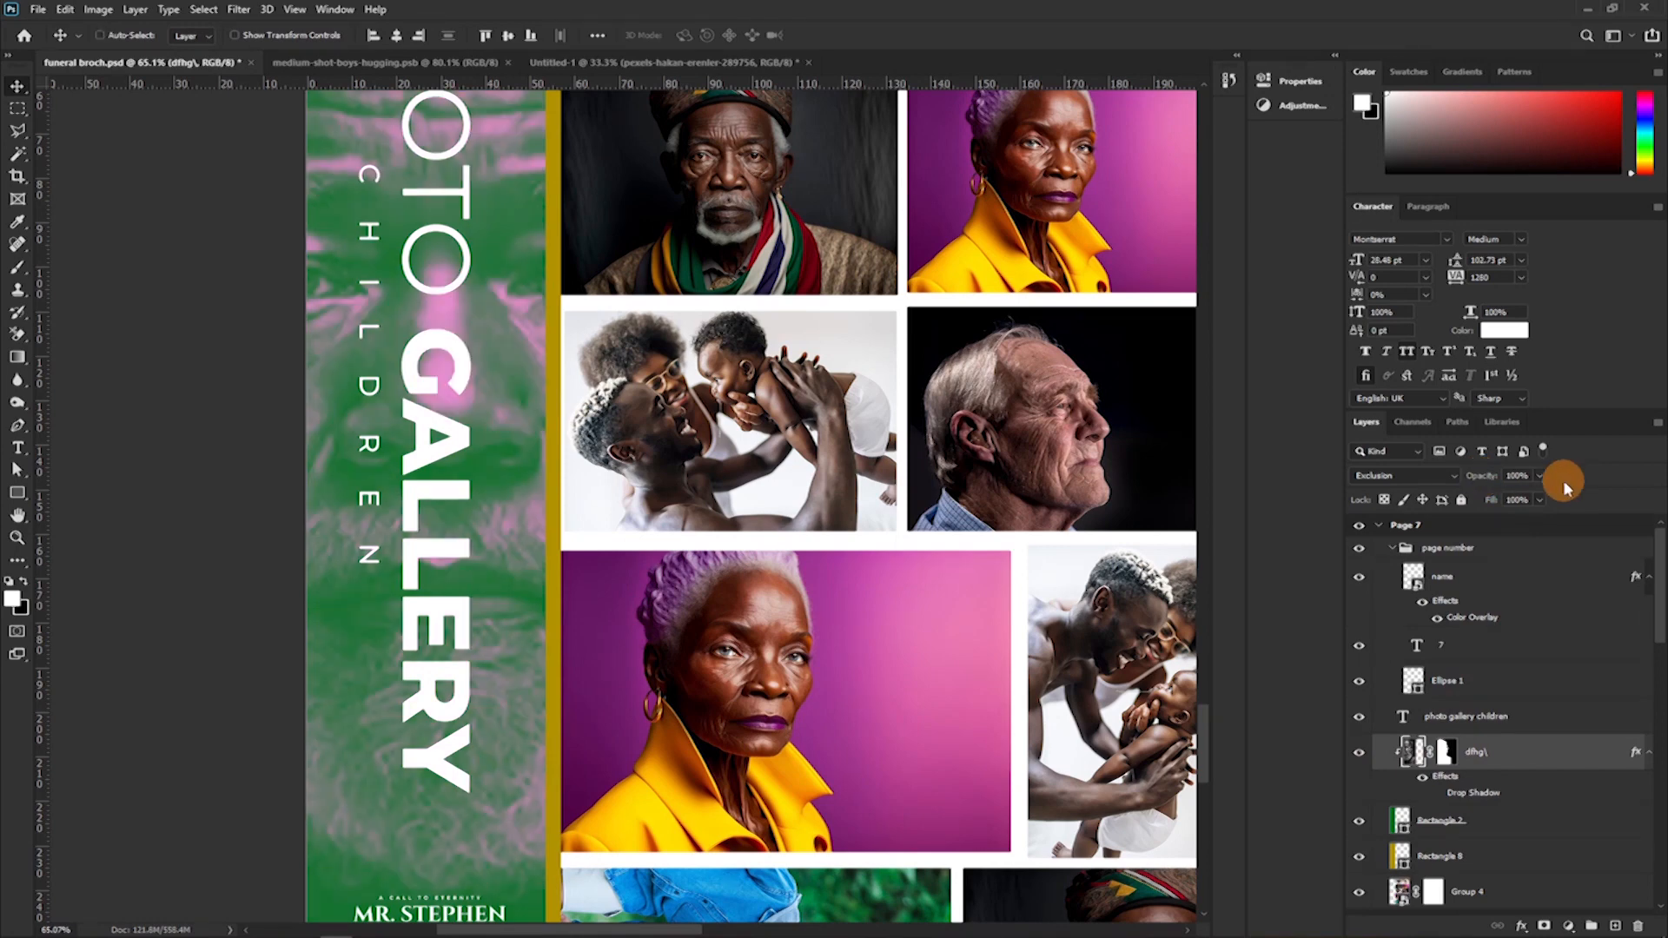
{"action": "key", "text": "ctrl+z"}
Add a blank artboard to the right of Page 7 and name it Page 8.
{"action": "left_click_drag", "start_coordinate": [929, 537], "coordinate": [747, 587]}
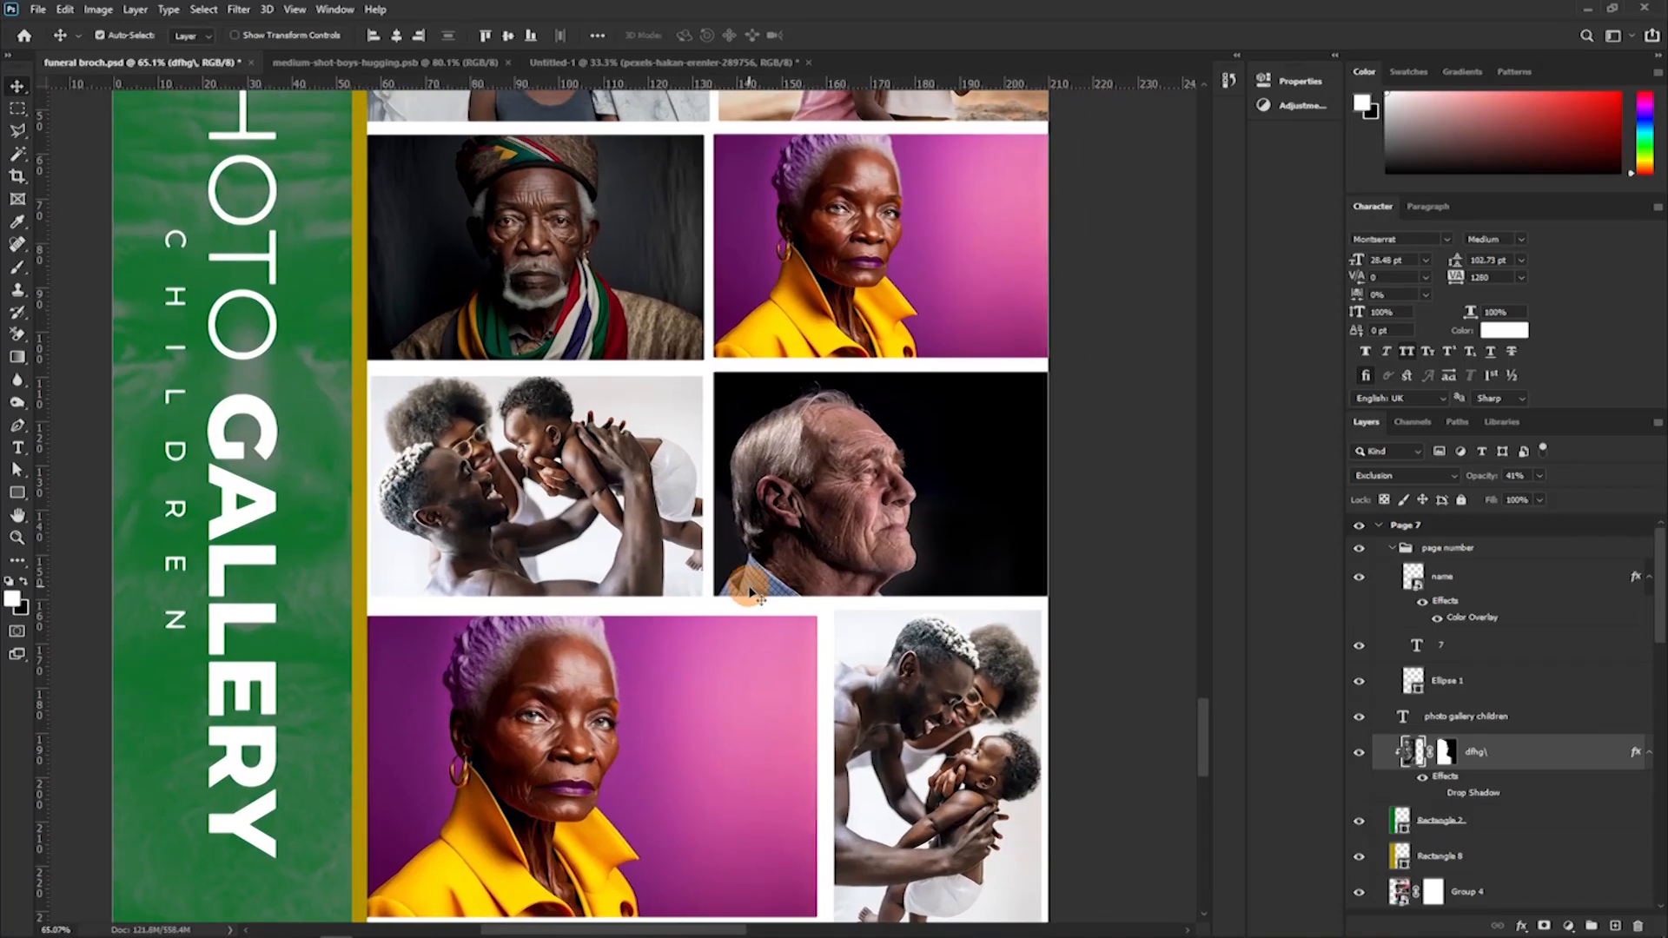
{"action": "key", "text": "ctrl+minus"}
{"action": "key", "text": "ctrl+minus"}
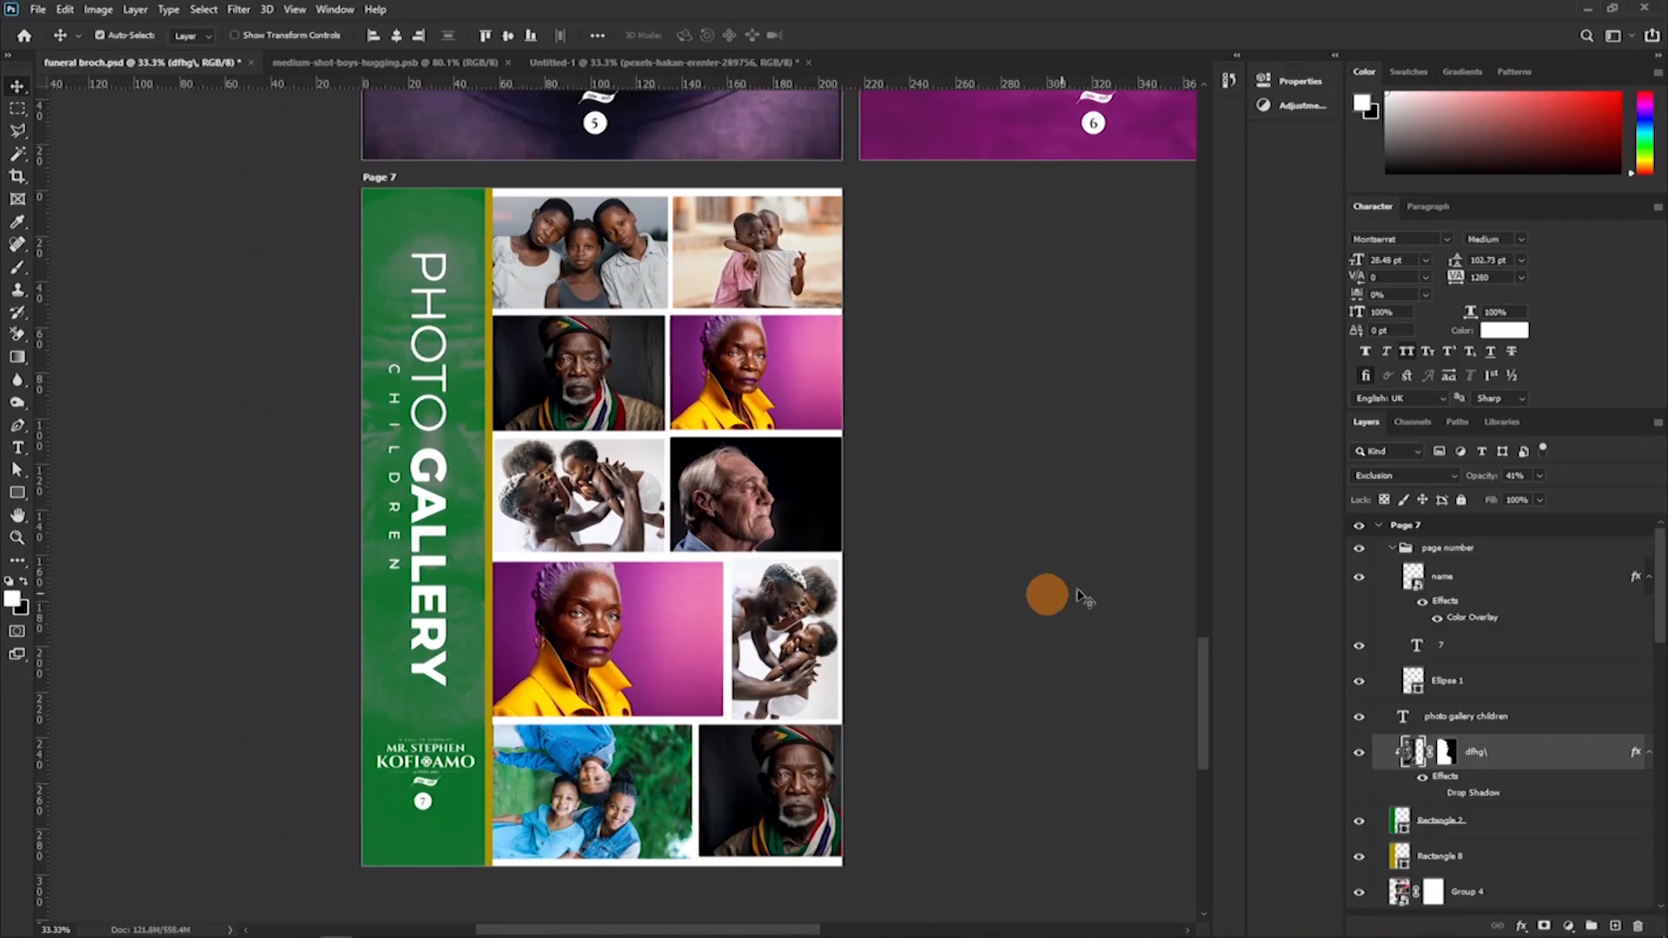
{"action": "left_click", "coordinate": [379, 177]}
{"action": "left_click", "coordinate": [882, 527]}
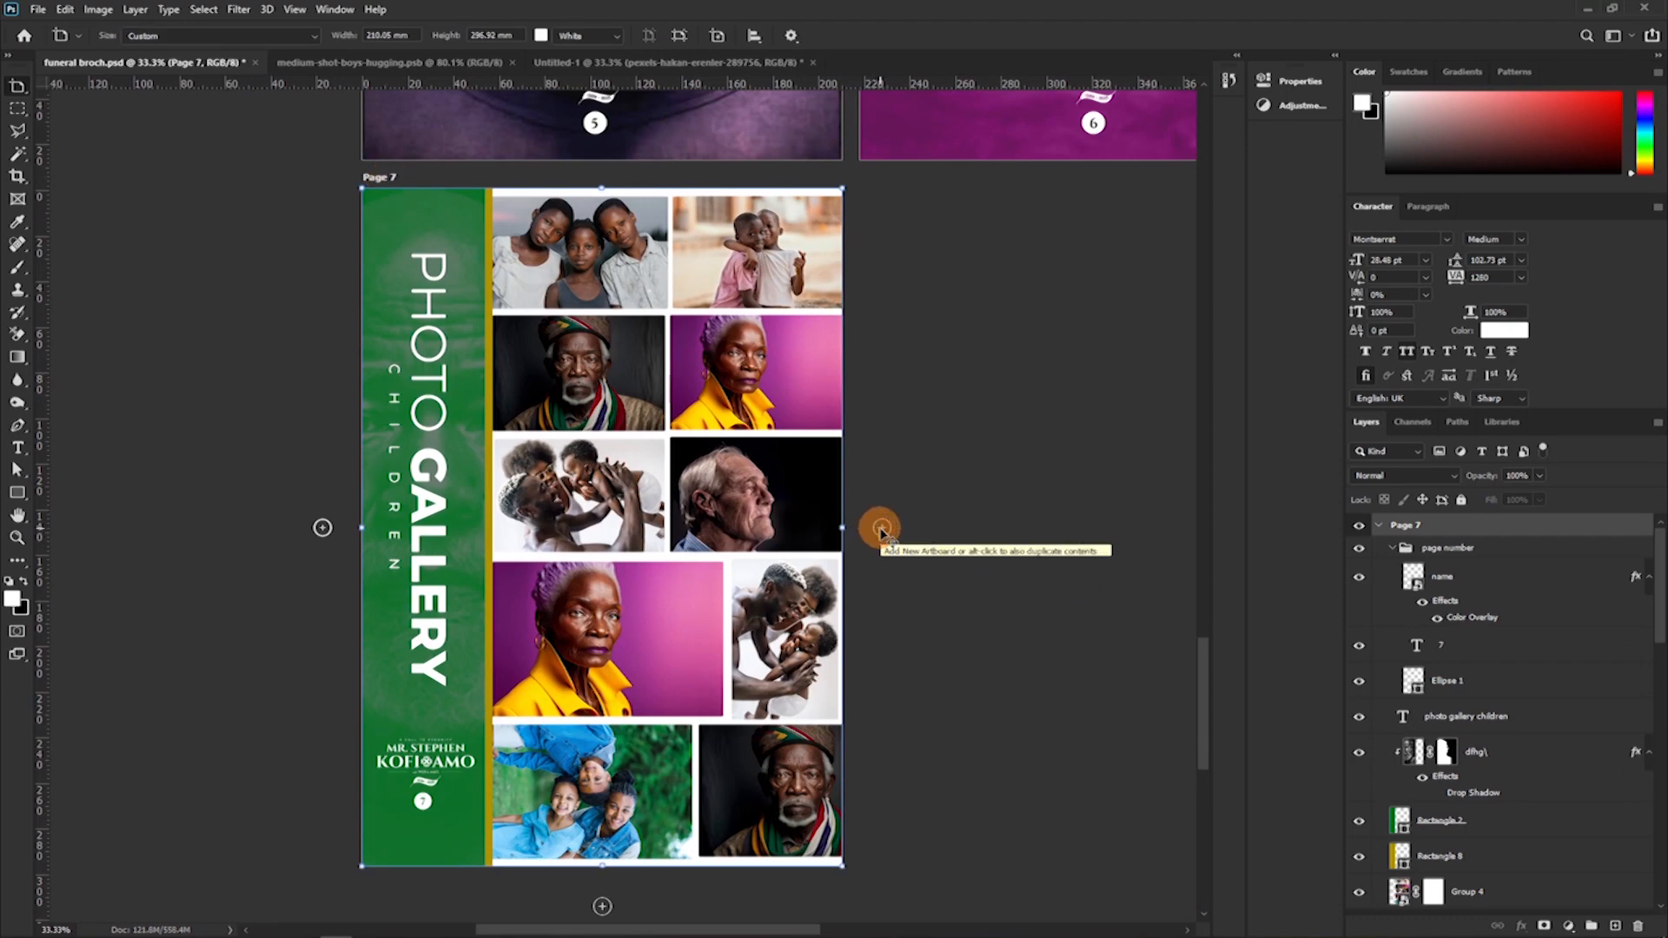
{"action": "left_click", "coordinate": [880, 527]}
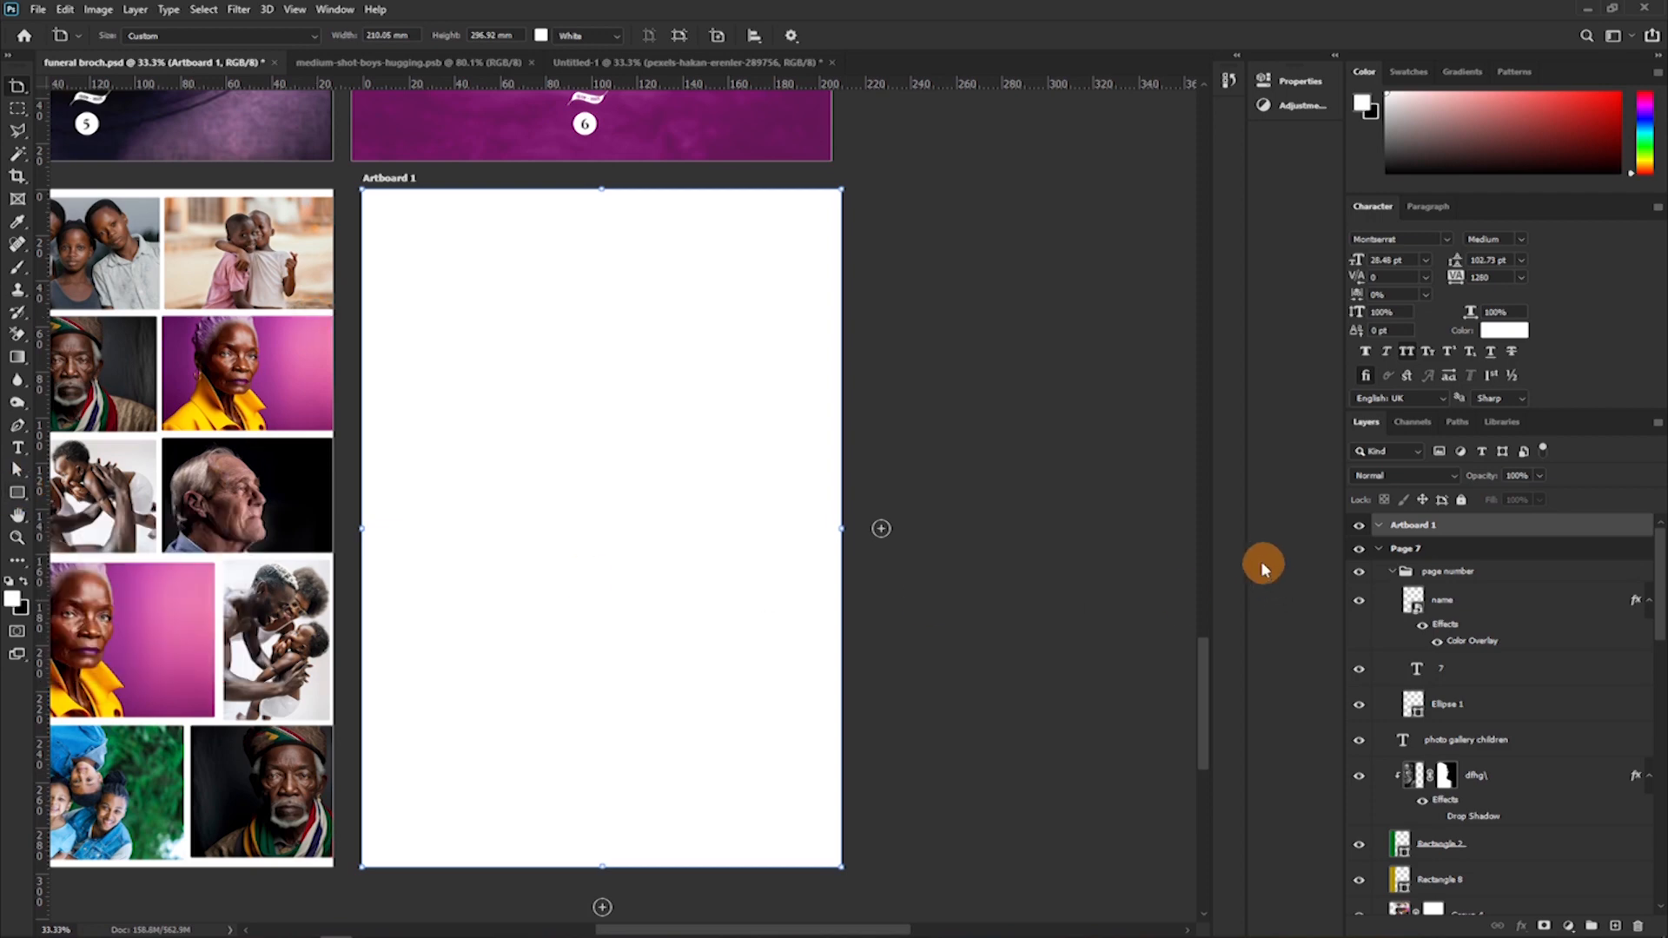
{"action": "double_click", "coordinate": [1414, 527]}
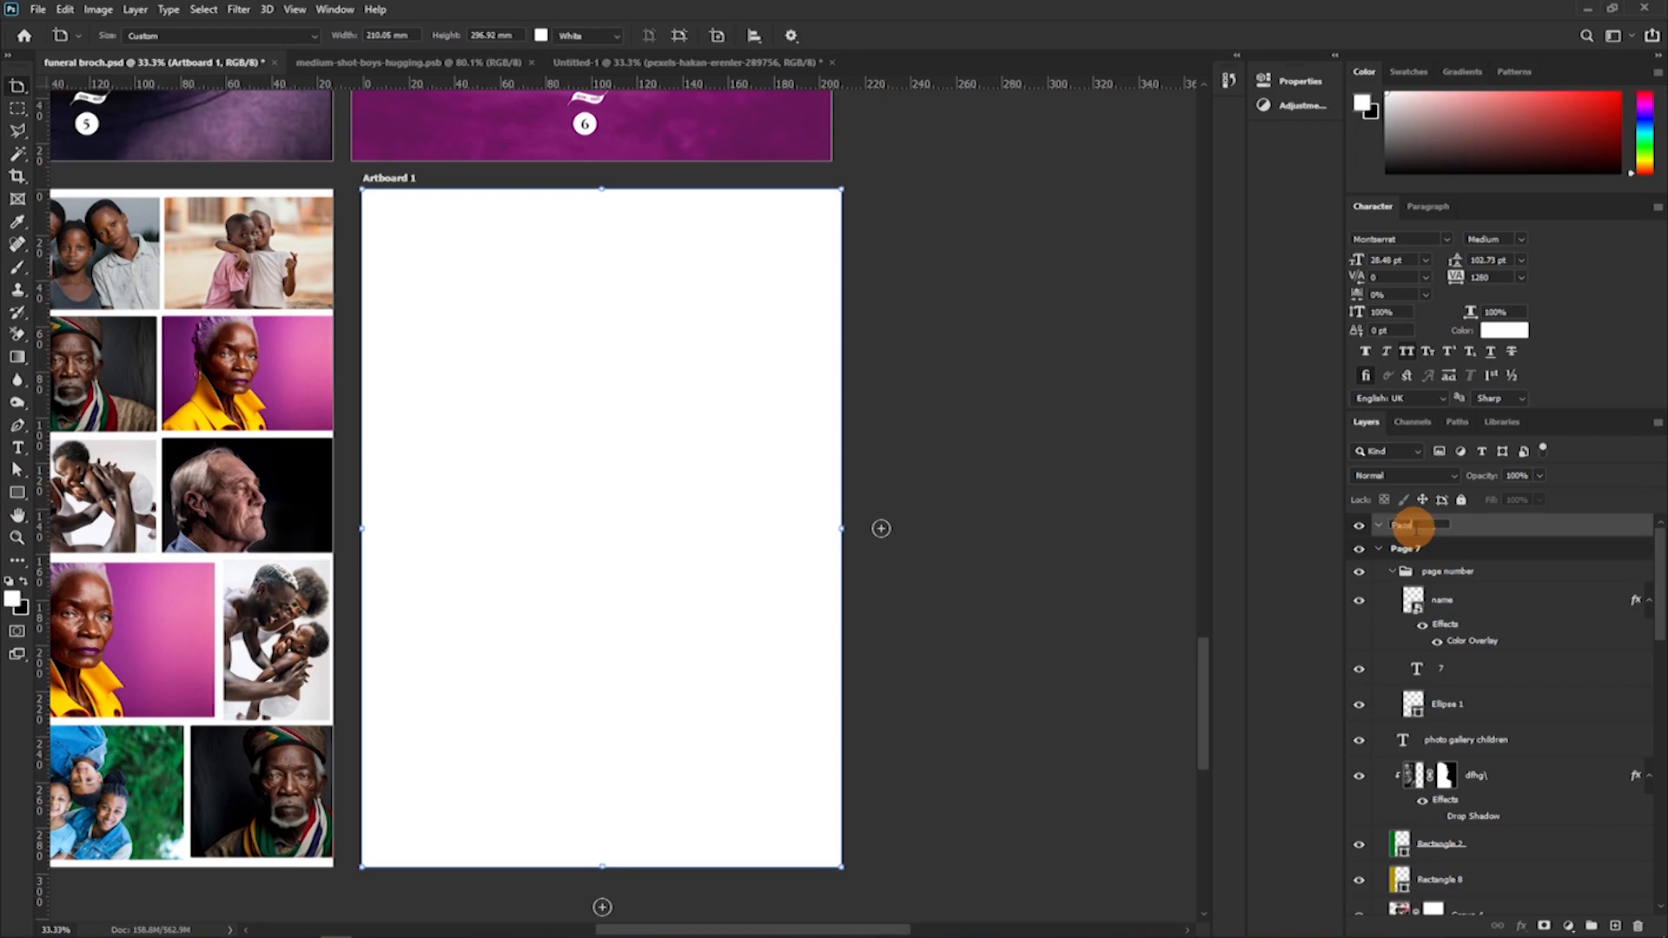
{"action": "type", "text": "Page 8"}
{"action": "key", "text": "Return"}
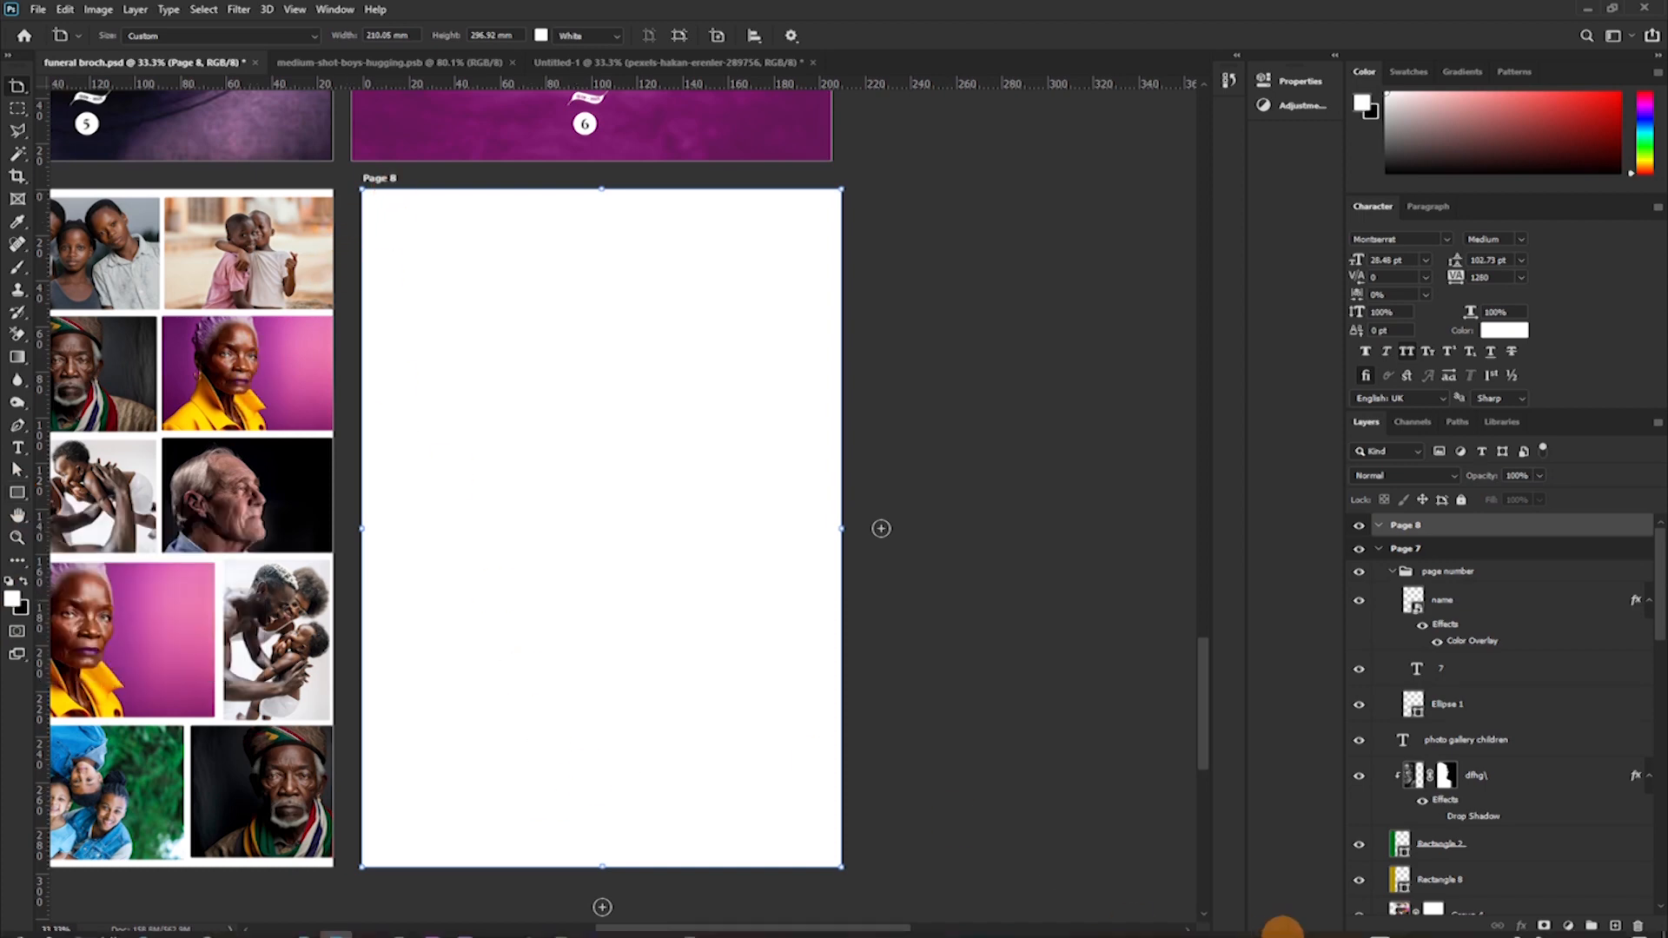
Add a black (000000) solid colour fill layer as Page 8's background.
{"action": "left_click", "coordinate": [1569, 925]}
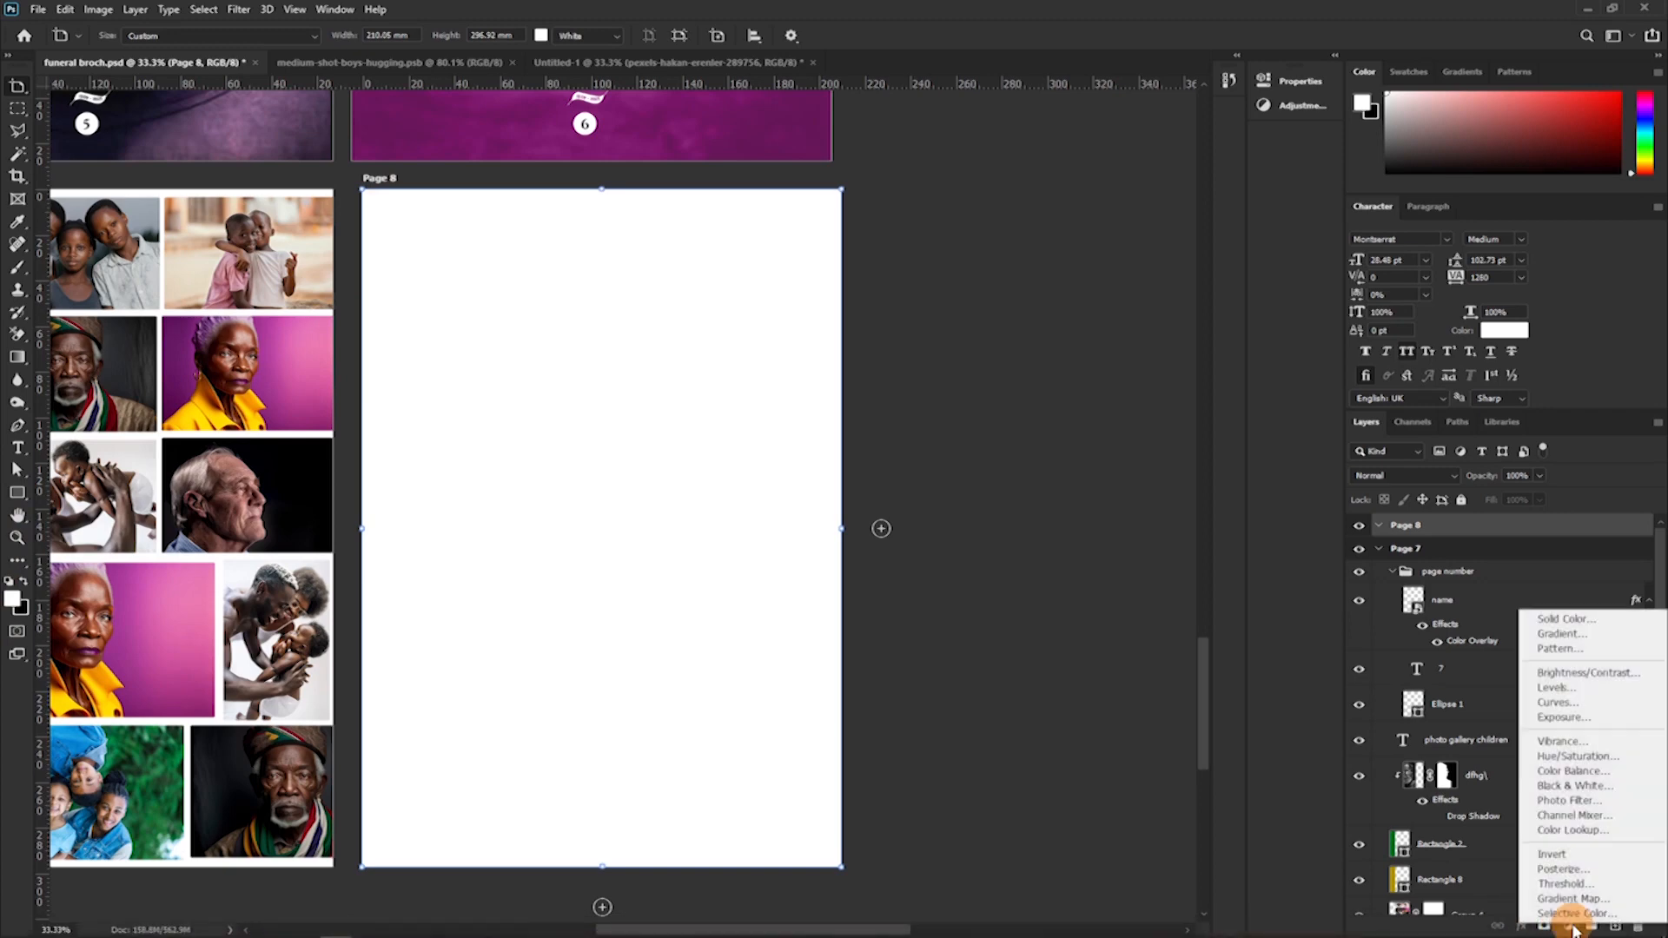
{"action": "left_click", "coordinate": [1564, 619]}
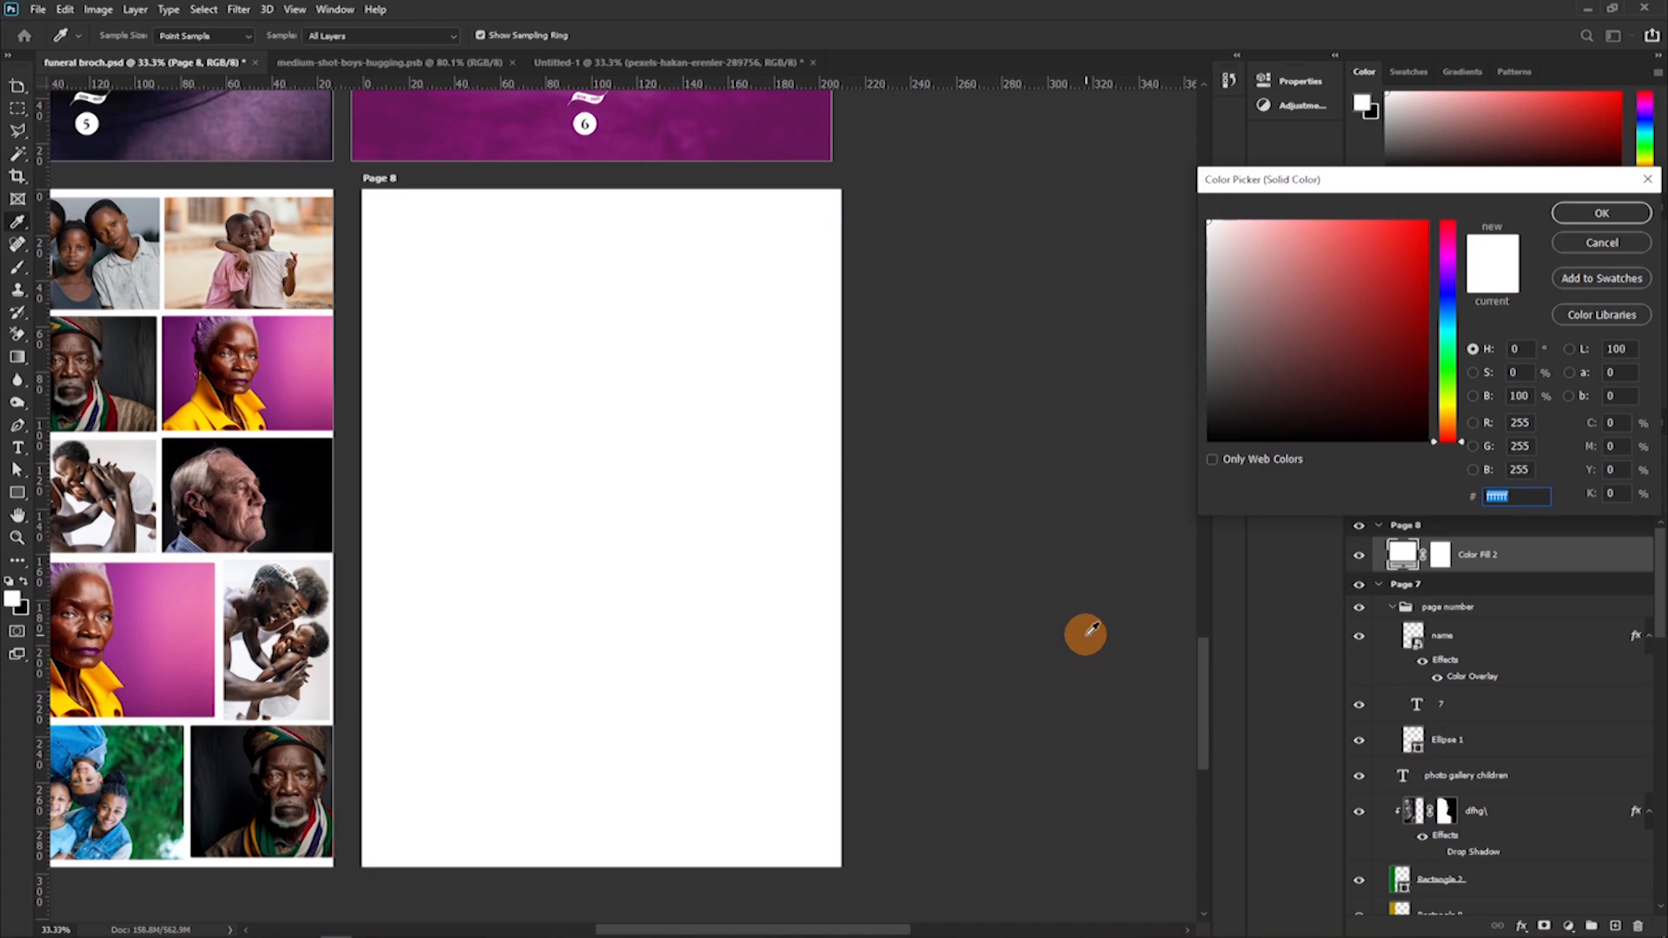
{"action": "left_click_drag", "start_coordinate": [1259, 354], "coordinate": [1098, 477]}
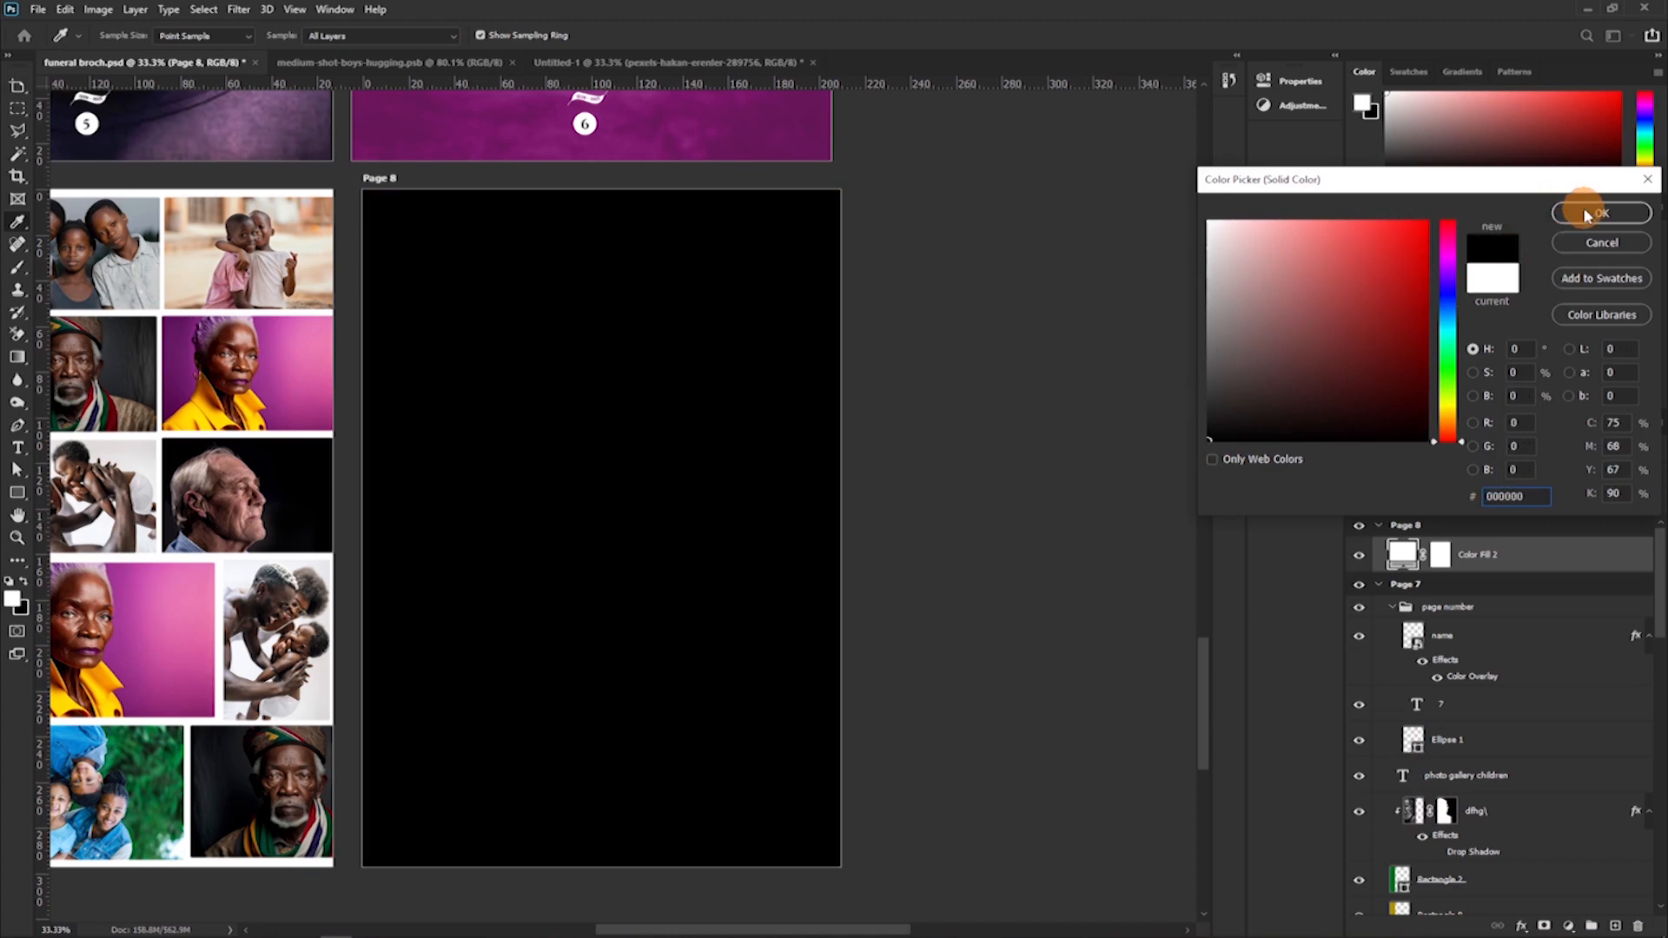
{"action": "left_click", "coordinate": [1583, 212]}
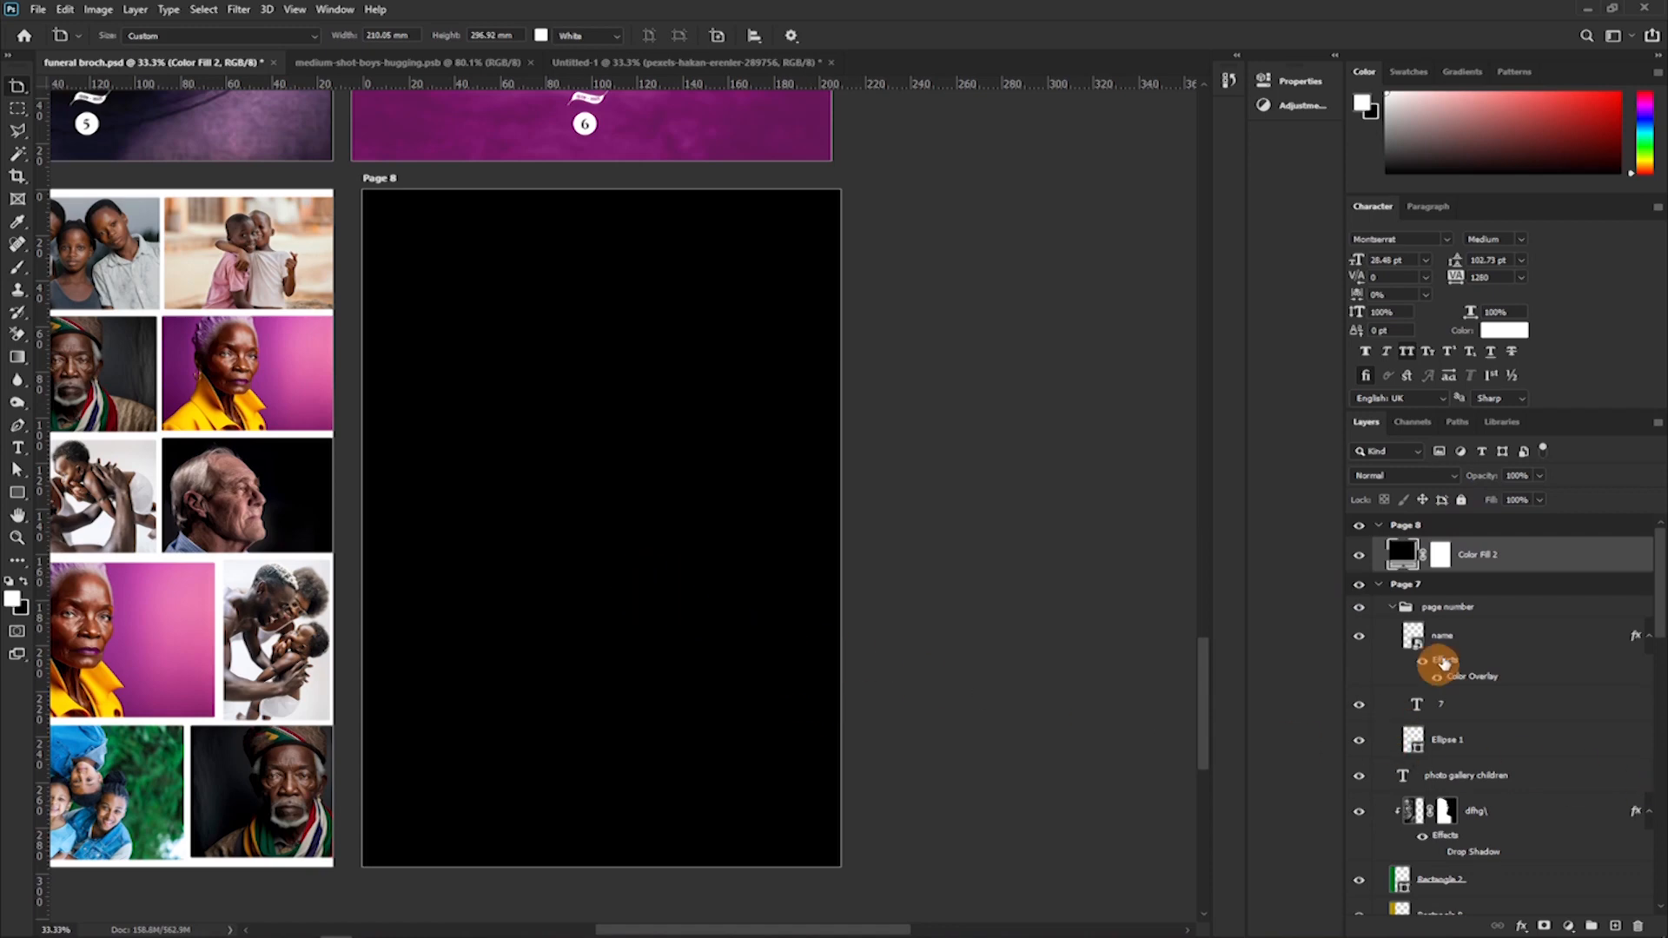
Copy Page 7's face overlay onto Page 8 above the black fill, centre it, and set its opacity to 17%.
{"action": "left_click", "coordinate": [1469, 817]}
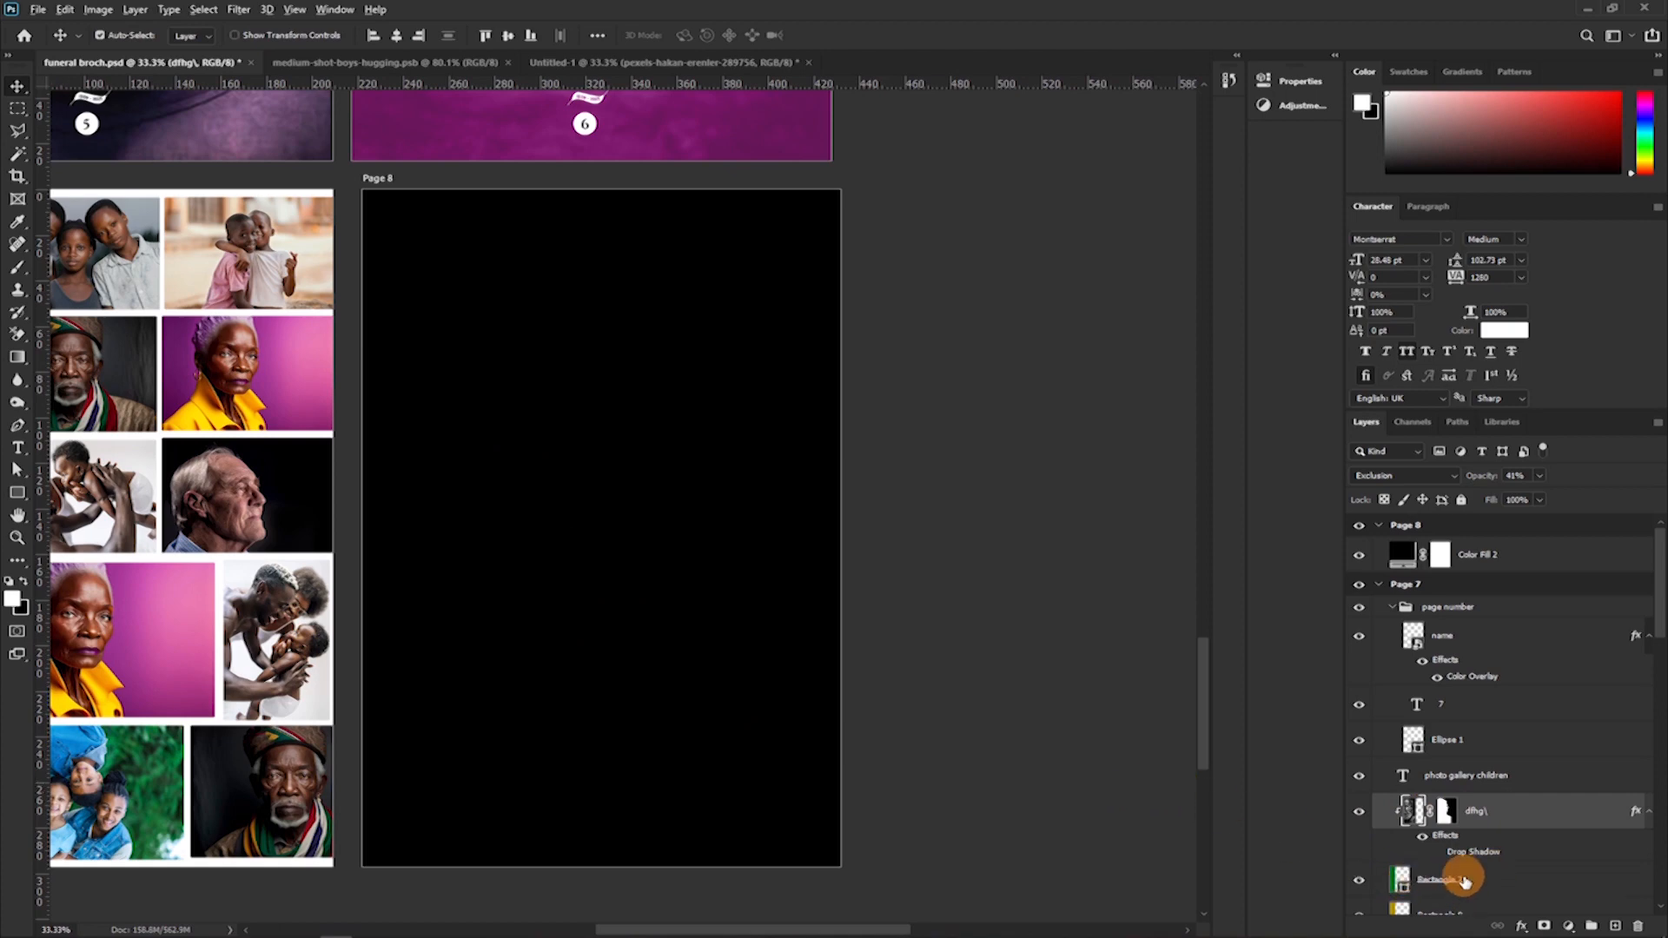
{"action": "left_click_drag", "start_coordinate": [1535, 810], "coordinate": [1476, 547]}
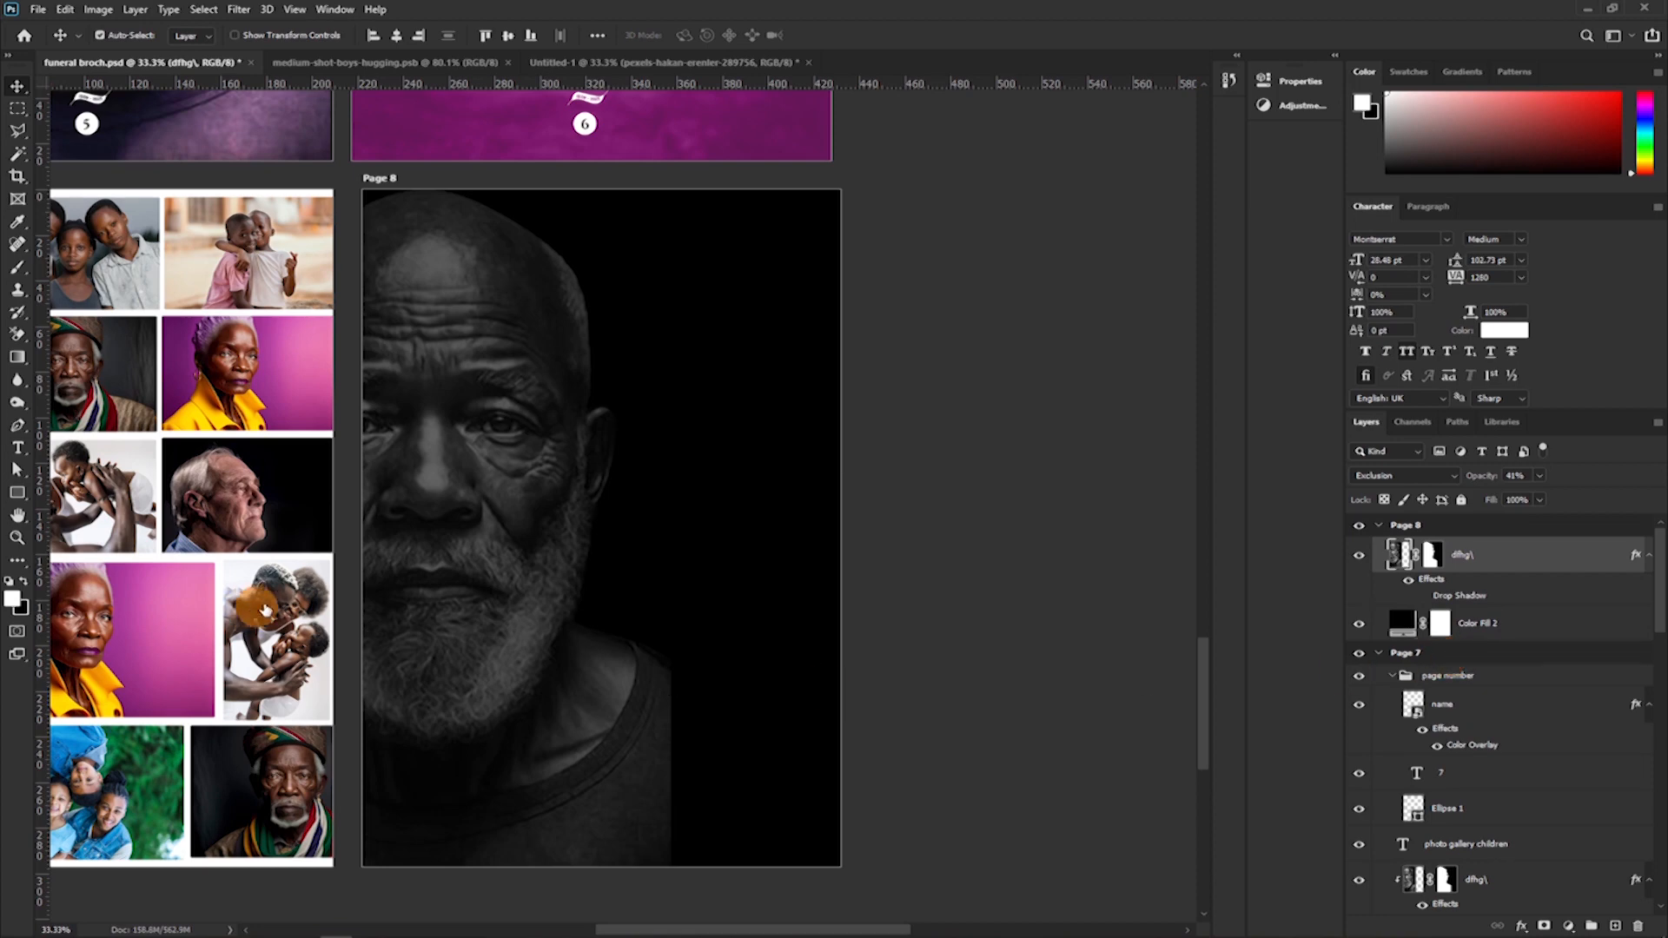
{"action": "left_click_drag", "start_coordinate": [472, 522], "coordinate": [641, 521]}
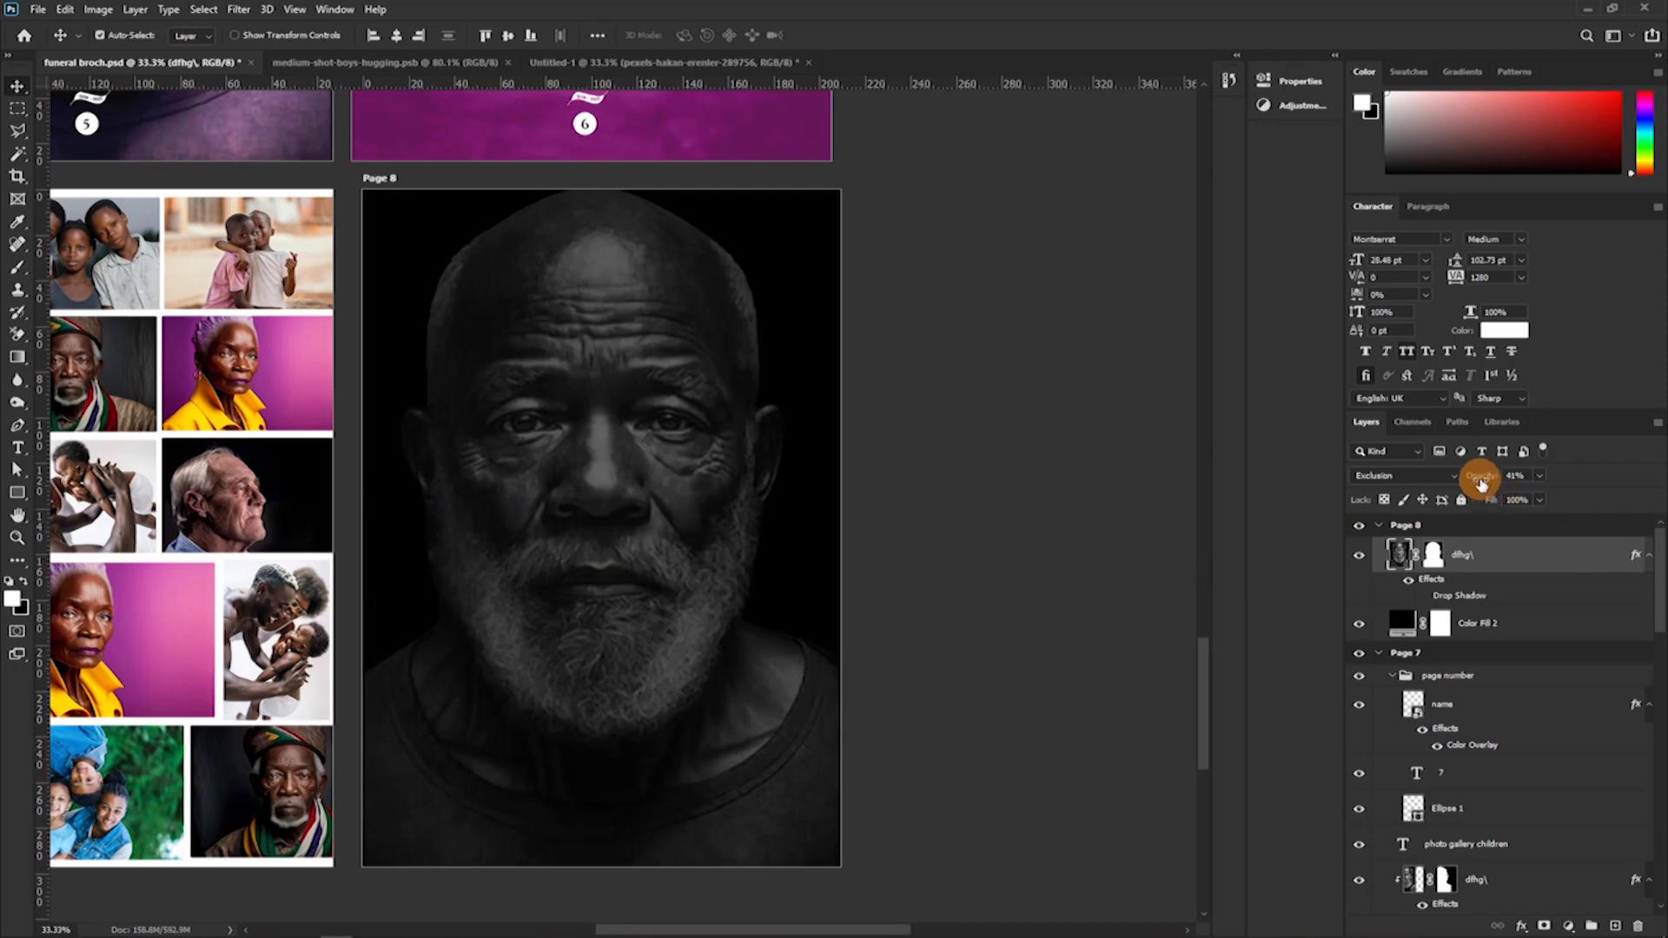
{"action": "left_click_drag", "start_coordinate": [1476, 480], "coordinate": [1459, 485]}
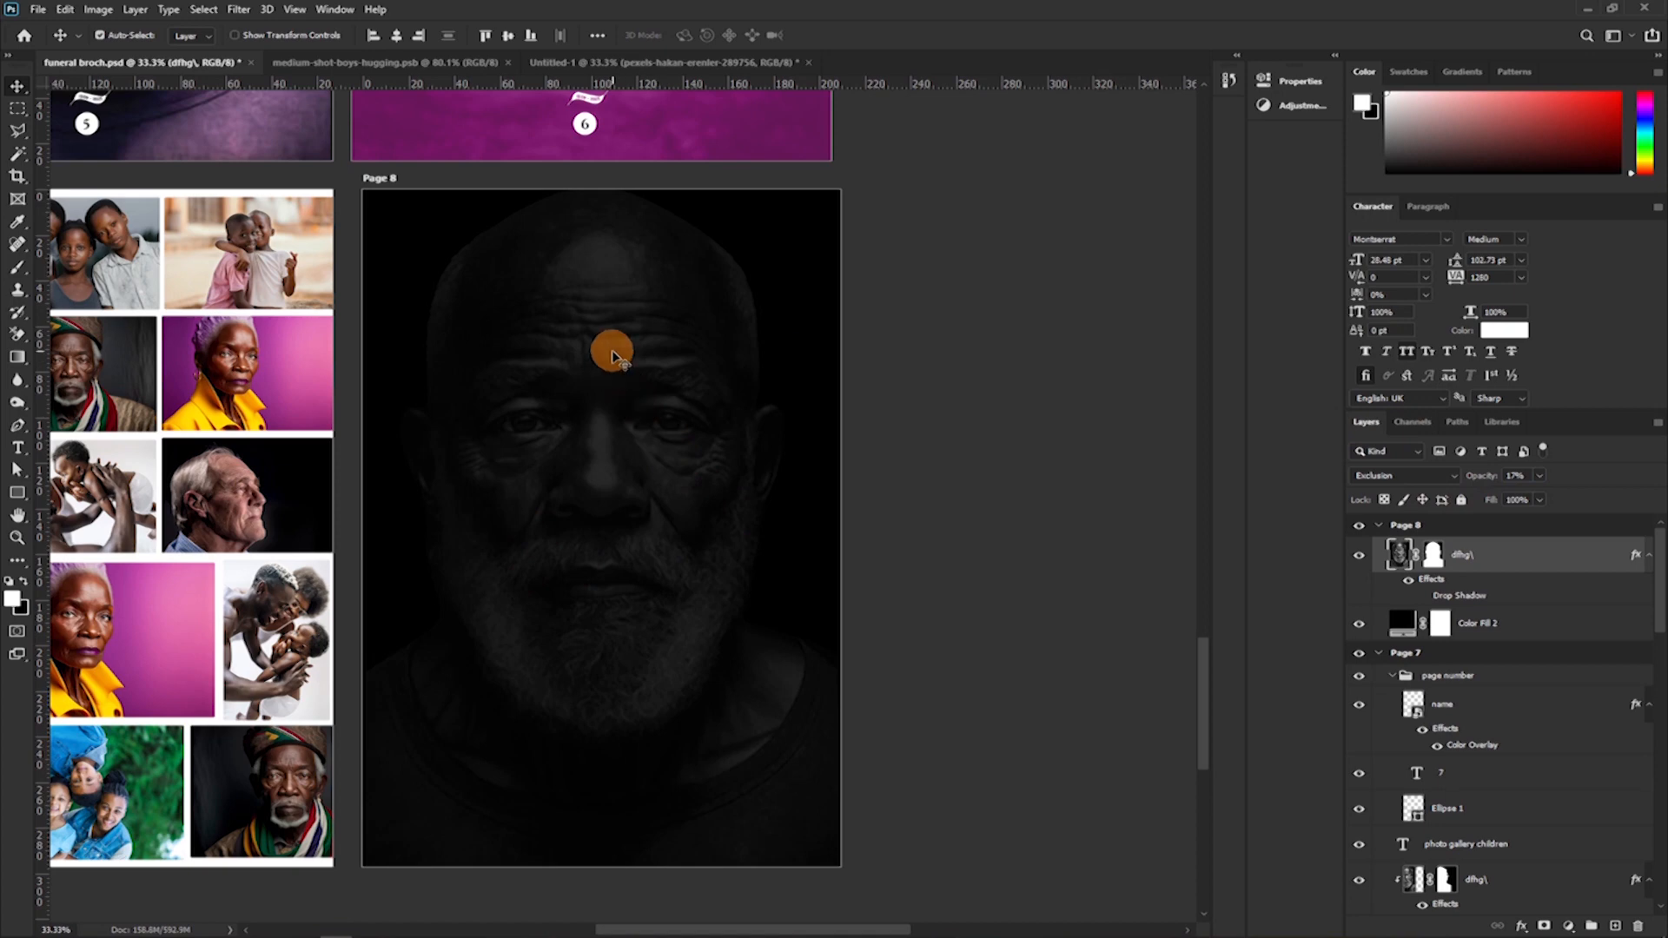
Bring the candle photo from the Untitled-1 document onto Page 8, above the dark portrait.
{"action": "left_click", "coordinate": [600, 62]}
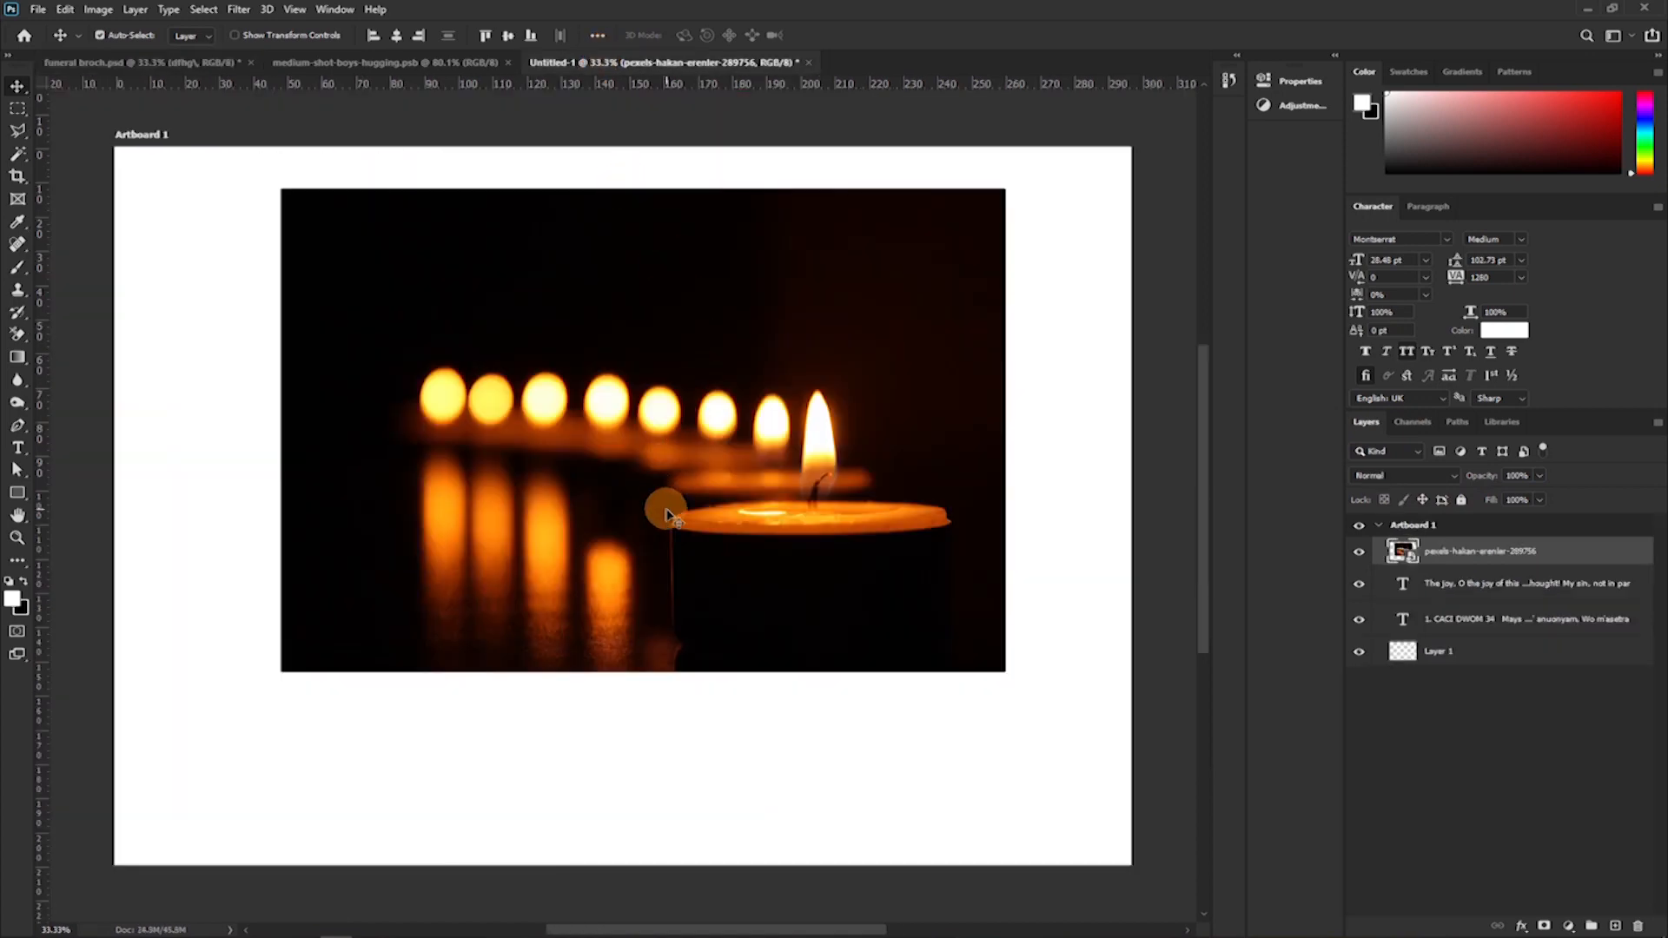
{"action": "left_click_drag", "start_coordinate": [757, 453], "coordinate": [590, 567]}
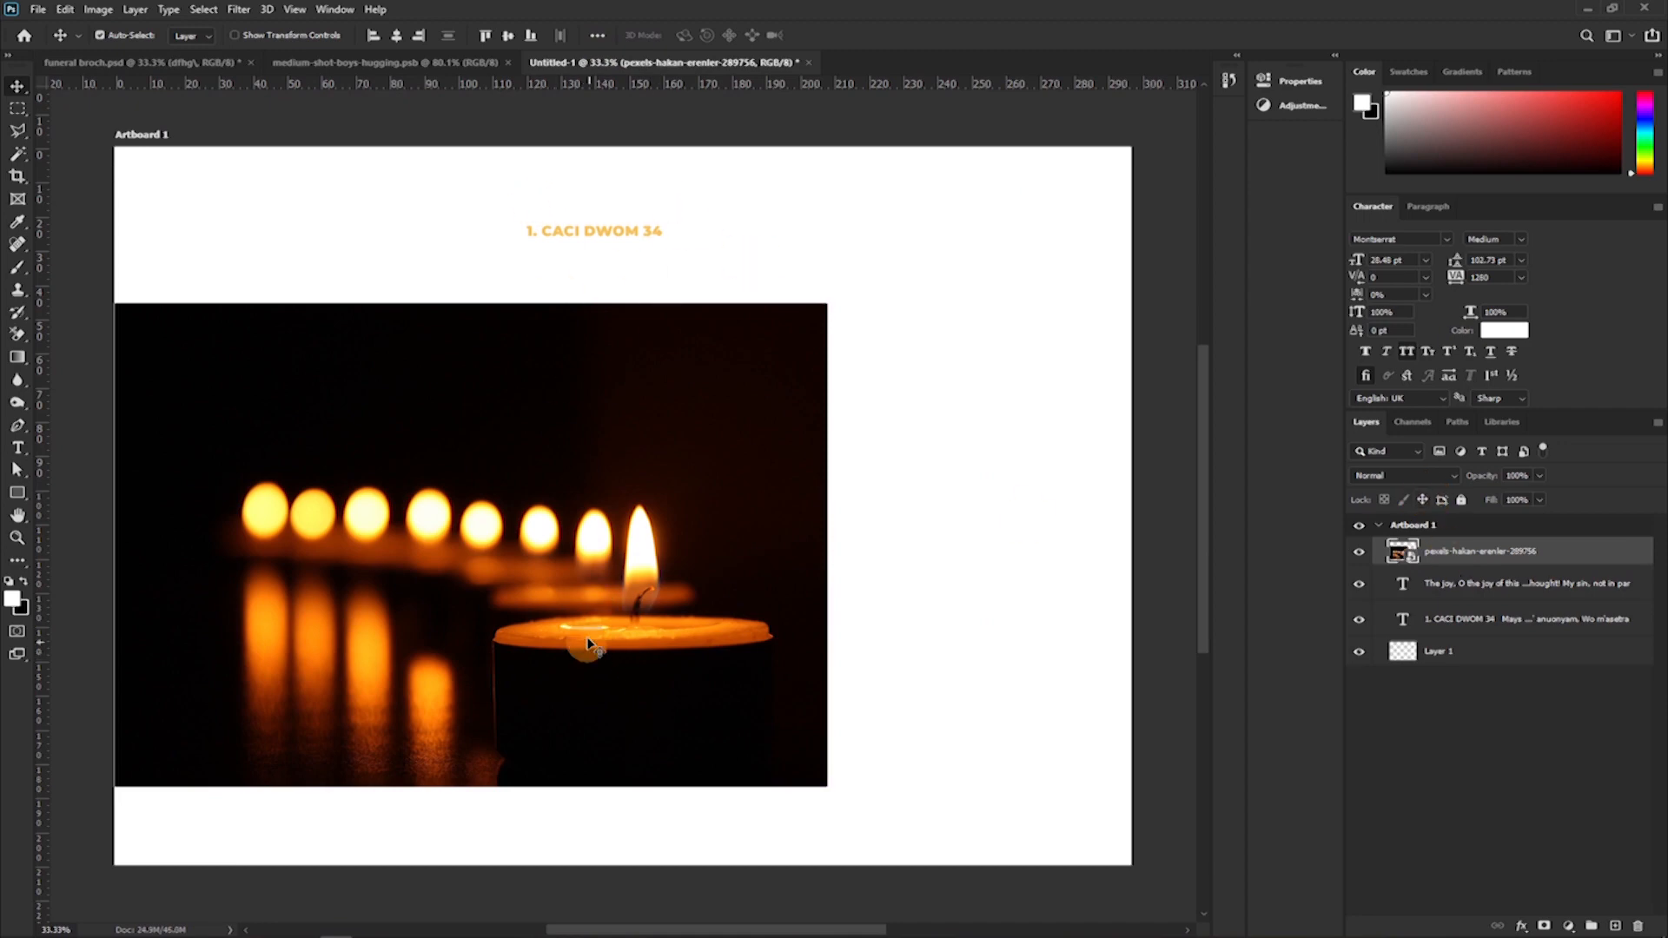
{"action": "left_click_drag", "start_coordinate": [544, 553], "coordinate": [677, 576]}
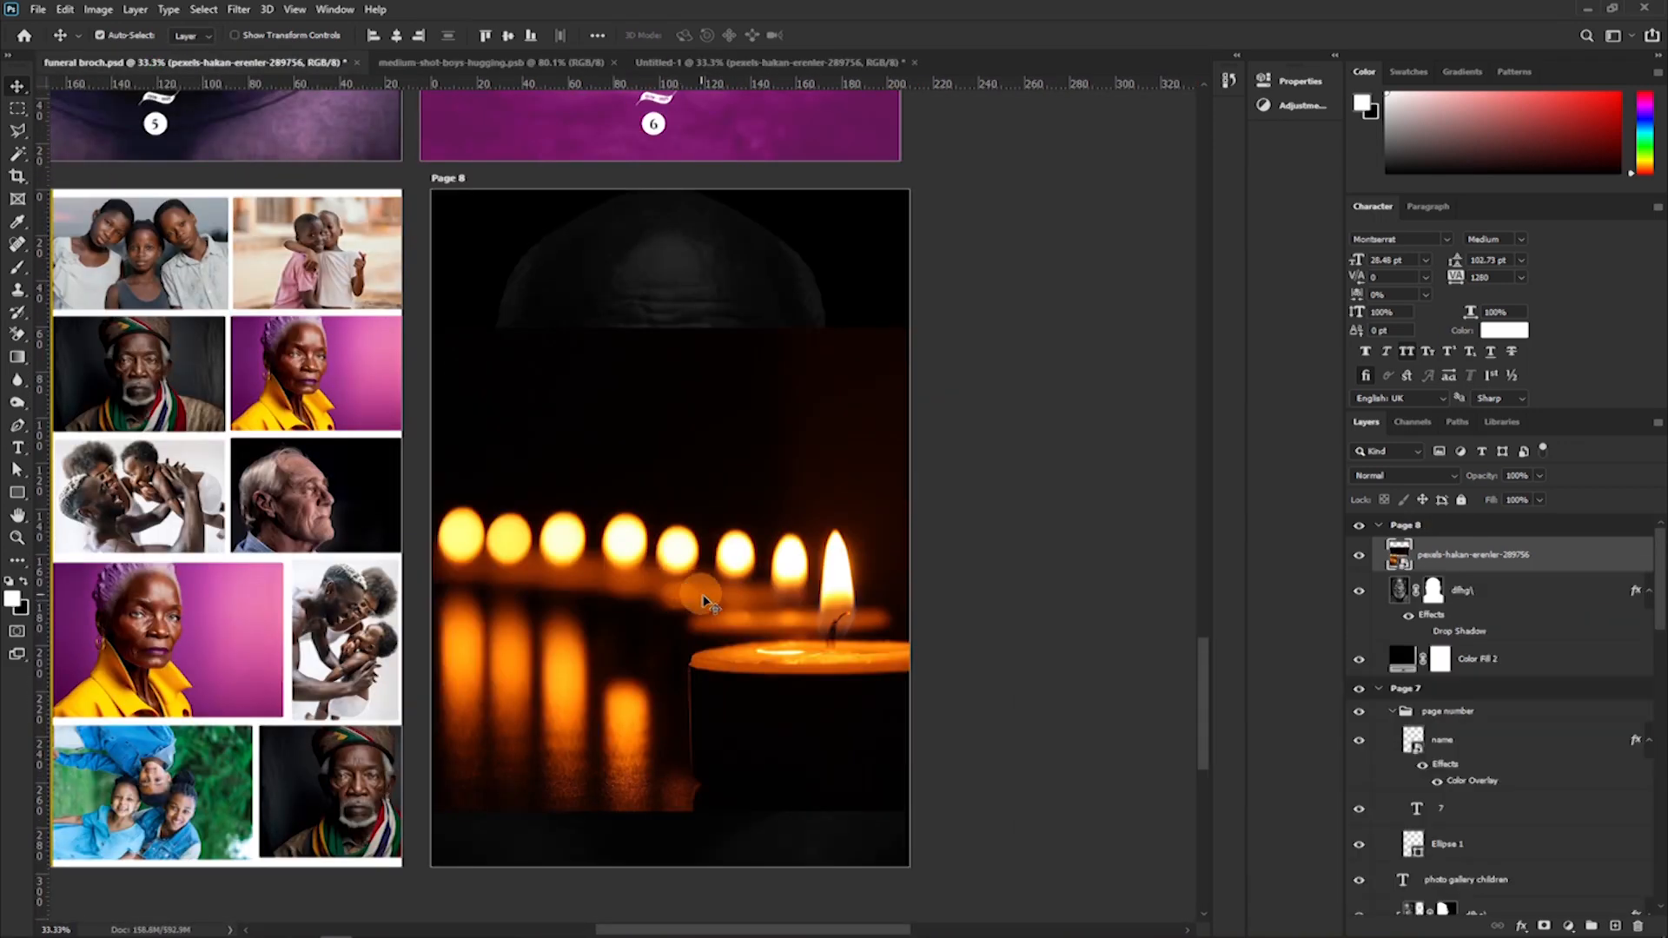
Scale the candle photo to about 12.57% and place it in Page 8's lower-right corner, flush with the right edge.
{"action": "key", "text": "ctrl+t"}
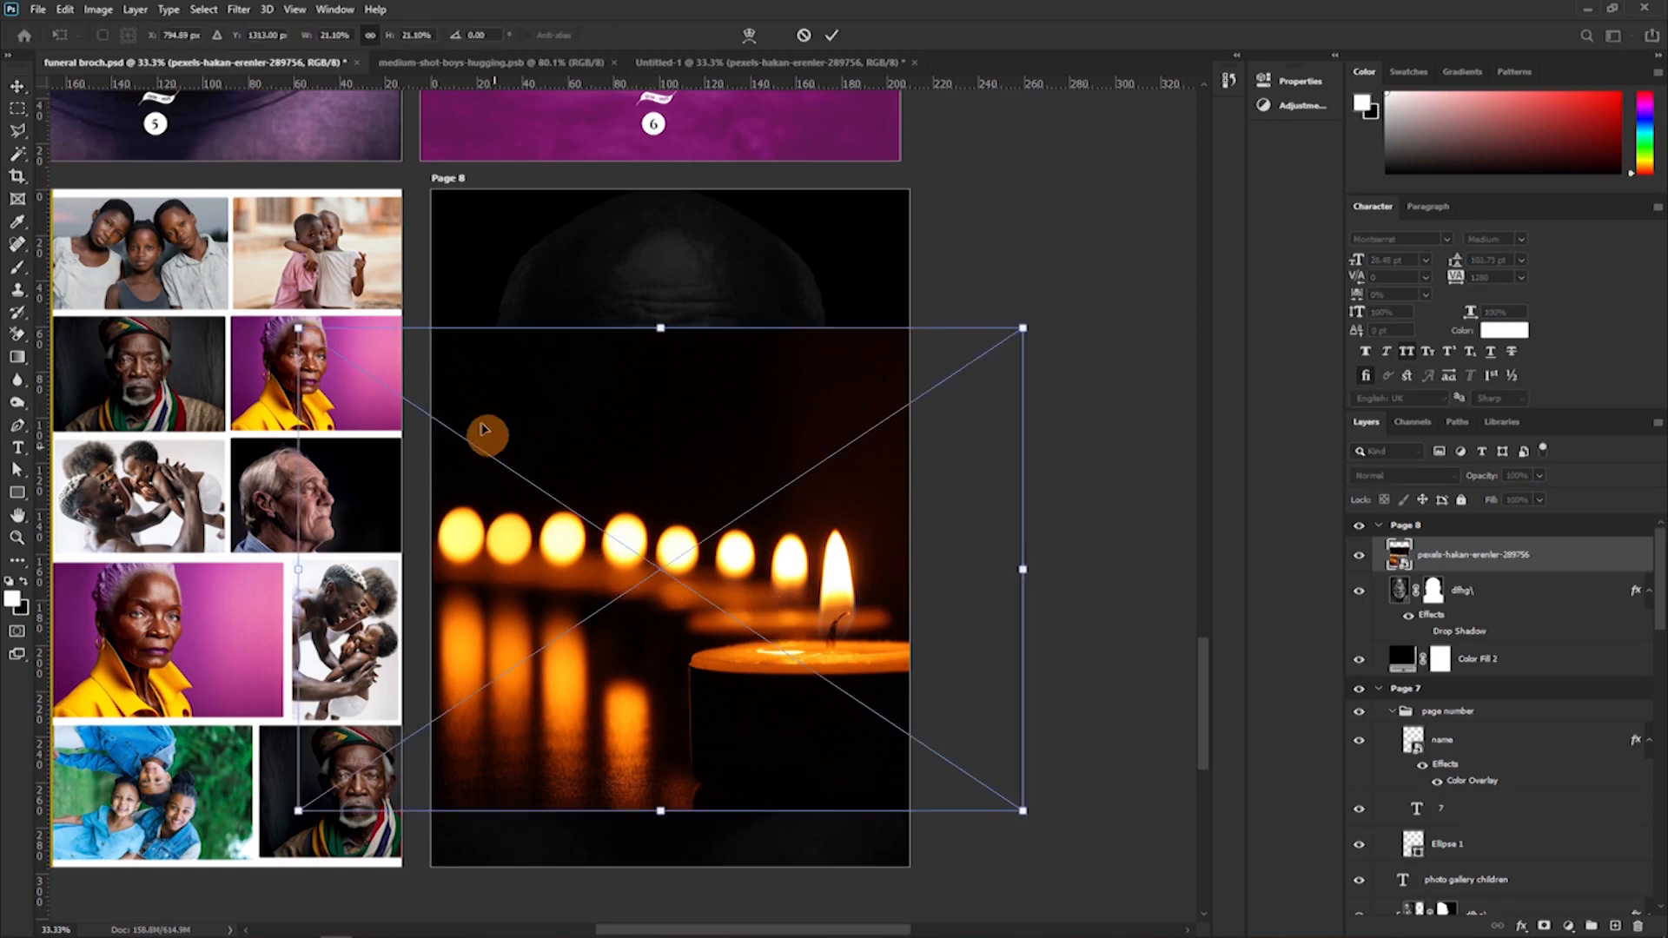
{"action": "left_click_drag", "start_coordinate": [297, 327], "coordinate": [644, 560]}
{"action": "left_click_drag", "start_coordinate": [784, 649], "coordinate": [768, 755]}
{"action": "left_click_drag", "start_coordinate": [944, 618], "coordinate": [903, 640]}
{"action": "left_click_drag", "start_coordinate": [802, 761], "coordinate": [831, 760]}
{"action": "left_click_drag", "start_coordinate": [763, 640], "coordinate": [752, 573]}
{"action": "key", "text": "Return"}
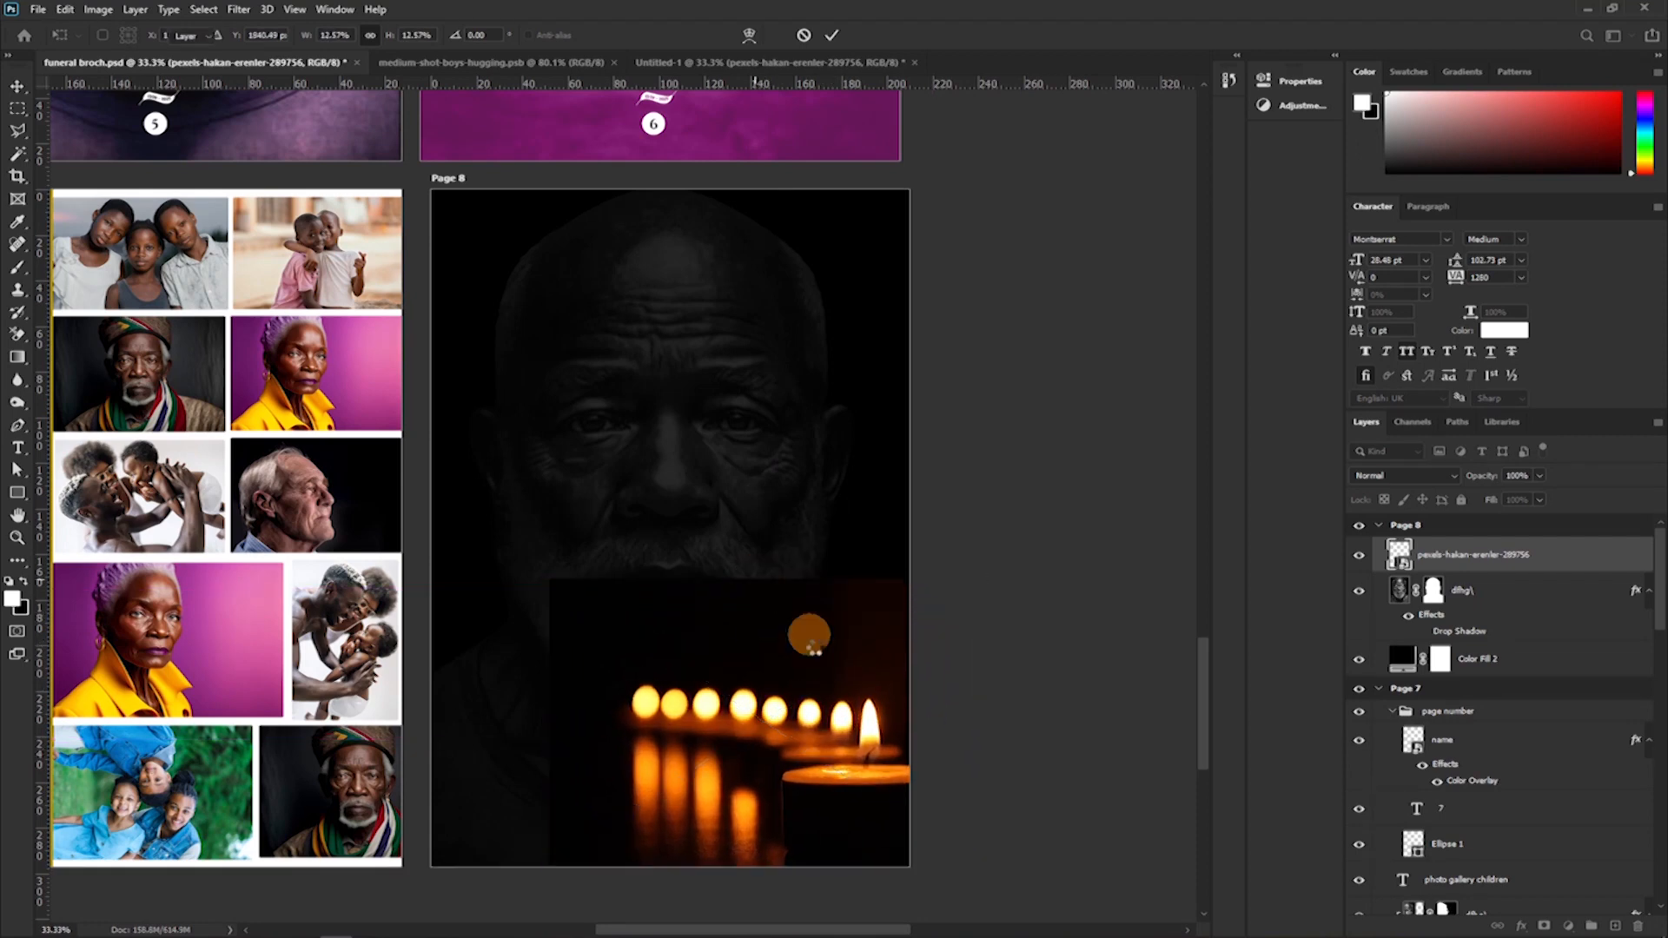
{"action": "mouse_move", "coordinate": [835, 719]}
{"action": "left_mouse_down"}
{"action": "mouse_move", "coordinate": [814, 706]}
{"action": "mouse_move", "coordinate": [807, 721]}
{"action": "left_mouse_up"}
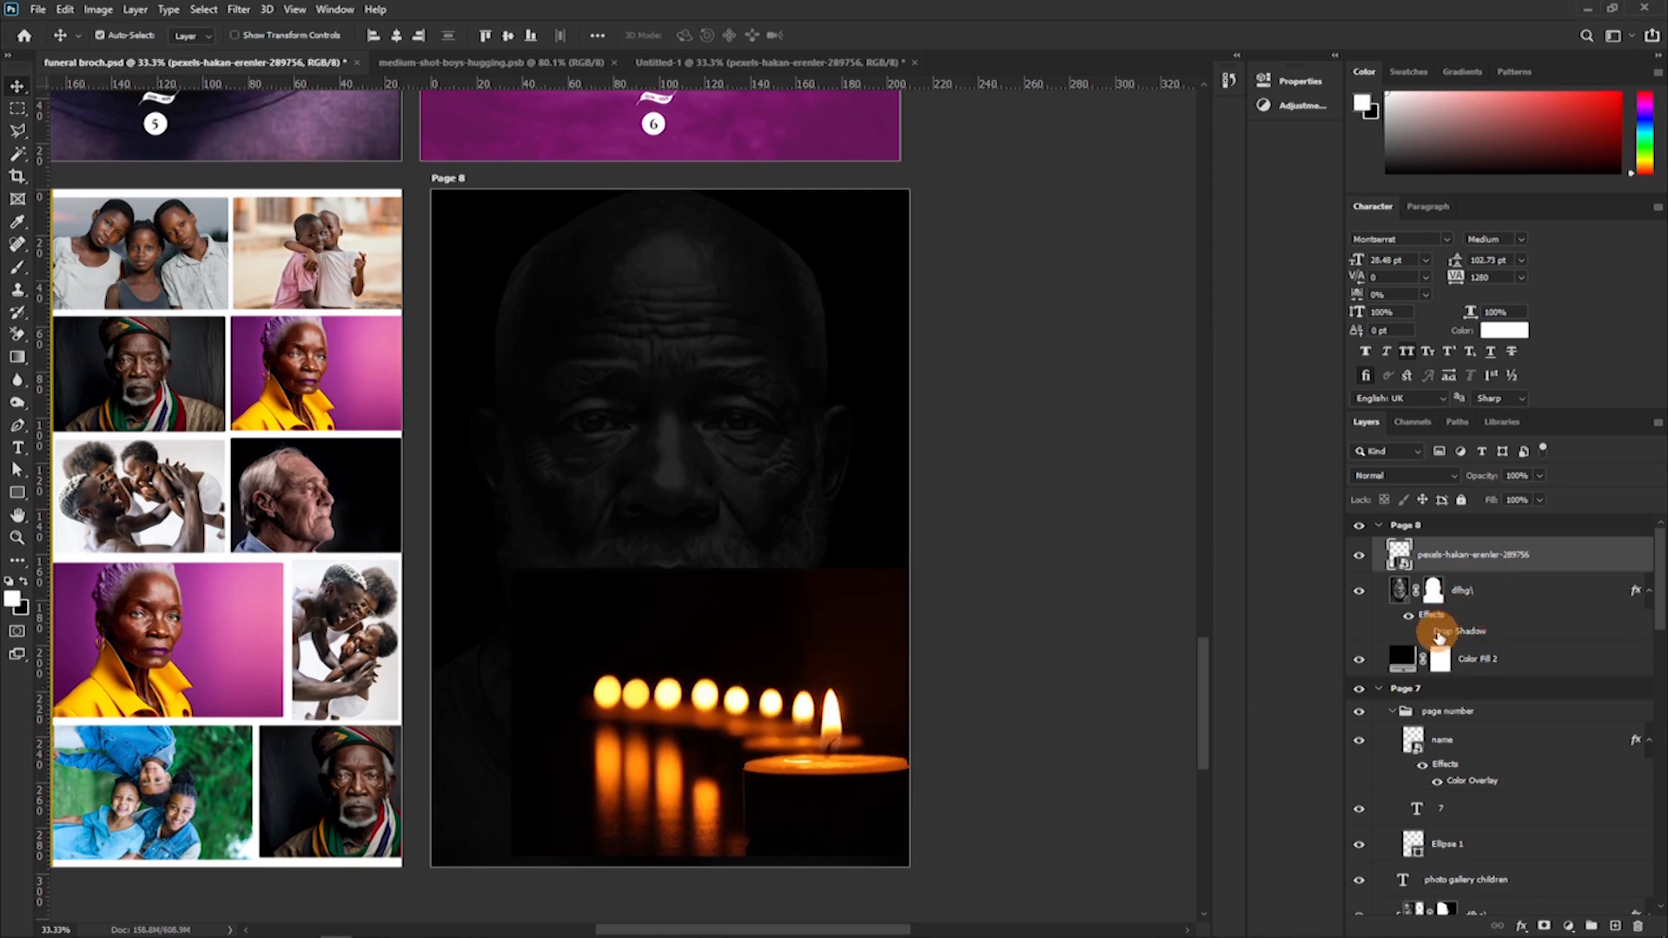
Add a layer mask to the candle photo and fade its upper edge into the portrait with a black 600 px Soft Round brush.
{"action": "left_click", "coordinate": [1542, 924]}
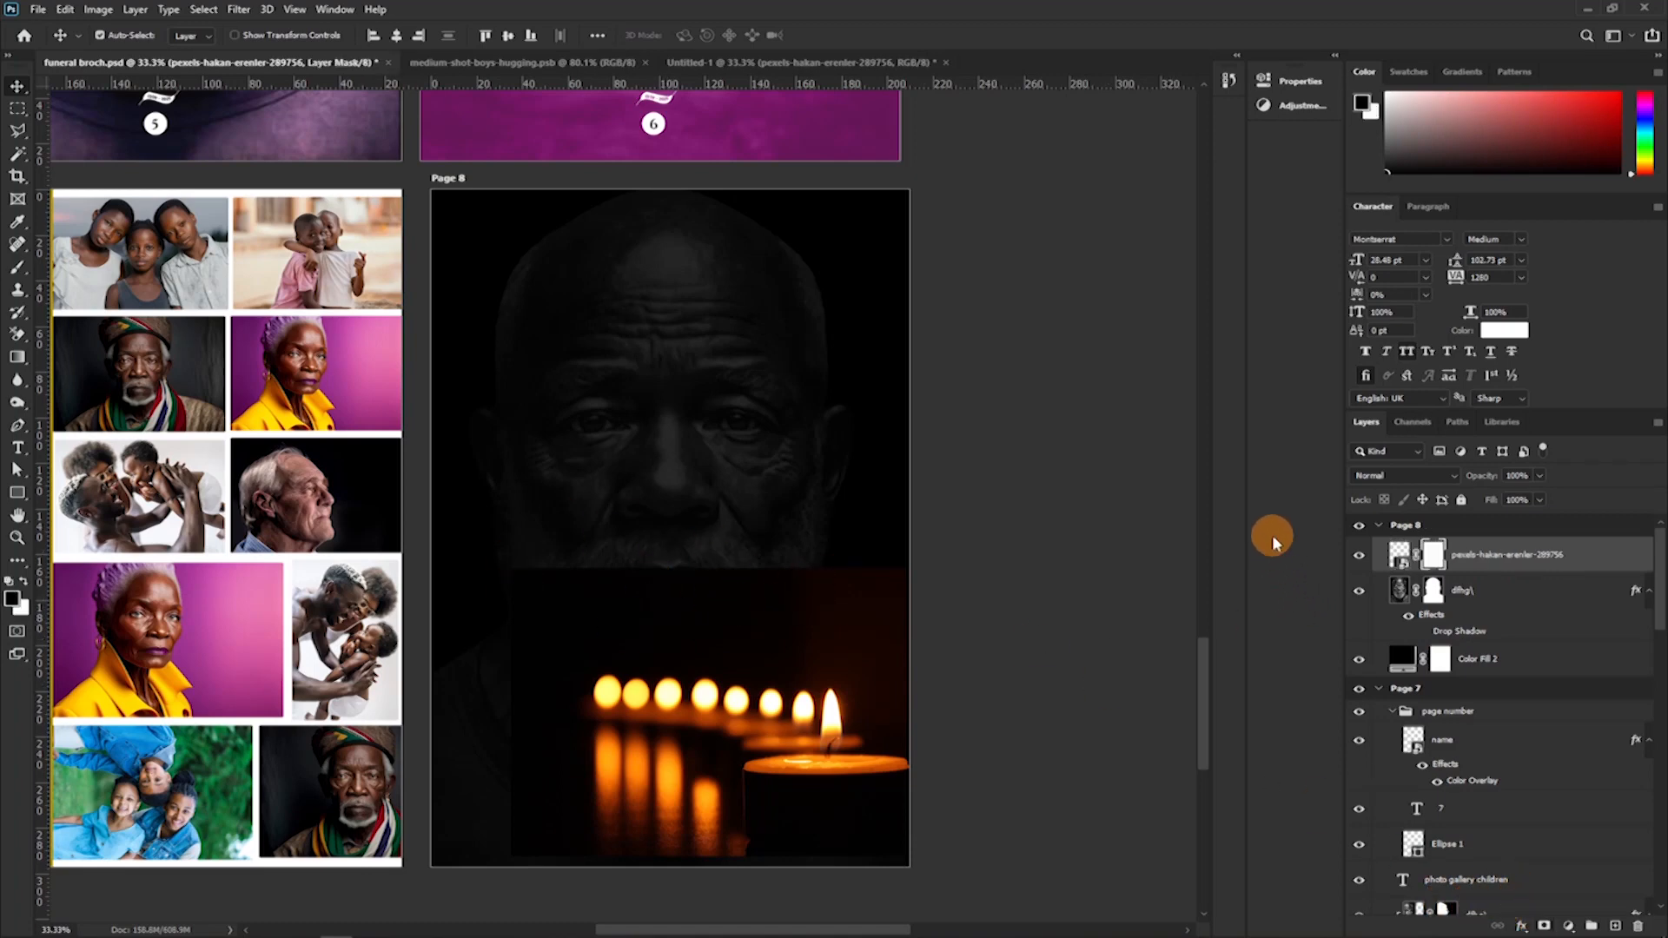
{"action": "key", "text": "b"}
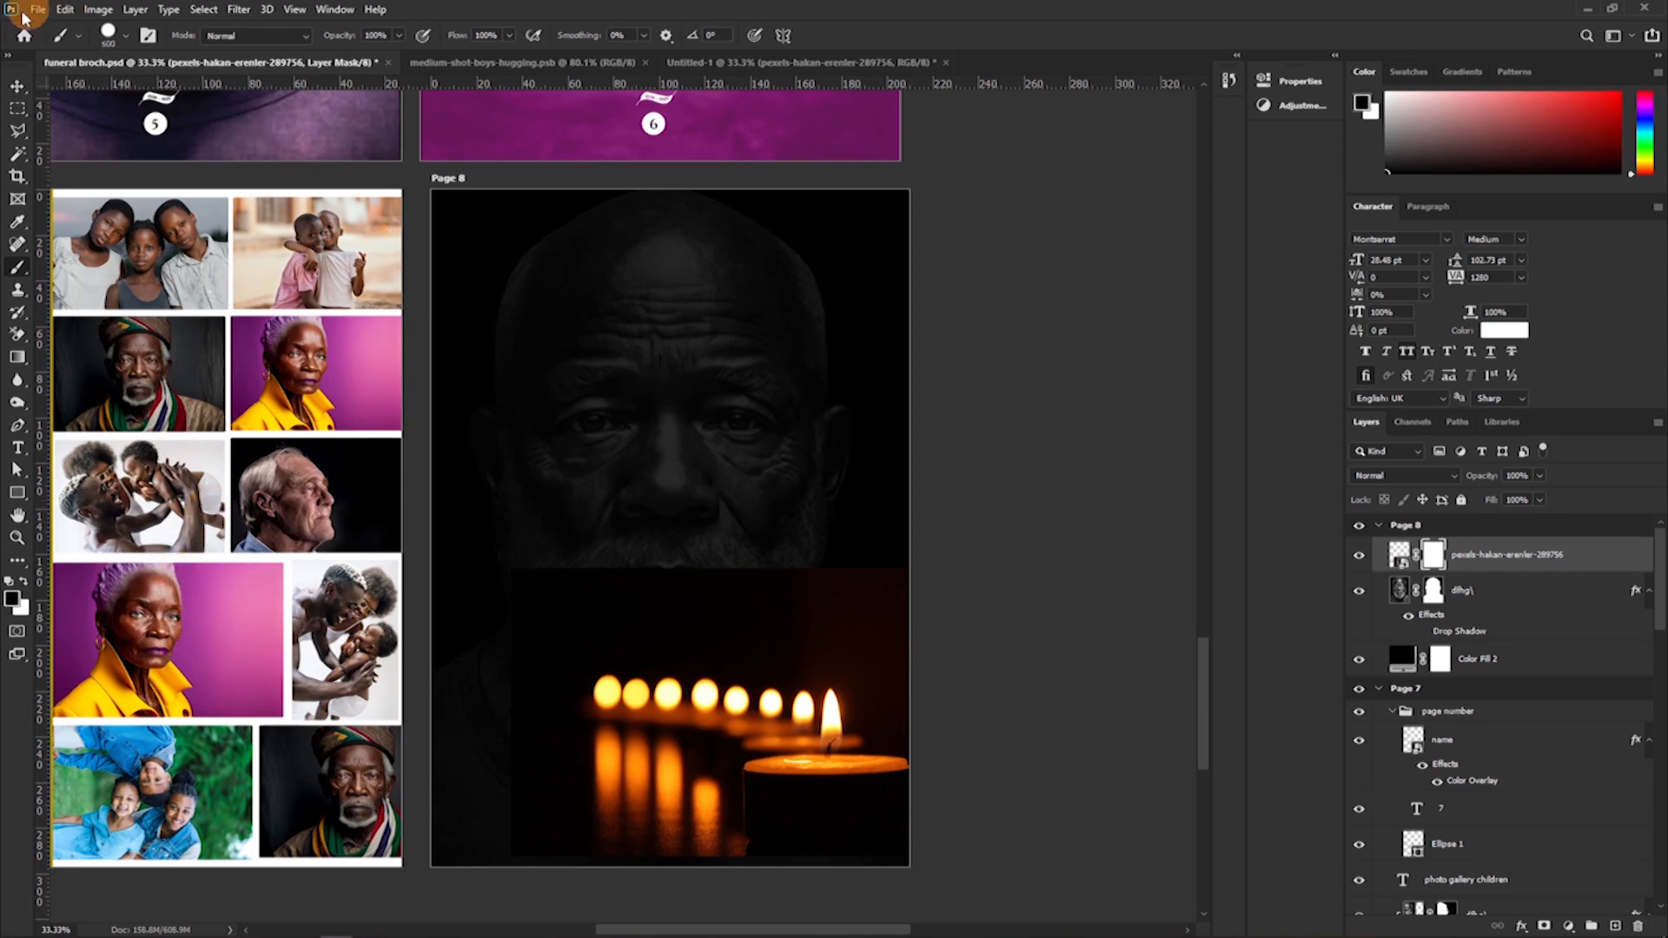
{"action": "left_click", "coordinate": [126, 39]}
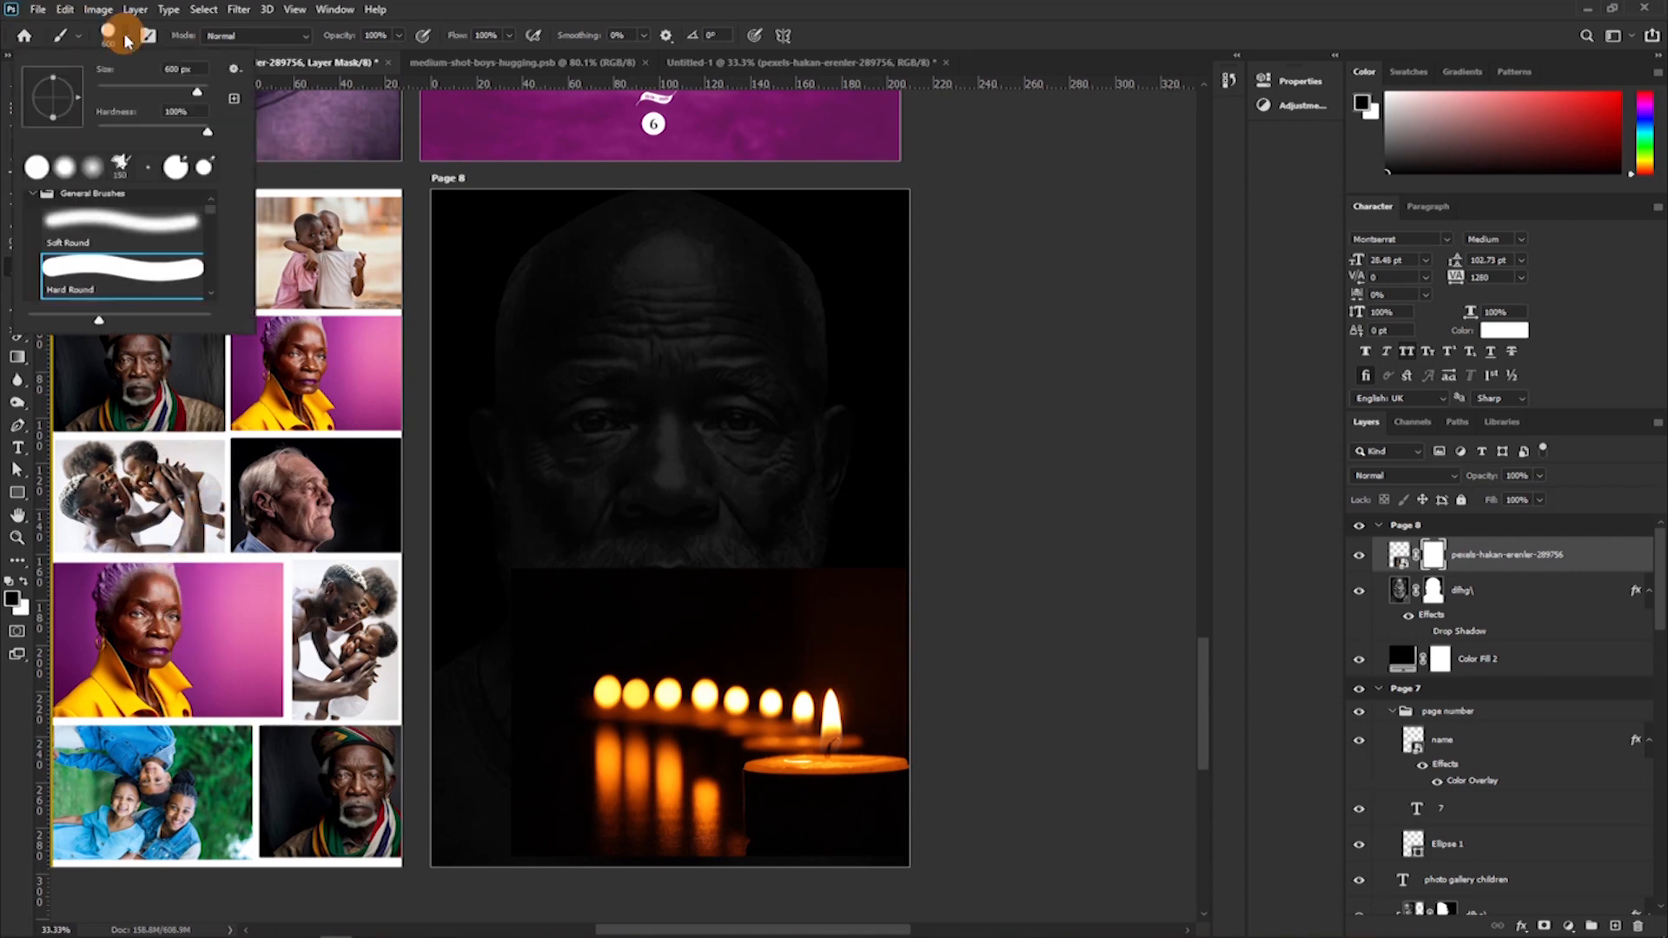
{"action": "left_click", "coordinate": [124, 262]}
{"action": "left_click", "coordinate": [131, 225]}
{"action": "mouse_move", "coordinate": [766, 577]}
{"action": "left_mouse_down"}
{"action": "mouse_move", "coordinate": [819, 556]}
{"action": "mouse_move", "coordinate": [981, 587]}
{"action": "mouse_move", "coordinate": [863, 540]}
{"action": "mouse_move", "coordinate": [529, 543]}
{"action": "mouse_move", "coordinate": [786, 556]}
{"action": "left_mouse_up"}
{"action": "mouse_move", "coordinate": [373, 634]}
{"action": "left_mouse_down"}
{"action": "mouse_move", "coordinate": [586, 564]}
{"action": "mouse_move", "coordinate": [478, 613]}
{"action": "mouse_move", "coordinate": [357, 793]}
{"action": "mouse_move", "coordinate": [412, 674]}
{"action": "mouse_move", "coordinate": [449, 706]}
{"action": "mouse_move", "coordinate": [302, 813]}
{"action": "mouse_move", "coordinate": [455, 627]}
{"action": "left_mouse_up"}
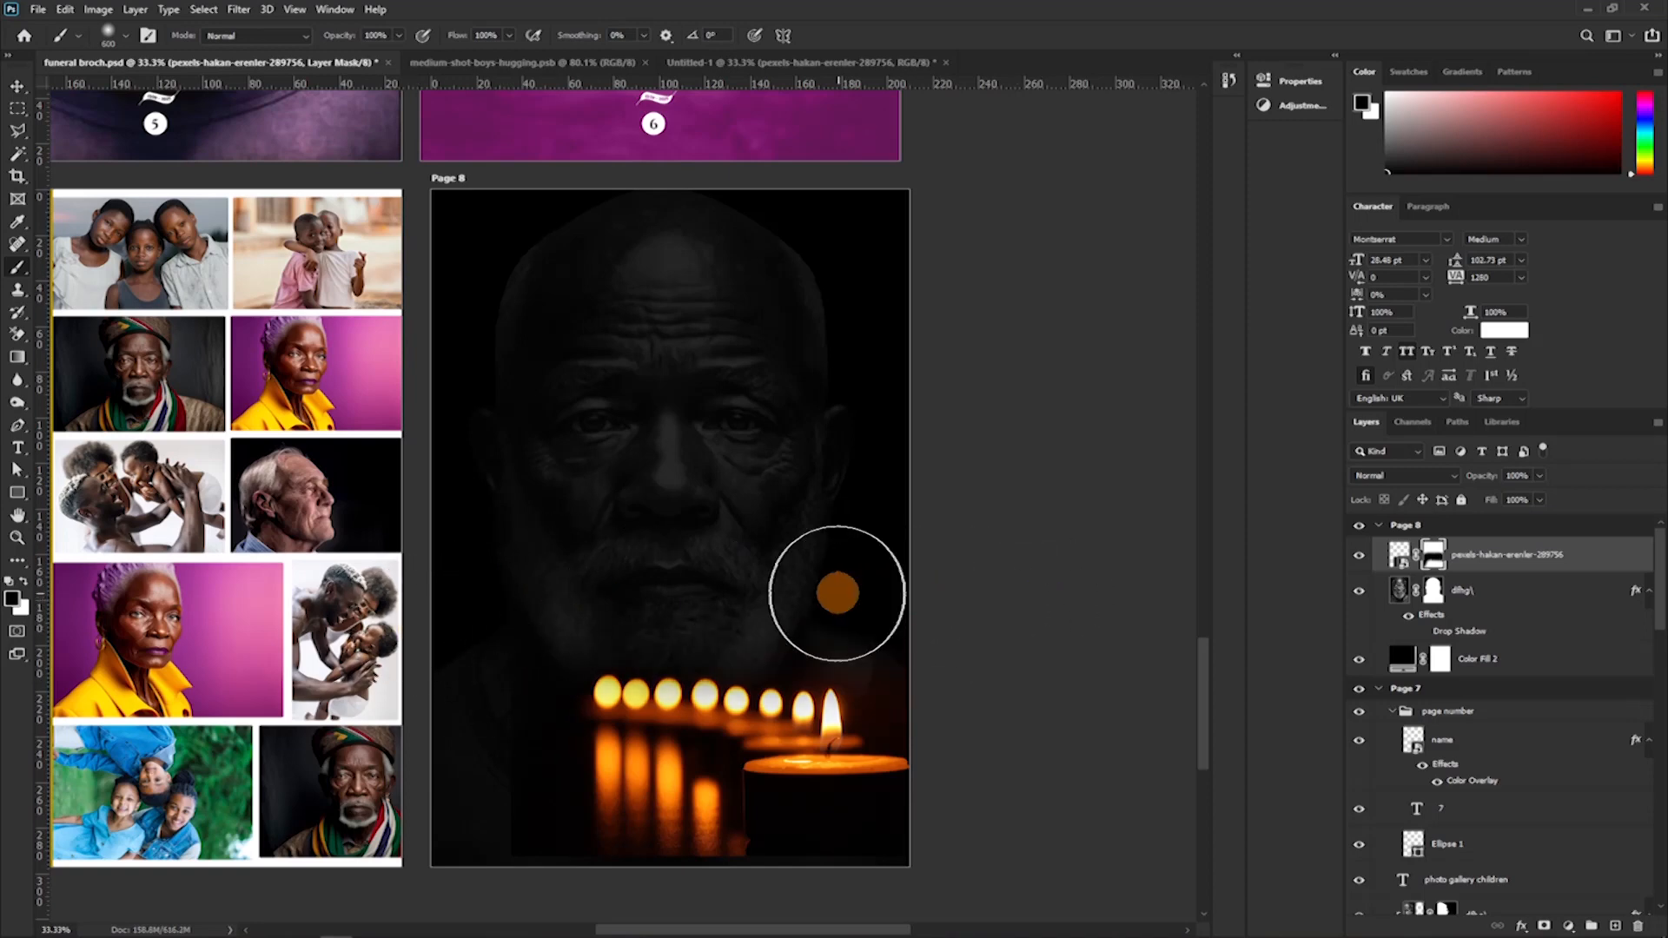
{"action": "mouse_move", "coordinate": [890, 611]}
{"action": "left_mouse_down"}
{"action": "mouse_move", "coordinate": [603, 594]}
{"action": "mouse_move", "coordinate": [348, 701]}
{"action": "left_mouse_up"}
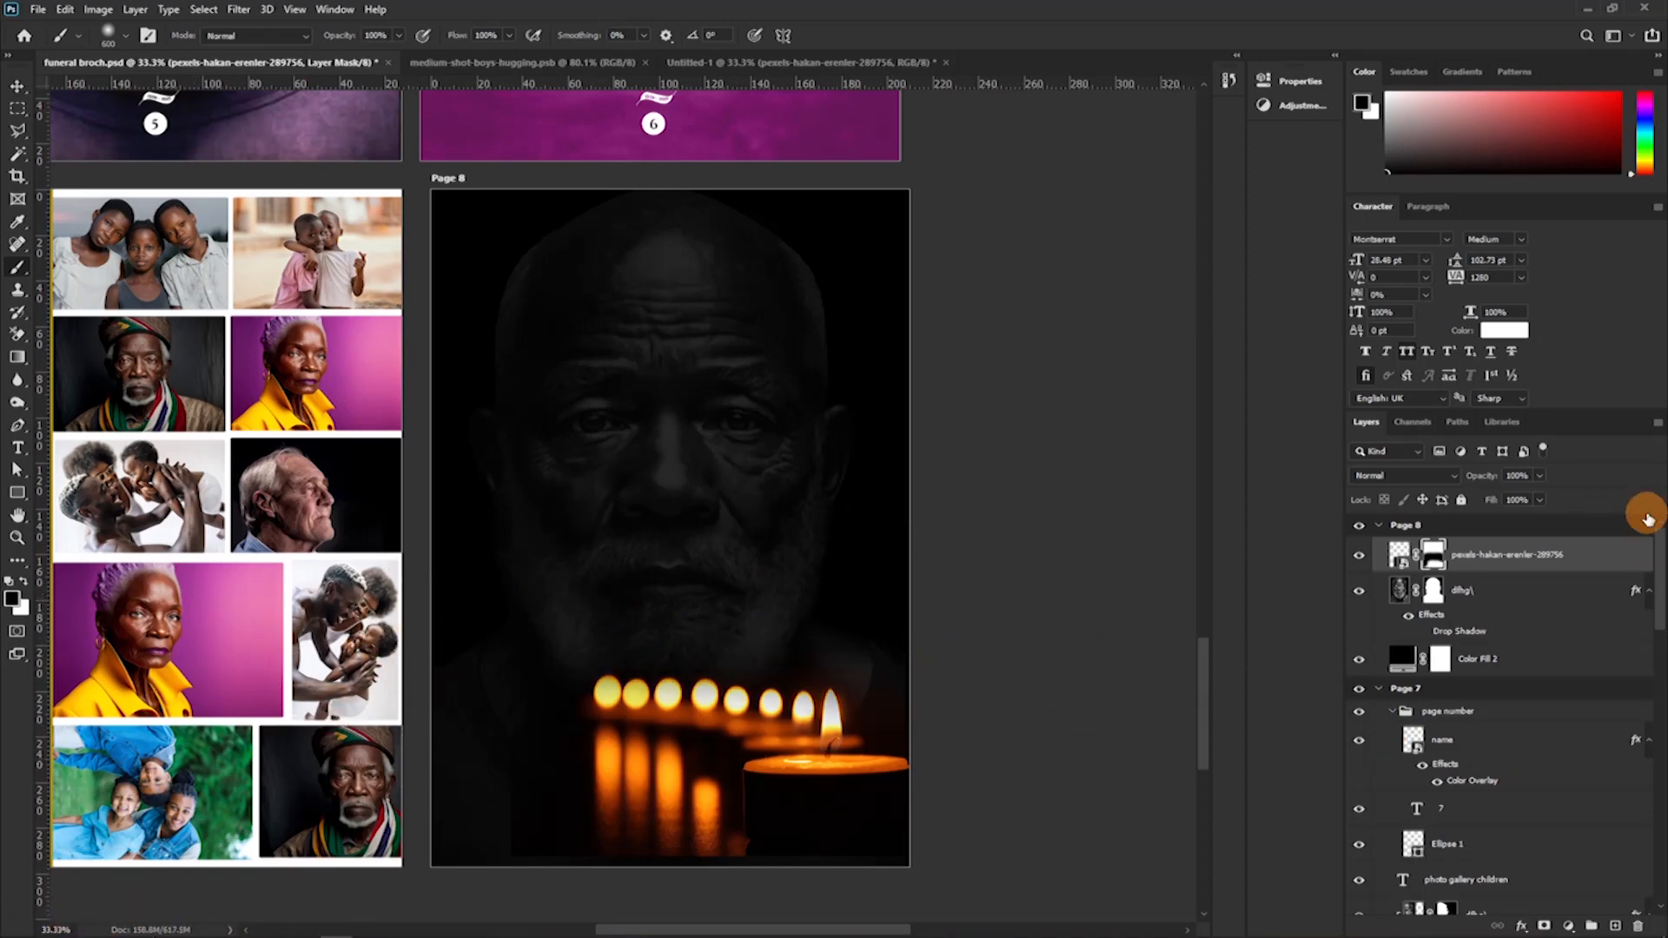
Set the blend mode of Page 8's candle photo to Linear Dodge (Add).
{"action": "left_click", "coordinate": [1399, 476]}
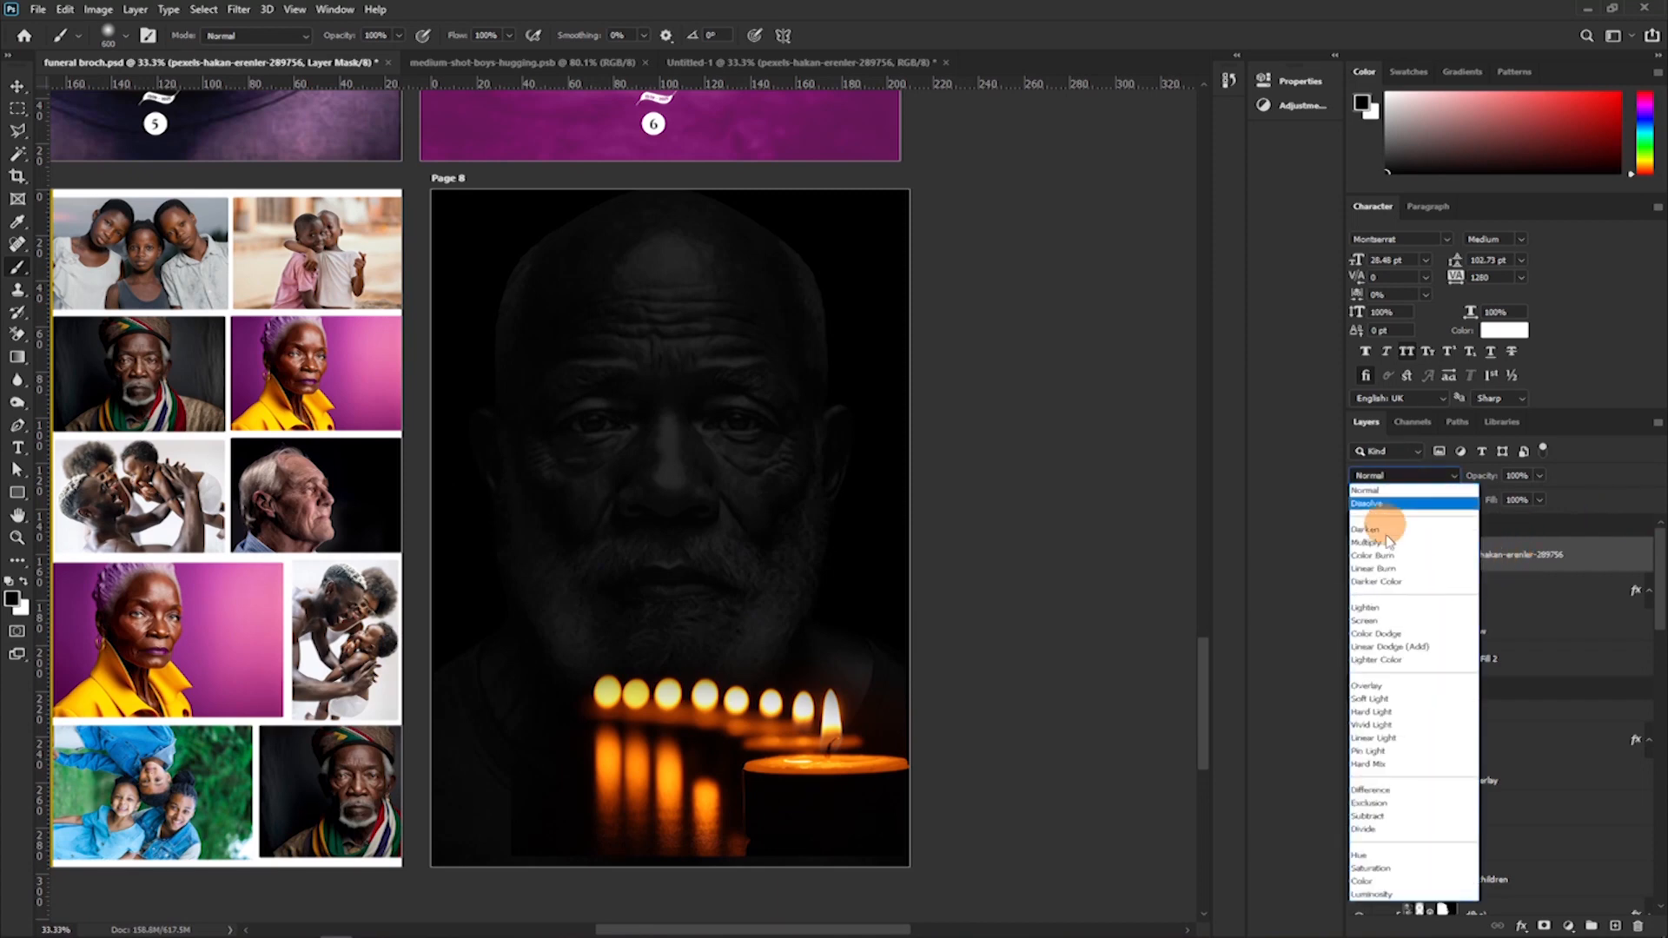
{"action": "left_click", "coordinate": [1396, 648]}
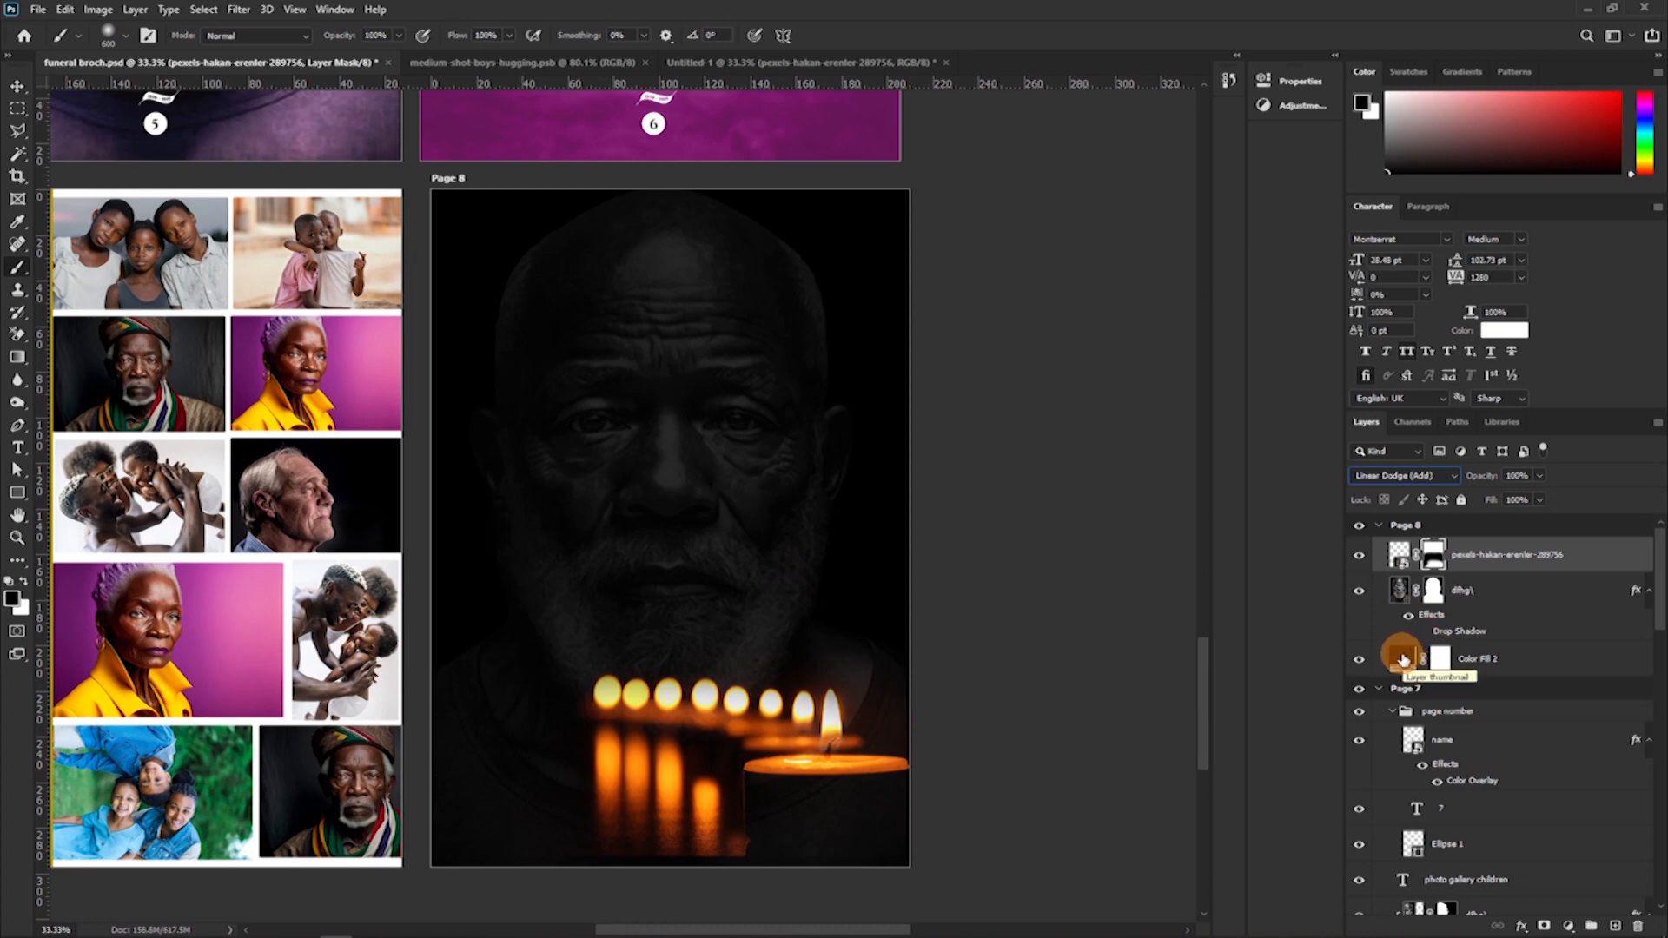
{"action": "double_click", "coordinate": [1401, 659]}
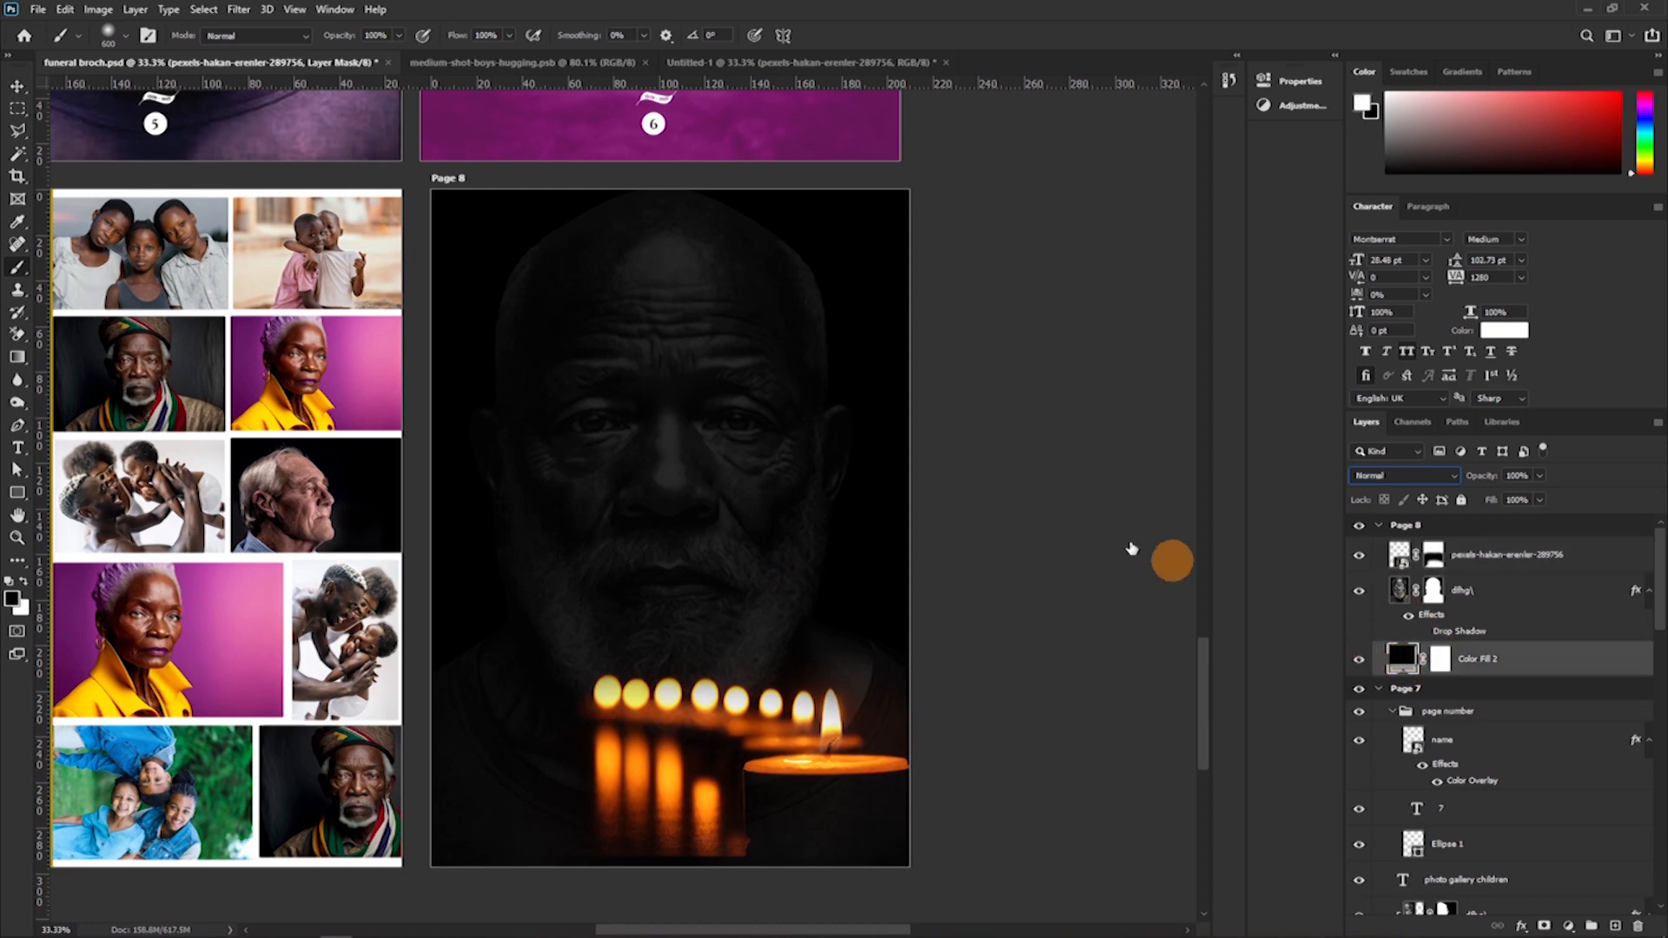
{"action": "left_click", "coordinate": [831, 155]}
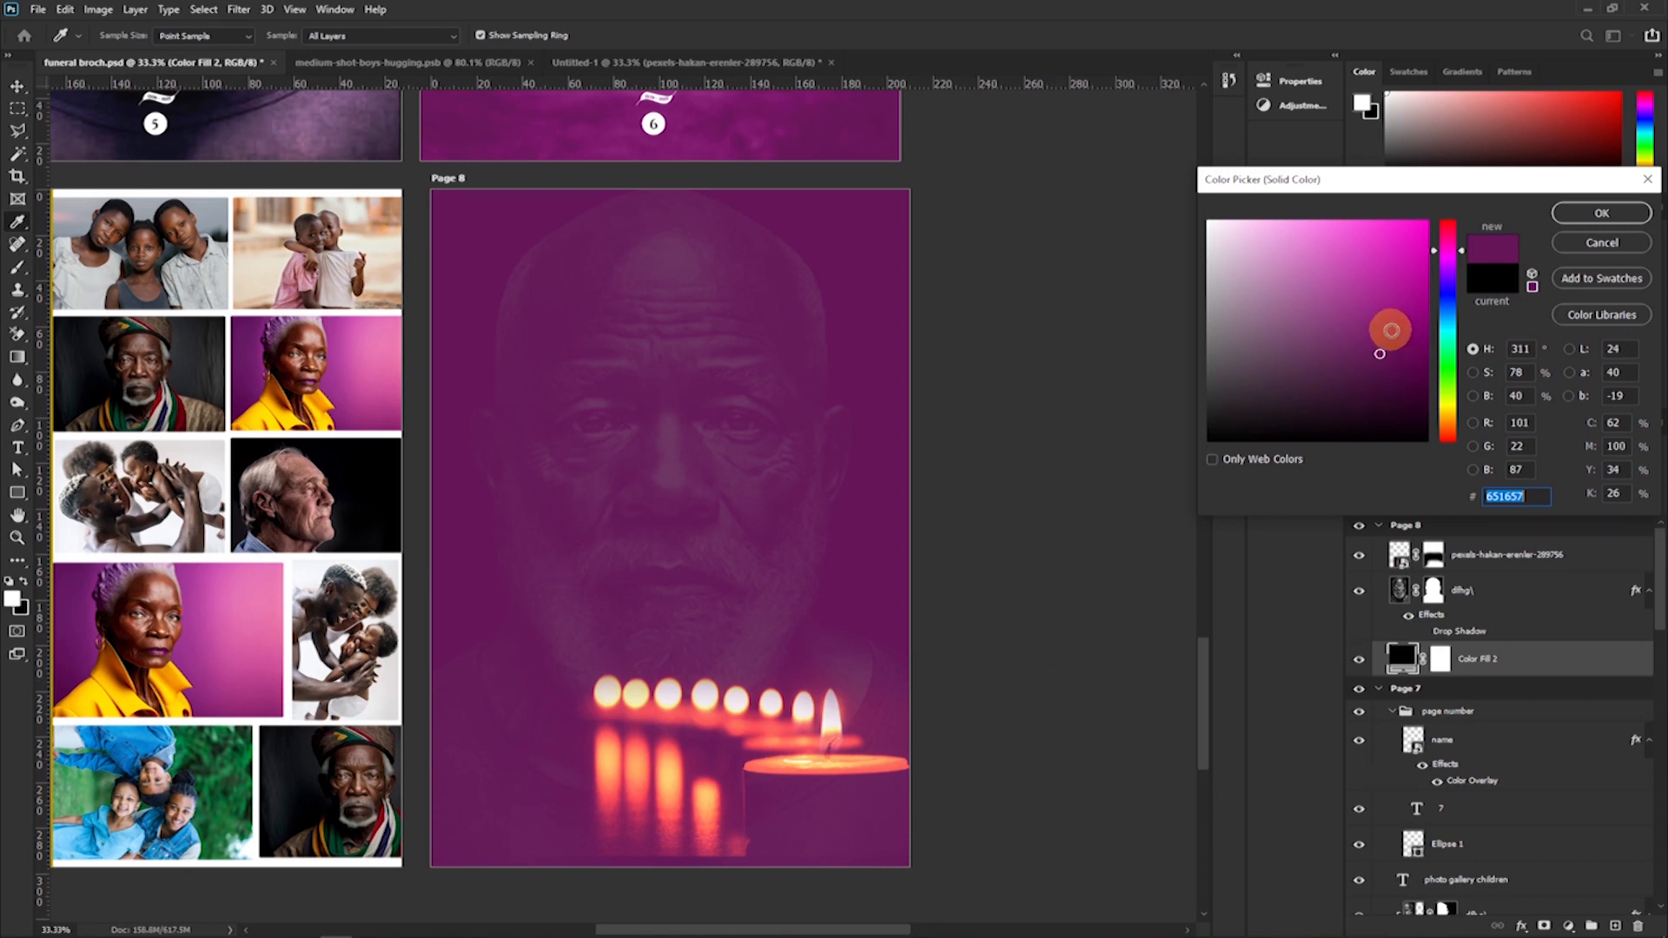
{"action": "left_click", "coordinate": [1639, 244]}
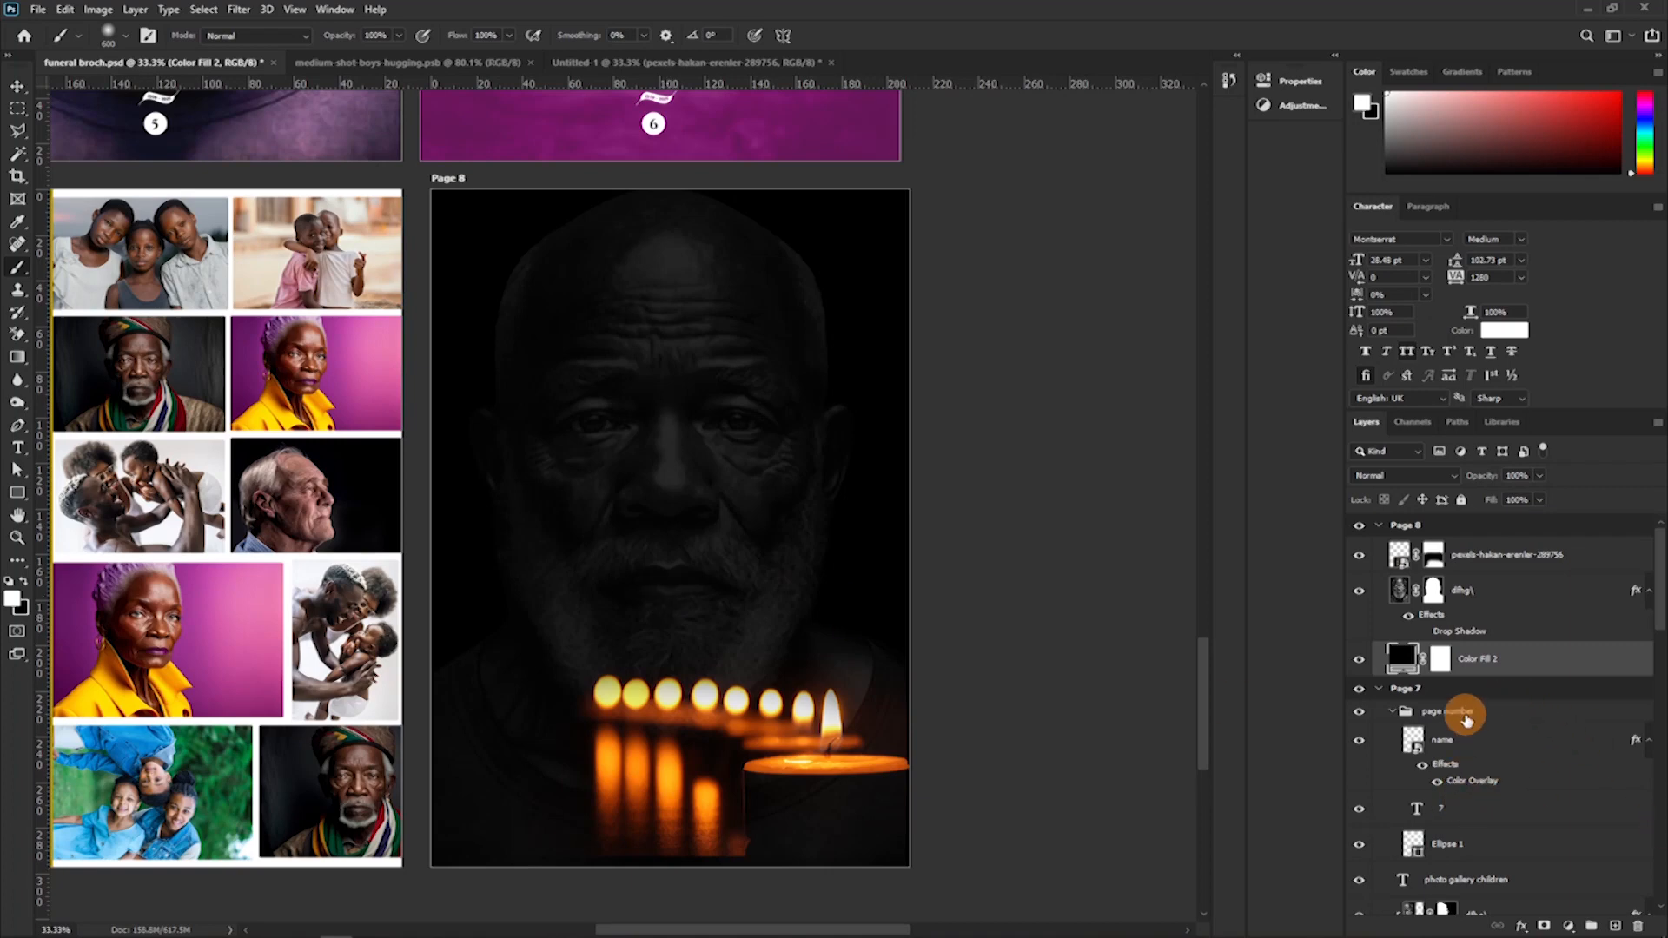
Copy Page 7's page number group to the top of Page 8's layers and place it over the large candle.
{"action": "left_click", "coordinate": [1392, 711]}
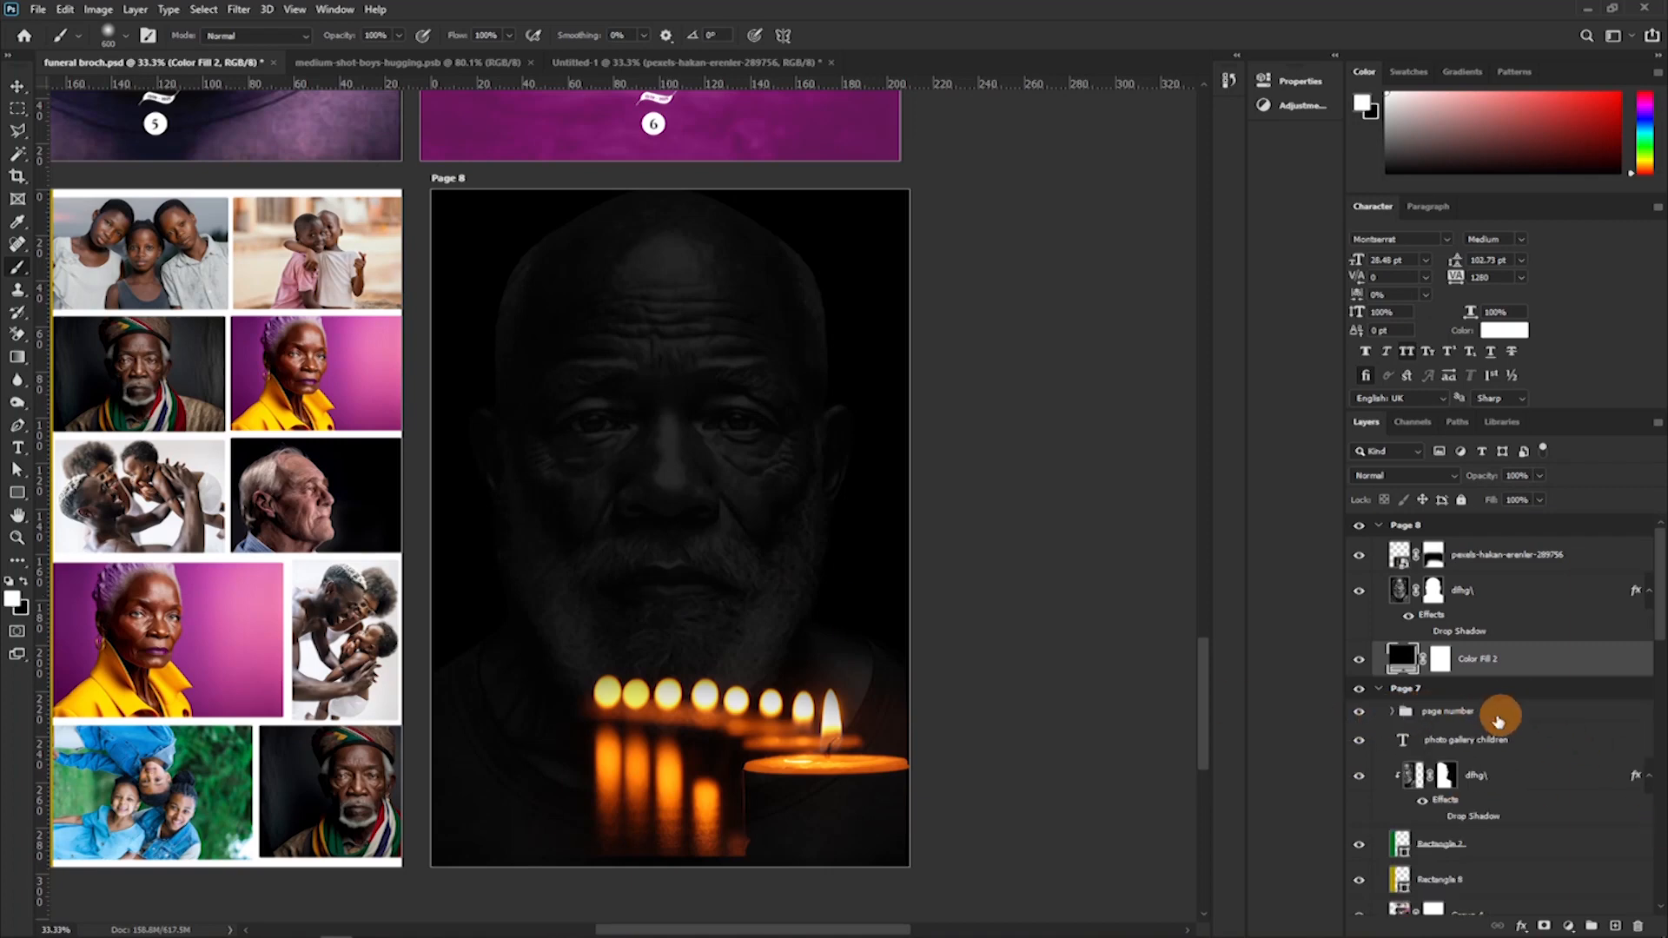
{"action": "left_click", "coordinate": [1479, 711]}
{"action": "left_click_drag", "start_coordinate": [1438, 719], "coordinate": [1455, 543]}
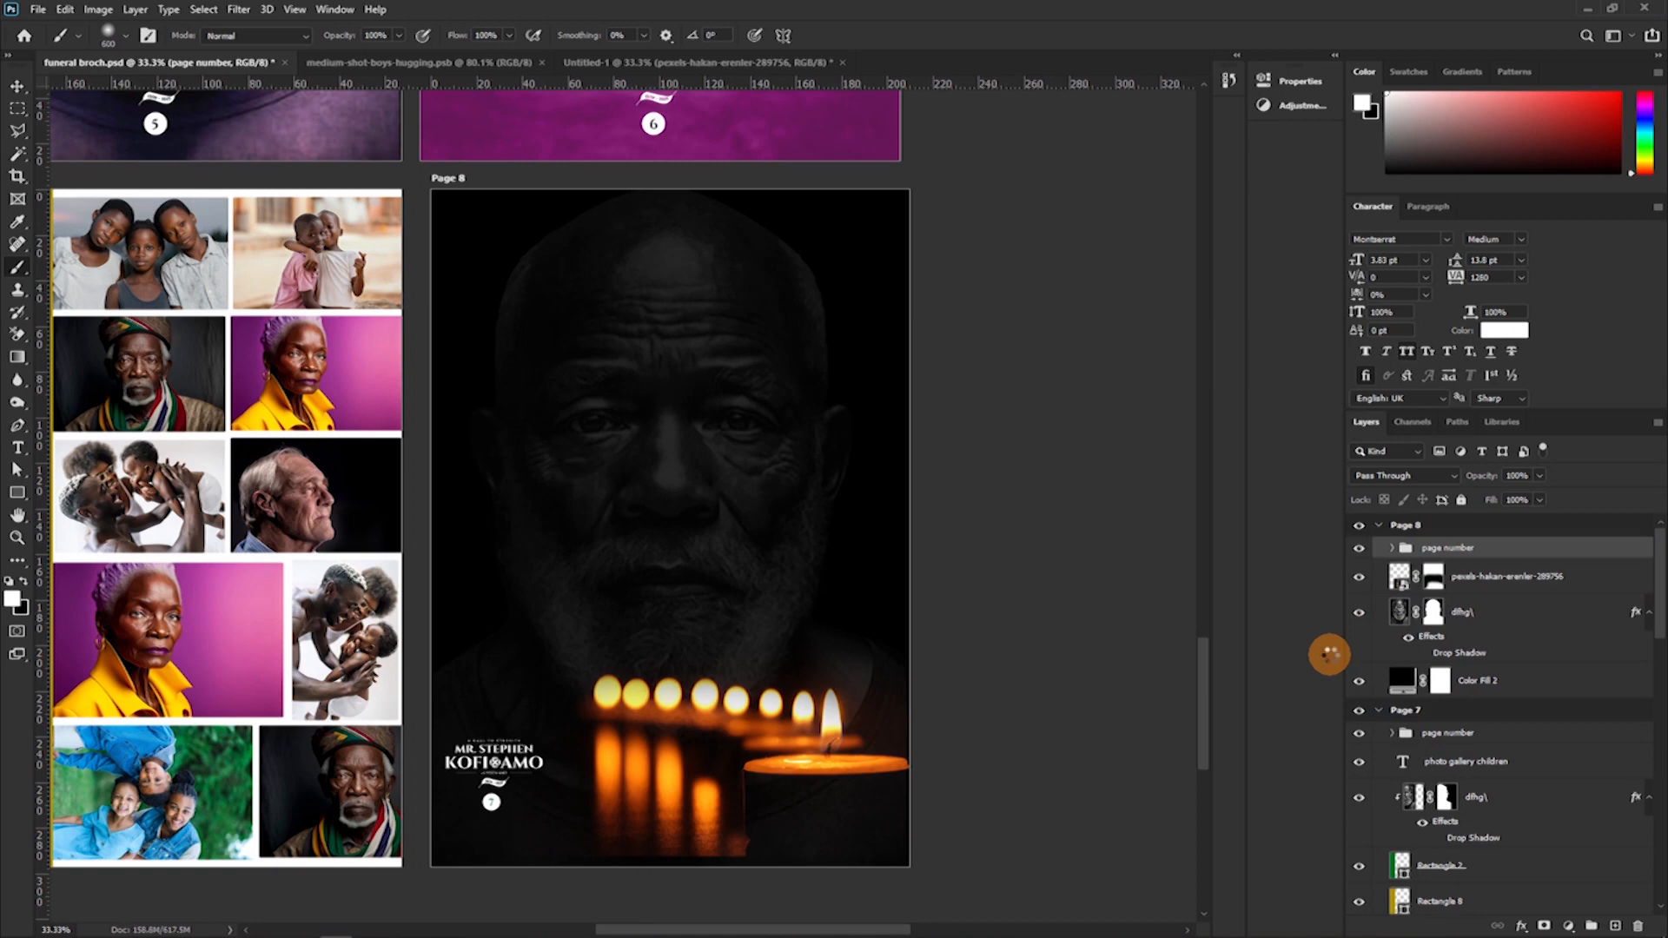
{"action": "key", "text": "v"}
{"action": "left_click_drag", "start_coordinate": [563, 669], "coordinate": [876, 715]}
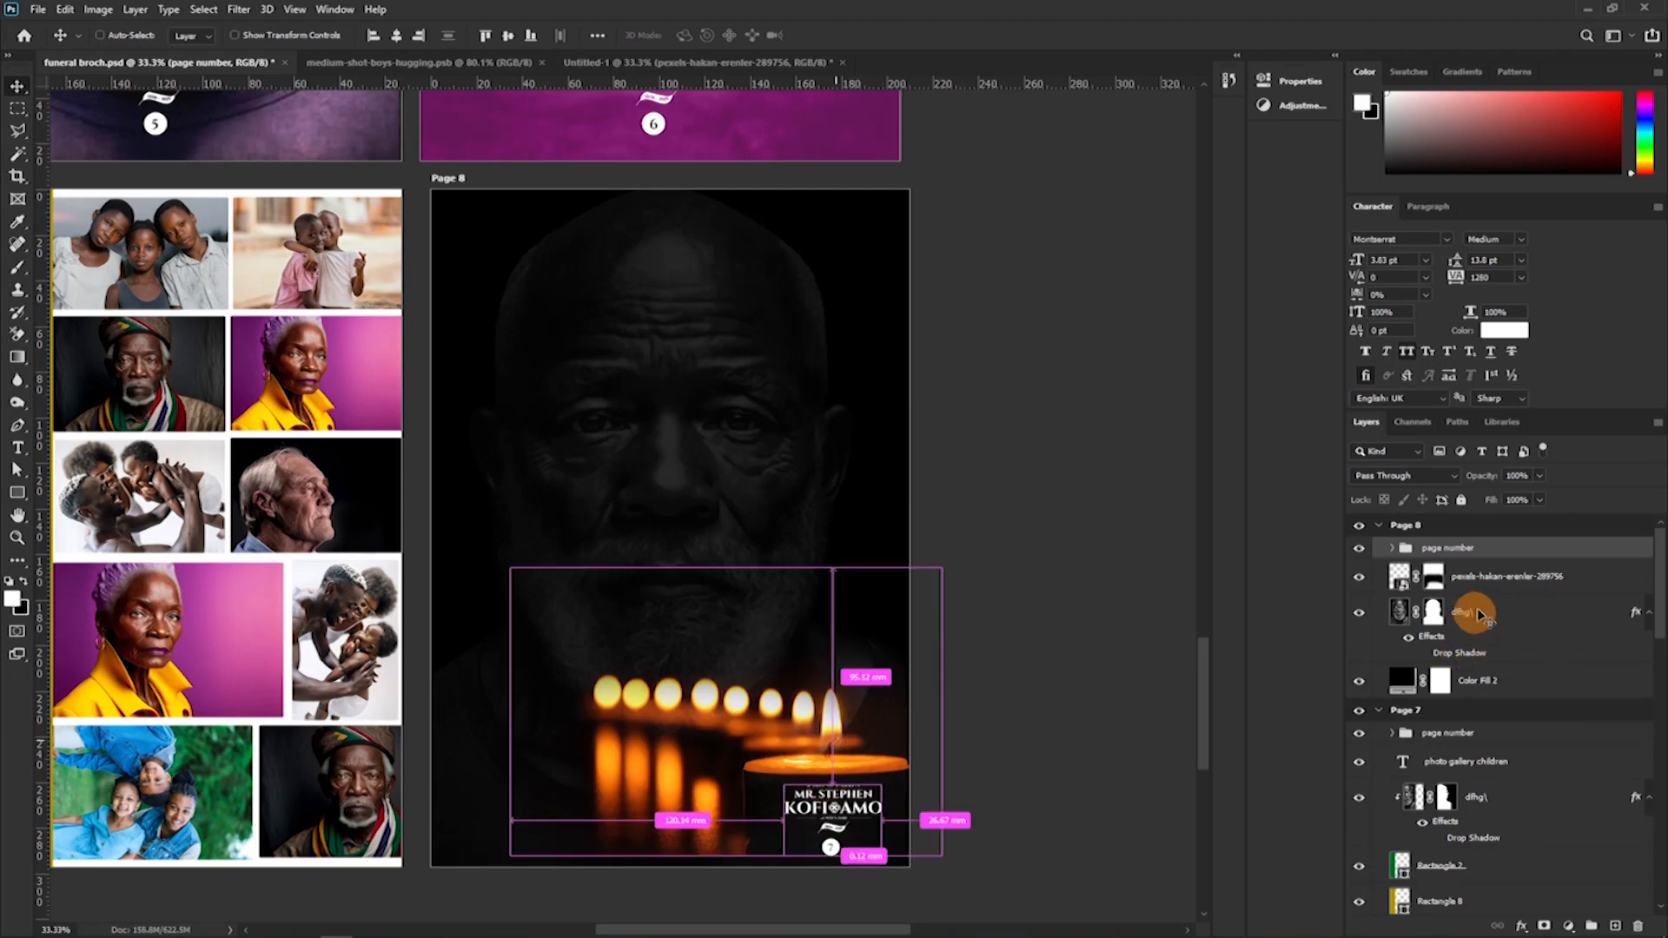
Raise the candle photo and page number group slightly, and enlarge the candle photo to about 110.39% so it reaches Page 8's lower edge.
{"action": "left_click", "coordinate": [1487, 578]}
{"action": "left_click_drag", "start_coordinate": [889, 670], "coordinate": [890, 669]}
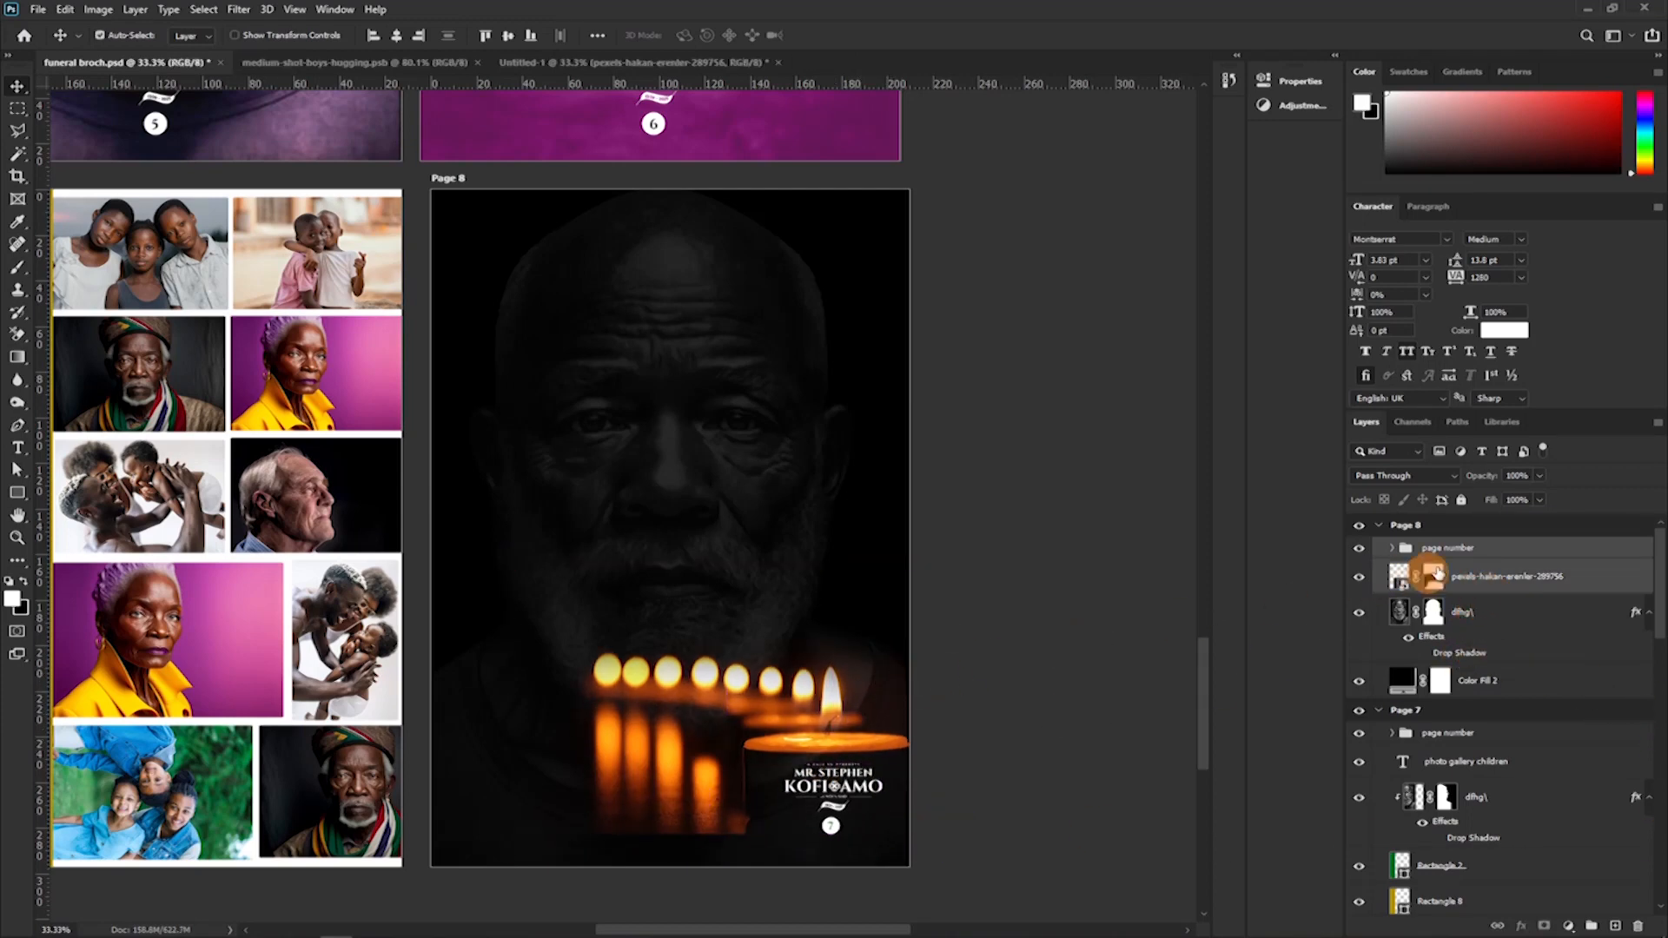
{"action": "left_click", "coordinate": [1452, 576]}
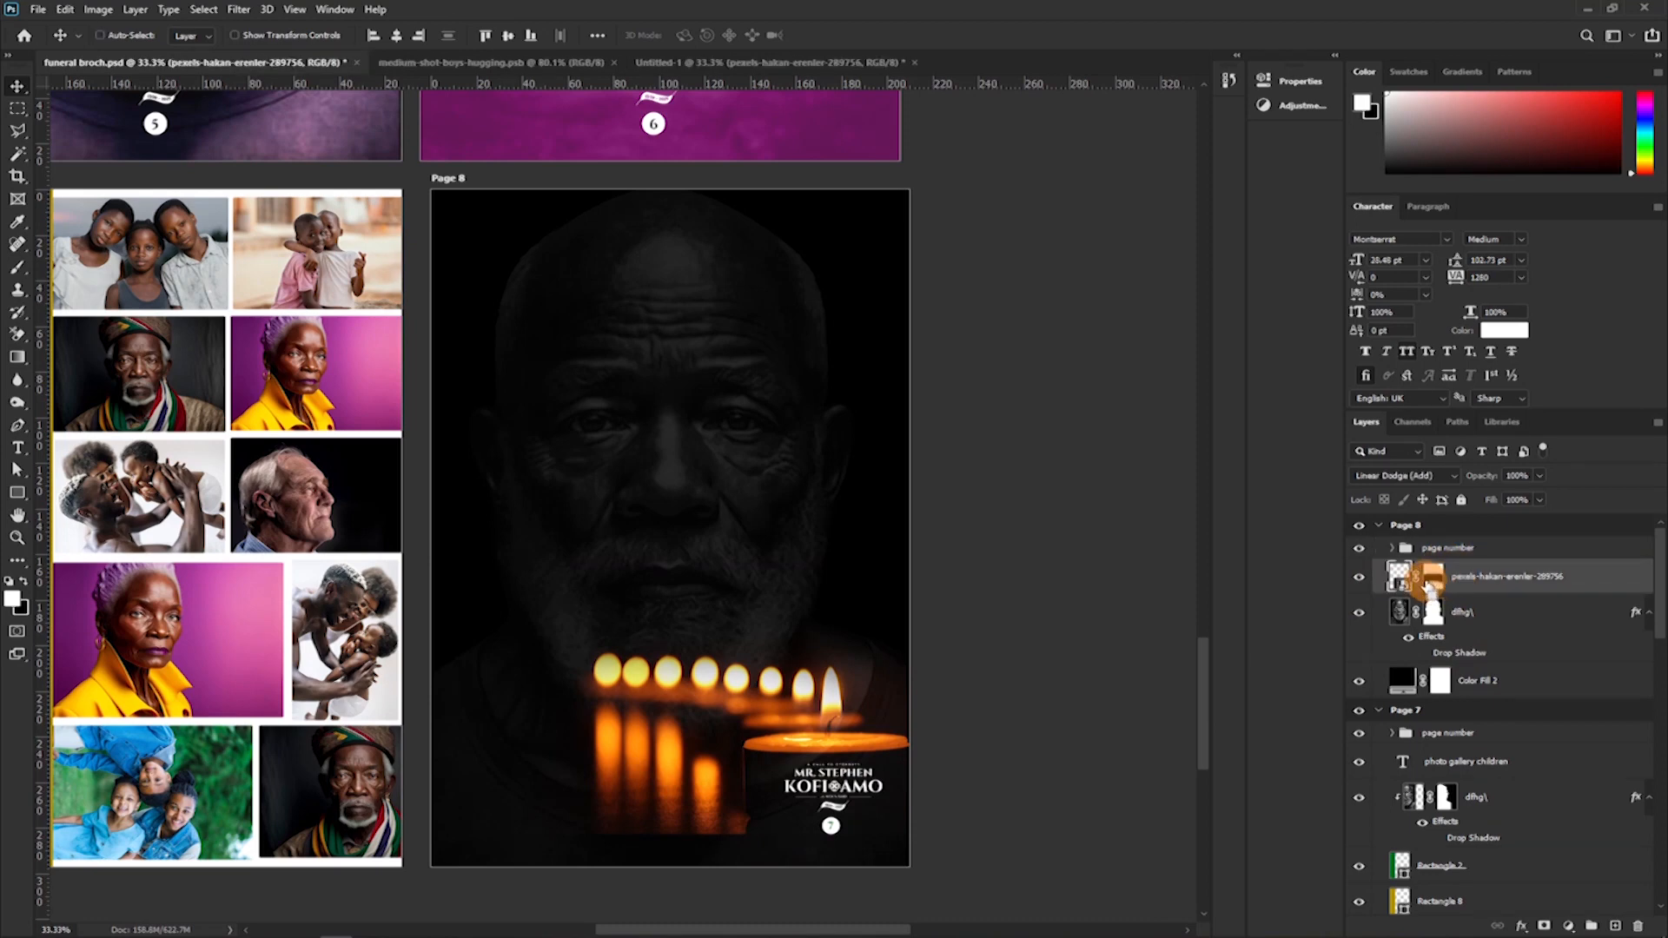
{"action": "key", "text": "ctrl+t"}
{"action": "left_click_drag", "start_coordinate": [510, 833], "coordinate": [476, 864]}
{"action": "key", "text": "Return"}
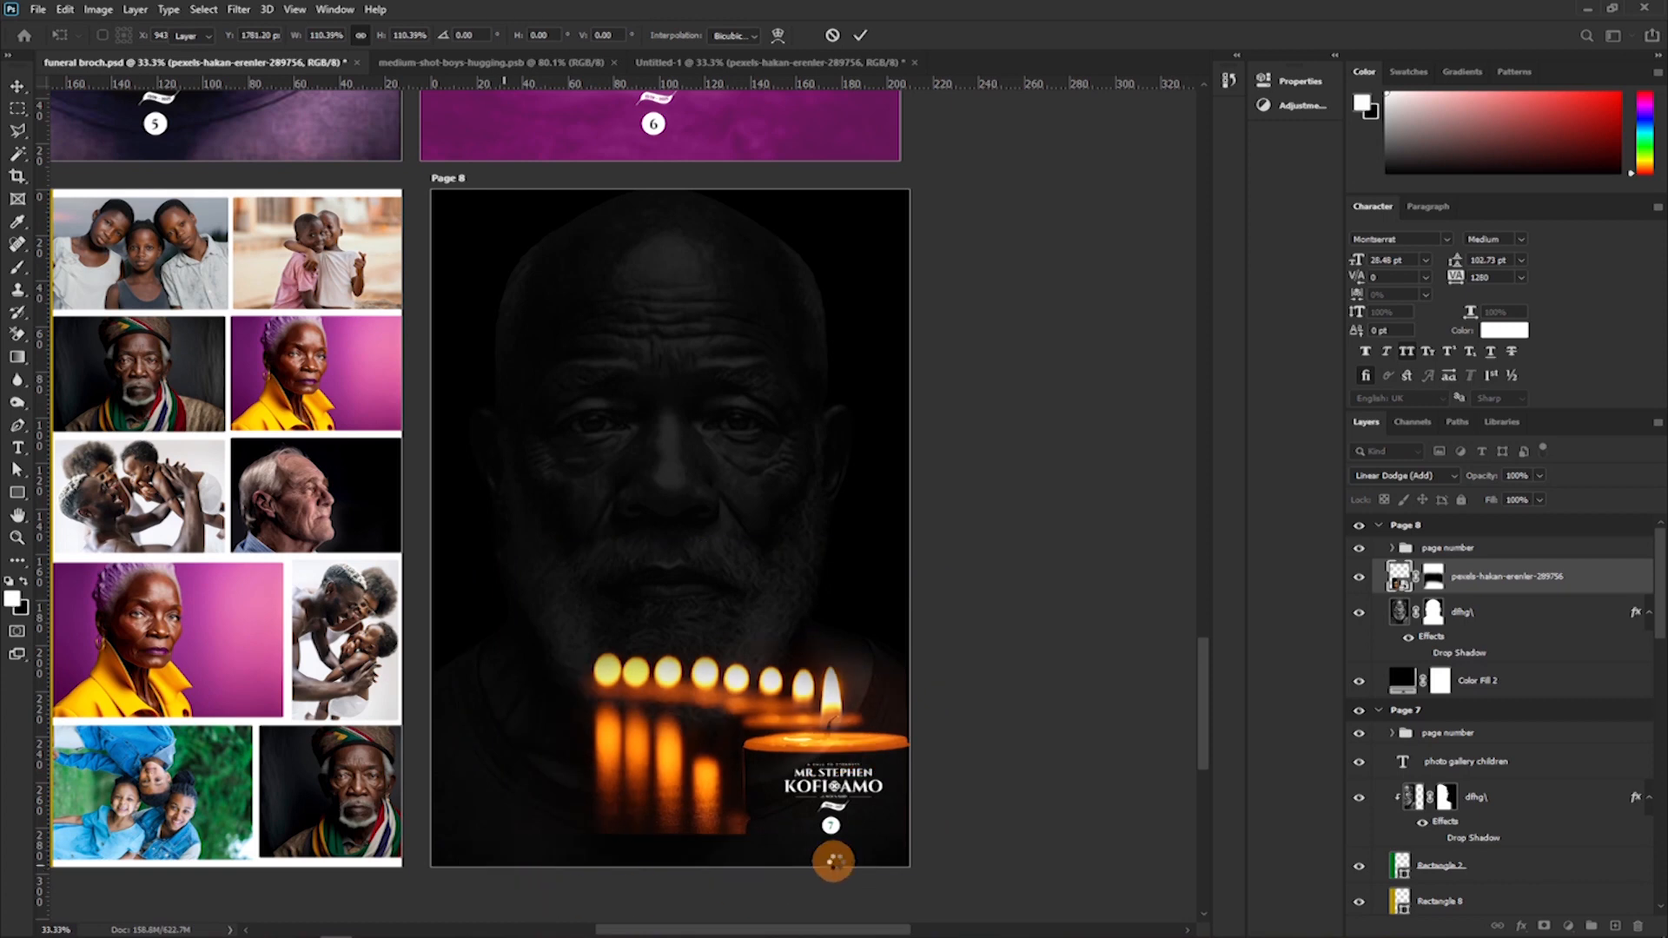
{"action": "left_click_drag", "start_coordinate": [858, 708], "coordinate": [865, 707]}
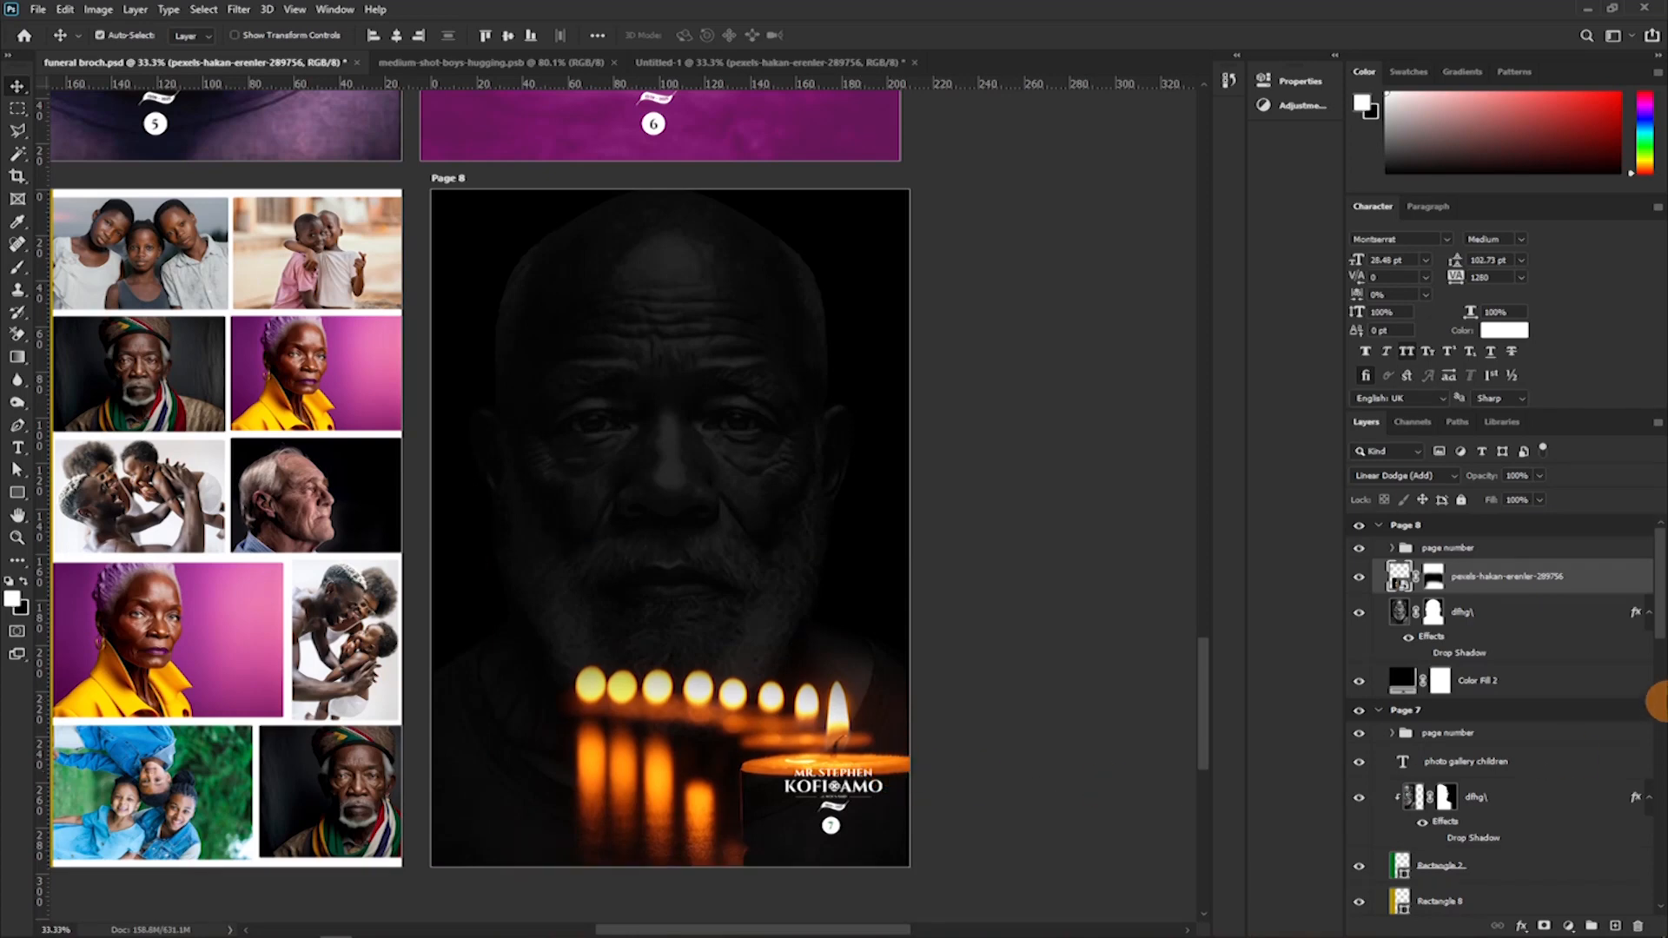
Lower Page 8's page number group so it sits within the large candle's body.
{"action": "left_click", "coordinate": [1492, 549]}
{"action": "key", "text": "shift+Down"}
{"action": "key", "text": "shift+Down"}
{"action": "key", "text": "shift+Down"}
{"action": "key", "text": "shift+Down"}
{"action": "key", "text": "shift+Down"}
{"action": "key", "text": "shift+Down"}
{"action": "key", "text": "shift+Down"}
{"action": "key", "text": "shift+Down"}
{"action": "key", "text": "shift+Down"}
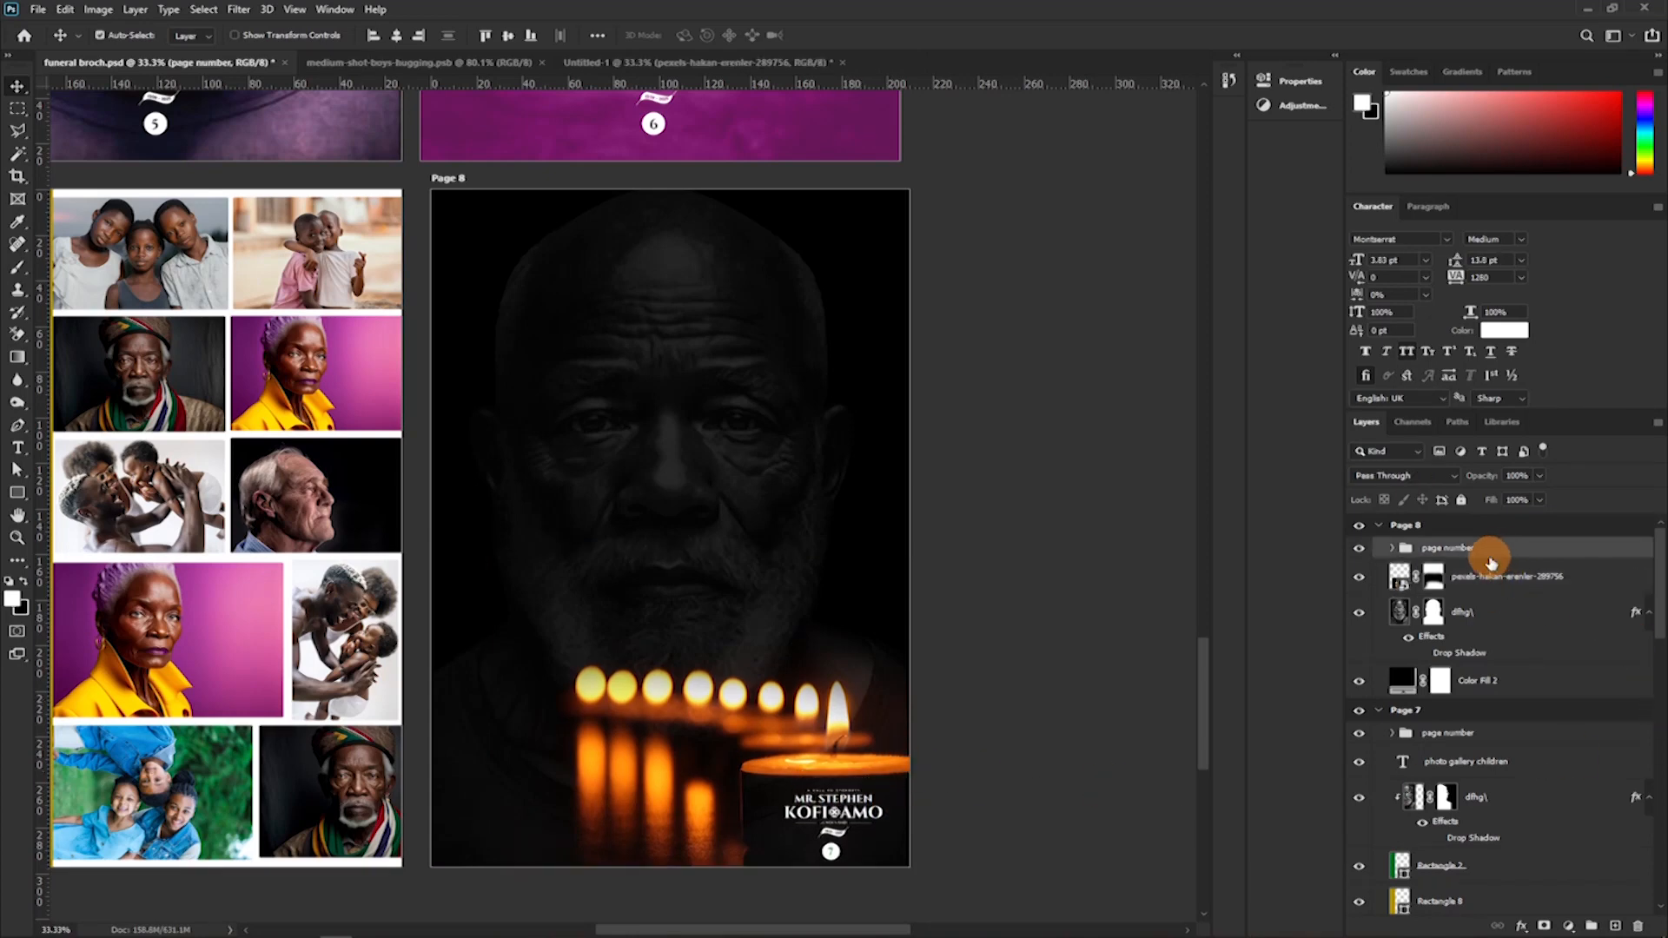
{"action": "key", "text": "shift+Up"}
{"action": "key", "text": "shift+Up"}
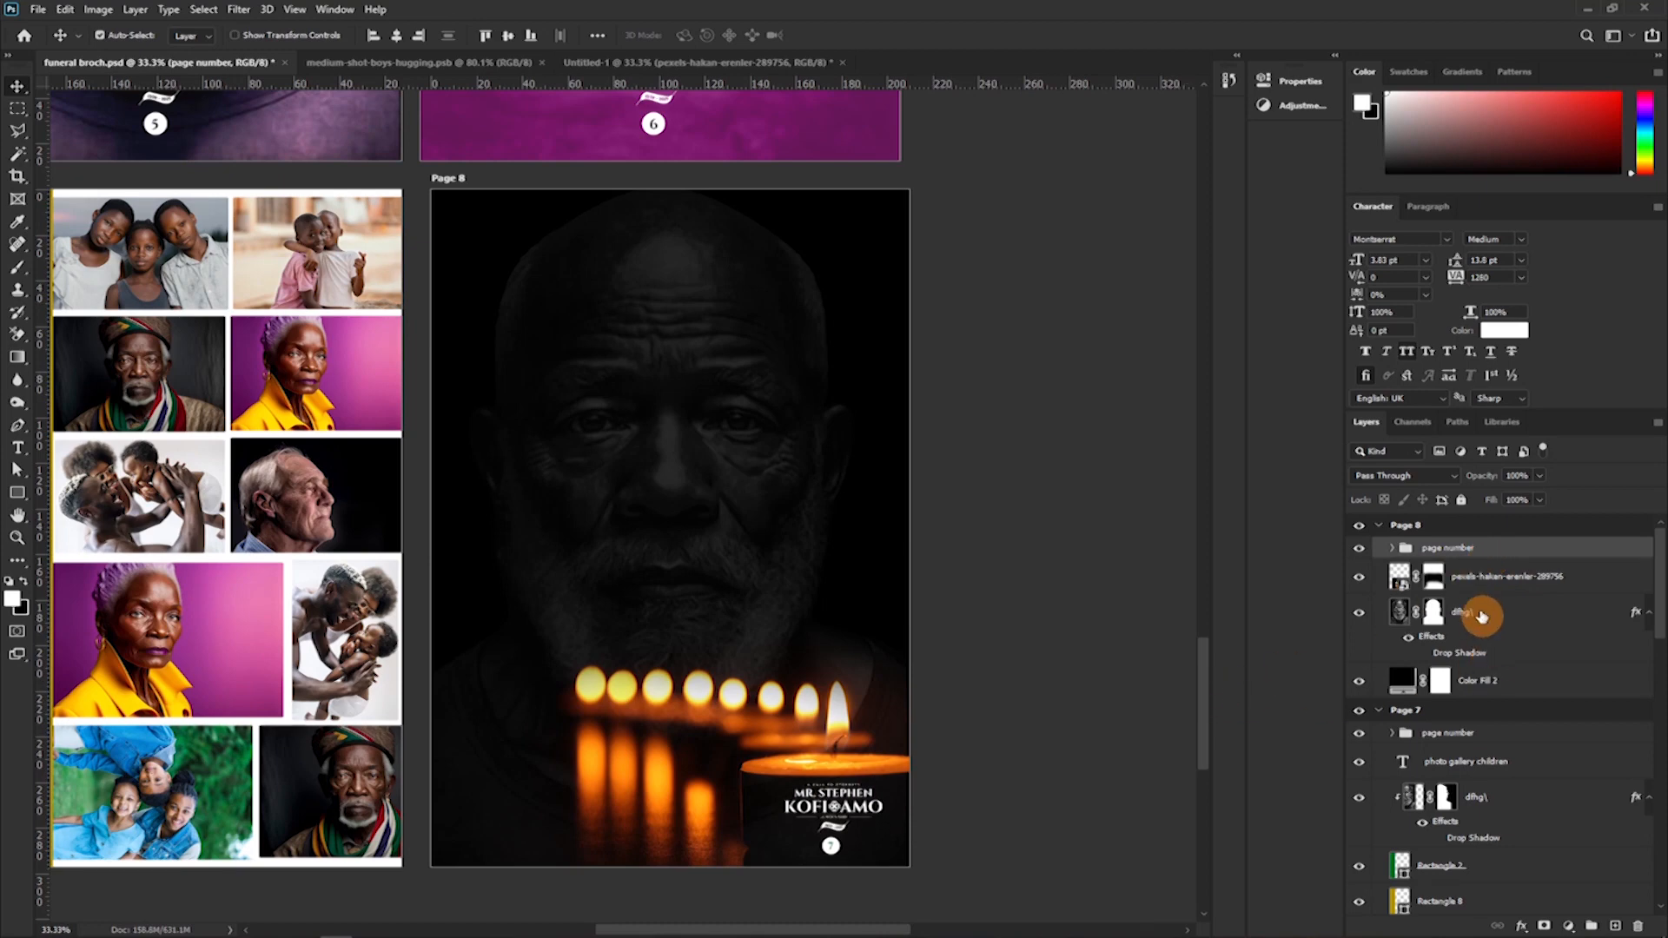
Stretch only the candle photo's height upward to about 112.39%, and nudge the page number group up slightly to match.
{"action": "left_click", "coordinate": [1477, 576]}
{"action": "key", "text": "ctrl+t"}
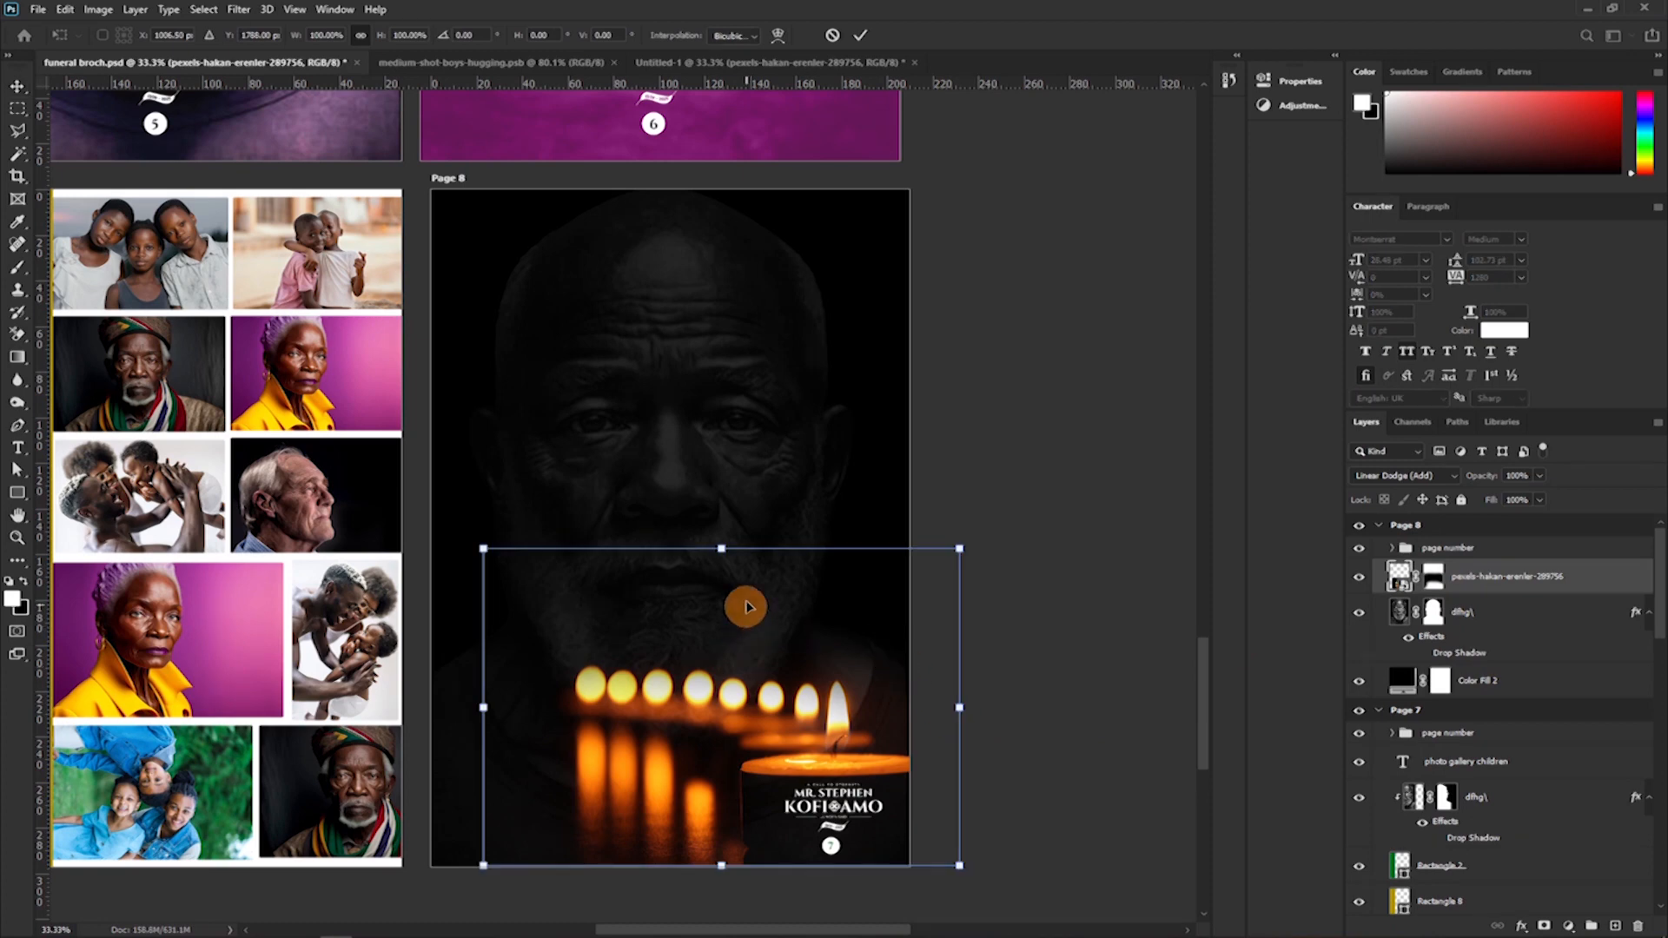
{"action": "left_click_drag", "start_coordinate": [719, 540], "coordinate": [716, 505]}
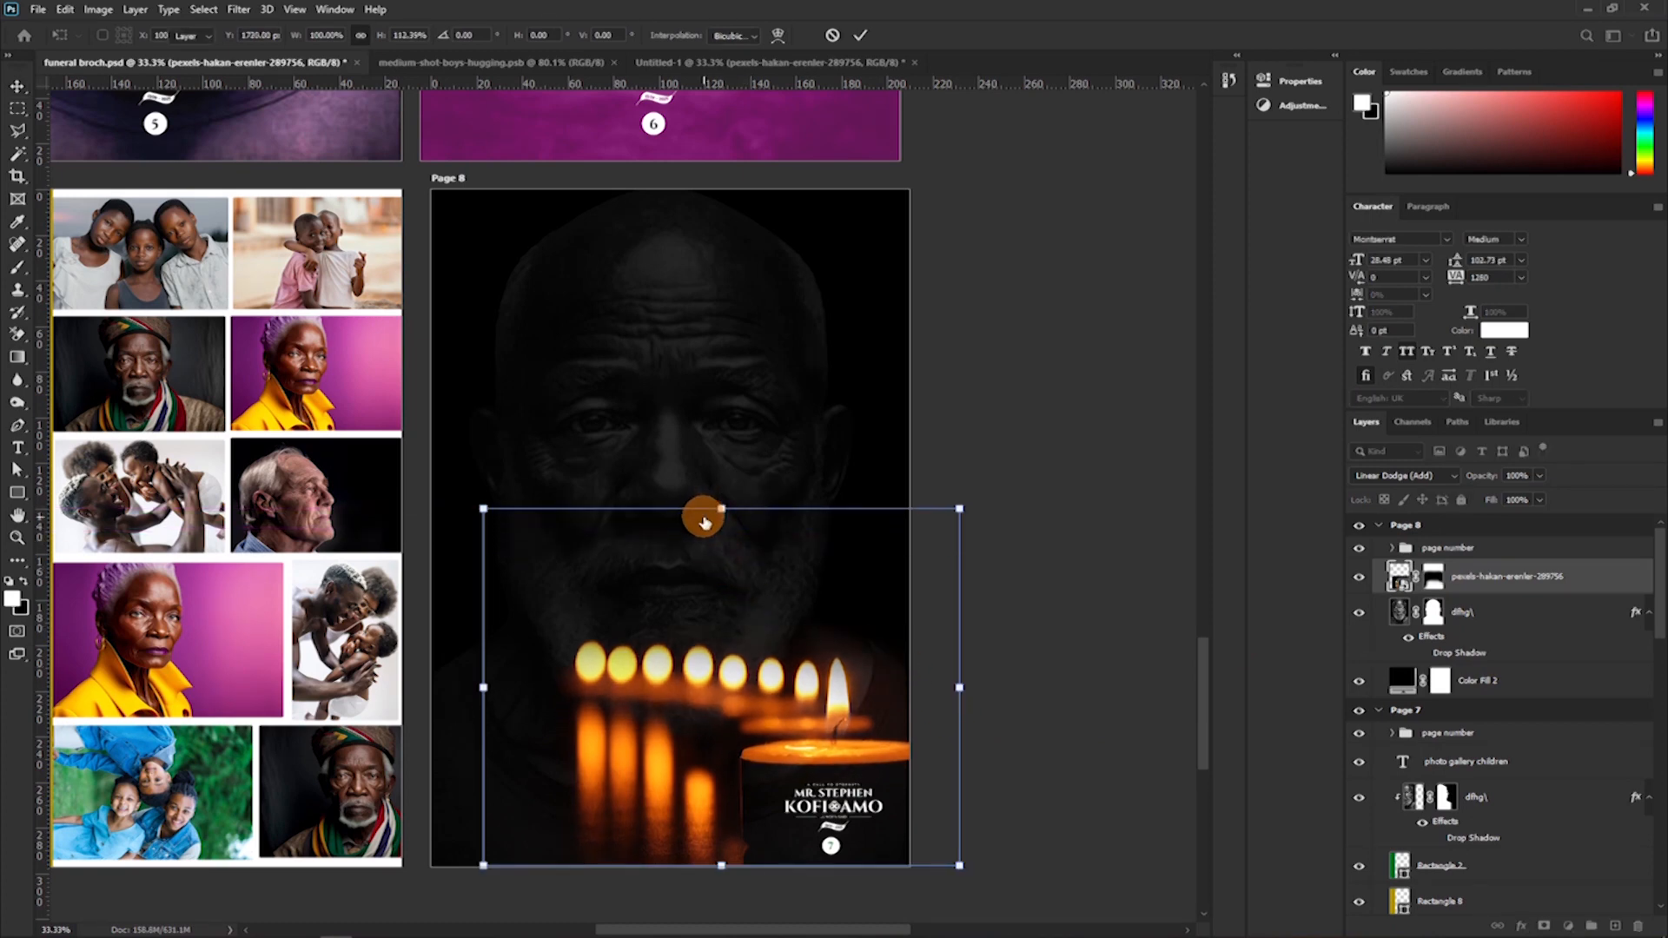
{"action": "key", "text": "Return"}
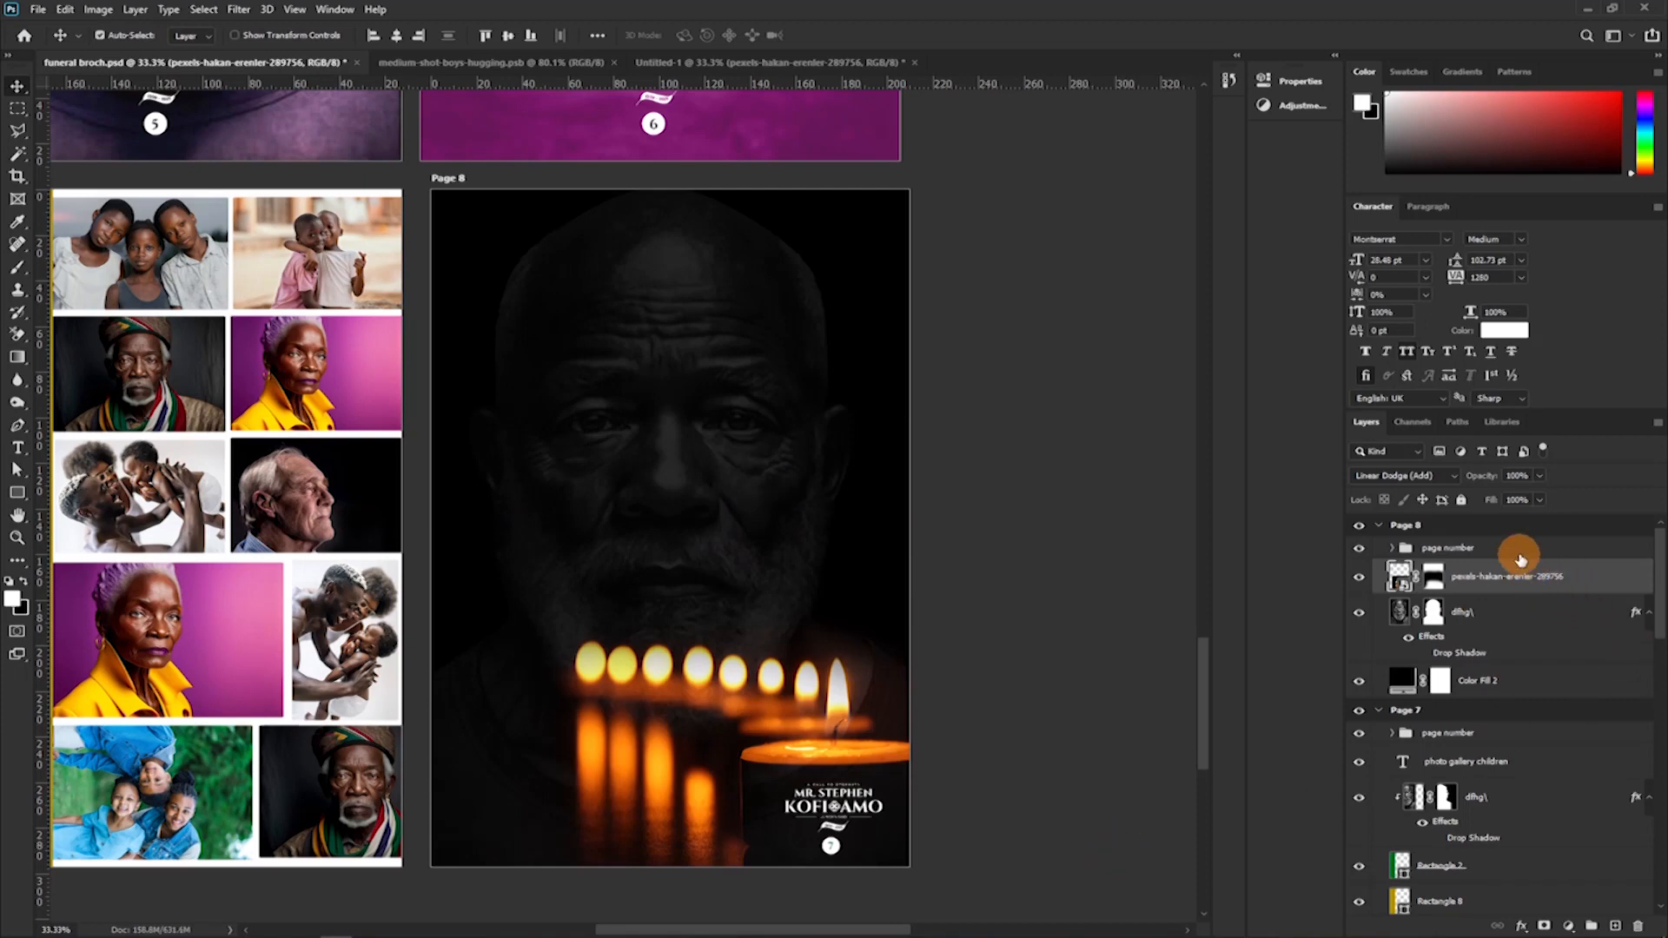
{"action": "left_click", "coordinate": [1516, 554]}
{"action": "key", "text": "shift+Up"}
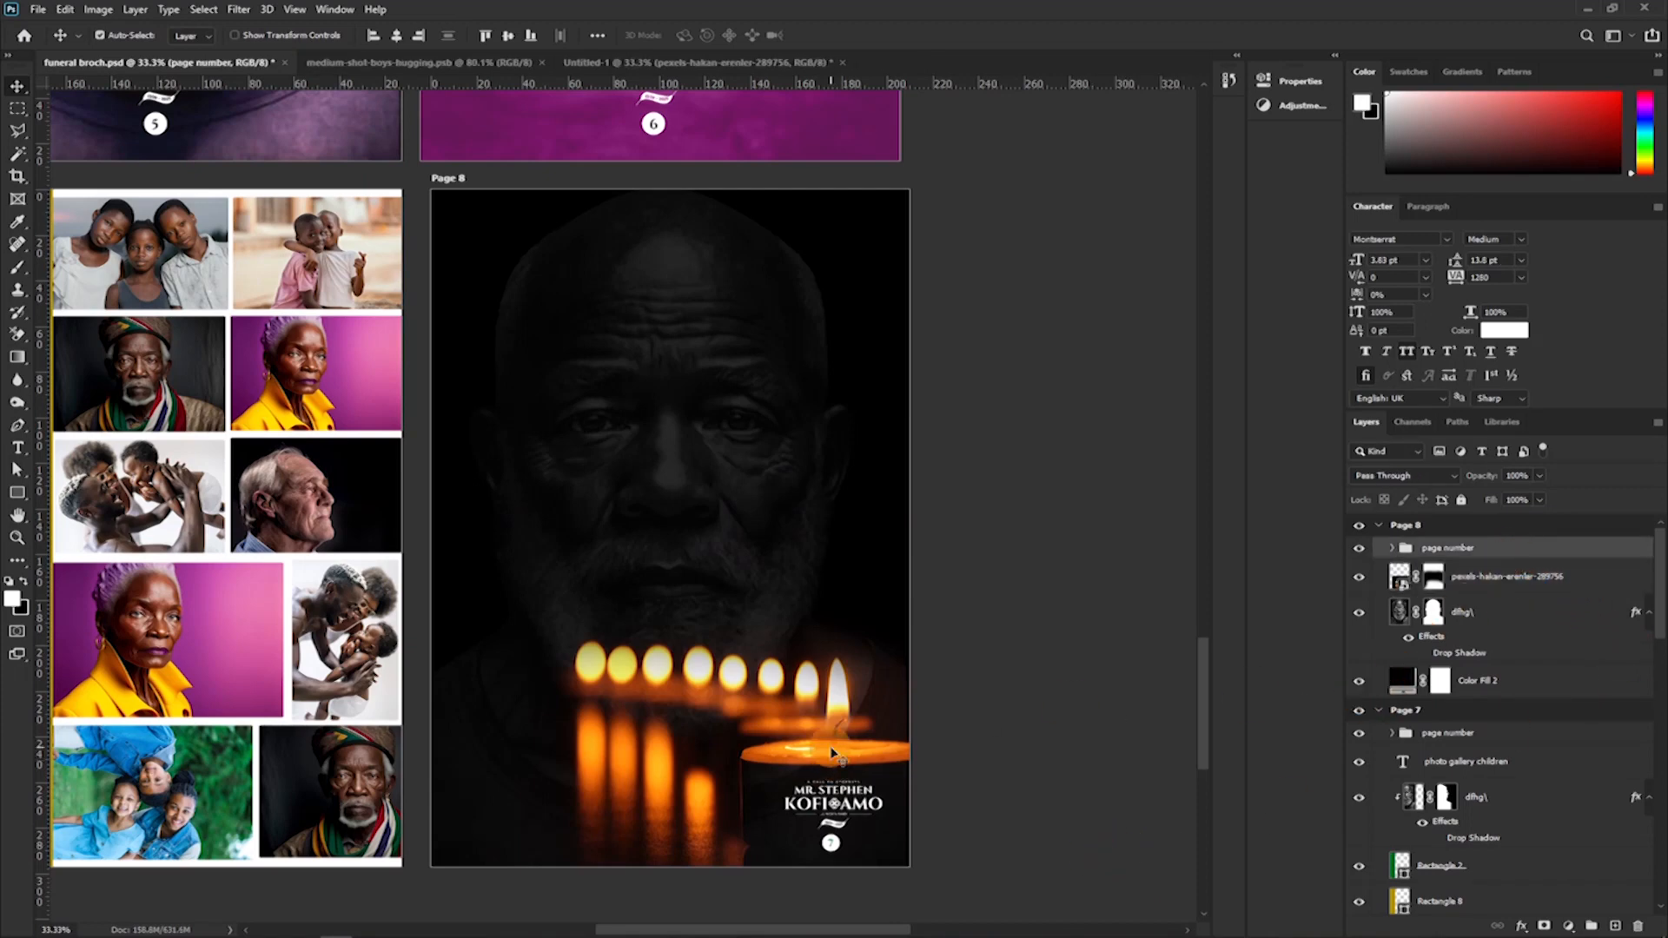
Select the finished Page 8 artboard and collapse its layers.
{"action": "left_click", "coordinate": [337, 603]}
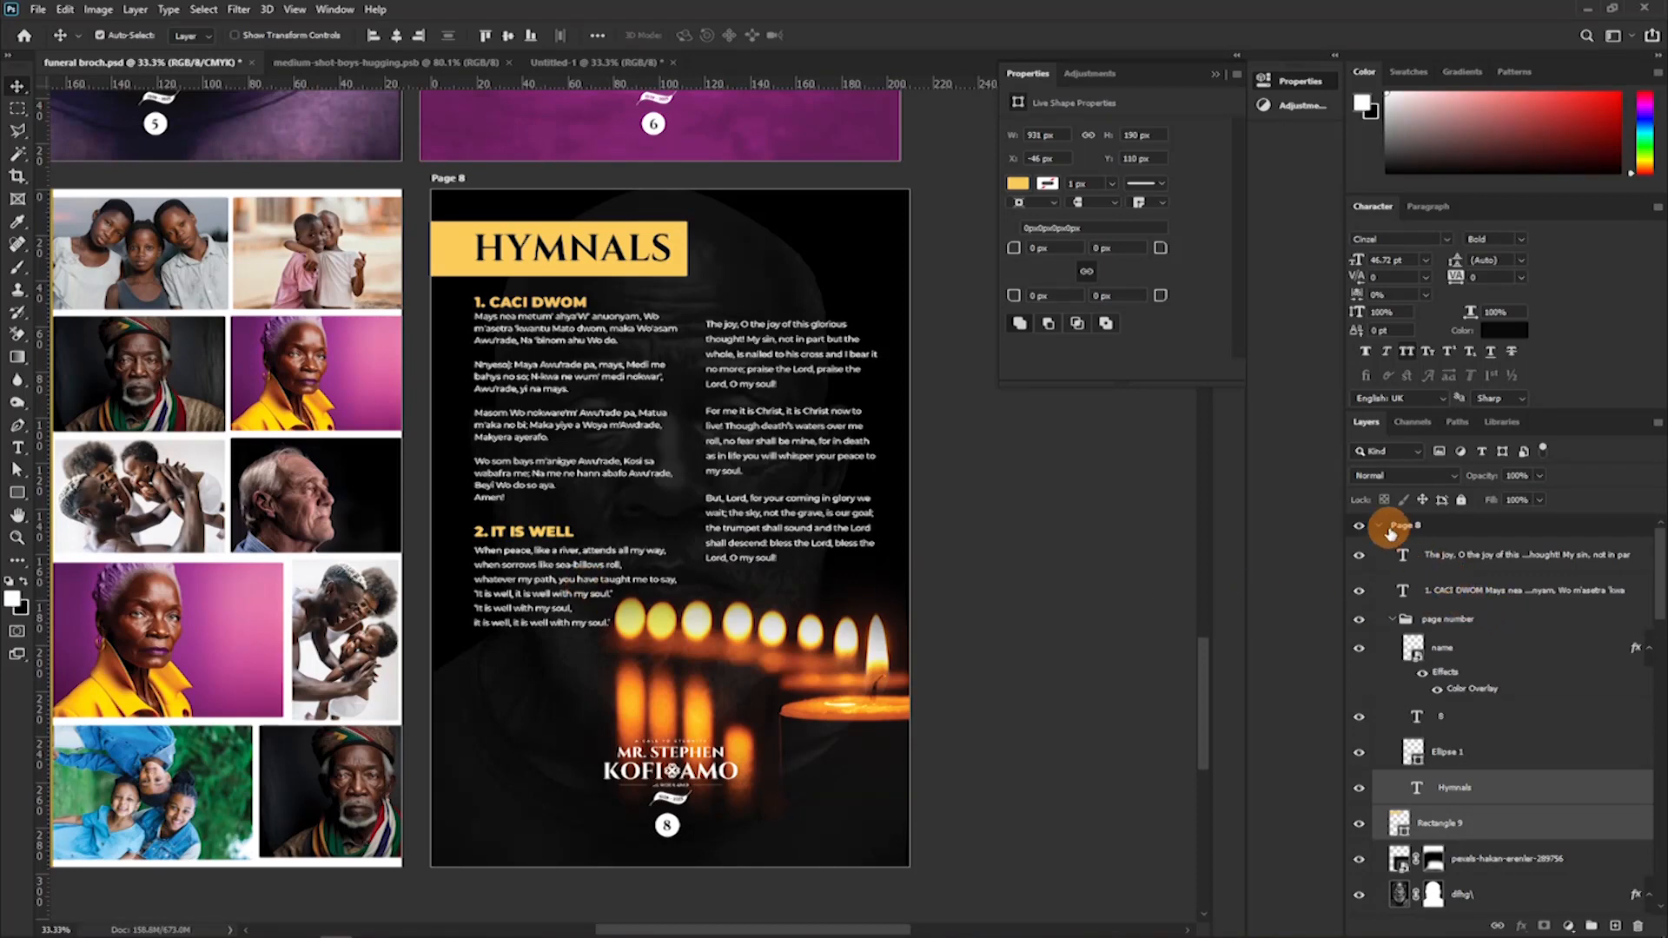
{"action": "left_click", "coordinate": [1389, 526]}
{"action": "left_click", "coordinate": [1378, 525]}
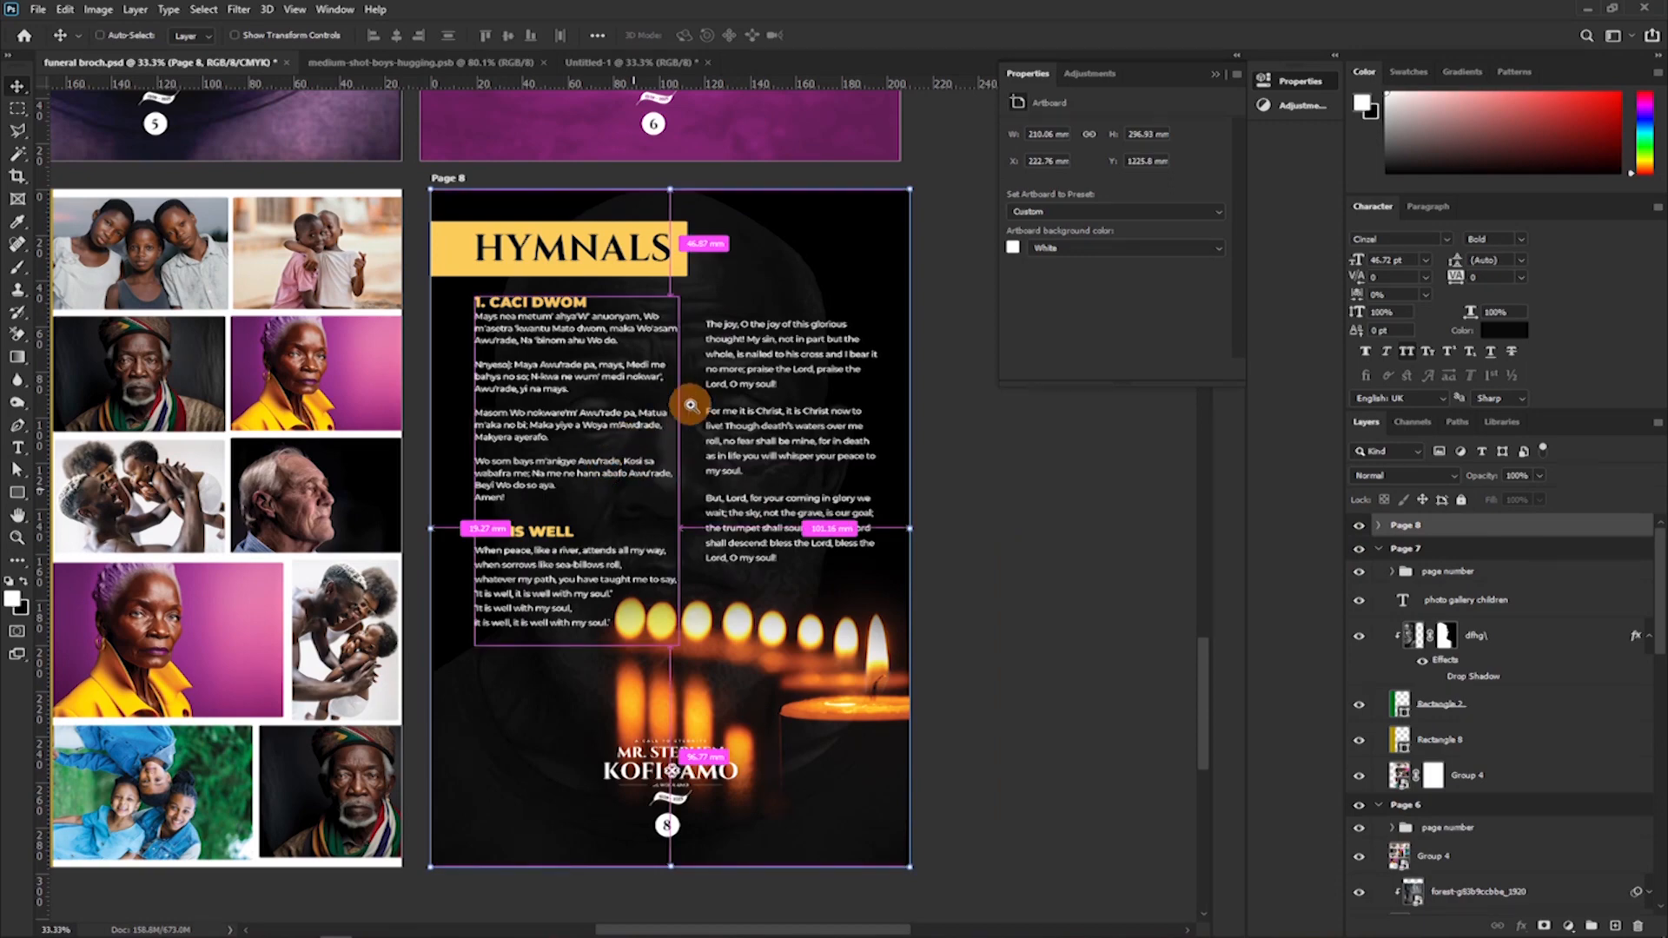
Add a new artboard directly below Page 8 and cover it with a white rectangle of about 1729 × 2446 px.
{"action": "left_click_drag", "start_coordinate": [690, 404], "coordinate": [591, 498]}
{"action": "scroll", "coordinate": [617, 451], "scroll_direction": "up", "scroll_amount": 5}
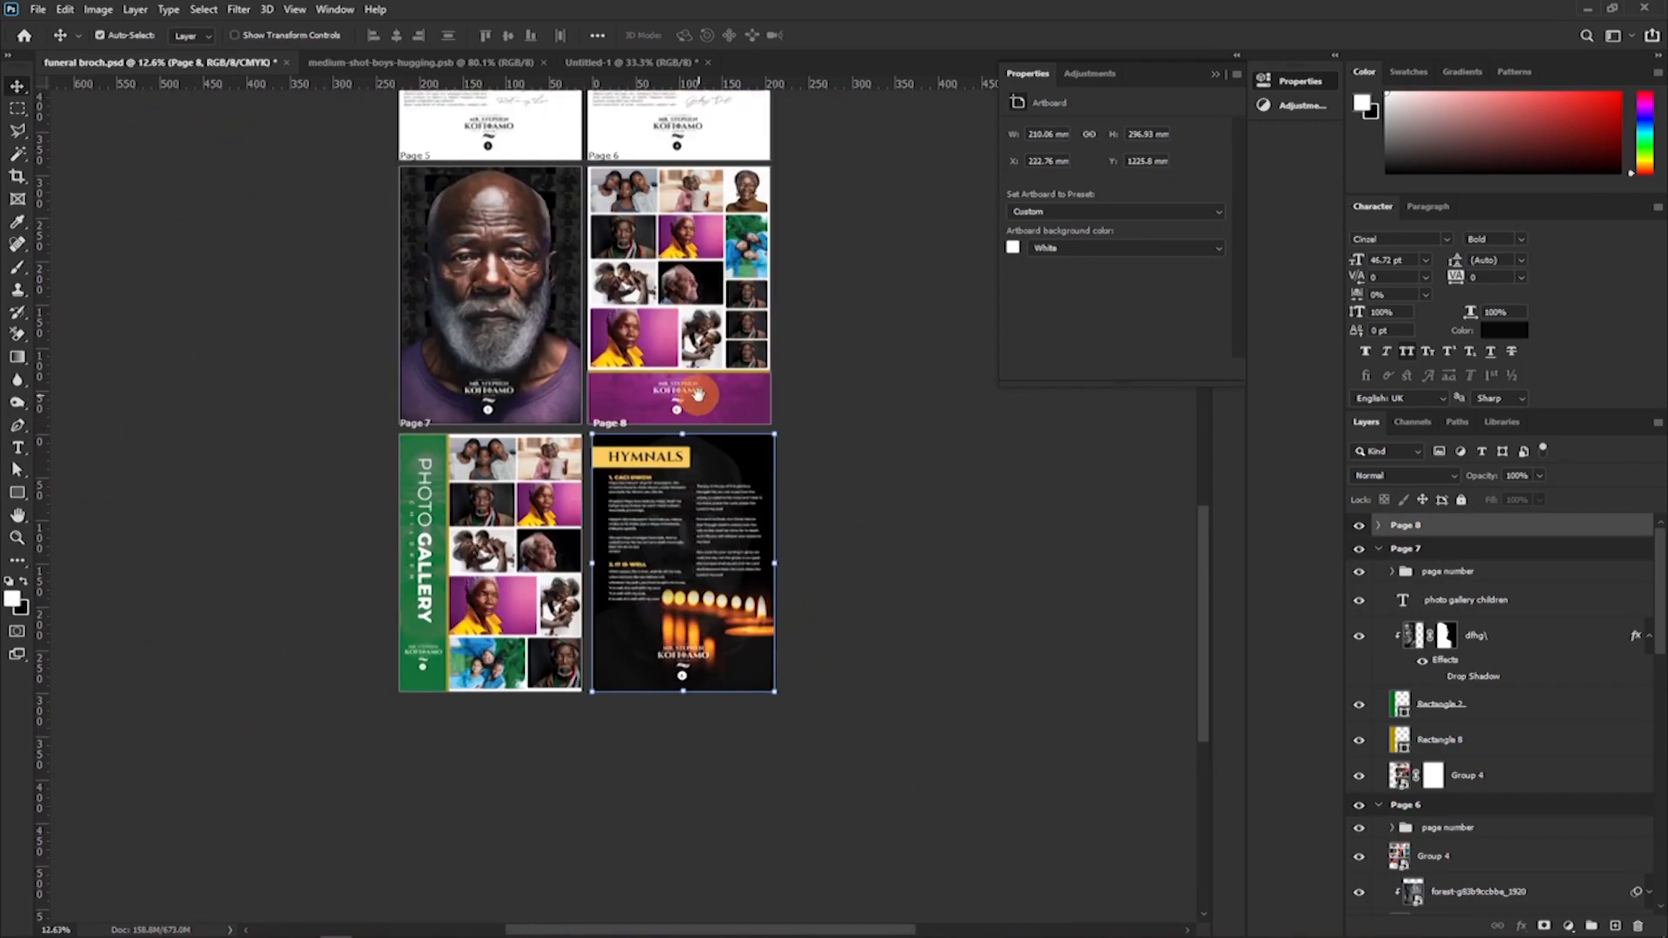
{"action": "scroll", "coordinate": [639, 408], "scroll_direction": "up", "scroll_amount": 6}
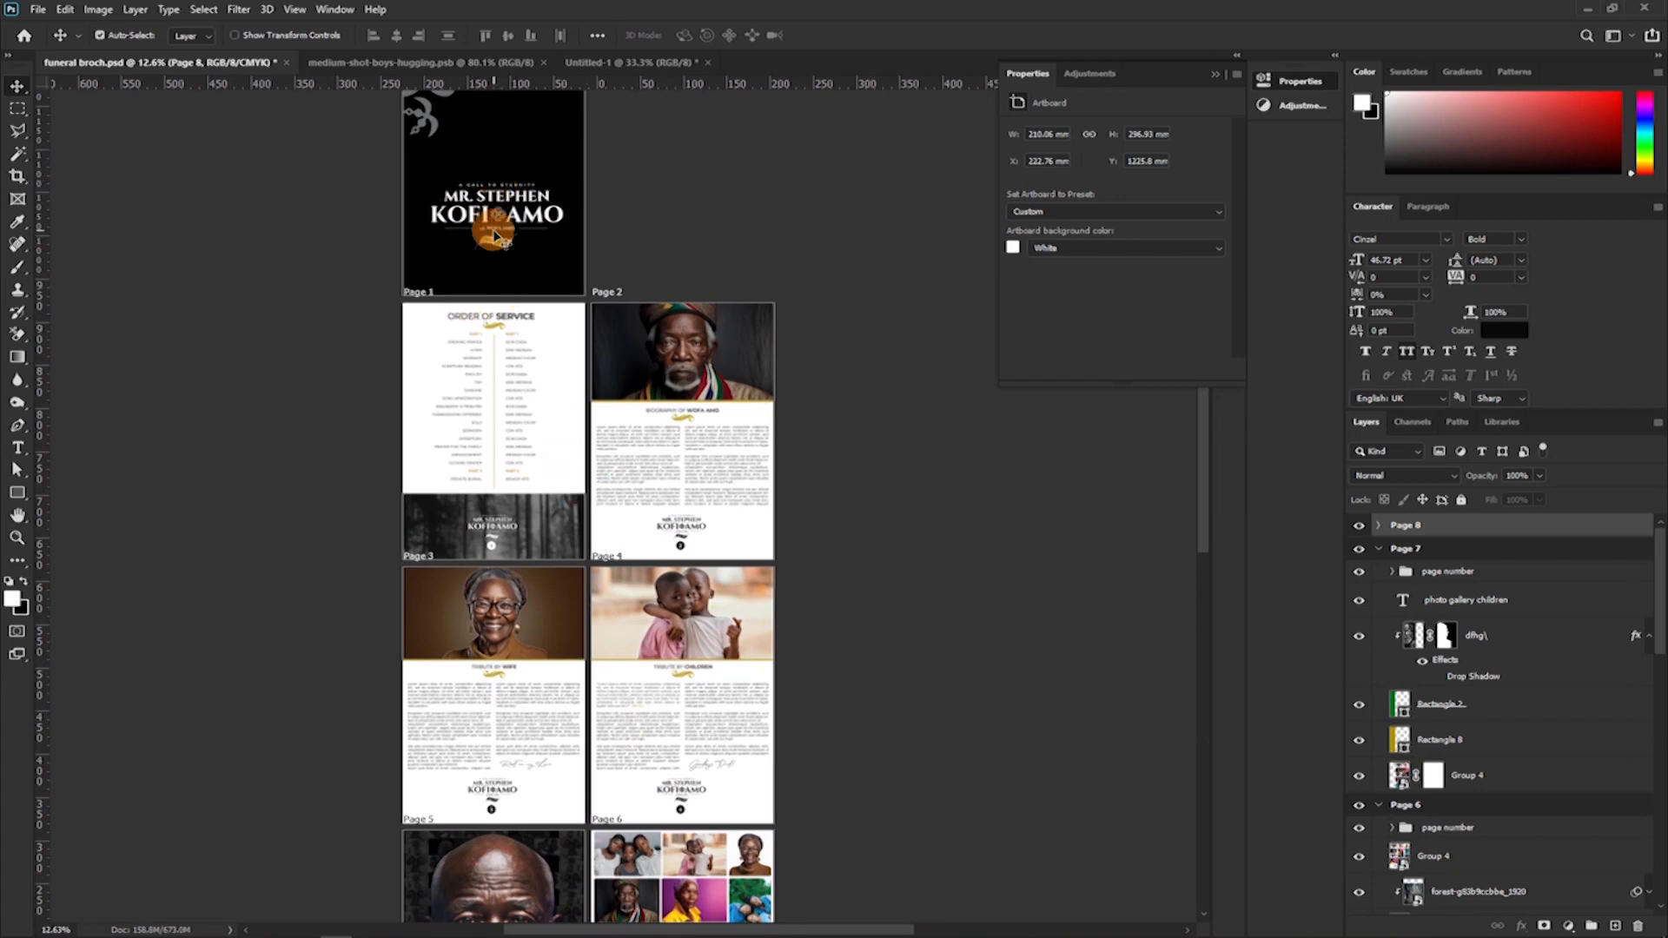
{"action": "scroll", "coordinate": [495, 236], "scroll_direction": "down", "scroll_amount": 5}
{"action": "scroll", "coordinate": [559, 248], "scroll_direction": "down", "scroll_amount": 8}
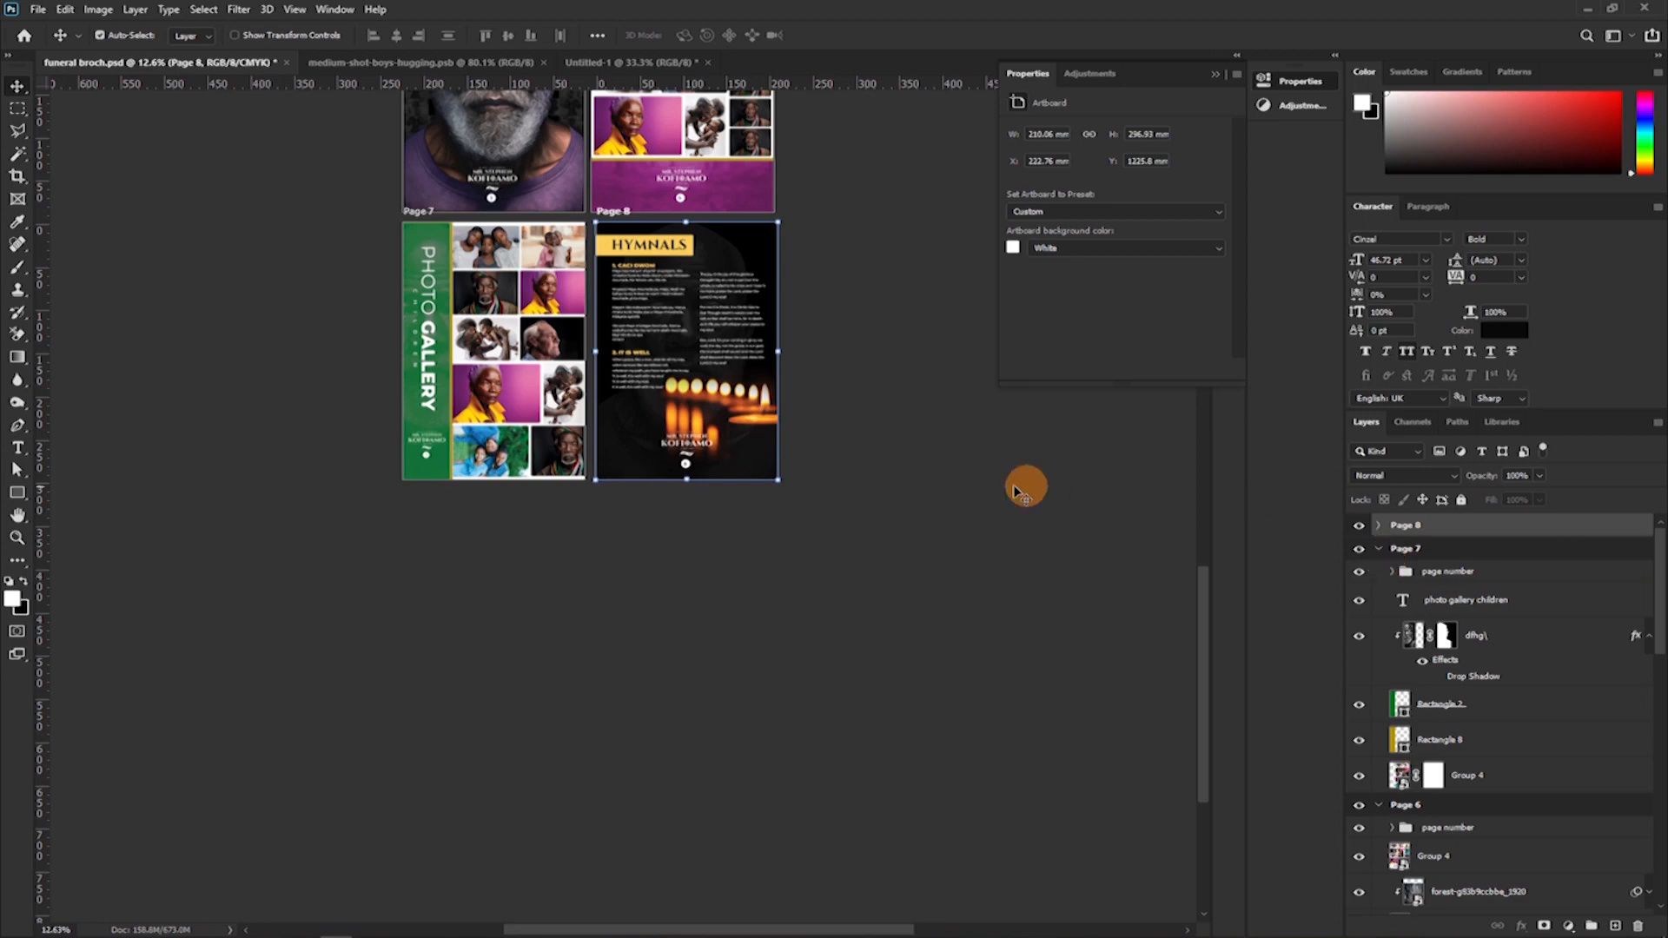
{"action": "left_click", "coordinate": [609, 212]}
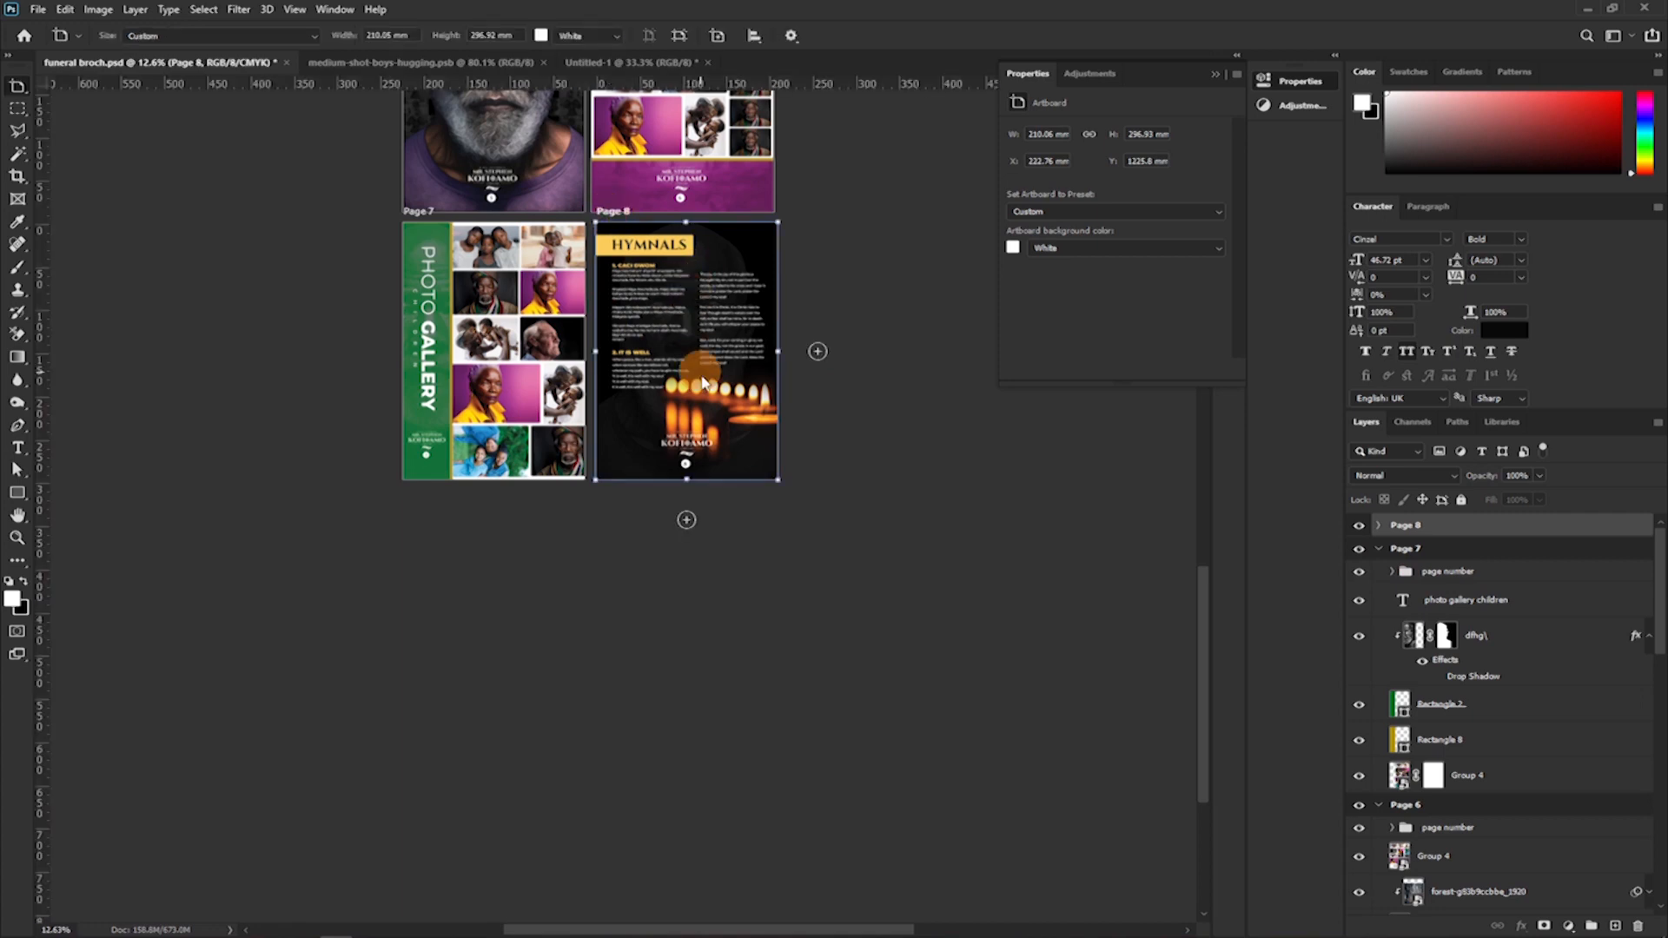
{"action": "left_click", "coordinate": [685, 521]}
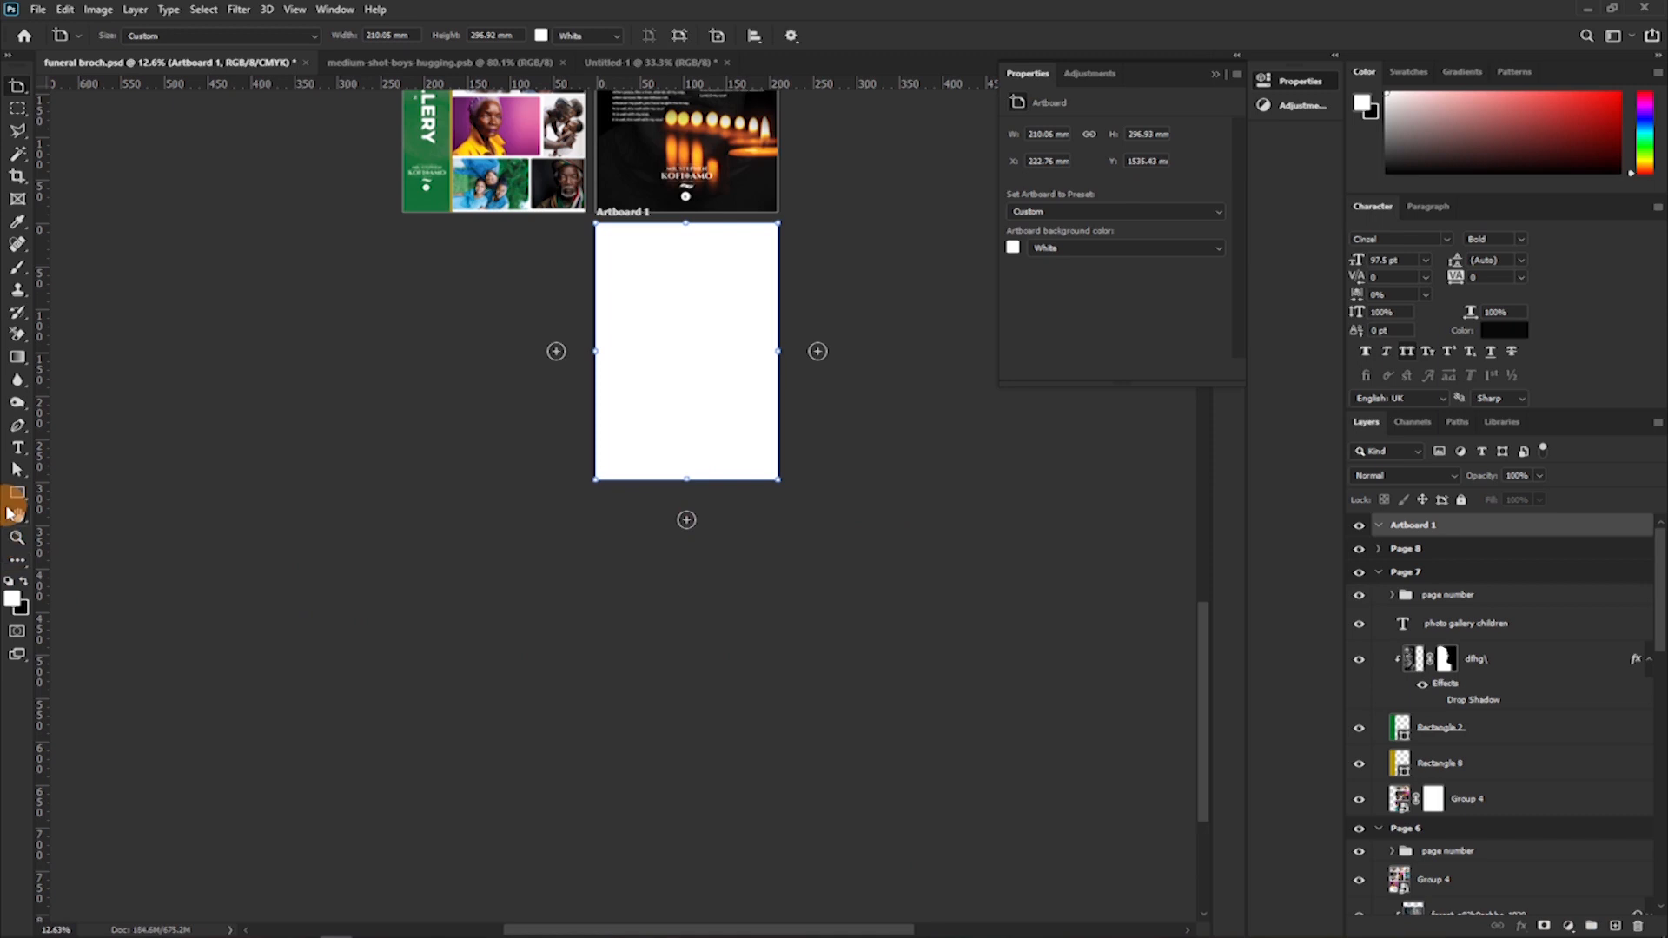
{"action": "left_click", "coordinate": [17, 493]}
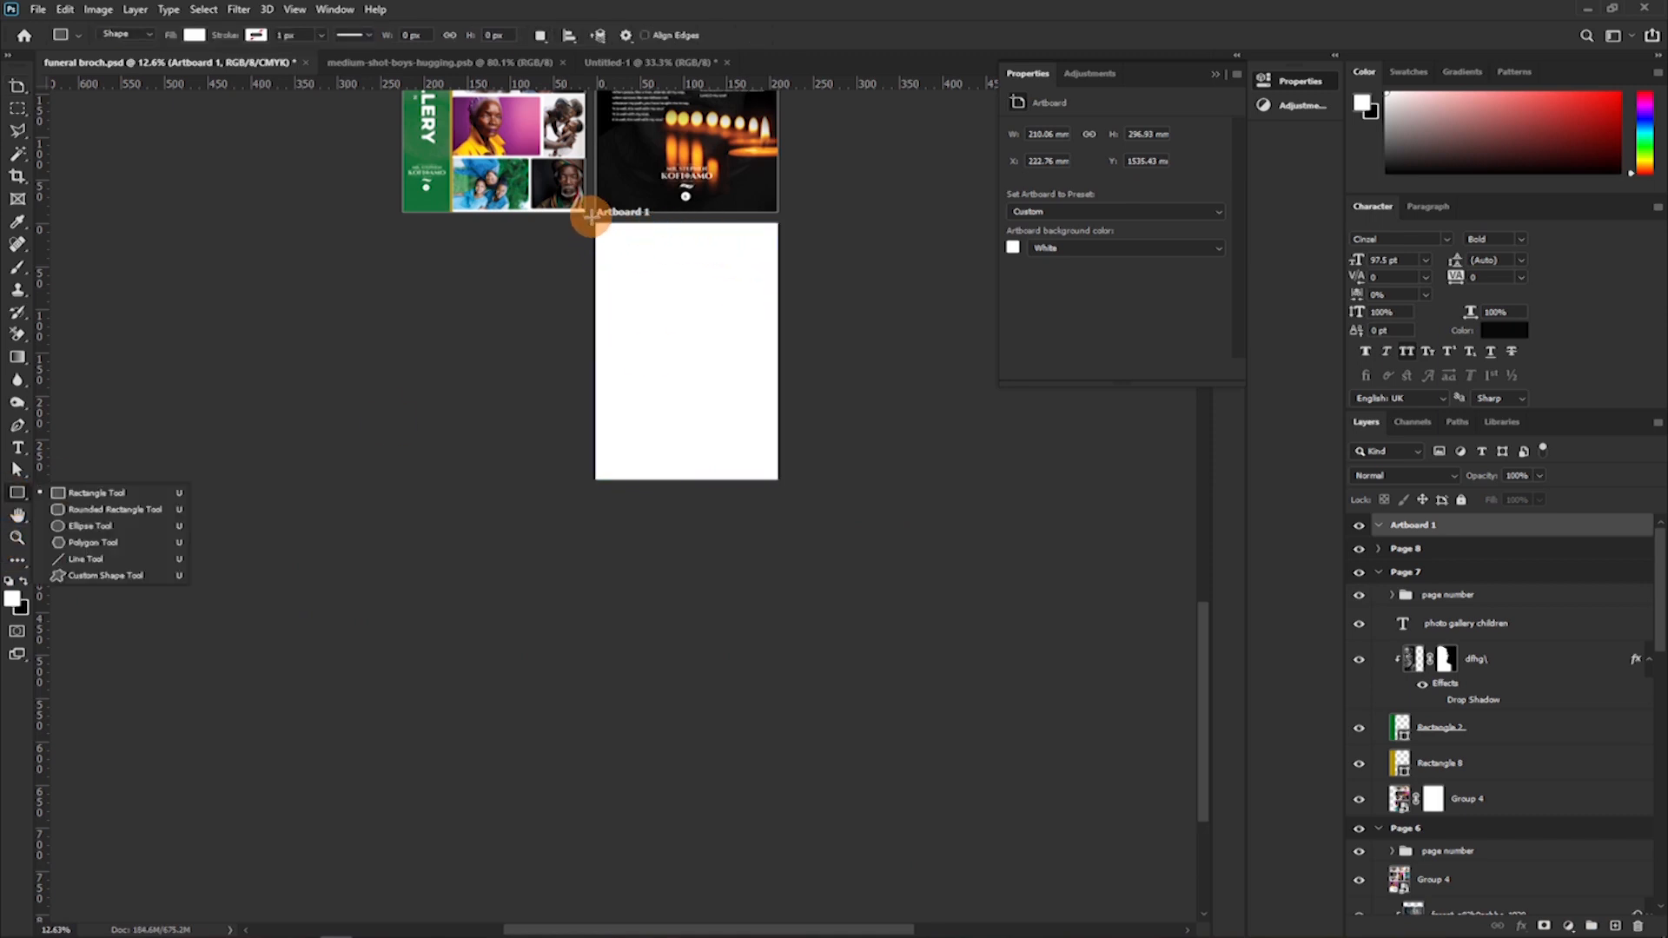
{"action": "left_click_drag", "start_coordinate": [592, 218], "coordinate": [782, 486]}
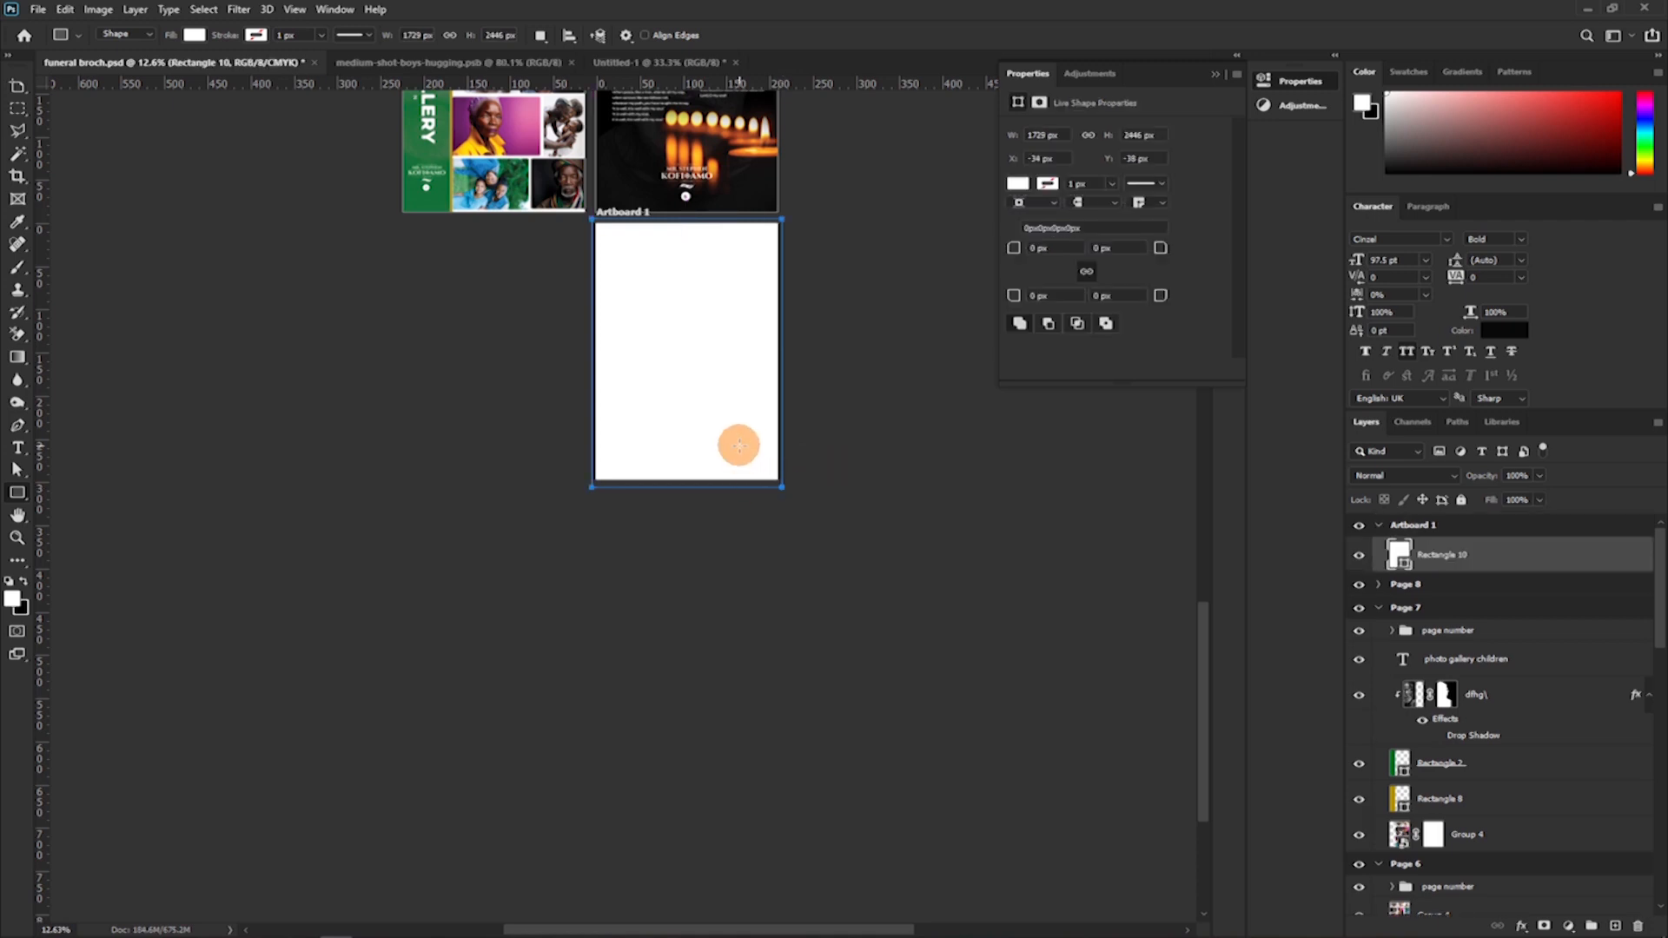
Rename the new artboard as Page 9.
{"action": "double_click", "coordinate": [1411, 525]}
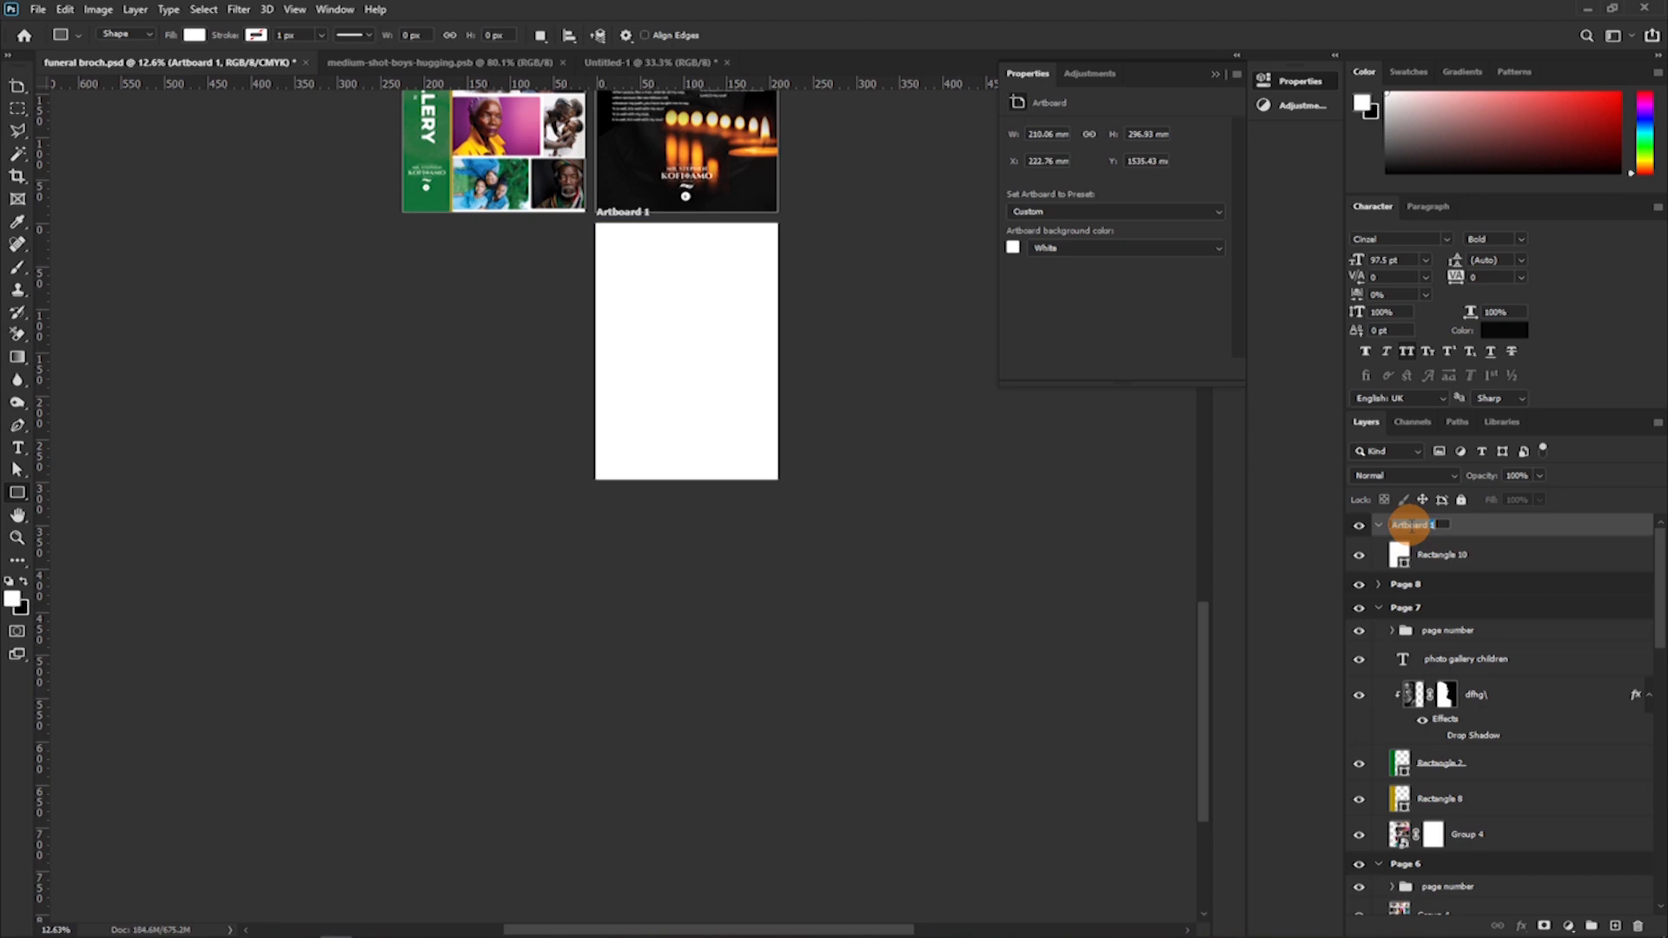
{"action": "type", "text": "s"}
{"action": "key", "text": "ctrl+z"}
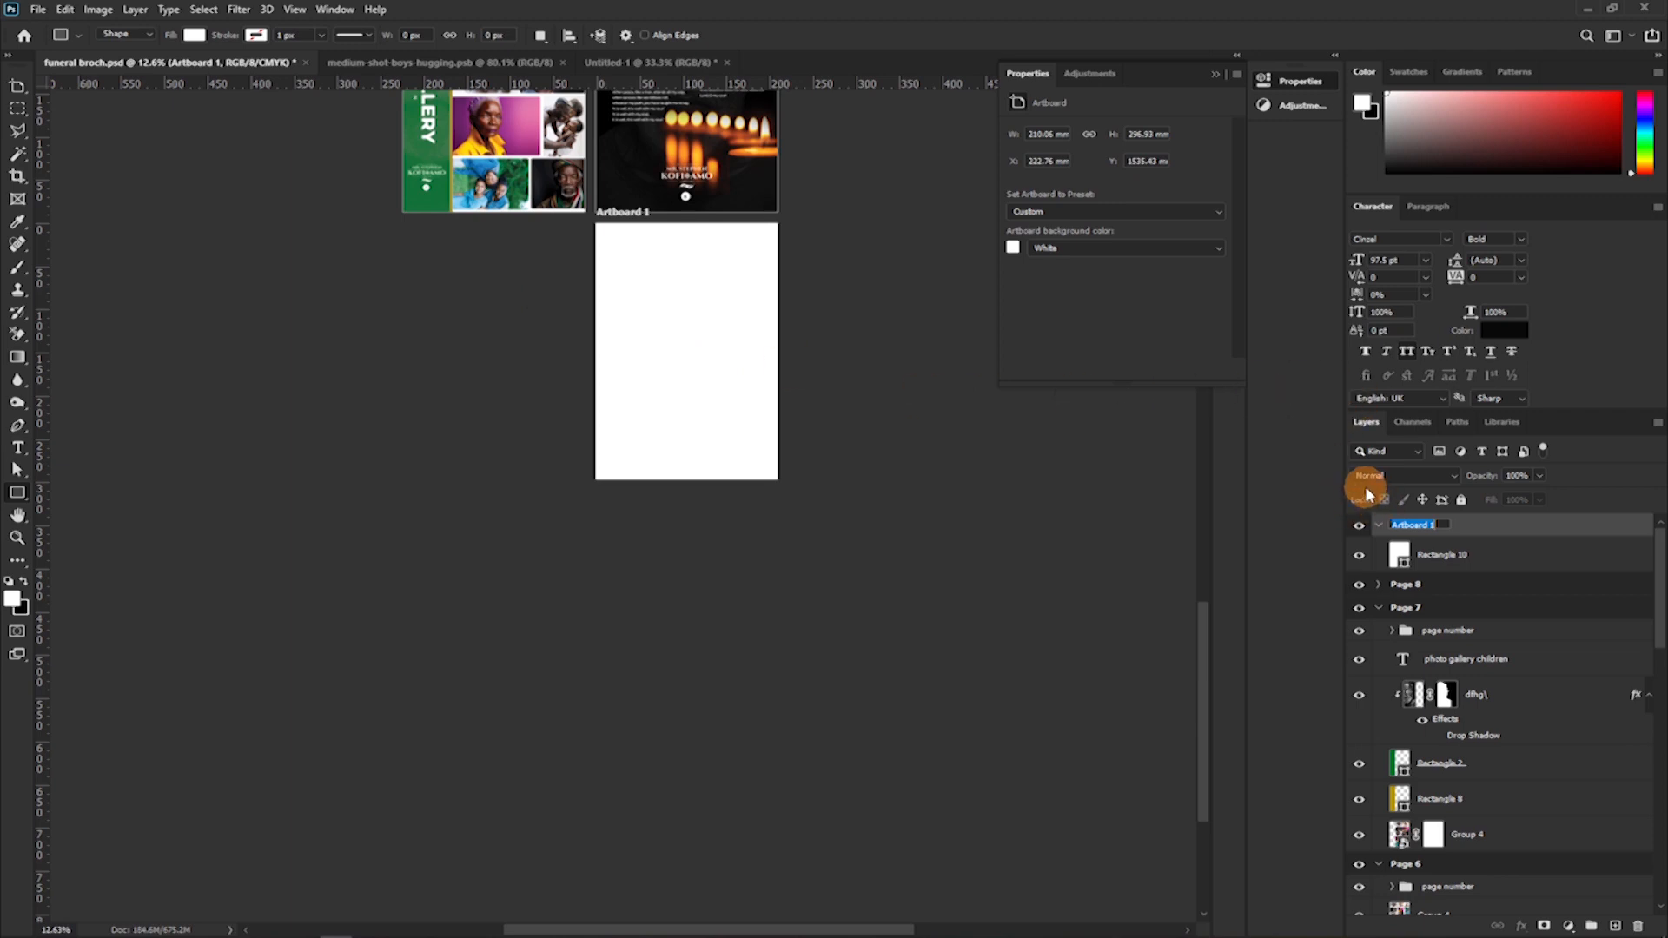
{"action": "type", "text": "Page 9"}
{"action": "key", "text": "Return"}
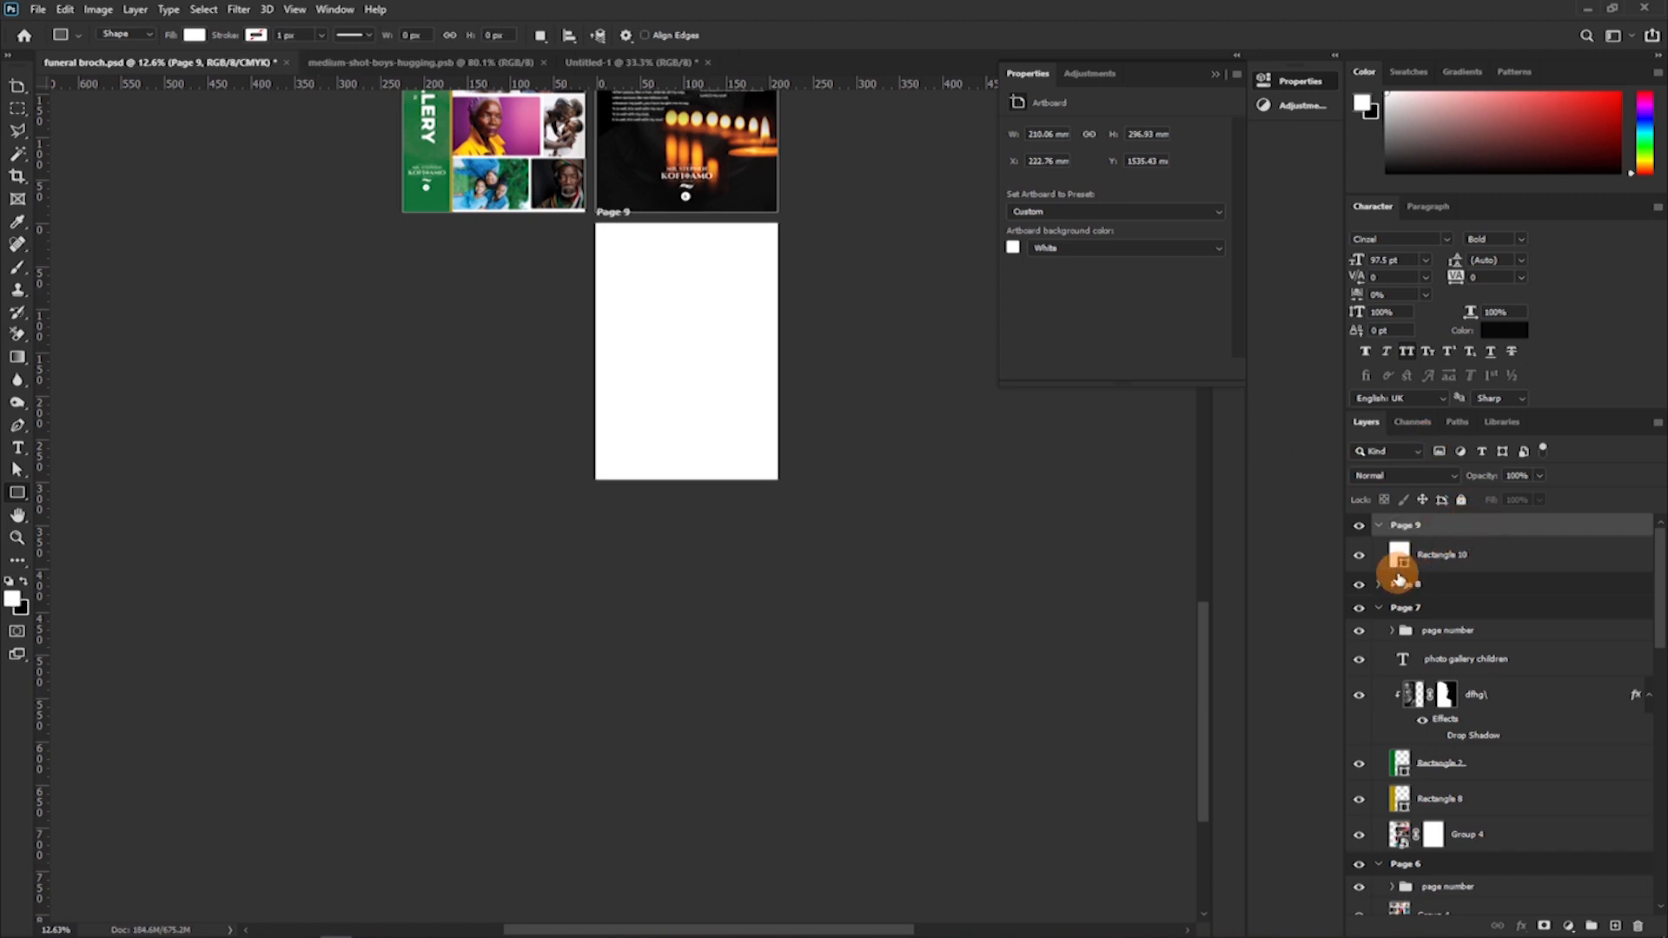
Change the fill of Page 9's full-page rectangle to black.
{"action": "double_click", "coordinate": [1400, 560]}
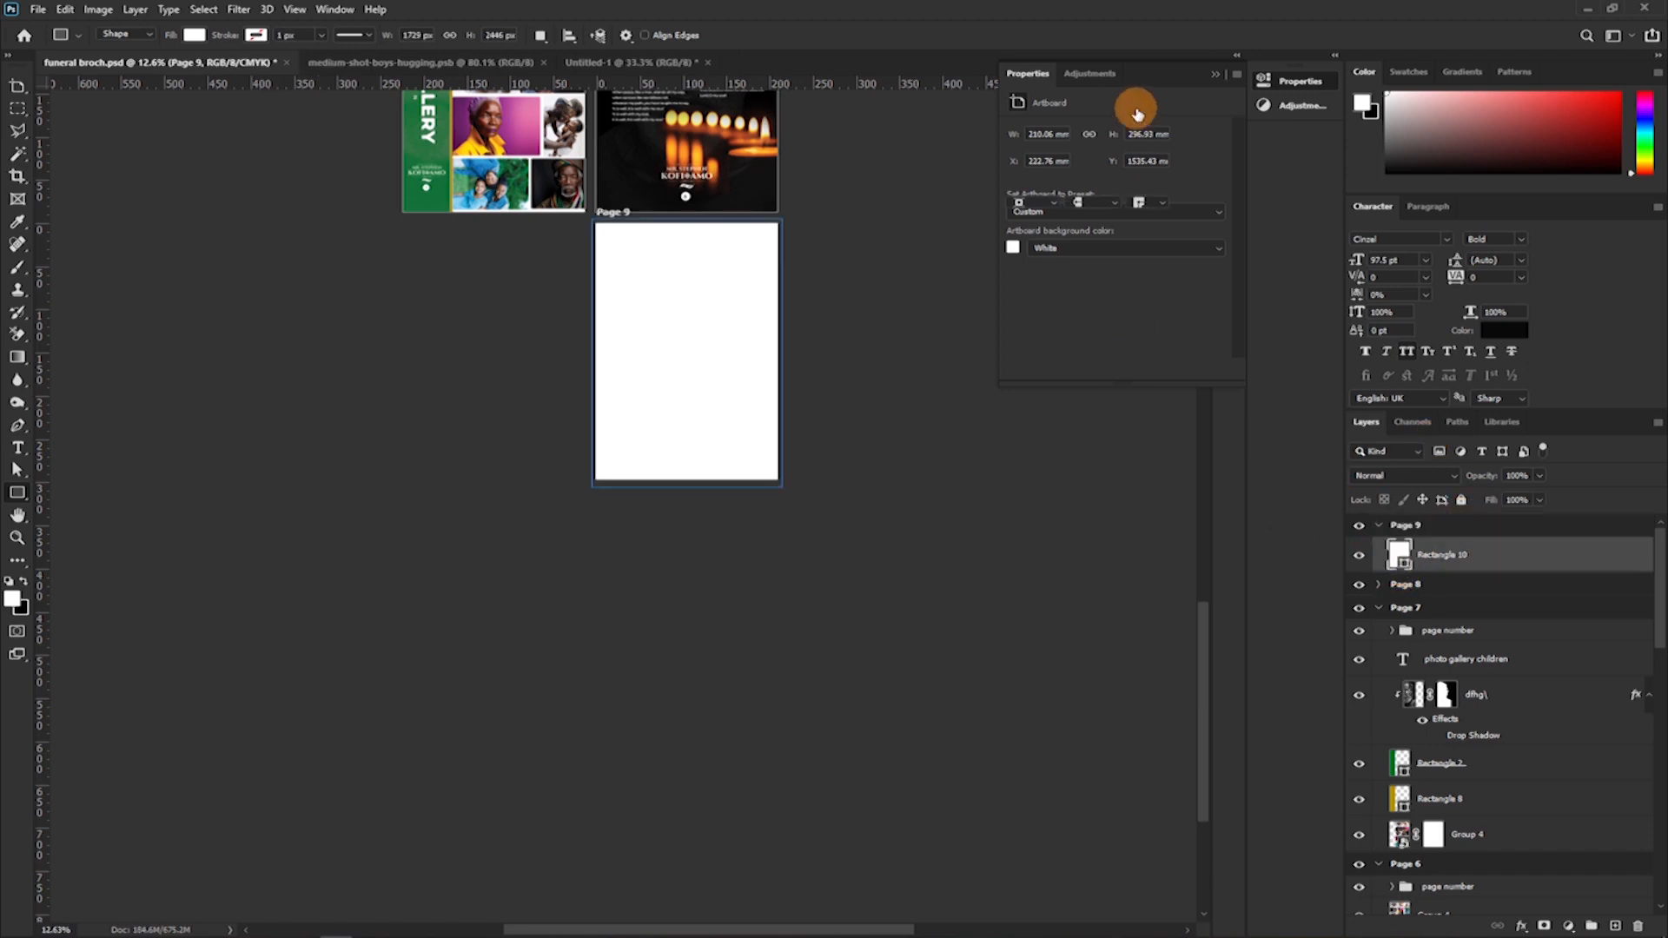
{"action": "left_click_drag", "start_coordinate": [1276, 410], "coordinate": [998, 454]}
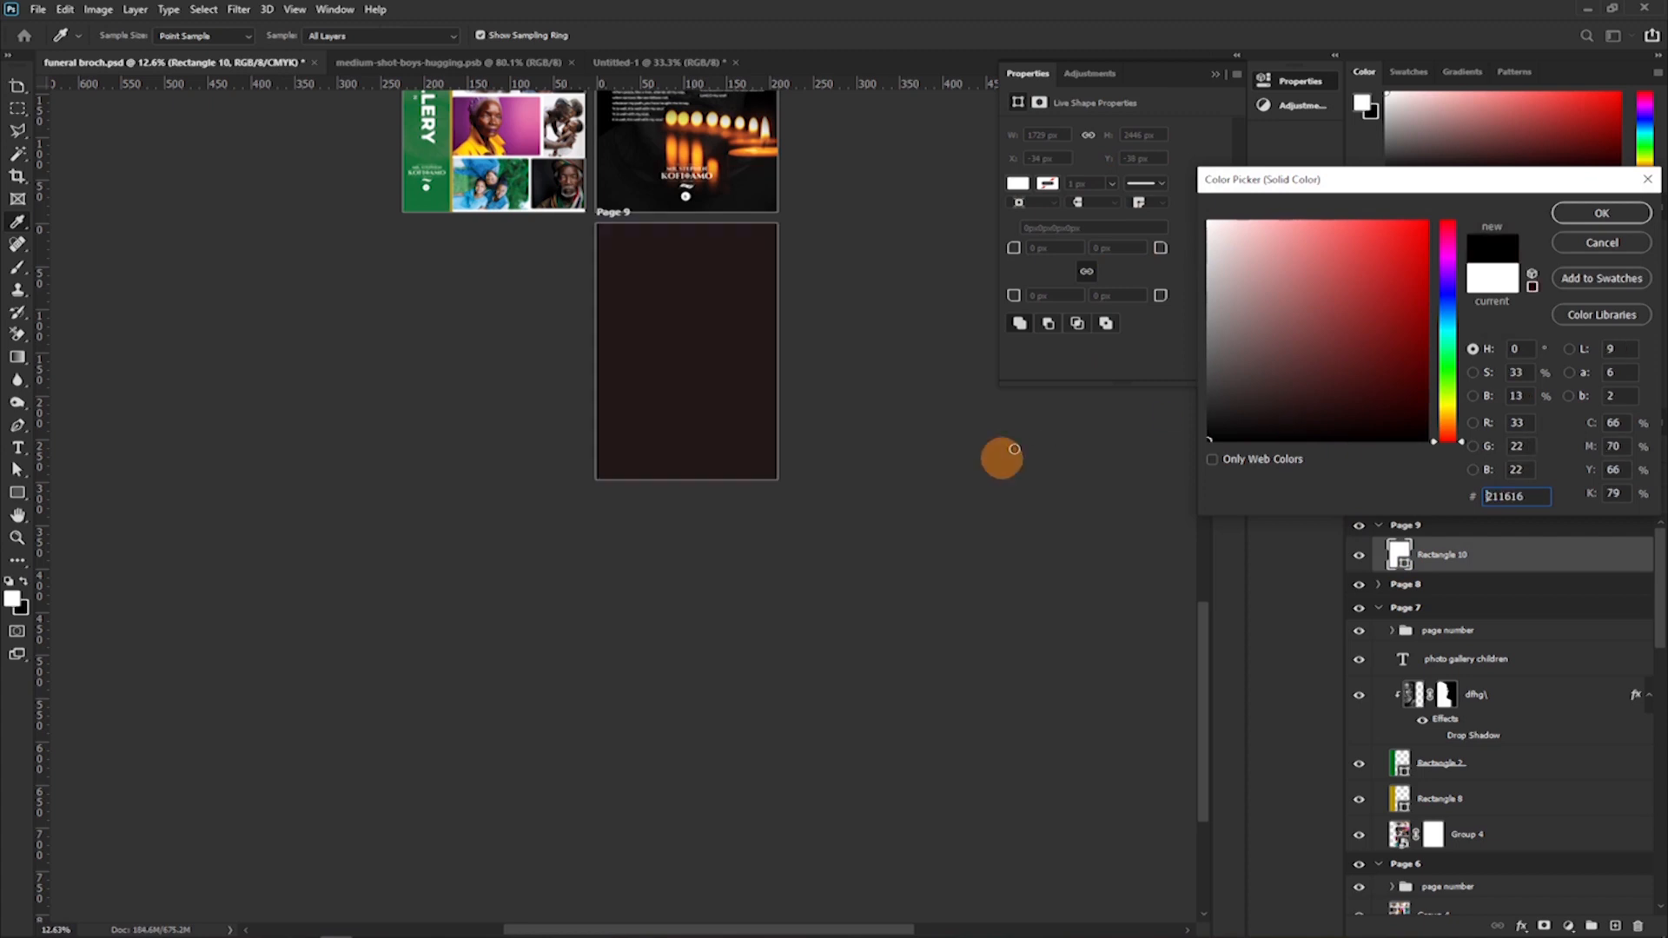
{"action": "left_click", "coordinate": [1570, 224]}
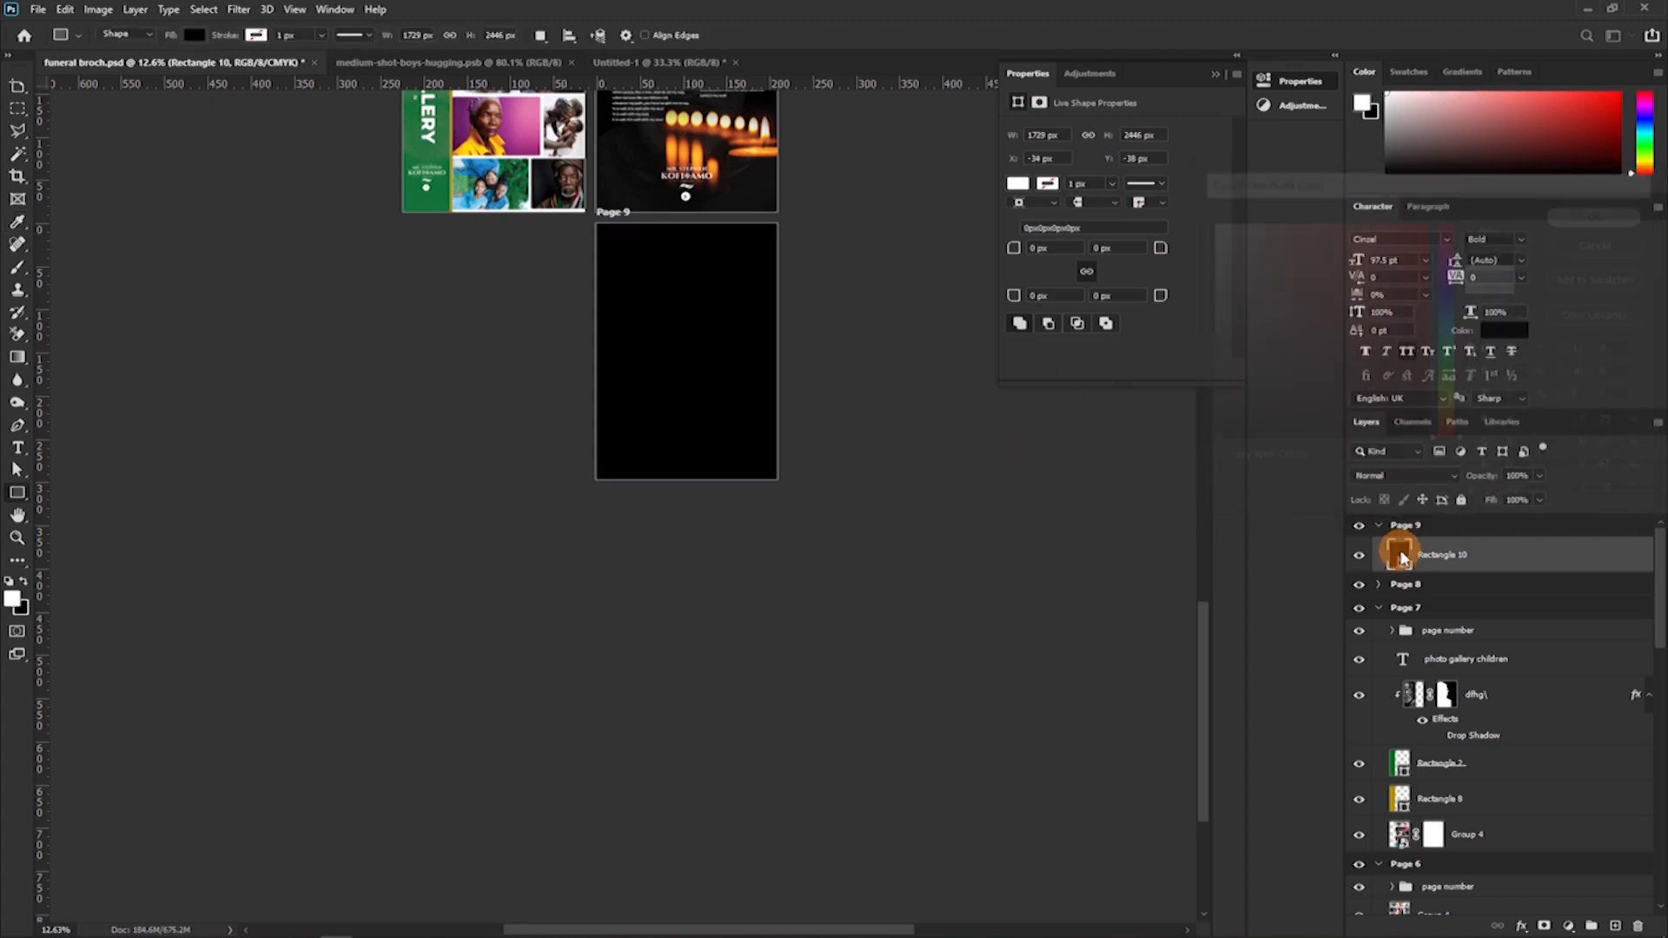
Collapse the layer contents of every page artboard from Page 9 down to Page 1.
{"action": "left_click", "coordinate": [1379, 524]}
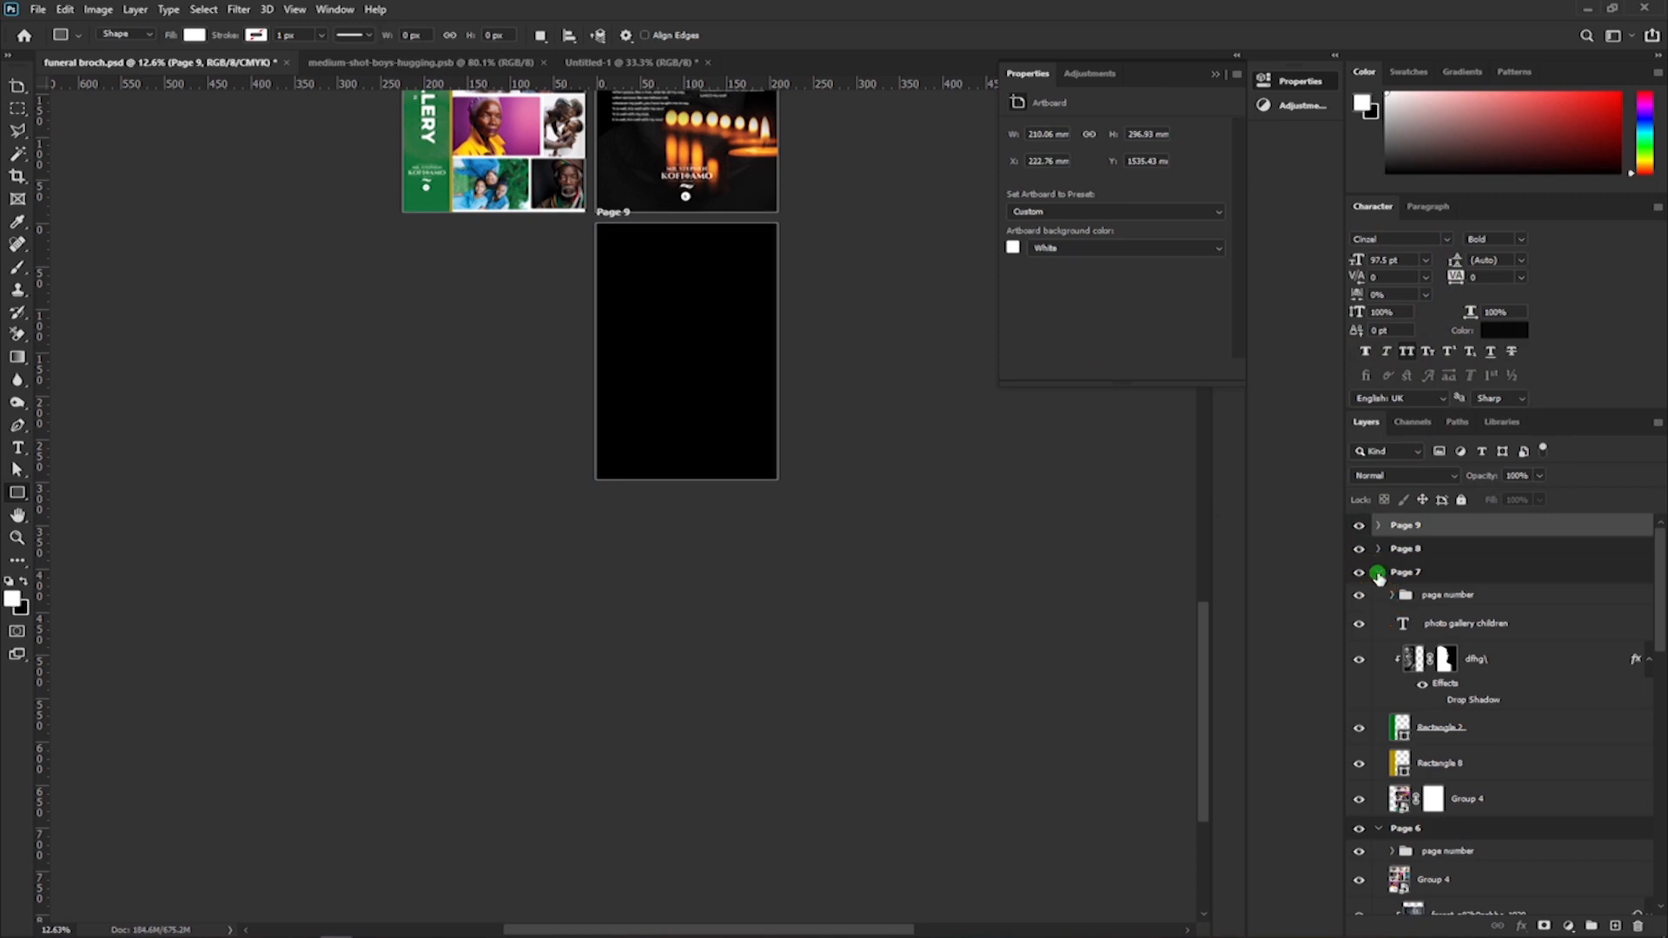
{"action": "left_click", "coordinate": [1379, 571]}
{"action": "left_click", "coordinate": [1379, 595]}
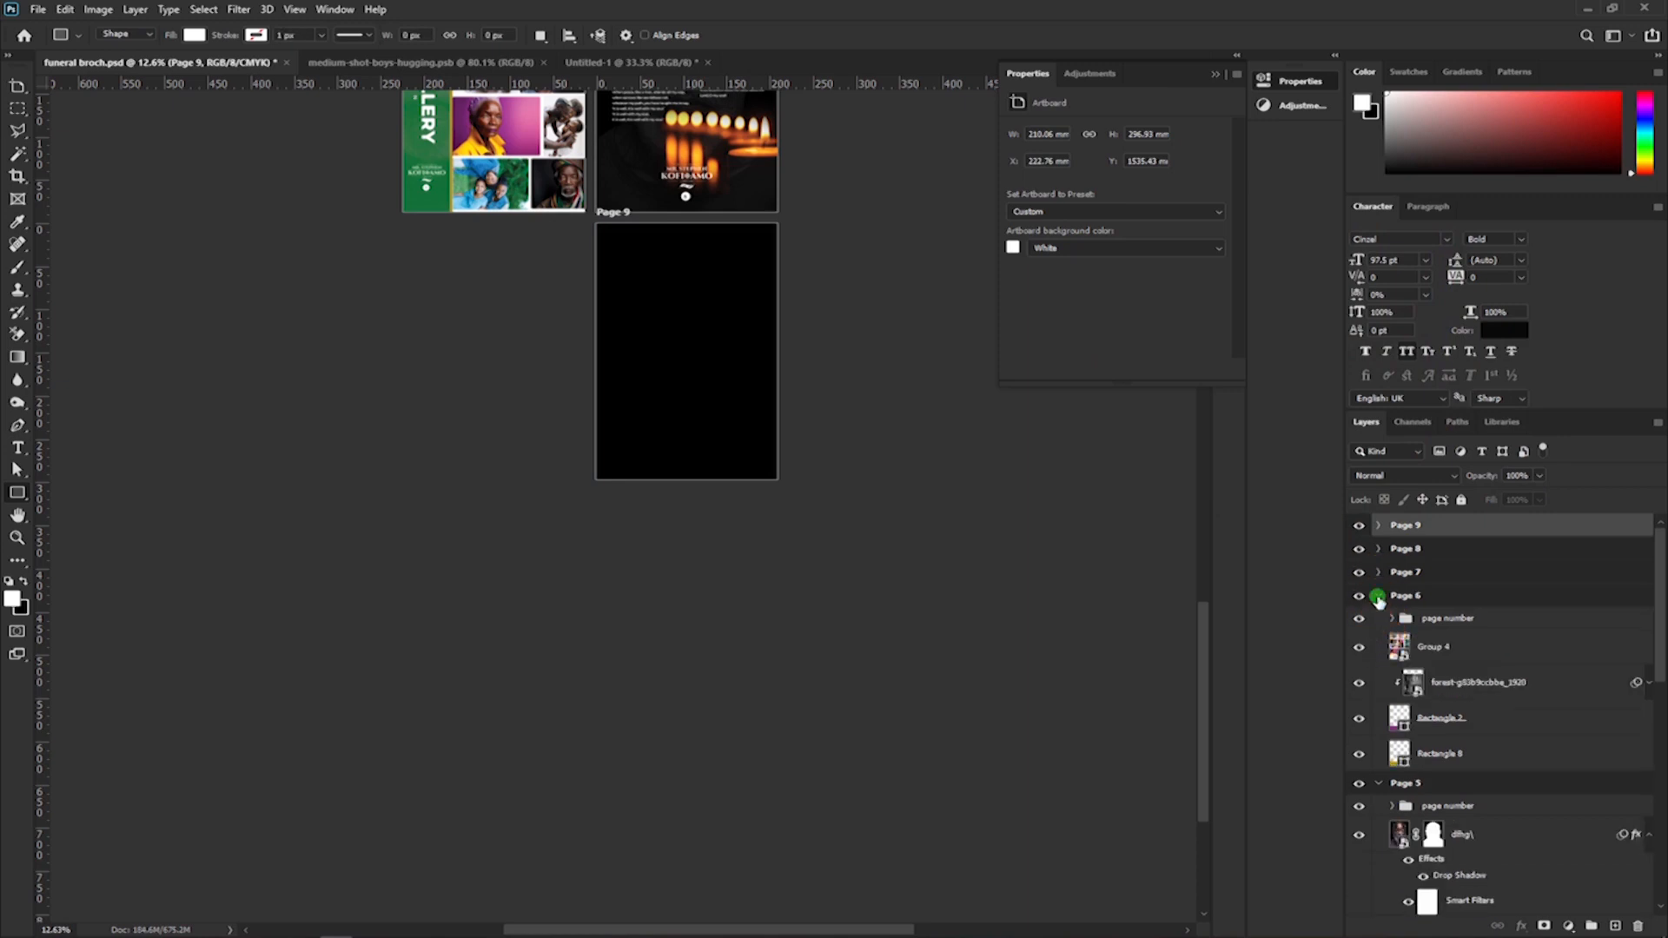
{"action": "left_click", "coordinate": [1379, 618]}
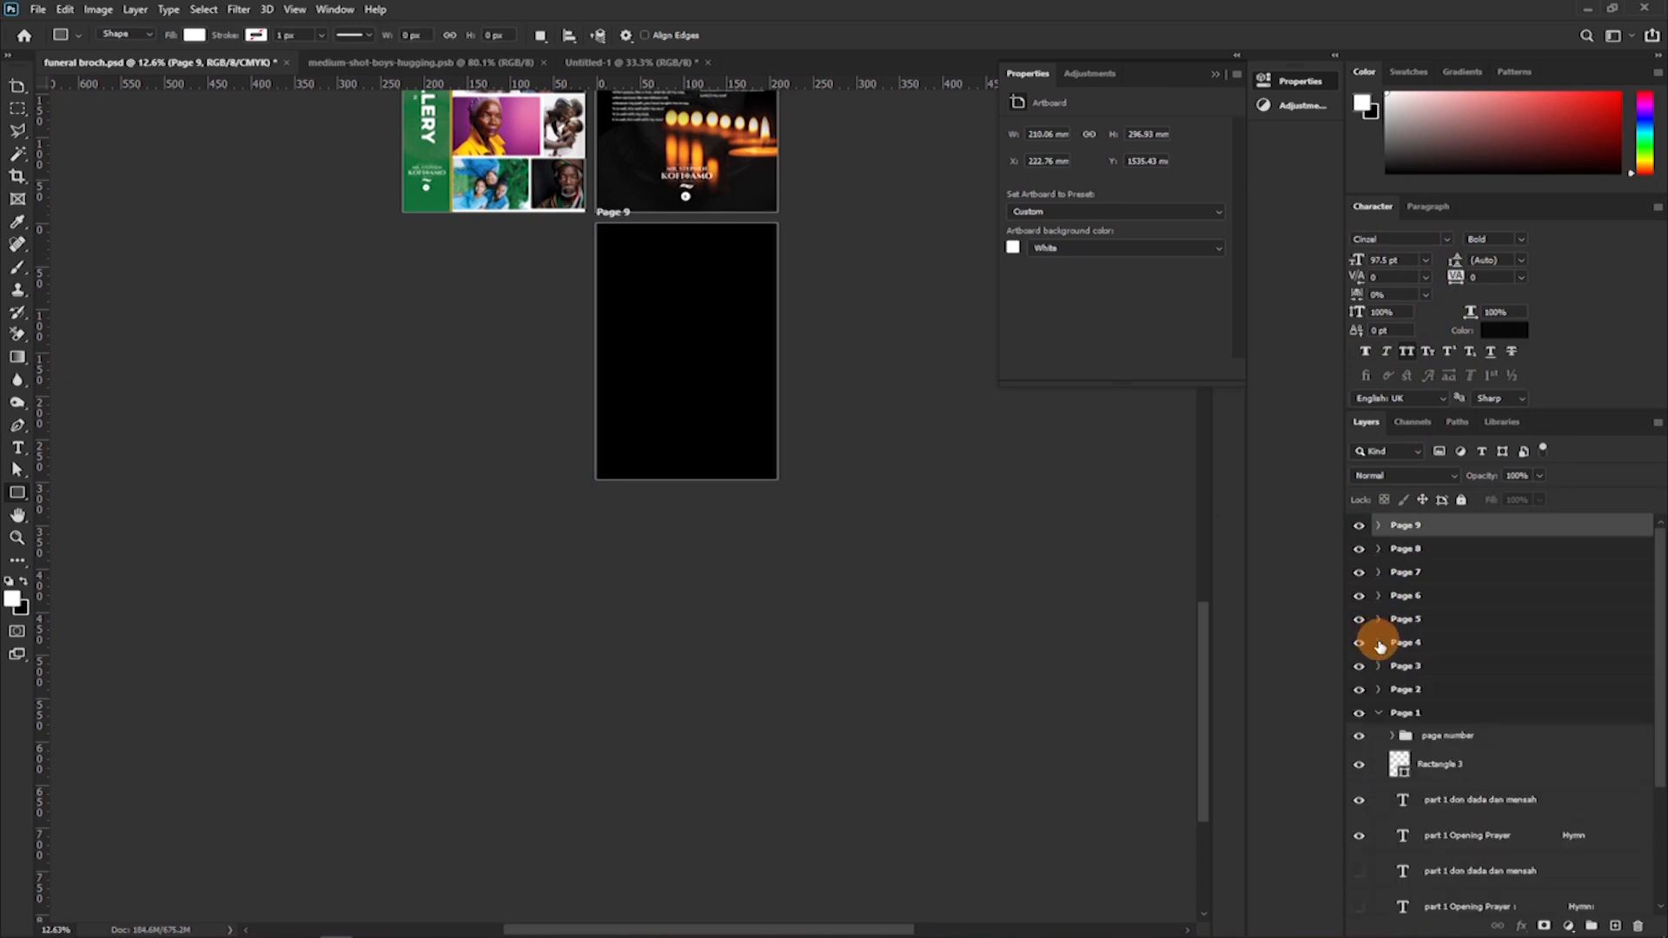
{"action": "left_click", "coordinate": [1378, 714]}
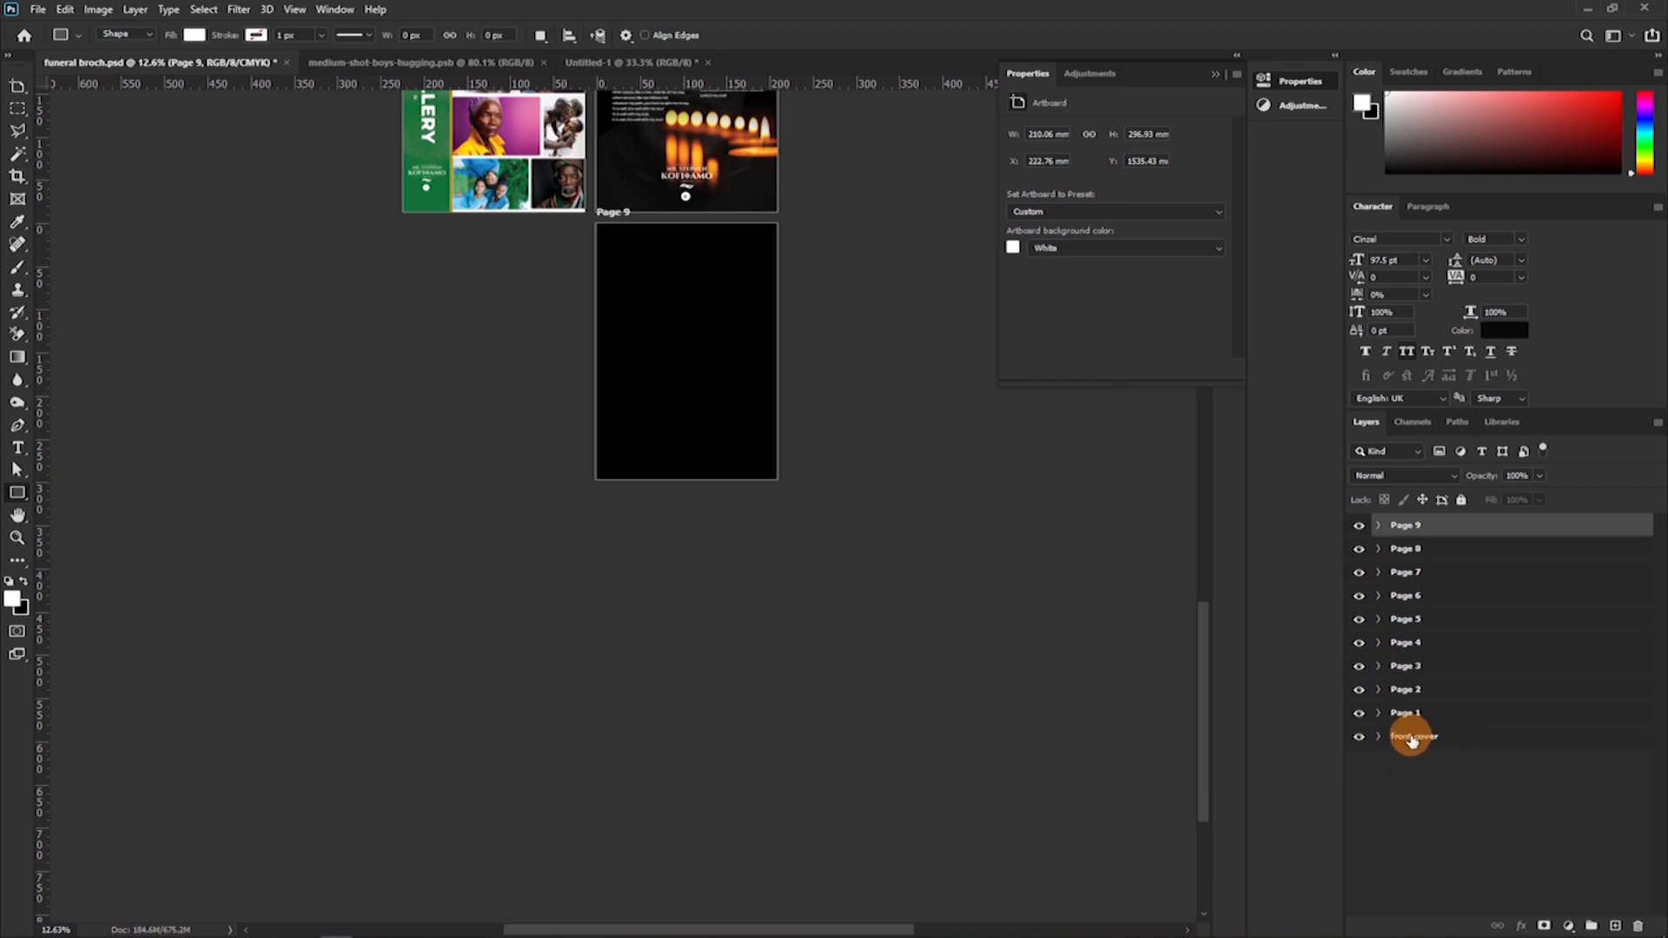
Copy the three ornament vector smart objects from the front cover artboard into Page 9.
{"action": "left_click", "coordinate": [1388, 737]}
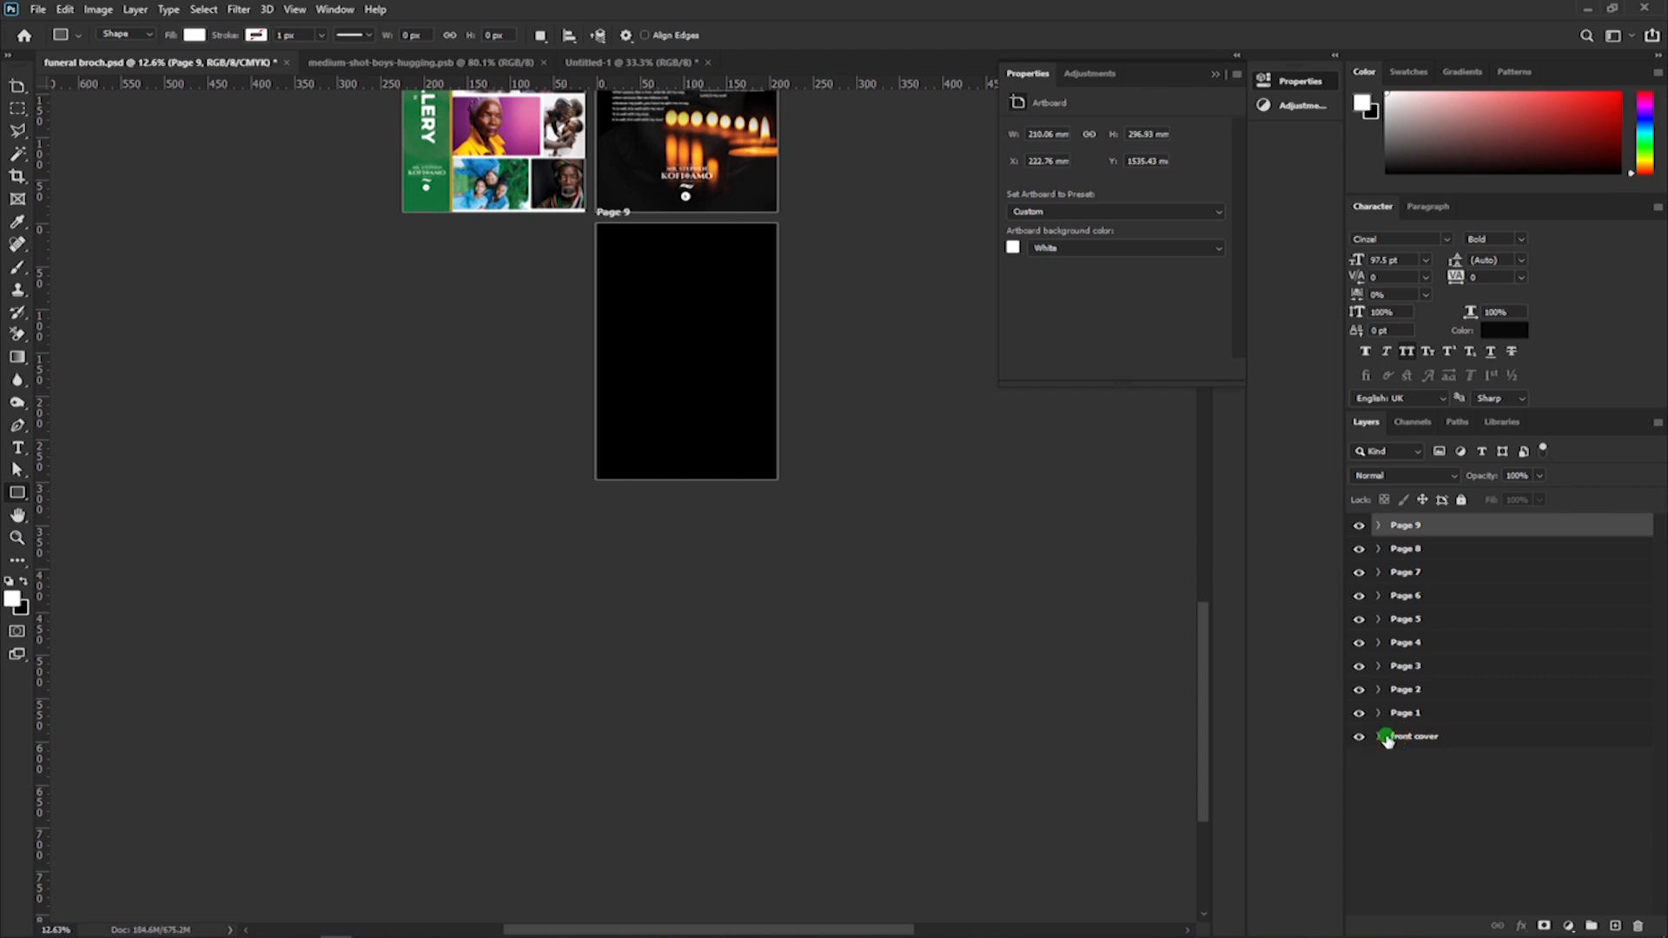
{"action": "left_click", "coordinate": [1379, 737]}
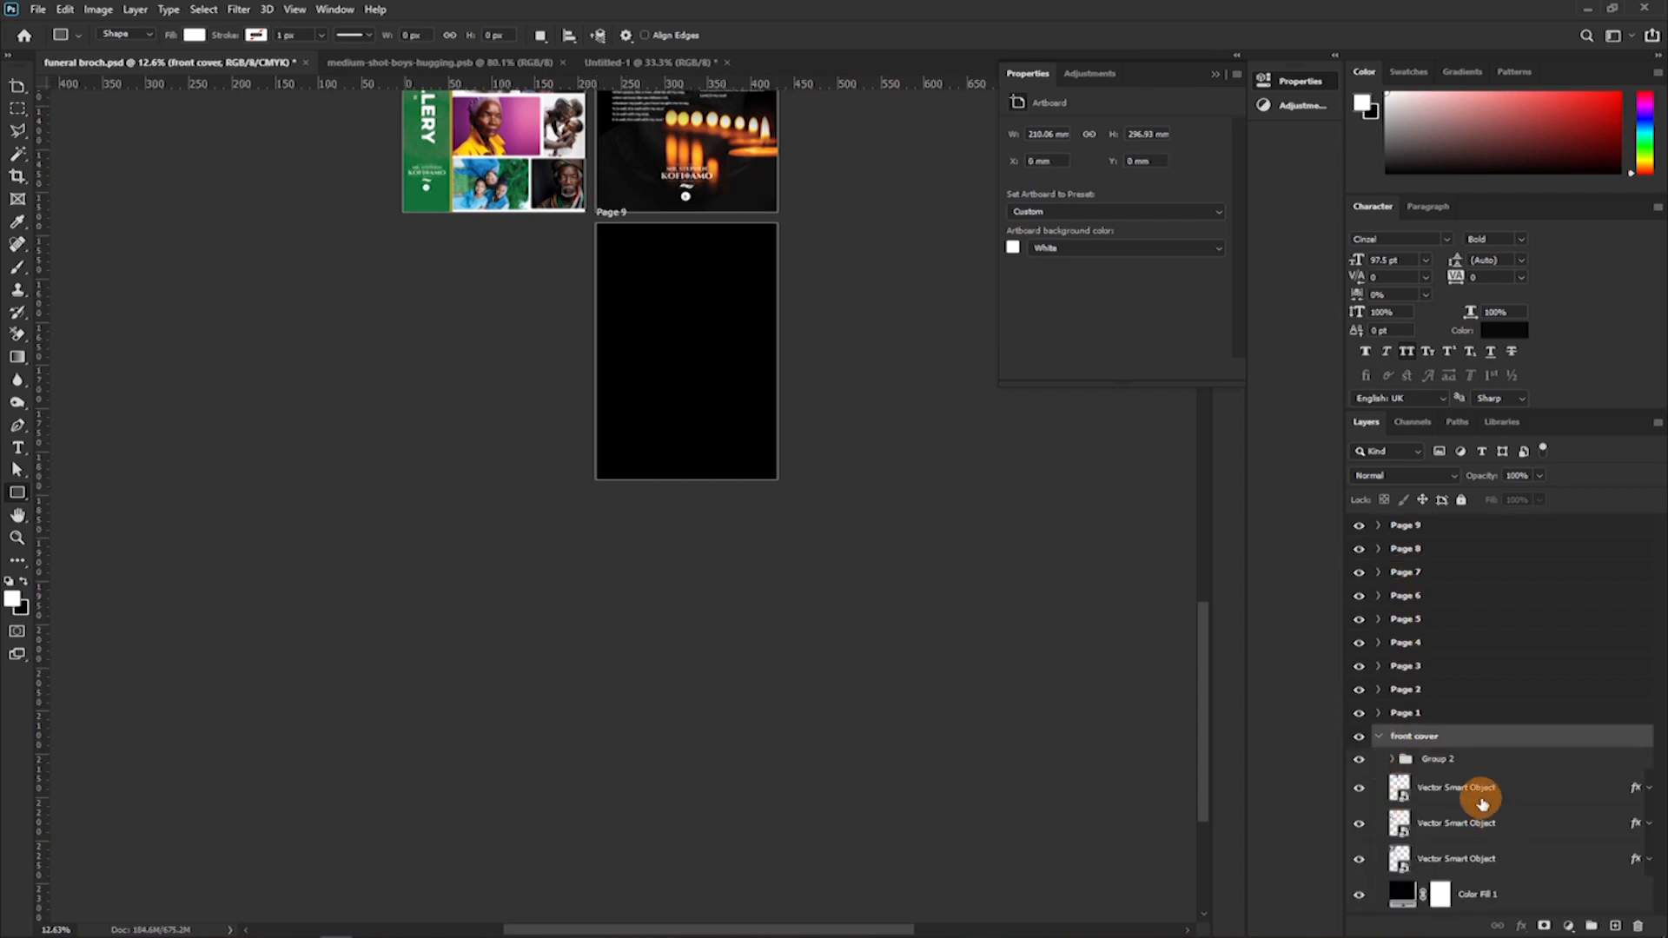
{"action": "left_click", "coordinate": [1478, 792]}
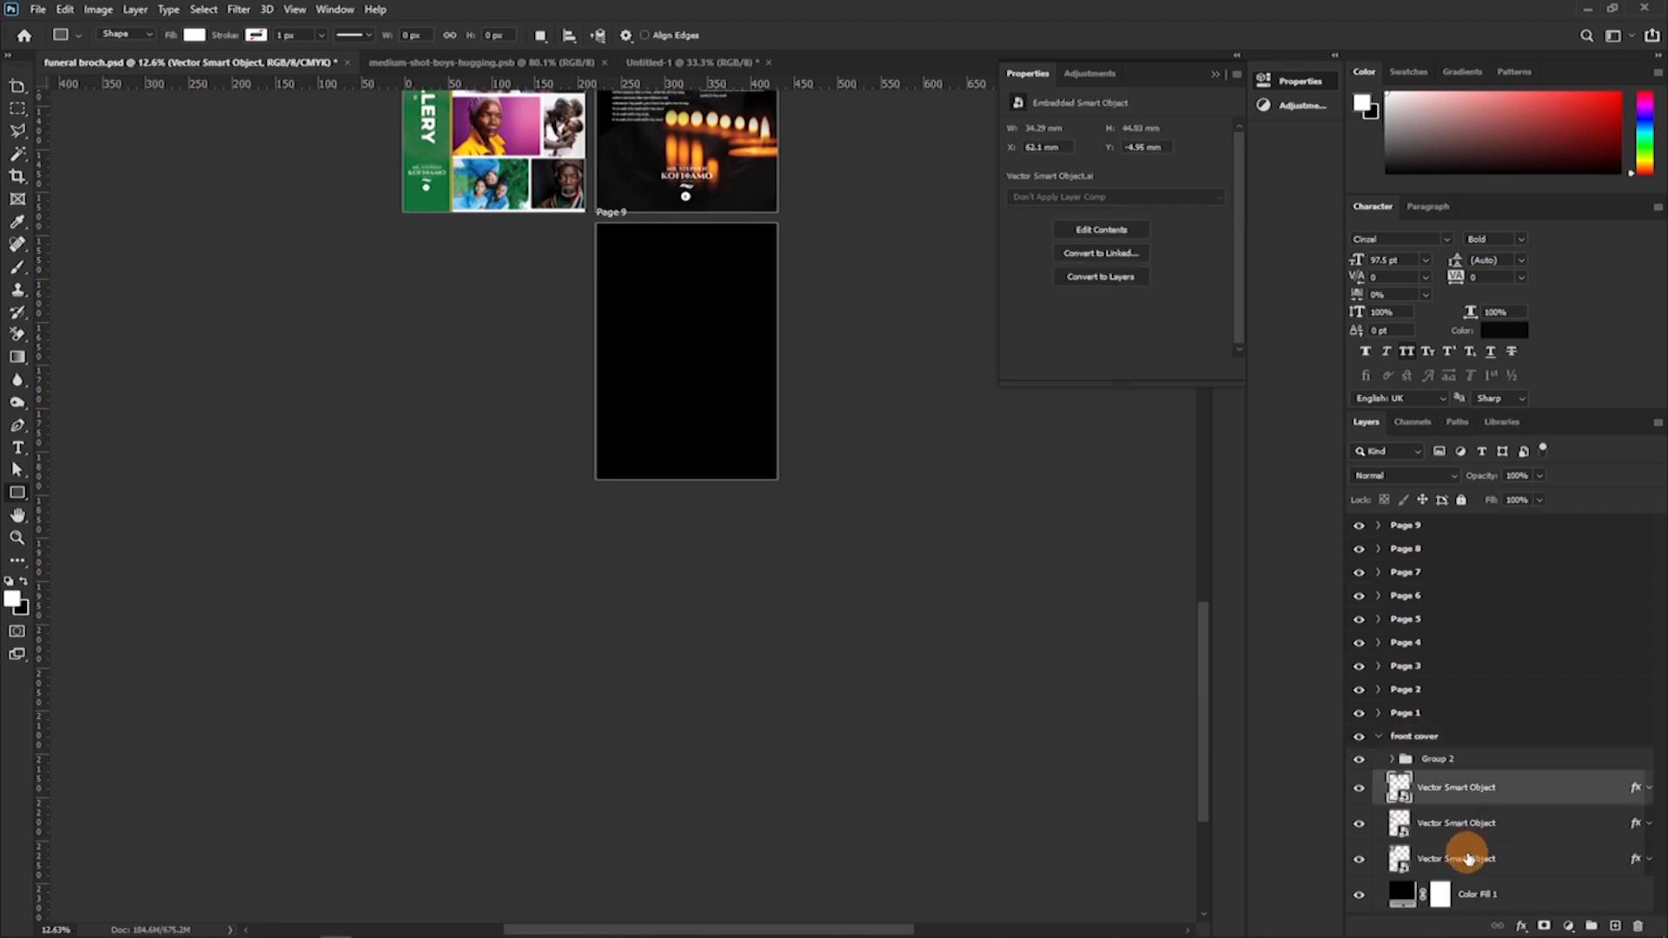
{"action": "left_click", "coordinate": [1466, 851], "text": "shift"}
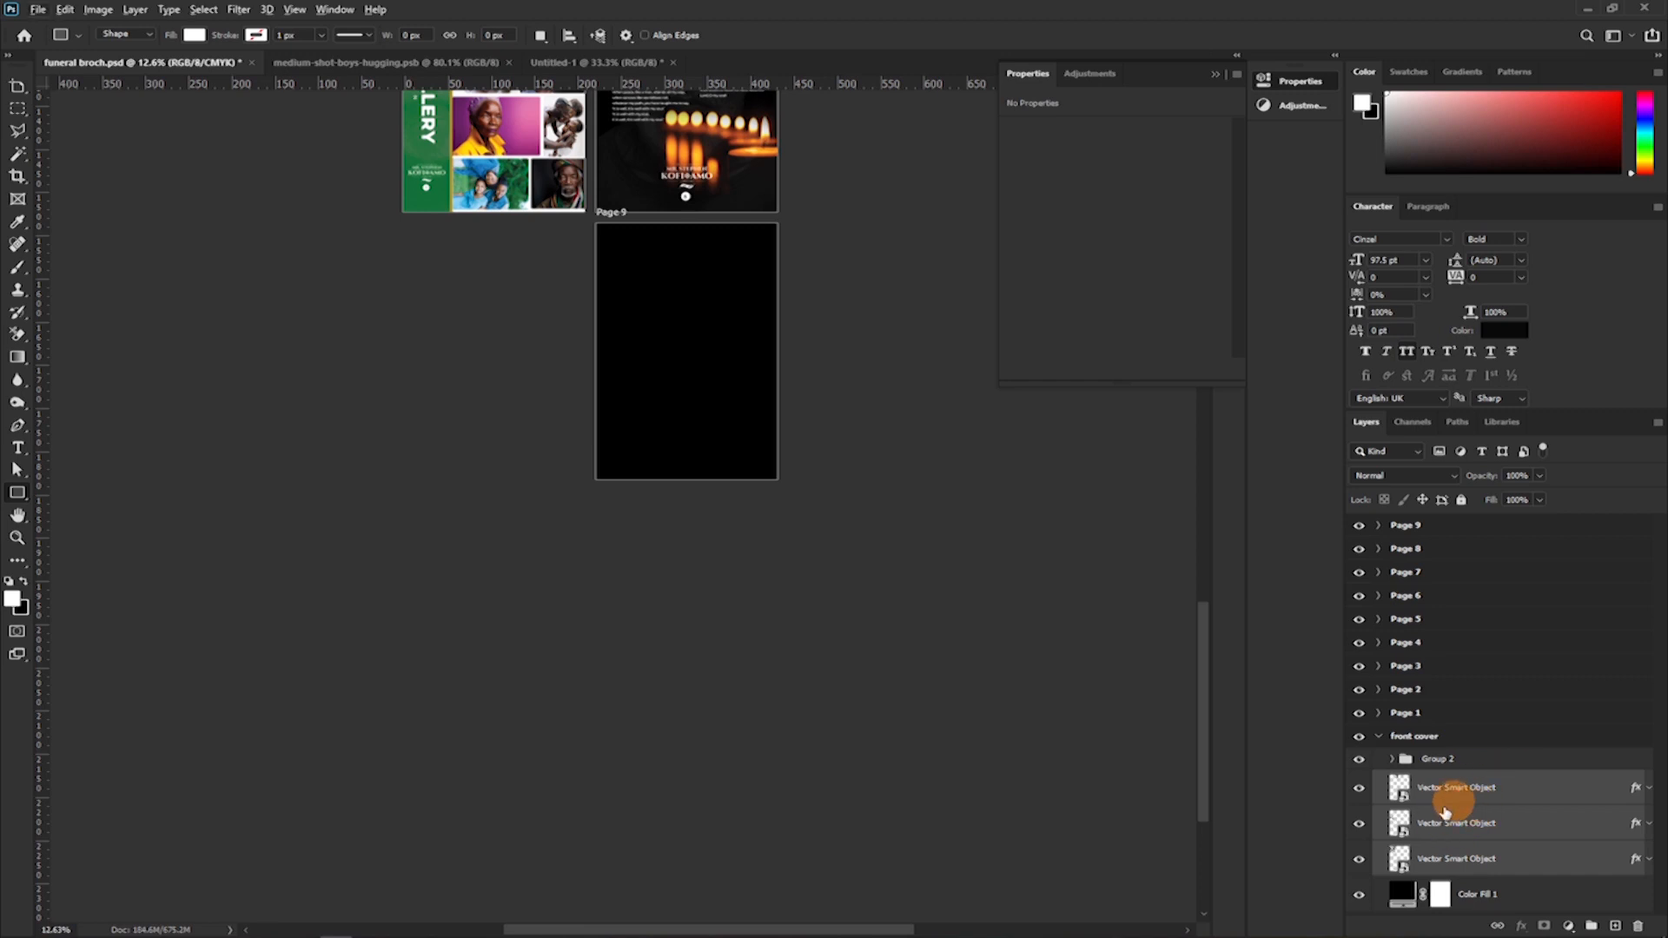
{"action": "left_click_drag", "start_coordinate": [1434, 819], "coordinate": [1434, 803]}
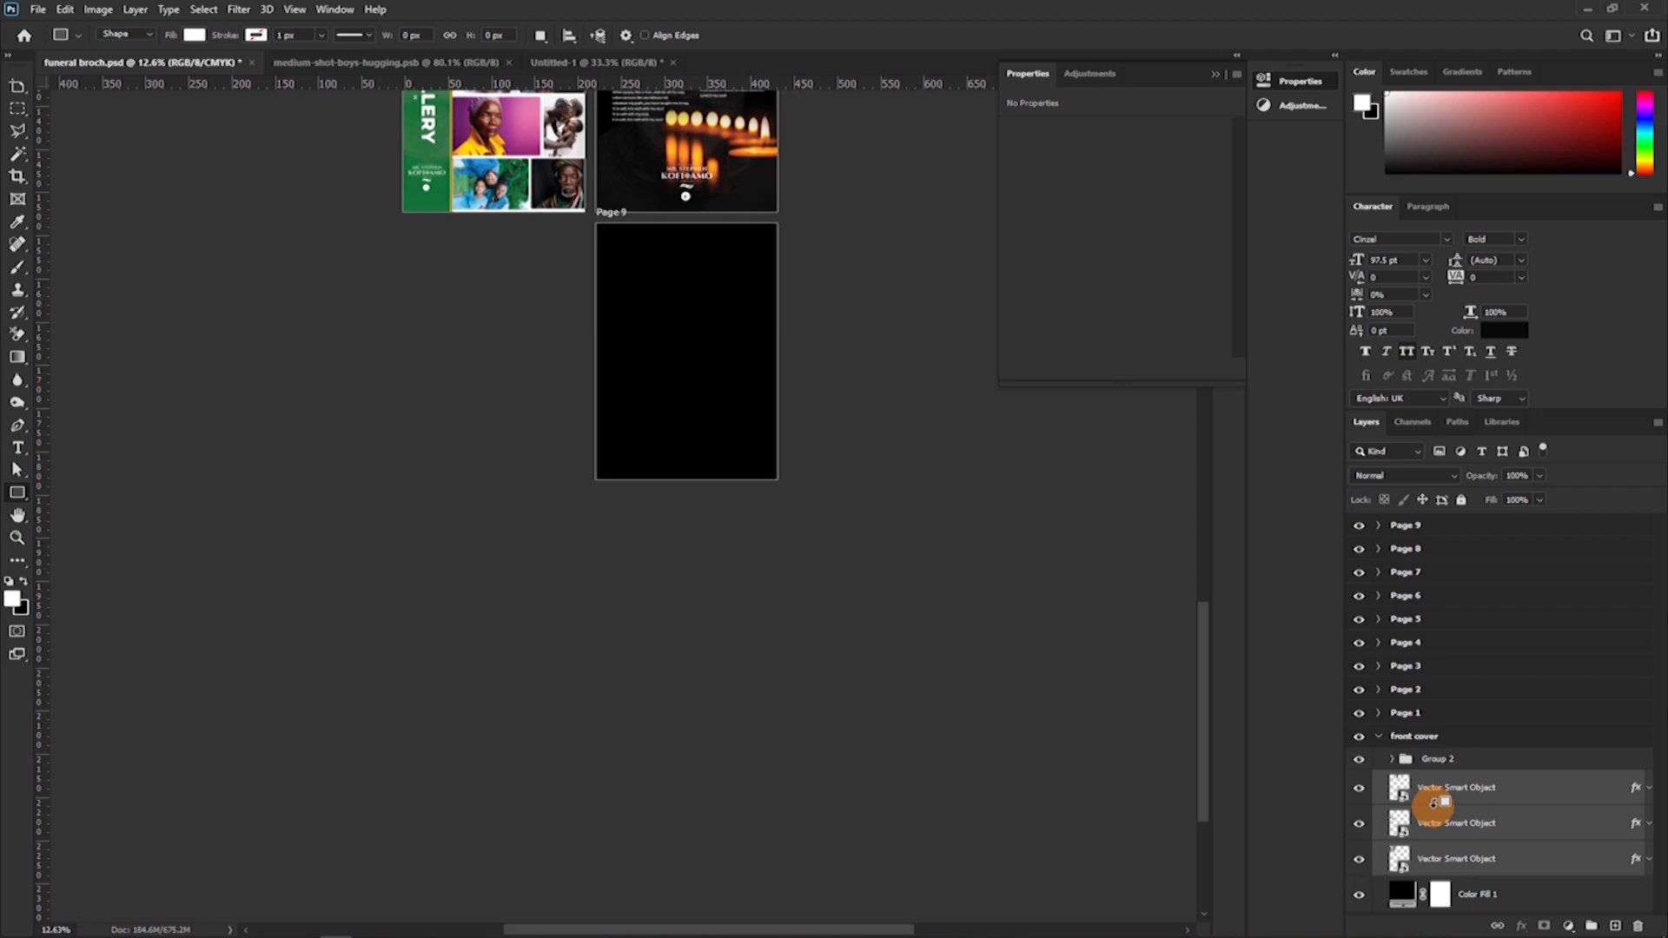
{"action": "left_click_drag", "start_coordinate": [1452, 820], "coordinate": [1404, 588]}
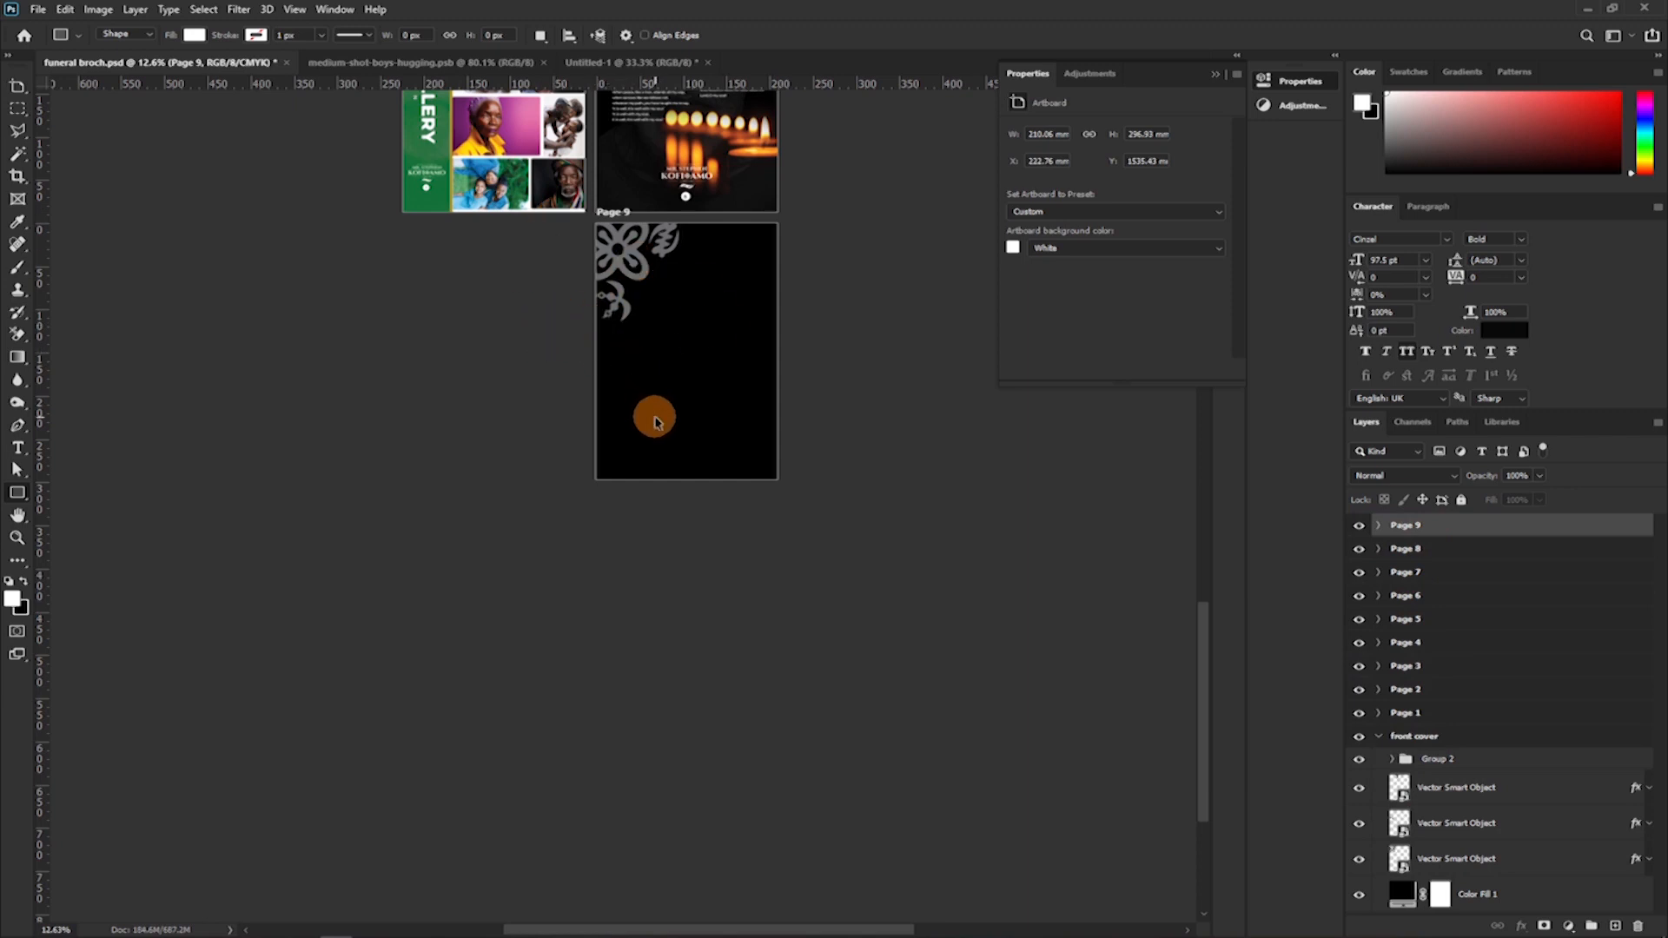
Scale Page 9's three corner ornaments together to about 56%, roughly 60 × 66.5 mm, keeping them in the upper-left corner of the page.
{"action": "left_click_drag", "start_coordinate": [756, 316], "coordinate": [827, 366]}
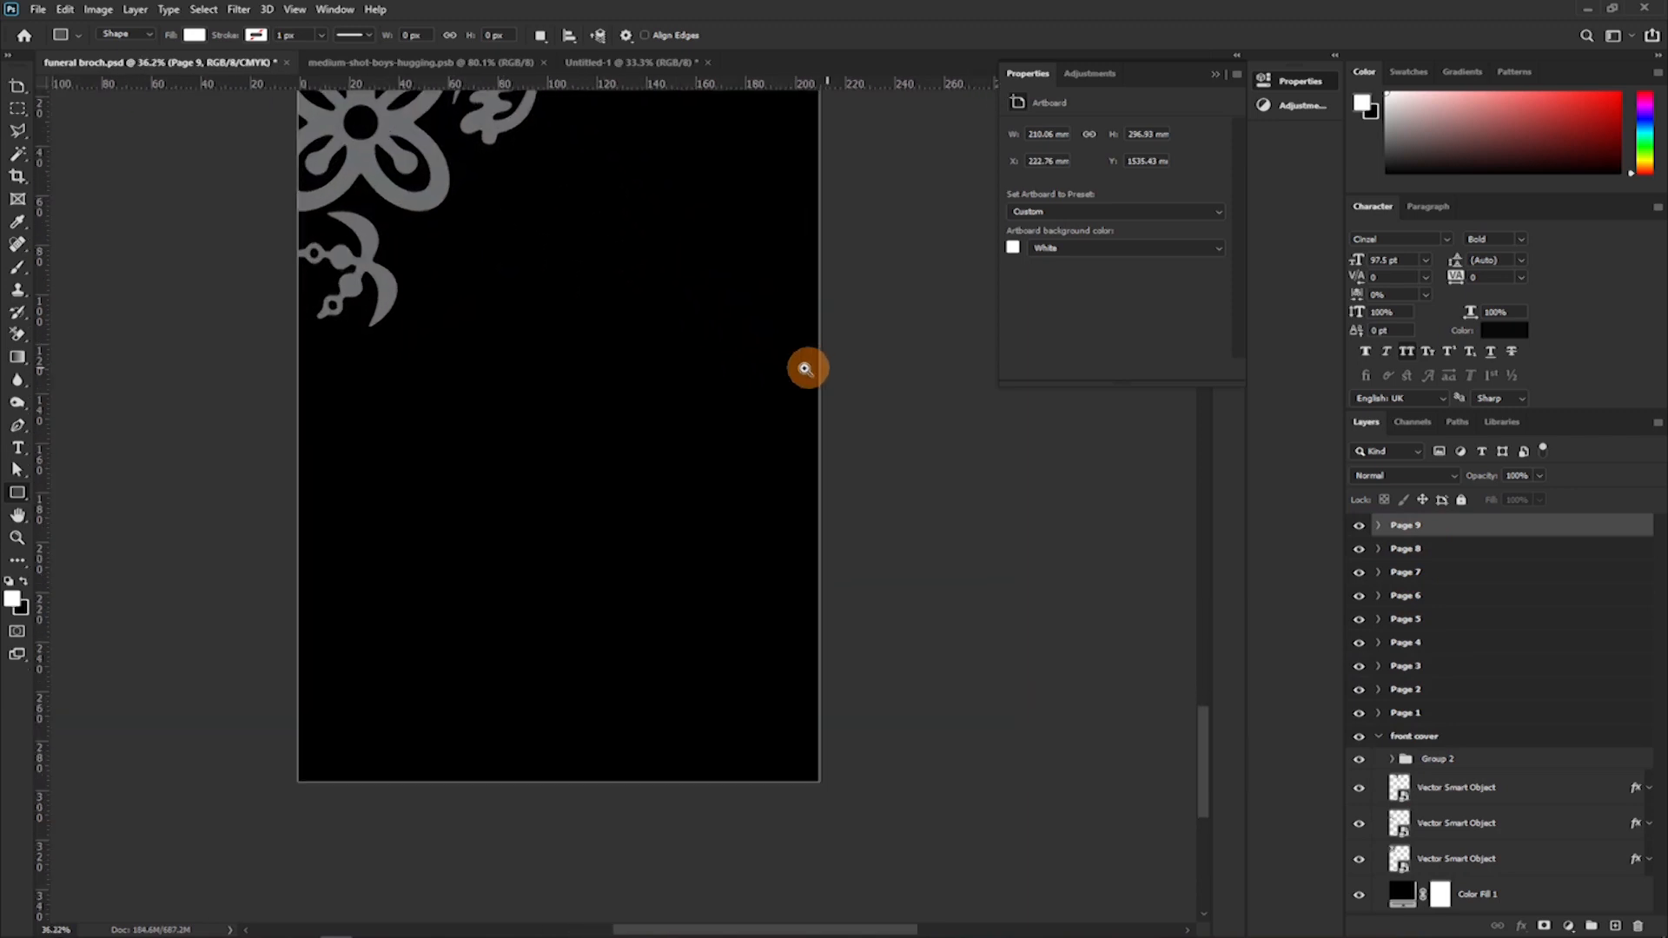
{"action": "left_click_drag", "start_coordinate": [599, 286], "coordinate": [631, 389]}
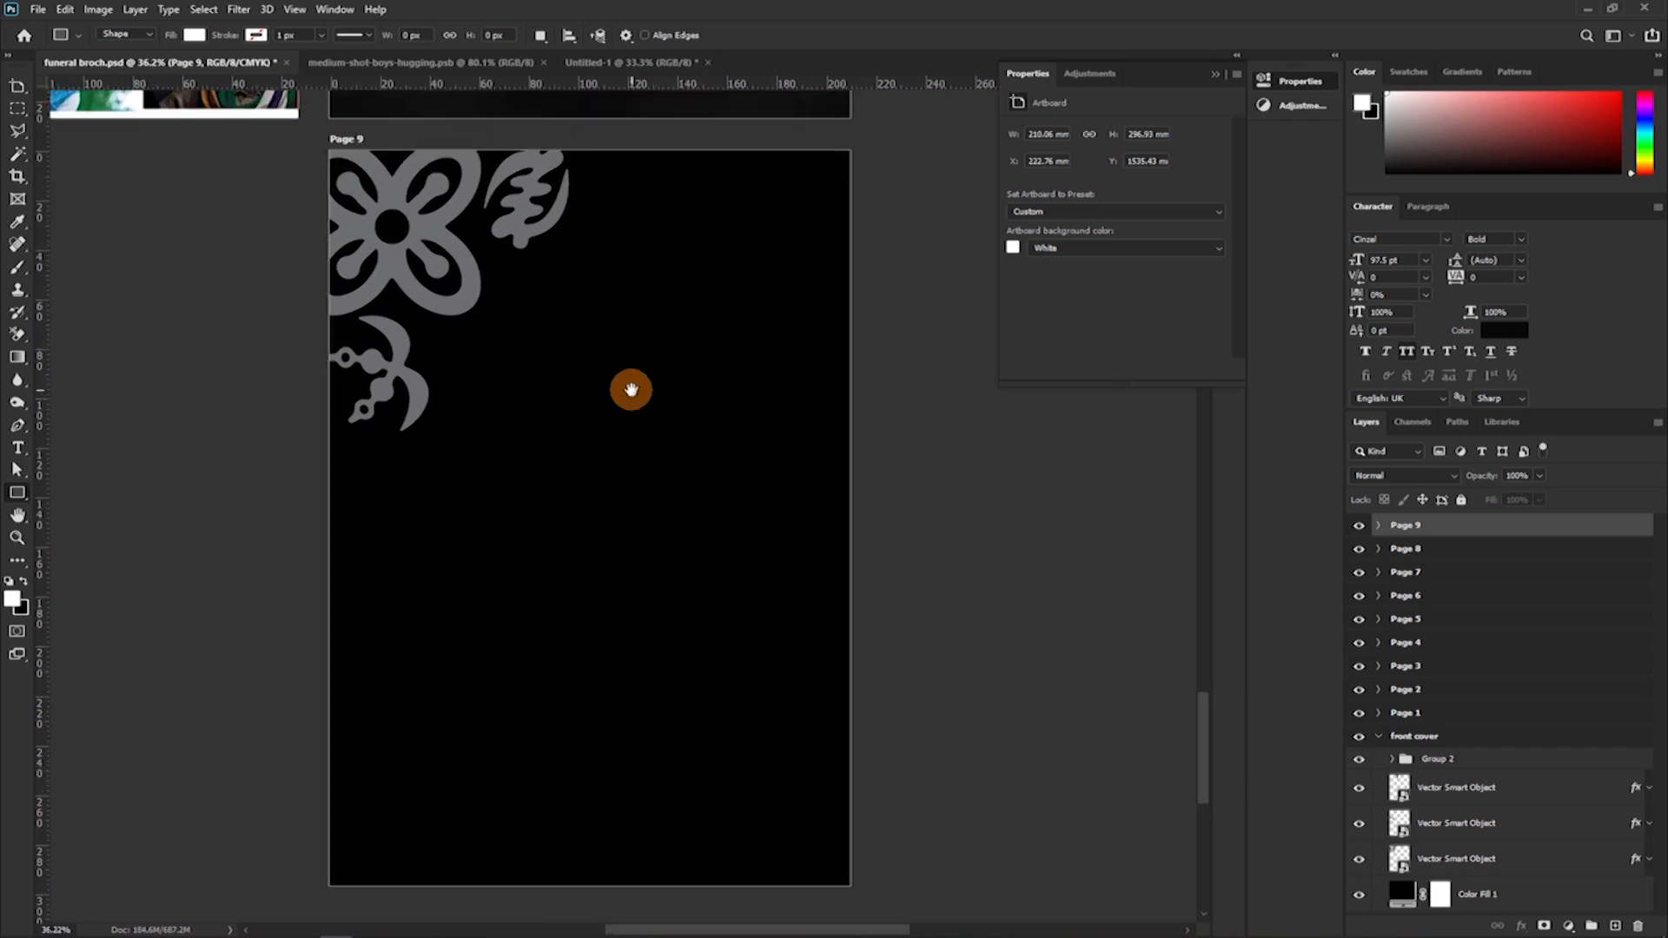
{"action": "key", "text": "v"}
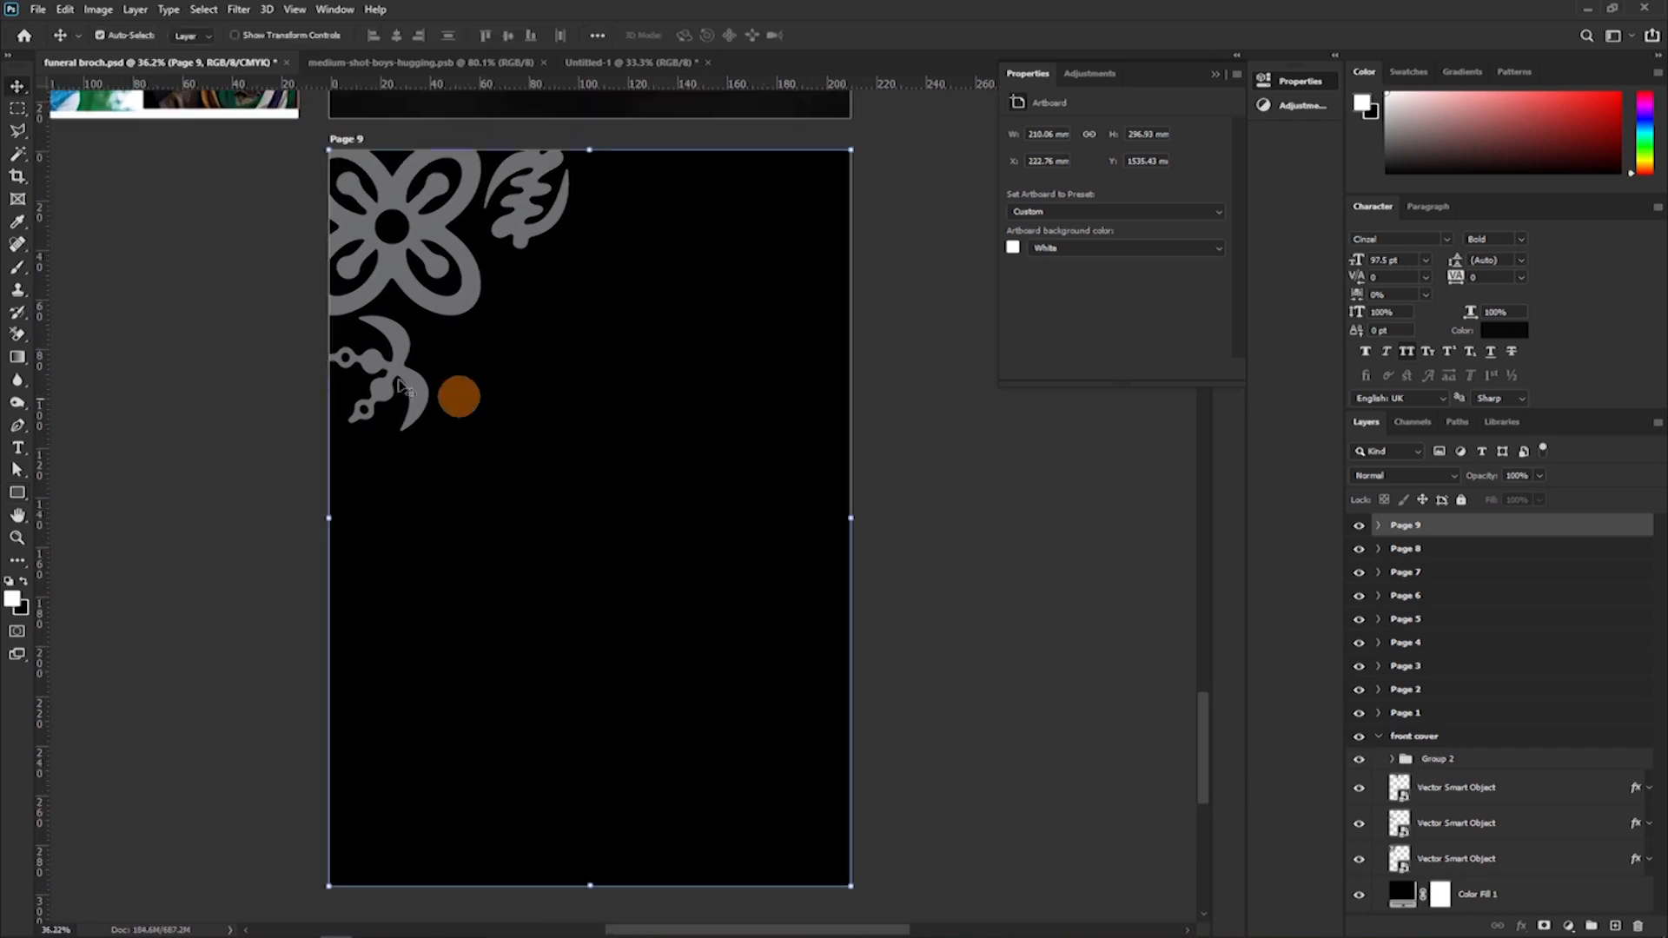
{"action": "left_click", "coordinate": [430, 270]}
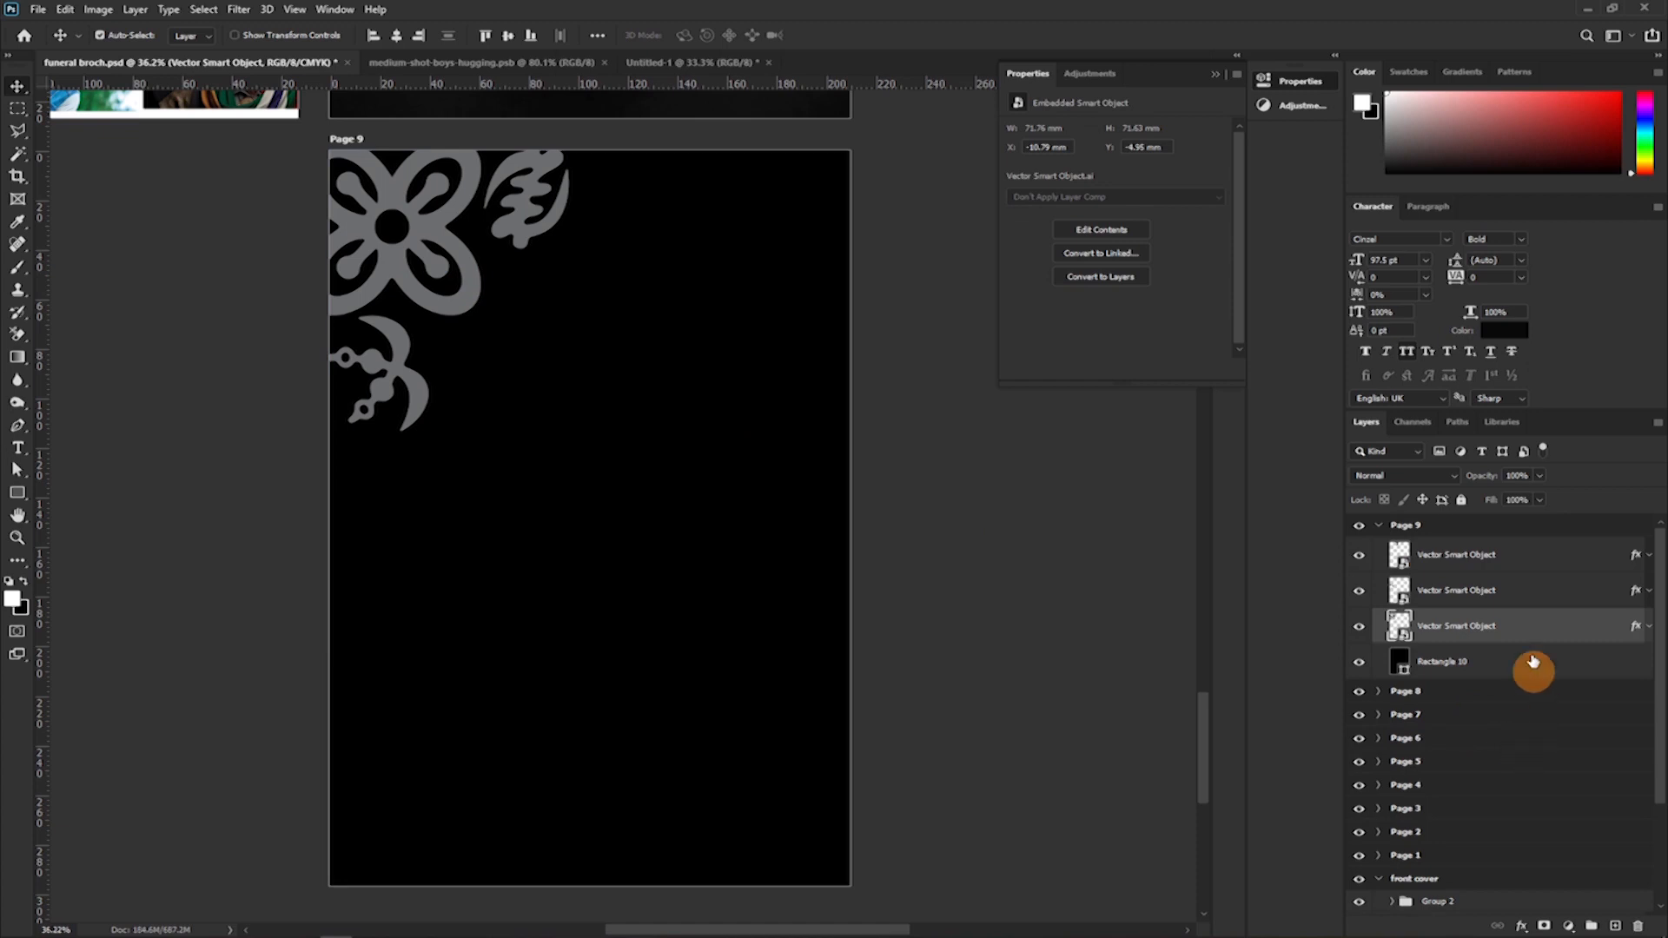
{"action": "left_click", "coordinate": [1487, 566], "text": "shift"}
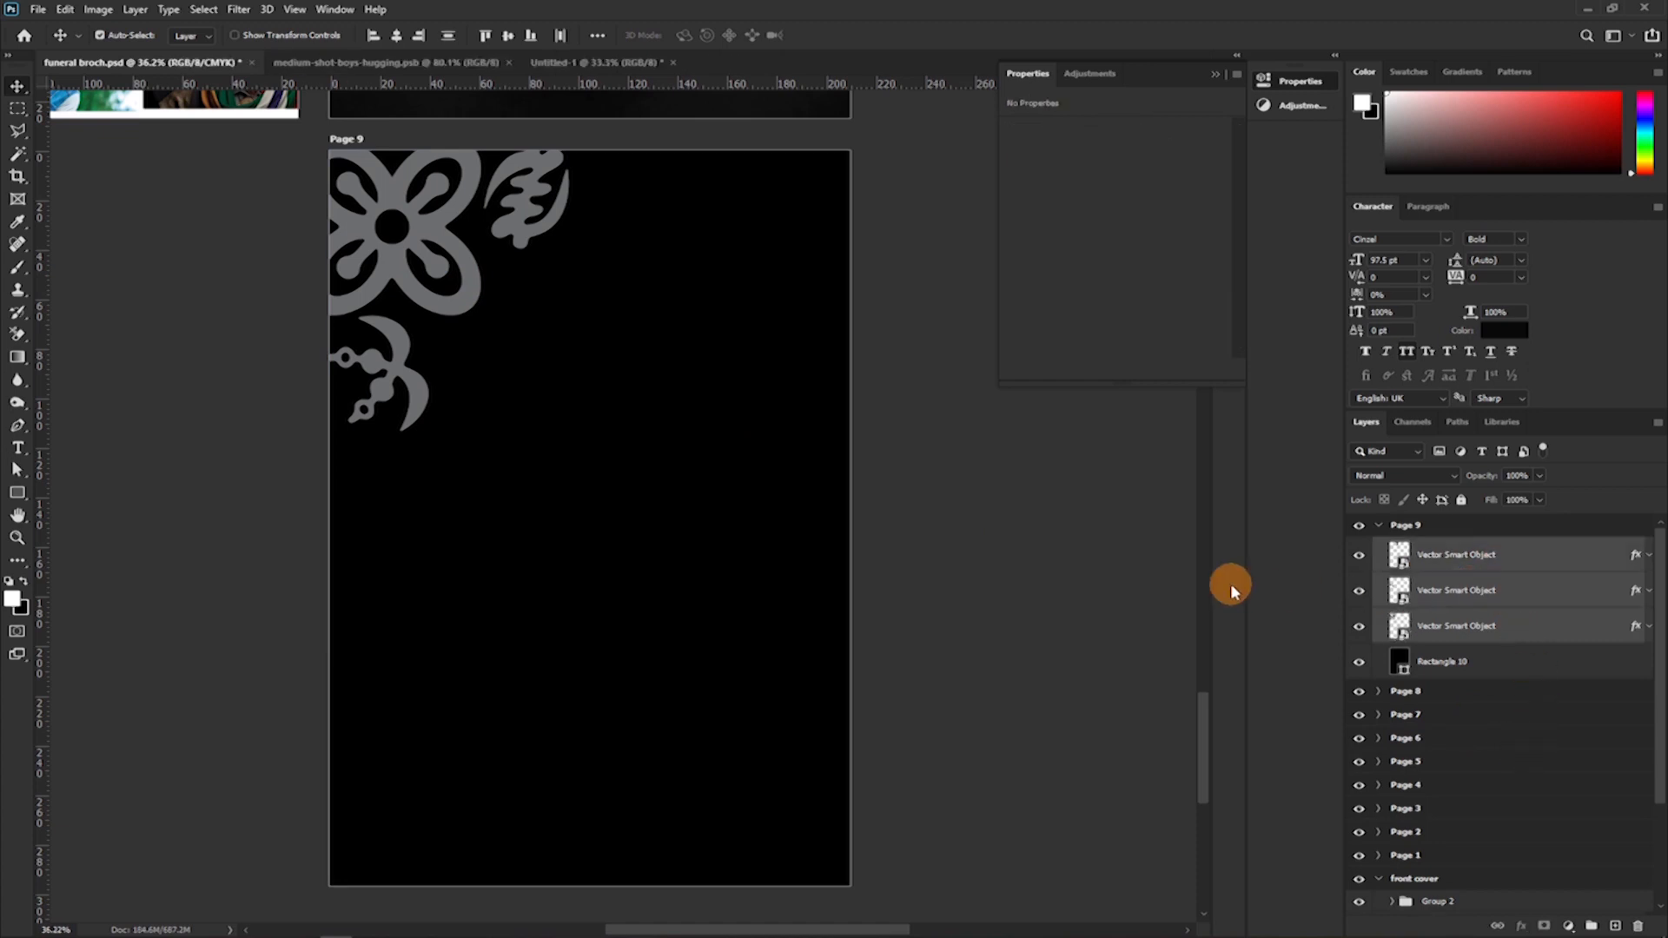
{"action": "key", "text": "ctrl+t"}
{"action": "left_click_drag", "start_coordinate": [567, 433], "coordinate": [480, 287]}
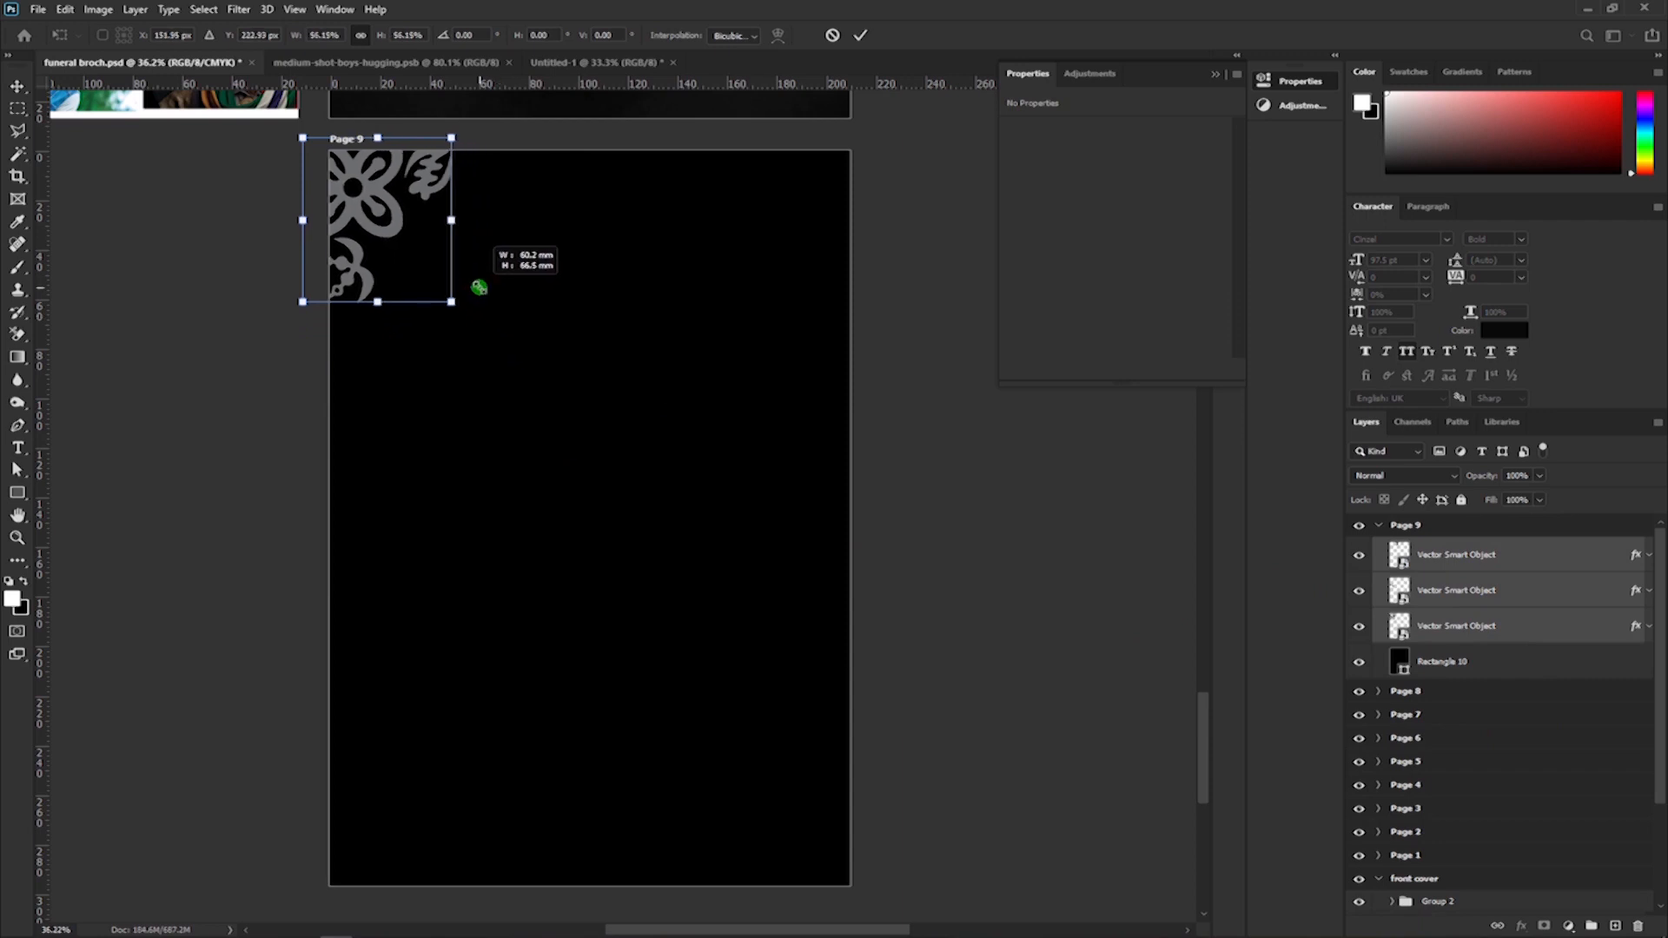
{"action": "left_click", "coordinate": [860, 34]}
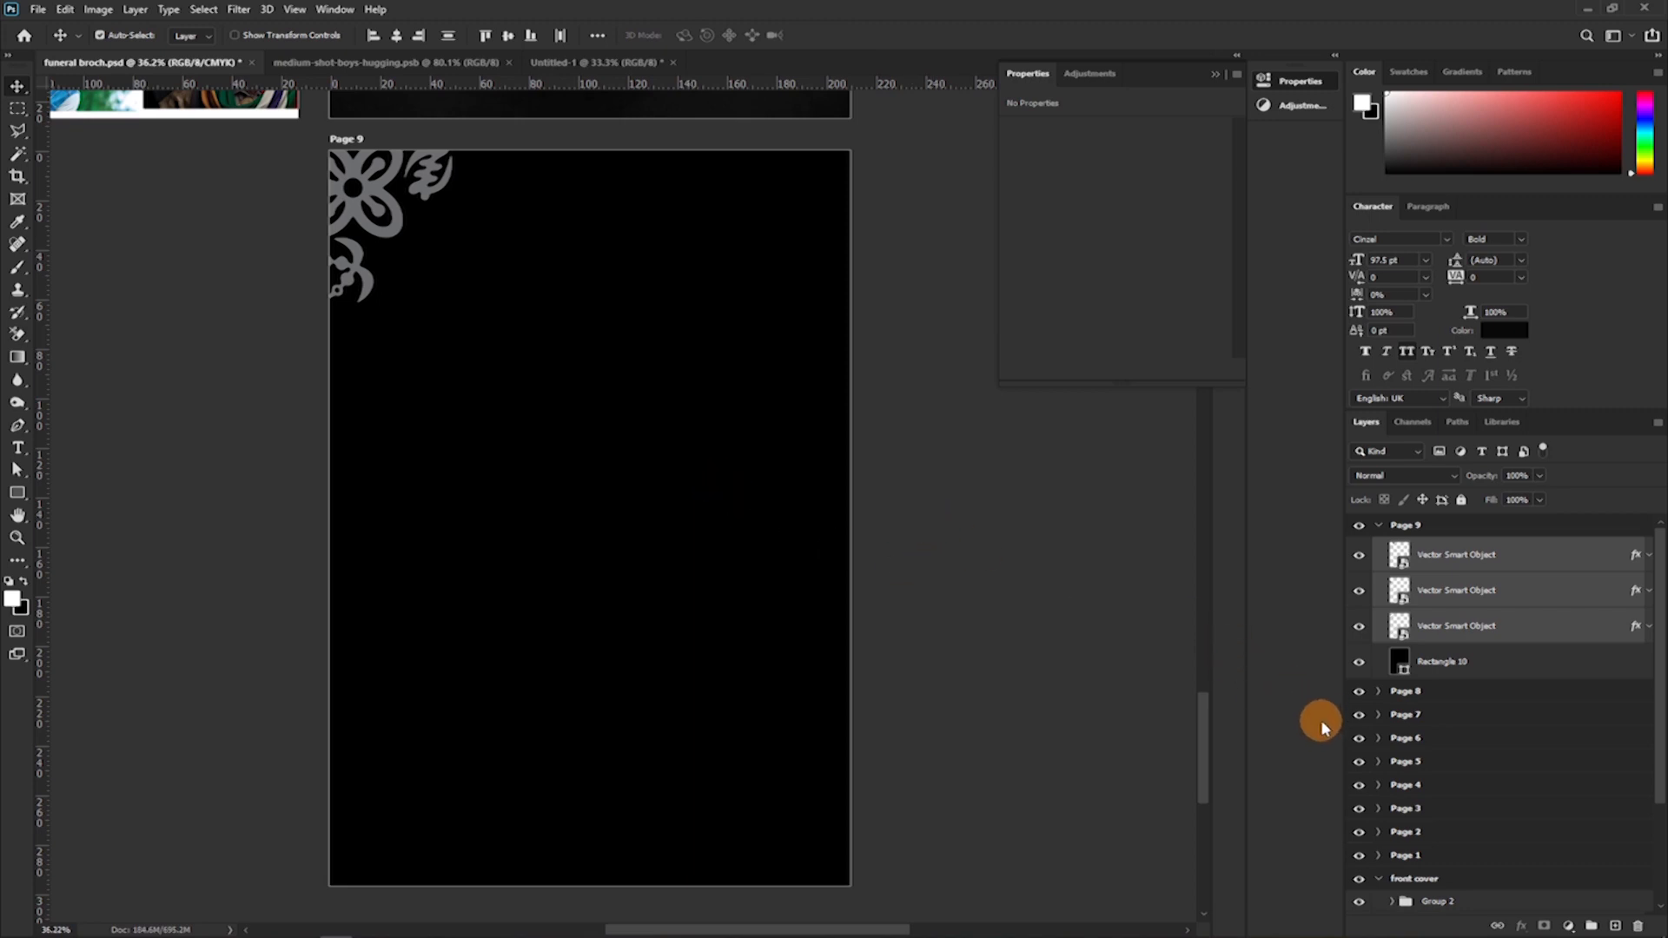
Copy Page 8's page number group into Page 9 above the ornament layers.
{"action": "left_click", "coordinate": [1378, 693]}
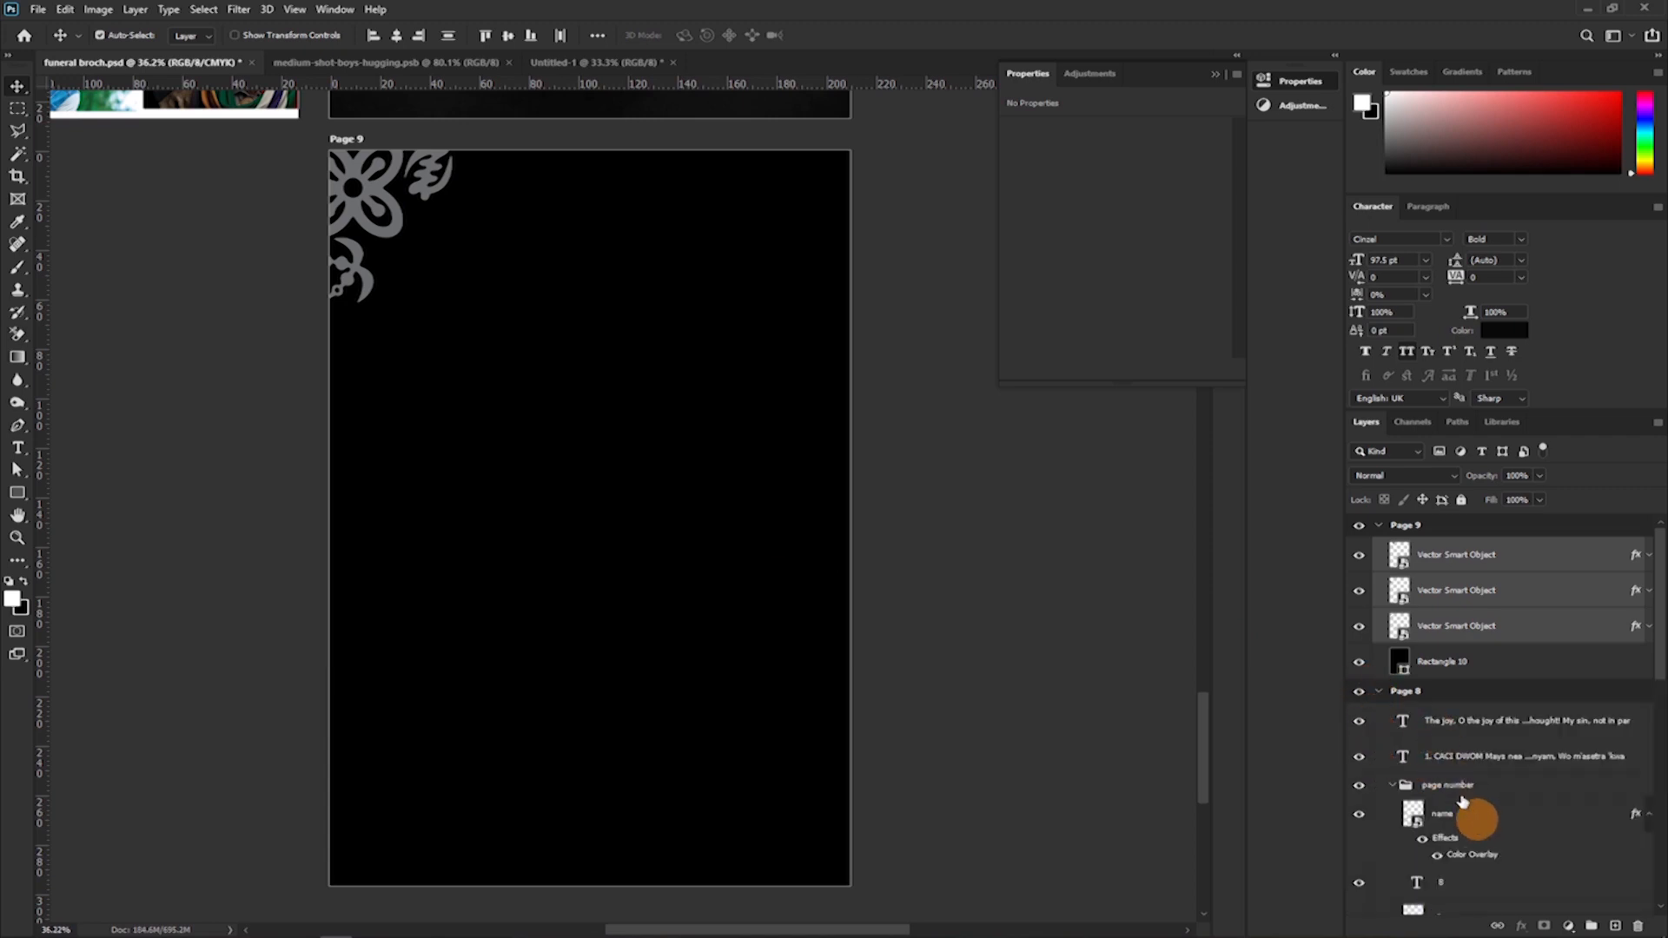
{"action": "left_click", "coordinate": [1459, 786]}
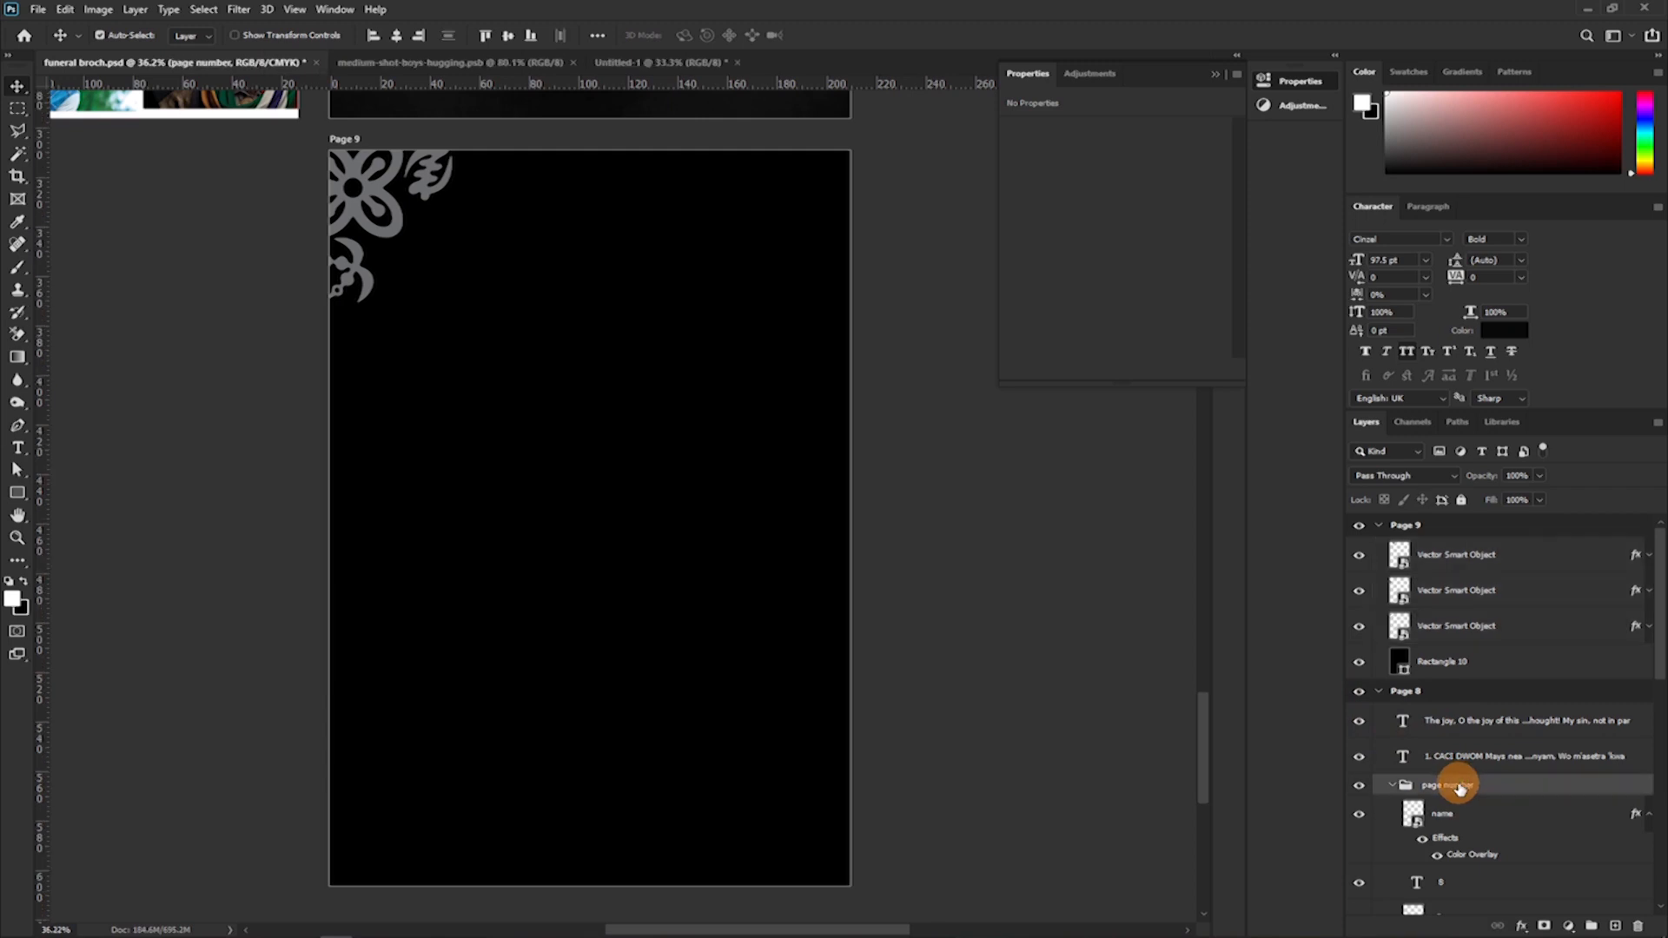
{"action": "left_click", "coordinate": [1391, 786]}
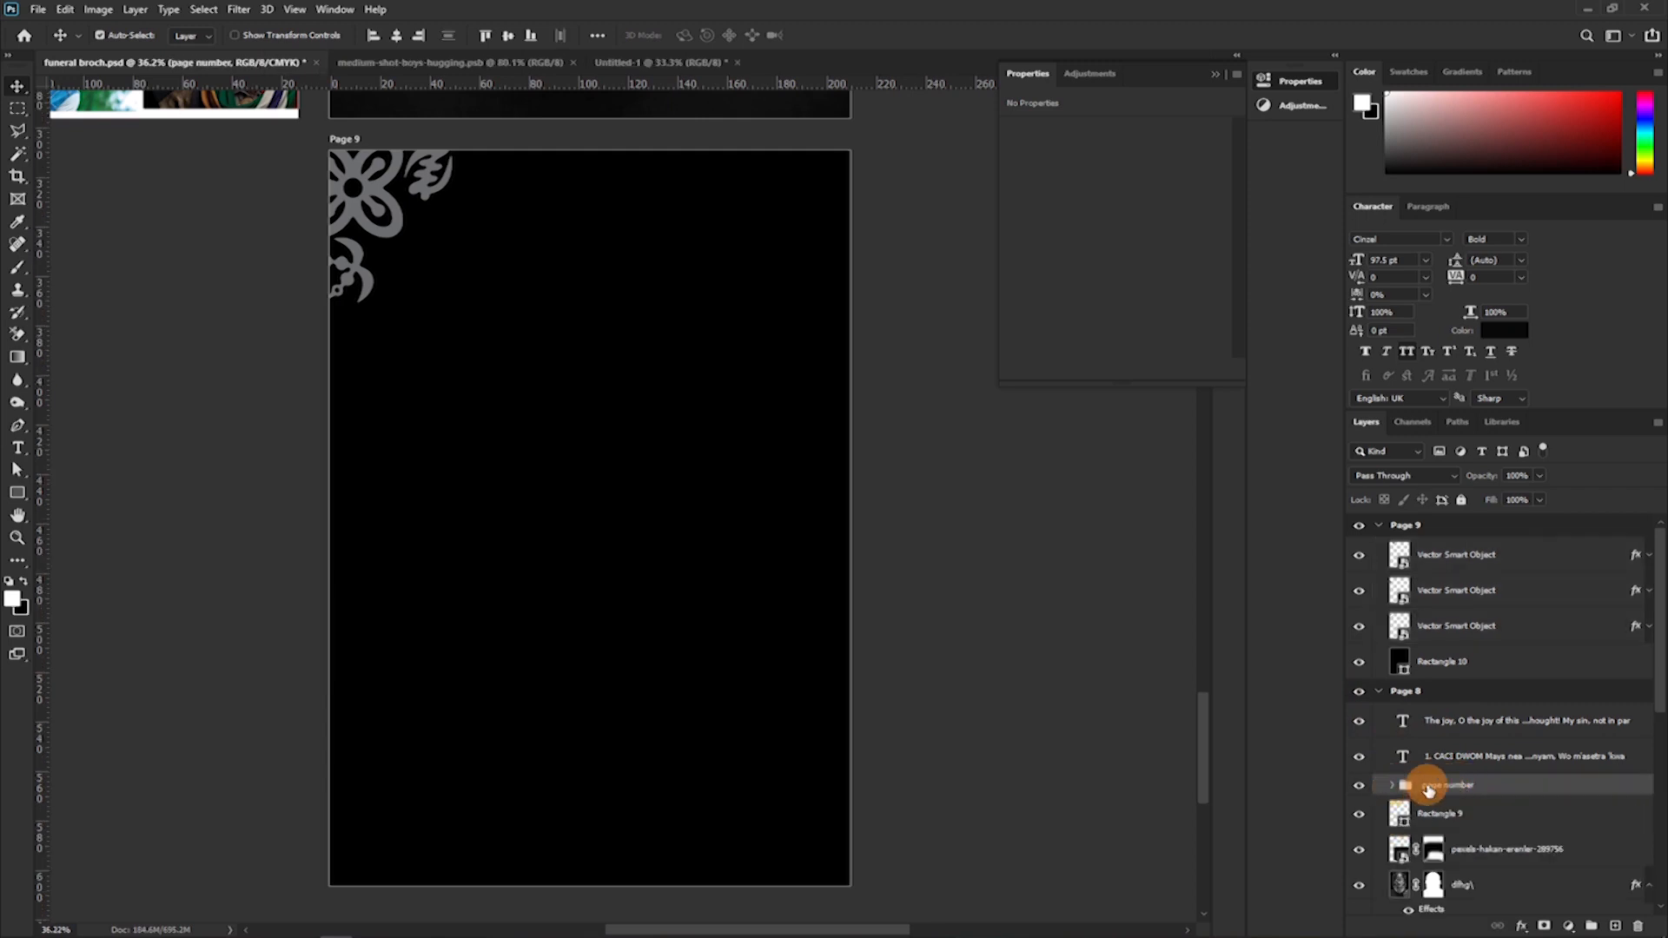
{"action": "left_click_drag", "start_coordinate": [1447, 792], "coordinate": [1428, 544]}
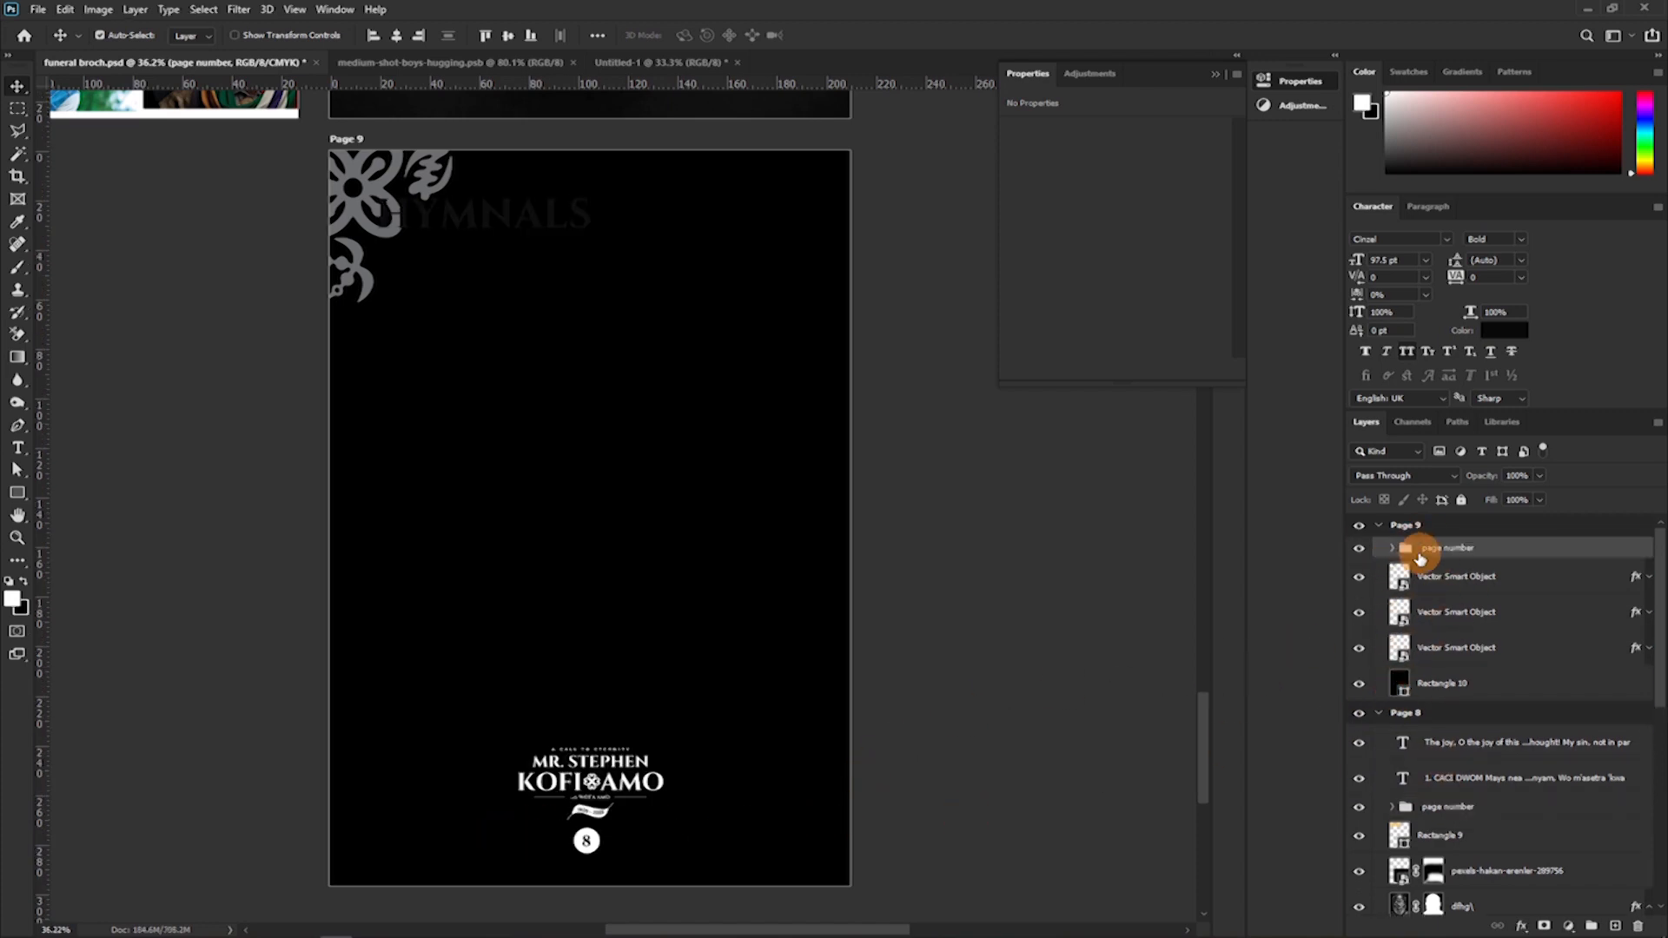
Delete the number 8 and its circle from Page 9's copied page number group.
{"action": "left_click", "coordinate": [586, 841]}
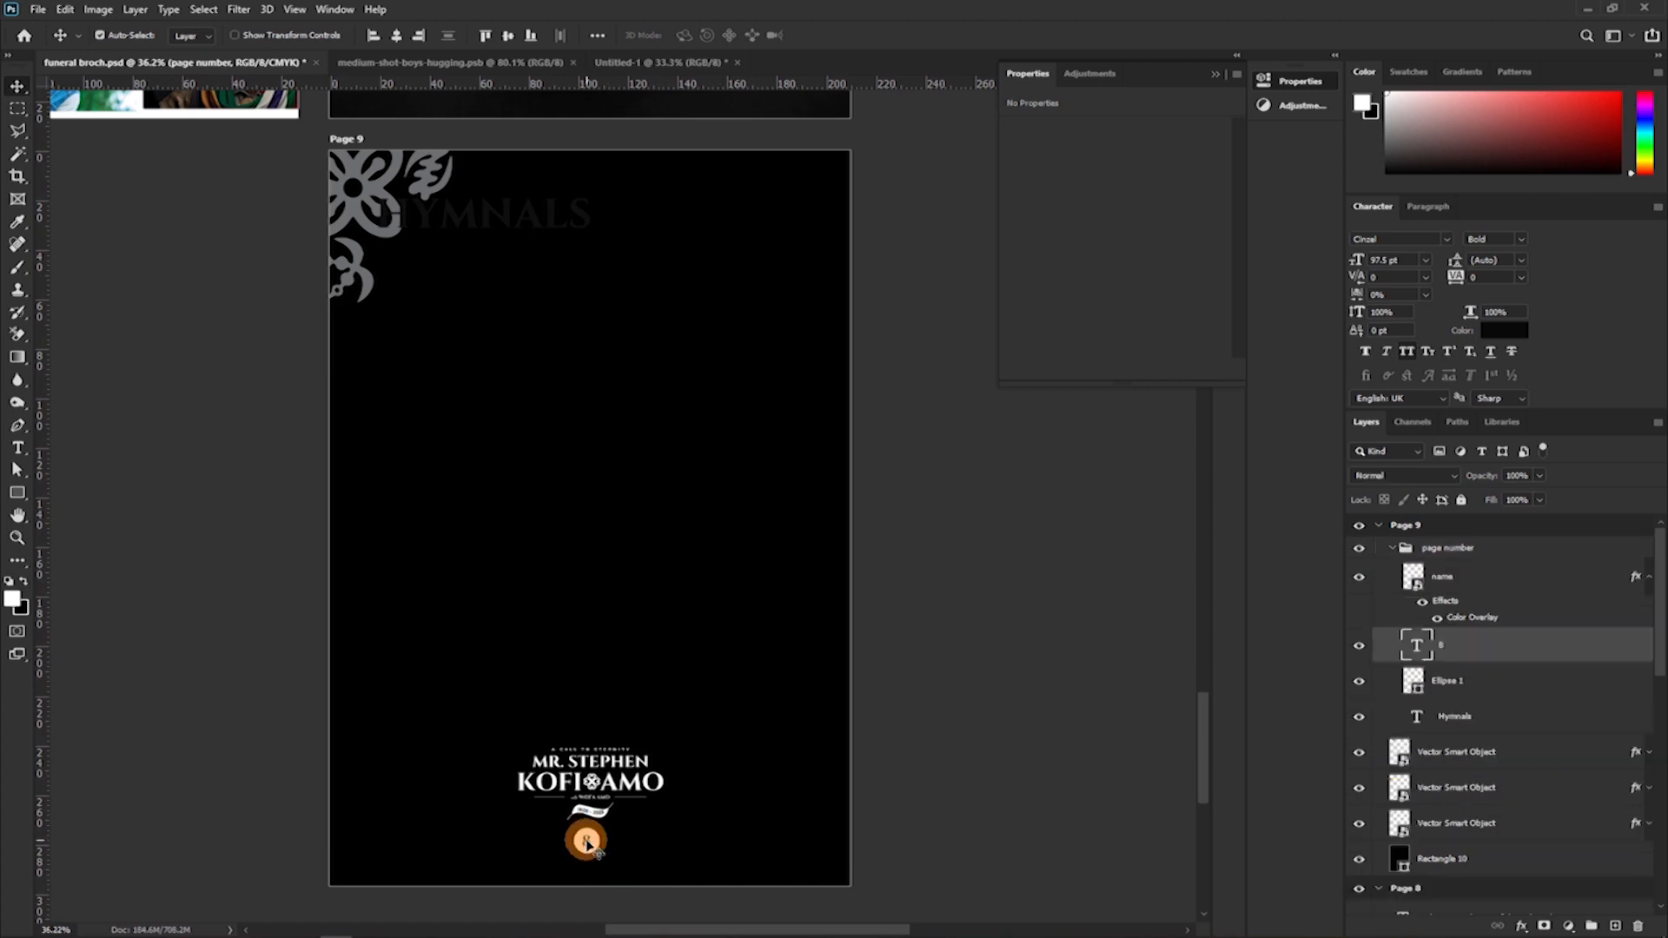
{"action": "key", "text": "Delete"}
{"action": "key", "text": "Delete"}
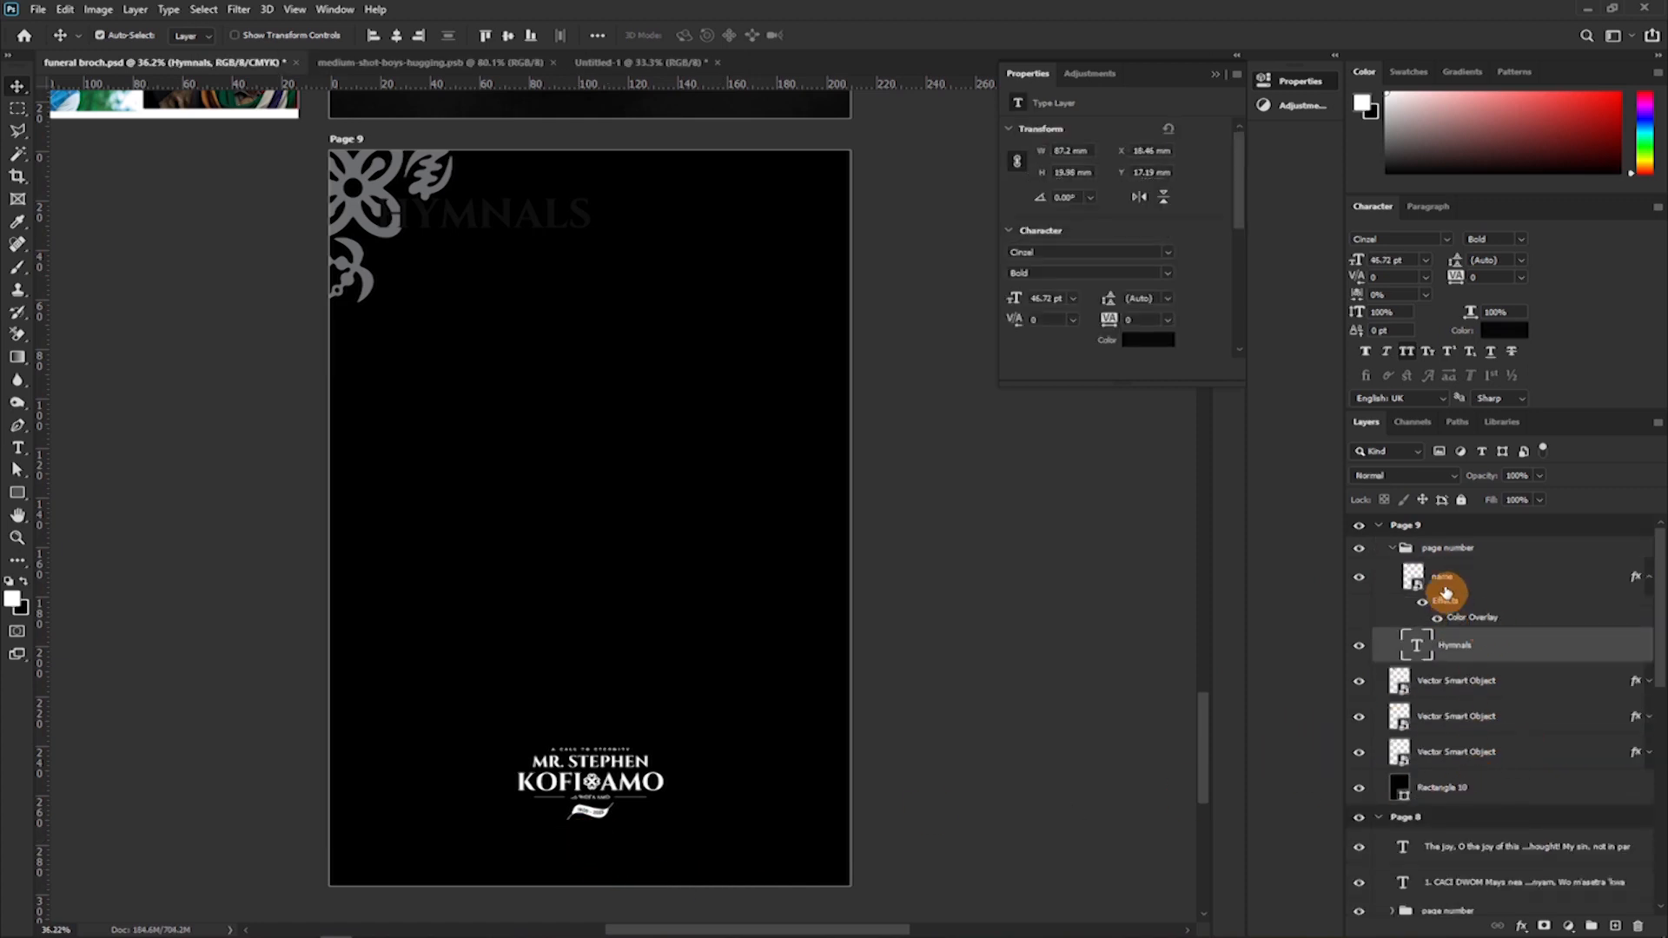
{"action": "left_click", "coordinate": [1396, 553]}
{"action": "left_click", "coordinate": [1392, 548]}
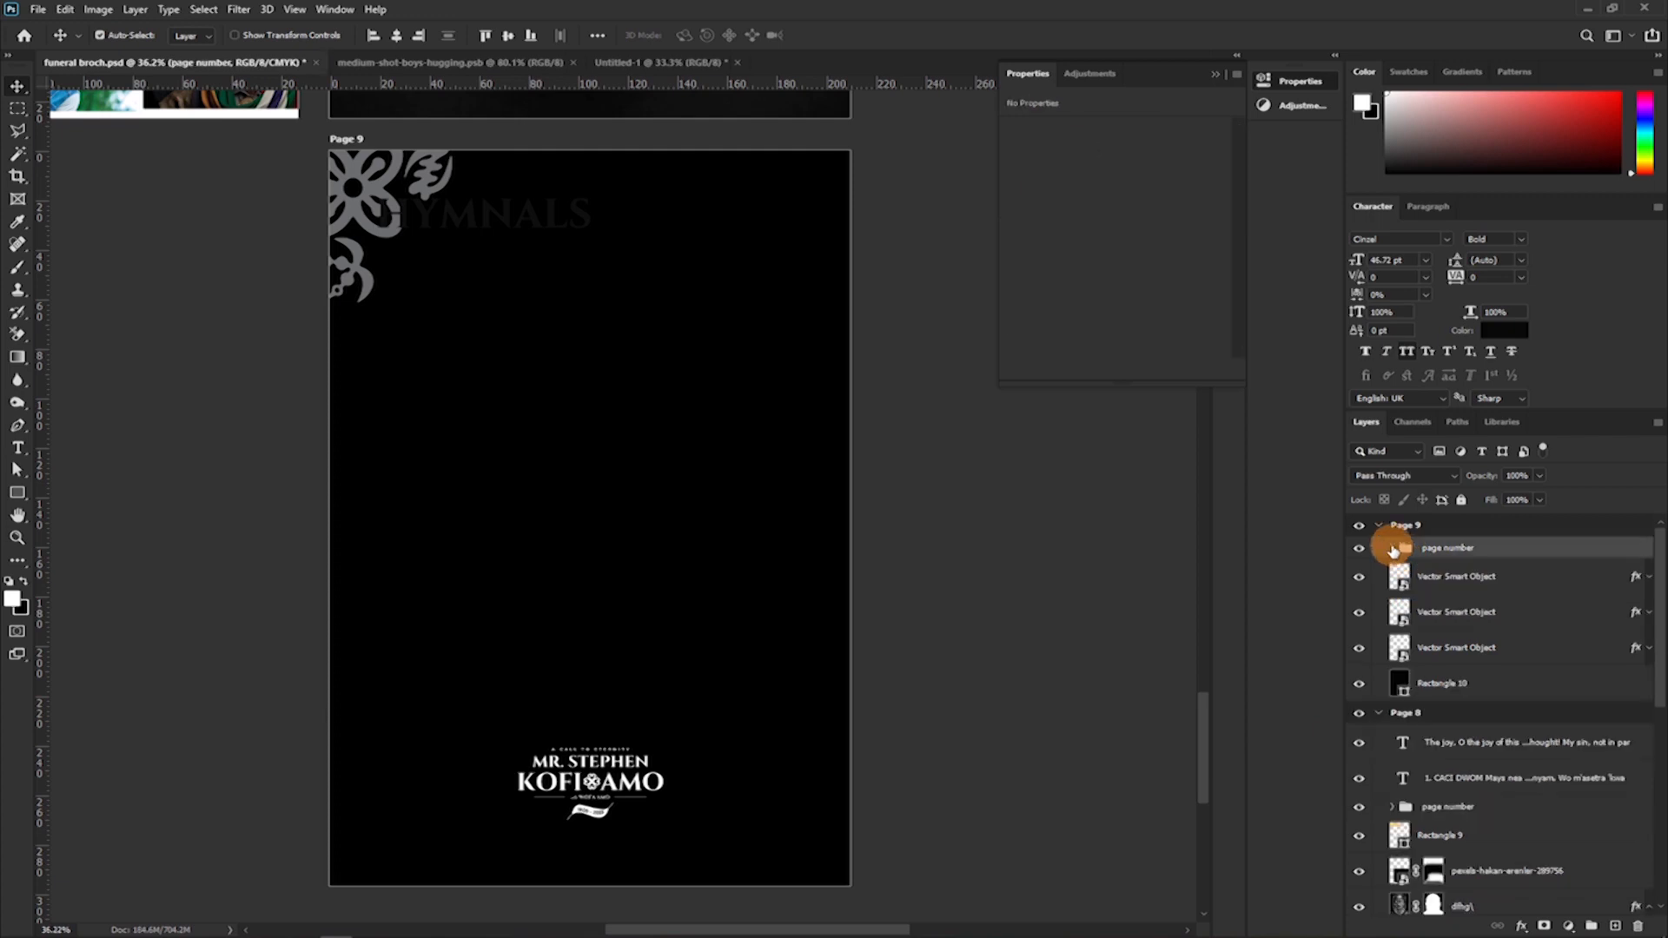
{"action": "key", "text": "ctrl+t"}
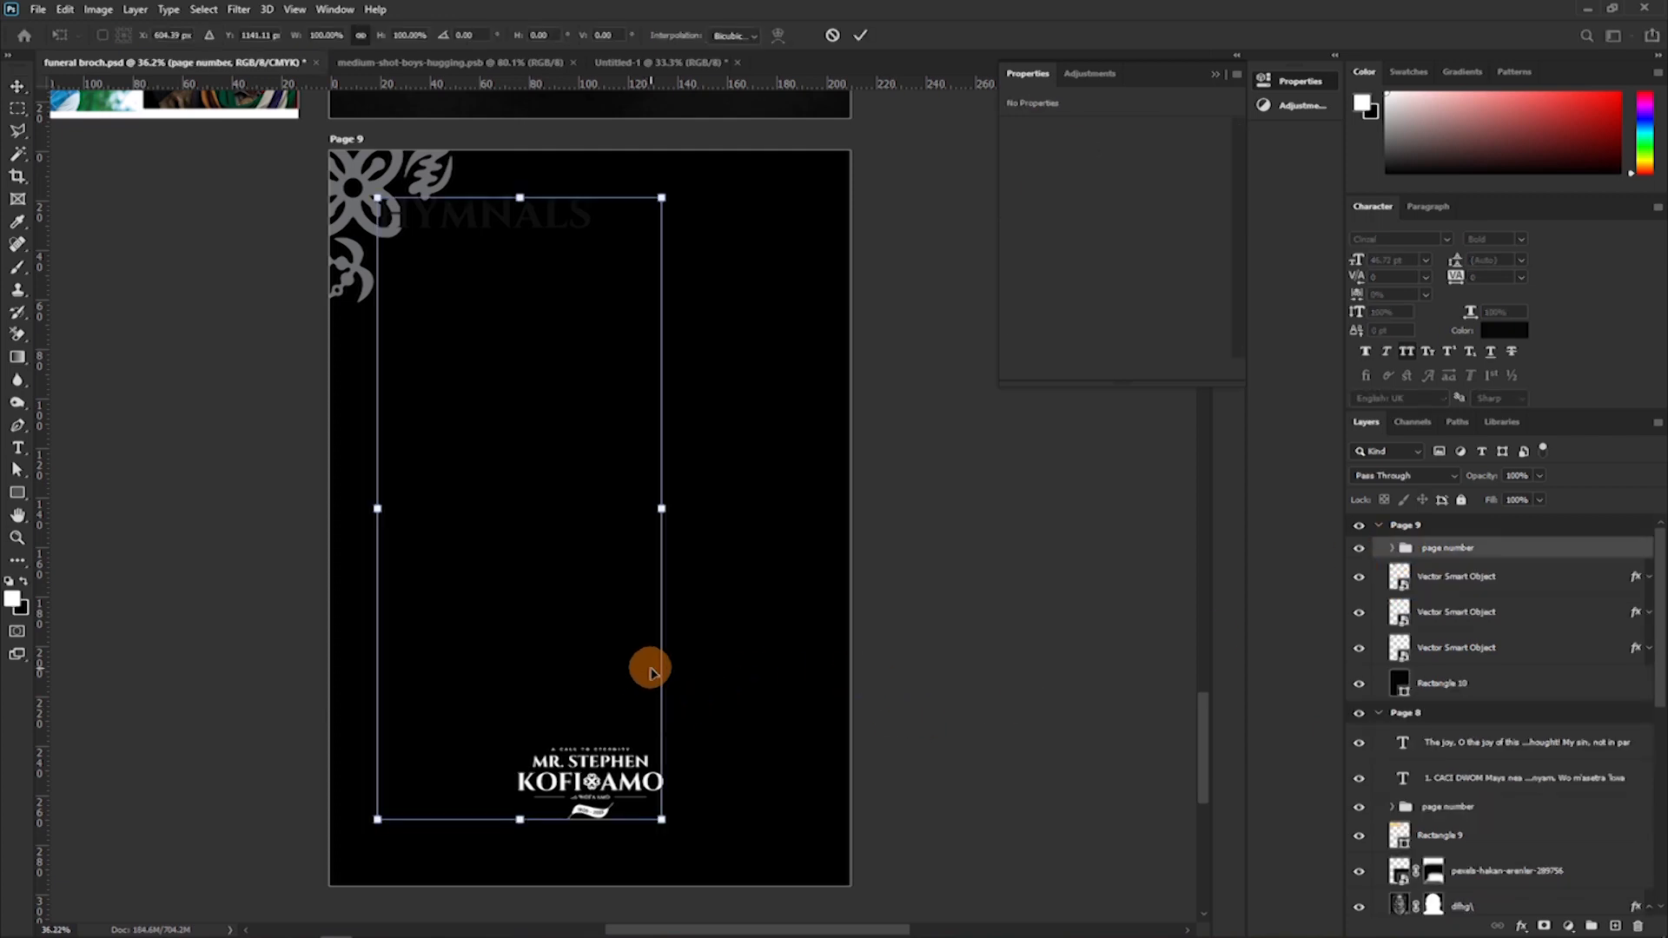
{"action": "key", "text": "Return"}
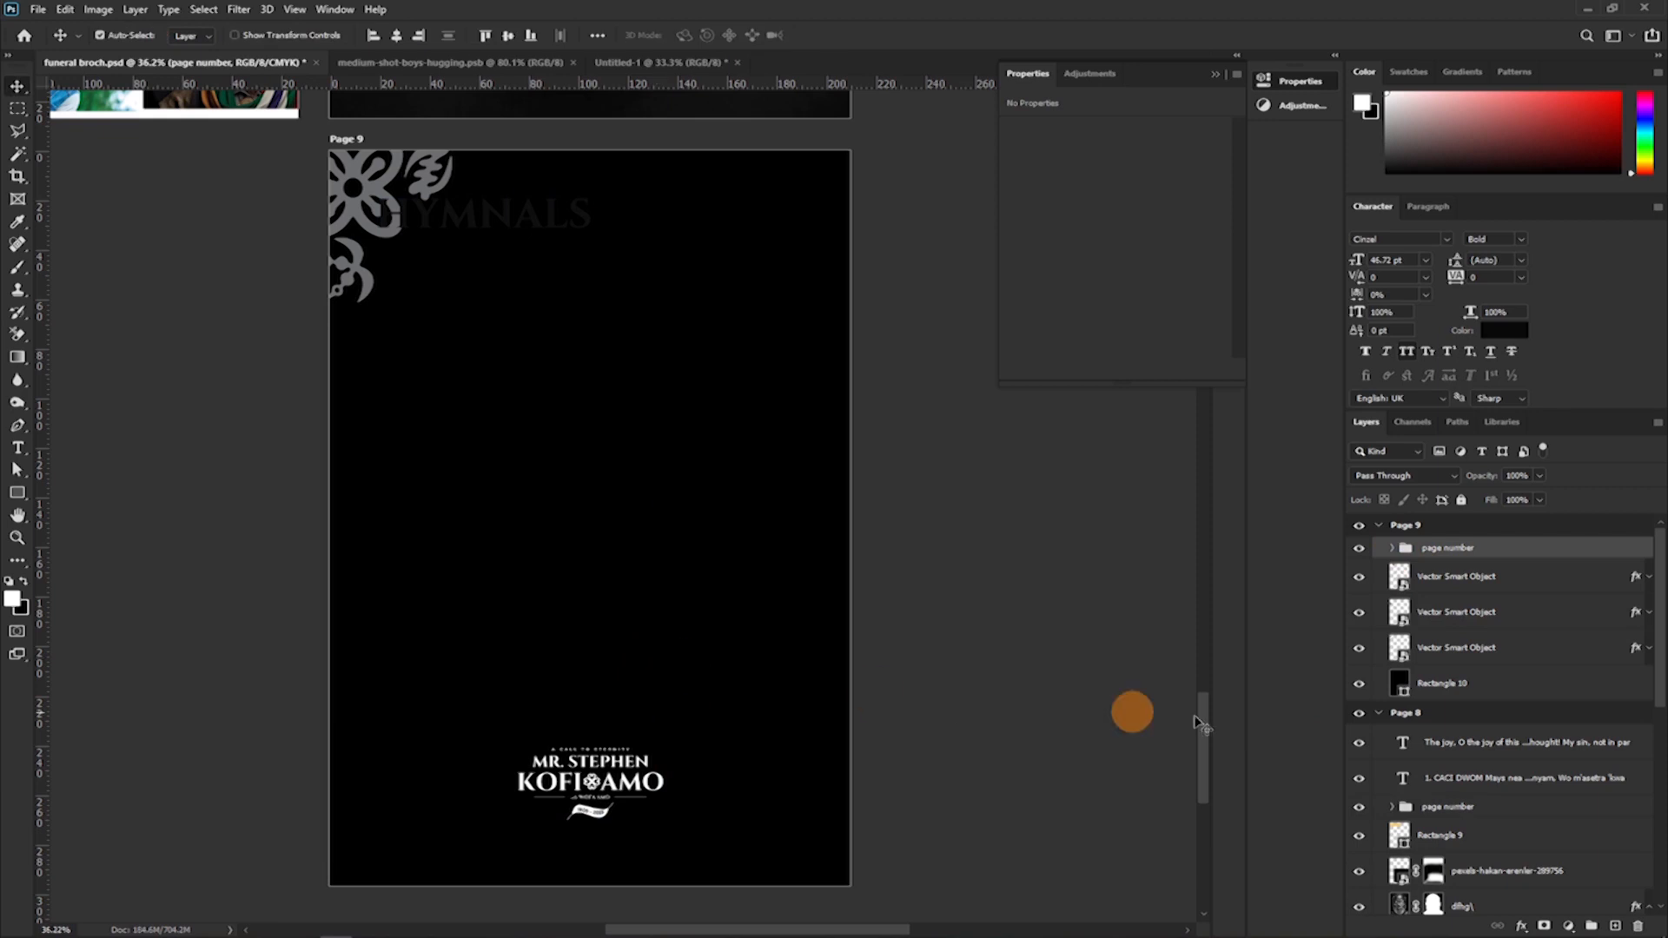
Delete the Hymnals heading from Page 9's page number group, keeping only the name logo.
{"action": "left_click", "coordinate": [1391, 549]}
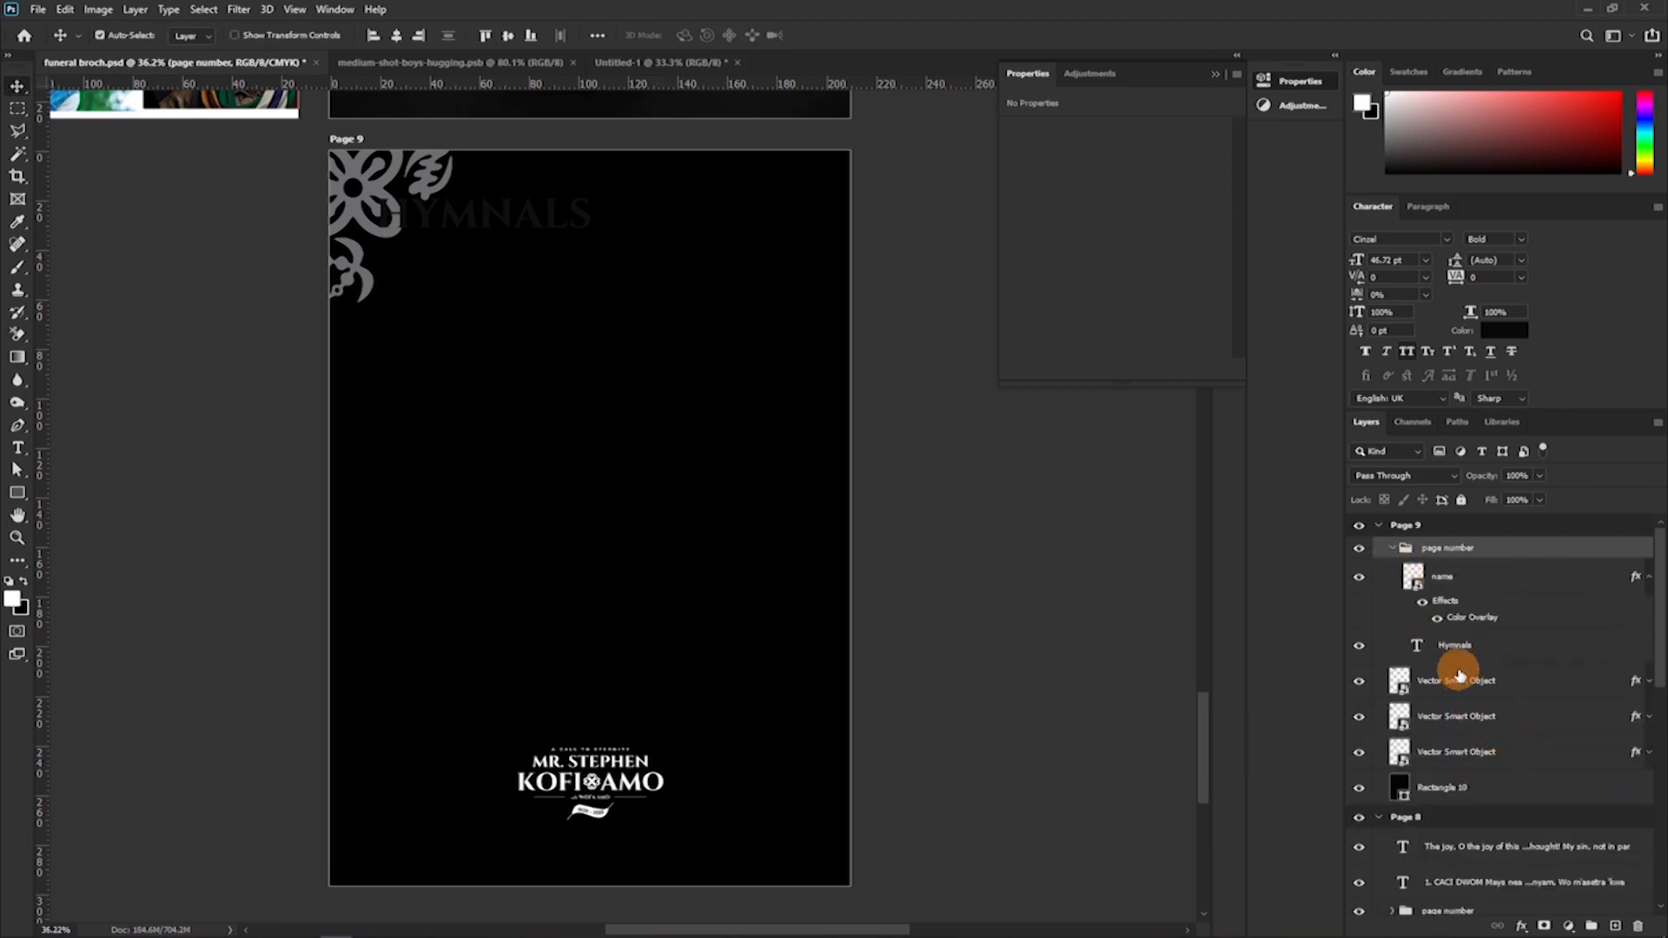
{"action": "left_click", "coordinate": [1458, 583]}
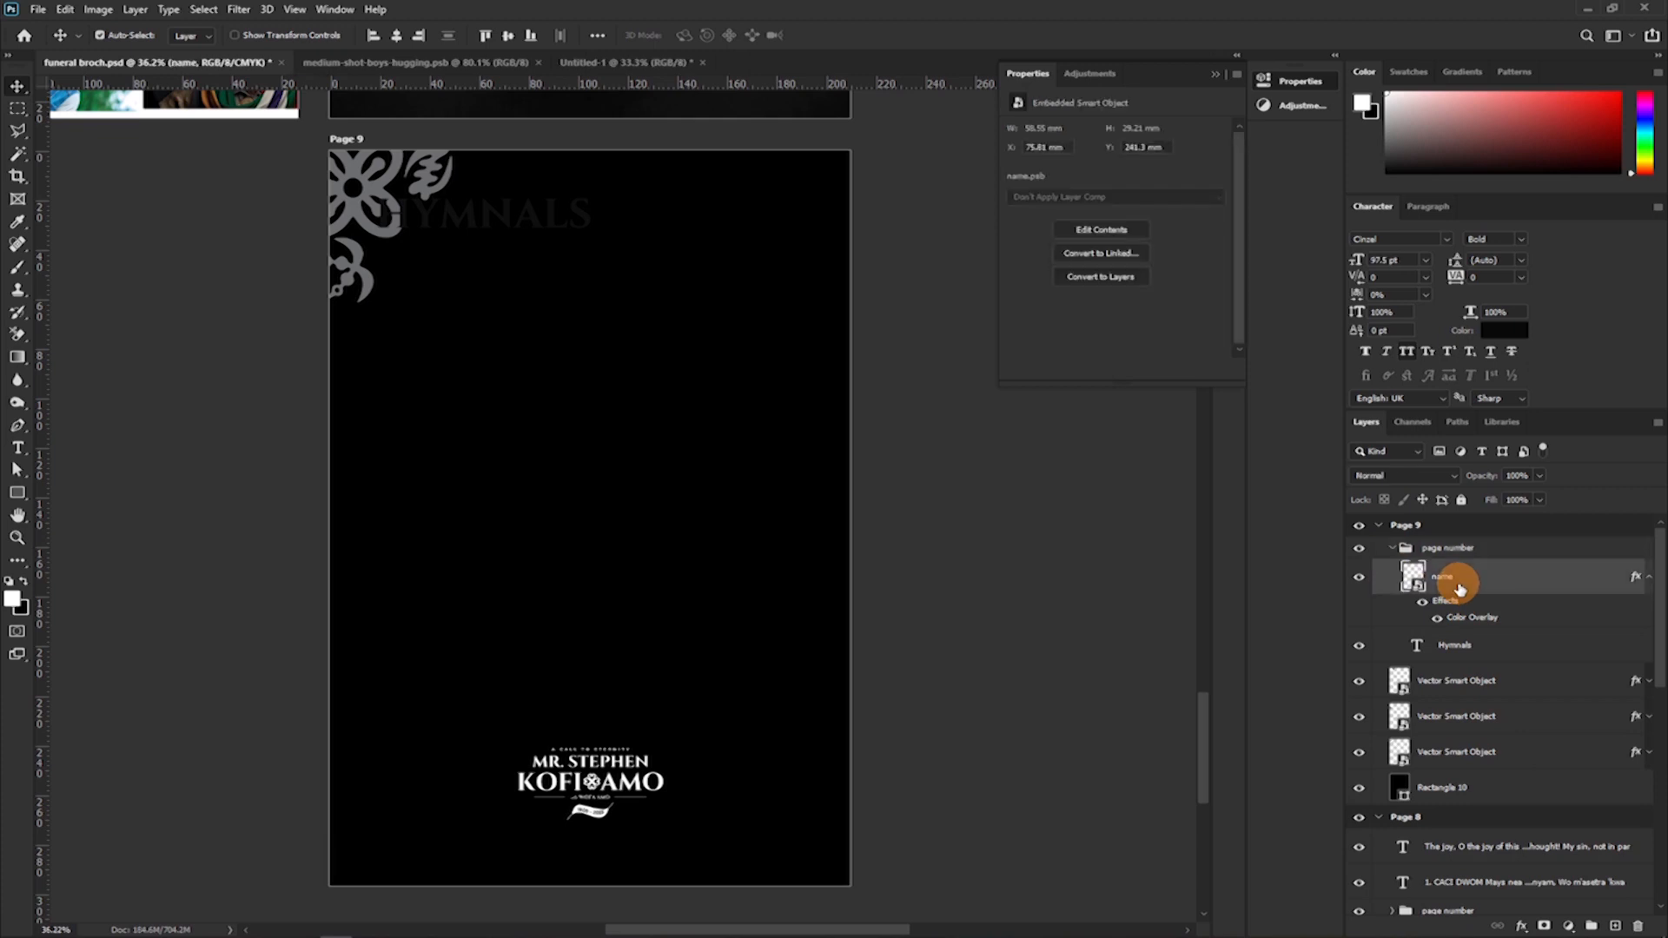
{"action": "key", "text": "ctrl+t"}
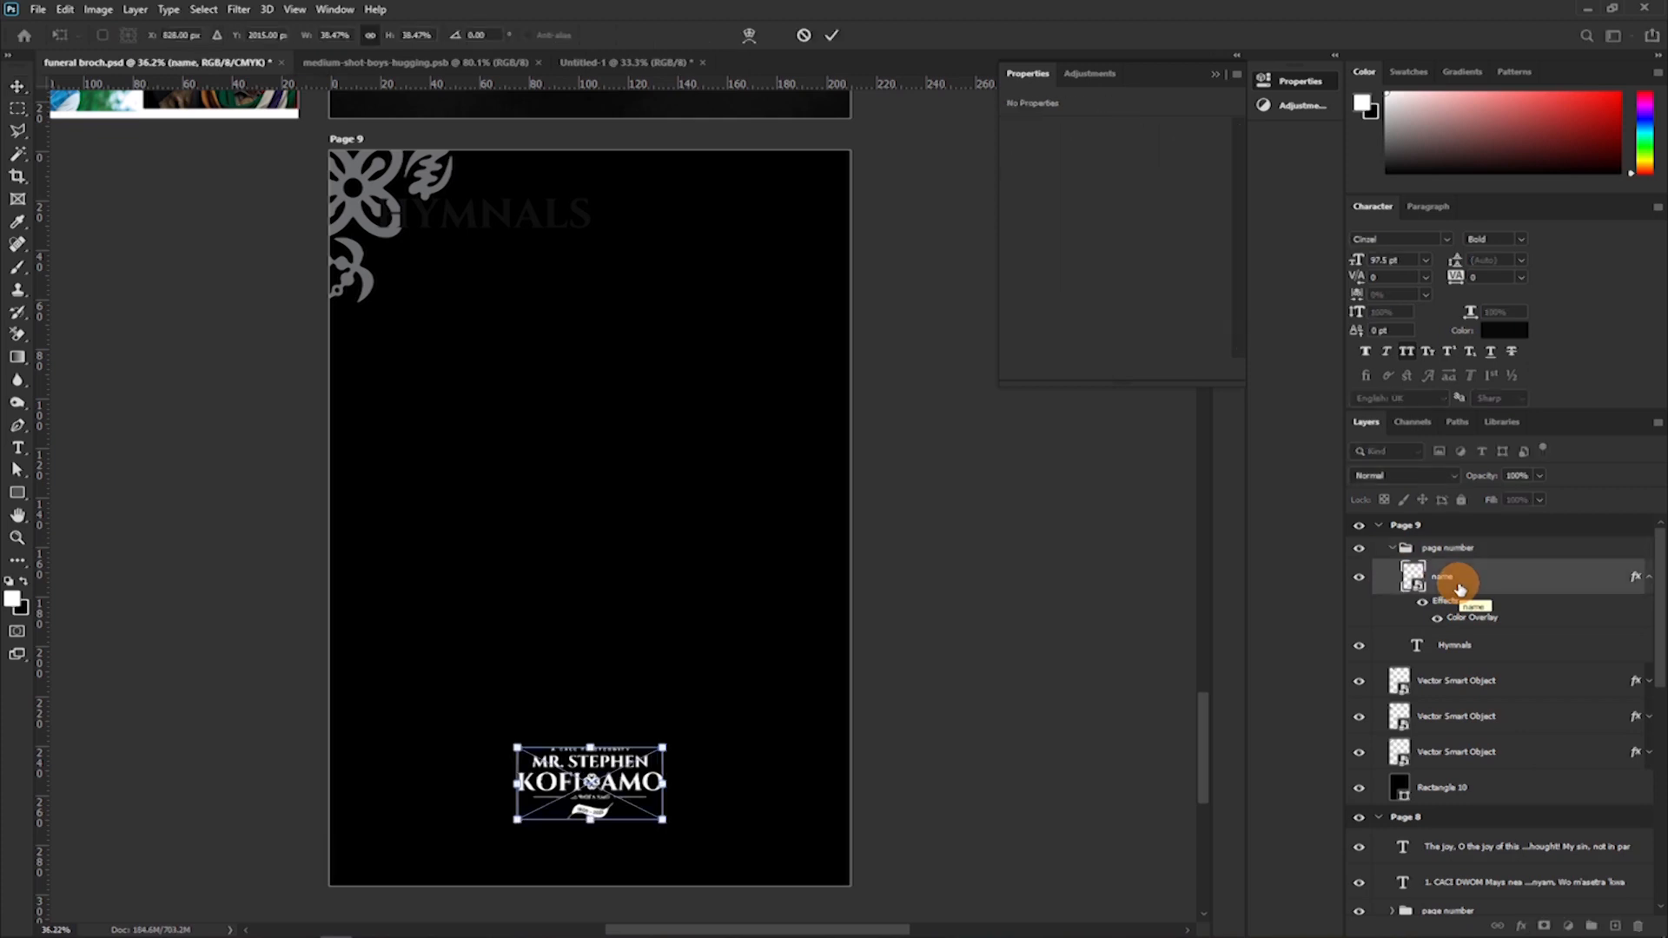
{"action": "key", "text": "Return"}
{"action": "left_click", "coordinate": [1454, 650]}
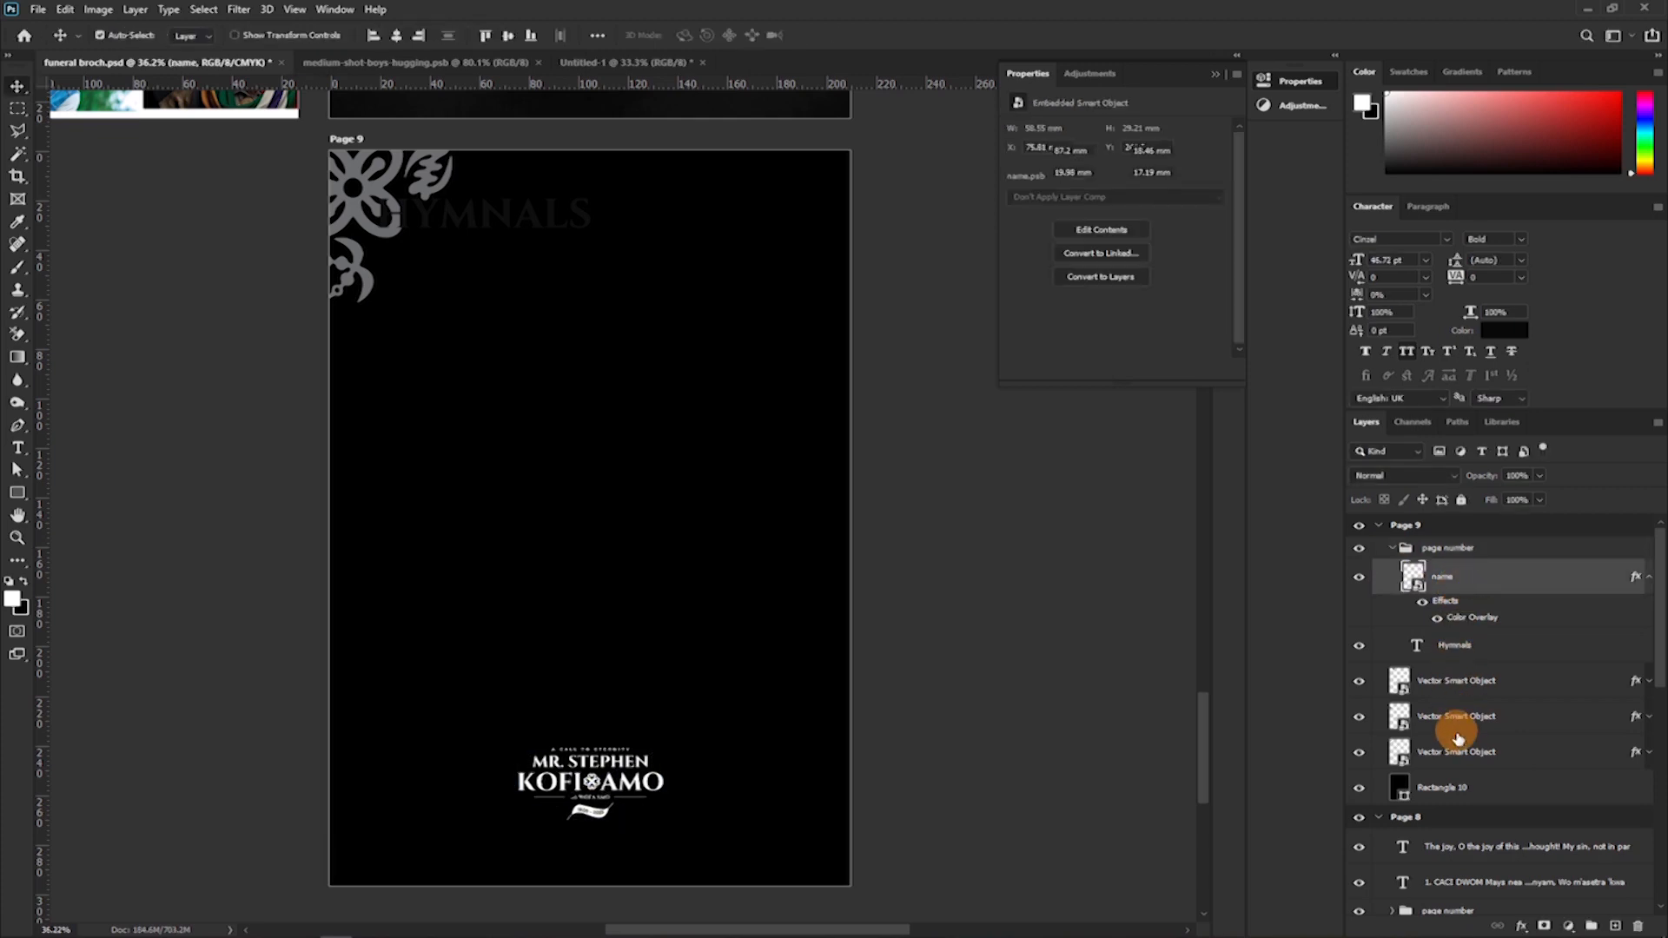
{"action": "key", "text": "Delete"}
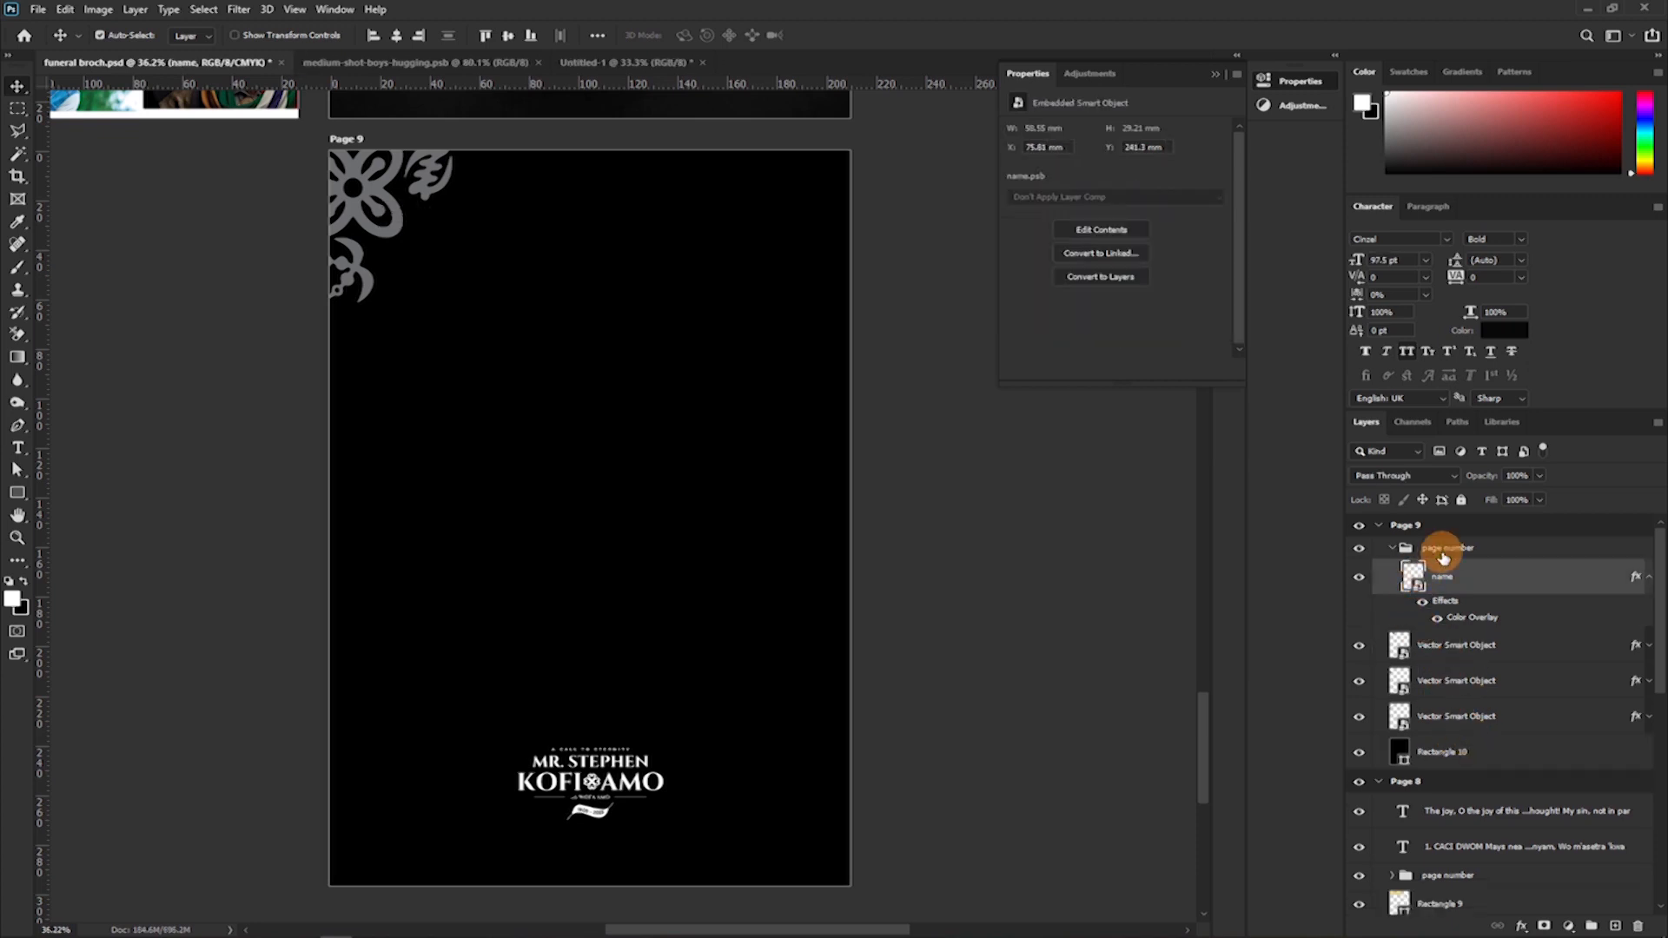
Enlarge the page number group holding the name logo near the bottom of Page 9.
{"action": "left_click", "coordinate": [1442, 557]}
{"action": "key", "text": "ctrl+t"}
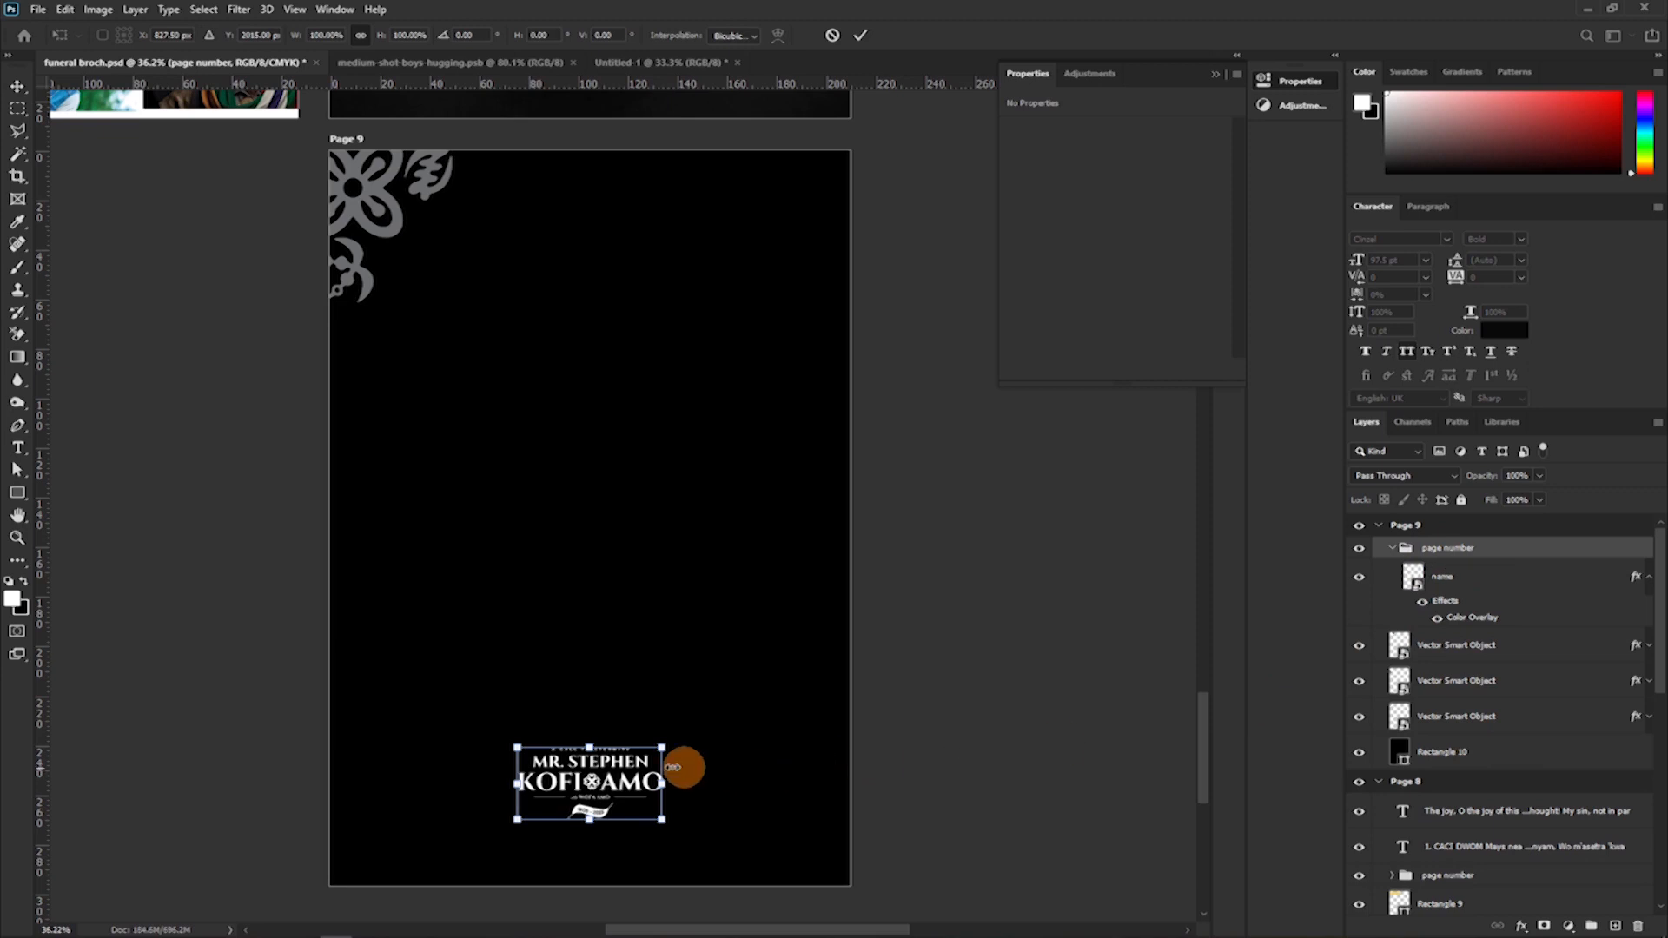
{"action": "left_click_drag", "start_coordinate": [596, 735], "coordinate": [607, 695]}
{"action": "key", "text": "Return"}
Try placing the enlarged name logo higher and slightly further left on Page 9, and undo both moves.
{"action": "left_click_drag", "start_coordinate": [686, 765], "coordinate": [678, 633]}
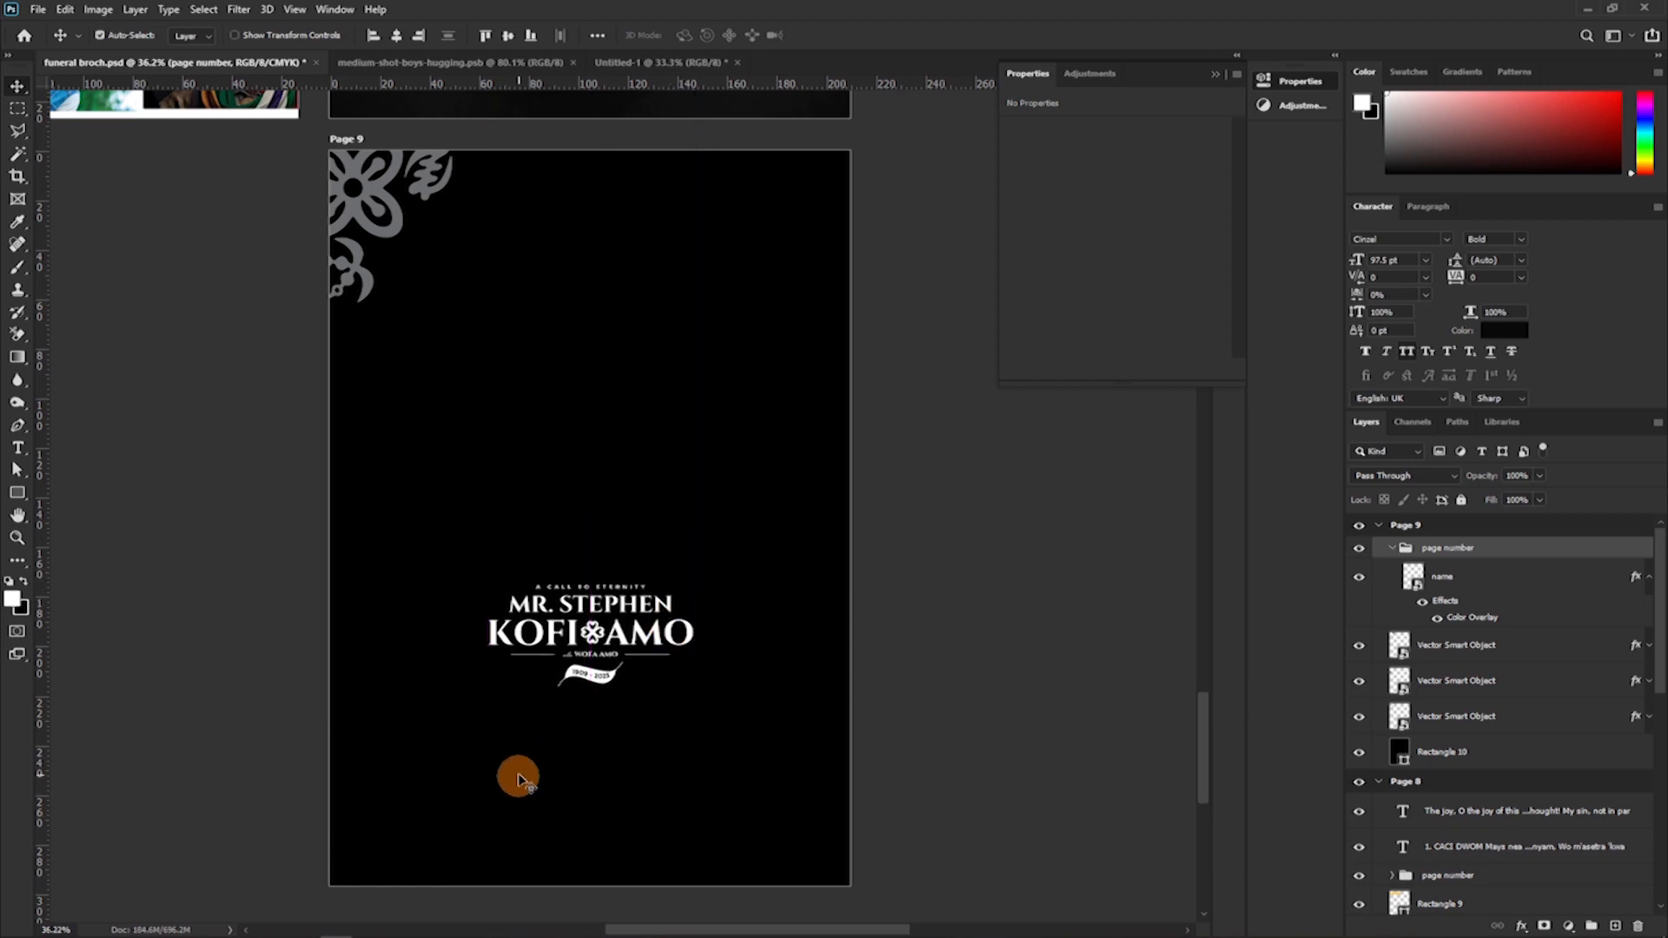
{"action": "key", "text": "shift+Left"}
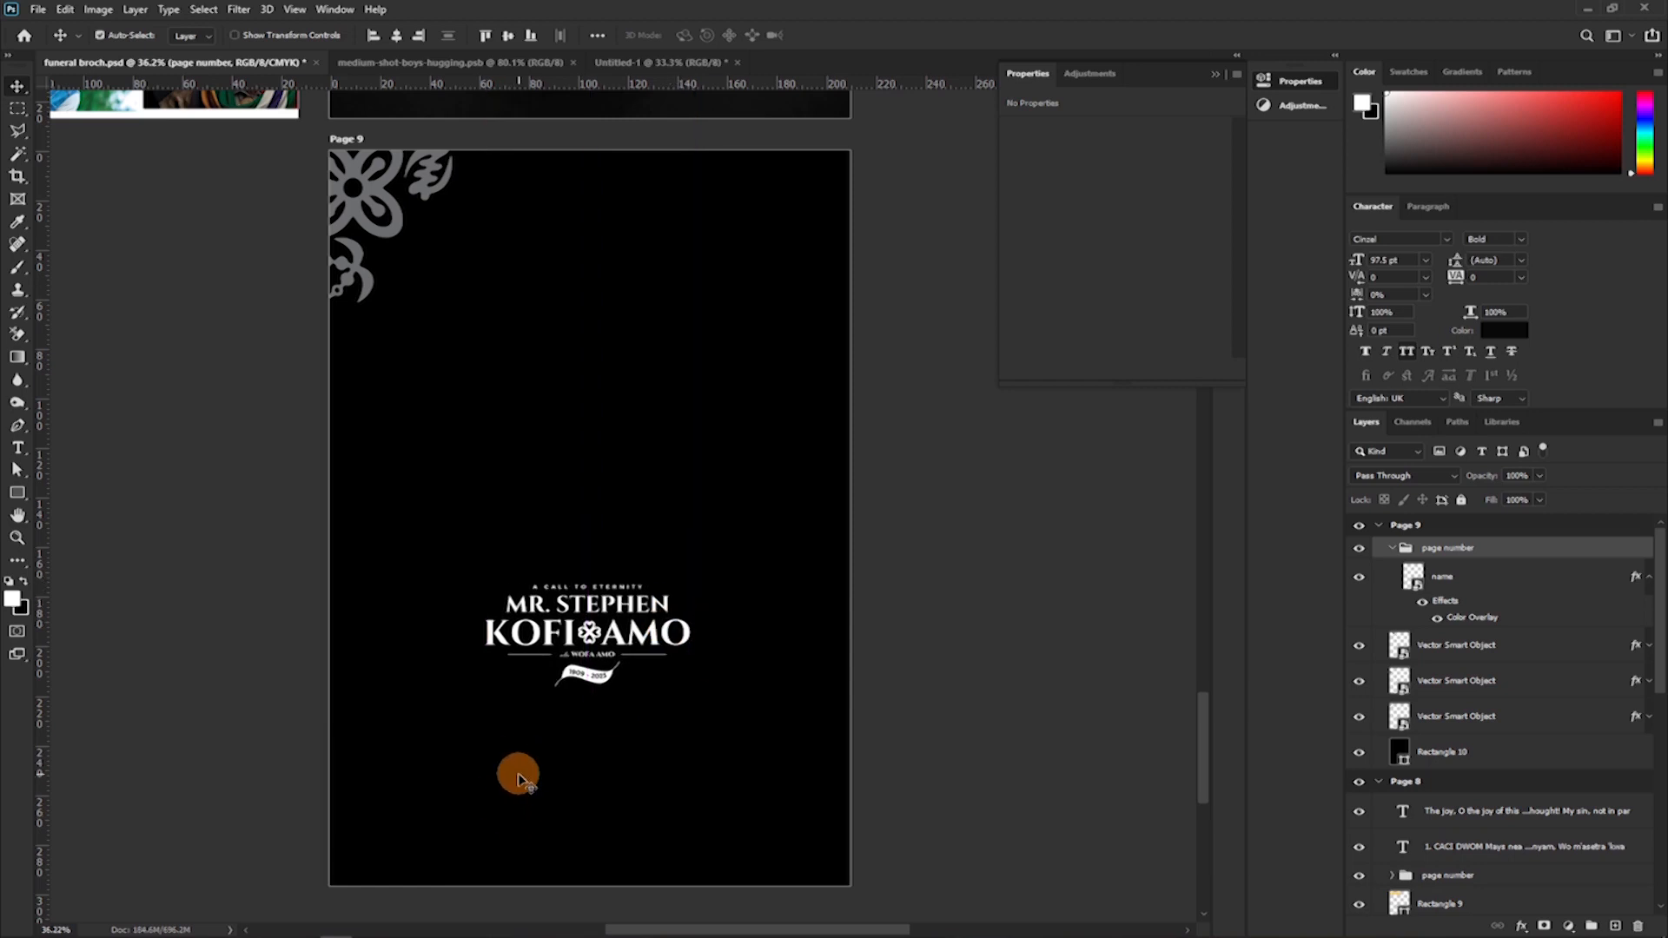
{"action": "key", "text": "ctrl+z"}
{"action": "key", "text": "ctrl+z"}
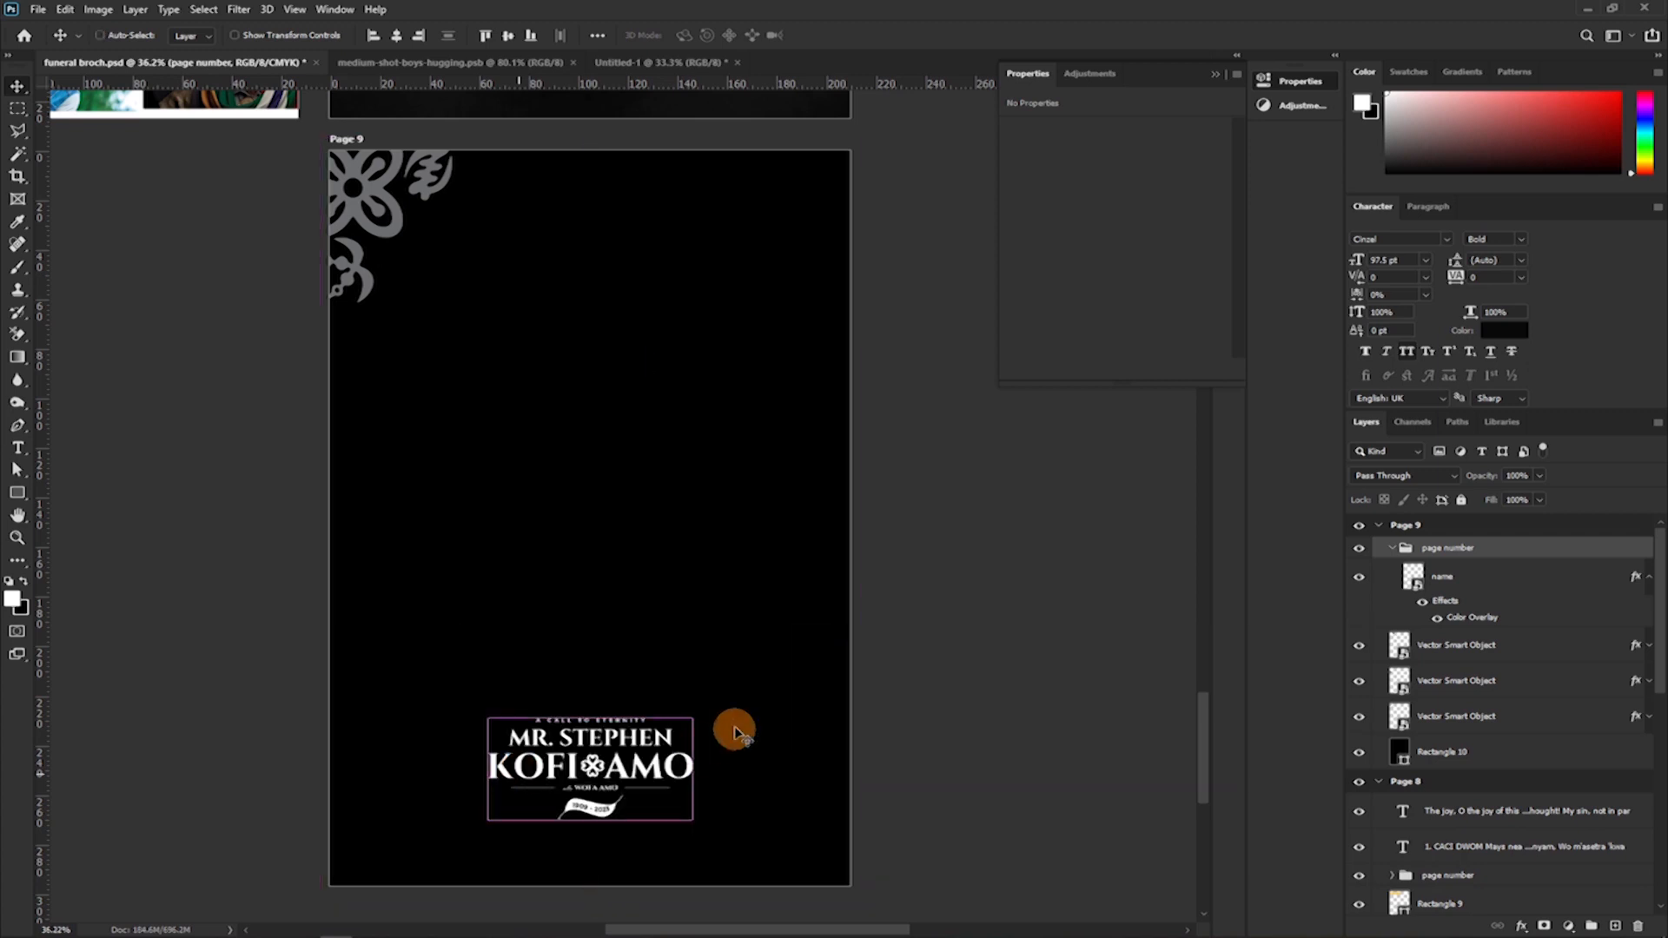
Move the name logo higher on Page 9 and draw a text box about 153 mm wide and 36 mm high above it.
{"action": "left_click_drag", "start_coordinate": [593, 770], "coordinate": [594, 673]}
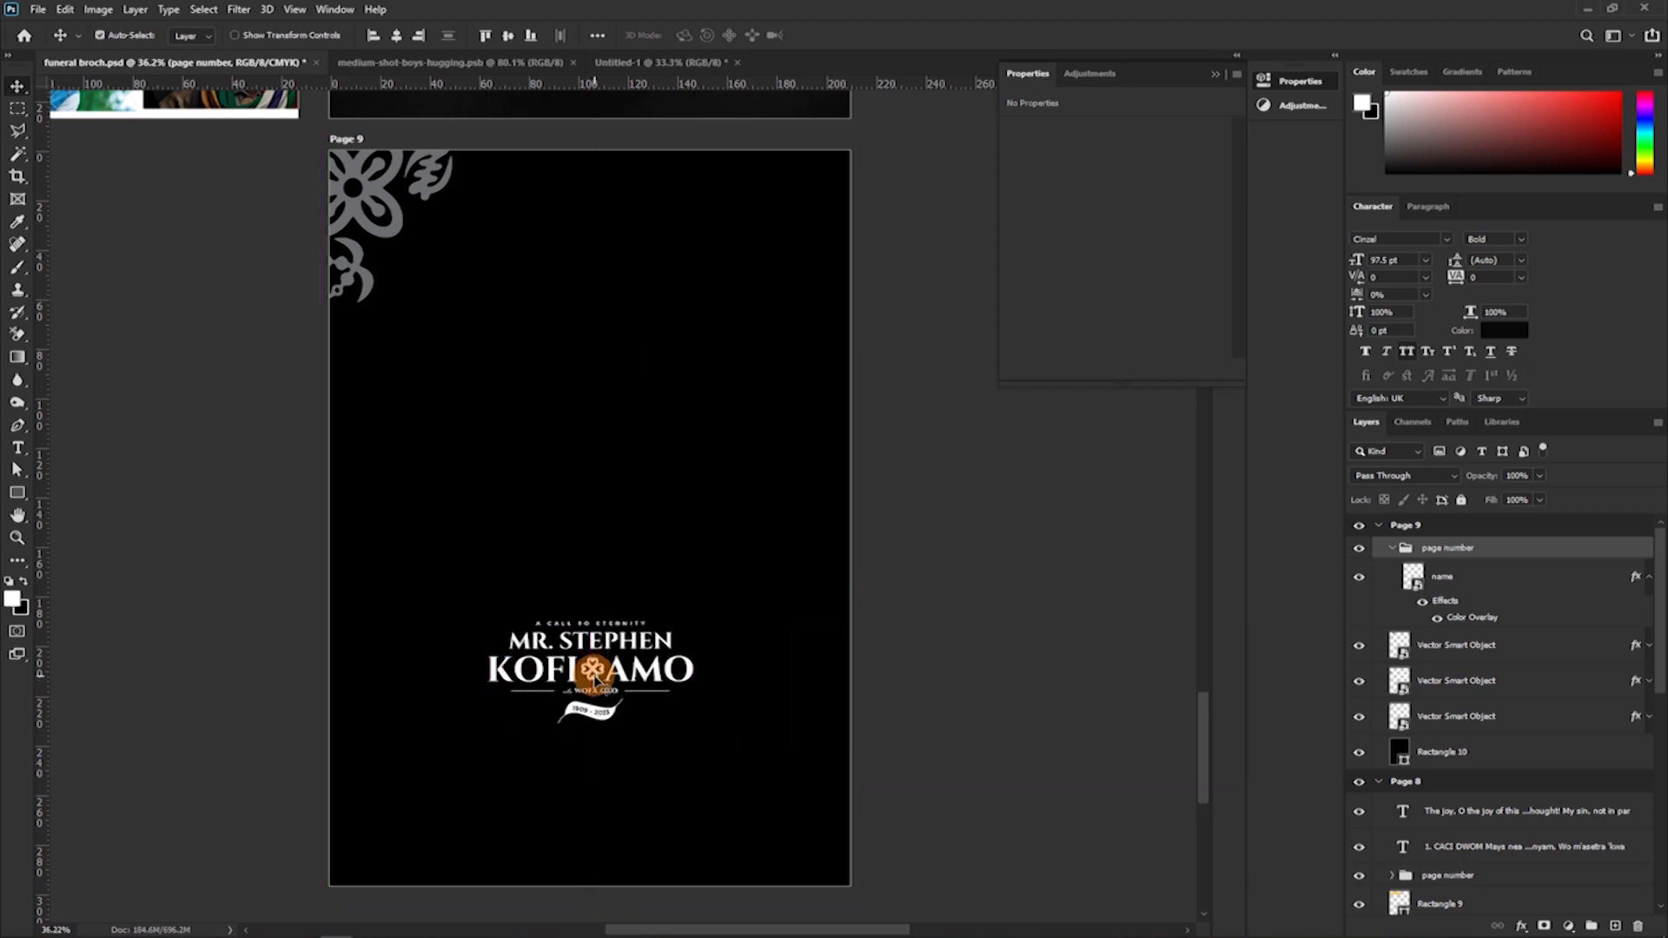
{"action": "key", "text": "t"}
{"action": "left_click_drag", "start_coordinate": [401, 497], "coordinate": [782, 585]}
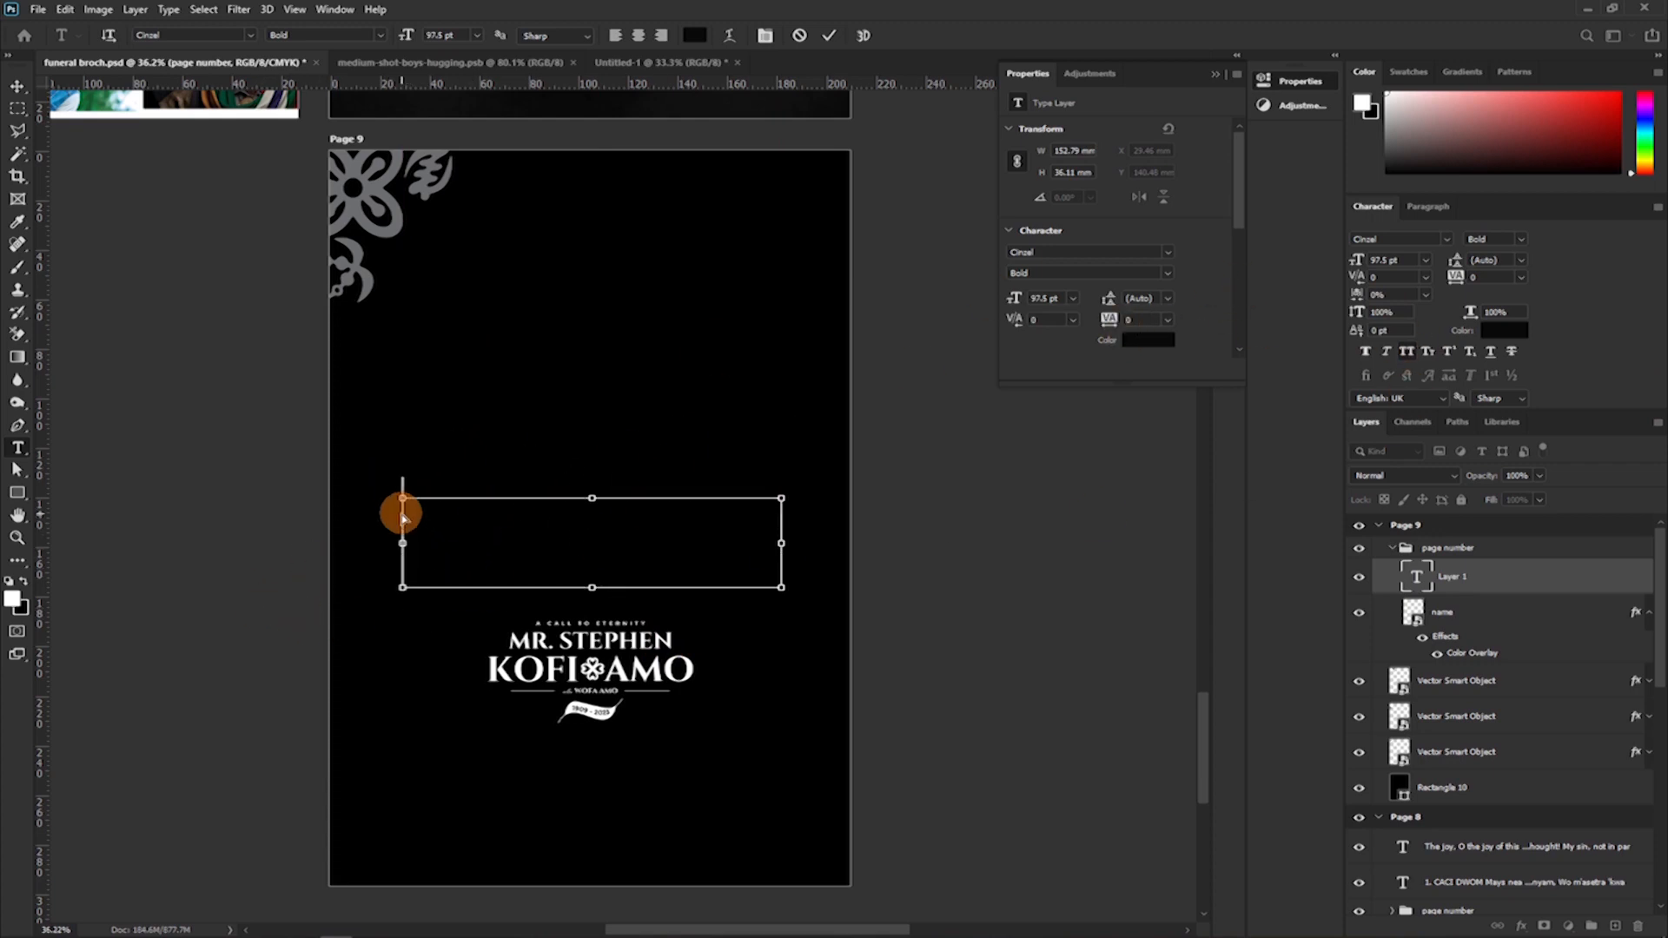
{"action": "key", "text": "ctrl+plus"}
{"action": "key", "text": "ctrl+plus"}
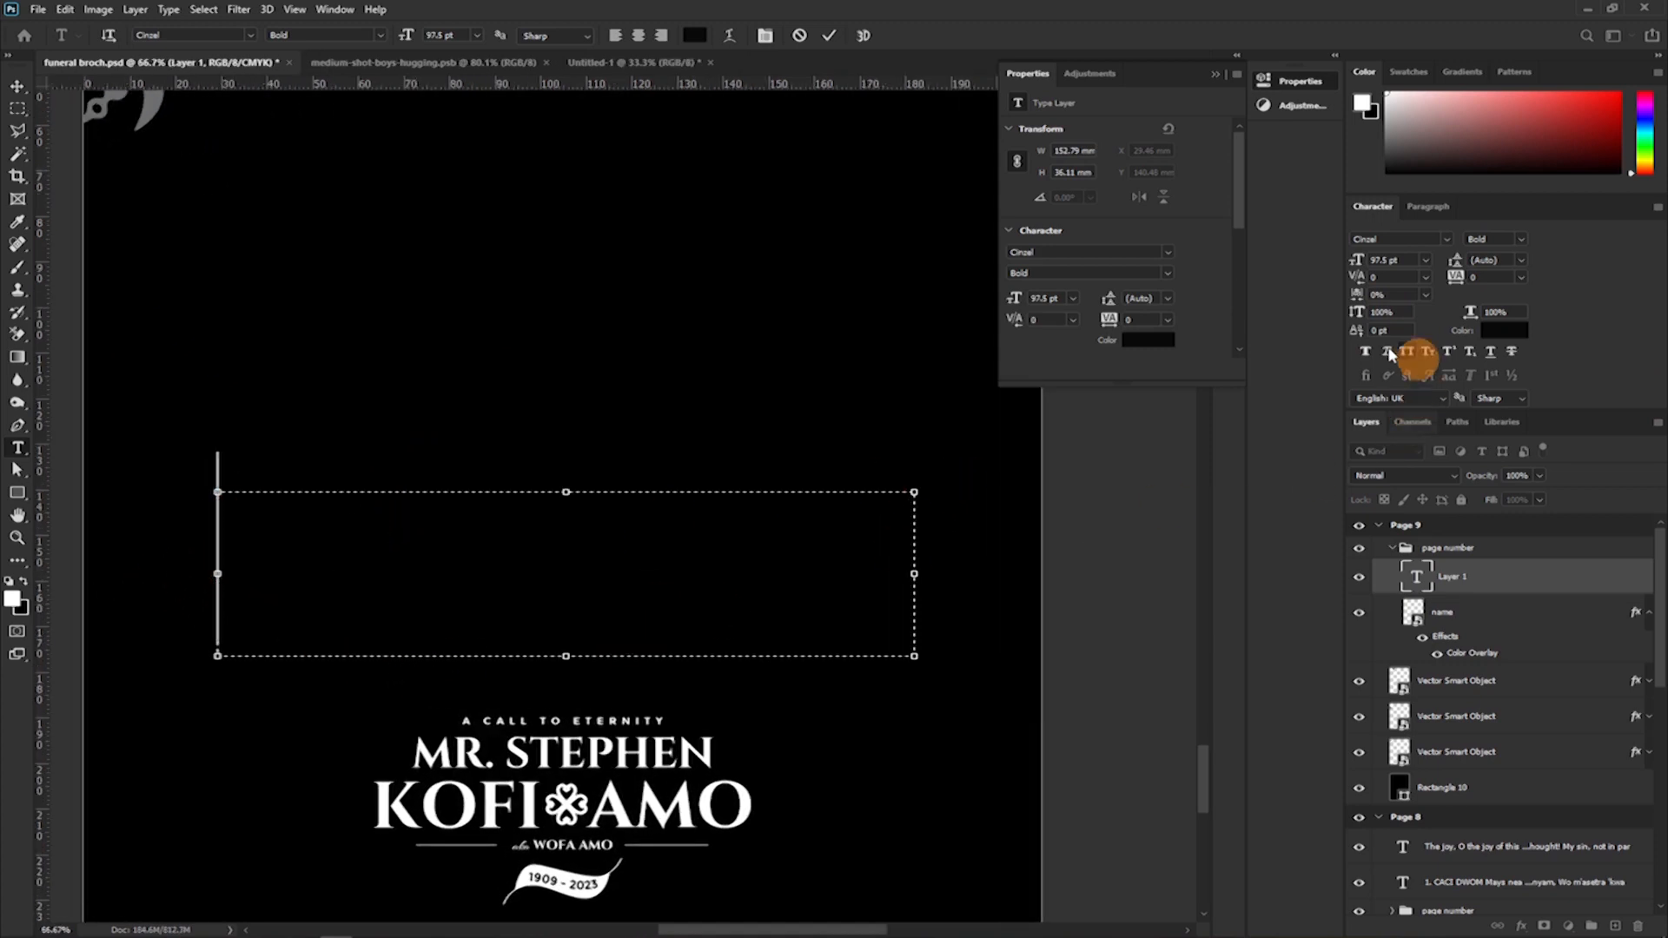
Fill the text box with 10 pt Lorem Ipsum and format it in white Montserrat Regular, justified with the last line centred.
{"action": "left_click", "coordinate": [1424, 260]}
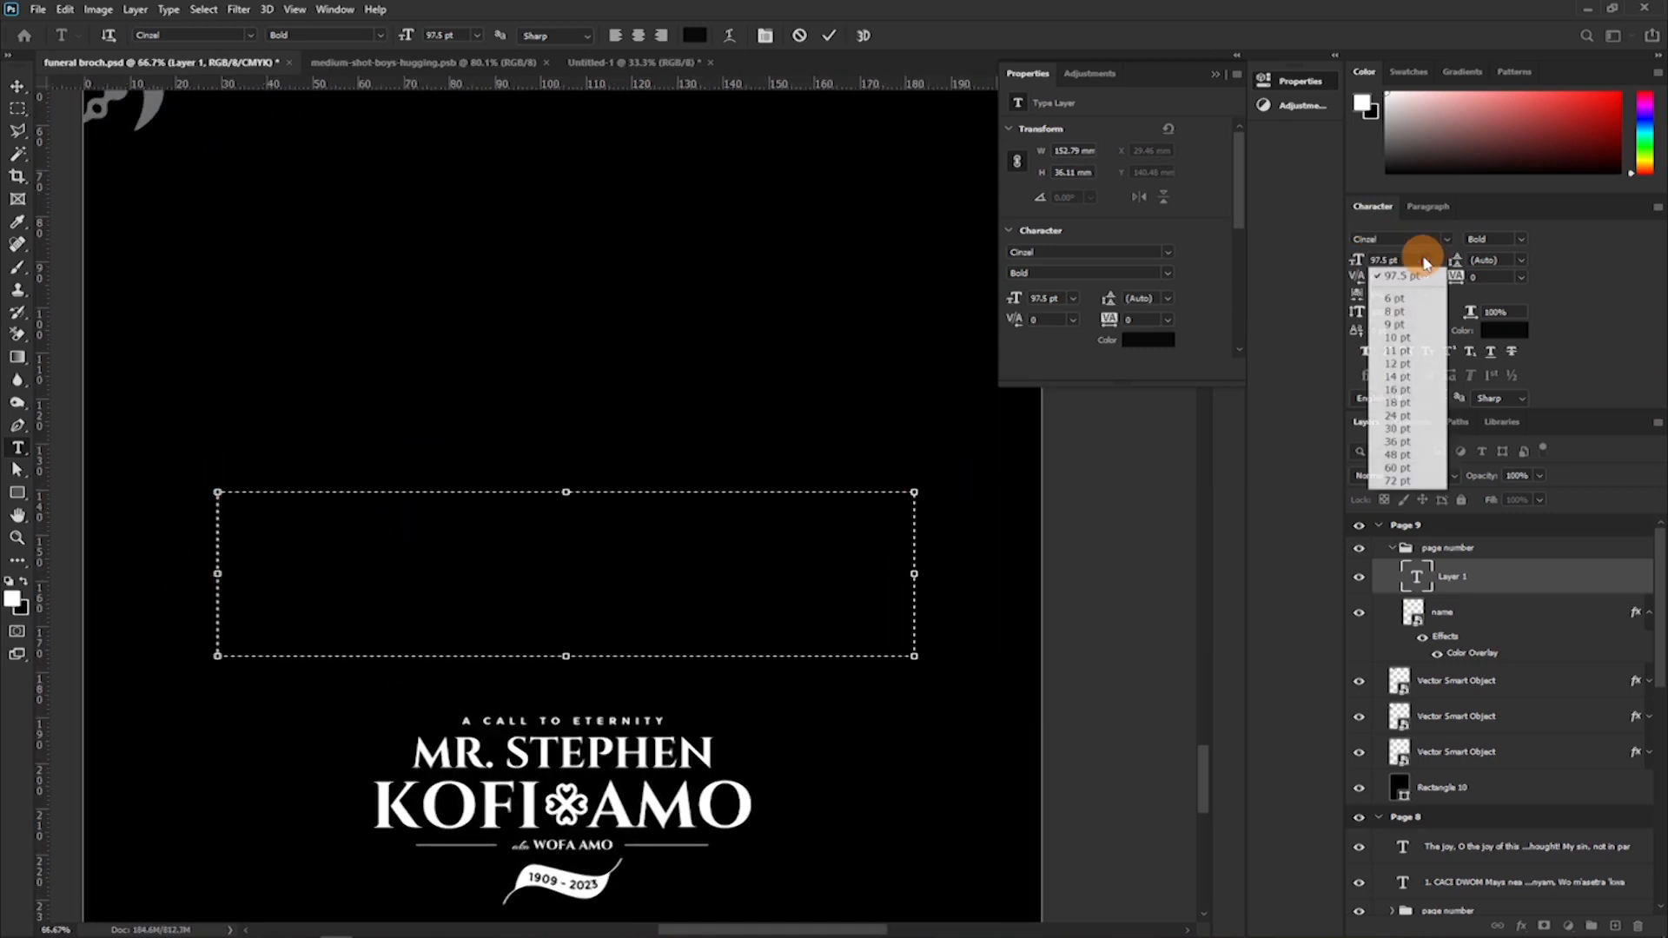
{"action": "left_click", "coordinate": [1420, 379]}
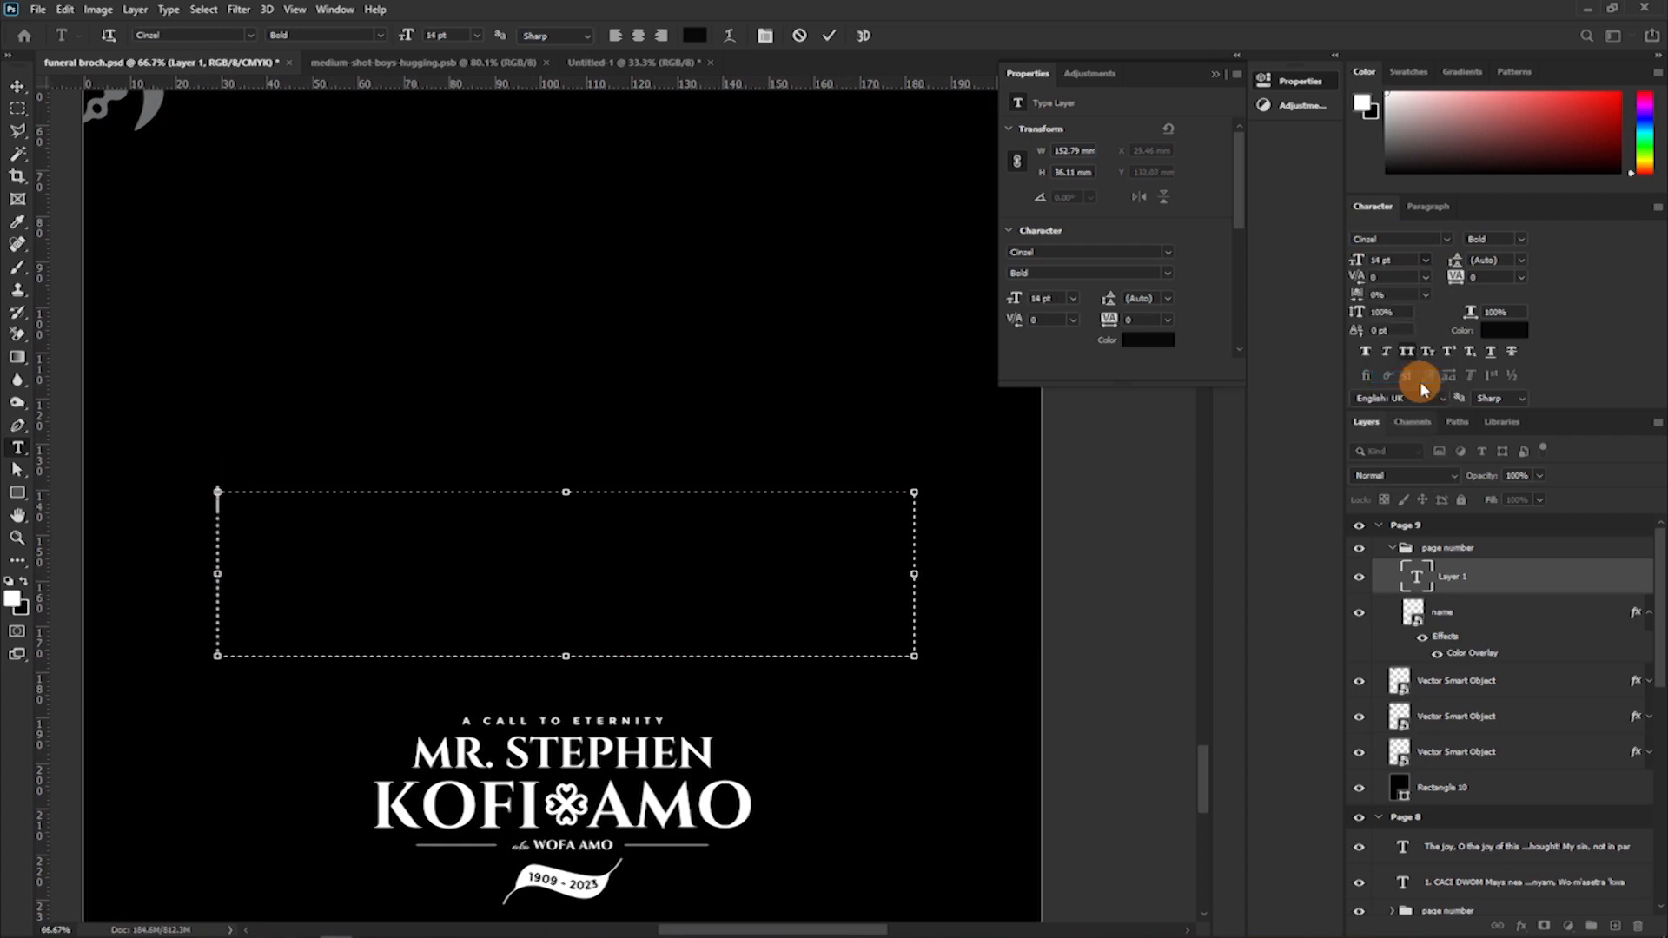
{"action": "left_click", "coordinate": [1427, 260]}
{"action": "left_click", "coordinate": [1407, 336]}
{"action": "left_click", "coordinate": [167, 11]}
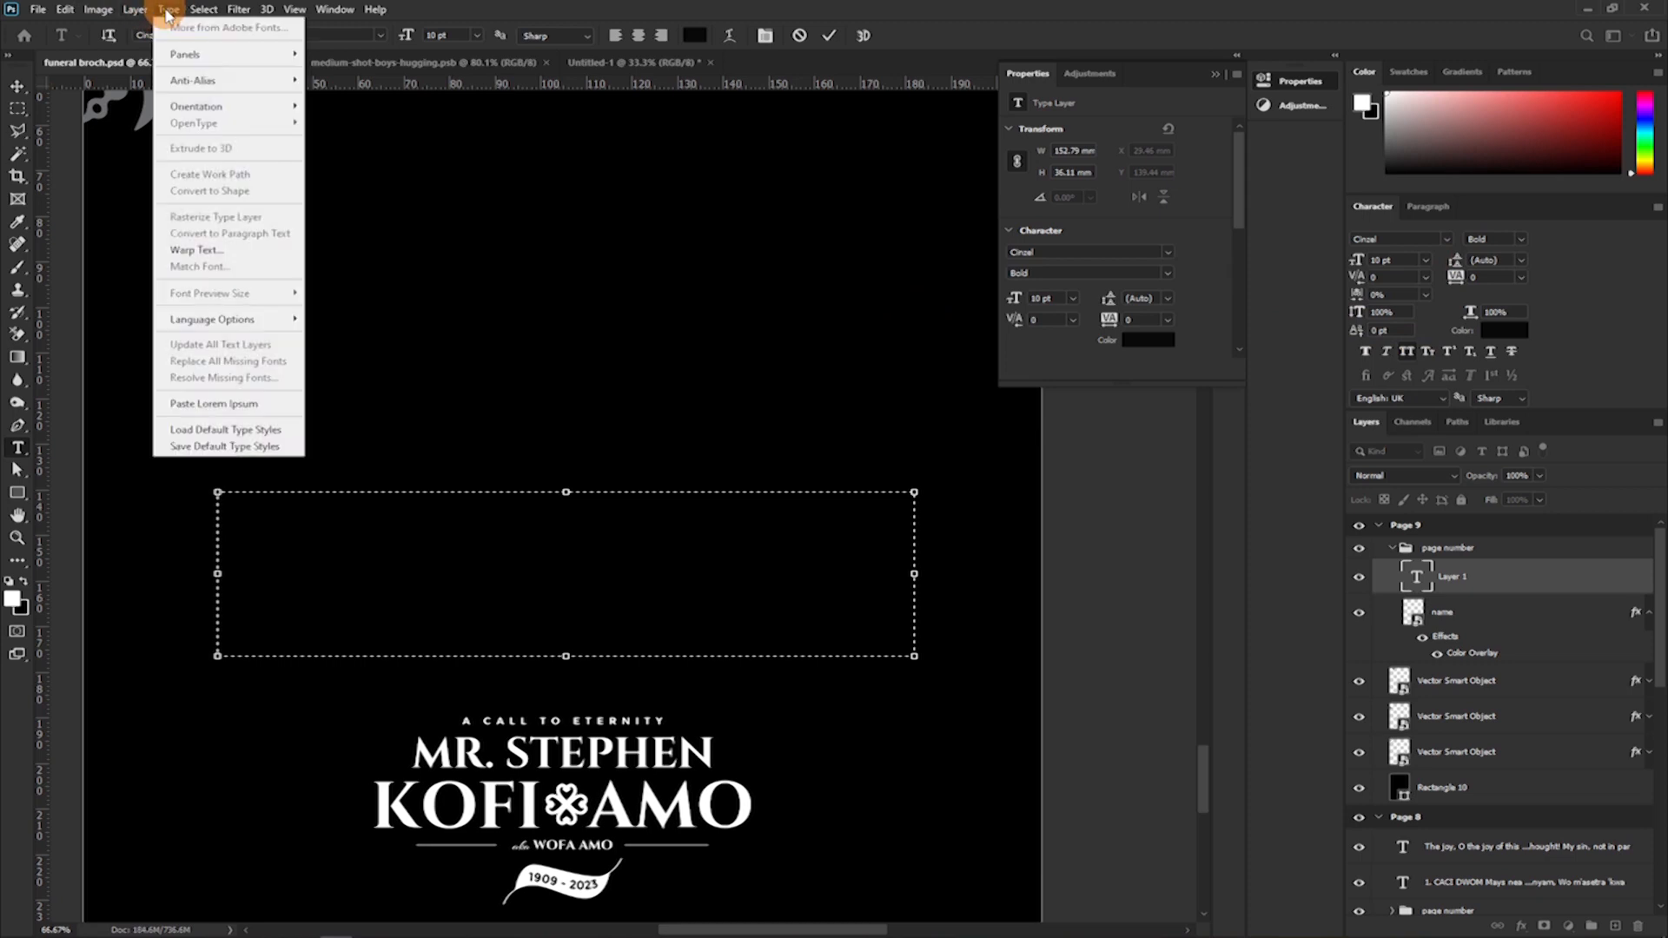
{"action": "left_click", "coordinate": [224, 405]}
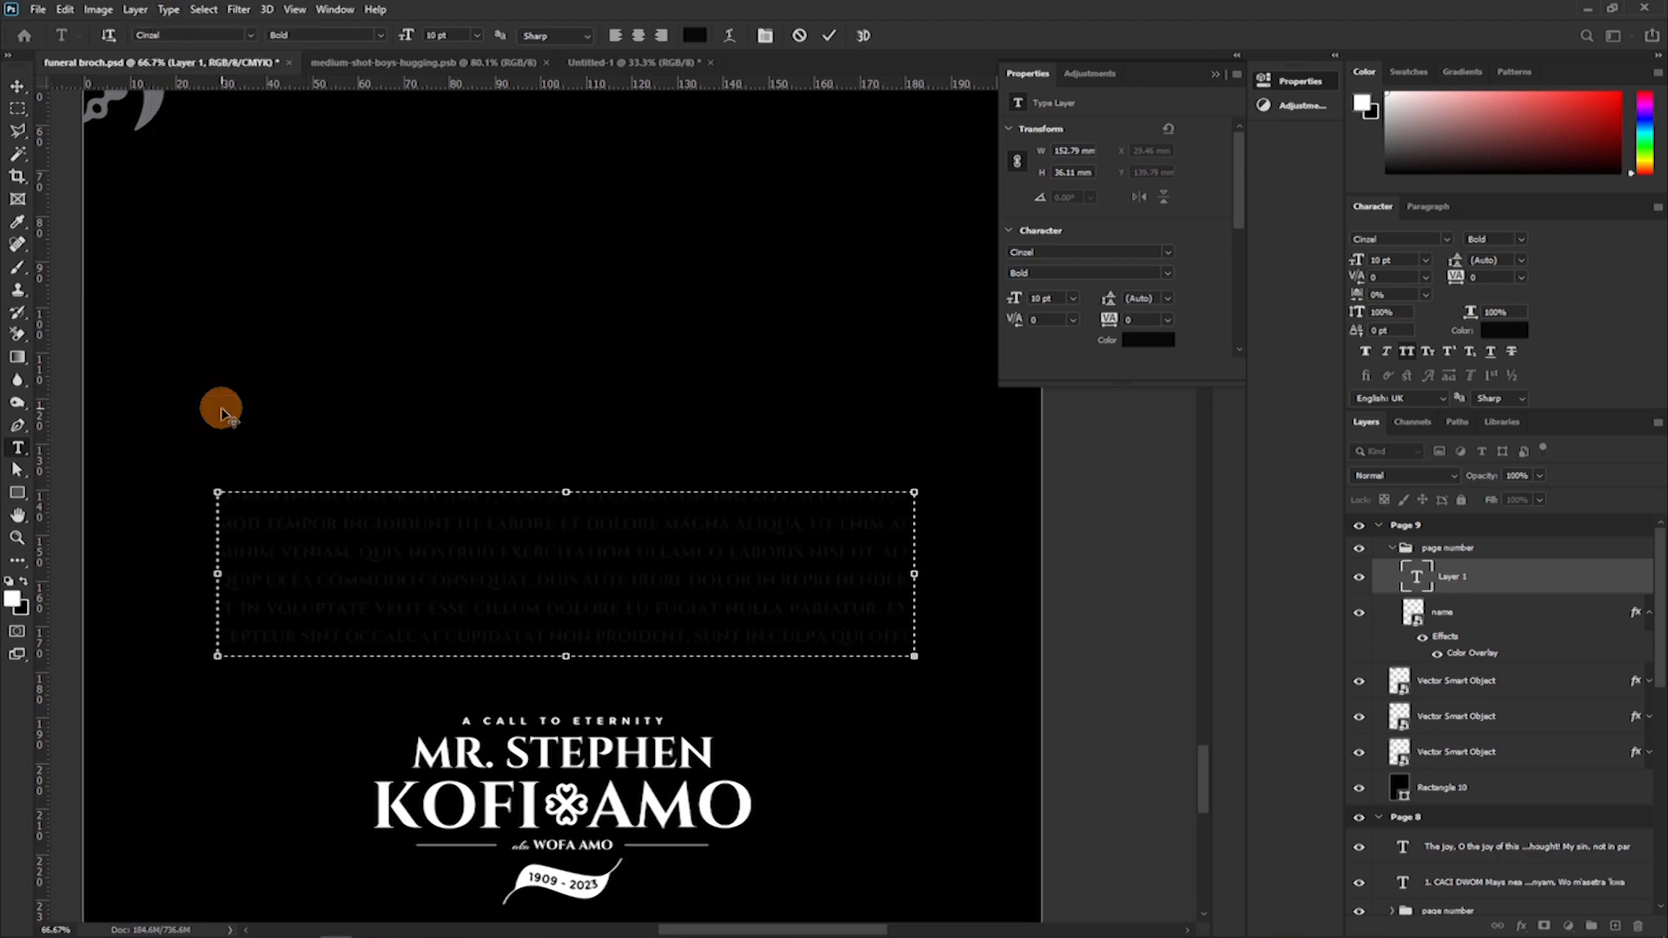
{"action": "key", "text": "ctrl+a"}
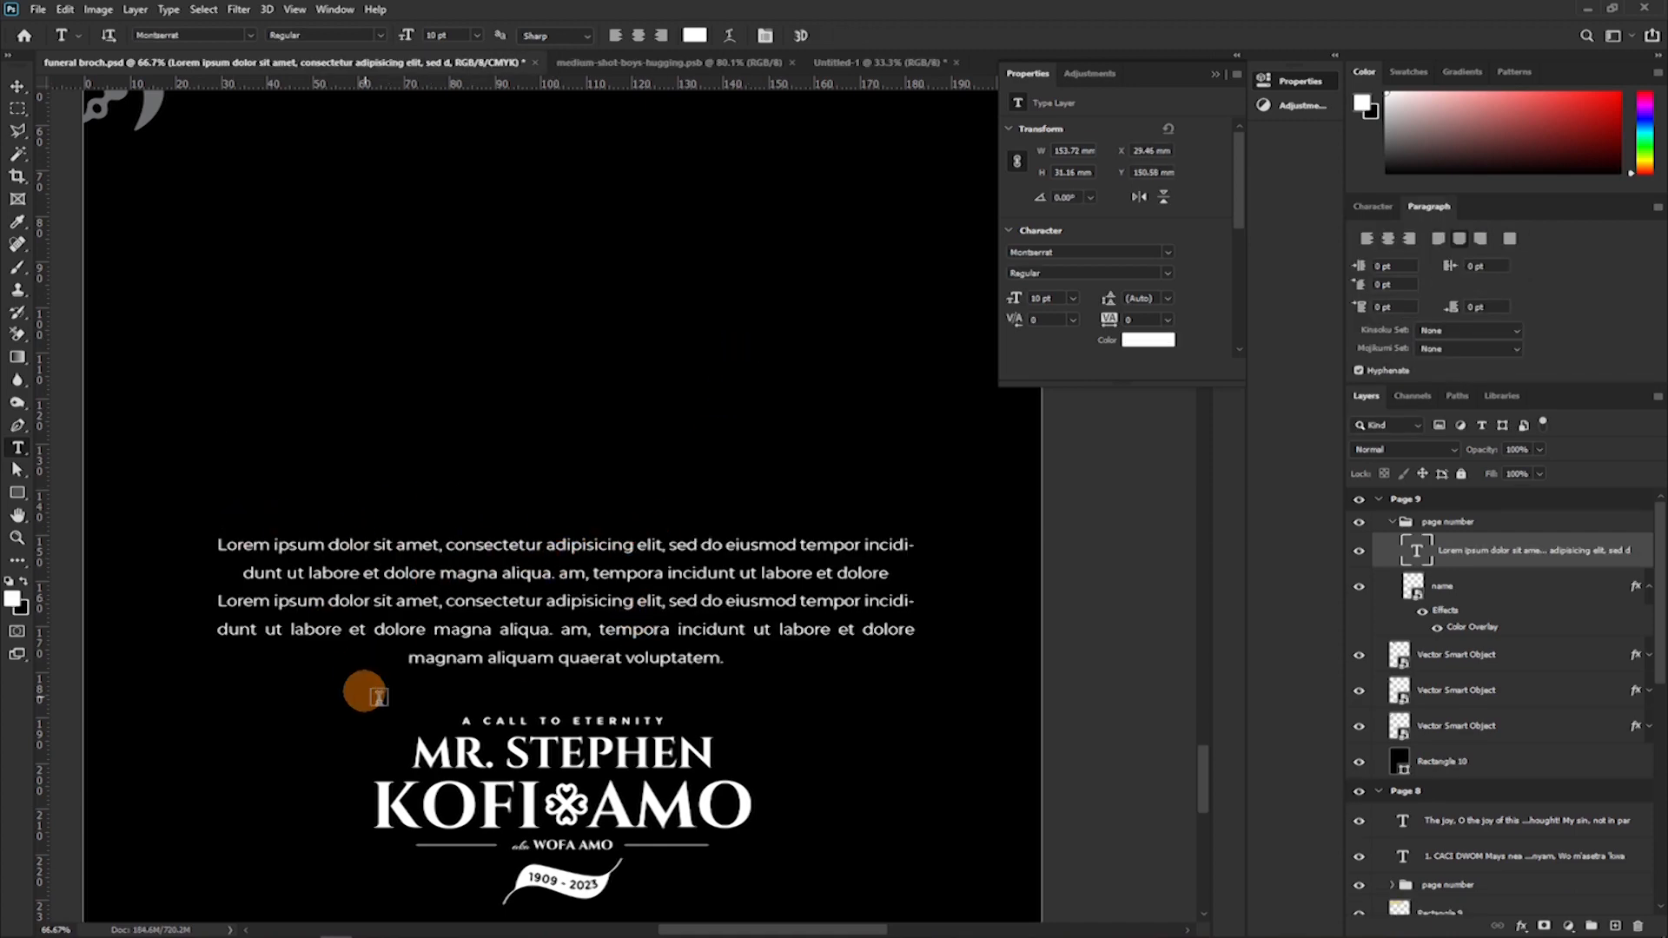
Add a separate text line reading "appreciation" above the Lorem Ipsum paragraph on Page 9.
{"action": "scroll", "coordinate": [440, 536], "scroll_direction": "down", "scroll_amount": 4}
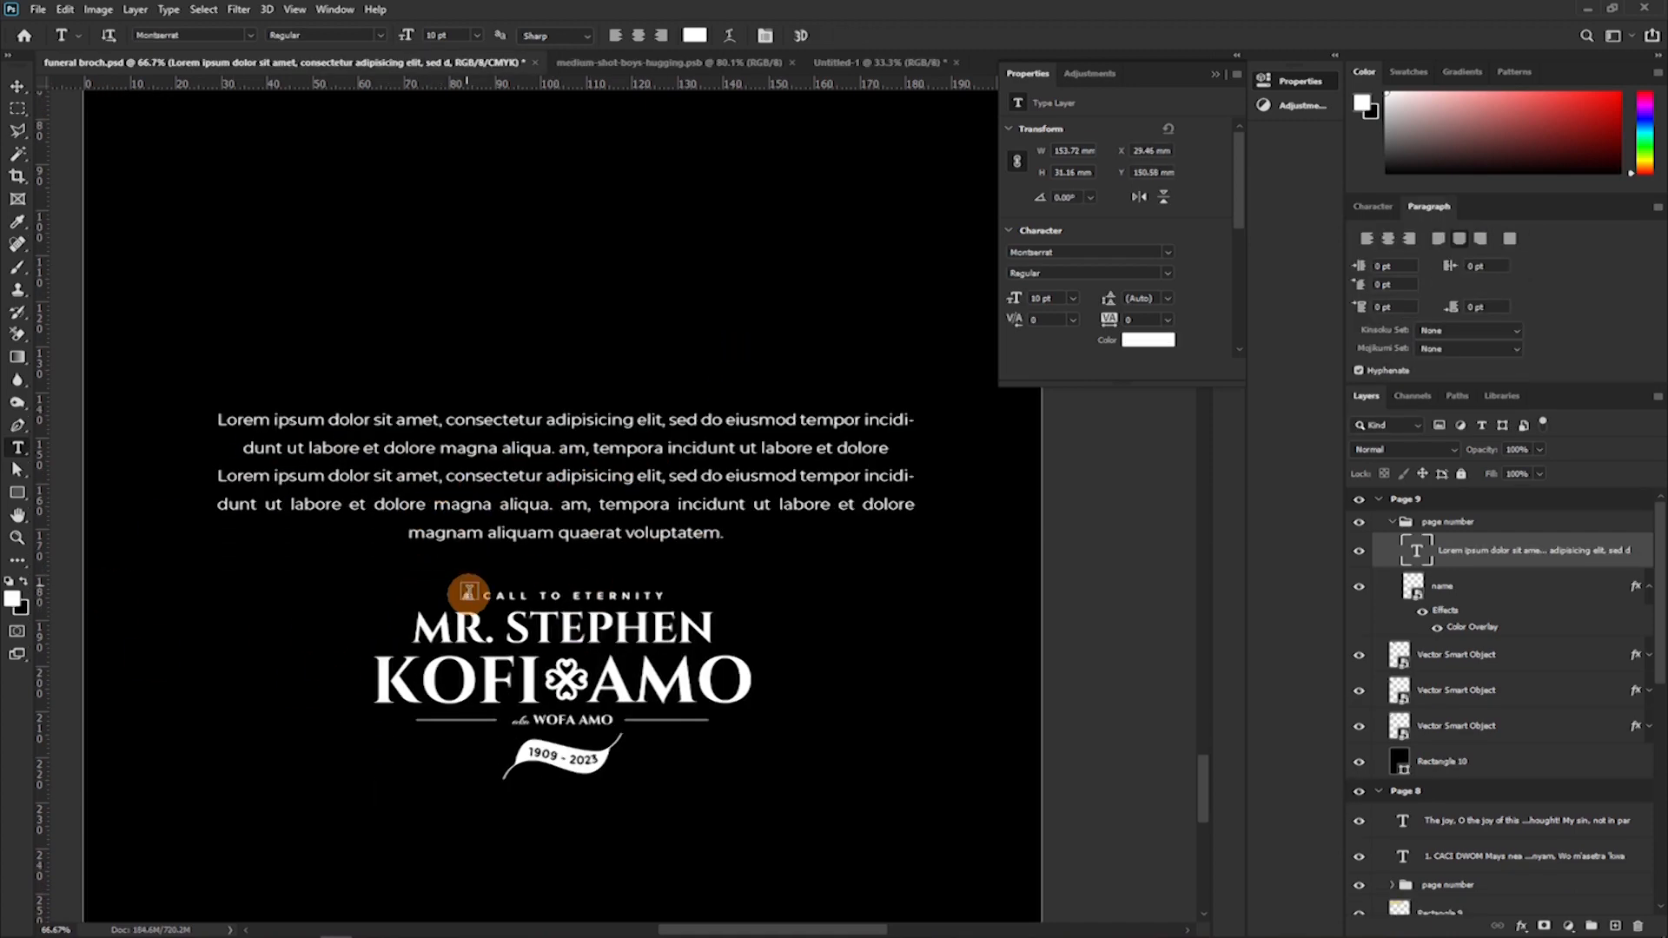
{"action": "key", "text": "ctrl+minus"}
{"action": "scroll", "coordinate": [477, 539], "scroll_direction": "up", "scroll_amount": 2}
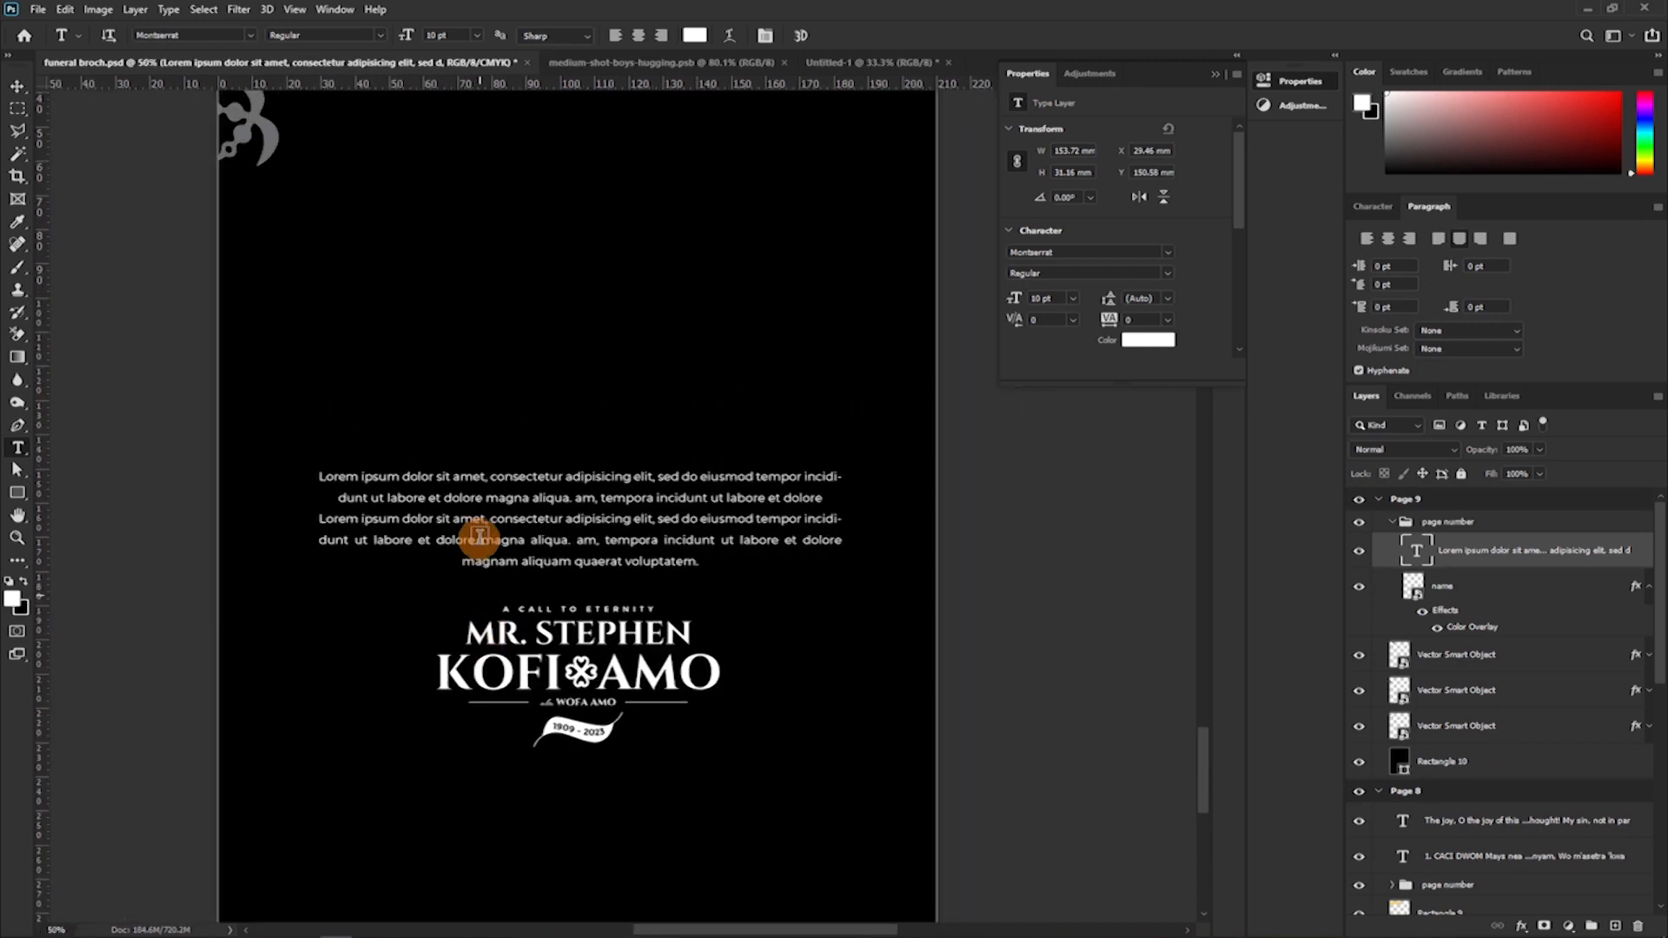
{"action": "left_click", "coordinate": [521, 457]}
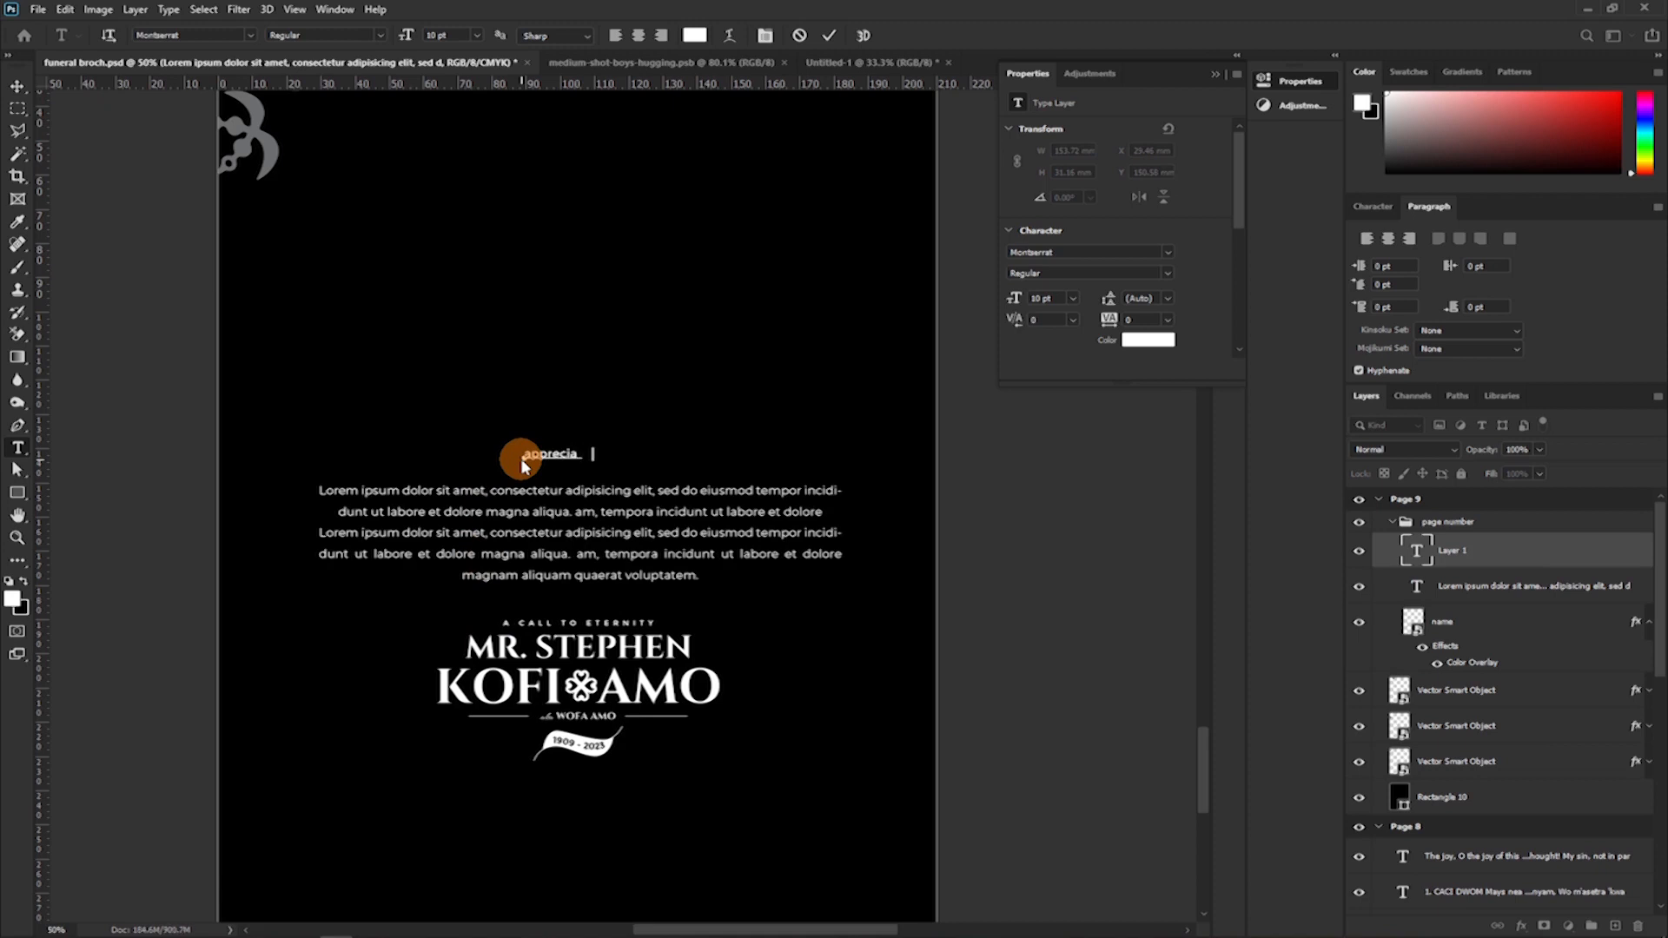
{"action": "left_click", "coordinate": [829, 35]}
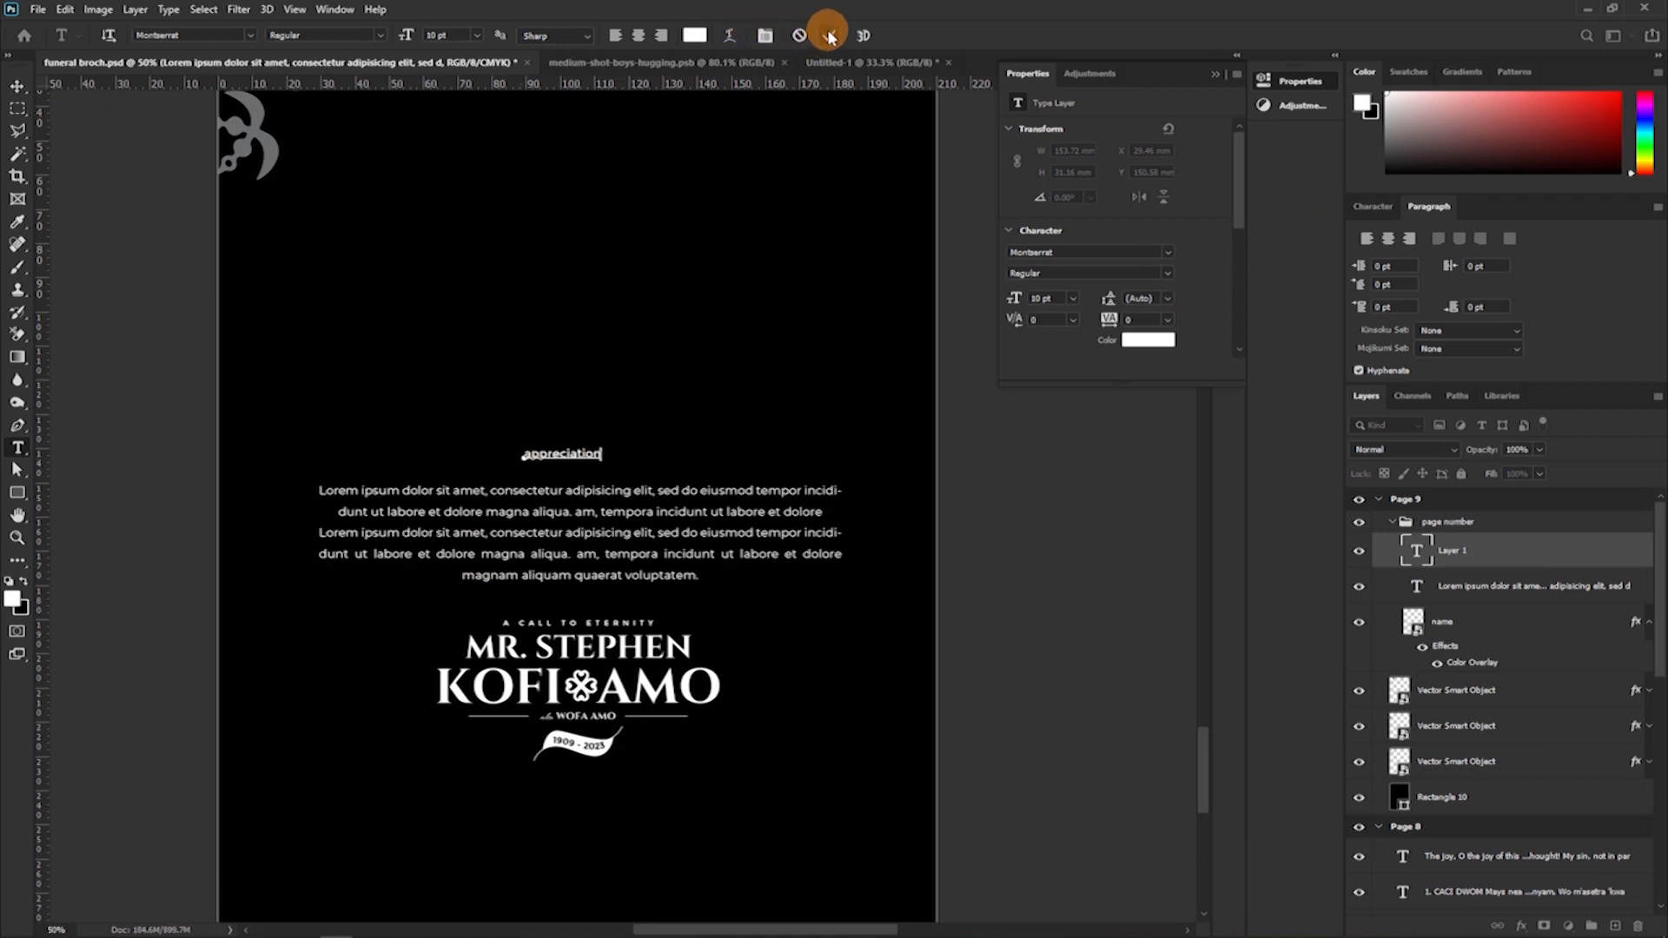
Set the Appreciation heading in Cinzel Bold at 30 pt.
{"action": "left_click", "coordinate": [1374, 206]}
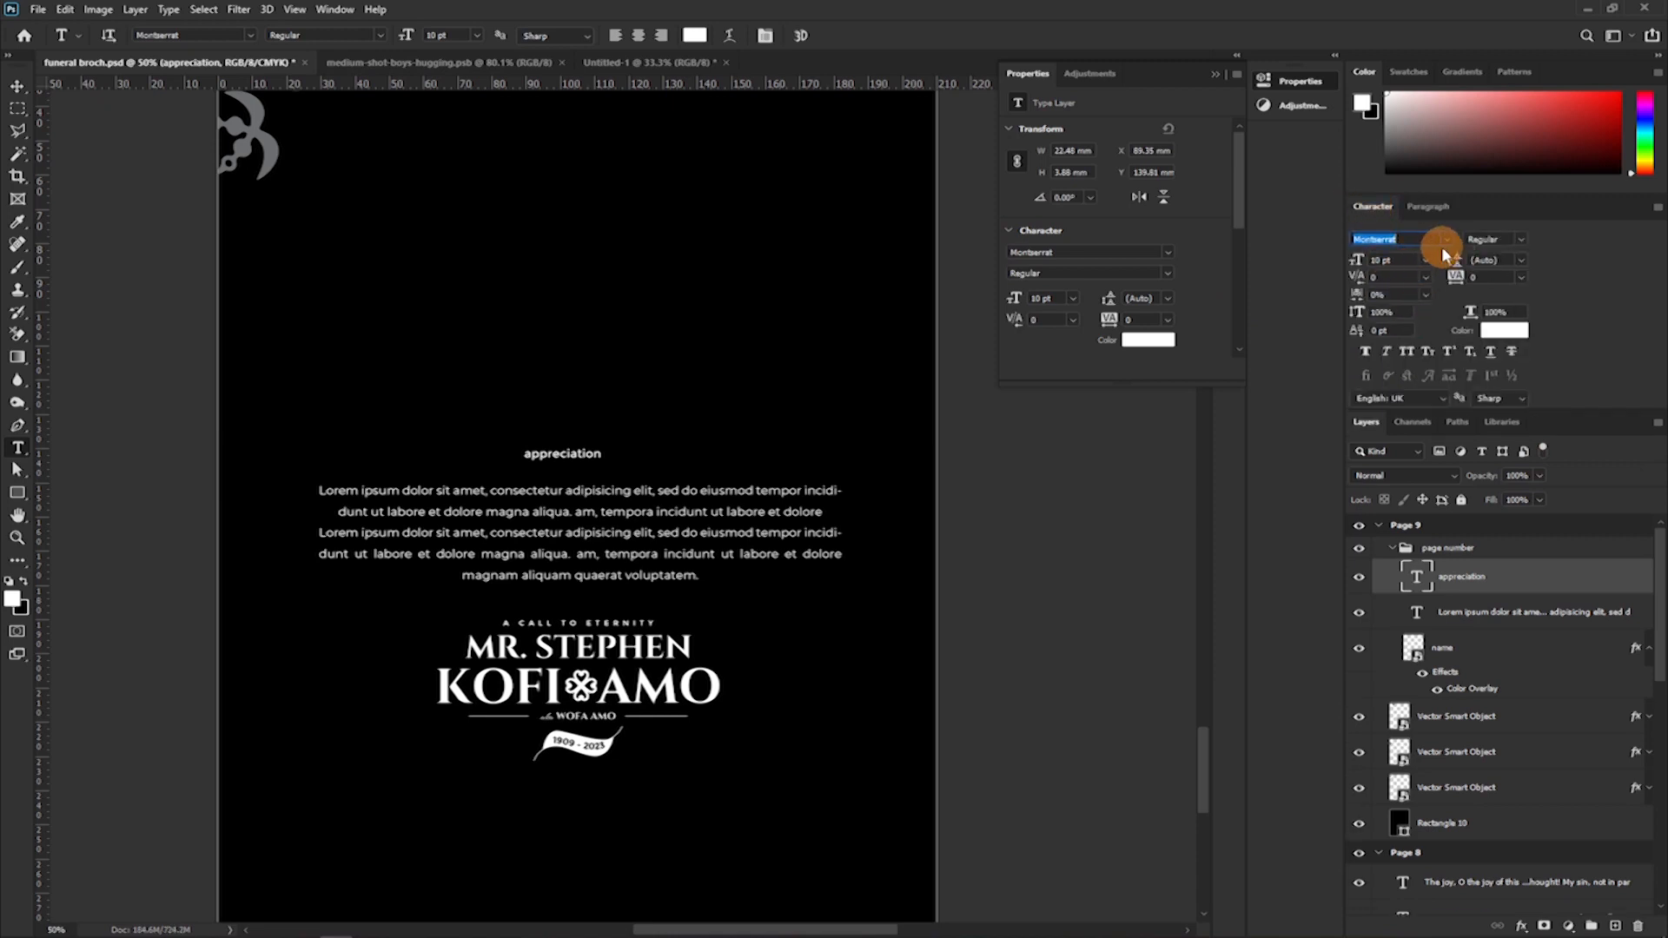
{"action": "type", "text": "ci"}
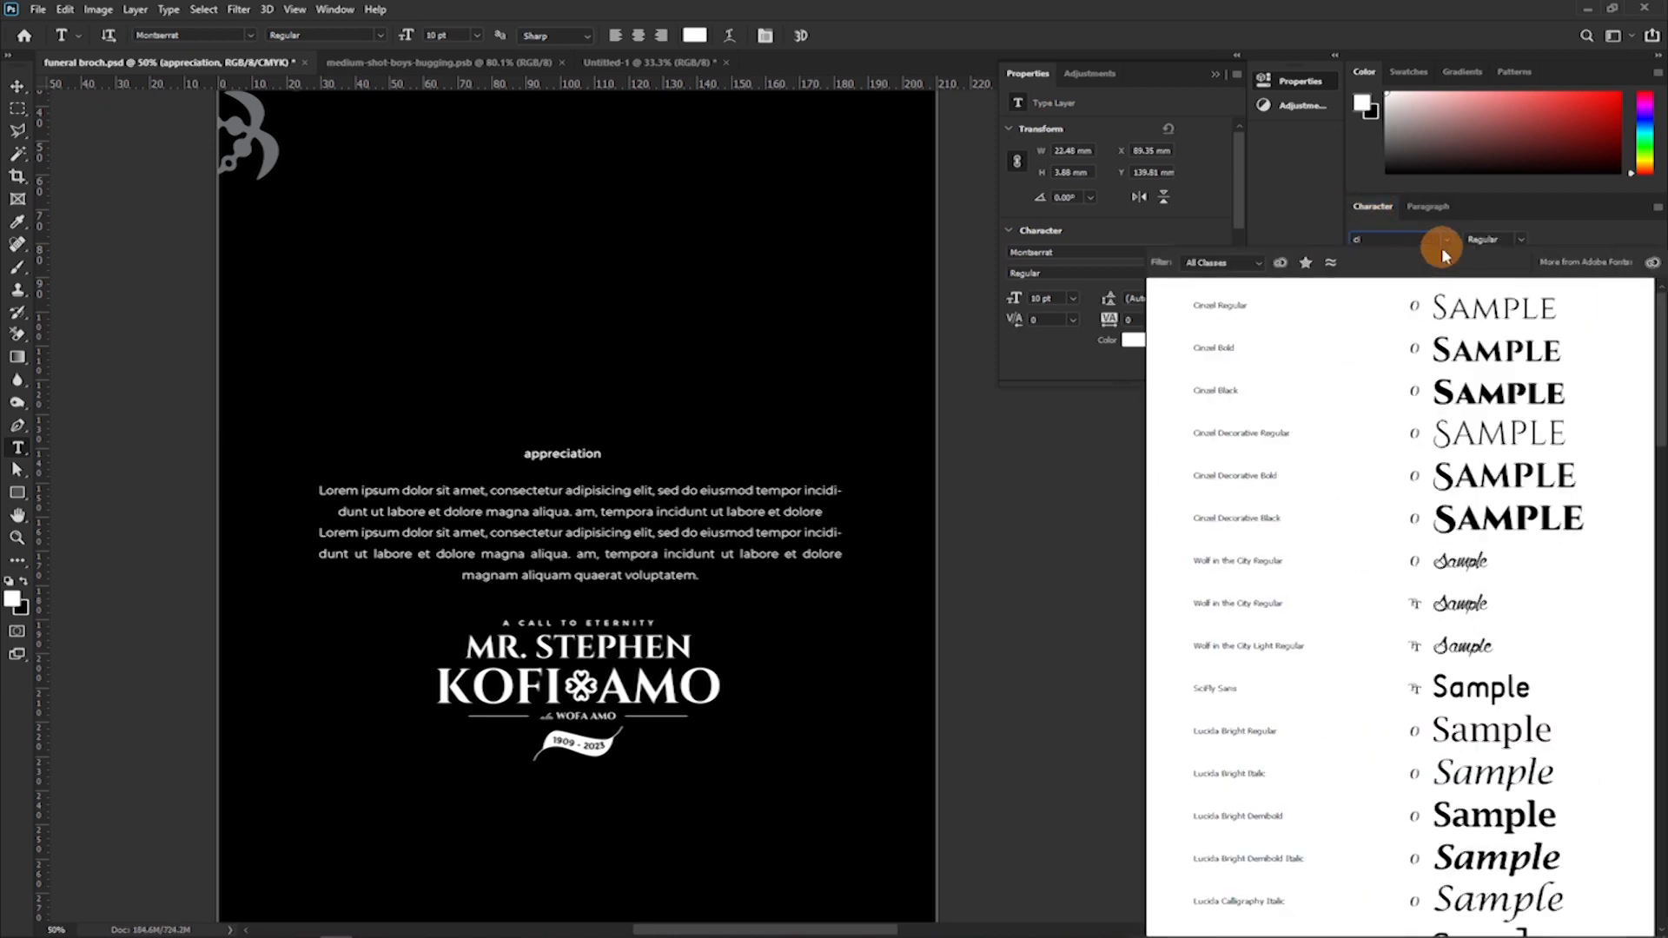
{"action": "left_click", "coordinate": [1494, 356]}
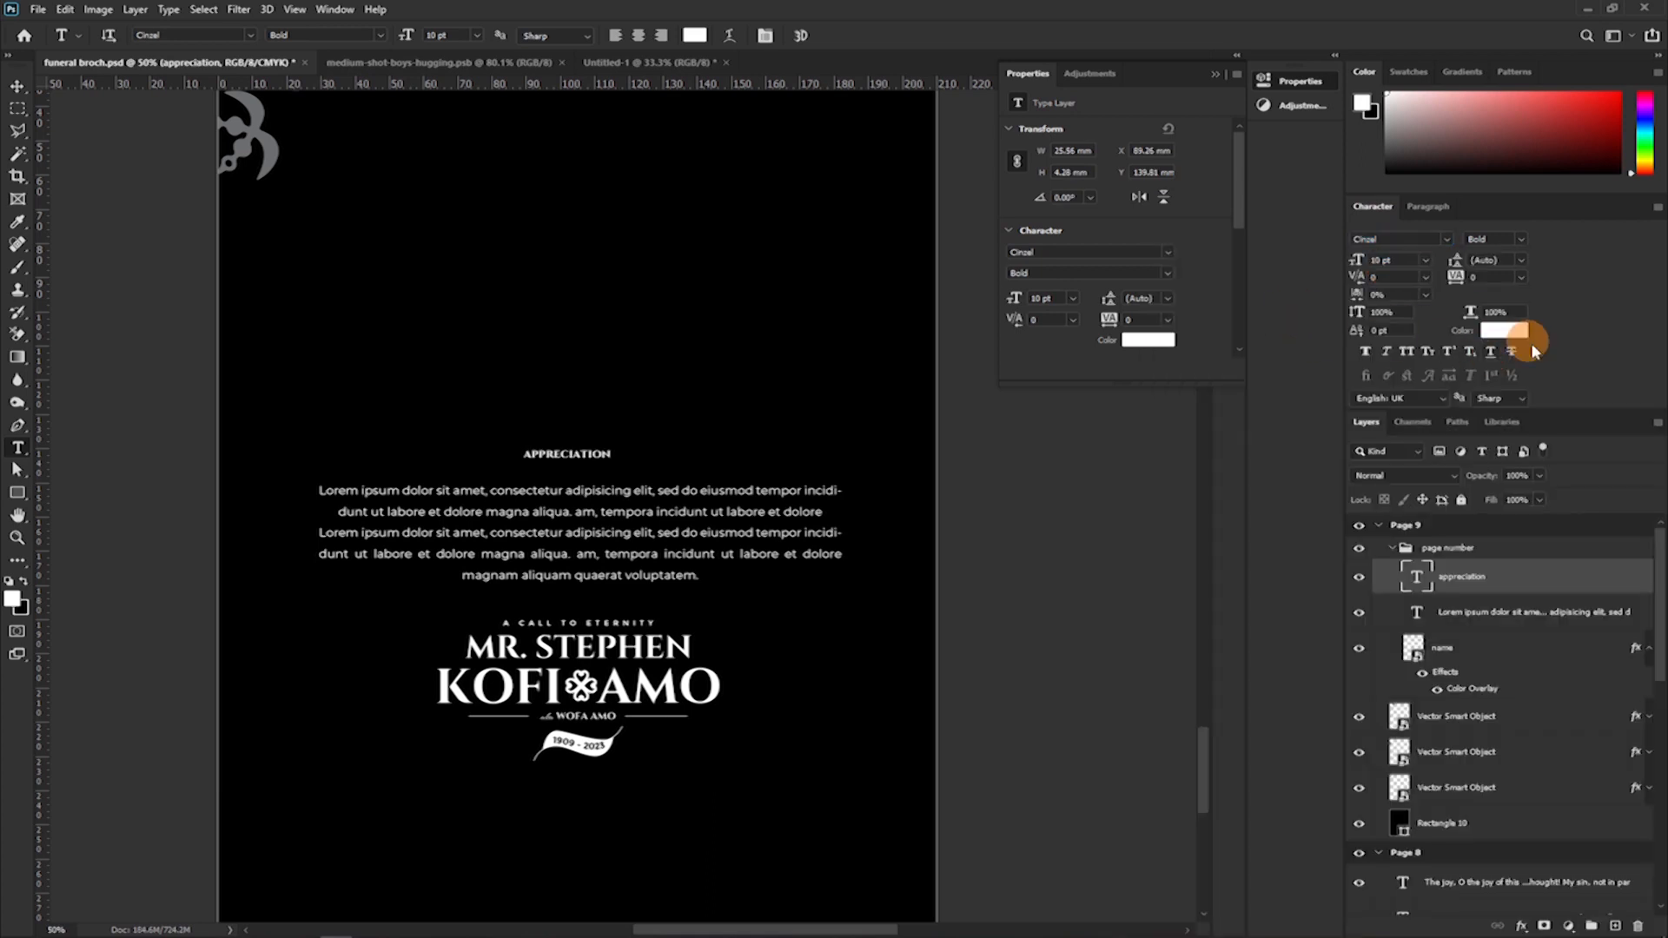
{"action": "left_click_drag", "start_coordinate": [1358, 265], "coordinate": [1354, 328]}
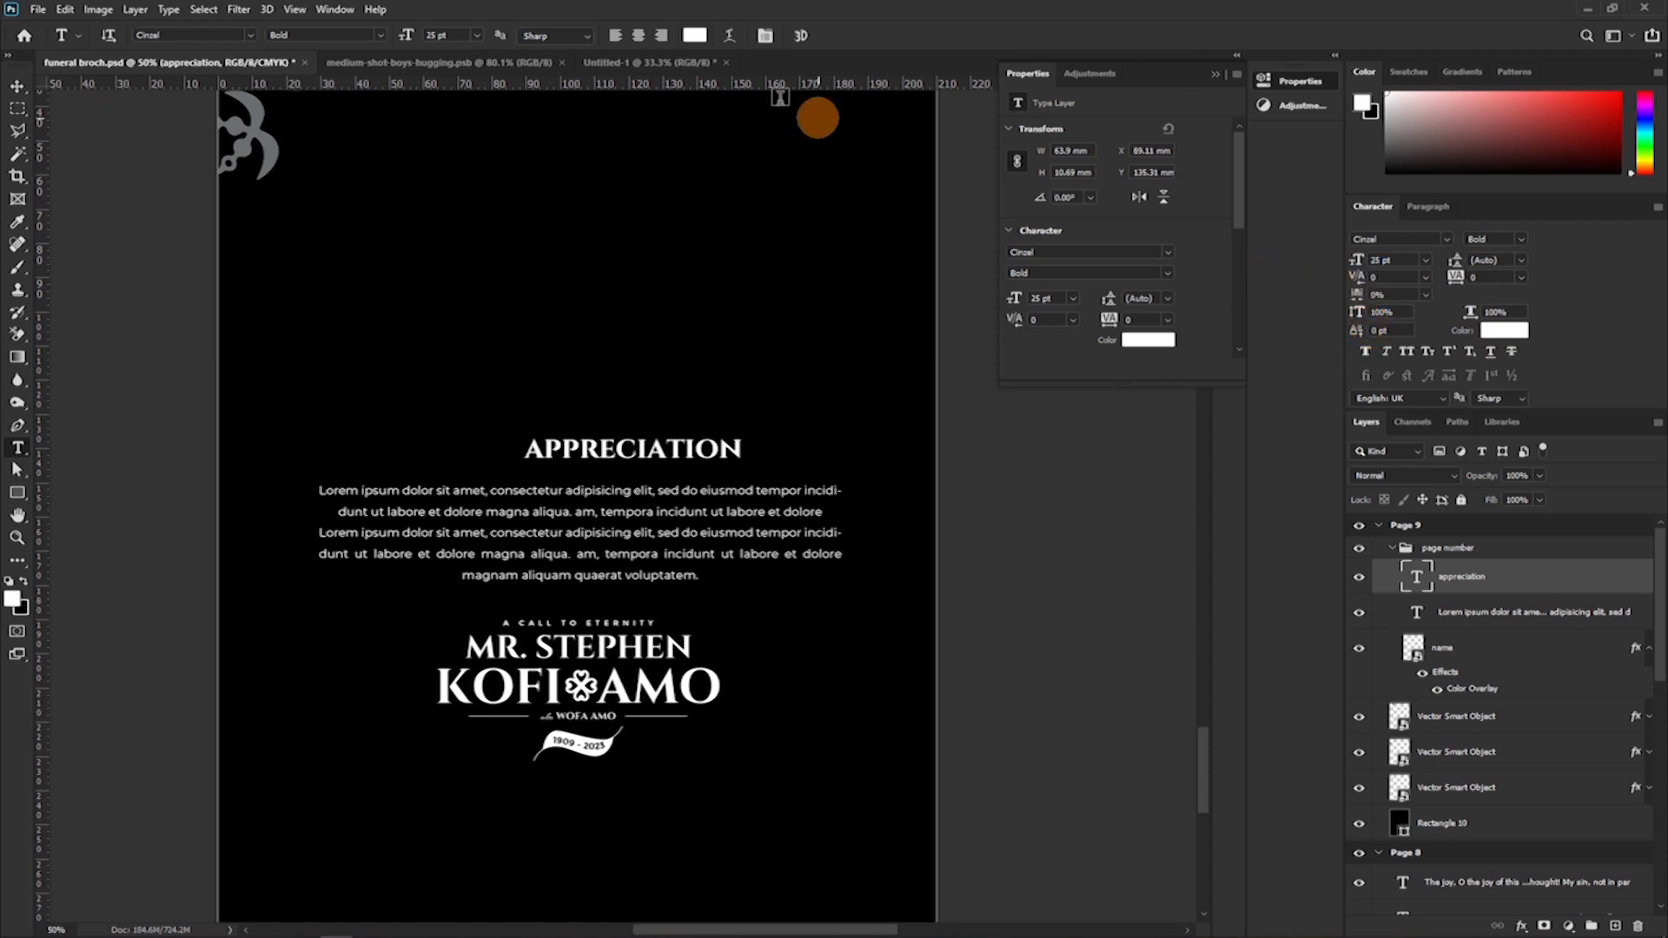
{"action": "left_click_drag", "start_coordinate": [1347, 261], "coordinate": [1363, 260]}
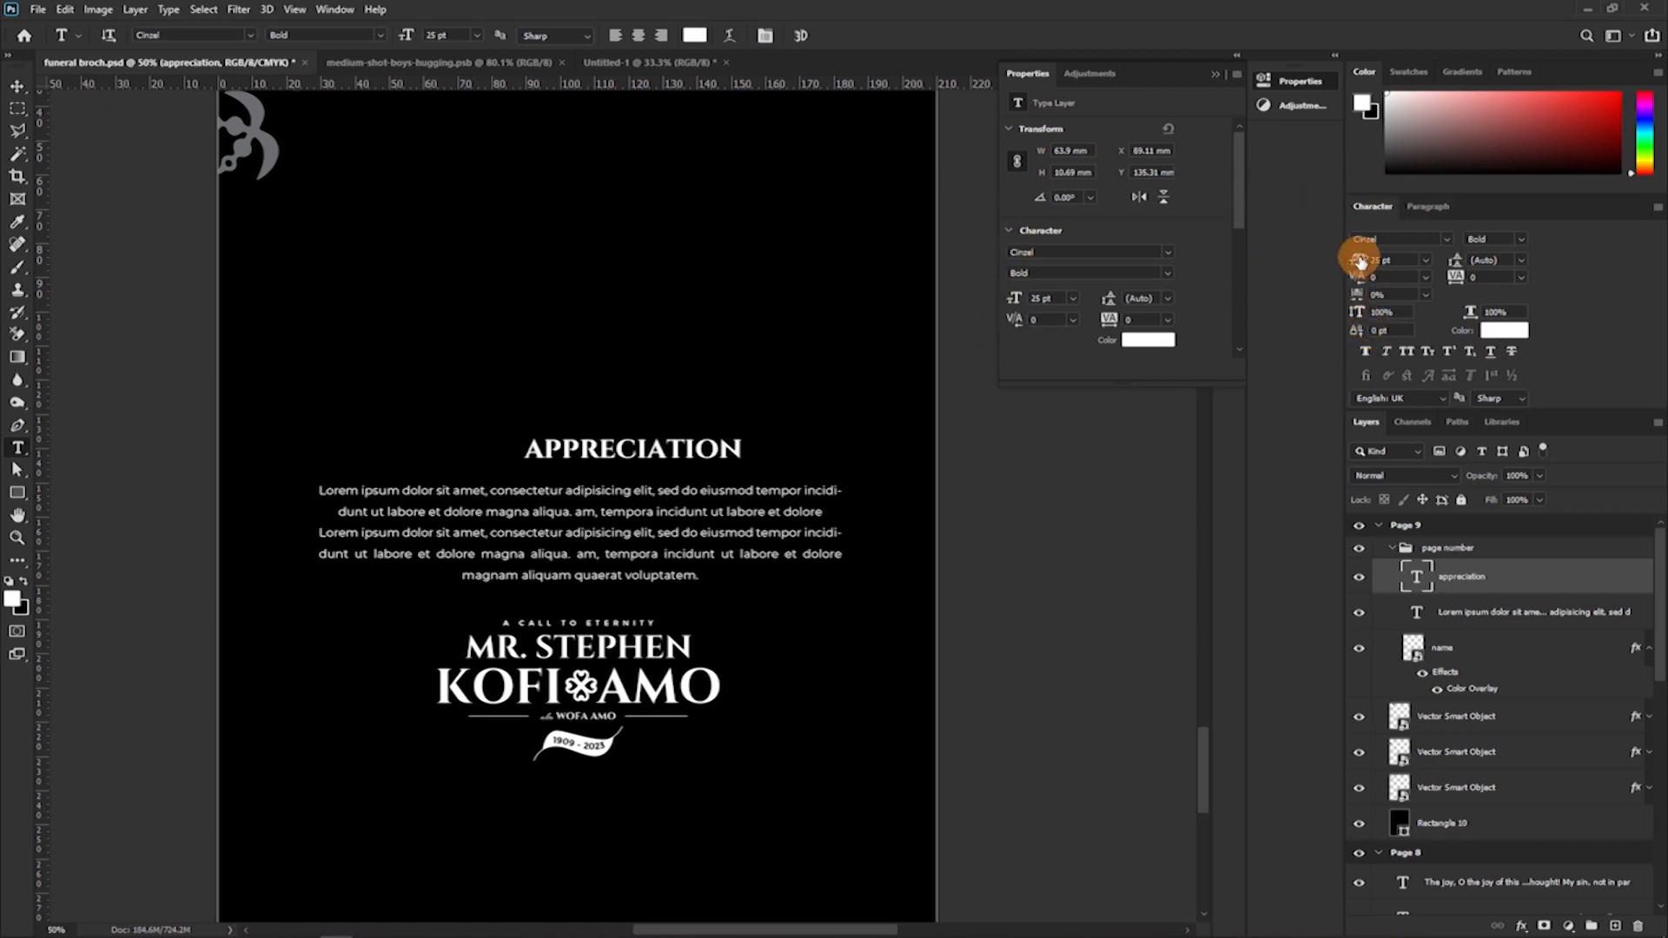
{"action": "type", "text": "4"}
{"action": "key", "text": "Return"}
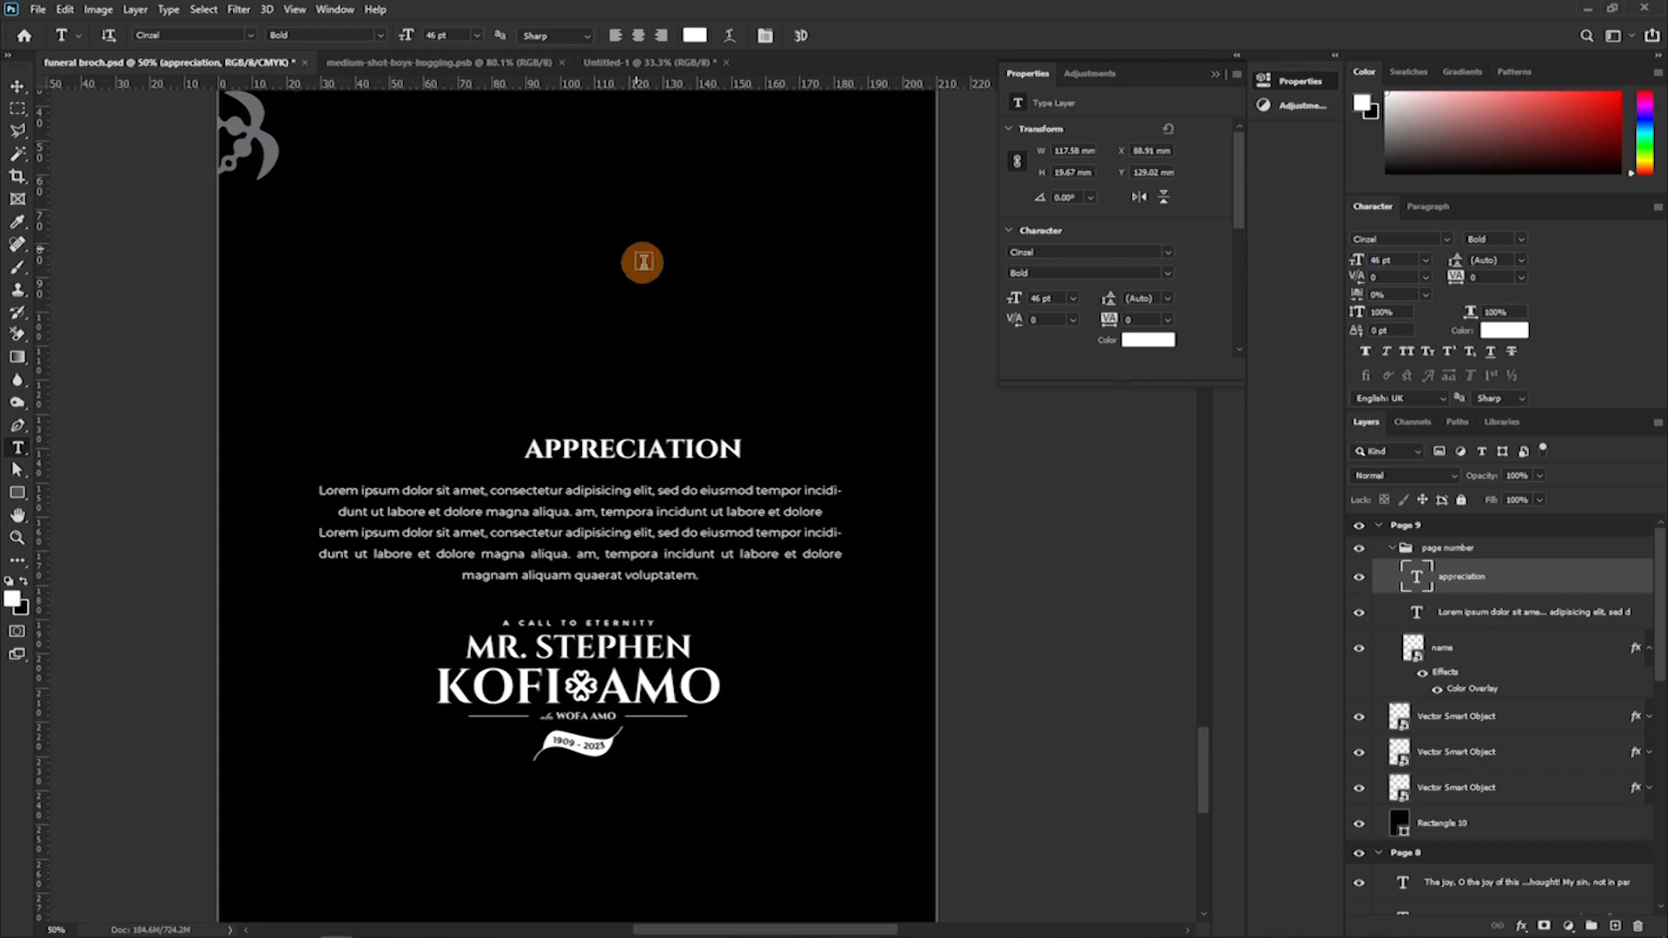
{"action": "left_click", "coordinate": [1424, 261]}
{"action": "left_click", "coordinate": [1394, 429]}
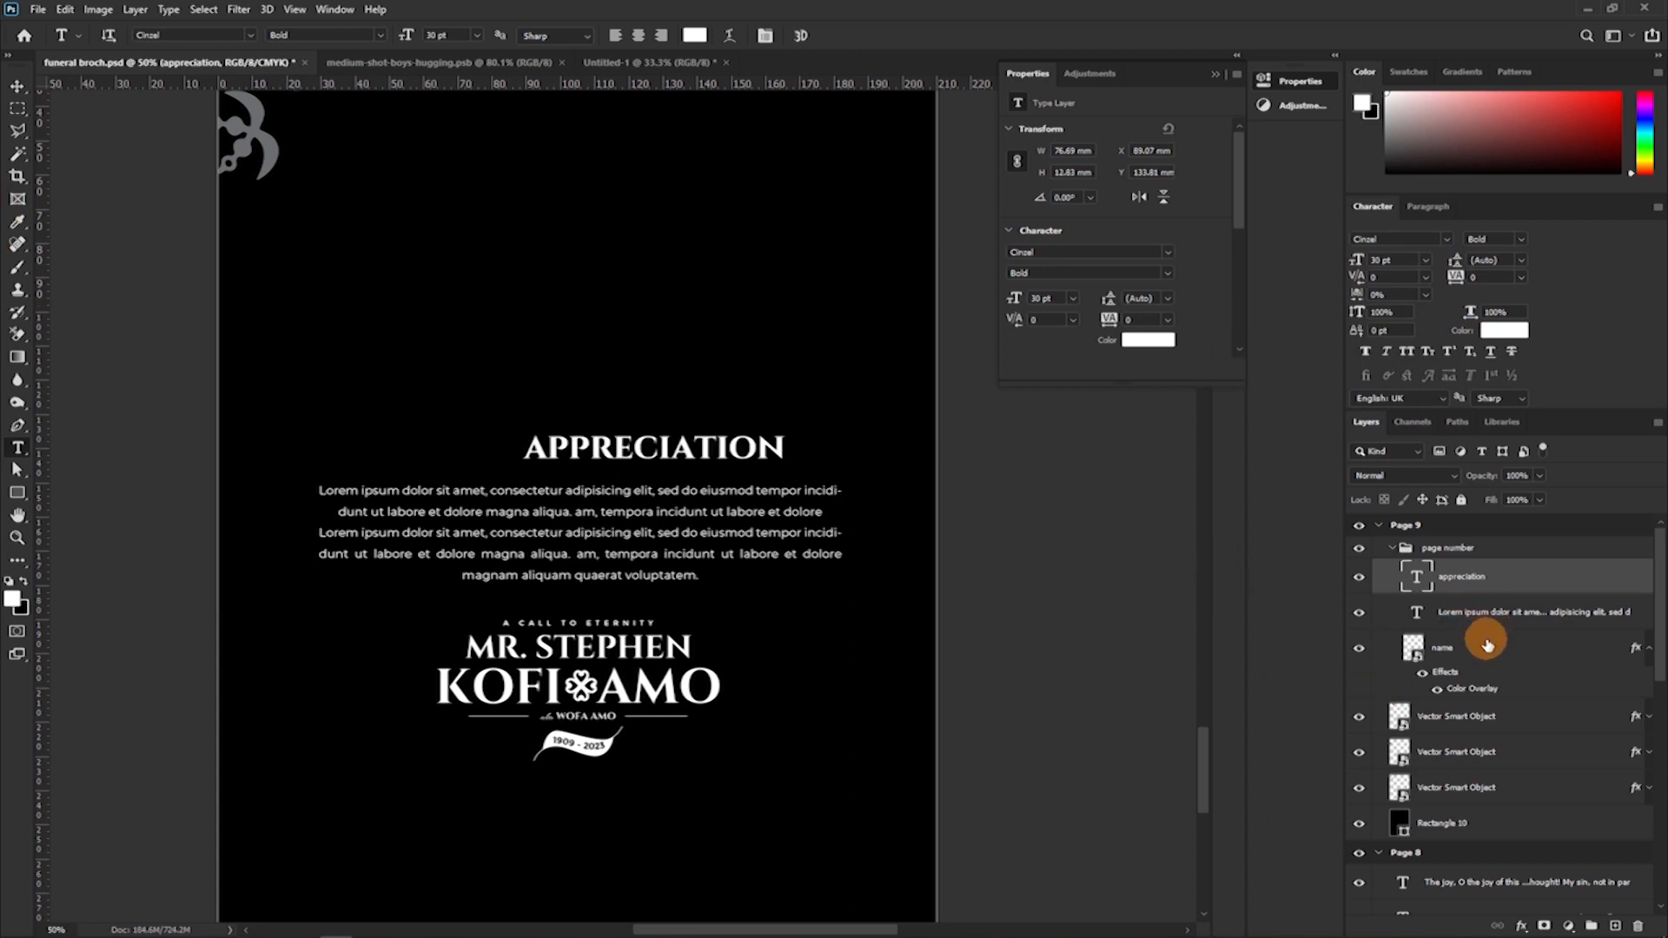
Align the heading, paragraph and name logo on their horizontal centres and centre them on the Page 9 artboard.
{"action": "left_click", "coordinate": [1425, 651], "text": "ctrl"}
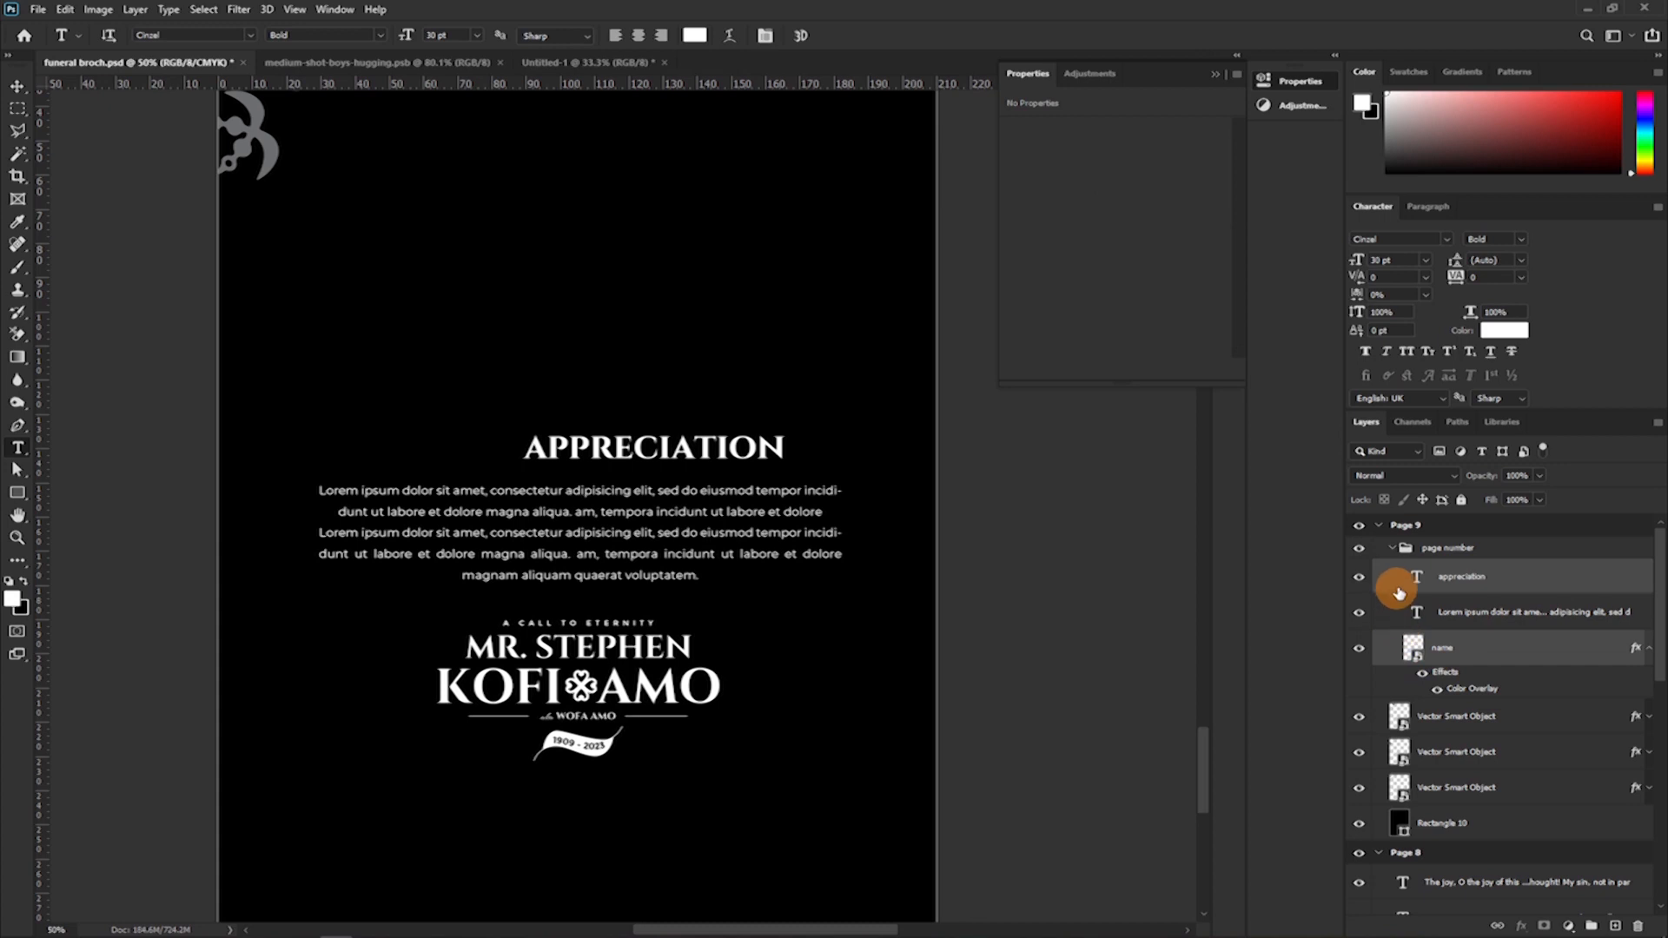
{"action": "left_click", "coordinate": [1452, 615], "text": "ctrl"}
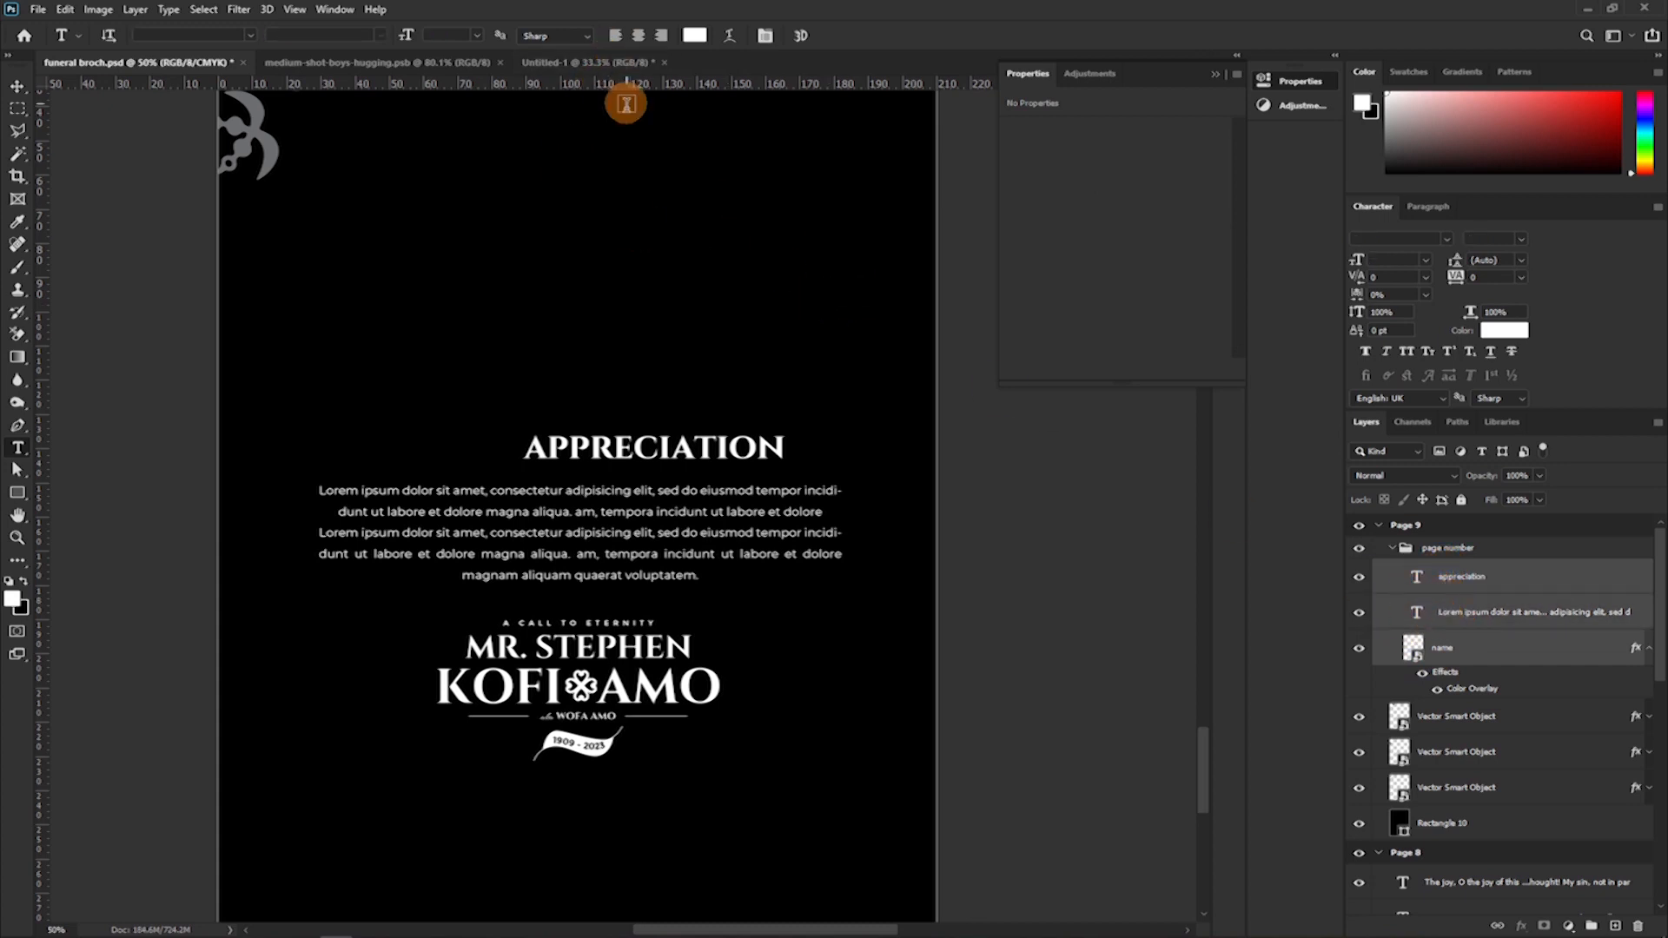
{"action": "key", "text": "v"}
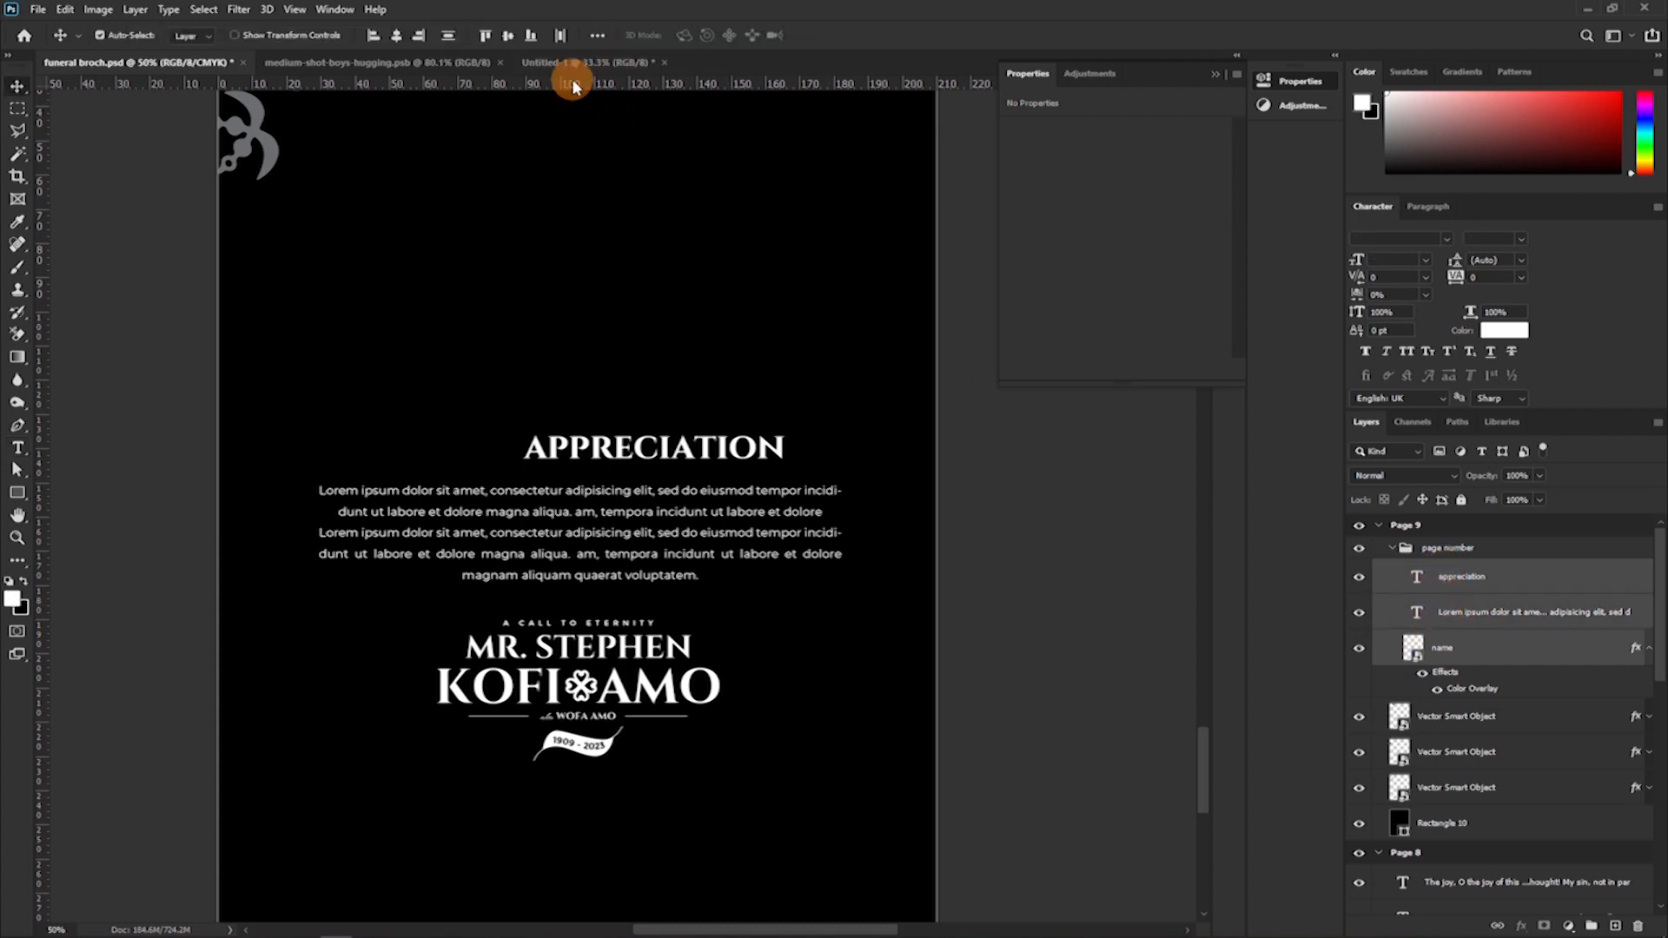
{"action": "left_click", "coordinate": [398, 36]}
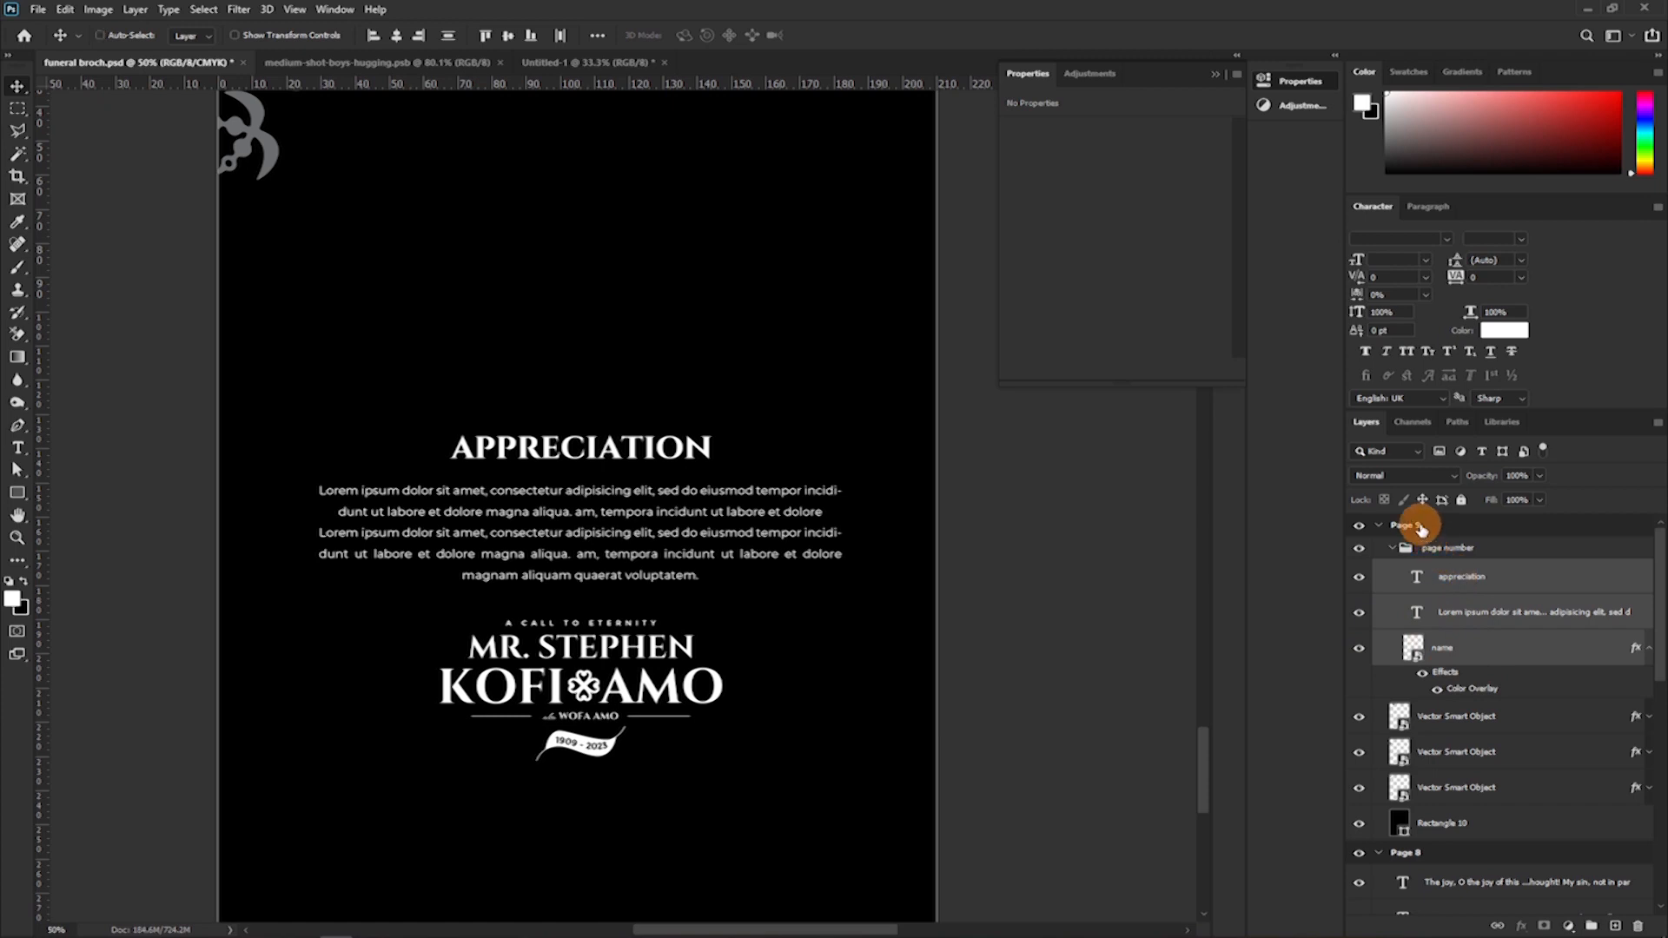
{"action": "left_click", "coordinate": [1420, 528]}
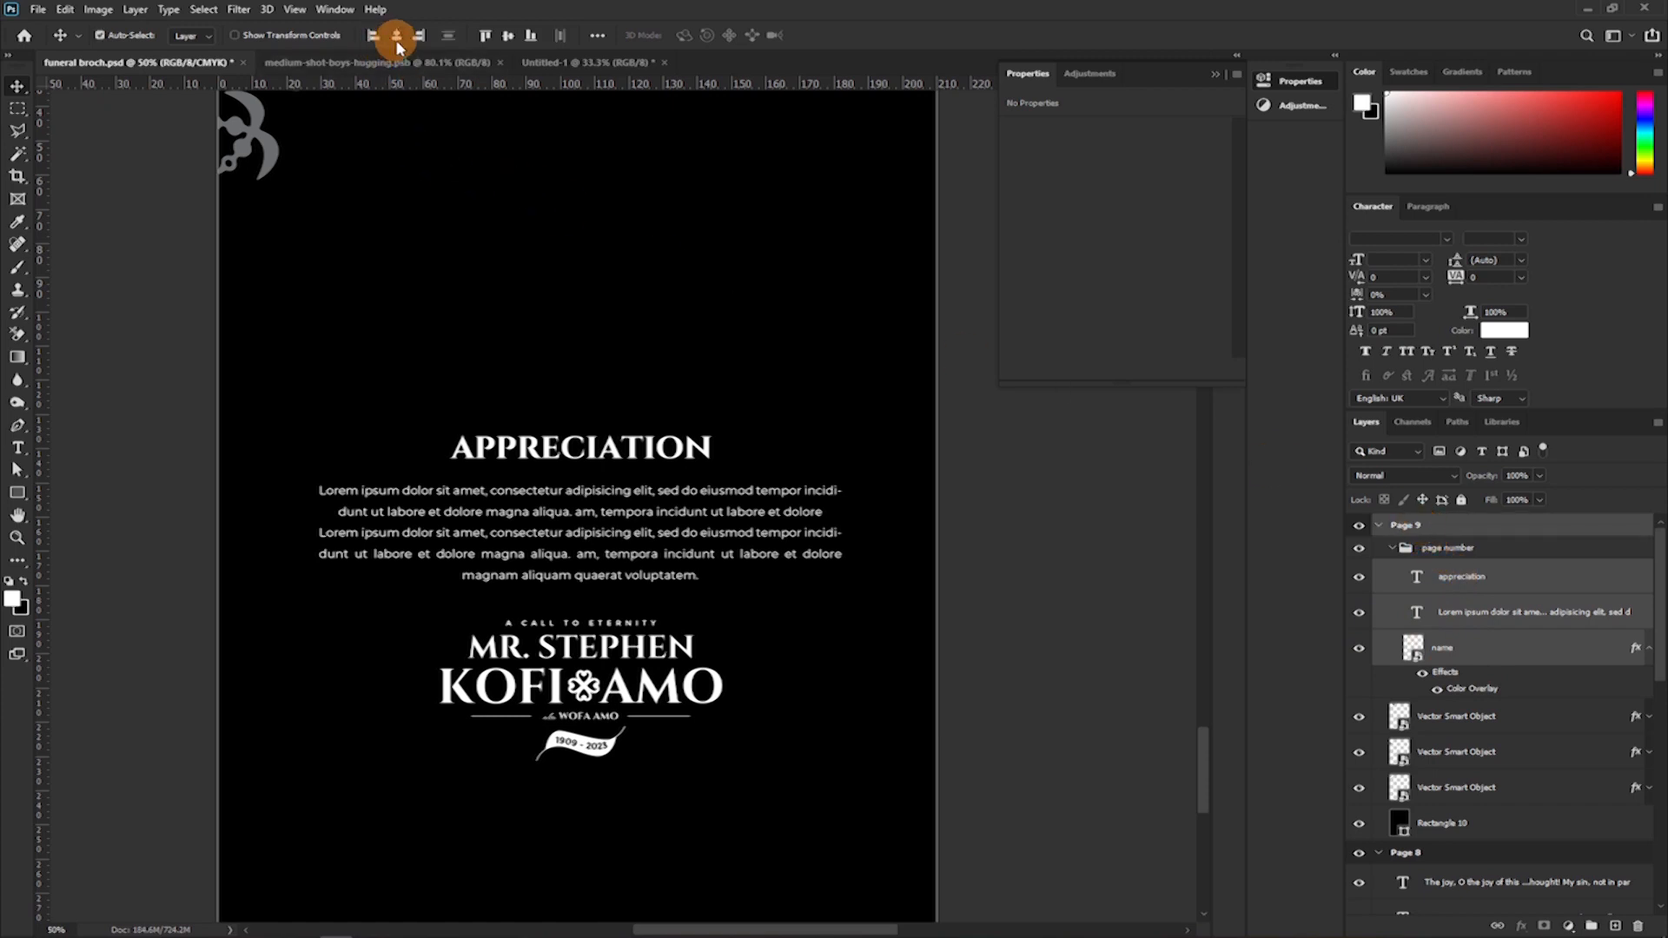
{"action": "left_click", "coordinate": [396, 34]}
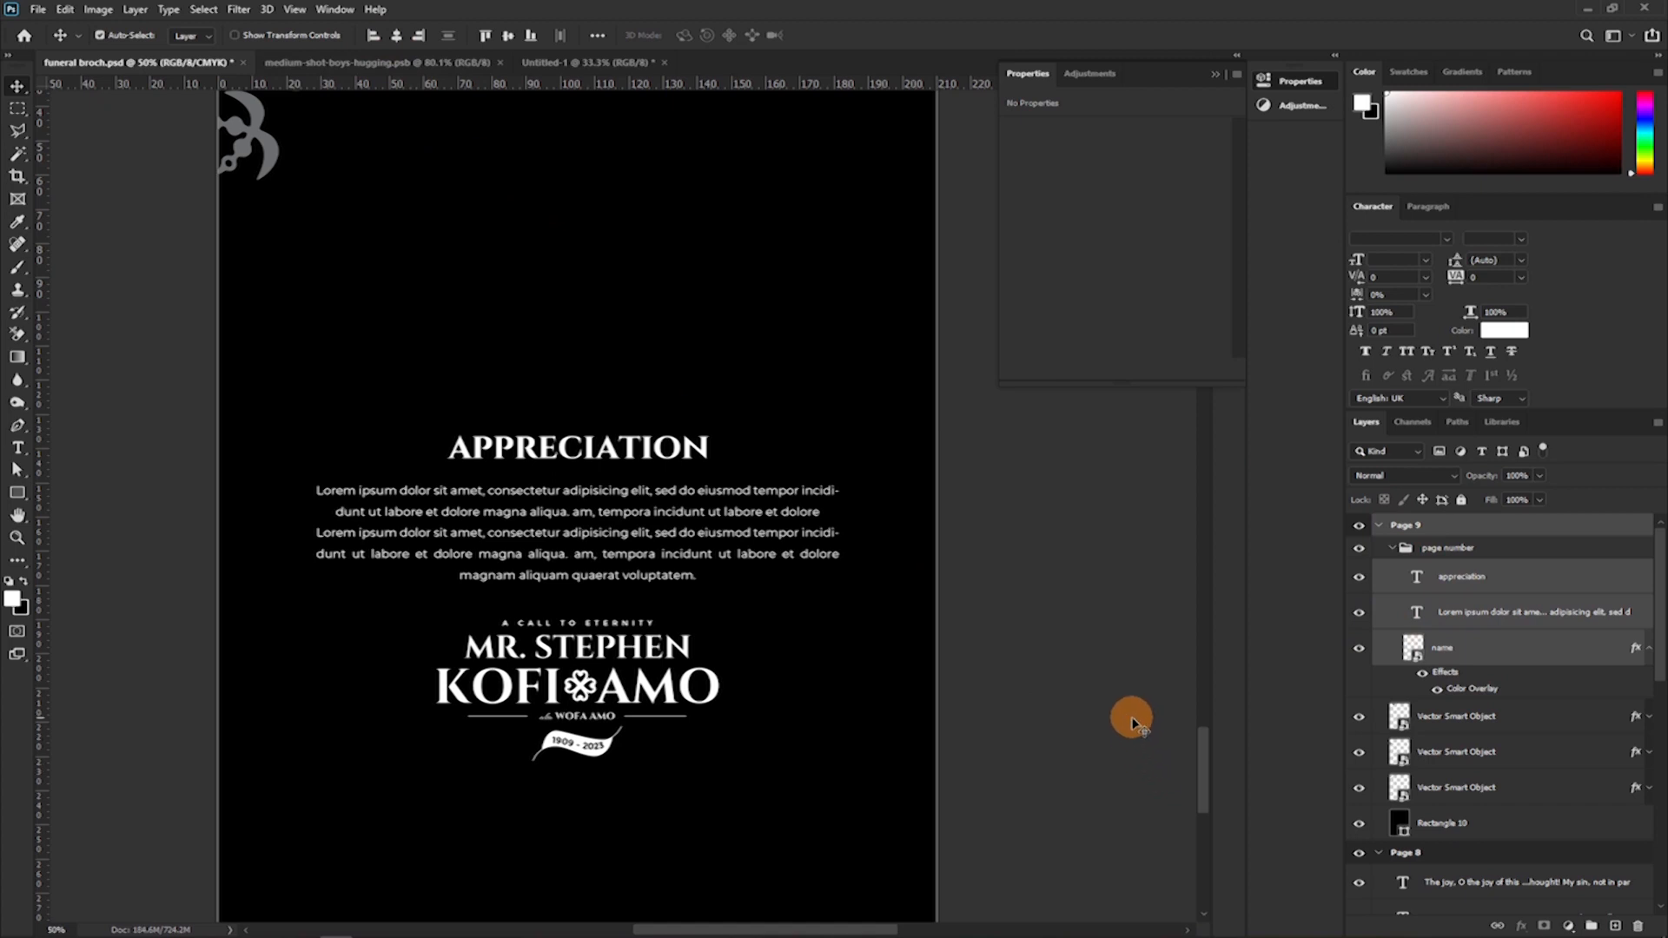
Nudge the Lorem Ipsum paragraph slightly down, away from the Appreciation heading.
{"action": "key", "text": "ctrl+minus"}
{"action": "key", "text": "ctrl+minus"}
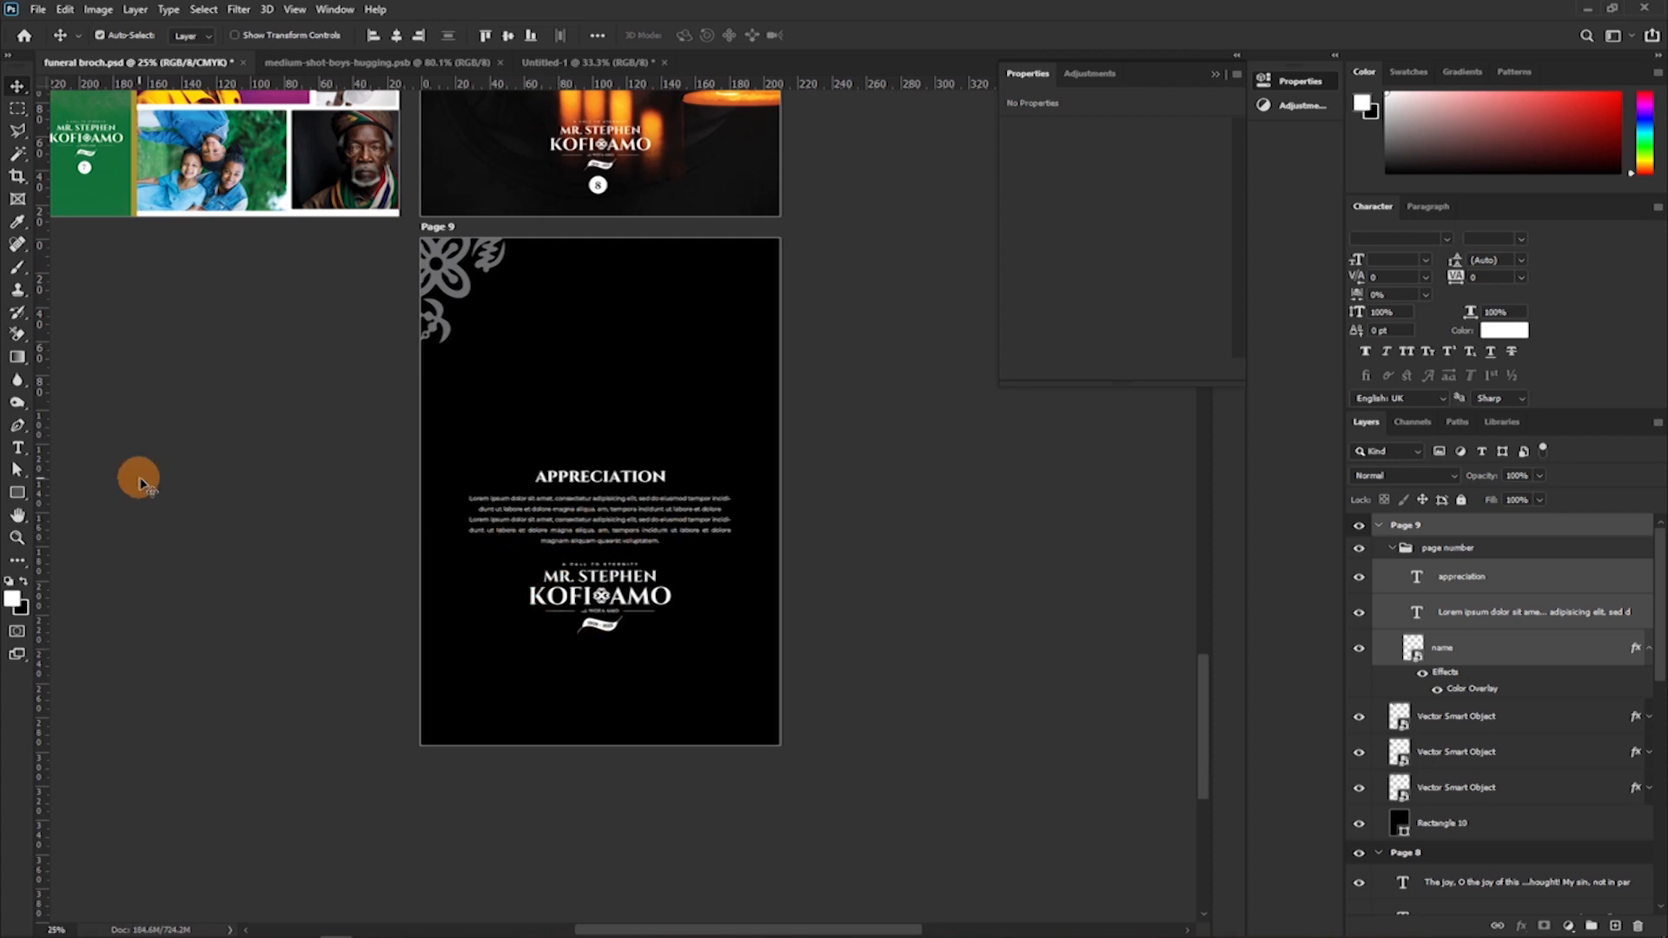
{"action": "left_click", "coordinate": [644, 530]}
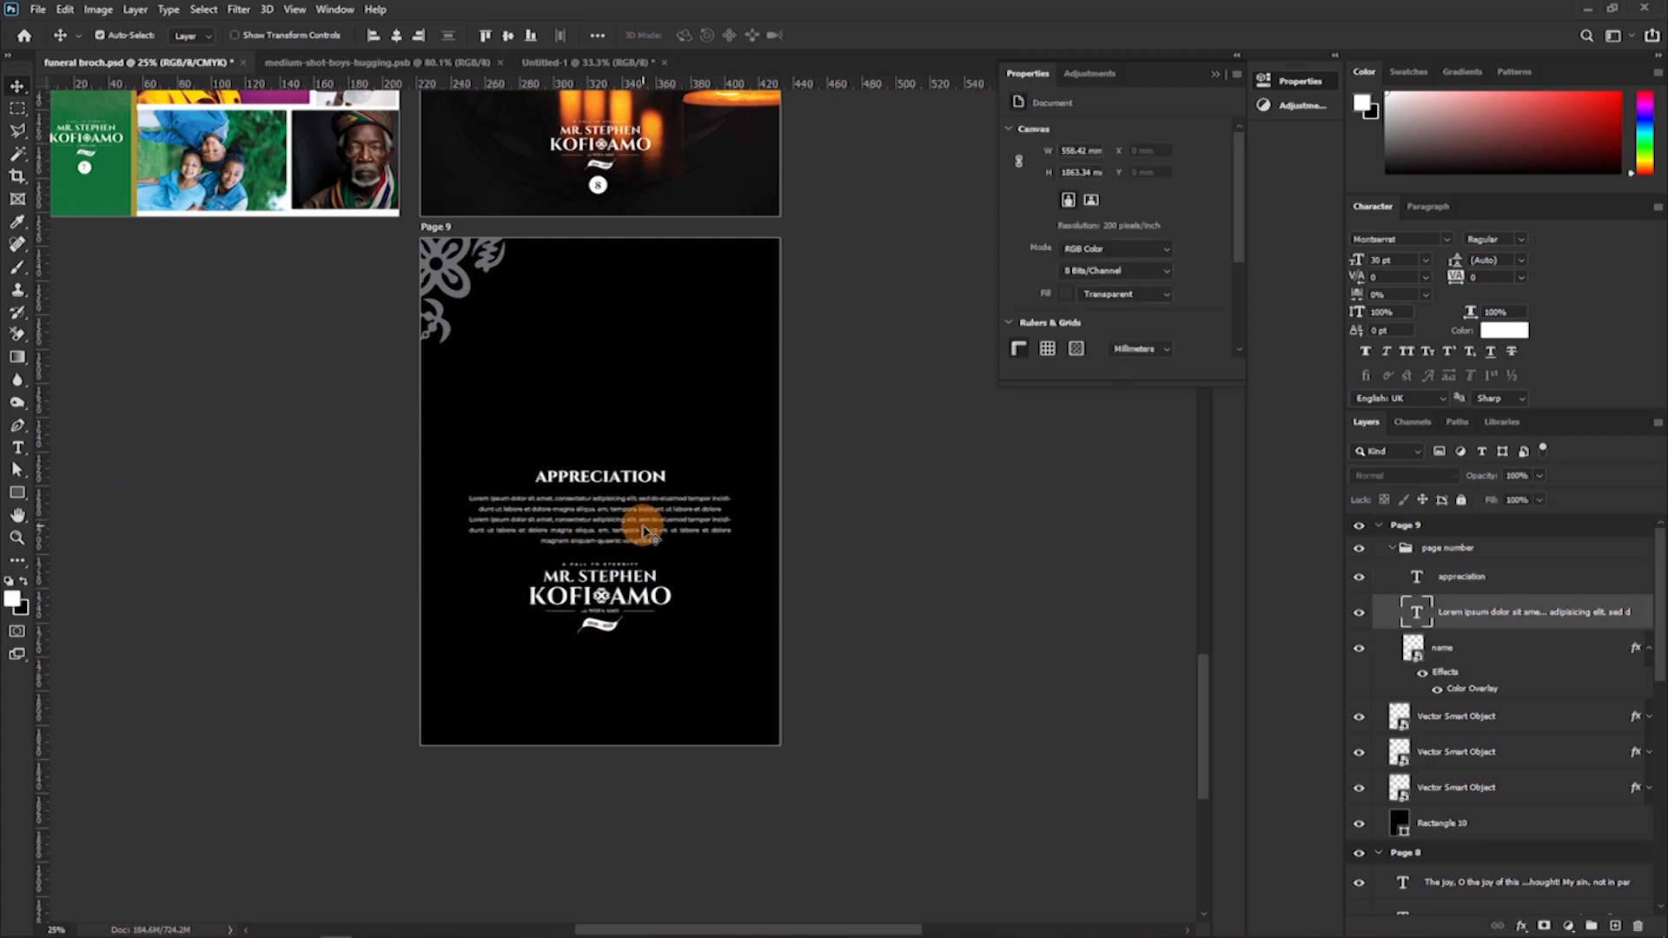
{"action": "left_click", "coordinate": [644, 530]}
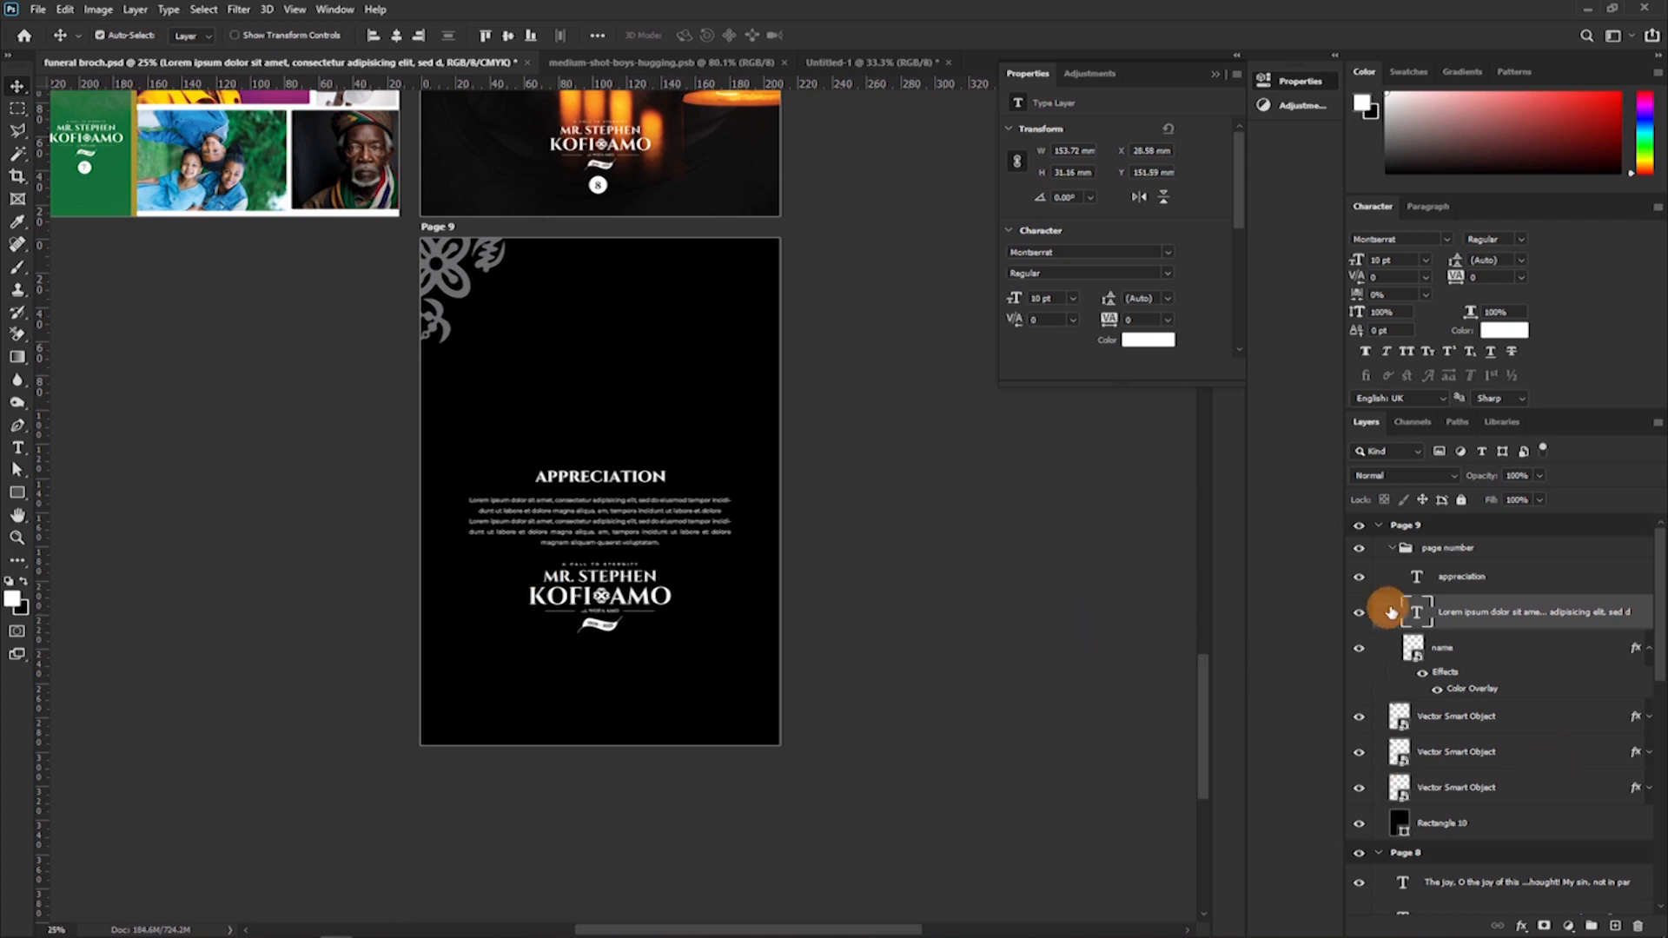
Collapse Page 9's page number group and move the whole group straight down on the page.
{"action": "left_click", "coordinate": [1394, 556]}
{"action": "left_click", "coordinate": [1390, 548]}
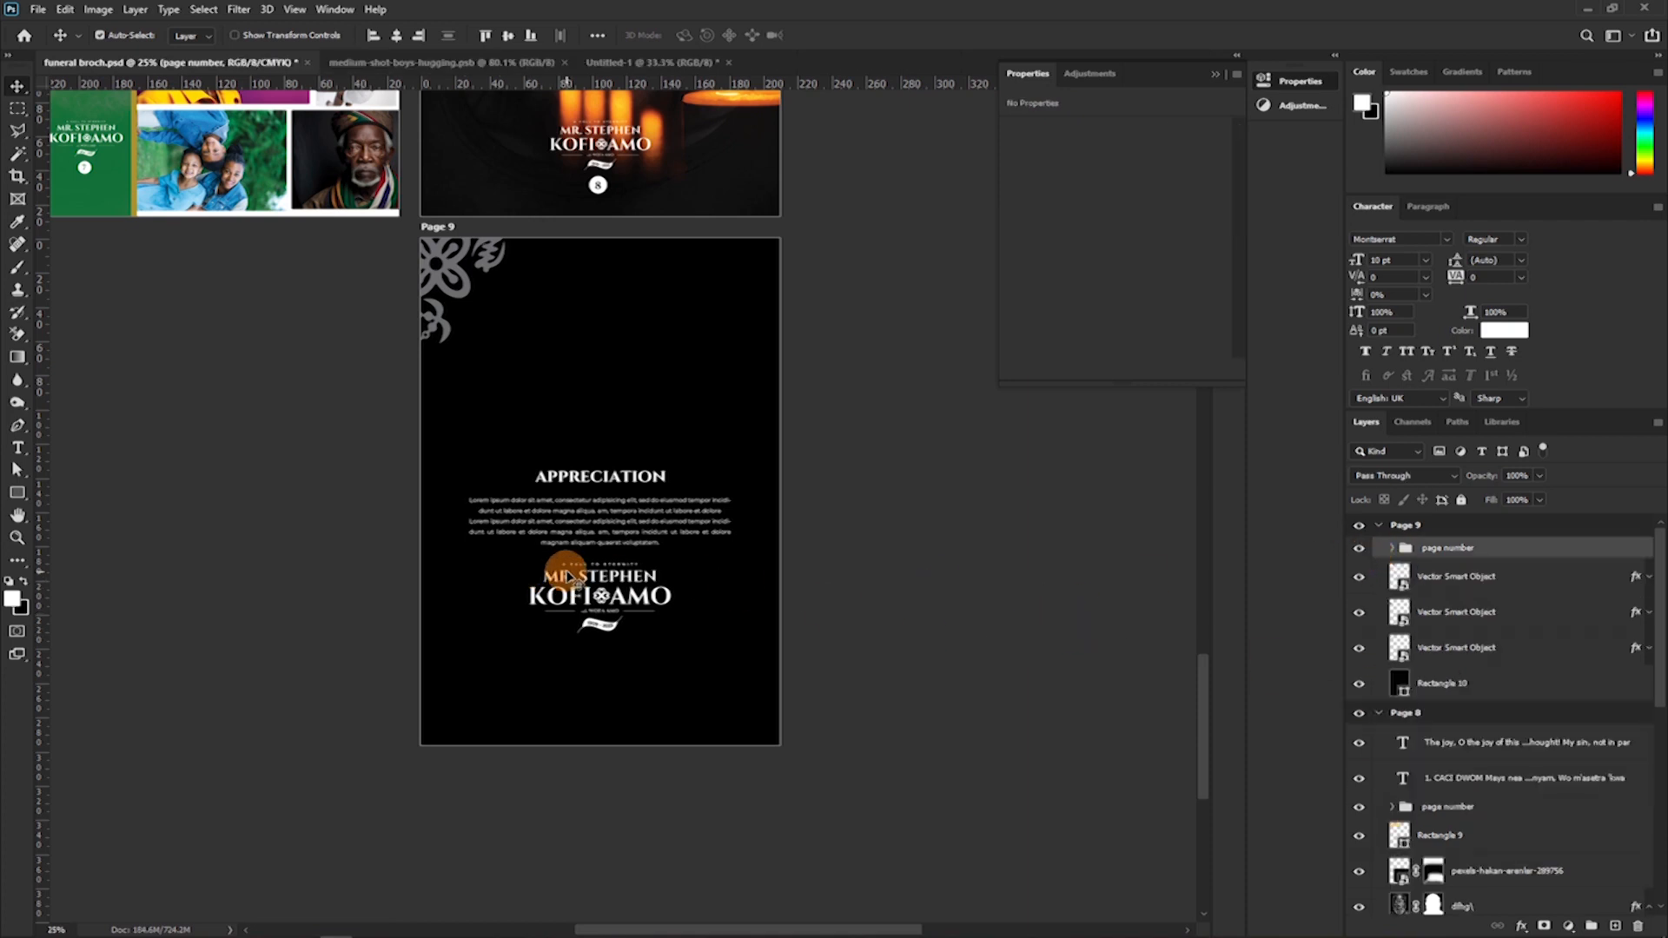
{"action": "left_click_drag", "start_coordinate": [554, 566], "coordinate": [606, 578]}
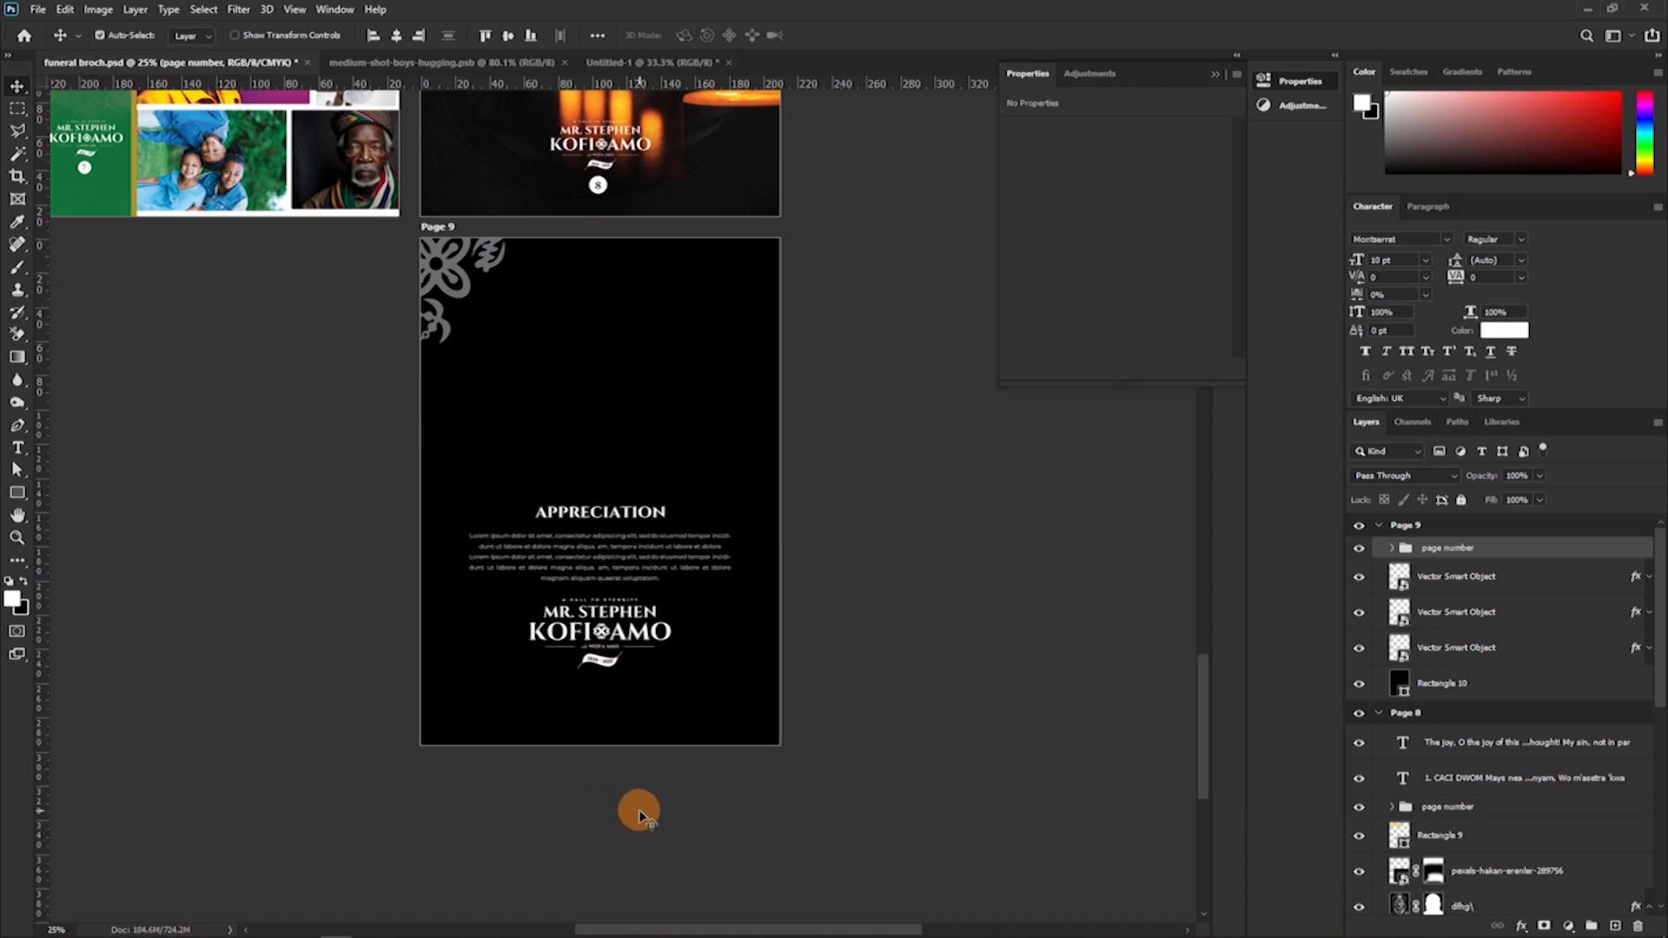
Review the whole brochure layout from the front cover through Page 9, hiding the properties for an unobstructed view.
{"action": "key", "text": "ctrl+minus"}
{"action": "key", "text": "ctrl+minus"}
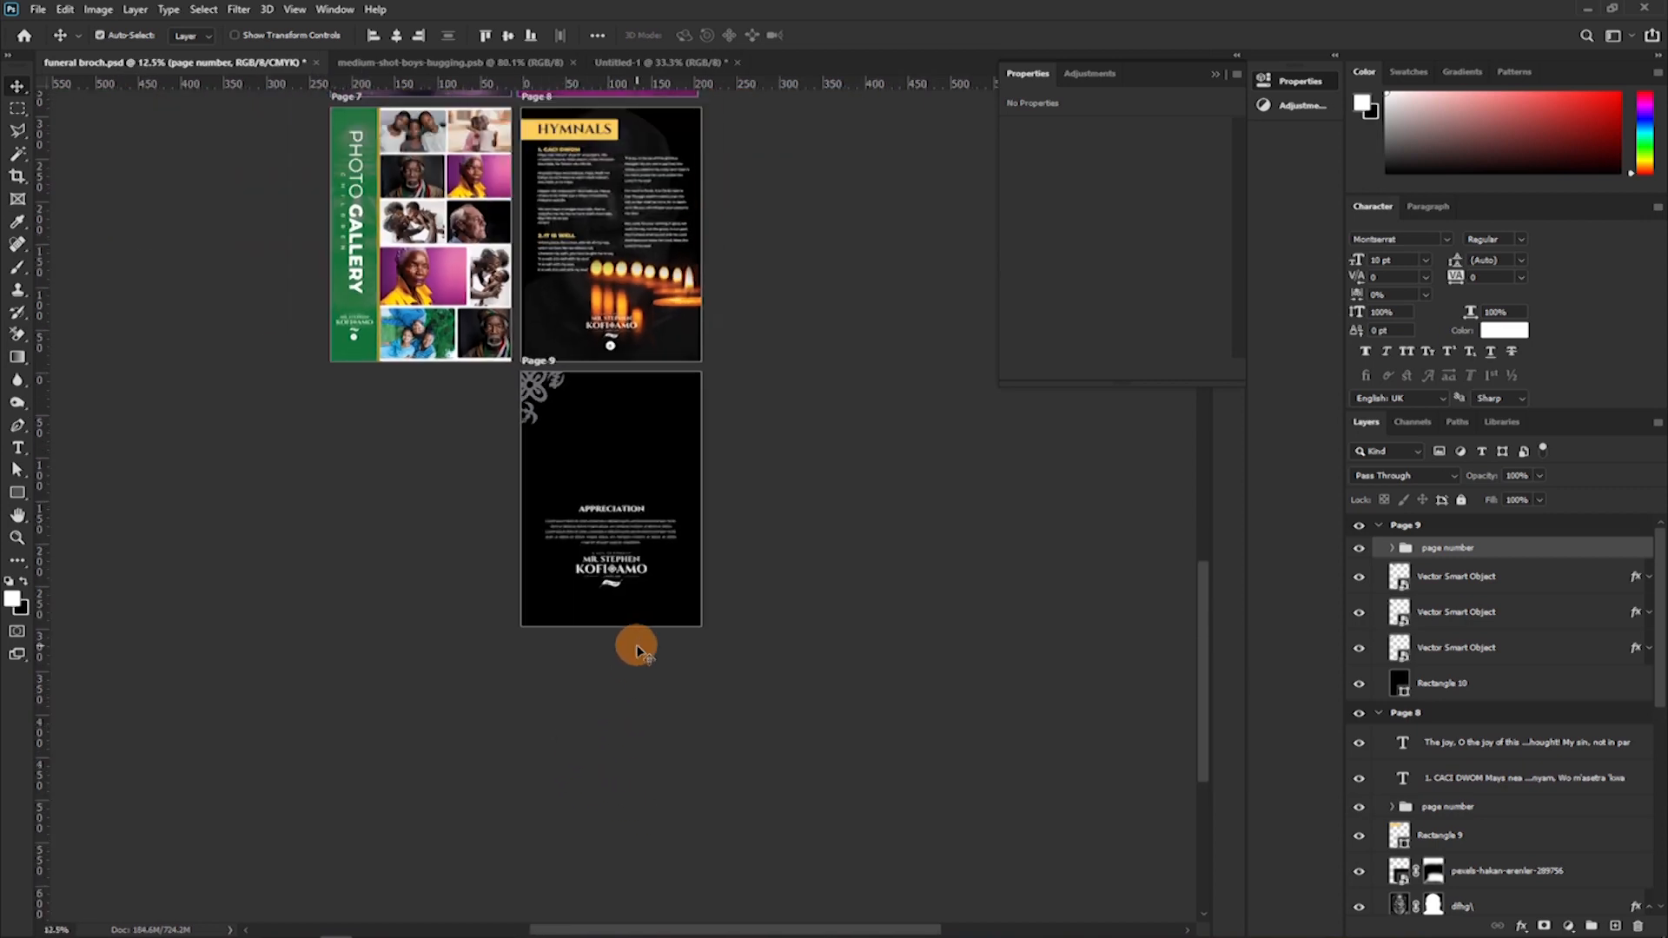
{"action": "scroll", "coordinate": [712, 612], "scroll_direction": "up", "scroll_amount": 5}
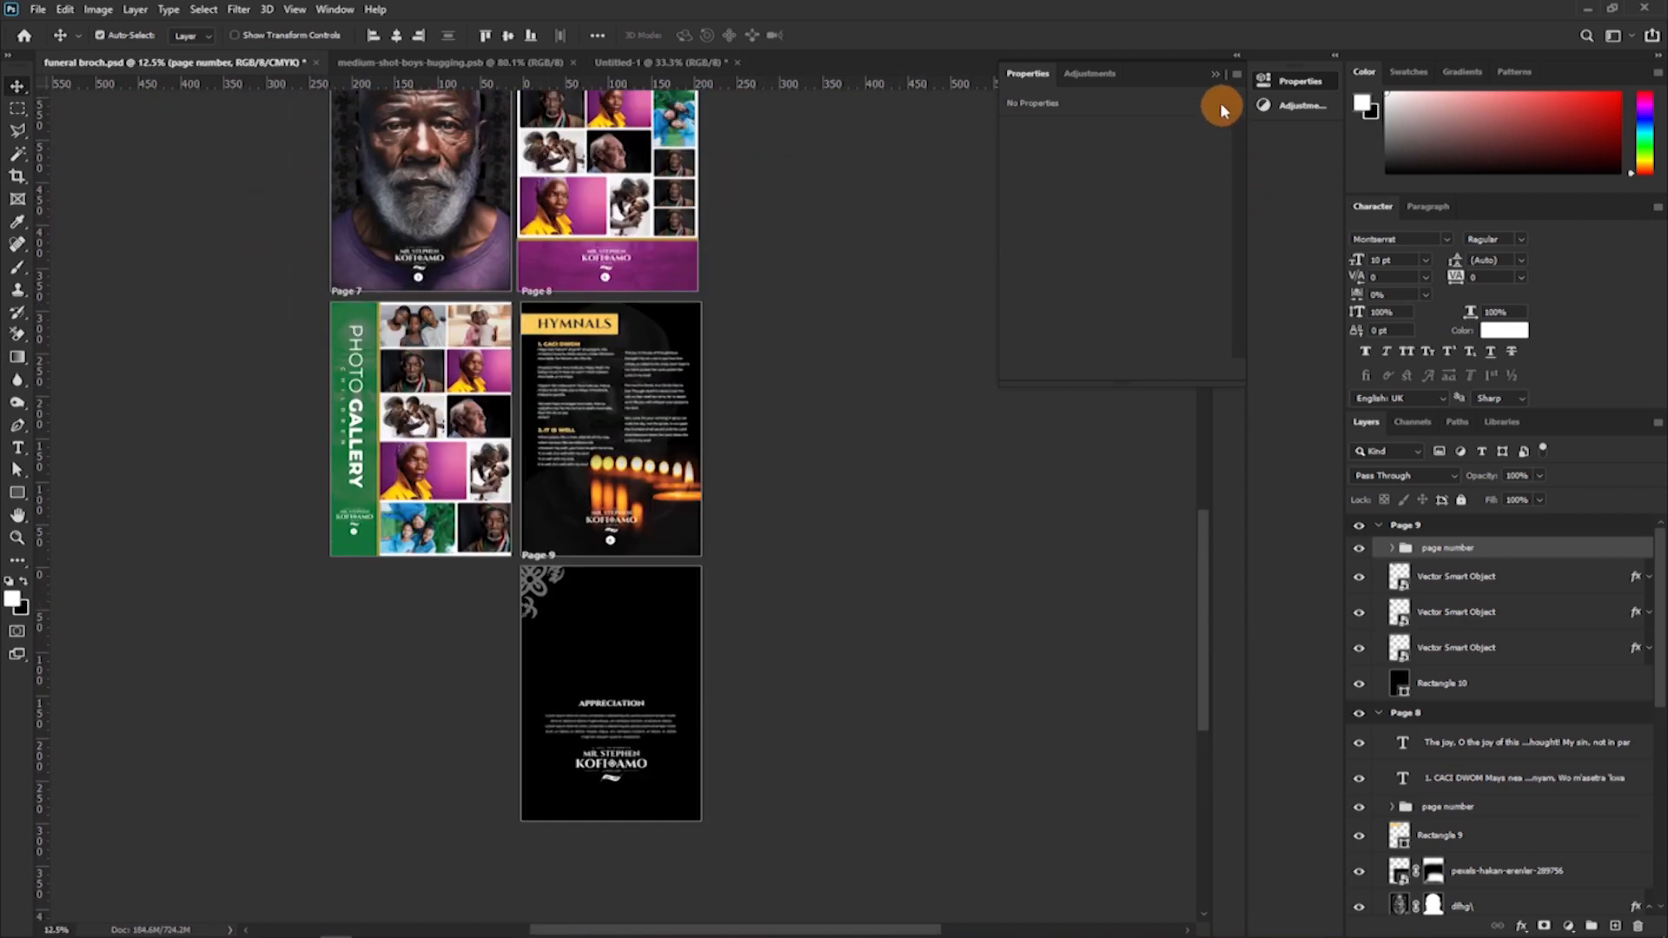
{"action": "left_click", "coordinate": [1216, 78]}
{"action": "left_click_drag", "start_coordinate": [1202, 625], "coordinate": [1195, 393]}
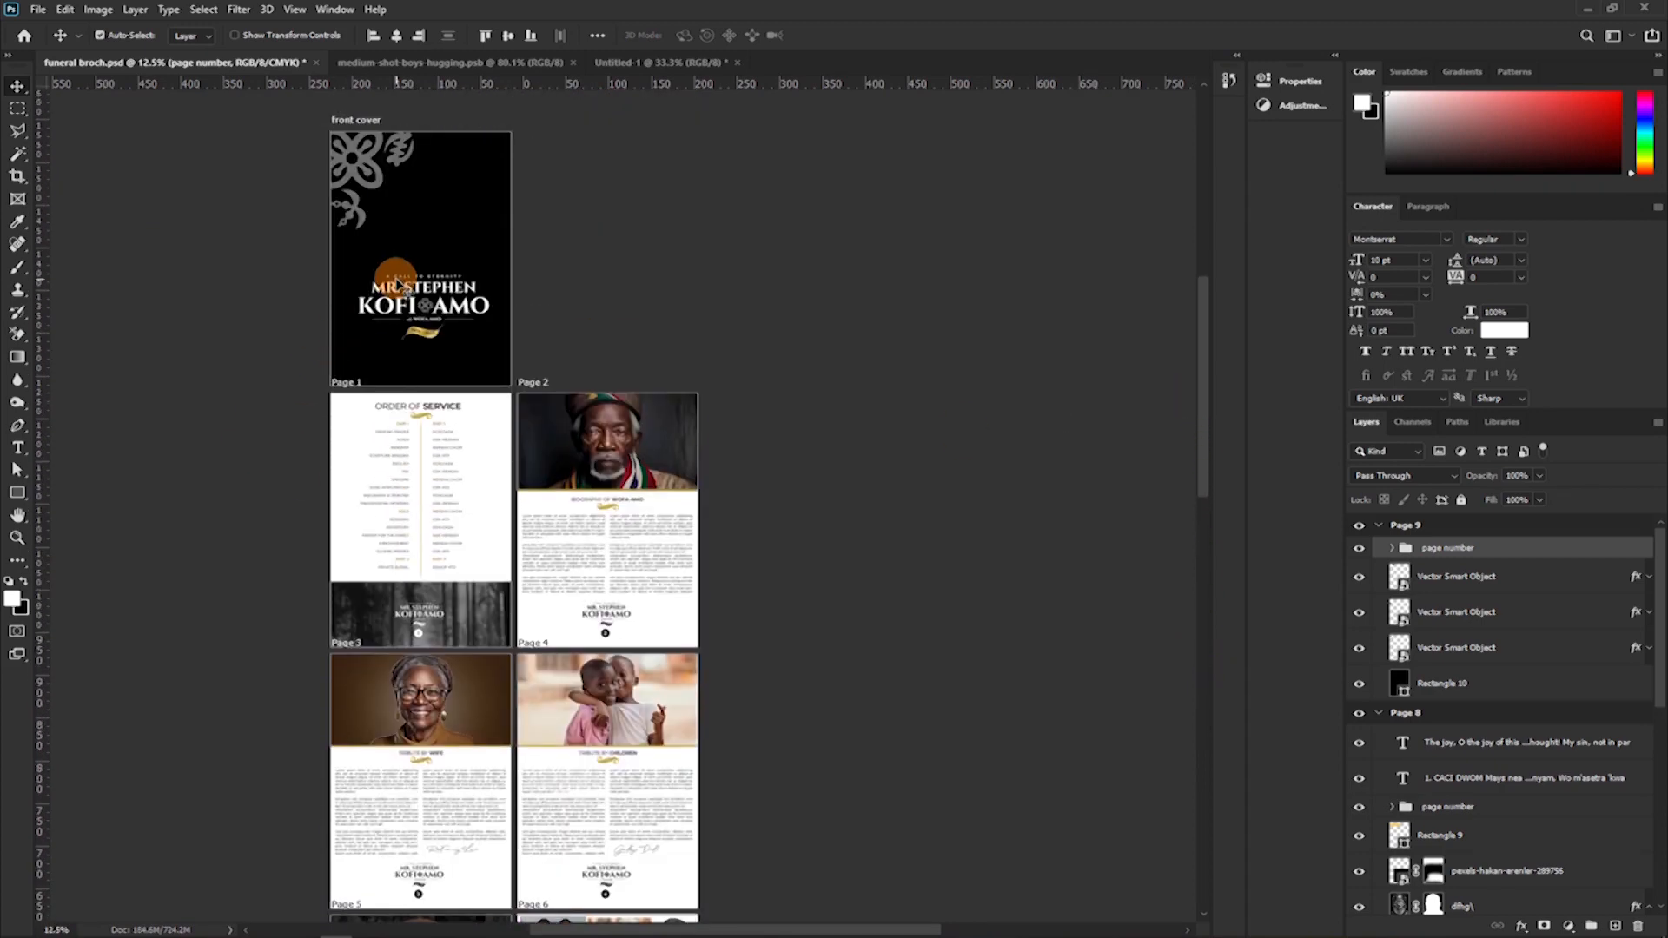
{"action": "scroll", "coordinate": [395, 287], "scroll_direction": "down", "scroll_amount": 5}
{"action": "scroll", "coordinate": [479, 336], "scroll_direction": "down", "scroll_amount": 8}
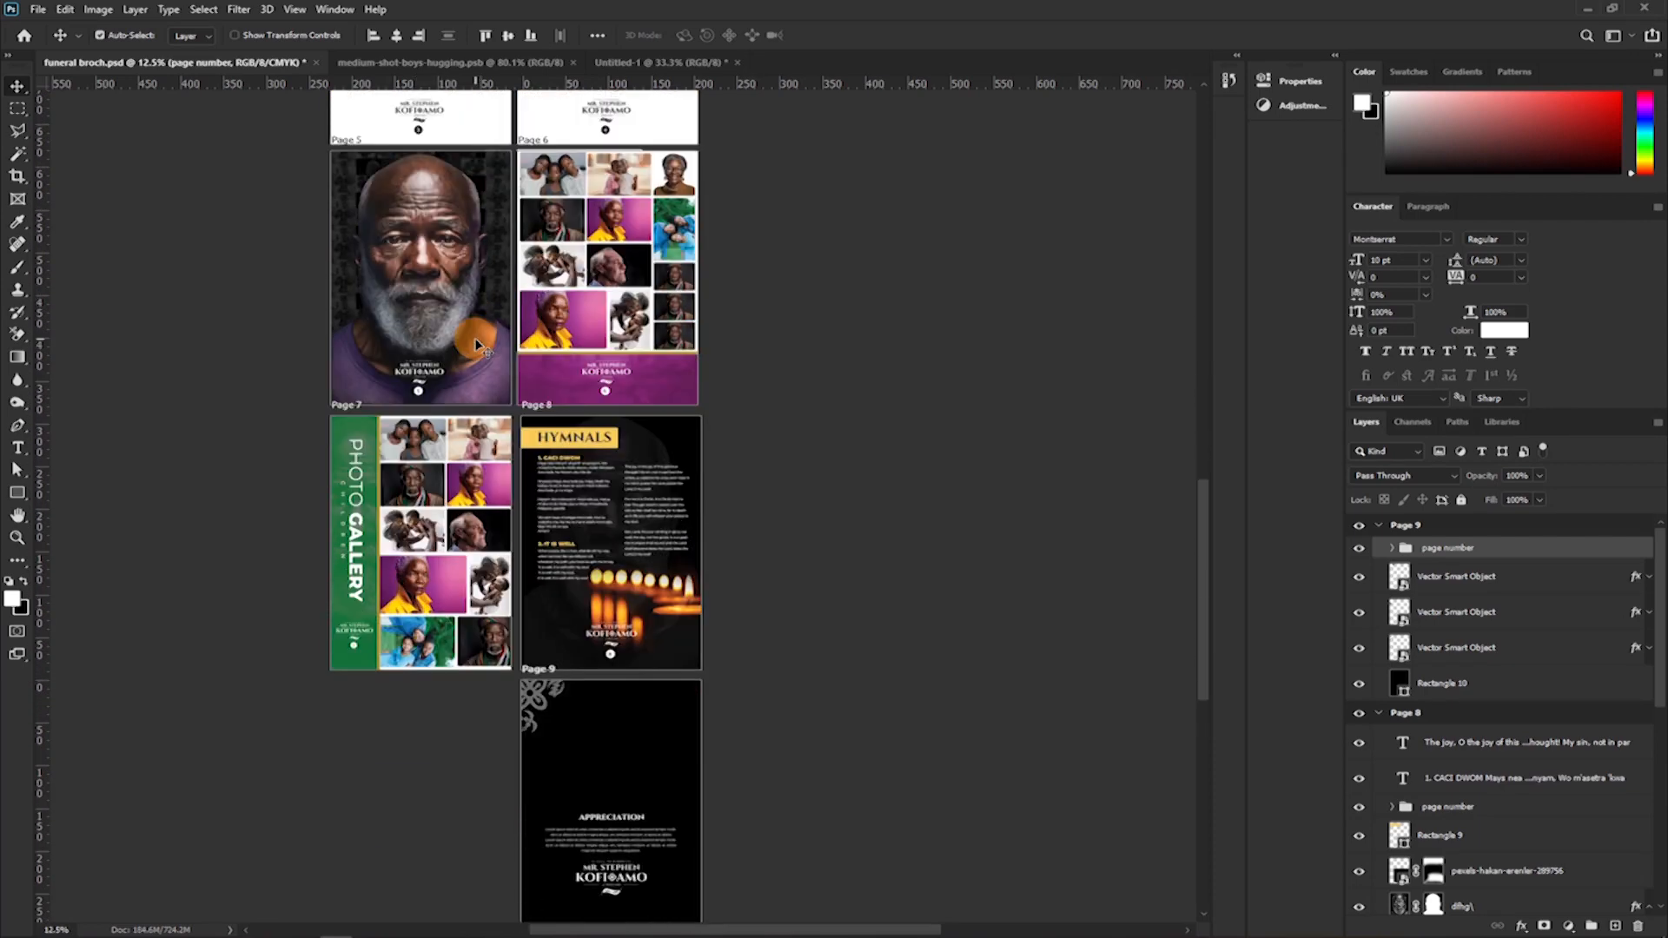
{"action": "scroll", "coordinate": [478, 345], "scroll_direction": "down", "scroll_amount": 5}
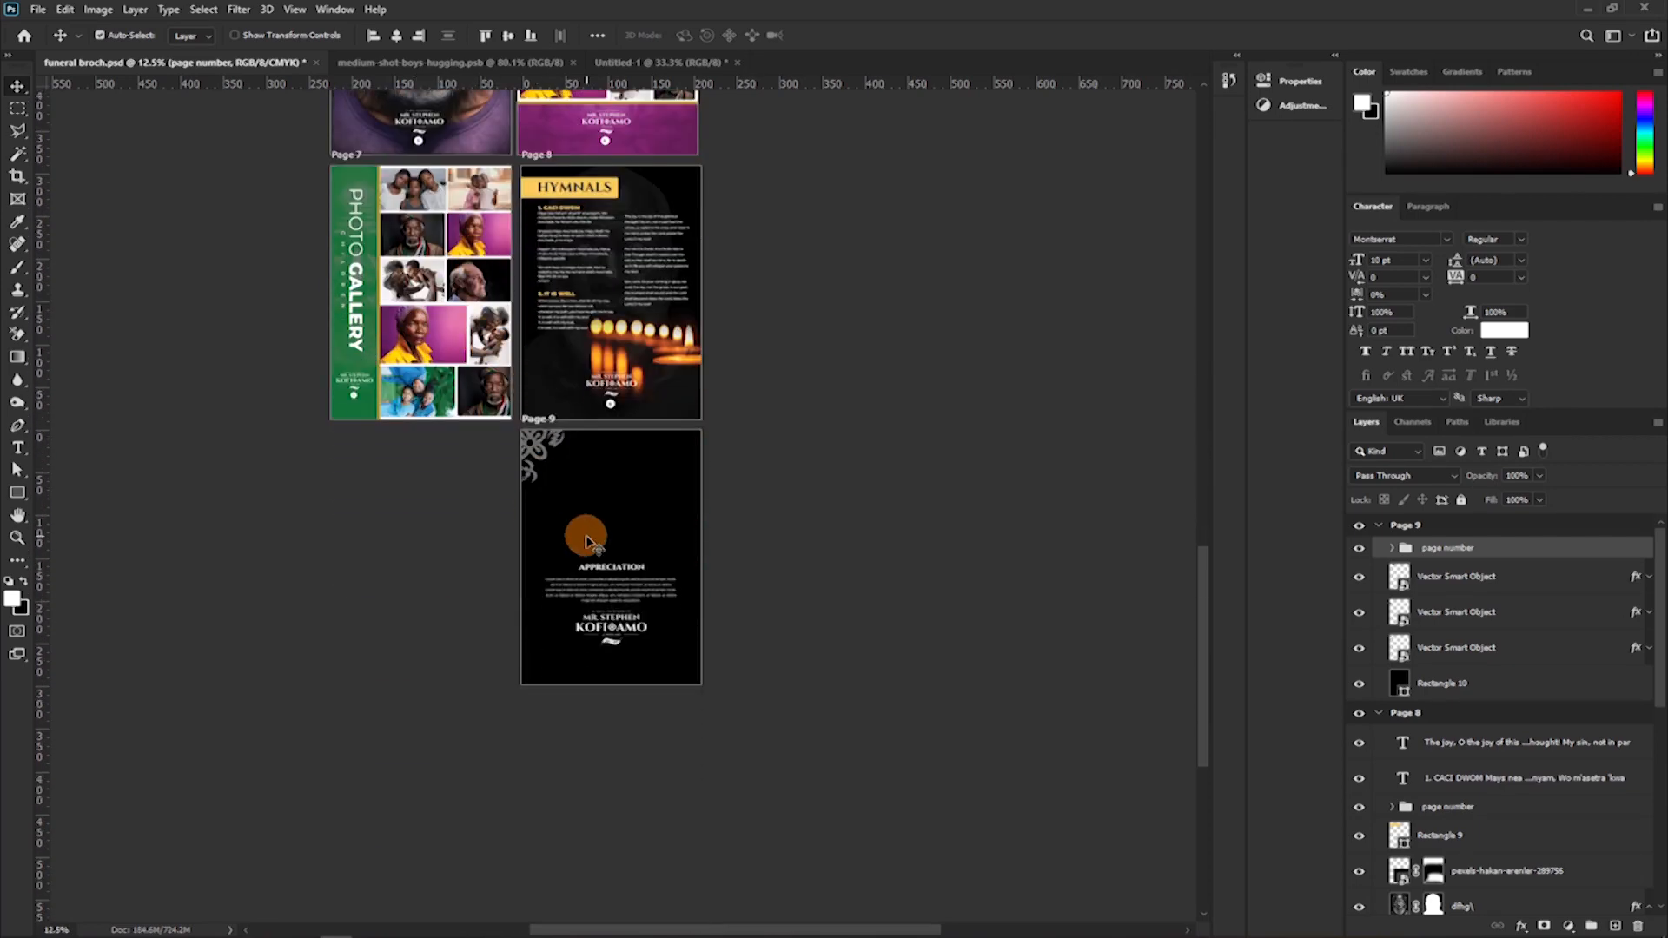
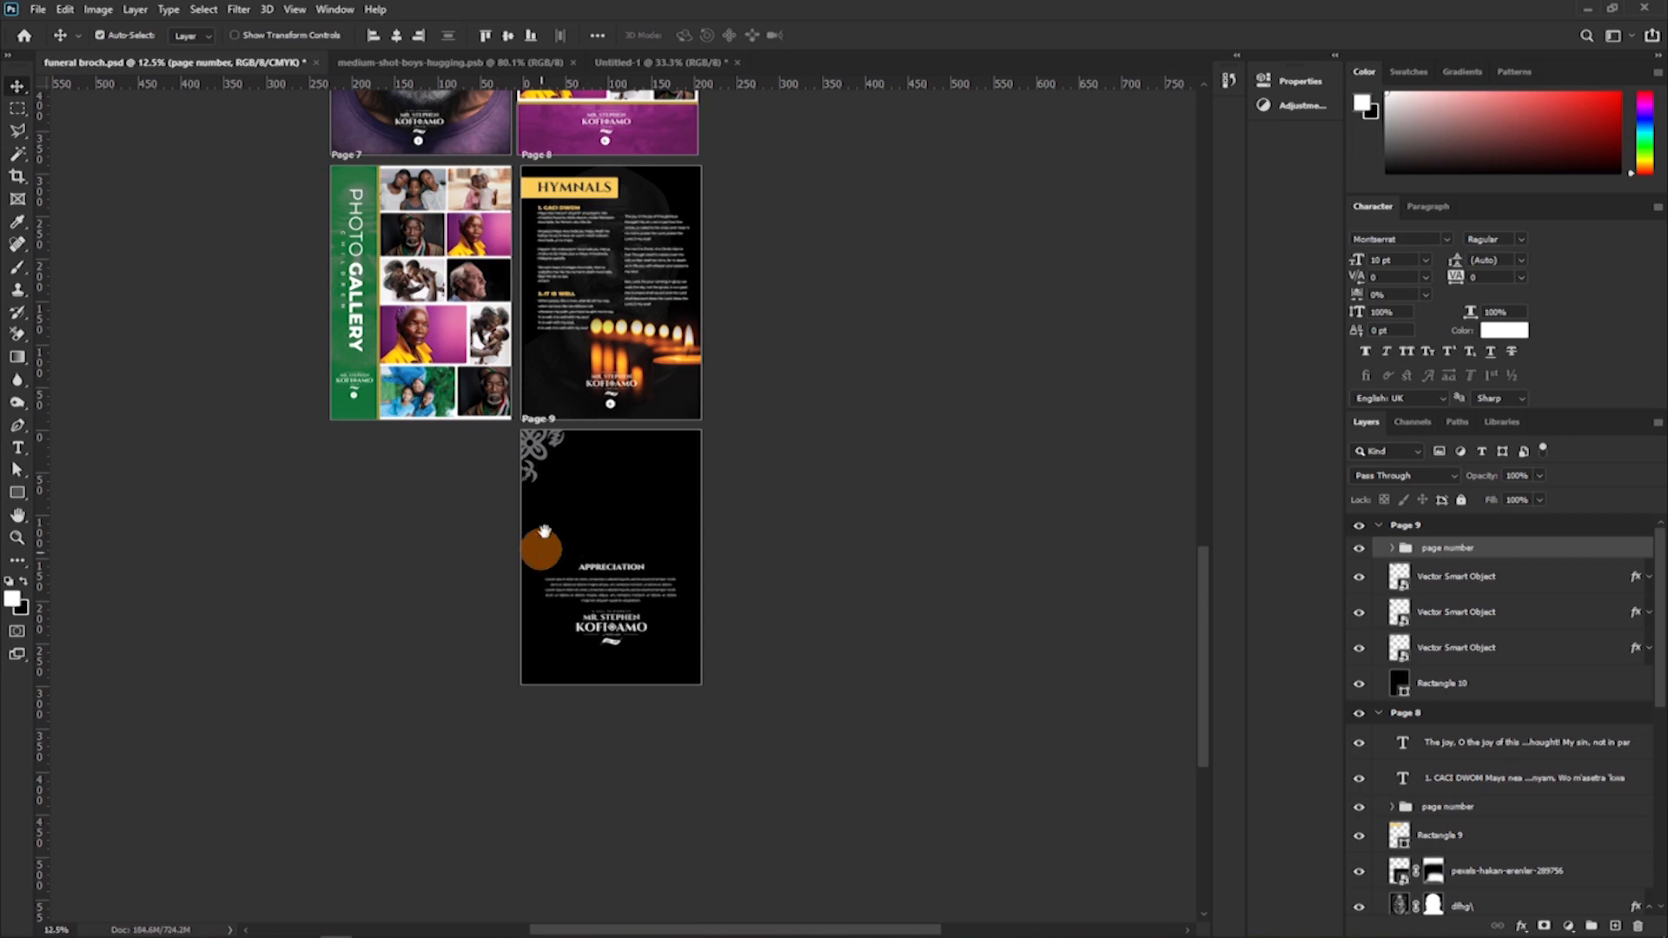
Look over the brochure pages from Page 9 back up to the front cover.
{"action": "left_click_drag", "start_coordinate": [559, 351], "coordinate": [529, 577]}
{"action": "left_click_drag", "start_coordinate": [505, 371], "coordinate": [607, 583]}
{"action": "left_click_drag", "start_coordinate": [520, 450], "coordinate": [540, 714]}
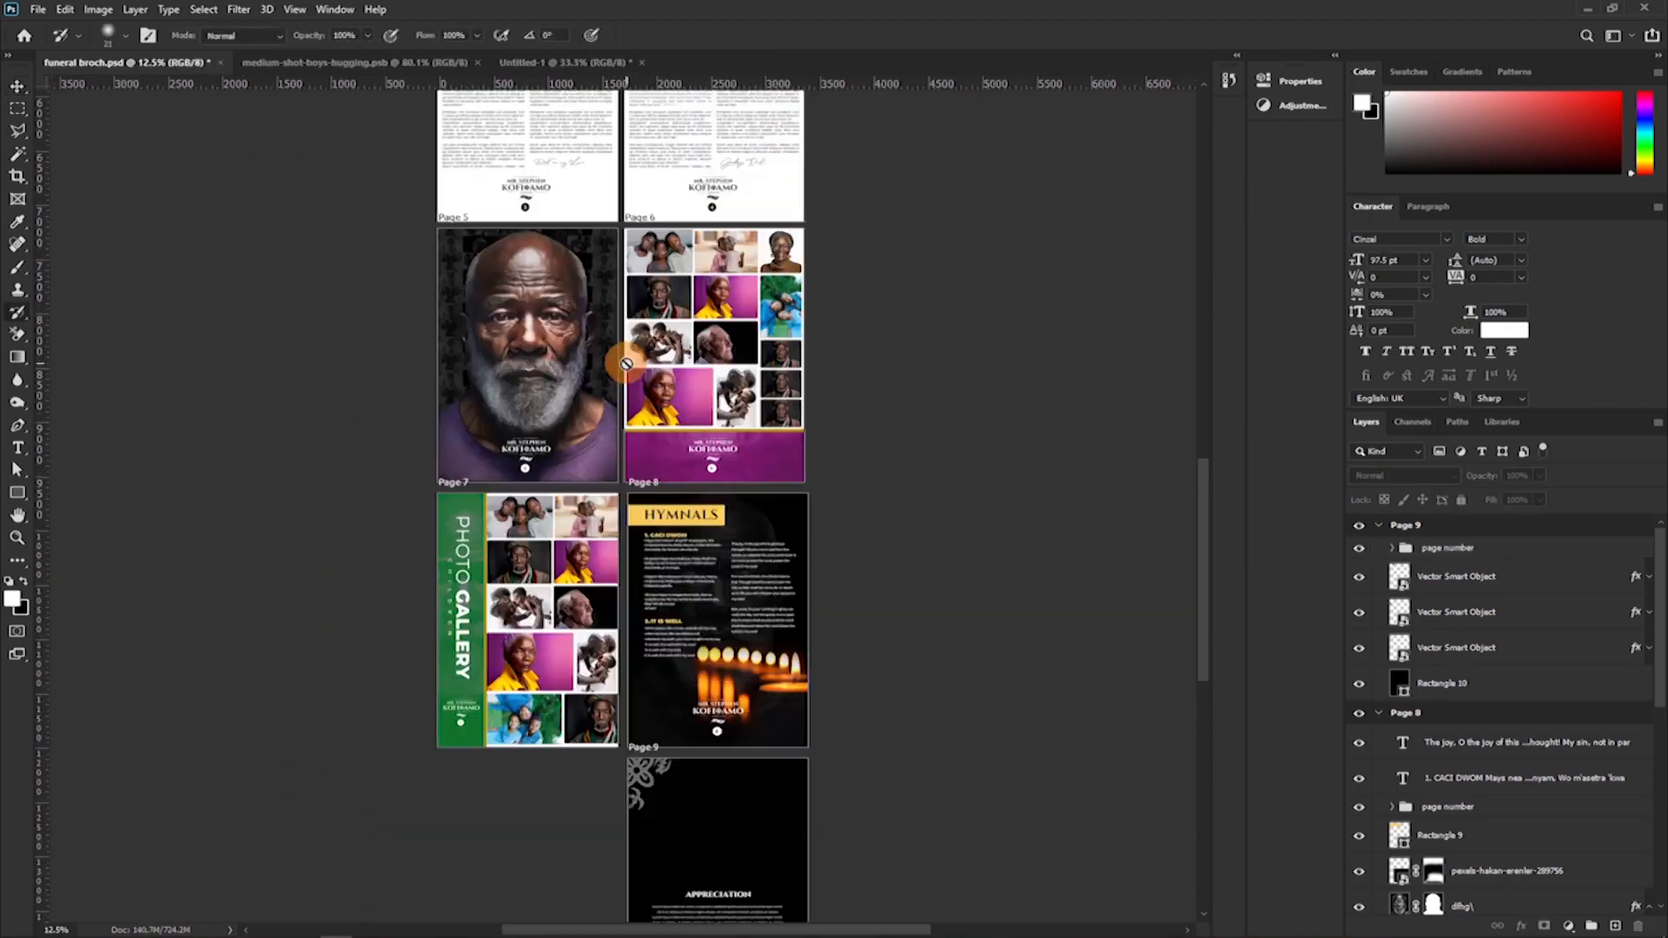
{"action": "left_click_drag", "start_coordinate": [638, 269], "coordinate": [637, 356]}
{"action": "scroll", "coordinate": [634, 347], "scroll_direction": "up", "scroll_amount": 10}
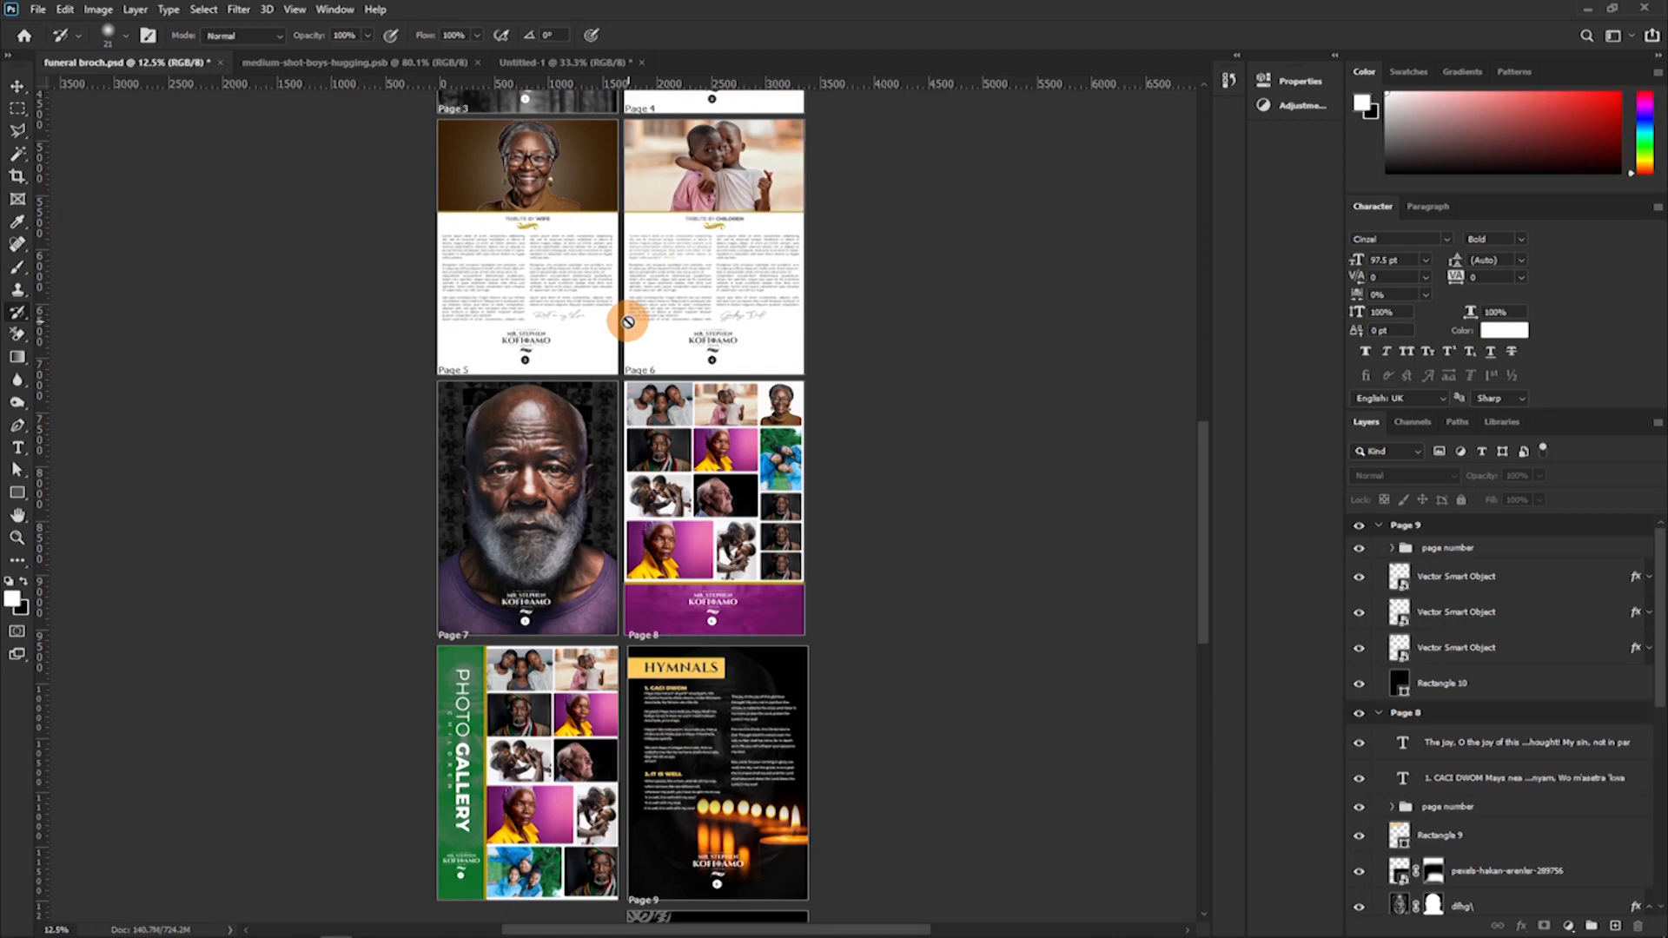
{"action": "scroll", "coordinate": [601, 289], "scroll_direction": "up", "scroll_amount": 4}
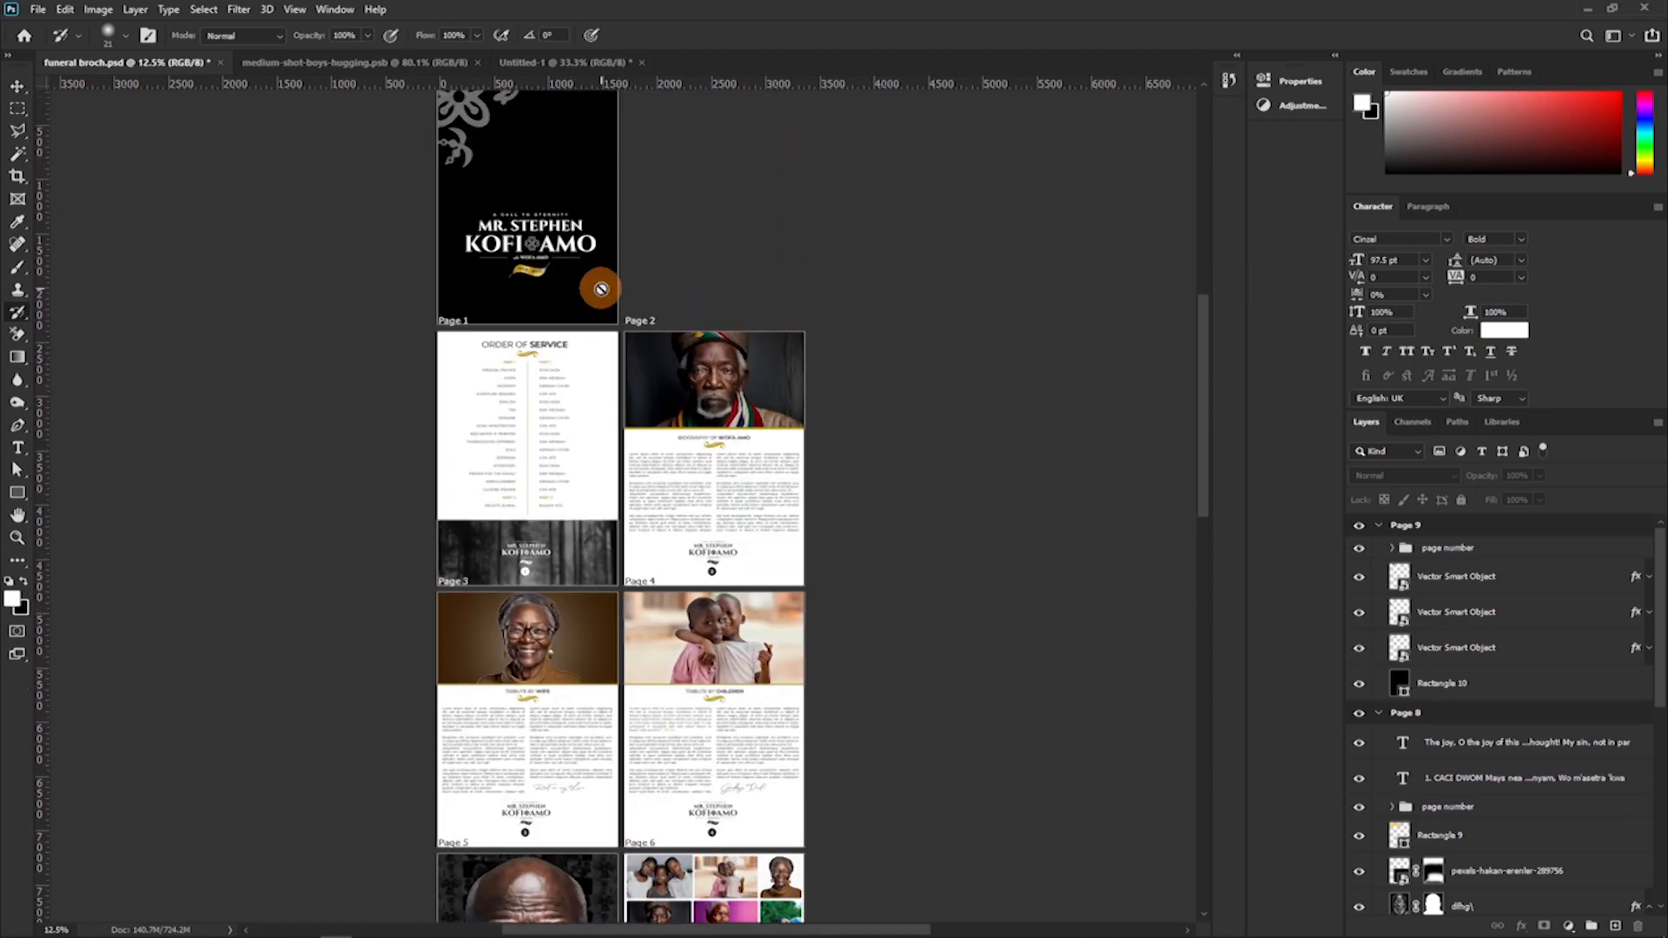
{"action": "scroll", "coordinate": [600, 288], "scroll_direction": "up", "scroll_amount": 2}
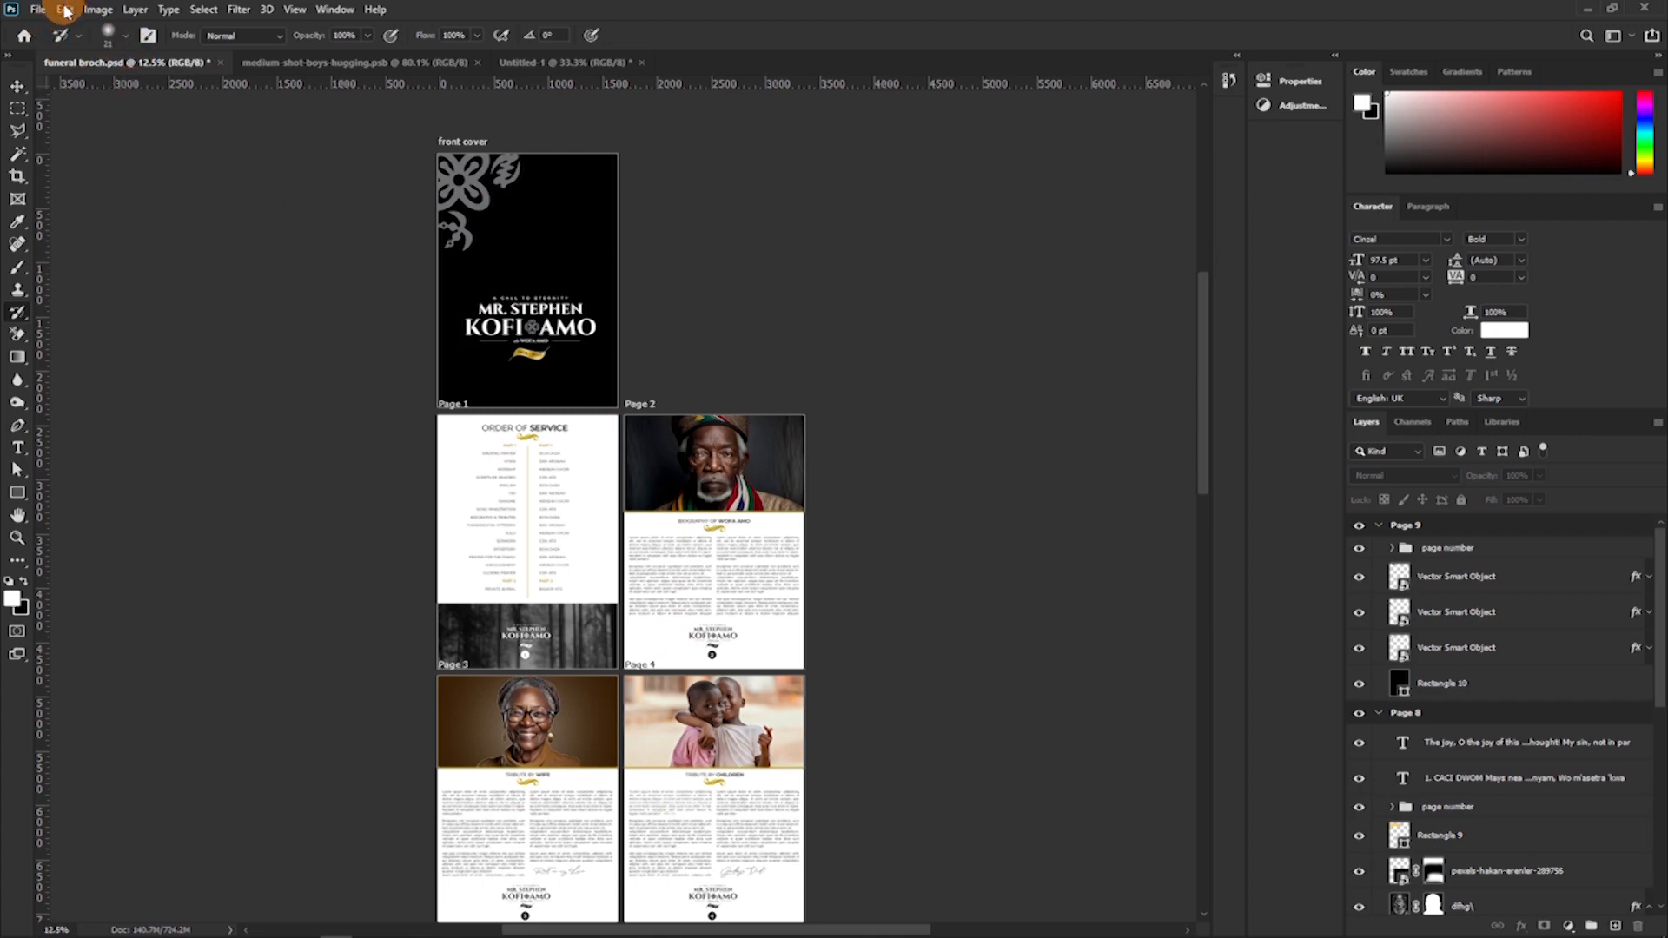
Open the Export As settings for the artboards and check the available file formats and scale sizes.
{"action": "left_click", "coordinate": [37, 8]}
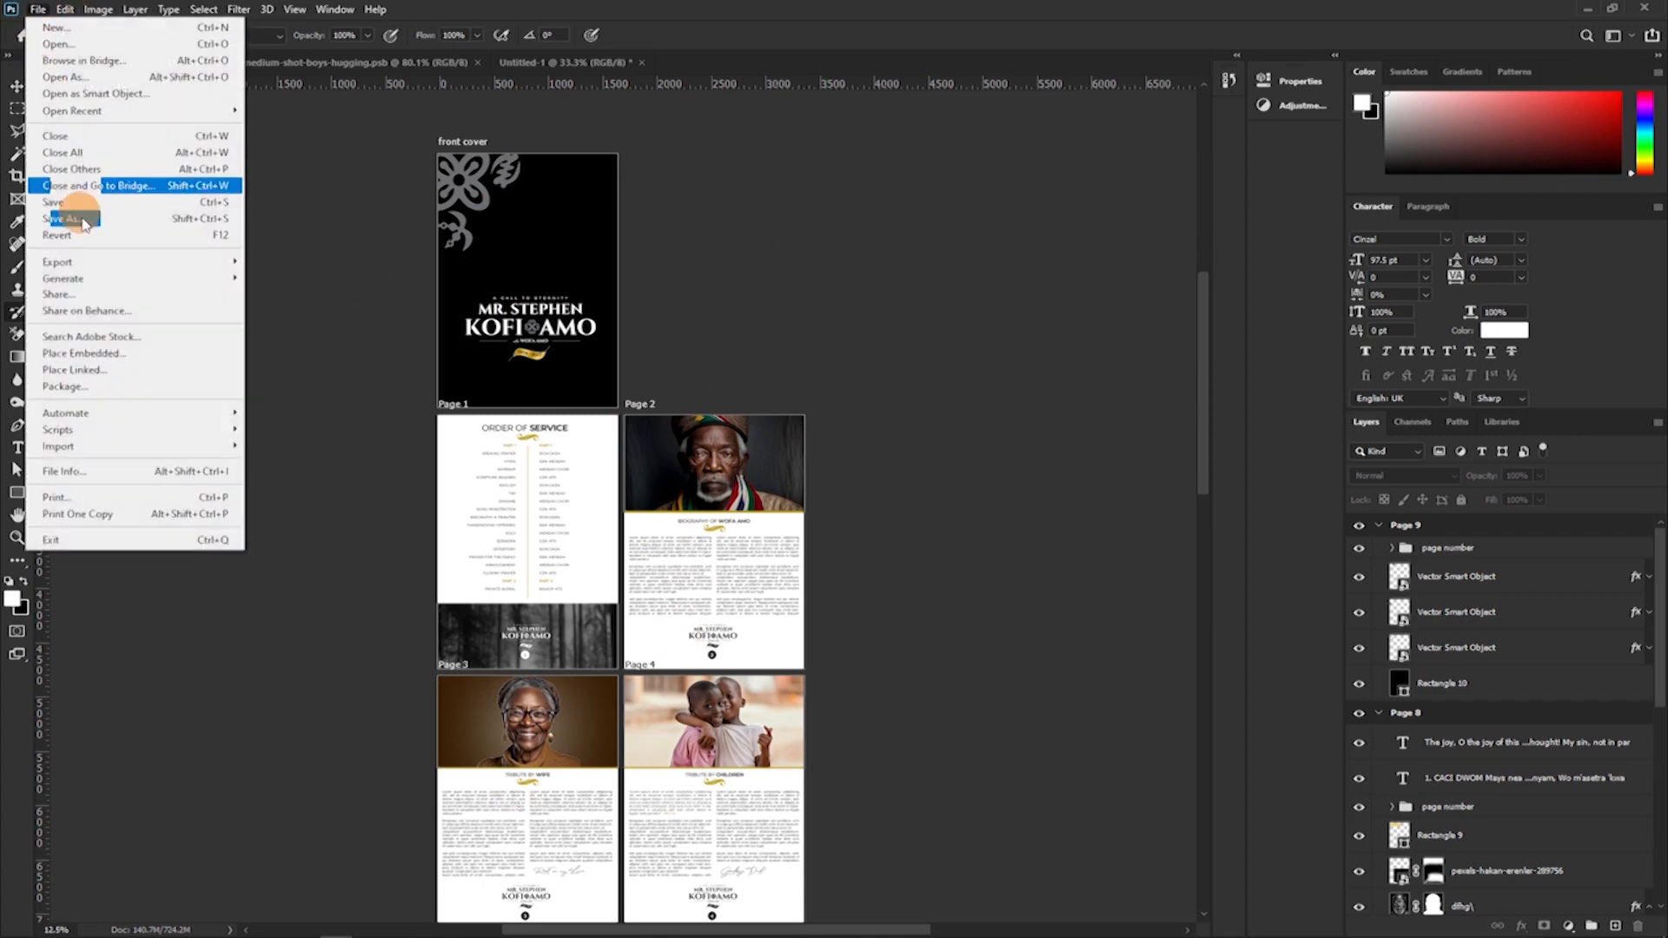
{"action": "mouse_move", "coordinate": [82, 261]}
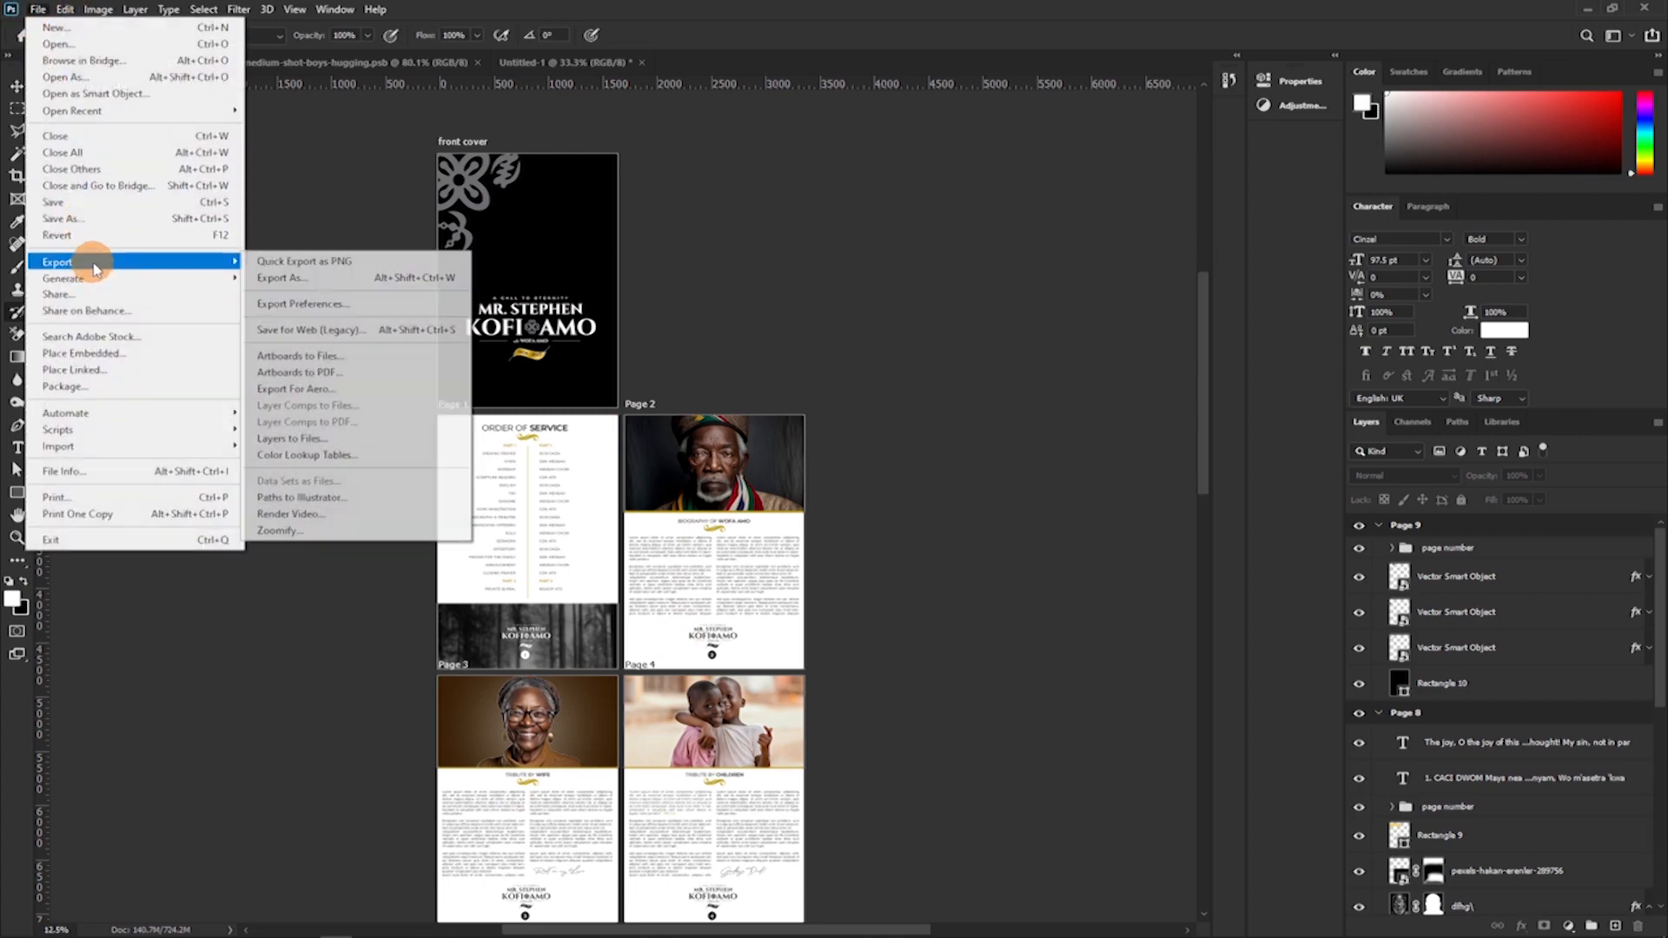
{"action": "left_click", "coordinate": [364, 282]}
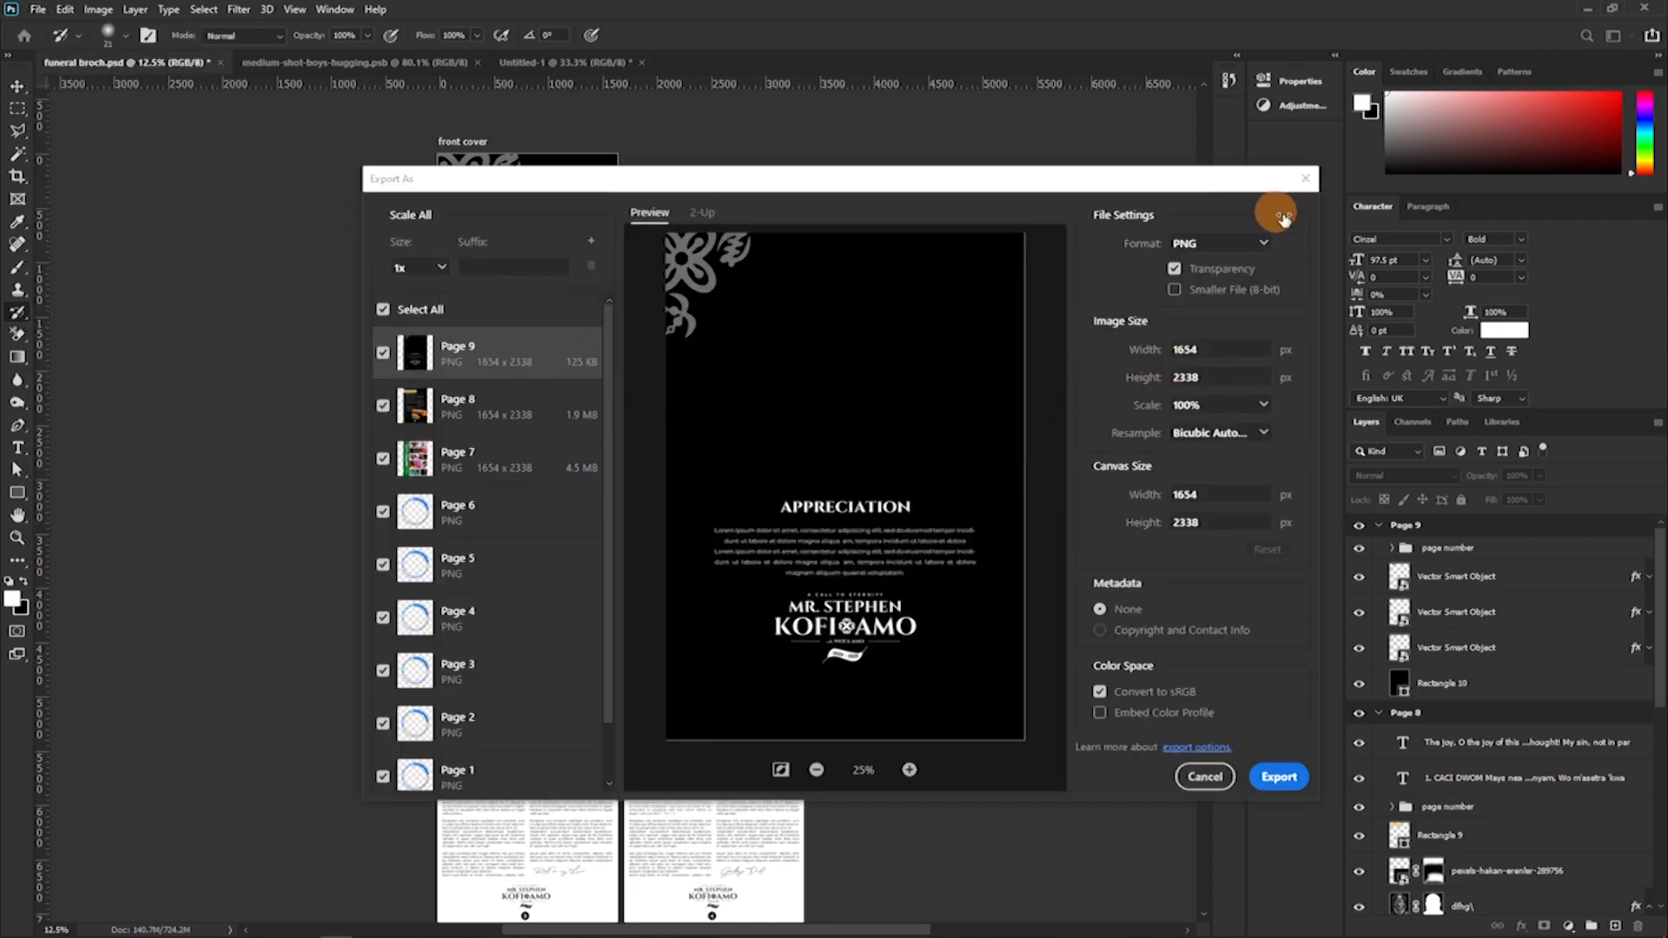
{"action": "left_click", "coordinate": [1257, 252]}
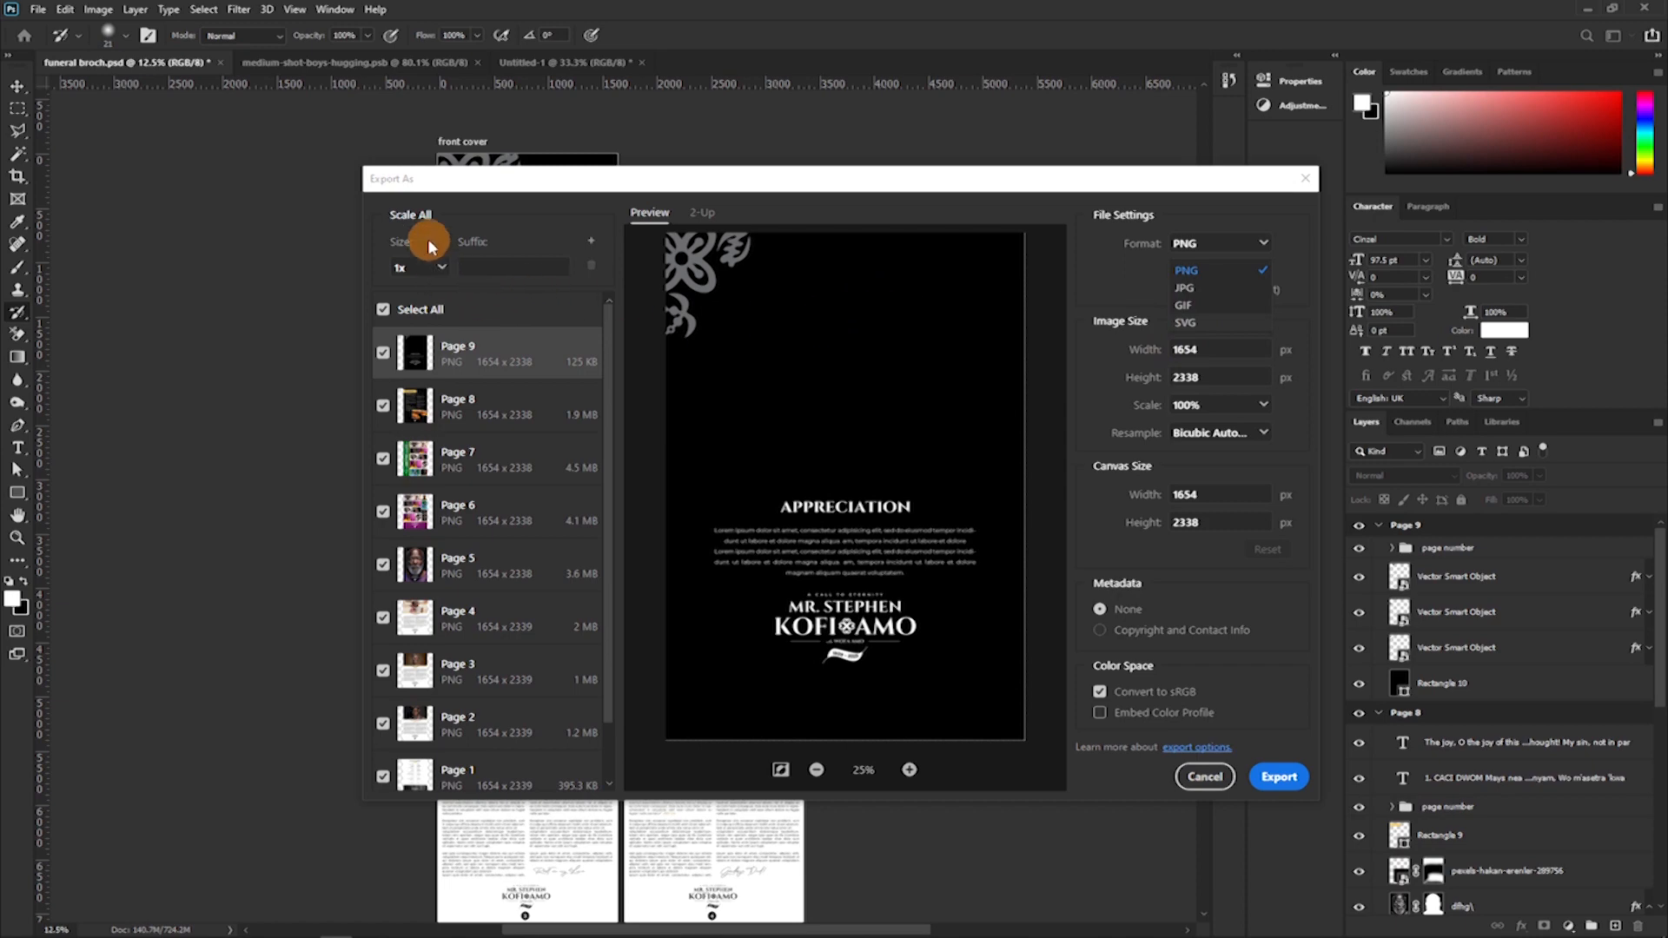
{"action": "left_click", "coordinate": [441, 267]}
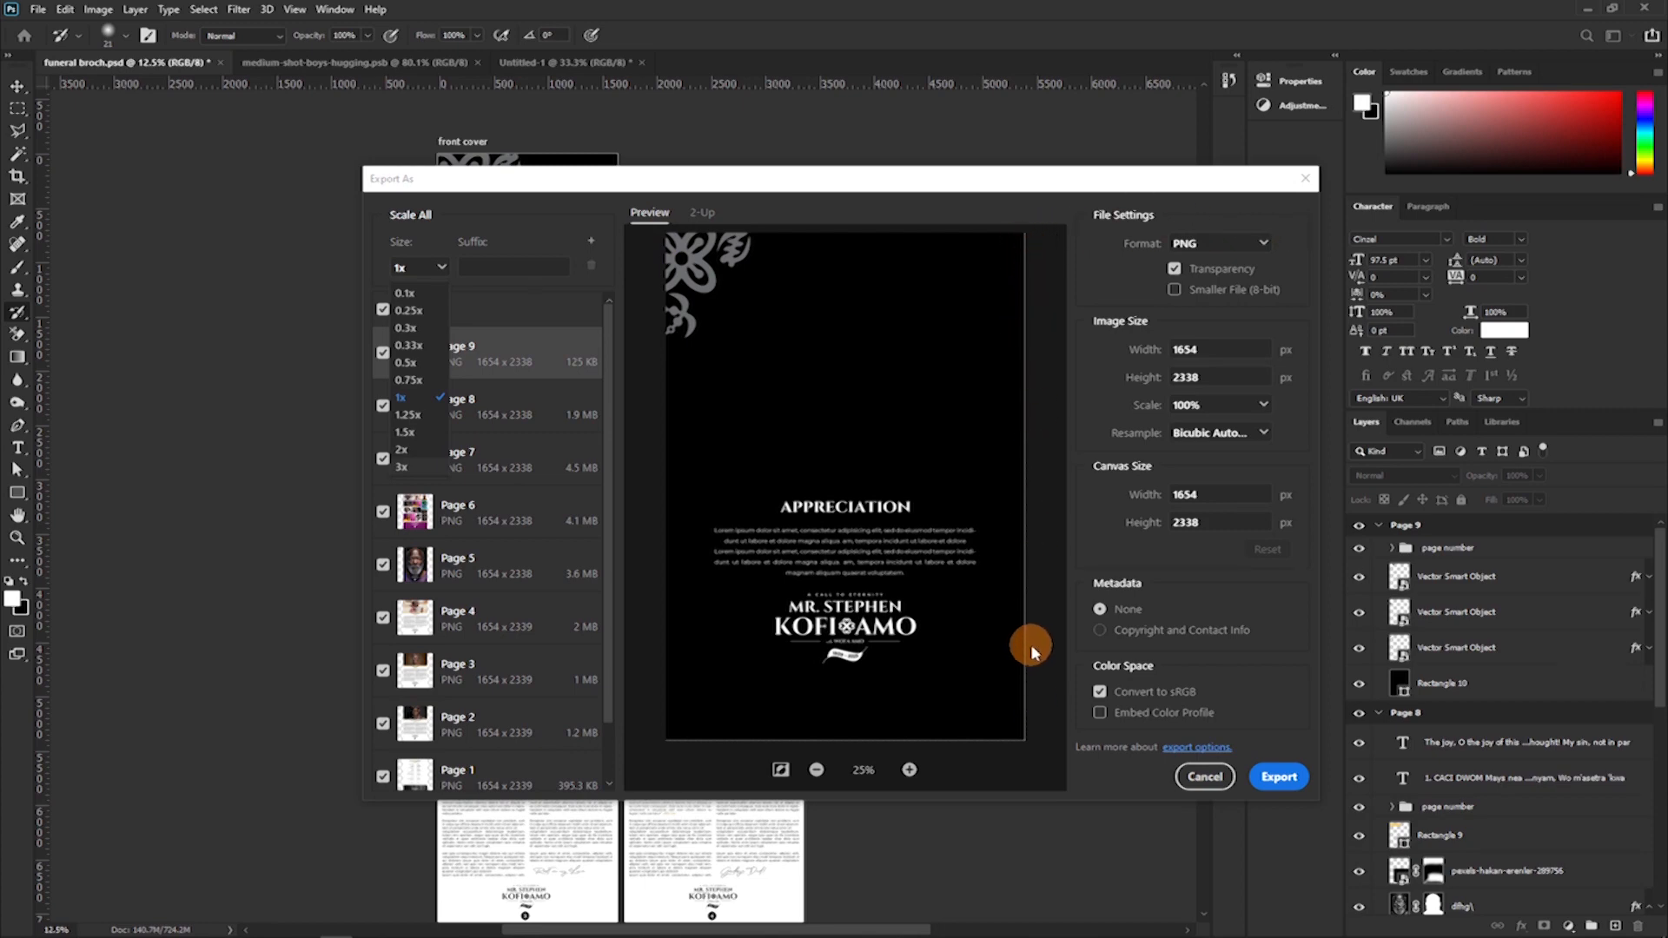
{"action": "left_click", "coordinate": [370, 299]}
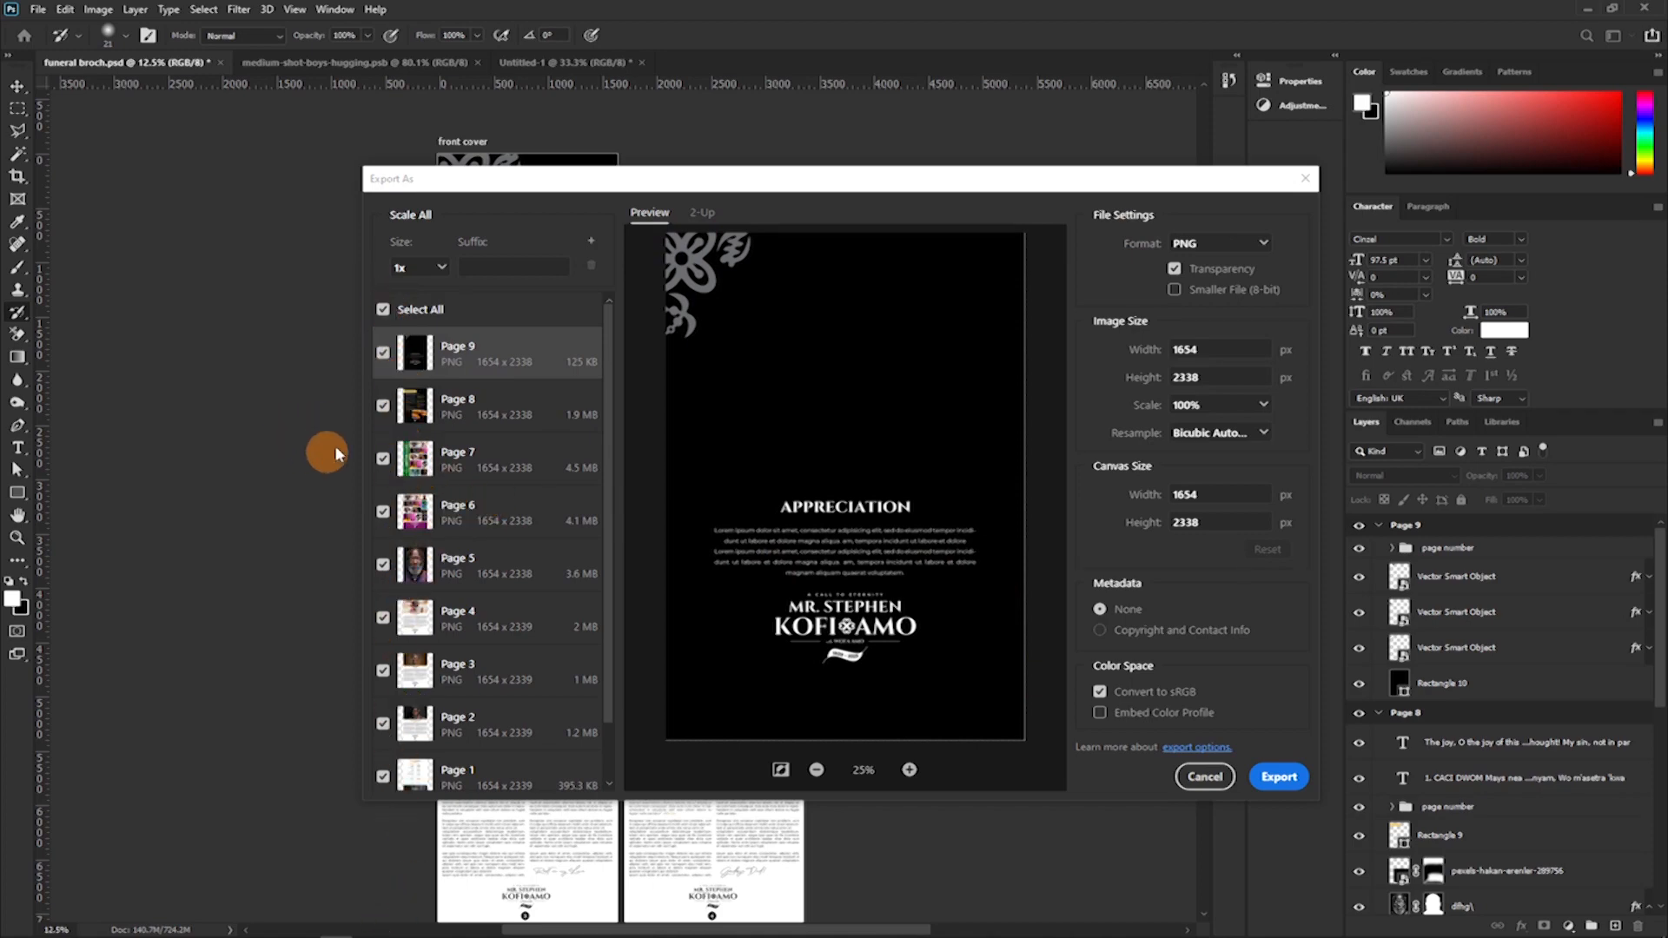
Deselect all artboards except Page 7 and export it as a 1x PNG named Page 7 in the fb folder.
{"action": "left_click", "coordinate": [382, 310]}
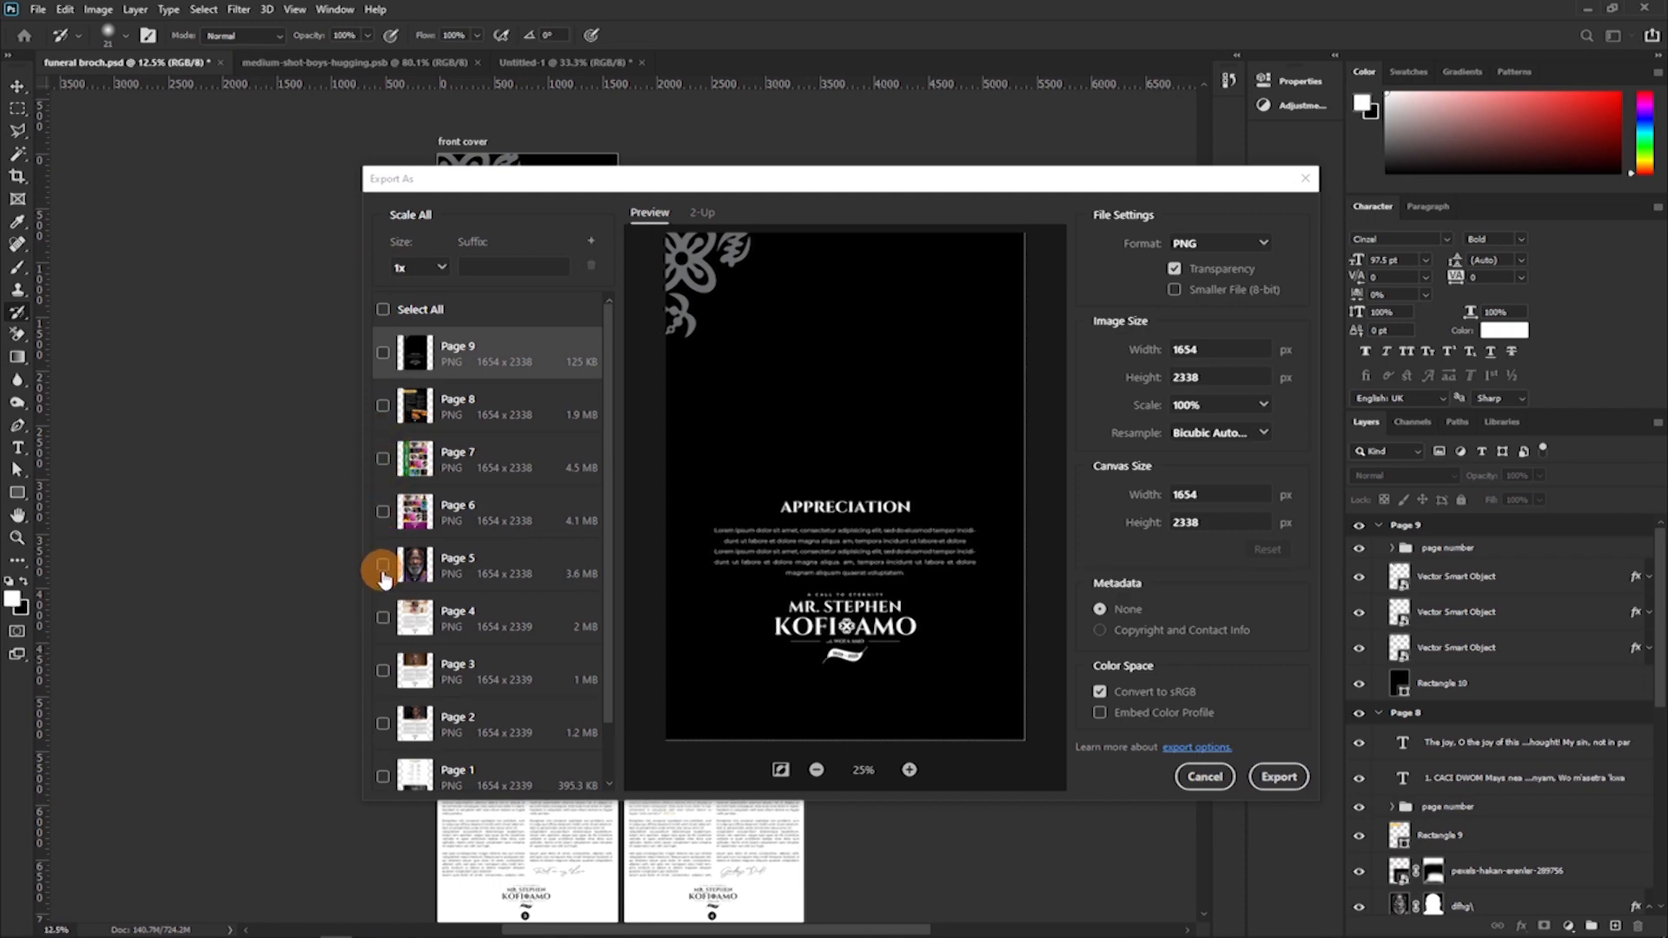
{"action": "left_click", "coordinate": [382, 472]}
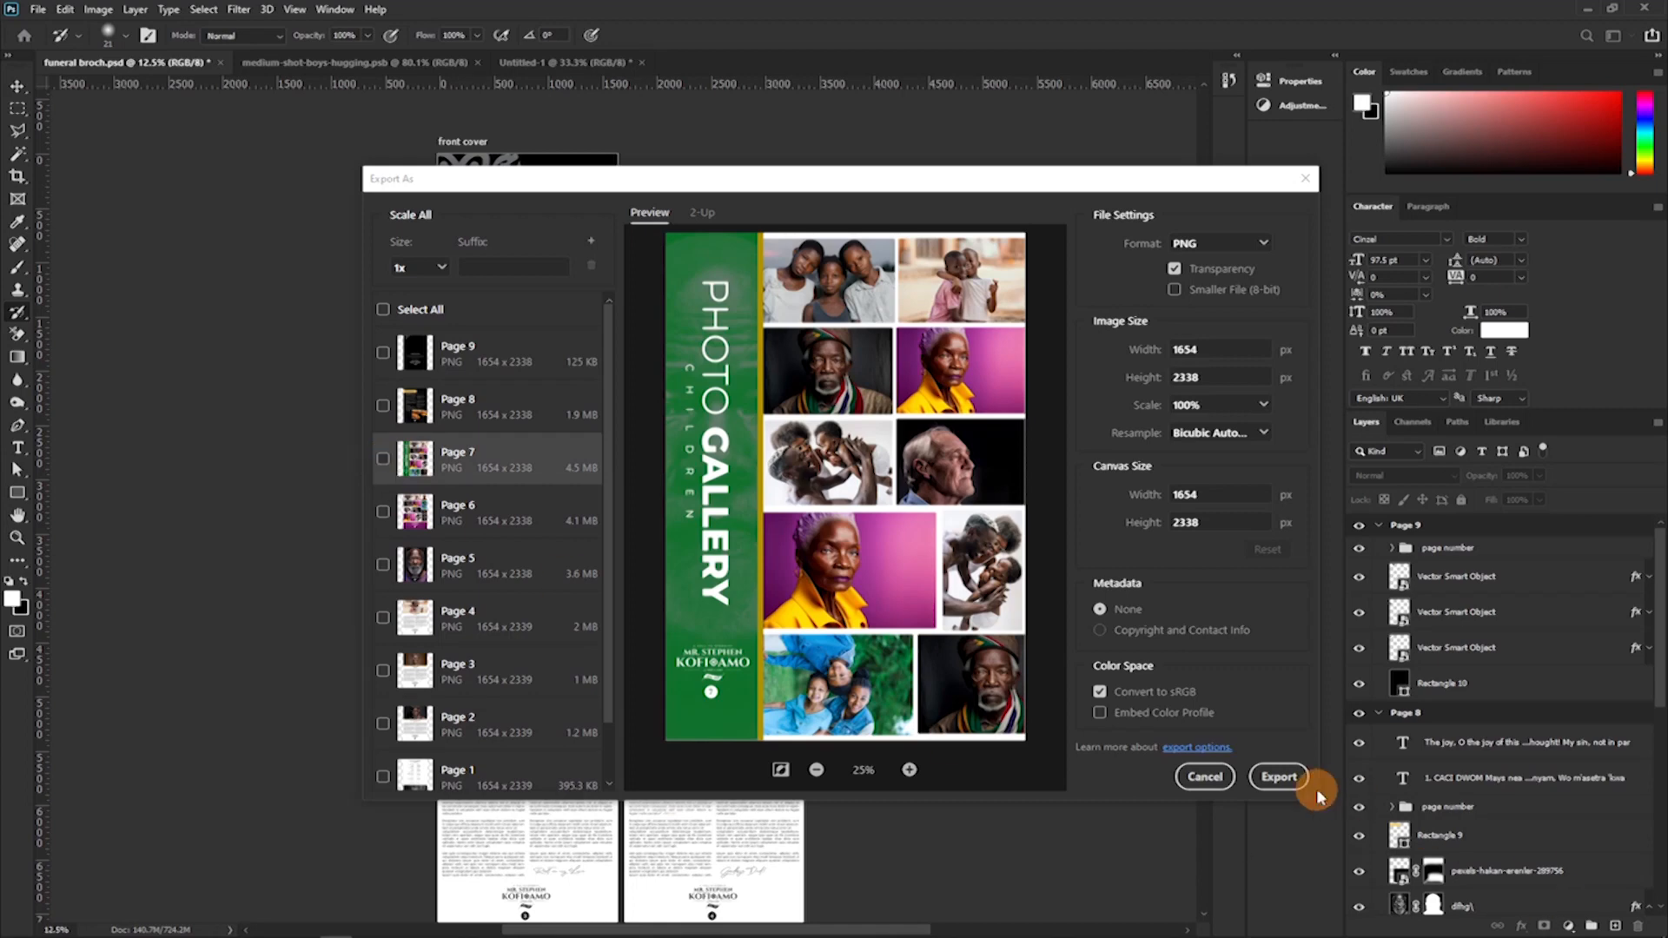
{"action": "left_click", "coordinate": [384, 460]}
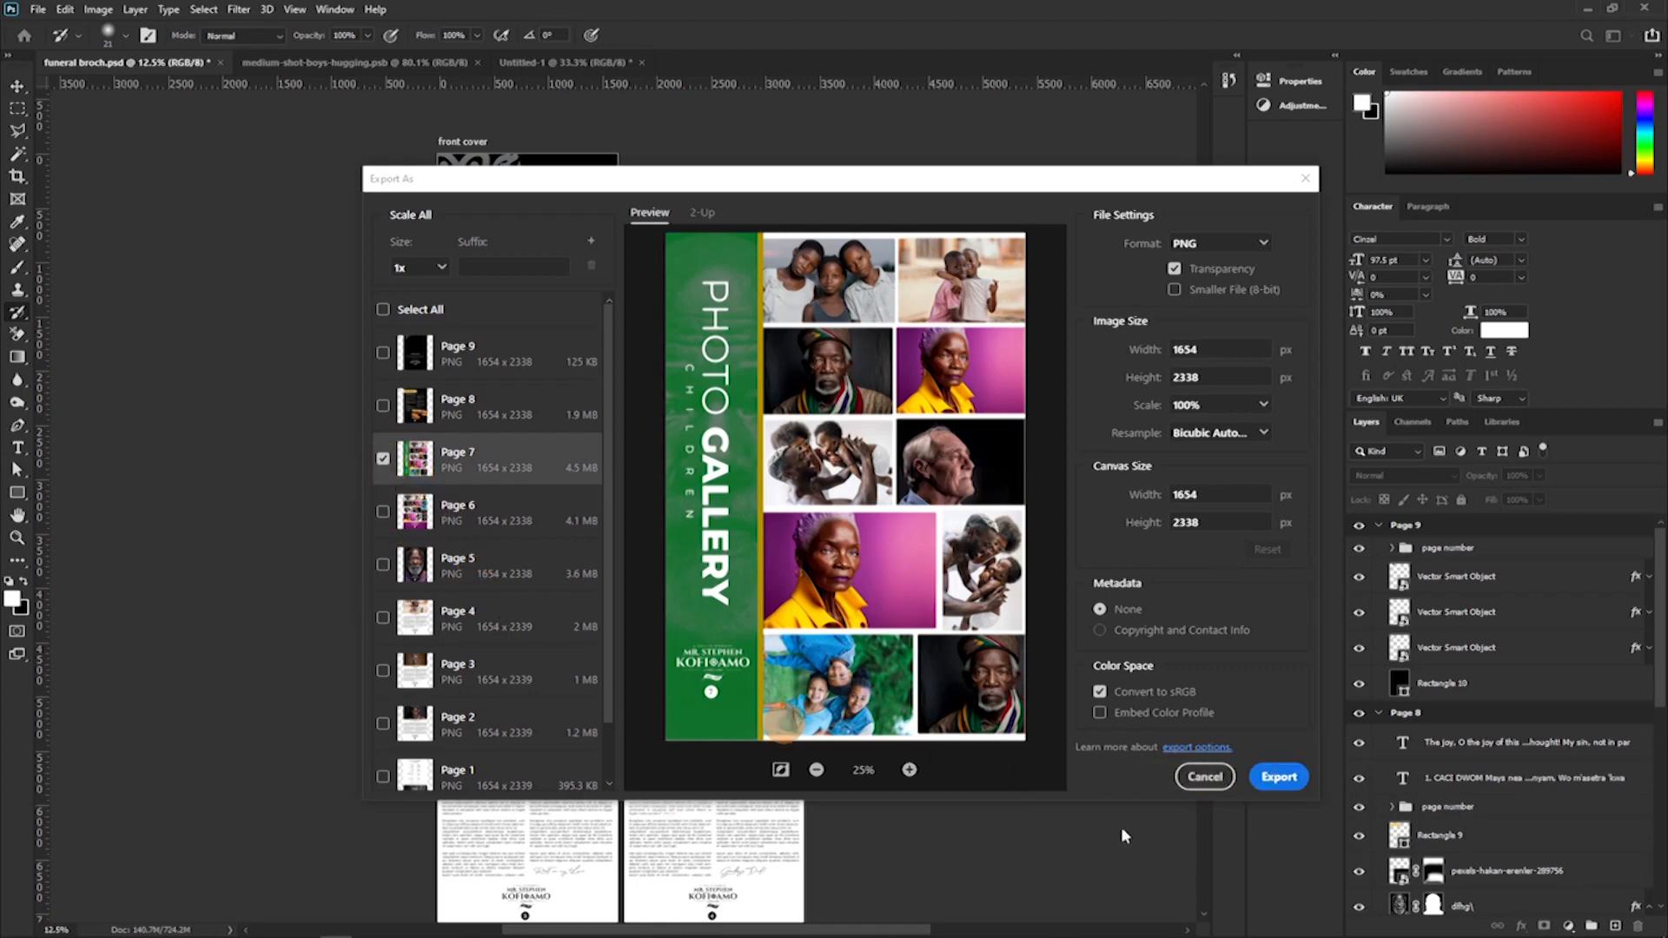
{"action": "left_click", "coordinate": [1279, 777]}
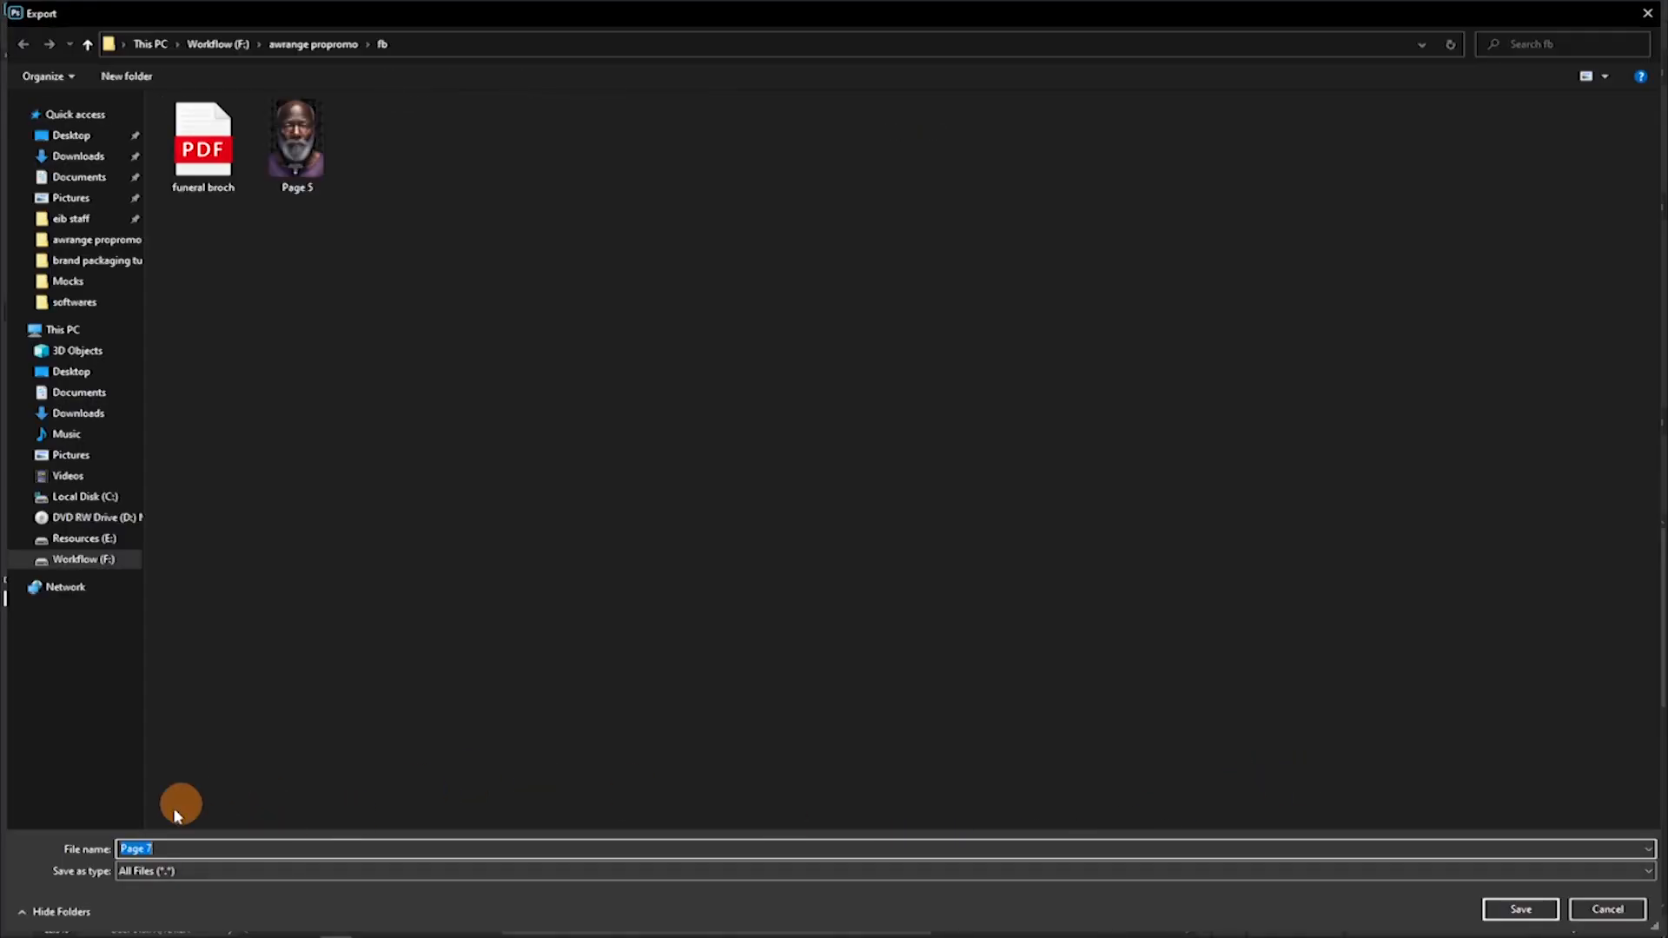
{"action": "left_click", "coordinate": [1519, 909]}
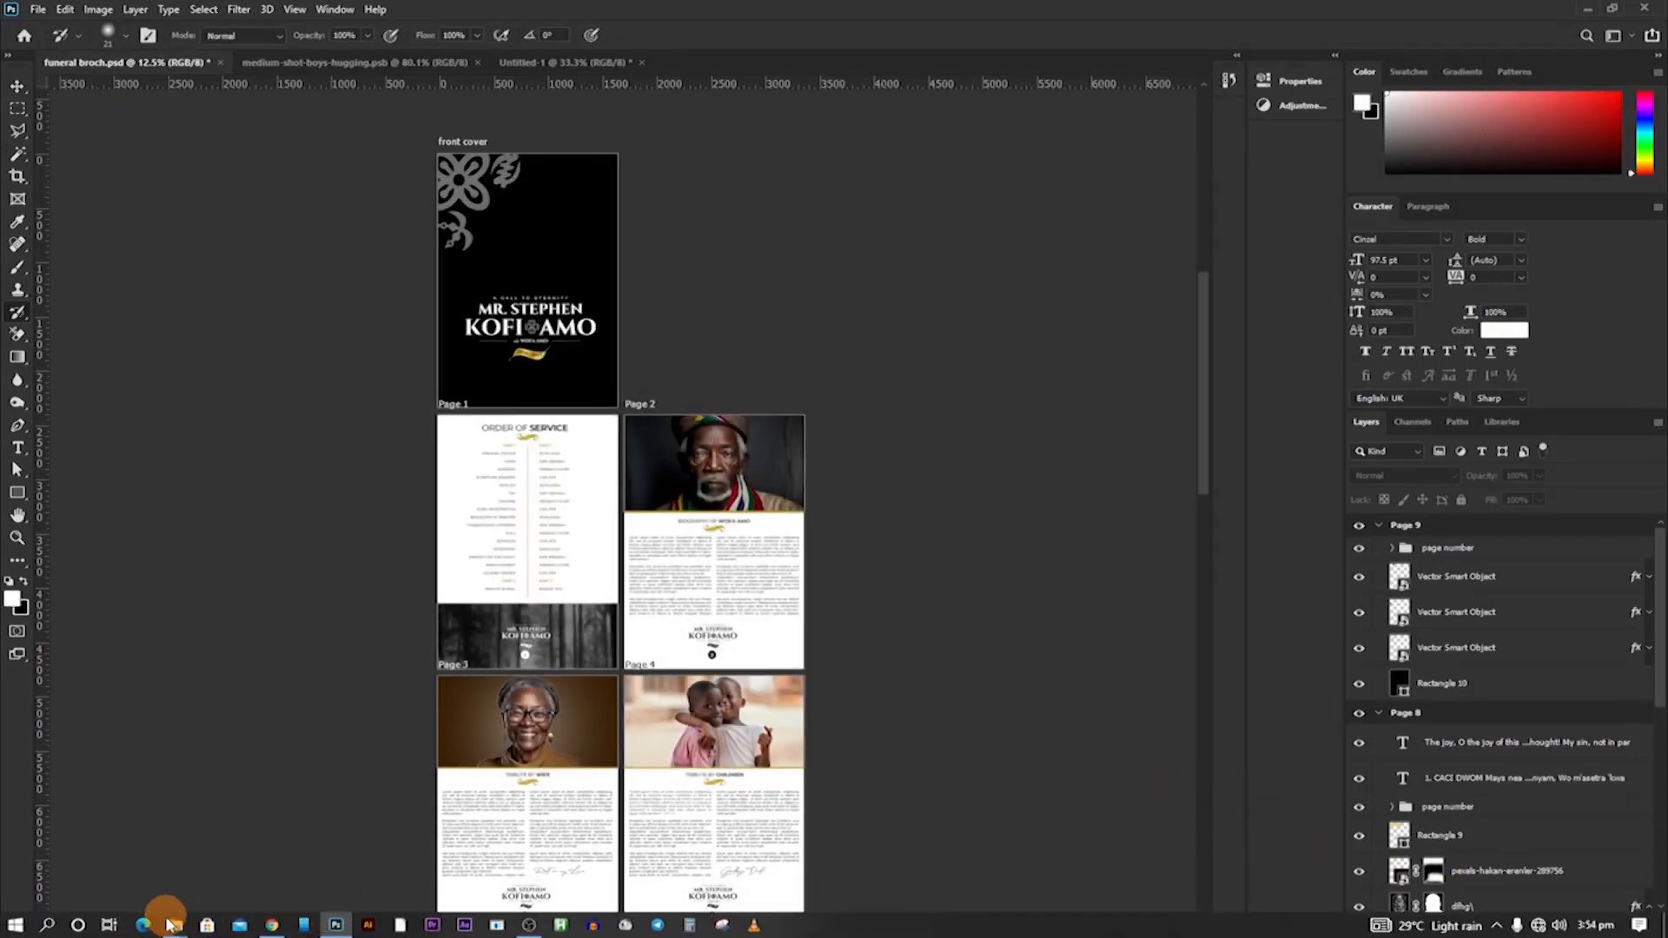
Switch to the fb folder in File Explorer and preview the exported Page 7 image, comparing it with Page 5.
{"action": "mouse_move", "coordinate": [175, 924]}
{"action": "left_click", "coordinate": [420, 878]}
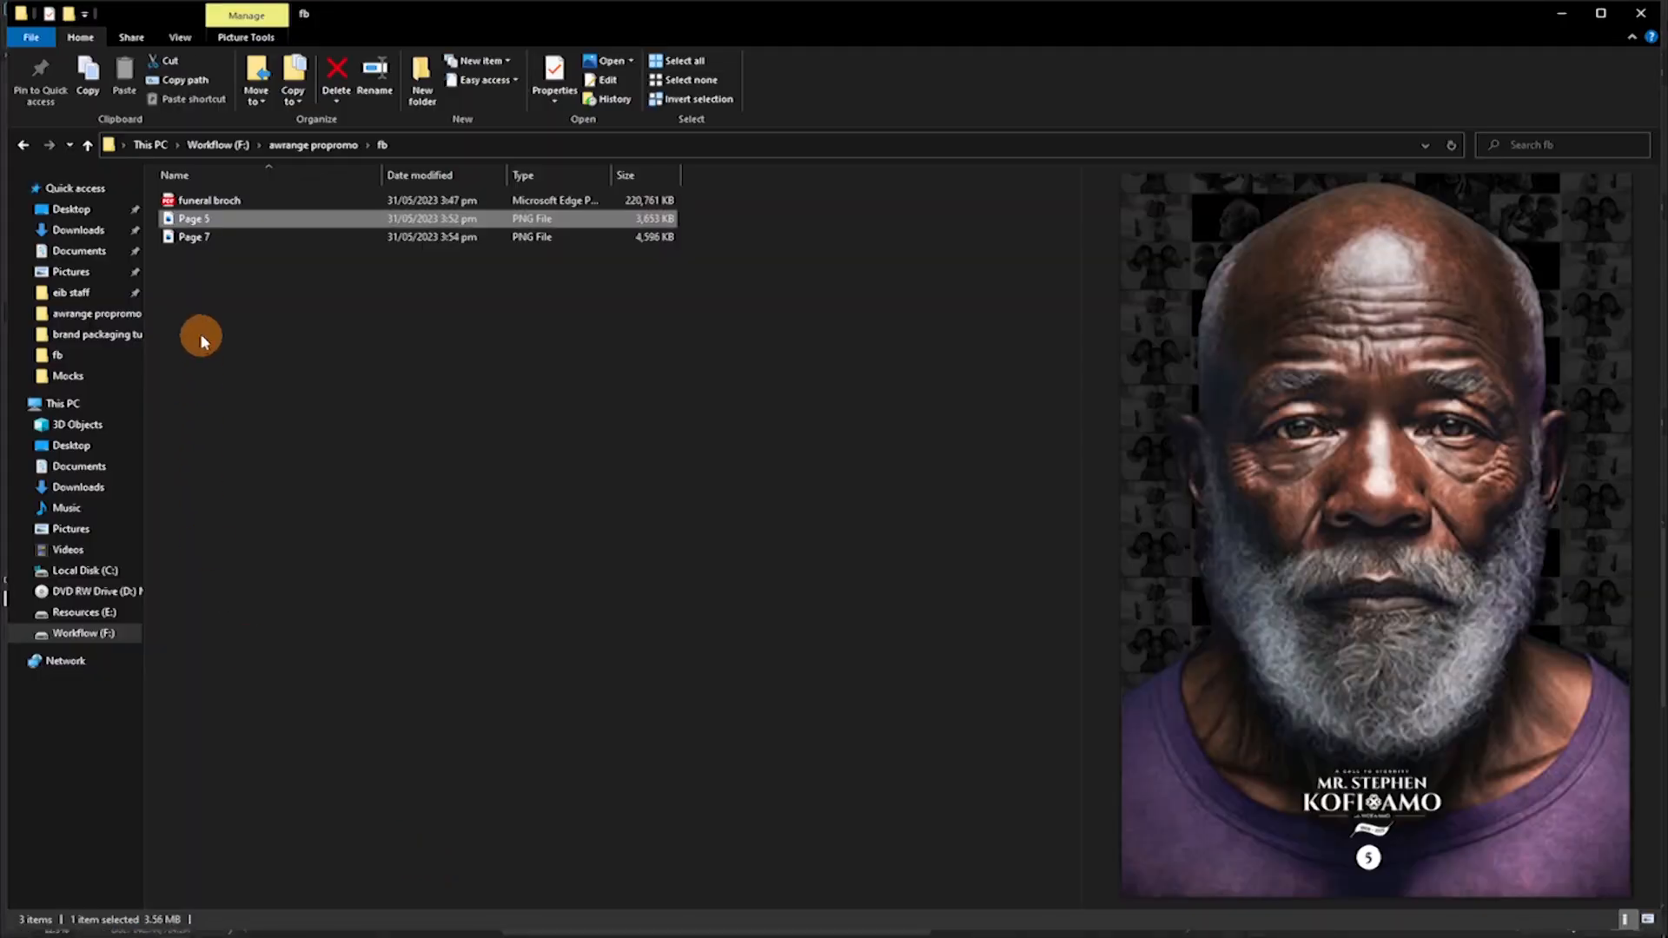
{"action": "left_click", "coordinate": [201, 235]}
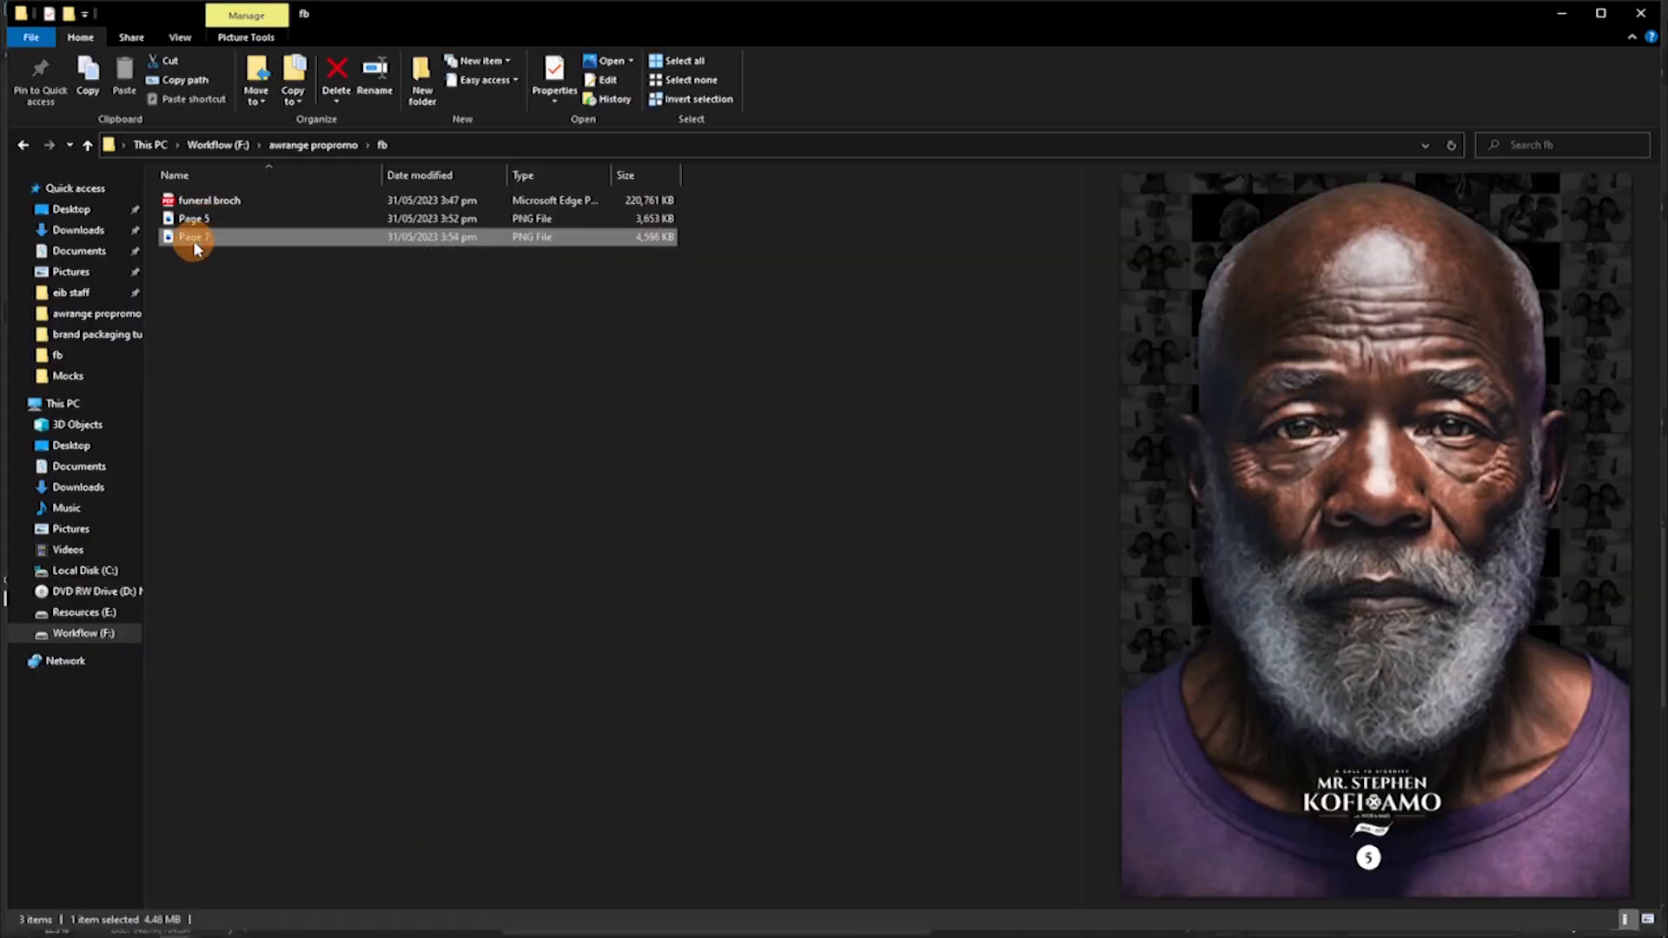
{"action": "left_click", "coordinate": [204, 218]}
{"action": "left_click", "coordinate": [201, 238]}
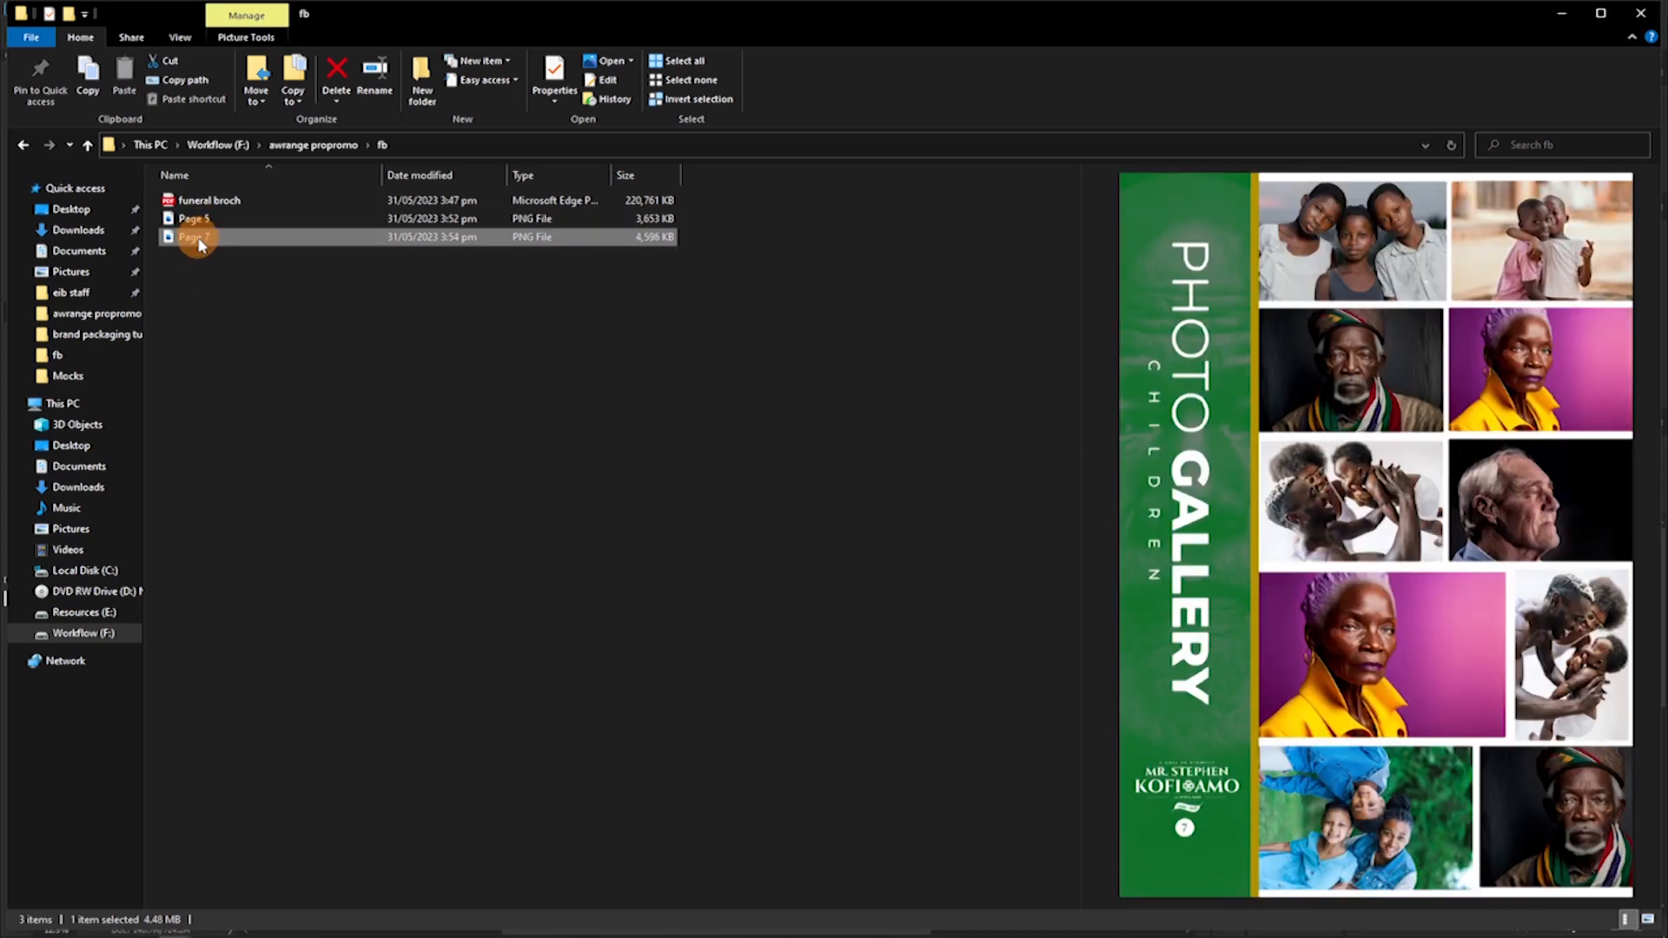
Return to Photoshop and set up a save of funeral broch on the computer as a JPEG in the fb folder.
{"action": "mouse_move", "coordinate": [442, 935]}
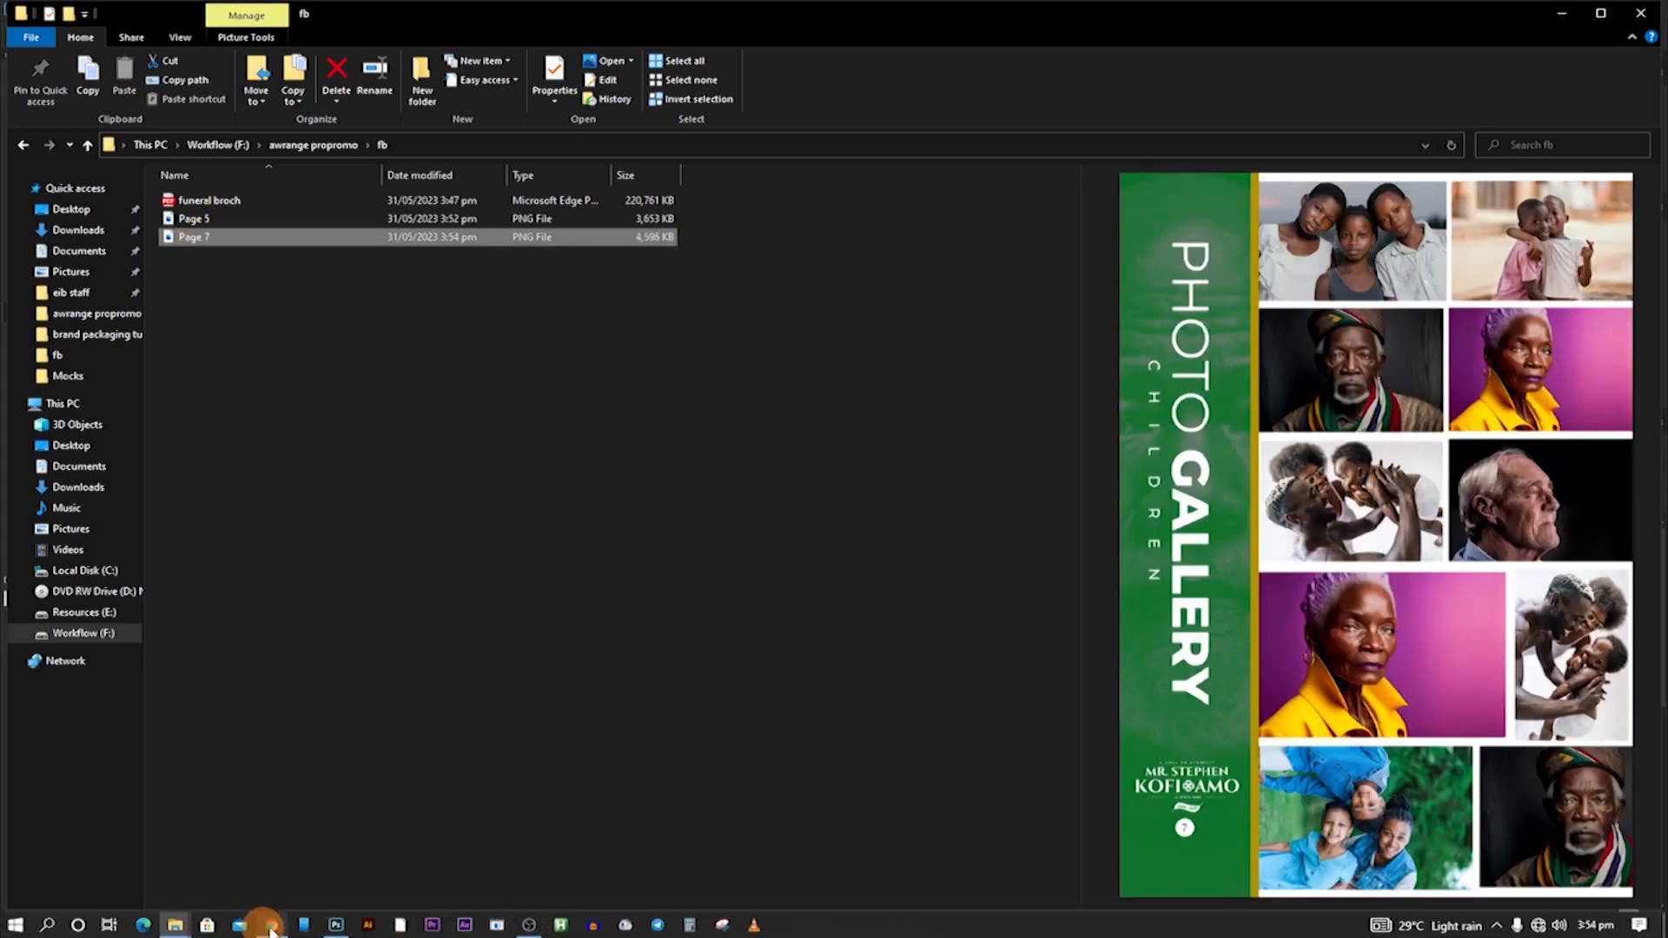
{"action": "left_click", "coordinate": [336, 926]}
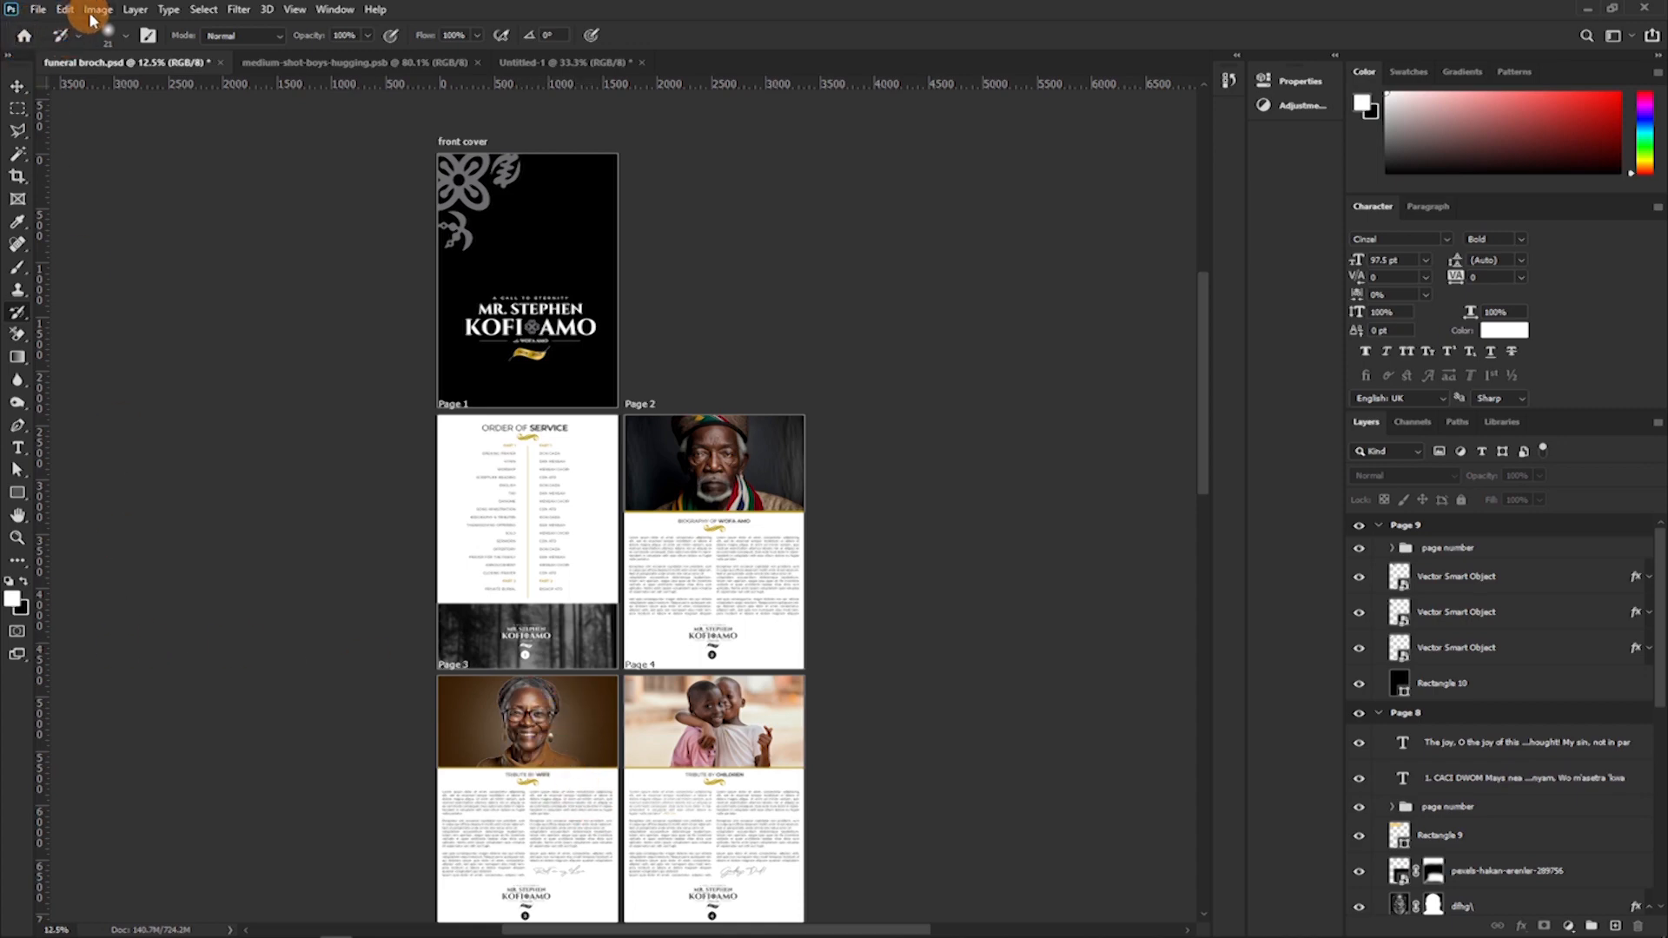
{"action": "left_click", "coordinate": [36, 11]}
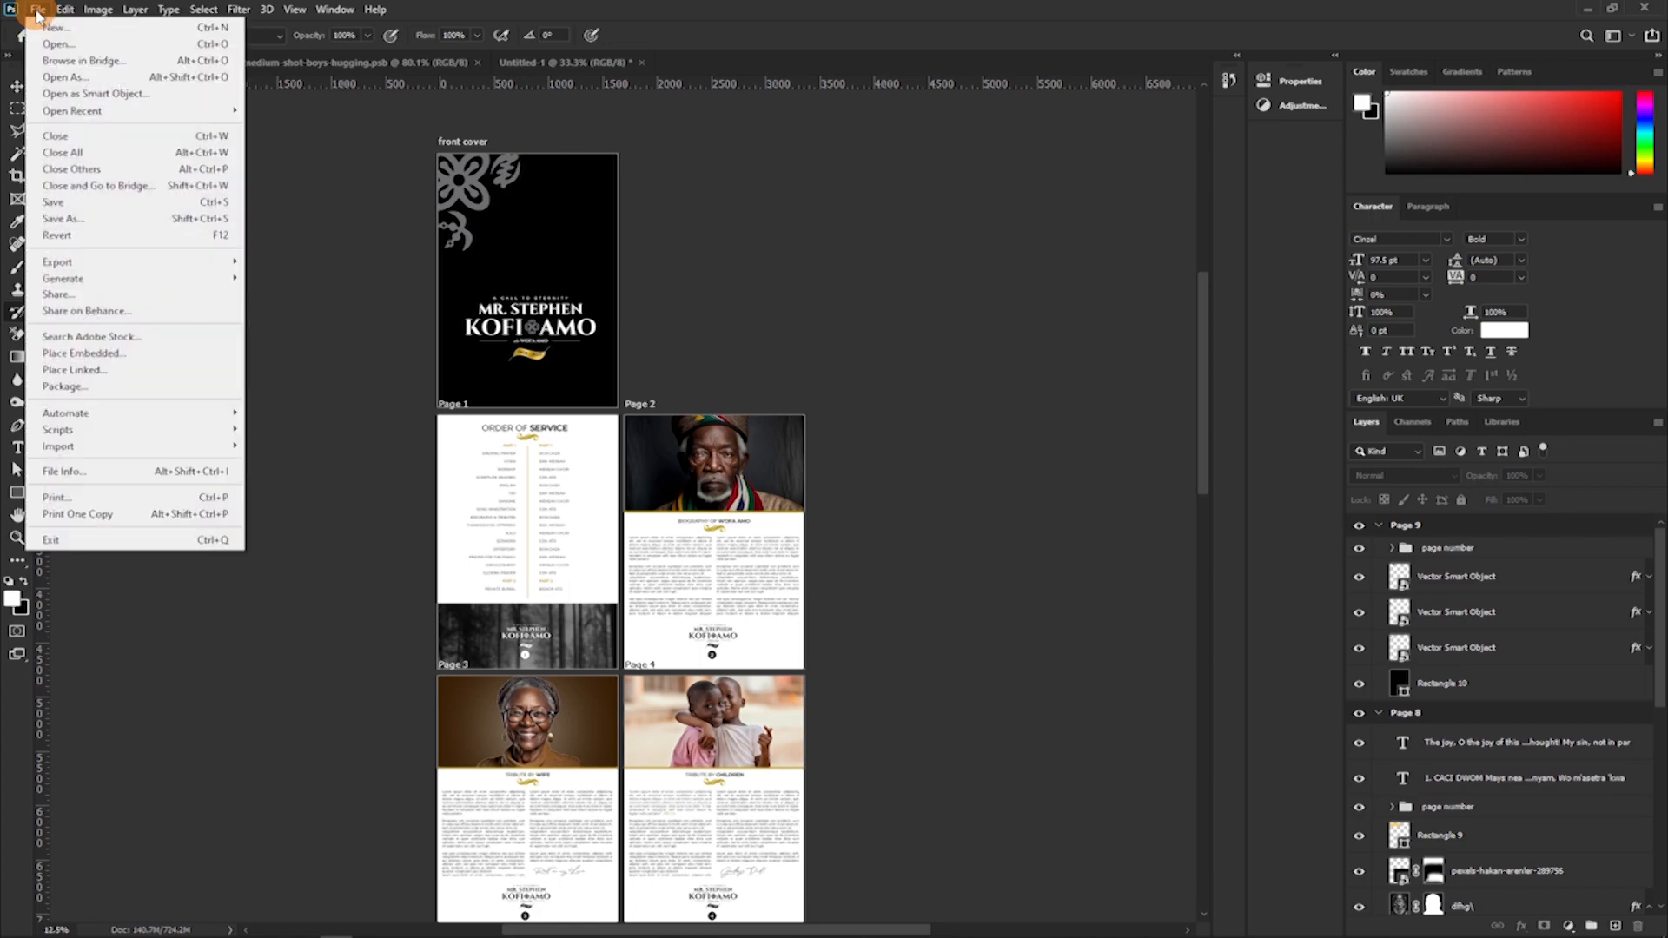
{"action": "left_click", "coordinate": [60, 218]}
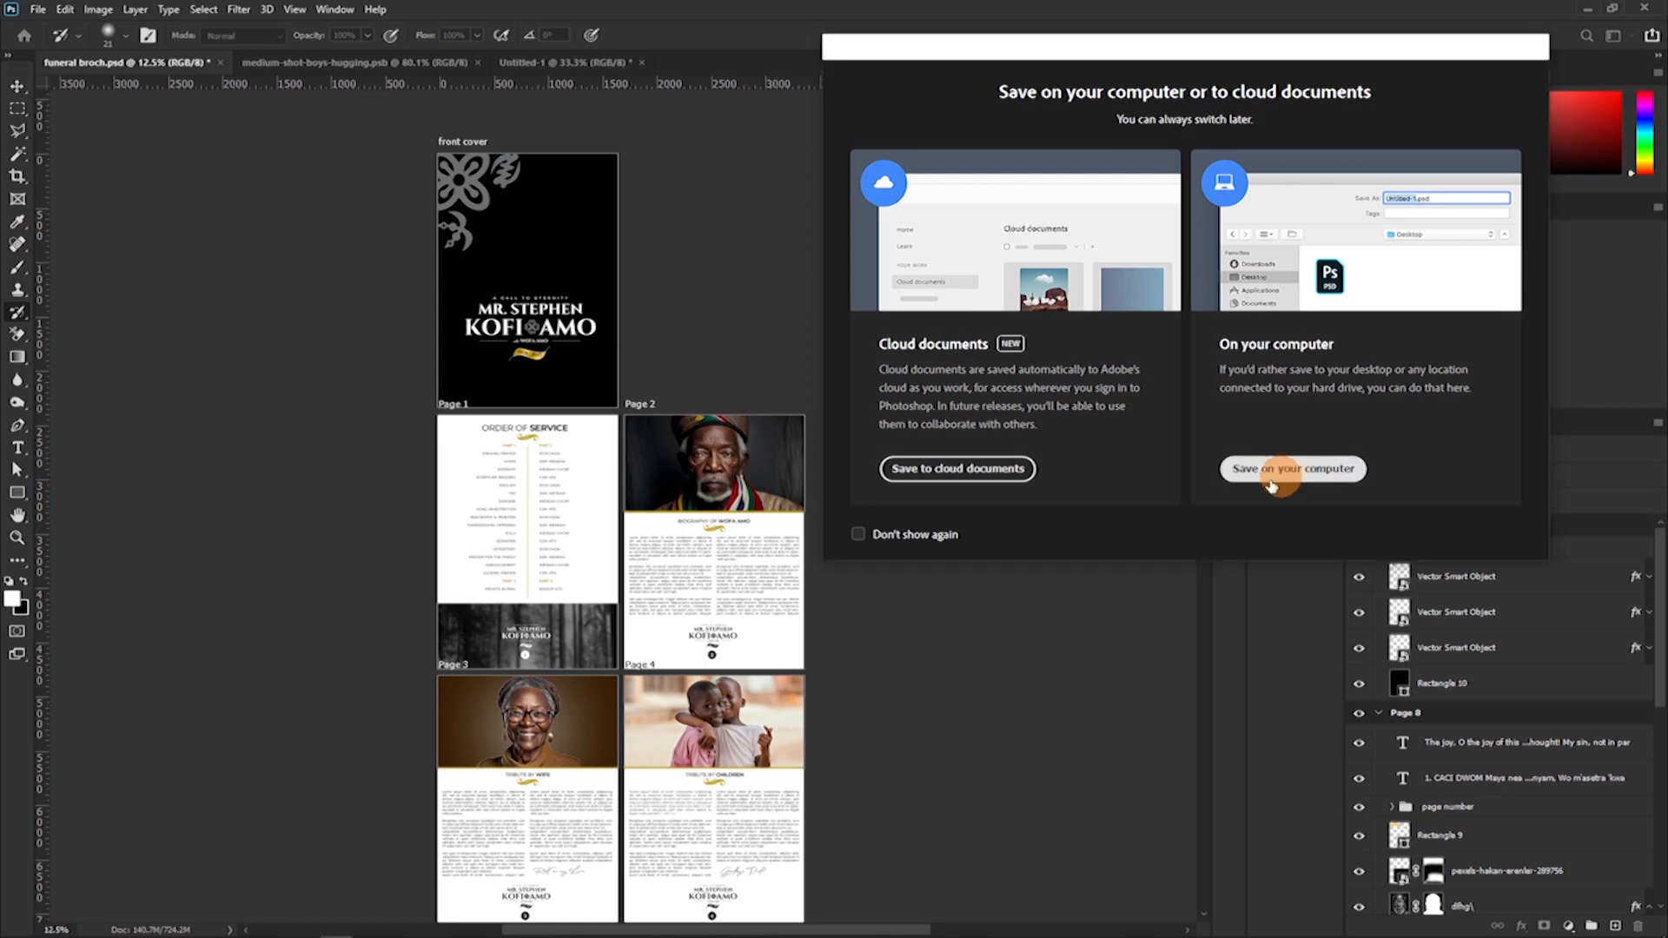
{"action": "left_click", "coordinate": [1290, 472]}
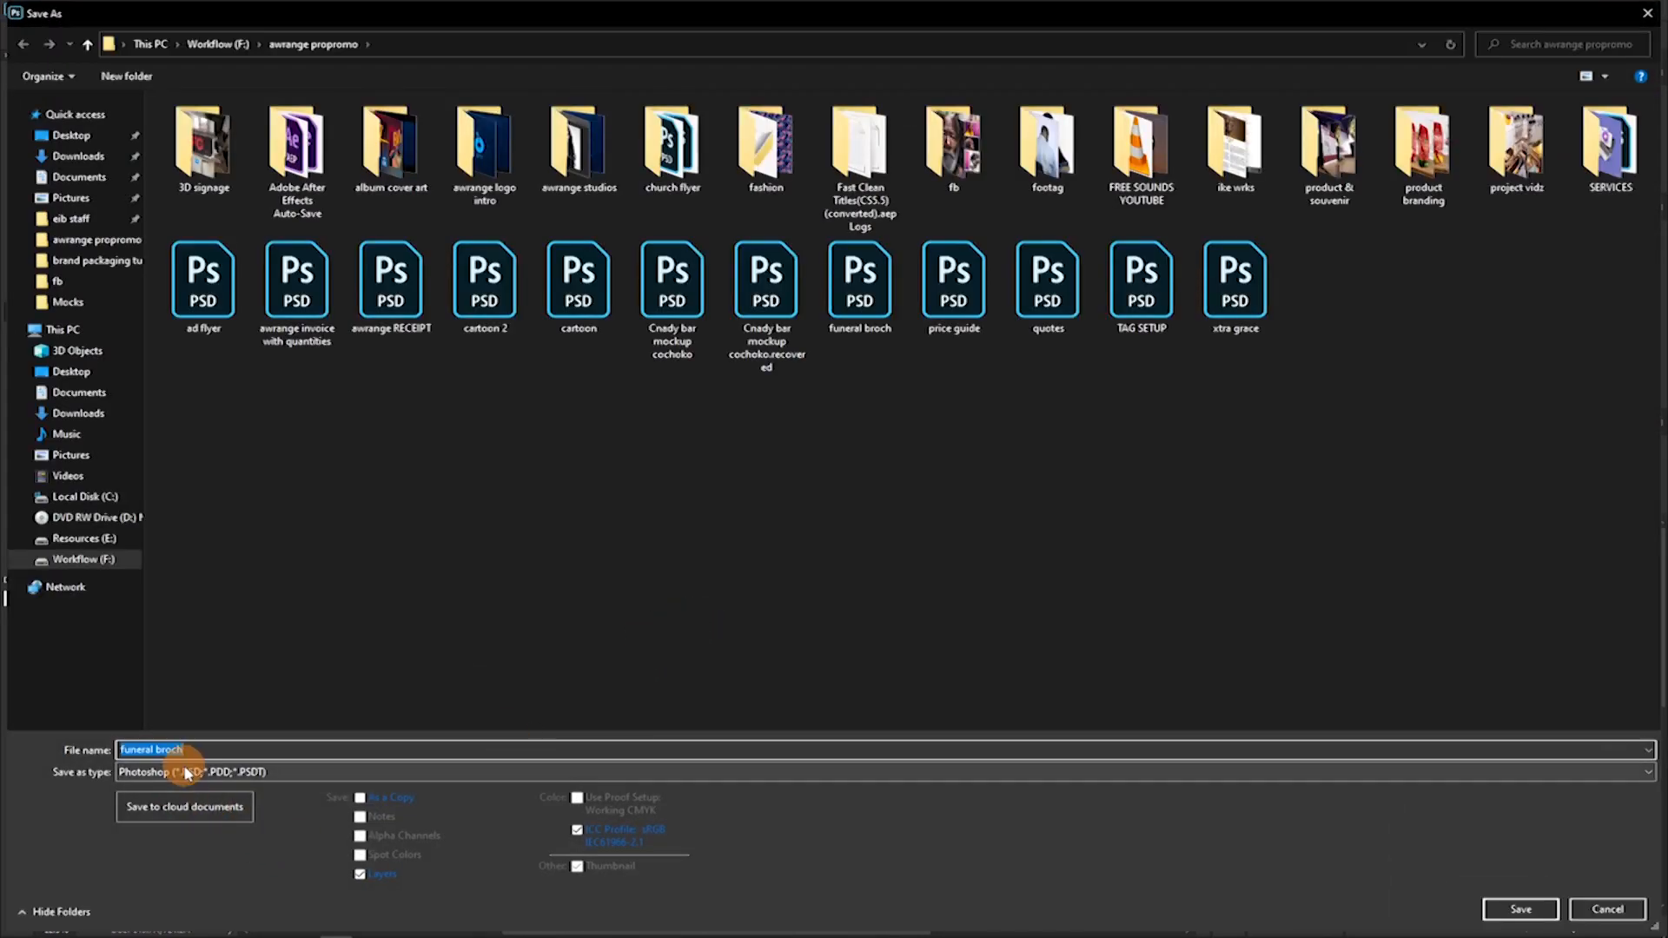
{"action": "left_click", "coordinate": [187, 771]}
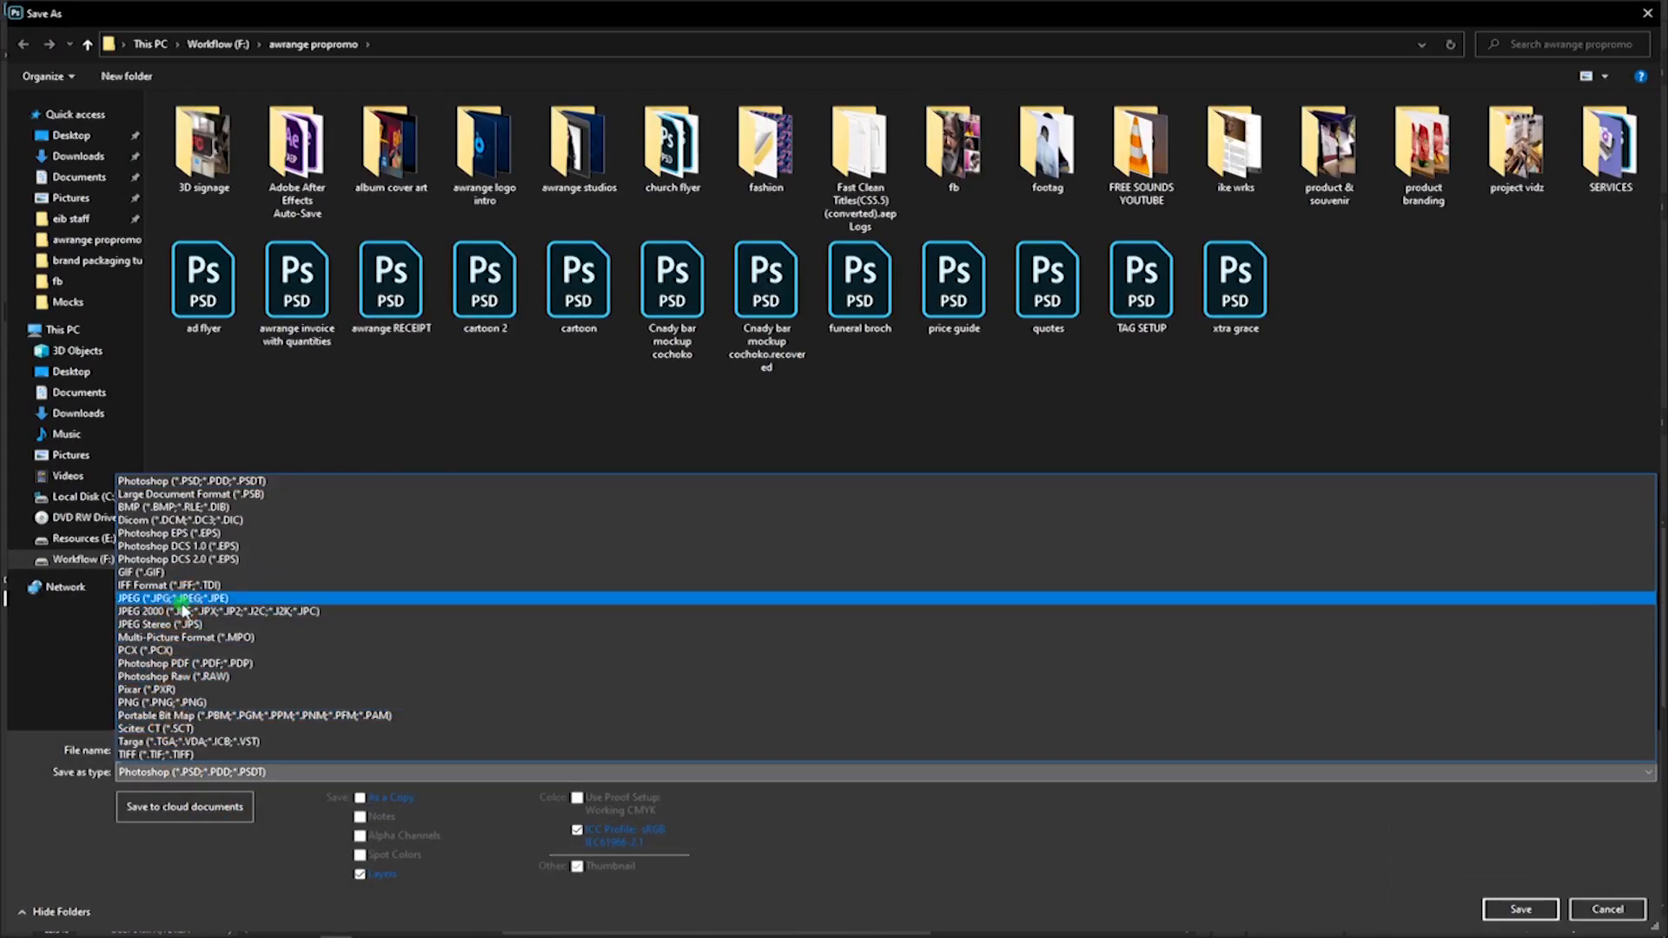
{"action": "left_click", "coordinate": [182, 602]}
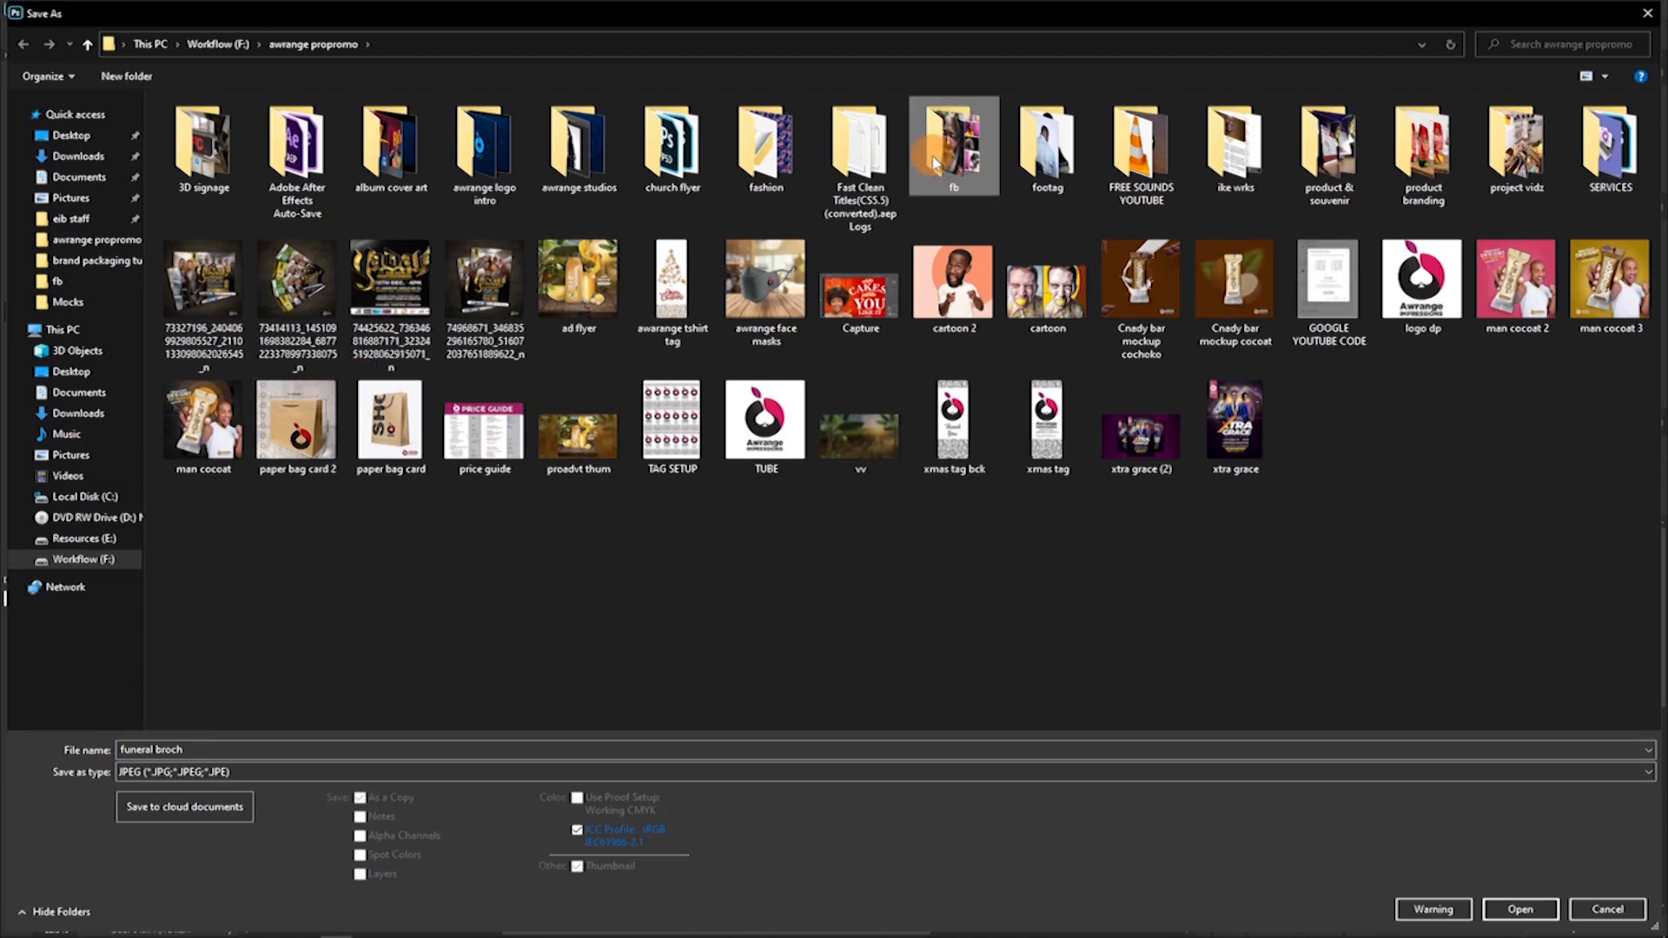
{"action": "double_click", "coordinate": [934, 162]}
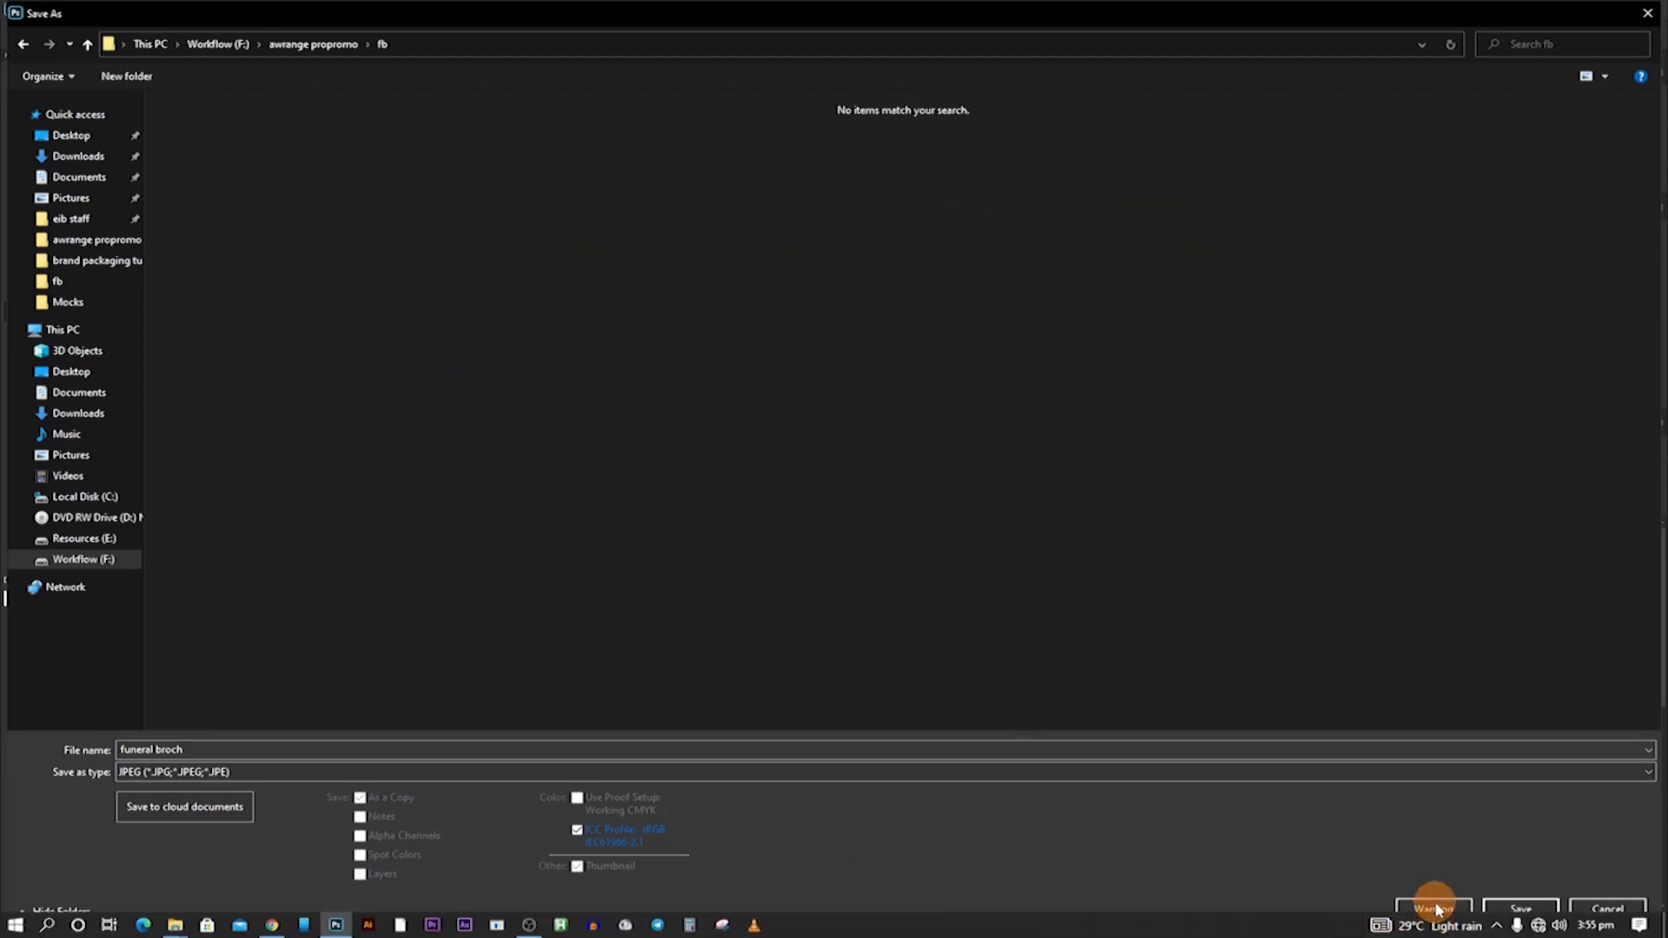
Save the JPEG of the whole brochure with its image quality set to 7.
{"action": "left_click", "coordinate": [1513, 907]}
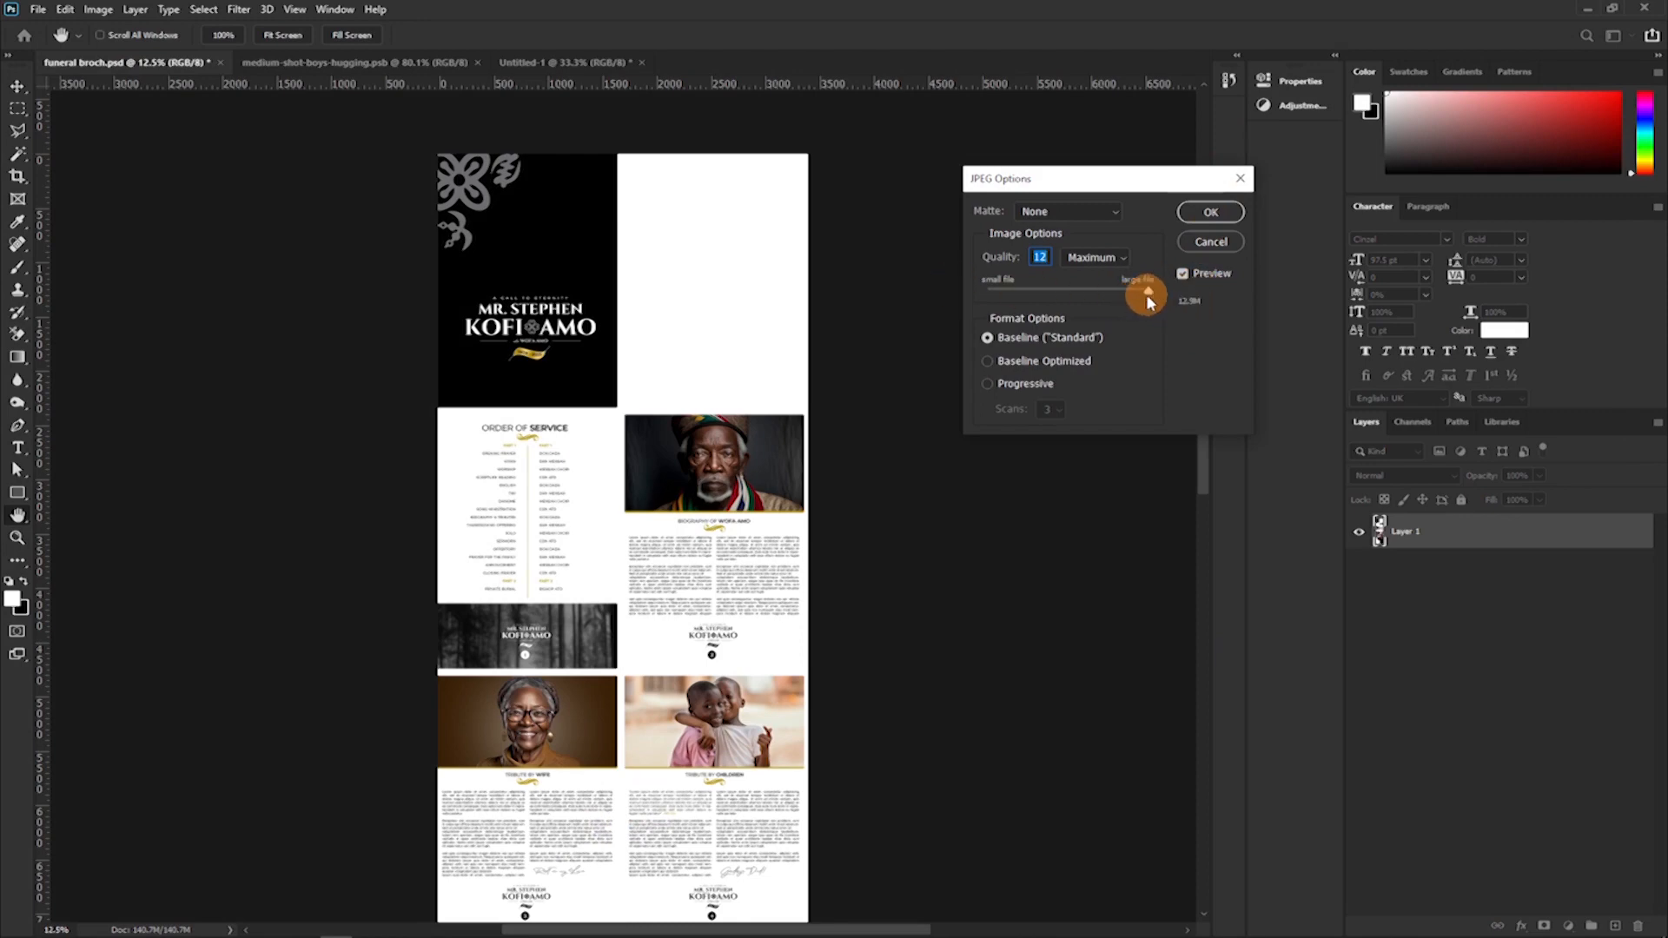
{"action": "left_click_drag", "start_coordinate": [1068, 298], "coordinate": [1077, 295]}
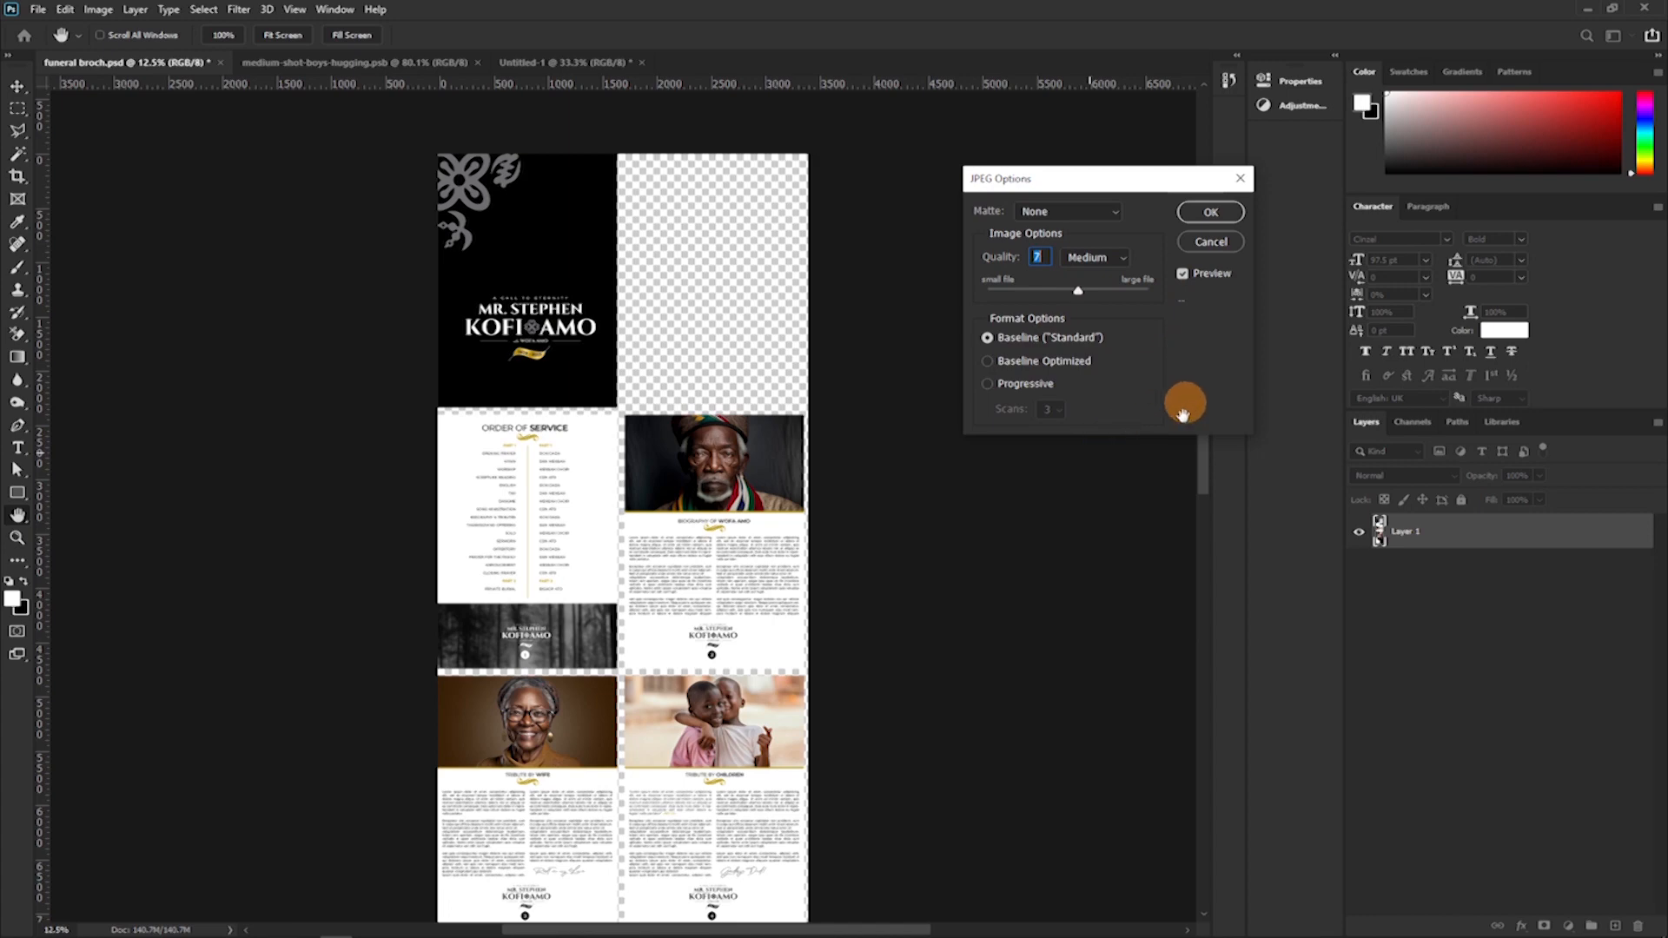
{"action": "left_click", "coordinate": [1210, 212]}
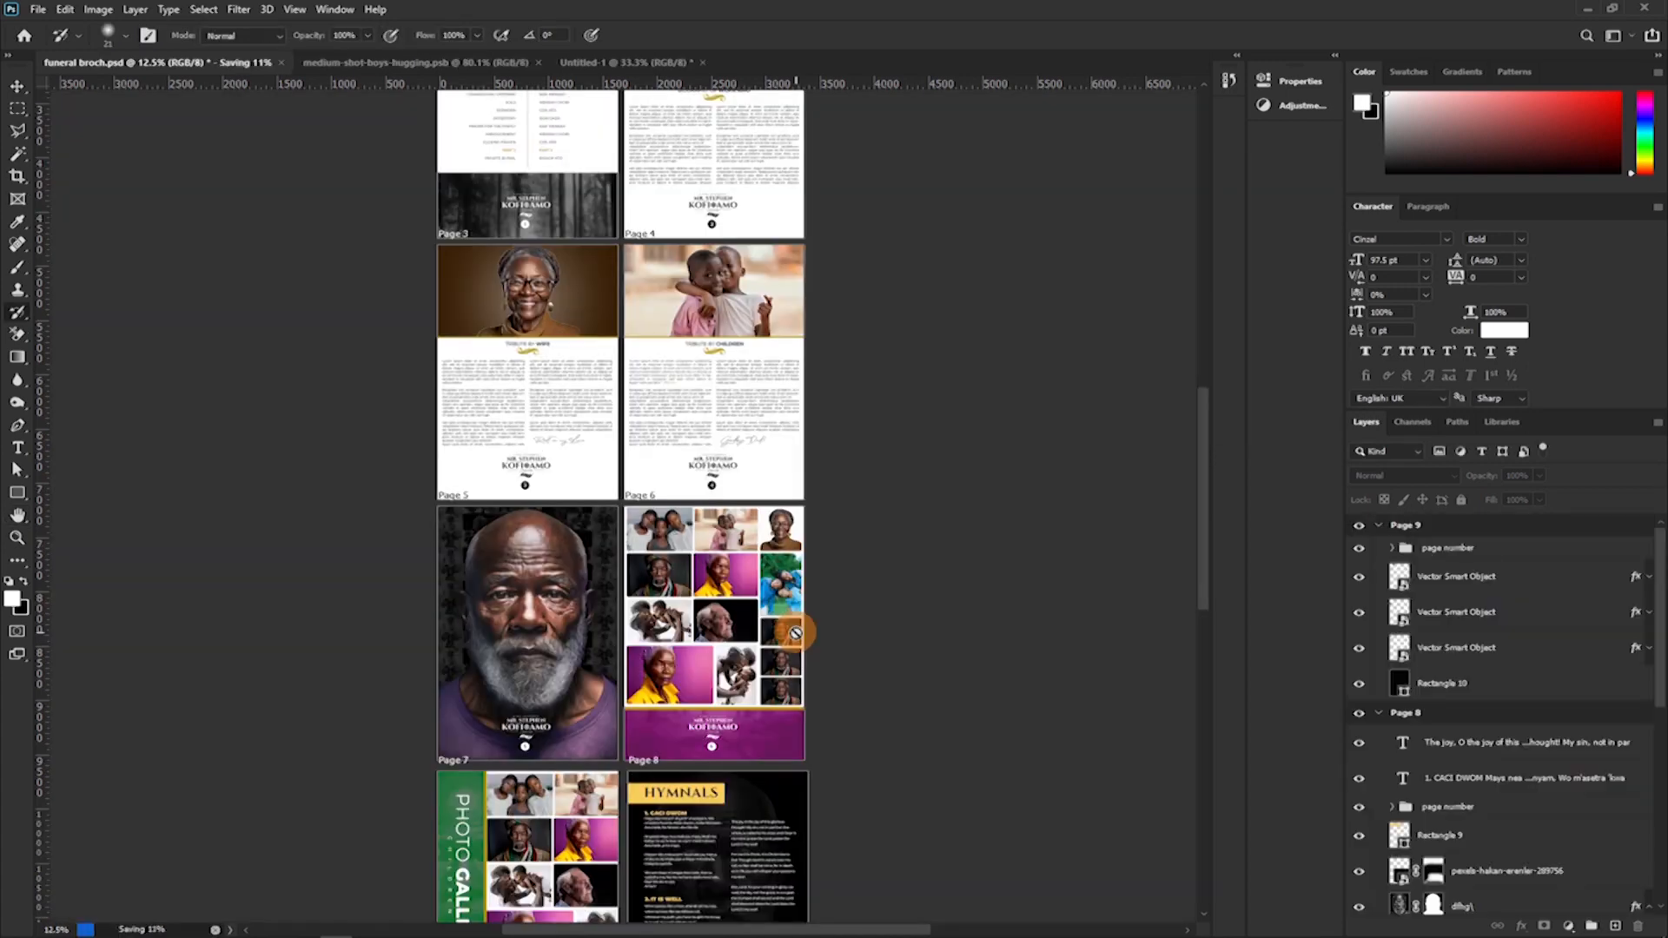
Switch to the fb folder in File Explorer, preview the saved funeral broch JPG and open it in Chrome.
{"action": "mouse_move", "coordinate": [211, 928]}
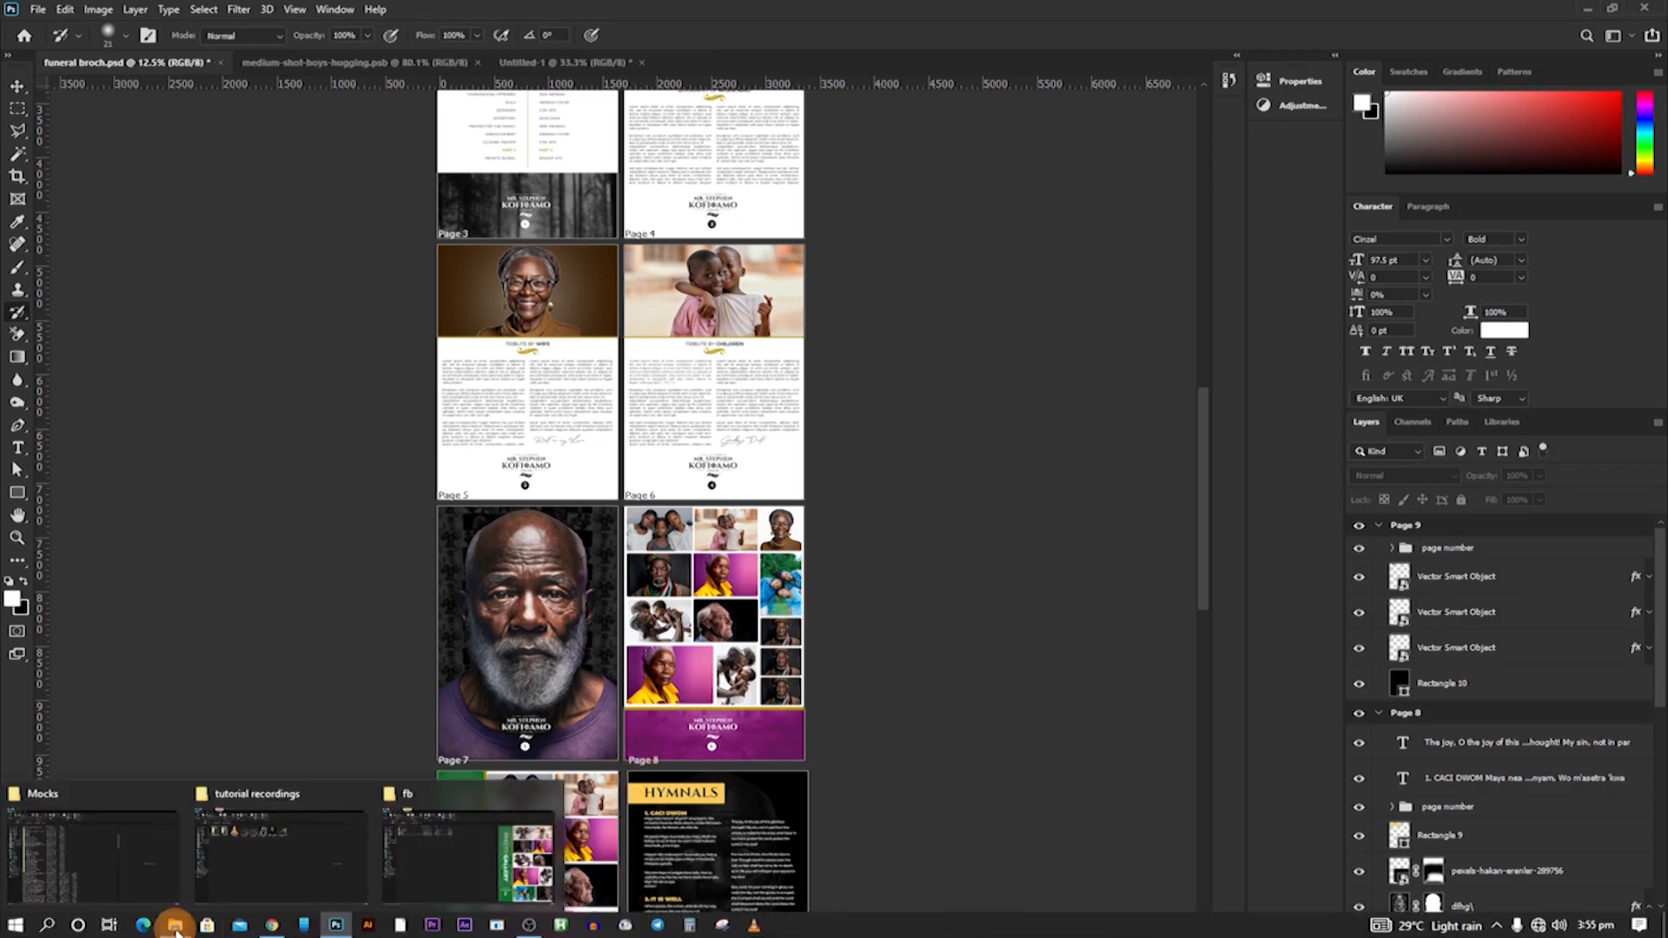
{"action": "left_click", "coordinate": [253, 878]}
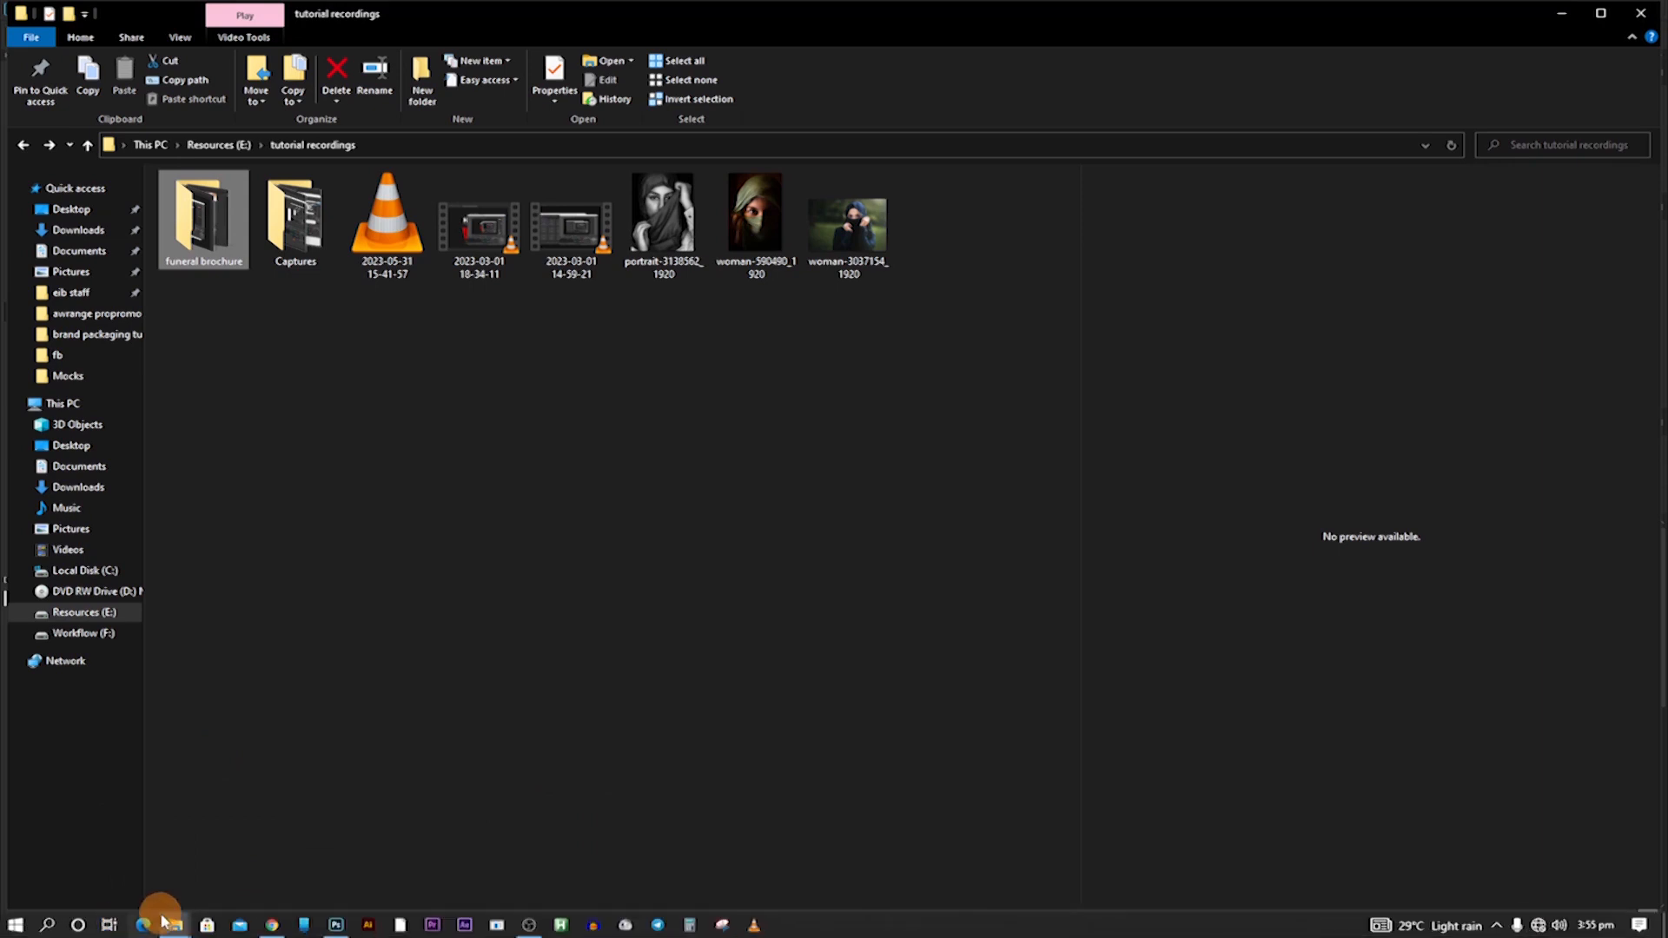
{"action": "mouse_move", "coordinate": [180, 927]}
{"action": "left_click", "coordinate": [437, 873]}
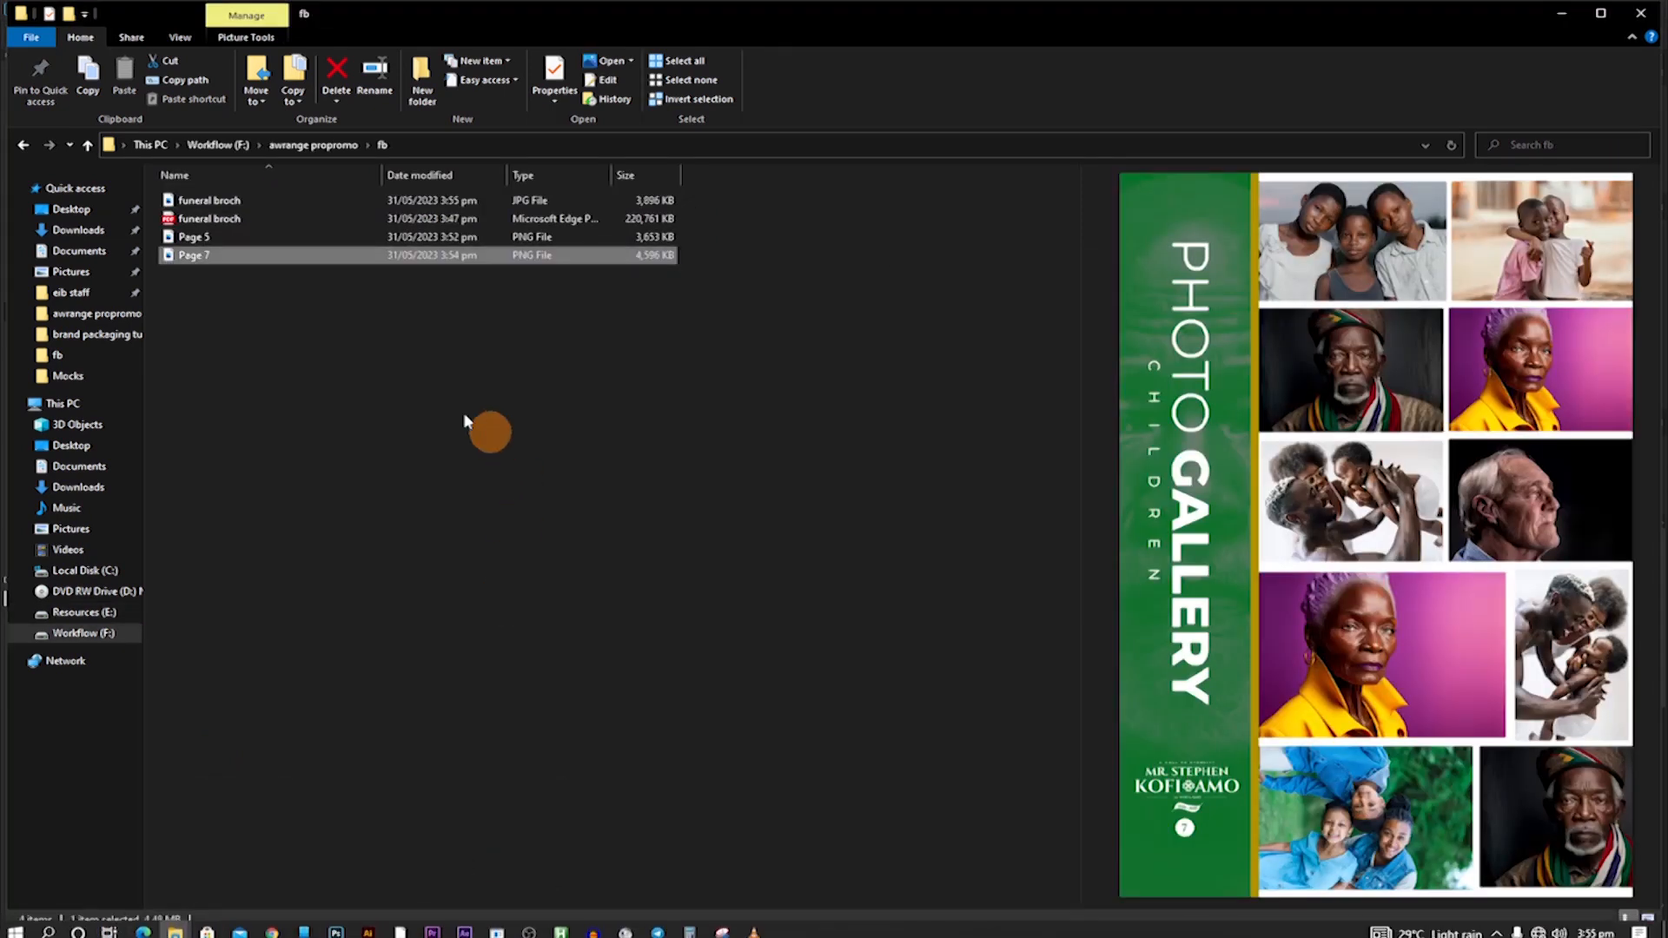
{"action": "left_click", "coordinate": [207, 200]}
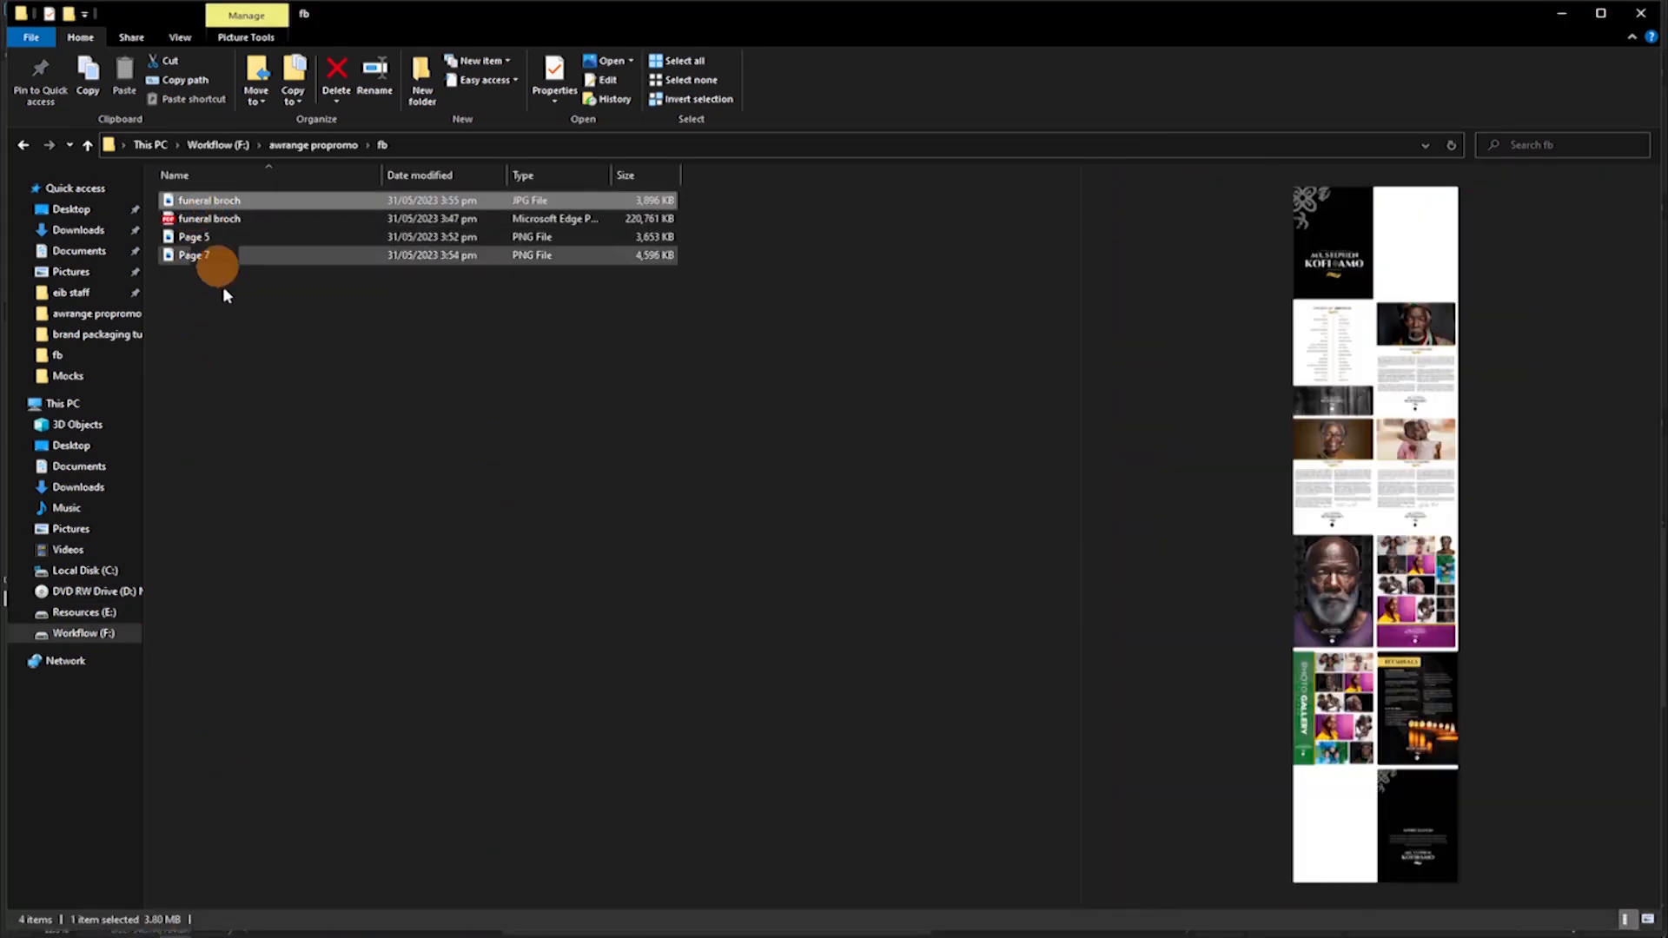
{"action": "left_click_drag", "start_coordinate": [203, 198], "coordinate": [682, 18]}
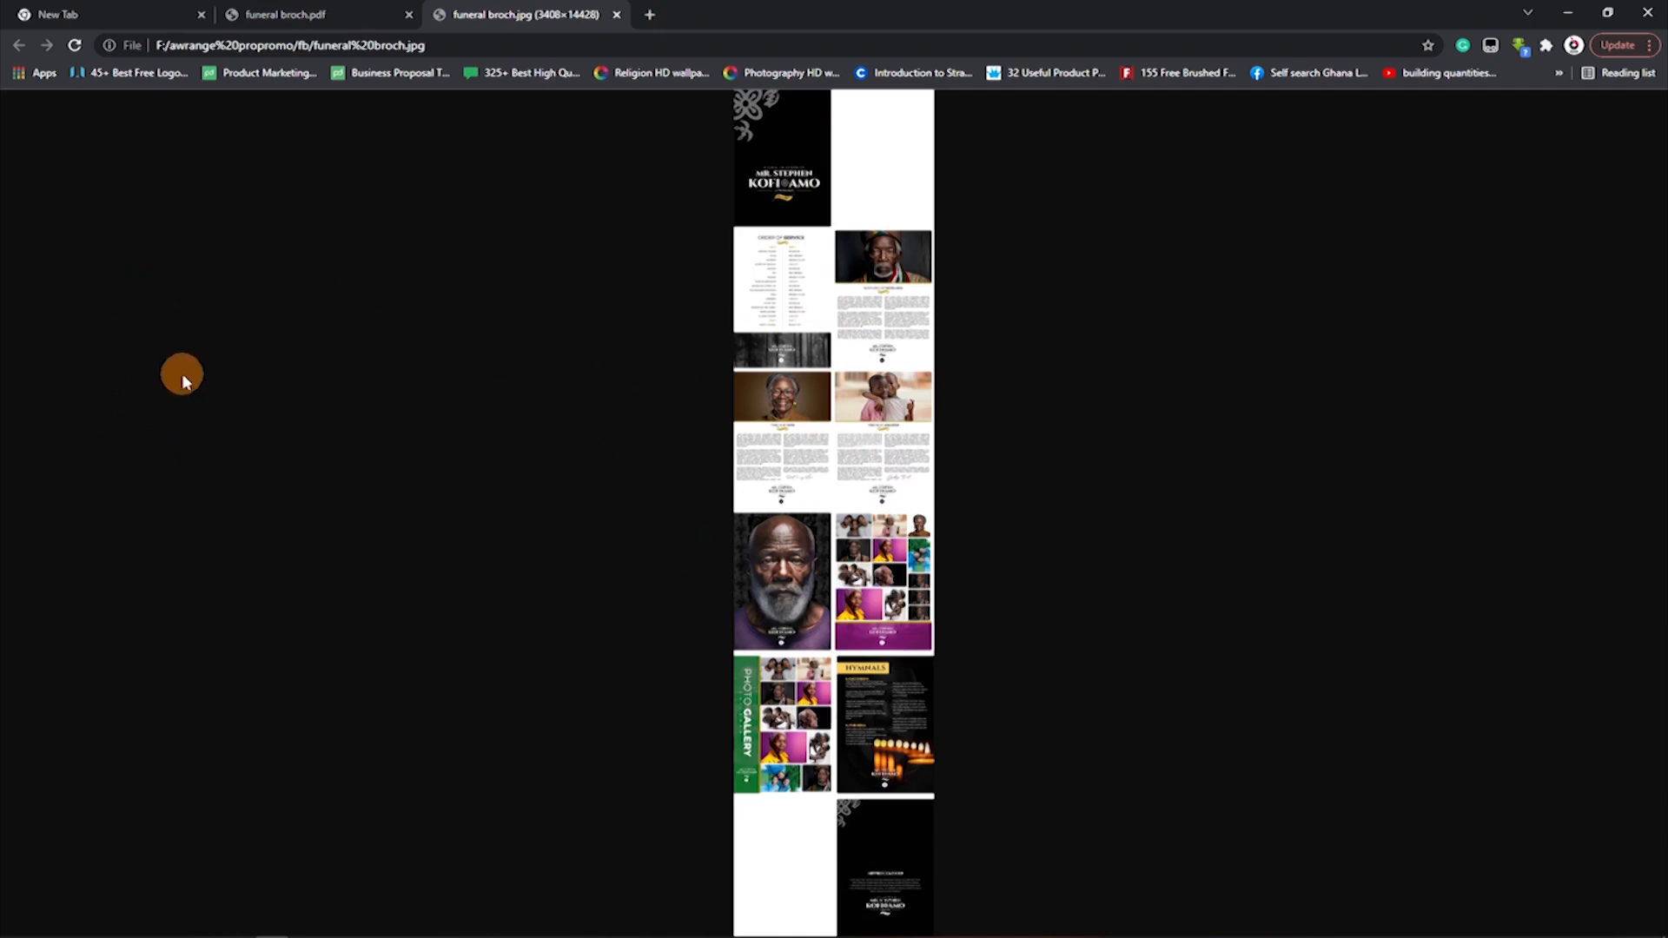
{"action": "mouse_move", "coordinate": [330, 924]}
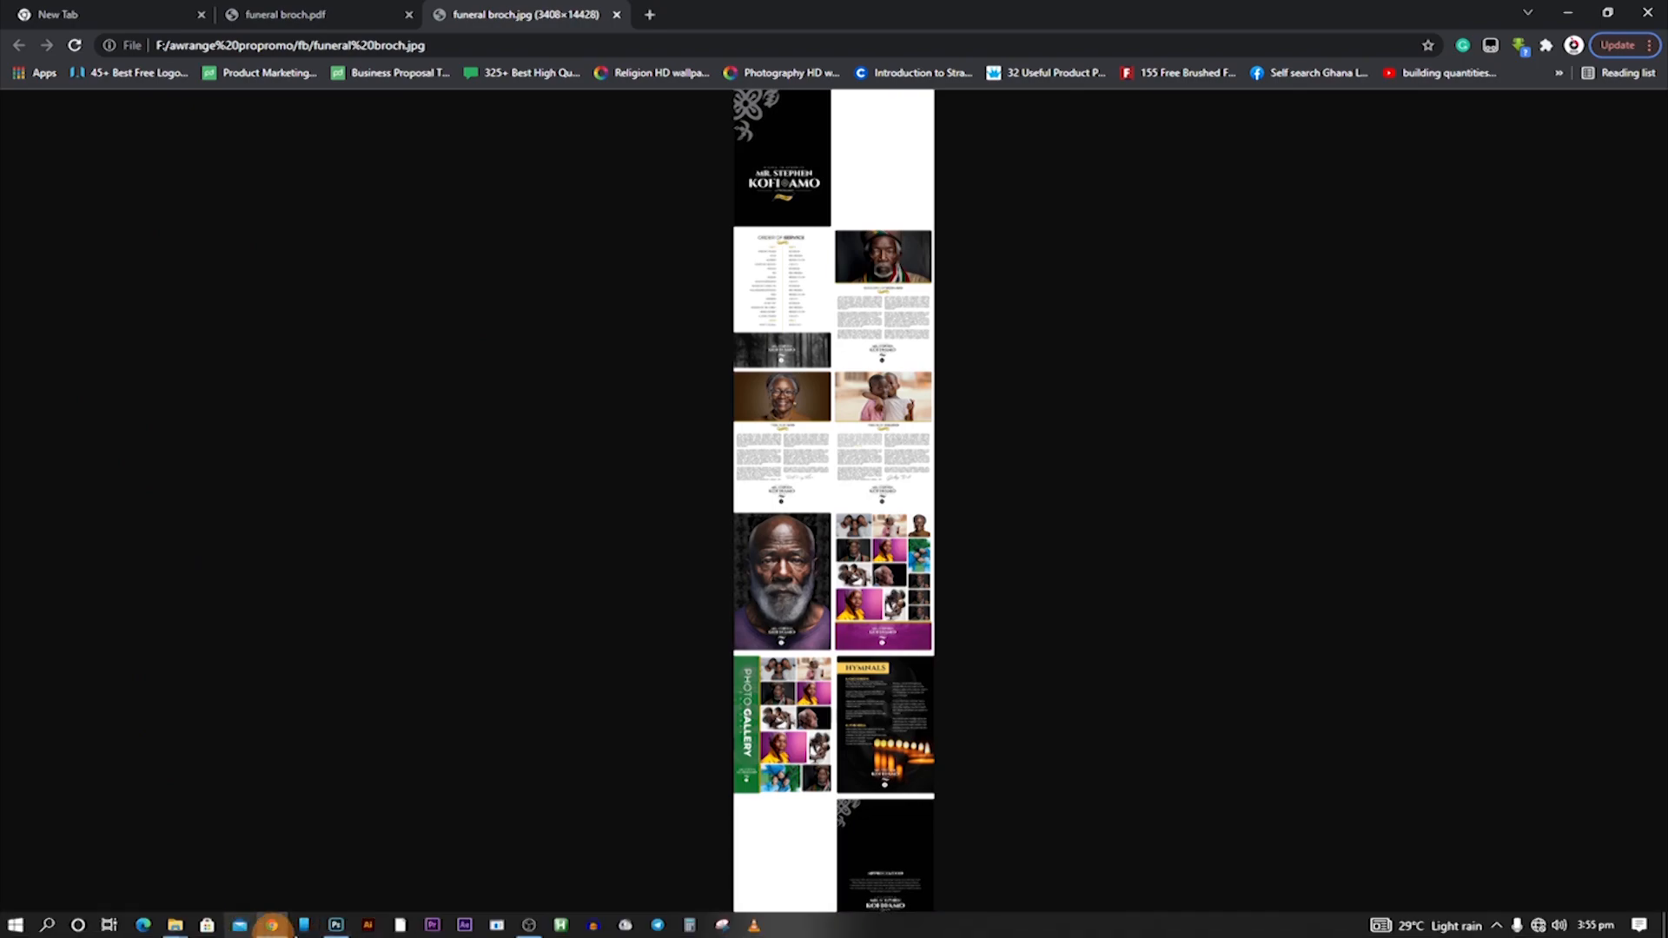
Return to Photoshop and open the Artboards to PDF export for the funeral brochure.
{"action": "left_click", "coordinate": [335, 923]}
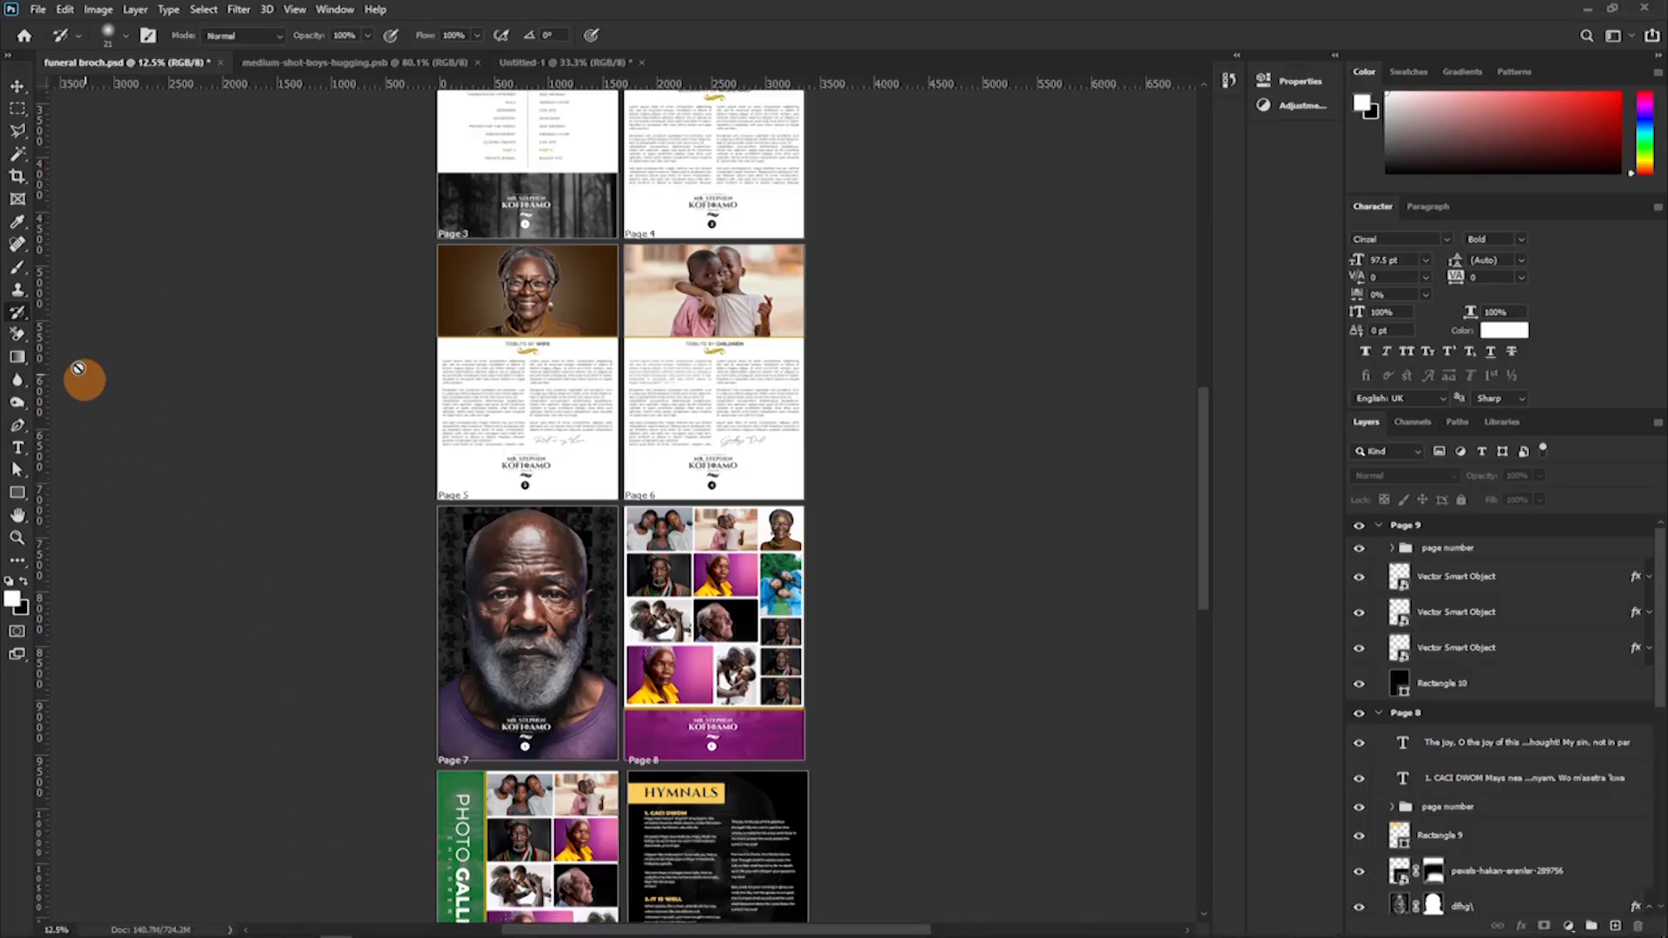
{"action": "scroll", "coordinate": [141, 156], "scroll_direction": "up", "scroll_amount": 5}
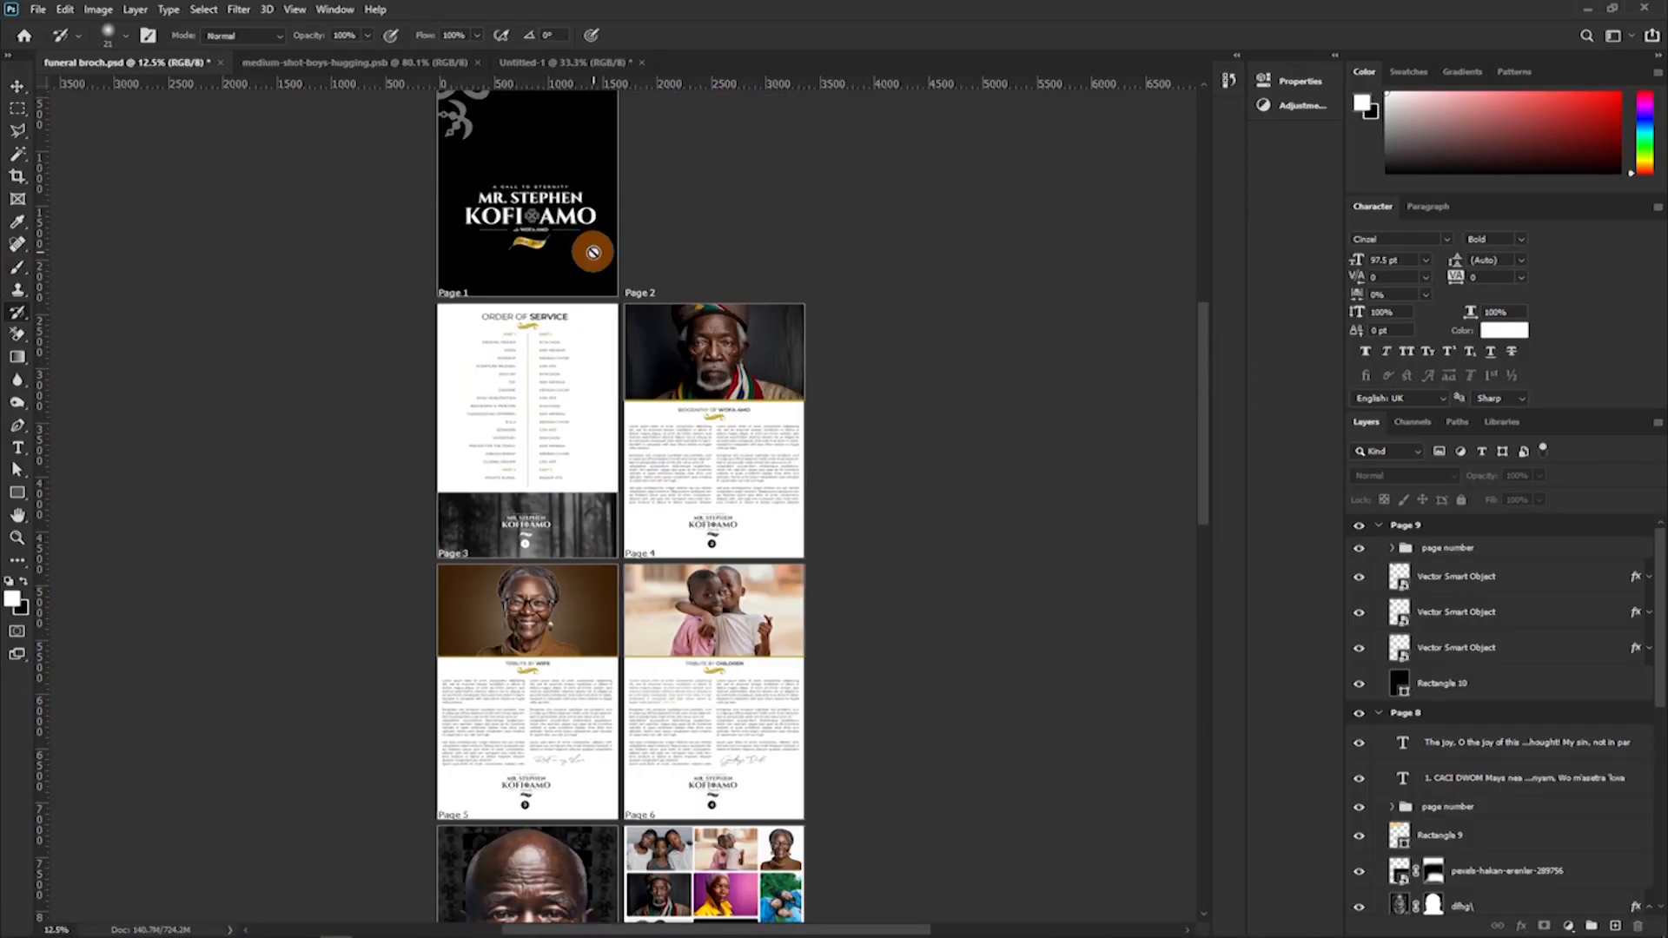
{"action": "scroll", "coordinate": [593, 252], "scroll_direction": "up", "scroll_amount": 2}
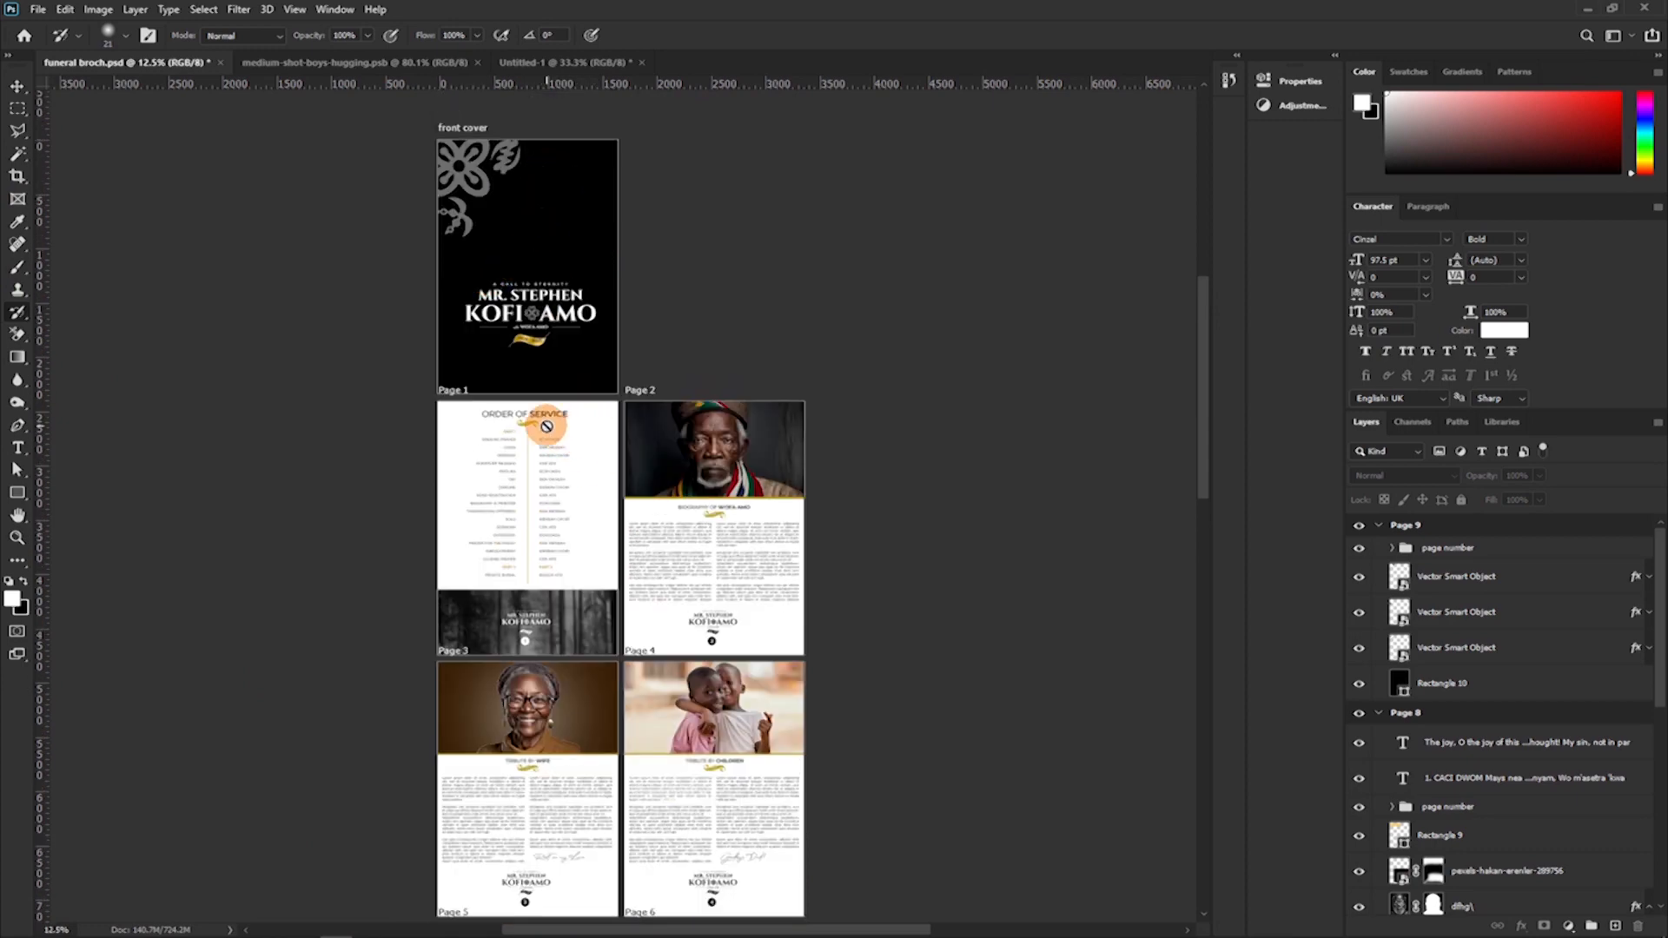
{"action": "left_click", "coordinate": [38, 14]}
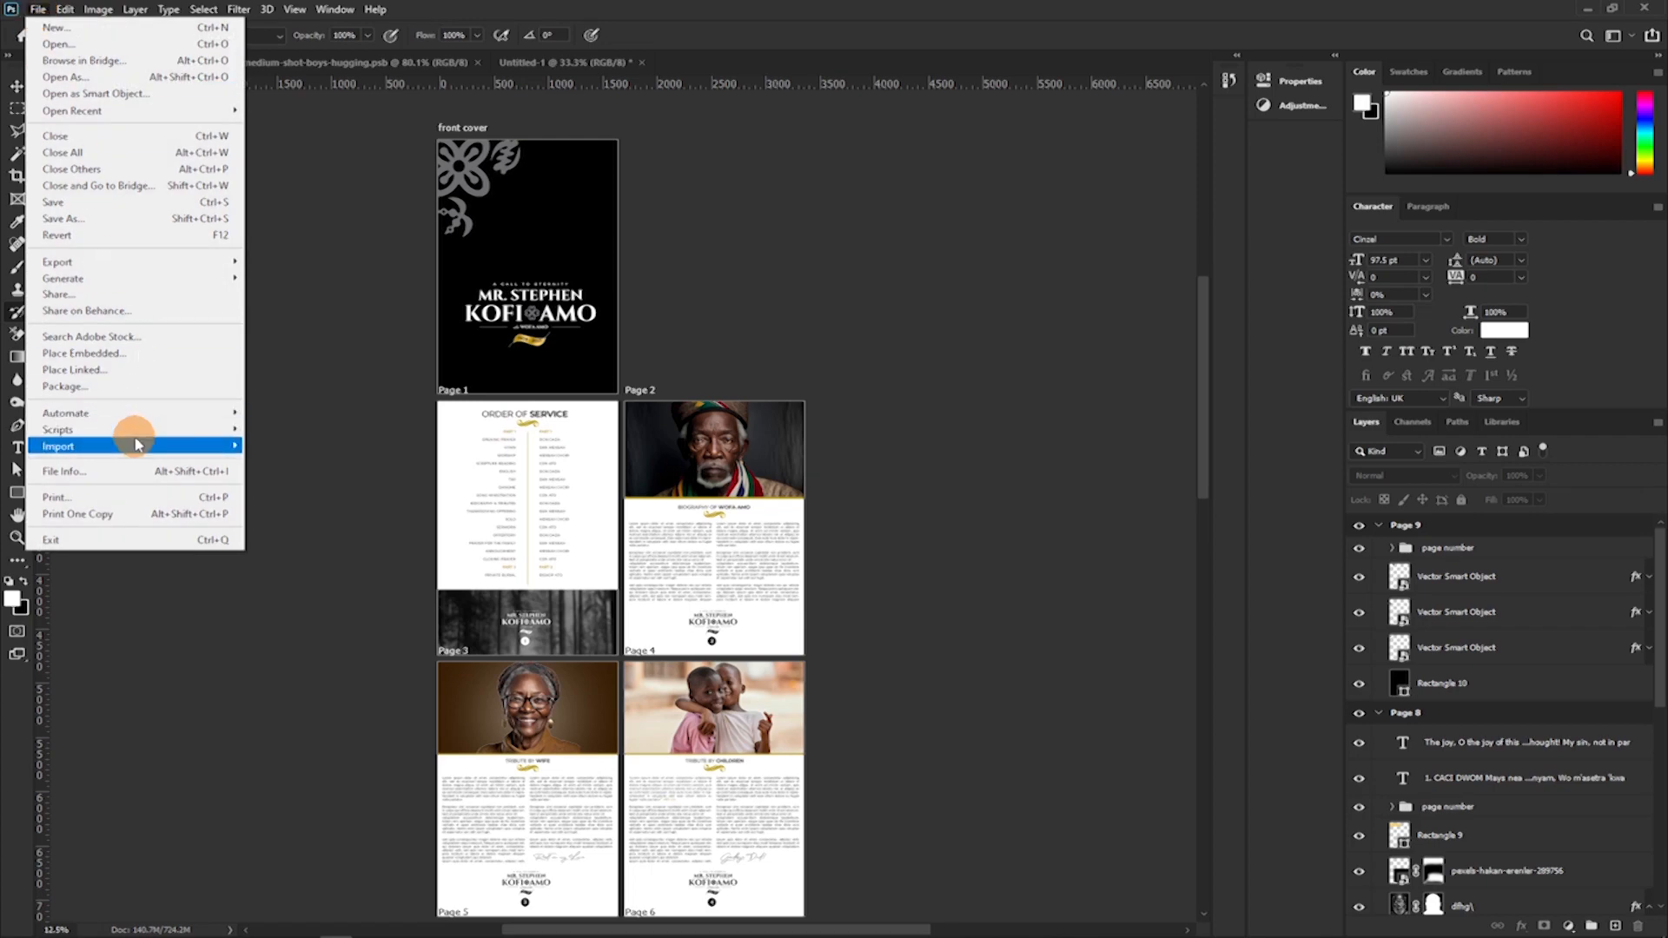
{"action": "mouse_move", "coordinate": [135, 444]}
{"action": "mouse_move", "coordinate": [128, 270]}
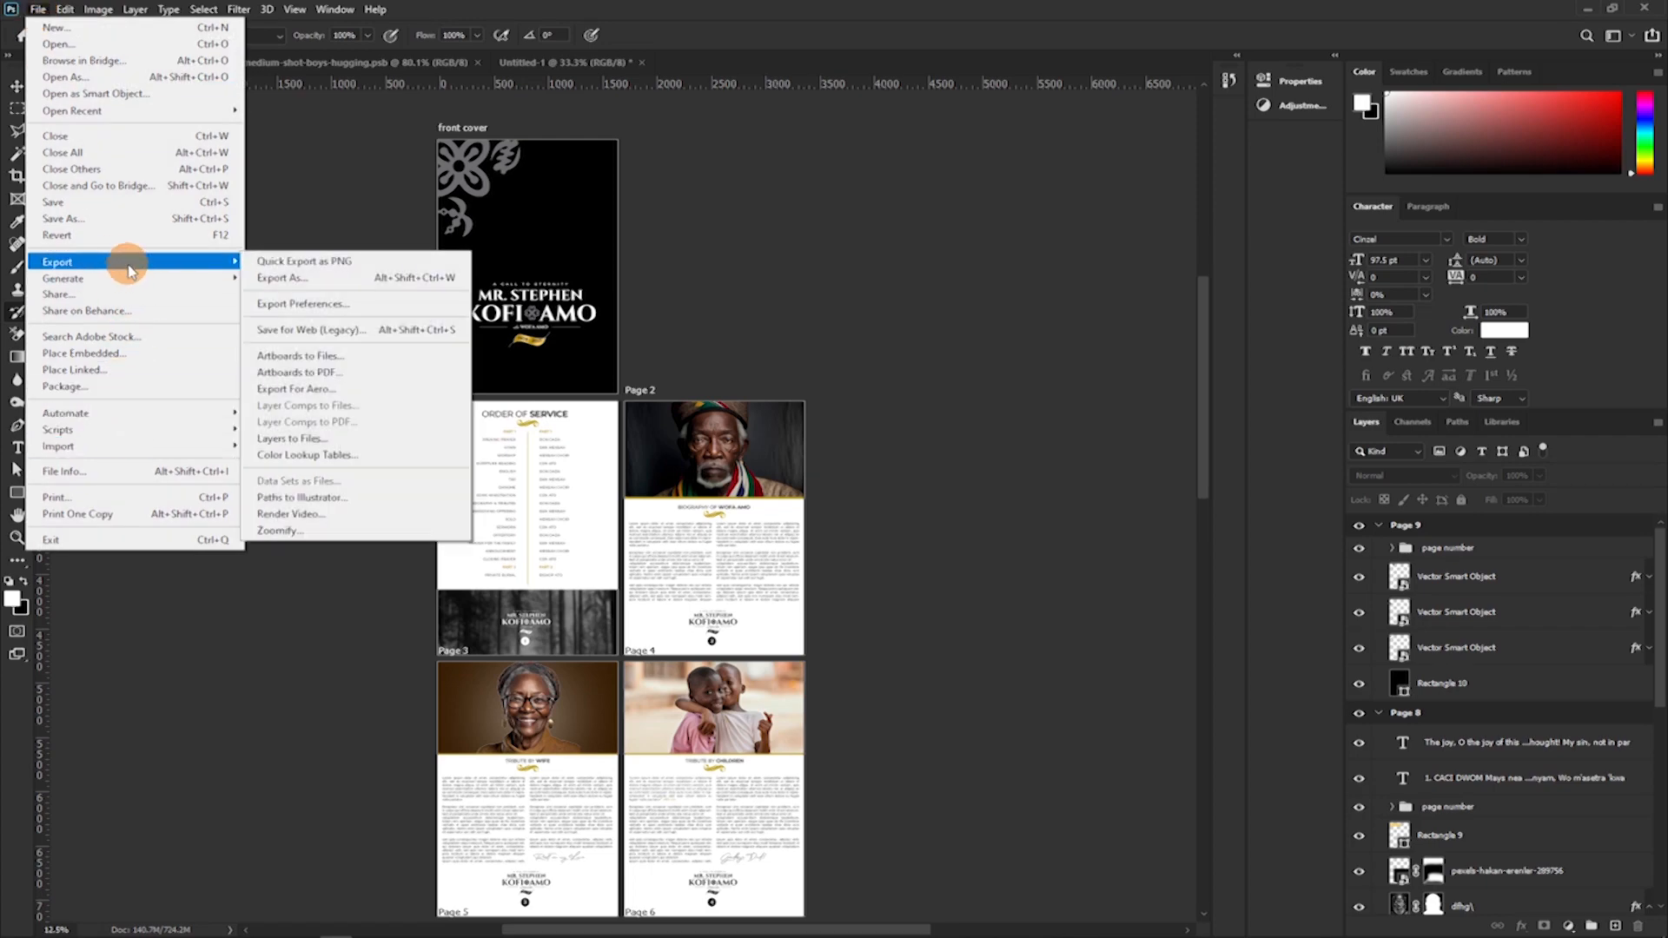
{"action": "left_click", "coordinate": [303, 372]}
{"action": "left_click", "coordinate": [248, 415]}
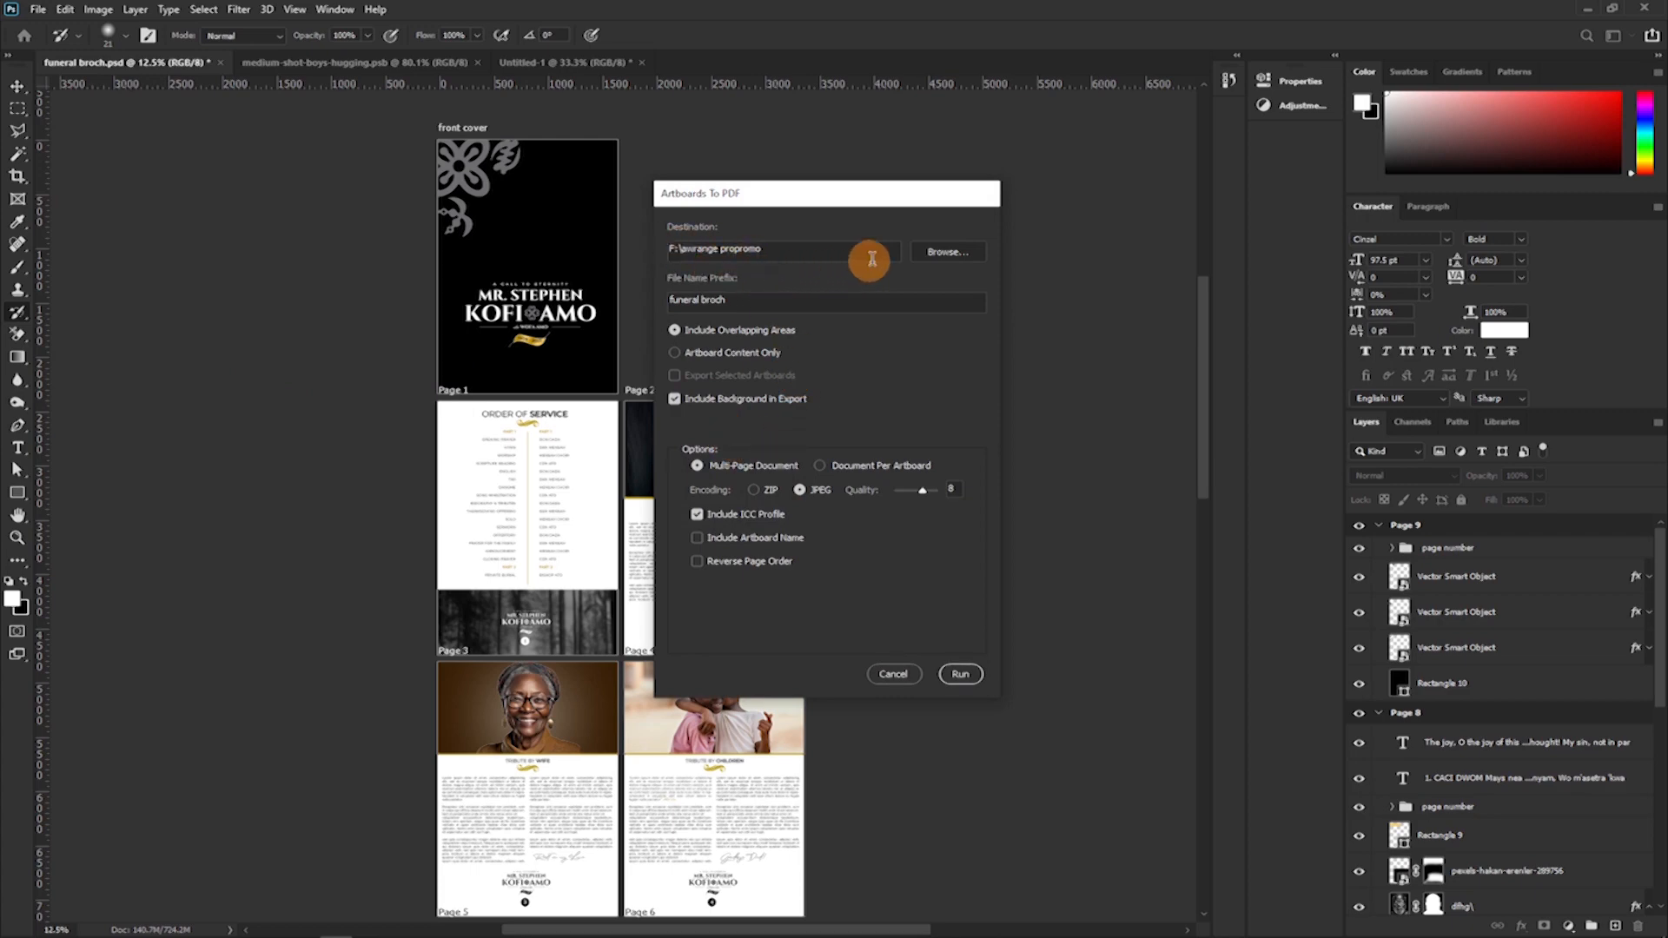
Set the PDF export's destination to the fb folder and its file name prefix to funeral broch 1.
{"action": "left_click", "coordinate": [937, 255]}
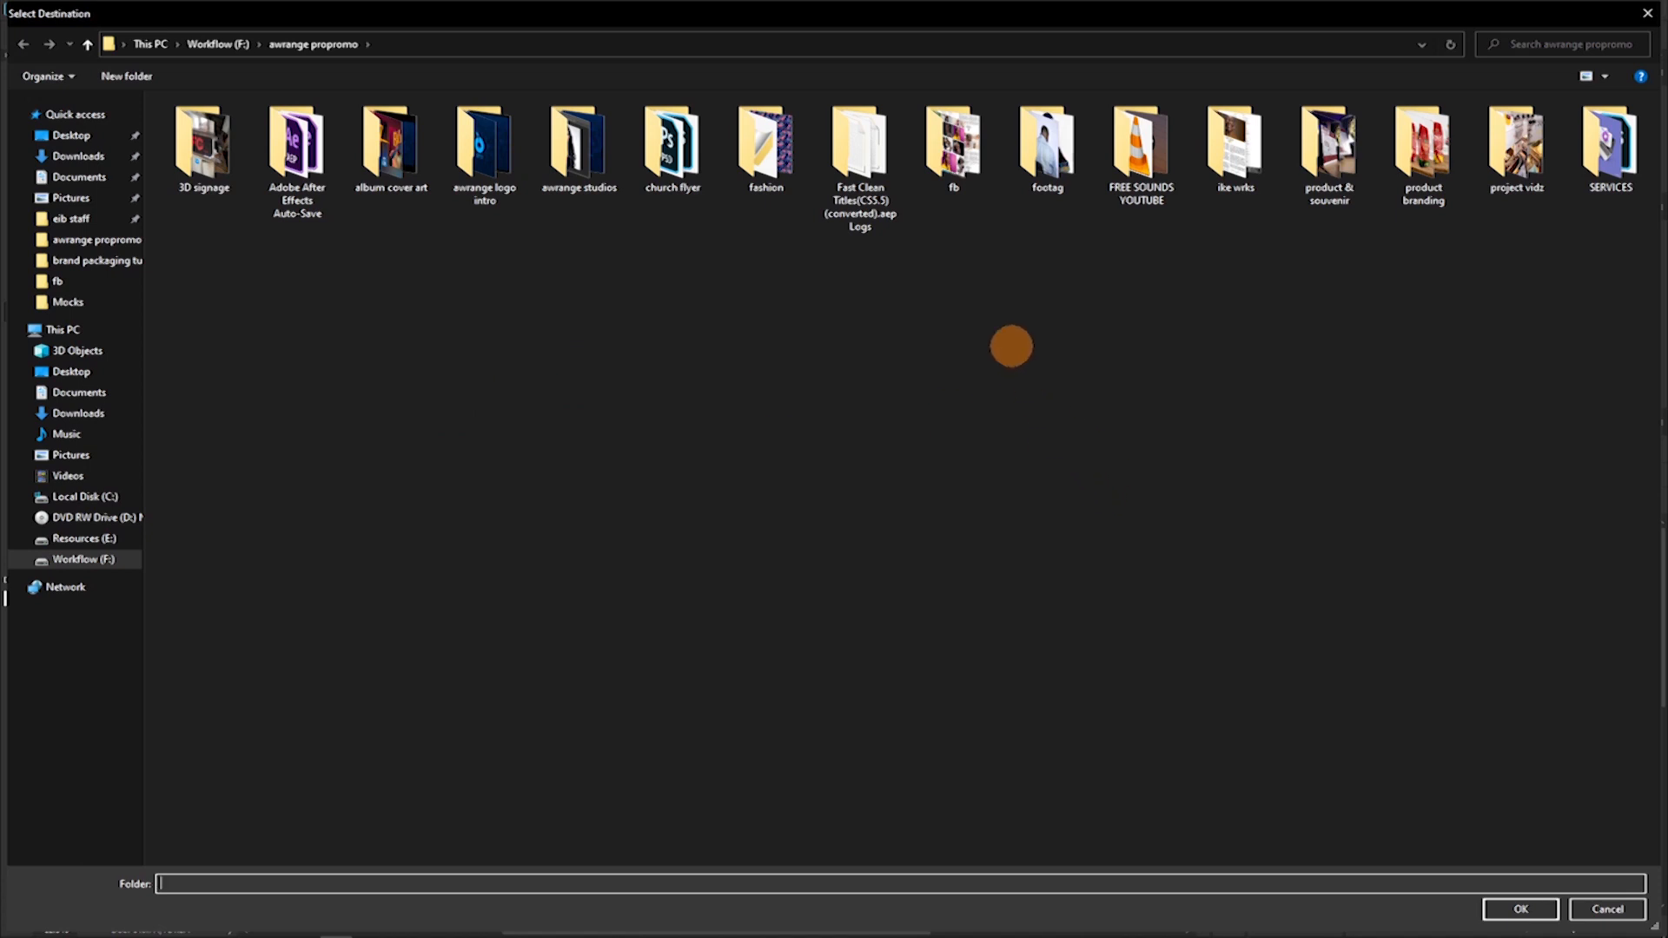
{"action": "double_click", "coordinate": [955, 144]}
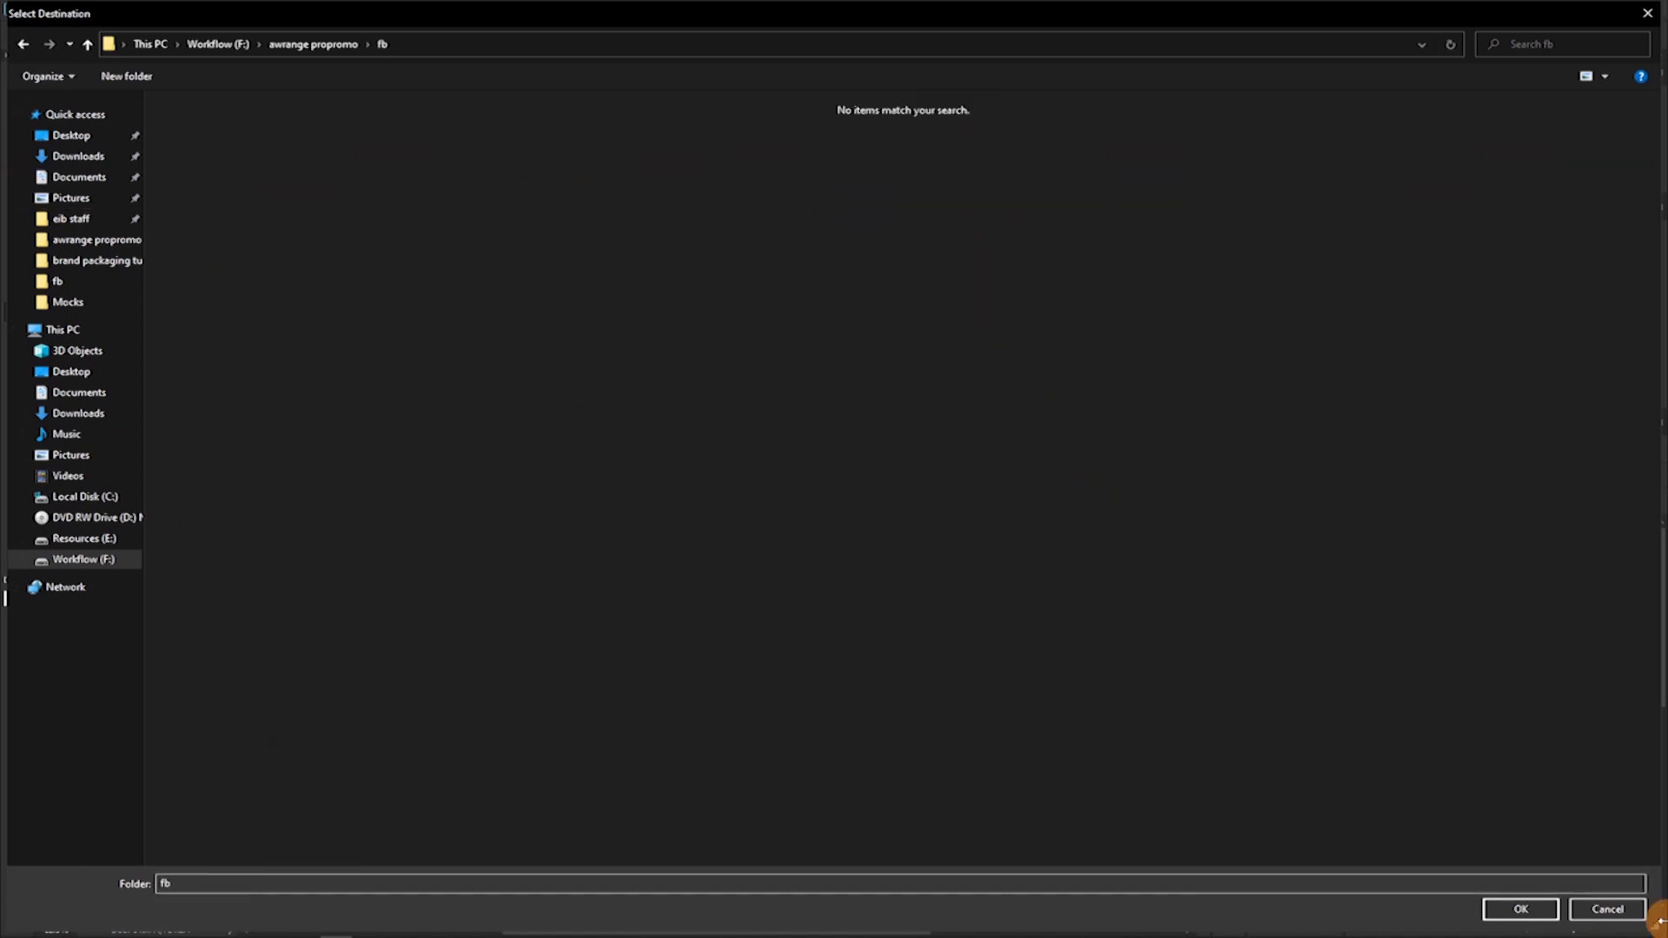
{"action": "left_click", "coordinate": [1497, 912]}
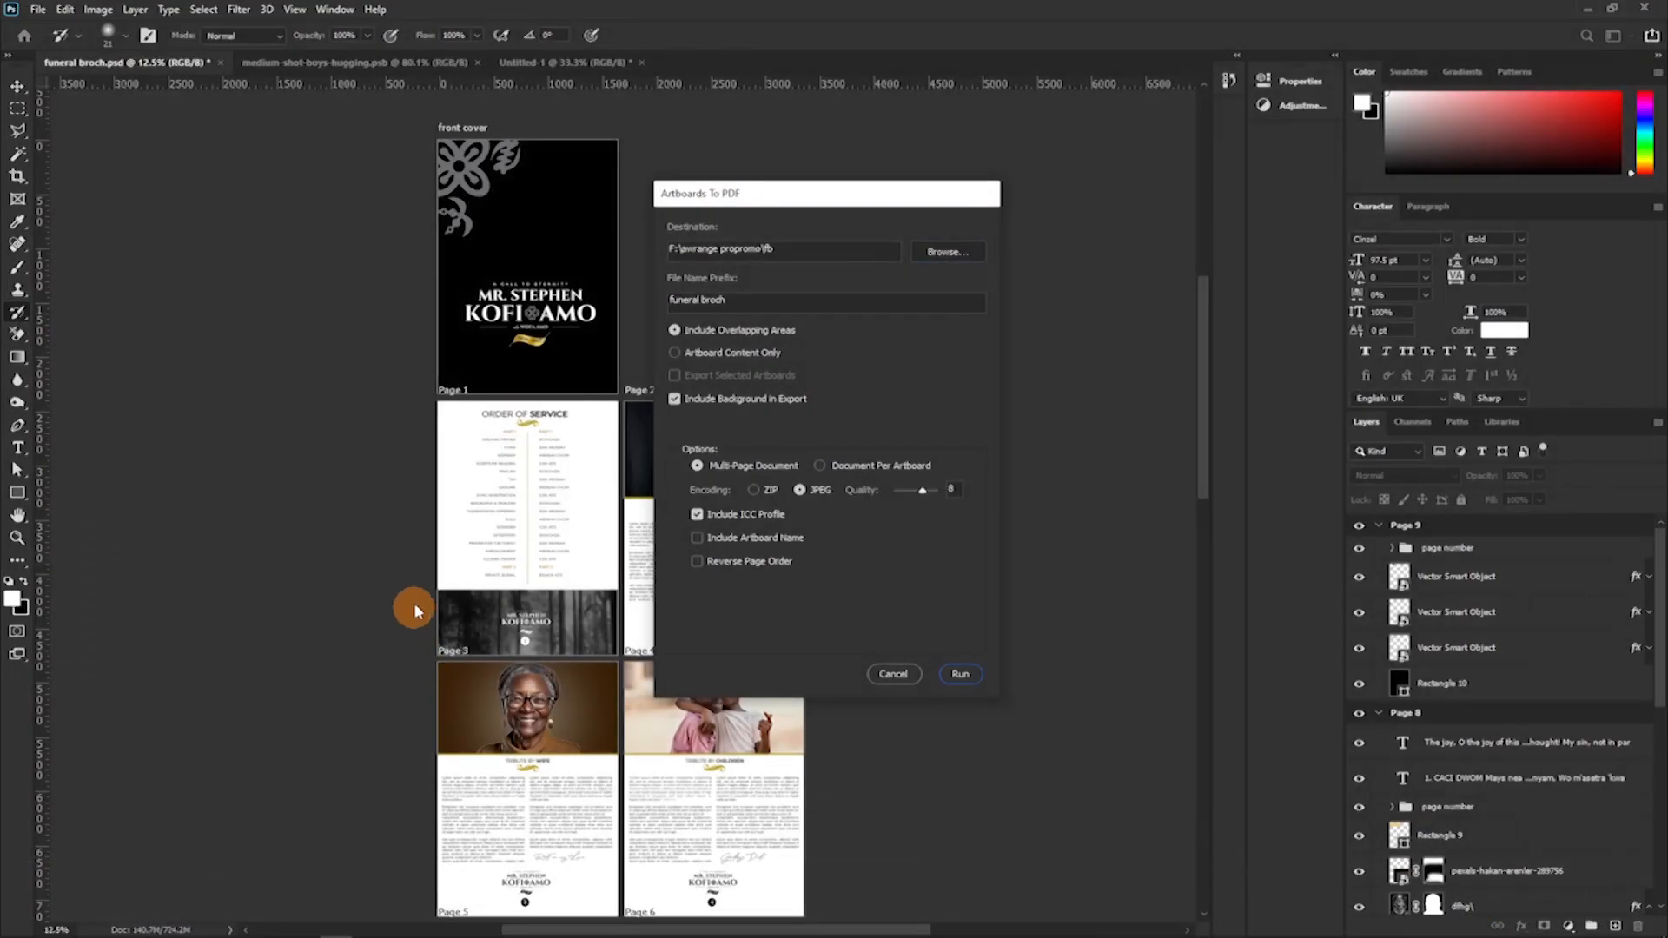
{"action": "left_click", "coordinate": [735, 298]}
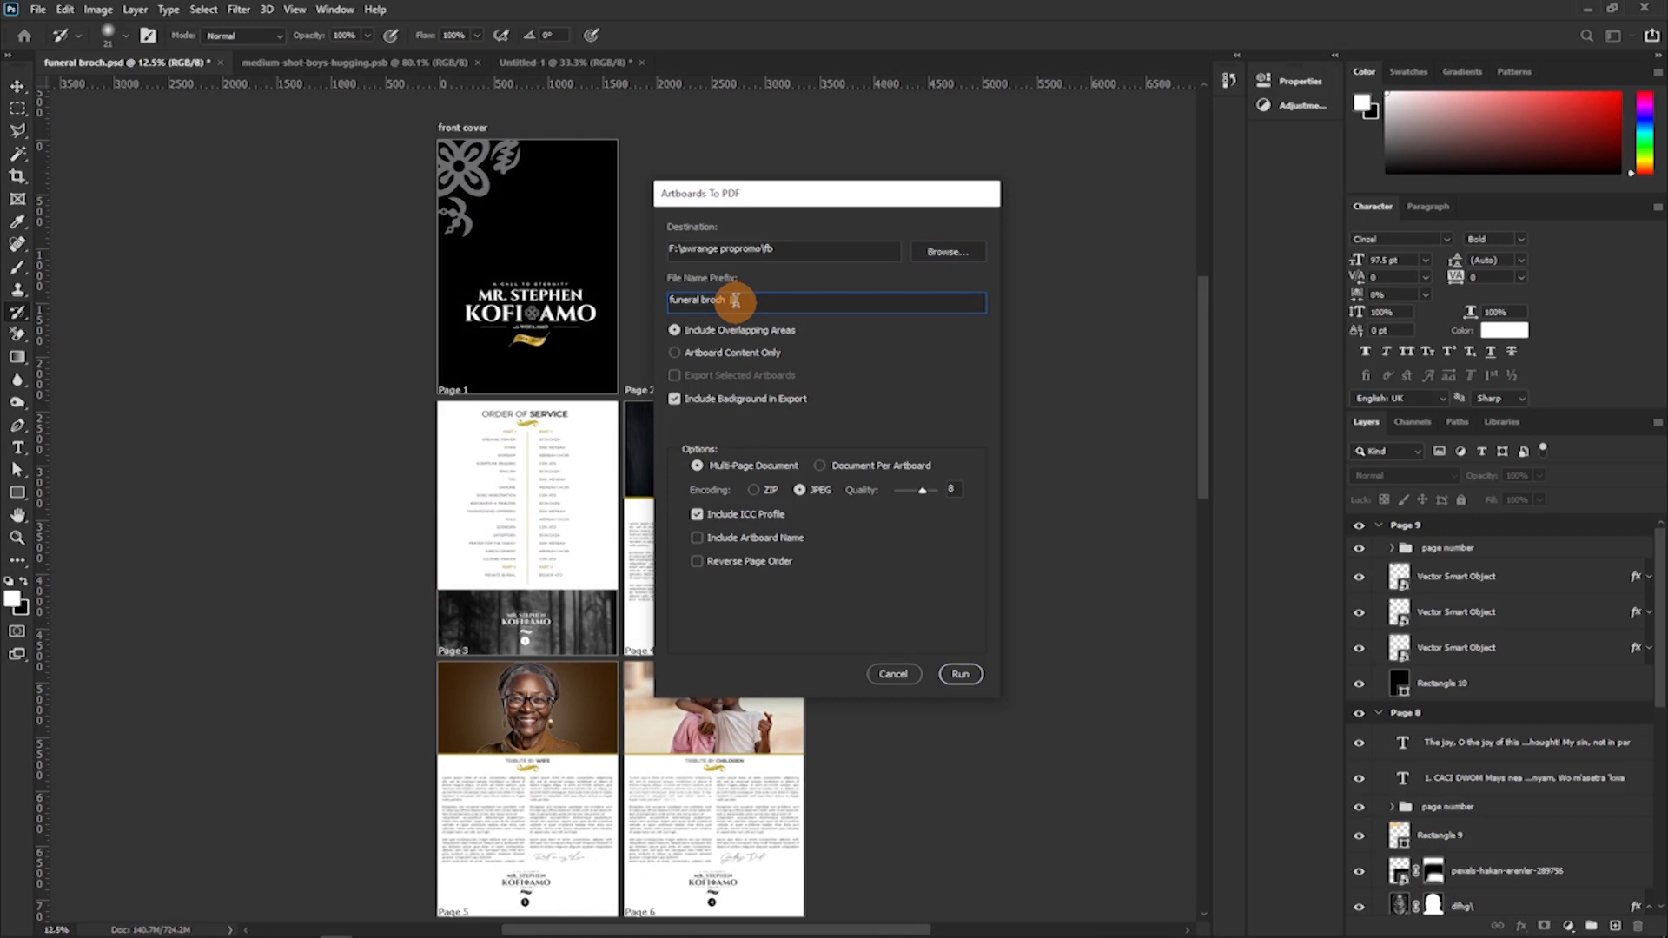
{"action": "type", "text": "1"}
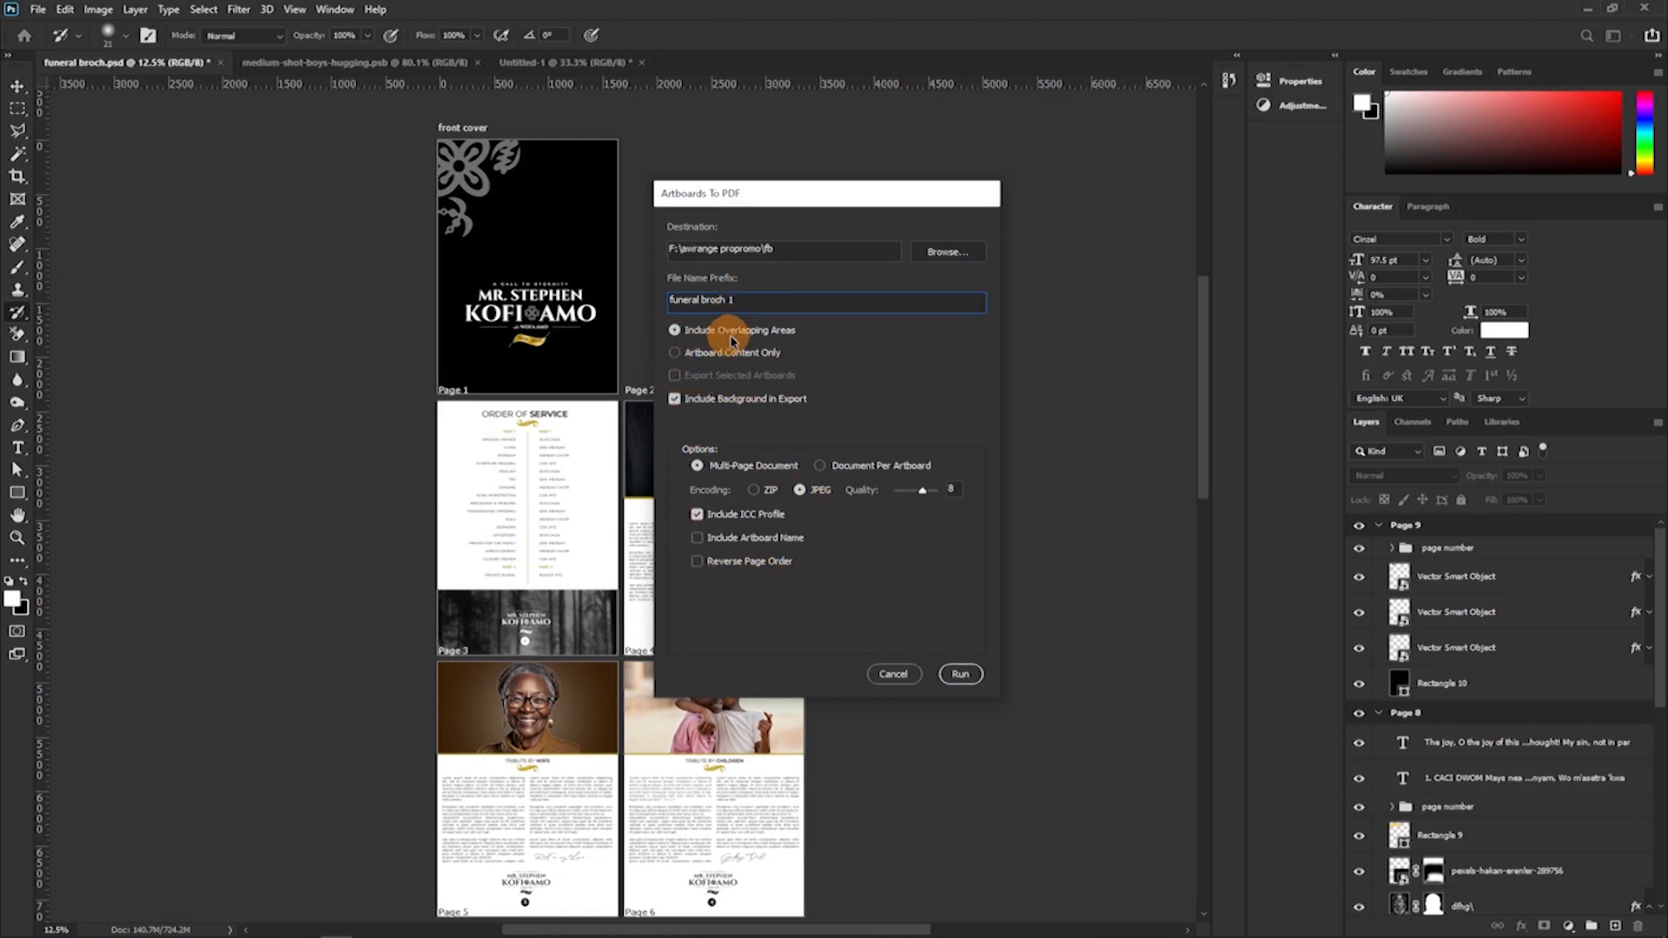
Choose Artboard Content Only and export the brochure as a multi-page PDF with JPEG encoding at quality 8.
{"action": "left_click", "coordinate": [673, 335]}
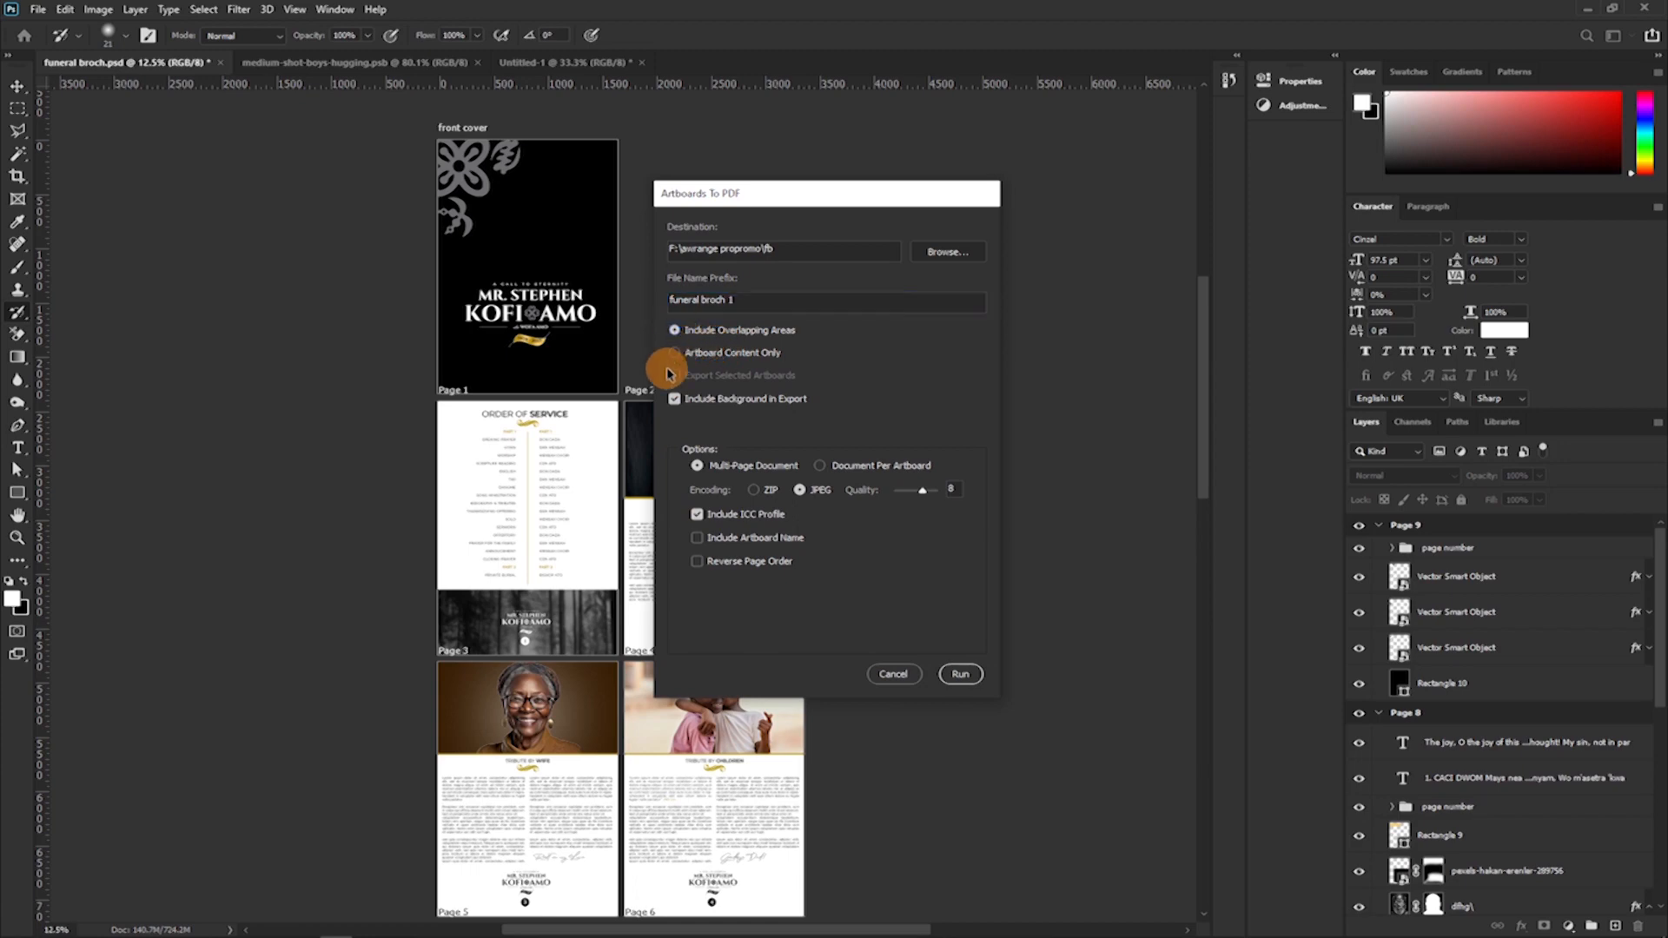
{"action": "left_click", "coordinate": [673, 354]}
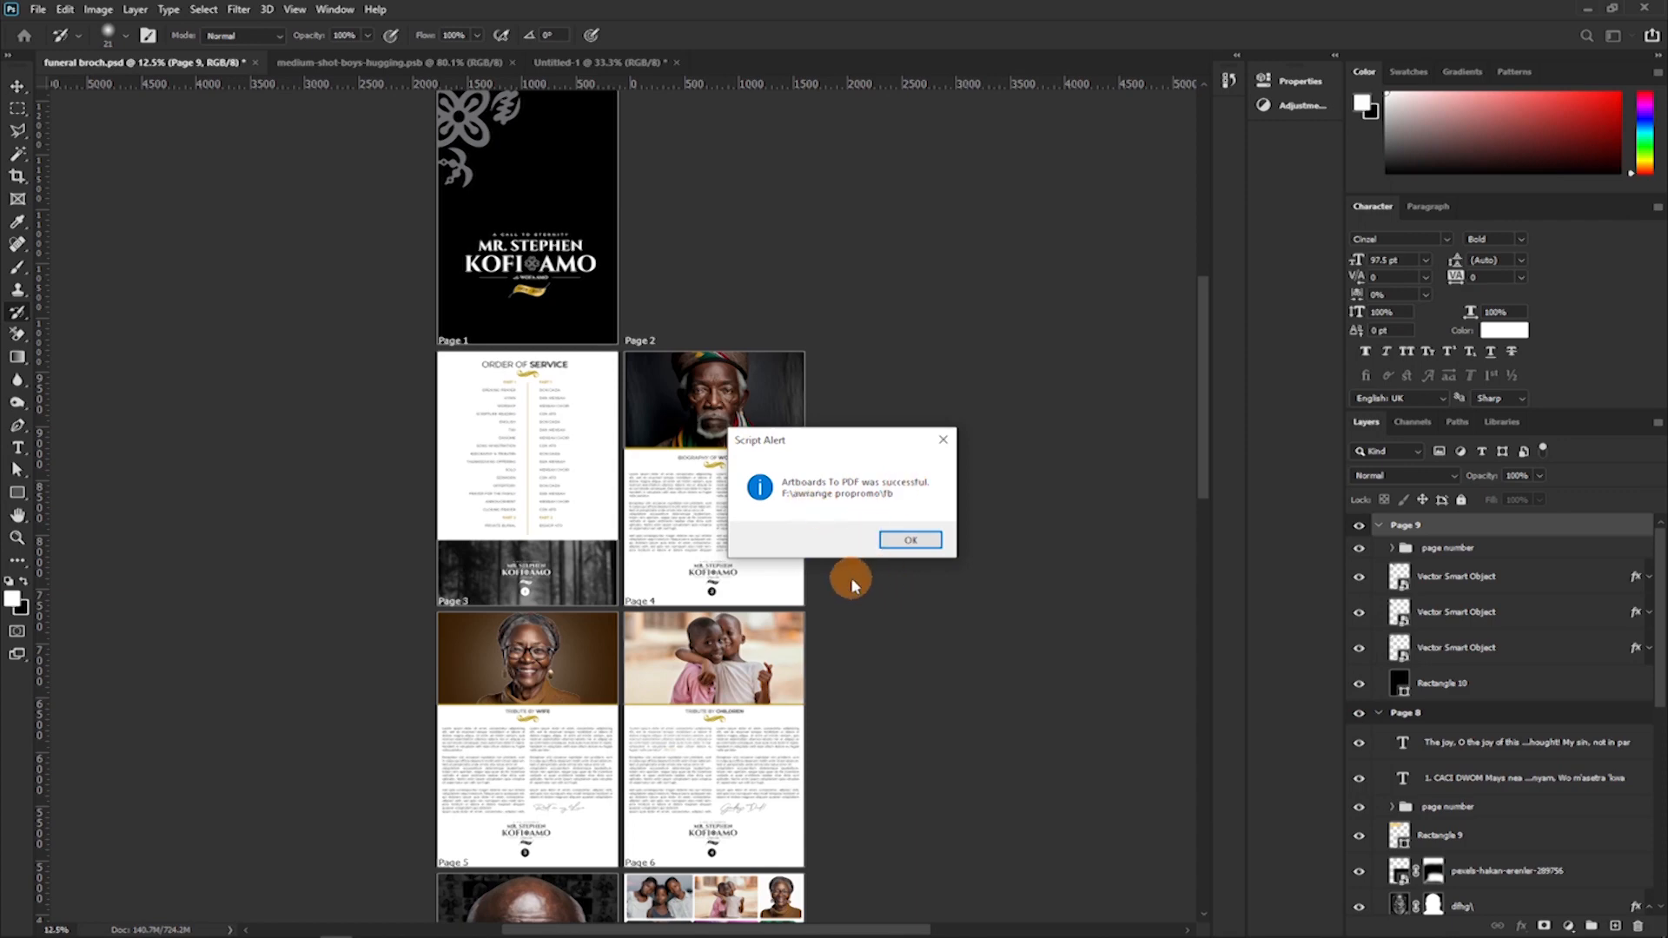
{"action": "left_click", "coordinate": [911, 541]}
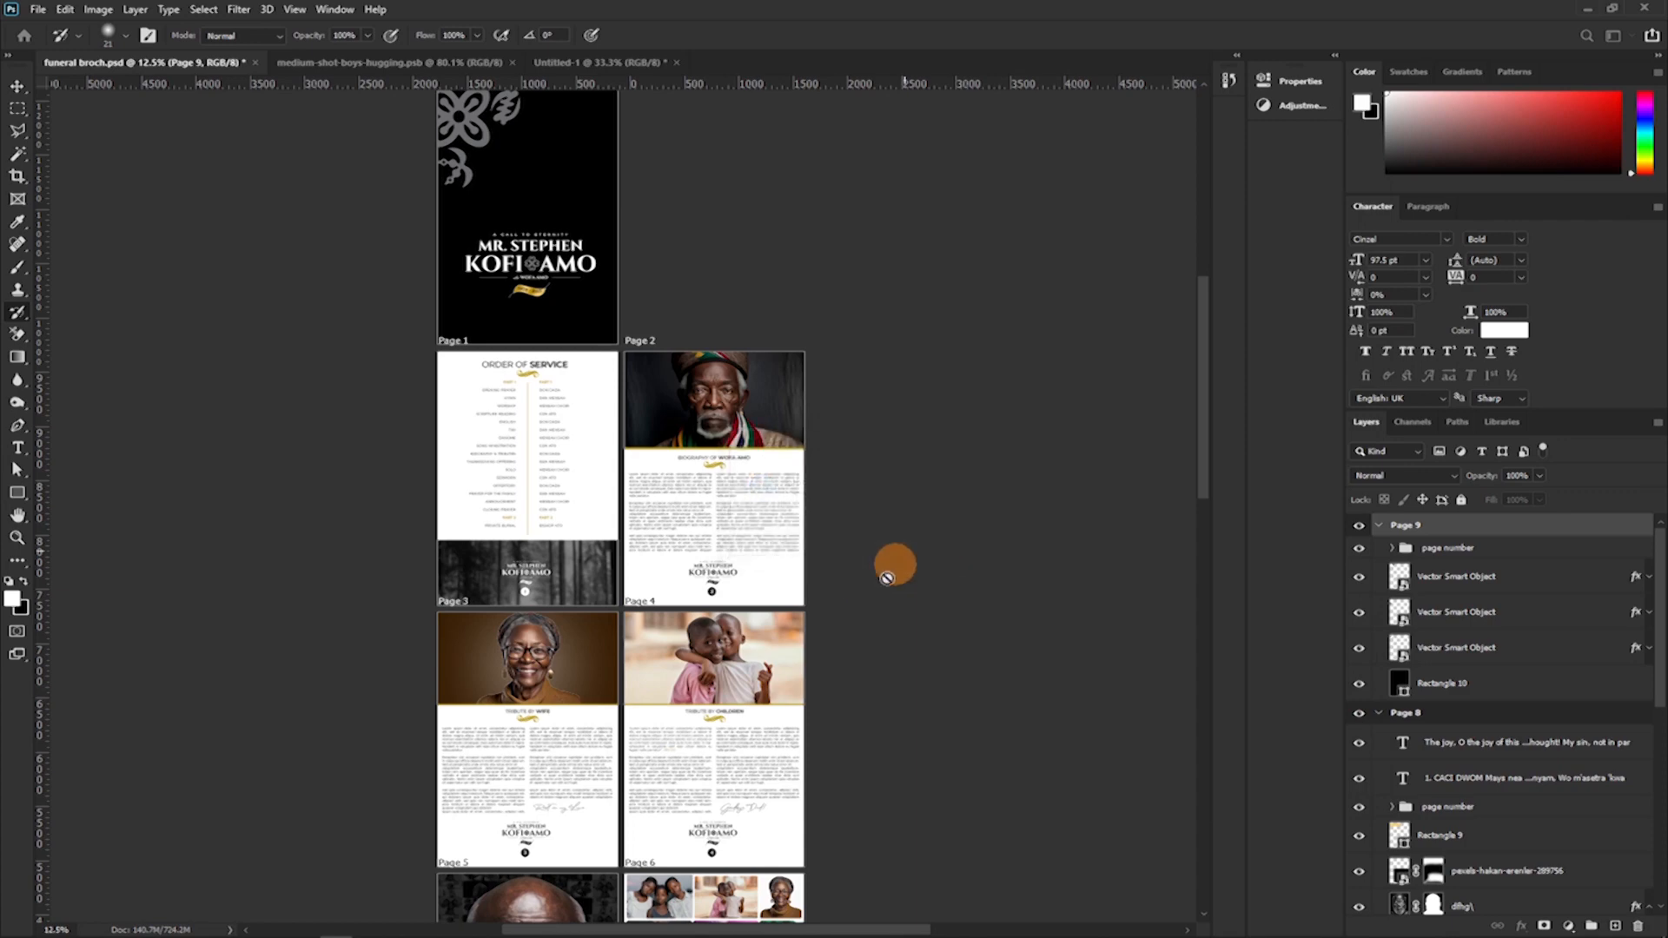
Switch to the fb folder in File Explorer and open the funeral broch 1 PDF in a new Chrome tab.
{"action": "mouse_move", "coordinate": [527, 928]}
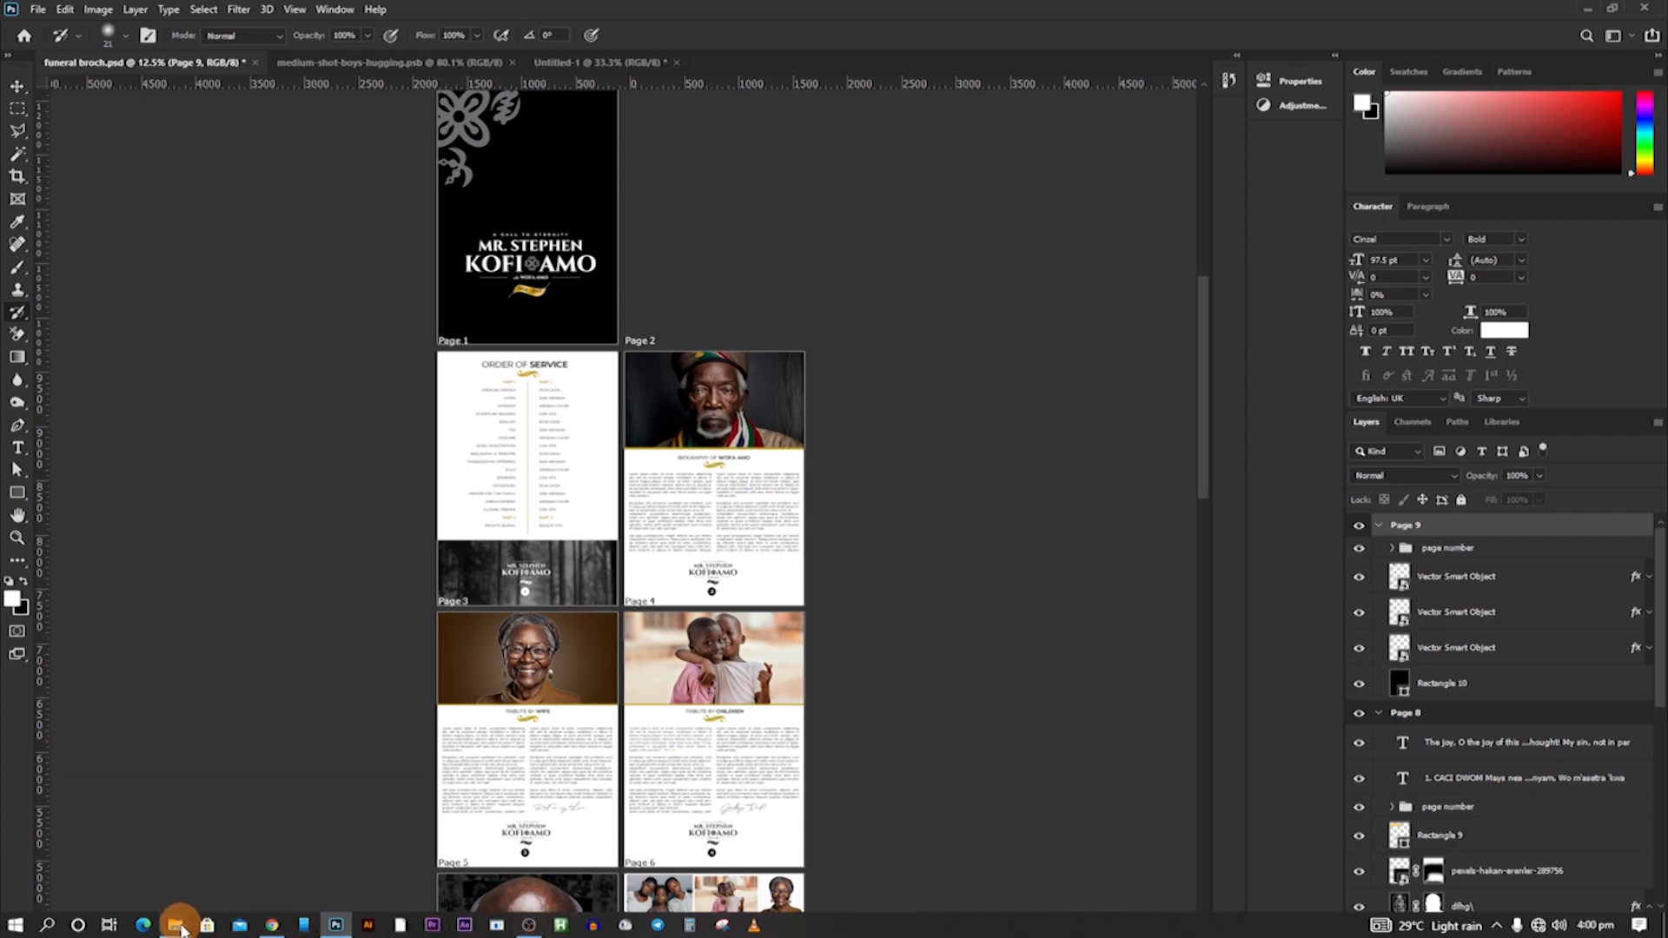
{"action": "mouse_move", "coordinate": [180, 928]}
{"action": "left_click", "coordinate": [451, 861]}
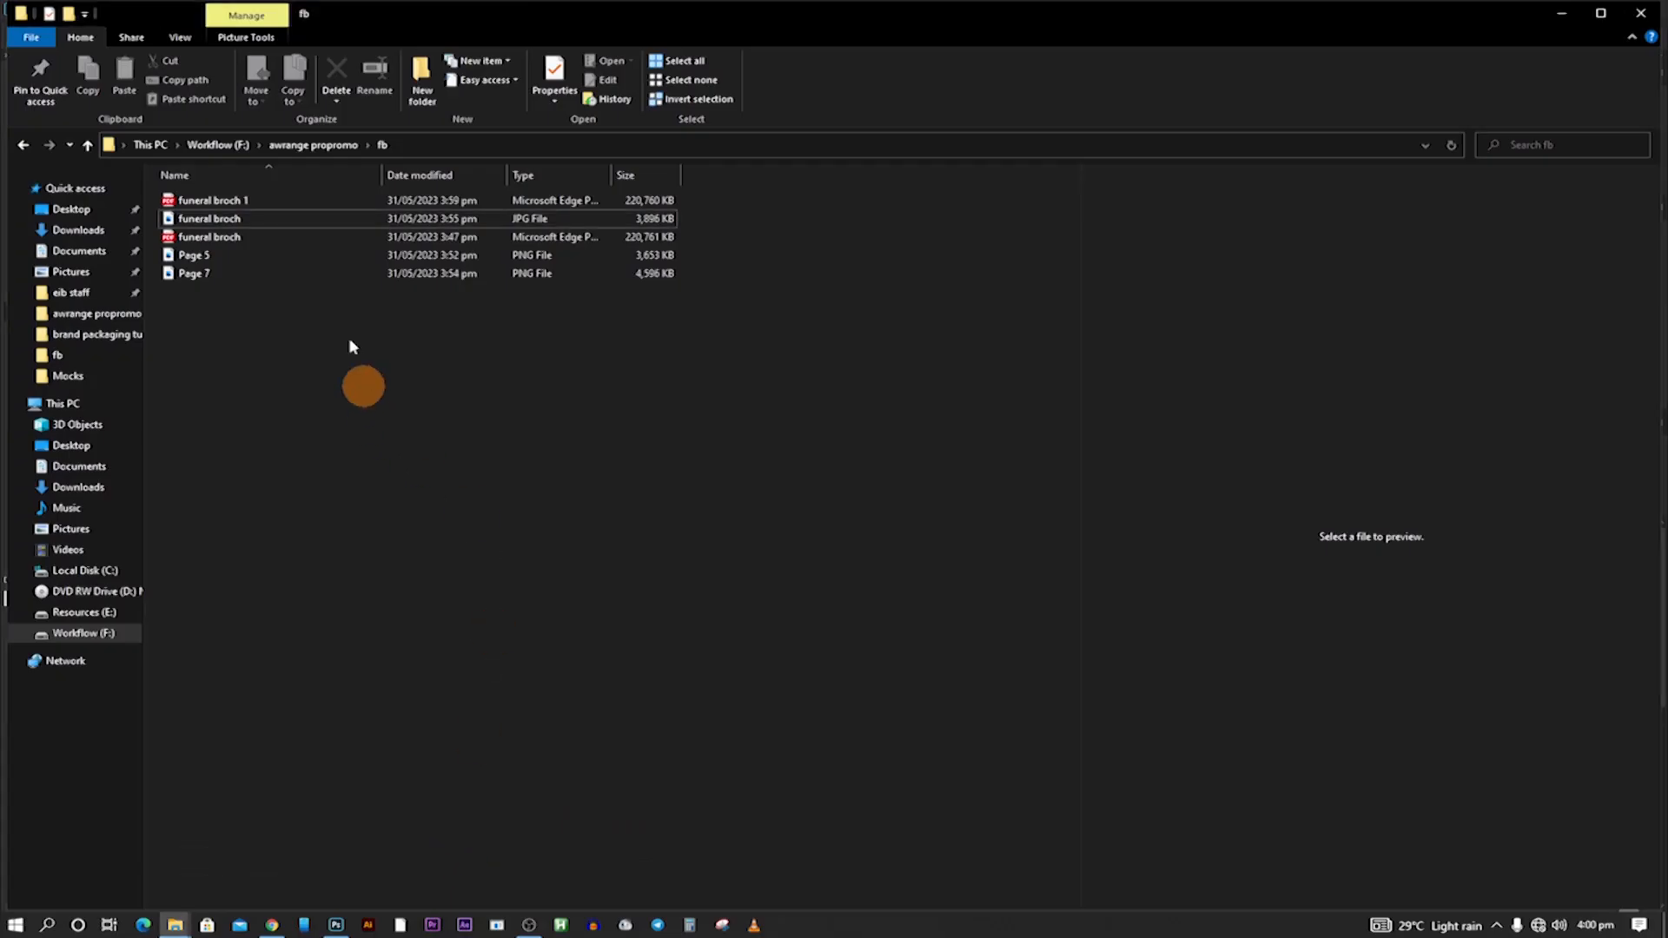
{"action": "left_click", "coordinate": [219, 242]}
{"action": "left_click_drag", "start_coordinate": [211, 202], "coordinate": [671, 19]}
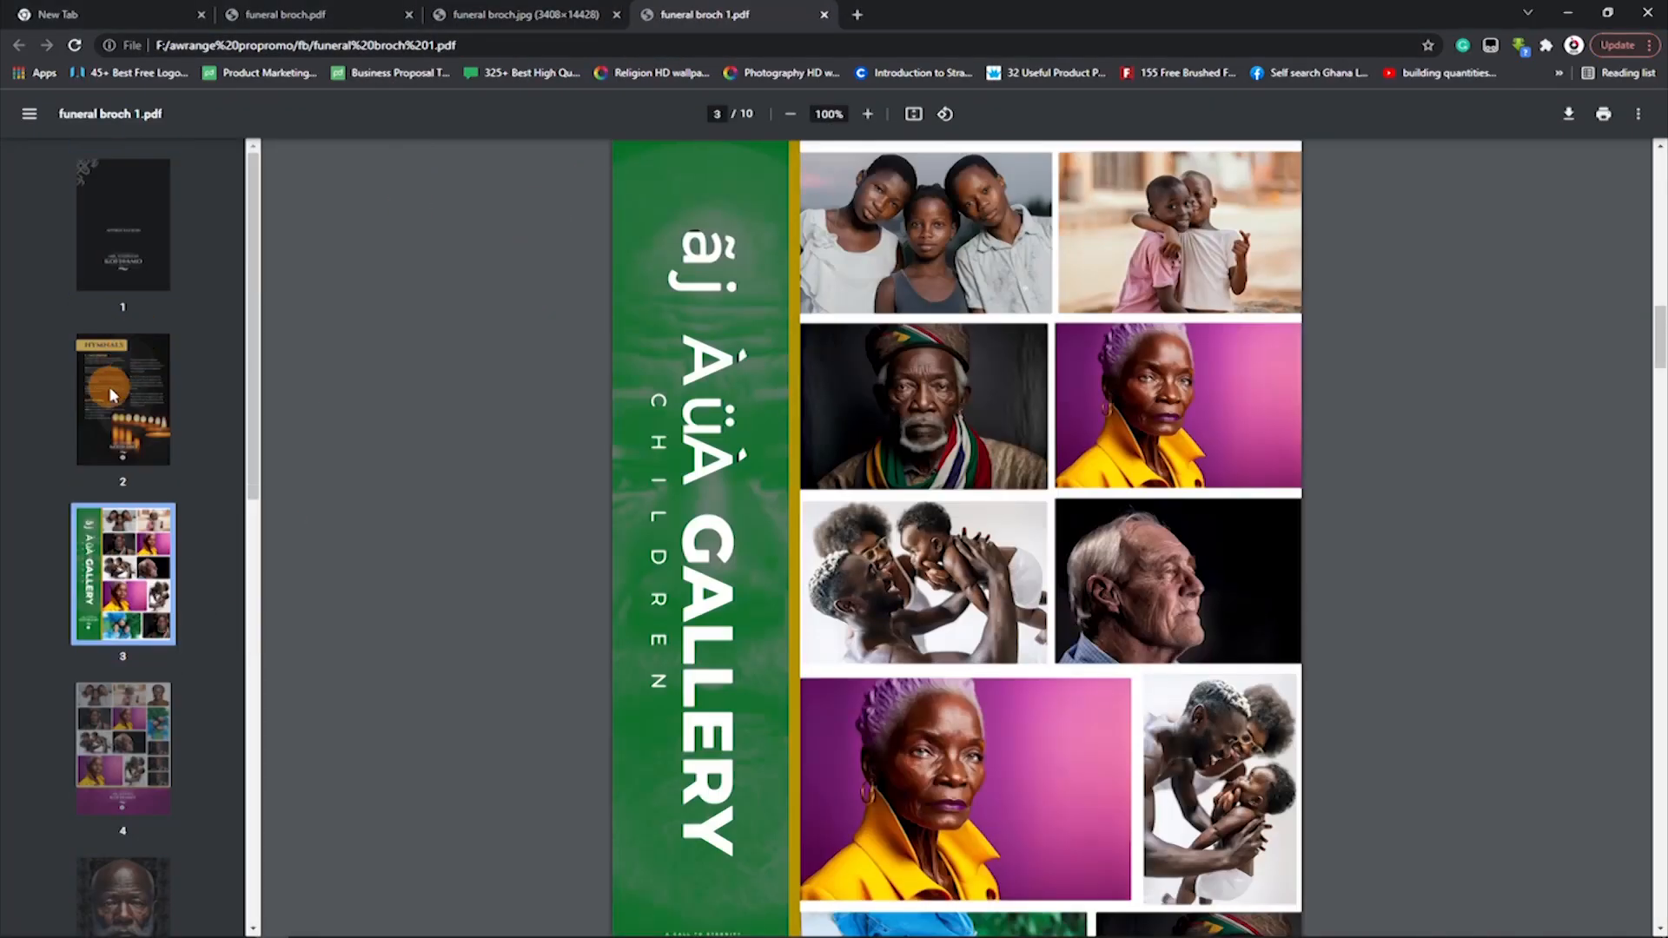
Look through the pages of the exported PDF, including the appreciation page, the biography page and the front cover.
{"action": "left_click", "coordinate": [111, 395]}
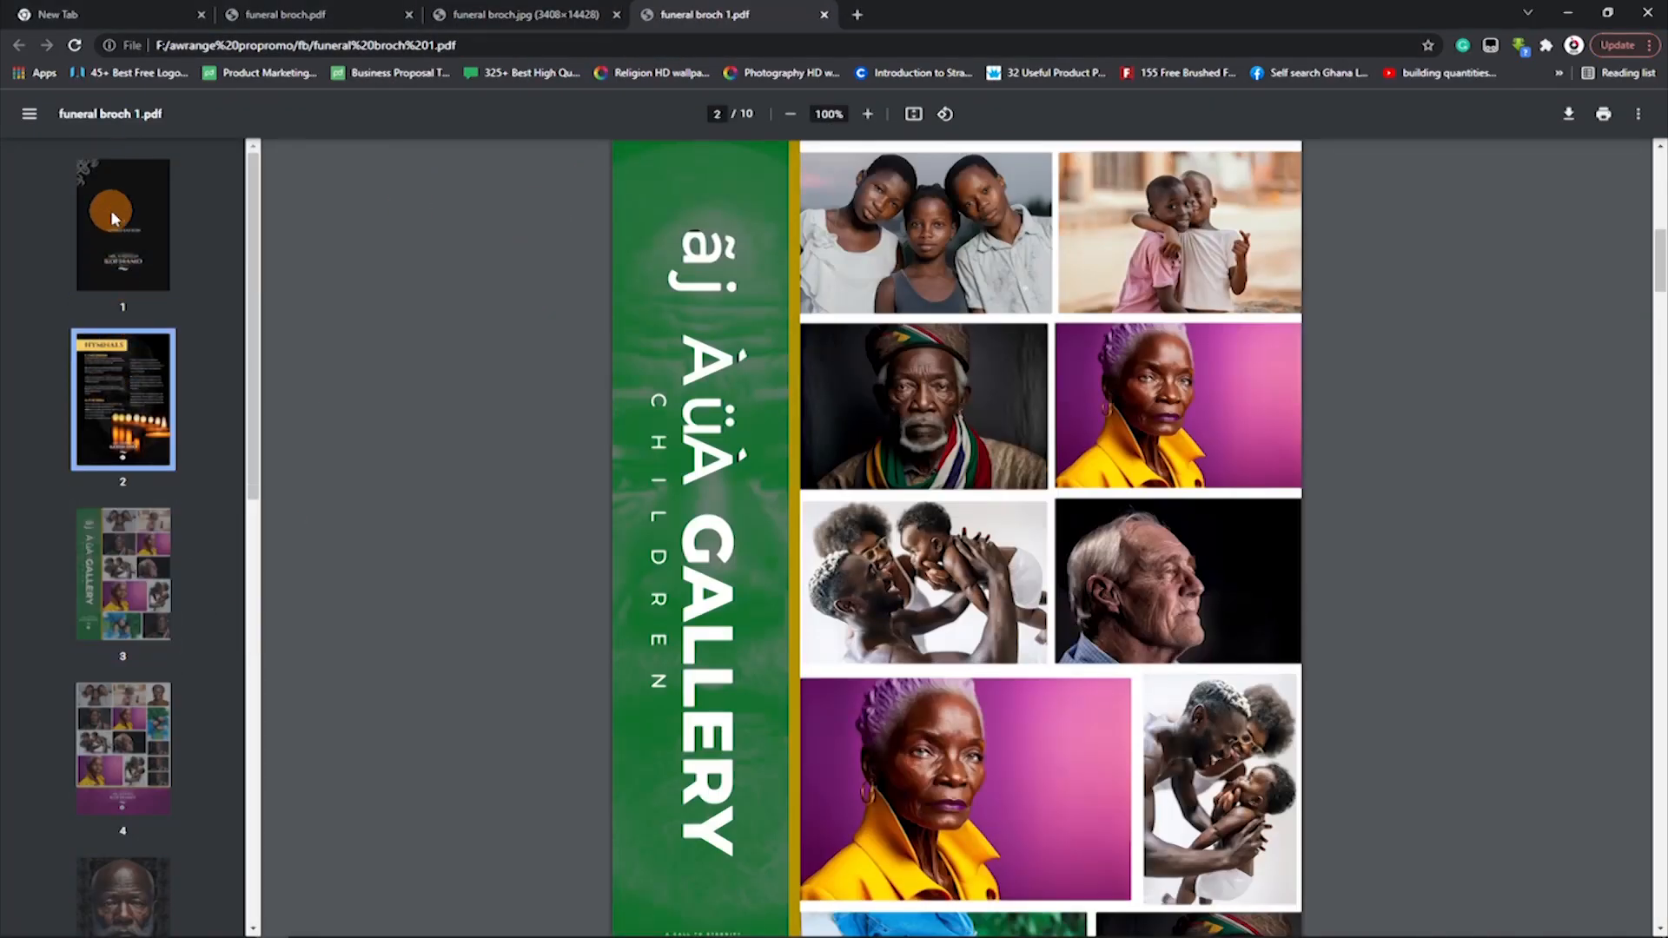
{"action": "left_click", "coordinate": [112, 210]}
{"action": "scroll", "coordinate": [155, 530], "scroll_direction": "down", "scroll_amount": 5}
{"action": "scroll", "coordinate": [155, 530], "scroll_direction": "down", "scroll_amount": 5}
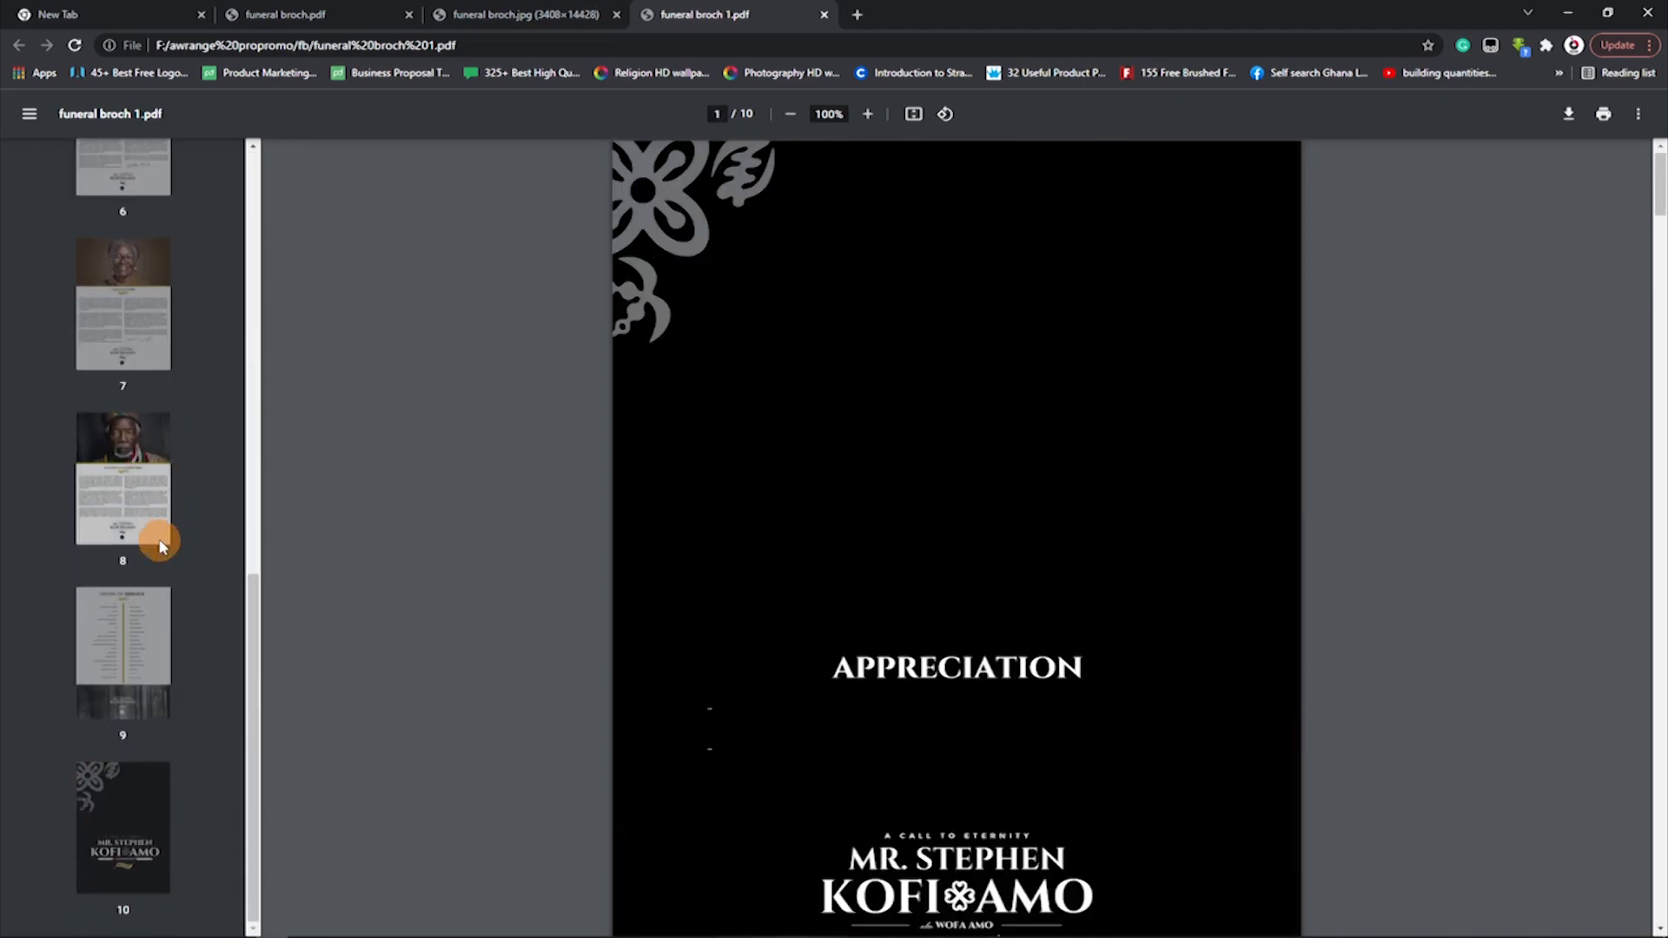
{"action": "left_click", "coordinate": [142, 471]}
{"action": "scroll", "coordinate": [1029, 485], "scroll_direction": "down", "scroll_amount": 8}
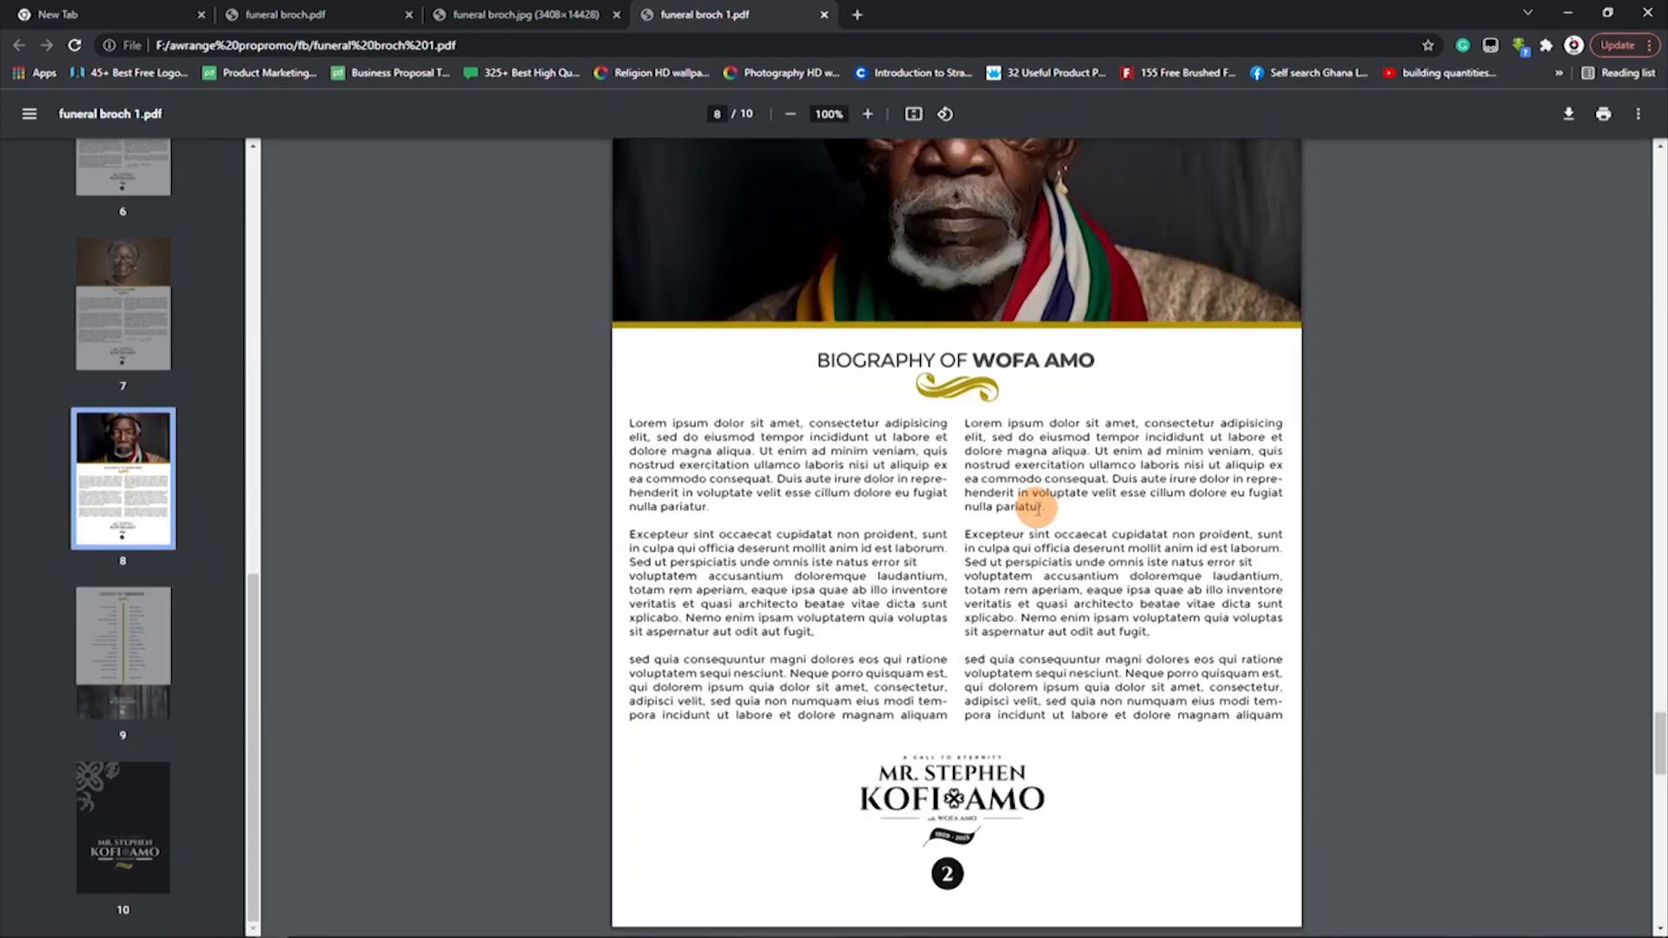
{"action": "scroll", "coordinate": [1017, 474], "scroll_direction": "up", "scroll_amount": 1}
{"action": "scroll", "coordinate": [1017, 473], "scroll_direction": "up", "scroll_amount": 8}
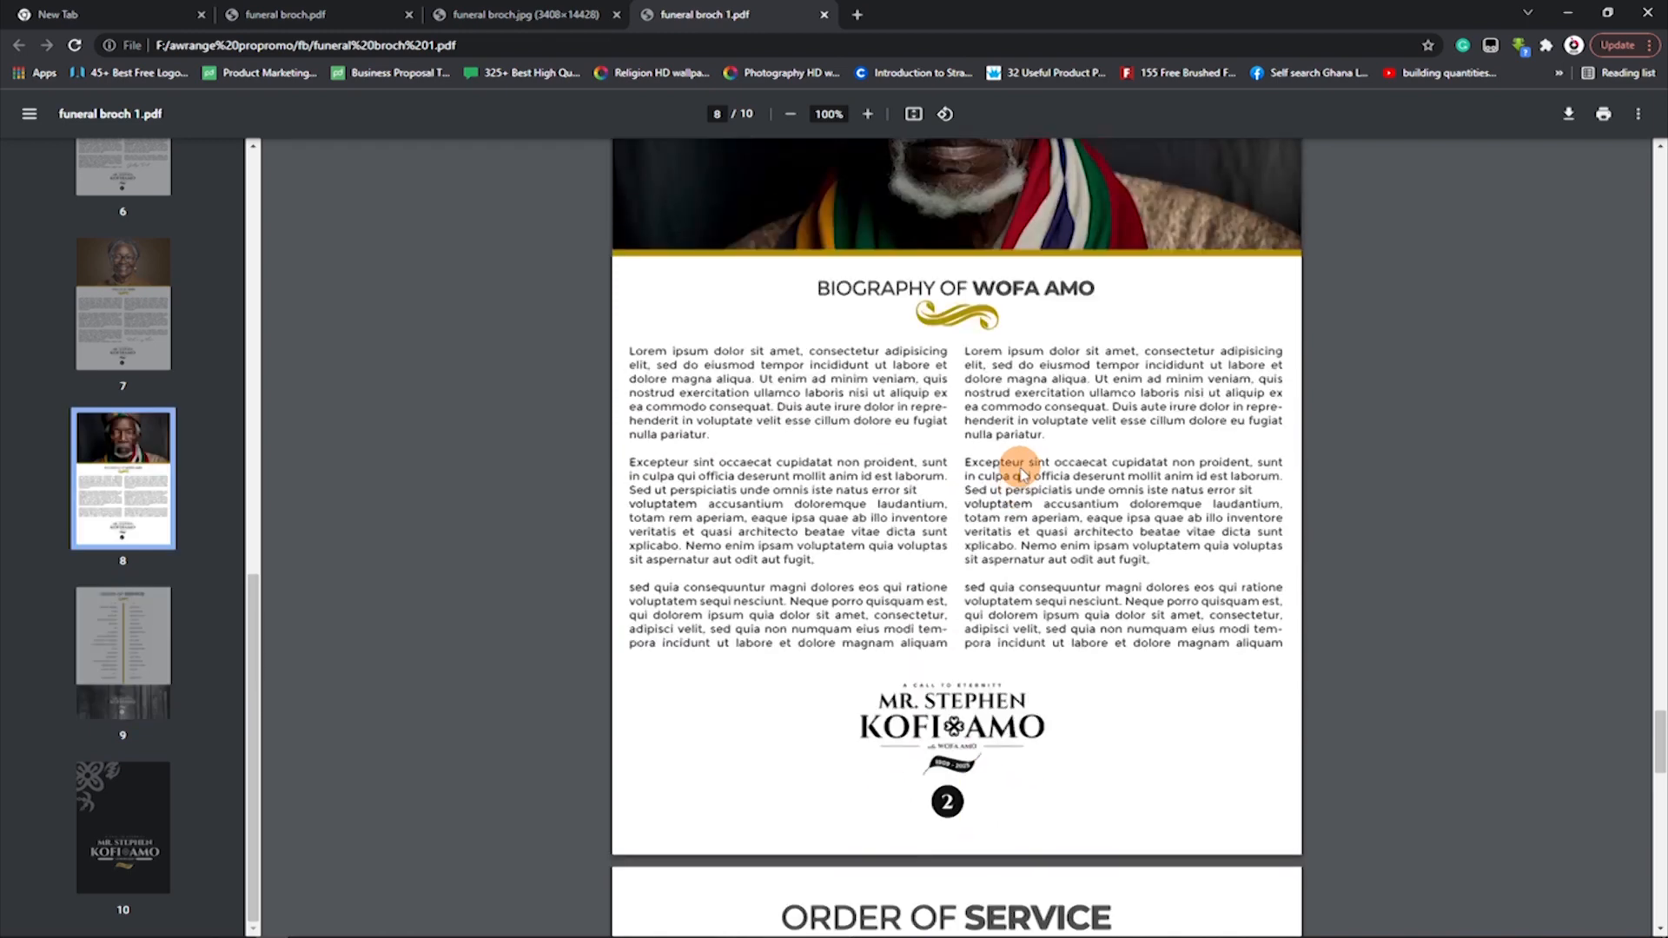
{"action": "scroll", "coordinate": [1021, 474], "scroll_direction": "down", "scroll_amount": 6}
{"action": "scroll", "coordinate": [1018, 469], "scroll_direction": "down", "scroll_amount": 10}
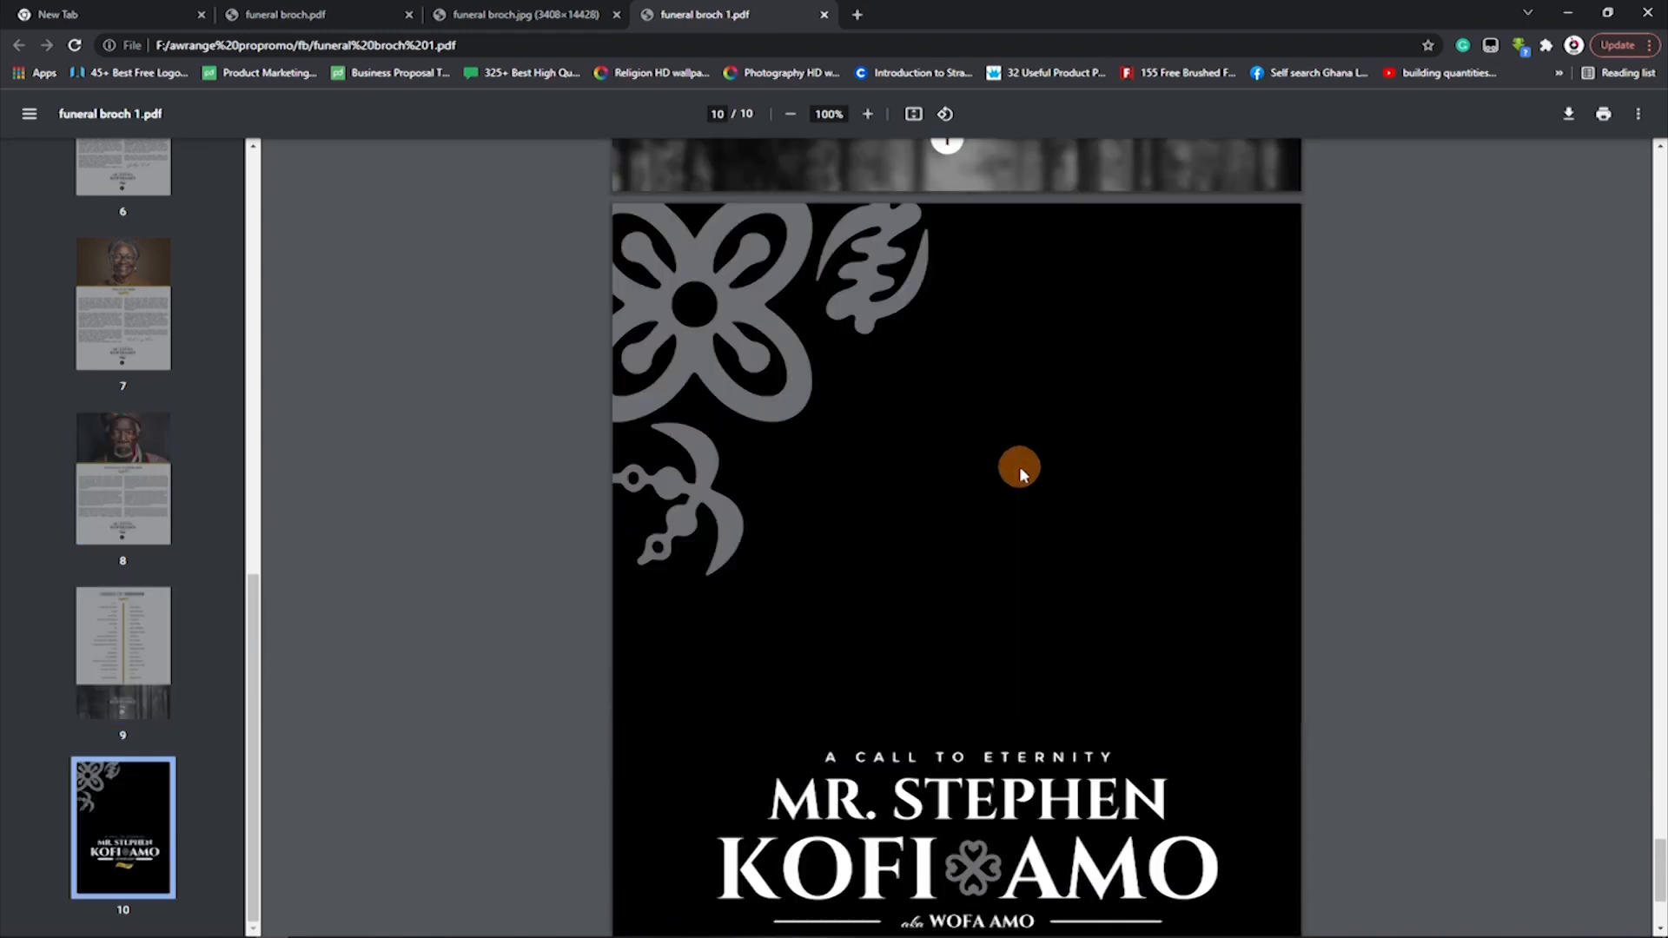
Go back to the PDF's first page and examine the appreciation text and the page order.
{"action": "left_click_drag", "start_coordinate": [253, 665], "coordinate": [269, 234]}
{"action": "left_click", "coordinate": [144, 247]}
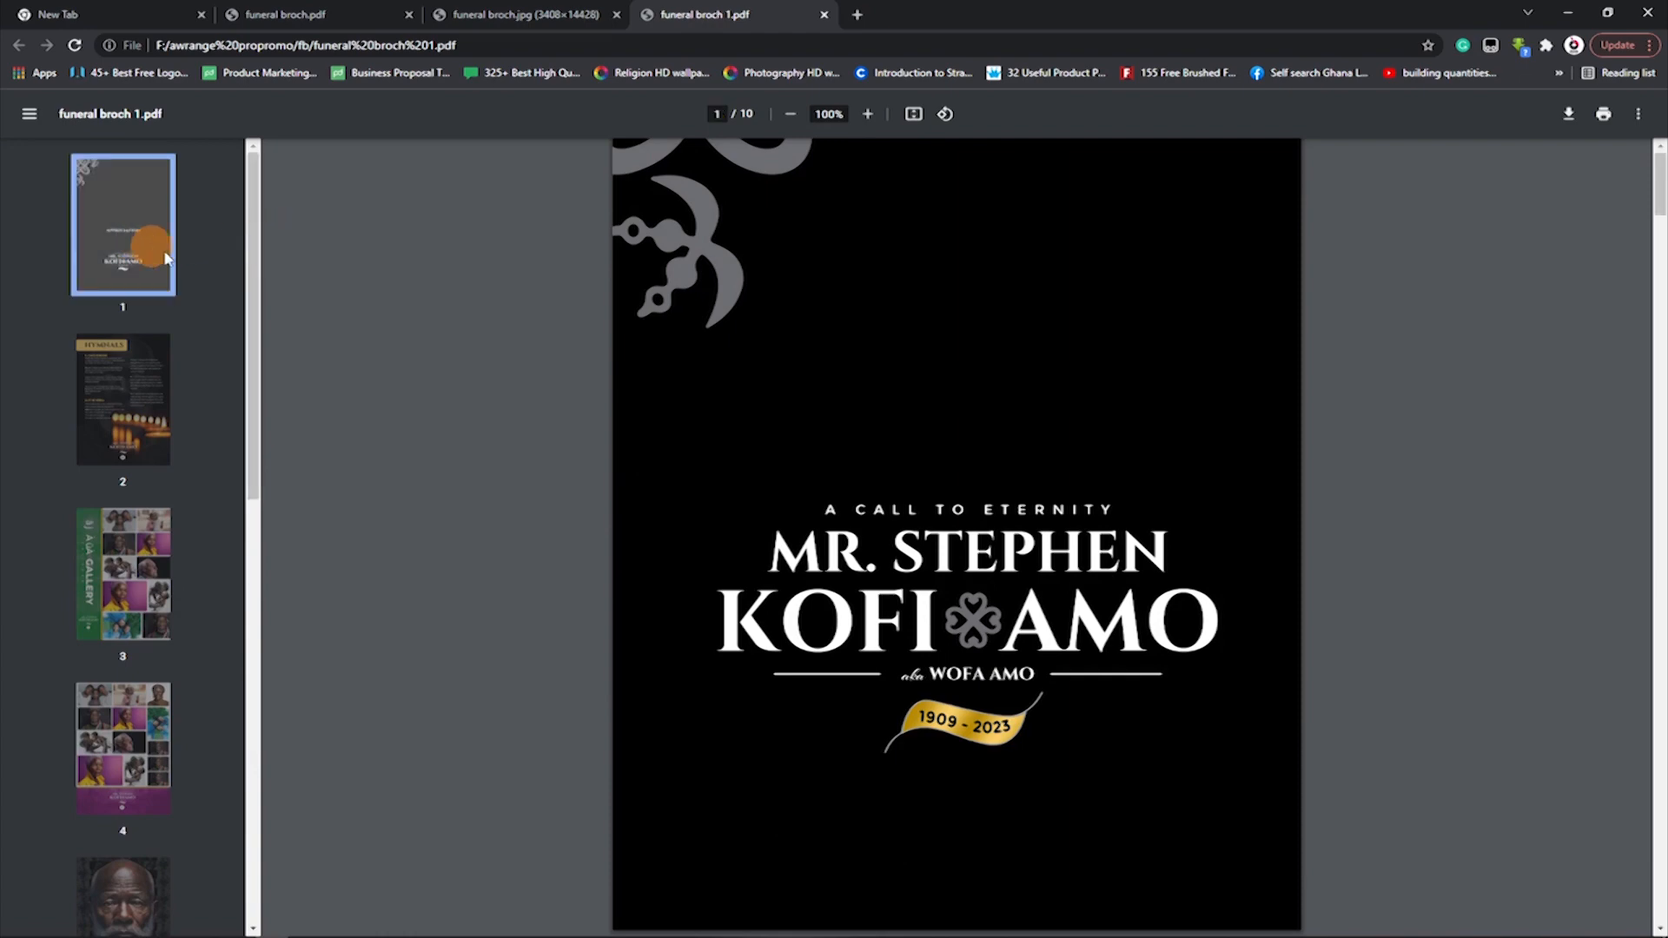
{"action": "scroll", "coordinate": [745, 740], "scroll_direction": "down", "scroll_amount": 12}
{"action": "scroll", "coordinate": [1061, 708], "scroll_direction": "up", "scroll_amount": 10}
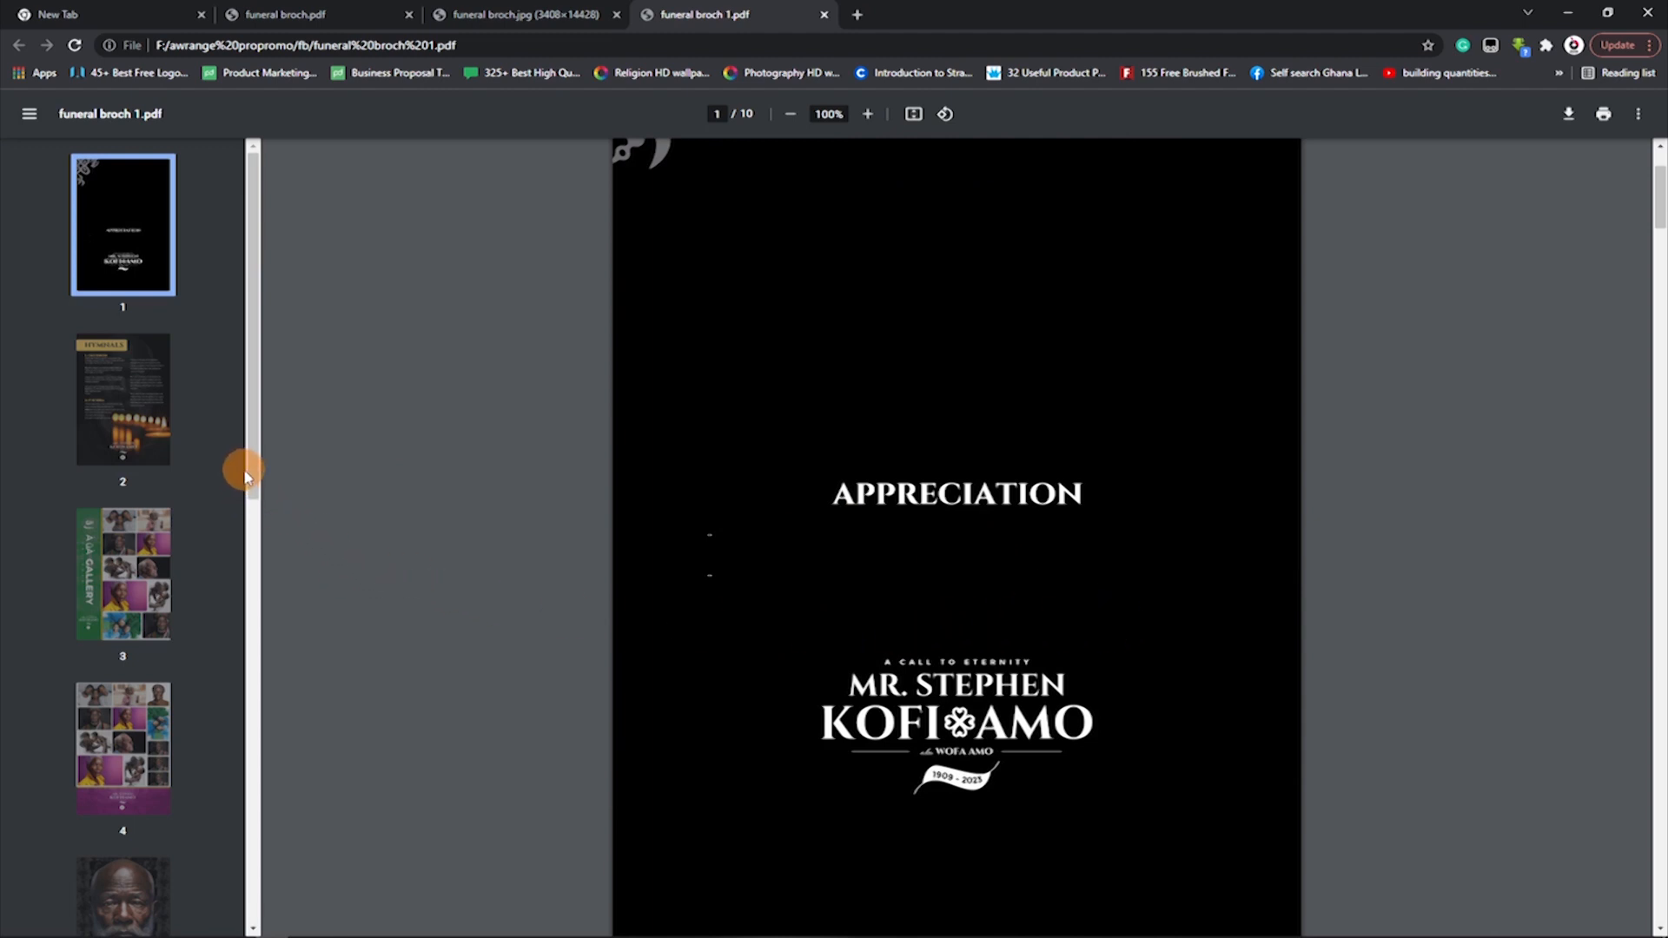
{"action": "left_click_drag", "start_coordinate": [254, 458], "coordinate": [261, 380]}
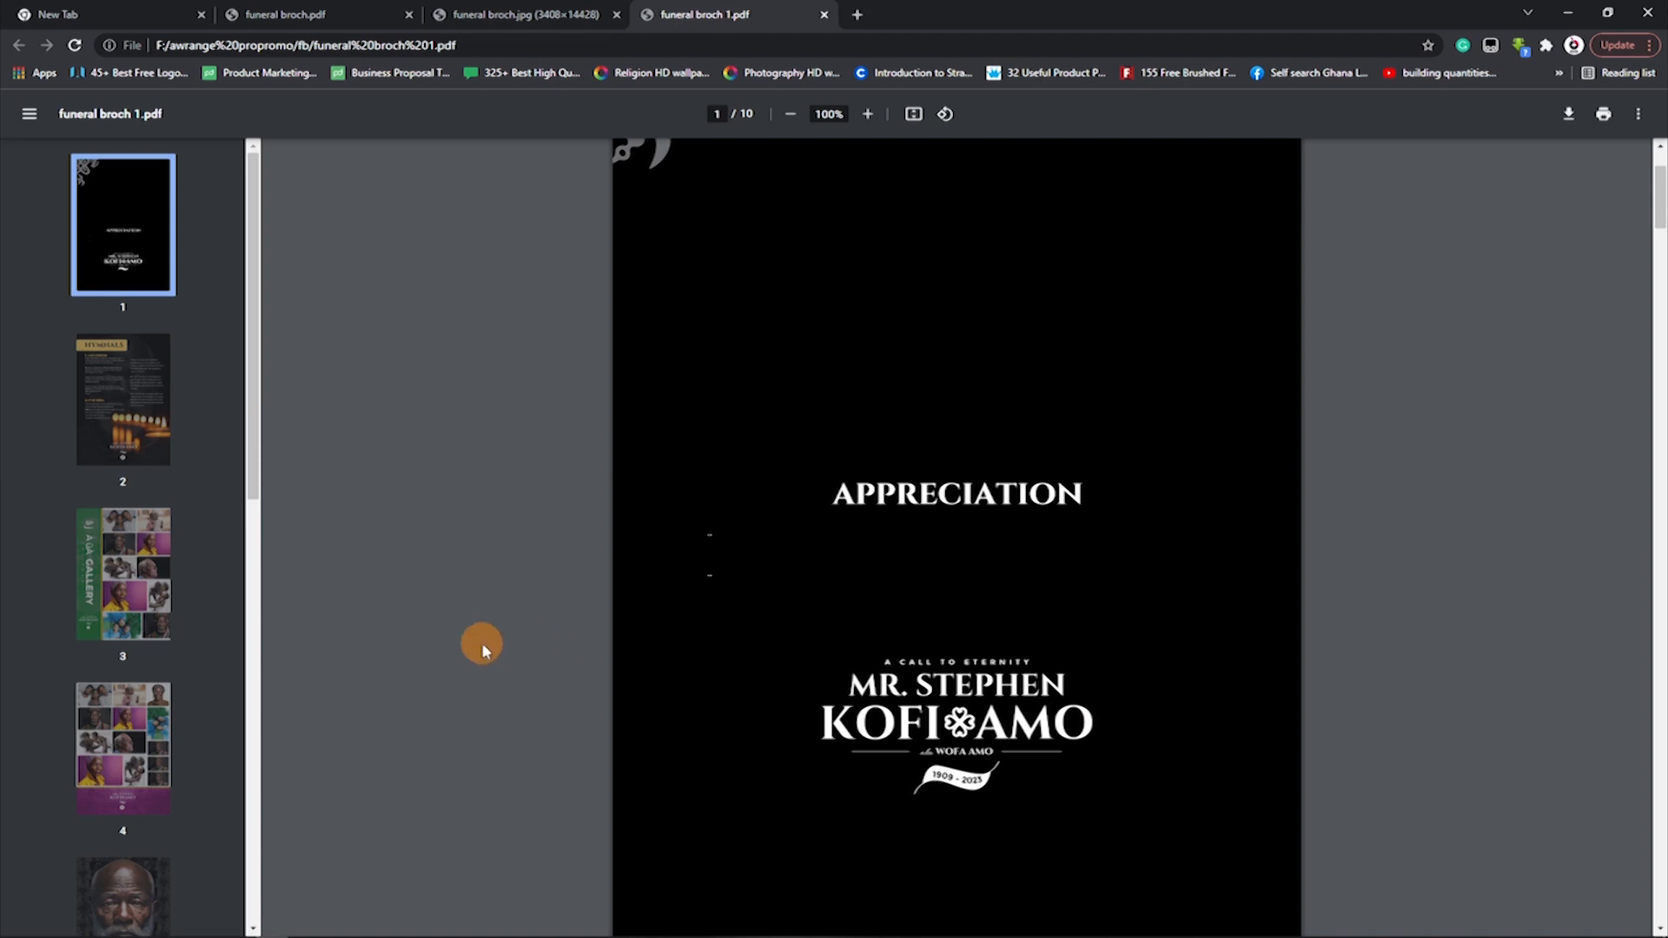
{"action": "scroll", "coordinate": [1106, 551], "scroll_direction": "up", "scroll_amount": 3}
Return to Photoshop and select the appreciation paragraph on the Page 9 artboard to compare it with the PDF.
{"action": "mouse_move", "coordinate": [692, 928]}
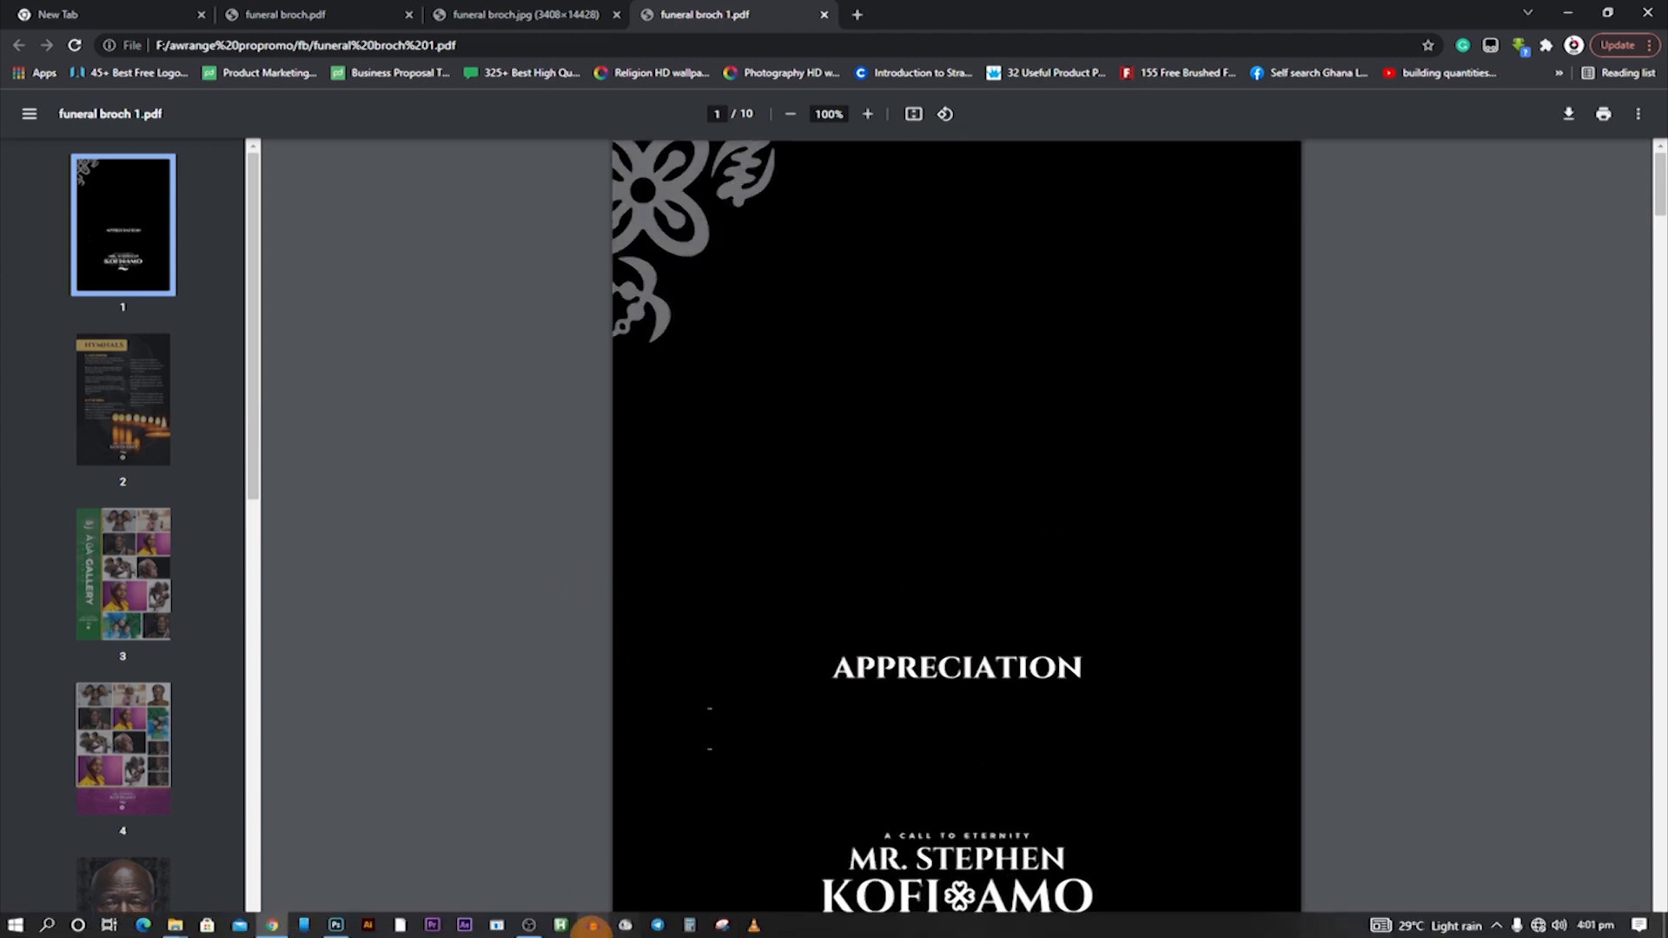
{"action": "left_click", "coordinate": [336, 926]}
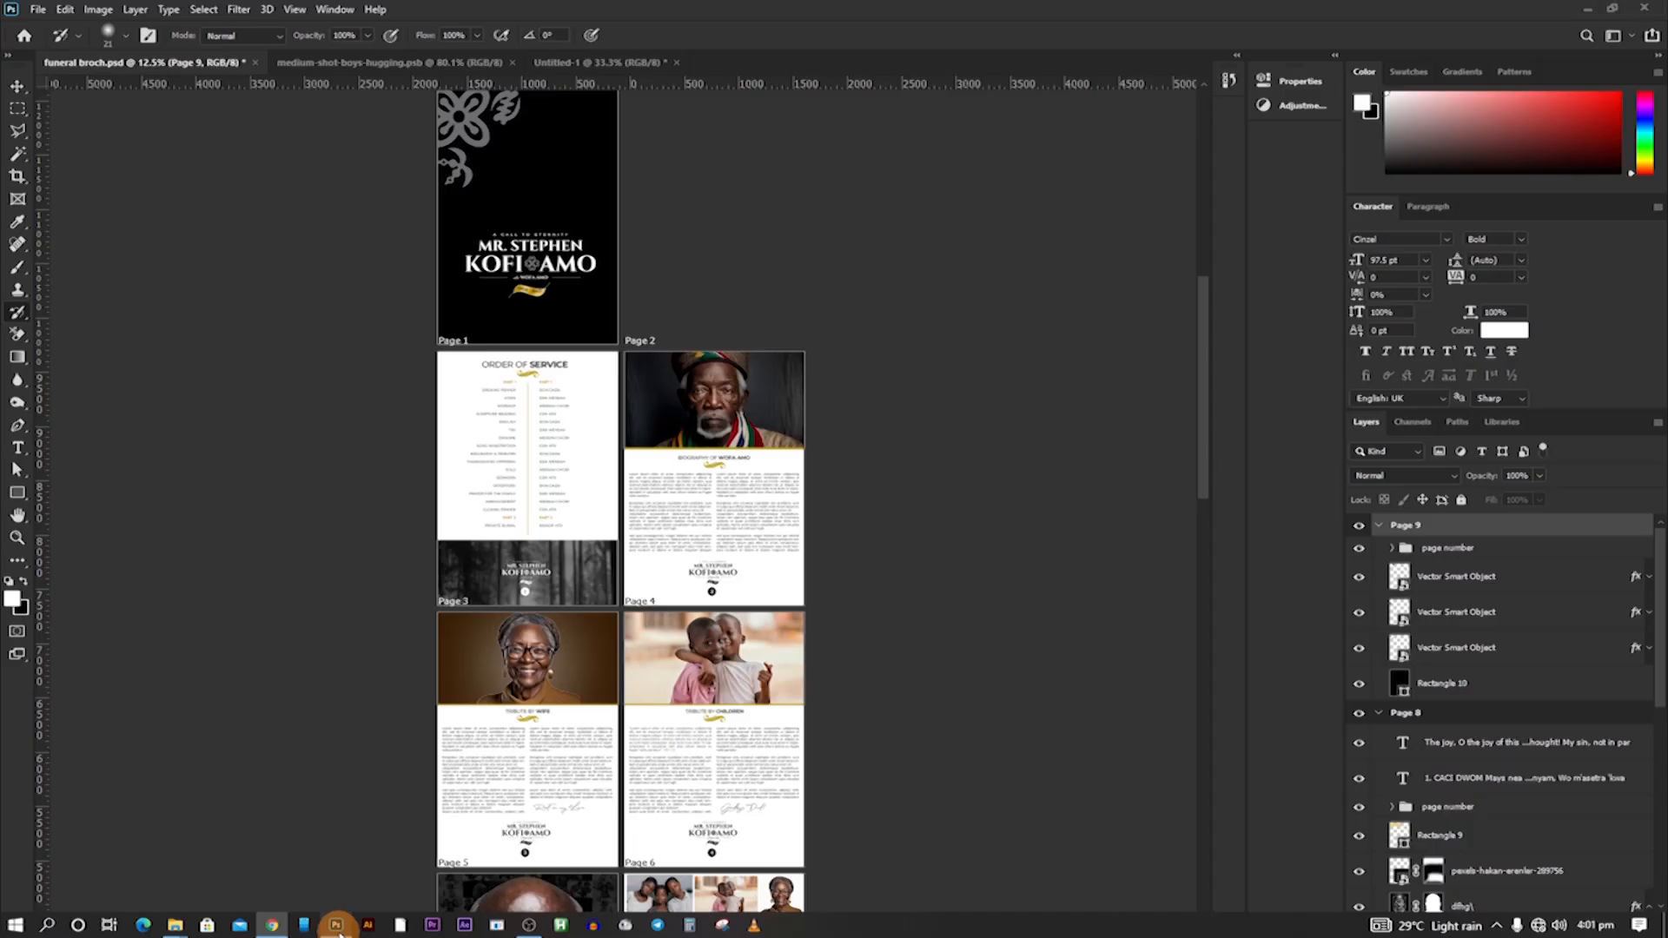
{"action": "scroll", "coordinate": [733, 532], "scroll_direction": "down", "scroll_amount": 10}
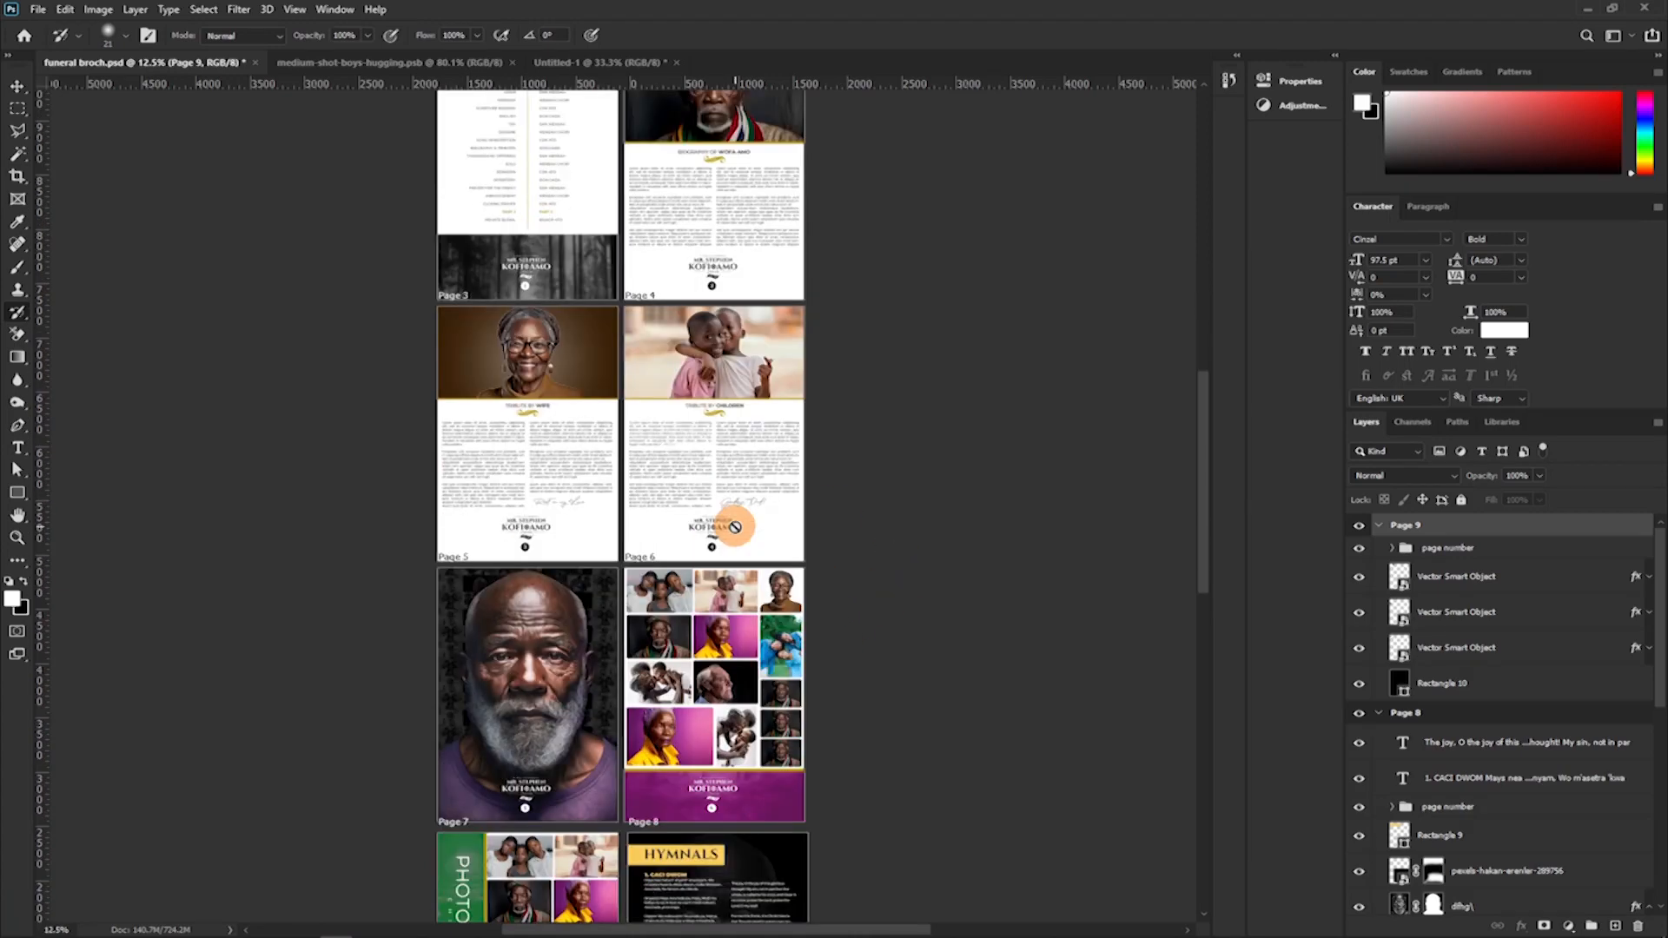
{"action": "scroll", "coordinate": [737, 558], "scroll_direction": "down", "scroll_amount": 2}
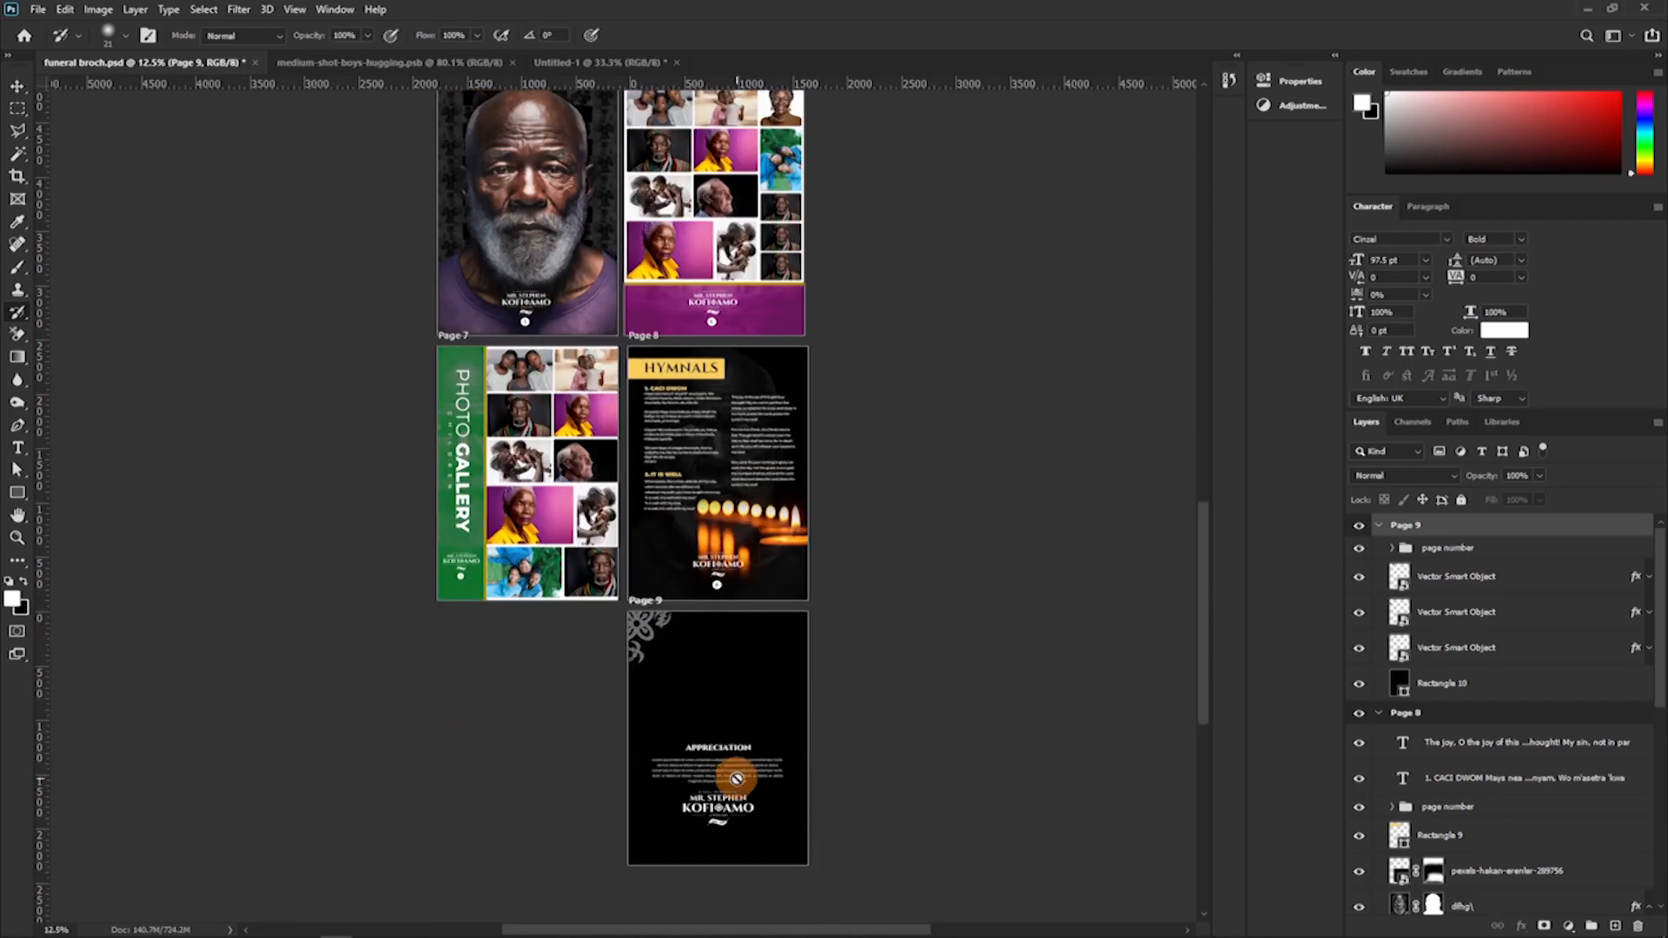
{"action": "left_click", "coordinate": [12, 179]}
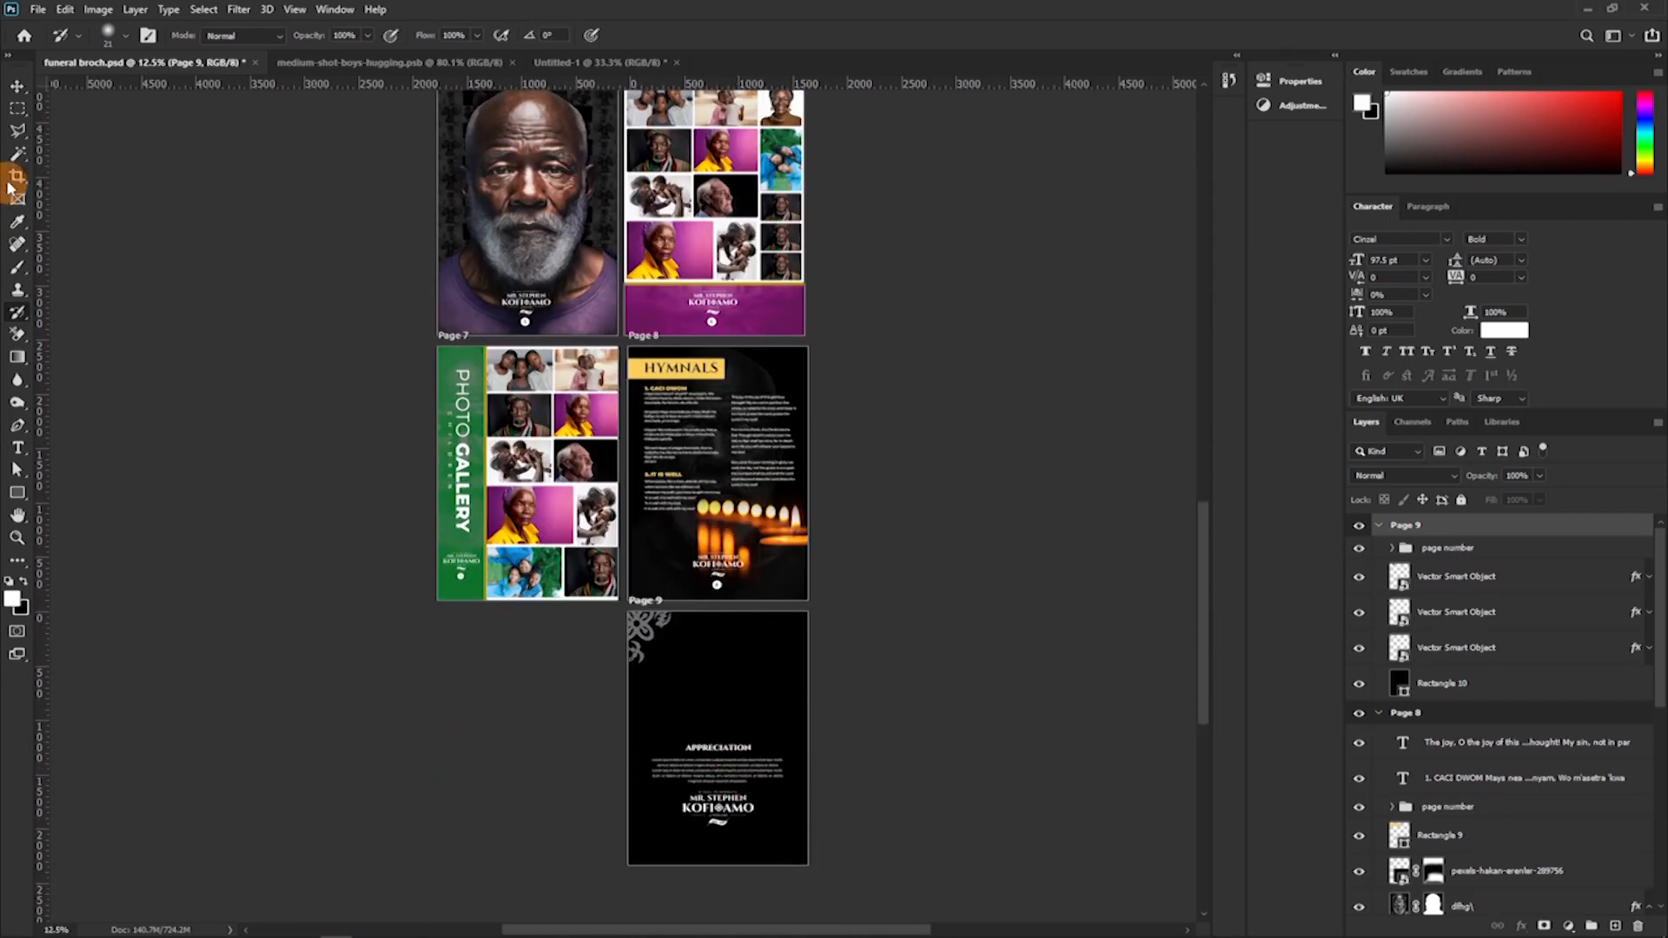
{"action": "left_click", "coordinate": [19, 85]}
{"action": "left_click", "coordinate": [732, 780]}
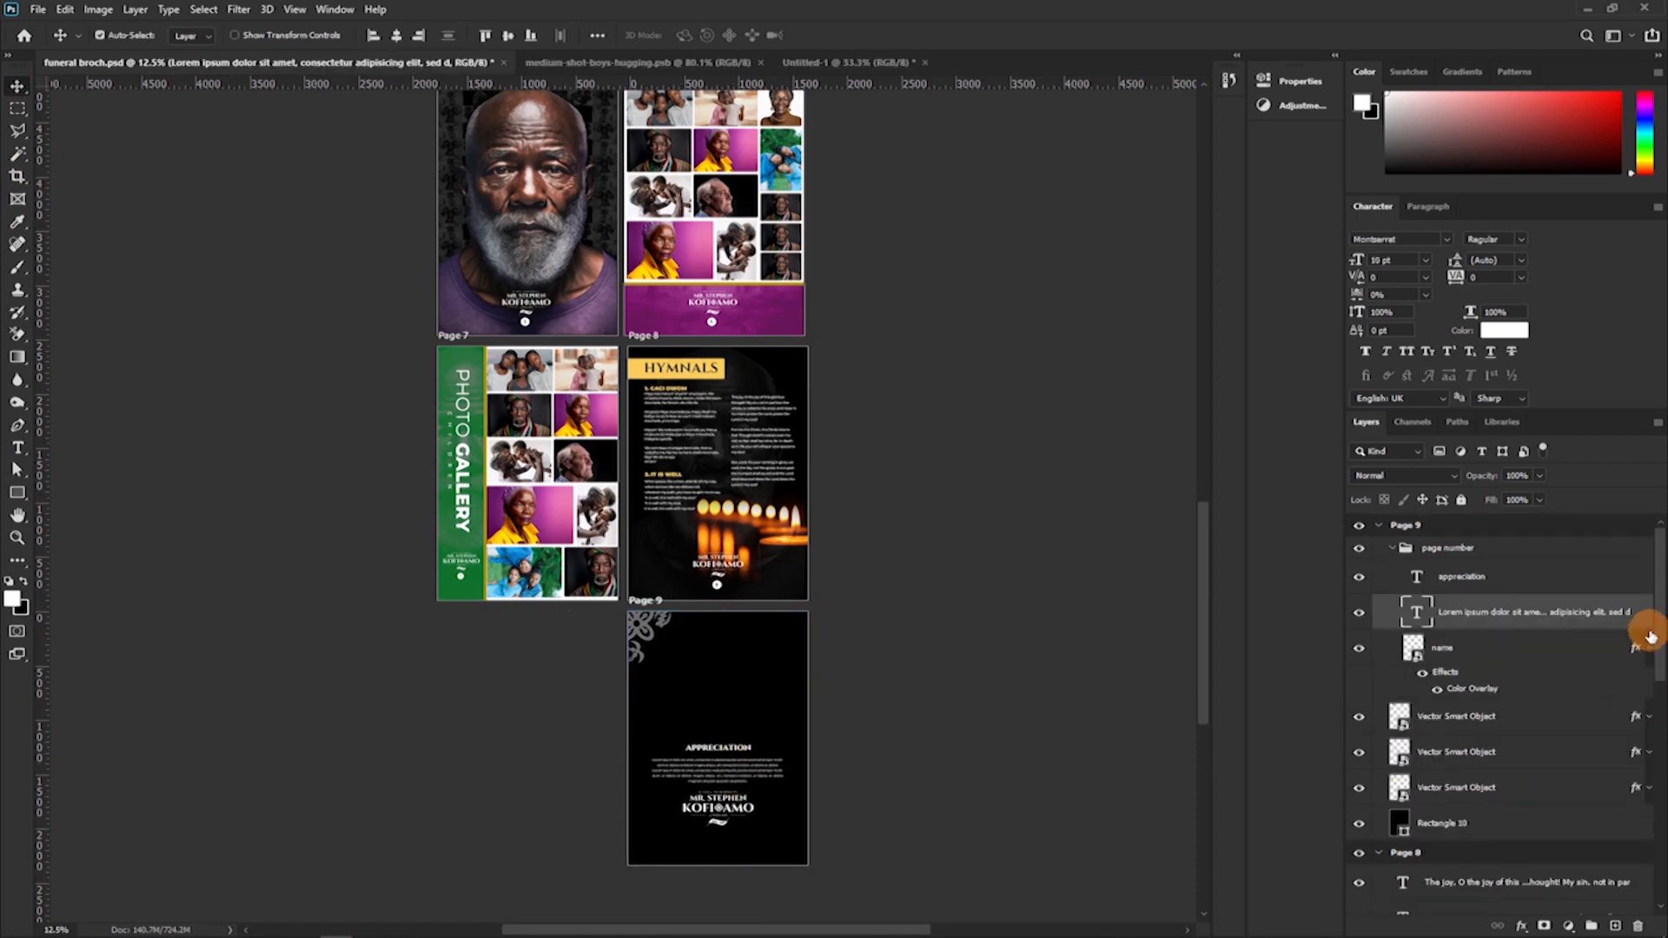
Switch back to the PDF in Chrome and examine the text on the hymnals and photo gallery pages.
{"action": "mouse_move", "coordinate": [413, 930]}
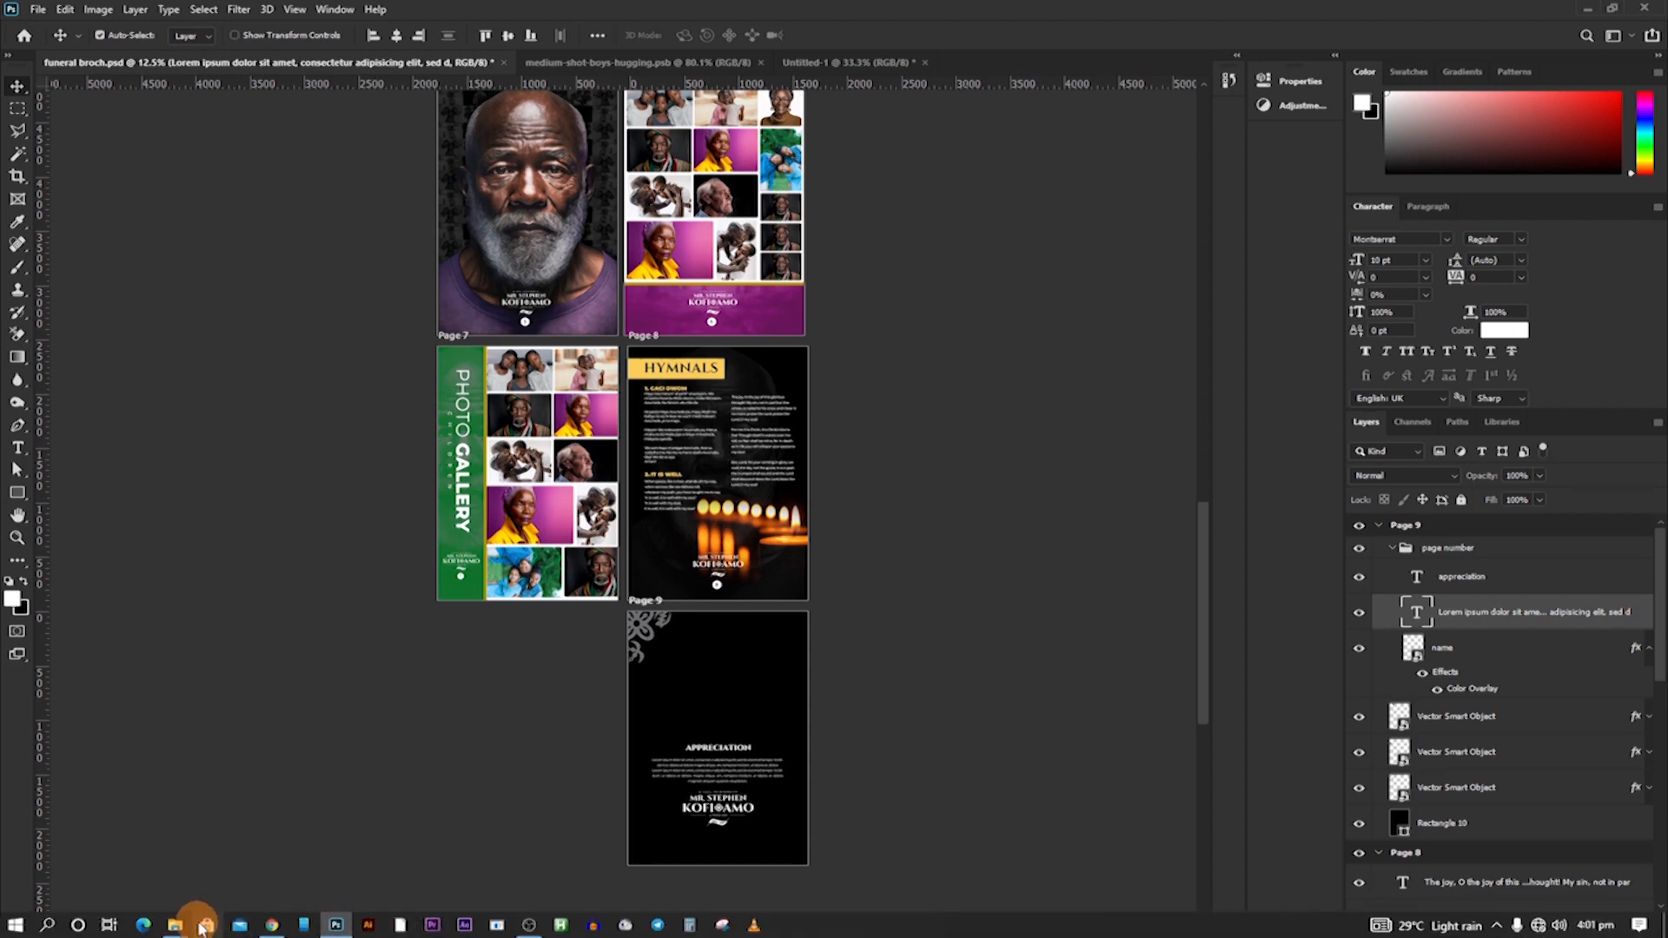
{"action": "left_click", "coordinate": [265, 922]}
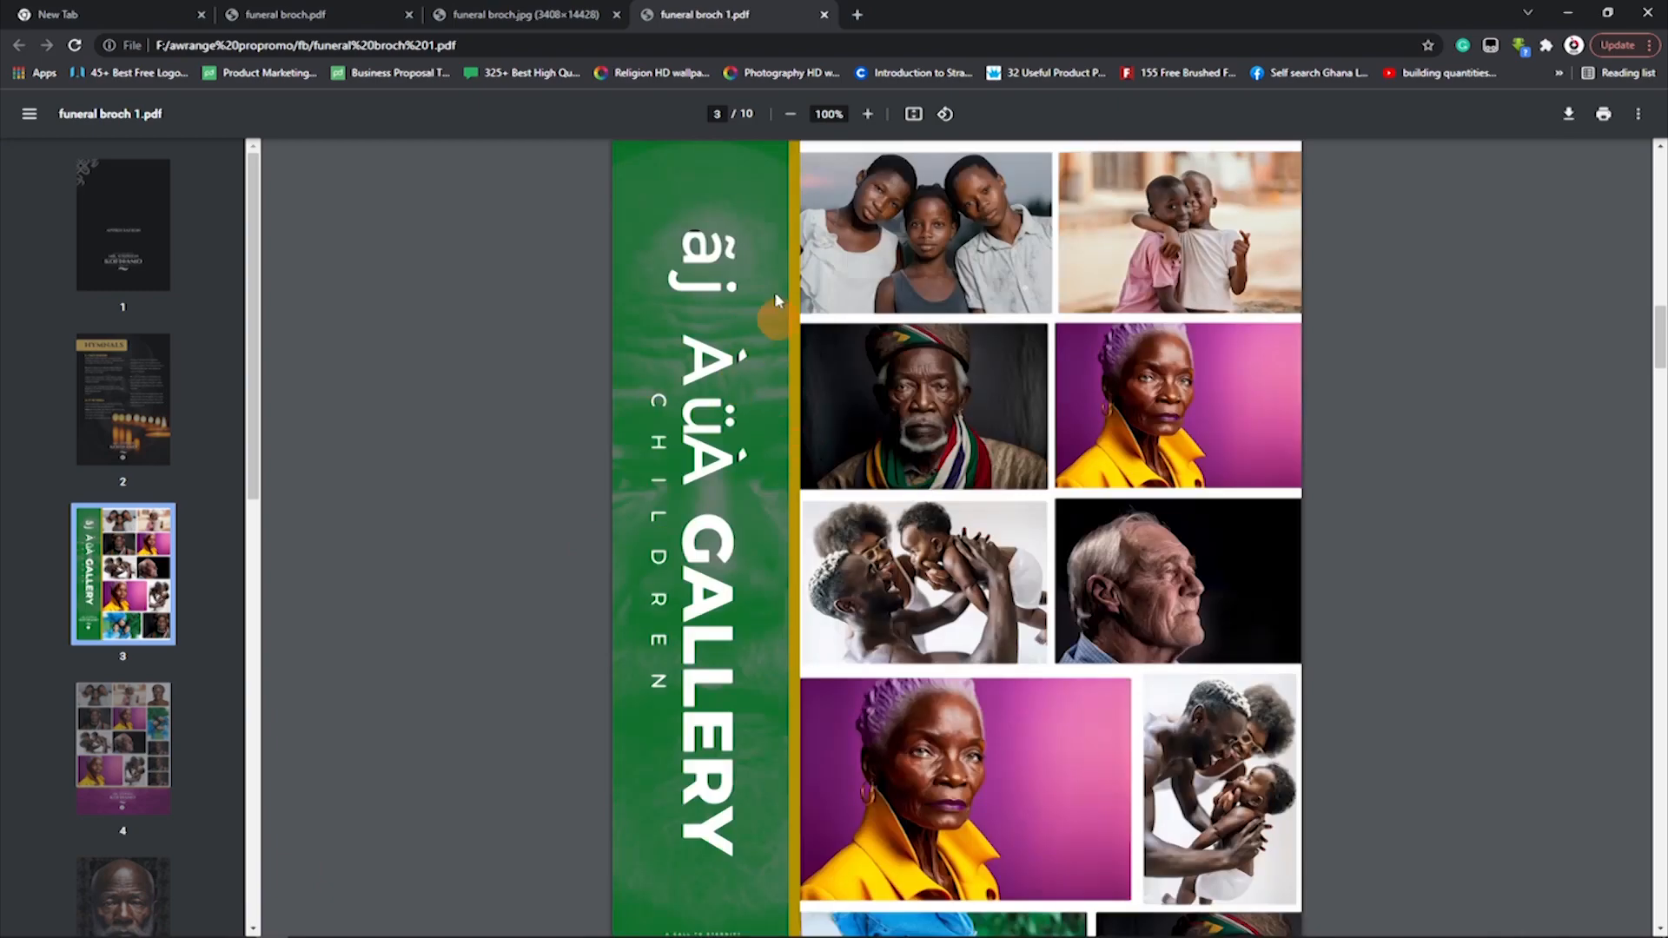
{"action": "scroll", "coordinate": [665, 499], "scroll_direction": "up", "scroll_amount": 13}
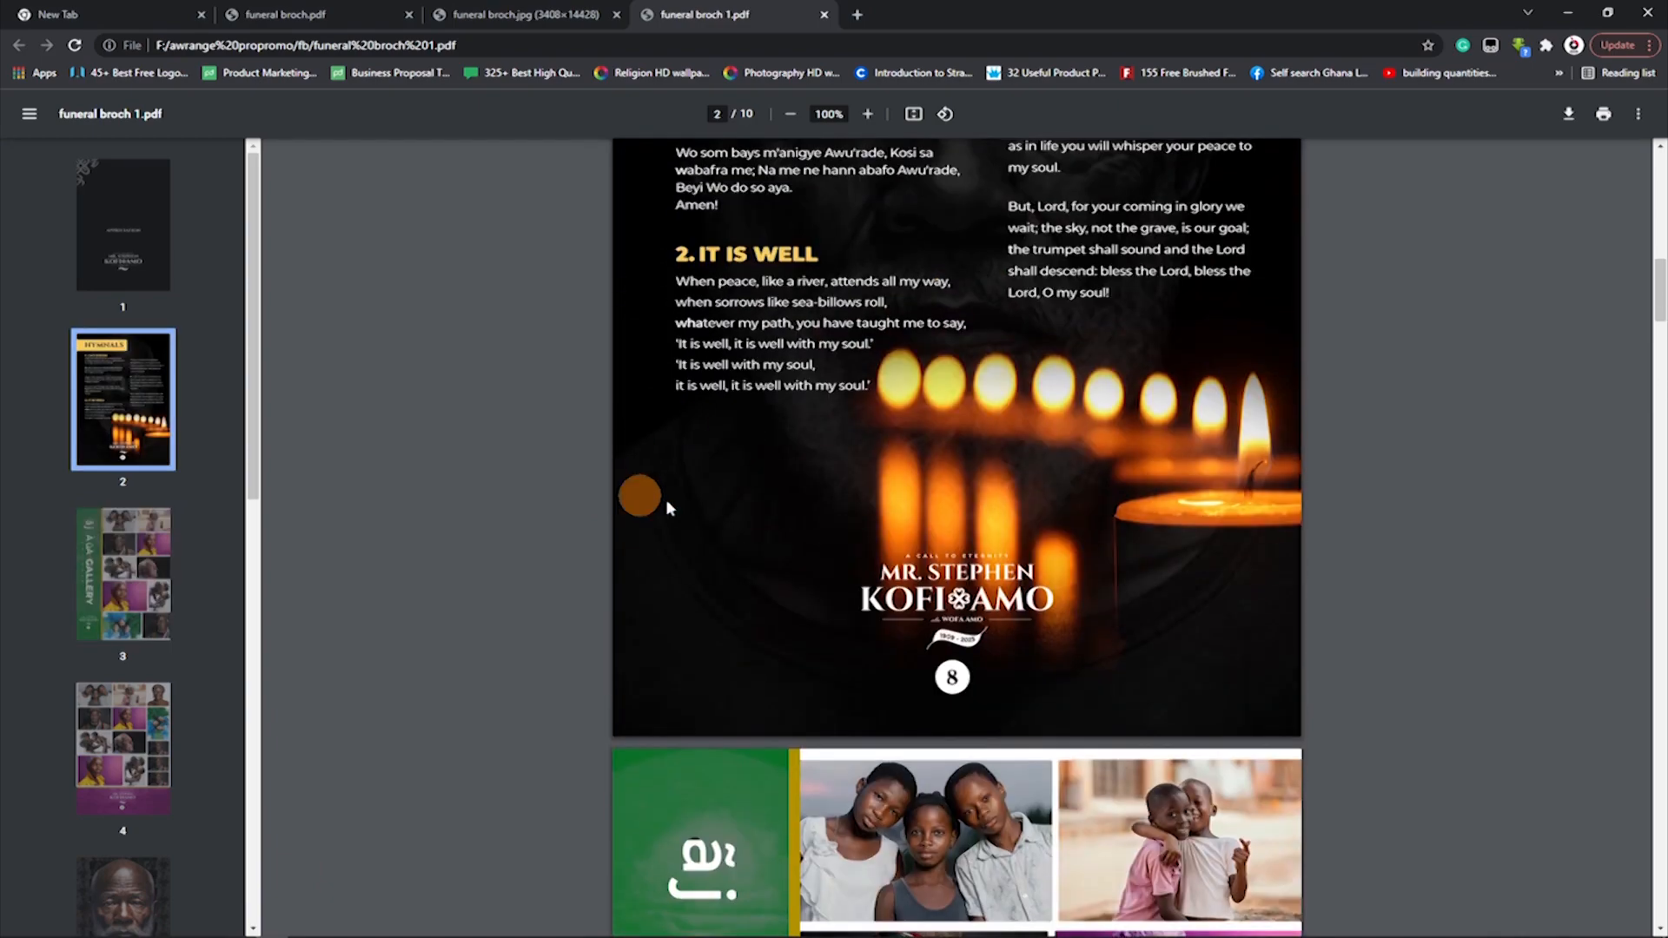
{"action": "scroll", "coordinate": [887, 436], "scroll_direction": "up", "scroll_amount": 6}
{"action": "scroll", "coordinate": [879, 440], "scroll_direction": "down", "scroll_amount": 5}
{"action": "scroll", "coordinate": [686, 761], "scroll_direction": "down", "scroll_amount": 13}
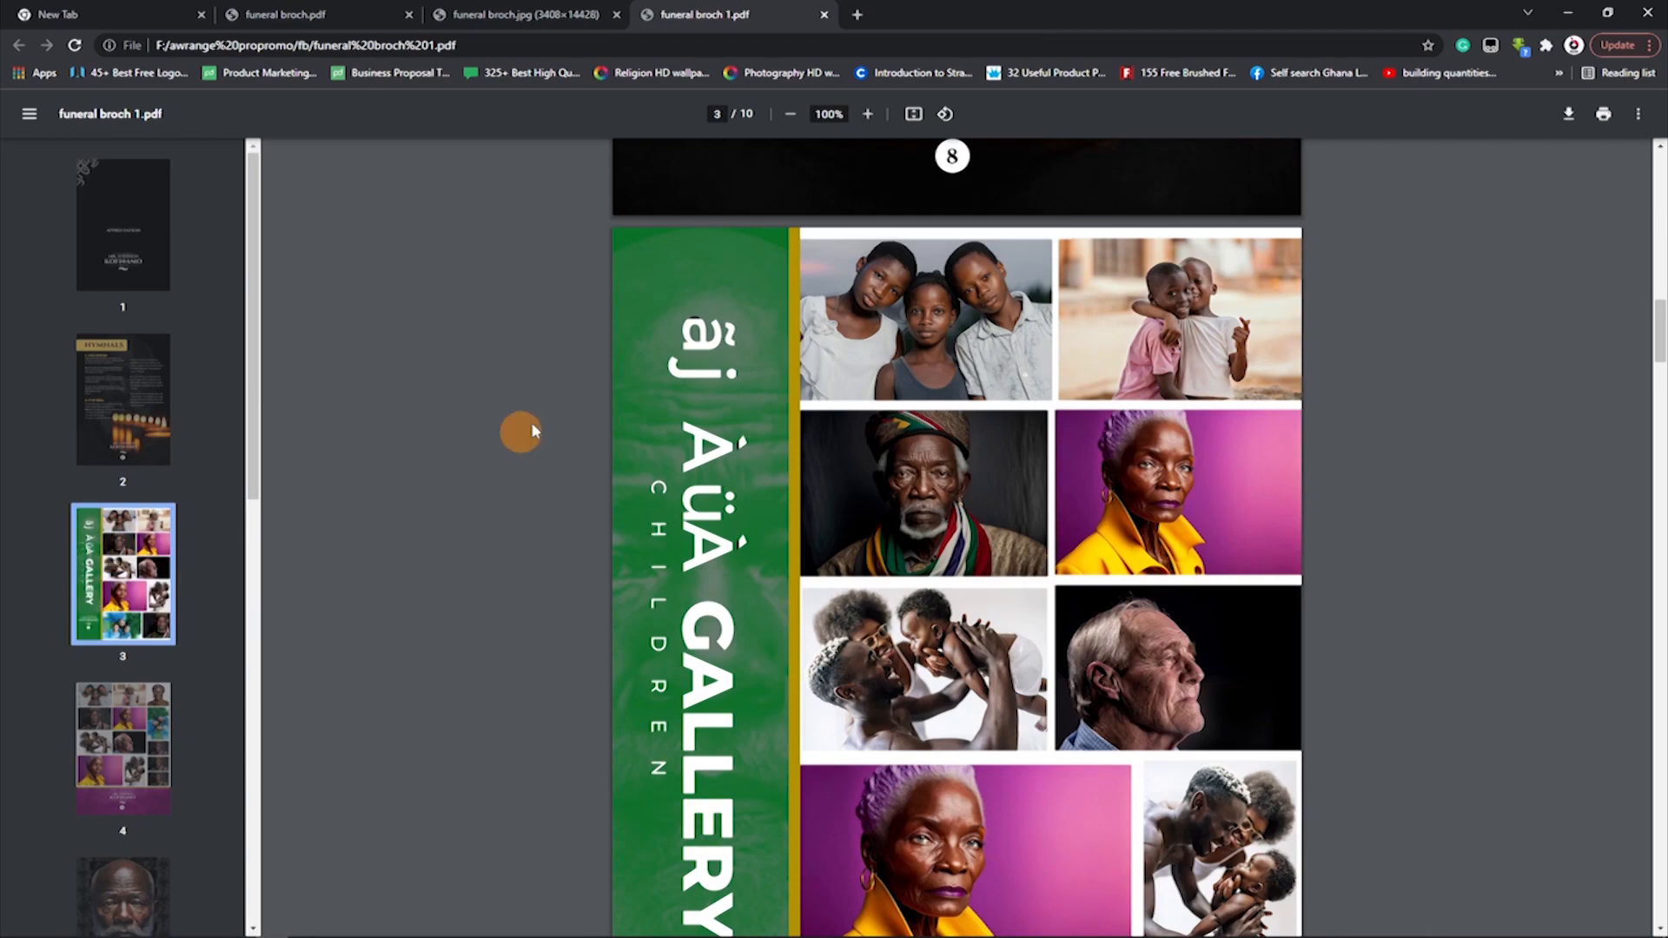
Look through the PDF from the children gallery page, past the portrait and tribute pages, to the front cover on page 10.
{"action": "scroll", "coordinate": [734, 504], "scroll_direction": "down", "scroll_amount": 9}
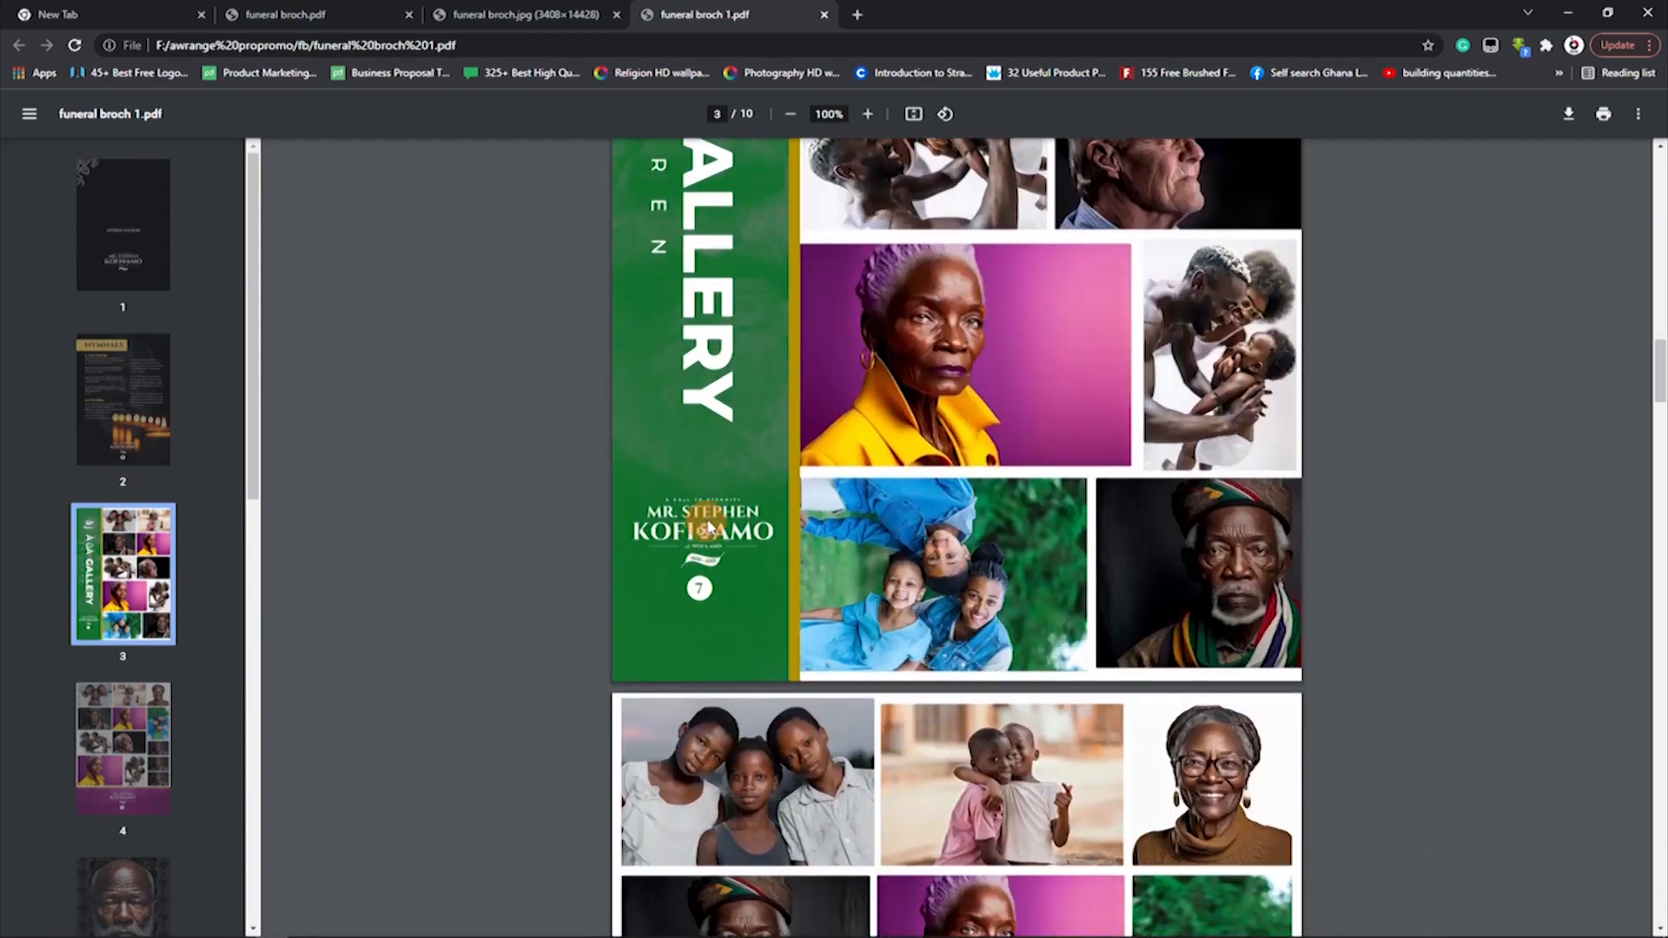
{"action": "scroll", "coordinate": [725, 554], "scroll_direction": "down", "scroll_amount": 15}
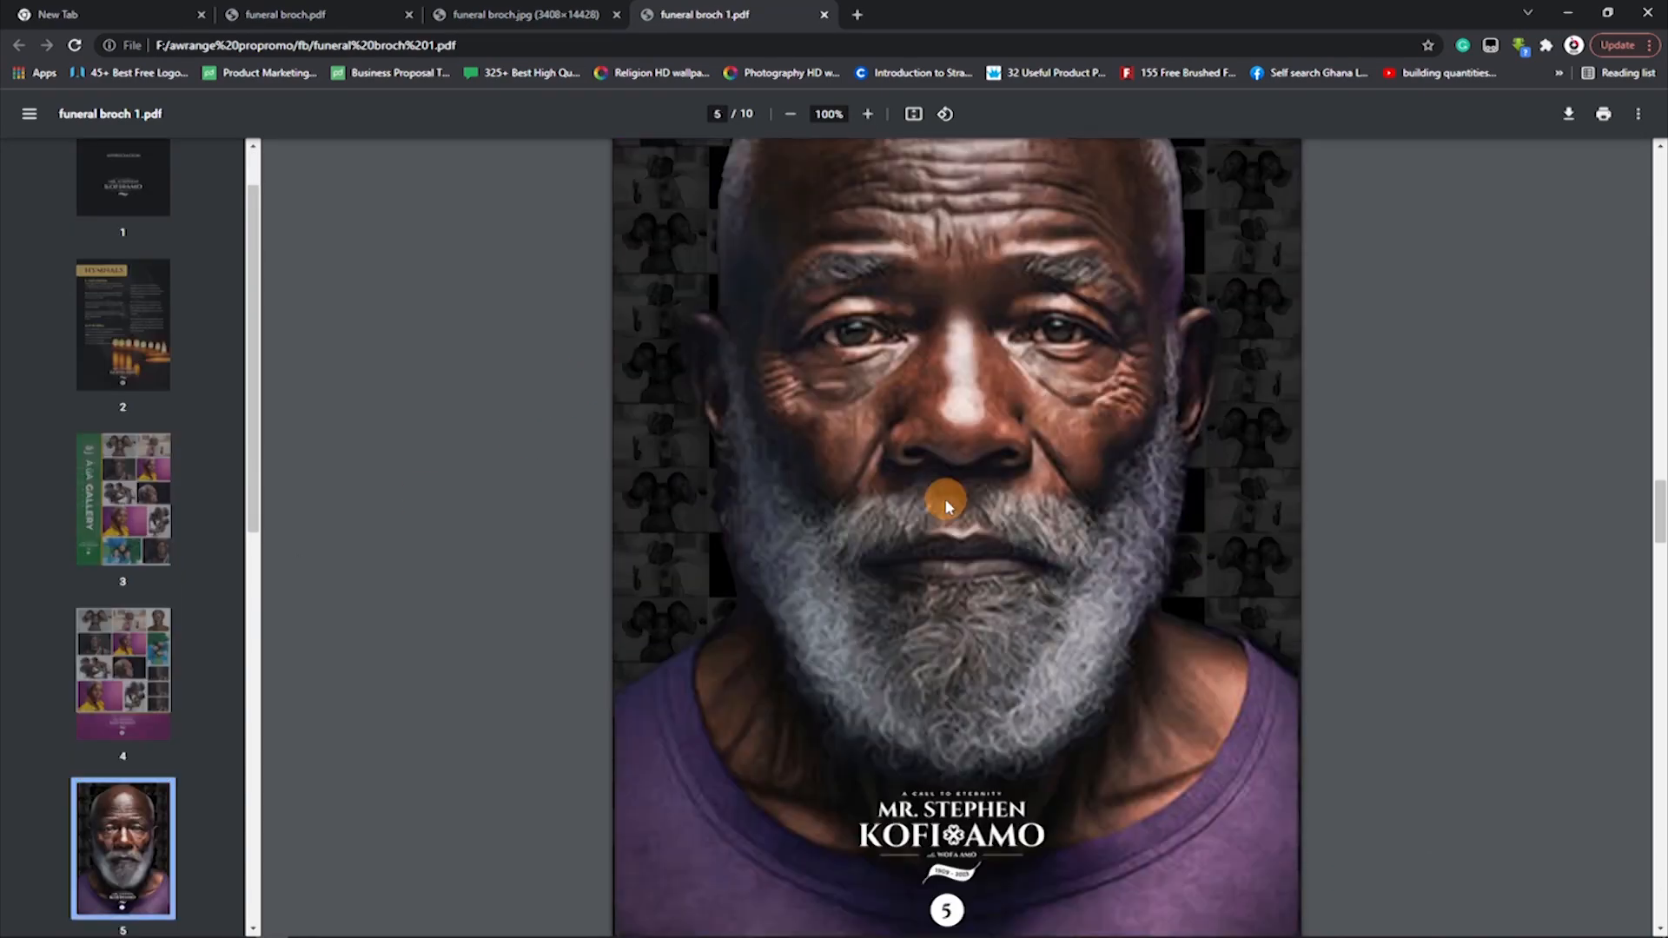
{"action": "scroll", "coordinate": [927, 503], "scroll_direction": "down", "scroll_amount": 20}
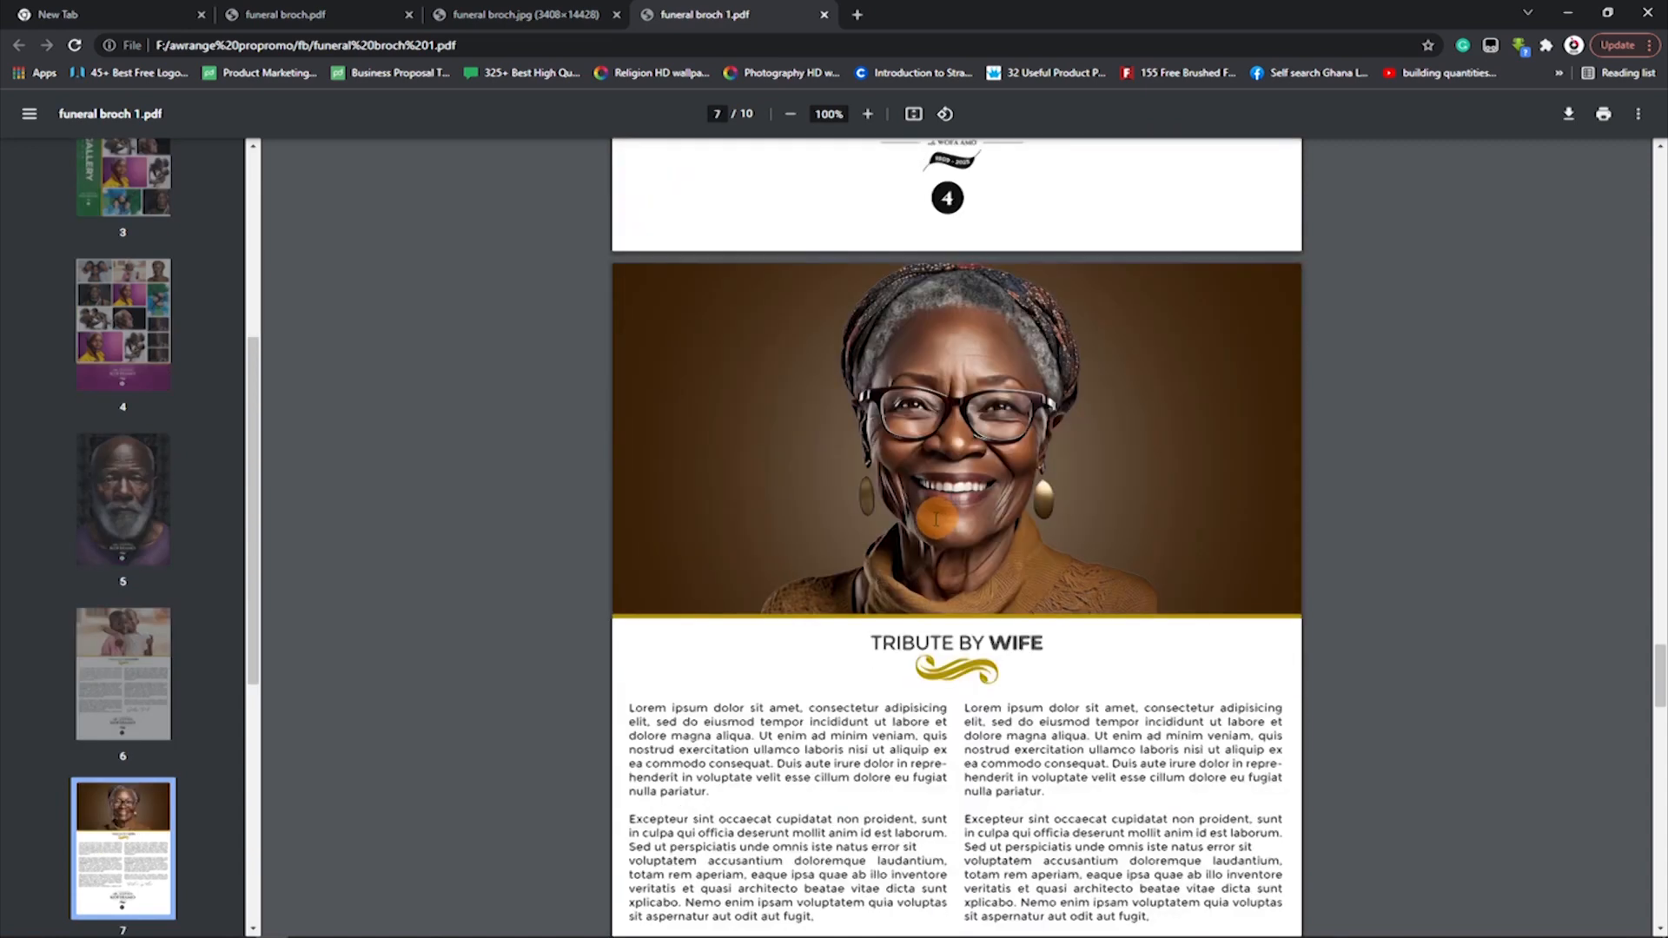
{"action": "scroll", "coordinate": [1005, 628], "scroll_direction": "down", "scroll_amount": 15}
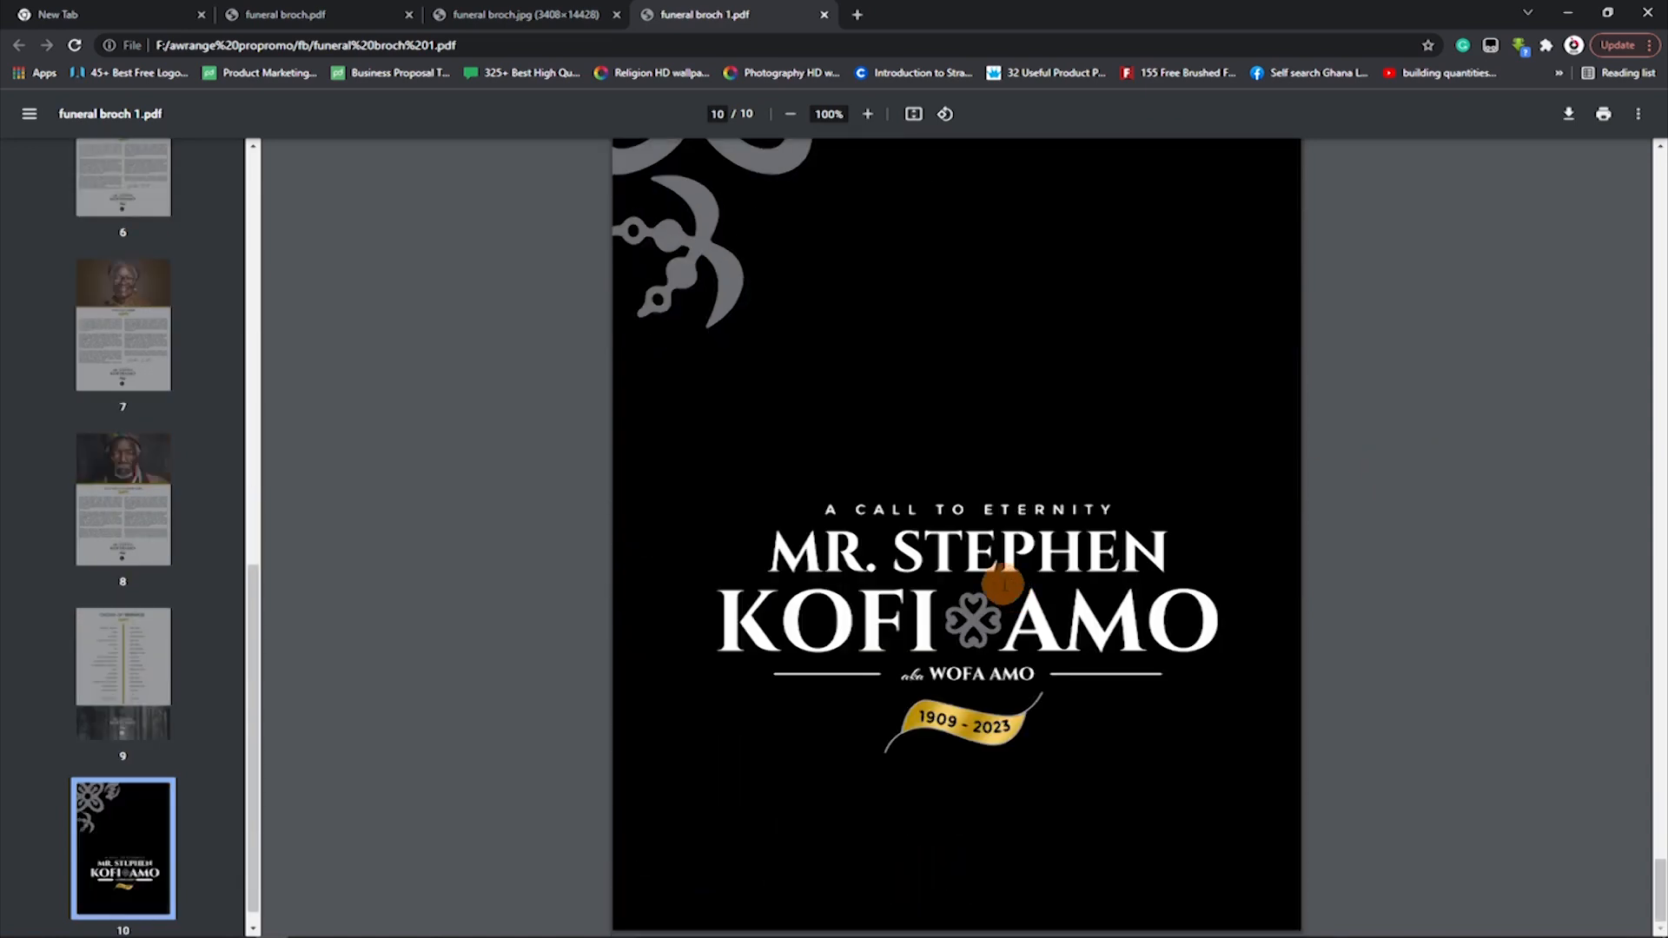
{"action": "scroll", "coordinate": [1005, 576], "scroll_direction": "up", "scroll_amount": 3}
{"action": "scroll", "coordinate": [1011, 573], "scroll_direction": "down", "scroll_amount": 4}
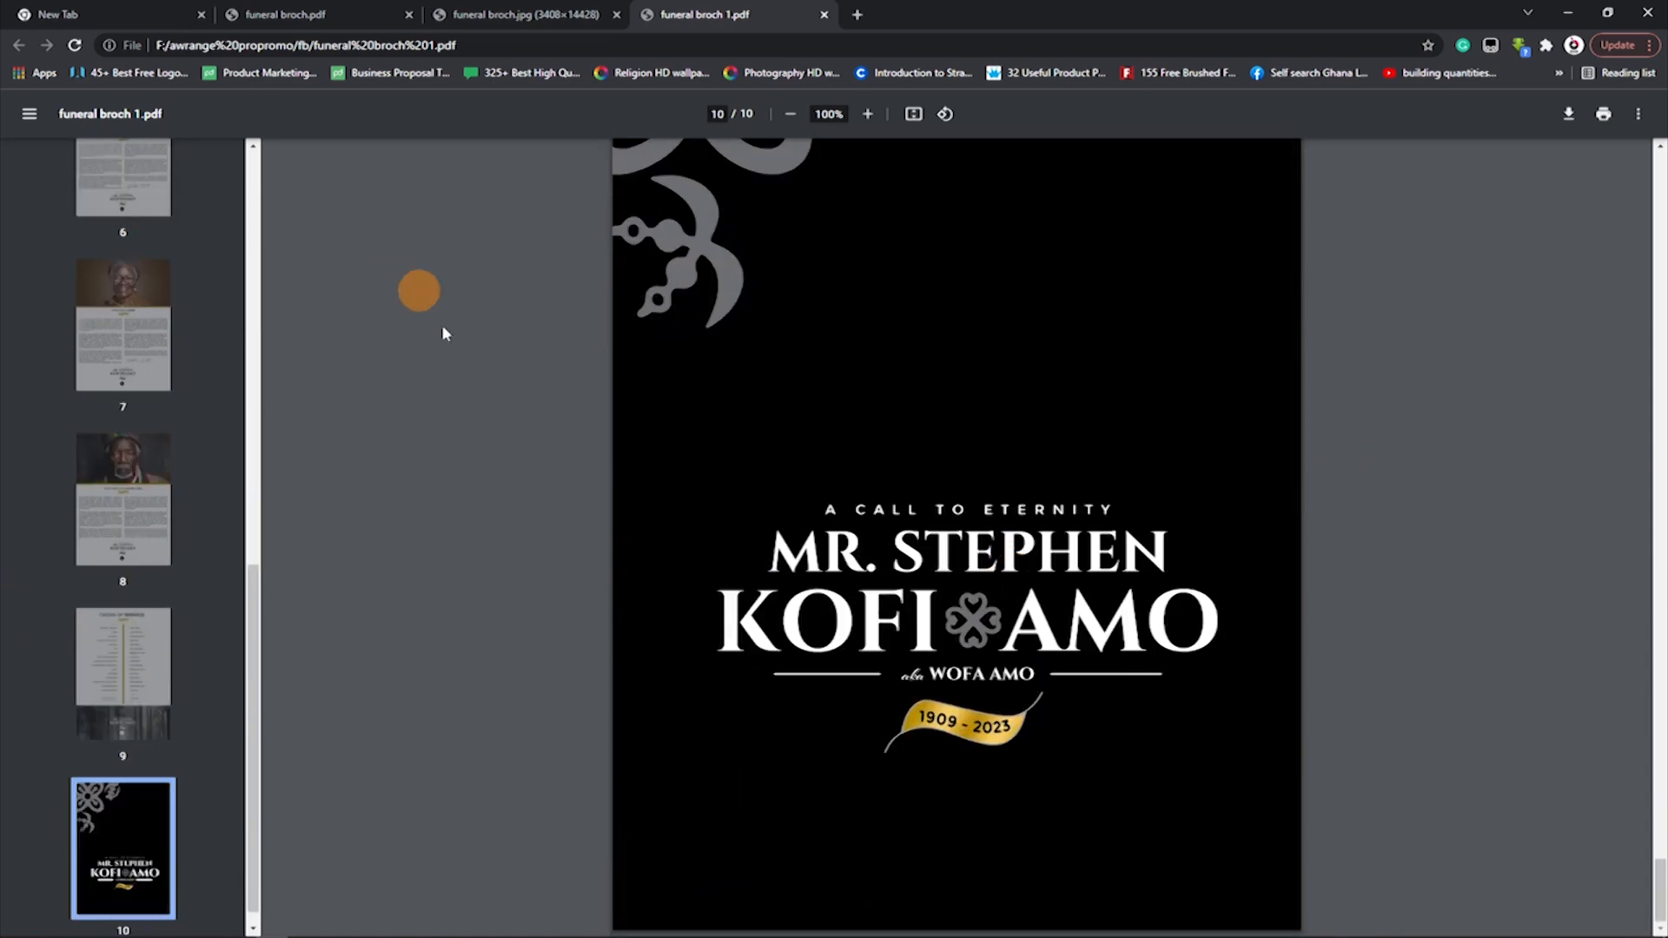
Return to the PDF's first page and examine the appreciation page and the two photo gallery pages, 3 and 4.
{"action": "left_click_drag", "start_coordinate": [252, 607], "coordinate": [297, 148]}
{"action": "left_click", "coordinate": [101, 228]}
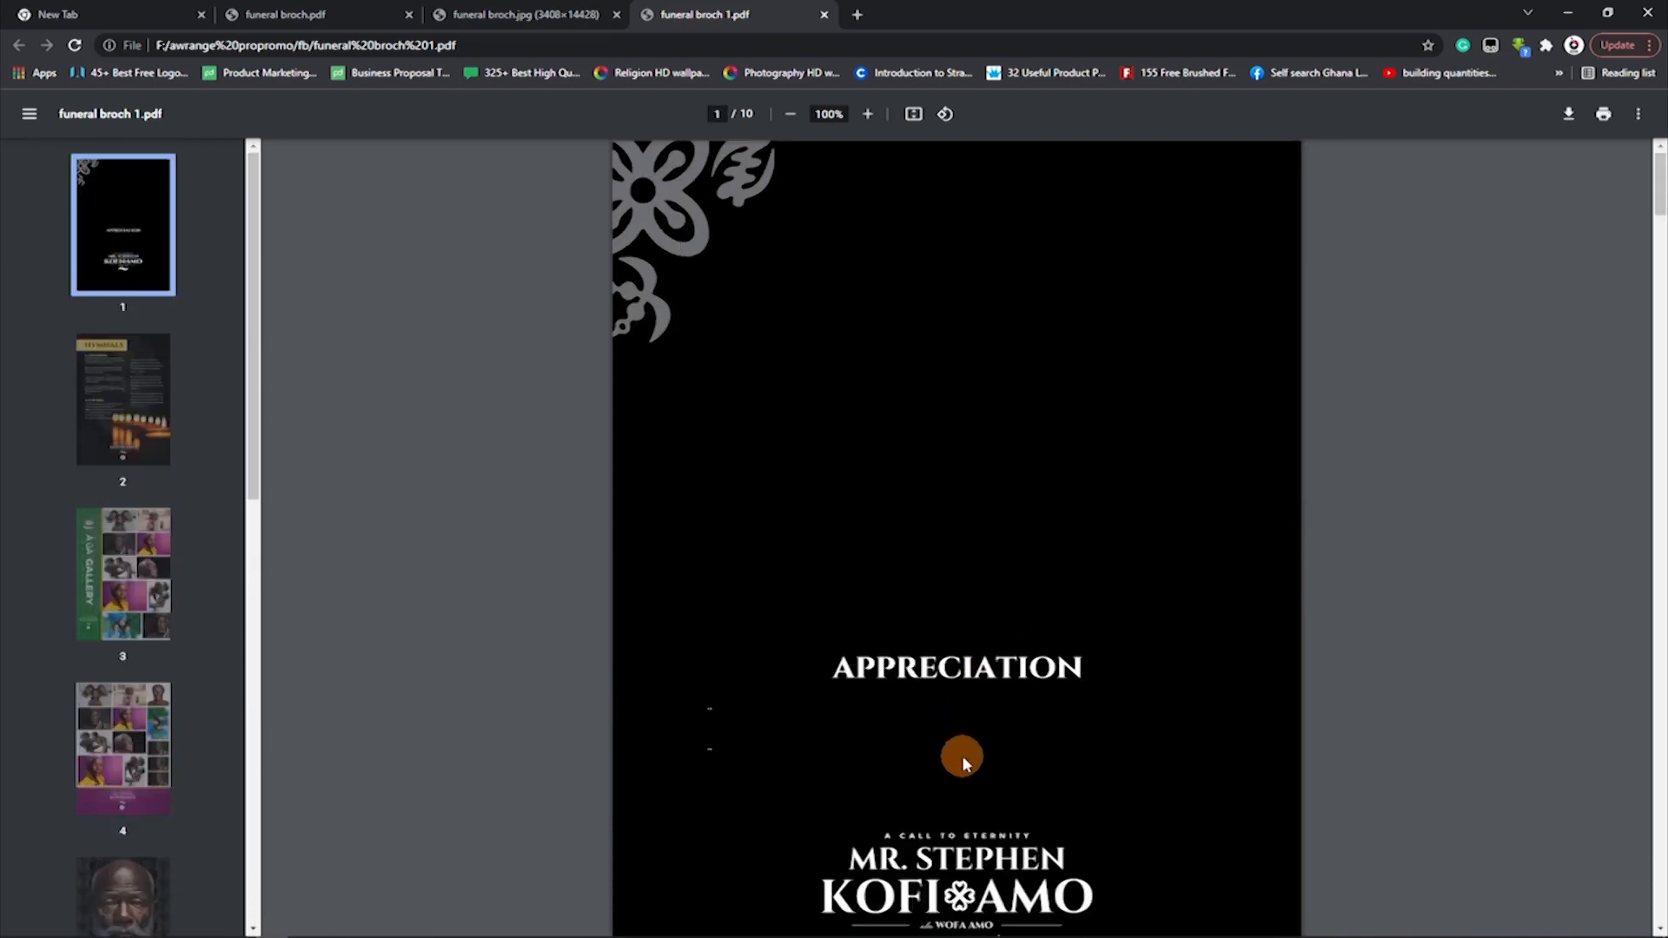
{"action": "scroll", "coordinate": [962, 754], "scroll_direction": "down", "scroll_amount": 5}
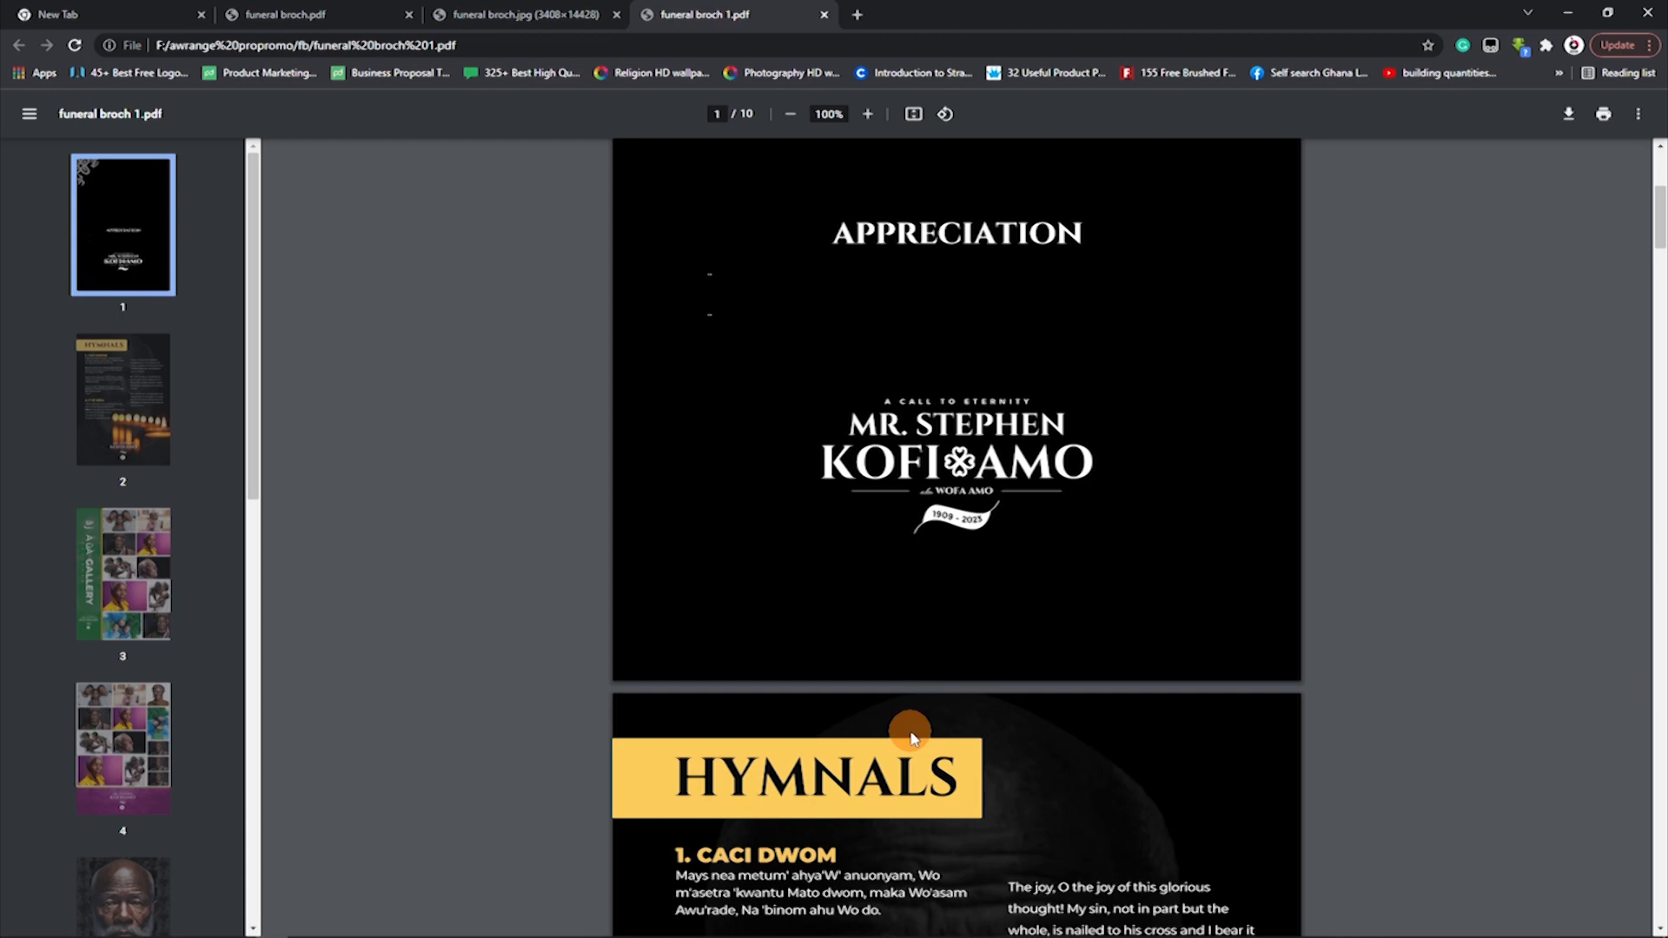
{"action": "left_click", "coordinate": [86, 594]}
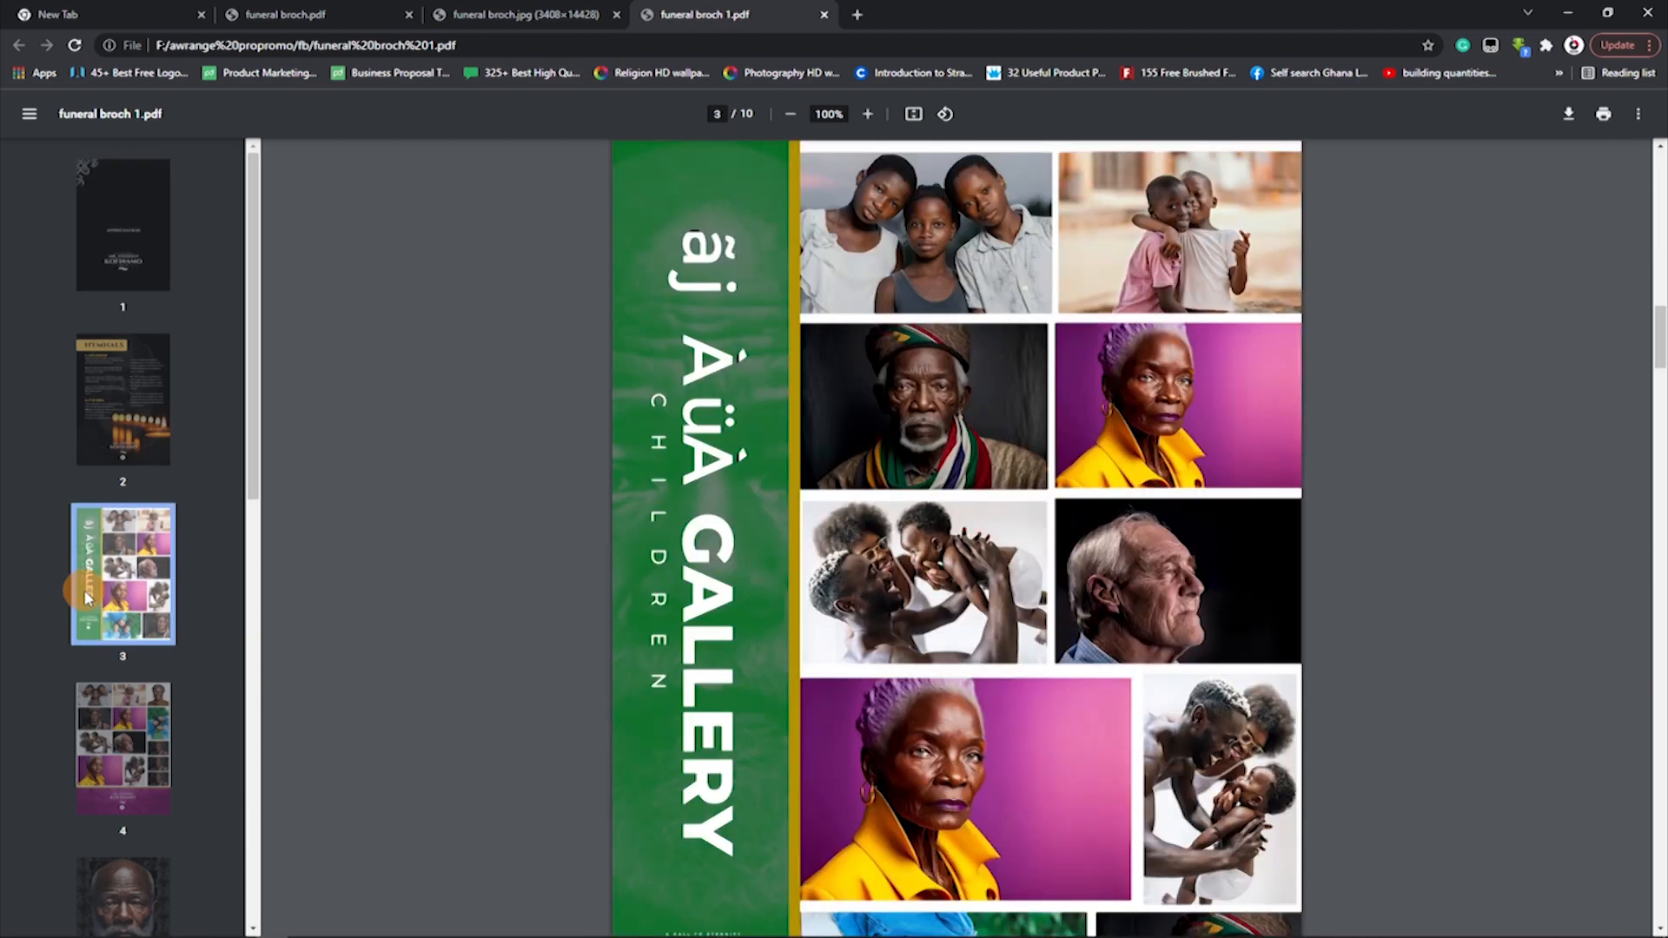
{"action": "left_click", "coordinate": [125, 758]}
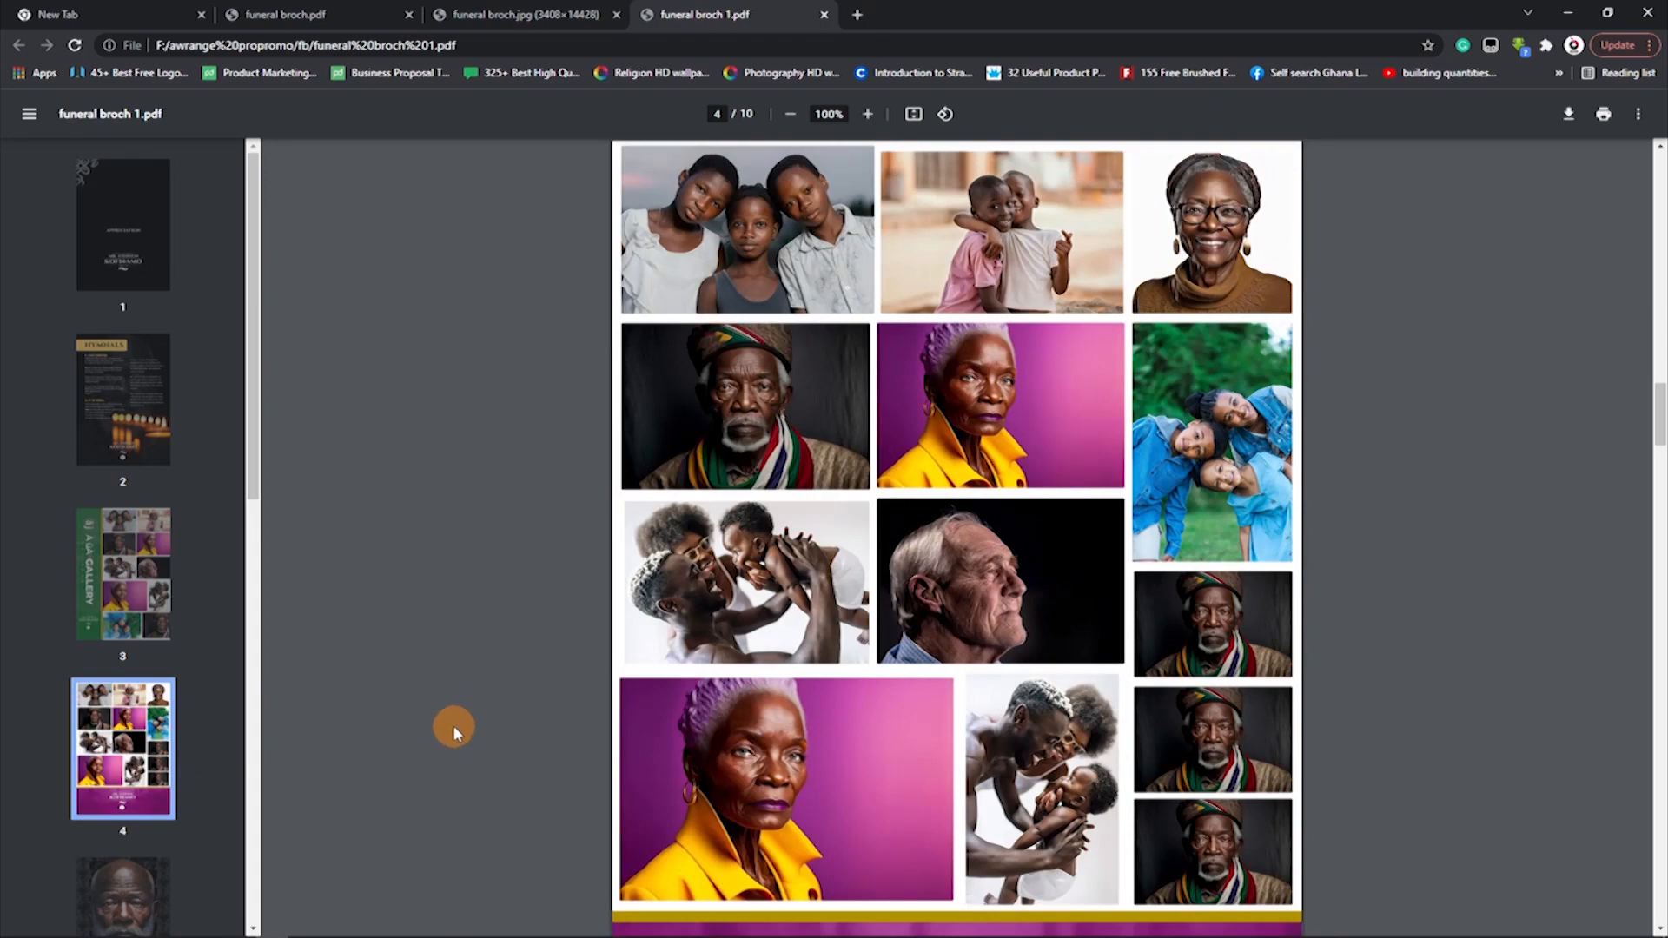